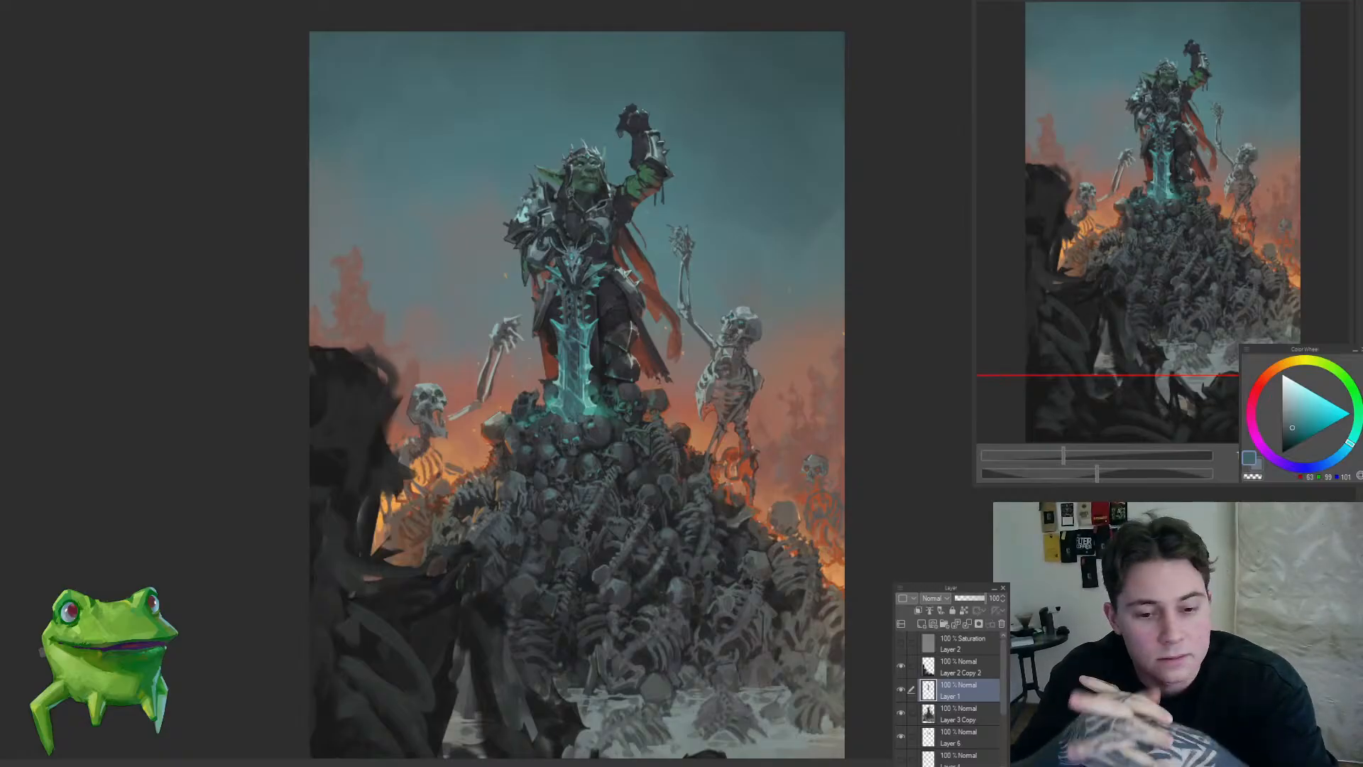
drag(604, 625, 703, 335)
scroll(703, 336, down, 2)
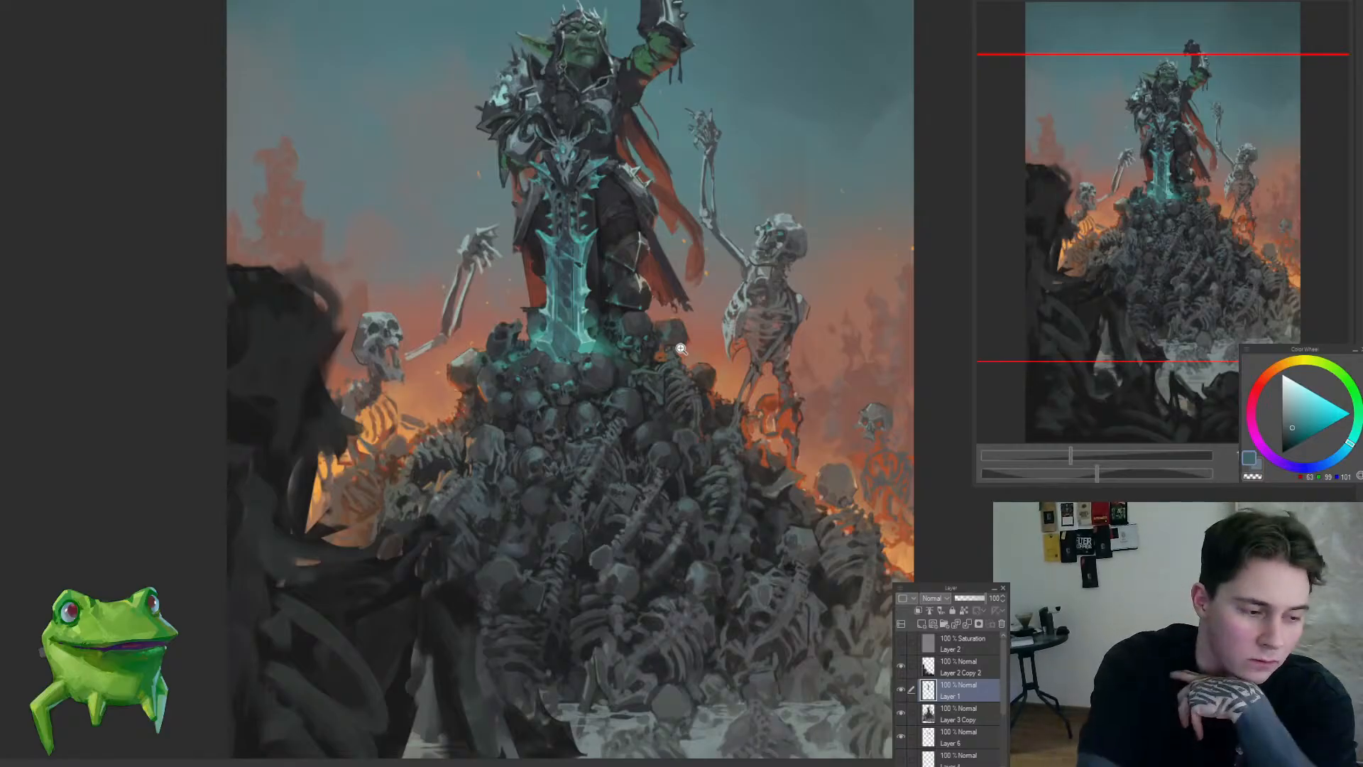
scroll(718, 355, down, 3)
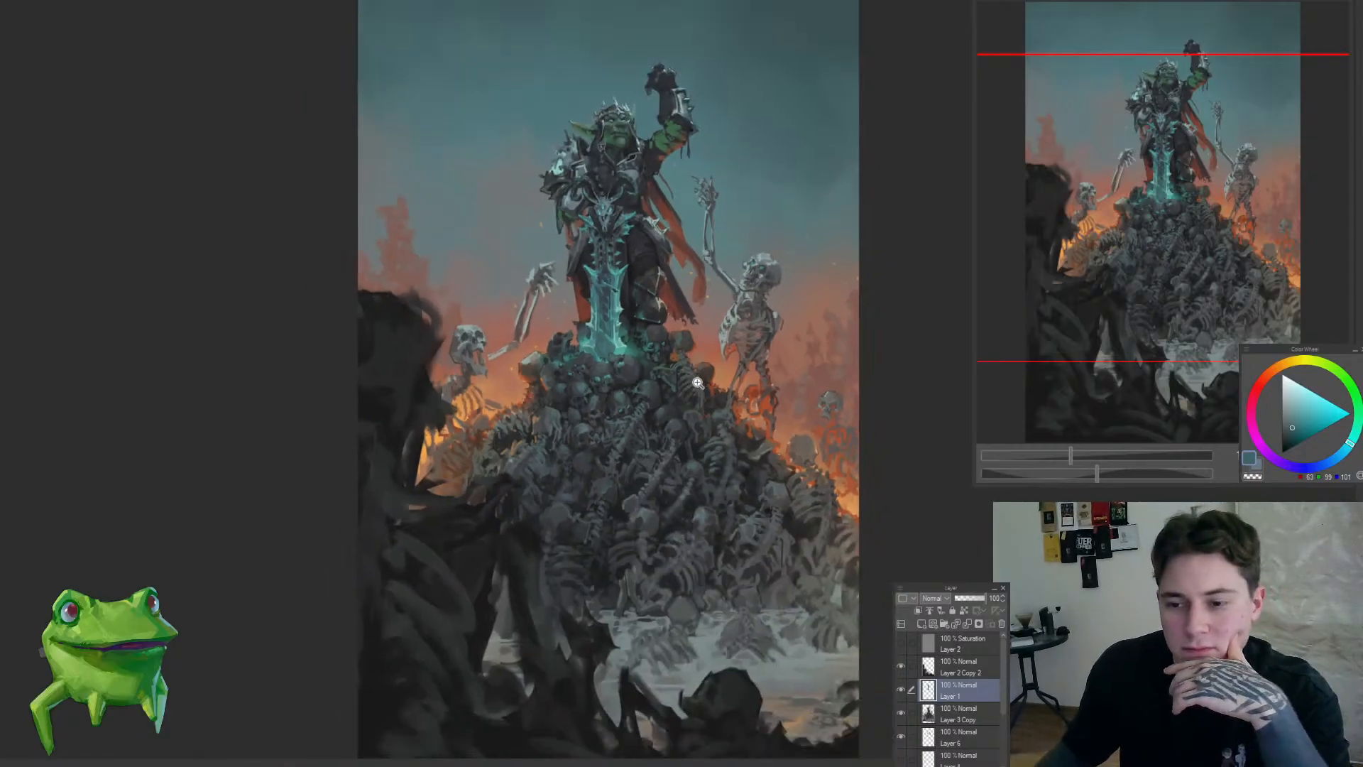
scroll(722, 169, up, 3)
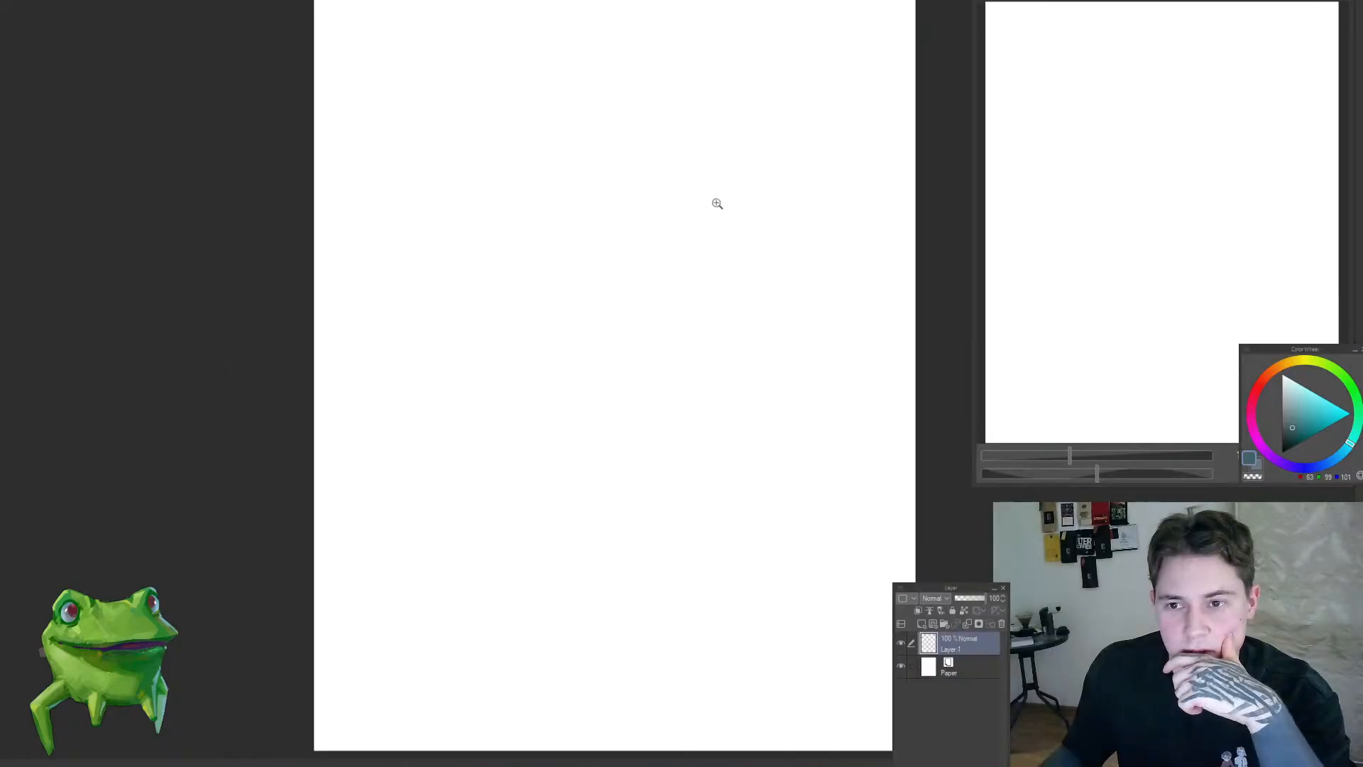
drag(715, 201, 731, 222)
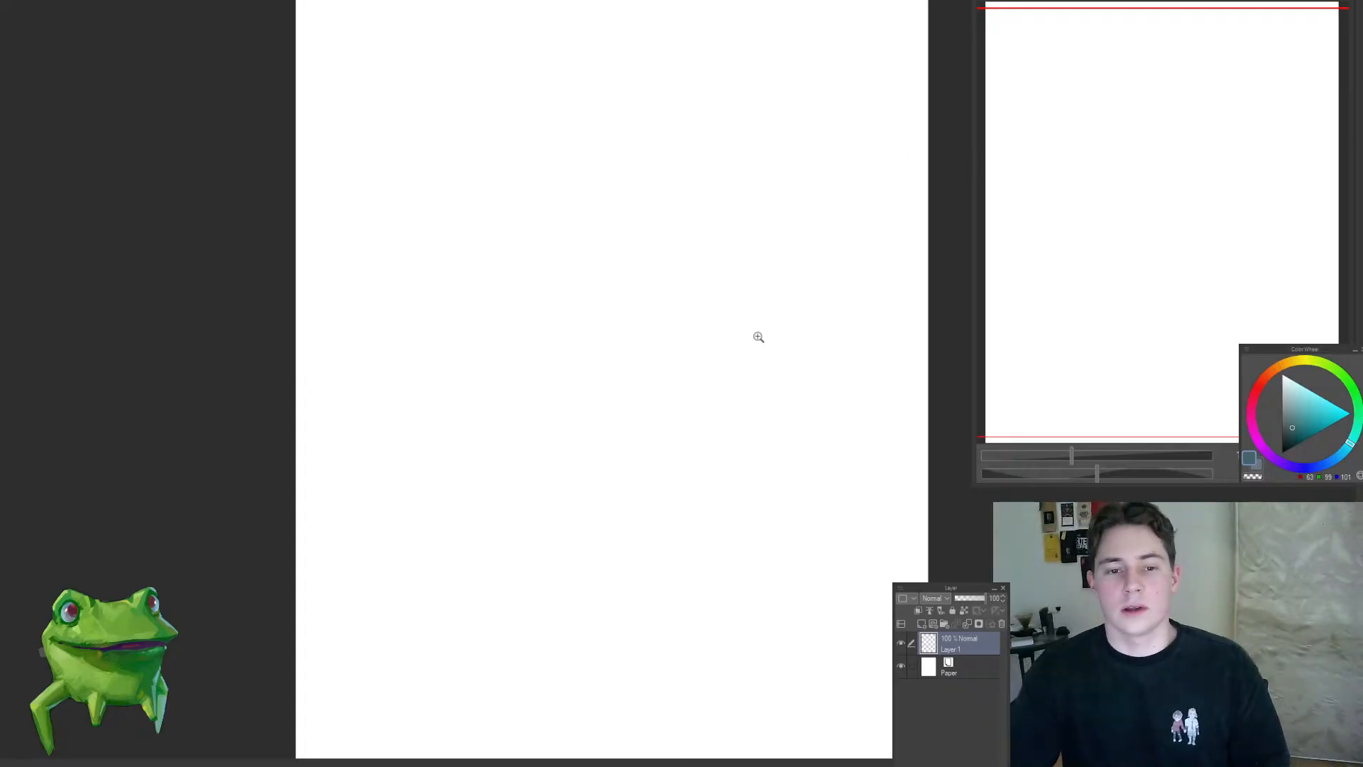
Step: Fill the canvas with light grey (RGB 226, 226, 226), merge it into the paper, add an empty layer and pick dark grey
drag(758, 337, 712, 352)
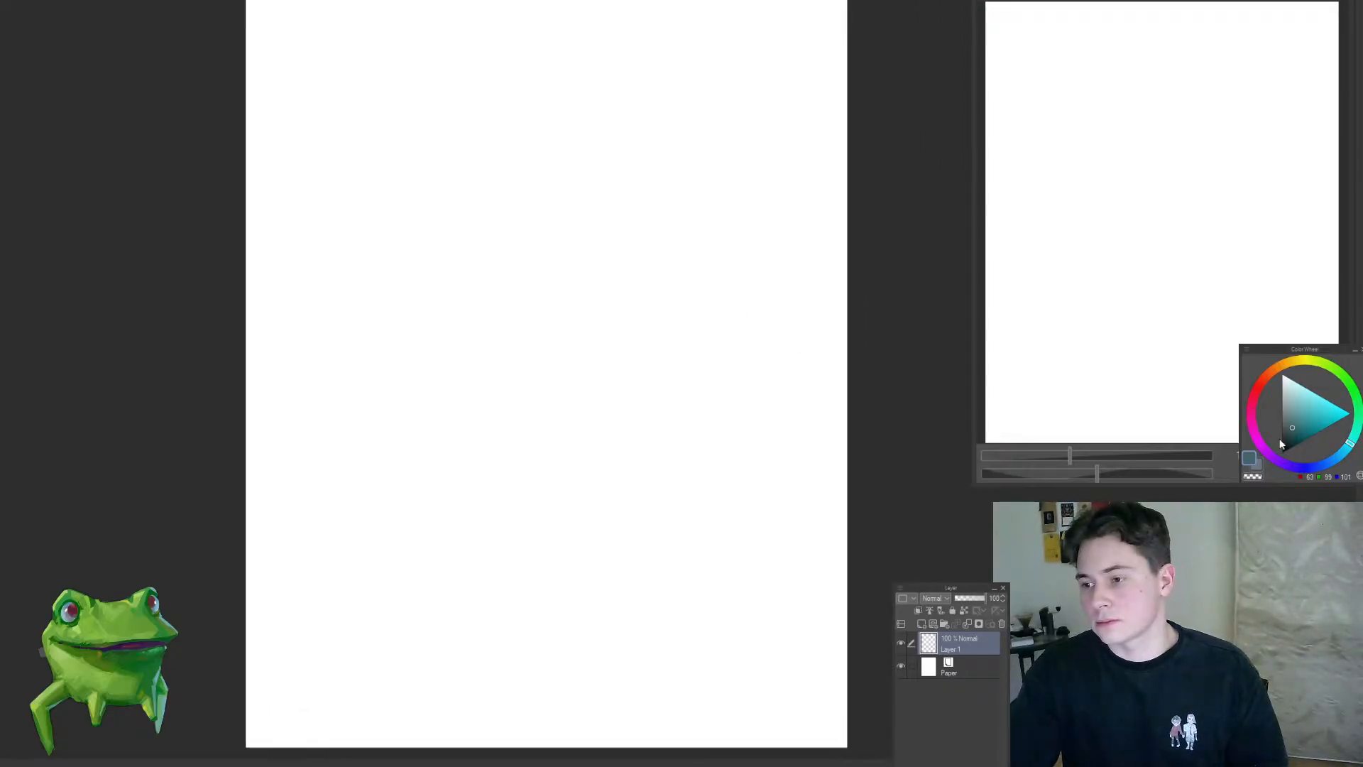
drag(1282, 444, 1282, 384)
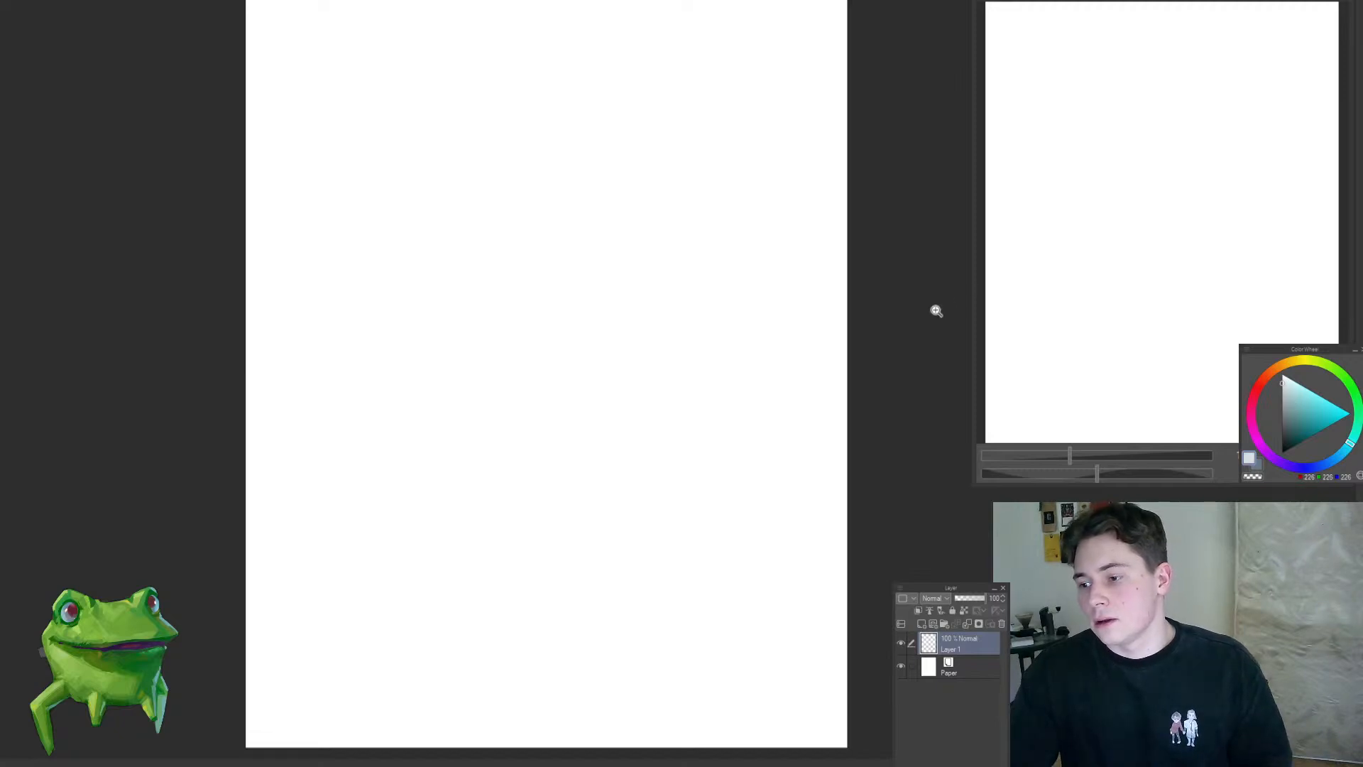
drag(842, 339, 822, 362)
mouse_move(1281, 399)
mouse_down()
mouse_move(1281, 429)
mouse_move(1277, 385)
mouse_move(1282, 435)
mouse_up()
key(alt+Delete)
key(ctrl+e)
key(ctrl+shift+n)
click(1292, 419)
drag(793, 367, 739, 331)
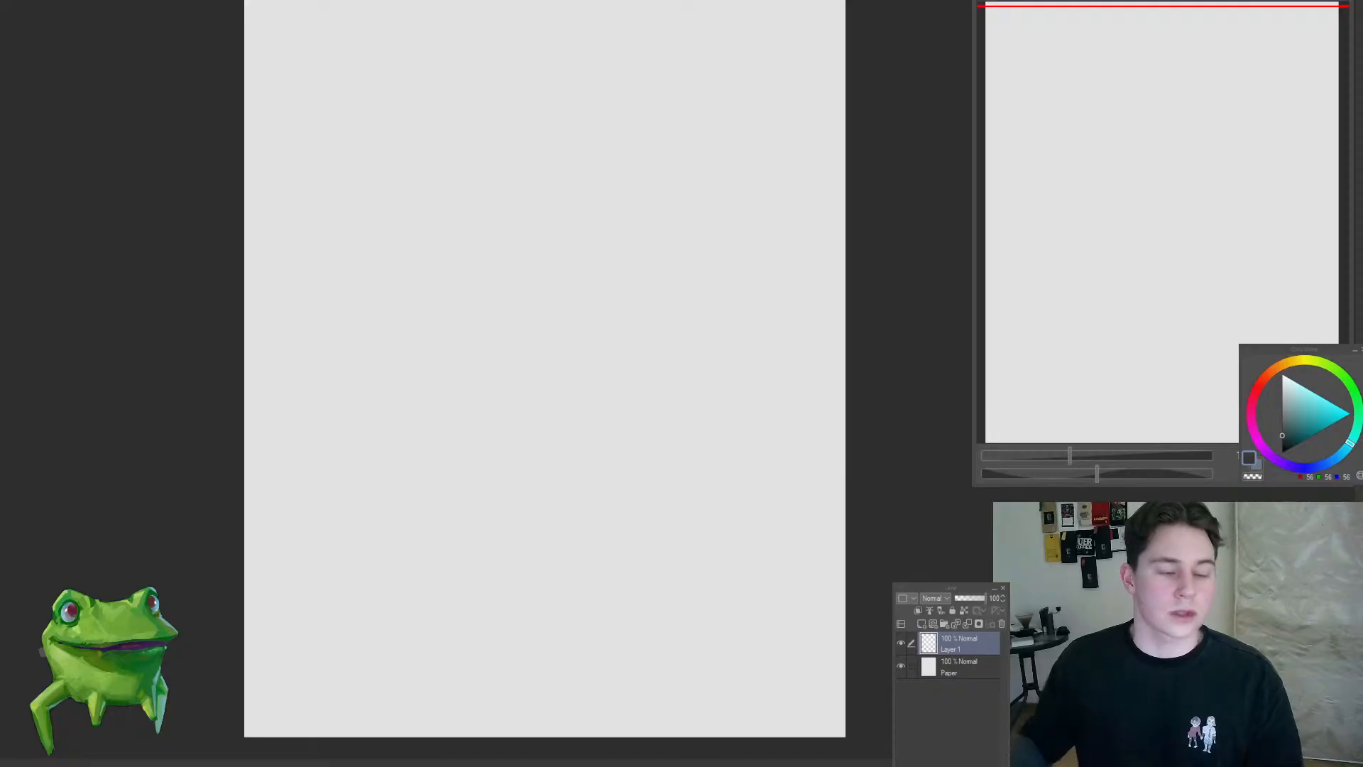
drag(667, 348, 609, 339)
mouse_move(582, 297)
mouse_down()
mouse_move(594, 284)
mouse_move(570, 311)
mouse_up()
drag(576, 314, 600, 311)
scroll(600, 311, up, 1)
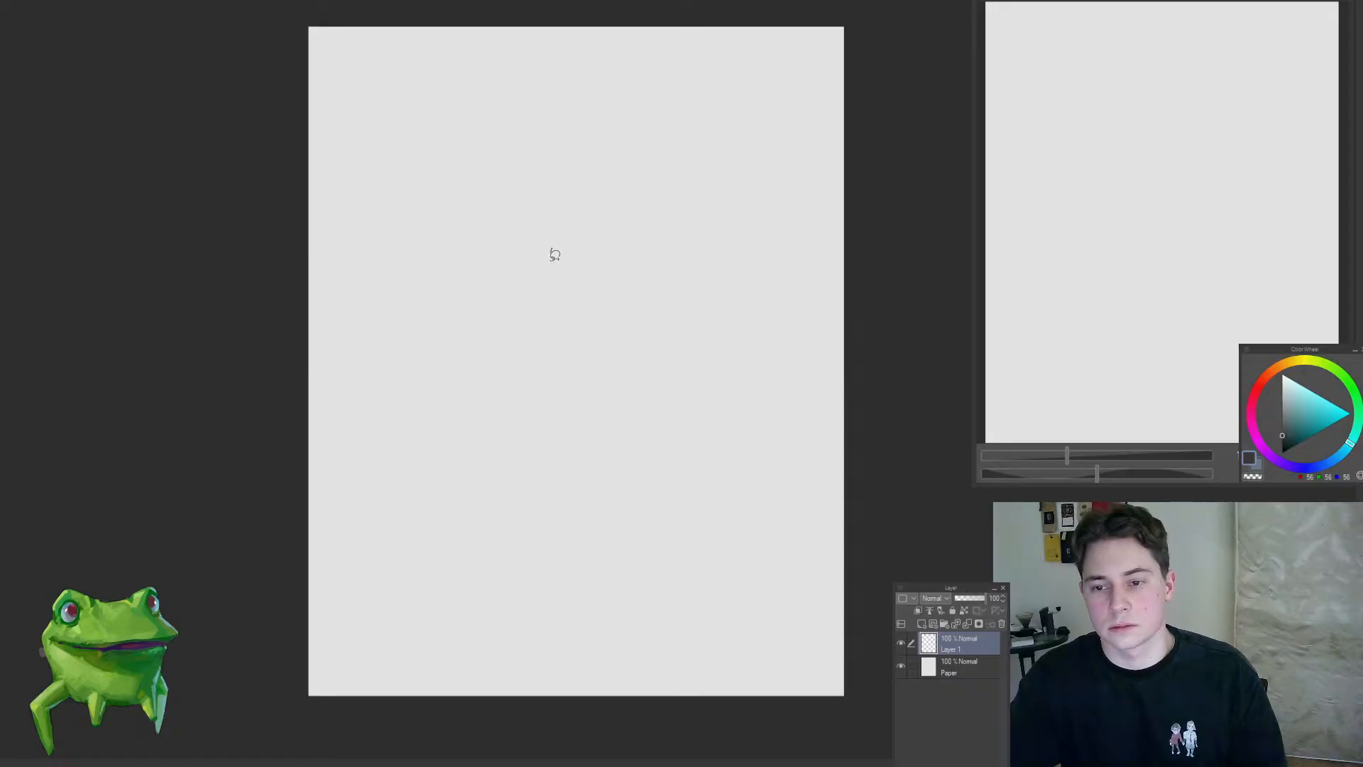
drag(554, 256, 570, 268)
mouse_move(546, 213)
mouse_down()
mouse_move(554, 178)
mouse_move(616, 212)
mouse_up()
mouse_move(618, 213)
mouse_down()
mouse_move(639, 256)
mouse_move(608, 265)
mouse_move(544, 327)
mouse_move(572, 314)
mouse_up()
key(ctrl+z)
key(ctrl+d)
Step: Lasso freehand shapes for the figure's torso and tapering lower body down the centre of the canvas
drag(550, 241, 579, 243)
drag(539, 241, 563, 261)
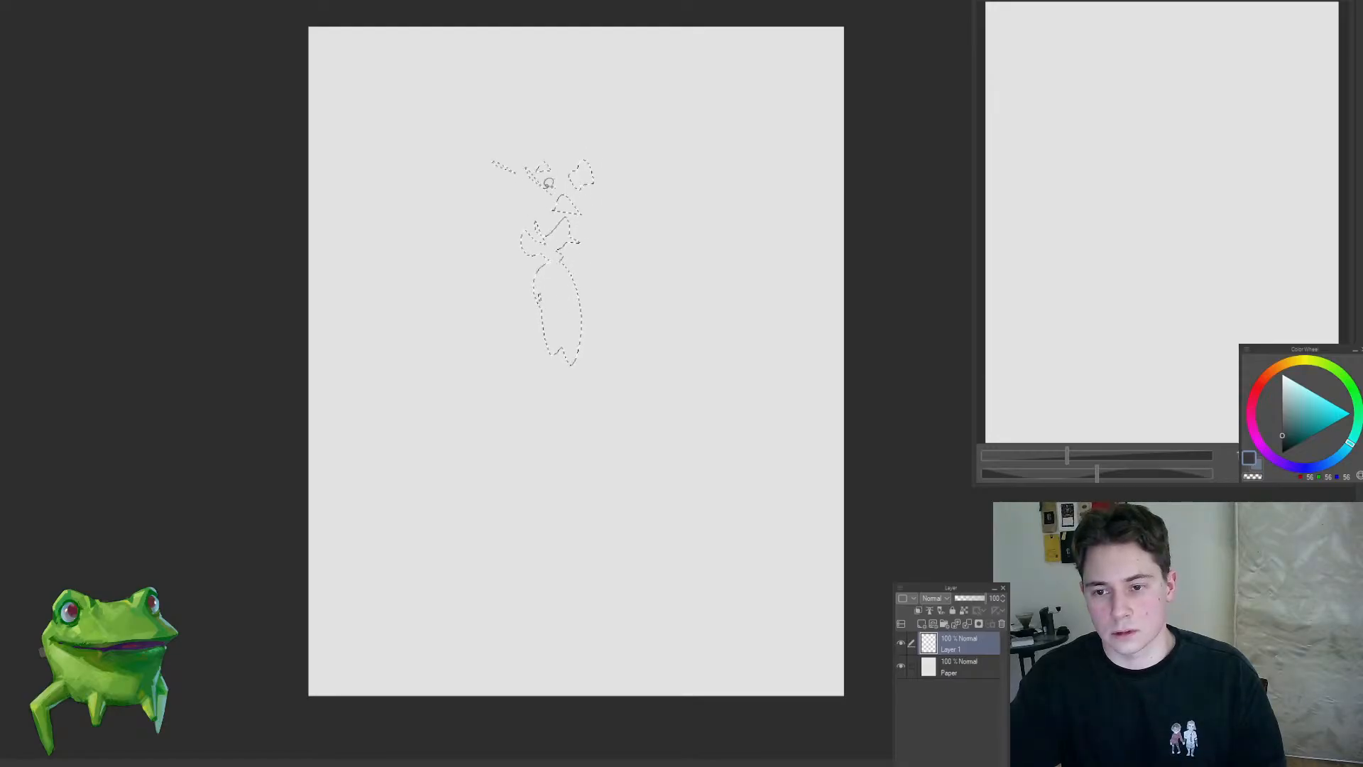
drag(537, 272, 537, 300)
drag(561, 348, 564, 404)
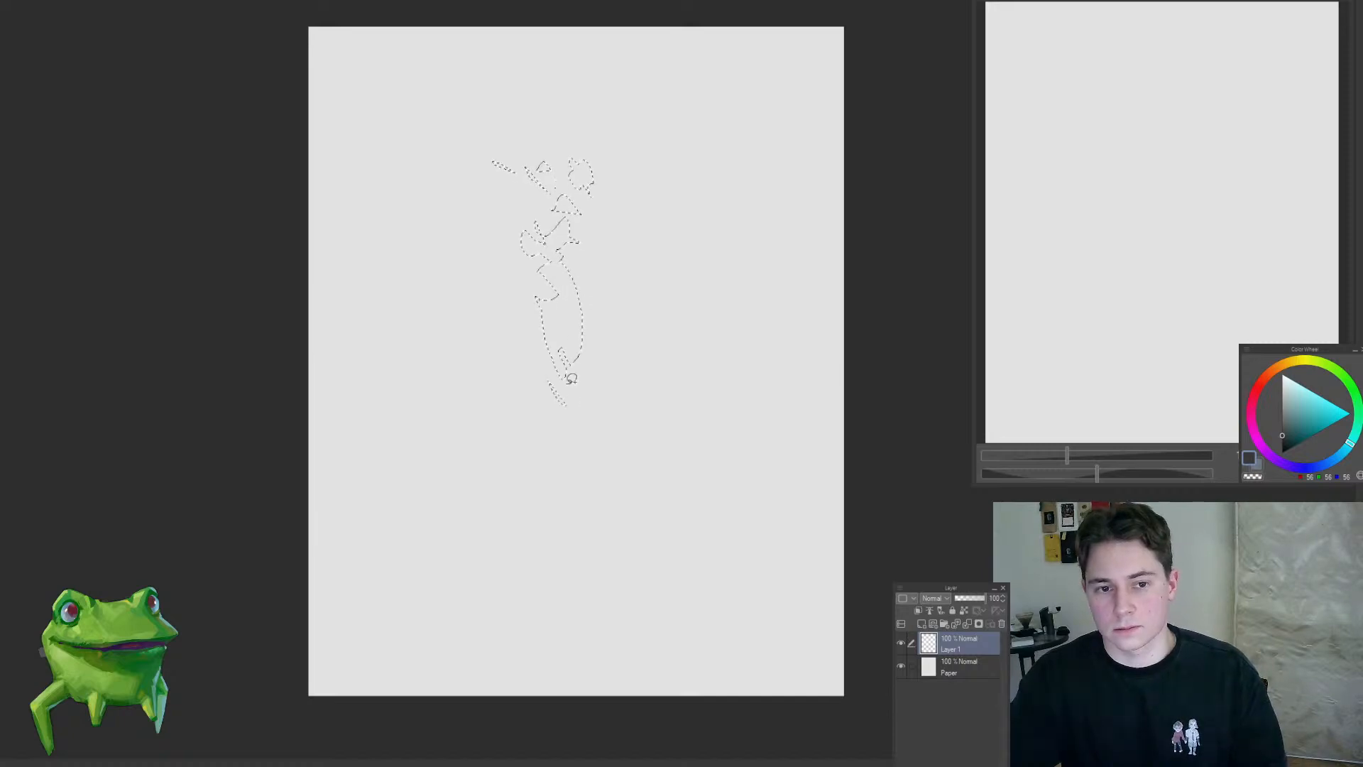
drag(598, 305, 576, 392)
drag(556, 384, 546, 415)
drag(583, 340, 570, 400)
key(ctrl+z)
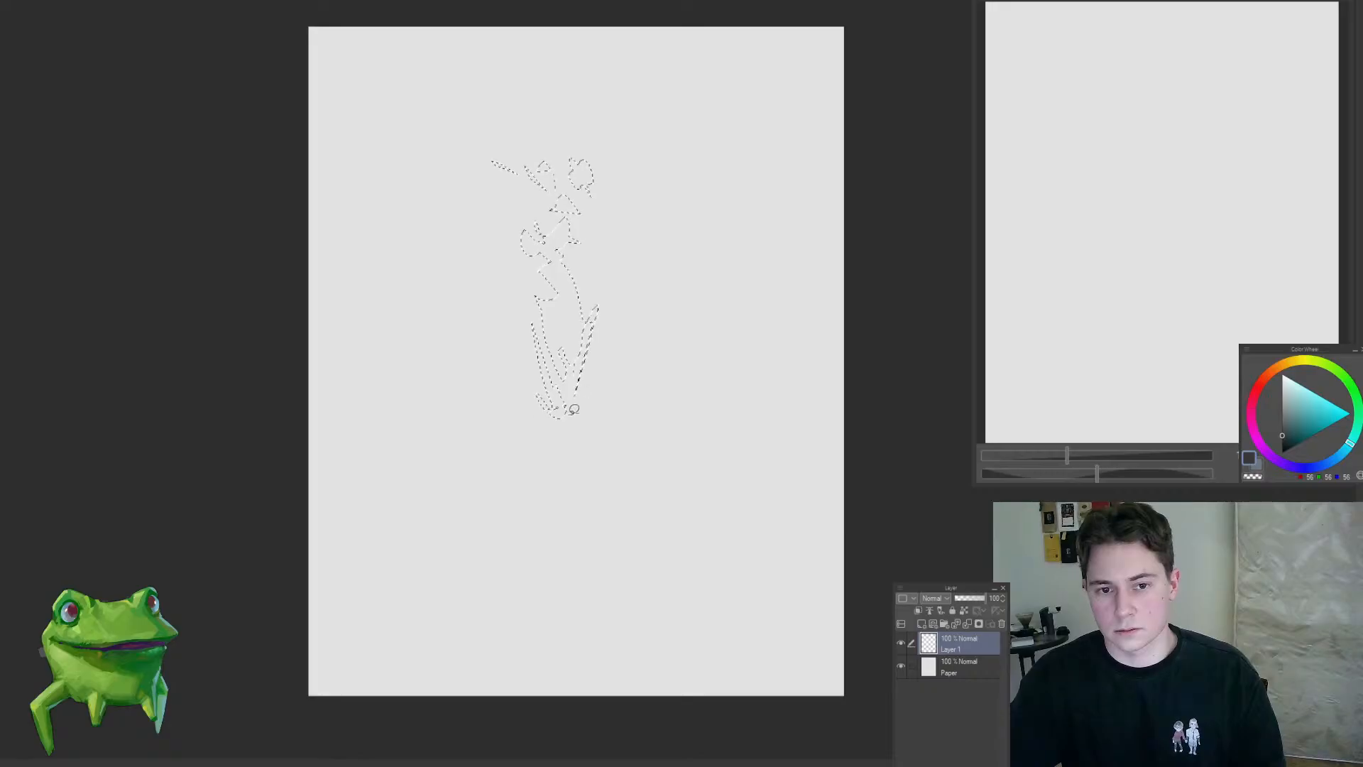
Step: Add angular lasso shapes to the right of the torso, with a limb reaching out to the upper right
drag(634, 264, 647, 289)
mouse_move(607, 289)
mouse_down()
mouse_move(636, 339)
mouse_move(681, 346)
mouse_move(654, 326)
mouse_move(689, 343)
mouse_up()
key(ctrl+z)
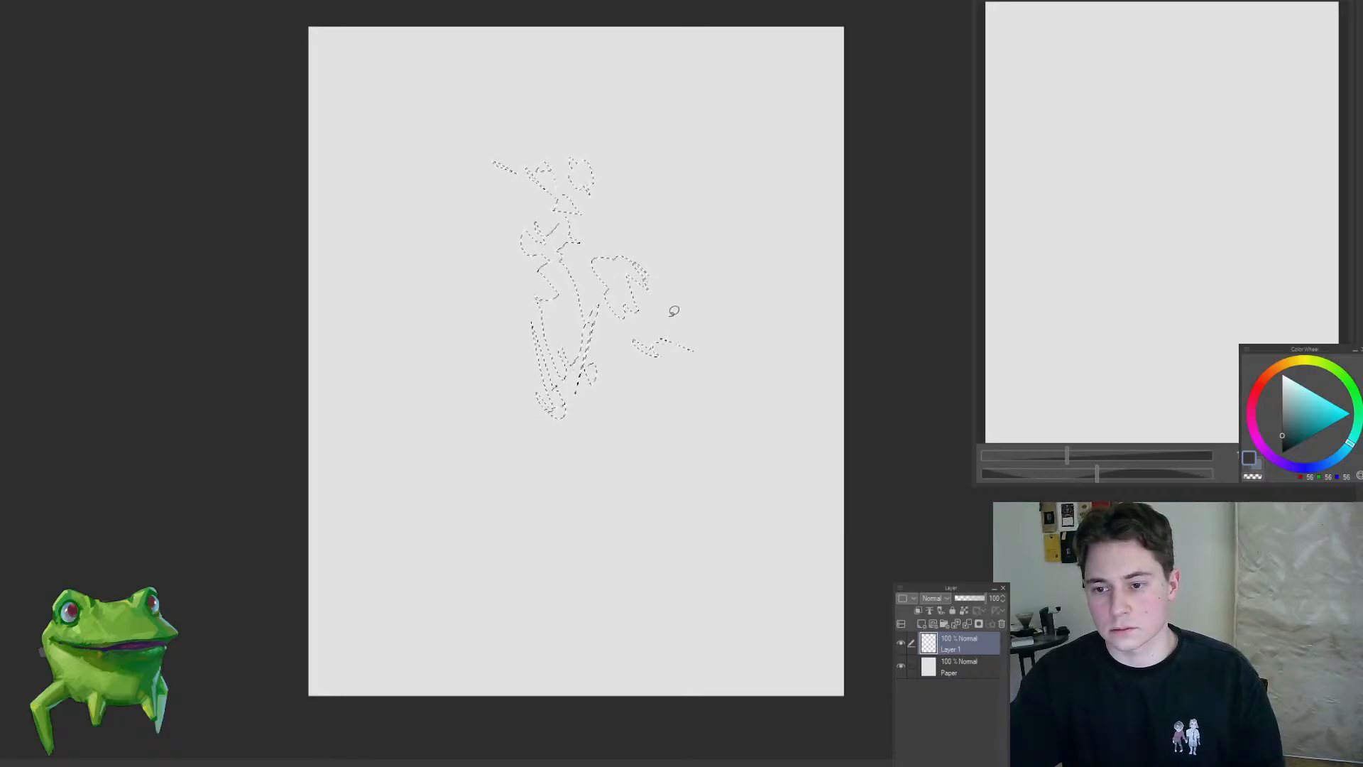
drag(662, 298, 706, 321)
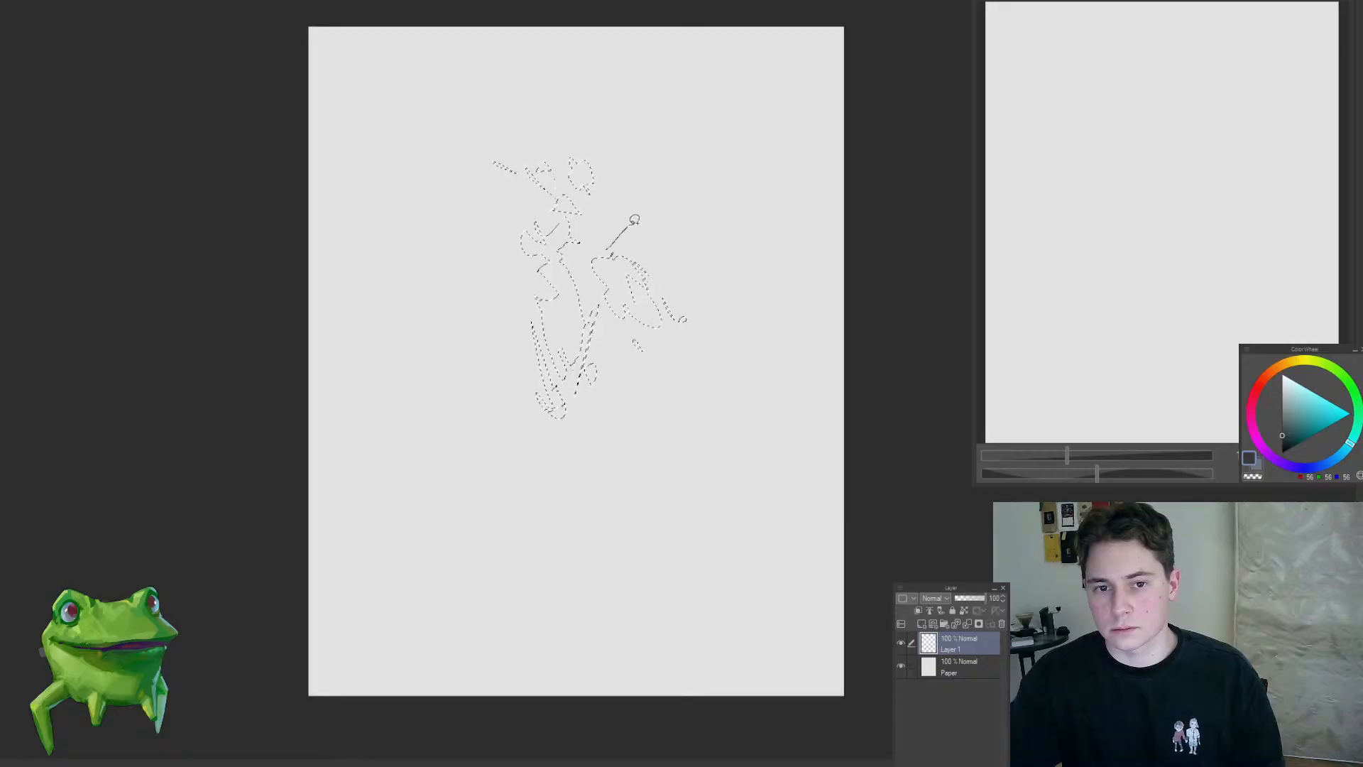
drag(653, 220, 732, 226)
Step: Extend the selection with a raised, clawed arm at the upper left and a curved tip on the right limb
drag(435, 124, 447, 99)
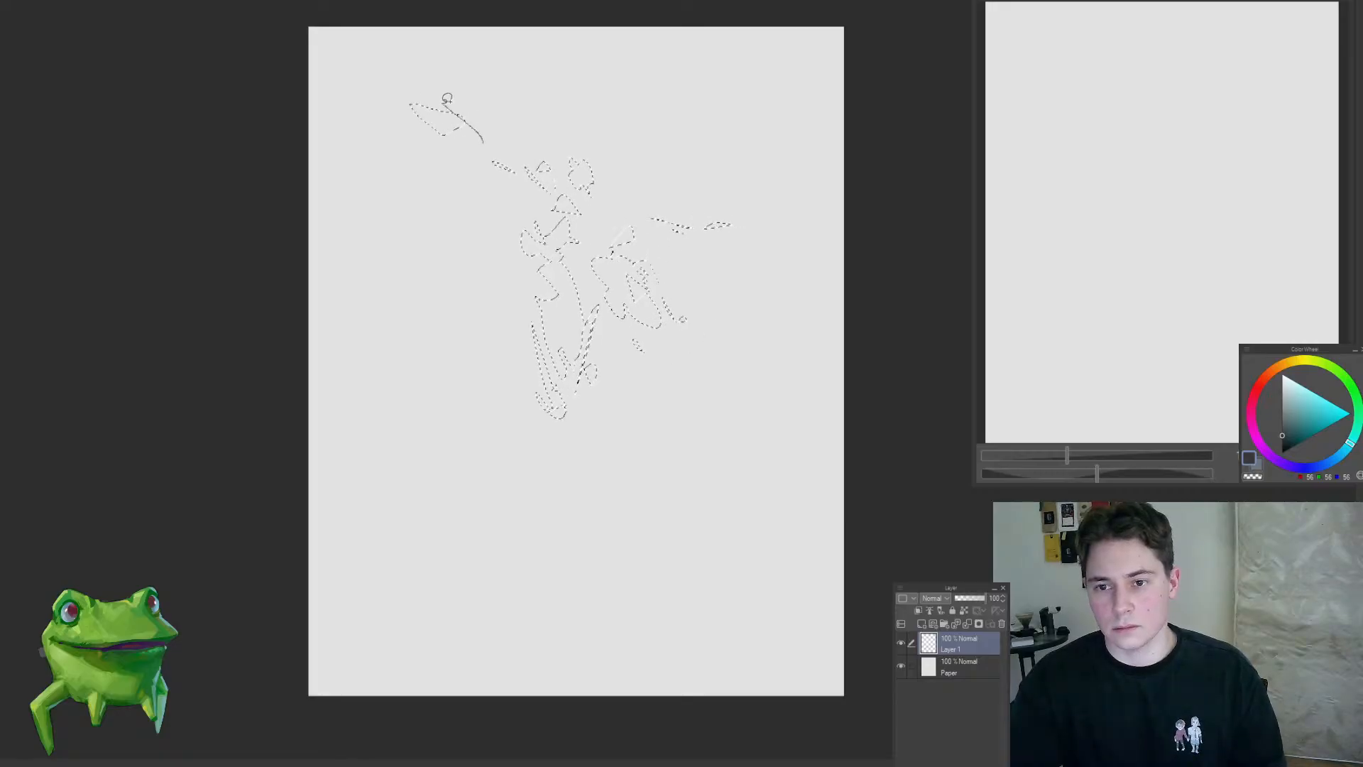
mouse_move(685, 228)
mouse_down()
mouse_move(733, 237)
mouse_move(694, 261)
mouse_move(749, 245)
mouse_up()
mouse_move(377, 127)
mouse_down()
mouse_move(432, 202)
mouse_move(386, 181)
mouse_up()
drag(398, 113, 446, 113)
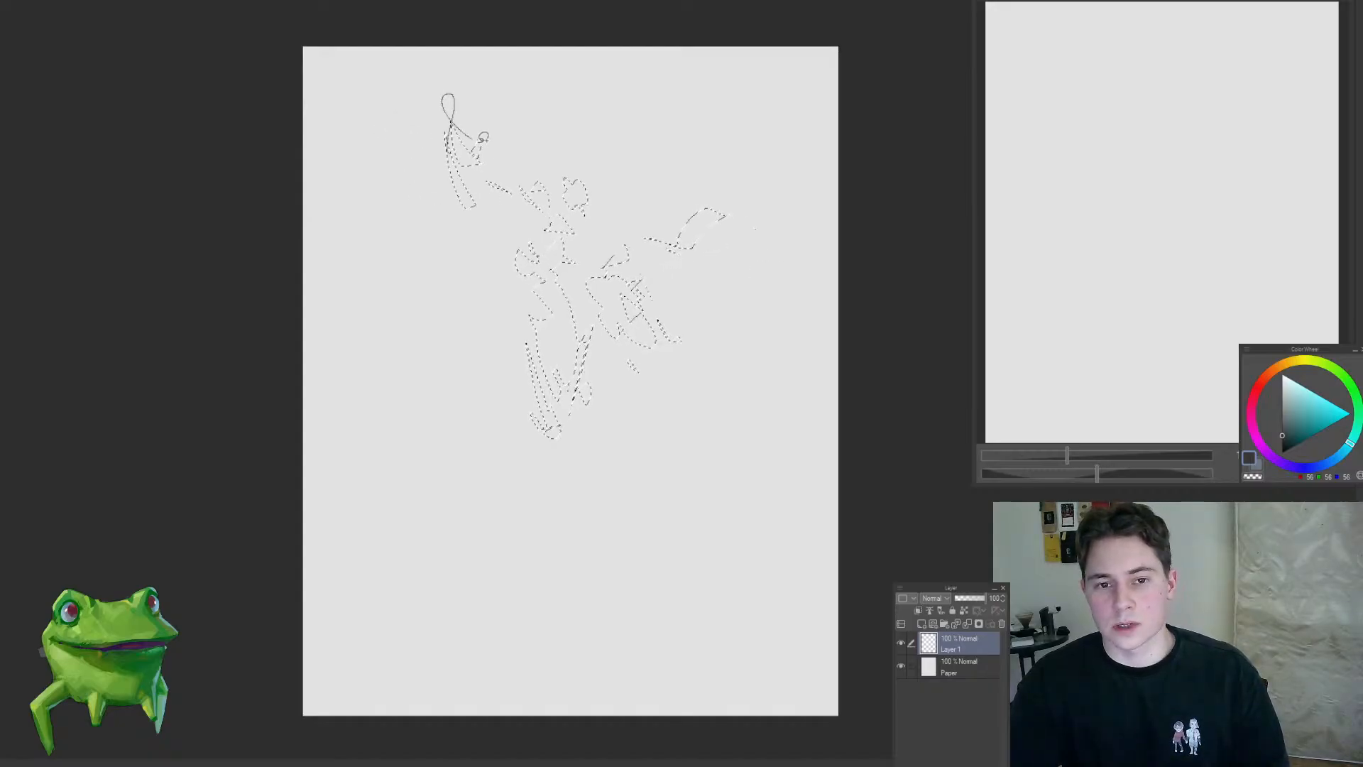
drag(459, 200, 472, 192)
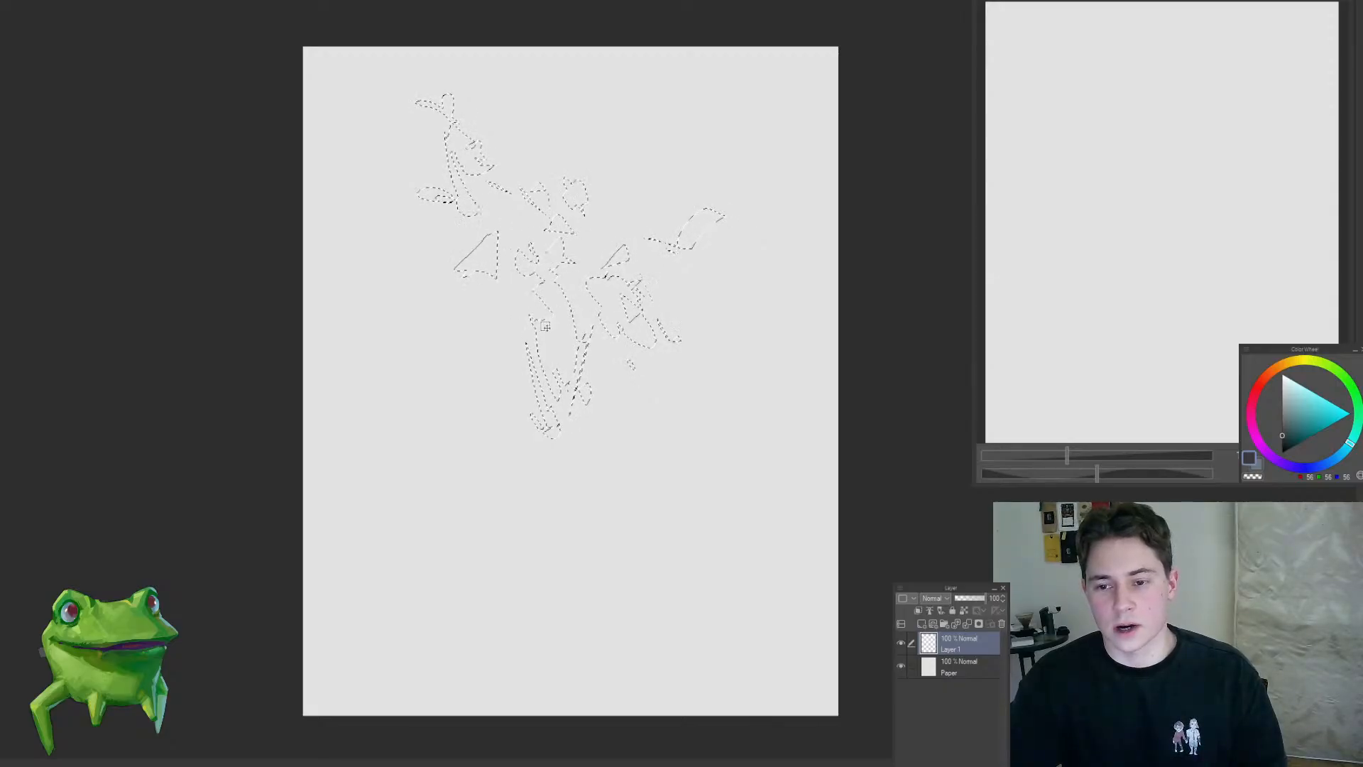
Step: Lasso a horned head above the torso and reshape the side and hip shapes of the selection
drag(533, 321, 581, 286)
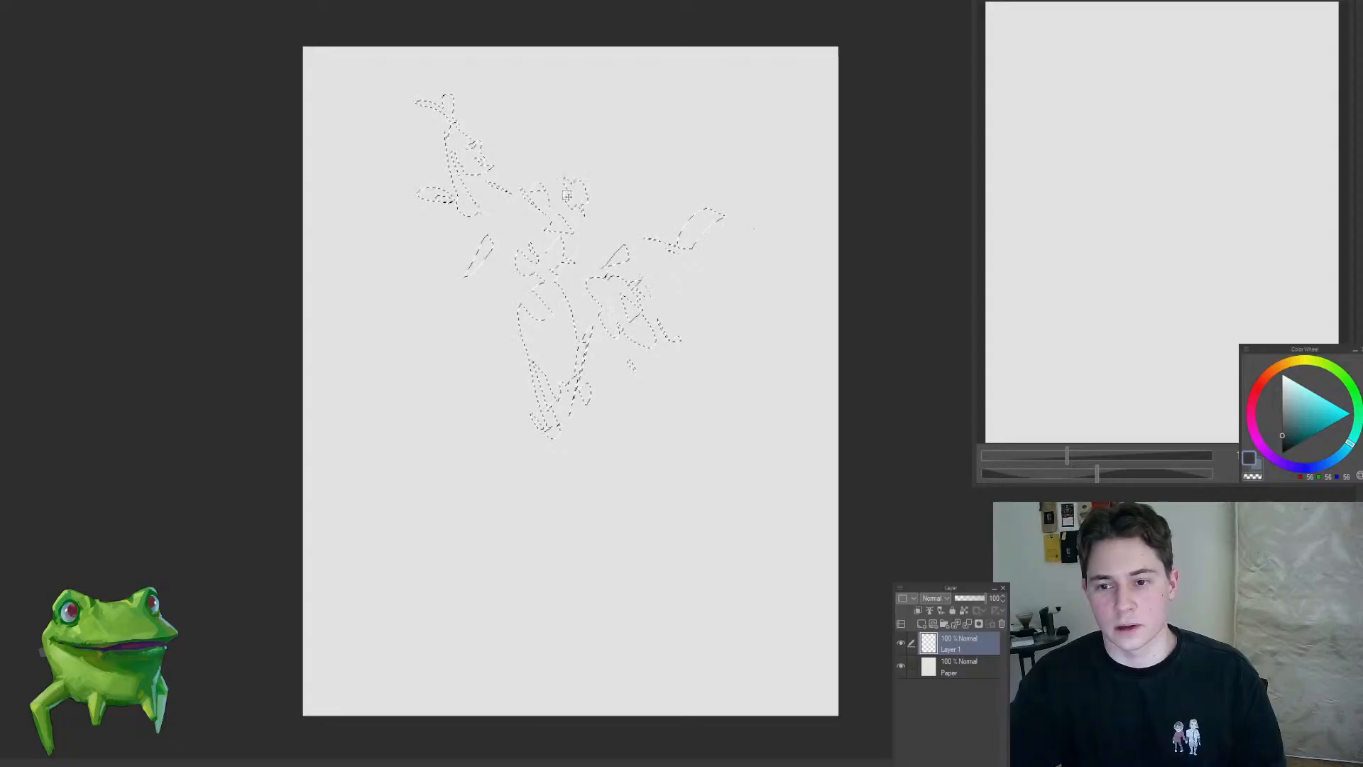
mouse_move(568, 195)
mouse_down()
mouse_move(557, 171)
mouse_move(580, 203)
mouse_up()
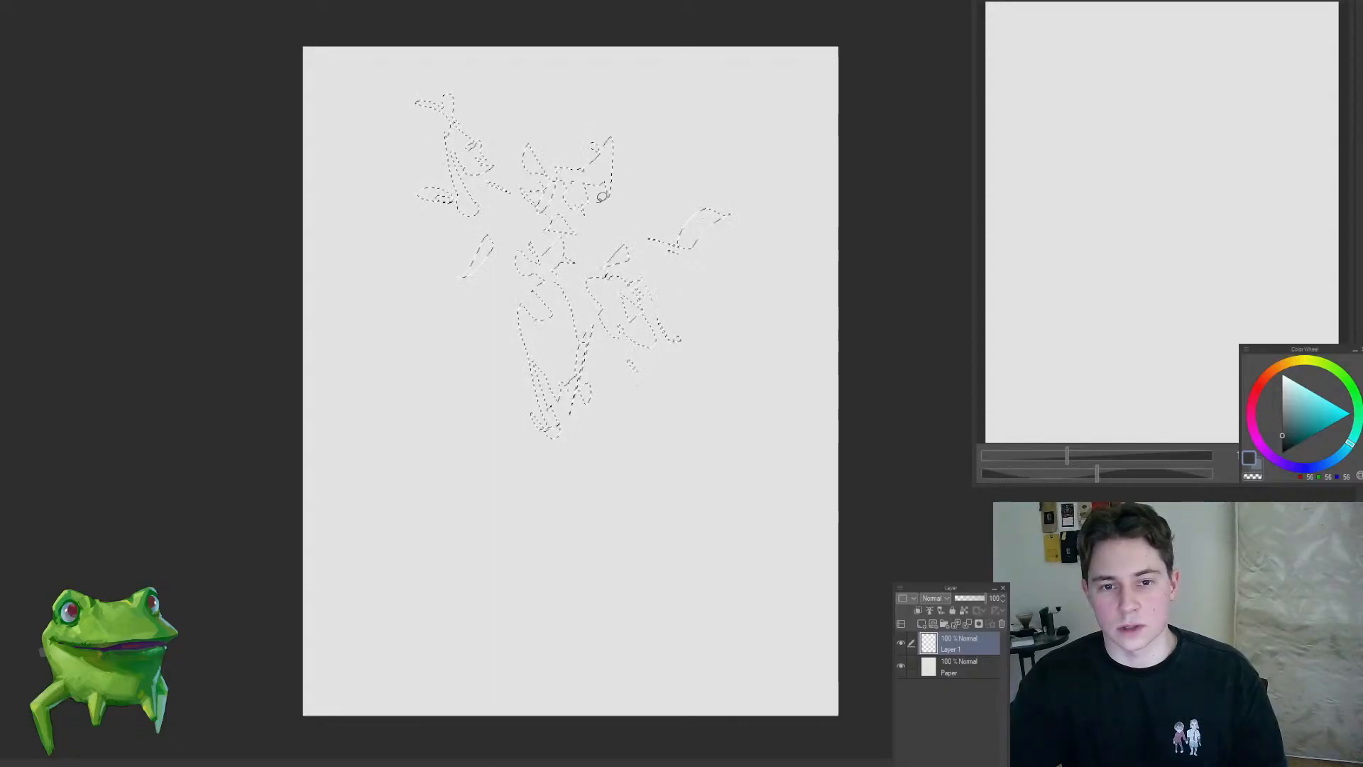
drag(539, 200, 599, 216)
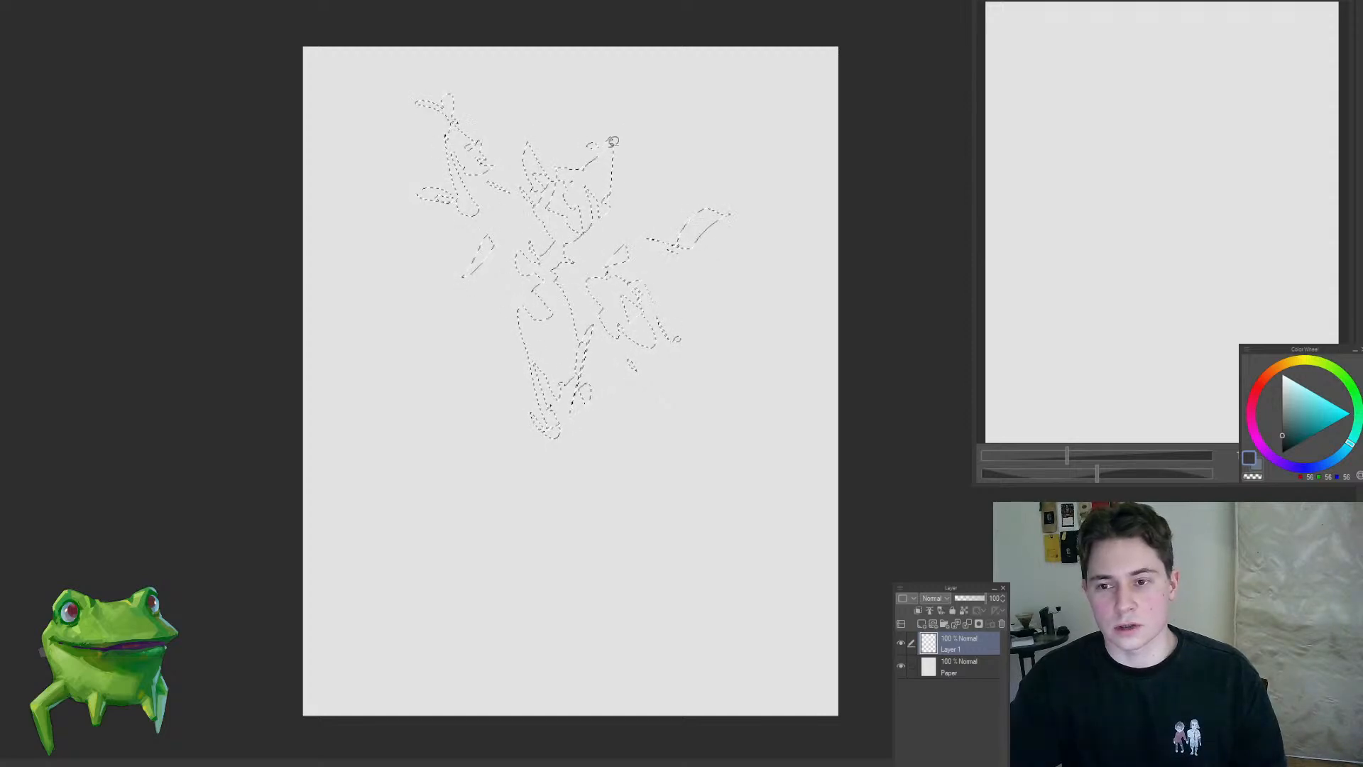
mouse_move(599, 121)
mouse_down()
mouse_move(608, 131)
mouse_move(563, 189)
mouse_move(580, 253)
mouse_move(552, 277)
mouse_move(606, 276)
mouse_move(645, 243)
mouse_move(647, 308)
mouse_up()
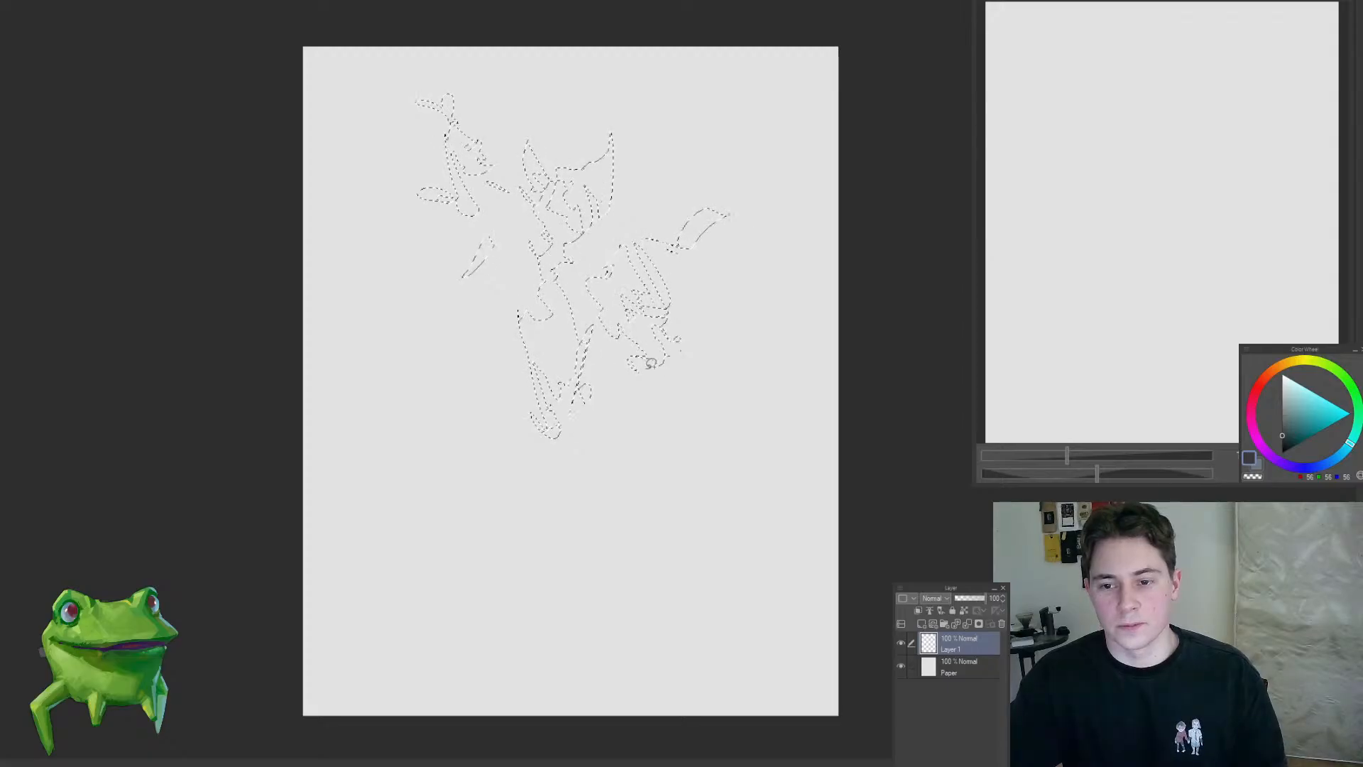
drag(493, 256, 510, 224)
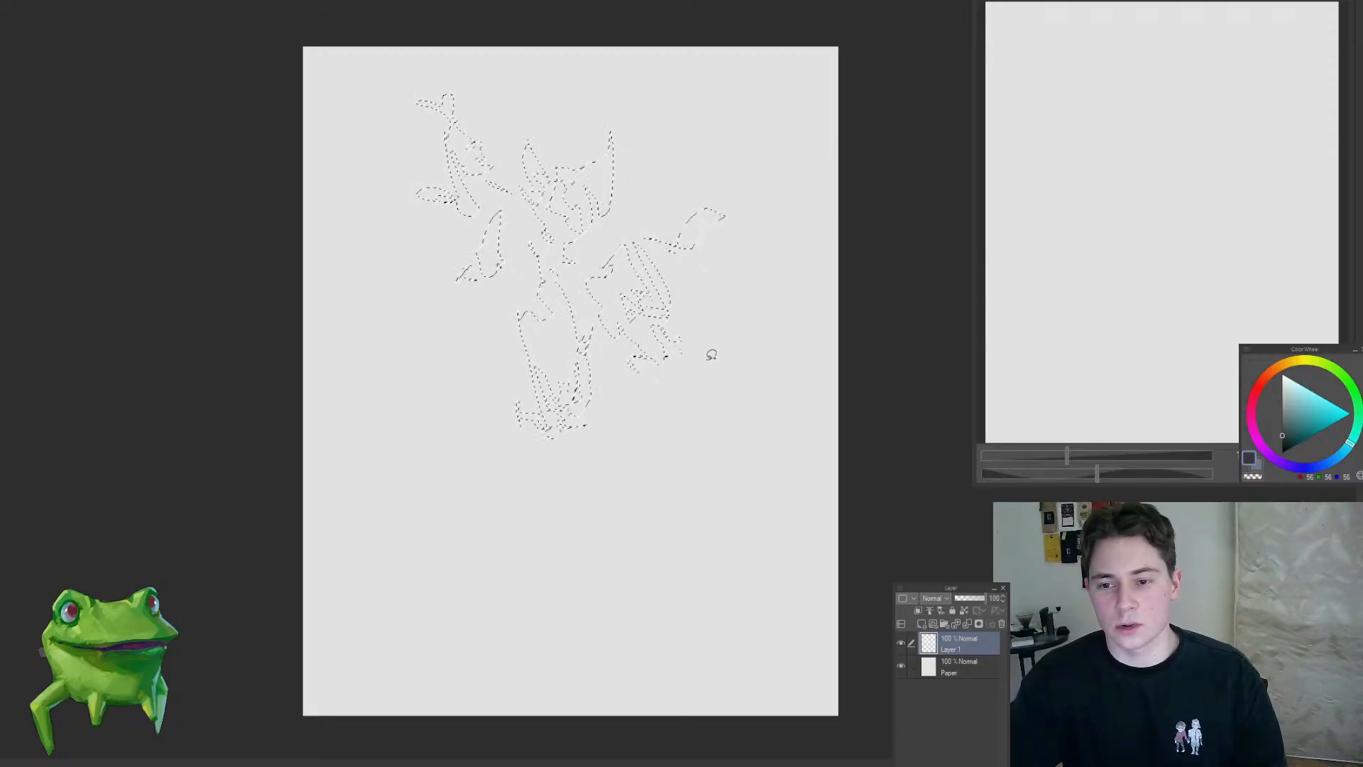
mouse_move(700, 362)
mouse_down()
mouse_move(668, 365)
mouse_move(700, 345)
mouse_move(735, 356)
mouse_move(730, 368)
mouse_move(745, 360)
mouse_move(723, 335)
mouse_move(687, 336)
mouse_move(741, 363)
mouse_move(723, 391)
mouse_move(711, 375)
mouse_move(690, 399)
mouse_move(697, 381)
mouse_move(686, 385)
mouse_move(707, 366)
mouse_up()
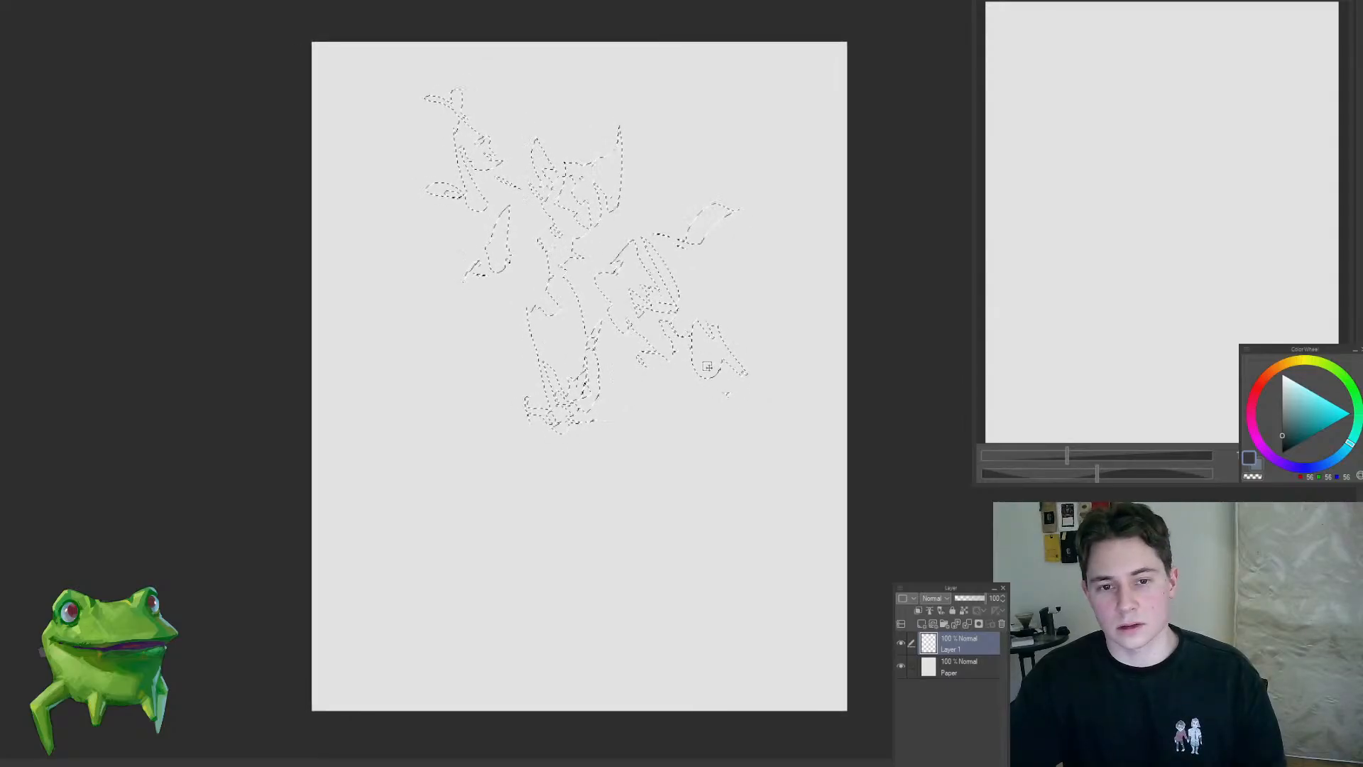
Step: Reshape the waist of the selection and add long pointed shapes below the body for the legs
drag(647, 279, 628, 229)
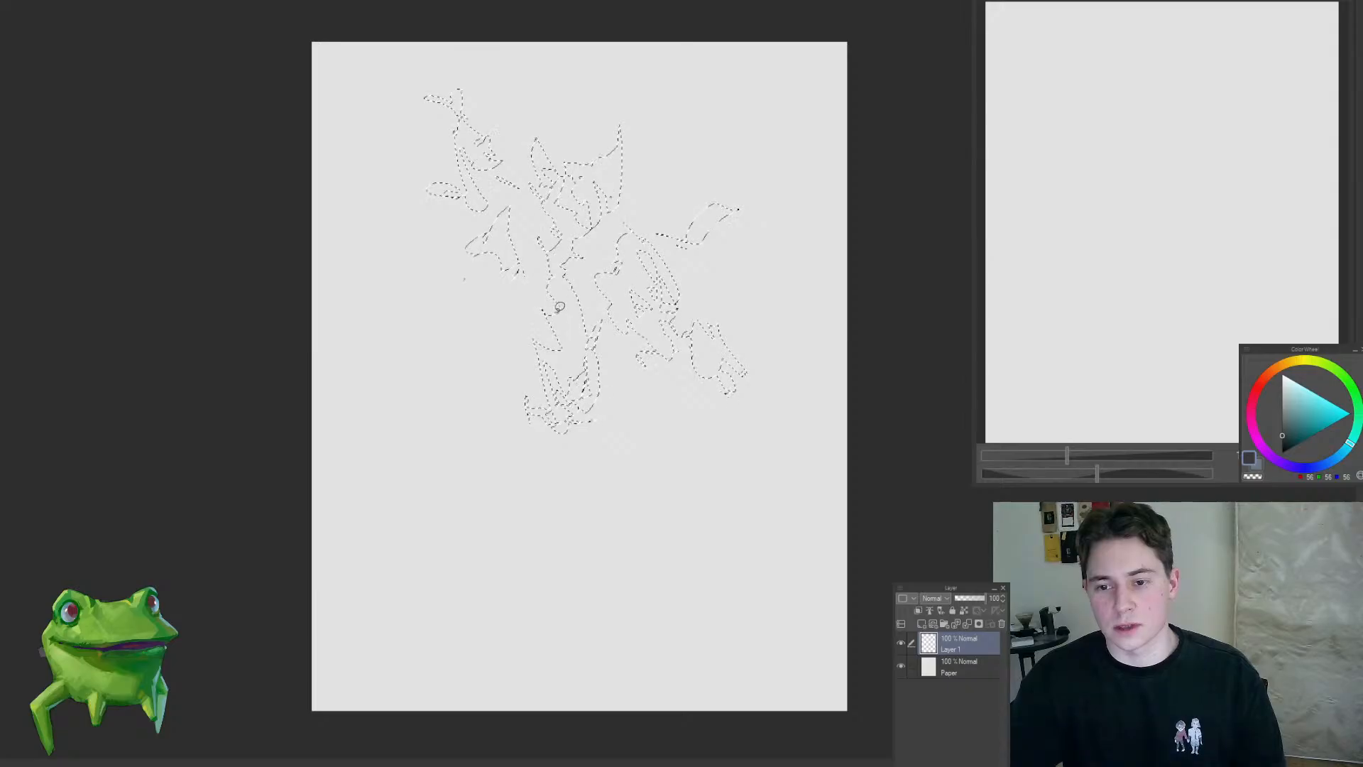
drag(560, 307, 527, 310)
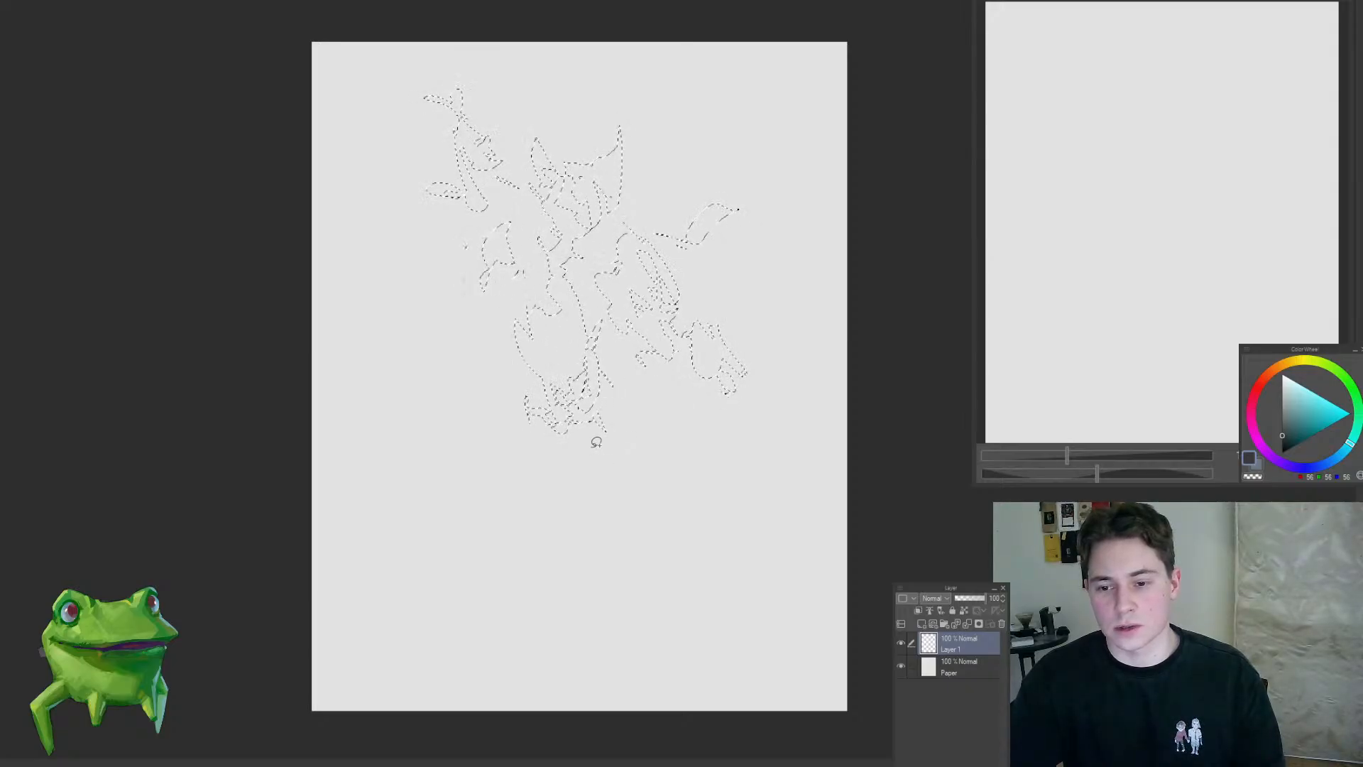
mouse_move(596, 442)
mouse_down()
mouse_move(637, 487)
mouse_move(624, 419)
mouse_up()
mouse_move(595, 484)
mouse_down()
mouse_move(633, 492)
mouse_move(617, 546)
mouse_move(660, 547)
mouse_up()
drag(519, 452, 607, 526)
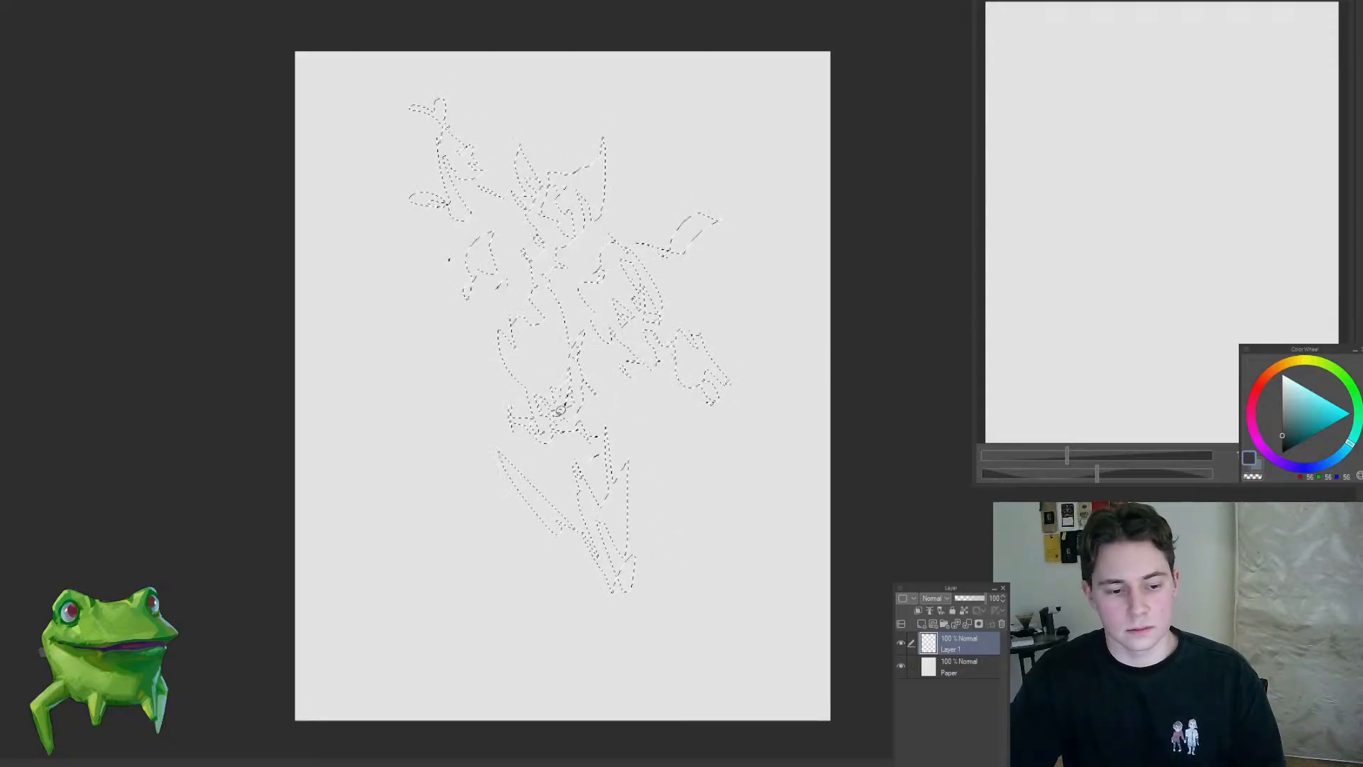
Step: Refine the torso selection, carve the horned head into smaller shapes and add a jagged wing-like shape at the upper right
drag(499, 292, 539, 381)
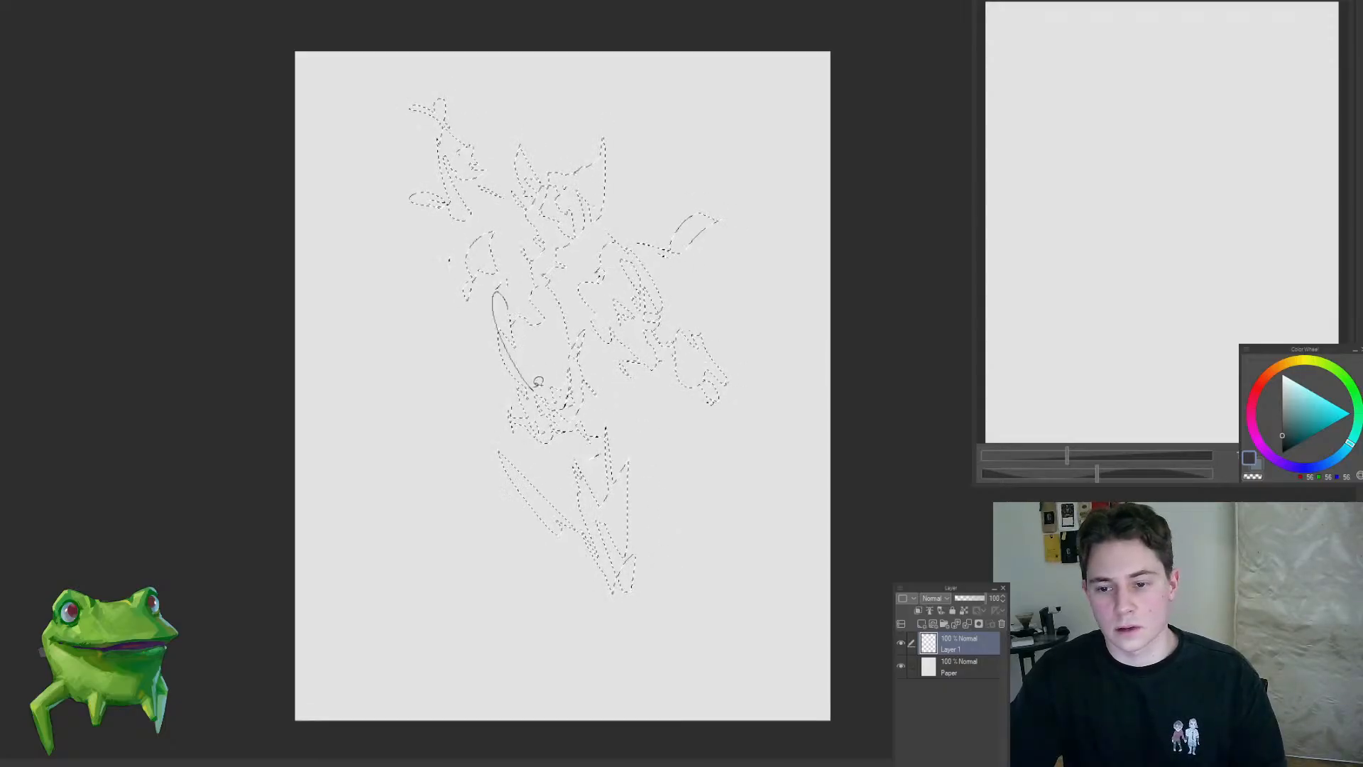
drag(691, 305, 665, 364)
drag(543, 276, 636, 190)
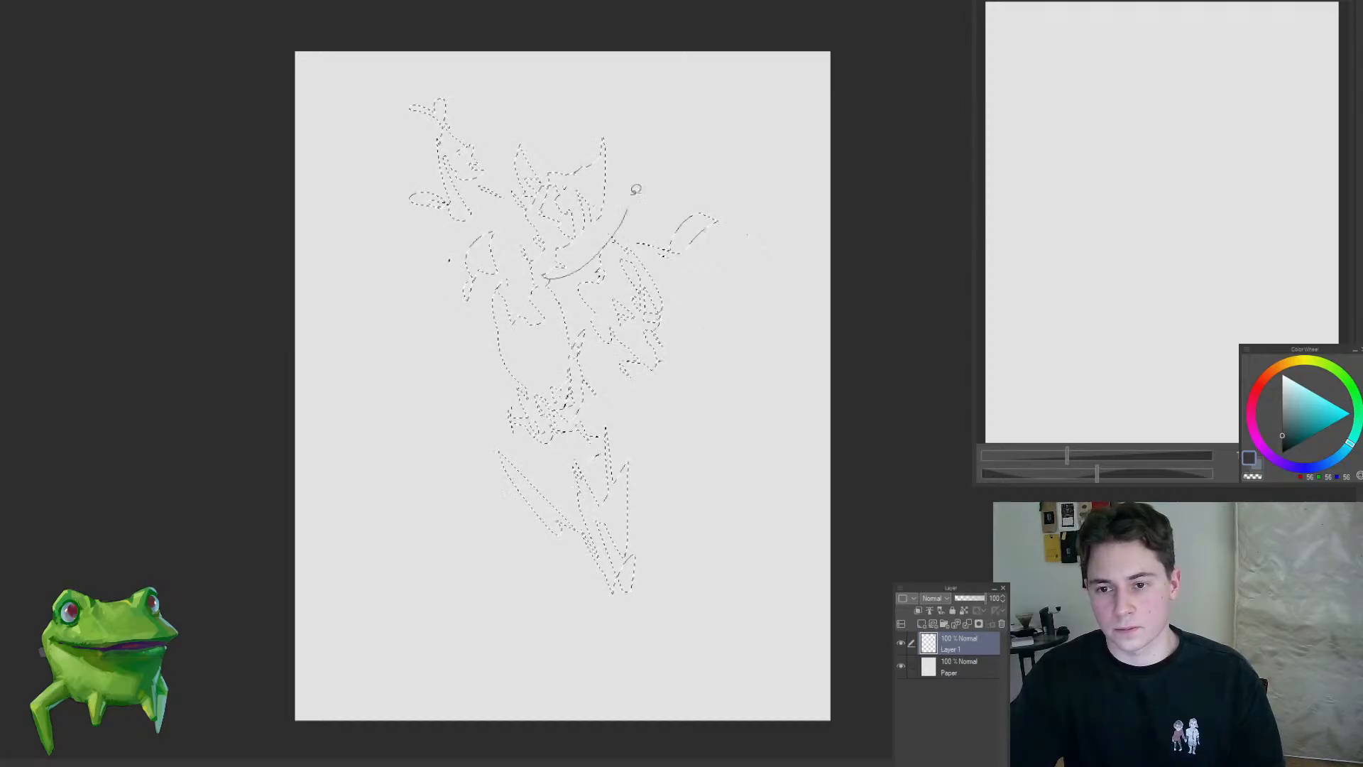
drag(502, 214, 517, 264)
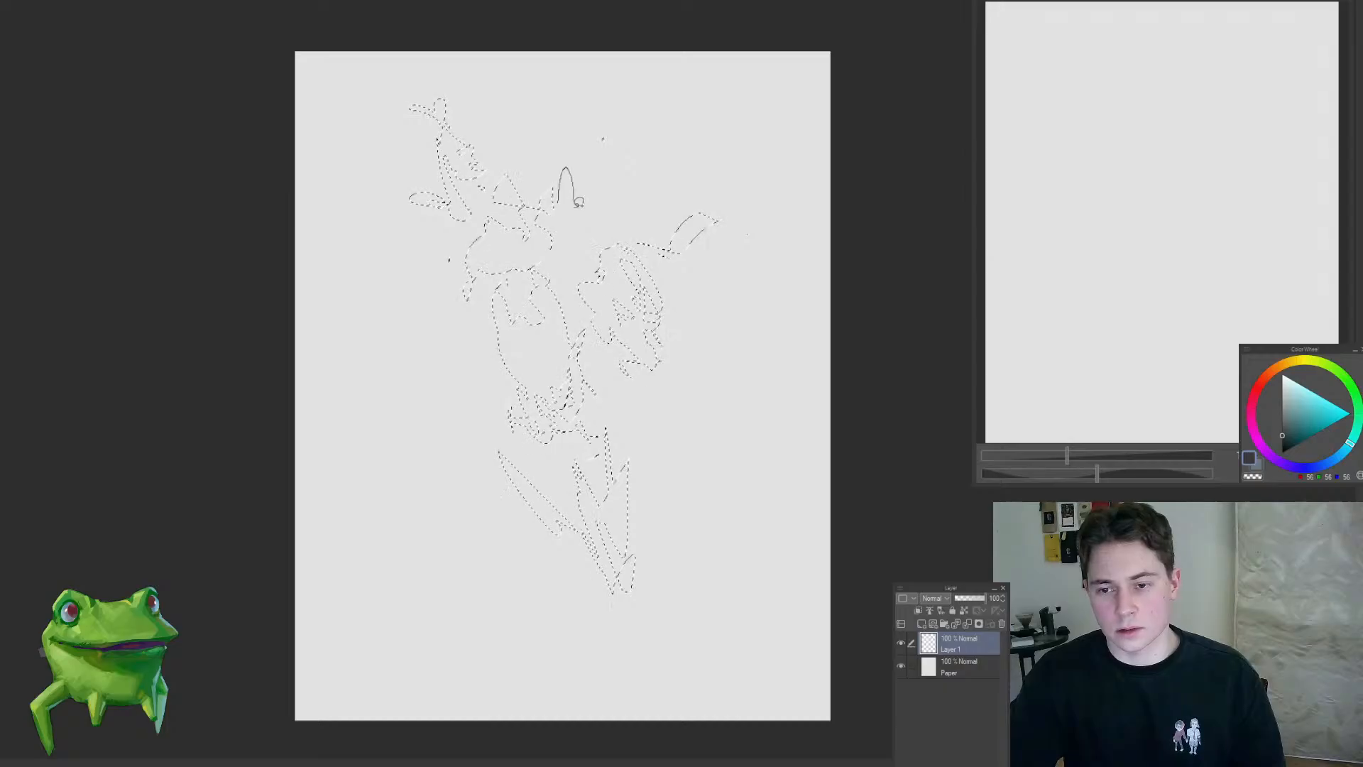
mouse_move(625, 224)
mouse_down()
mouse_move(687, 152)
mouse_move(700, 162)
mouse_up()
drag(717, 160, 684, 185)
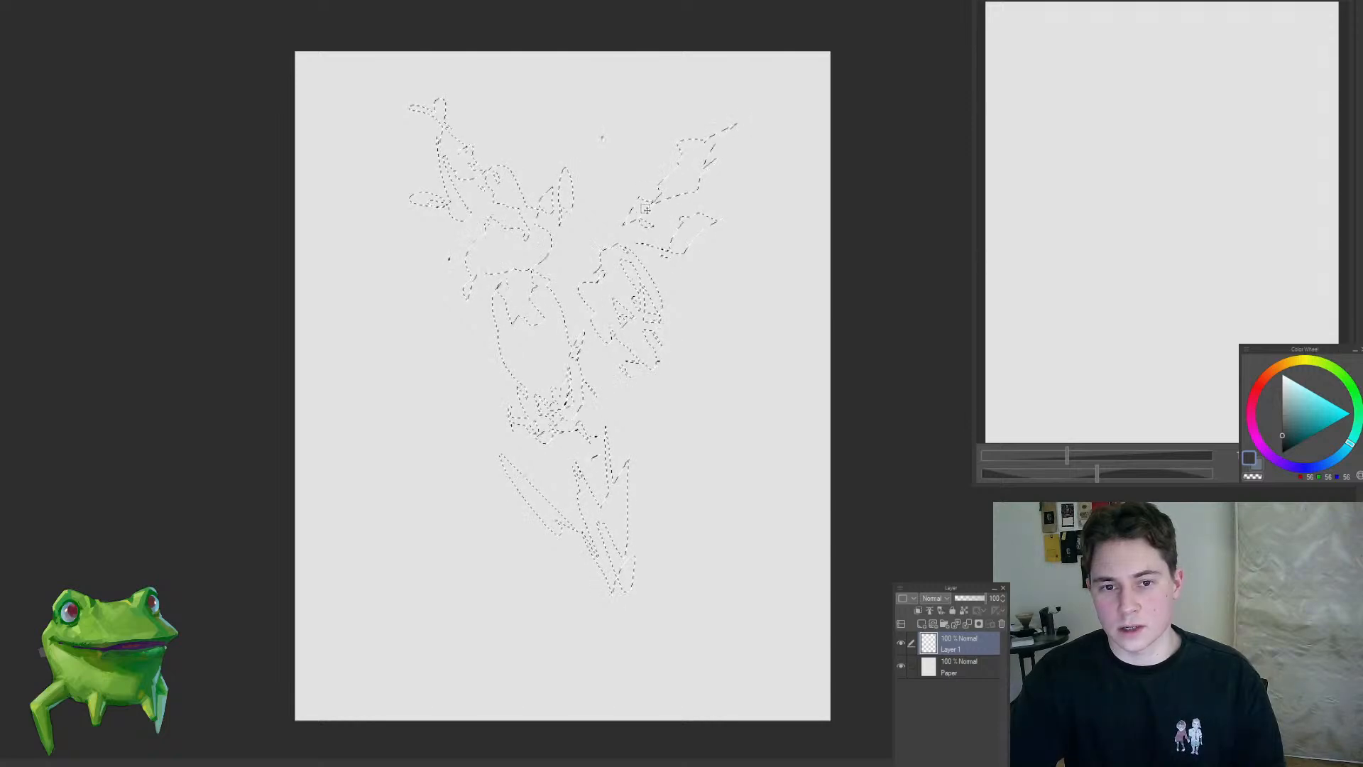
Step: Complete the lasso selection with side and lower-body shapes, fill it with dark grey and deselect
drag(634, 189, 642, 225)
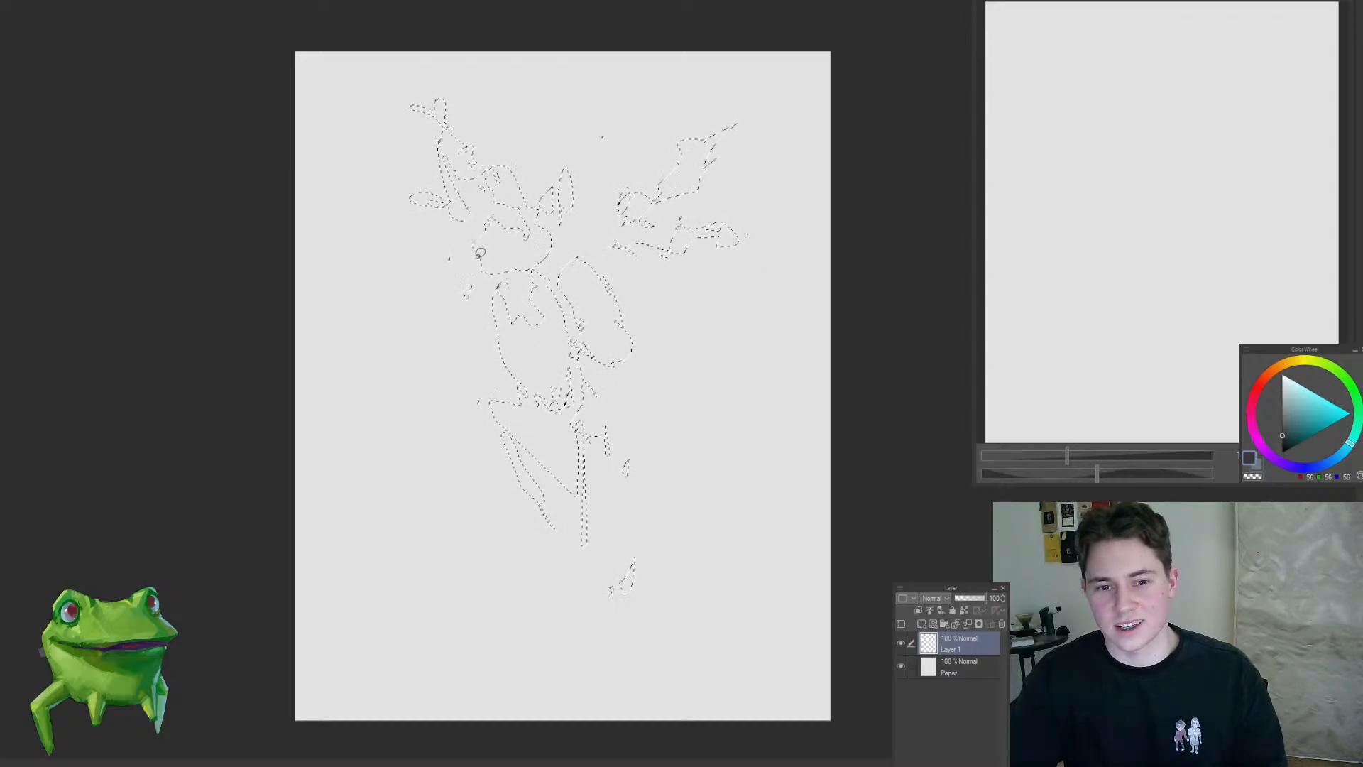
drag(470, 303, 474, 309)
drag(594, 265, 628, 333)
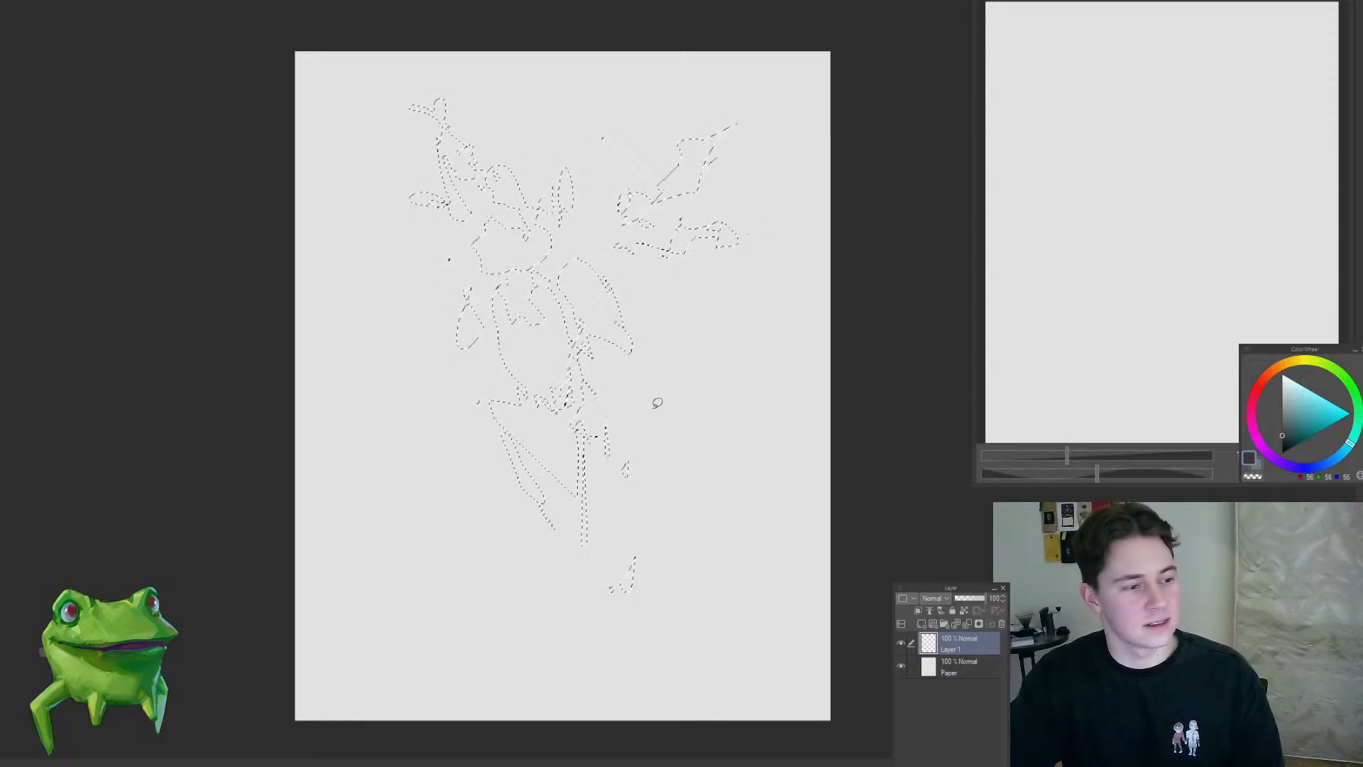
drag(658, 403, 670, 424)
key(alt+Delete)
key(ctrl+d)
drag(600, 335, 592, 313)
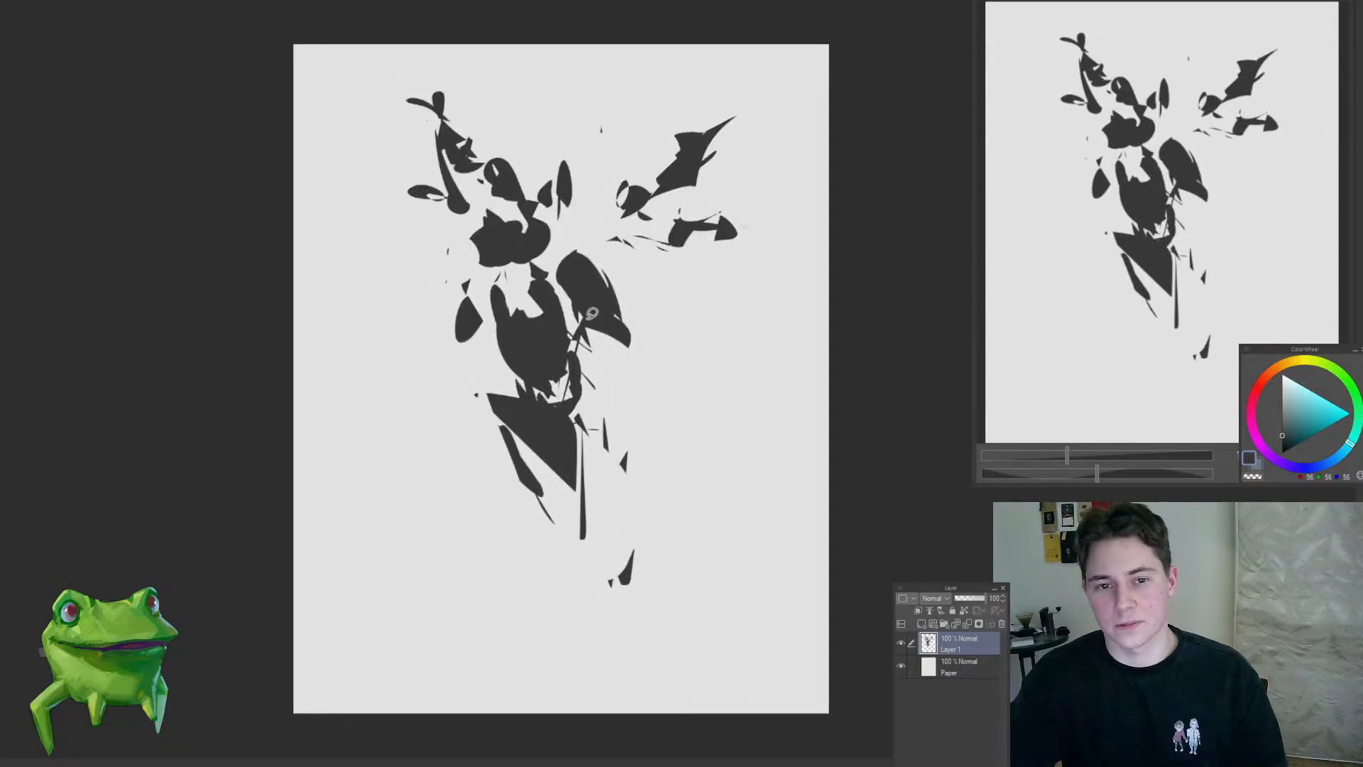
Step: Fill new lasso shapes along the torso and pointed legs with dark grey, and cut thin slits into the chest
mouse_move(489, 211)
mouse_down()
mouse_move(512, 251)
mouse_move(536, 236)
mouse_move(542, 252)
mouse_move(496, 267)
mouse_move(549, 245)
mouse_move(521, 393)
mouse_move(556, 397)
mouse_move(523, 444)
mouse_move(562, 571)
mouse_move(623, 484)
mouse_up()
key(alt+Delete)
key(ctrl+d)
key(alt+Delete)
key(ctrl+d)
key(Delete)
key(ctrl+d)
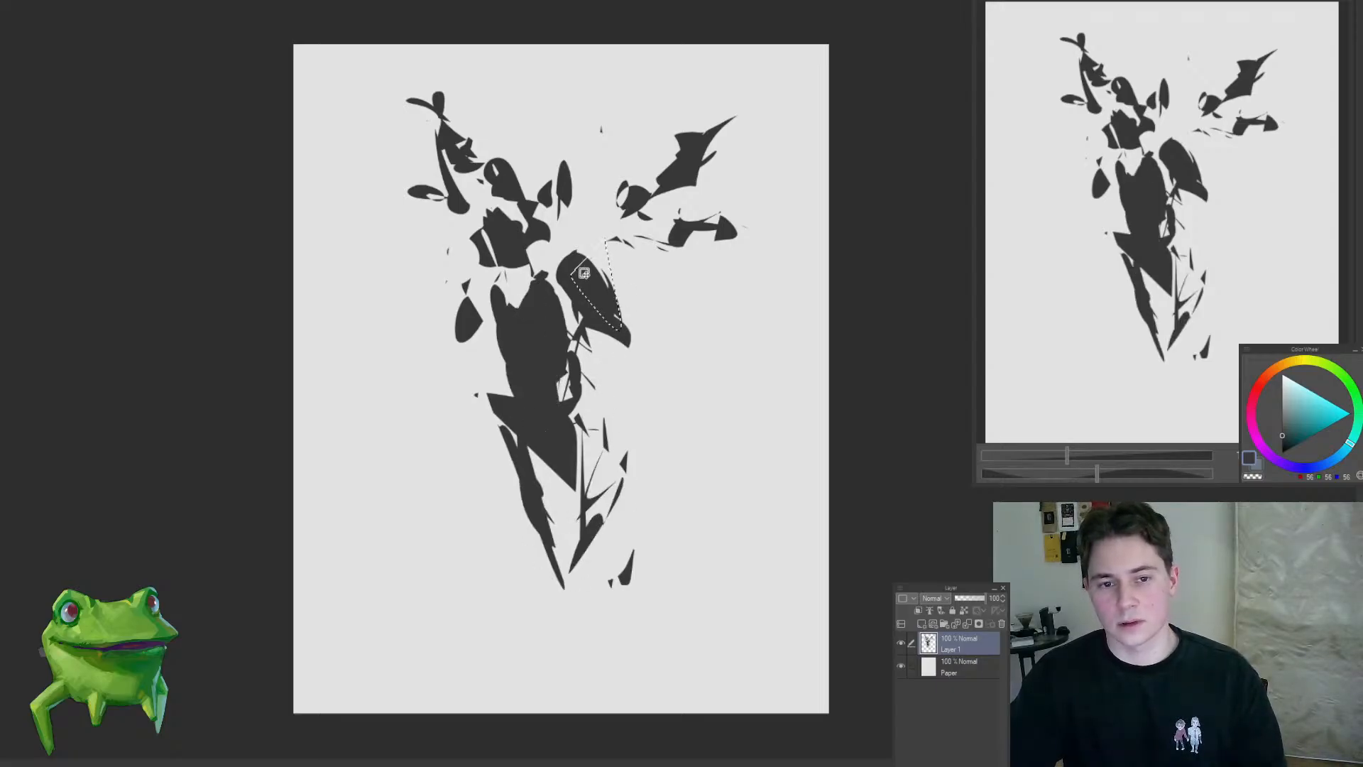
Step: Add jagged dark edges to the shape right of the torso and erase the oval left of it
mouse_move(582, 256)
mouse_down()
mouse_move(550, 291)
mouse_move(564, 313)
mouse_move(622, 326)
mouse_move(629, 348)
mouse_move(604, 347)
mouse_move(624, 359)
mouse_up()
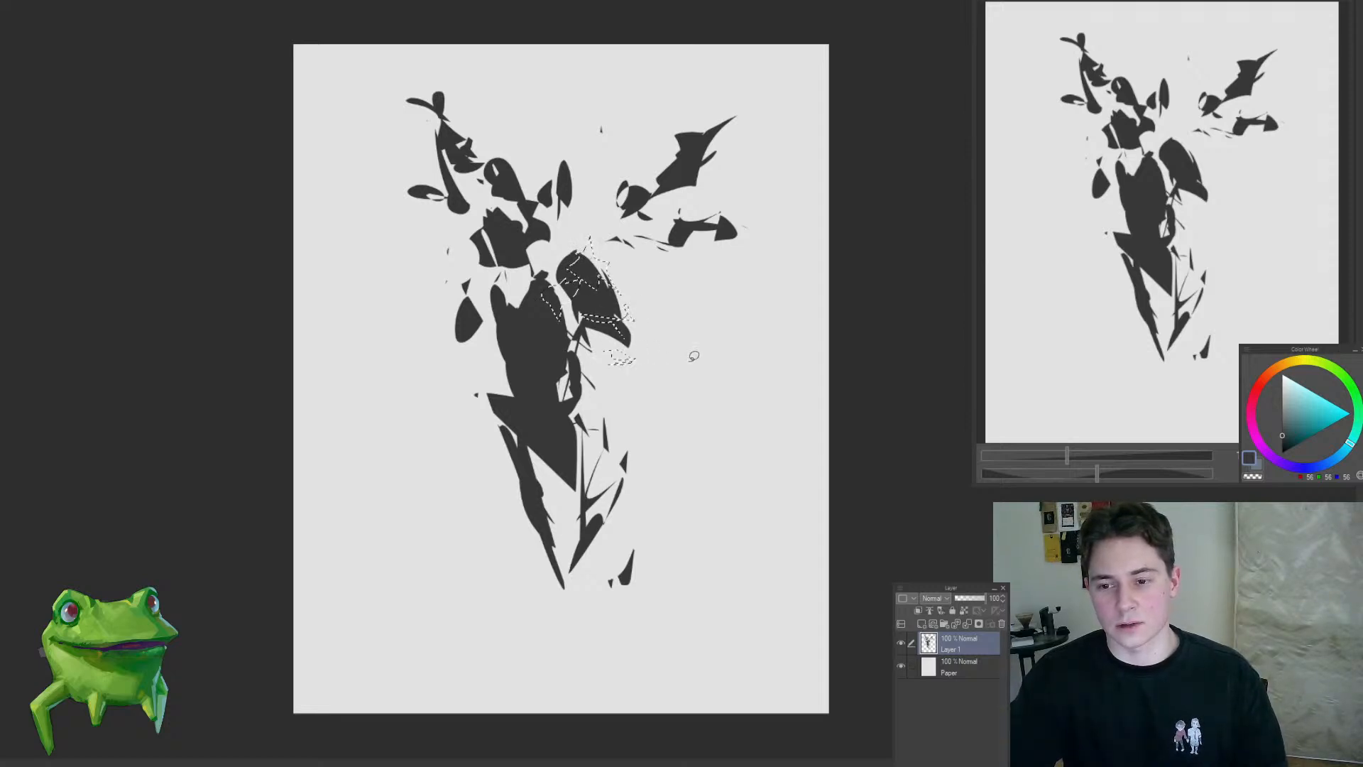
mouse_move(467, 287)
mouse_down()
mouse_move(486, 334)
mouse_move(475, 295)
mouse_up()
key(Delete)
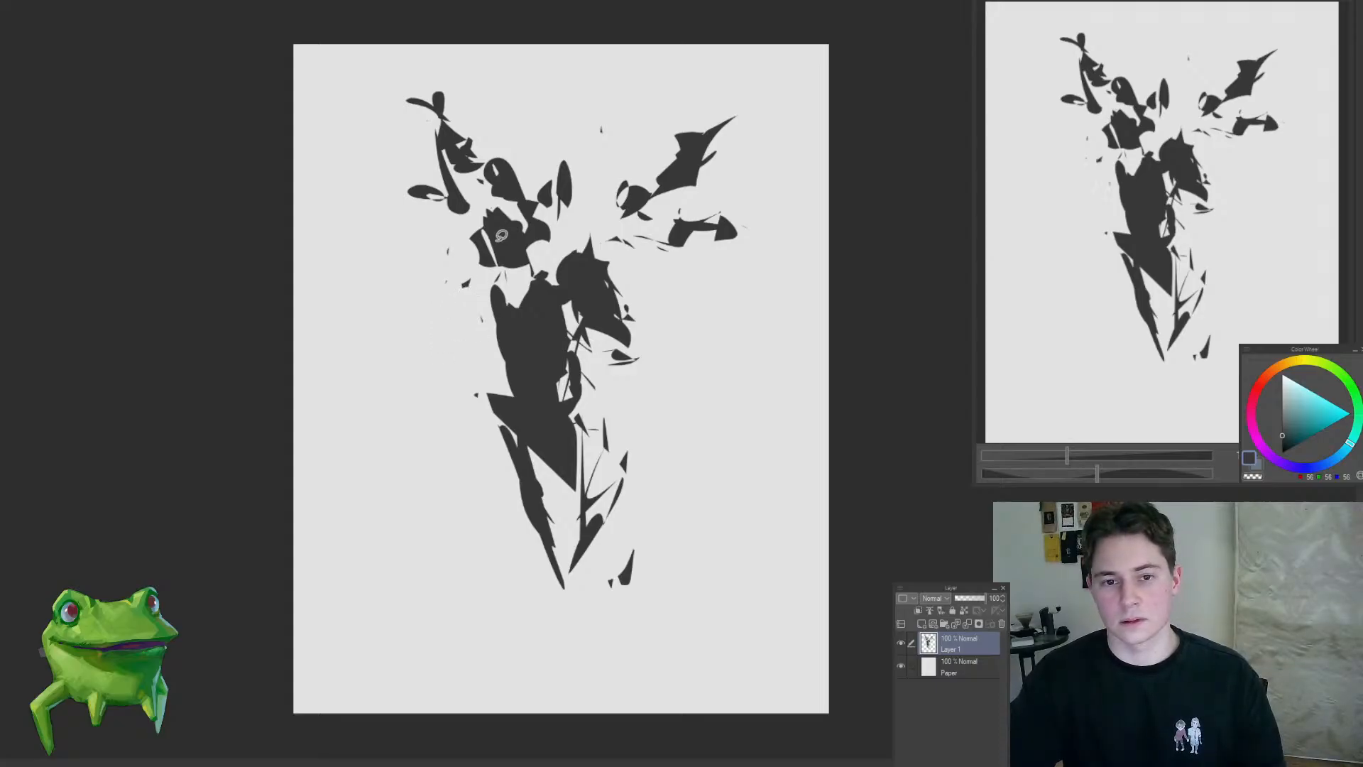
Step: Reshape the lower head, add a dark triangular shoulder shape left of the torso and trim the flared waist
mouse_move(488, 225)
mouse_down()
mouse_move(512, 247)
mouse_move(520, 210)
mouse_move(487, 186)
mouse_move(564, 196)
mouse_up()
key(ctrl+d)
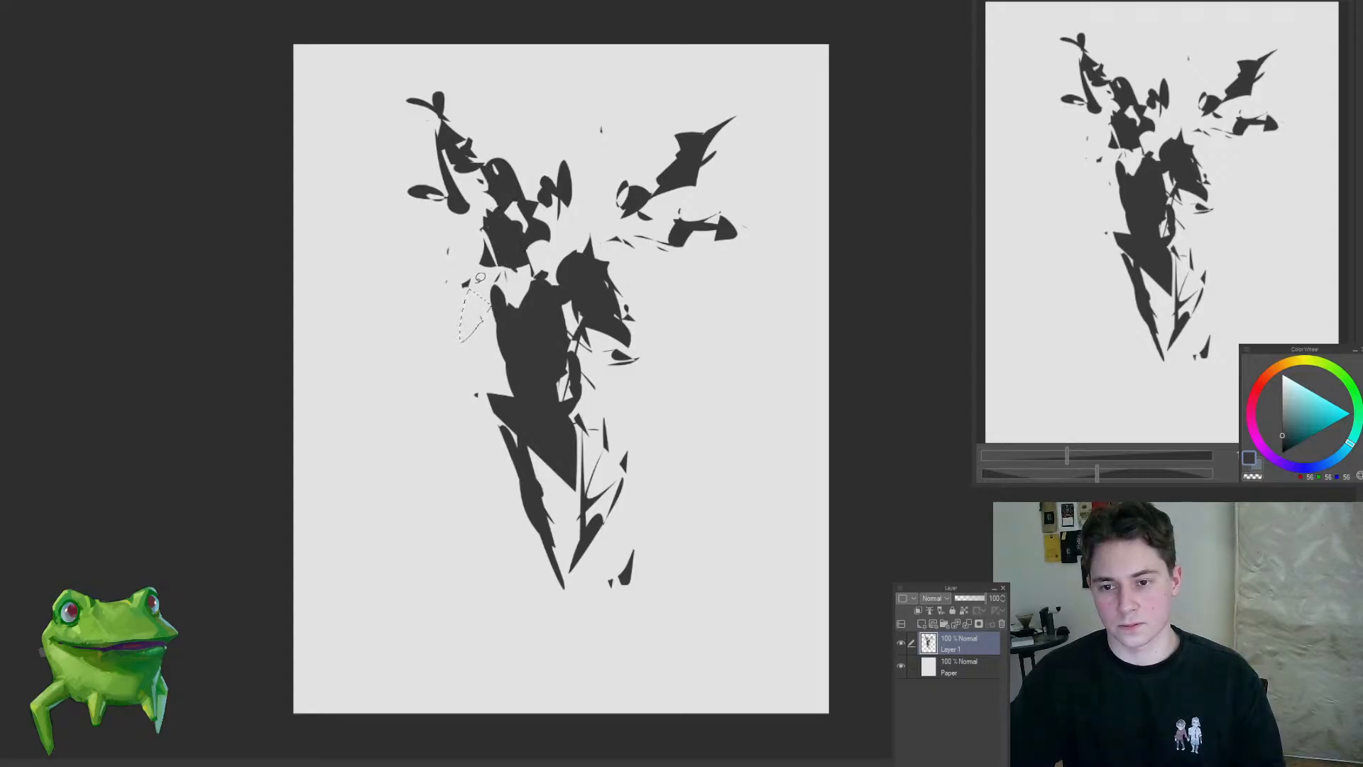
mouse_move(470, 279)
mouse_down()
mouse_move(481, 323)
mouse_move(495, 303)
mouse_move(512, 324)
mouse_up()
drag(563, 387, 566, 379)
mouse_move(527, 340)
mouse_down()
mouse_move(532, 397)
mouse_move(507, 376)
mouse_move(496, 423)
mouse_up()
Step: Fill the slits along the torso's right edge and the gap beside its left shoulder with dark grey
drag(587, 388, 602, 411)
mouse_move(586, 346)
mouse_down()
mouse_move(566, 304)
mouse_move(584, 323)
mouse_up()
drag(498, 301, 498, 331)
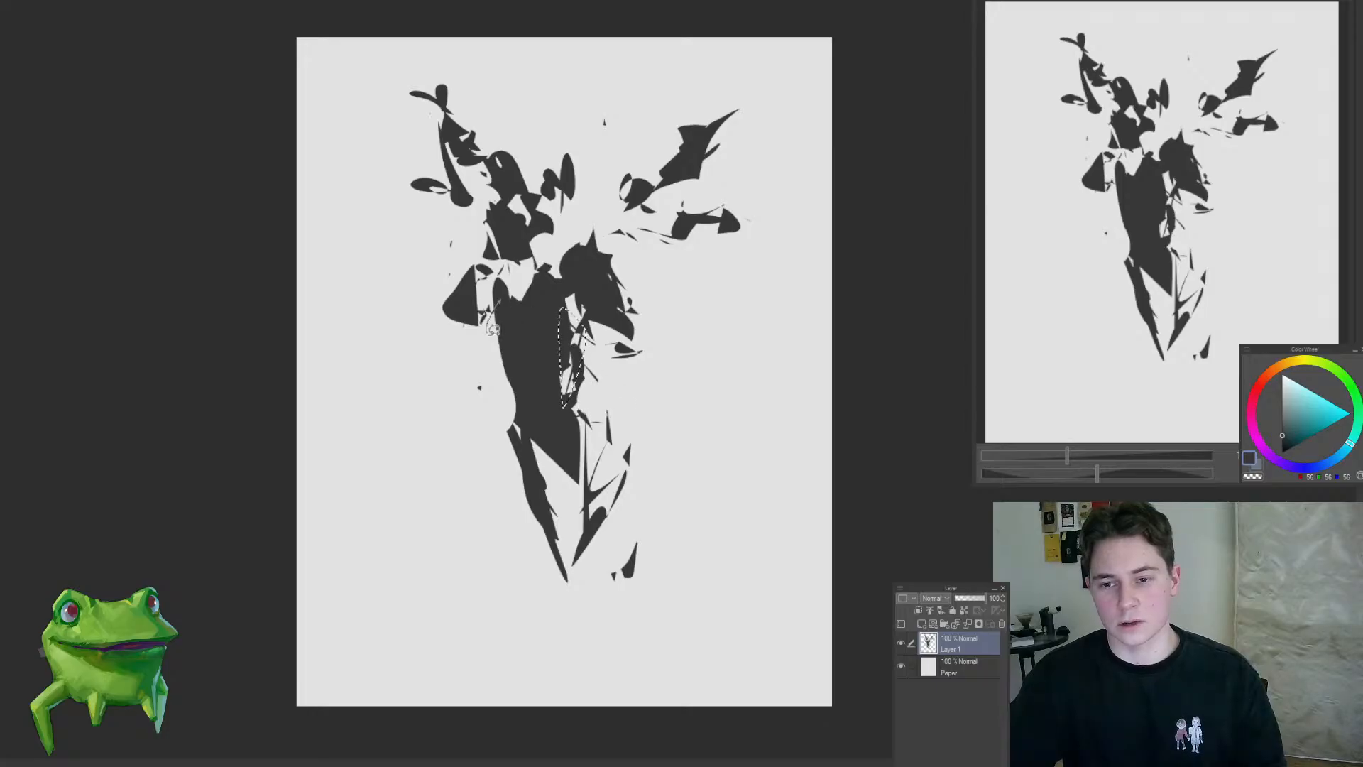
drag(540, 395, 552, 353)
drag(622, 325, 607, 355)
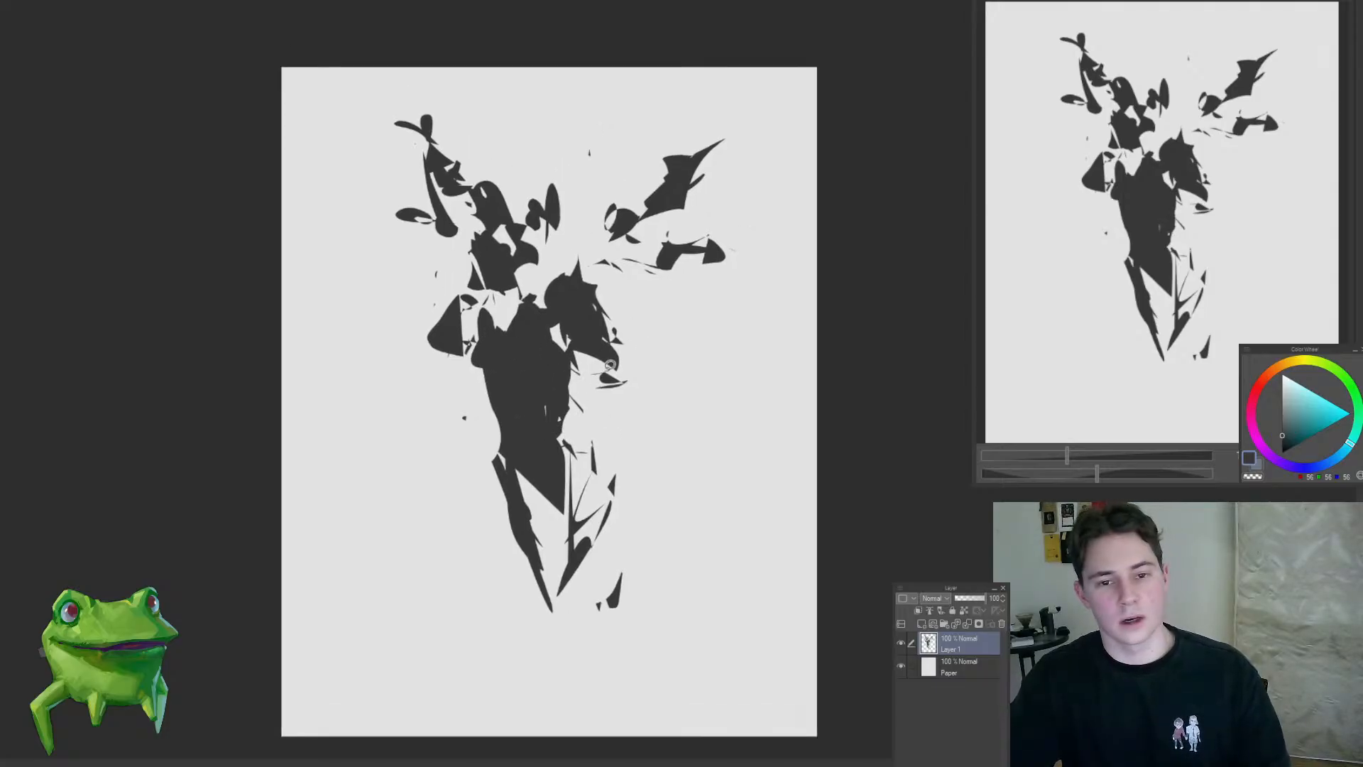
Step: Fill lasso shapes between the pointed legs, add sharp spikes at the feet and erase the fragments right of them
mouse_move(504, 463)
mouse_down()
mouse_move(522, 572)
mouse_move(588, 497)
mouse_up()
drag(570, 434, 568, 565)
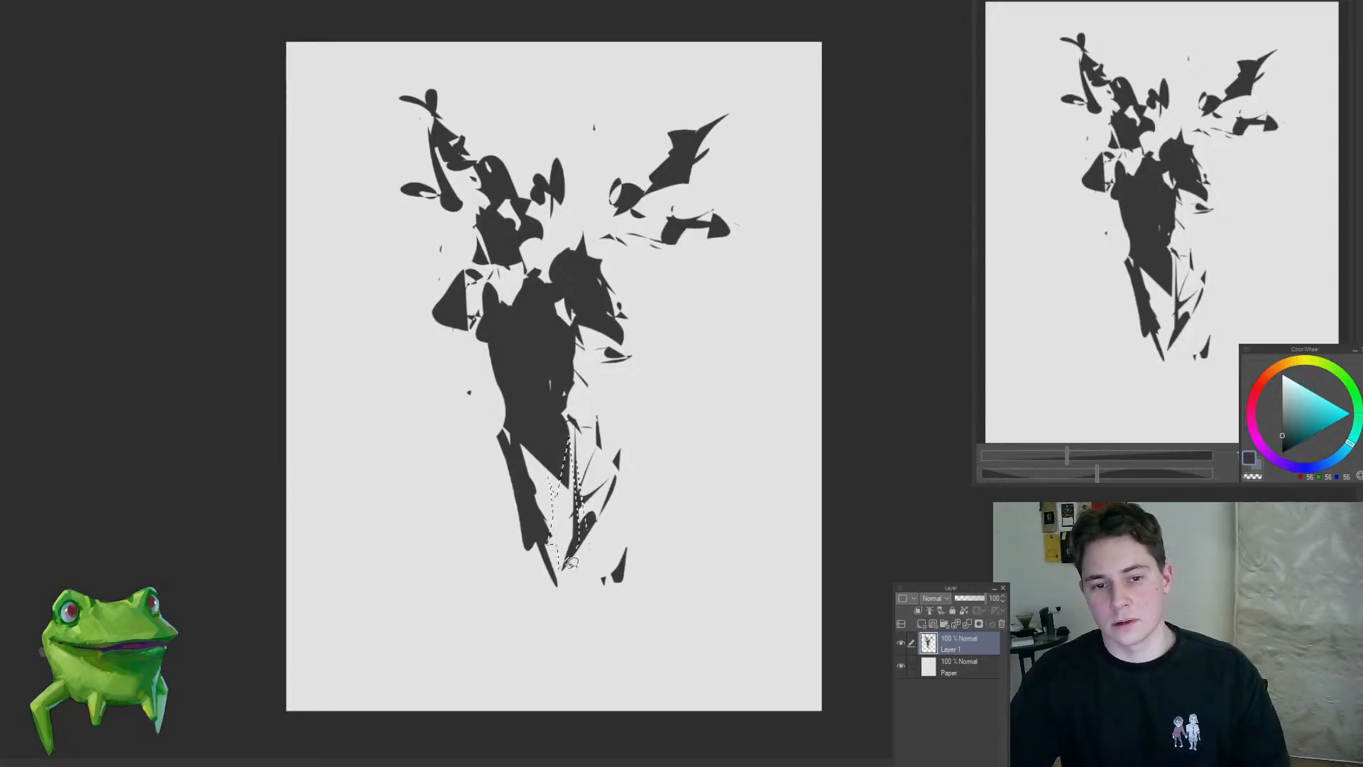
drag(493, 529, 565, 591)
key(alt+Delete)
key(ctrl+d)
mouse_move(628, 468)
mouse_down()
mouse_move(570, 637)
mouse_move(585, 630)
mouse_up()
mouse_move(483, 507)
mouse_down()
mouse_move(535, 565)
mouse_move(497, 572)
mouse_up()
mouse_move(621, 467)
mouse_down()
mouse_move(603, 610)
mouse_move(619, 526)
mouse_up()
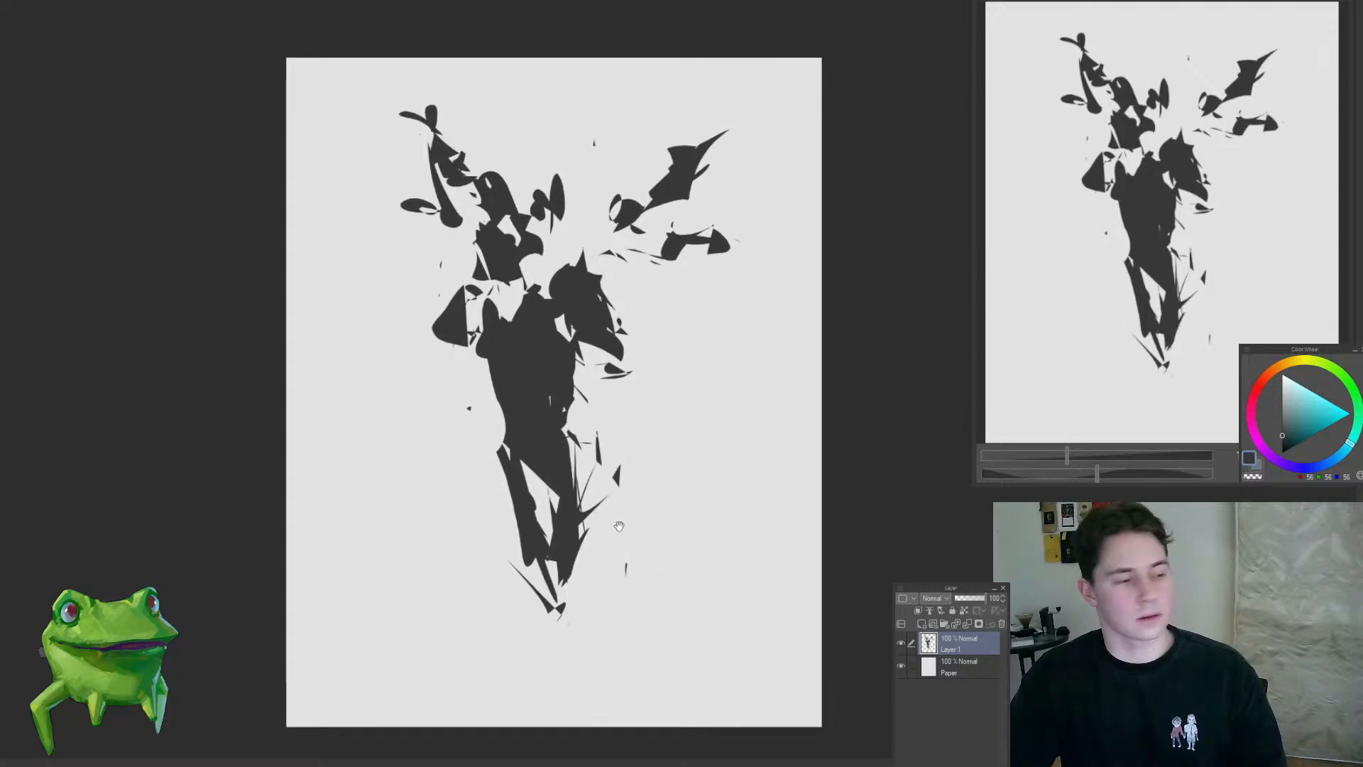
Step: Fill a narrow band across the waist and small slivers along the right shoulder's outer edge with dark grey
drag(503, 419, 565, 427)
drag(605, 363, 617, 359)
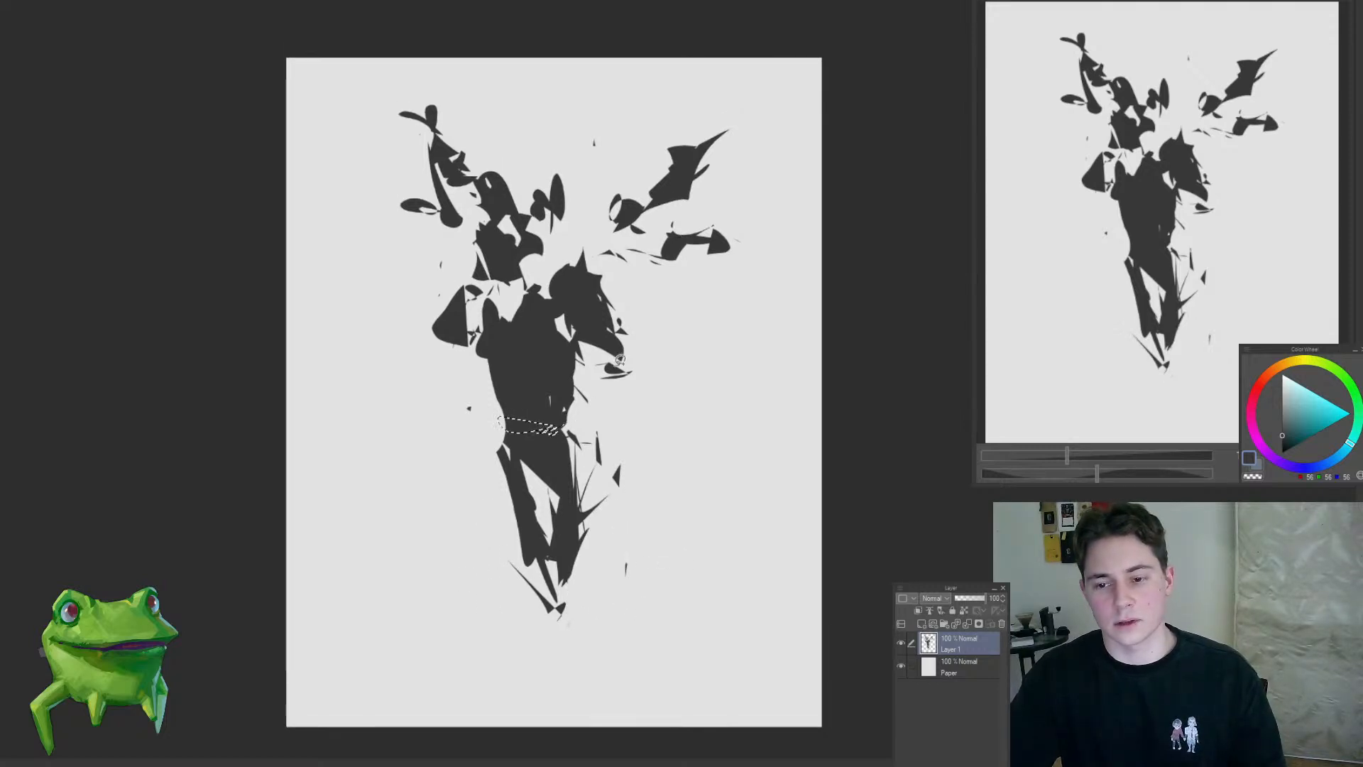
key(alt+Delete)
key(ctrl+d)
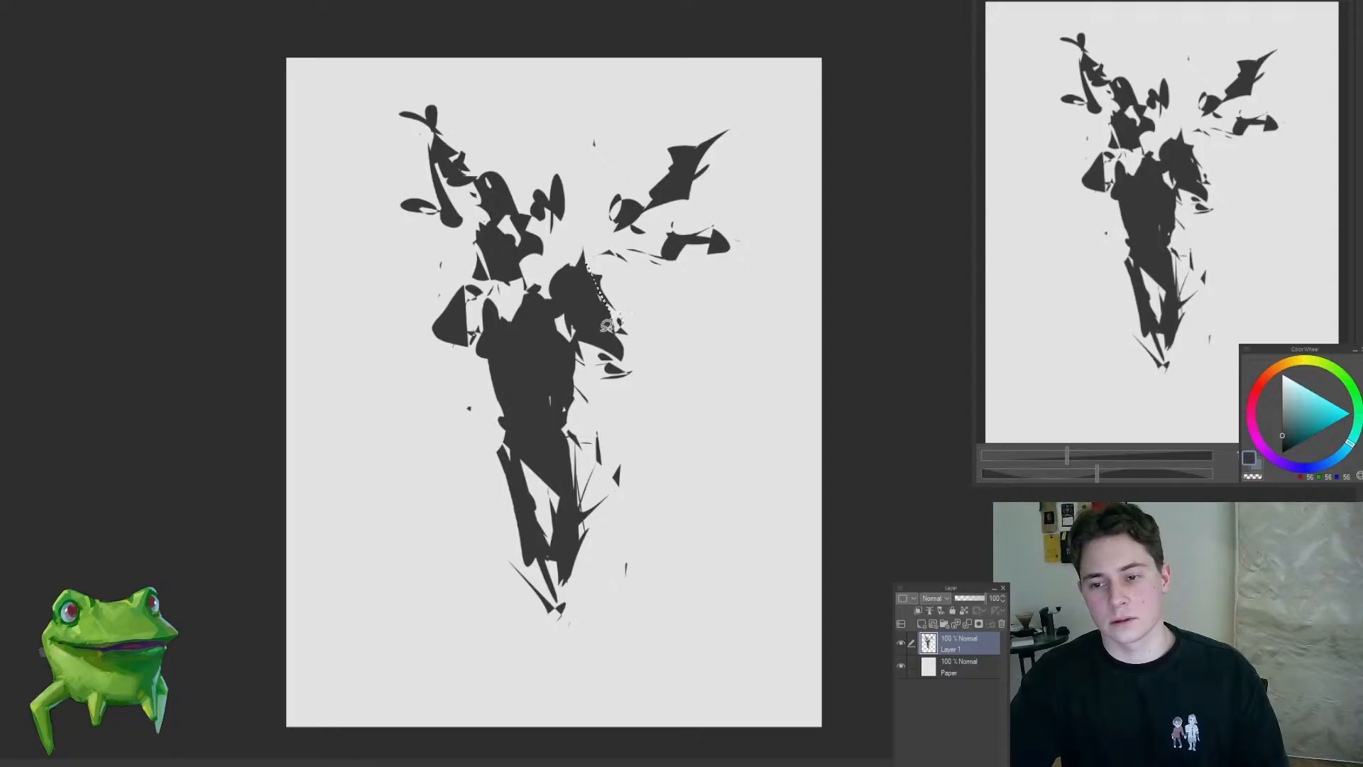
drag(619, 307, 606, 353)
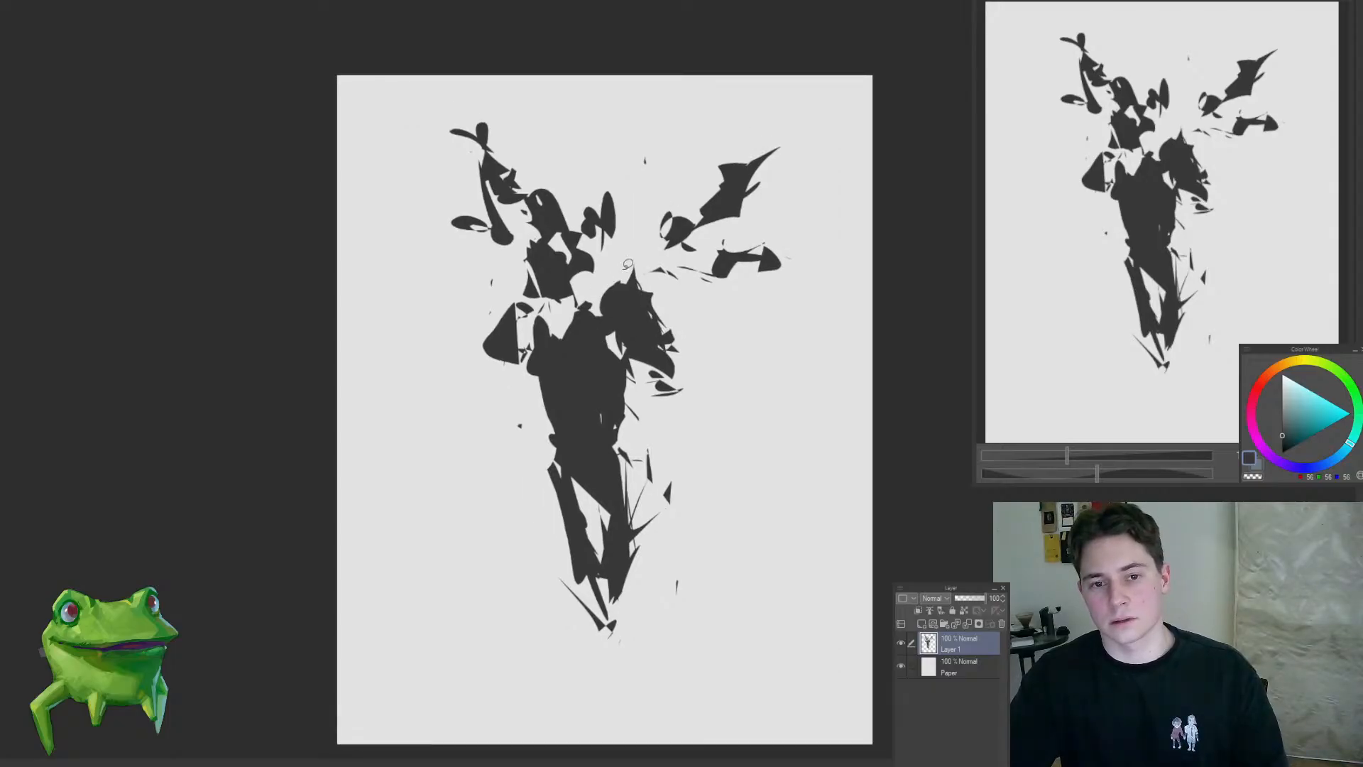
Step: Rework the wing at the upper right with jagged dark fills, add a crescent below it and thin the lower arm into a curve
mouse_move(673, 261)
mouse_down()
mouse_move(630, 265)
mouse_move(614, 248)
mouse_move(629, 234)
mouse_move(608, 241)
mouse_move(630, 229)
mouse_move(676, 237)
mouse_move(631, 206)
mouse_move(649, 216)
mouse_move(667, 183)
mouse_move(624, 195)
mouse_move(637, 176)
mouse_move(679, 192)
mouse_move(685, 172)
mouse_move(737, 192)
mouse_up()
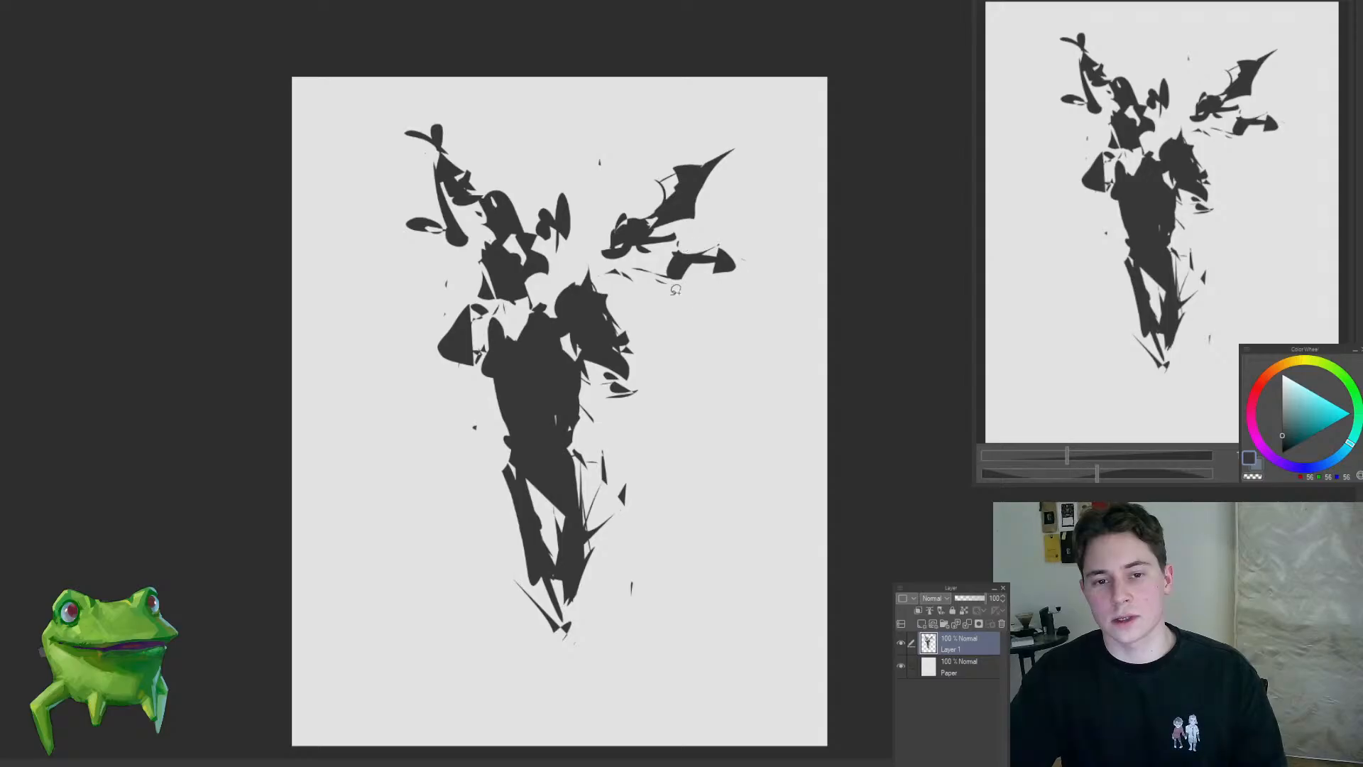
drag(661, 304, 680, 301)
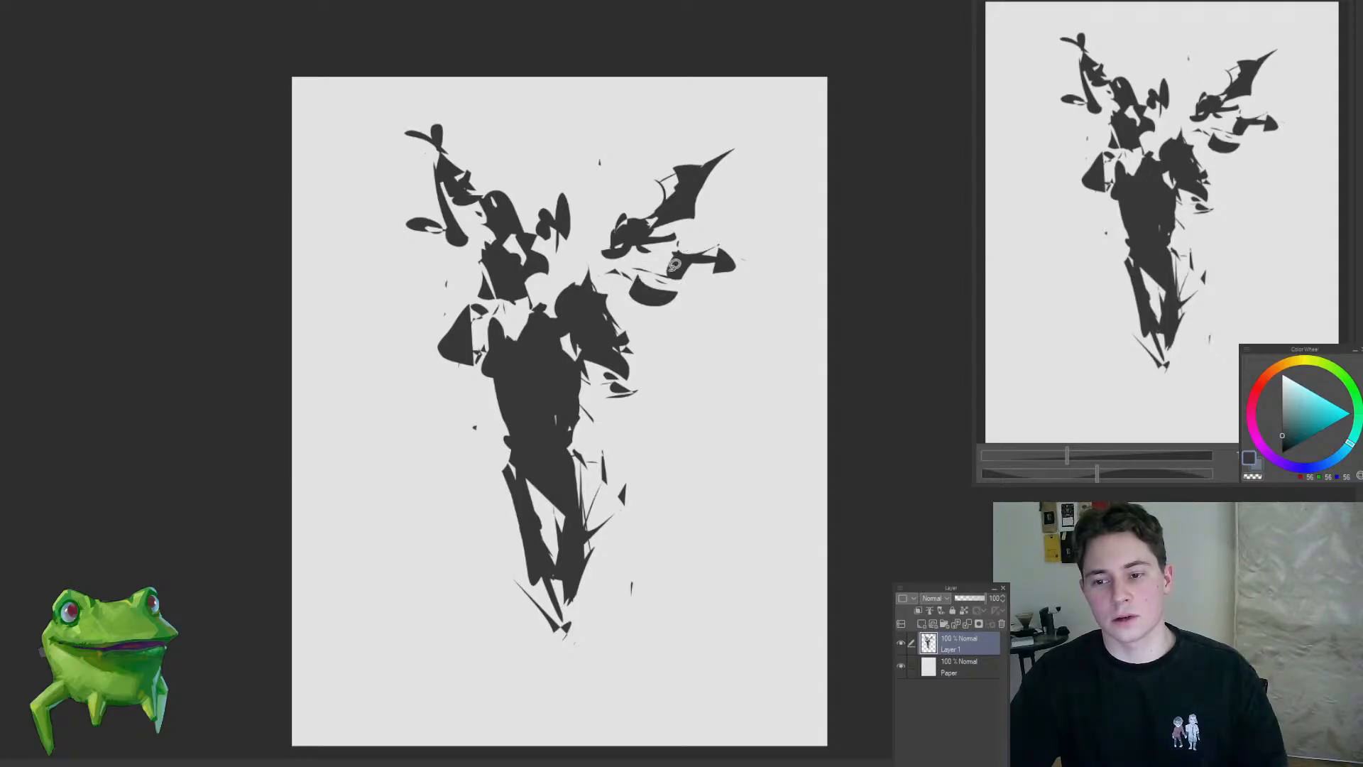
drag(693, 253, 688, 283)
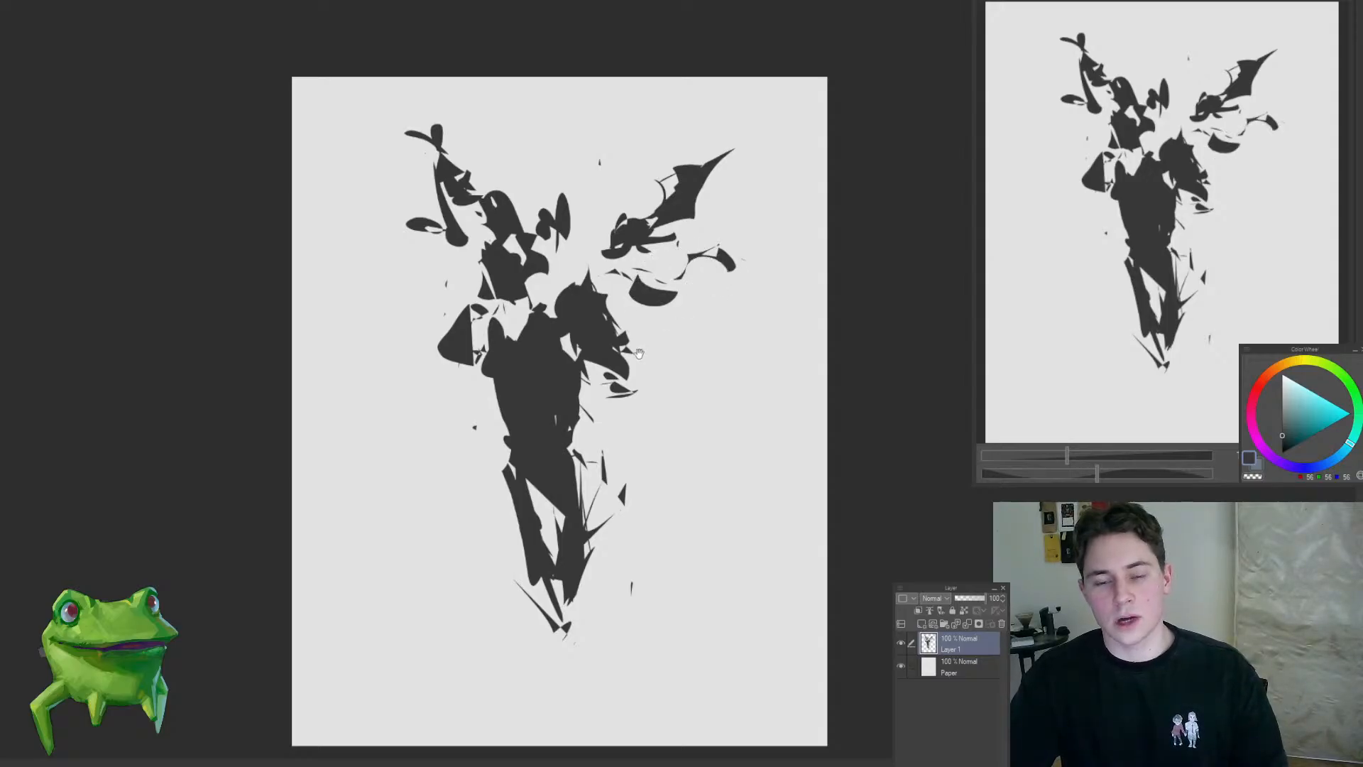
drag(639, 353, 626, 338)
Step: Round off the top of the right shoulder shape and fill the notches at the waist with dark grey
drag(609, 266, 569, 270)
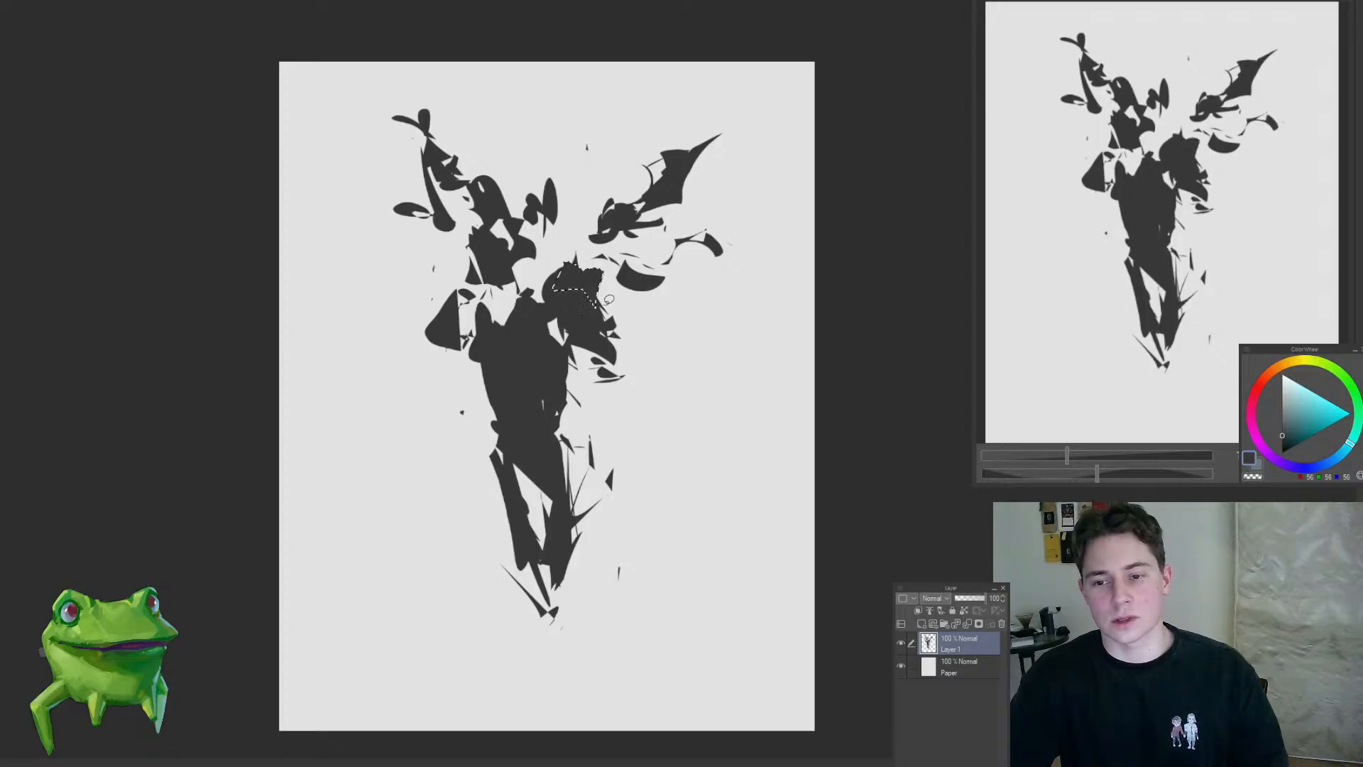
mouse_move(609, 372)
mouse_down()
mouse_move(581, 366)
mouse_move(600, 340)
mouse_up()
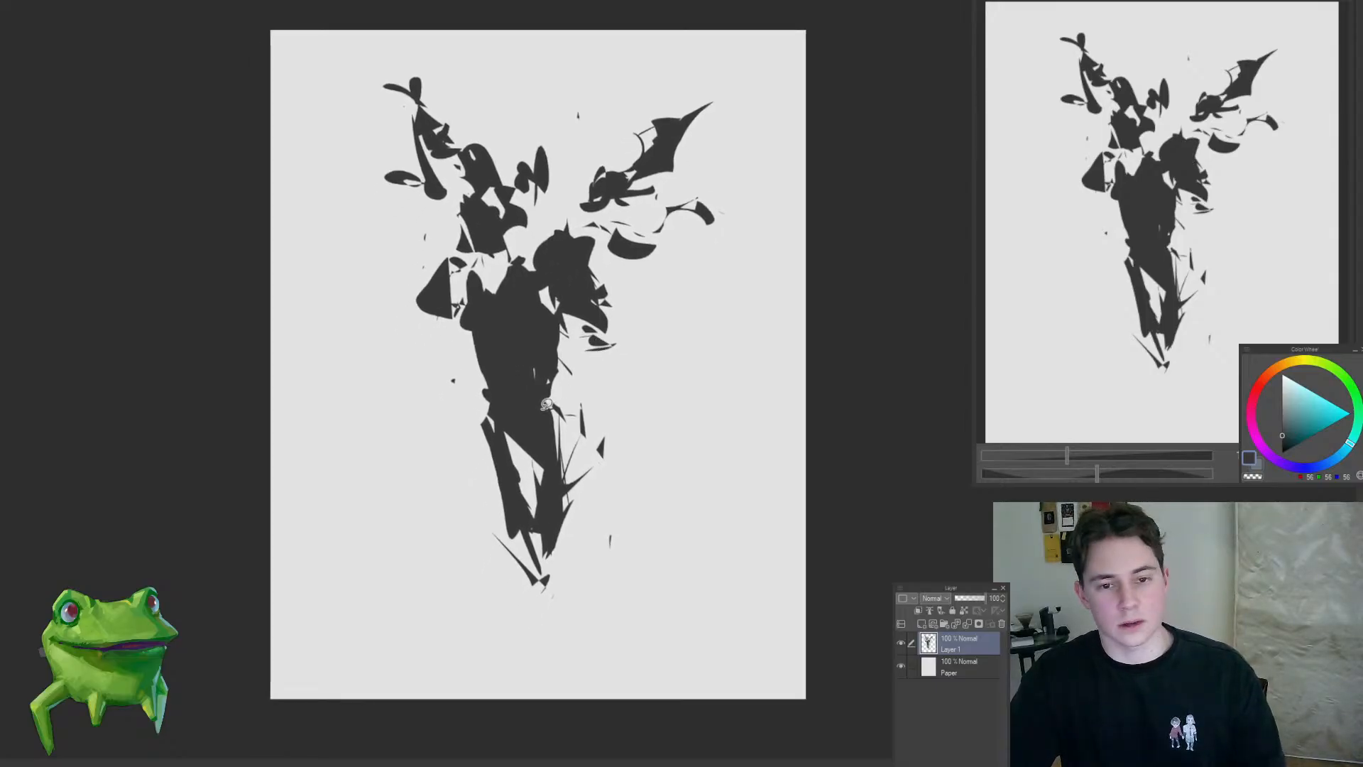
mouse_move(499, 393)
mouse_down()
mouse_move(489, 426)
mouse_move(497, 401)
mouse_move(550, 405)
mouse_move(491, 433)
mouse_move(528, 426)
mouse_move(560, 387)
mouse_move(546, 390)
mouse_move(563, 442)
mouse_up()
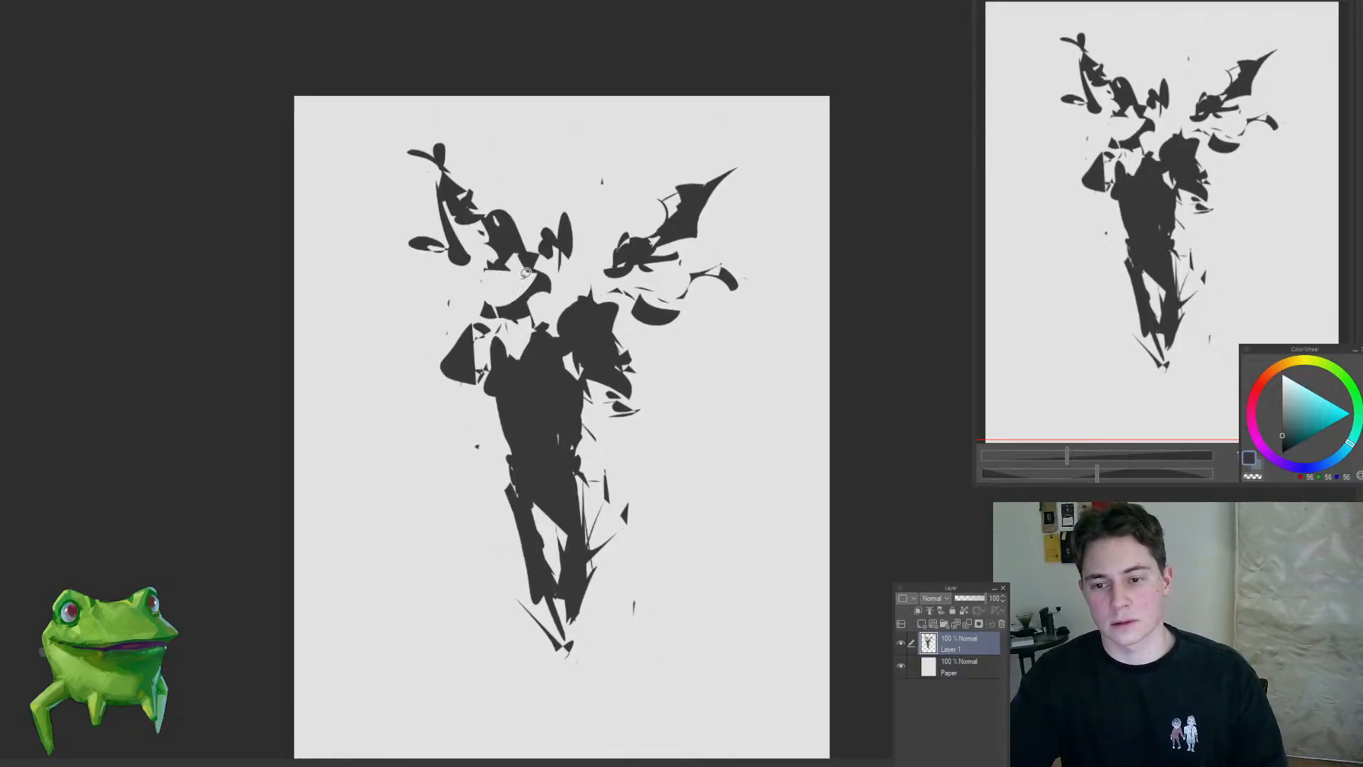
Step: Cut the old face shape away and fill a tapered dark head shape above the torso
mouse_move(497, 305)
mouse_down()
mouse_move(521, 268)
mouse_move(522, 323)
mouse_up()
mouse_move(577, 386)
mouse_down()
mouse_move(487, 512)
mouse_move(550, 358)
mouse_up()
drag(489, 267, 522, 265)
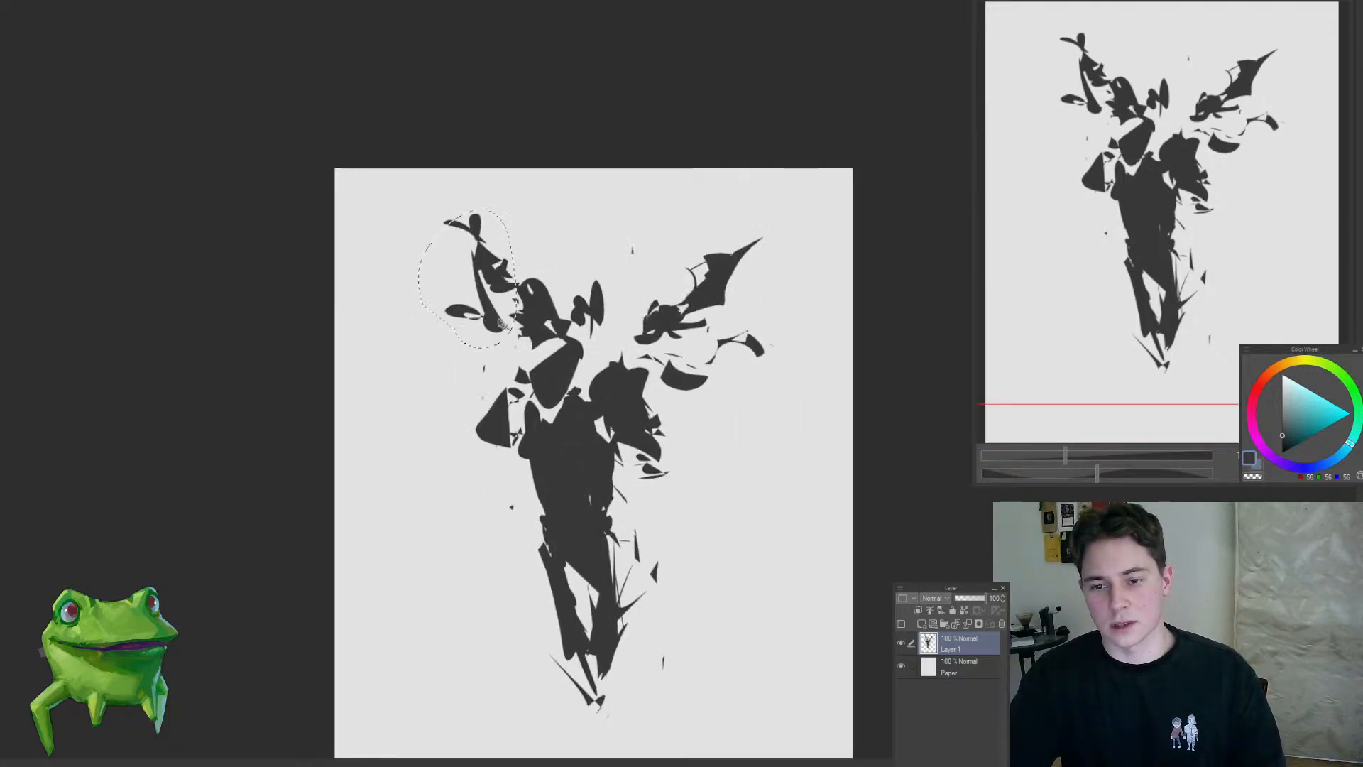
Step: Erase the branching horn at the upper left and carve a round opening into the shapes above the head
drag(550, 372, 521, 319)
drag(488, 228, 491, 232)
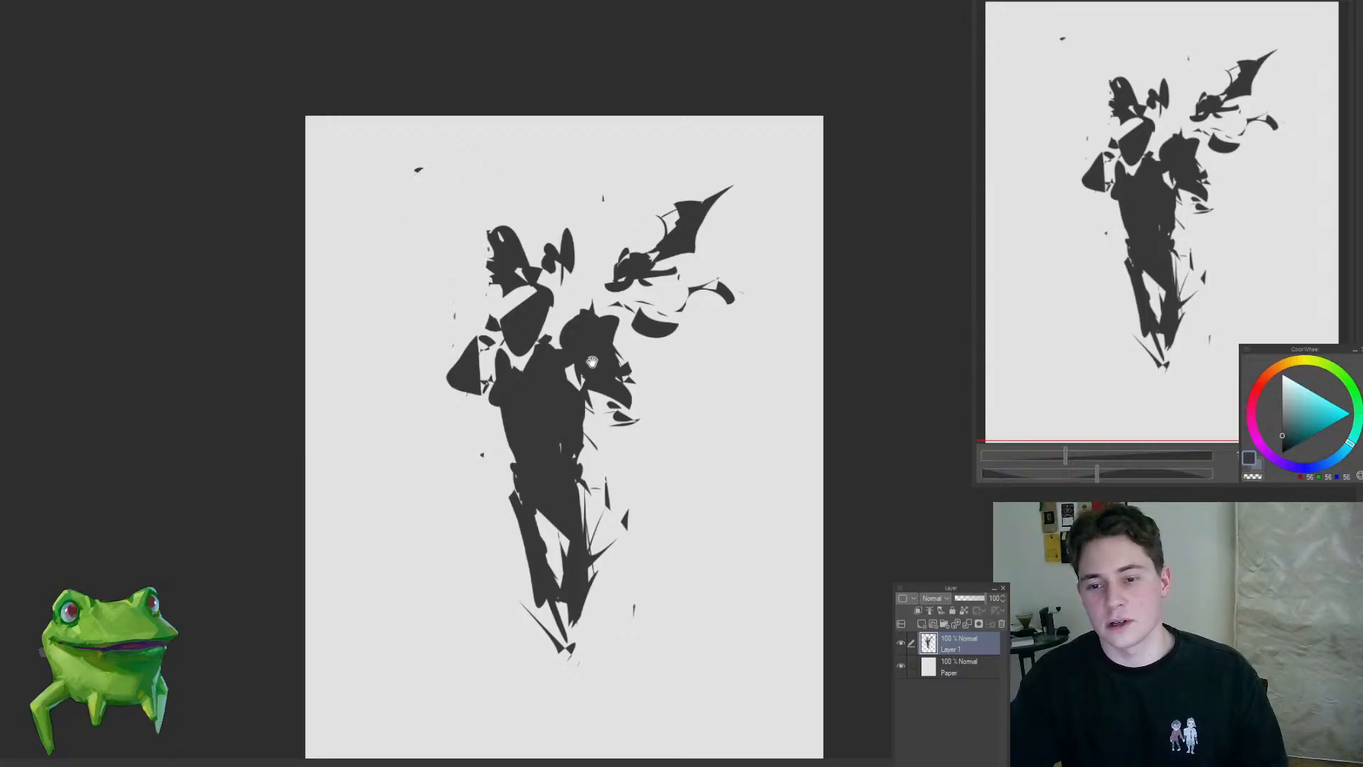
drag(592, 362, 584, 375)
mouse_move(498, 240)
mouse_down()
mouse_move(534, 281)
mouse_move(548, 260)
mouse_up()
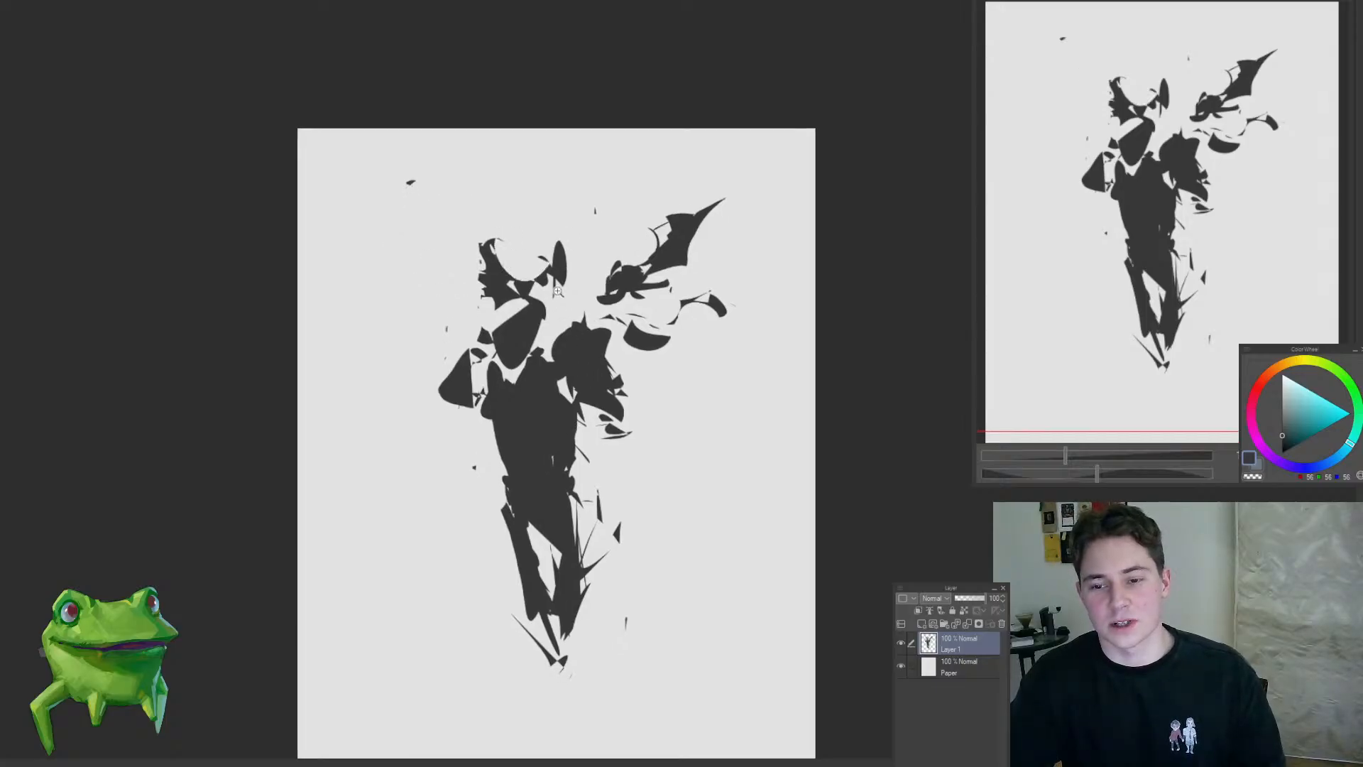
mouse_move(527, 328)
mouse_down()
mouse_move(473, 411)
mouse_move(508, 307)
mouse_up()
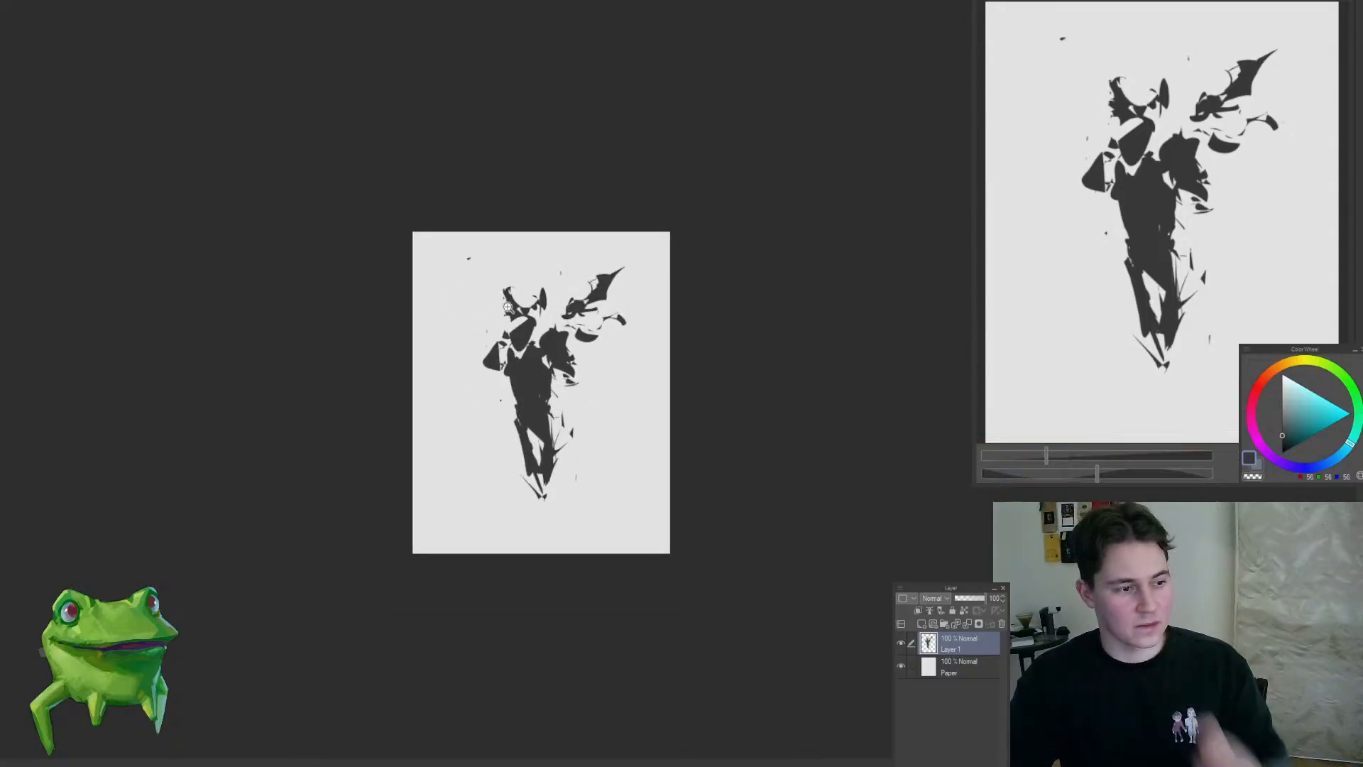
drag(543, 384, 590, 386)
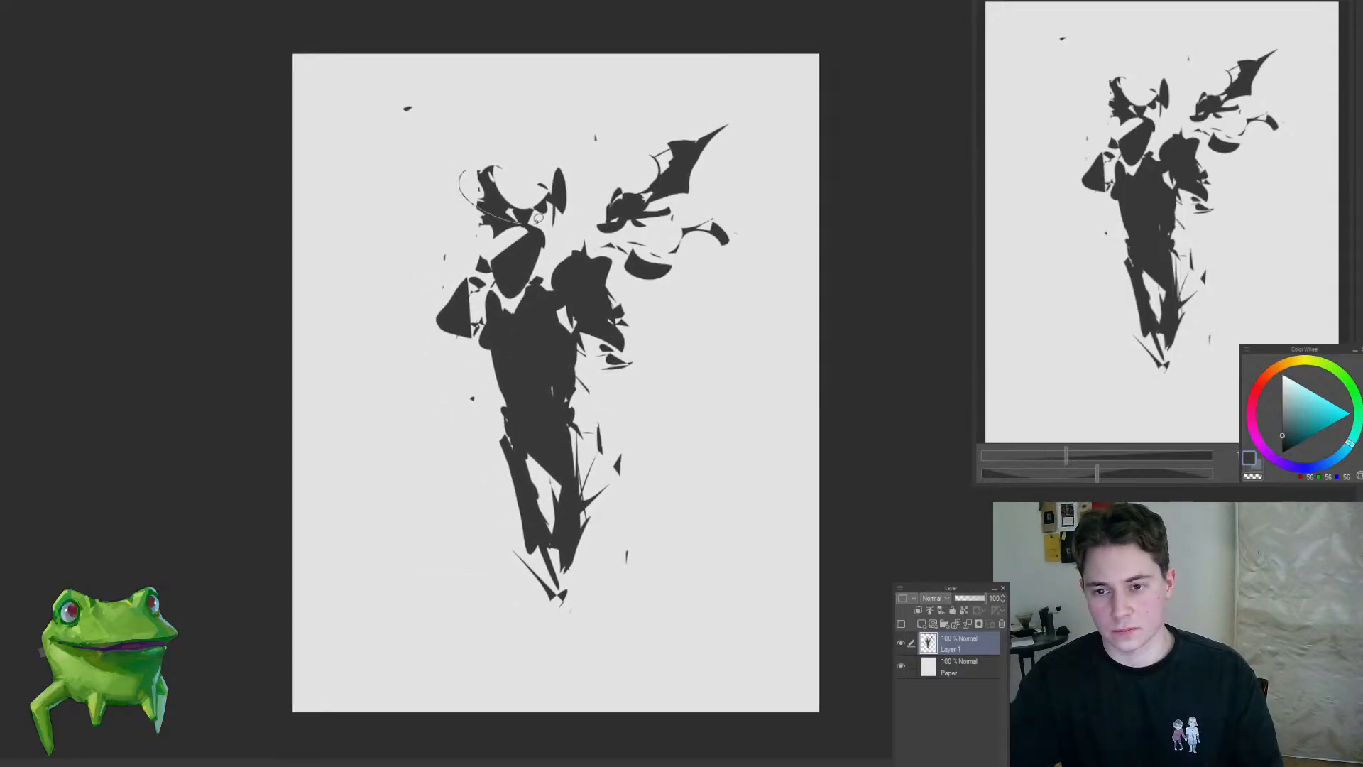
Step: Clear the shapes above the head and brush soft dark strokes over the head and body, undoing unwanted strokes
mouse_move(519, 230)
mouse_down()
mouse_move(495, 278)
mouse_move(525, 304)
mouse_up()
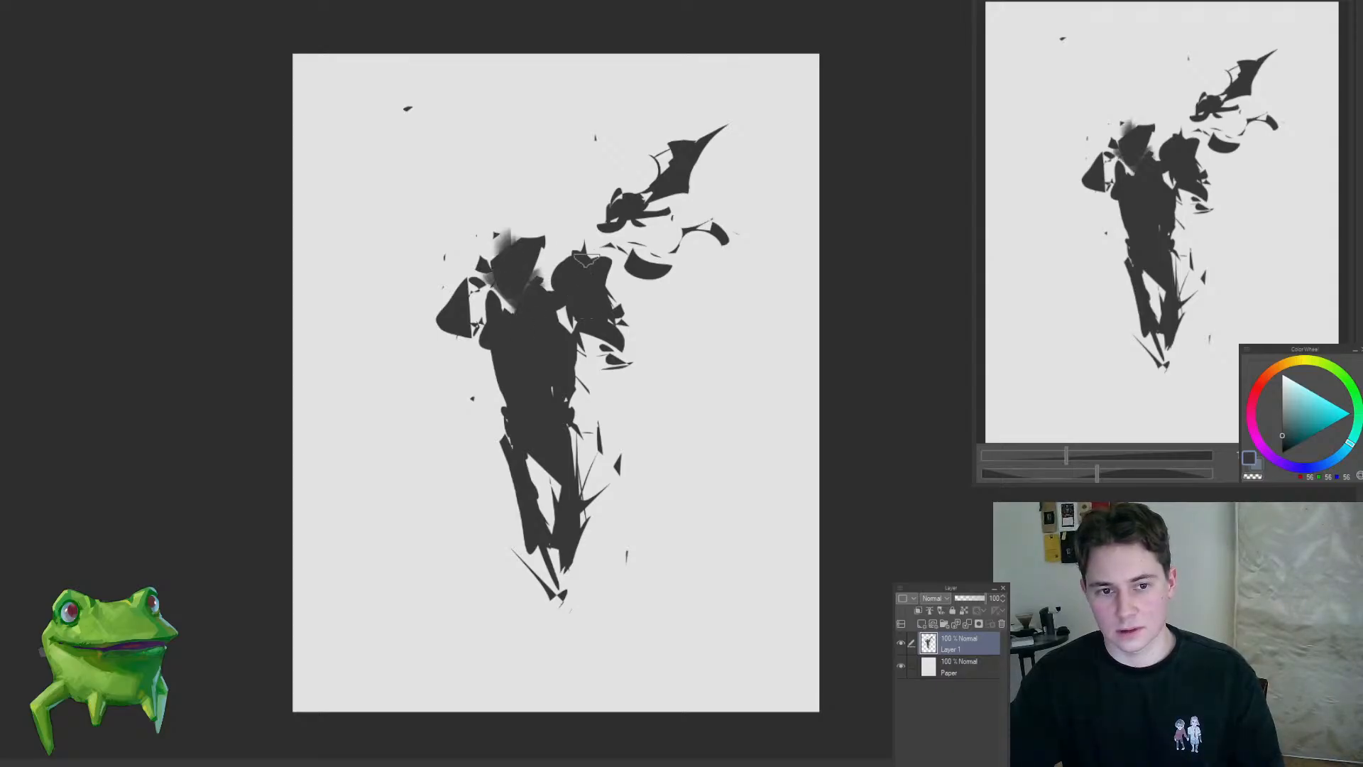
mouse_move(586, 261)
mouse_down()
mouse_move(620, 274)
mouse_move(589, 334)
mouse_move(585, 387)
mouse_move(500, 408)
mouse_move(558, 424)
mouse_move(489, 437)
mouse_move(511, 441)
mouse_move(593, 539)
mouse_move(592, 562)
mouse_move(515, 497)
mouse_move(525, 472)
mouse_move(600, 554)
mouse_move(512, 454)
mouse_move(493, 397)
mouse_move(505, 345)
mouse_move(491, 419)
mouse_move(483, 320)
mouse_move(465, 284)
mouse_move(454, 304)
mouse_move(429, 287)
mouse_move(510, 245)
mouse_move(543, 274)
mouse_move(545, 193)
mouse_move(524, 224)
mouse_move(492, 227)
mouse_move(592, 273)
mouse_move(575, 268)
mouse_up()
key(ctrl+z)
key(ctrl+z)
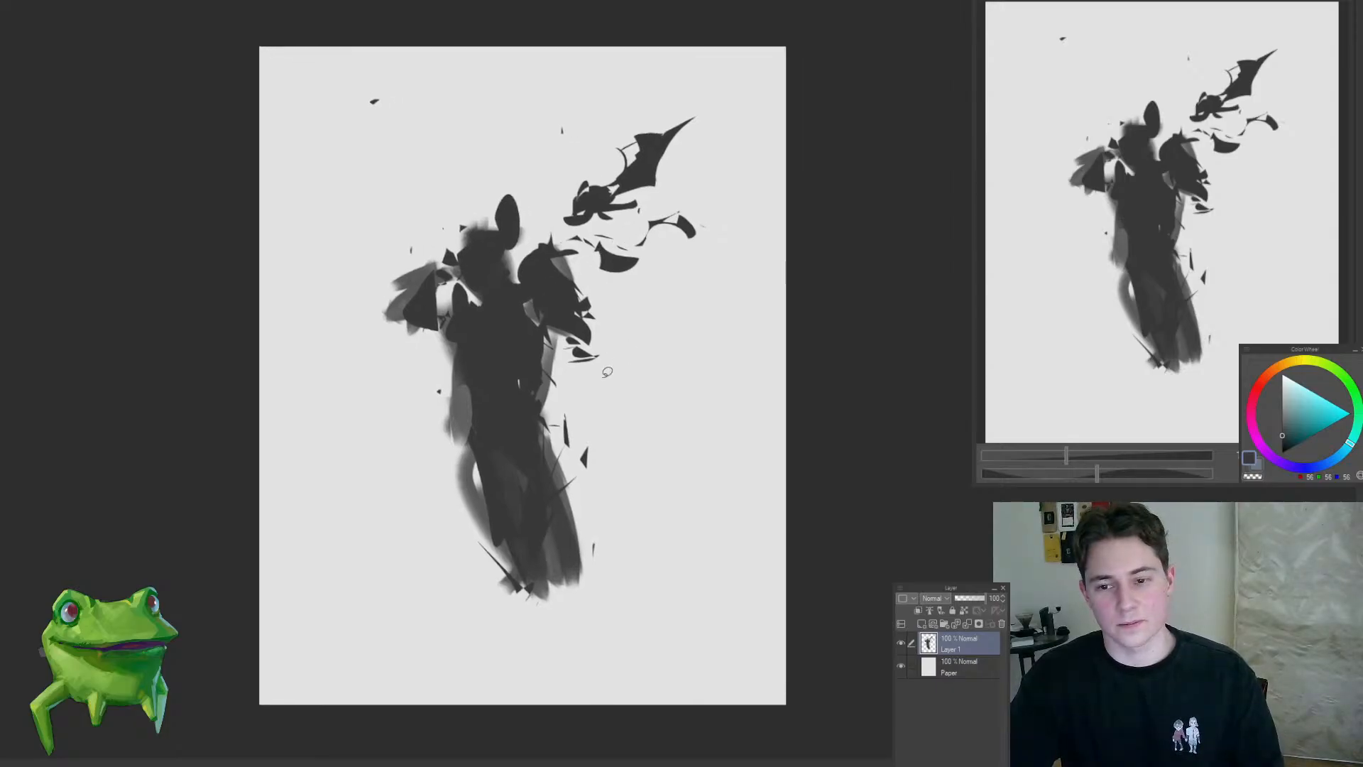
Step: Sharpen the left shoulder into a pointed cape, carve a concave waist on the right and close the gap in the left leg
drag(442, 268, 386, 320)
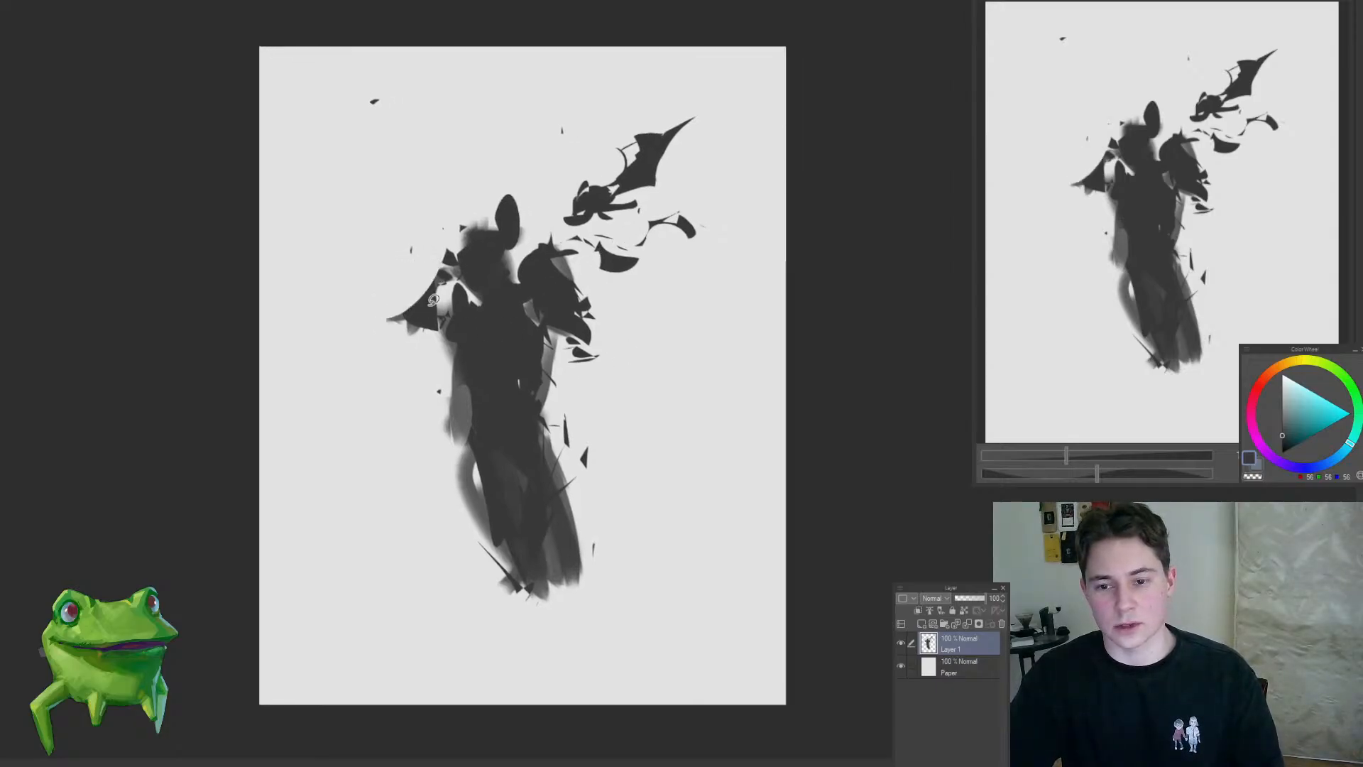
mouse_move(452, 286)
mouse_down()
mouse_move(441, 320)
mouse_move(462, 306)
mouse_up()
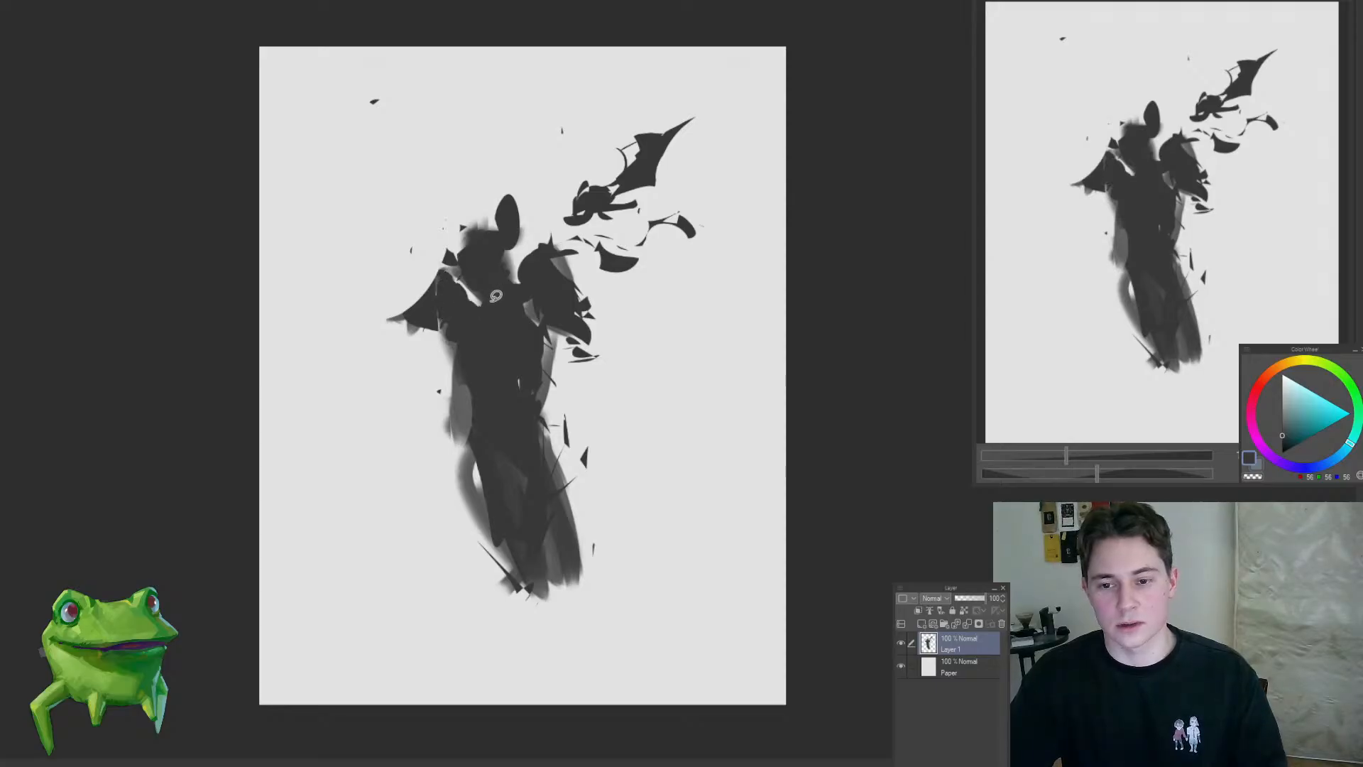
mouse_move(559, 363)
mouse_down()
mouse_move(589, 399)
mouse_move(582, 449)
mouse_move(538, 517)
mouse_up()
drag(475, 421, 500, 482)
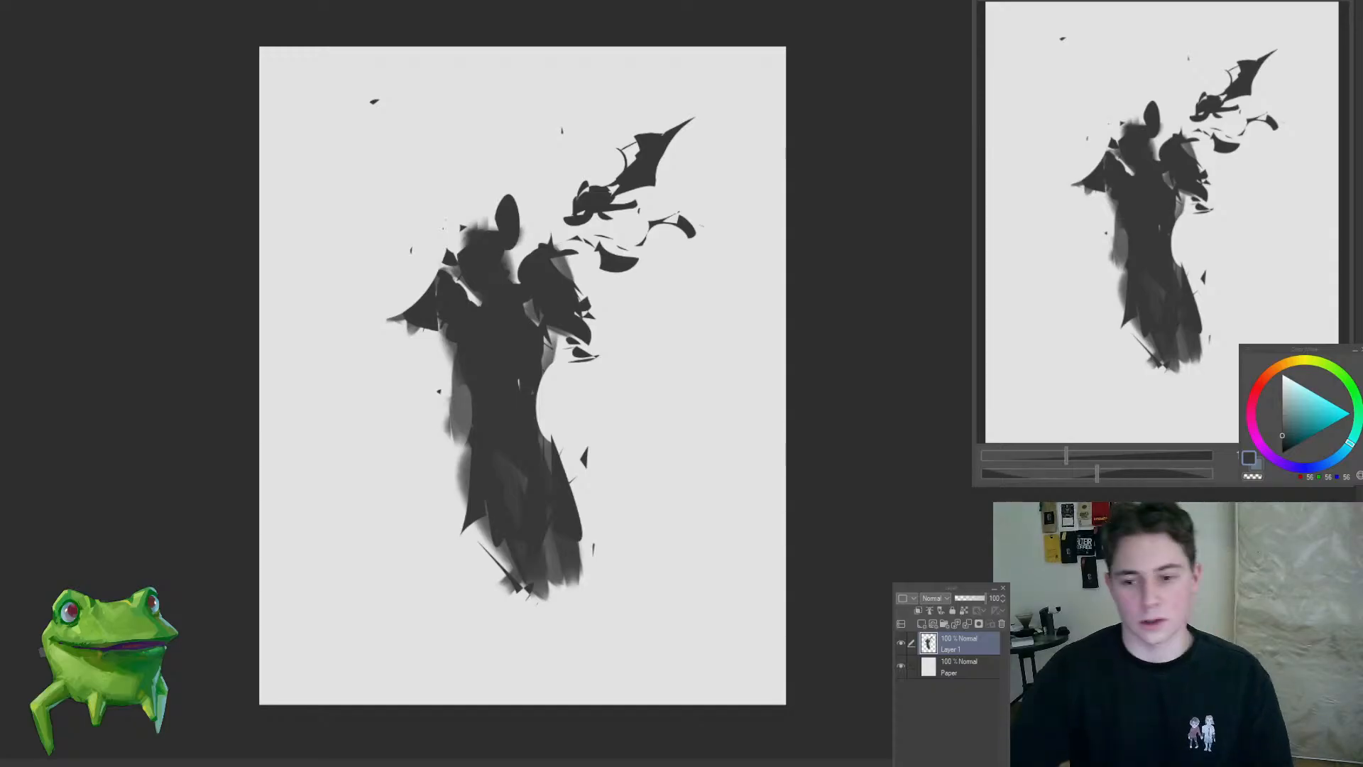
Step: Add jagged dark shards right of the skirt and a pointed hook-like shape on its left, and darken the lower torso
mouse_move(539, 426)
mouse_down()
mouse_move(567, 520)
mouse_move(598, 501)
mouse_up()
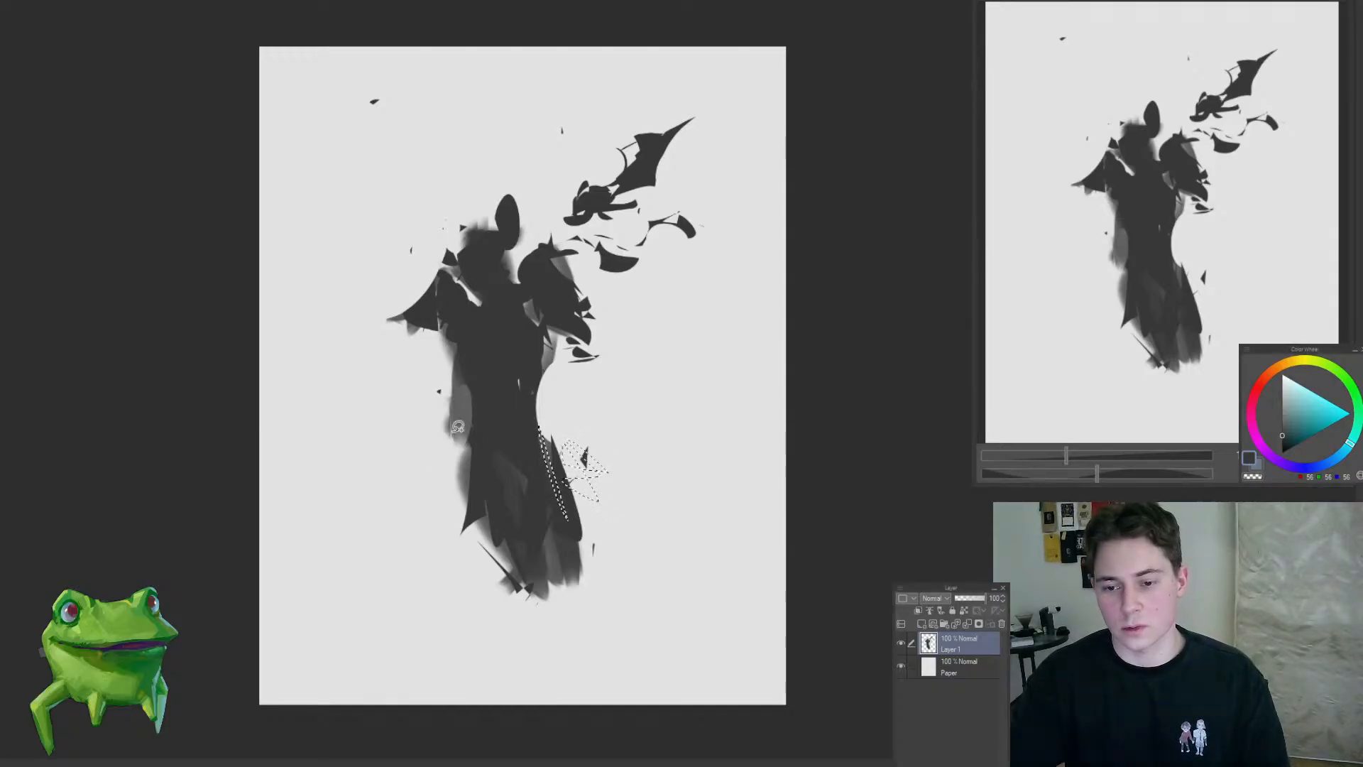
mouse_move(458, 427)
mouse_down()
mouse_move(468, 500)
mouse_move(557, 515)
mouse_move(508, 521)
mouse_up()
key(alt+Delete)
key(ctrl+d)
key(Delete)
key(ctrl+d)
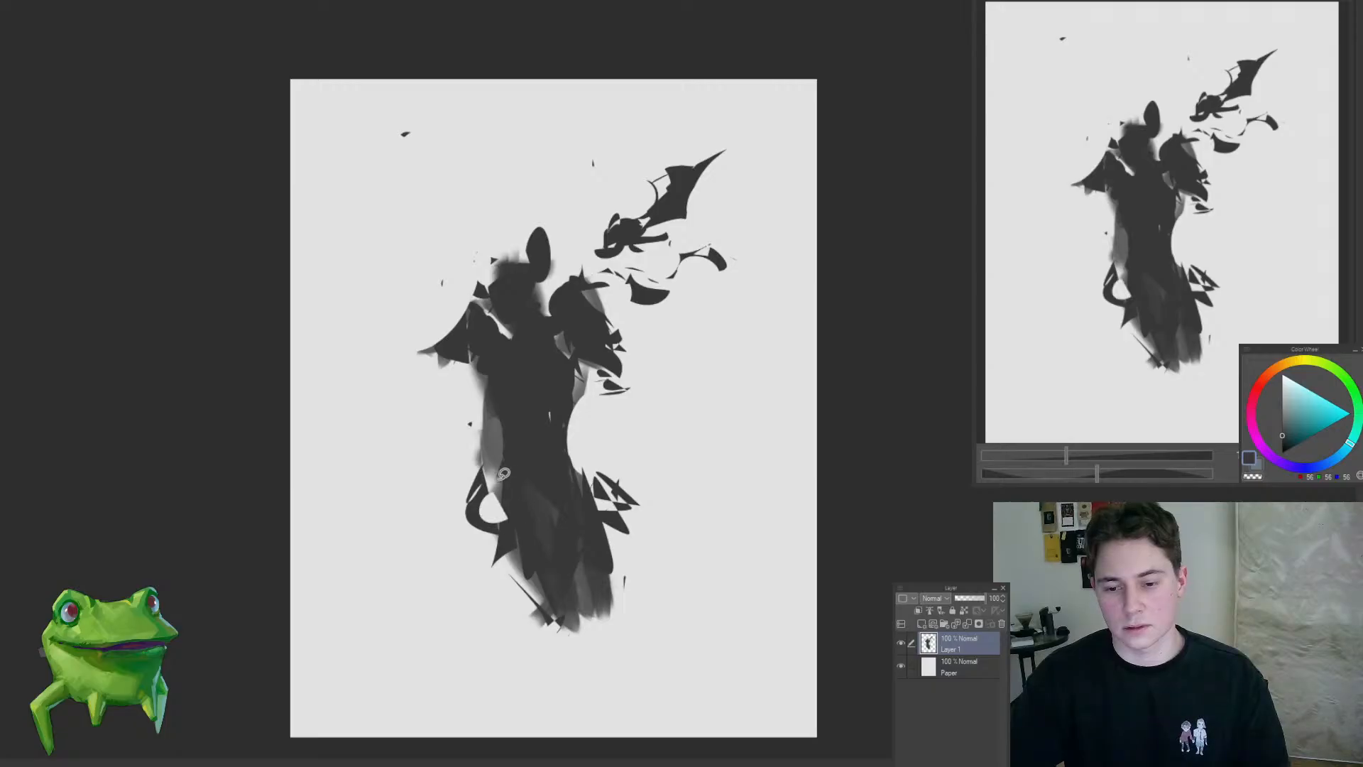
drag(598, 522, 576, 521)
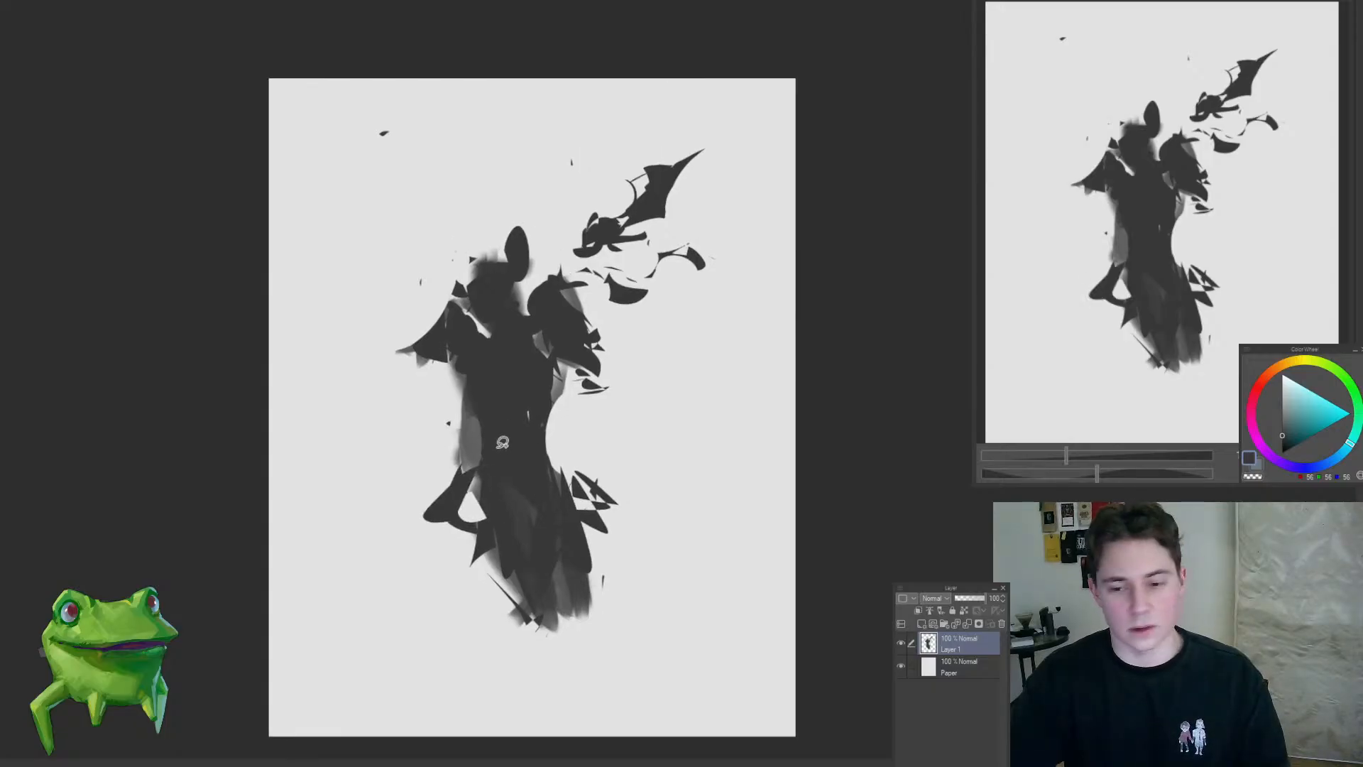
drag(497, 315, 524, 349)
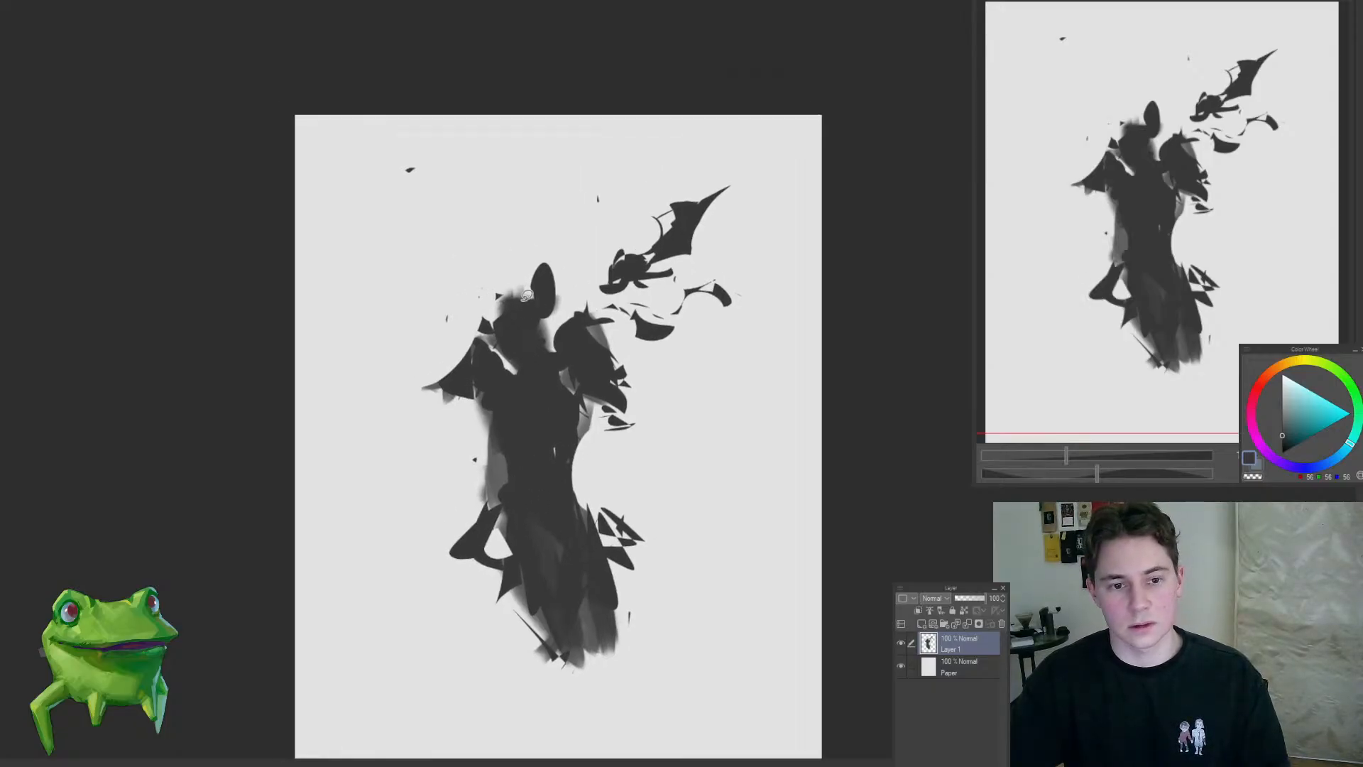
Step: Erase the soft edges around the head and shape a rounded dark head with pointed horns on both sides
key(Delete)
key(ctrl+d)
mouse_move(562, 272)
mouse_down()
mouse_move(514, 273)
mouse_move(541, 348)
mouse_move(541, 296)
mouse_move(559, 291)
mouse_move(505, 274)
mouse_move(507, 365)
mouse_move(541, 358)
mouse_move(483, 428)
mouse_move(578, 403)
mouse_up()
key(alt+Delete)
key(ctrl+d)
key(ctrl+d)
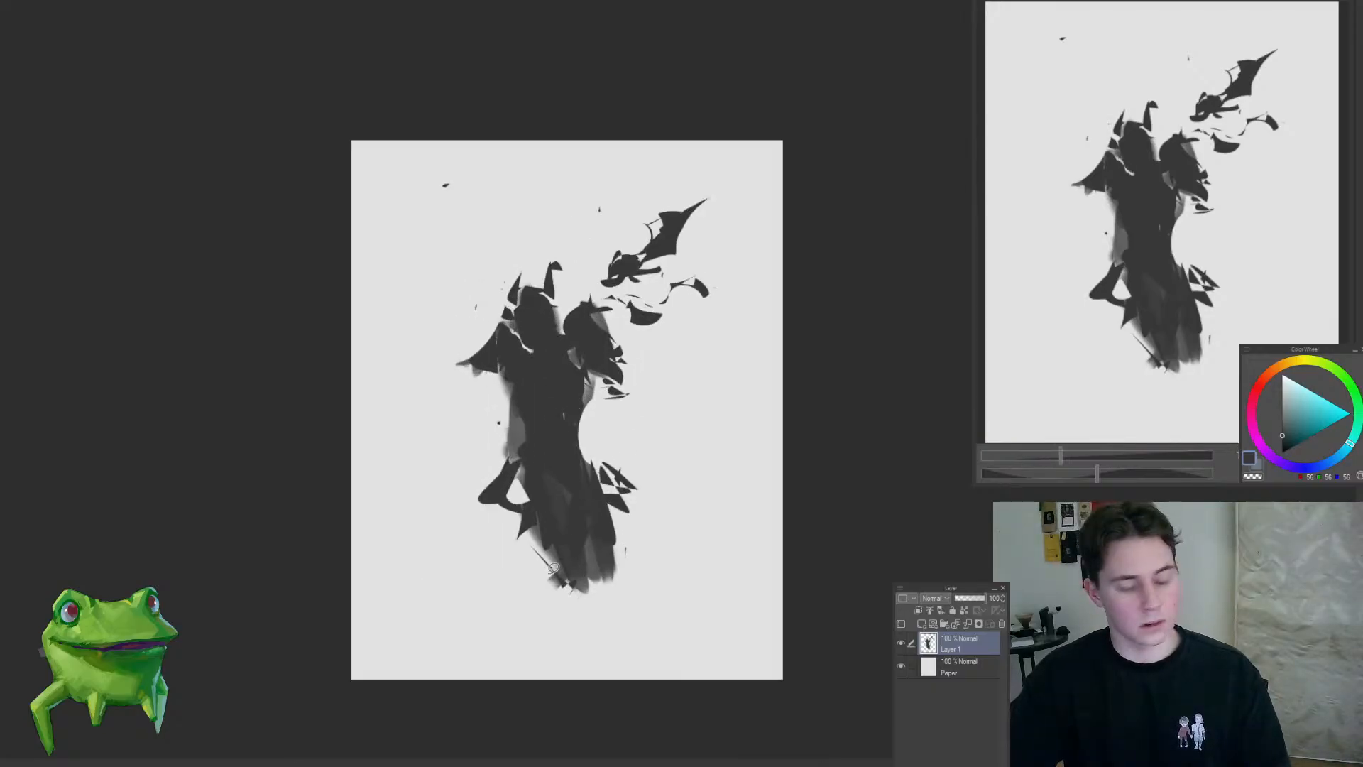
Step: Lasso small blobs on the ground below the figure, fill them with dark grey and deselect
drag(512, 586, 502, 590)
mouse_move(602, 594)
mouse_down()
mouse_move(618, 588)
mouse_move(603, 594)
mouse_up()
key(alt+Delete)
key(ctrl+d)
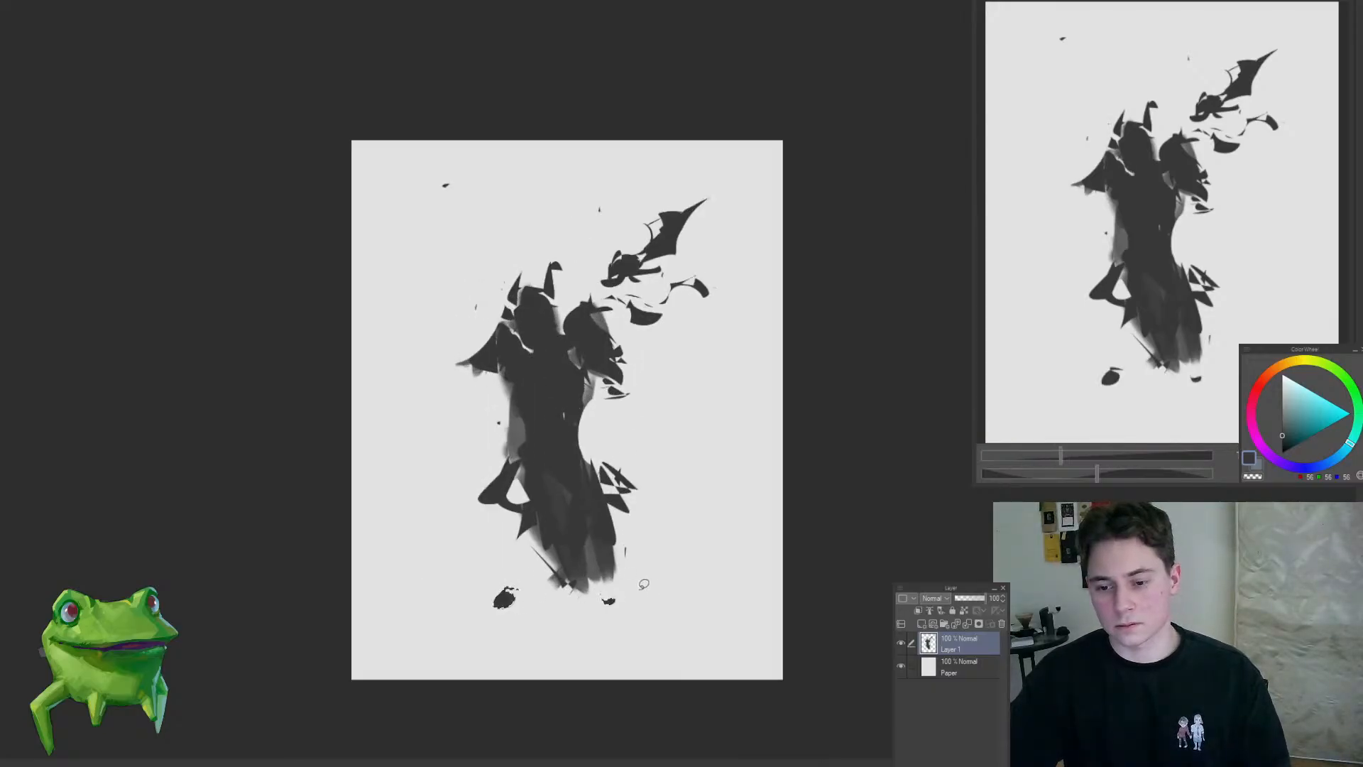
Step: Fill a round blob below the right shoulder and jagged star-like shapes right of the waist with dark grey, and deselect
drag(629, 437, 616, 458)
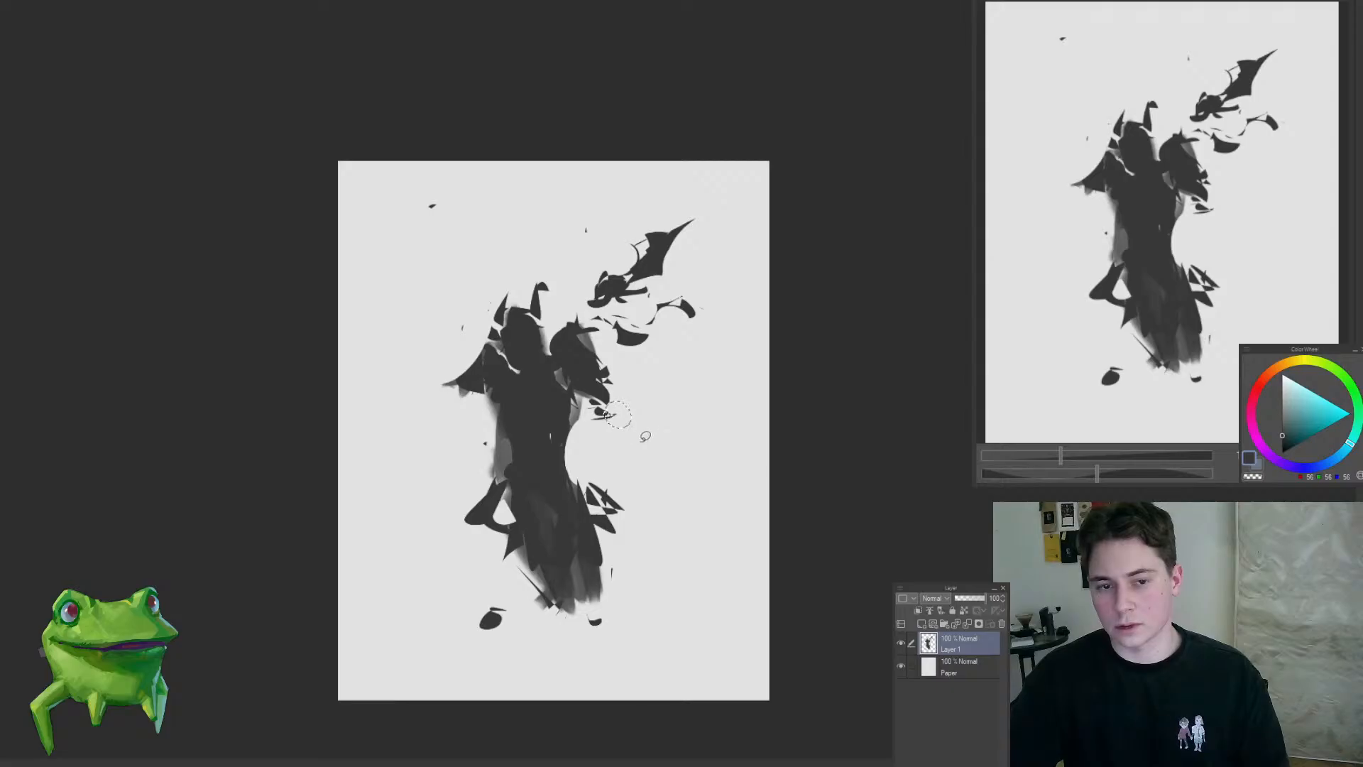
drag(675, 470, 651, 472)
key(alt+Delete)
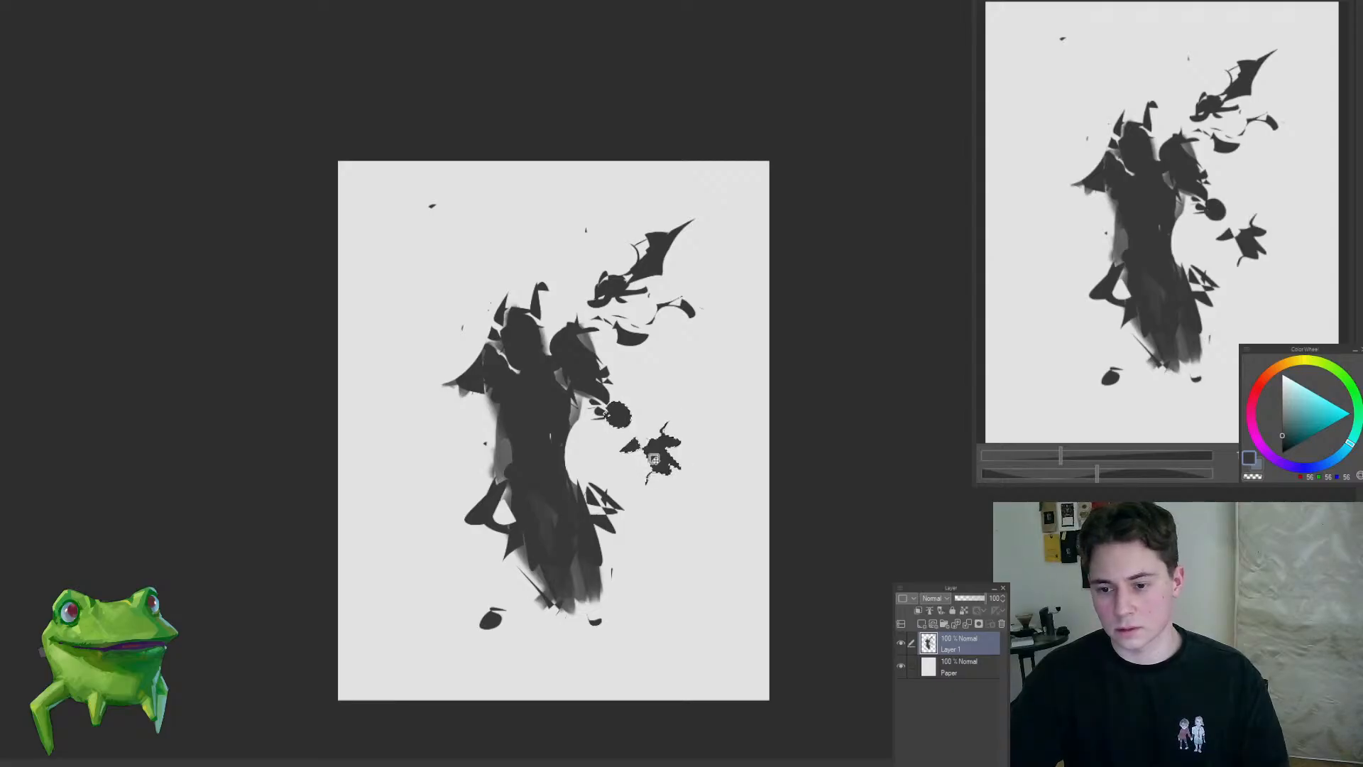
key(ctrl+d)
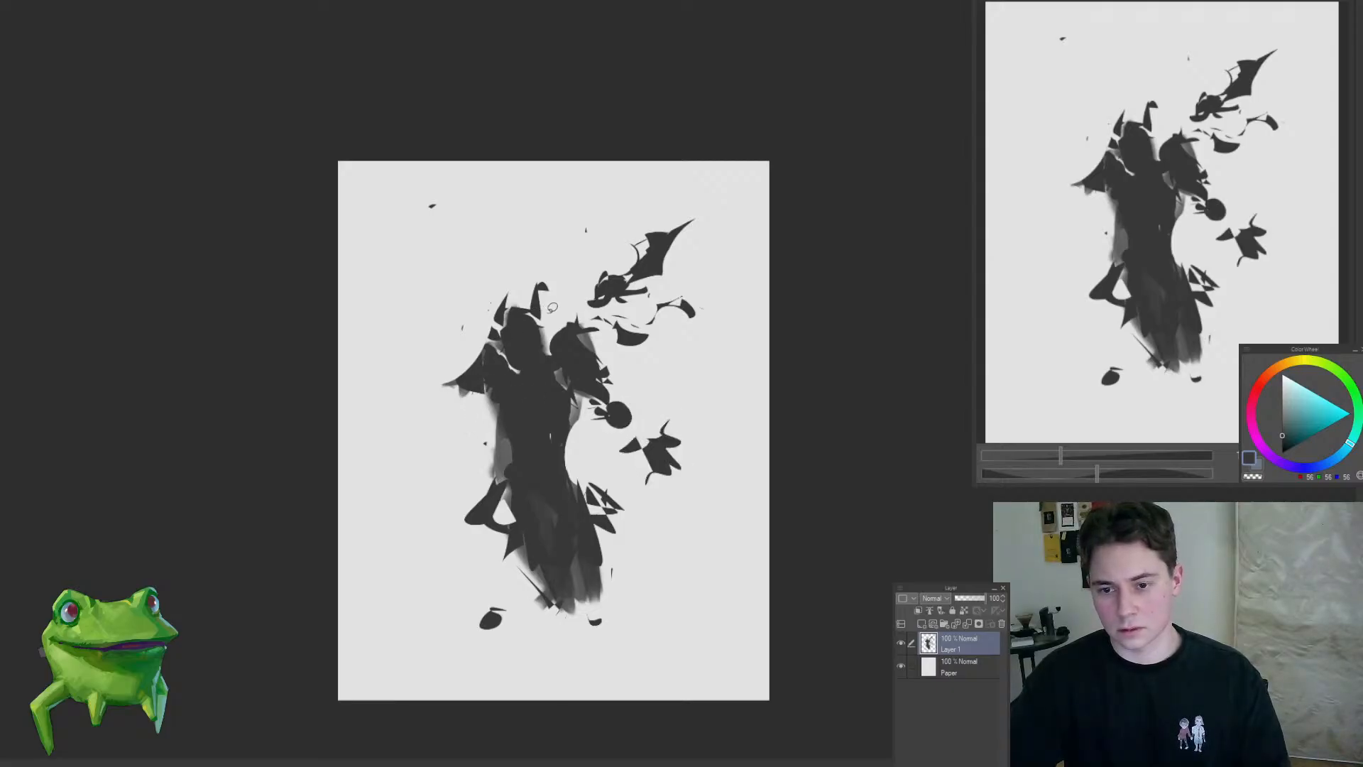
Step: Fill out the head into a fuller dark oval between the horns and check the silhouette at a small size
drag(534, 302, 519, 312)
drag(532, 359, 481, 417)
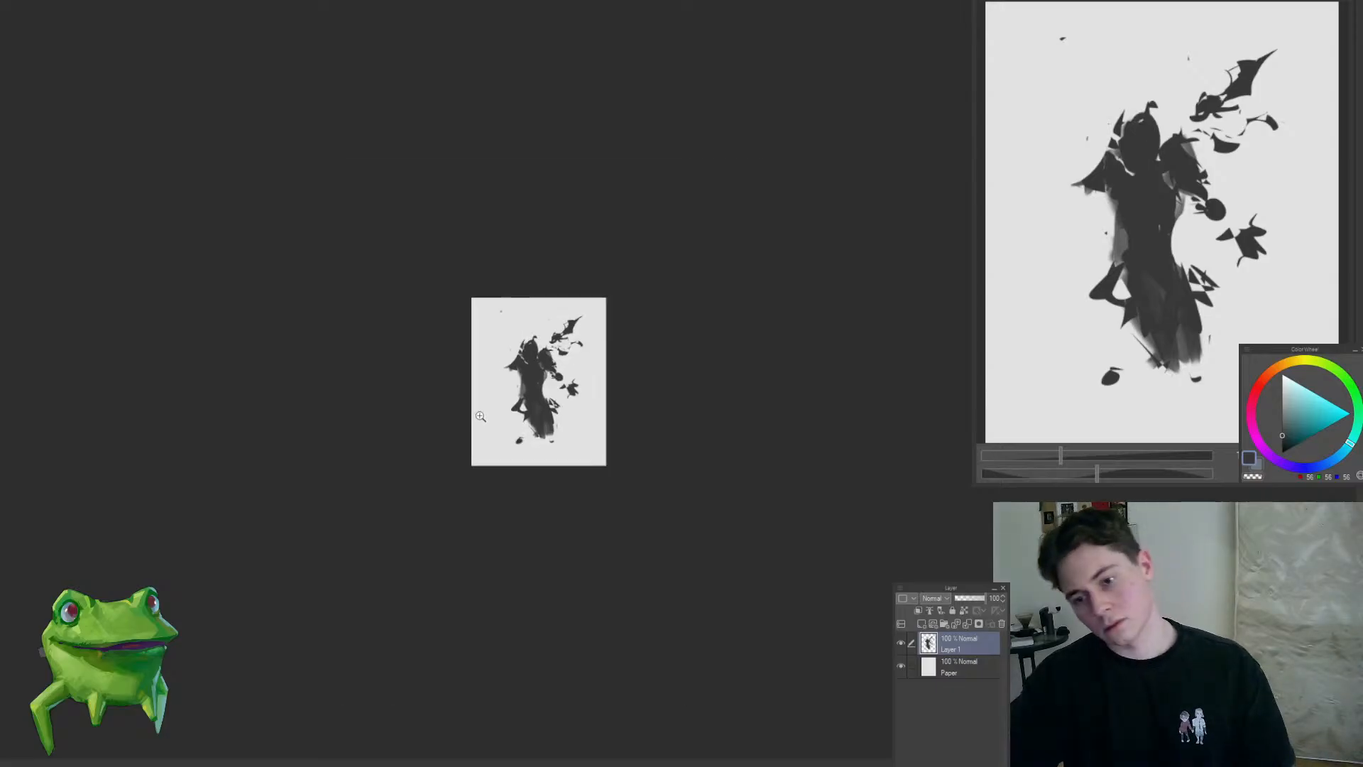
key(ctrl+0)
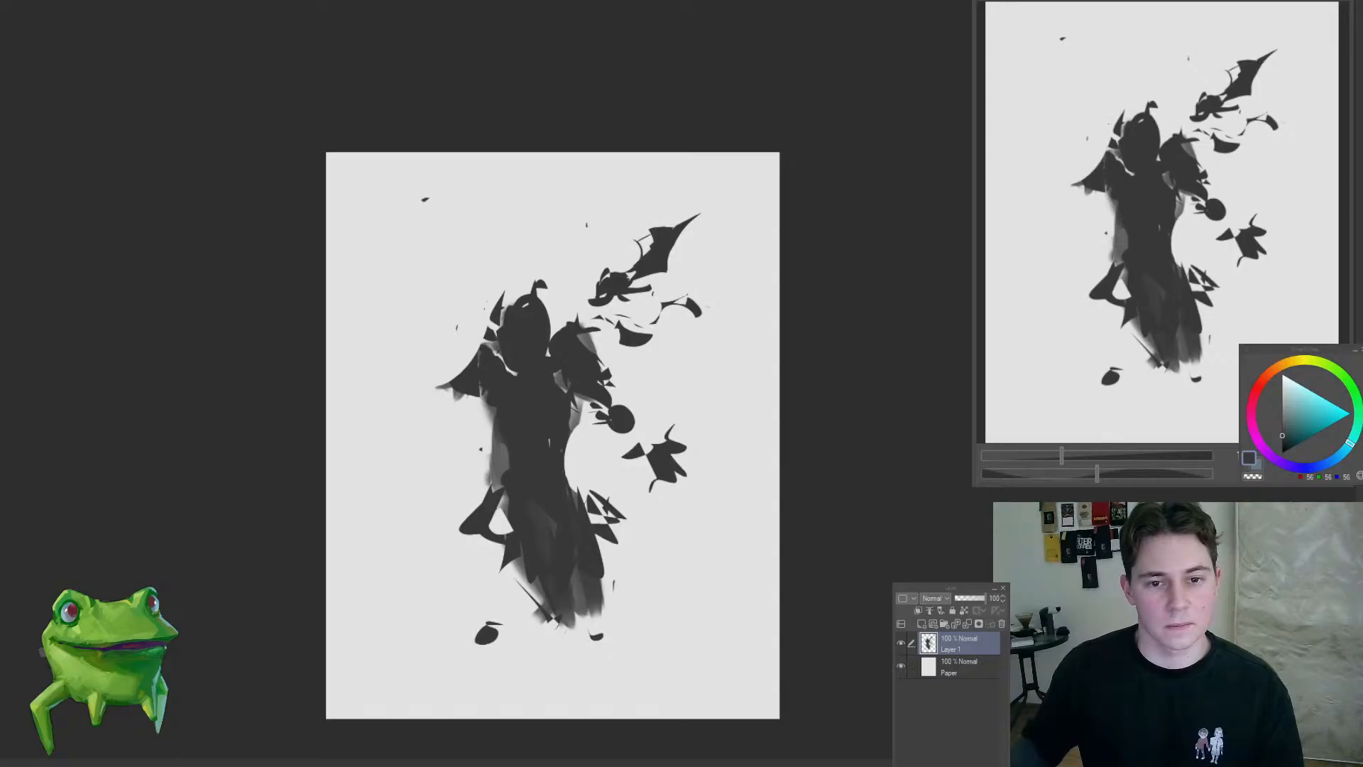
Step: Lasso a thin sliver along the lower right edge of the robe, fill it with dark grey and deselect
drag(566, 443, 600, 580)
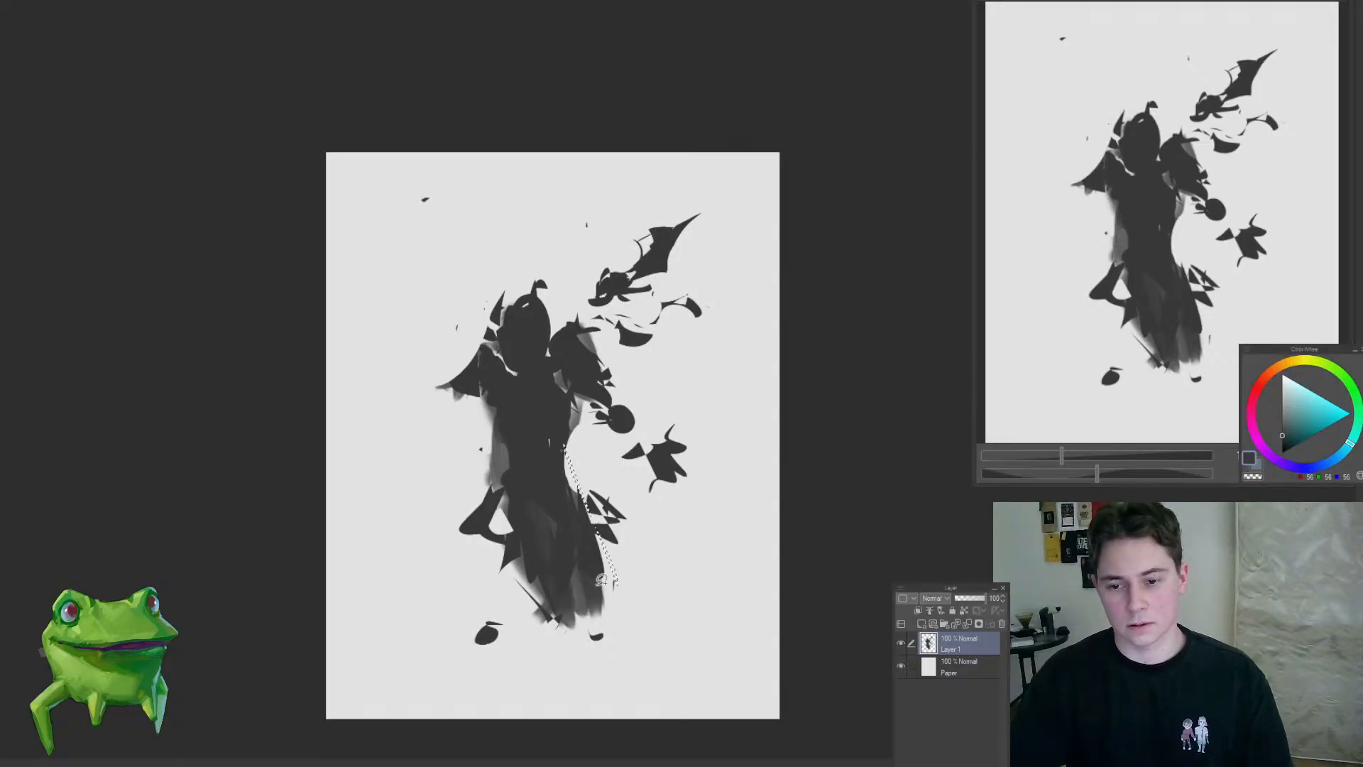
key(alt+Delete)
key(ctrl+d)
drag(559, 443, 597, 455)
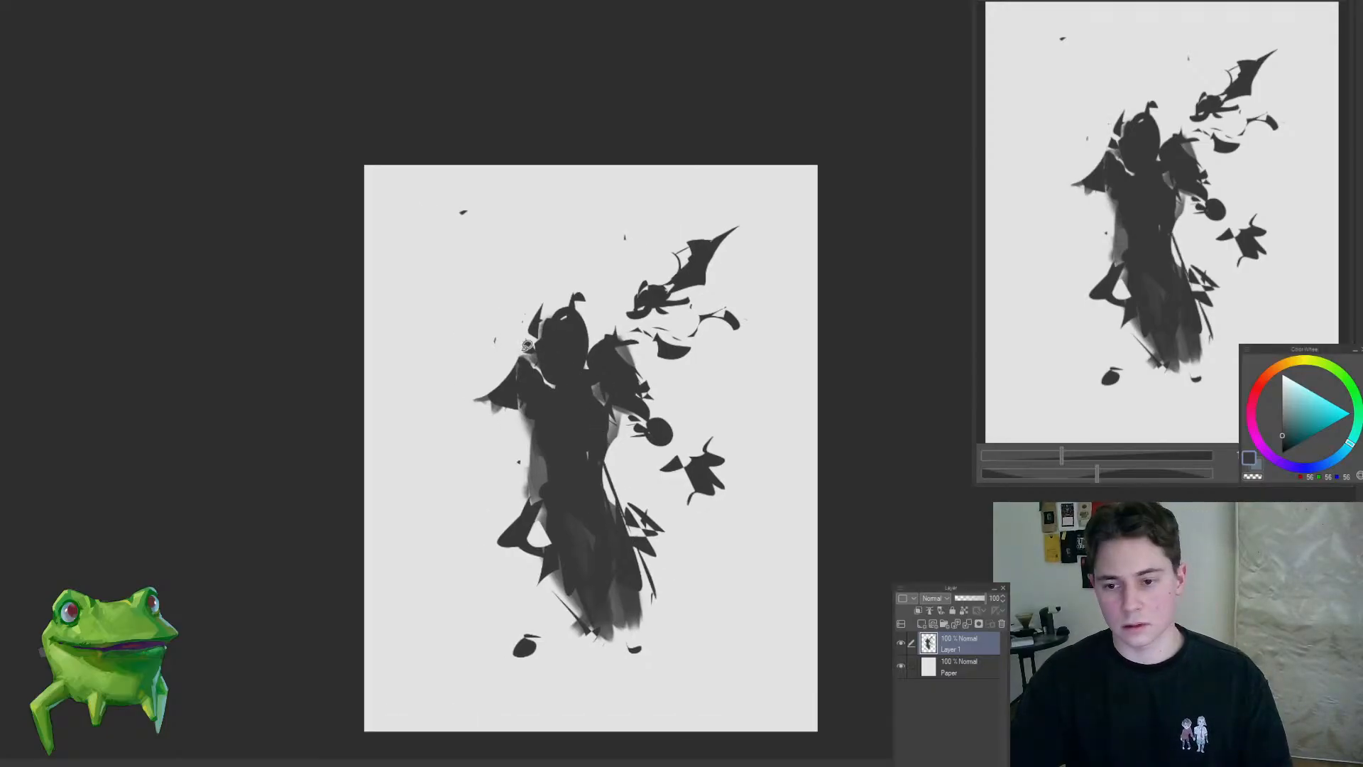
Step: Reshape the left shoulder into a jagged edge and fill pointed wing-like slivers above it with dark grey
mouse_move(520, 347)
mouse_down()
mouse_move(527, 420)
mouse_move(536, 405)
mouse_move(490, 388)
mouse_move(513, 400)
mouse_move(552, 379)
mouse_up()
mouse_move(512, 235)
mouse_down()
mouse_move(498, 282)
mouse_move(522, 288)
mouse_up()
mouse_move(582, 390)
mouse_down()
mouse_move(509, 453)
mouse_move(576, 442)
mouse_move(581, 493)
mouse_move(598, 483)
mouse_move(608, 513)
mouse_move(573, 459)
mouse_up()
mouse_move(545, 401)
mouse_down()
mouse_move(584, 554)
mouse_move(563, 531)
mouse_up()
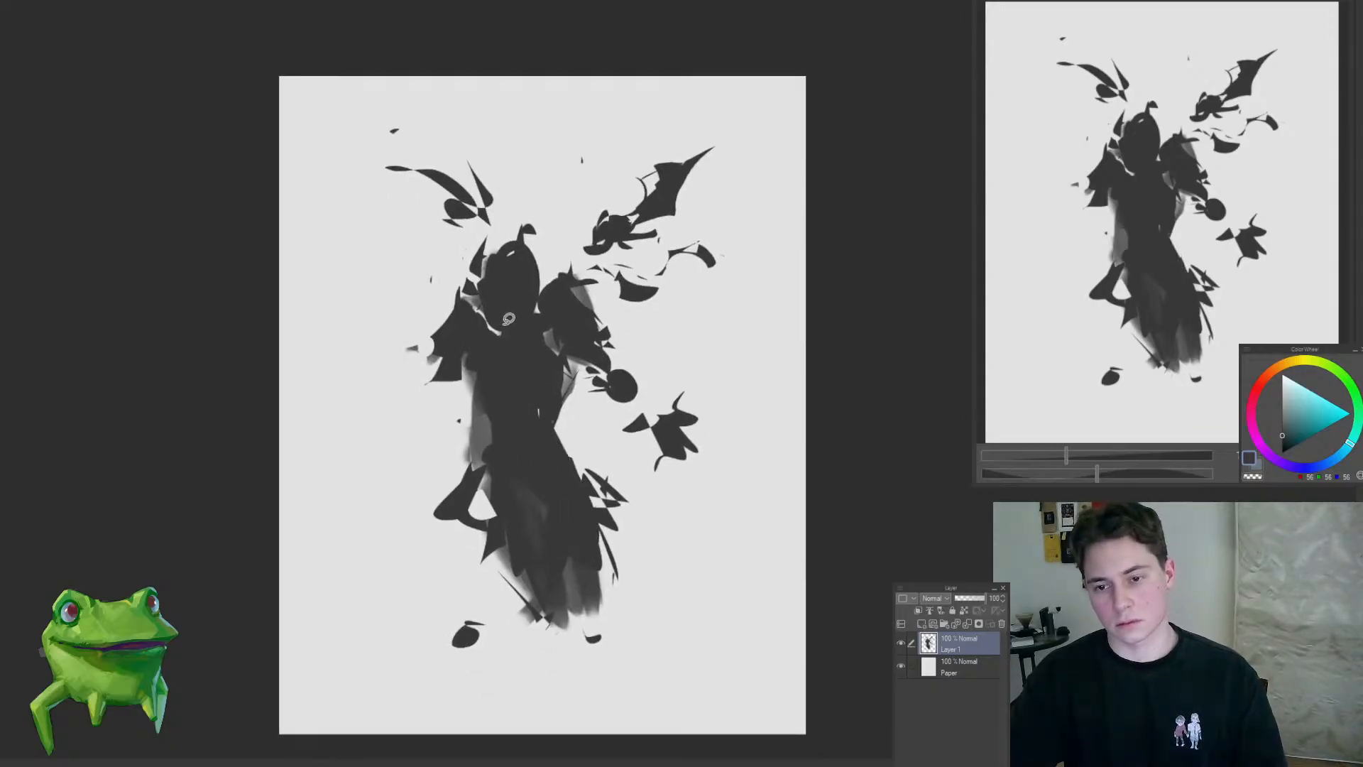
Step: Close the light gap at the collar with dark grey and remove the round blob and star-like shapes right of the torso
mouse_move(491, 286)
mouse_down()
mouse_move(470, 333)
mouse_move(497, 291)
mouse_up()
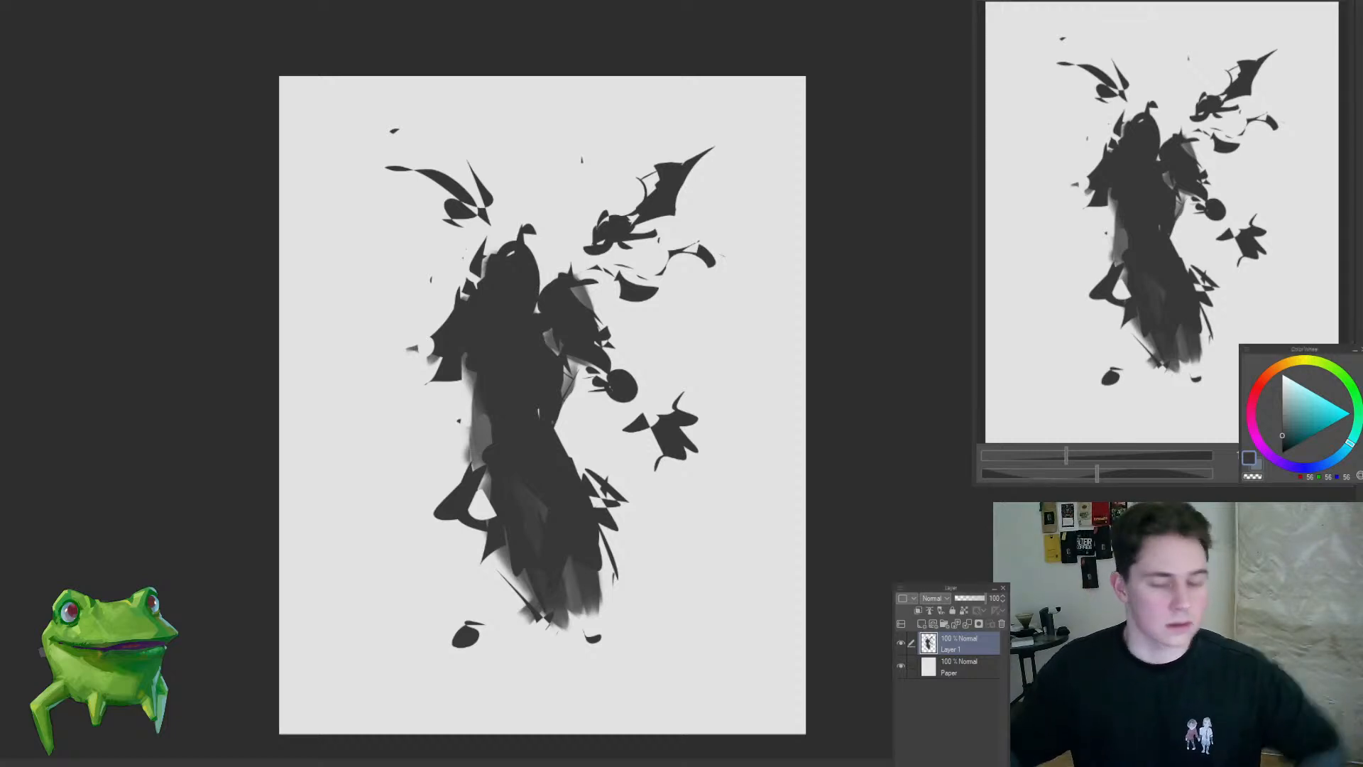
mouse_move(598, 363)
mouse_down()
mouse_move(772, 406)
mouse_move(571, 360)
mouse_up()
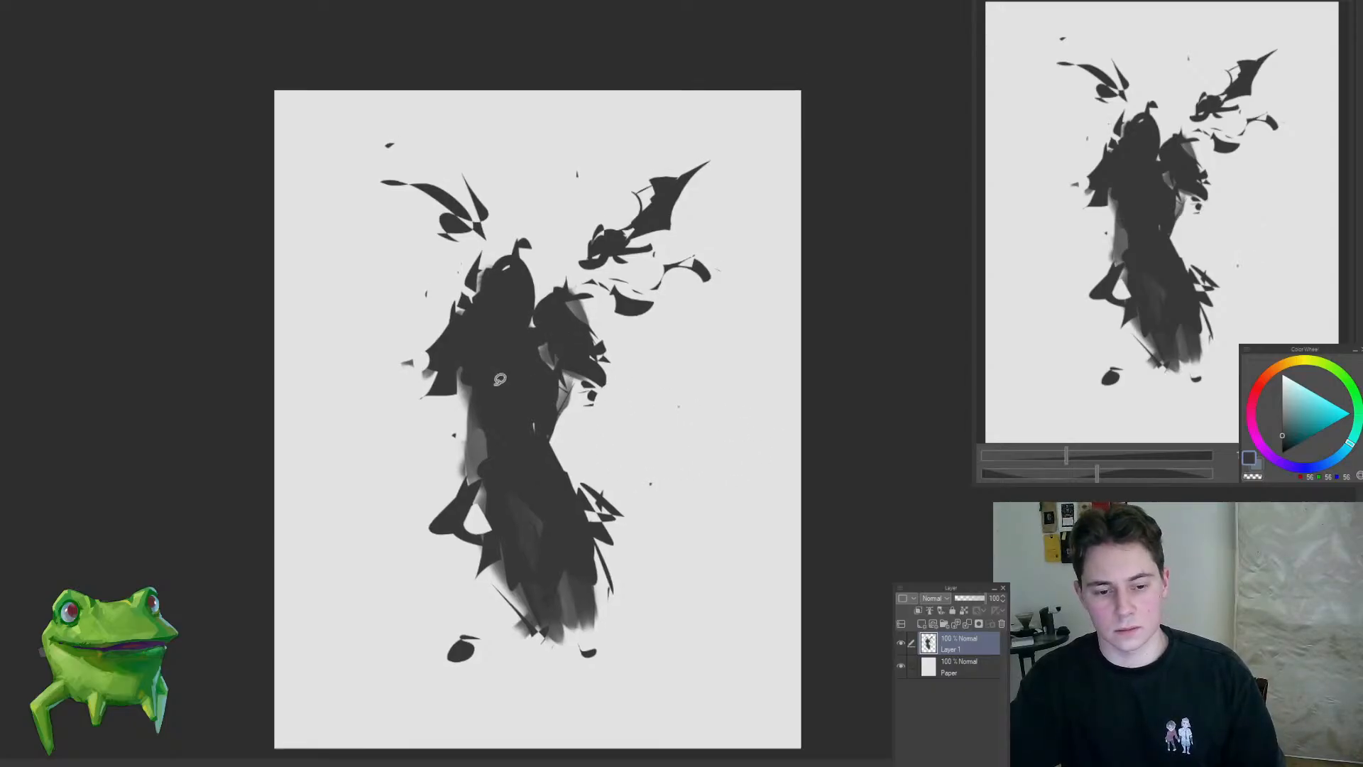
drag(467, 395, 459, 377)
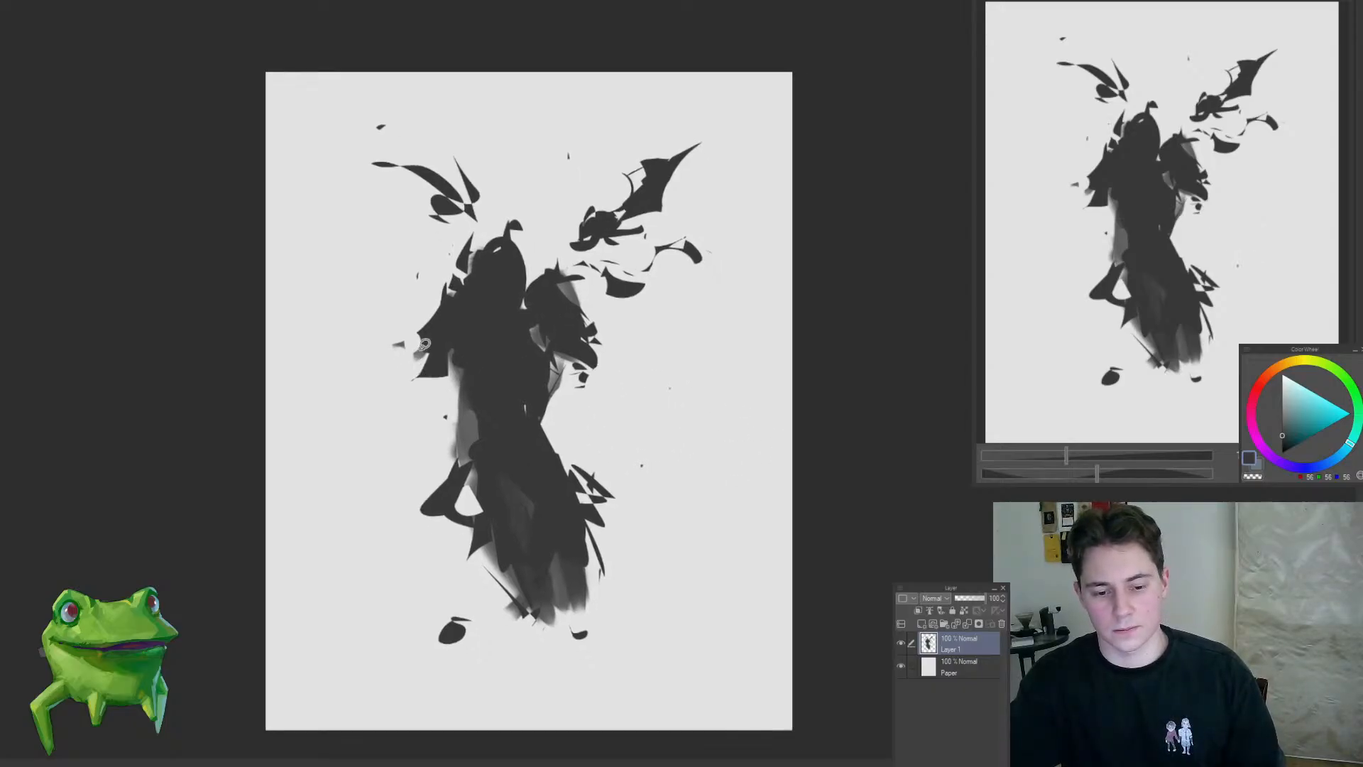
drag(408, 382, 405, 386)
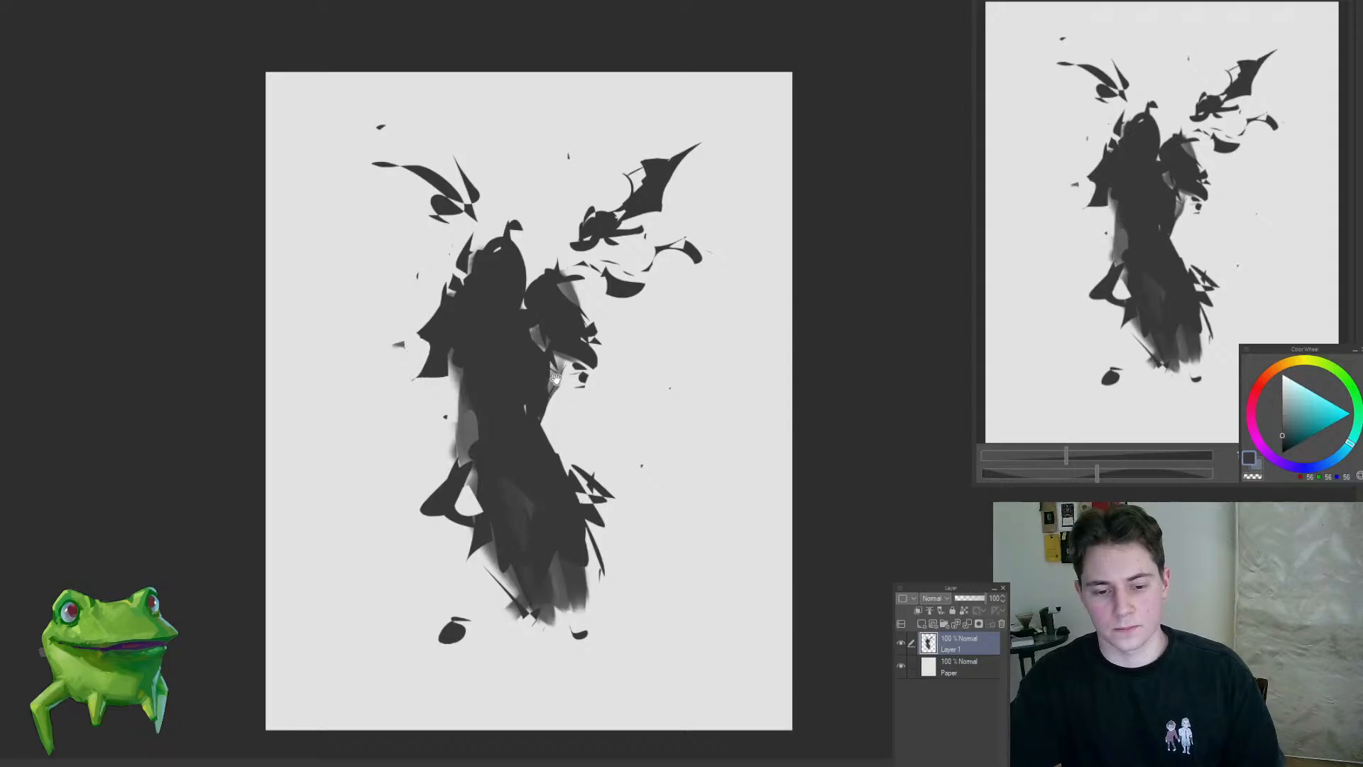
drag(556, 380, 517, 387)
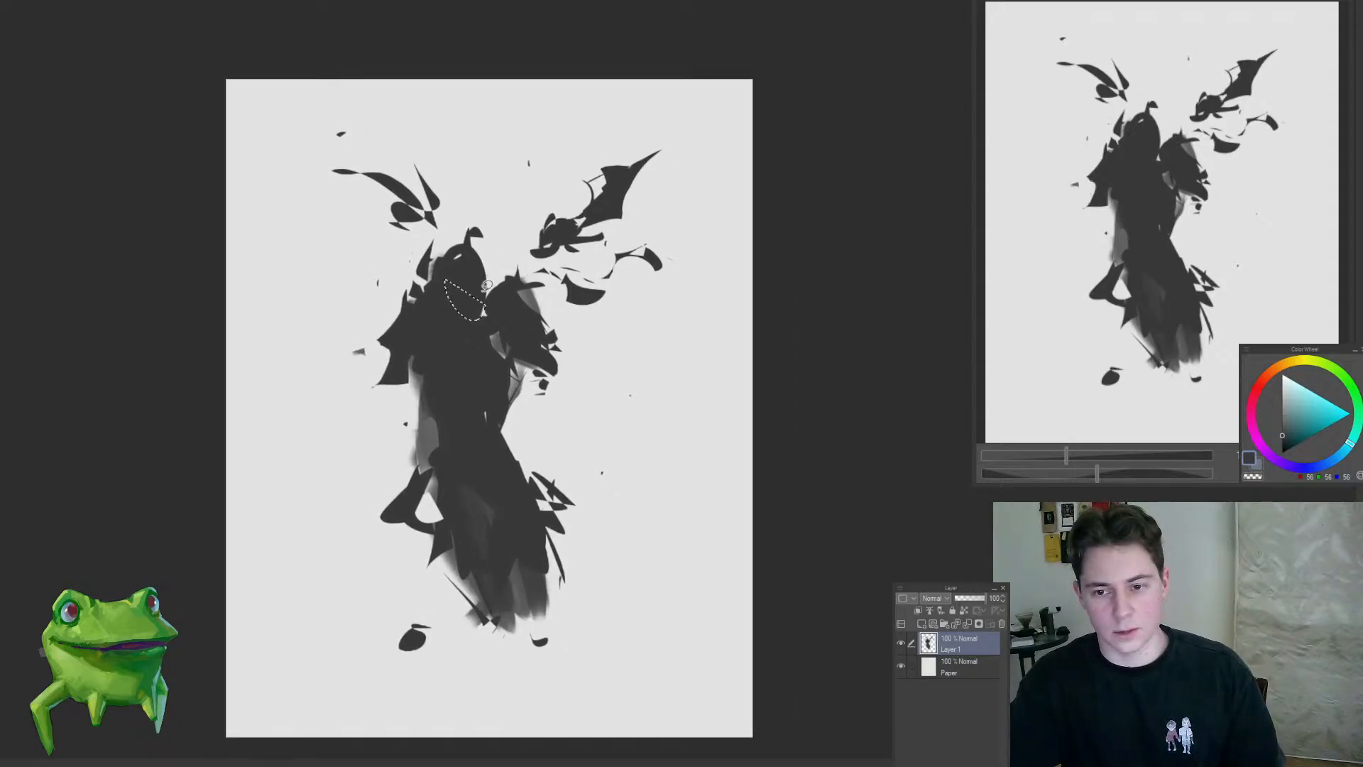
drag(587, 473, 628, 457)
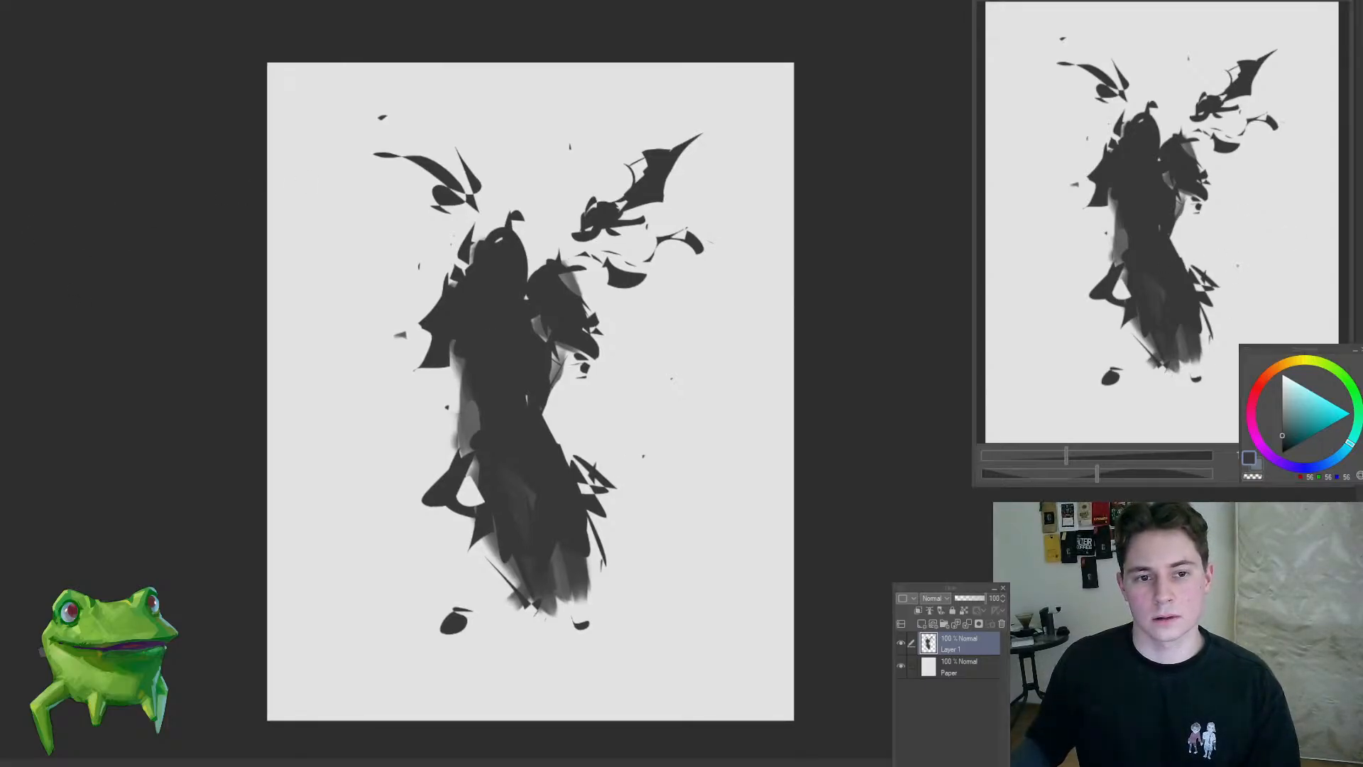
drag(583, 415, 632, 419)
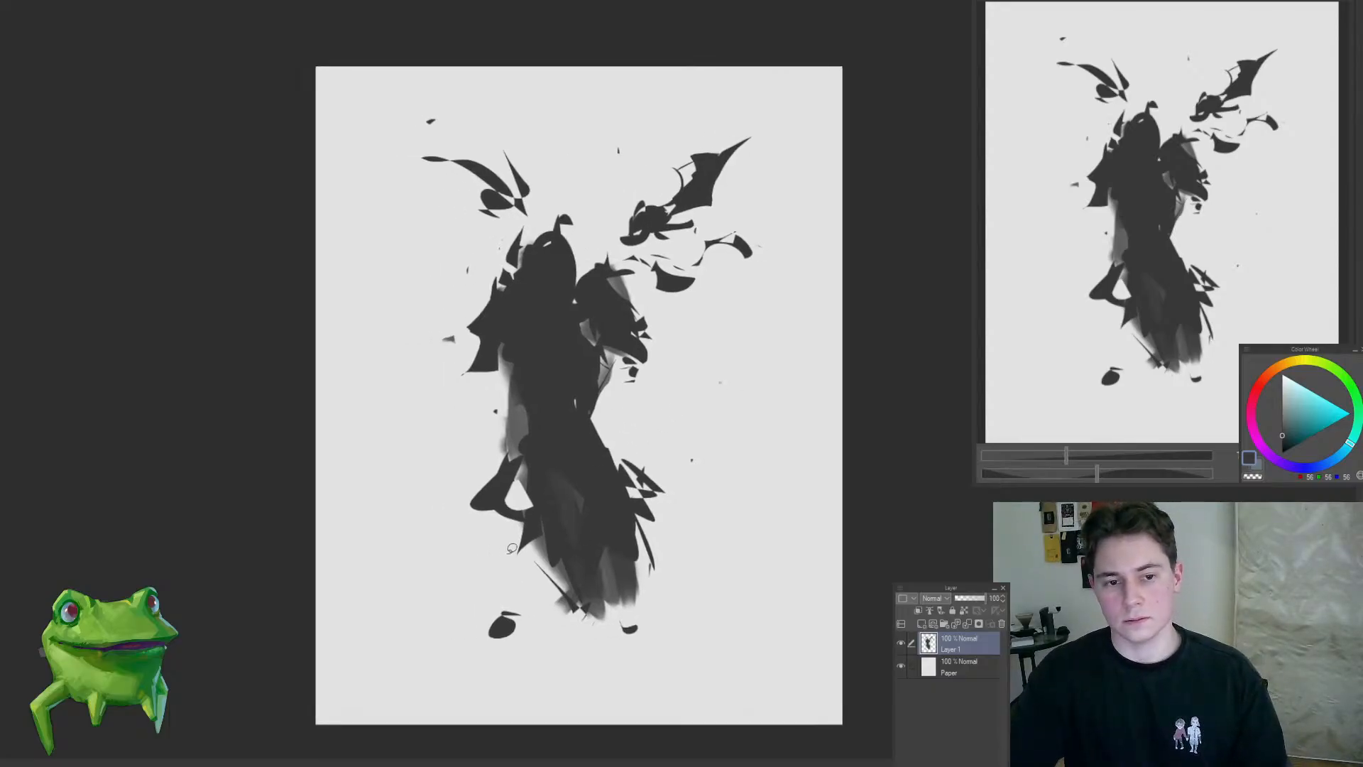
Step: Lasso leg-like slivers beside both sides of the robe's hem and small ground shapes at the right, fill them with dark grey and deselect
drag(533, 543, 532, 538)
mouse_move(654, 557)
mouse_down()
mouse_move(635, 483)
mouse_move(661, 587)
mouse_up()
key(alt+Delete)
key(ctrl+d)
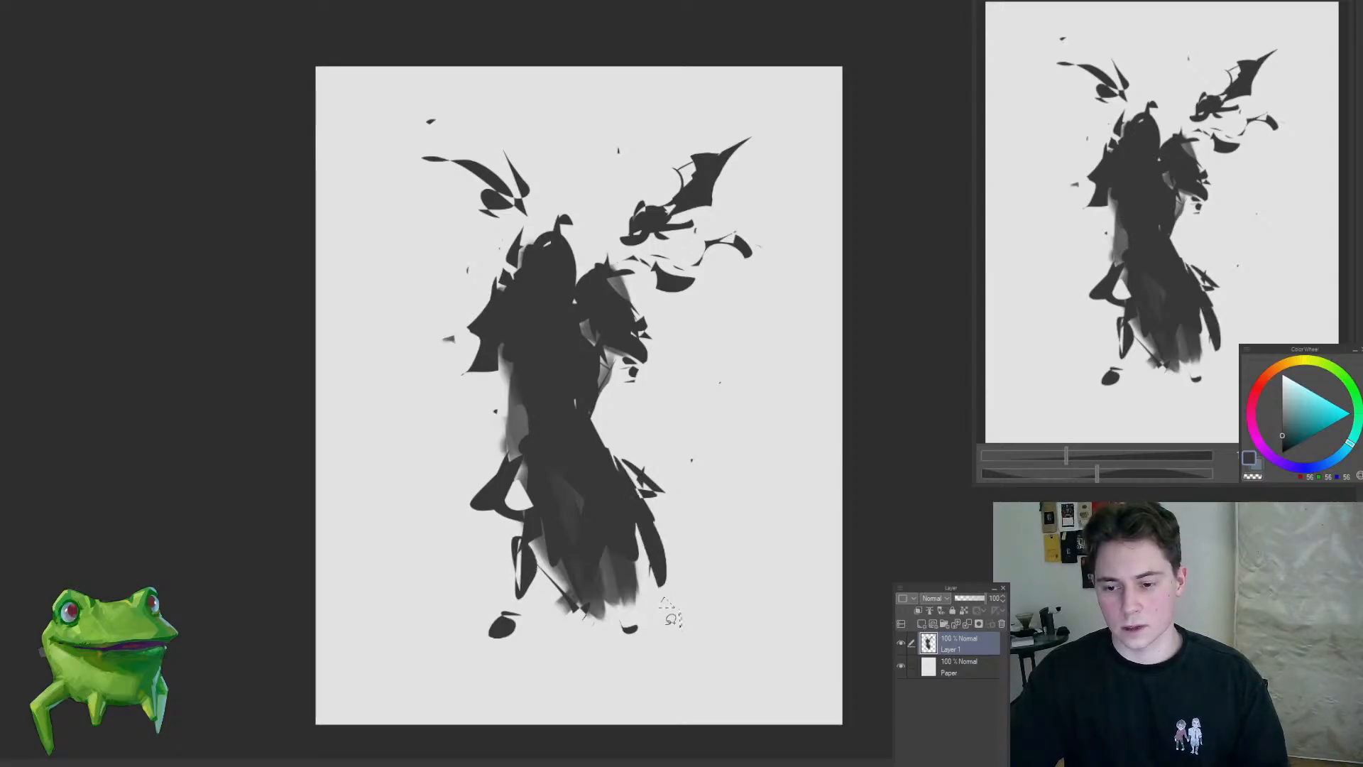
key(alt+Delete)
key(ctrl+d)
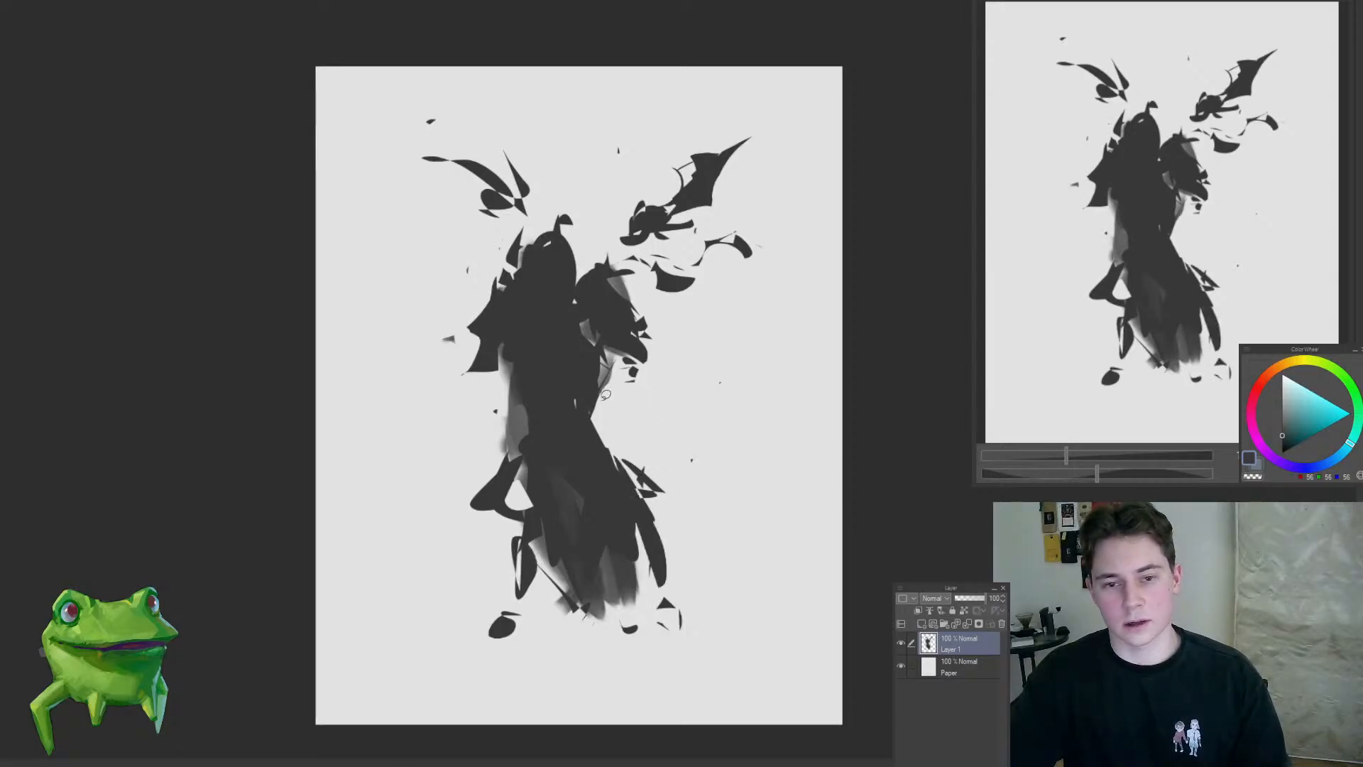
Step: Lasso the soft grey area beside the right waist, delete it for a clean edge and deselect
key(Delete)
mouse_move(606, 395)
mouse_down()
mouse_move(614, 363)
mouse_move(611, 398)
mouse_move(628, 392)
mouse_move(593, 373)
mouse_up()
key(ctrl+d)
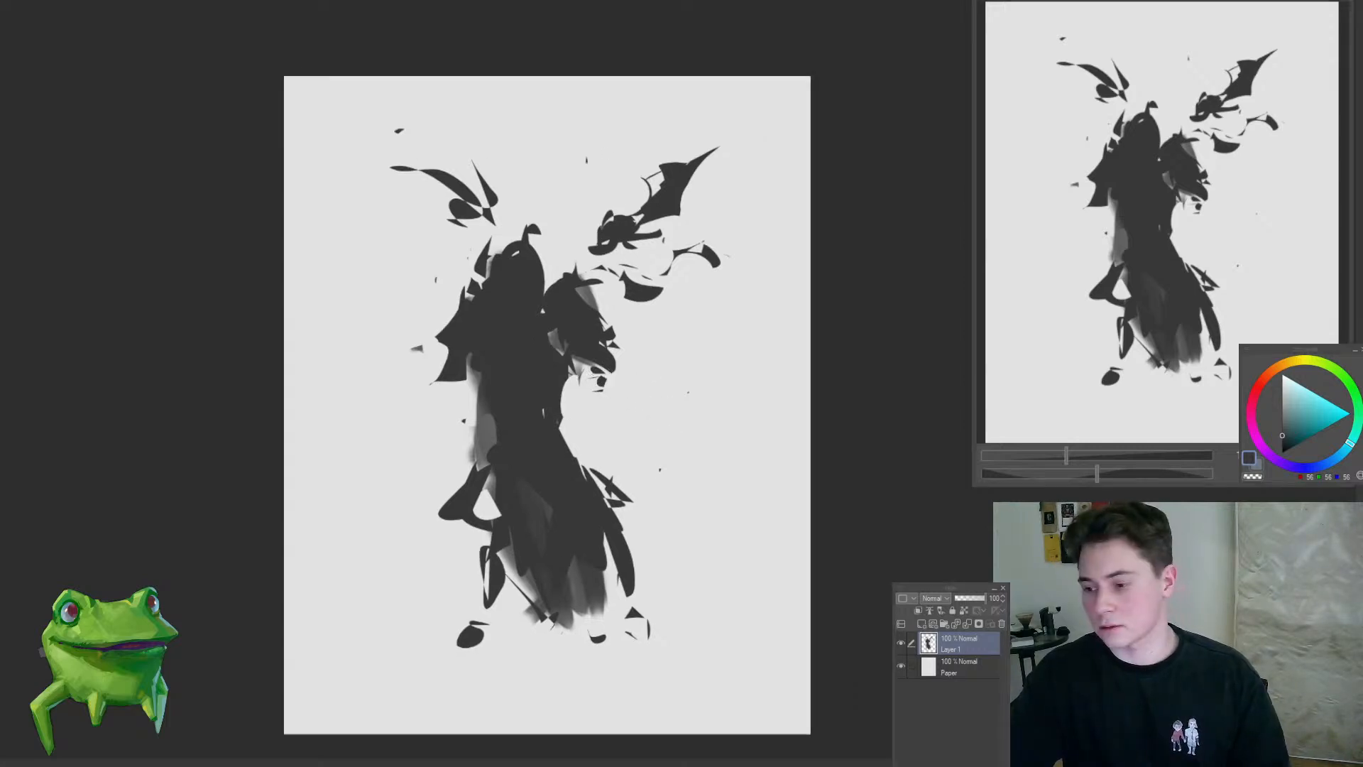
click(630, 374)
drag(631, 308, 666, 273)
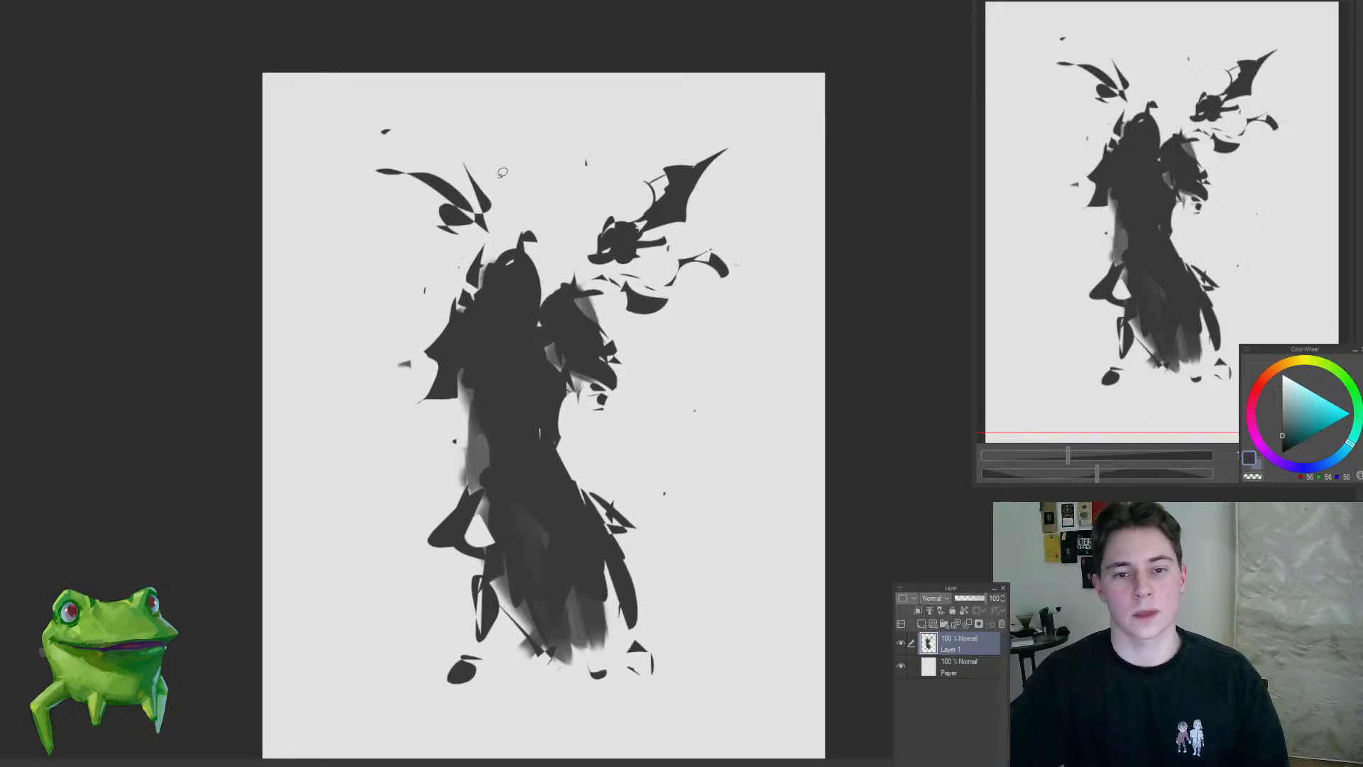
Step: Lasso rounded and angular shapes on the upper left wing, fill them with dark grey and deselect
mouse_move(420, 173)
mouse_down()
mouse_move(460, 191)
mouse_move(437, 183)
mouse_up()
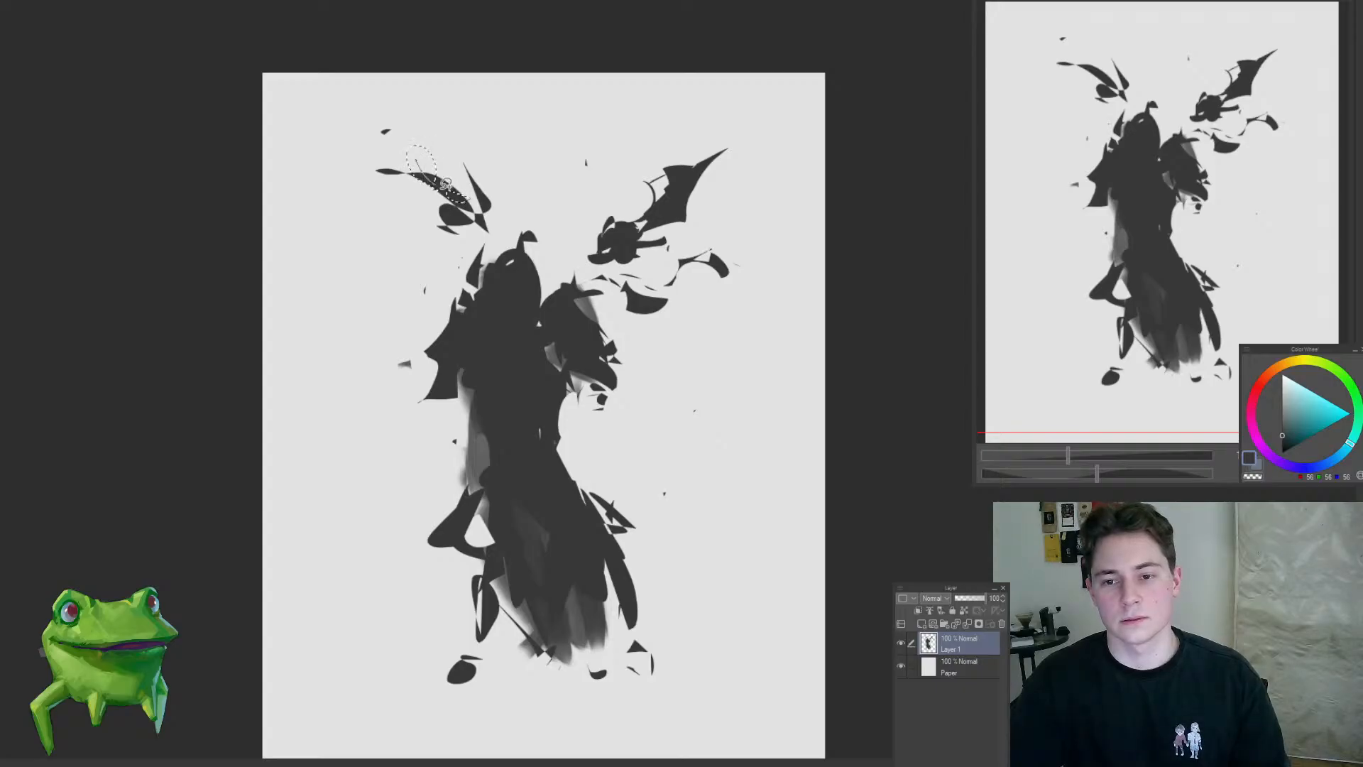
drag(404, 229, 394, 227)
mouse_move(452, 219)
mouse_down()
mouse_move(466, 235)
mouse_move(454, 246)
mouse_move(493, 203)
mouse_up()
key(alt+Delete)
key(ctrl+d)
drag(656, 445, 636, 392)
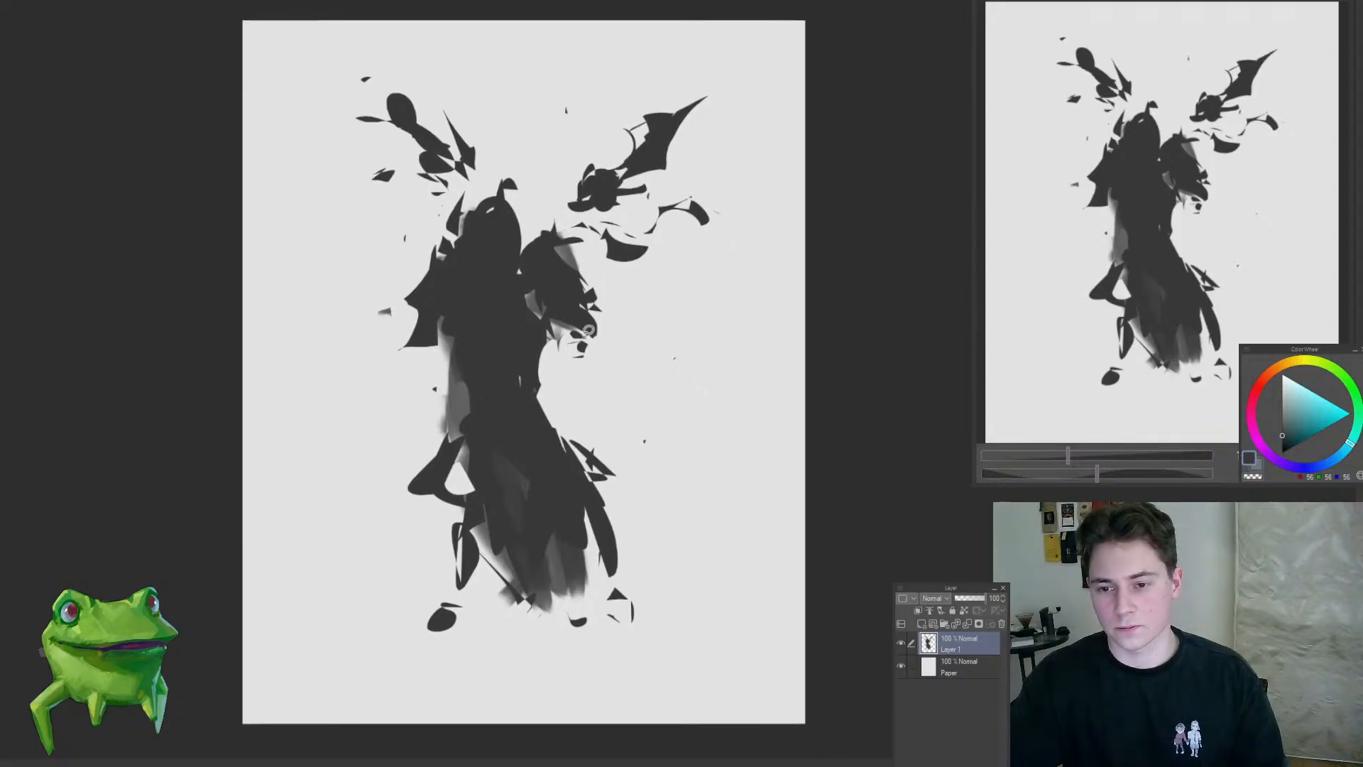
Step: Cut an arc under the right shoulder and add a dark forearm, a thin sliver beside the waist and a zigzag shape further right
mouse_move(575, 320)
mouse_down()
mouse_move(569, 341)
mouse_move(556, 295)
mouse_move(584, 335)
mouse_up()
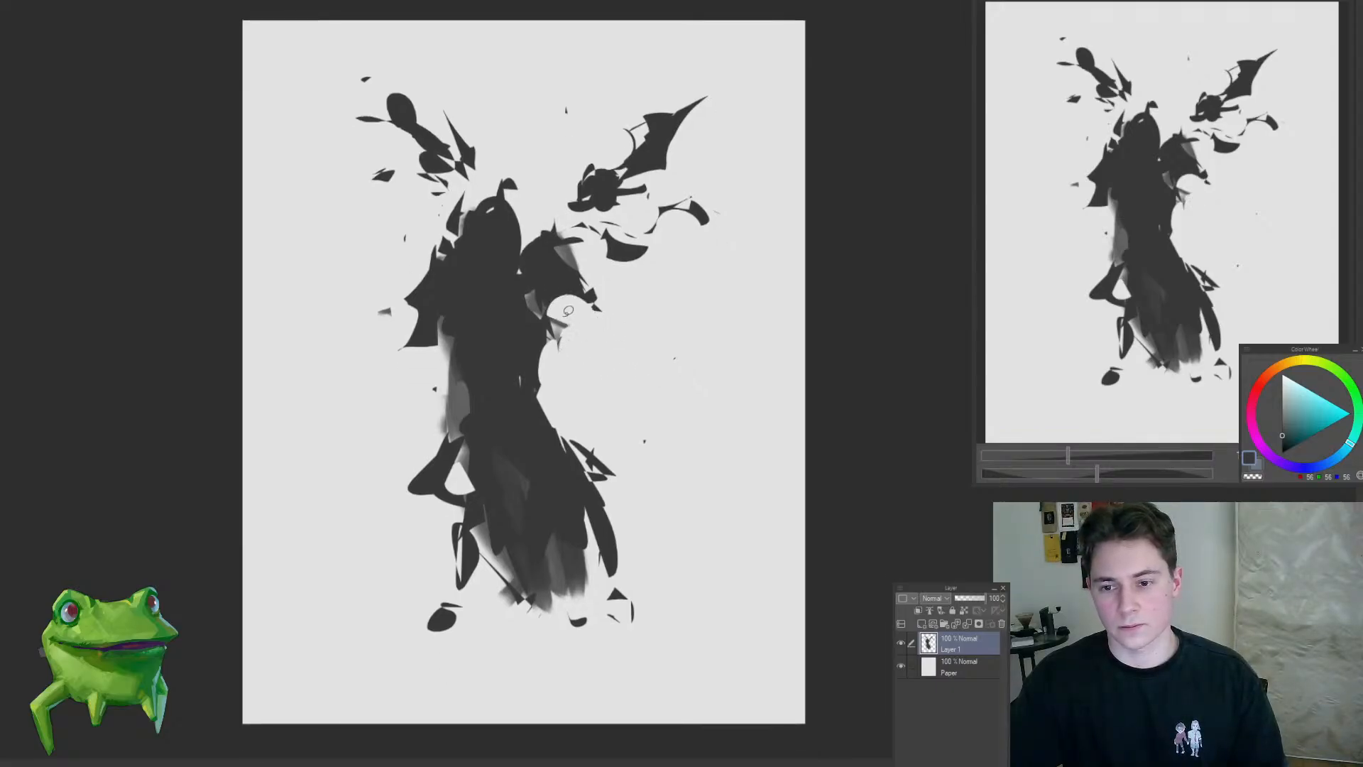
mouse_move(566, 264)
mouse_down()
mouse_move(592, 335)
mouse_move(572, 323)
mouse_move(606, 344)
mouse_move(580, 306)
mouse_move(591, 344)
mouse_move(612, 350)
mouse_move(629, 327)
mouse_move(611, 366)
mouse_move(586, 346)
mouse_move(605, 385)
mouse_move(577, 442)
mouse_up()
drag(631, 477, 609, 497)
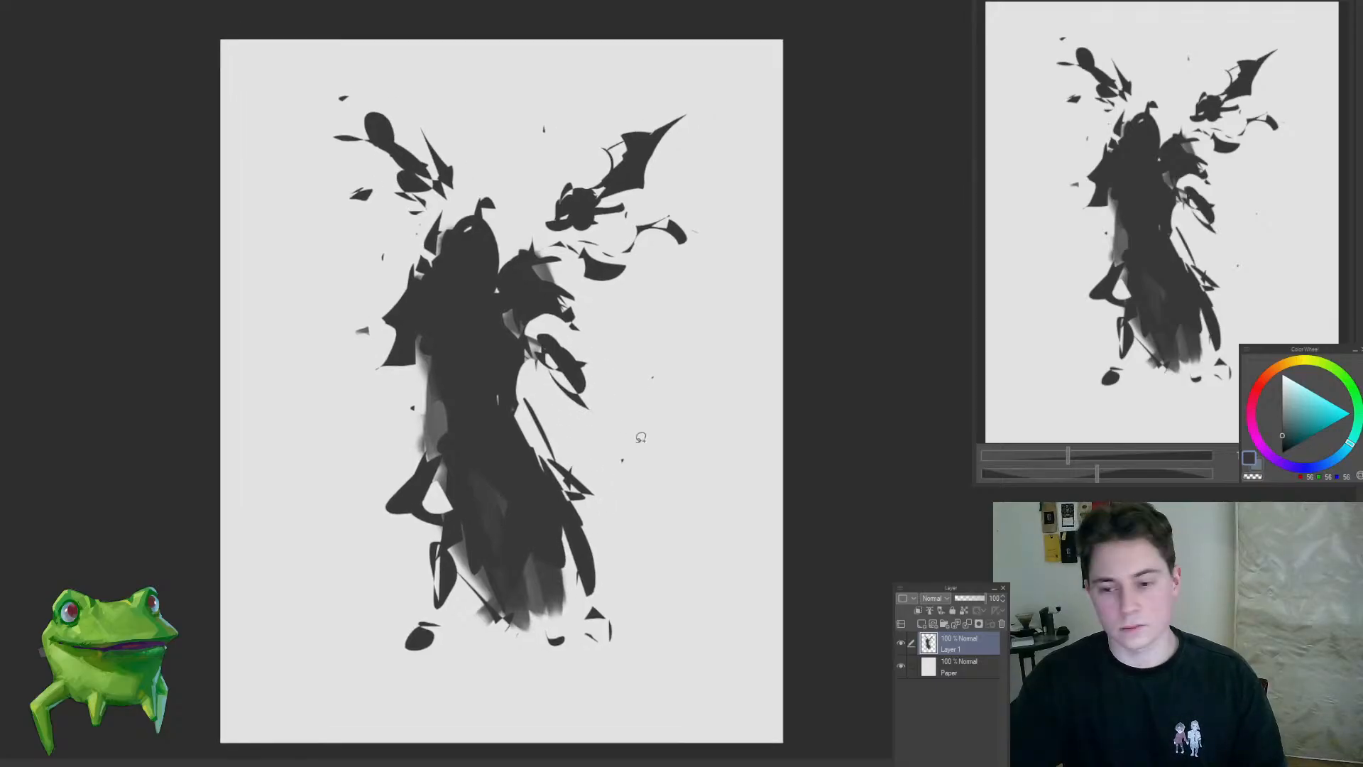
drag(661, 414, 634, 456)
mouse_move(606, 387)
mouse_down()
mouse_move(545, 426)
mouse_move(582, 428)
mouse_up()
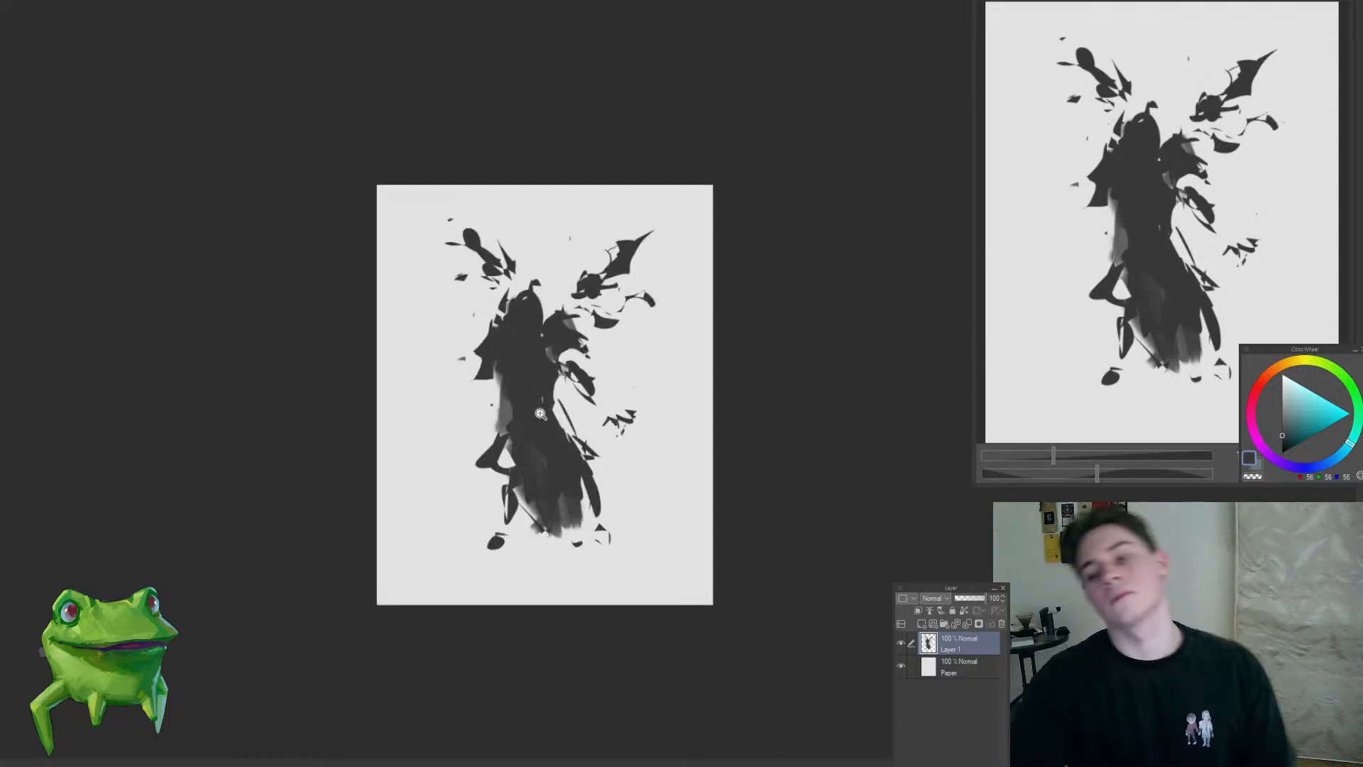
Step: Carve a curved underside into the left shoulder and fill a dark oval left of the torso
mouse_move(518, 387)
mouse_down()
mouse_move(548, 375)
mouse_move(487, 341)
mouse_move(492, 318)
mouse_move(494, 374)
mouse_up()
click(528, 344)
click(522, 343)
mouse_move(458, 314)
mouse_down()
mouse_move(480, 360)
mouse_move(462, 358)
mouse_move(472, 393)
mouse_up()
drag(571, 438, 538, 503)
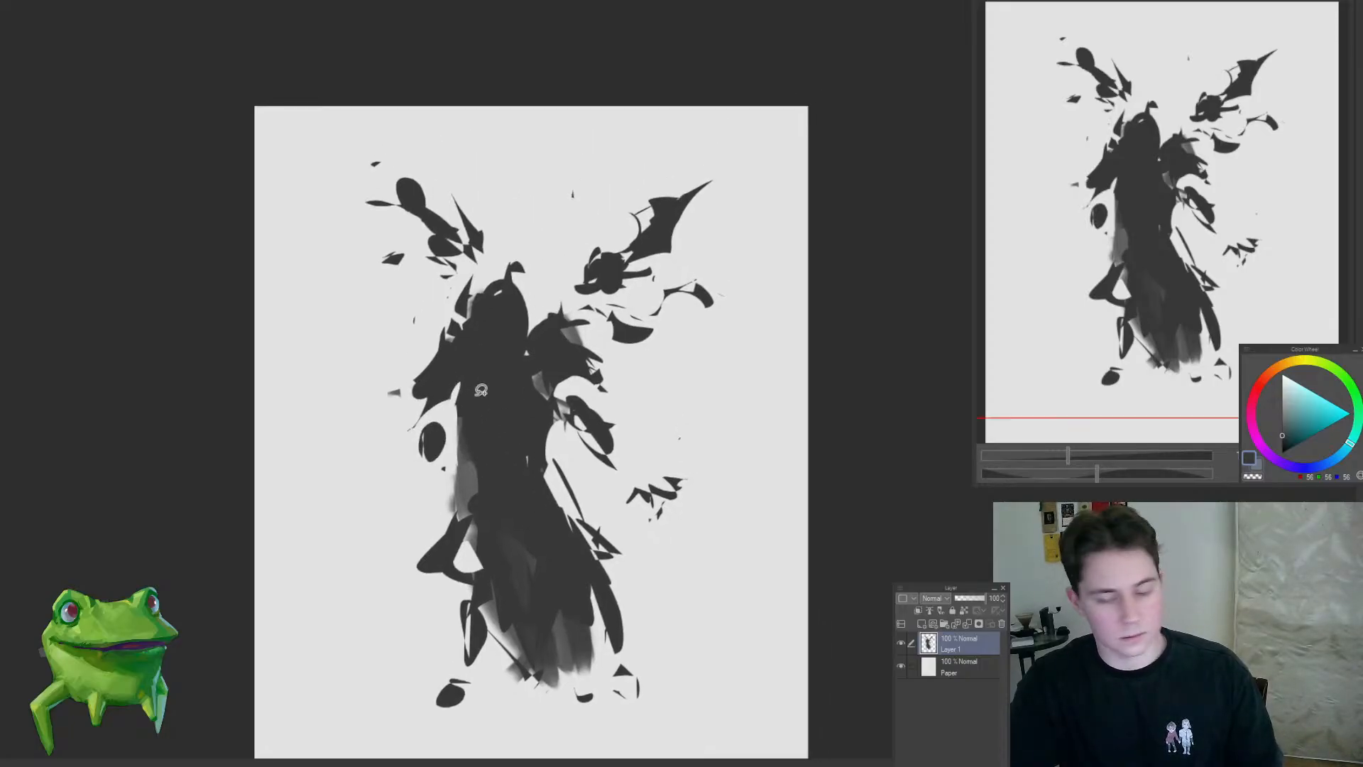
Step: Fill out the right arm, trim the soft grey at the left waist and extend the hem toward the right foot
mouse_move(466, 392)
mouse_down()
mouse_move(455, 387)
mouse_move(404, 526)
mouse_move(462, 521)
mouse_up()
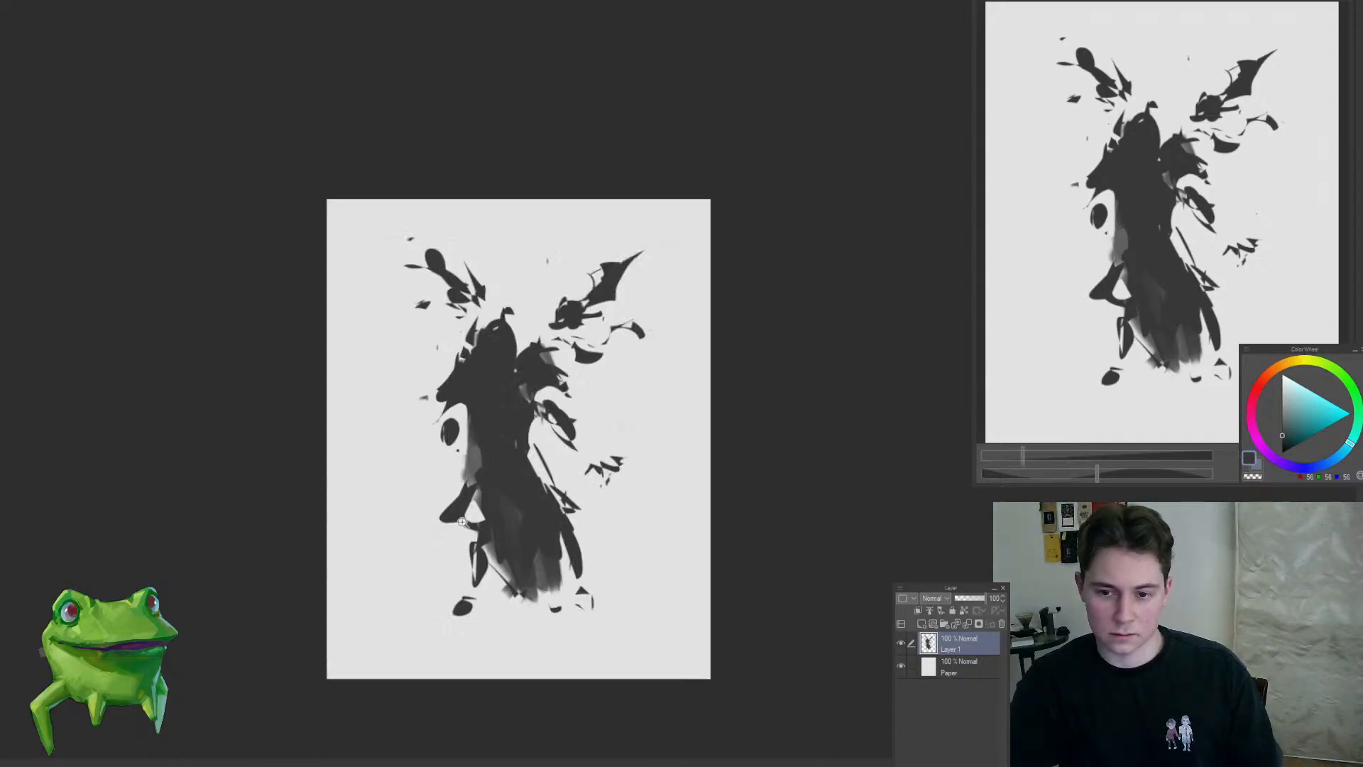
mouse_move(550, 406)
mouse_down()
mouse_move(595, 458)
mouse_move(534, 457)
mouse_up()
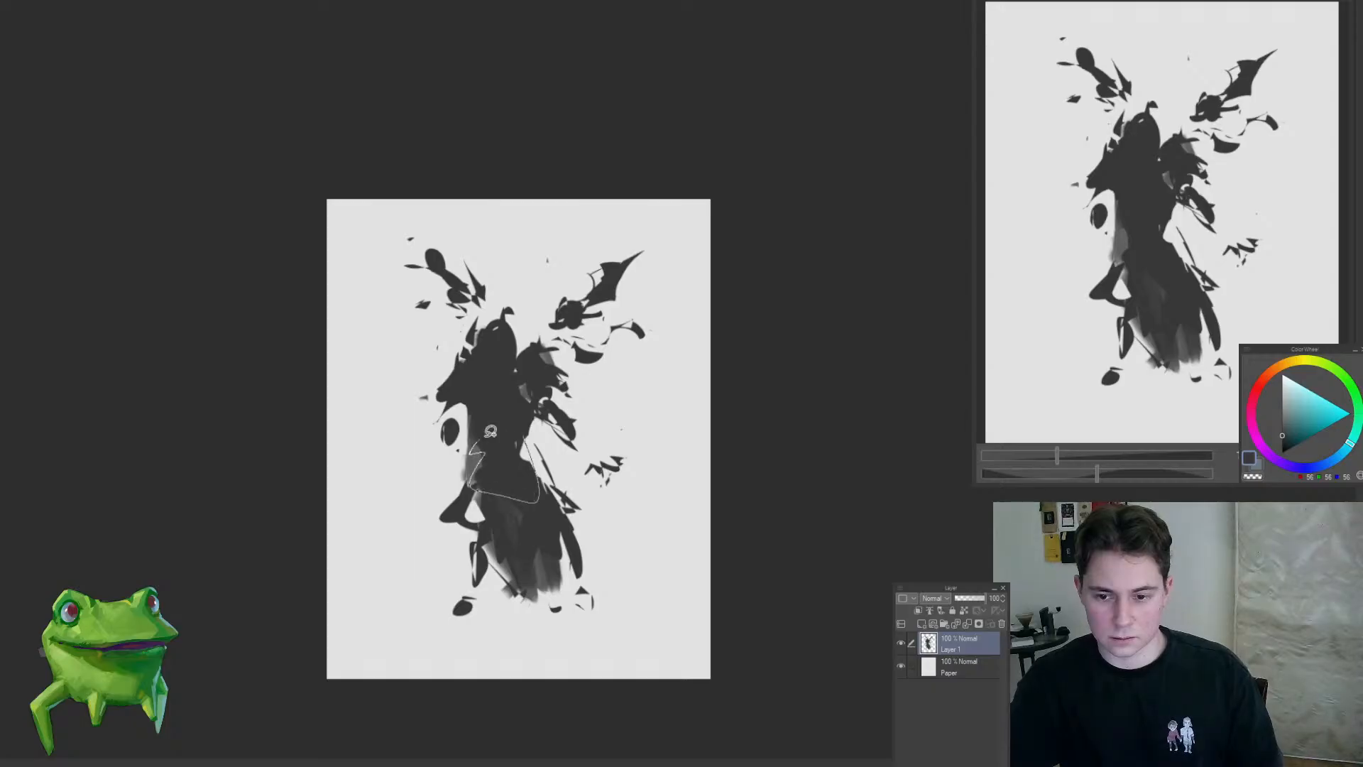
mouse_move(586, 518)
mouse_down()
mouse_move(603, 544)
mouse_move(592, 555)
mouse_up()
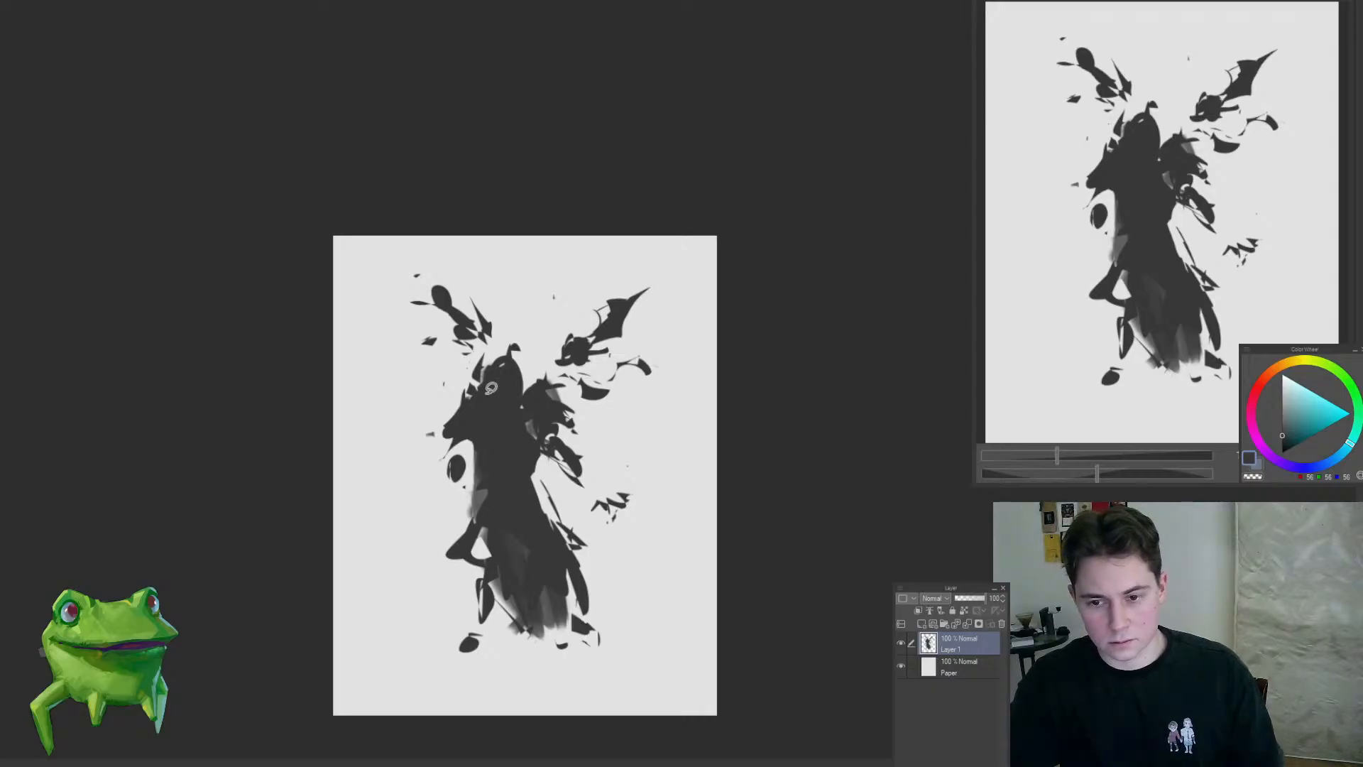
scroll(471, 393, up, 2)
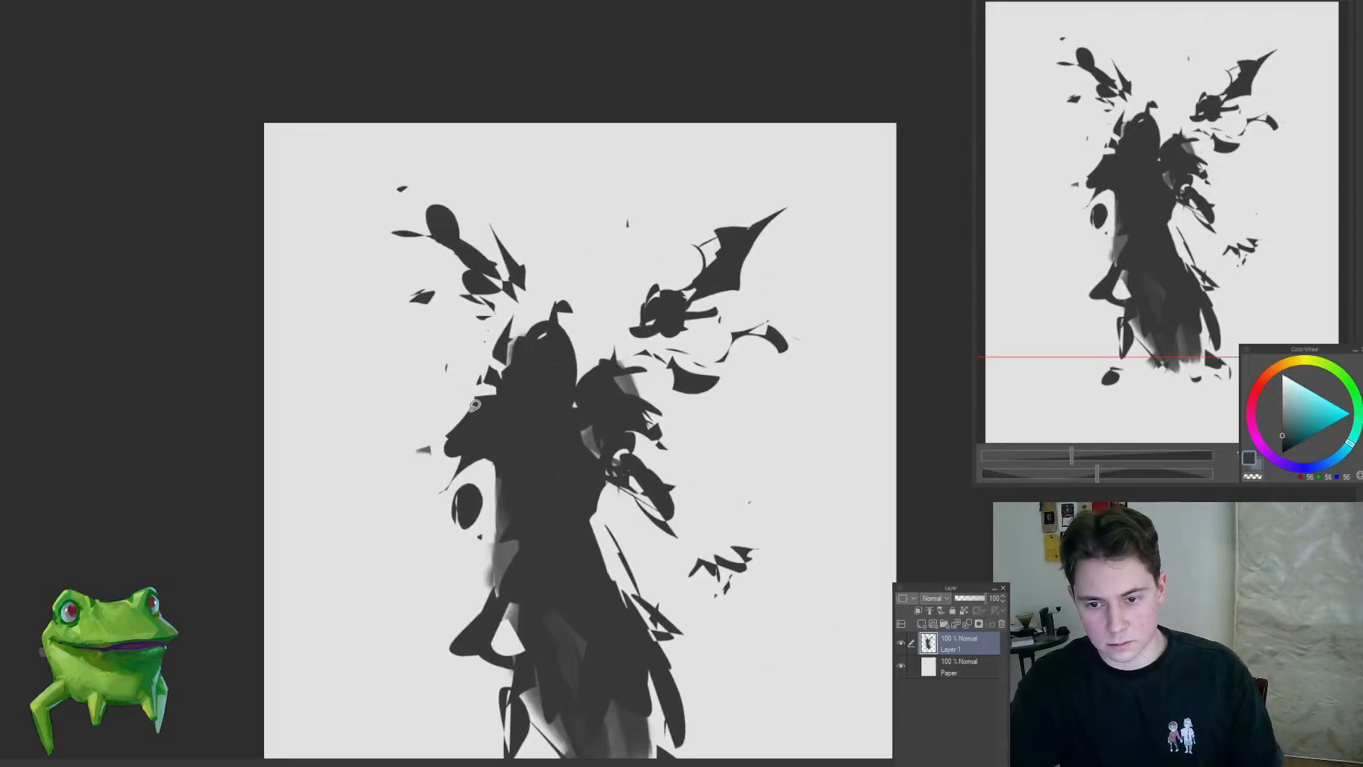
Step: Erase the rounded top of the head with soft strokes and reshape the left leg and foot into jagged dark shapes
mouse_move(488, 401)
mouse_down()
mouse_move(424, 452)
mouse_move(525, 351)
mouse_move(529, 366)
mouse_up()
mouse_move(488, 392)
mouse_down()
mouse_move(548, 307)
mouse_move(501, 319)
mouse_up()
mouse_move(515, 415)
mouse_down()
mouse_move(441, 505)
mouse_move(567, 464)
mouse_move(529, 493)
mouse_move(522, 445)
mouse_move(537, 446)
mouse_move(567, 470)
mouse_move(507, 519)
mouse_move(516, 531)
mouse_up()
mouse_move(470, 487)
mouse_down()
mouse_move(498, 505)
mouse_move(466, 554)
mouse_move(490, 560)
mouse_move(443, 575)
mouse_move(547, 575)
mouse_up()
mouse_move(499, 576)
mouse_down()
mouse_move(476, 595)
mouse_move(503, 578)
mouse_up()
mouse_move(587, 578)
mouse_down()
mouse_move(585, 599)
mouse_move(556, 575)
mouse_move(592, 523)
mouse_move(562, 525)
mouse_move(549, 454)
mouse_move(561, 466)
mouse_up()
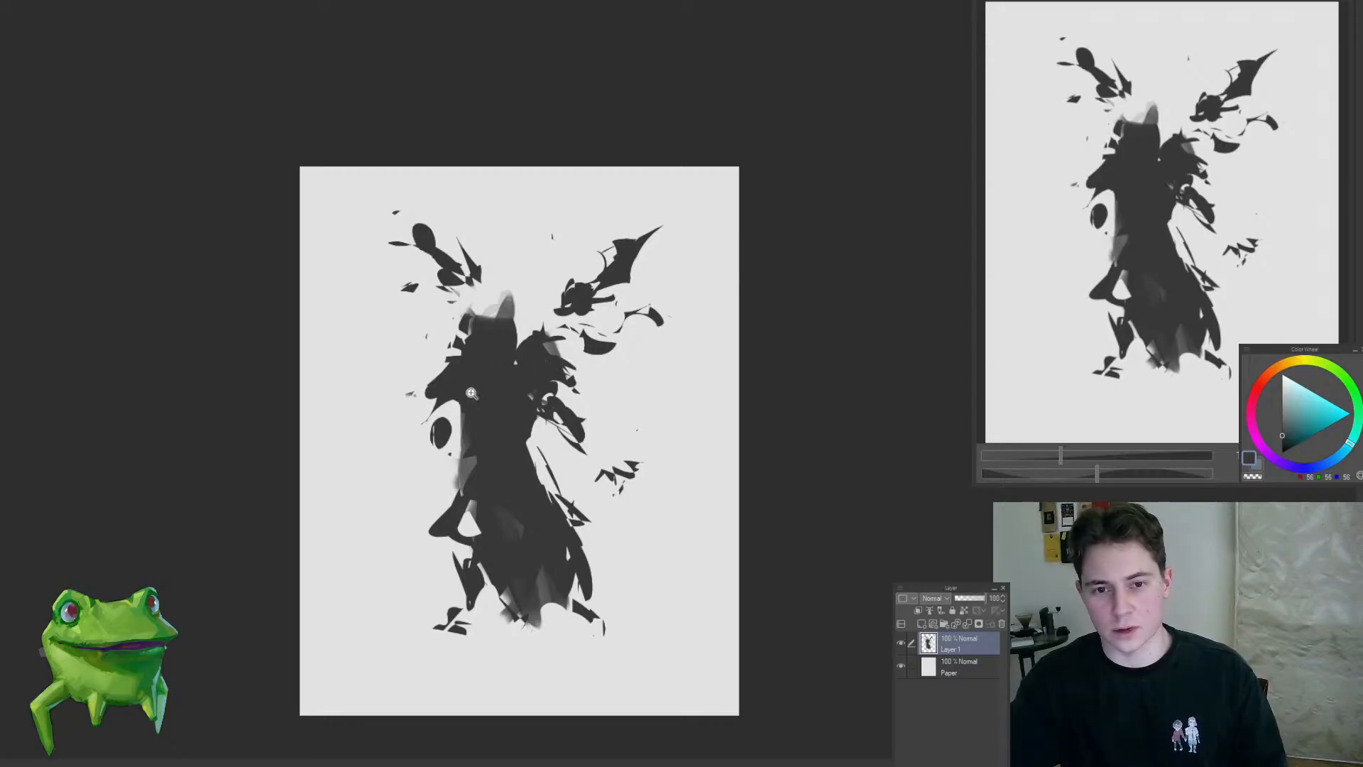
Step: Add spikes to the left shoulder, fill the right shoulder solid and shape two pointed horns on the head in dark grey
scroll(465, 386, up, 1)
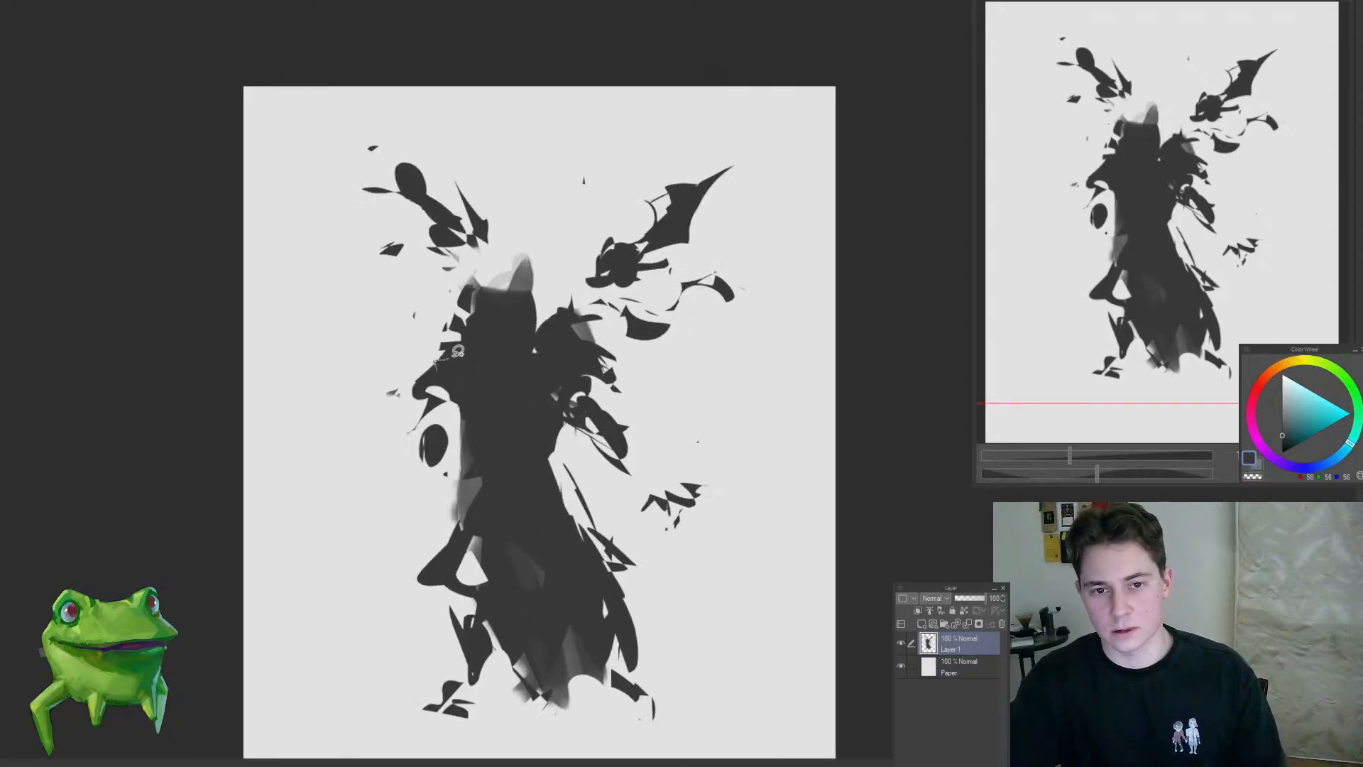
mouse_move(435, 367)
mouse_down()
mouse_move(463, 328)
mouse_move(495, 330)
mouse_up()
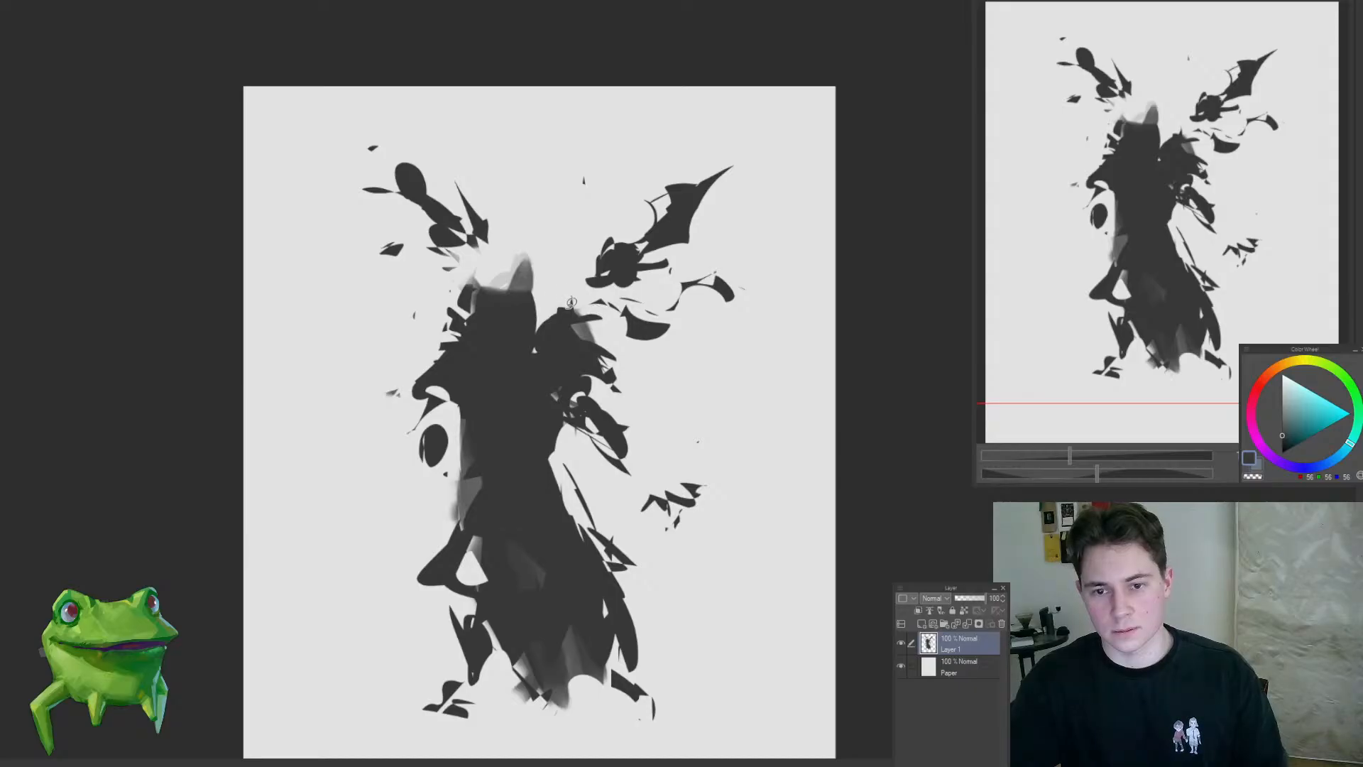
mouse_move(572, 302)
mouse_down()
mouse_move(597, 322)
mouse_move(627, 317)
mouse_up()
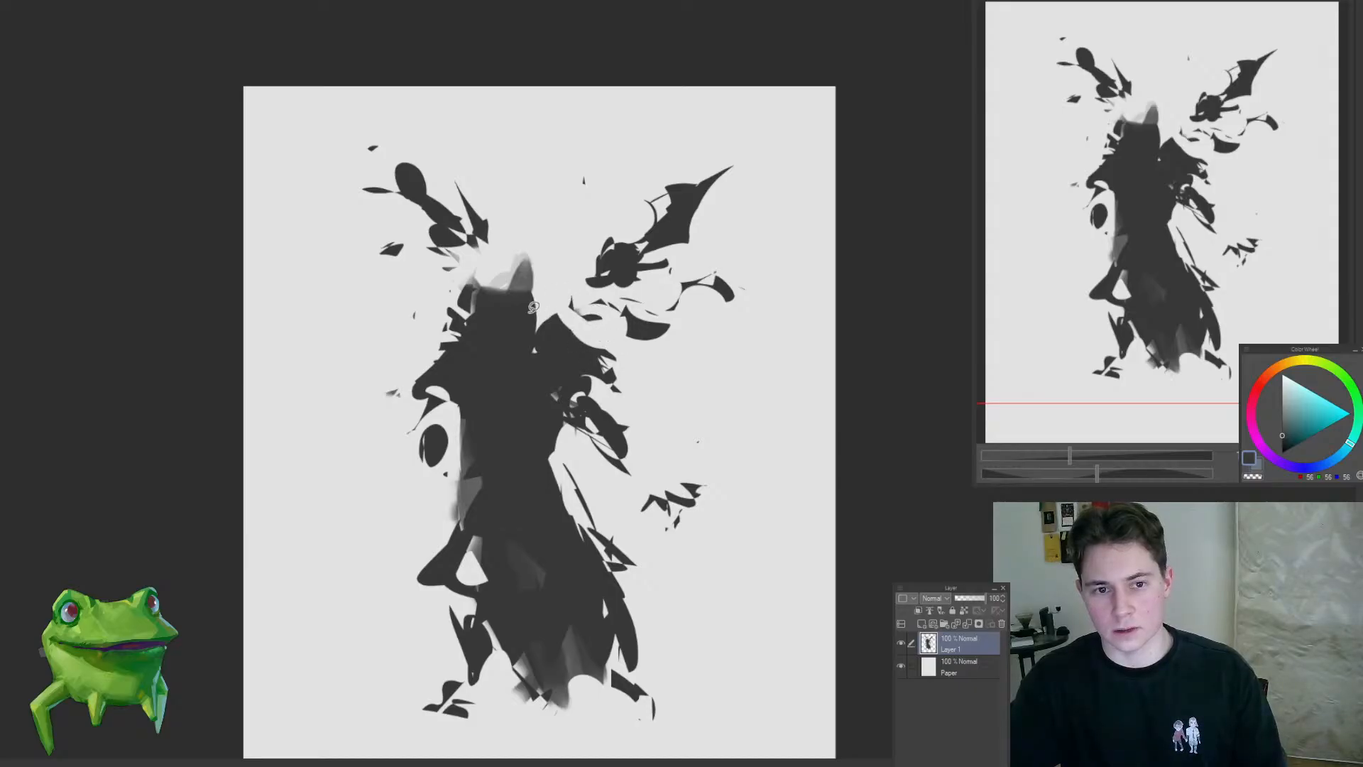
mouse_move(544, 318)
mouse_down()
mouse_move(525, 309)
mouse_move(522, 366)
mouse_move(539, 323)
mouse_move(526, 270)
mouse_move(521, 305)
mouse_move(481, 301)
mouse_move(492, 308)
mouse_up()
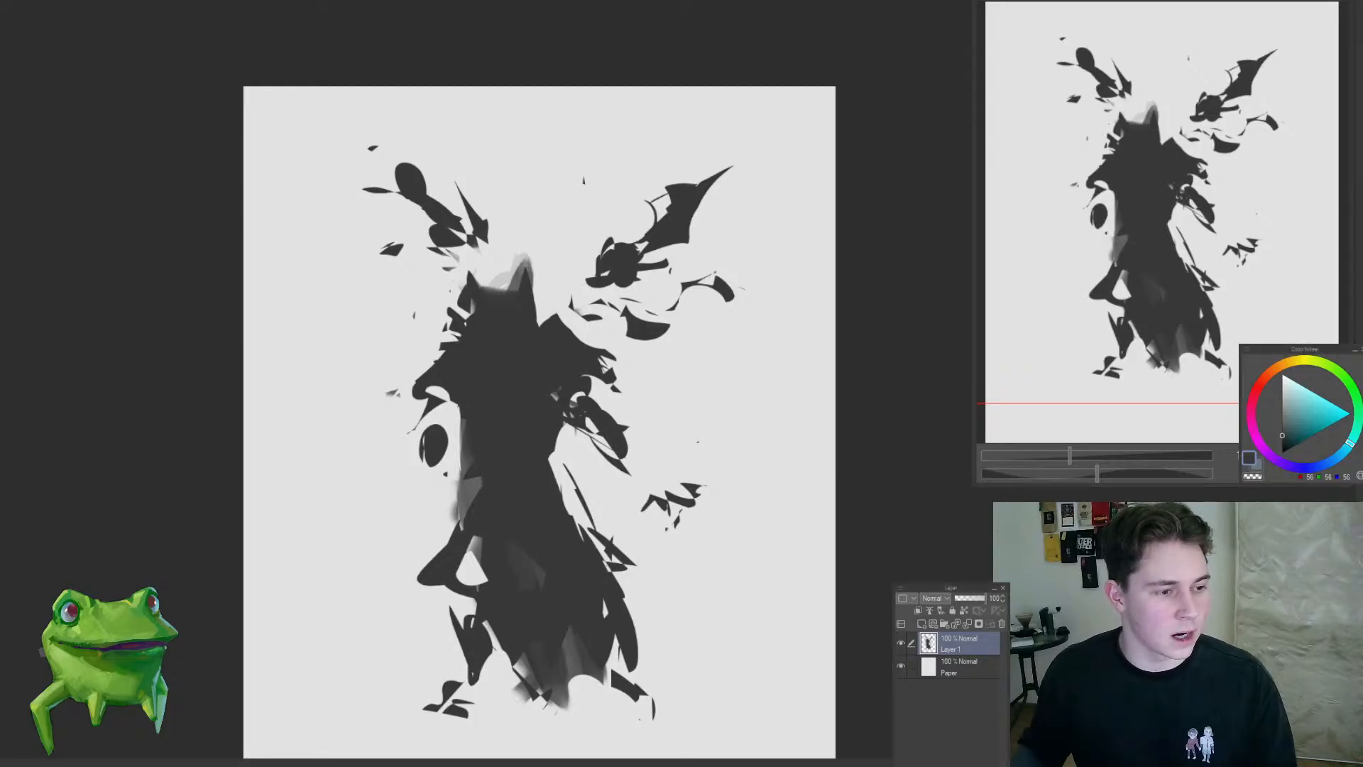
drag(538, 347, 540, 290)
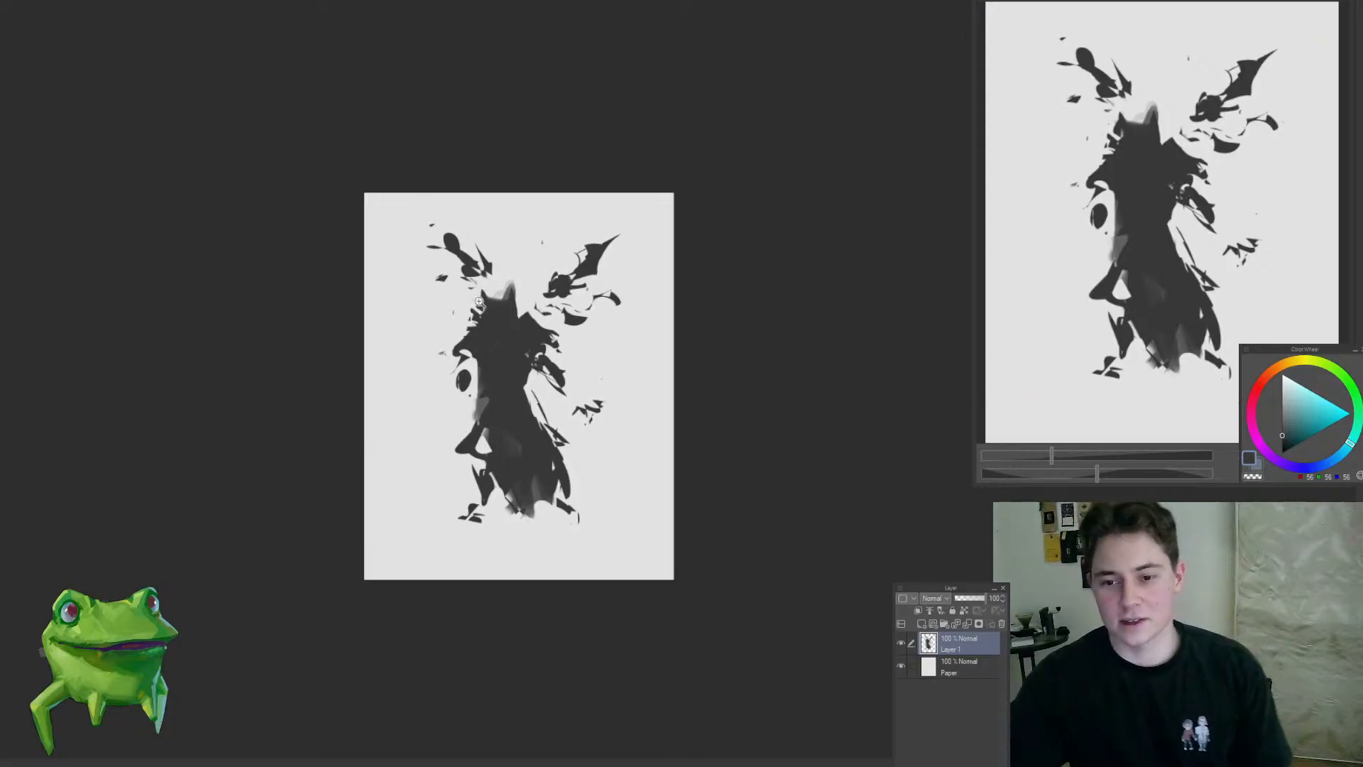
Step: Lasso the upper body with the head and wings and transform it slightly downward and to the right
scroll(483, 302, up, 5)
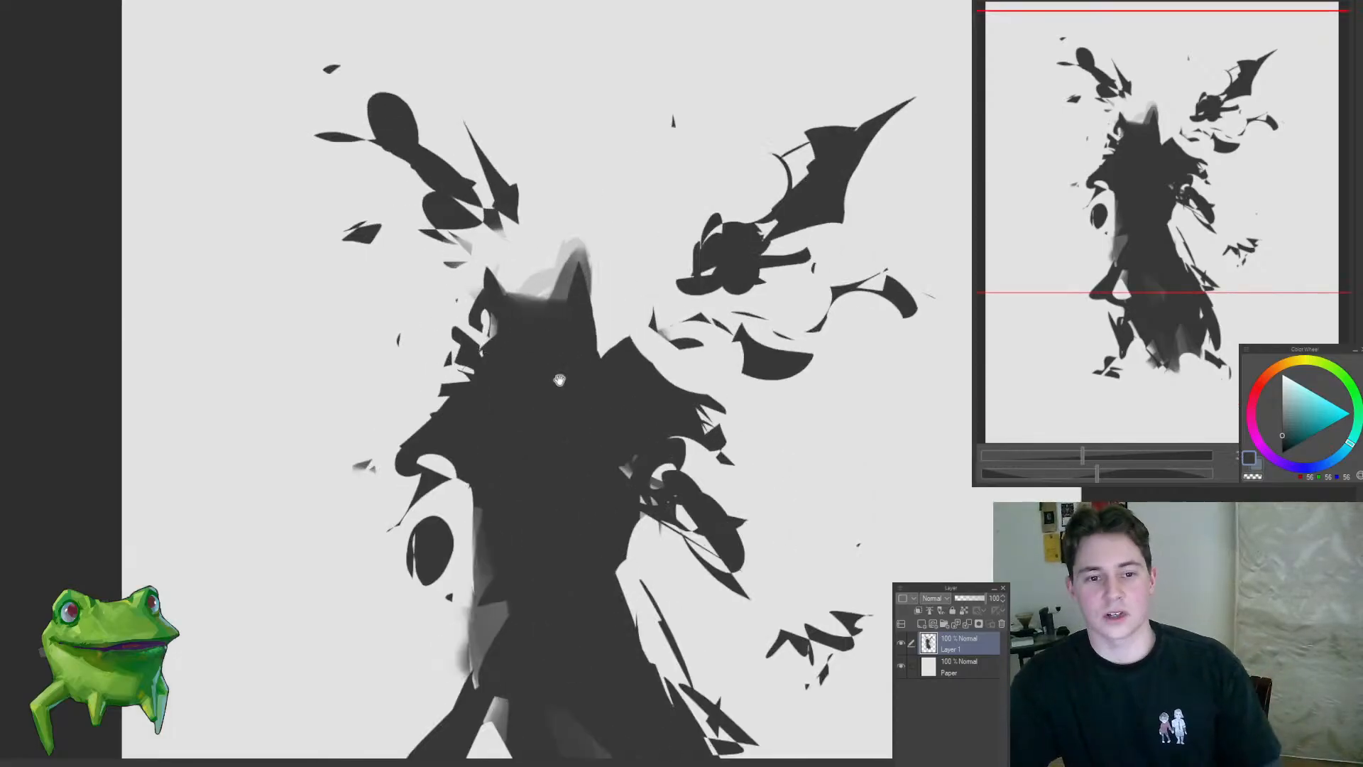
scroll(559, 380, down, 6)
scroll(508, 335, up, 5)
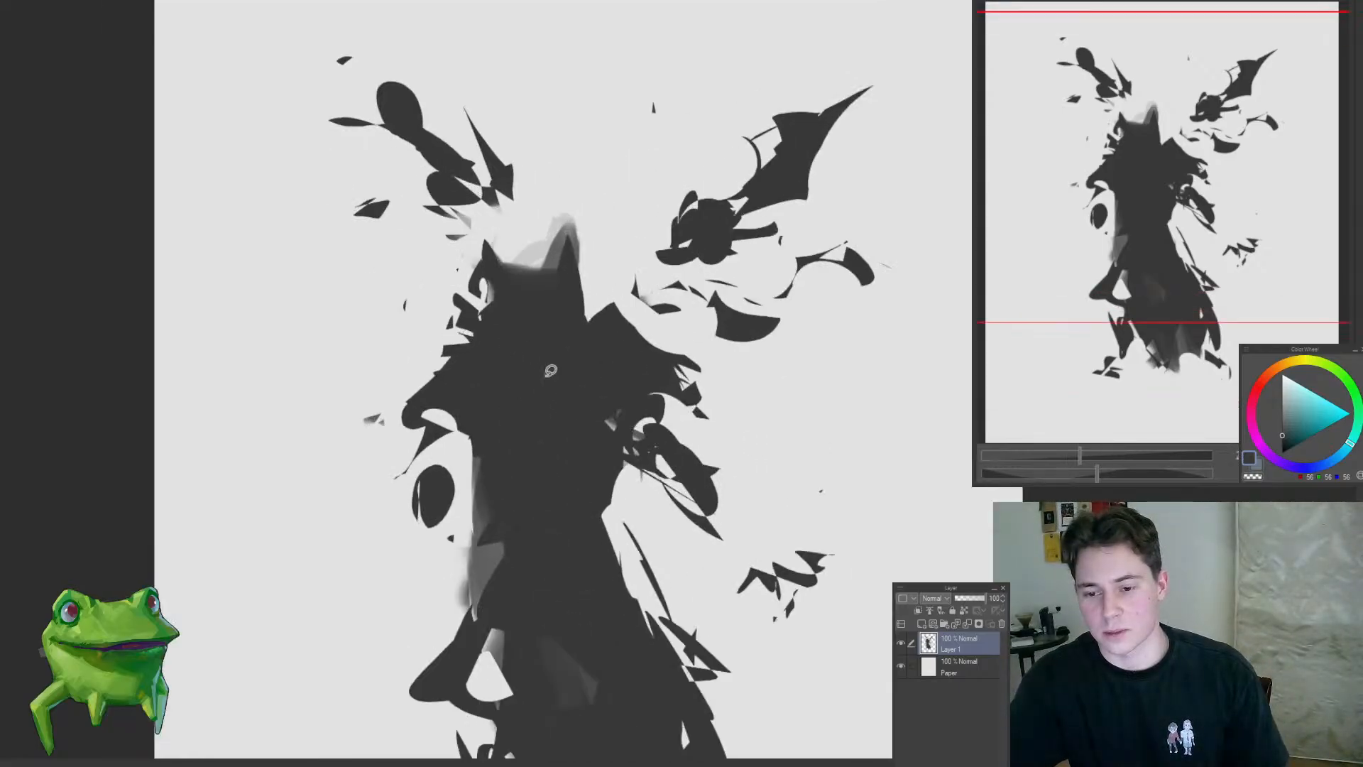
scroll(551, 371, down, 3)
mouse_move(486, 483)
mouse_down()
mouse_move(852, 487)
mouse_move(594, 488)
mouse_move(662, 580)
mouse_up()
scroll(612, 454, up, 2)
key(ctrl+t)
drag(625, 419, 634, 438)
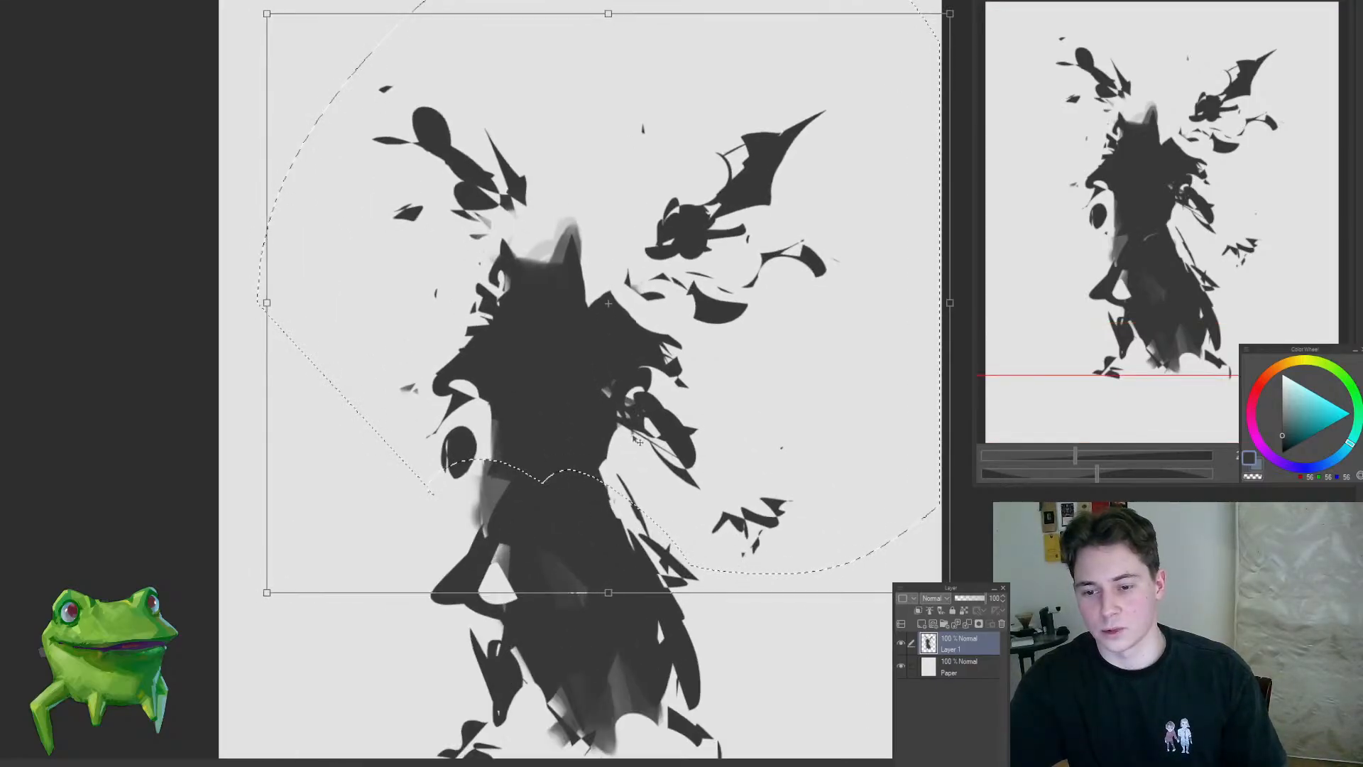
key(Return)
scroll(590, 455, down, 4)
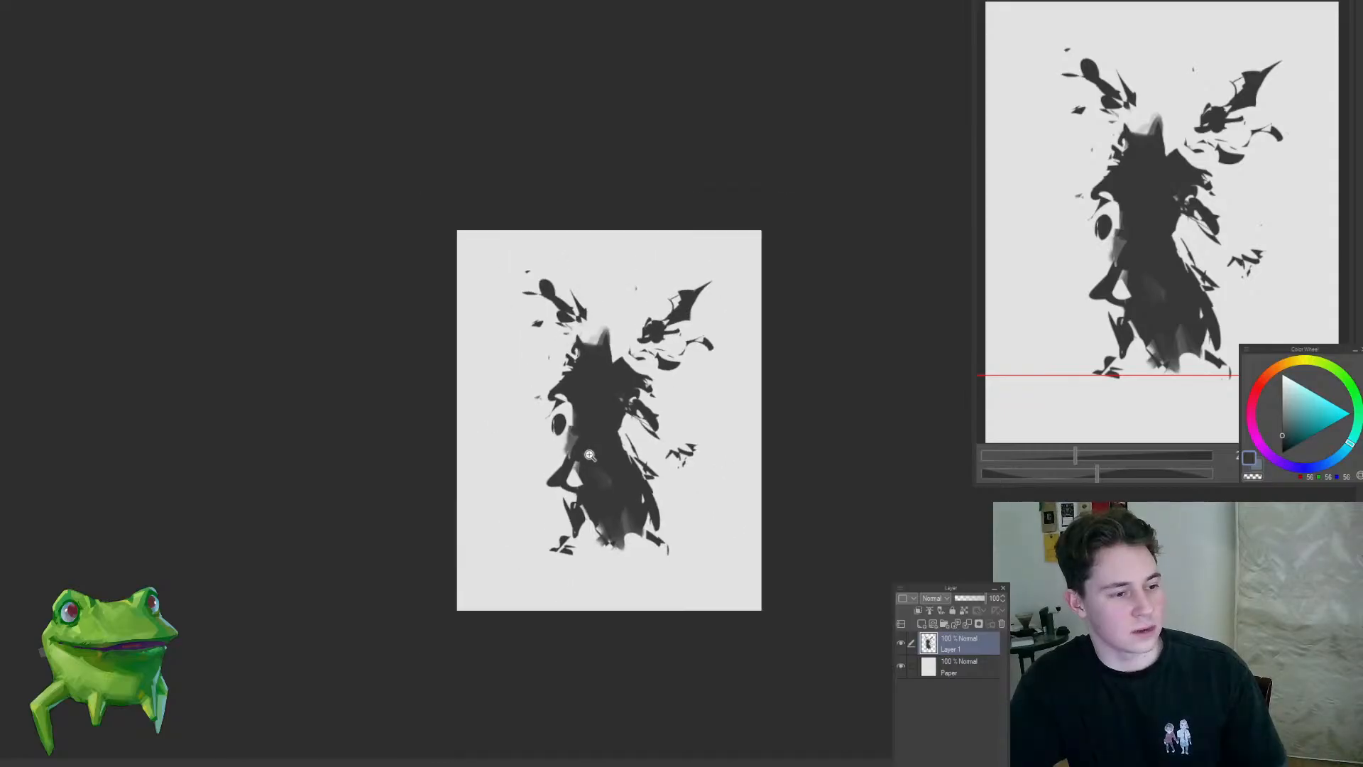
scroll(625, 419, up, 4)
drag(668, 453, 642, 426)
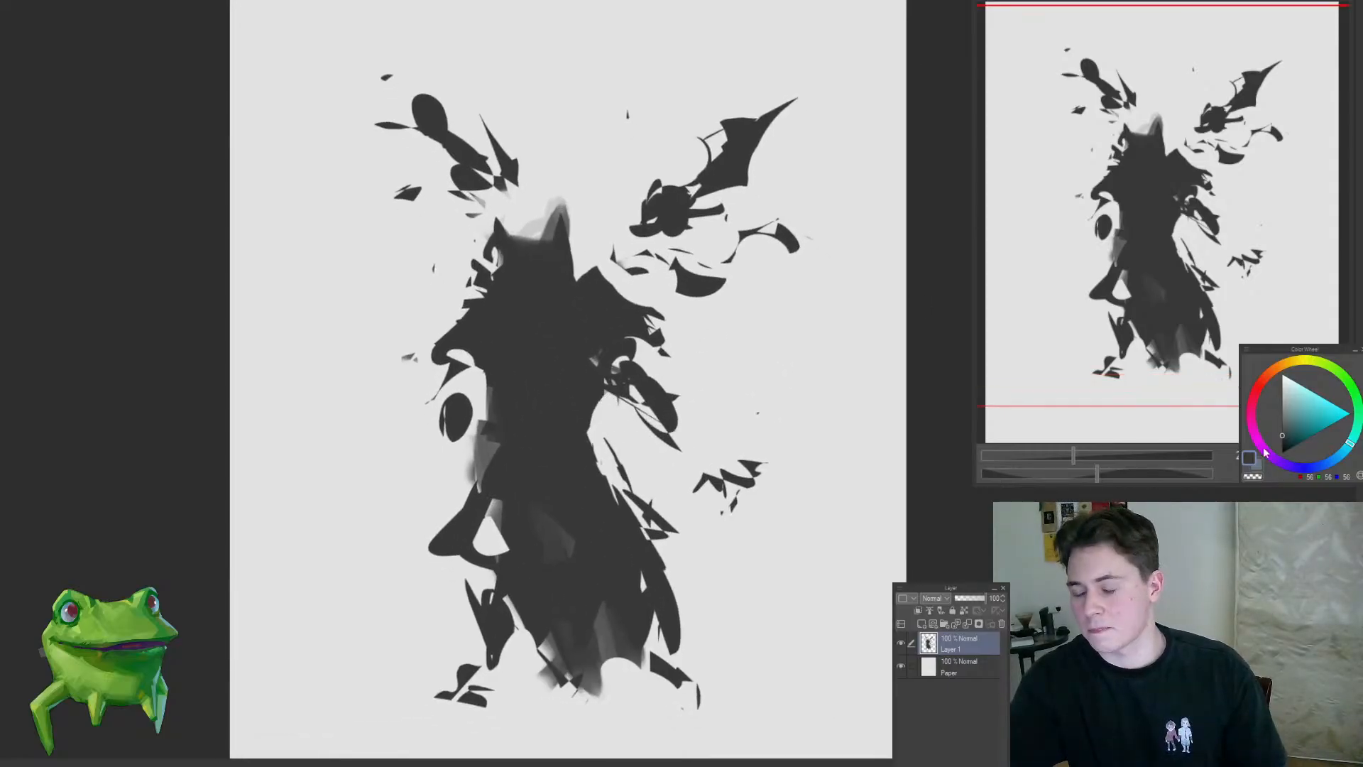
Step: Switch the brush colour to a pale, desaturated blue-violet
scroll(548, 332, down, 6)
scroll(566, 373, up, 5)
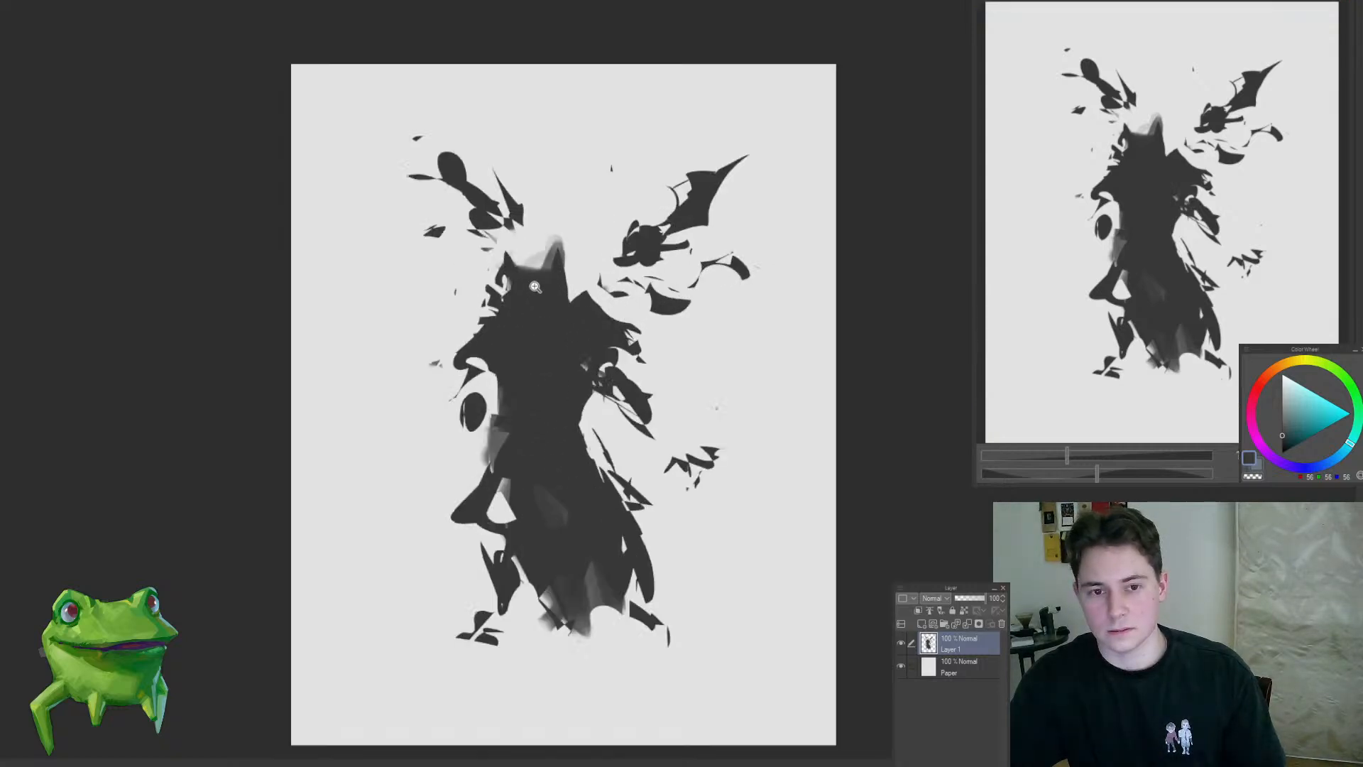
scroll(535, 286, up, 2)
click(1272, 375)
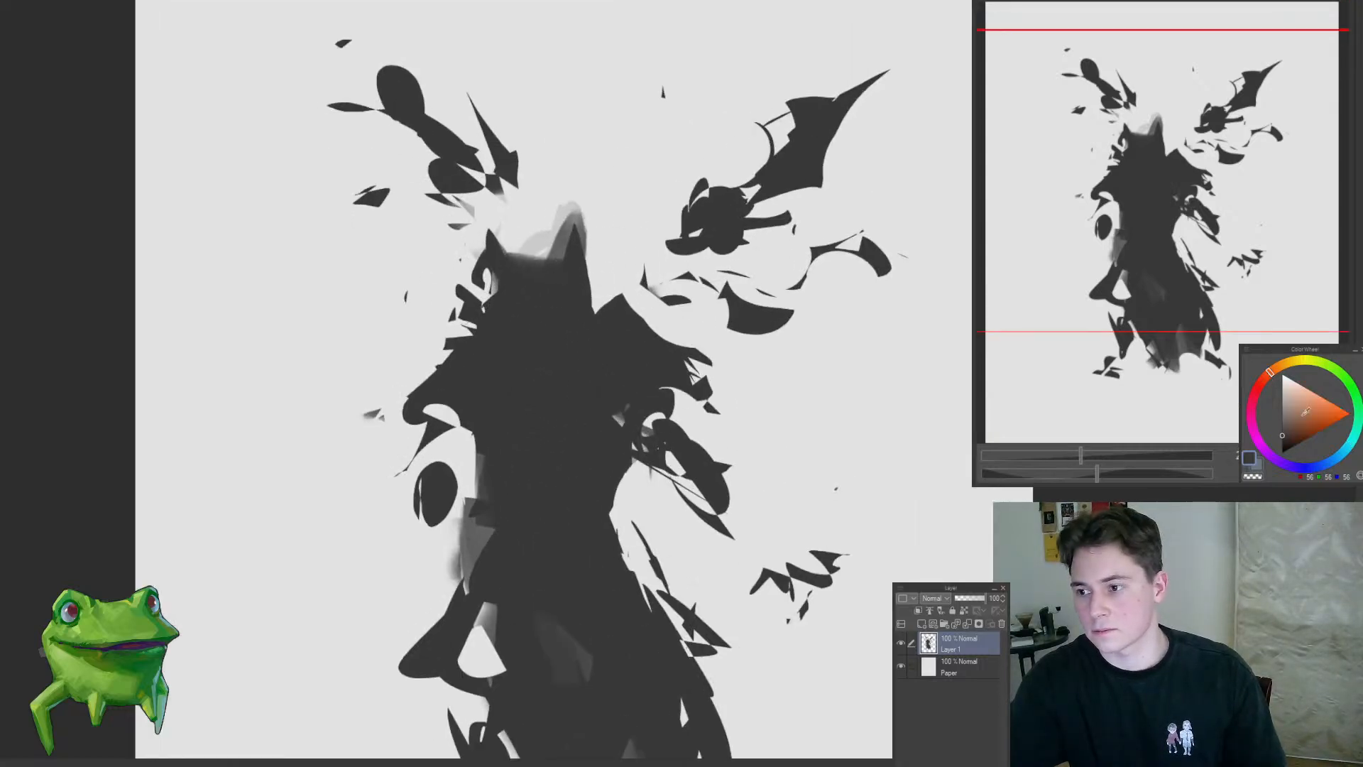
scroll(739, 334, down, 3)
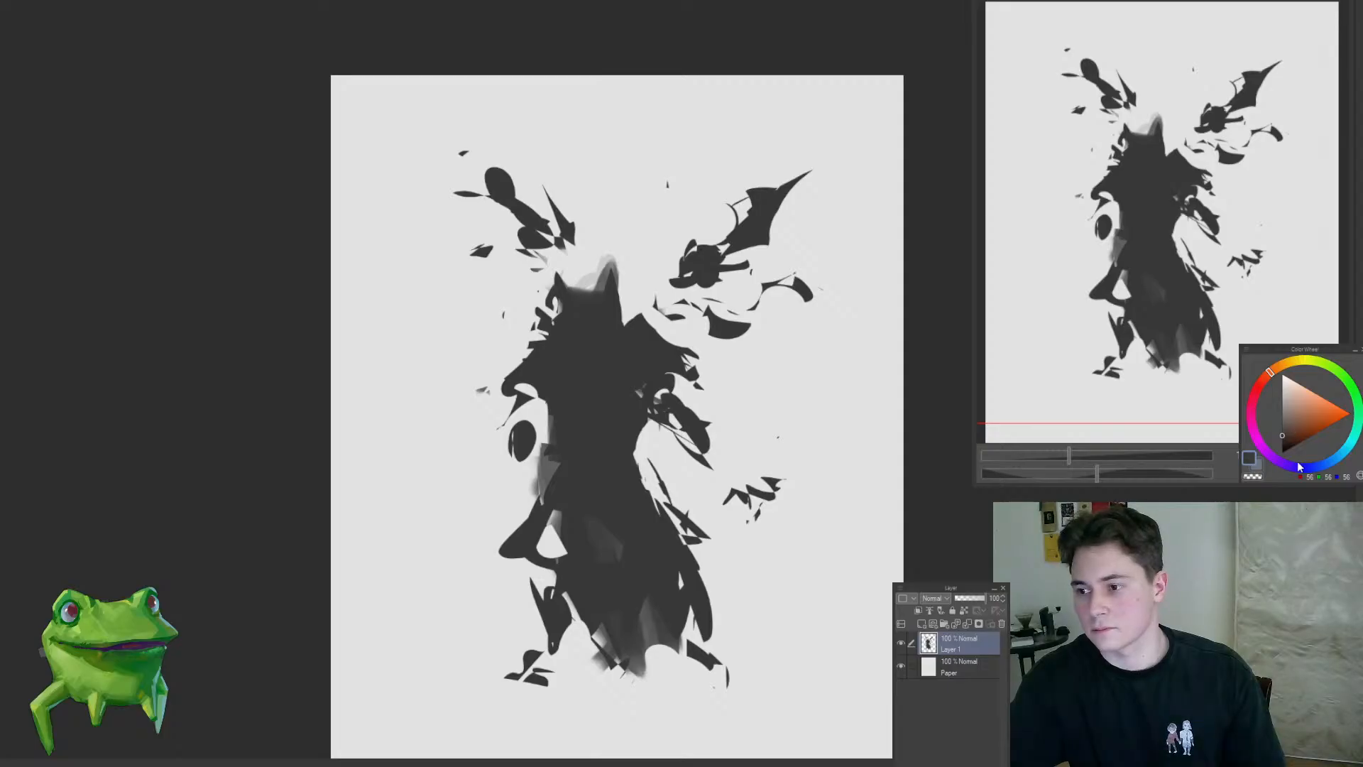
click(1291, 465)
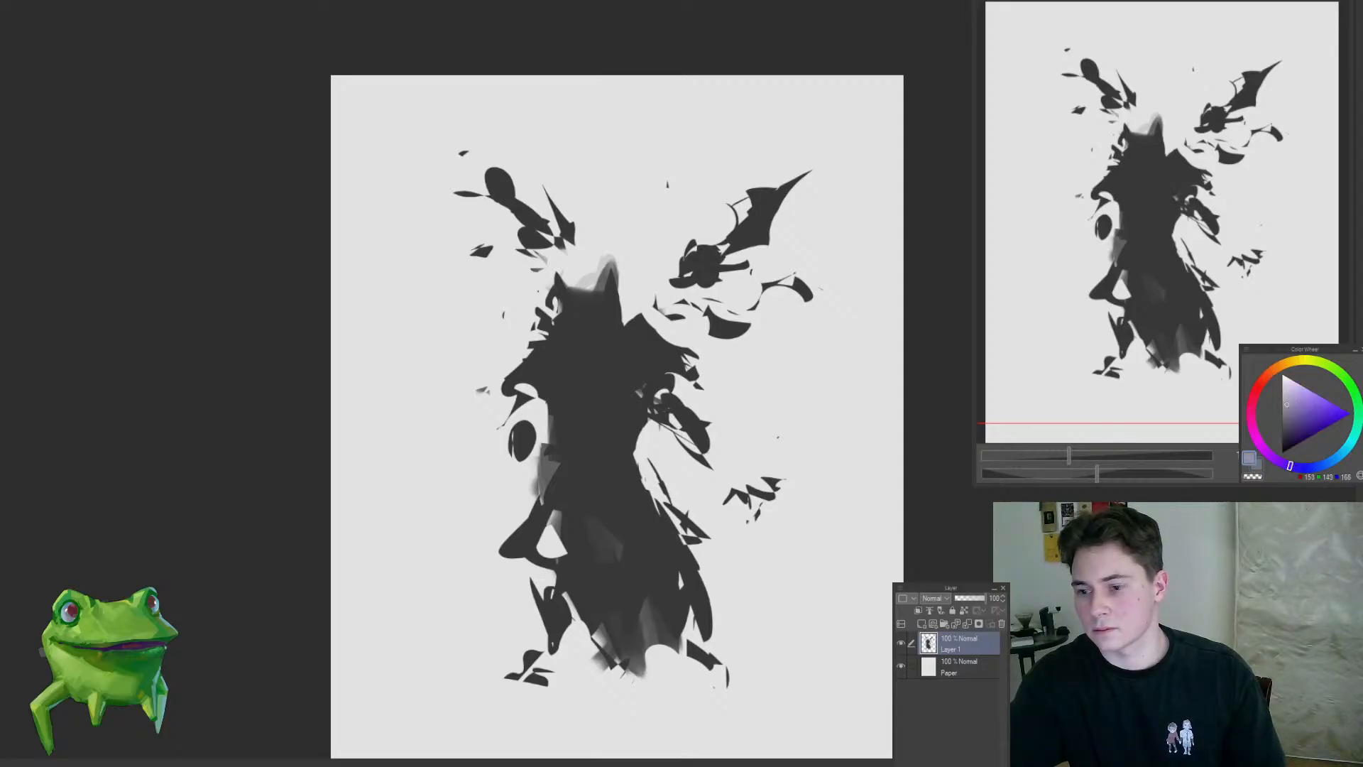
click(603, 322)
drag(612, 257, 592, 348)
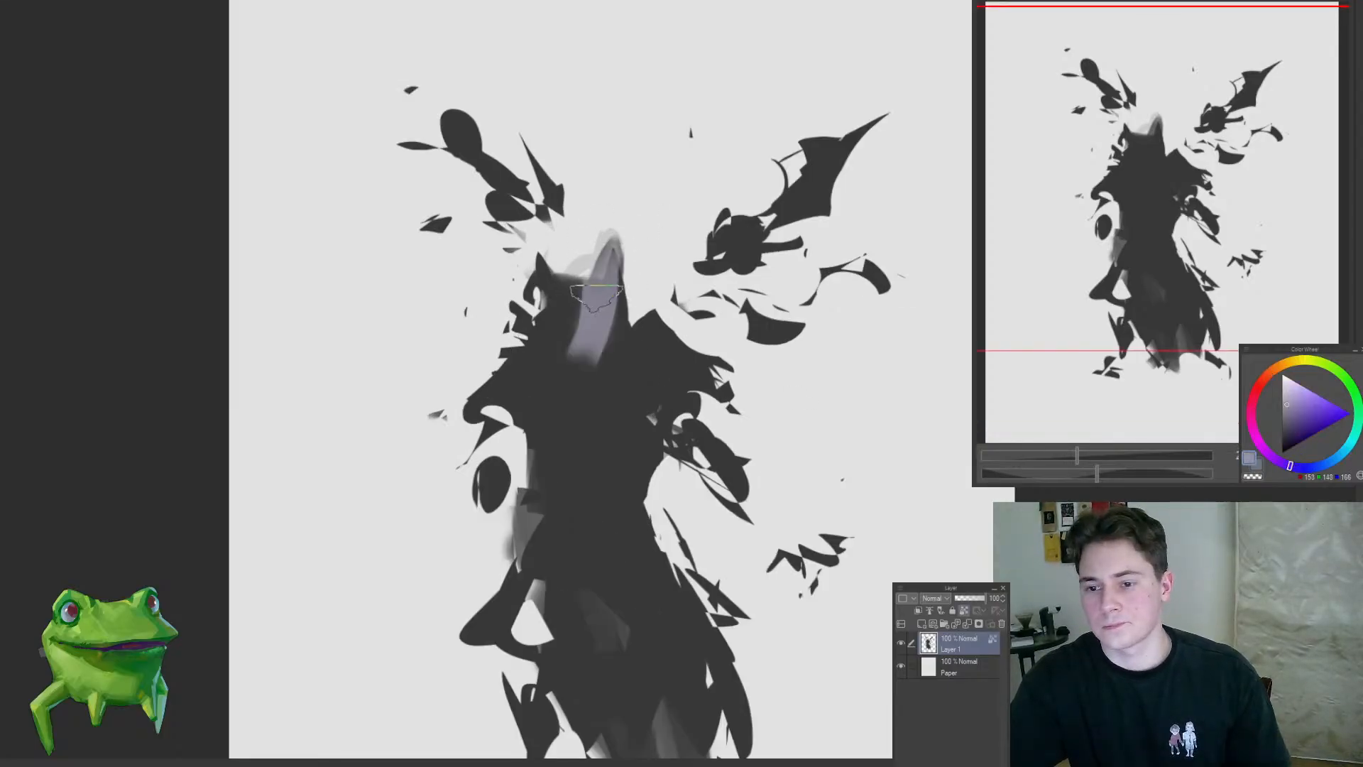
drag(552, 284, 584, 360)
key(ctrl+z)
key(ctrl+z)
Step: Brush muted violet over the head and horns with the silhouette's transparency locked, fading it lighter toward the neck
click(1294, 411)
mouse_move(607, 242)
mouse_down()
mouse_move(612, 303)
mouse_move(579, 280)
mouse_move(596, 351)
mouse_up()
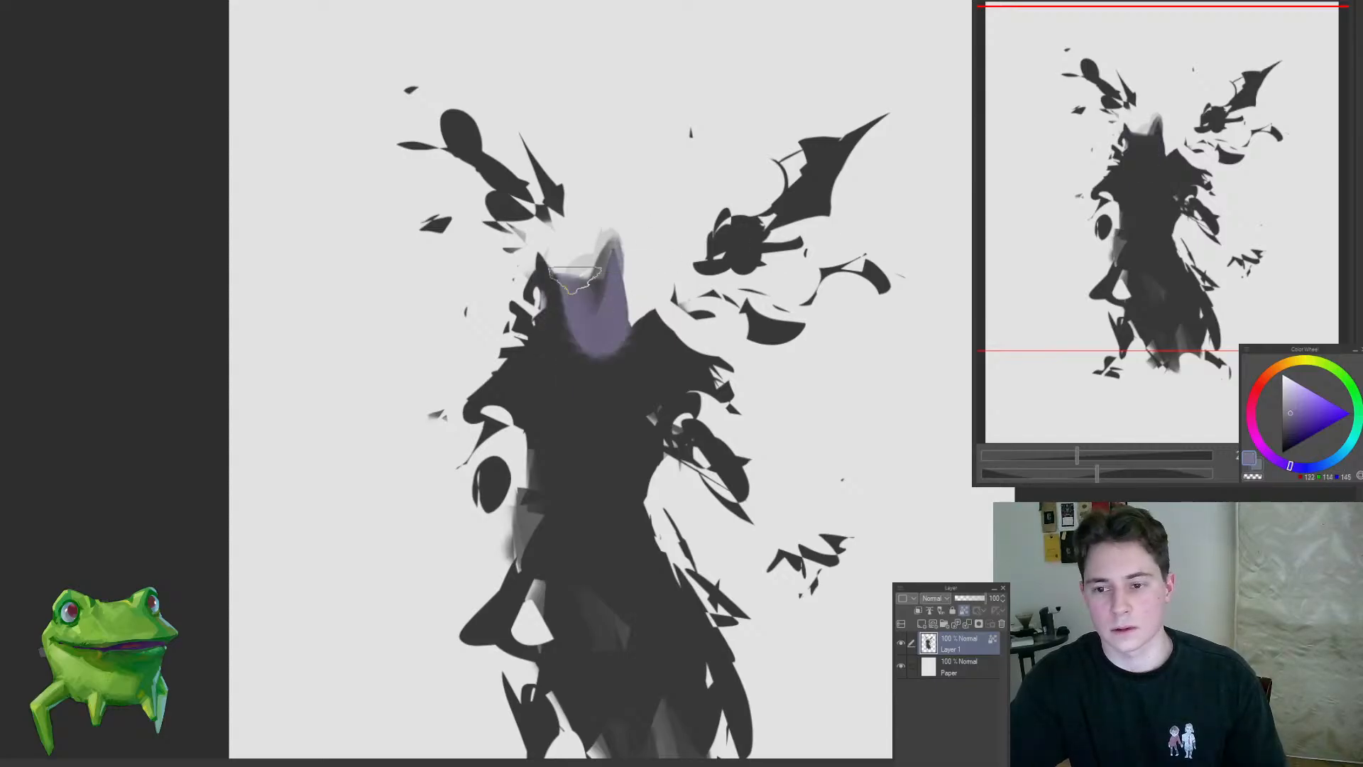
drag(550, 280, 585, 366)
mouse_move(557, 291)
mouse_down()
mouse_move(605, 316)
mouse_move(576, 376)
mouse_up()
alt+click(595, 342)
alt+click(572, 291)
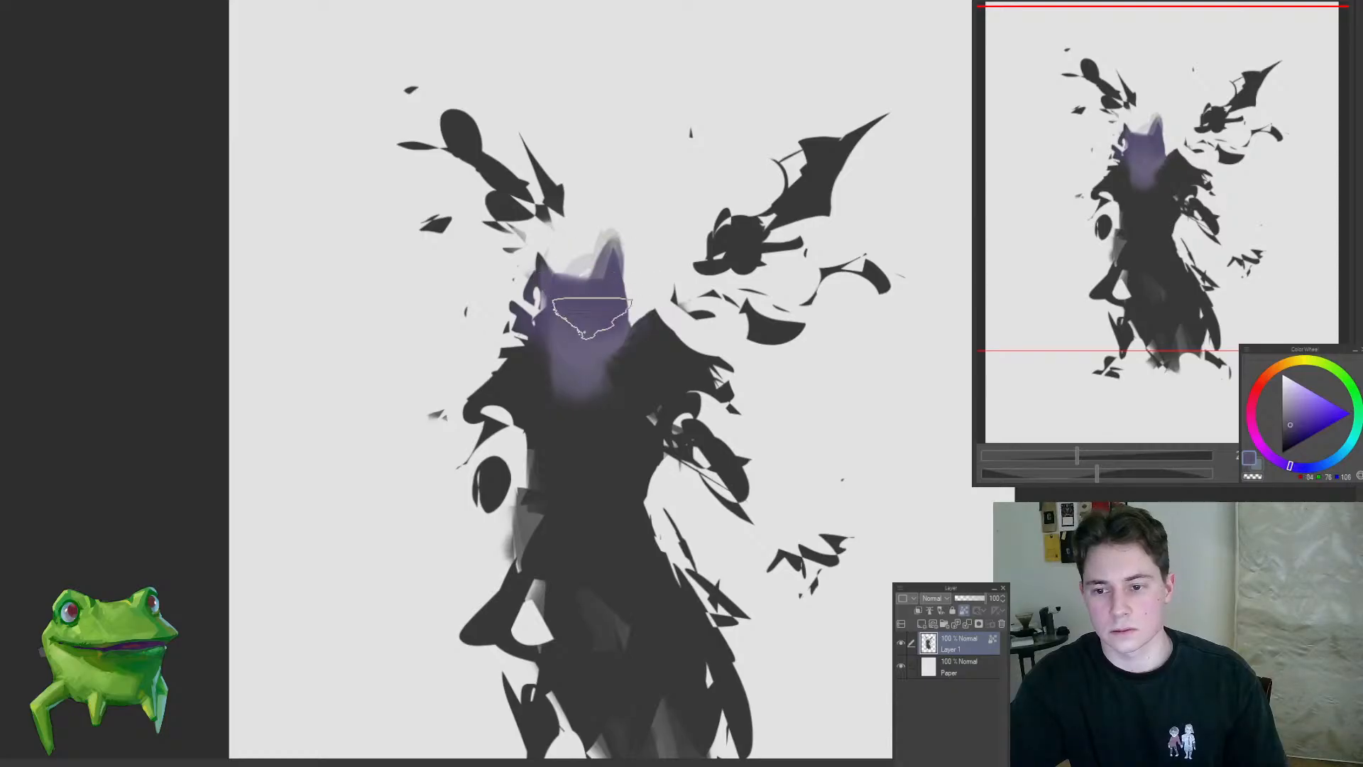
drag(568, 288, 575, 267)
alt+click(543, 409)
drag(528, 380, 576, 422)
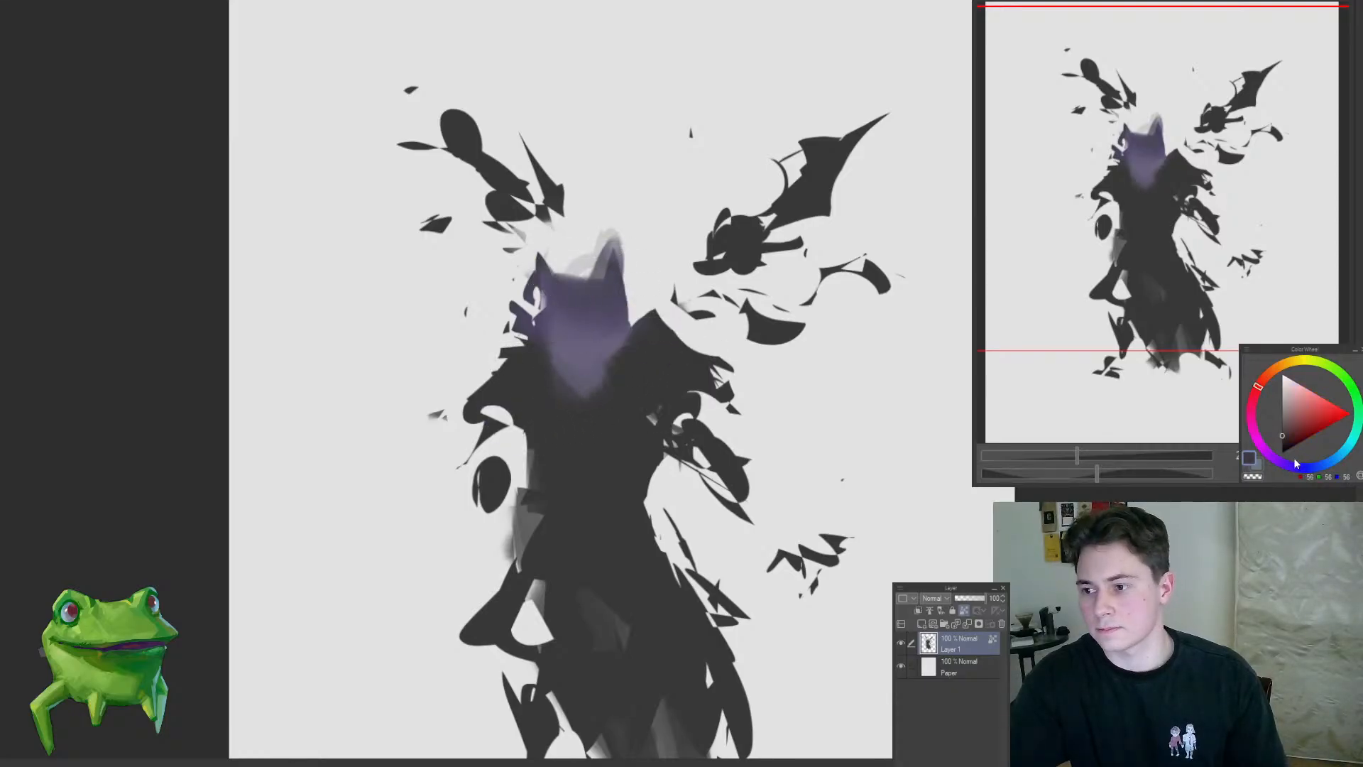
Step: Paint a more saturated purple patch on the right shoulder with a smaller brush
drag(634, 304, 604, 261)
key(bracketleft)
key(bracketleft)
key(bracketleft)
key(bracketleft)
key(bracketleft)
key(bracketleft)
key(bracketleft)
mouse_move(653, 337)
mouse_down()
mouse_move(640, 304)
mouse_move(617, 317)
mouse_move(648, 325)
mouse_up()
key(ctrl+z)
key(ctrl+z)
key(ctrl+z)
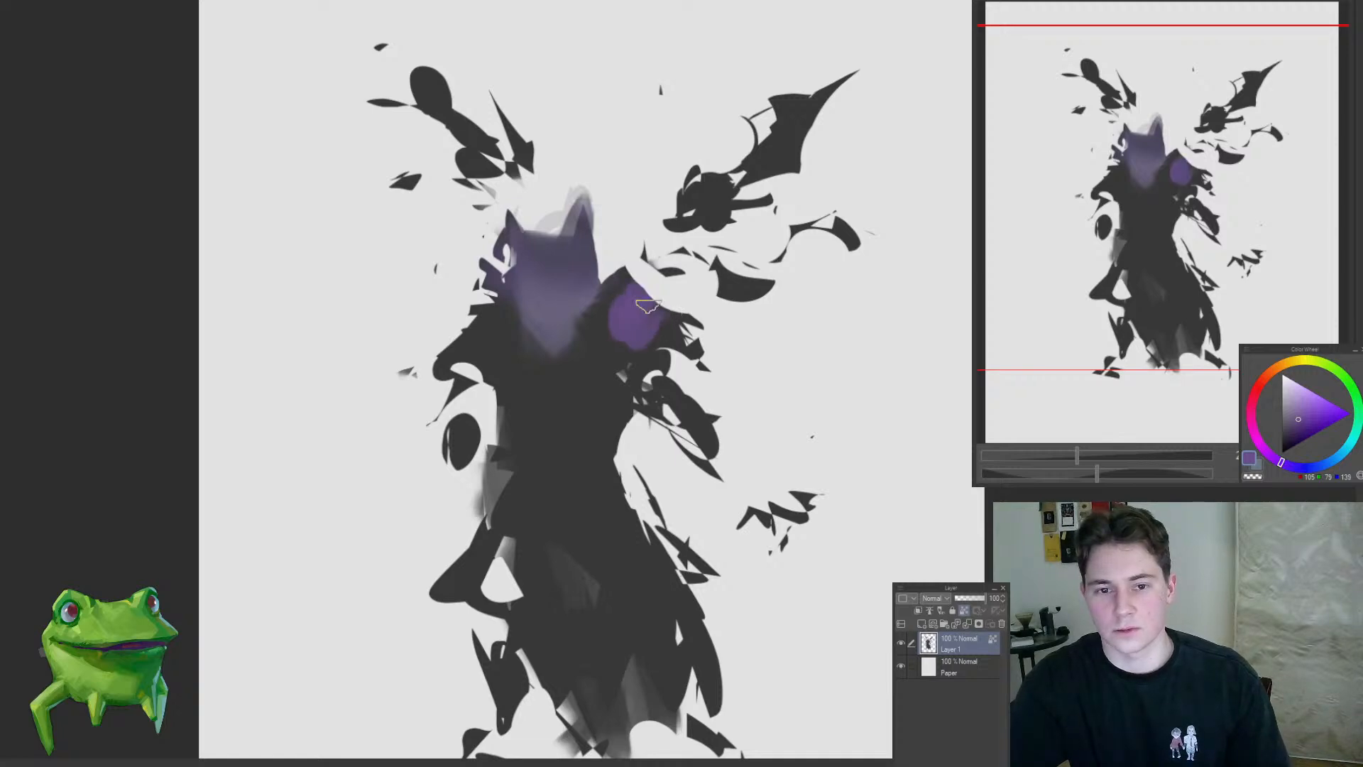
Step: Brush a vertical purple stripe down the middle of the chest and fill out the right shoulder's purple patch
scroll(659, 348, down, 2)
mouse_move(528, 367)
mouse_down()
mouse_move(525, 444)
mouse_move(532, 389)
mouse_up()
mouse_move(555, 318)
mouse_down()
mouse_move(528, 359)
mouse_move(538, 406)
mouse_move(526, 316)
mouse_up()
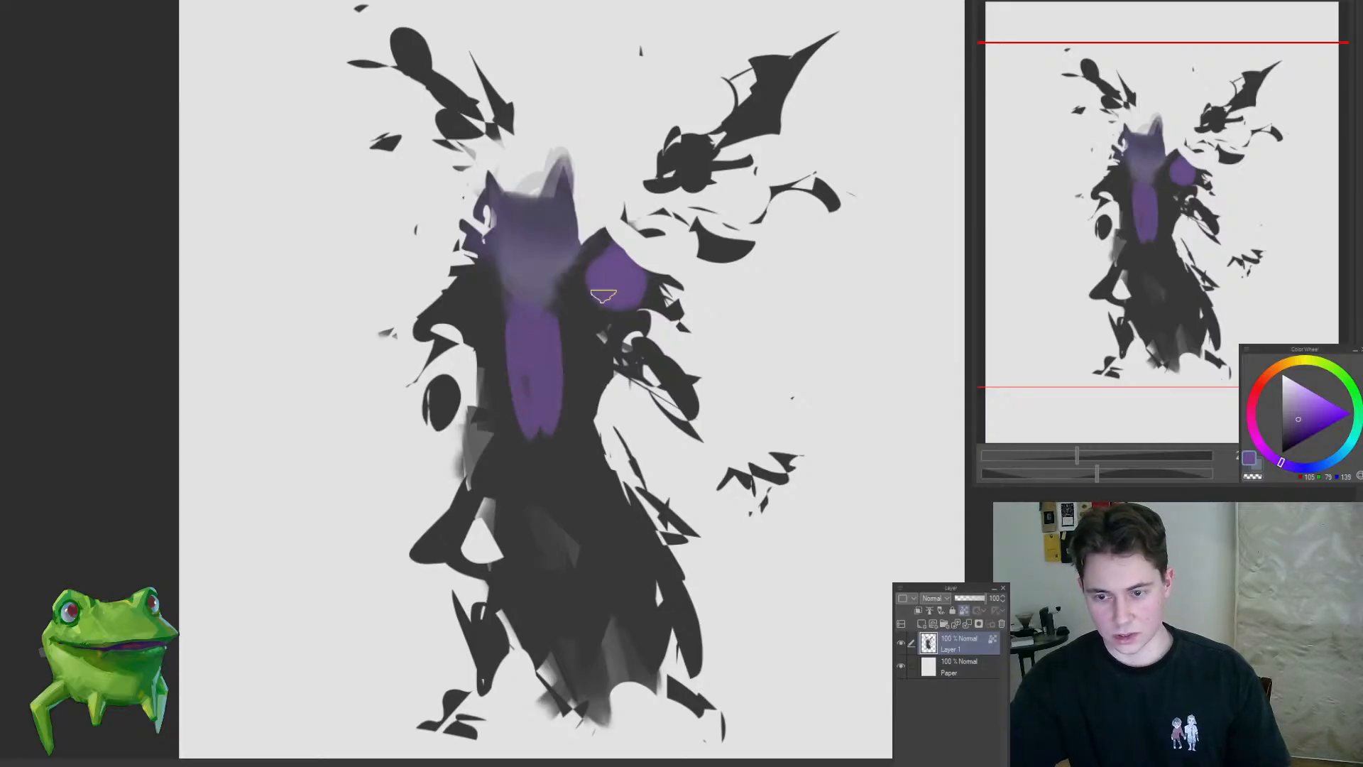
drag(603, 296, 599, 299)
drag(611, 299, 571, 301)
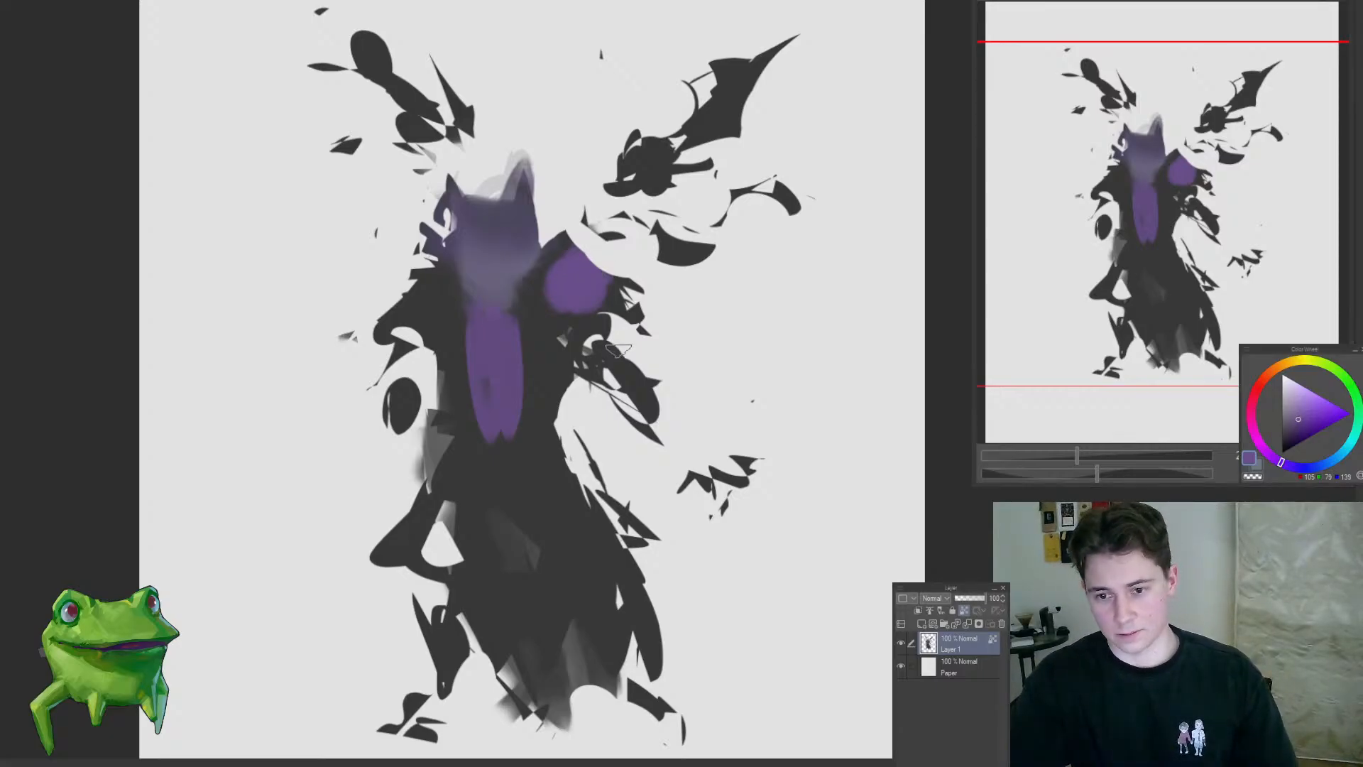
Step: Add purple beneath the right shoulder and shade the torso on both sides of the chest stripe in dark greyish violet
mouse_move(559, 354)
mouse_down()
mouse_move(602, 363)
mouse_move(573, 424)
mouse_up()
alt+click(517, 245)
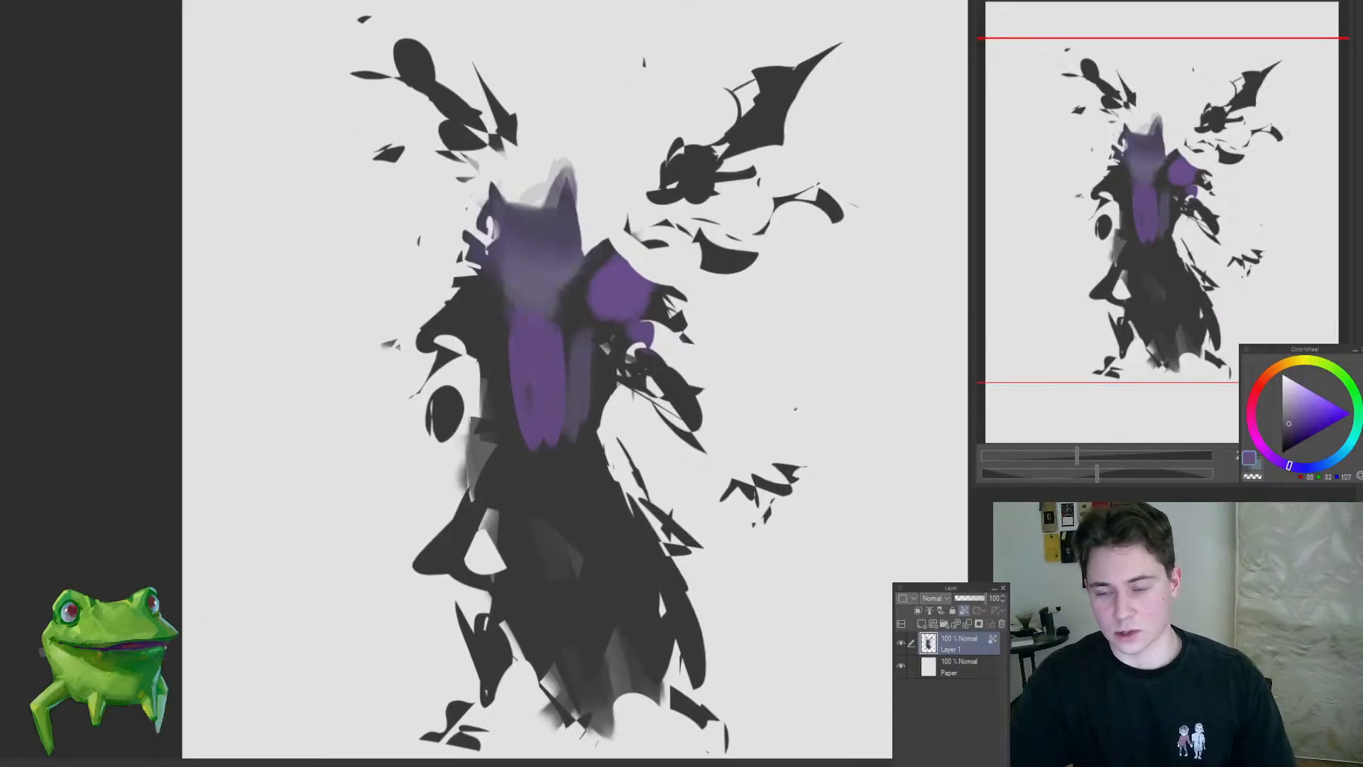
key(ctrl+z)
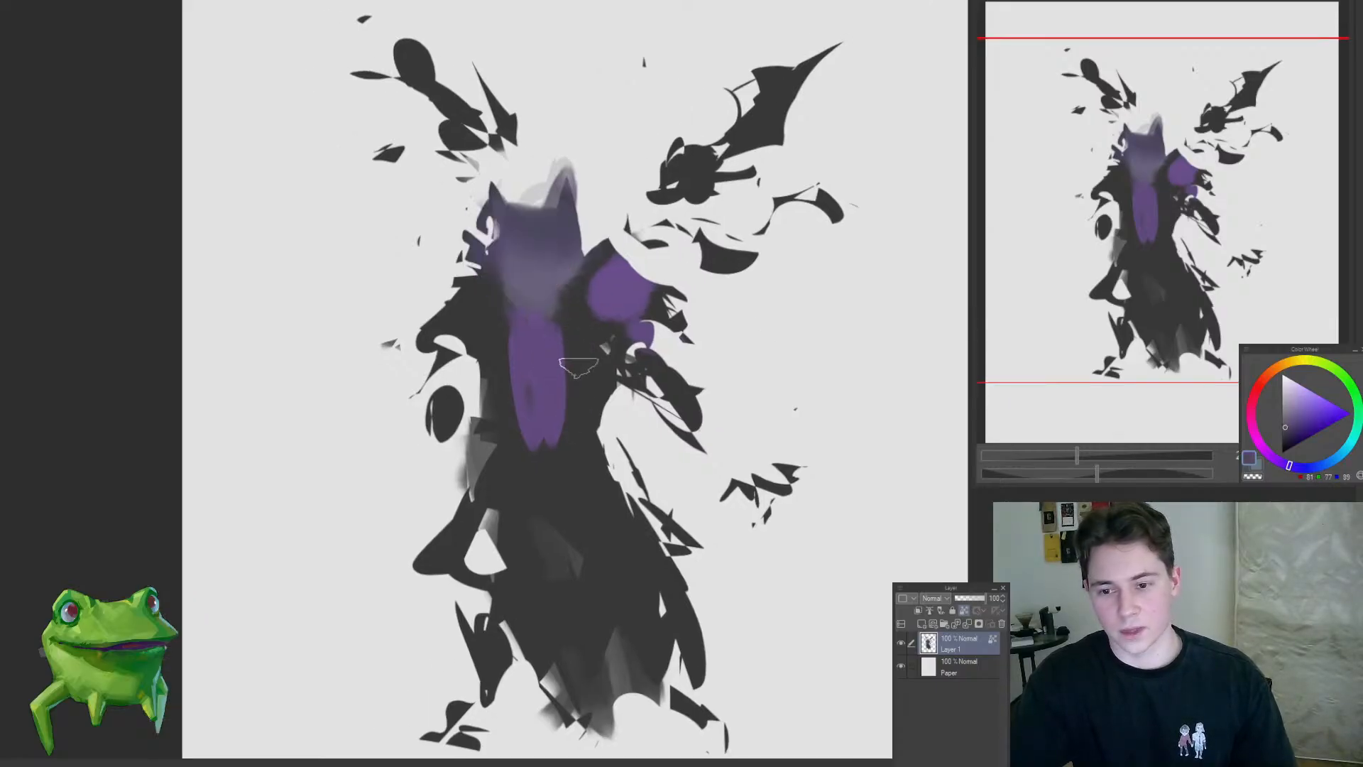
mouse_move(579, 367)
mouse_down()
mouse_move(594, 369)
mouse_move(585, 430)
mouse_up()
drag(491, 389, 483, 454)
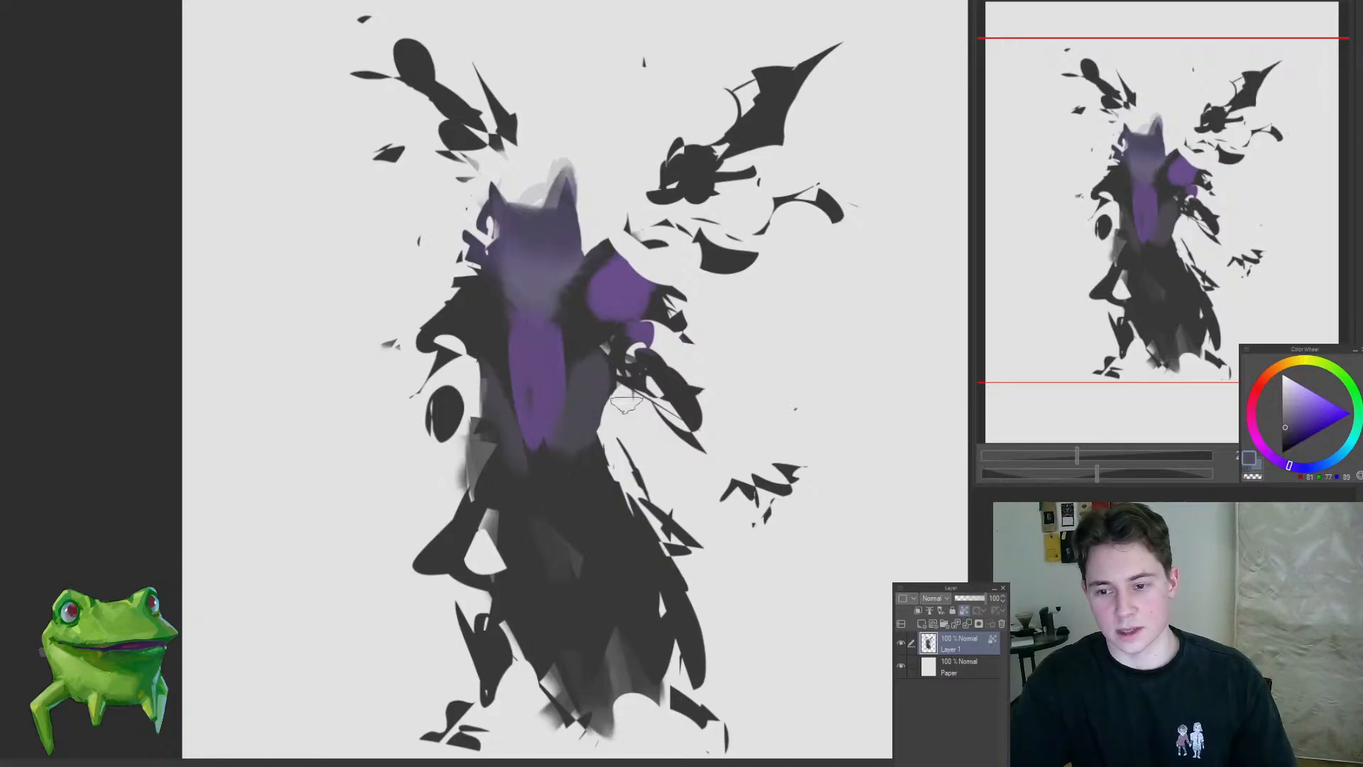
Step: Brush the greyish violet over the right arm, the lower edge of the right shoulder, the left shoulder and the left forearm
mouse_move(632, 358)
mouse_down()
mouse_move(678, 398)
mouse_move(690, 437)
mouse_up()
mouse_move(554, 434)
mouse_down()
mouse_move(564, 343)
mouse_move(621, 323)
mouse_move(589, 307)
mouse_move(598, 325)
mouse_move(663, 326)
mouse_up()
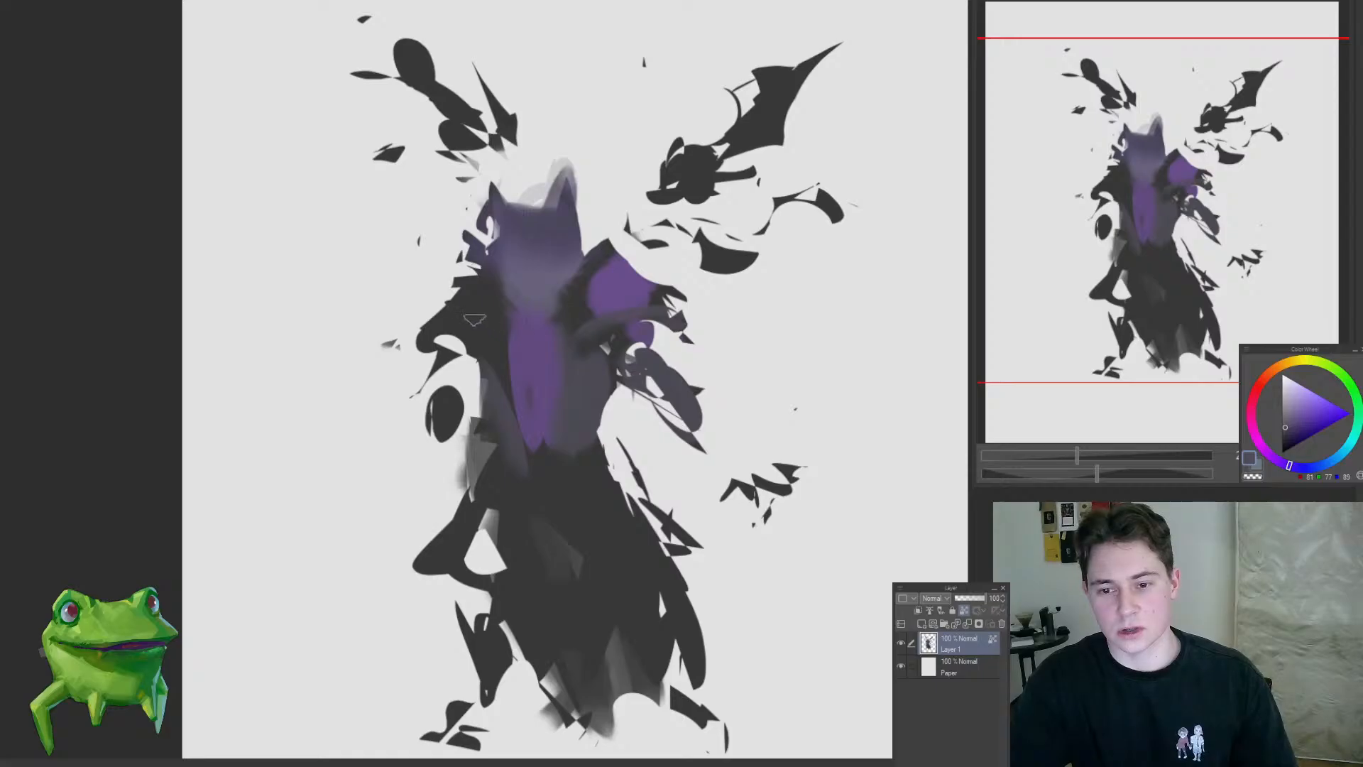
drag(455, 306, 430, 337)
drag(453, 394, 448, 427)
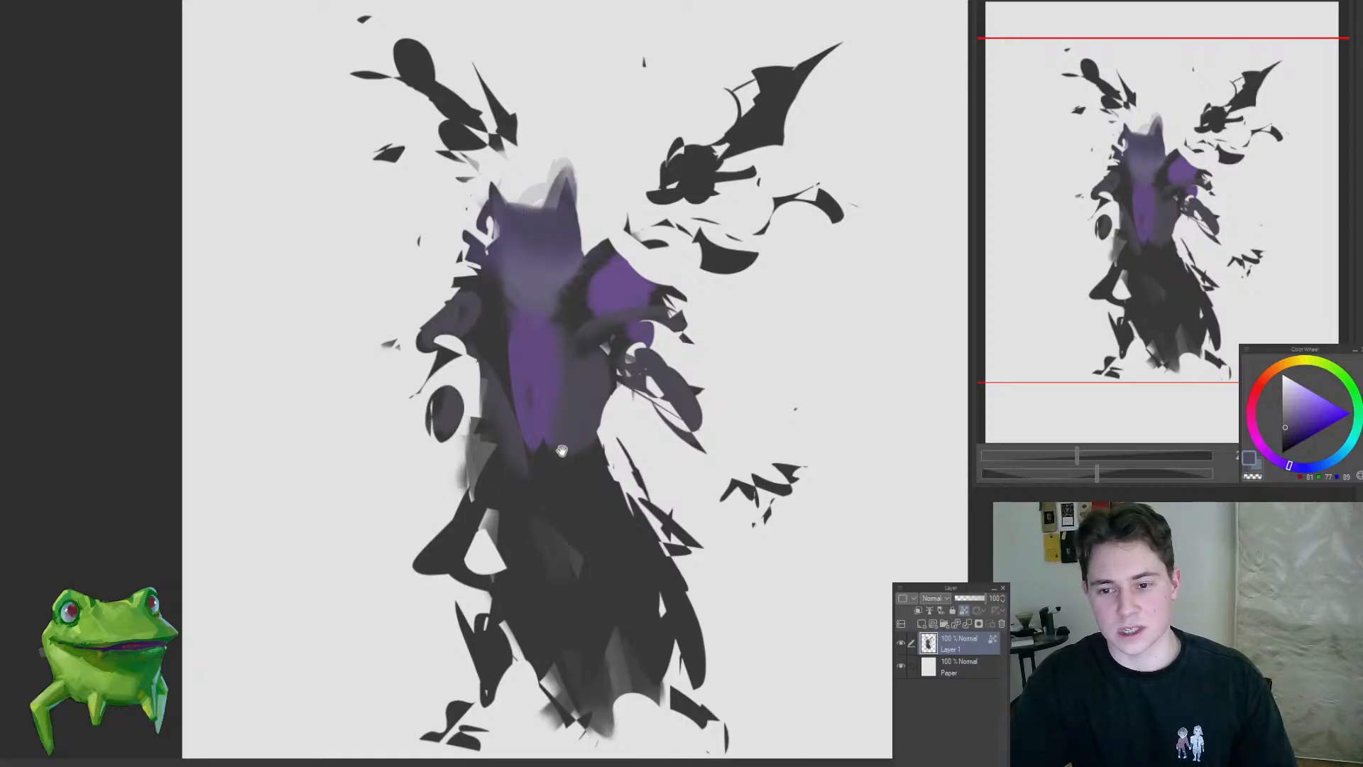
Step: Soften the chest stripe's edges with greyish violet and cover the lower robe in the same colour
drag(561, 450, 554, 455)
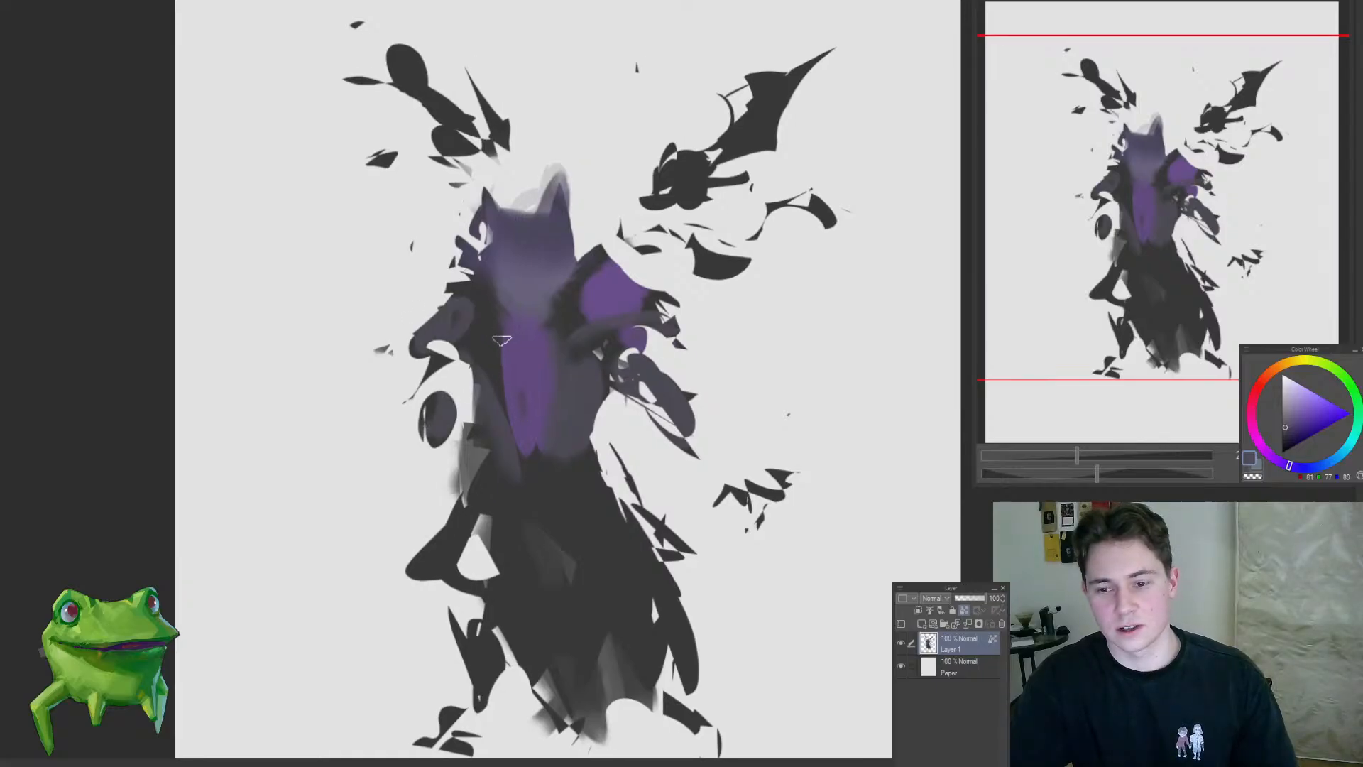
drag(502, 342, 483, 424)
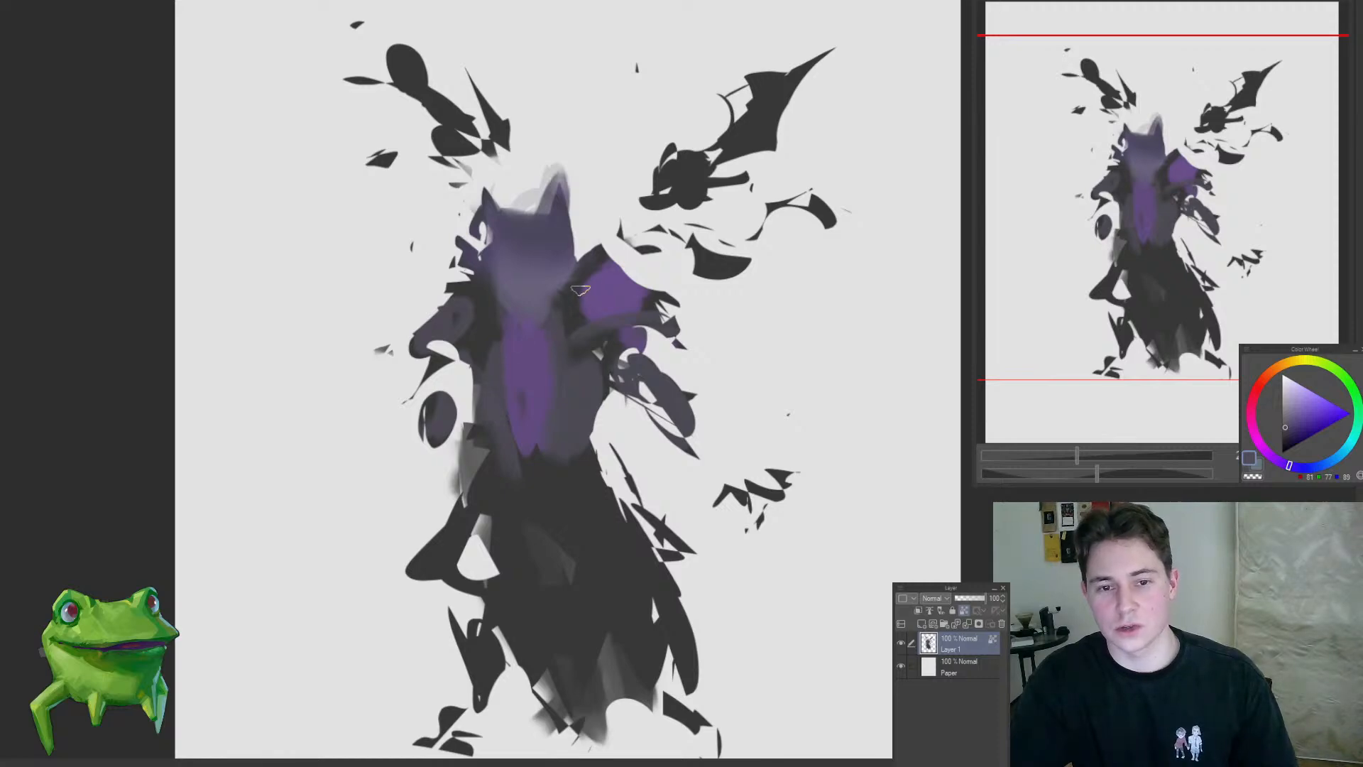
mouse_move(586, 337)
mouse_down()
mouse_move(589, 399)
mouse_move(567, 307)
mouse_up()
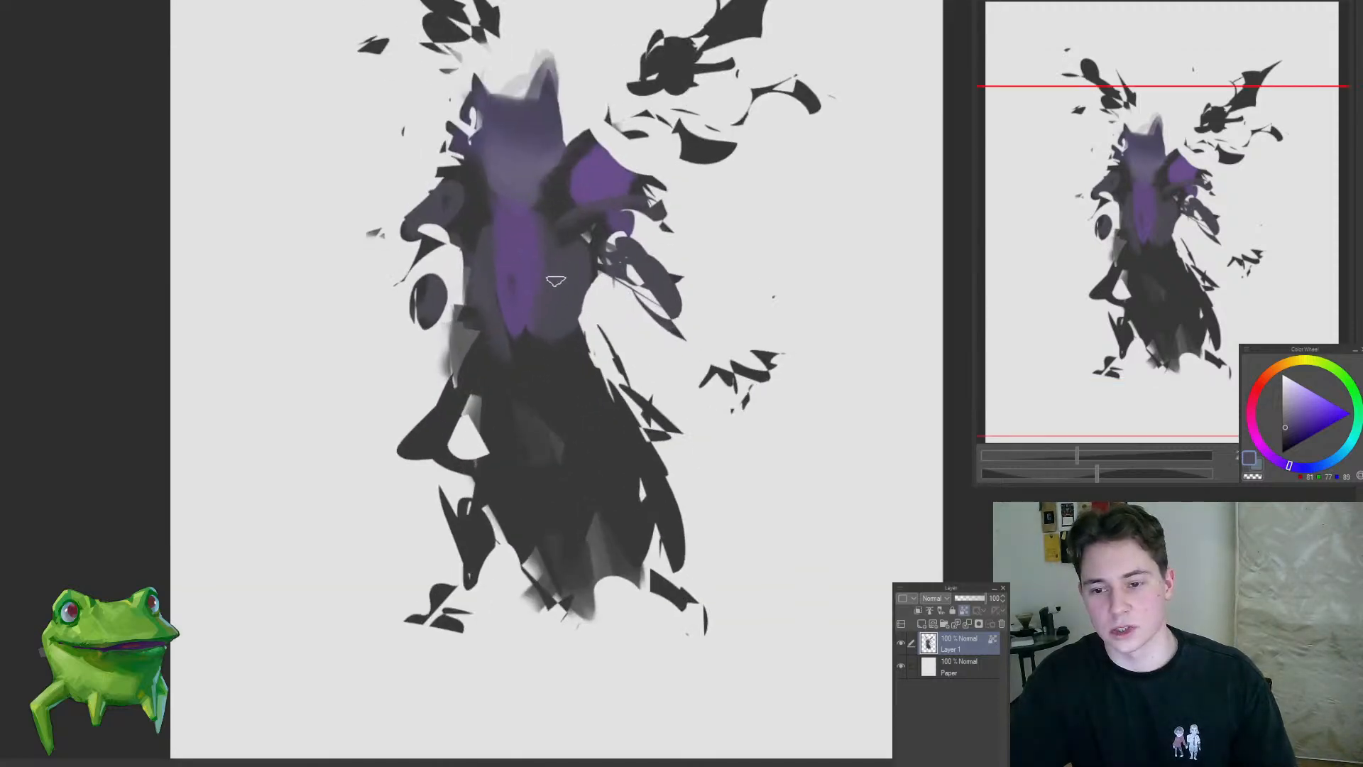
mouse_move(506, 376)
mouse_down()
mouse_move(524, 437)
mouse_move(563, 456)
mouse_move(538, 418)
mouse_move(555, 369)
mouse_up()
Step: Extend the purple chest stripe down past the waist, using purple sampled from the figure
alt+click(521, 239)
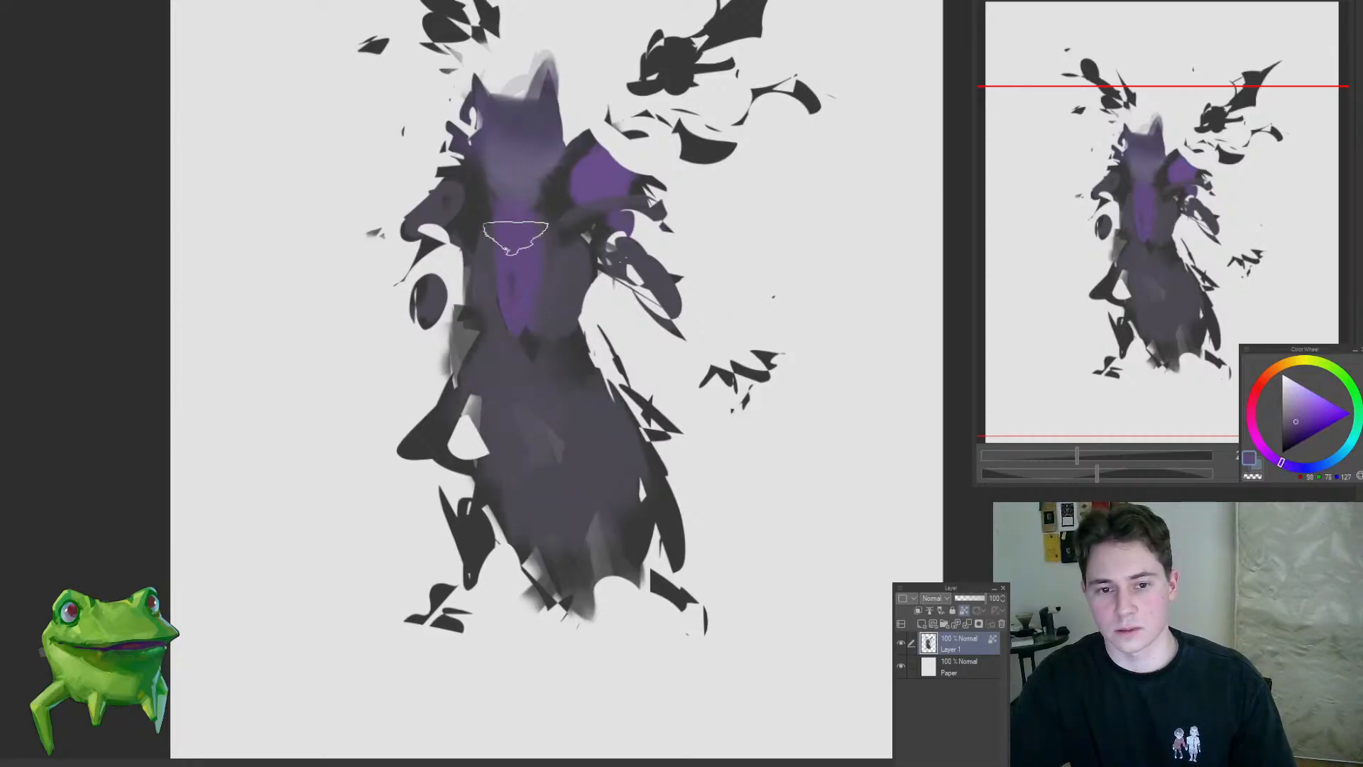
mouse_move(518, 239)
mouse_down()
mouse_move(518, 372)
mouse_move(516, 352)
mouse_up()
drag(607, 262, 610, 320)
alt+click(603, 240)
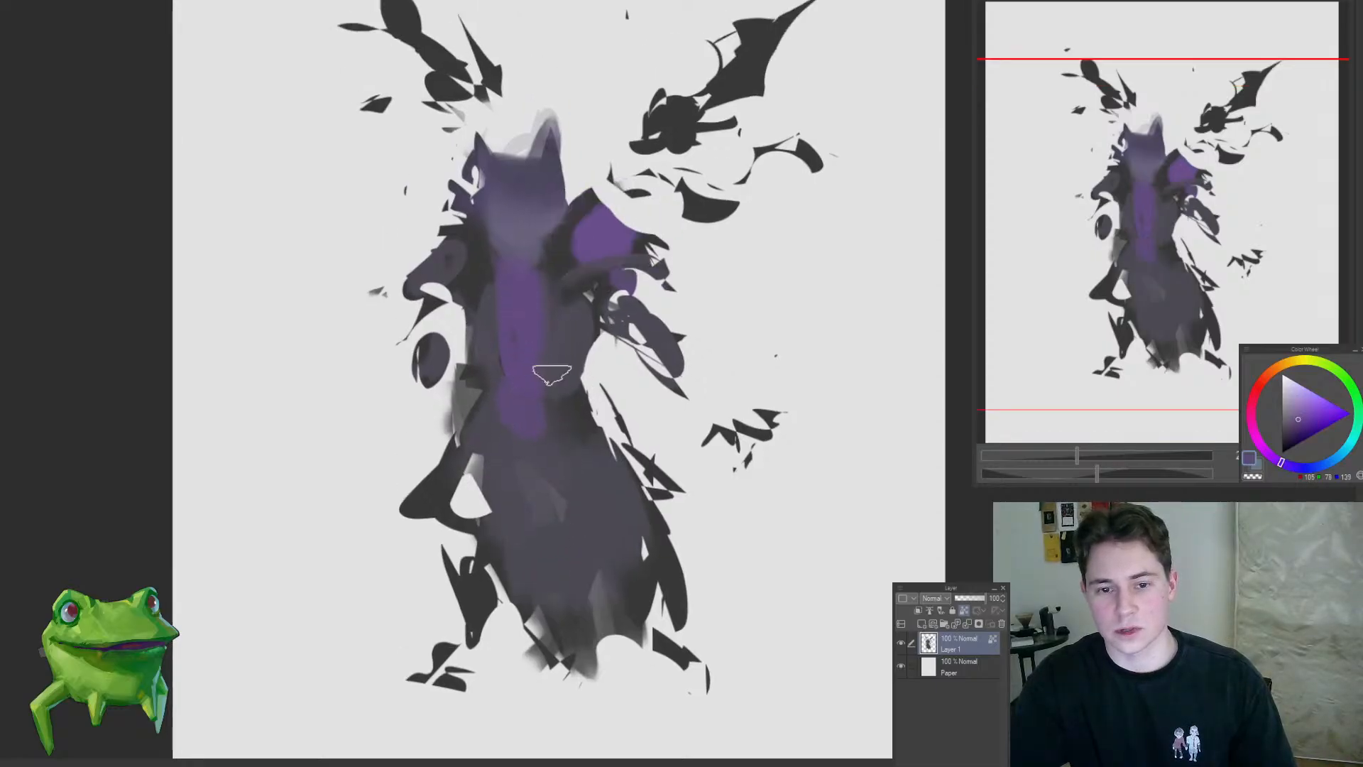
drag(540, 376, 534, 421)
Step: Paint both forearms purple with a larger brush and extend them beyond the silhouette with transparency unlocked
key(])
mouse_move(702, 383)
mouse_down()
mouse_move(679, 382)
mouse_move(671, 353)
mouse_up()
drag(435, 348, 421, 372)
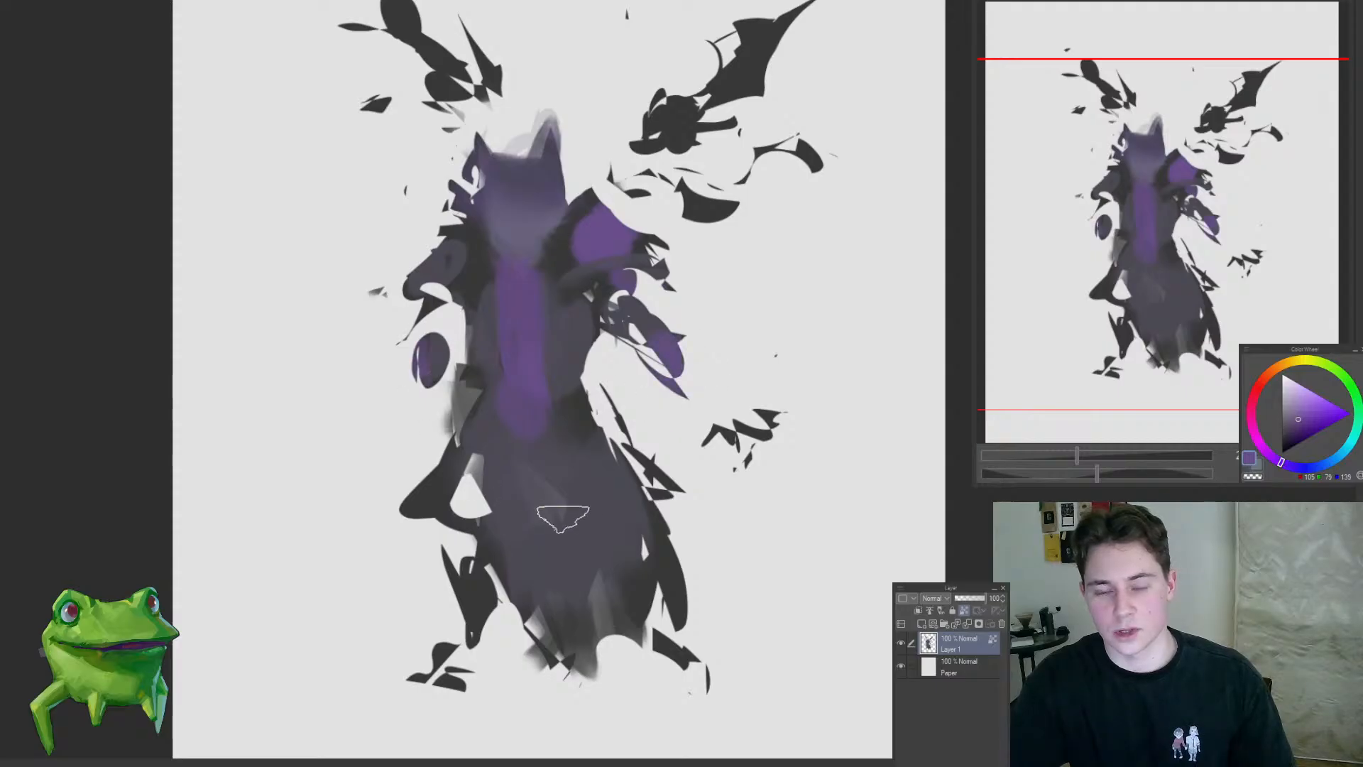
mouse_move(615, 507)
mouse_down()
mouse_move(675, 505)
mouse_move(641, 511)
mouse_up()
mouse_move(667, 355)
mouse_down()
mouse_move(738, 394)
mouse_move(674, 365)
mouse_up()
mouse_move(434, 364)
mouse_down()
mouse_move(429, 333)
mouse_move(447, 408)
mouse_up()
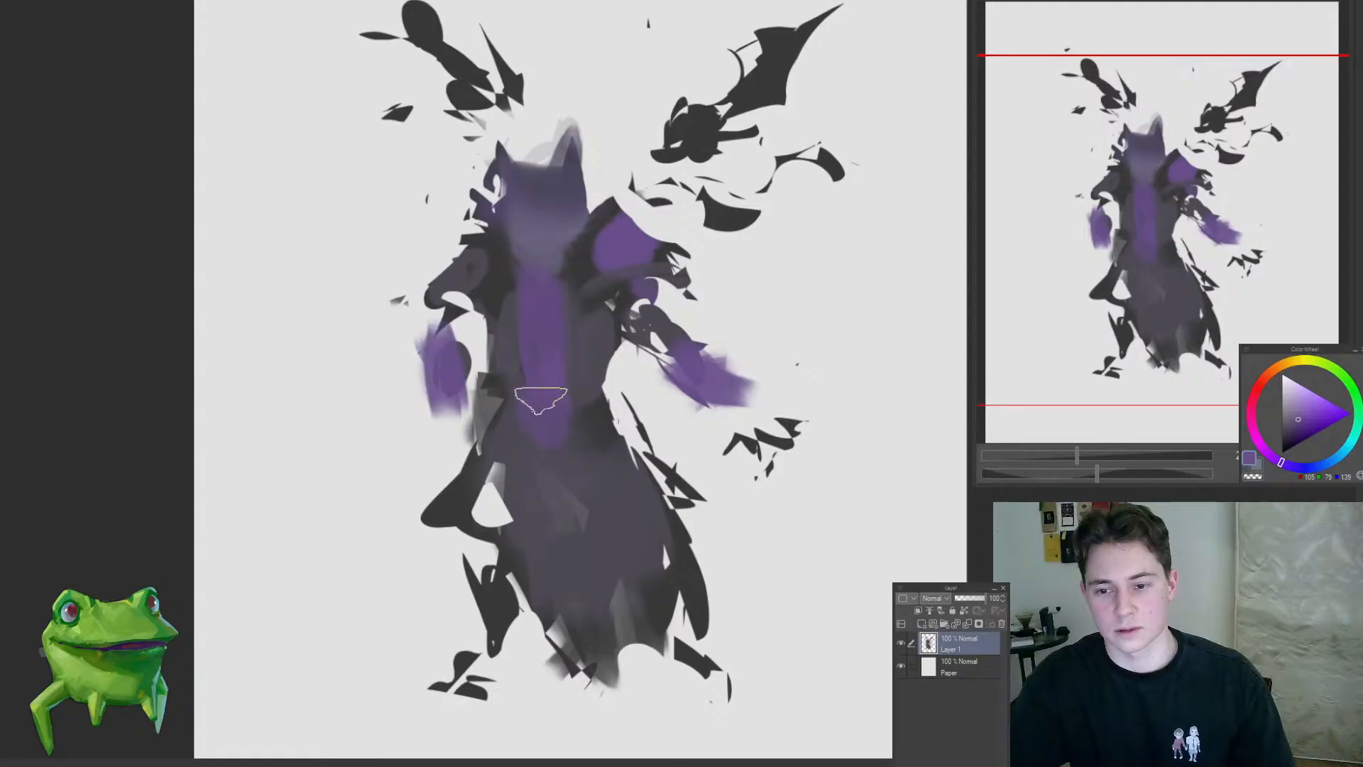
drag(600, 394, 583, 489)
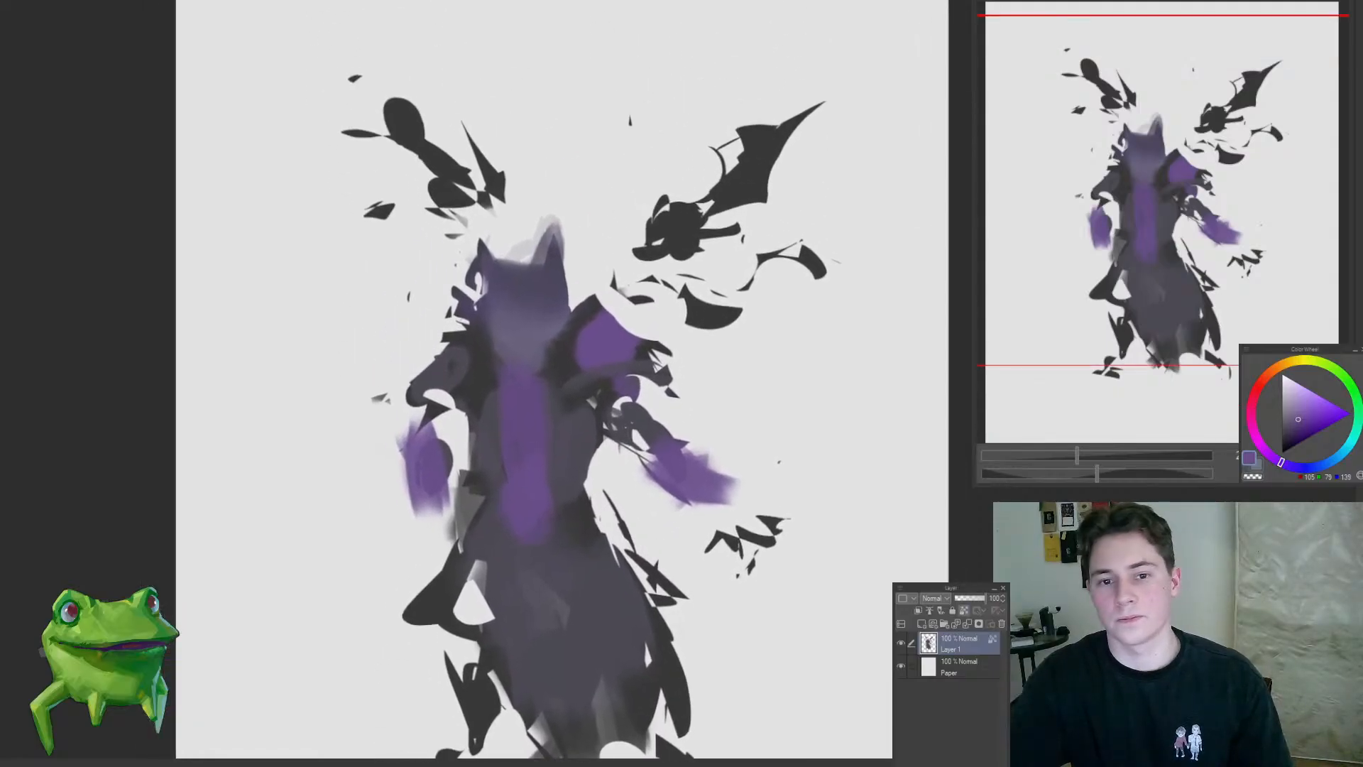
Step: Shift to a saturated blue, tint the inner parts of both wings and the waist, and unlock the layer's transparency
drag(1288, 462, 1304, 468)
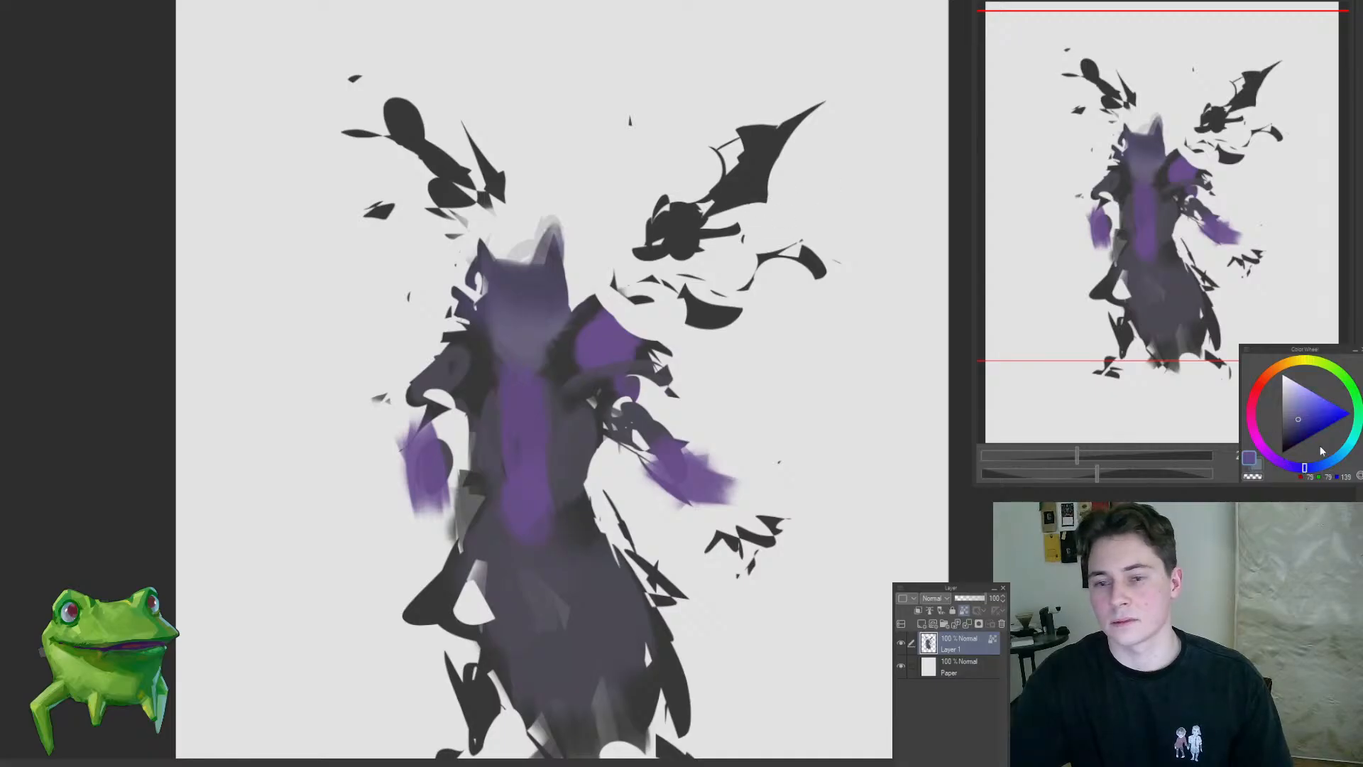
mouse_move(710, 320)
mouse_down()
mouse_move(733, 303)
mouse_move(706, 297)
mouse_move(718, 302)
mouse_move(668, 193)
mouse_move(673, 243)
mouse_up()
drag(489, 152, 430, 213)
mouse_move(376, 343)
mouse_down()
mouse_move(301, 423)
mouse_move(384, 380)
mouse_up()
key([)
mouse_move(522, 489)
mouse_down()
mouse_move(522, 516)
mouse_move(522, 431)
mouse_up()
click(963, 611)
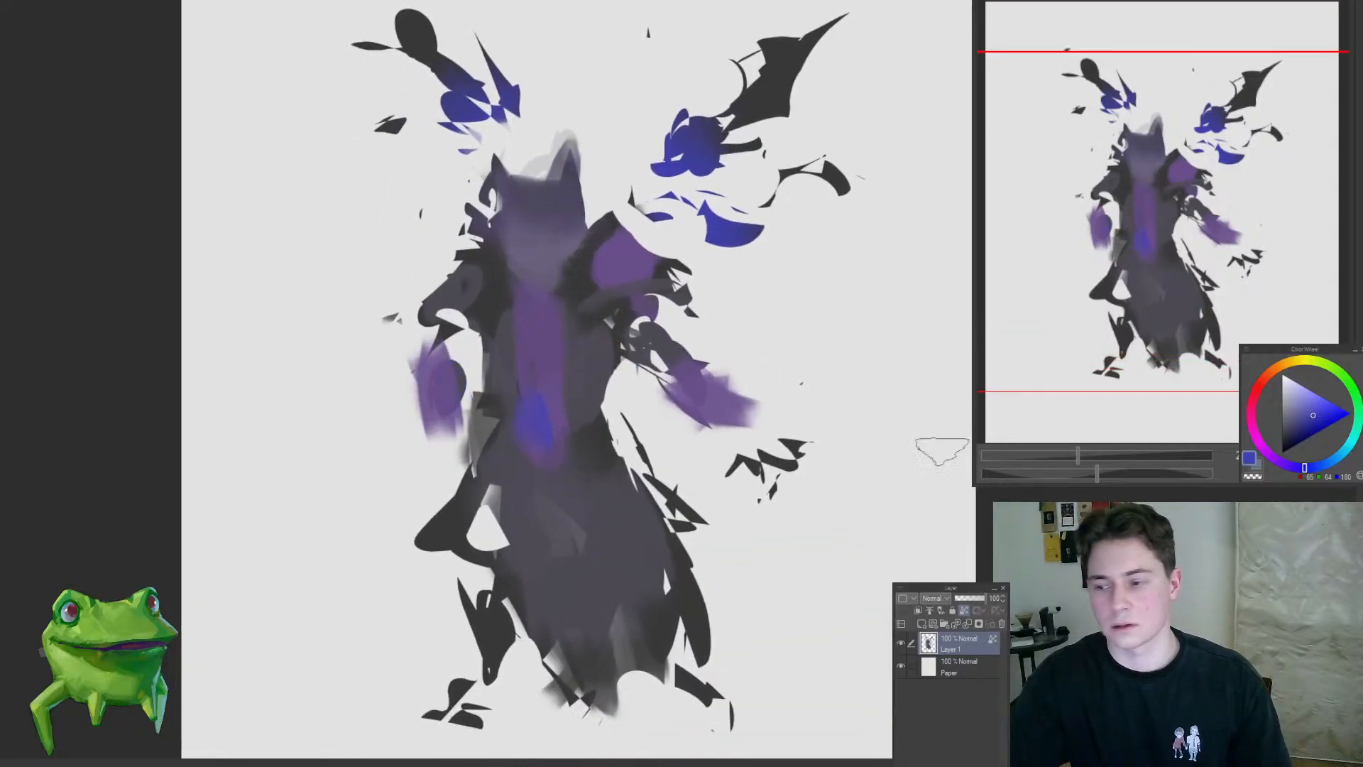
Step: Sample colours from the figure and extend the right shoulder's purple patch and the purple strip beneath it
alt+click(703, 387)
alt+click(665, 376)
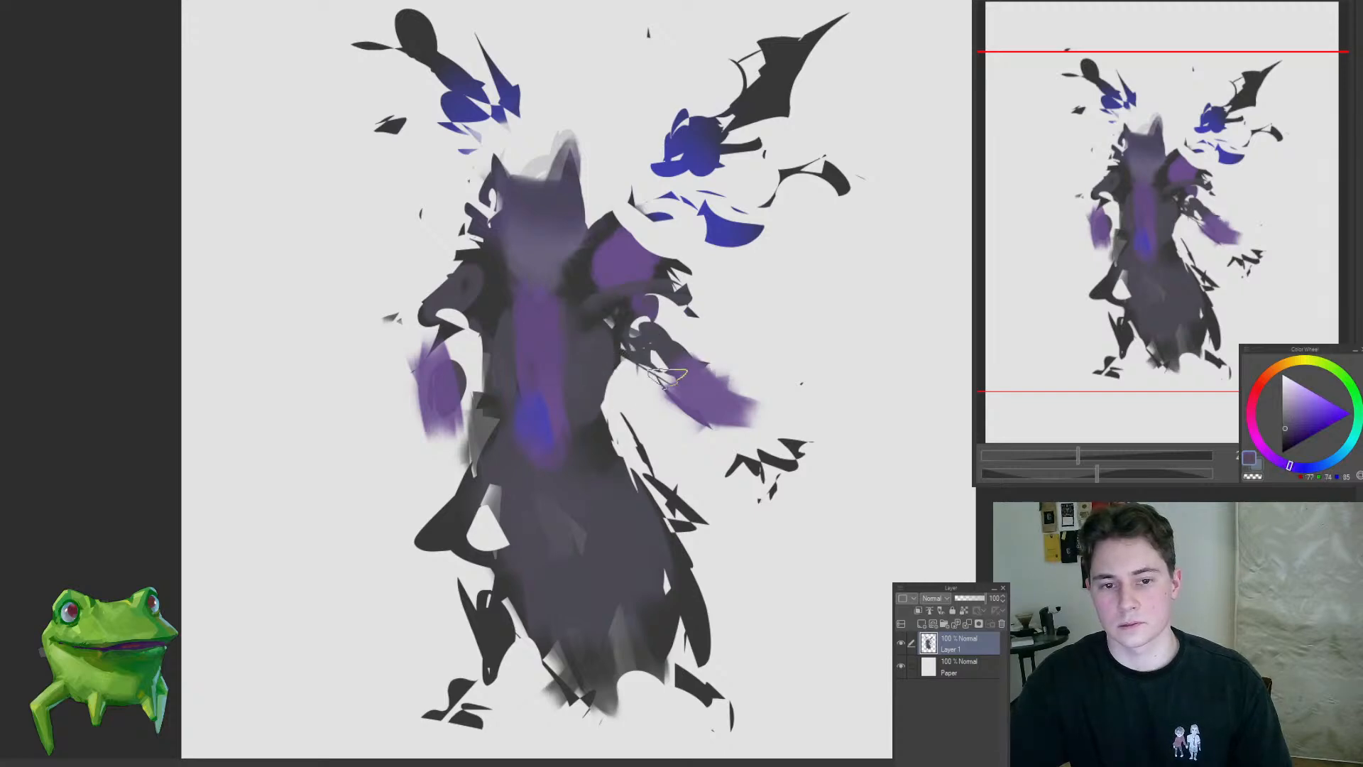
alt+click(587, 313)
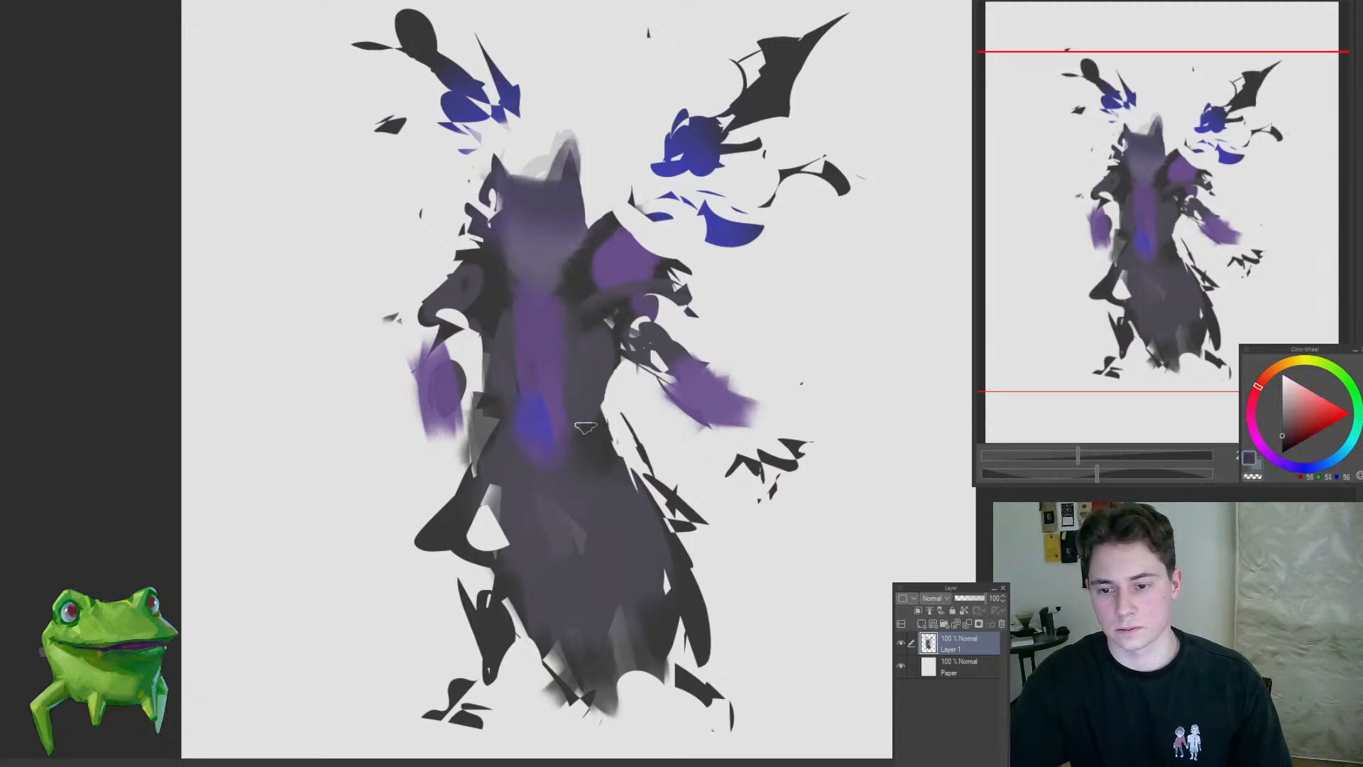
scroll(497, 417, up, 2)
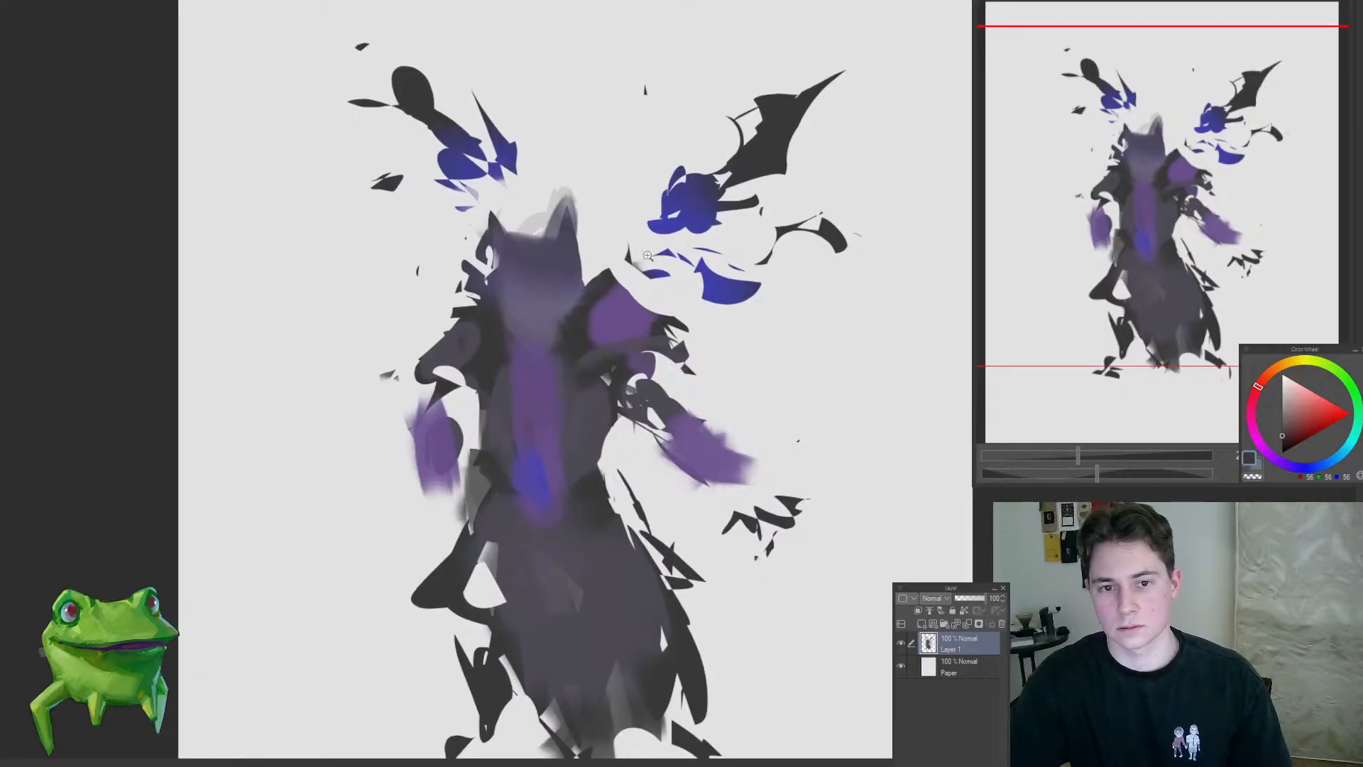
scroll(591, 276, up, 2)
alt+click(600, 320)
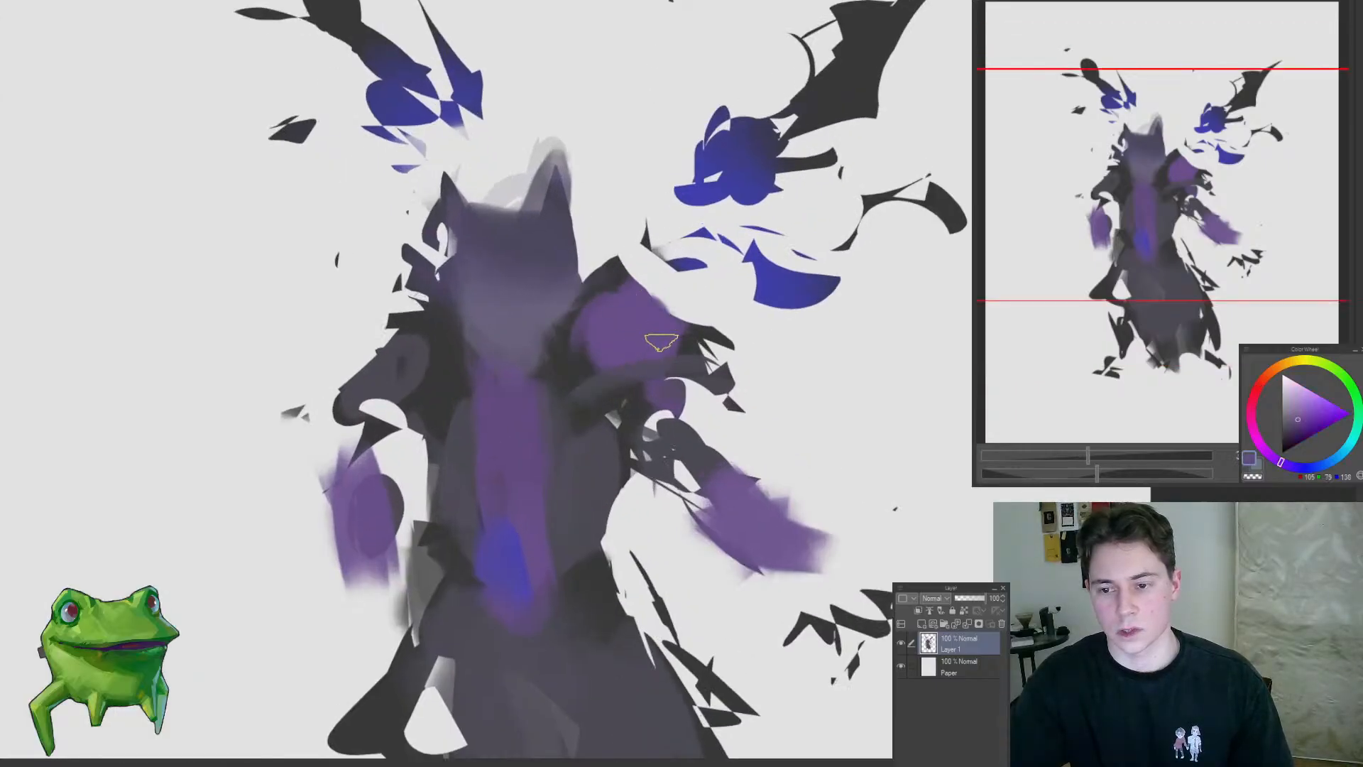
mouse_move(645, 396)
mouse_down()
mouse_move(731, 405)
mouse_move(735, 421)
mouse_move(742, 408)
mouse_up()
alt+click(692, 345)
Step: Define the underside of the right shoulder with a dark grey-blue band and add a dark stroke beside the neck
scroll(713, 421, down, 10)
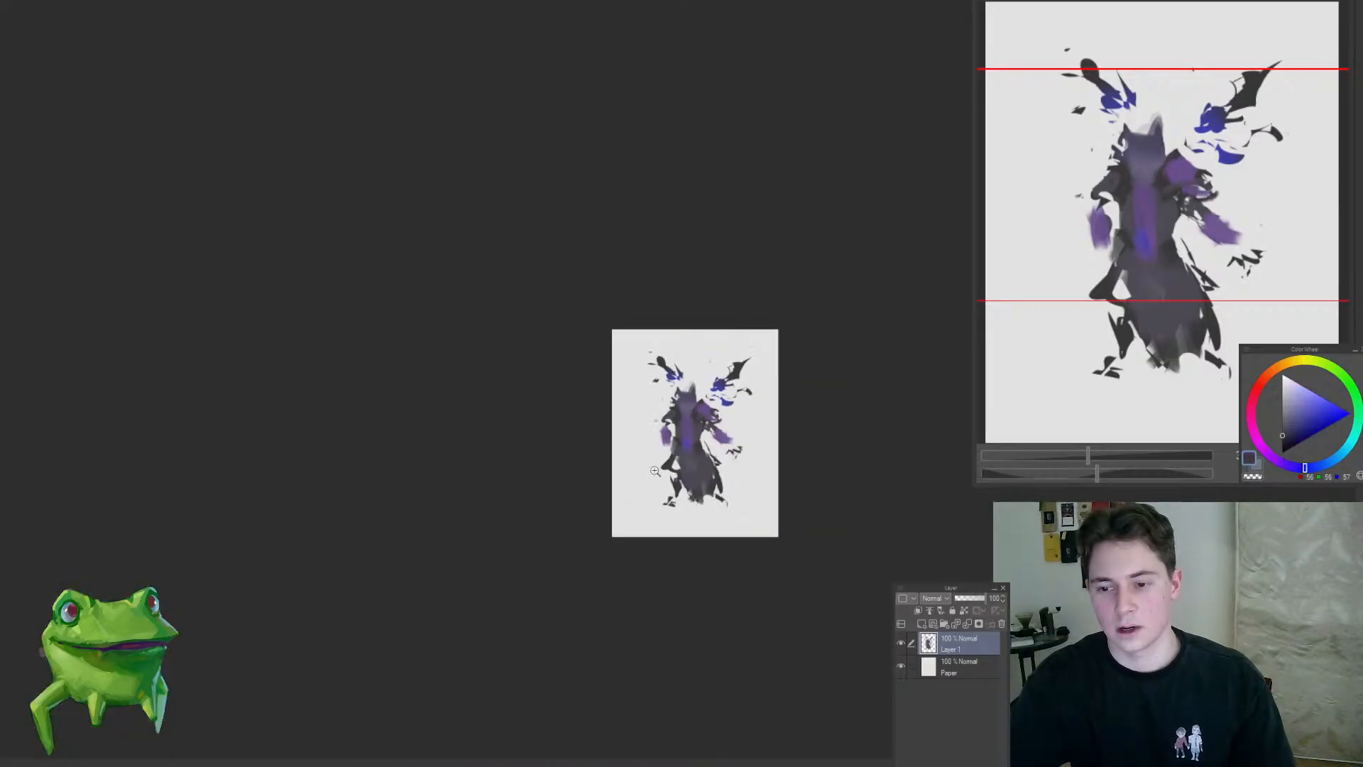
scroll(710, 420, up, 10)
drag(646, 408, 770, 388)
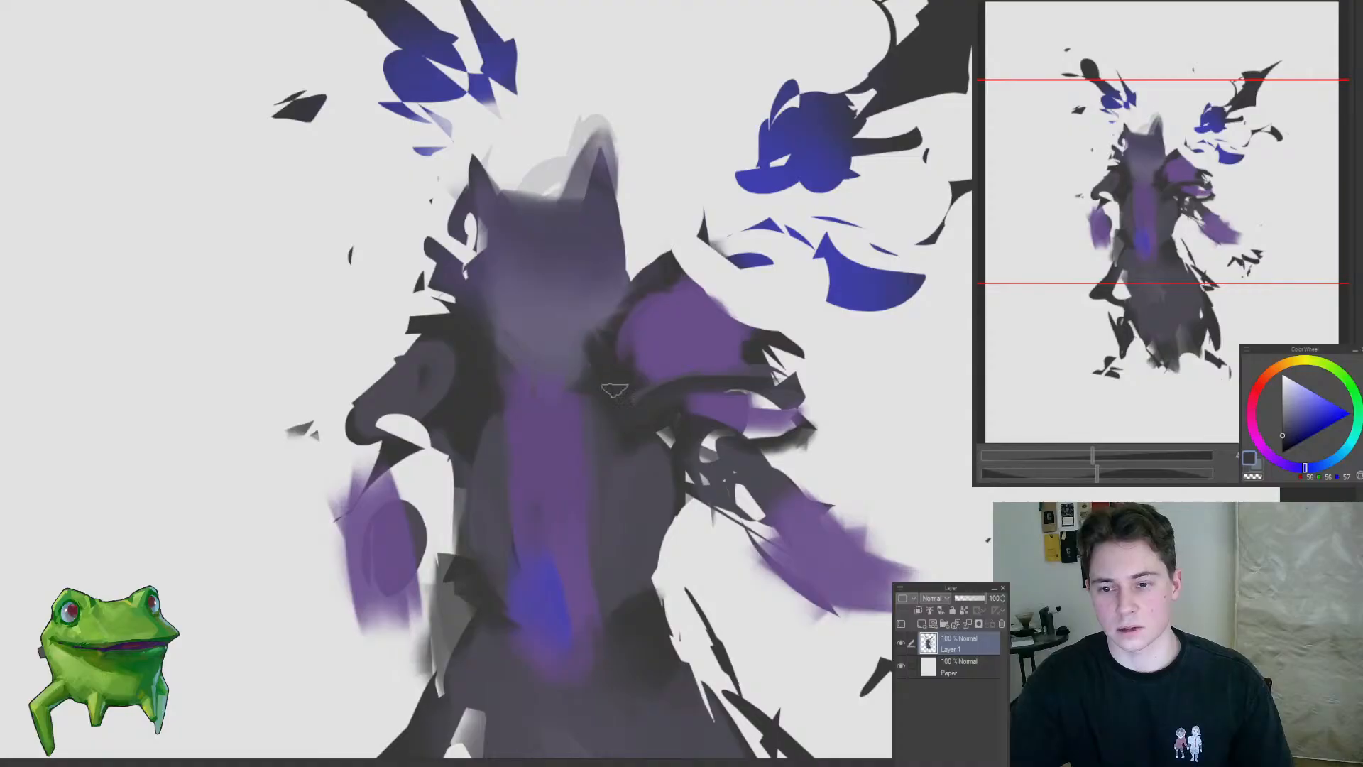
drag(589, 335, 571, 352)
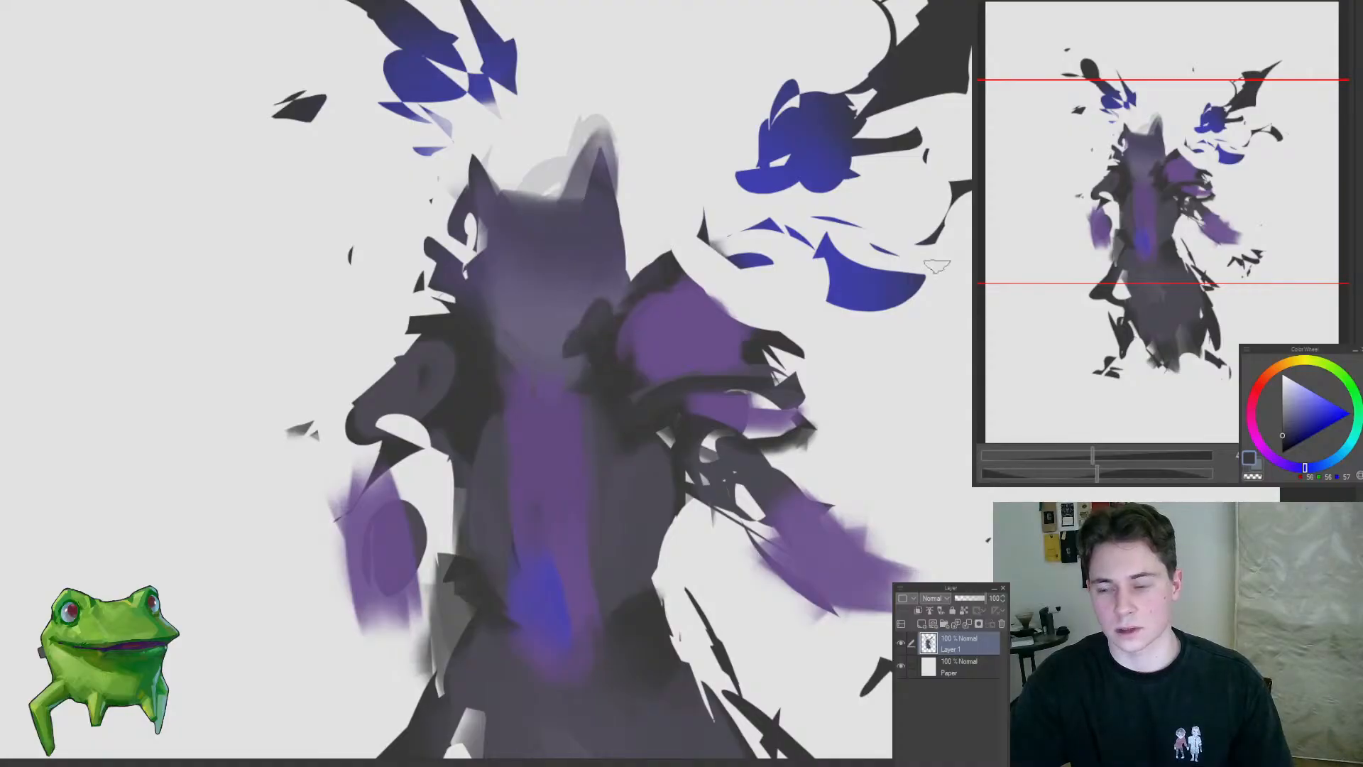
Step: Paint two dark slanted eyes on the face and darken the right horn and neck area
click(1265, 379)
alt+click(637, 362)
mouse_move(573, 292)
mouse_down()
mouse_move(573, 273)
mouse_move(563, 289)
mouse_move(502, 293)
mouse_move(565, 280)
mouse_move(502, 292)
mouse_move(534, 292)
mouse_up()
drag(531, 213, 553, 206)
drag(607, 249, 598, 195)
drag(594, 308, 497, 391)
drag(607, 335, 664, 406)
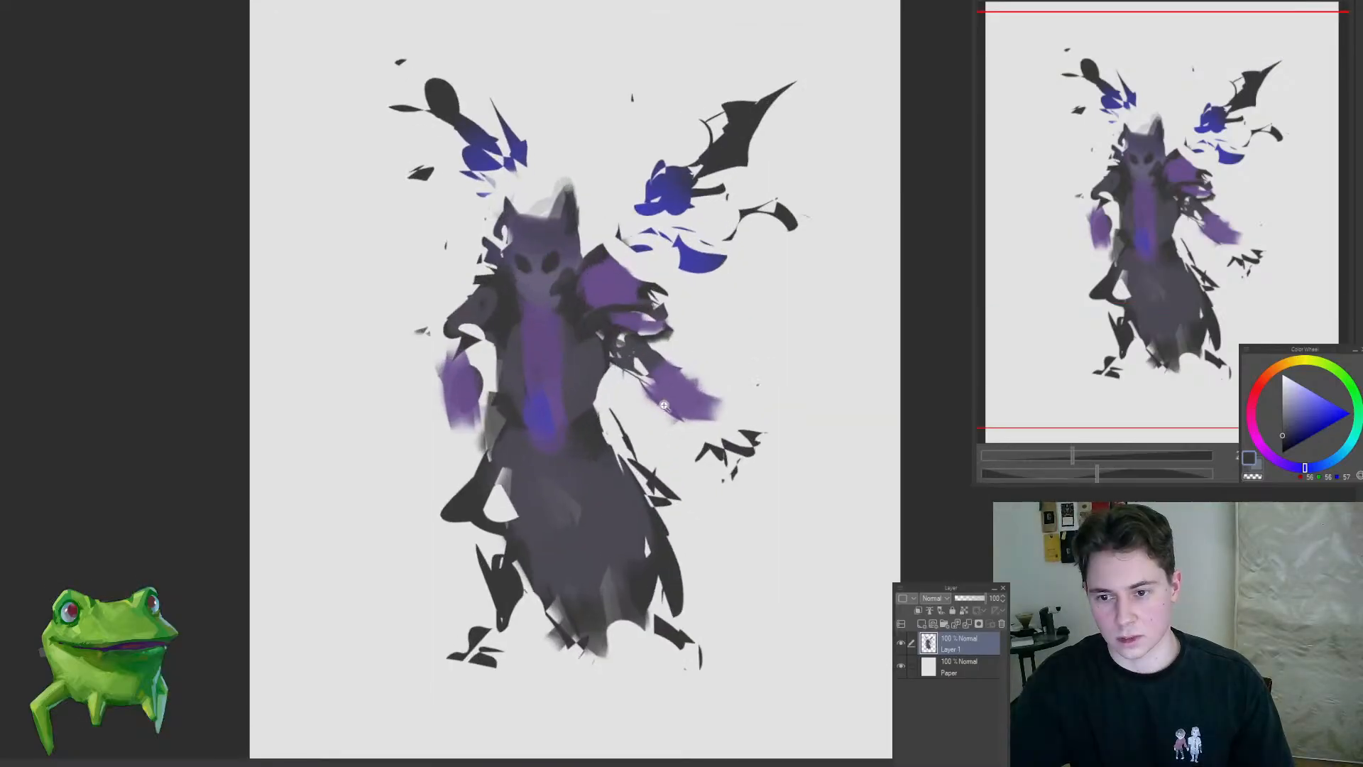
Step: Select the right shoulder and arm with a freehand outline, shift them slightly outward and down, and deselect
mouse_move(806, 483)
mouse_down()
mouse_move(636, 239)
mouse_move(611, 371)
mouse_move(587, 348)
mouse_up()
key(ctrl+t)
drag(667, 365, 675, 370)
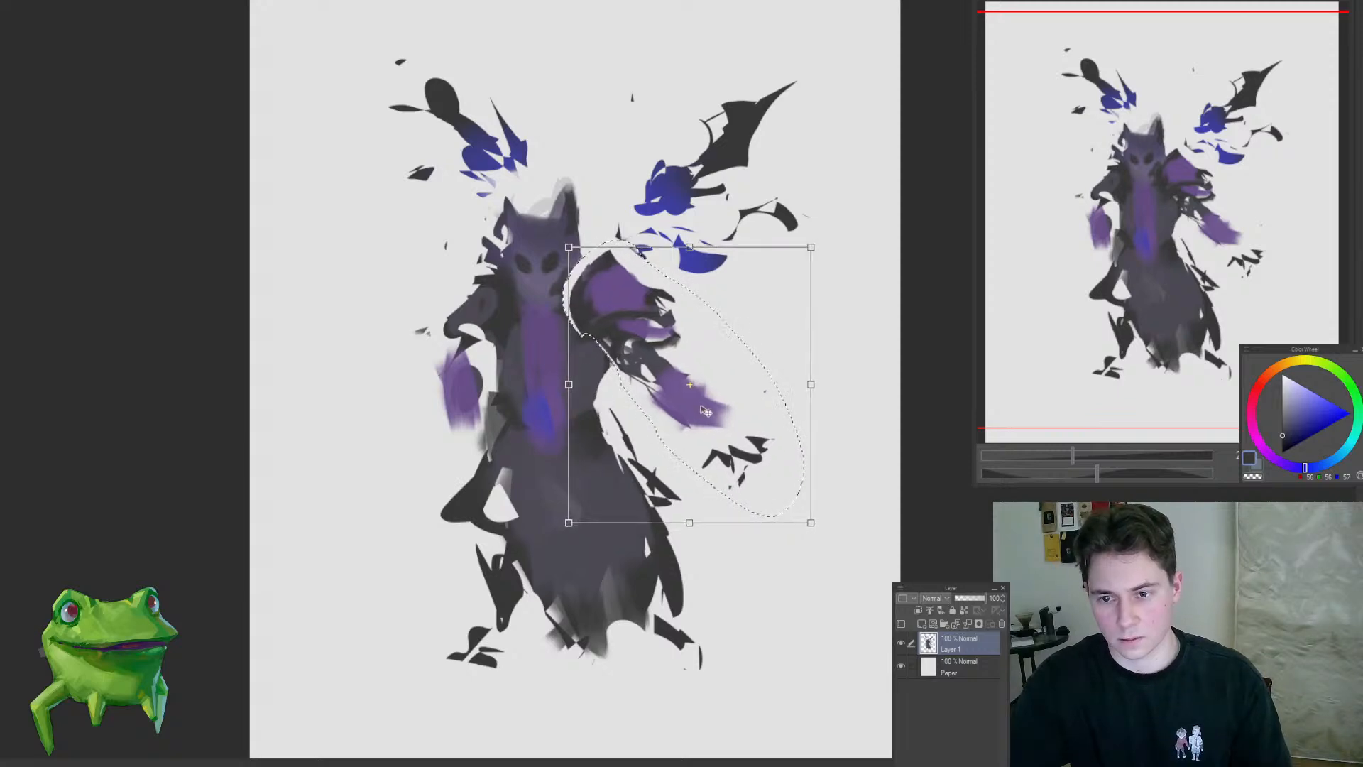
key(Return)
key(ctrl+d)
Step: Fill the gap between the neck and the right shoulder with sampled dark grey and darken the left side of the neck
scroll(613, 293, up, 1)
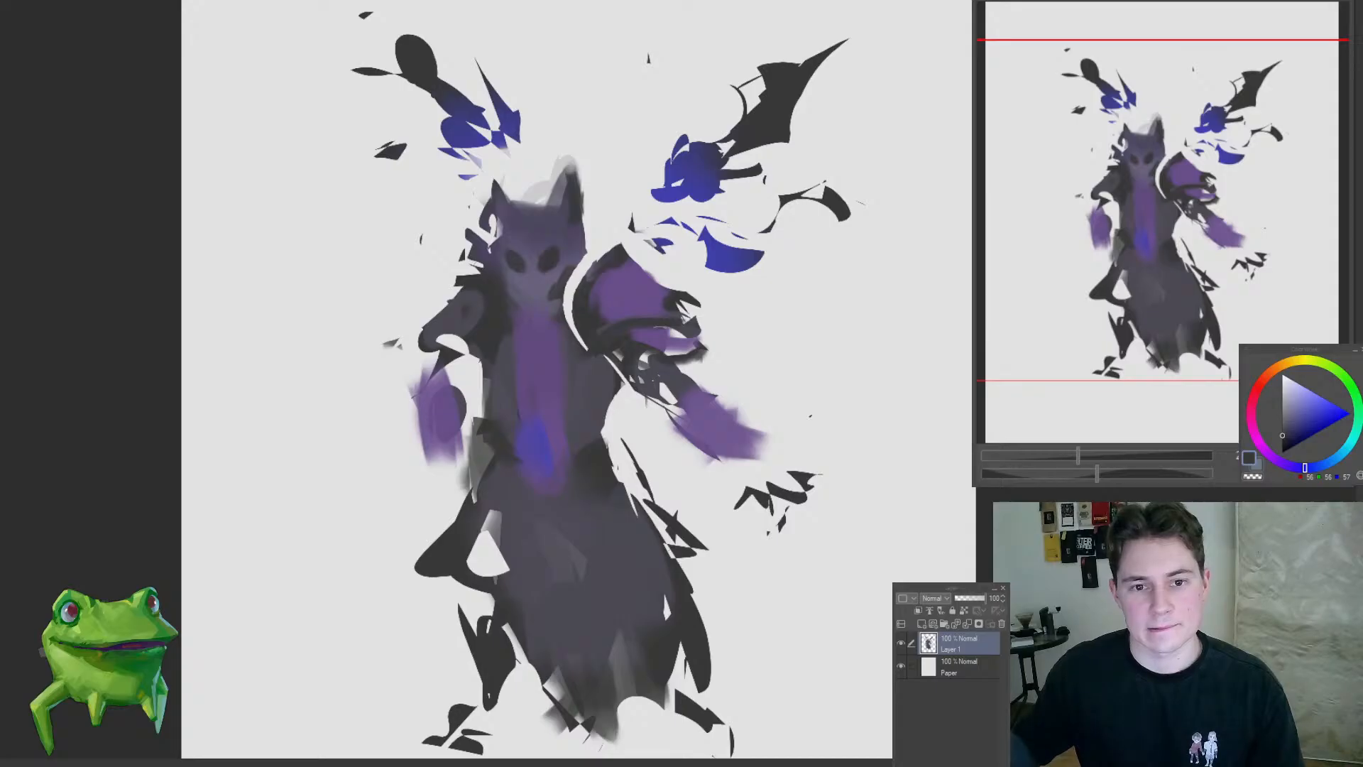
mouse_move(603, 274)
mouse_down()
mouse_move(619, 256)
mouse_move(586, 238)
mouse_move(635, 223)
mouse_up()
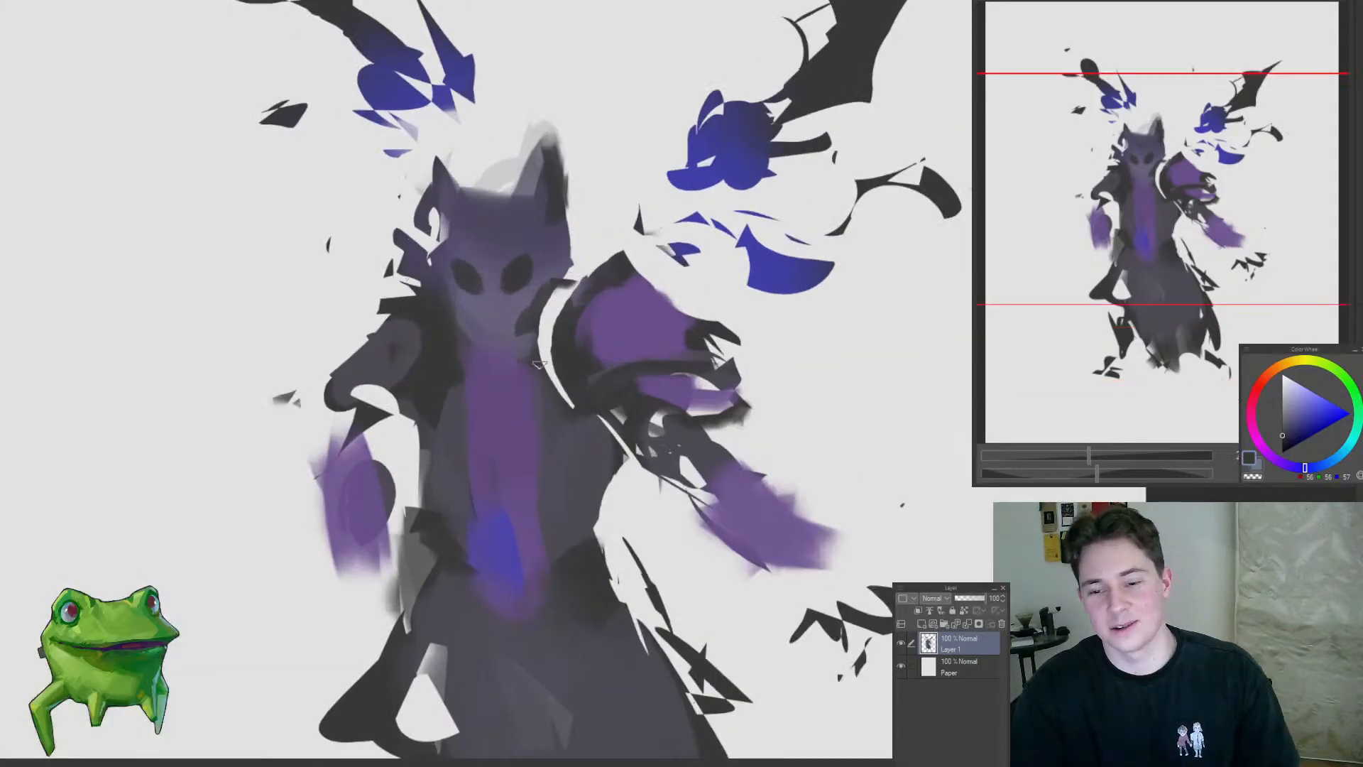
alt+click(554, 398)
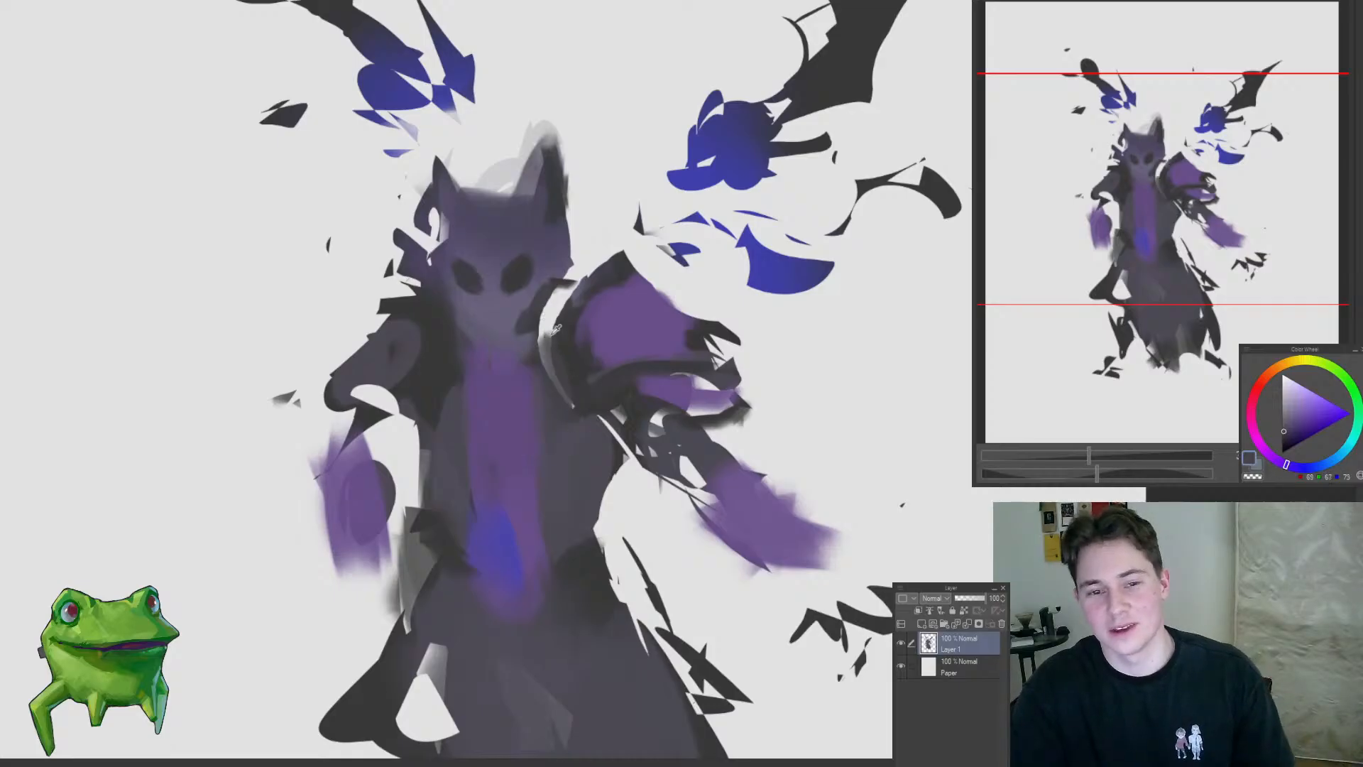
alt+click(573, 346)
drag(557, 341, 552, 287)
drag(462, 314, 470, 353)
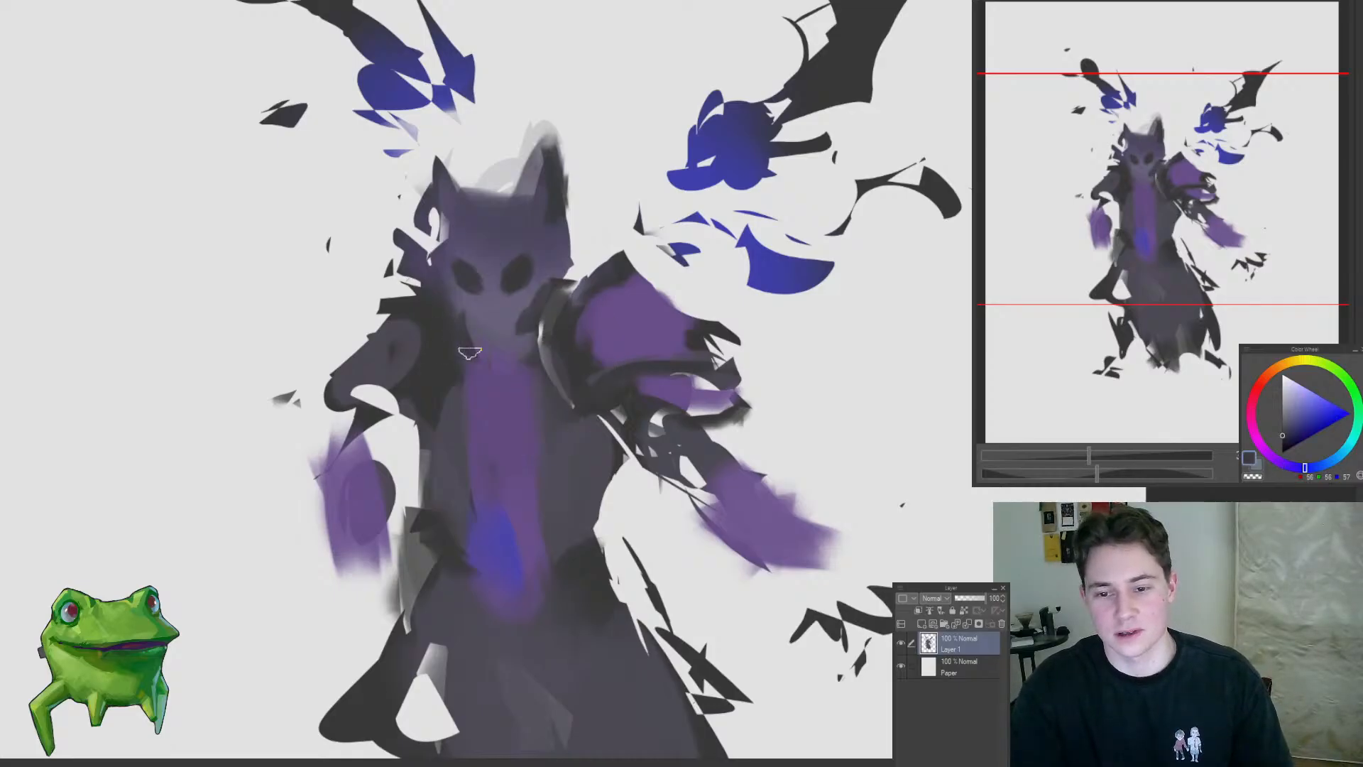
Step: Paint the left shoulder in the right shoulder's purple and delete both forearms using freehand selections
alt+click(617, 318)
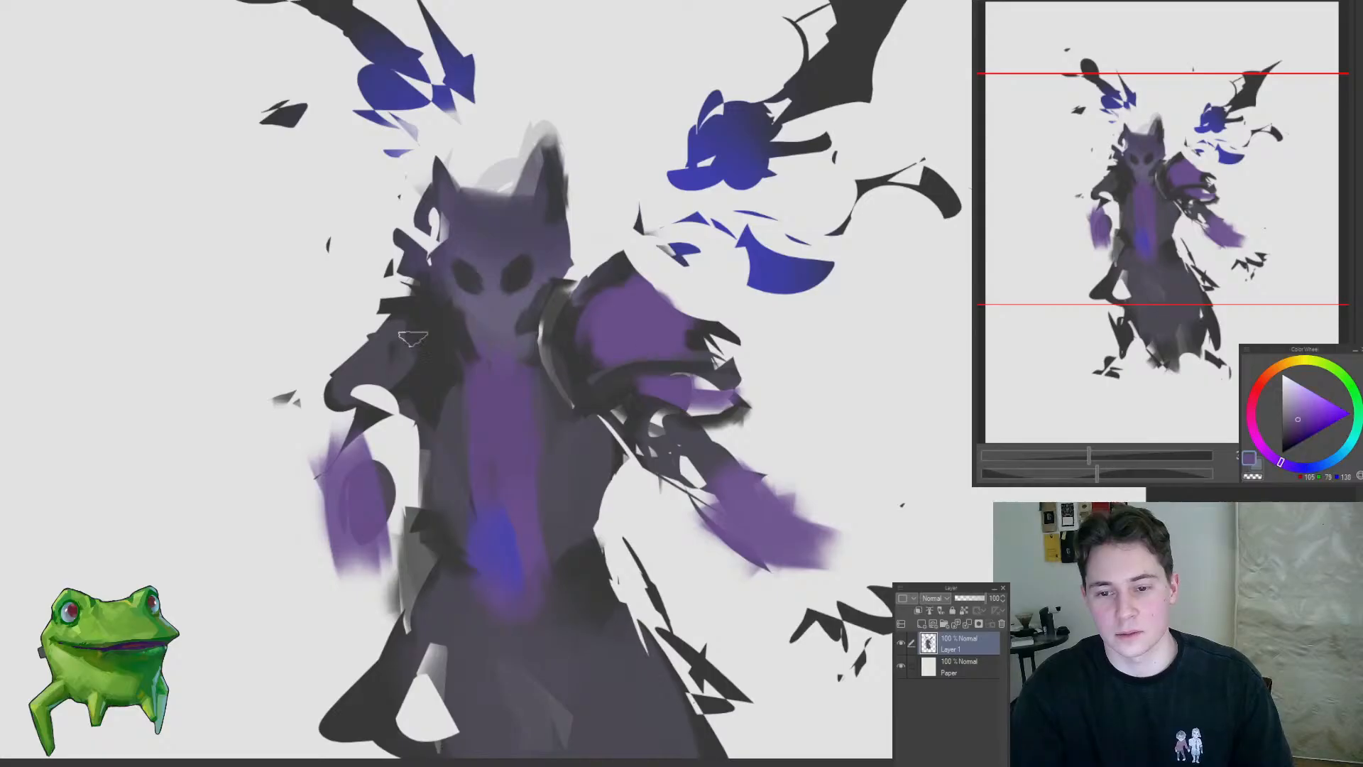
drag(389, 313, 372, 403)
mouse_move(360, 402)
mouse_down()
mouse_move(377, 398)
mouse_move(296, 520)
mouse_up()
mouse_move(468, 399)
mouse_down()
mouse_move(579, 444)
mouse_move(546, 426)
mouse_move(650, 363)
mouse_up()
key(Delete)
mouse_move(487, 430)
mouse_down()
mouse_move(426, 382)
mouse_move(501, 373)
mouse_up()
key(Delete)
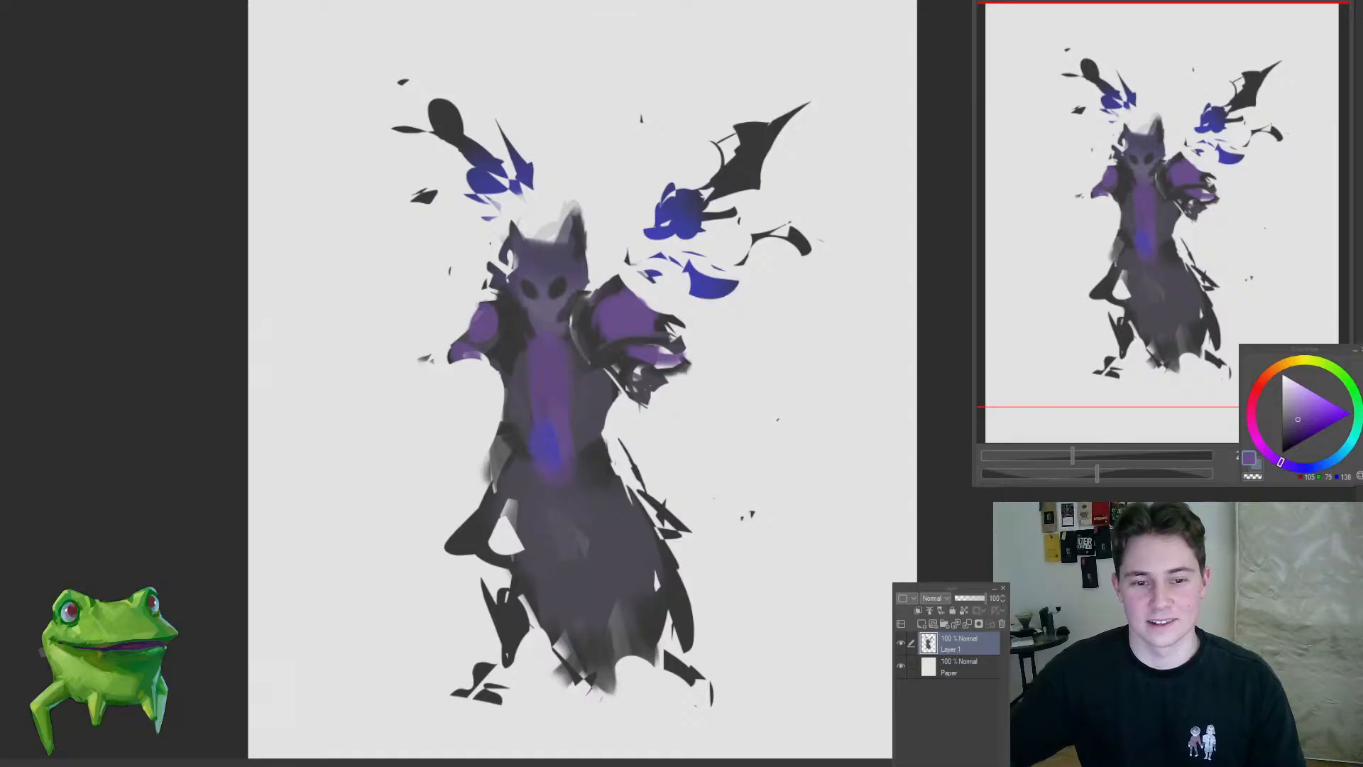
Step: Widen the purple area on the torso and paint a dark contour down its left side and around the waist
drag(497, 337, 660, 298)
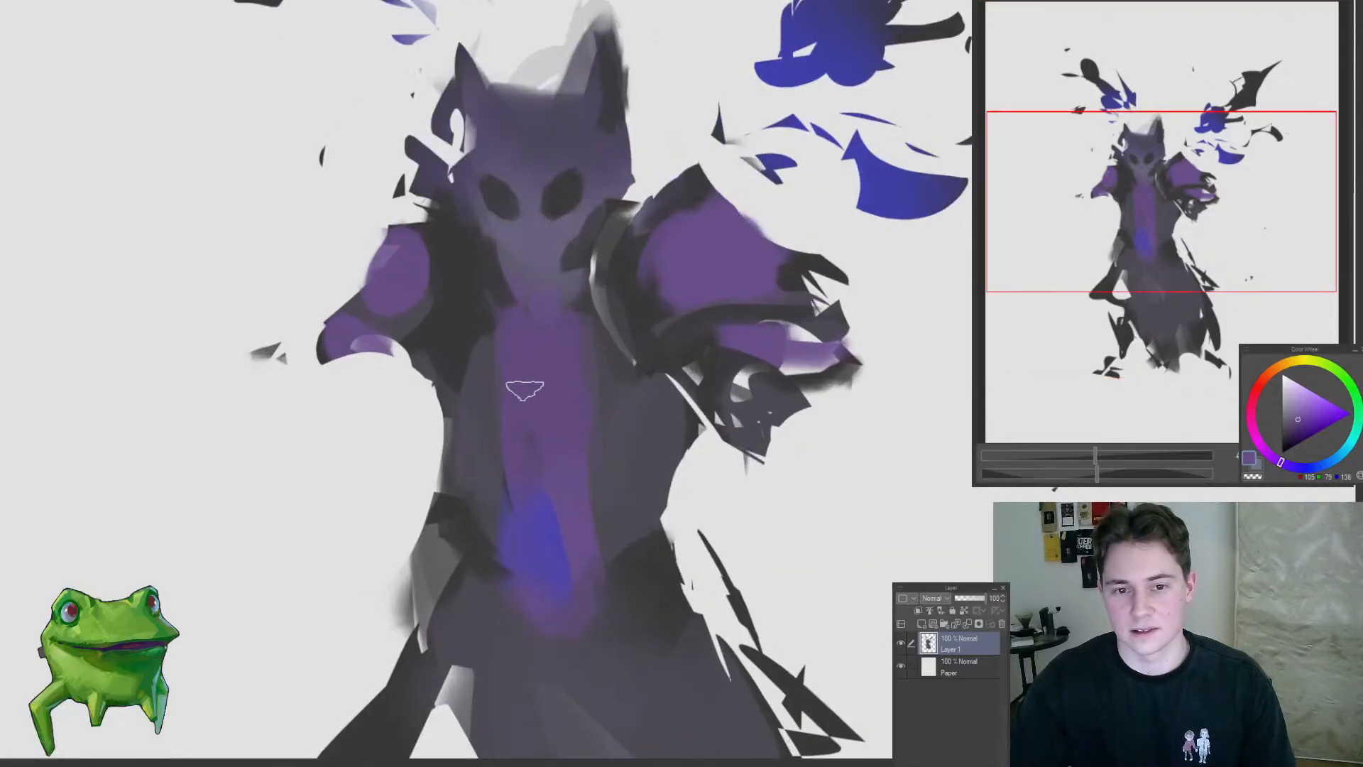
alt+click(628, 482)
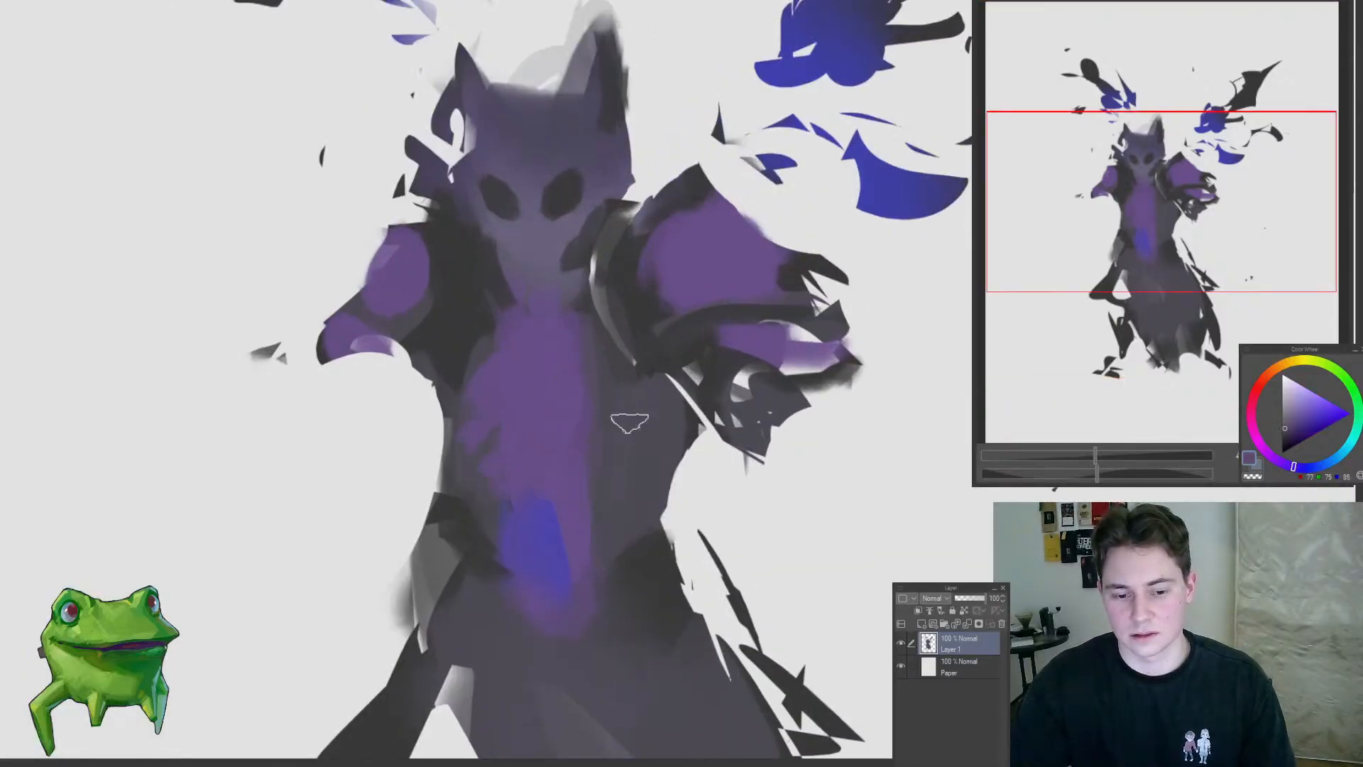
scroll(612, 452, down, 4)
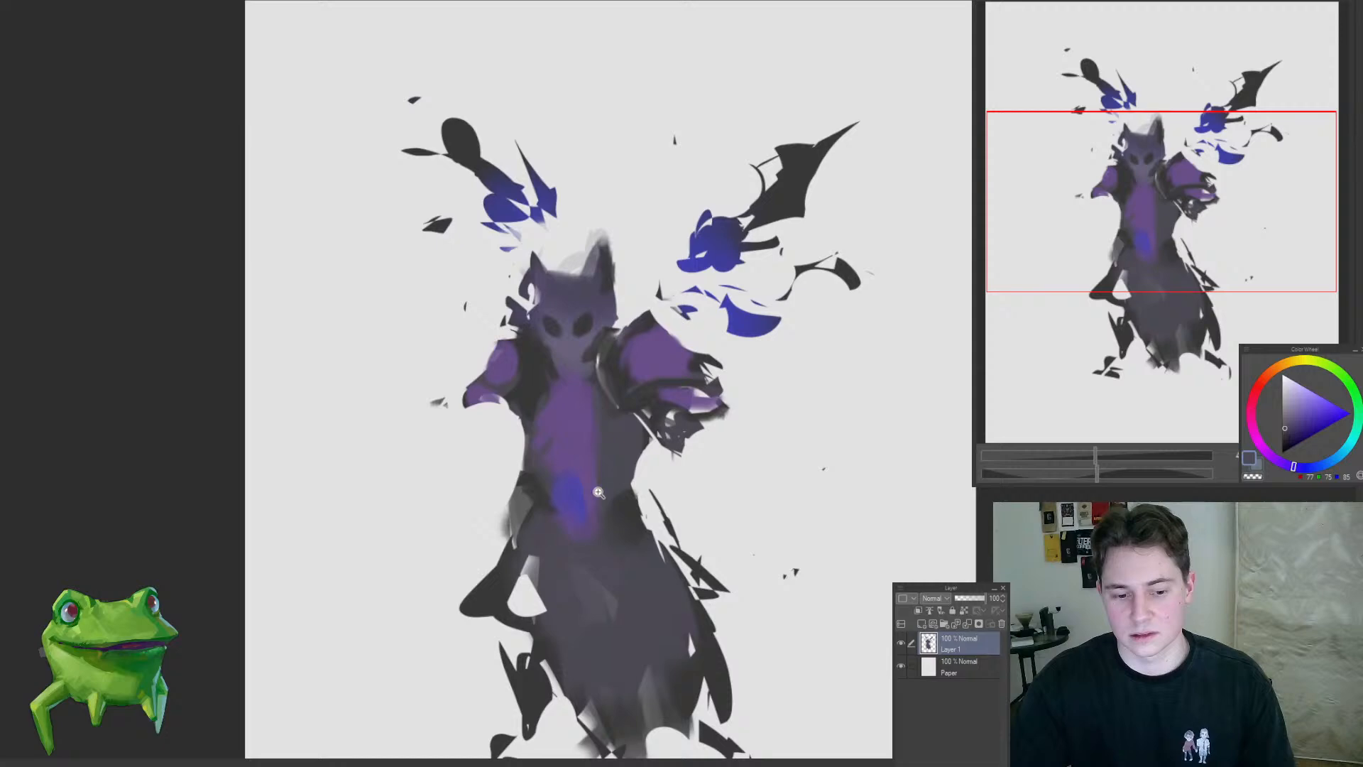
alt+click(632, 502)
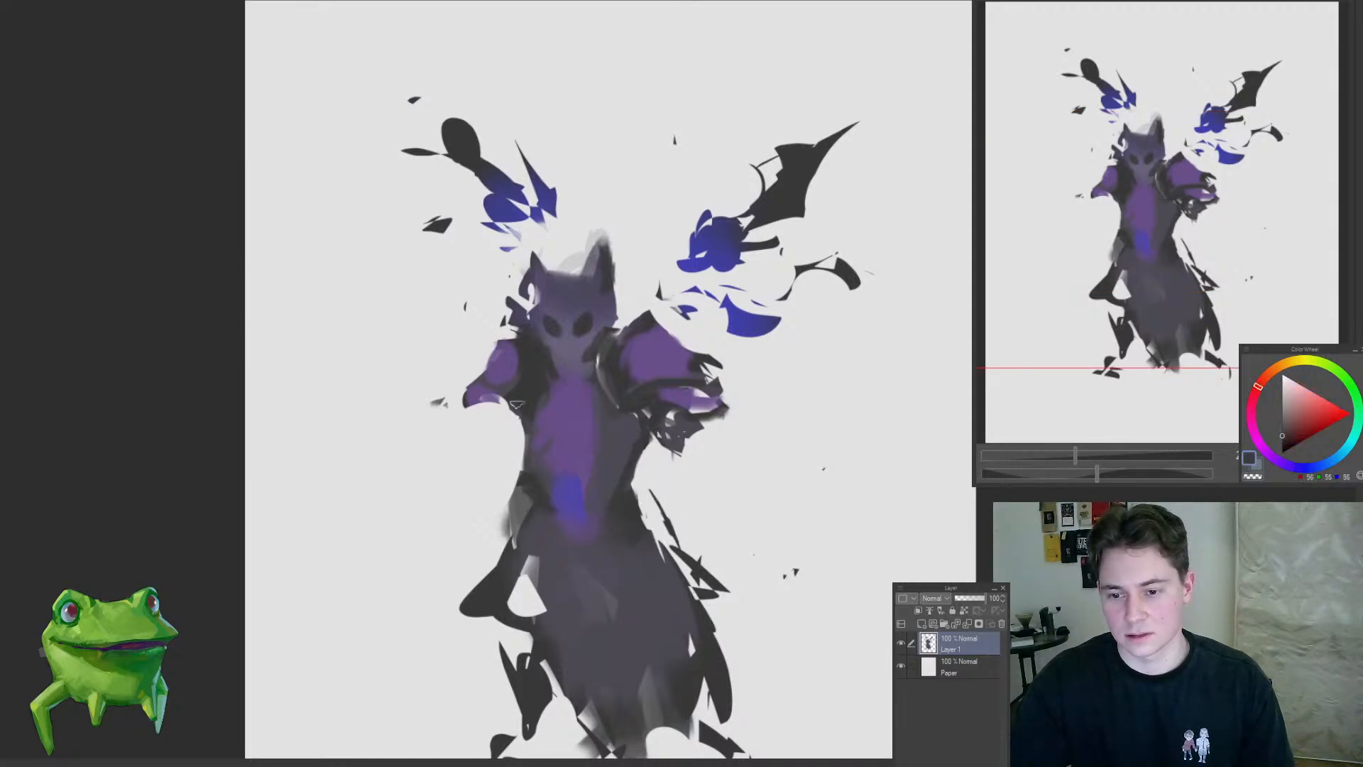
drag(517, 404, 529, 484)
mouse_move(527, 513)
mouse_down()
mouse_move(570, 544)
mouse_move(628, 543)
mouse_up()
scroll(561, 553, down, 6)
scroll(566, 568, up, 4)
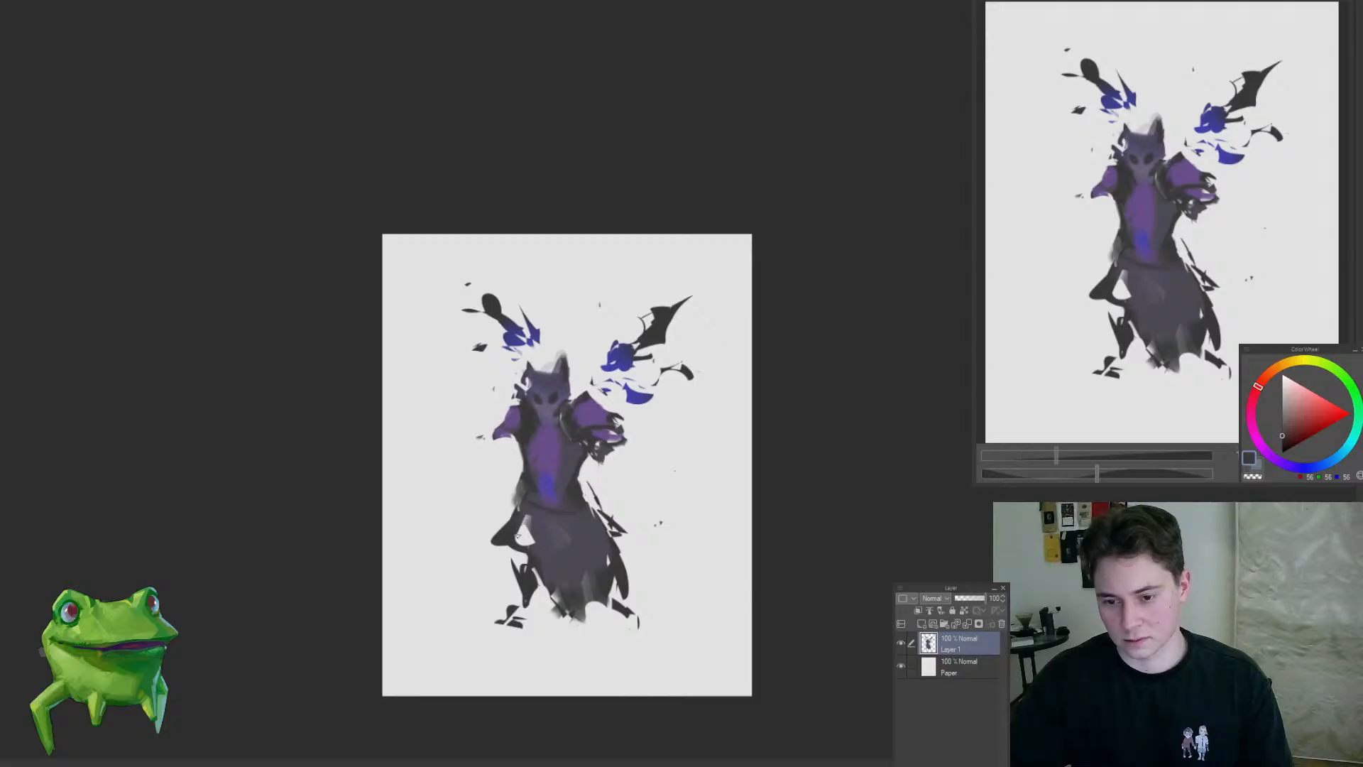
Step: Reduce the brush size and paint a small dark nose and mouth to give the face a skull-like chin
drag(551, 482, 593, 384)
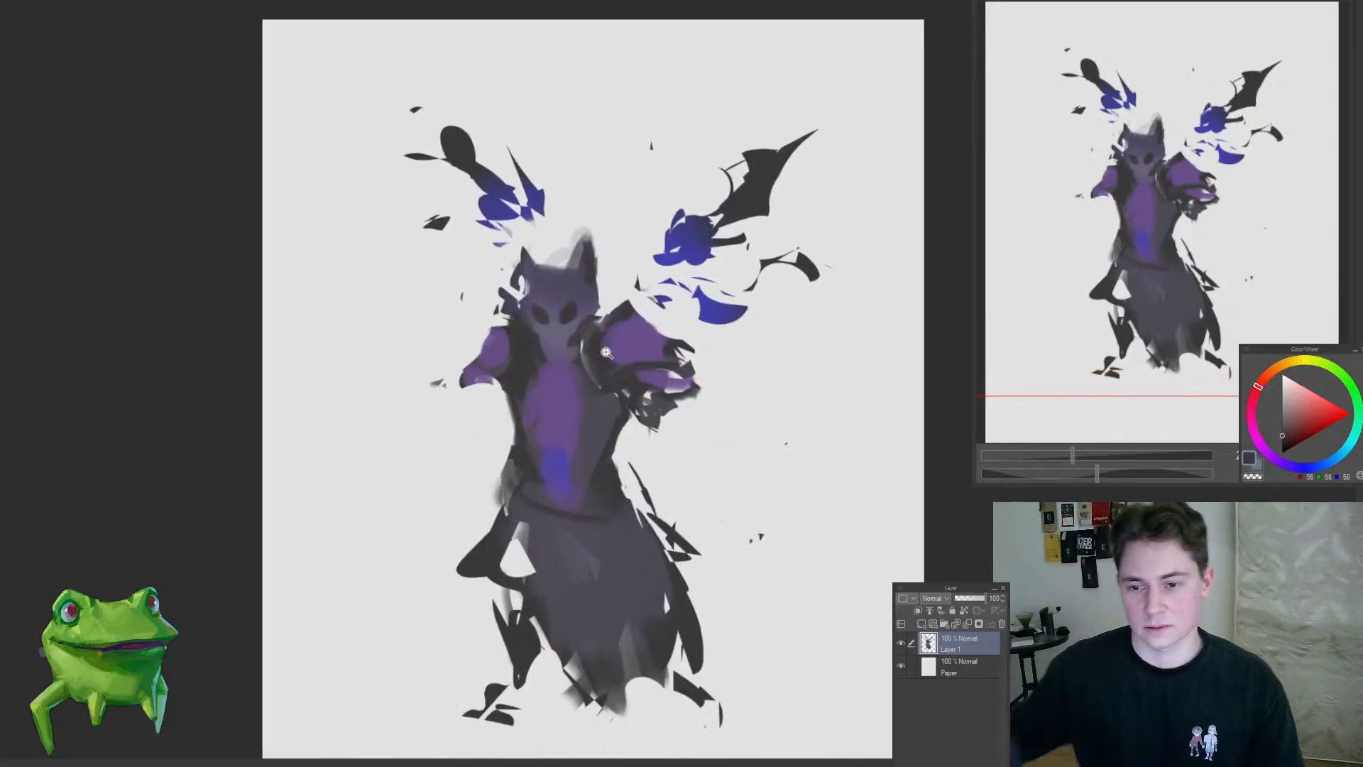
mouse_move(633, 439)
mouse_down()
mouse_move(619, 364)
mouse_move(589, 383)
mouse_up()
key([)
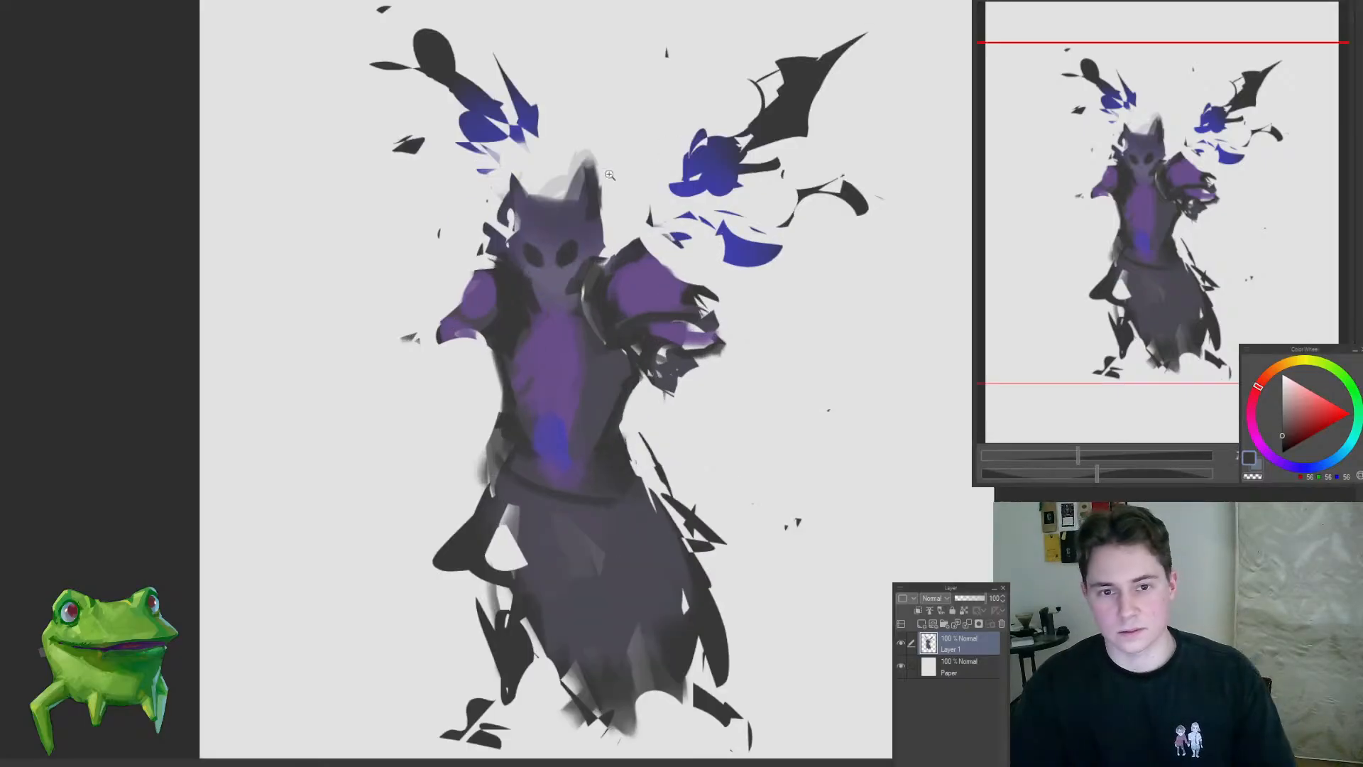
drag(579, 205, 639, 213)
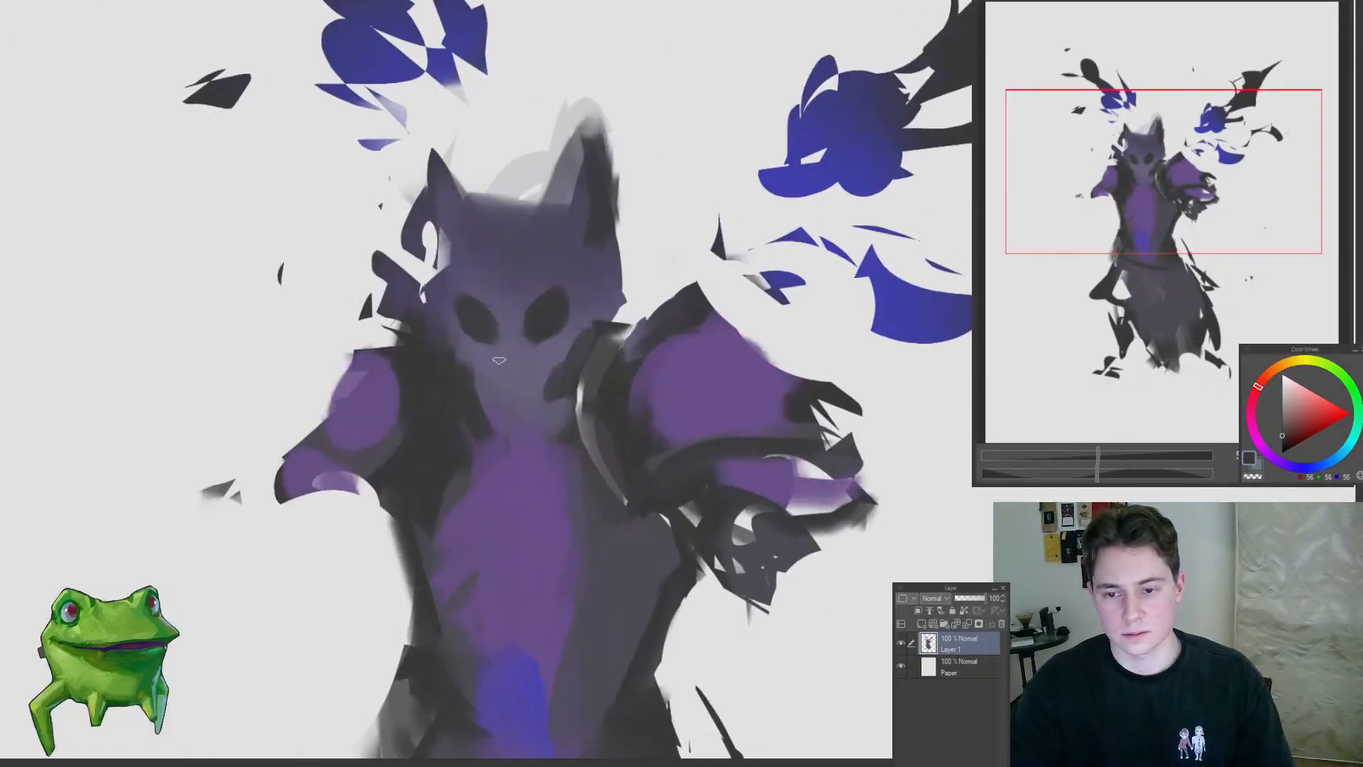
mouse_move(561, 401)
mouse_down()
mouse_move(369, 557)
mouse_move(529, 455)
mouse_up()
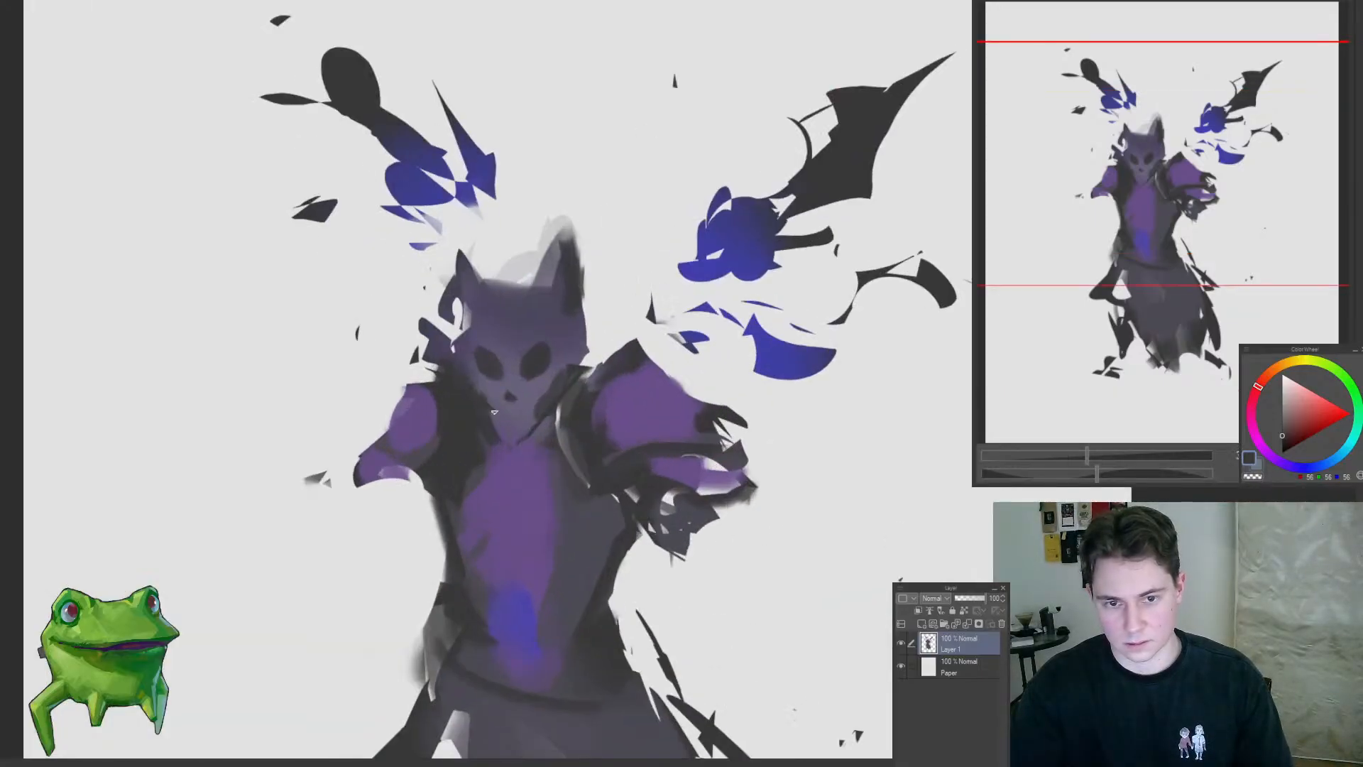
Step: Add a small ear, darken the right horn, and redraw the left horn as a tall point with dark outlines
alt+click(586, 345)
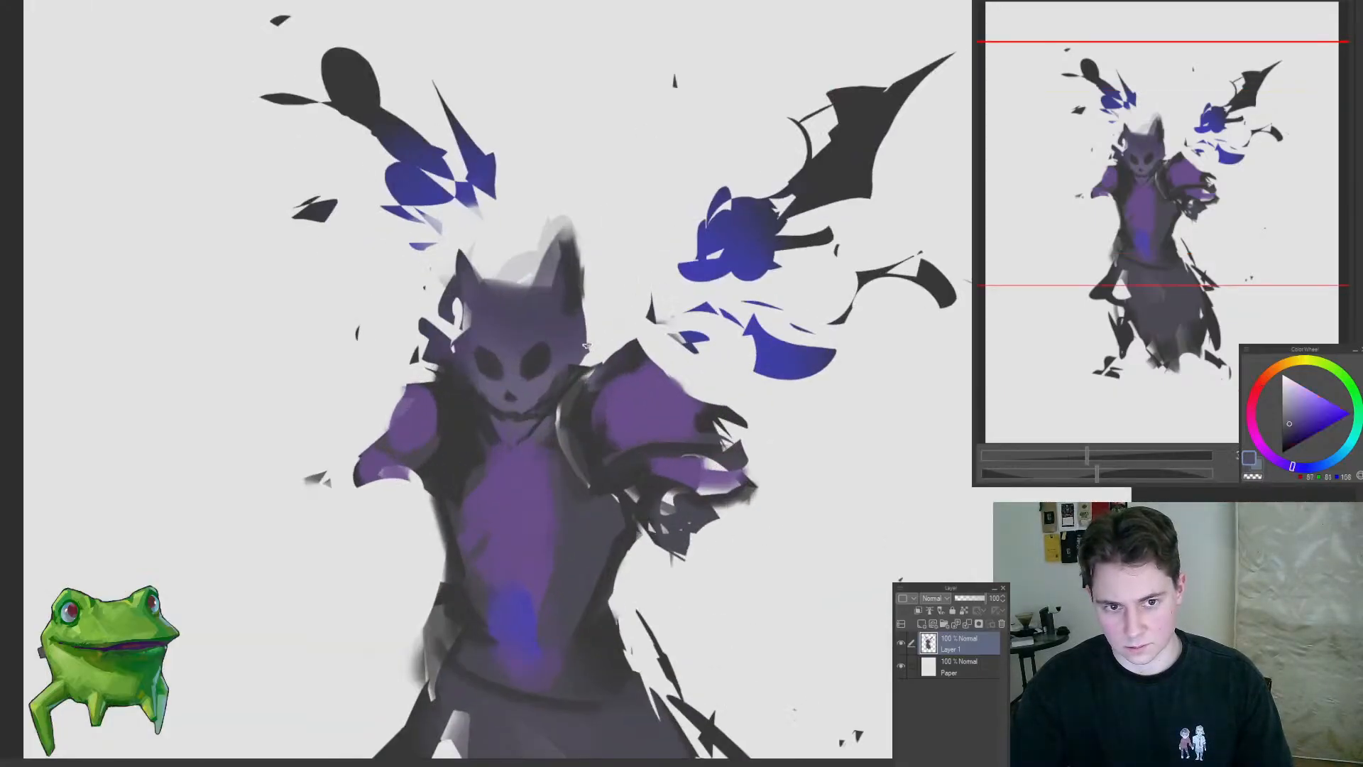
drag(567, 222, 586, 305)
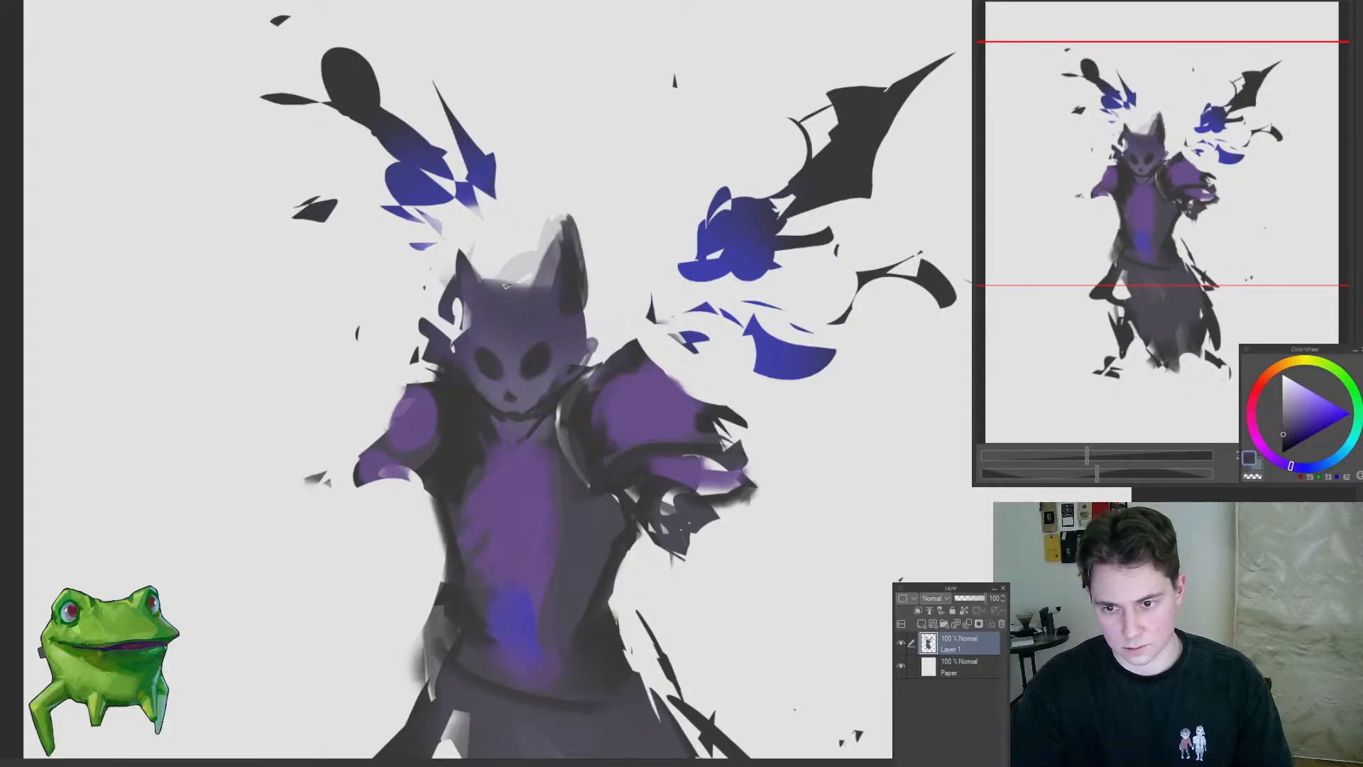
drag(460, 313, 455, 257)
alt+click(483, 312)
alt+click(489, 328)
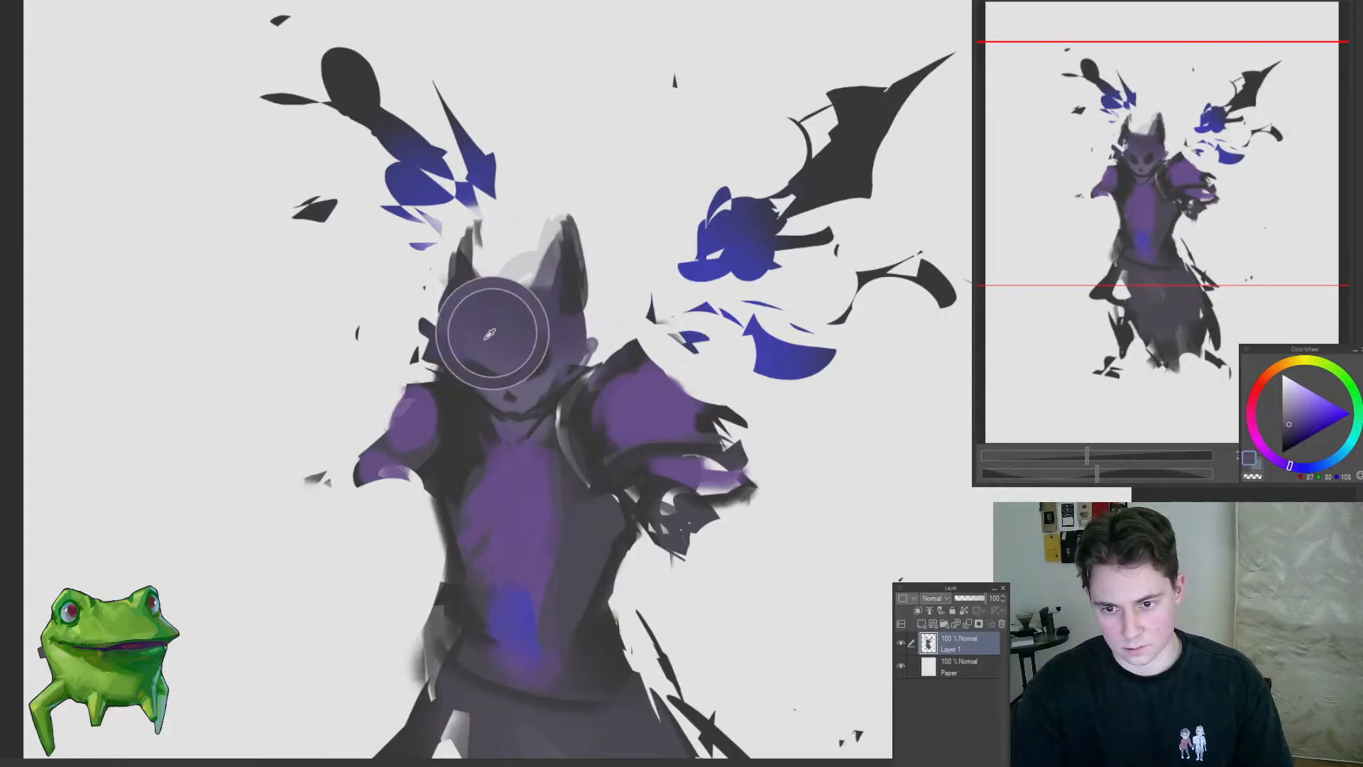
mouse_move(424, 328)
mouse_down()
mouse_move(449, 259)
mouse_move(509, 285)
mouse_move(499, 299)
mouse_up()
key(ctrl+z)
key(ctrl+z)
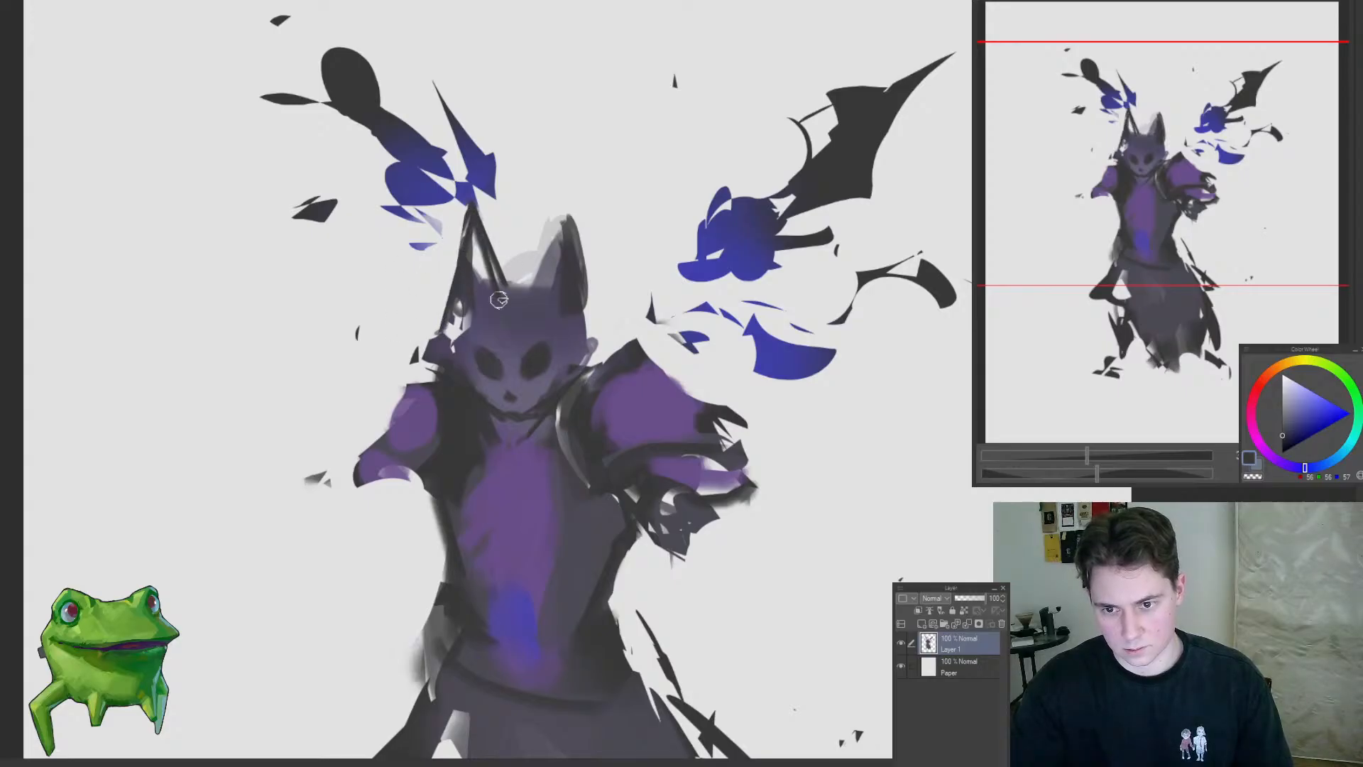
Step: Sample violet-grey tones from the head and paint them along the sides of the face
alt+click(552, 326)
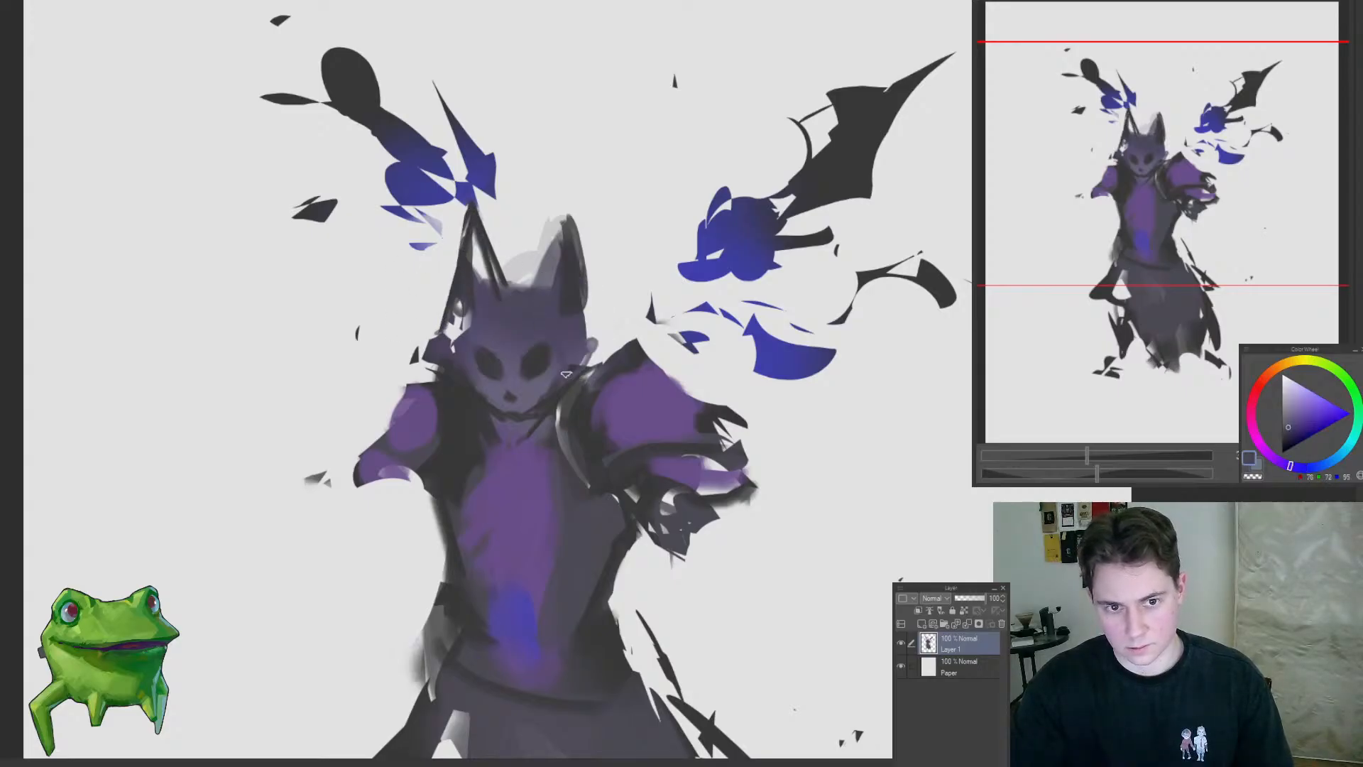
alt+click(497, 313)
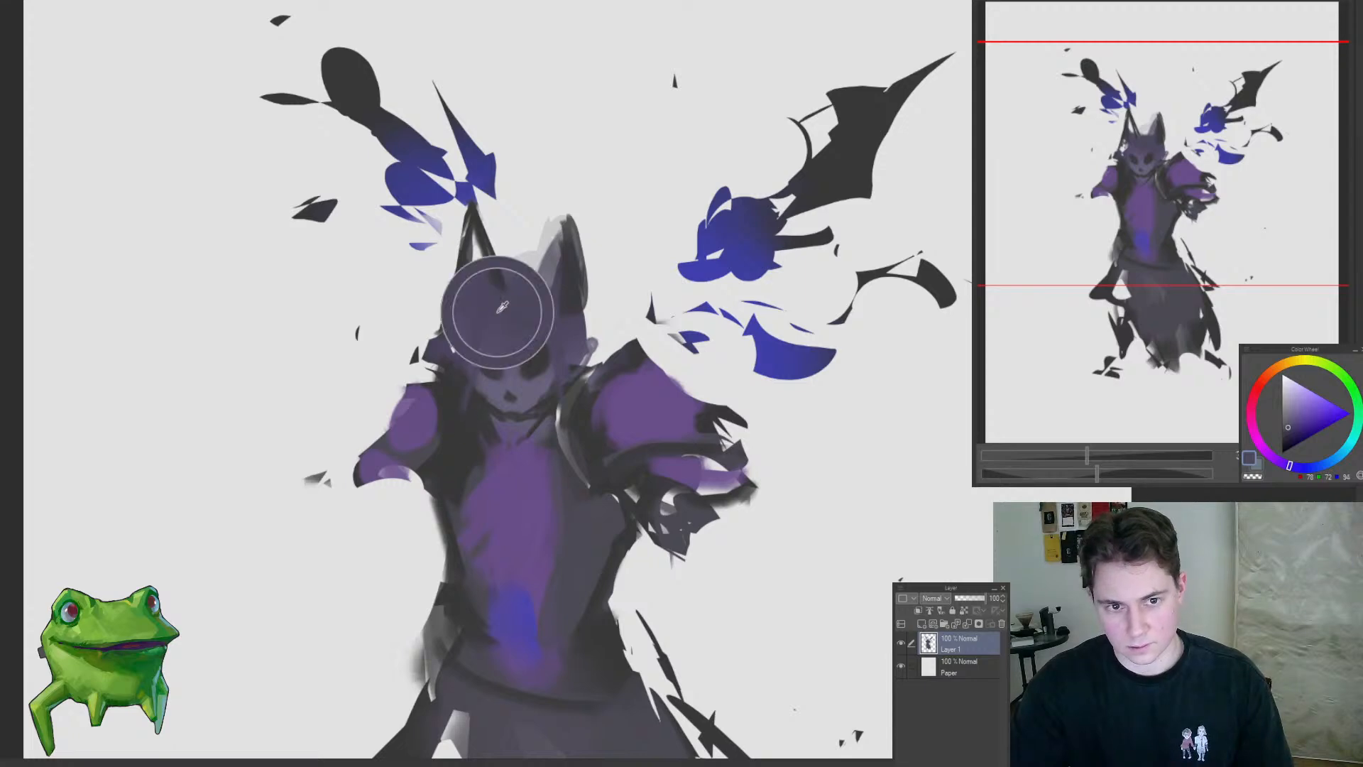
mouse_move(475, 349)
mouse_down()
mouse_move(481, 446)
mouse_move(392, 543)
mouse_move(508, 505)
mouse_move(565, 430)
mouse_move(575, 349)
mouse_up()
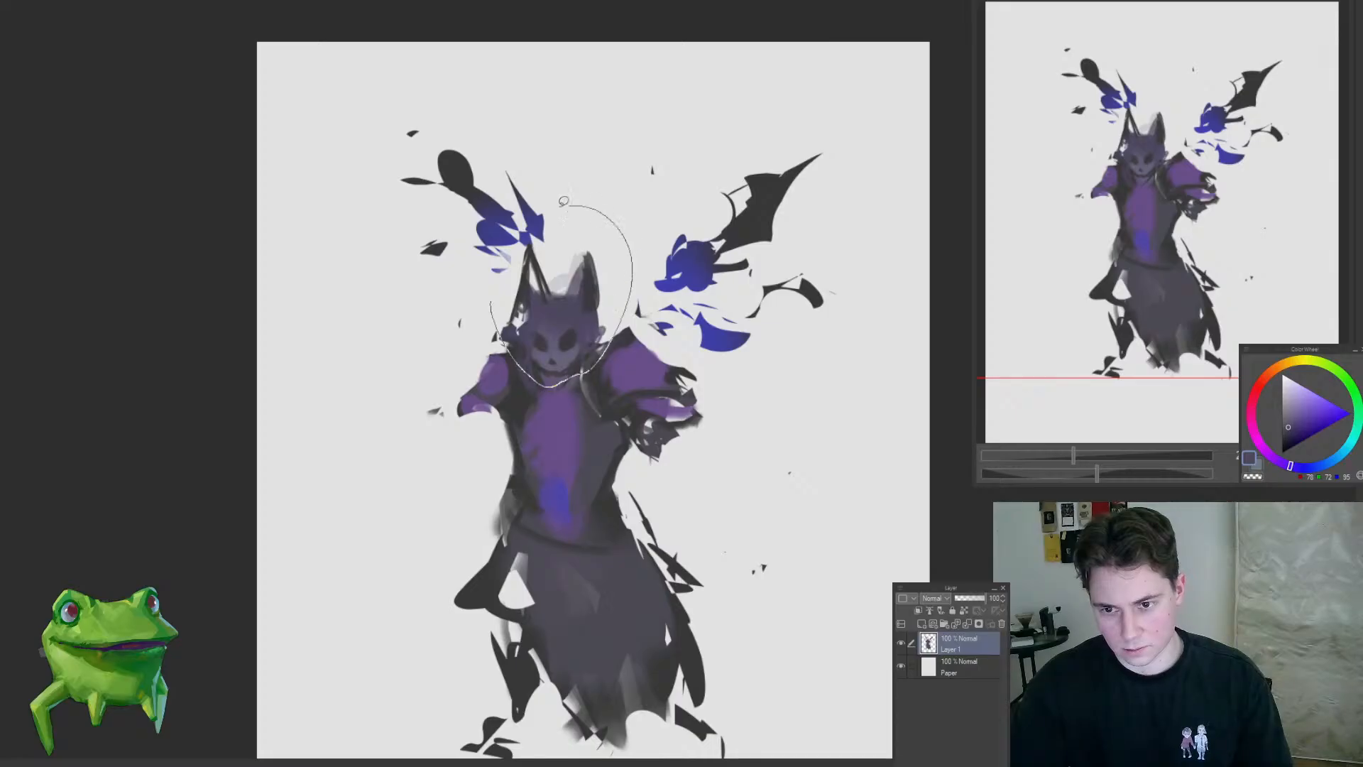
Step: Enlarge the freehand-selected head and horns slightly, reposition them on the neck, and deselect
key(ctrl+t)
drag(563, 201, 557, 181)
drag(602, 232, 602, 240)
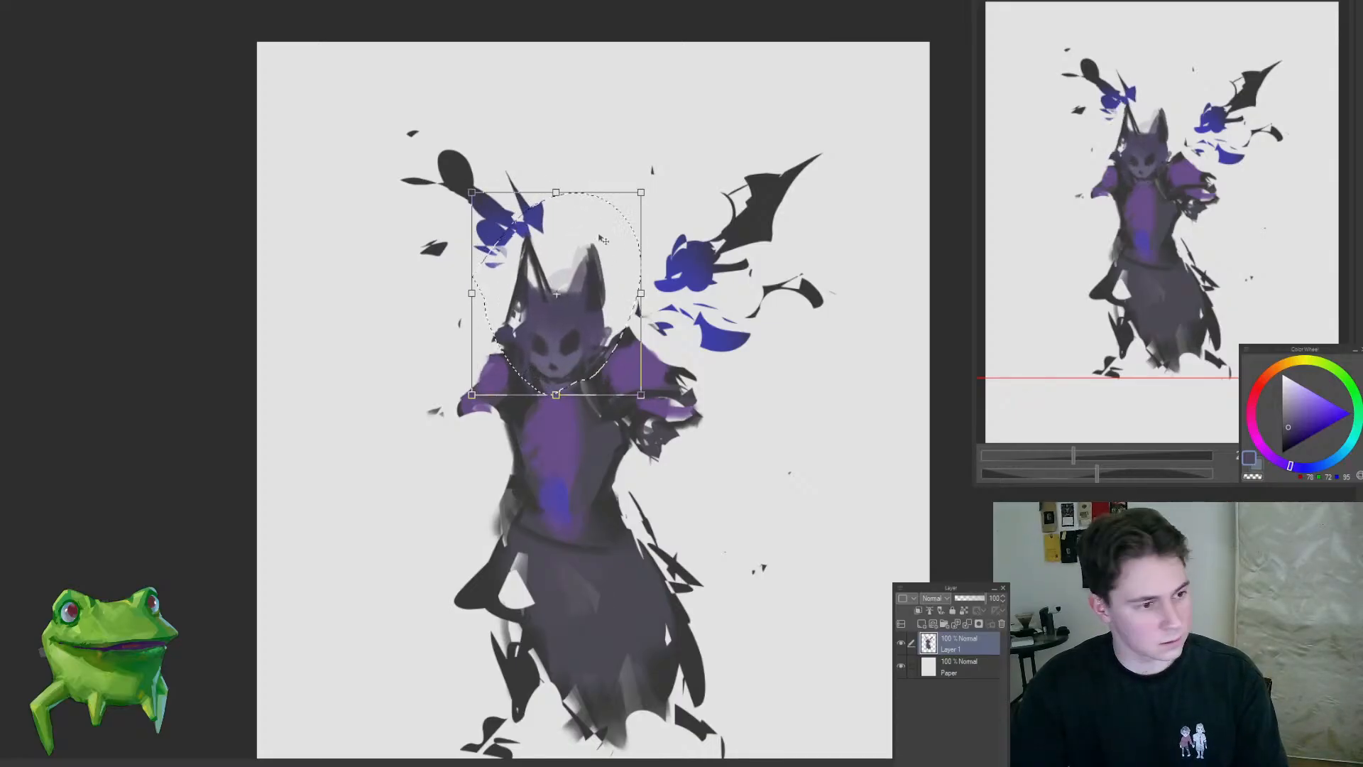
key(Return)
key(ctrl+d)
drag(624, 372, 566, 306)
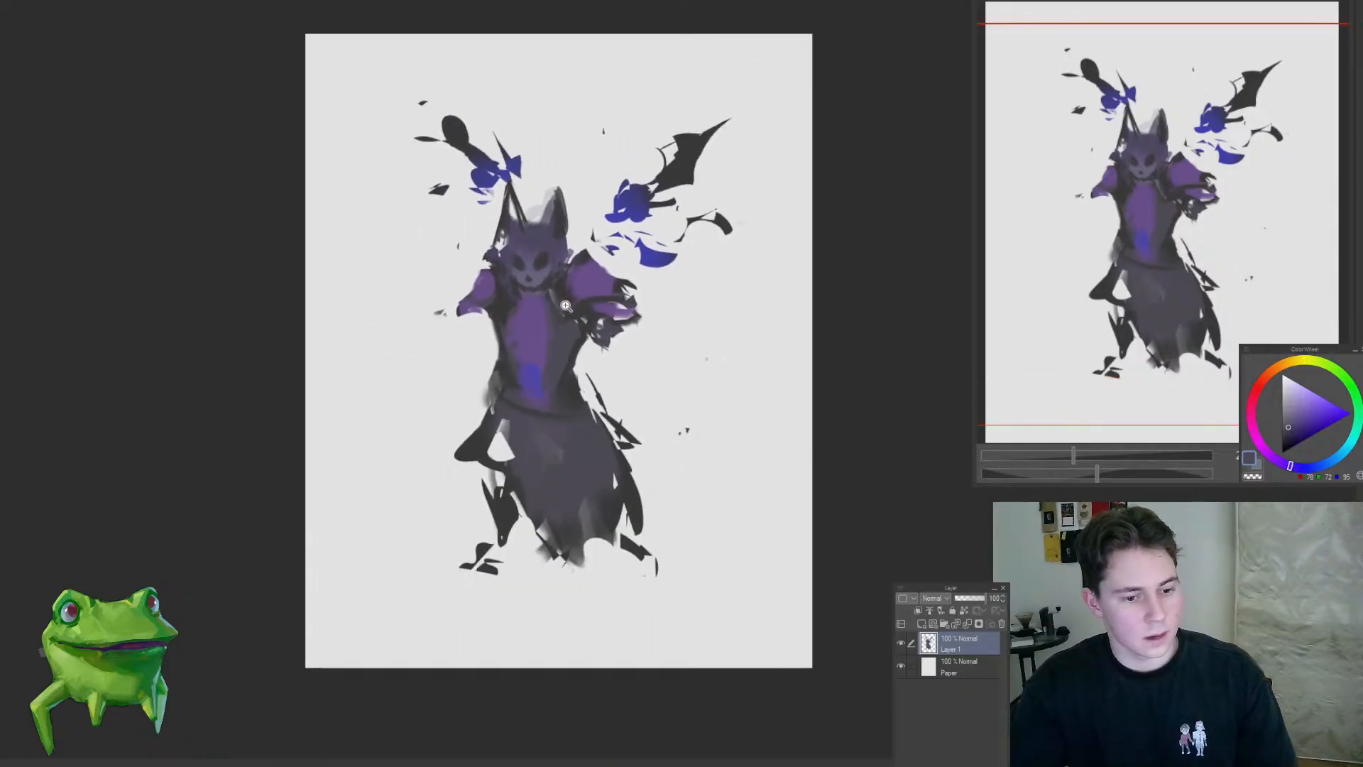
Step: Outline a dark forearm along the torso's right side down to the hip and paint blue strokes across the waist
drag(541, 209, 593, 342)
drag(584, 212, 596, 362)
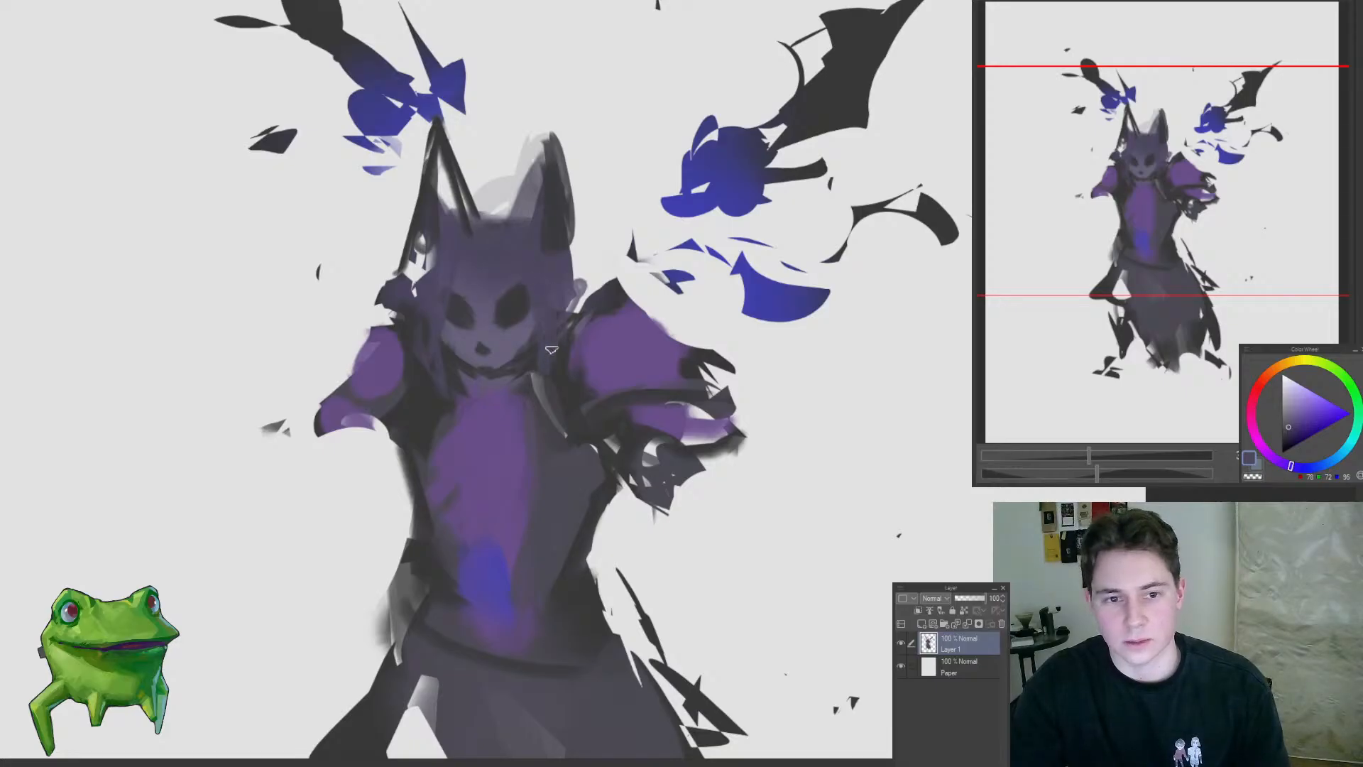
drag(558, 427, 571, 486)
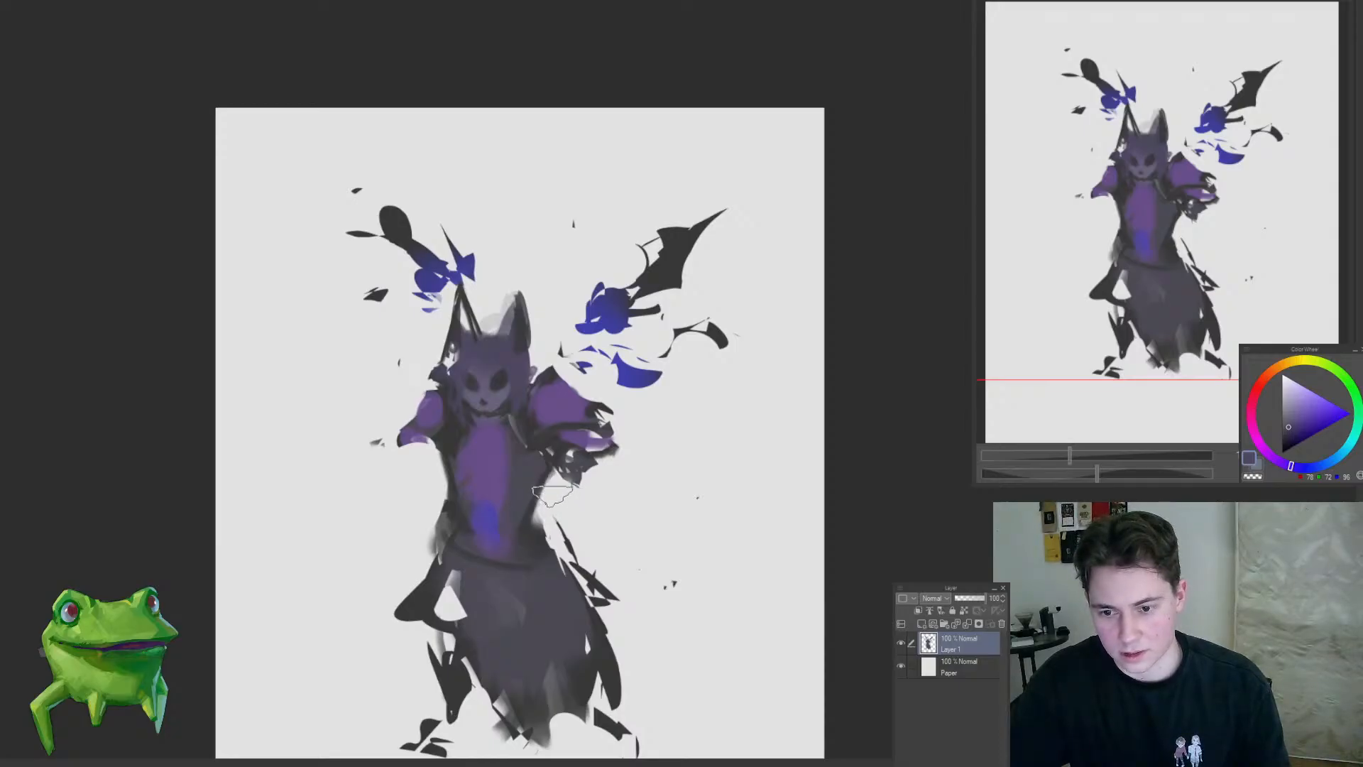
alt+click(519, 526)
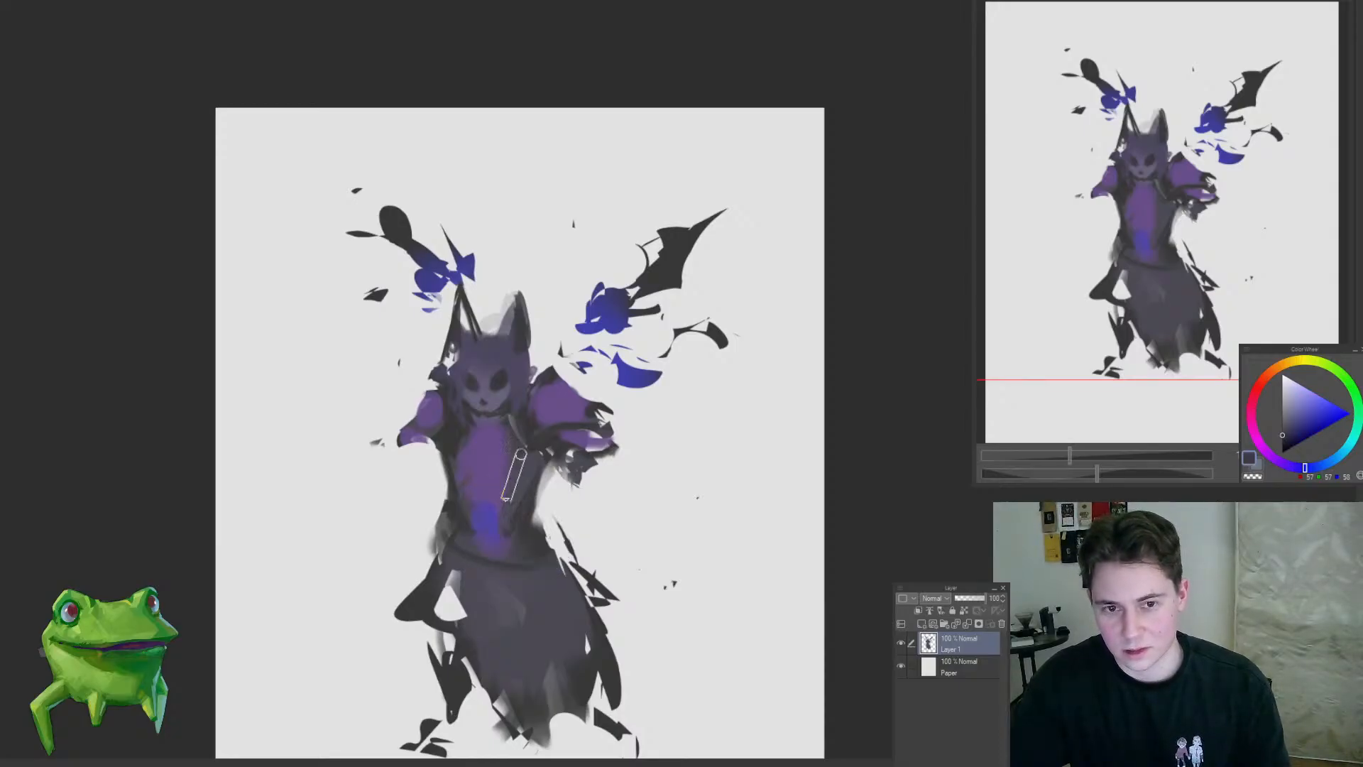
shift+click(497, 512)
shift+click(508, 555)
mouse_move(467, 515)
mouse_down()
mouse_move(376, 515)
mouse_move(489, 506)
mouse_up()
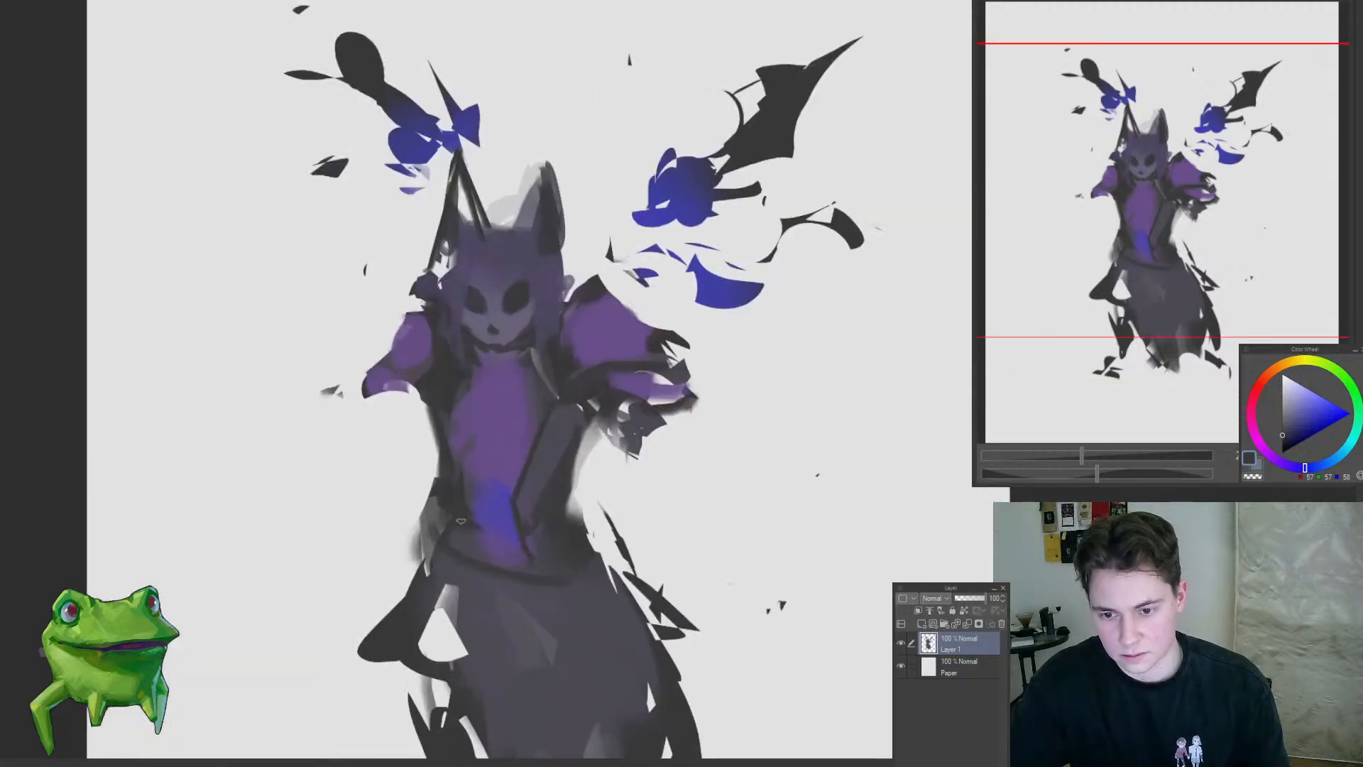
drag(496, 569, 455, 561)
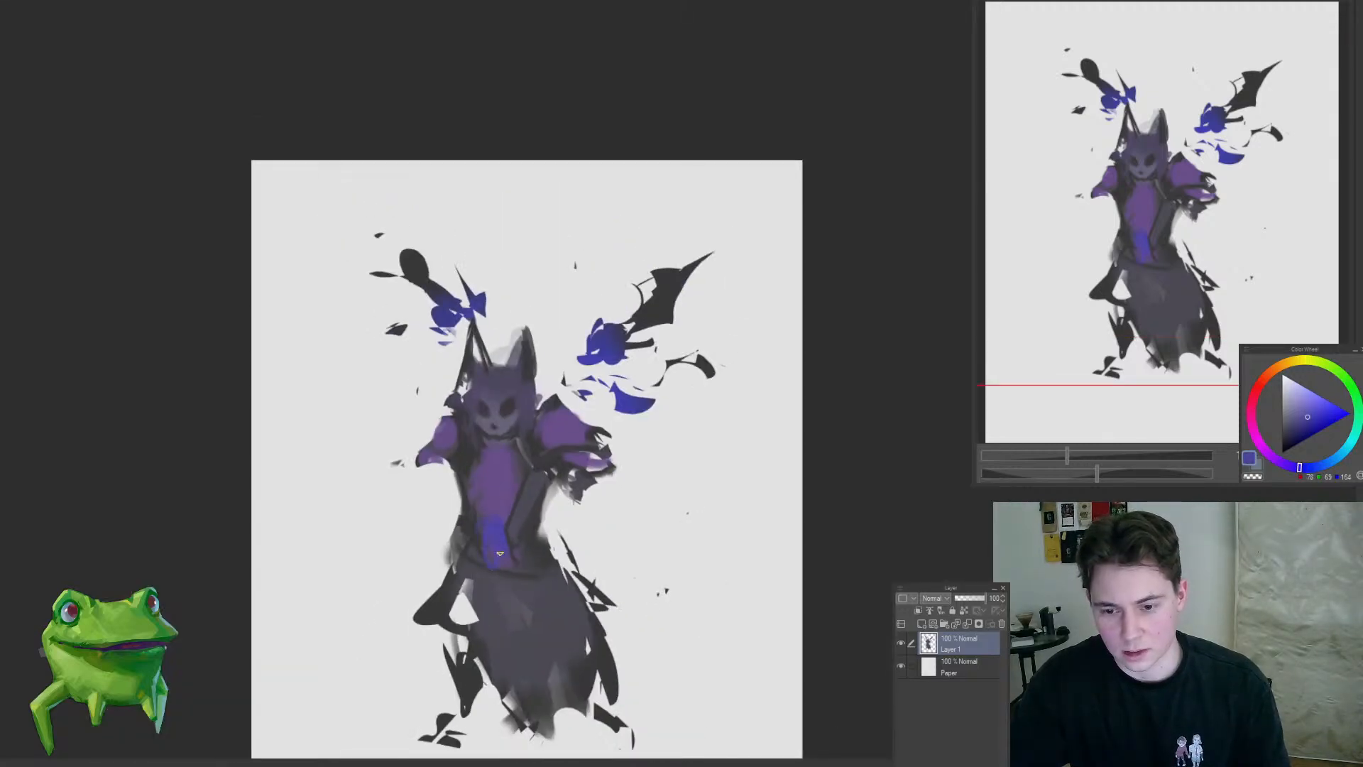
drag(553, 438, 542, 394)
Step: Block in a rounded grey shape beneath the right shoulder and dab sampled purple over the blue waist area
alt+click(521, 443)
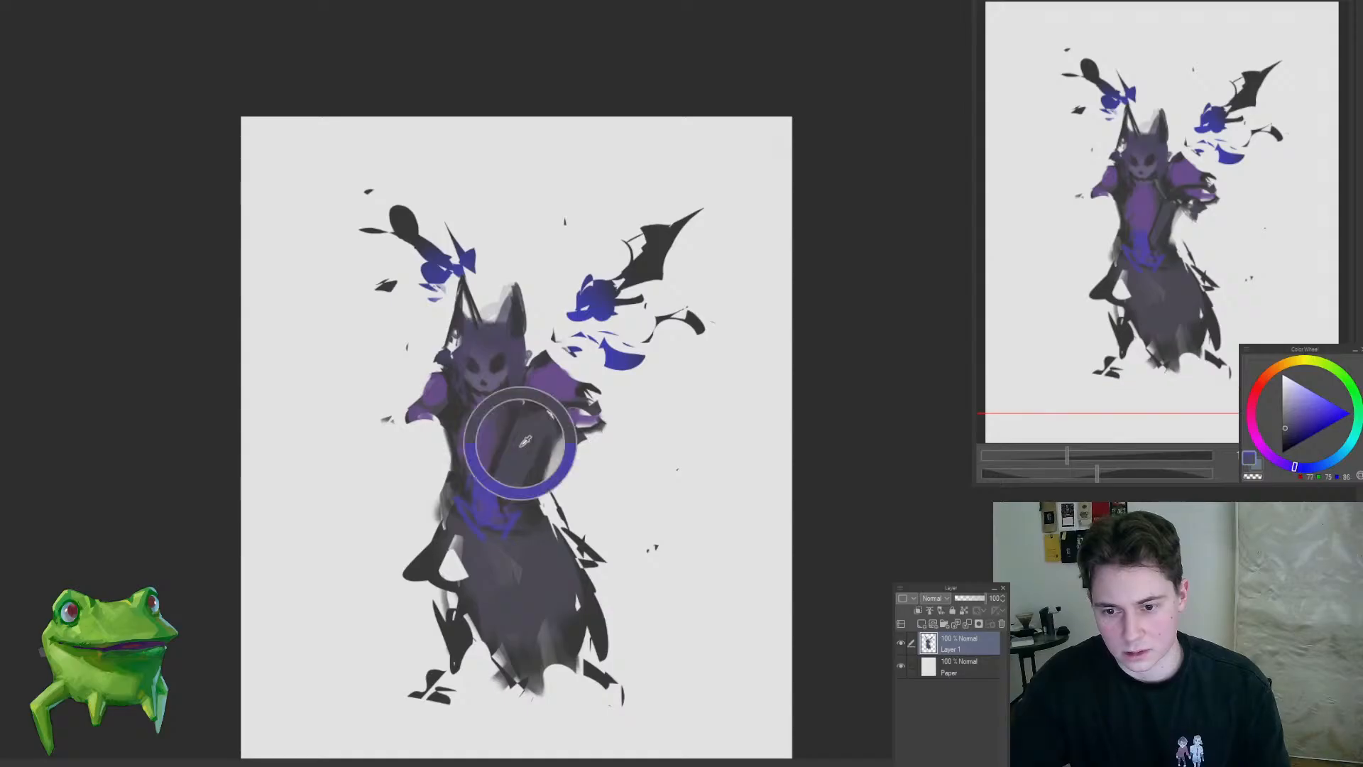
mouse_move(555, 441)
mouse_down()
mouse_move(581, 466)
mouse_move(560, 444)
mouse_move(570, 480)
mouse_move(603, 462)
mouse_up()
mouse_move(610, 413)
mouse_down()
mouse_move(619, 420)
mouse_move(612, 399)
mouse_move(627, 430)
mouse_up()
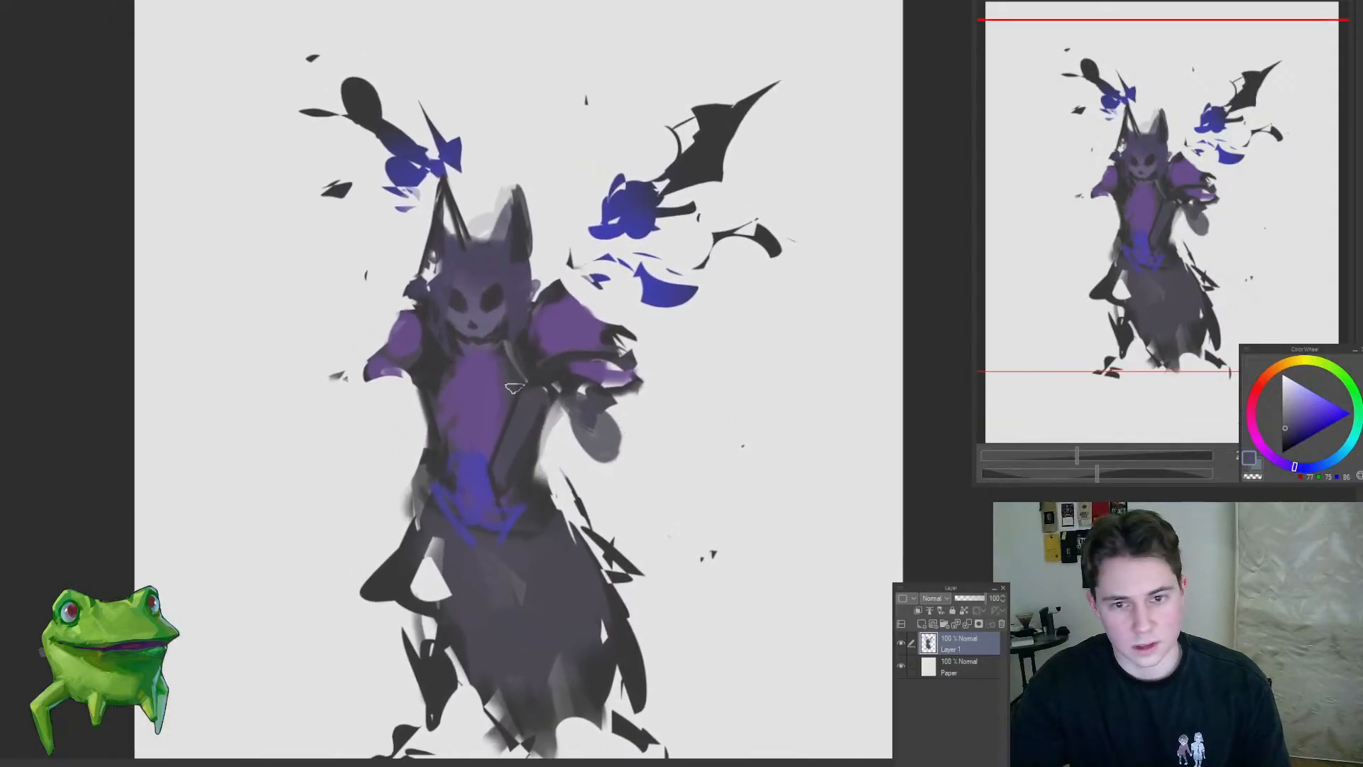
alt+click(483, 436)
alt+click(471, 412)
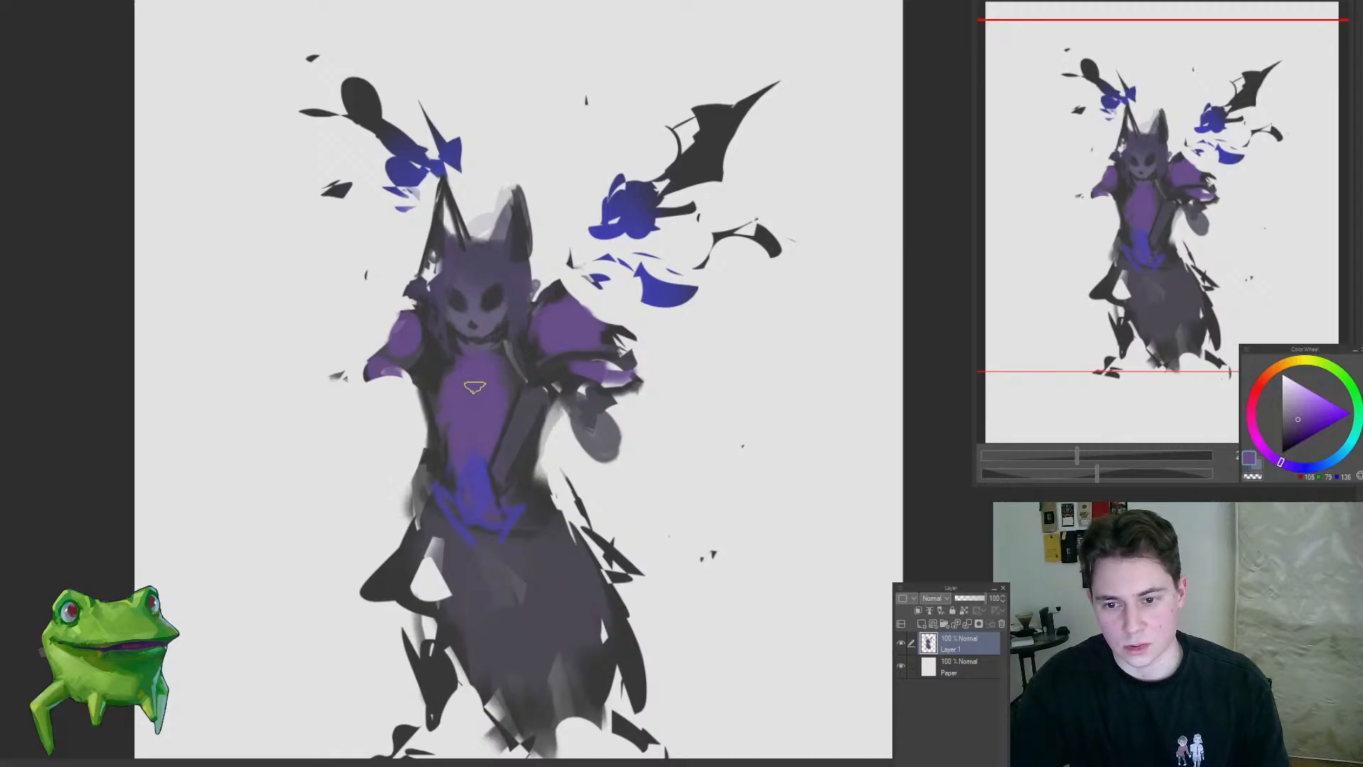
Step: Darken the area under the chin and paint a dark strand down the right side of the face
scroll(467, 363, up, 3)
alt+click(432, 381)
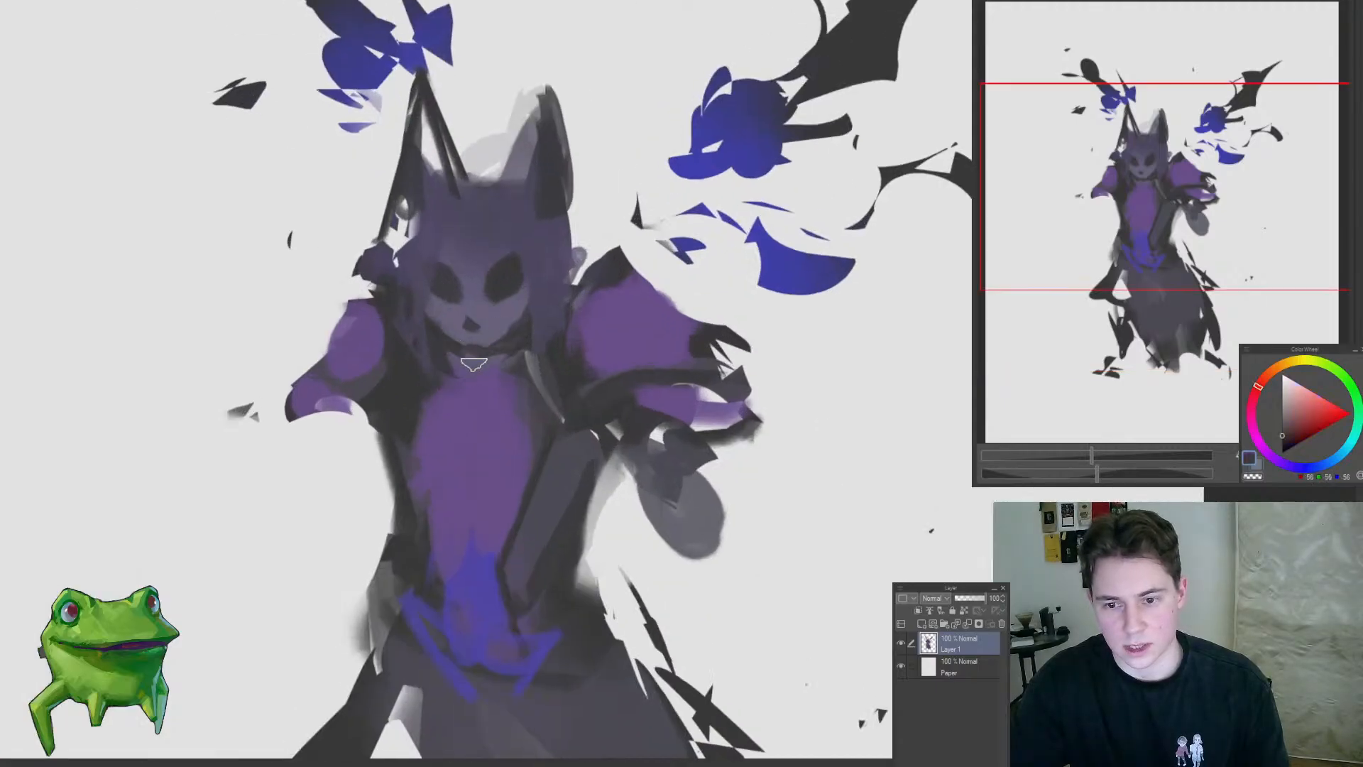
mouse_move(474, 363)
mouse_down()
mouse_move(518, 352)
mouse_move(485, 366)
mouse_up()
mouse_move(590, 357)
mouse_down()
mouse_move(538, 359)
mouse_move(495, 313)
mouse_move(470, 249)
mouse_move(448, 380)
mouse_up()
alt+click(442, 327)
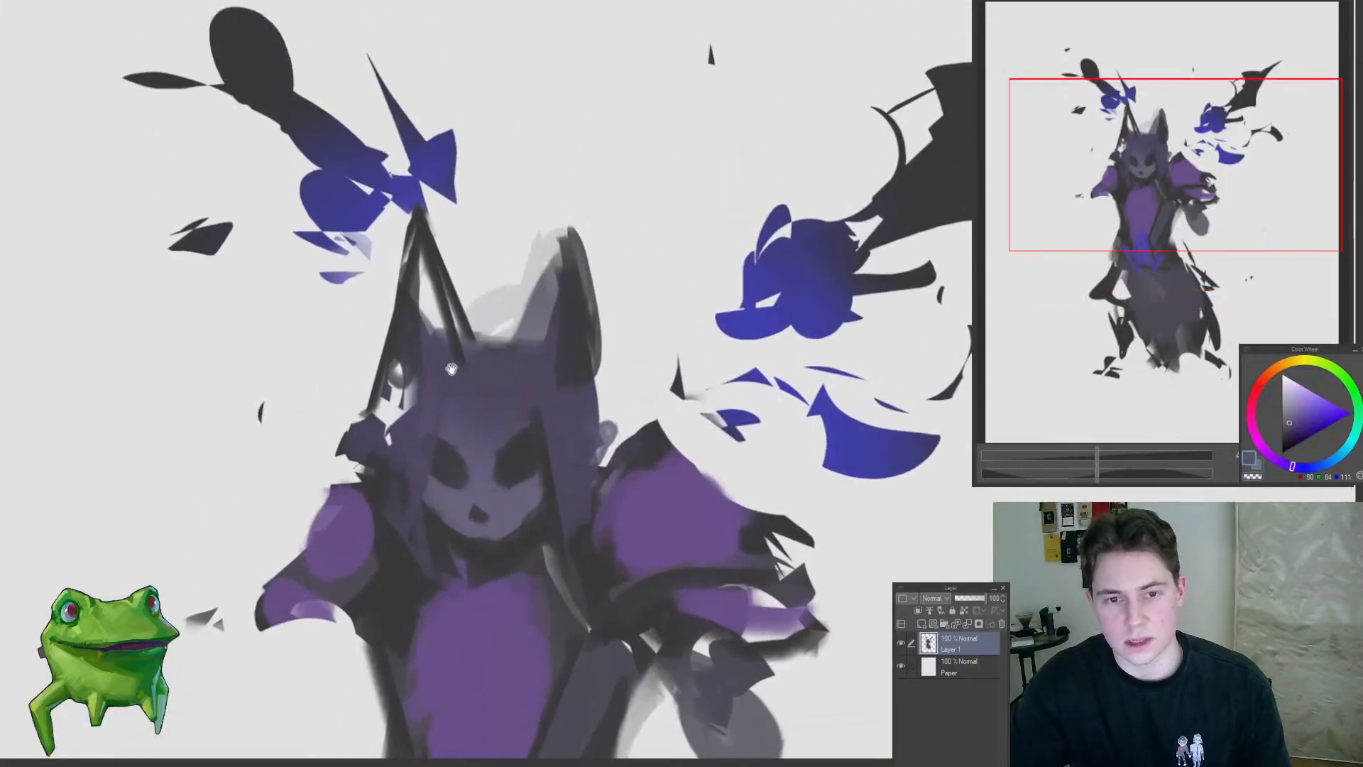
Step: Reshape the right horn and extend dark violet from its outer edge straight down the hair beside the face
alt+click(536, 361)
mouse_move(539, 332)
mouse_down()
mouse_move(548, 307)
mouse_move(552, 339)
mouse_up()
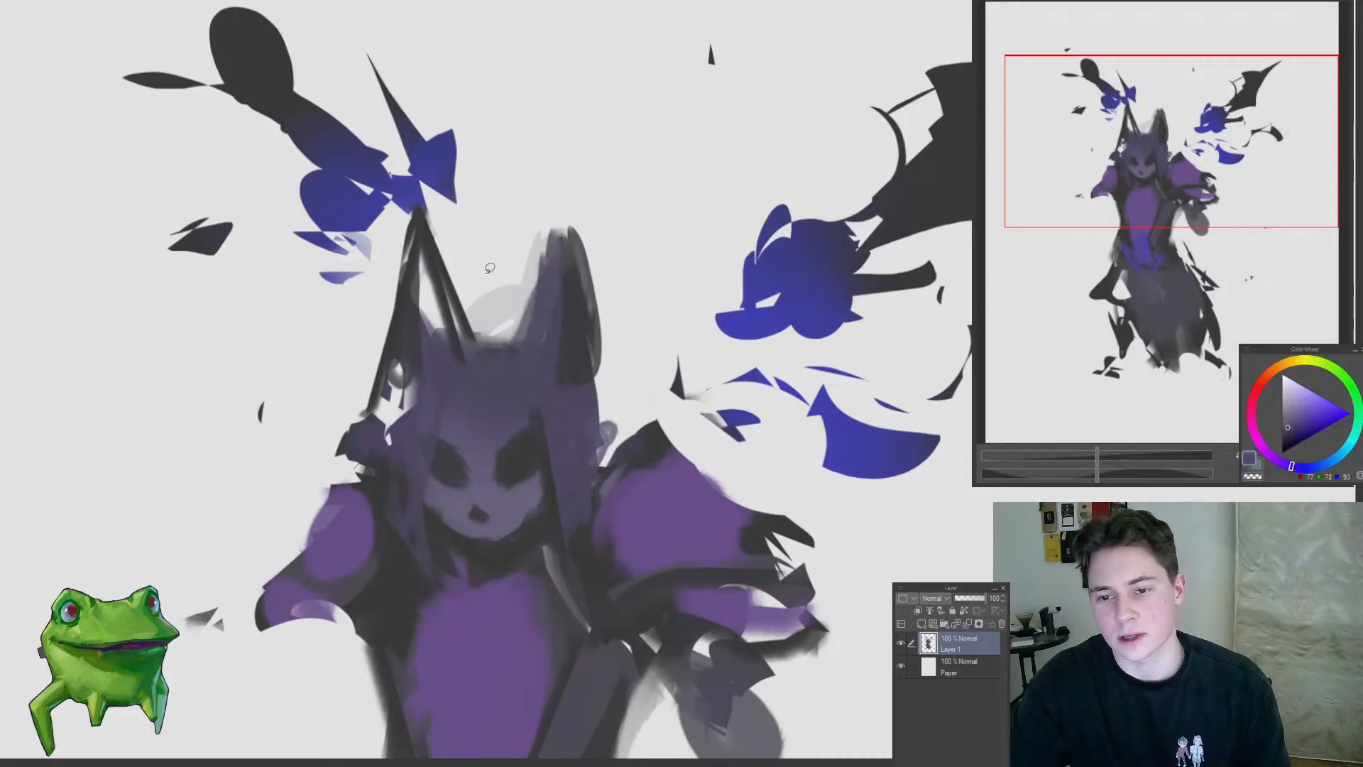
key(u)
mouse_move(545, 213)
mouse_down()
mouse_move(497, 243)
mouse_move(528, 244)
mouse_up()
key(ctrl+0)
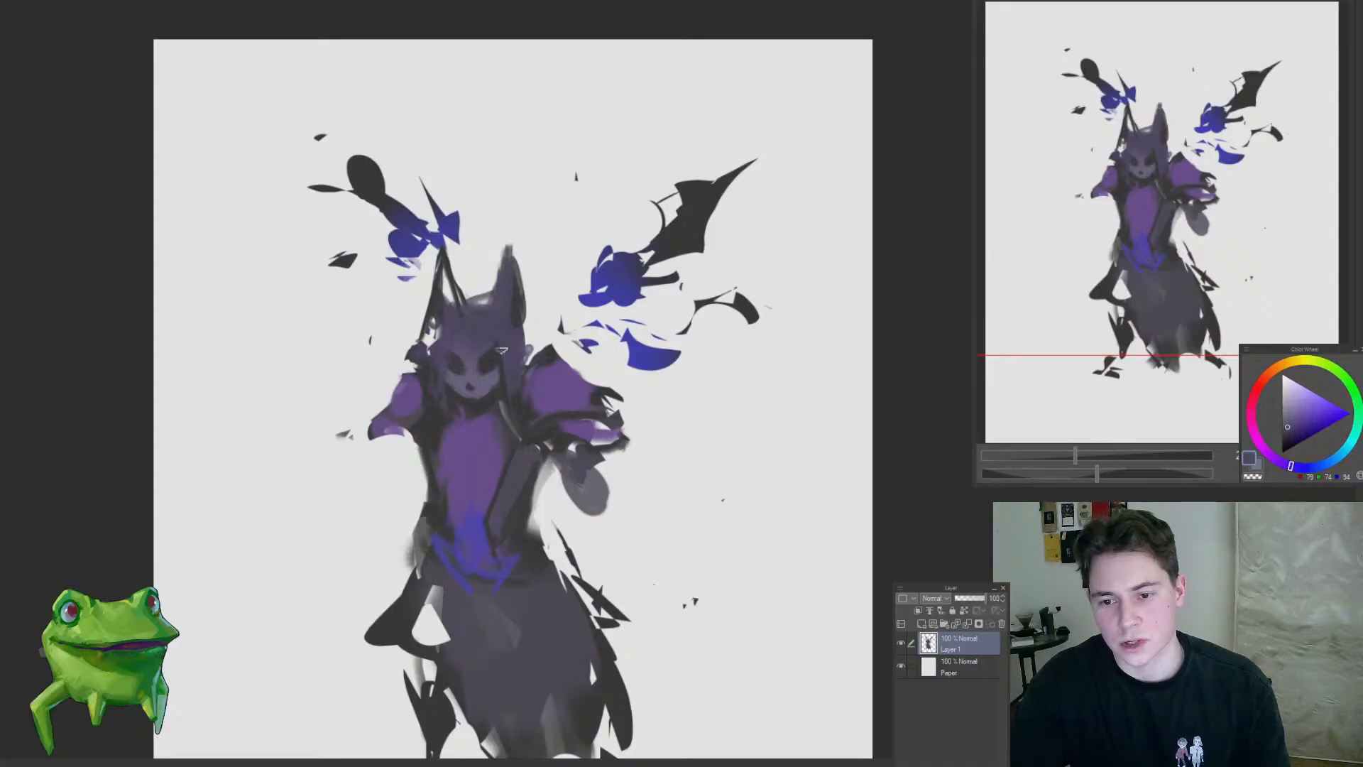
mouse_move(520, 253)
mouse_down()
mouse_move(522, 363)
mouse_move(410, 480)
mouse_move(493, 426)
mouse_up()
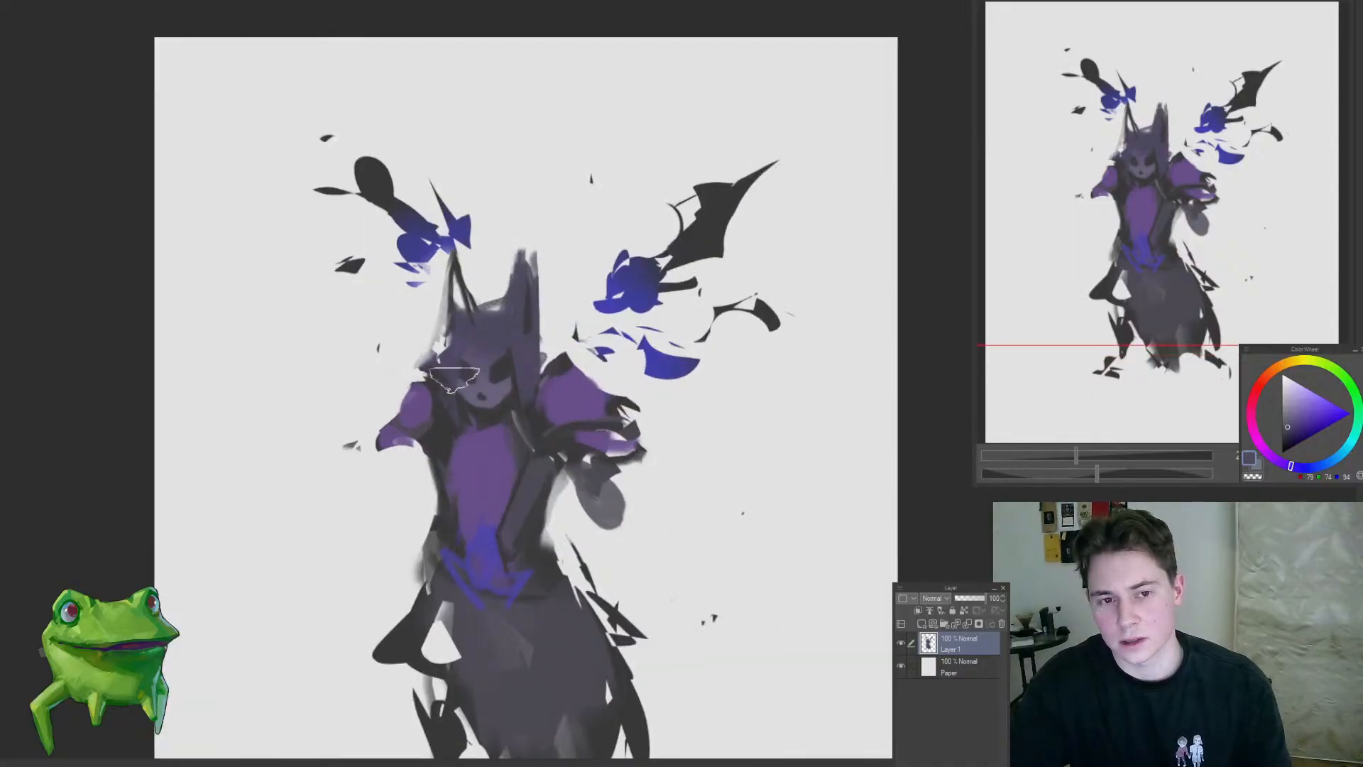
click(487, 358)
click(492, 354)
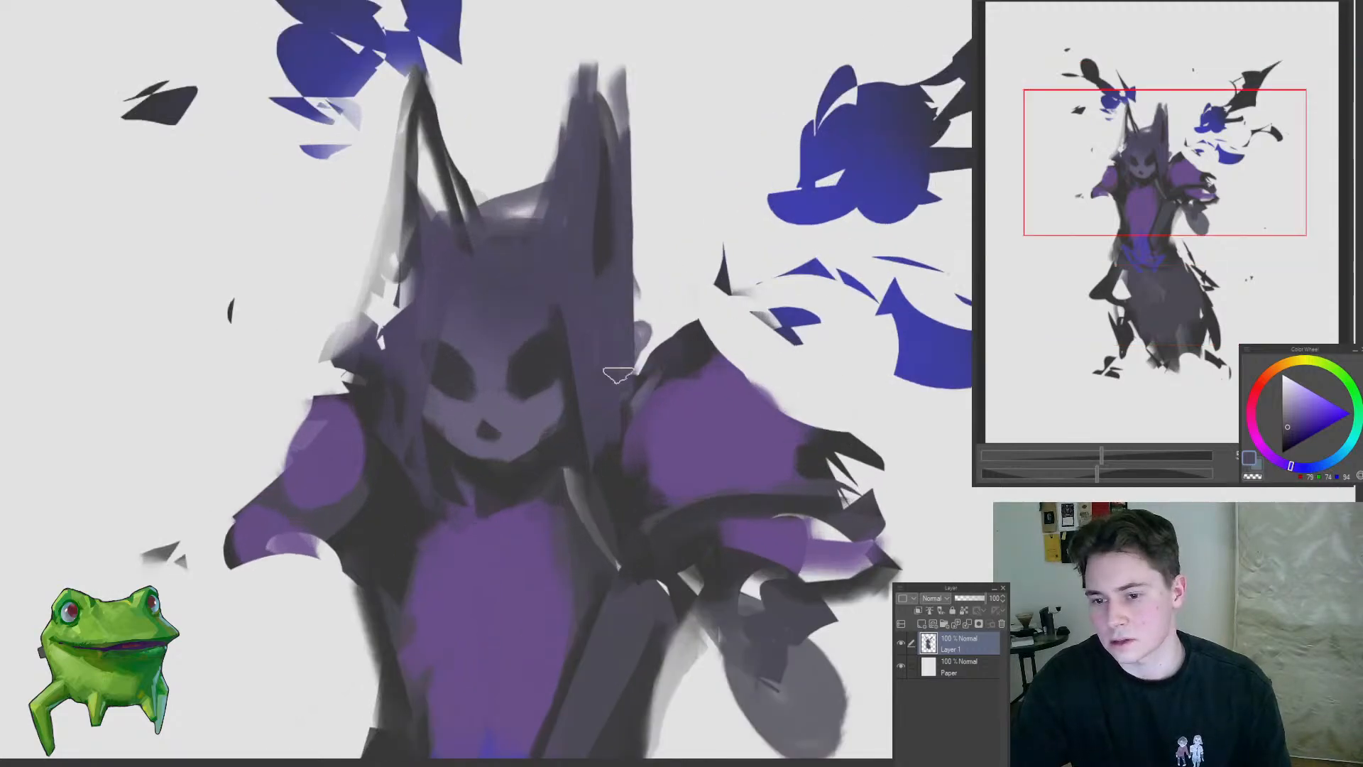
Step: Paint pale grey glowing shapes inside both dark eye sockets of the face
alt+click(681, 266)
click(531, 356)
alt+click(530, 375)
drag(535, 345, 527, 410)
drag(359, 384, 398, 415)
mouse_move(389, 428)
mouse_down()
mouse_move(302, 527)
mouse_move(371, 435)
mouse_move(426, 401)
mouse_up()
Step: Paint orange irises over the pale grey of both eyes
click(1269, 377)
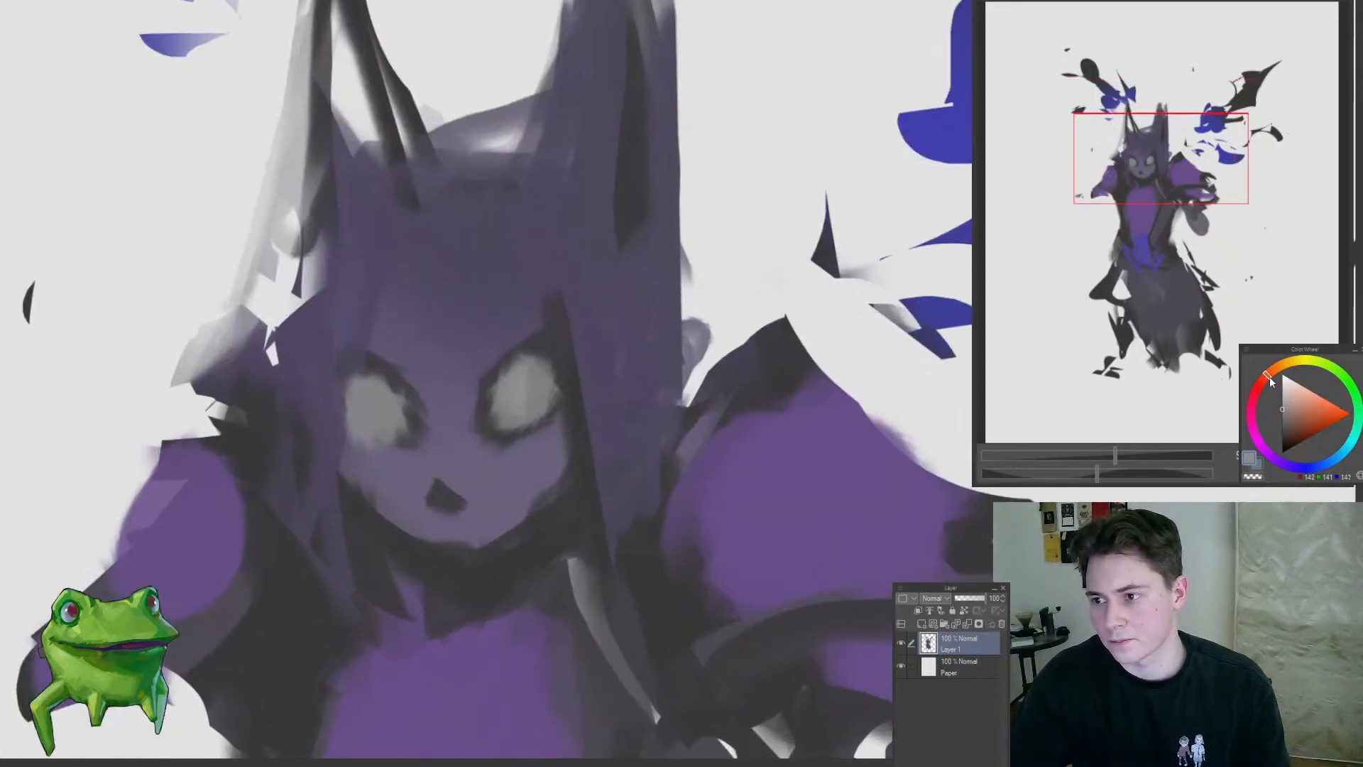
mouse_move(542, 382)
mouse_down()
mouse_move(381, 524)
mouse_move(445, 527)
mouse_up()
key(ctrl+z)
drag(489, 387, 582, 370)
click(1286, 367)
drag(505, 501, 498, 531)
drag(282, 506, 280, 543)
Step: Brighten both orange irises with saturated yellow strokes
click(1301, 360)
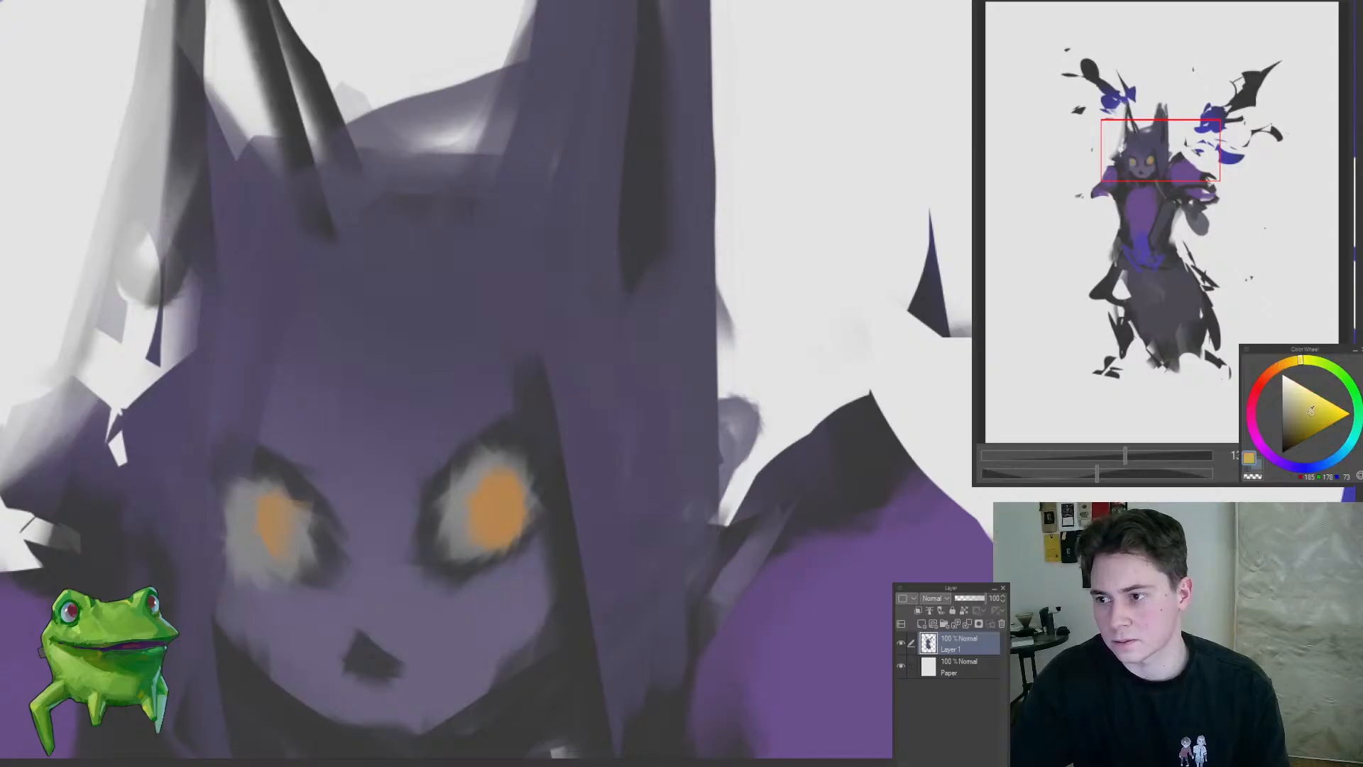
mouse_move(501, 482)
mouse_down()
mouse_move(488, 501)
mouse_move(542, 489)
mouse_up()
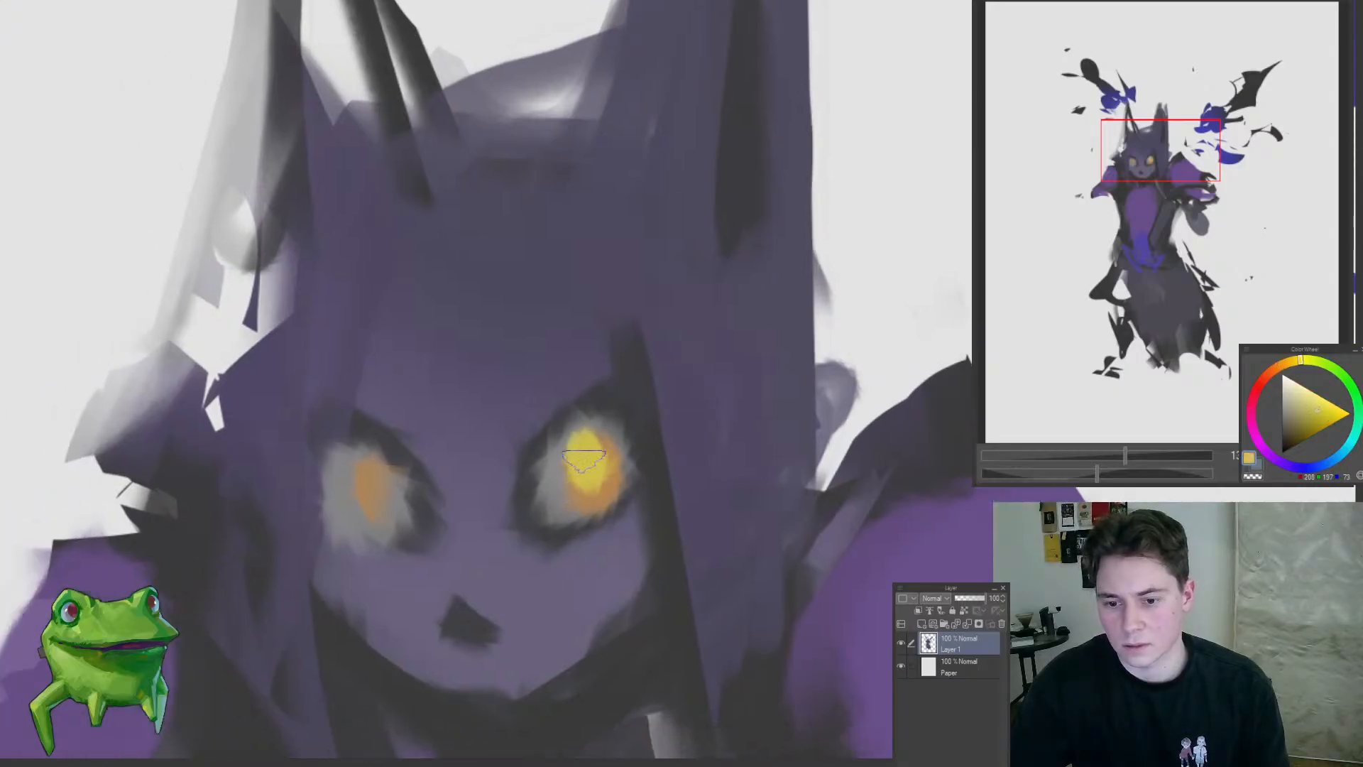
drag(595, 446, 581, 489)
drag(392, 490, 370, 483)
scroll(504, 532, down, 10)
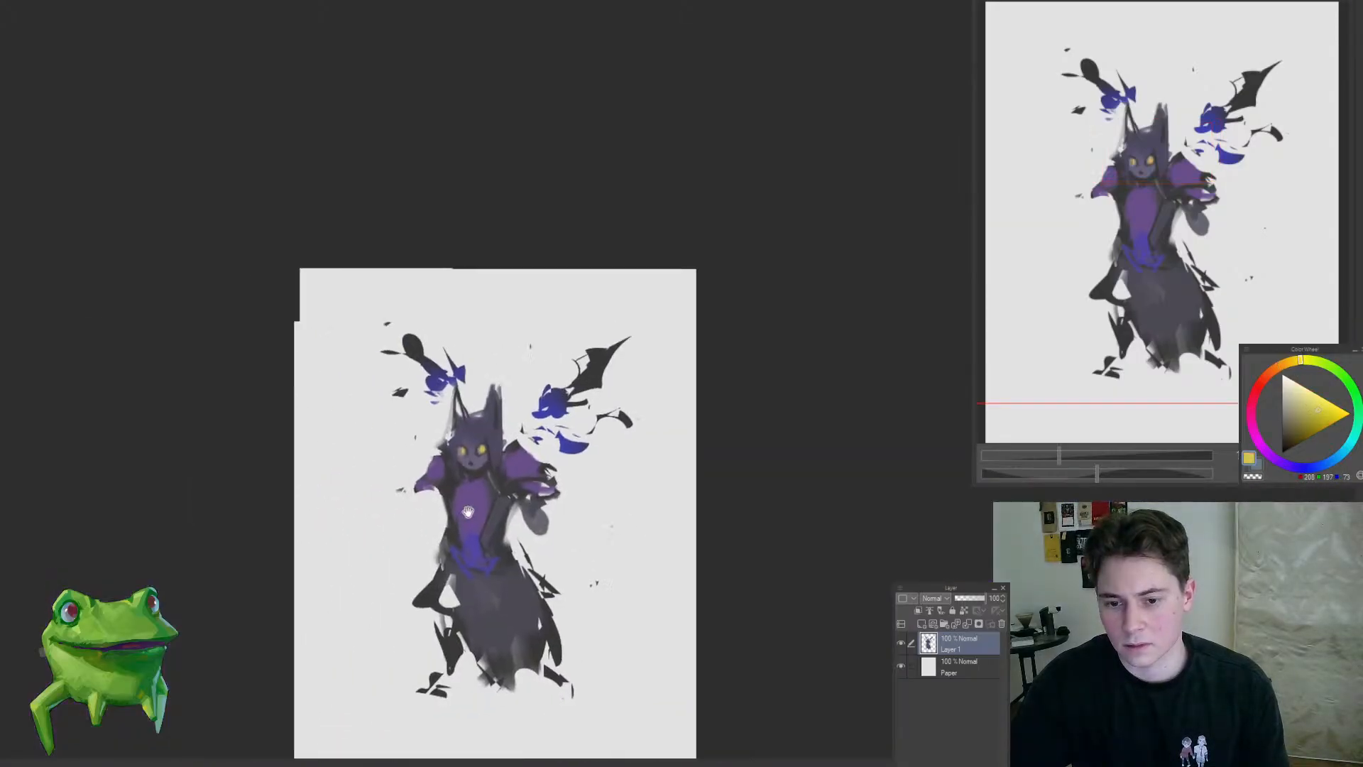
key(ctrl+0)
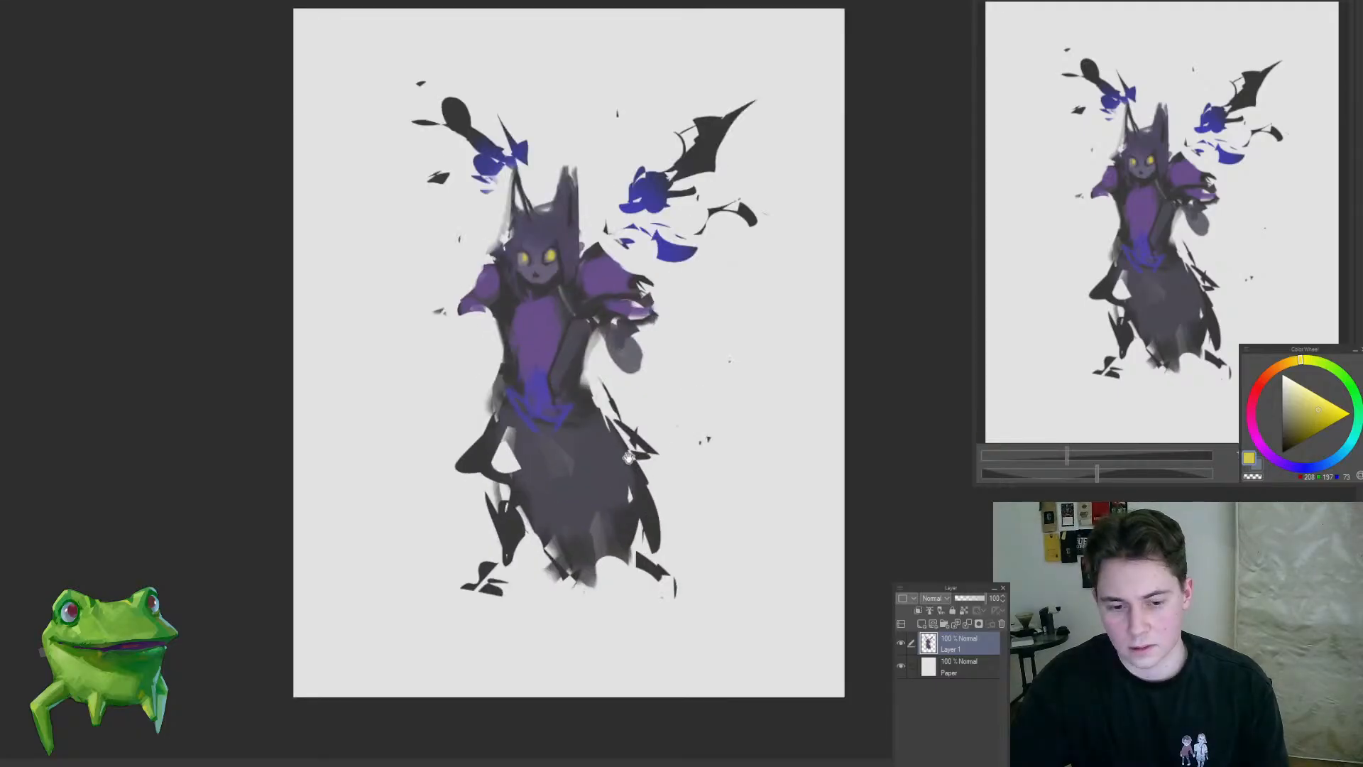
drag(629, 457, 605, 494)
scroll(541, 411, up, 1)
alt+click(514, 353)
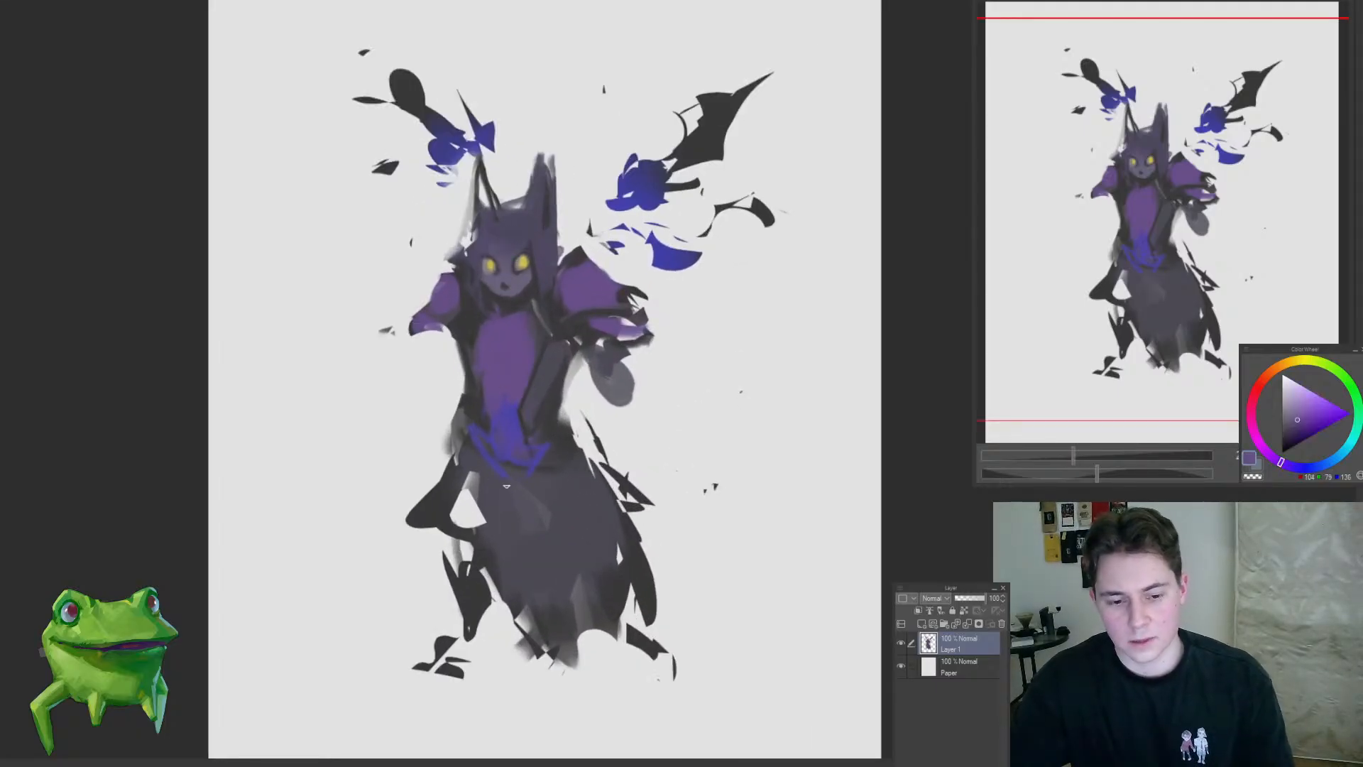
scroll(508, 563, down, 1)
scroll(514, 563, up, 2)
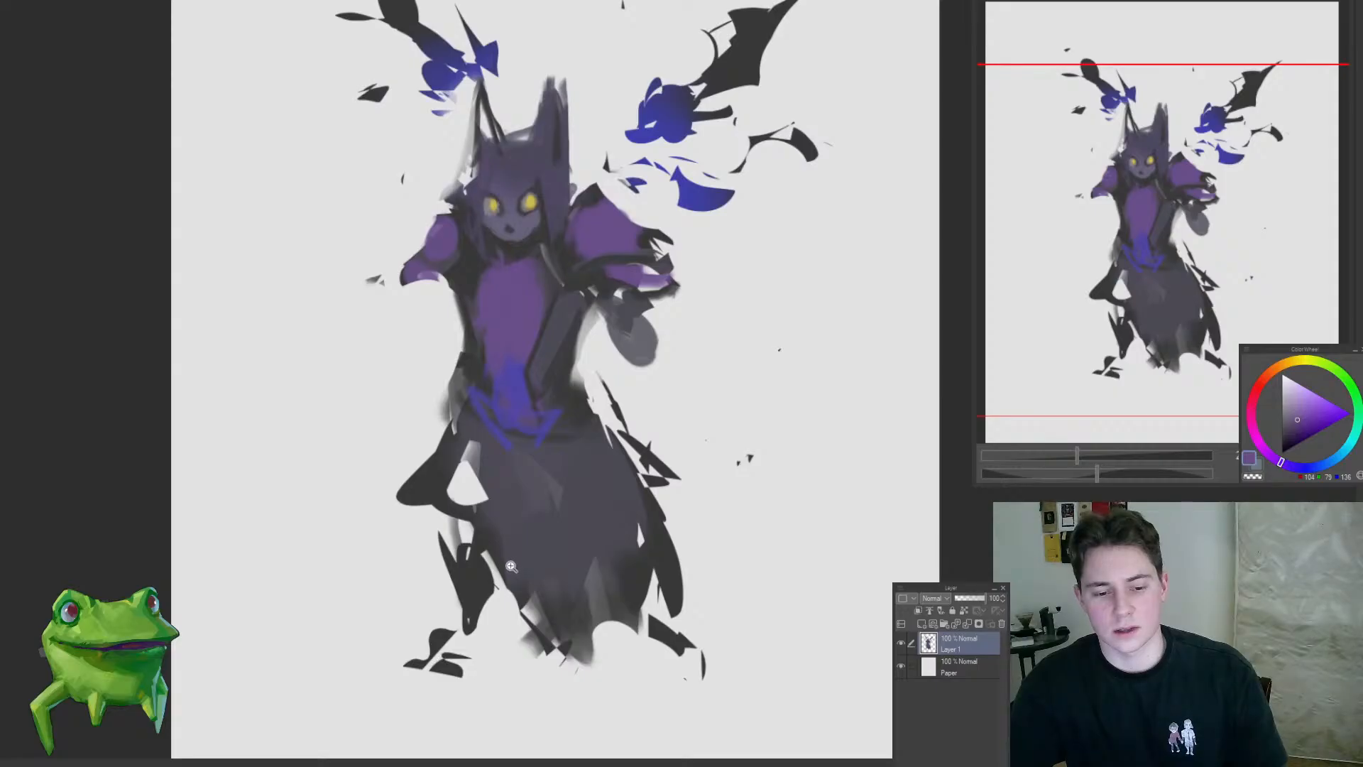
mouse_move(463, 582)
mouse_down()
mouse_move(465, 631)
mouse_move(470, 539)
mouse_move(465, 630)
mouse_move(398, 600)
mouse_move(504, 571)
mouse_up()
key(ctrl+z)
drag(507, 387, 541, 377)
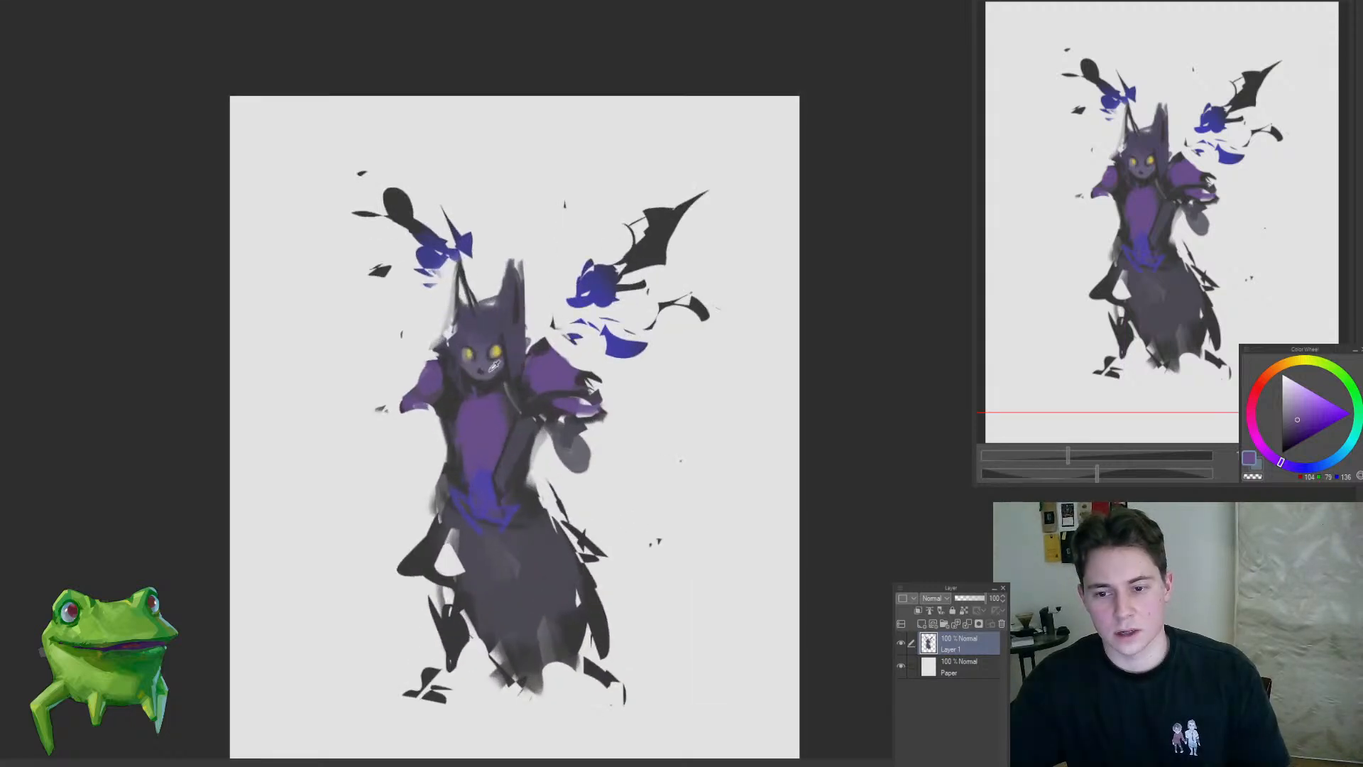
Step: Add dark grey strokes at the figure's left hip and along the lower left edge of the skirt
alt+click(491, 367)
mouse_move(470, 628)
mouse_down()
mouse_move(525, 519)
mouse_move(490, 581)
mouse_up()
alt+click(543, 501)
alt+click(501, 527)
mouse_move(491, 439)
mouse_down()
mouse_move(541, 544)
mouse_move(595, 589)
mouse_up()
drag(473, 390, 541, 572)
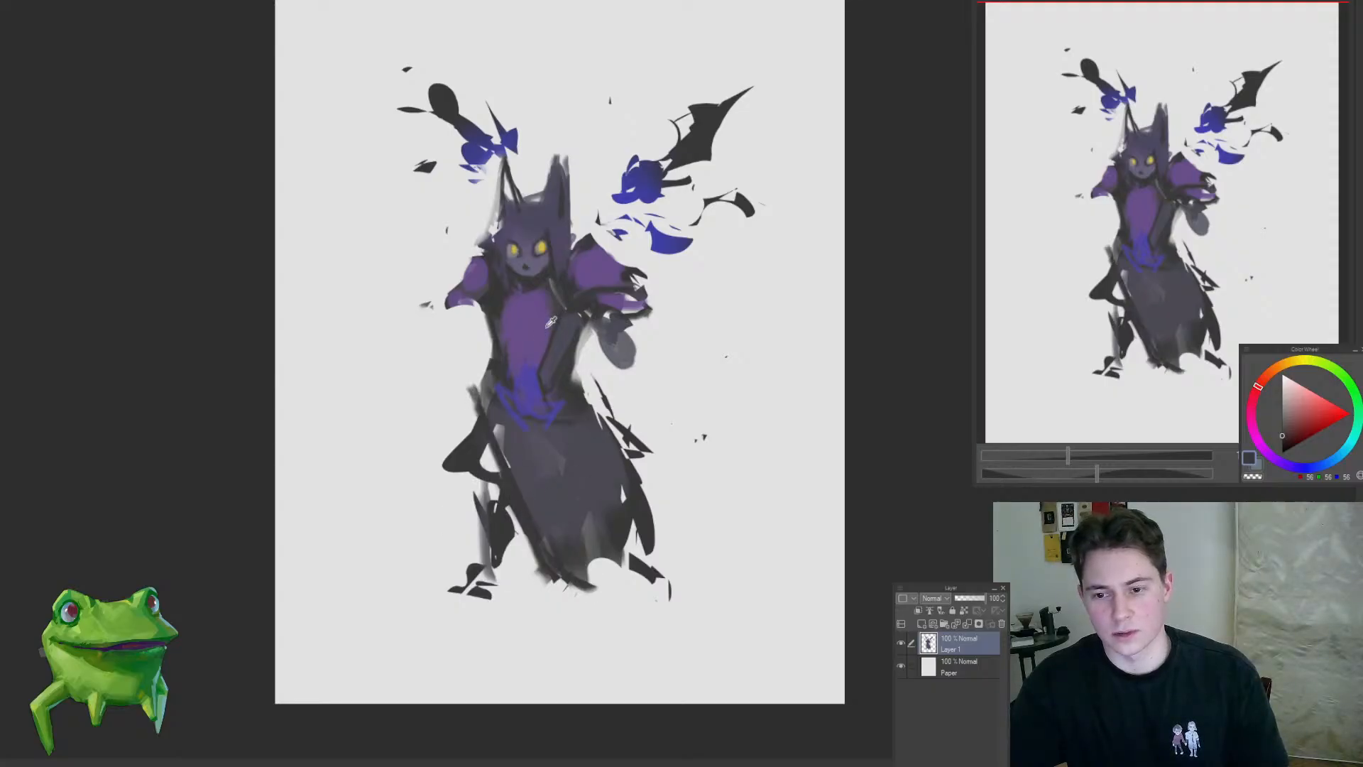
Step: Paint two long purple bands down the front of the skirt from the blue waist to the hem
drag(570, 426, 589, 506)
mouse_move(508, 419)
mouse_down()
mouse_move(497, 522)
mouse_move(529, 568)
mouse_up()
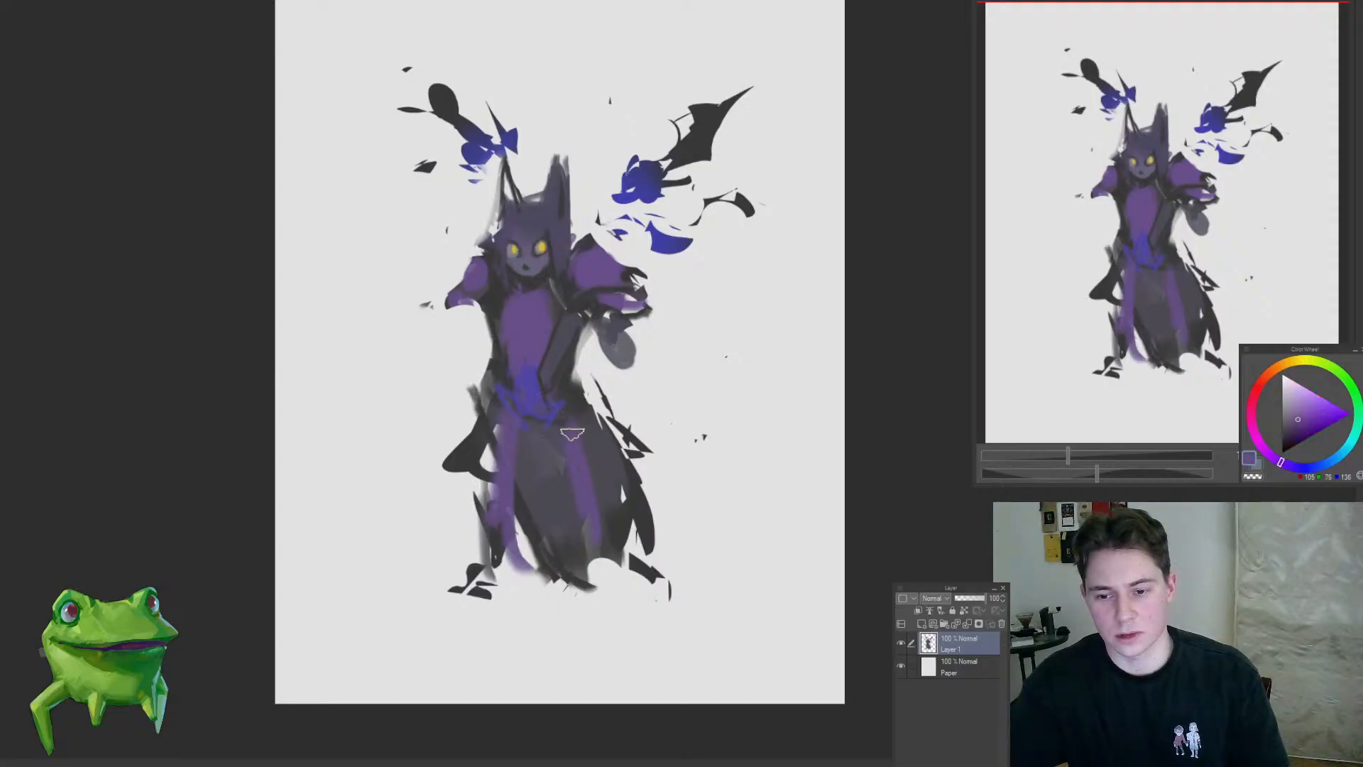
alt+click(570, 436)
drag(571, 412, 616, 556)
Step: Brush purple over the cape's ragged right edge and add a purple strip outside the left hip
mouse_move(574, 404)
mouse_down()
mouse_move(581, 377)
mouse_move(647, 487)
mouse_up()
drag(463, 403, 464, 484)
drag(665, 512, 620, 525)
scroll(578, 478, down, 3)
scroll(530, 517, up, 4)
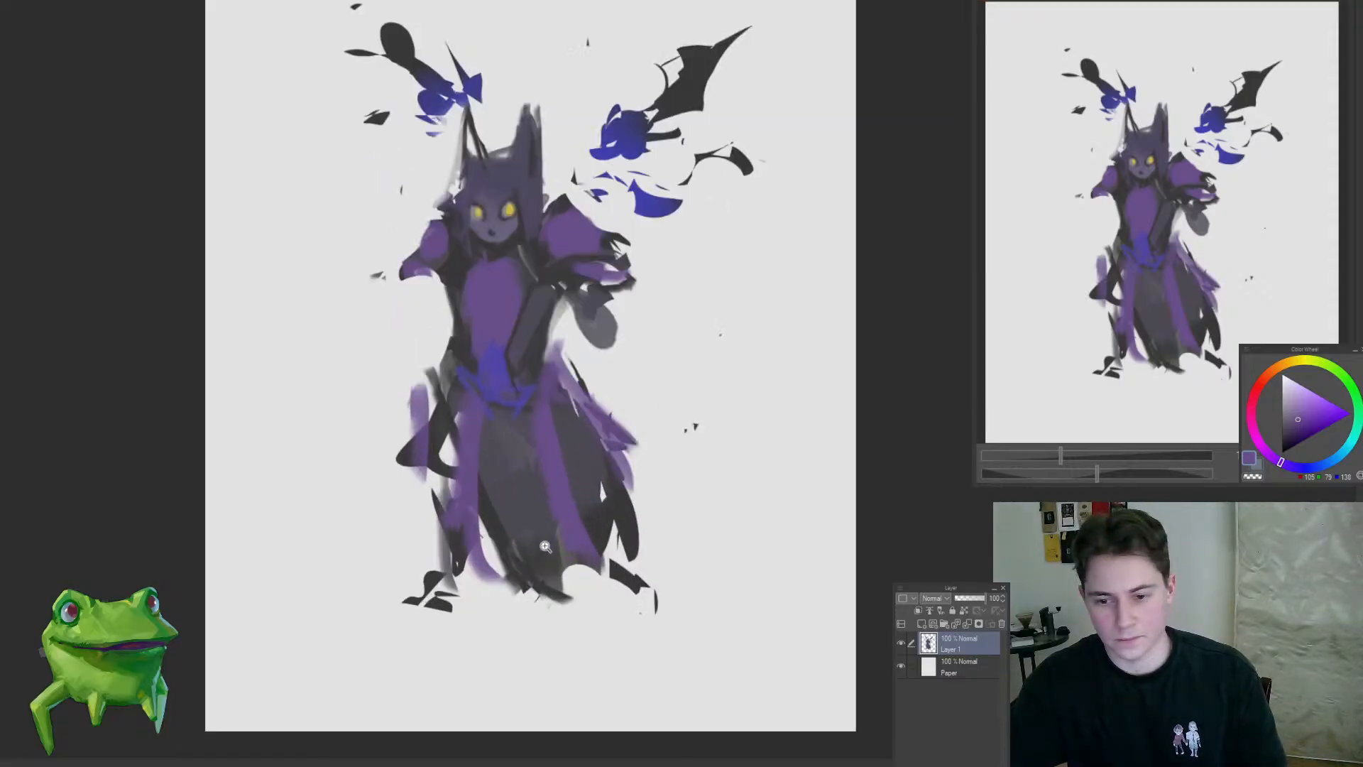
Step: Block in a dark grey foot beneath the skirt's left side and paint a dark belt across the blue waist
alt+click(498, 531)
mouse_move(424, 536)
mouse_down()
mouse_move(446, 588)
mouse_move(418, 625)
mouse_up()
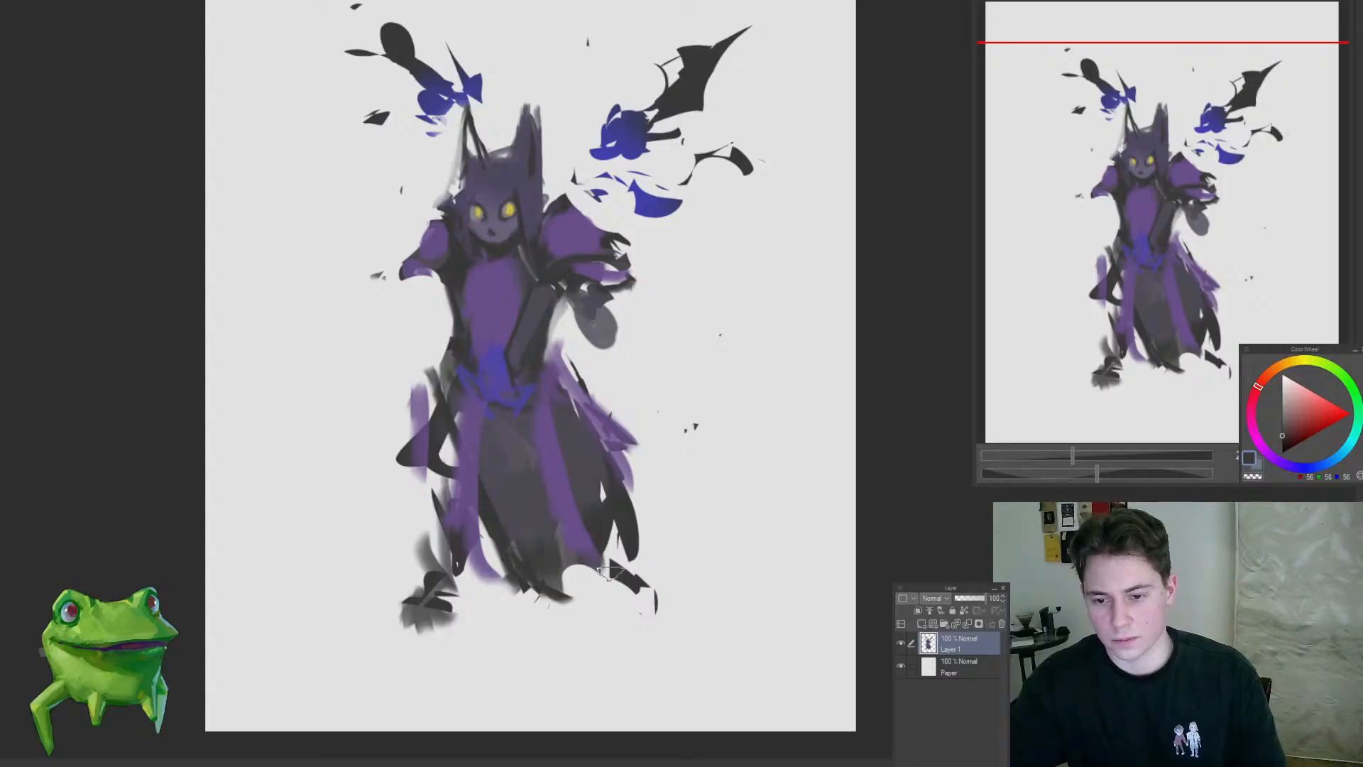
alt+click(528, 362)
drag(521, 364, 479, 361)
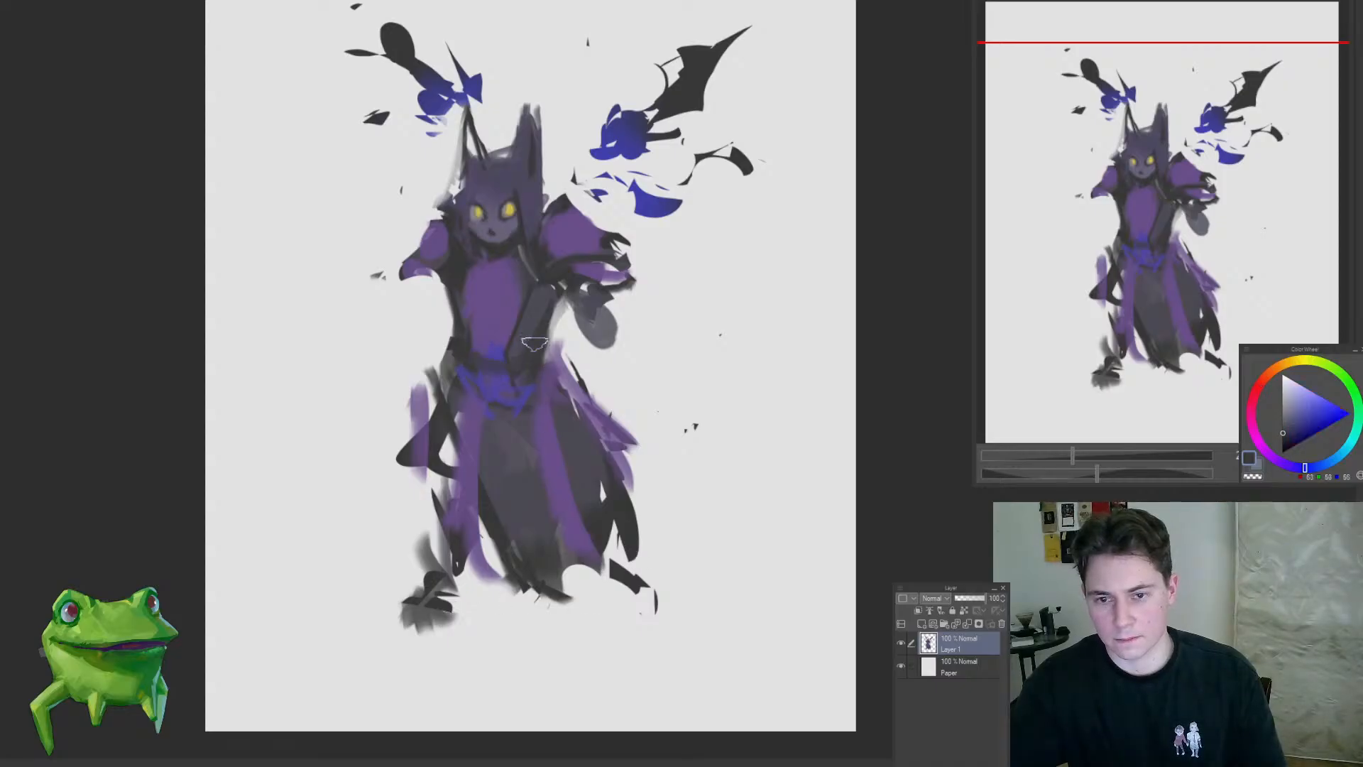
Step: Define the collar at the top of the chest and add dark, ragged strokes to the right shoulder and sleeve
drag(508, 282, 544, 362)
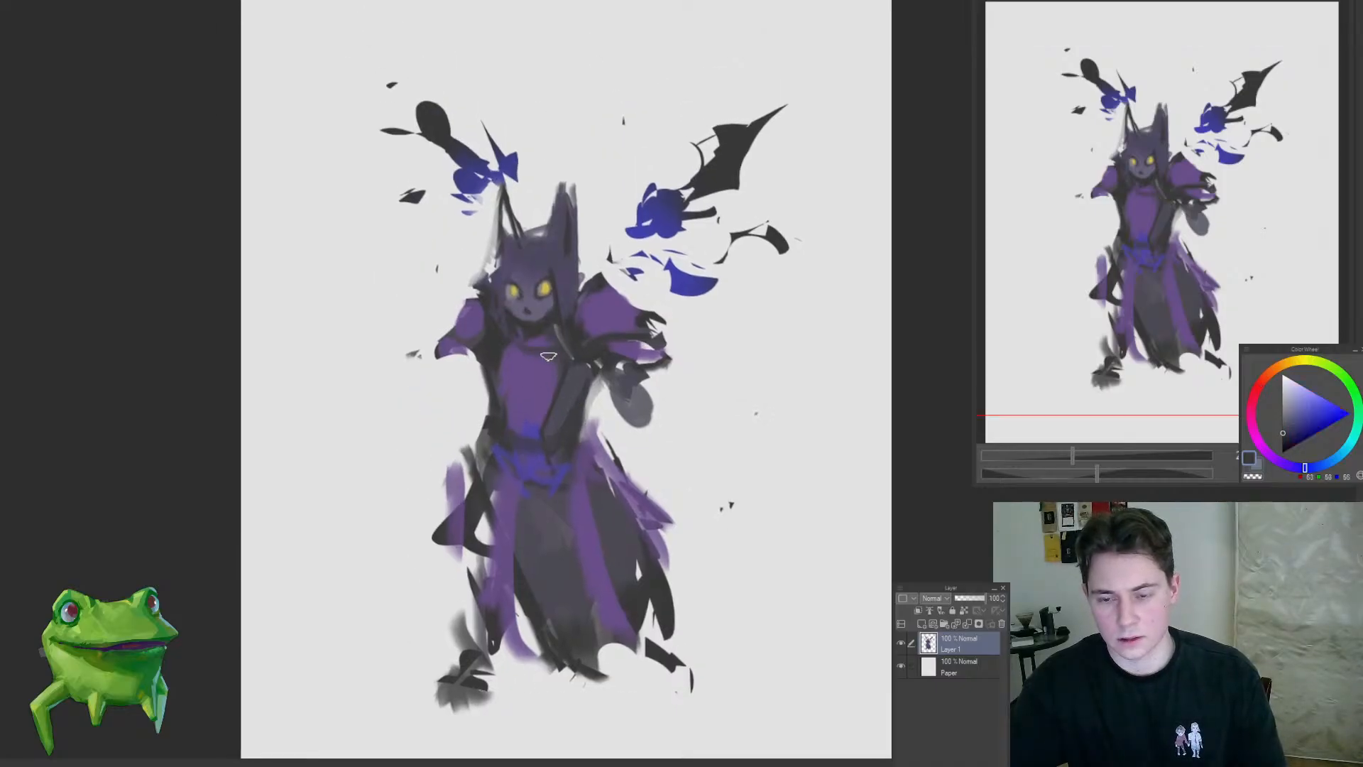
alt+click(592, 340)
alt+click(593, 355)
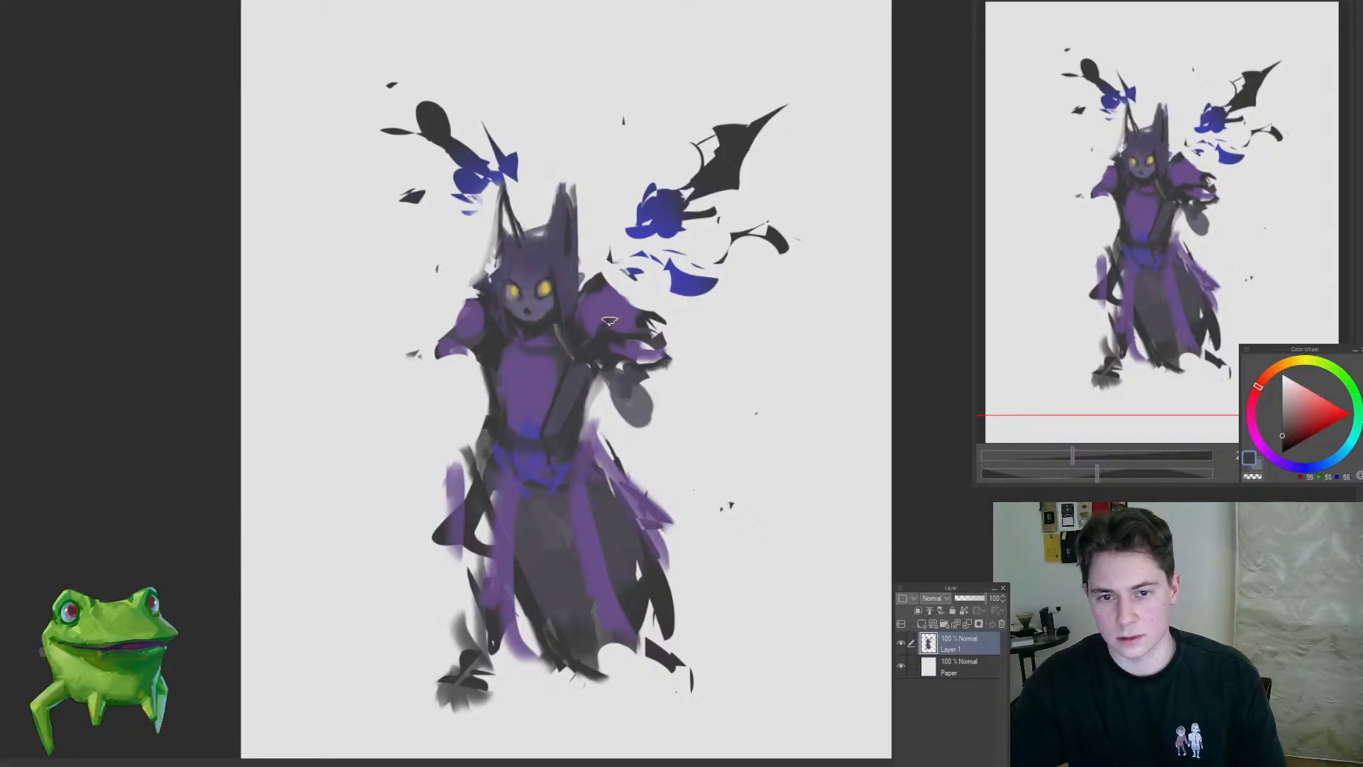
drag(610, 321, 668, 324)
drag(612, 368, 669, 379)
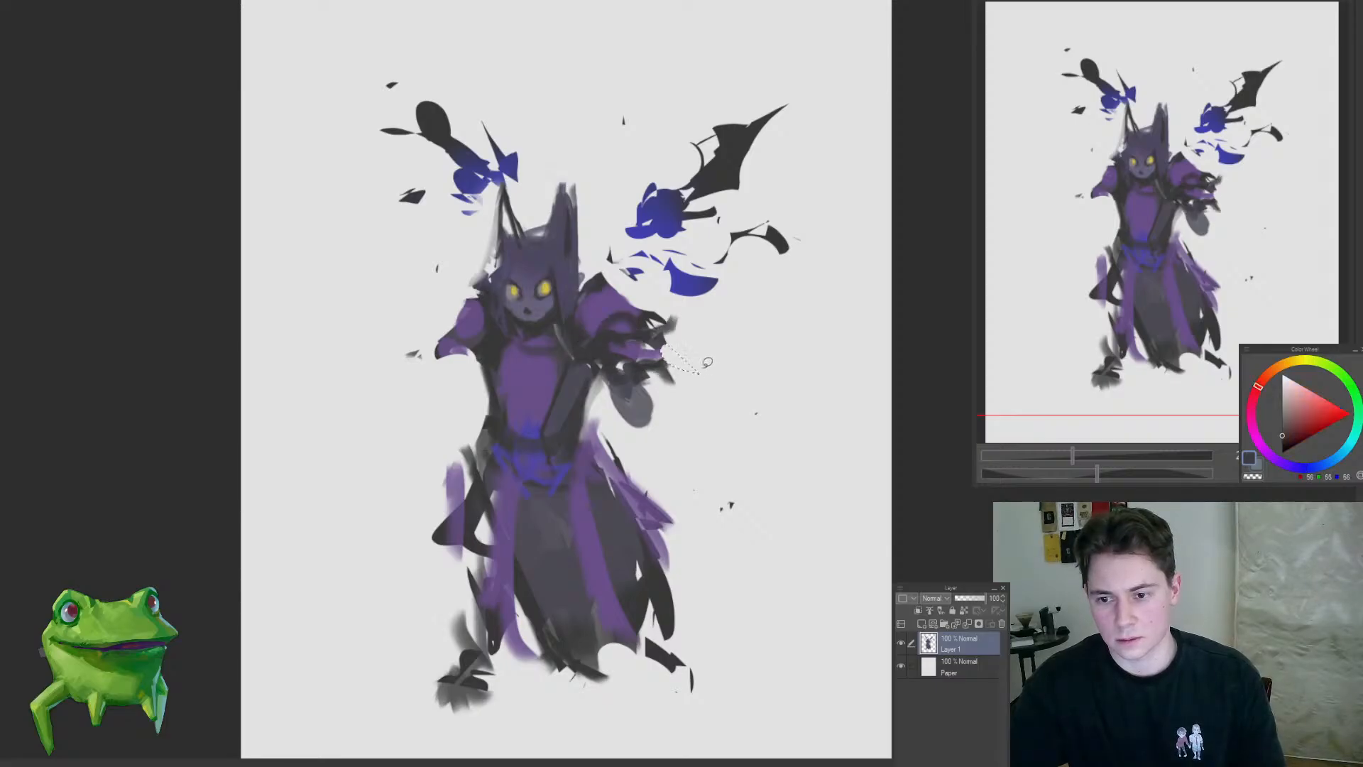
alt+click(616, 388)
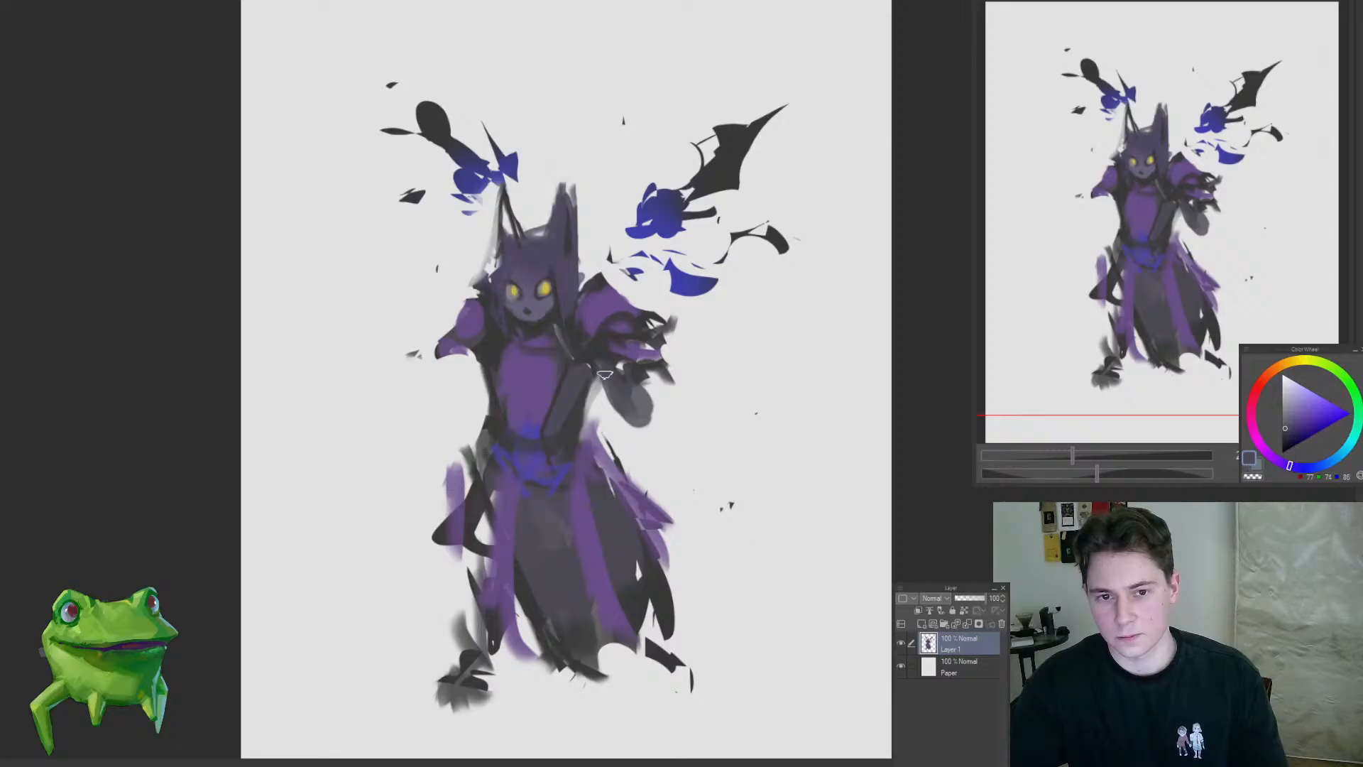
Step: Rework the rounded grey shape below the right sleeve into a darker forearm form tapering to a ragged point
mouse_move(683, 428)
mouse_down()
mouse_move(642, 436)
mouse_move(619, 408)
mouse_move(624, 347)
mouse_move(600, 408)
mouse_move(624, 429)
mouse_move(649, 428)
mouse_up()
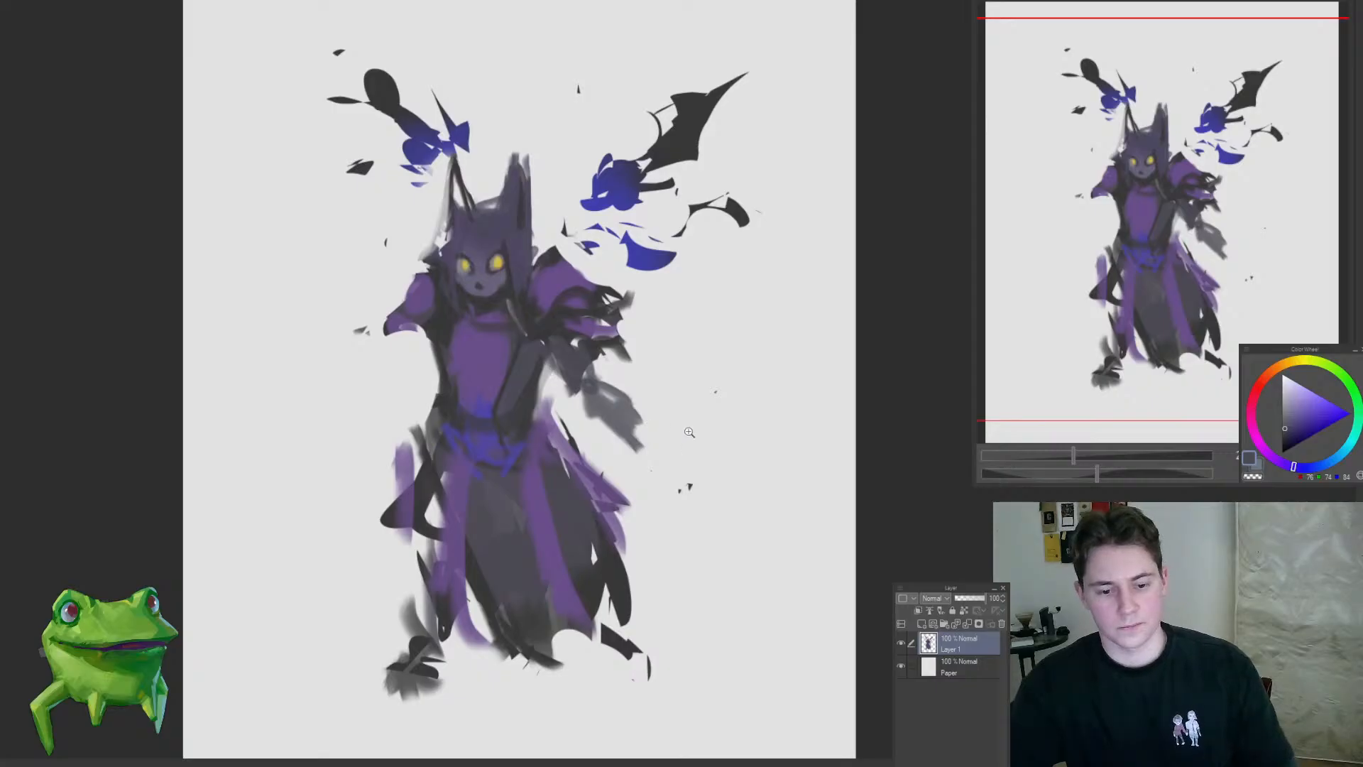
click(660, 389)
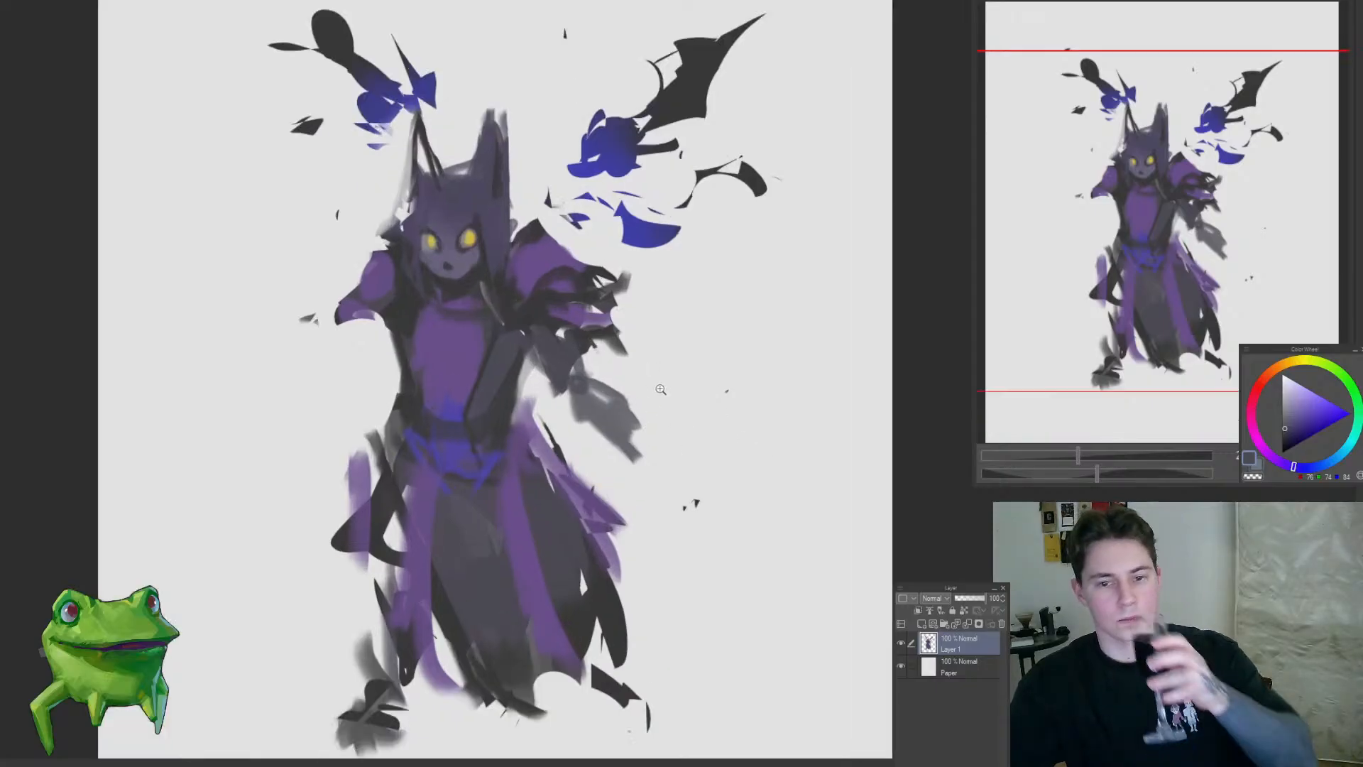
drag(661, 389, 645, 396)
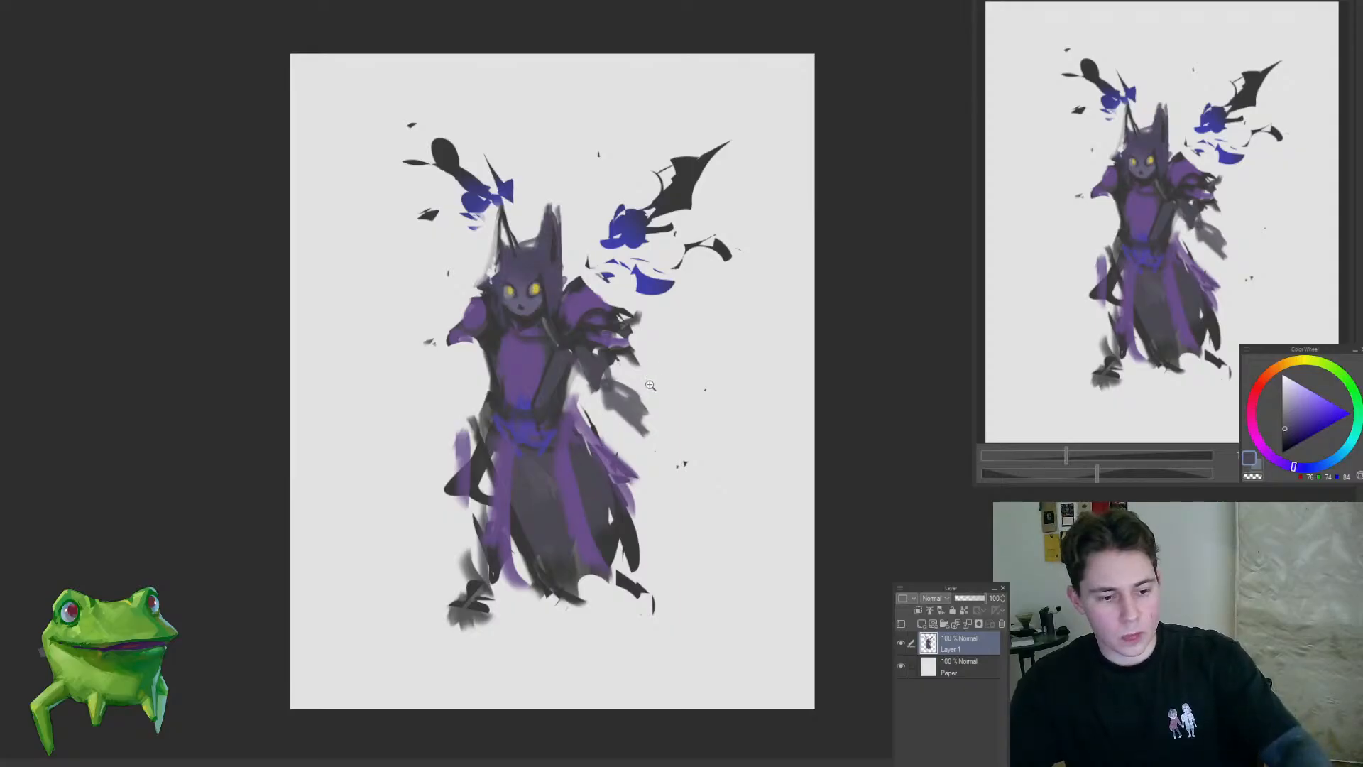
drag(655, 388, 660, 326)
mouse_move(650, 374)
mouse_down()
mouse_move(682, 346)
mouse_move(621, 401)
mouse_move(634, 428)
mouse_move(612, 418)
mouse_up()
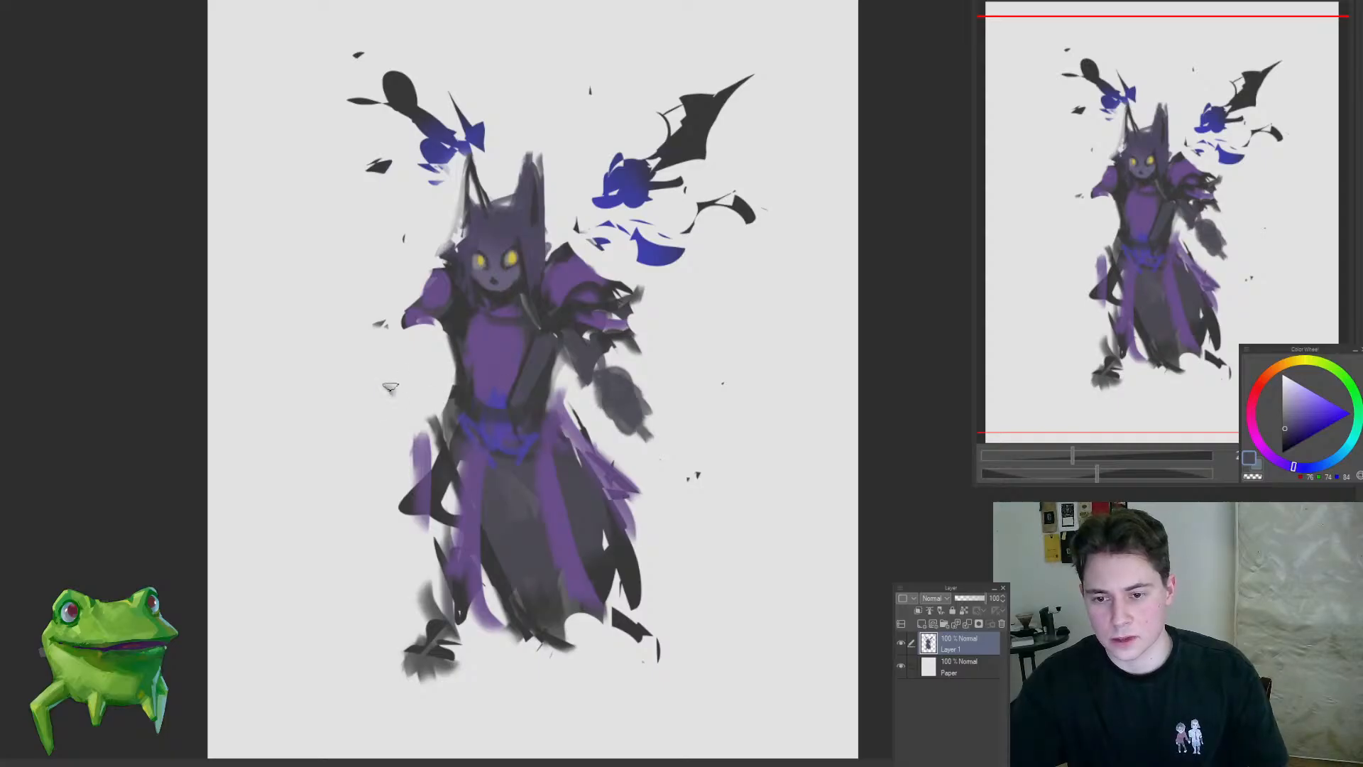
Step: Paint loose grey strokes beneath the left sleeve to suggest the arm and a curled hand
mouse_move(390, 387)
mouse_down()
mouse_move(416, 346)
mouse_move(429, 370)
mouse_move(395, 396)
mouse_up()
key(ctrl+z)
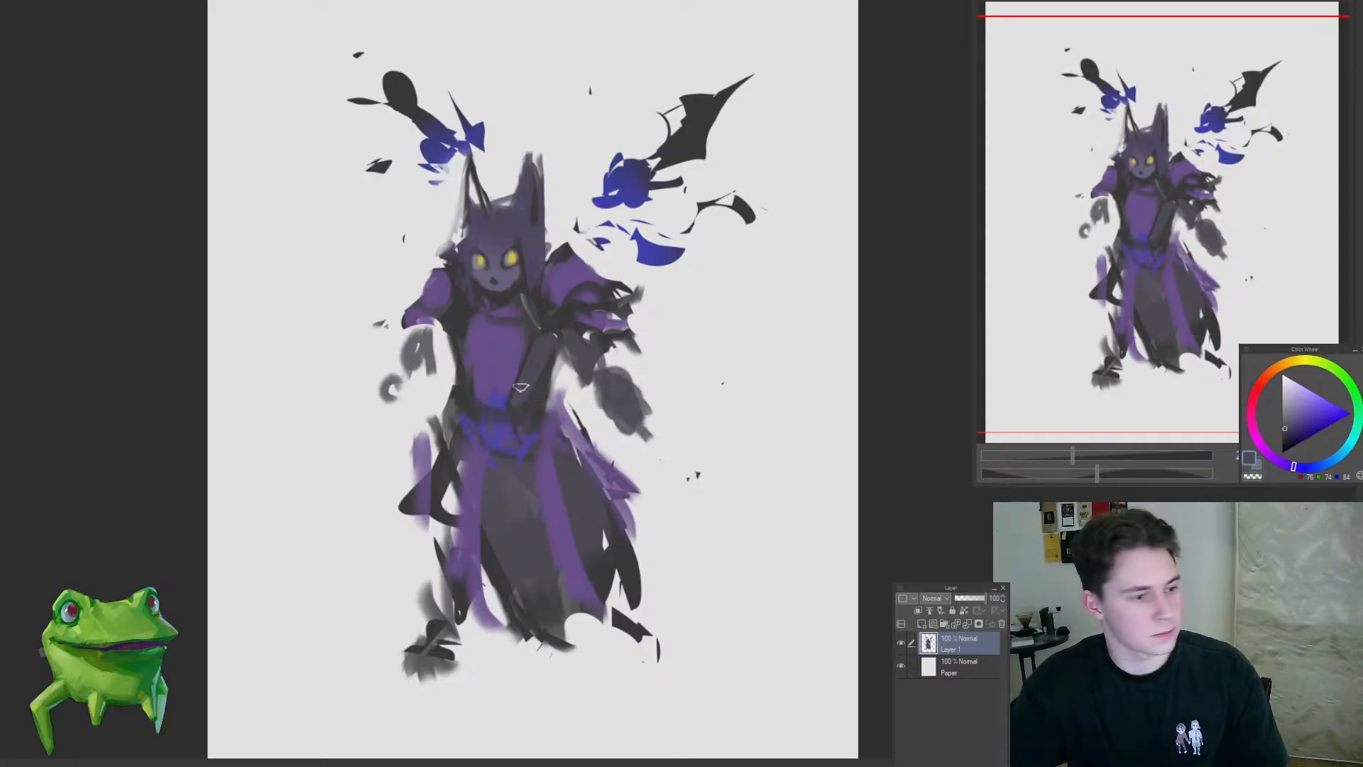
scroll(577, 410, down, 5)
scroll(621, 404, up, 4)
Step: Trim the ragged purple edge on the skirt's right side using freehand selections
drag(576, 387, 607, 432)
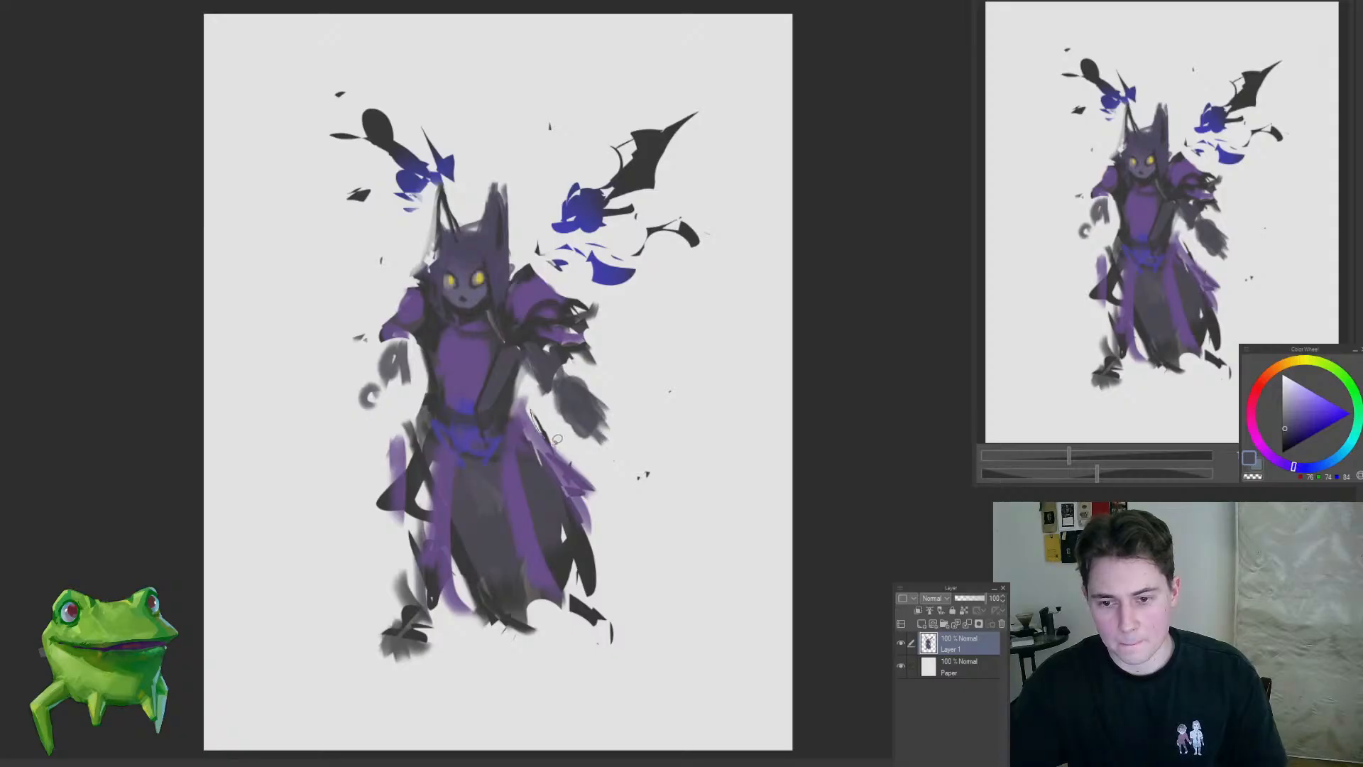
drag(583, 493, 581, 532)
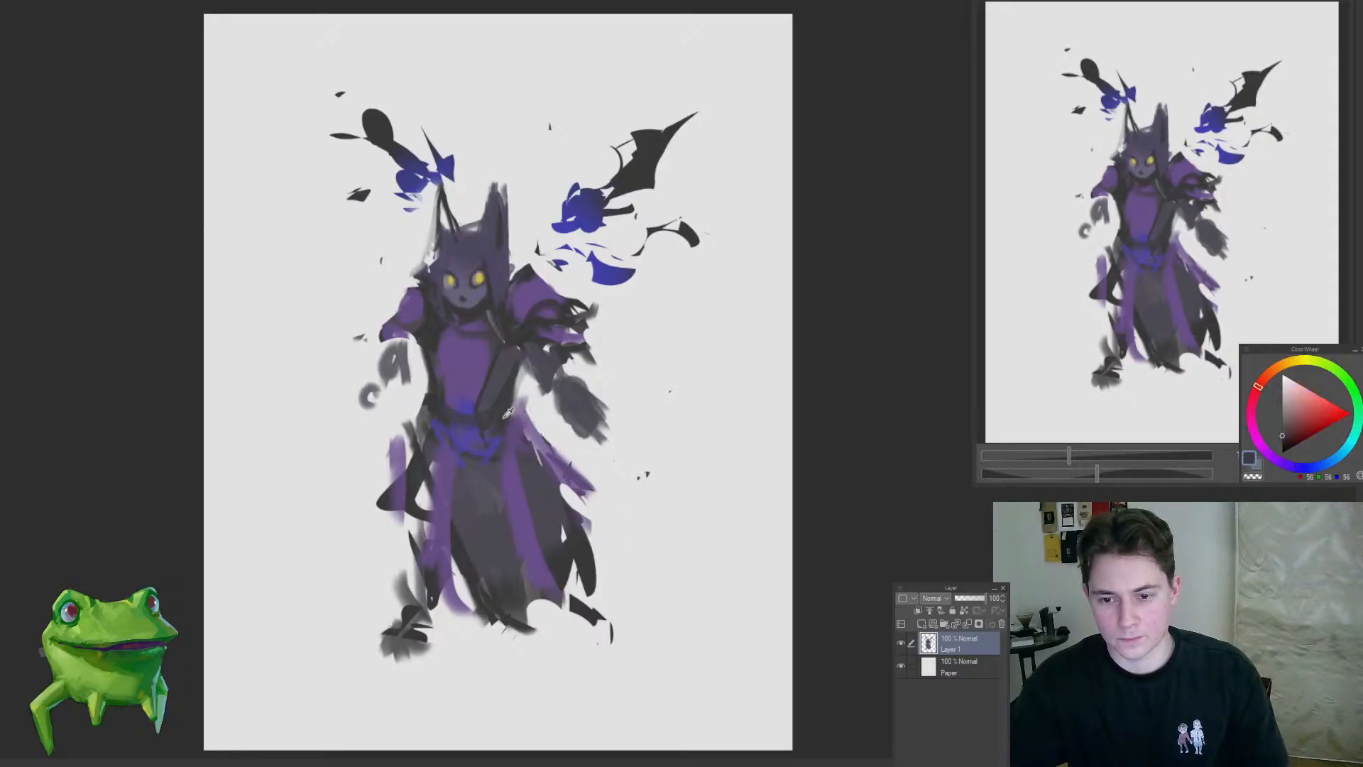
alt+click(532, 451)
scroll(588, 581, down, 2)
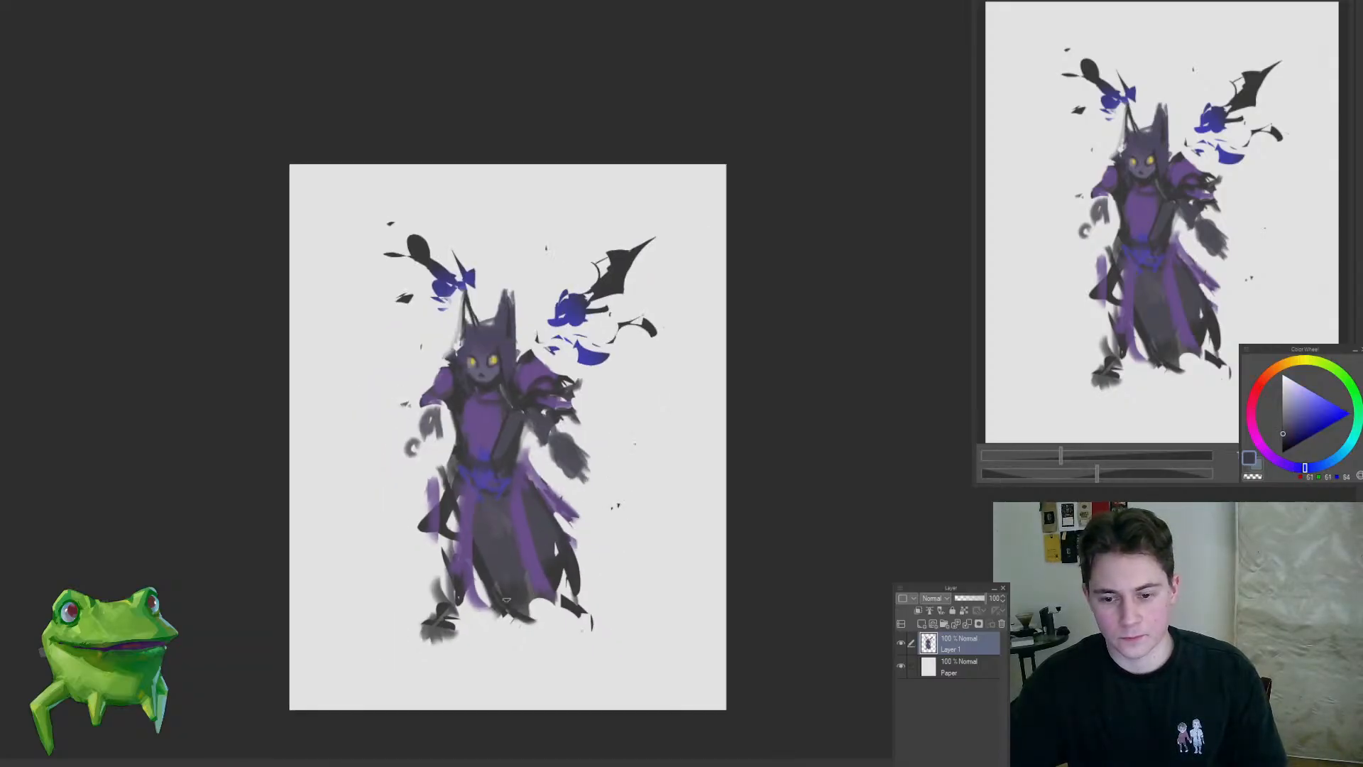
scroll(609, 578, down, 3)
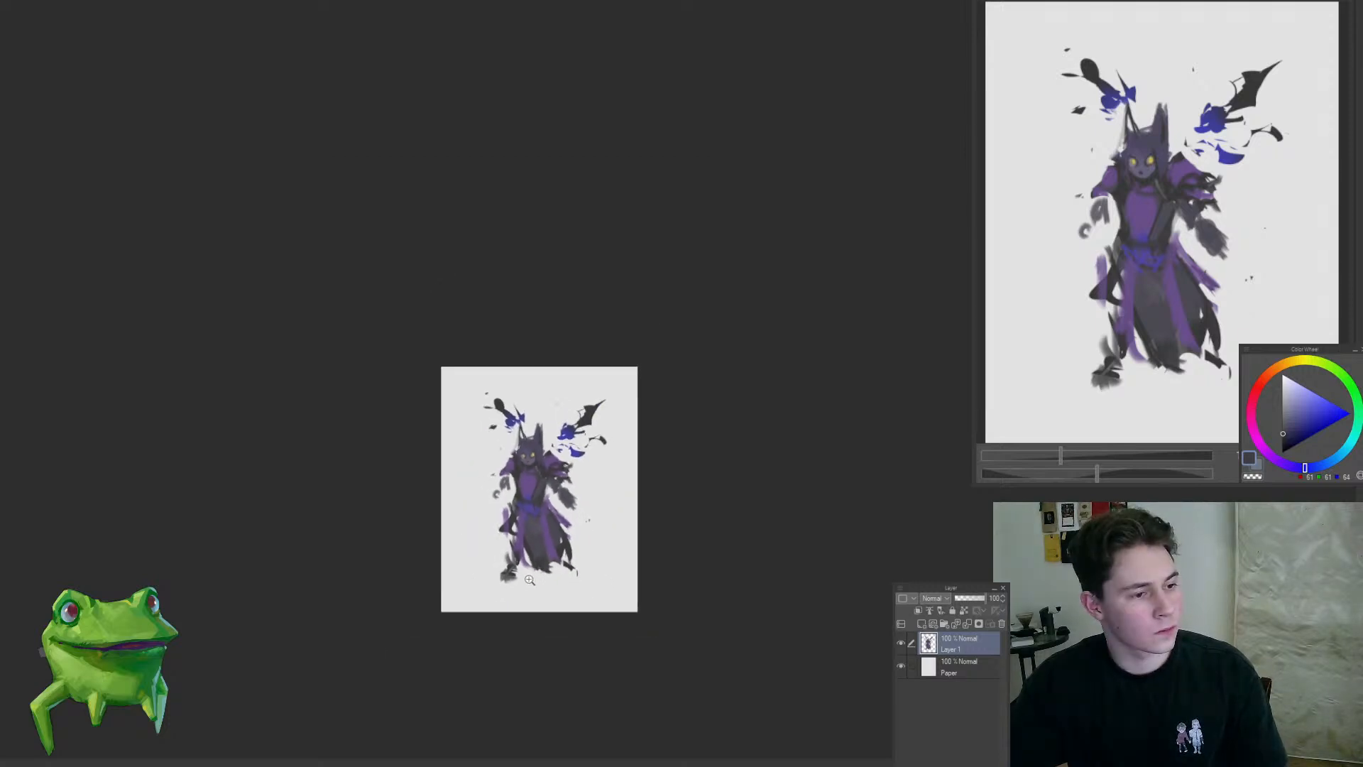
scroll(567, 359, up, 2)
scroll(567, 359, up, 4)
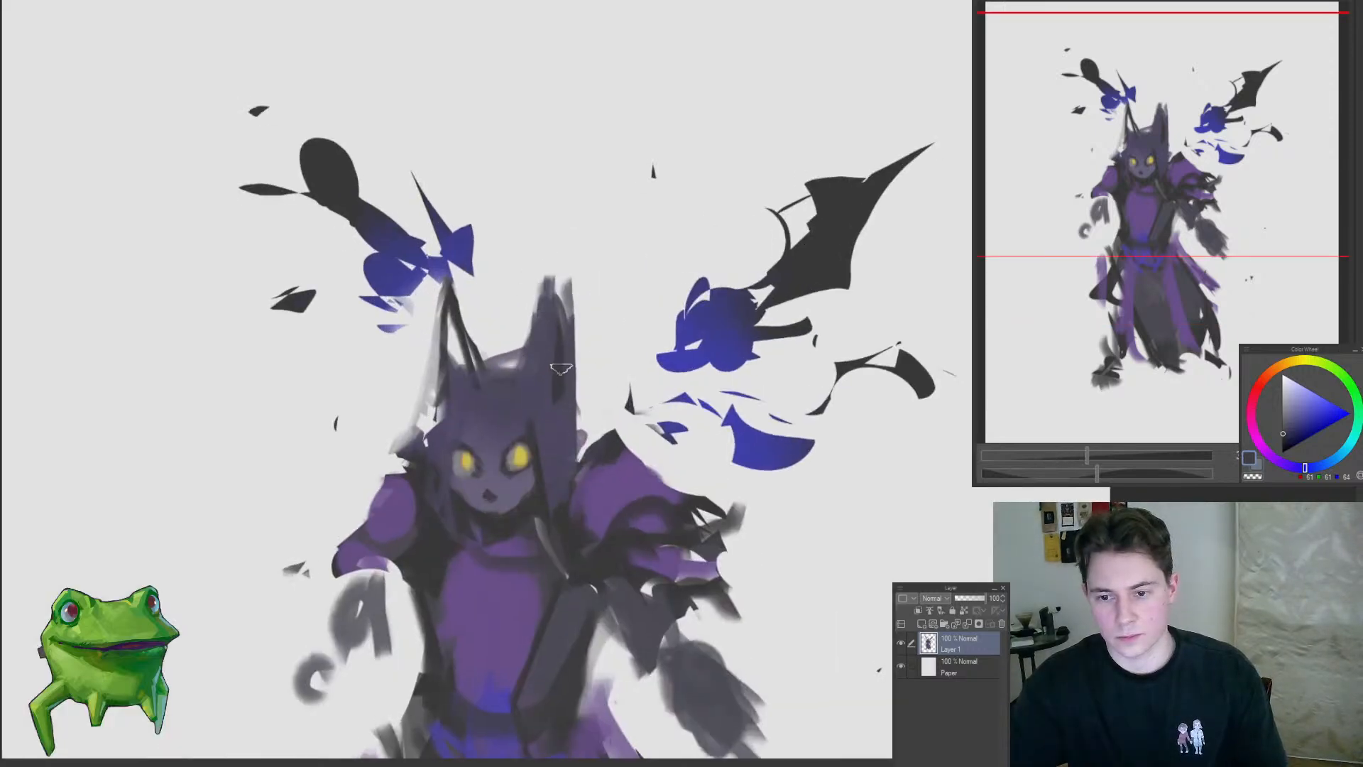
Step: Darken the chest's left edge, extend purple over the left shoulder and outline the shoulder with a dark diagonal stroke
alt+click(556, 376)
drag(554, 386, 552, 357)
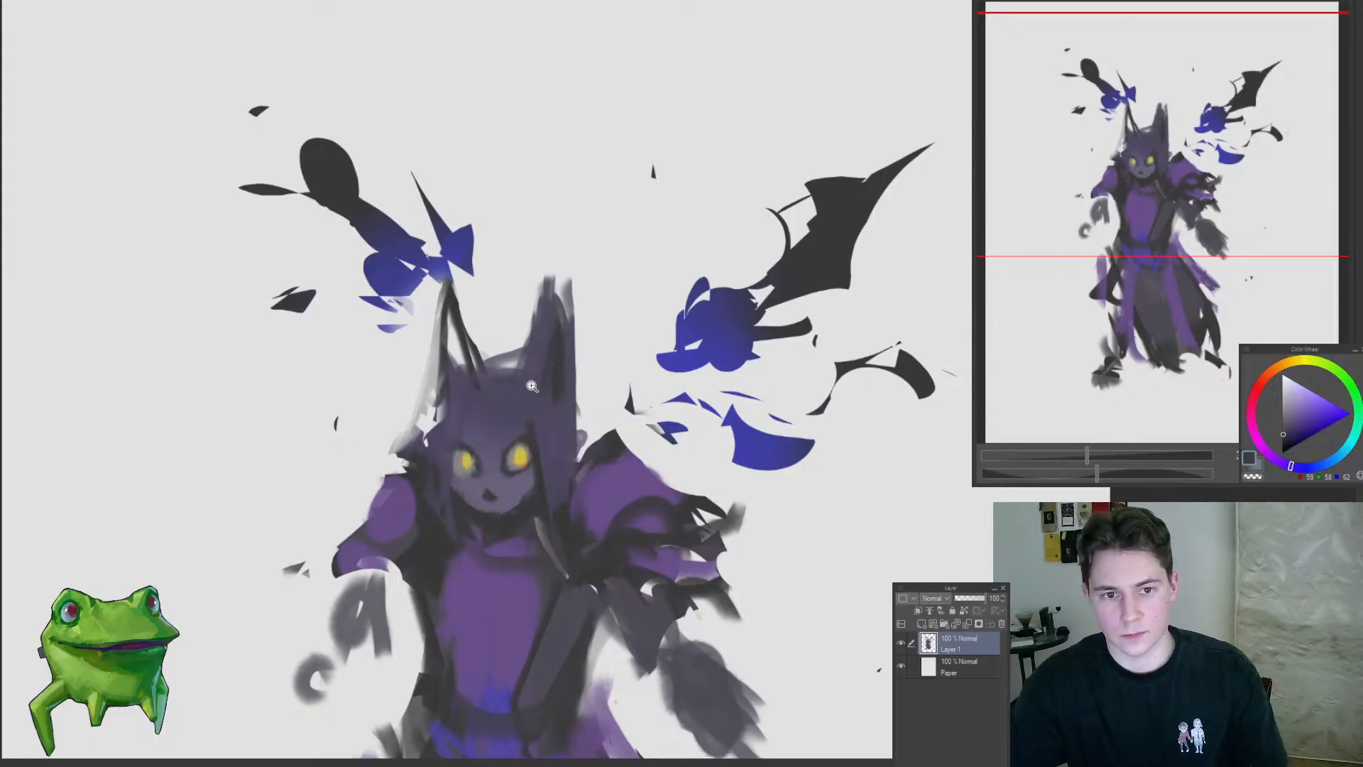
mouse_move(477, 402)
mouse_down()
mouse_move(434, 425)
mouse_move(393, 587)
mouse_move(419, 590)
mouse_move(538, 424)
mouse_move(465, 515)
mouse_up()
alt+click(479, 447)
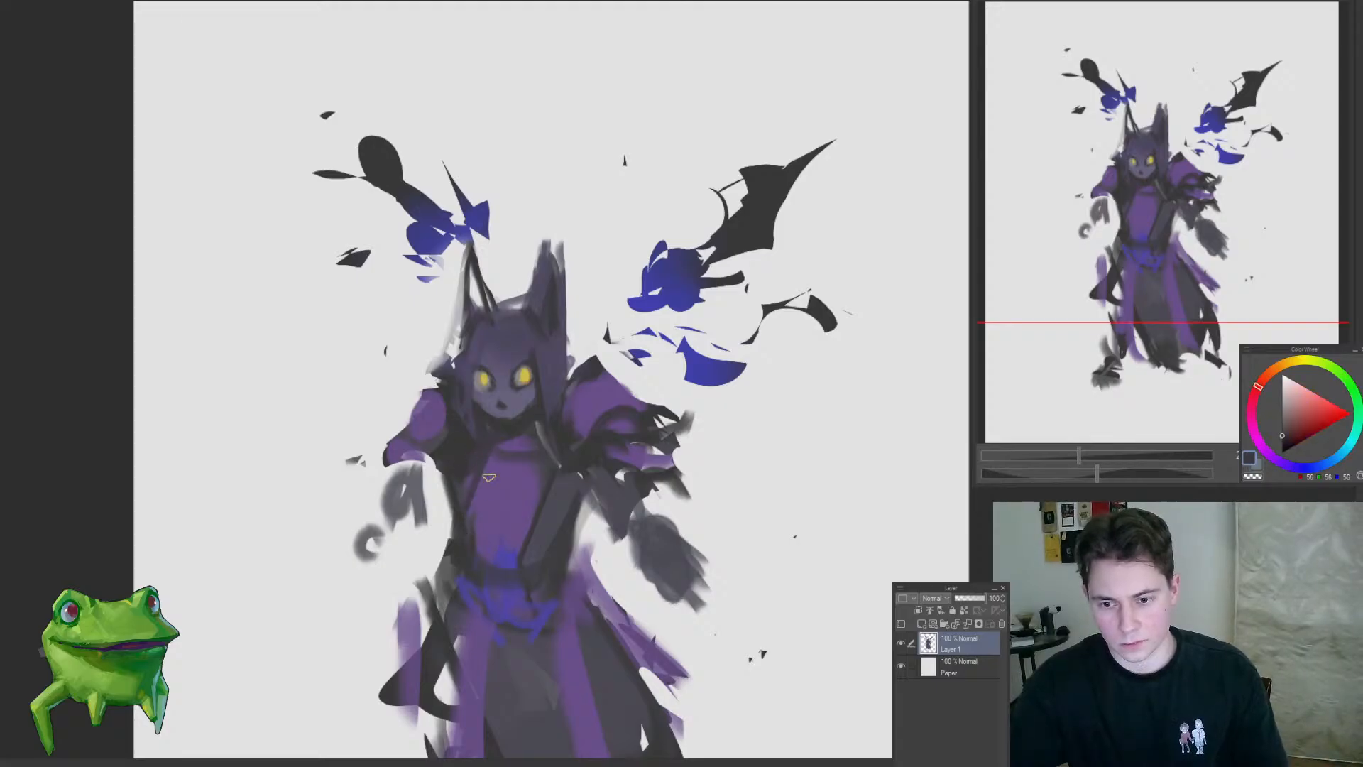
alt+click(435, 419)
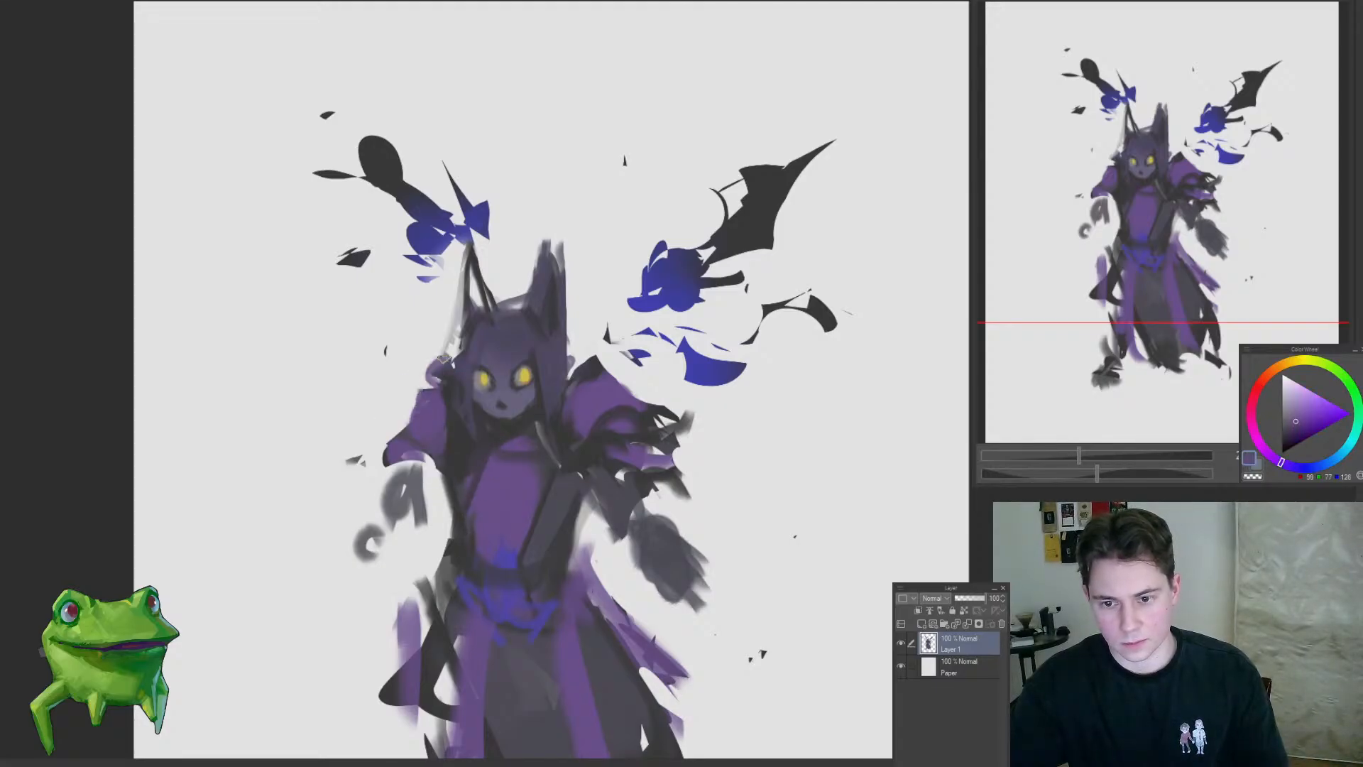
alt+click(440, 409)
mouse_move(443, 360)
mouse_down()
mouse_move(378, 426)
mouse_move(392, 435)
mouse_up()
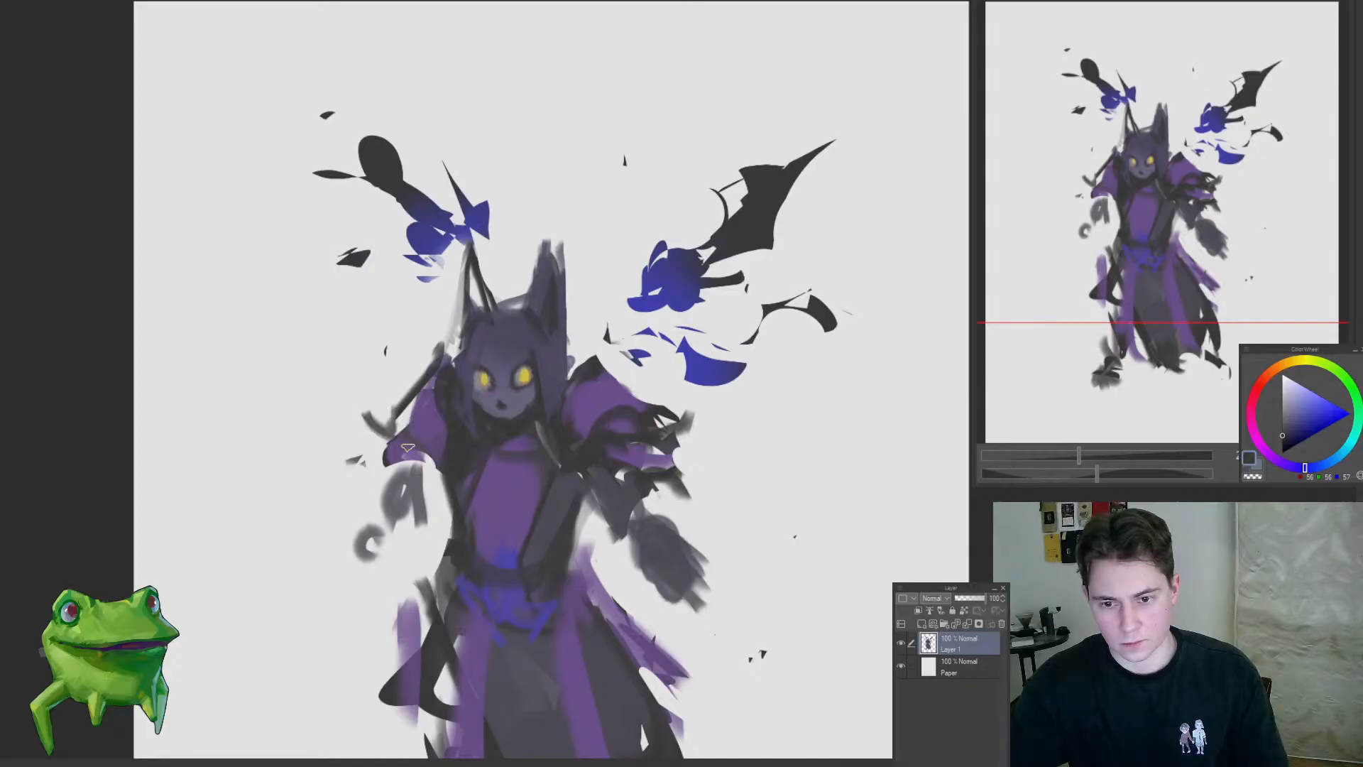
Step: Add dark ragged strokes along the left sleeve's cuff, above the loose grey arm shapes
mouse_move(423, 493)
mouse_down()
mouse_move(337, 557)
mouse_move(401, 518)
mouse_up()
drag(508, 519, 568, 404)
drag(605, 342, 591, 355)
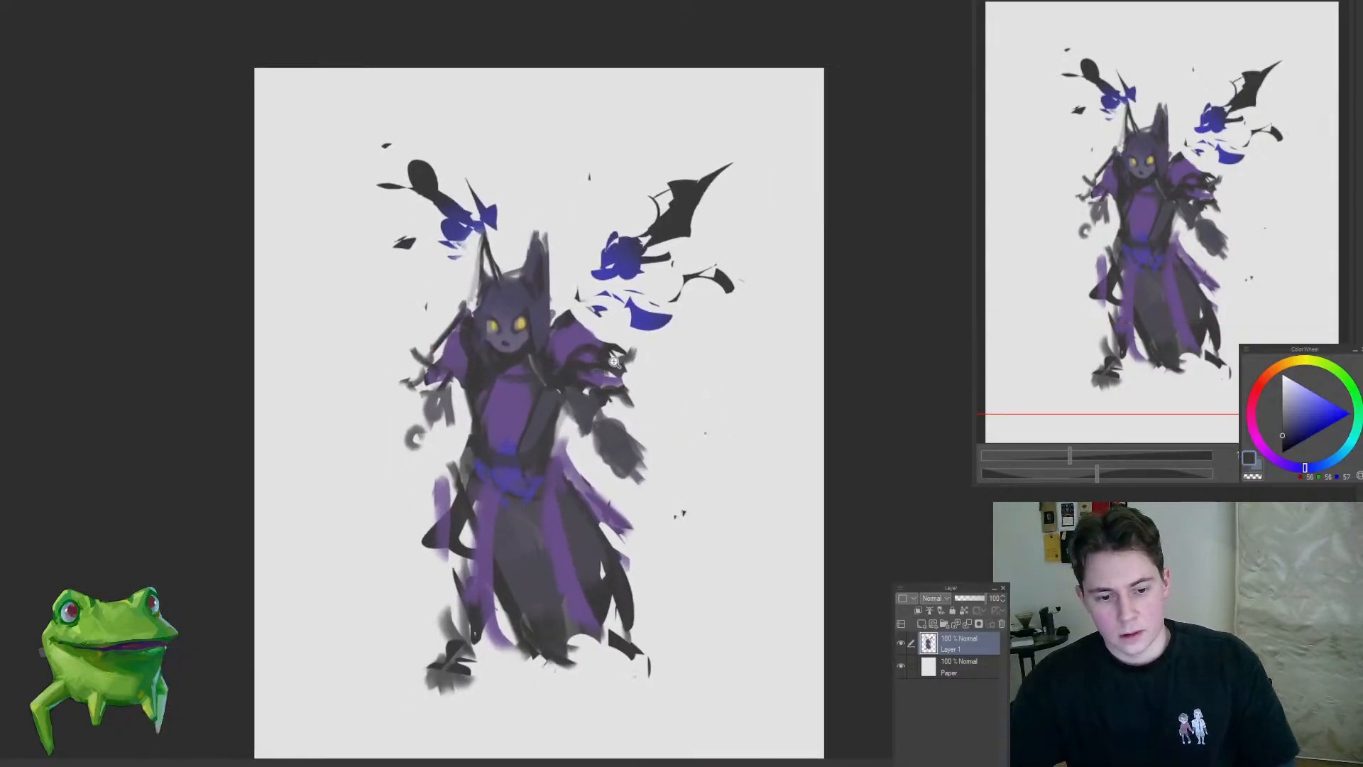
mouse_move(649, 427)
mouse_down()
mouse_move(630, 428)
mouse_move(654, 414)
mouse_up()
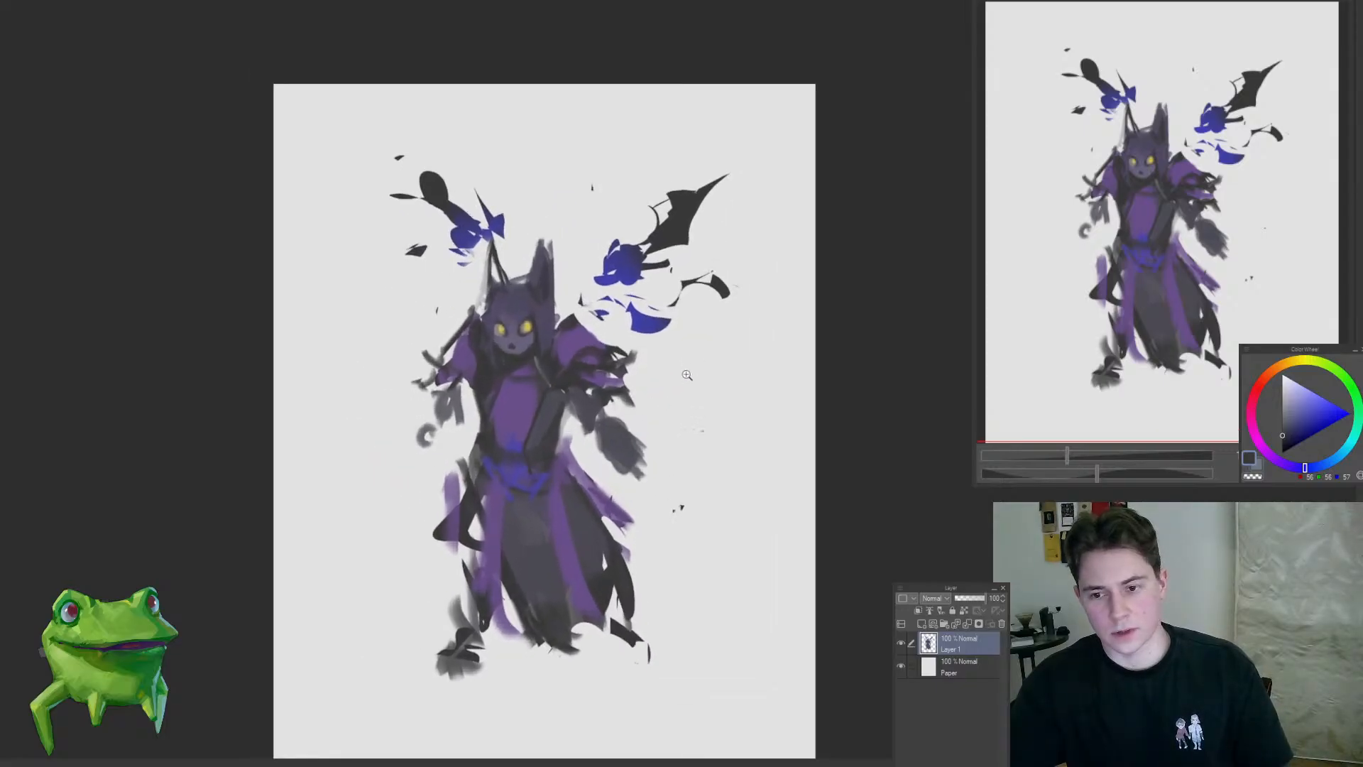
drag(597, 310, 639, 310)
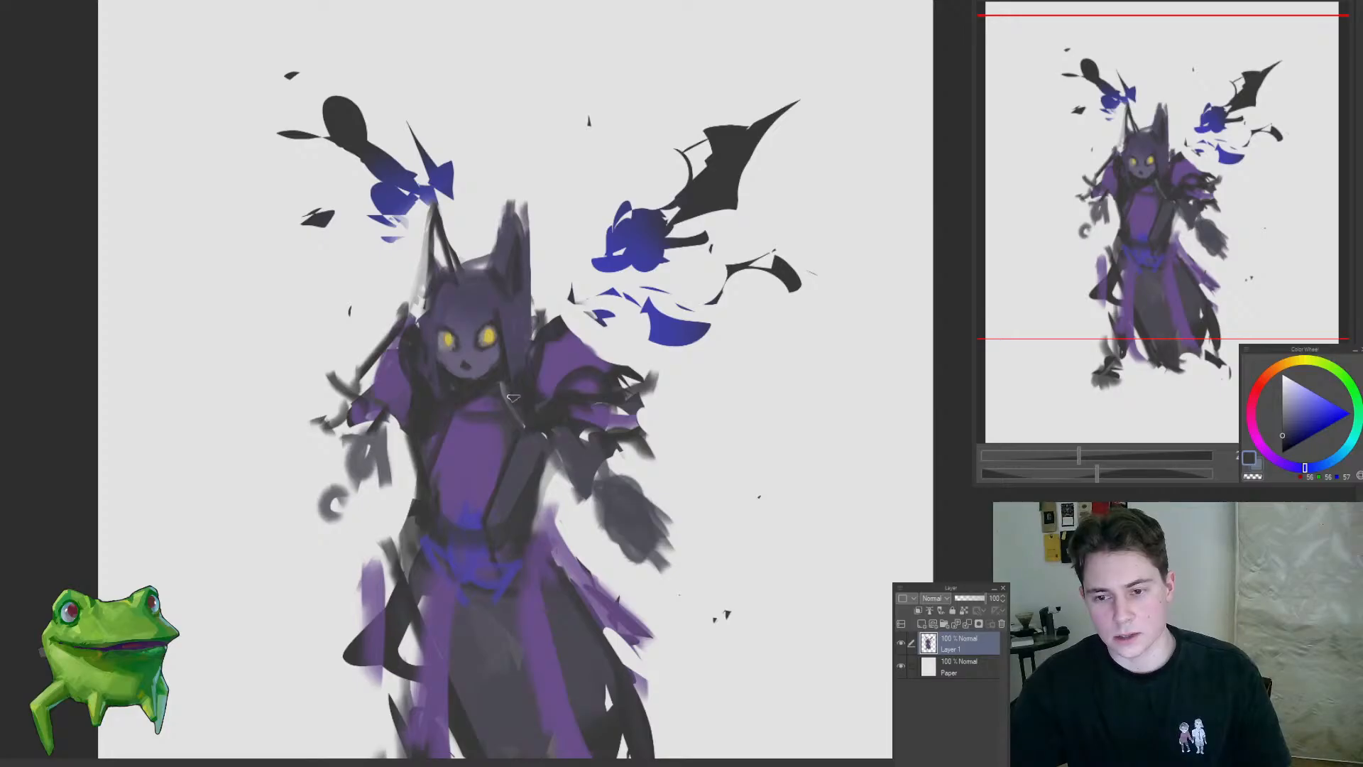
Step: Outline the right shoulder with dark strokes and join the grey forearm to the right sleeve
alt+click(582, 355)
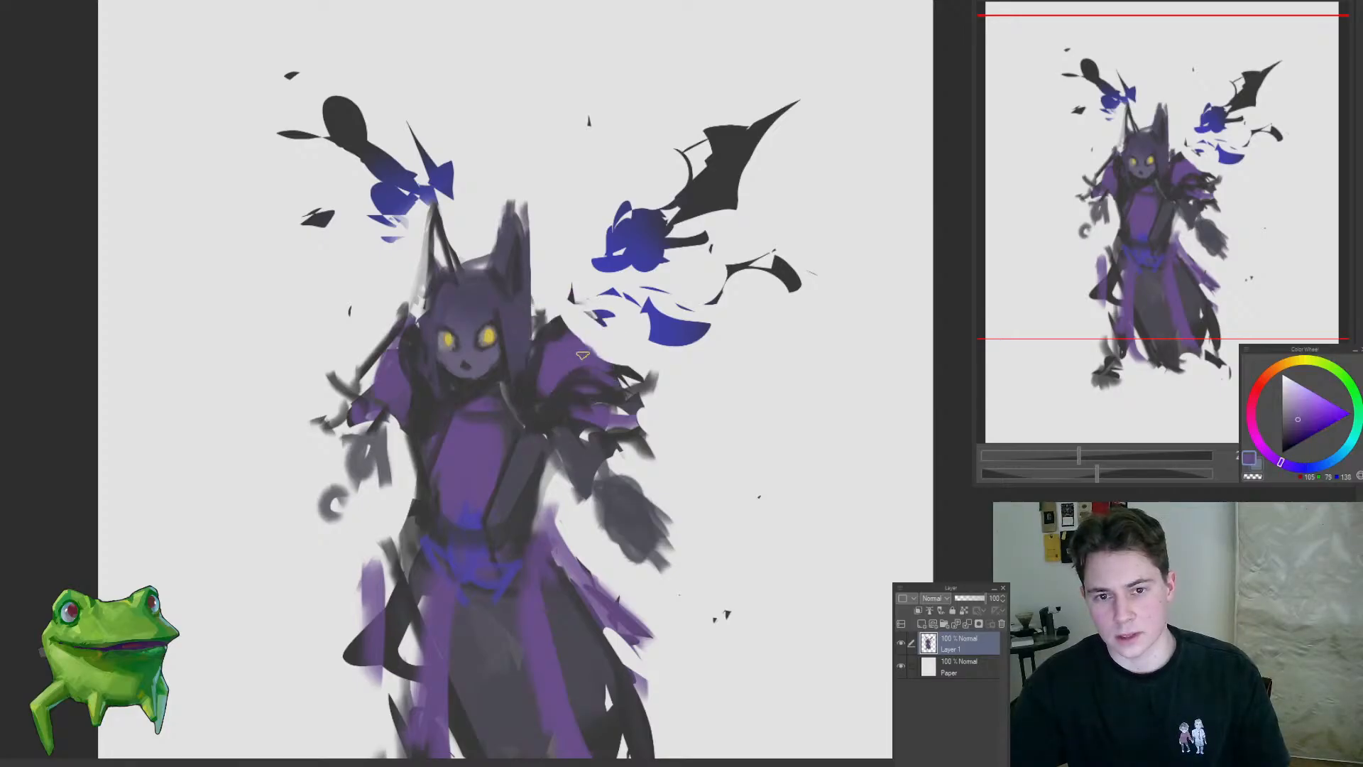
alt+click(549, 326)
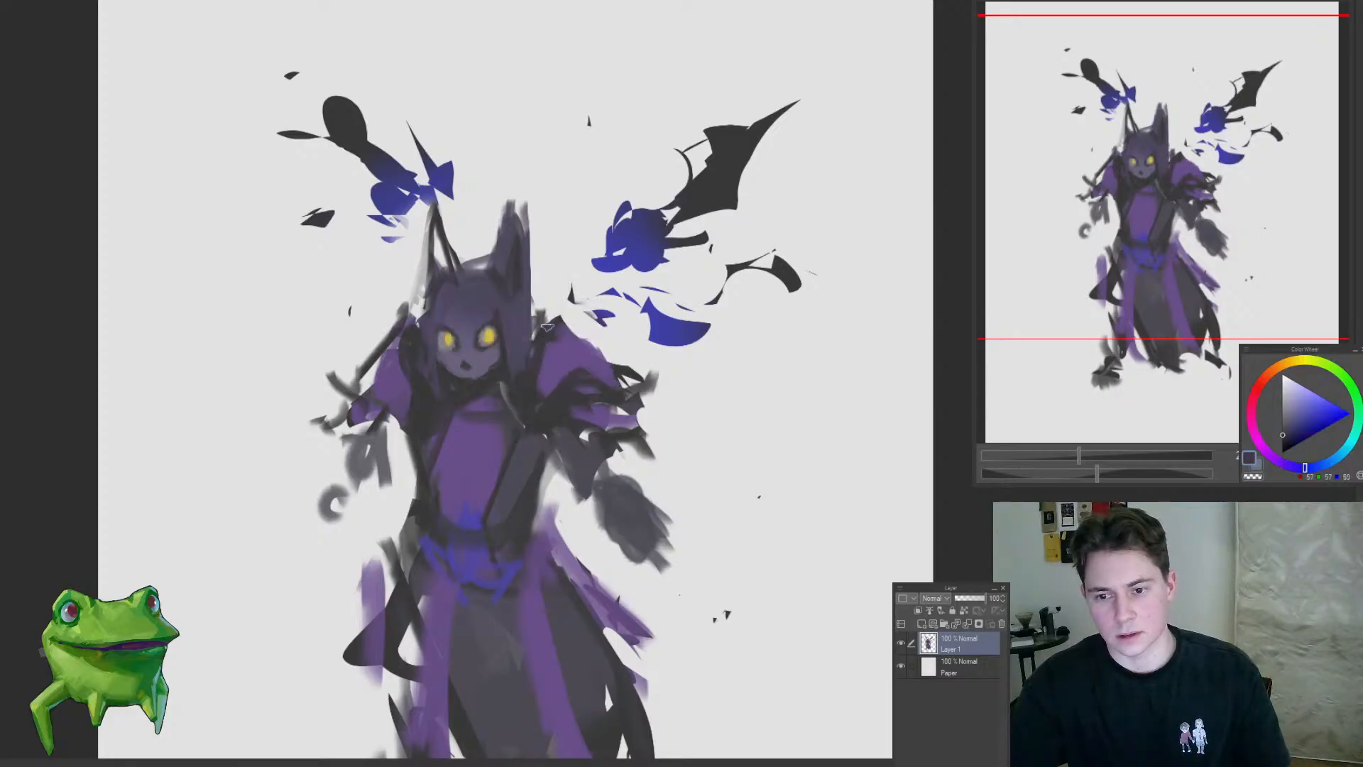
drag(552, 321, 616, 363)
mouse_move(625, 441)
mouse_down()
mouse_move(607, 444)
mouse_move(625, 394)
mouse_move(647, 392)
mouse_up()
drag(677, 486, 635, 305)
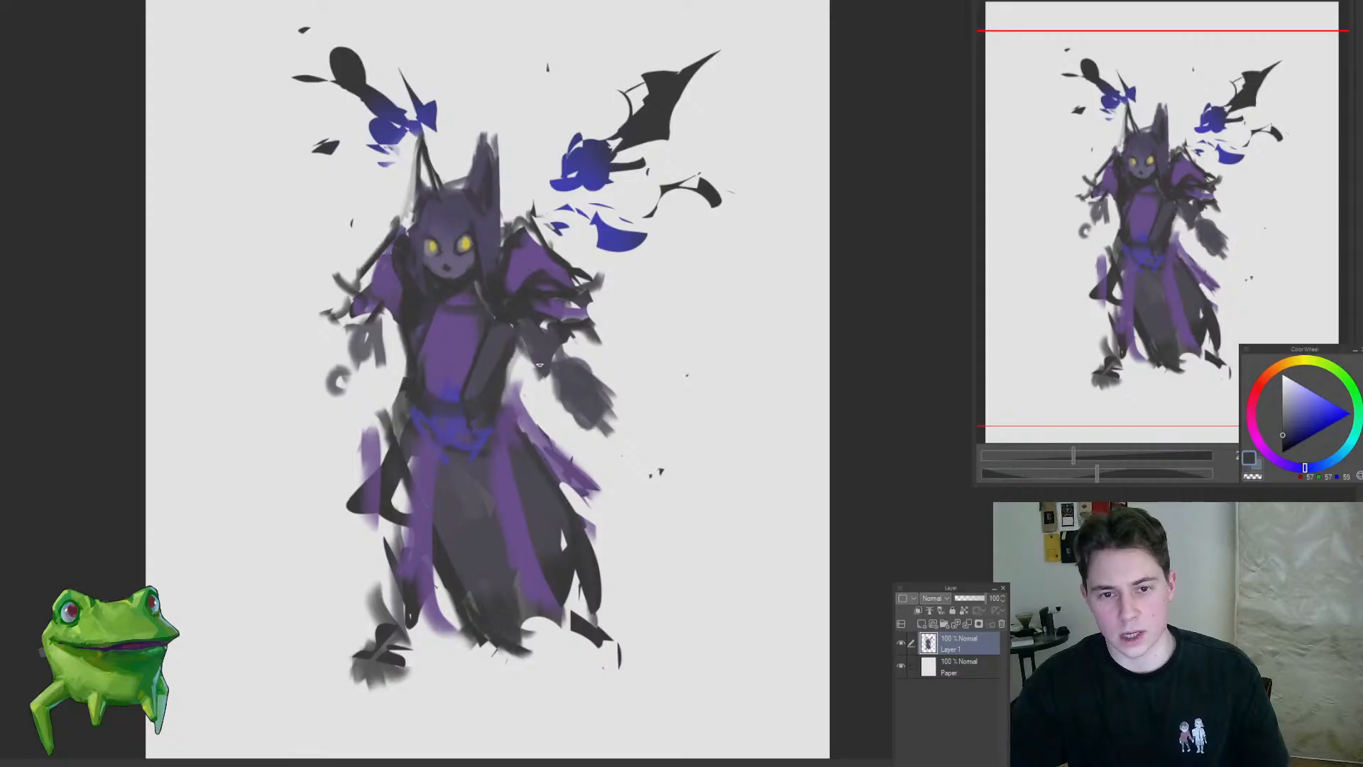
mouse_move(580, 330)
mouse_down()
mouse_move(628, 386)
mouse_move(564, 381)
mouse_up()
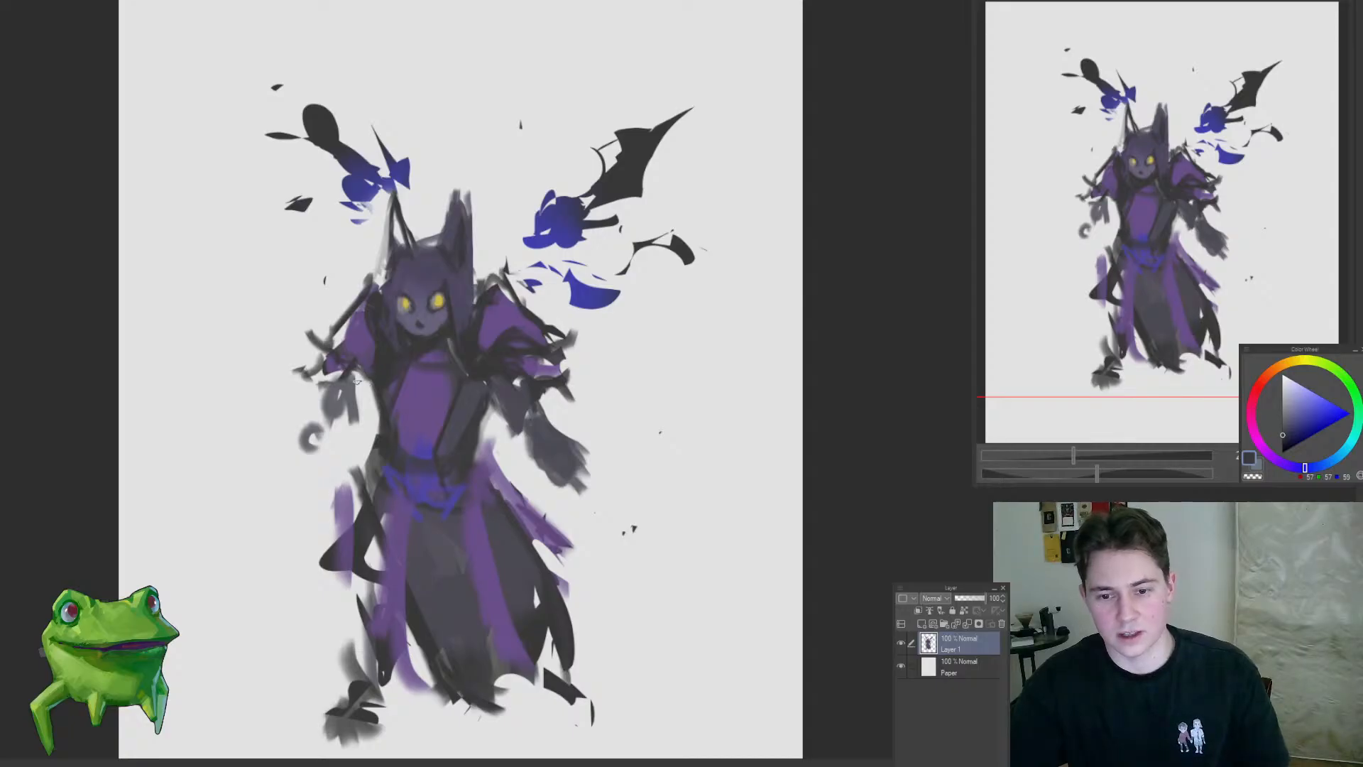
Step: Darken the left sleeve's cuff and tighten the grey forearm strokes beneath it
alt+click(363, 367)
alt+click(371, 383)
drag(313, 372, 369, 383)
drag(373, 414, 295, 508)
mouse_move(363, 438)
mouse_down()
mouse_move(408, 381)
mouse_move(499, 374)
mouse_up()
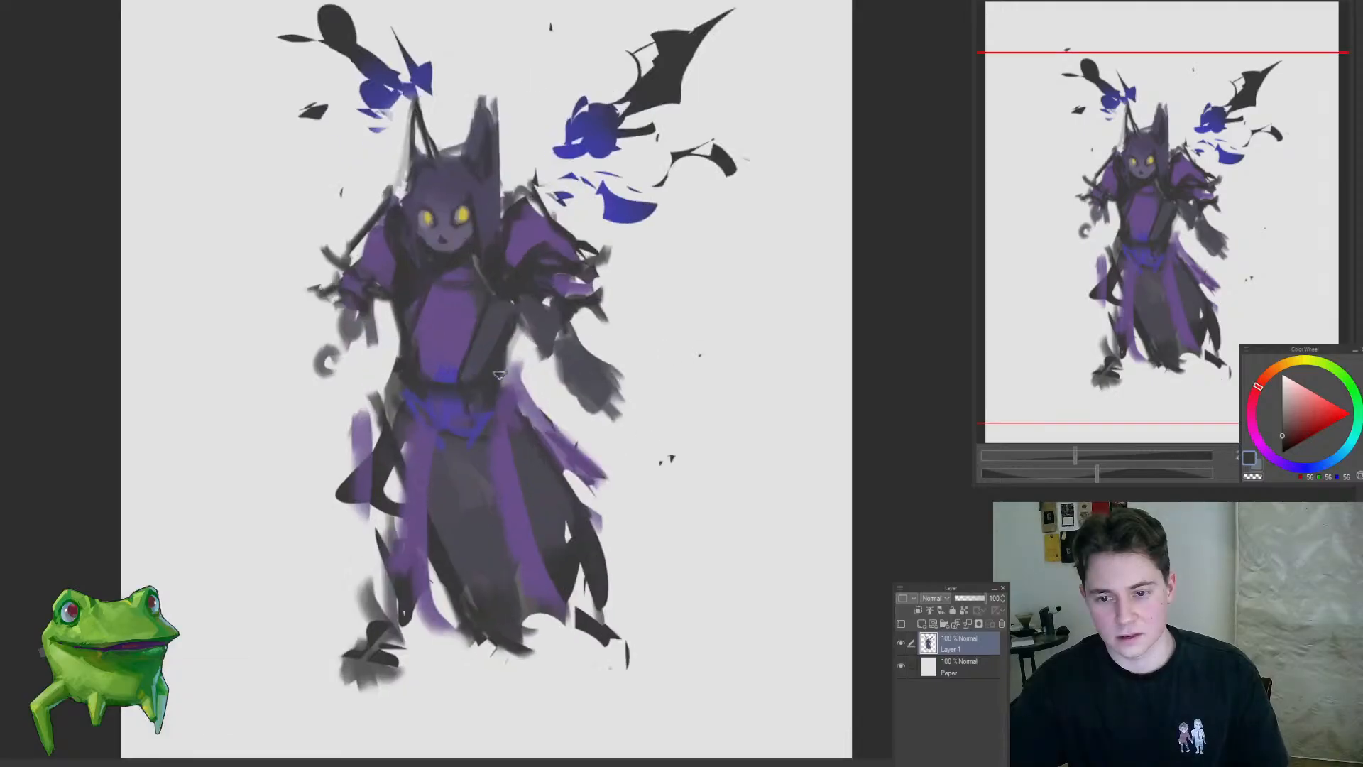
Step: Paint a dark belt band across the waist above the blue sash
drag(477, 509, 433, 529)
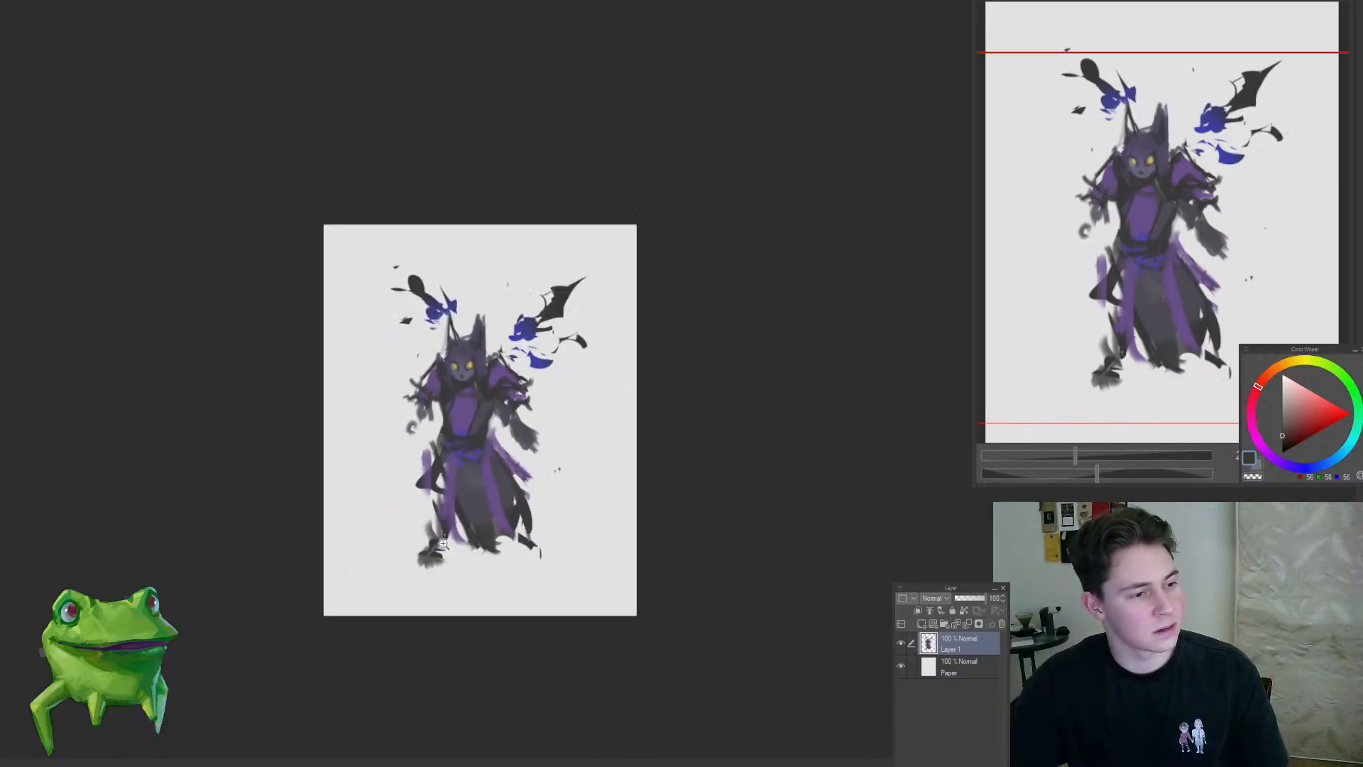
drag(466, 482, 479, 499)
mouse_move(402, 476)
mouse_down()
mouse_move(425, 563)
mouse_move(460, 534)
mouse_up()
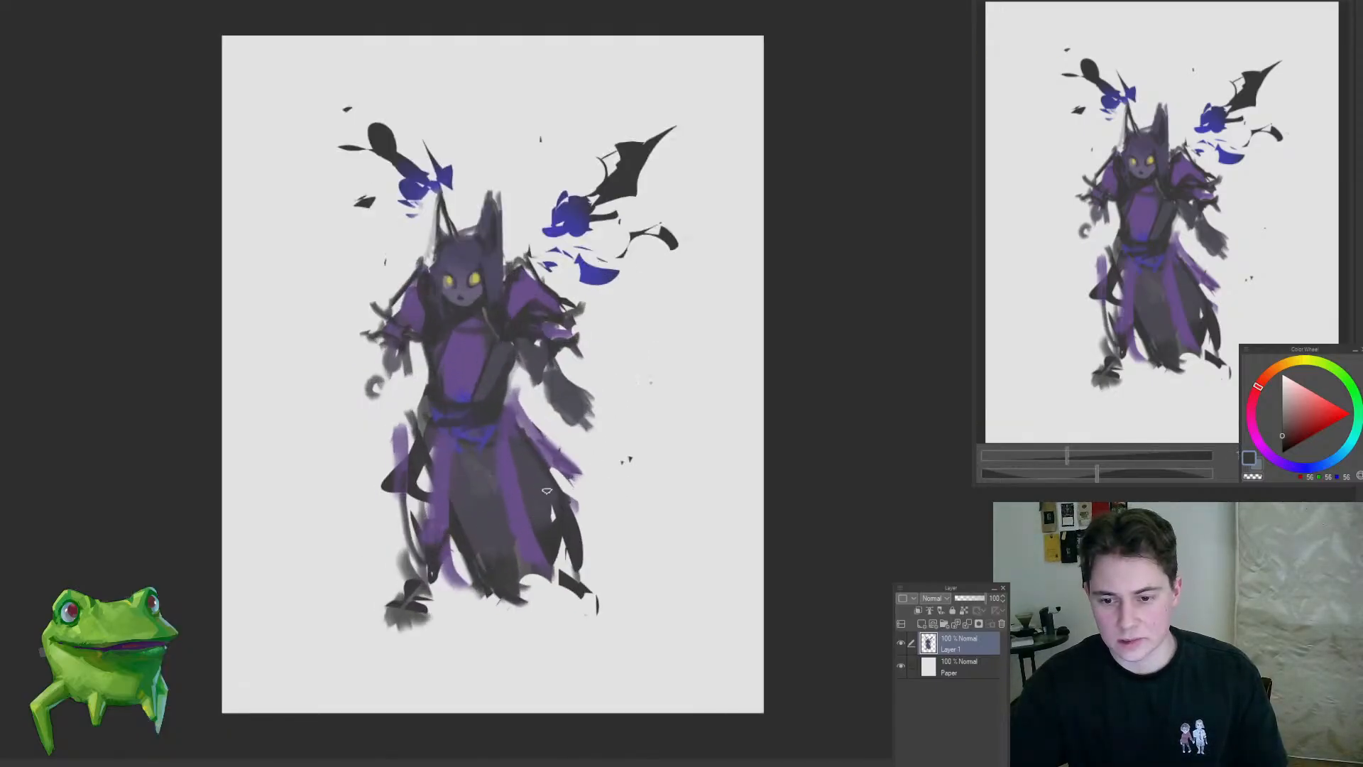
Step: Repaint the skirt's front with grey and purple folds, narrowing the right purple strip and darkening the lower edge
drag(534, 482, 523, 550)
mouse_move(463, 473)
mouse_down()
mouse_move(497, 550)
mouse_move(526, 562)
mouse_up()
key(ctrl+z)
key(ctrl+z)
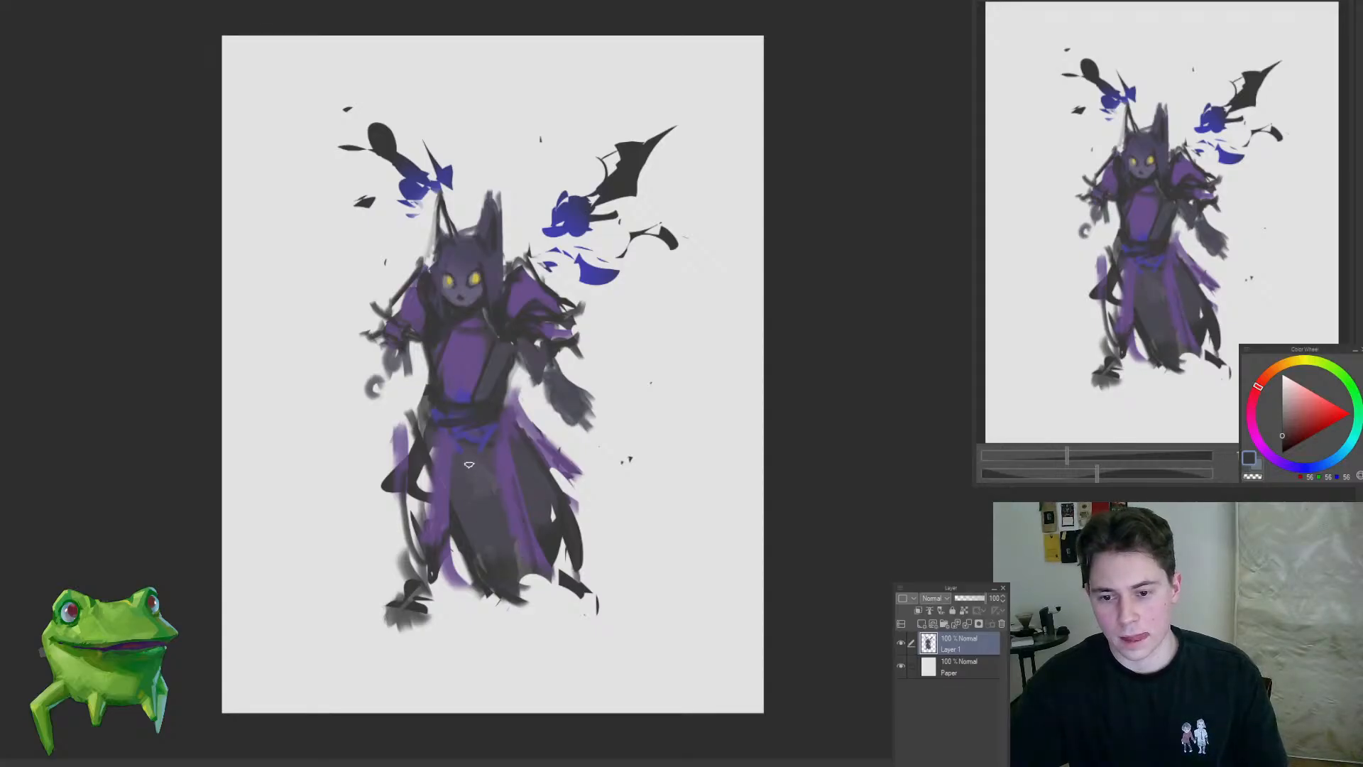
alt+click(486, 475)
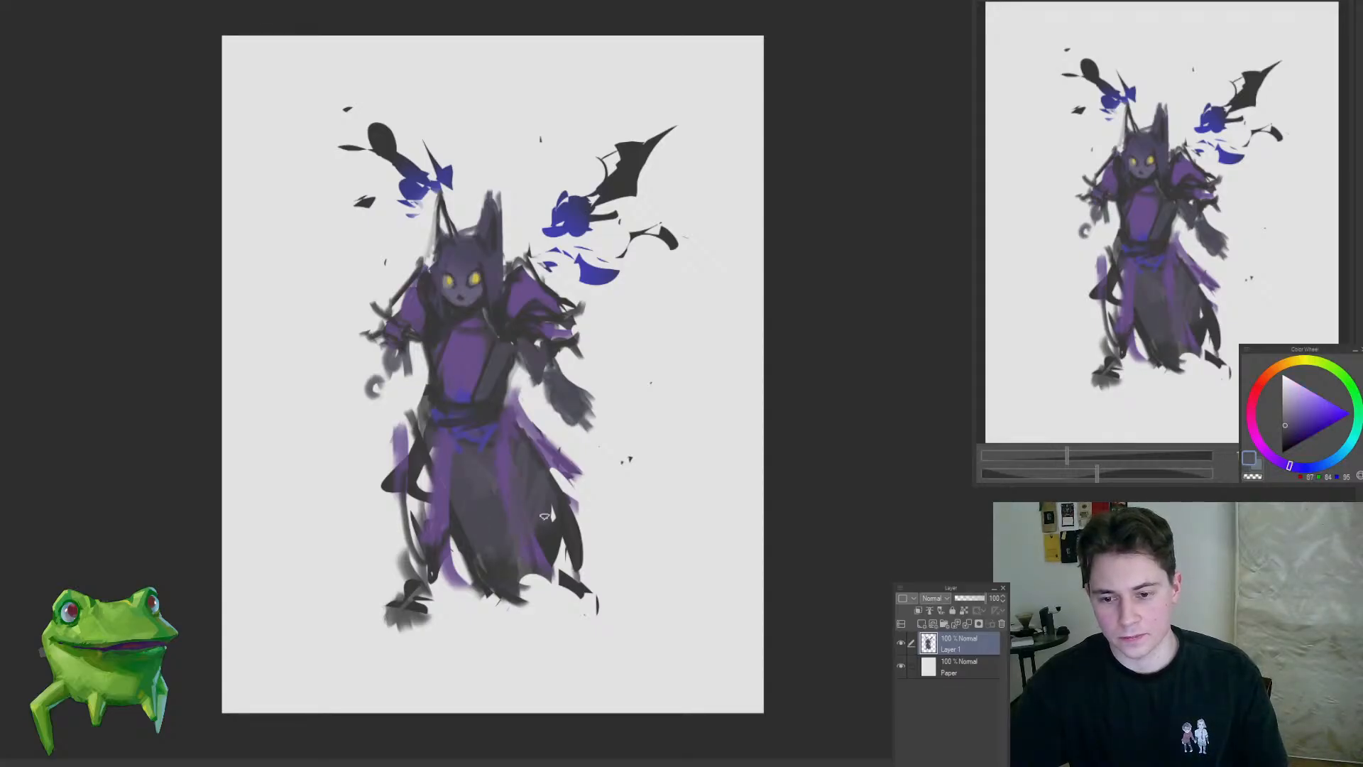
alt+click(515, 438)
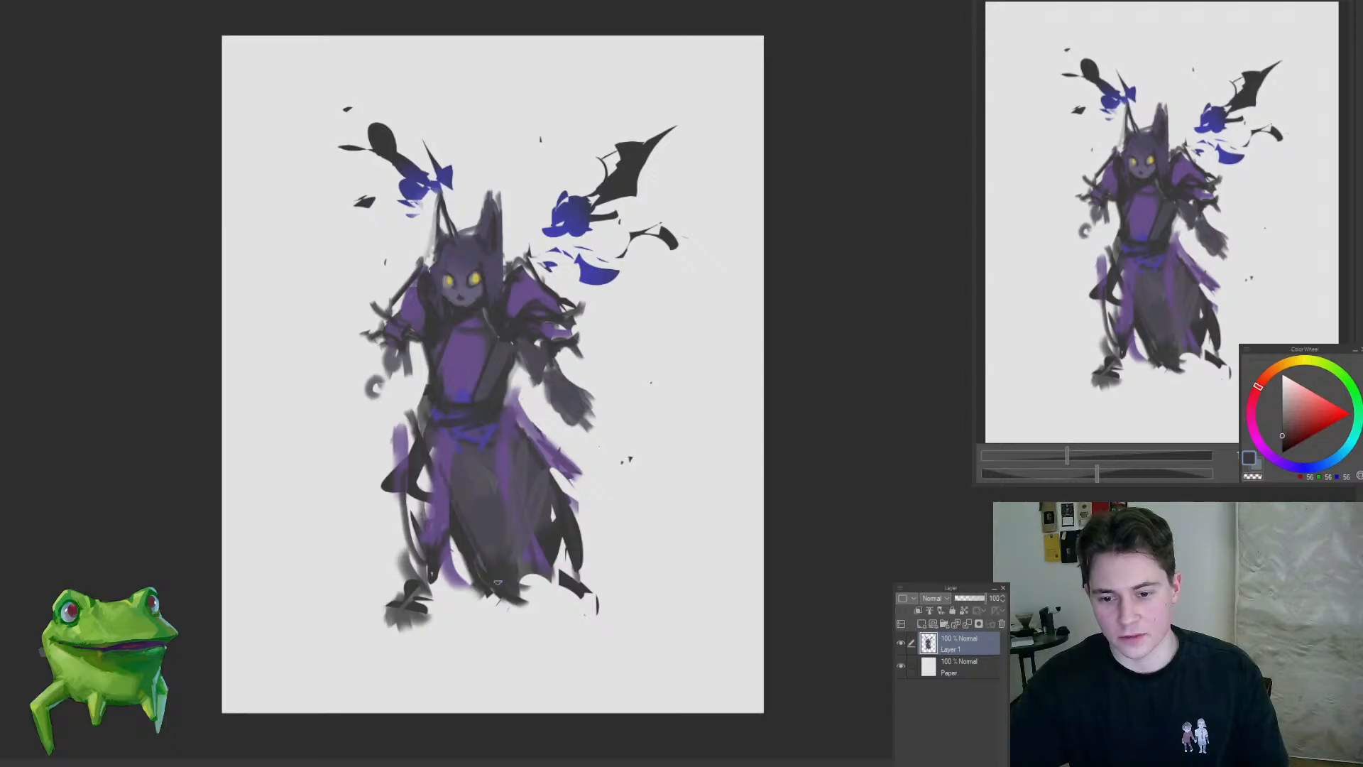
drag(546, 478, 518, 557)
drag(540, 508, 568, 499)
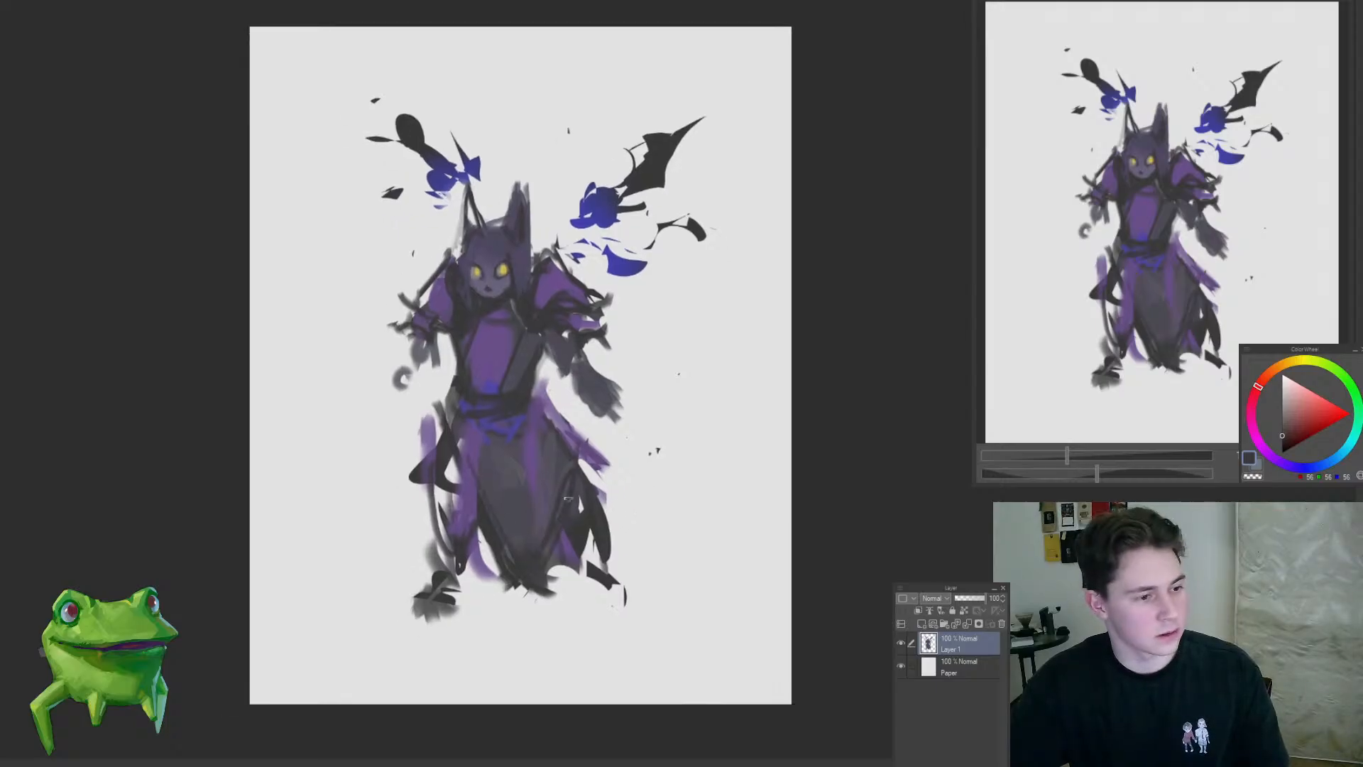
Step: Cut away the purple hem tip at the skirt's lower left using a freehand selection
mouse_move(425, 481)
mouse_down()
mouse_move(465, 515)
mouse_move(435, 513)
mouse_move(462, 574)
mouse_up()
key(ctrl+z)
key(m)
drag(475, 510, 501, 589)
key(Delete)
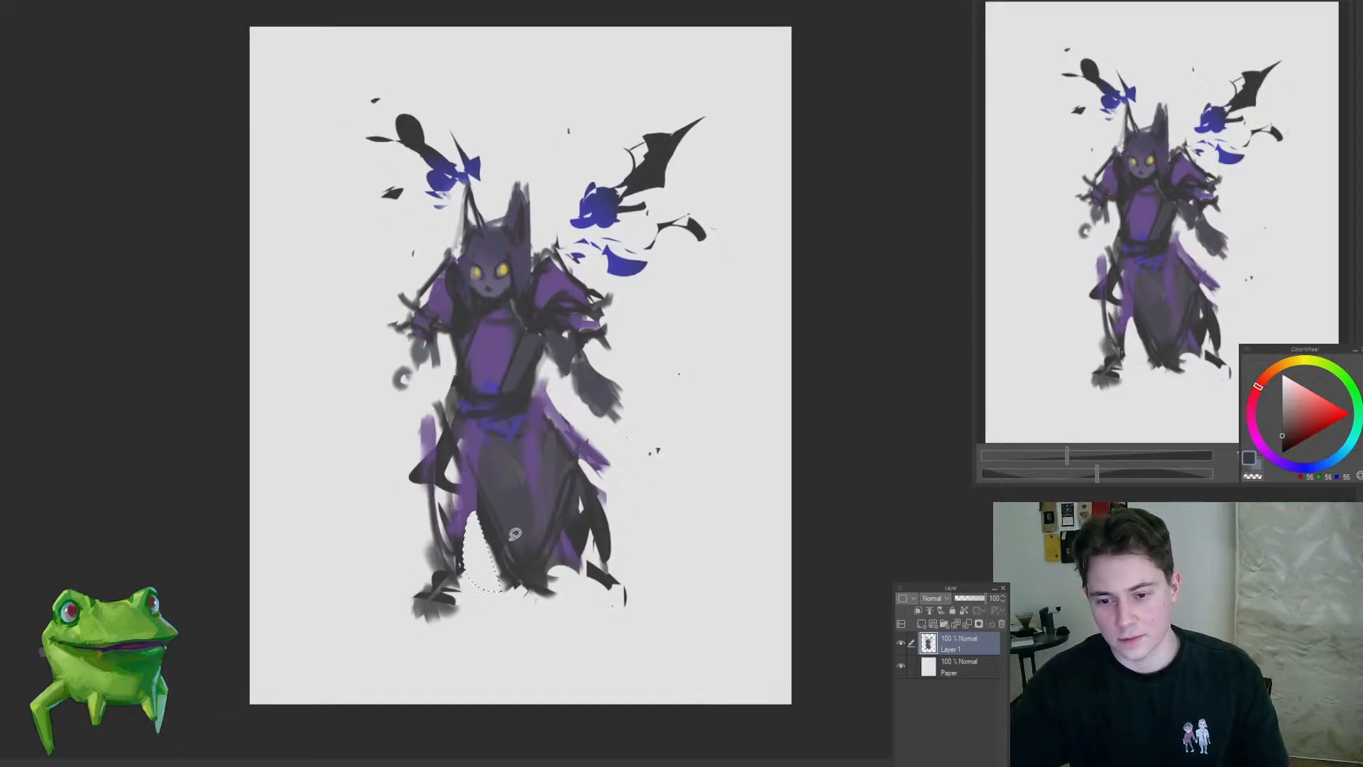
mouse_move(461, 516)
mouse_down()
mouse_move(534, 532)
mouse_move(539, 562)
mouse_move(619, 528)
mouse_move(585, 543)
mouse_move(524, 617)
mouse_up()
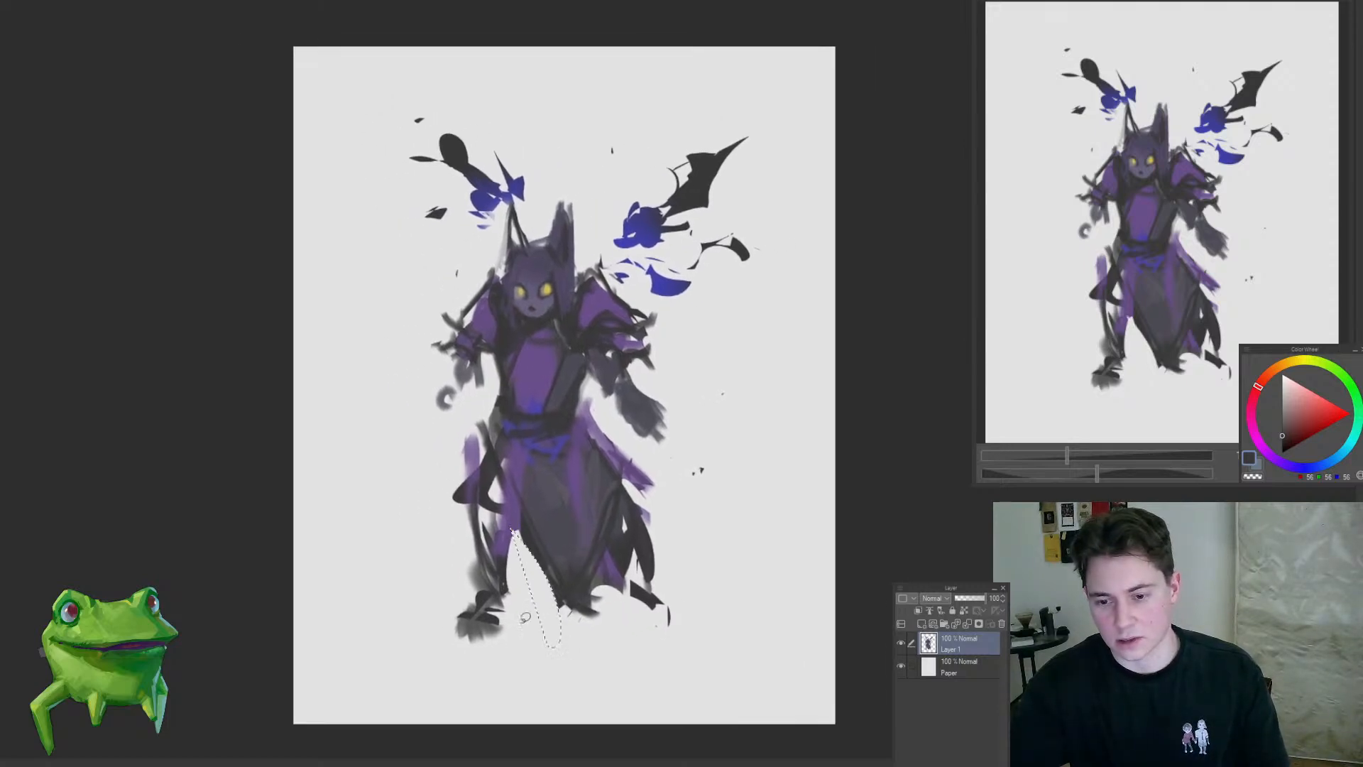
Step: Block in the left leg and foot with loose dark grey strokes and sketch a hem line across to the skirt
drag(485, 507, 480, 550)
drag(472, 486, 461, 566)
drag(470, 556, 480, 583)
mouse_move(451, 493)
mouse_down()
mouse_move(372, 624)
mouse_move(446, 521)
mouse_up()
key(m)
mouse_move(431, 517)
mouse_down()
mouse_move(480, 447)
mouse_move(474, 548)
mouse_move(524, 573)
mouse_move(541, 565)
mouse_move(519, 572)
mouse_move(530, 543)
mouse_up()
key(ctrl+z)
drag(474, 492, 471, 555)
drag(455, 547, 495, 571)
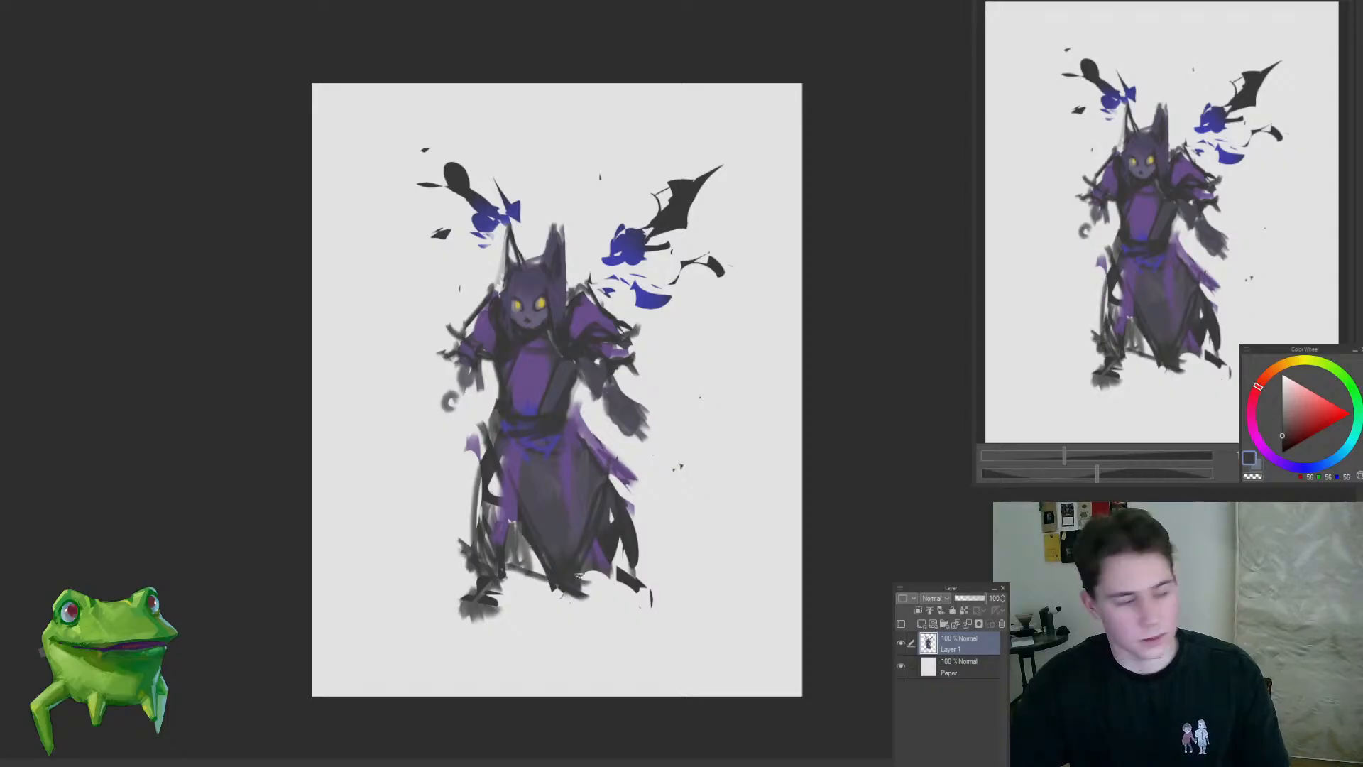
drag(604, 571, 563, 607)
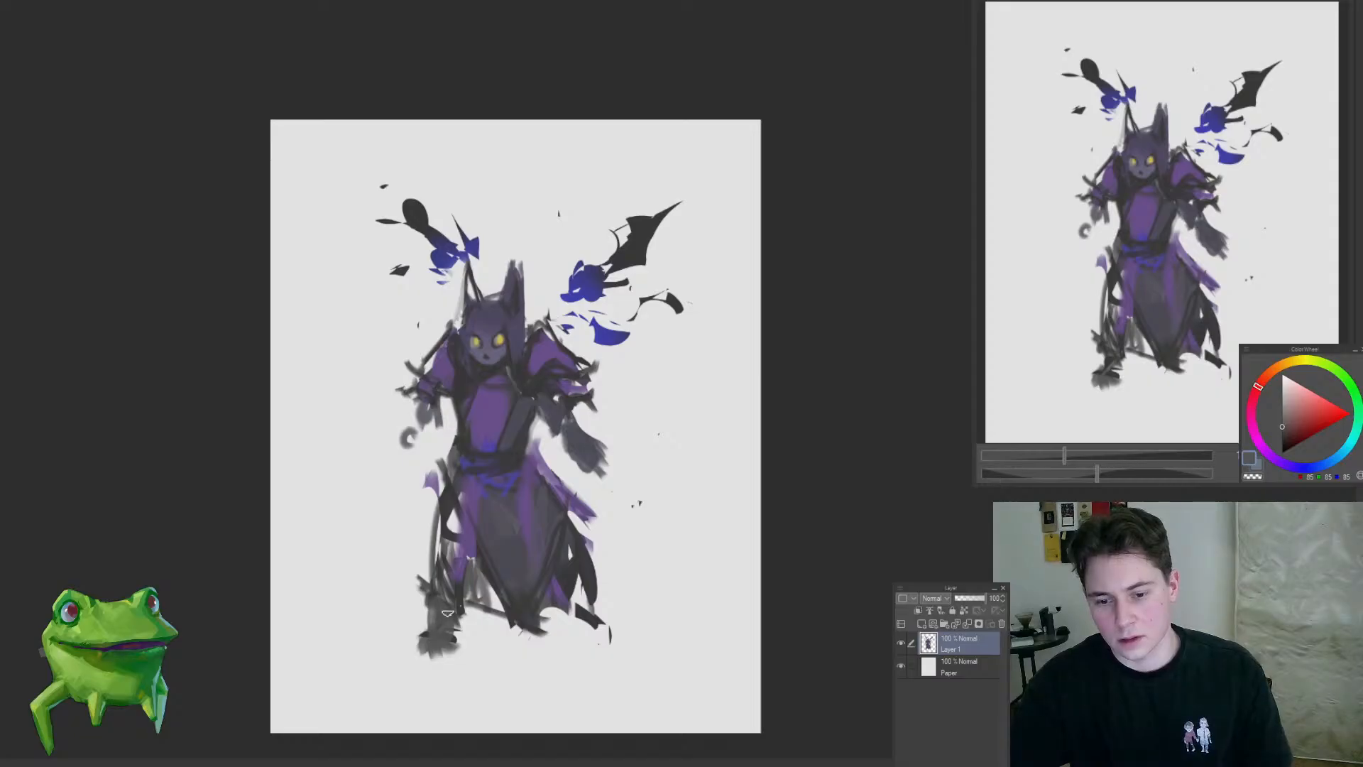
mouse_move(465, 618)
mouse_down()
mouse_move(396, 675)
mouse_move(448, 656)
mouse_up()
key(ctrl+z)
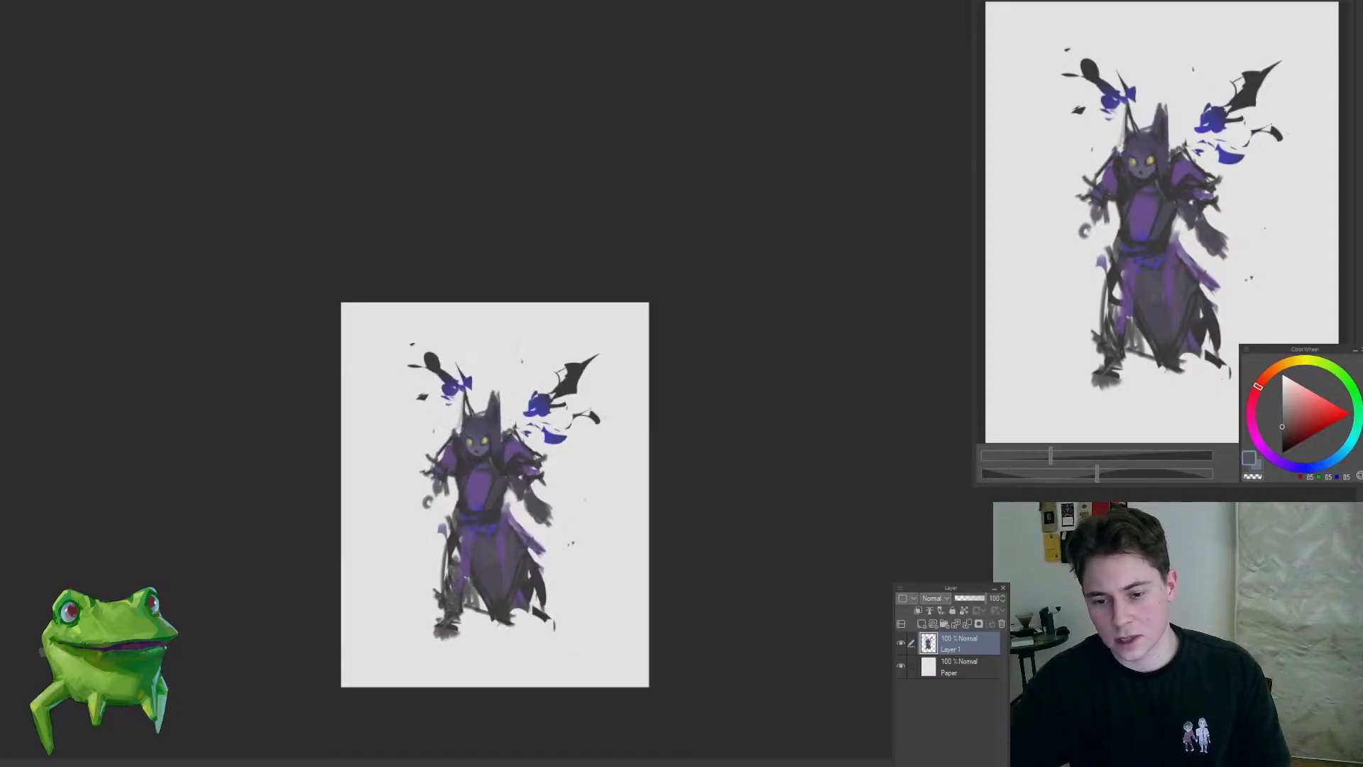
Step: Remove the black tatters at the skirt's lower right and block in the right leg and foot in grey
drag(531, 611, 534, 625)
drag(545, 570, 556, 585)
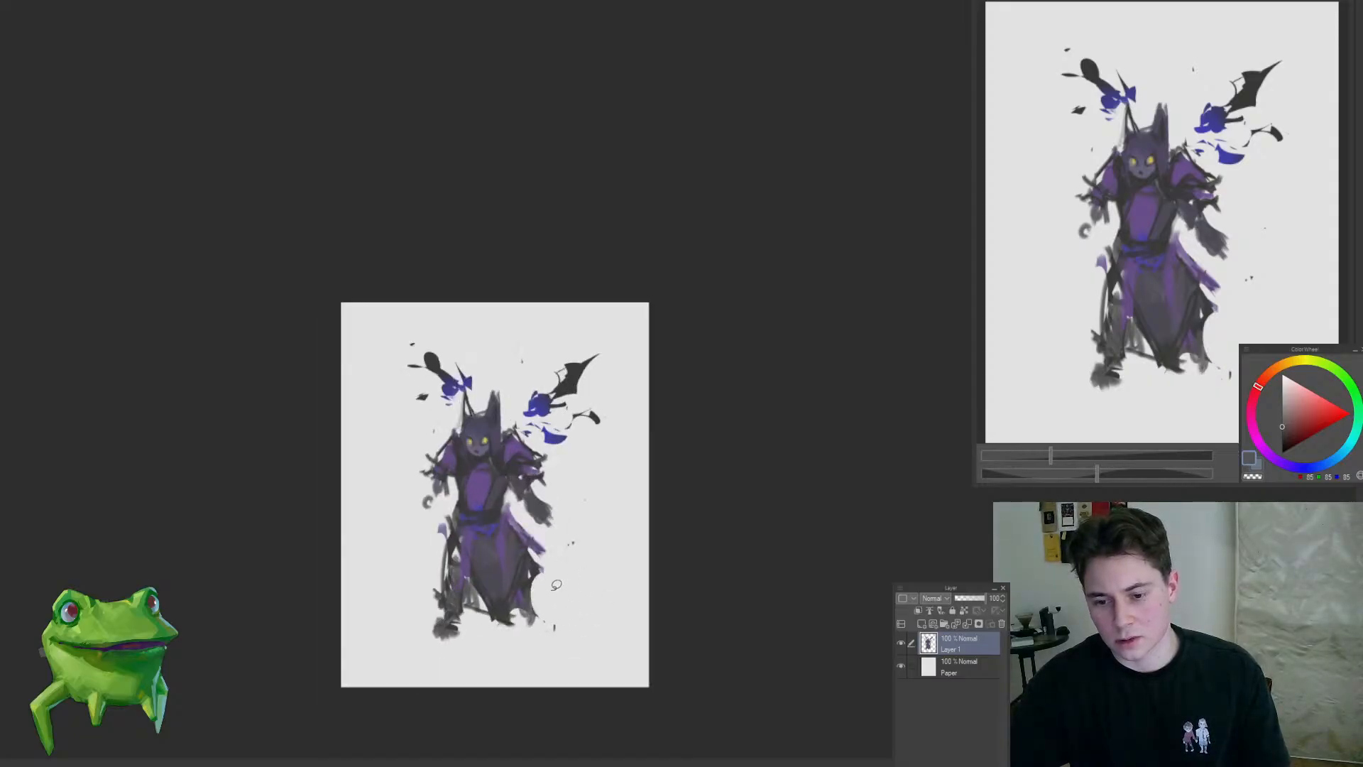
mouse_move(524, 653)
mouse_down()
mouse_move(512, 642)
mouse_move(545, 660)
mouse_move(547, 580)
mouse_move(524, 605)
mouse_move(550, 585)
mouse_move(534, 597)
mouse_up()
alt+click(544, 577)
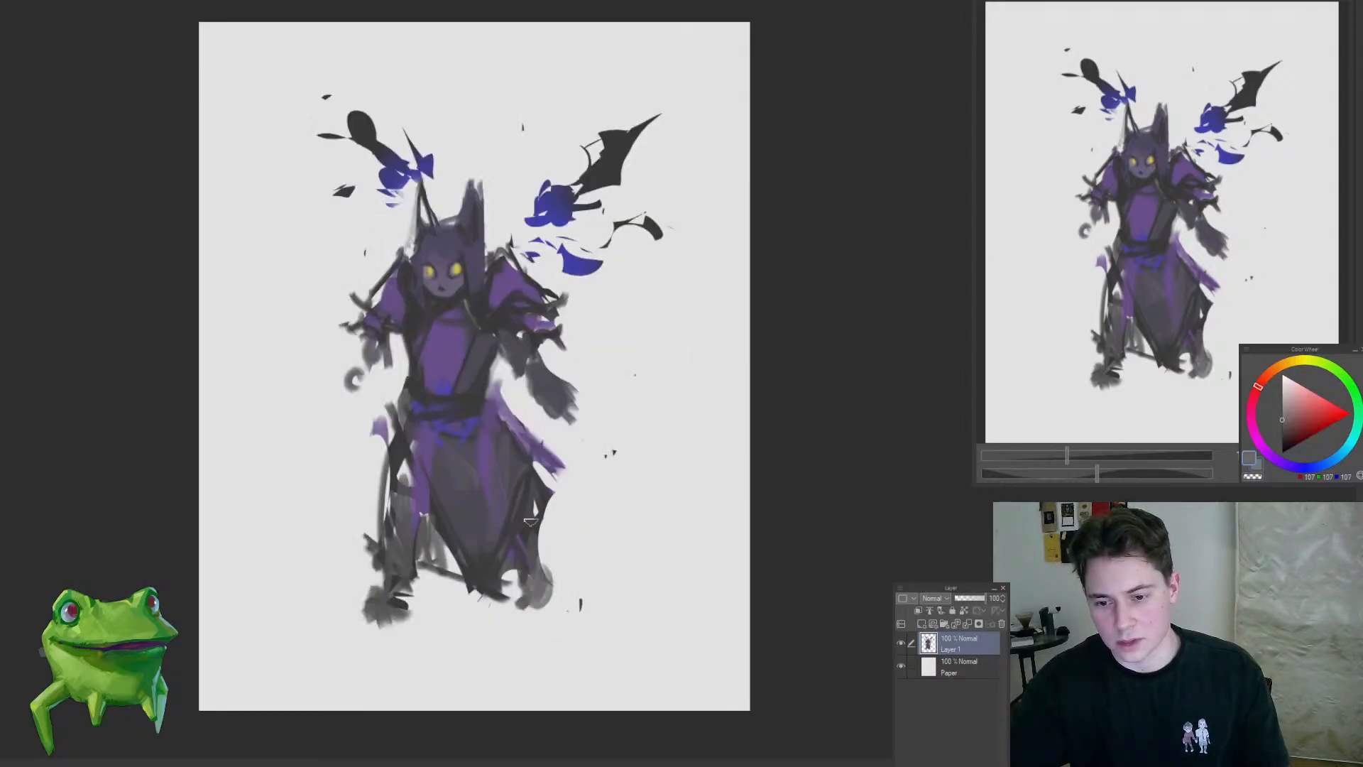
alt+click(534, 531)
mouse_move(543, 525)
mouse_down()
mouse_move(537, 611)
mouse_move(452, 641)
mouse_move(537, 631)
mouse_move(469, 670)
mouse_move(569, 645)
mouse_up()
key(ctrl+z)
drag(516, 560, 557, 558)
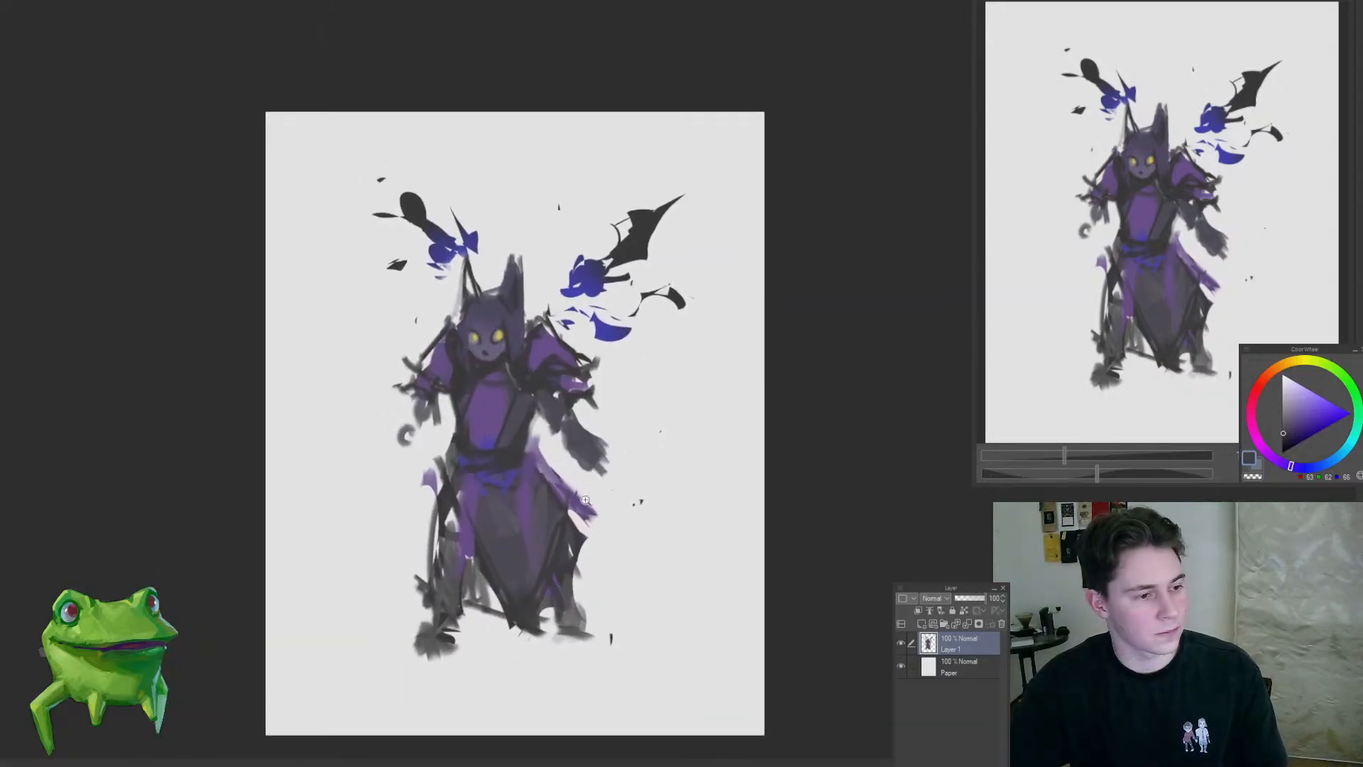
Step: Paint a rounded purple shape over the grey right forearm
mouse_move(576, 450)
mouse_down()
mouse_move(577, 428)
mouse_move(599, 458)
mouse_up()
alt+click(571, 381)
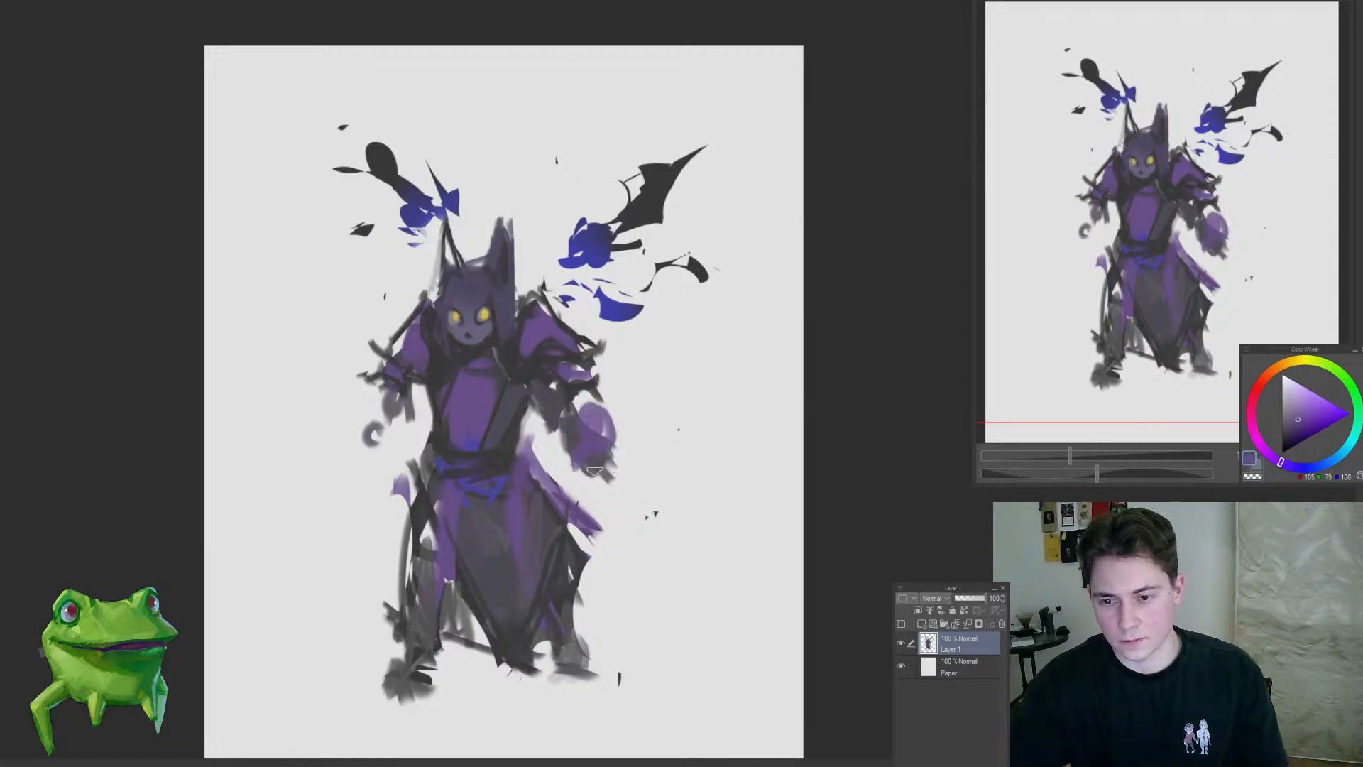
alt+click(598, 463)
drag(609, 465, 661, 512)
key(ctrl+z)
Step: Extend the purple sash tail on the skirt's right side into a curved, tapering end
mouse_move(591, 521)
mouse_down()
mouse_move(550, 549)
mouse_move(611, 540)
mouse_up()
click(616, 536)
key(bracketright)
drag(551, 458, 651, 531)
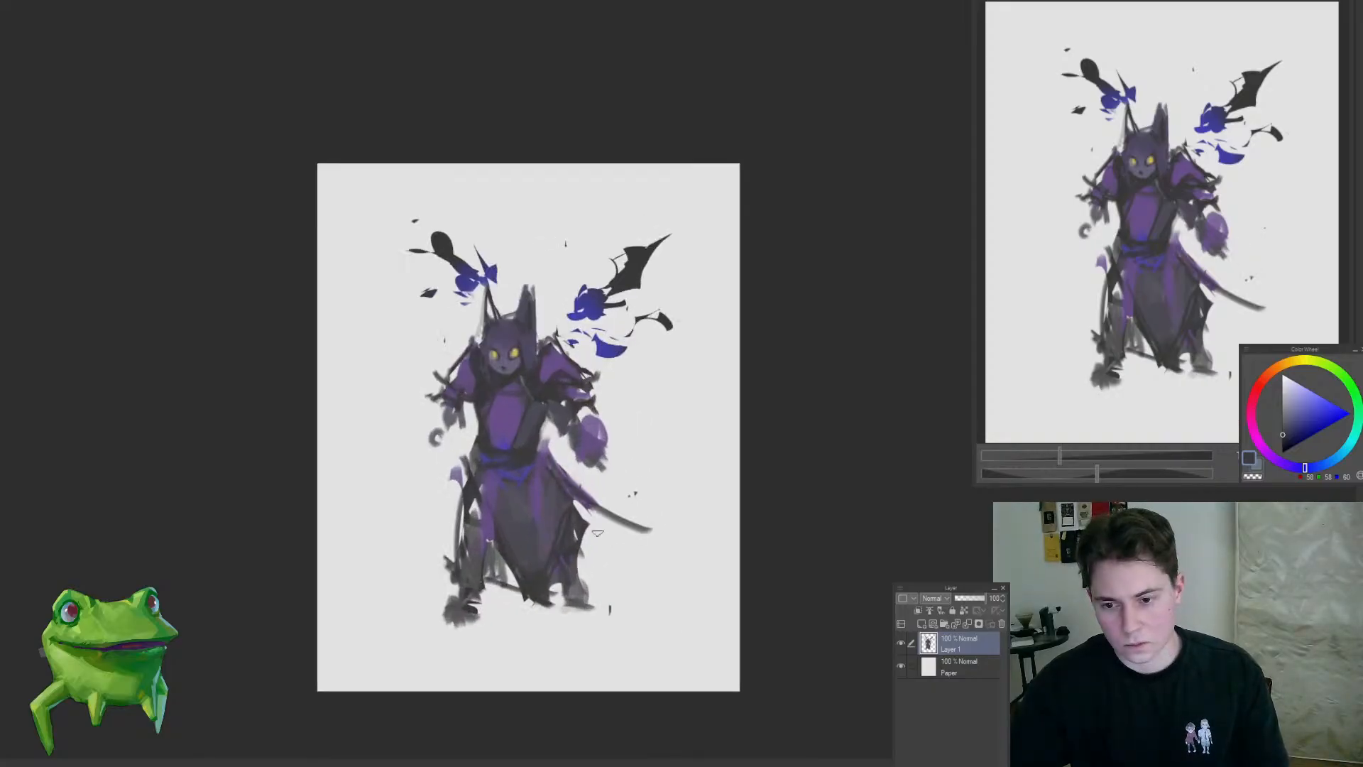
key(ctrl+z)
alt+click(566, 479)
mouse_move(551, 458)
mouse_down()
mouse_move(609, 529)
mouse_move(541, 517)
mouse_up()
Step: Enlarge and reposition the whole figure with a transform so that it fills more of the canvas
key(ctrl+t)
drag(552, 302, 550, 245)
drag(552, 356, 534, 381)
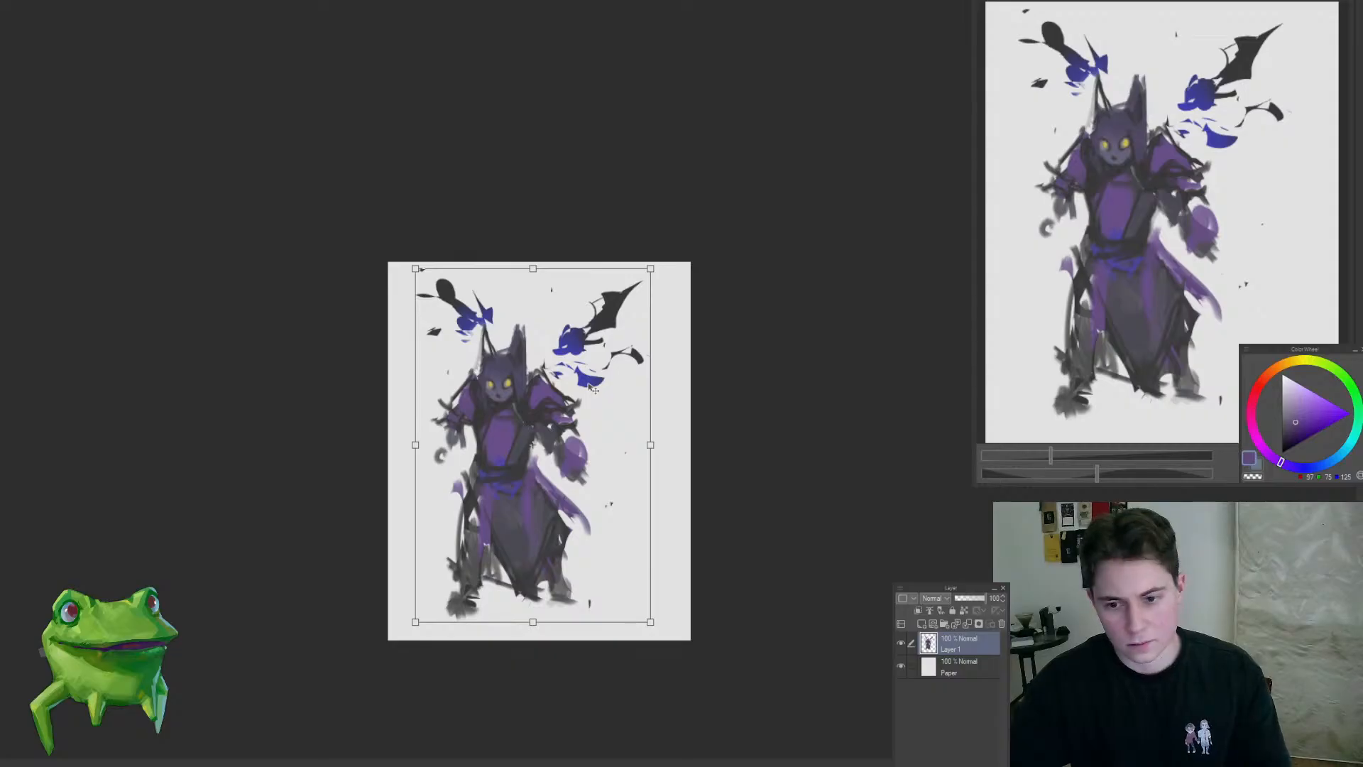
key(Return)
Step: Sketch a clawed hand with spread dark fingers at the end of the left arm
drag(458, 432, 532, 416)
alt+click(520, 385)
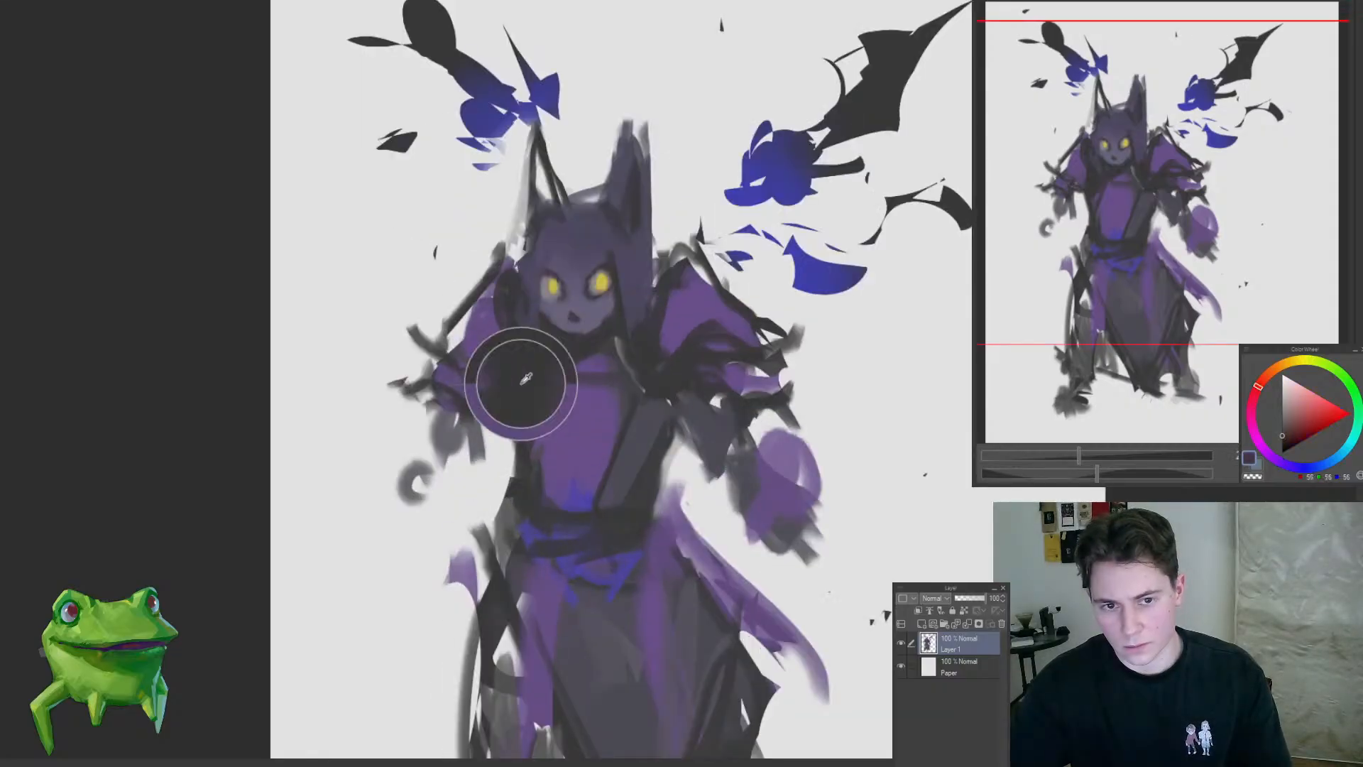
mouse_move(346, 411)
mouse_down()
mouse_move(374, 446)
mouse_move(454, 475)
mouse_move(435, 426)
mouse_move(501, 430)
mouse_move(404, 454)
mouse_up()
key(ctrl+z)
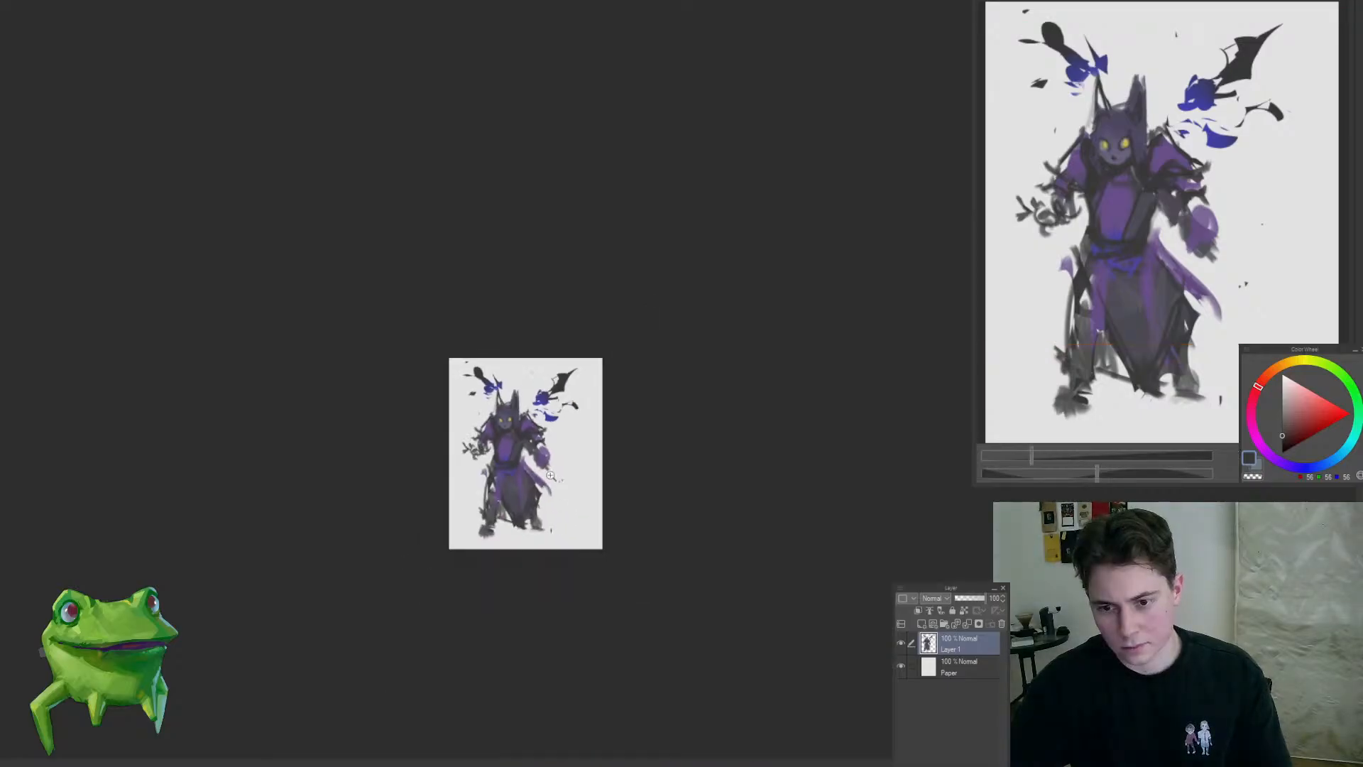
Step: Remove the rounded purple hand shape below the right sleeve
mouse_move(525, 446)
mouse_down()
mouse_move(585, 468)
mouse_move(626, 520)
mouse_move(577, 518)
mouse_move(608, 450)
mouse_up()
key(ctrl+z)
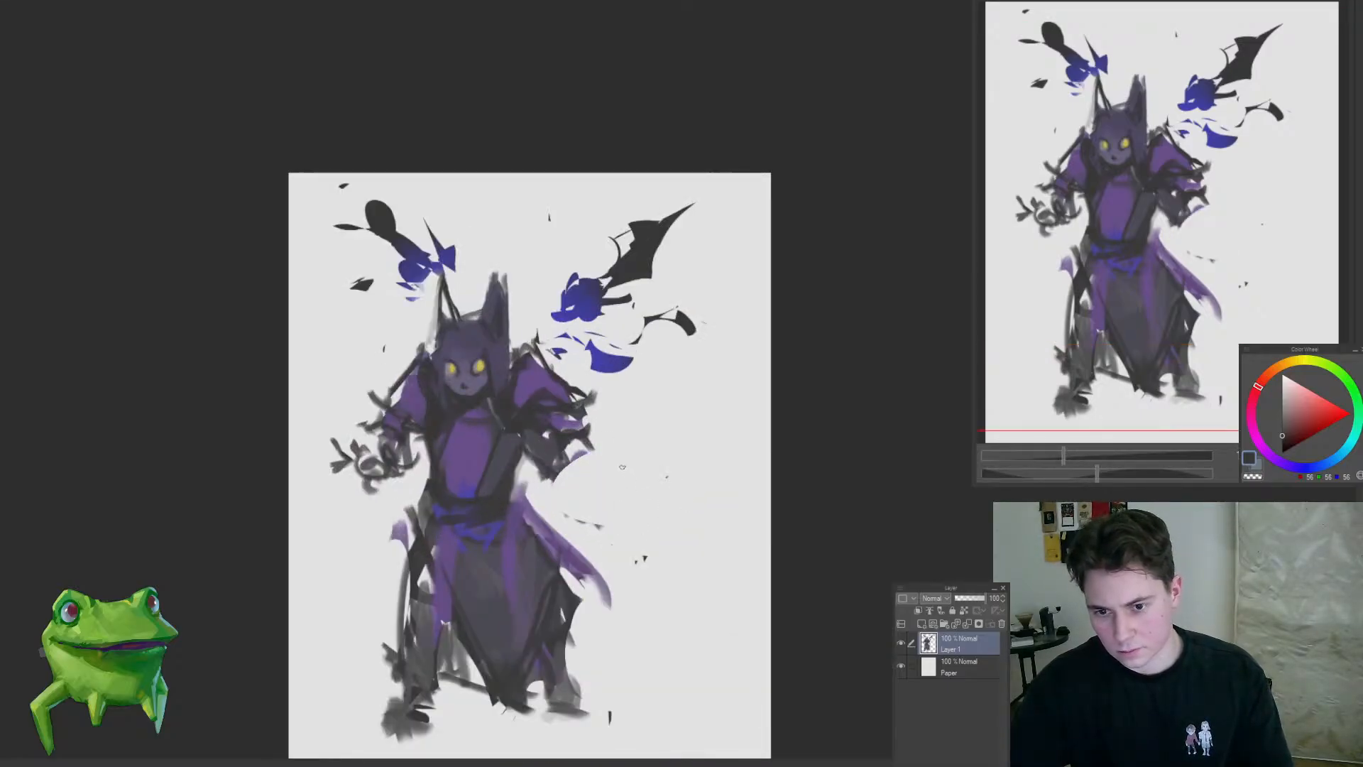
key(ctrl+z)
Step: Slim the left clawed hand and connect it to the sleeve with dark forearm strokes
mouse_move(388, 446)
mouse_down()
mouse_move(423, 440)
mouse_move(397, 453)
mouse_move(413, 473)
mouse_move(386, 478)
mouse_move(430, 461)
mouse_move(376, 466)
mouse_move(425, 452)
mouse_move(434, 480)
mouse_move(440, 447)
mouse_move(399, 544)
mouse_up()
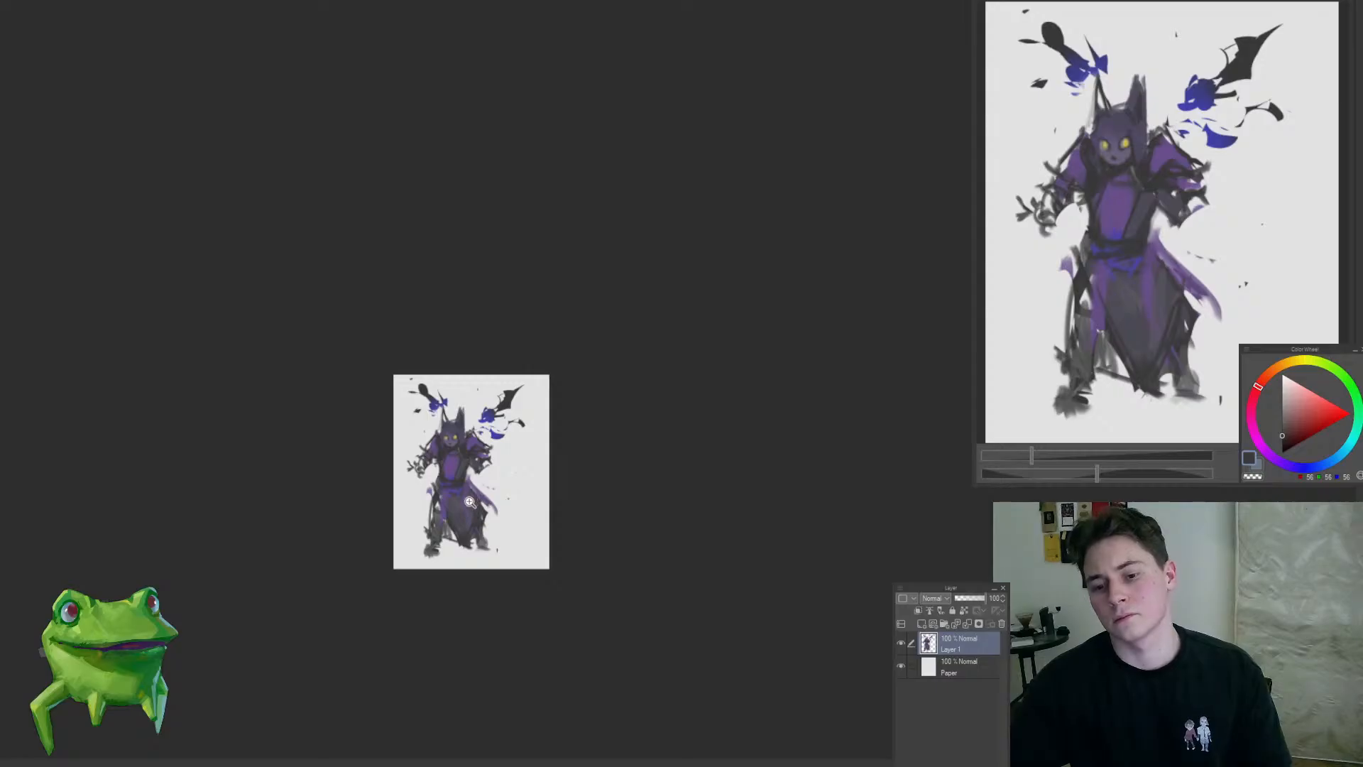
drag(433, 482, 470, 420)
alt+click(453, 417)
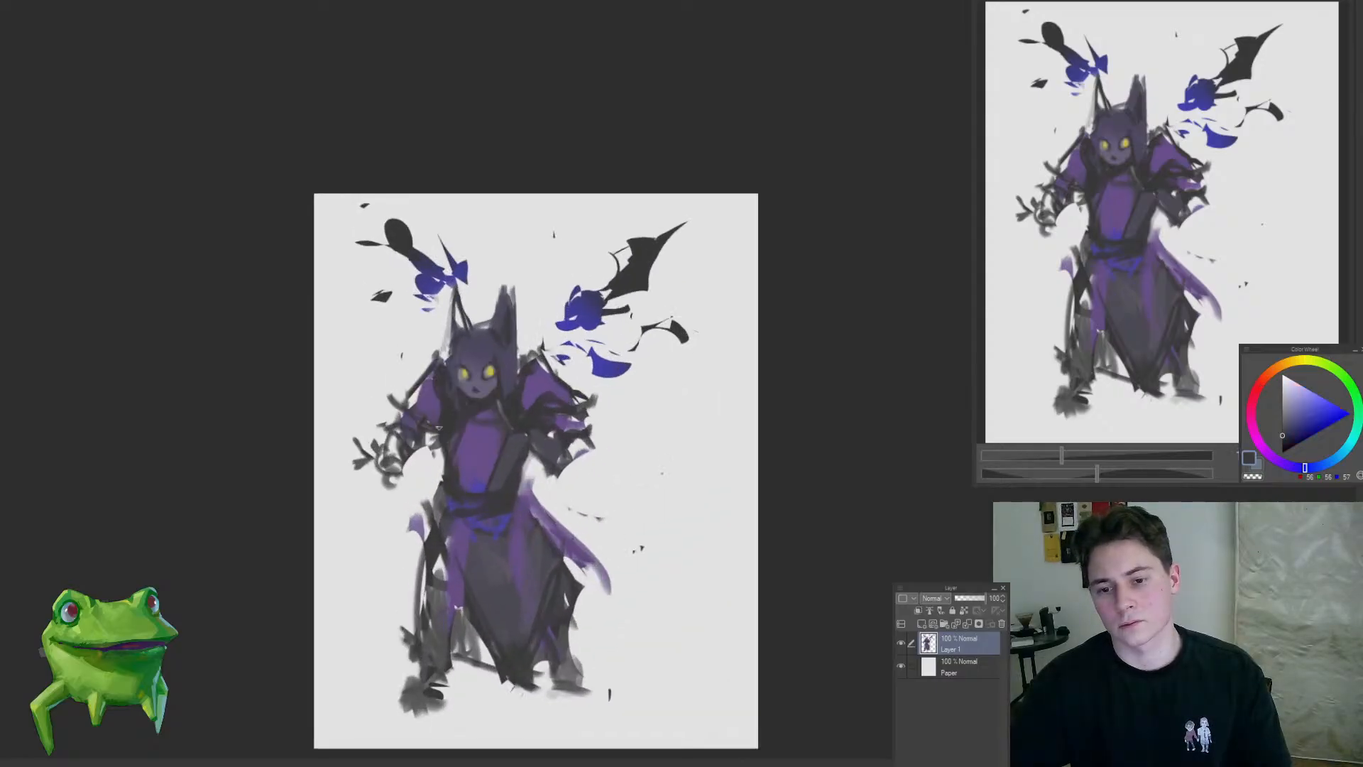
mouse_move(534, 453)
mouse_down()
mouse_move(526, 568)
mouse_move(642, 478)
mouse_move(625, 479)
mouse_up()
key(ctrl+z)
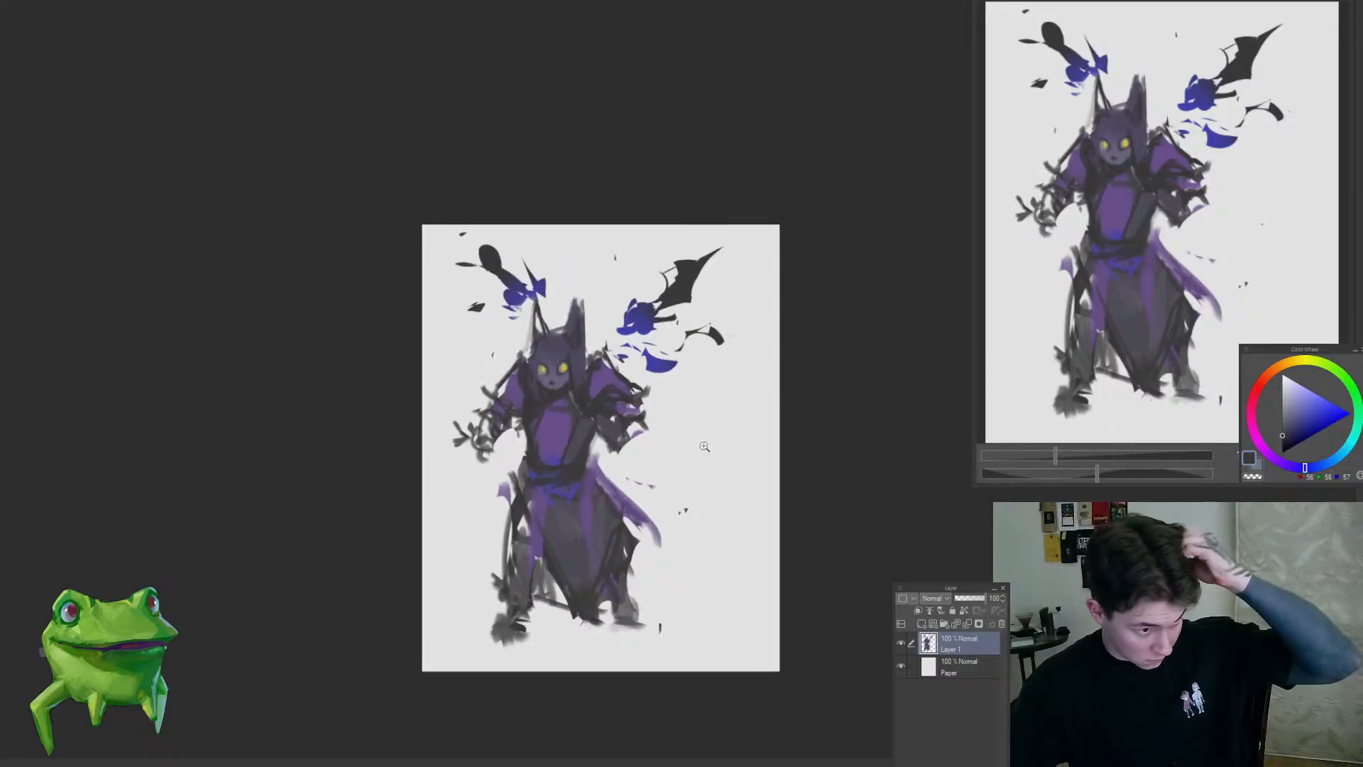
Step: Rework the dark upper arm beneath the right sleeve with purple-grey tones sampled from the figure
click(656, 405)
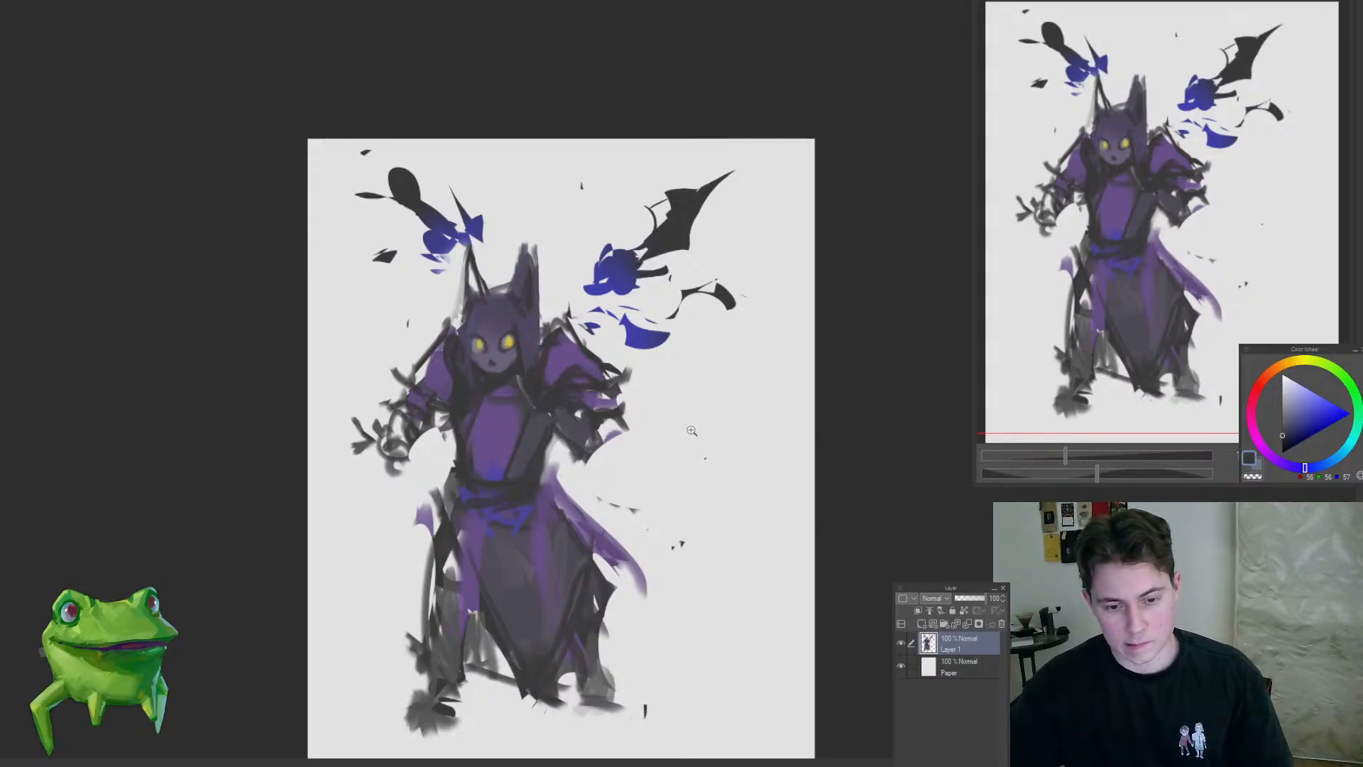
alt+click(570, 420)
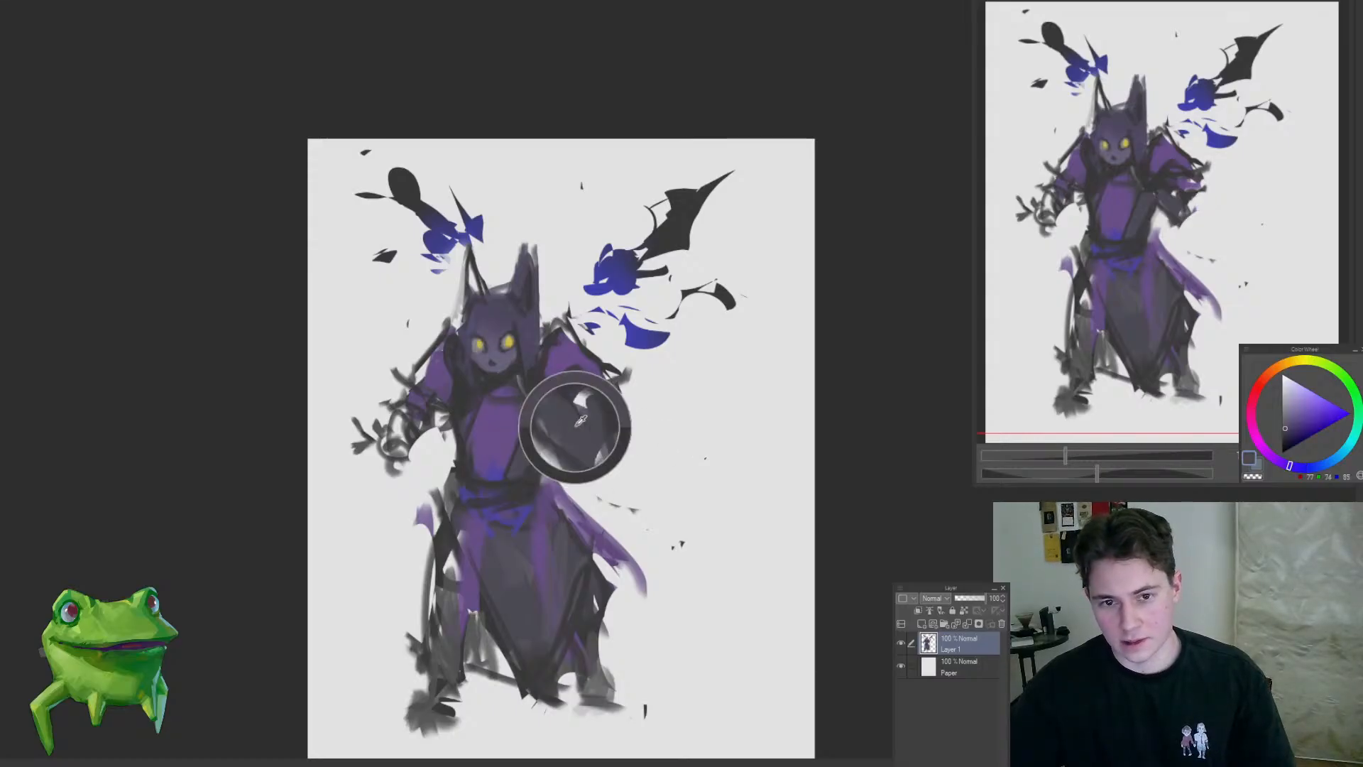
alt+click(573, 398)
alt+click(570, 408)
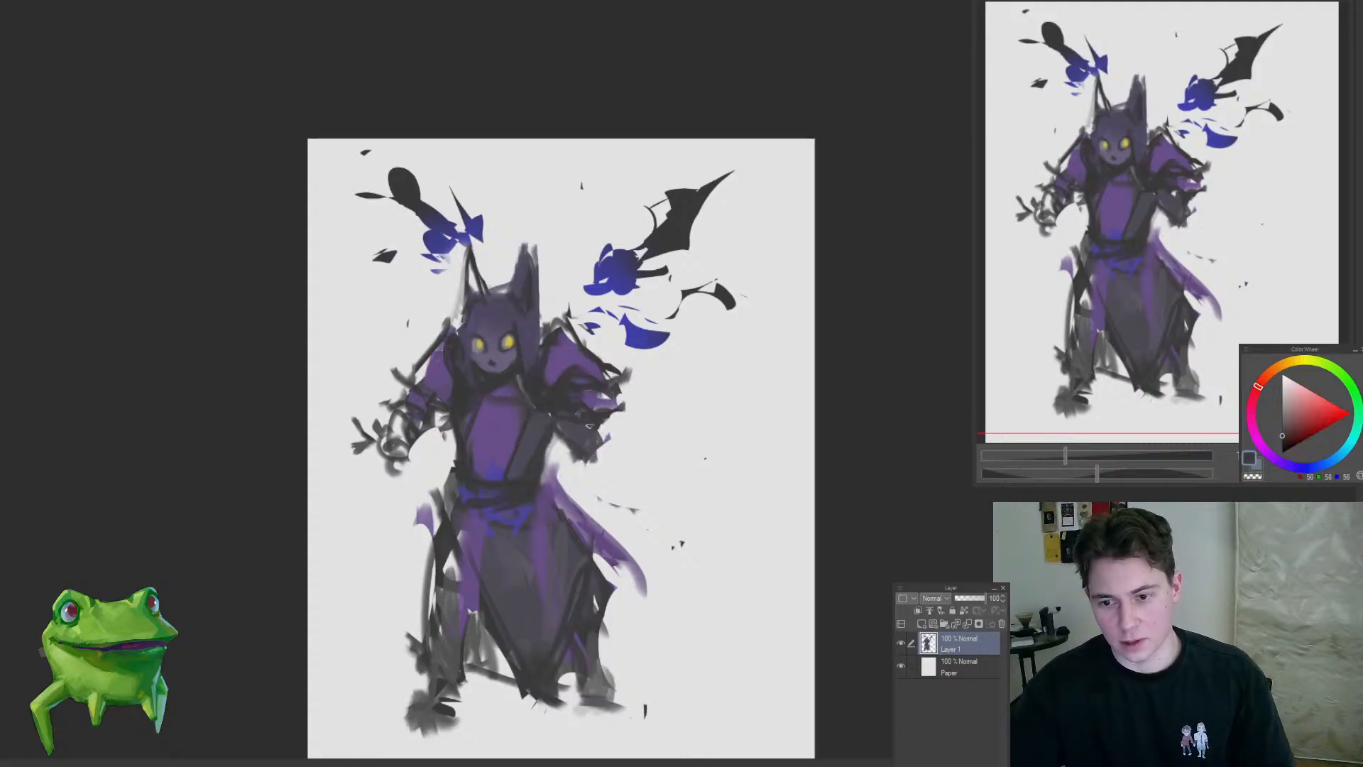
alt+click(574, 436)
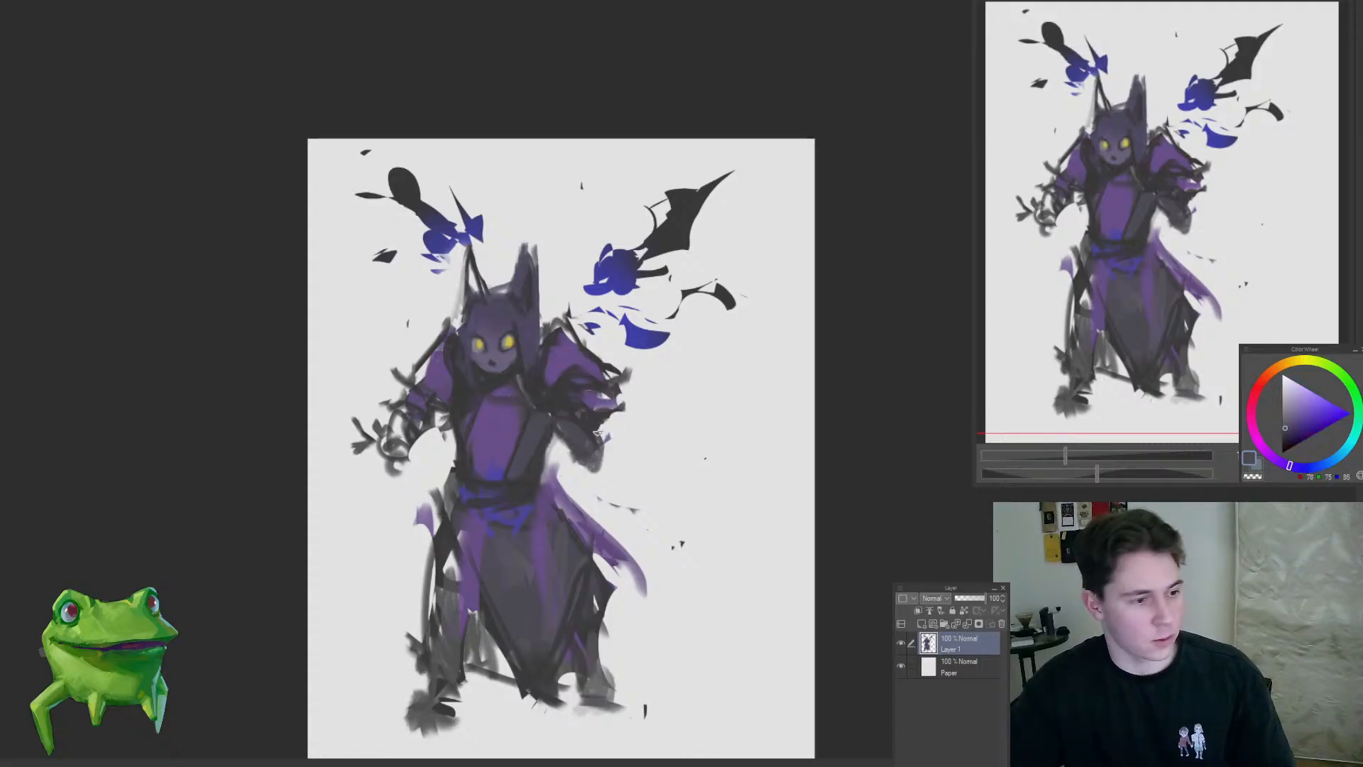
Step: Block in a grey right forearm reaching down and outward, ending in a small hand with thin curling fingers
mouse_move(622, 474)
mouse_down()
mouse_move(612, 465)
mouse_move(665, 540)
mouse_up()
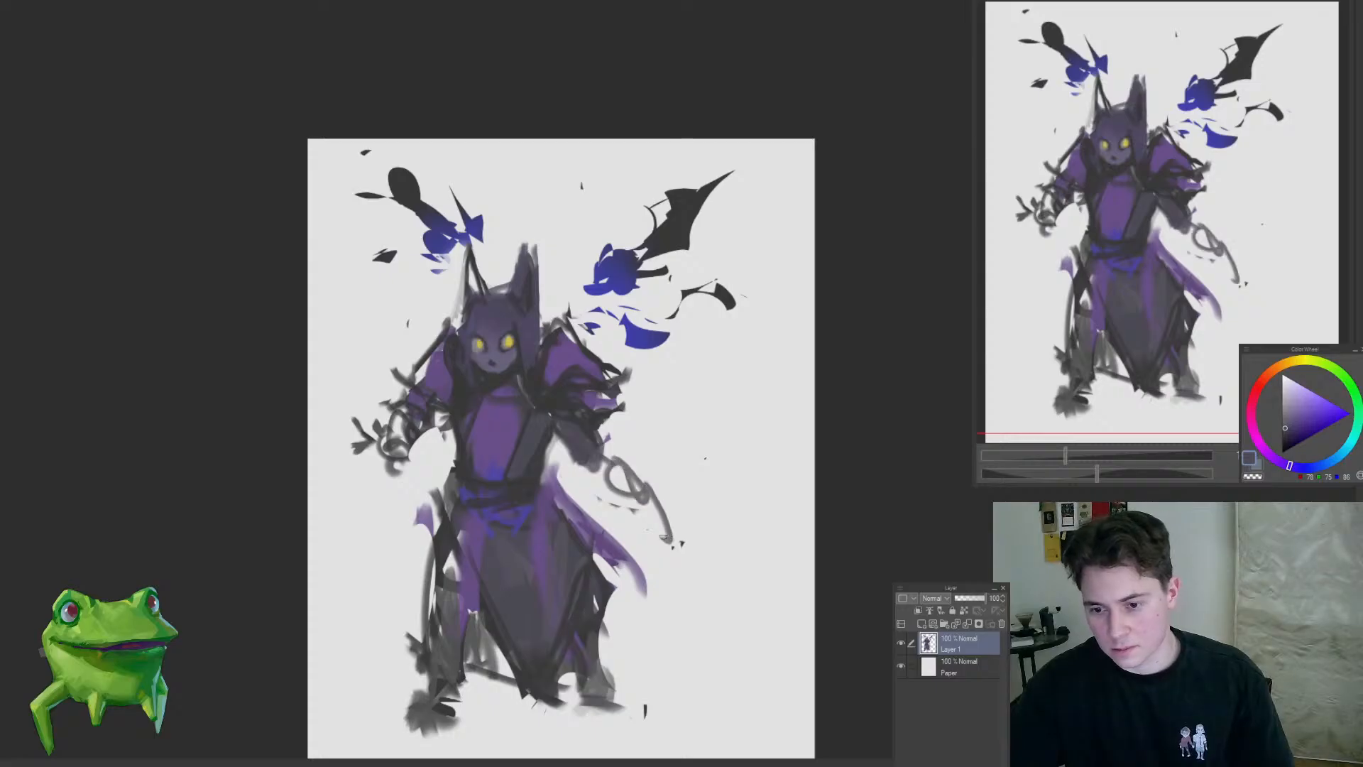
key(ctrl+z)
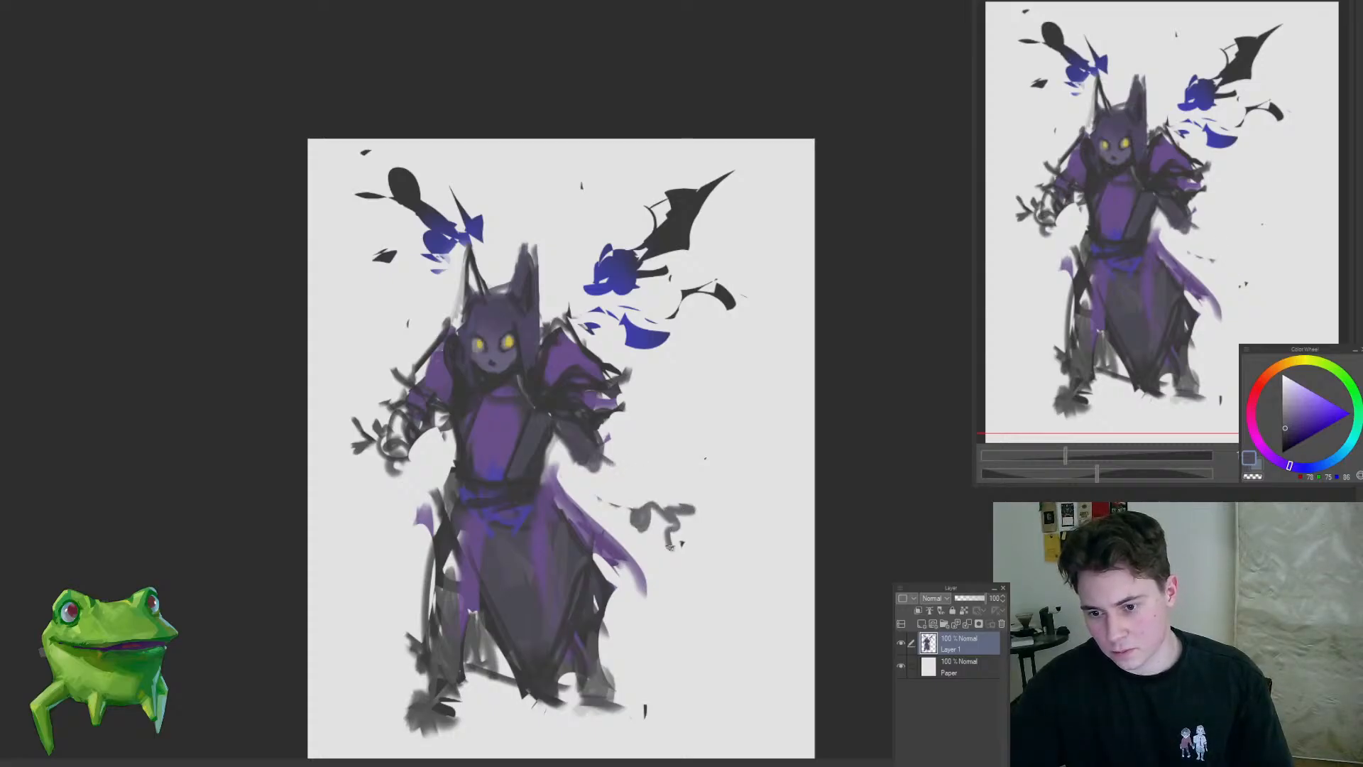
drag(670, 548, 659, 553)
drag(656, 543, 643, 549)
mouse_move(626, 476)
mouse_down()
mouse_move(636, 499)
mouse_move(607, 463)
mouse_up()
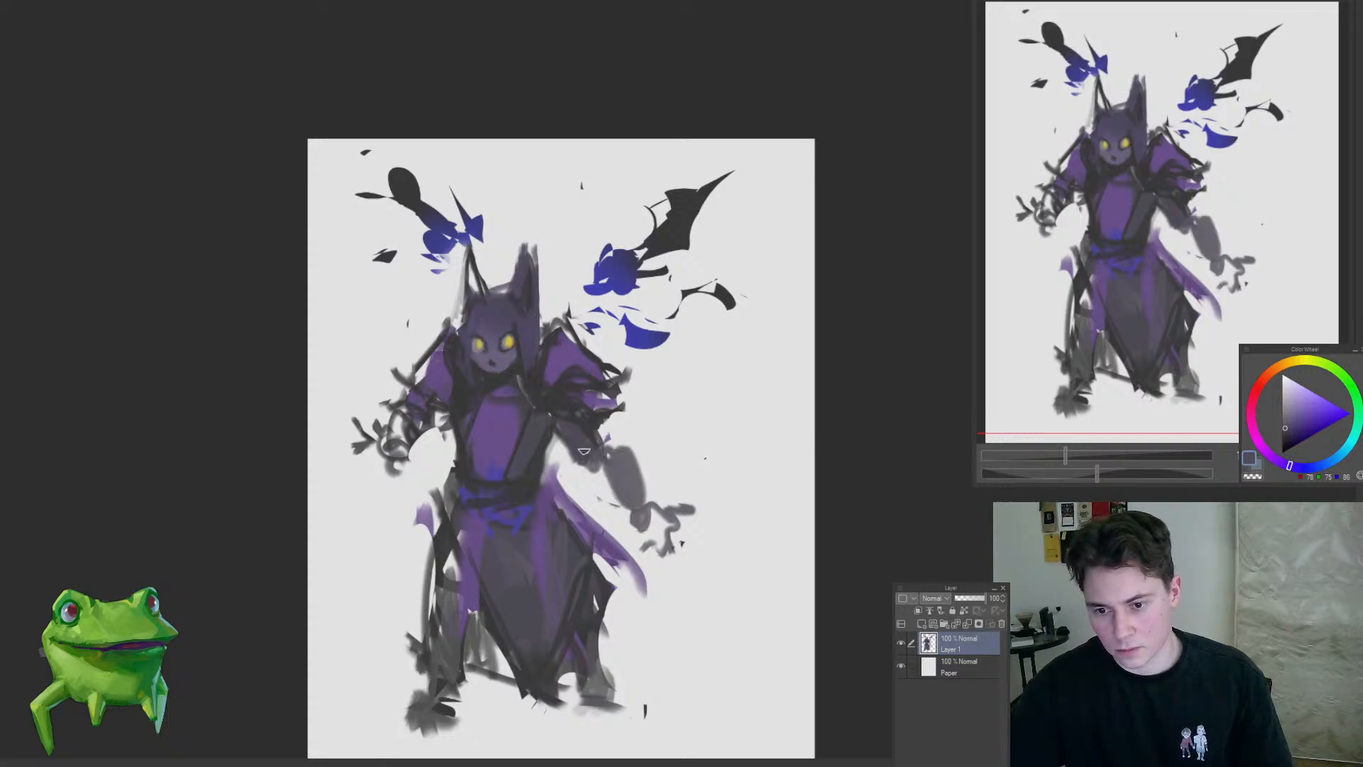
Step: Remove the left clawed hand and try a short grey forearm stroke beneath the sleeve
drag(431, 412, 398, 532)
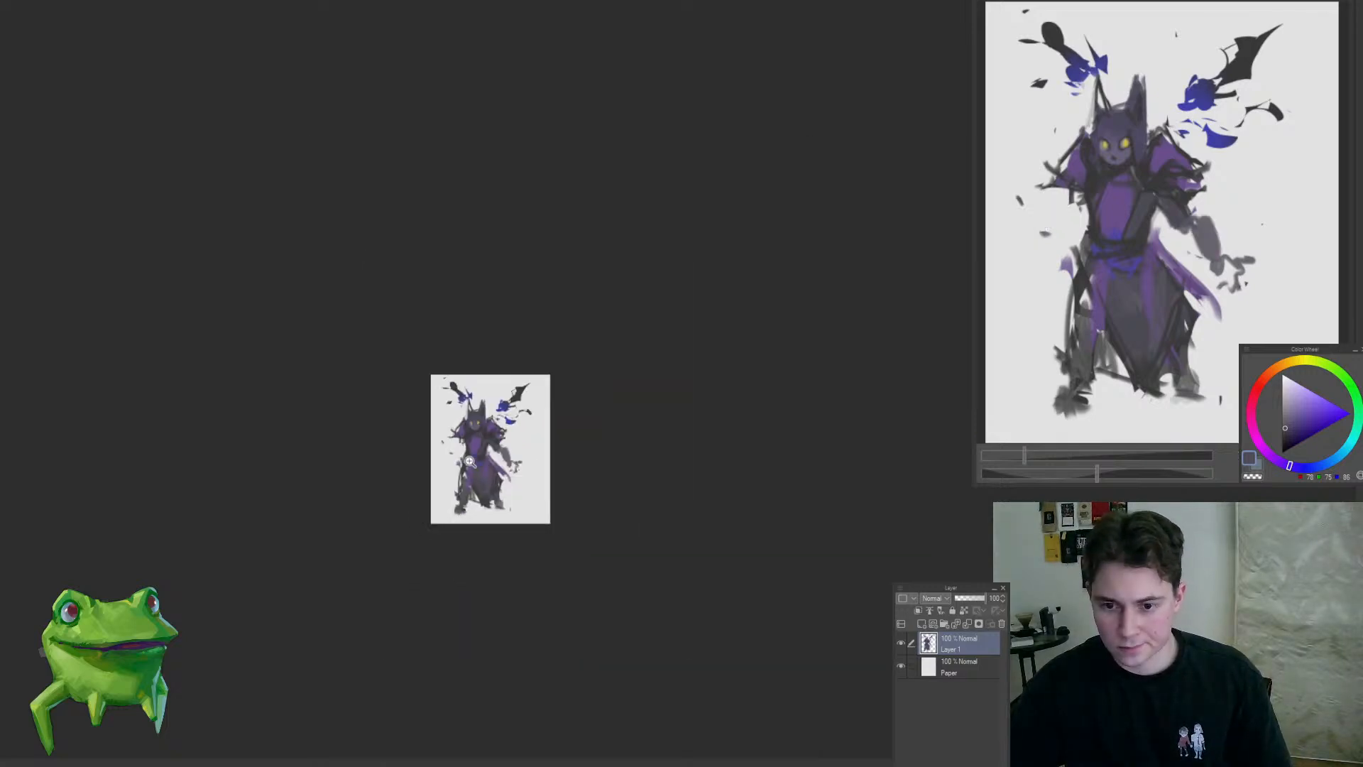
mouse_move(468, 458)
mouse_down()
mouse_move(517, 438)
mouse_move(570, 446)
mouse_up()
drag(394, 444, 427, 450)
mouse_move(427, 456)
mouse_down()
mouse_move(482, 432)
mouse_move(467, 458)
mouse_up()
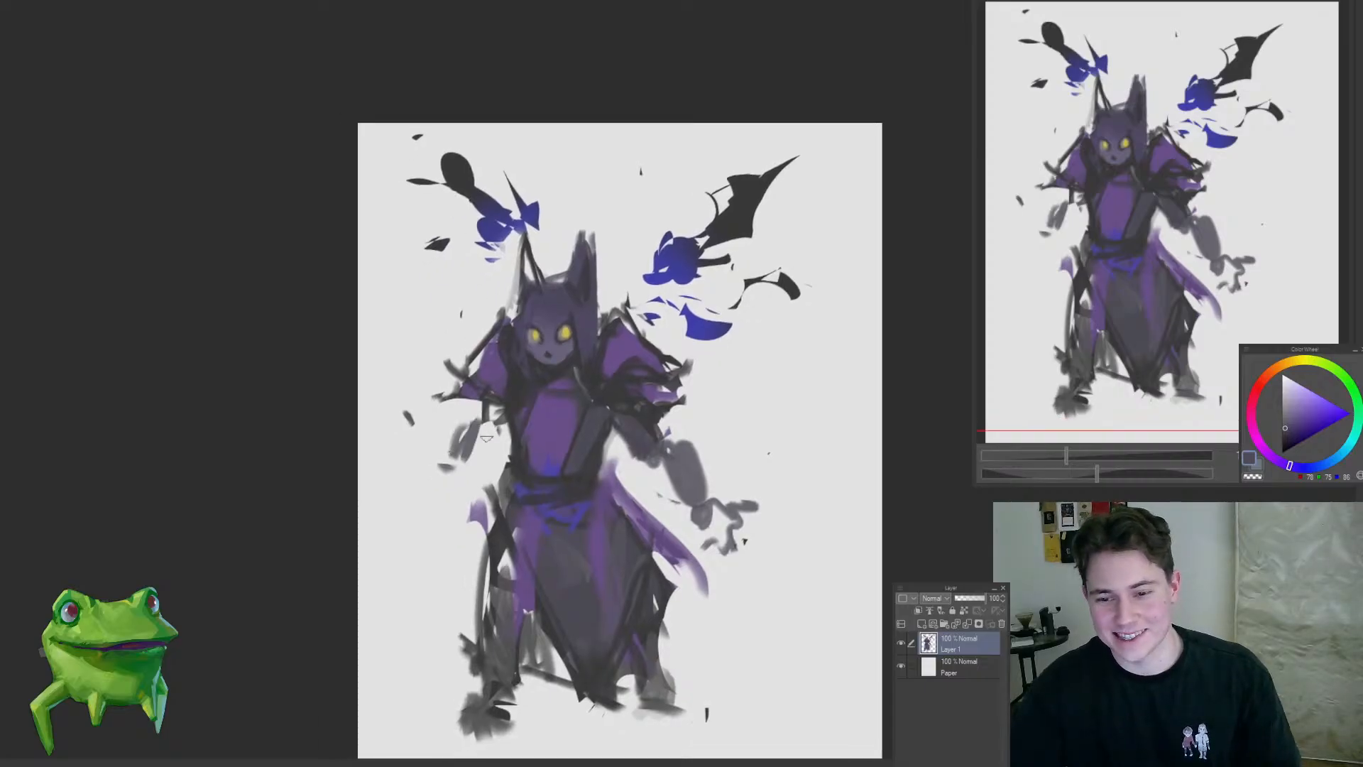
key(ctrl+z)
Step: Select the head with its ears and horns and stretch it slightly upward with a transform
drag(649, 407, 636, 393)
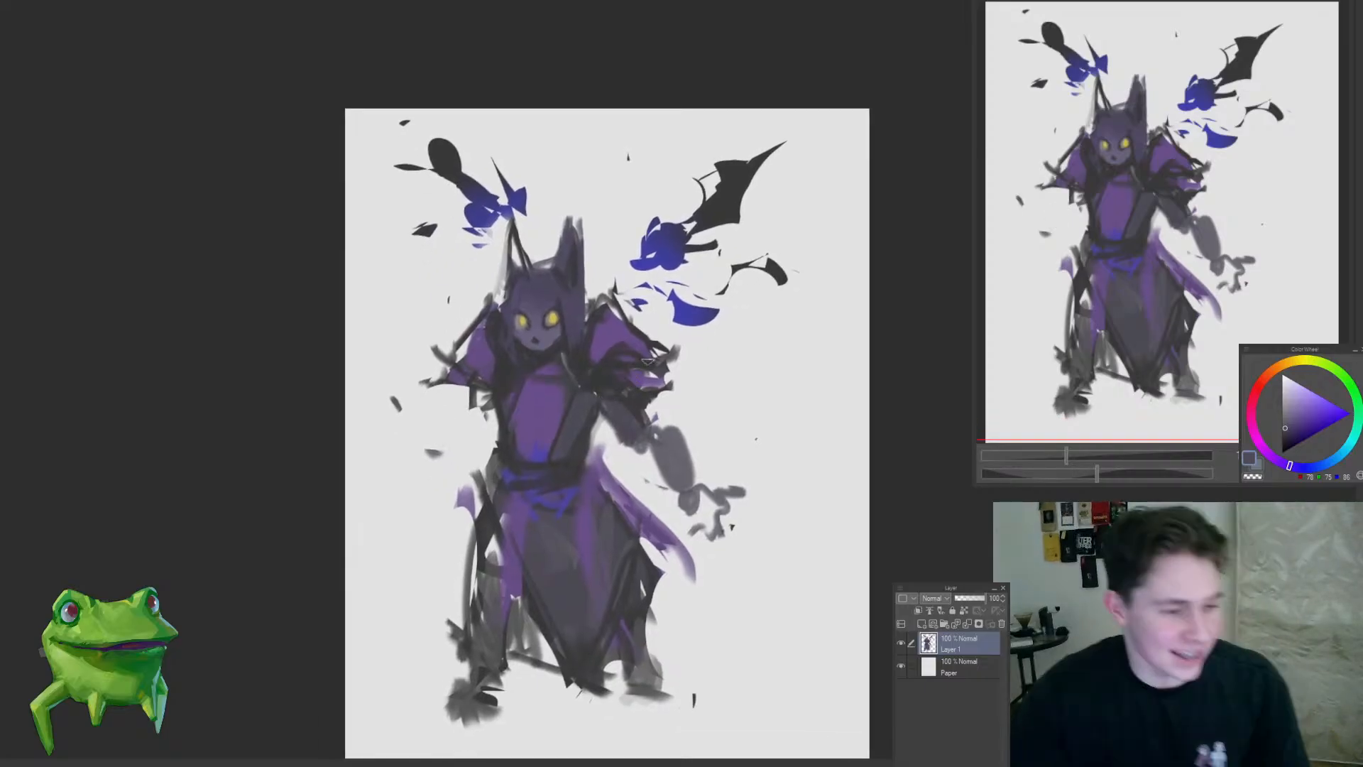
mouse_move(691, 312)
mouse_down()
mouse_move(632, 317)
mouse_move(707, 328)
mouse_up()
mouse_move(570, 344)
mouse_down()
mouse_move(595, 122)
mouse_move(488, 220)
mouse_move(513, 359)
mouse_up()
mouse_move(495, 276)
mouse_down()
mouse_move(550, 313)
mouse_move(577, 292)
mouse_up()
key(ctrl+t)
drag(563, 119, 563, 105)
drag(600, 239, 597, 246)
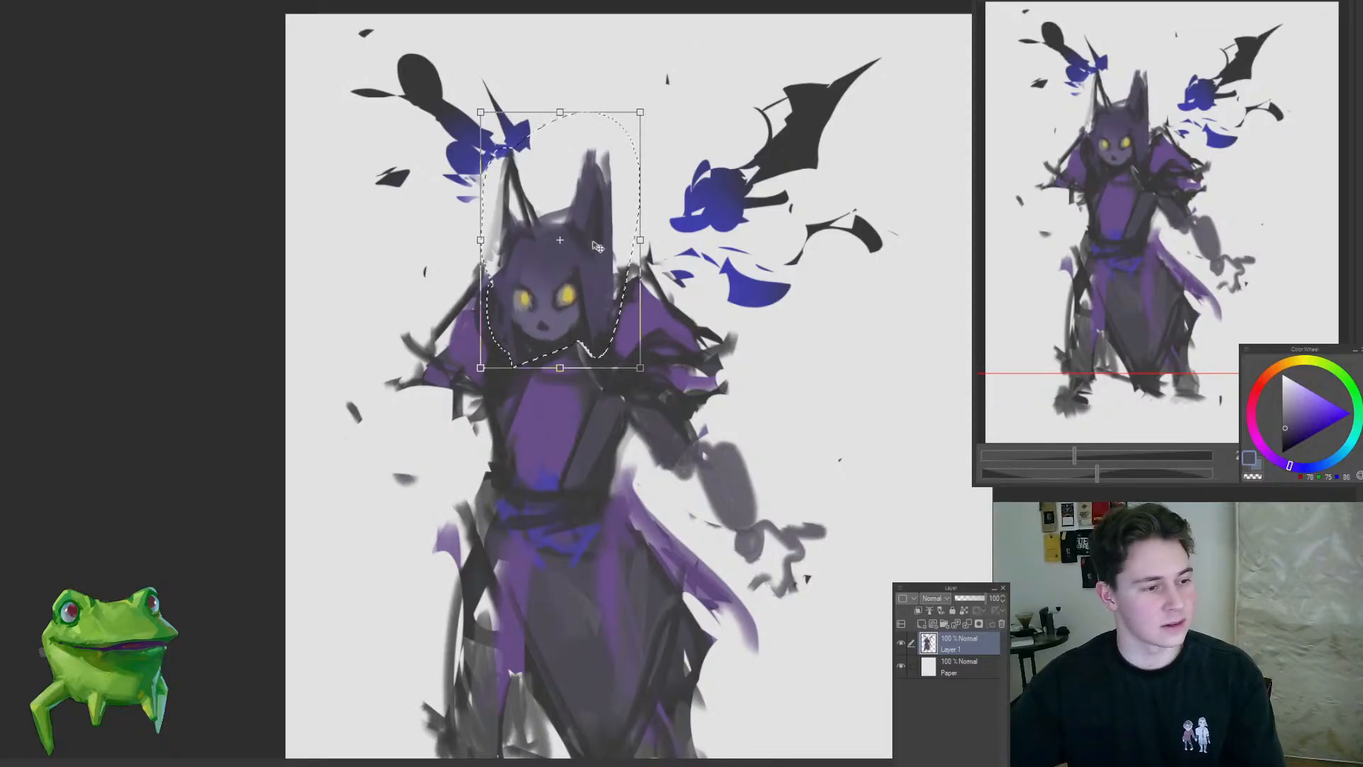
key(Return)
key(ctrl+d)
Step: Refine the purple chest panel and its dark lapel edges with sampled purple and dark grey strokes
drag(602, 409, 603, 516)
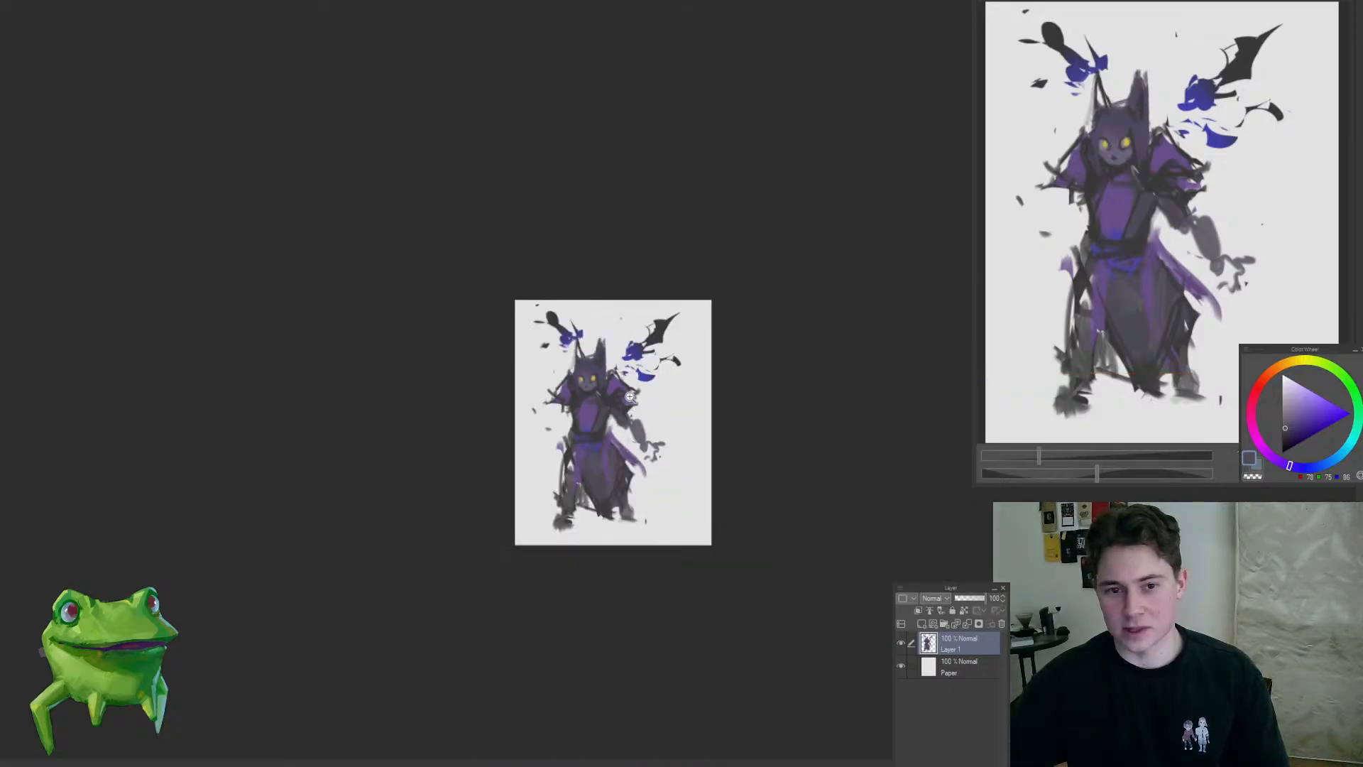
drag(617, 396, 614, 294)
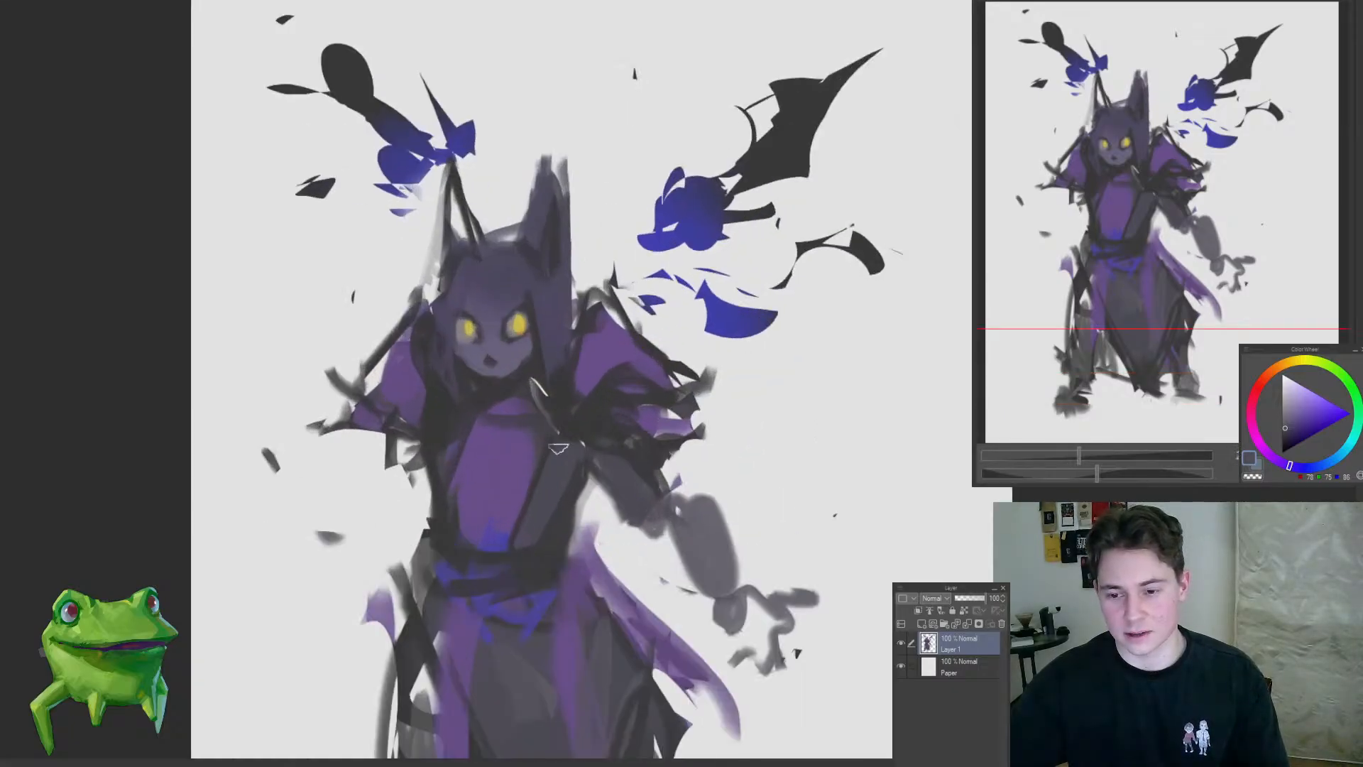
alt+click(561, 415)
drag(458, 481, 470, 543)
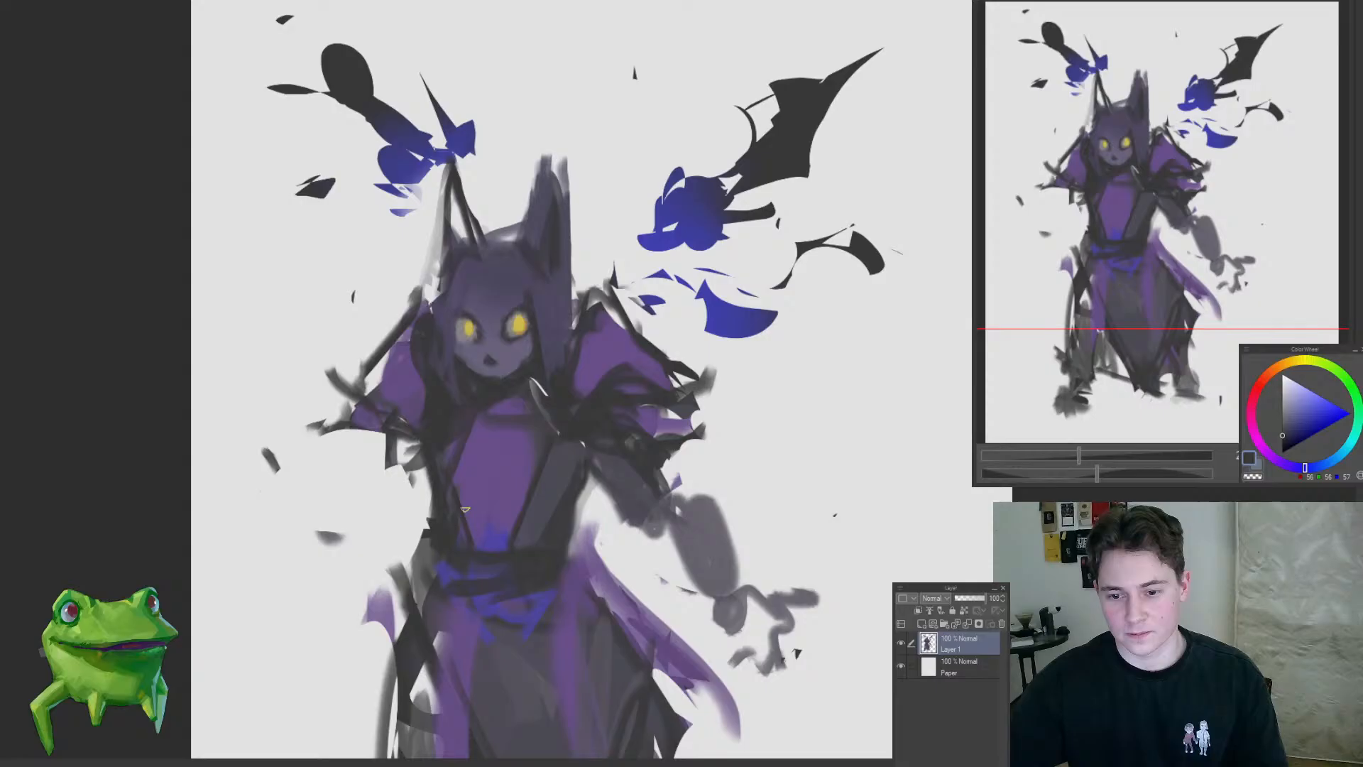
alt+click(472, 455)
alt+click(545, 508)
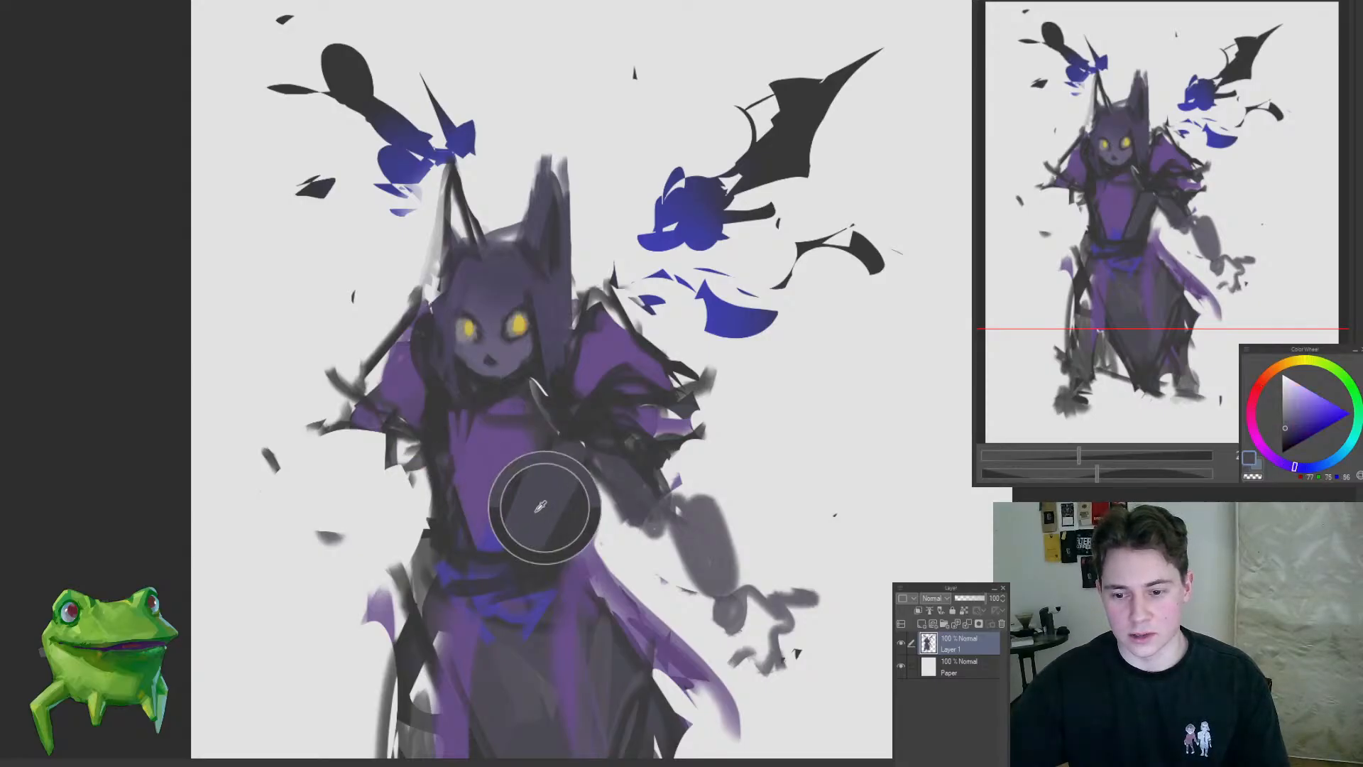
drag(439, 459, 444, 536)
Step: Smooth the dark grey front panel of the skirt and restart the left upper arm with grey strokes
mouse_move(428, 511)
mouse_down()
mouse_move(371, 587)
mouse_move(422, 615)
mouse_up()
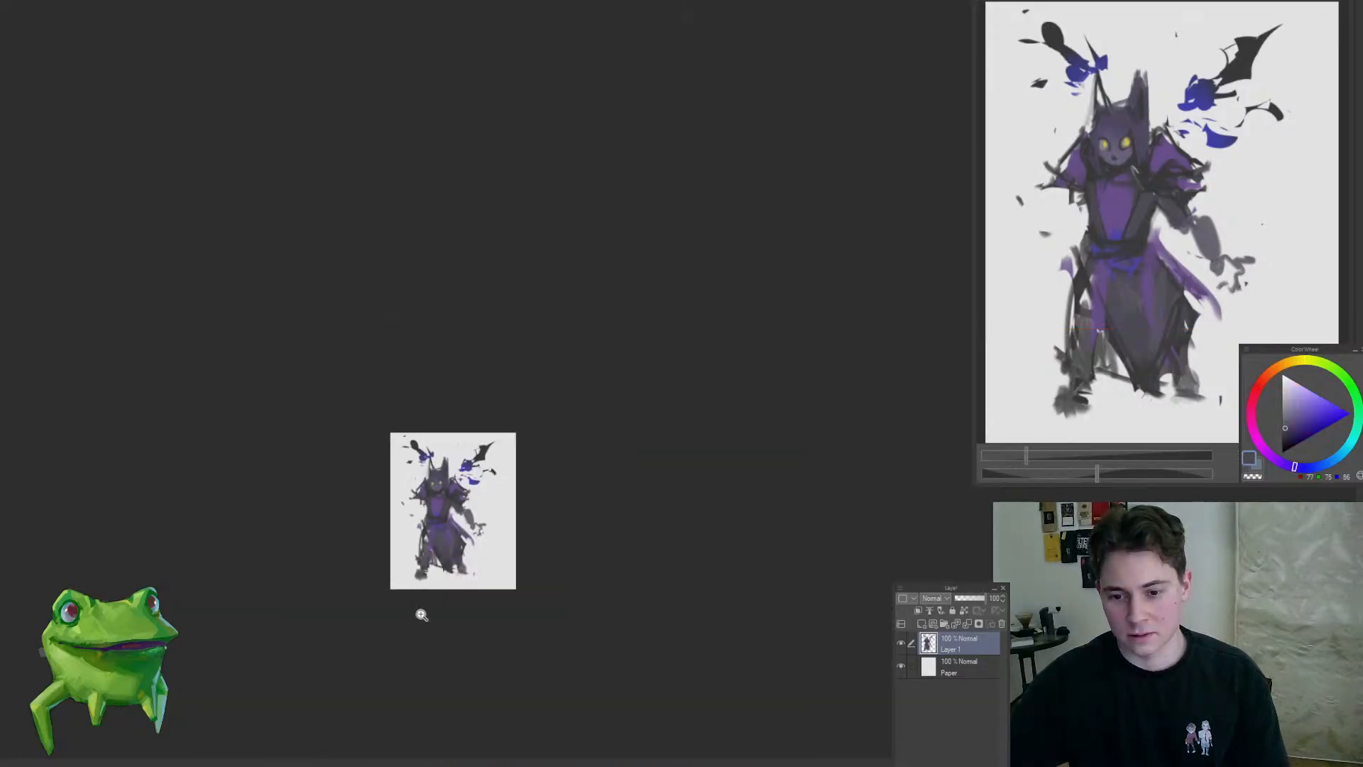
drag(423, 567, 512, 533)
alt+click(554, 492)
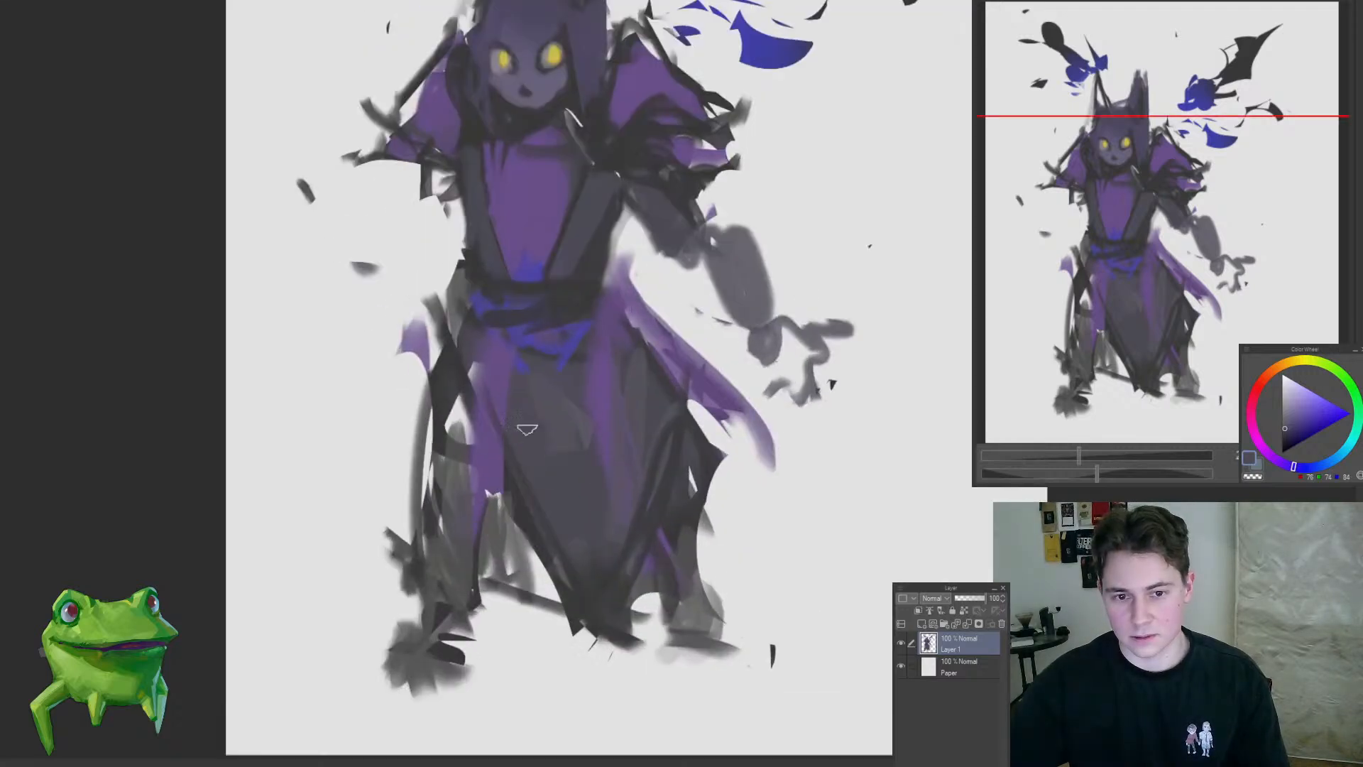
drag(593, 431, 557, 489)
drag(557, 490, 523, 632)
alt+click(568, 422)
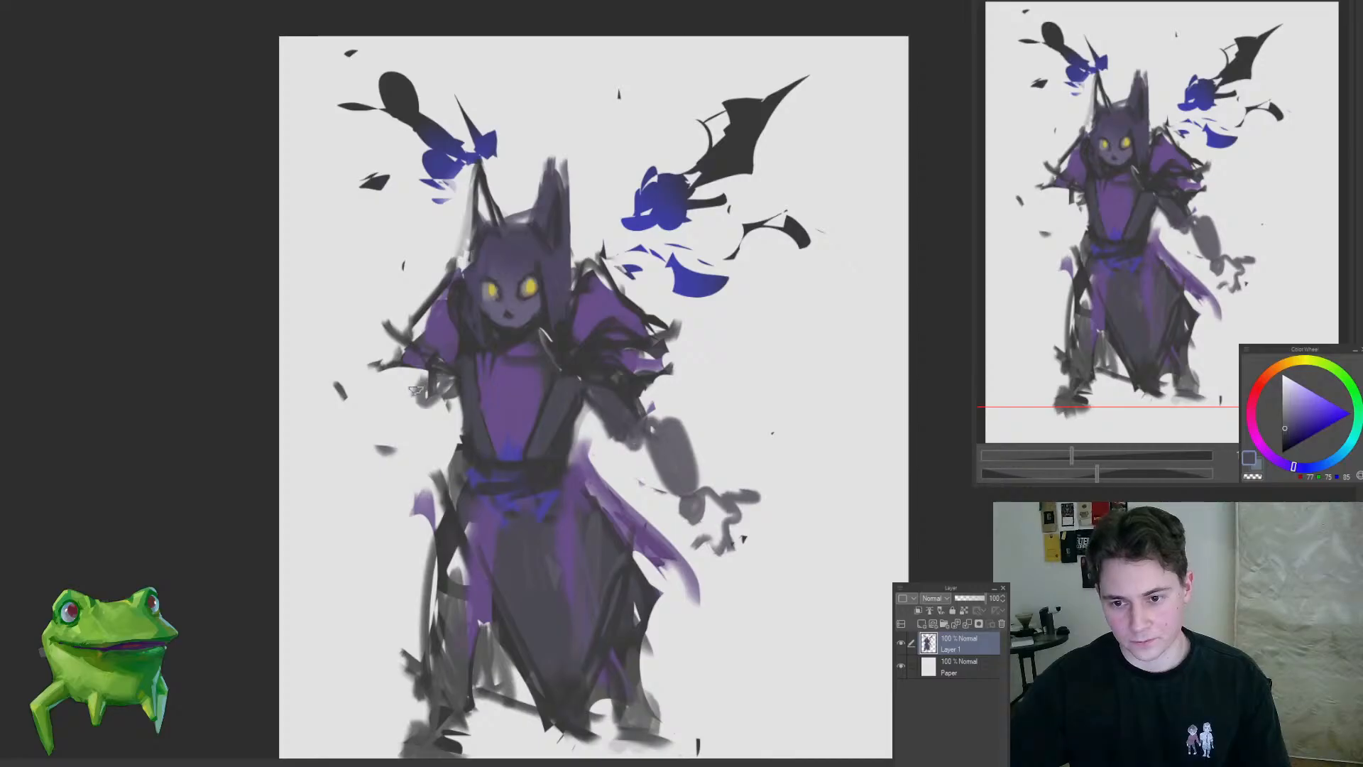
drag(429, 391, 594, 370)
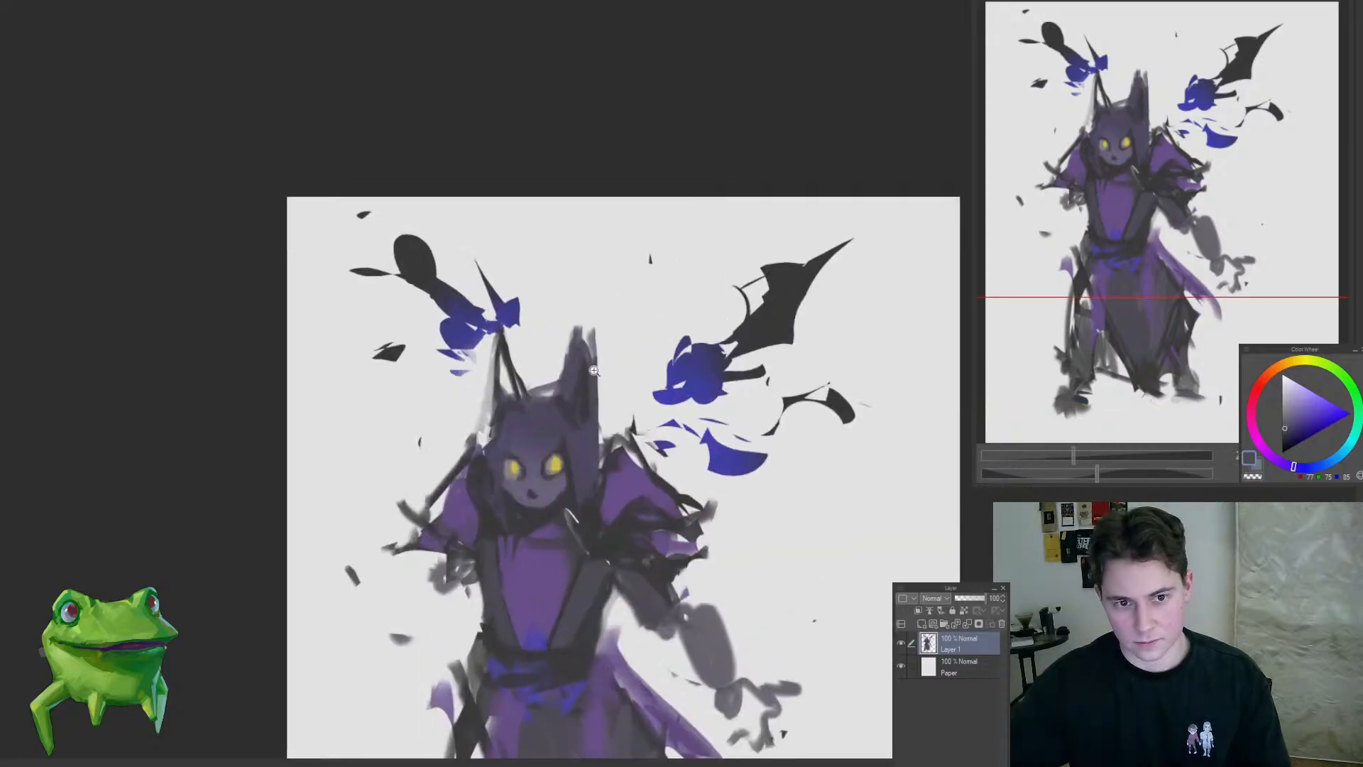
Step: Tint the lower face around the nose, cheeks and chin with a muted blue
drag(556, 446, 551, 505)
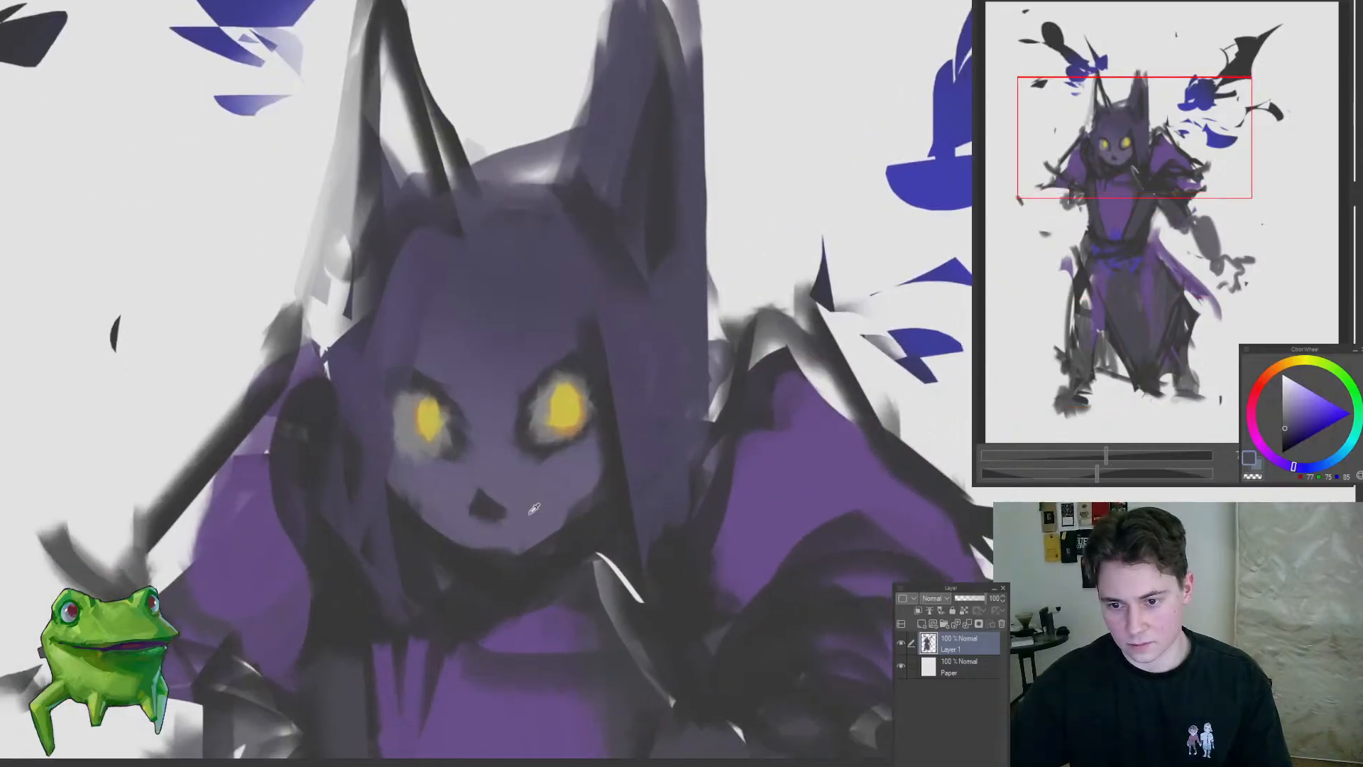
alt+click(535, 509)
click(1255, 433)
click(1296, 415)
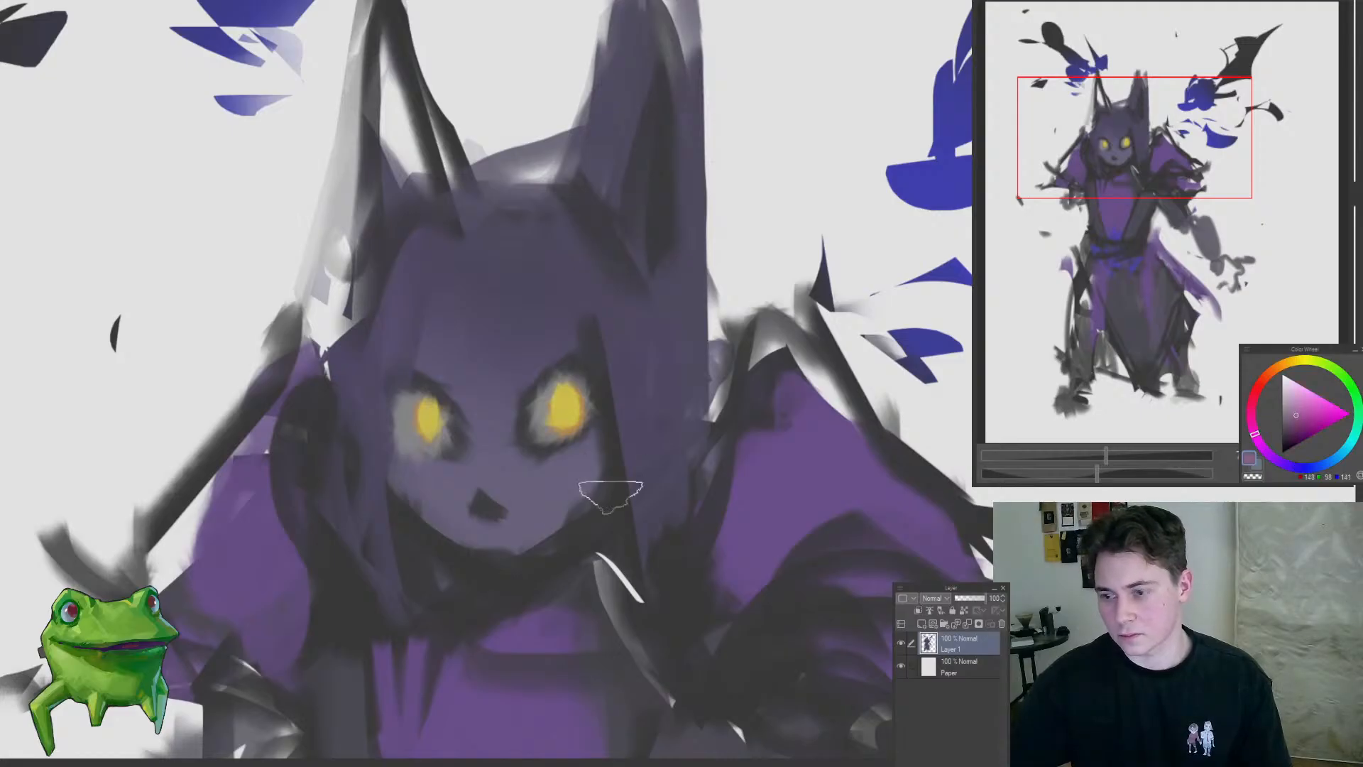
mouse_move(584, 493)
mouse_down()
mouse_move(560, 492)
mouse_move(537, 522)
mouse_move(580, 495)
mouse_move(468, 517)
mouse_move(415, 510)
mouse_up()
click(1339, 458)
mouse_move(407, 509)
mouse_down()
mouse_move(412, 638)
mouse_move(562, 580)
mouse_up()
drag(539, 566, 579, 509)
drag(554, 516, 659, 480)
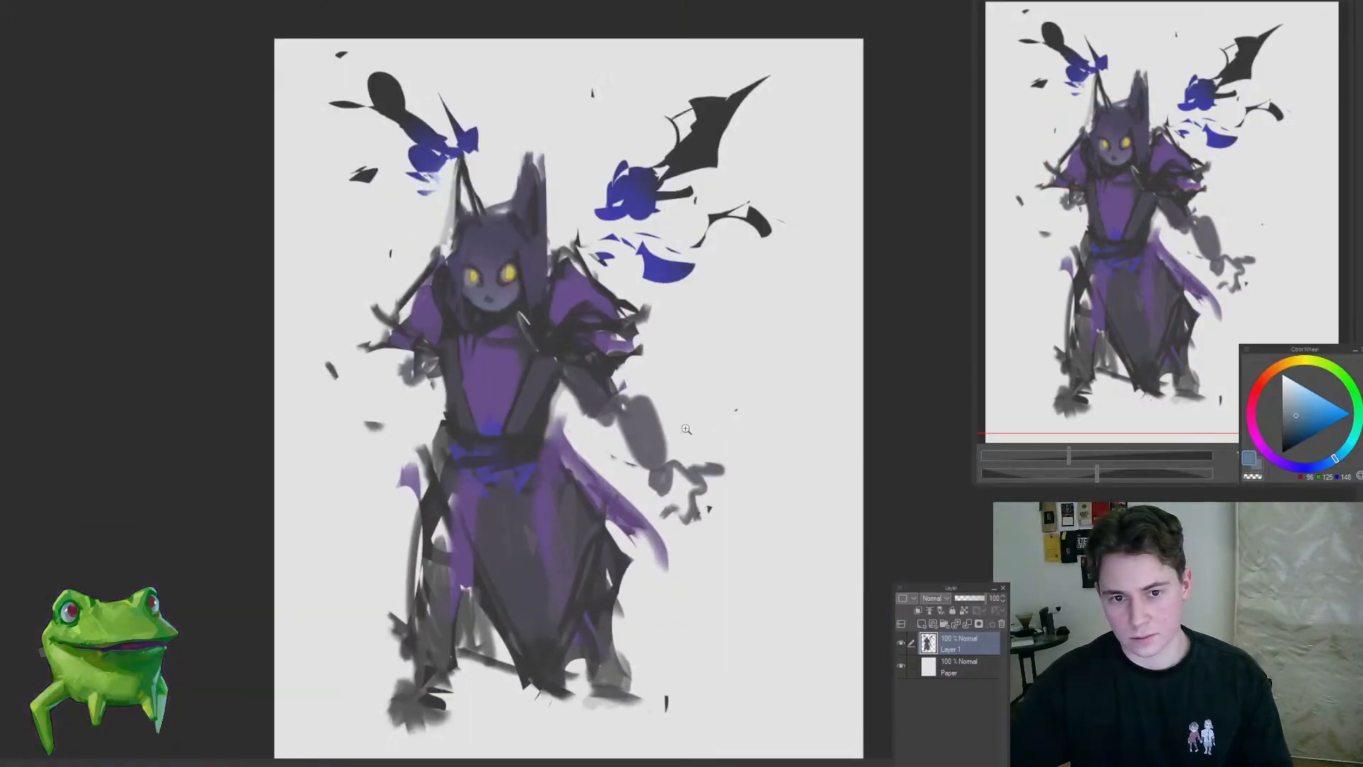
Step: Paint blue flared shapes on both forearms using the blue sampled from the wing pieces
alt+click(569, 296)
alt+click(637, 194)
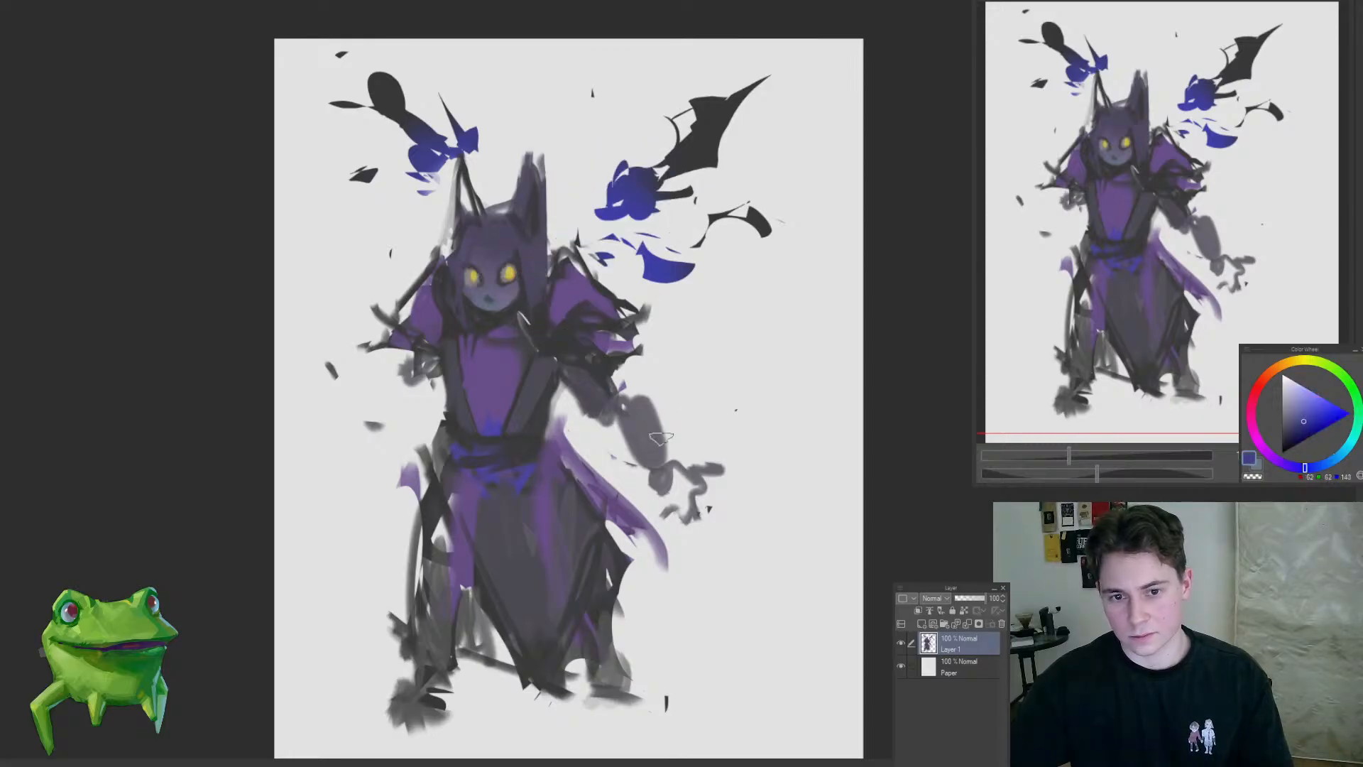
mouse_move(660, 426)
mouse_down()
mouse_move(653, 365)
mouse_move(650, 419)
mouse_move(695, 439)
mouse_up()
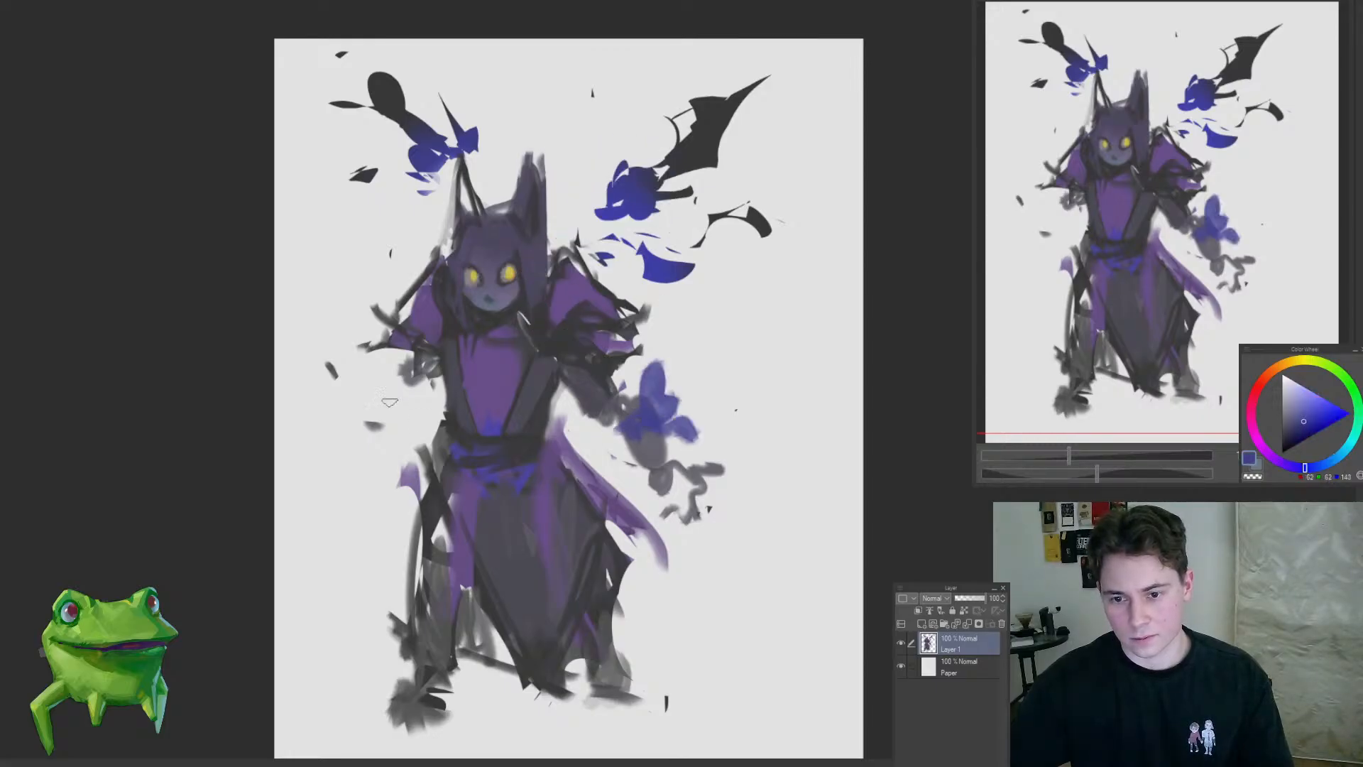
mouse_move(381, 398)
mouse_down()
mouse_move(382, 422)
mouse_move(403, 416)
mouse_up()
Step: Repaint the left arm in dark grey from the sleeve down to a clawed hand with spread fingers
alt+click(456, 405)
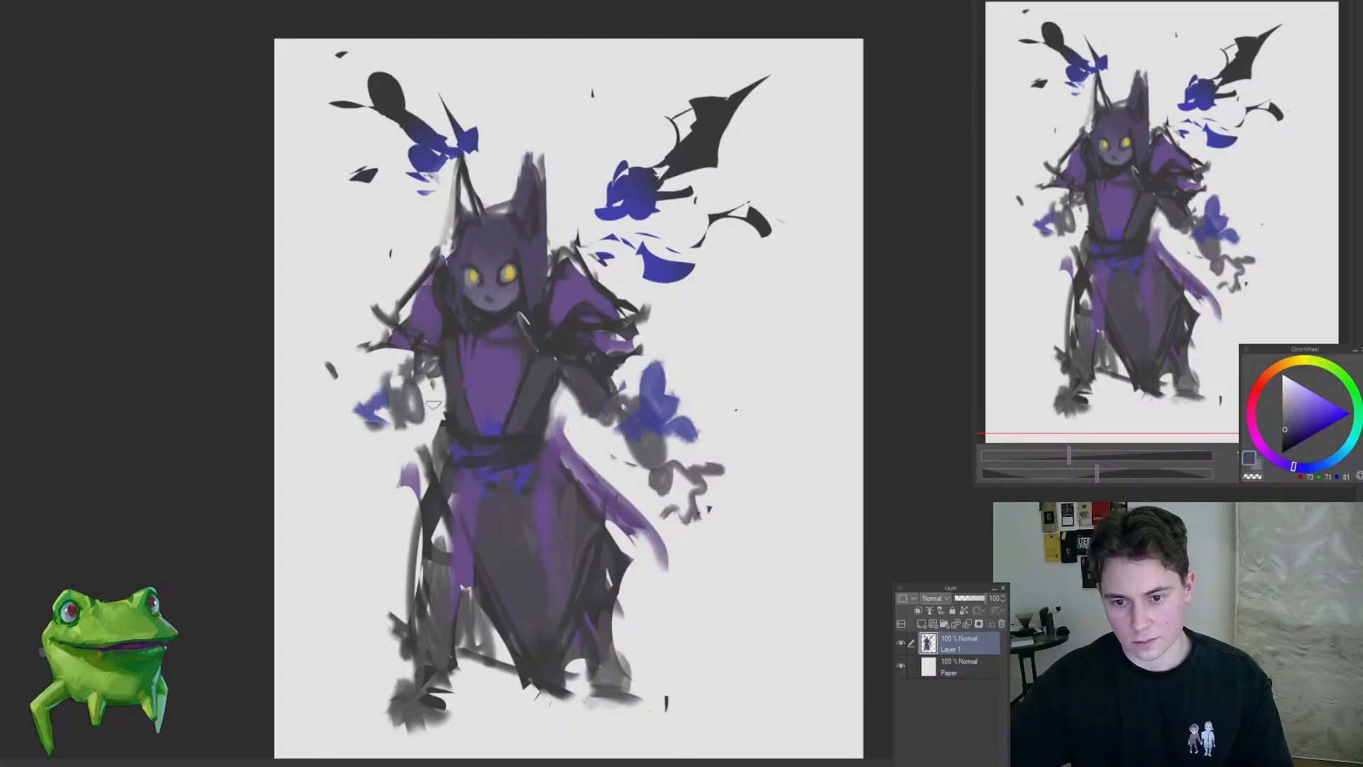
key(ctrl+z)
mouse_move(406, 360)
mouse_down()
mouse_move(405, 407)
mouse_move(351, 454)
mouse_move(344, 437)
mouse_move(402, 448)
mouse_move(331, 448)
mouse_up()
key(ctrl+z)
drag(333, 431, 369, 445)
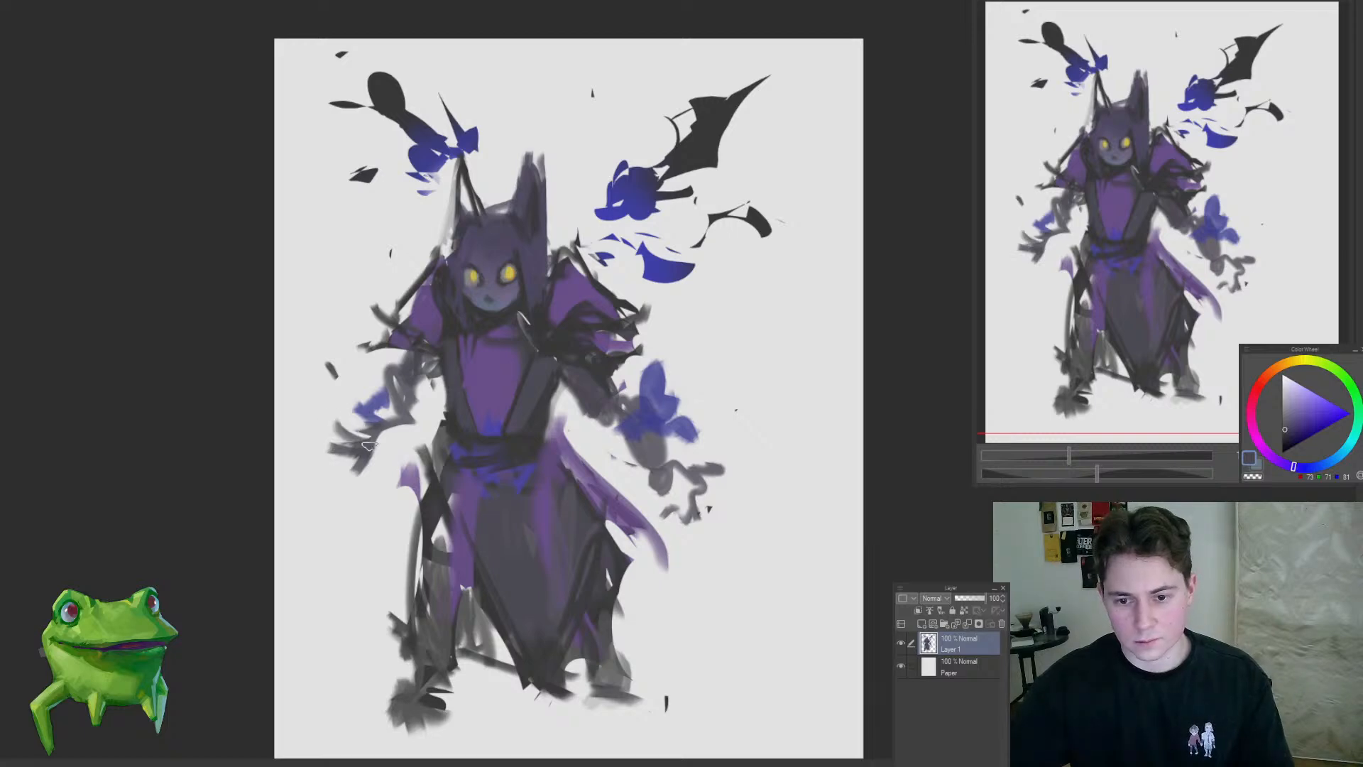
scroll(369, 434, down, 5)
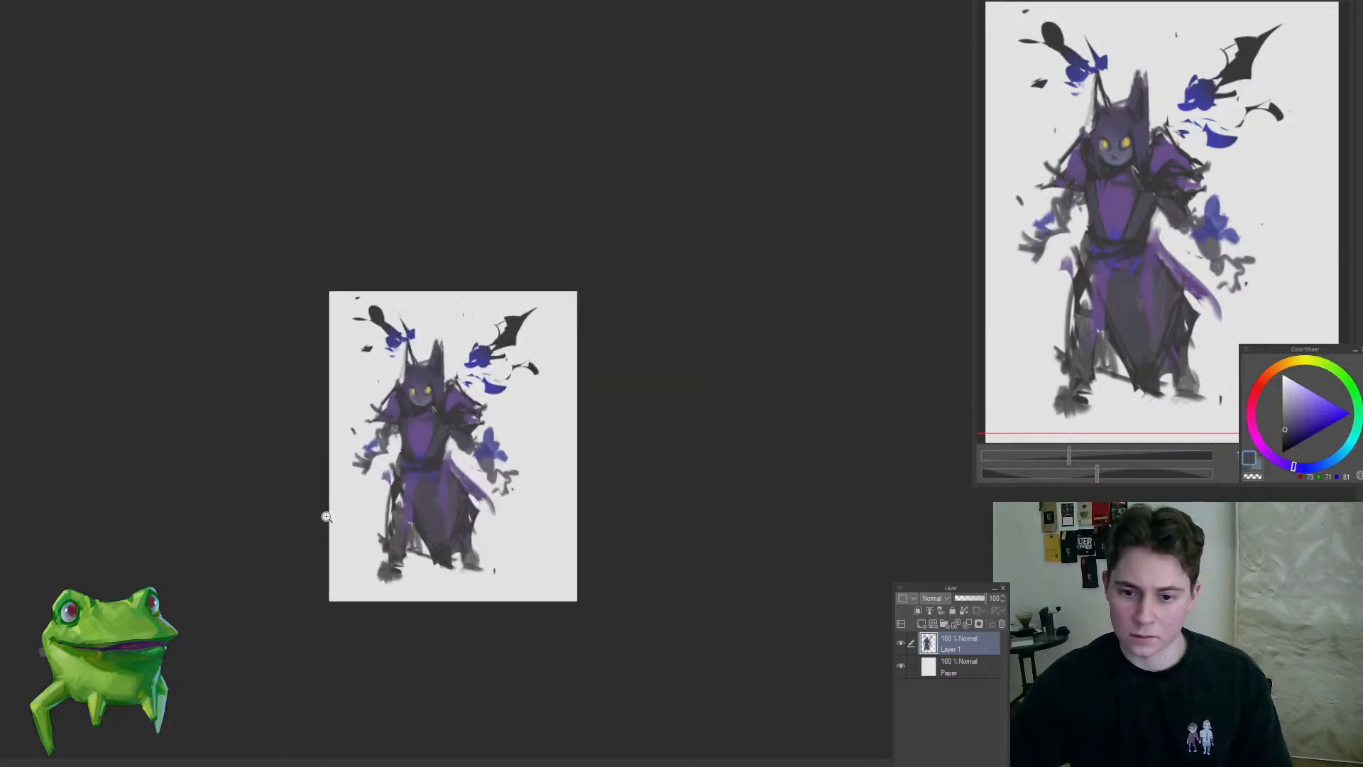
scroll(366, 447, up, 5)
mouse_move(395, 402)
mouse_down()
mouse_move(419, 415)
mouse_move(446, 406)
mouse_up()
alt+click(429, 372)
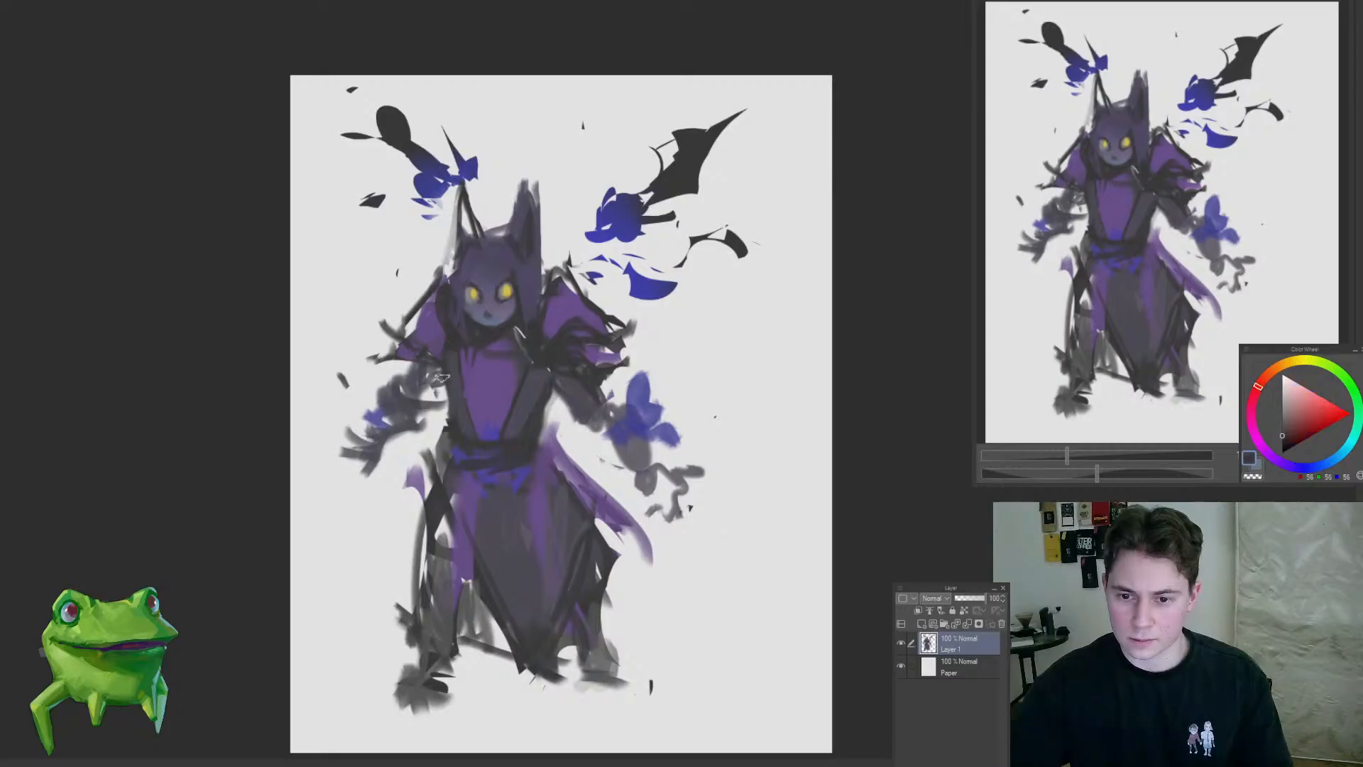
Step: Clean up the gap between the right arm and waist and darken the right clawed hand
mouse_move(629, 453)
mouse_down()
mouse_move(611, 478)
mouse_move(639, 526)
mouse_up()
drag(614, 480, 629, 477)
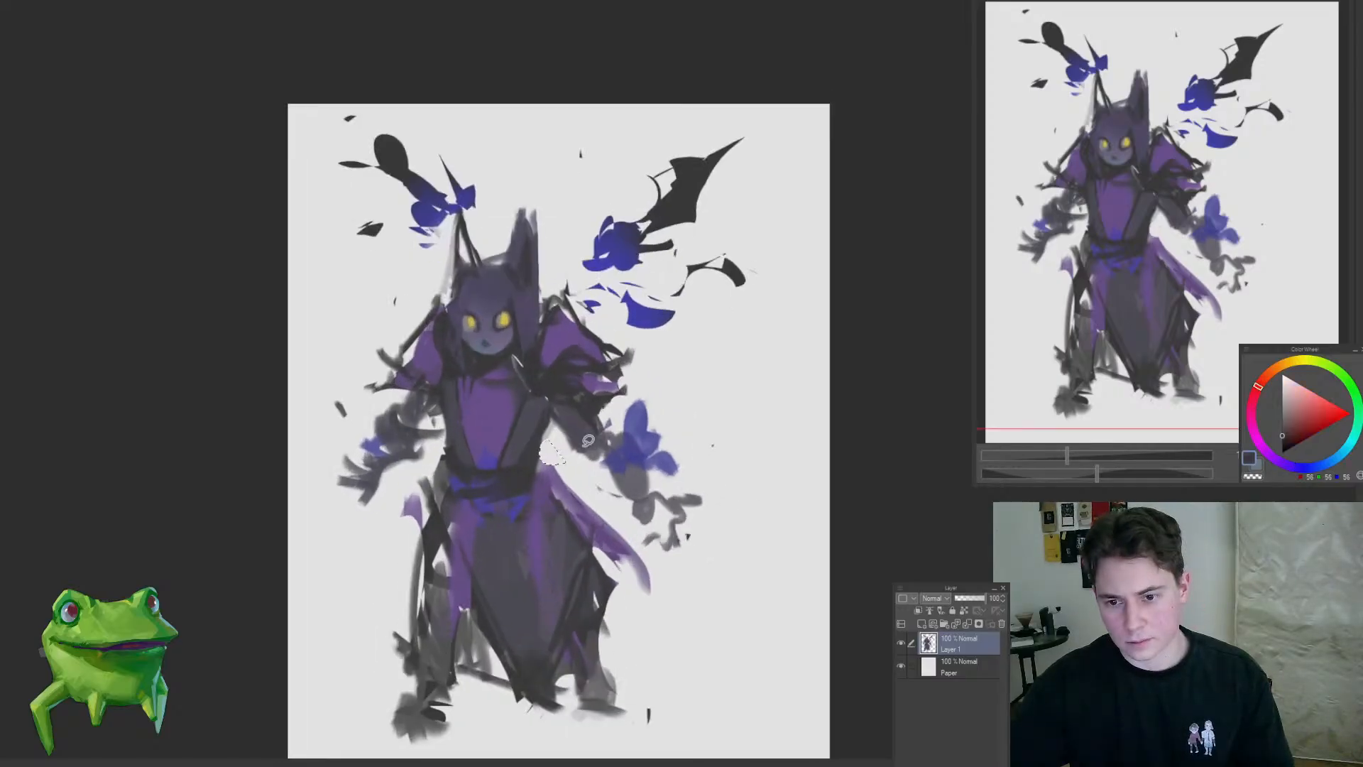
mouse_move(536, 463)
mouse_down()
mouse_move(461, 539)
mouse_move(554, 450)
mouse_up()
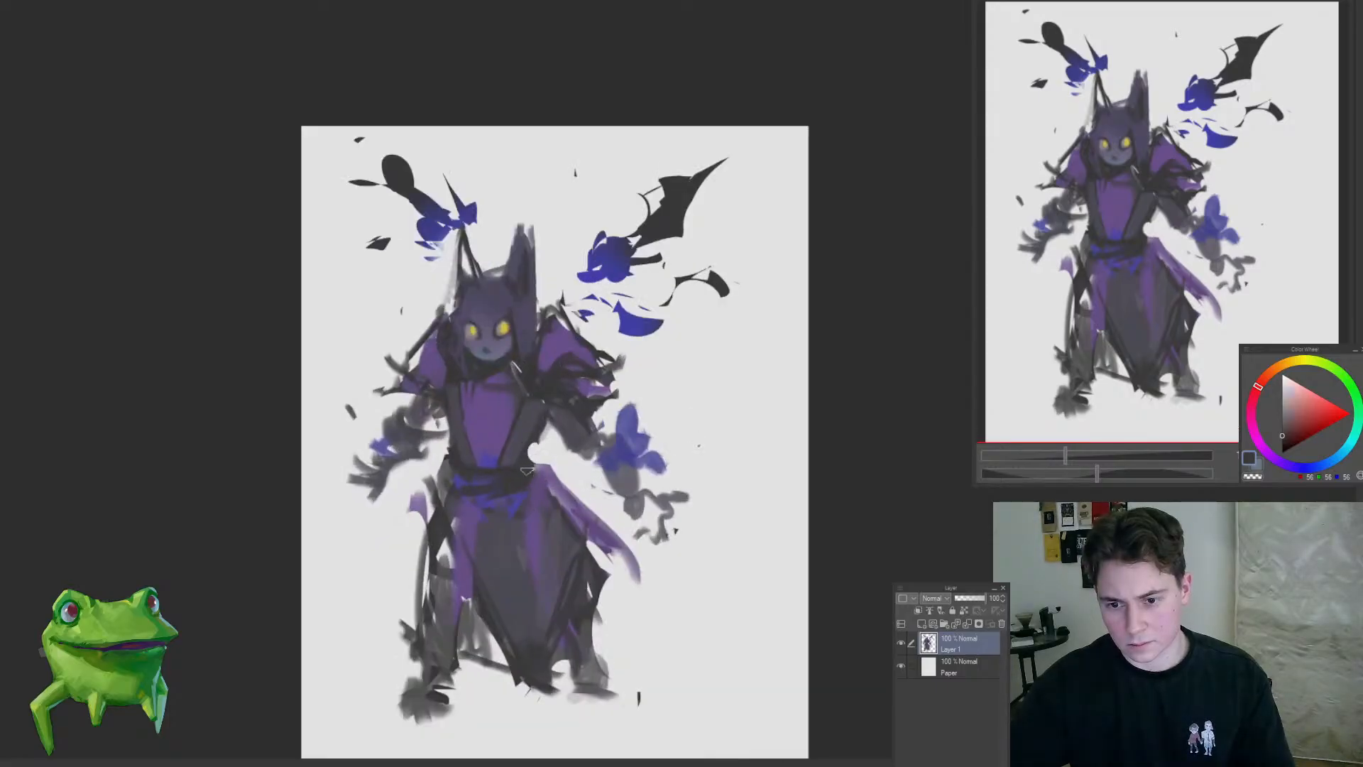
mouse_move(448, 412)
mouse_down()
mouse_move(363, 562)
mouse_move(625, 496)
mouse_move(676, 465)
mouse_move(657, 514)
mouse_move(603, 497)
mouse_move(736, 504)
mouse_move(699, 454)
mouse_up()
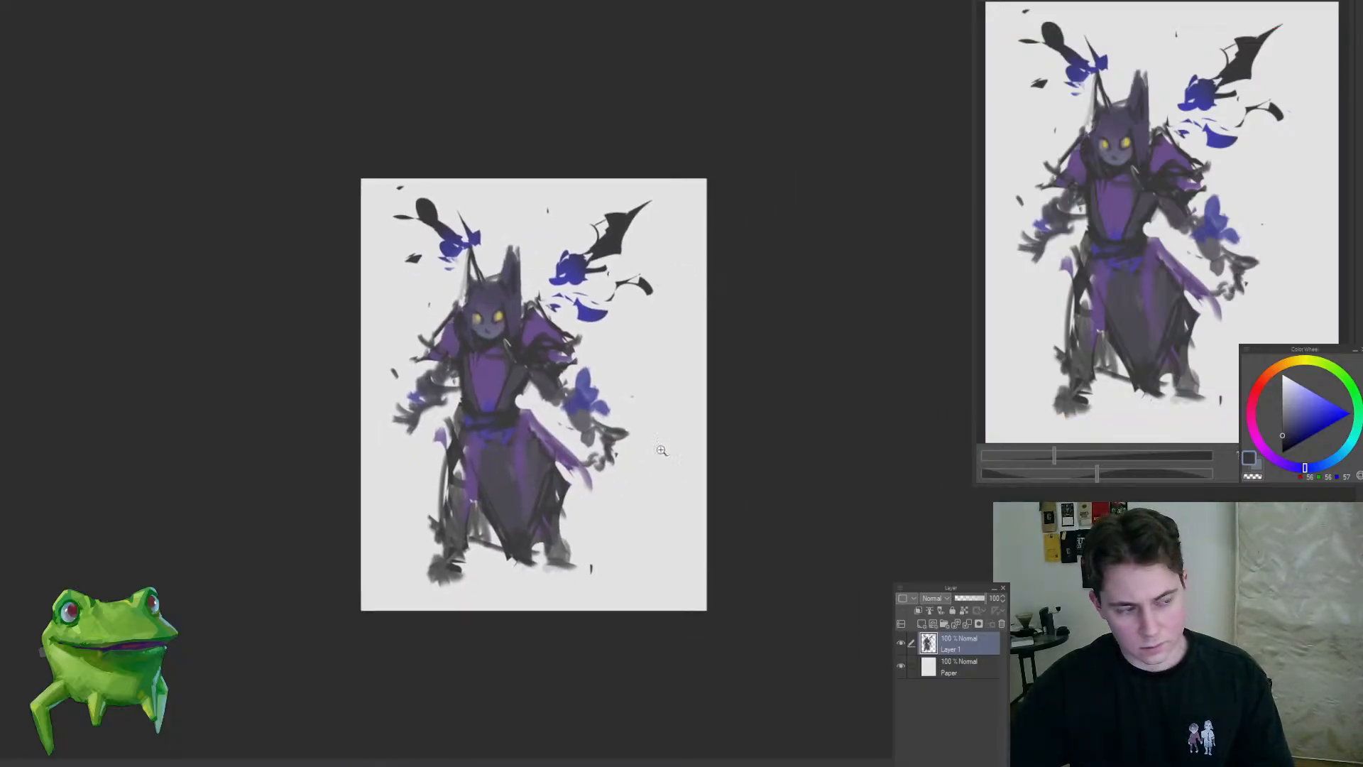
Step: Shift the whole figure slightly lower on the canvas with a transform
key(ctrl+t)
drag(579, 524, 579, 521)
key(Return)
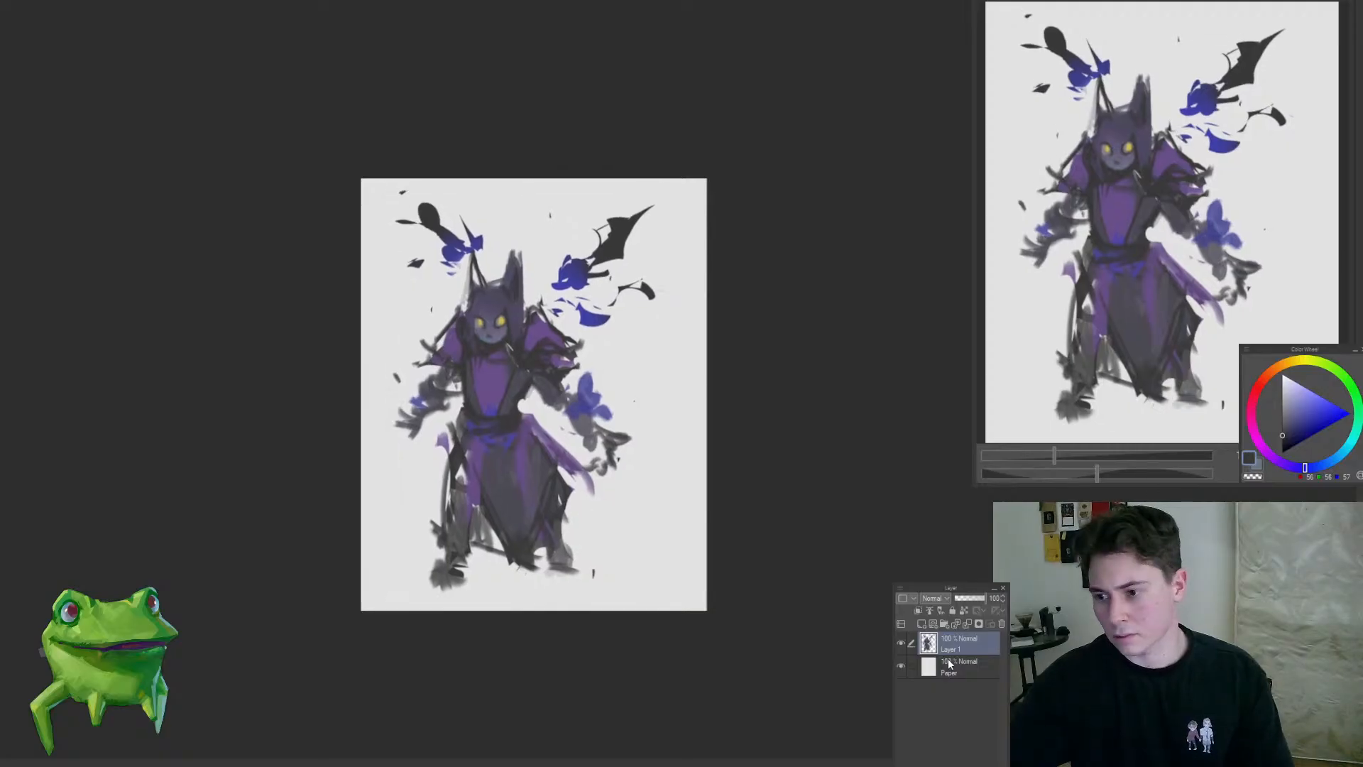
Step: Fill the Paper layer with a muted purple-blue background, trying a more saturated blue as well
click(950, 664)
drag(625, 286, 663, 316)
alt+click(626, 304)
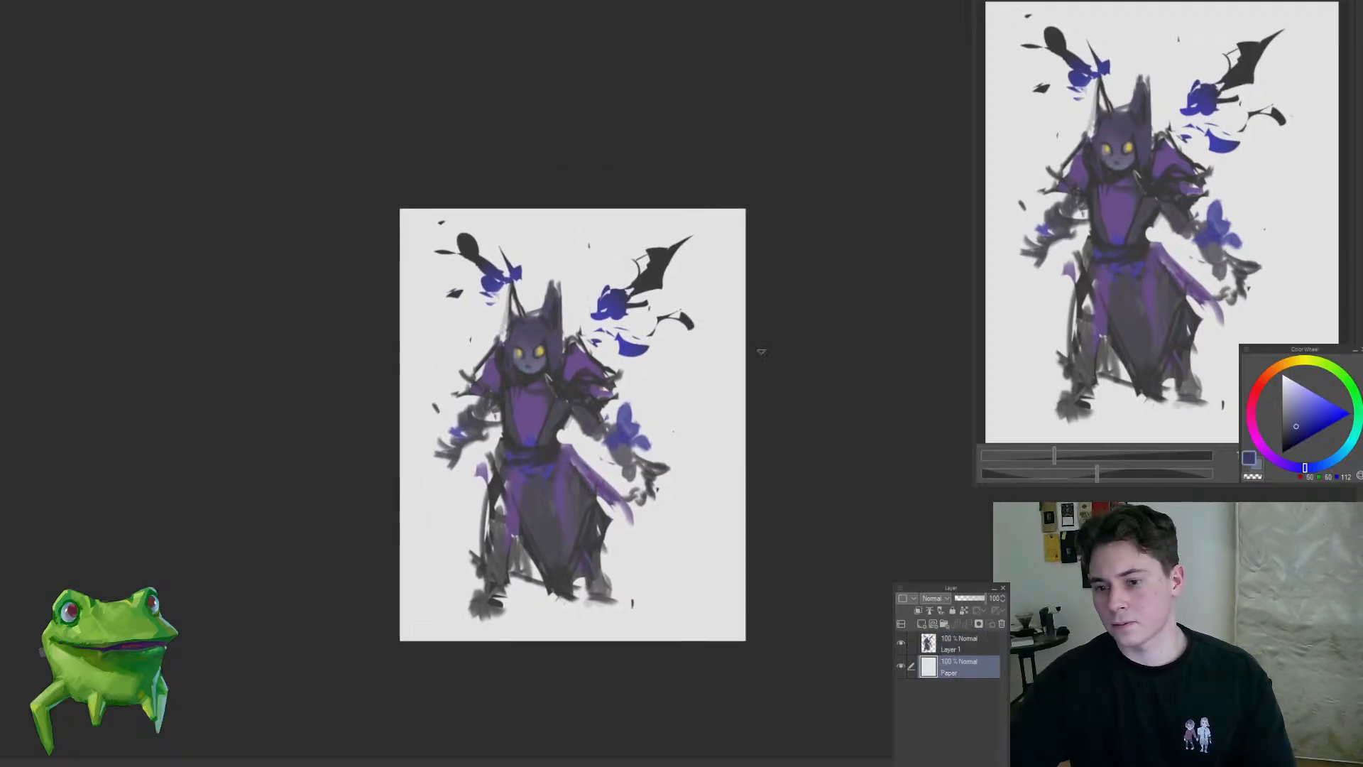
click(694, 428)
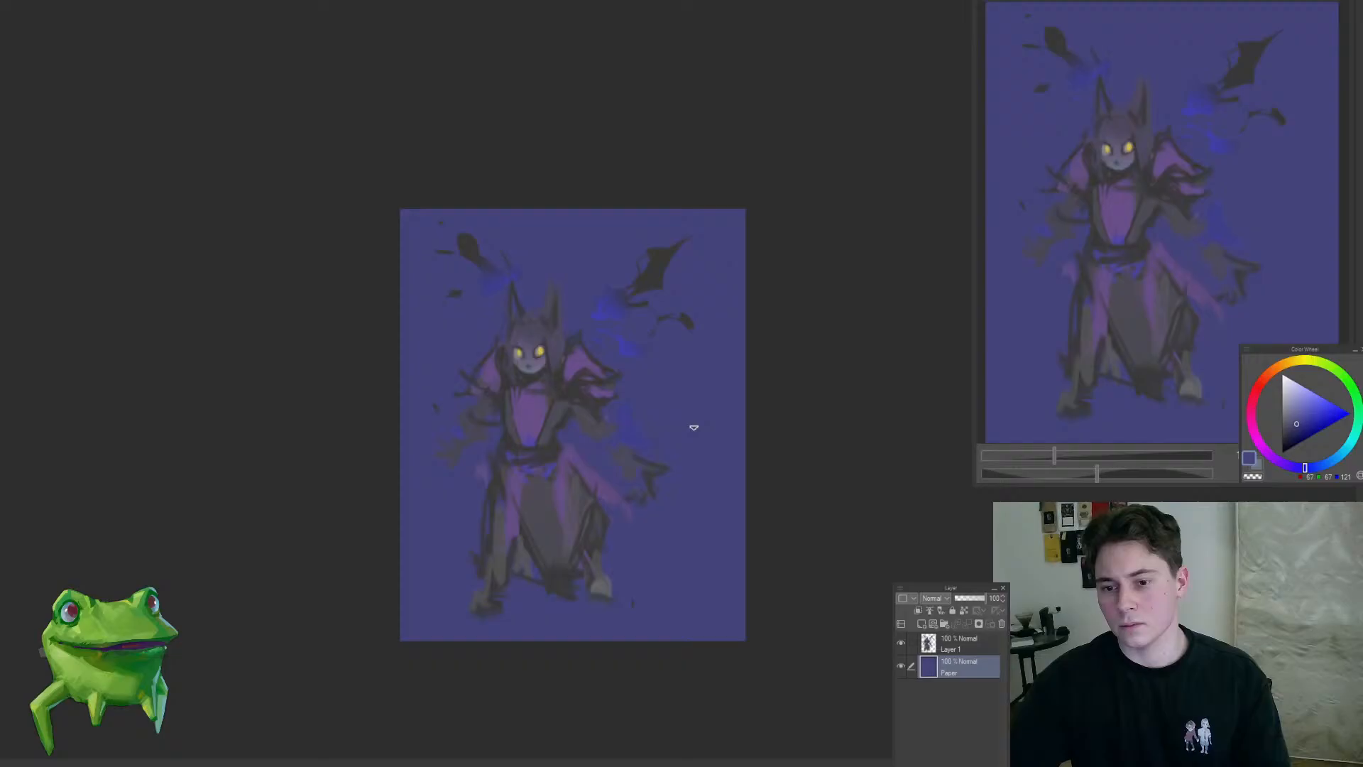
click(642, 406)
key(ctrl+z)
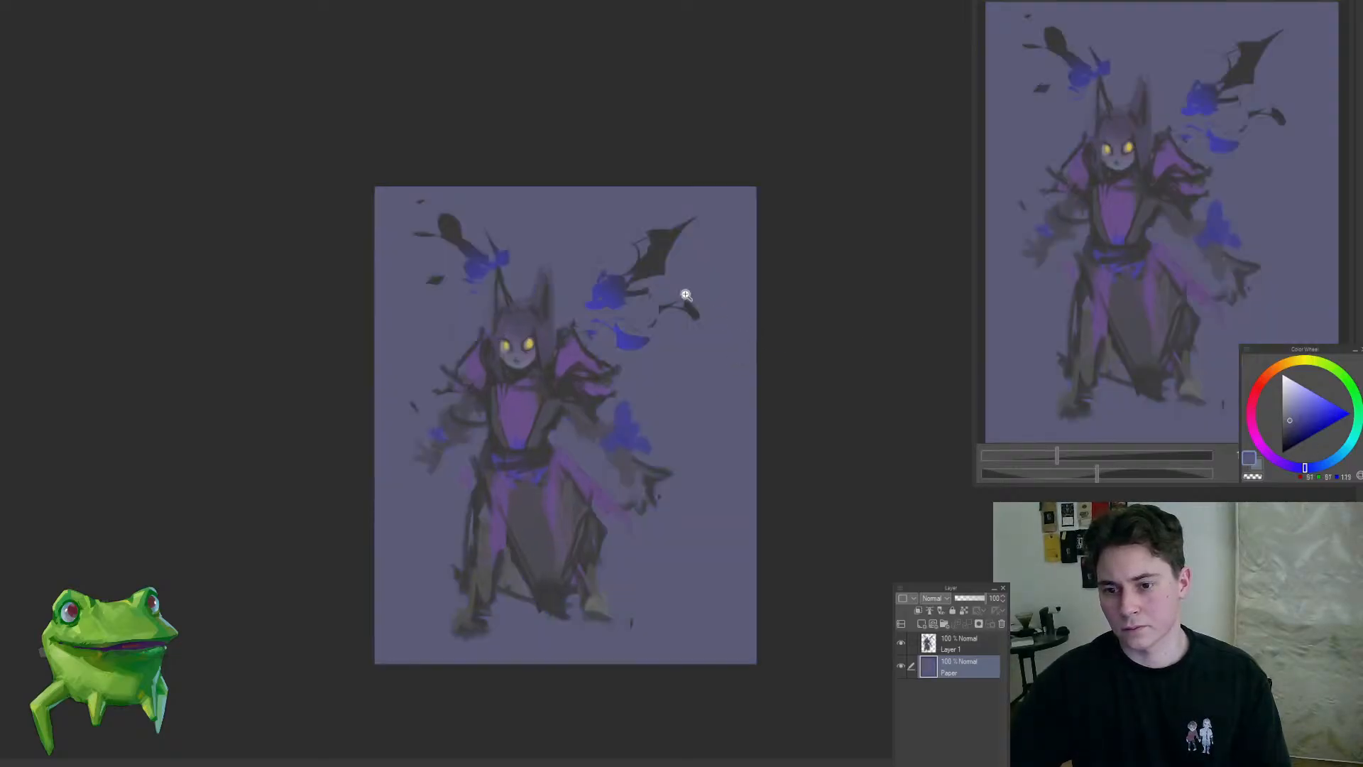
Step: Refill the Paper layer with a slightly lighter muted purple-blue
alt+click(655, 263)
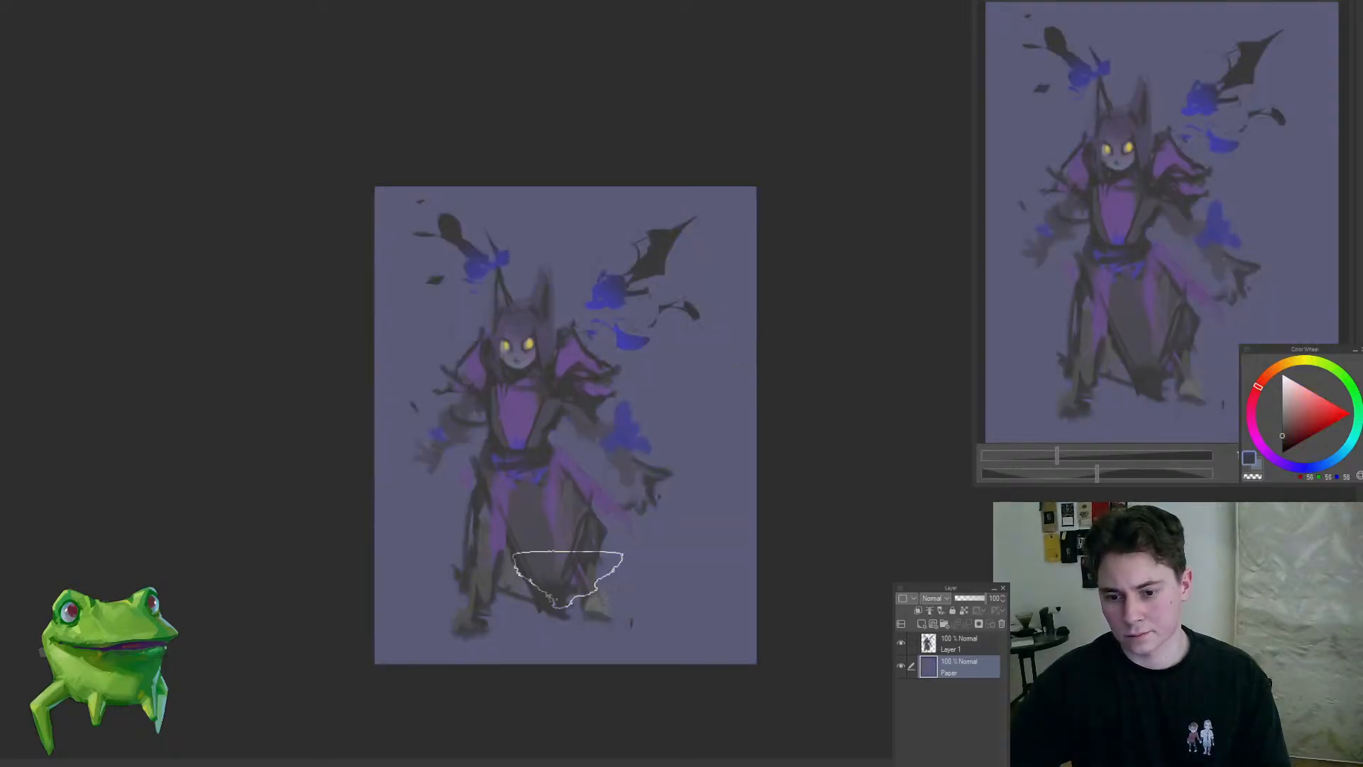
mouse_move(697, 475)
mouse_down()
mouse_move(684, 481)
mouse_move(696, 478)
mouse_up()
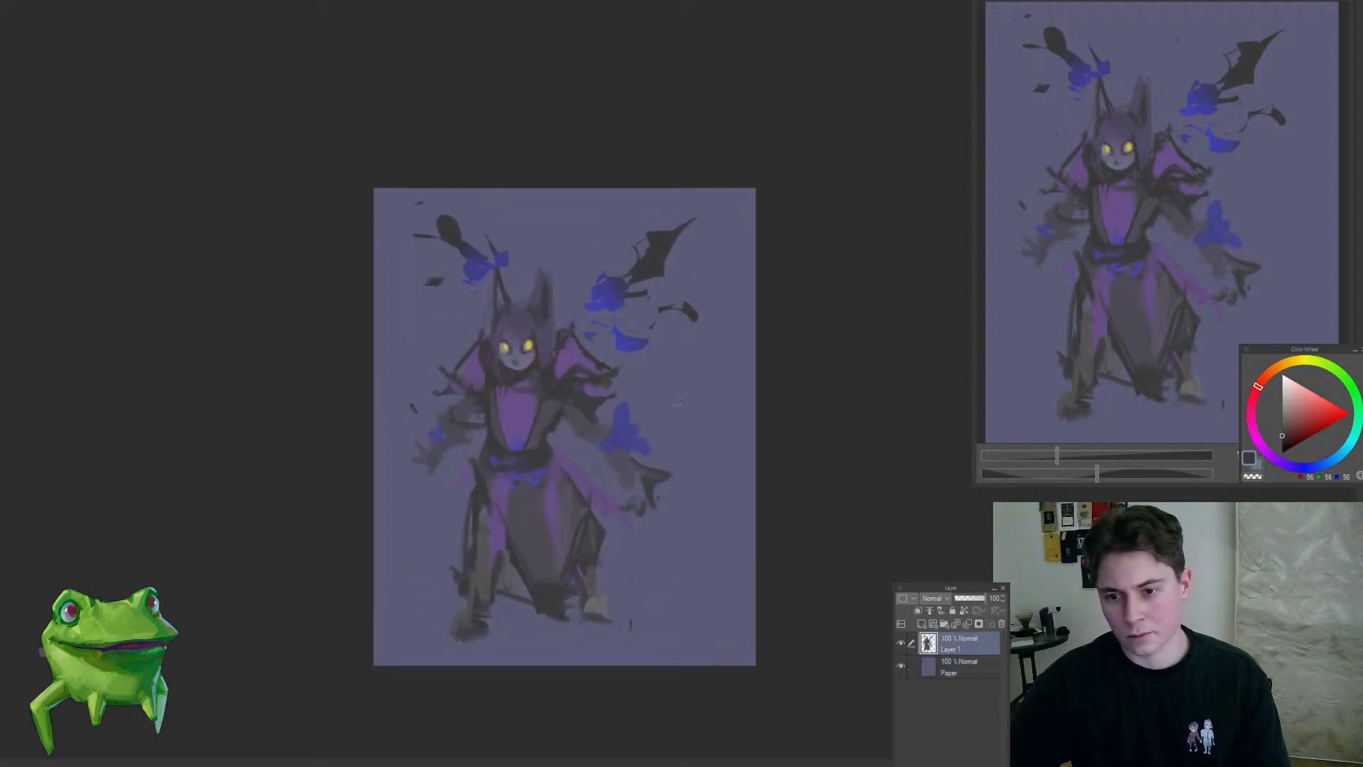
alt+click(681, 384)
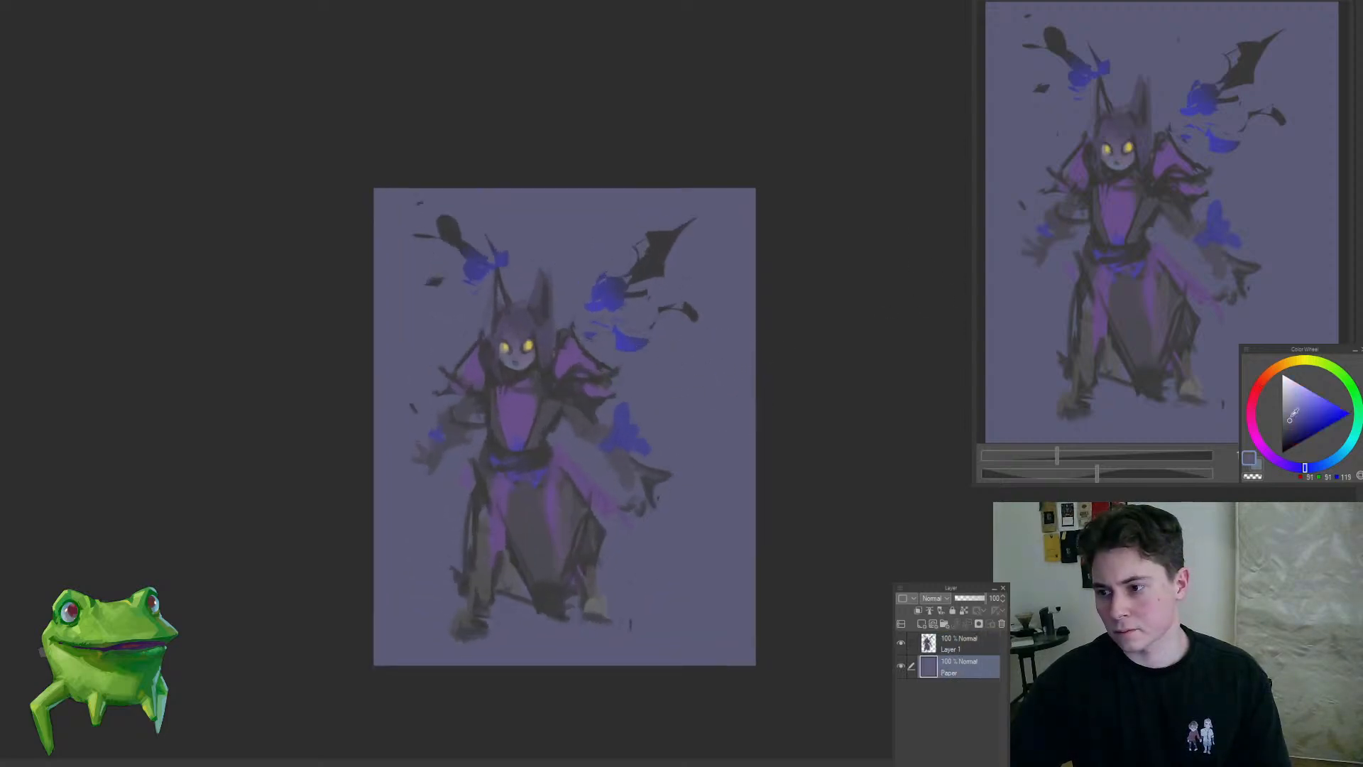
key(alt+Delete)
drag(595, 481, 605, 480)
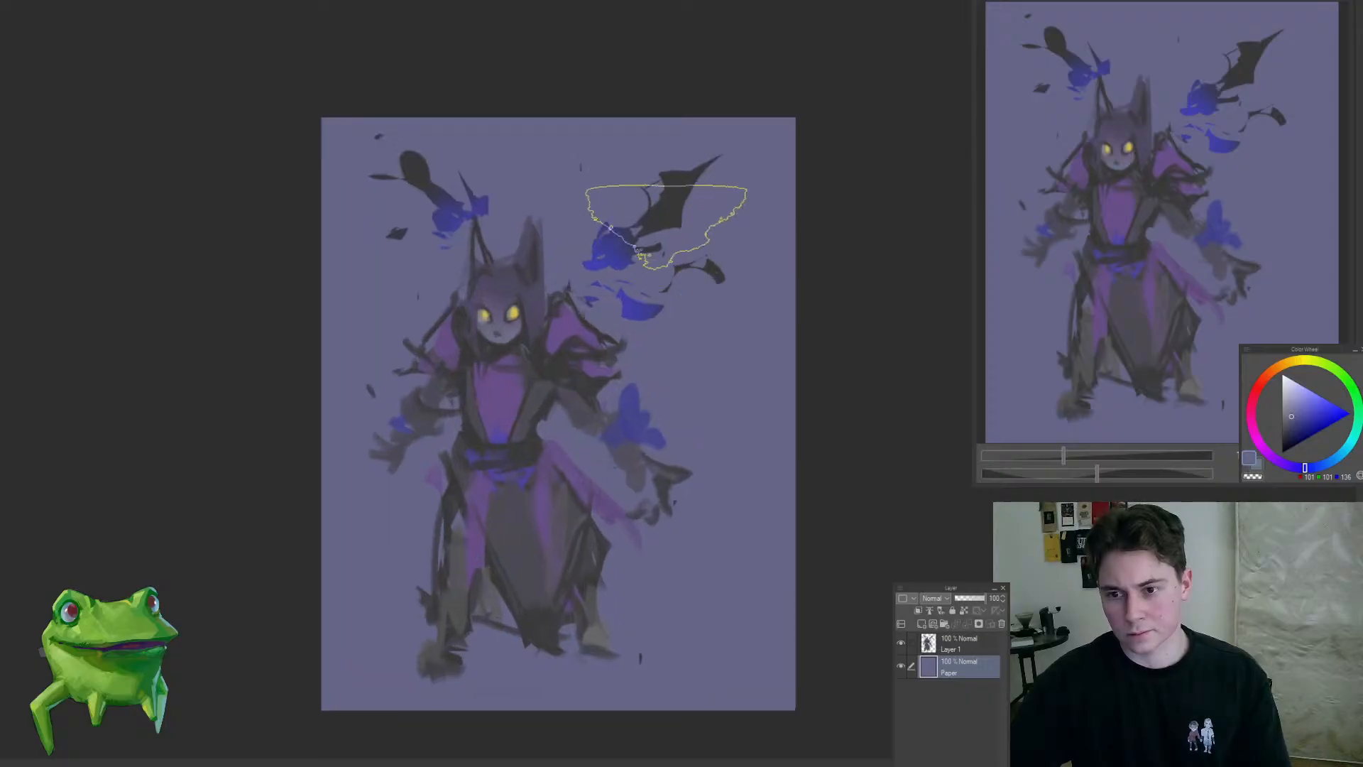
alt+click(667, 213)
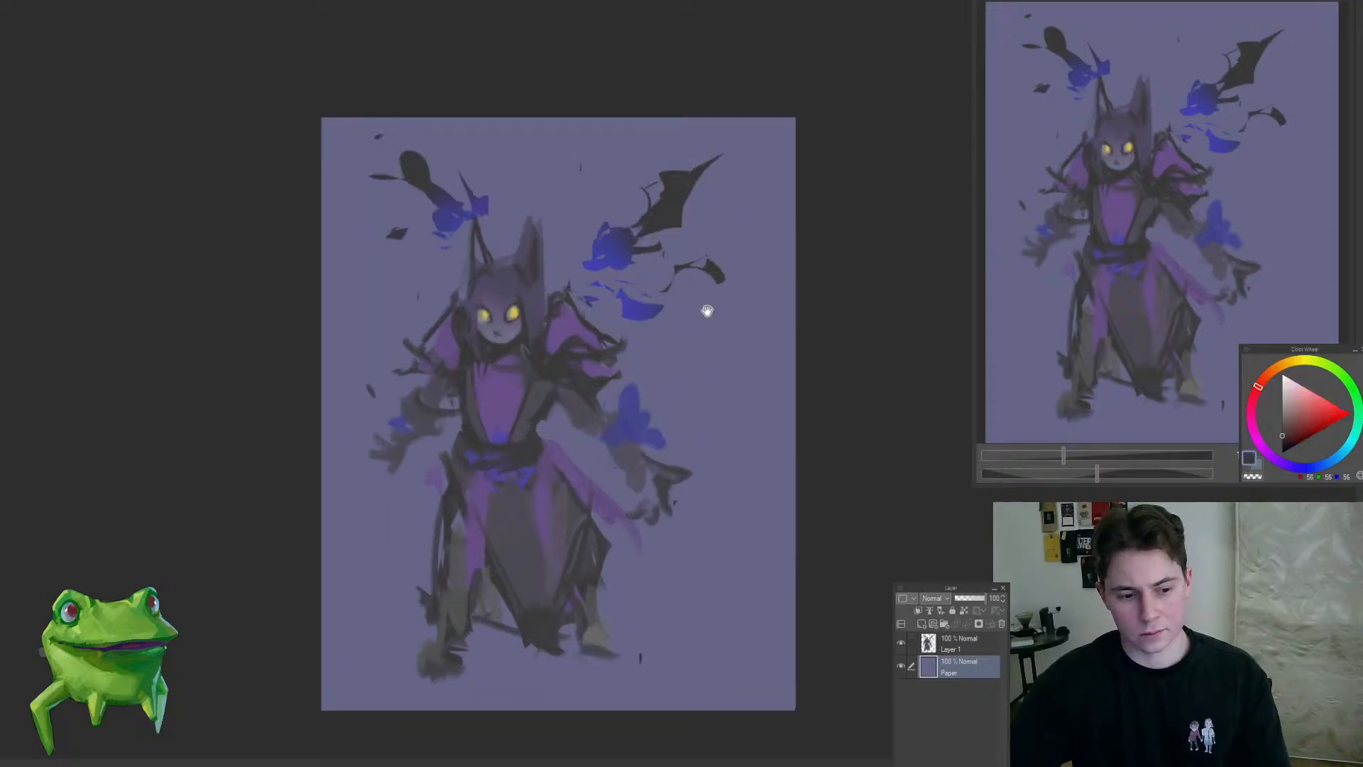
drag(707, 311, 701, 345)
Step: Paint a soft light blue glow on the Paper layer behind the head, the right-hand shoulder and the right-hand sleeve
alt+click(685, 395)
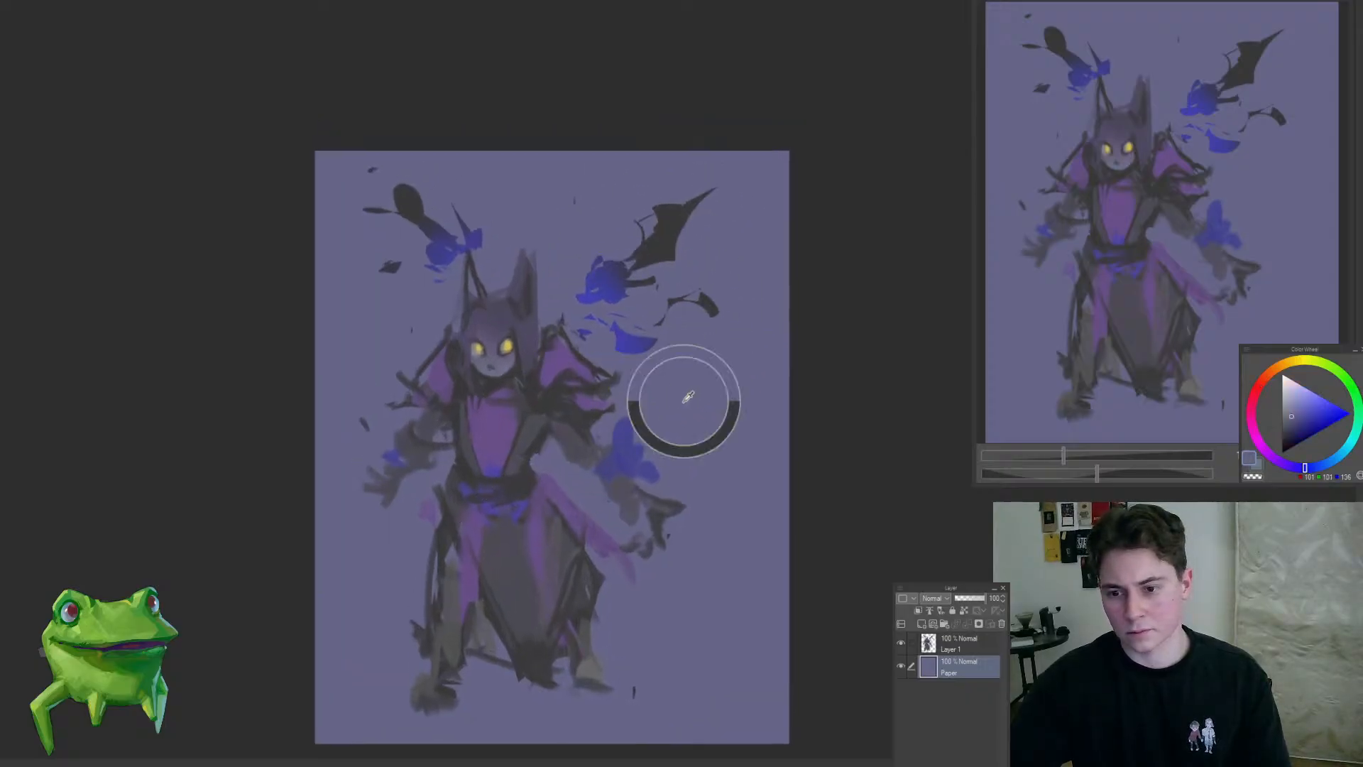
click(1332, 460)
drag(610, 361, 536, 366)
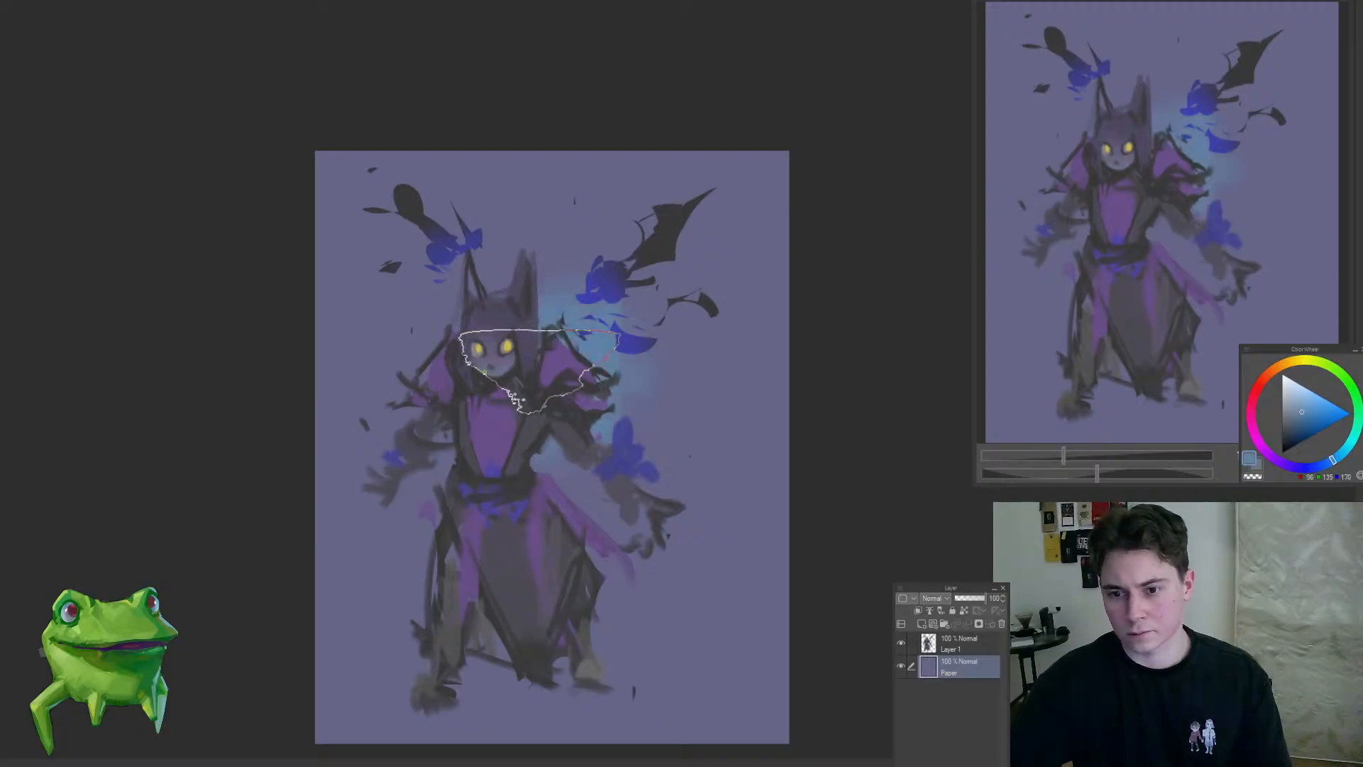
mouse_move(544, 426)
mouse_down()
mouse_move(555, 490)
mouse_move(433, 556)
mouse_move(621, 462)
mouse_up()
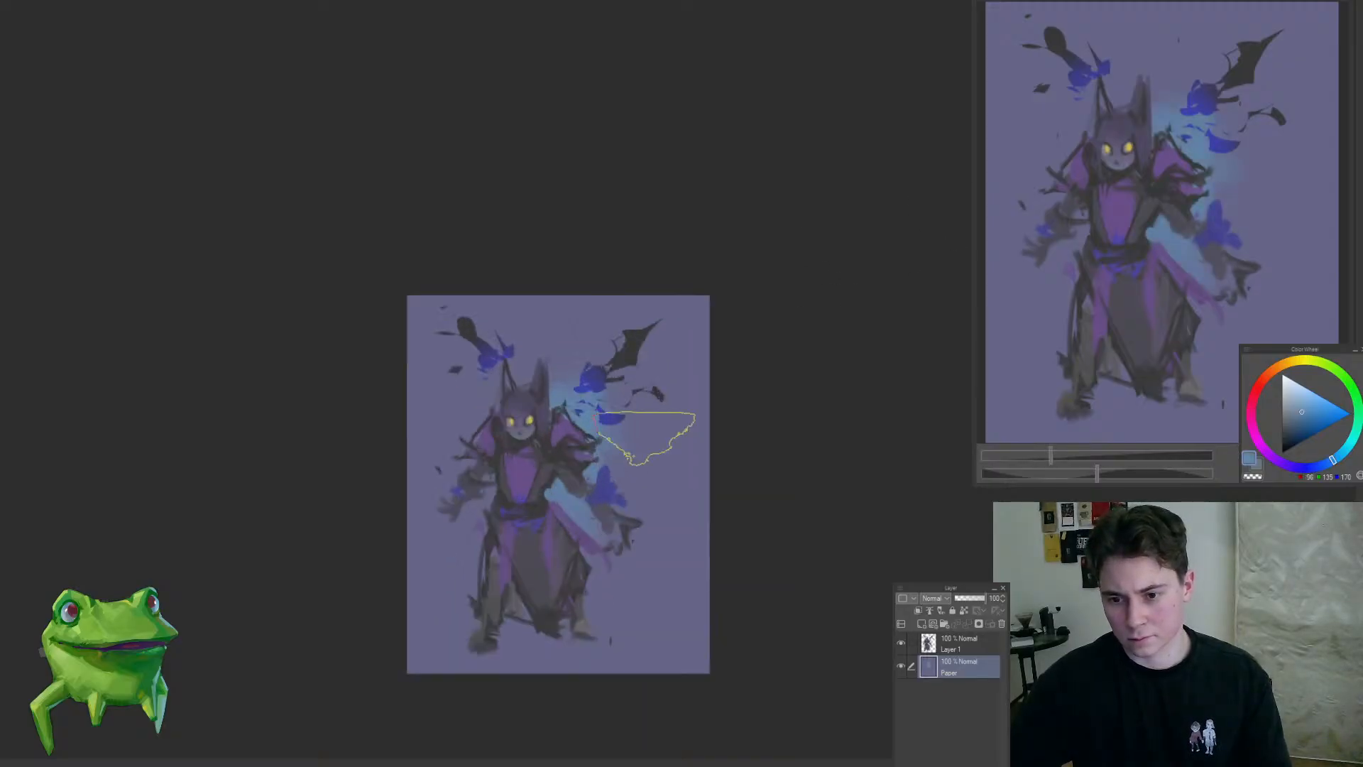
Step: Darken the upper part of the background with a soft dark grey gradient that fades towards the feet
alt+click(647, 439)
mouse_move(592, 378)
mouse_down()
mouse_move(600, 444)
mouse_move(622, 477)
mouse_up()
drag(666, 315, 541, 566)
scroll(608, 458, up, 1)
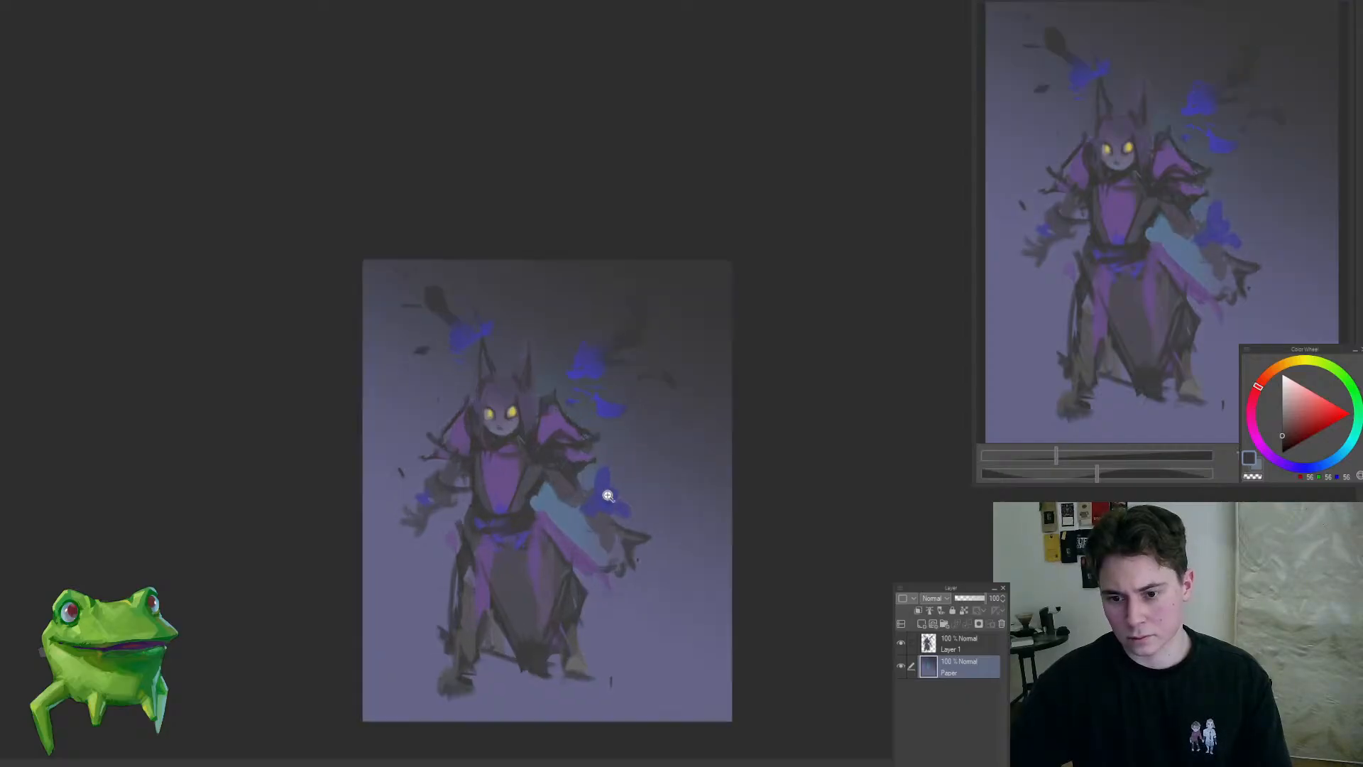
Step: Brush the light blue glow back in beside the head and shoulder, and lighten the dark background around the right-hand wing
key(b)
alt+click(559, 510)
drag(530, 423, 570, 431)
alt+click(660, 406)
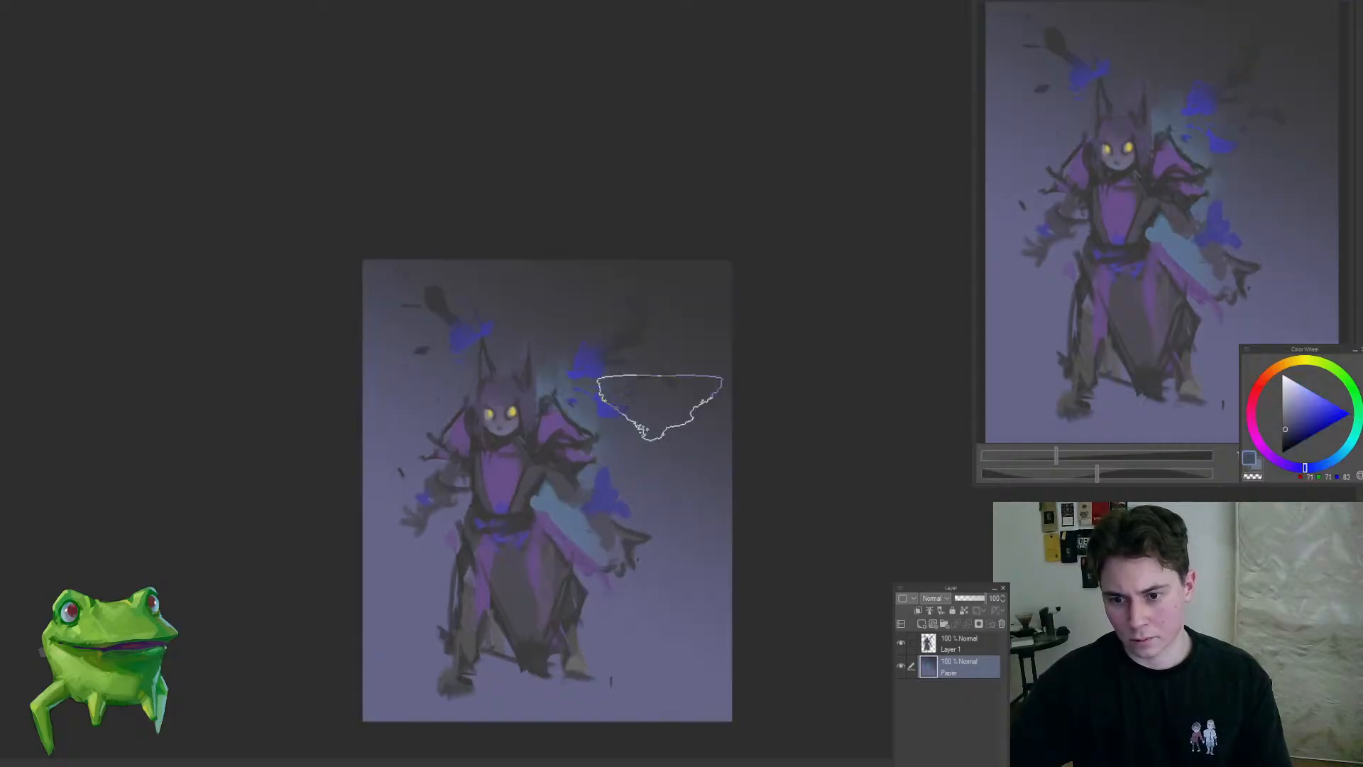
drag(706, 377, 629, 303)
alt+click(633, 407)
drag(591, 528, 649, 480)
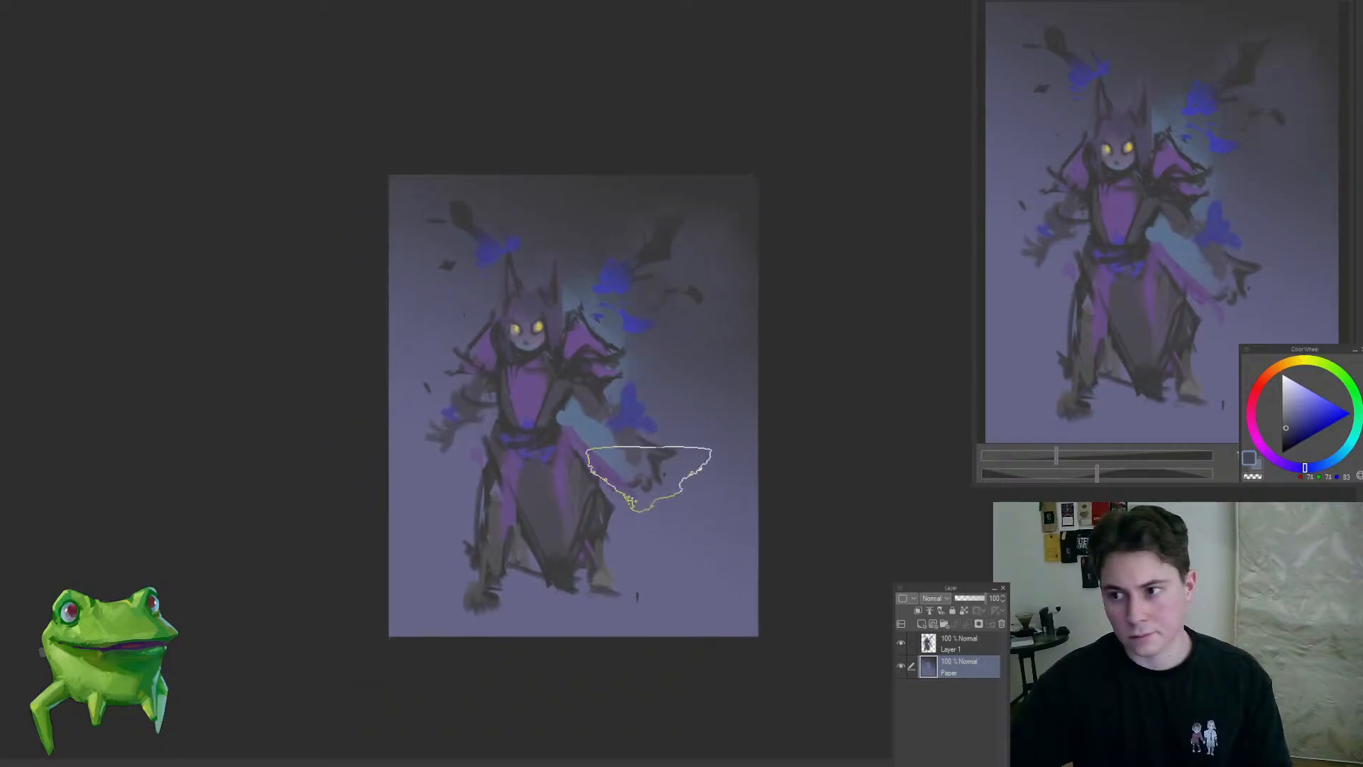
scroll(636, 463, up, 1)
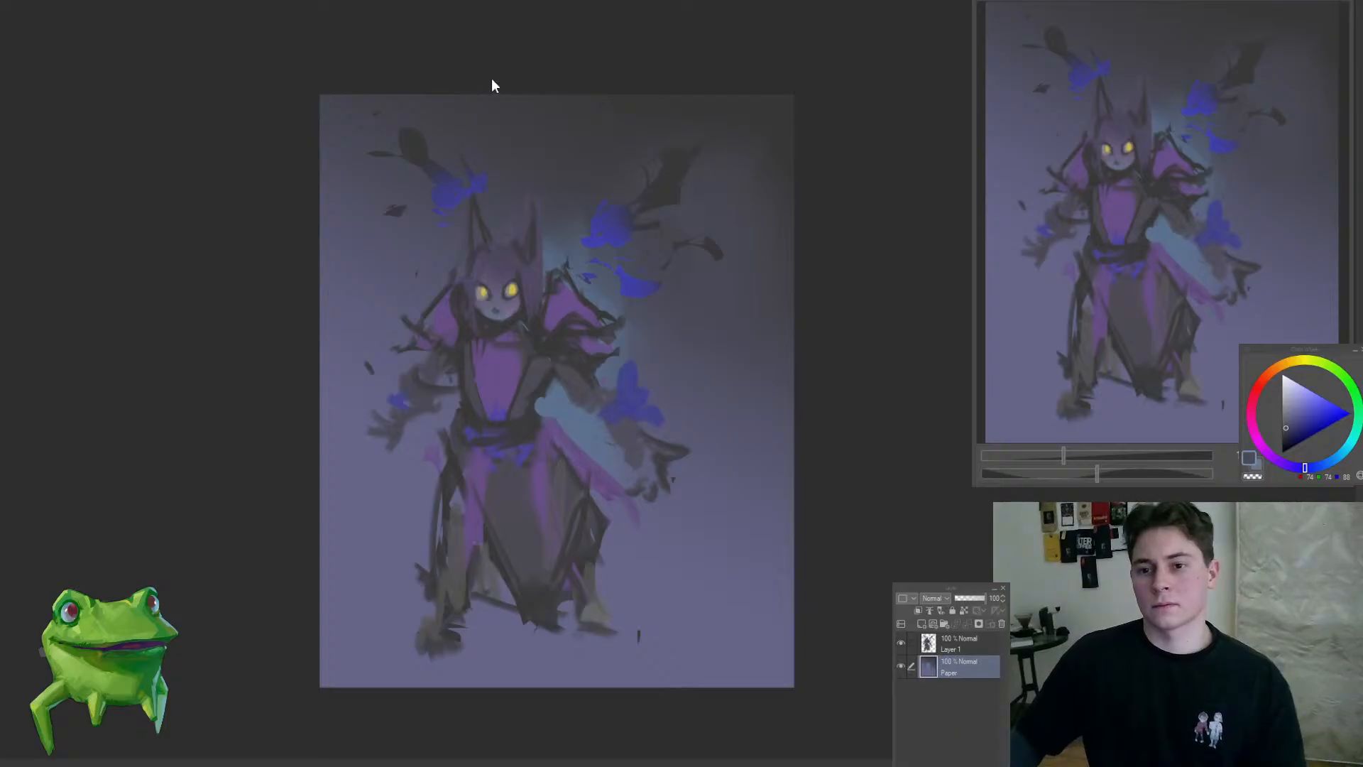
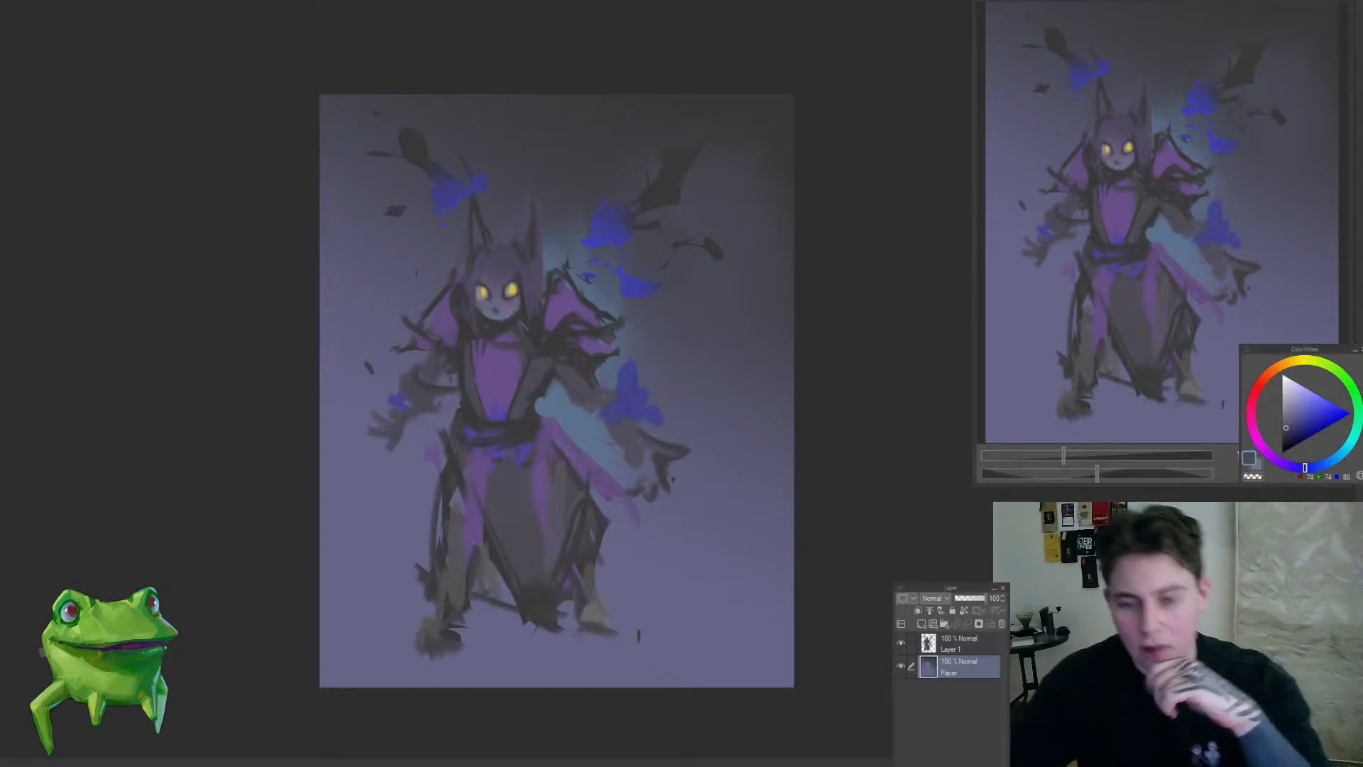
Step: Blend the dark gradient and the light blue glow on the Paper layer around the head, right-hand wing and right-hand sleeve
scroll(563, 312, down, 1)
drag(563, 313, 666, 307)
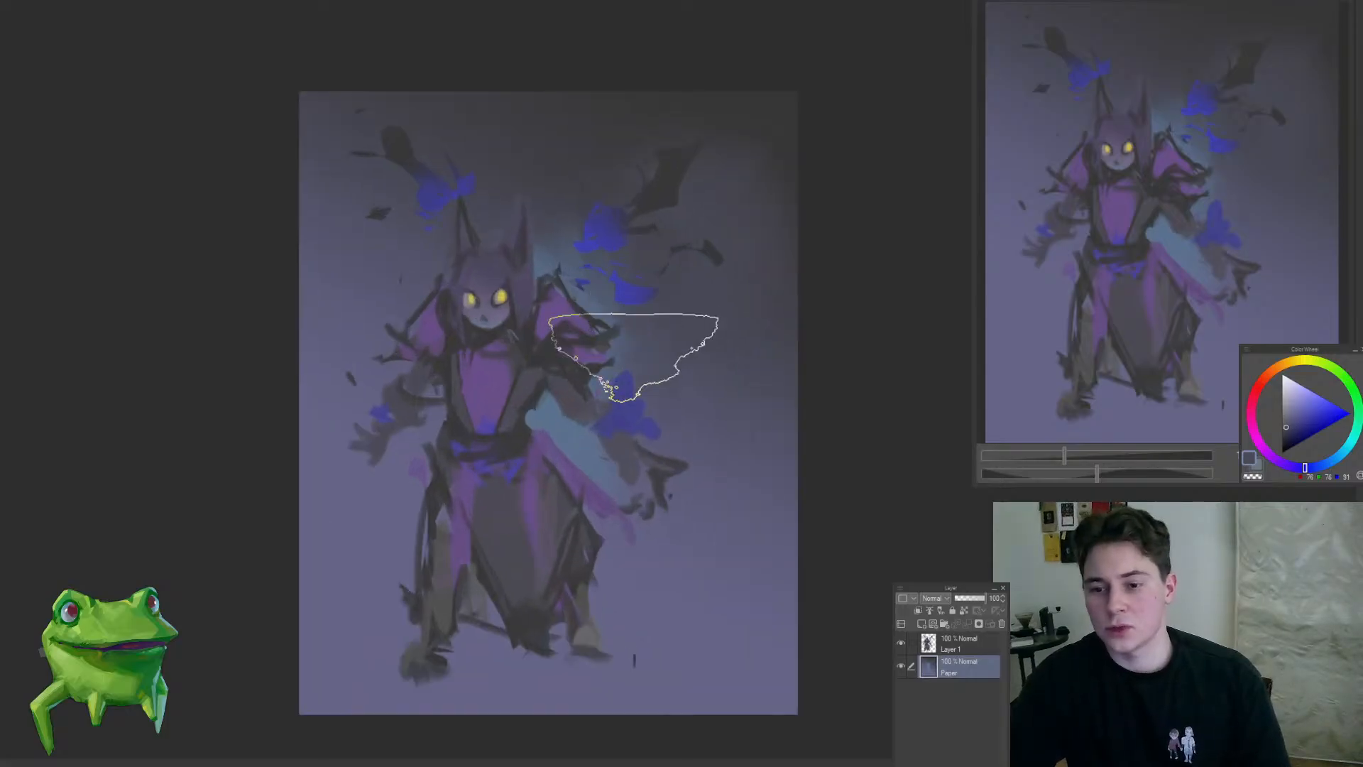
alt+click(725, 297)
alt+click(675, 134)
drag(708, 181, 683, 203)
alt+click(533, 426)
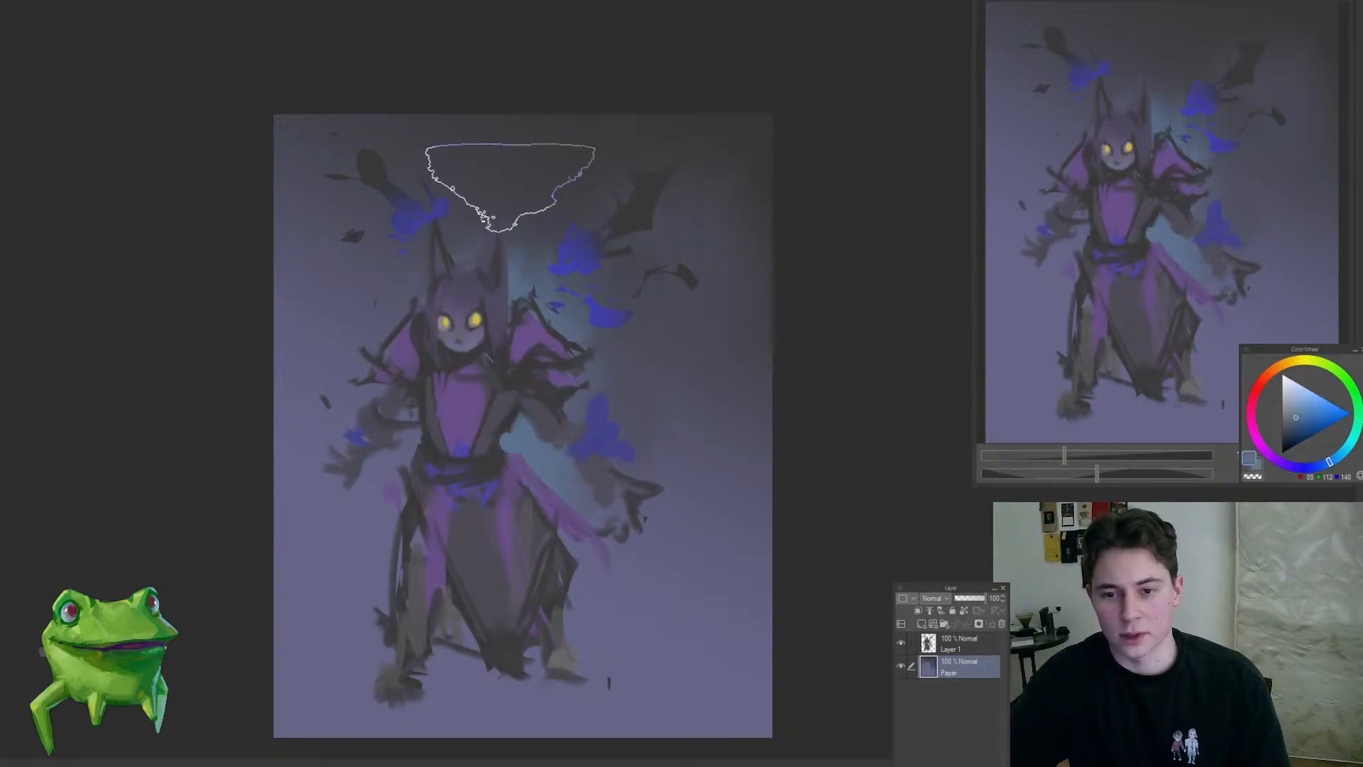
alt+click(493, 206)
mouse_move(574, 333)
mouse_down()
mouse_move(561, 362)
mouse_move(536, 335)
mouse_move(556, 309)
mouse_up()
alt+click(682, 416)
drag(642, 446, 623, 470)
alt+click(627, 474)
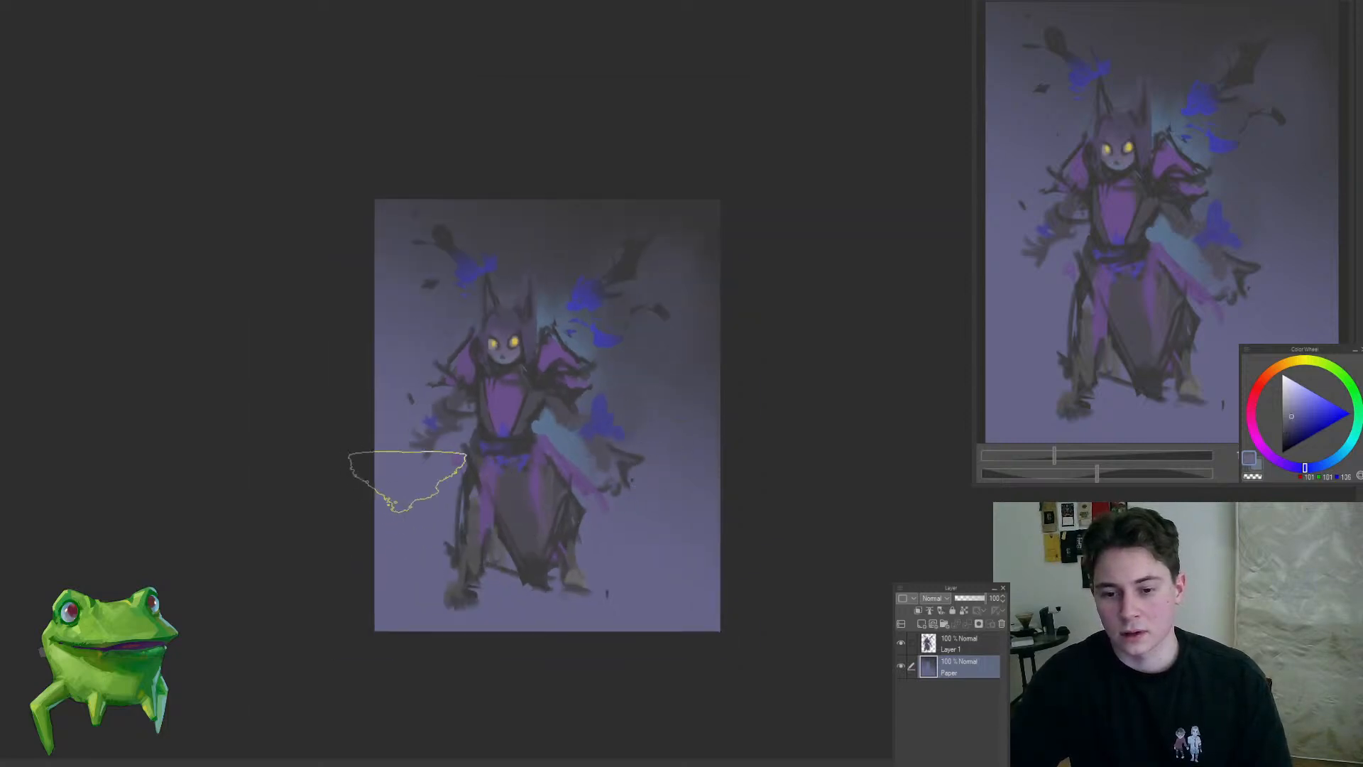
Step: Darken the background on both sides of the figure with soft muted purple down to the lower legs
alt+click(462, 474)
alt+click(464, 477)
mouse_move(412, 496)
mouse_down()
mouse_move(395, 376)
mouse_move(384, 386)
mouse_up()
alt+click(403, 469)
alt+click(693, 410)
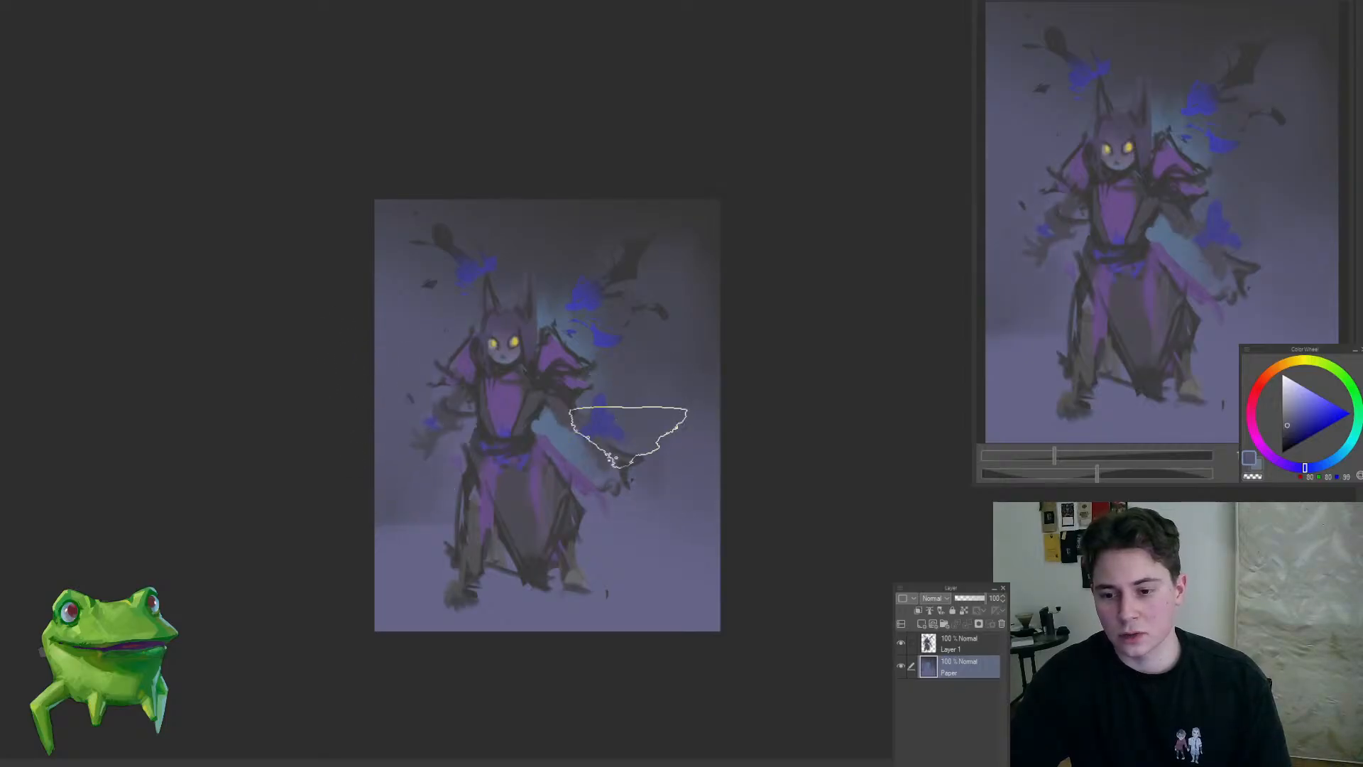
mouse_move(670, 486)
mouse_down()
mouse_move(678, 472)
mouse_move(672, 557)
mouse_up()
Step: Paint a soft light blue mist across the bottom of the background around the feet, with a purple tint in the right-hand corner
alt+click(374, 577)
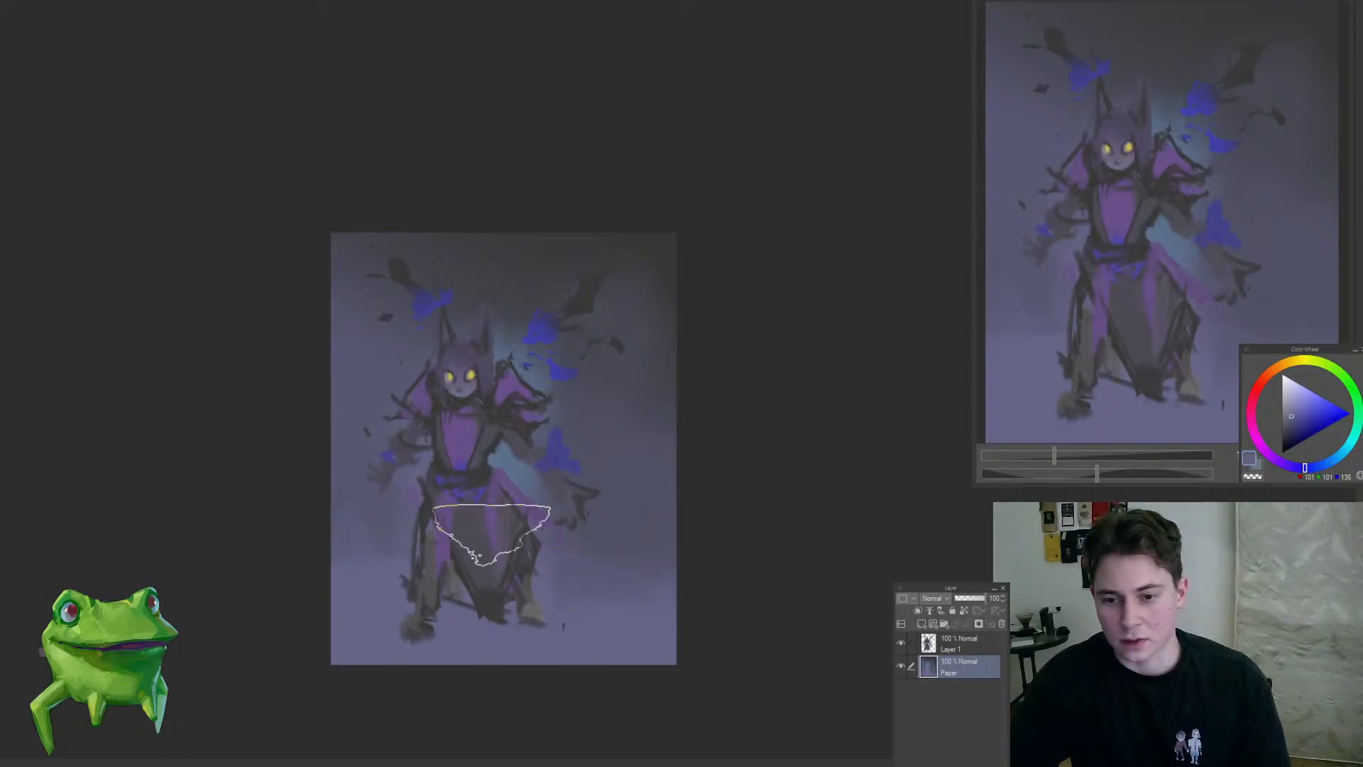
alt+click(506, 471)
mouse_move(342, 624)
mouse_down()
mouse_move(428, 600)
mouse_move(548, 634)
mouse_move(579, 619)
mouse_move(571, 569)
mouse_move(583, 617)
mouse_up()
alt+click(624, 539)
drag(624, 543, 602, 563)
drag(404, 561, 393, 581)
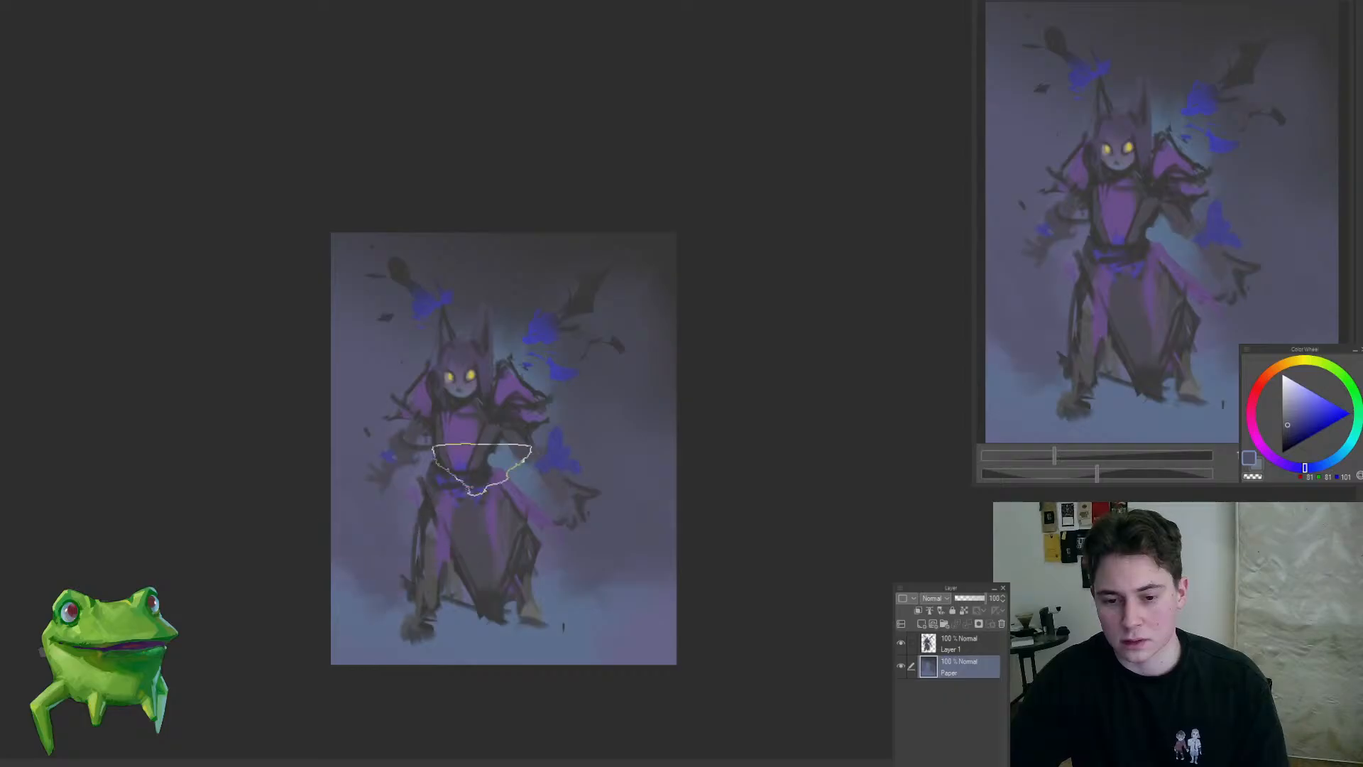
Step: Soften the transition between the dark purple background and the light blue mist beside the legs
drag(701, 461, 672, 475)
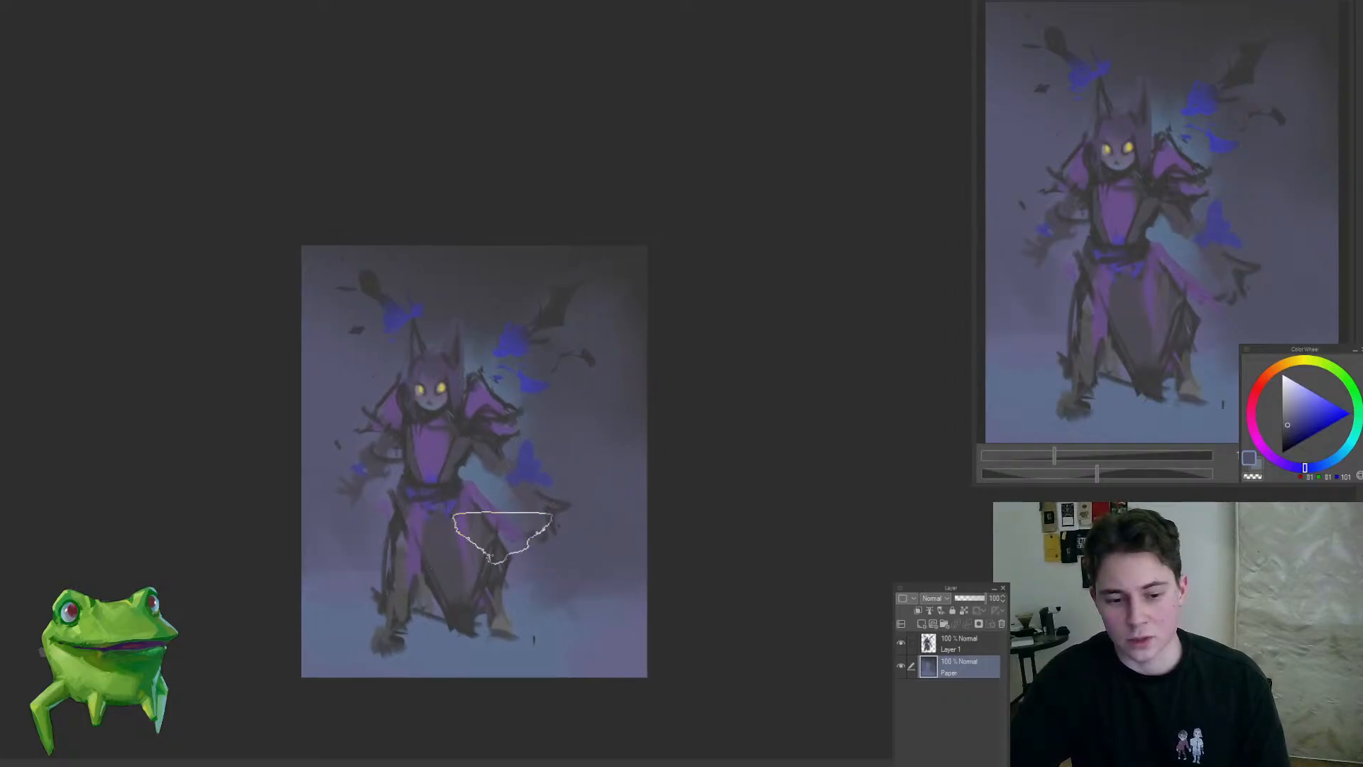
mouse_move(365, 557)
mouse_down()
mouse_move(339, 546)
mouse_move(356, 601)
mouse_move(336, 623)
mouse_up()
alt+click(349, 616)
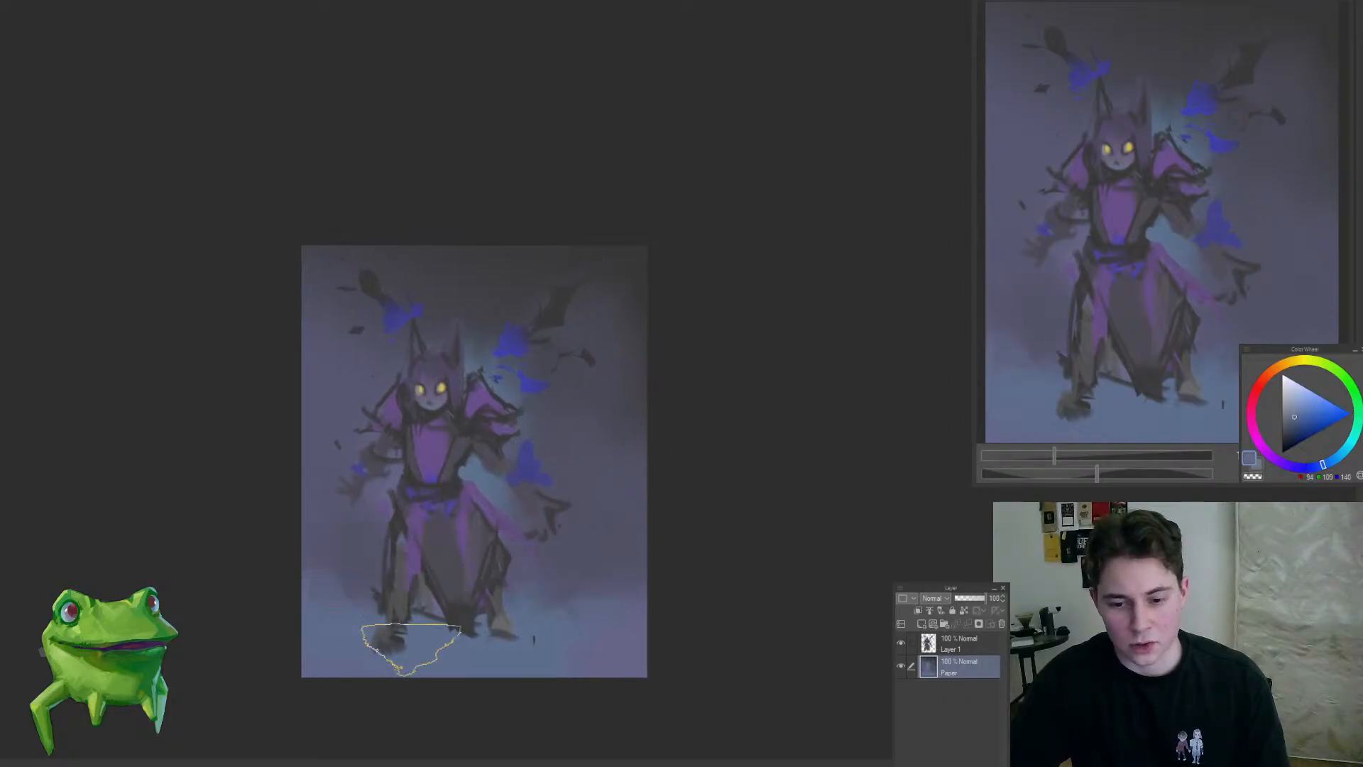
alt+click(573, 596)
drag(547, 611, 505, 575)
Step: Add a clipped layer above Layer 1 in Multiply mode and fill it with a very light blue-grey
drag(558, 385, 582, 370)
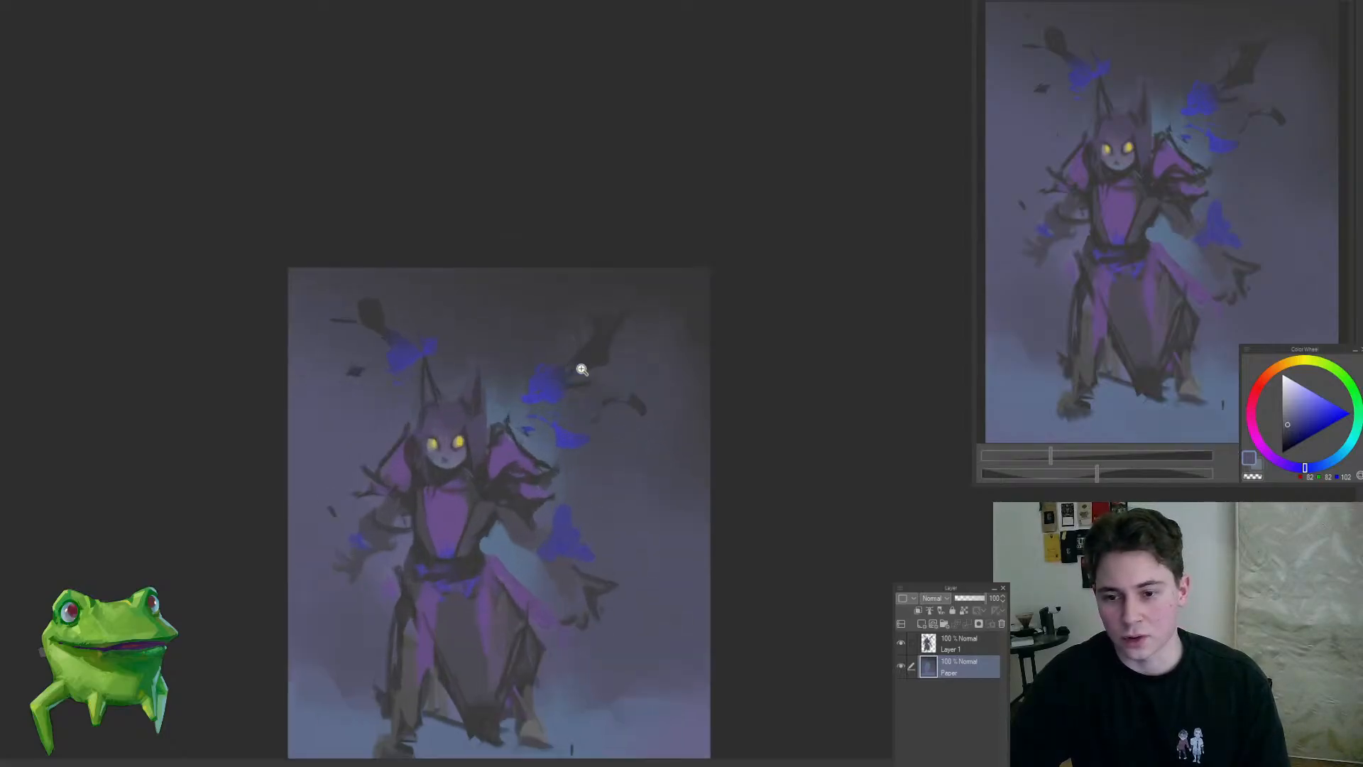
key(alt+bracketright)
alt+click(598, 349)
click(921, 624)
click(918, 610)
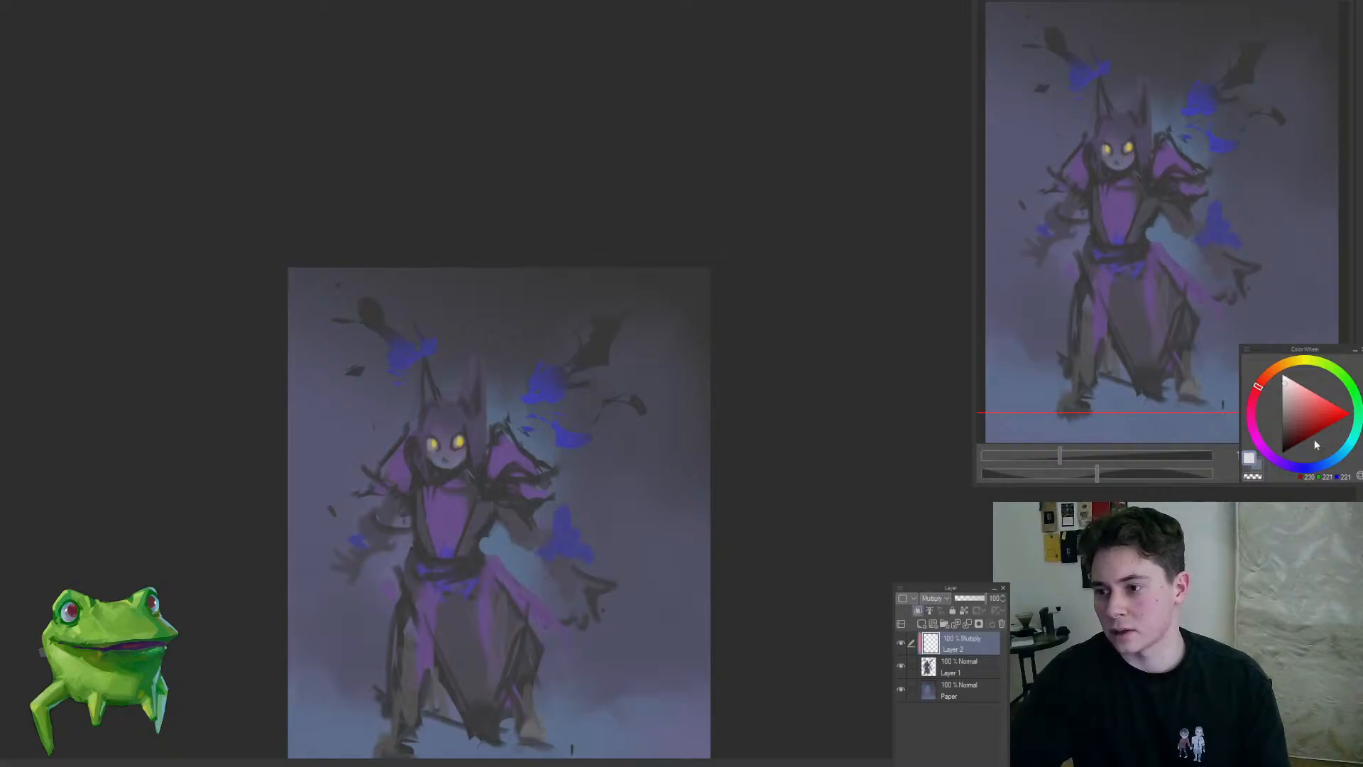
click(1324, 464)
key(alt+Delete)
drag(603, 436, 610, 361)
mouse_move(523, 352)
mouse_down()
mouse_move(502, 374)
mouse_move(537, 415)
mouse_move(545, 361)
mouse_up()
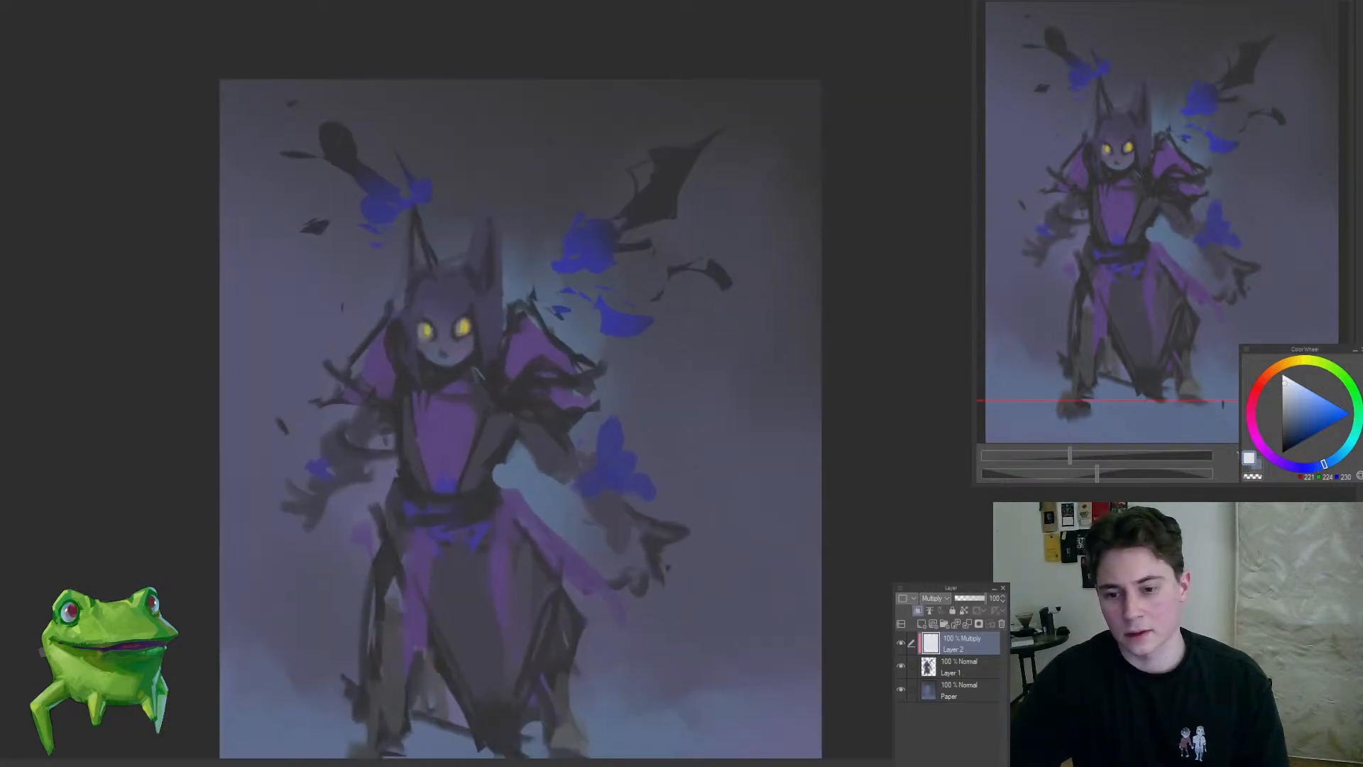
Step: Add another clipped layer above the Multiply layer and set its blending mode to Overlay
click(921, 624)
click(918, 610)
drag(742, 392, 640, 433)
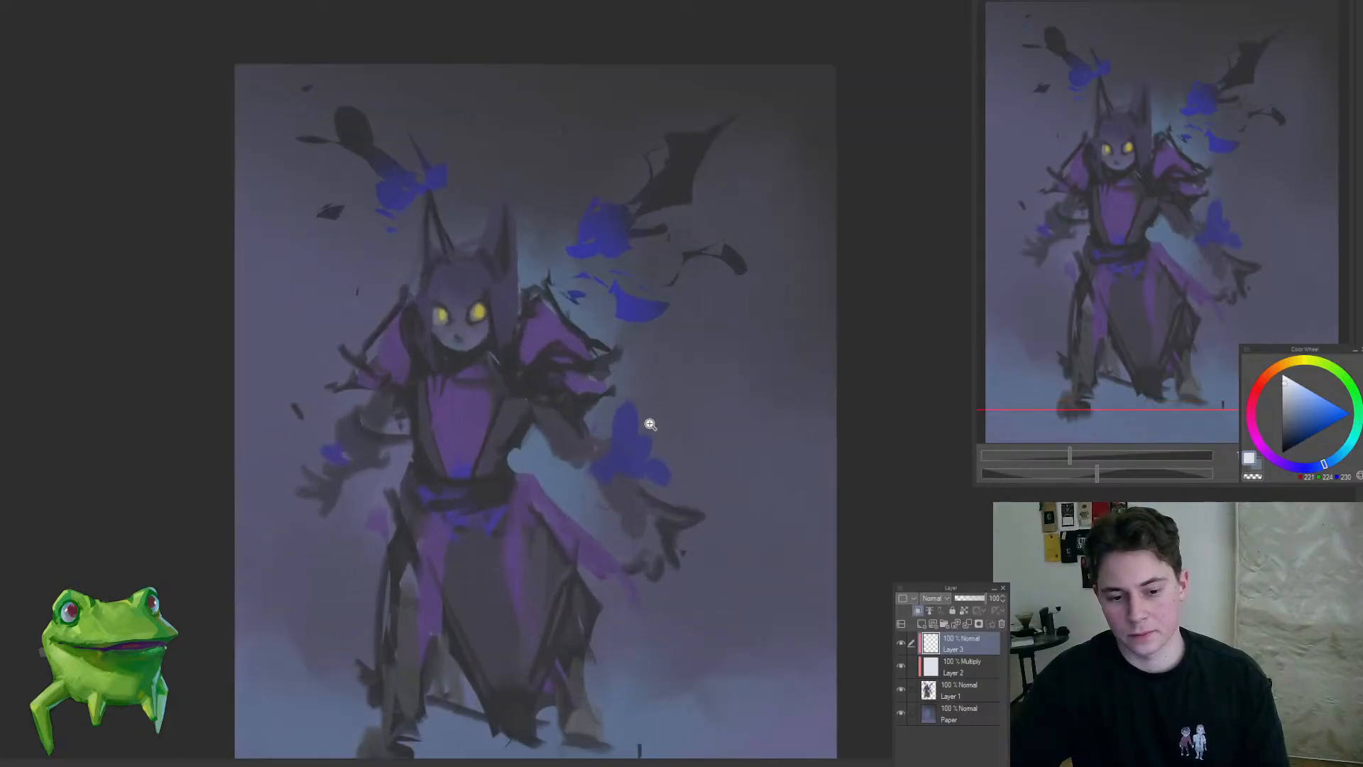
mouse_move(650, 424)
mouse_down()
mouse_move(620, 402)
mouse_move(648, 398)
mouse_up()
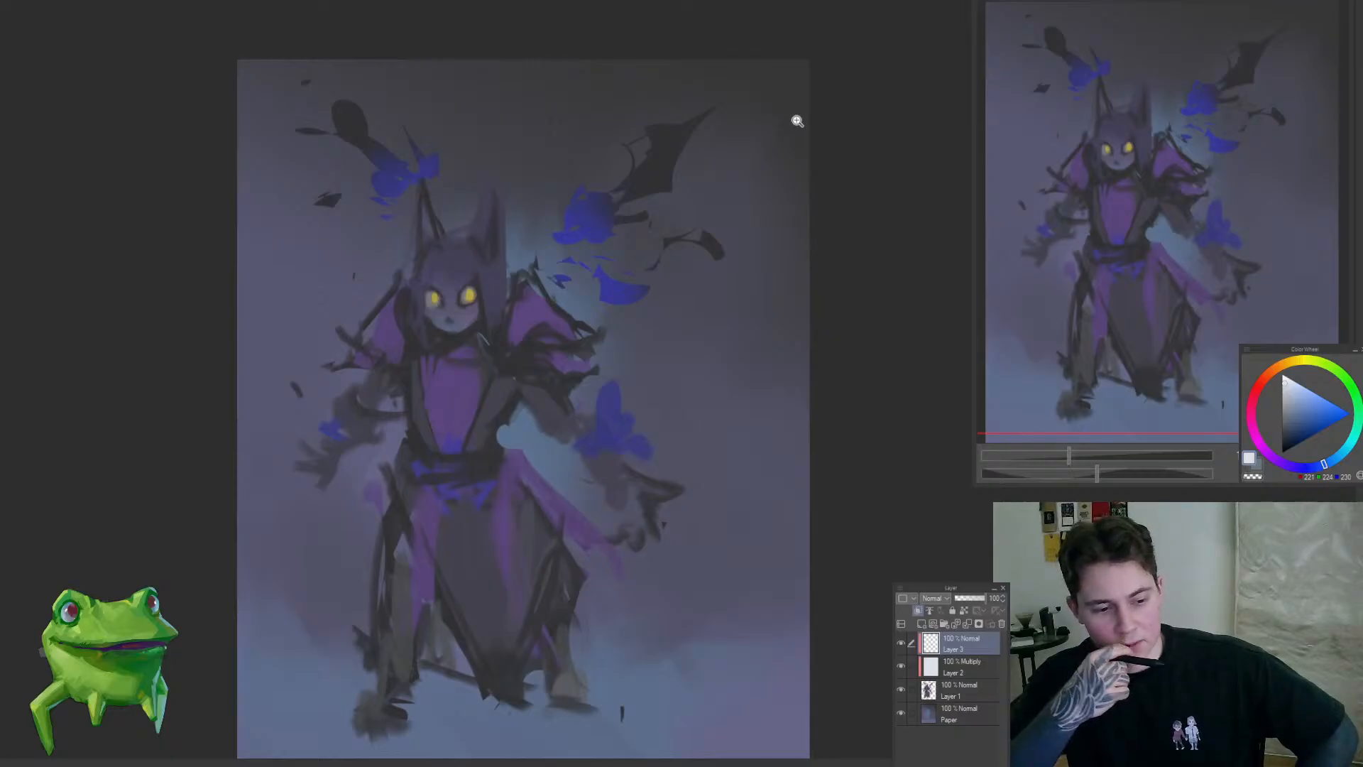
click(670, 406)
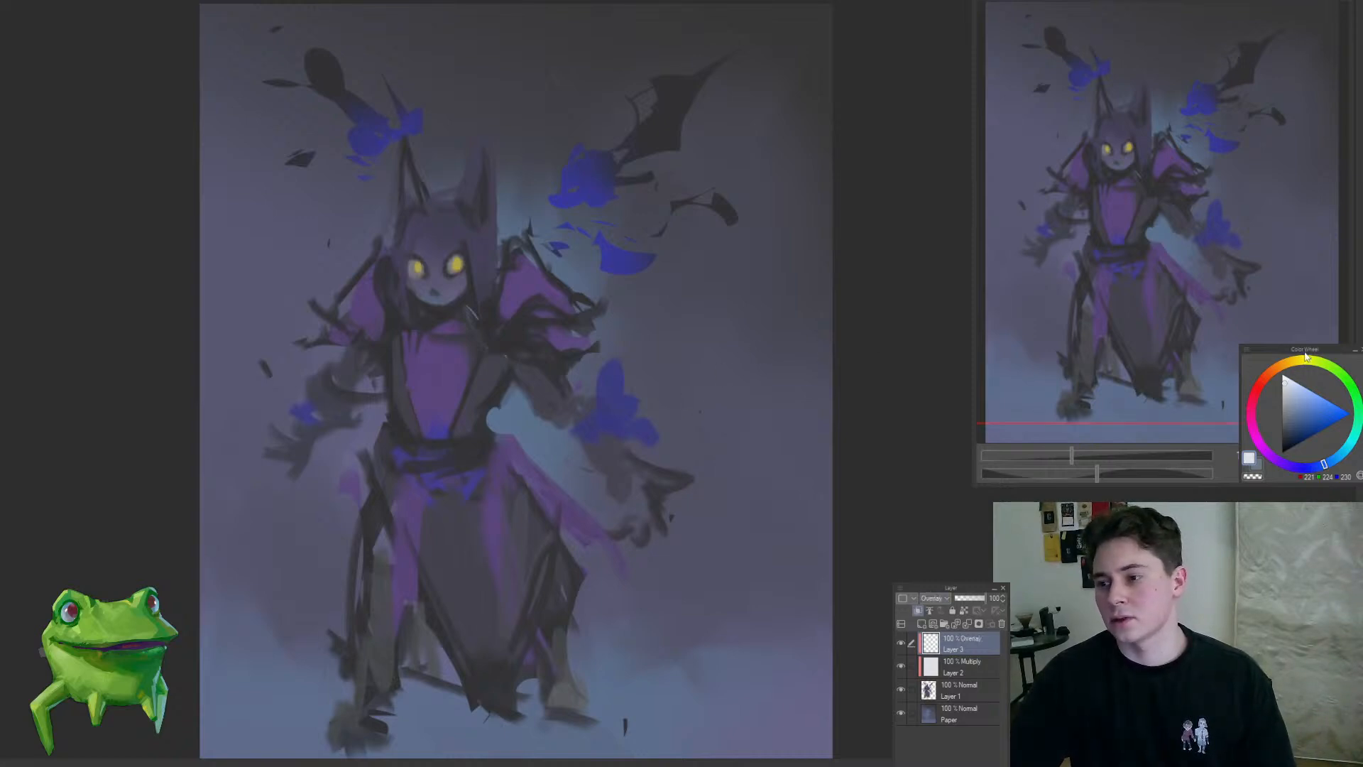
Step: Brush a light greyish purple over the face and chest on the Overlay layer to brighten them
click(1271, 458)
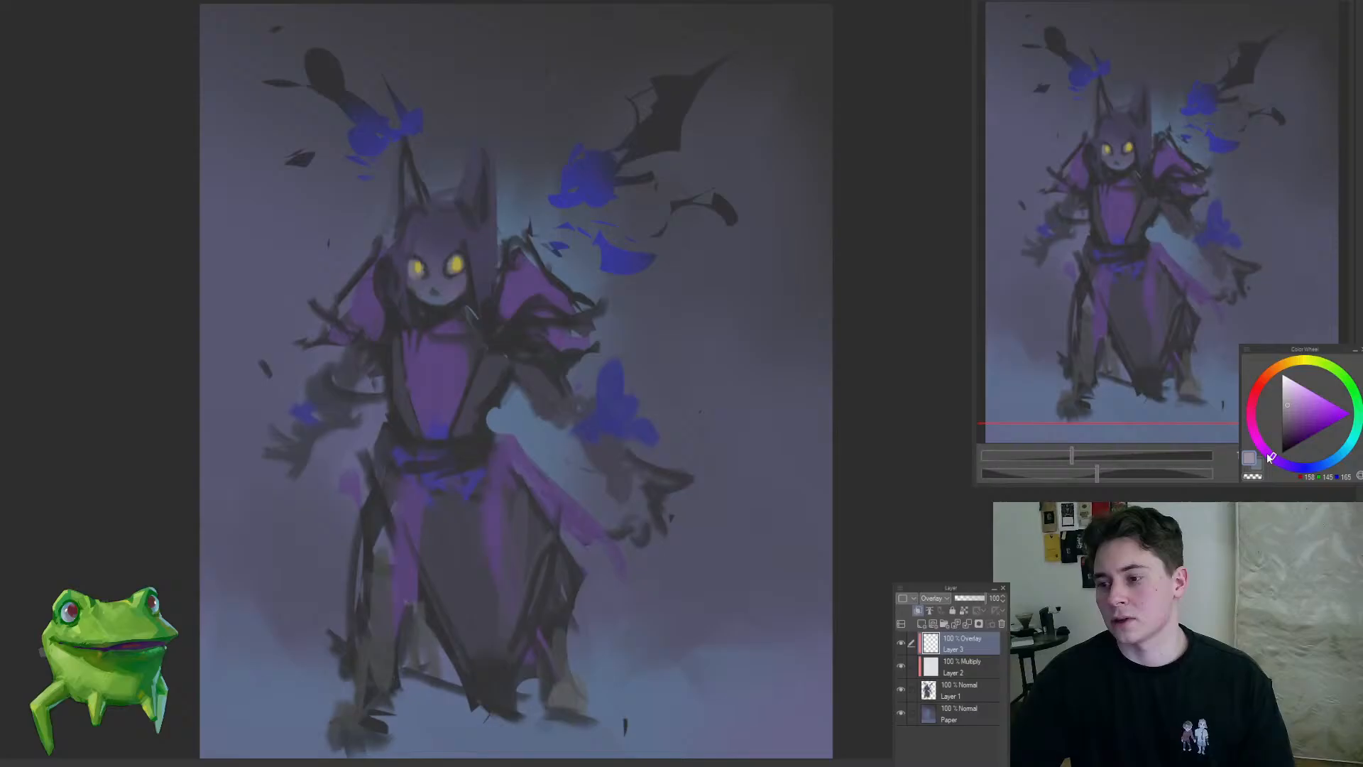
click(429, 288)
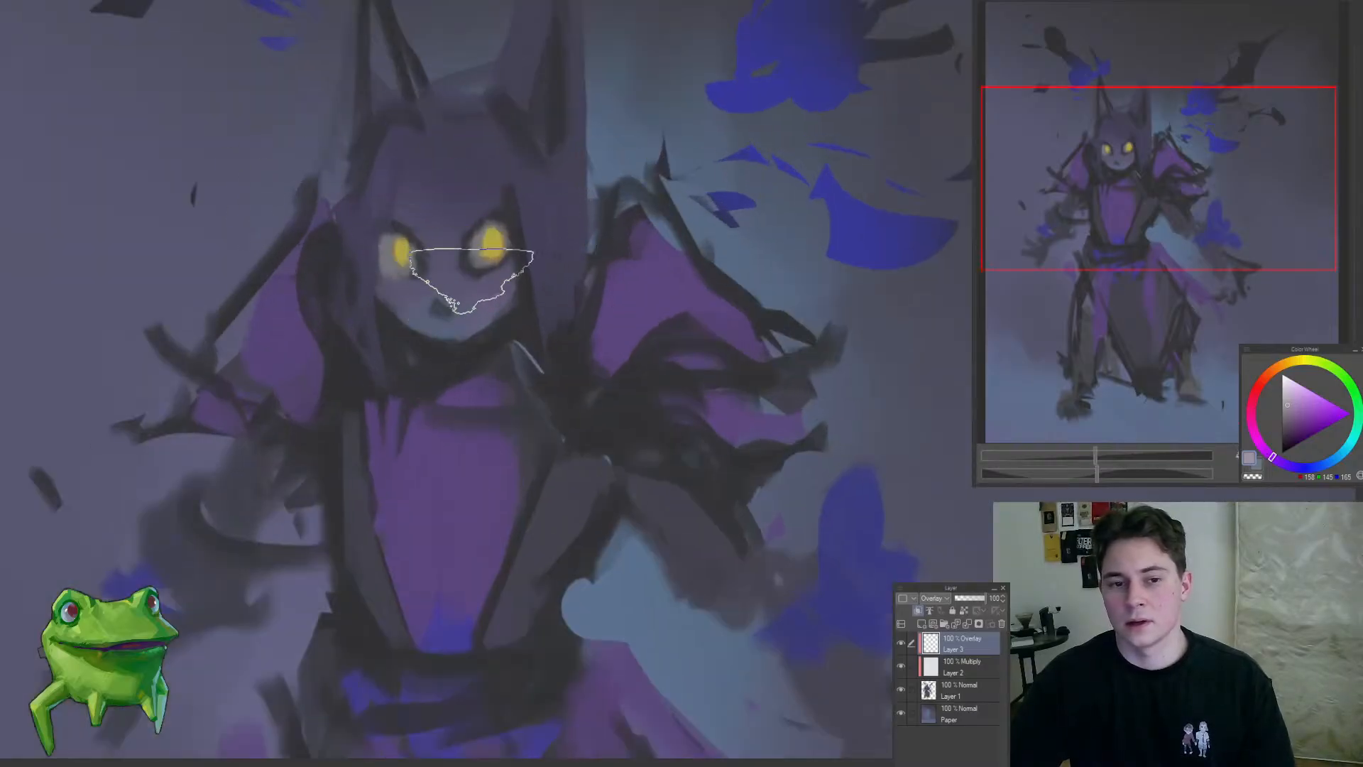
drag(428, 297, 335, 381)
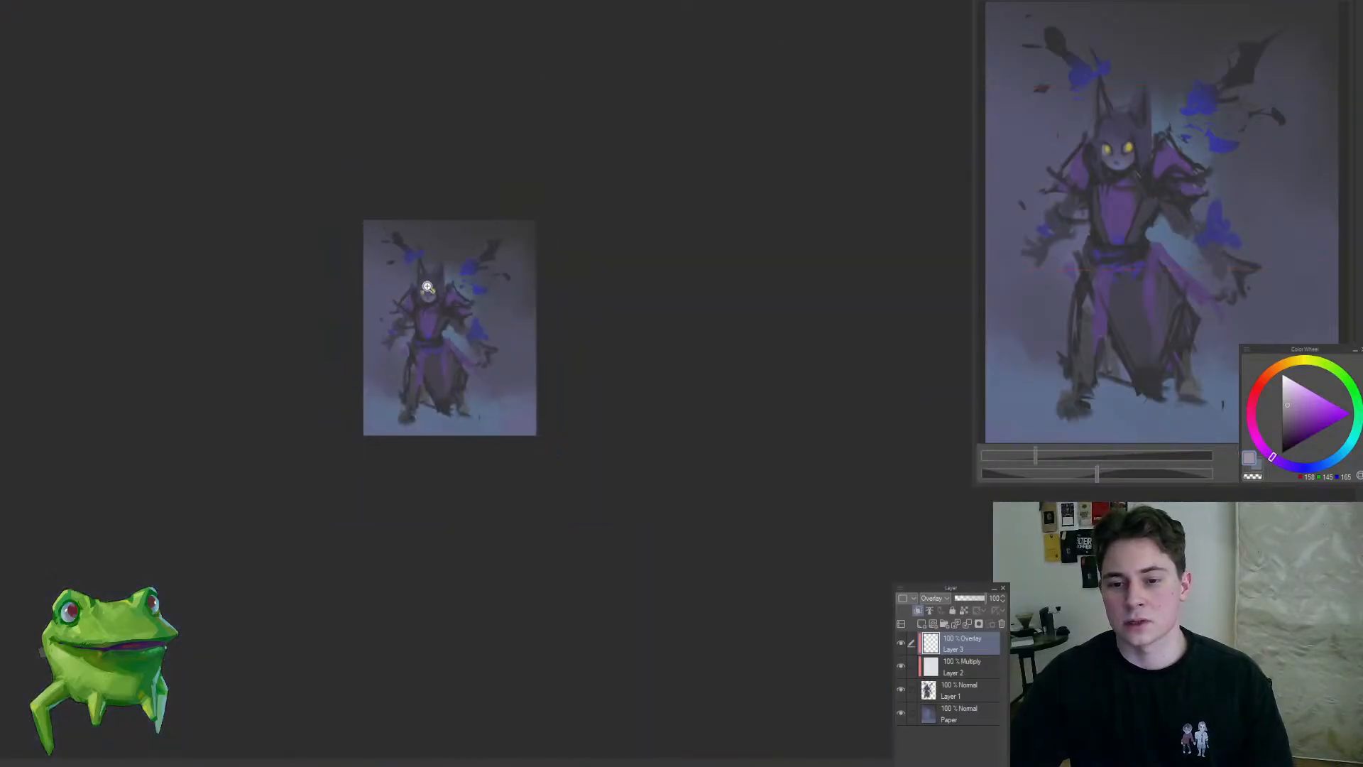
drag(428, 286, 460, 362)
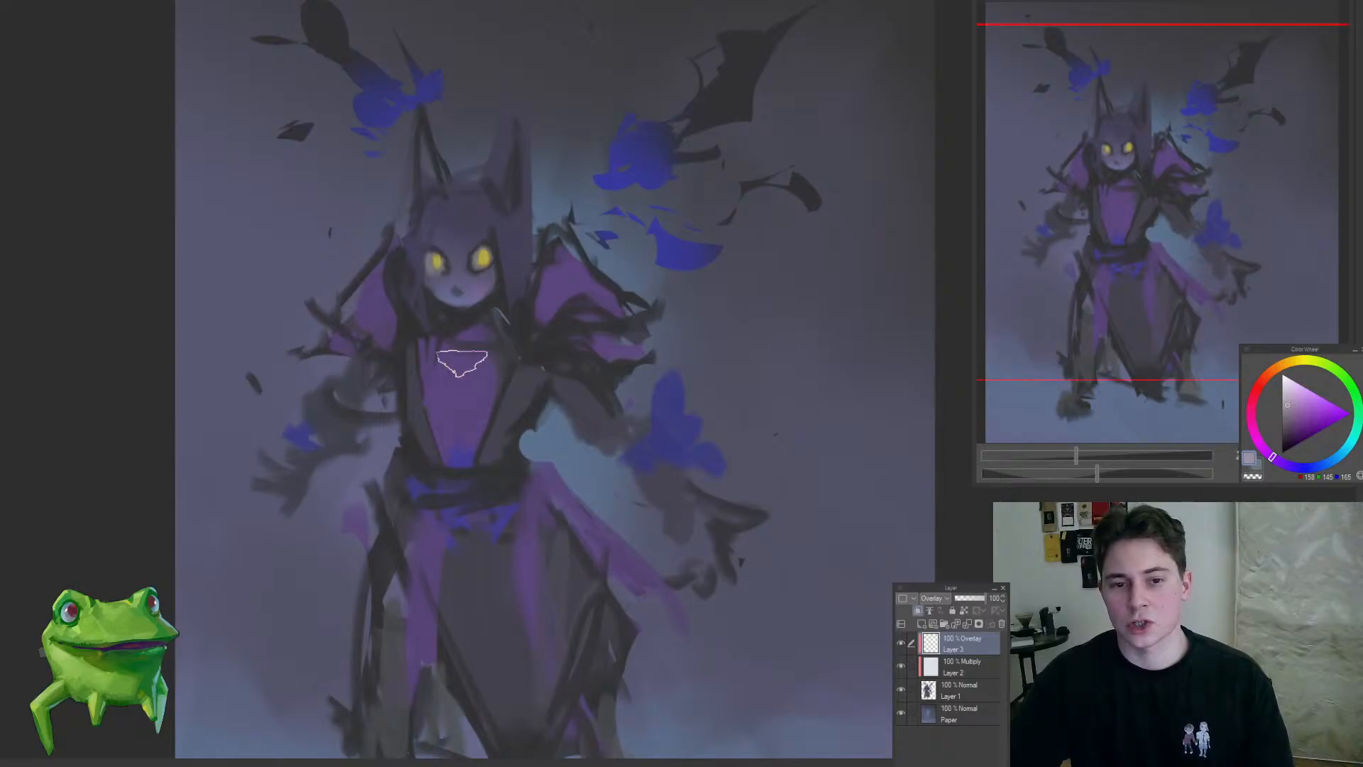
key(bracketright)
key(bracketright)
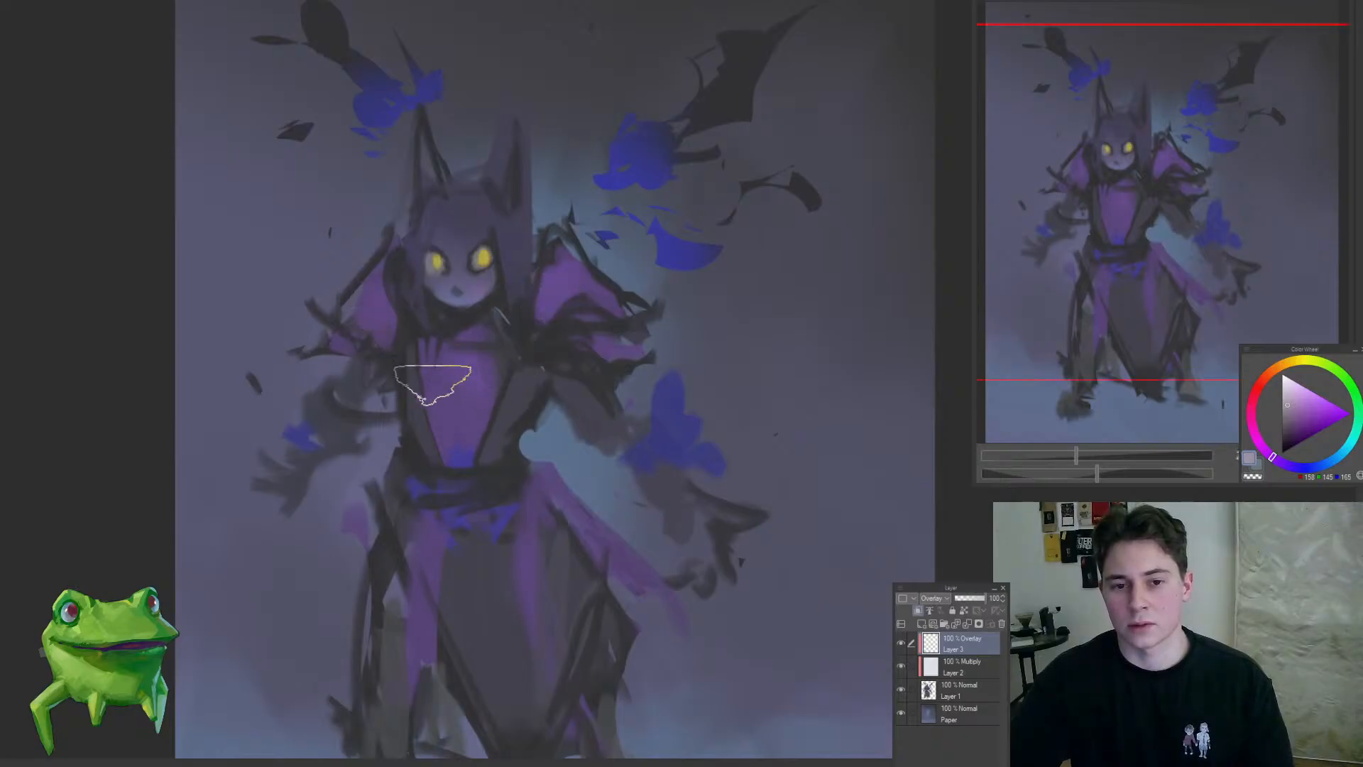
mouse_move(320, 450)
mouse_down()
mouse_move(301, 532)
mouse_move(527, 463)
mouse_move(568, 484)
mouse_move(596, 466)
mouse_up()
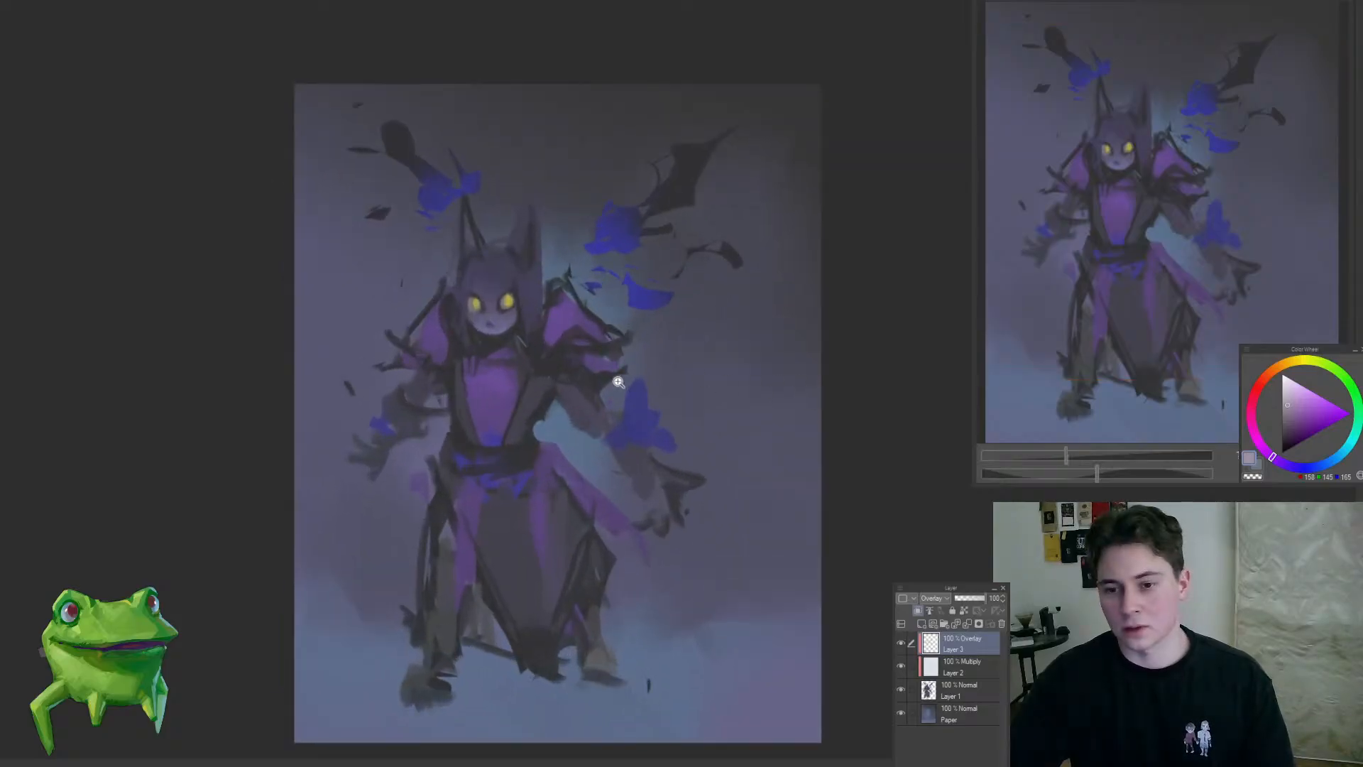
mouse_move(451, 346)
mouse_down()
mouse_move(575, 315)
mouse_move(540, 329)
mouse_up()
drag(576, 273, 602, 284)
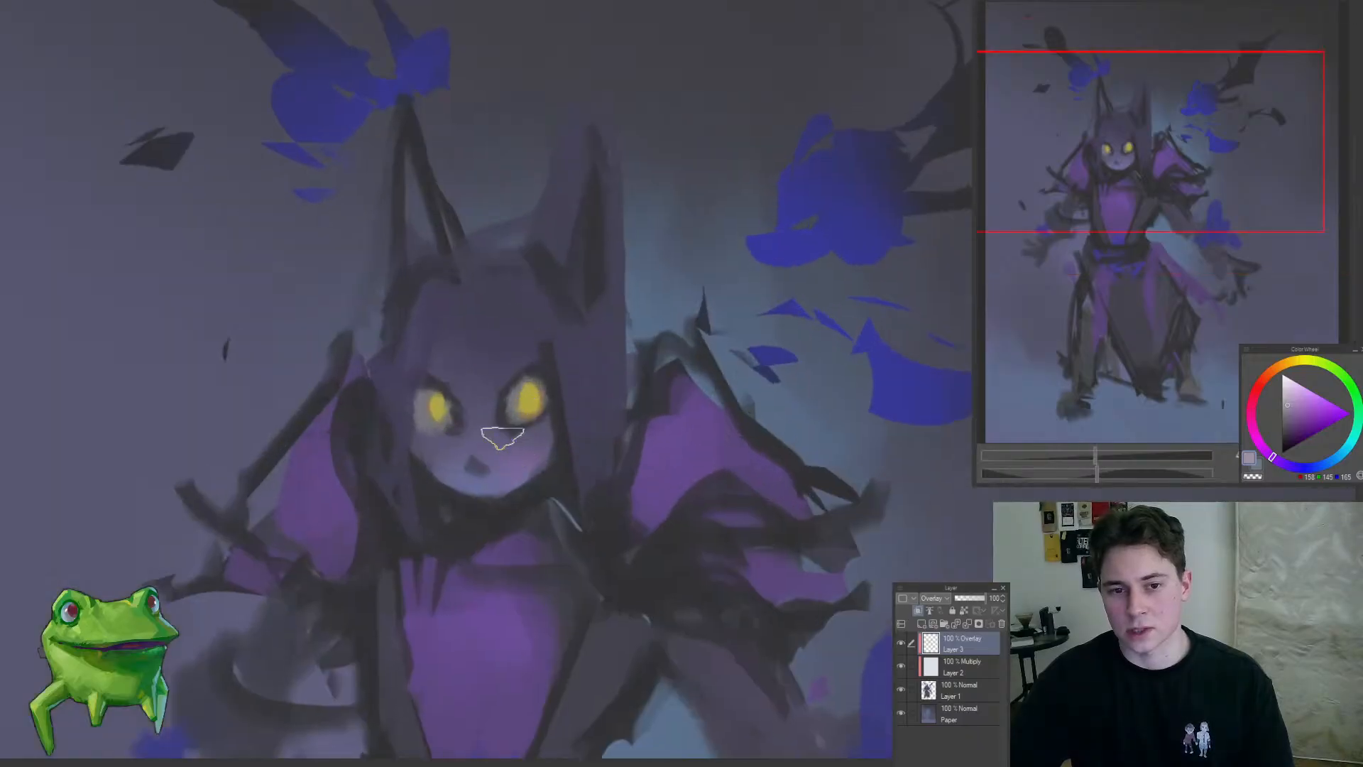
drag(461, 420, 347, 444)
drag(552, 442, 488, 308)
Step: Compare the figure with and without the Multiply layer, and merge the Overlay and Multiply layers into Layer 1
click(901, 660)
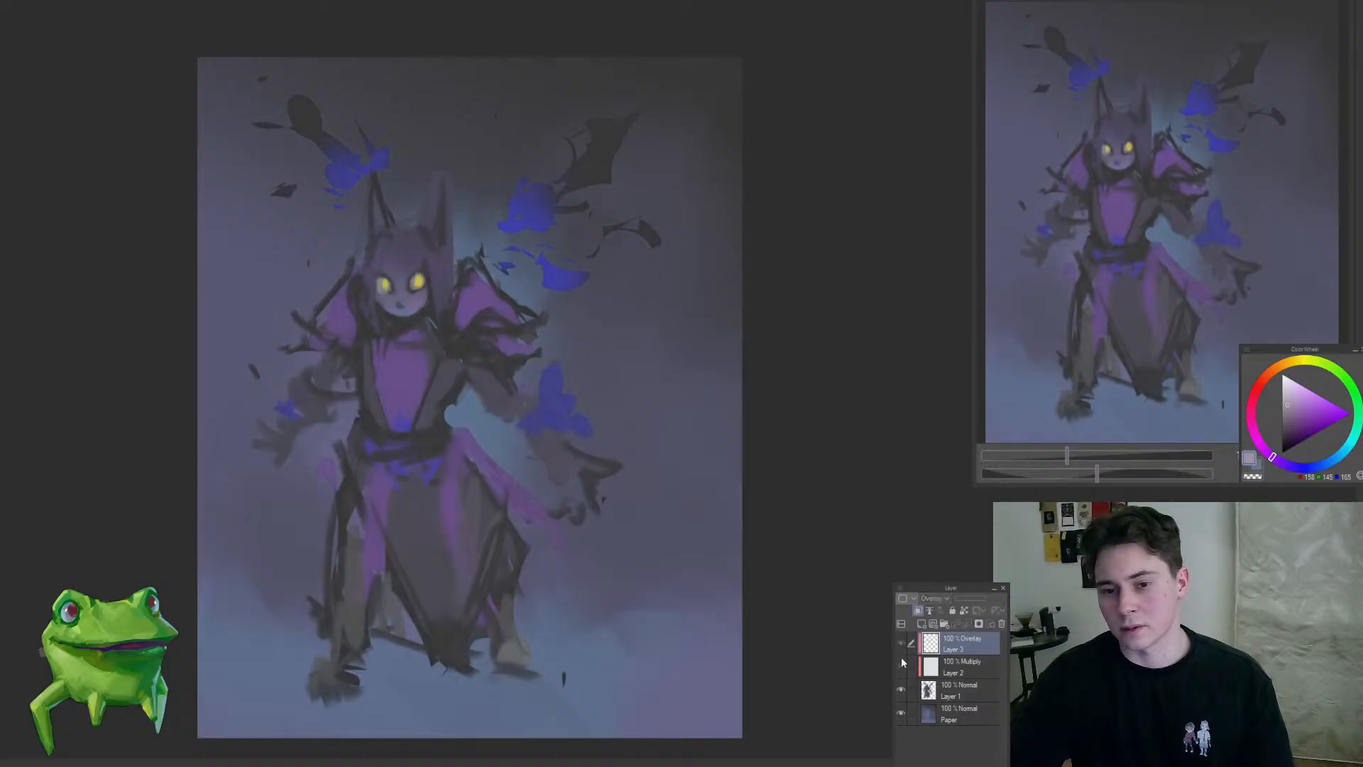
click(900, 660)
drag(690, 518, 750, 498)
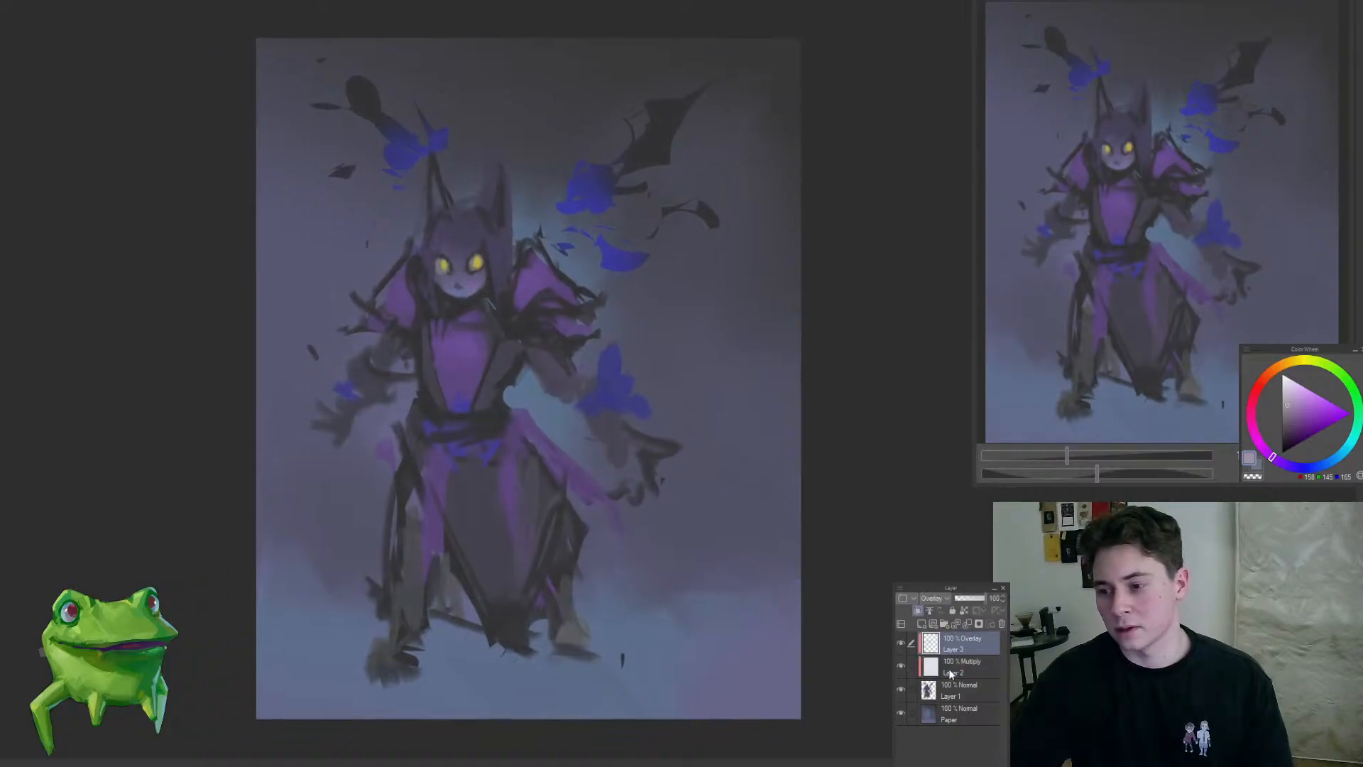
key(ctrl+e)
click(961, 643)
key(ctrl+e)
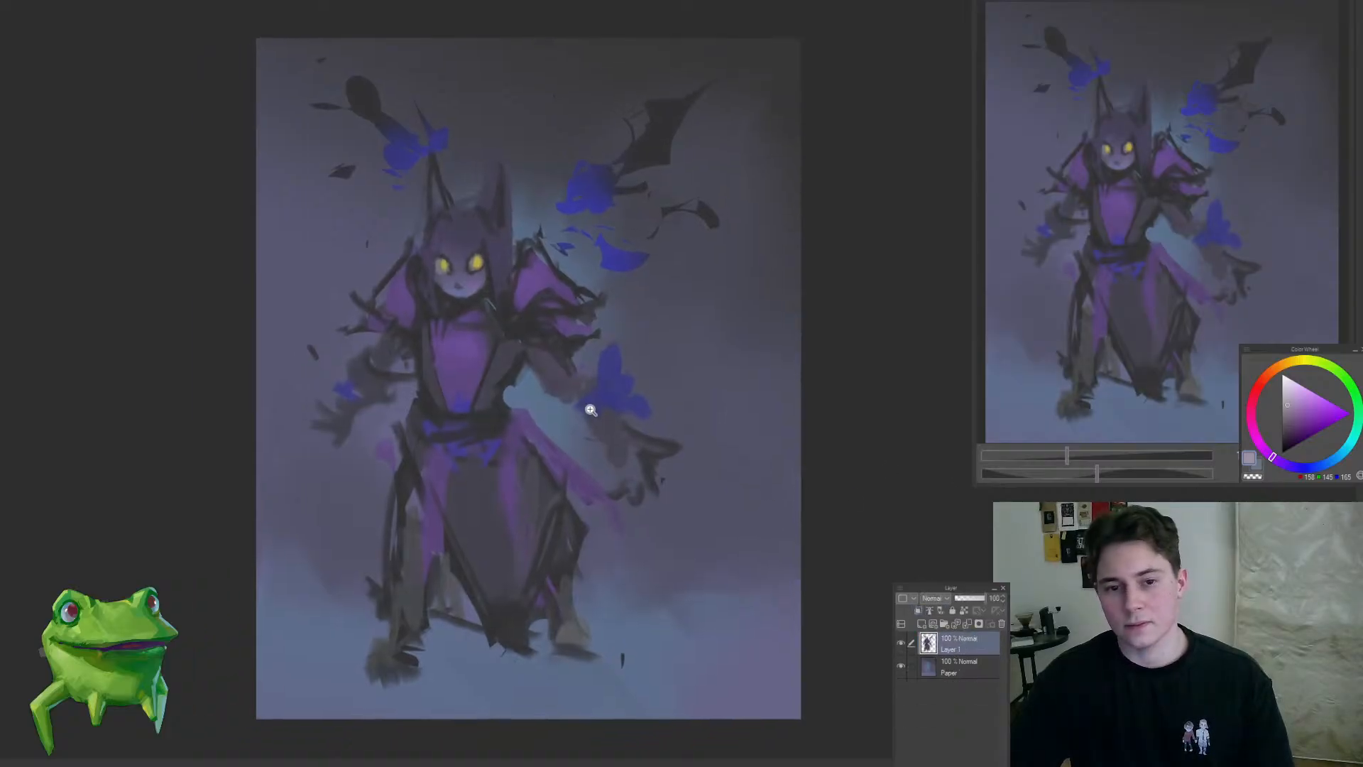
Step: Draw thin dark lines on Layer 1 defining the right-hand forearm's edge, the wrist and the fingers
click(569, 372)
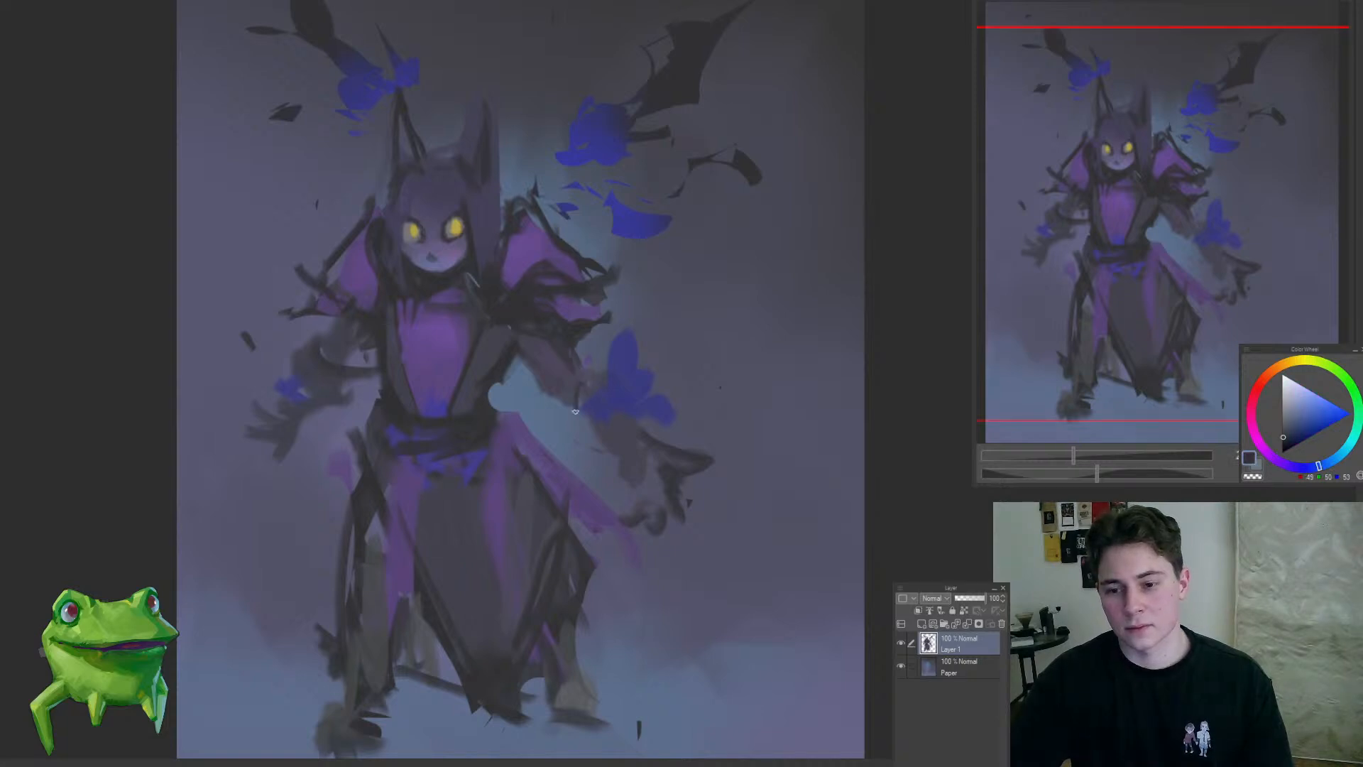
drag(576, 423, 611, 458)
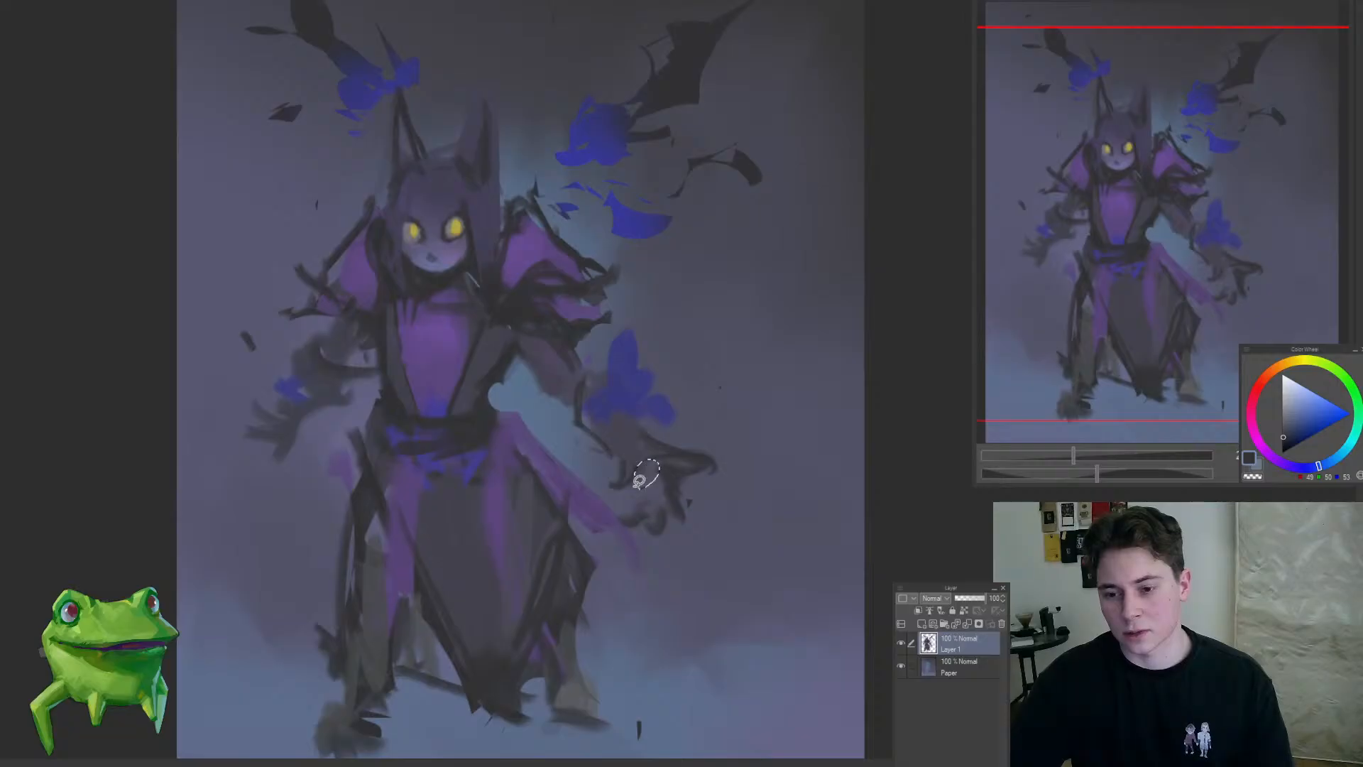
drag(639, 480, 633, 475)
mouse_move(615, 461)
mouse_down()
mouse_move(615, 491)
mouse_move(590, 462)
mouse_move(547, 505)
mouse_move(569, 474)
mouse_up()
drag(653, 433, 665, 429)
Step: Refine the right-hand forearm between the sleeve and the blue flame with dark and muted purple strokes
mouse_move(568, 389)
mouse_down()
mouse_move(593, 377)
mouse_move(581, 406)
mouse_up()
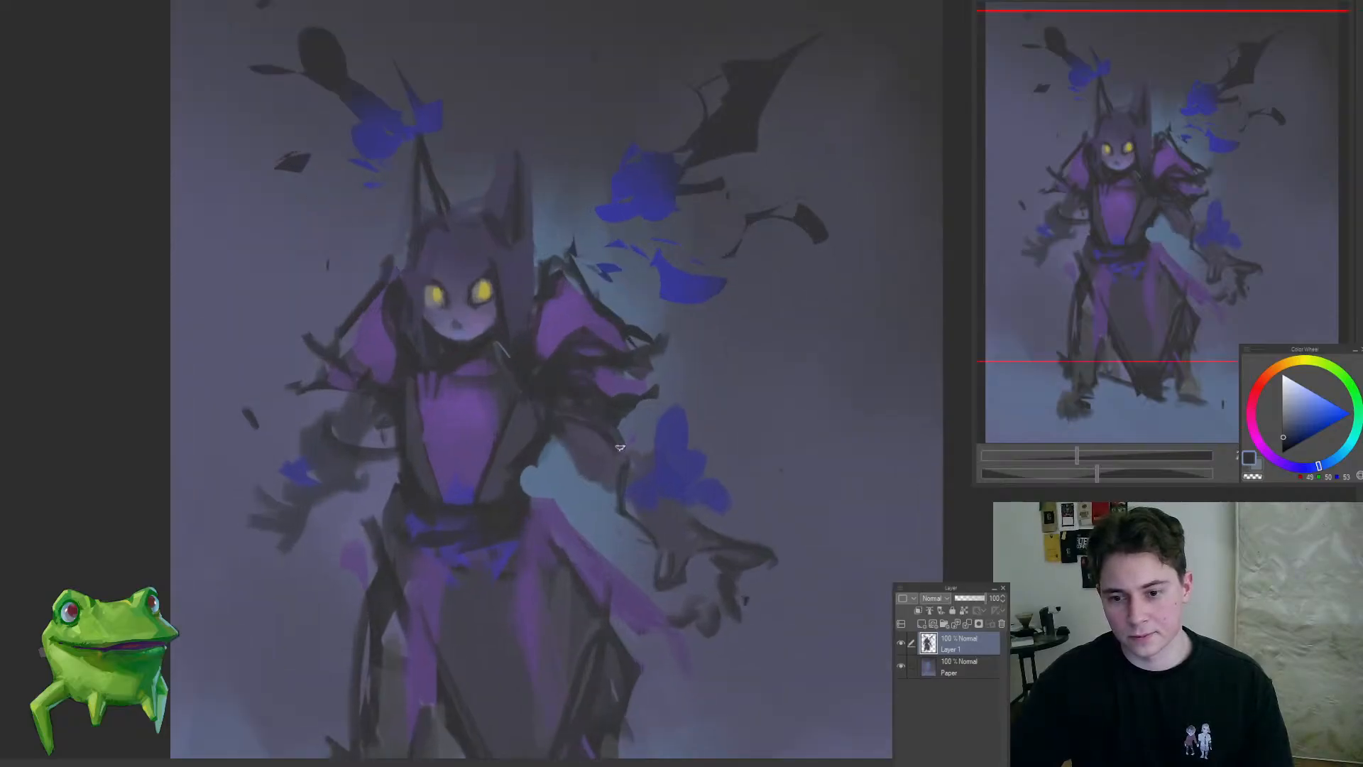
alt+click(615, 383)
drag(602, 397, 563, 387)
mouse_move(582, 434)
mouse_down()
mouse_move(487, 512)
mouse_move(649, 415)
mouse_move(702, 284)
mouse_up()
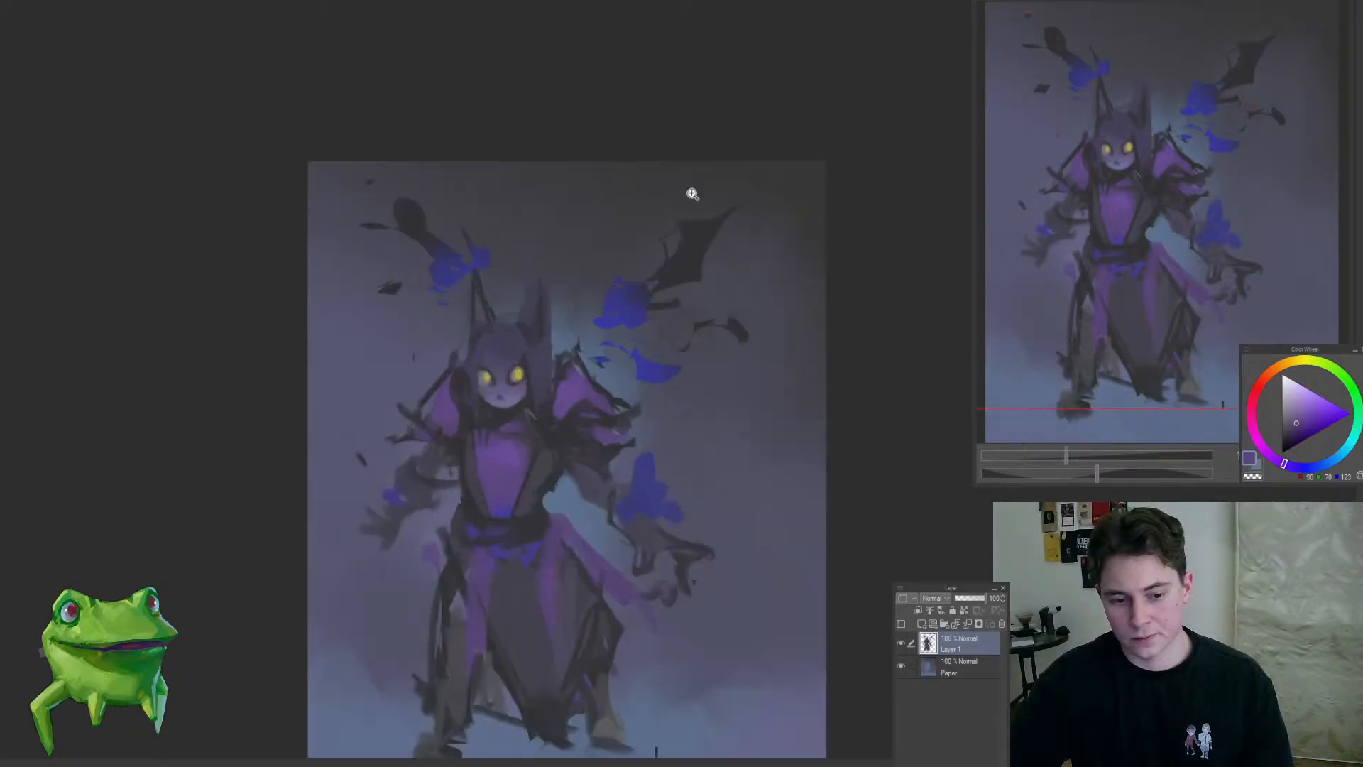
drag(645, 328, 627, 319)
drag(594, 245, 651, 295)
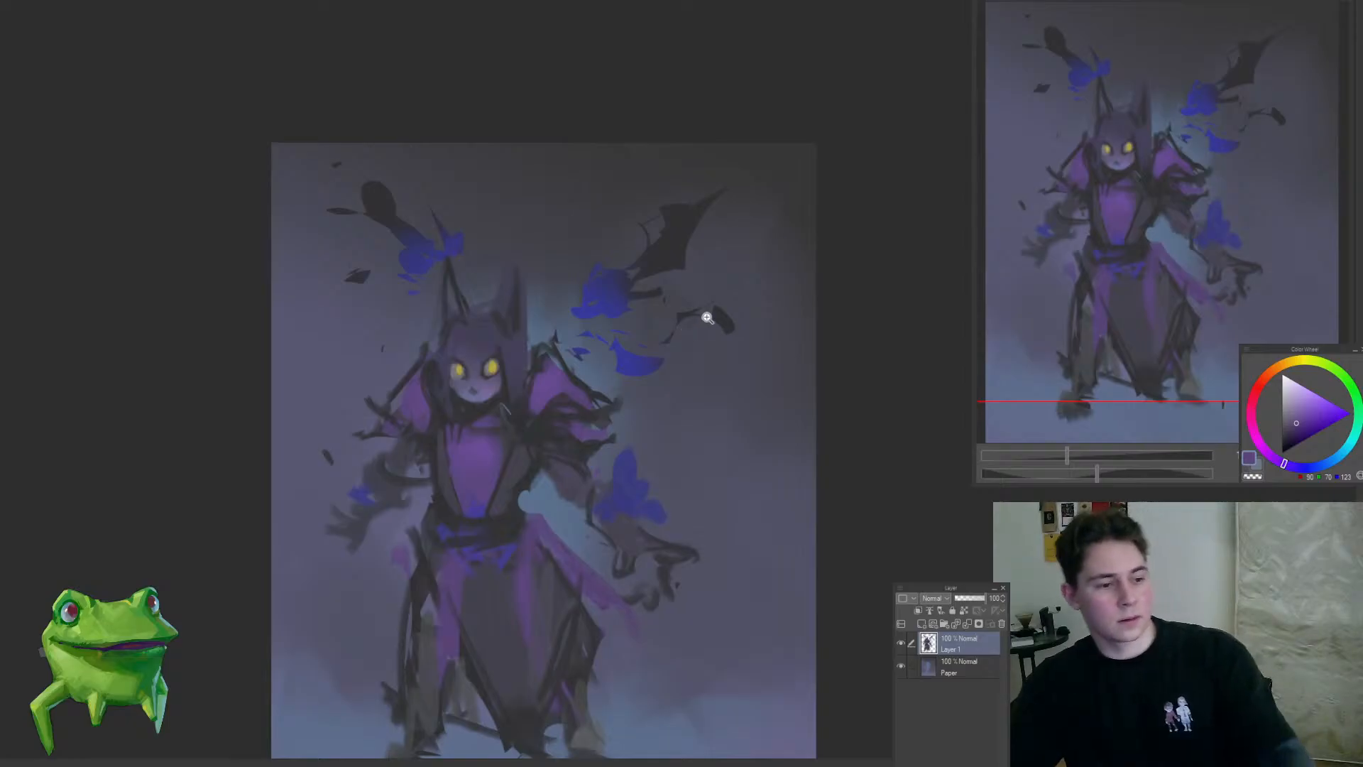
drag(608, 355, 587, 392)
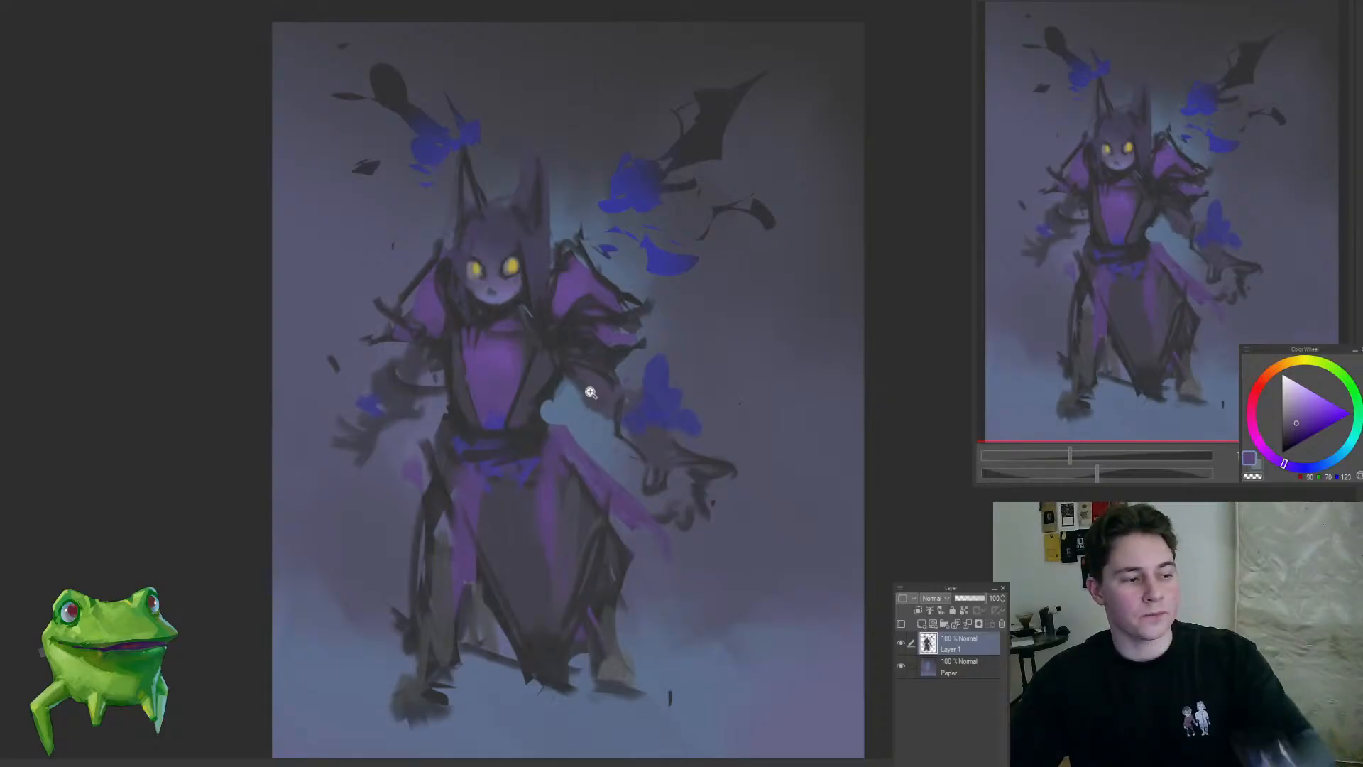
drag(596, 402, 631, 353)
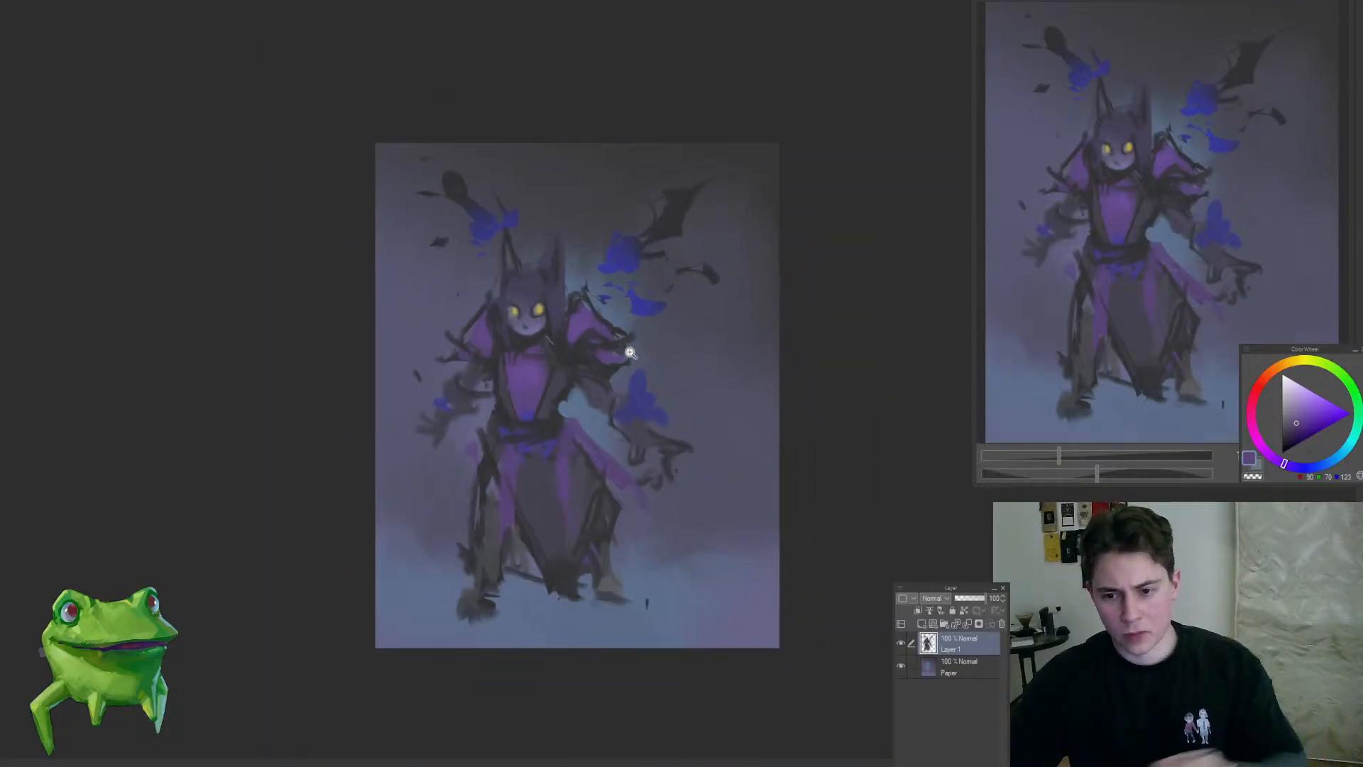
Step: Select the right-hand hand with its blue flame and transform it to sit slightly closer to the body
mouse_move(629, 410)
mouse_down()
mouse_move(659, 448)
mouse_move(626, 473)
mouse_move(679, 345)
mouse_move(610, 463)
mouse_up()
key(ctrl+t)
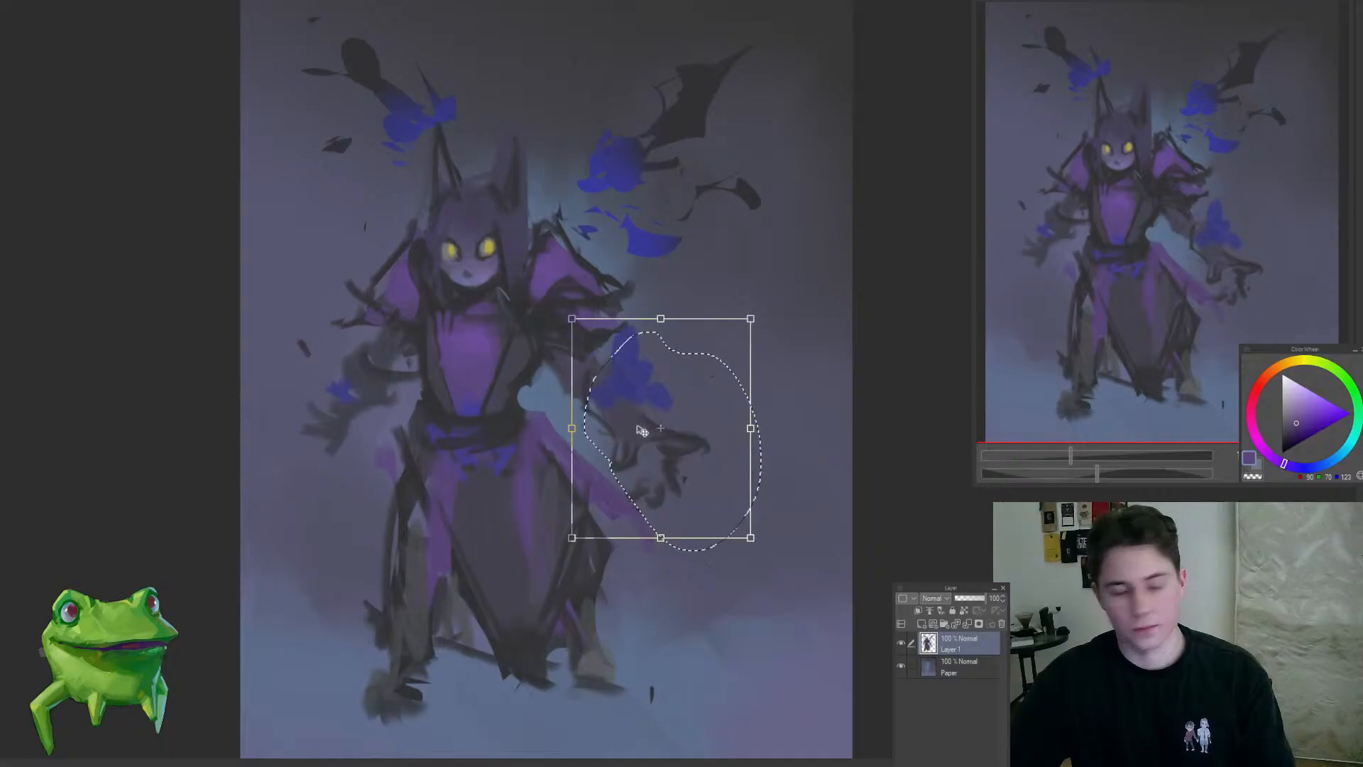
key(Return)
key(ctrl+d)
Step: Add small dark strokes across the purple chest panel just above the belt
drag(519, 439, 558, 470)
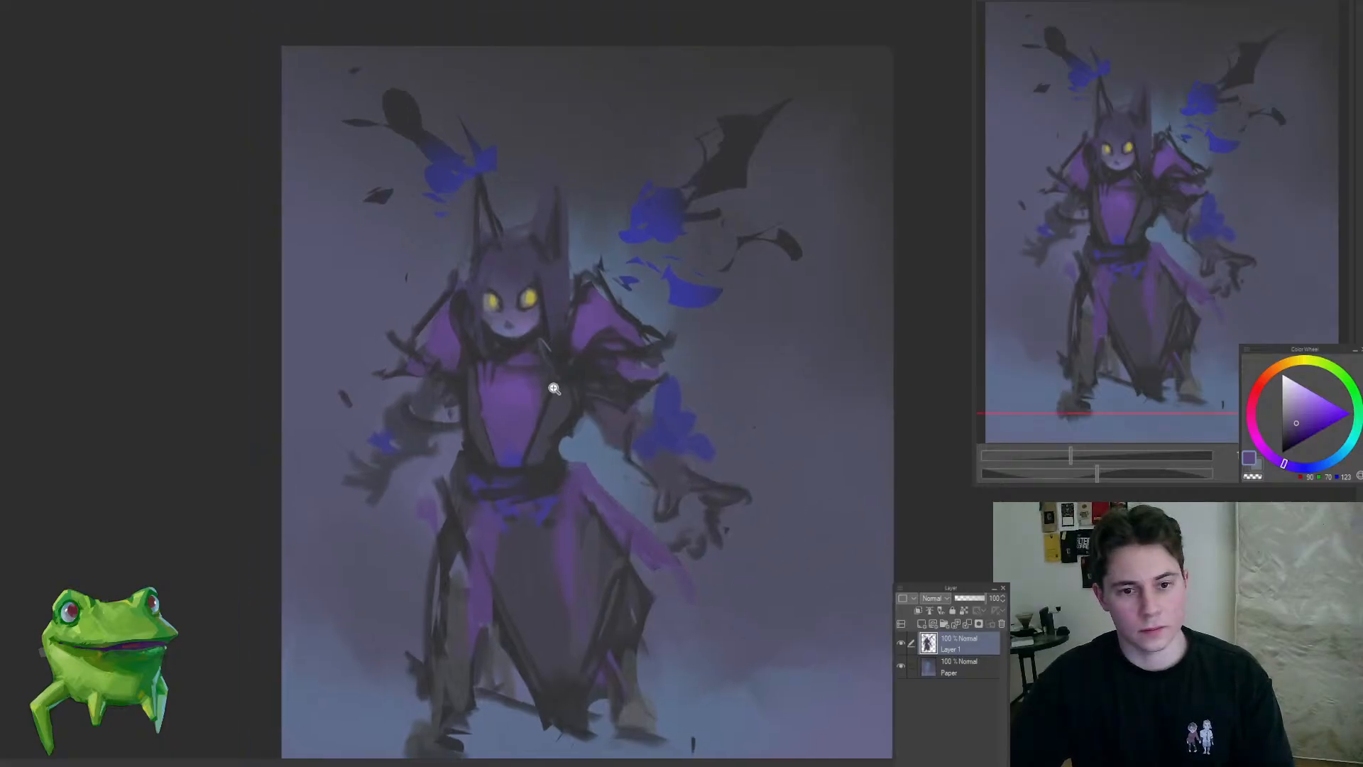
drag(555, 389, 587, 447)
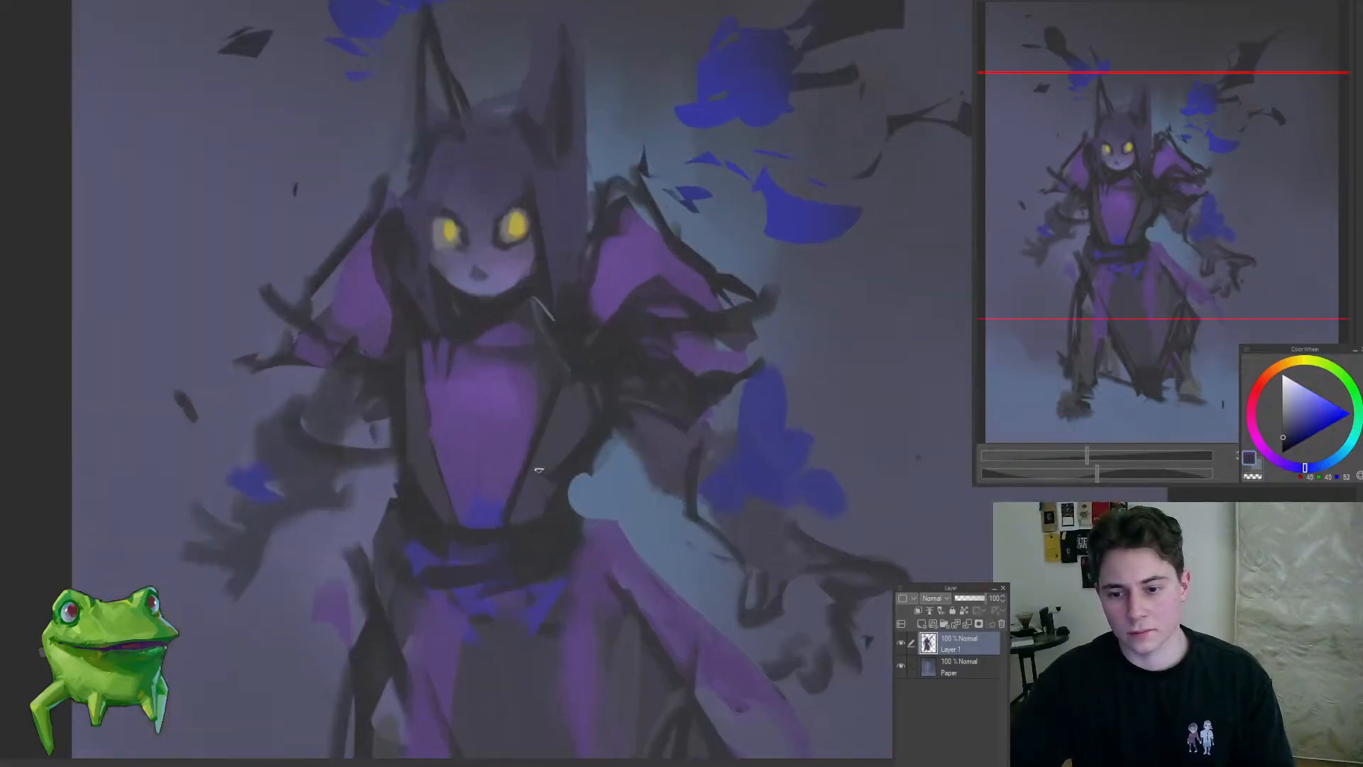
mouse_move(537, 537)
mouse_down()
mouse_move(458, 603)
mouse_move(557, 540)
mouse_up()
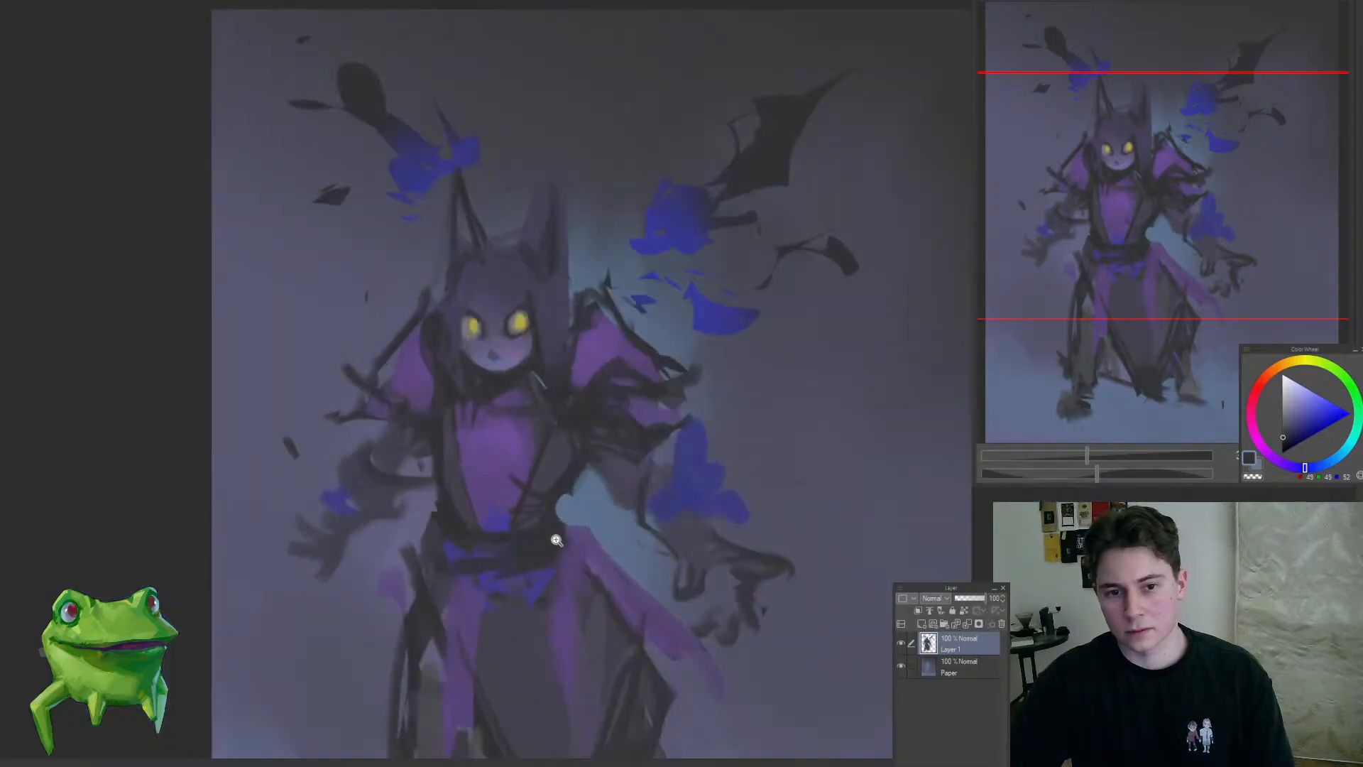
Step: Repaint the lower part of the chest panel above the belt with muted purple strokes
click(574, 447)
click(462, 423)
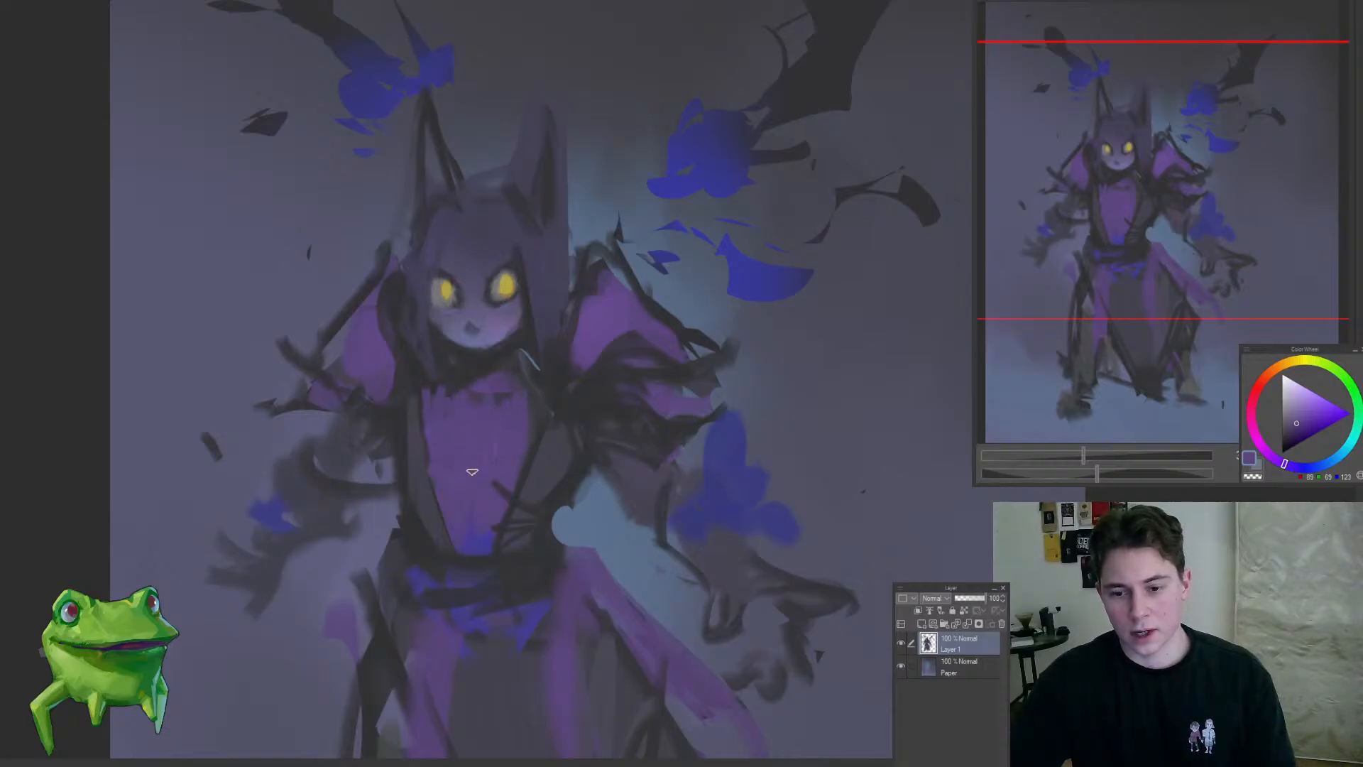
mouse_move(485, 544)
mouse_down()
mouse_move(426, 620)
mouse_move(491, 534)
mouse_up()
drag(582, 549, 534, 506)
Step: Refine the upper outer edge of the right-hand shoulder with muted purple strokes
click(607, 361)
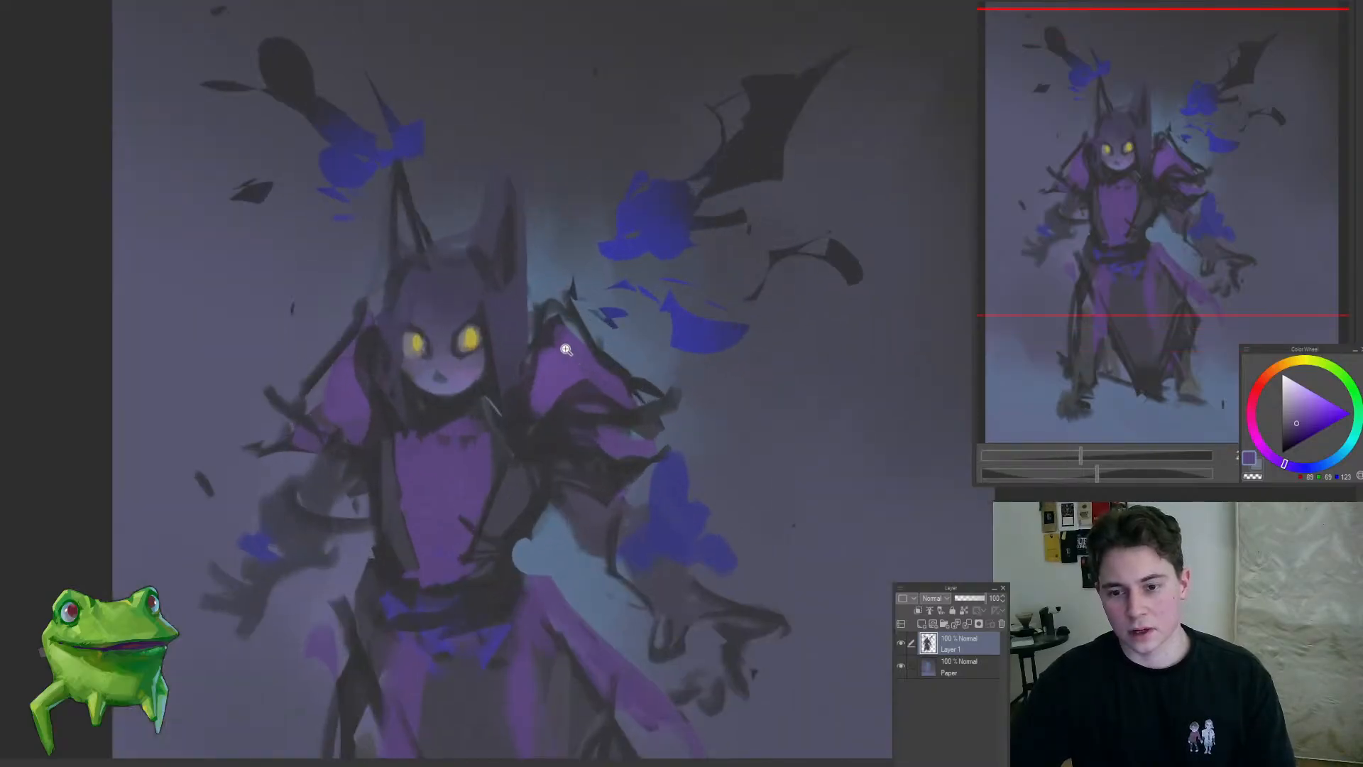
click(603, 376)
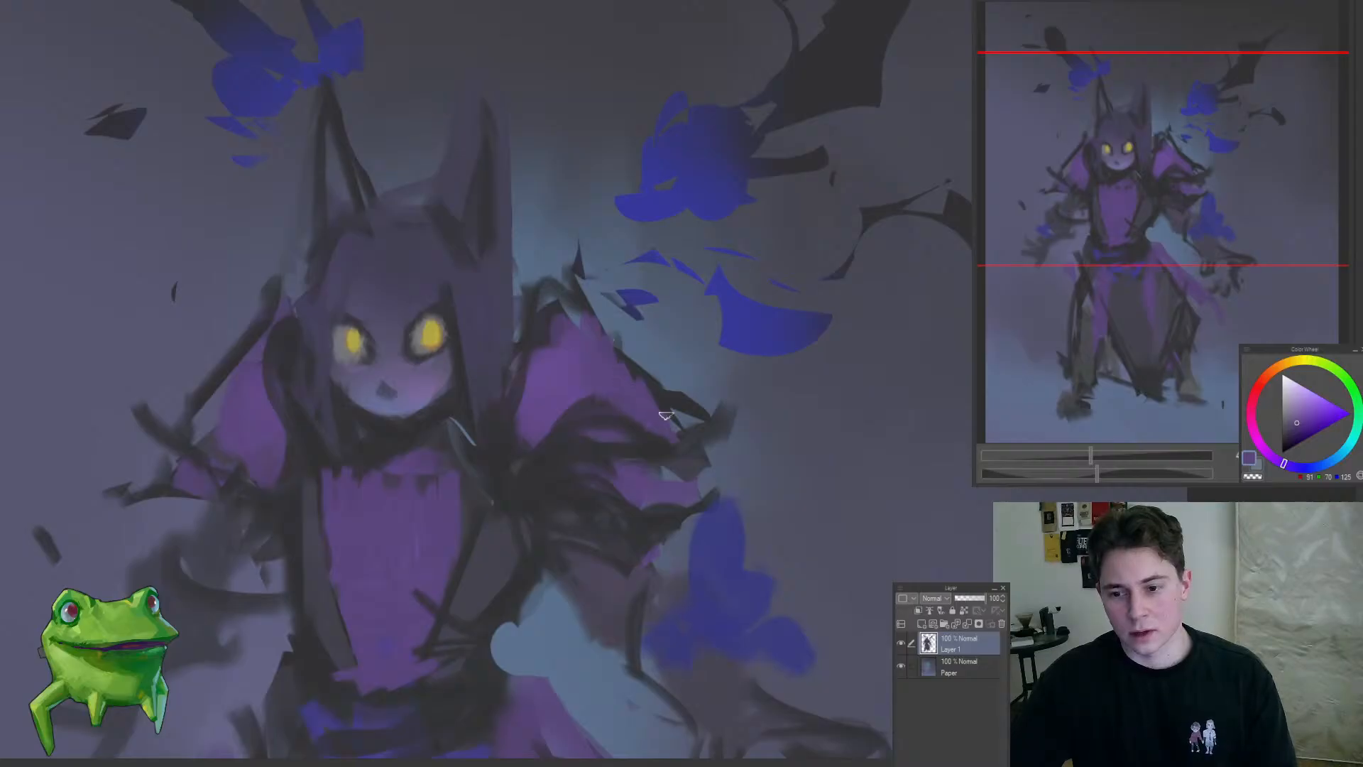
drag(611, 325, 732, 369)
drag(609, 365, 579, 388)
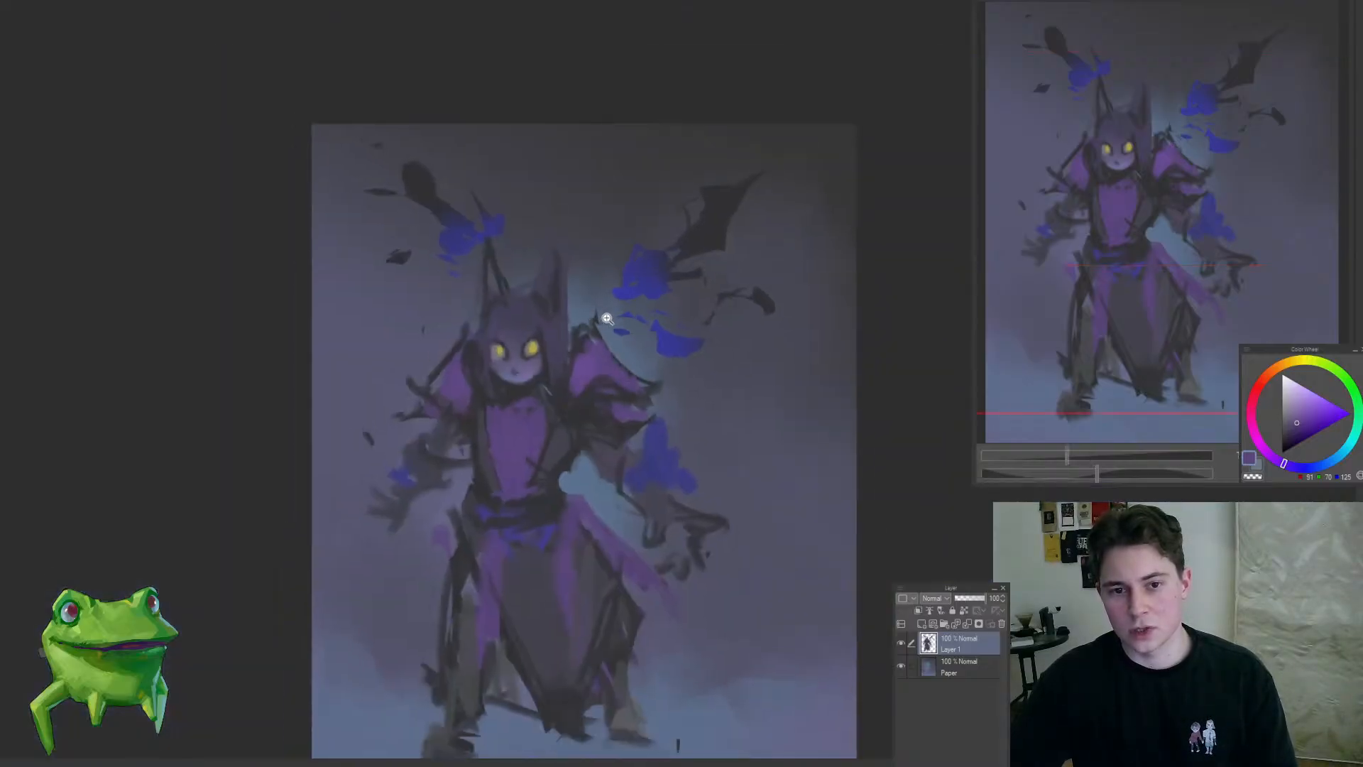
click(169, 140)
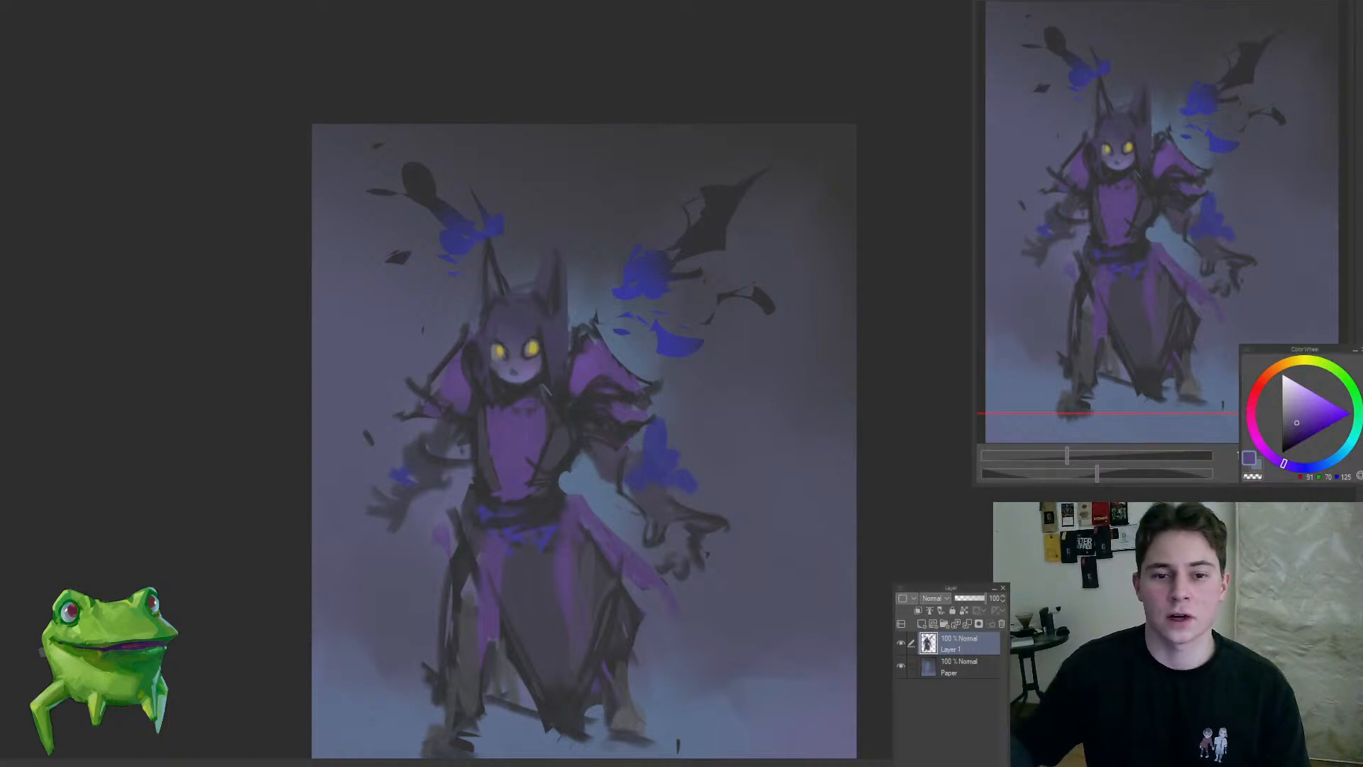
Step: Rework the folds and outer edges of the right-hand shoulder and sleeve with dark, muted purple strokes
drag(601, 340, 639, 336)
alt+click(570, 470)
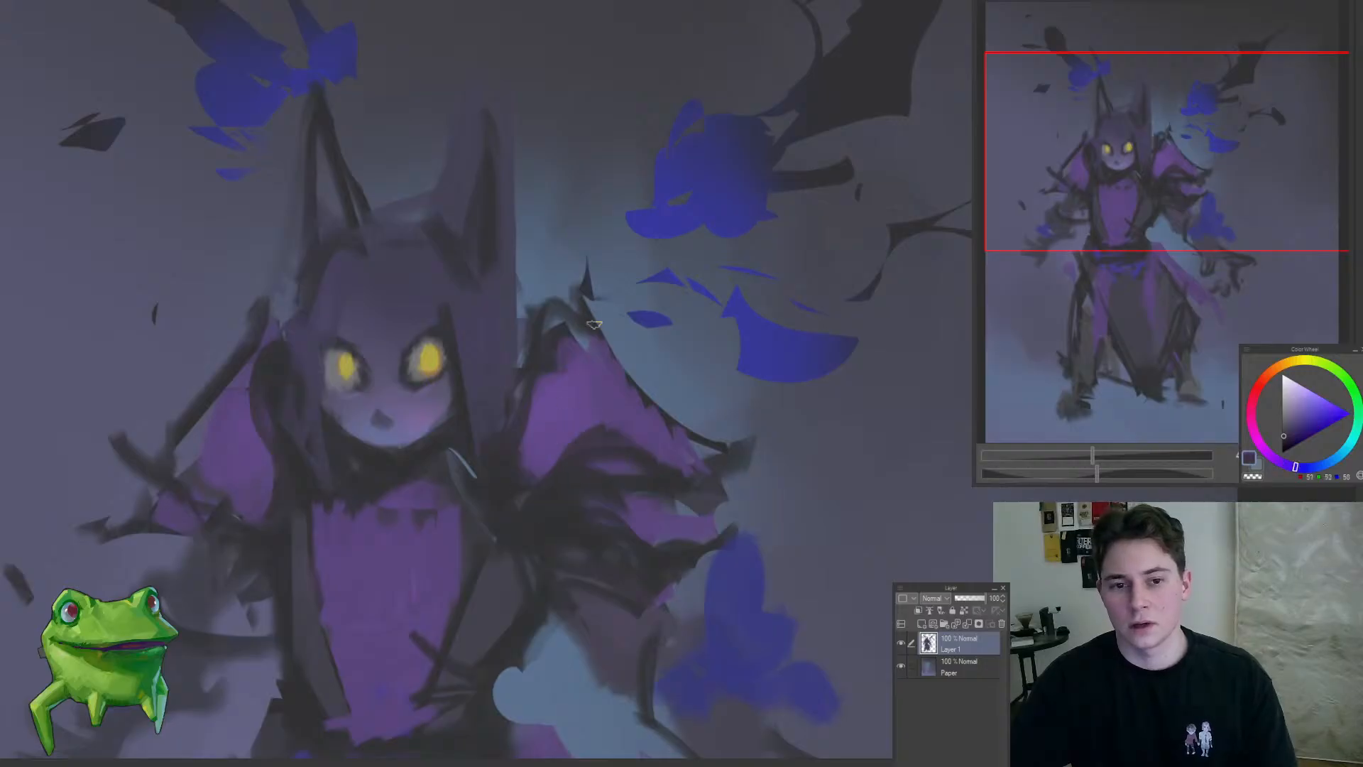
mouse_move(567, 301)
mouse_down()
mouse_move(617, 351)
mouse_move(515, 426)
mouse_up()
alt+click(470, 327)
mouse_move(547, 364)
mouse_down()
mouse_move(537, 424)
mouse_move(675, 478)
mouse_move(740, 470)
mouse_up()
mouse_move(676, 528)
mouse_down()
mouse_move(587, 436)
mouse_move(561, 473)
mouse_move(612, 469)
mouse_move(544, 538)
mouse_up()
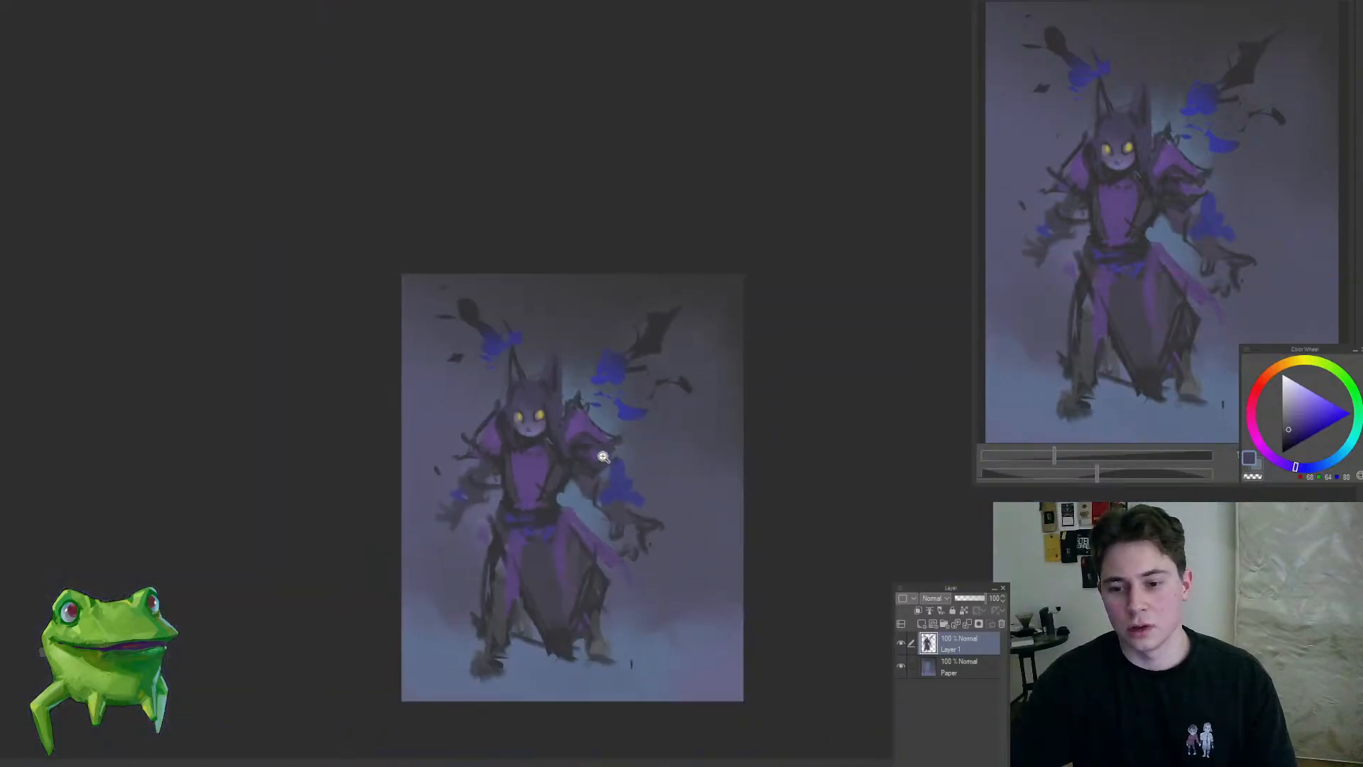
Step: Paint a row of dark pointed spikes along the top and outer edge of the right-hand shoulder
drag(600, 455, 654, 455)
drag(575, 337, 601, 313)
key(b)
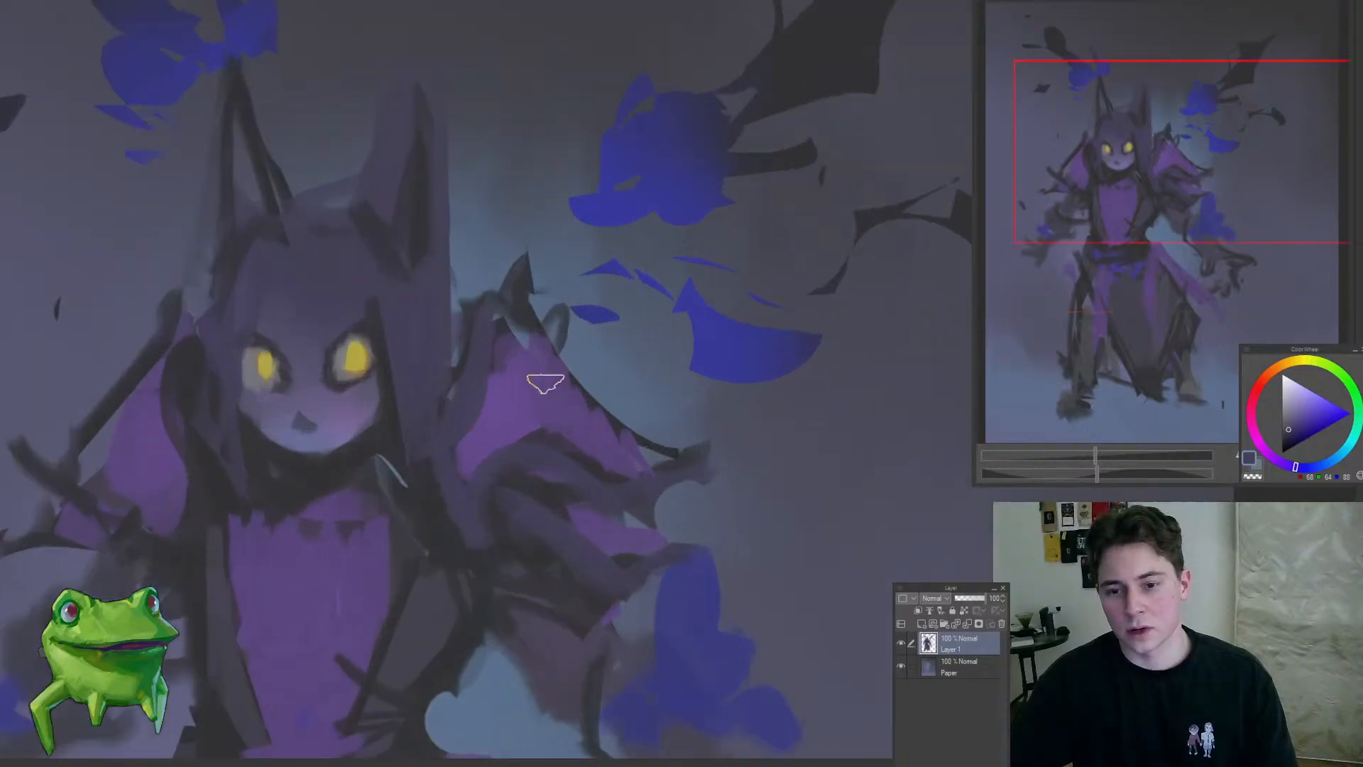
alt+click(526, 291)
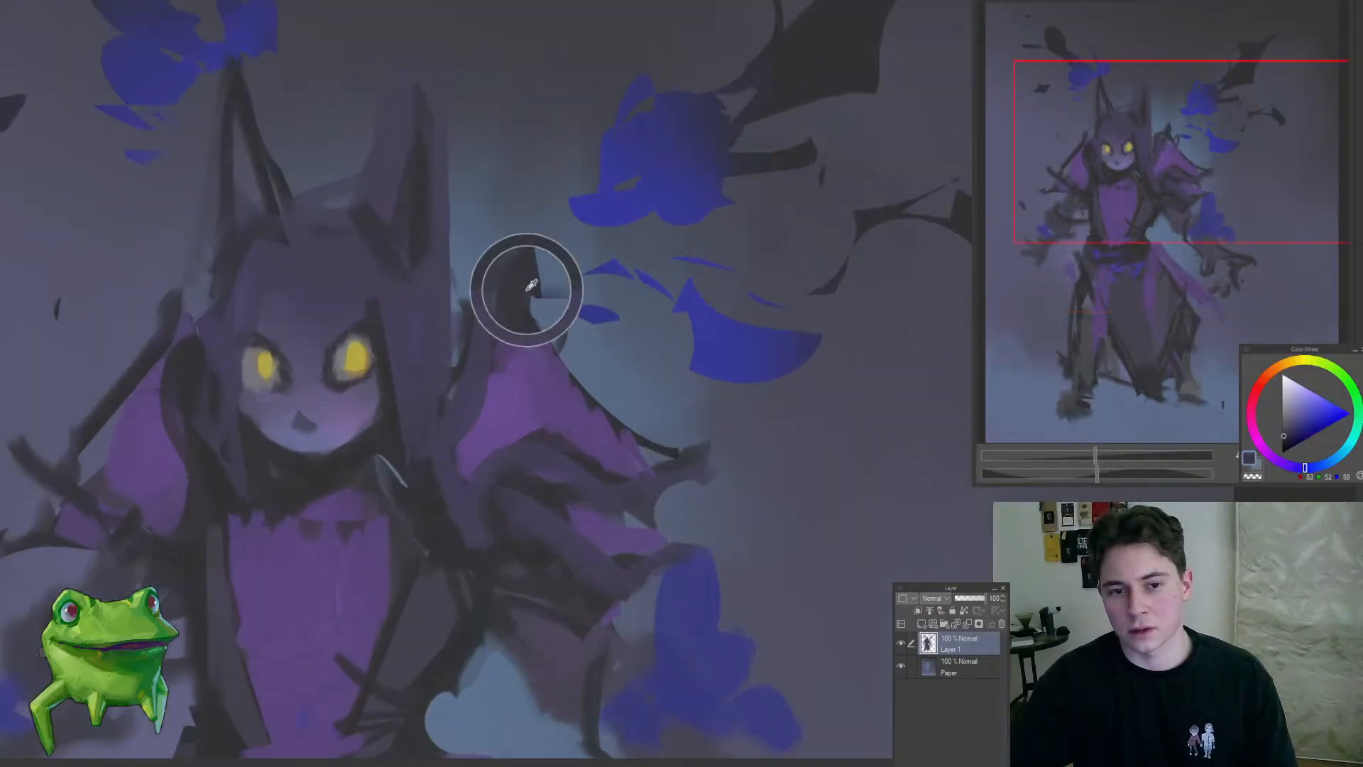
mouse_move(517, 308)
mouse_down()
mouse_move(529, 283)
mouse_move(550, 323)
mouse_move(568, 302)
mouse_move(582, 374)
mouse_up()
alt+click(524, 318)
drag(519, 324, 532, 332)
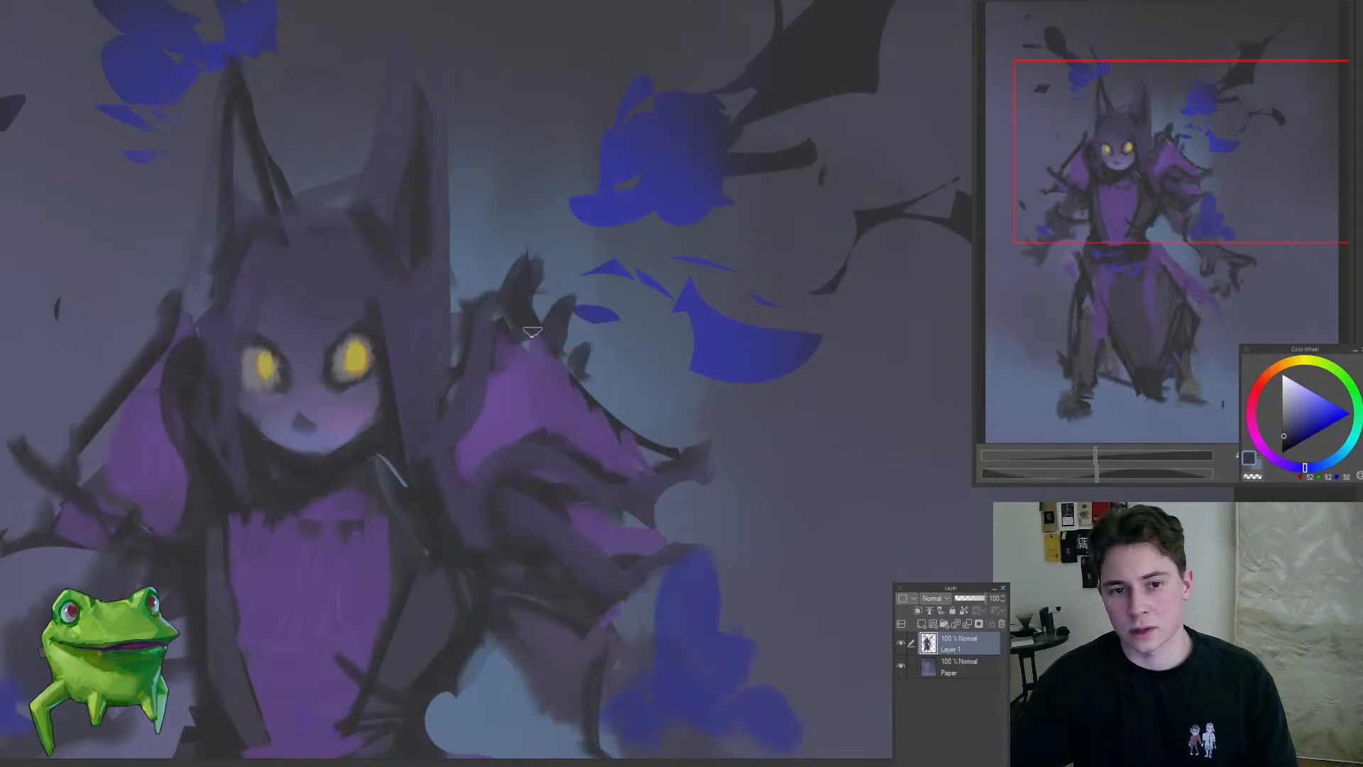
mouse_move(570, 400)
mouse_down()
mouse_move(465, 517)
mouse_move(569, 447)
mouse_move(537, 380)
mouse_move(490, 418)
mouse_up()
alt+click(555, 360)
drag(568, 320, 578, 307)
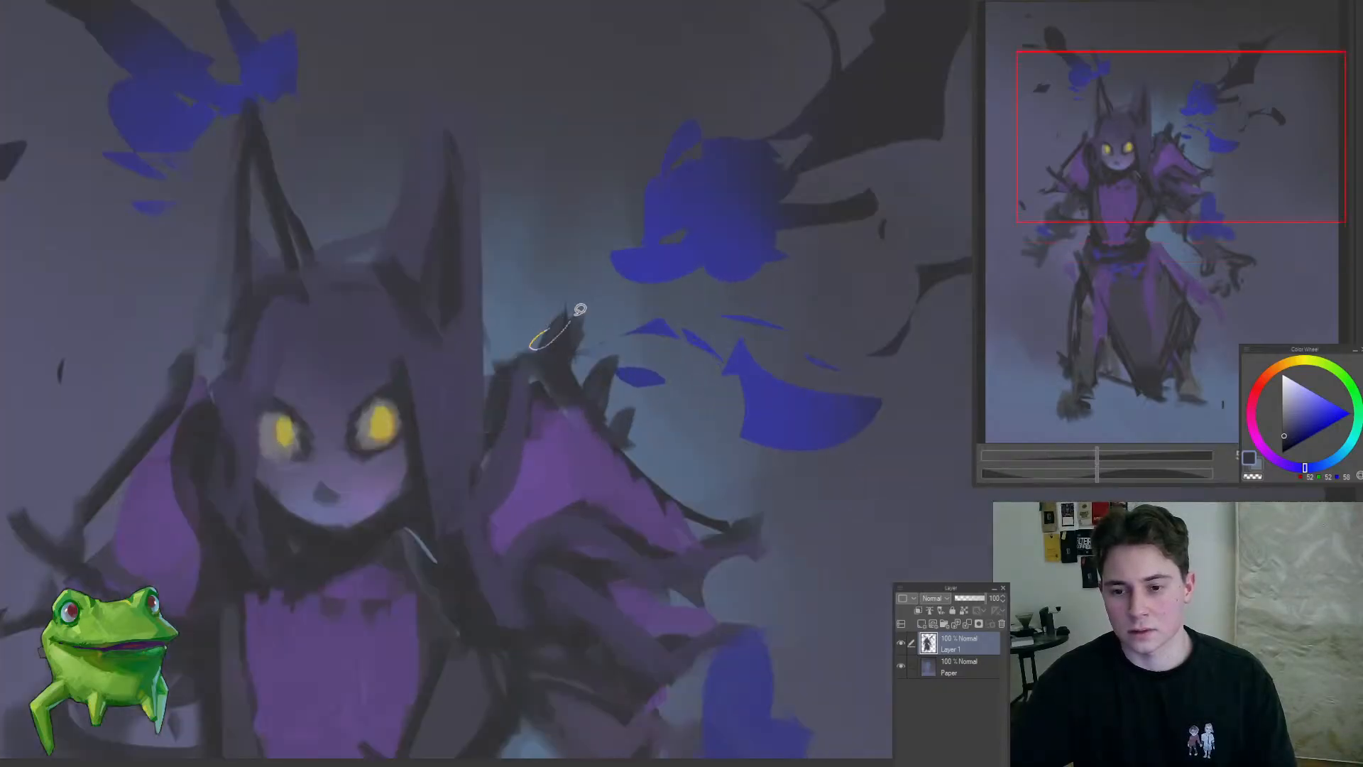
Step: Shape a dark curved spike between the hair and the right-hand shoulder and cut out the small selected gap beside the hair
alt+click(516, 443)
mouse_move(503, 336)
mouse_down()
mouse_move(541, 371)
mouse_move(493, 455)
mouse_up()
alt+click(503, 394)
key(m)
drag(480, 362, 501, 400)
key(Delete)
drag(501, 301, 414, 484)
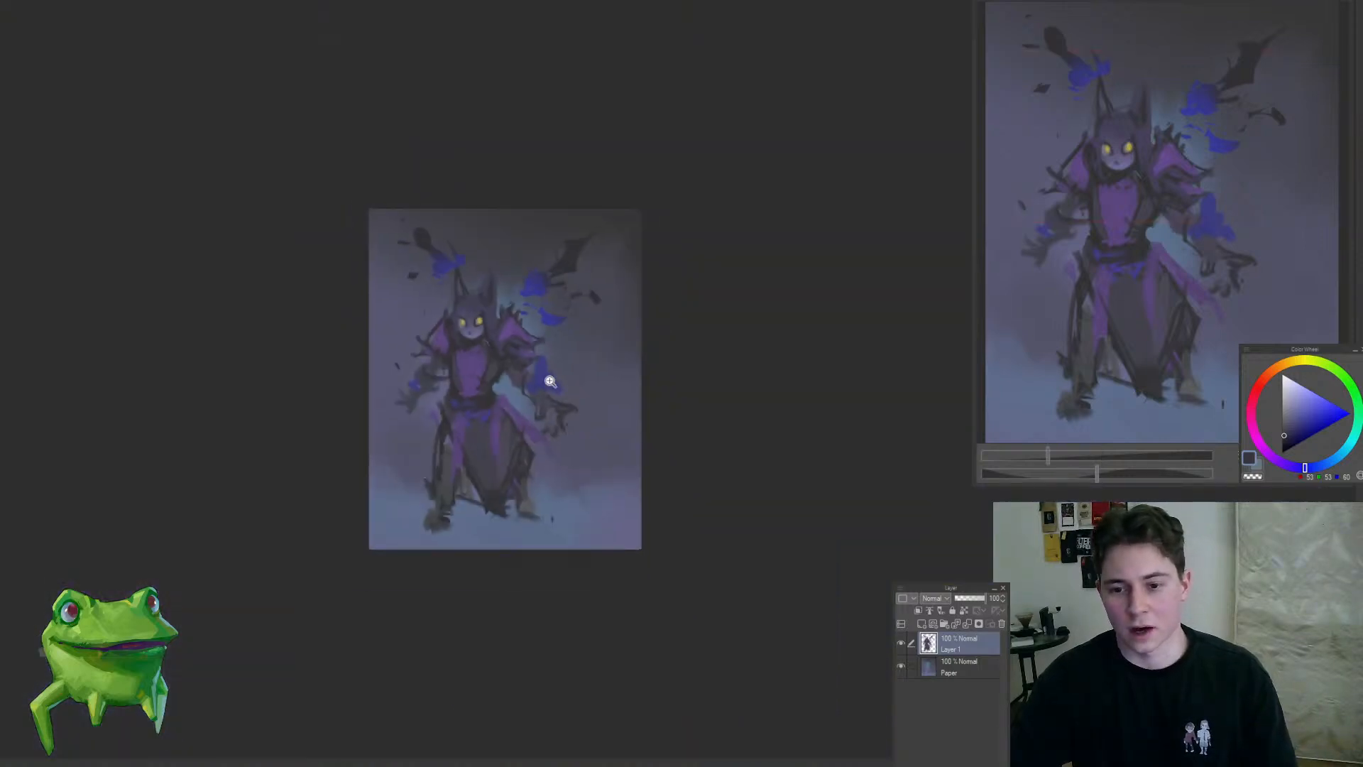
mouse_move(496, 324)
mouse_down()
mouse_move(534, 301)
mouse_move(523, 398)
mouse_move(628, 396)
mouse_move(577, 463)
mouse_move(569, 509)
mouse_up()
mouse_move(639, 362)
mouse_down()
mouse_move(596, 451)
mouse_move(568, 463)
mouse_up()
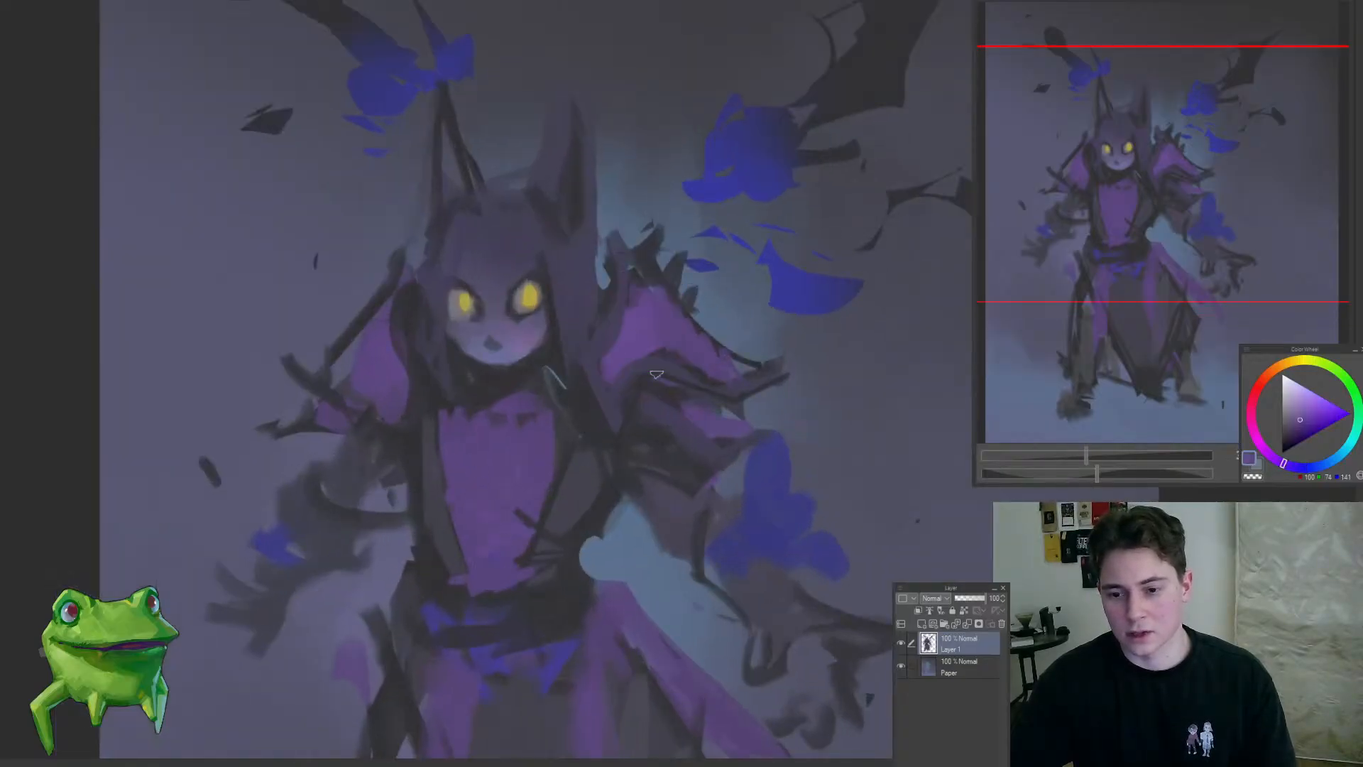
Step: Shade the chest panel with sampled purples, keeping the upper part lighter and the area above the belt darker
alt+click(718, 344)
mouse_move(482, 529)
mouse_down()
mouse_move(511, 538)
mouse_move(490, 529)
mouse_move(483, 570)
mouse_move(518, 567)
mouse_up()
alt+click(491, 531)
alt+click(520, 474)
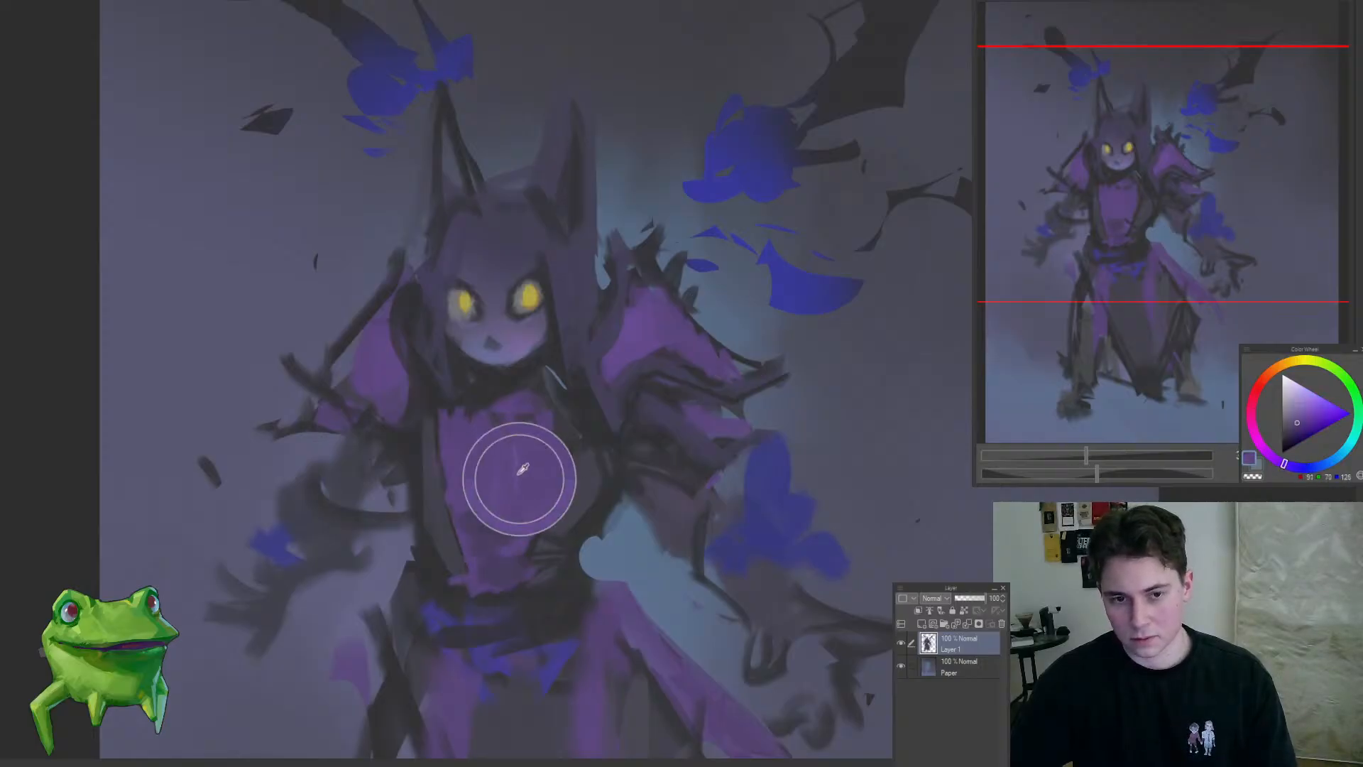
drag(490, 508, 476, 511)
mouse_move(510, 443)
mouse_down()
mouse_move(450, 526)
mouse_move(489, 470)
mouse_up()
alt+click(473, 491)
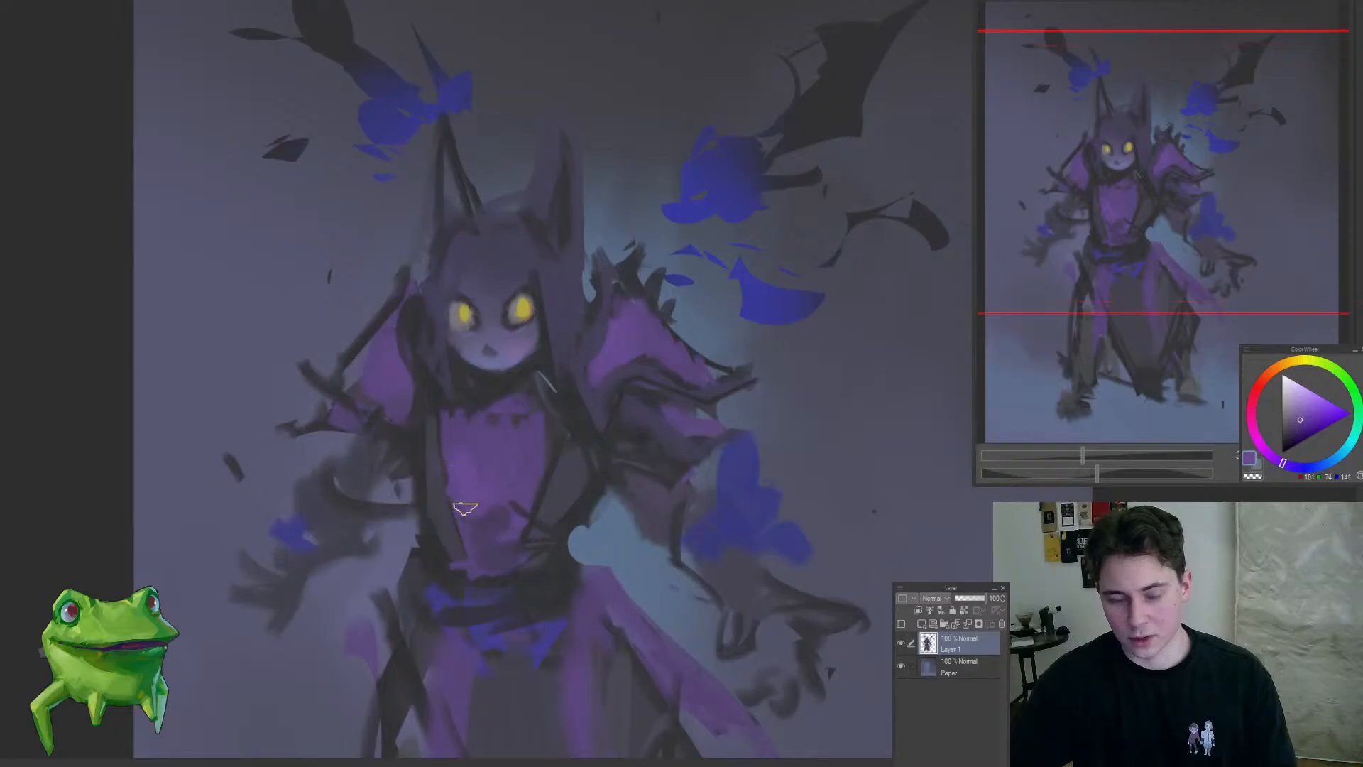
Step: Clean up the right-hand lapel along the chest panel with dark grey-purple strokes
alt+click(563, 437)
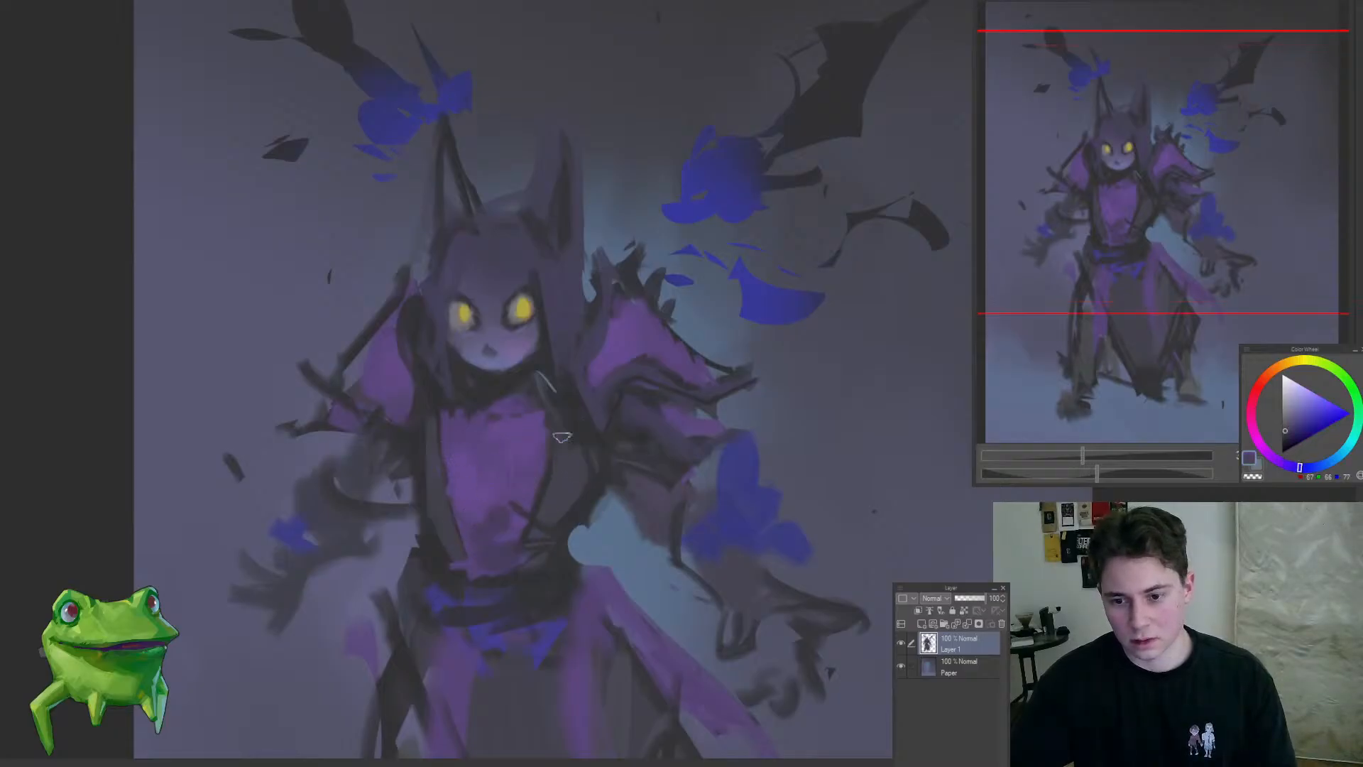
drag(575, 474, 540, 432)
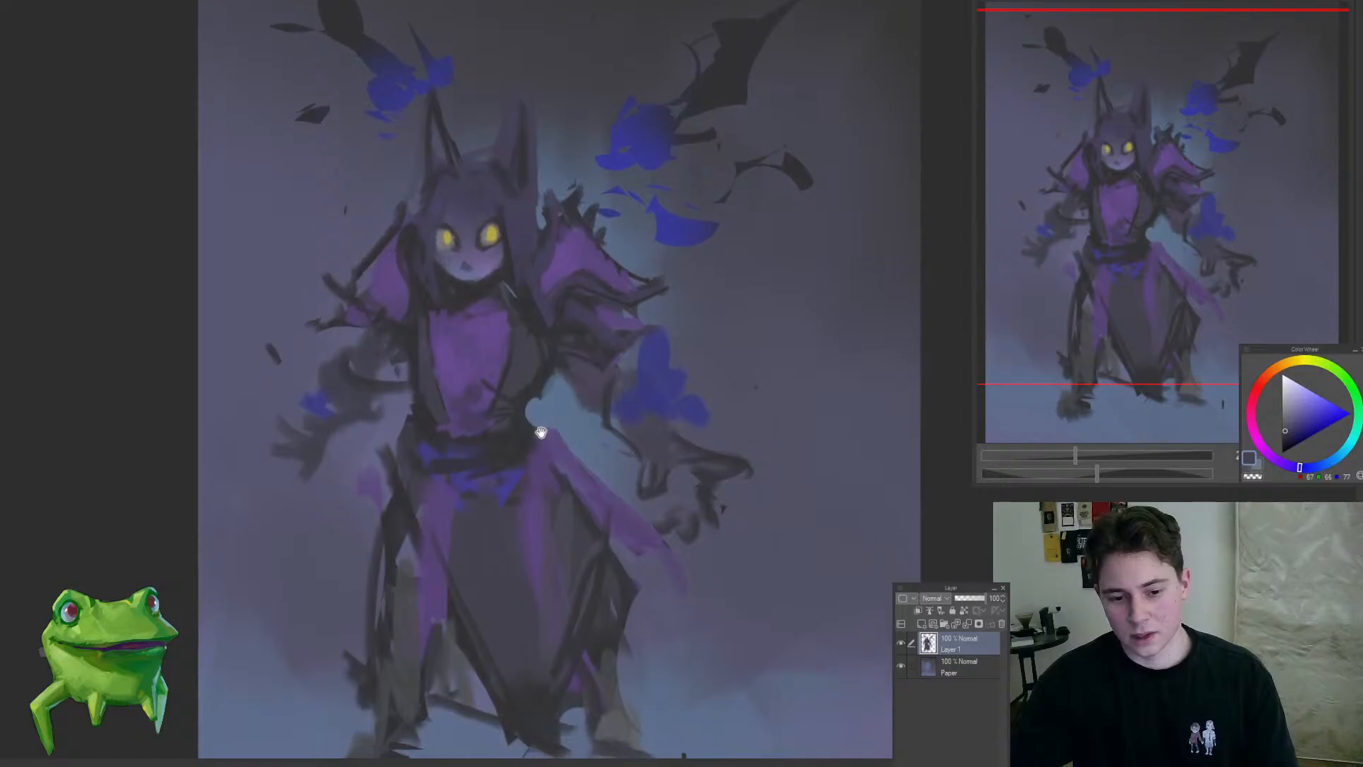
mouse_move(501, 387)
mouse_down()
mouse_move(526, 399)
mouse_move(510, 461)
mouse_up()
alt+click(533, 429)
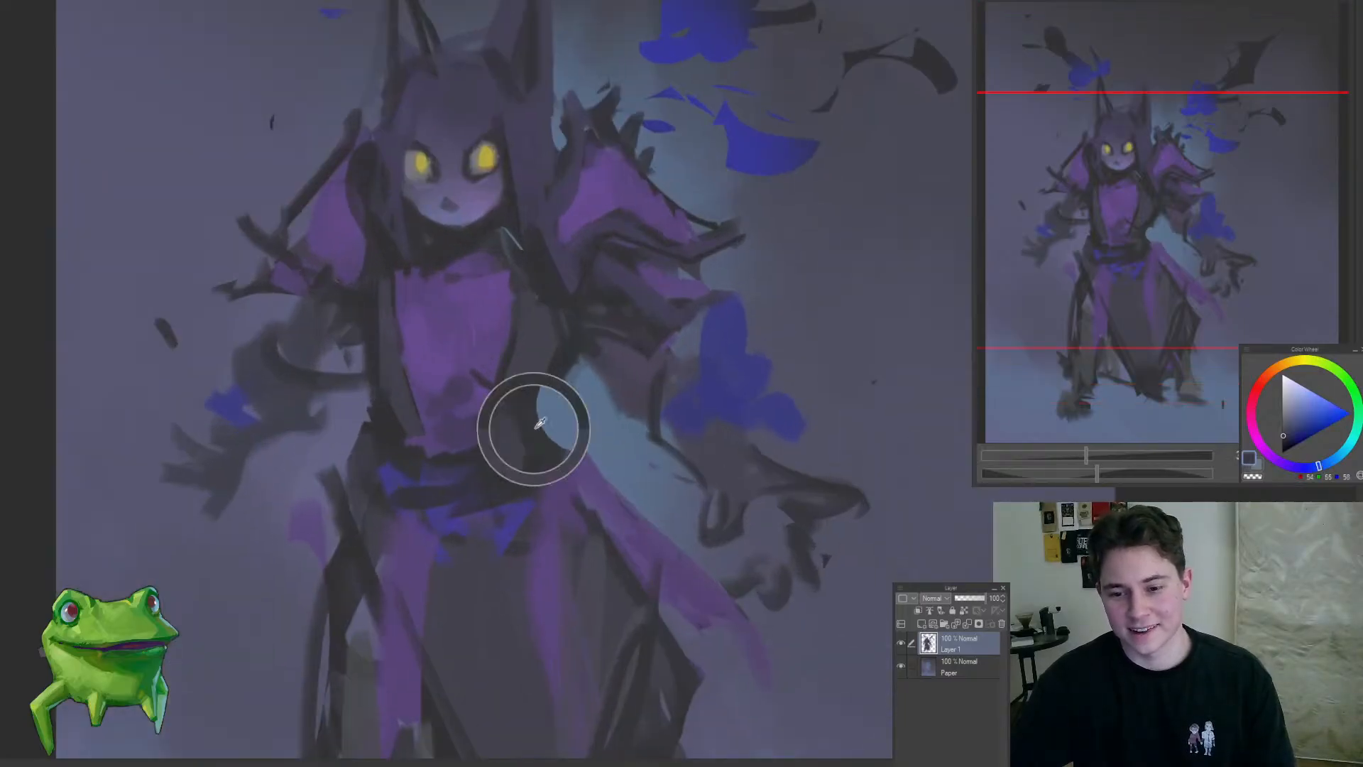
key(ctrl+0)
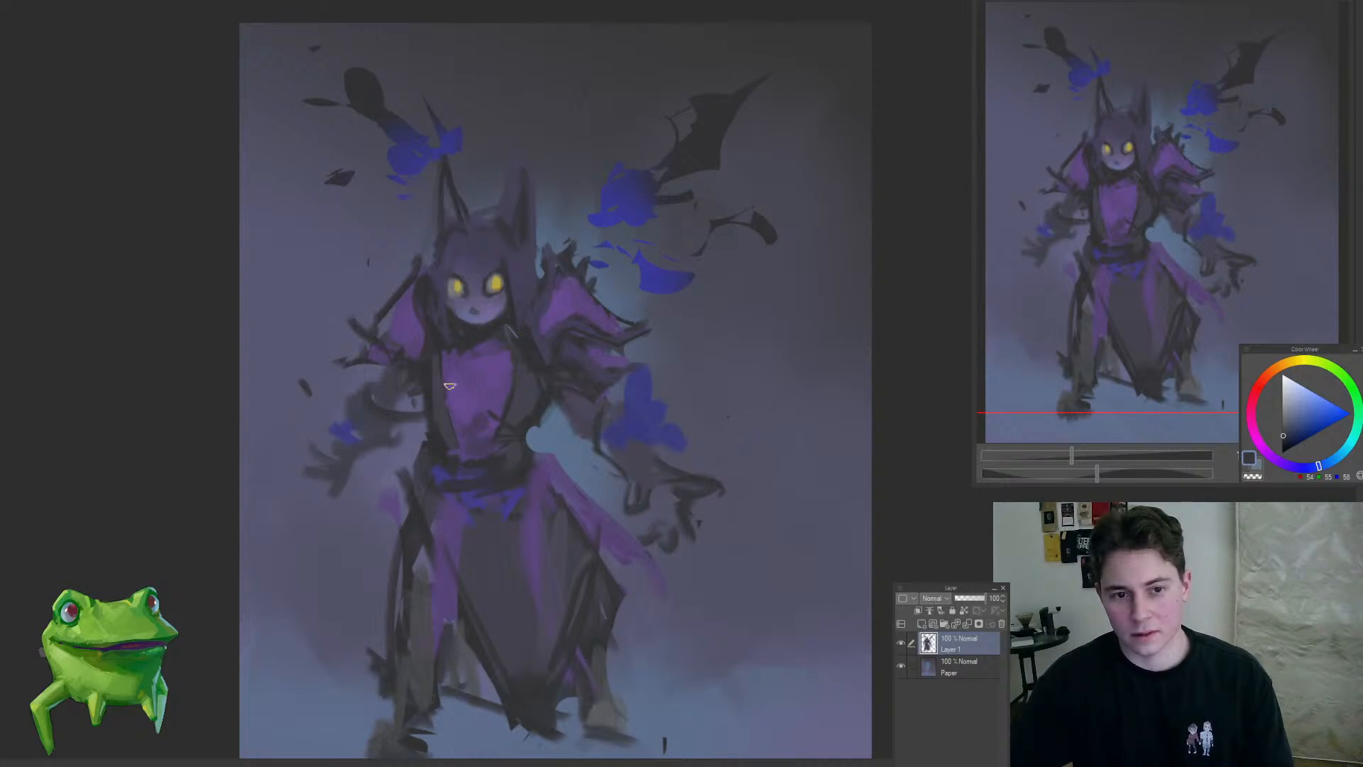
Step: Refine the left-hand lapel and the left-hand upper arm with dark muted purple strokes
scroll(438, 391, up, 3)
alt+click(434, 409)
drag(426, 353, 432, 426)
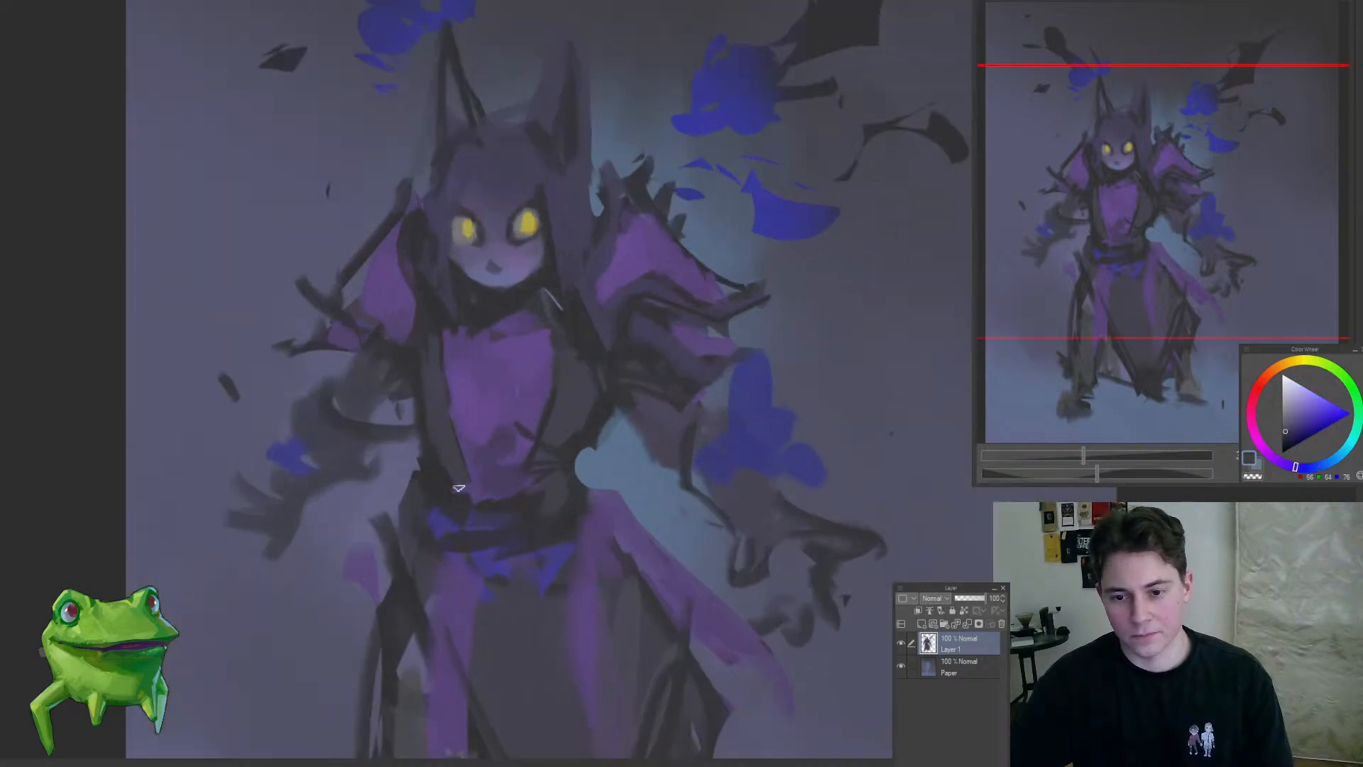
drag(434, 487, 363, 533)
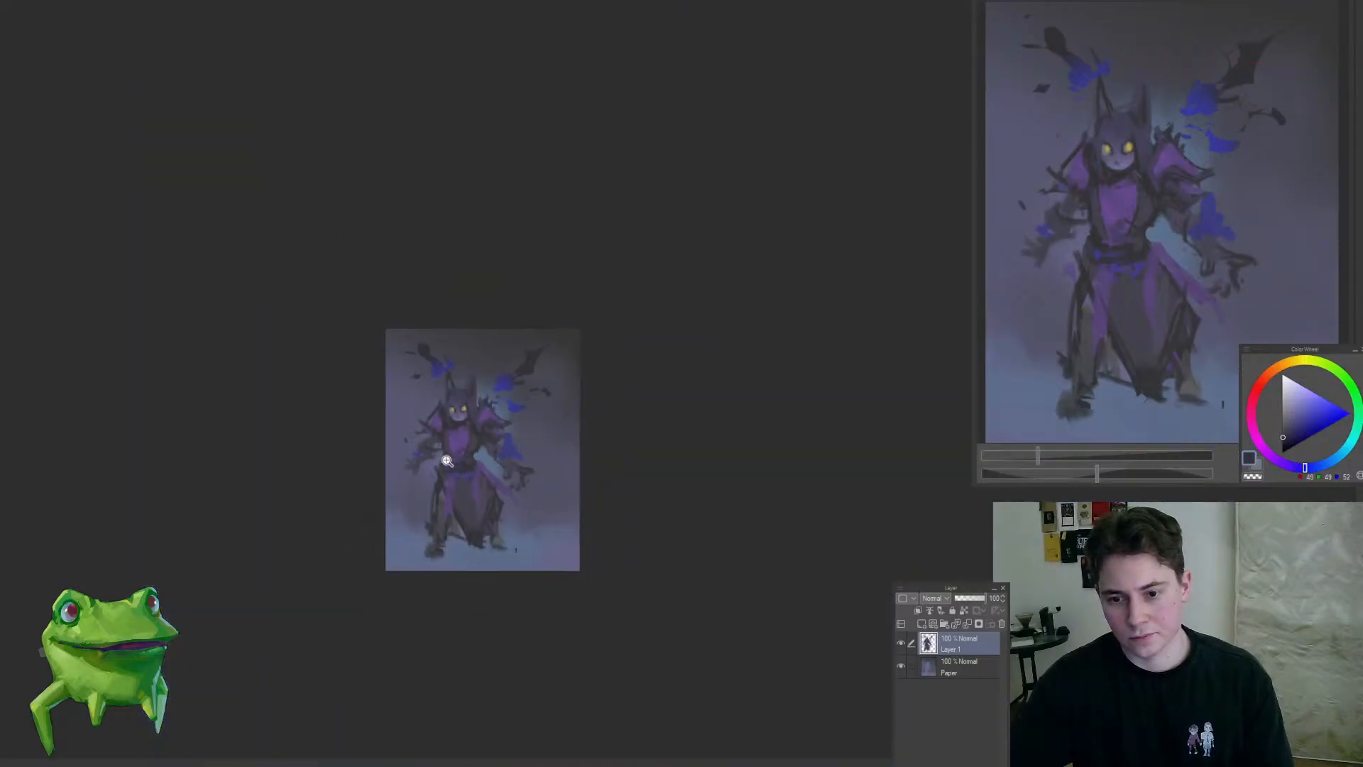
drag(433, 451, 439, 436)
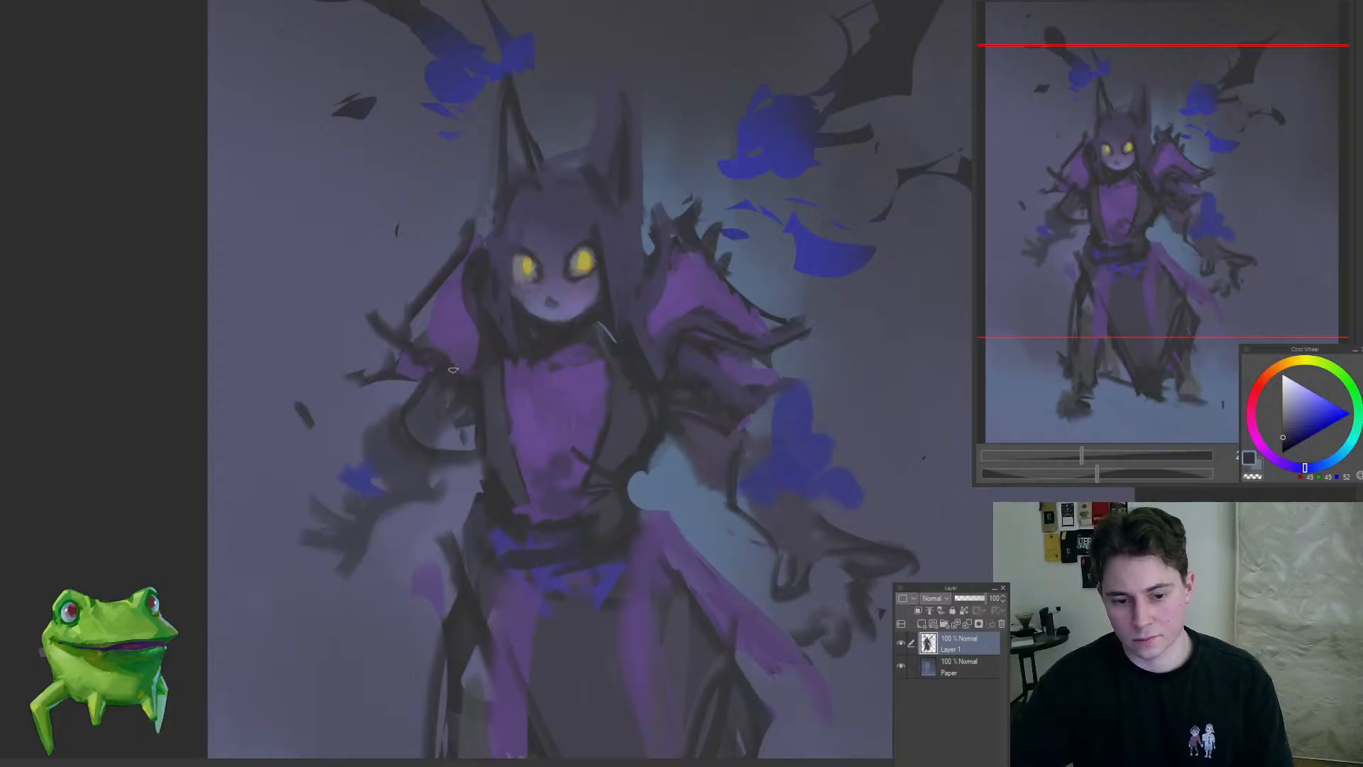
drag(453, 369, 509, 333)
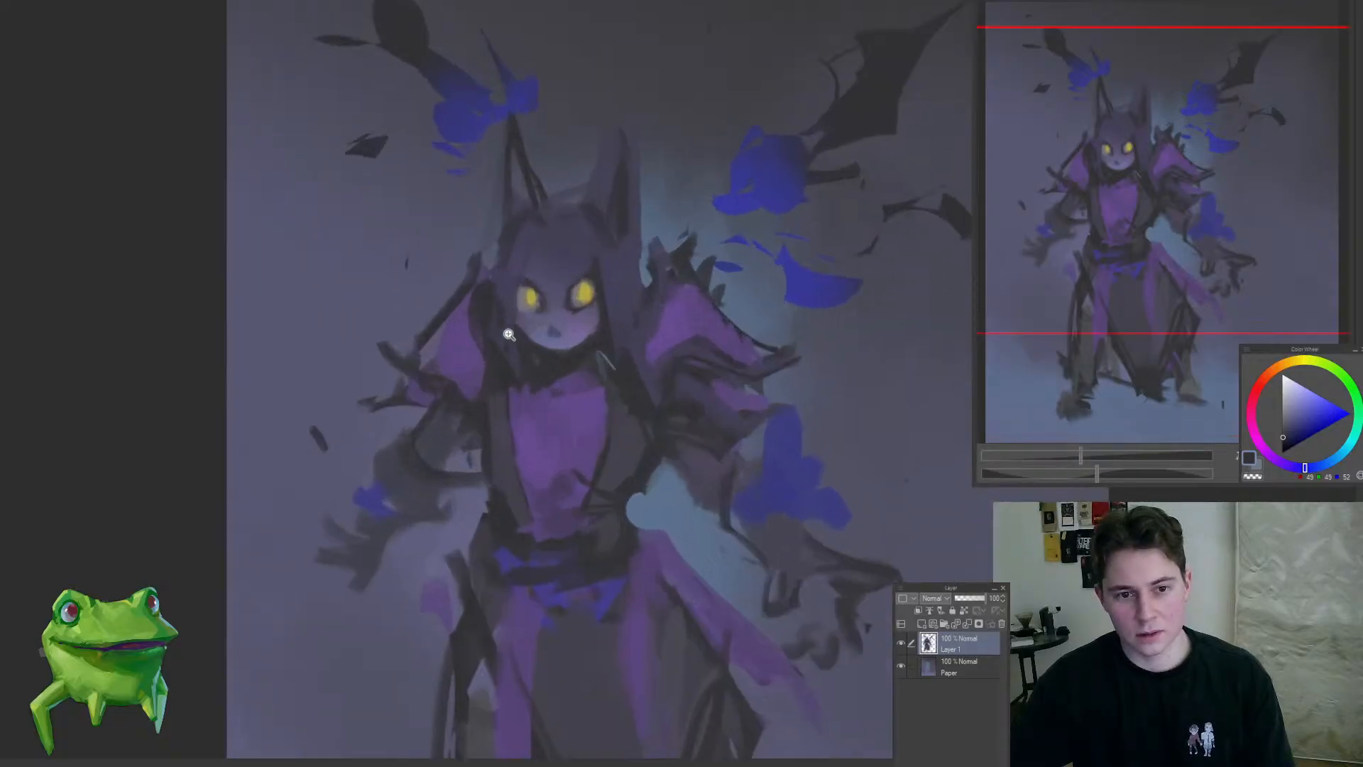
Step: Paint purple over the dark outline of the left-hand shoulder and add dark spikes along its top edge
alt+click(642, 337)
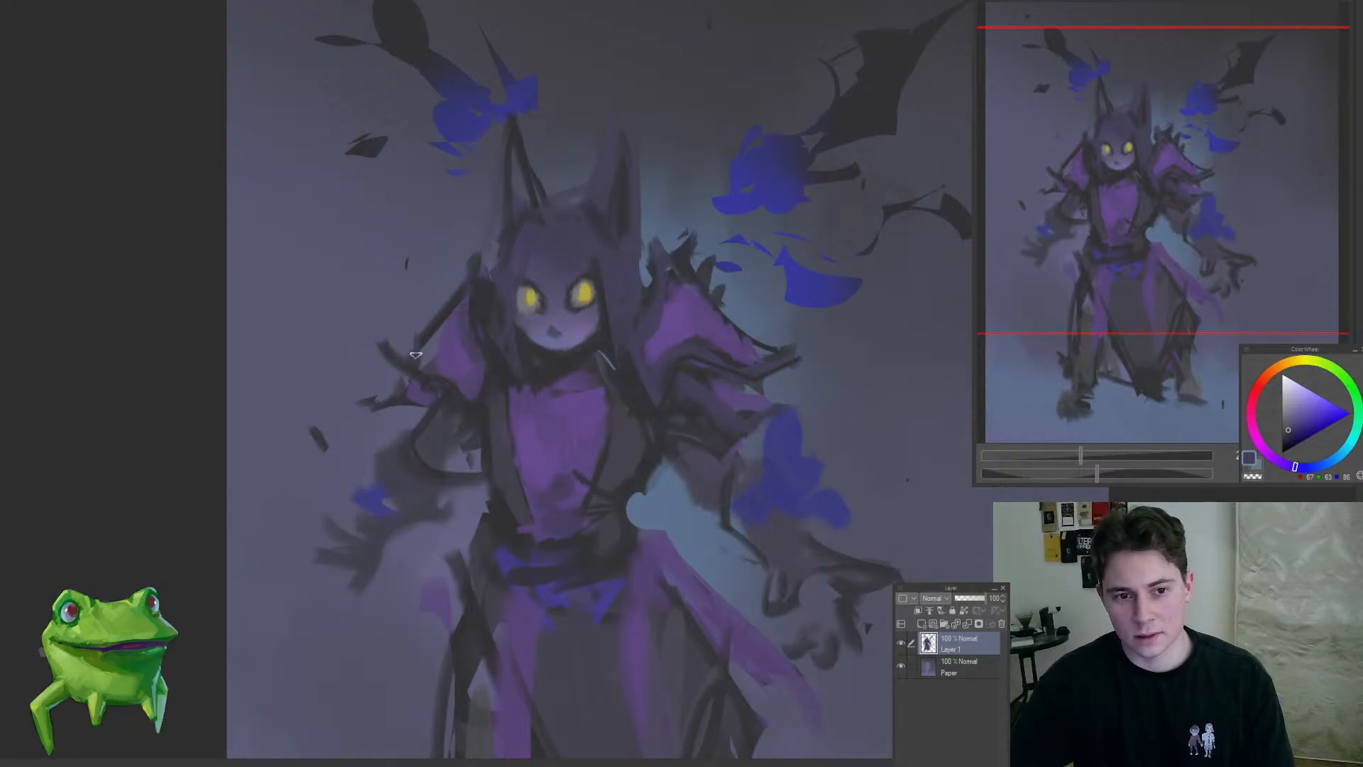
alt+click(454, 351)
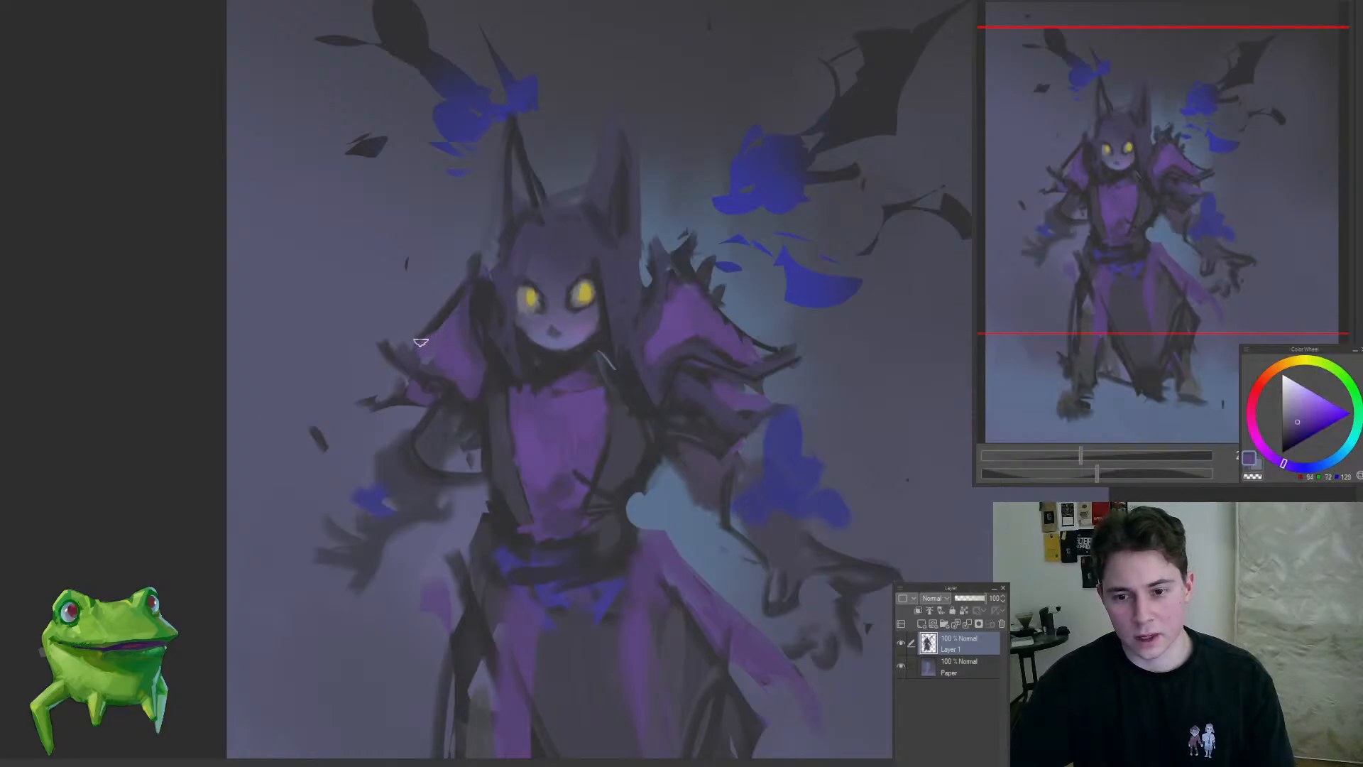
alt+click(486, 291)
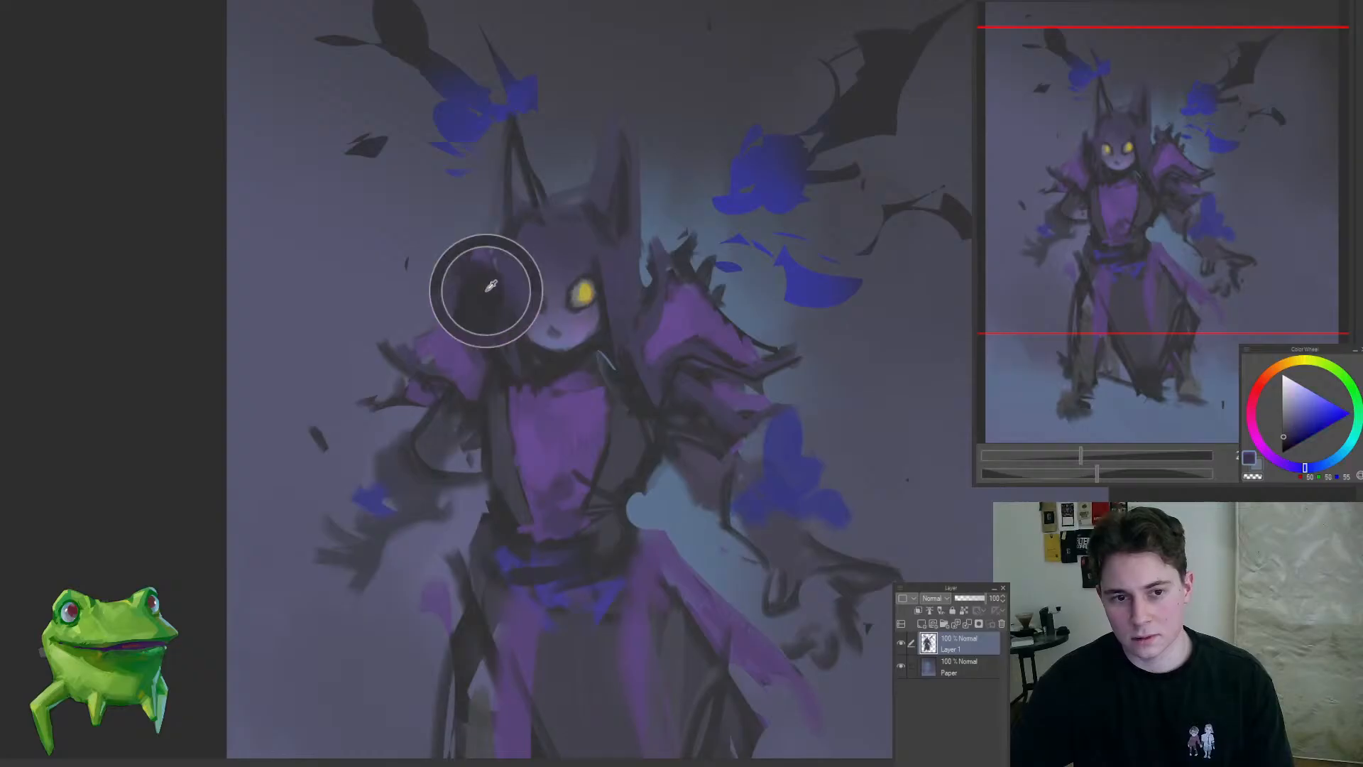
drag(437, 328, 498, 328)
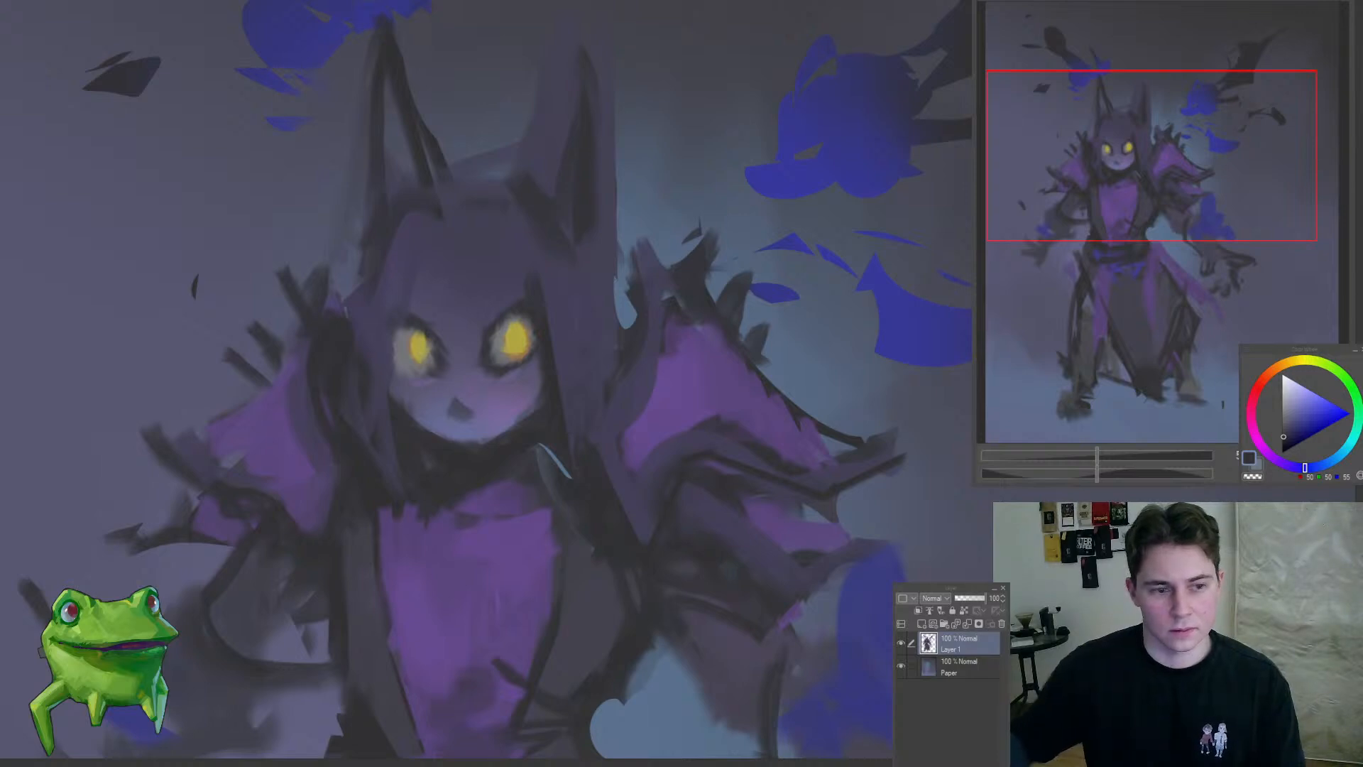
Step: Paint small dark brow marks above both yellow eyes using a smaller brush
scroll(528, 277, up, 3)
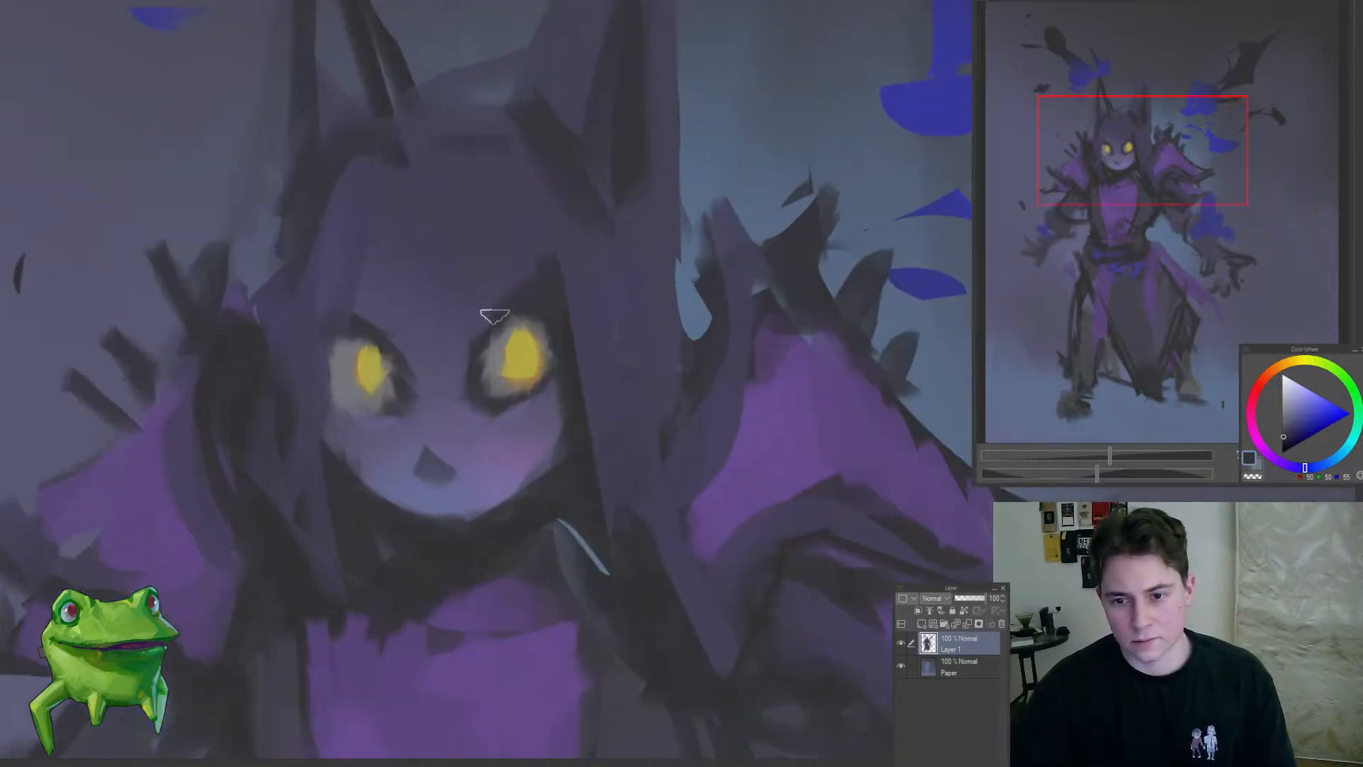
mouse_move(540, 307)
mouse_down()
mouse_move(465, 360)
mouse_move(469, 324)
mouse_move(403, 341)
mouse_move(360, 315)
mouse_up()
key(bracketleft)
key(bracketleft)
key(bracketleft)
click(467, 295)
mouse_move(492, 338)
mouse_down()
mouse_move(423, 502)
mouse_move(556, 330)
mouse_move(530, 334)
mouse_up()
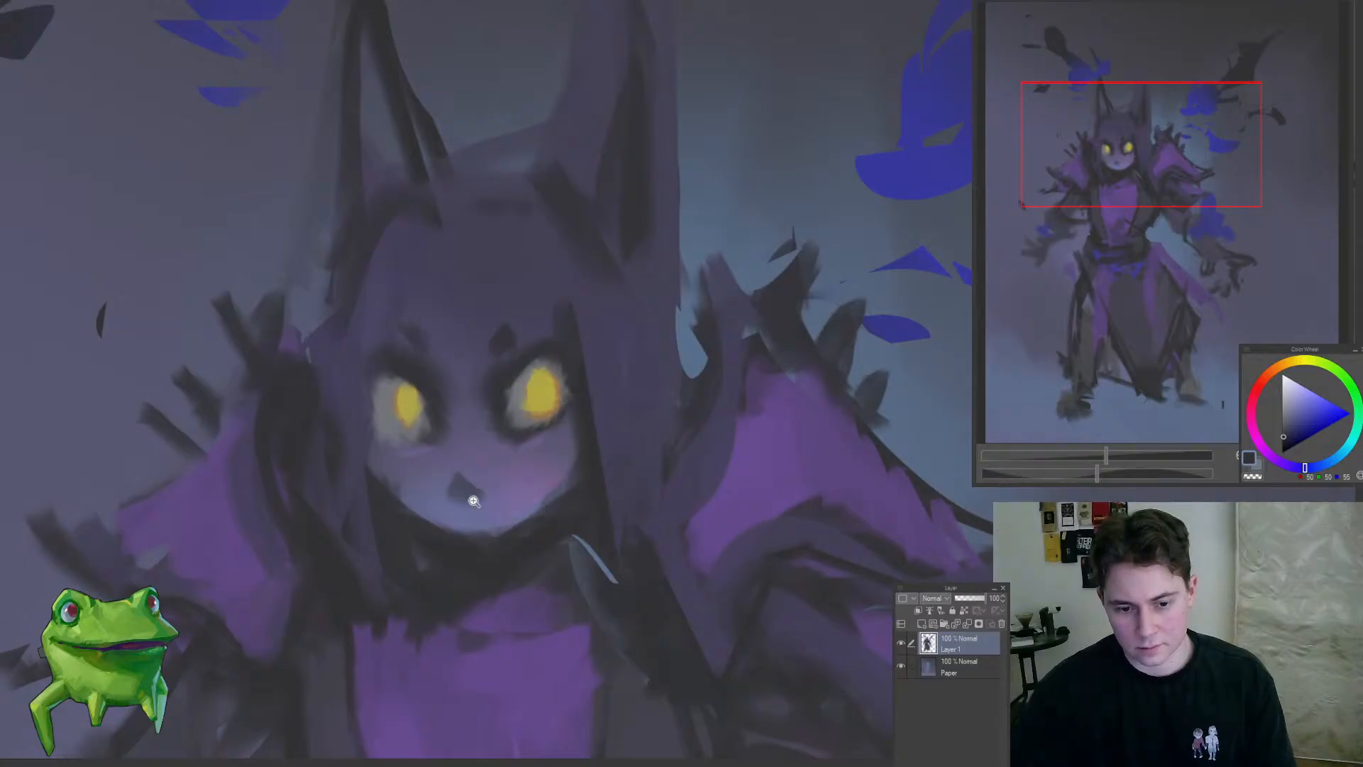
Step: Repaint the nose as a small, dark rounded shape and clean up its edges with the face colour
drag(473, 501, 453, 472)
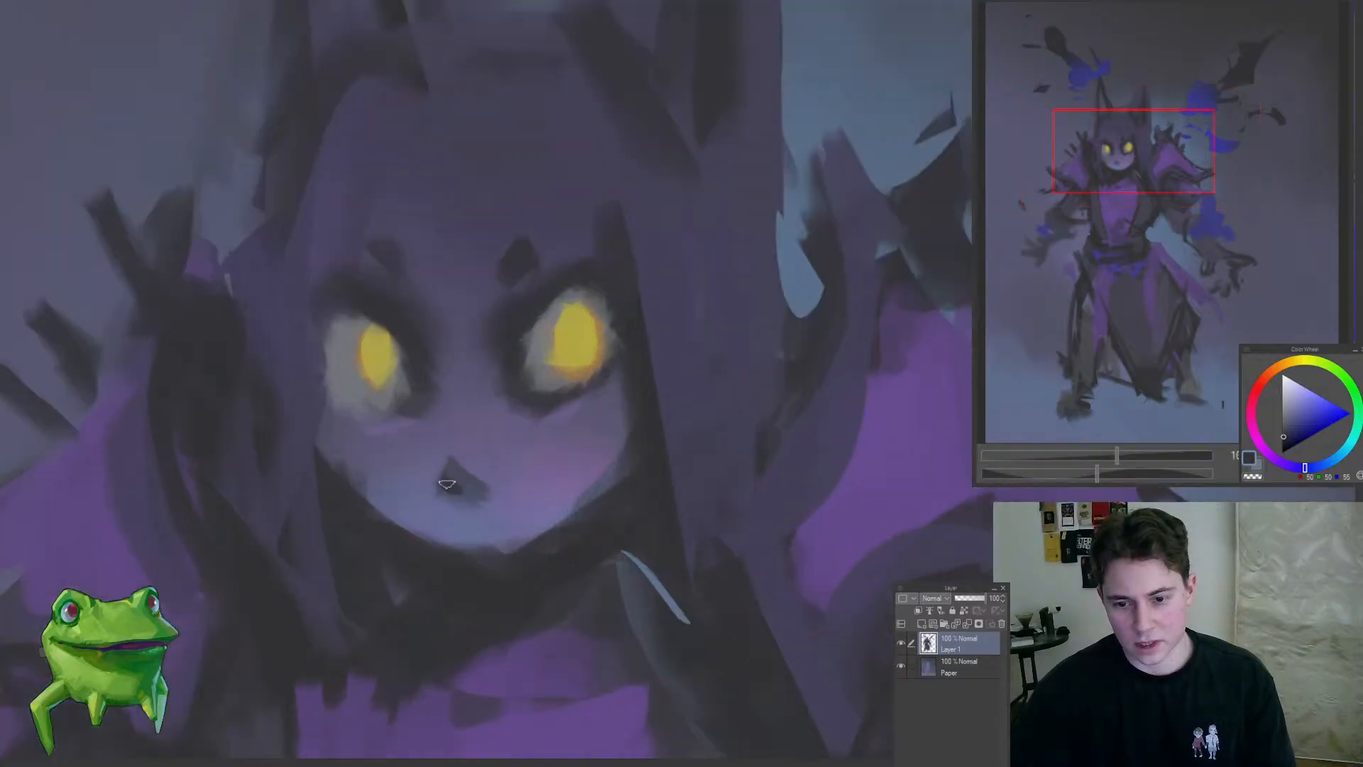
alt+click(468, 458)
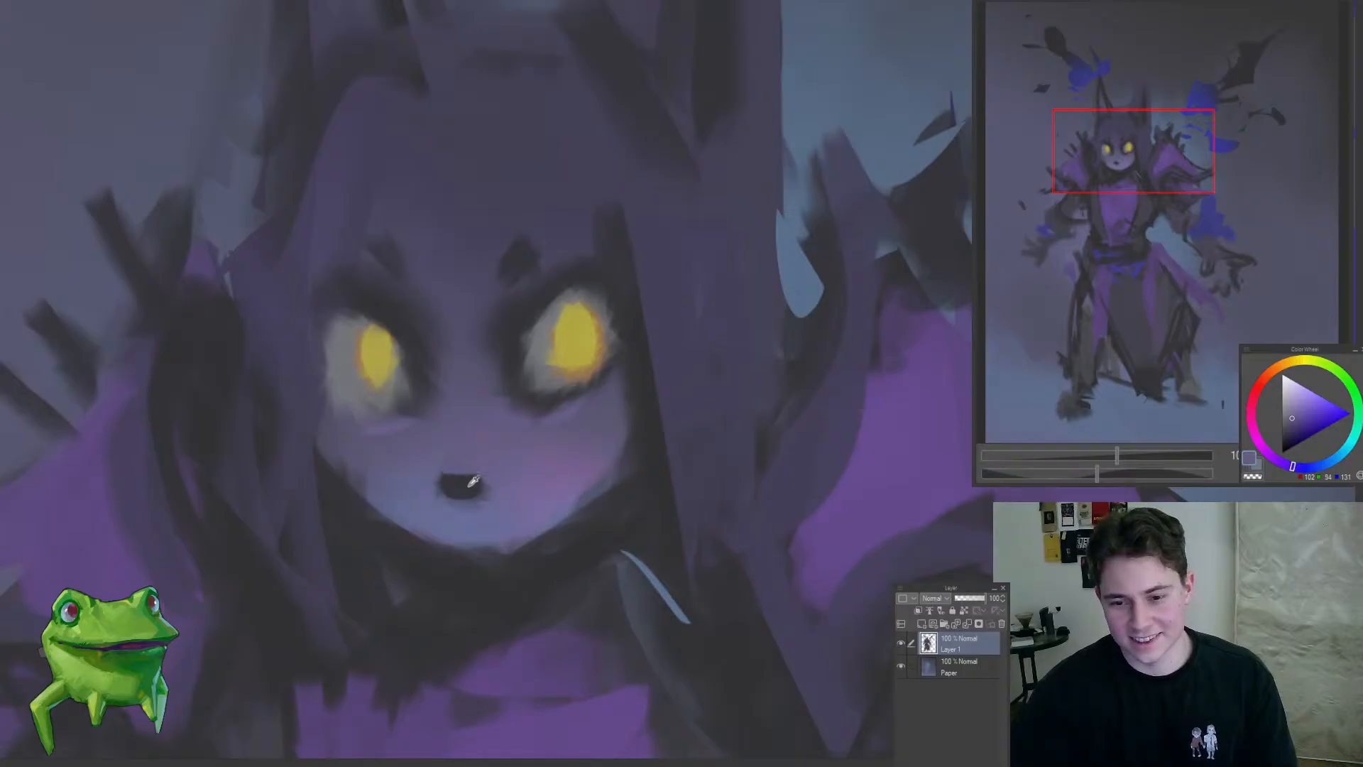
alt+click(458, 492)
drag(478, 499, 456, 400)
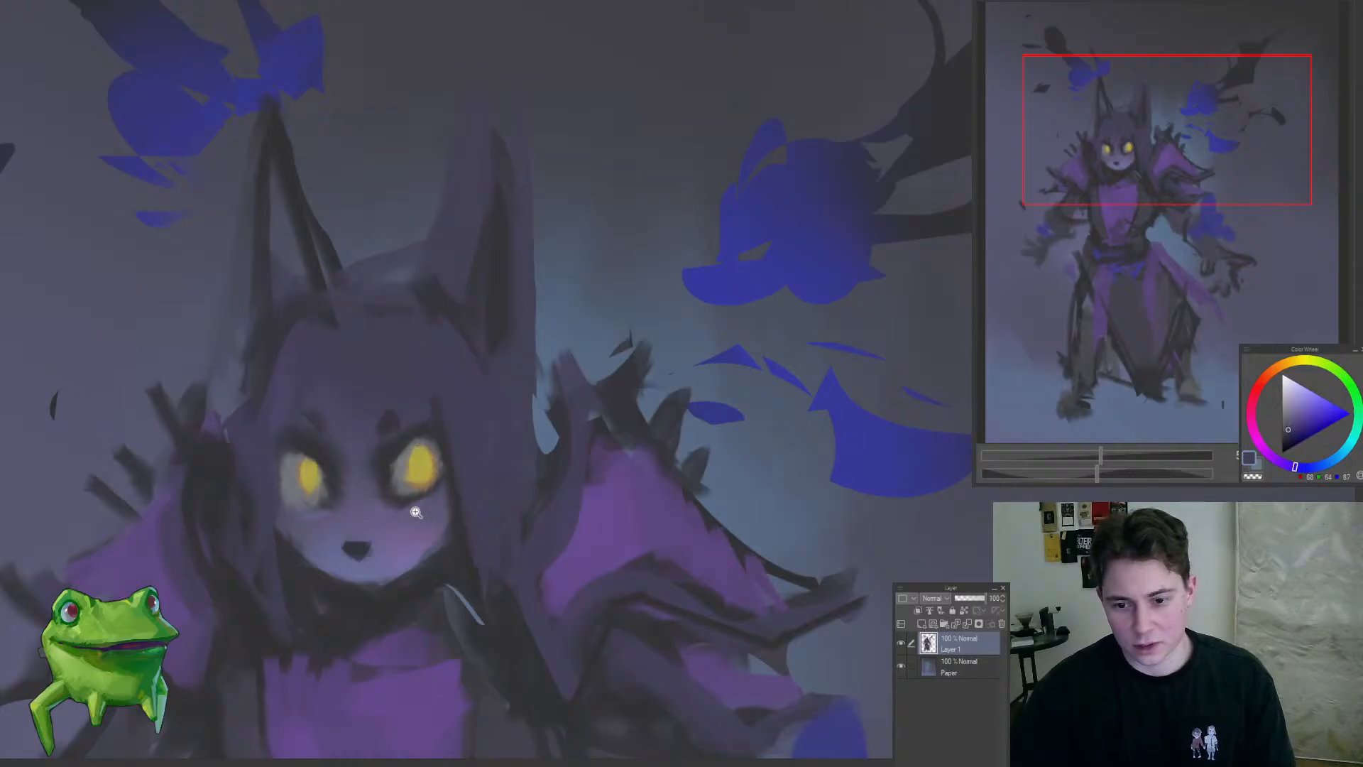
Step: Touch up the left-hand shoulder's purple surface with small muted purple-grey strokes
drag(458, 472, 383, 650)
drag(399, 561, 480, 517)
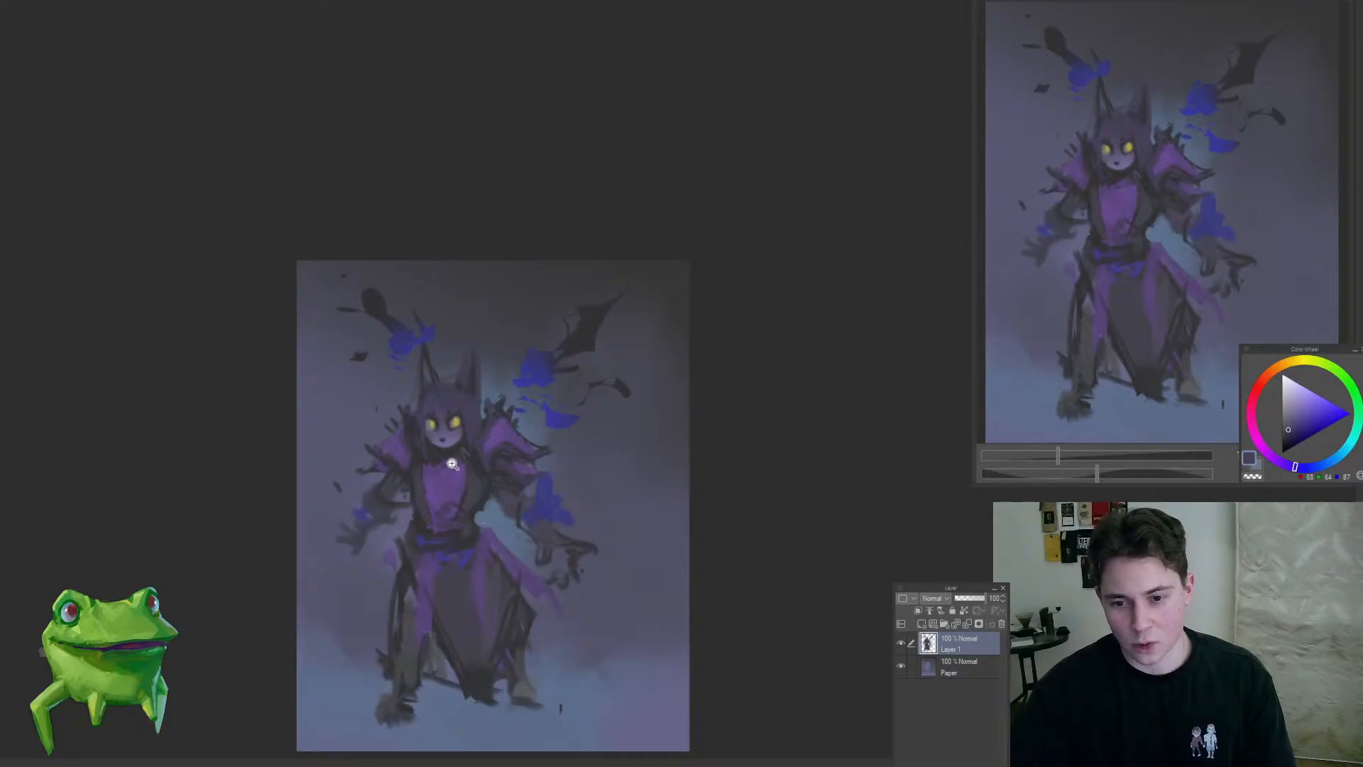
mouse_move(452, 464)
mouse_down()
mouse_move(493, 474)
mouse_move(398, 524)
mouse_move(496, 511)
mouse_move(518, 450)
mouse_move(472, 424)
mouse_up()
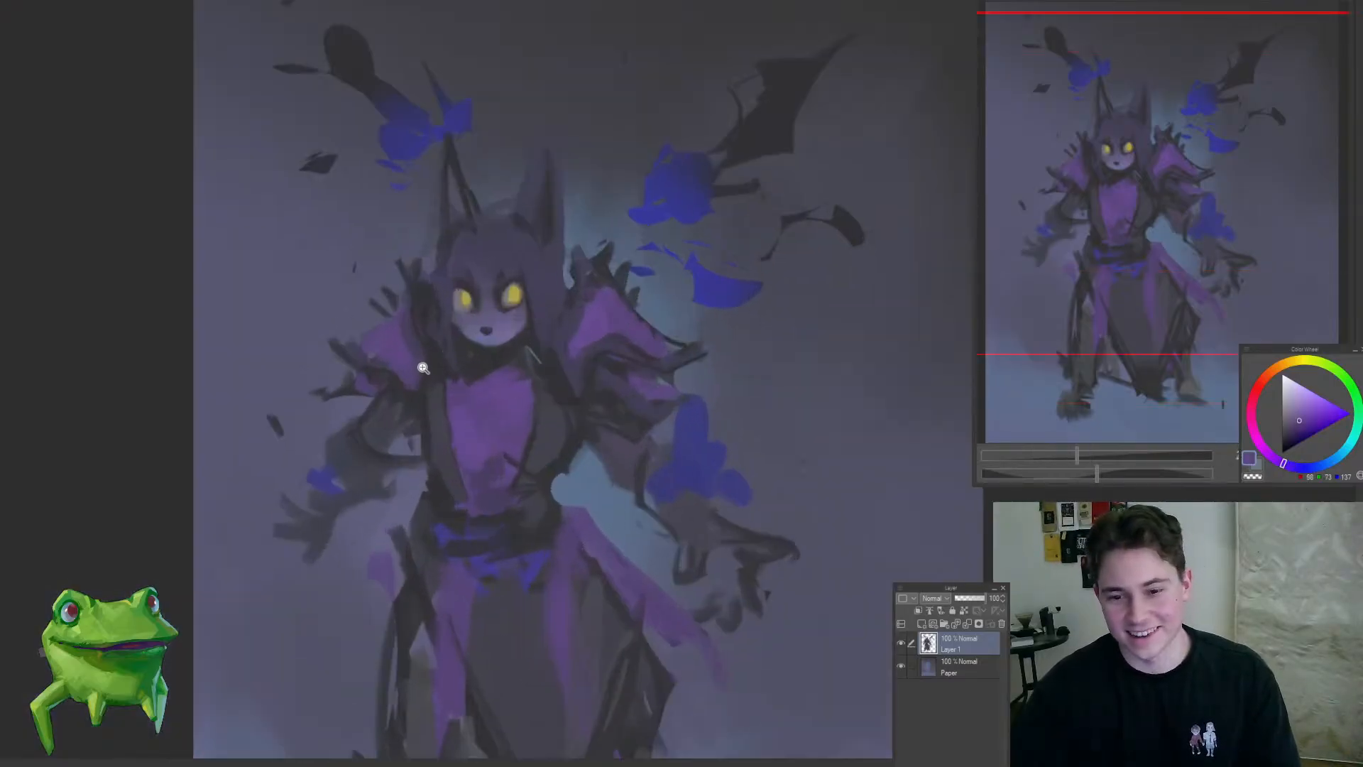
drag(419, 359, 447, 334)
alt+click(306, 355)
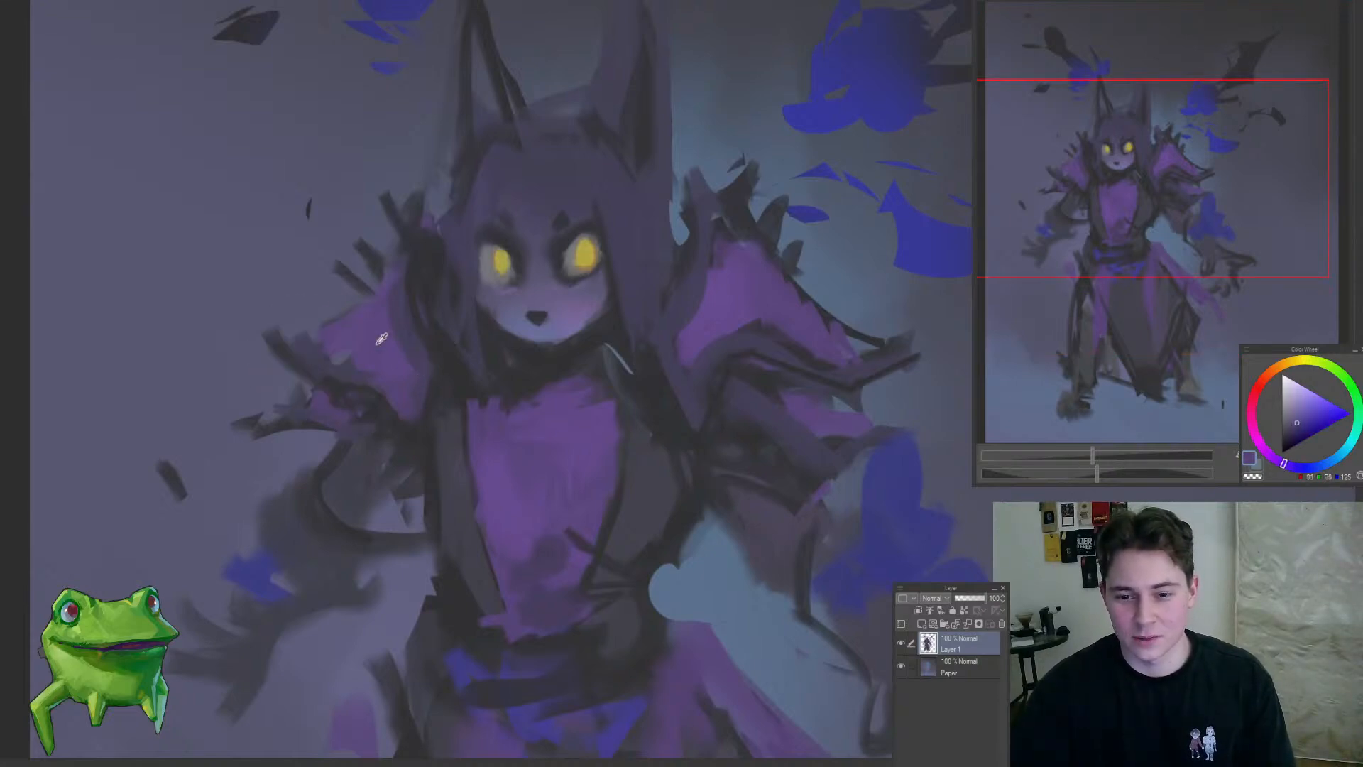
drag(381, 338, 324, 523)
drag(392, 449, 502, 435)
Step: Repaint the right-hand eye's iris with muted yellow-orange shading along its lower edge
alt+click(462, 397)
click(513, 417)
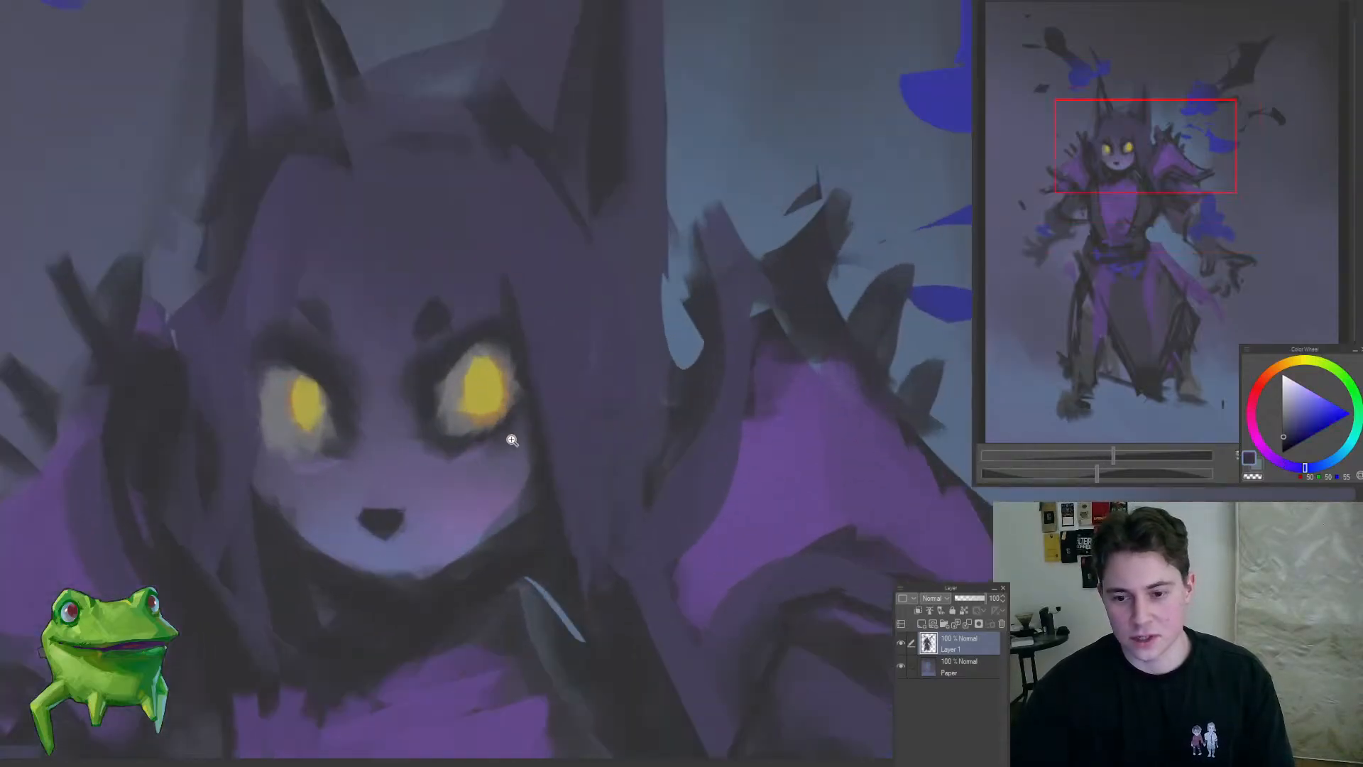
click(489, 370)
alt+click(493, 402)
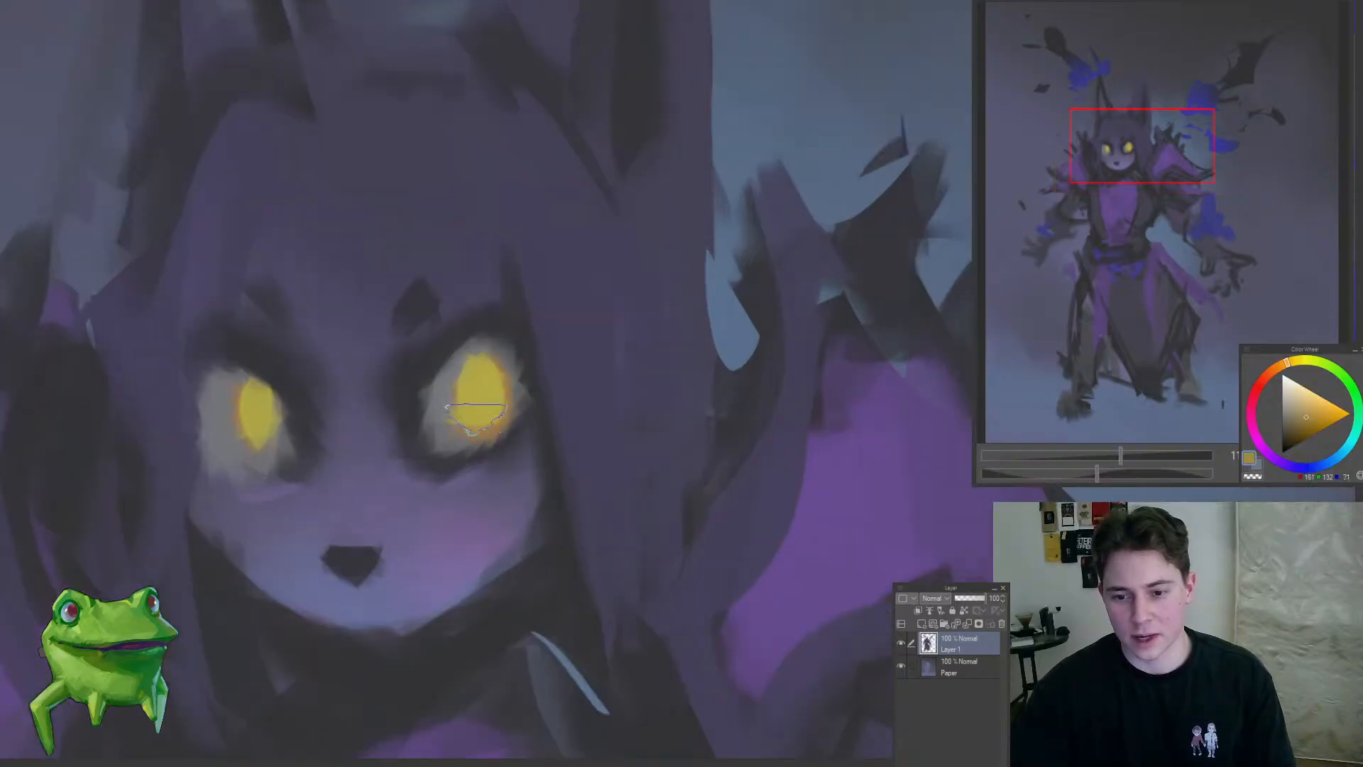
alt+click(438, 417)
drag(447, 433, 374, 527)
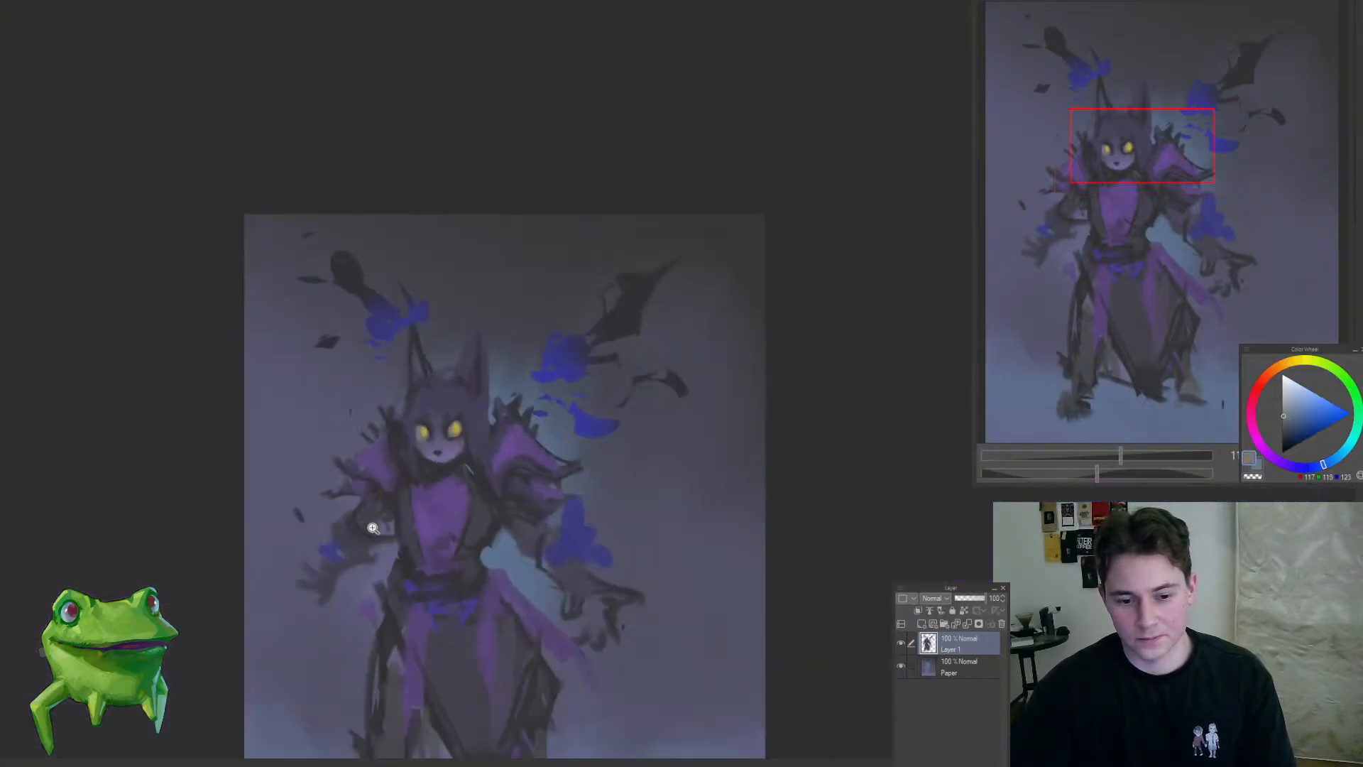
mouse_move(424, 467)
mouse_down()
mouse_move(368, 520)
mouse_move(407, 515)
mouse_move(474, 465)
mouse_move(496, 417)
mouse_move(475, 413)
mouse_up()
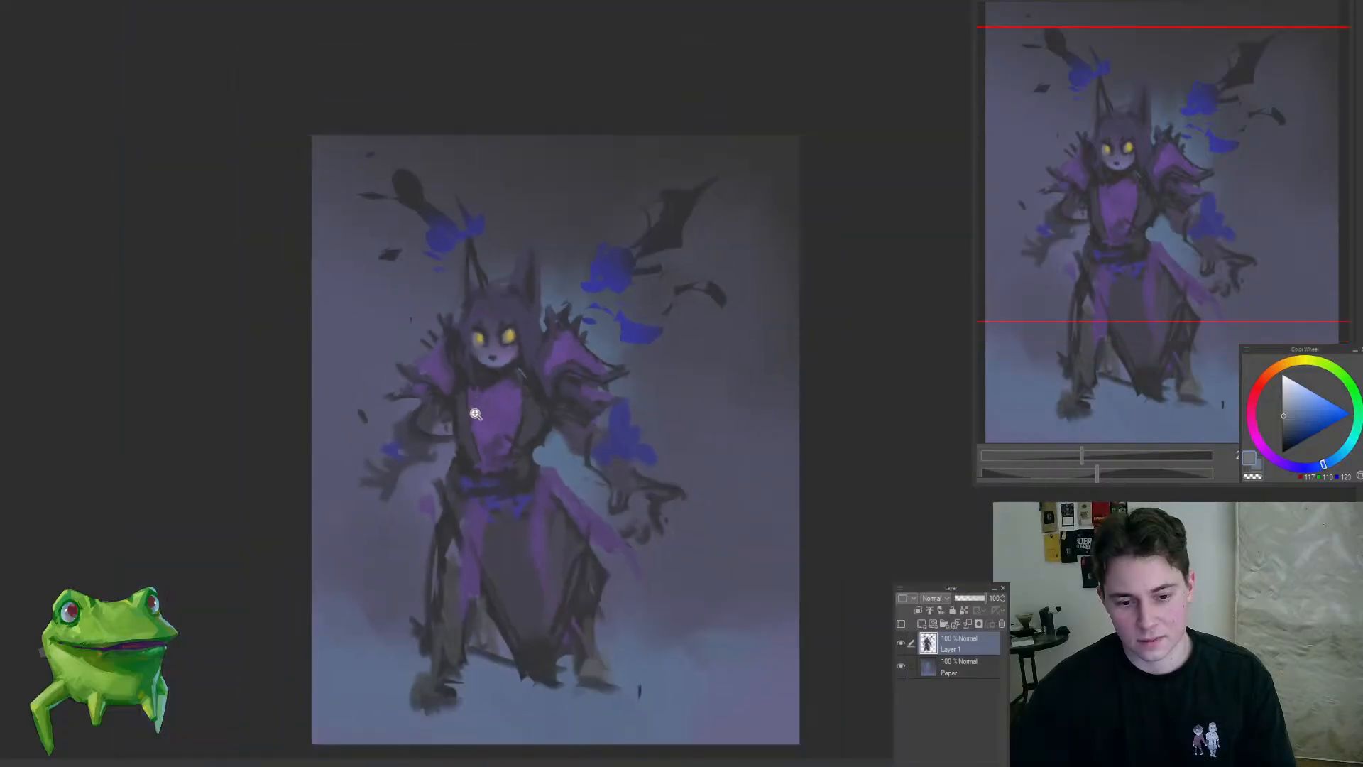
click(524, 311)
alt+click(552, 309)
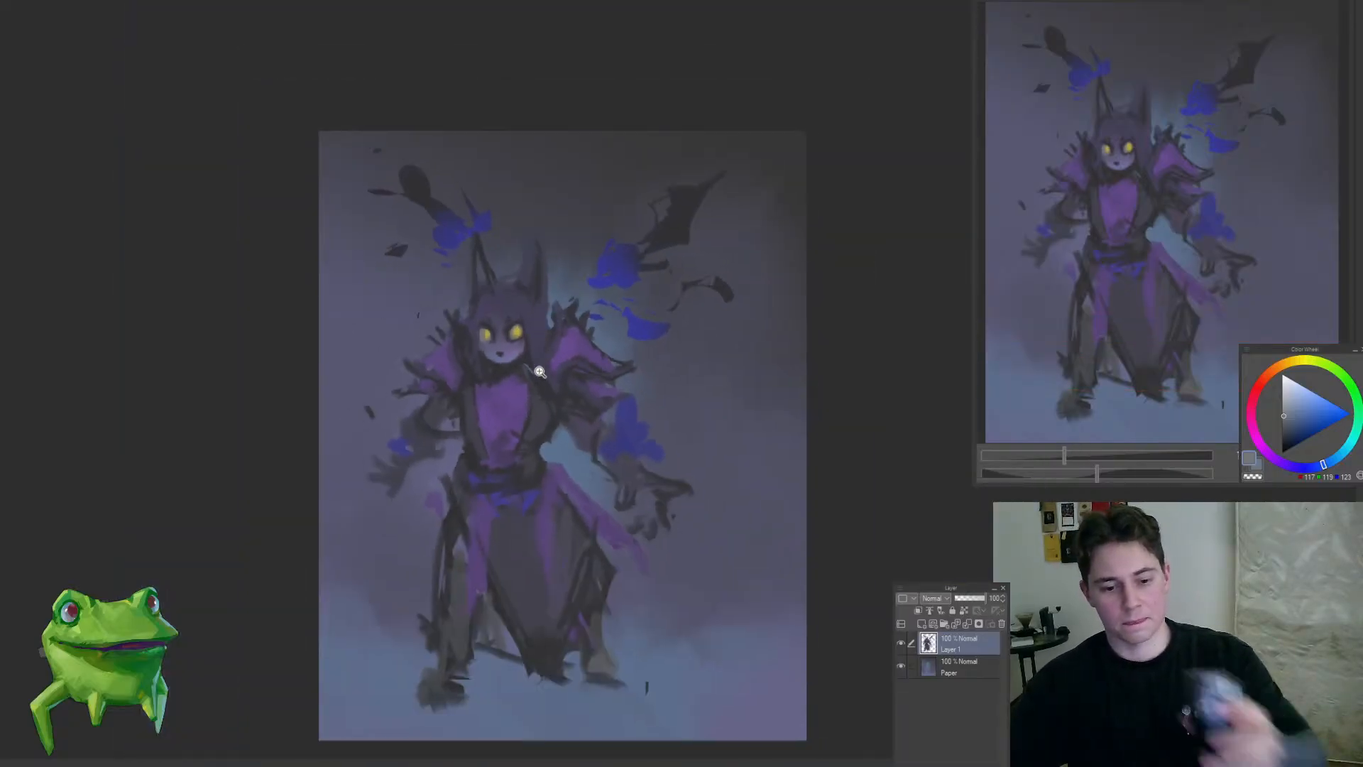
click(540, 371)
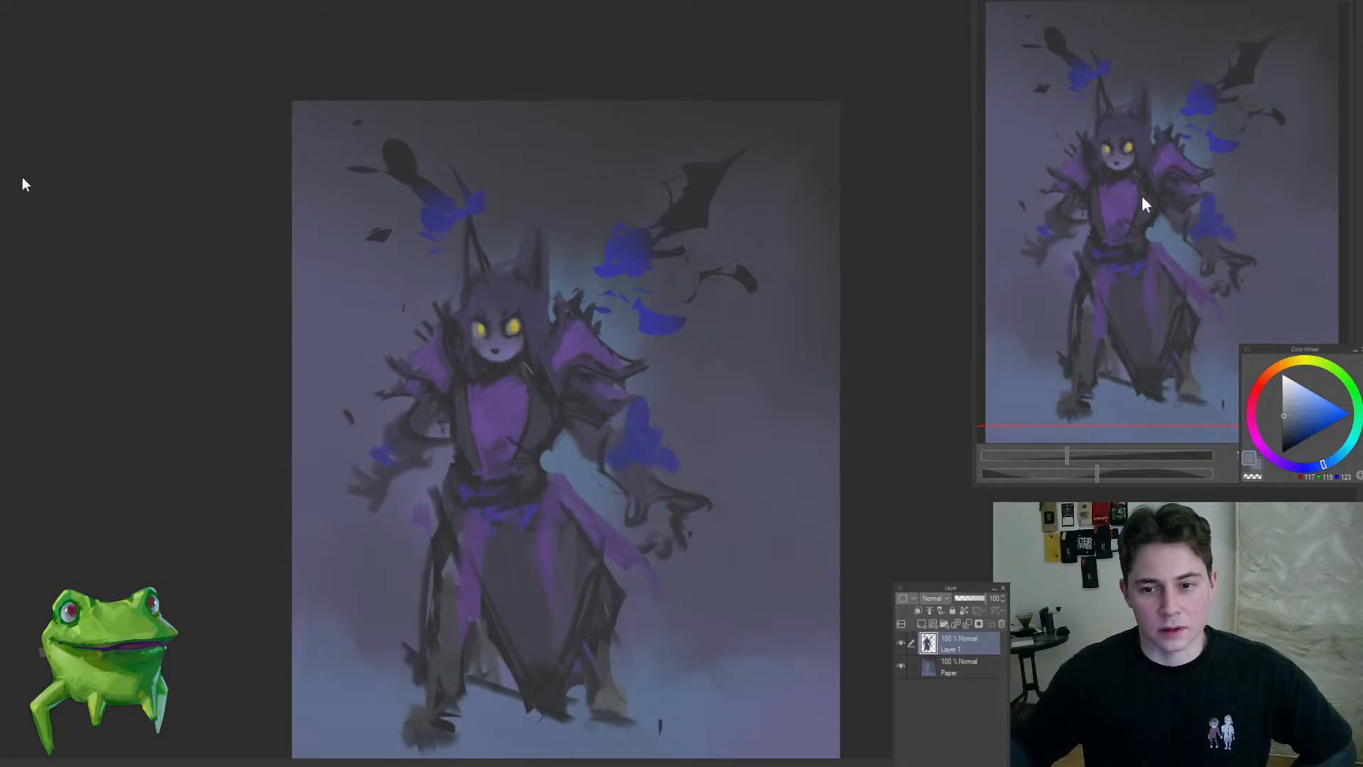
Step: Select the right-hand clawed hand, shift it slightly inward and upward with a transform, and clear the selection
drag(513, 456, 478, 563)
drag(570, 445, 601, 483)
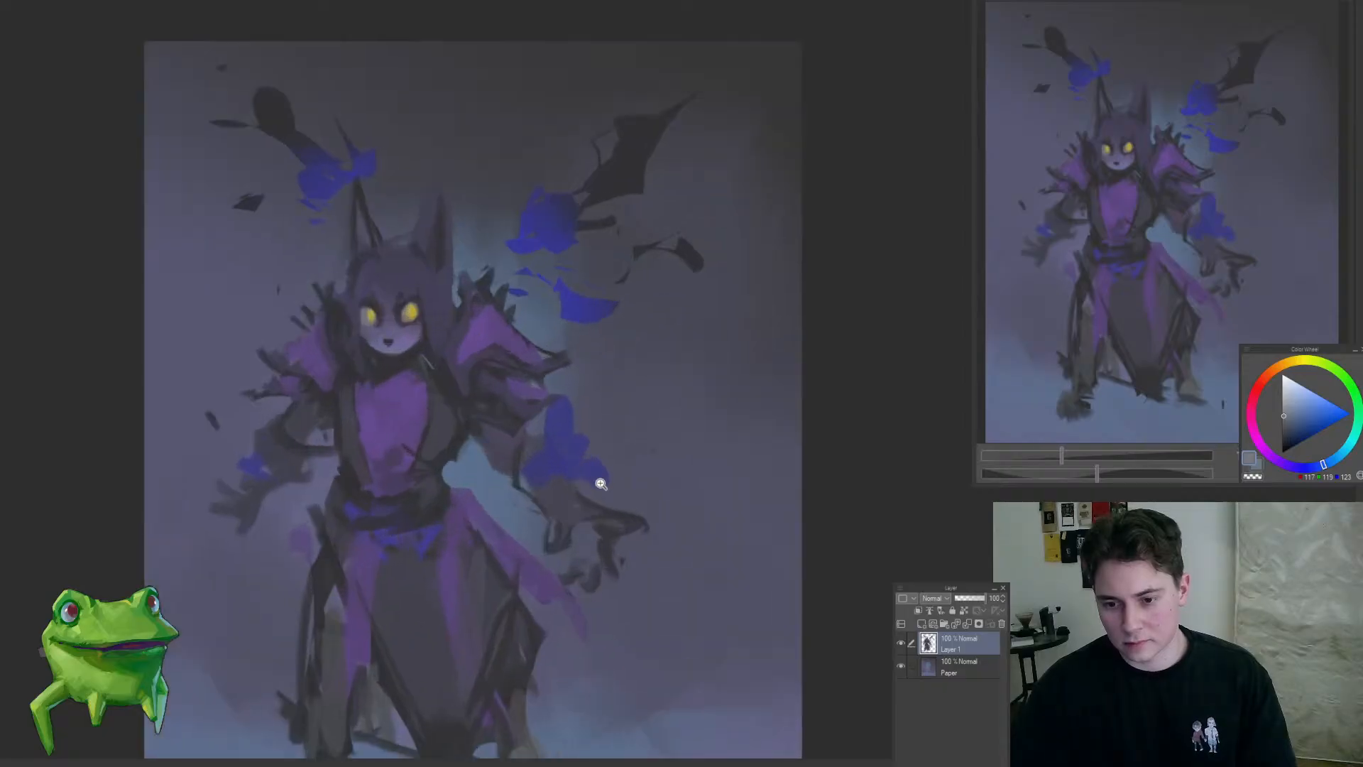
mouse_move(627, 559)
mouse_down()
mouse_move(658, 566)
mouse_move(693, 530)
mouse_move(675, 572)
mouse_move(663, 460)
mouse_up()
drag(602, 509, 670, 575)
key(ctrl+t)
drag(683, 526, 675, 514)
key(Return)
key(ctrl+d)
Step: Paint lighter blue edges along both sides of the jaw beneath the cheeks
mouse_move(537, 399)
mouse_down()
mouse_move(476, 407)
mouse_move(473, 383)
mouse_move(549, 320)
mouse_move(524, 312)
mouse_up()
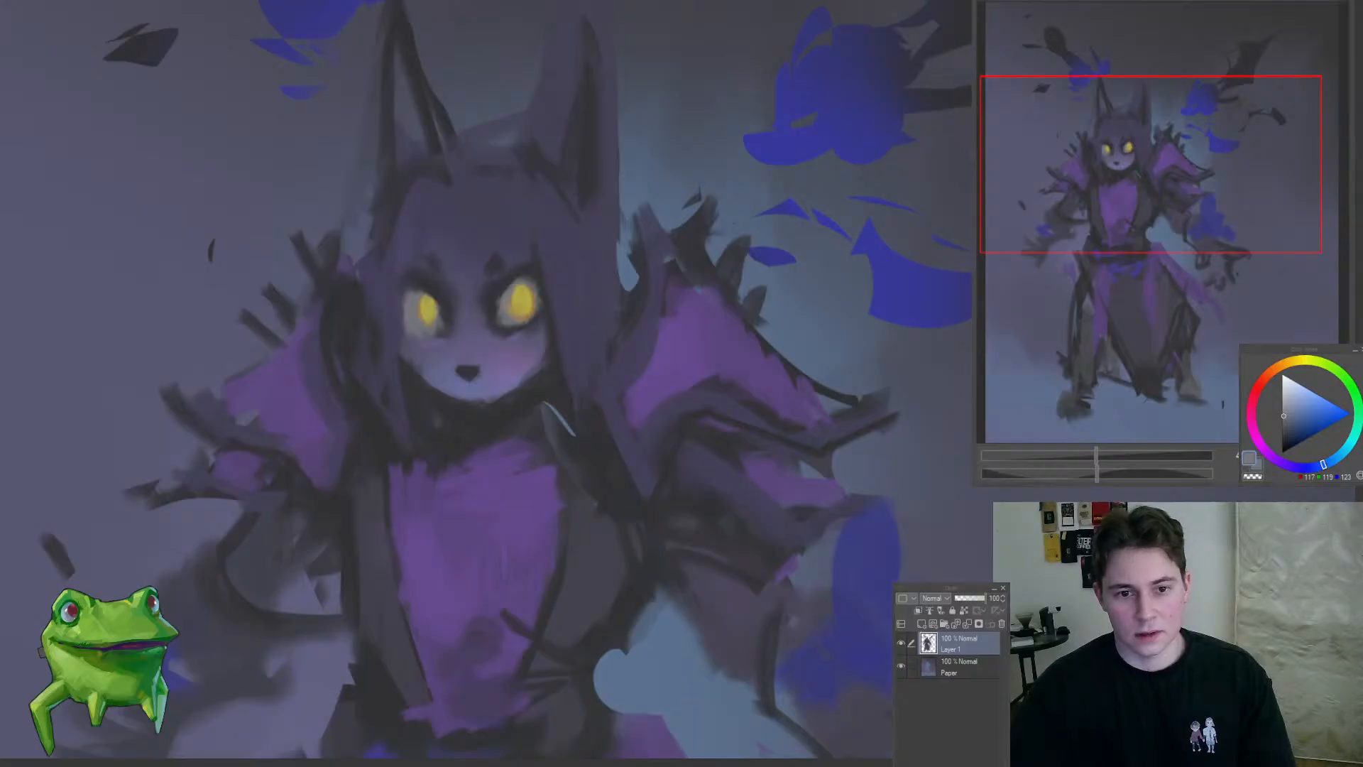
drag(470, 370, 572, 370)
alt+click(475, 404)
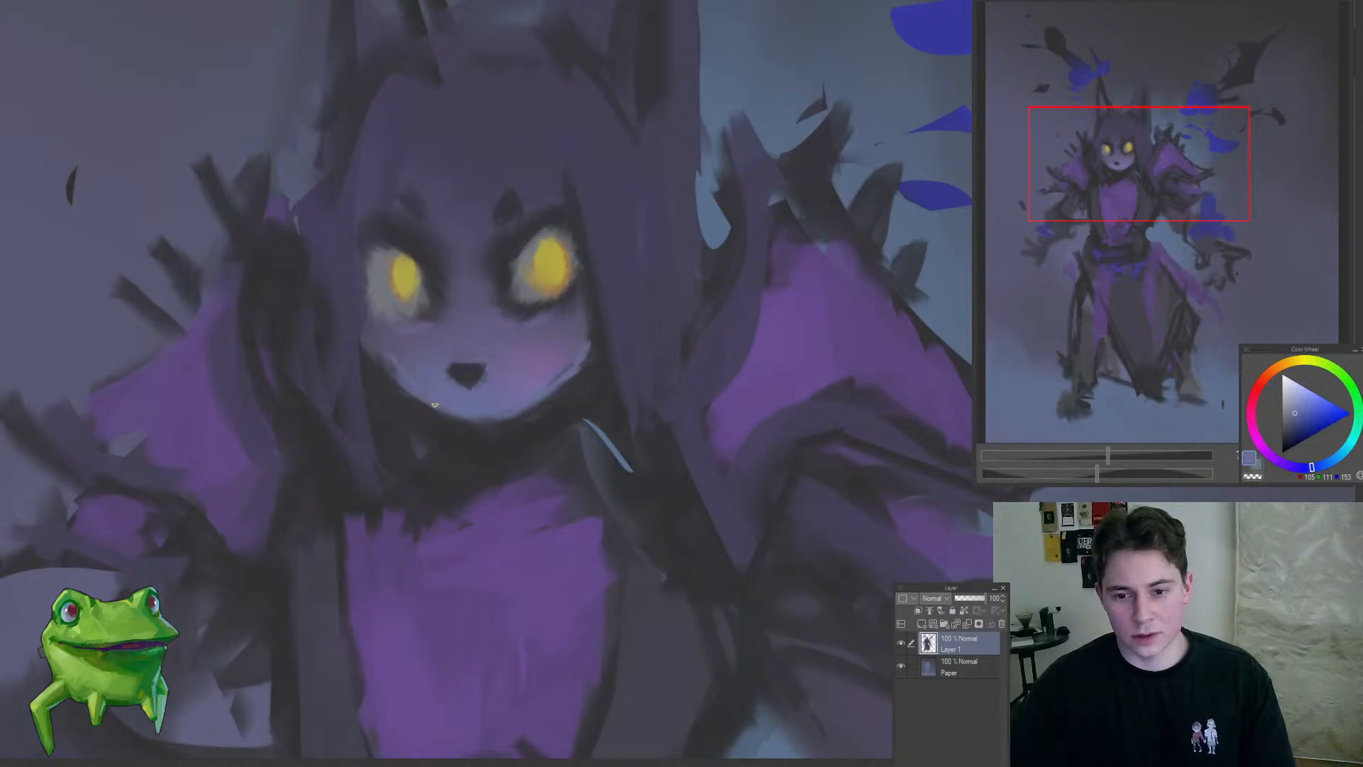
drag(401, 388, 350, 452)
Step: Paint a pale blue-grey highlight into the upper white of the right-hand eye
drag(446, 363, 517, 490)
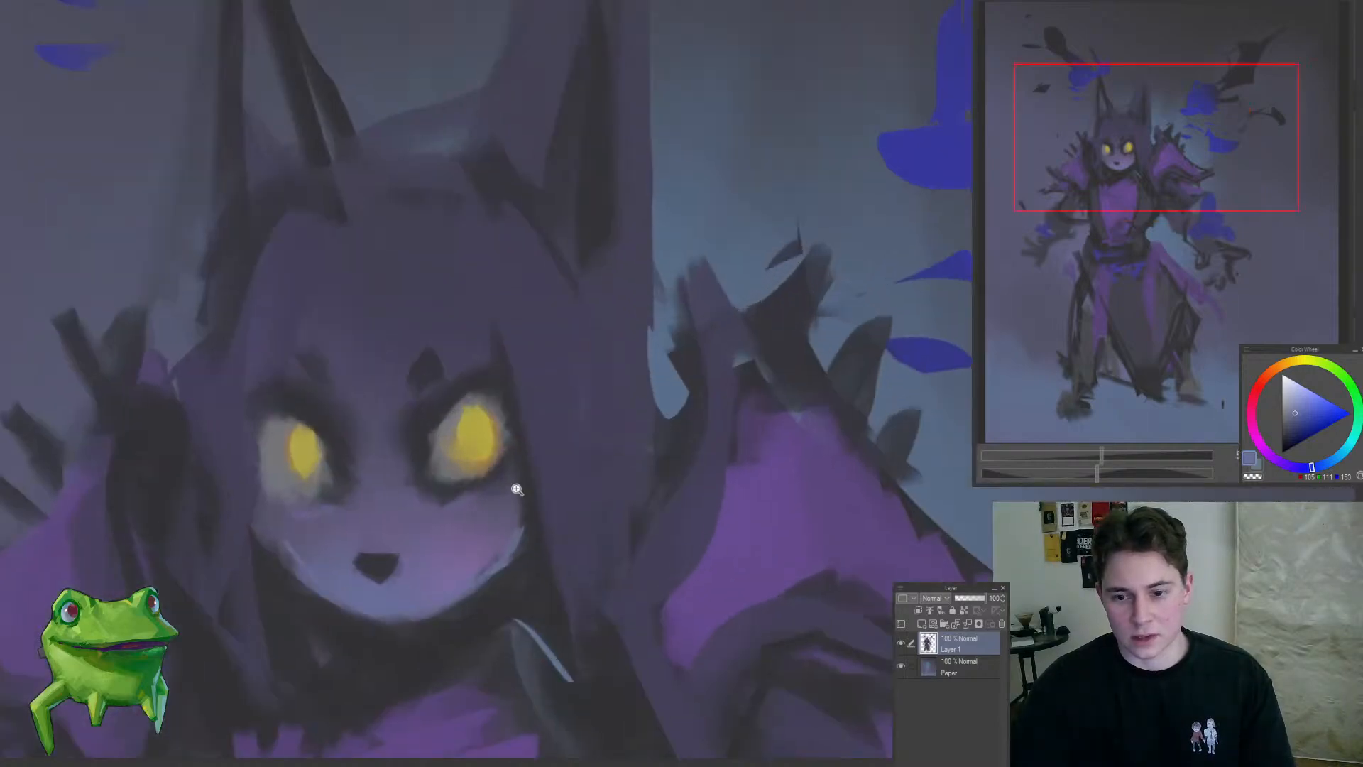
alt+click(450, 457)
alt+click(663, 378)
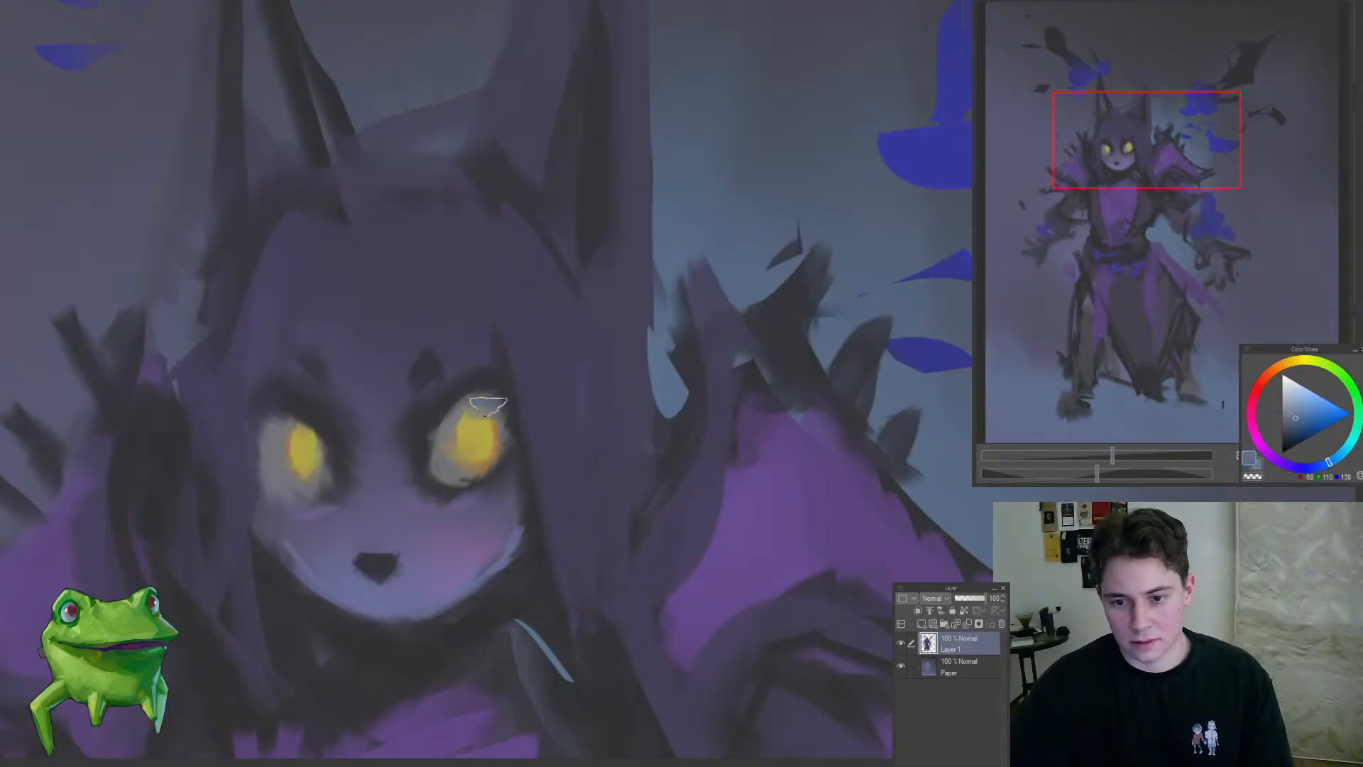
drag(1293, 405, 1289, 409)
drag(487, 406, 477, 428)
drag(289, 468, 187, 579)
click(236, 554)
click(312, 567)
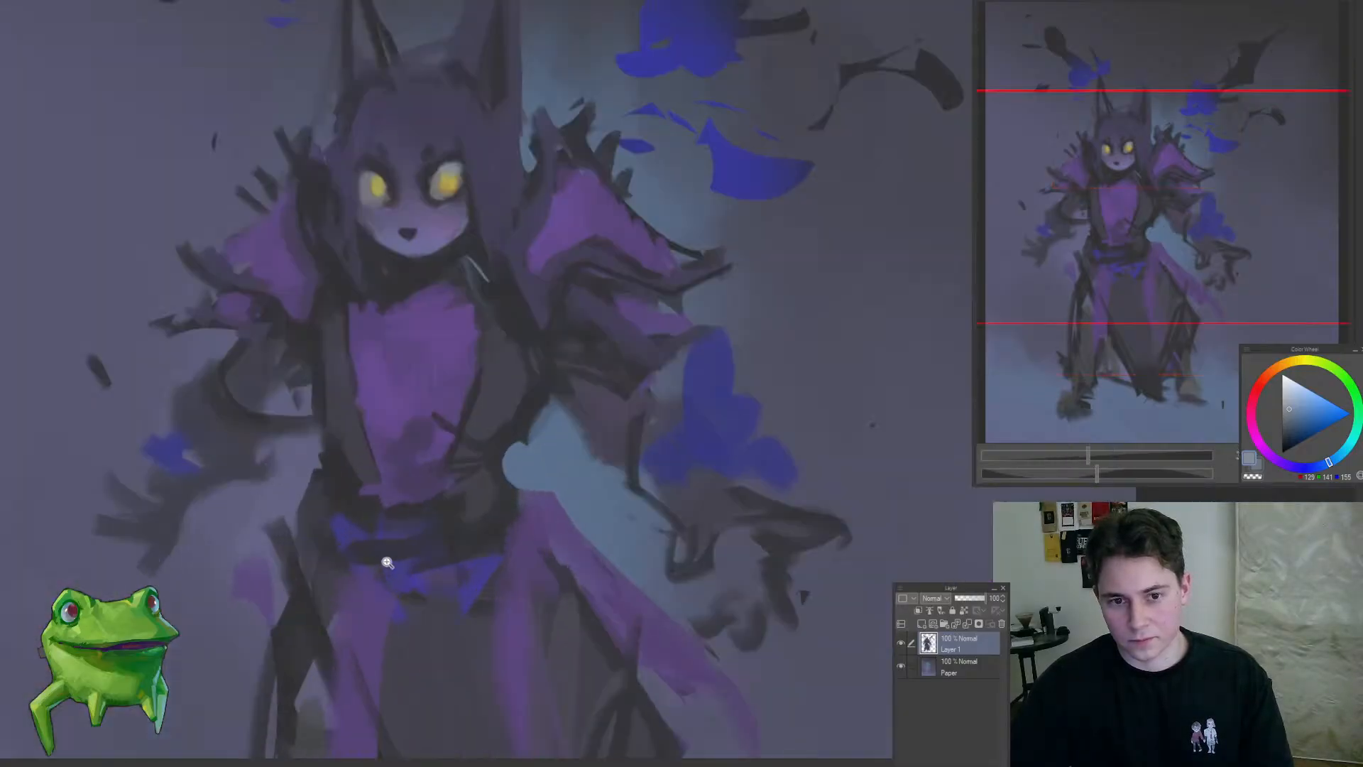
Step: Paint diagonal darker purple folds across the lower part of the purple chest cloth
drag(462, 401, 507, 429)
alt+click(478, 389)
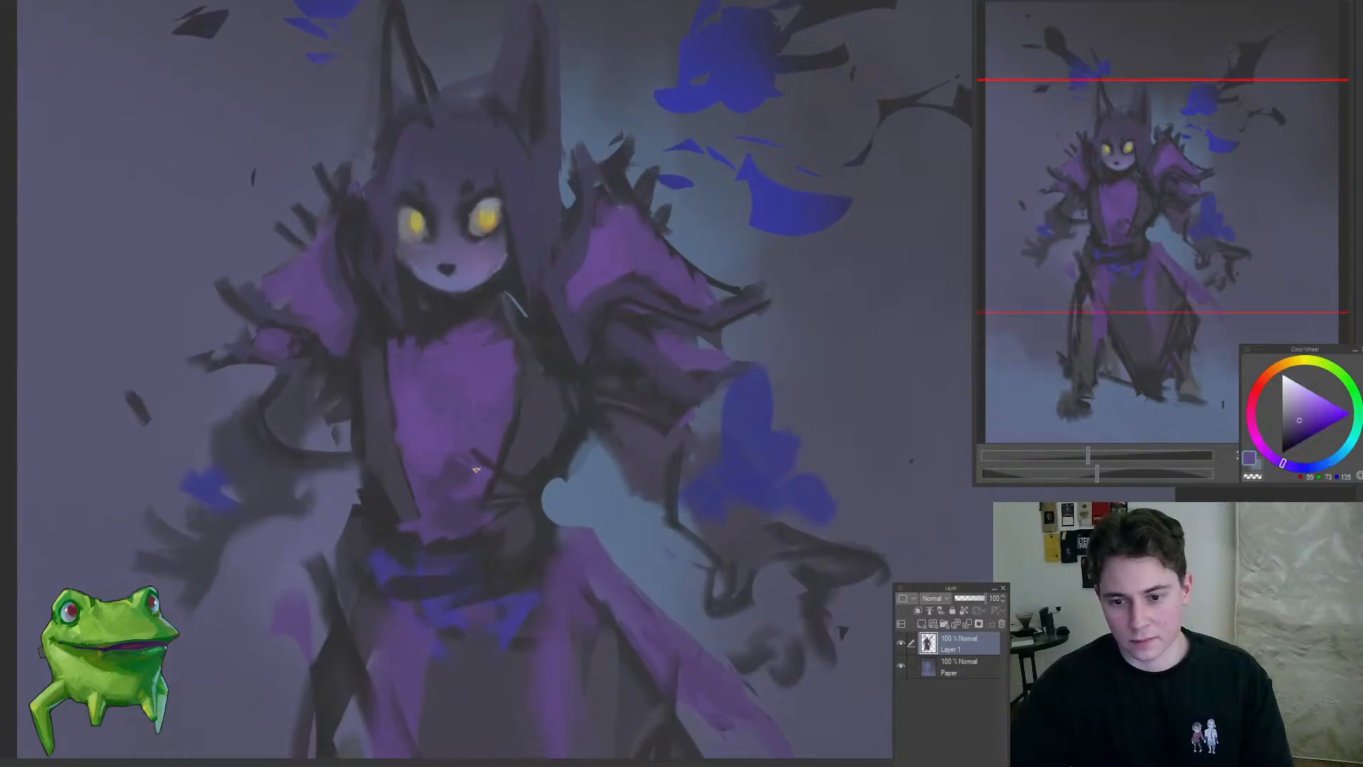
scroll(446, 502, down, 4)
scroll(451, 504, up, 4)
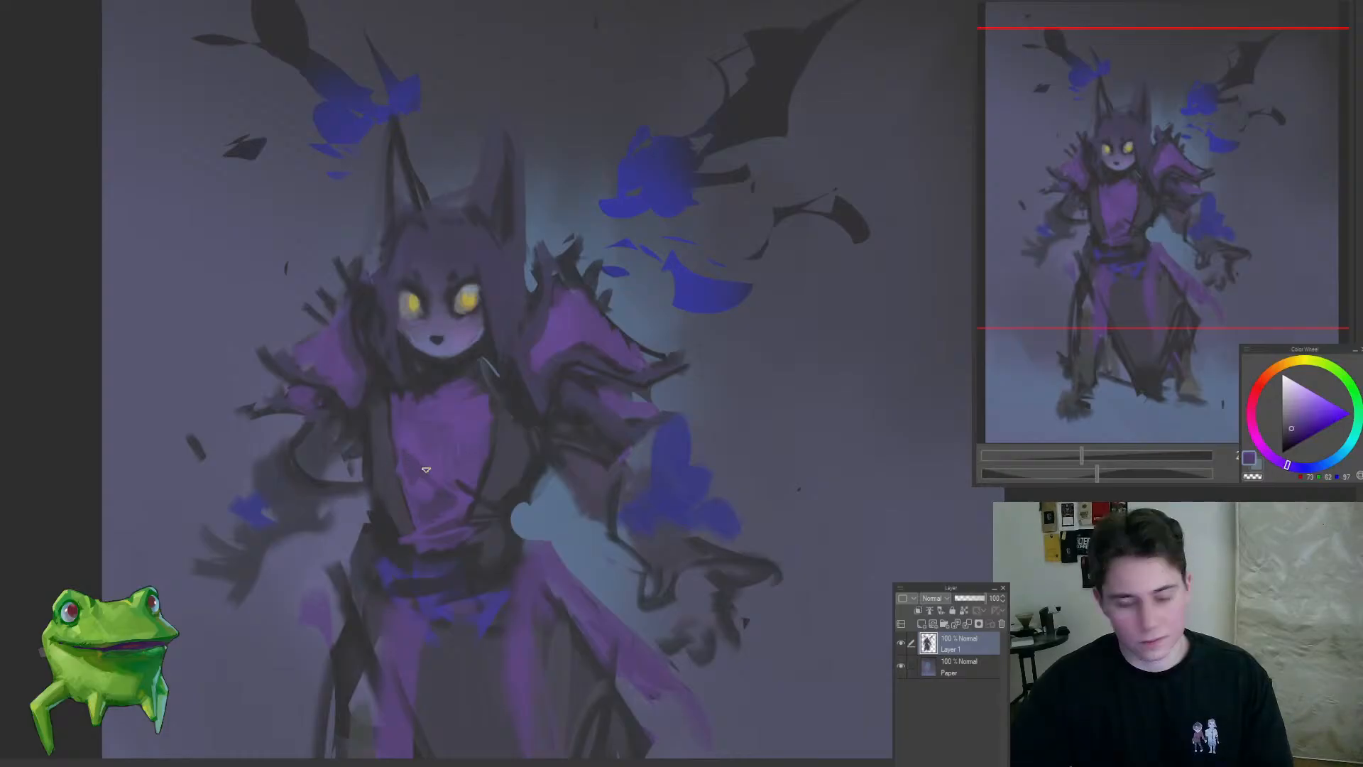
scroll(437, 600, down, 4)
scroll(411, 586, up, 4)
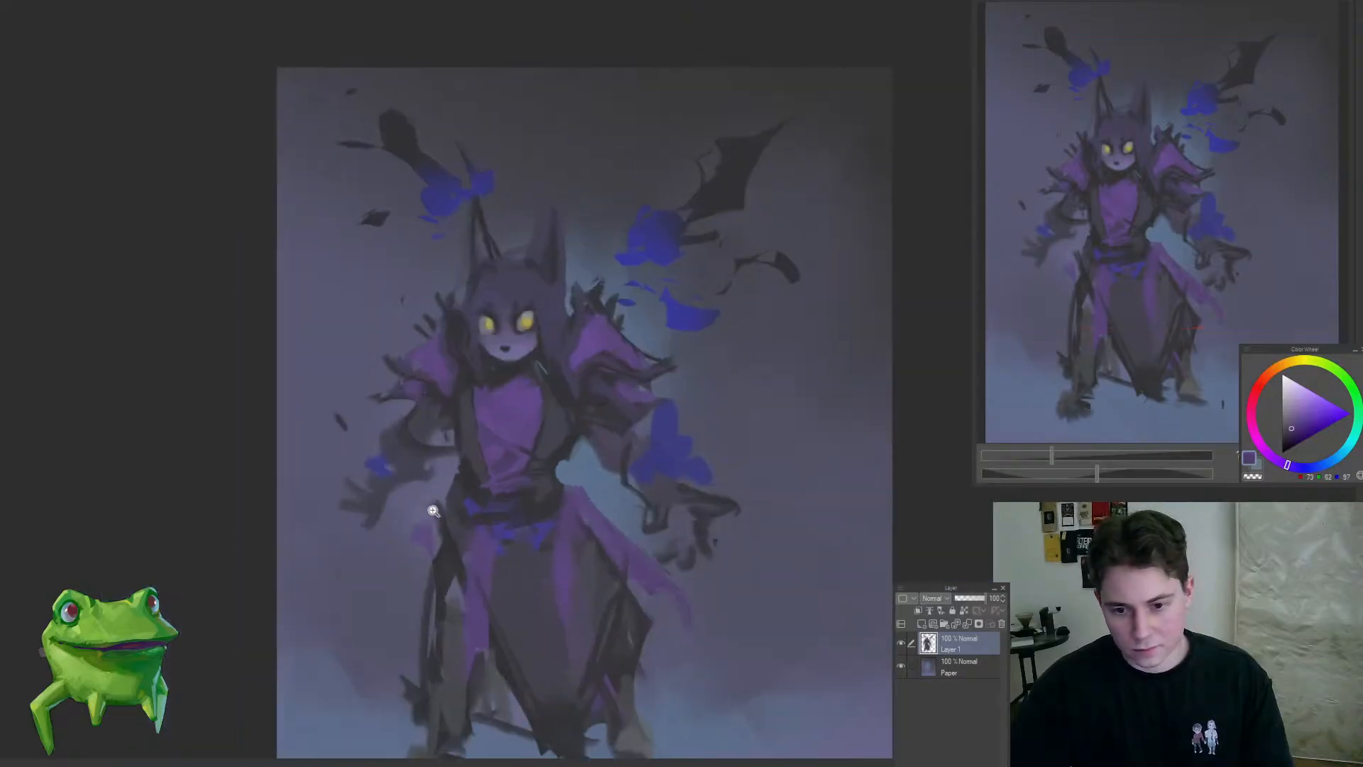
mouse_move(397, 460)
mouse_down()
mouse_move(323, 489)
mouse_move(415, 465)
mouse_up()
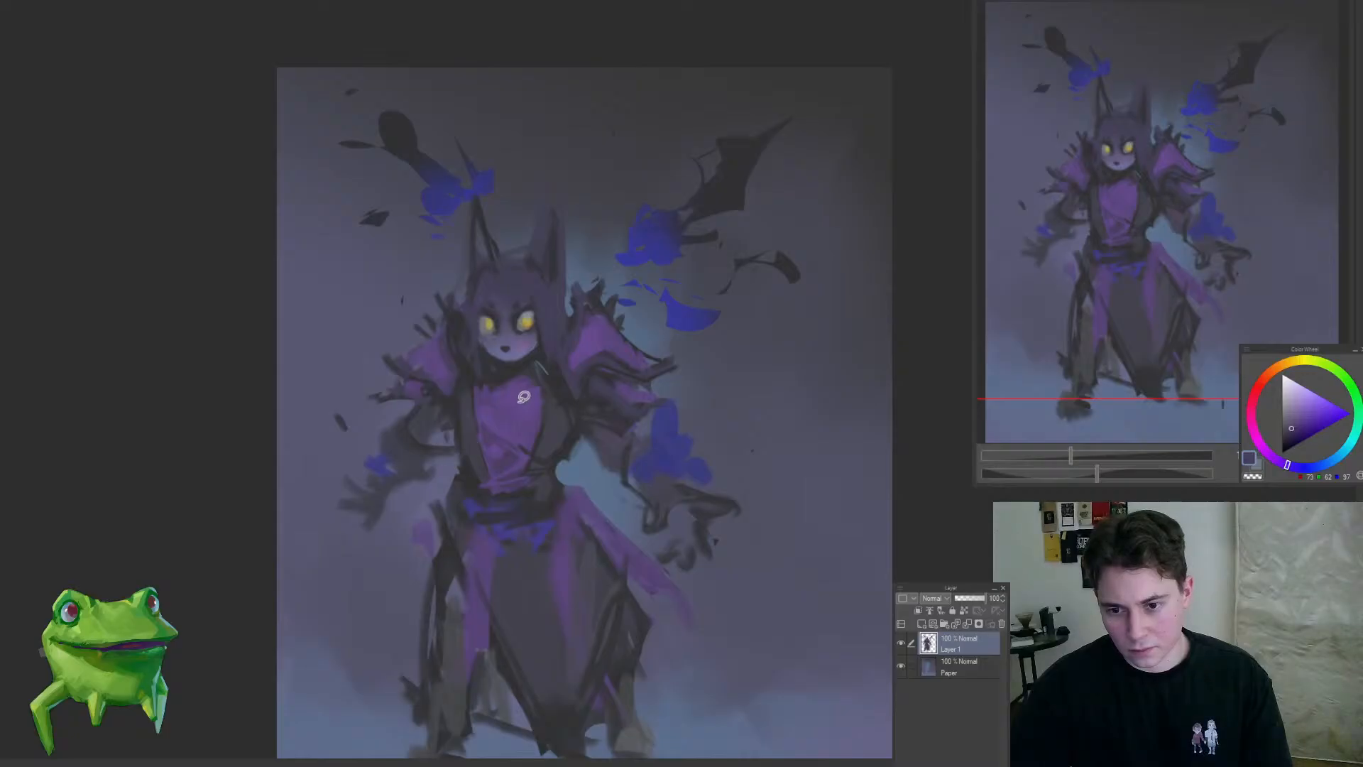
Step: Shape the sleeve ends on both arms with dark strokes, giving the right-hand sleeve a pointed, hanging cuff
drag(484, 423, 427, 525)
drag(469, 459, 578, 350)
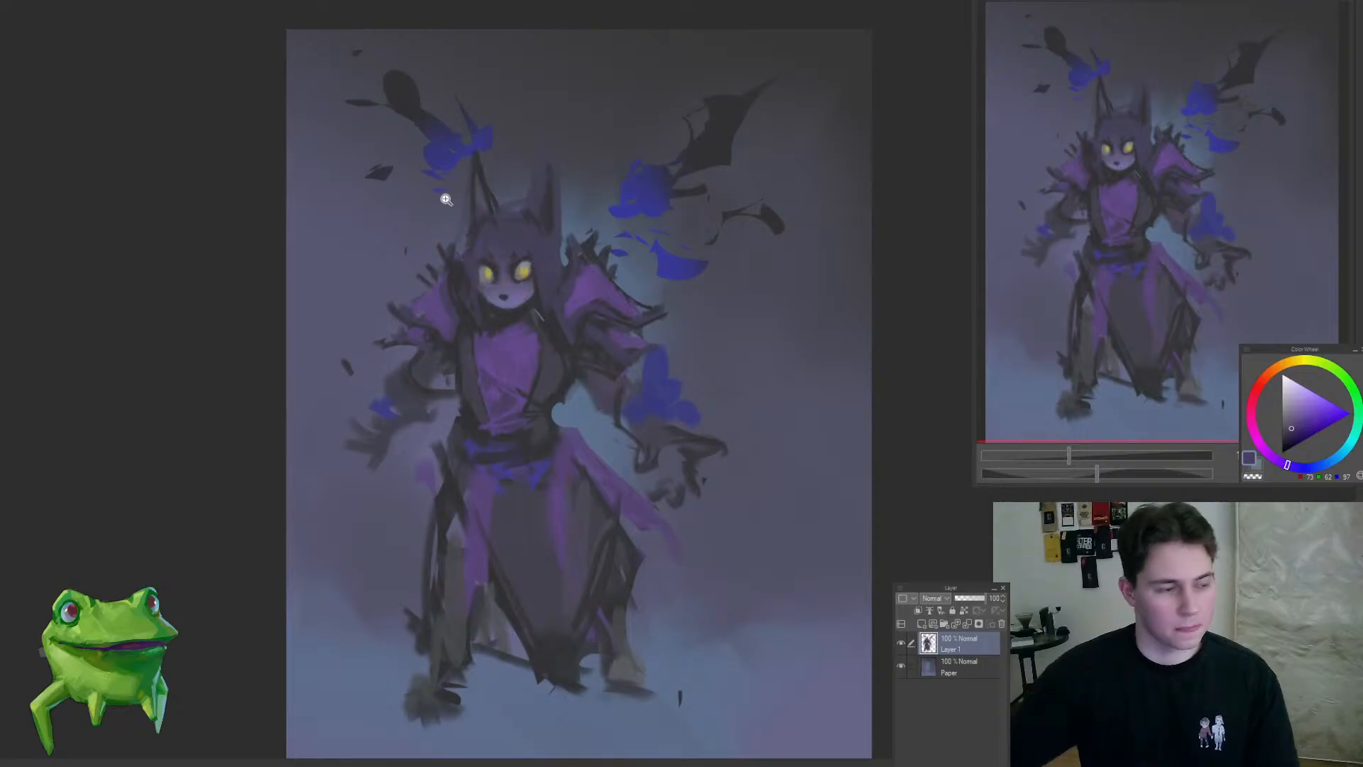
drag(487, 396, 460, 431)
drag(580, 402, 617, 414)
click(616, 415)
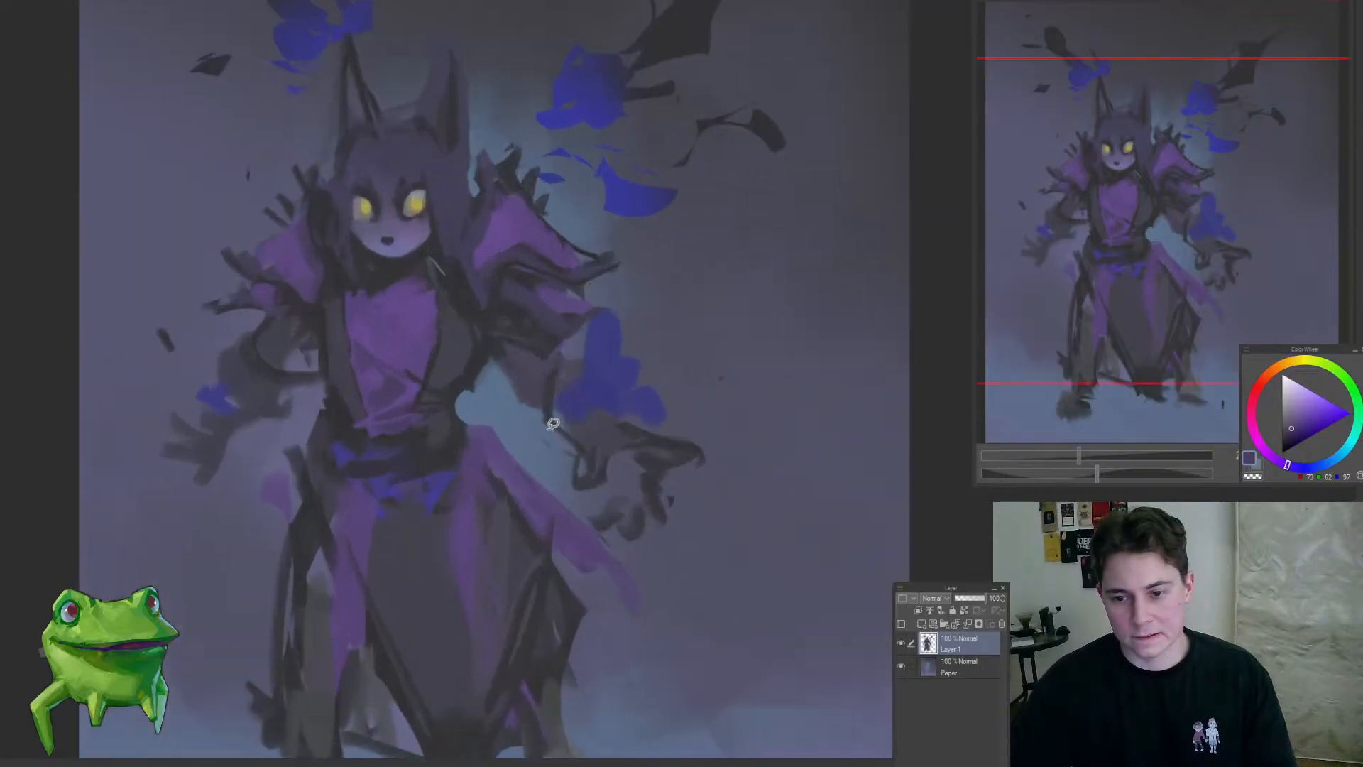
alt+click(487, 355)
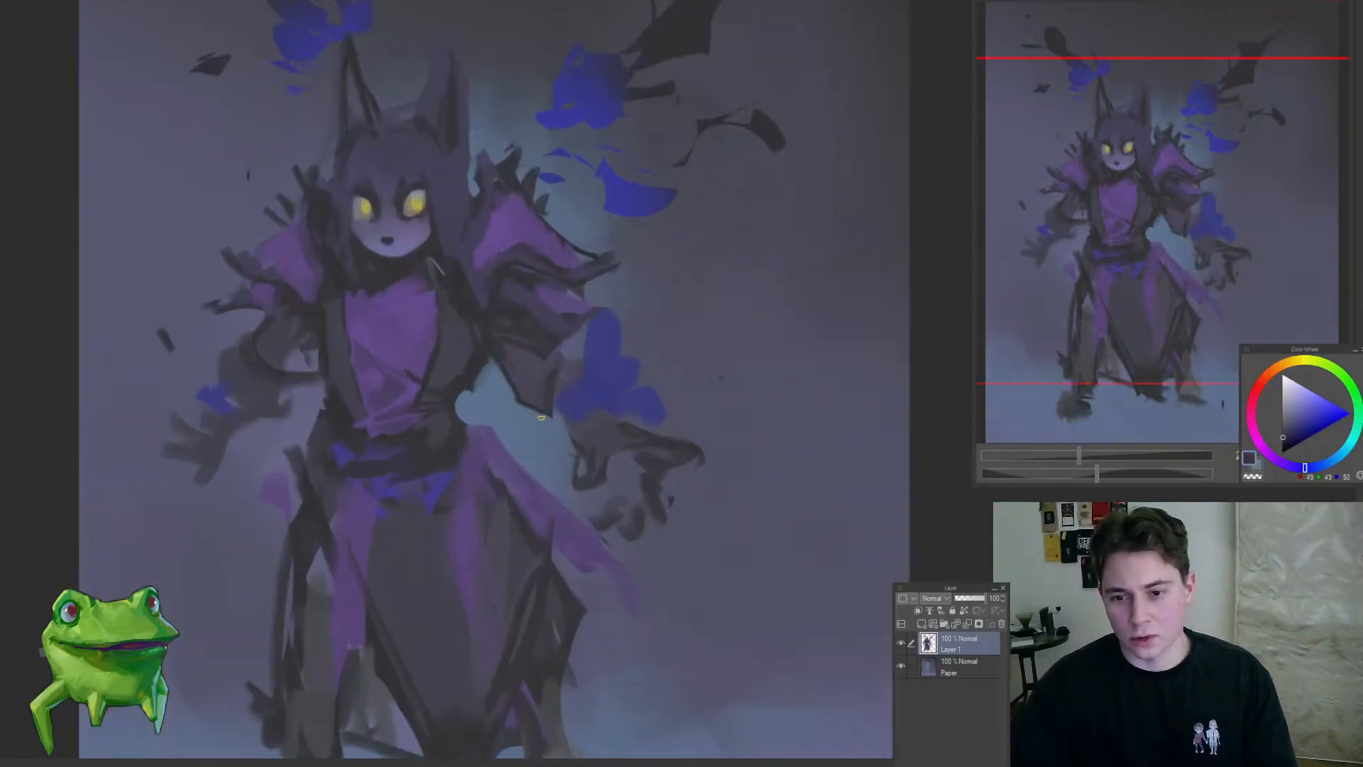
mouse_move(528, 407)
mouse_down()
mouse_move(438, 429)
mouse_move(466, 396)
mouse_up()
click(466, 396)
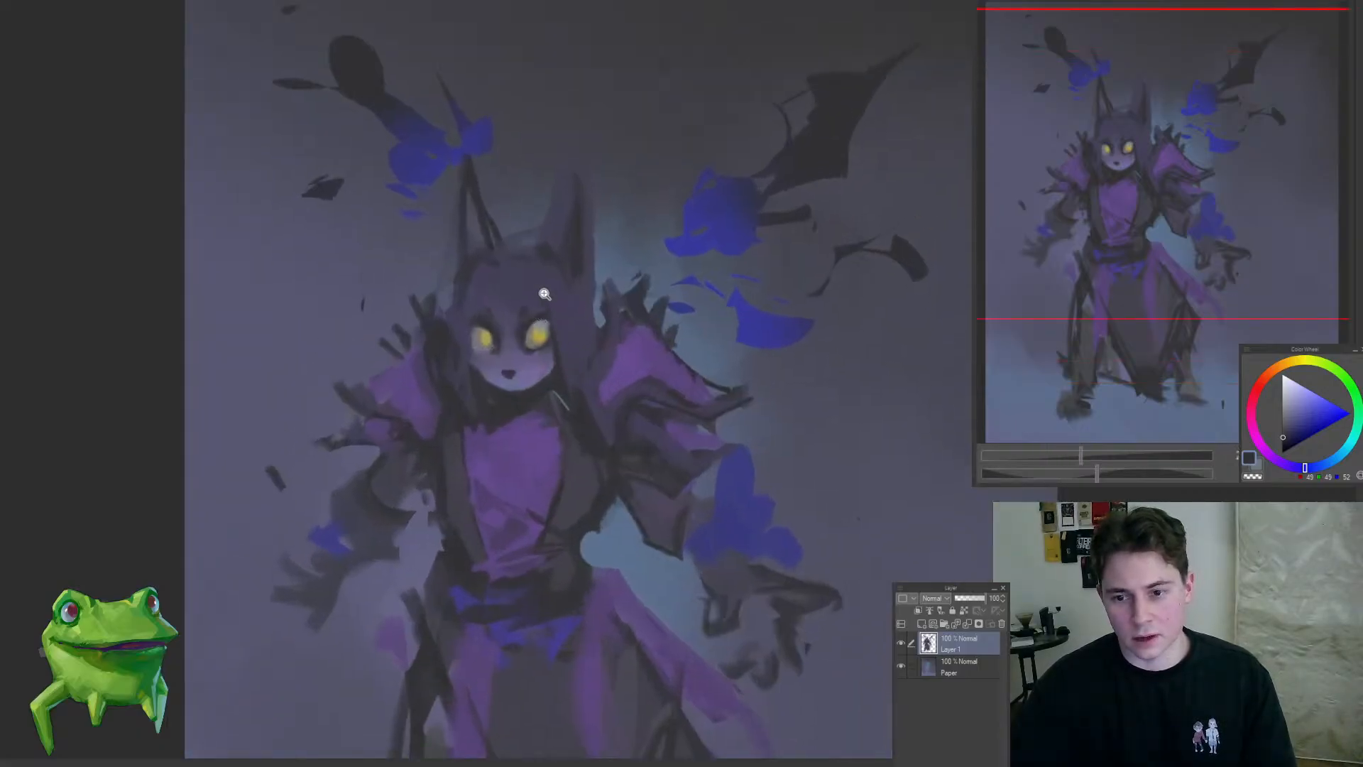
Step: Repaint the two brow marks as rounder dark spots and darken the inner edge of the left-hand eye
click(551, 344)
click(501, 380)
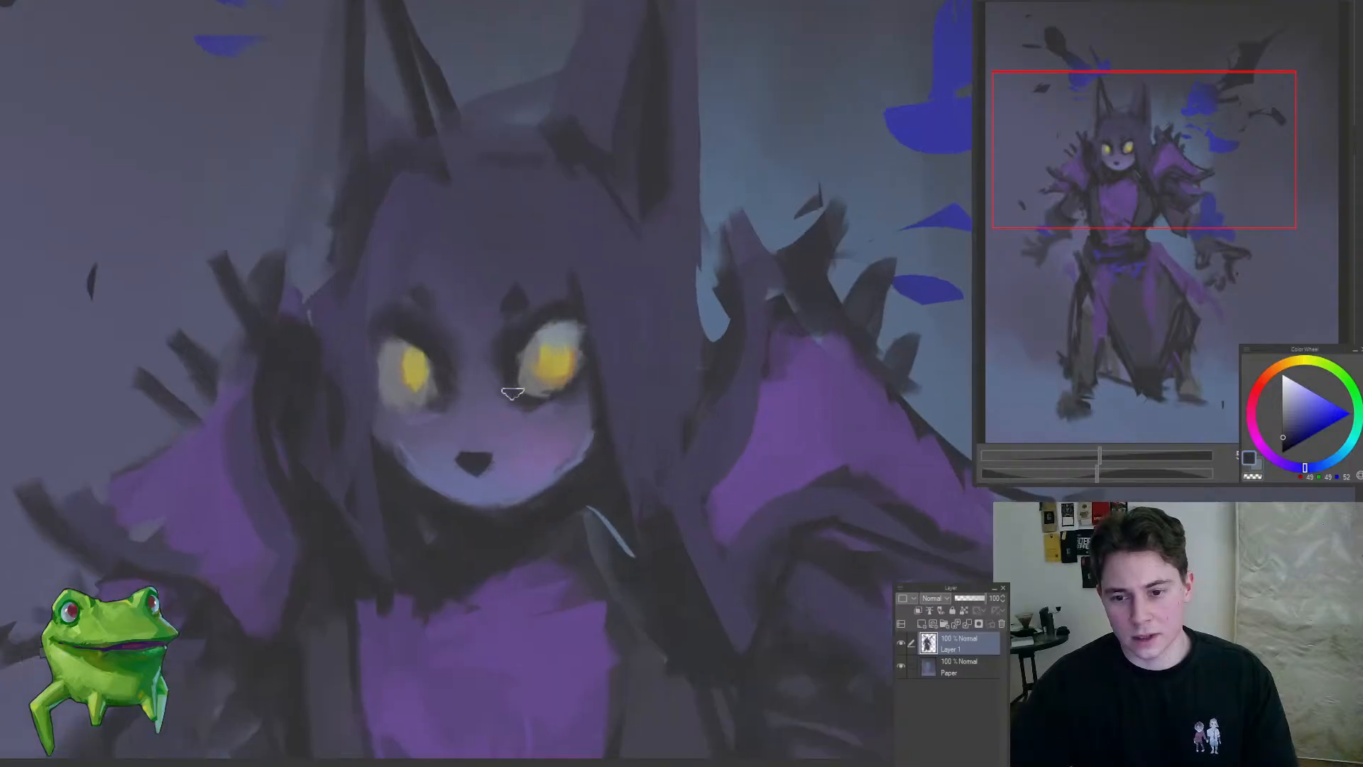
alt+click(499, 399)
alt+click(475, 376)
alt+click(472, 364)
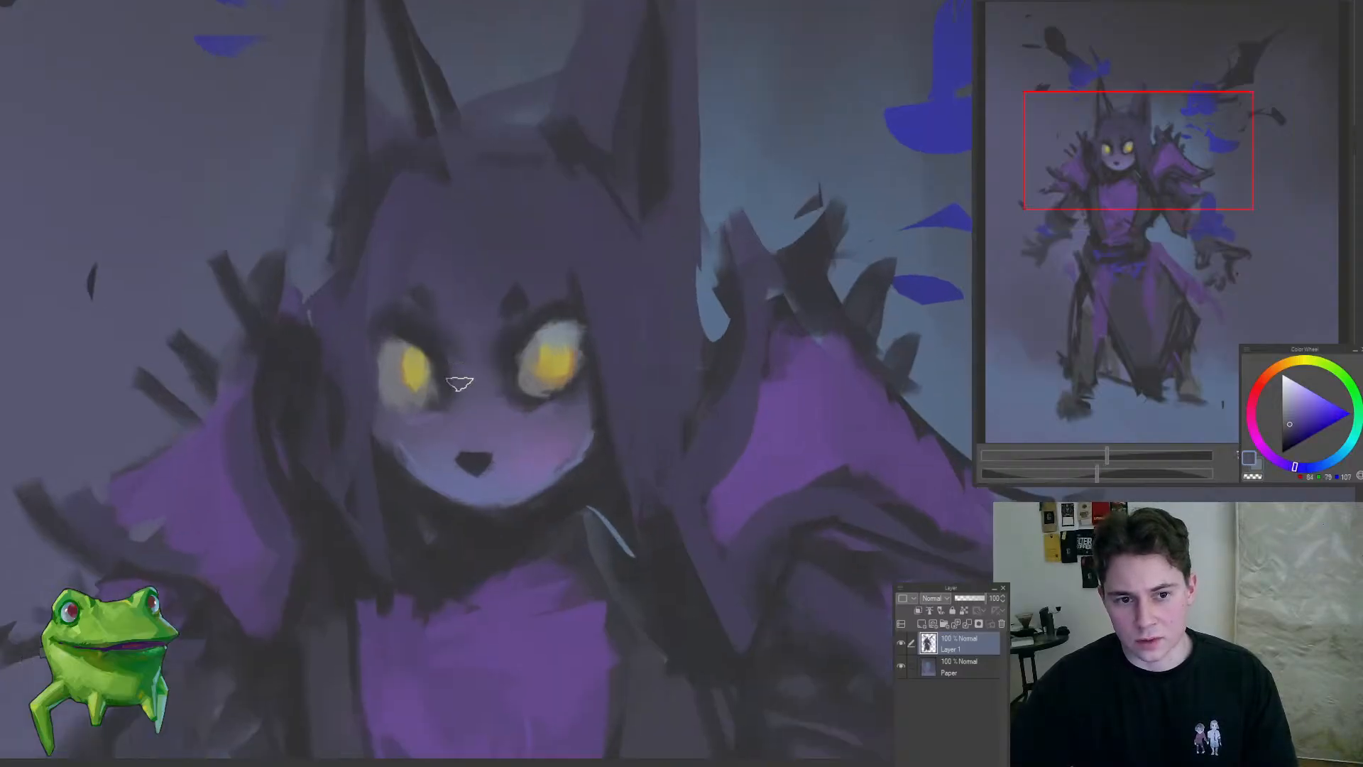
drag(415, 348, 310, 491)
drag(379, 436, 400, 410)
drag(468, 465, 600, 463)
drag(522, 332, 524, 336)
alt+click(480, 381)
alt+click(454, 355)
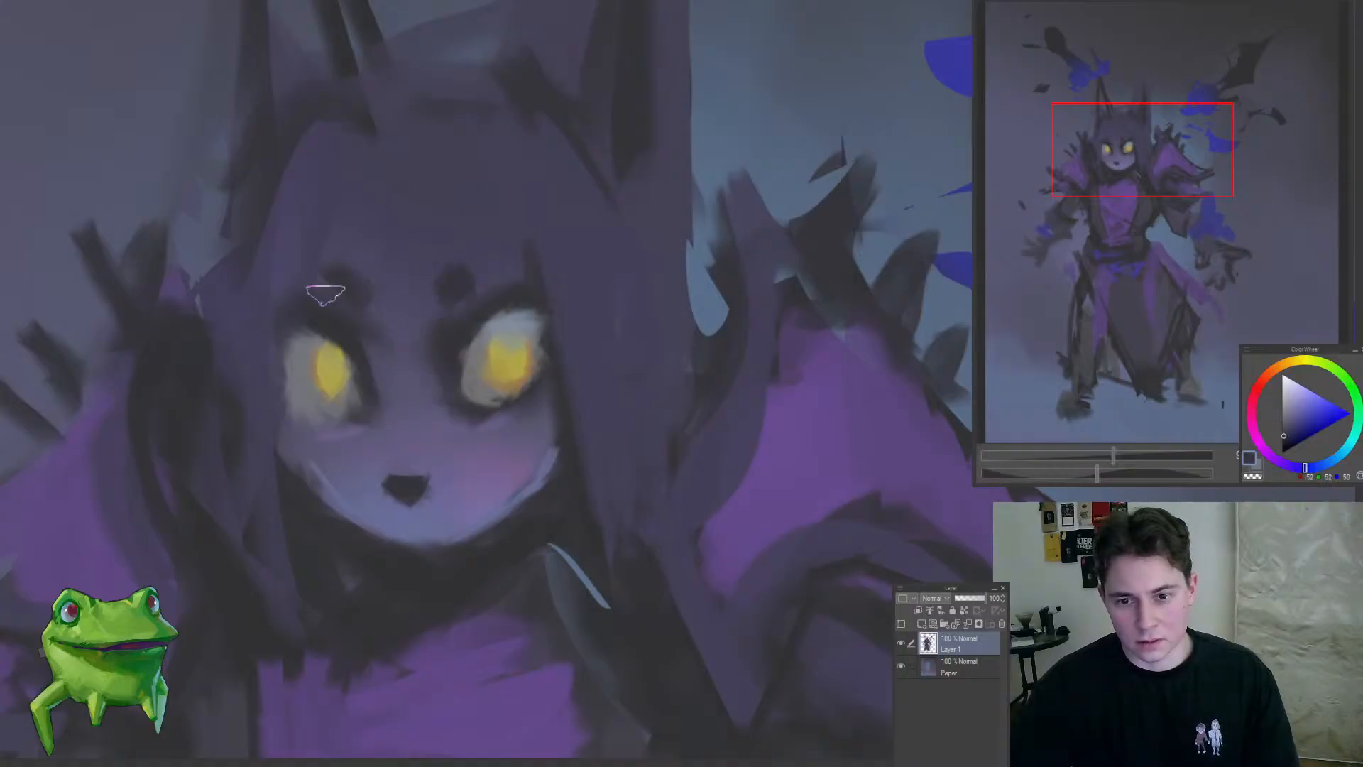
mouse_move(317, 333)
mouse_down()
mouse_move(289, 423)
mouse_move(344, 347)
mouse_move(351, 369)
mouse_up()
alt+click(305, 440)
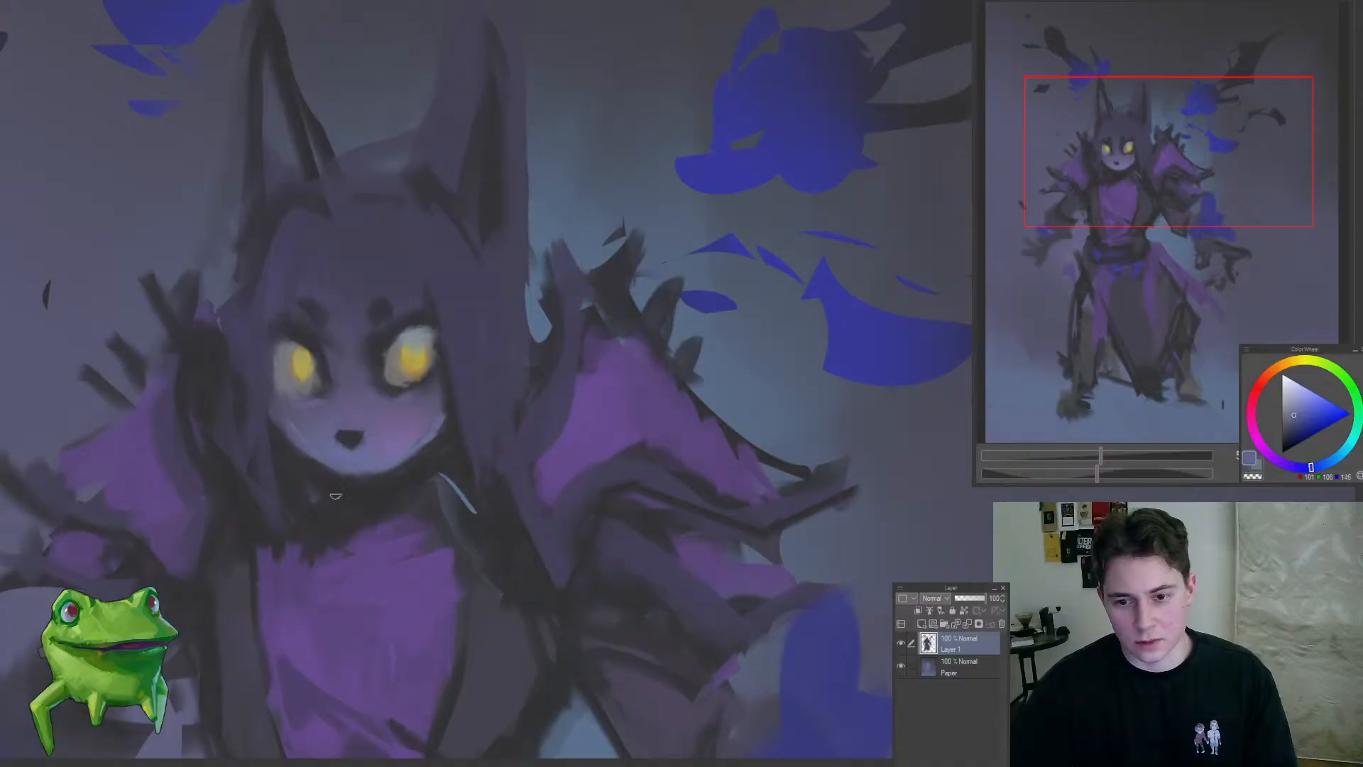
Step: Refine the chin's lower edge with light blue and add a small dark mouth mark below the nose
mouse_move(336, 494)
mouse_down()
mouse_move(240, 563)
mouse_move(404, 442)
mouse_move(414, 417)
mouse_up()
alt+click(340, 437)
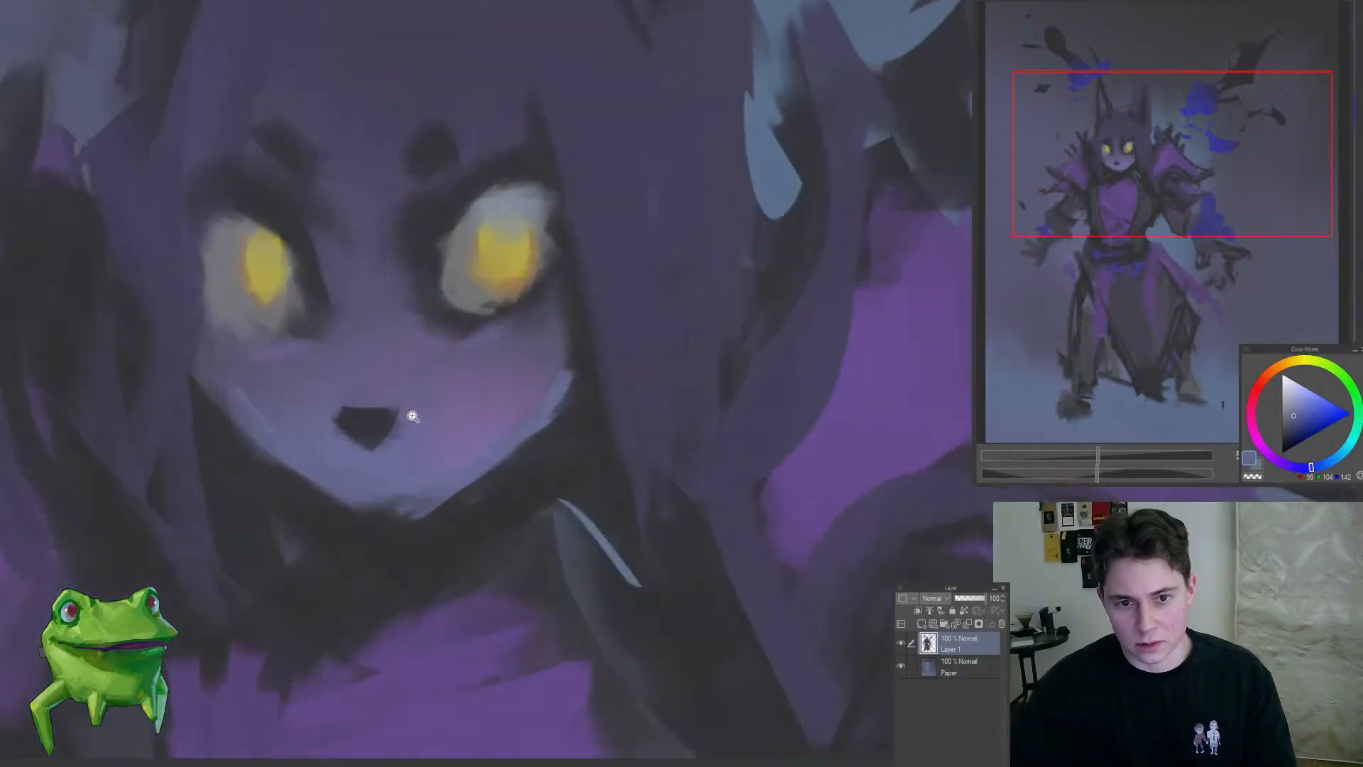
alt+click(370, 437)
drag(385, 496, 274, 624)
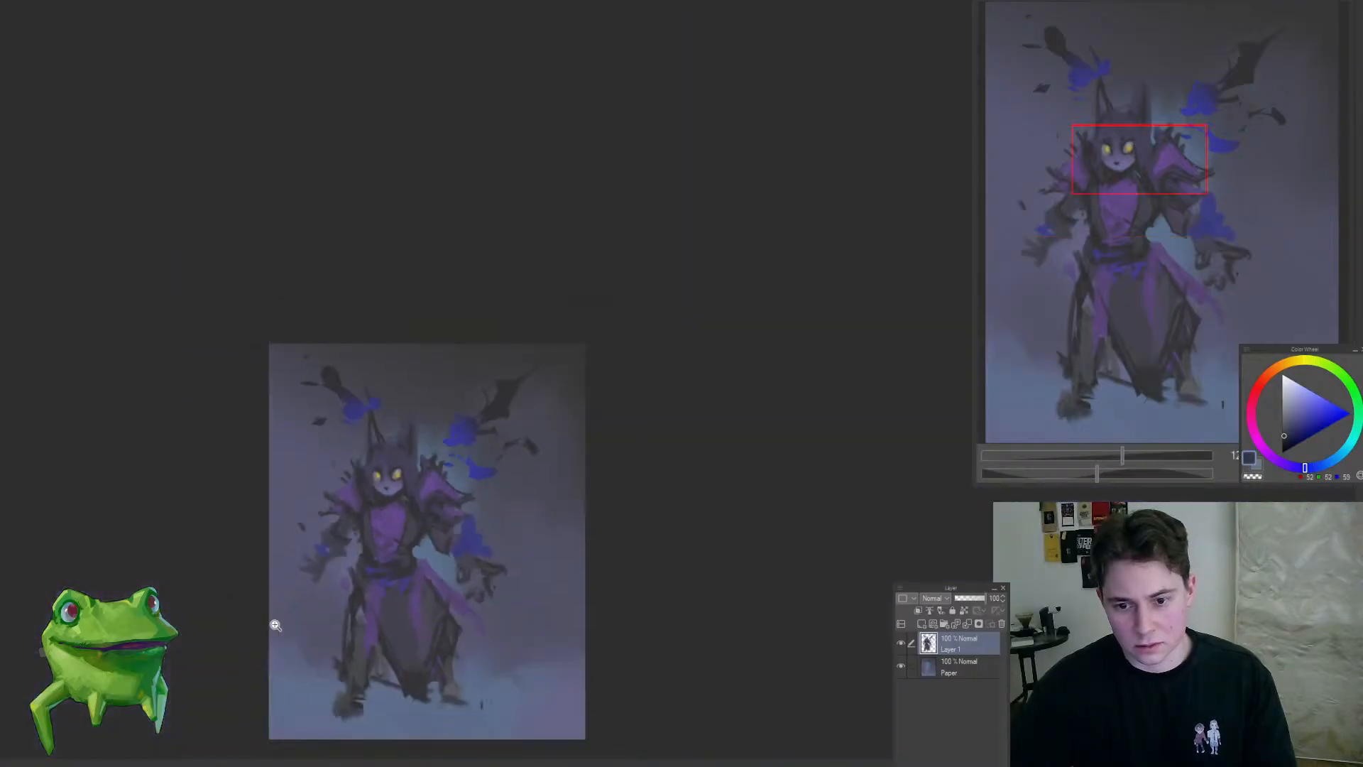
Step: Enlarge the right-hand eye's iris with yellow and shade its outer edge with muted orange
mouse_move(361, 526)
mouse_down()
mouse_move(331, 565)
mouse_move(388, 559)
mouse_move(437, 447)
mouse_move(483, 433)
mouse_up()
alt+click(485, 453)
alt+click(502, 439)
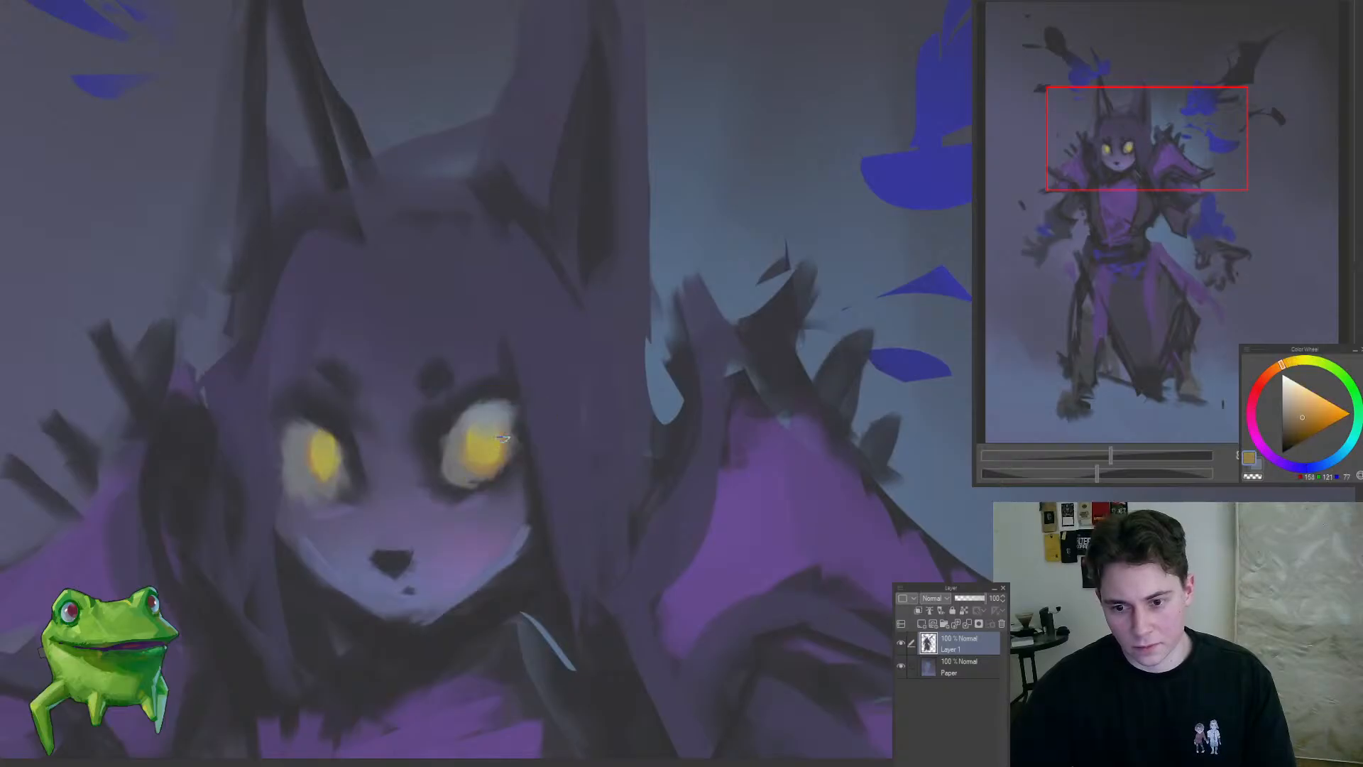
alt+click(483, 442)
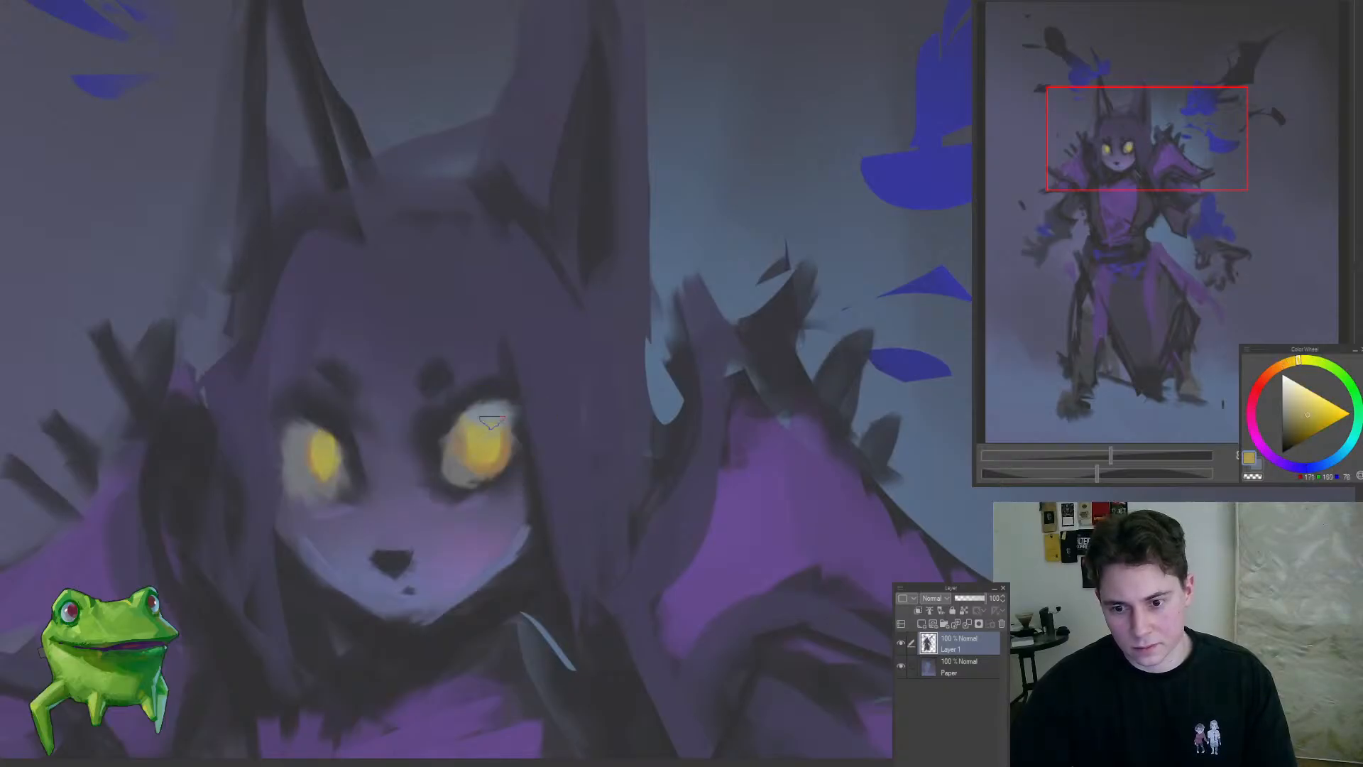
alt+click(488, 428)
drag(494, 423, 550, 450)
alt+click(504, 462)
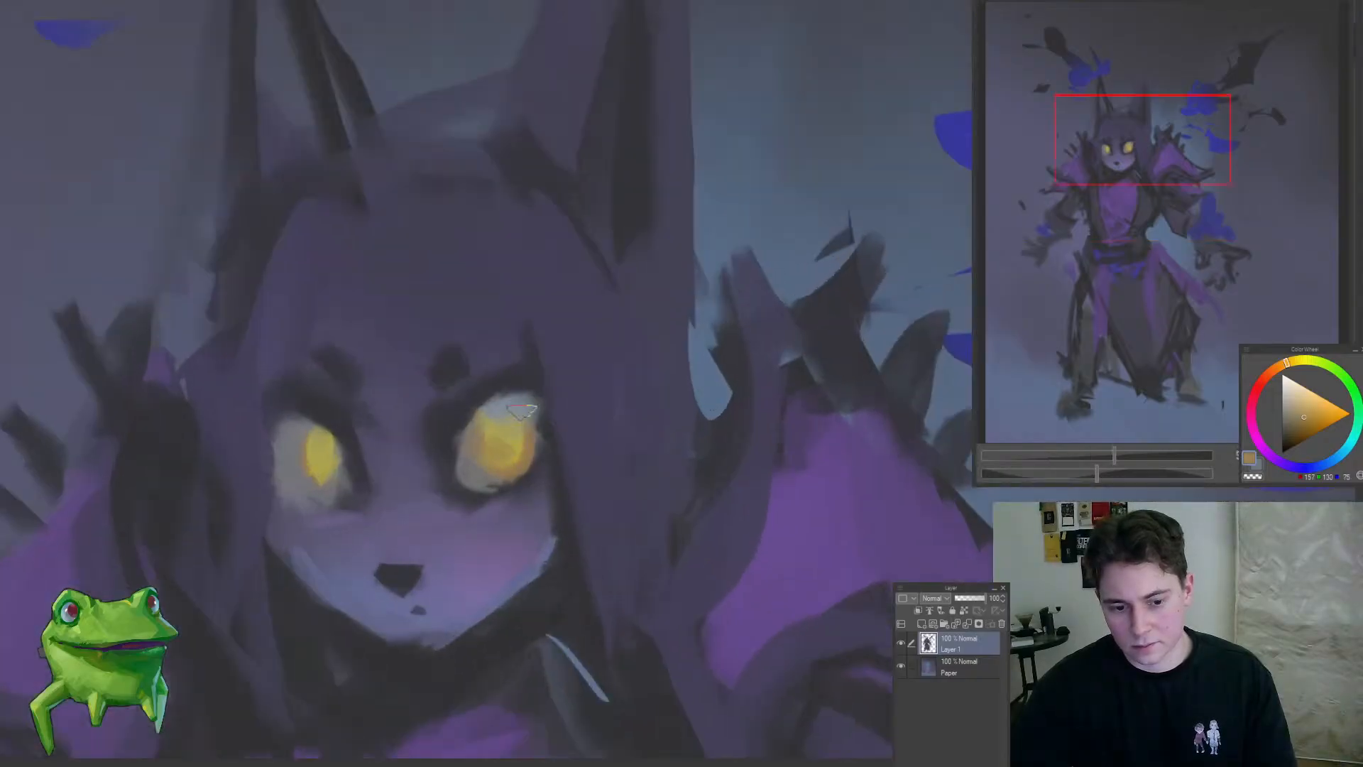
mouse_move(530, 380)
mouse_down()
mouse_move(507, 394)
mouse_move(532, 403)
mouse_up()
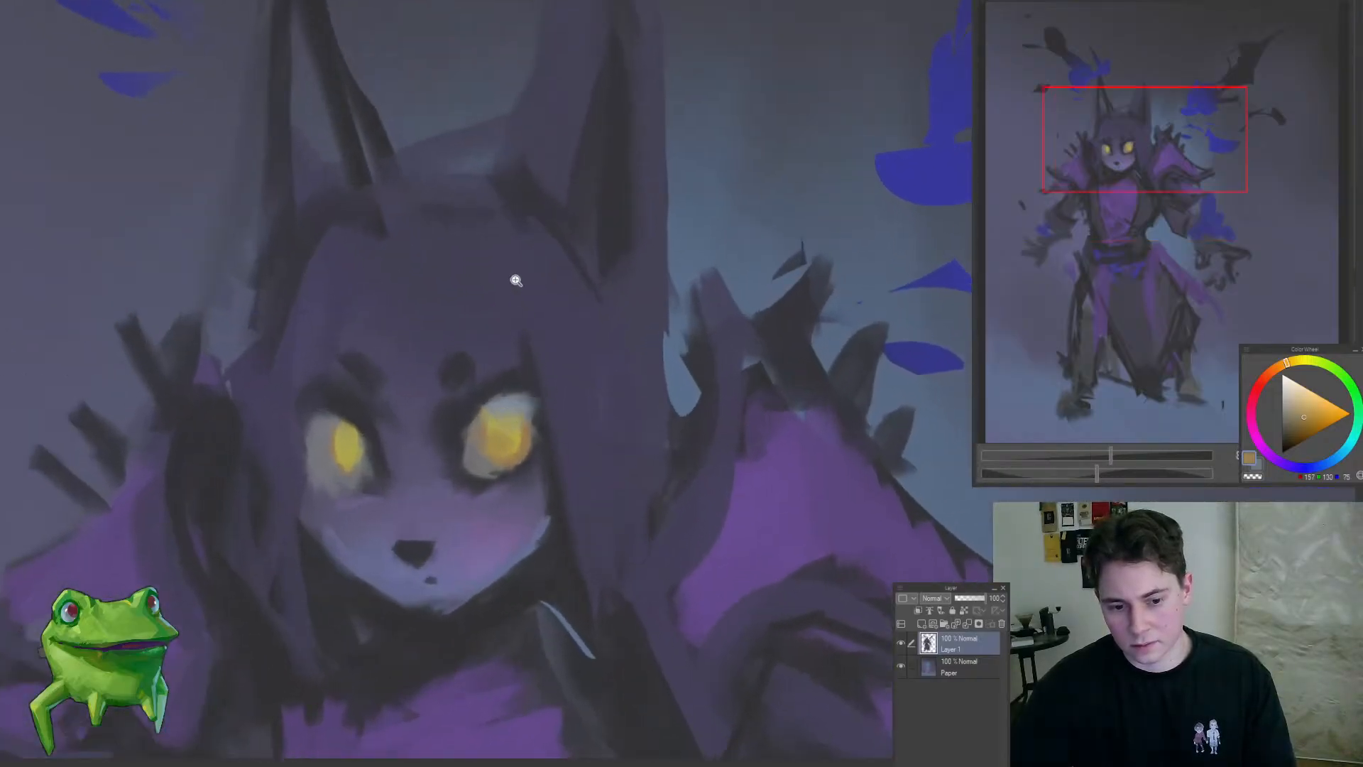
Step: Touch up the right-hand eye around its yellow iris with muted grey-blue
drag(526, 345, 463, 419)
drag(534, 396, 542, 383)
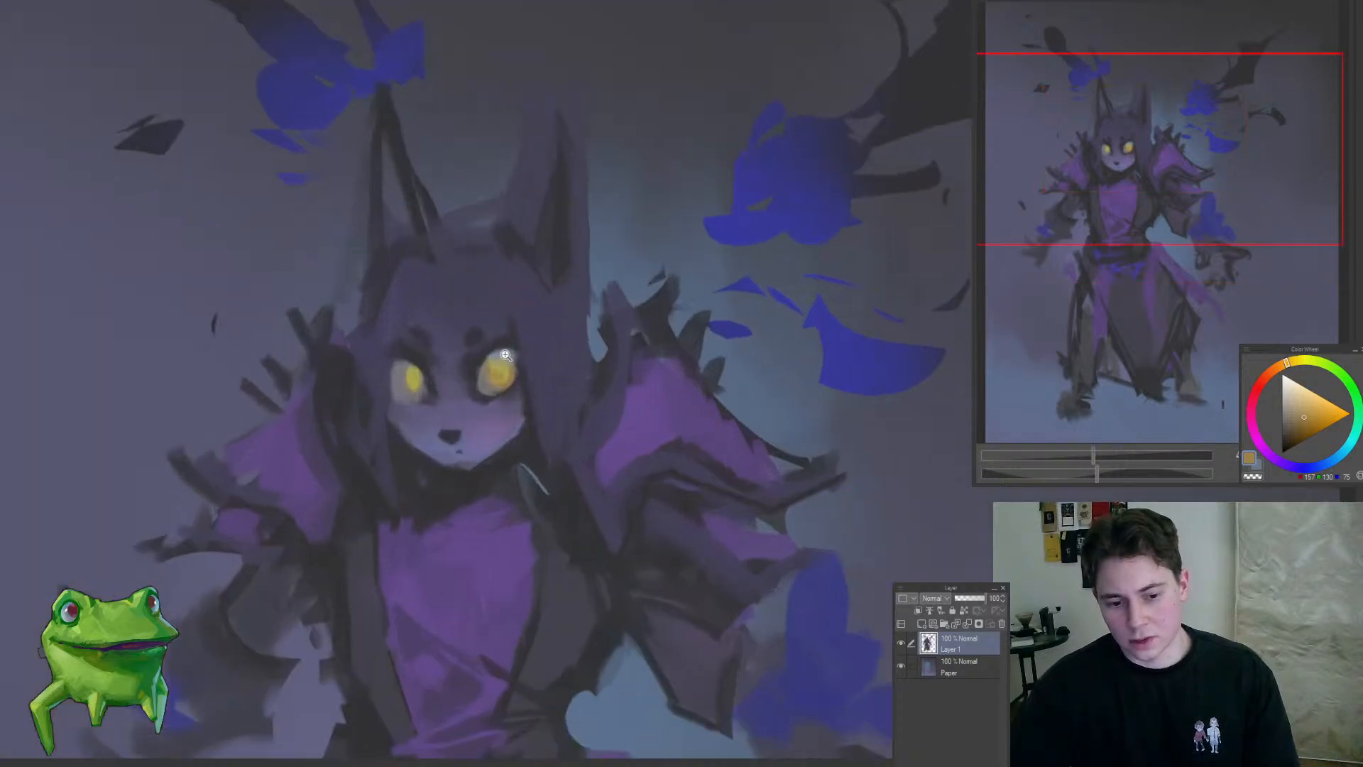
click(505, 355)
click(477, 342)
alt+click(522, 363)
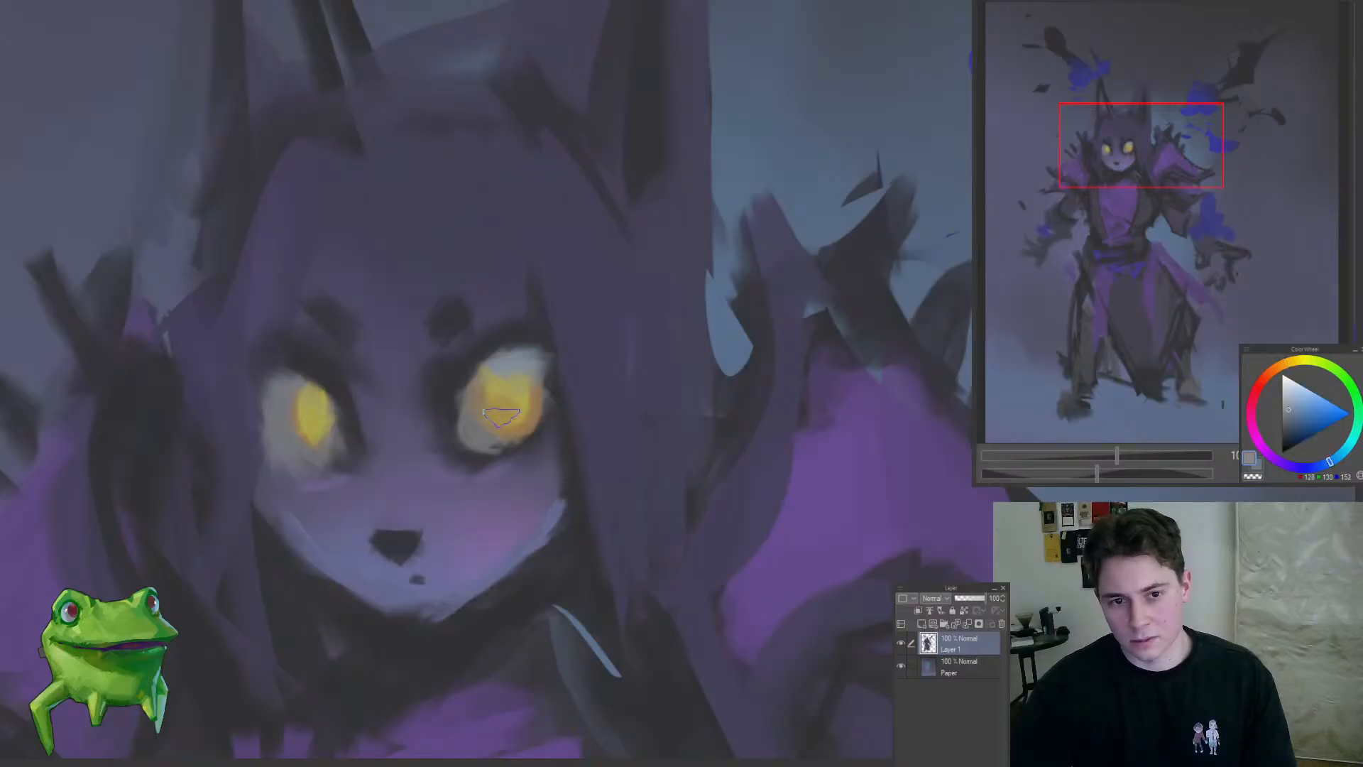
drag(485, 431, 390, 520)
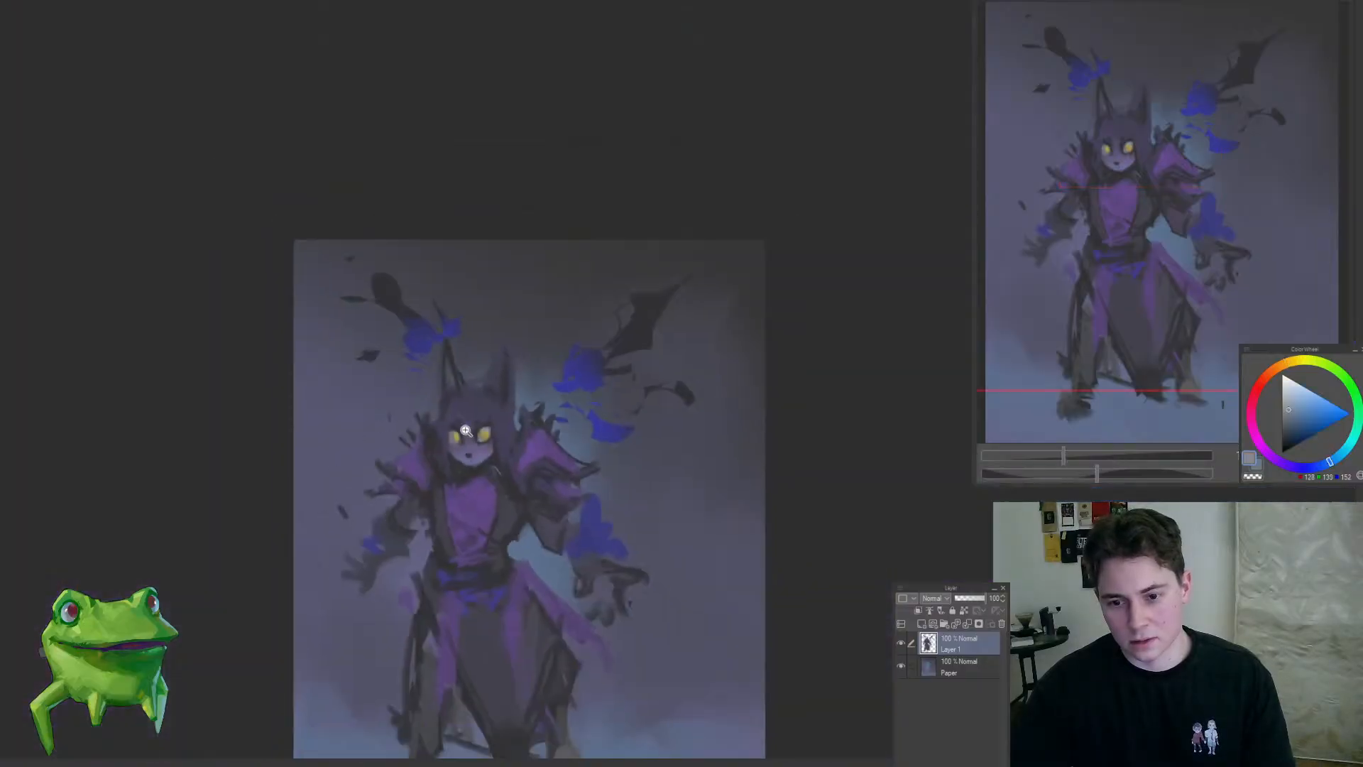
mouse_move(465, 431)
mouse_down()
mouse_move(487, 455)
mouse_move(308, 516)
mouse_up()
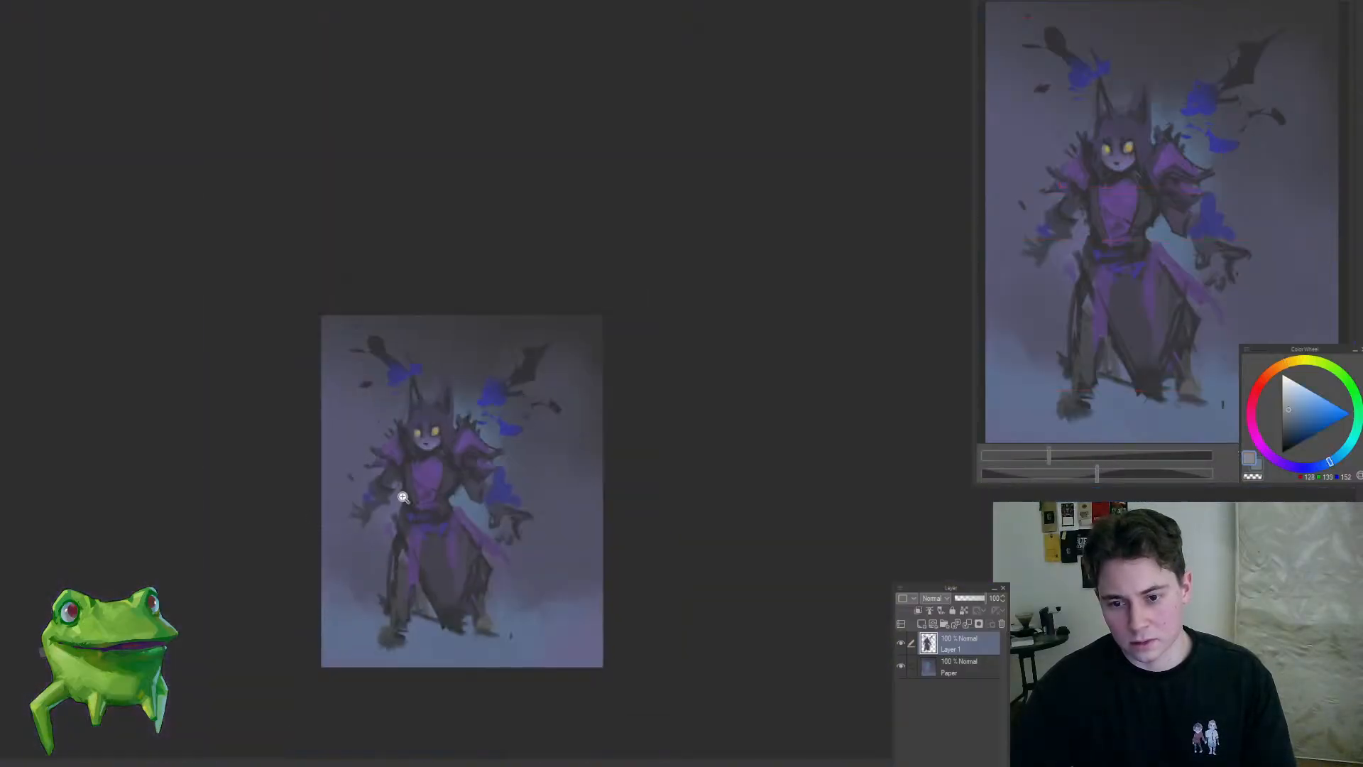
drag(411, 398, 473, 399)
alt+click(483, 400)
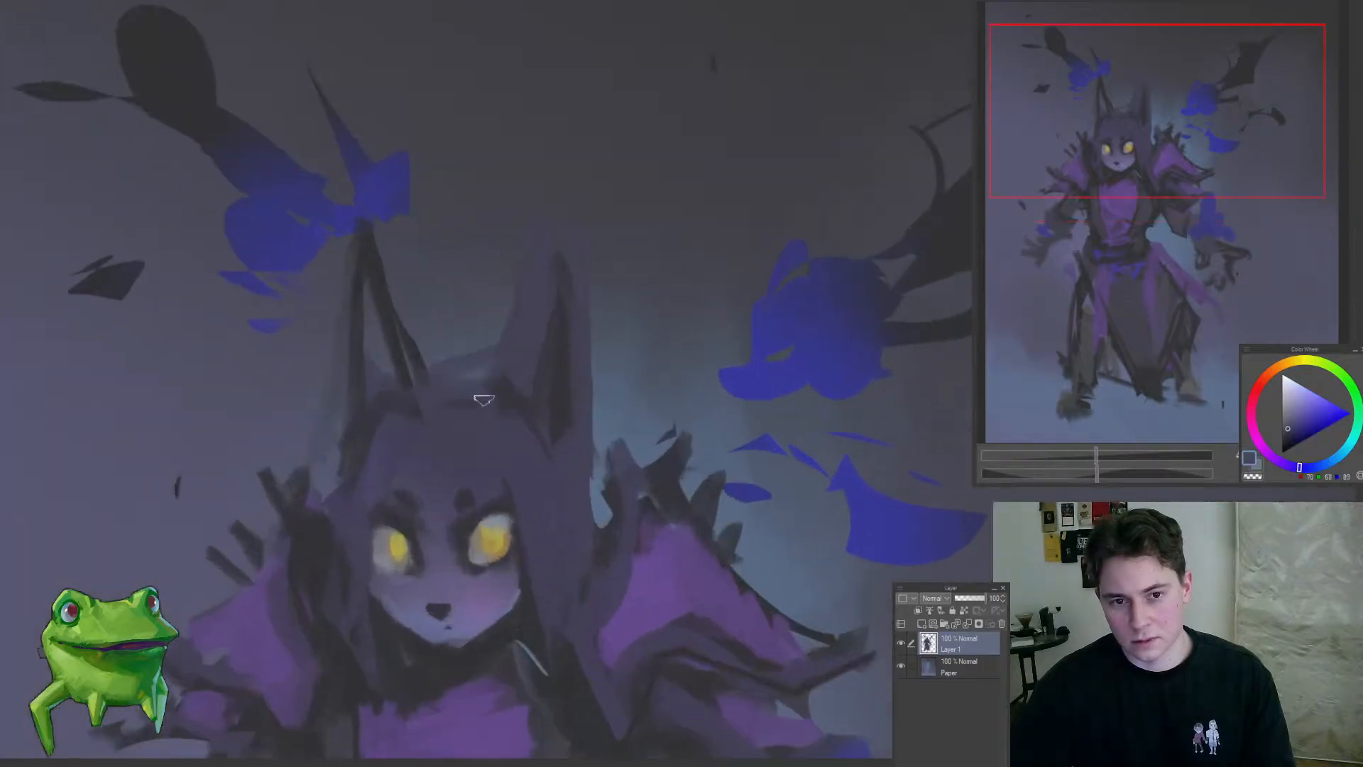
Step: Fill in and reshape the two tall horns and the top of the head with dark blue-purple strokes
mouse_move(543, 348)
mouse_down()
mouse_move(512, 235)
mouse_move(500, 281)
mouse_move(524, 338)
mouse_up()
alt+click(533, 317)
mouse_move(368, 262)
mouse_down()
mouse_move(371, 298)
mouse_move(419, 365)
mouse_move(347, 450)
mouse_up()
alt+click(561, 396)
mouse_move(370, 391)
mouse_down()
mouse_move(316, 447)
mouse_move(462, 320)
mouse_move(443, 326)
mouse_up()
drag(436, 328, 400, 384)
Step: Lasso the right-hand arm with its shoulder and hand, move it slightly downward and deselect
mouse_move(508, 350)
mouse_down()
mouse_move(563, 356)
mouse_move(568, 326)
mouse_move(533, 459)
mouse_up()
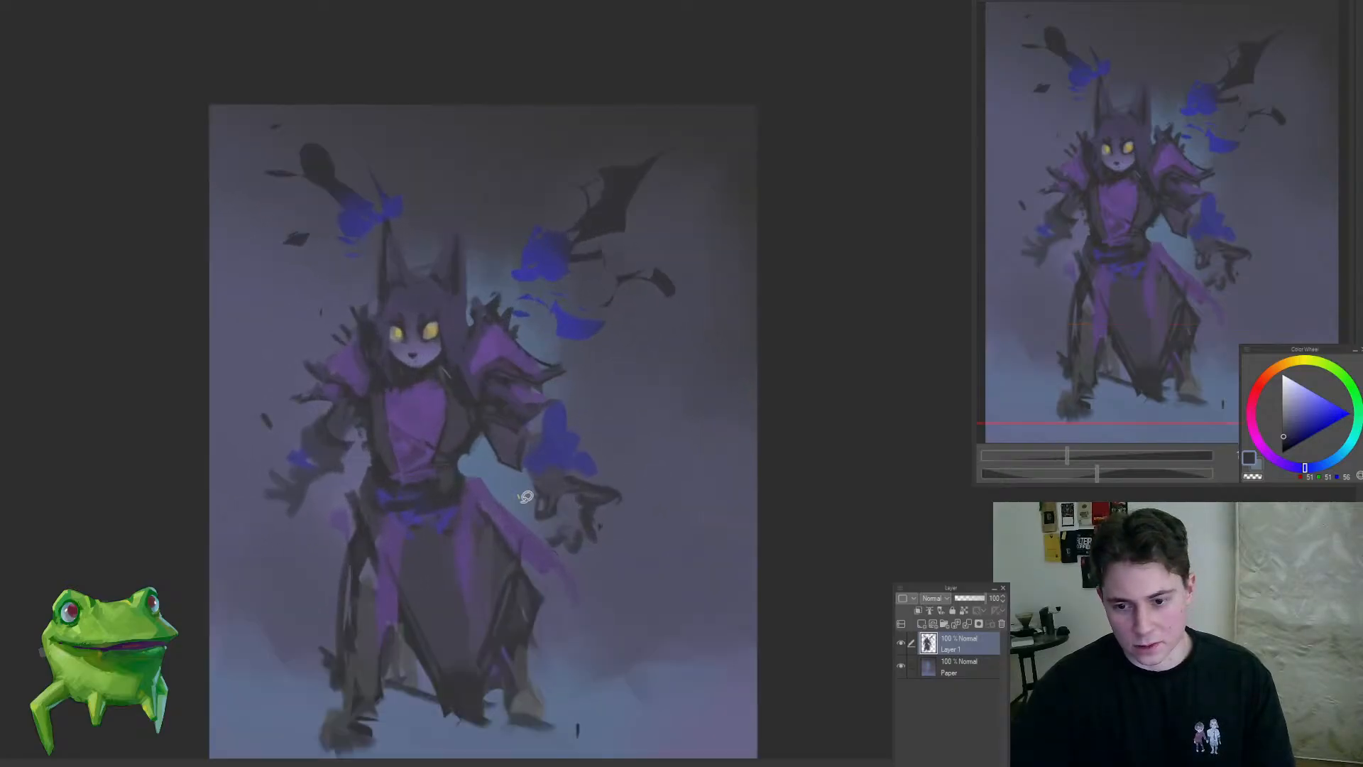
mouse_move(622, 566)
mouse_down()
mouse_move(619, 401)
mouse_move(577, 342)
mouse_up()
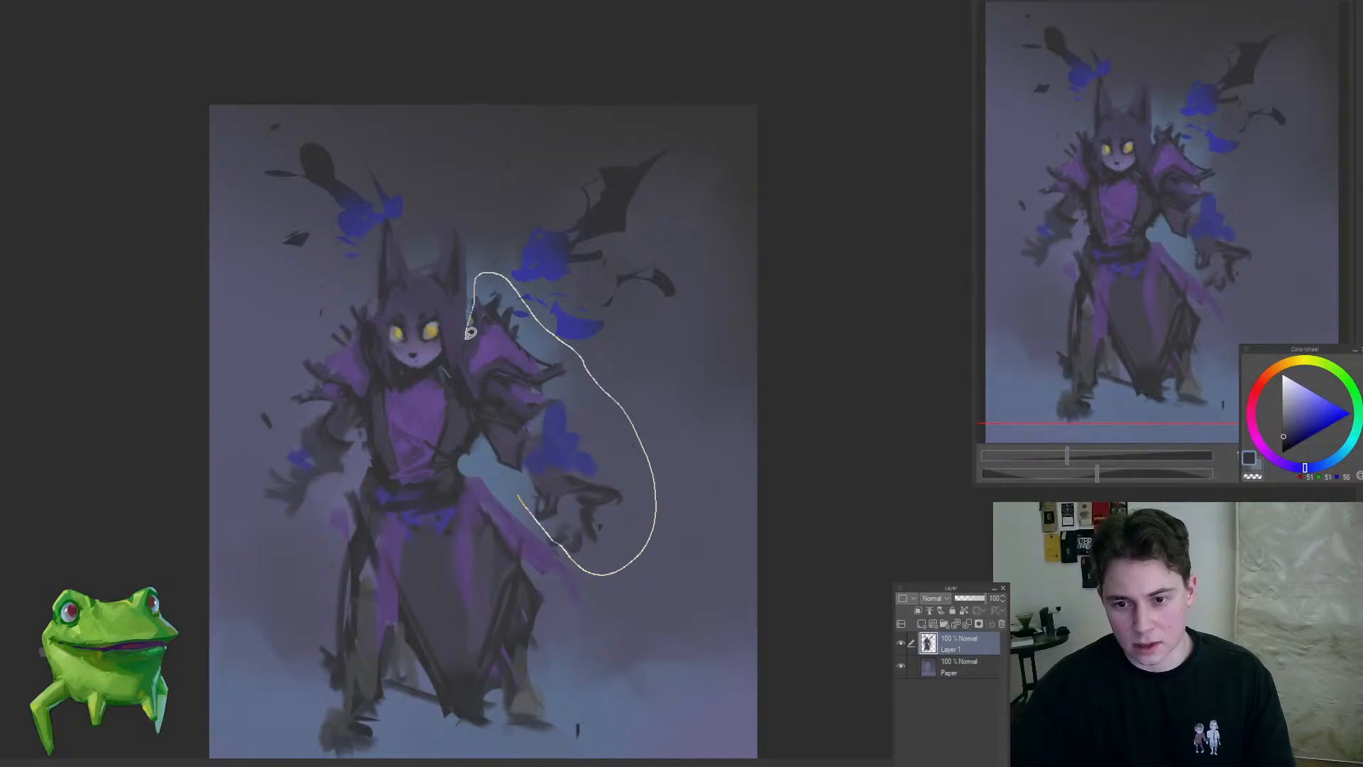
drag(496, 457, 497, 465)
key(ctrl+t)
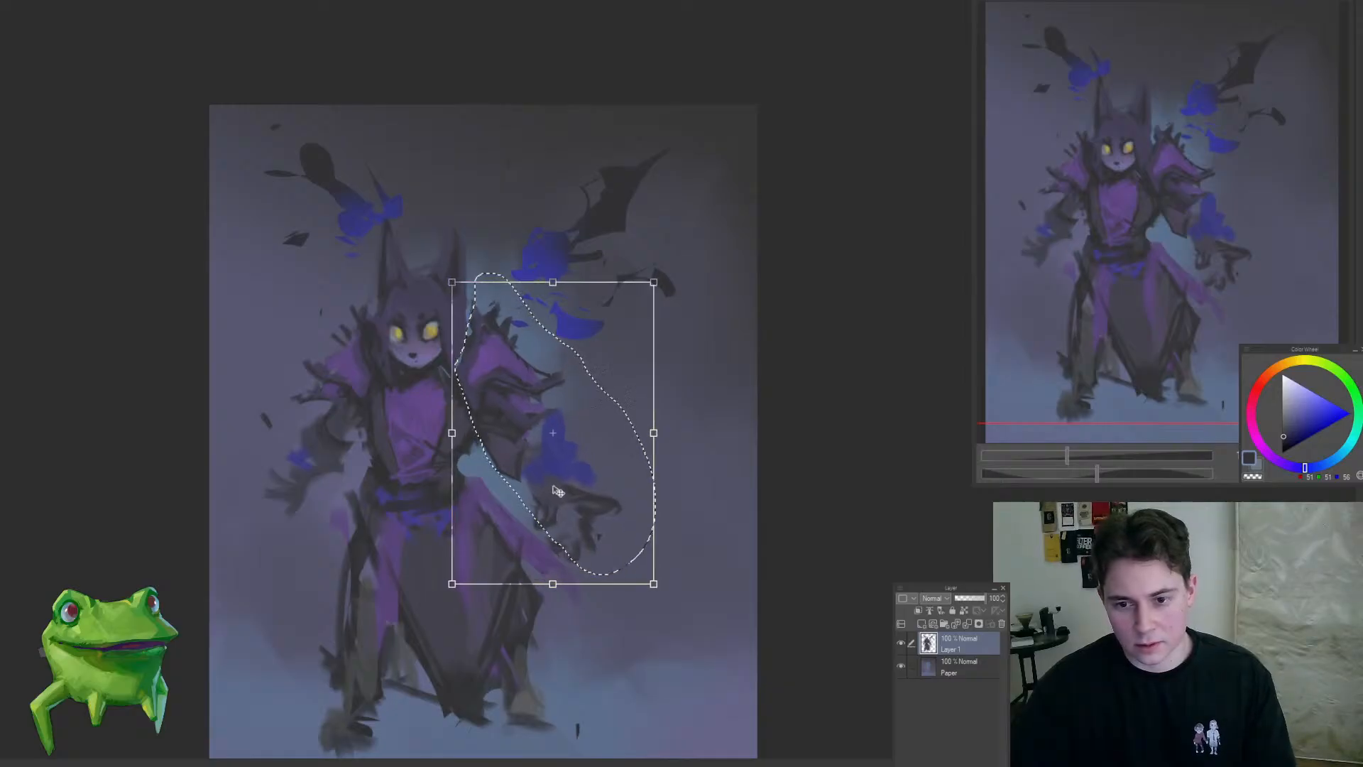
key(Return)
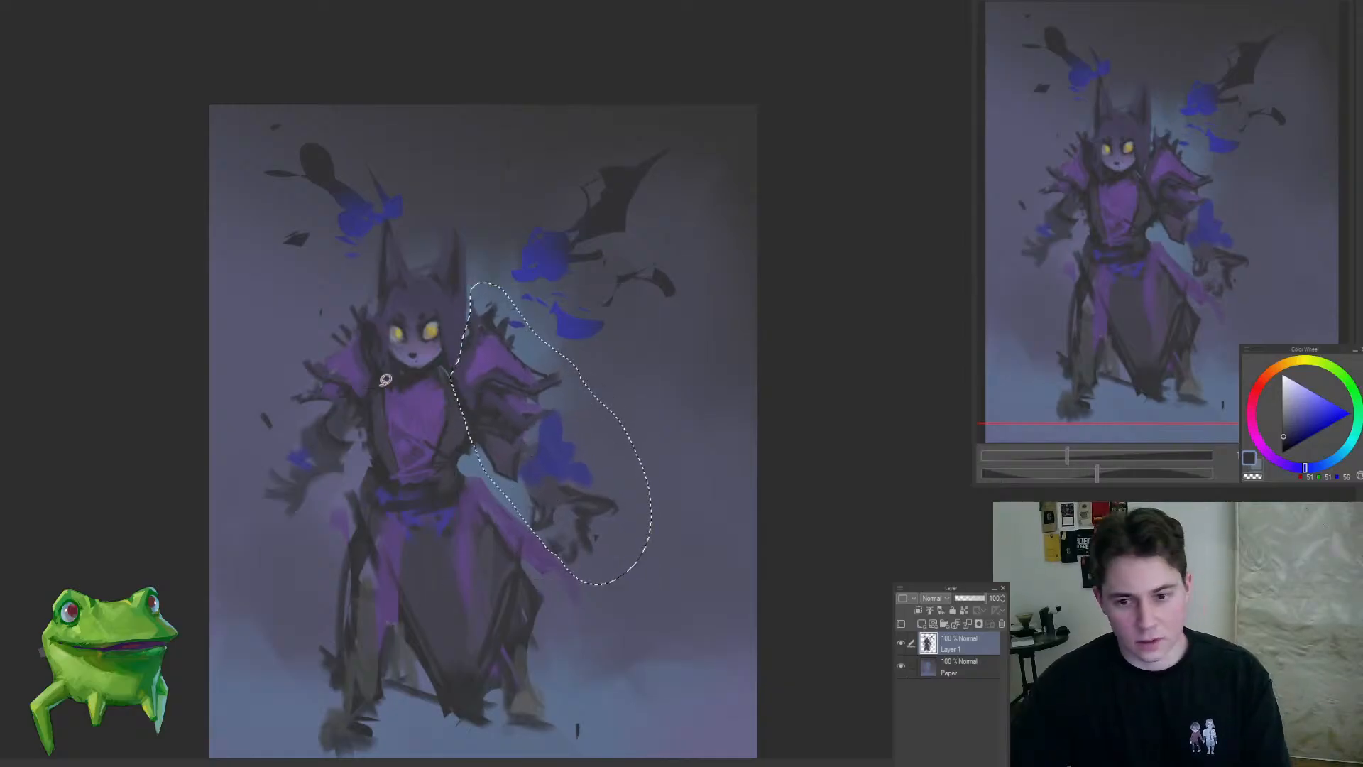
key(ctrl+d)
Step: Refine the left-hand shoulder's spiky outer edge and upper sleeve with small dark strokes
alt+click(364, 338)
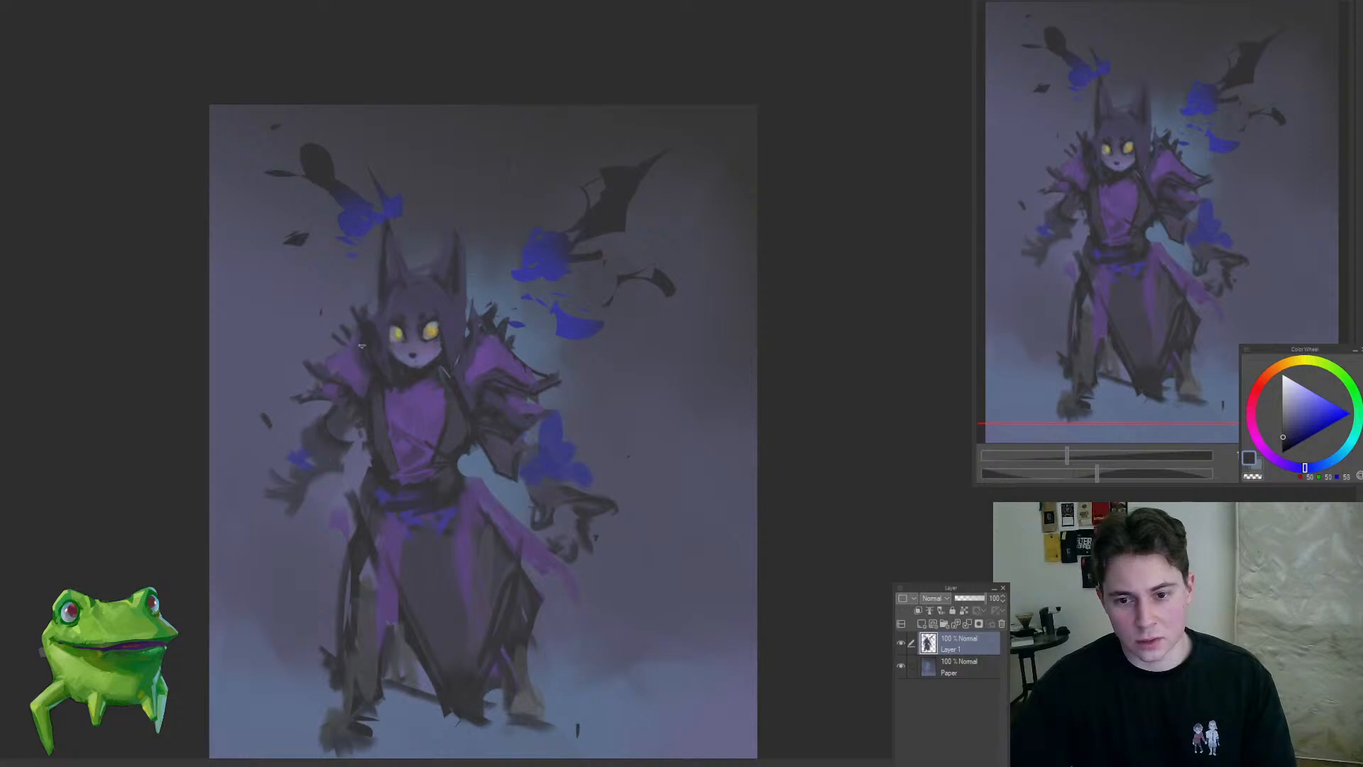
alt+click(326, 373)
drag(317, 356, 319, 371)
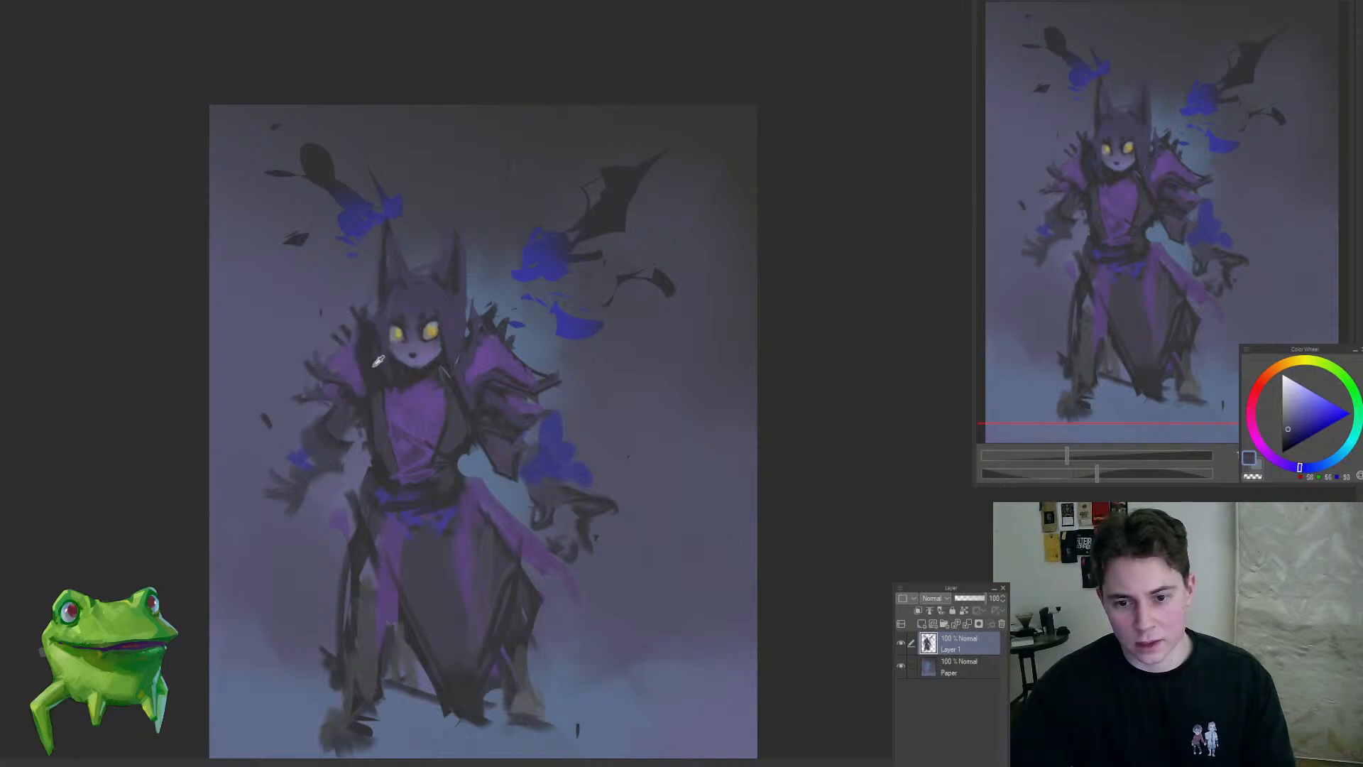
drag(350, 470, 414, 421)
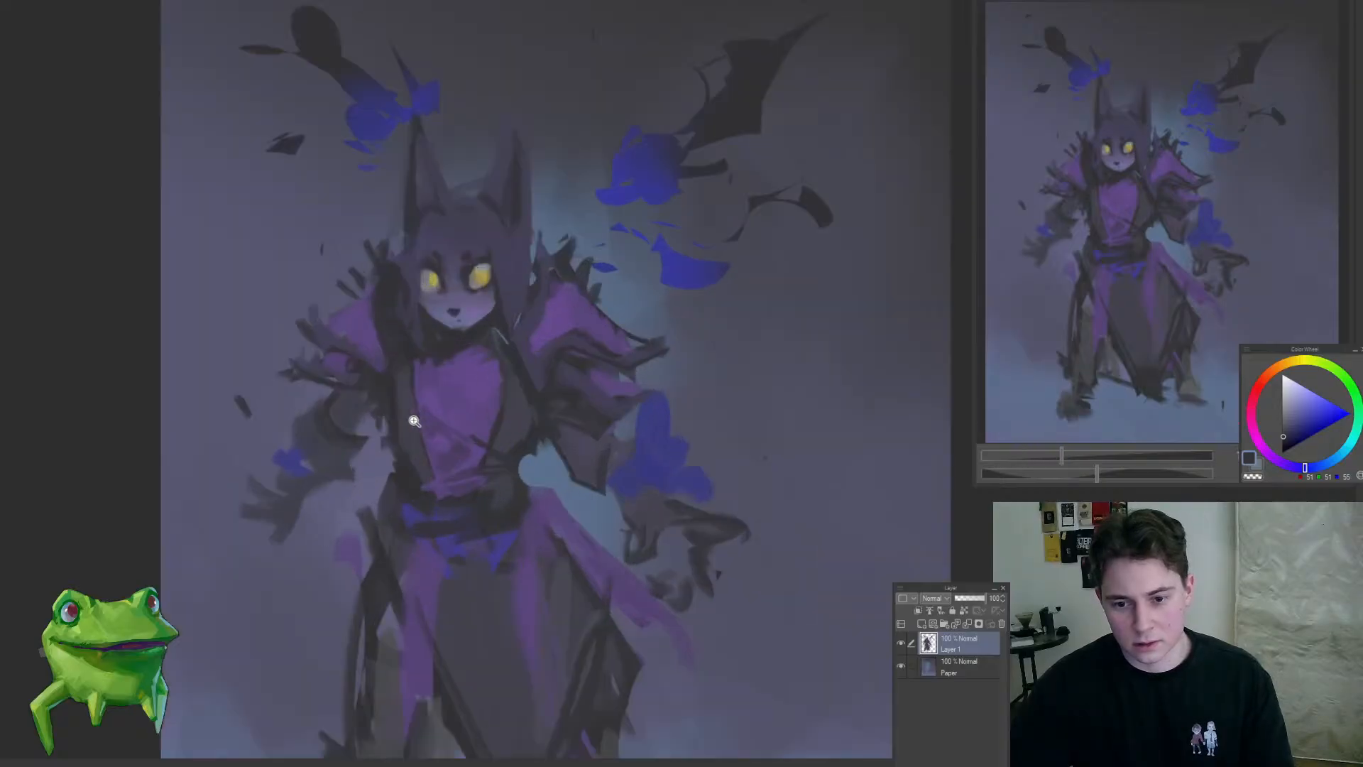
alt+click(400, 355)
Step: Remove the left-hand forearm and its outstretched hand below the sleeve
drag(415, 499, 322, 614)
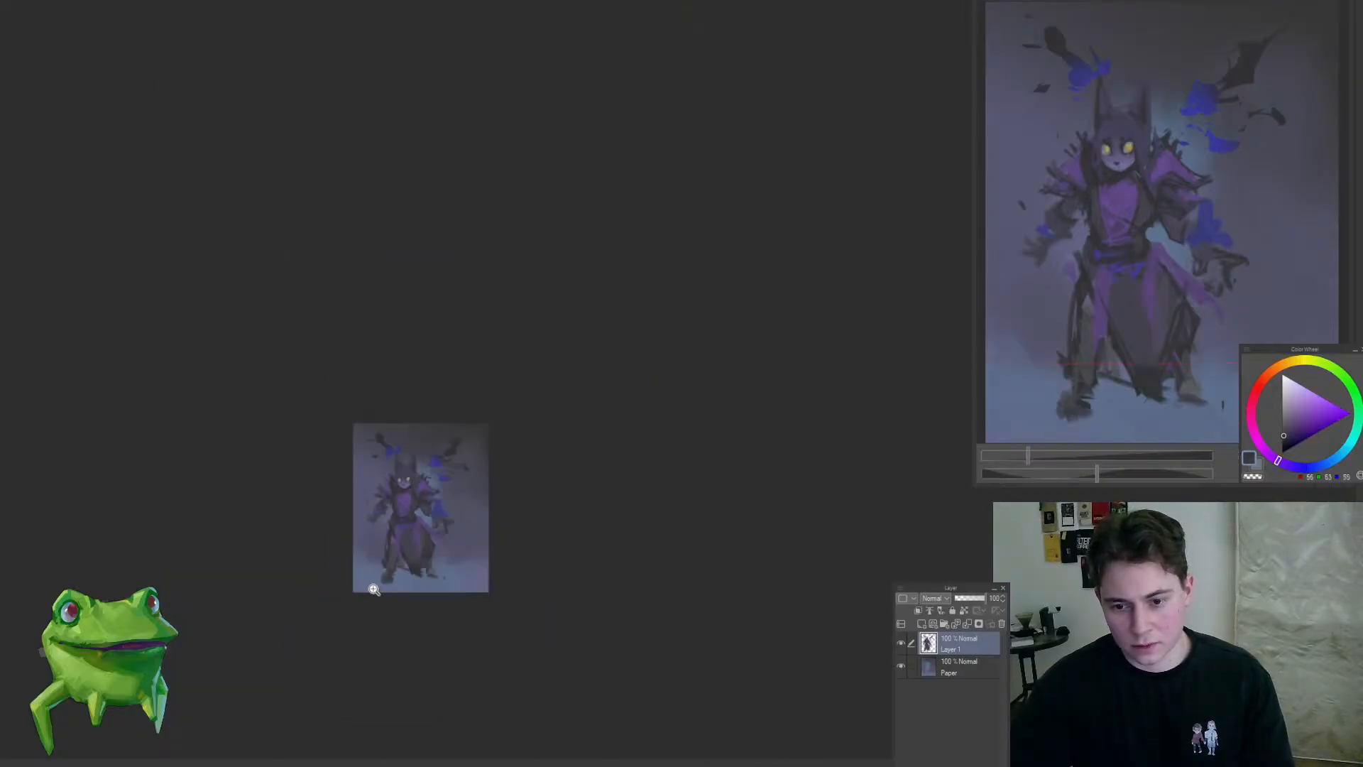
mouse_move(370, 512)
mouse_down()
mouse_move(438, 545)
mouse_move(336, 648)
mouse_up()
drag(466, 478, 420, 444)
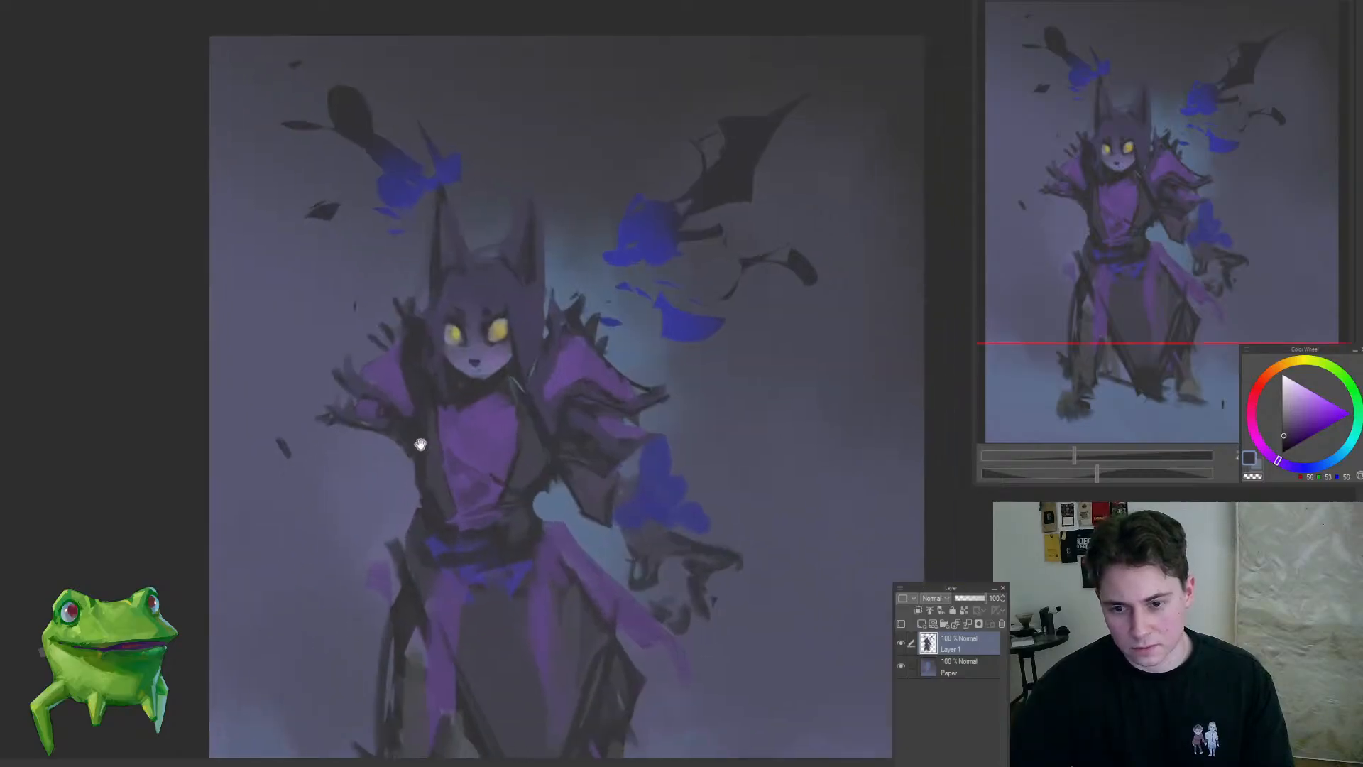
Step: Block in a new left-hand elbow and lowered hand beside the hip with loose dark strokes
alt+click(462, 384)
mouse_move(461, 384)
mouse_down()
mouse_move(371, 450)
mouse_move(313, 548)
mouse_move(396, 492)
mouse_move(388, 450)
mouse_move(370, 534)
mouse_up()
alt+click(396, 441)
mouse_move(383, 501)
mouse_down()
mouse_move(332, 554)
mouse_move(377, 518)
mouse_move(351, 543)
mouse_move(362, 524)
mouse_up()
key(ctrl+z)
mouse_move(338, 545)
mouse_down()
mouse_move(349, 568)
mouse_move(325, 558)
mouse_up()
mouse_move(443, 558)
mouse_down()
mouse_move(402, 496)
mouse_move(454, 497)
mouse_up()
mouse_move(369, 508)
mouse_down()
mouse_move(383, 448)
mouse_move(404, 476)
mouse_up()
Step: Reshape both feet and lower legs, adding a curled left-hand foot and dark hanging lines along the robe's edges
mouse_move(539, 454)
mouse_down()
mouse_move(484, 508)
mouse_move(538, 499)
mouse_up()
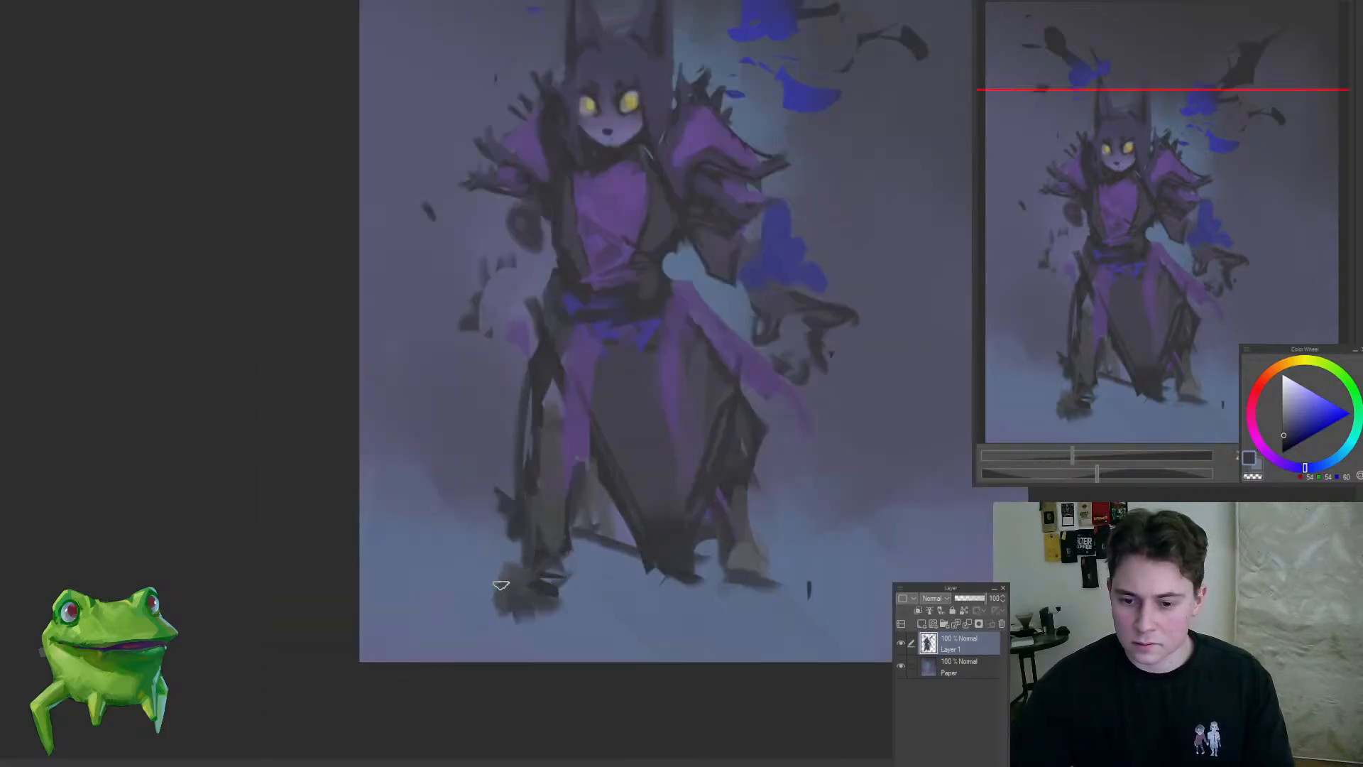
mouse_move(500, 587)
mouse_down()
mouse_move(509, 623)
mouse_move(557, 583)
mouse_move(469, 678)
mouse_up()
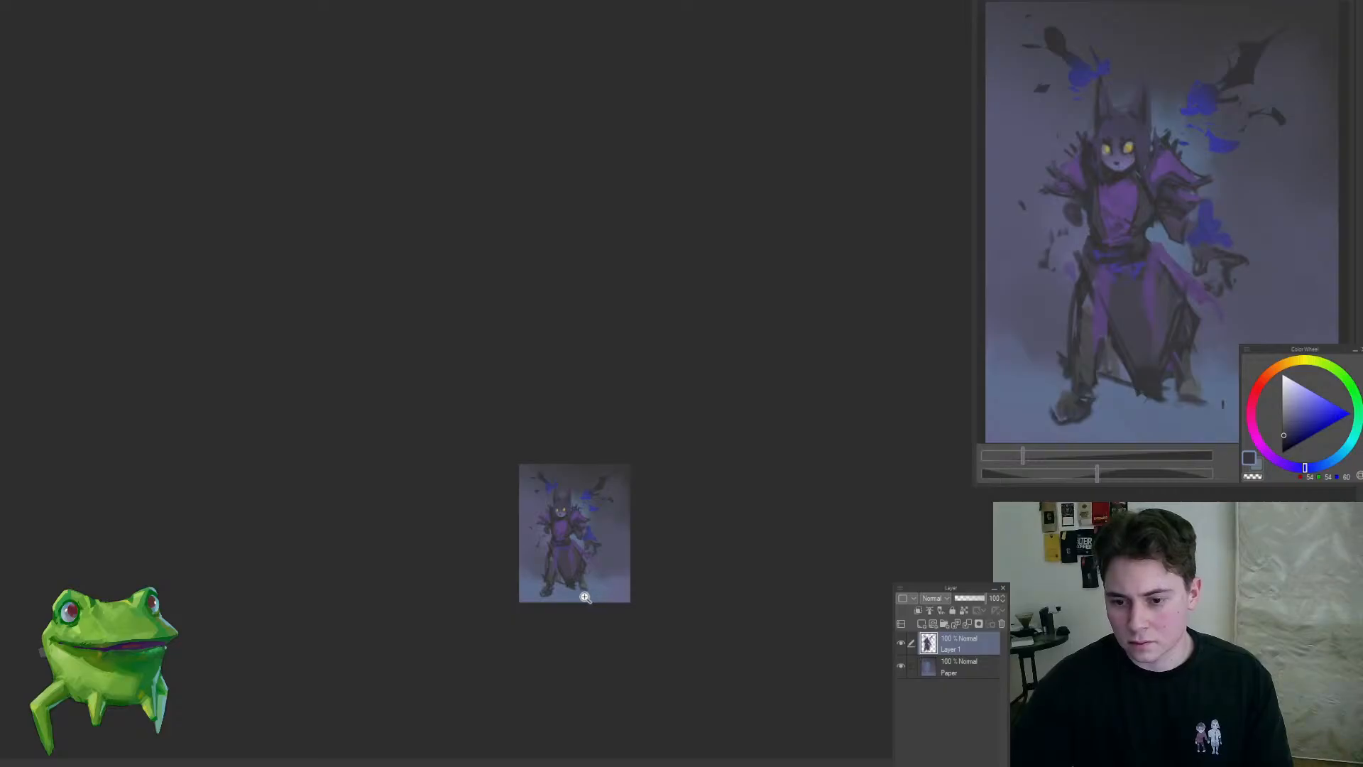
drag(585, 597, 642, 539)
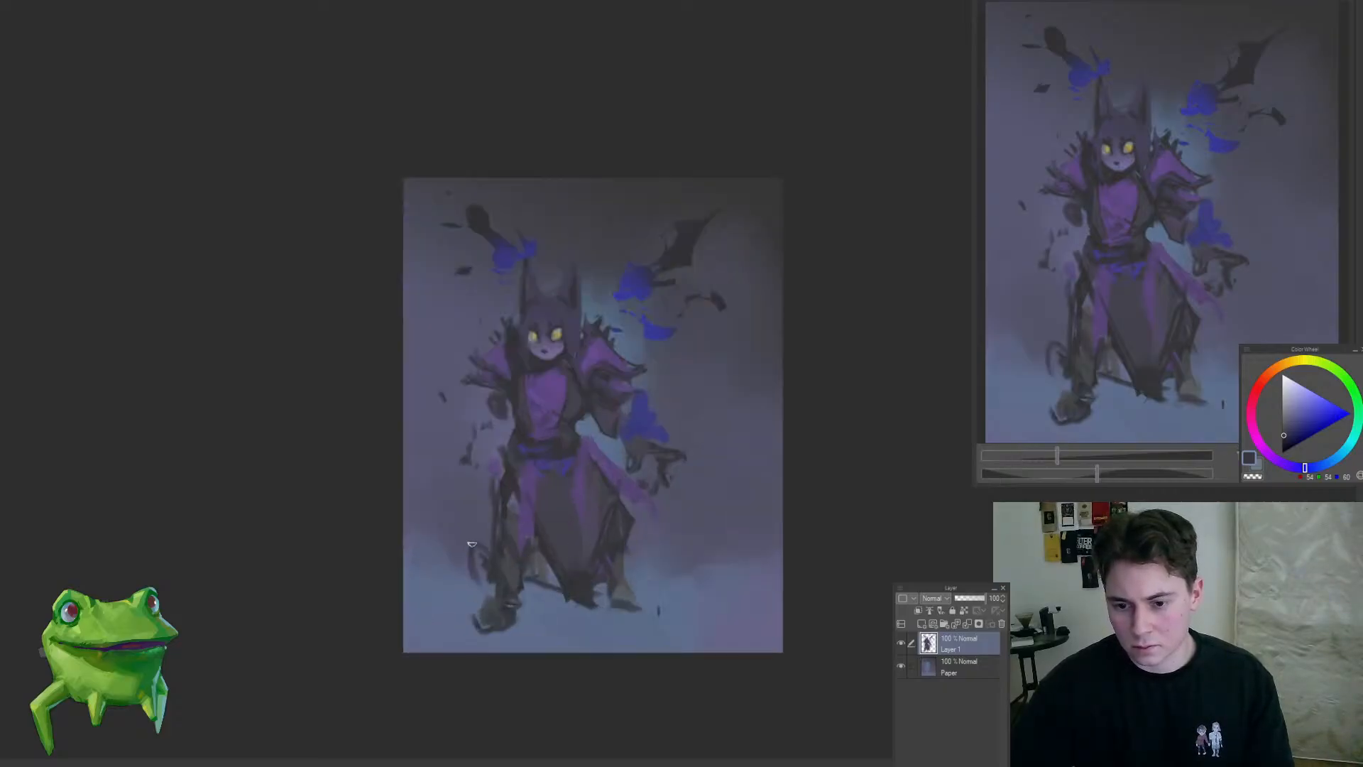
mouse_move(498, 565)
mouse_down()
mouse_move(487, 557)
mouse_move(521, 572)
mouse_move(529, 629)
mouse_move(511, 628)
mouse_up()
drag(493, 495, 486, 560)
drag(653, 607, 593, 602)
drag(587, 552, 605, 597)
drag(602, 581, 531, 597)
Step: Darken the Paper layer's background with broad soft grey-purple strokes around the head, wings and sides of the figure
click(958, 667)
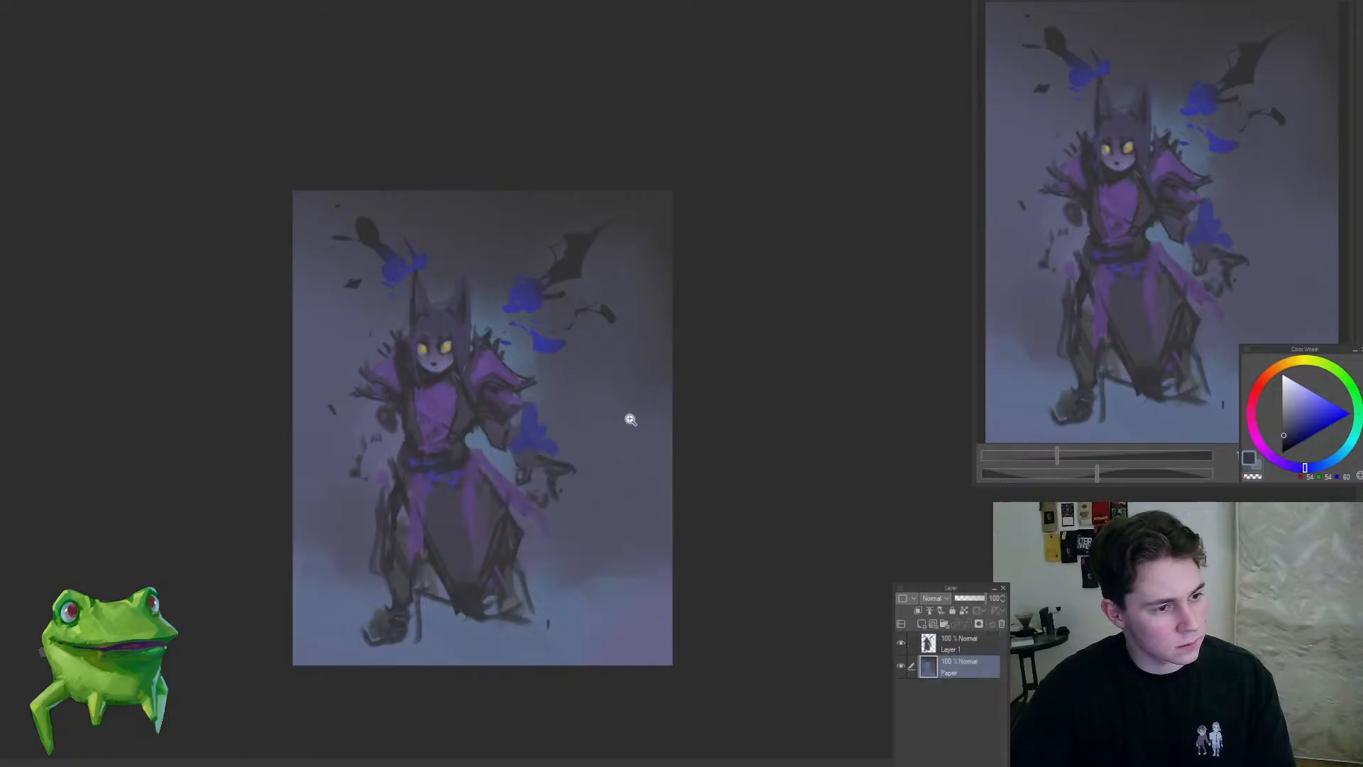
ctrl+space+drag(622, 424, 604, 441)
mouse_move(504, 249)
ctrl+alt+mouse_down()
mouse_move(561, 252)
mouse_move(631, 286)
mouse_move(625, 378)
ctrl+alt+mouse_up()
alt+click(579, 255)
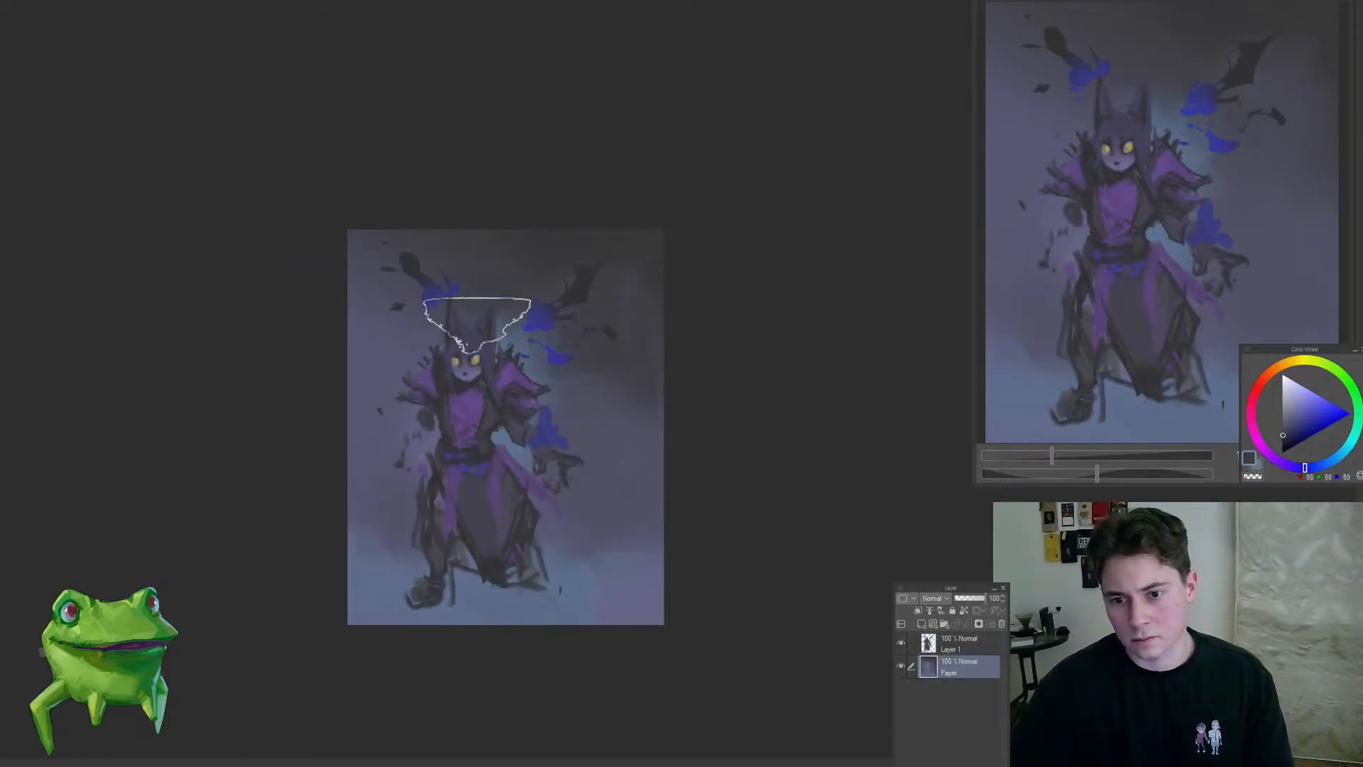
mouse_move(478, 323)
mouse_down()
mouse_move(496, 297)
mouse_move(522, 337)
mouse_up()
drag(443, 277, 413, 293)
drag(379, 370, 391, 350)
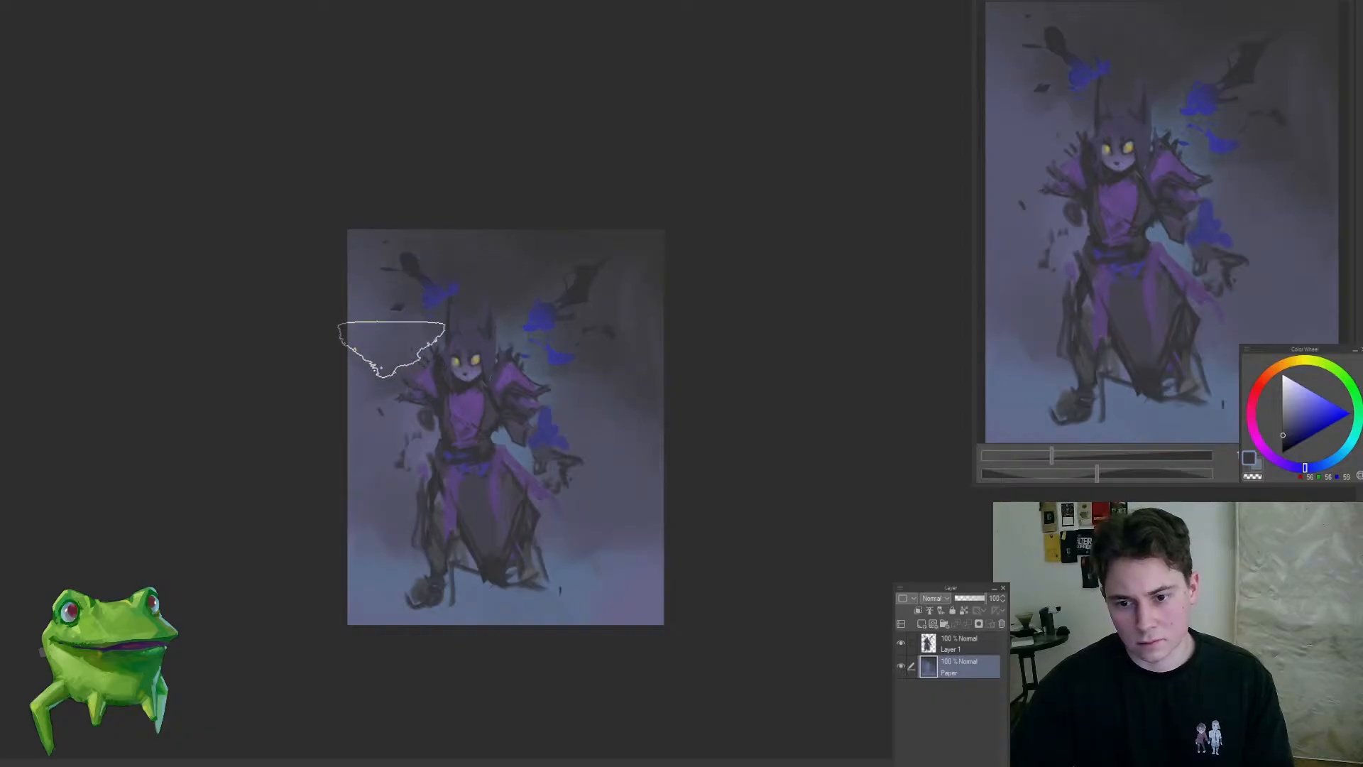
ctrl+space+drag(582, 542, 557, 574)
mouse_move(556, 515)
ctrl+space+mouse_down()
mouse_move(580, 447)
mouse_move(593, 511)
mouse_move(558, 443)
ctrl+space+mouse_up()
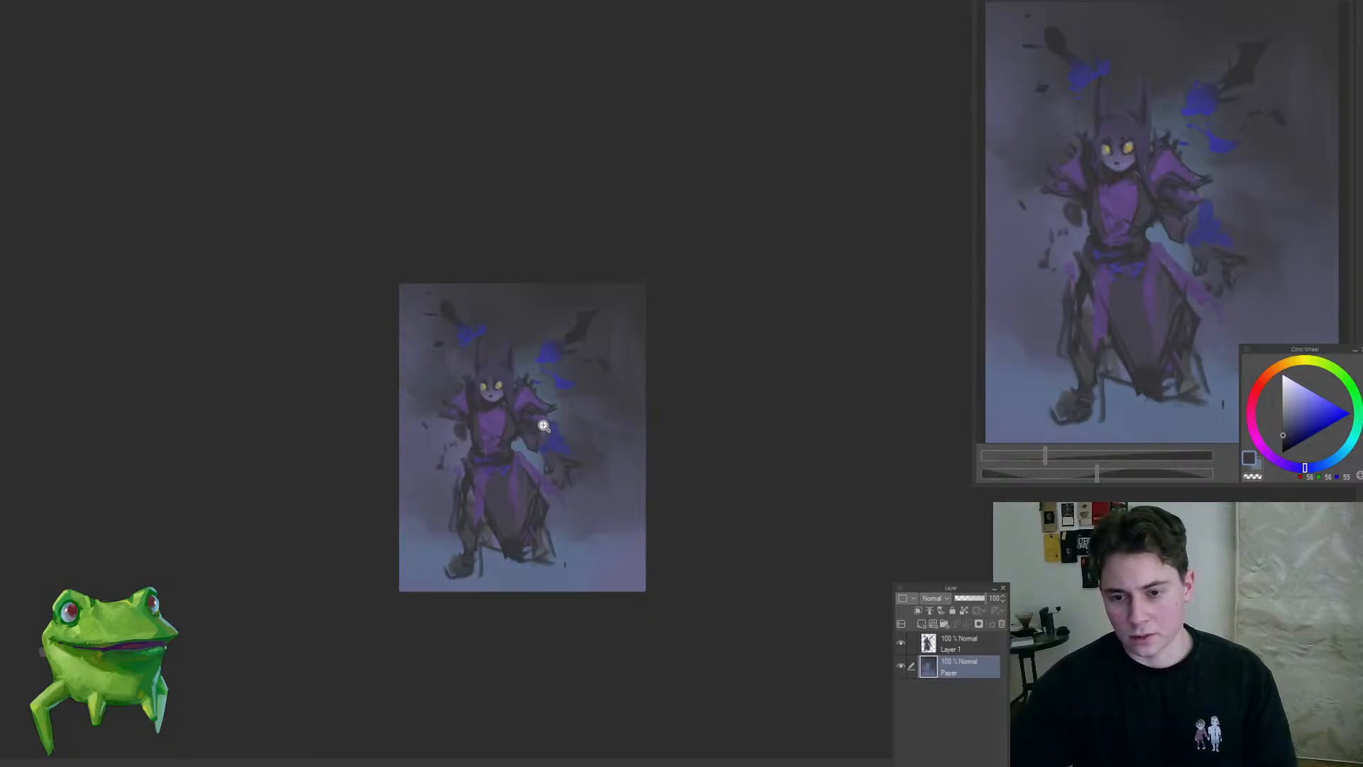
ctrl+space+drag(544, 427, 743, 290)
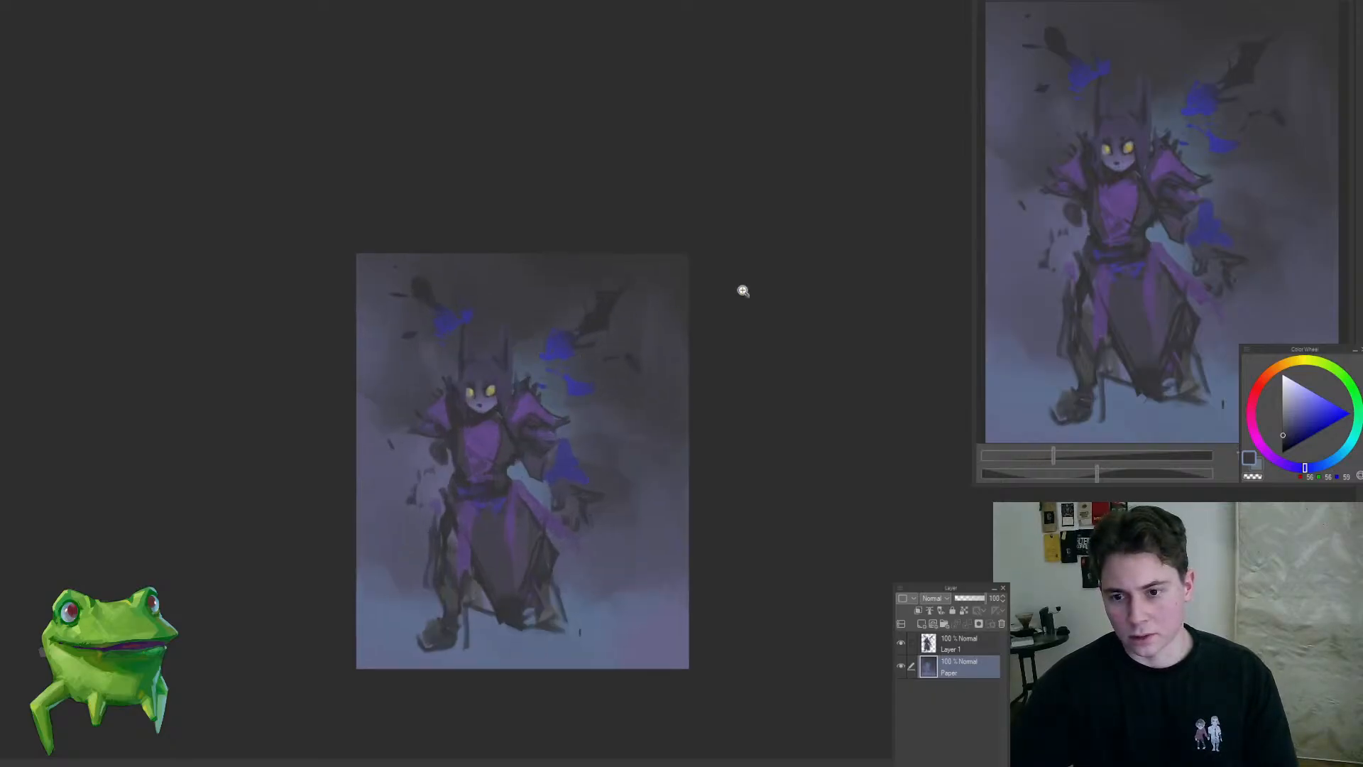
Step: Try an orange glow across the upper edge and upper right-hand corner of the background
click(1269, 379)
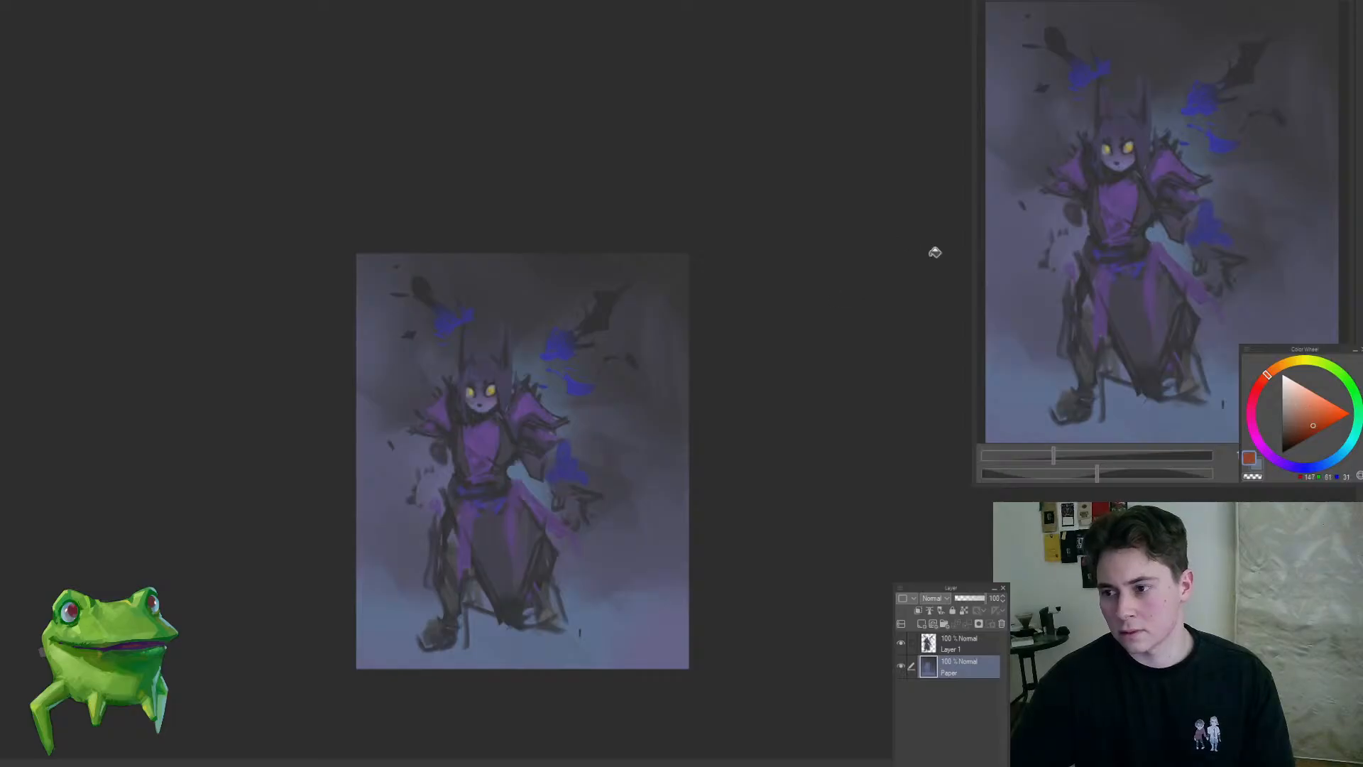
drag(619, 352, 618, 353)
key(b)
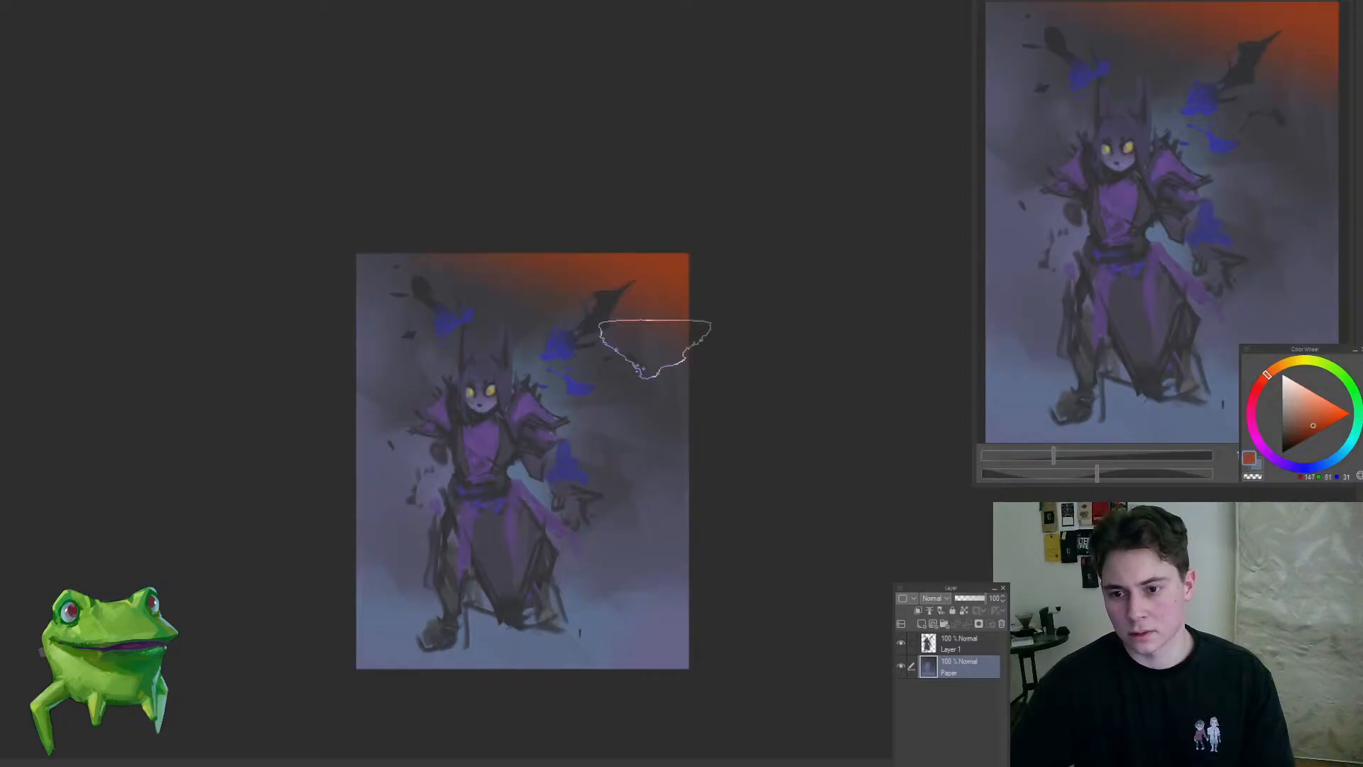
alt+click(632, 314)
key(ctrl+z)
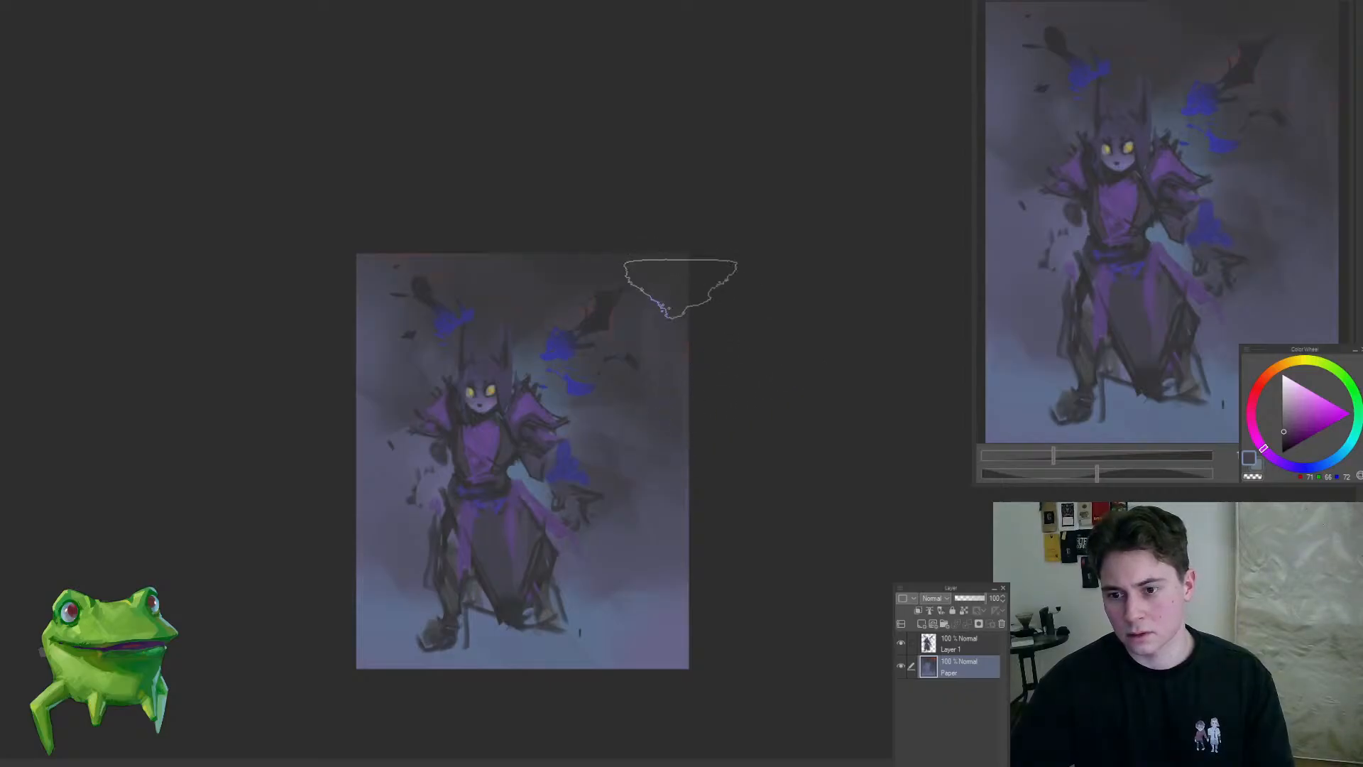
key(ctrl+y)
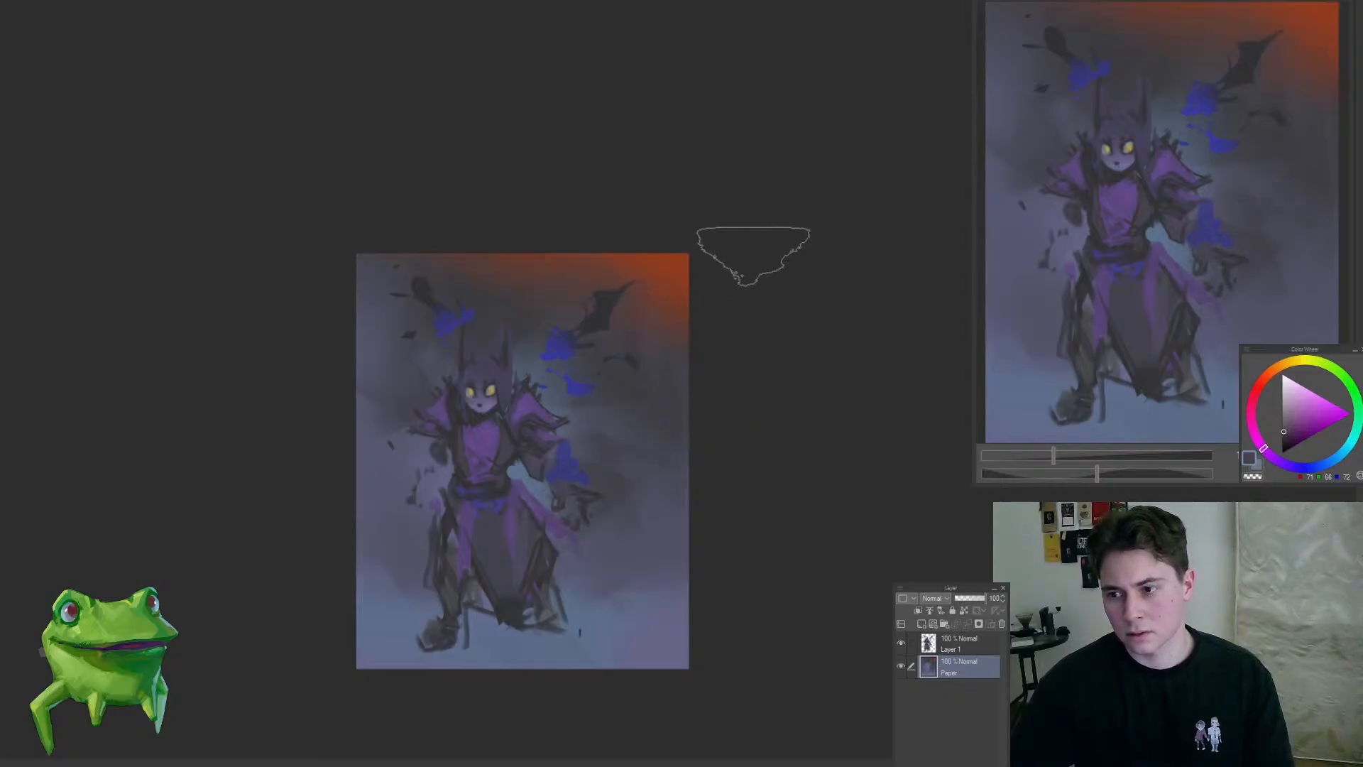
alt+click(669, 268)
key(ctrl+z)
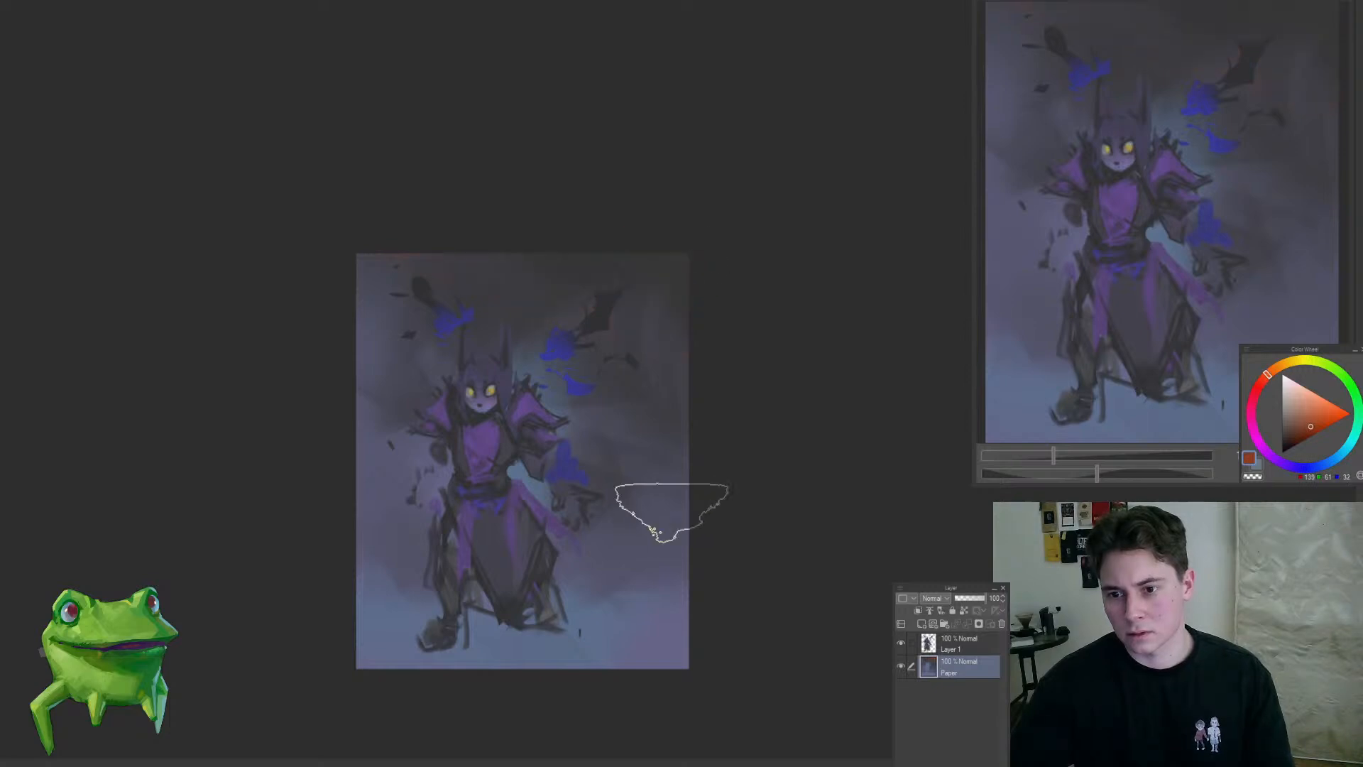
Step: Paint small orange glows at both lower sides of the background and blend them with blue-grey
drag(671, 618, 670, 608)
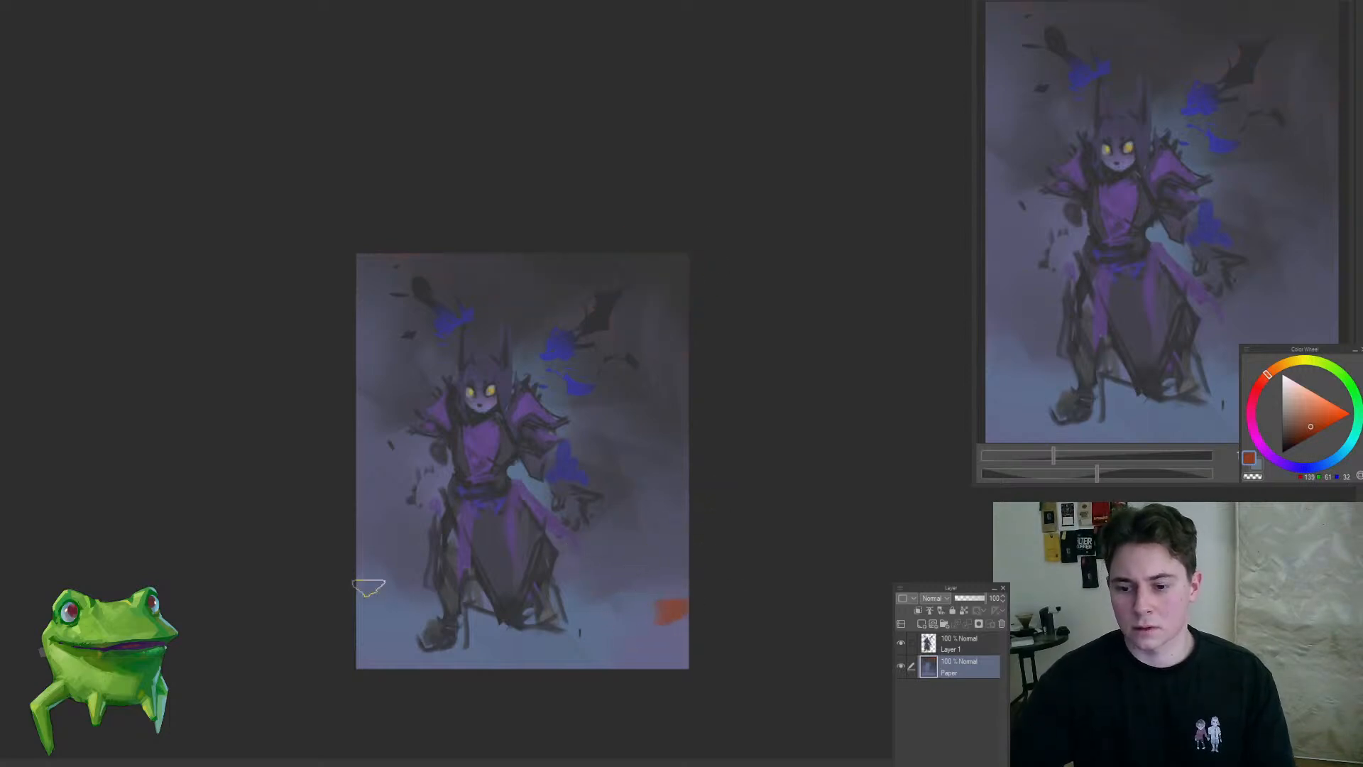
drag(363, 588, 387, 609)
alt+click(678, 572)
drag(646, 614, 676, 613)
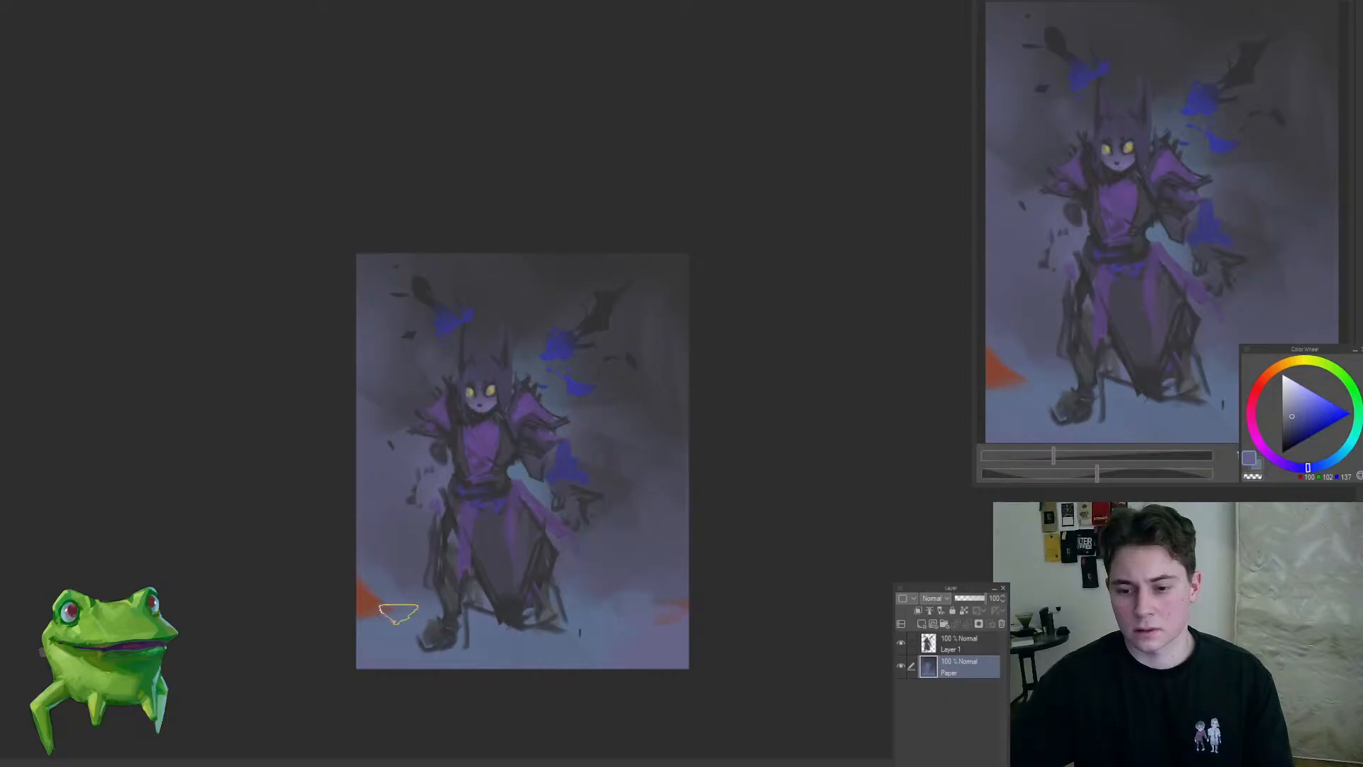
alt+click(371, 569)
alt+click(389, 615)
mouse_move(389, 613)
mouse_down()
mouse_move(371, 605)
mouse_move(418, 616)
mouse_up()
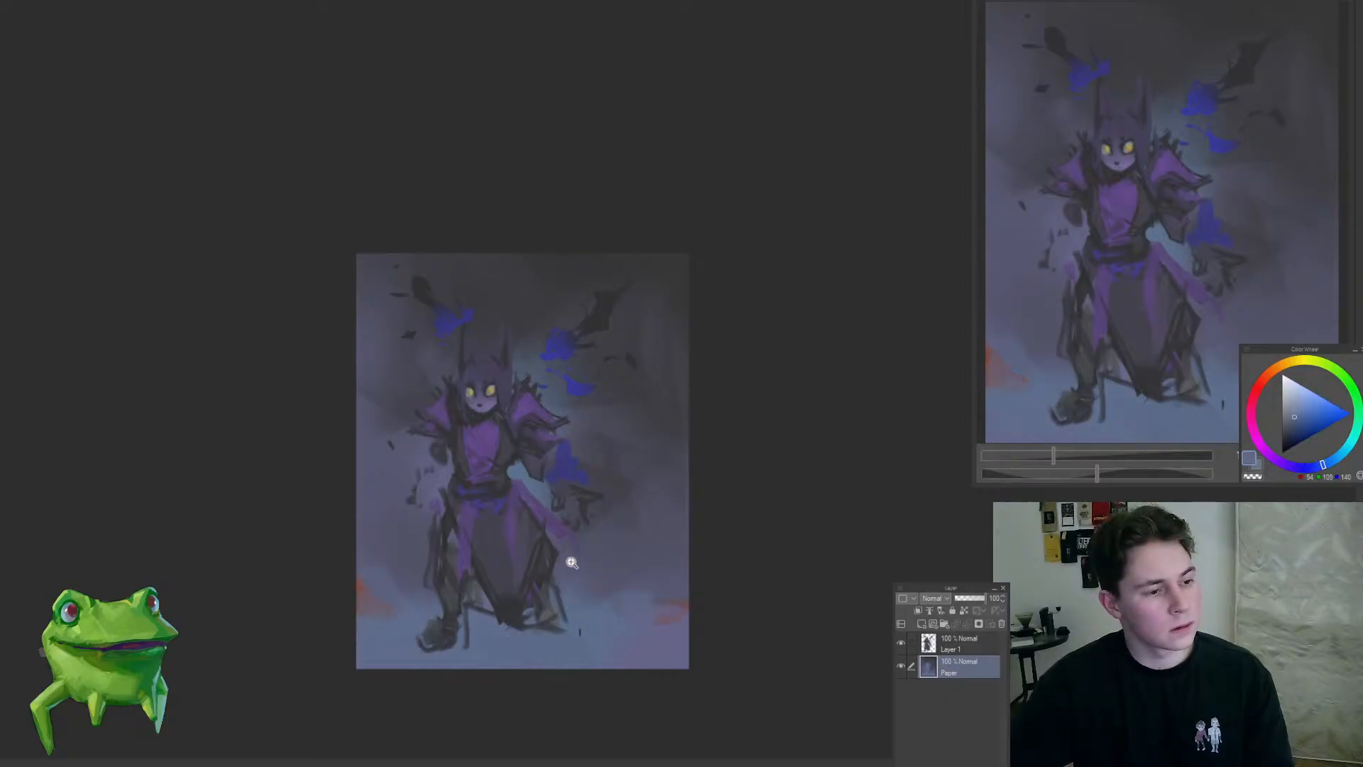
Step: On Layer 1, extend the right-hand purple sash into a curling tail with a dark end and edge
drag(491, 453, 516, 489)
ctrl+shift+click(521, 571)
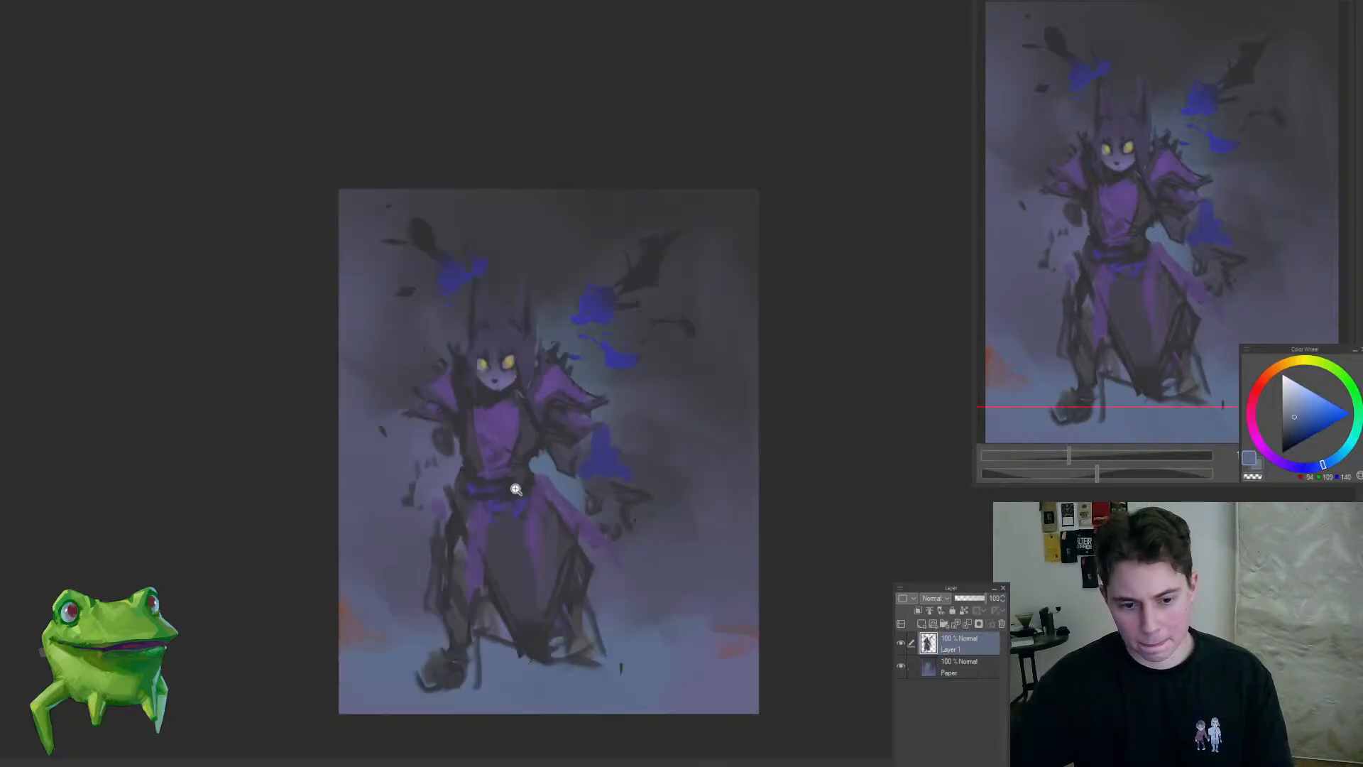
mouse_move(609, 564)
mouse_down()
mouse_move(618, 555)
mouse_move(626, 593)
mouse_up()
alt+click(558, 544)
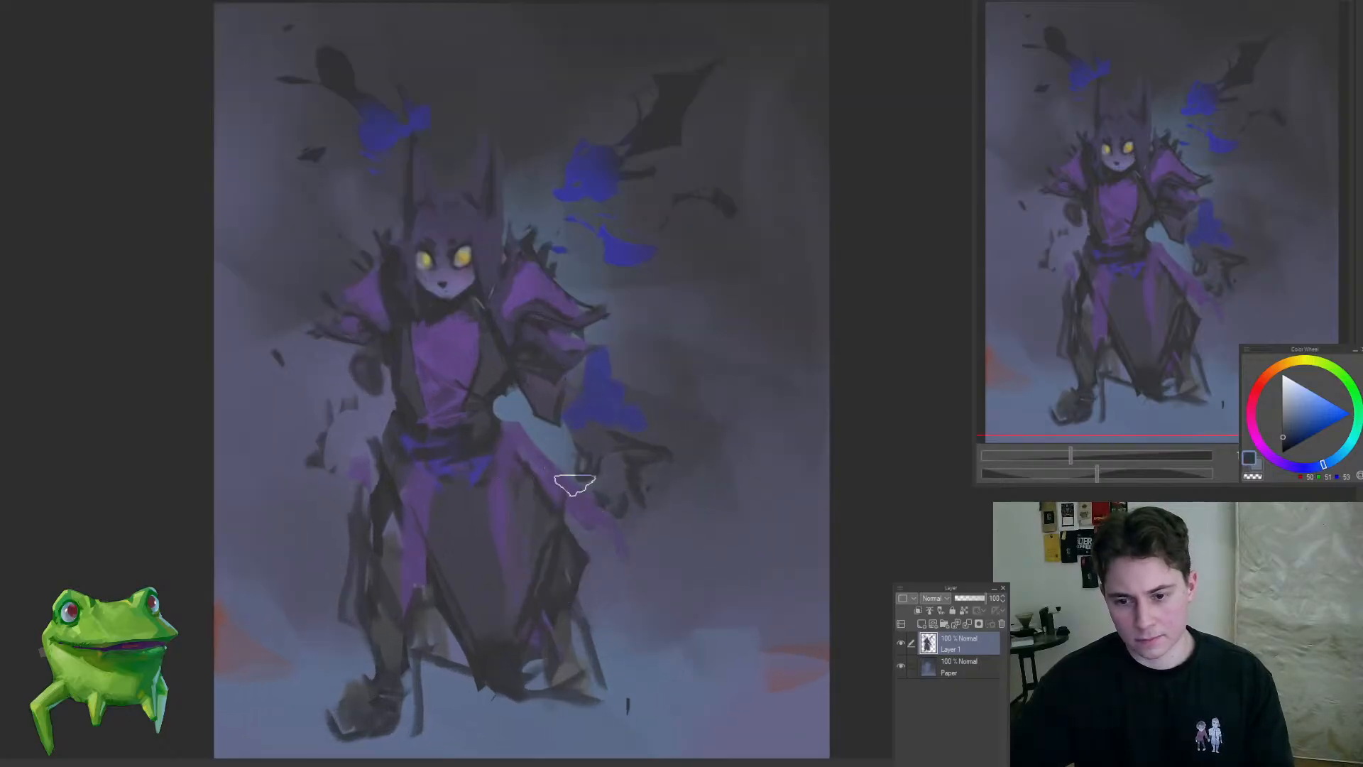
drag(575, 485, 602, 548)
mouse_move(589, 625)
mouse_down()
mouse_move(563, 654)
mouse_move(520, 589)
mouse_move(533, 544)
mouse_move(509, 514)
mouse_up()
key([)
drag(513, 467, 533, 514)
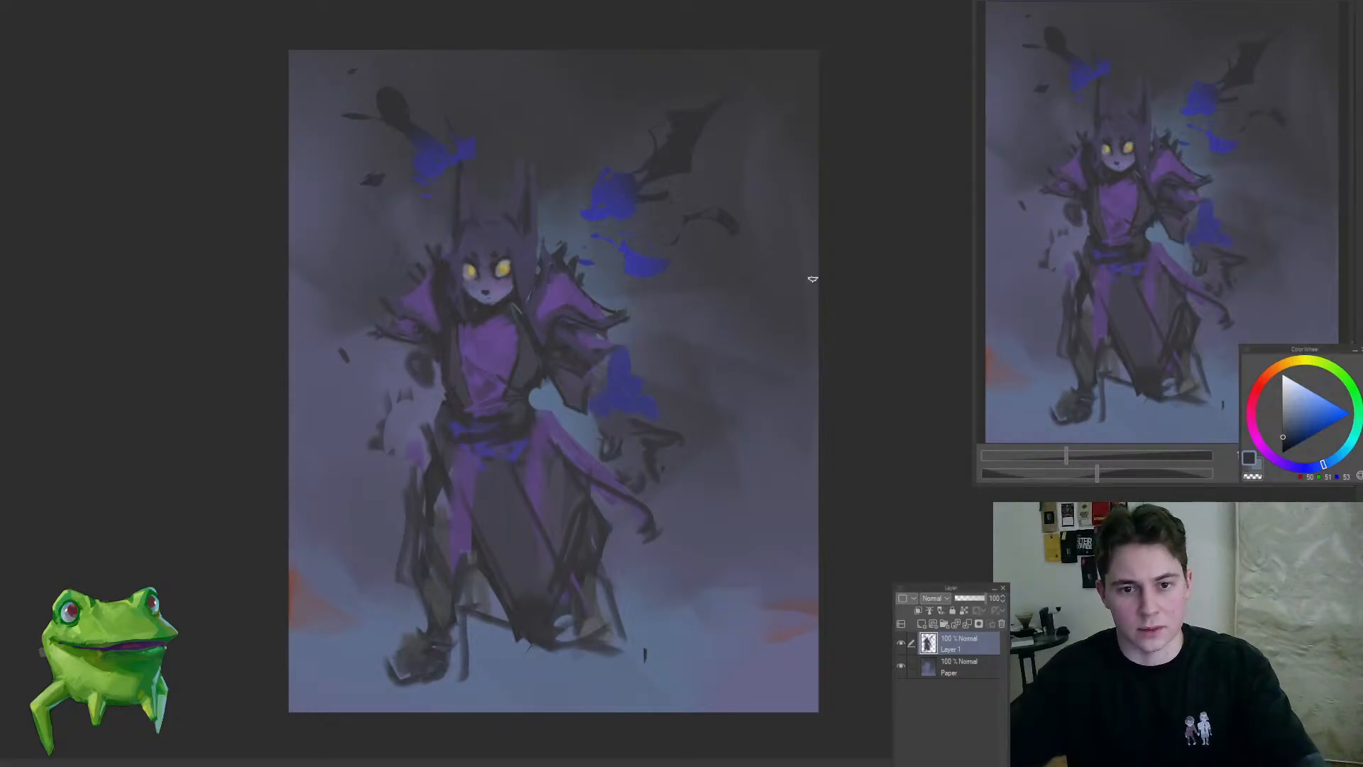
Step: Reshape the blue sleeve on the right-hand forearm into a crisper pointed form with a darker lower edge
click(583, 355)
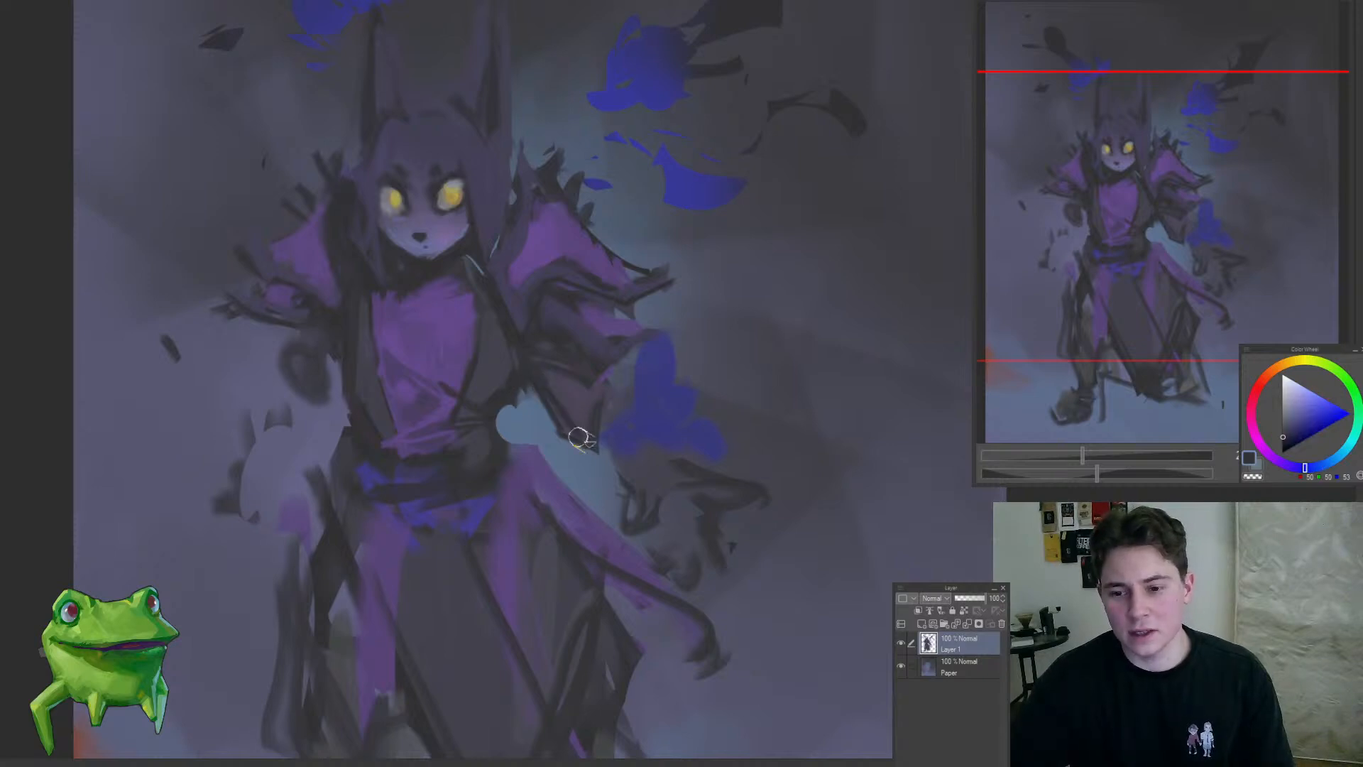
drag(596, 473, 530, 505)
drag(620, 450, 628, 451)
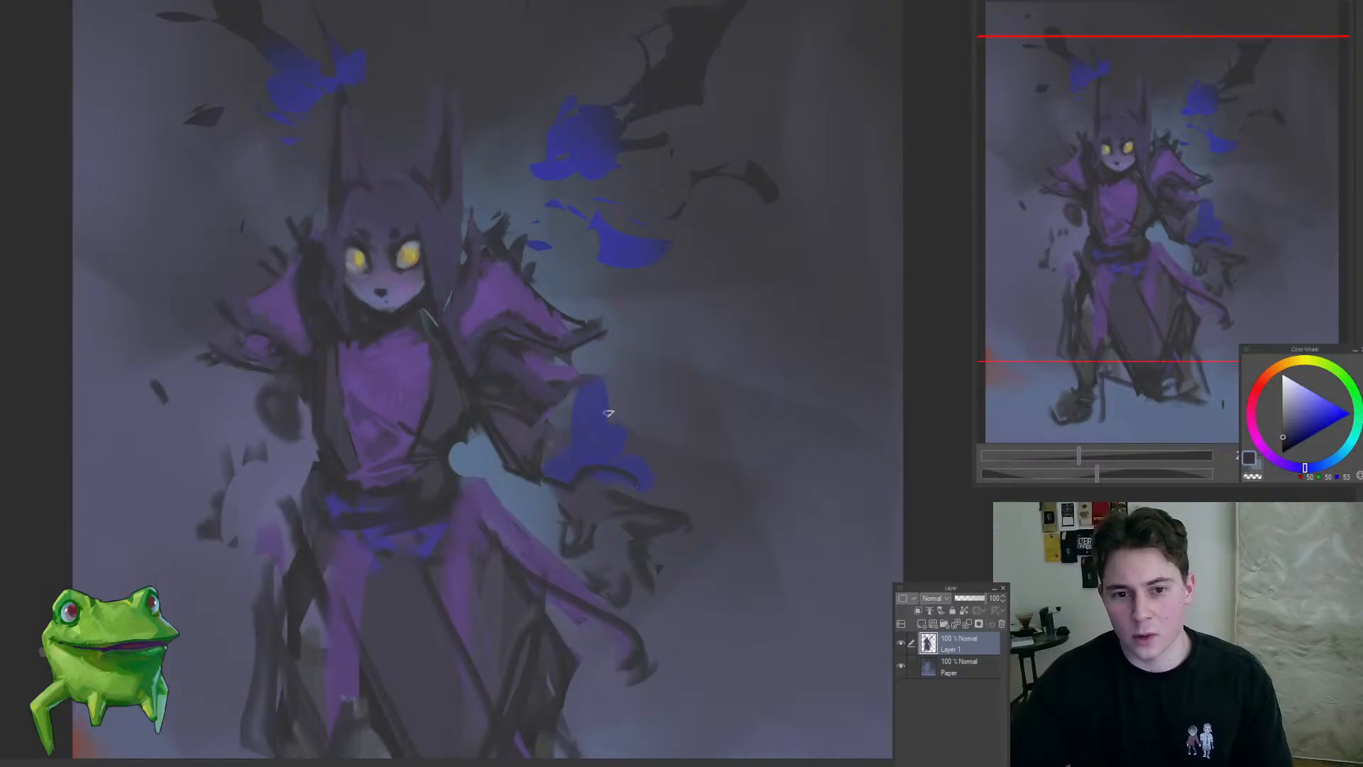
drag(634, 431, 631, 420)
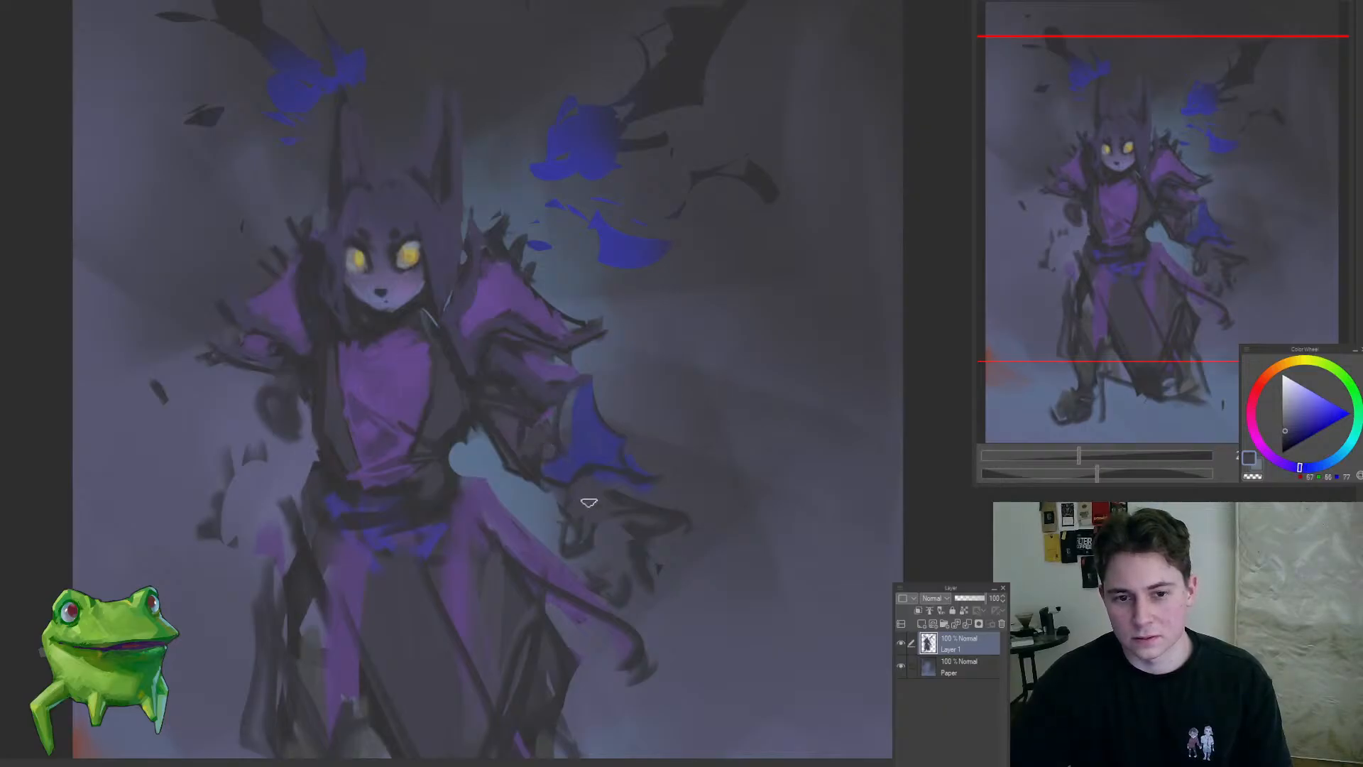
drag(588, 502, 496, 576)
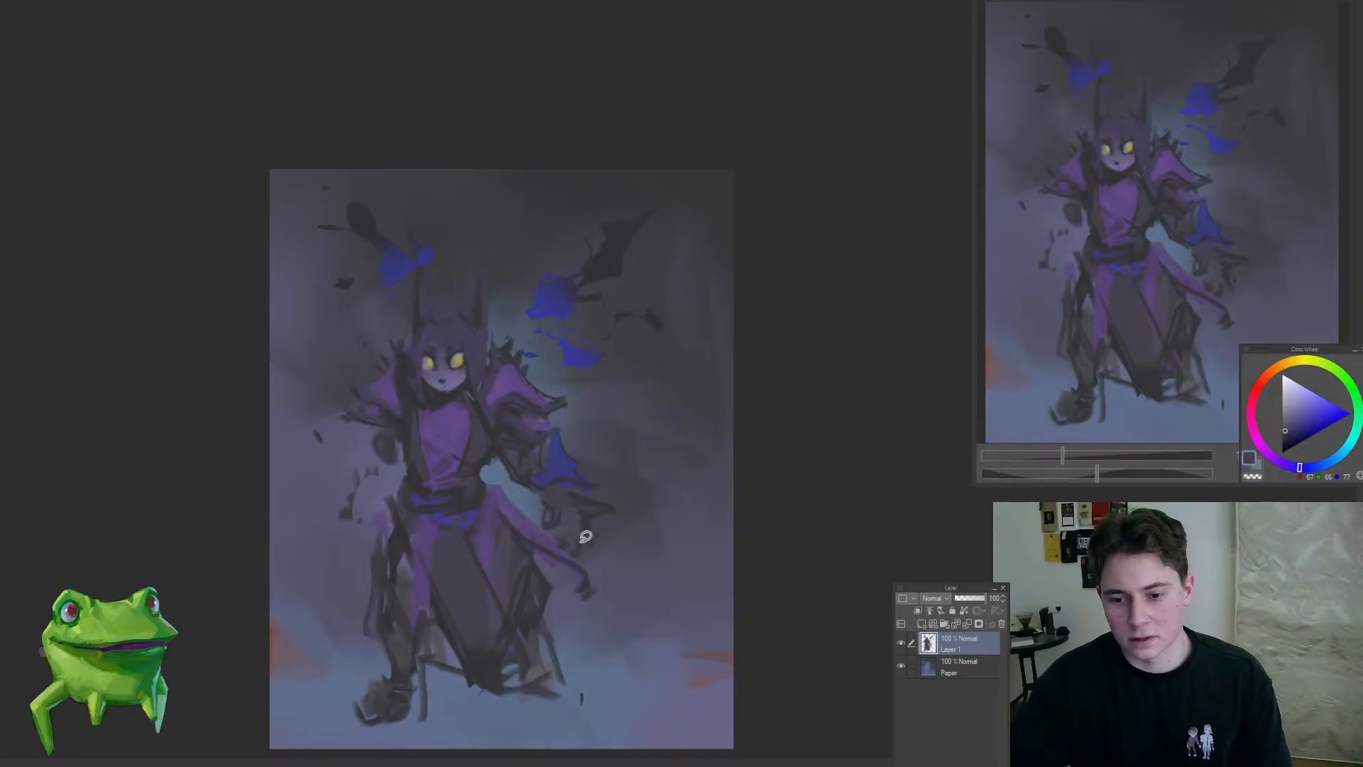
Step: Paint a pale blue shape beside the right-hand hip, thinning the purple sash and splitting its tail into dark ends
scroll(585, 536, up, 3)
alt+click(617, 491)
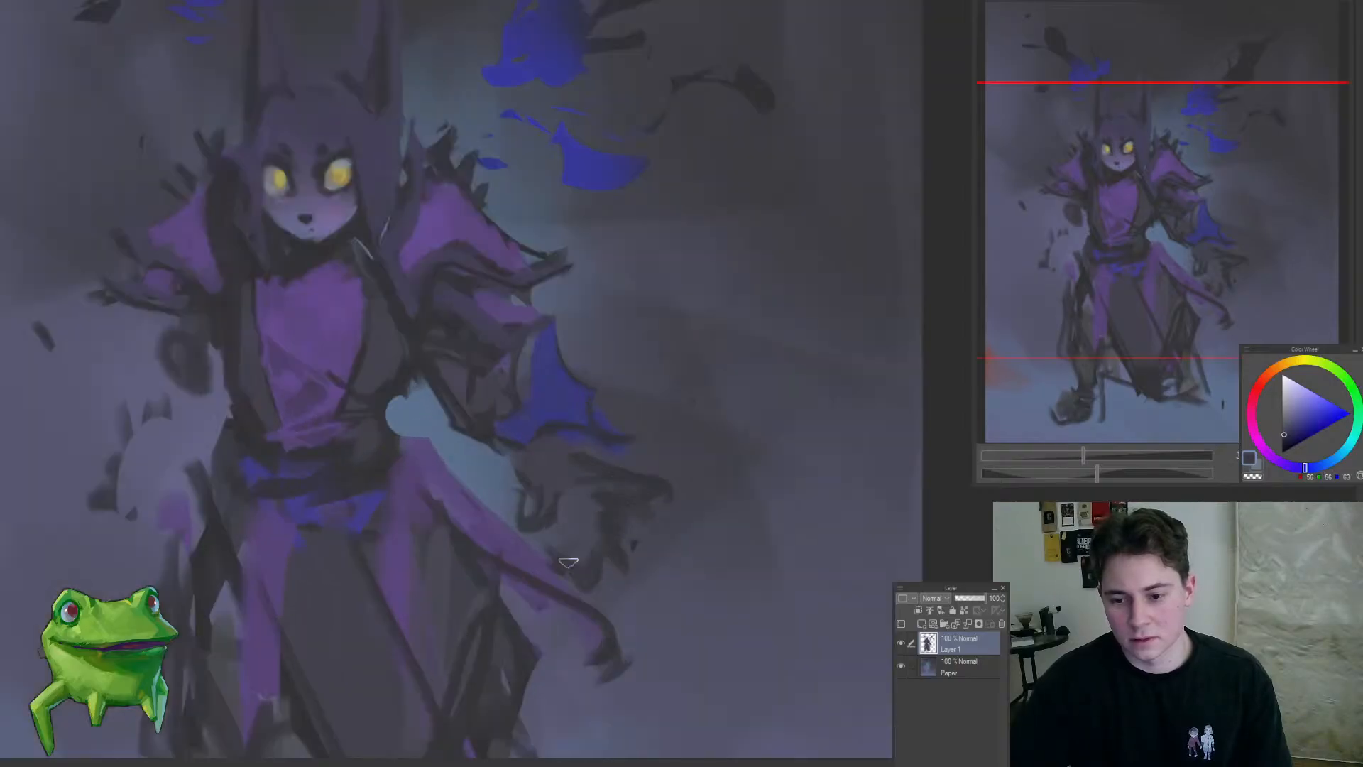
mouse_move(603, 573)
mouse_down()
mouse_move(570, 557)
mouse_move(618, 566)
mouse_move(461, 601)
mouse_up()
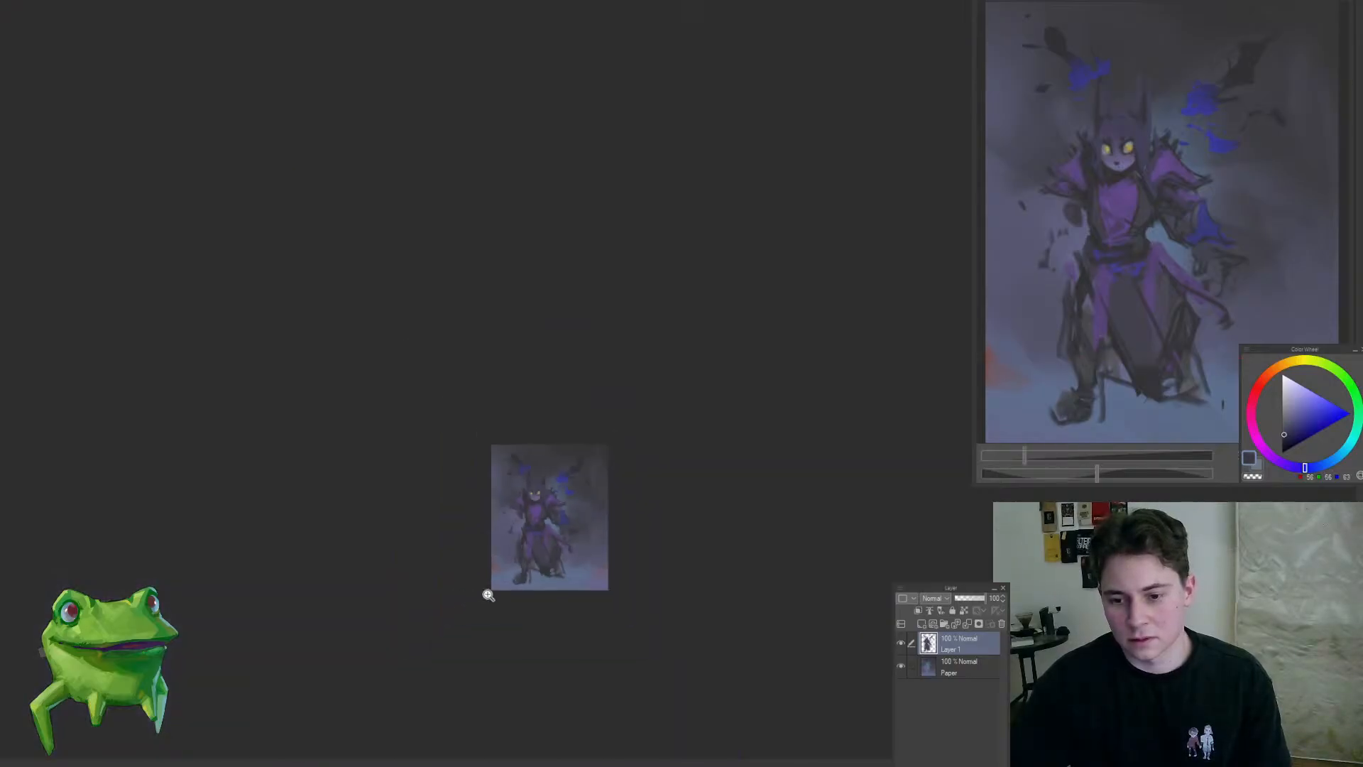
mouse_move(556, 529)
mouse_down()
mouse_move(607, 538)
mouse_move(489, 485)
mouse_up()
mouse_move(469, 483)
mouse_down()
mouse_move(466, 520)
mouse_move(575, 579)
mouse_move(579, 598)
mouse_up()
mouse_move(594, 646)
mouse_down()
mouse_move(560, 539)
mouse_move(573, 536)
mouse_move(589, 568)
mouse_up()
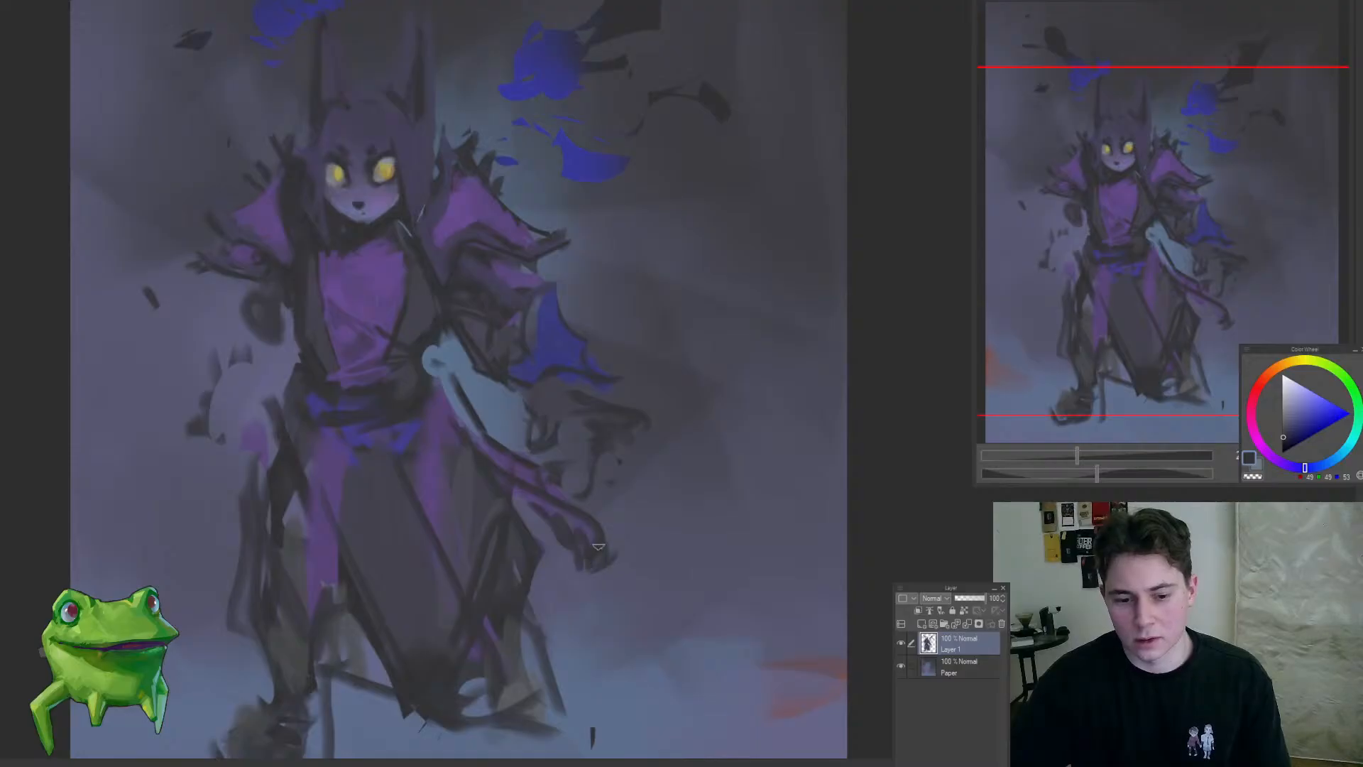
Step: Reshape the purple cloth at the left-hand hip with a dark diagonal edge and a narrower outline along the thigh
key(ctrl+0)
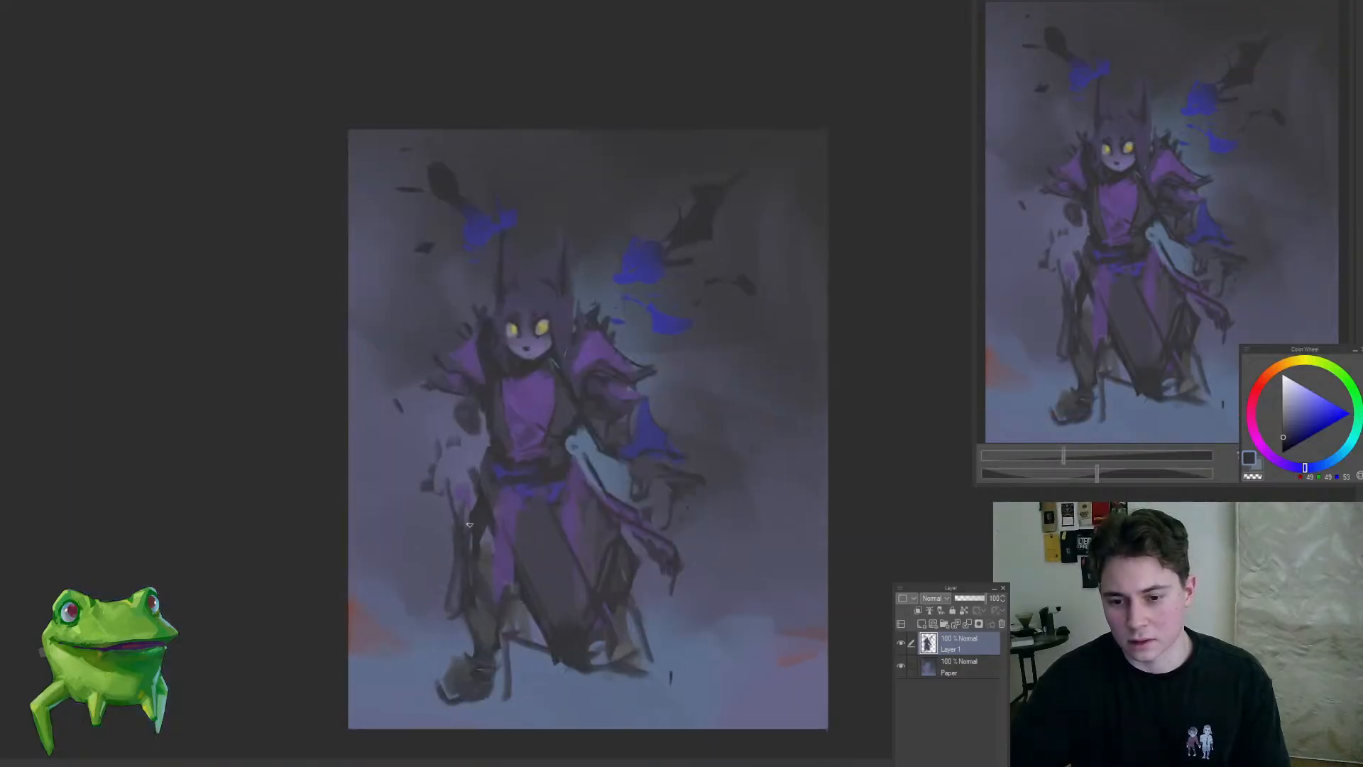
mouse_move(458, 480)
mouse_down()
mouse_move(463, 558)
mouse_move(474, 465)
mouse_move(505, 475)
mouse_move(489, 461)
mouse_up()
key(ctrl+z)
ctrl+click(473, 484)
mouse_move(465, 413)
mouse_down()
mouse_move(421, 463)
mouse_move(444, 548)
mouse_up()
alt+click(539, 325)
drag(456, 498, 466, 466)
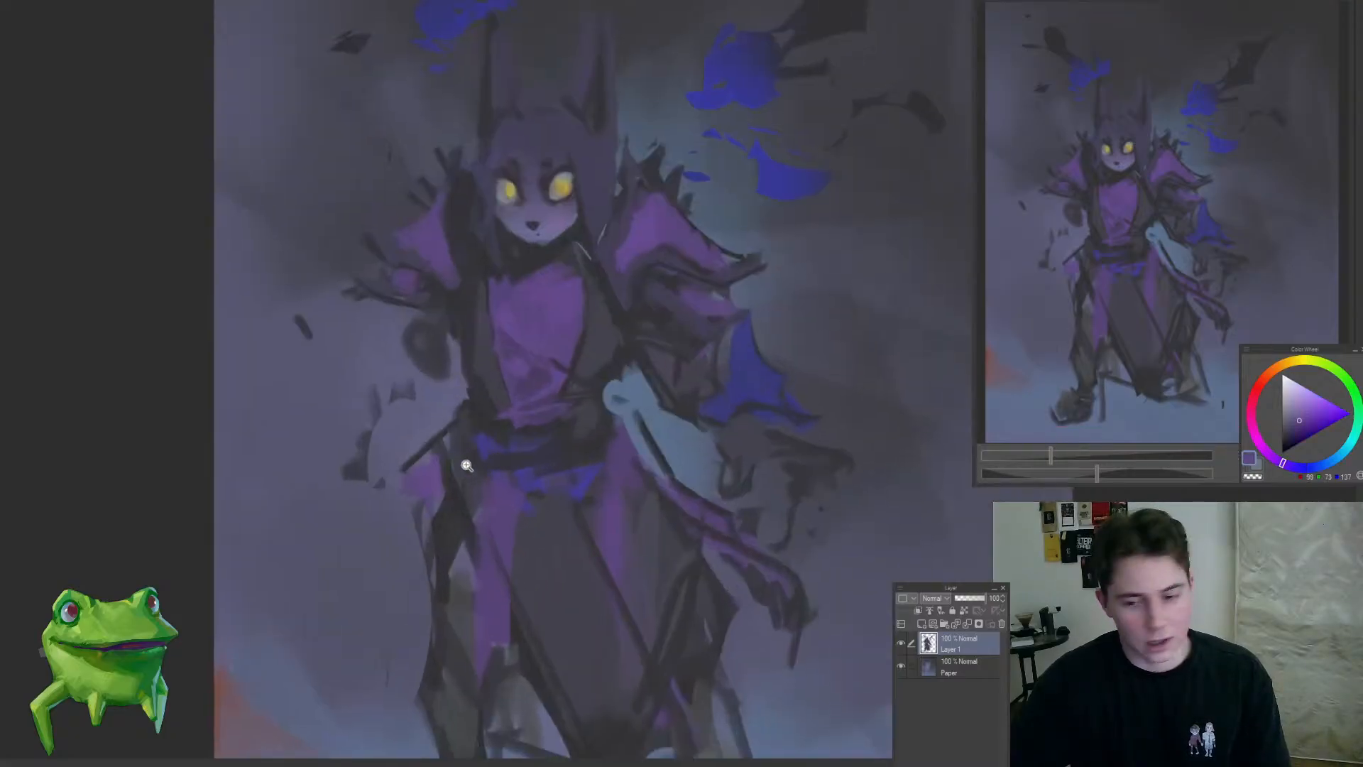
mouse_move(432, 414)
mouse_down()
mouse_move(396, 445)
mouse_move(435, 462)
mouse_up()
alt+click(498, 266)
drag(465, 399, 504, 401)
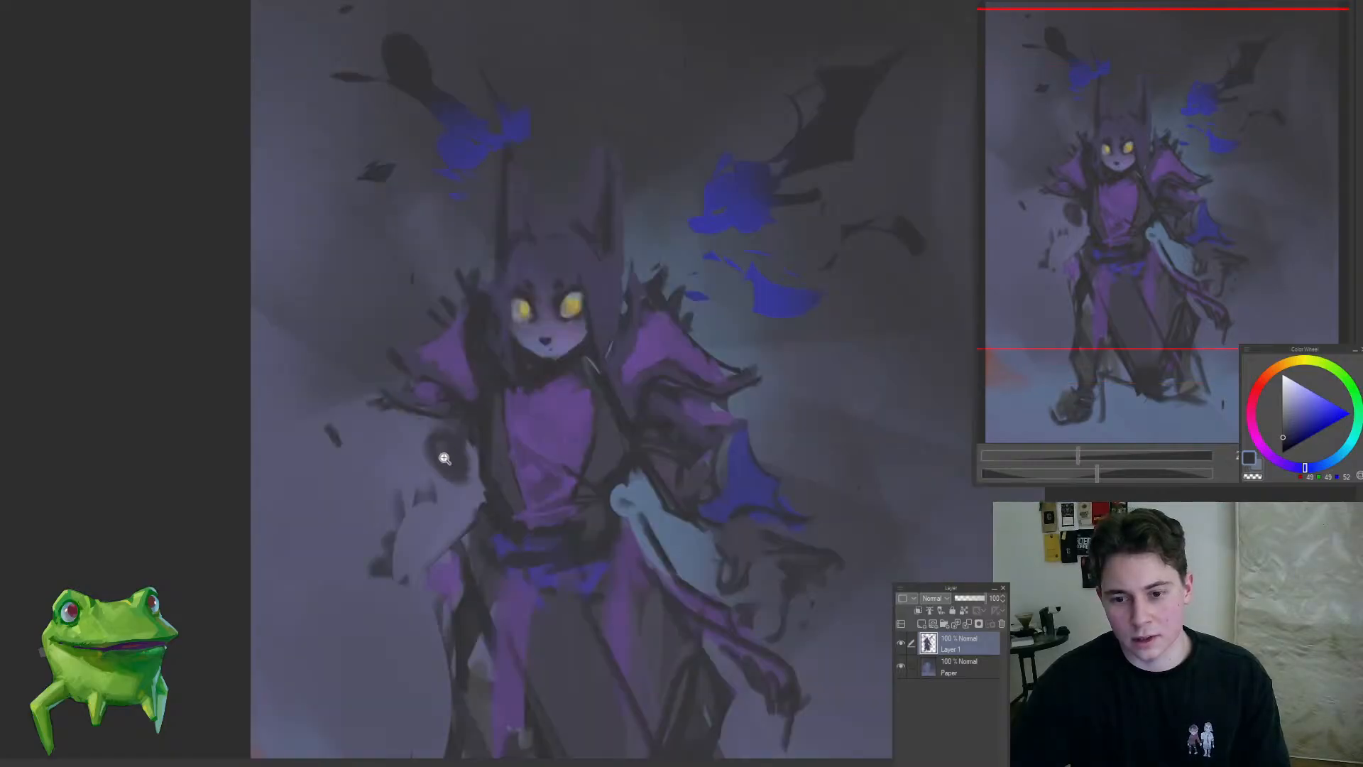
Step: Try a curved dark forearm with a spread, clawed hand on the left-hand arm
mouse_move(453, 470)
mouse_down()
mouse_move(444, 410)
mouse_move(399, 480)
mouse_up()
mouse_move(389, 421)
mouse_down()
mouse_move(426, 448)
mouse_move(385, 451)
mouse_up()
mouse_move(402, 402)
mouse_down()
mouse_move(393, 490)
mouse_move(433, 457)
mouse_move(400, 411)
mouse_move(442, 443)
mouse_move(380, 488)
mouse_up()
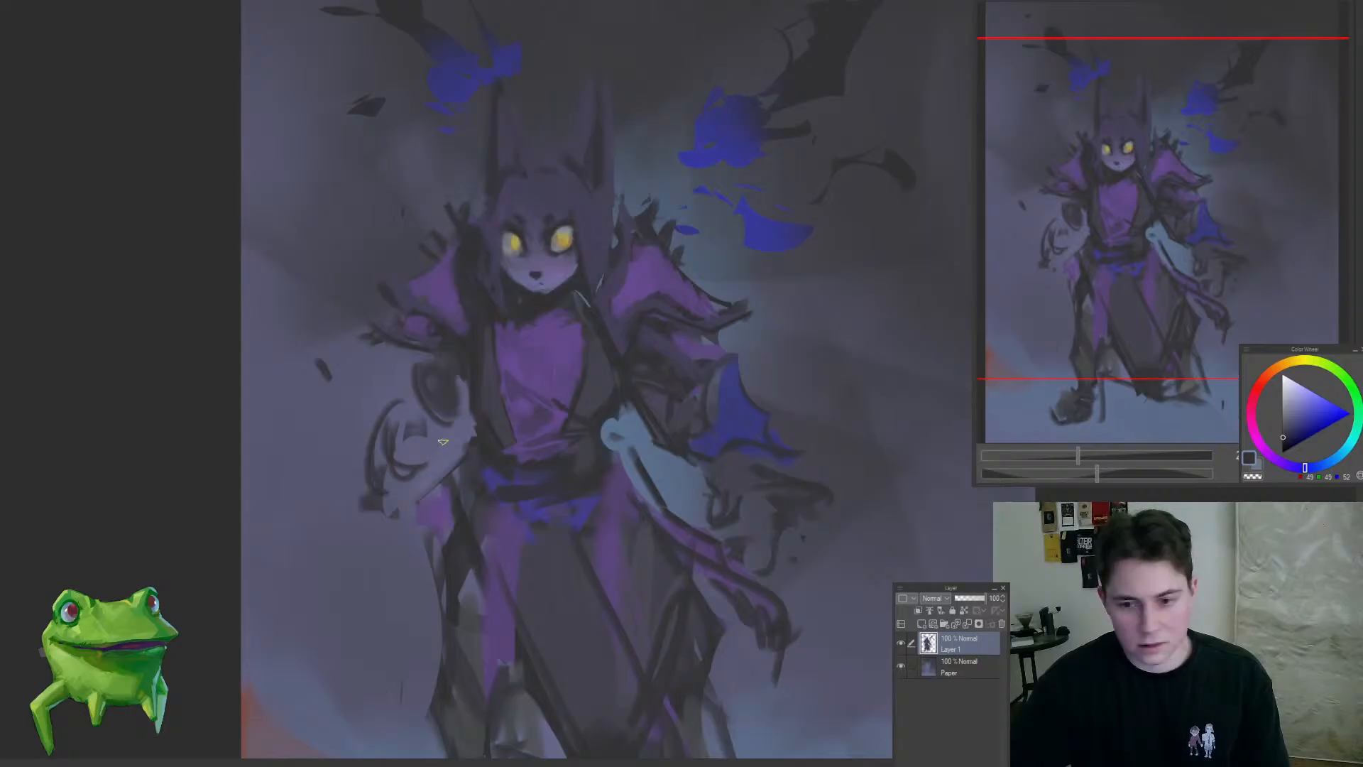
drag(448, 438, 407, 465)
drag(408, 487, 396, 492)
mouse_move(382, 436)
mouse_down()
mouse_move(384, 489)
mouse_move(390, 412)
mouse_up()
mouse_move(398, 454)
mouse_down()
mouse_move(414, 411)
mouse_move(418, 444)
mouse_up()
drag(476, 490, 478, 478)
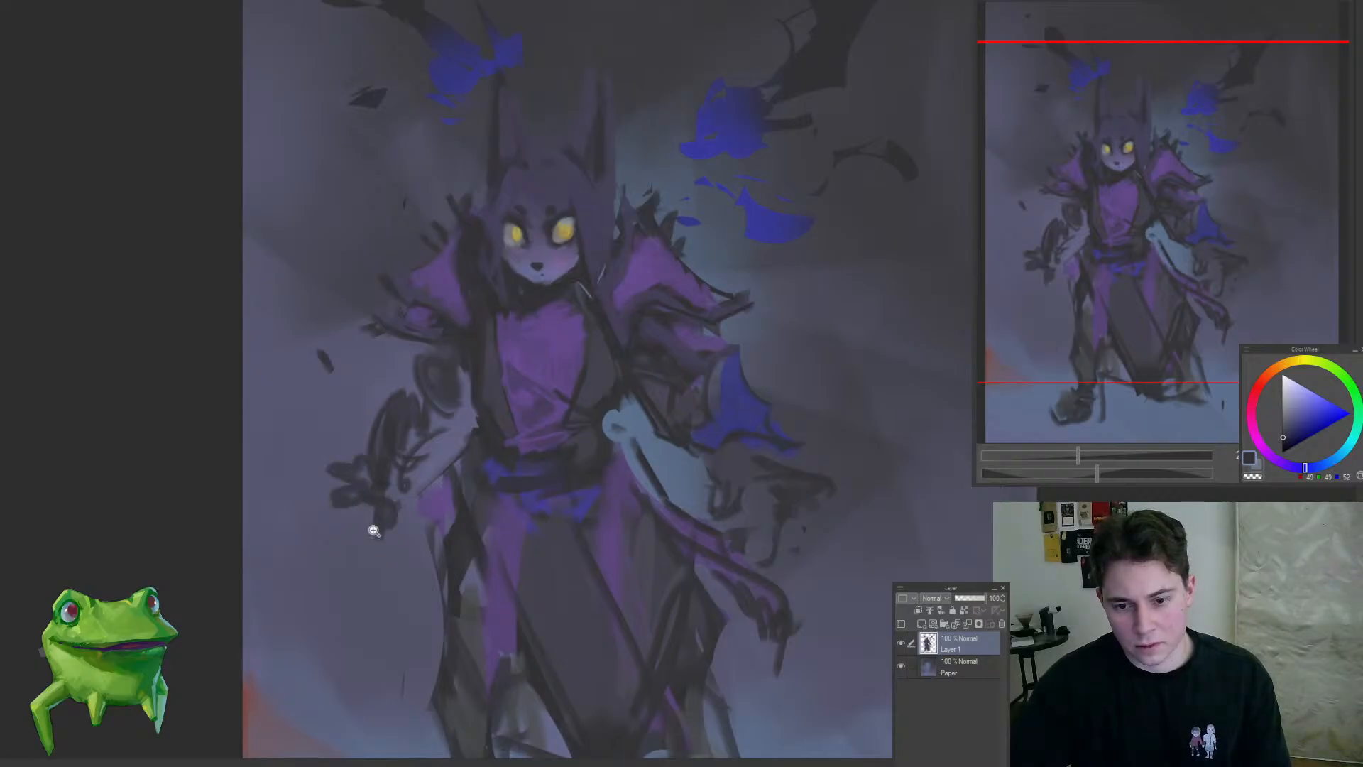
scroll(370, 526, down, 5)
mouse_move(372, 505)
mouse_down()
mouse_move(421, 515)
mouse_move(391, 491)
mouse_up()
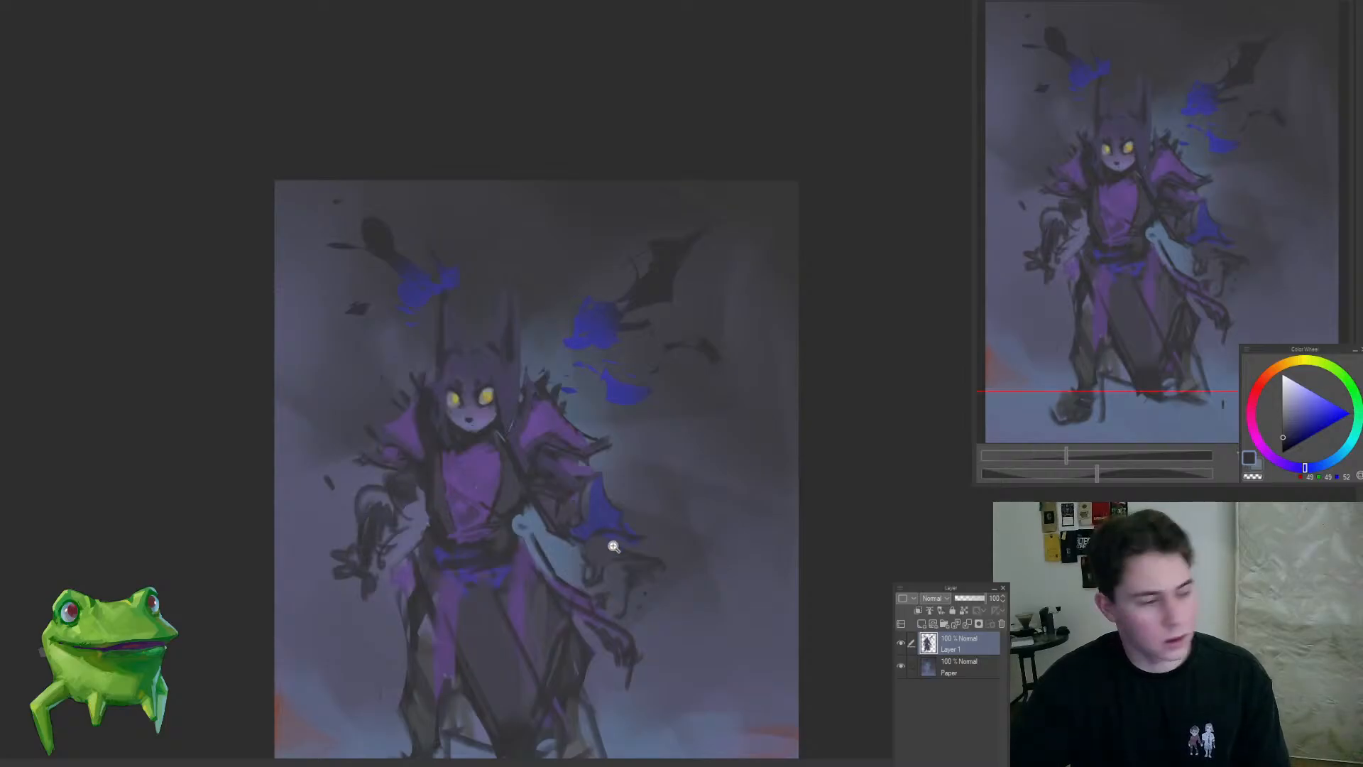
Step: Choose a dark red and tint the right-hand clawed hand and wrist below the blue sleeve
mouse_move(614, 547)
mouse_down()
mouse_move(669, 463)
mouse_move(645, 450)
mouse_up()
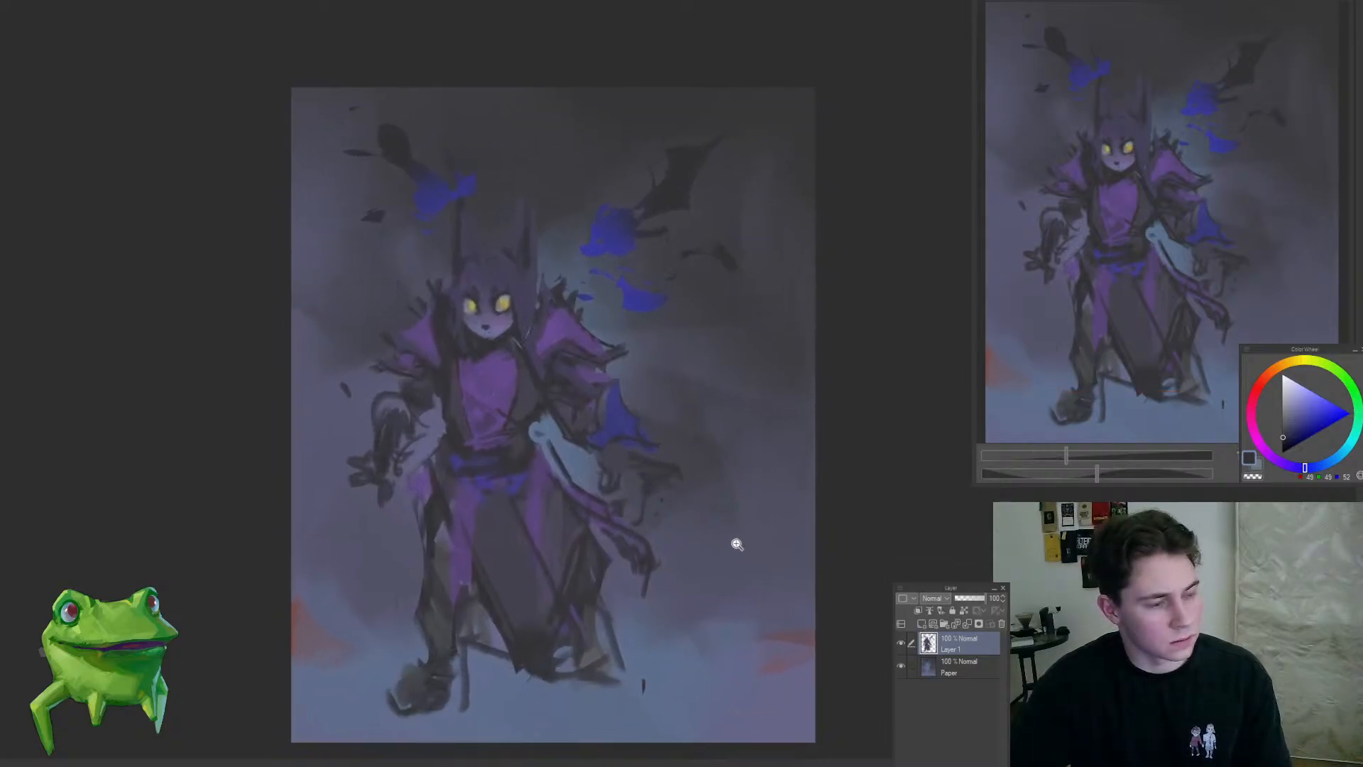
click(682, 479)
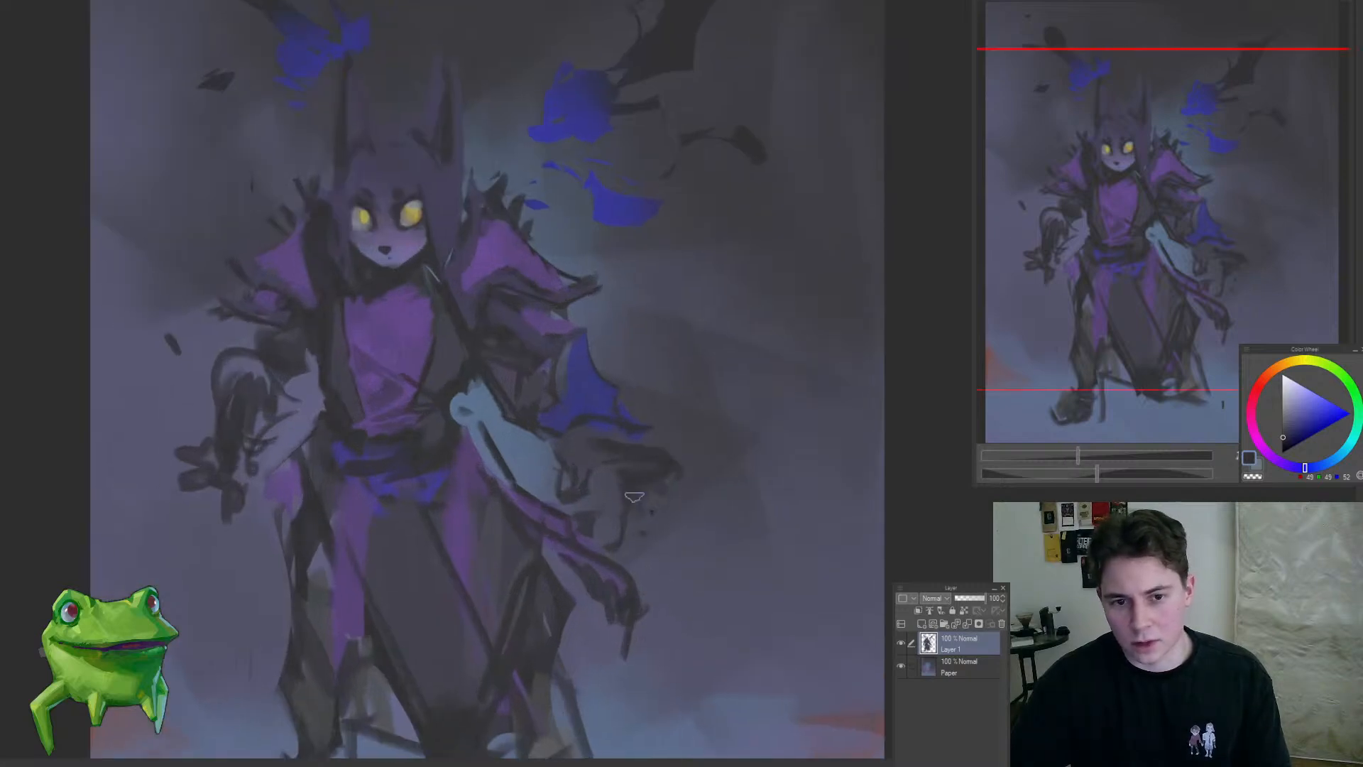
click(1254, 403)
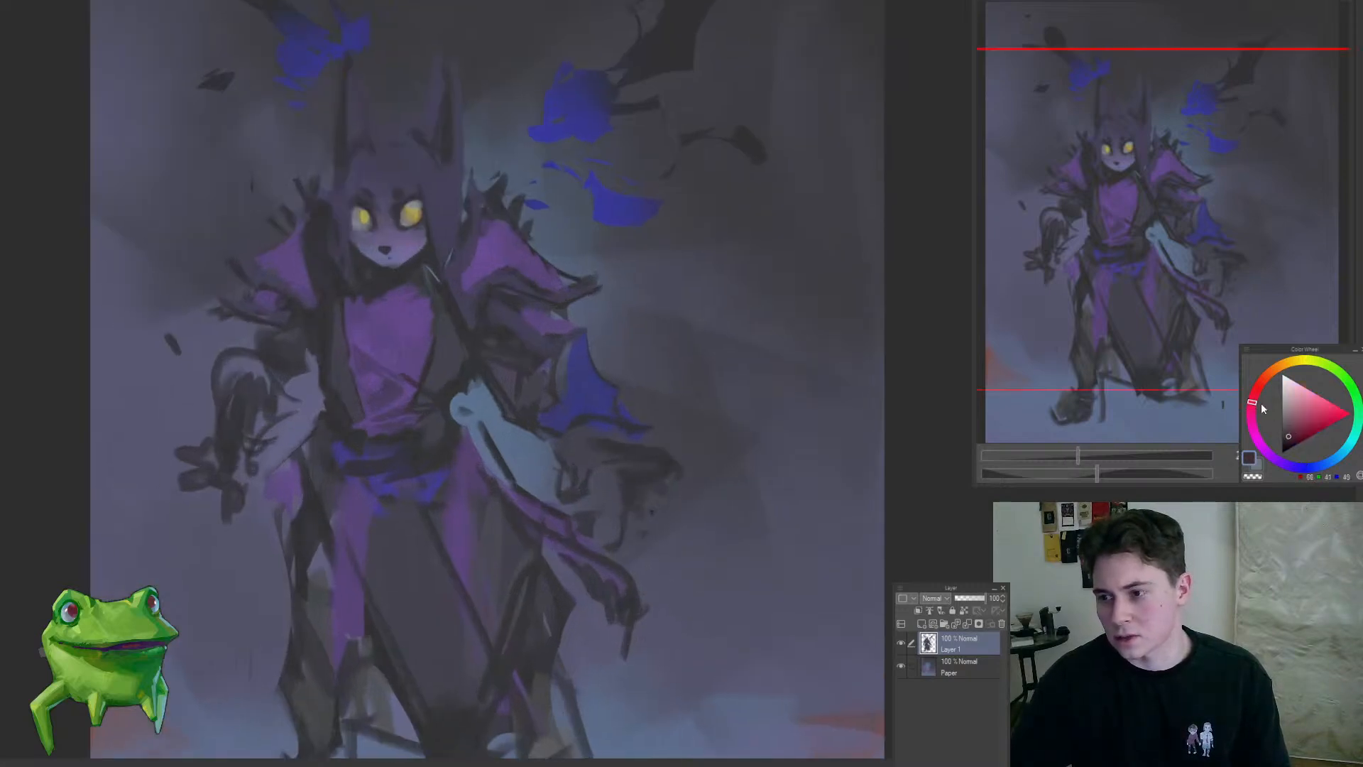
mouse_move(602, 455)
mouse_down()
mouse_move(654, 466)
mouse_move(639, 530)
mouse_up()
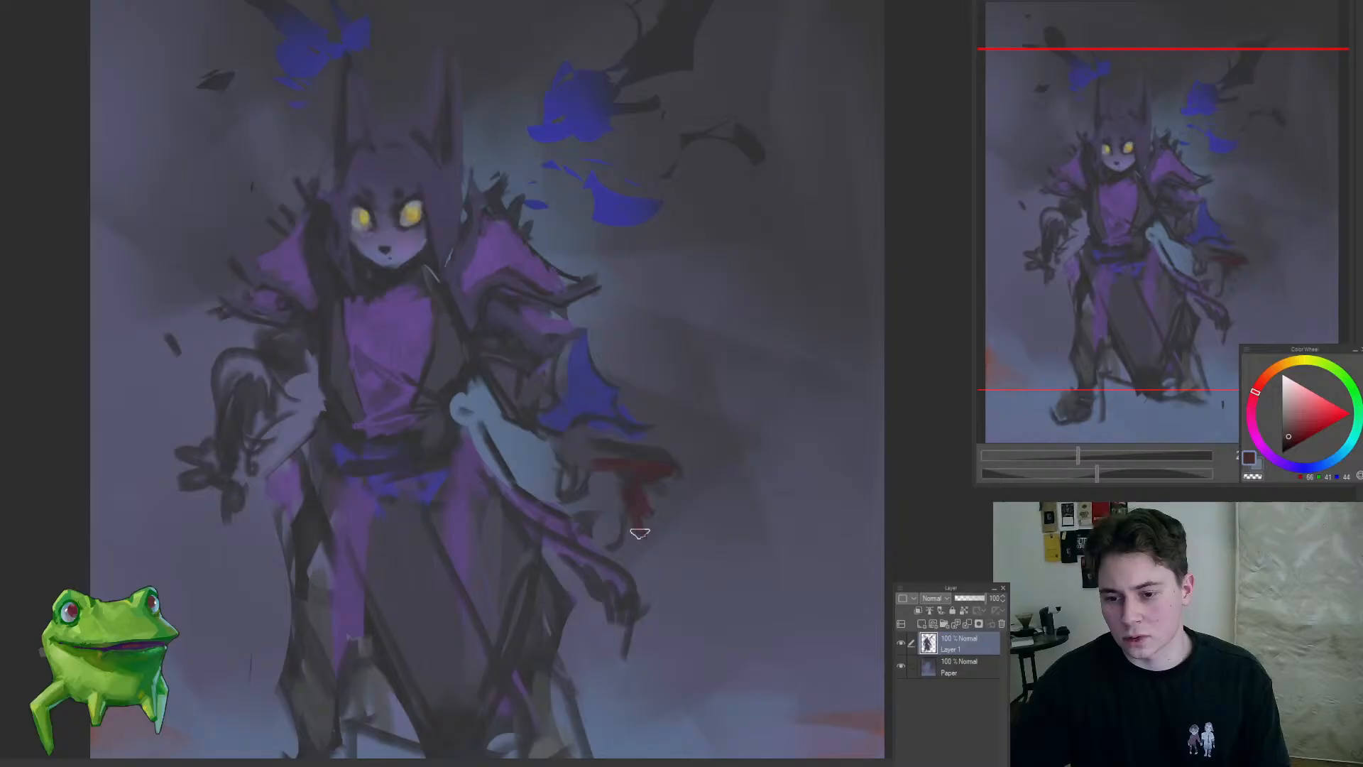
drag(611, 438, 653, 458)
alt+click(630, 445)
mouse_move(625, 522)
mouse_down()
mouse_move(599, 504)
mouse_move(575, 443)
mouse_move(606, 470)
mouse_move(566, 478)
mouse_move(589, 438)
mouse_move(594, 471)
mouse_move(554, 486)
mouse_move(505, 541)
mouse_move(607, 460)
mouse_up()
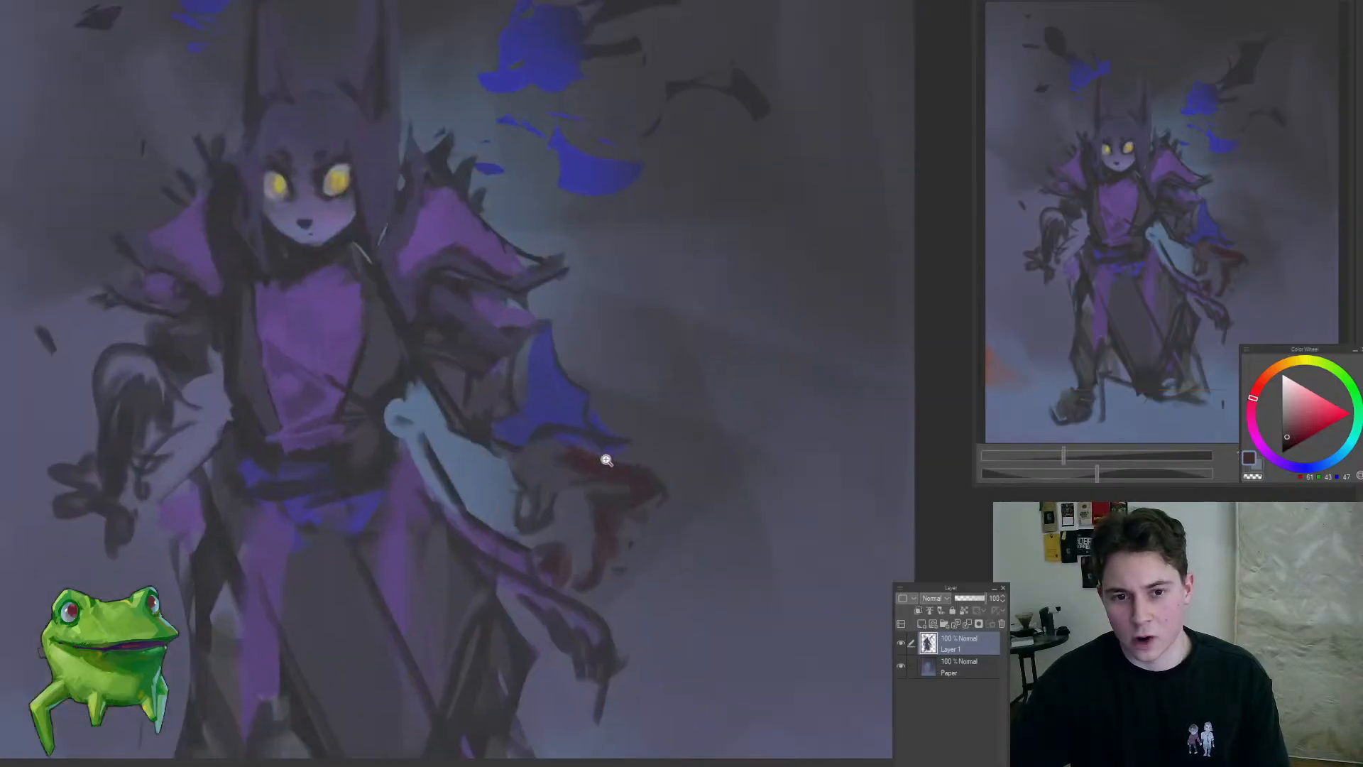
alt+click(556, 456)
mouse_move(530, 439)
mouse_down()
mouse_move(565, 427)
mouse_move(600, 470)
mouse_up()
alt+click(583, 470)
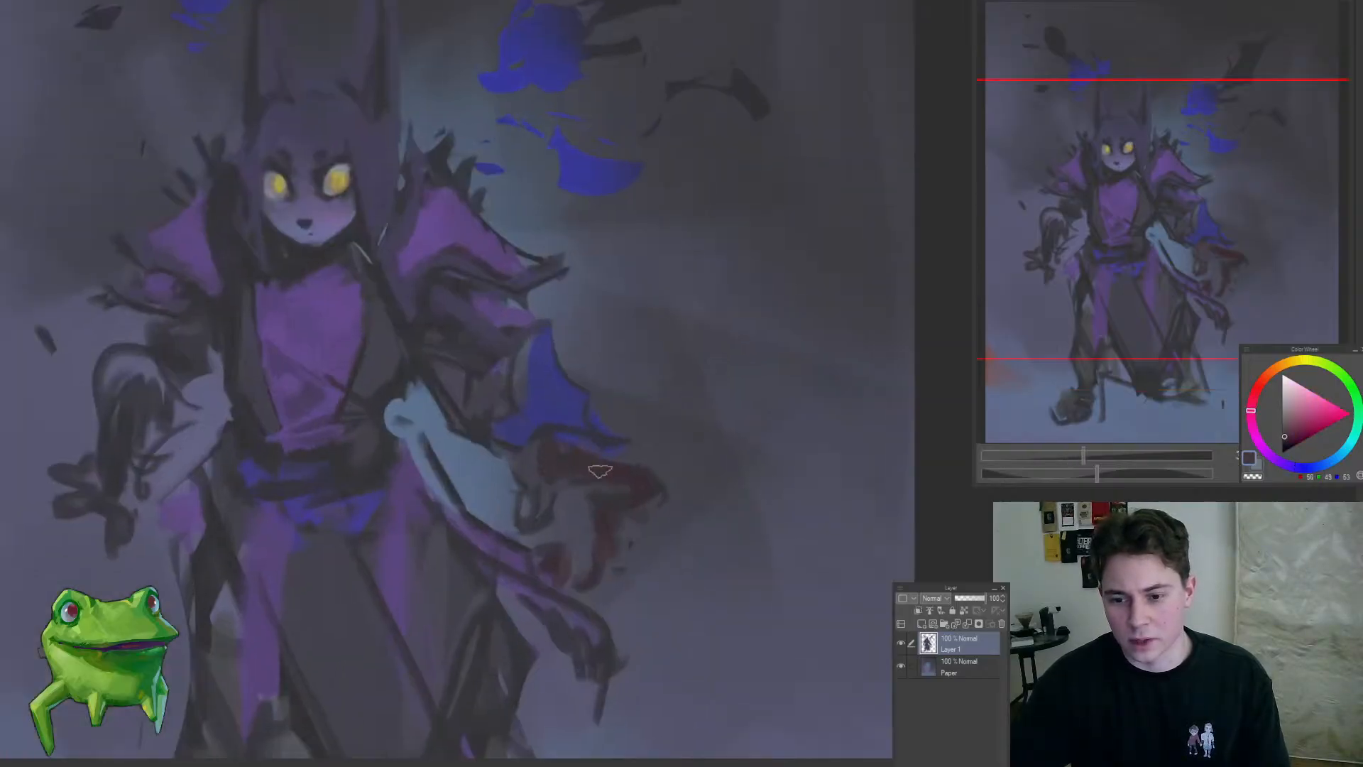
drag(609, 554, 503, 583)
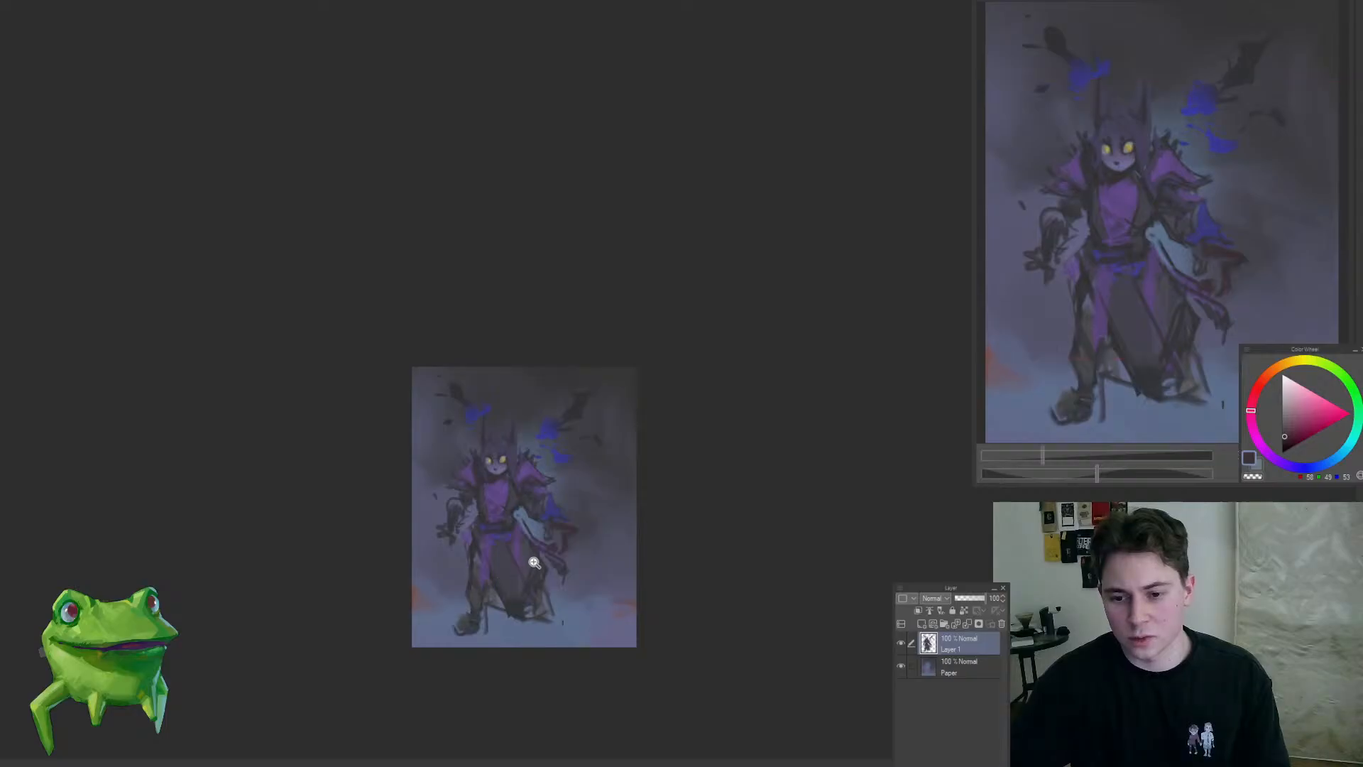
Step: Remove the sketched left-hand forearm and hand, leaving clear background beside the hip
drag(448, 529, 509, 519)
mouse_move(410, 540)
mouse_down()
mouse_move(435, 563)
mouse_move(404, 502)
mouse_move(453, 586)
mouse_move(442, 511)
mouse_move(460, 462)
mouse_up()
mouse_move(482, 508)
mouse_down()
mouse_move(408, 578)
mouse_move(581, 504)
mouse_up()
mouse_move(395, 589)
mouse_down()
mouse_move(452, 488)
mouse_move(433, 532)
mouse_up()
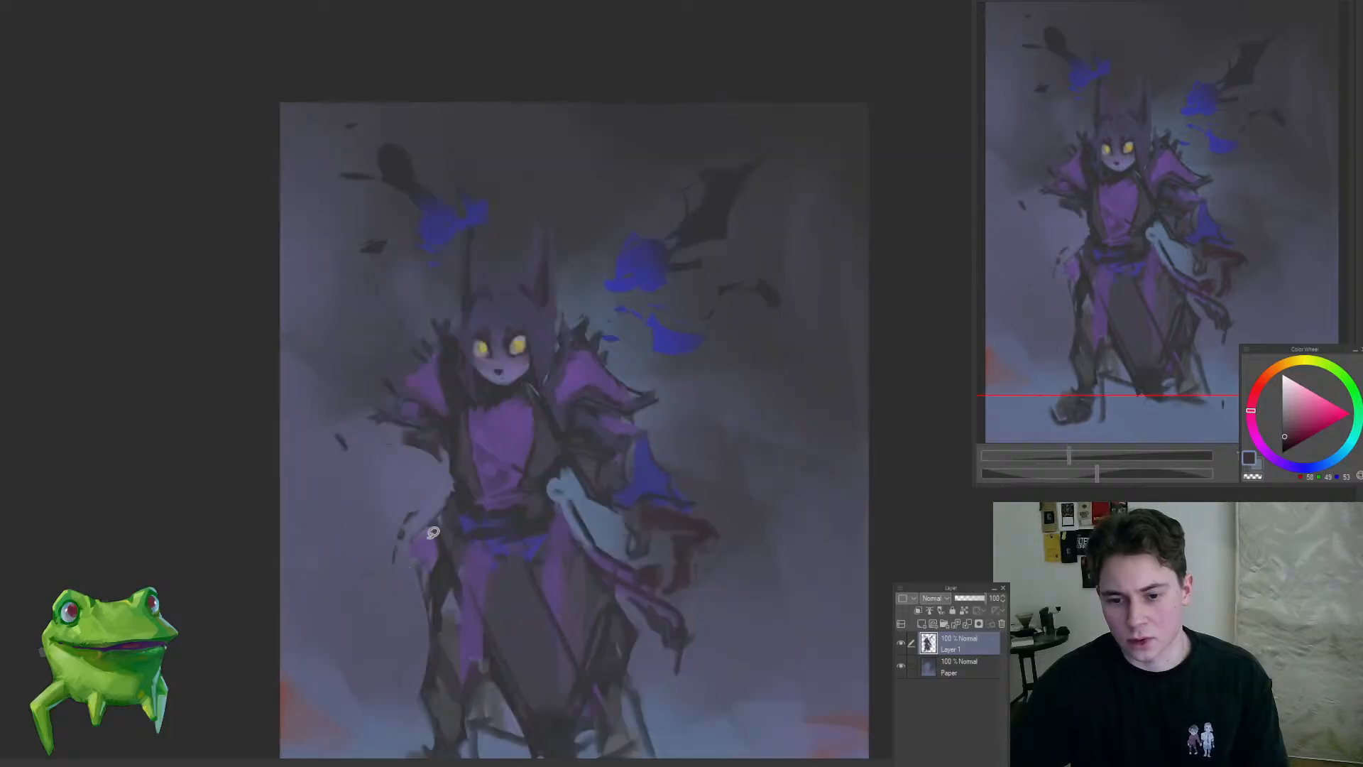
drag(471, 476, 438, 419)
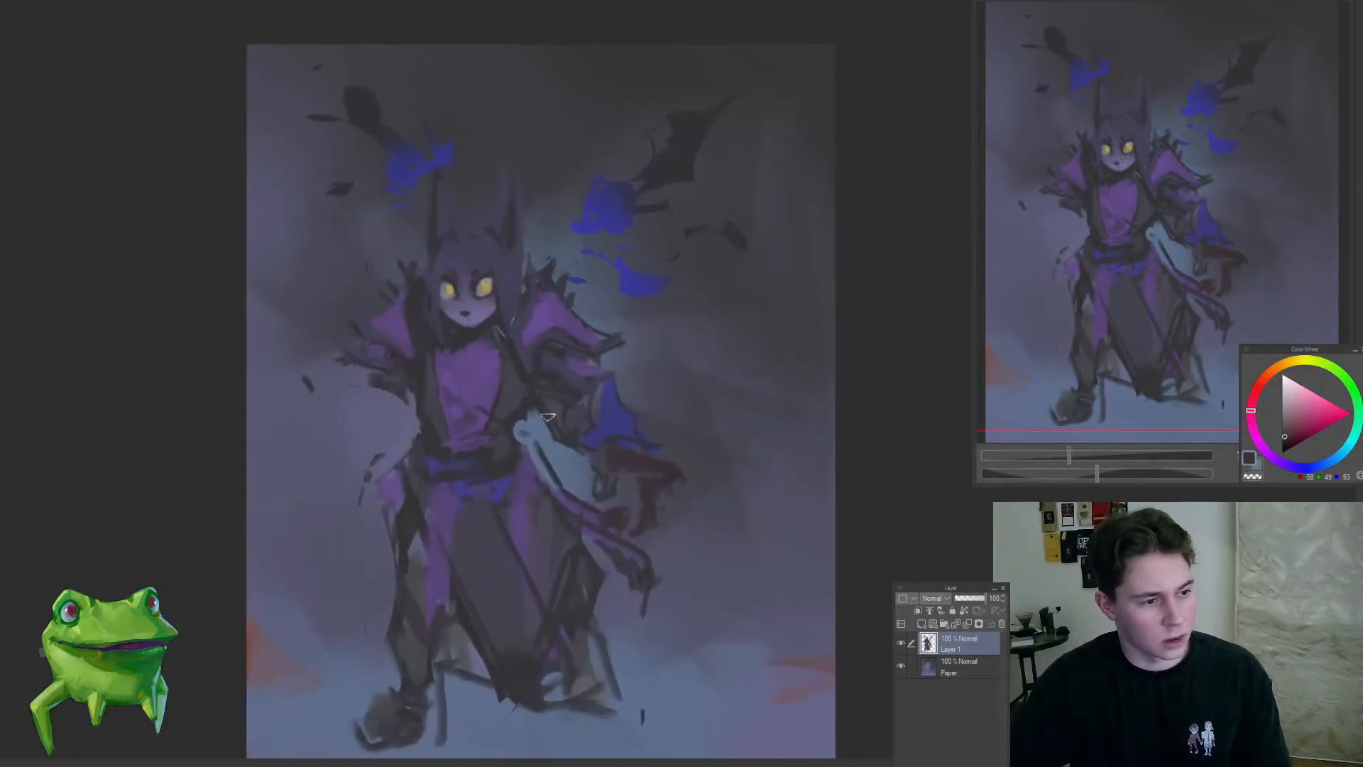
drag(629, 438, 594, 472)
click(648, 441)
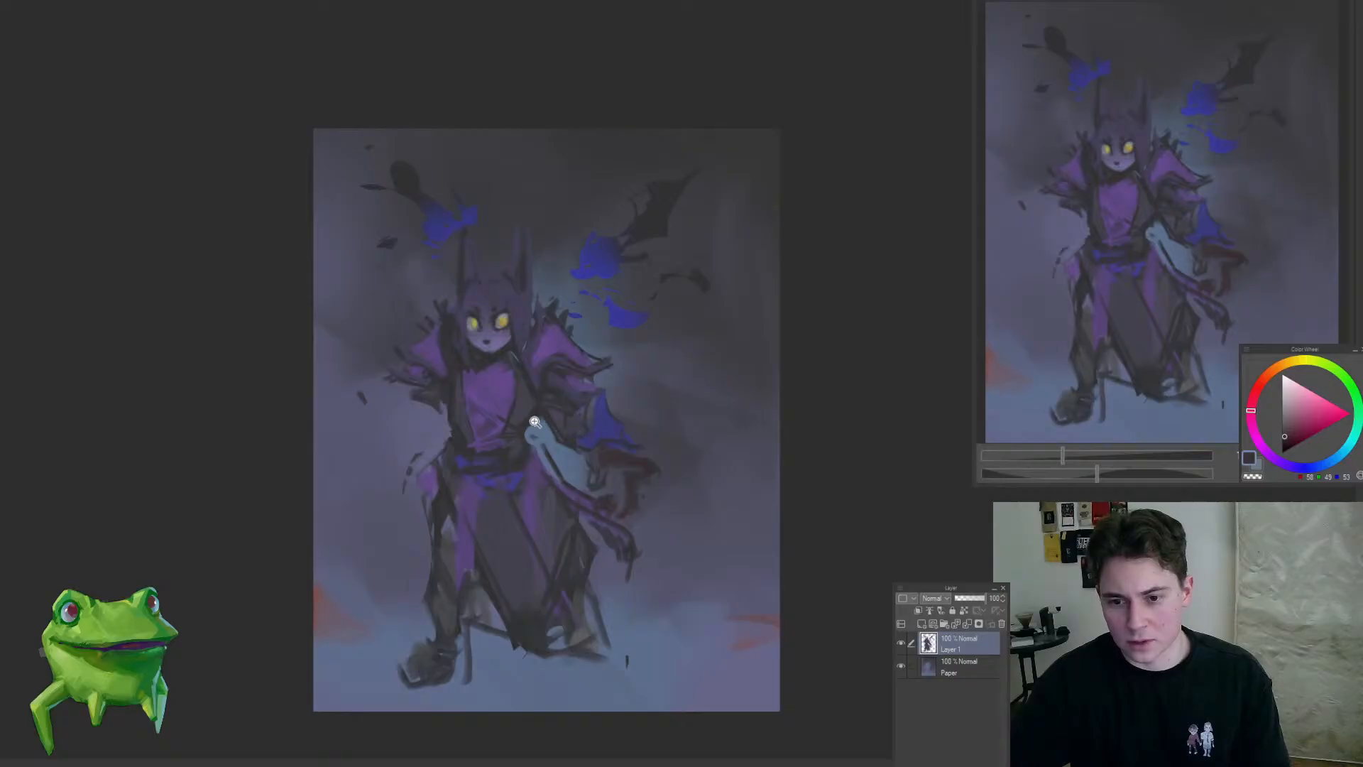
Step: Sketch a new oval forearm and a clawed hand in dark tones for the left-hand arm
mouse_move(365, 429)
mouse_down()
mouse_move(371, 458)
mouse_move(380, 450)
mouse_up()
key(ctrl+z)
mouse_move(396, 502)
mouse_down()
mouse_move(368, 493)
mouse_move(367, 451)
mouse_move(378, 477)
mouse_move(339, 580)
mouse_up()
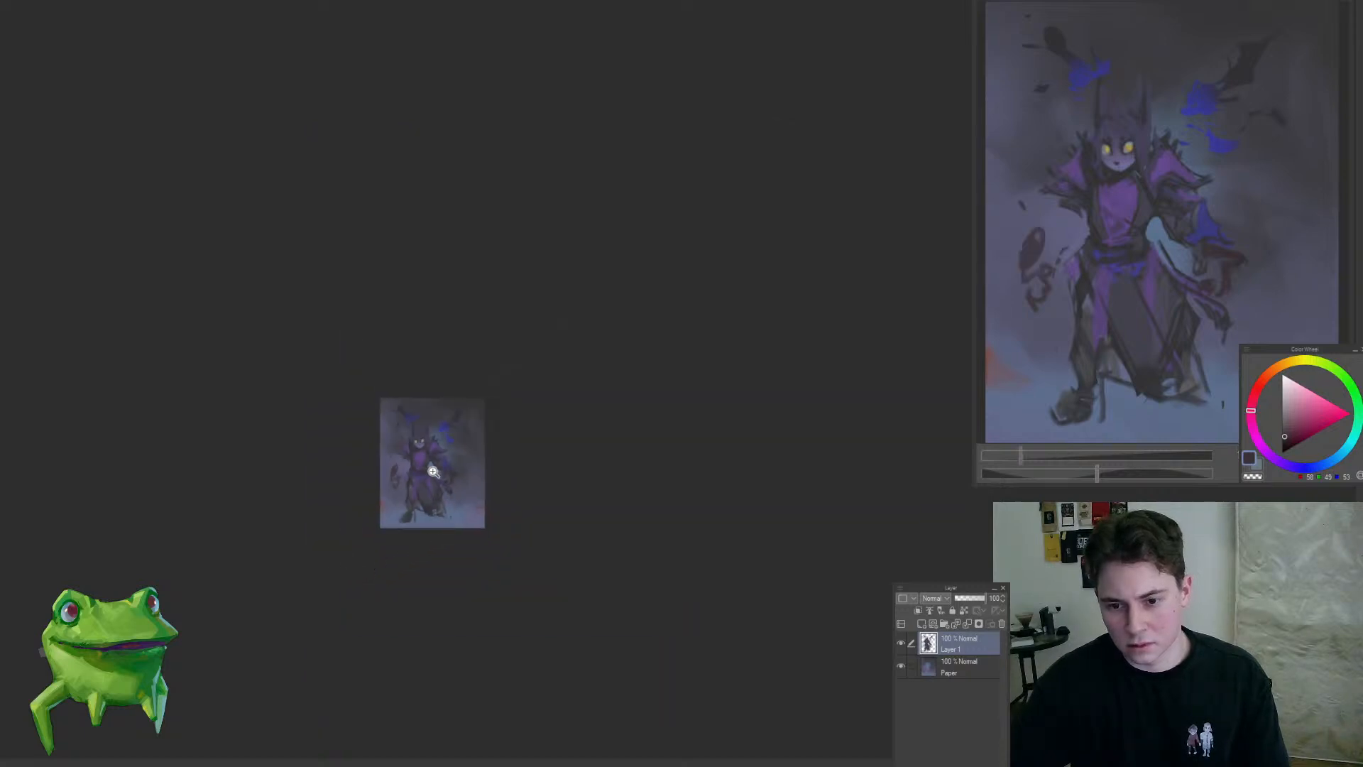
click(432, 471)
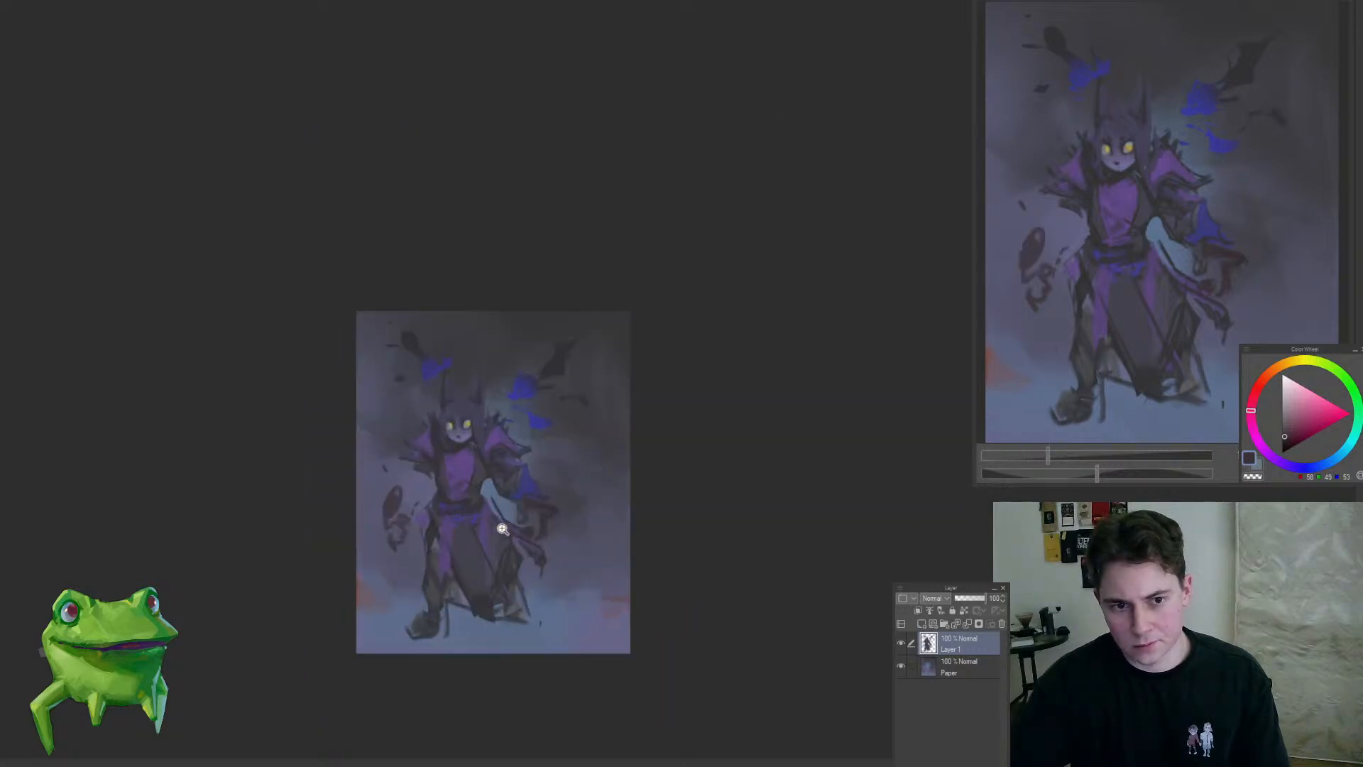
drag(576, 539, 614, 543)
mouse_move(516, 398)
mouse_down()
mouse_move(568, 436)
mouse_move(493, 541)
mouse_move(499, 520)
mouse_move(557, 525)
mouse_up()
Step: Select the new left-hand forearm and hand, transform them closer to the body, and deselect
mouse_move(428, 610)
mouse_down()
mouse_move(456, 604)
mouse_move(390, 575)
mouse_move(428, 612)
mouse_up()
key(ctrl+t)
drag(450, 589, 464, 586)
key(Return)
key(ctrl+d)
Step: Sample the blue of the right-hand sleeve, paint a matching sleeve on the left-hand forearm, and add a dark curl beside it
alt+click(698, 450)
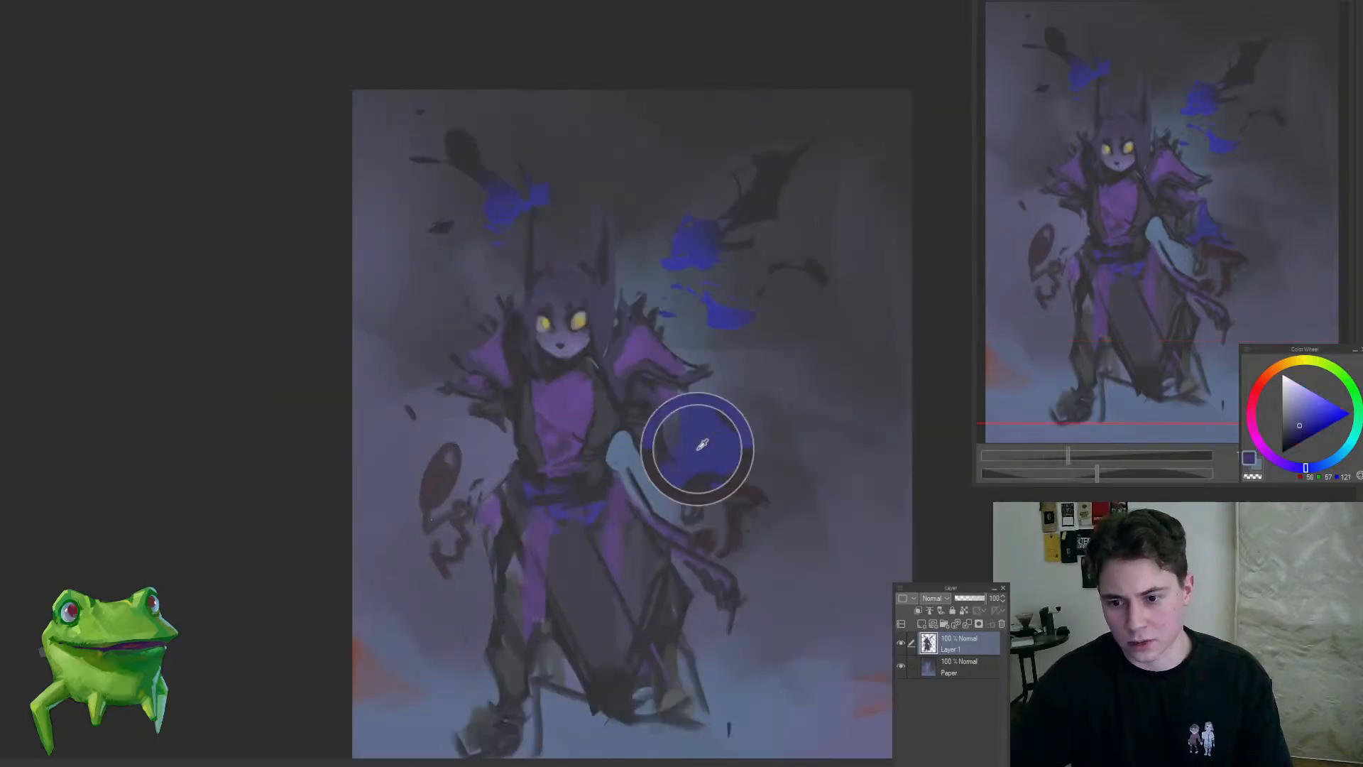
mouse_move(422, 455)
mouse_down()
mouse_move(427, 503)
mouse_move(414, 450)
mouse_move(485, 442)
mouse_move(476, 450)
mouse_up()
alt+click(511, 394)
drag(677, 461, 612, 433)
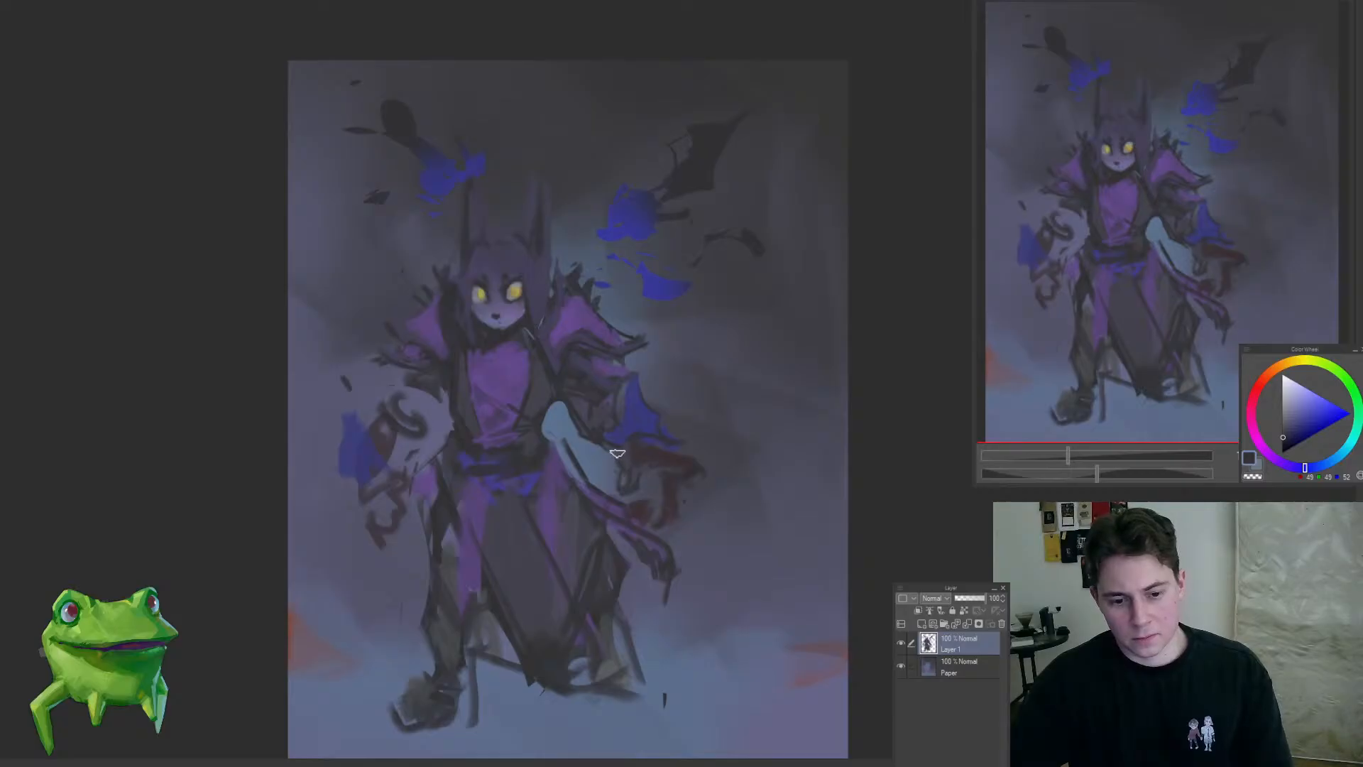
scroll(624, 440, down, 1)
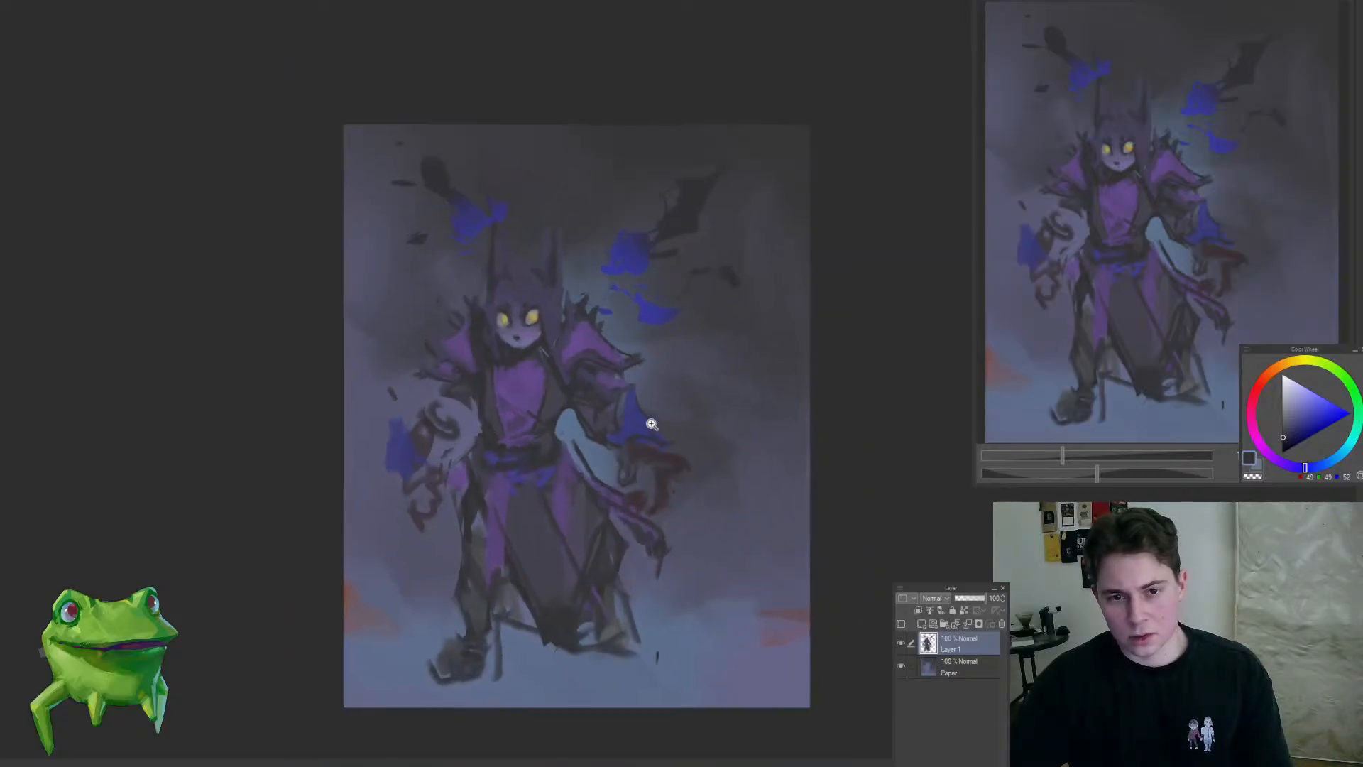
Step: Fill in the right-hand arm between the shoulder and blue sleeve with sampled dark purple-grey tones
scroll(648, 426, up, 2)
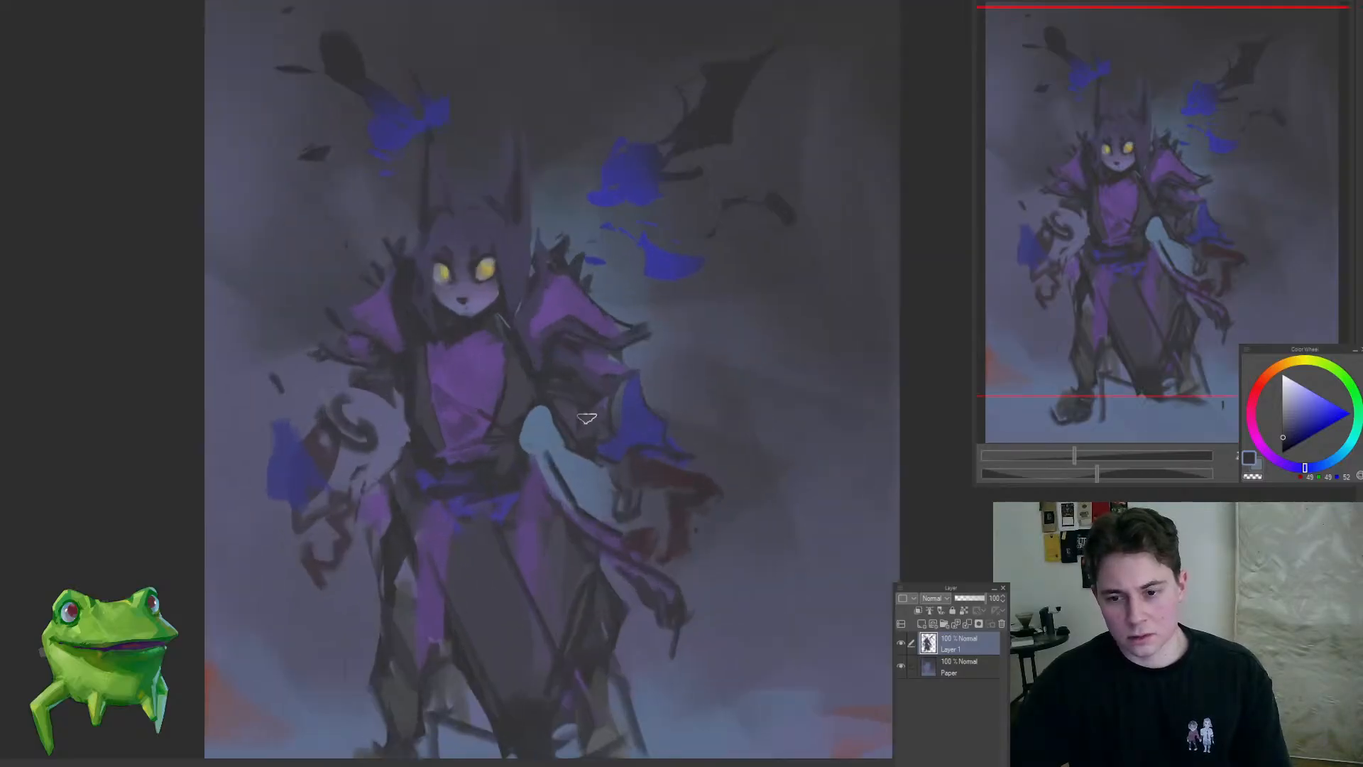
alt+click(649, 470)
alt+click(642, 448)
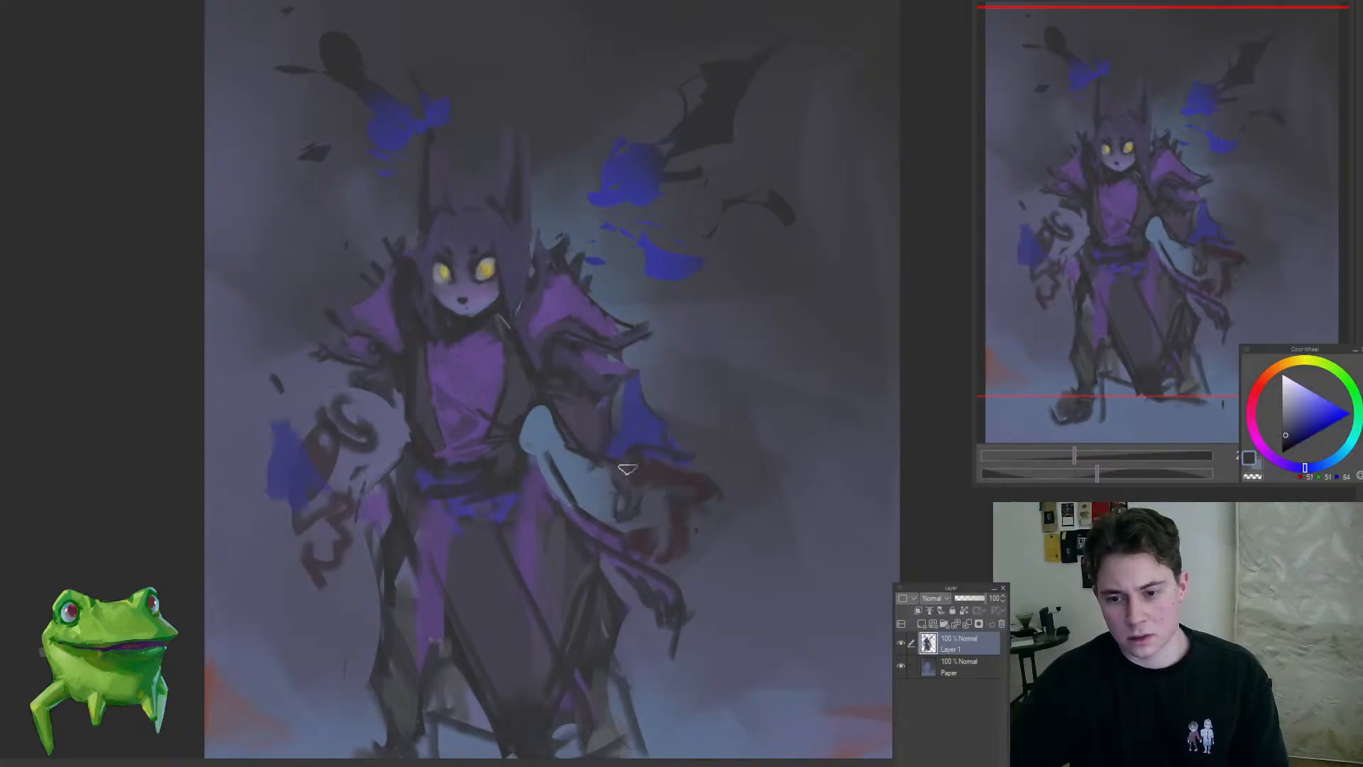
drag(565, 523, 523, 581)
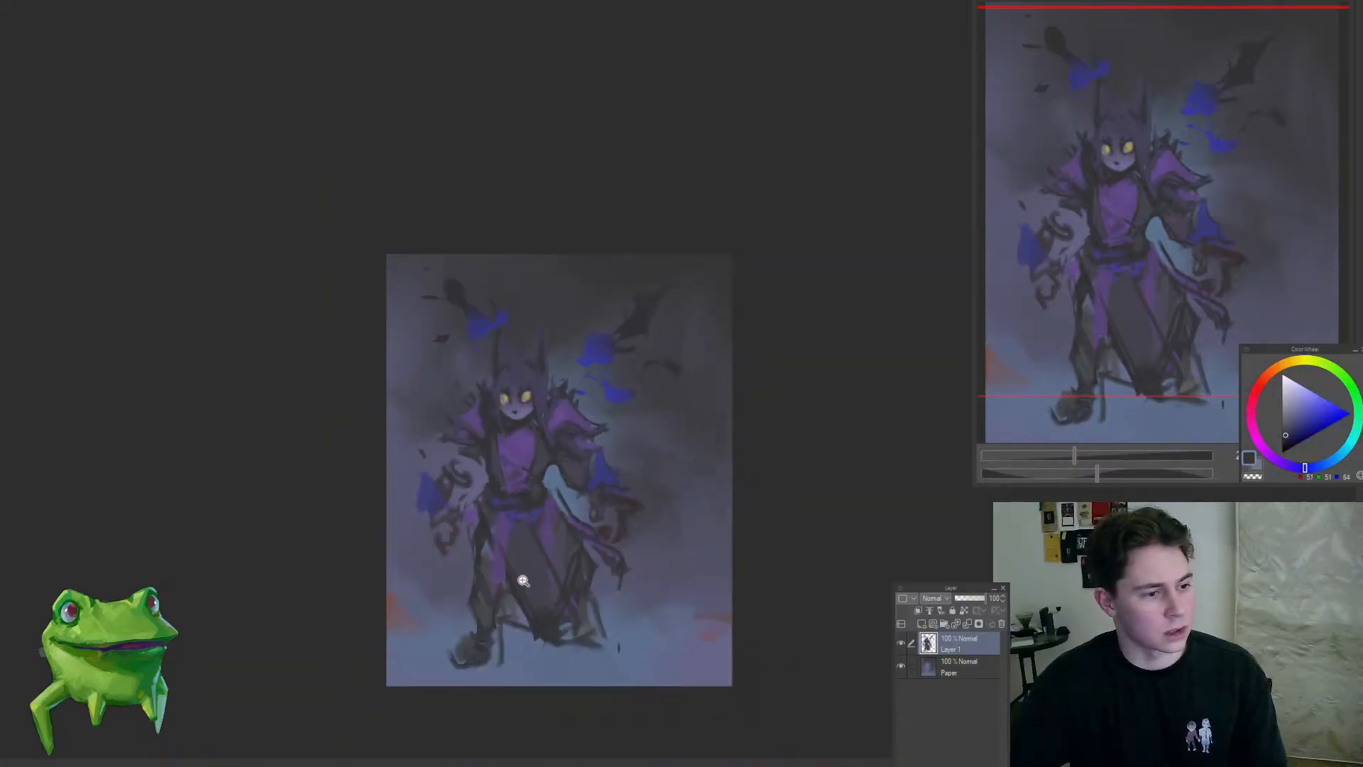
drag(589, 533, 598, 454)
alt+click(563, 460)
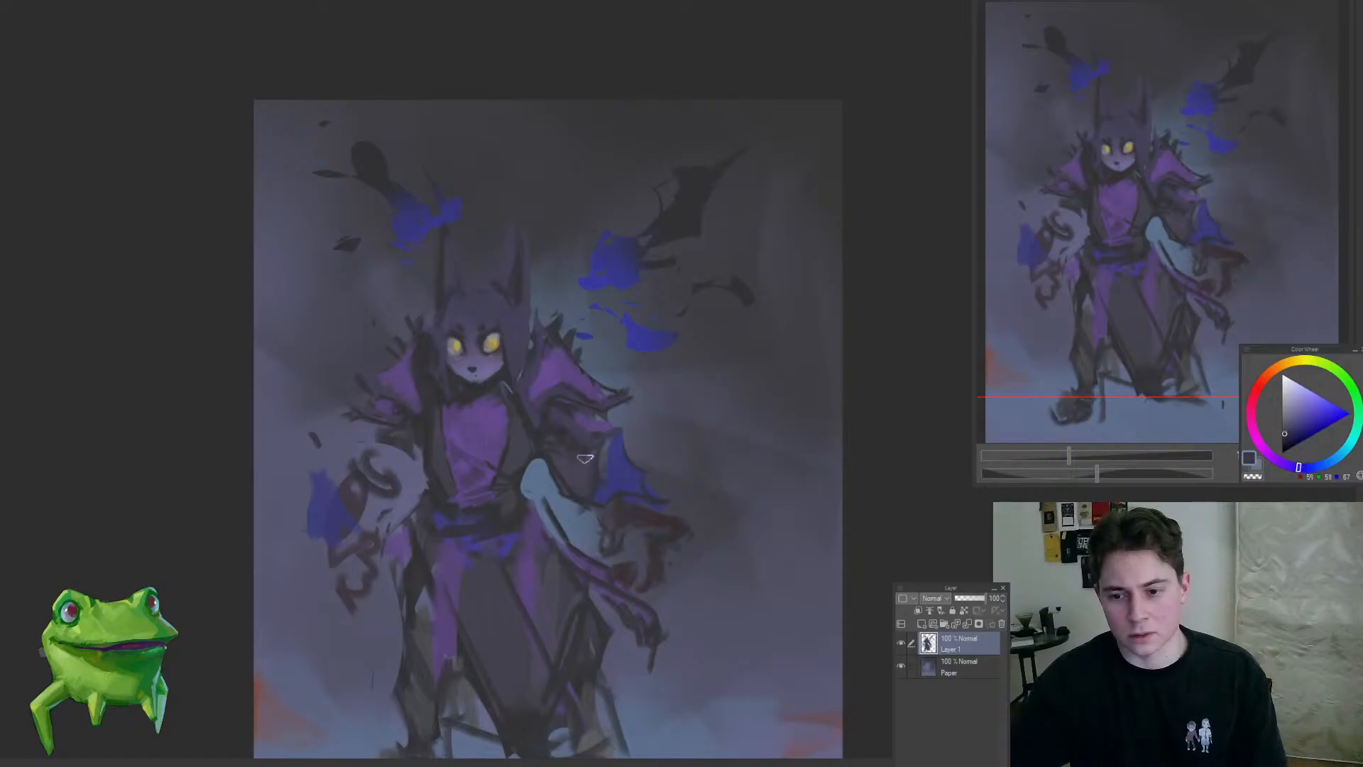
alt+click(532, 434)
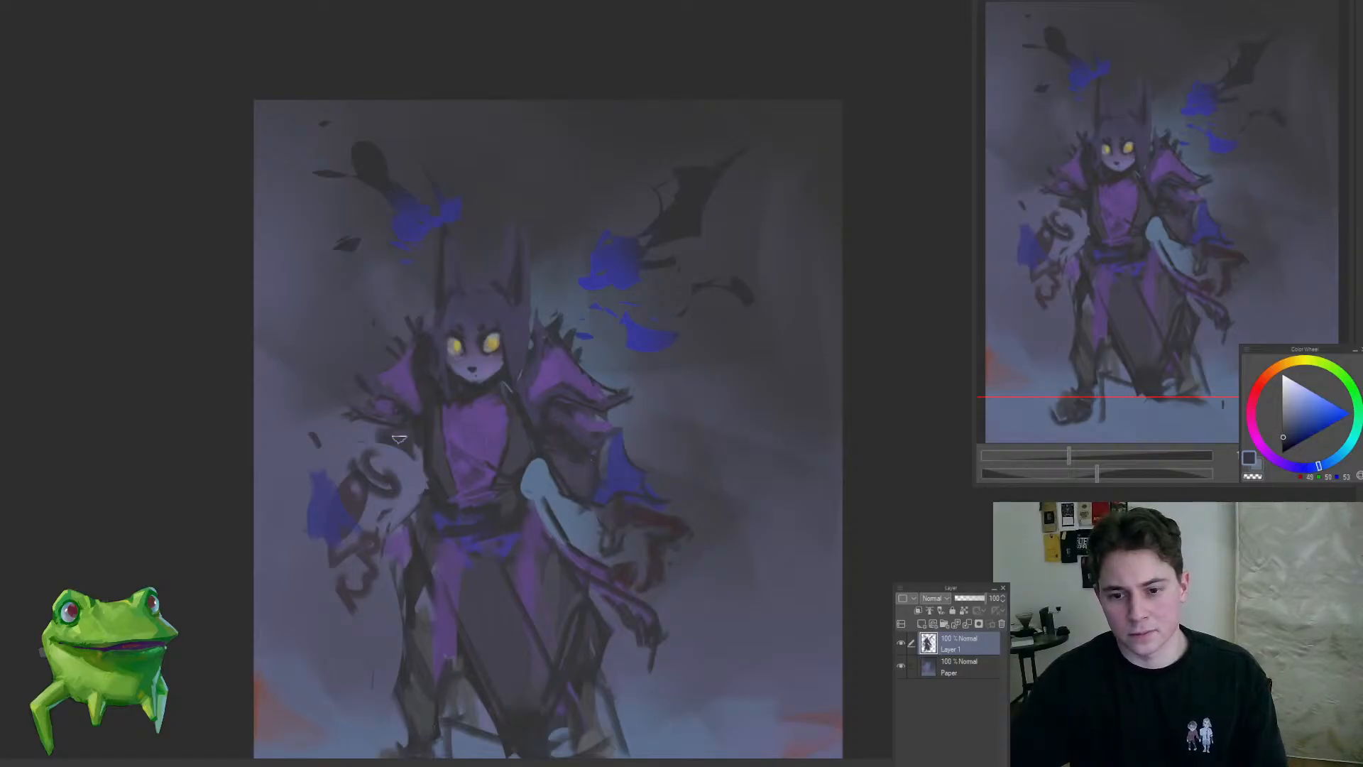
Step: Touch up the left-hand puffed sleeve and the right-hand arm below the shoulder with sampled dark purple-grey tones
scroll(398, 438, up, 2)
alt+click(371, 396)
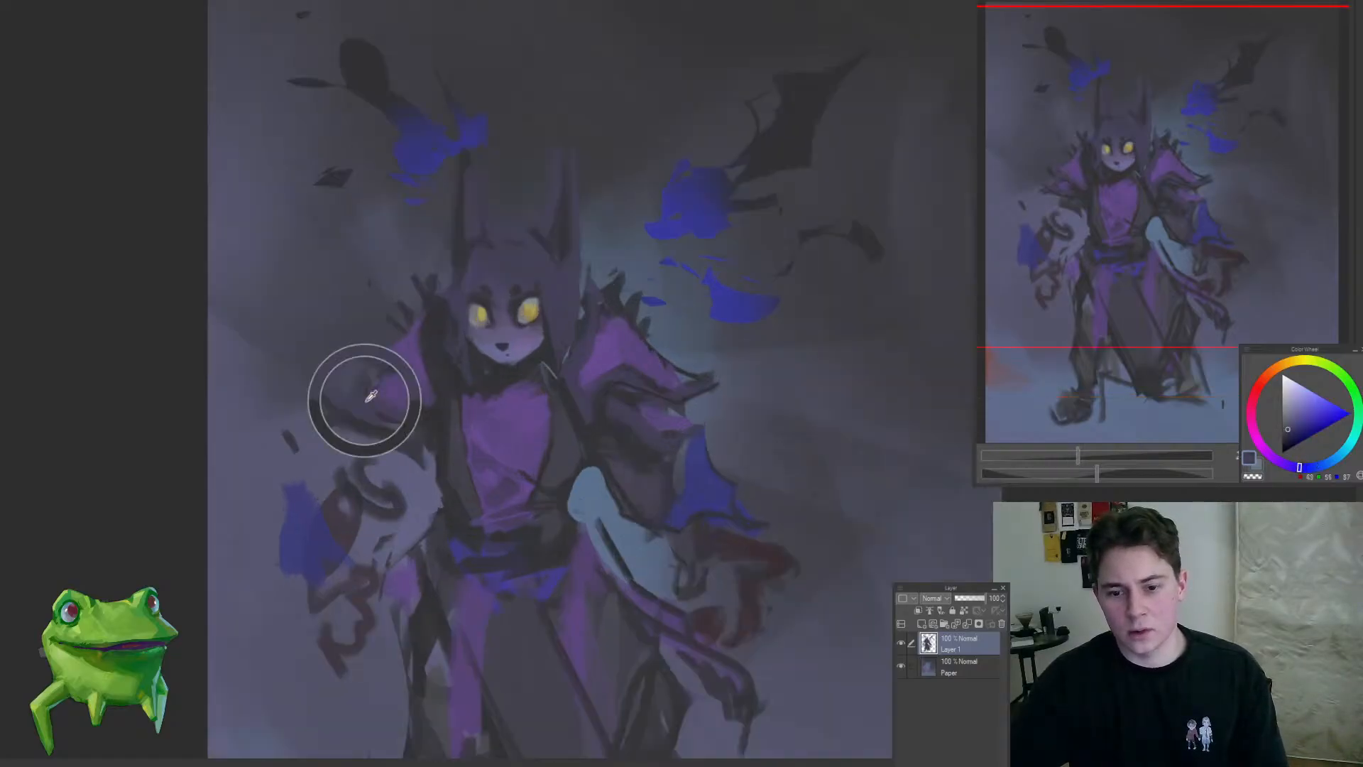
scroll(370, 397, down, 3)
scroll(426, 364, up, 2)
alt+click(426, 365)
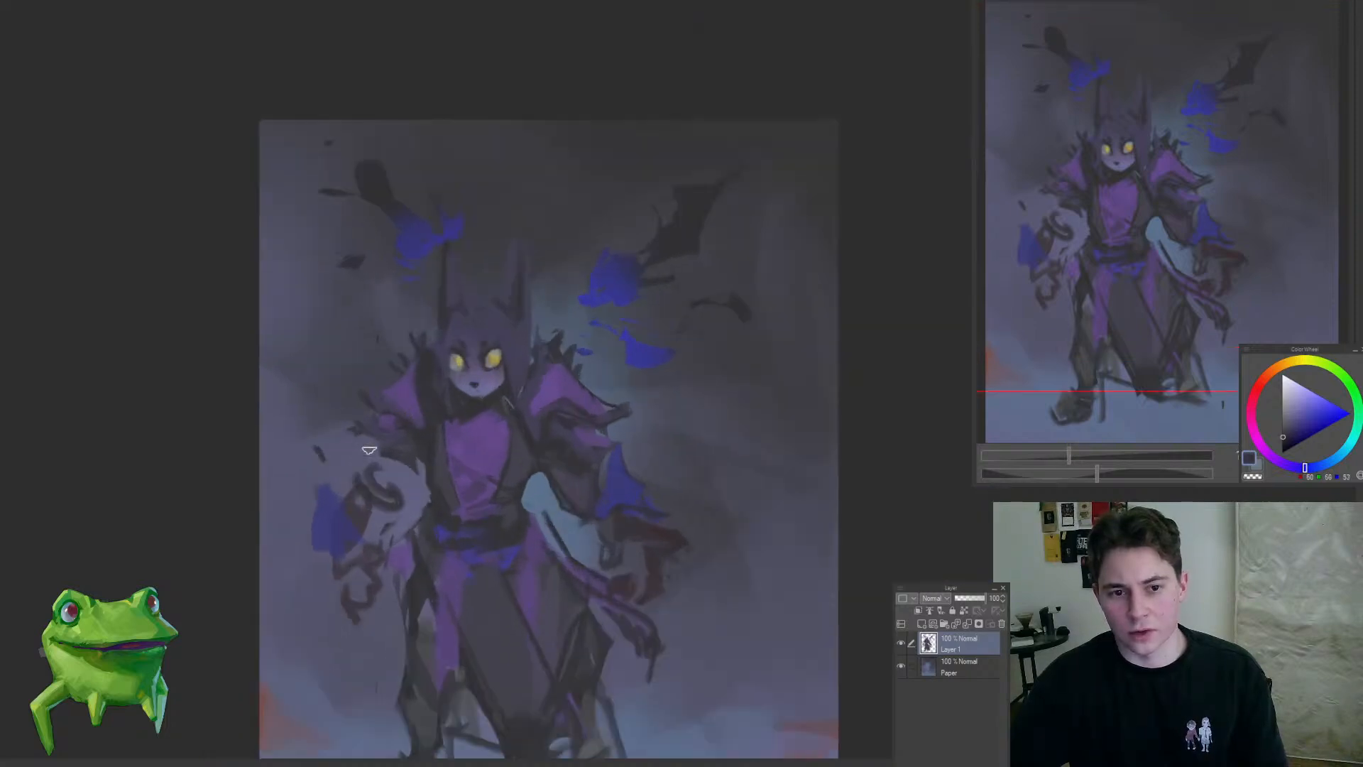
drag(354, 435, 384, 447)
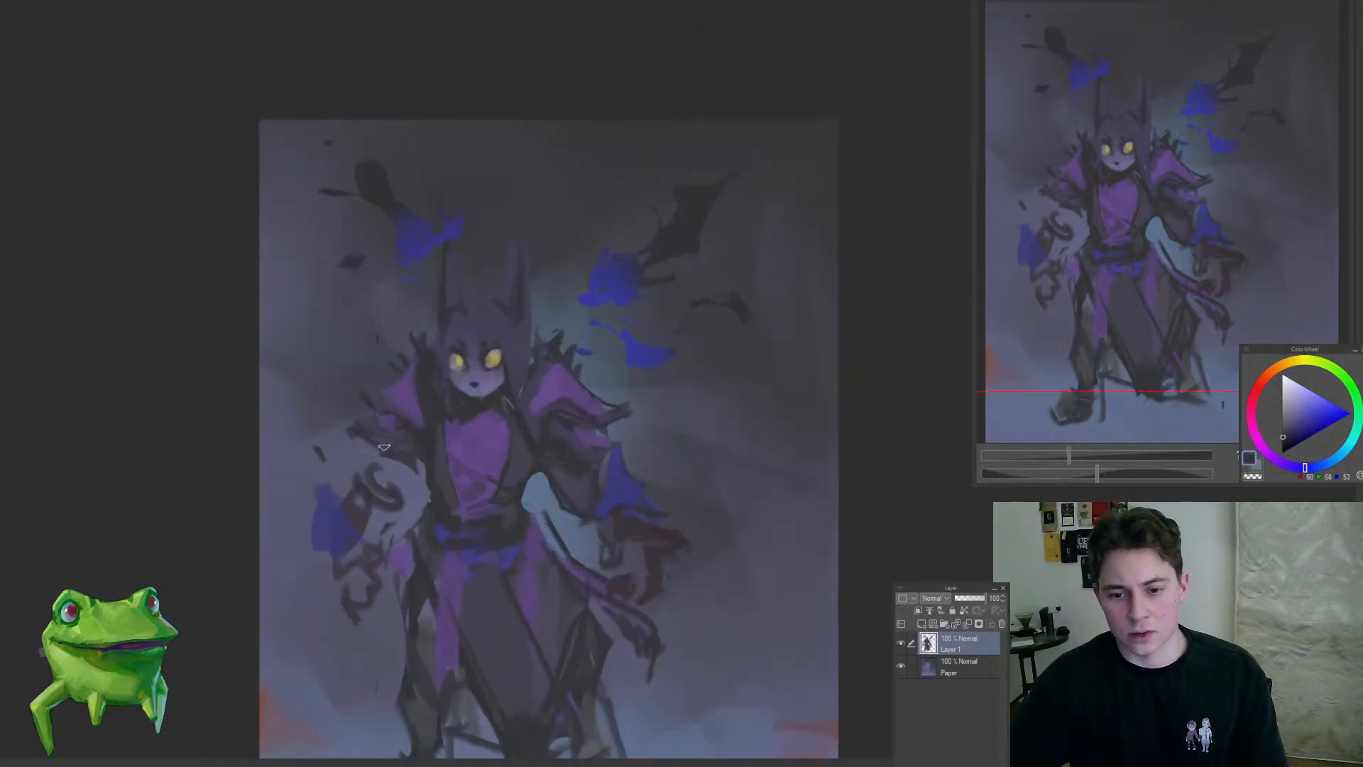
alt+click(581, 481)
drag(615, 454, 599, 386)
Step: Darken and smooth the left-hand side of the robe and leg with sampled dark grey-purple strokes
scroll(497, 568, down, 2)
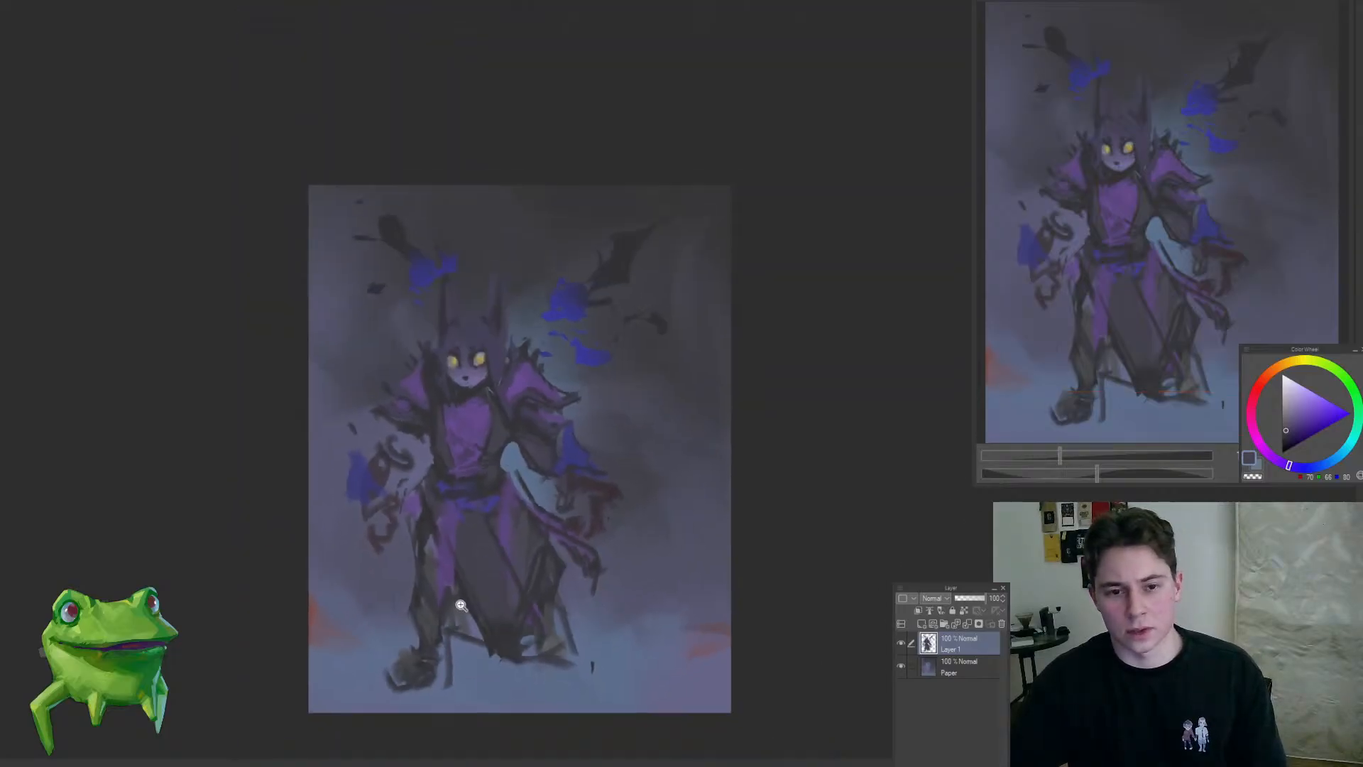
scroll(460, 605, up, 2)
alt+click(473, 542)
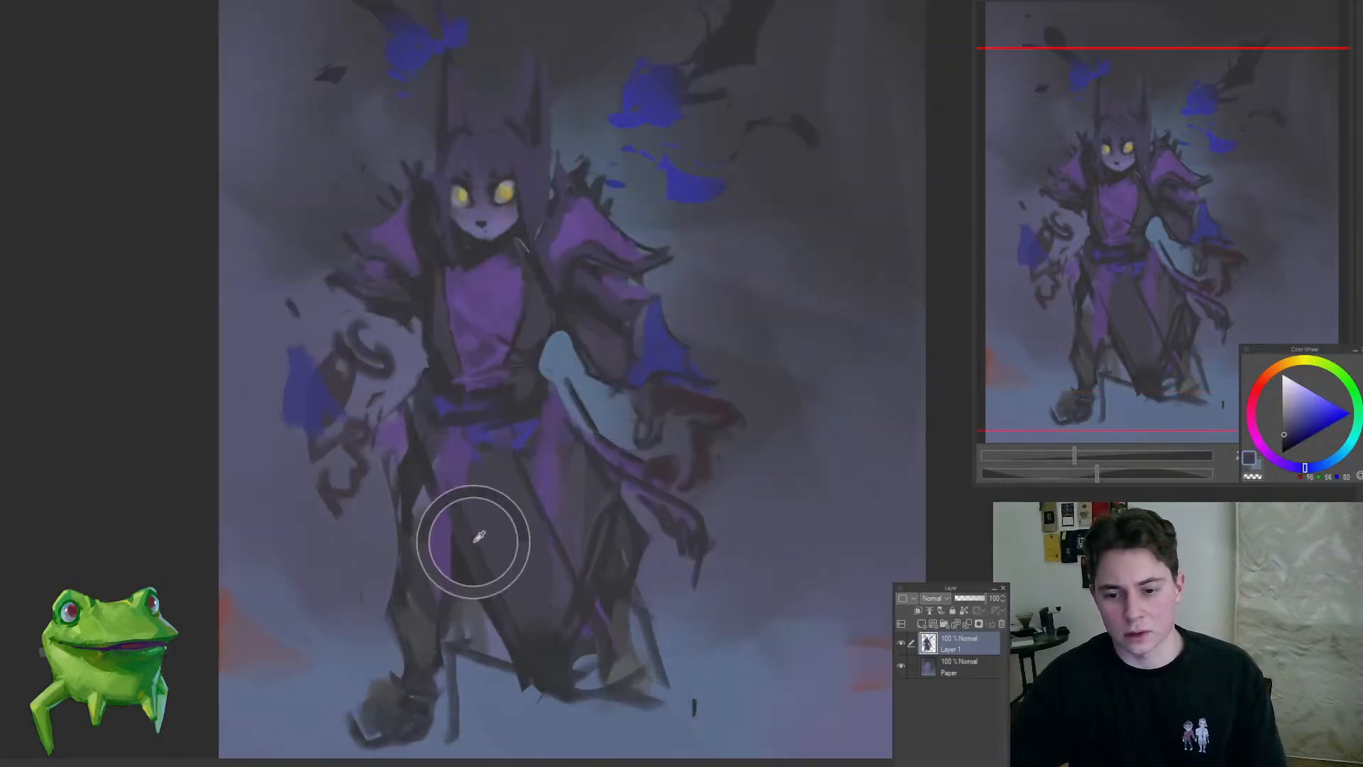
drag(392, 490, 403, 564)
drag(427, 502, 443, 600)
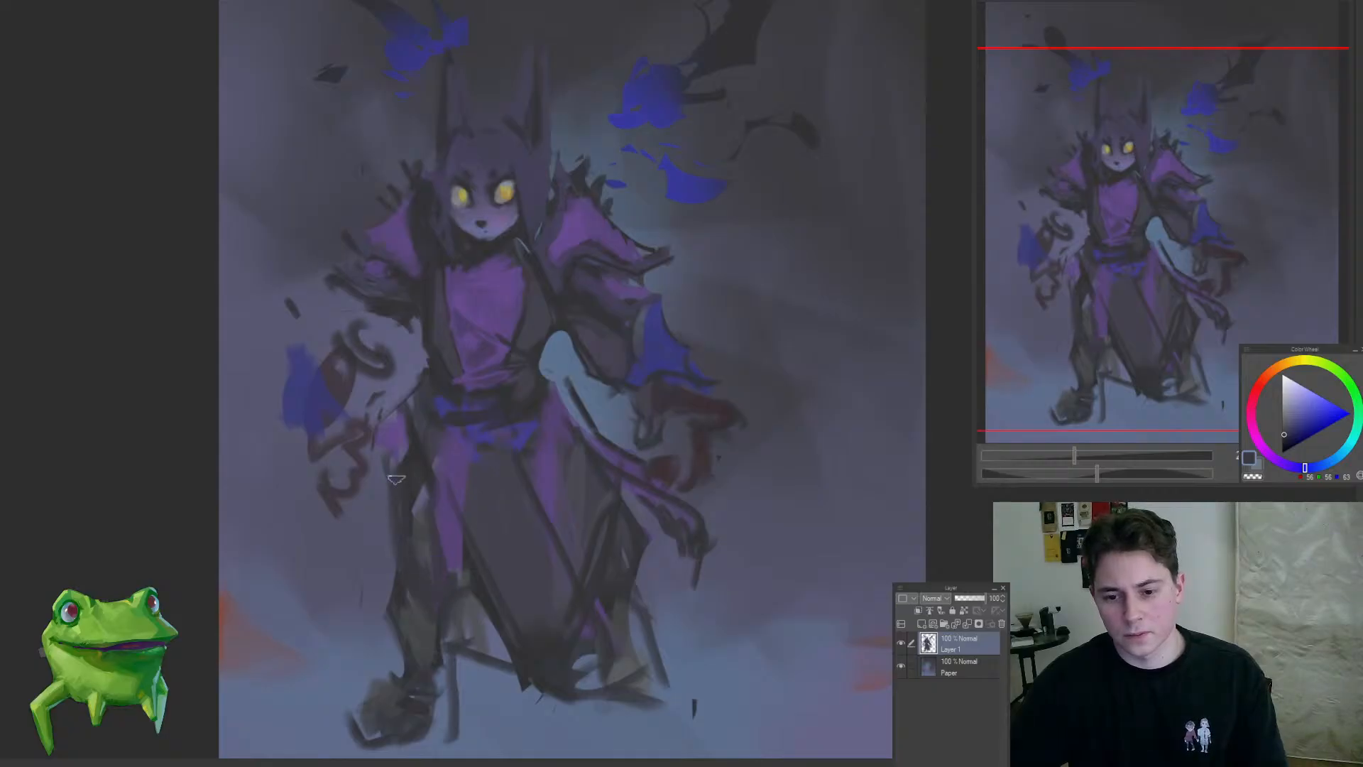
drag(416, 485, 428, 567)
drag(436, 508, 451, 572)
mouse_move(410, 470)
mouse_down()
mouse_move(381, 535)
mouse_move(472, 455)
mouse_move(415, 560)
mouse_move(436, 550)
mouse_up()
Step: Define the two hanging purple strips on the robe front with sampled purple and dark edge strokes
alt+click(424, 413)
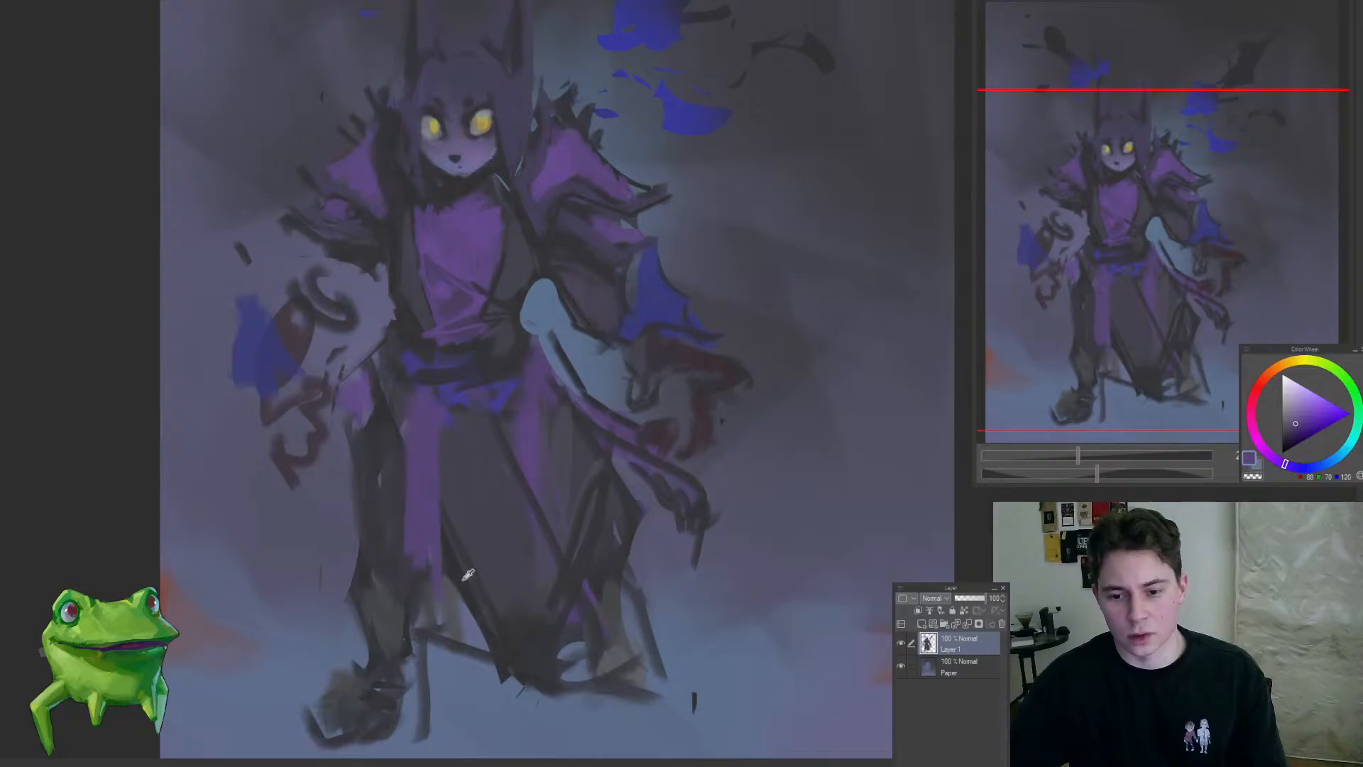
alt+click(463, 580)
drag(445, 404, 442, 624)
drag(498, 427, 571, 571)
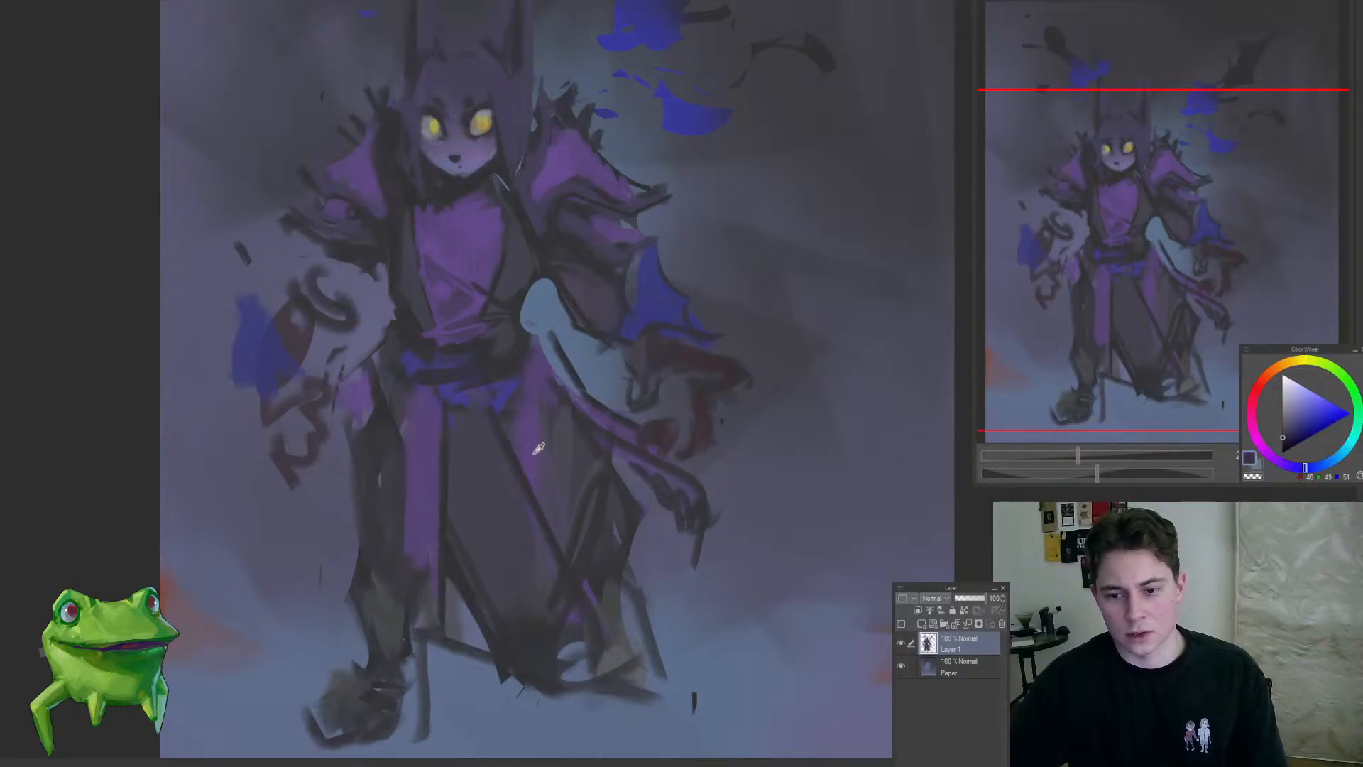
alt+click(538, 447)
drag(548, 388, 605, 455)
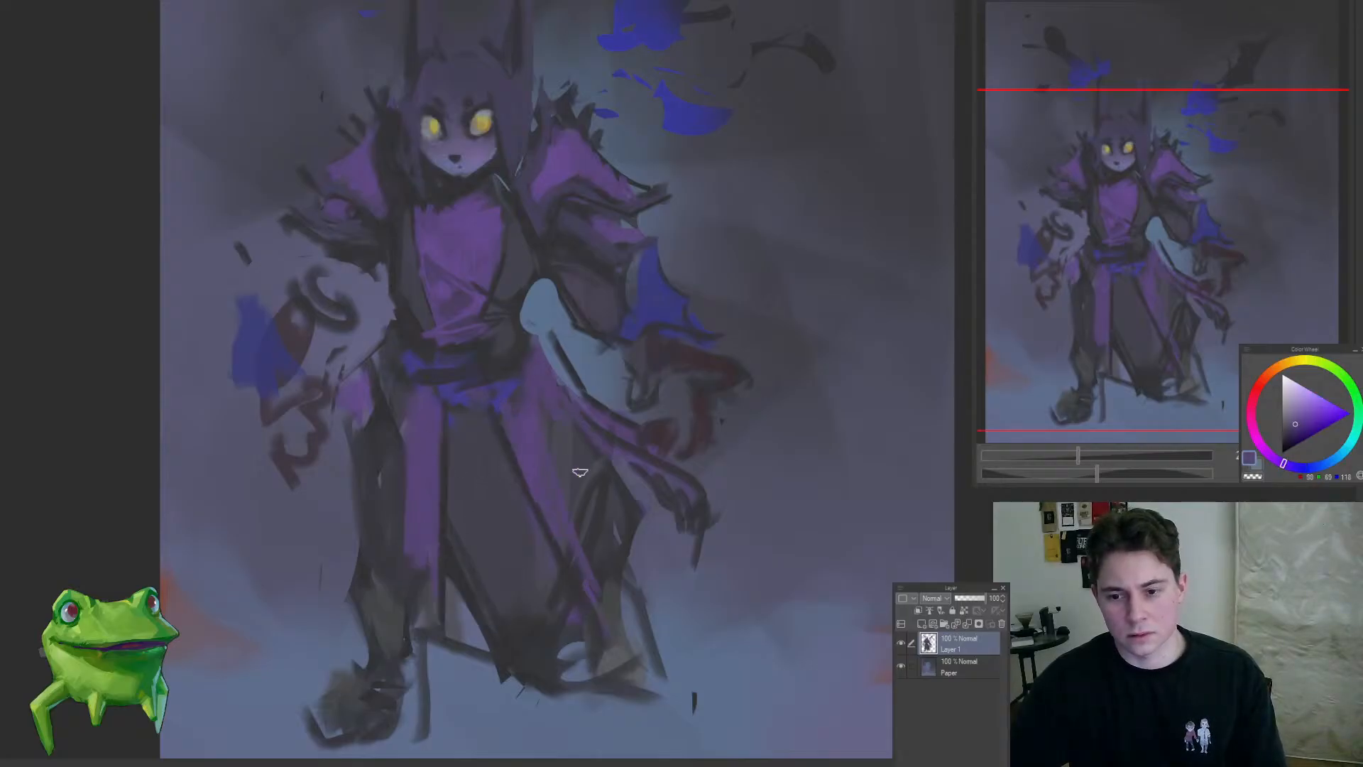
Step: Clean up the area beside the left-hand hip and paint a long purple coat tail with a dark outer edge
key(e)
mouse_move(345, 402)
mouse_down()
mouse_move(342, 367)
mouse_move(353, 442)
mouse_move(348, 426)
mouse_up()
key(b)
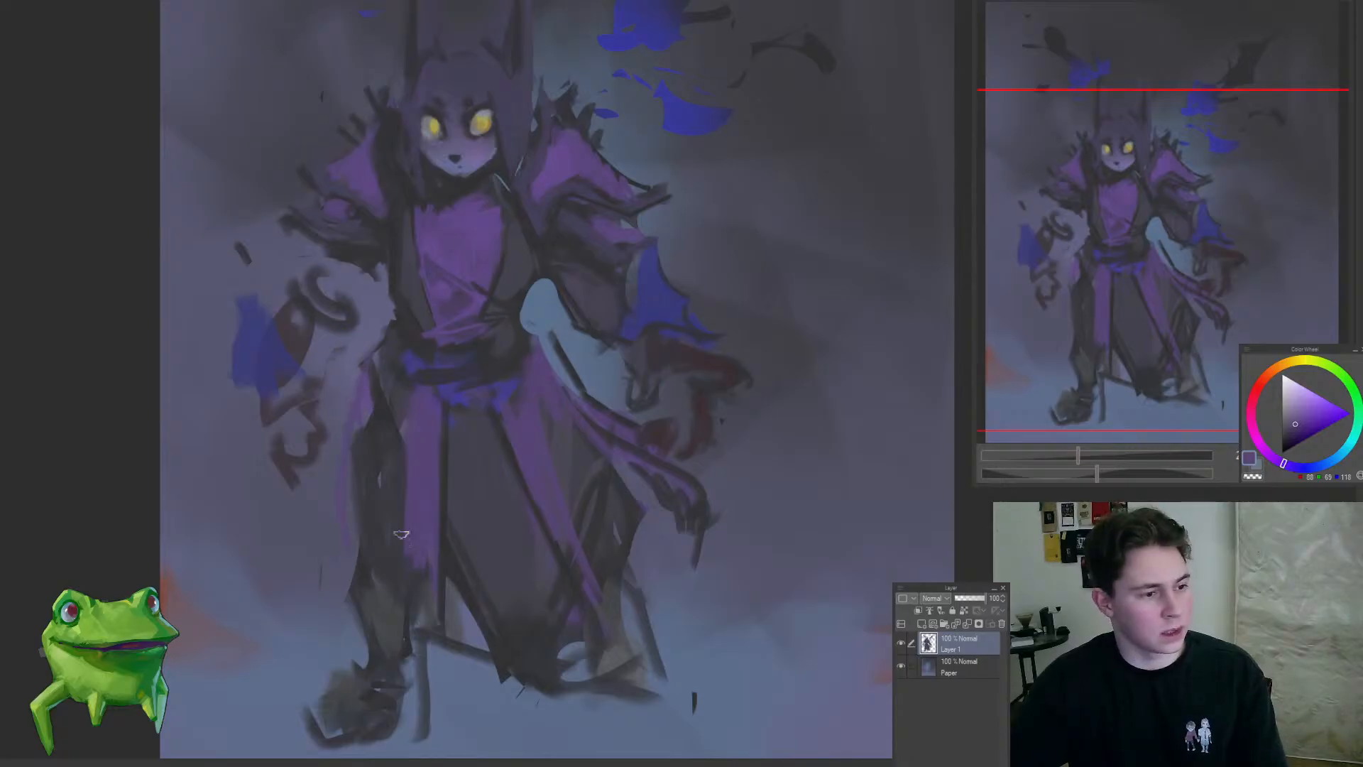
drag(361, 376, 347, 530)
alt+click(384, 416)
mouse_move(371, 352)
mouse_down()
mouse_move(316, 458)
mouse_move(367, 555)
mouse_up()
drag(343, 563, 262, 674)
mouse_move(317, 557)
mouse_down()
mouse_move(391, 563)
mouse_move(448, 603)
mouse_up()
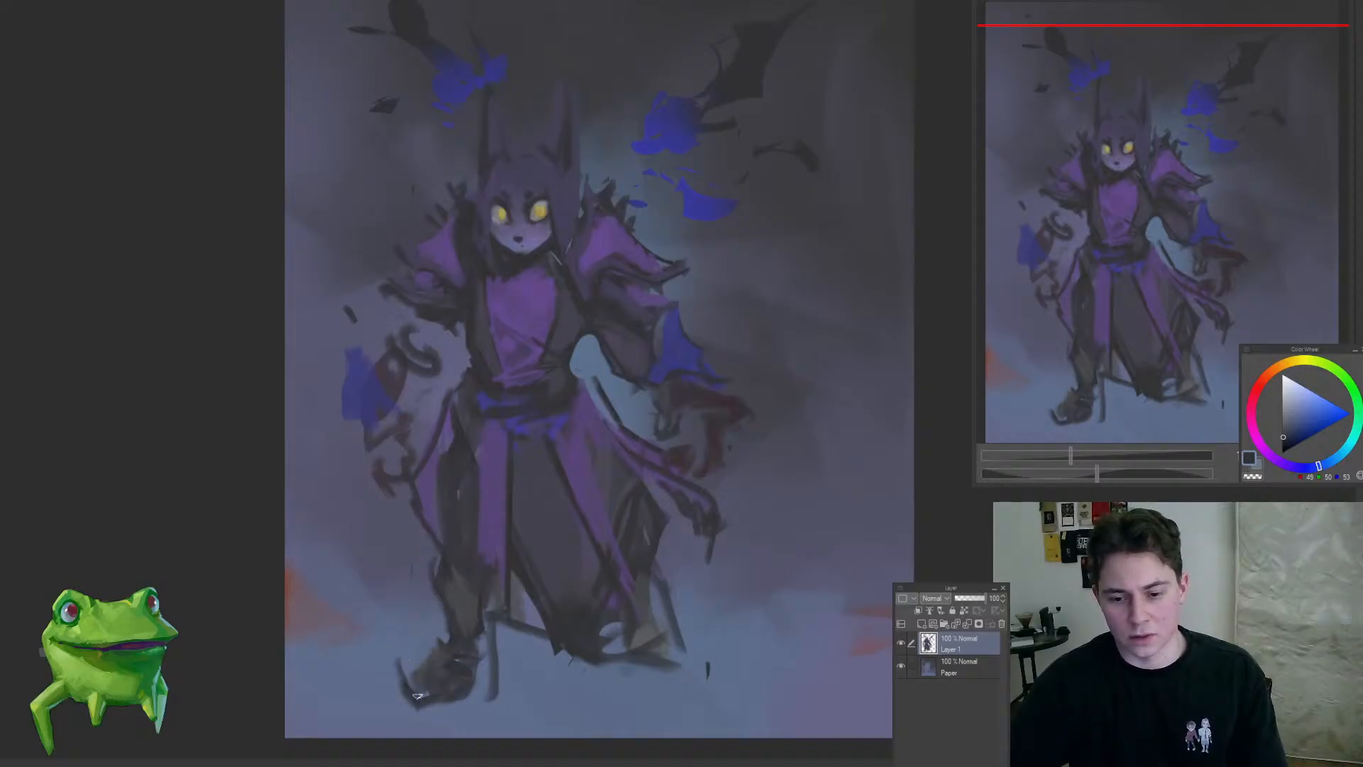
Step: Reshape the left-hand boot and trim the robe's hem between the feet
drag(423, 718, 482, 698)
drag(550, 635, 471, 642)
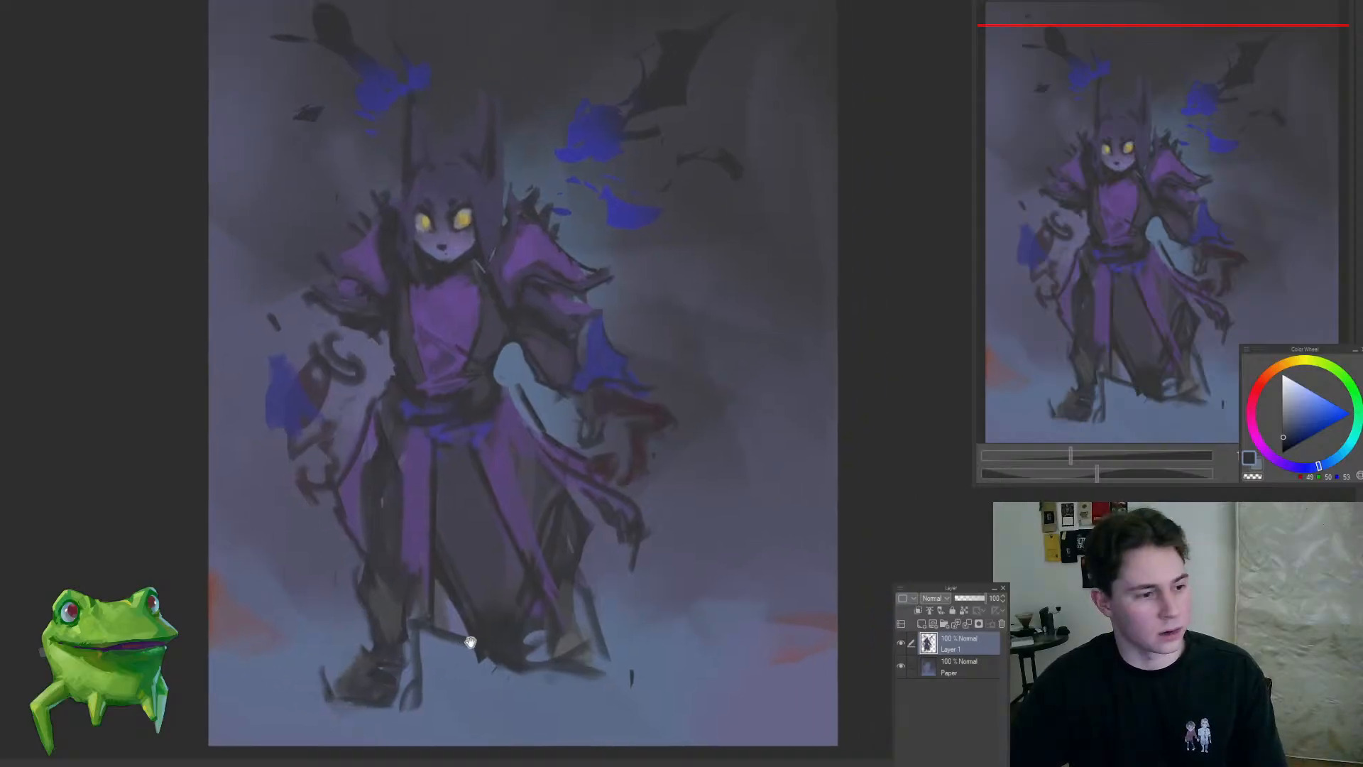
mouse_move(593, 652)
mouse_down()
mouse_move(602, 664)
mouse_move(539, 631)
mouse_up()
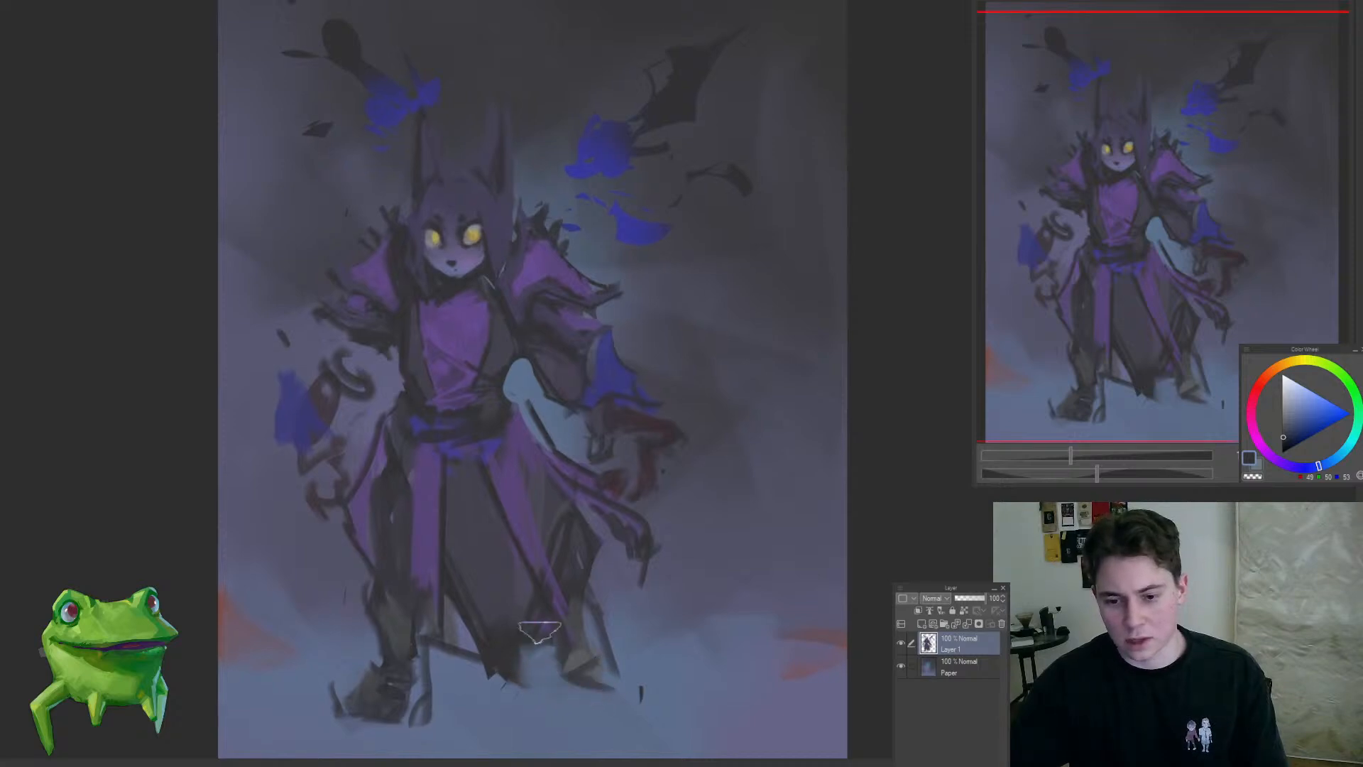
Step: Outline the left-hand blue sleeve with a dark pointed edge and add a dark stroke beside the right-hand sleeve
key(b)
mouse_move(506, 424)
mouse_down()
mouse_move(481, 568)
mouse_move(554, 435)
mouse_up()
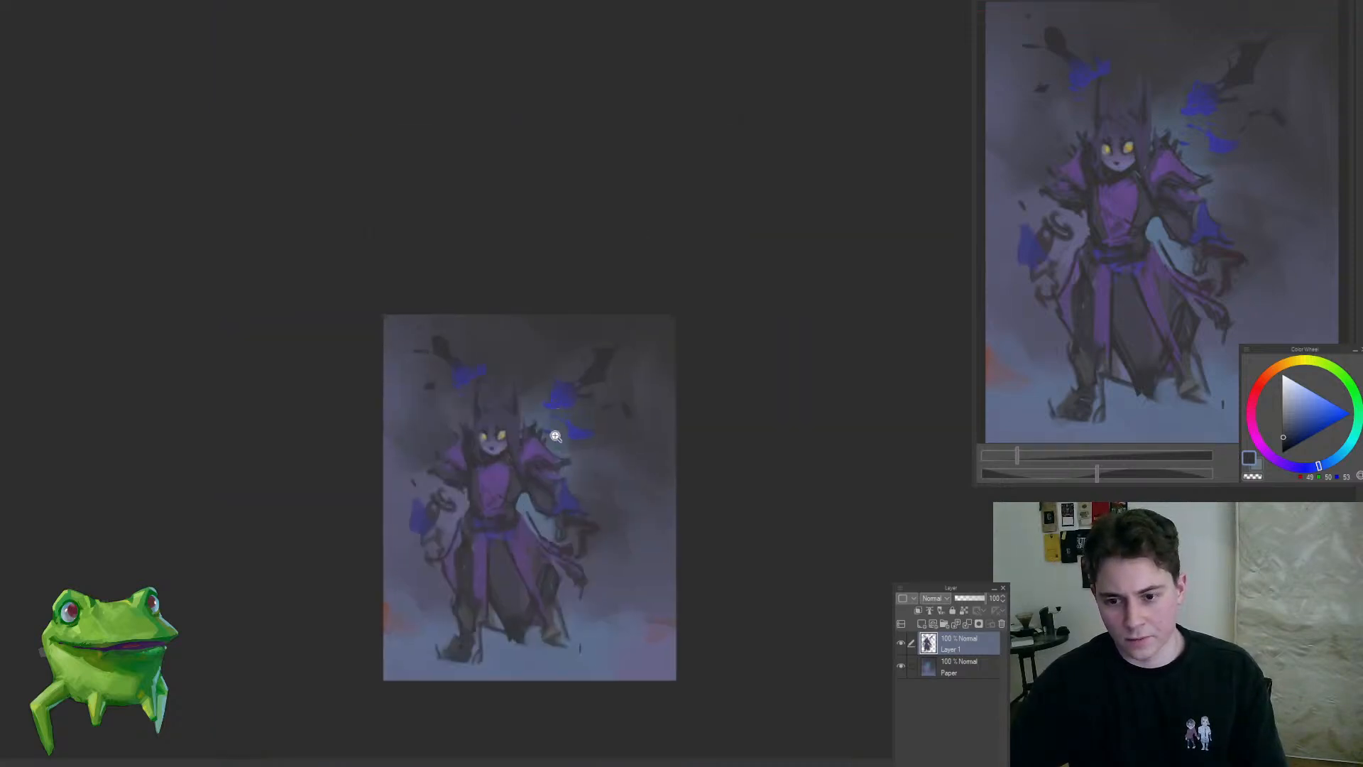
drag(477, 505, 500, 508)
drag(494, 600, 446, 527)
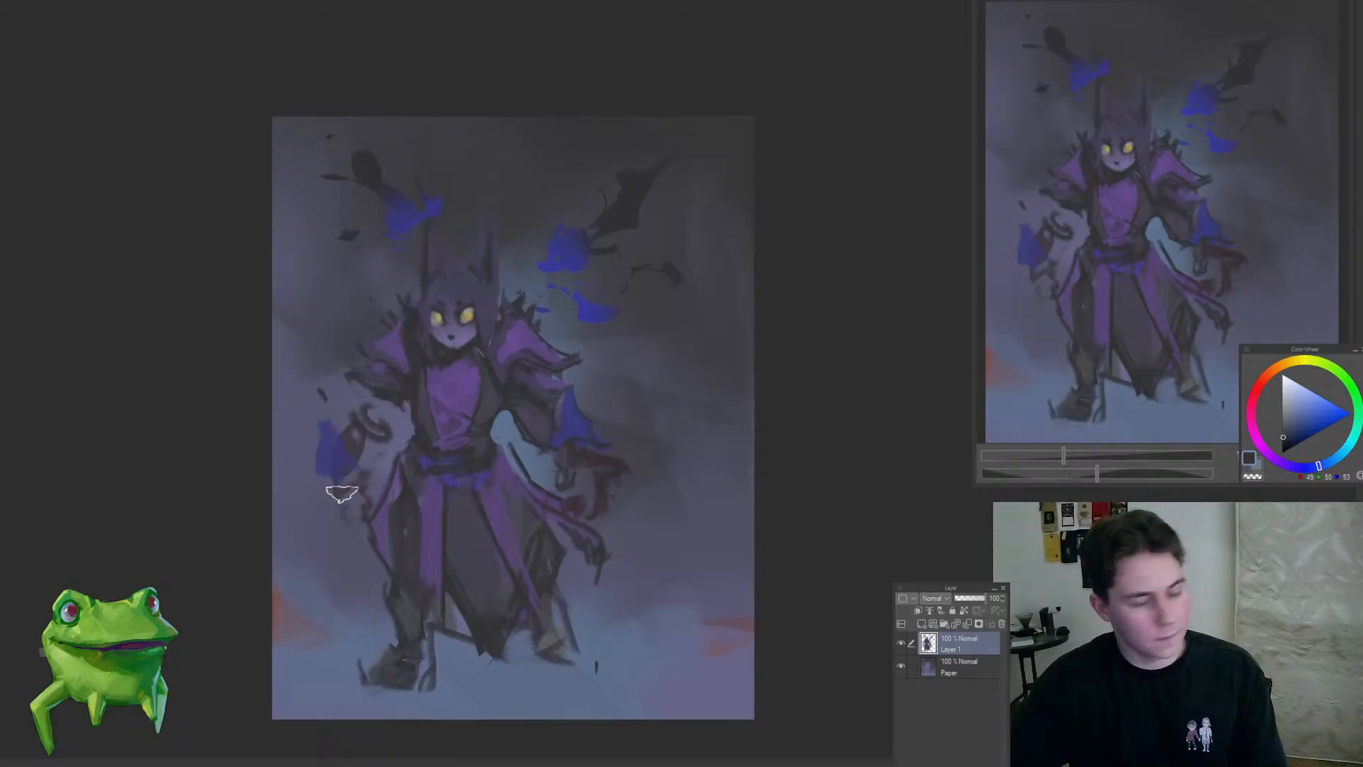
drag(329, 578, 350, 435)
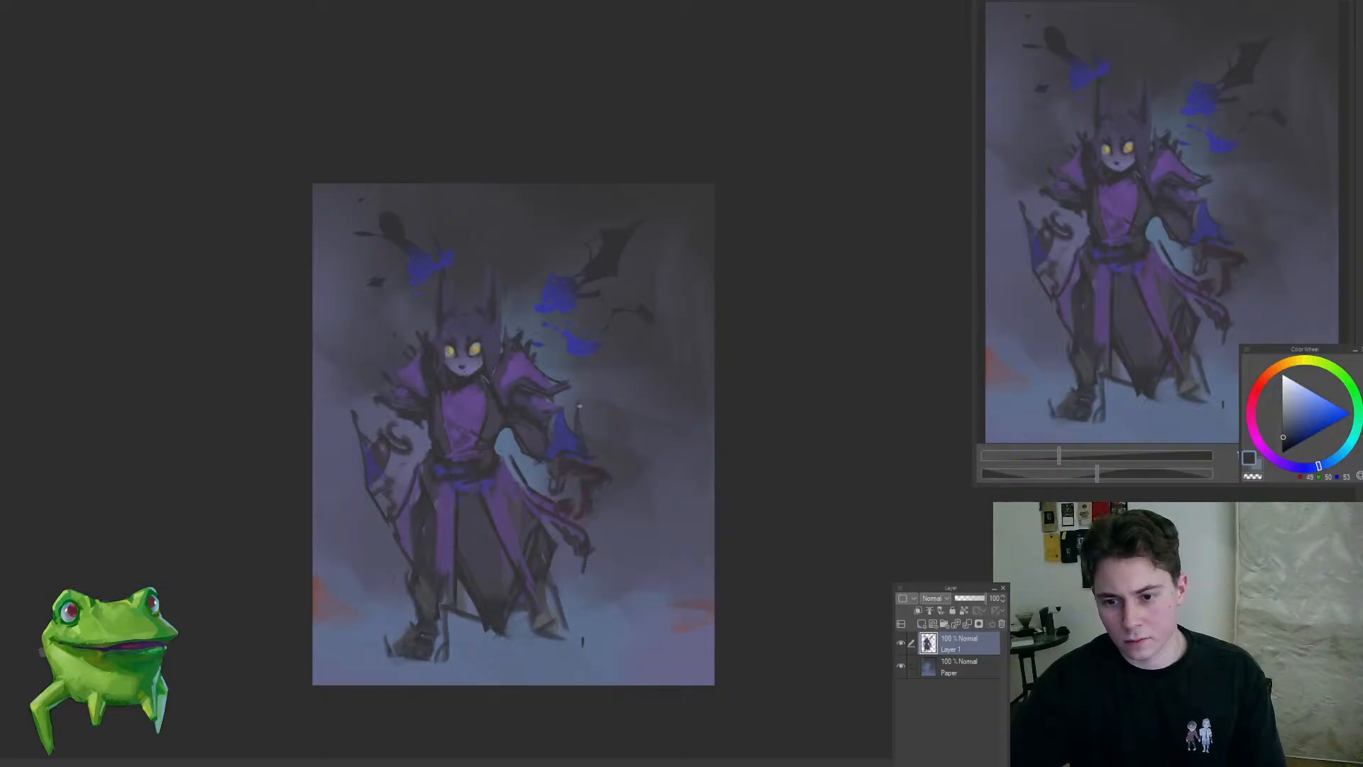
mouse_move(650, 476)
mouse_down()
mouse_move(636, 511)
mouse_move(654, 489)
mouse_up()
Step: Add a new layer above the figure layer, clip it to the layer below, and set its blending mode to Overlay
click(921, 623)
click(918, 610)
click(935, 599)
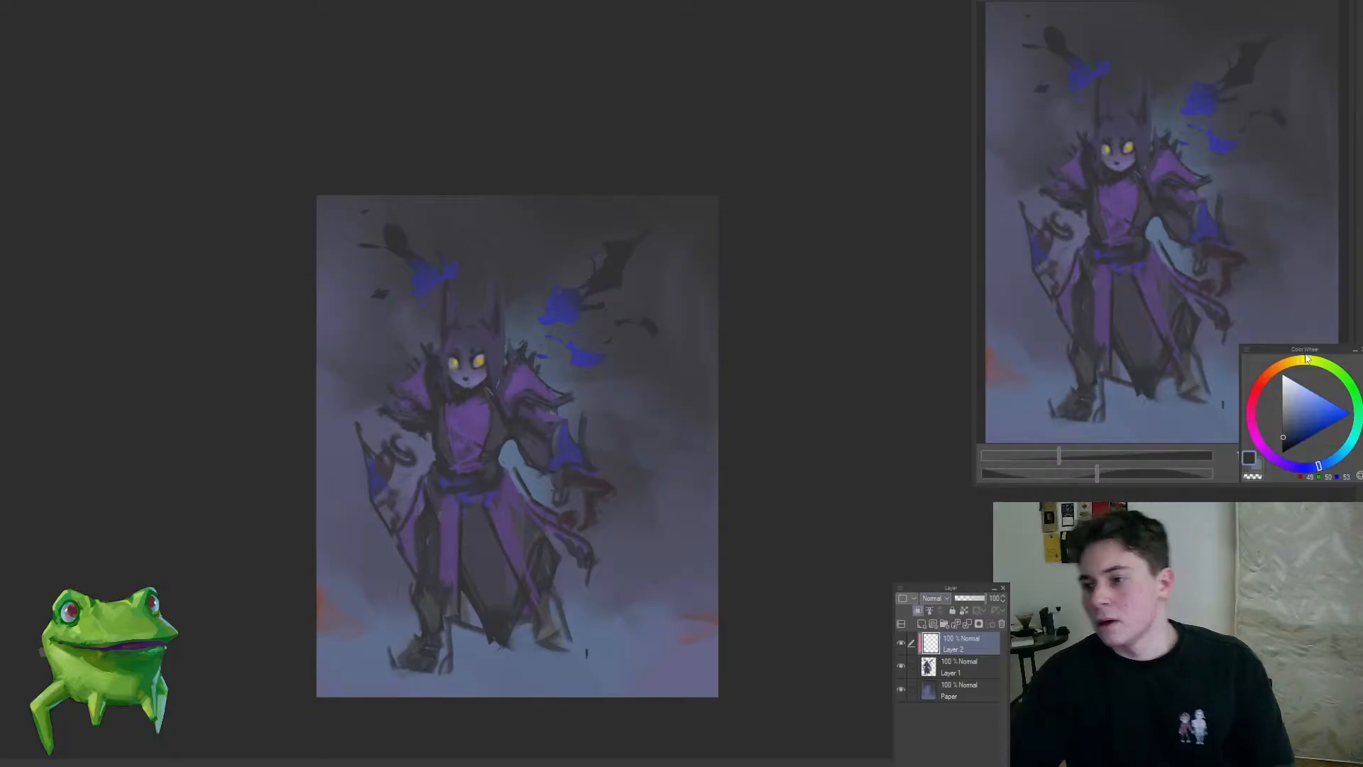
click(939, 454)
Step: Brighten both blue sleeves with a light blue overlay colour, and shift the colour to light purple
click(1302, 403)
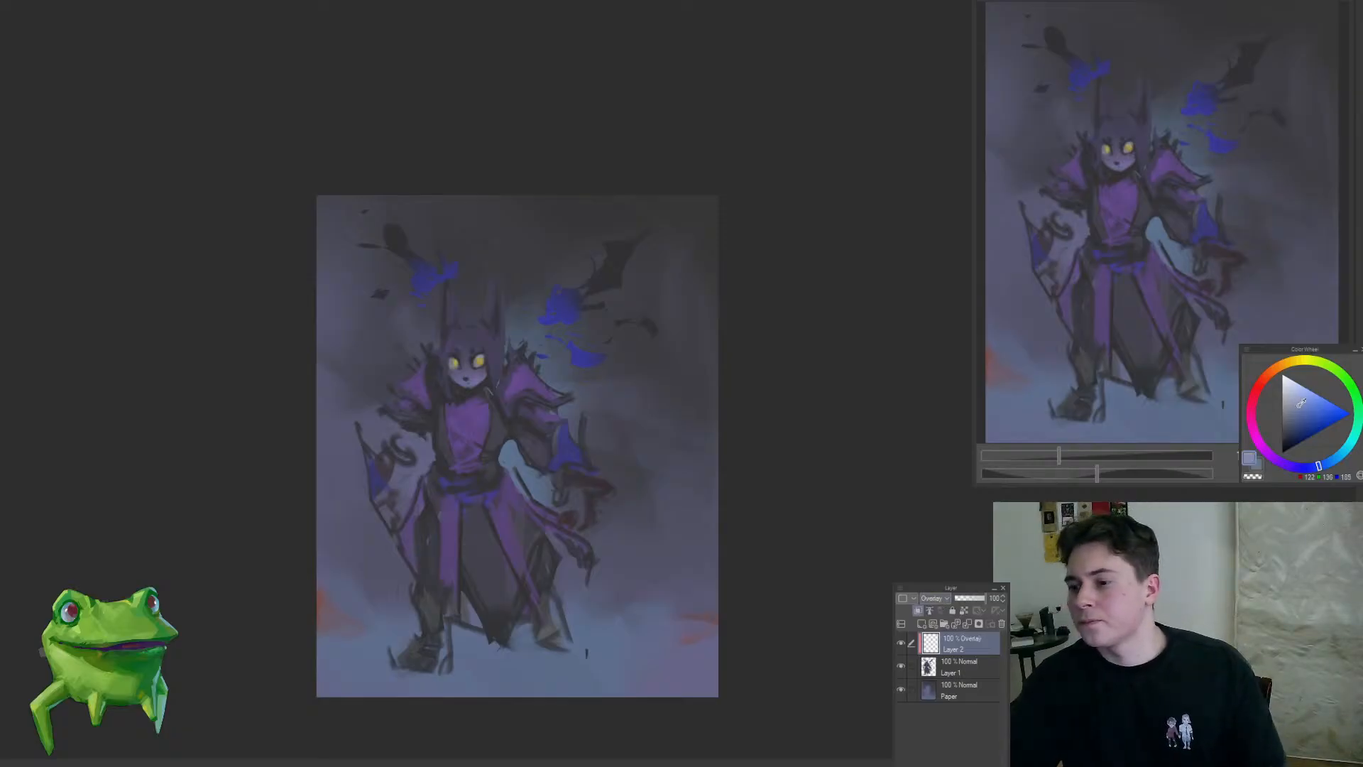
click(487, 470)
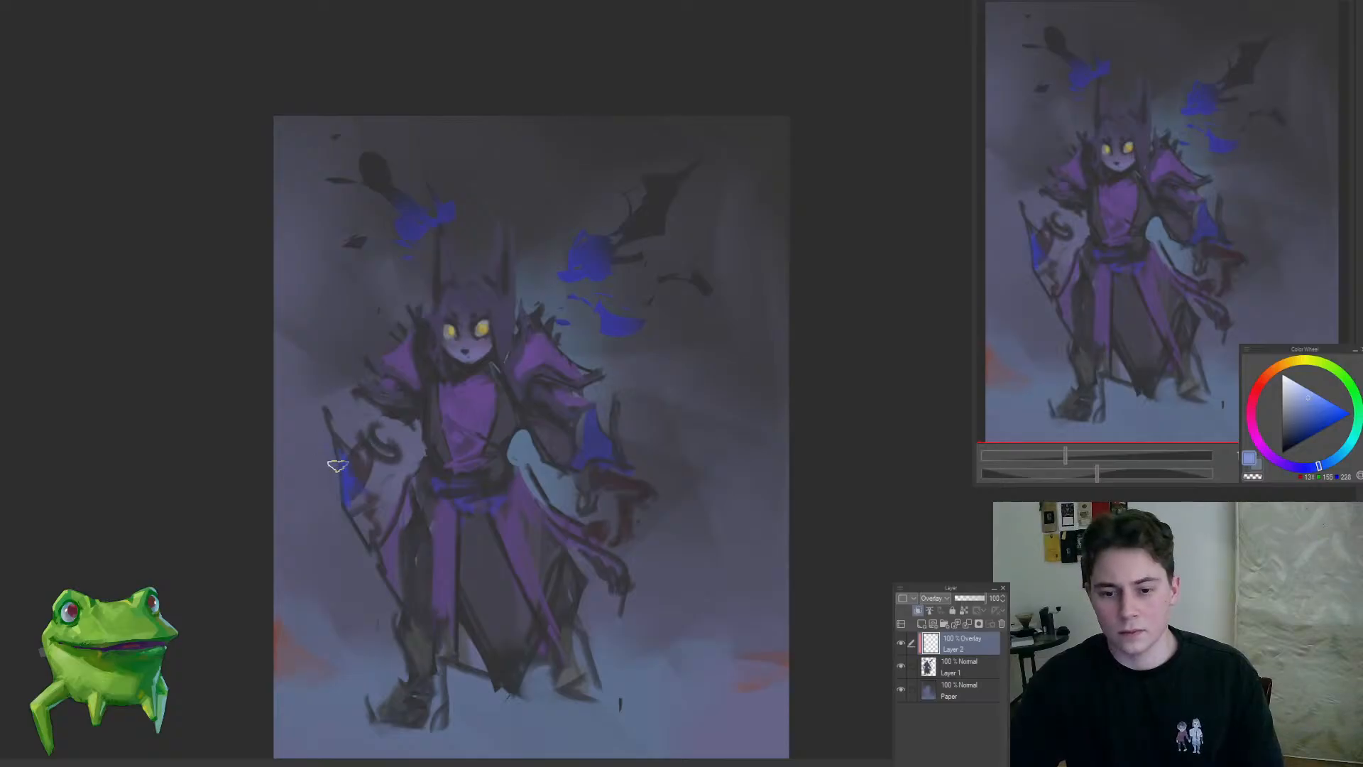
drag(1261, 447, 1285, 465)
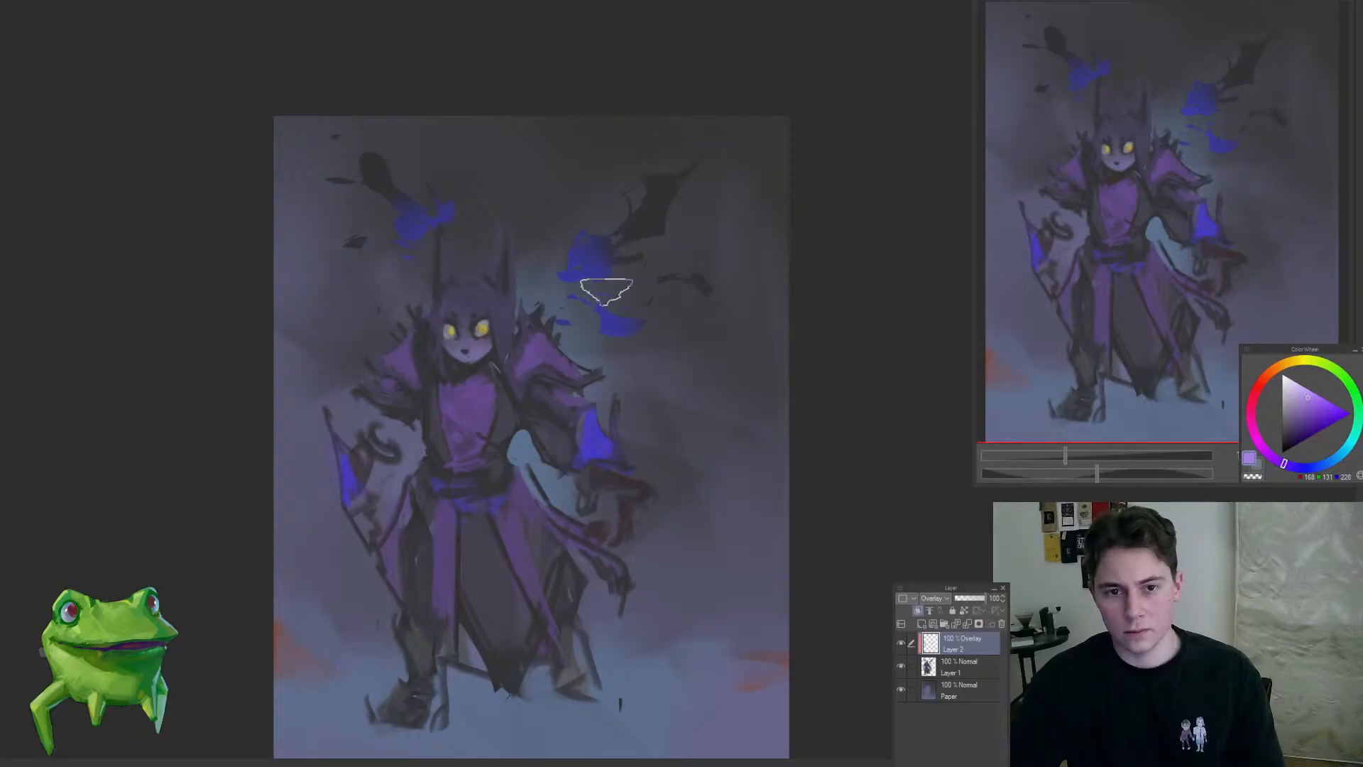
Step: Glaze both wings and their blue patches with light purple using a larger brush
key(])
key(])
key(])
key(])
key(])
key(])
mouse_move(680, 163)
mouse_down()
mouse_move(640, 275)
mouse_move(618, 245)
mouse_up()
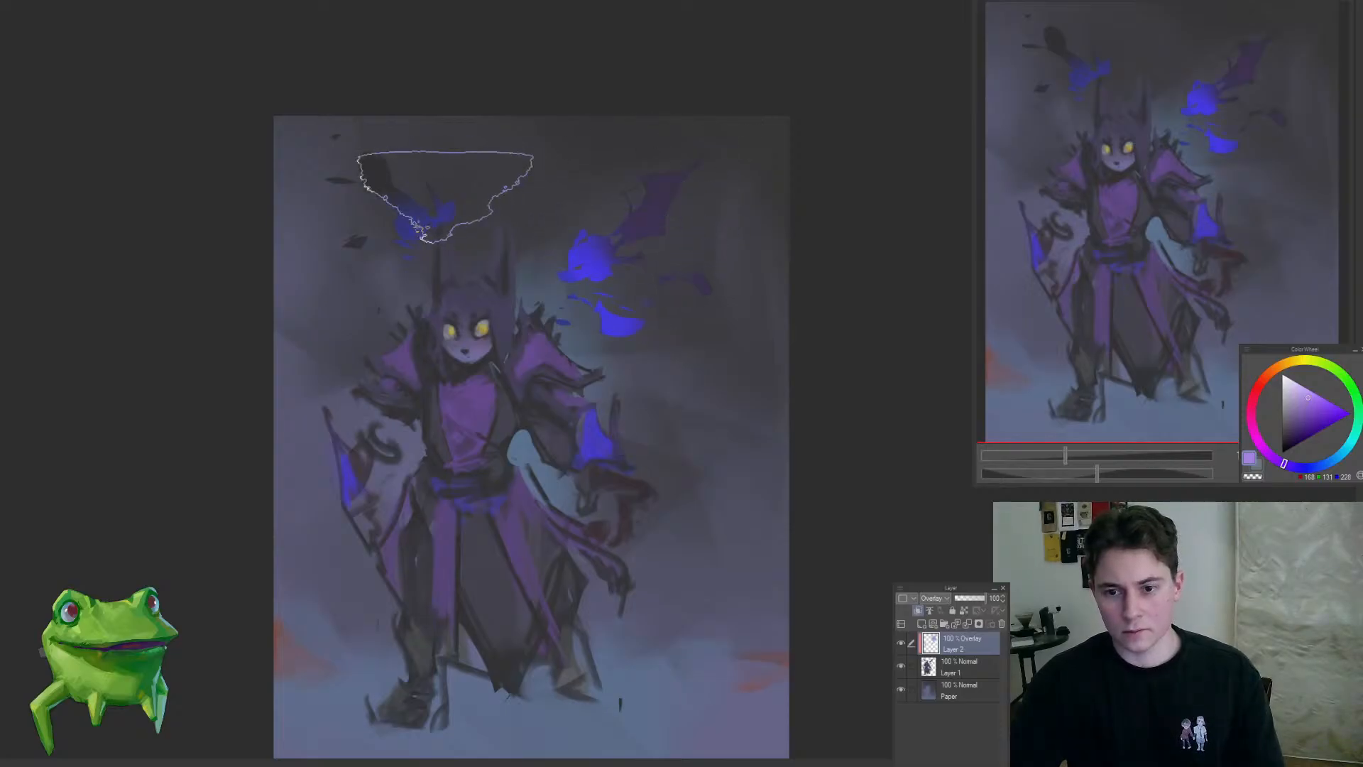
mouse_move(445, 196)
mouse_down()
mouse_move(367, 223)
mouse_move(341, 263)
mouse_up()
Step: Brighten the blue waist sash with light purple overlay strokes using a smaller brush
mouse_move(426, 347)
mouse_down()
mouse_move(452, 498)
mouse_move(491, 303)
mouse_up()
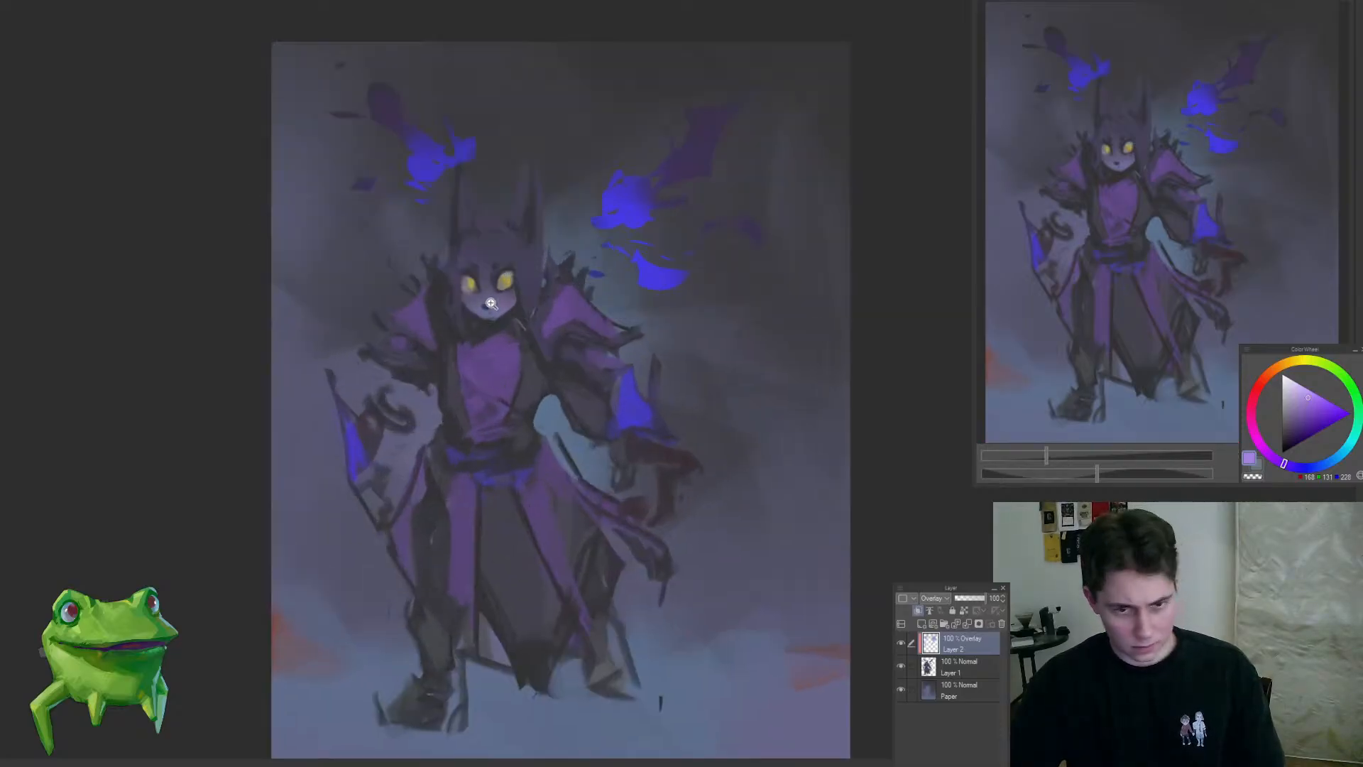
drag(460, 425, 472, 370)
drag(460, 460, 476, 441)
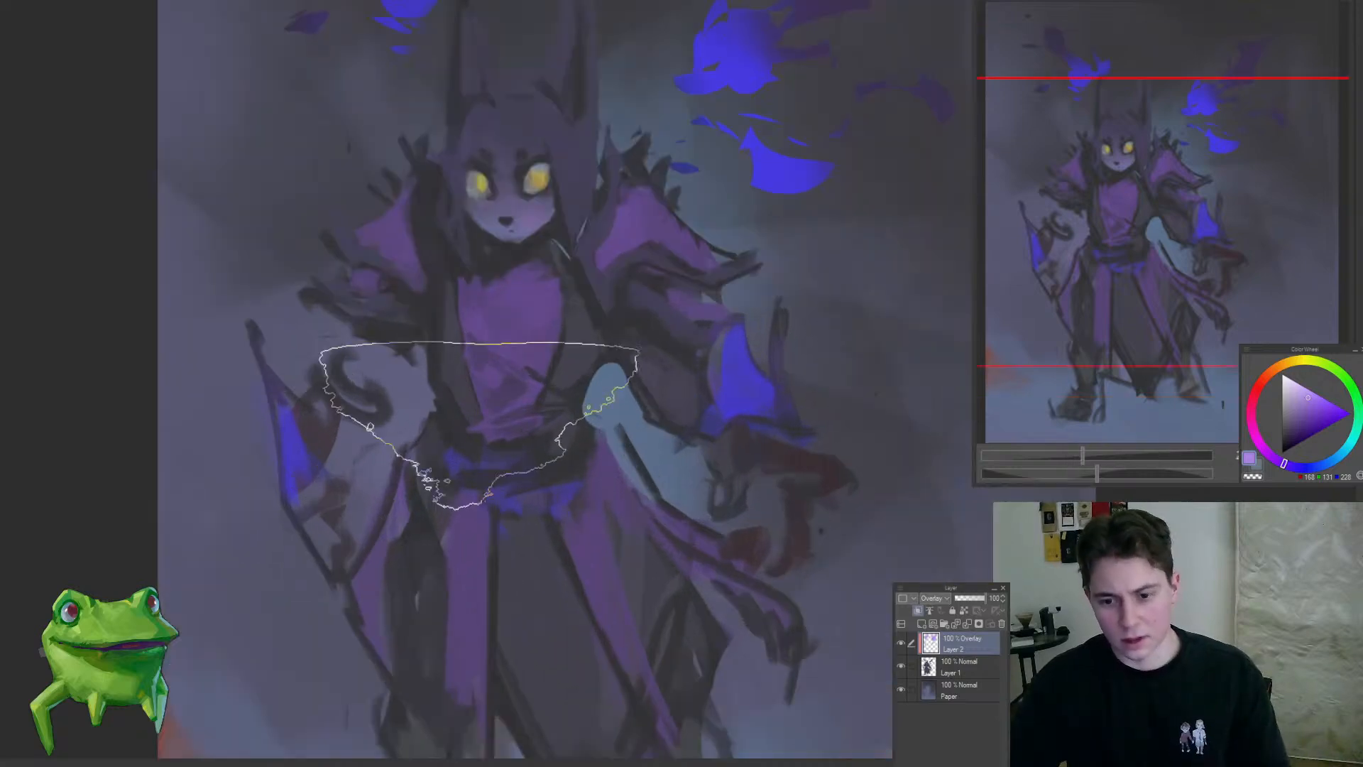
key([)
key([)
key([)
key([)
key([)
key([)
key([)
key([)
key([)
key([)
key([)
key([)
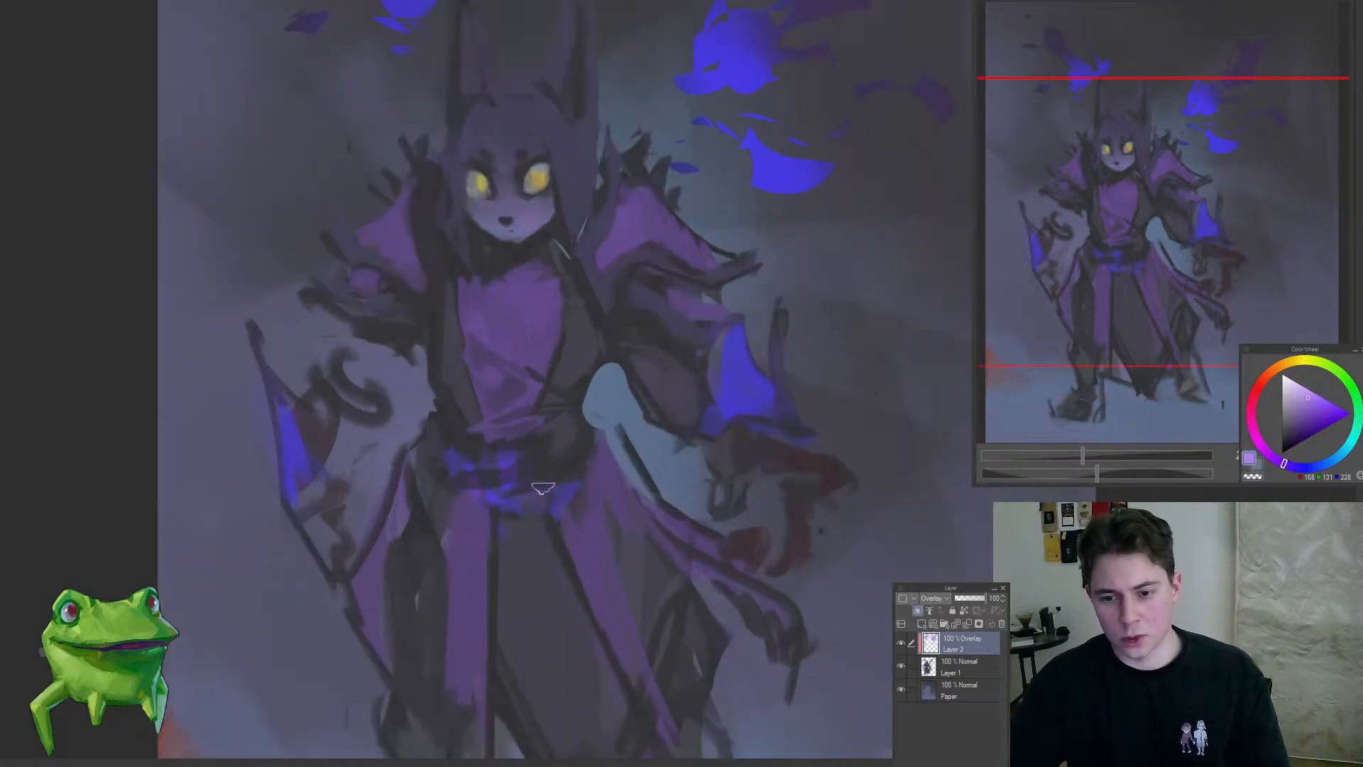
drag(543, 489, 489, 535)
mouse_move(557, 484)
mouse_down()
mouse_move(652, 435)
mouse_move(652, 350)
mouse_up()
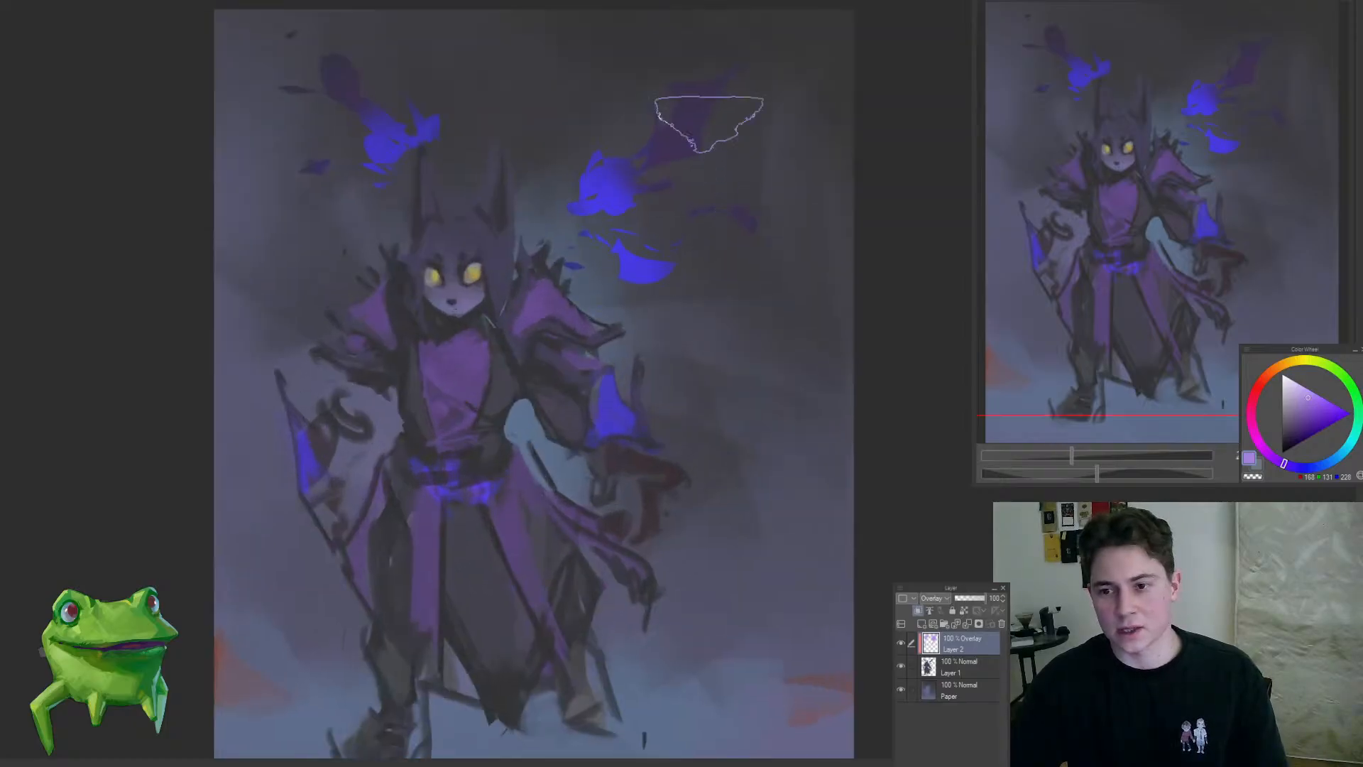
Step: Add a soft light purple overlay glow to the cheek and lower face
key(])
drag(441, 260, 456, 240)
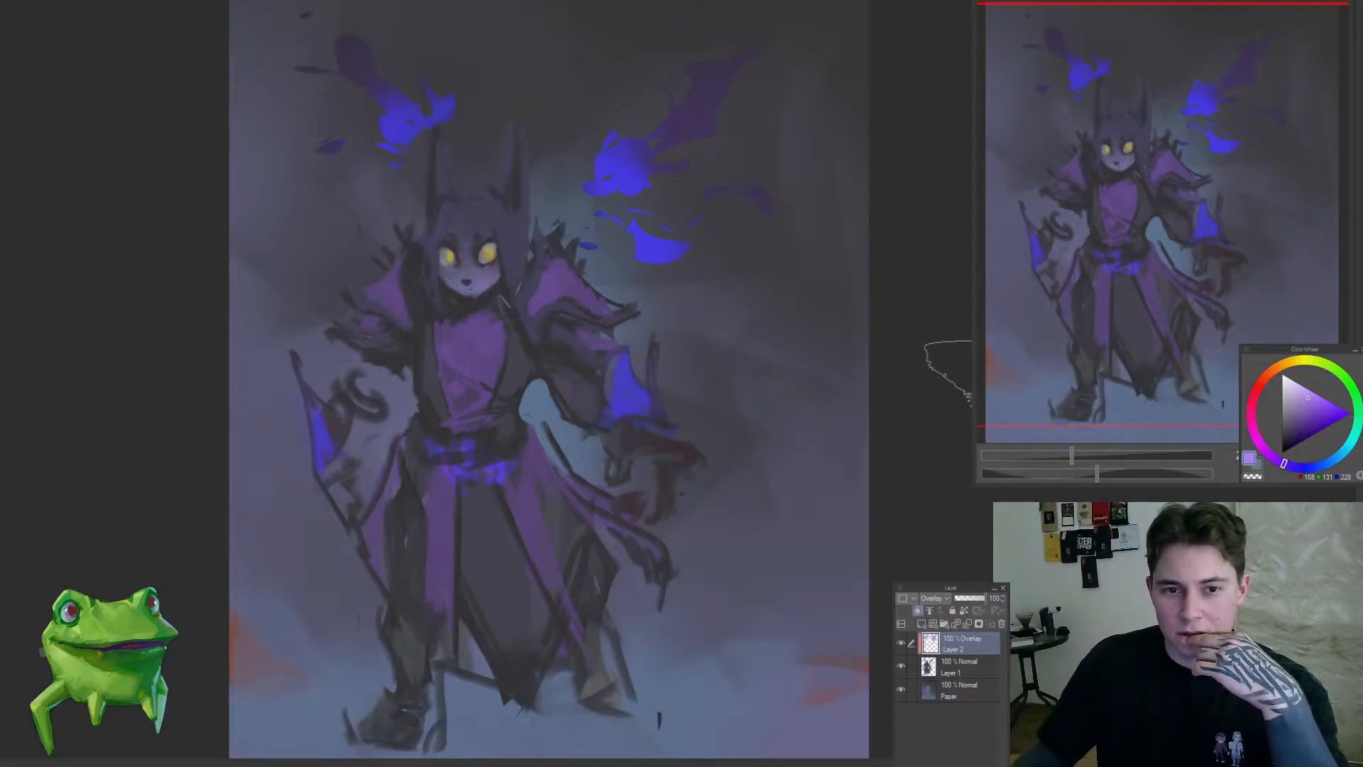
drag(477, 244, 531, 250)
key(bracketleft)
key(bracketleft)
key(bracketleft)
key(bracketleft)
key(bracketleft)
key(bracketleft)
key(bracketleft)
key(bracketleft)
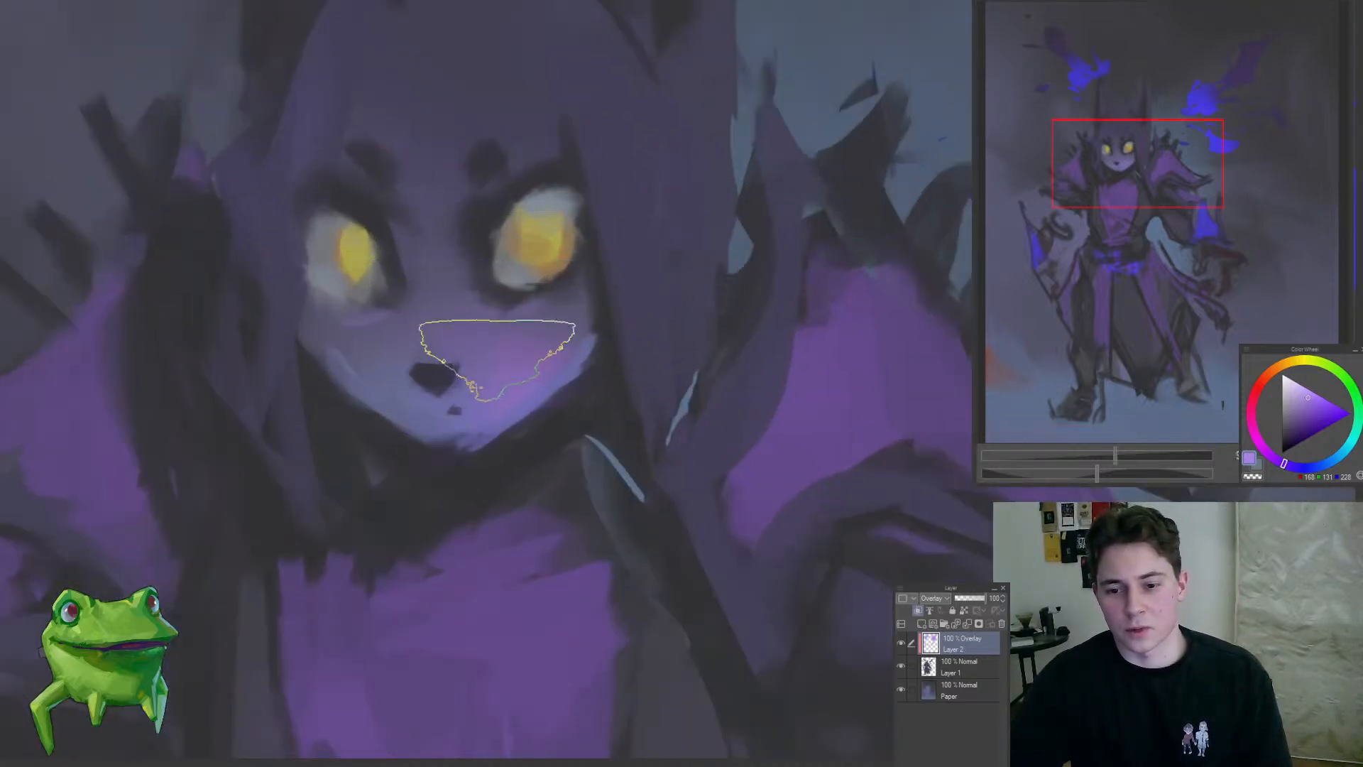
drag(380, 359, 266, 525)
click(406, 319)
click(489, 302)
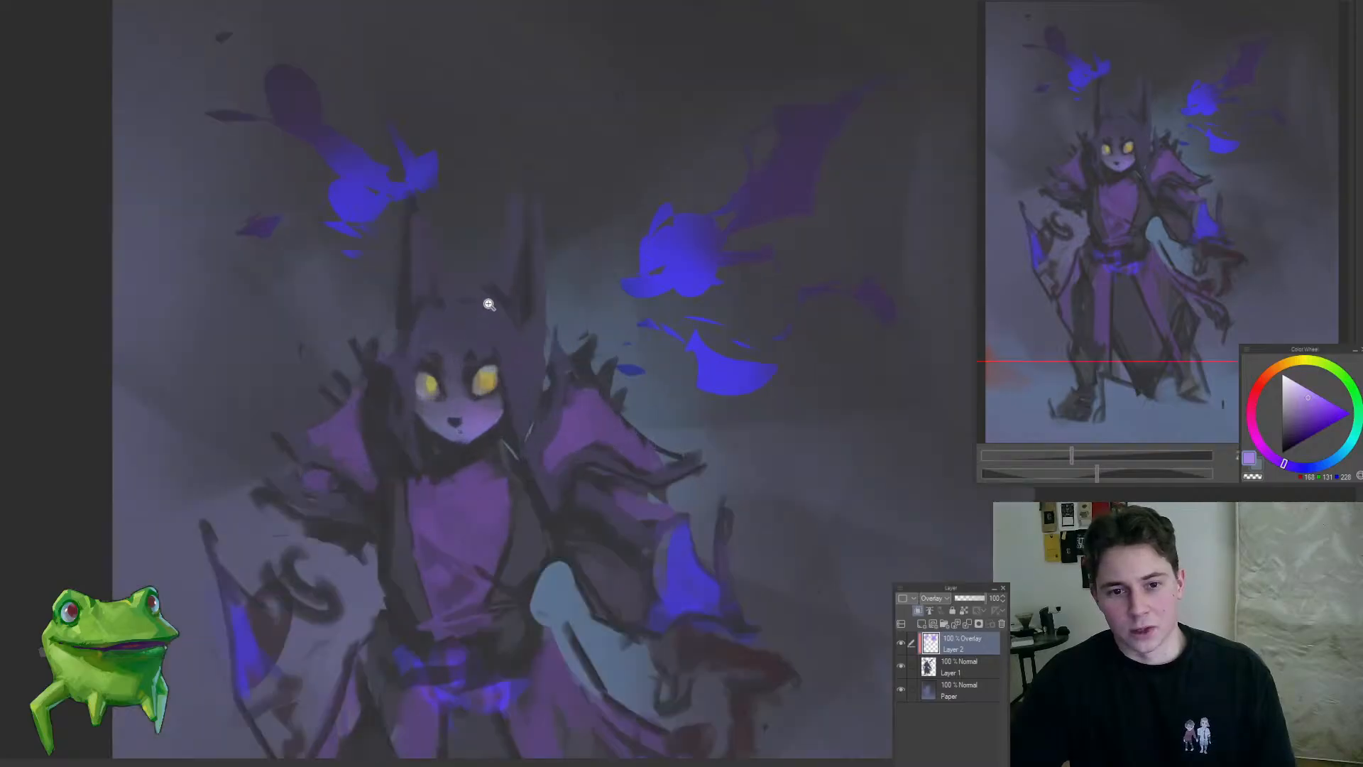
Step: Merge the Overlay layer down into the figure layer
click(578, 417)
mouse_move(616, 414)
mouse_down()
mouse_move(651, 446)
mouse_move(563, 517)
mouse_up()
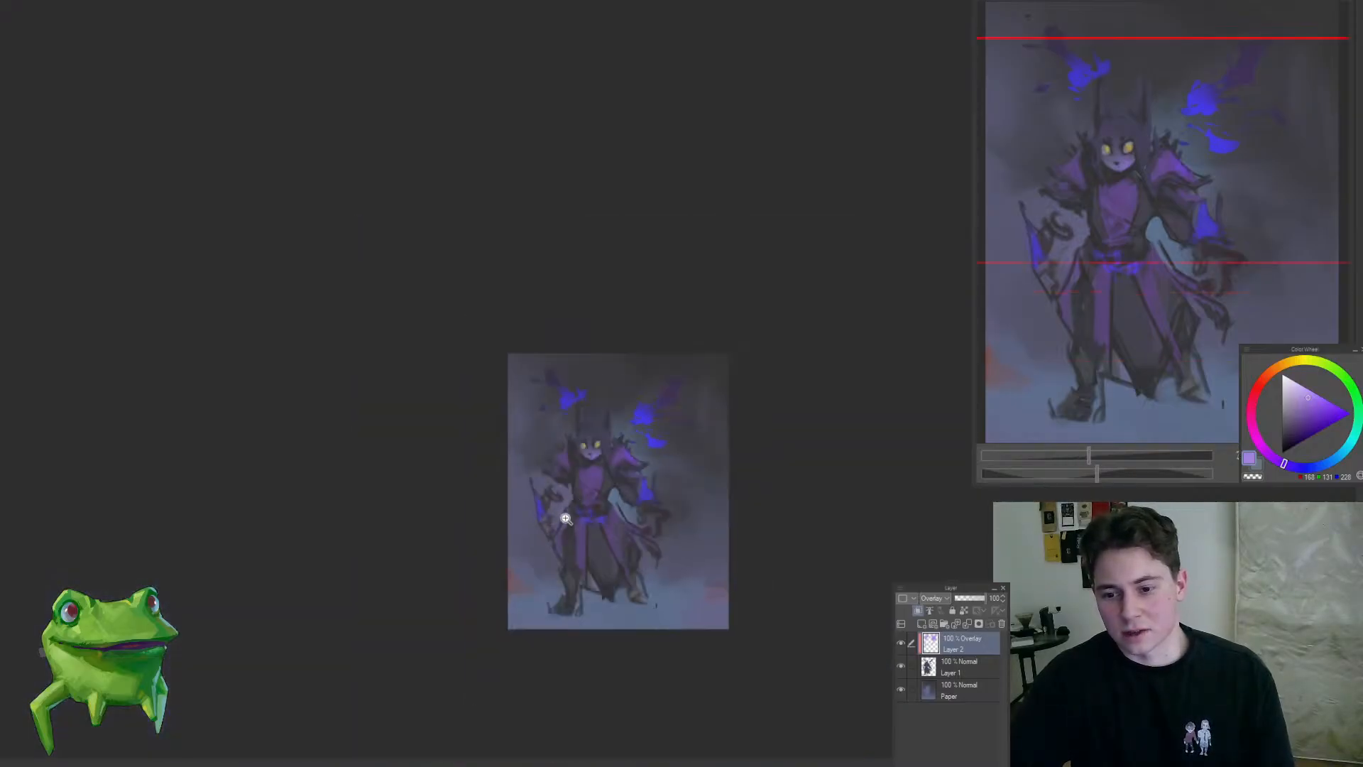
drag(608, 472, 662, 460)
mouse_move(582, 523)
mouse_down()
mouse_move(498, 441)
mouse_move(438, 527)
mouse_up()
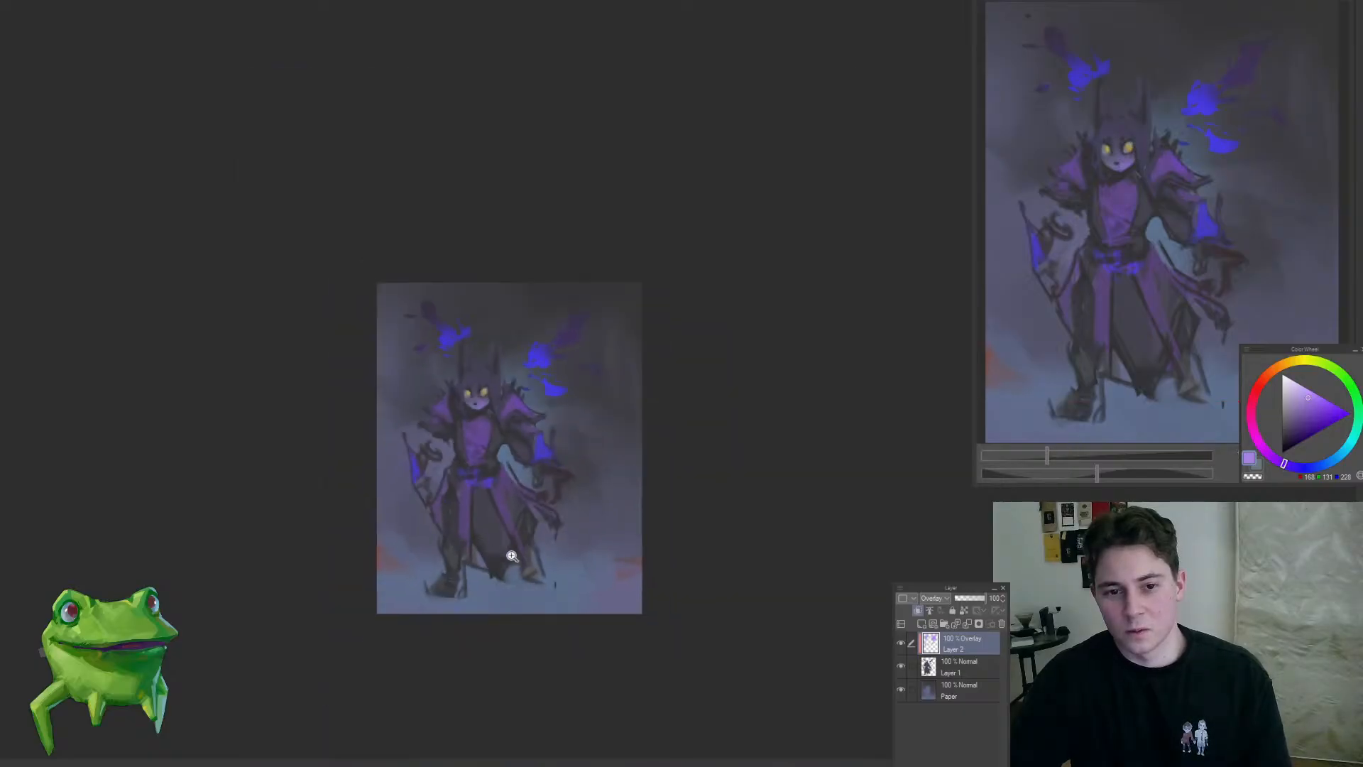
drag(510, 552, 573, 544)
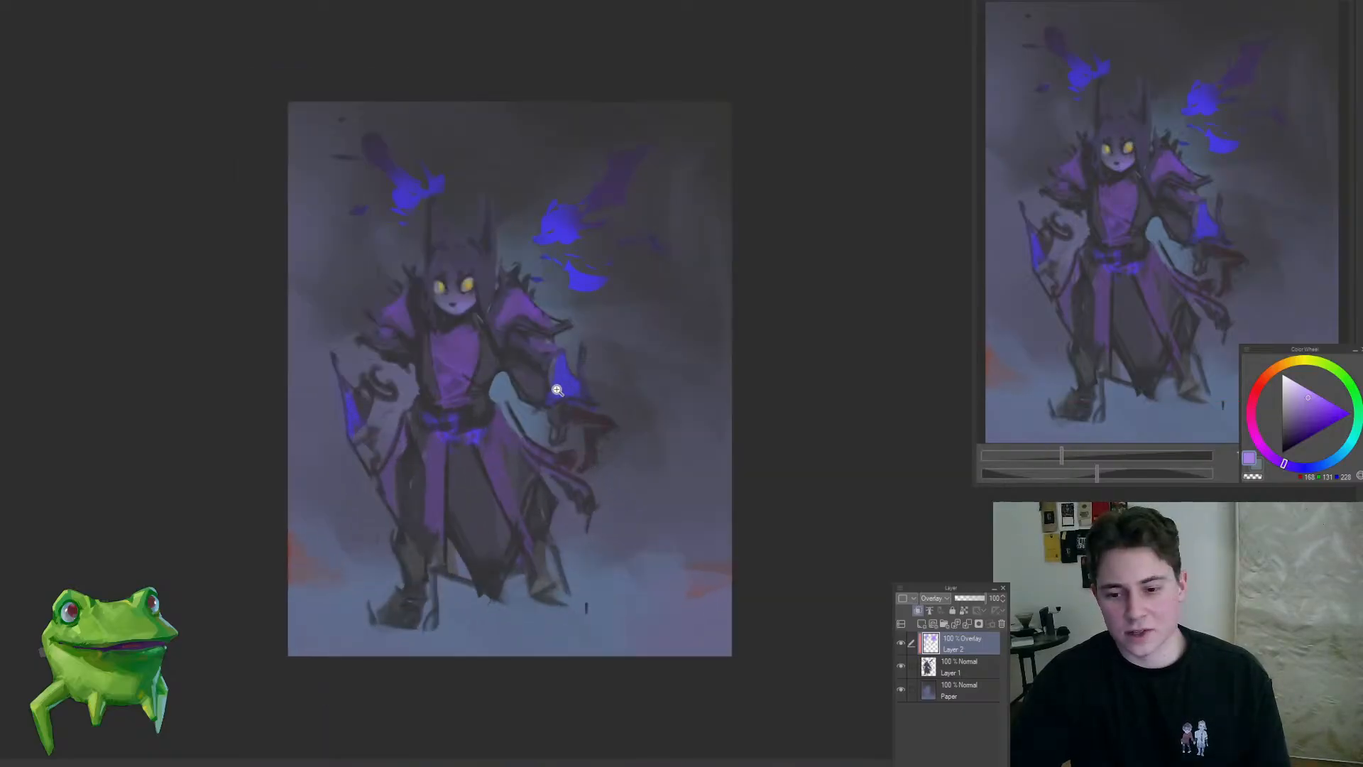
drag(556, 380, 557, 444)
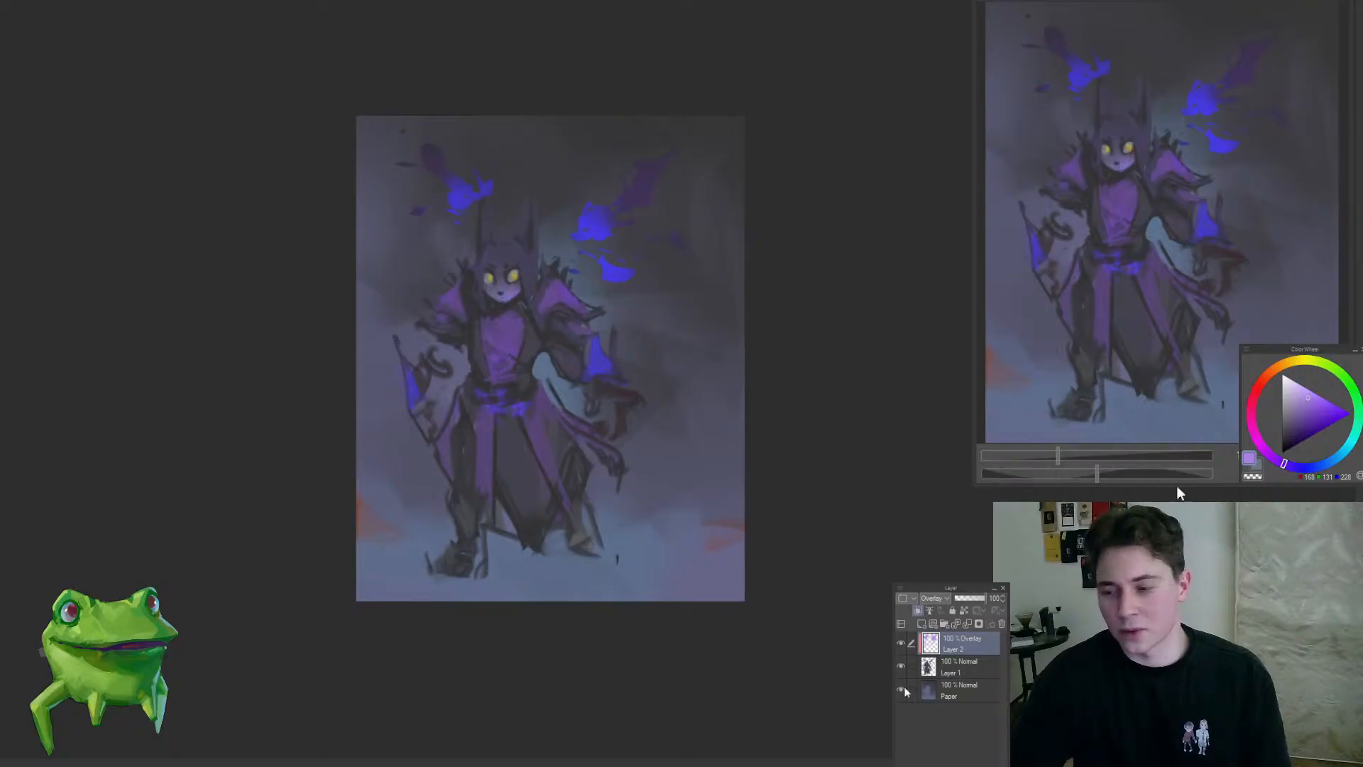
drag(522, 422, 551, 407)
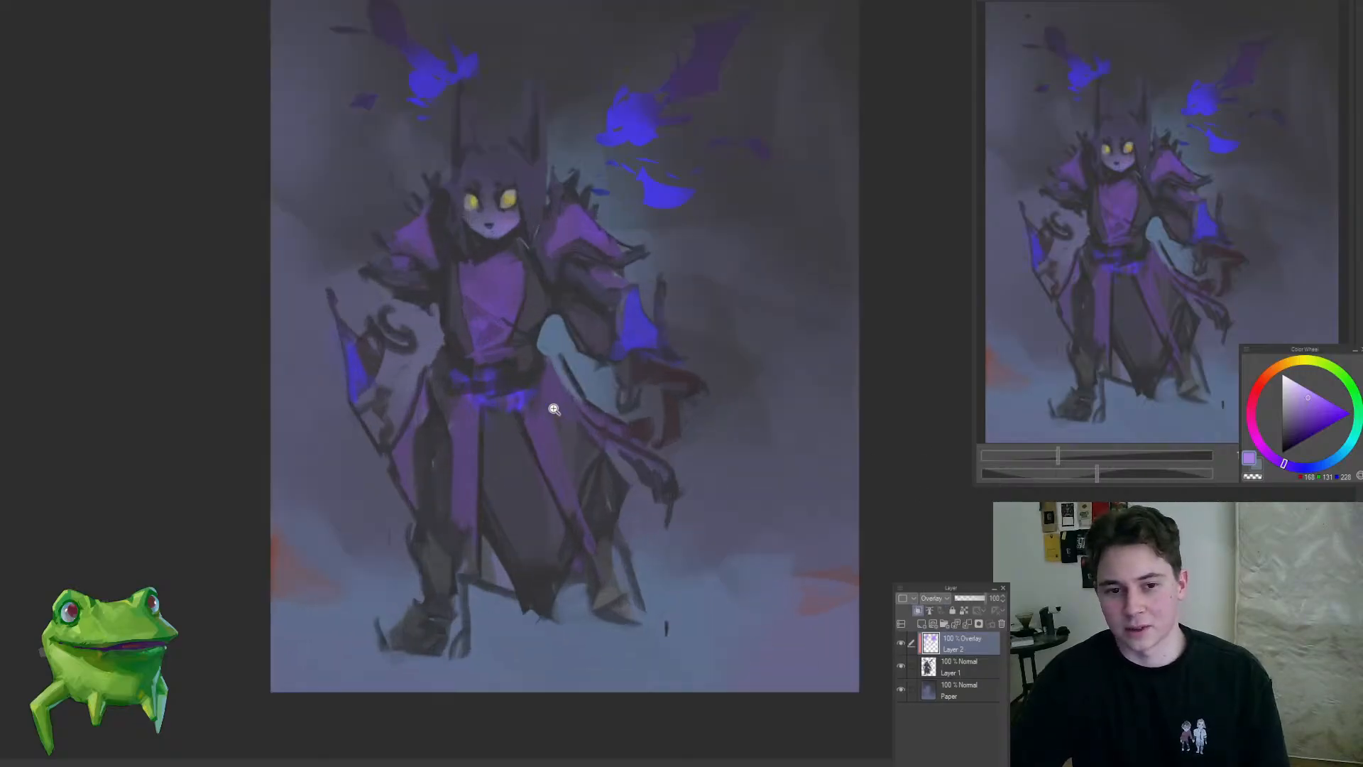
key(ctrl+e)
Step: Smooth the robe's dark central lower panel with sampled dark grey-blue brush strokes
mouse_move(458, 672)
mouse_down()
mouse_move(482, 666)
mouse_move(494, 626)
mouse_up()
drag(460, 555, 396, 620)
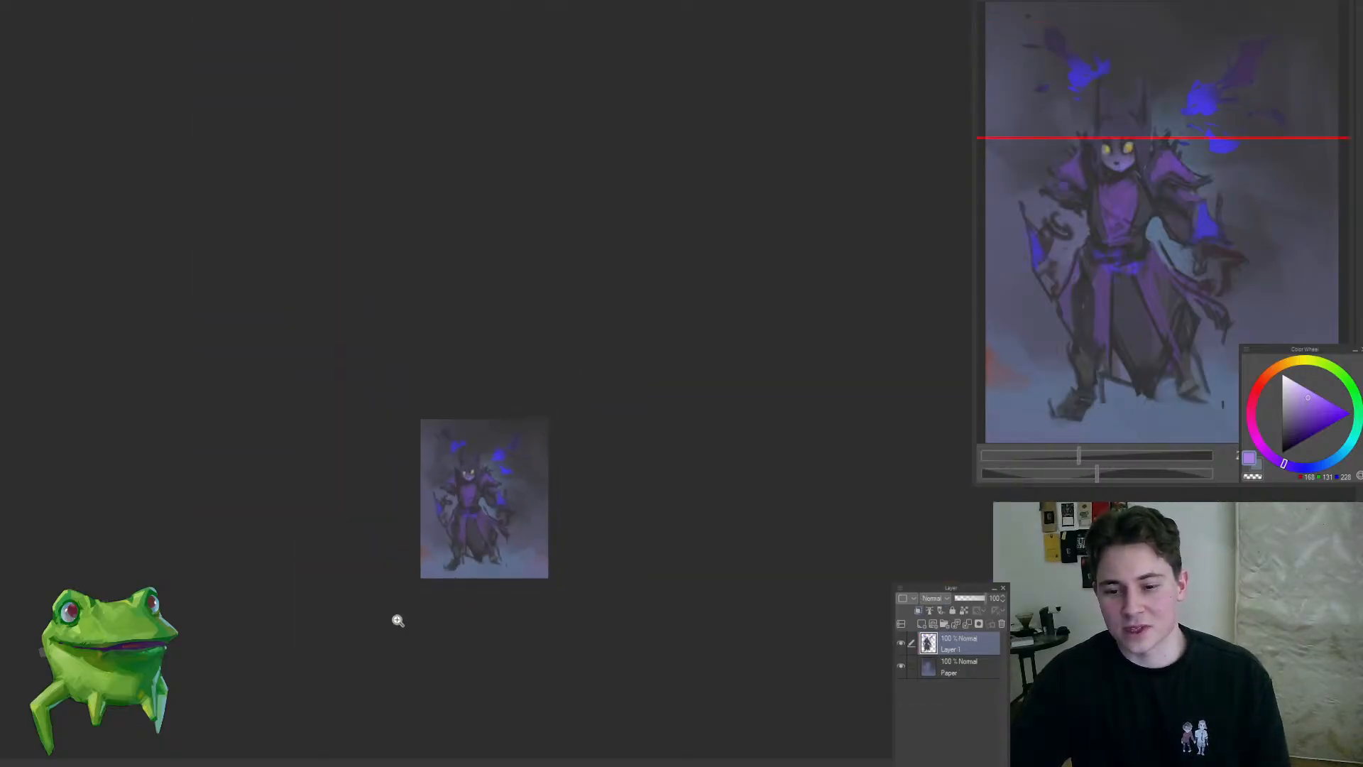
mouse_move(459, 538)
mouse_down()
mouse_move(513, 533)
mouse_move(493, 534)
mouse_up()
drag(475, 478, 489, 478)
alt+click(499, 498)
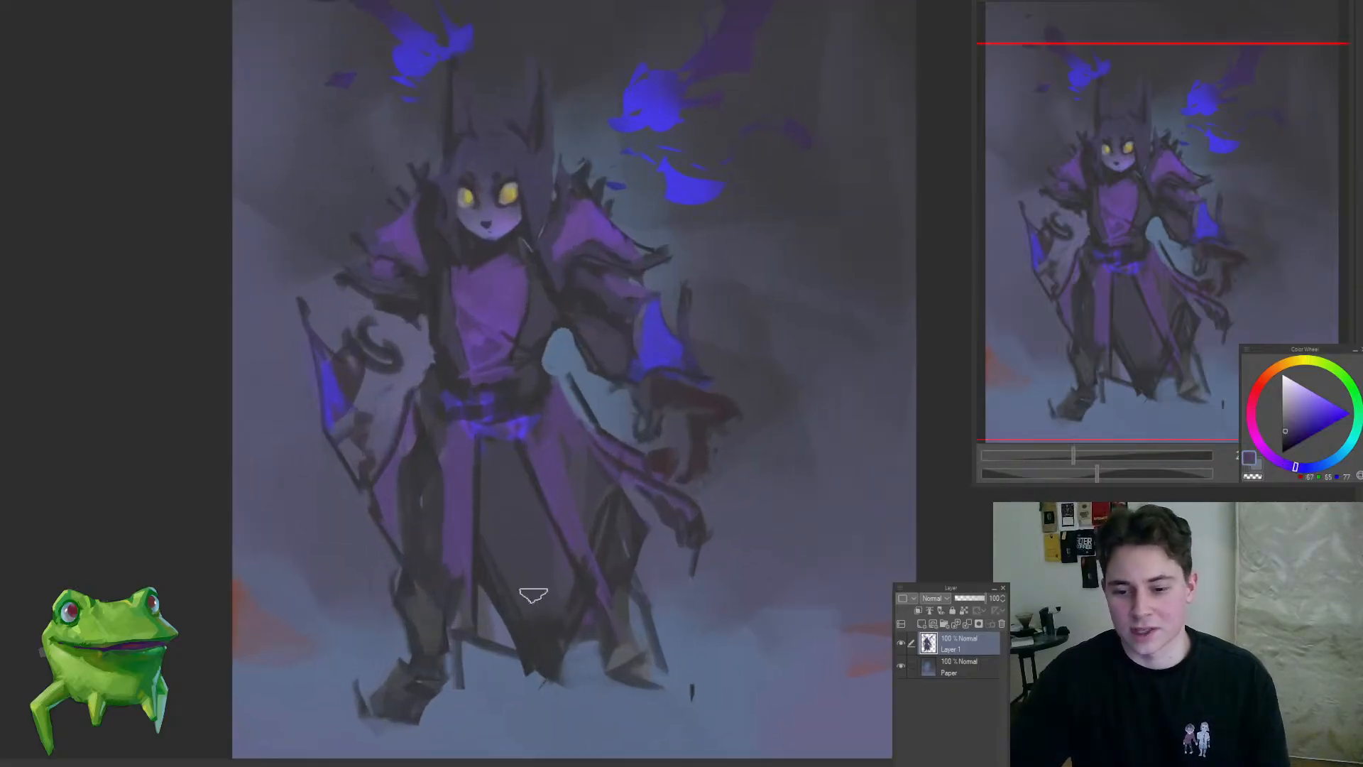
alt+click(536, 544)
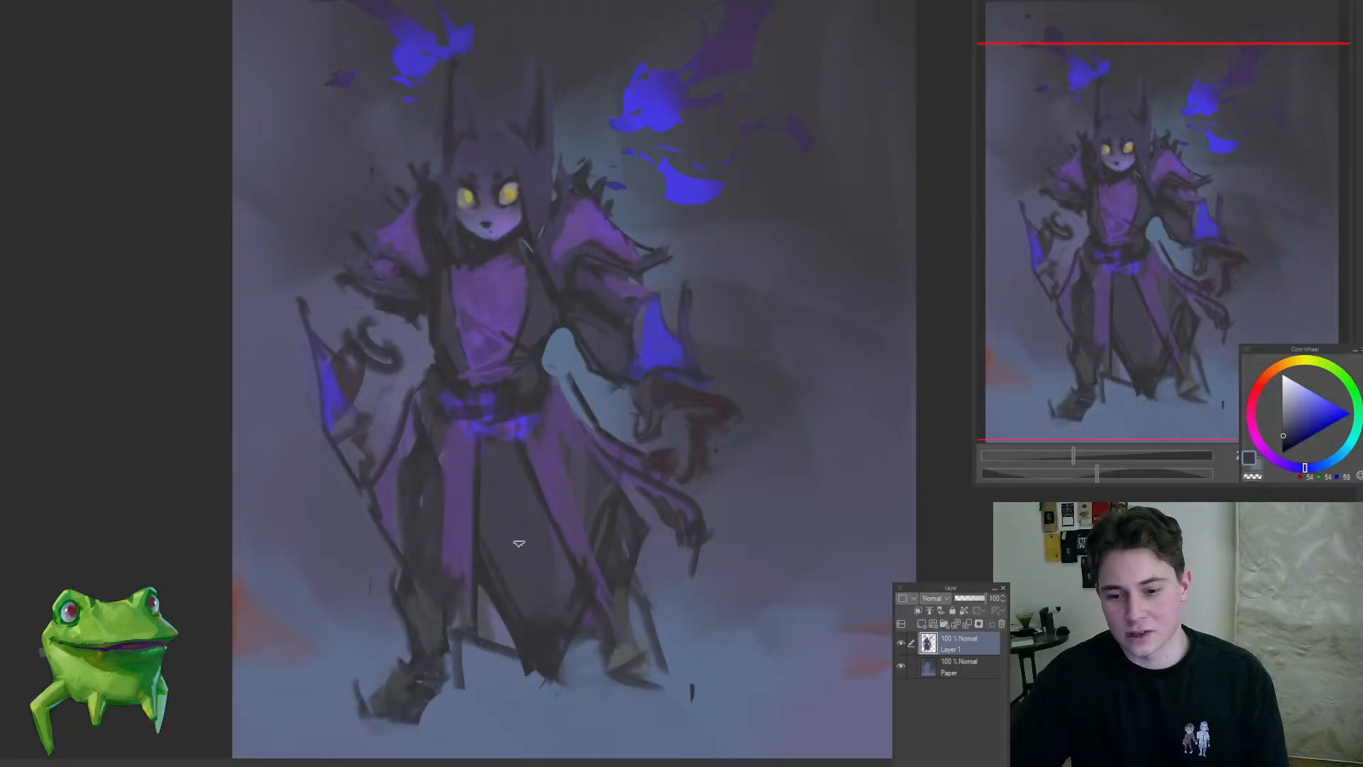
alt+click(525, 487)
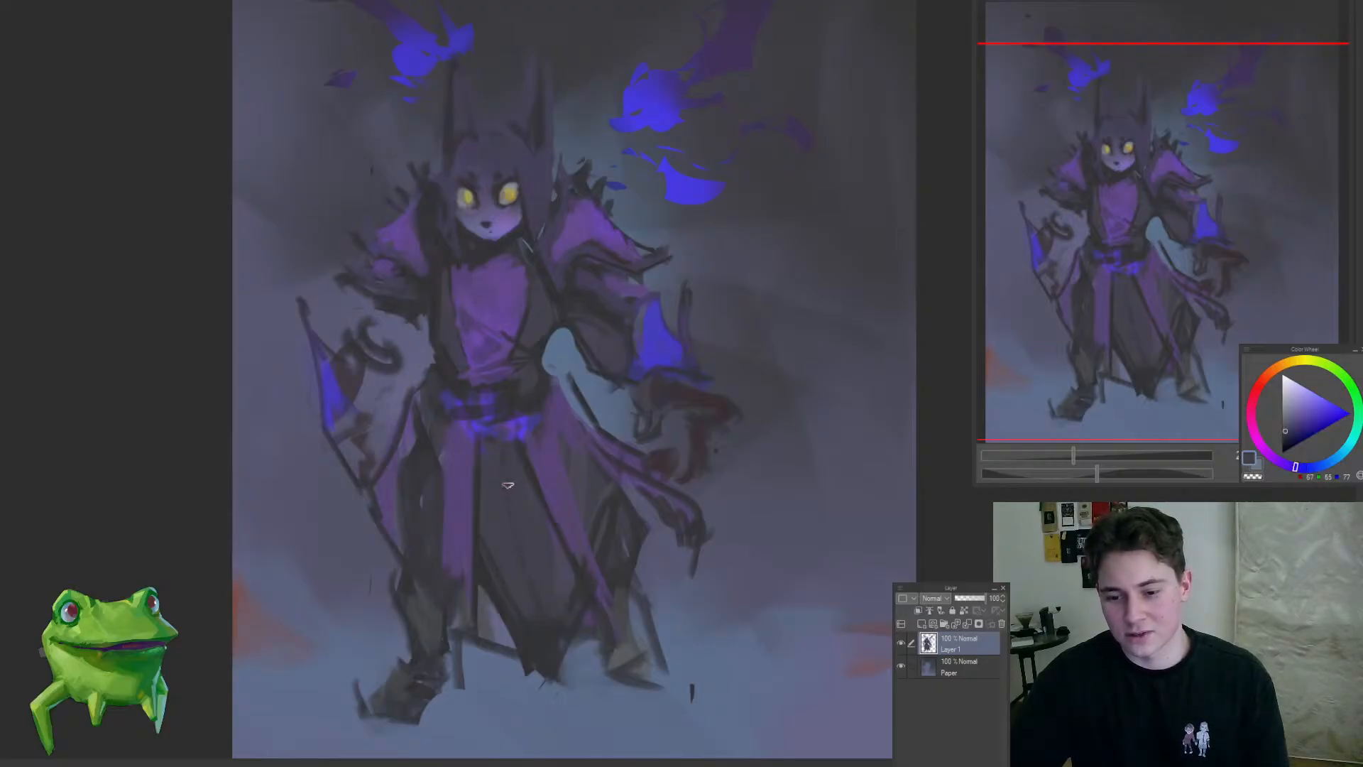
alt+click(545, 613)
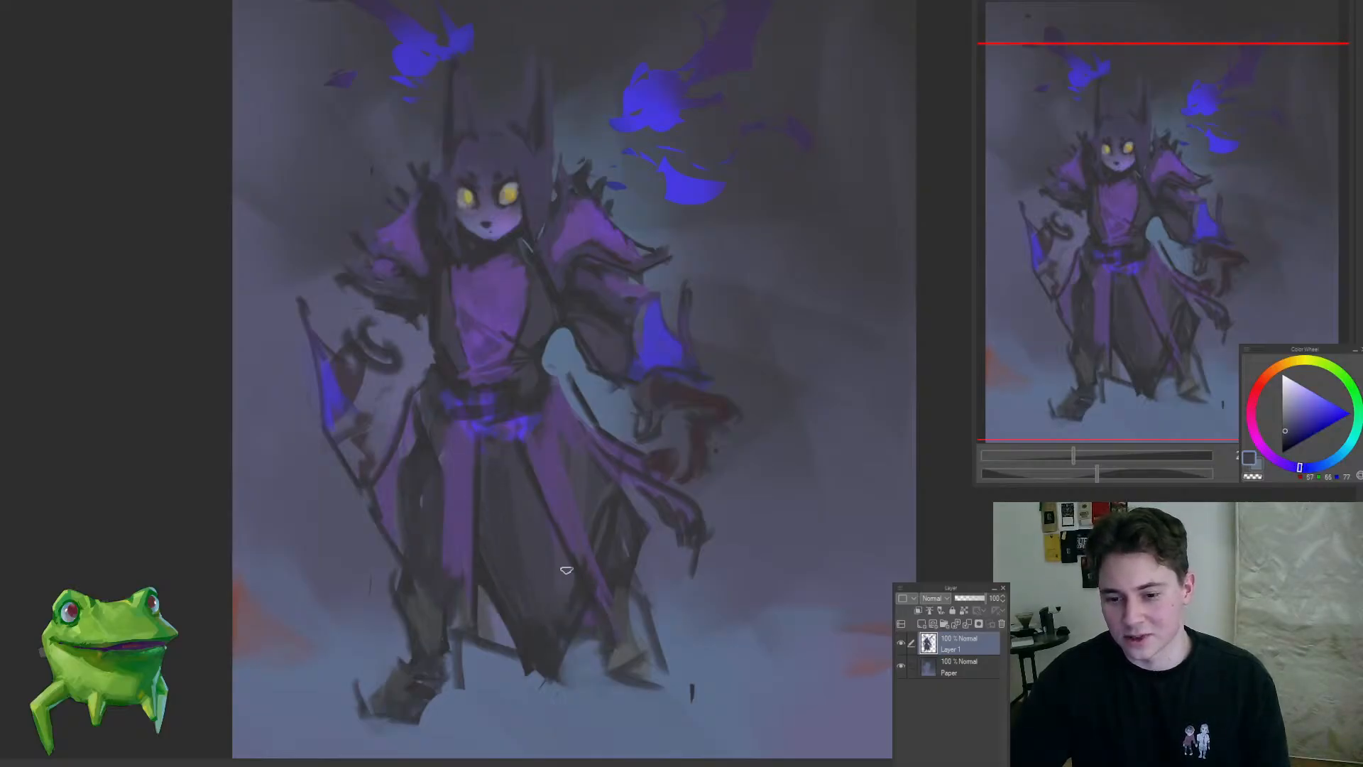
drag(566, 572, 632, 454)
ctrl+click(599, 495)
ctrl+click(626, 434)
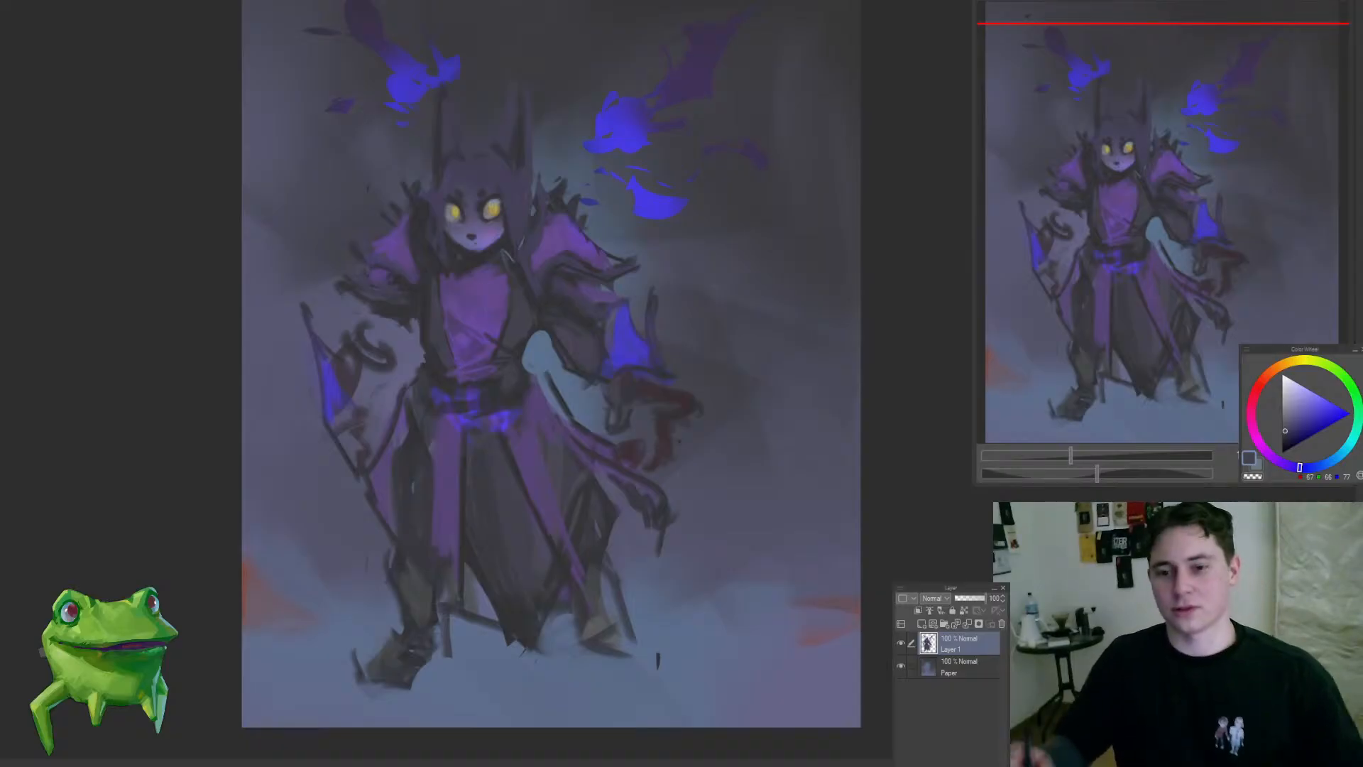
Step: Examine the whole figure's silhouette, face and colour balance at close and distant views
drag(587, 407, 595, 345)
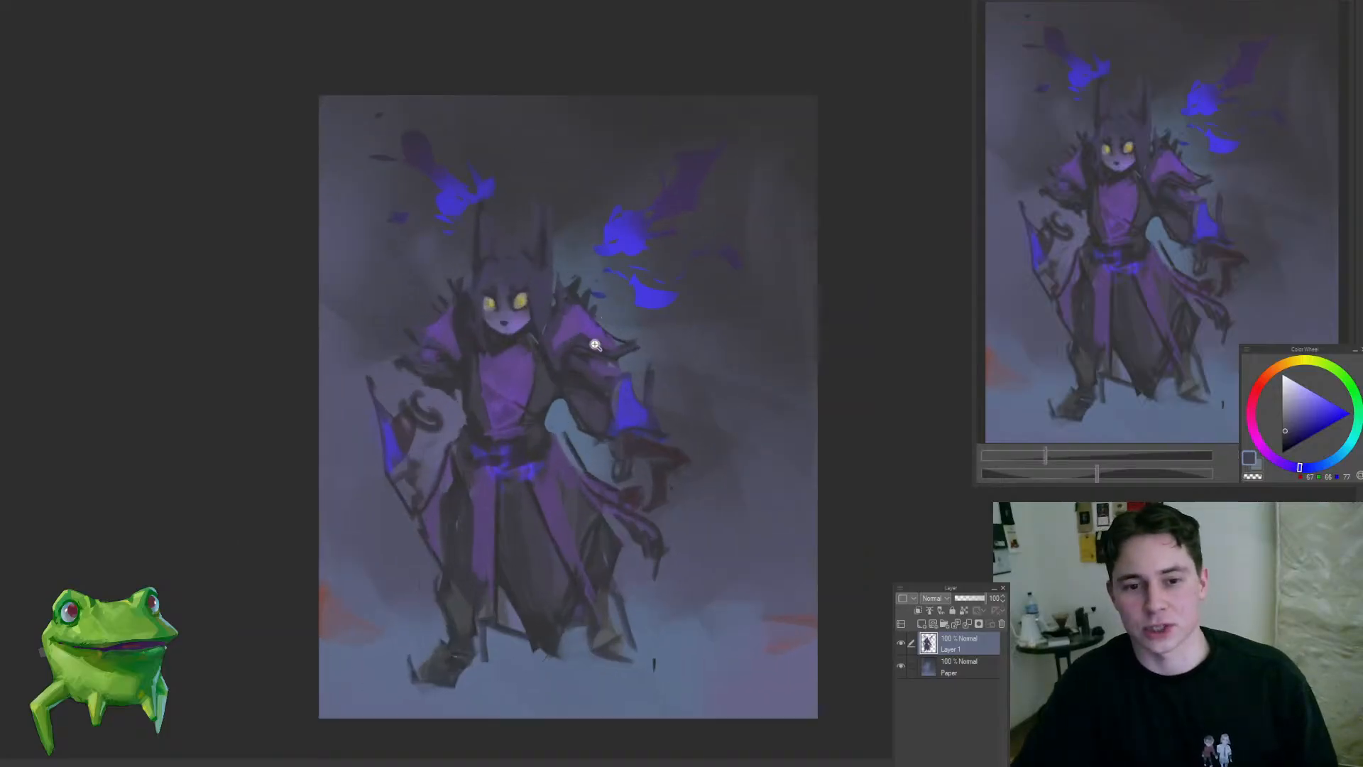
drag(543, 454, 568, 413)
drag(422, 409, 446, 380)
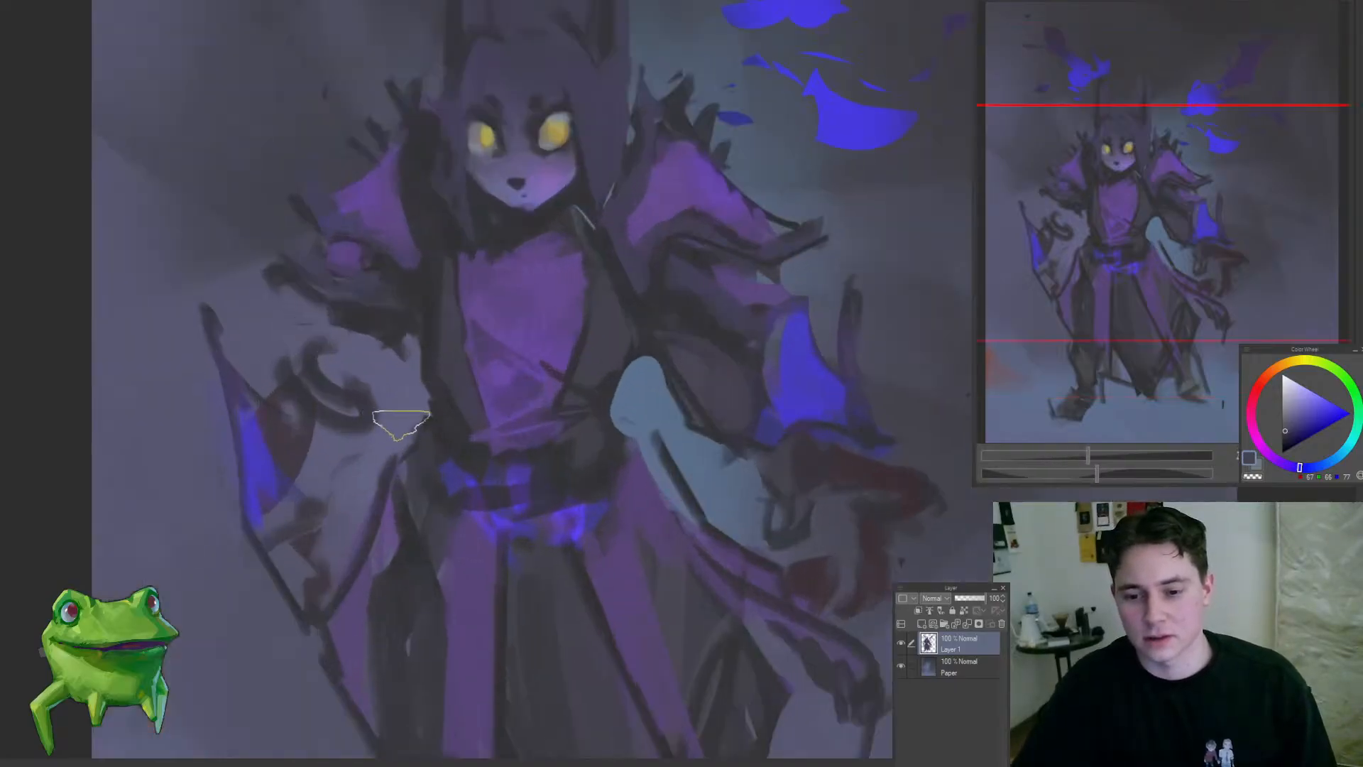
drag(348, 503, 274, 609)
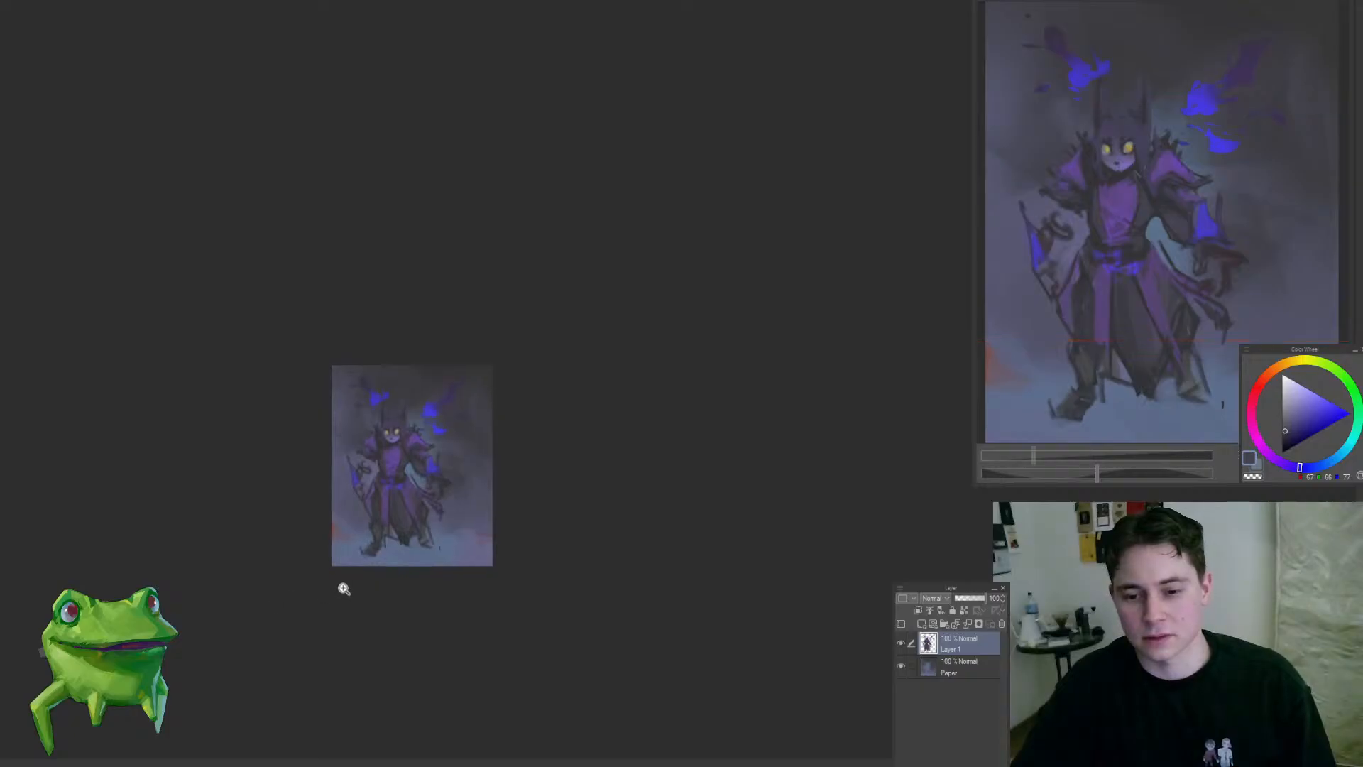
drag(388, 510, 498, 453)
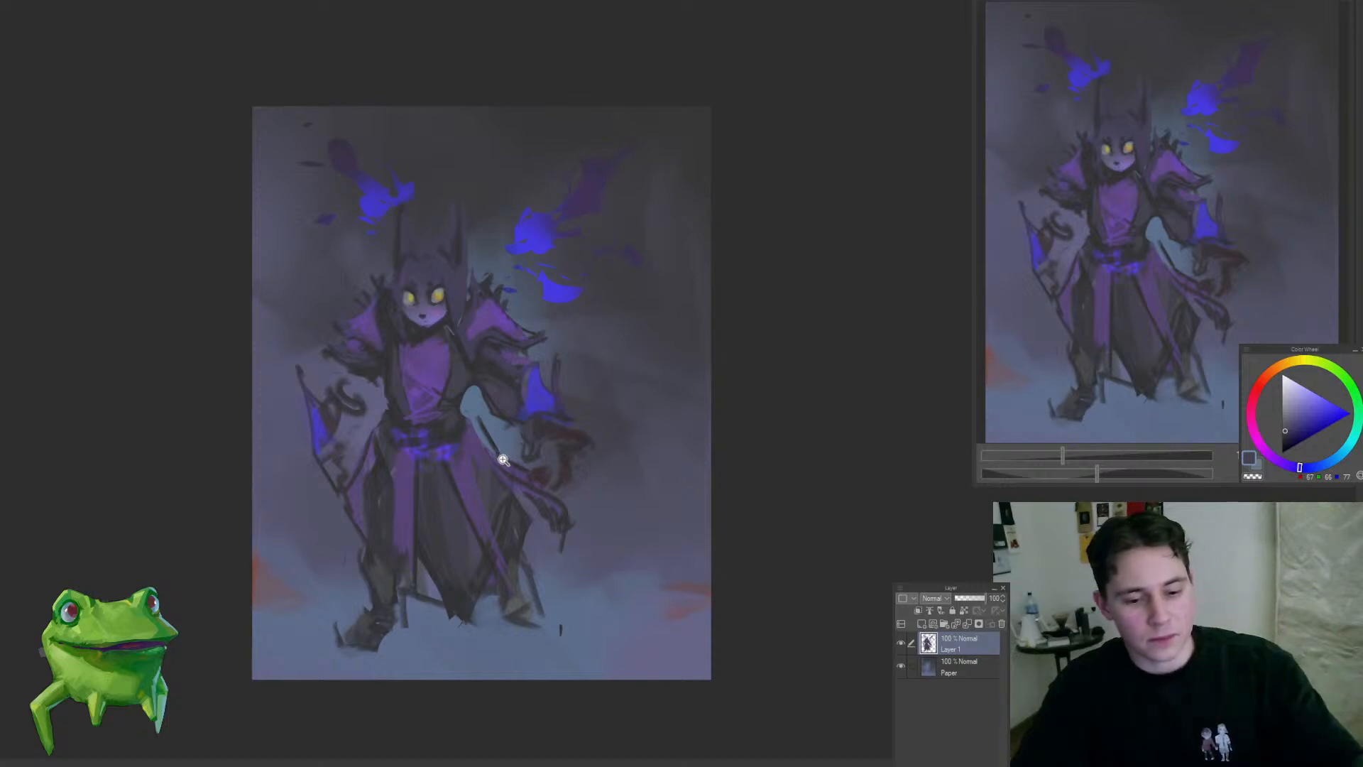
drag(445, 440, 462, 428)
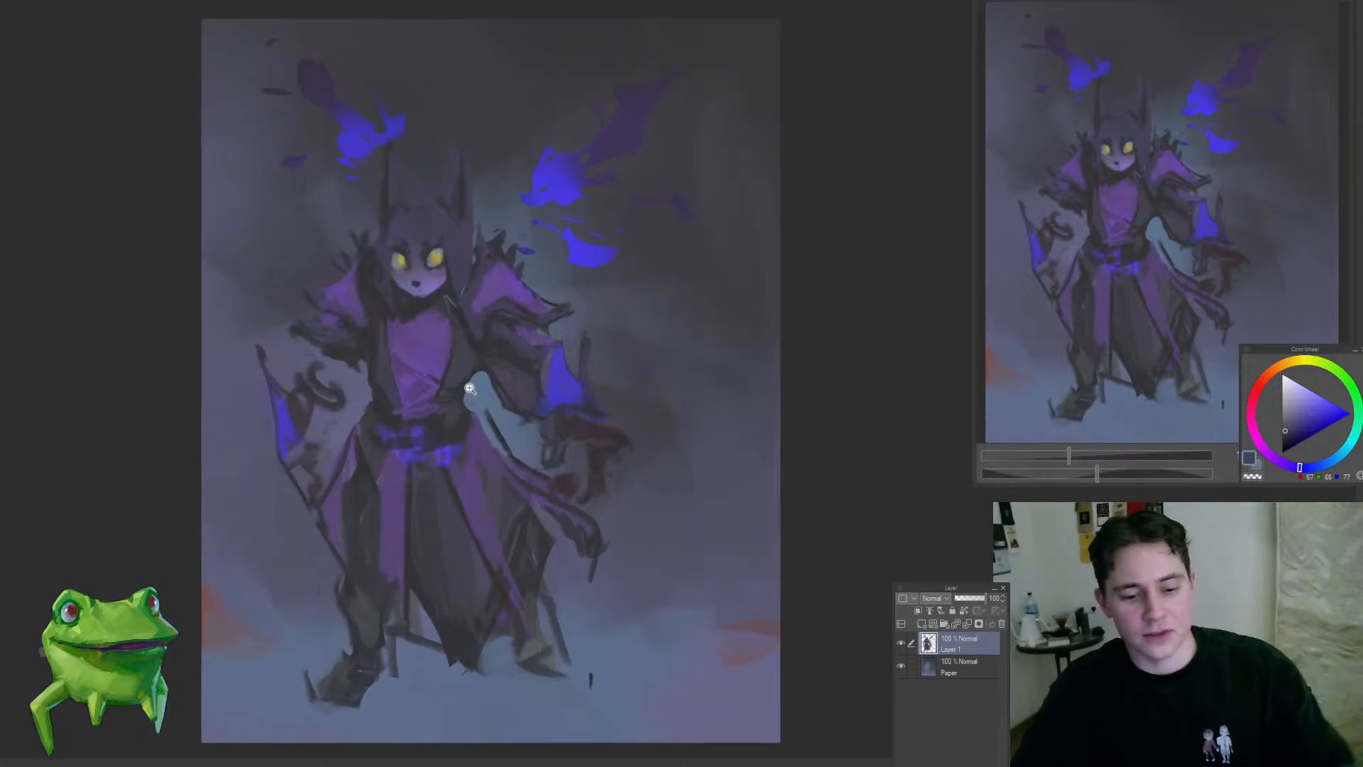
drag(545, 384, 551, 399)
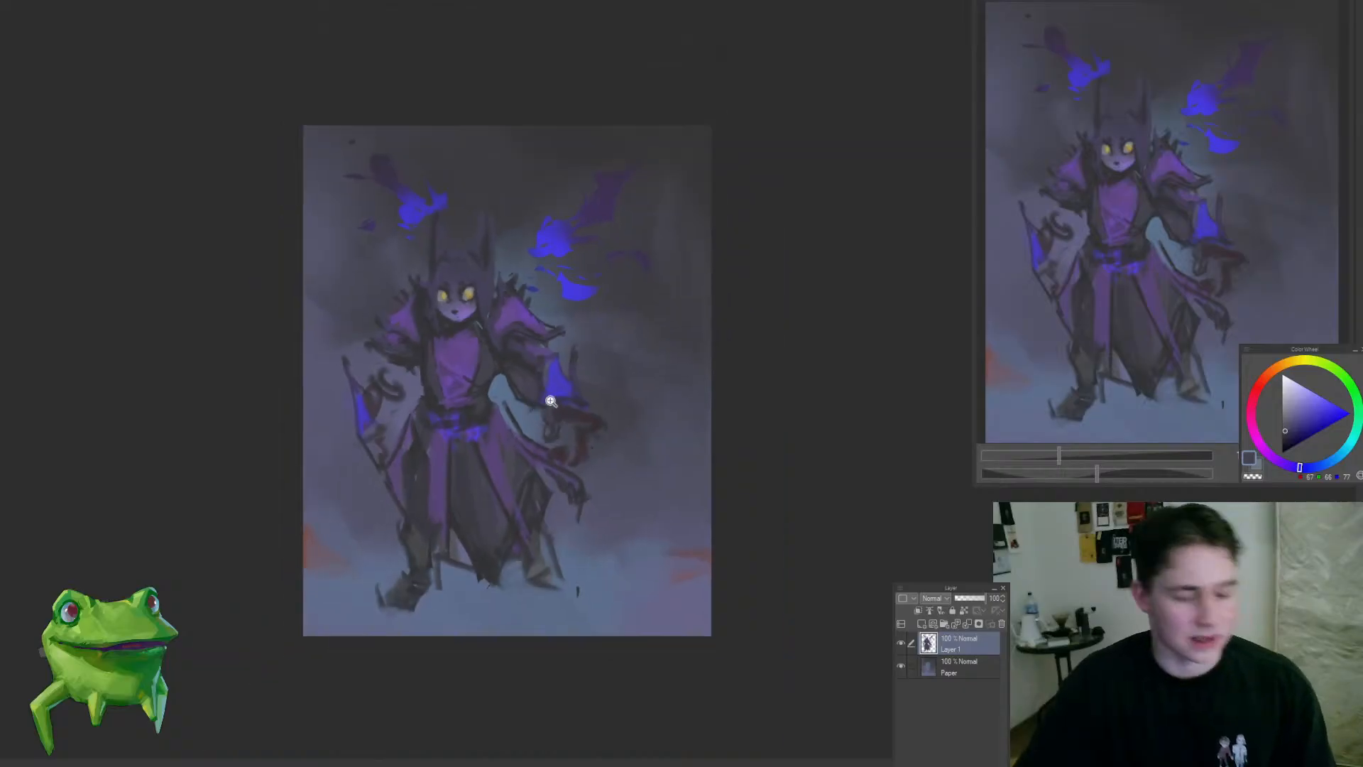
mouse_move(505, 359)
mouse_down()
mouse_move(533, 390)
mouse_move(462, 526)
mouse_move(493, 557)
mouse_up()
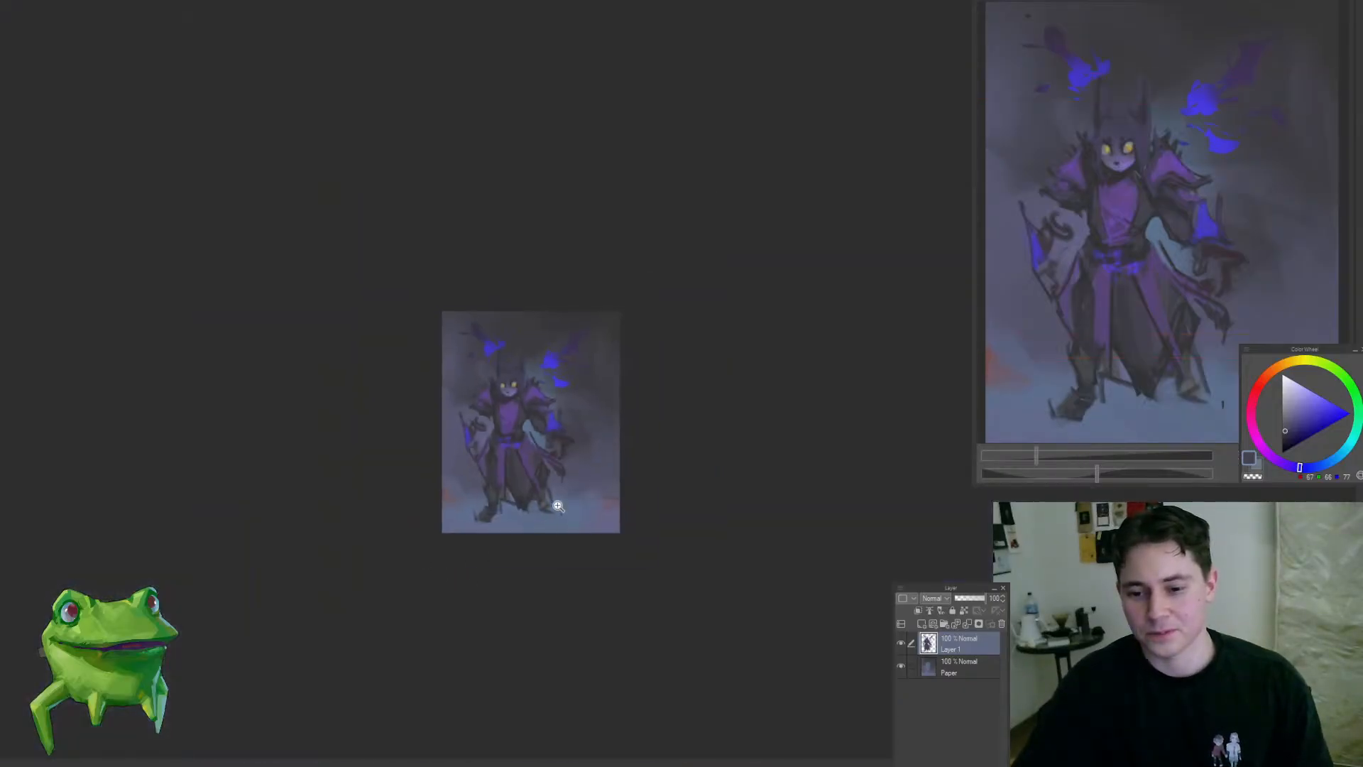
drag(552, 394, 626, 338)
alt+click(512, 321)
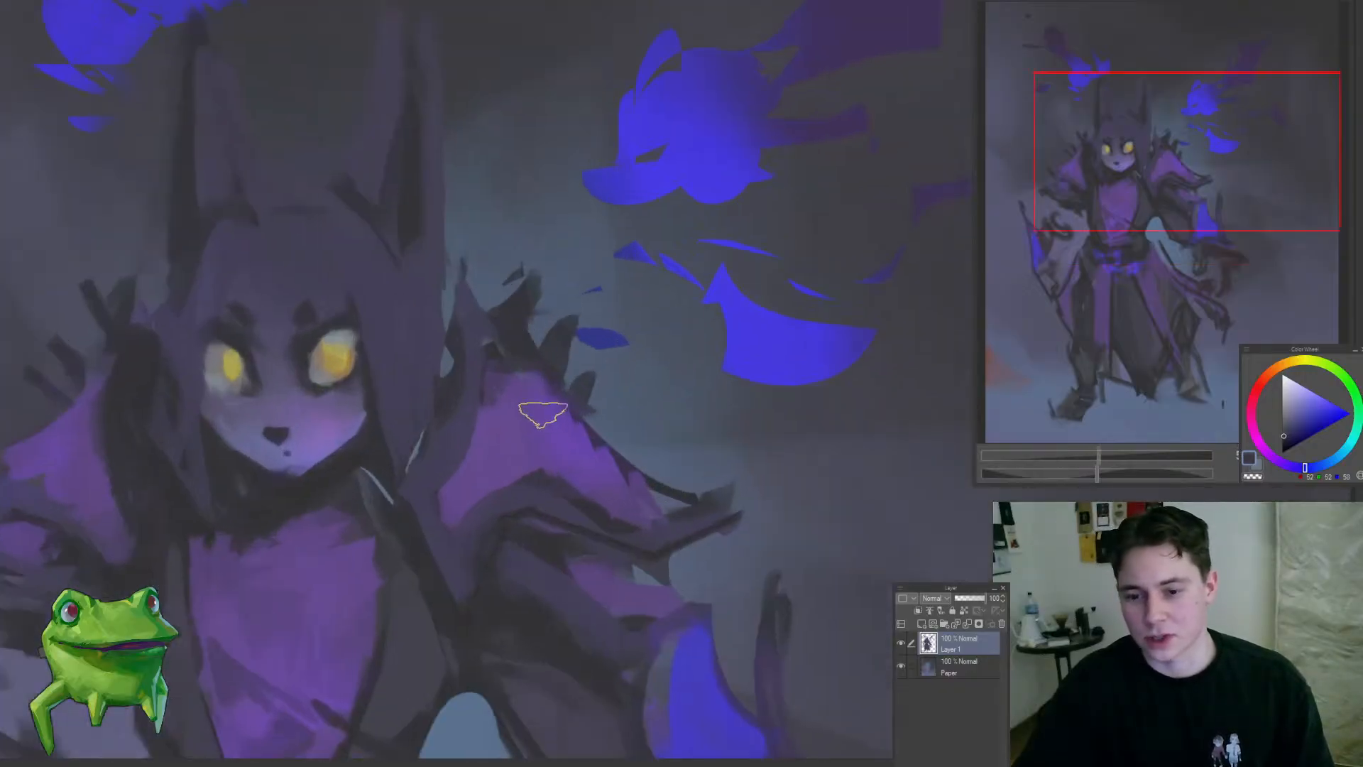
mouse_move(554, 463)
mouse_down()
mouse_move(459, 572)
mouse_move(488, 574)
mouse_up()
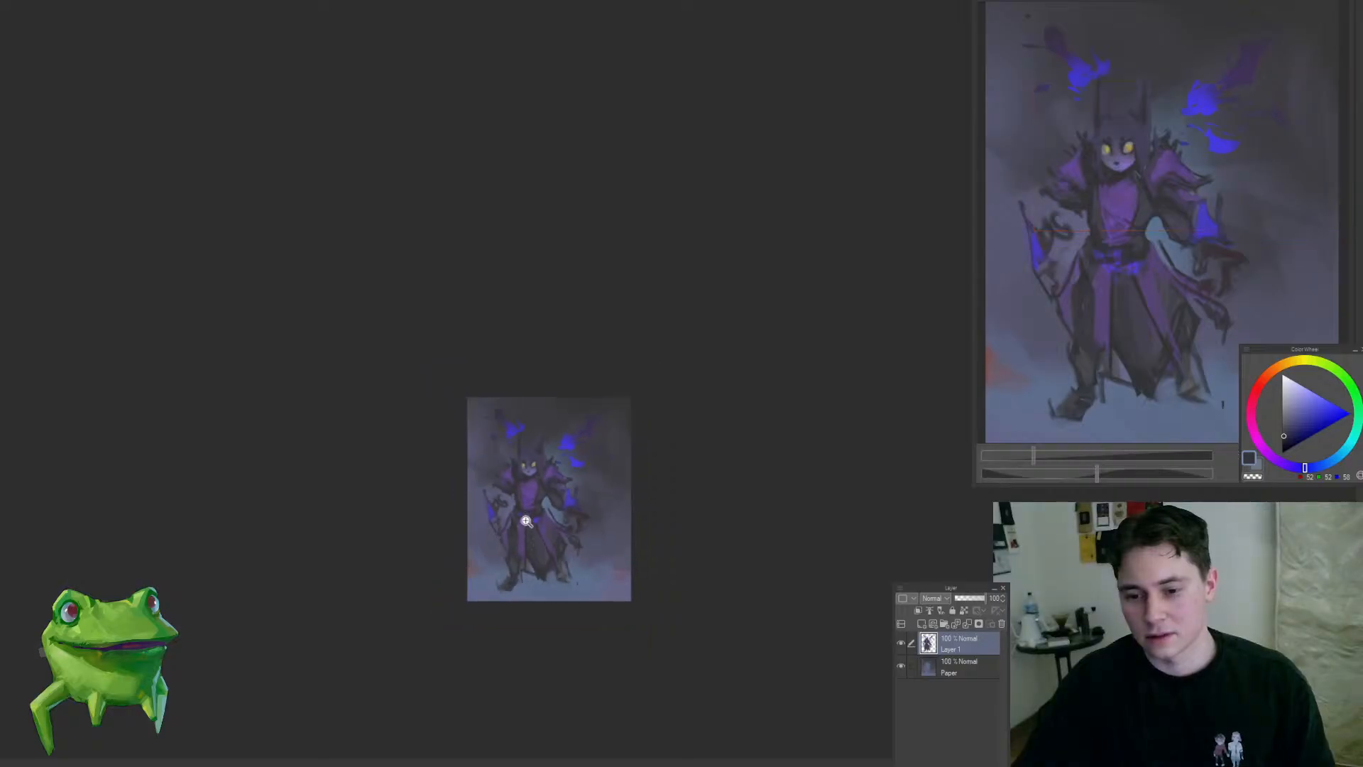
drag(521, 504, 551, 428)
mouse_move(481, 456)
mouse_down()
mouse_move(447, 590)
mouse_move(552, 484)
mouse_move(568, 417)
mouse_move(526, 359)
mouse_move(539, 326)
mouse_move(538, 376)
mouse_move(519, 389)
mouse_up()
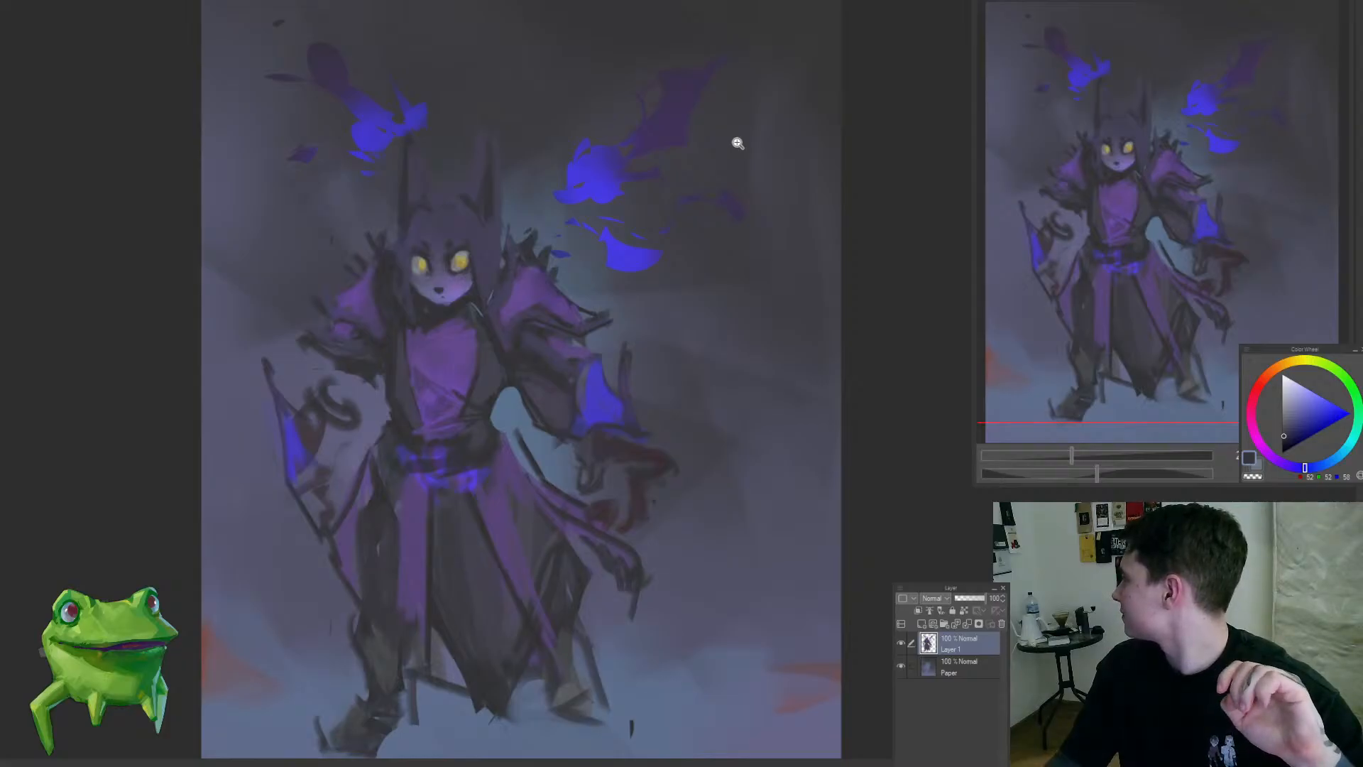
scroll(529, 384, down, 2)
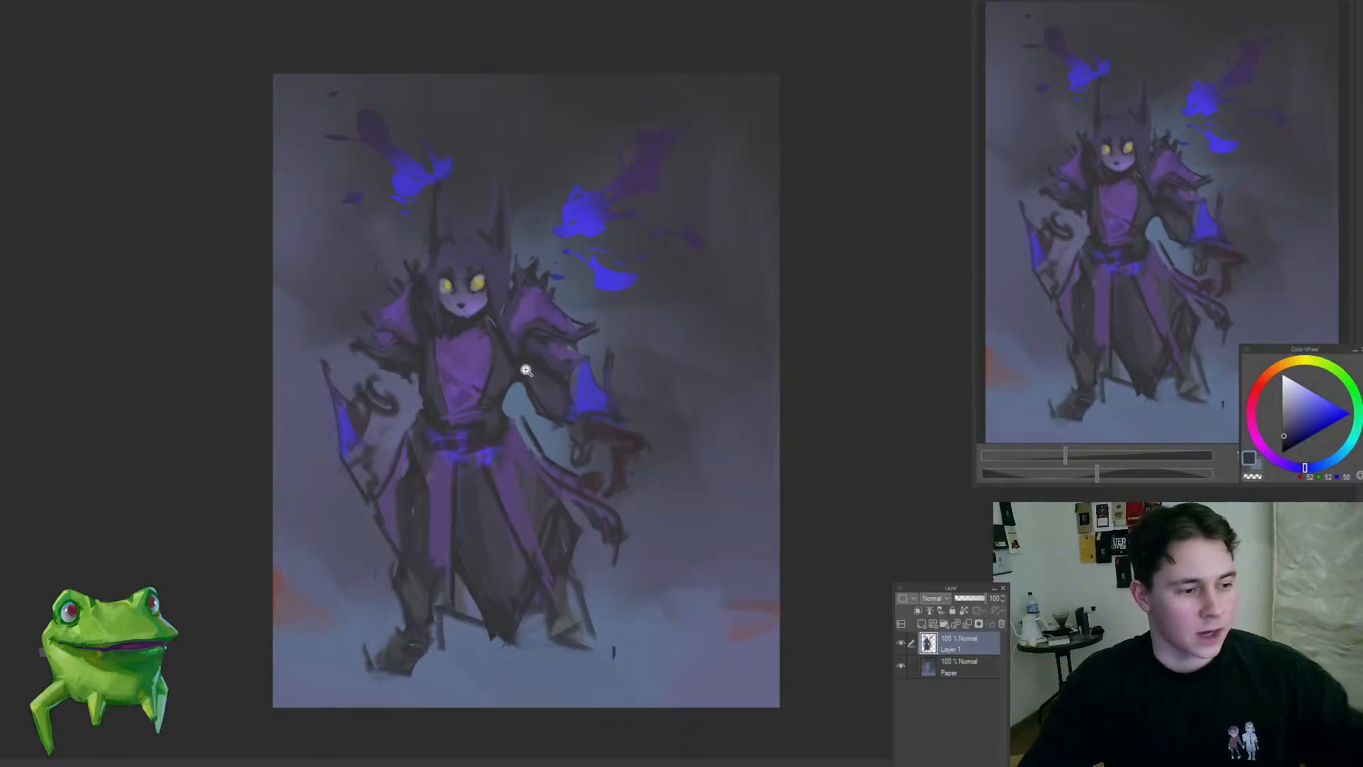
drag(526, 370, 496, 457)
drag(477, 561, 502, 561)
key(alt+bracketleft)
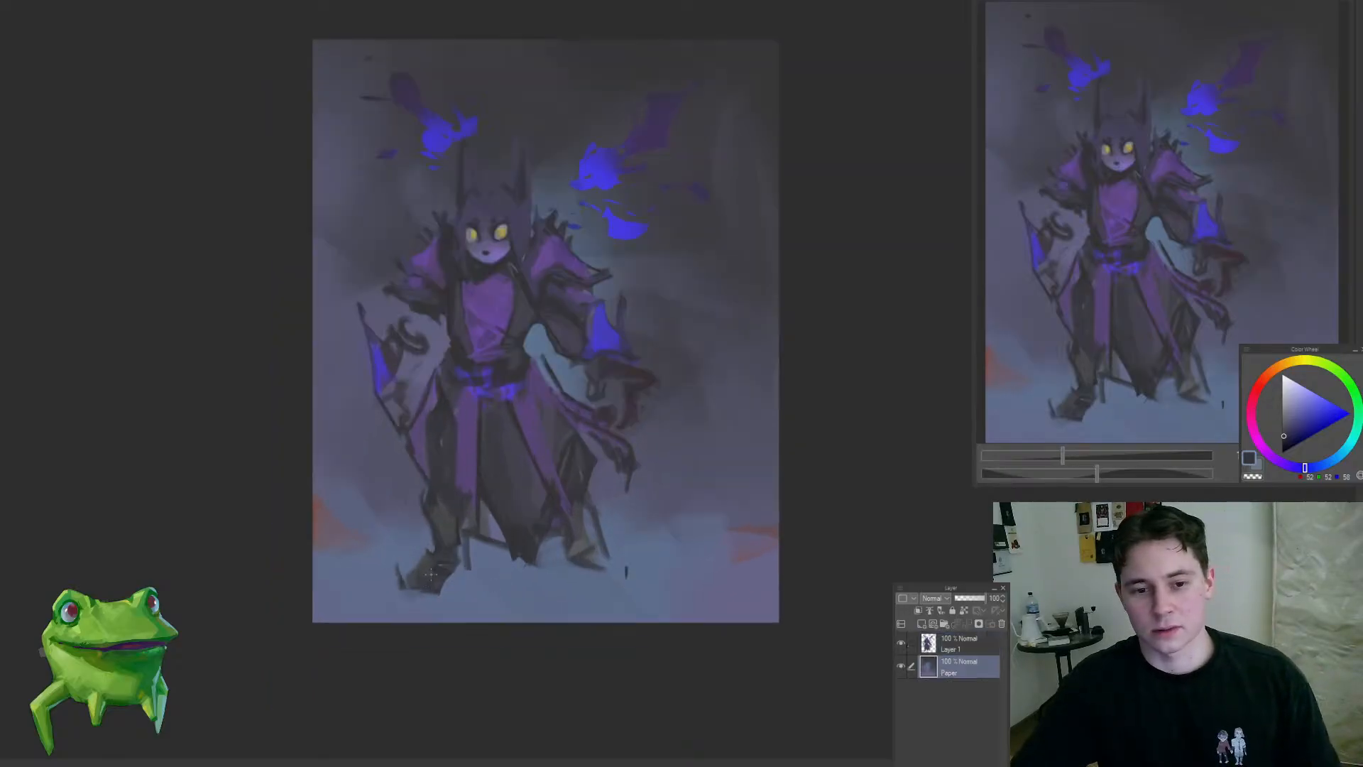
key(alt+bracketright)
Step: Erase the stray sketch lines around both boots and between the legs and the robe's hem
scroll(409, 574, up, 2)
drag(395, 537, 404, 618)
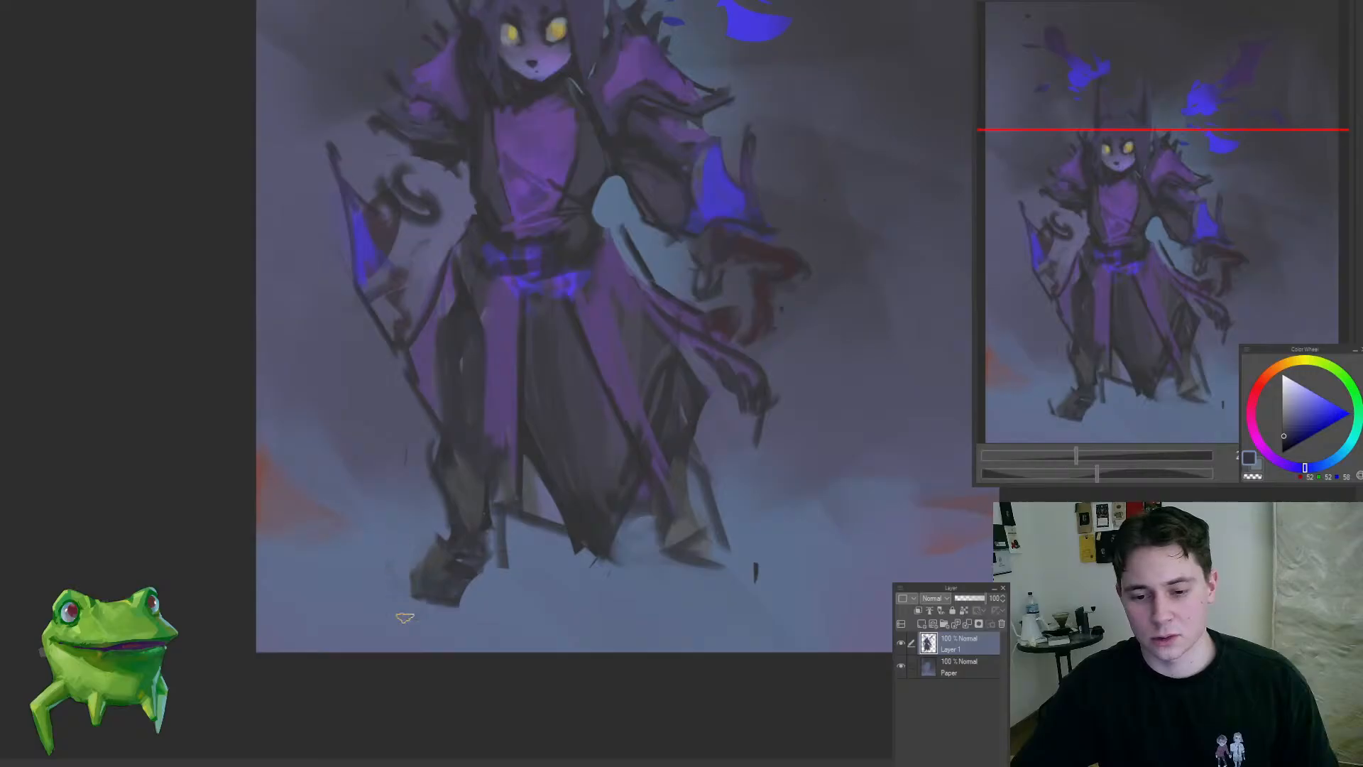
scroll(511, 545, down, 2)
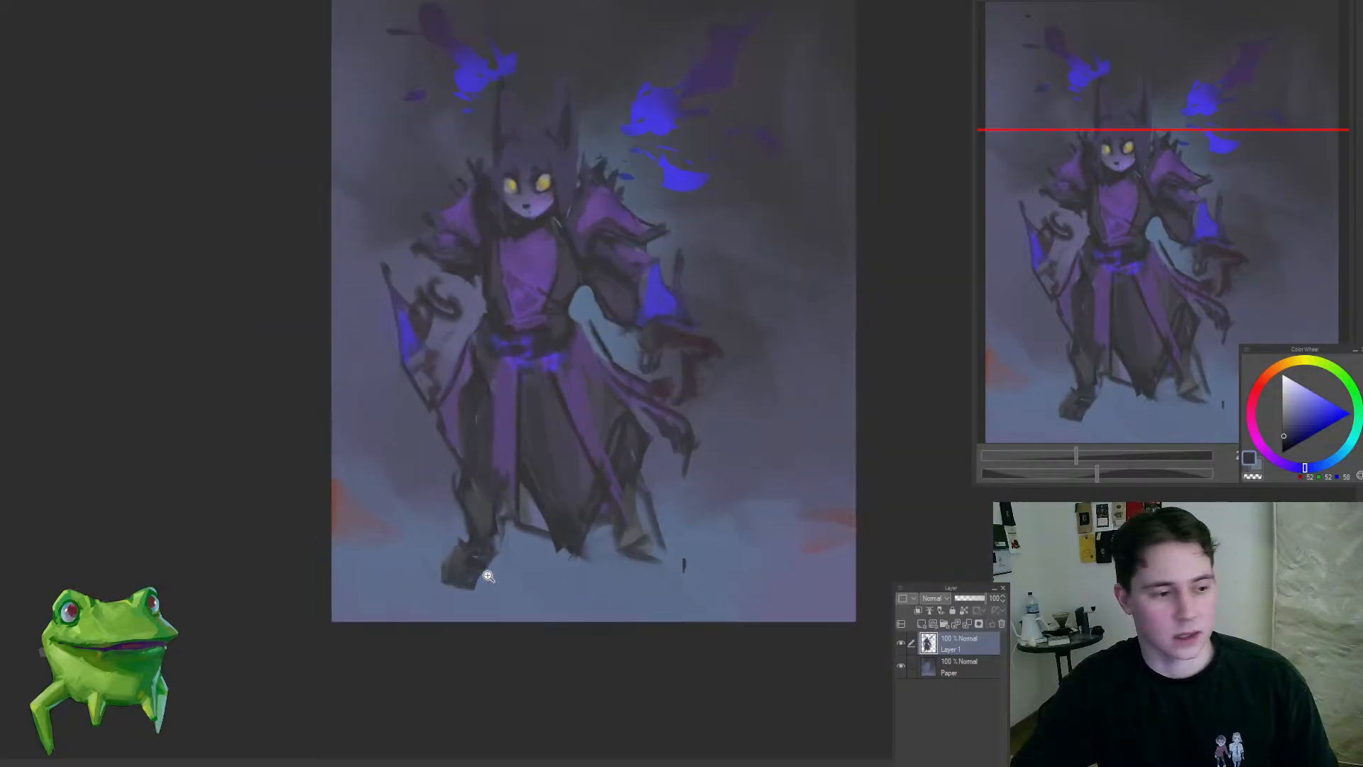
drag(609, 537, 577, 582)
scroll(519, 581, up, 2)
mouse_move(479, 582)
mouse_down()
mouse_move(486, 542)
mouse_move(597, 609)
mouse_move(566, 629)
mouse_move(592, 570)
mouse_move(617, 609)
mouse_up()
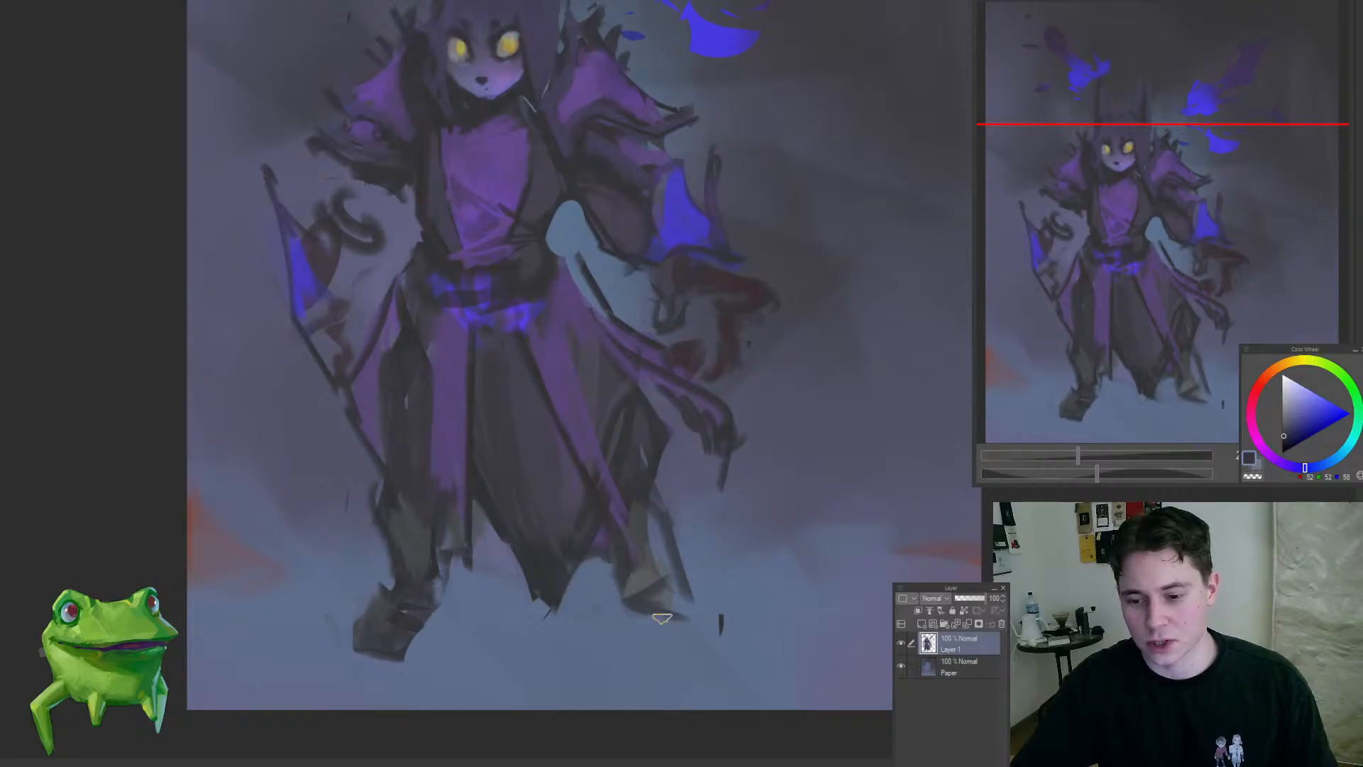
scroll(706, 621, down, 5)
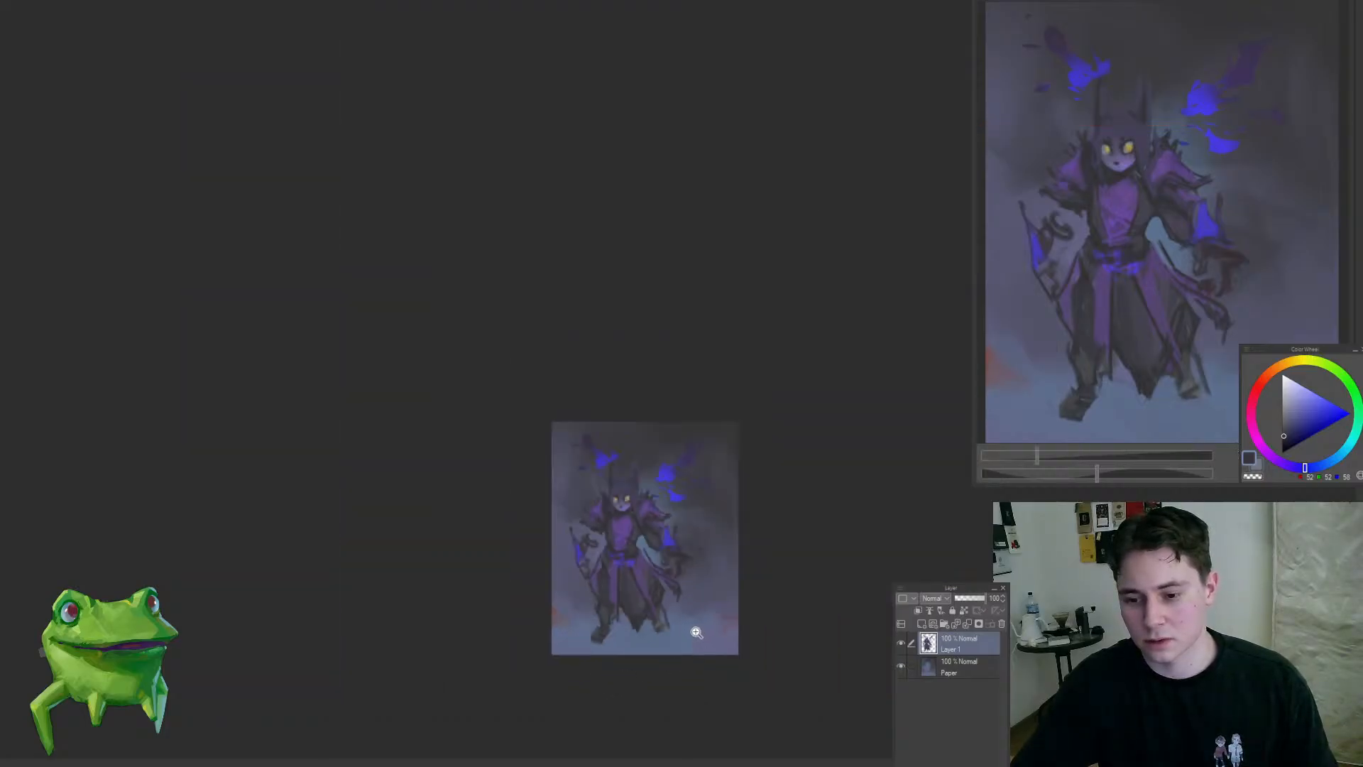
Step: Reshape the robe's lower hem into a cleaner dark point and tidy the gap beside the leg
scroll(697, 632, up, 3)
scroll(595, 583, up, 2)
alt+click(512, 575)
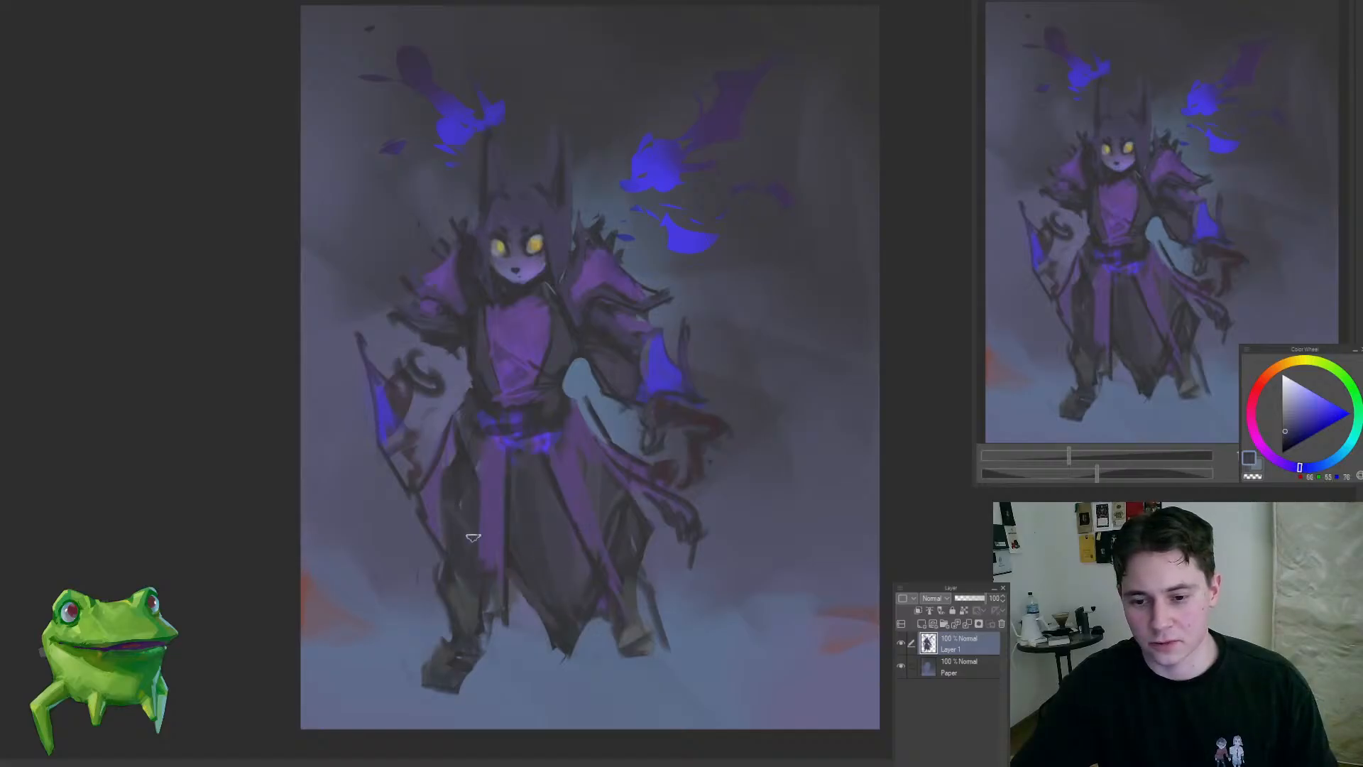
scroll(472, 538, down, 5)
scroll(477, 563, up, 4)
scroll(563, 608, up, 1)
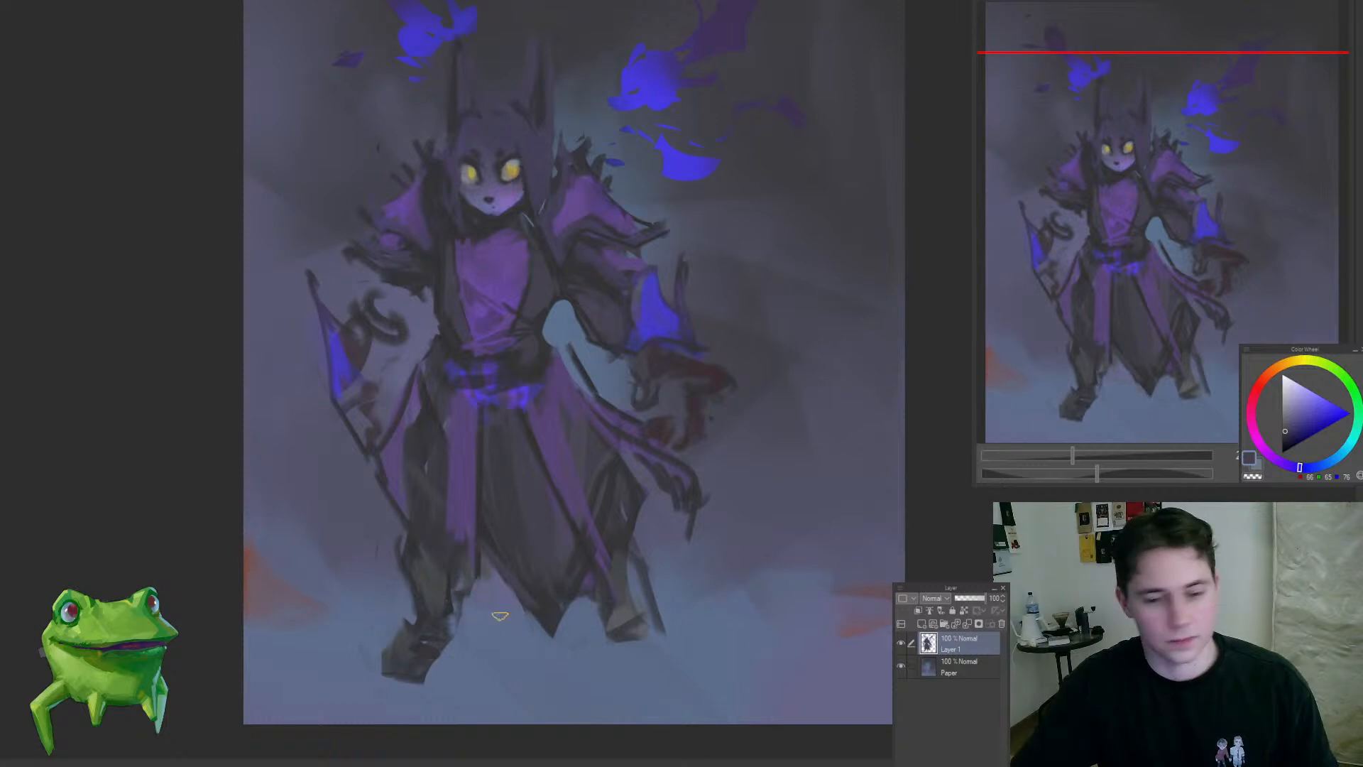
mouse_move(508, 612)
mouse_down()
mouse_move(504, 669)
mouse_move(510, 637)
mouse_up()
Step: Trim the underside of the figure's forward boot into a flatter sole
drag(465, 678, 494, 625)
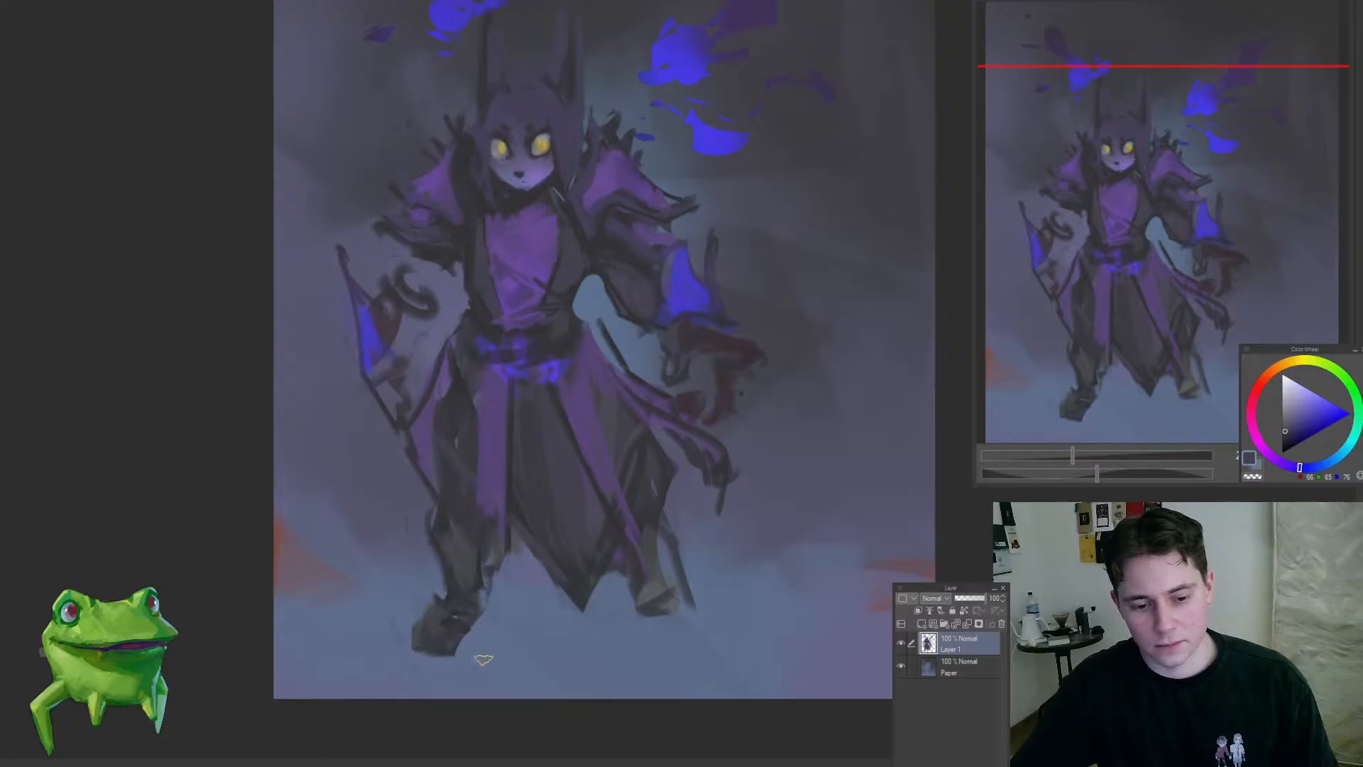
drag(396, 654, 480, 660)
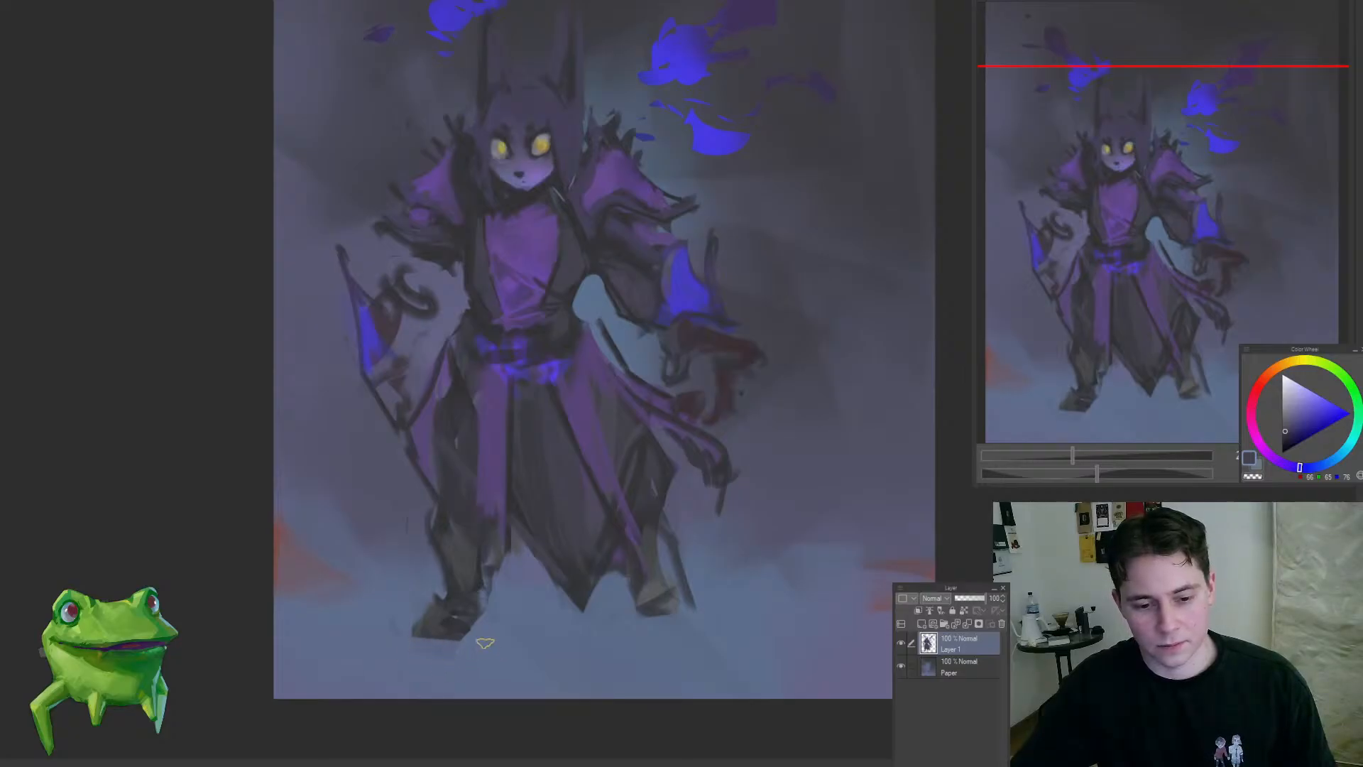
scroll(450, 630, down, 2)
scroll(511, 624, up, 3)
mouse_move(550, 599)
mouse_down()
mouse_move(511, 631)
mouse_move(491, 608)
mouse_move(488, 647)
mouse_up()
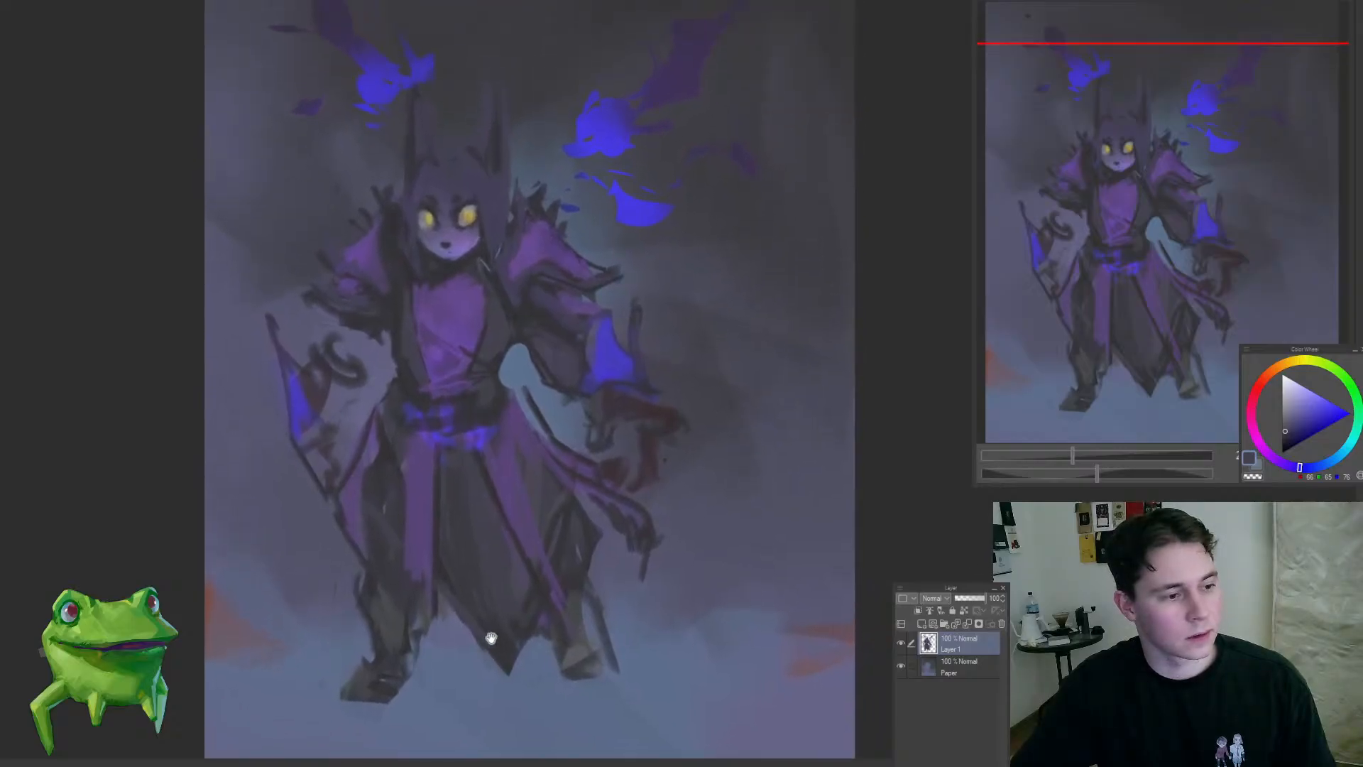
Step: Paint bright blue flame tongues on the large sleeve cuff and across the waist sash
drag(486, 332, 450, 421)
mouse_move(558, 302)
mouse_down()
mouse_move(599, 371)
mouse_move(559, 460)
mouse_up()
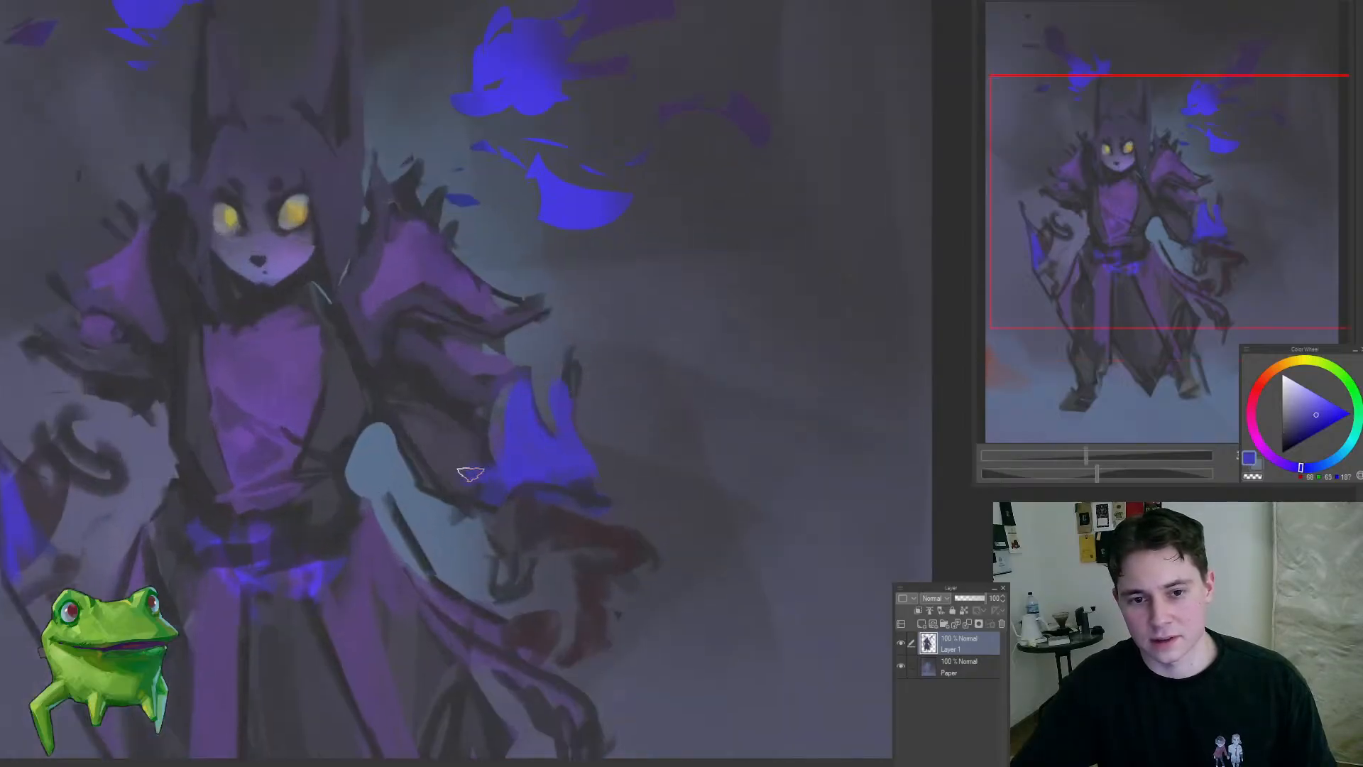
mouse_move(471, 475)
mouse_down()
mouse_move(437, 563)
mouse_move(501, 514)
mouse_move(502, 486)
mouse_up()
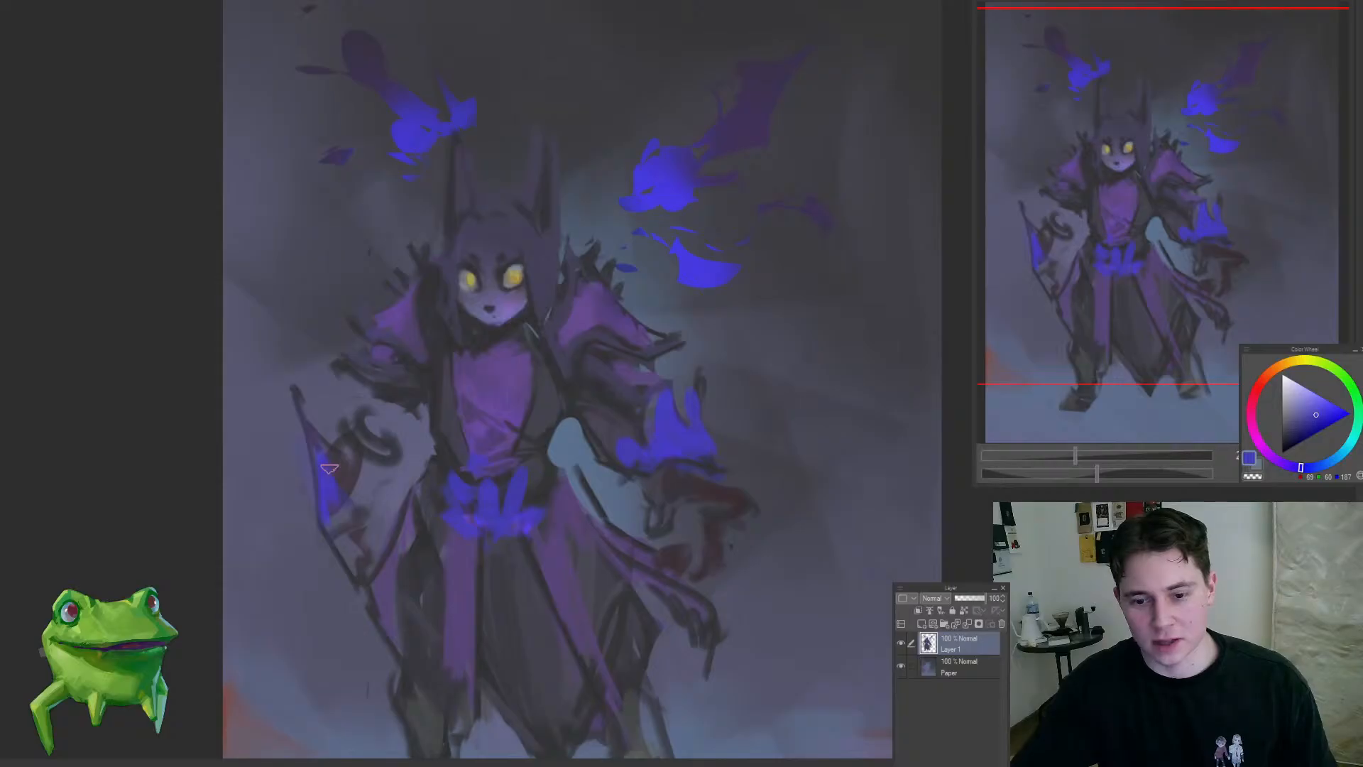
Step: Add blue flame shapes at the opposite cuff and soften the curled hand shape with muted dark strokes
mouse_move(350, 487)
mouse_down()
mouse_move(375, 456)
mouse_move(338, 461)
mouse_move(343, 442)
mouse_move(379, 461)
mouse_move(370, 441)
mouse_move(377, 450)
mouse_move(438, 398)
mouse_move(456, 404)
mouse_move(394, 429)
mouse_move(411, 403)
mouse_move(397, 429)
mouse_move(373, 424)
mouse_move(371, 547)
mouse_up()
alt+click(349, 457)
alt+click(364, 428)
alt+click(456, 406)
click(412, 466)
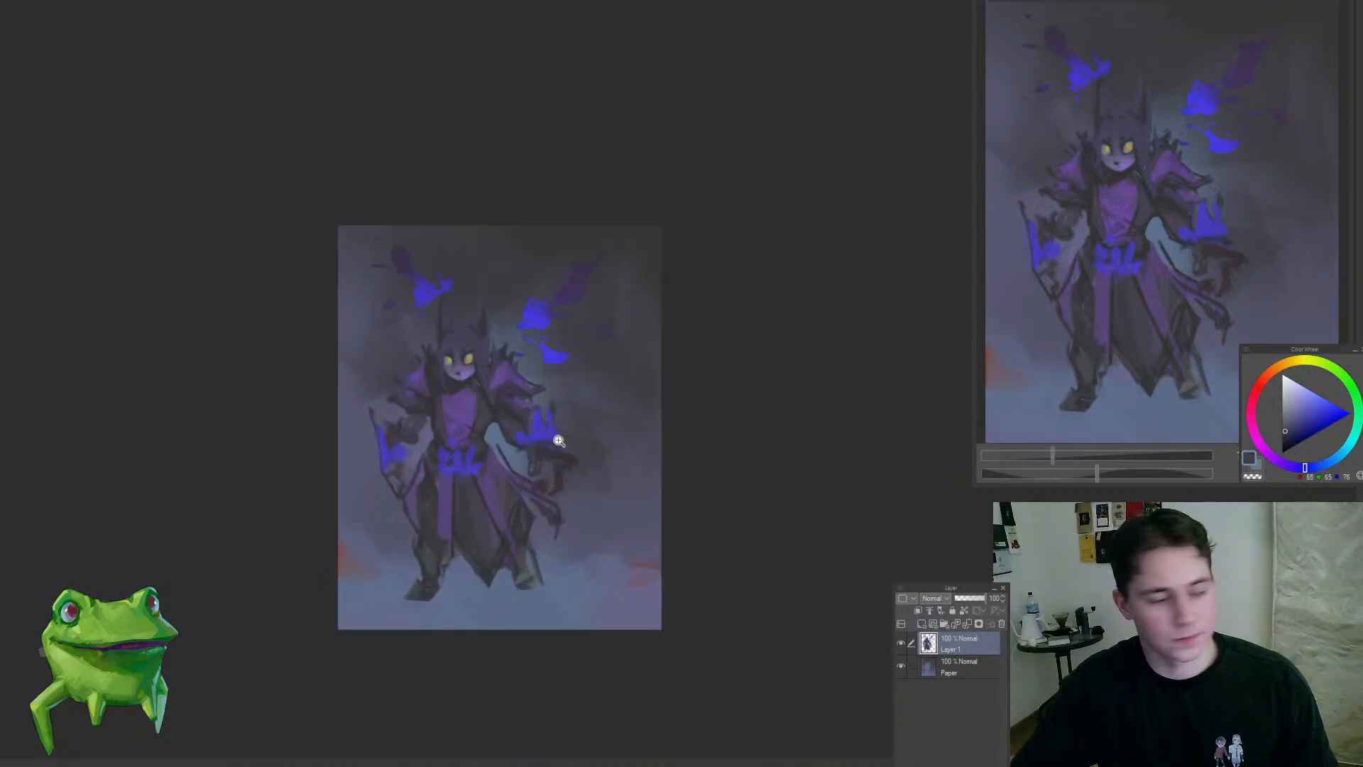
Step: Widen the purple strip hanging from the sash beside the forward leg with muted purple strokes
drag(603, 481, 572, 540)
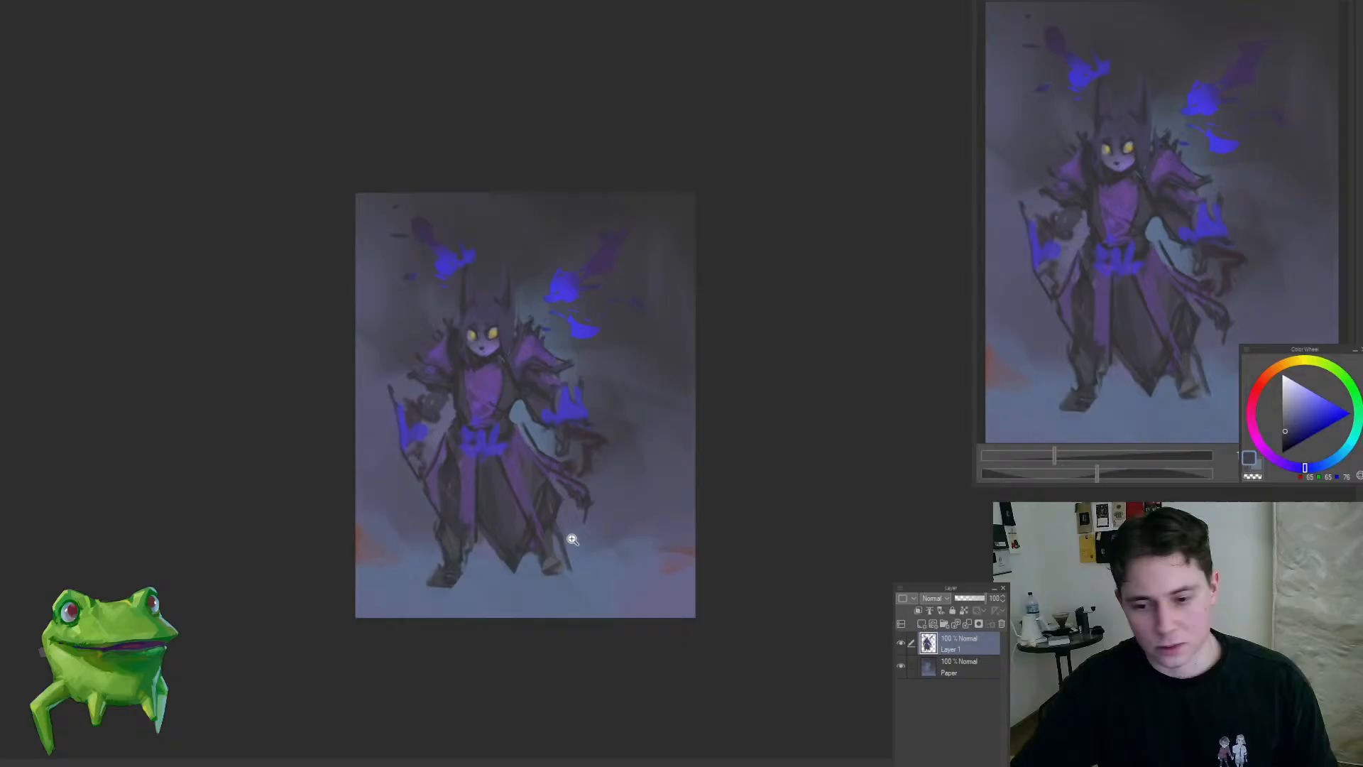
click(482, 568)
click(490, 500)
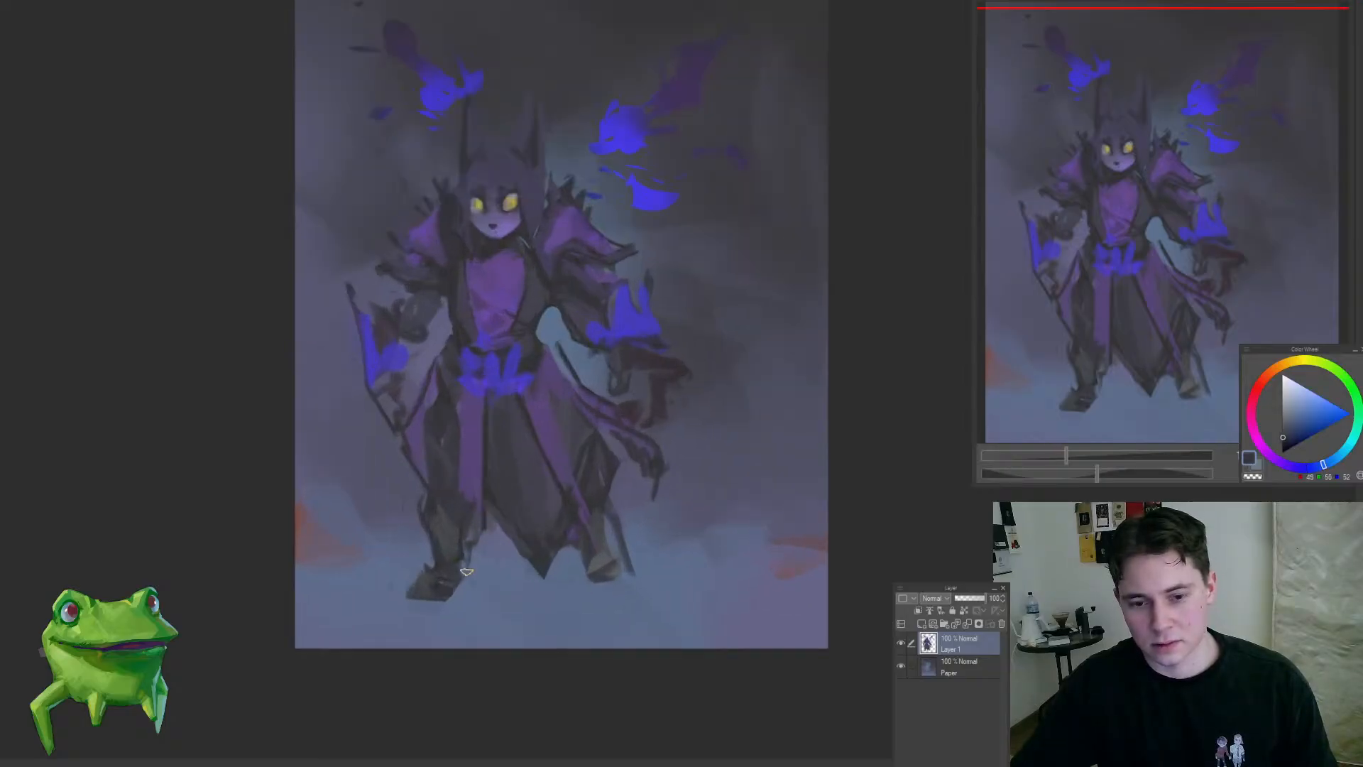
alt+click(474, 430)
drag(482, 423, 484, 518)
drag(484, 424, 472, 569)
Step: Sample the yellow of the eyes and paint thin trim lines along the purple chest panel's side edges and neckline
drag(475, 296, 553, 276)
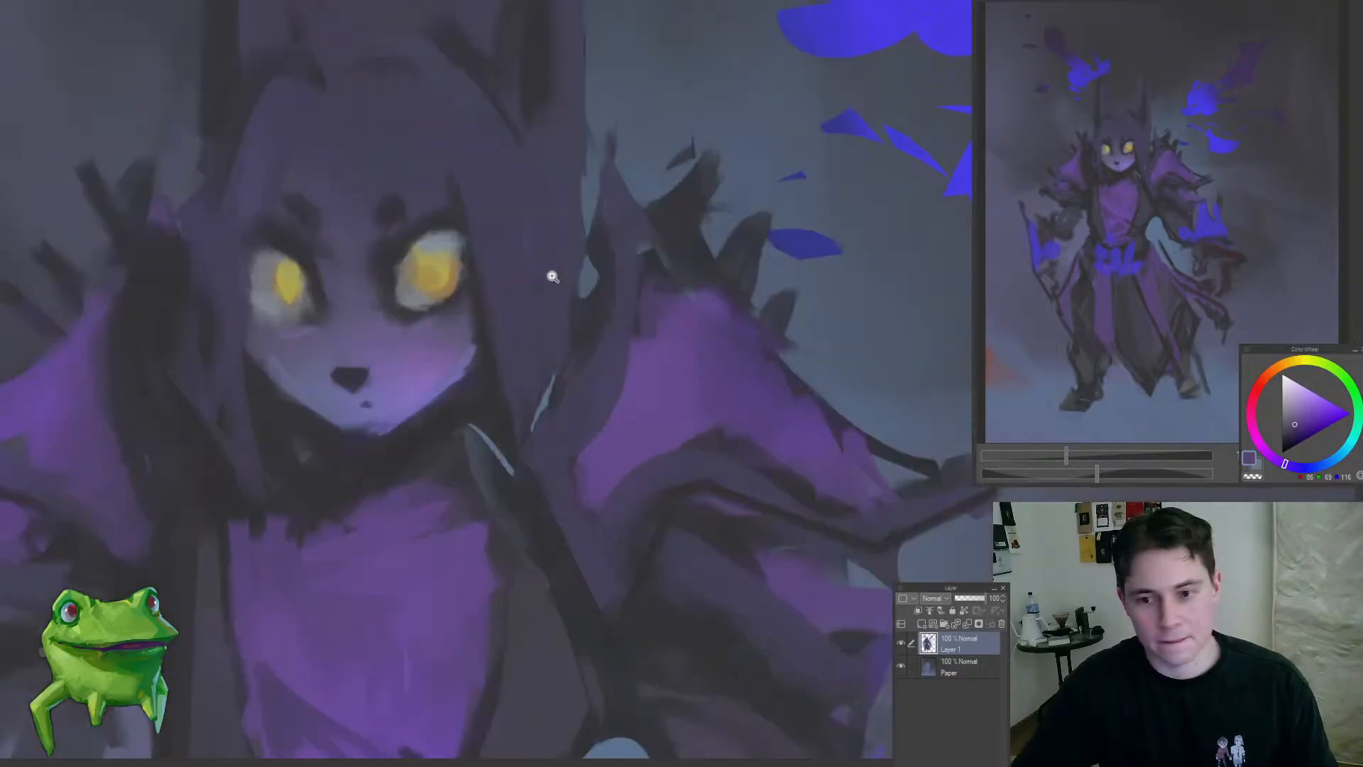
alt+click(442, 264)
drag(467, 338, 539, 389)
click(560, 345)
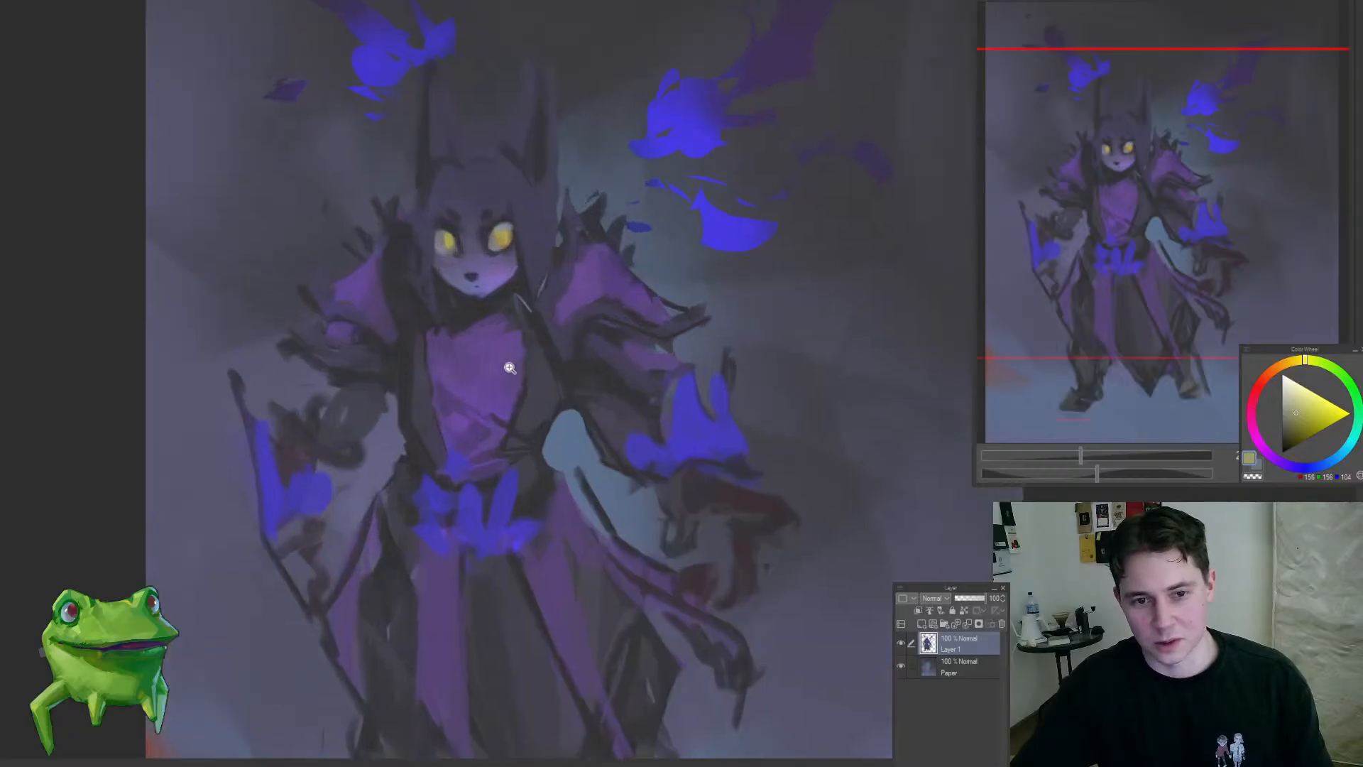
click(543, 335)
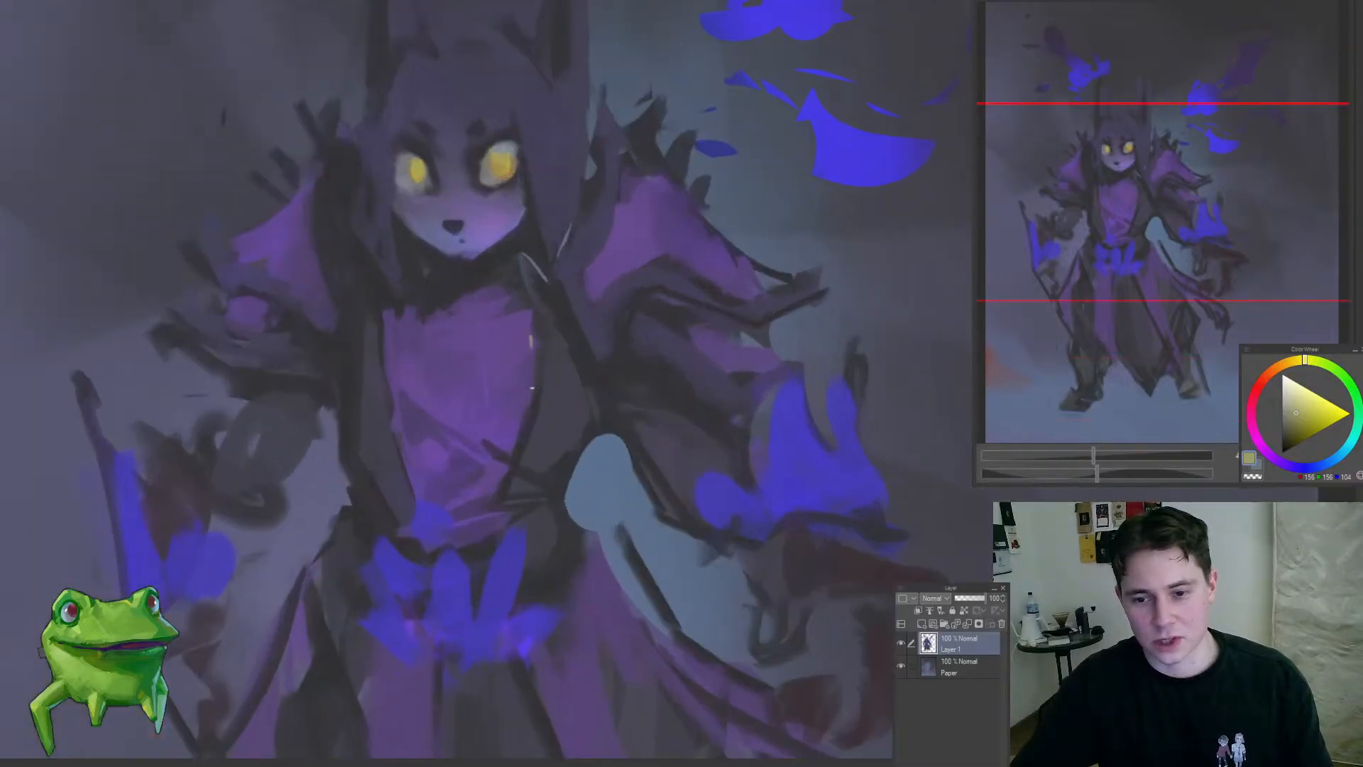
drag(531, 339, 509, 458)
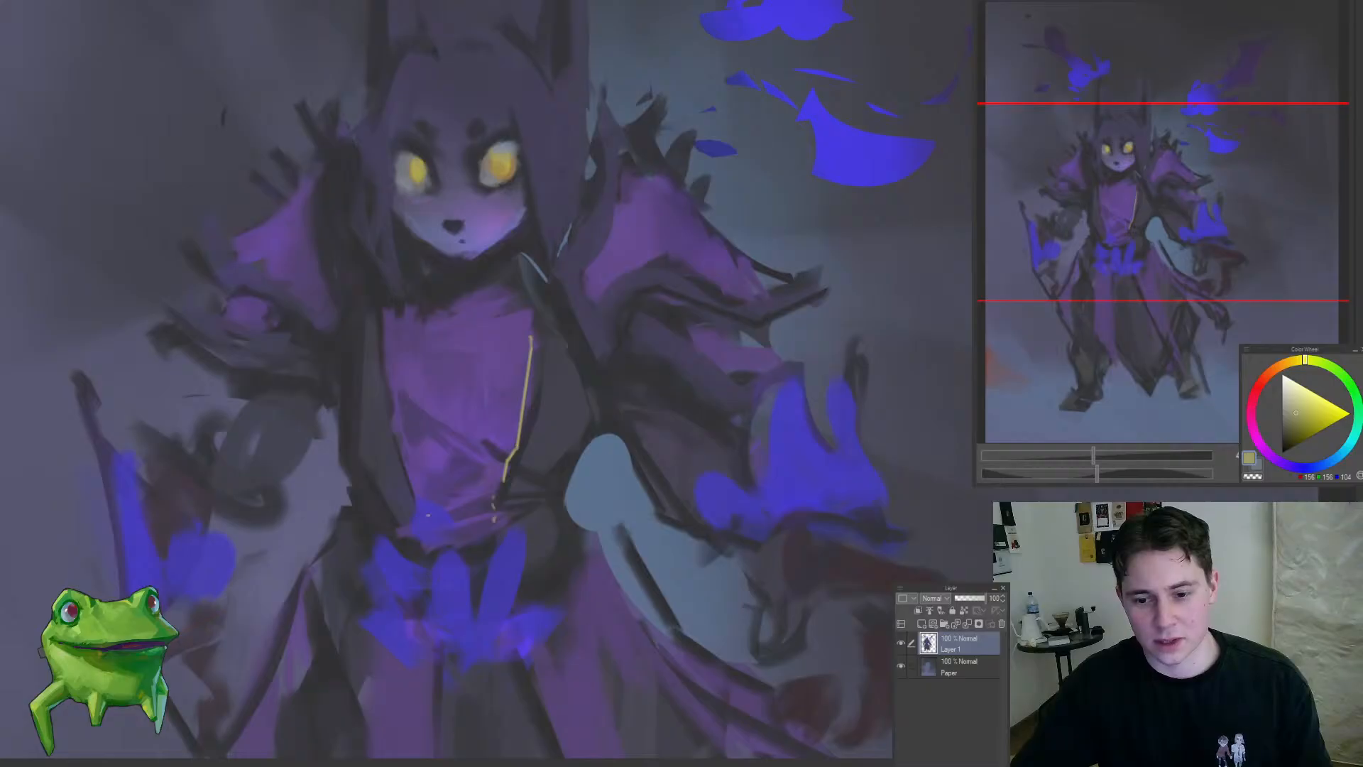
drag(391, 388, 347, 468)
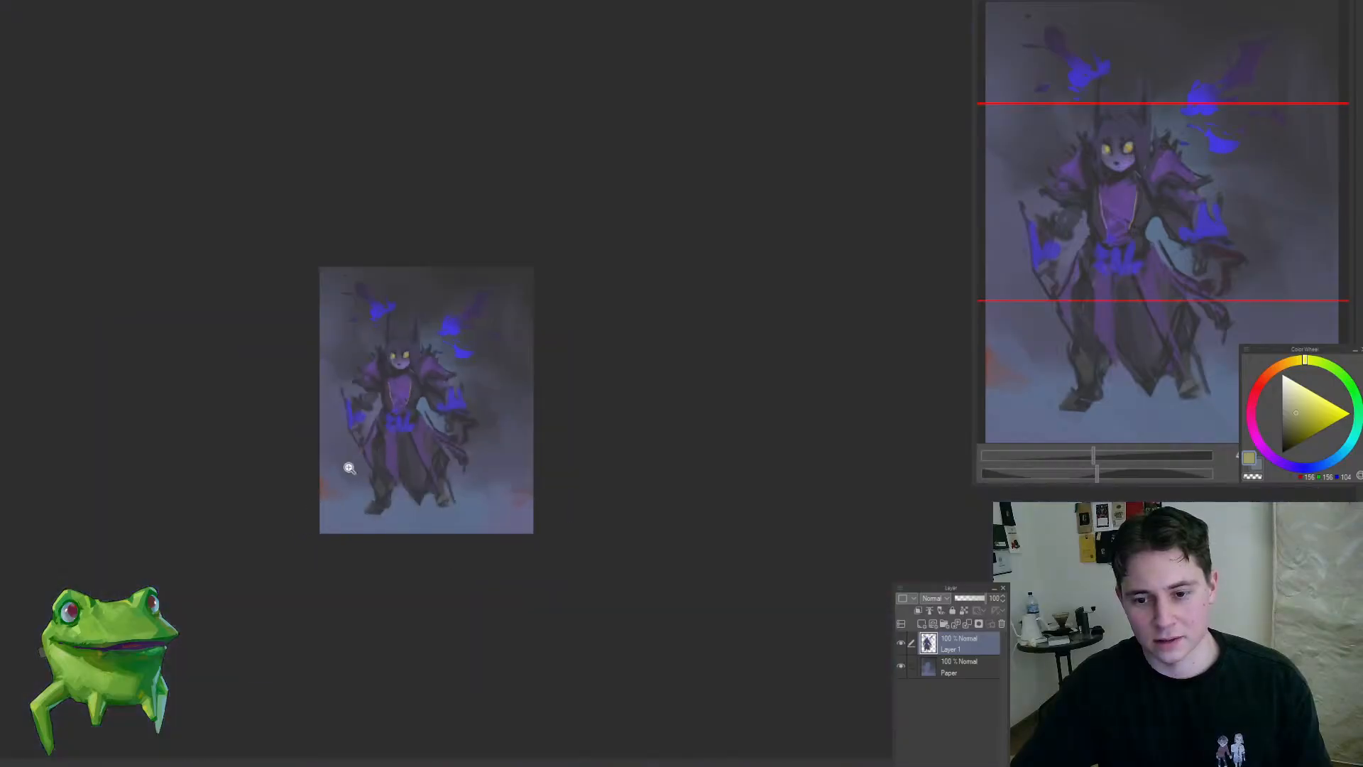
drag(412, 346, 460, 356)
drag(359, 395, 398, 415)
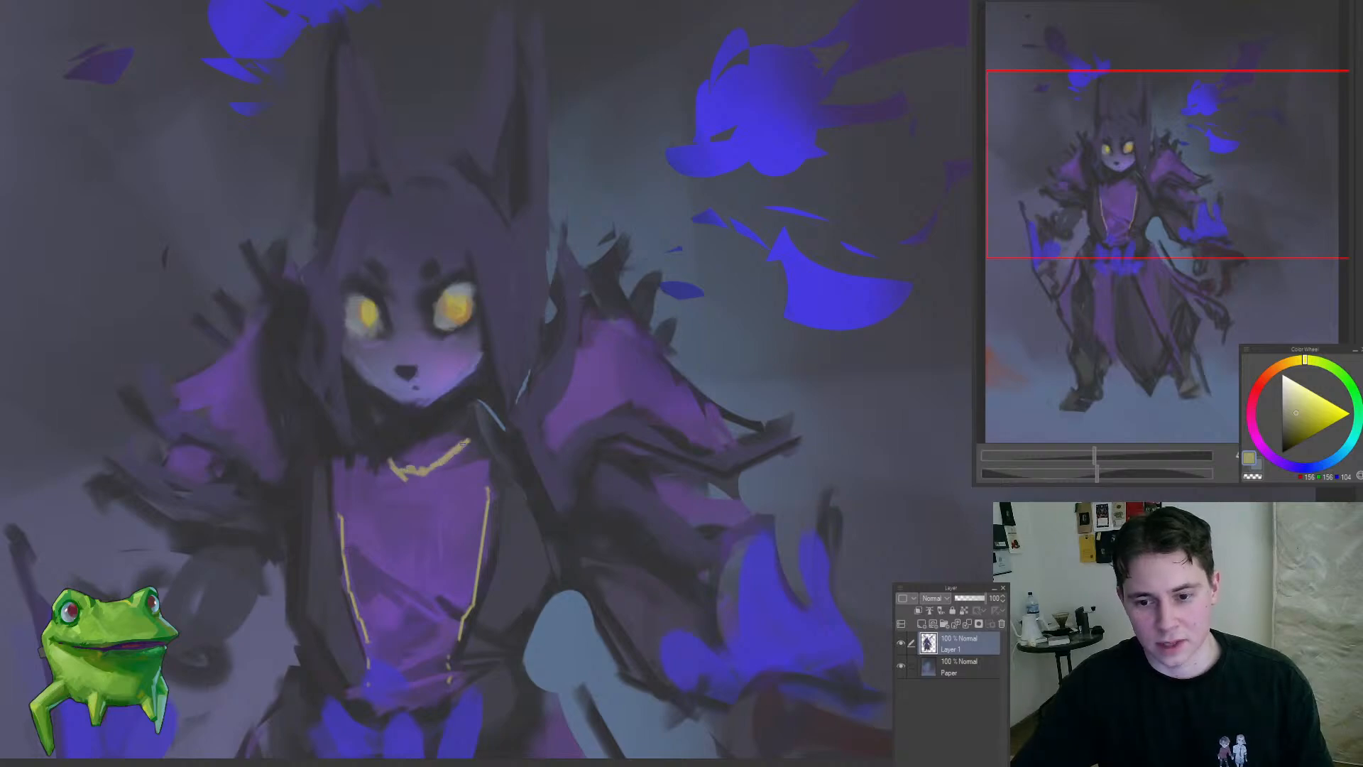
Step: Add a short yellow trim stroke along the inner edge of the purple shoulder piece on the flaming-cuff side
mouse_move(577, 443)
mouse_down()
mouse_move(541, 432)
mouse_move(561, 436)
mouse_up()
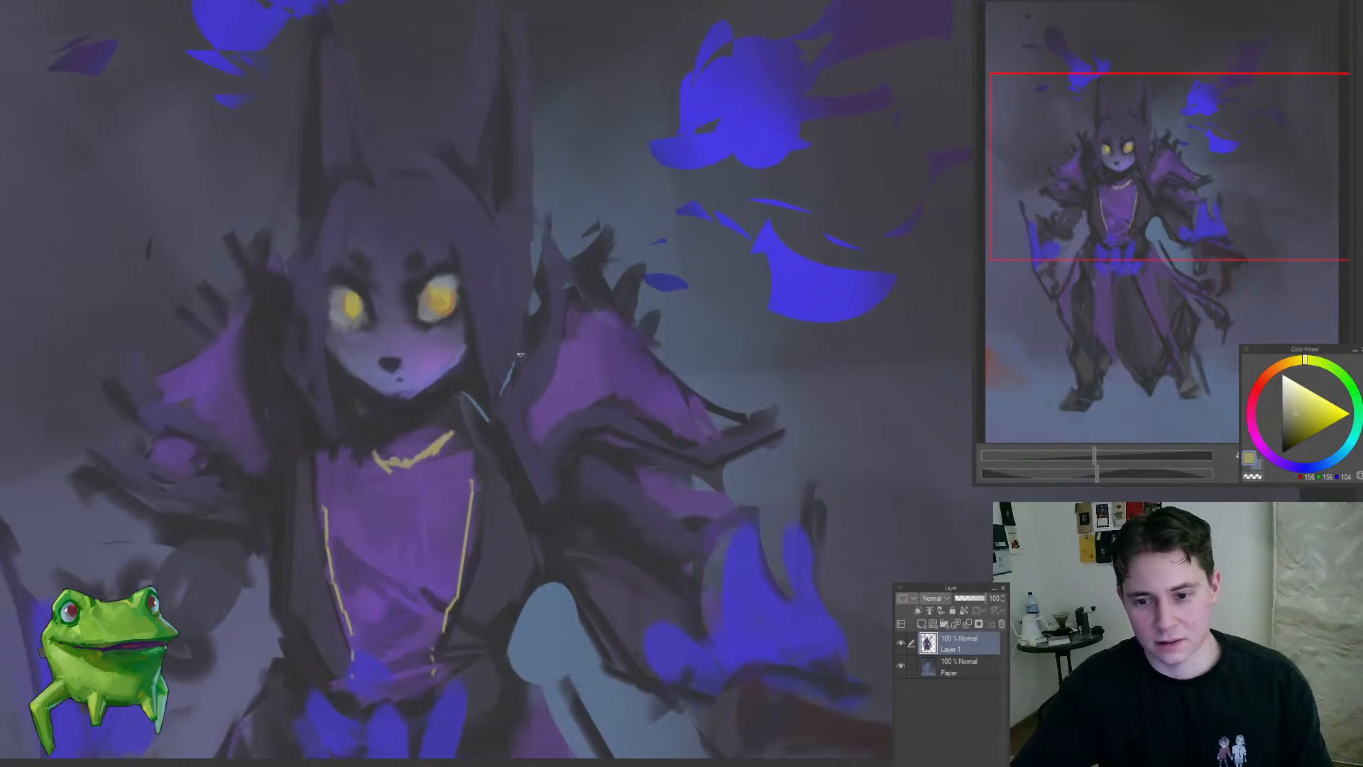
drag(508, 394, 582, 374)
mouse_move(520, 430)
mouse_down()
mouse_move(542, 431)
mouse_move(504, 497)
mouse_up()
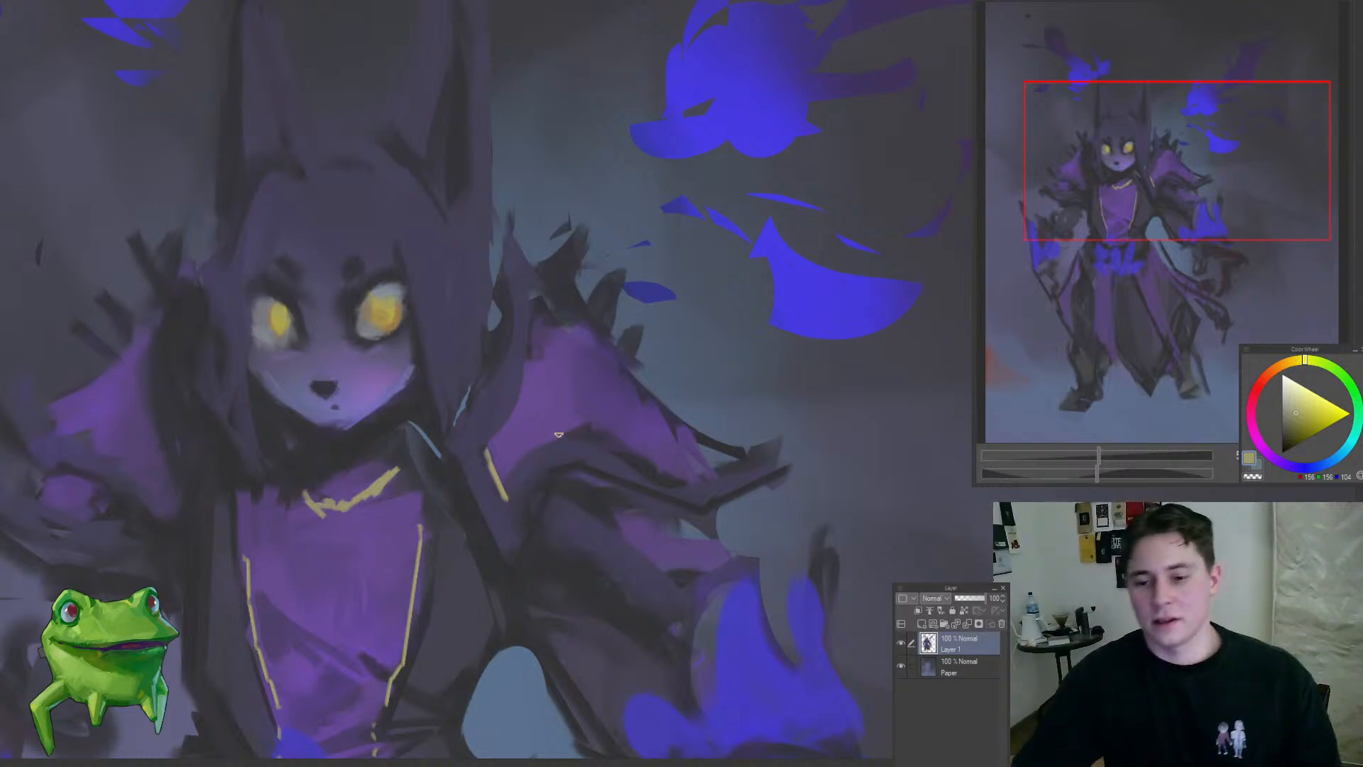
drag(555, 438, 456, 574)
drag(543, 439, 598, 397)
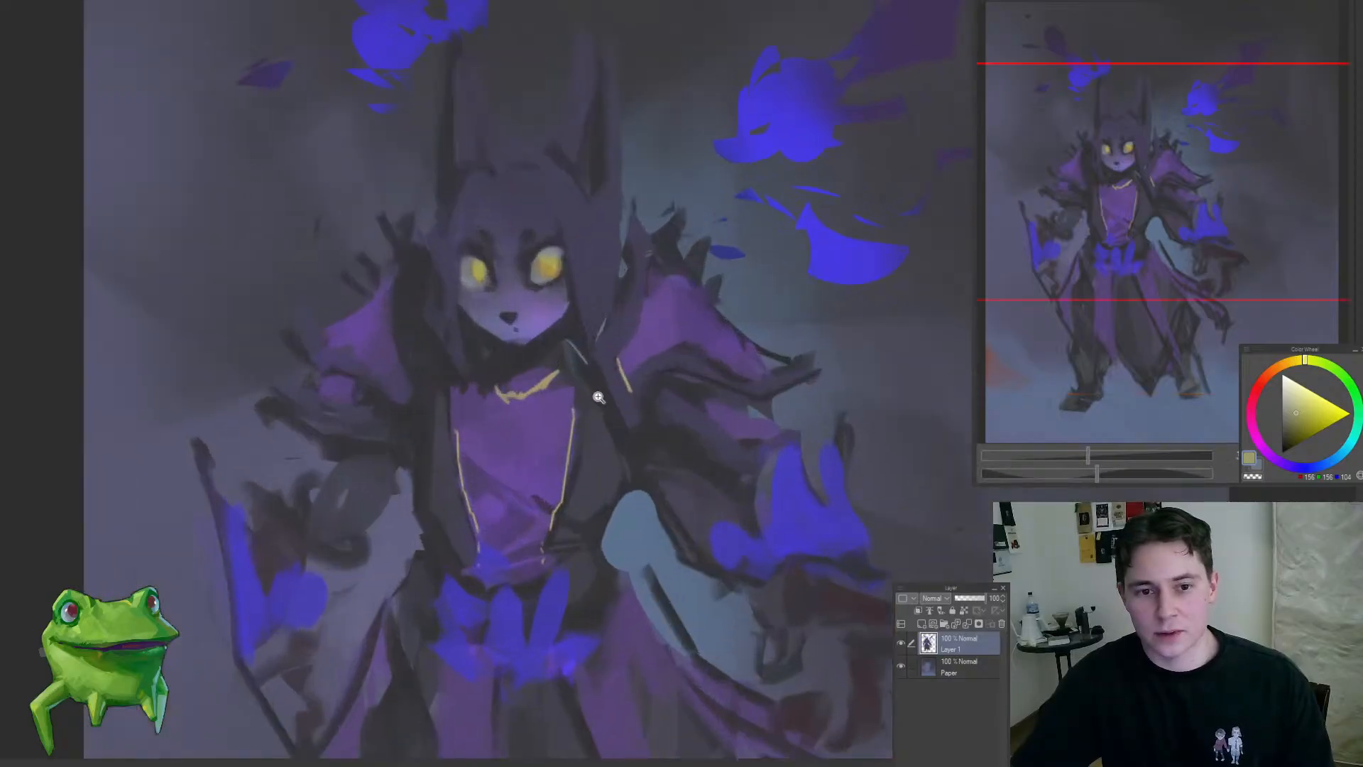
Step: Dab small yellow accents on the dark waist area beside the blue sash flames
drag(510, 500, 538, 492)
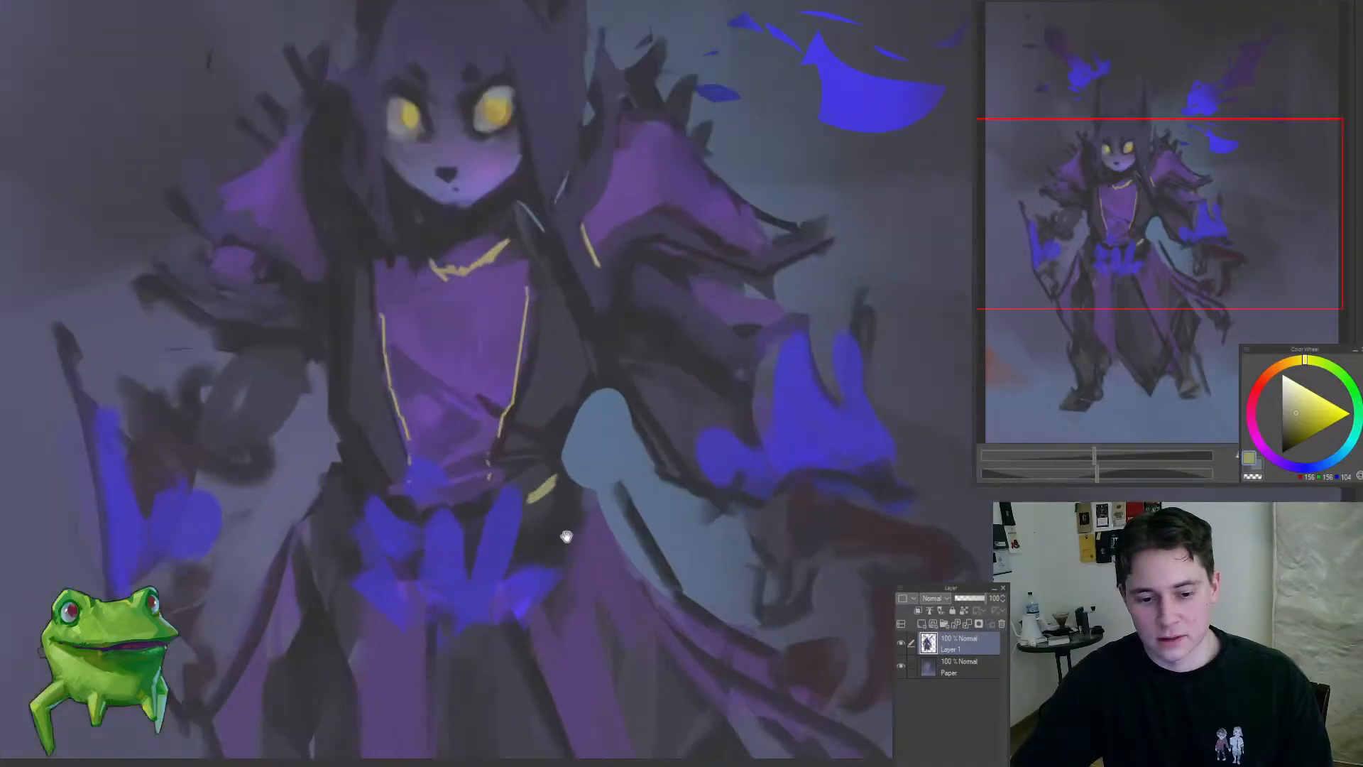
drag(566, 536, 572, 471)
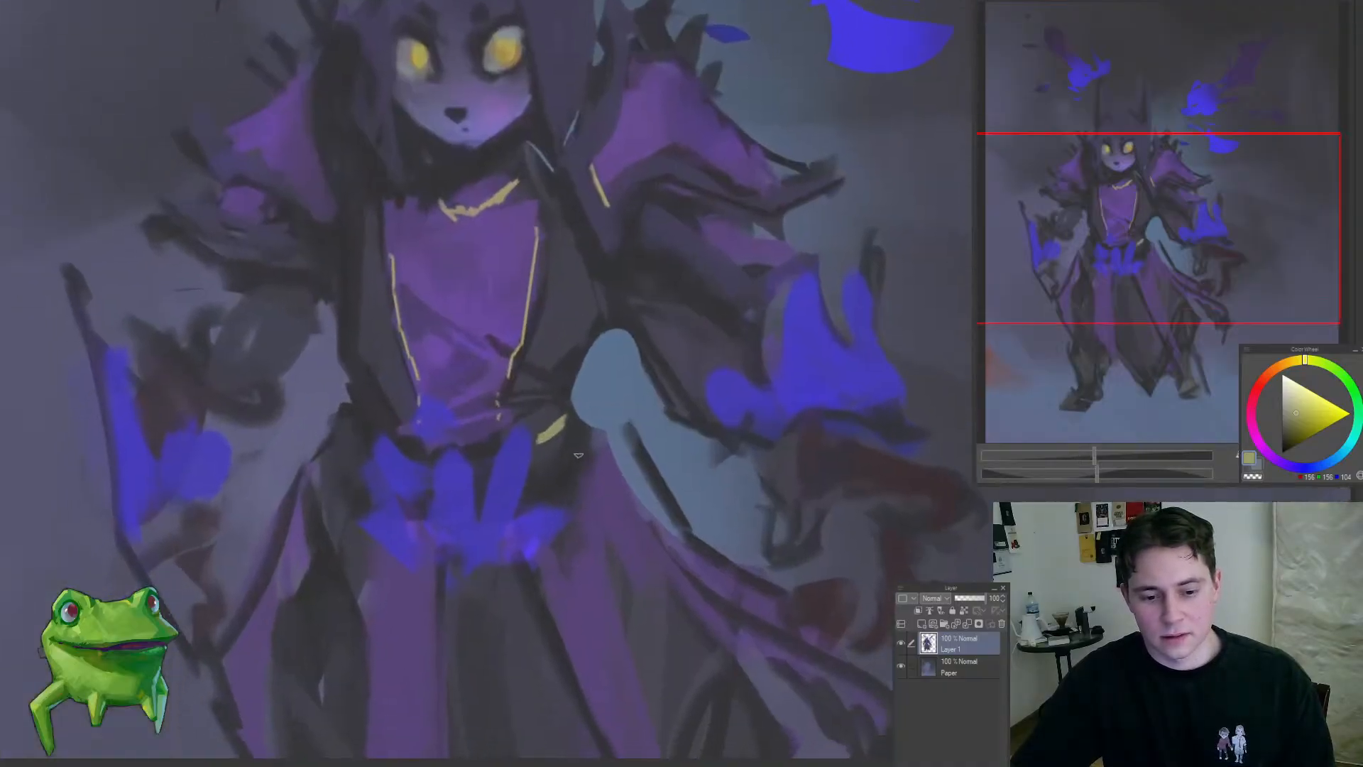
mouse_move(548, 501)
mouse_down()
mouse_move(423, 617)
mouse_move(471, 637)
mouse_move(580, 533)
mouse_move(556, 592)
mouse_up()
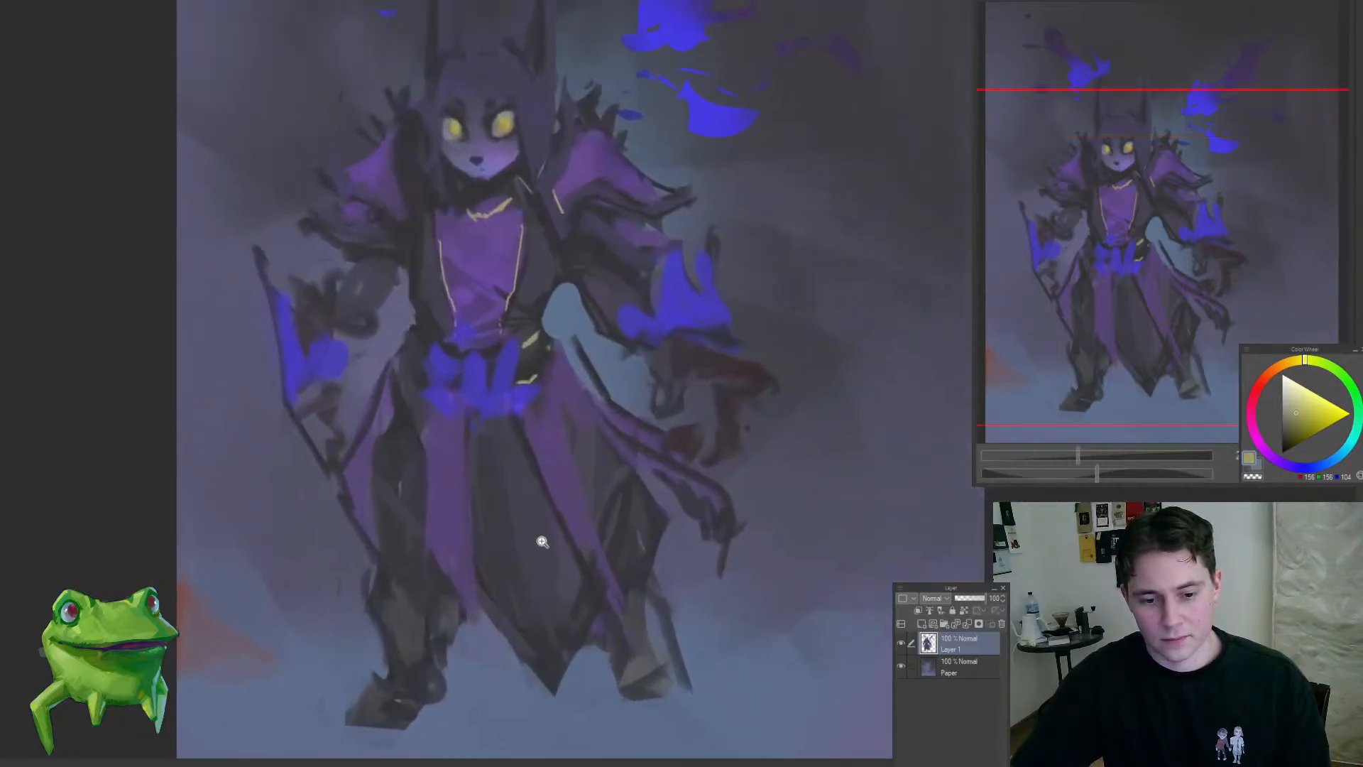
mouse_move(542, 542)
mouse_down()
mouse_move(527, 557)
mouse_move(530, 538)
mouse_move(569, 547)
mouse_move(521, 542)
mouse_up()
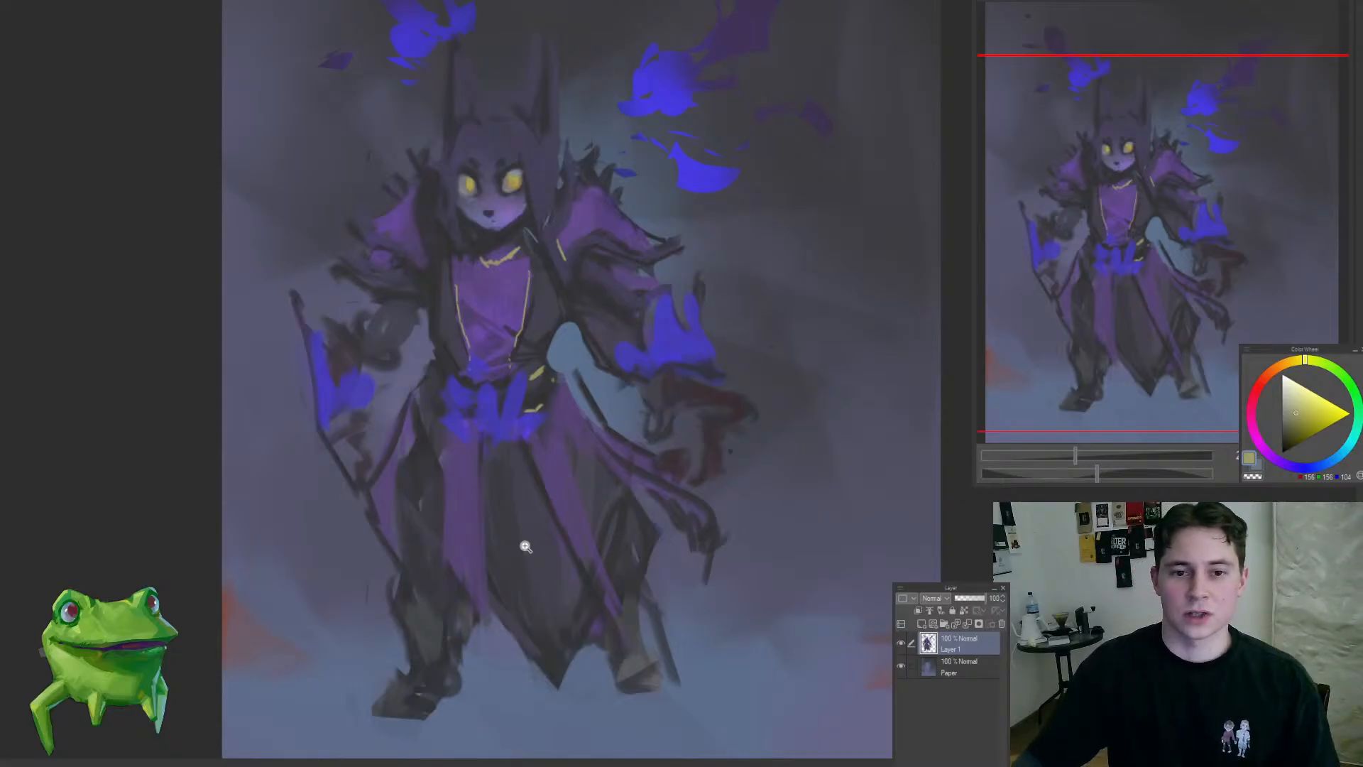
Step: Paint yellow trim along the upper and lower edges of the same shoulder piece and on the sleeve beneath it
drag(599, 156, 561, 209)
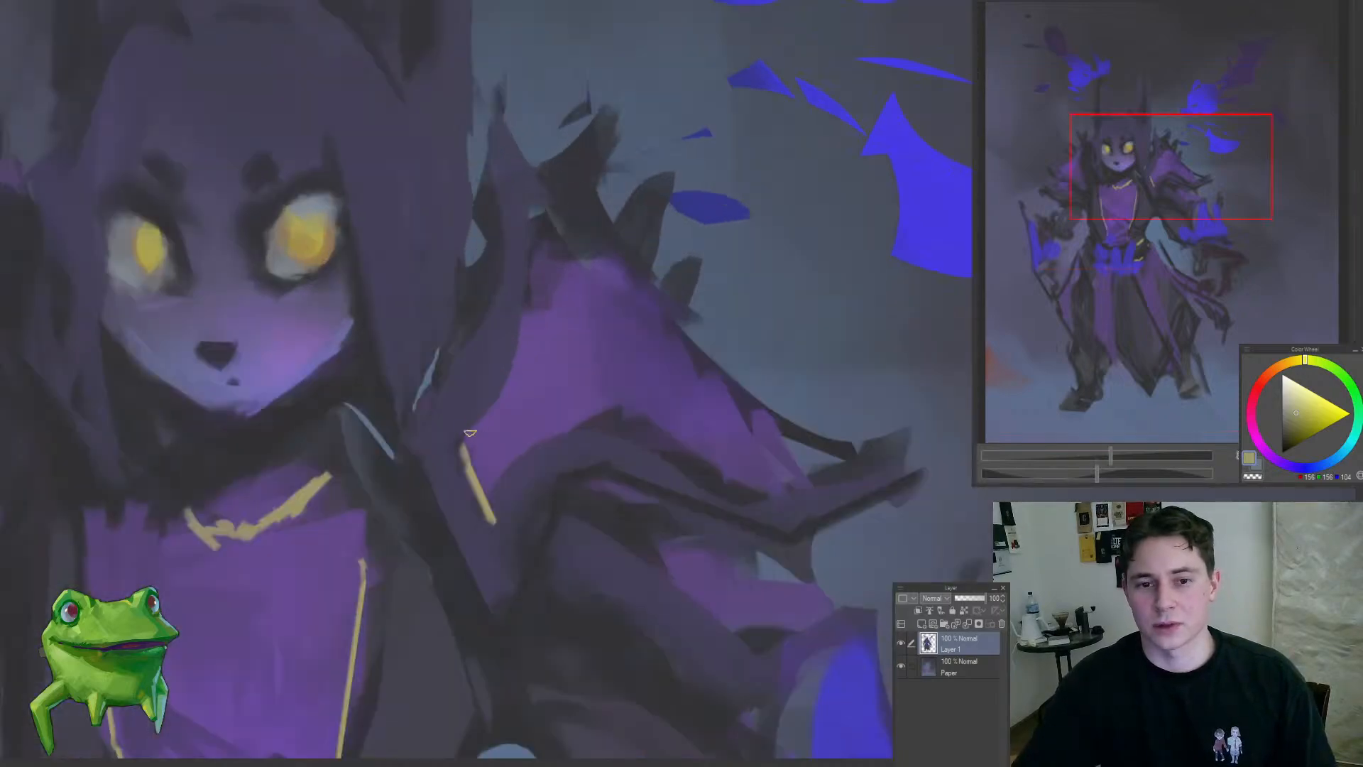
drag(556, 260, 589, 252)
mouse_move(576, 302)
mouse_down()
mouse_move(478, 448)
mouse_move(645, 295)
mouse_move(674, 287)
mouse_up()
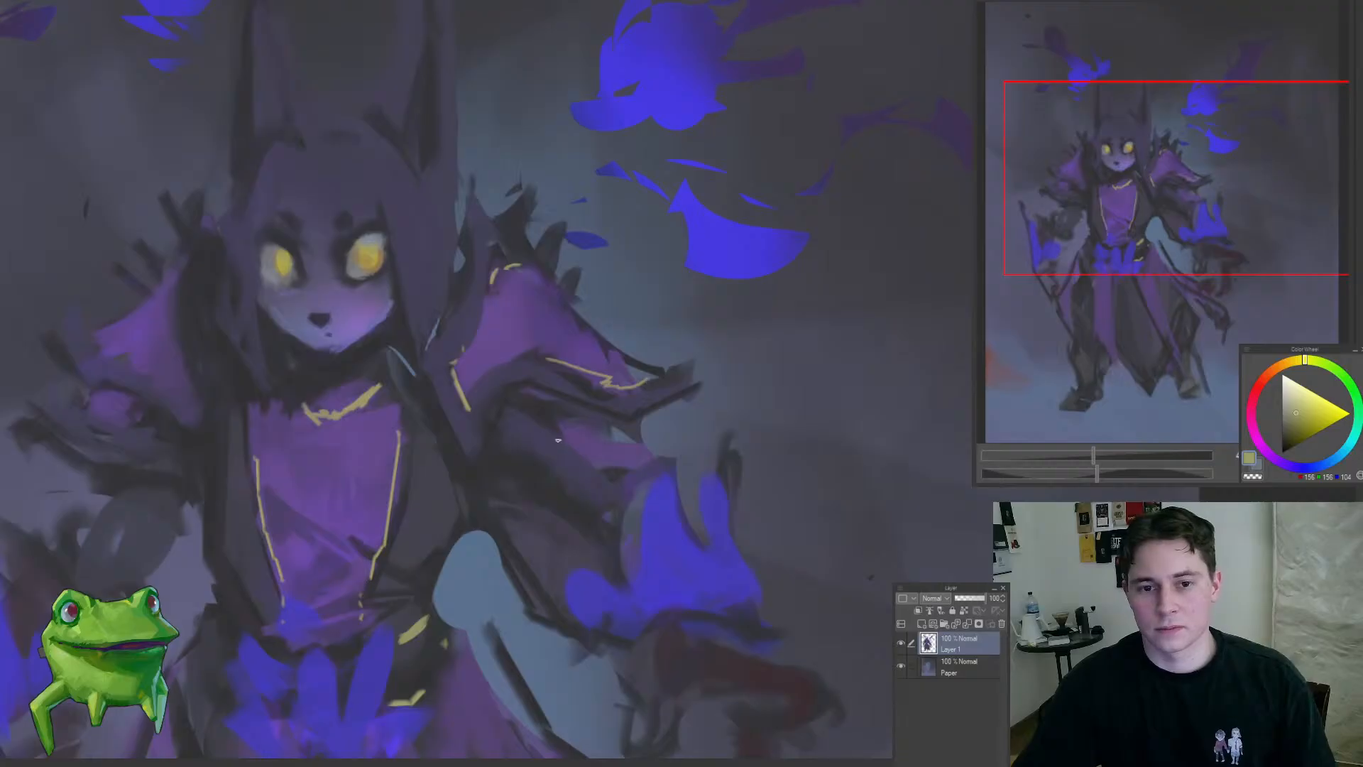
drag(551, 420, 623, 473)
Step: Repaint both eyes with broader yellow irises and touch up the pale areas around them with sampled greys
drag(532, 483, 559, 415)
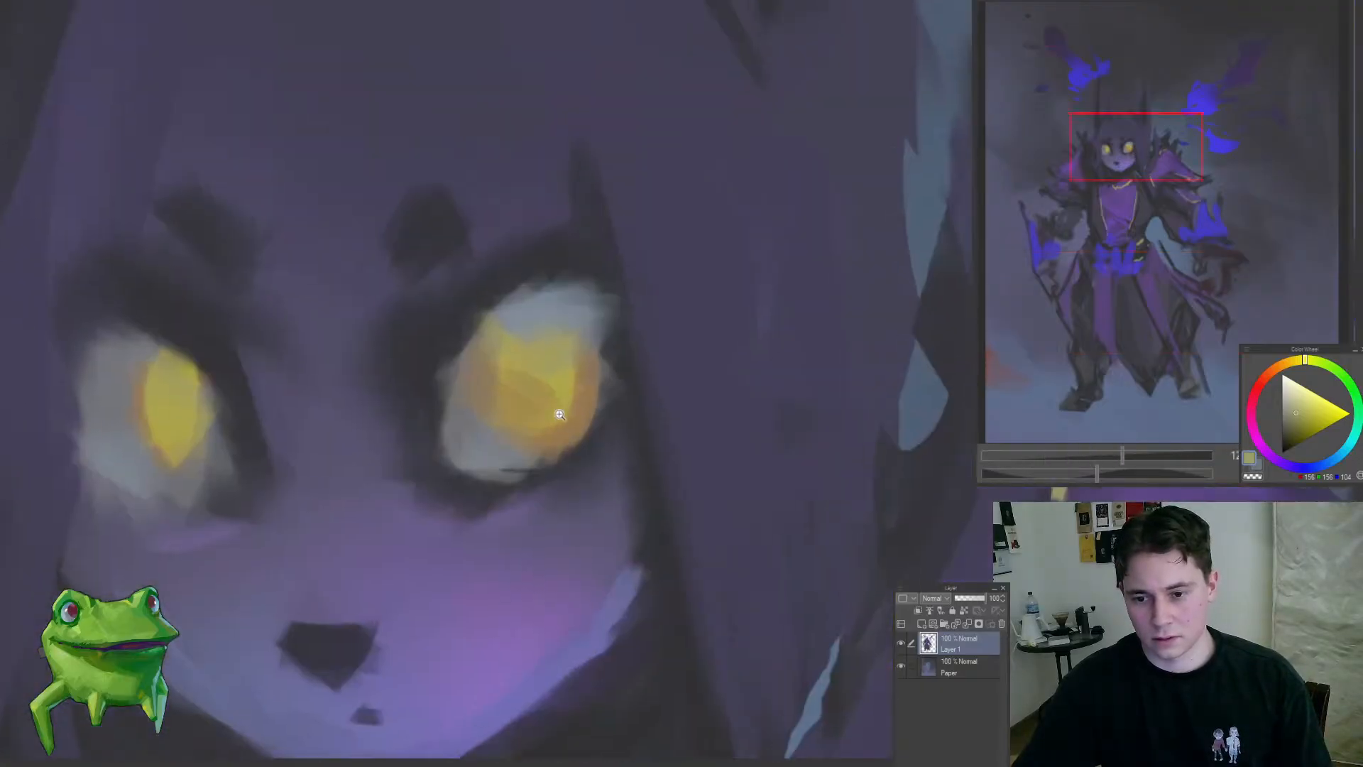
alt+click(479, 488)
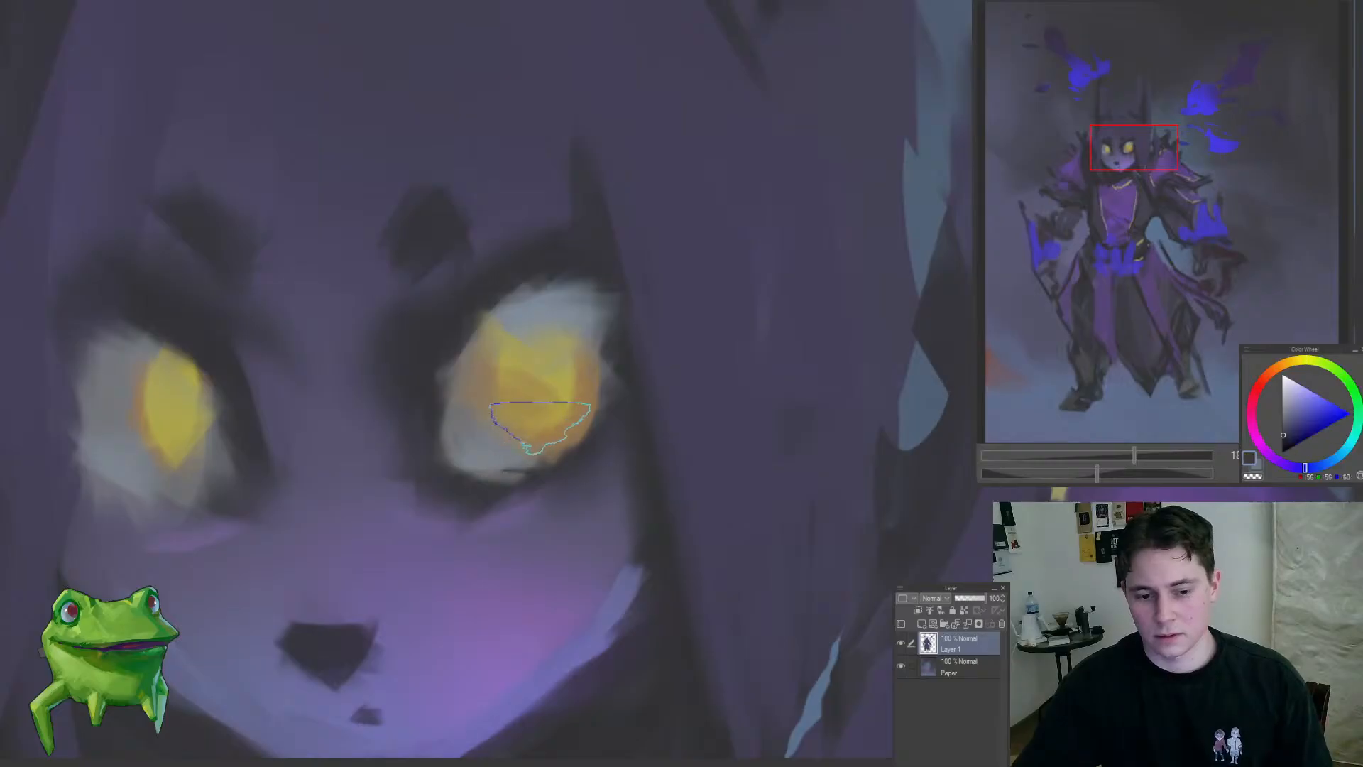
mouse_move(529, 425)
mouse_down()
mouse_move(466, 466)
mouse_move(520, 413)
mouse_move(569, 408)
mouse_up()
alt+click(543, 393)
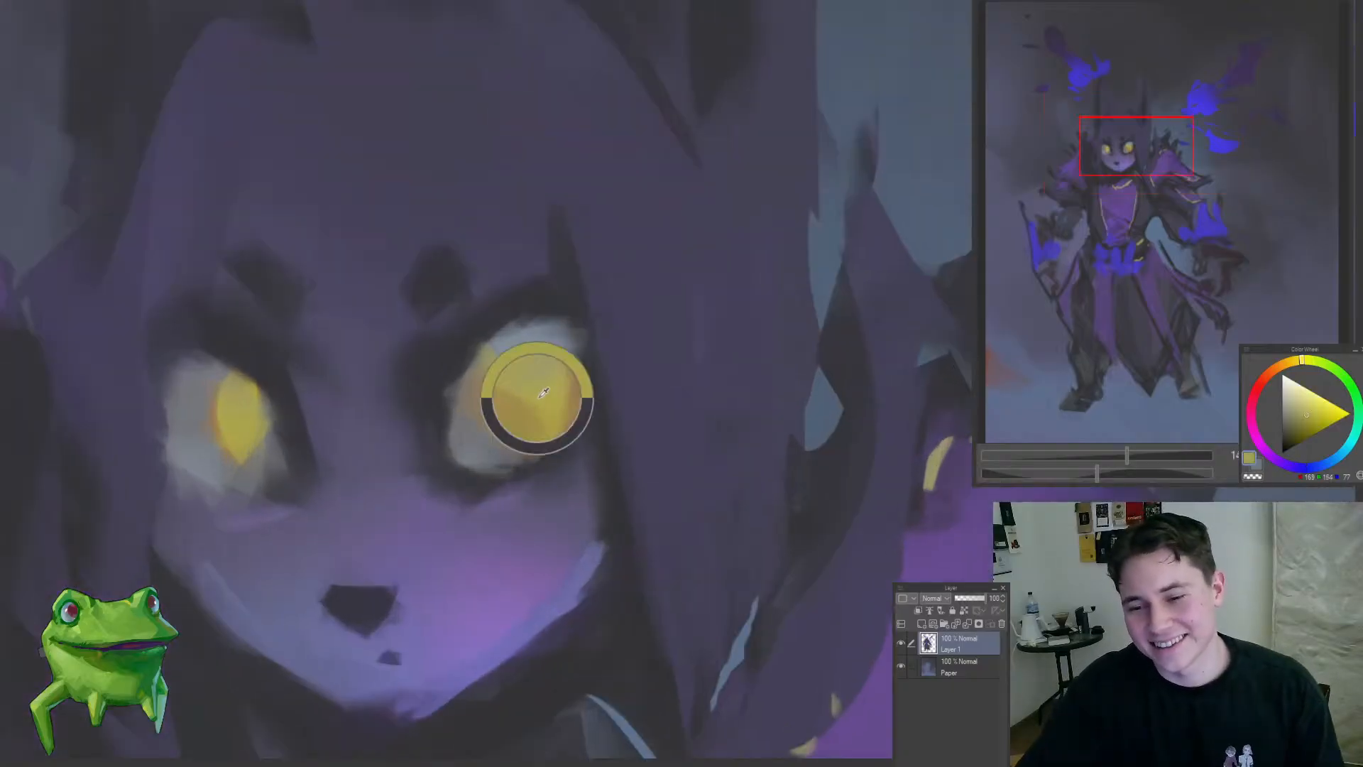
mouse_move(533, 367)
mouse_down()
mouse_move(461, 367)
mouse_move(507, 364)
mouse_up()
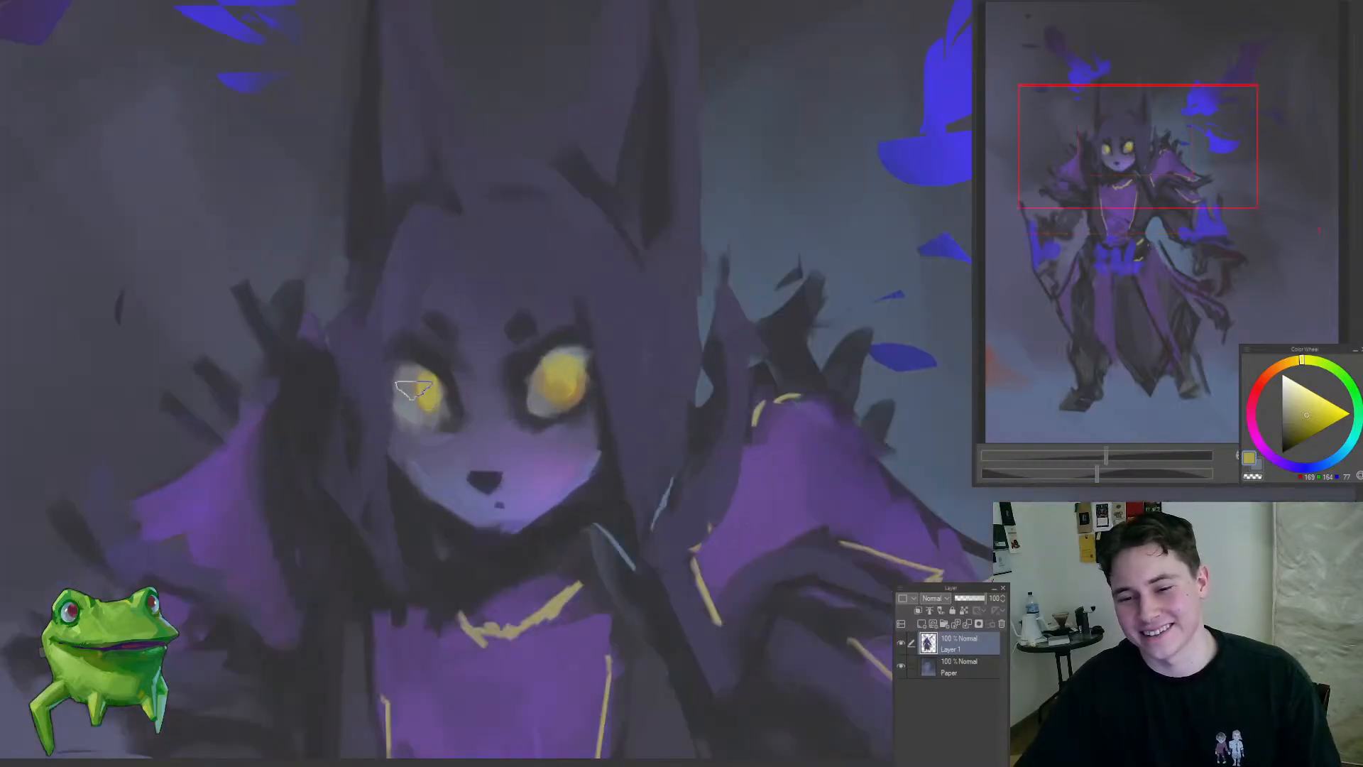
drag(413, 384, 429, 416)
alt+click(558, 387)
mouse_move(442, 434)
mouse_down()
mouse_move(386, 457)
mouse_move(502, 396)
mouse_up()
alt+click(556, 426)
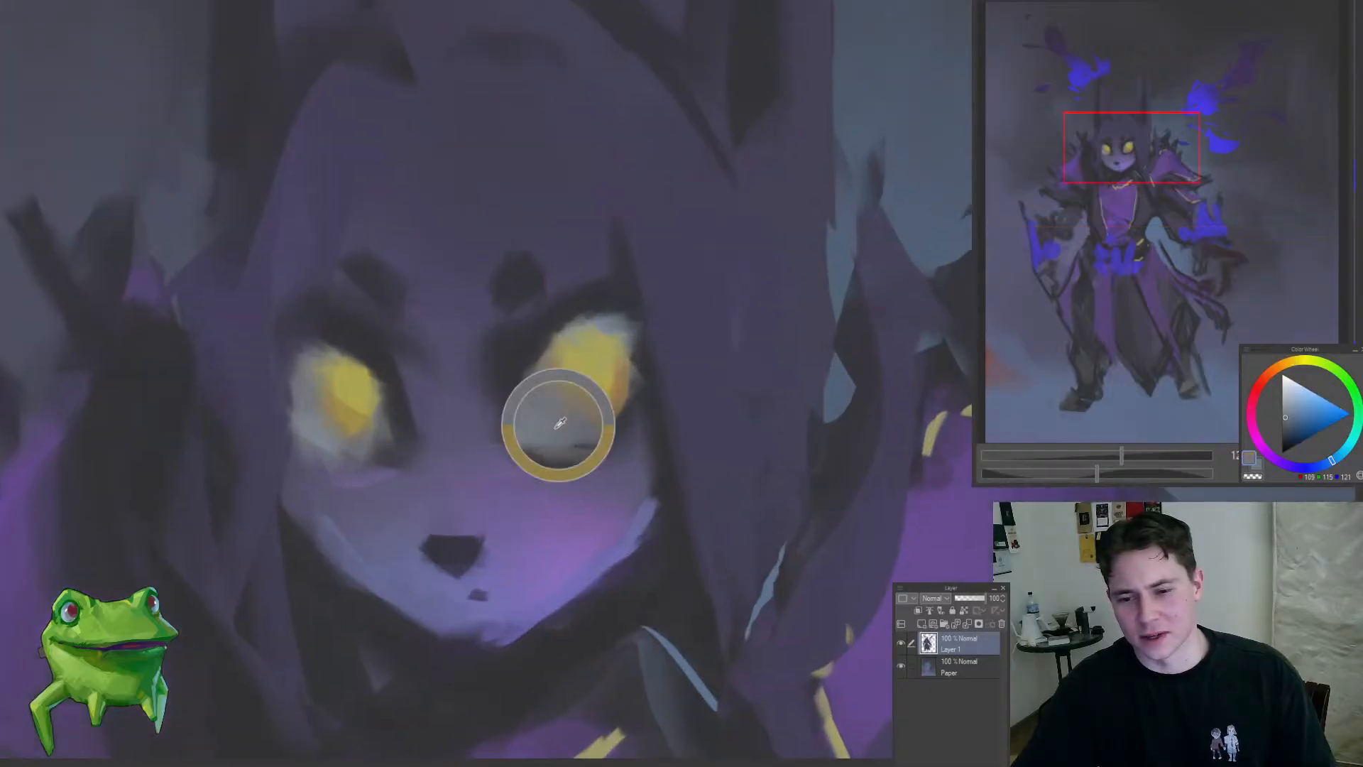
mouse_move(349, 428)
mouse_down()
mouse_move(201, 493)
mouse_move(487, 331)
mouse_move(472, 350)
mouse_move(463, 333)
mouse_move(435, 356)
mouse_move(462, 333)
mouse_move(474, 328)
mouse_move(442, 354)
mouse_move(468, 341)
mouse_move(519, 378)
mouse_up()
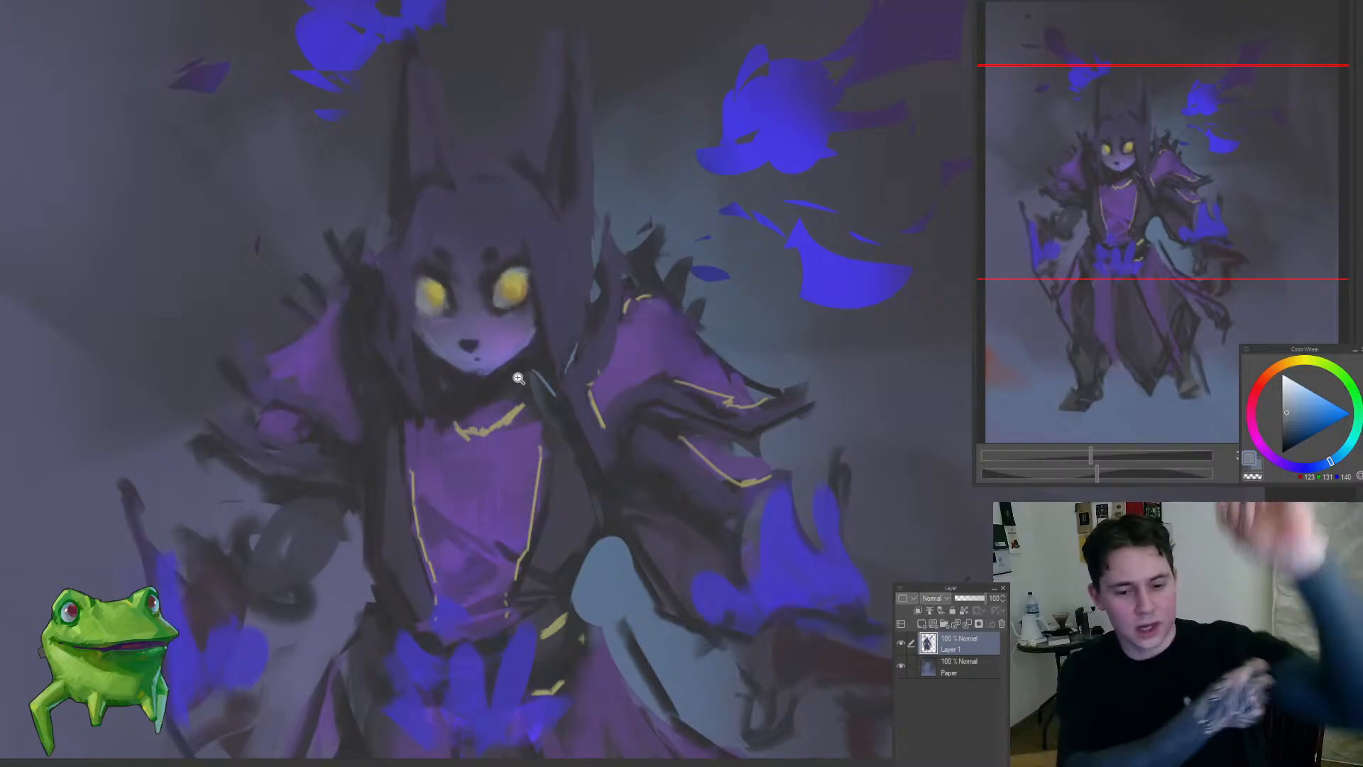
Step: Resample a muted yellow and extend the chest panel's trim line up toward the collar on the undecorated shoulder's side
scroll(558, 358, down, 3)
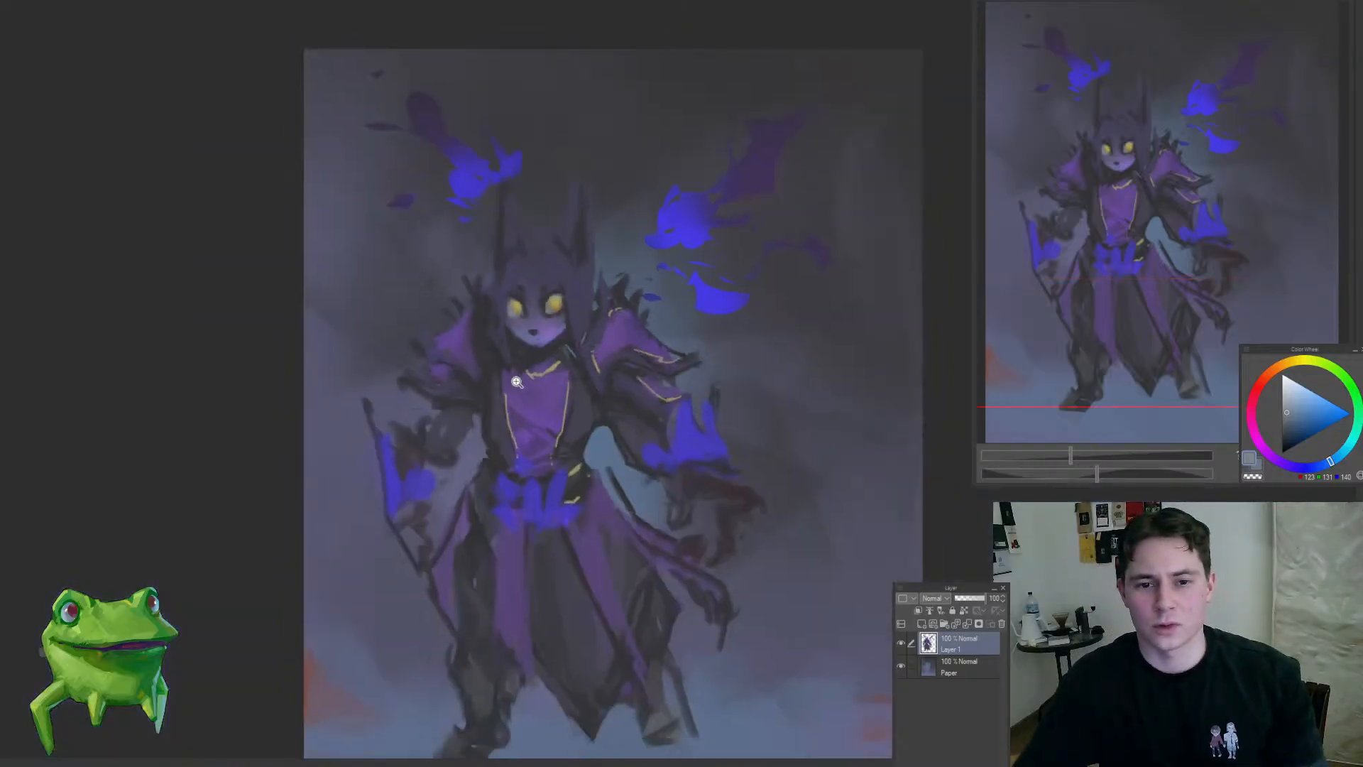
scroll(526, 365, up, 1)
scroll(516, 349, up, 1)
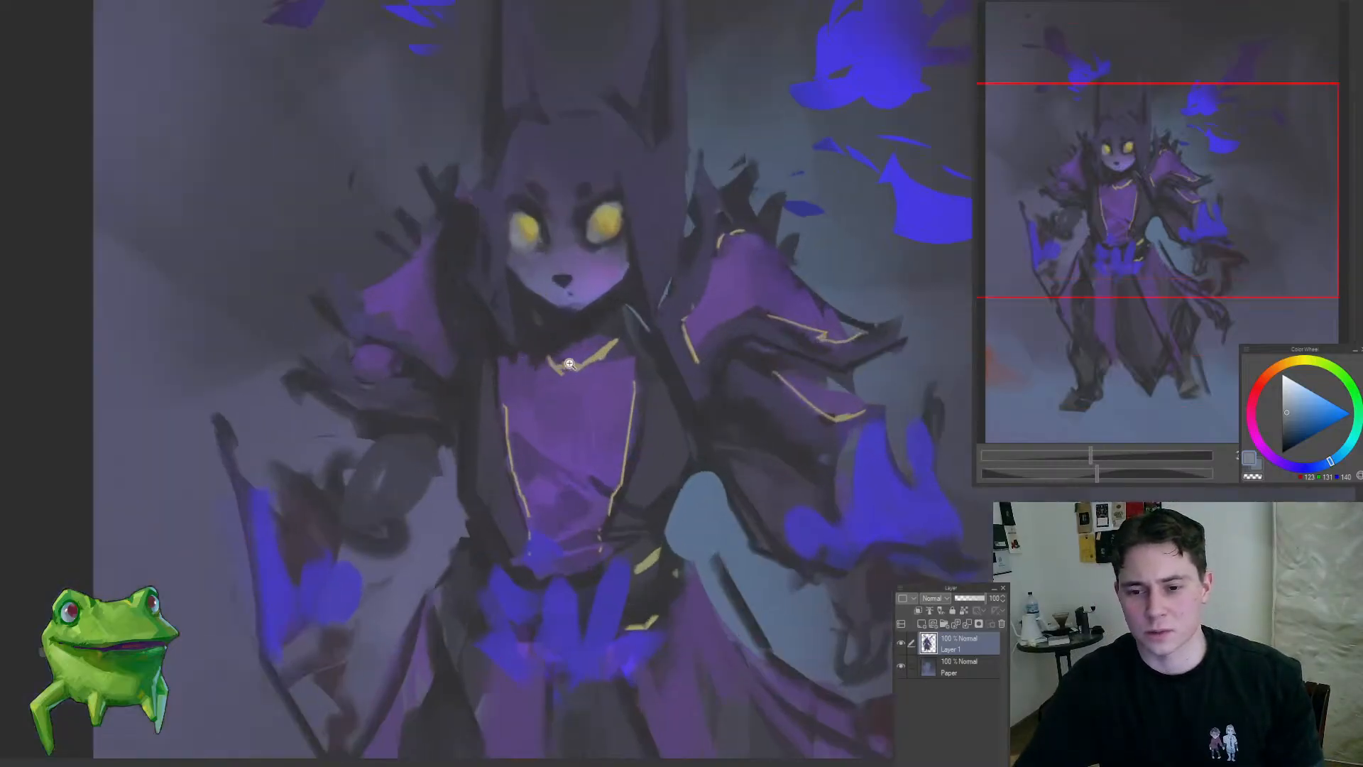
scroll(529, 386, up, 1)
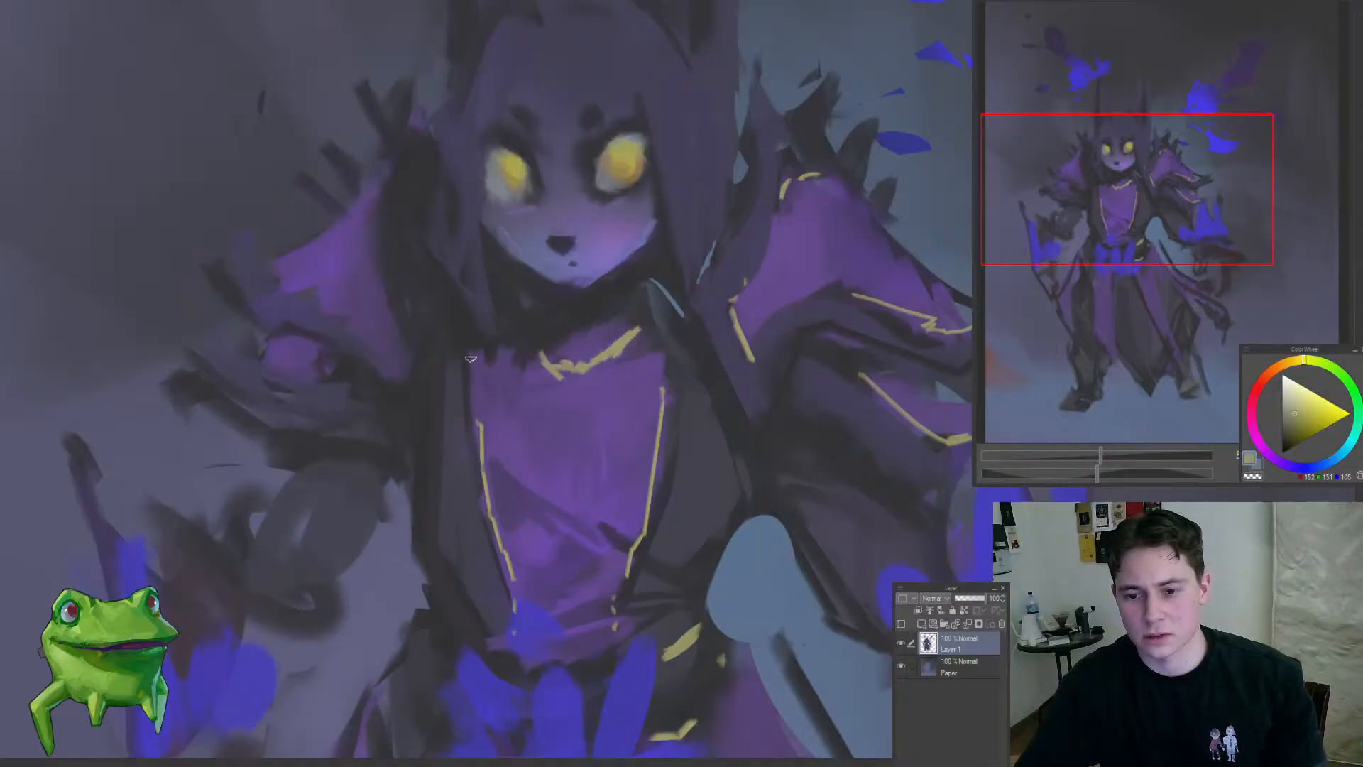
scroll(470, 358, down, 4)
scroll(474, 409, up, 3)
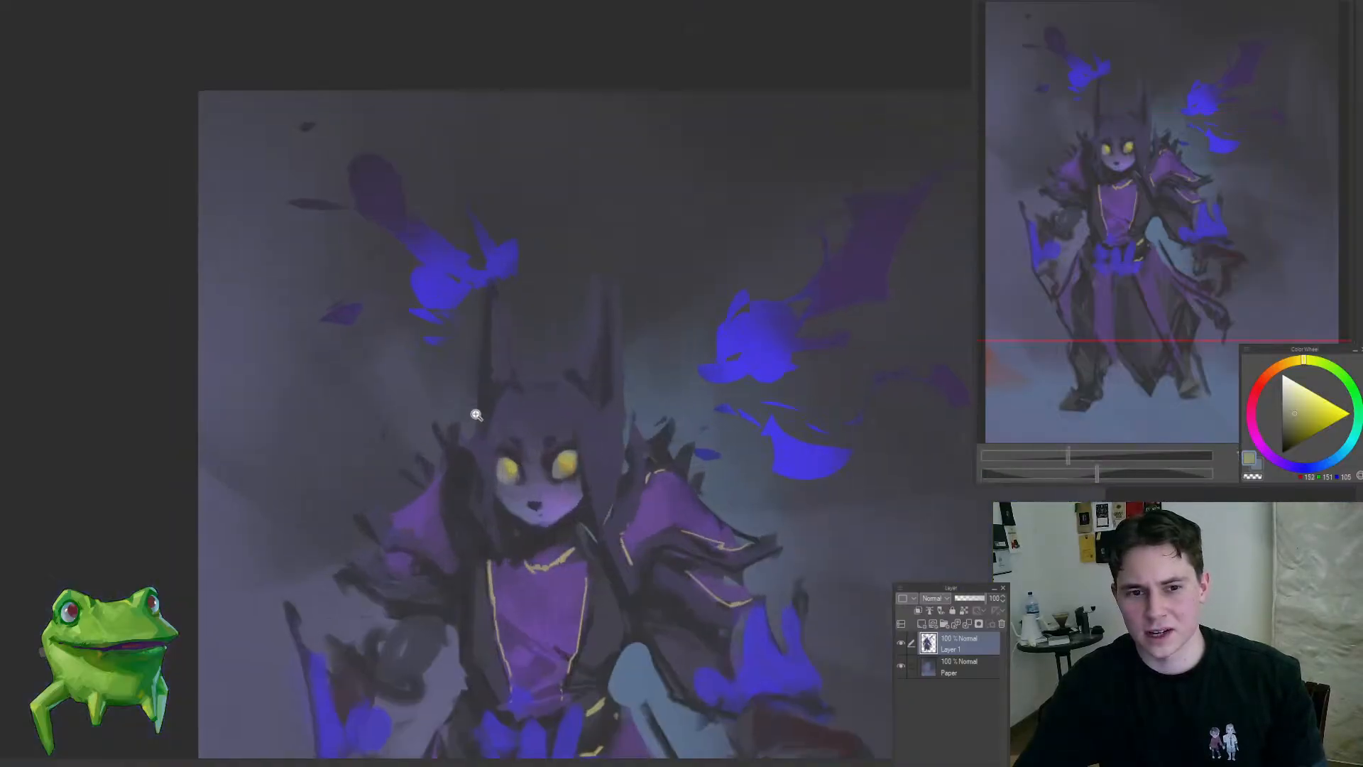
Step: Outline the opposite purple shoulder piece with angular yellow trim along its inner and lower edges
scroll(477, 415, up, 3)
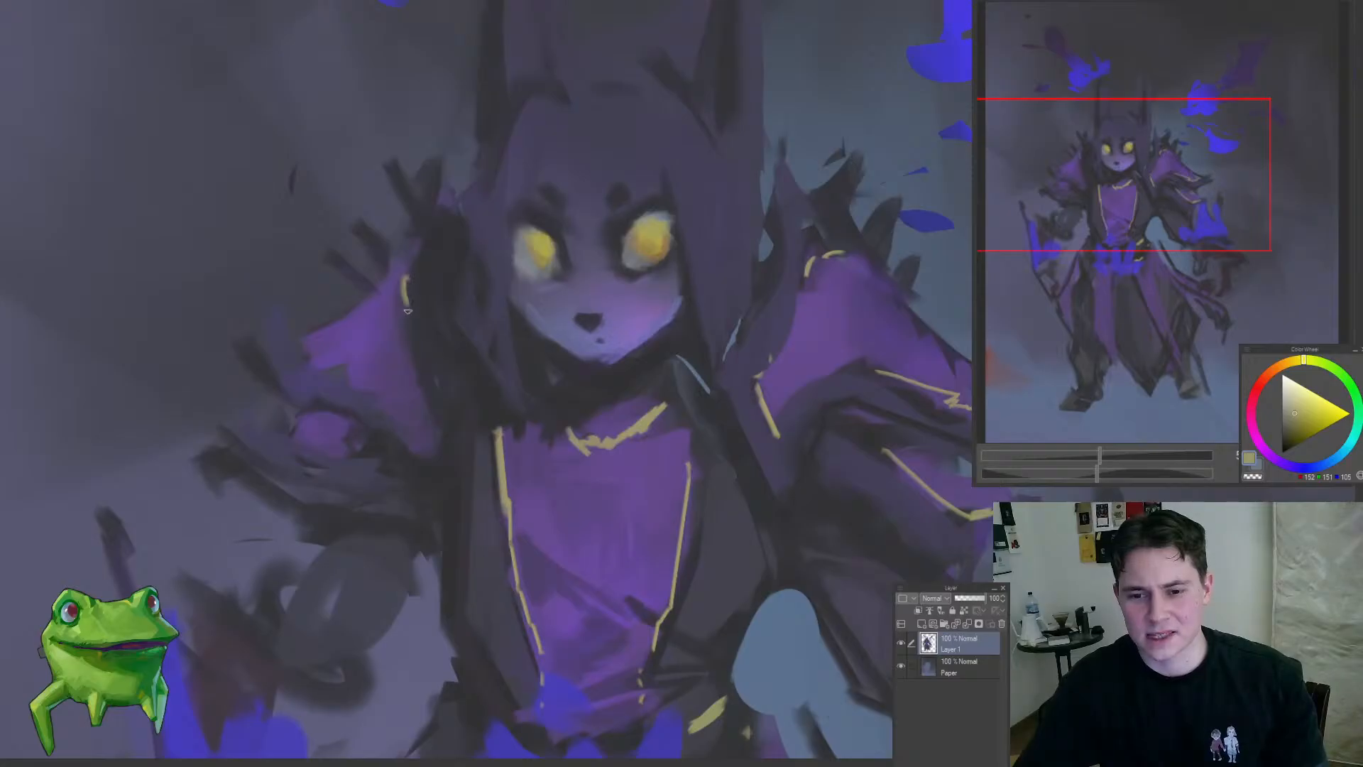
mouse_move(408, 311)
mouse_down()
mouse_move(405, 362)
mouse_move(443, 393)
mouse_move(426, 436)
mouse_move(376, 382)
mouse_up()
drag(381, 387, 289, 349)
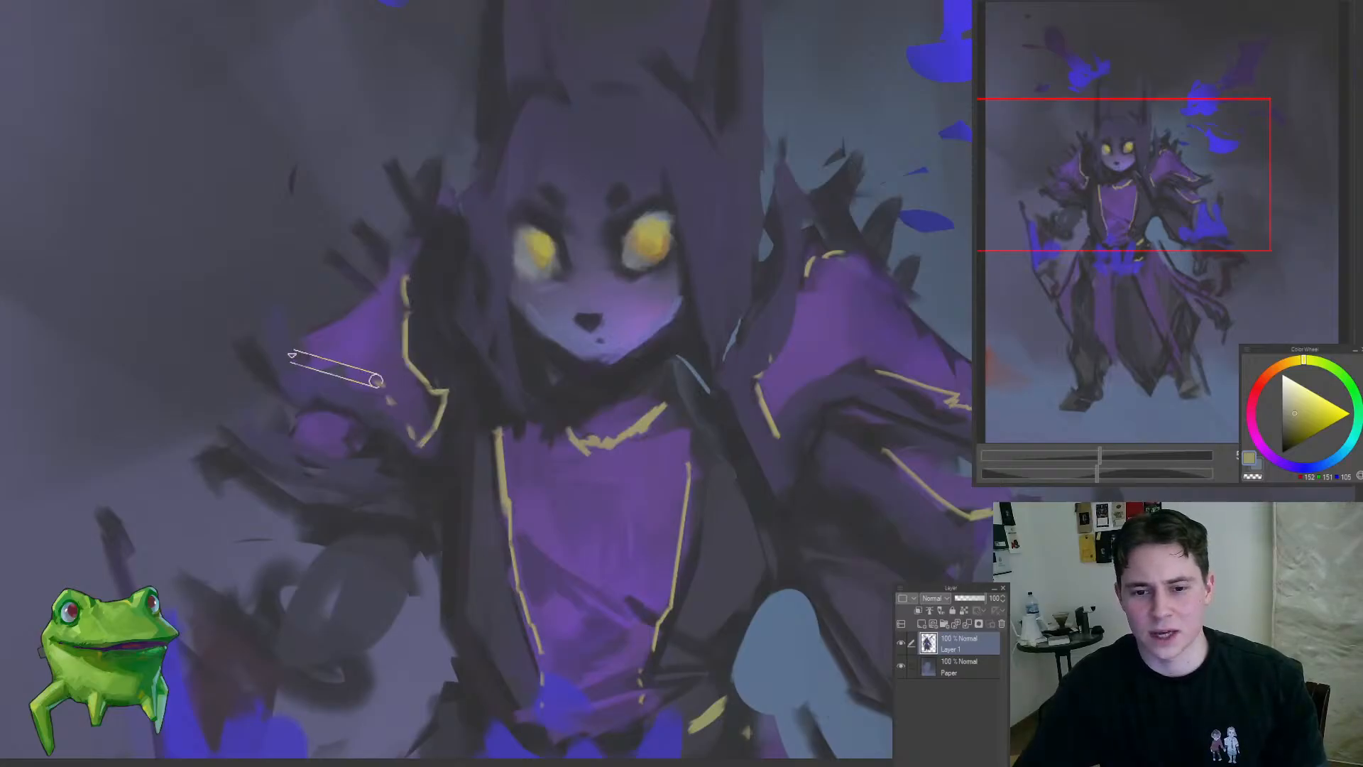
key(ctrl+z)
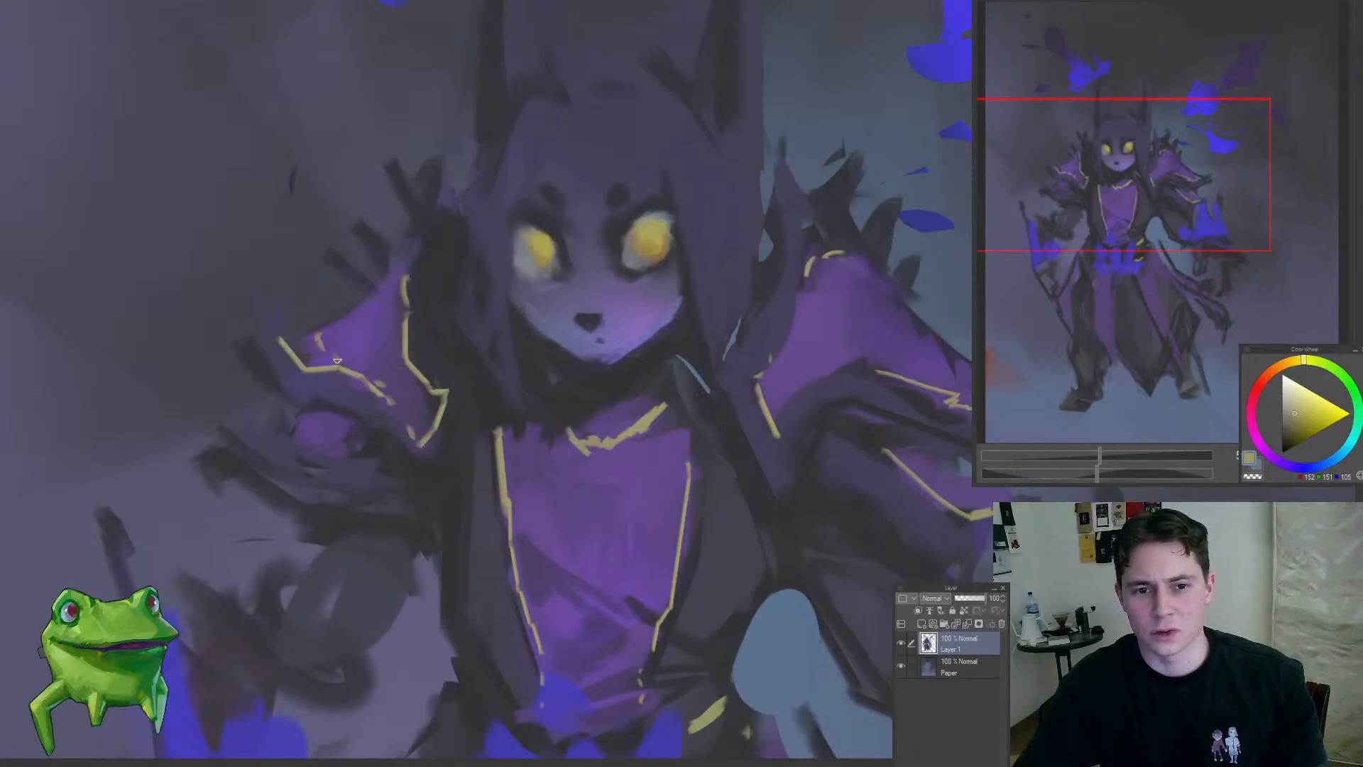
scroll(337, 360, down, 3)
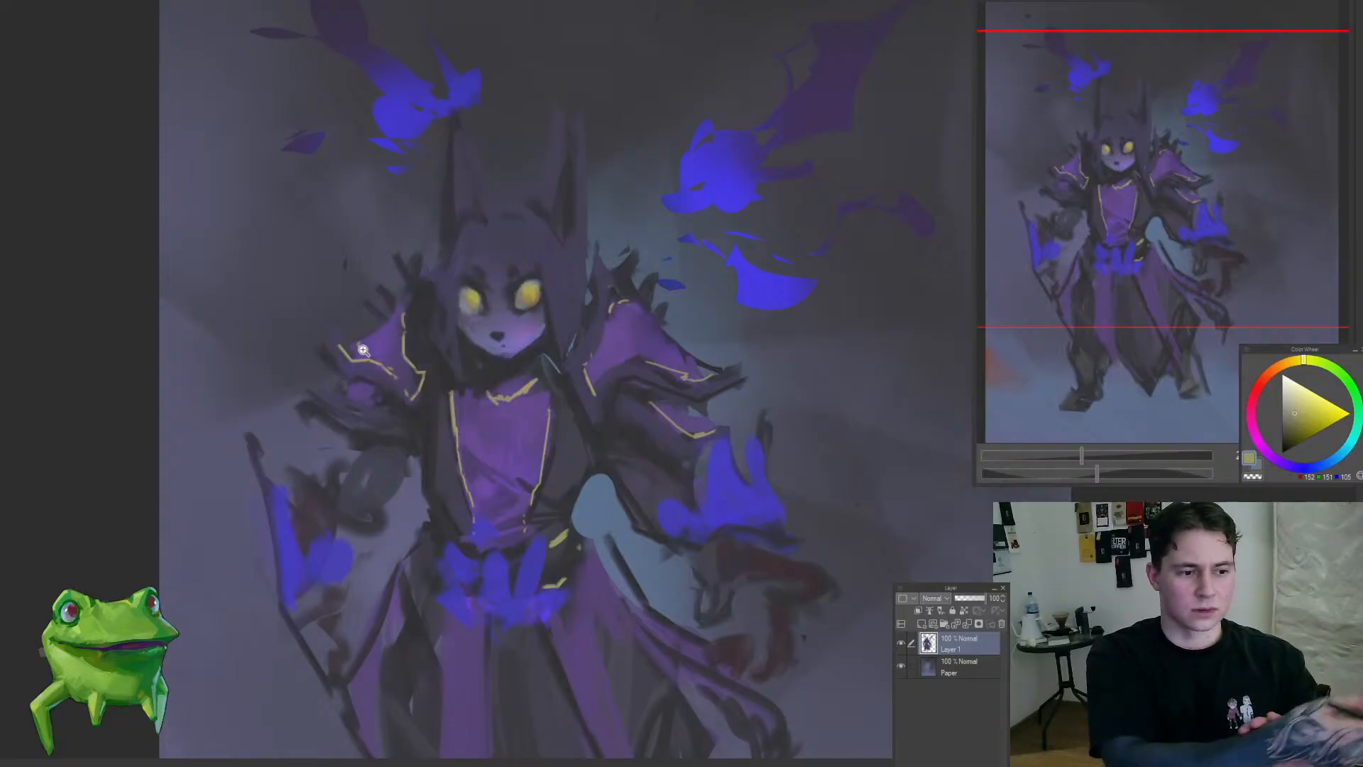
Step: Paint a small yellow clasp at the center of the neckline and a pointed yellow mark on the upper chest
drag(534, 407, 523, 455)
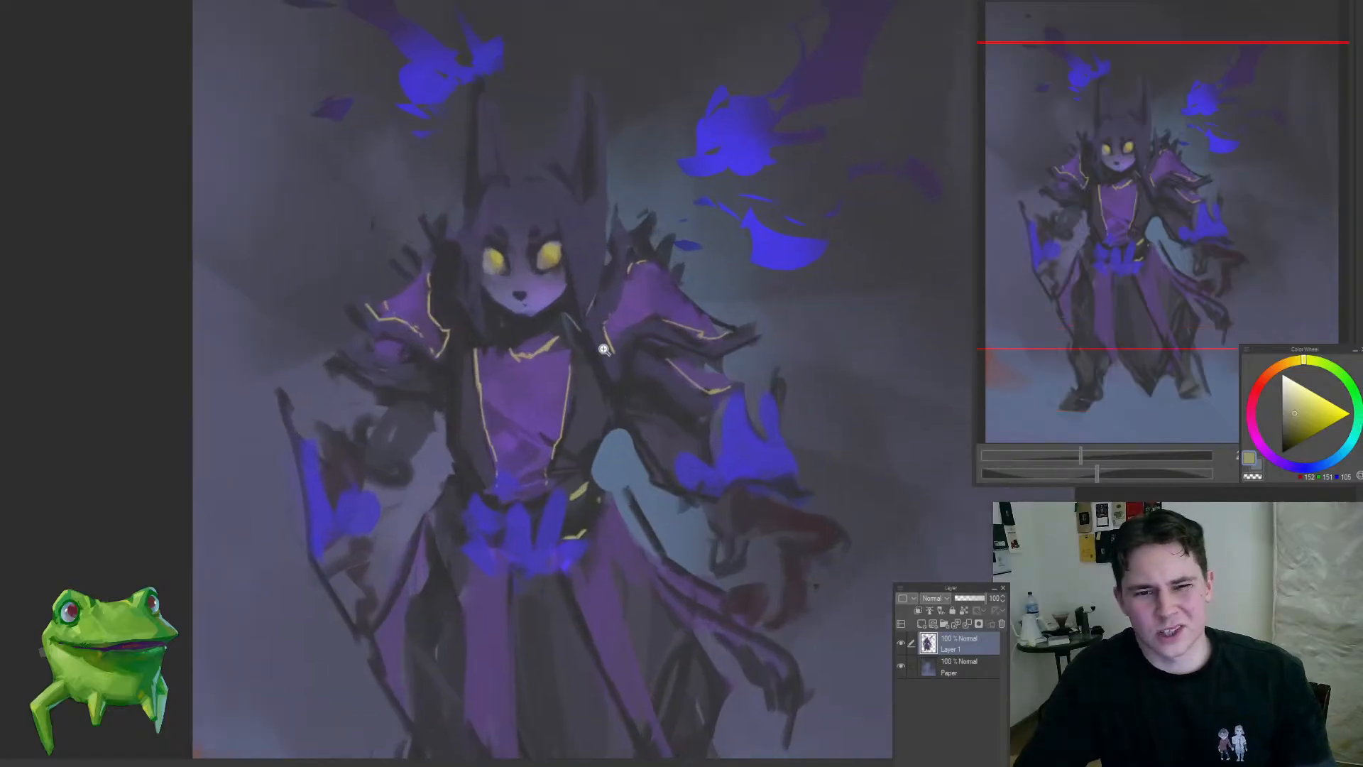
drag(613, 352, 567, 330)
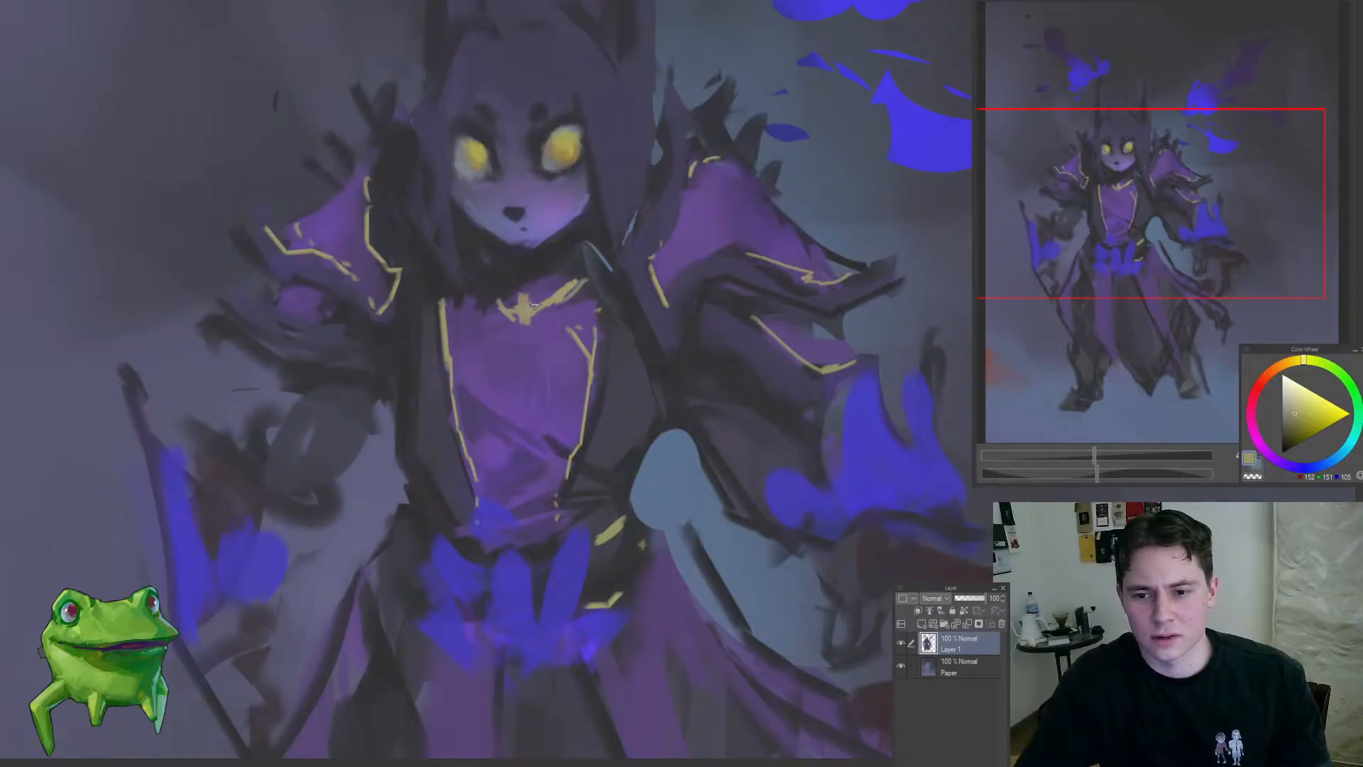
drag(533, 305, 594, 289)
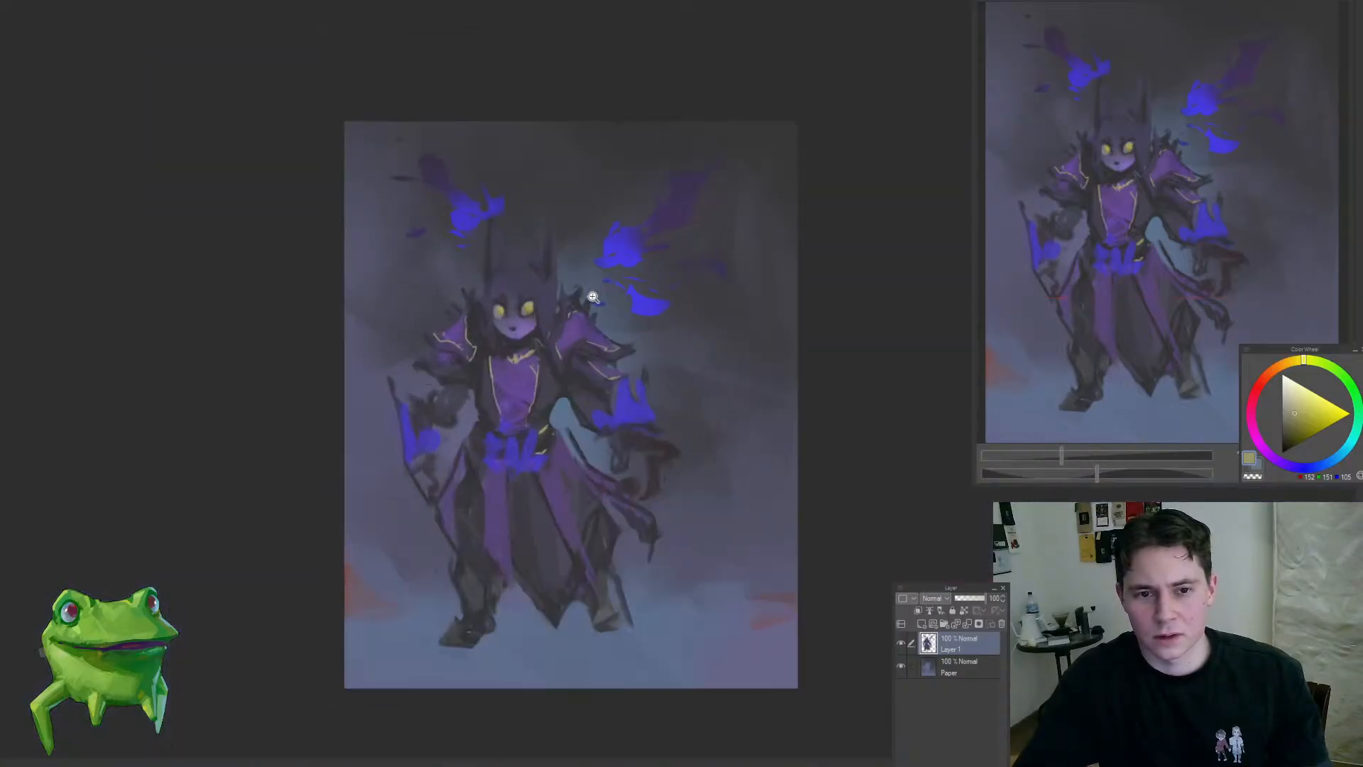
click(568, 304)
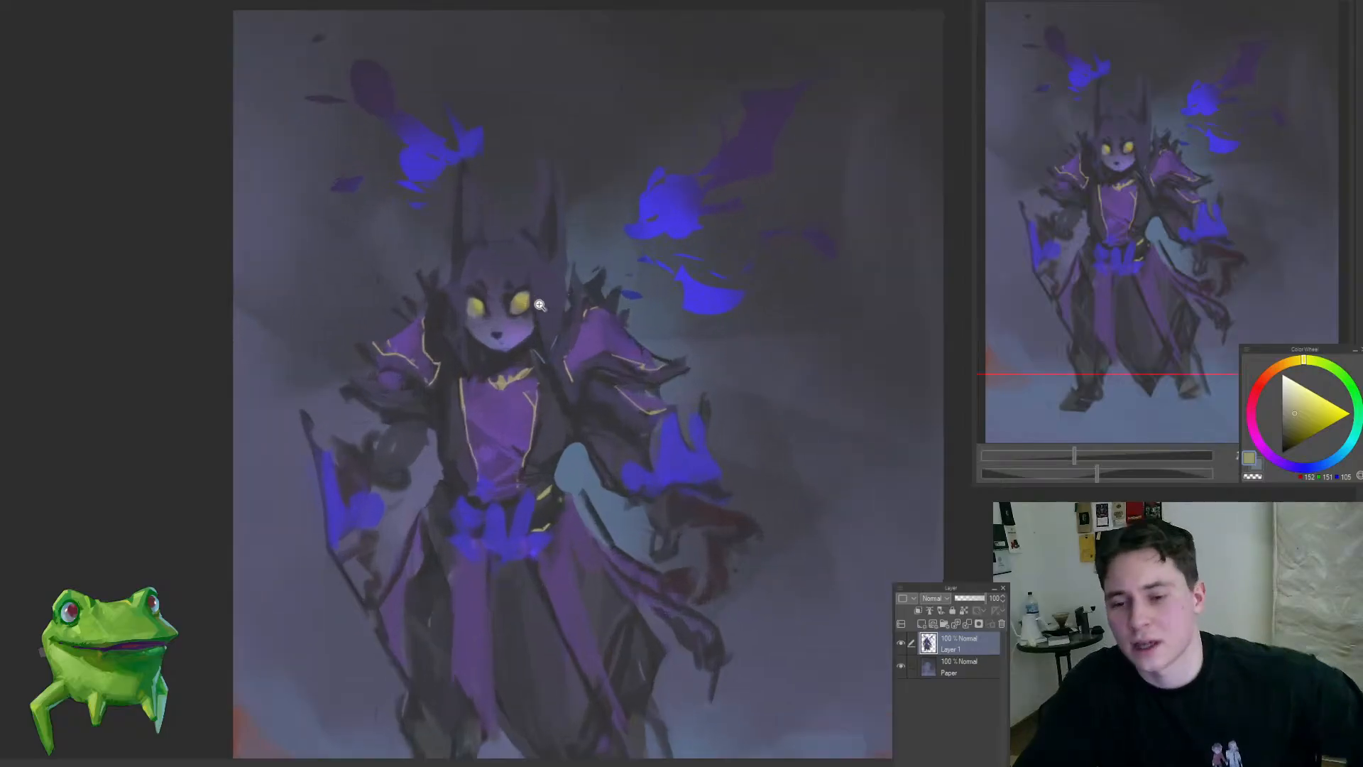
mouse_move(539, 305)
mouse_down()
mouse_move(498, 343)
mouse_move(540, 321)
mouse_up()
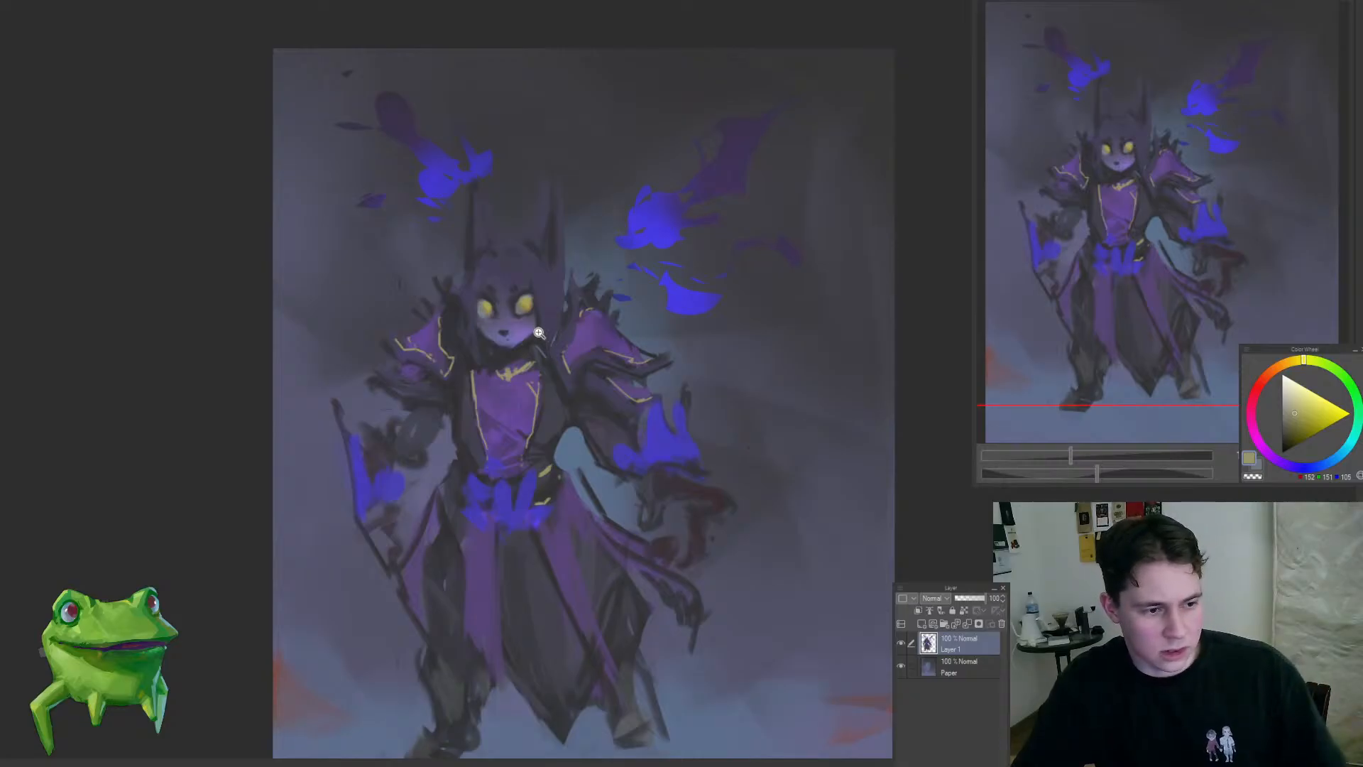
alt+click(547, 333)
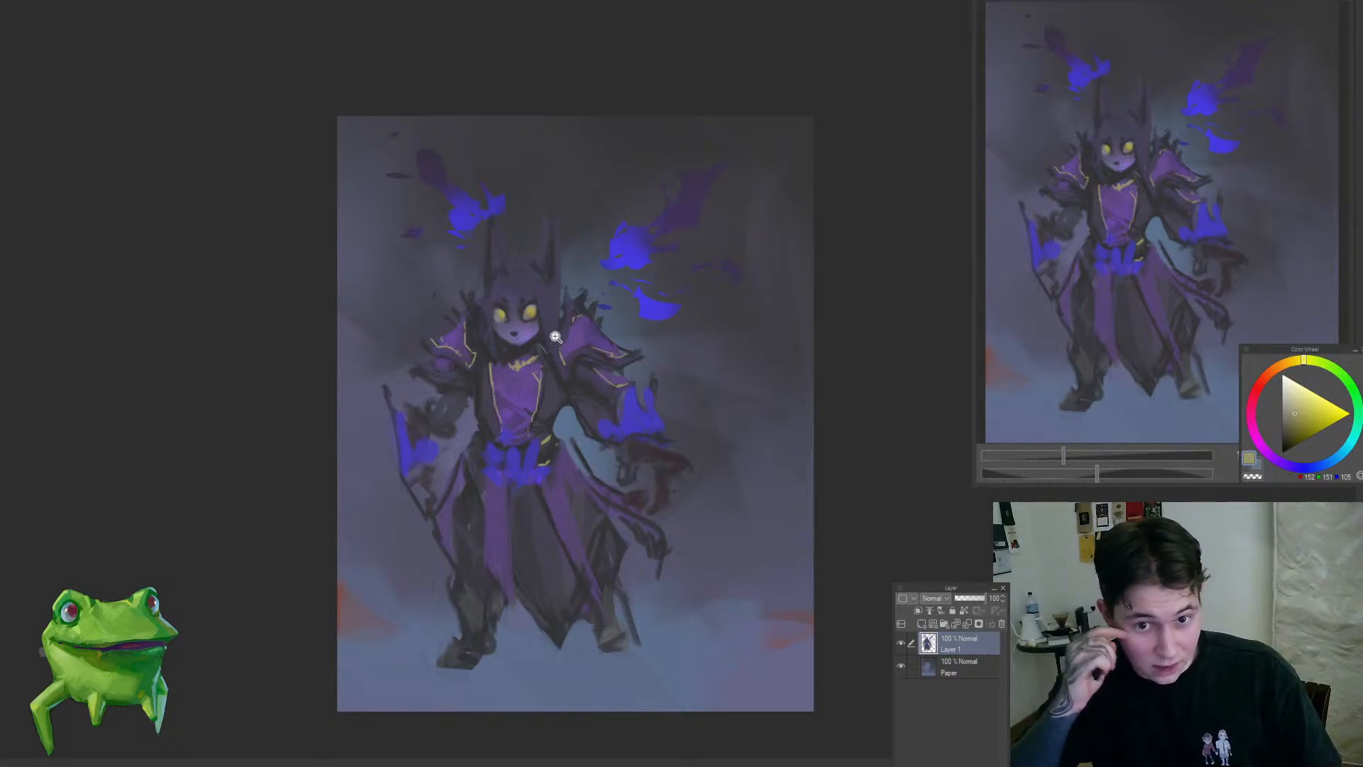
Step: Add small yellow trim marks to the sleeve cuff beside the blue flame of the raised hand
click(624, 429)
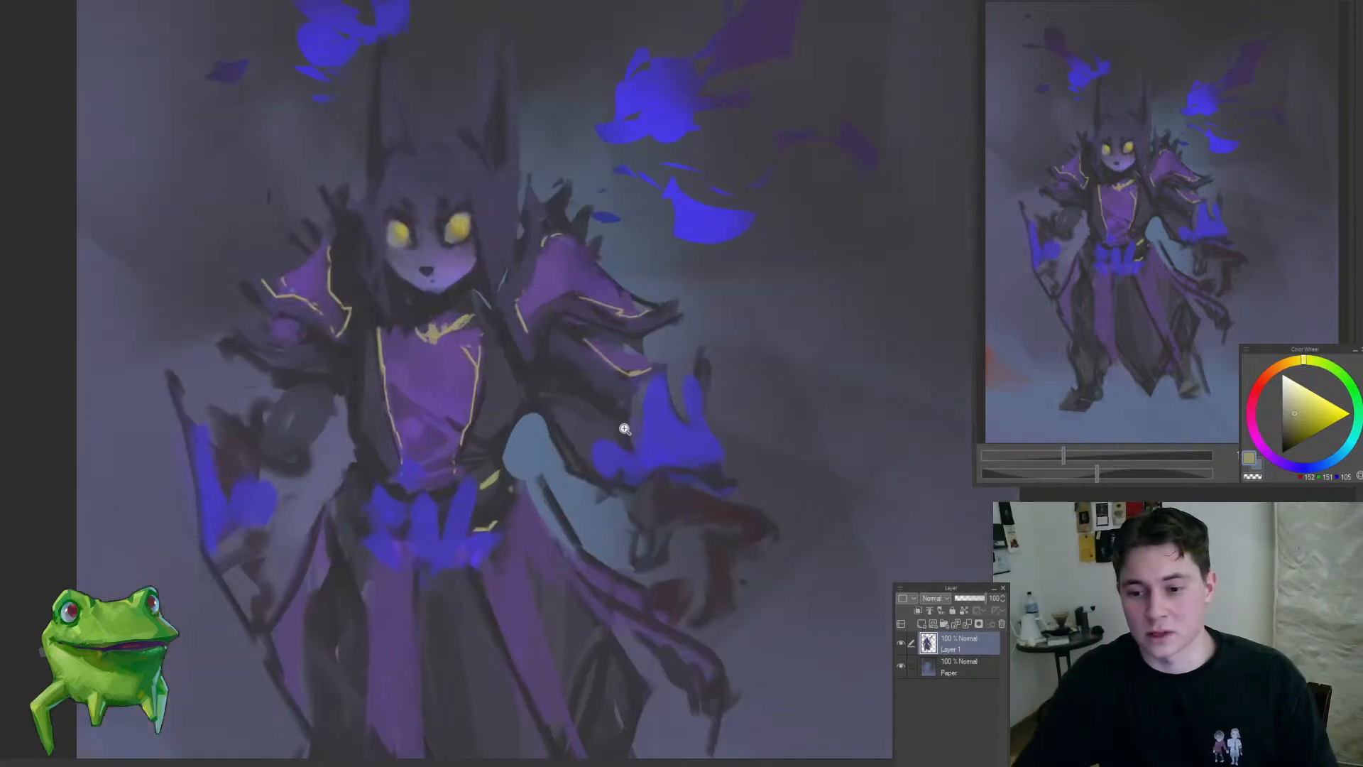
click(624, 429)
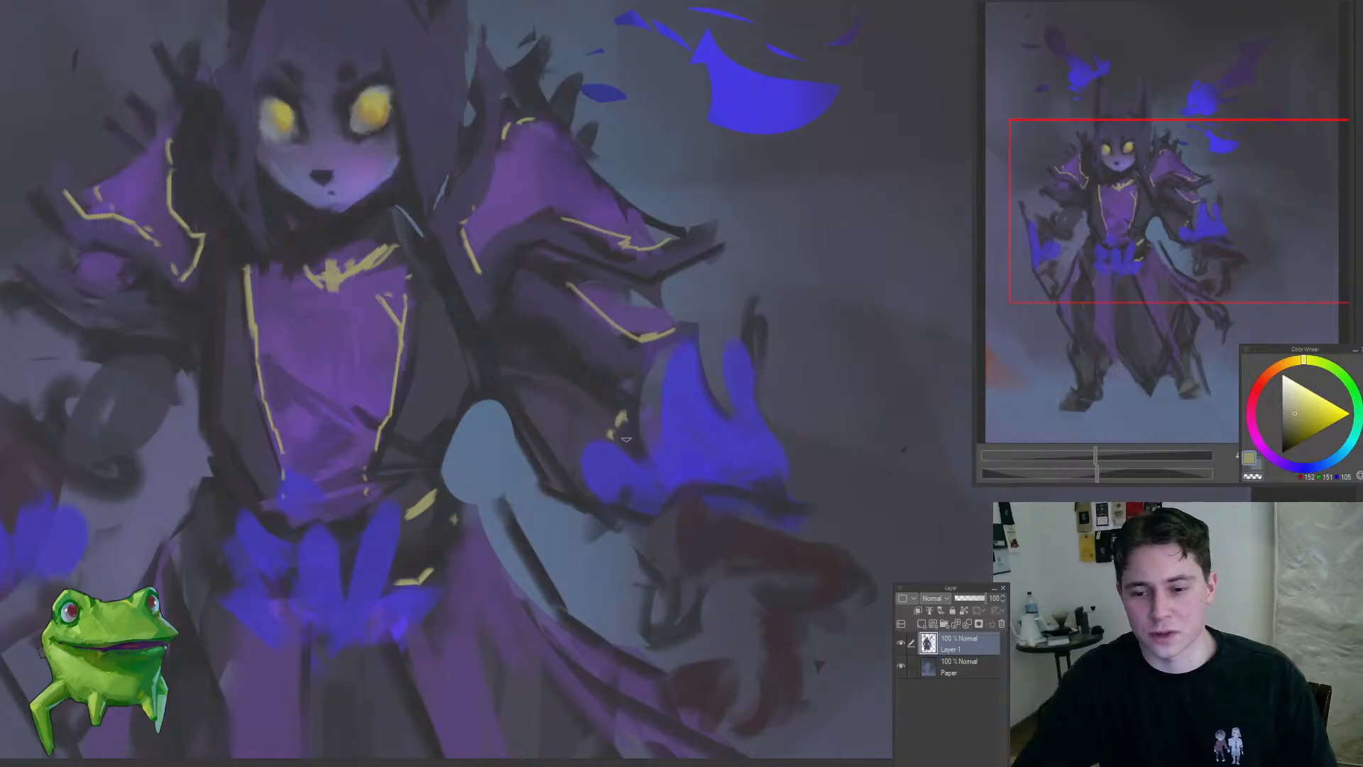
alt+click(607, 453)
drag(687, 472, 732, 427)
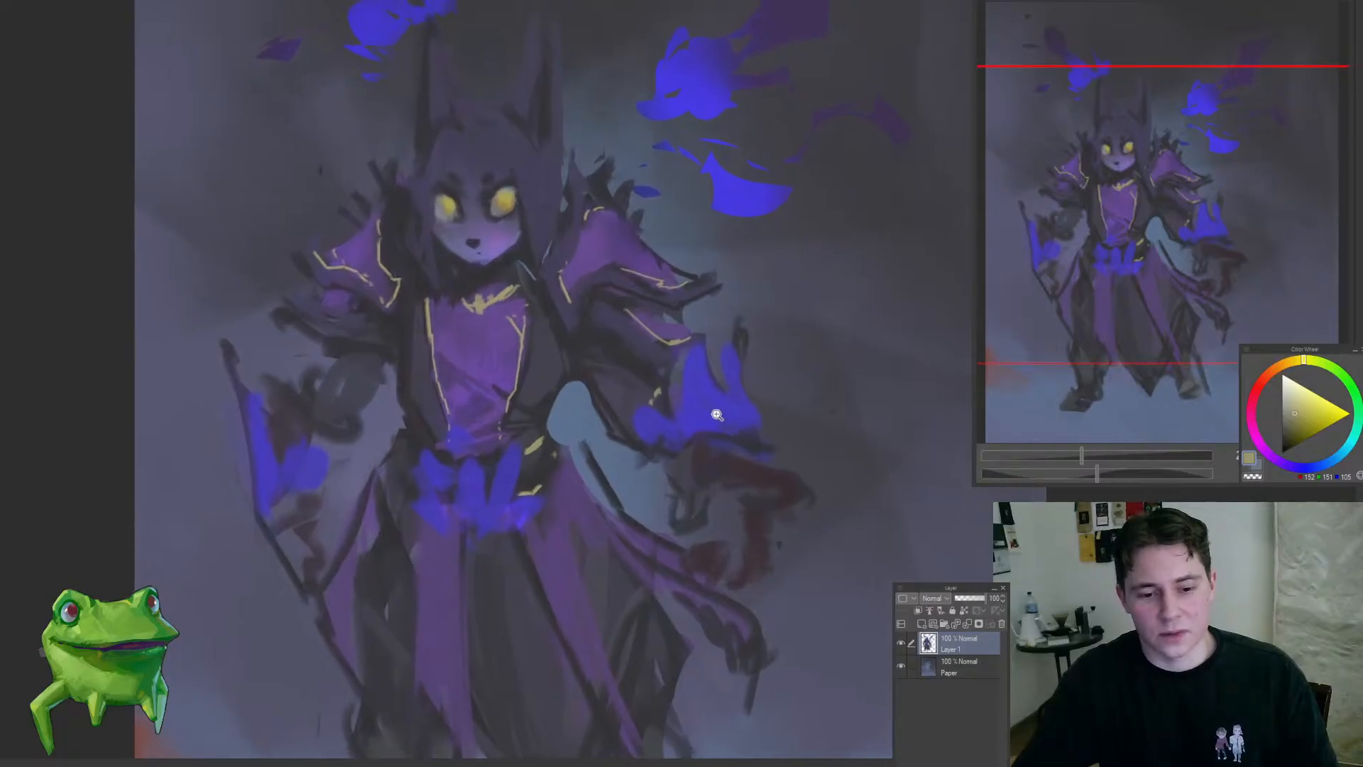
alt+click(717, 420)
click(716, 426)
alt+click(715, 426)
click(715, 419)
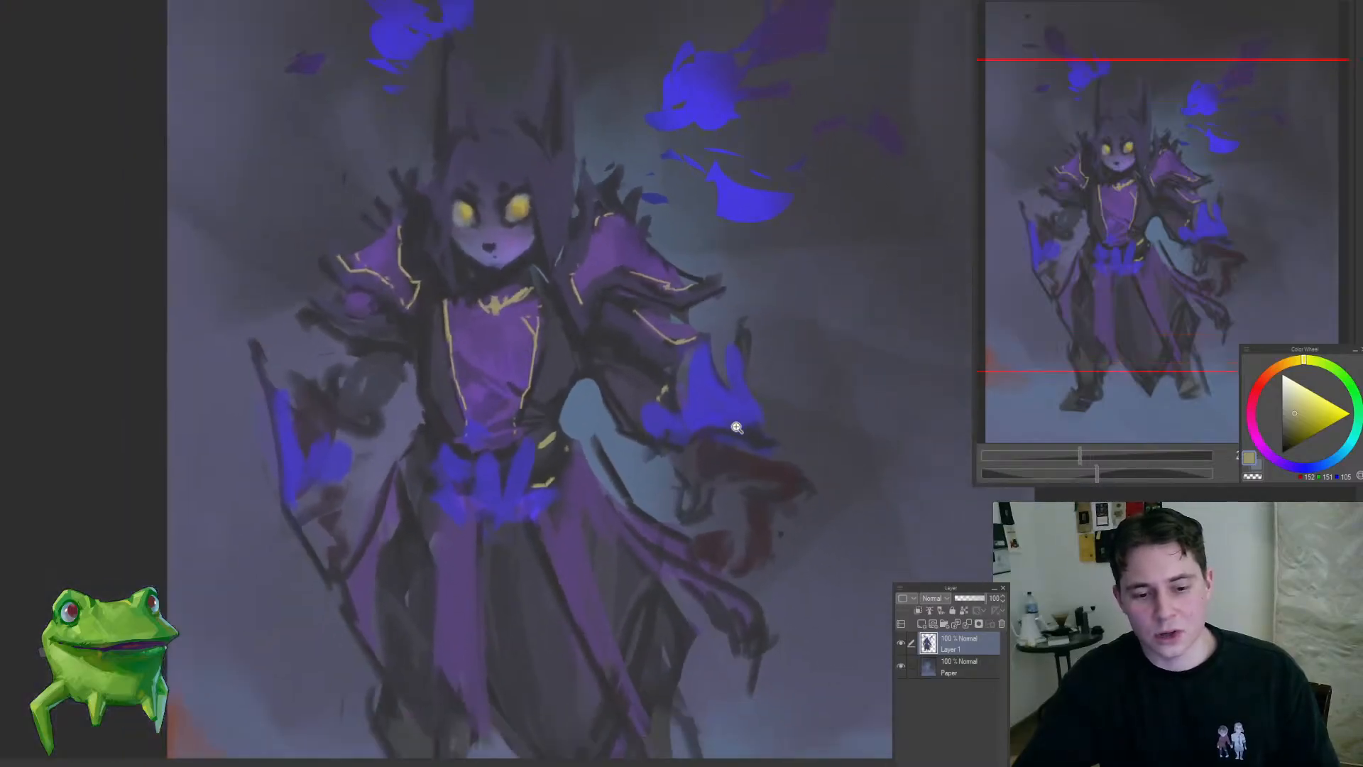
click(708, 408)
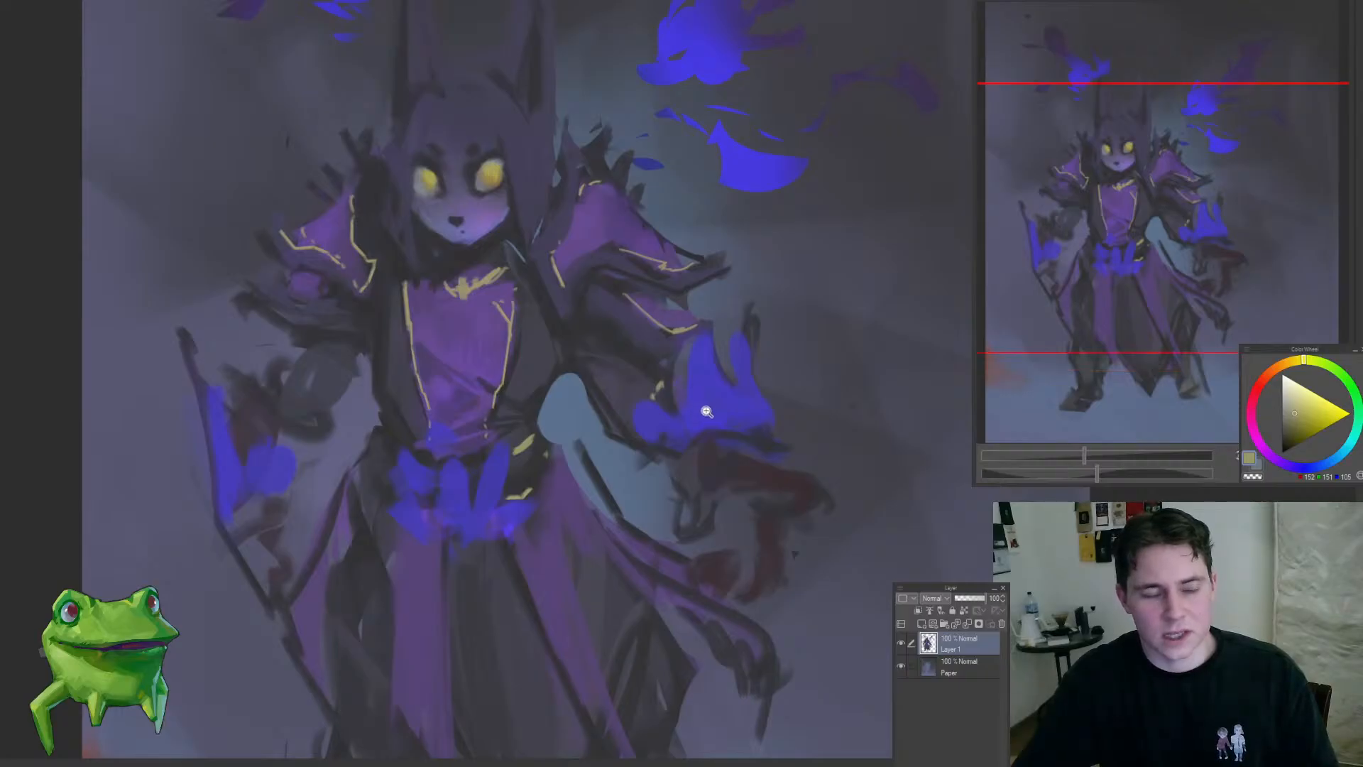
alt+click(705, 403)
click(693, 410)
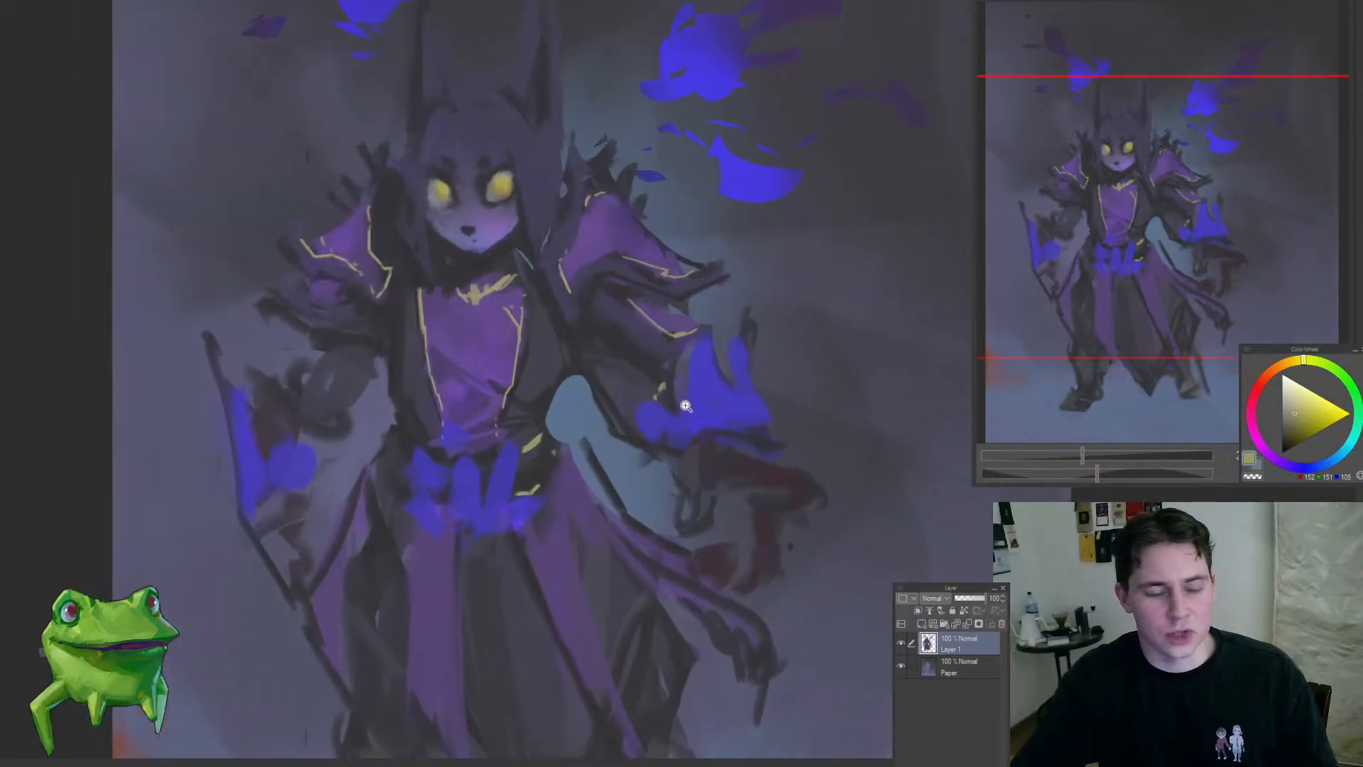
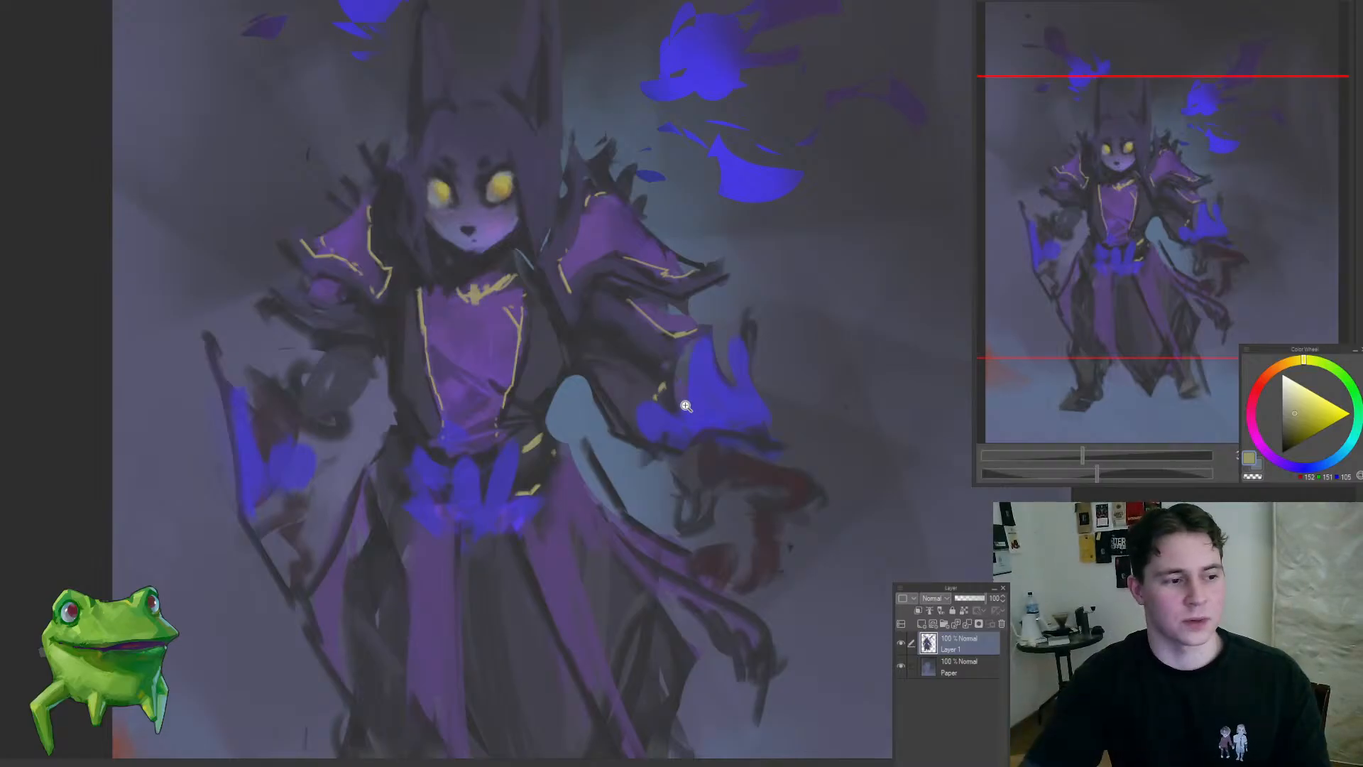
Step: Paint thin yellow trim lines down the edges of the purple front panels of the robe's skirt
drag(554, 415, 531, 450)
drag(559, 514, 523, 450)
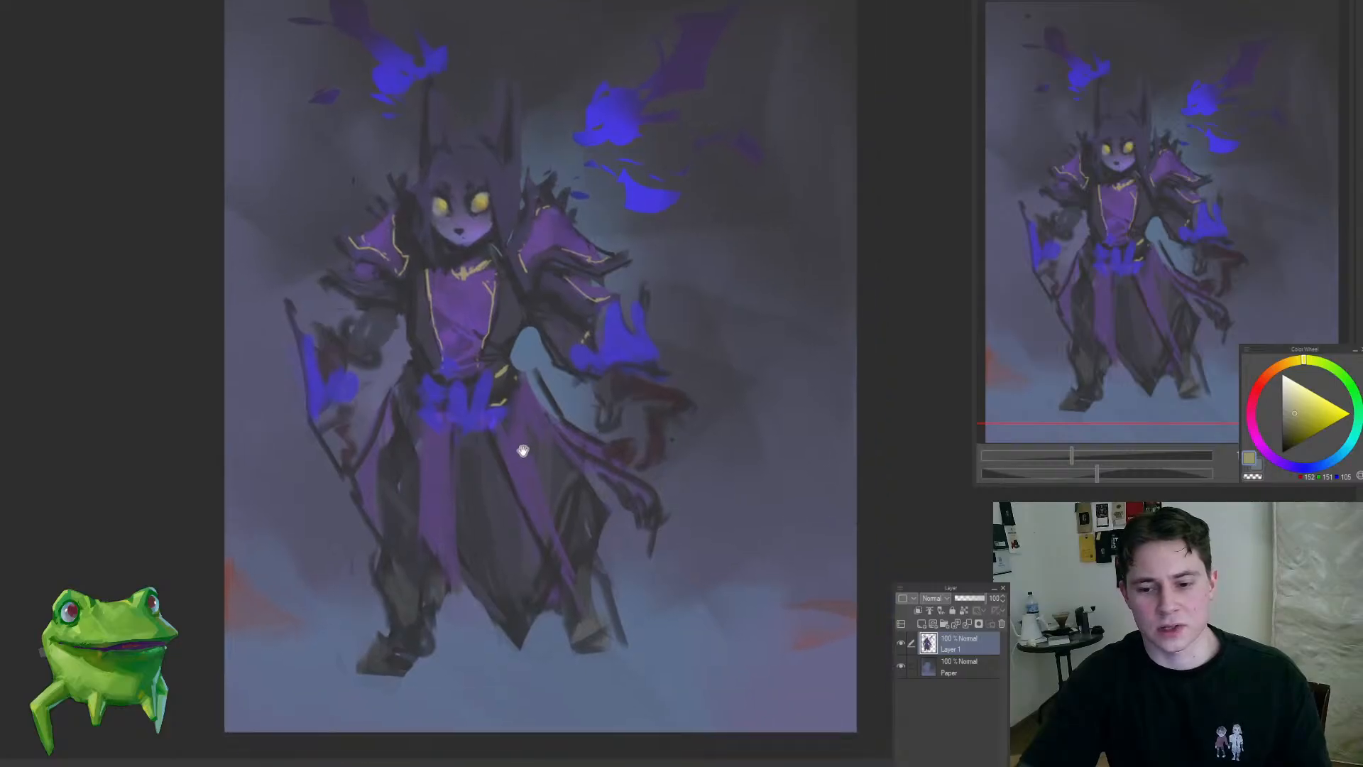
drag(491, 510, 514, 461)
mouse_move(583, 570)
mouse_down()
mouse_move(589, 586)
mouse_move(602, 560)
mouse_up()
drag(430, 454, 430, 491)
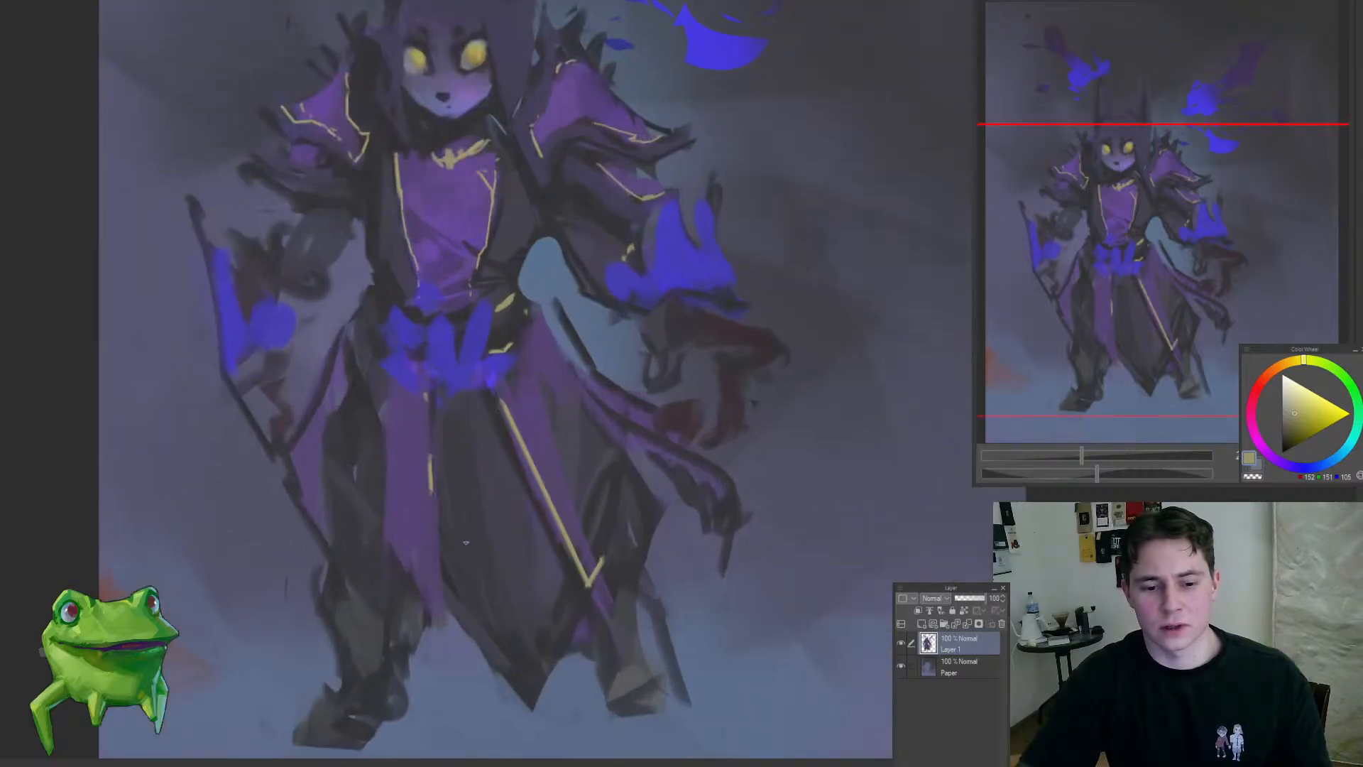
scroll(510, 468, down, 1)
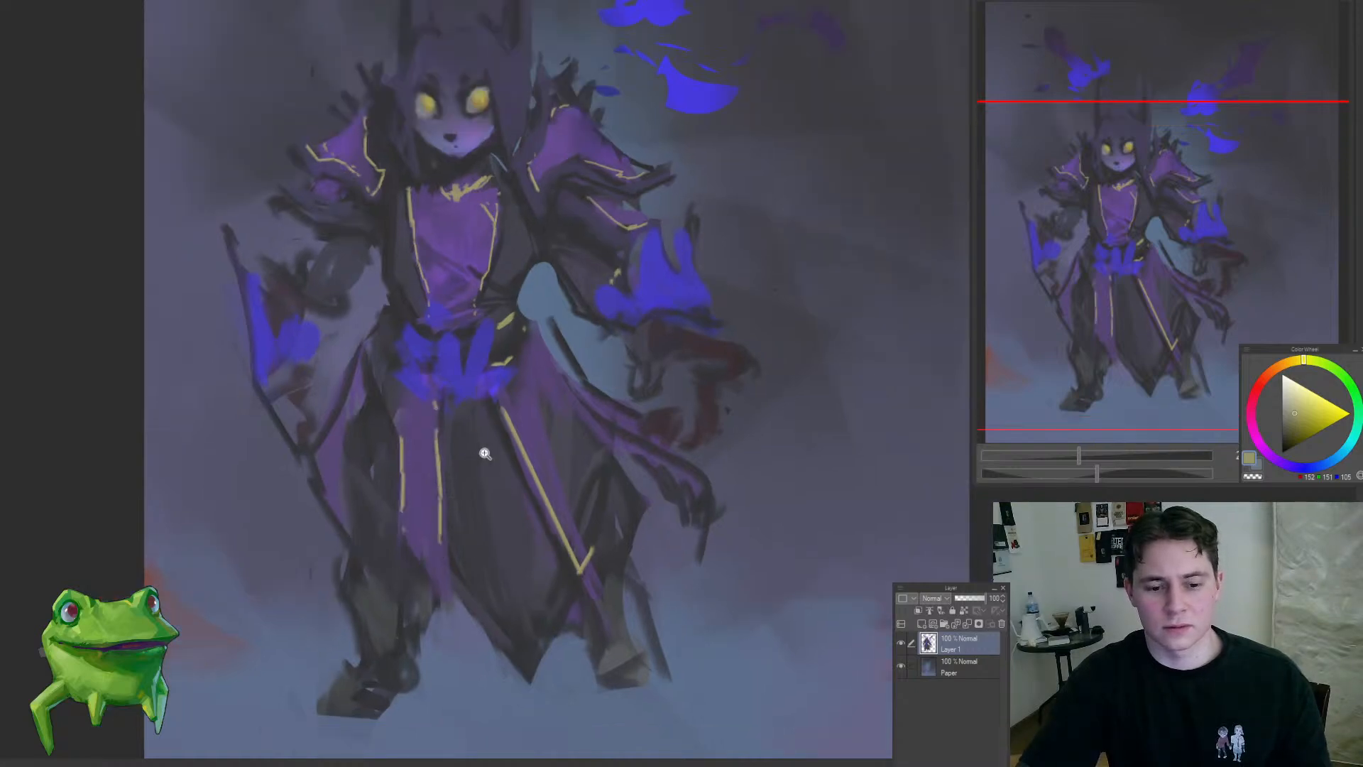
Step: Paint a thin yellow trim line along the purple hip cloth that flares out below the belt
mouse_move(485, 453)
mouse_down()
mouse_move(407, 523)
mouse_move(508, 411)
mouse_move(569, 383)
mouse_move(528, 425)
mouse_move(586, 476)
mouse_up()
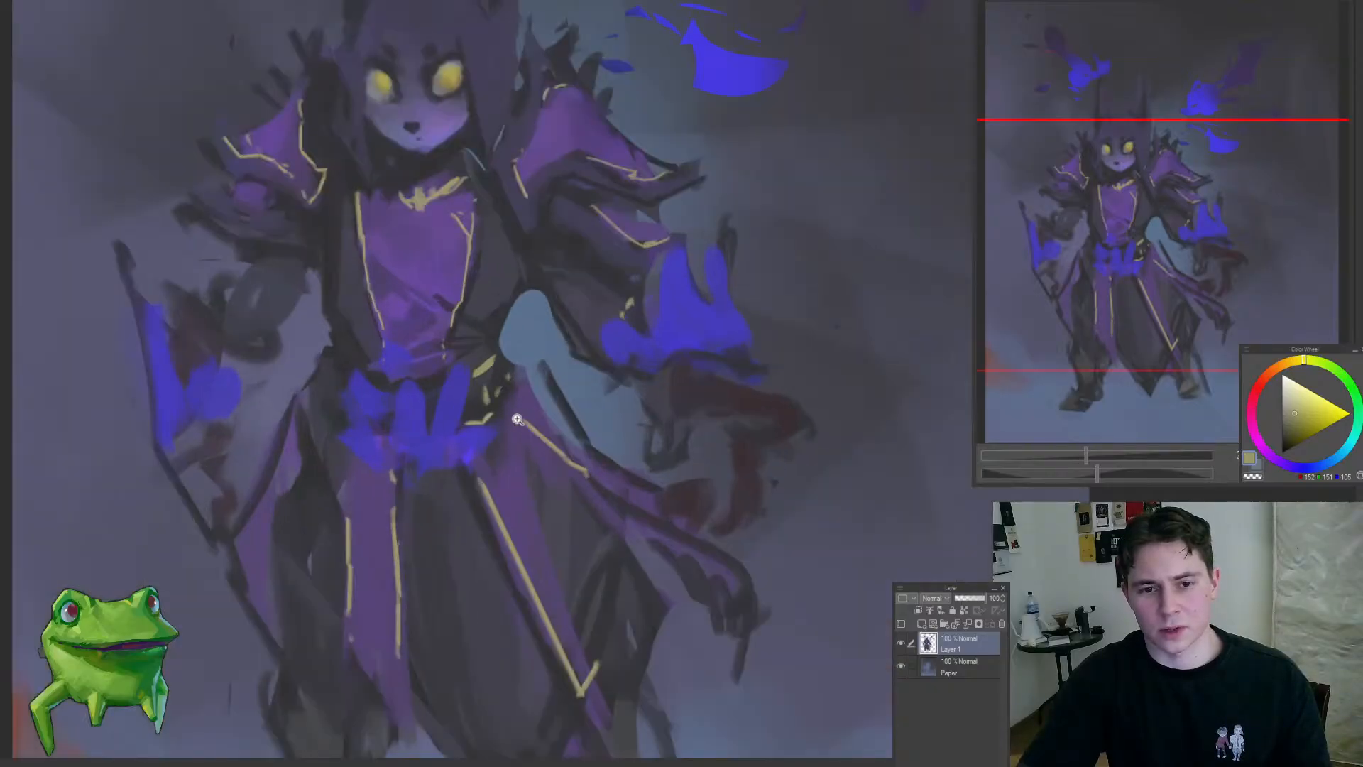
drag(517, 419, 464, 482)
mouse_move(528, 381)
mouse_down()
mouse_move(552, 360)
mouse_move(550, 402)
mouse_up()
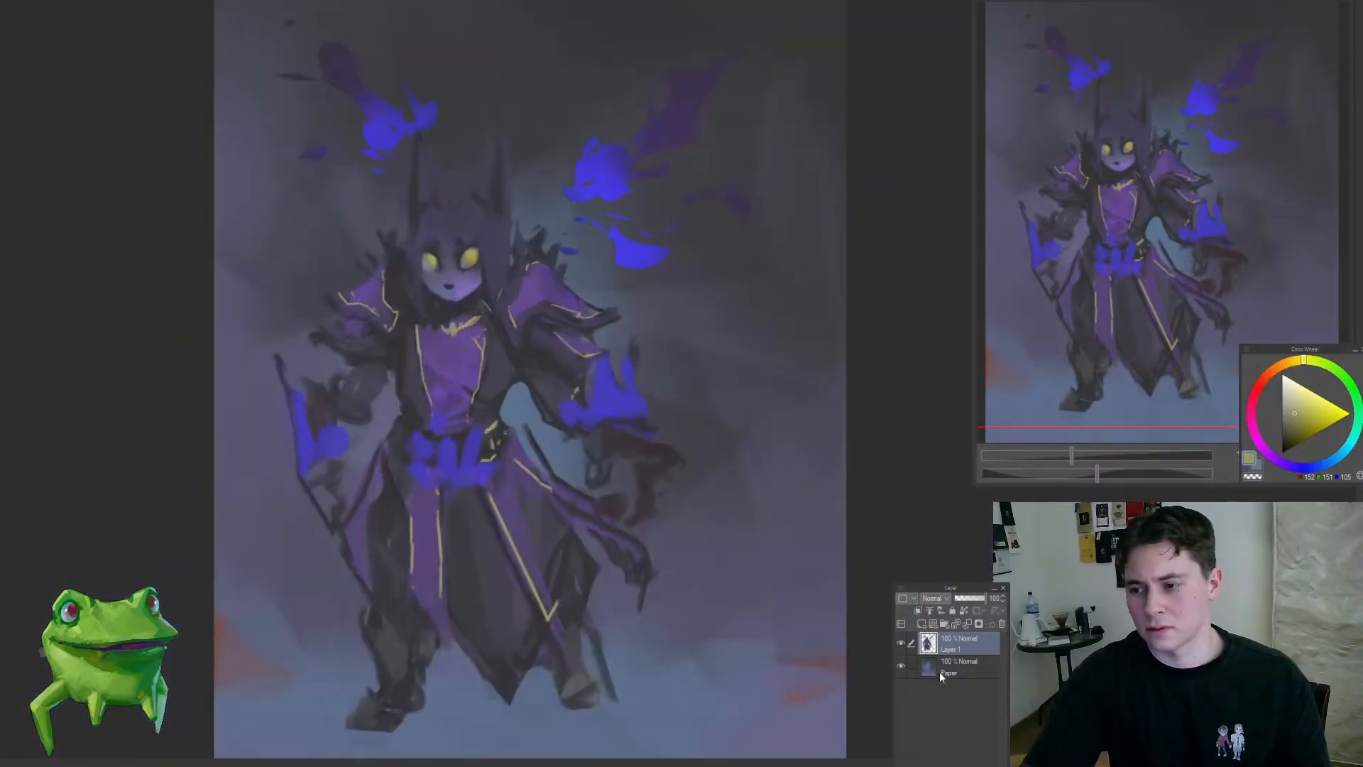
Step: Add a new layer between the figure layer and Paper, and choose a dark muted purple for painting behind the figure
click(940, 671)
key(ctrl+shift+n)
alt+click(559, 279)
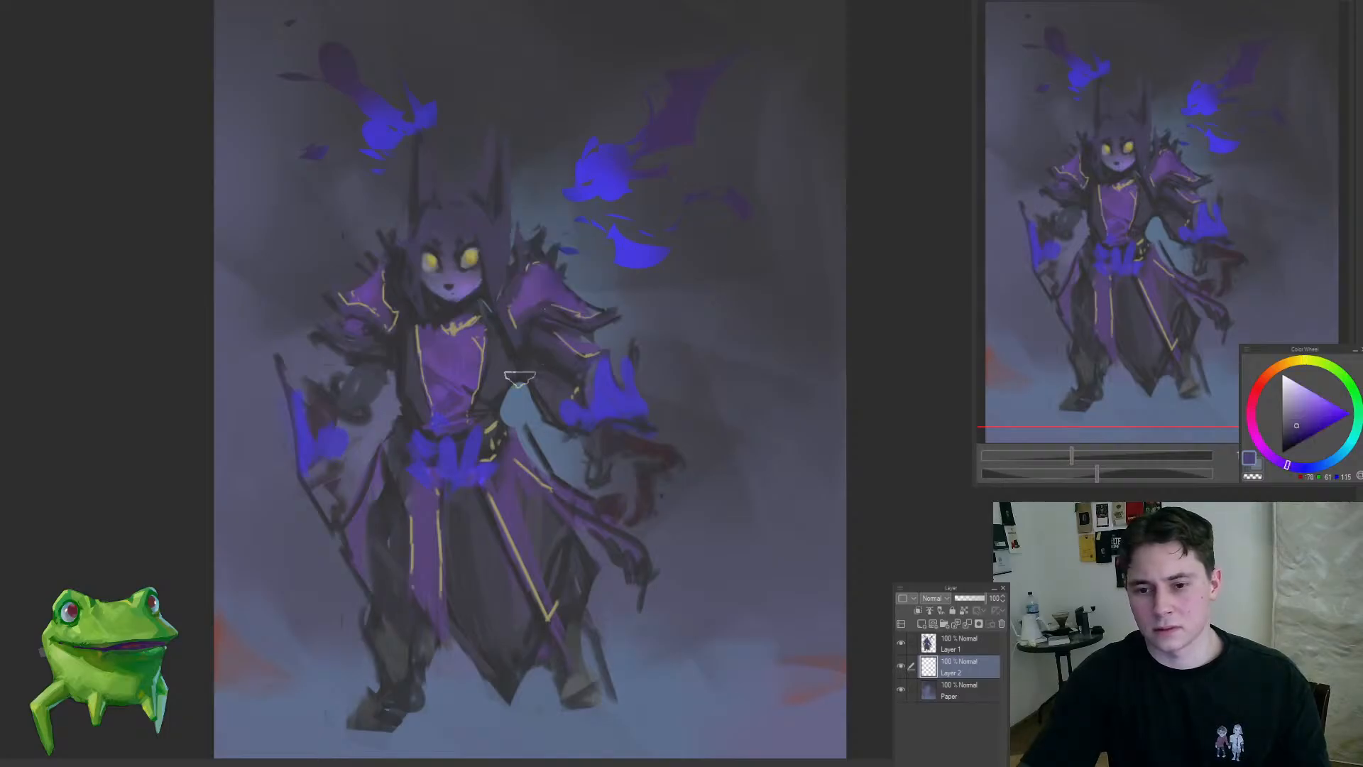
mouse_move(520, 426)
mouse_down()
mouse_move(544, 418)
mouse_move(532, 453)
mouse_move(561, 423)
mouse_up()
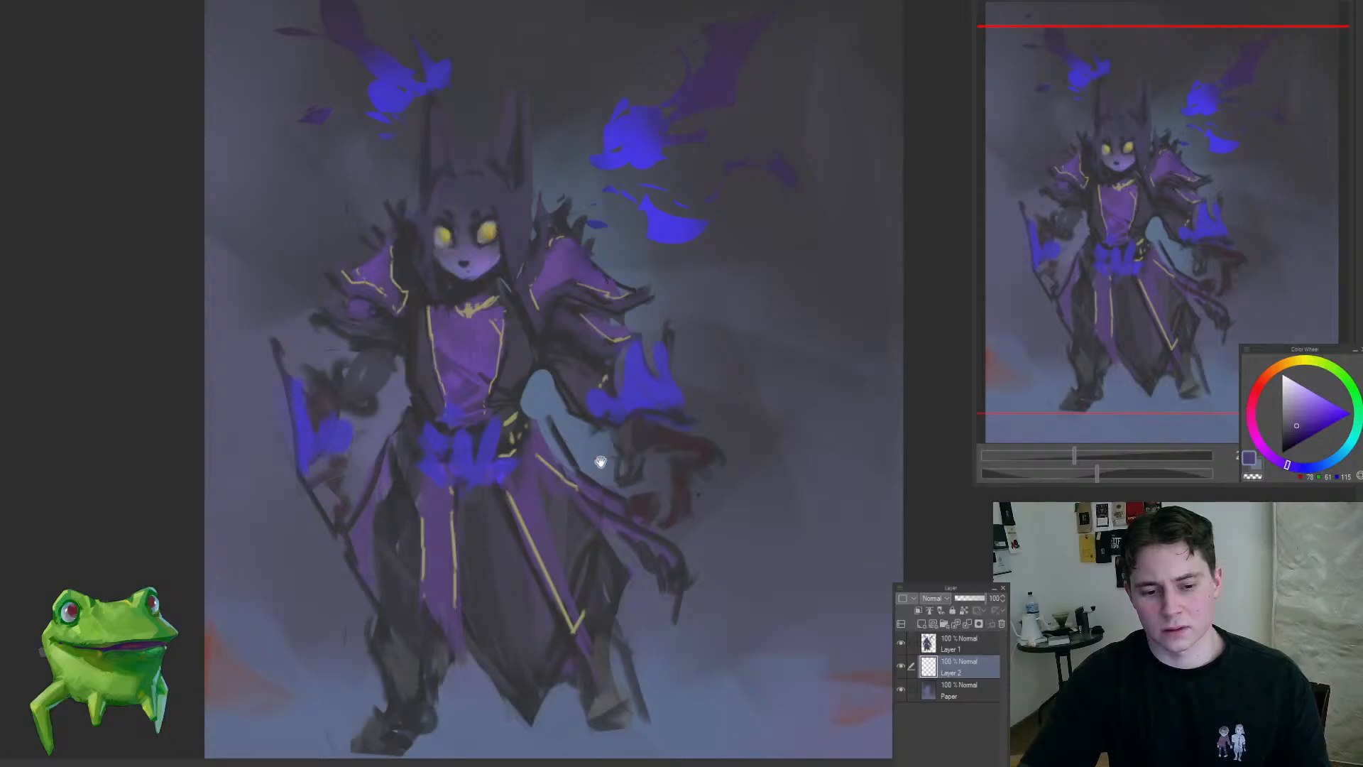
mouse_move(601, 462)
mouse_down()
mouse_move(572, 386)
mouse_move(615, 421)
mouse_move(582, 398)
mouse_move(541, 432)
mouse_up()
key(ctrl+z)
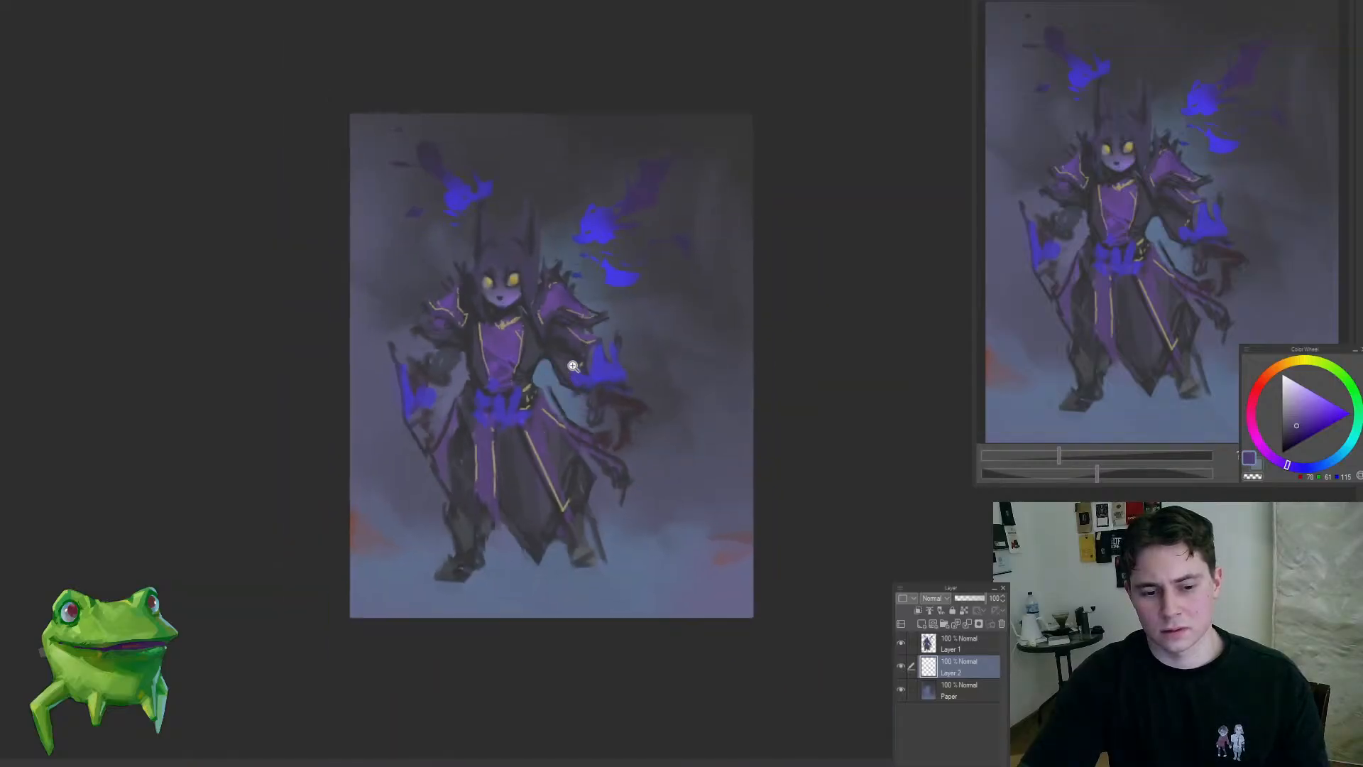
Step: Fill the pale gaps behind the torso and raised arm with dark muted purple cloth on Layer 2
mouse_move(545, 364)
mouse_down()
mouse_move(555, 398)
mouse_move(581, 409)
mouse_move(603, 370)
mouse_up()
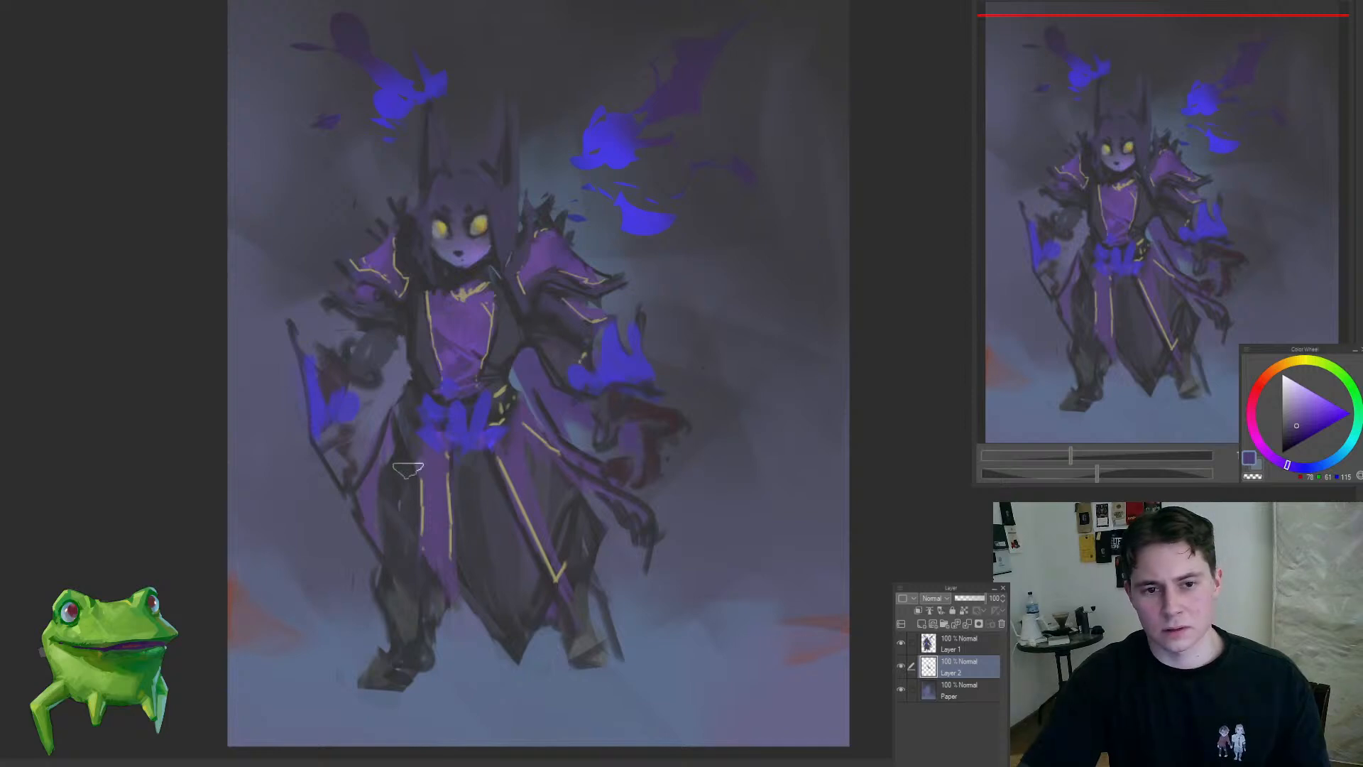
drag(509, 378, 536, 422)
drag(570, 420, 590, 454)
mouse_move(398, 351)
mouse_down()
mouse_move(350, 504)
mouse_move(396, 369)
mouse_move(398, 399)
mouse_up()
mouse_move(469, 435)
mouse_down()
mouse_move(455, 554)
mouse_move(384, 582)
mouse_up()
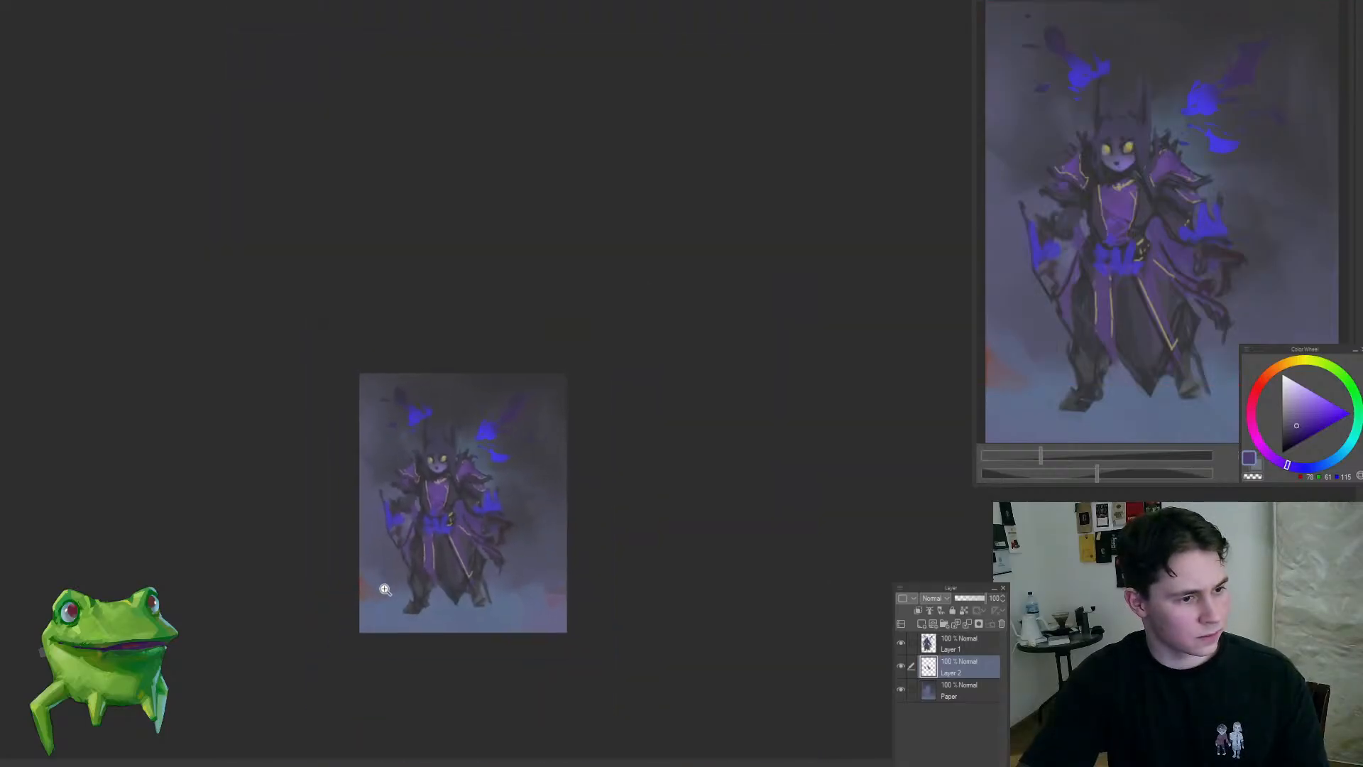
click(384, 583)
Step: Scale Layer 1 and Layer 2 down slightly together and reposition the figure within the canvas
click(940, 647)
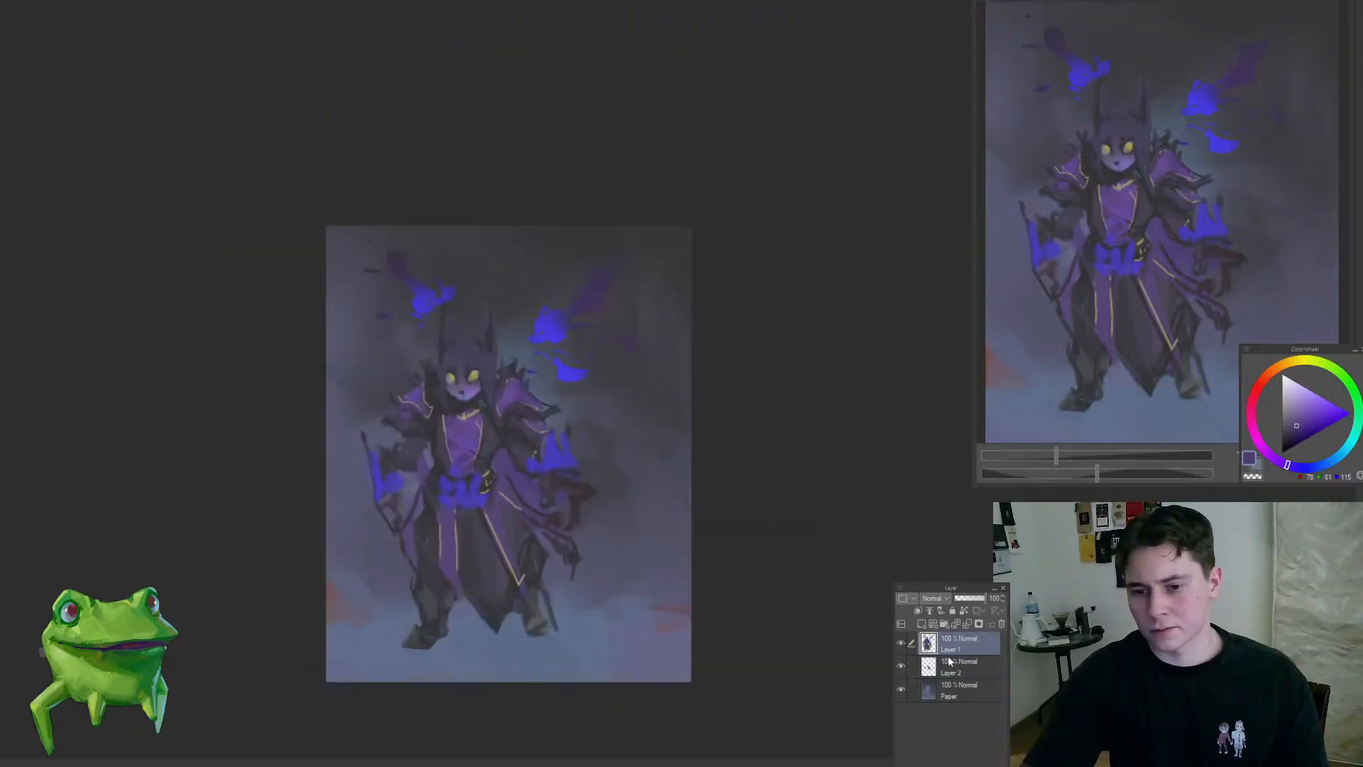
key(ctrl+t)
drag(498, 241, 499, 266)
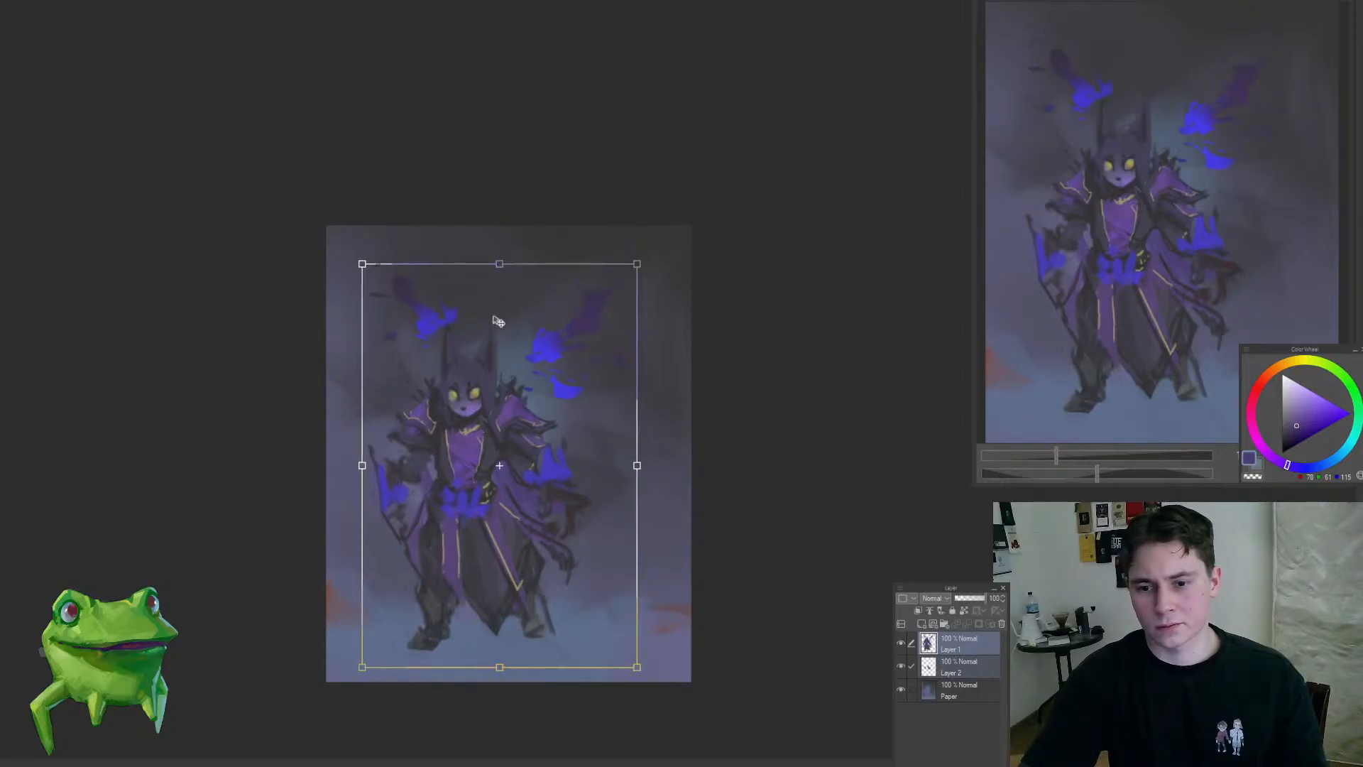
drag(496, 327, 491, 334)
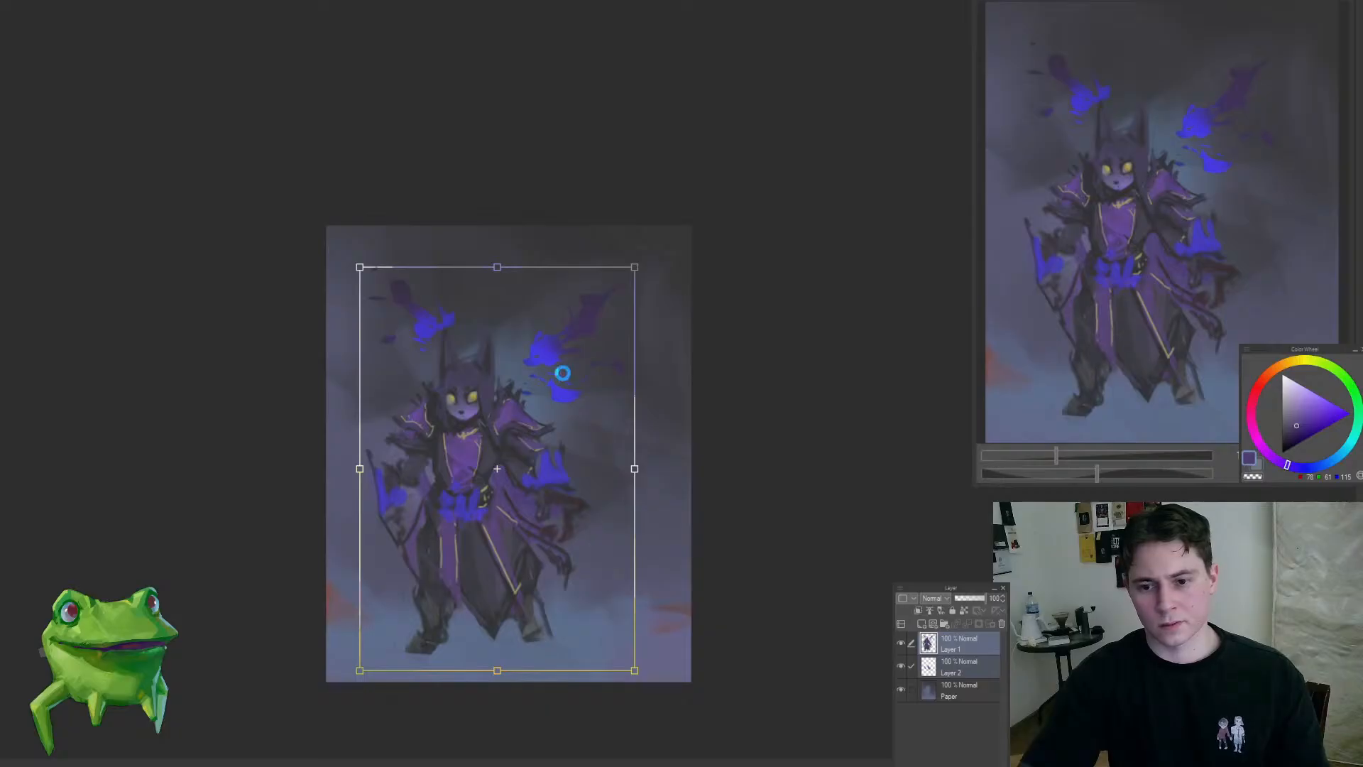
key(Return)
click(496, 353)
ctrl+shift+click(536, 414)
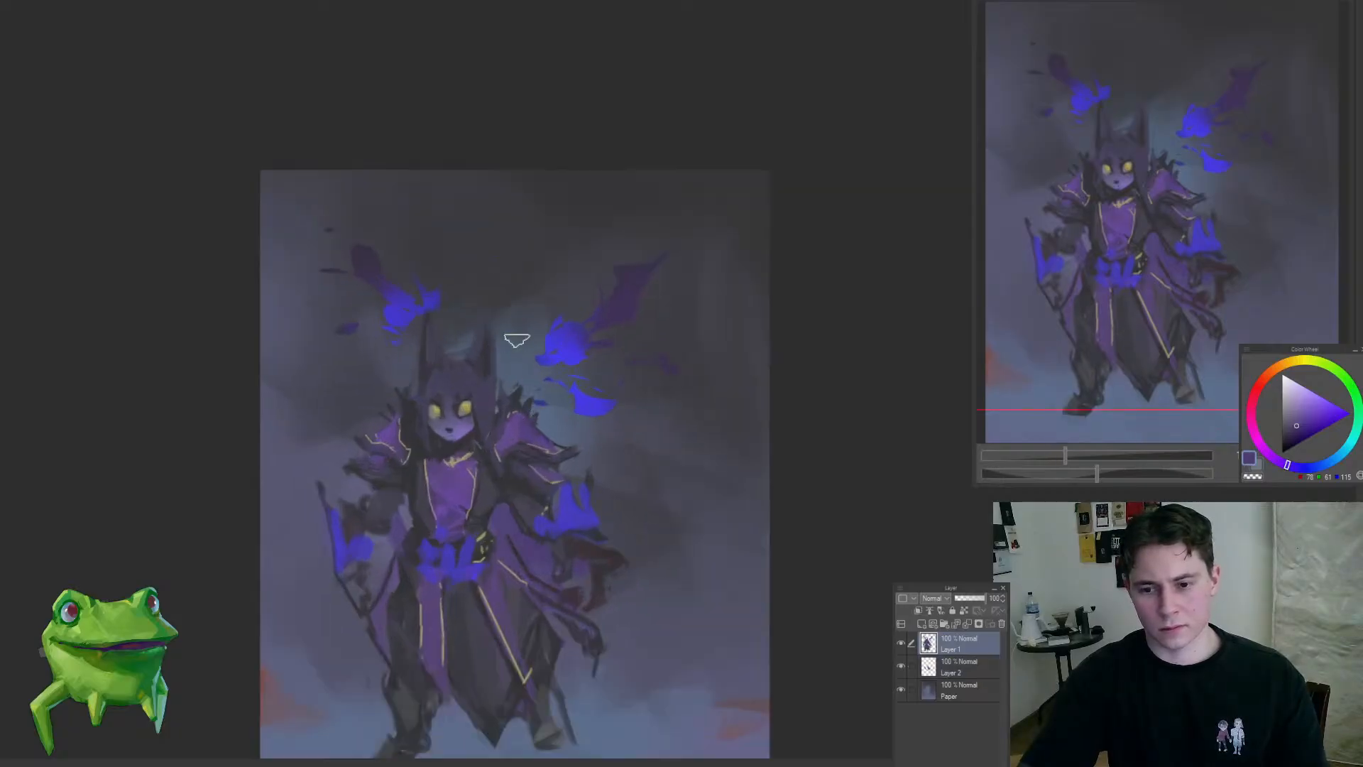
Step: Darken the background around the horns and the larger blue creature on the Paper layer with a much larger brush and dark blue-grey
ctrl+shift+click(516, 394)
alt+click(515, 399)
key(])
key(])
key(])
key(])
key(])
key(])
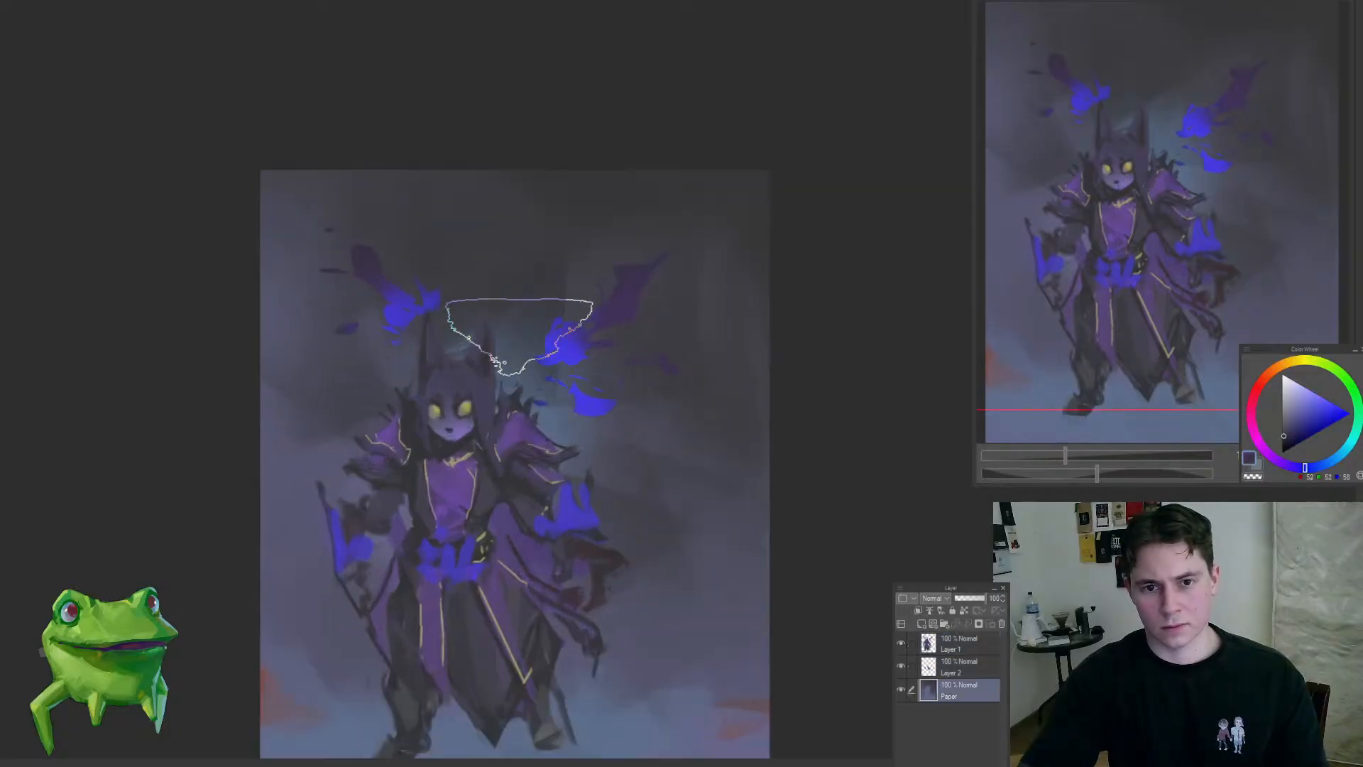
mouse_move(524, 334)
mouse_down()
mouse_move(510, 351)
mouse_move(628, 321)
mouse_up()
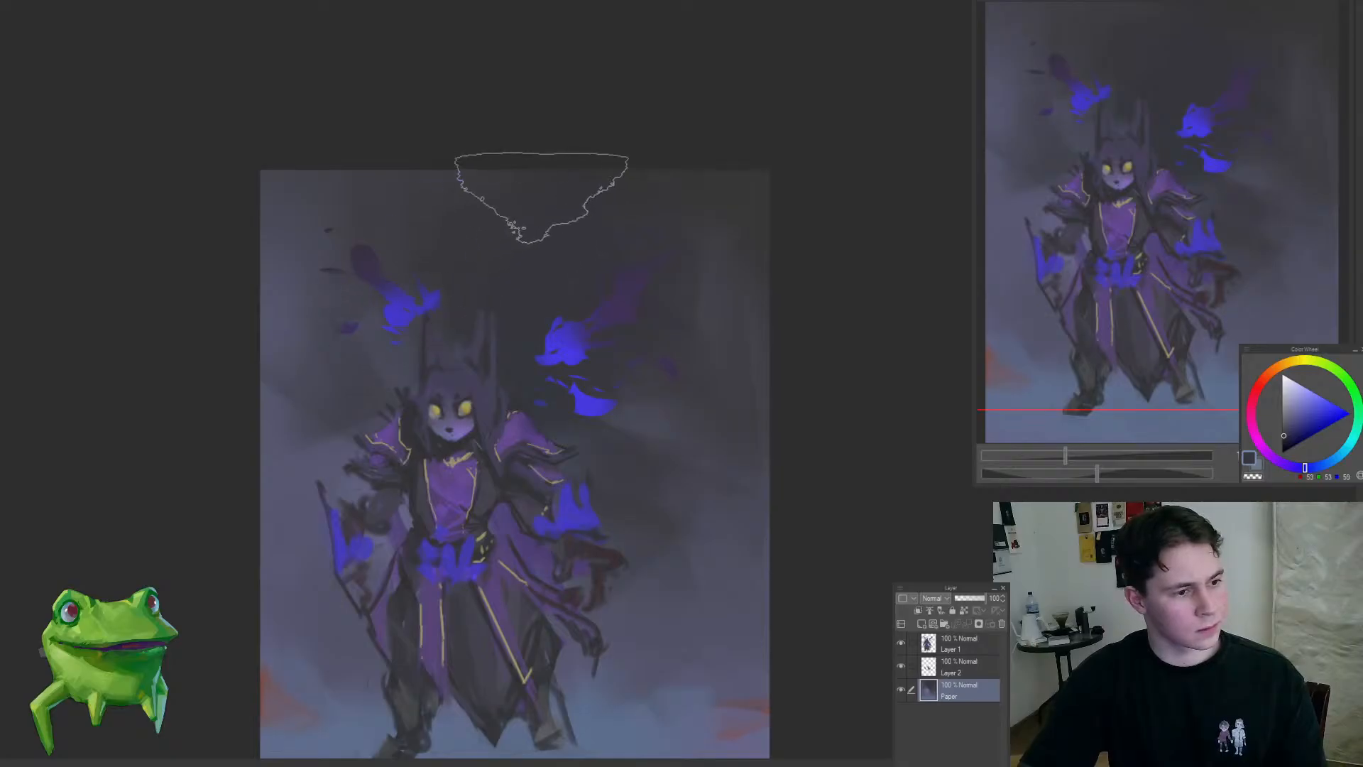
Step: Extend the dark blue-grey background tone across the upper corner and down the side beyond the larger winged creature
drag(464, 454, 414, 526)
click(479, 504)
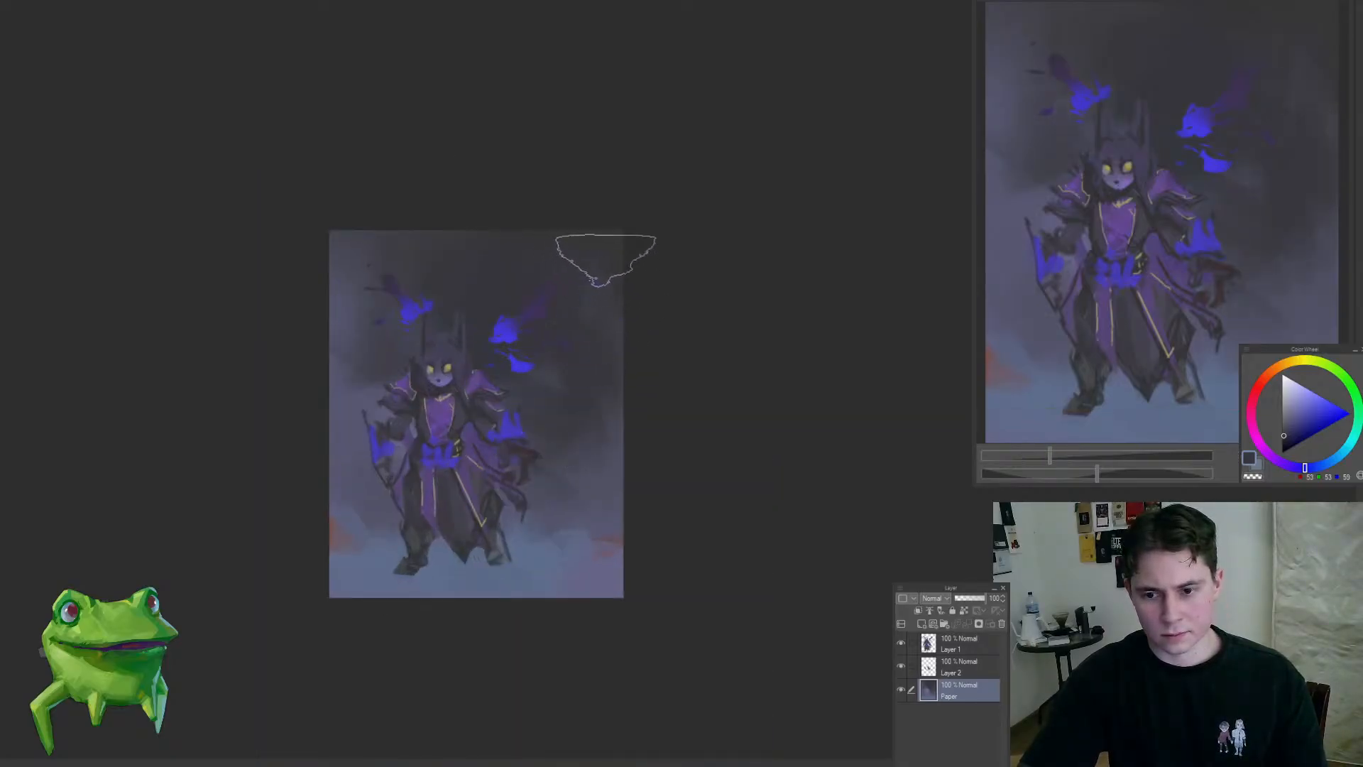
mouse_move(603, 252)
mouse_down()
mouse_move(549, 374)
mouse_move(616, 333)
mouse_up()
ctrl+shift+click(543, 472)
drag(550, 475, 645, 345)
drag(560, 399, 585, 390)
Step: Sharpen the larger creature's head and inner wing edges on Layer 1 with a smaller brush and bright blue strokes
alt+click(509, 471)
key([)
key([)
key([)
key([)
key([)
key([)
key([)
key([)
key([)
key([)
key([)
key([)
key([)
key([)
key([)
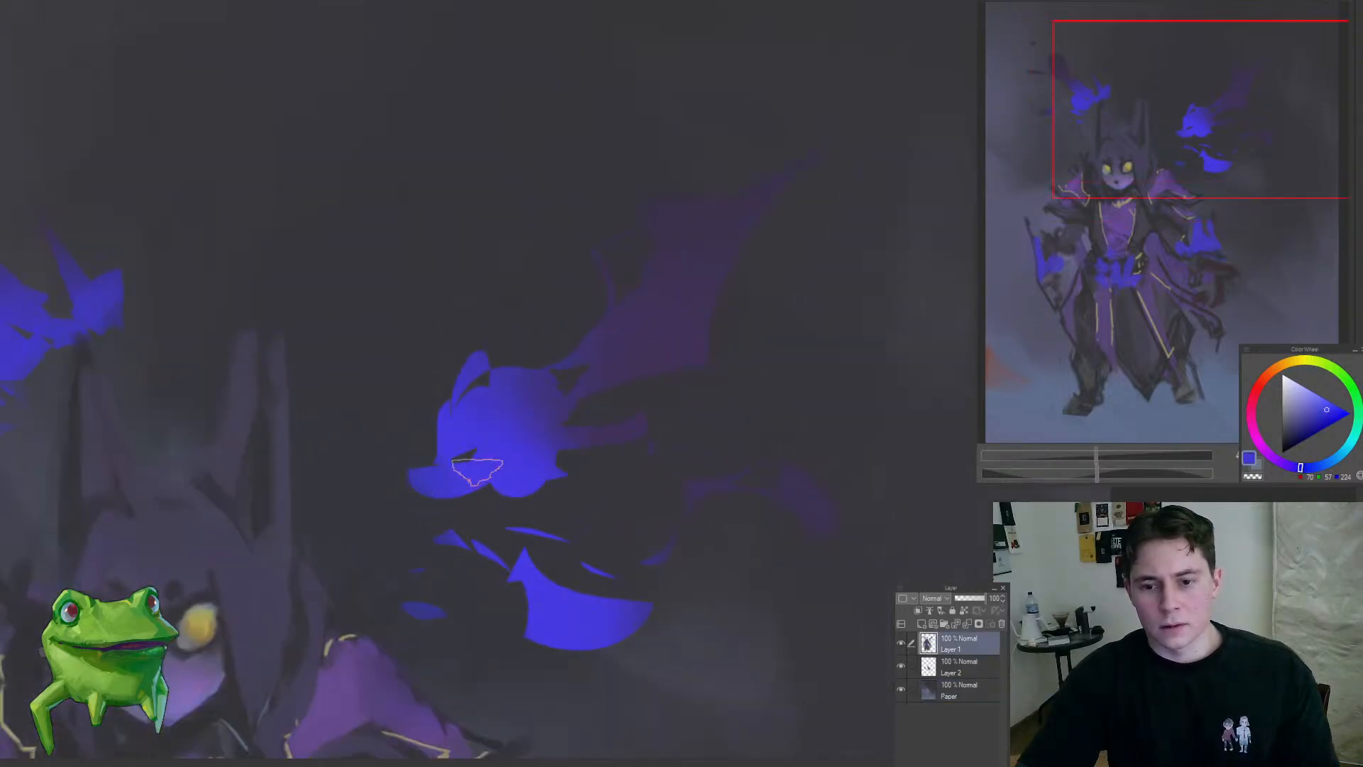
drag(555, 471, 584, 465)
drag(607, 401, 597, 397)
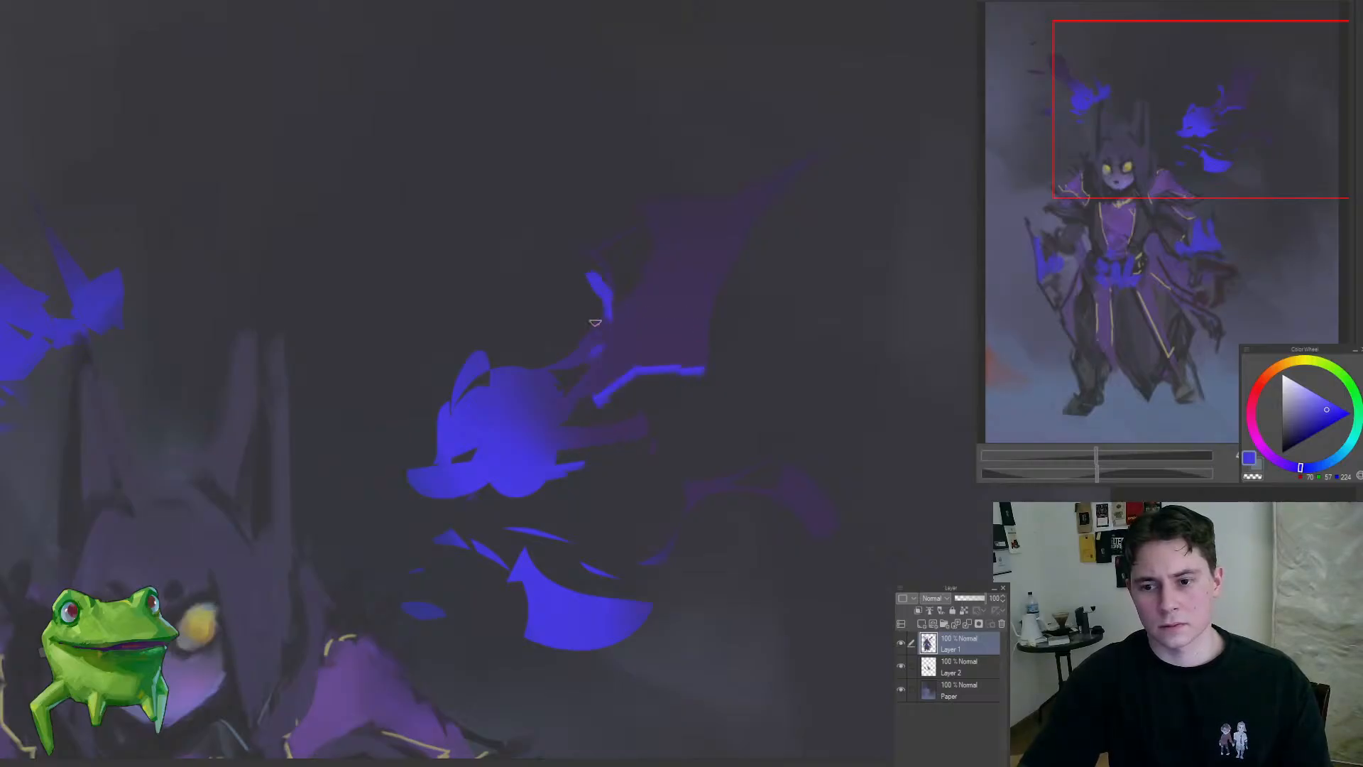
mouse_move(488, 355)
mouse_down()
mouse_move(445, 407)
mouse_move(434, 463)
mouse_up()
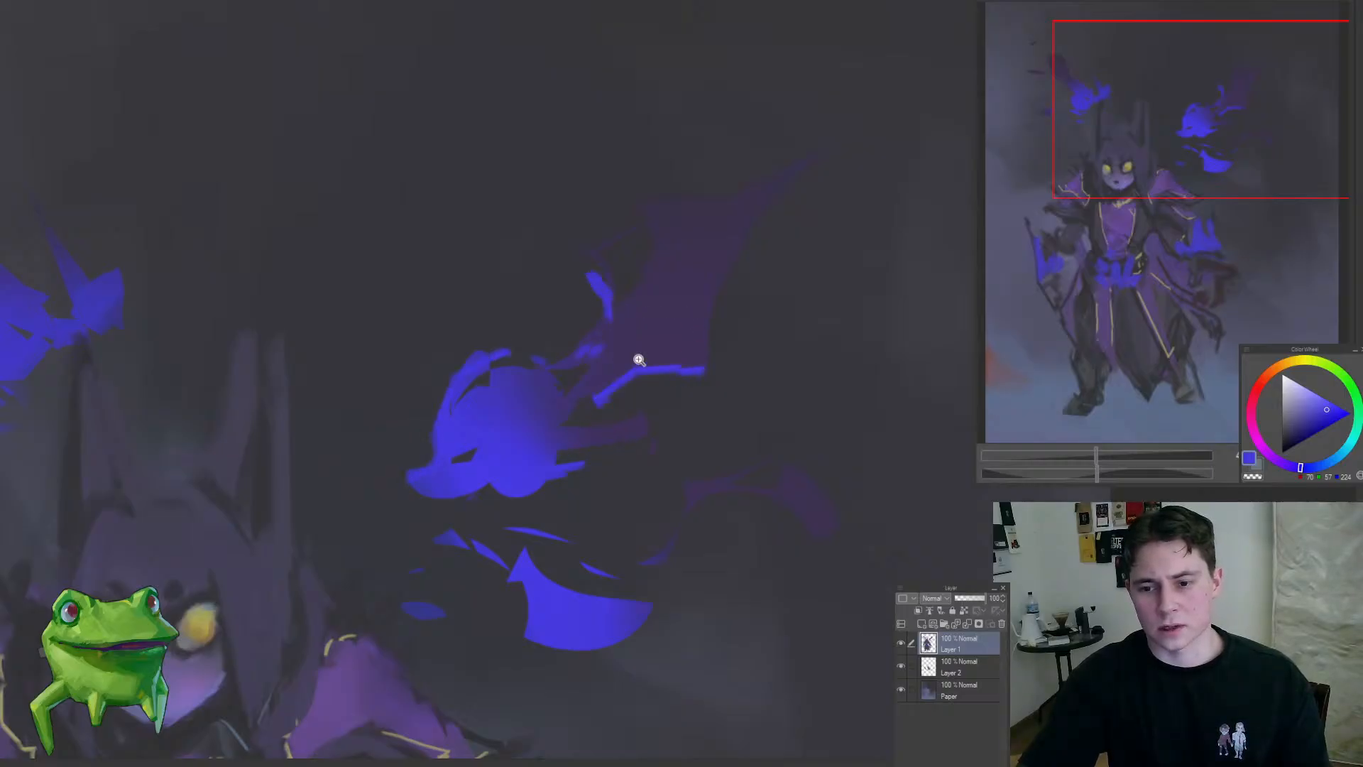
Step: Outline the larger creature's raised wing, its ribs and the small lower wing in bright blue
mouse_move(609, 243)
mouse_down()
mouse_move(787, 167)
mouse_move(845, 174)
mouse_move(774, 219)
mouse_move(745, 363)
mouse_up()
drag(615, 409, 536, 512)
drag(634, 431, 694, 455)
drag(594, 426, 612, 428)
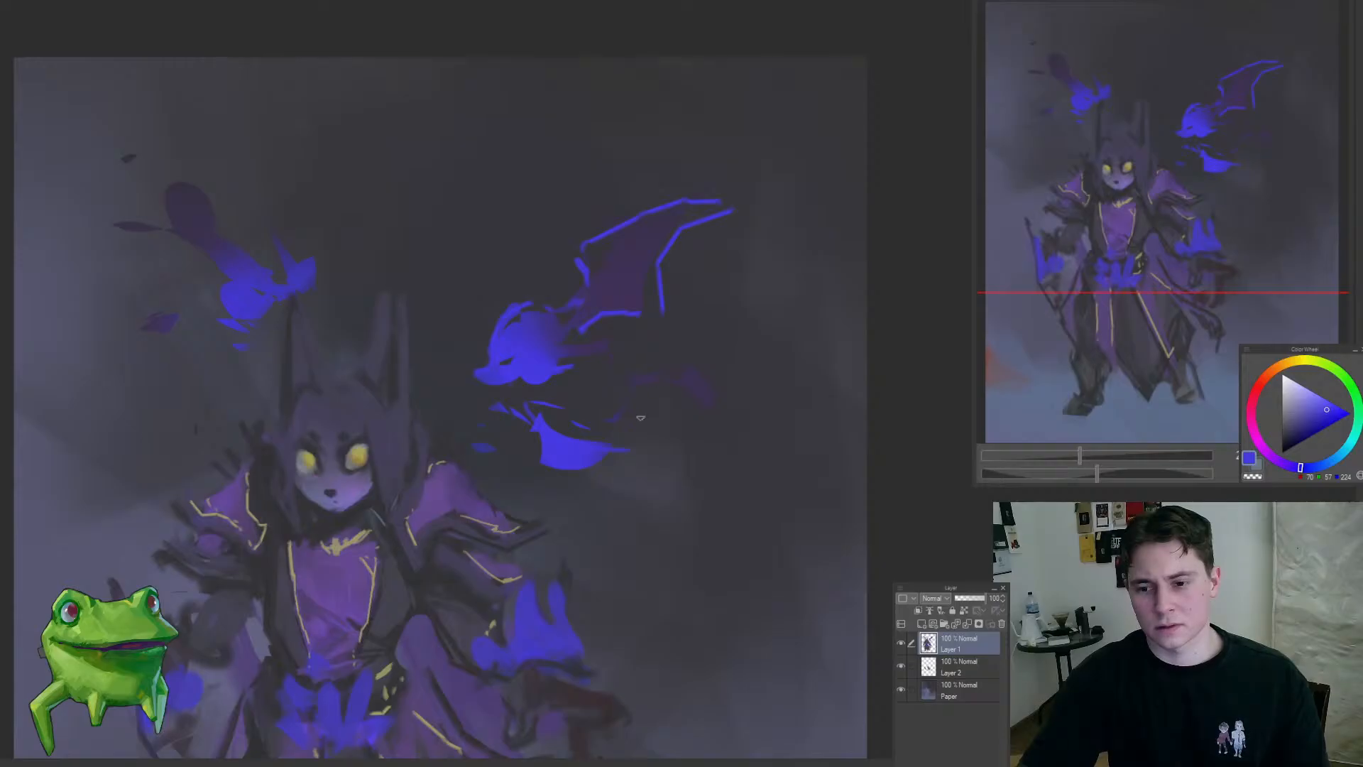
mouse_move(663, 416)
mouse_down()
mouse_move(685, 379)
mouse_move(637, 381)
mouse_up()
drag(580, 431, 490, 501)
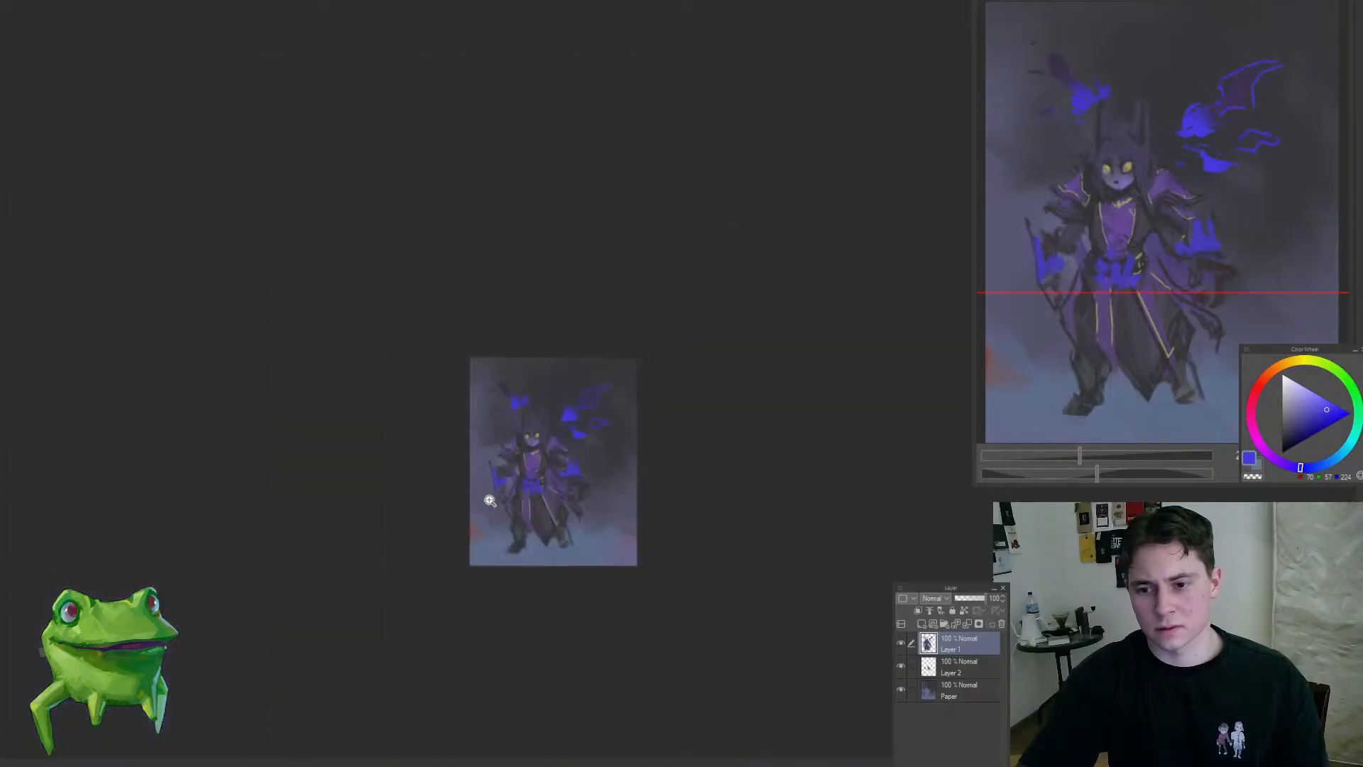
Step: Outline the smaller creature's upper wing in bright blue and clean up the stray marks beside it
drag(519, 390, 568, 392)
scroll(484, 369, up, 2)
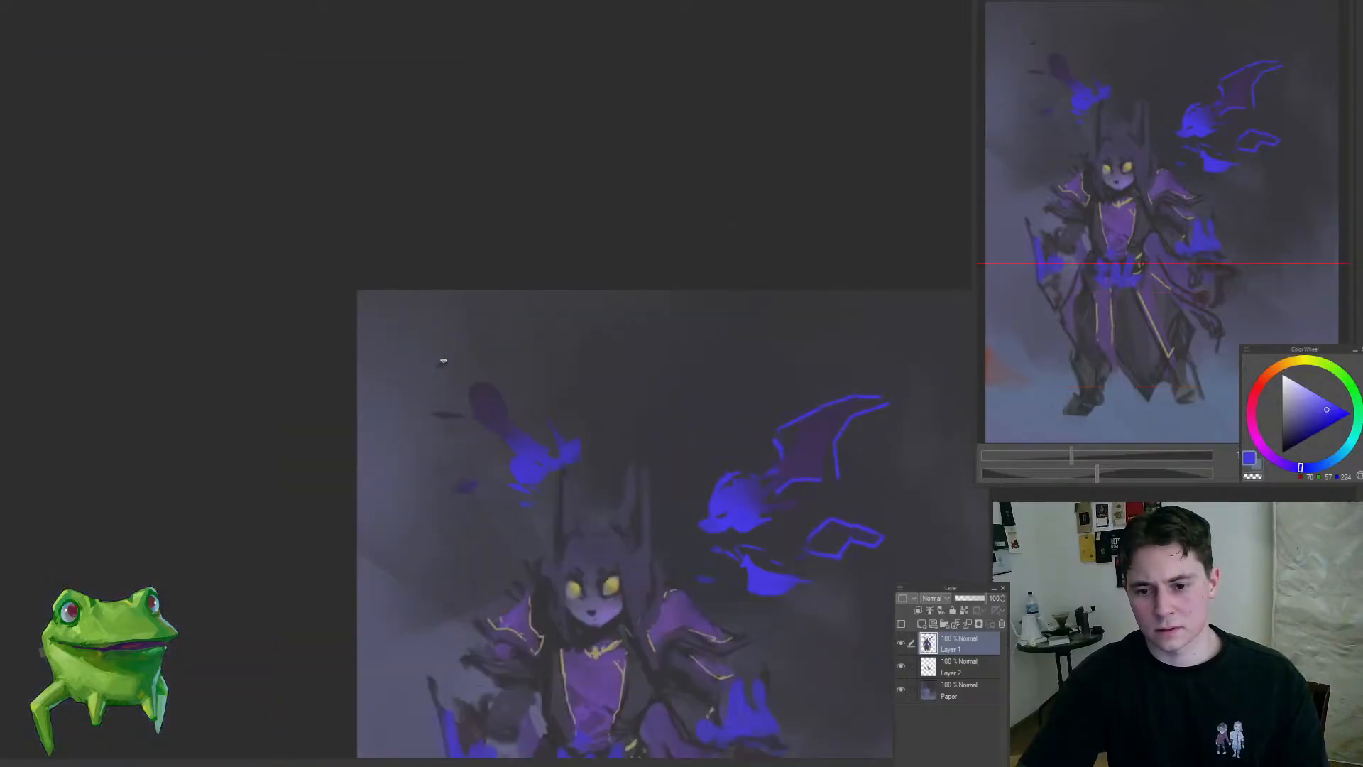
drag(436, 359, 496, 446)
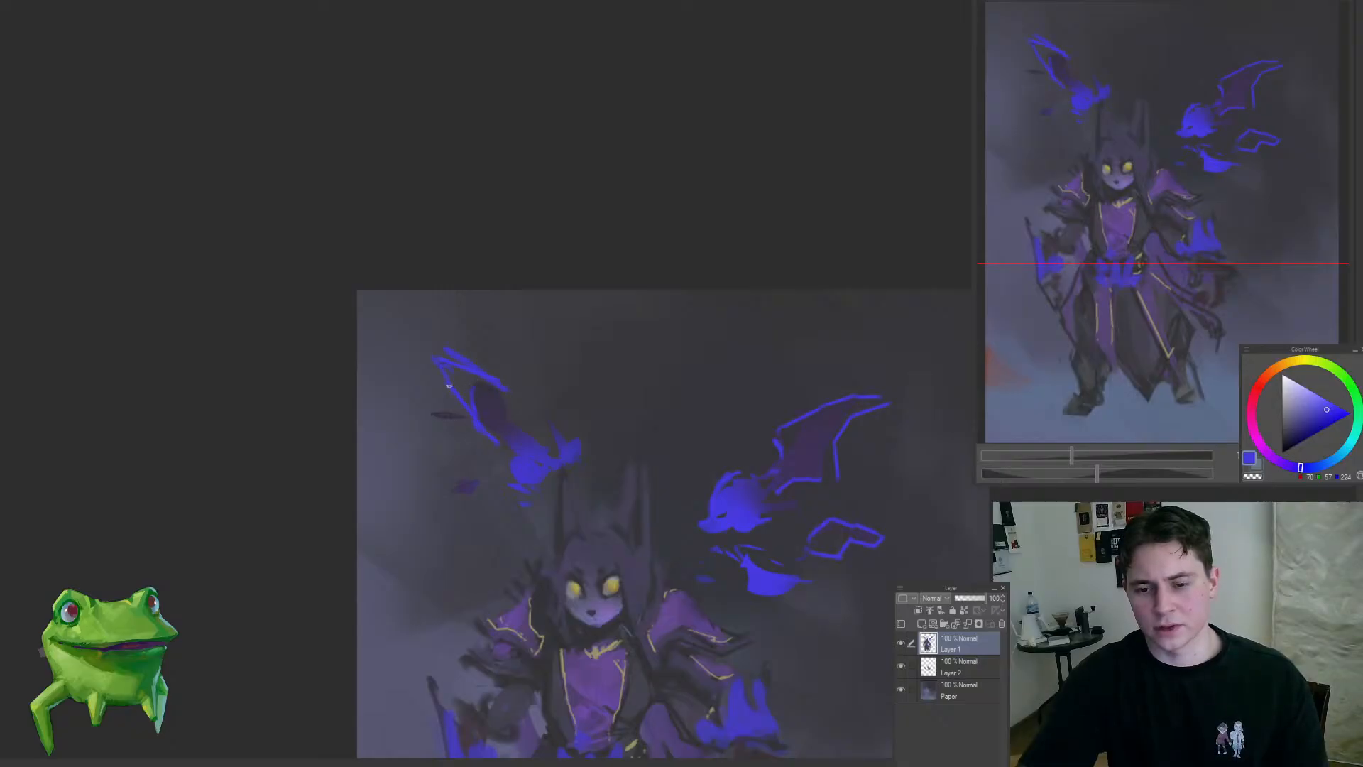
mouse_move(456, 405)
mouse_down()
mouse_move(432, 361)
mouse_move(470, 389)
mouse_up()
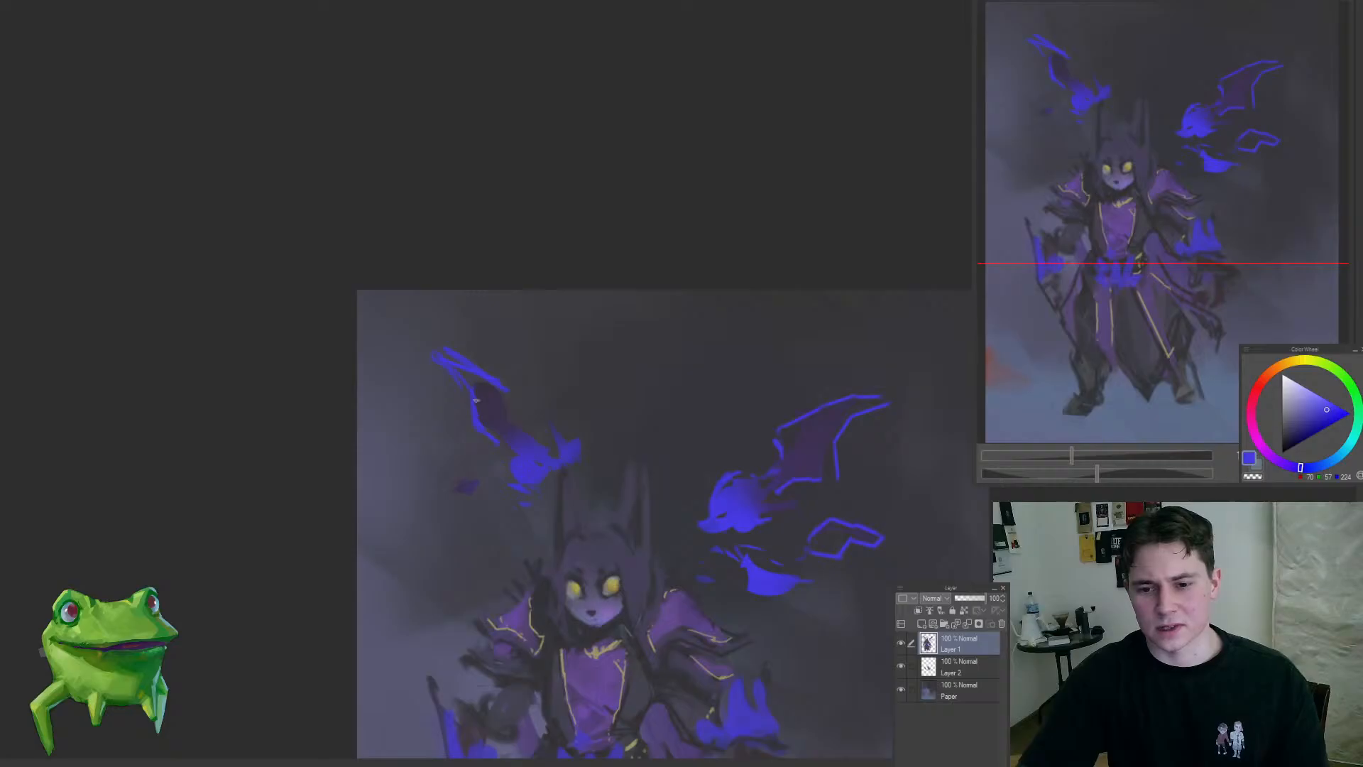
drag(482, 443, 480, 265)
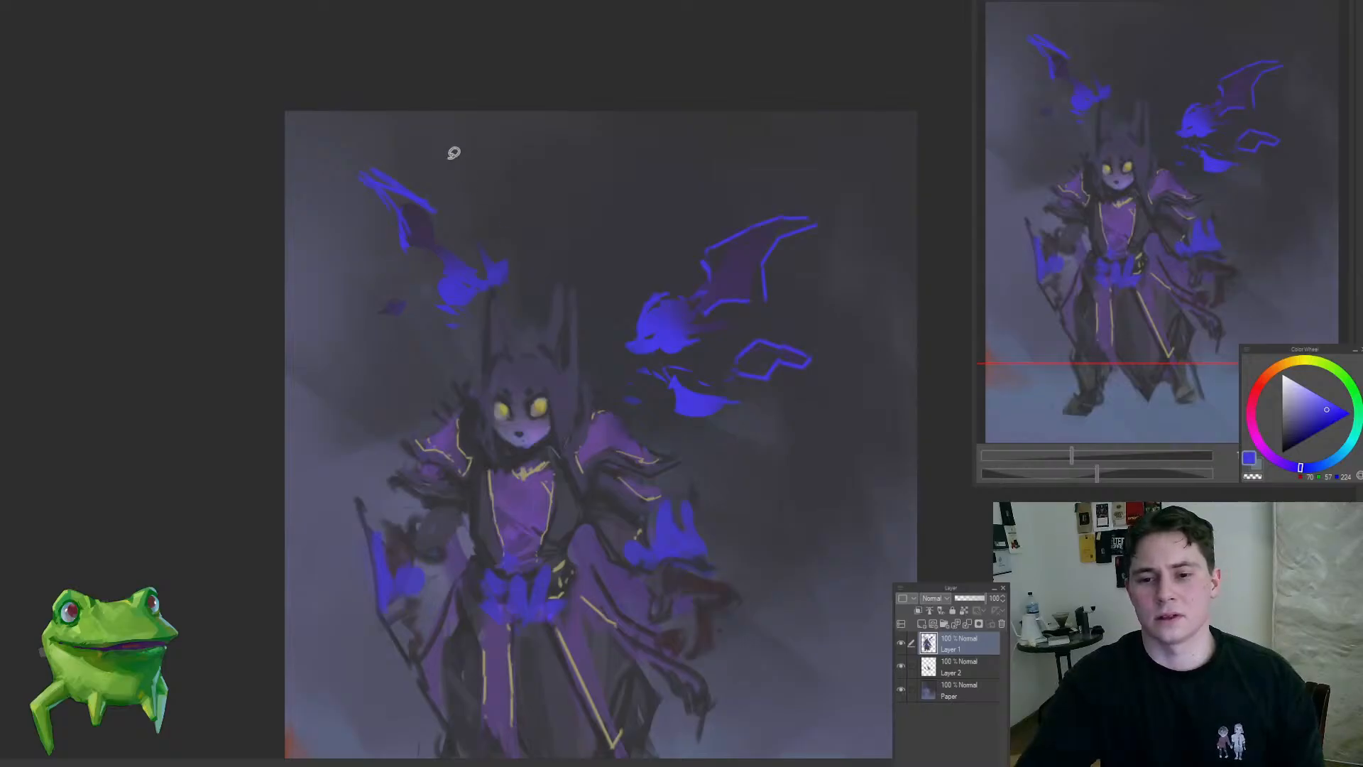
Step: Paint the smaller creature's lower wing, back and underside with angular bright blue strokes
click(420, 190)
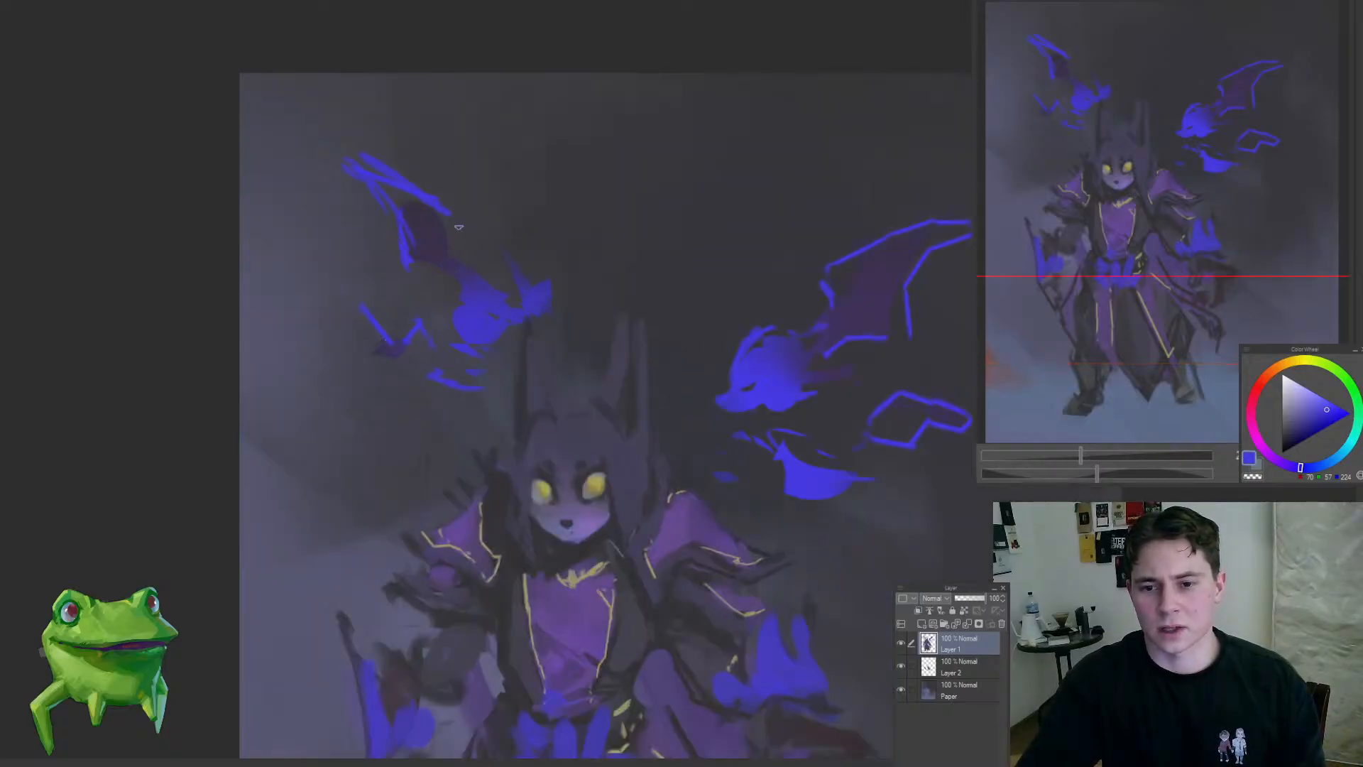
drag(584, 314, 573, 172)
drag(563, 292, 543, 262)
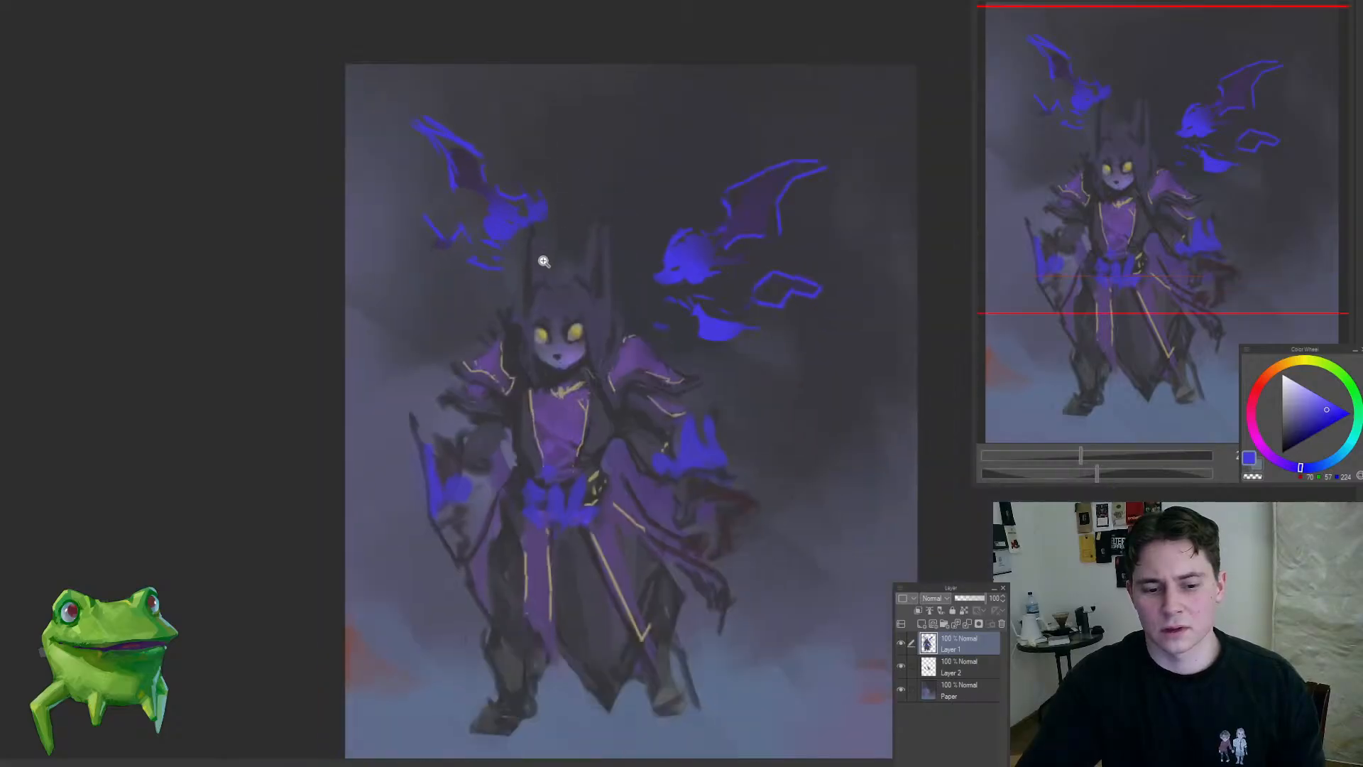
Step: Refine the smaller creature's head and ears with short bright blue strokes, undoing a misplaced one
click(611, 168)
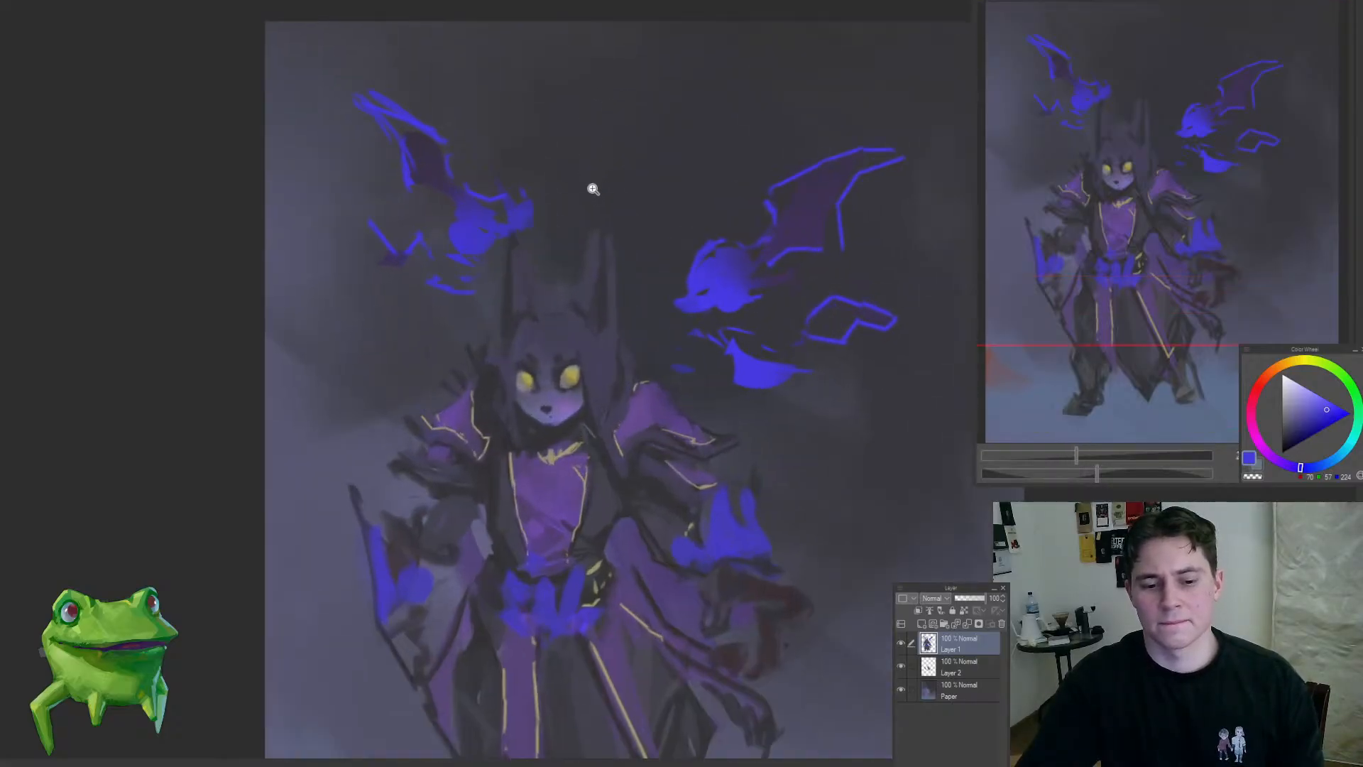
click(568, 180)
drag(538, 239, 545, 266)
key(ctrl+z)
mouse_move(499, 291)
mouse_down()
mouse_move(404, 371)
mouse_move(503, 366)
mouse_up()
drag(547, 267, 595, 256)
Step: Lasso both blue winged creatures on Layer 1, move them to a separate layer beneath the figure and merge it into Layer 2
click(477, 277)
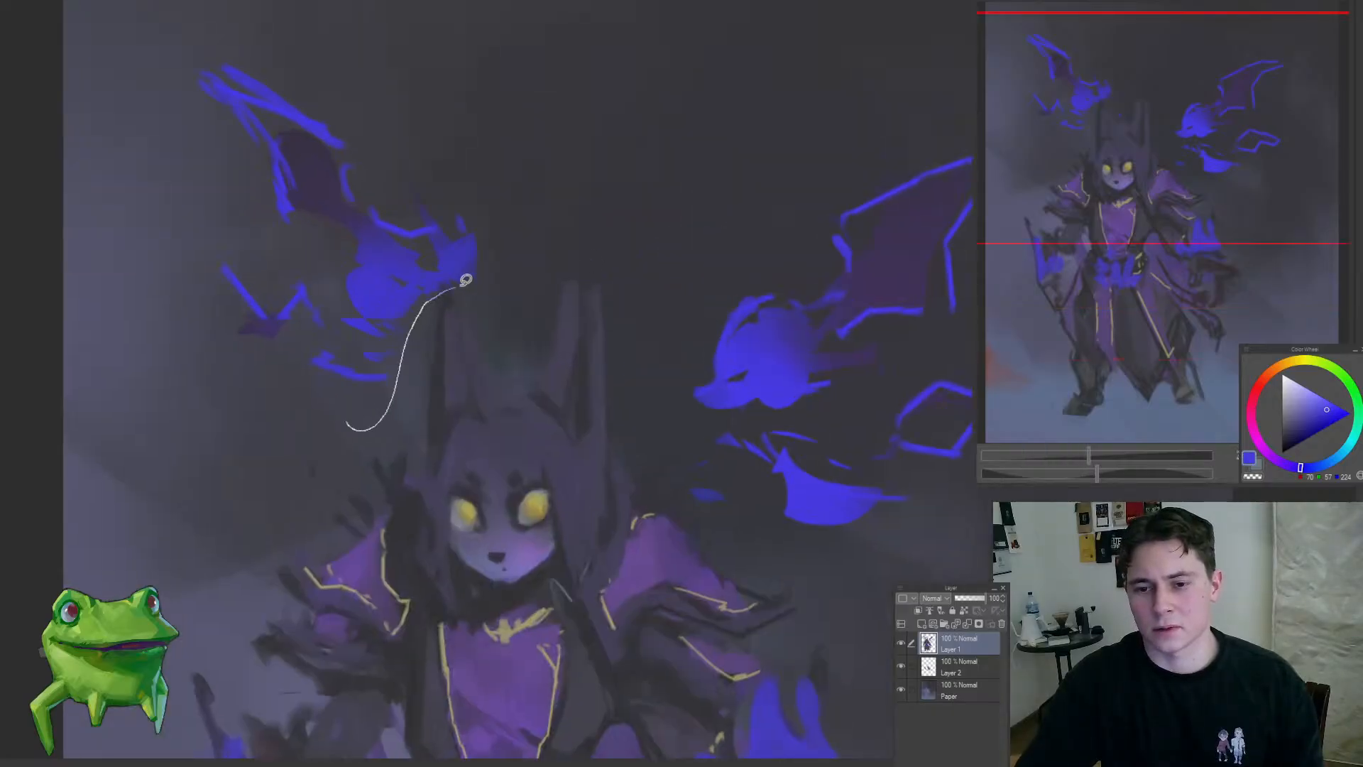
mouse_move(465, 280)
mouse_down()
mouse_move(289, 184)
mouse_move(413, 198)
mouse_up()
drag(426, 105, 384, 463)
drag(517, 331, 500, 301)
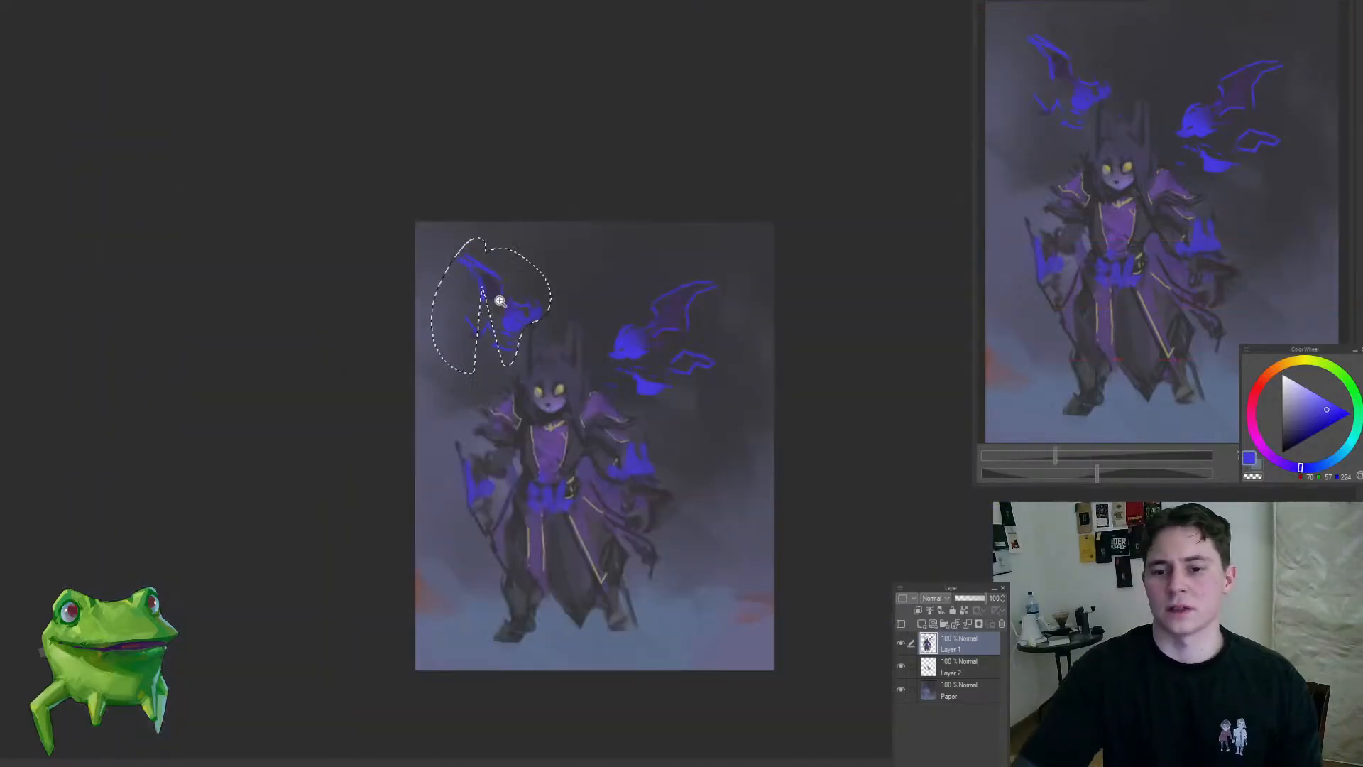
click(649, 337)
mouse_move(600, 291)
mouse_down()
mouse_move(584, 362)
mouse_move(677, 427)
mouse_move(689, 197)
mouse_up()
click(954, 668)
key(ctrl+d)
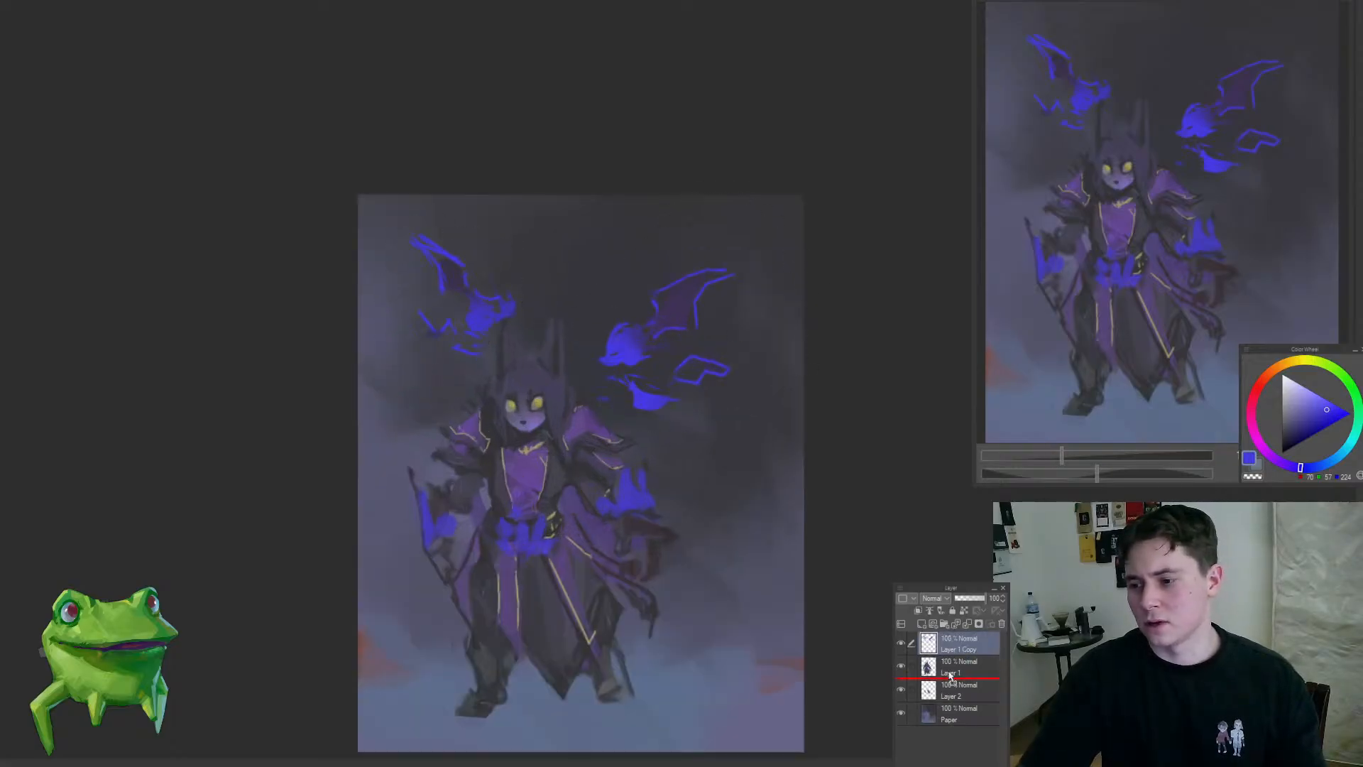
click(504, 314)
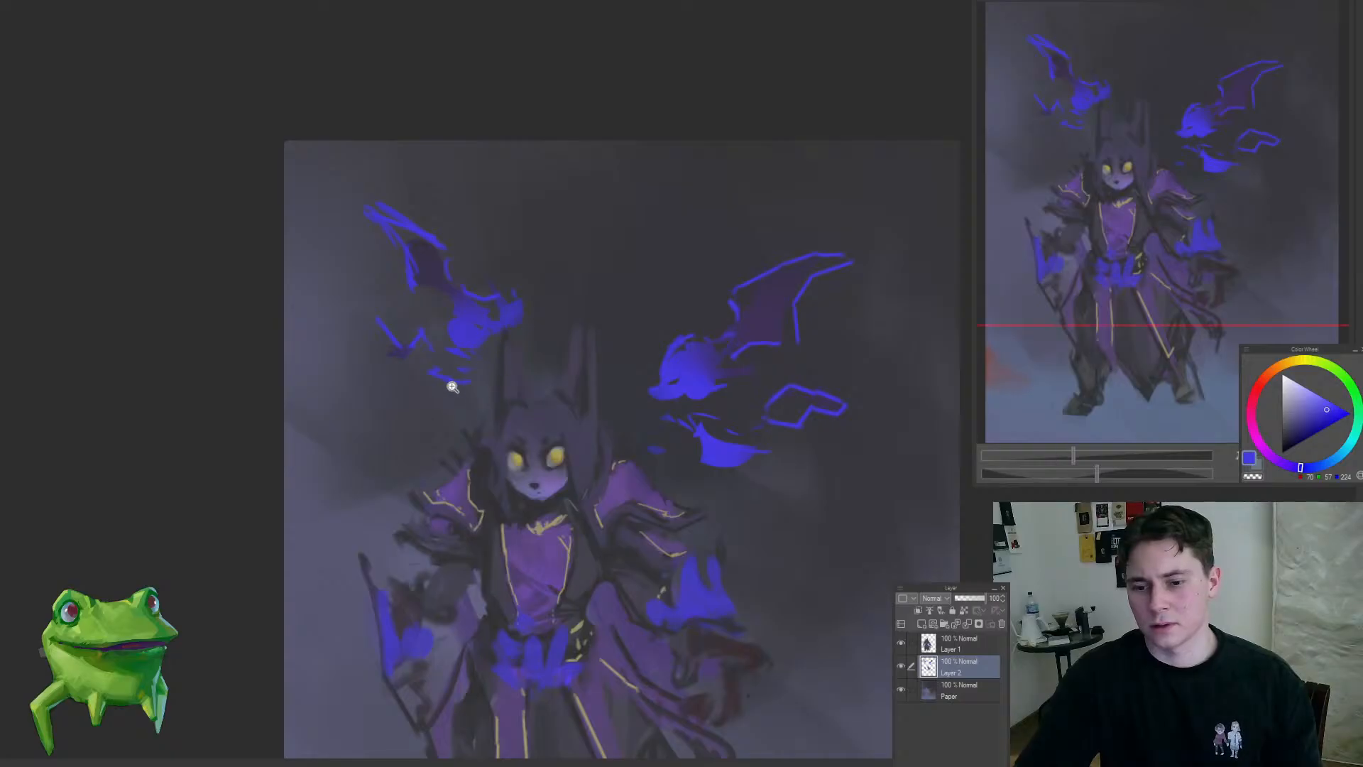
Step: Lasso the smaller winged creature, tilt it slightly counterclockwise and move it closer to the figure's ear
mouse_move(429, 408)
mouse_down()
mouse_move(426, 130)
mouse_move(287, 340)
mouse_up()
key(ctrl+t)
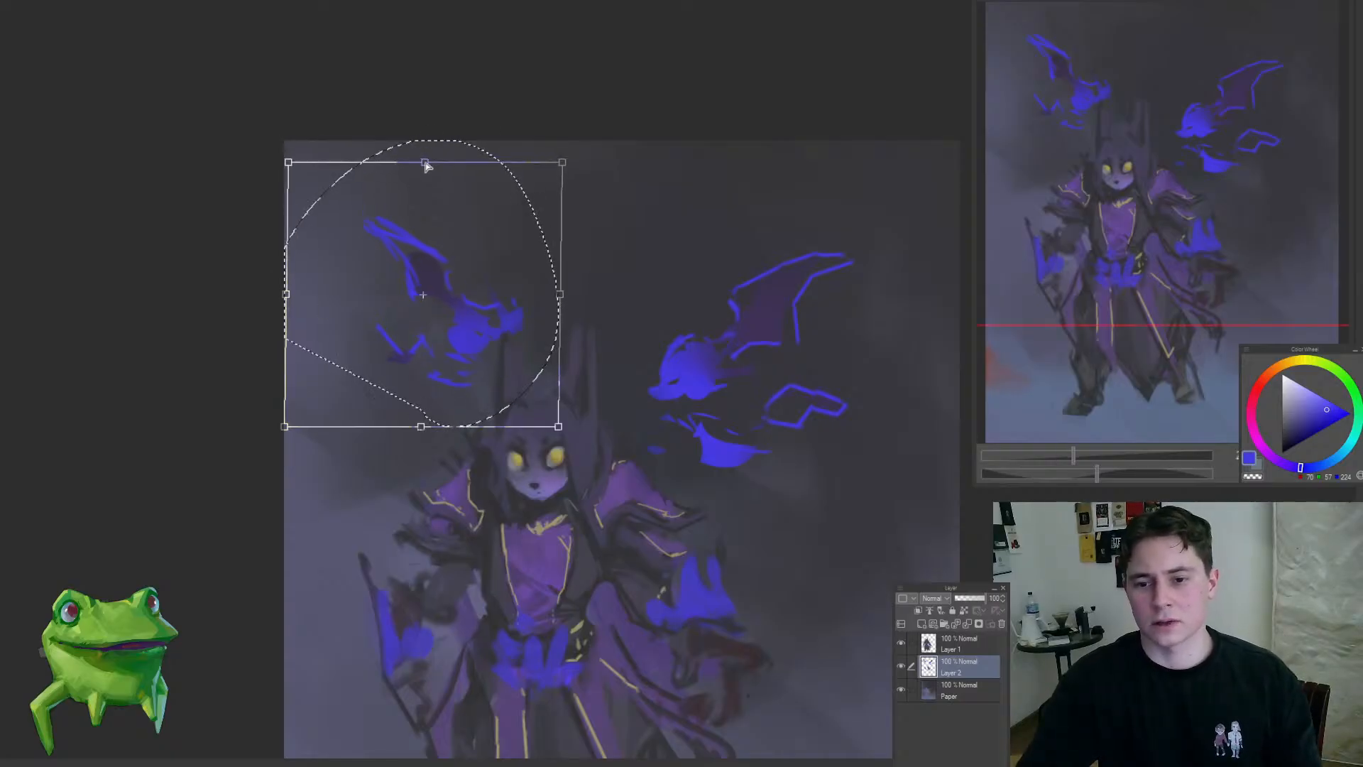
drag(426, 166, 445, 148)
drag(465, 250, 499, 271)
drag(595, 313, 551, 295)
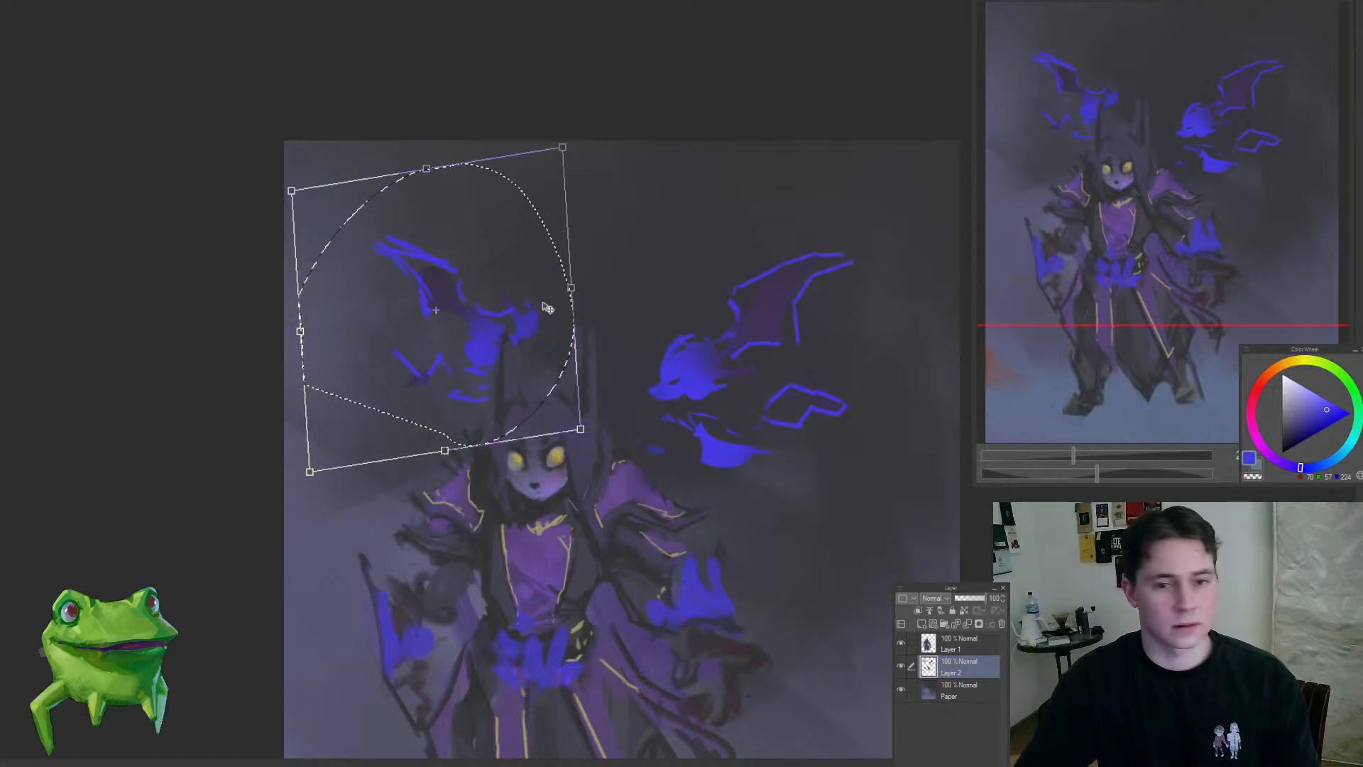
key(Return)
Step: Fill the smaller creature's wings with dark purple and shade parts of both creatures in the same dark tone
scroll(433, 303, up, 3)
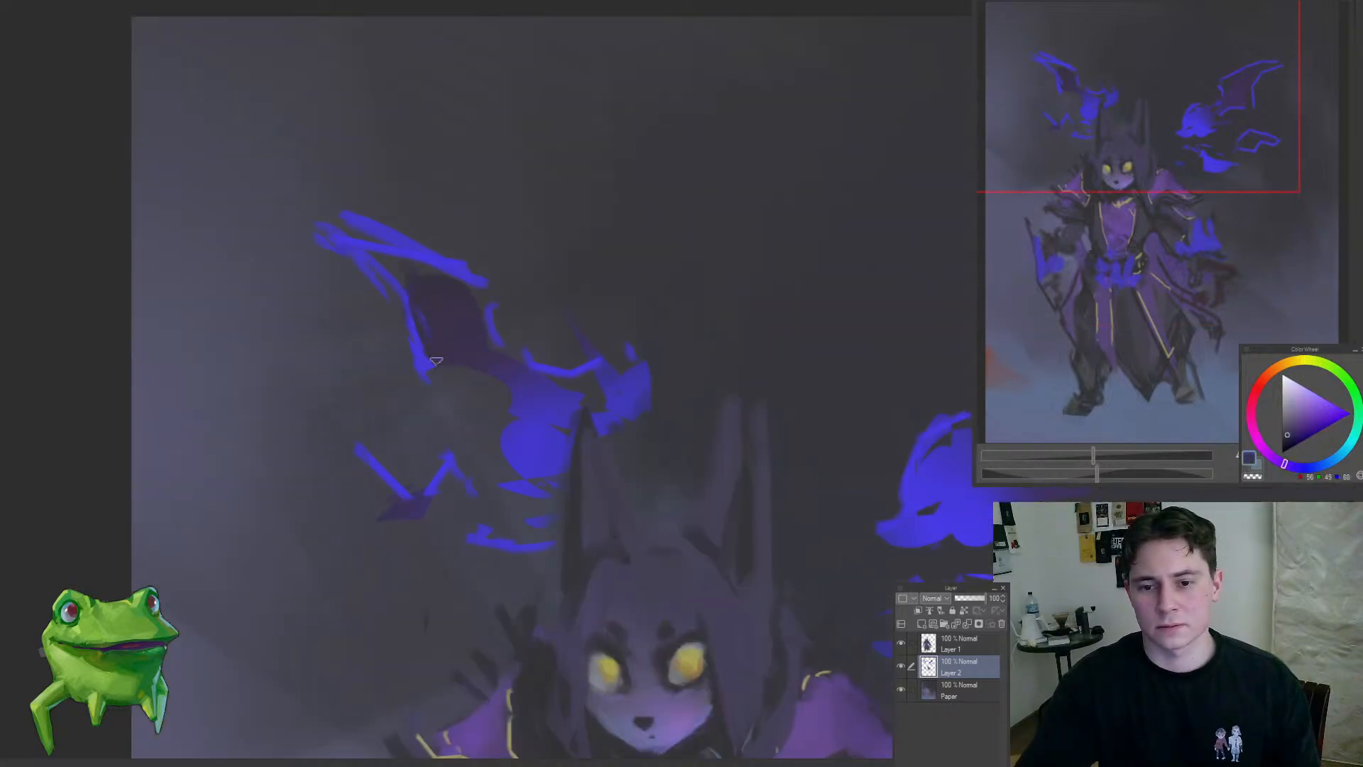
drag(436, 361, 416, 300)
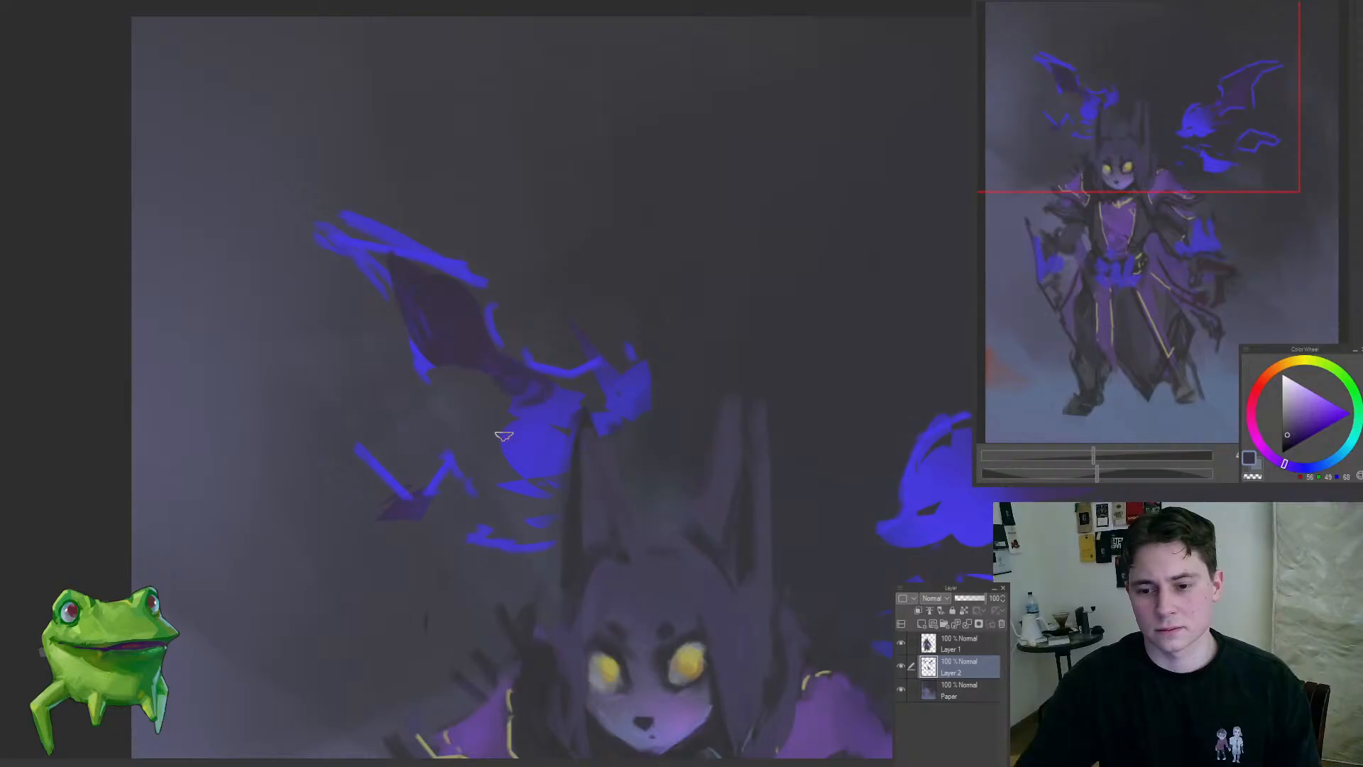
drag(418, 490, 403, 458)
drag(488, 497, 516, 522)
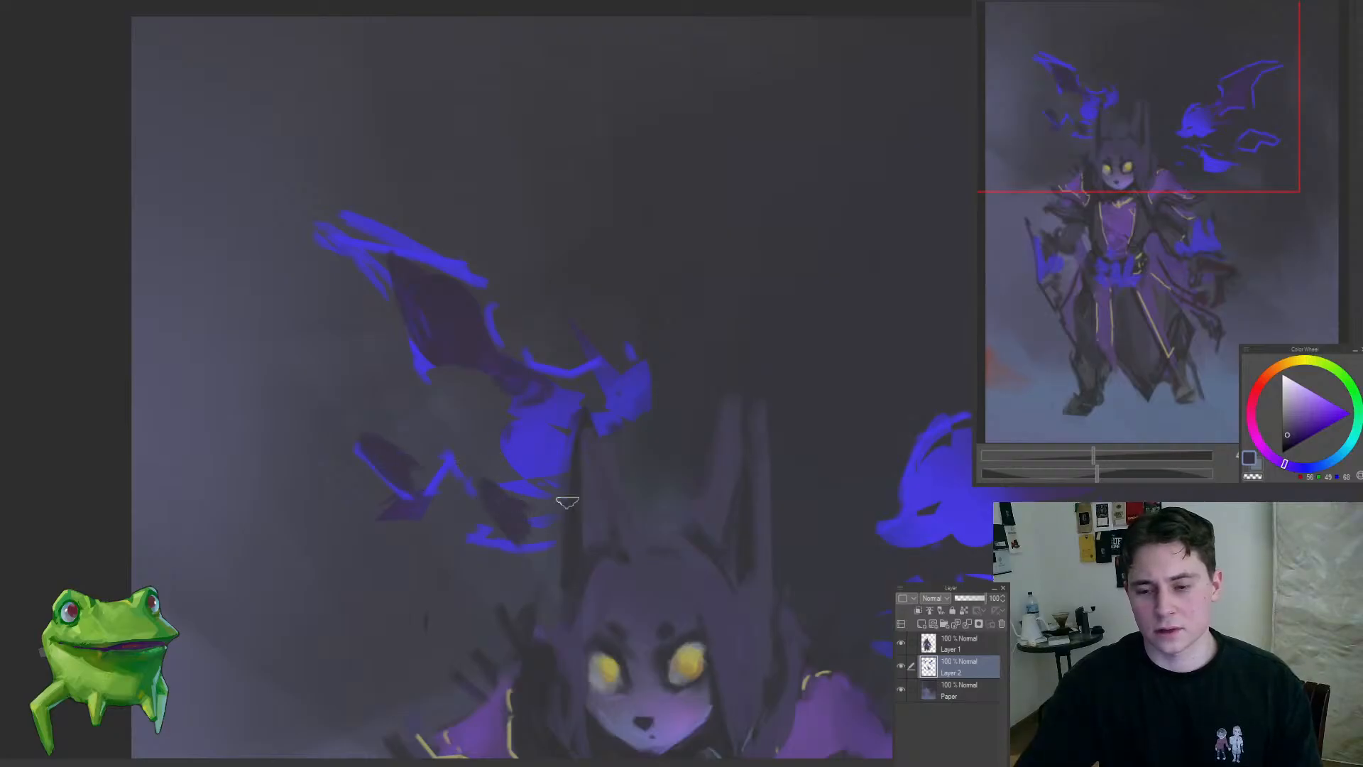
drag(556, 385, 595, 493)
mouse_move(627, 405)
mouse_down()
mouse_move(614, 465)
mouse_move(590, 450)
mouse_move(626, 351)
mouse_move(580, 365)
mouse_up()
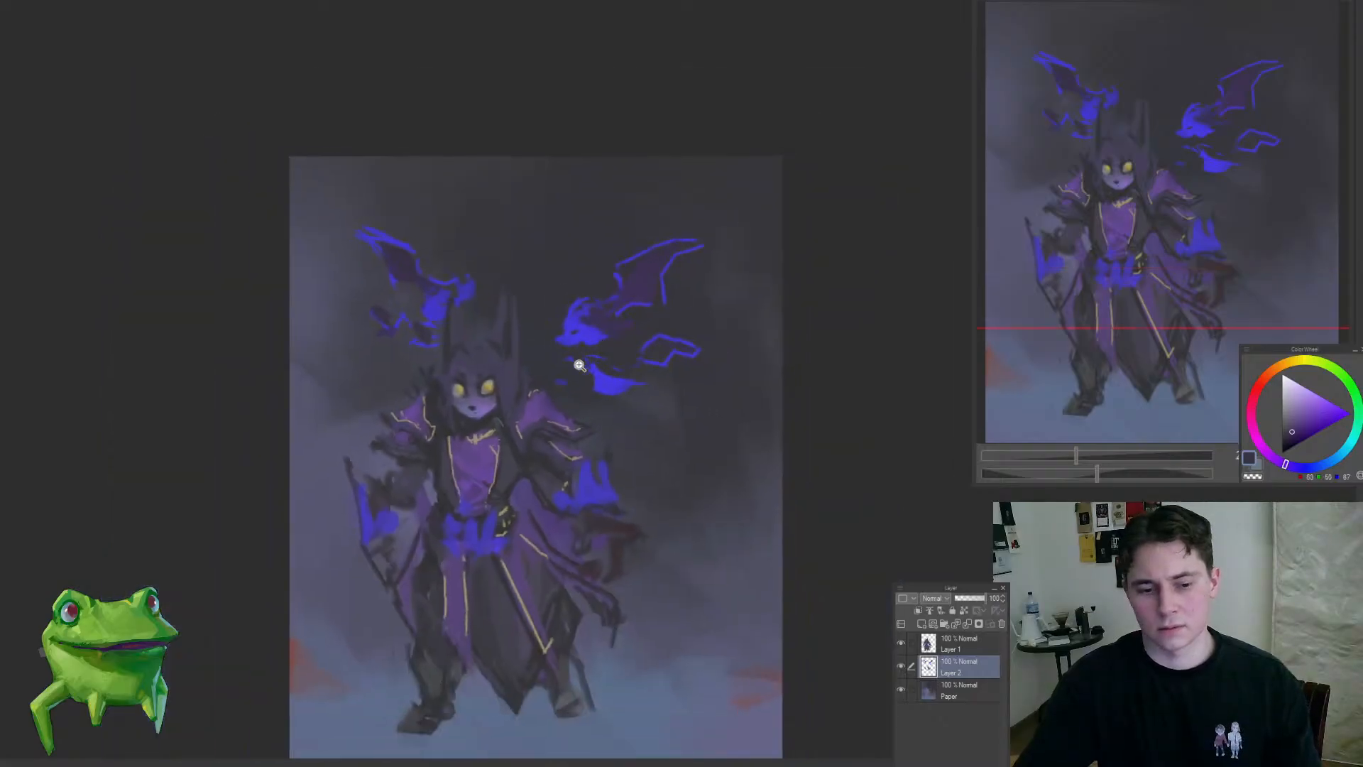
Step: Lasso the larger winged creature on Layer 2 and move it closer to the figure and slightly lower
click(562, 384)
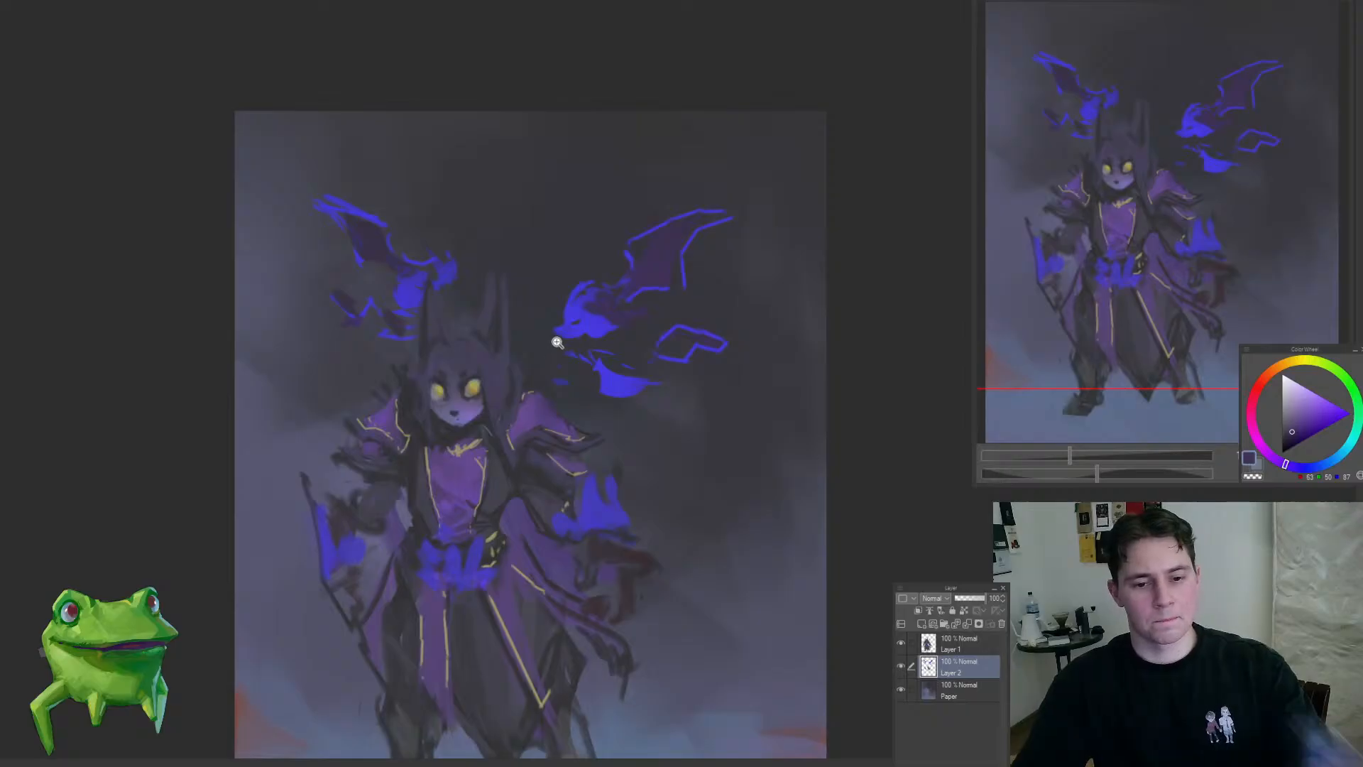
drag(560, 341, 551, 360)
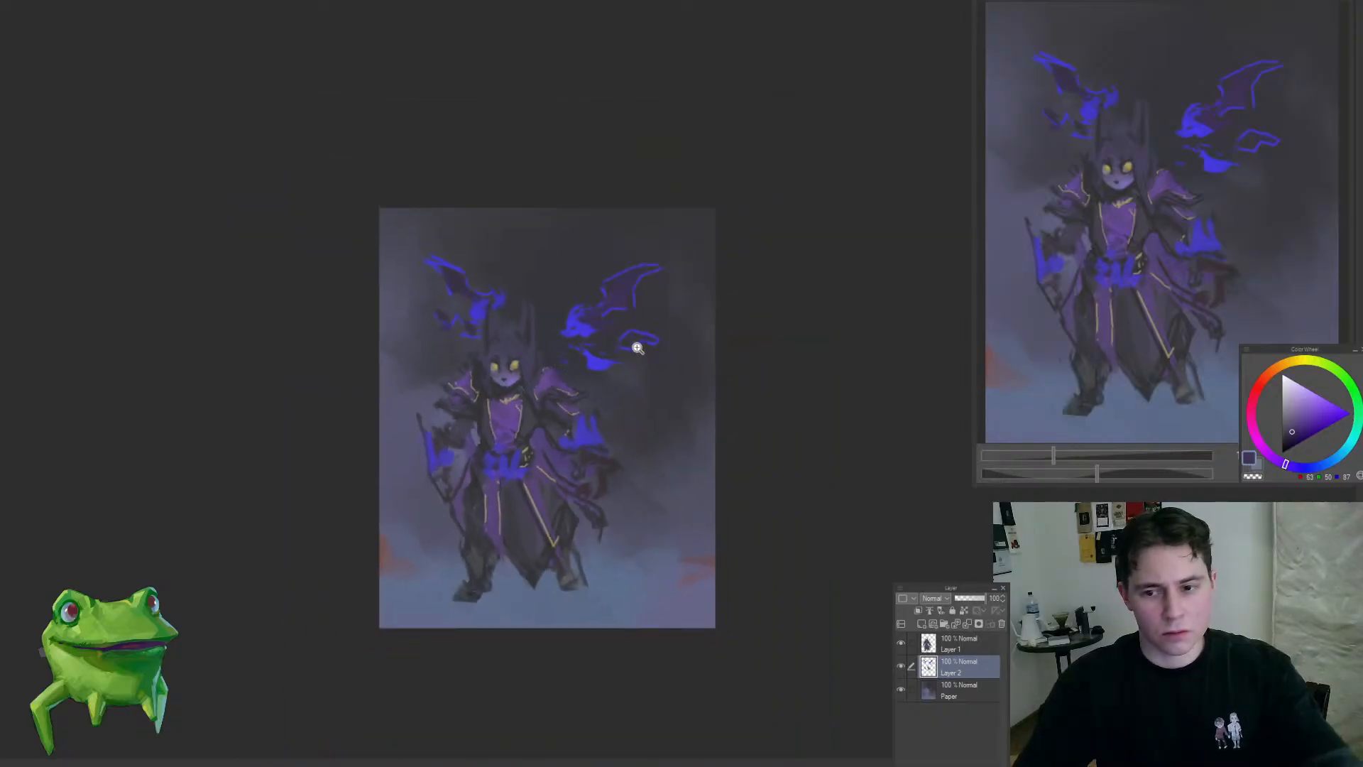
click(582, 323)
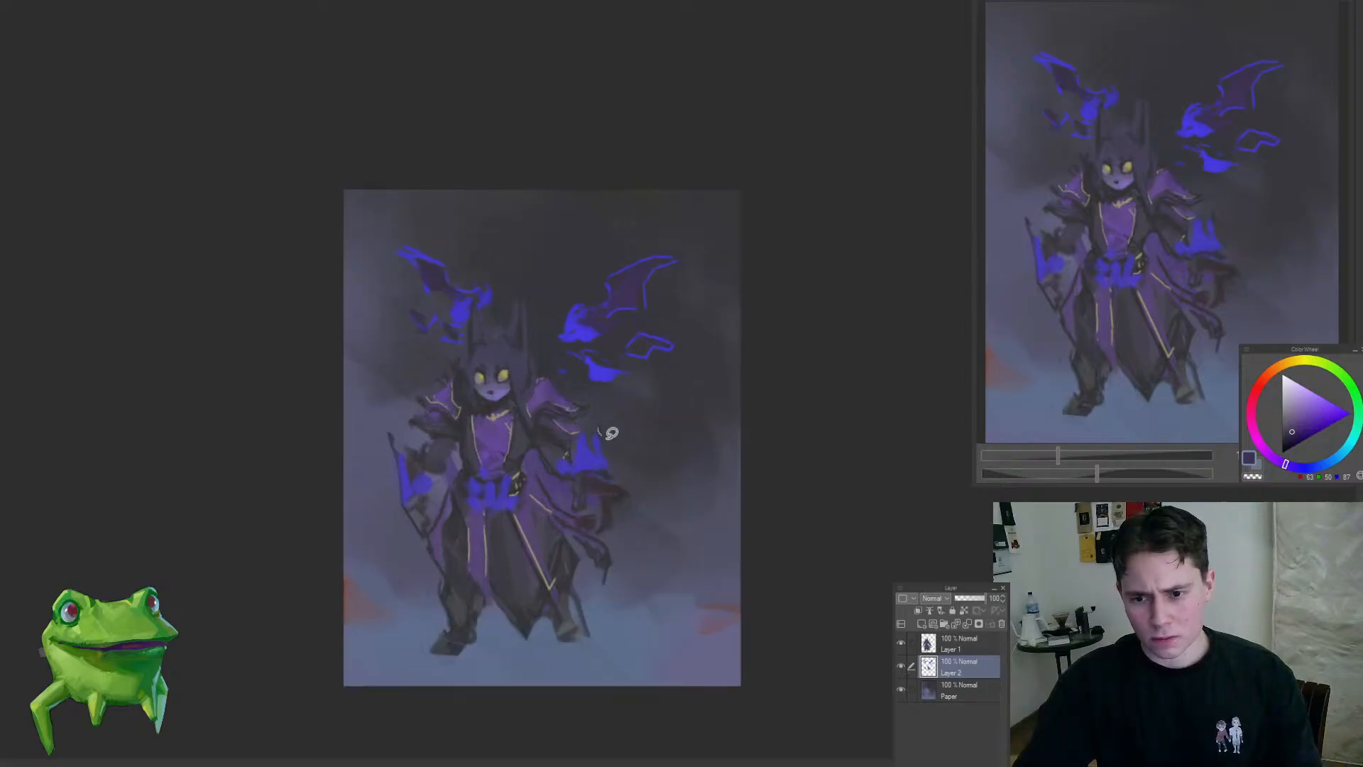
drag(601, 431, 521, 425)
key(ctrl+t)
mouse_move(683, 295)
mouse_down()
mouse_move(670, 318)
mouse_move(667, 299)
mouse_up()
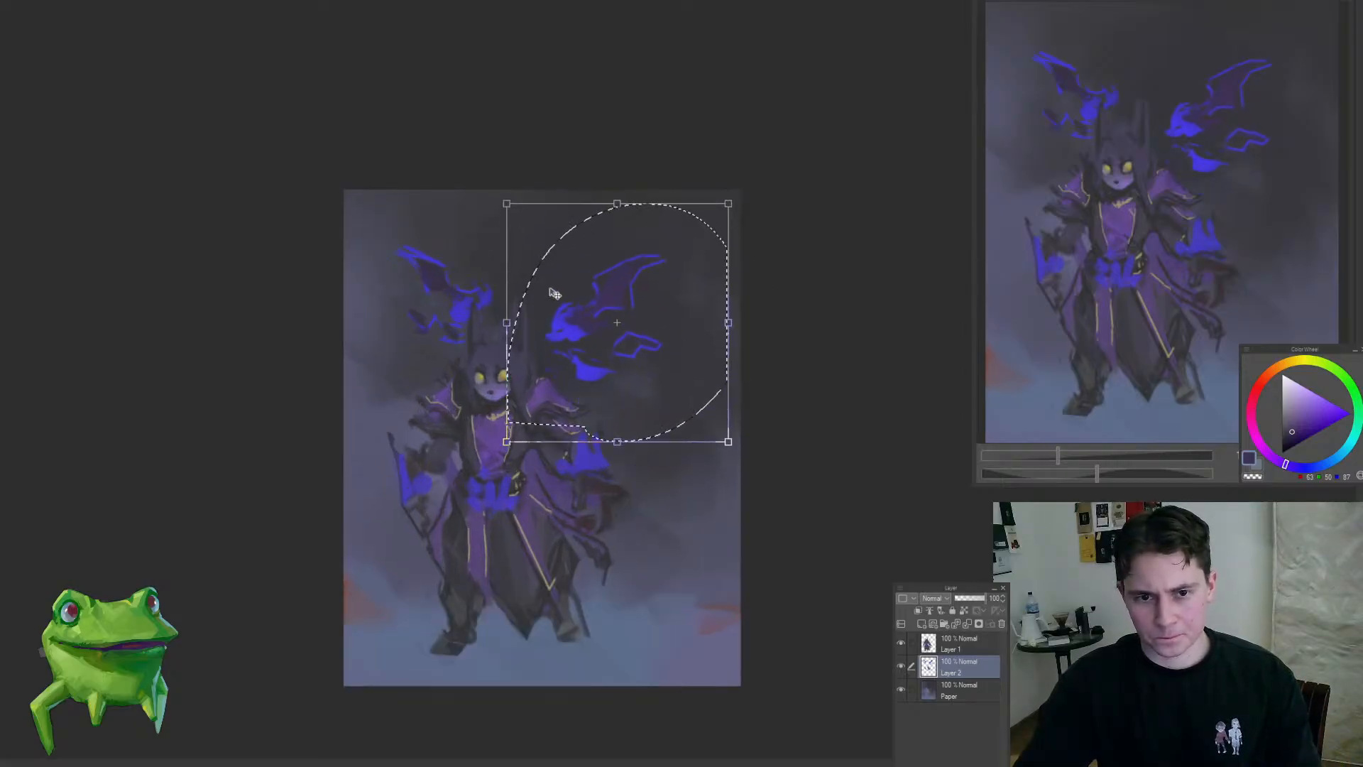
drag(604, 329, 605, 341)
key(Return)
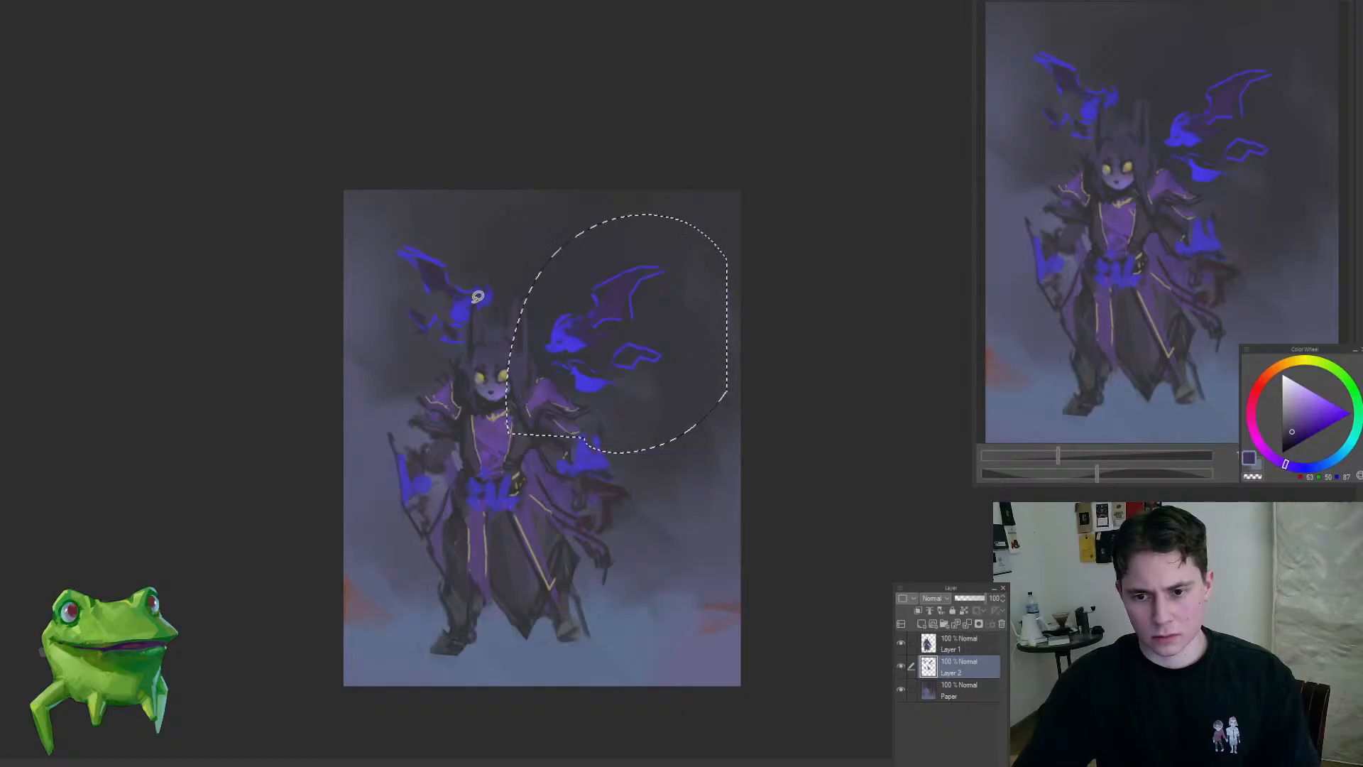
Step: Reselect the smaller winged creature, shift it outward and down from the figure's ear and stretch it slightly taller
key(ctrl+d)
mouse_move(429, 377)
mouse_down()
mouse_move(436, 198)
mouse_move(438, 391)
mouse_up()
key(ctrl+t)
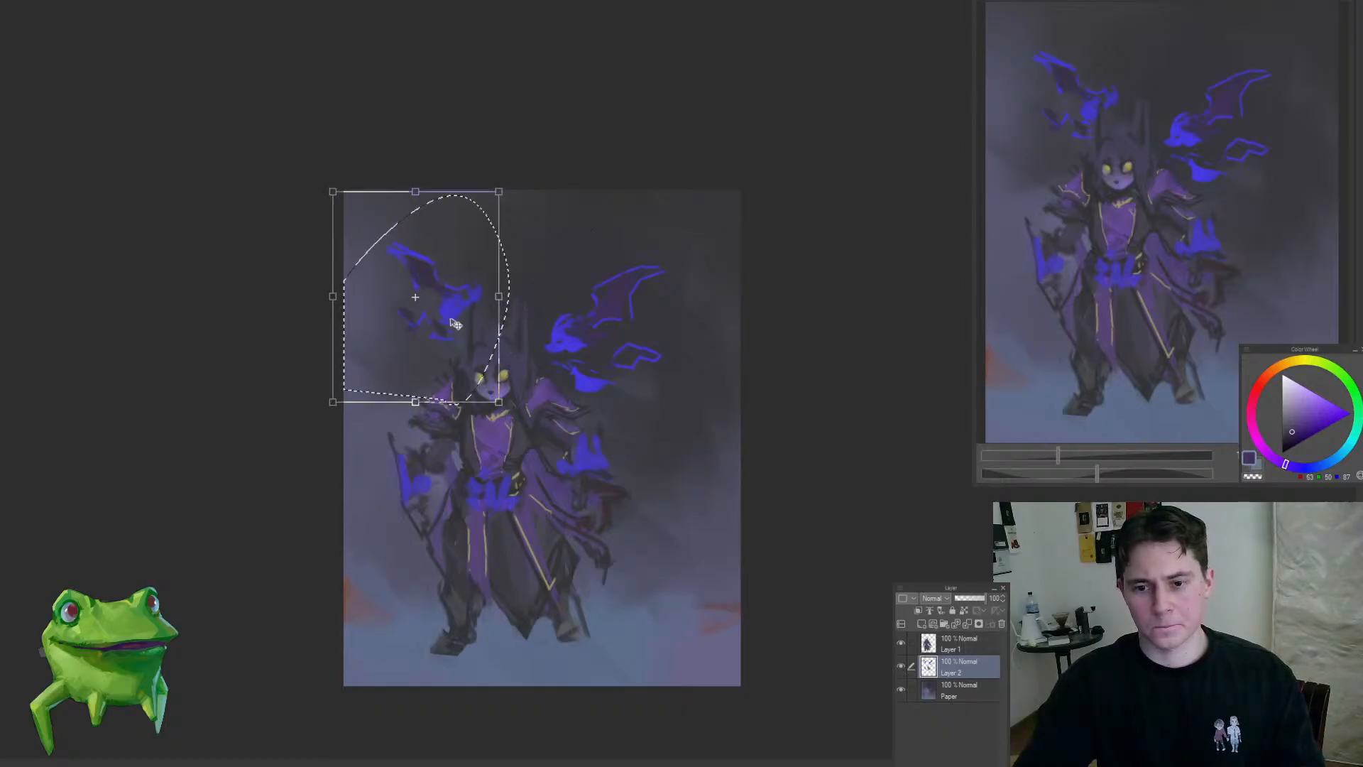
drag(468, 329, 454, 317)
mouse_move(406, 192)
mouse_down()
mouse_move(403, 216)
mouse_move(319, 193)
mouse_move(407, 189)
mouse_up()
drag(415, 225, 442, 236)
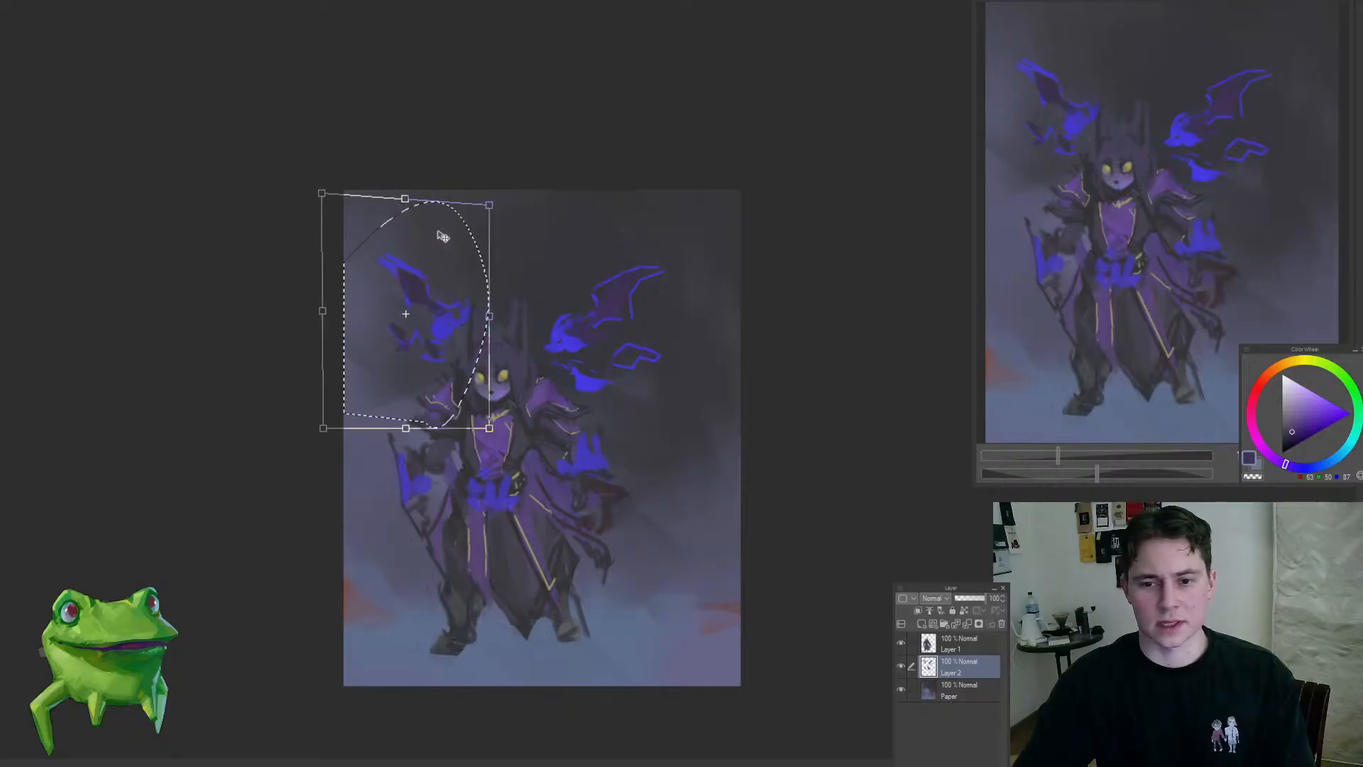
key(ctrl+d)
Step: Define the smaller creature's face with bright blue strokes and scatter small blue sparks across the upper background
drag(518, 297, 544, 322)
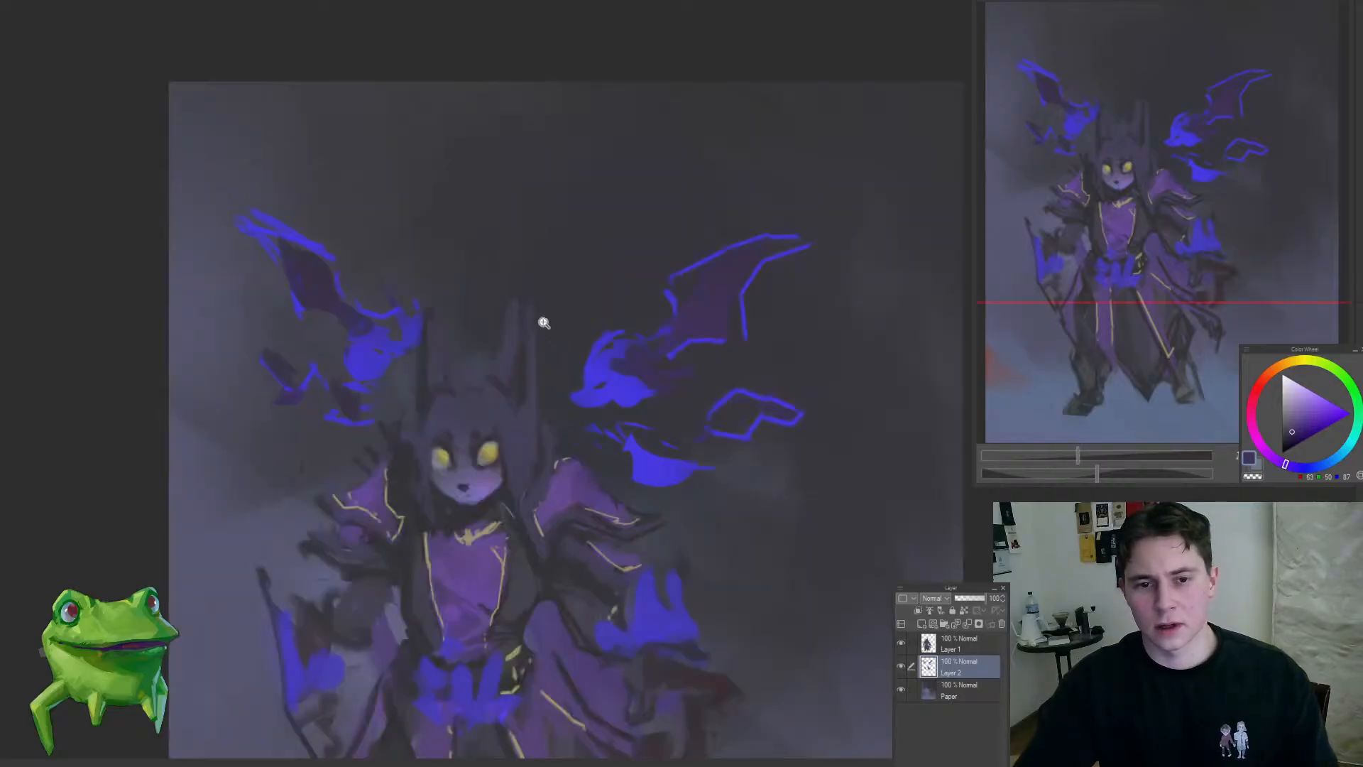
alt+click(620, 390)
drag(422, 375, 531, 399)
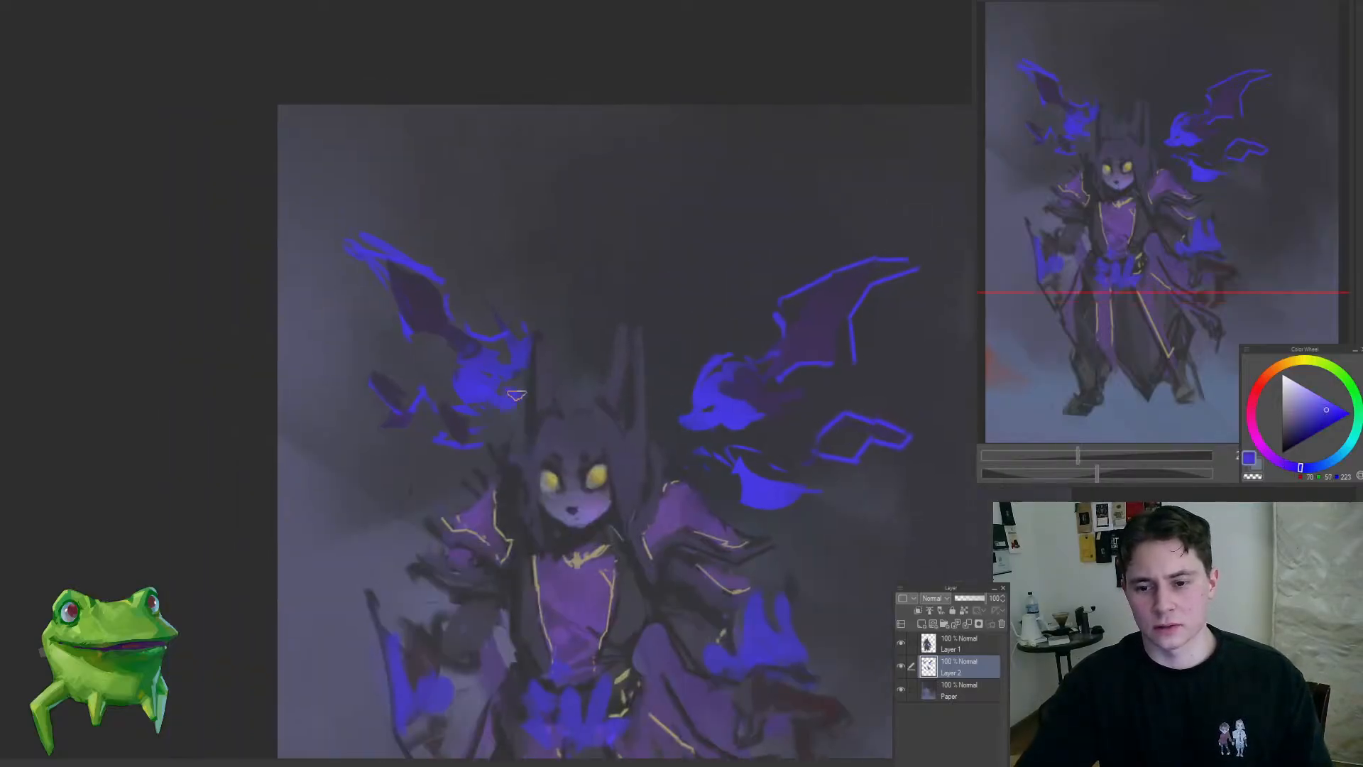
drag(492, 455, 401, 520)
drag(524, 478, 589, 406)
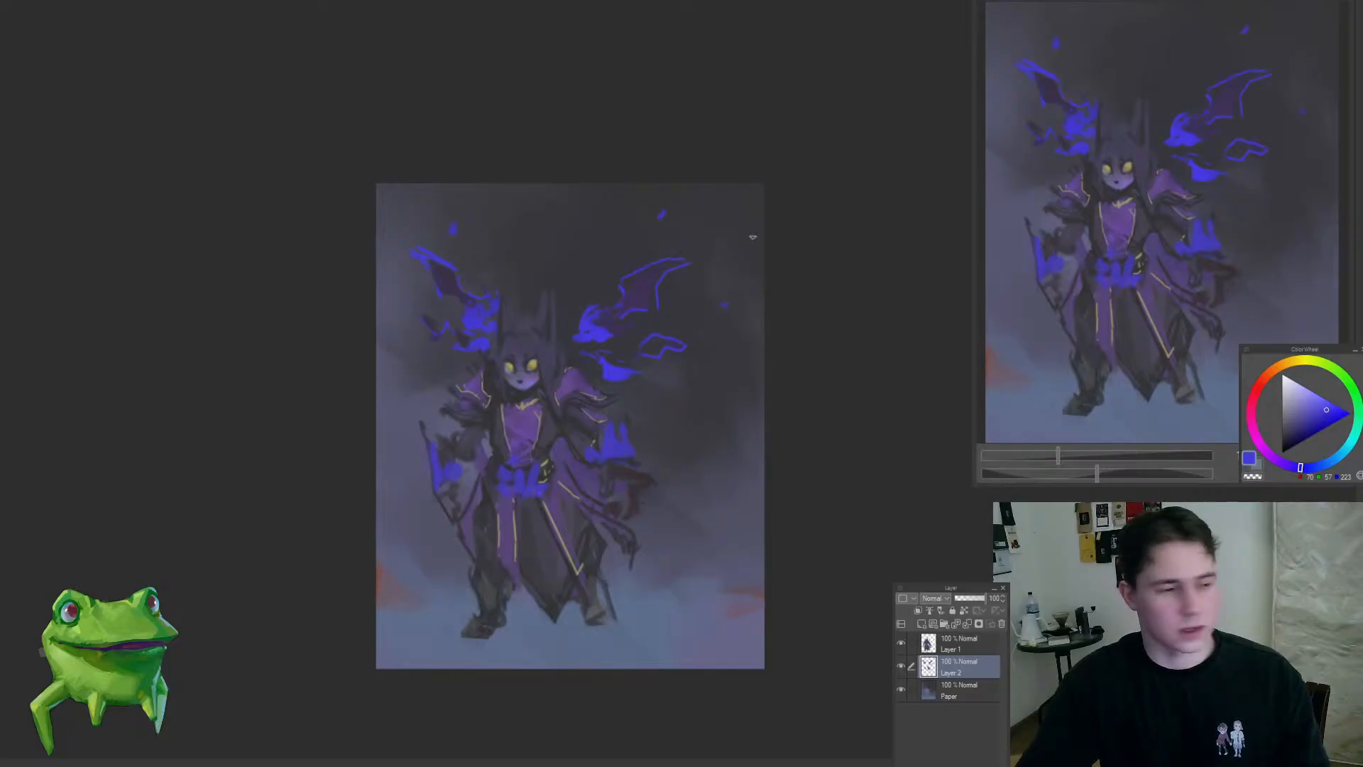
drag(695, 483, 742, 440)
Step: Touch up the figure's robe on Layer 1 with muted dark tones sampled from the painting
key(alt+bracketleft)
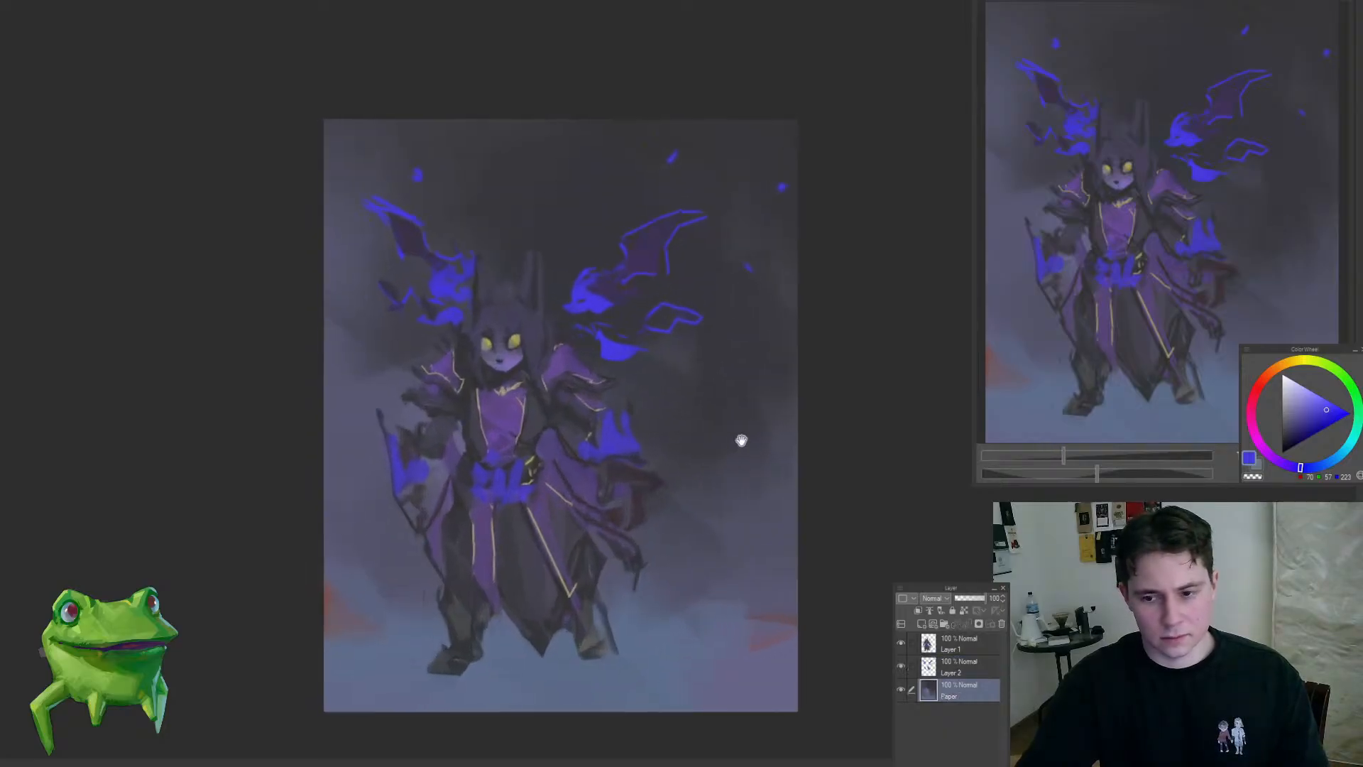
alt+click(642, 475)
ctrl+shift+click(514, 421)
drag(530, 413, 498, 484)
drag(514, 396, 523, 438)
drag(428, 568, 459, 573)
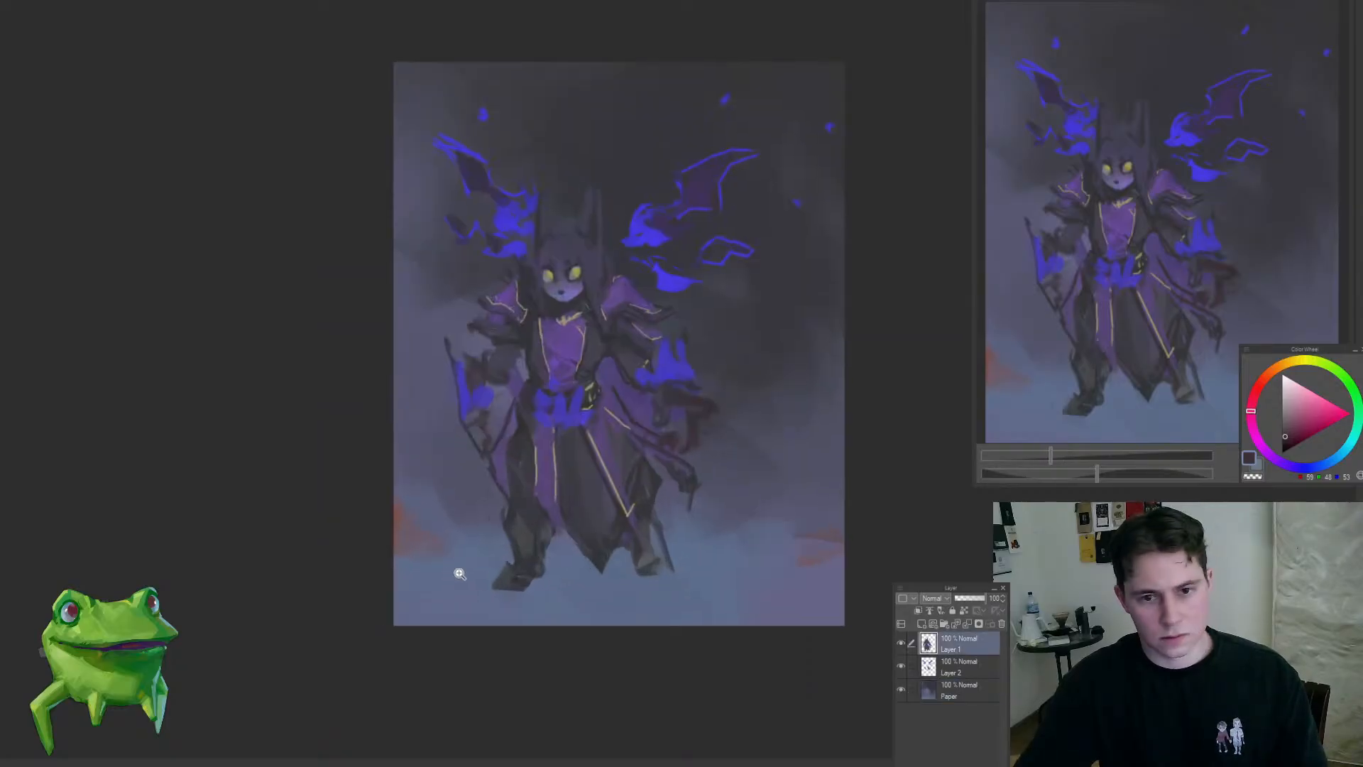
Step: Sample muted blues and brush mist on the Paper layer around the figure's feet
ctrl+shift+click(472, 537)
alt+click(471, 499)
mouse_move(481, 525)
mouse_down()
mouse_move(453, 536)
mouse_move(456, 501)
mouse_up()
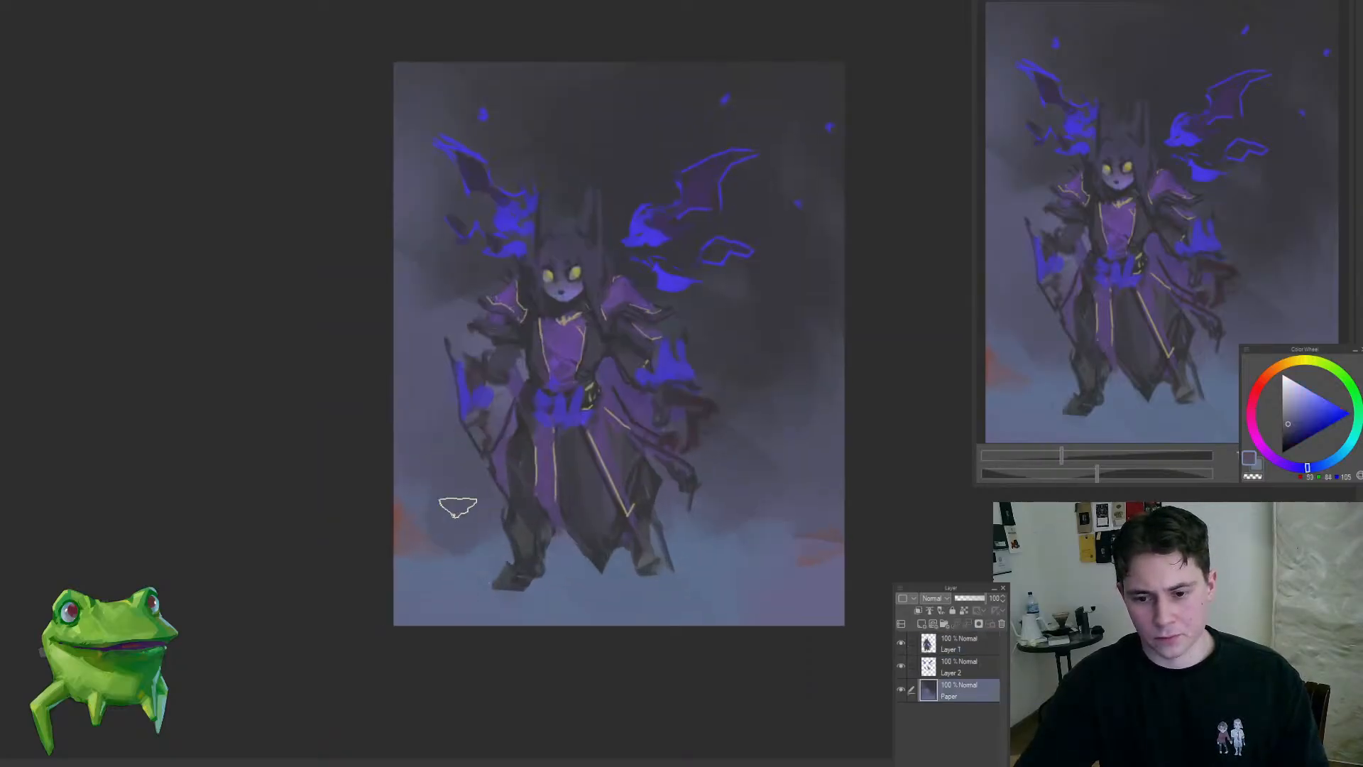
mouse_move(712, 547)
mouse_down()
mouse_move(692, 559)
mouse_move(700, 609)
mouse_move(739, 569)
mouse_move(668, 557)
mouse_move(603, 587)
mouse_move(620, 607)
mouse_move(654, 582)
mouse_move(616, 608)
mouse_up()
alt+click(642, 579)
alt+click(637, 601)
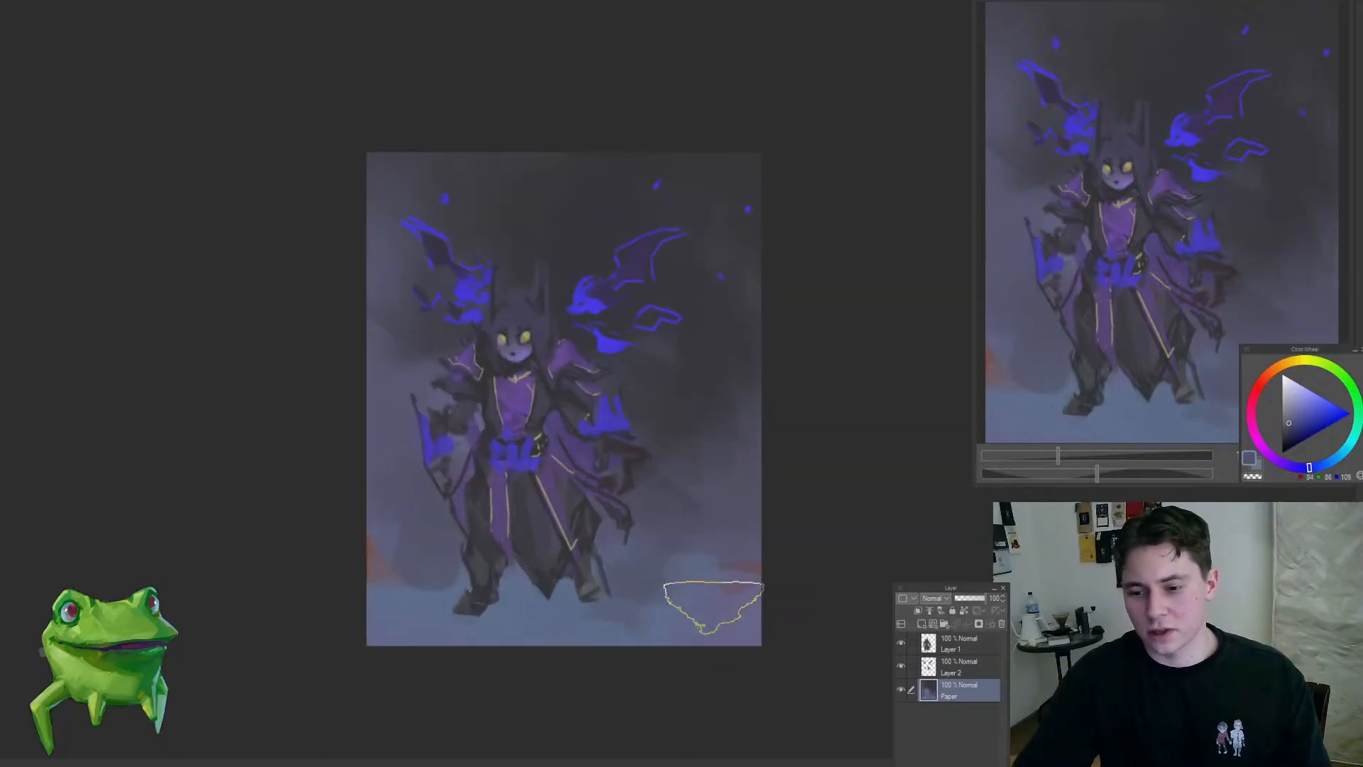
Step: Blend the misty ground and the background beside the figure with broad greyish blue strokes on the Paper layer
mouse_move(411, 608)
mouse_down()
mouse_move(355, 643)
mouse_move(485, 596)
mouse_up()
alt+click(455, 616)
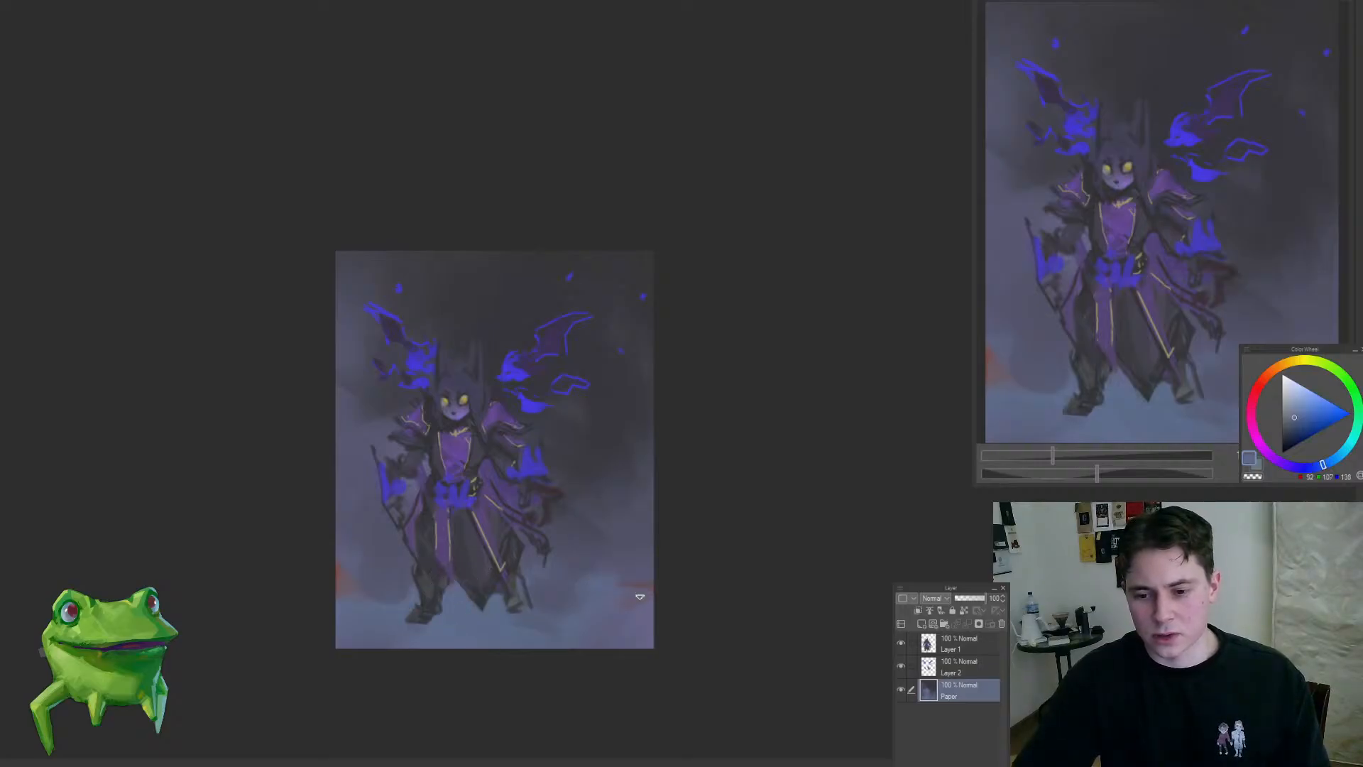
drag(640, 596, 714, 560)
drag(620, 510, 670, 474)
drag(627, 434, 629, 527)
drag(662, 387, 686, 433)
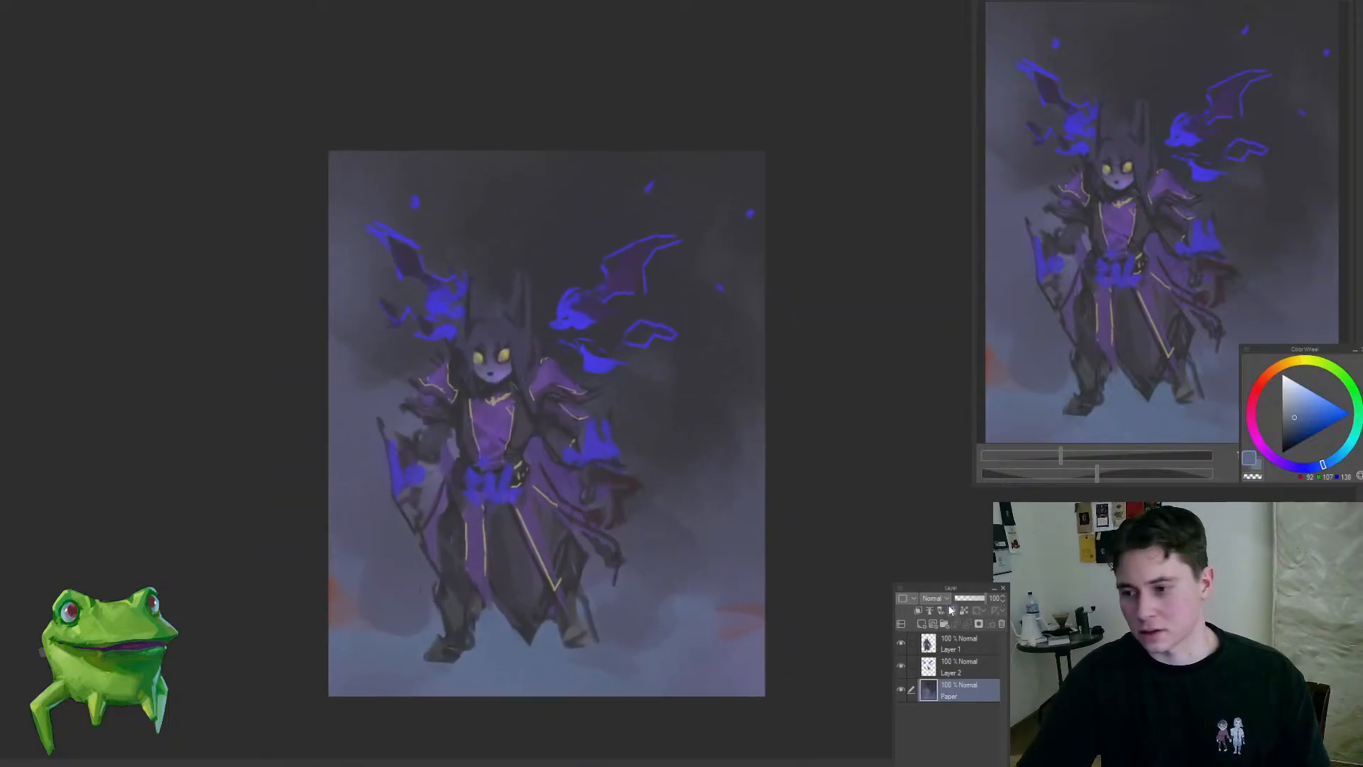
Step: Darken the upper background with a pale blue diagonal gradient on a new Multiply layer above Paper, undoing the first attempt
key(ctrl+shift+n)
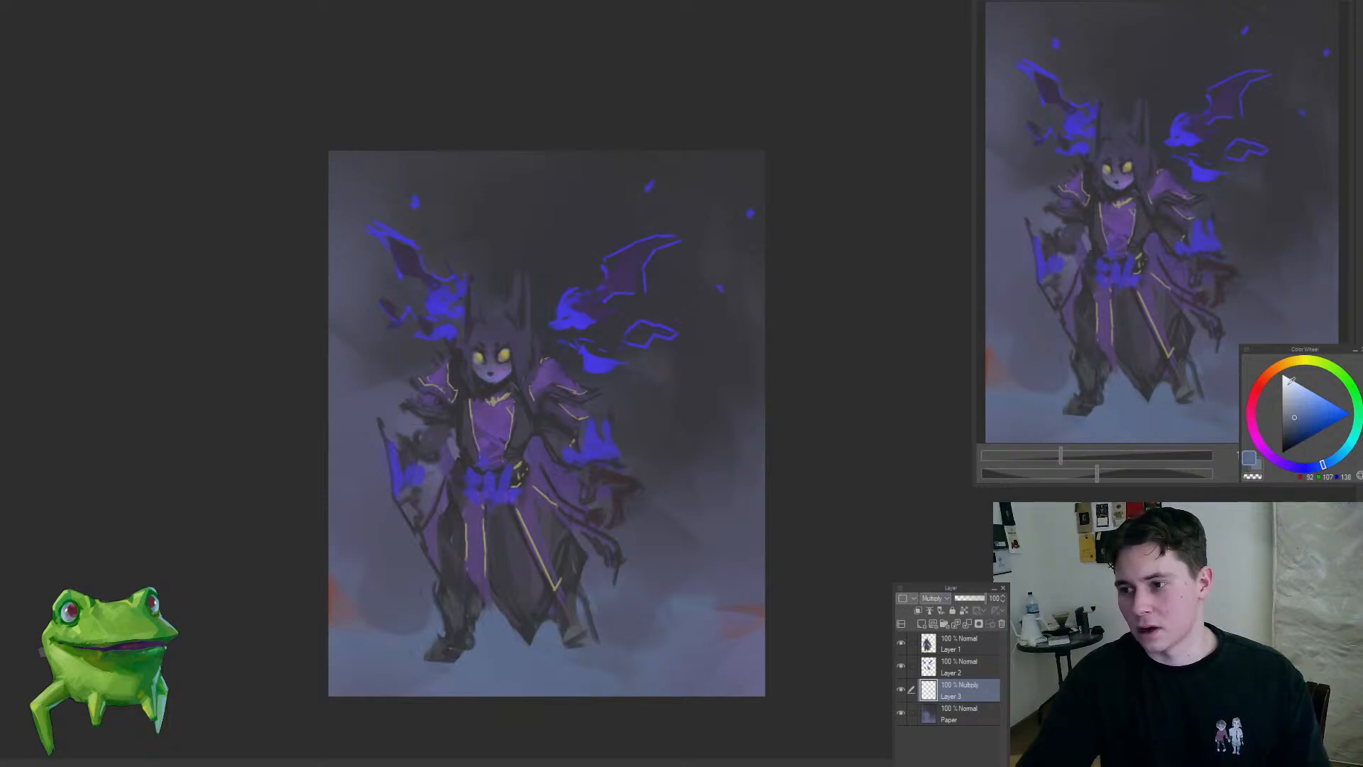
drag(675, 223, 466, 615)
drag(552, 372, 648, 438)
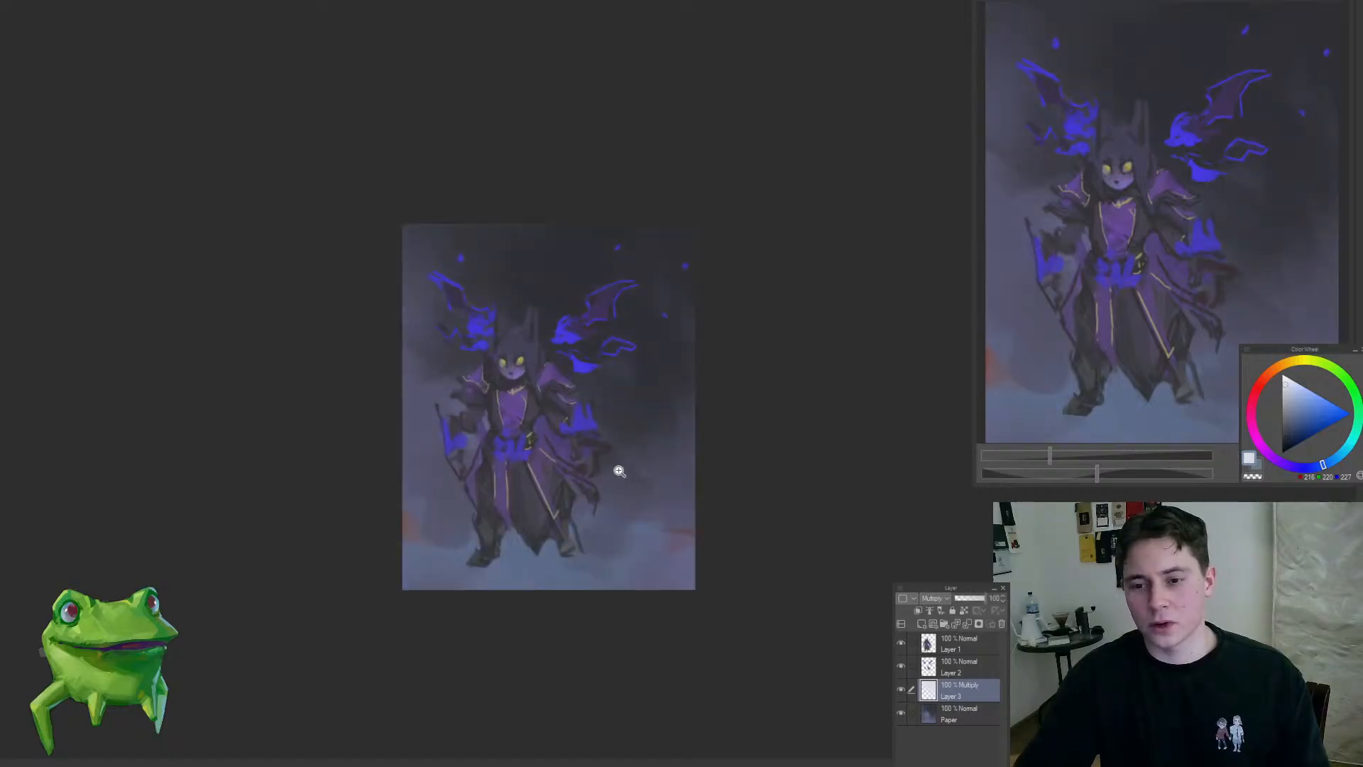
drag(539, 436, 553, 428)
key(ctrl+z)
drag(589, 367, 574, 388)
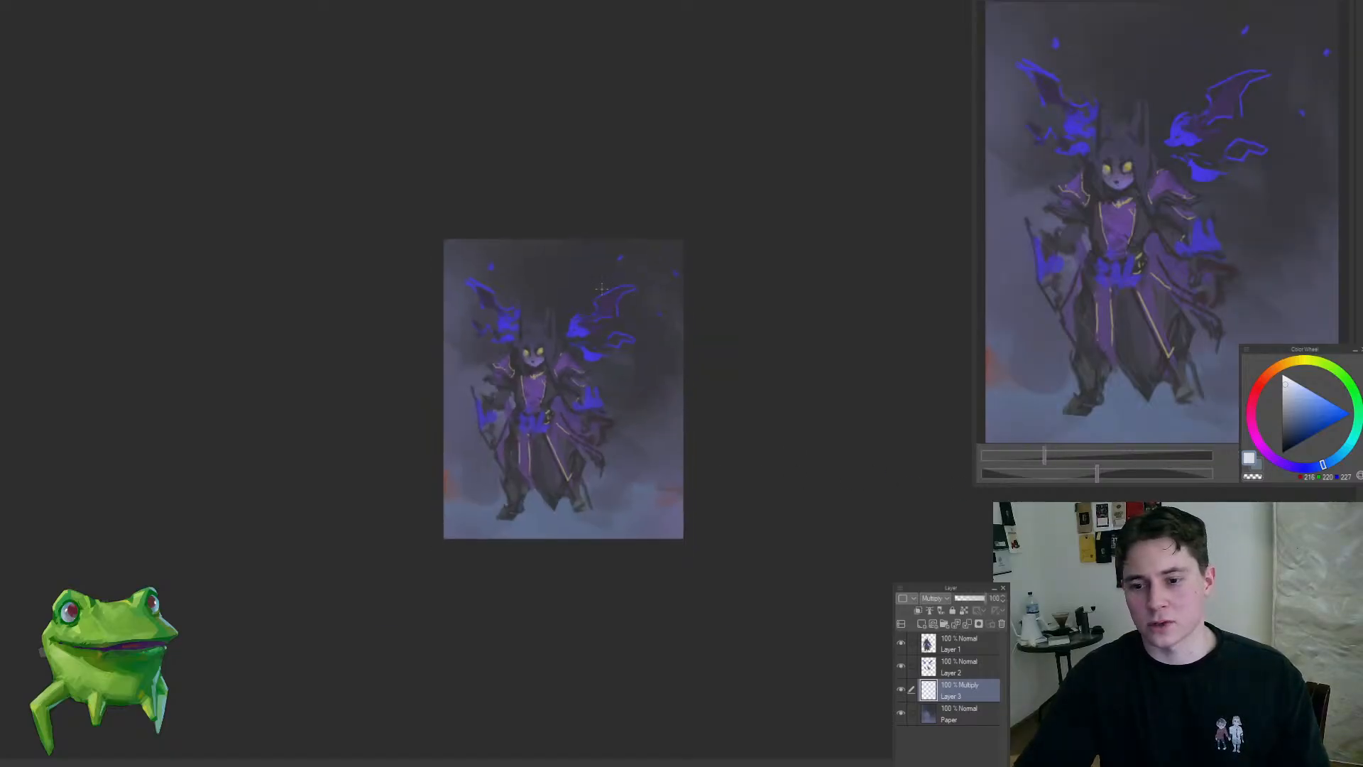
drag(601, 288, 447, 605)
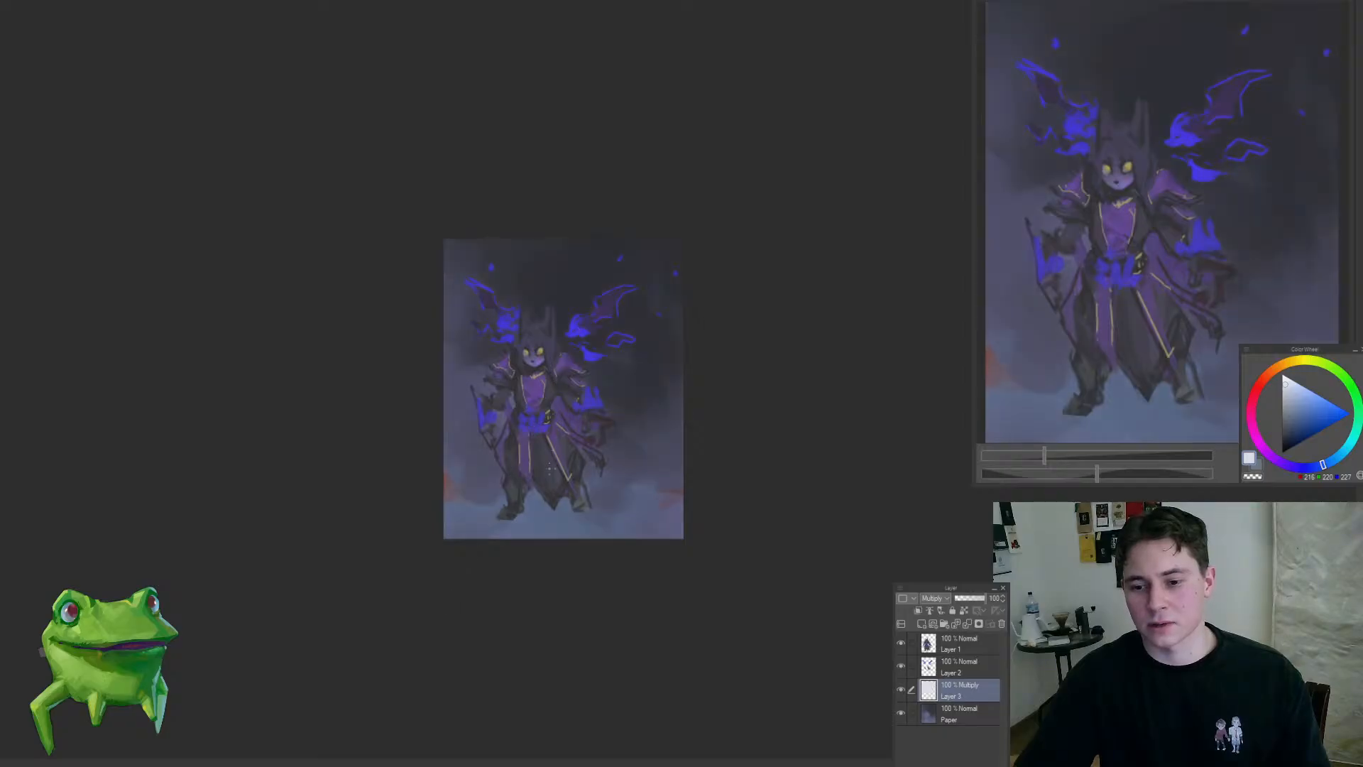
Step: Merge the Multiply gradient layer down into the Paper layer
scroll(527, 509, up, 2)
drag(580, 566, 550, 576)
drag(580, 525, 619, 502)
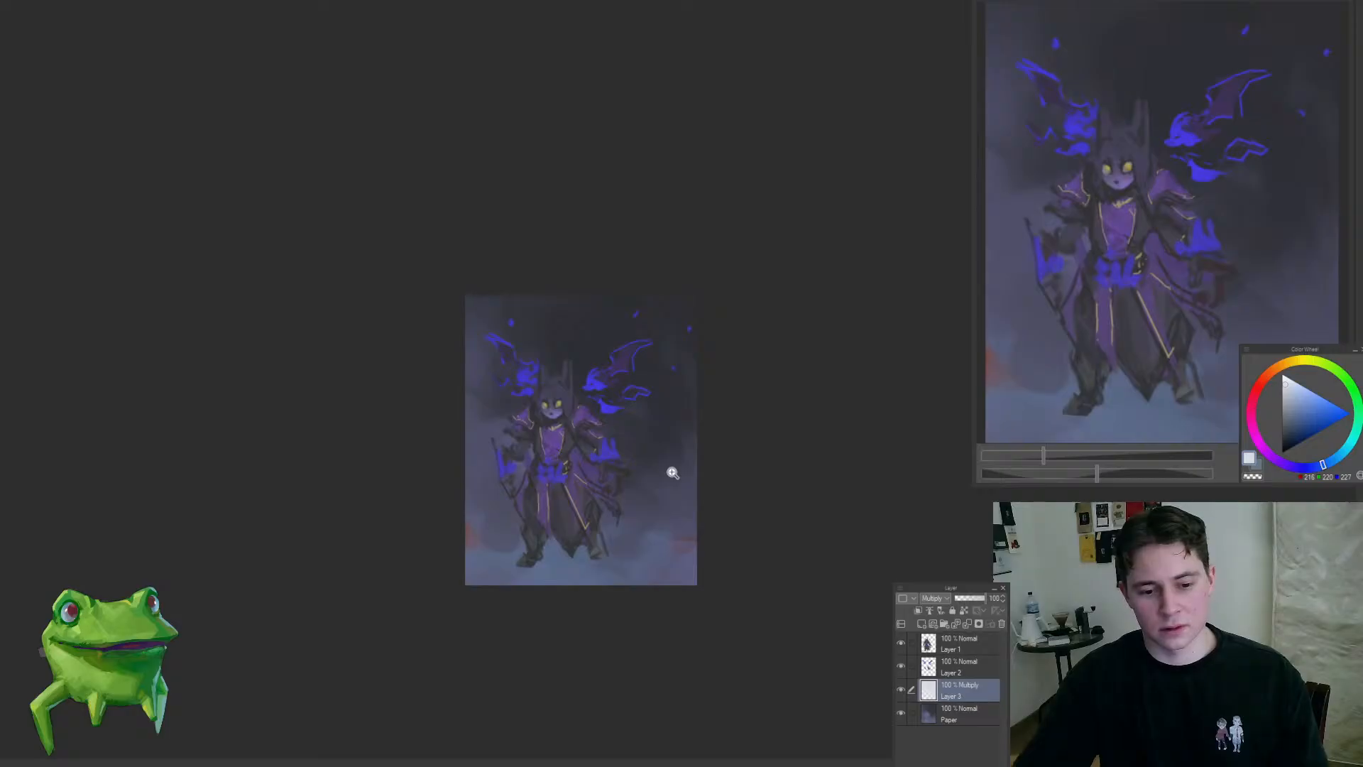
key(ctrl+e)
drag(607, 438, 636, 436)
mouse_move(588, 478)
mouse_down()
mouse_move(587, 493)
mouse_move(618, 497)
mouse_move(587, 478)
mouse_move(620, 465)
mouse_move(571, 459)
mouse_up()
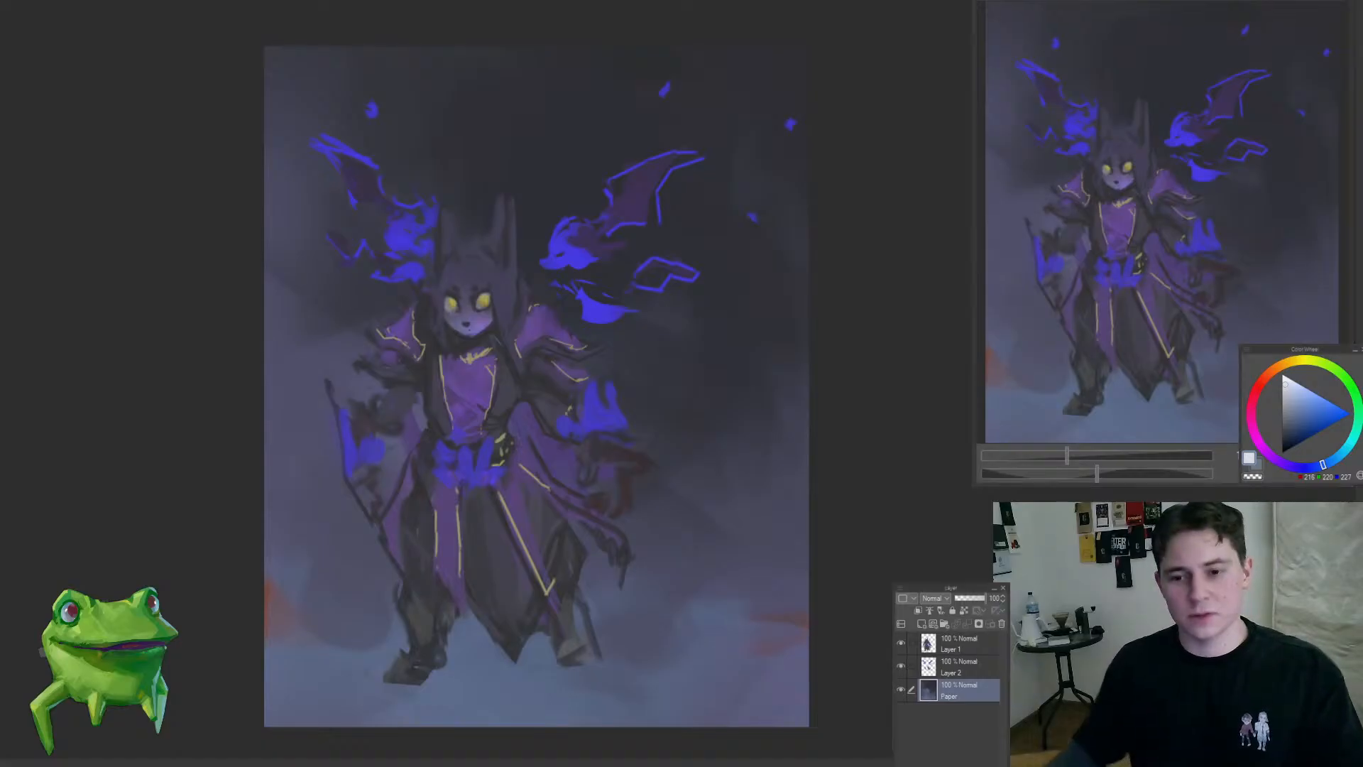
Step: Refine the purple shoulder and sleeve beside the larger creature on Layer 1, using purples sampled from the clothing
click(788, 329)
drag(497, 385, 495, 345)
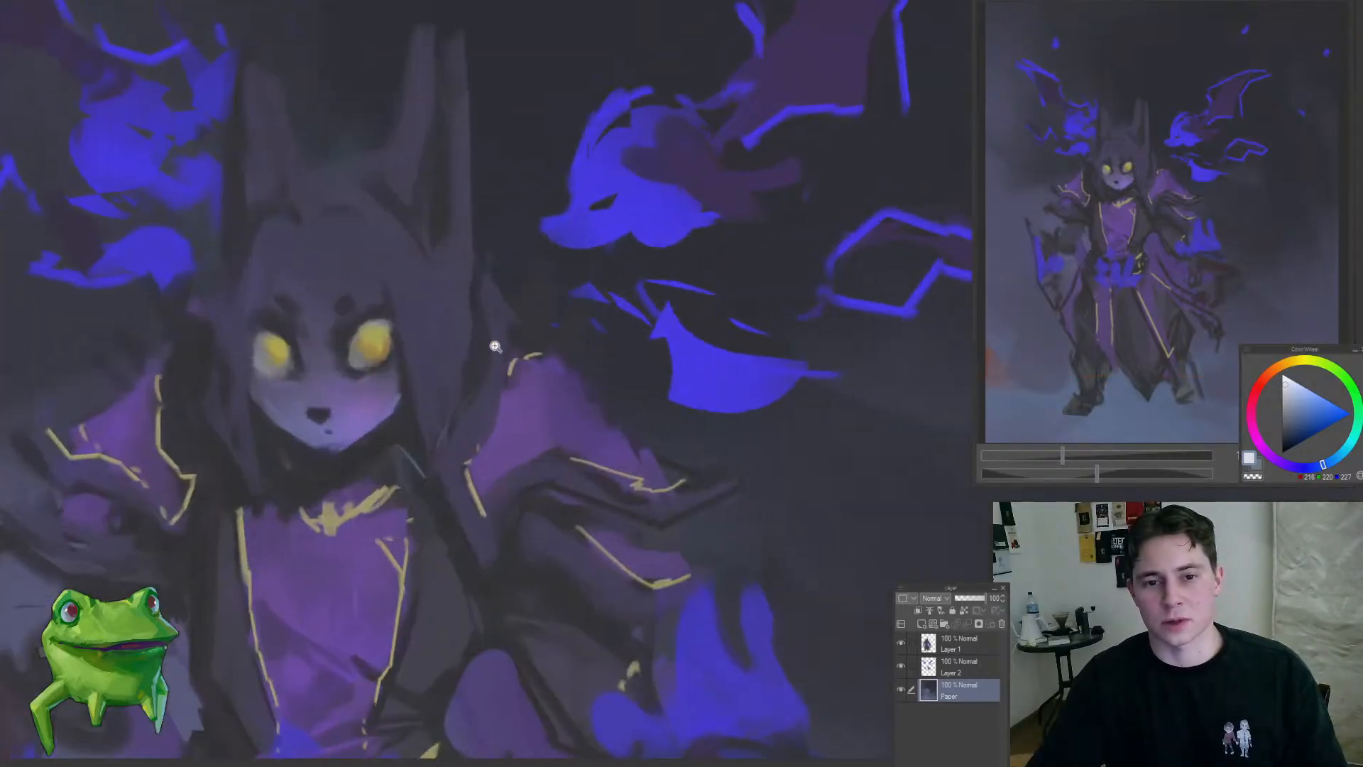
click(958, 643)
click(559, 388)
alt+click(569, 429)
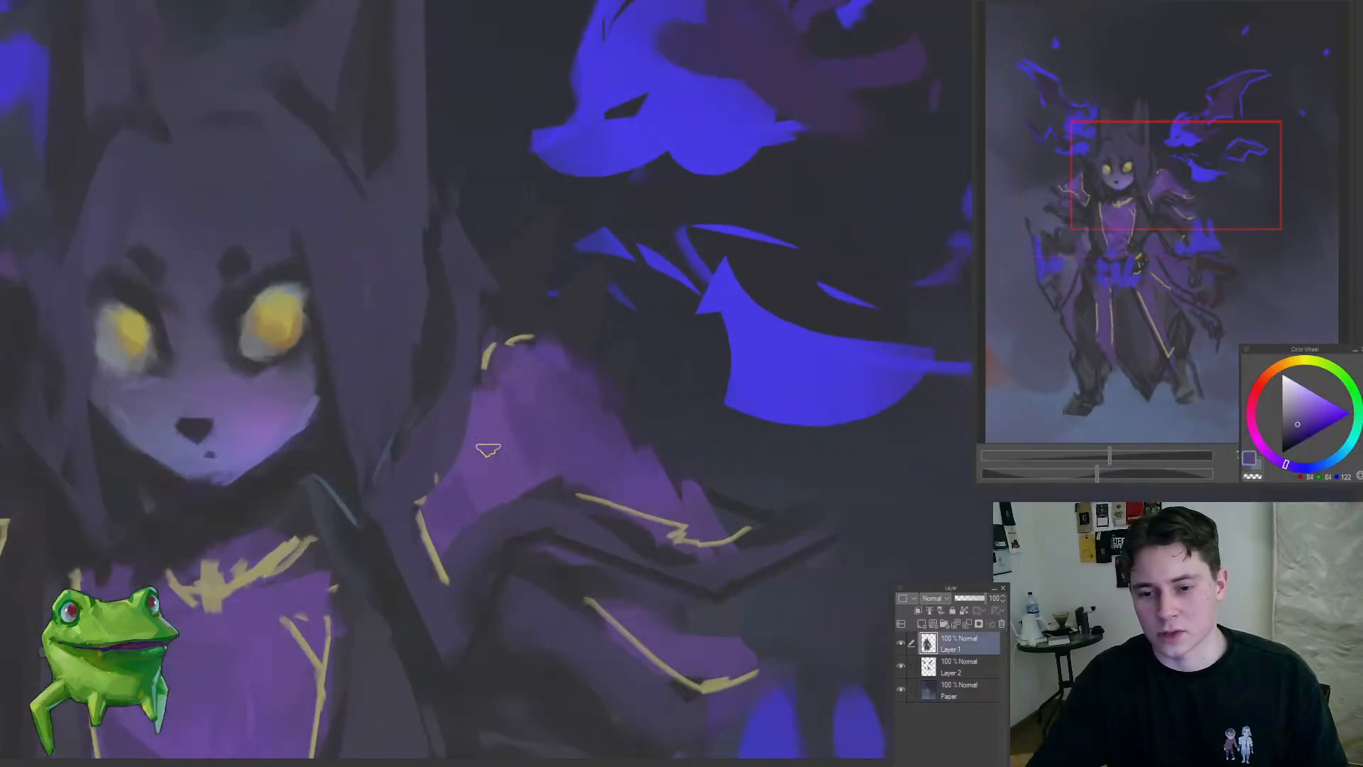
alt+click(533, 423)
drag(525, 466, 488, 431)
drag(486, 478, 395, 624)
drag(493, 504, 573, 507)
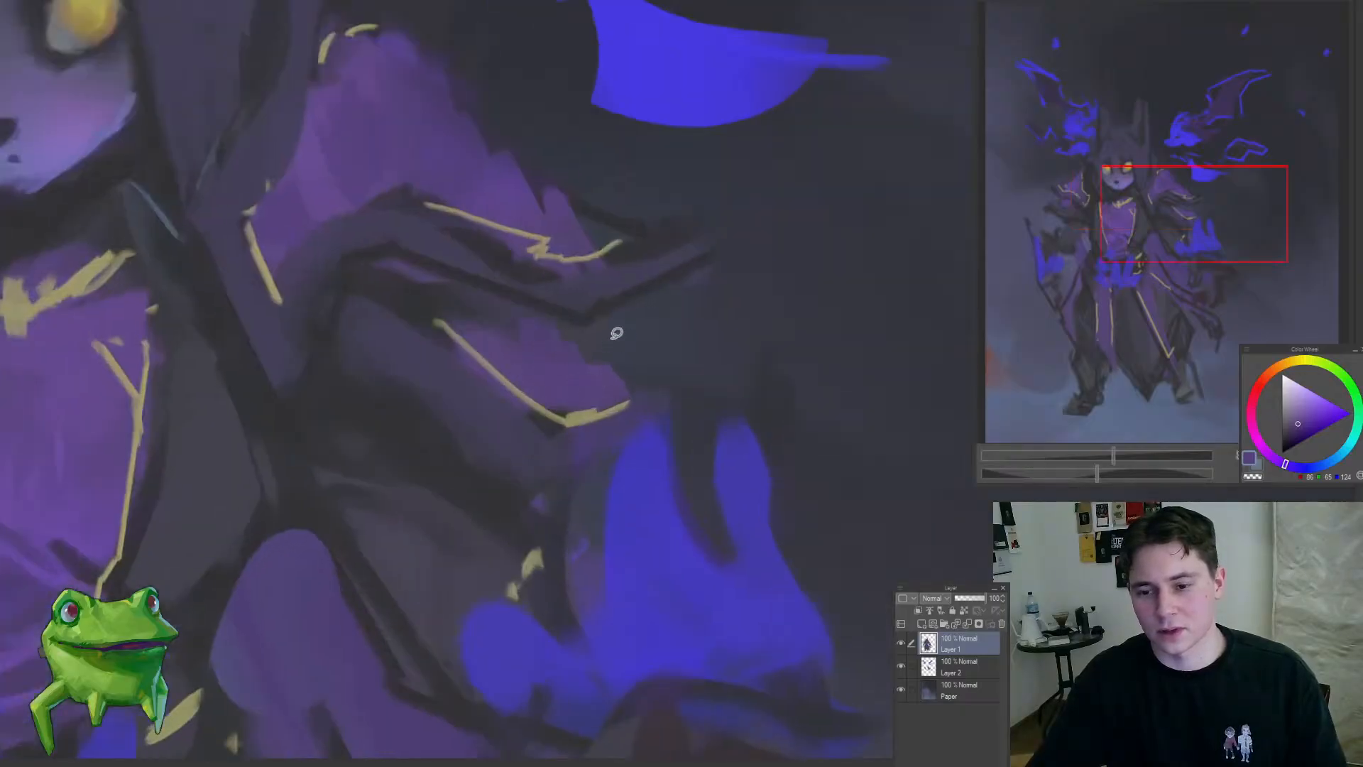
drag(718, 368, 533, 526)
drag(621, 414, 610, 348)
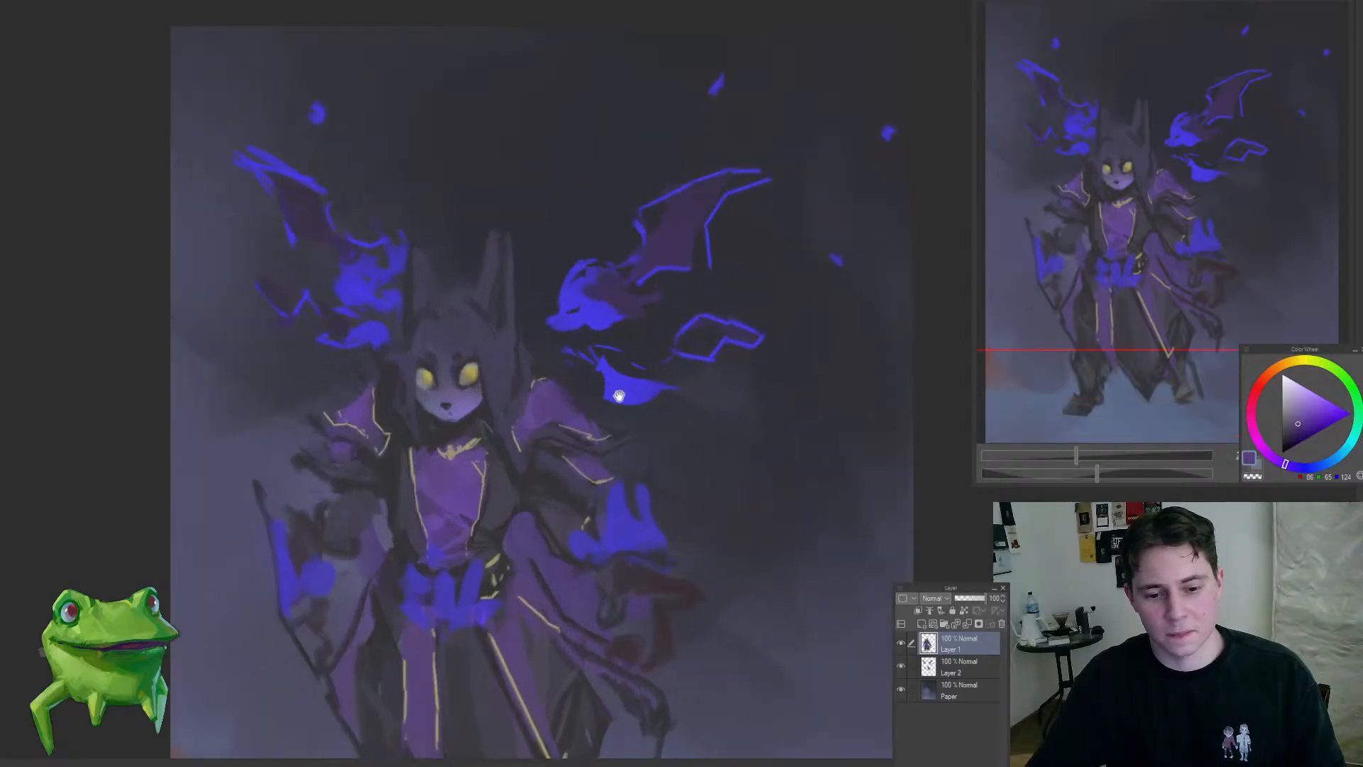
Step: Add a new layer above Layer 2, clip it to the creatures, set it to Overlay and choose a greyish blue
mouse_move(619, 396)
mouse_down()
mouse_move(648, 361)
mouse_move(635, 364)
mouse_move(624, 305)
mouse_move(591, 399)
mouse_up()
key(alt+[)
key(ctrl+shift+n)
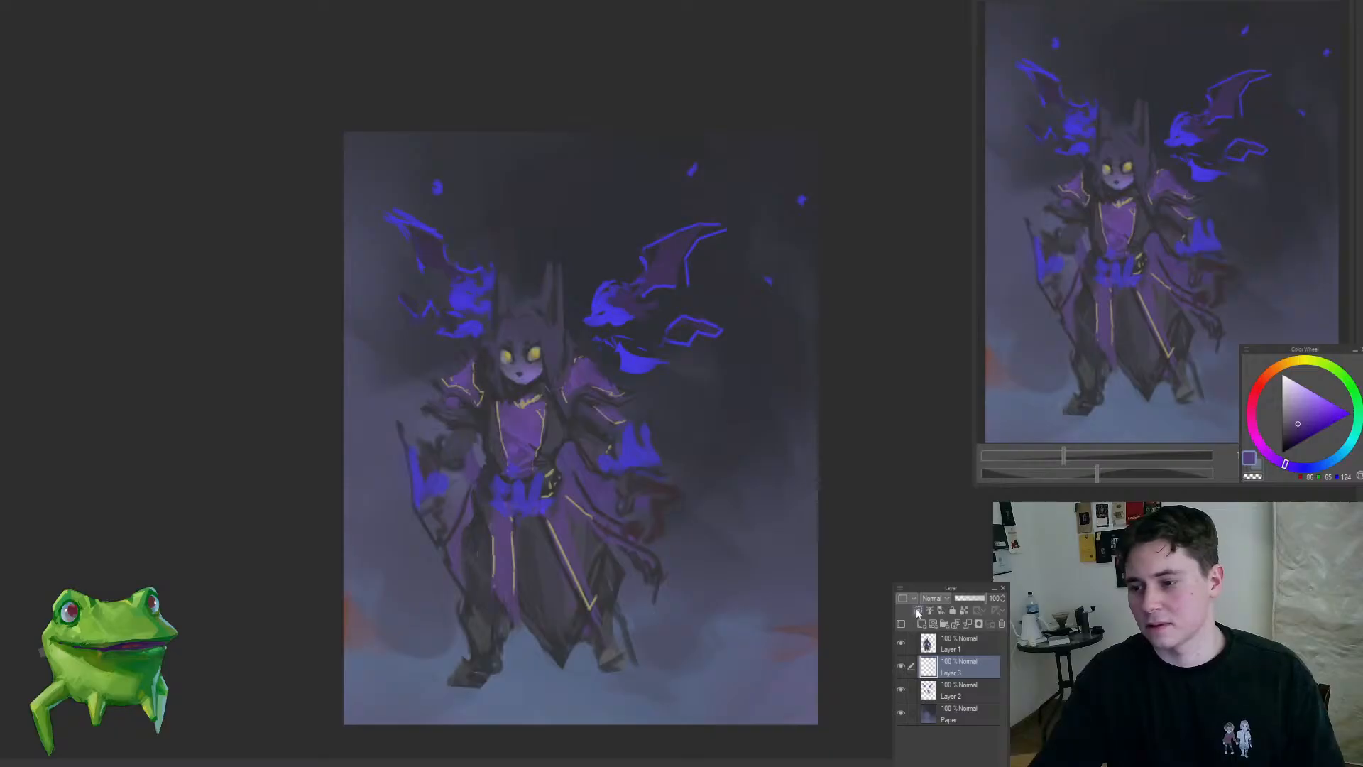
click(917, 611)
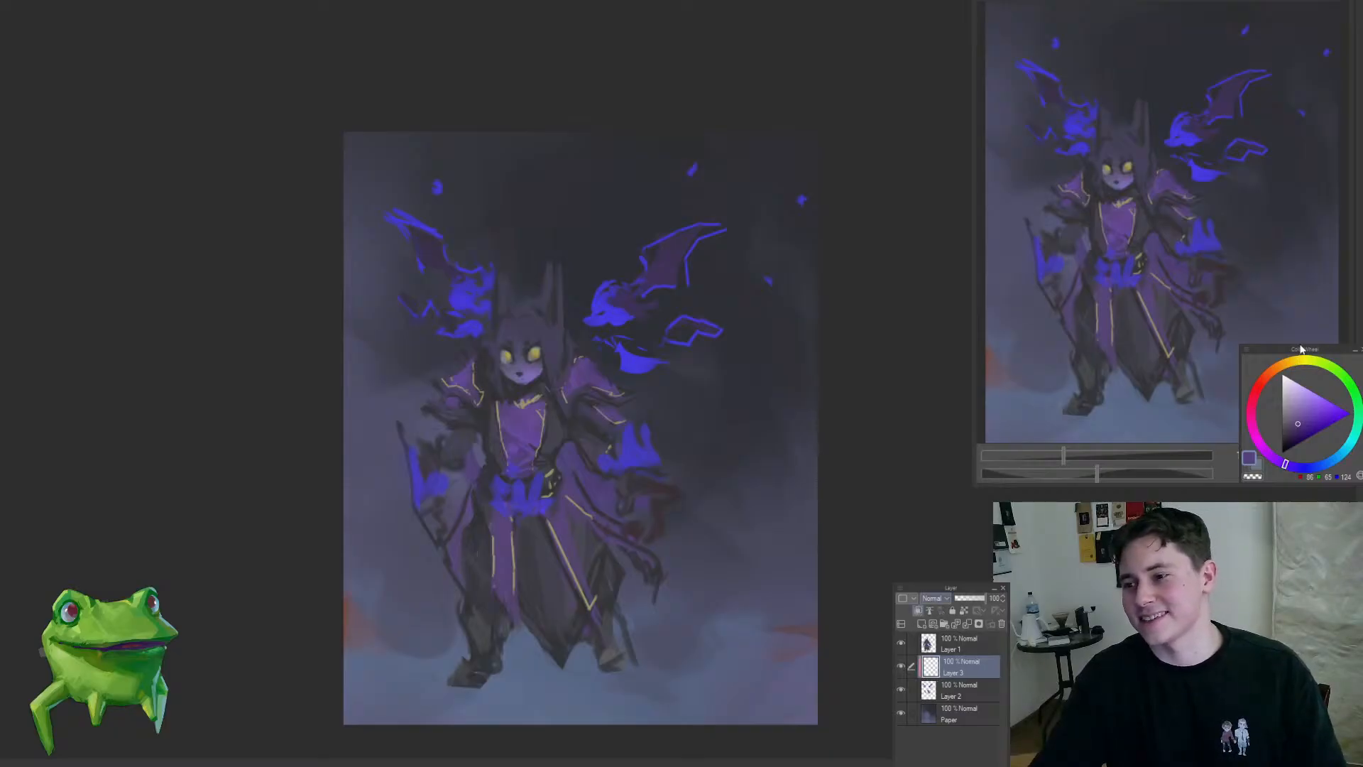
click(1325, 466)
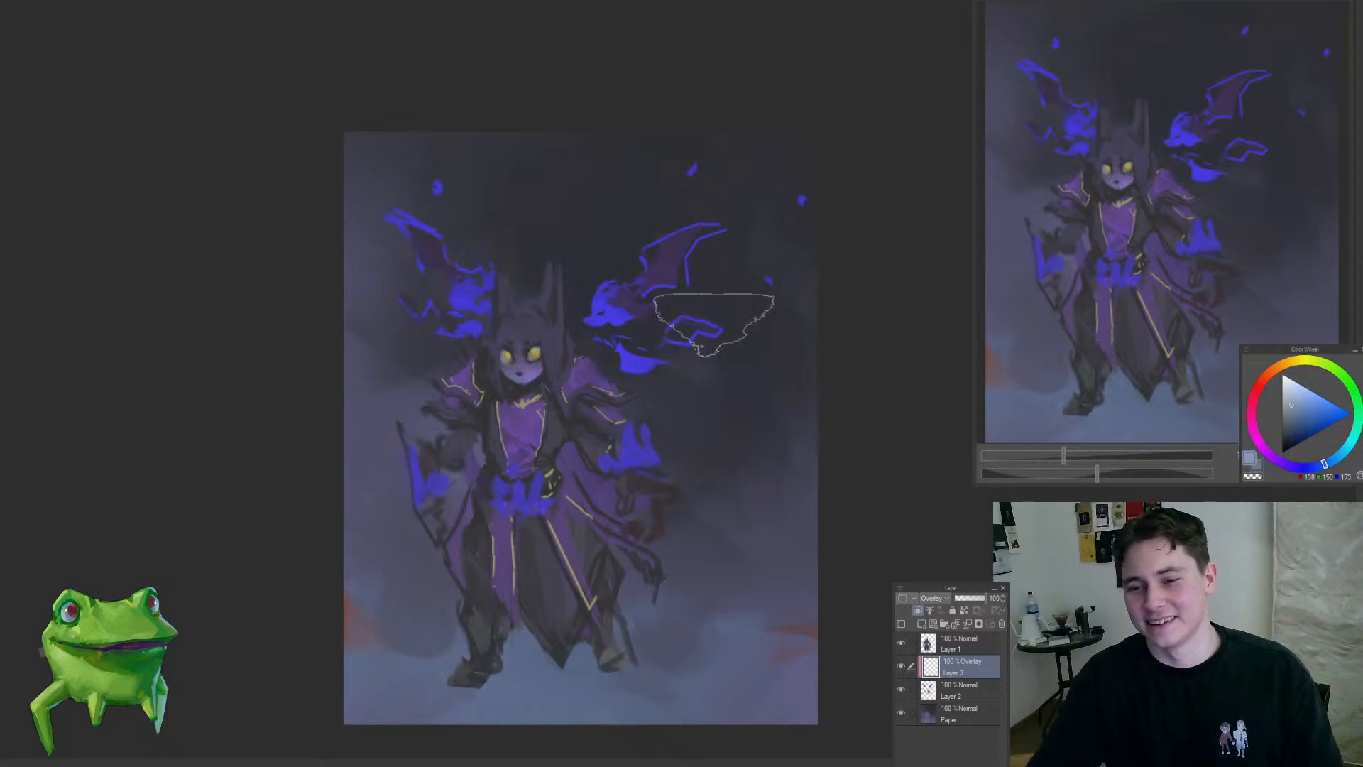
Step: Merge the Overlay layer above the creatures down into Layer 2
scroll(426, 320, down, 5)
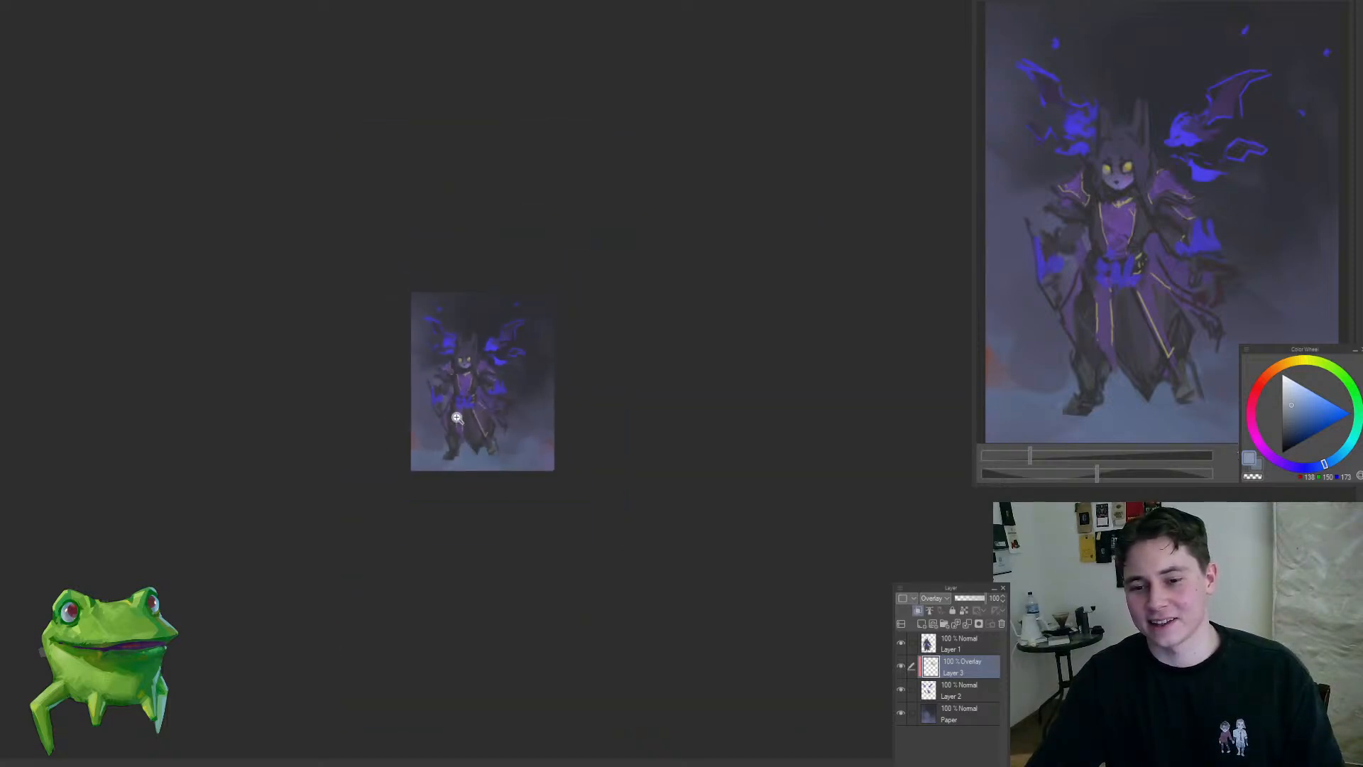
scroll(454, 426, up, 8)
key([)
key([)
key([)
key([)
key([)
key([)
key([)
key([)
key([)
key([)
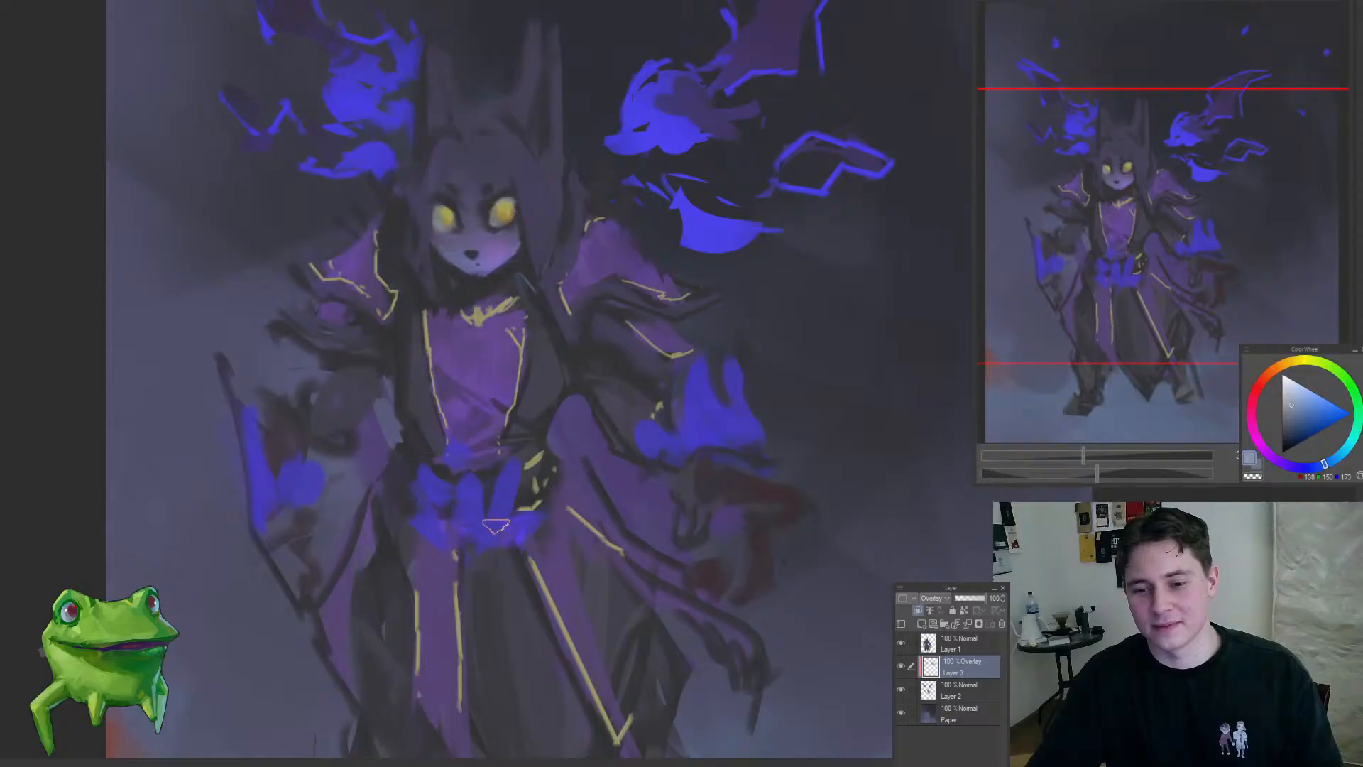
scroll(670, 421, down, 5)
scroll(682, 461, up, 4)
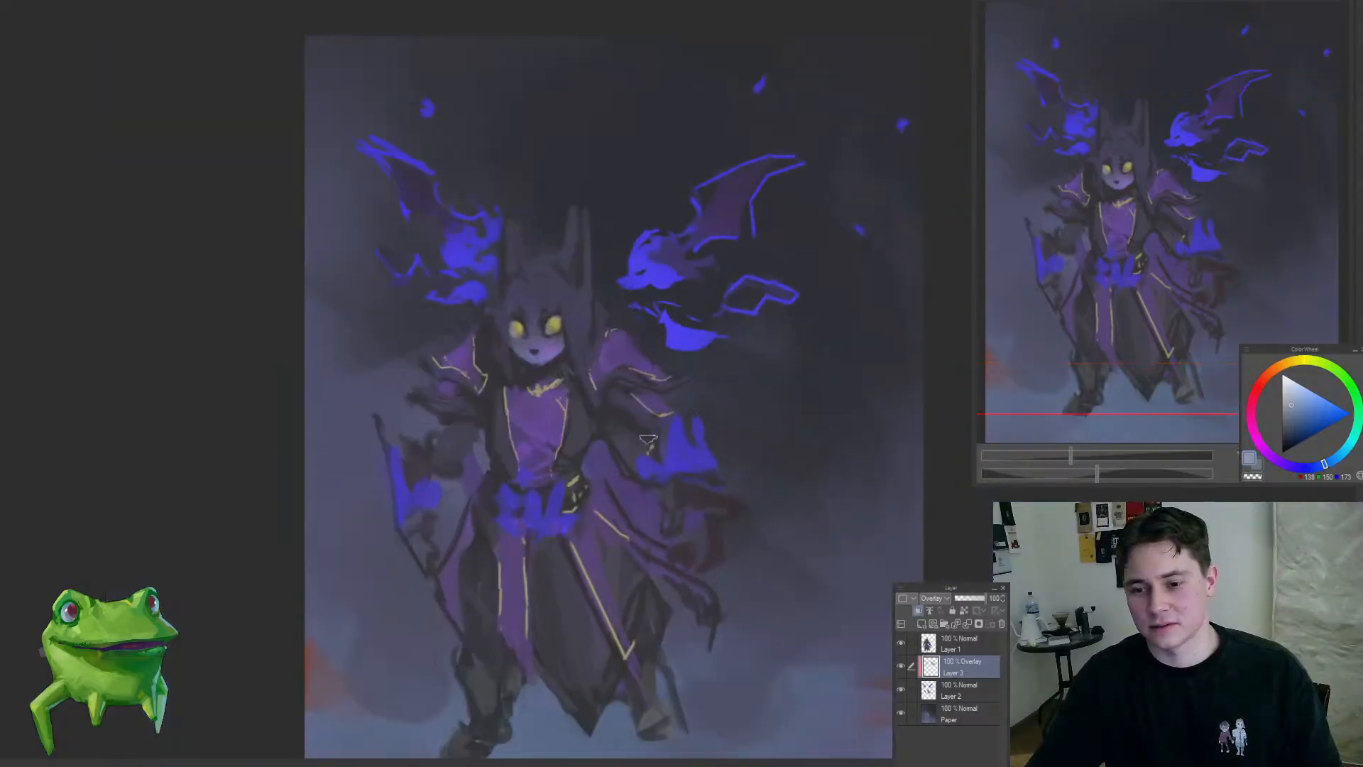
key(])
key(])
key(])
key(])
key(])
key(])
key(])
key(])
mouse_move(558, 576)
mouse_down()
mouse_move(518, 627)
mouse_move(557, 565)
mouse_move(669, 561)
mouse_up()
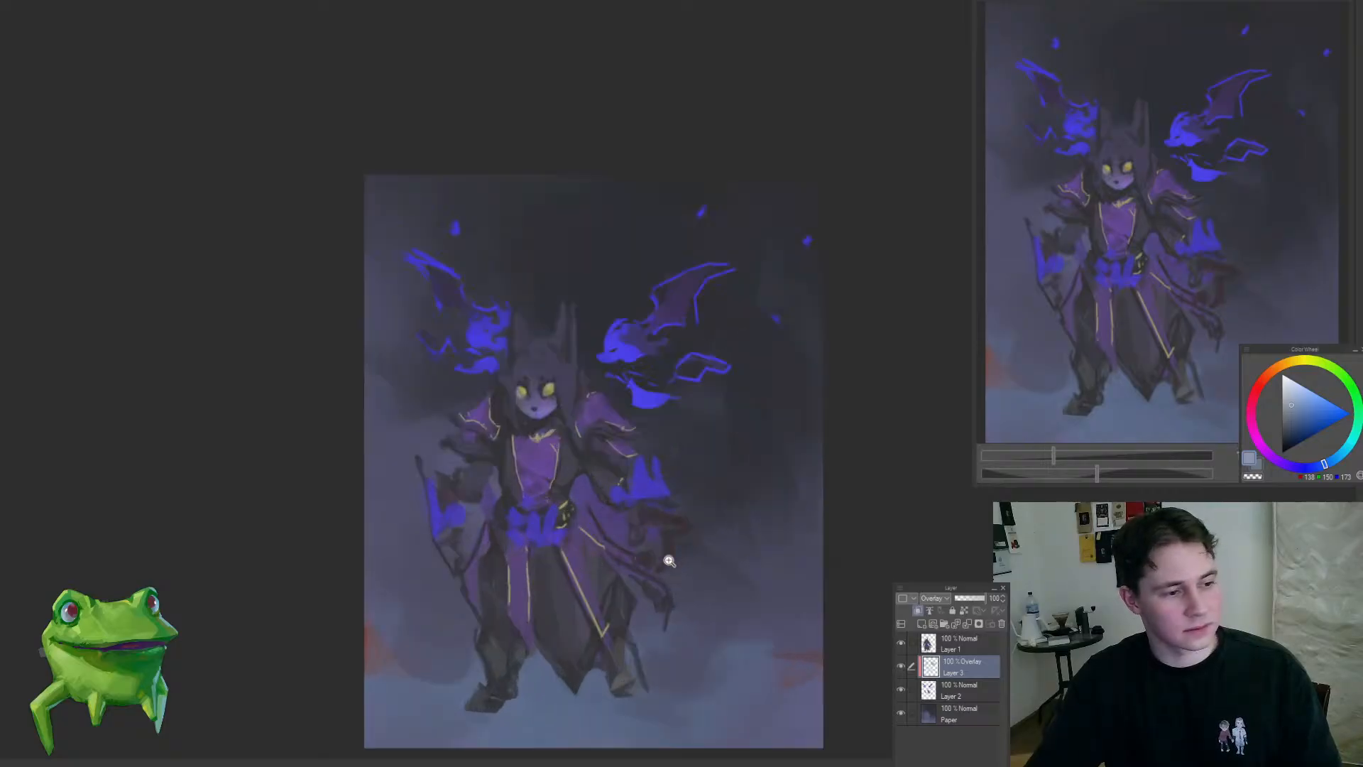
key(ctrl+e)
Step: Touch up the larger creature's head on Layer 2, using a more saturated blue based on its sampled colour
mouse_move(546, 563)
mouse_down()
mouse_move(532, 578)
mouse_move(539, 632)
mouse_move(631, 470)
mouse_move(643, 355)
mouse_up()
alt+click(567, 280)
mouse_move(588, 308)
mouse_down()
mouse_move(558, 398)
mouse_move(580, 374)
mouse_up()
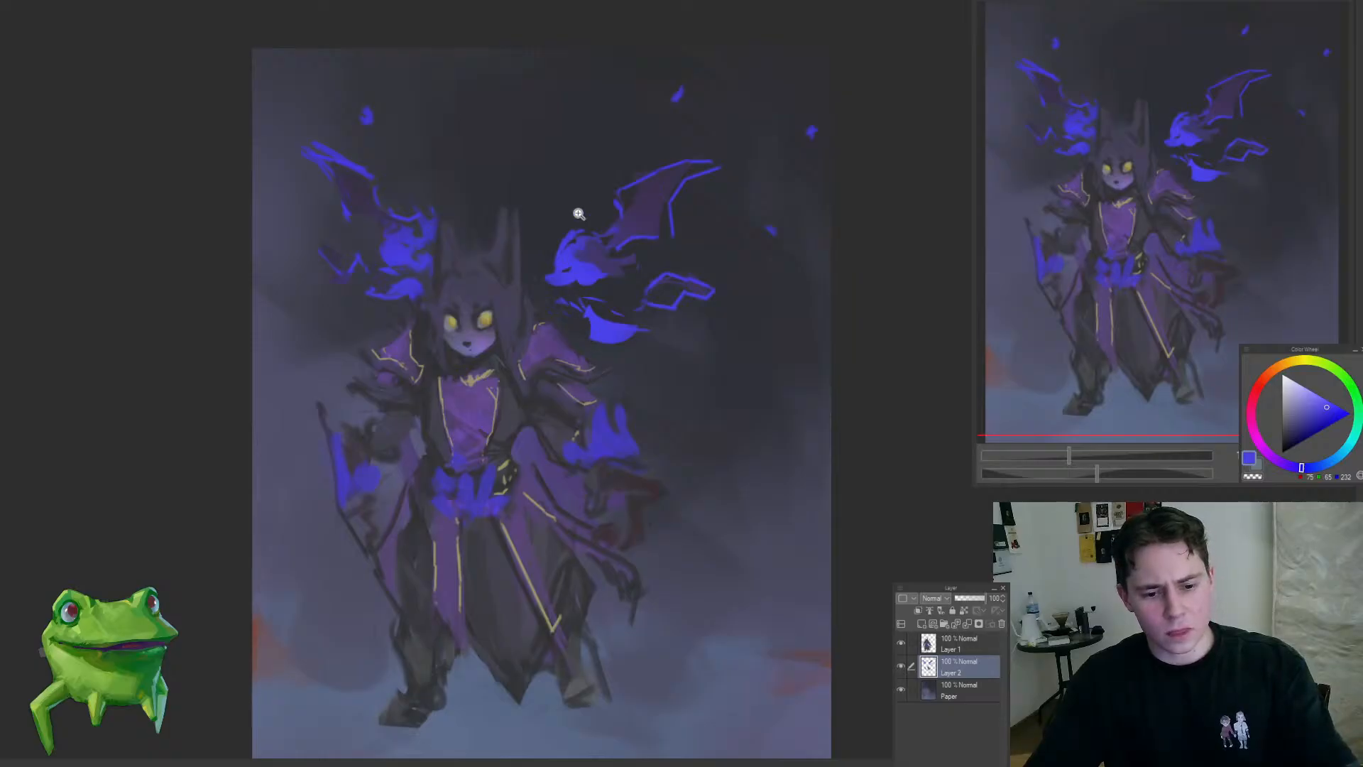
drag(631, 196, 659, 152)
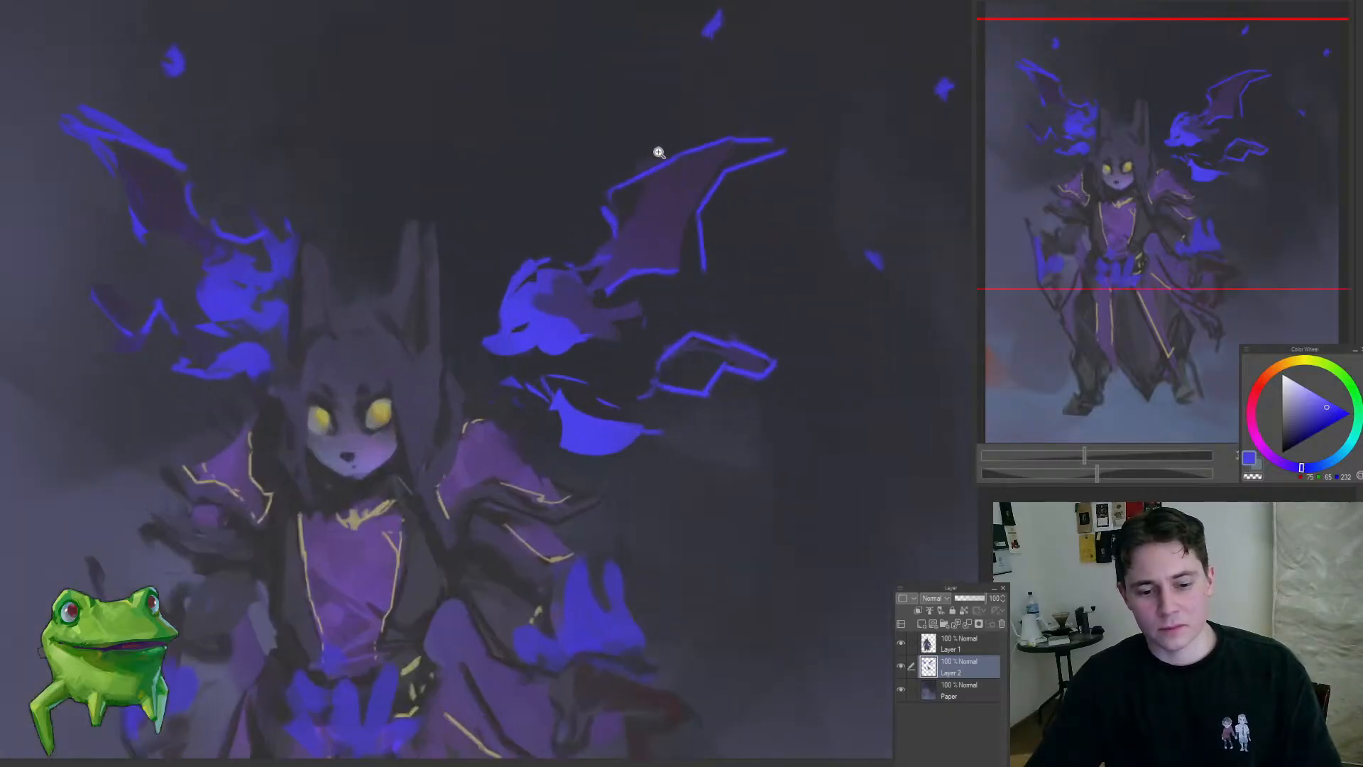
click(555, 254)
click(1333, 406)
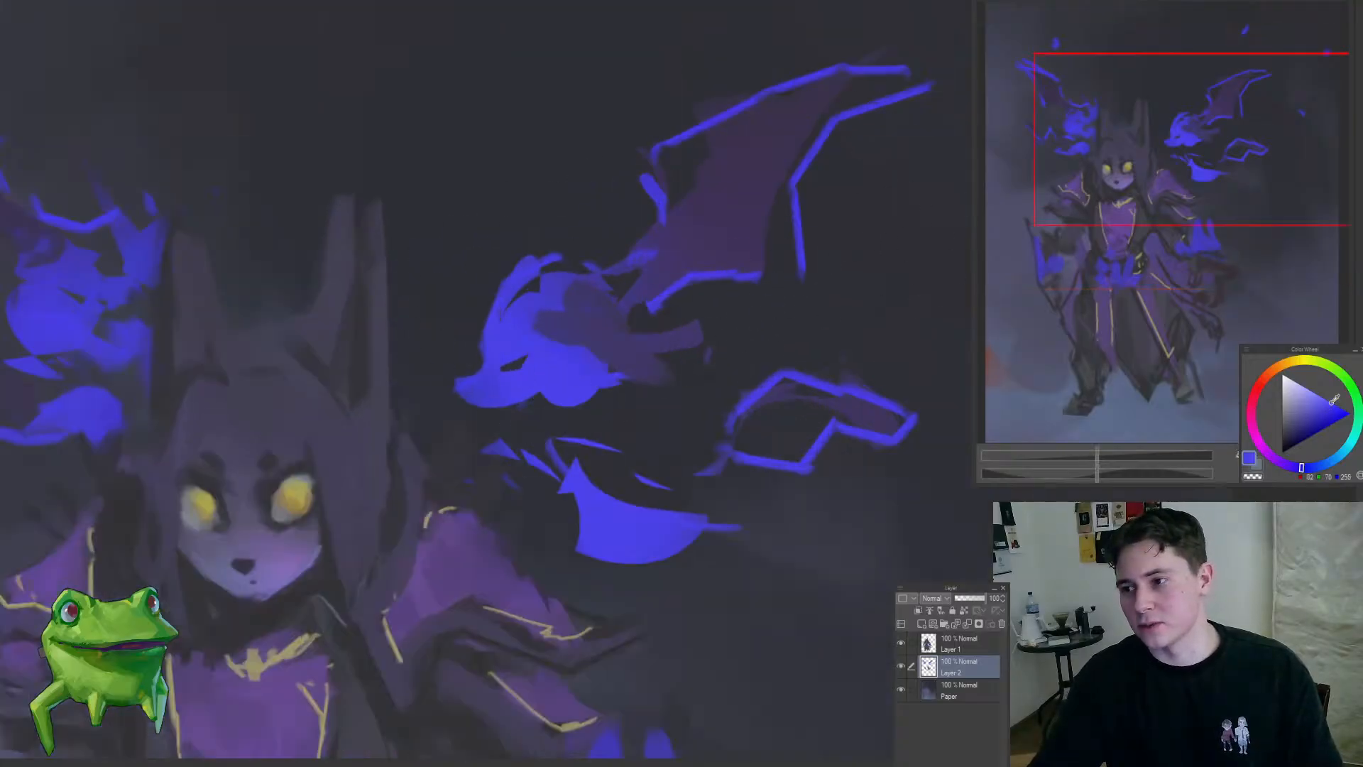
click(1332, 398)
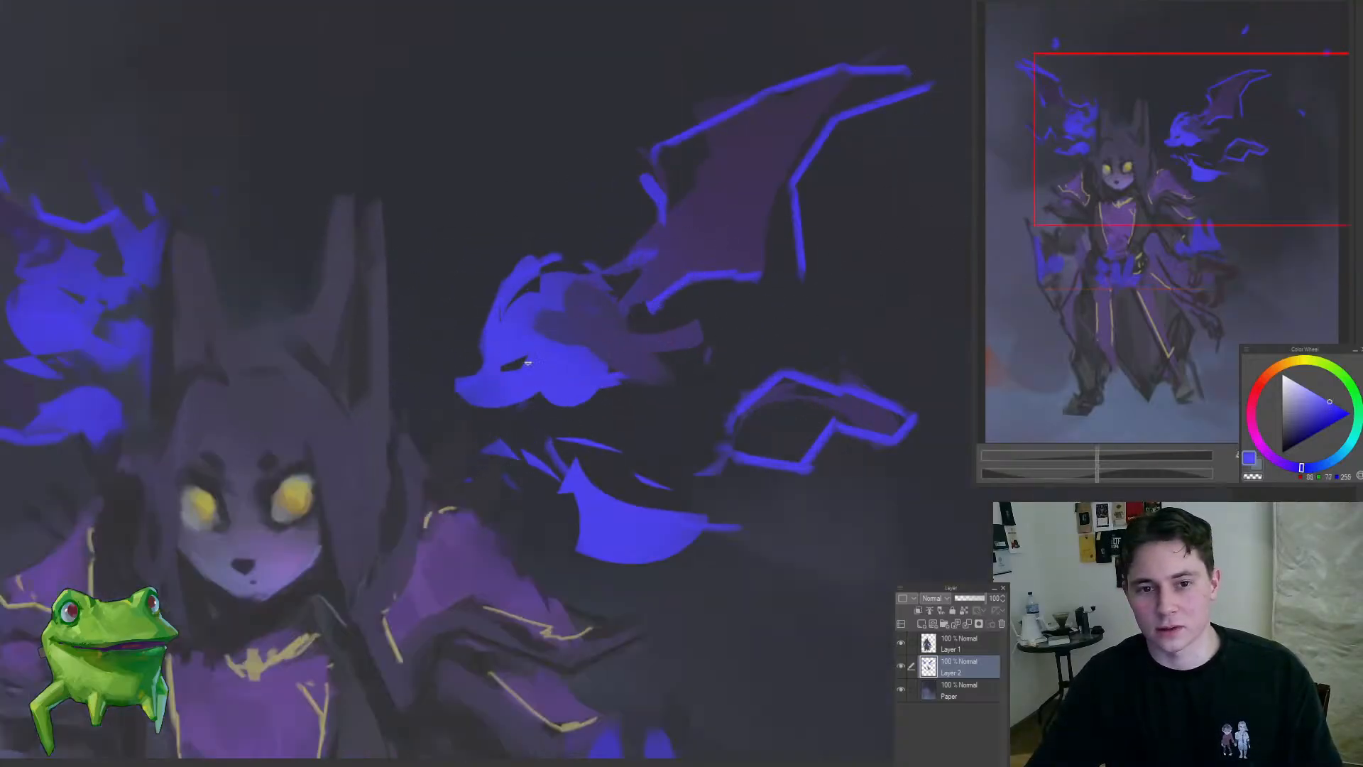
drag(528, 363, 540, 420)
drag(637, 434, 614, 452)
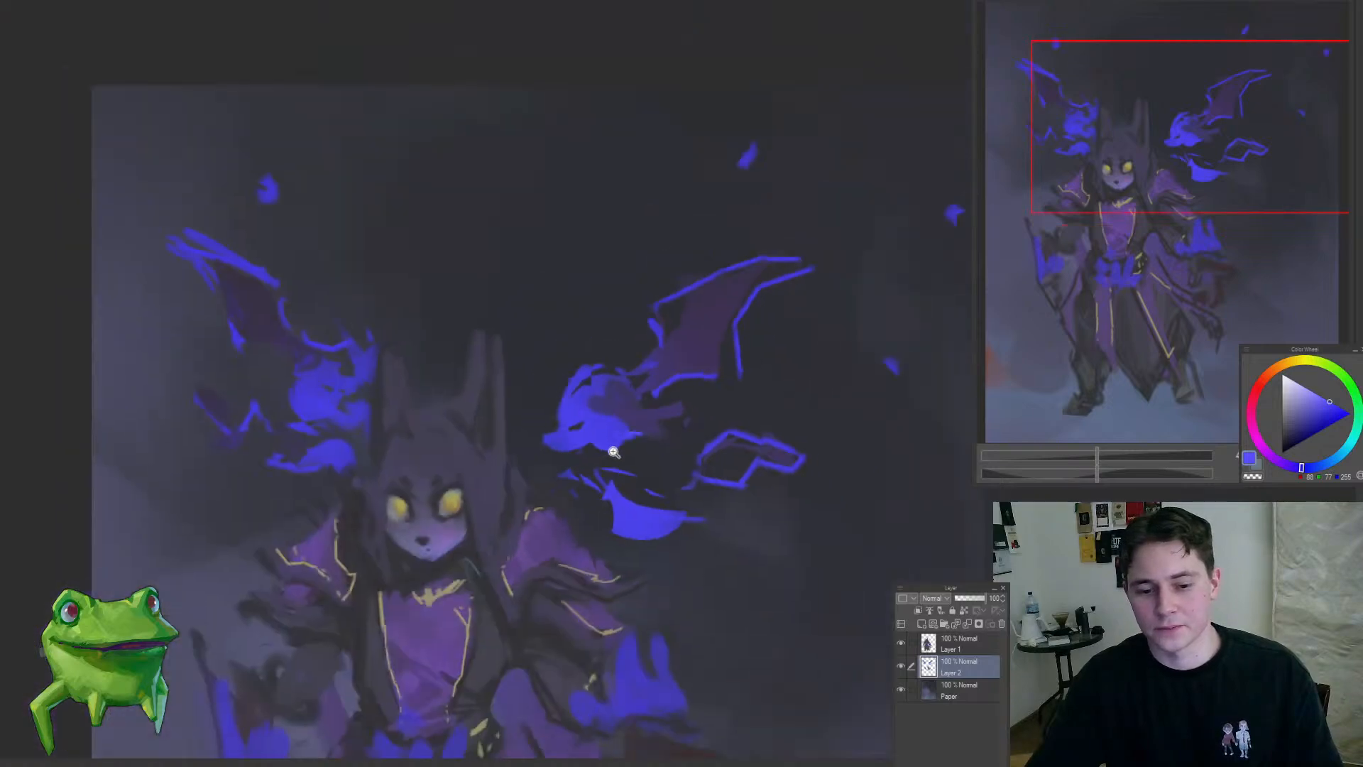
Step: Outline the smaller creature's wings and curved neck in bright blue and reshape its head and jaw, replacing one misplaced stroke
drag(426, 340, 577, 335)
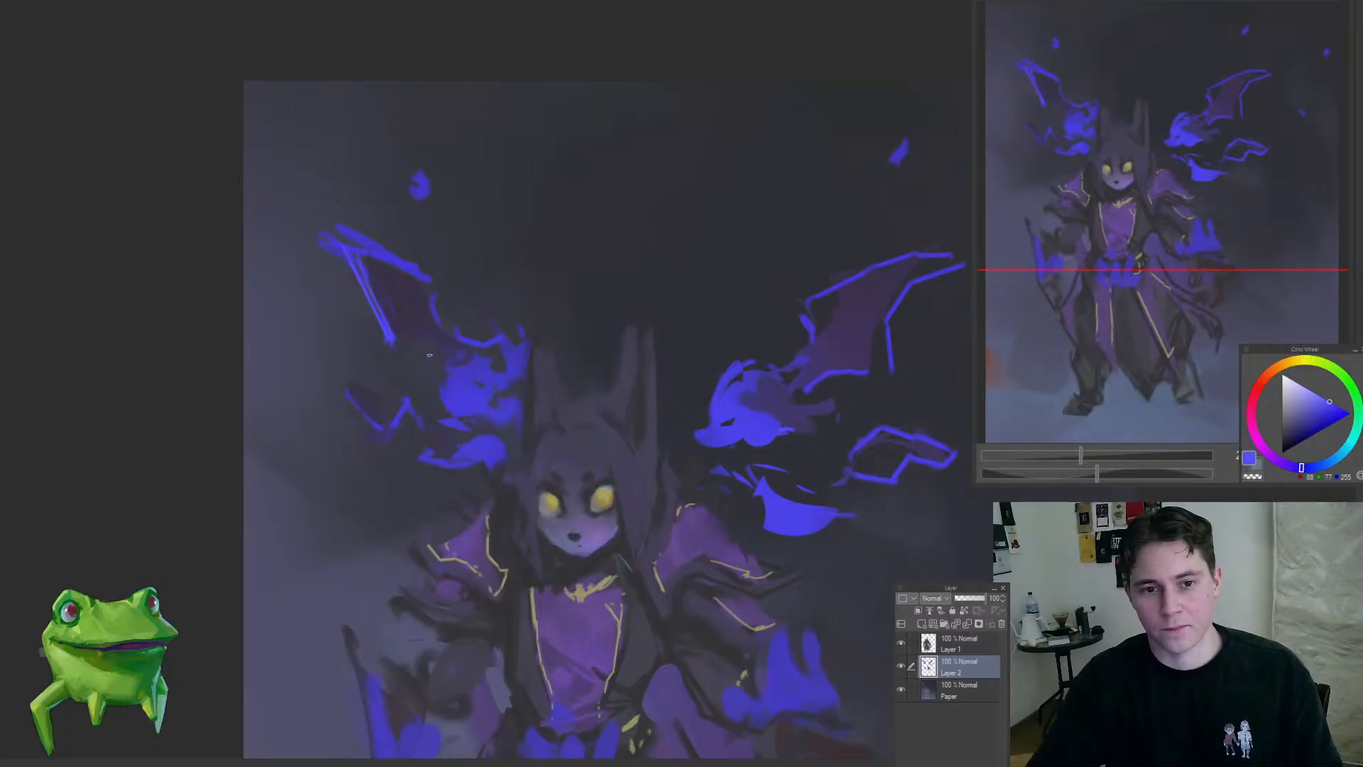
key(ctrl+z)
drag(414, 333, 427, 389)
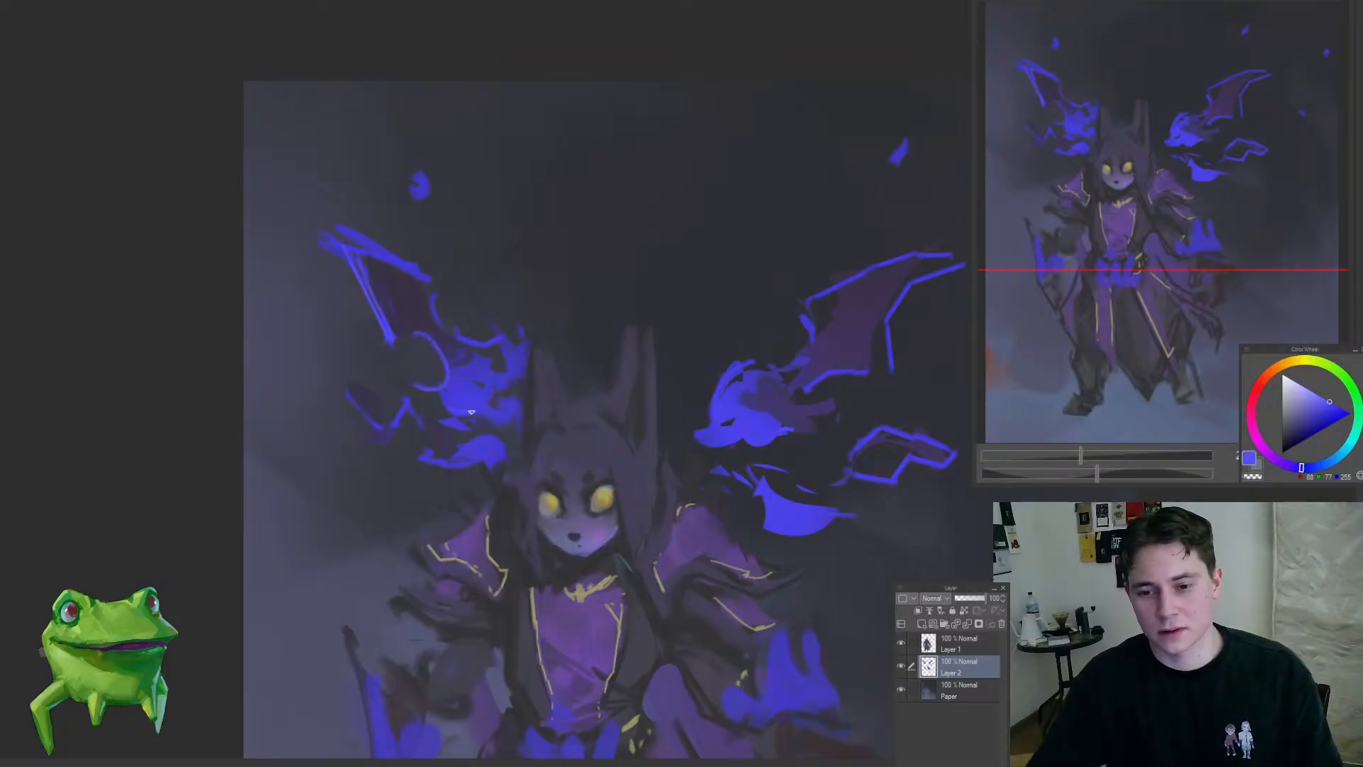
mouse_move(496, 427)
mouse_down()
mouse_move(518, 402)
mouse_move(525, 412)
mouse_up()
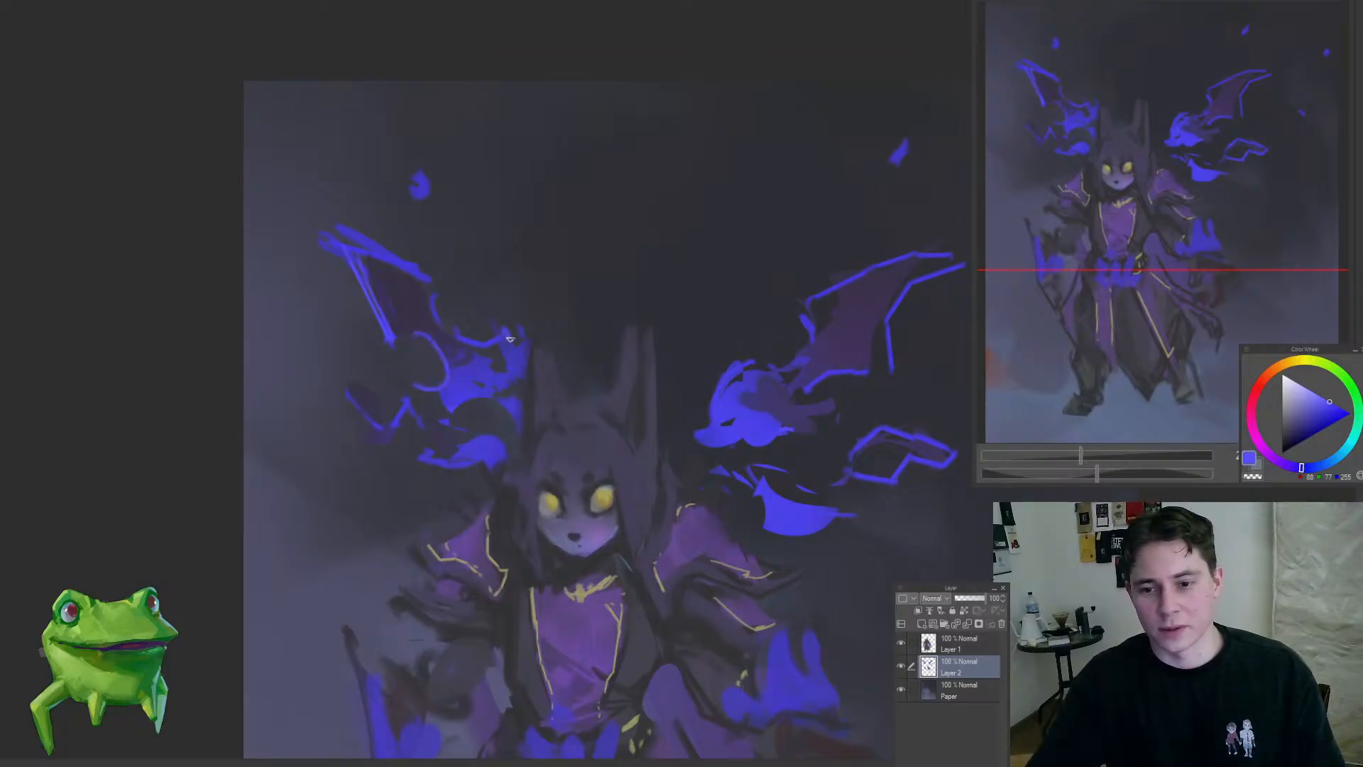
drag(513, 328, 527, 362)
drag(545, 438, 465, 518)
scroll(505, 448, up, 5)
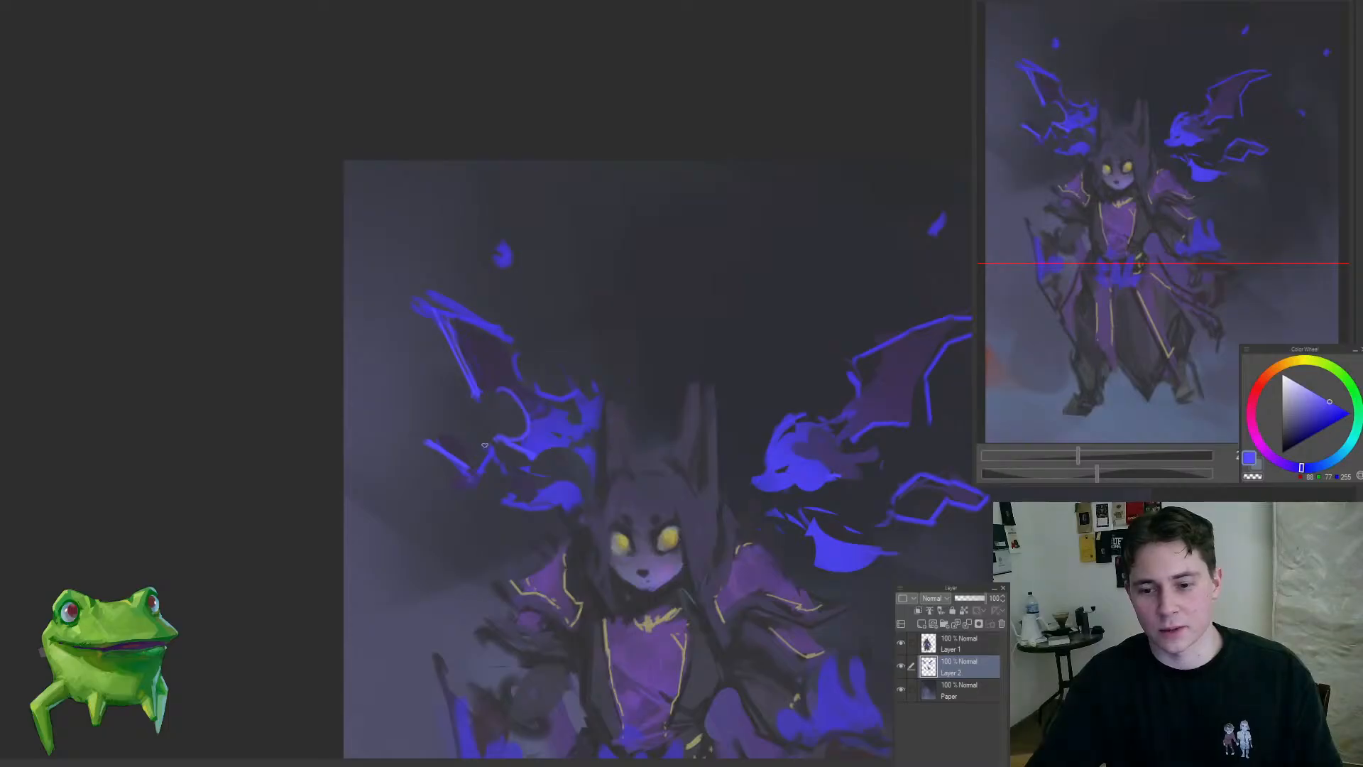
drag(559, 481, 446, 435)
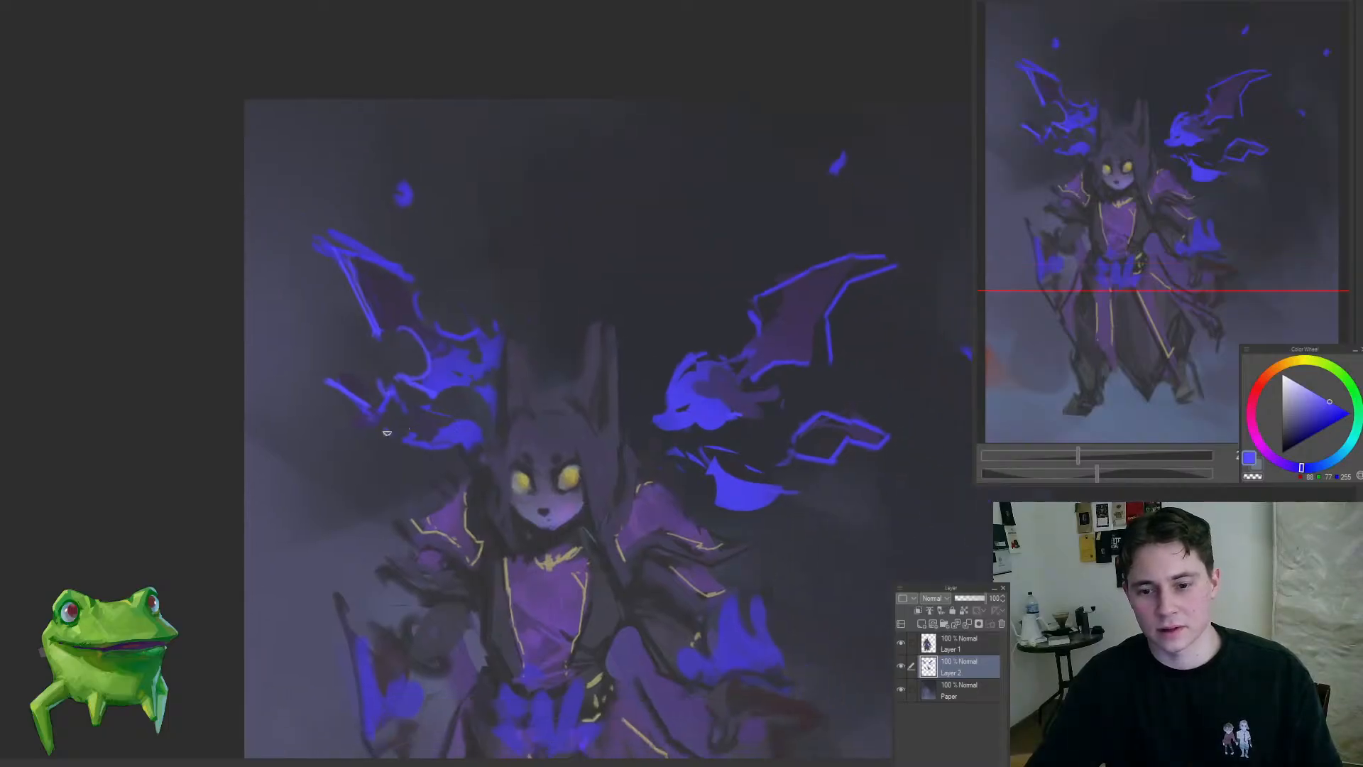
Step: Paint two small blue sparks above the smaller creature on Layer 2
scroll(387, 432, down, 8)
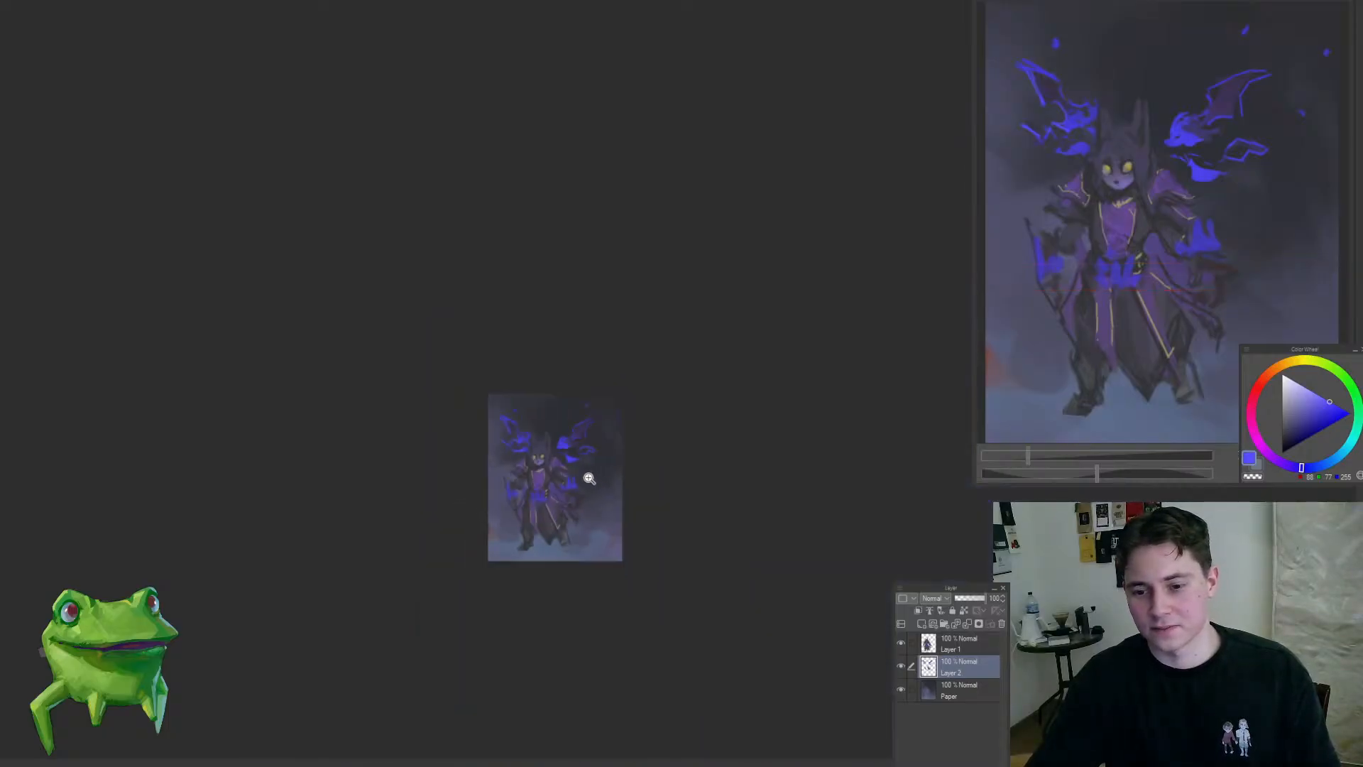
scroll(589, 479, up, 6)
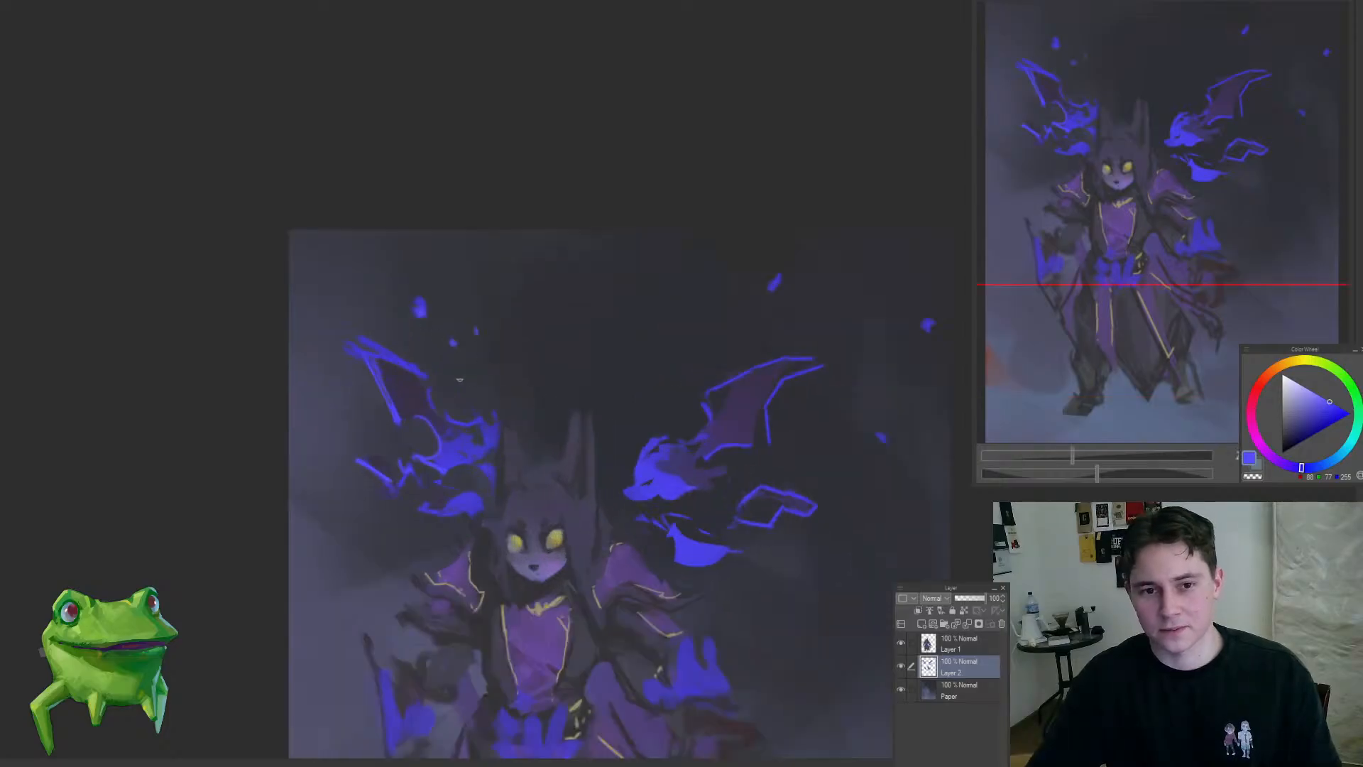
scroll(459, 380, down, 6)
scroll(362, 462, up, 7)
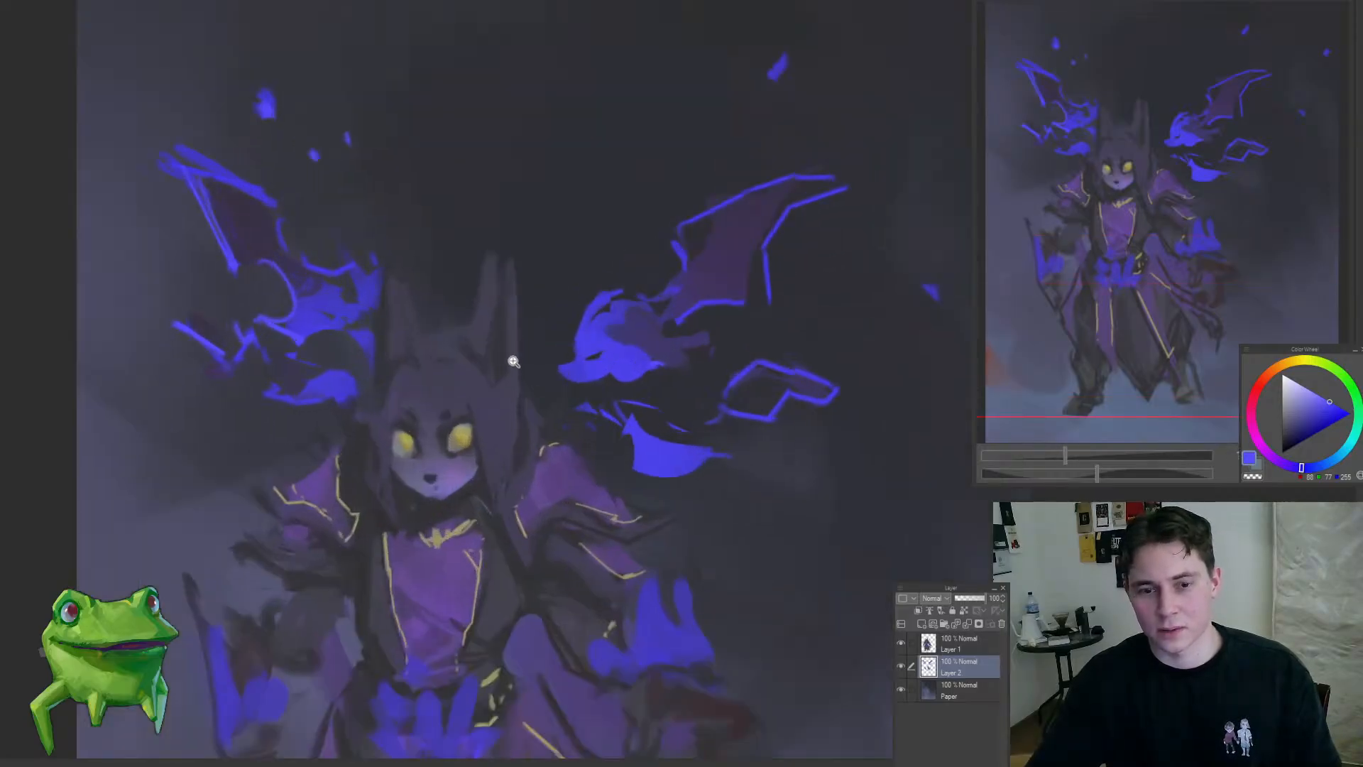
Step: Sample a dark blue-grey near the figure's horns and lock the transparent pixels of Layer 1
ctrl+shift+click(493, 369)
scroll(490, 362, up, 2)
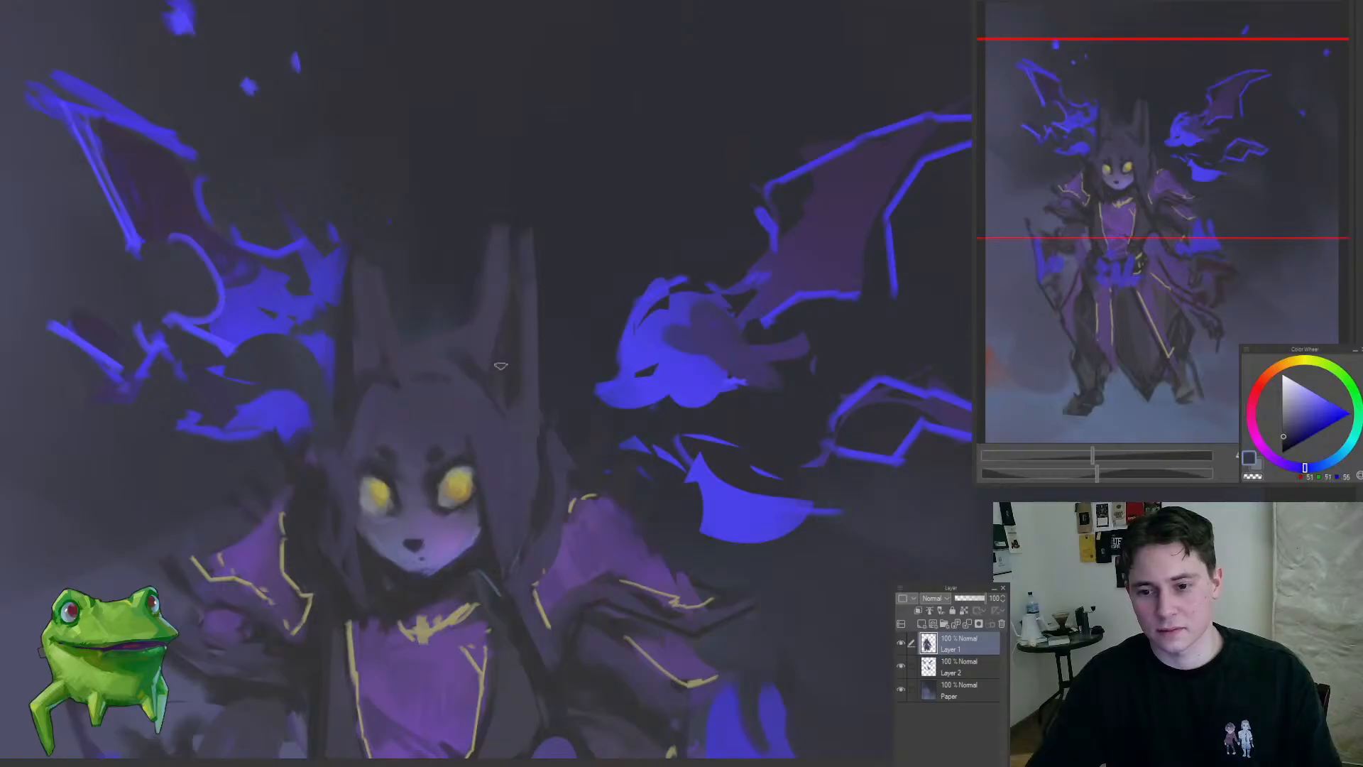
scroll(450, 391, up, 1)
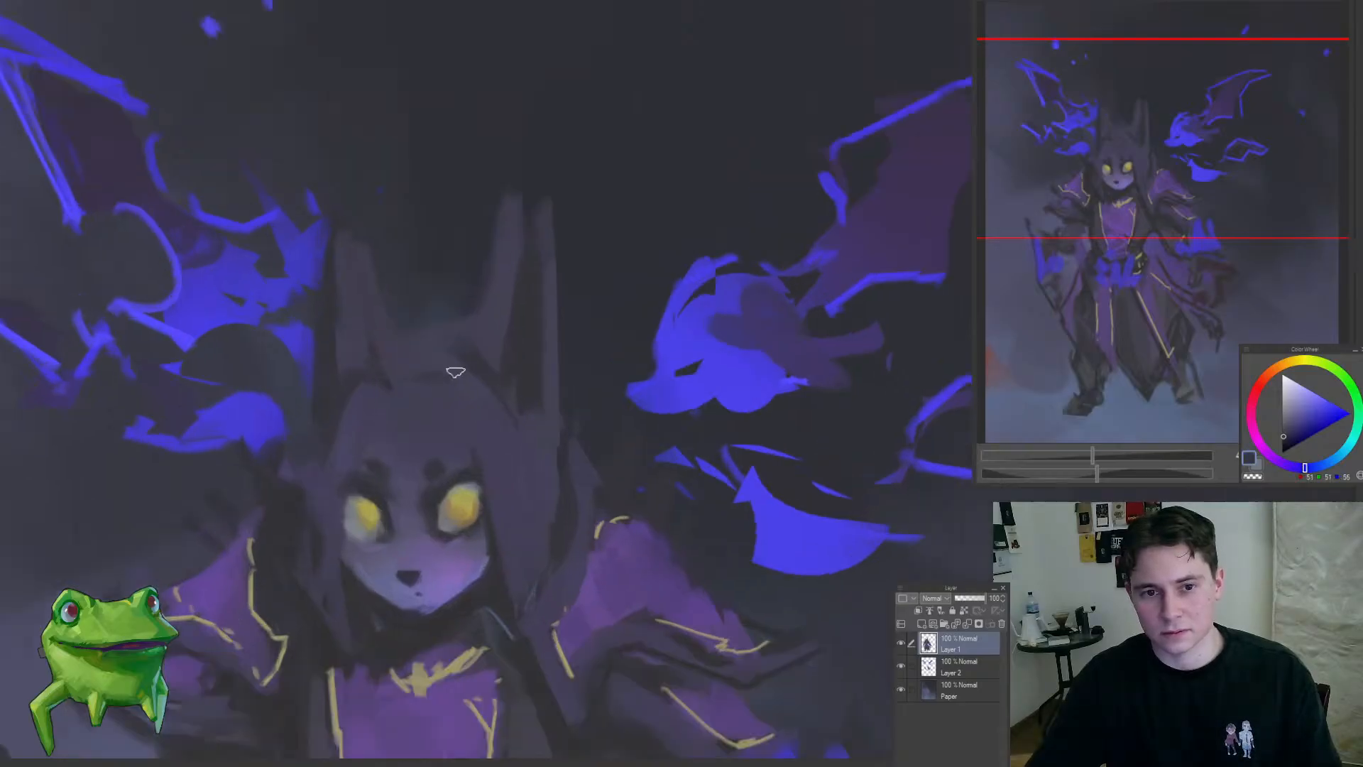
key(bracketright)
key(bracketright)
key(bracketright)
key(bracketright)
key(bracketright)
key(bracketright)
key(bracketright)
key(bracketright)
mouse_move(474, 422)
mouse_down()
mouse_move(562, 378)
mouse_move(582, 398)
mouse_move(567, 399)
mouse_up()
click(963, 611)
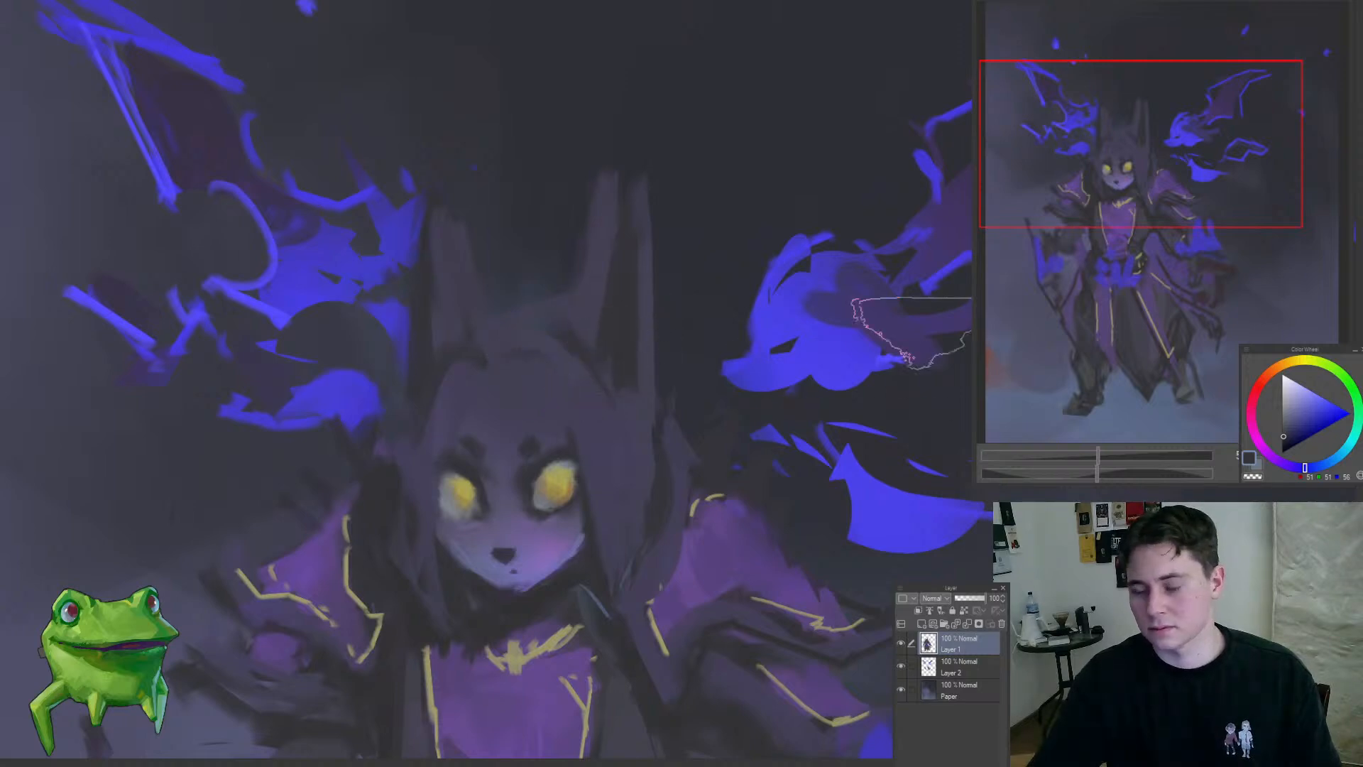
Step: Softly darken the figure's horns and the top of its head with a large brush on Layer 1
key(bracketright)
key(bracketright)
key(bracketright)
key(bracketright)
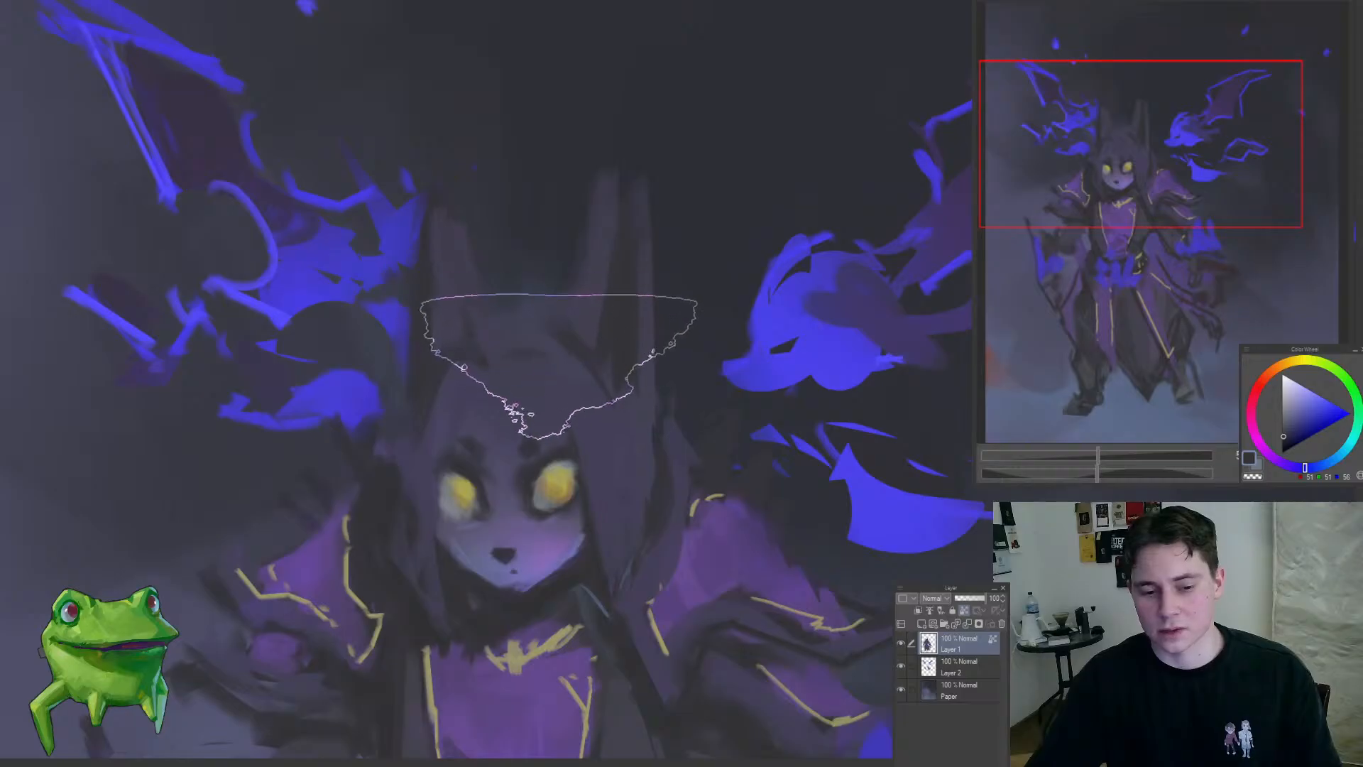
drag(564, 426, 467, 520)
mouse_move(590, 504)
mouse_down()
mouse_move(567, 433)
mouse_move(466, 540)
mouse_move(574, 486)
mouse_up()
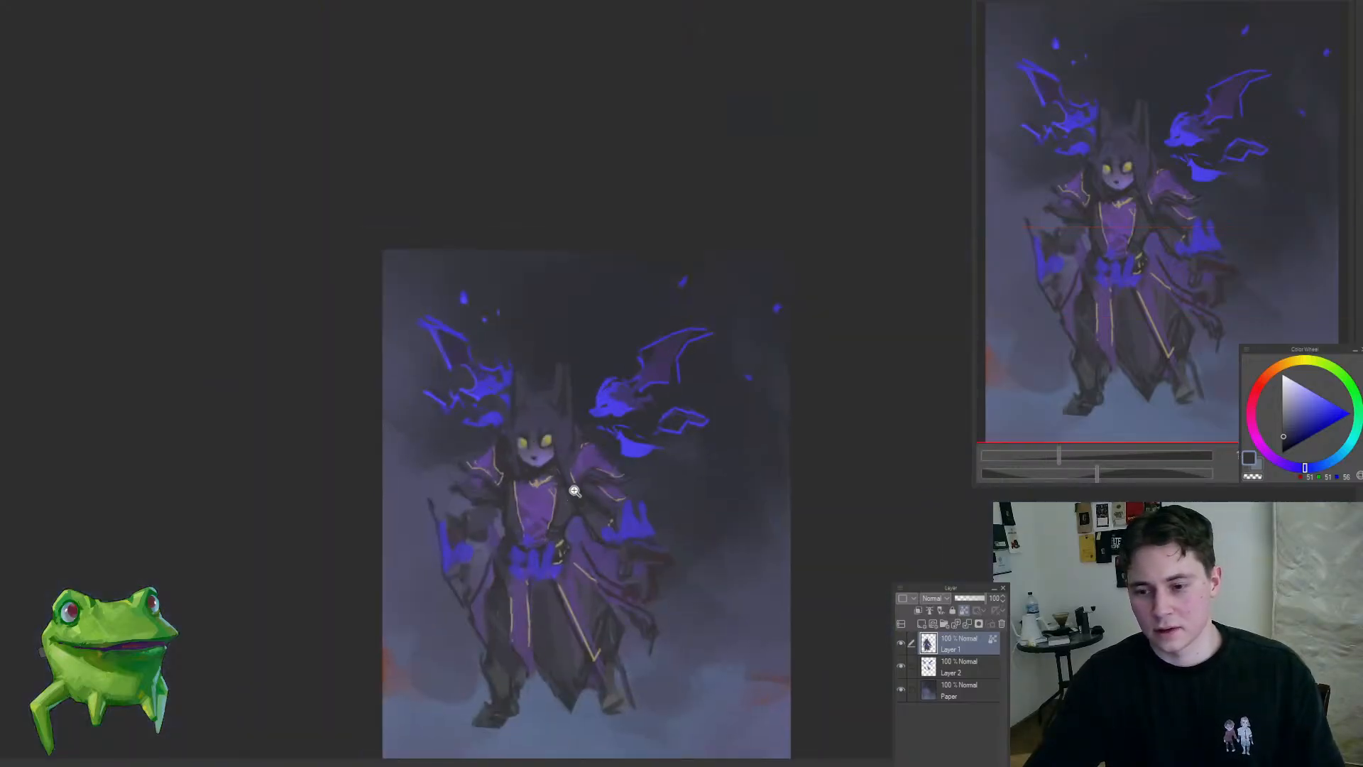
Step: Unlock the transparent pixels of Layer 1 and sample the larger creature's blue as the painting colour
drag(563, 412, 654, 376)
key(/)
alt+click(730, 423)
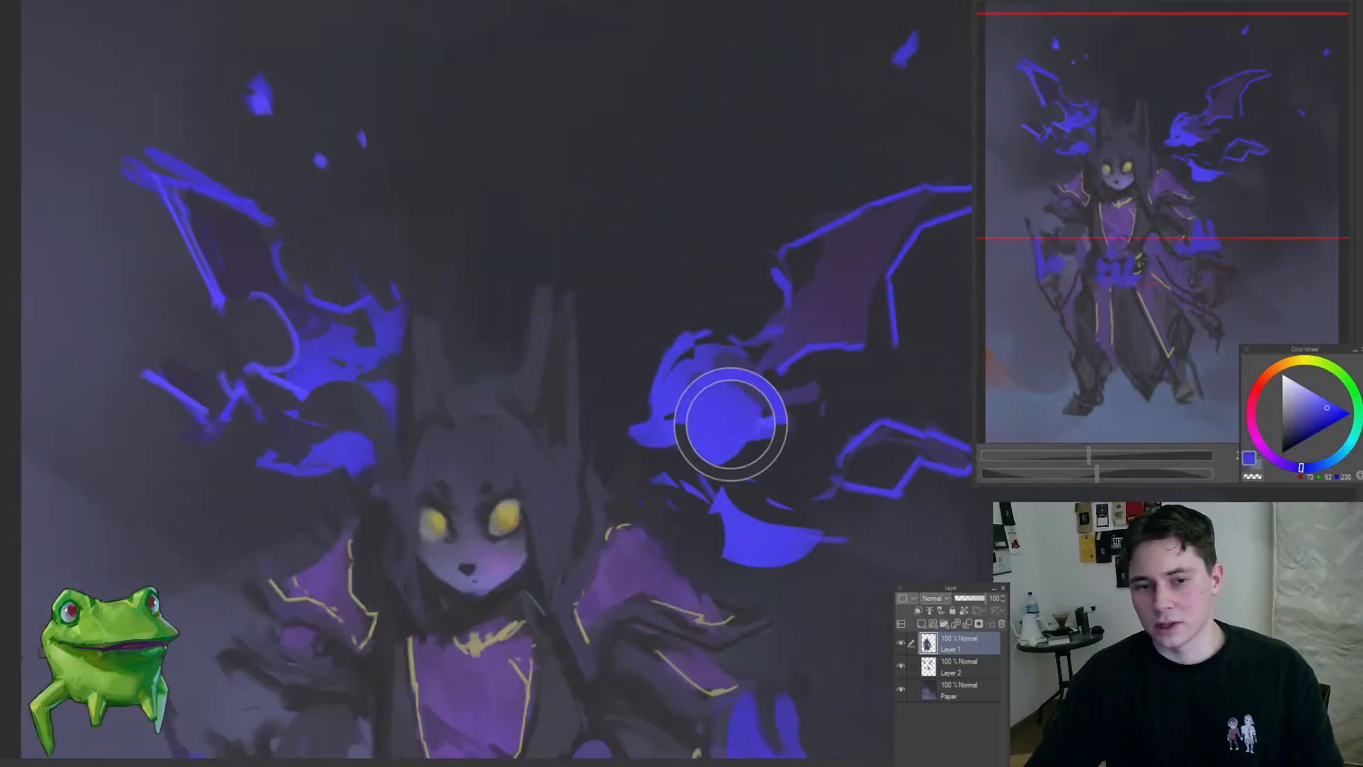
drag(474, 417, 517, 323)
key(bracketleft)
key(bracketleft)
key(bracketleft)
key(bracketleft)
key(bracketleft)
key(bracketleft)
key(bracketleft)
key(bracketleft)
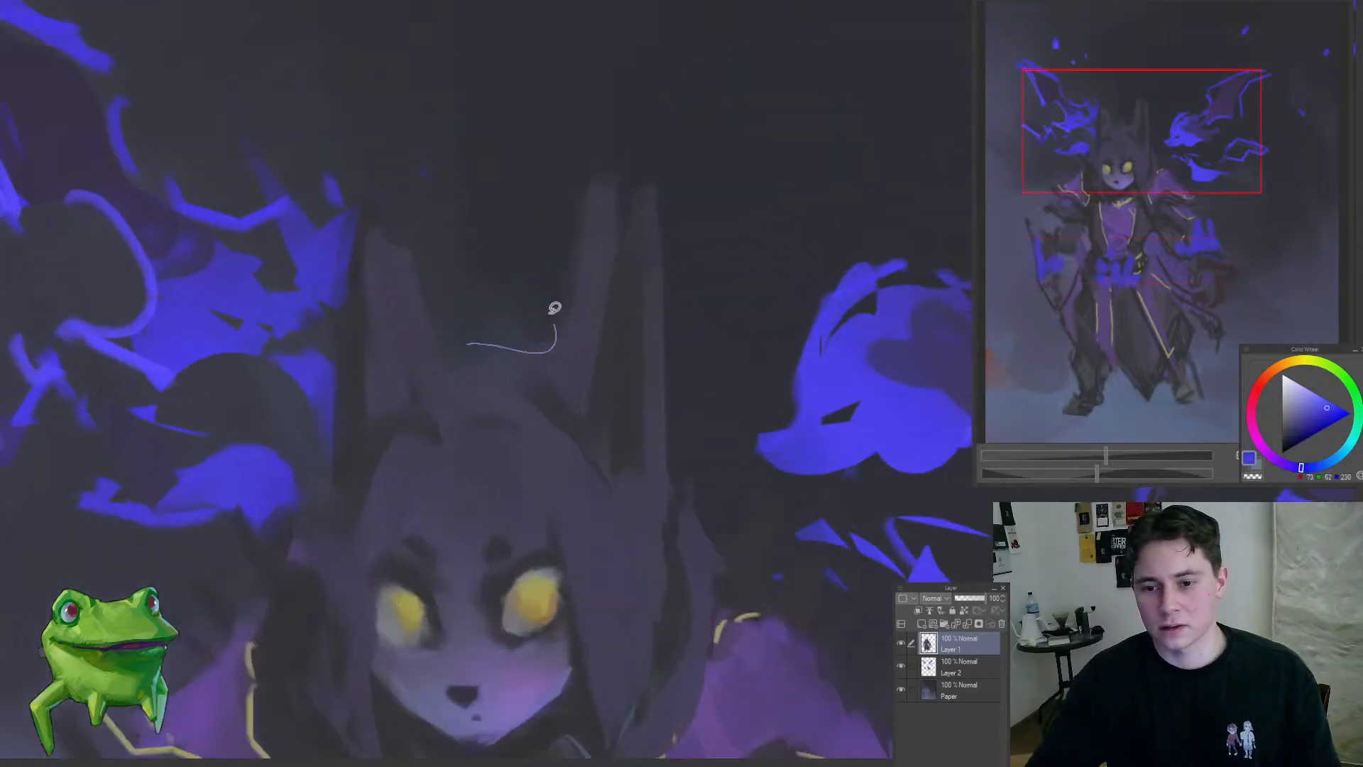
key(ctrl+0)
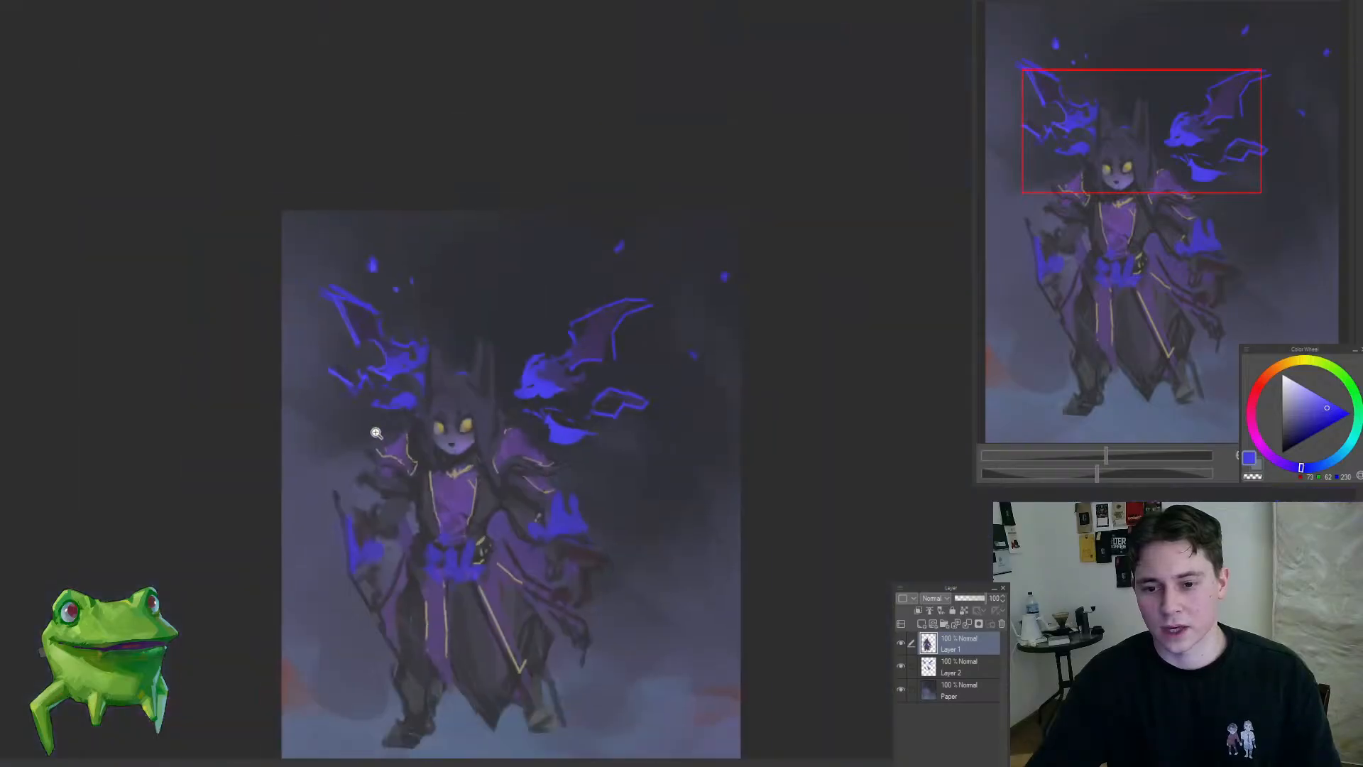
Step: Blend the hair between the horns and the forehead with a large brush in the dark blue-grey
drag(478, 382, 504, 384)
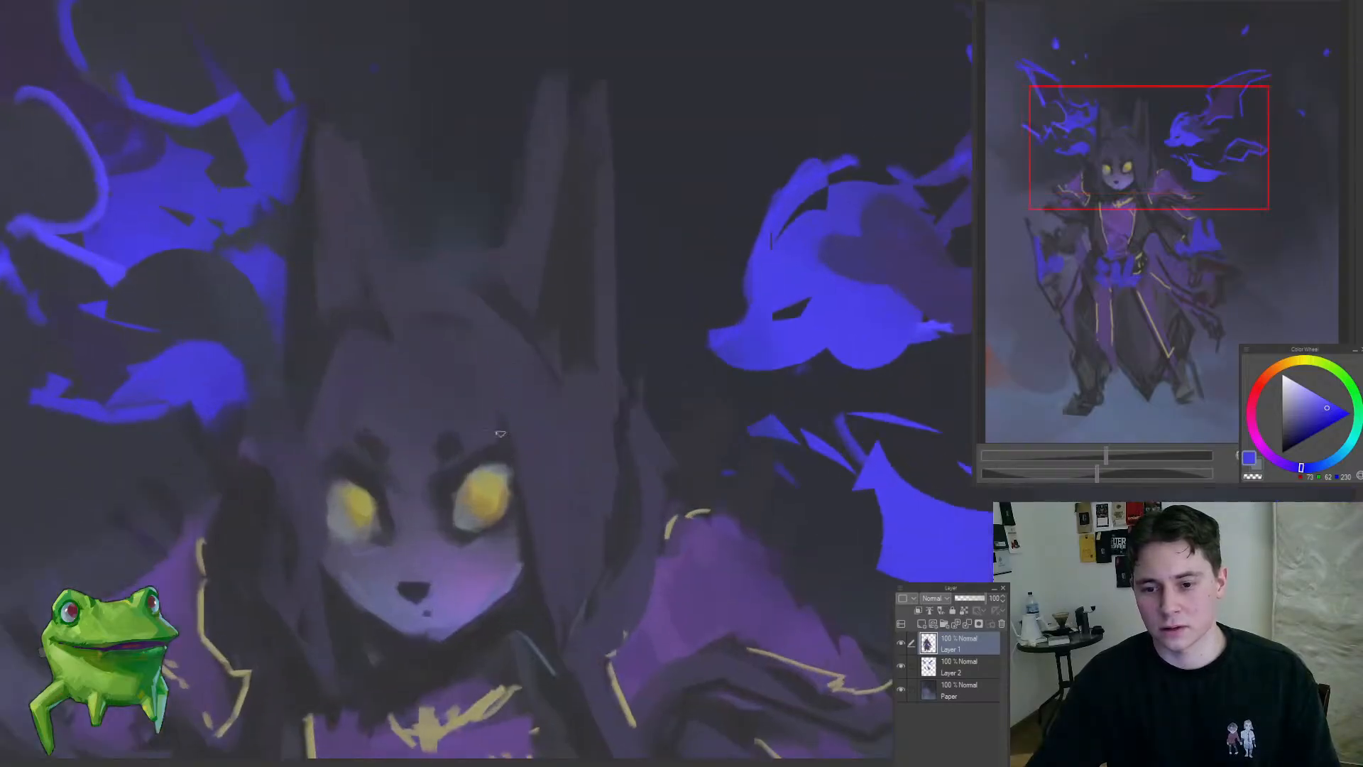
key(])
key(])
key(])
key(])
key(])
key(])
key(])
key(])
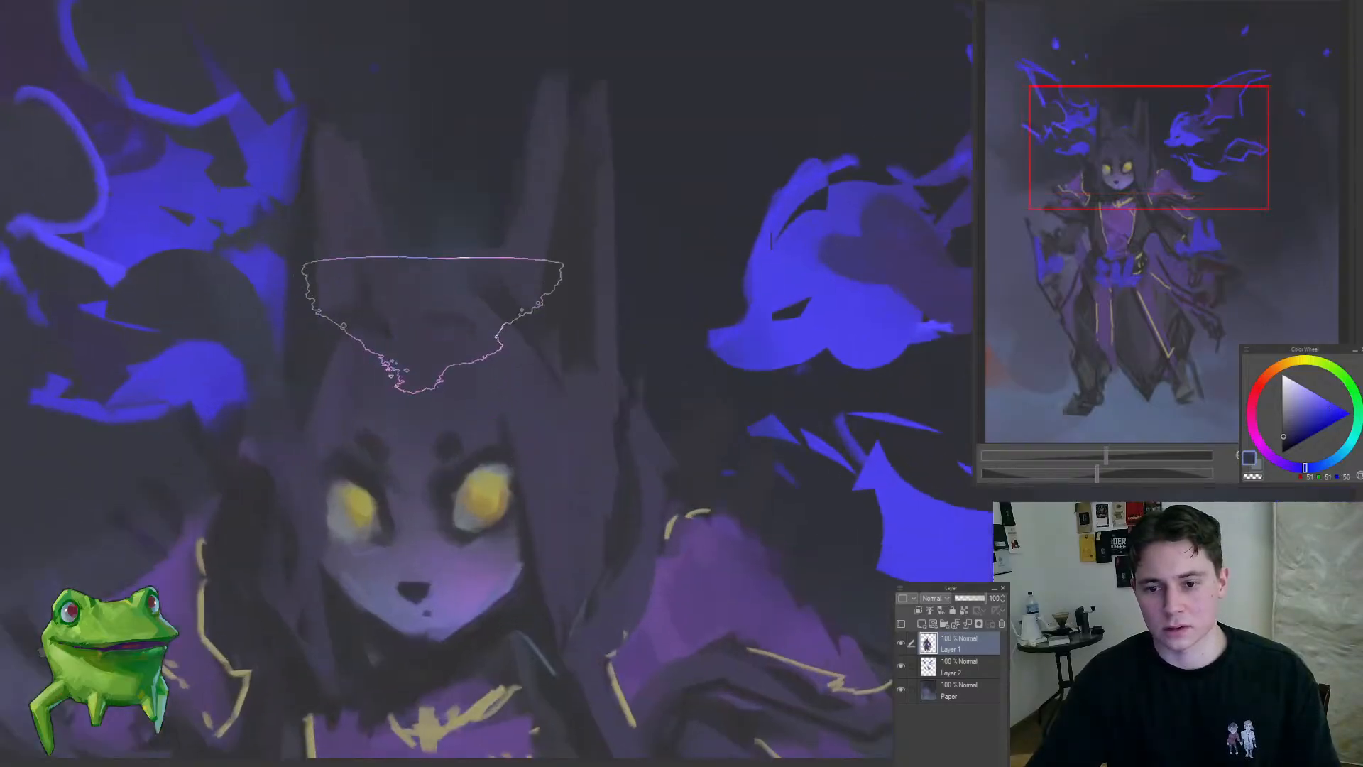
drag(464, 383, 384, 438)
click(434, 363)
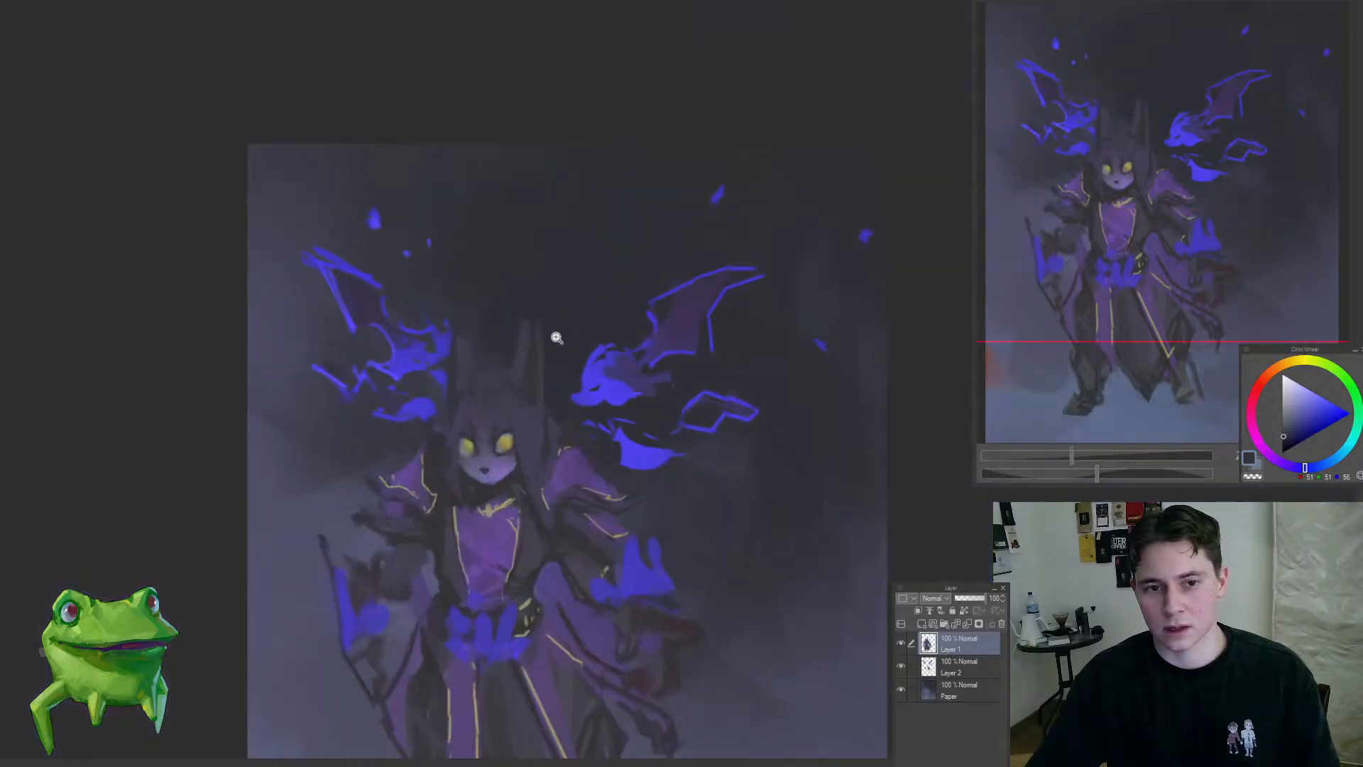
Step: Refine the inner edges and tips of the figure's horns with dark purples sampled from the head
click(540, 370)
click(576, 359)
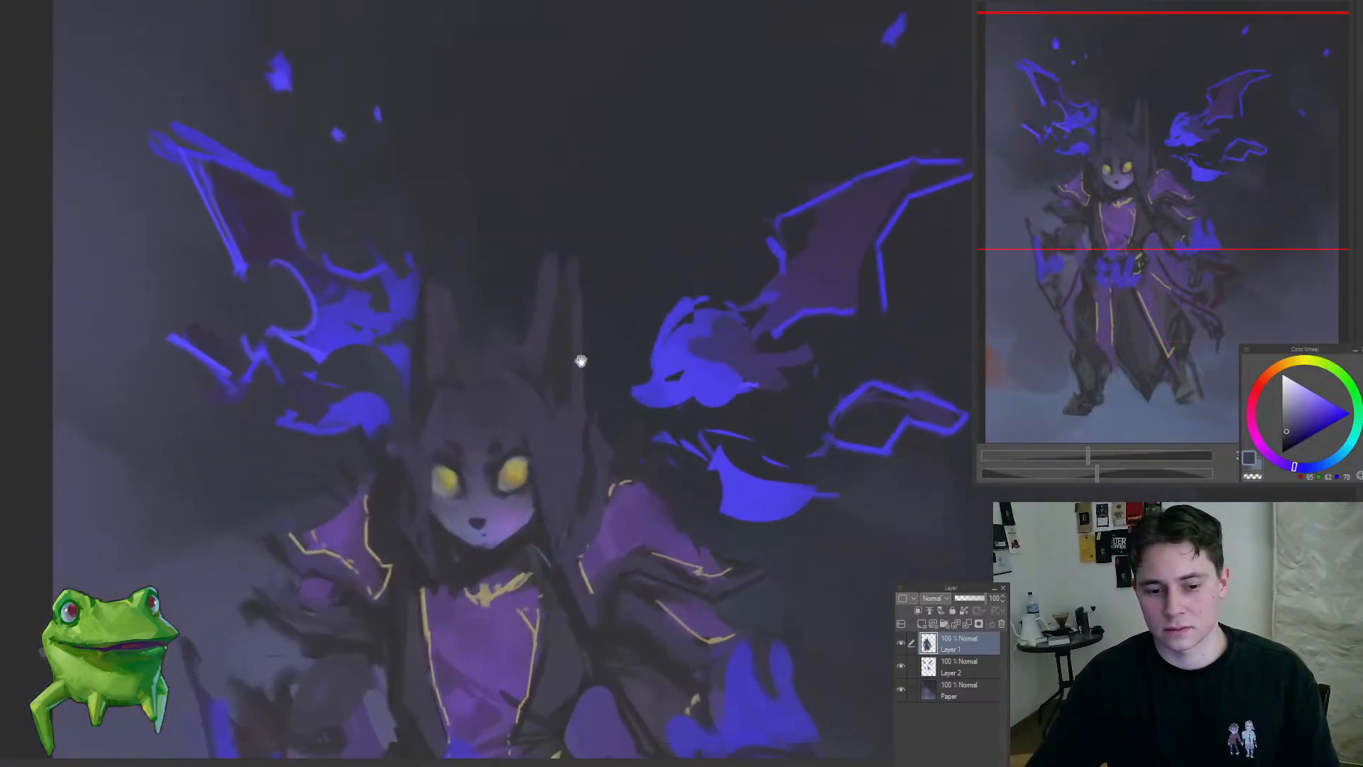
click(572, 327)
alt+click(554, 351)
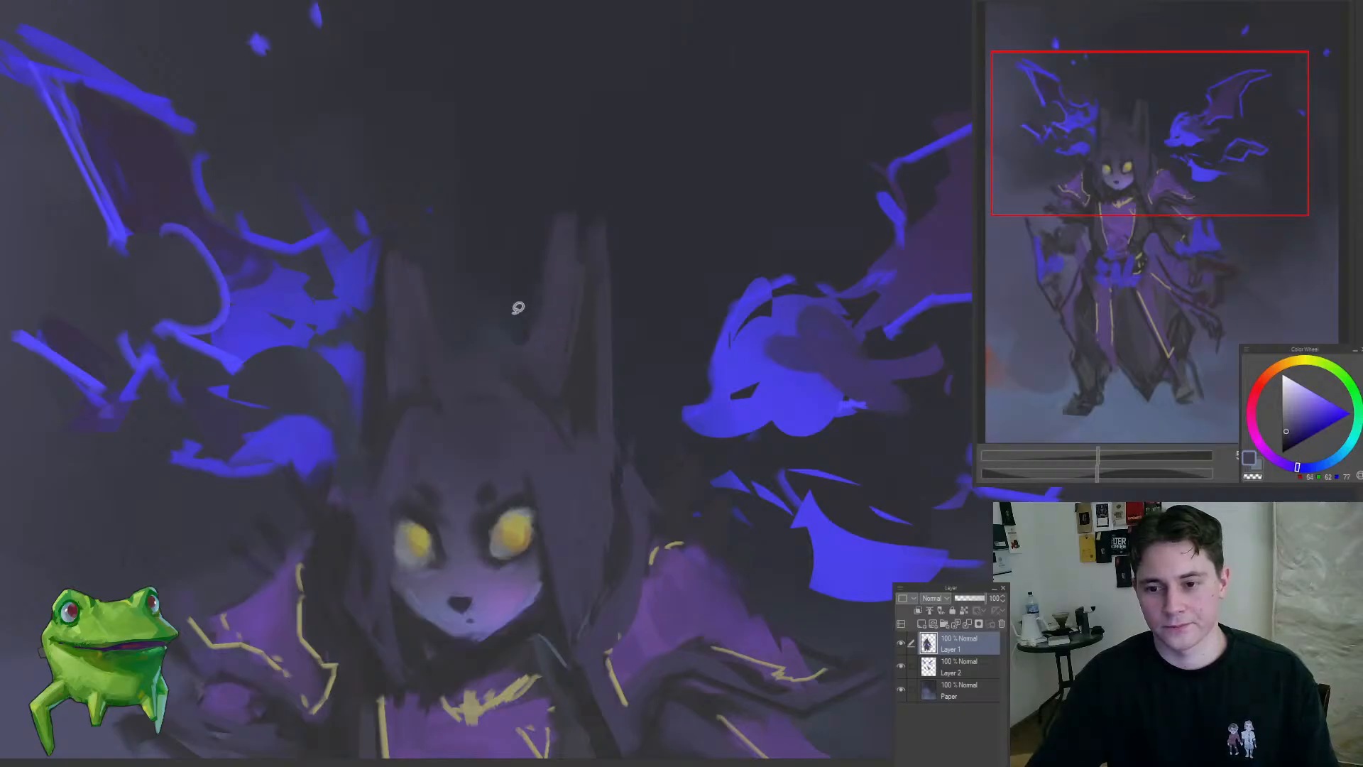
drag(518, 308, 554, 283)
mouse_move(576, 207)
mouse_down()
mouse_move(502, 274)
mouse_move(584, 190)
mouse_up()
drag(553, 281, 578, 350)
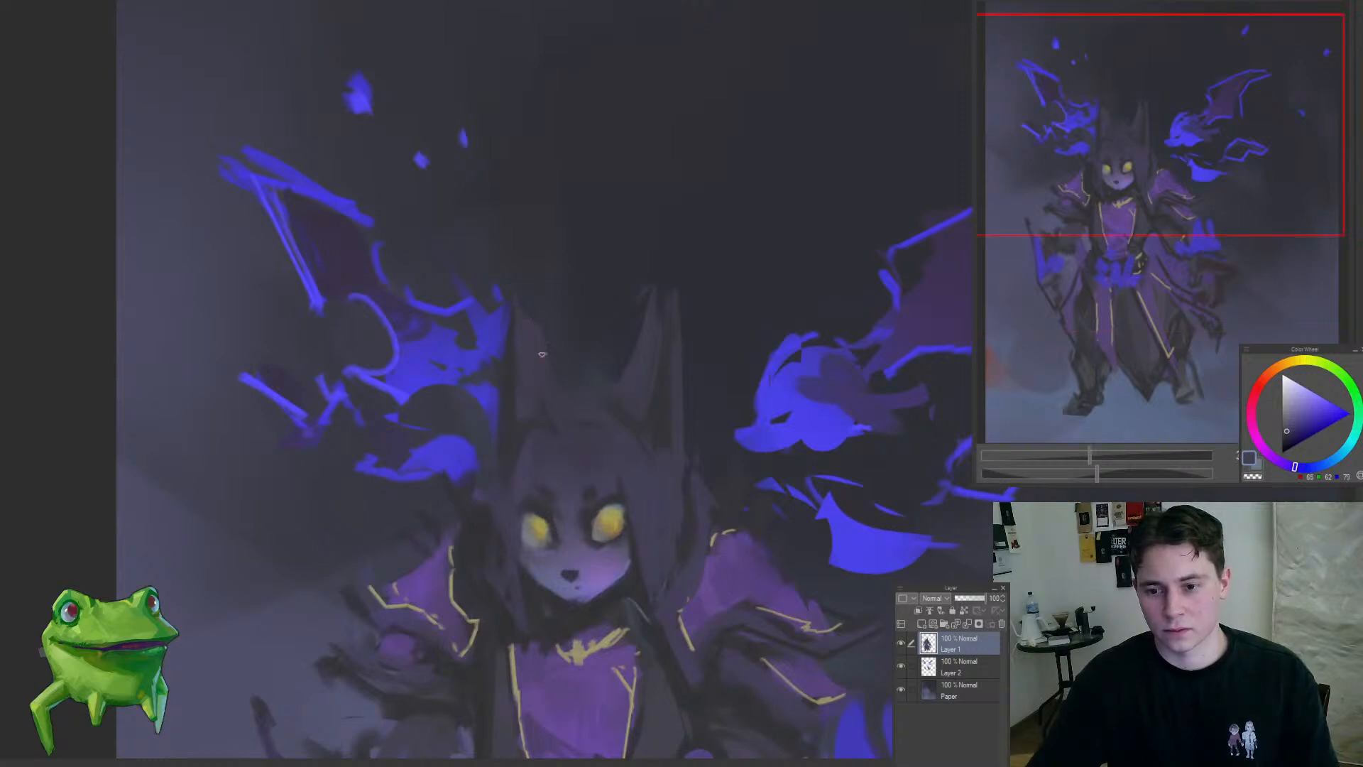
Step: Shade the folds of the figure's purple chest panel on Layer 1 with purples sampled from the clothing
mouse_move(514, 273)
mouse_down()
mouse_move(576, 328)
mouse_move(570, 305)
mouse_move(472, 401)
mouse_move(449, 526)
mouse_up()
drag(480, 459, 557, 461)
drag(433, 431, 462, 435)
alt+click(429, 459)
alt+click(495, 471)
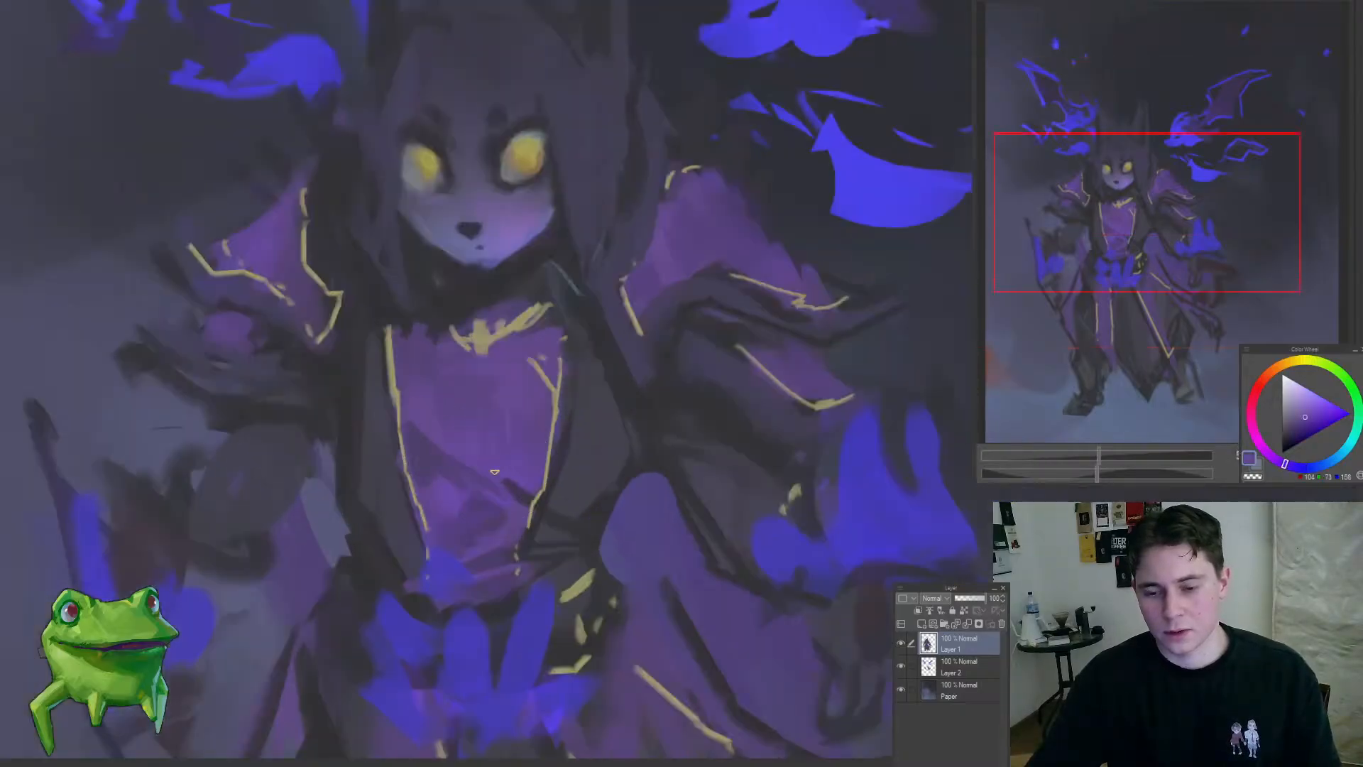
alt+click(493, 499)
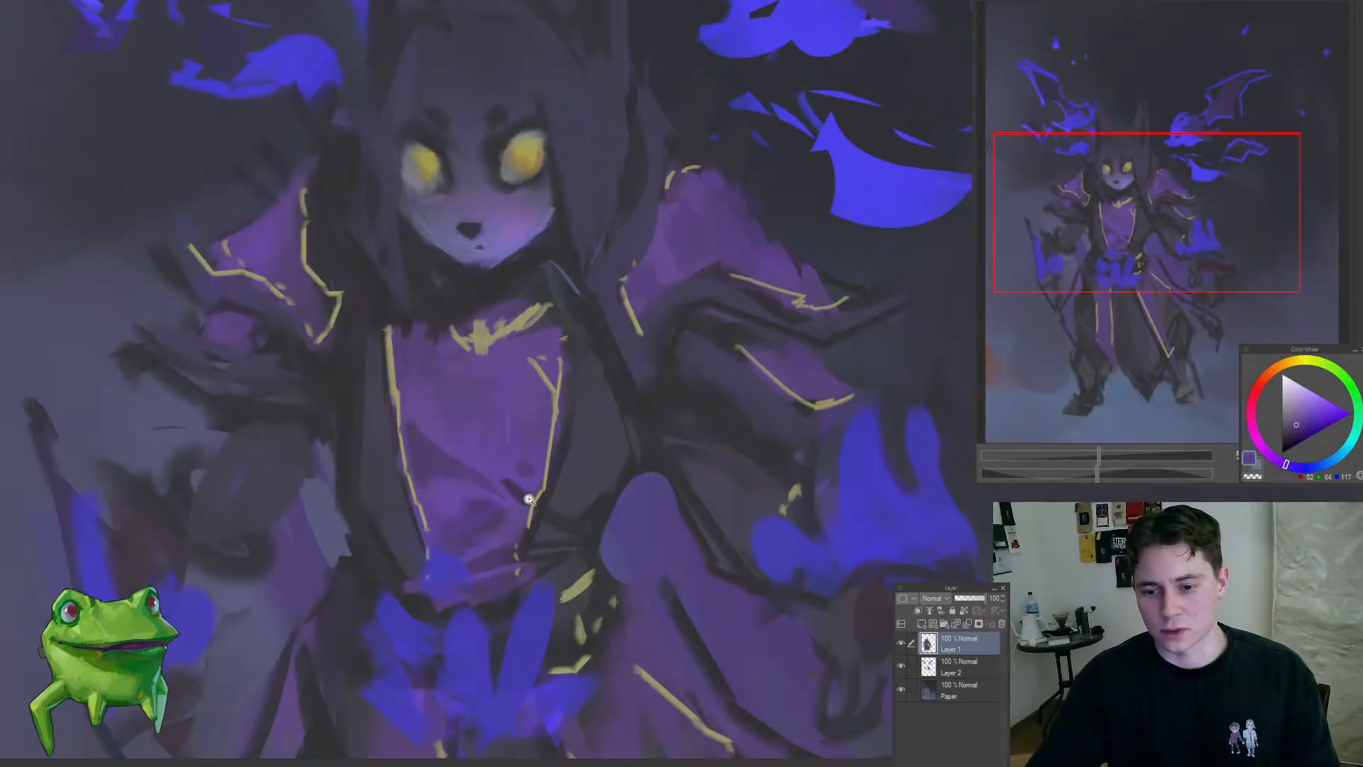
mouse_move(529, 499)
mouse_down()
mouse_move(555, 615)
mouse_move(596, 461)
mouse_move(529, 472)
mouse_up()
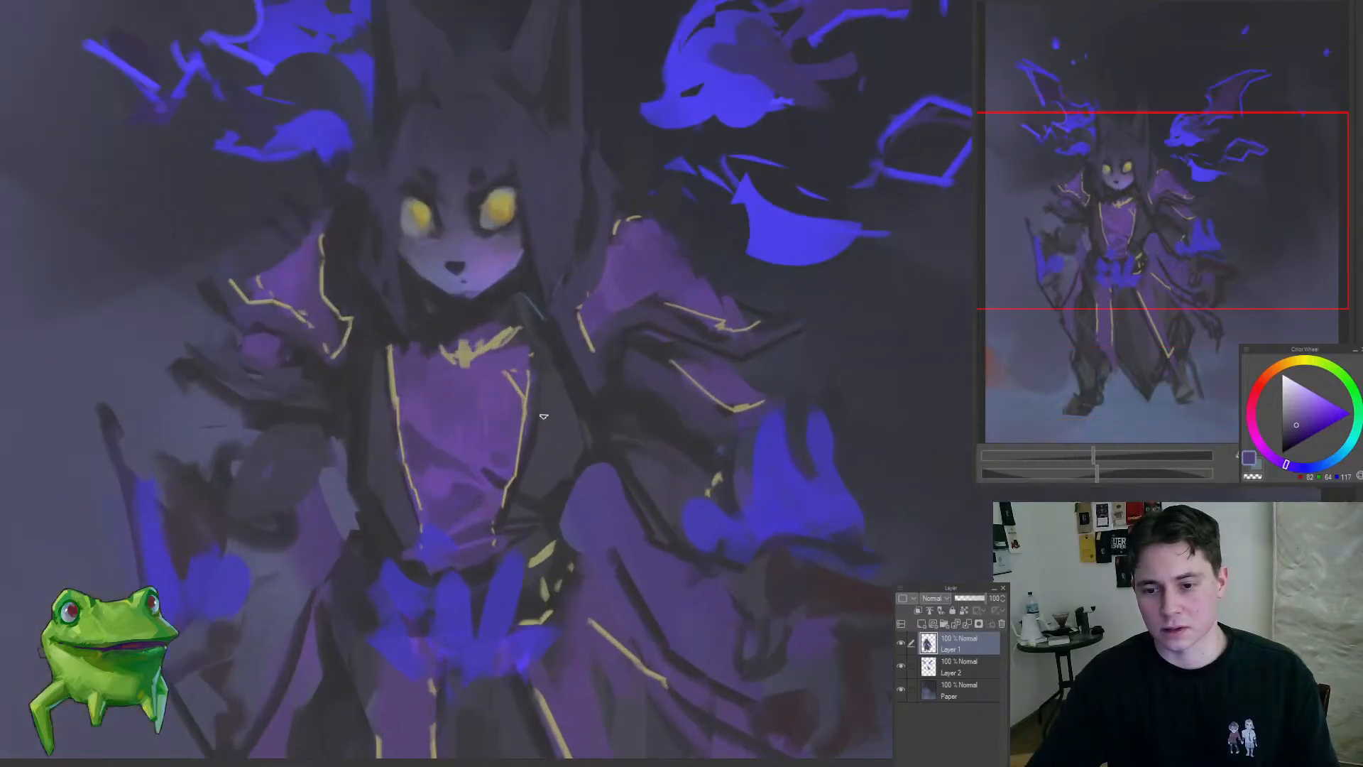
Step: Blend the dark coat beside the chest panel with a dark blue-grey sampled from the coat
alt+click(630, 440)
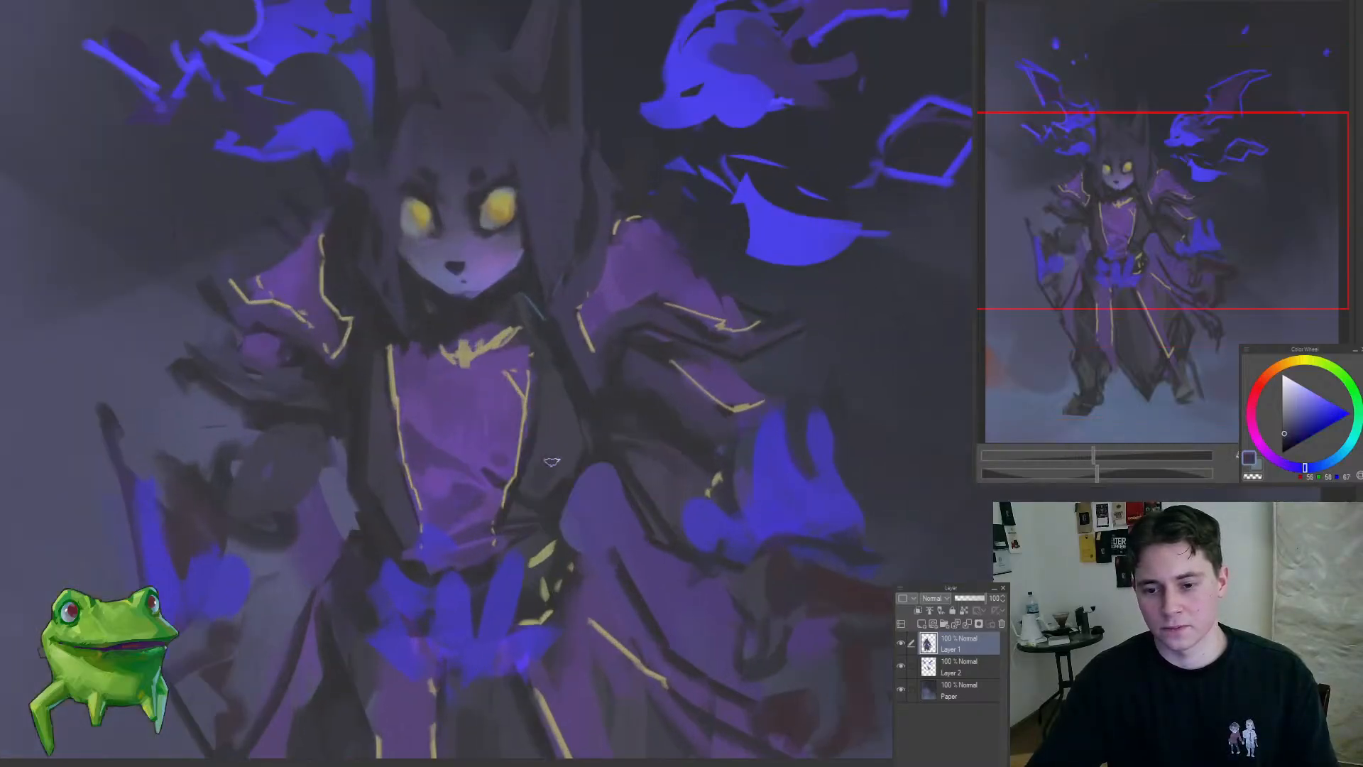
drag(557, 467, 529, 554)
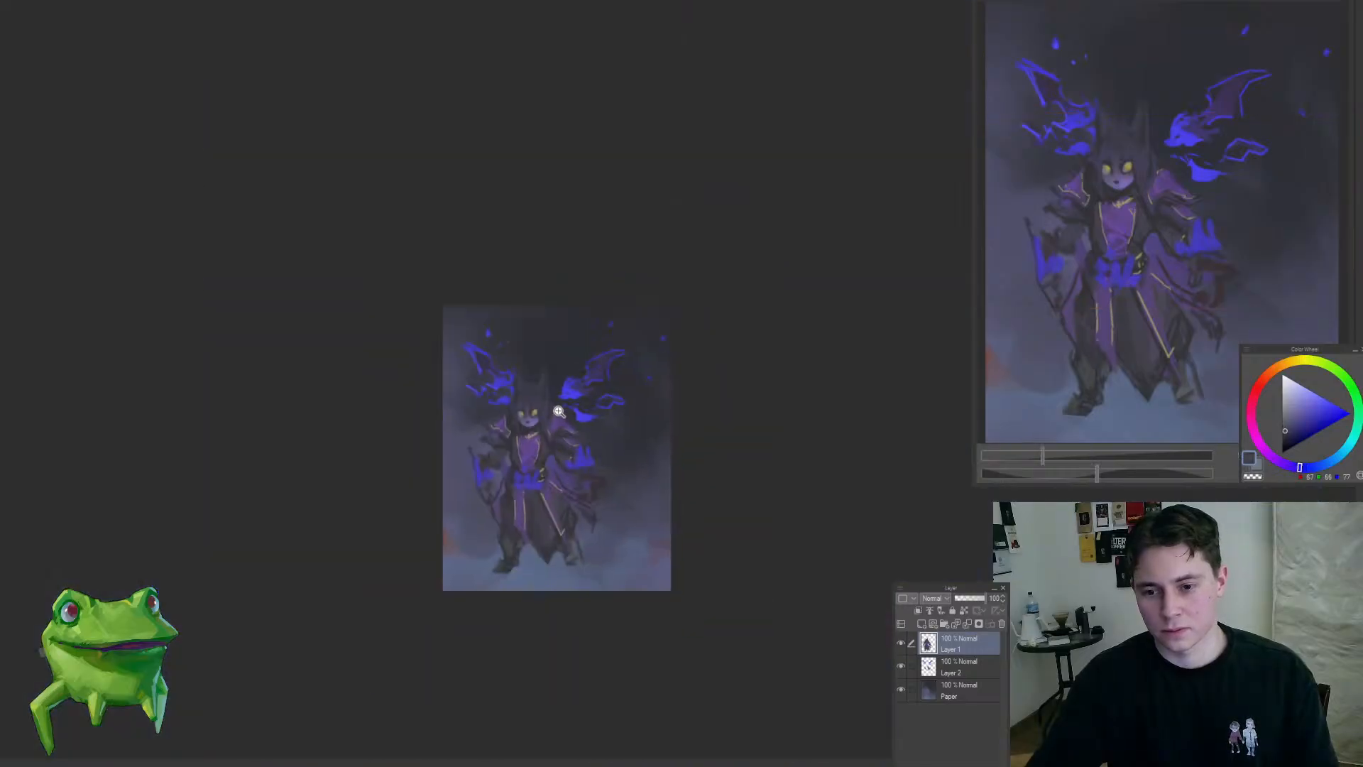
drag(559, 411, 477, 384)
alt+click(470, 392)
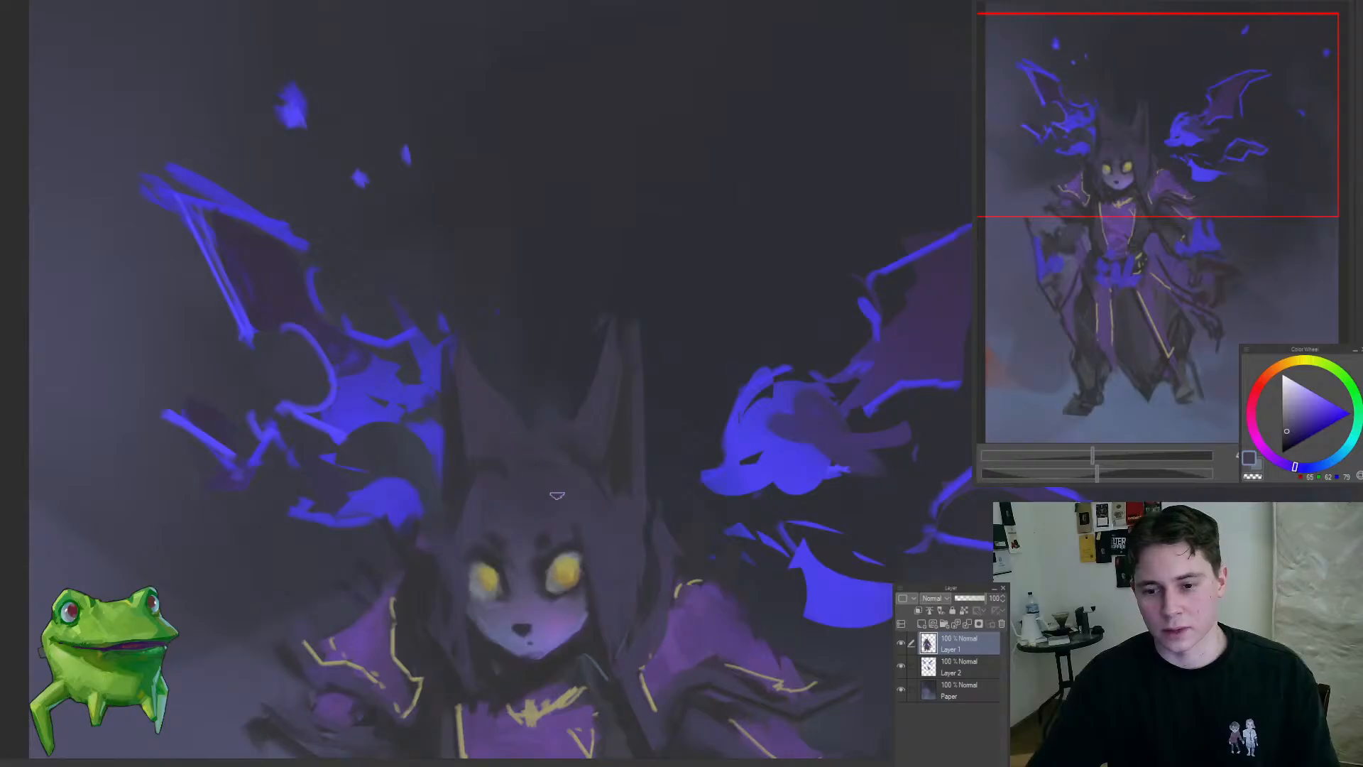
Step: Soften the dark purple hair between the horns and above the forehead with broad strokes
drag(556, 495, 535, 454)
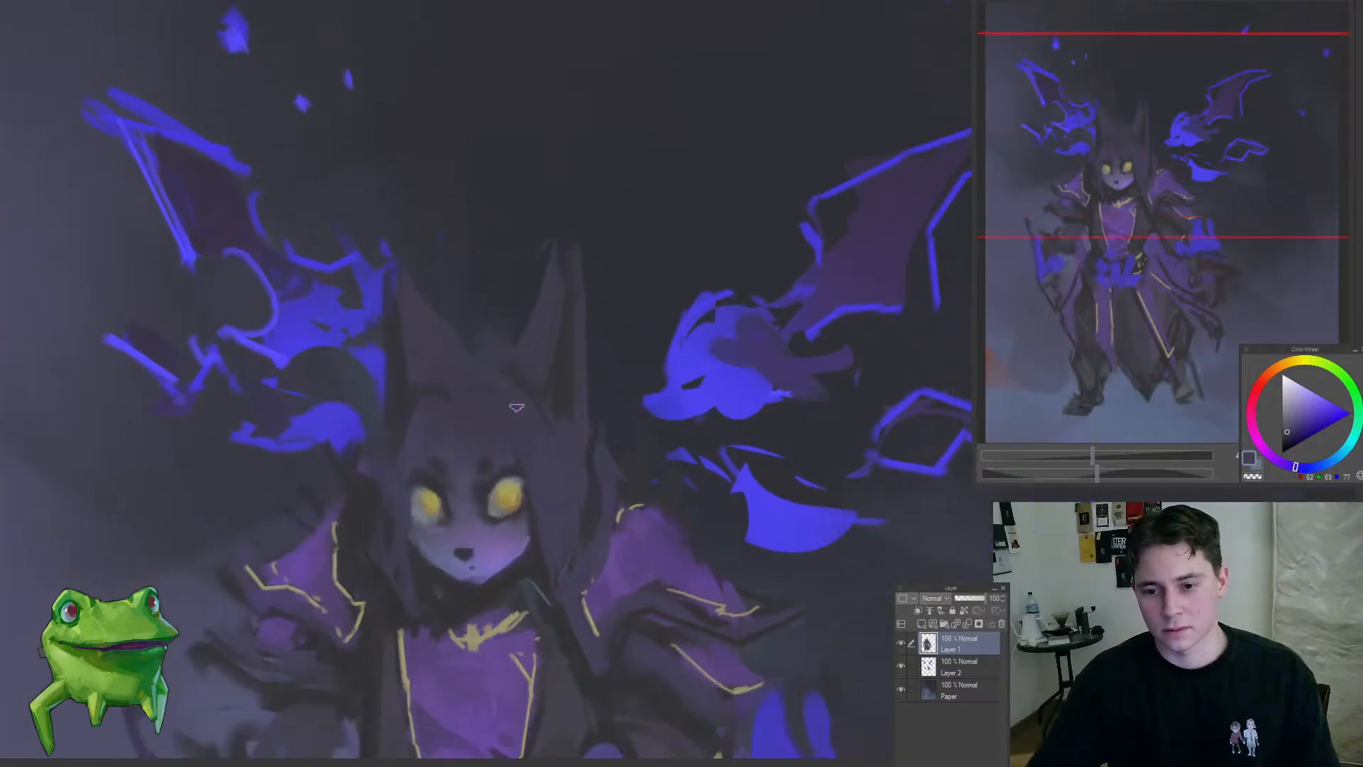
mouse_move(548, 432)
mouse_down()
mouse_move(531, 366)
mouse_move(513, 397)
mouse_up()
drag(511, 402, 479, 361)
mouse_move(524, 387)
mouse_down()
mouse_move(426, 497)
mouse_move(589, 364)
mouse_up()
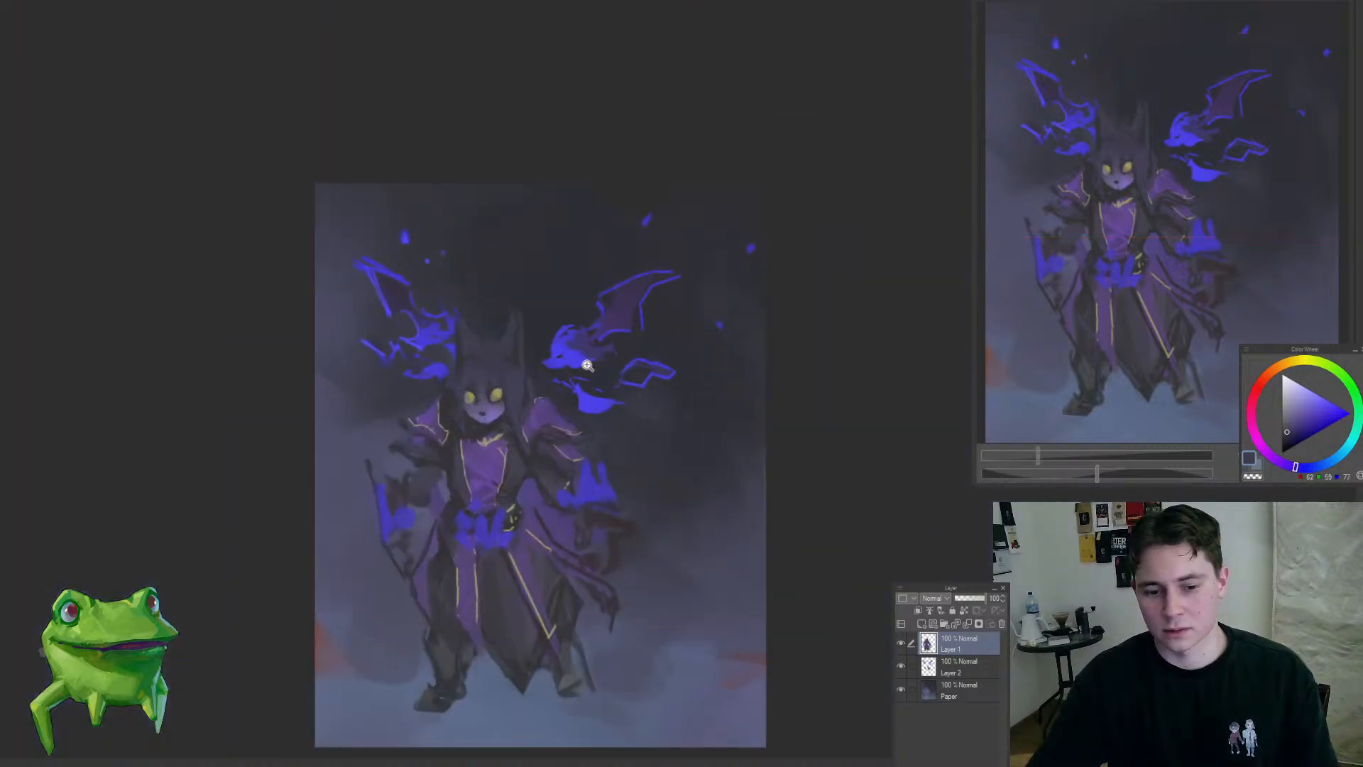
click(549, 347)
drag(533, 326, 548, 294)
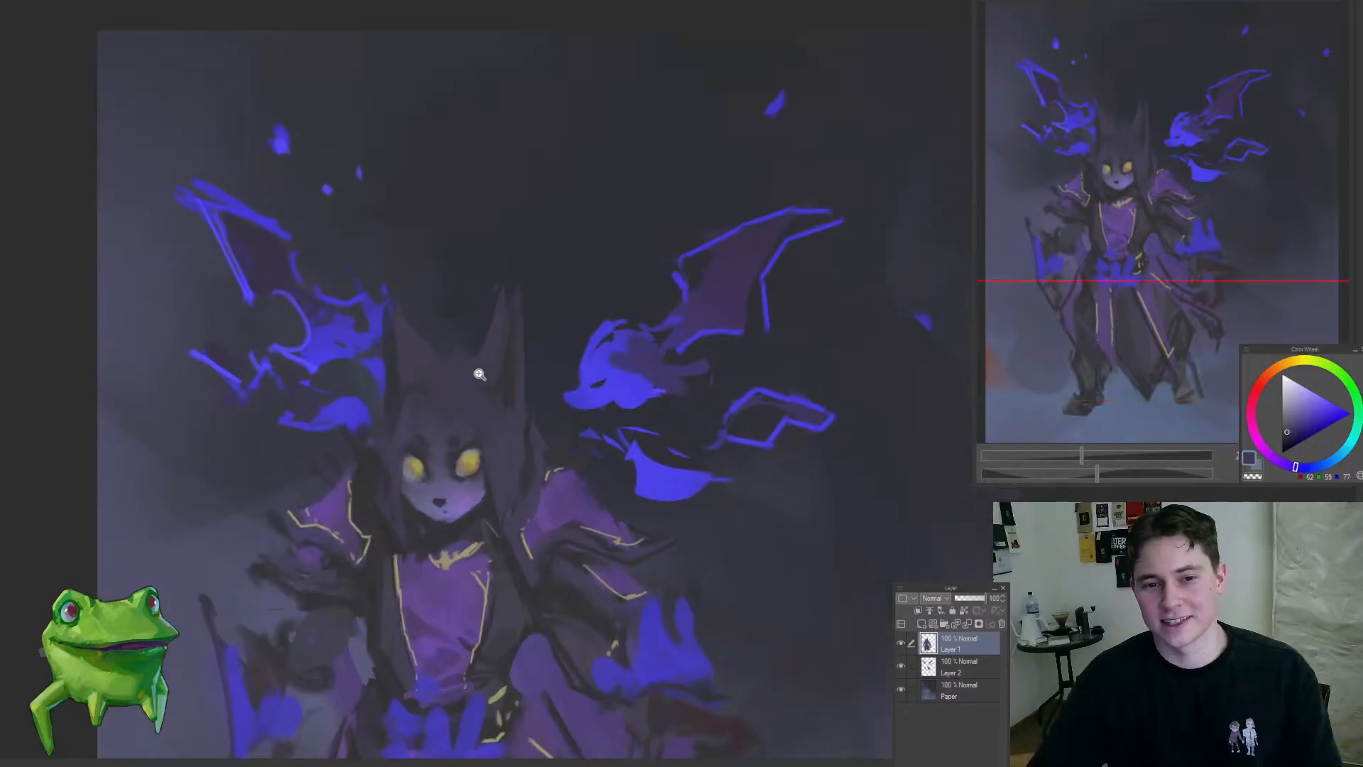
mouse_move(478, 374)
mouse_down()
mouse_move(541, 341)
mouse_move(554, 358)
mouse_move(575, 343)
mouse_up()
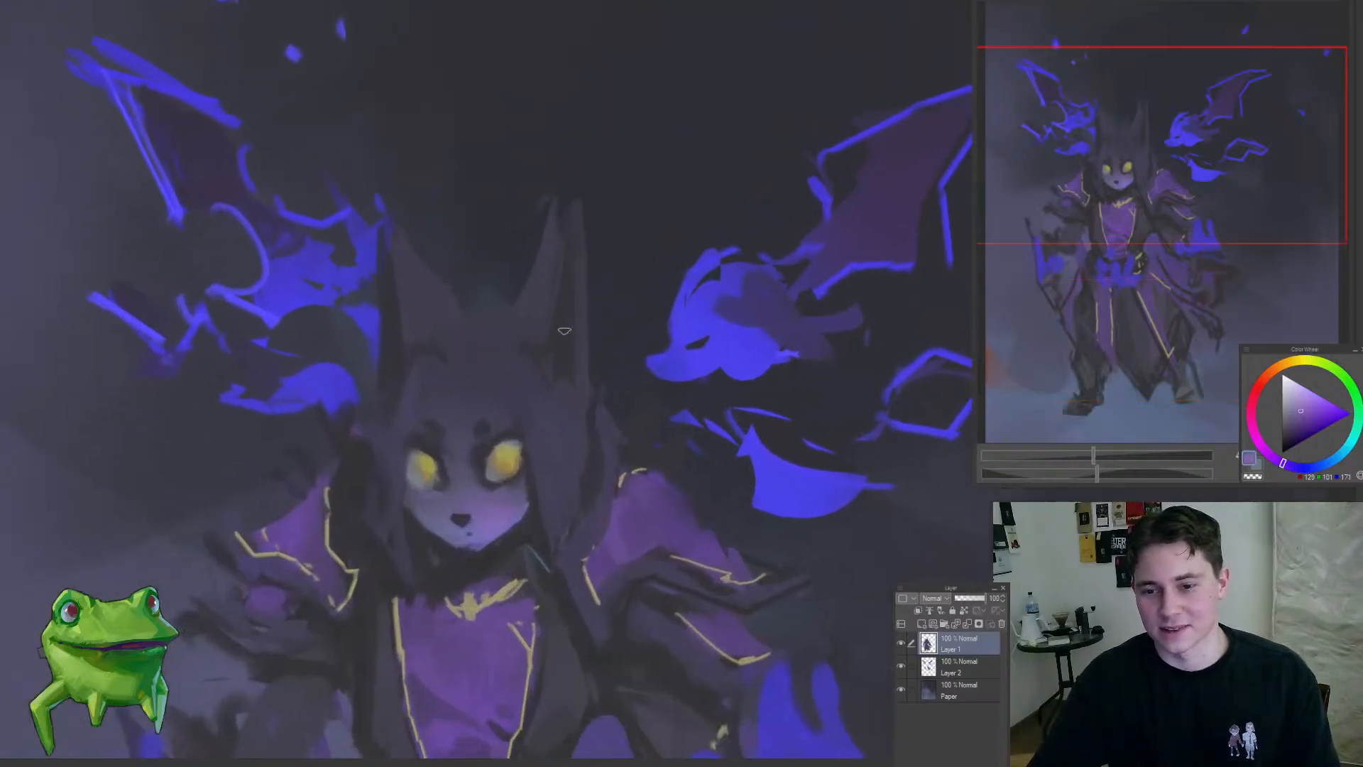
mouse_move(567, 289)
mouse_down()
mouse_move(561, 365)
mouse_move(580, 384)
mouse_move(598, 520)
mouse_up()
drag(606, 424, 641, 418)
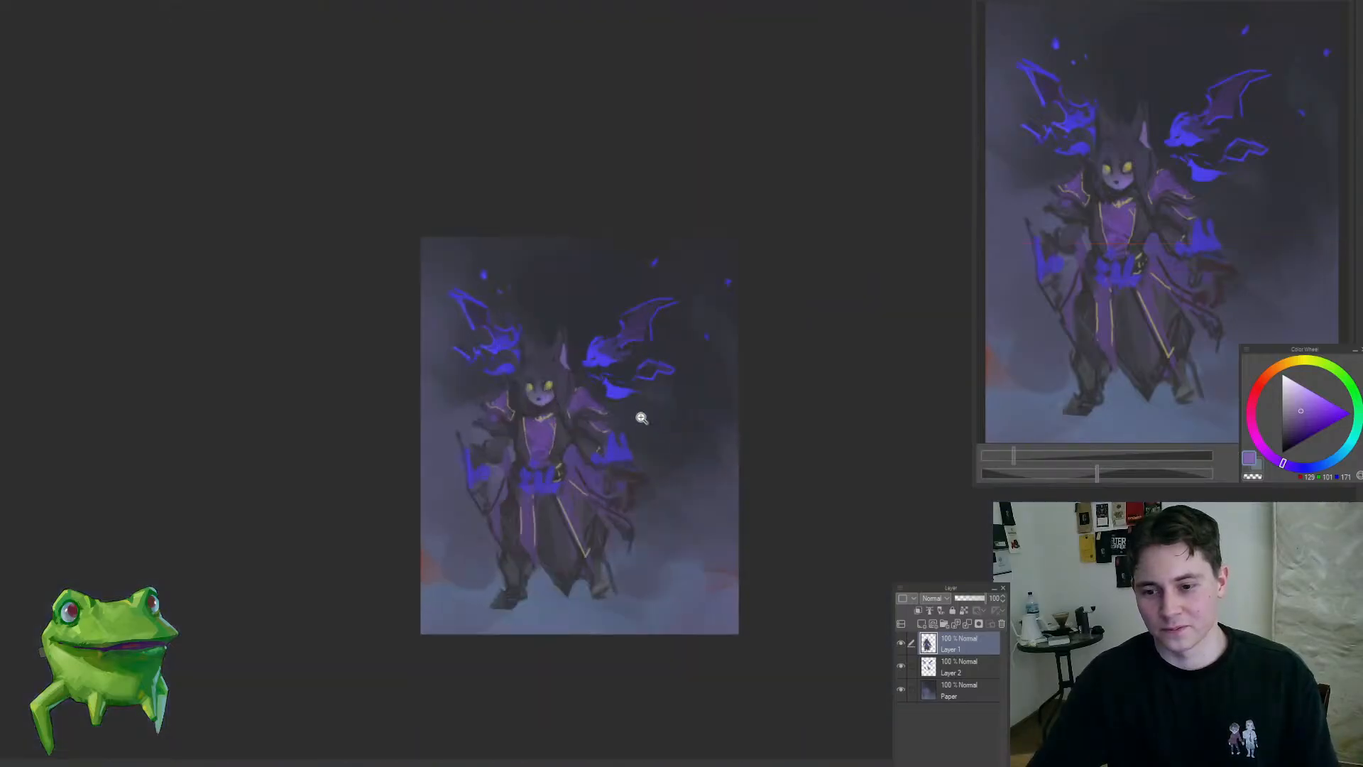
key(ctrl+z)
key(ctrl+z)
Step: Paint the inner side of the figure's right-hand horn with a muted greyish violet sampled from the face
drag(568, 342, 646, 348)
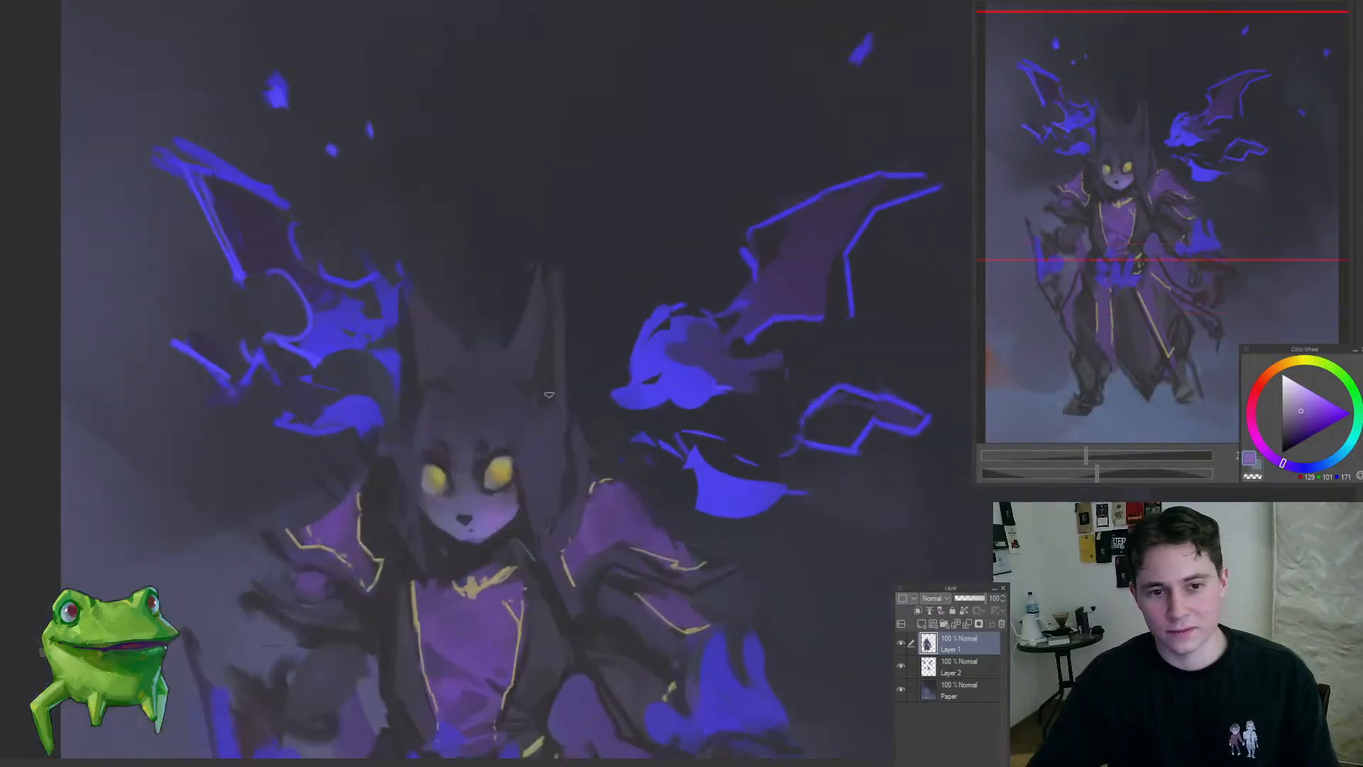
alt+click(529, 367)
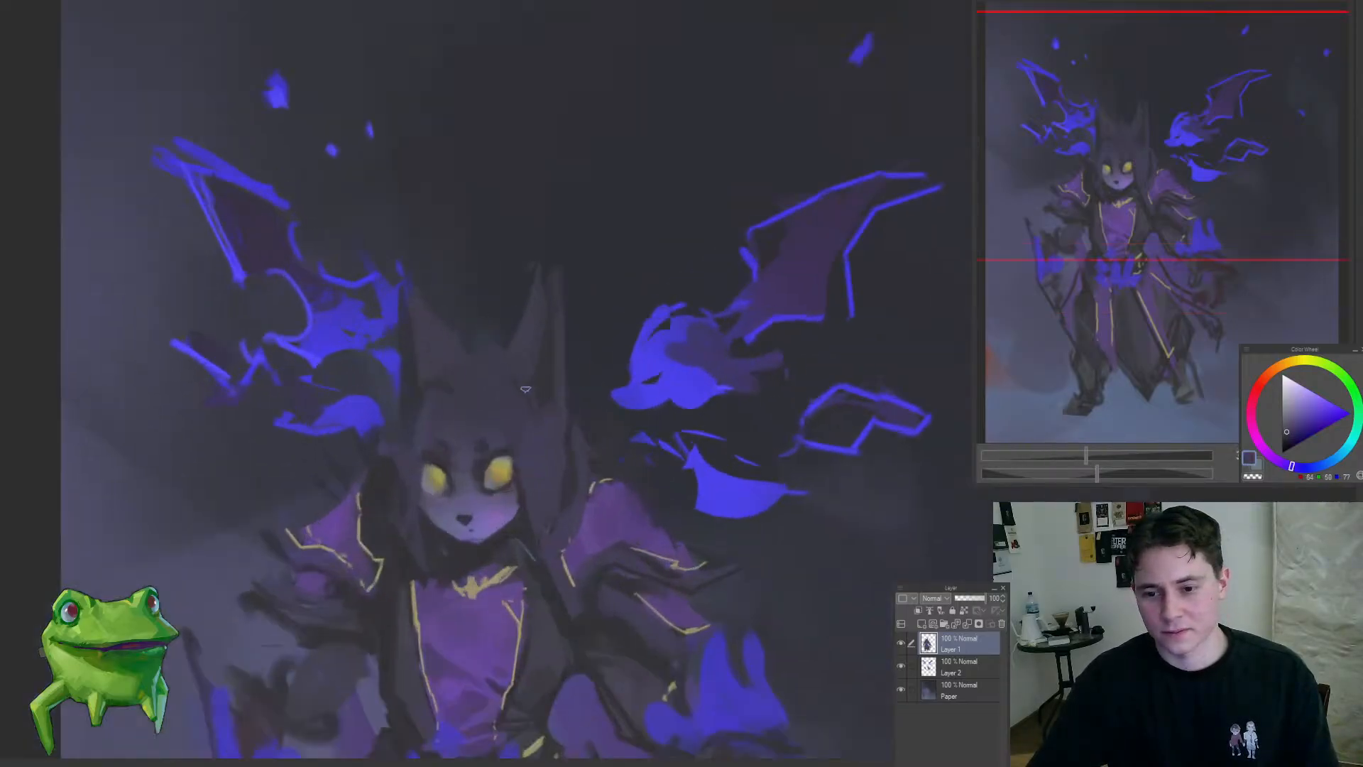
alt+click(507, 508)
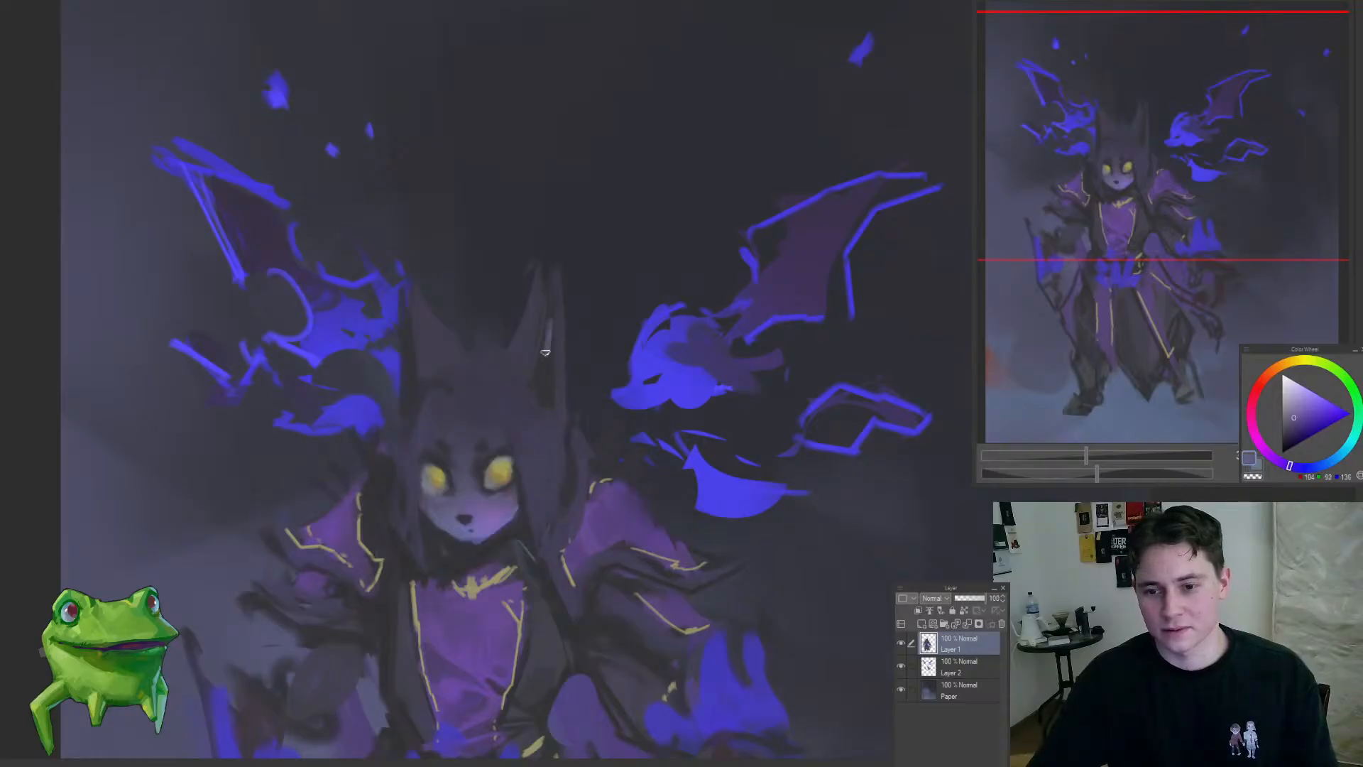
drag(545, 352, 542, 384)
drag(556, 306, 551, 398)
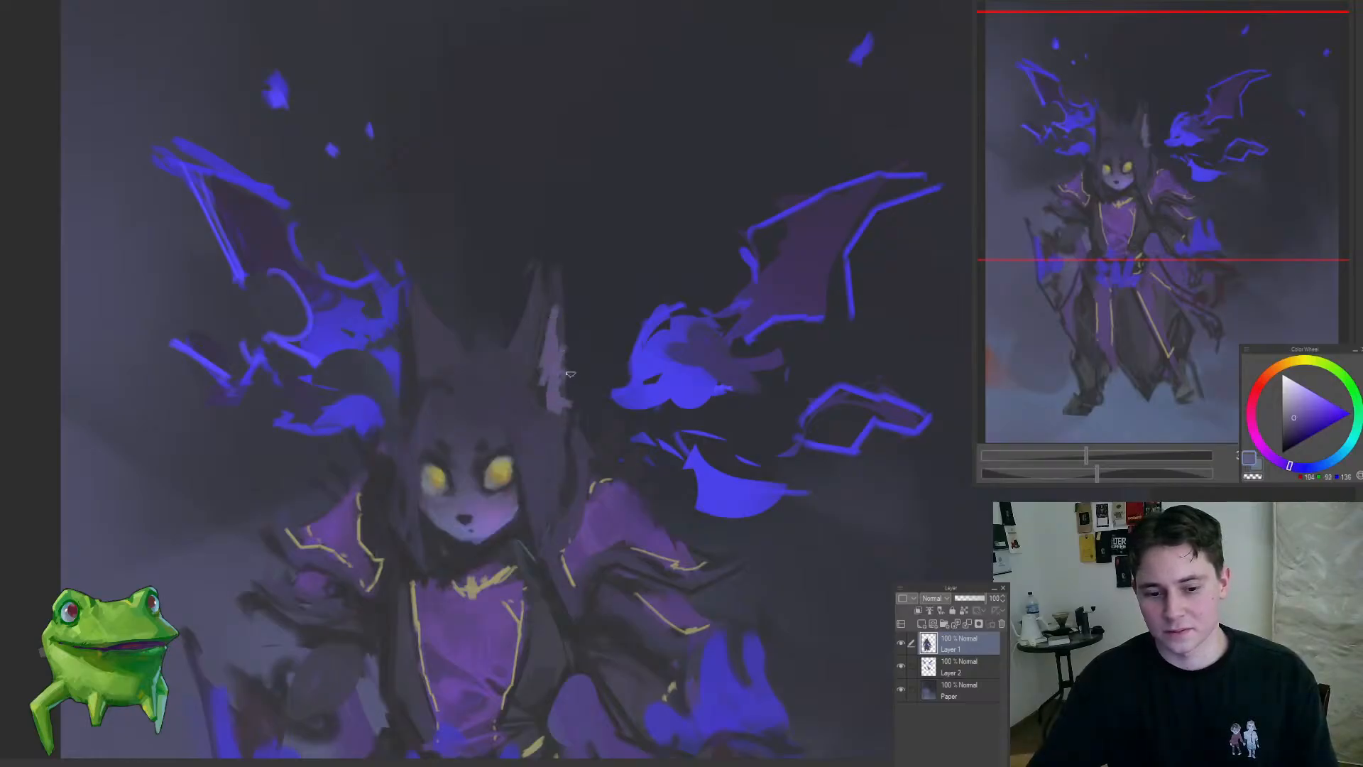
Step: Shape the pale inside of the right-hand horn into tufts with sampled dark purples and greyish violet
scroll(571, 374, up, 1)
alt+click(538, 389)
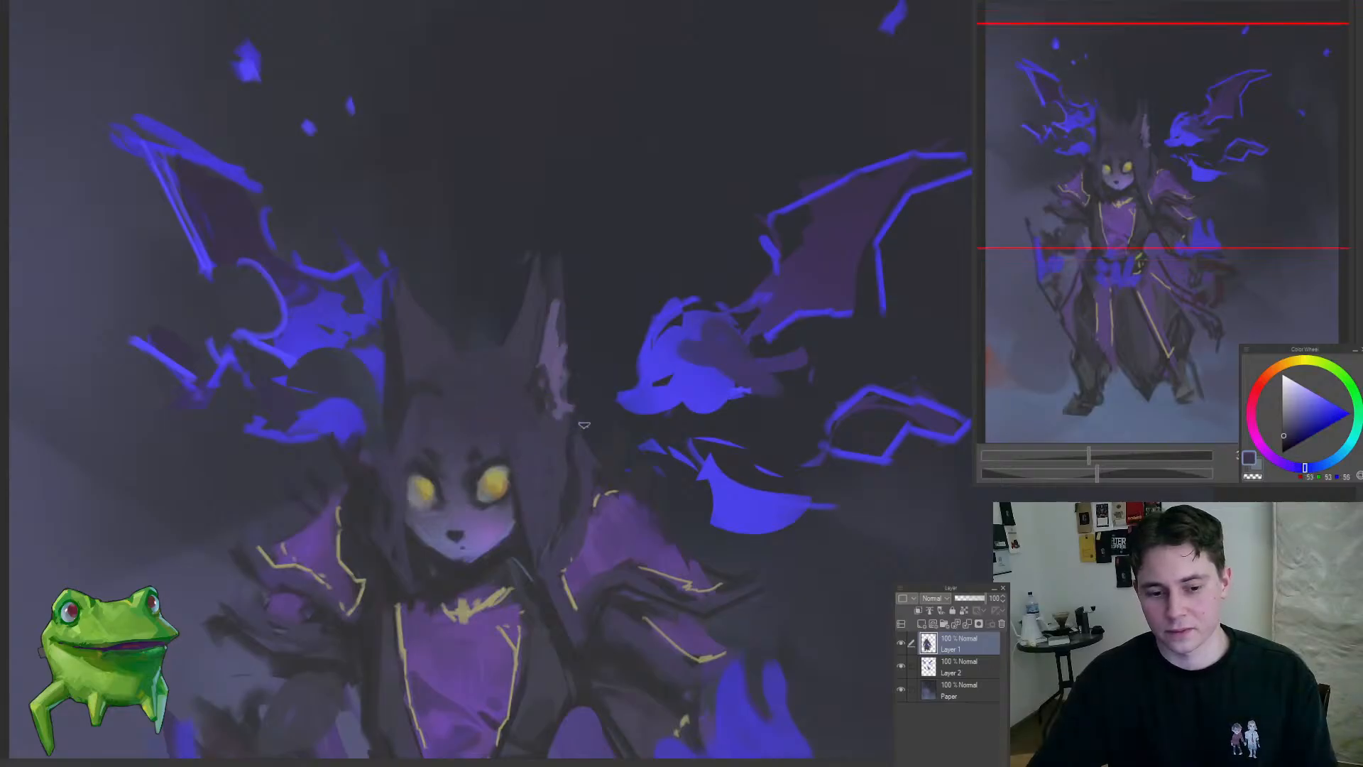
drag(583, 425, 578, 395)
alt+click(561, 391)
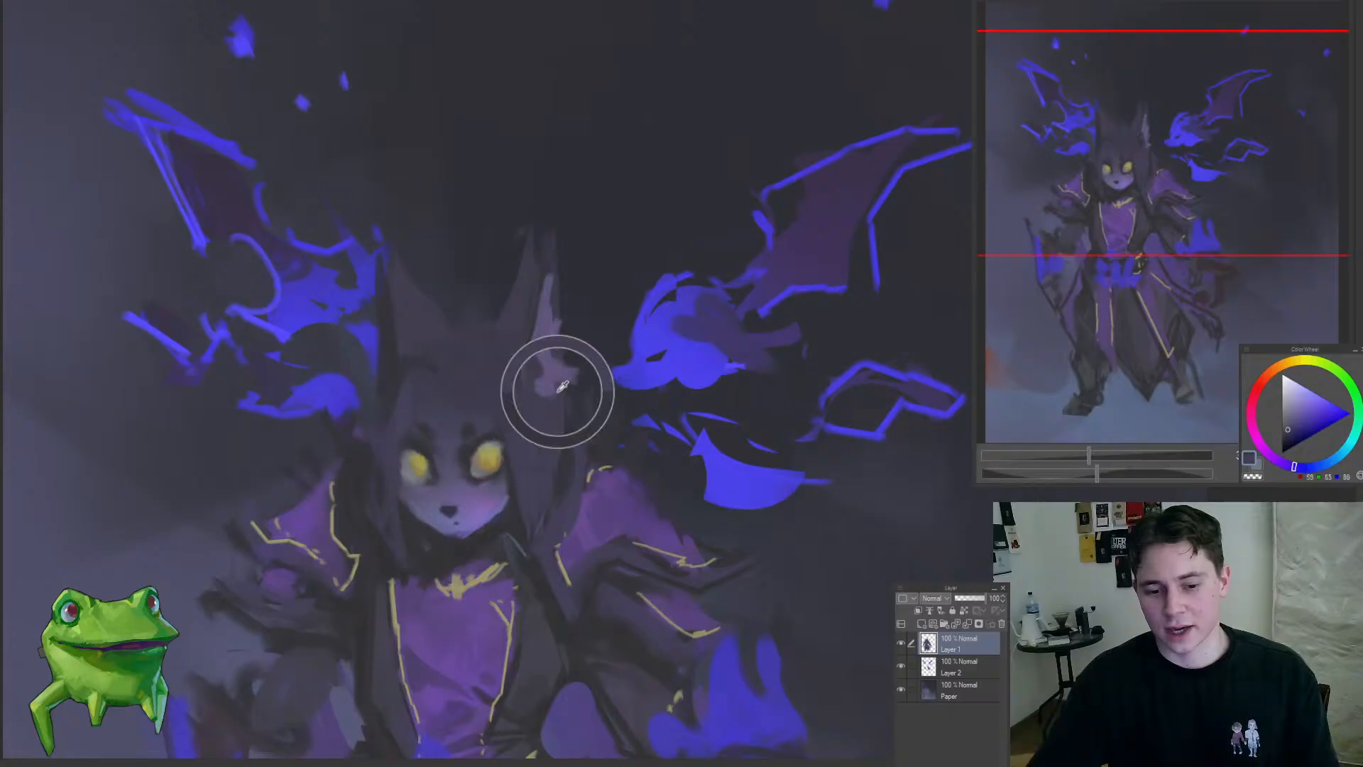
alt+click(546, 326)
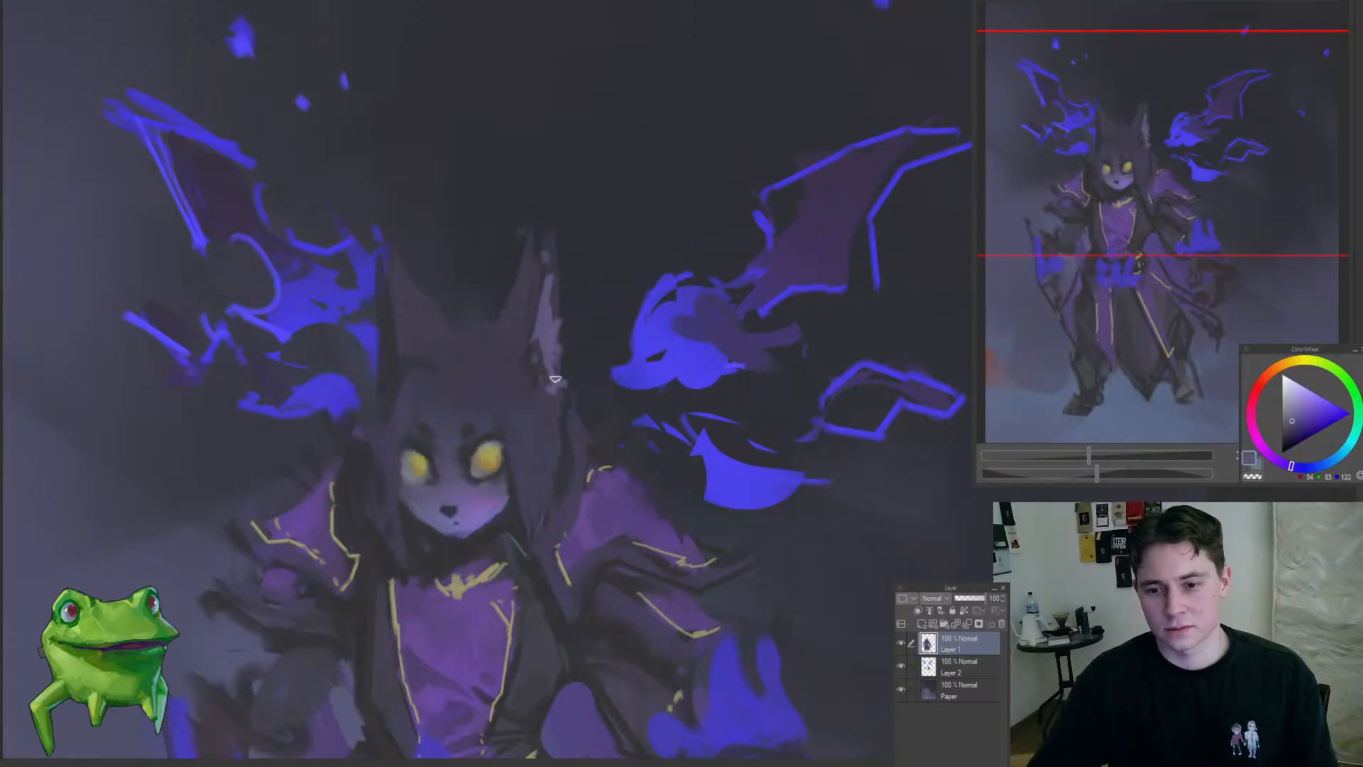
Step: Add a narrow greyish-violet strip along the outer edge of the figure's left-hand horn
drag(381, 284, 391, 383)
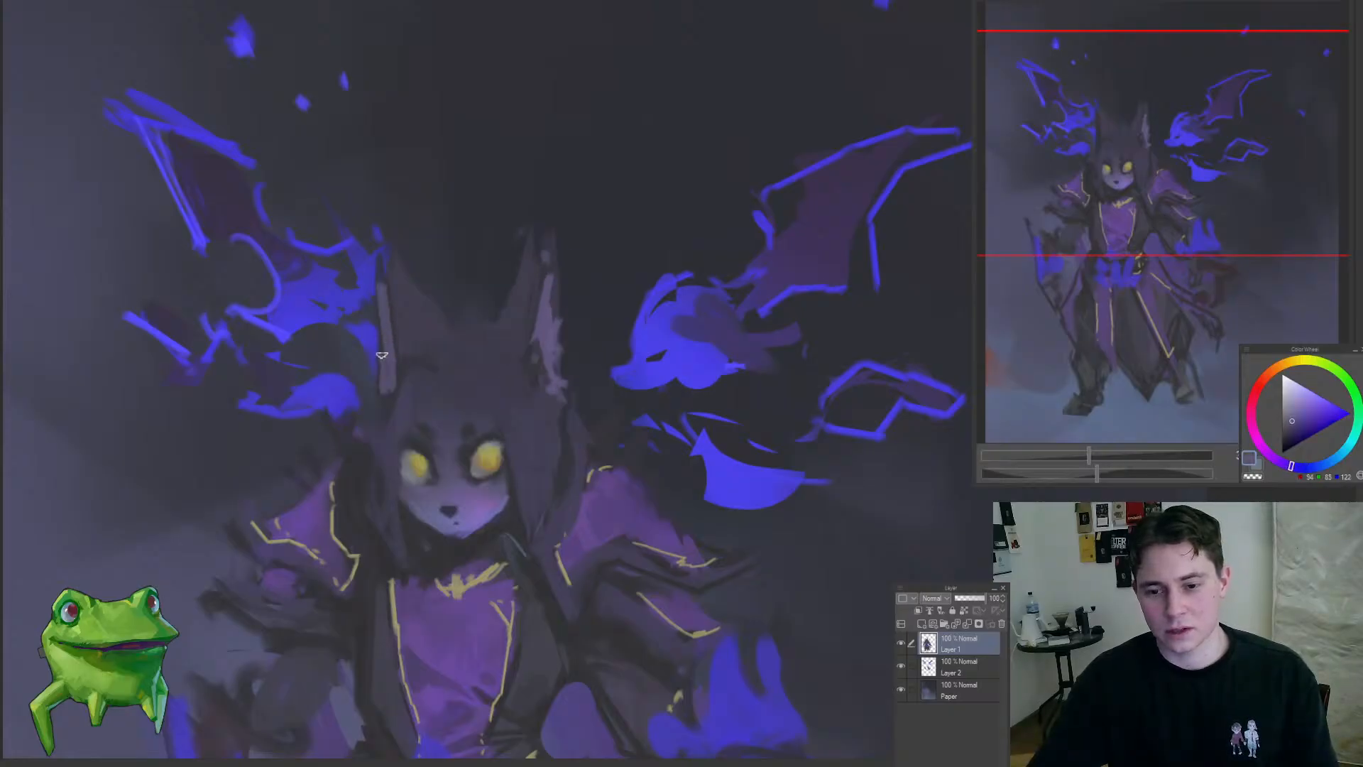
key(ctrl+z)
mouse_move(365, 302)
mouse_down()
mouse_move(284, 402)
mouse_move(380, 299)
mouse_move(403, 399)
mouse_move(324, 508)
mouse_up()
Step: Touch up the lower part of the purple chest panel near the waist with purple sampled from the robe
drag(461, 507, 466, 479)
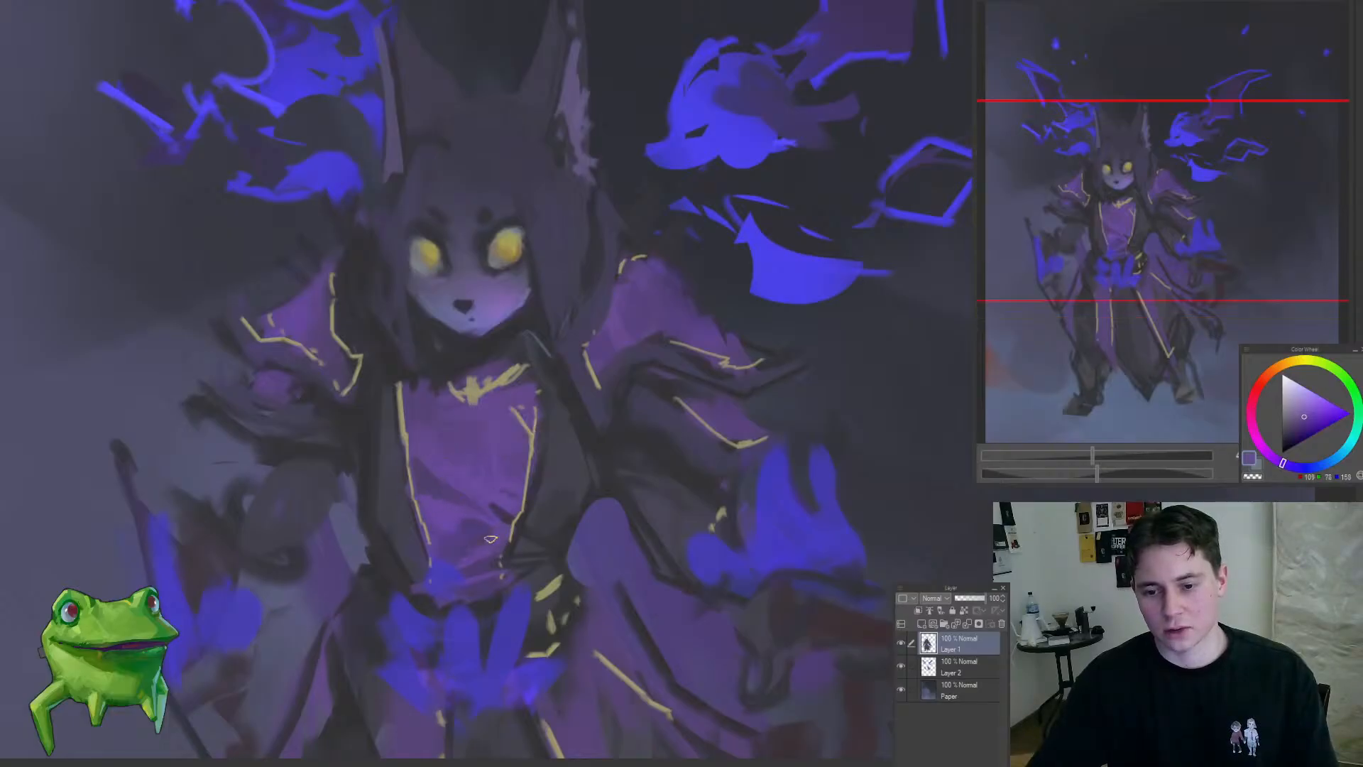
drag(453, 583, 429, 614)
drag(532, 458, 576, 474)
drag(552, 533, 538, 411)
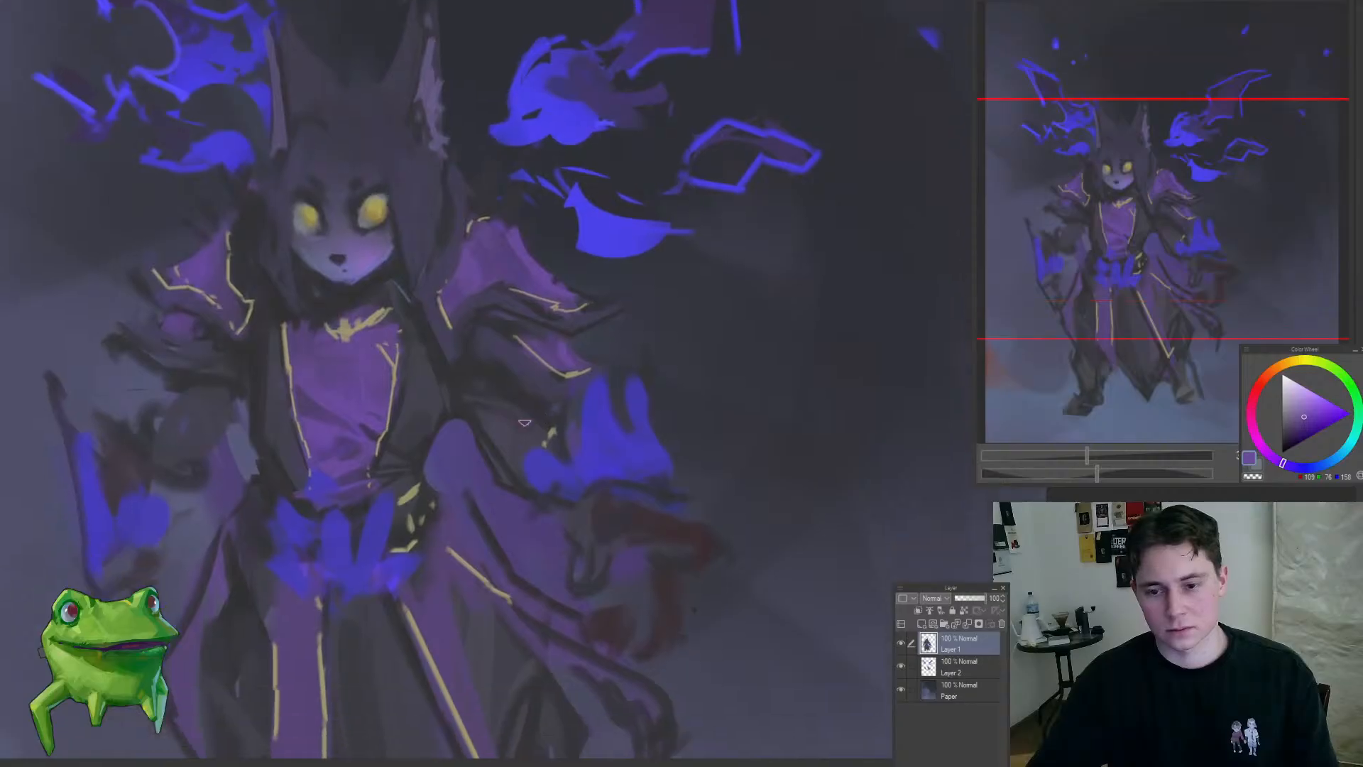
Step: Blend the dark sleeve between the coat and the right-hand blue flame with sampled dark purples
alt+click(500, 434)
alt+click(440, 396)
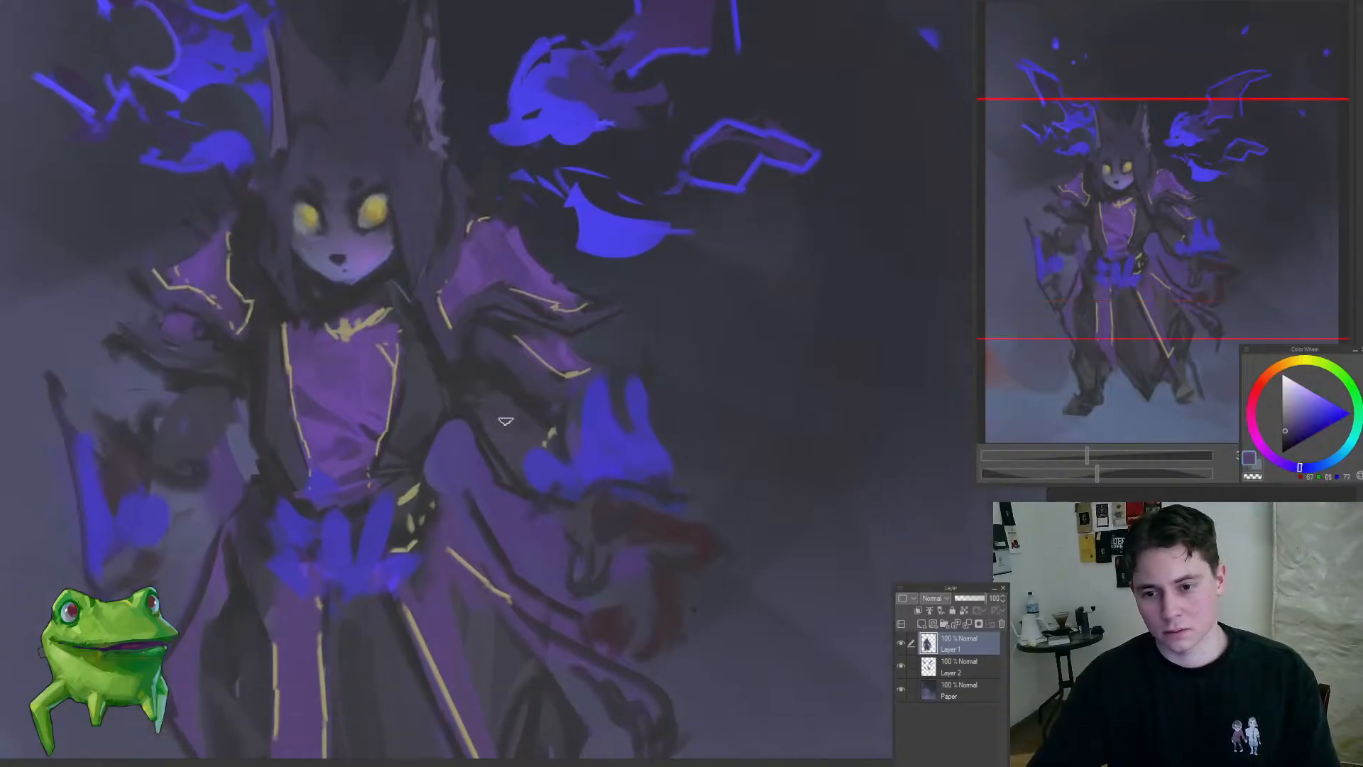
alt+click(484, 403)
alt+click(496, 430)
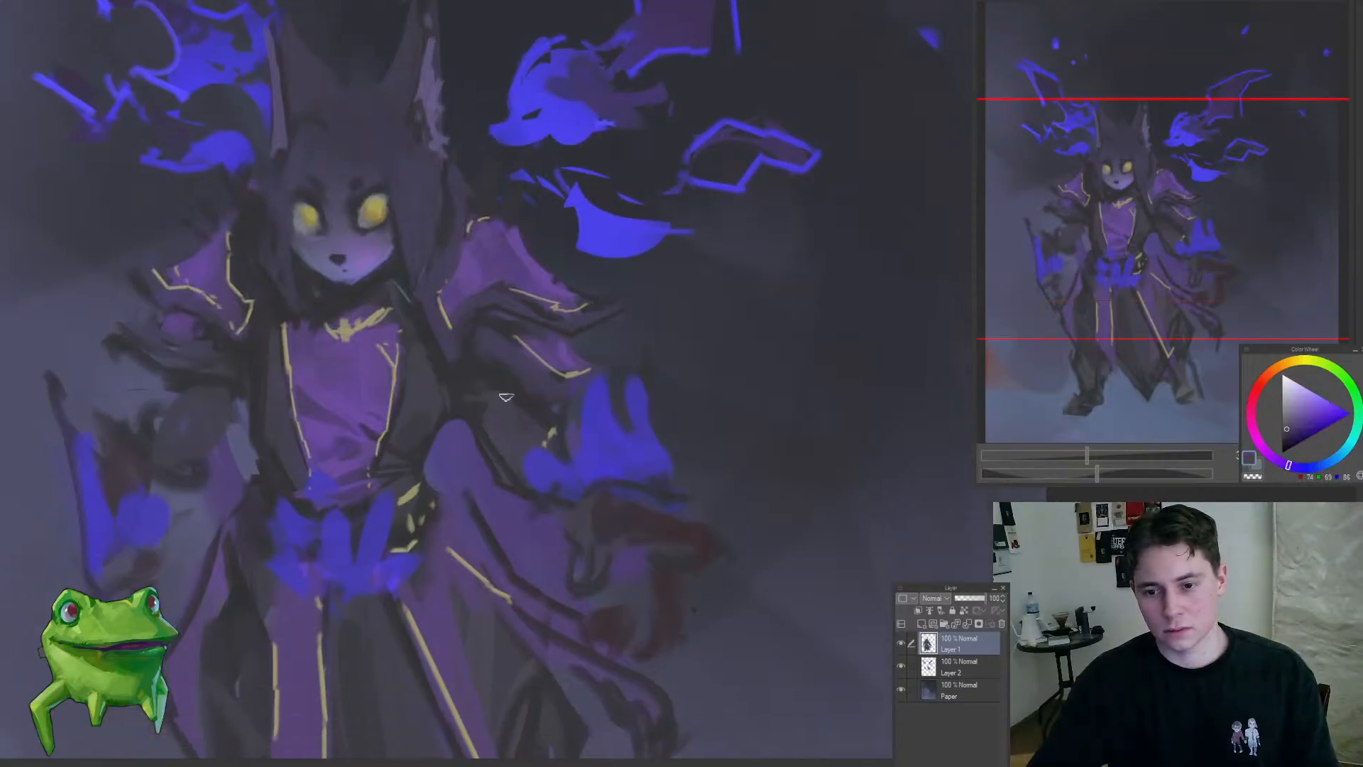
drag(501, 420, 431, 510)
mouse_move(452, 411)
mouse_down()
mouse_move(526, 399)
mouse_move(507, 450)
mouse_move(558, 390)
mouse_move(561, 371)
mouse_move(491, 261)
mouse_up()
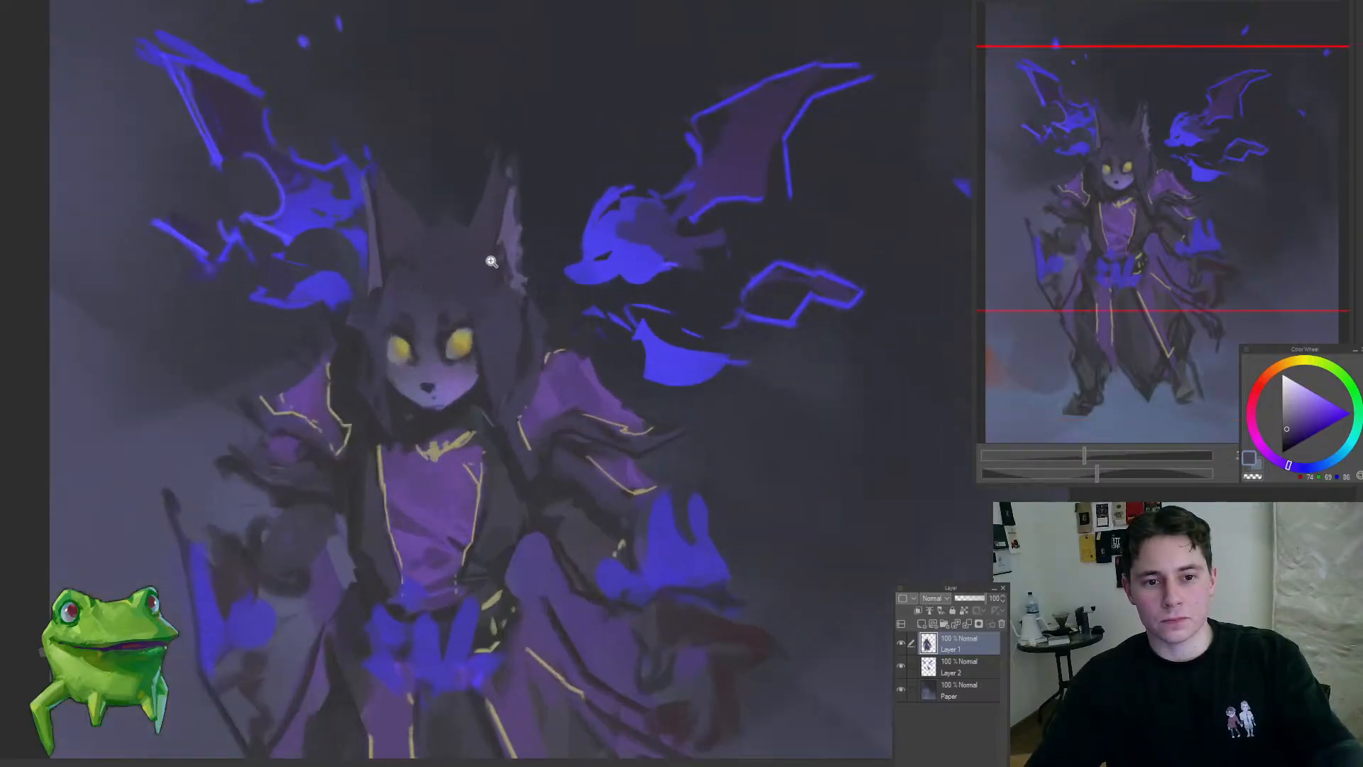
Step: Enlarge the brush and soften the dark shading around the figure's right-hand eye with dark purple
drag(426, 329, 541, 305)
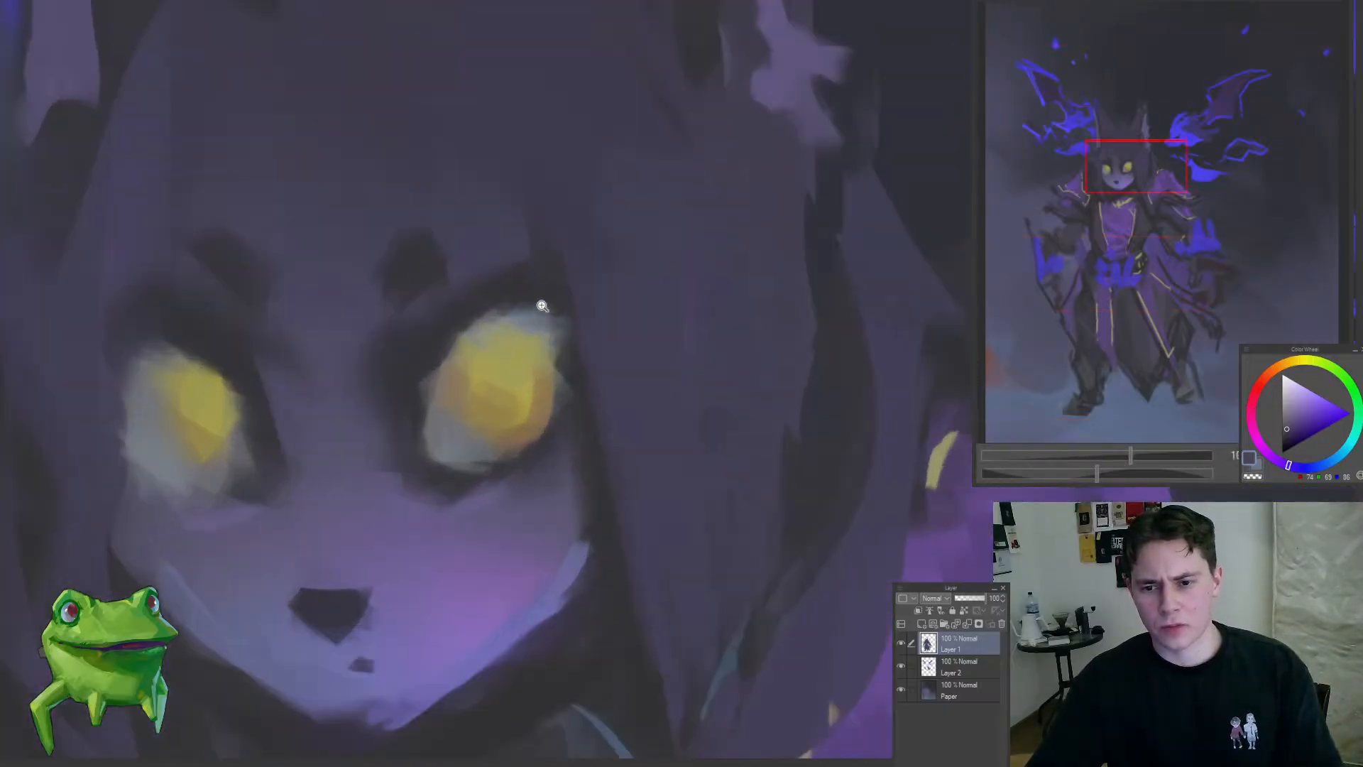
key(])
key(])
key(])
key(])
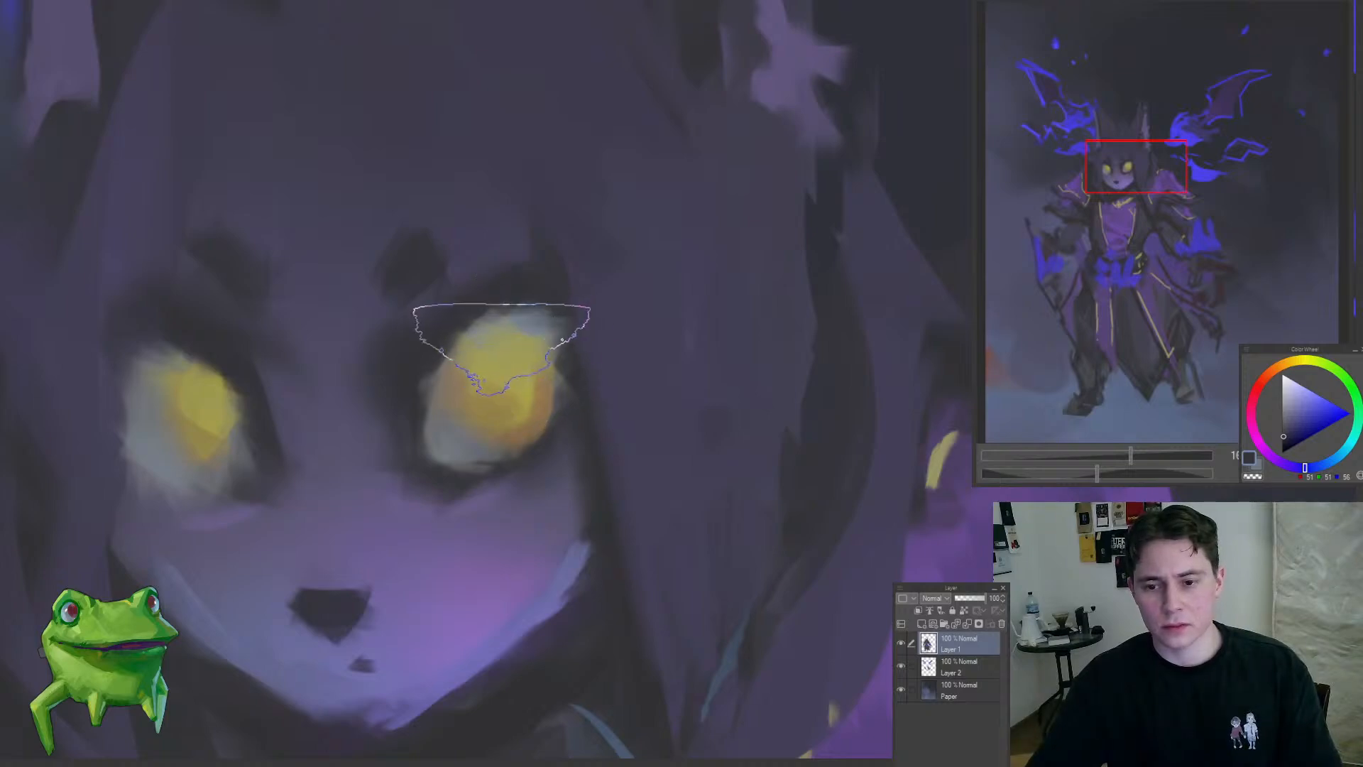
drag(504, 347, 413, 483)
drag(516, 392, 555, 413)
Step: Sample the eye's yellow and dab small bright highlights into the iris of the right-hand eye
alt+click(563, 440)
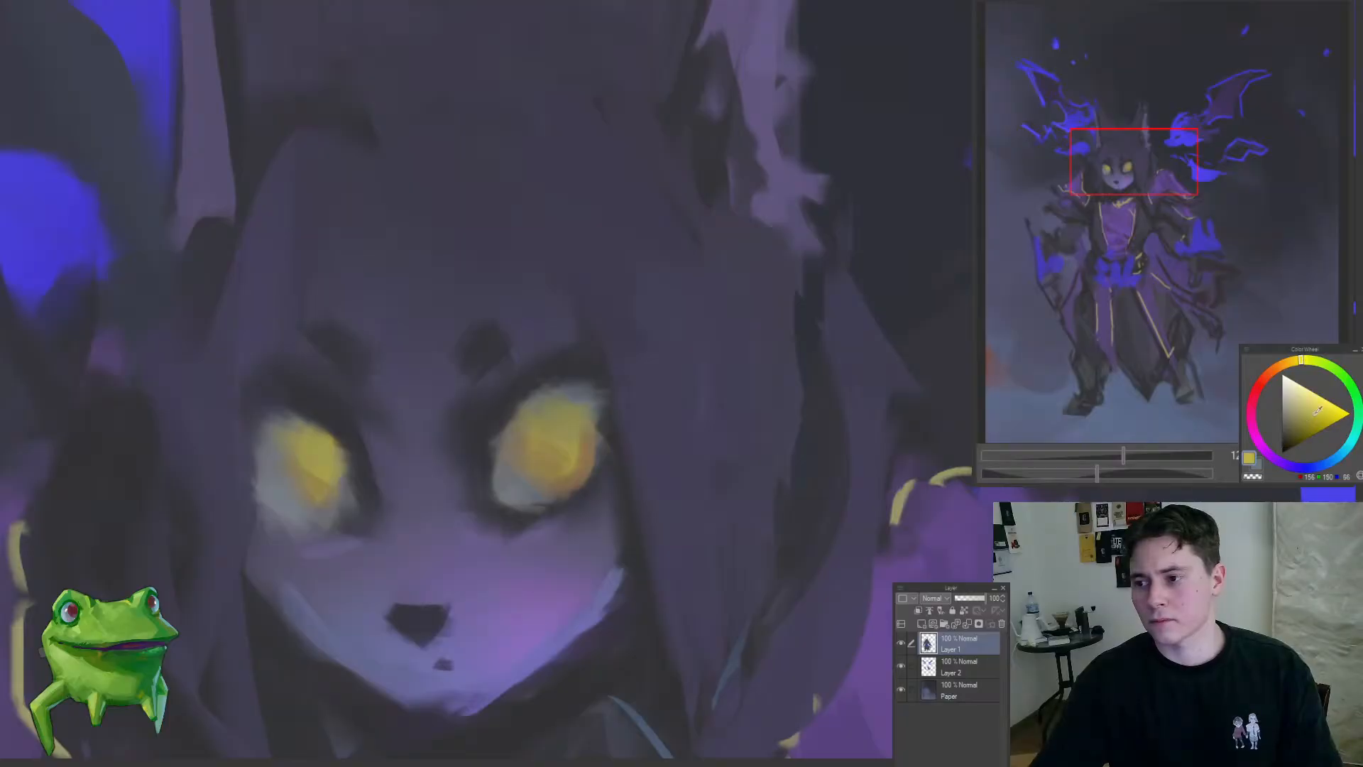
drag(542, 471, 511, 339)
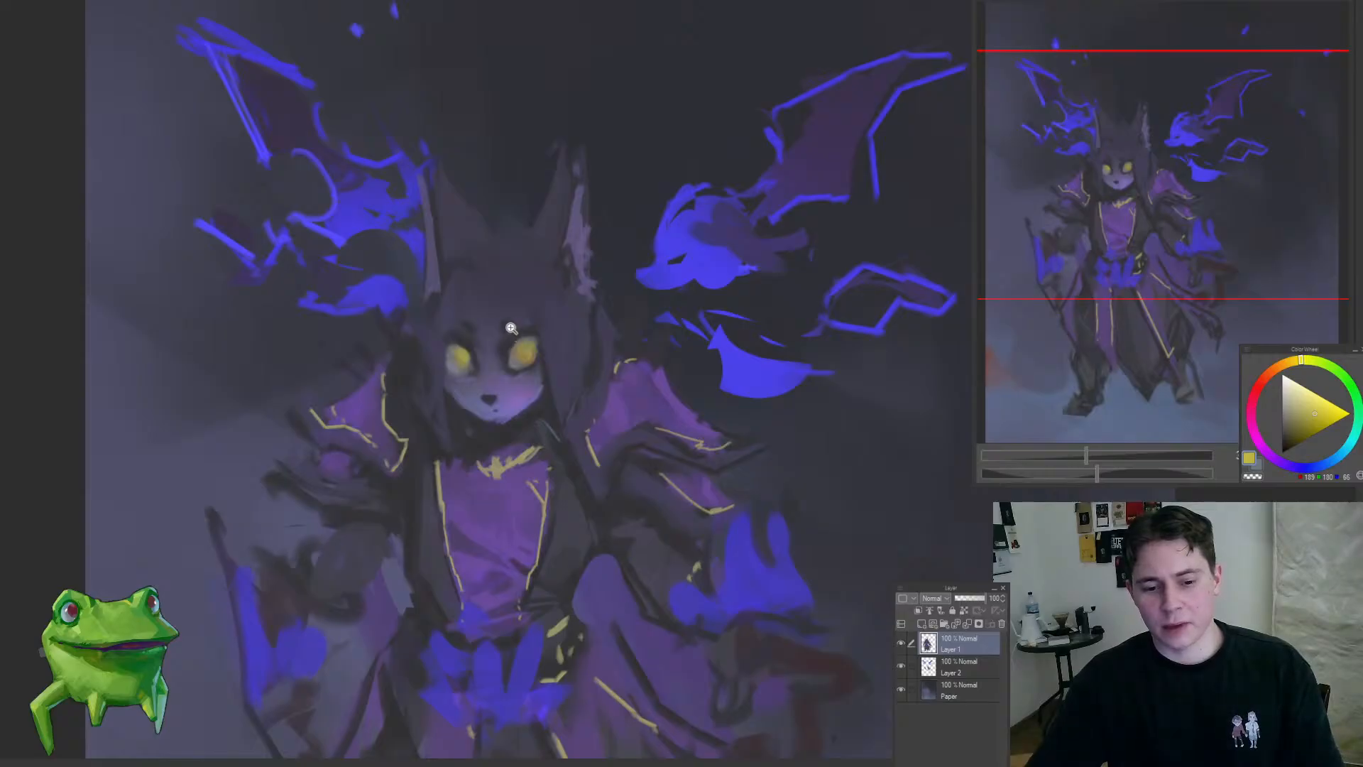
click(512, 327)
click(551, 366)
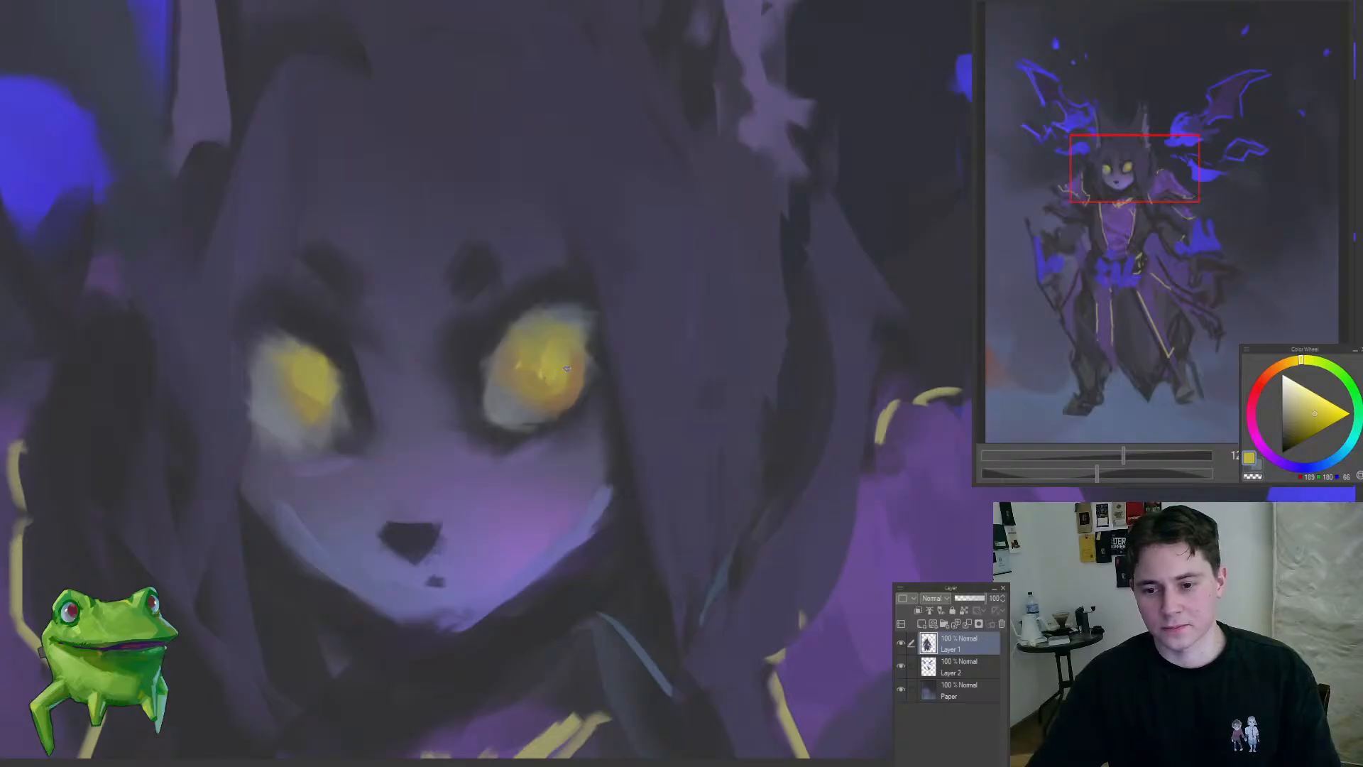
drag(567, 368, 548, 401)
click(528, 322)
Step: Refine the right-hand eye's iris and lower white with sampled orange-brown, yellow and grey-blue
alt+click(563, 426)
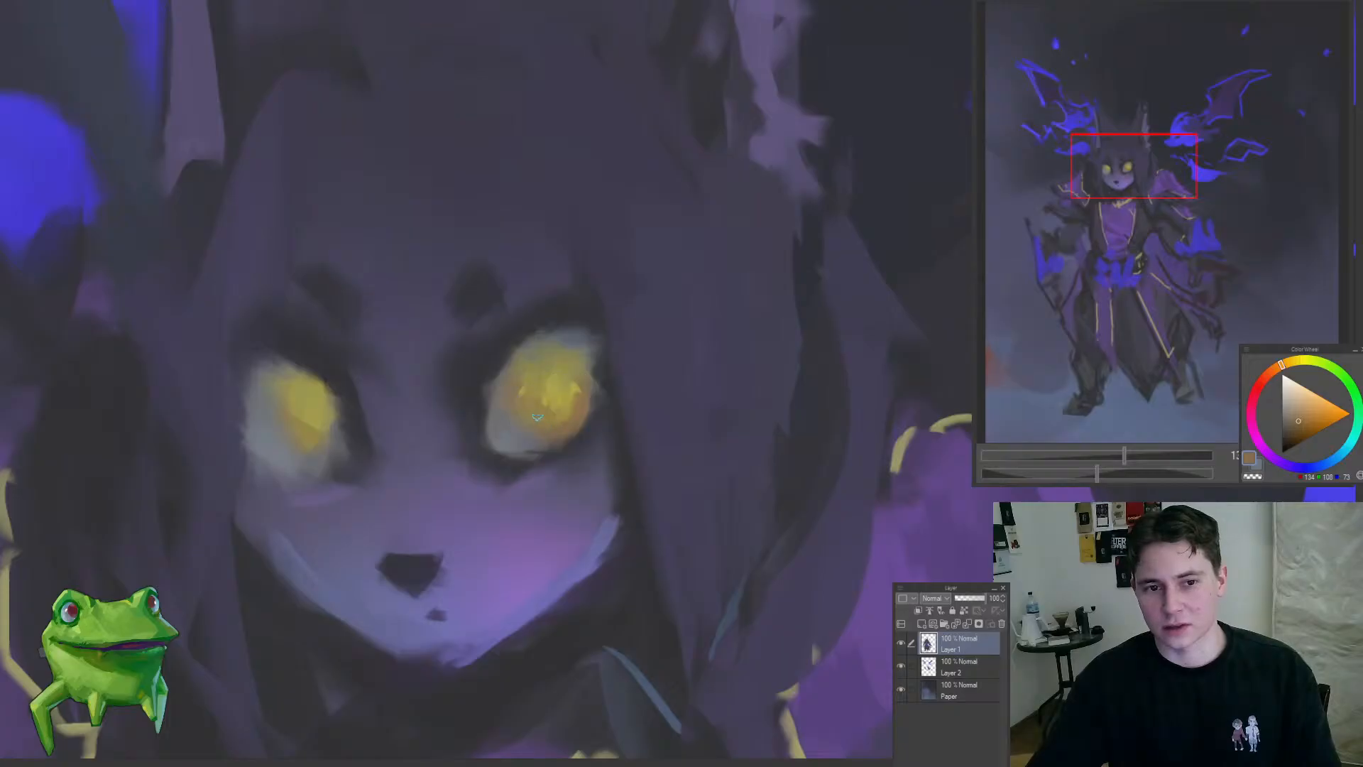
alt+click(557, 400)
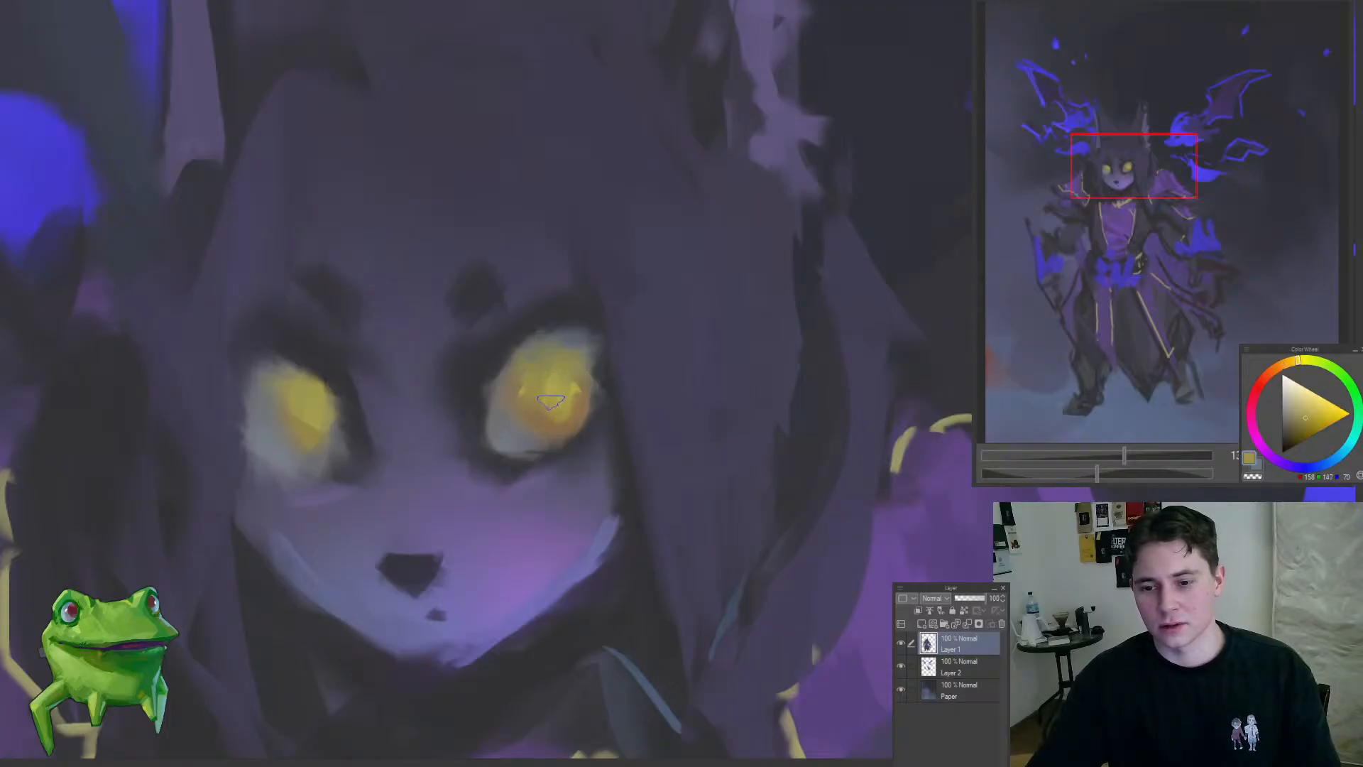
alt+click(525, 413)
alt+click(501, 445)
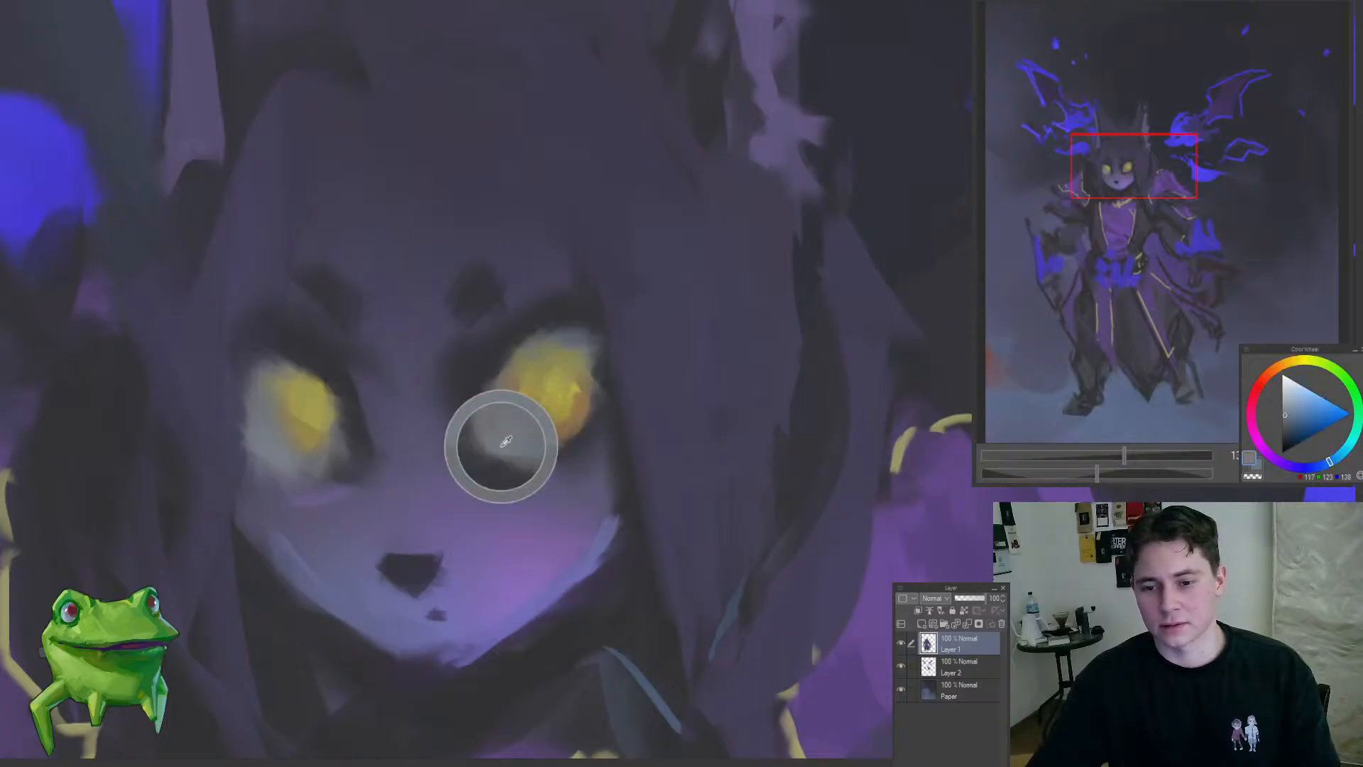
mouse_move(503, 430)
mouse_down()
mouse_move(390, 490)
mouse_move(499, 422)
mouse_up()
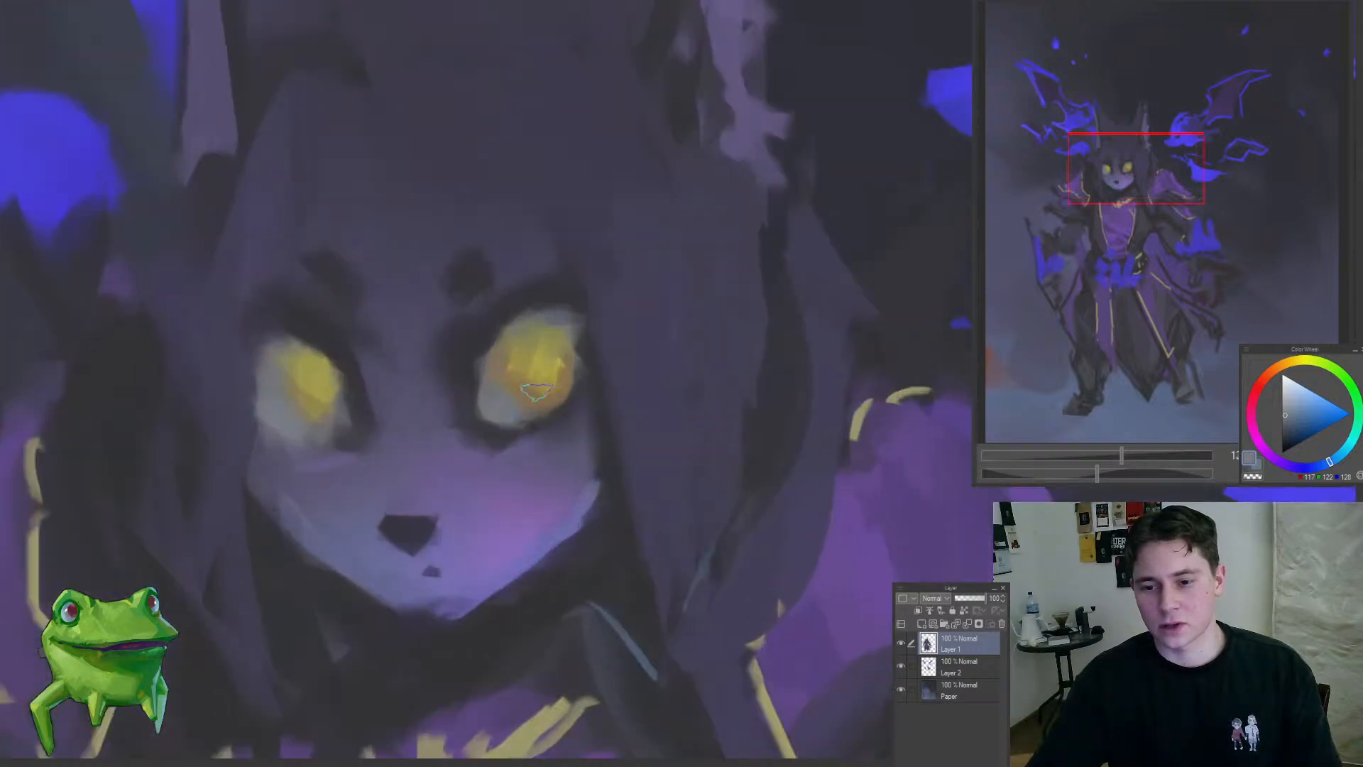
alt+click(524, 394)
alt+click(543, 372)
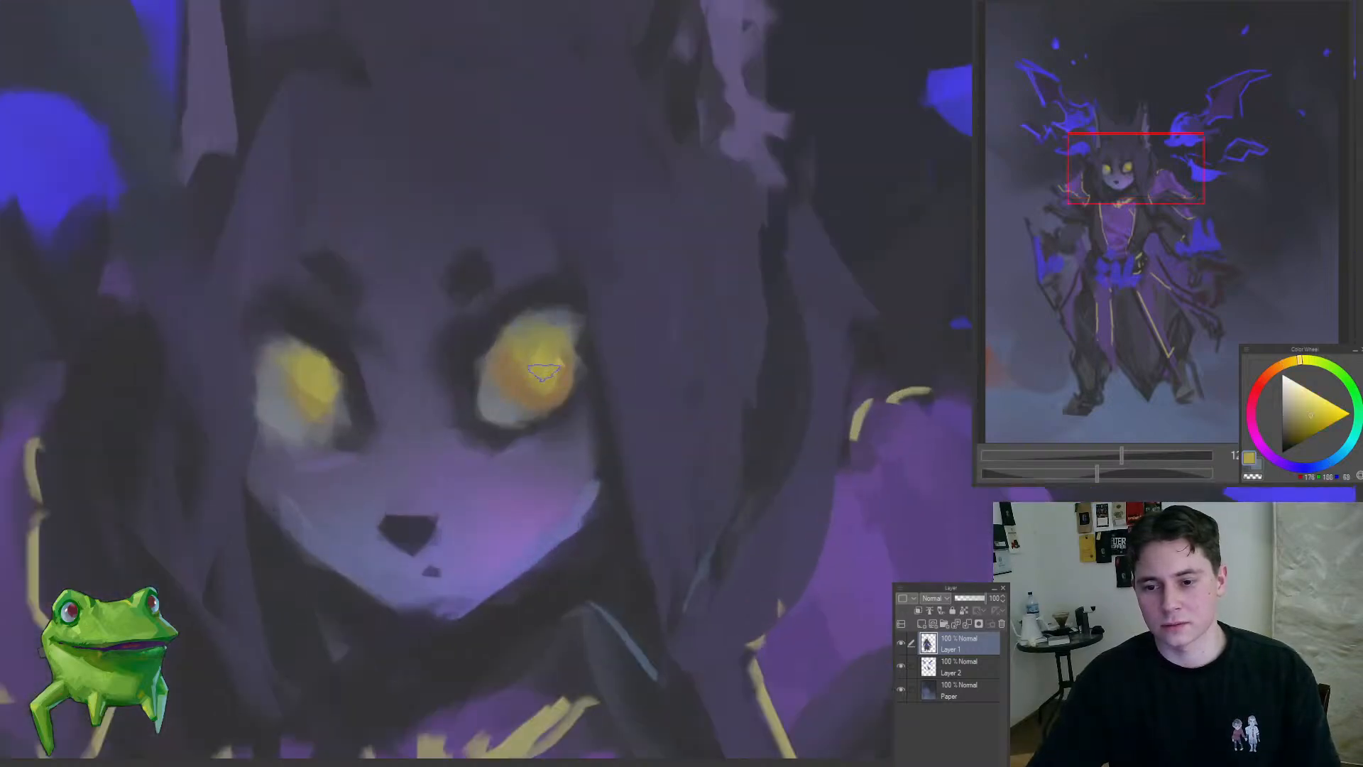
alt+click(481, 350)
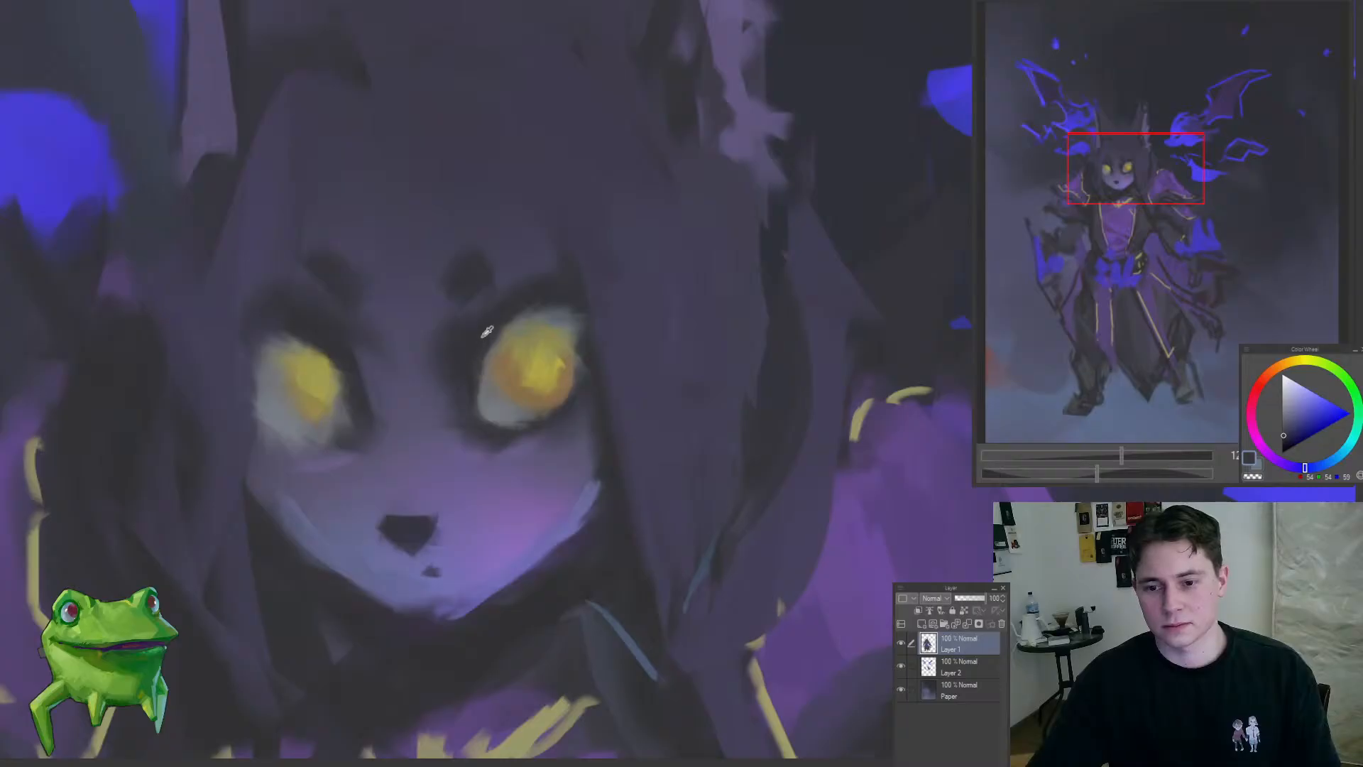
Step: Dab a small muted-lavender highlight at the inner corner of the right-hand eye with a sampled colour
alt+click(471, 369)
drag(473, 439, 469, 491)
alt+click(470, 433)
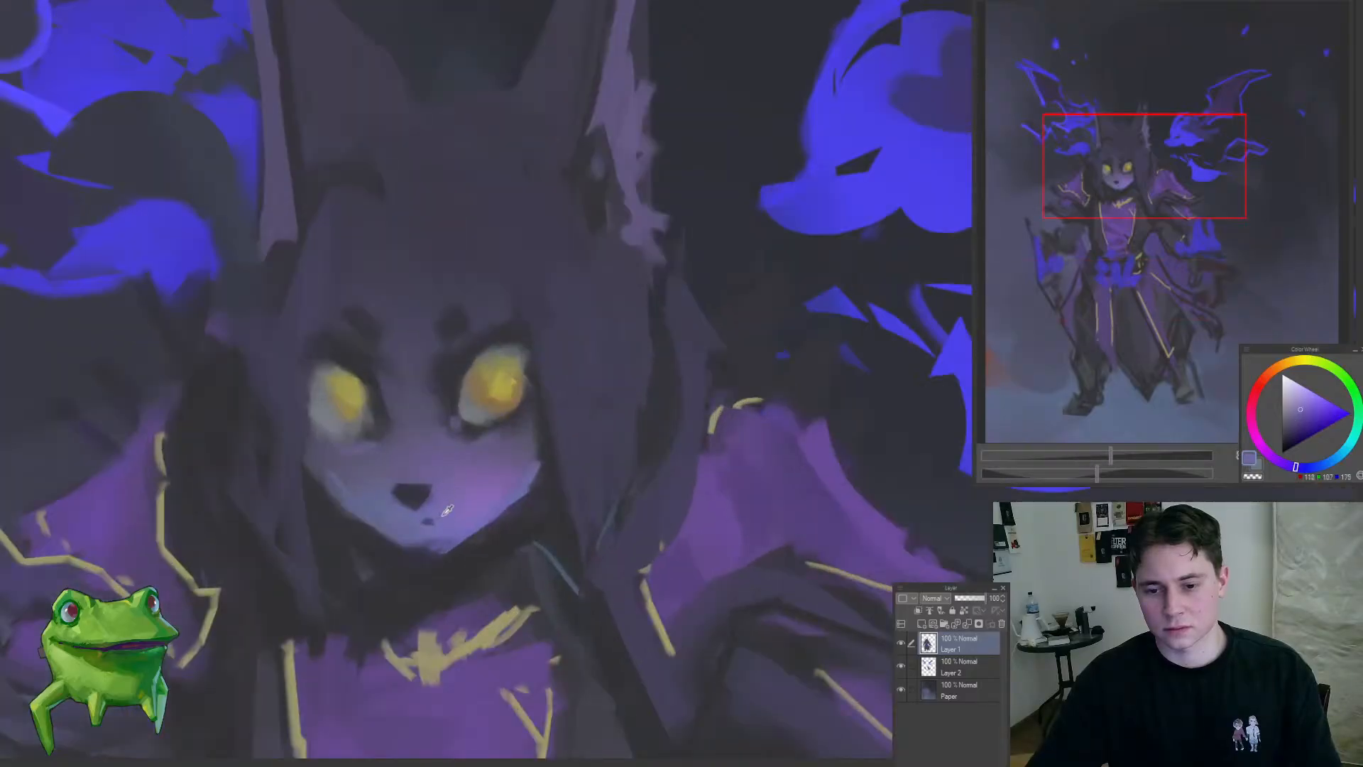
Step: Reshape the dark brow mark above the right-hand eye into a narrower point with sampled dark purple
alt+click(458, 319)
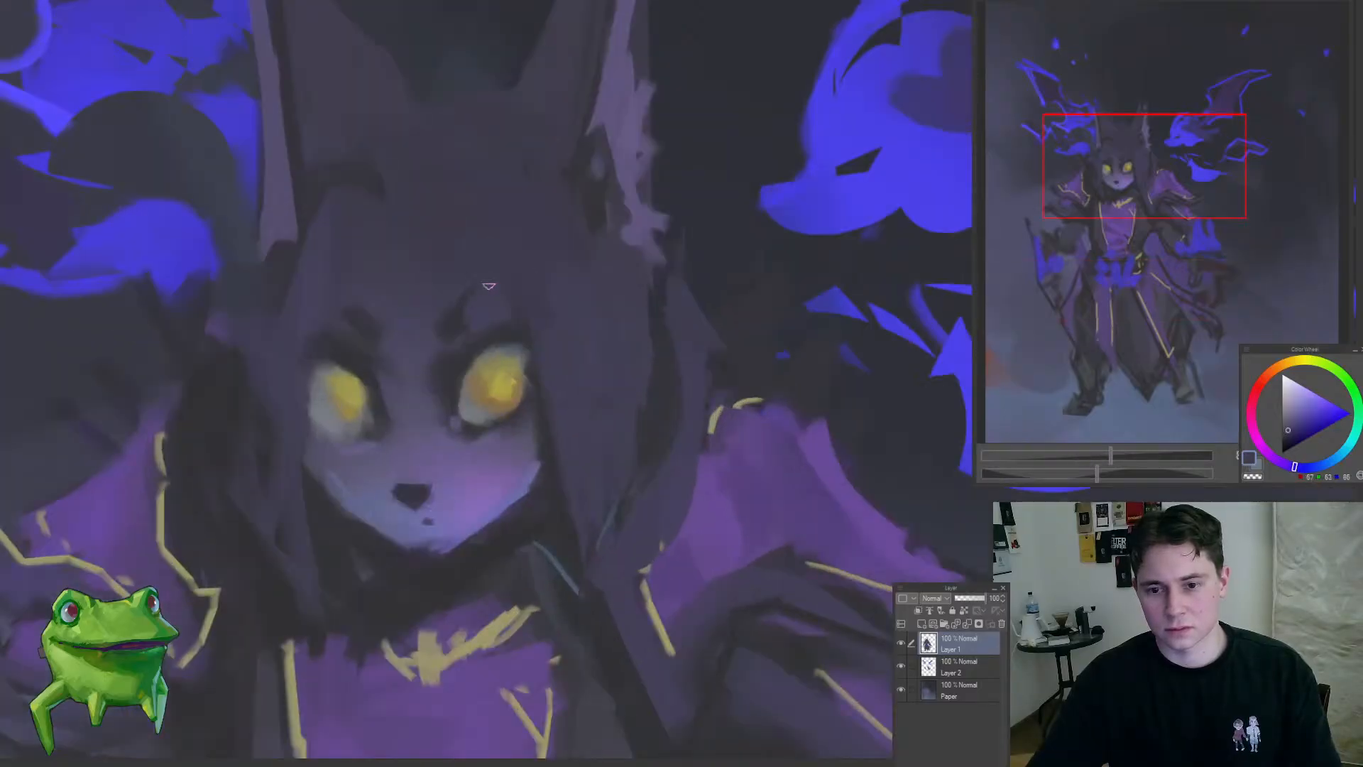
drag(489, 285, 448, 347)
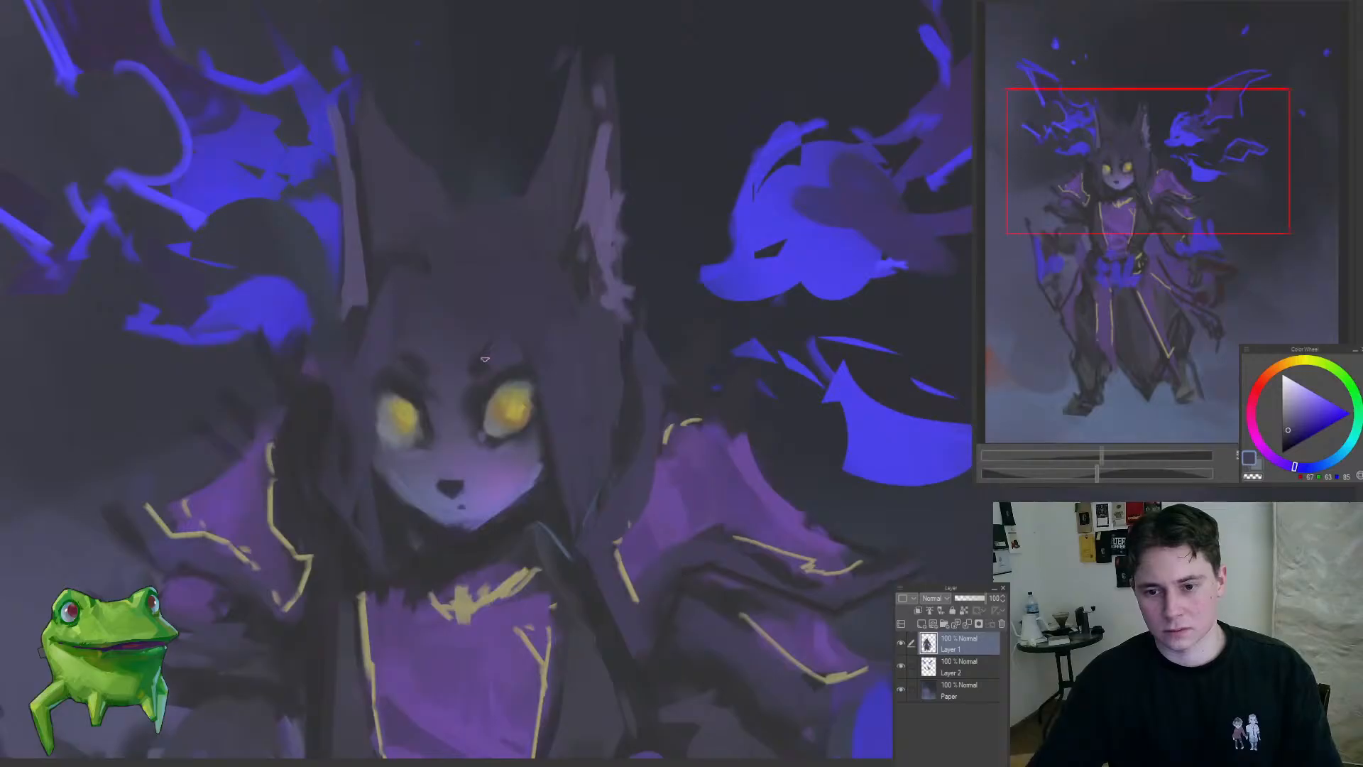
alt+click(543, 347)
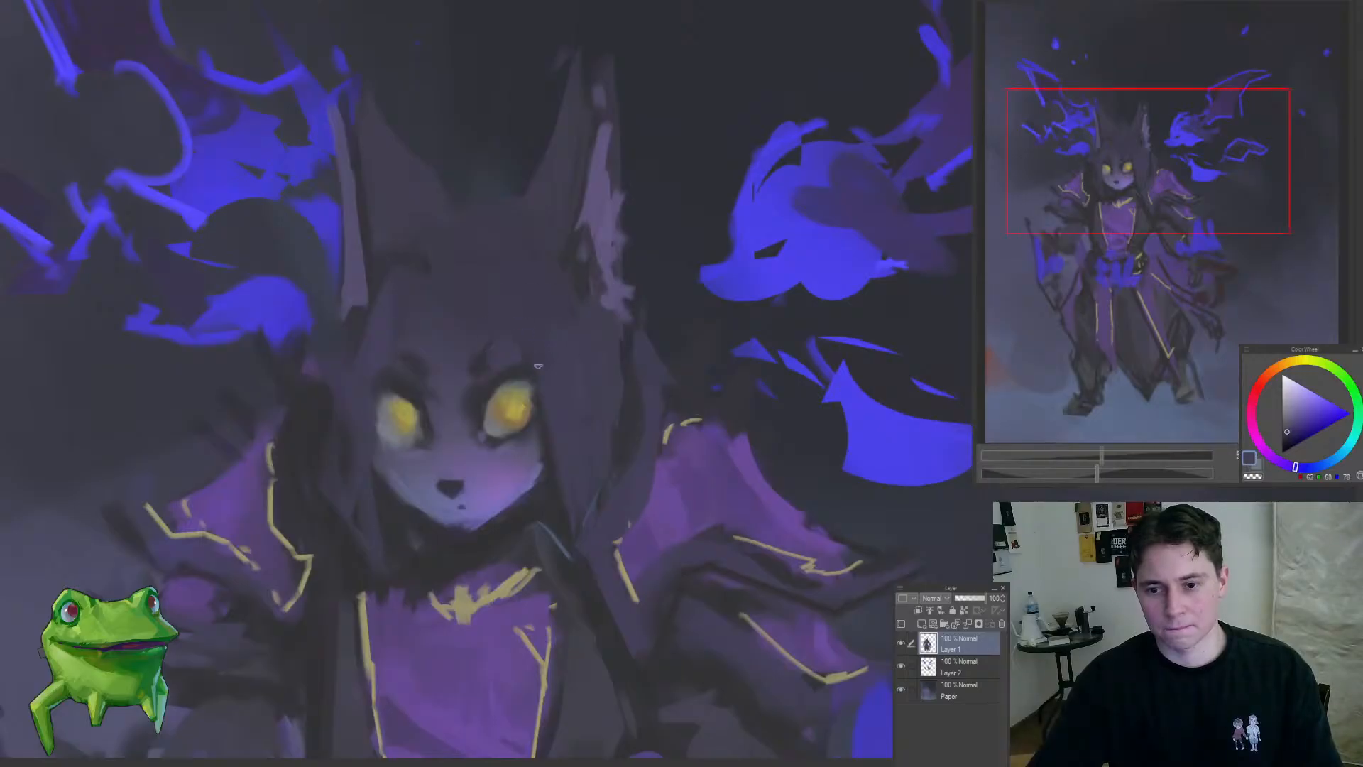
mouse_move(531, 501)
mouse_down()
mouse_move(544, 475)
mouse_move(548, 522)
mouse_up()
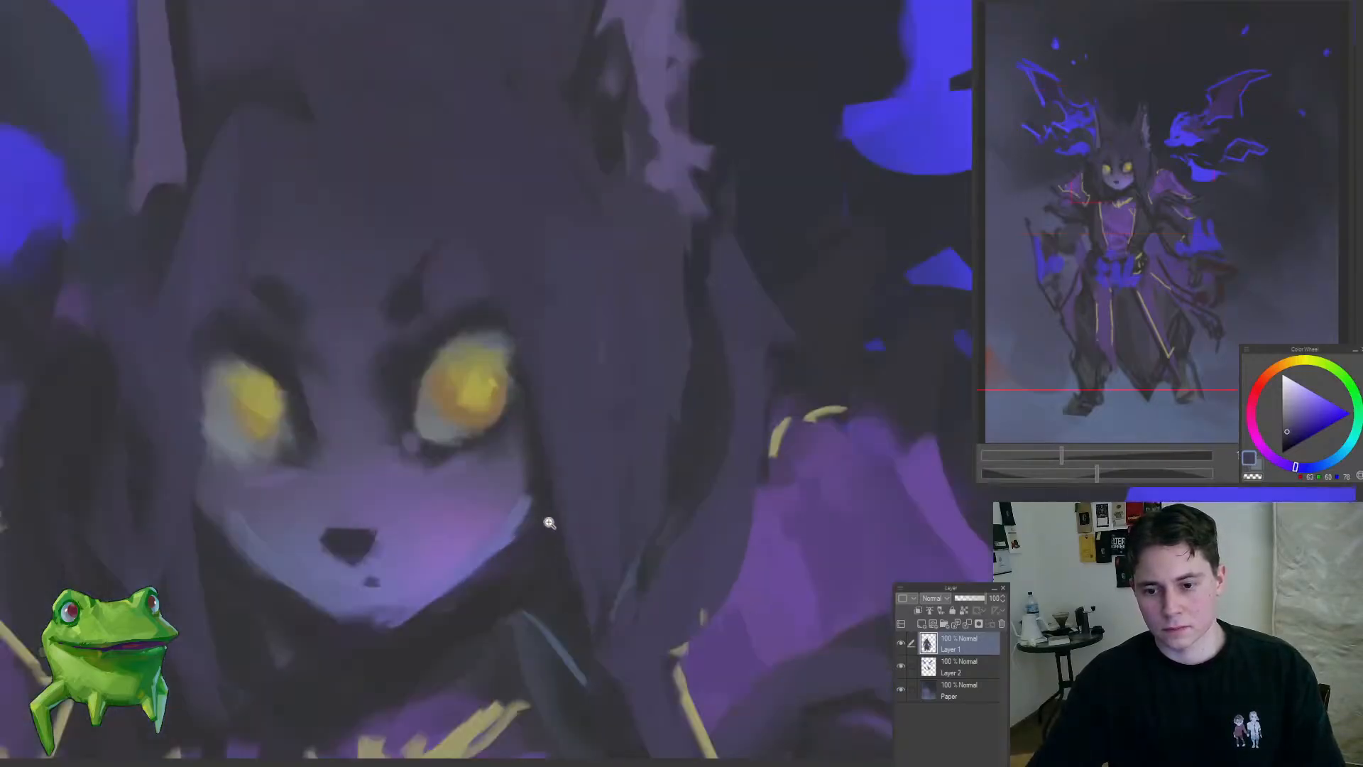
Step: Refine the dark hair edge beside the right-hand cheek with a sampled dark tone
alt+click(548, 525)
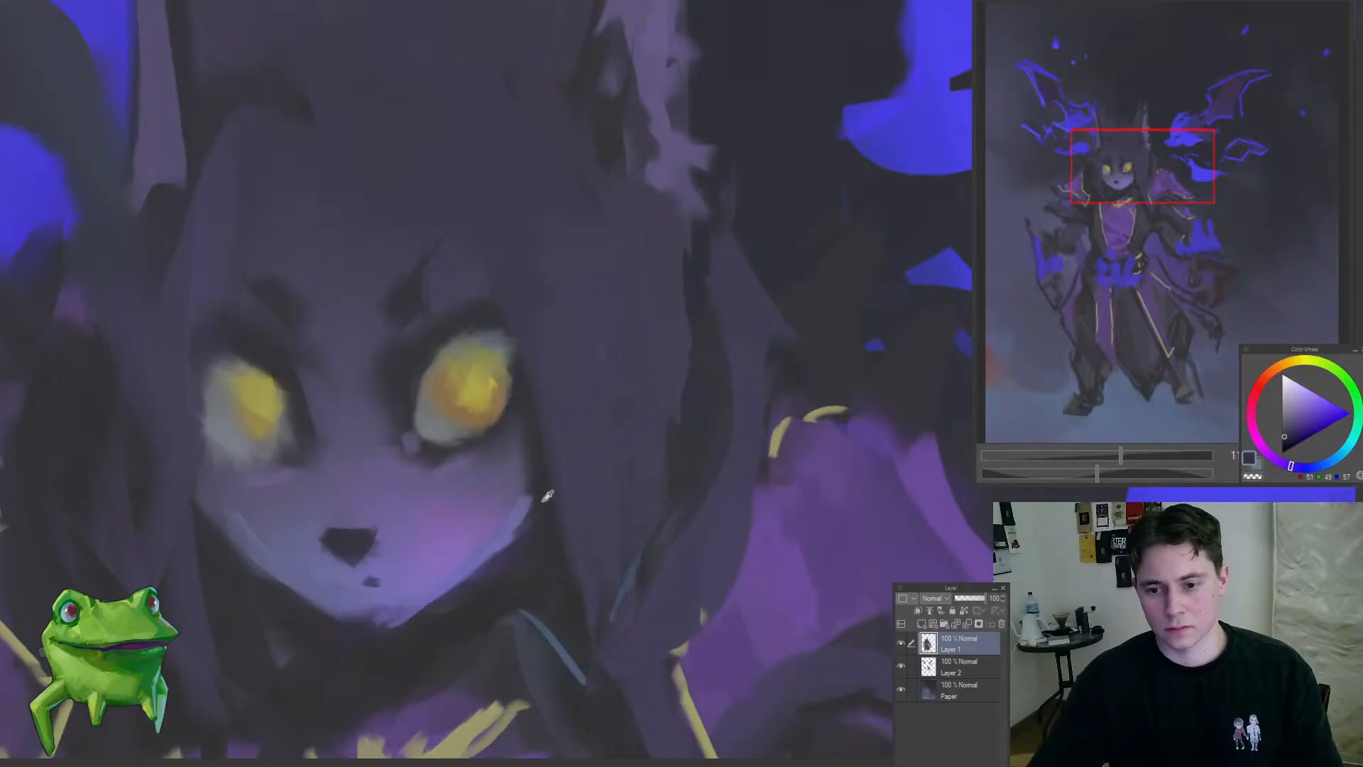
drag(525, 531, 548, 486)
alt+click(497, 488)
drag(458, 459, 398, 517)
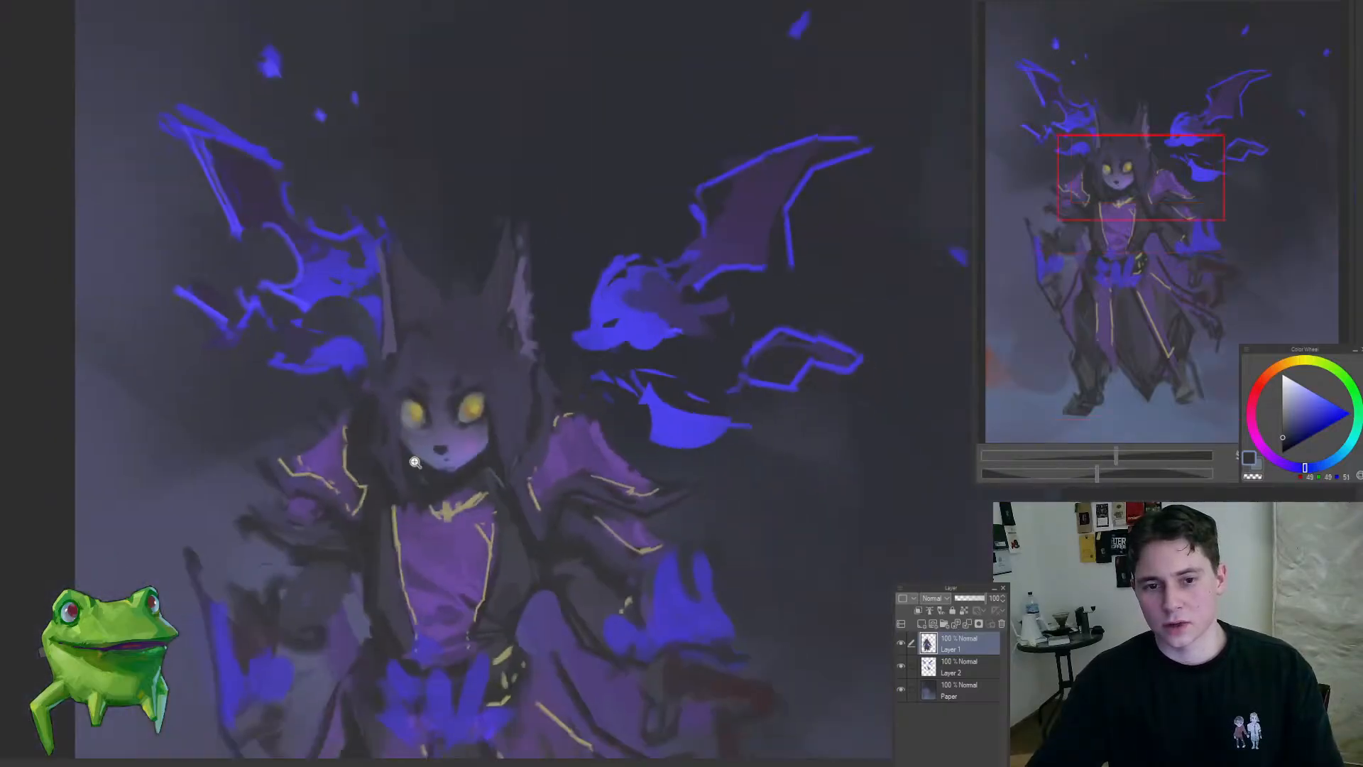
Step: Touch up the purple shading between the eyes and around the brows with sampled face tones
drag(431, 420, 495, 420)
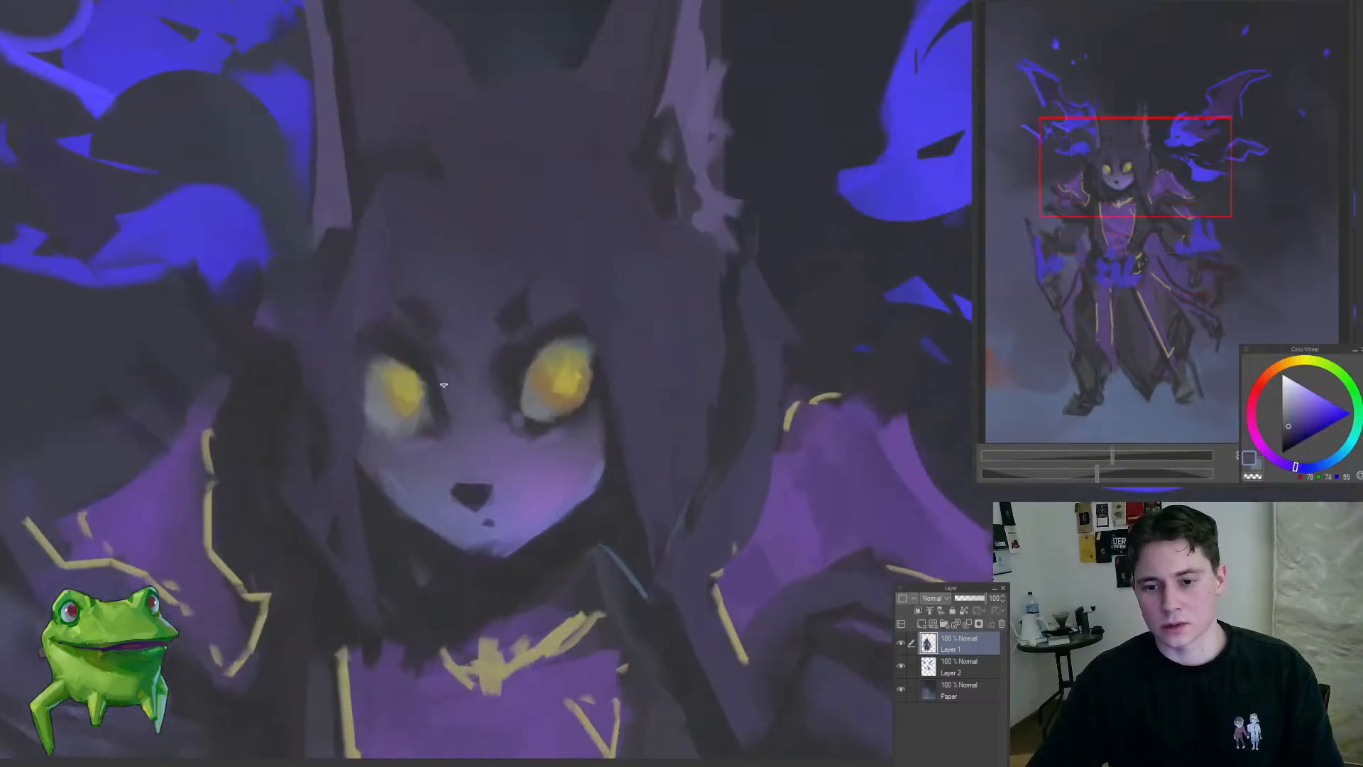
drag(435, 428, 475, 407)
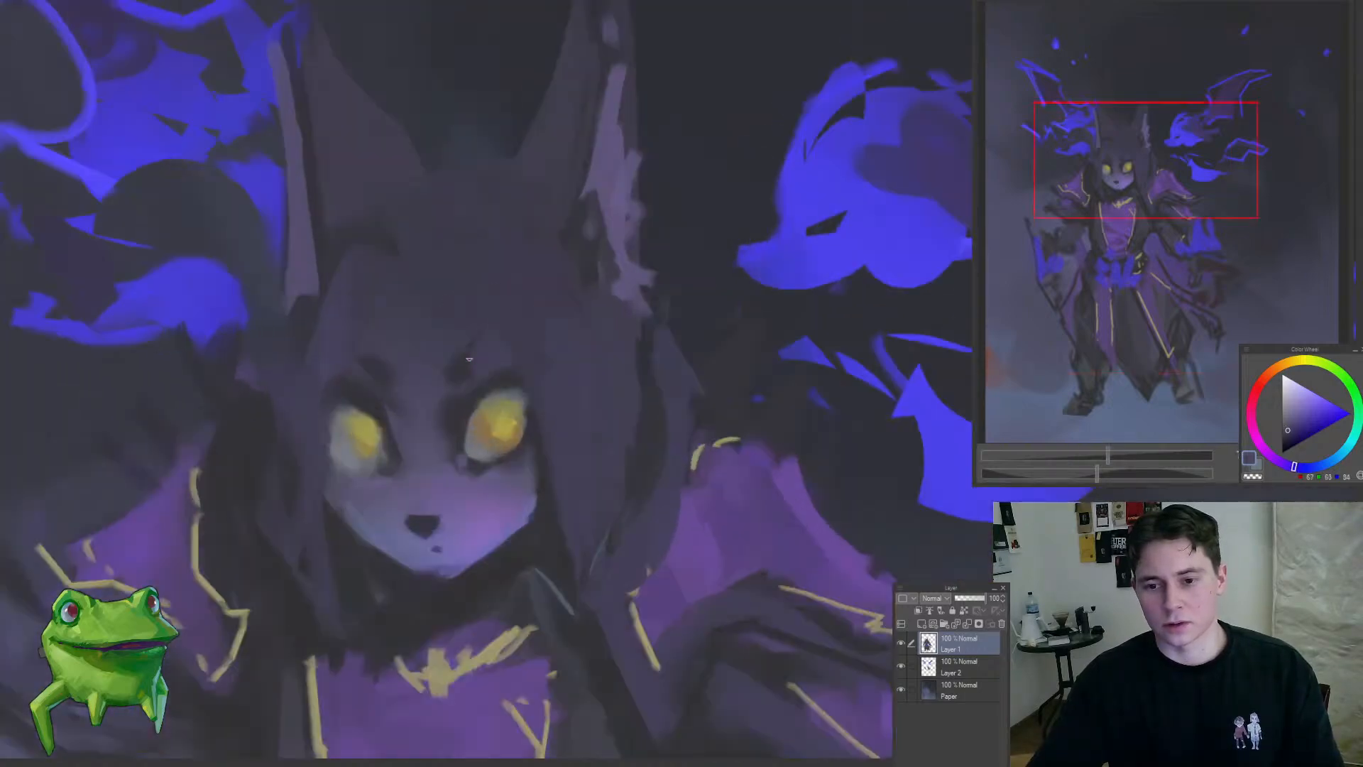
alt+click(450, 344)
drag(460, 371, 401, 466)
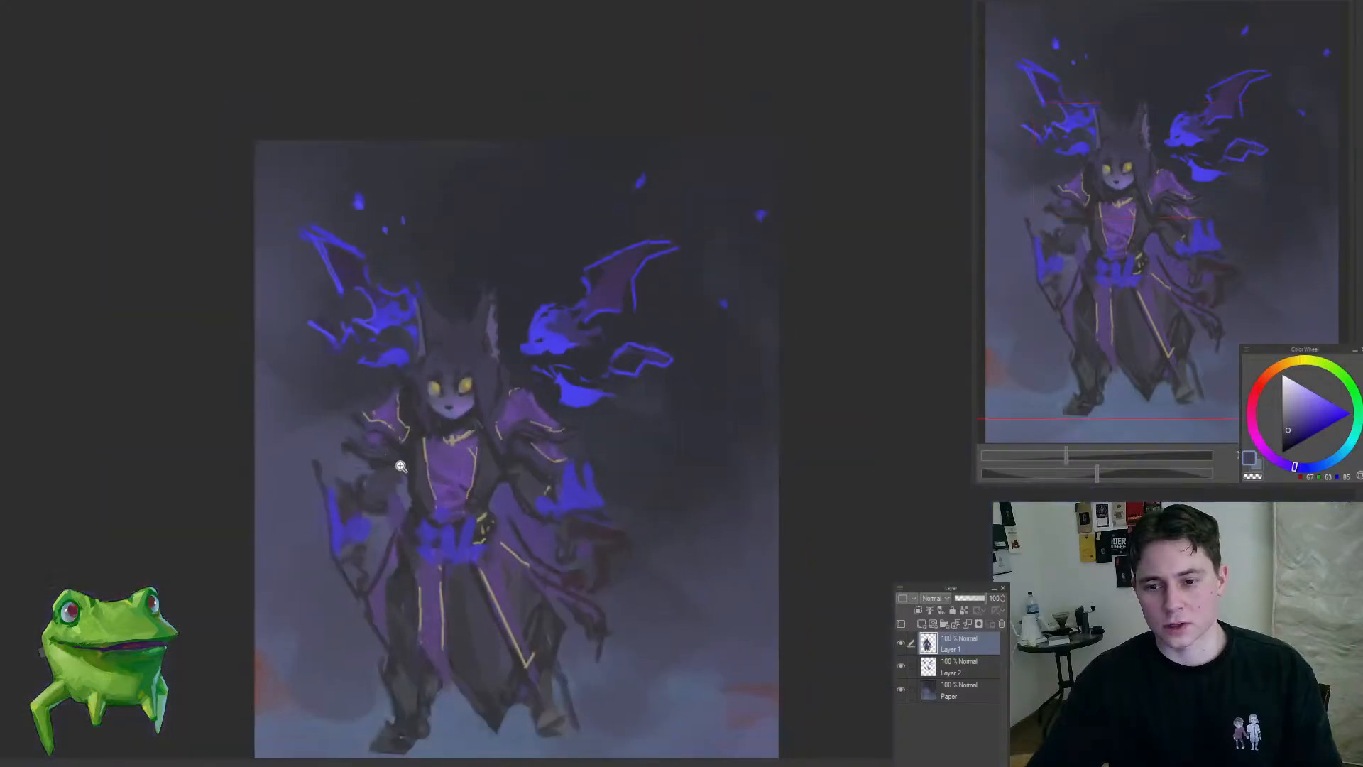
drag(489, 338, 516, 294)
drag(438, 365, 555, 309)
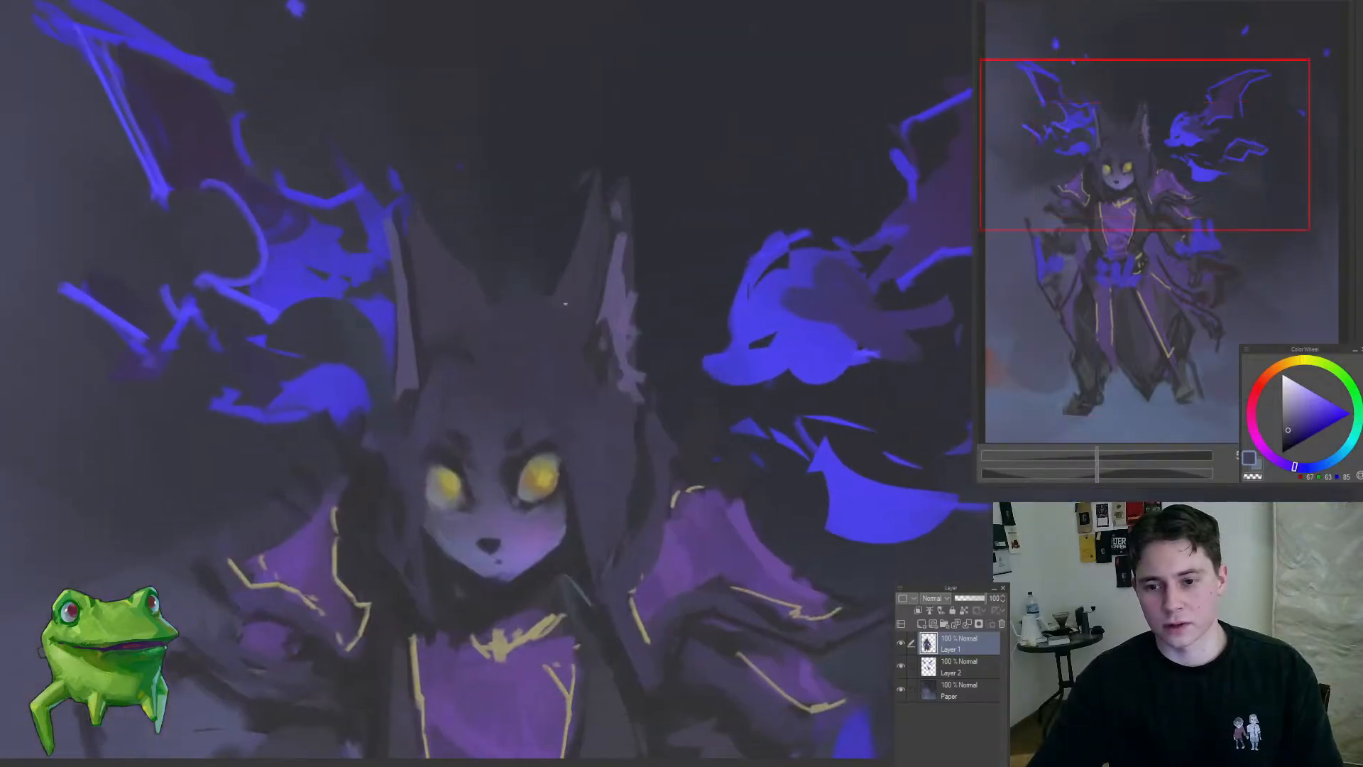
Step: Blend the hair at the base of the right-hand ear with sampled dark purples
alt+click(558, 298)
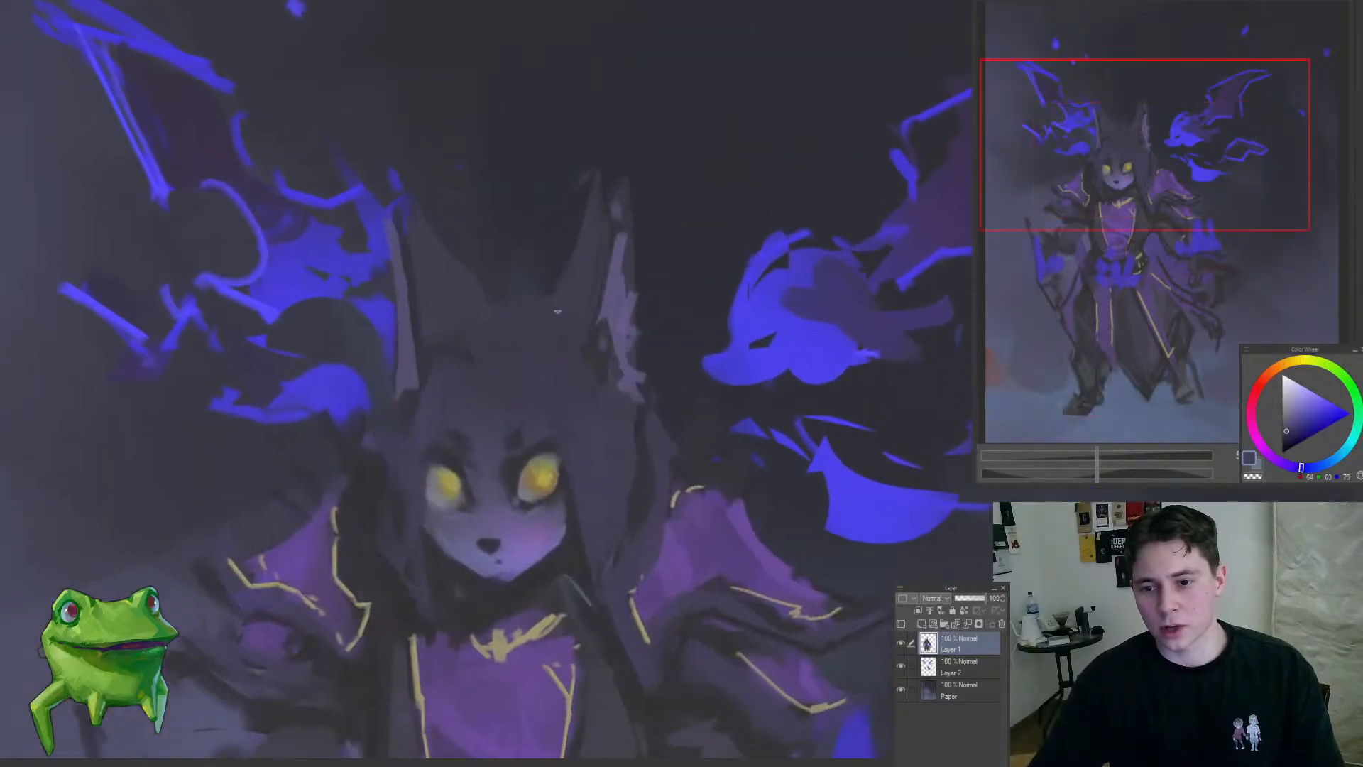
drag(576, 371, 508, 463)
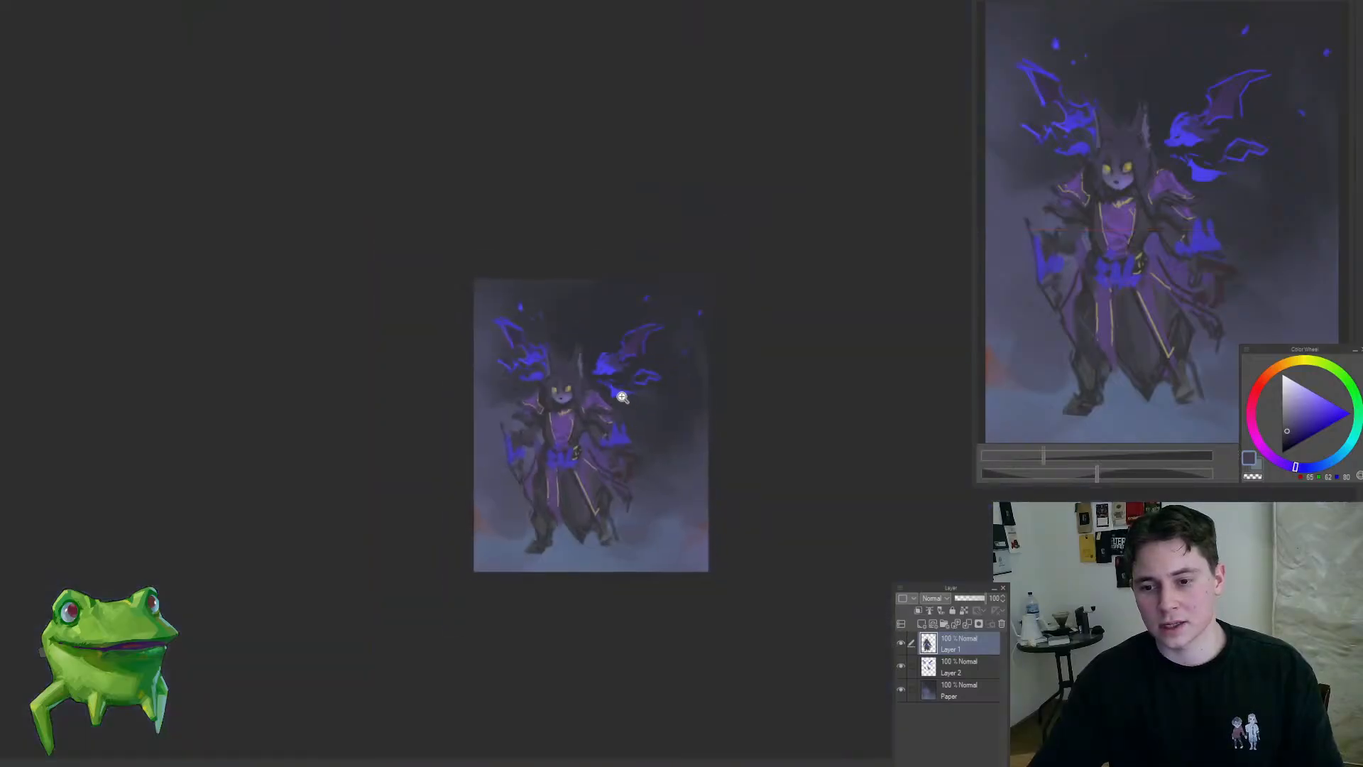
mouse_move(595, 385)
mouse_down()
mouse_move(624, 369)
mouse_move(591, 342)
mouse_move(576, 384)
mouse_up()
alt+click(544, 375)
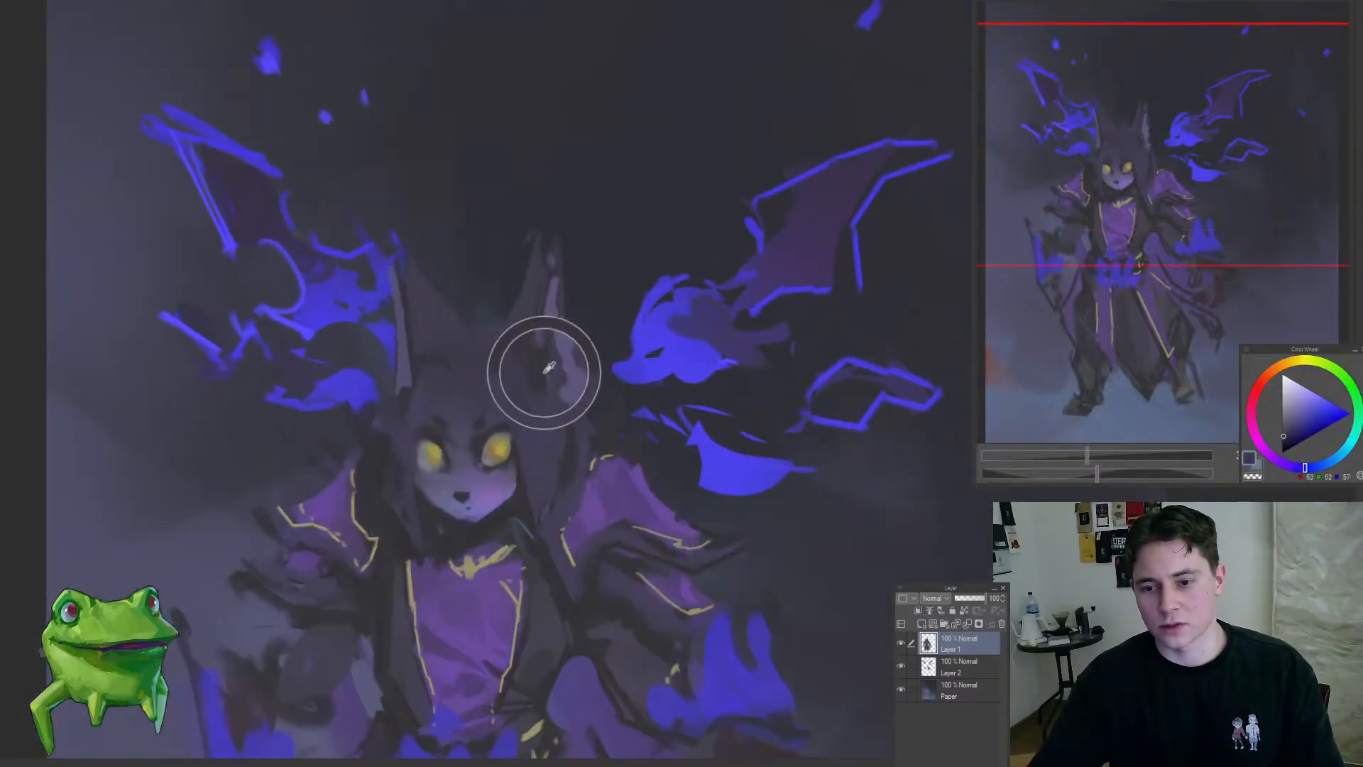
mouse_move(560, 480)
mouse_down()
mouse_move(484, 573)
mouse_move(529, 418)
mouse_move(537, 426)
mouse_move(500, 429)
mouse_move(405, 560)
mouse_up()
Step: Soften the dark hair above and beside the left-hand eye with sampled purple
mouse_move(522, 519)
mouse_down()
mouse_move(454, 472)
mouse_move(408, 388)
mouse_up()
mouse_move(507, 355)
mouse_down()
mouse_move(447, 321)
mouse_move(558, 133)
mouse_move(752, 65)
mouse_up()
double_click(725, 89)
drag(540, 387, 570, 380)
drag(442, 480, 522, 435)
alt+click(473, 441)
drag(377, 380, 359, 382)
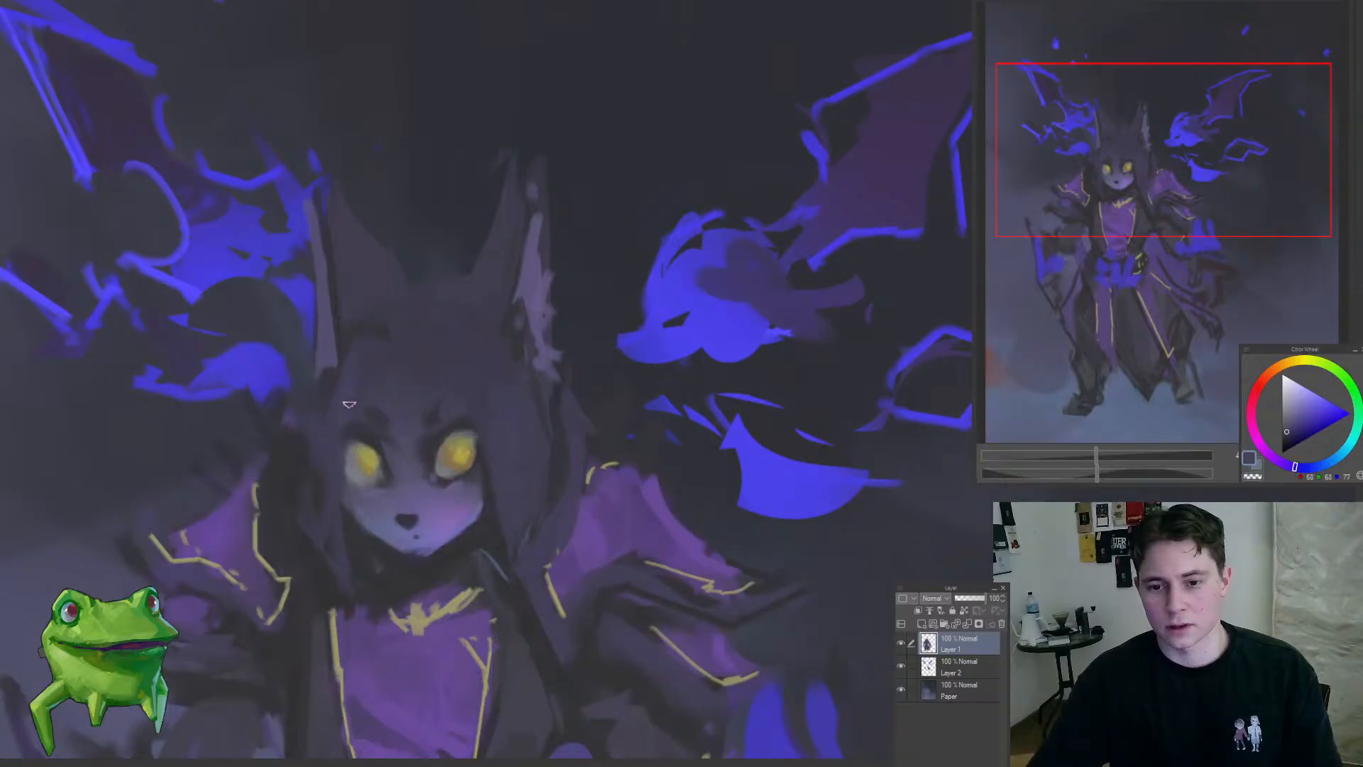
drag(390, 238, 487, 371)
key(m)
mouse_move(429, 297)
mouse_down()
mouse_move(509, 383)
mouse_move(540, 375)
mouse_move(368, 554)
mouse_up()
key(ctrl+z)
key(Delete)
key(ctrl+d)
Step: Sample the robe's purple and touch up the chest panel between the yellow trims
mouse_move(476, 450)
mouse_down()
mouse_move(514, 398)
mouse_move(488, 387)
mouse_move(494, 478)
mouse_up()
alt+click(441, 396)
alt+click(447, 481)
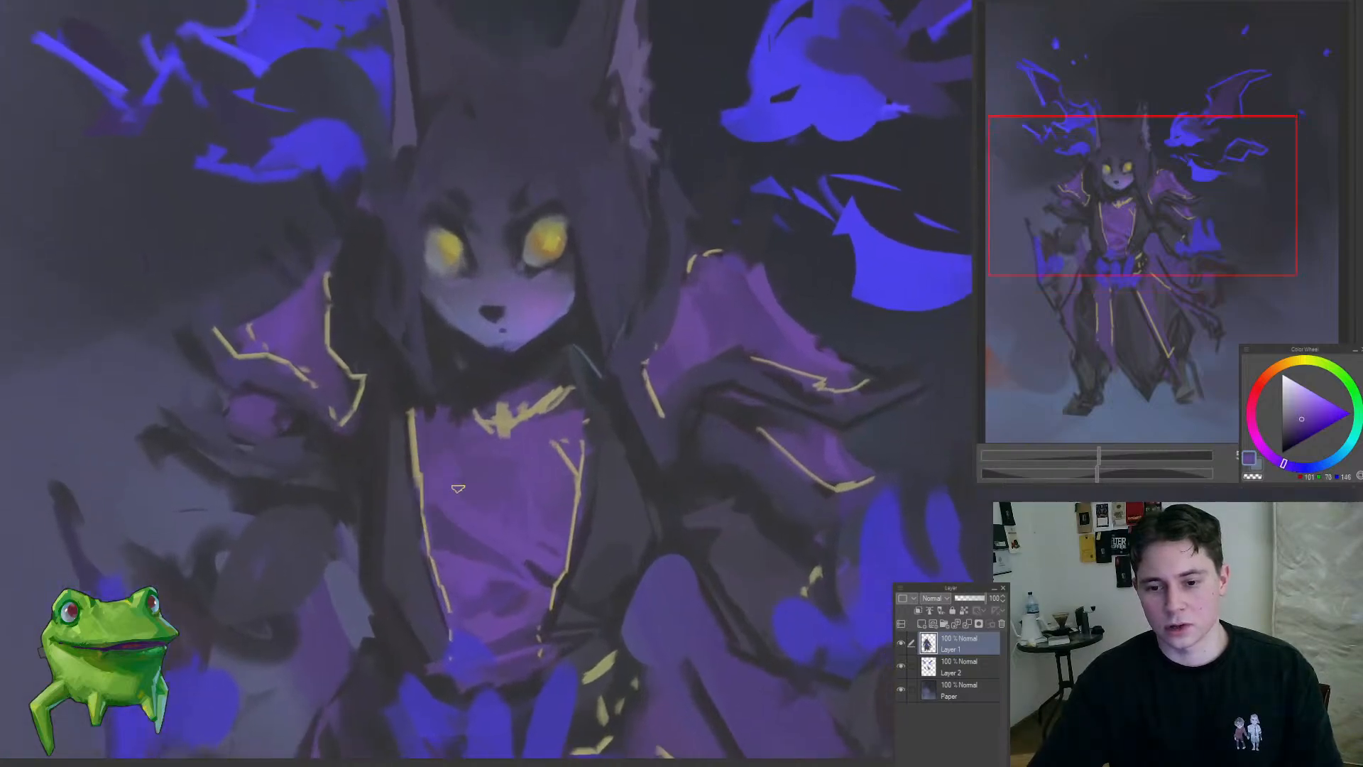
drag(533, 535, 477, 518)
drag(558, 465, 534, 372)
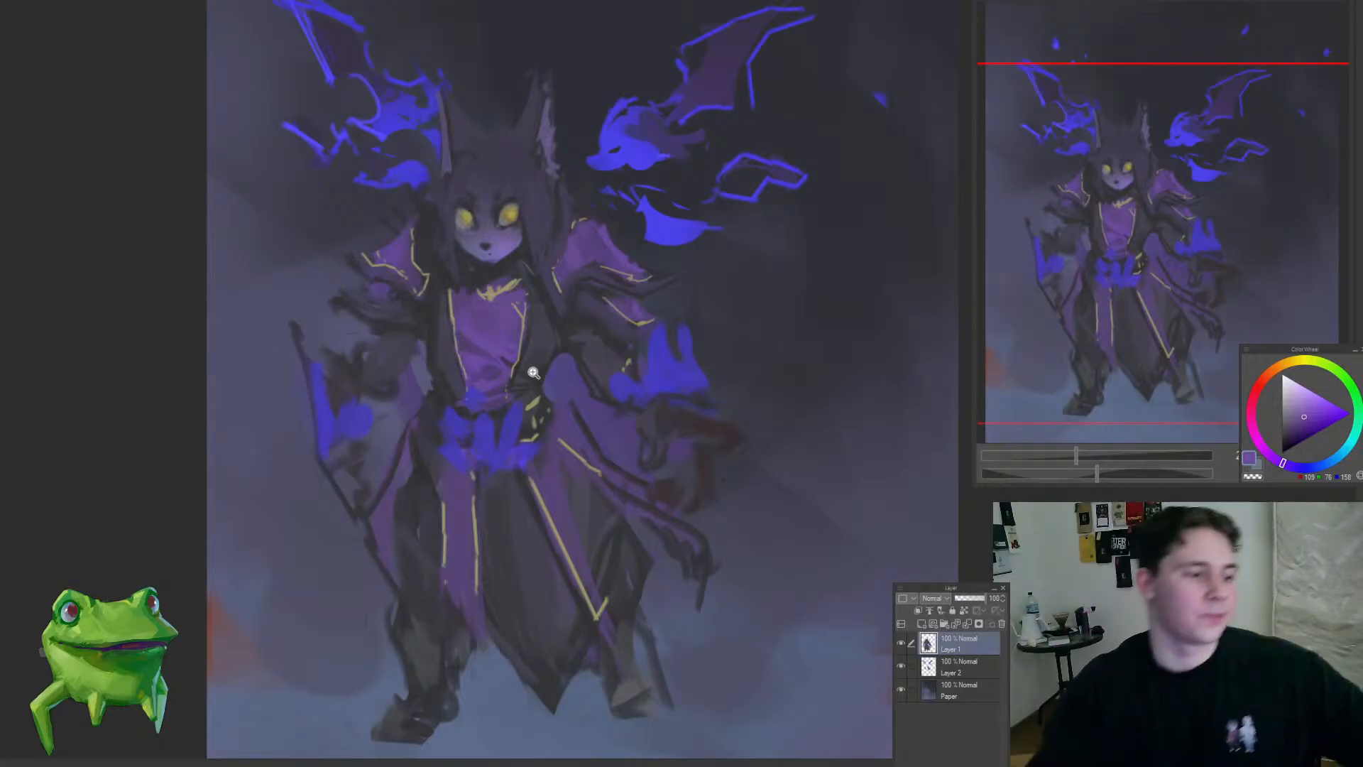
Step: Pick an orange based on the eye colour and paint it across the top of the right-hand iris
drag(577, 251, 554, 249)
drag(640, 120, 579, 144)
drag(617, 126, 679, 183)
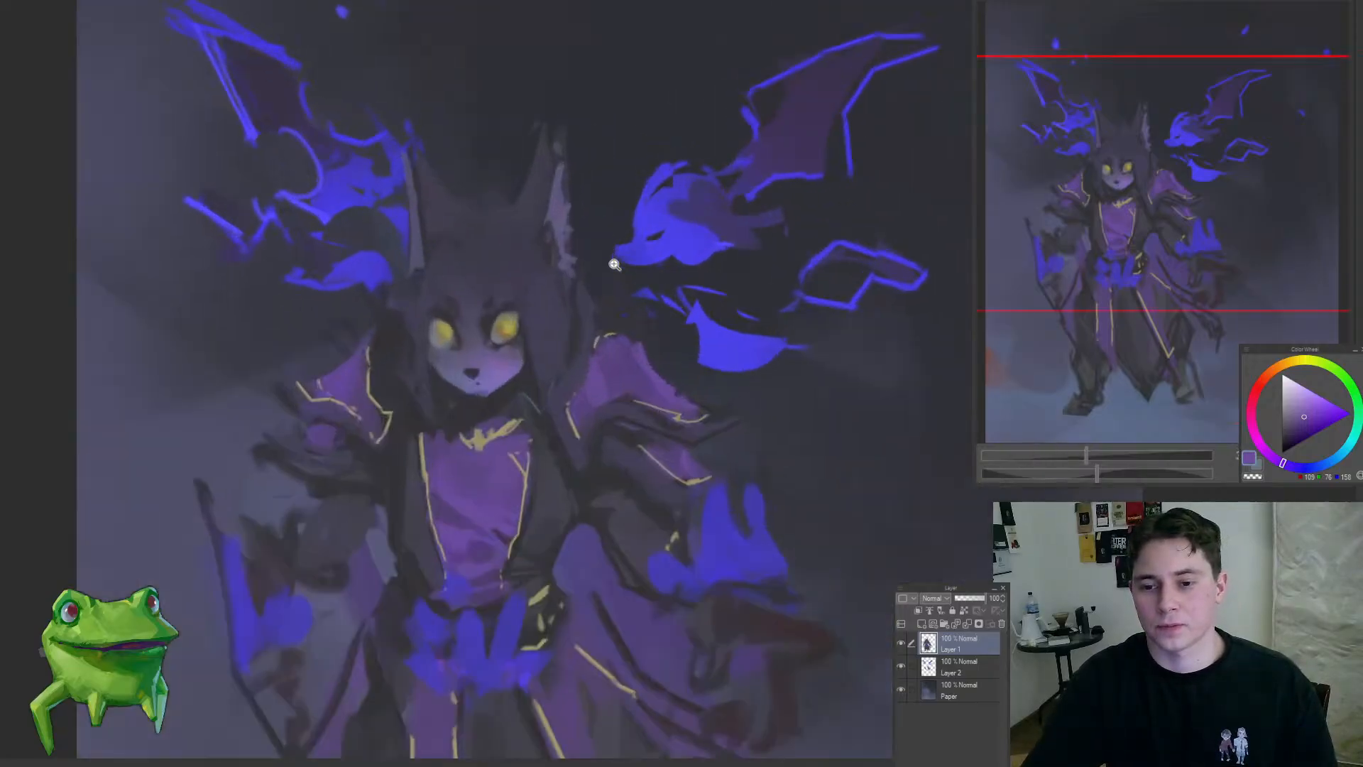
drag(613, 265, 568, 276)
mouse_move(560, 287)
mouse_down()
mouse_move(578, 308)
mouse_move(603, 289)
mouse_up()
mouse_move(487, 368)
mouse_down()
mouse_move(526, 331)
mouse_move(562, 355)
mouse_move(478, 492)
mouse_move(469, 480)
mouse_move(615, 350)
mouse_move(596, 365)
mouse_up()
alt+click(541, 362)
alt+click(517, 395)
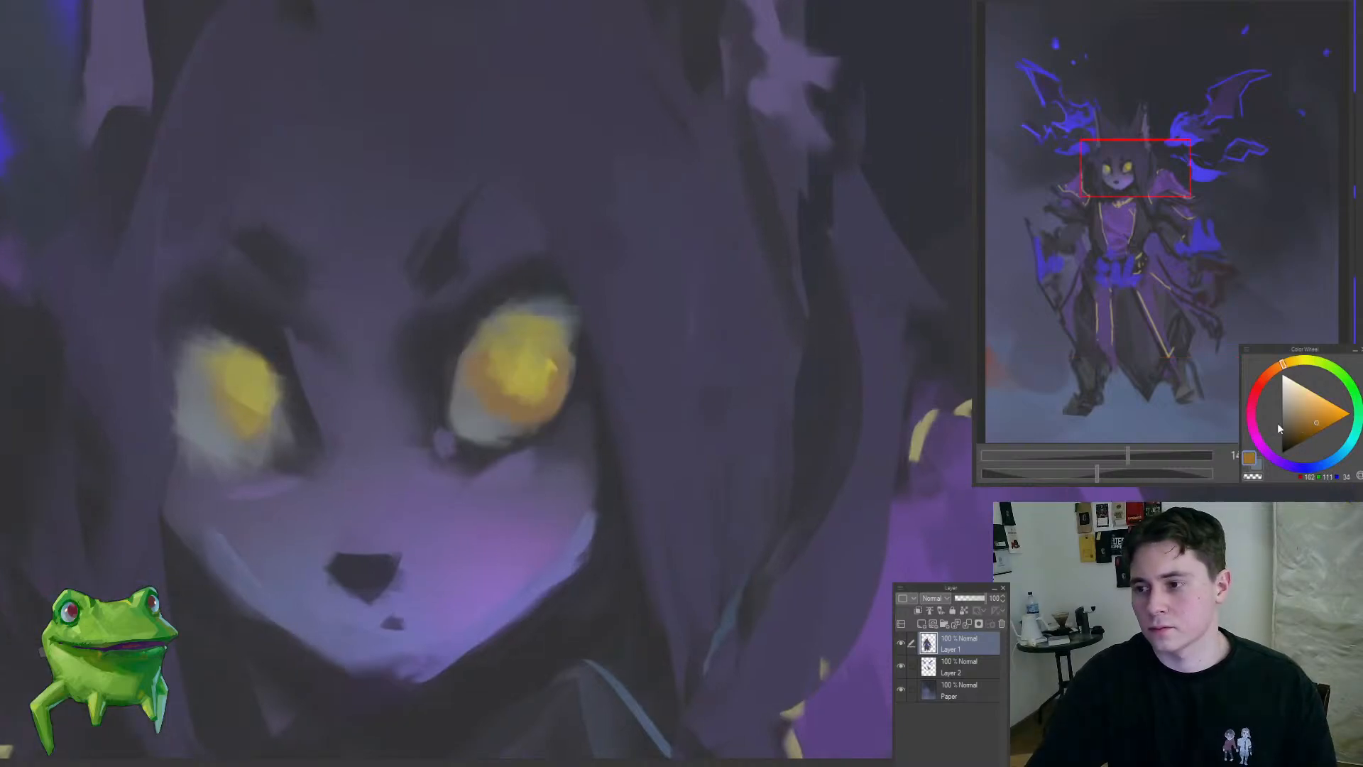
drag(524, 335, 528, 332)
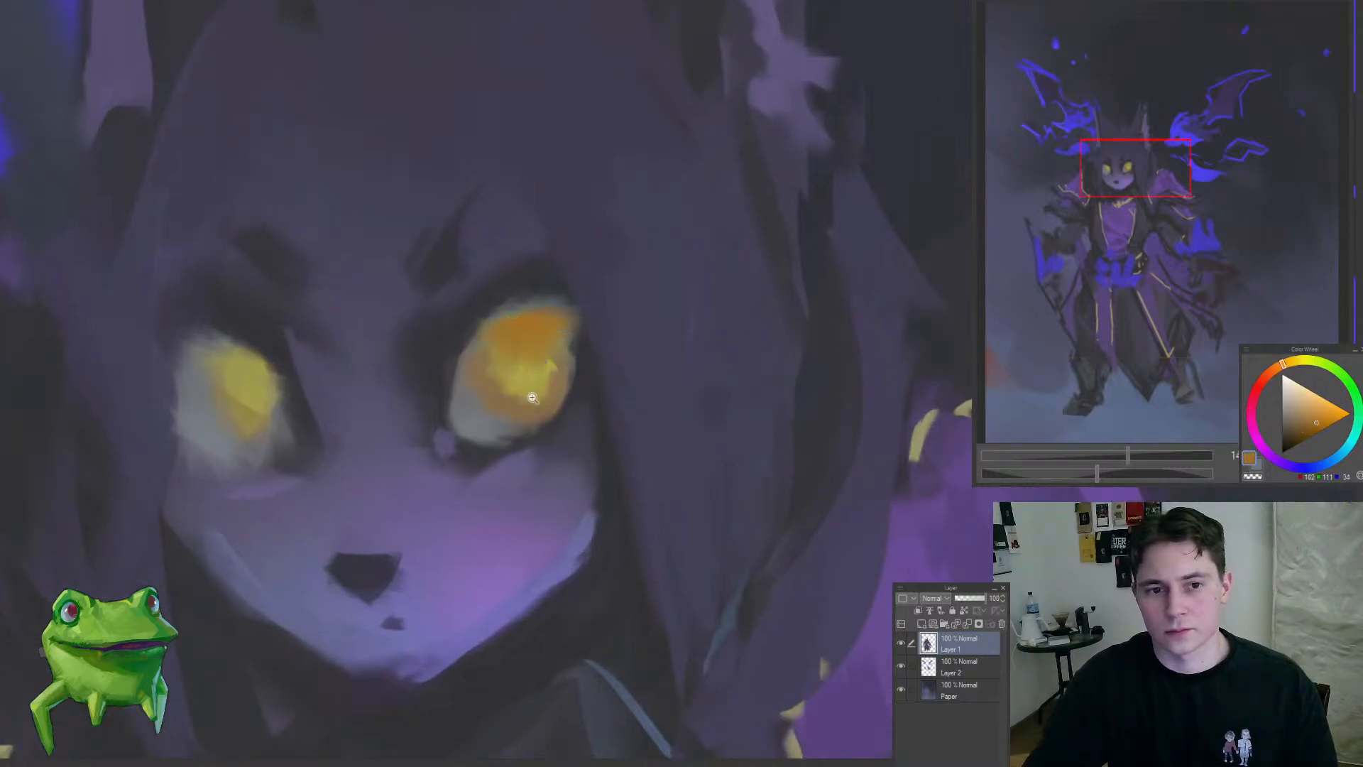
drag(532, 398, 425, 524)
Step: Shift the colour to a redder orange and deepen the top of the right-hand iris with it
drag(534, 369, 625, 353)
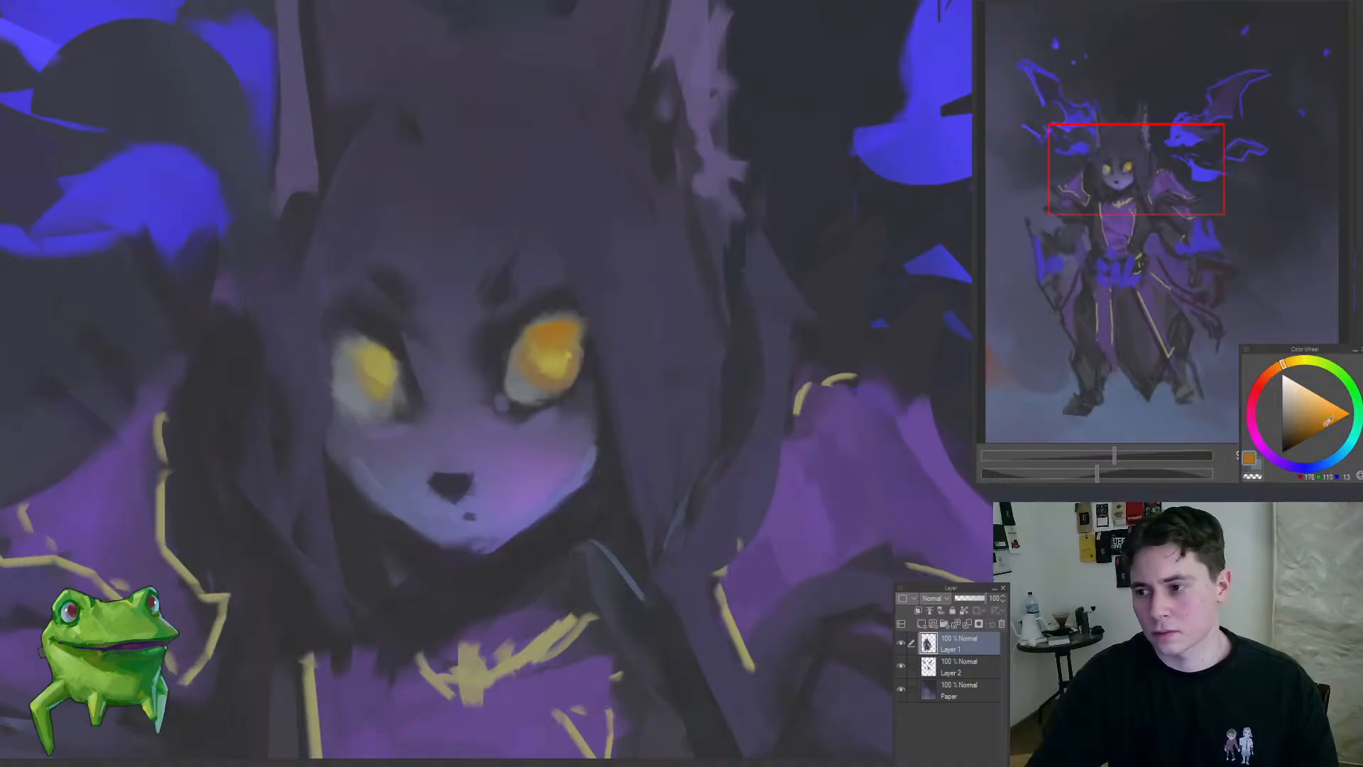
click(1279, 369)
drag(613, 303, 611, 292)
mouse_move(575, 360)
mouse_down()
mouse_move(542, 370)
mouse_move(558, 375)
mouse_move(441, 461)
mouse_move(411, 465)
mouse_move(490, 476)
mouse_up()
mouse_move(540, 408)
mouse_down()
mouse_move(652, 328)
mouse_move(616, 306)
mouse_move(620, 286)
mouse_up()
Step: Sample the iris's yellow and brighten the lower part of the right-hand iris with small dabs
alt+click(656, 331)
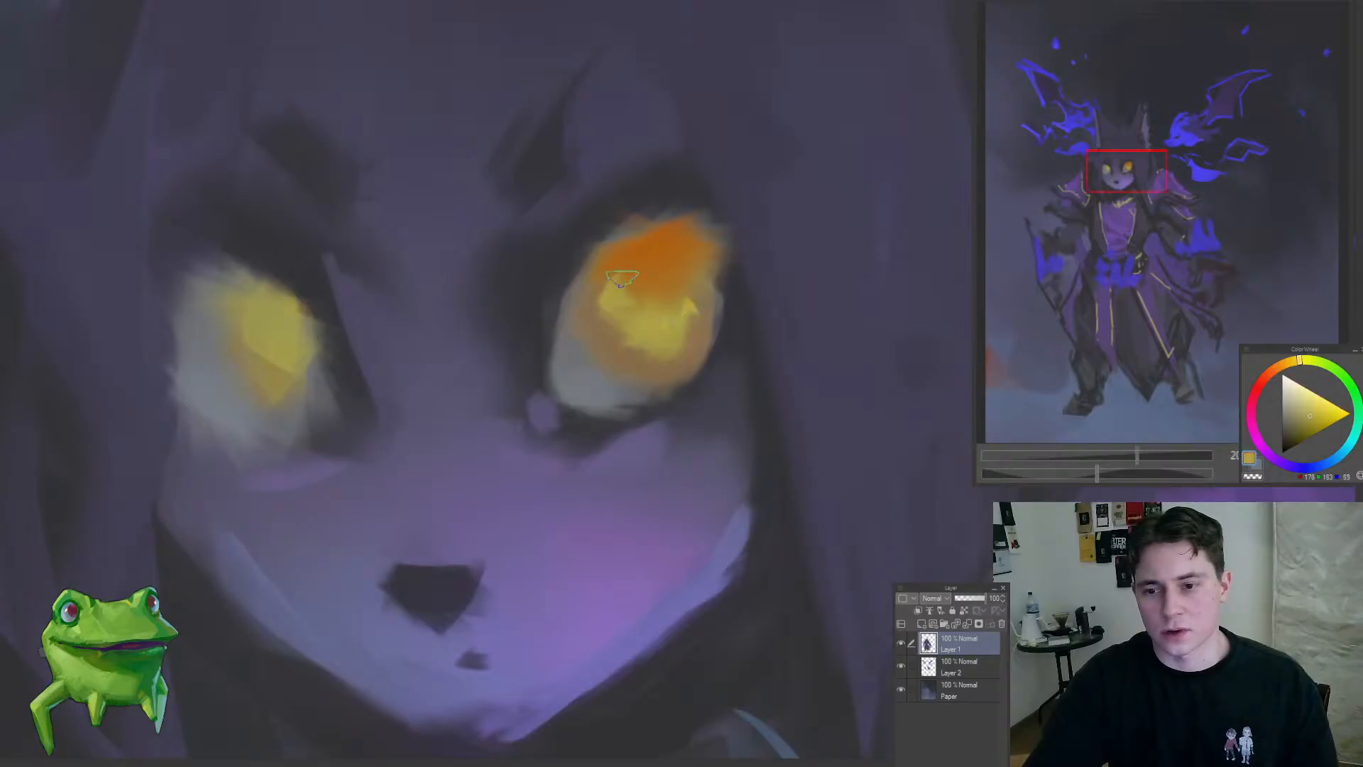
alt+click(628, 353)
click(628, 361)
drag(724, 379, 510, 514)
Step: Add a grey-blue spot at the right-hand eye's upper outer corner and sharpen the lid with sampled dark purple
mouse_move(787, 435)
mouse_down()
mouse_move(785, 448)
mouse_move(567, 500)
mouse_move(785, 440)
mouse_up()
drag(774, 434, 790, 347)
drag(639, 447, 752, 436)
alt+click(573, 489)
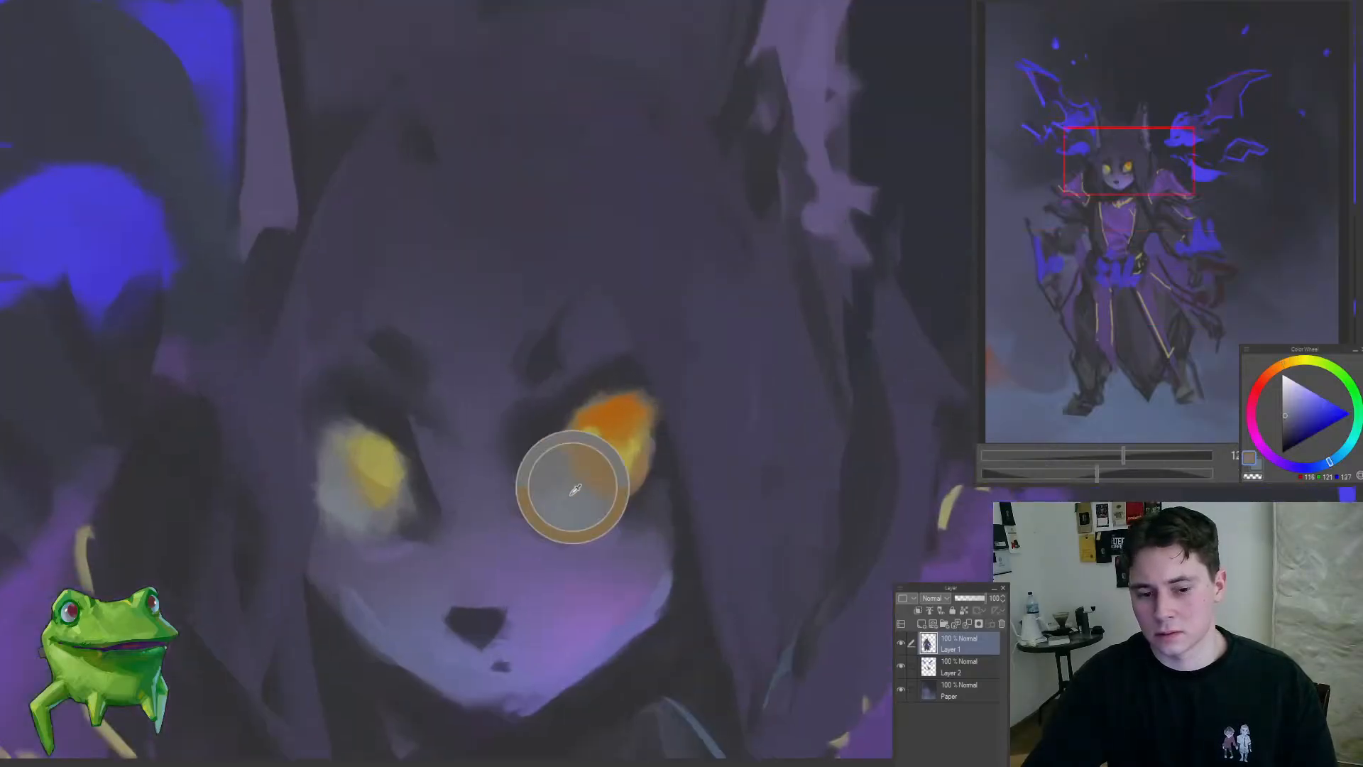
alt+click(628, 383)
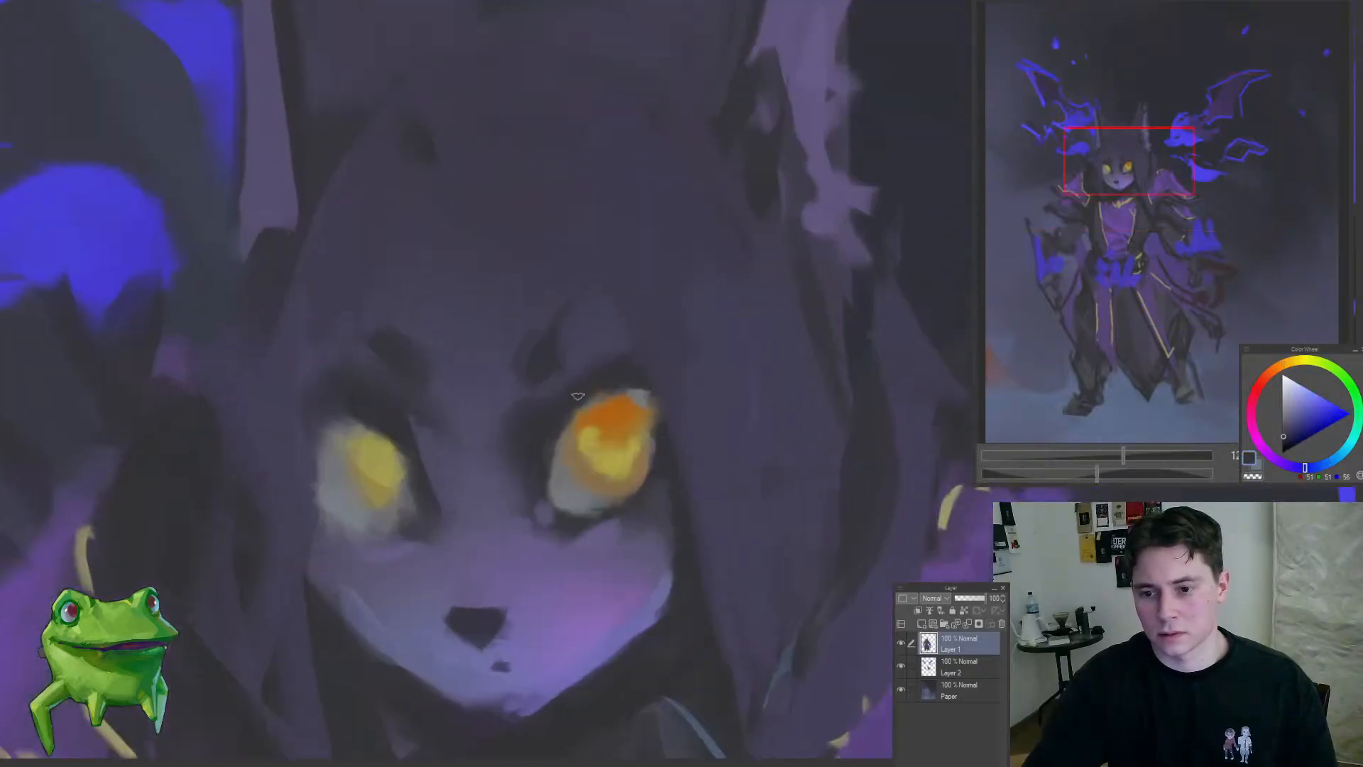
drag(527, 517, 418, 579)
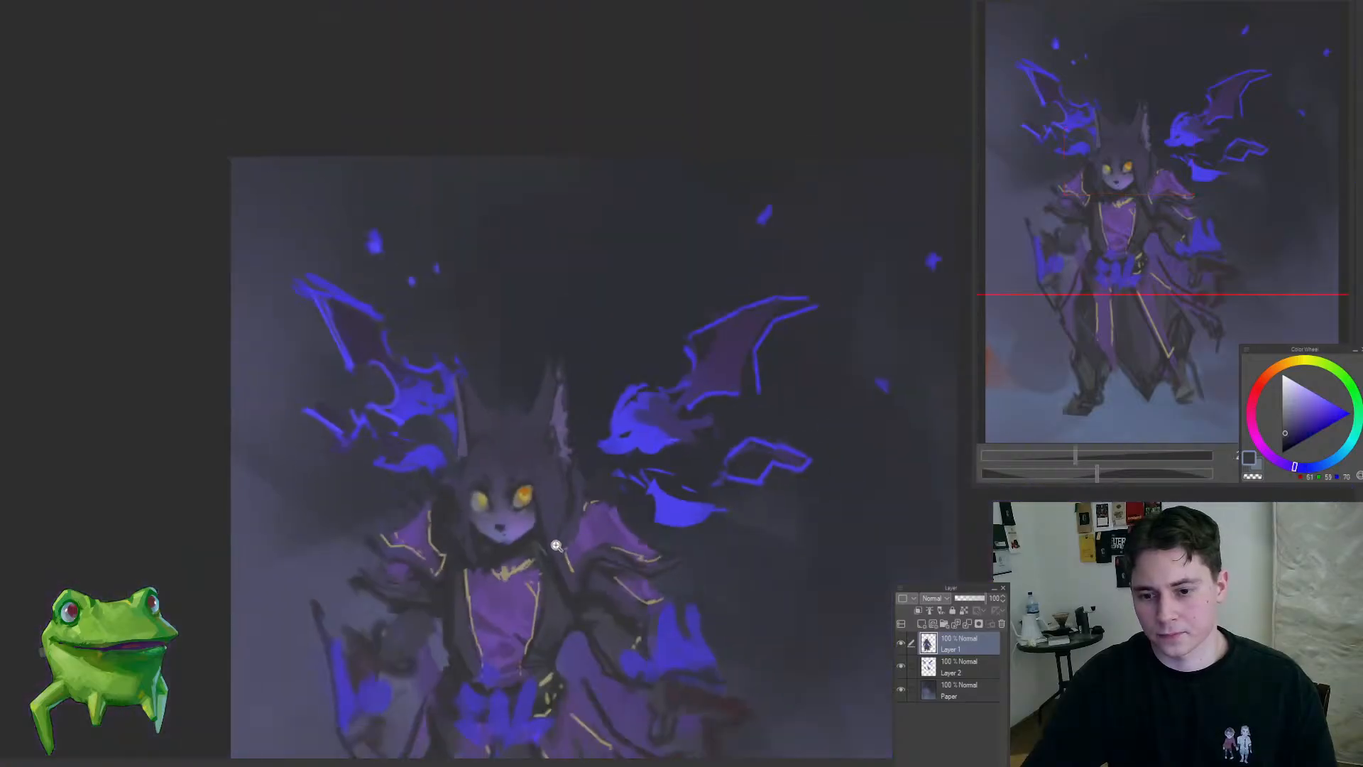
drag(556, 545, 573, 472)
Step: Sample orange from the right-hand eye and paint a deeper orange patch into the centre of its iris
alt+click(512, 462)
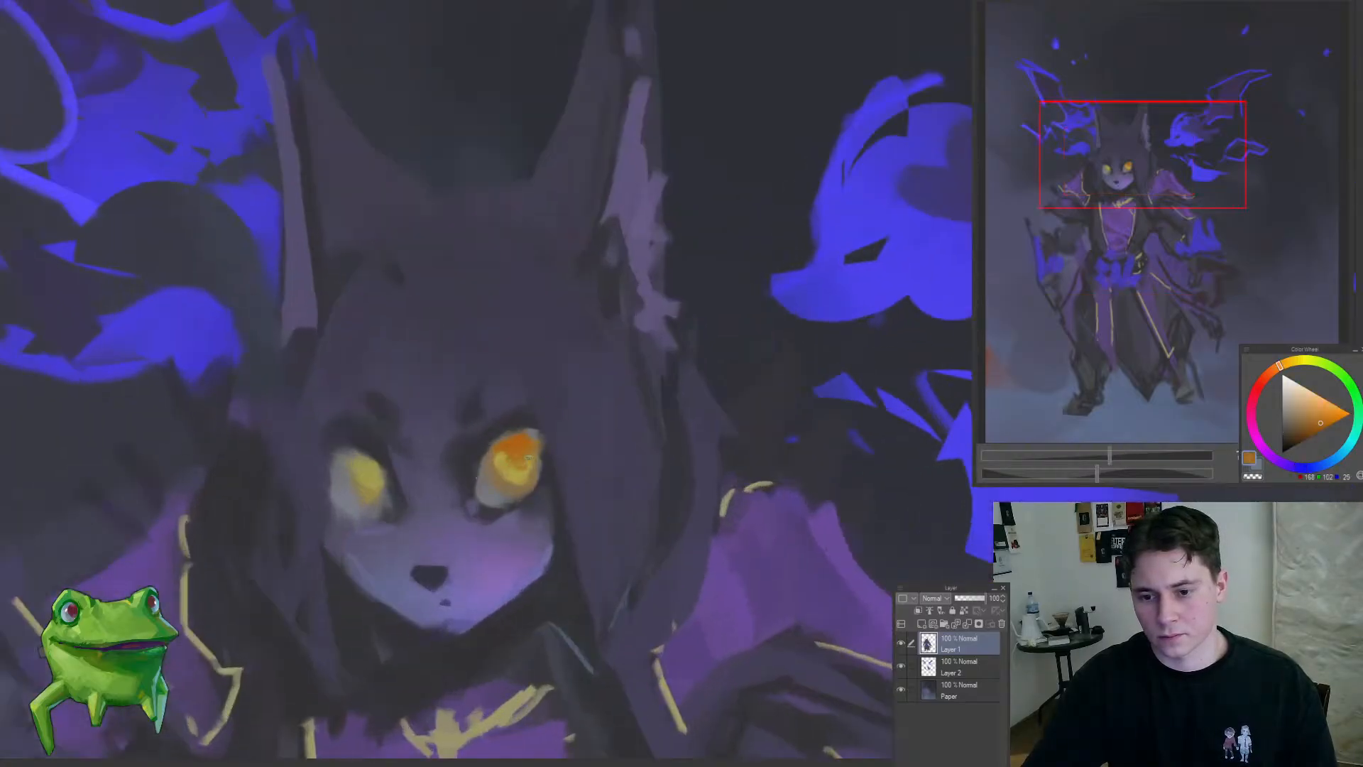
alt+click(521, 436)
drag(545, 475, 433, 561)
drag(521, 554, 337, 433)
double_click(537, 441)
drag(537, 441, 542, 475)
alt+click(509, 420)
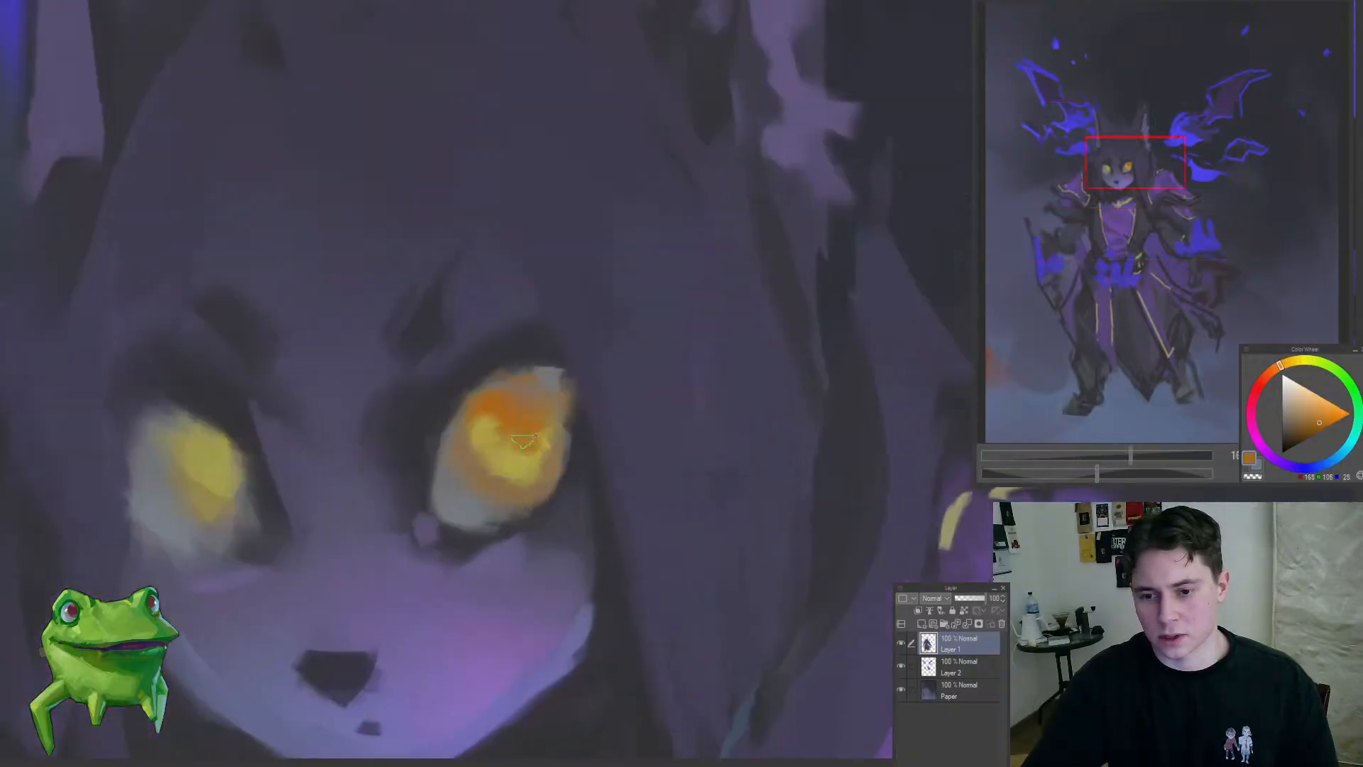
alt+click(553, 472)
Step: Blend the lower white of the right-hand eye into the iris with sampled grey-blue
alt+click(490, 513)
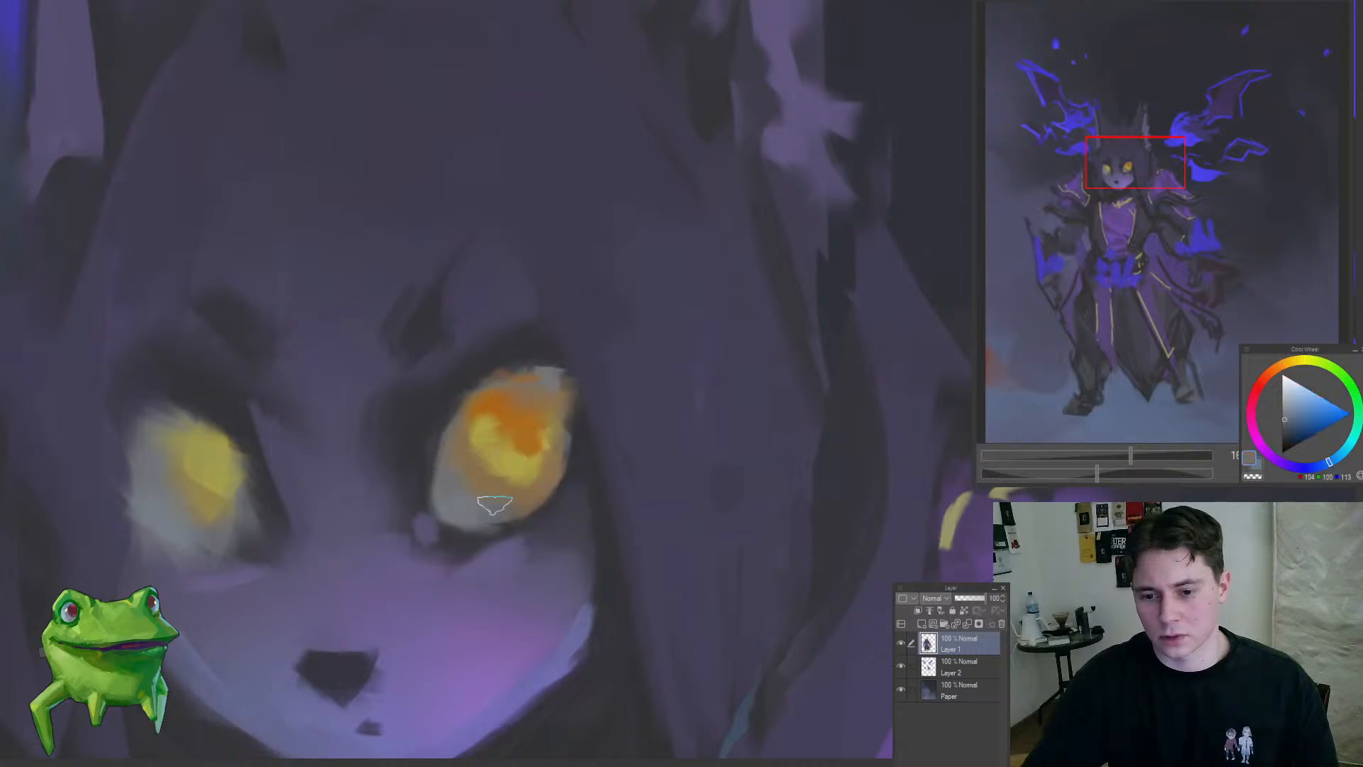
alt+click(518, 501)
mouse_move(493, 509)
mouse_down()
mouse_move(505, 511)
mouse_move(362, 527)
mouse_move(508, 455)
mouse_move(510, 438)
mouse_move(441, 492)
mouse_move(426, 531)
mouse_up()
alt+click(523, 497)
Step: Tint the upper edge of the right-hand iris with a soft blue-purple reflection
alt+click(485, 432)
mouse_move(499, 465)
mouse_down()
mouse_move(610, 367)
mouse_move(607, 382)
mouse_up()
alt+click(668, 313)
drag(565, 430, 478, 526)
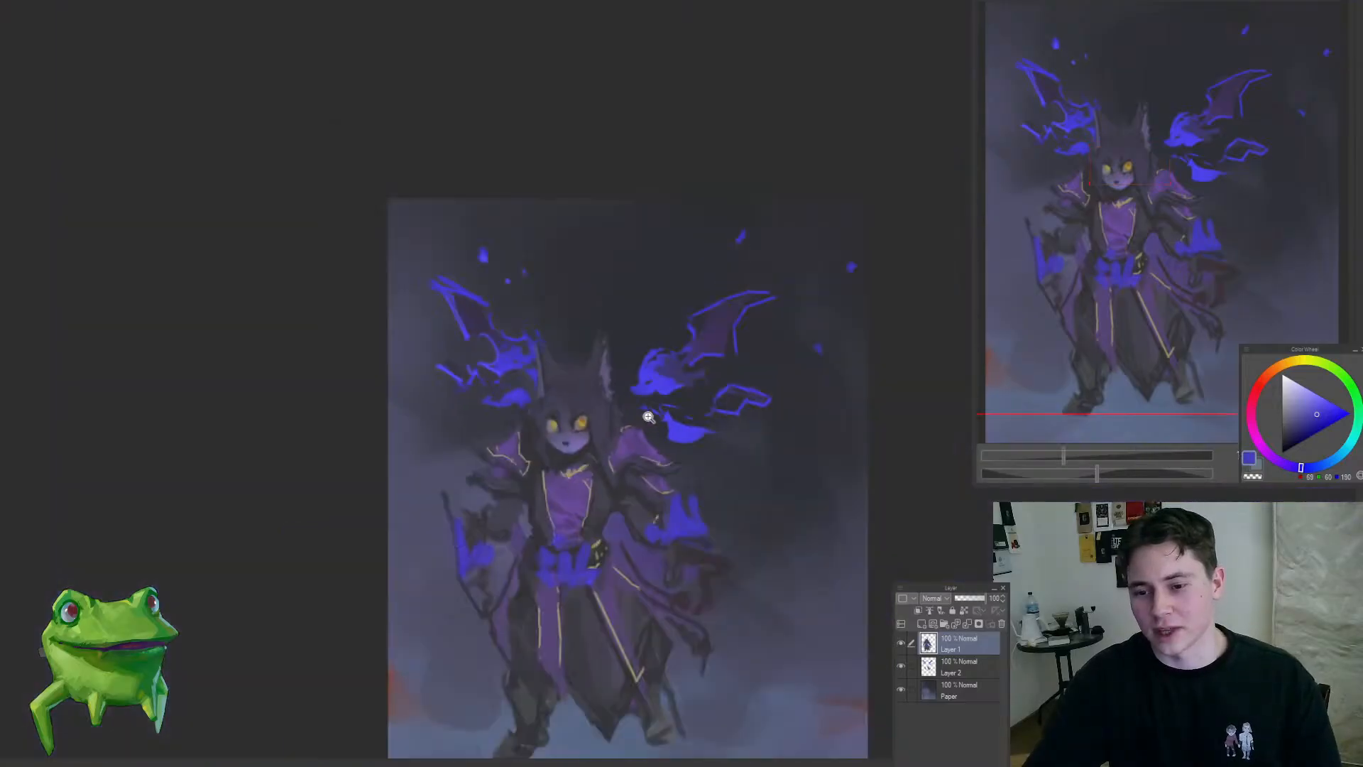
Step: Sample the right-hand iris's orange and paint it over the upper part of the left-hand iris
drag(590, 414, 664, 351)
mouse_move(532, 384)
mouse_down()
mouse_move(522, 379)
mouse_move(545, 380)
mouse_up()
drag(554, 430, 474, 523)
mouse_move(474, 524)
mouse_down()
mouse_move(465, 497)
mouse_move(490, 504)
mouse_up()
drag(488, 450, 568, 398)
drag(663, 441, 725, 394)
alt+click(630, 388)
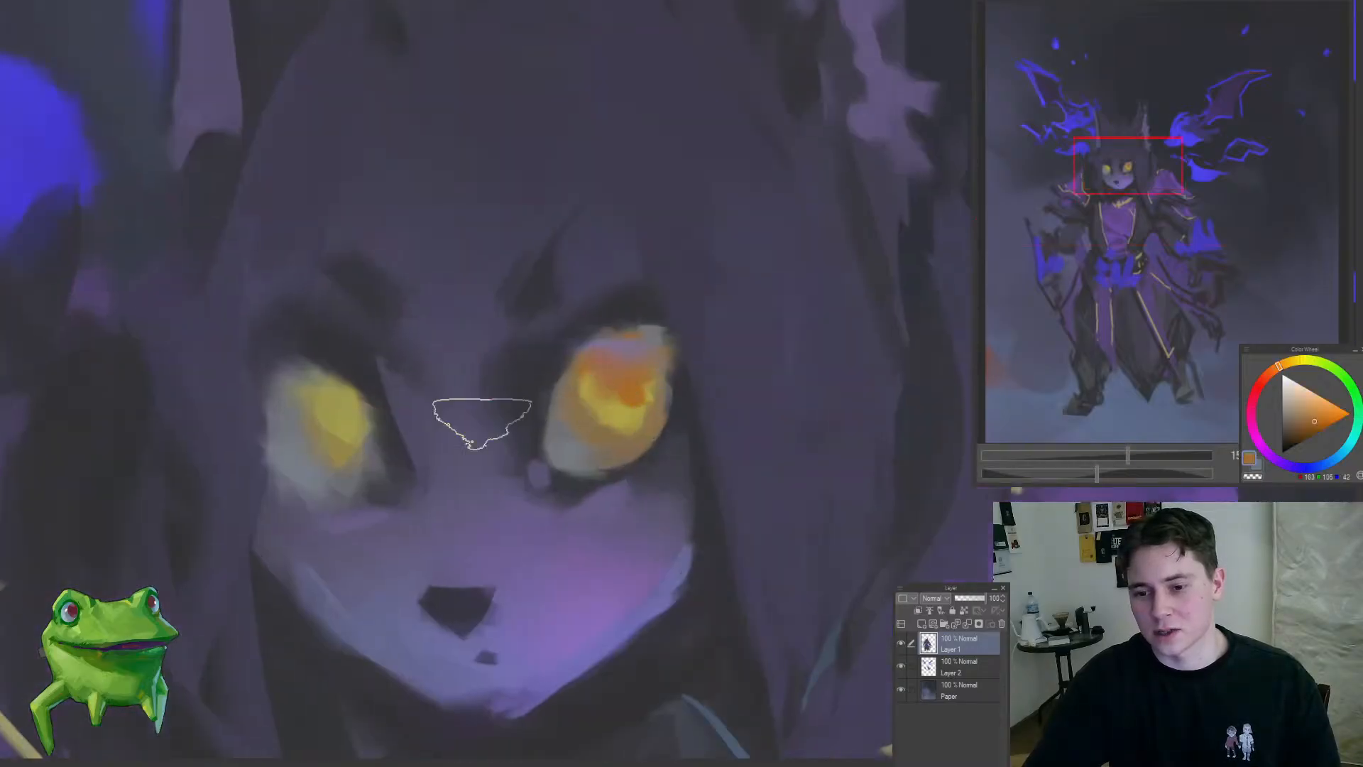
drag(482, 424, 596, 444)
mouse_move(446, 463)
mouse_down()
mouse_move(446, 477)
mouse_move(454, 428)
mouse_move(458, 447)
mouse_up()
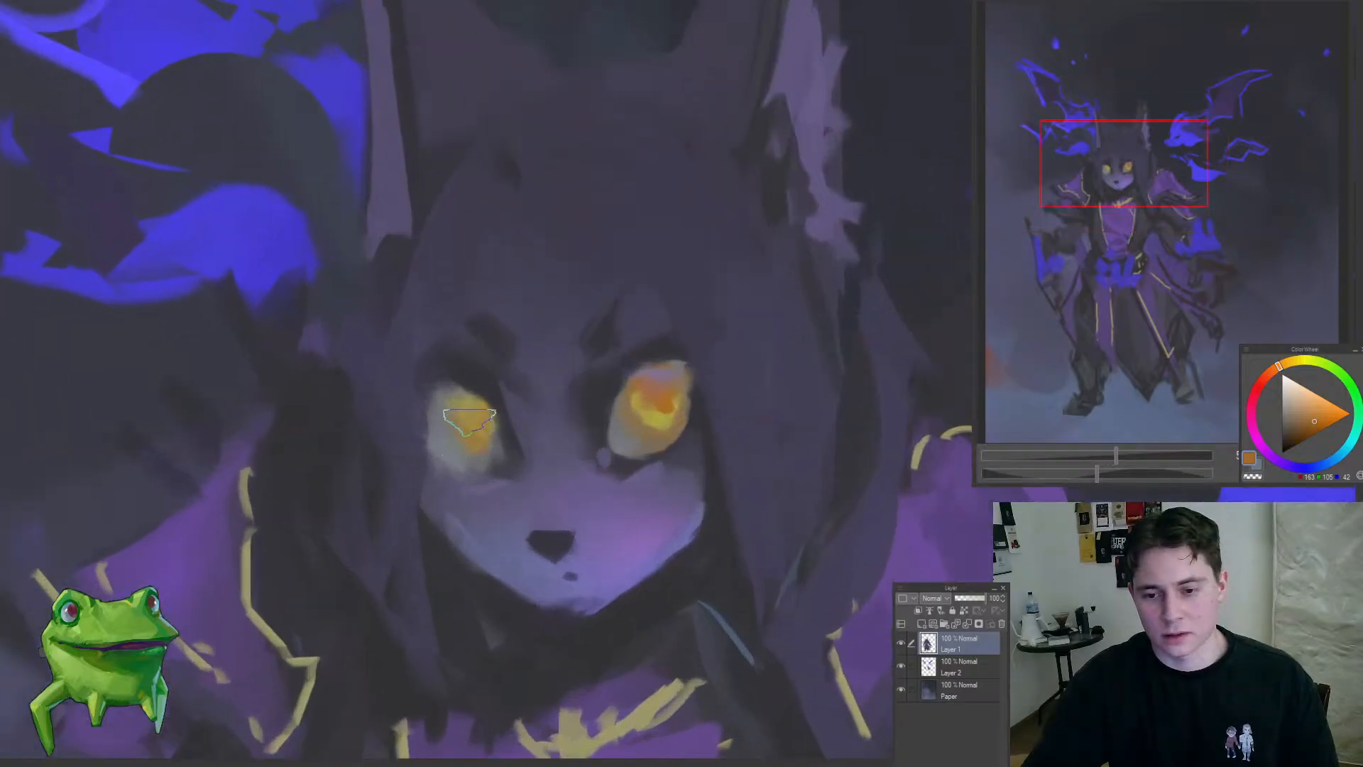
Step: Warm the left-hand iris with a golden yellow sampled from the right-hand eye
alt+click(661, 414)
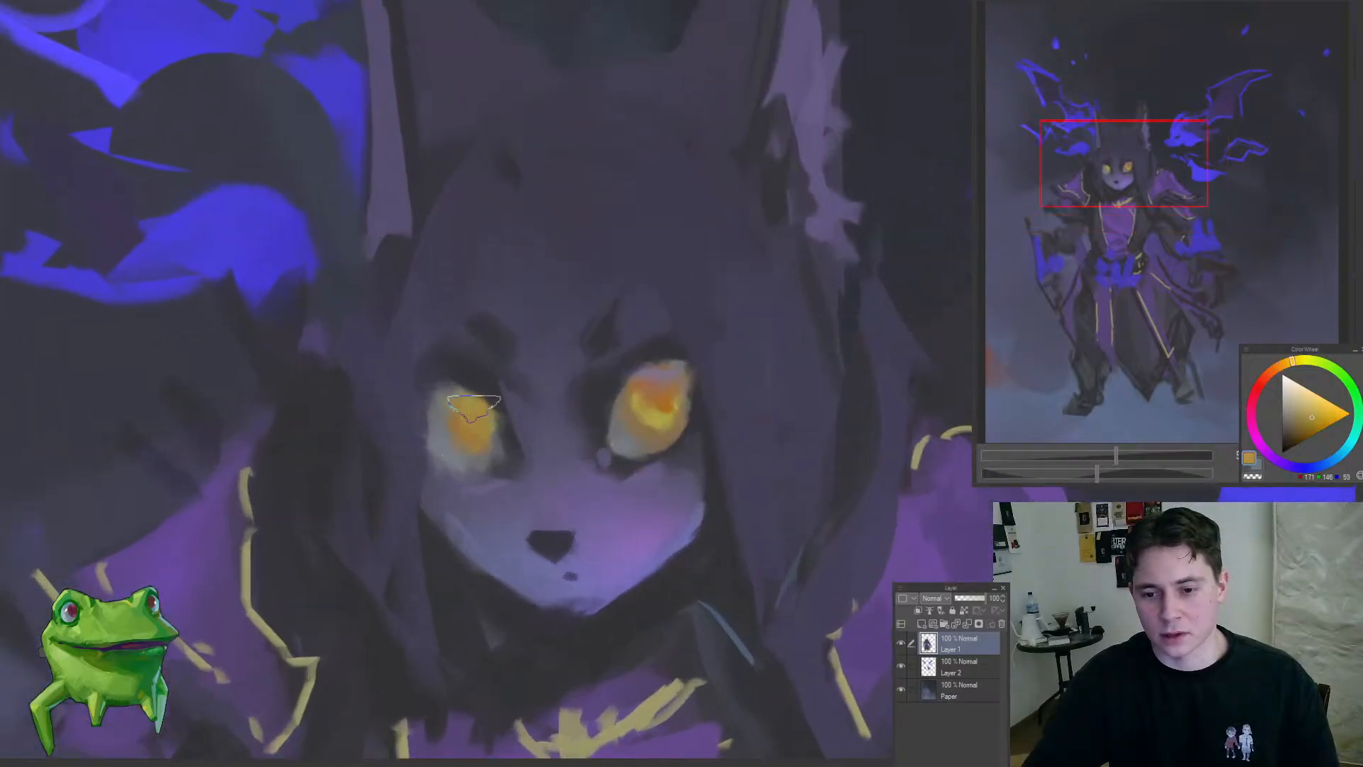
drag(474, 405, 487, 414)
mouse_move(474, 446)
mouse_down()
mouse_move(384, 501)
mouse_move(490, 437)
mouse_move(568, 426)
mouse_up()
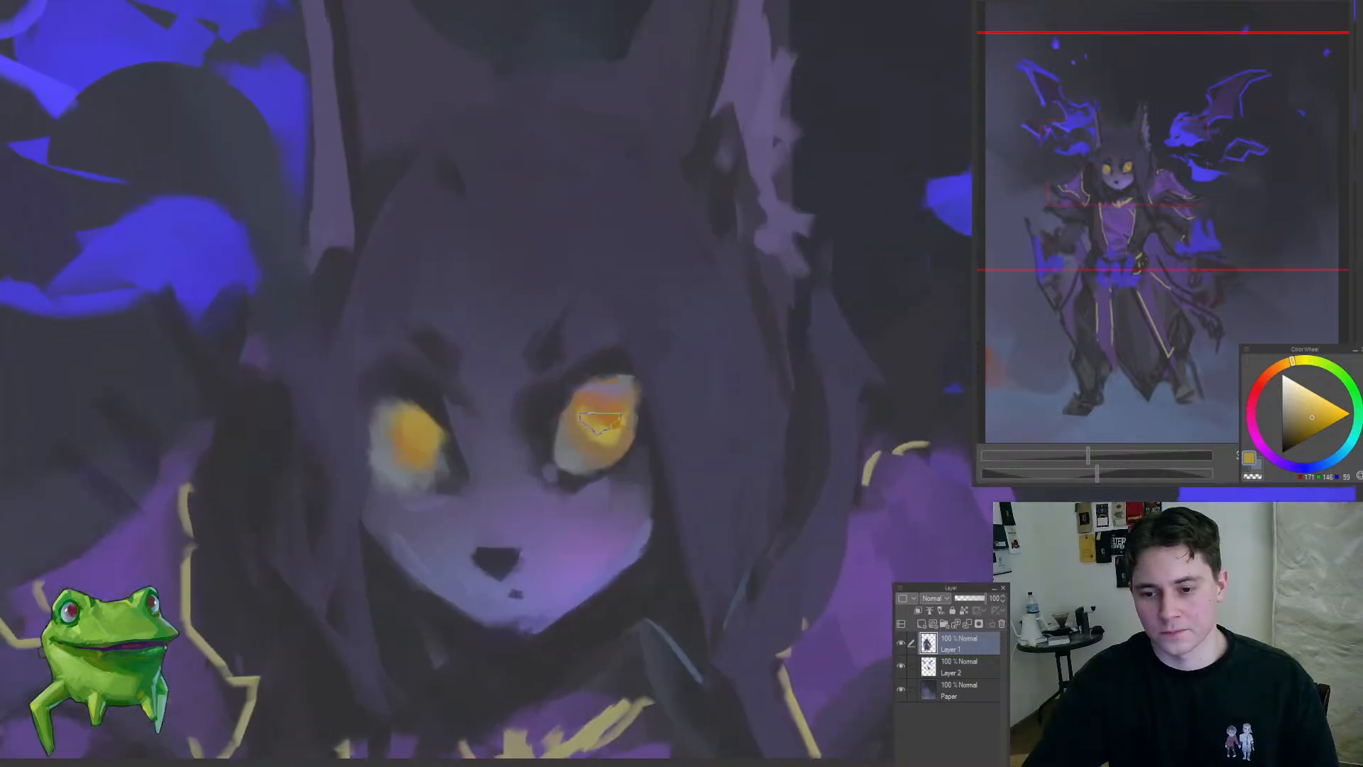
Step: Deepen the upper left-hand iris with darker orange and work yellow sampled from the right-hand eye into it
alt+click(600, 419)
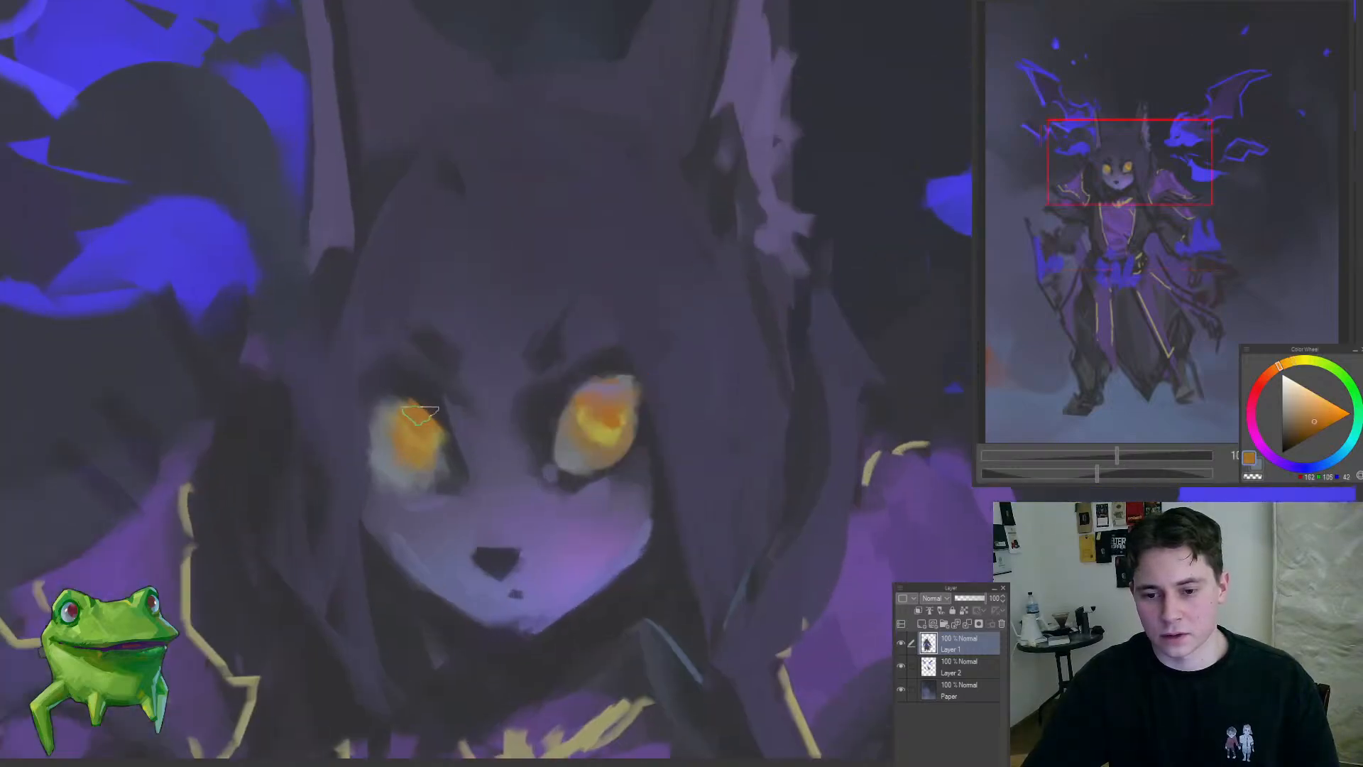
drag(420, 415, 440, 435)
mouse_move(419, 447)
mouse_down()
mouse_move(308, 536)
mouse_move(411, 502)
mouse_move(490, 434)
mouse_move(572, 422)
mouse_up()
alt+click(619, 439)
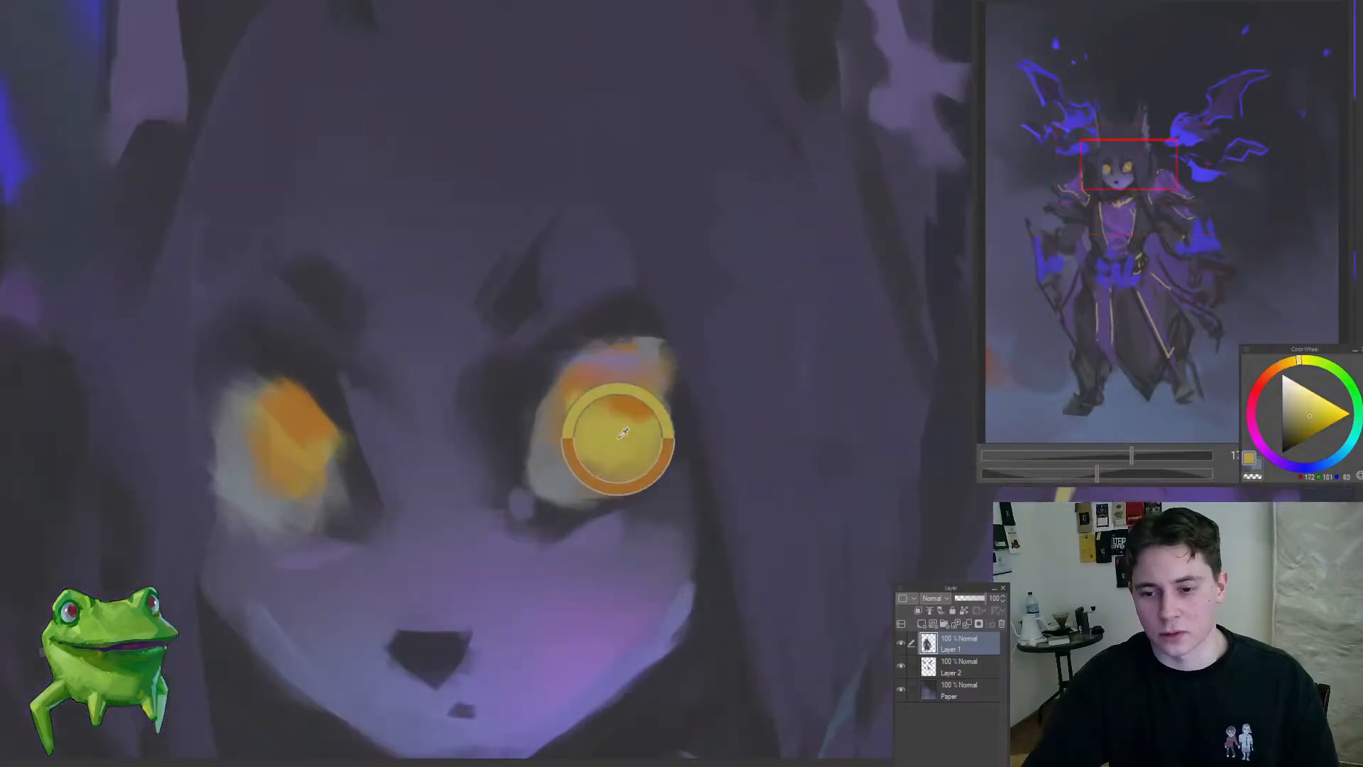
mouse_move(333, 456)
mouse_down()
mouse_move(431, 466)
mouse_move(365, 551)
mouse_move(341, 610)
mouse_up()
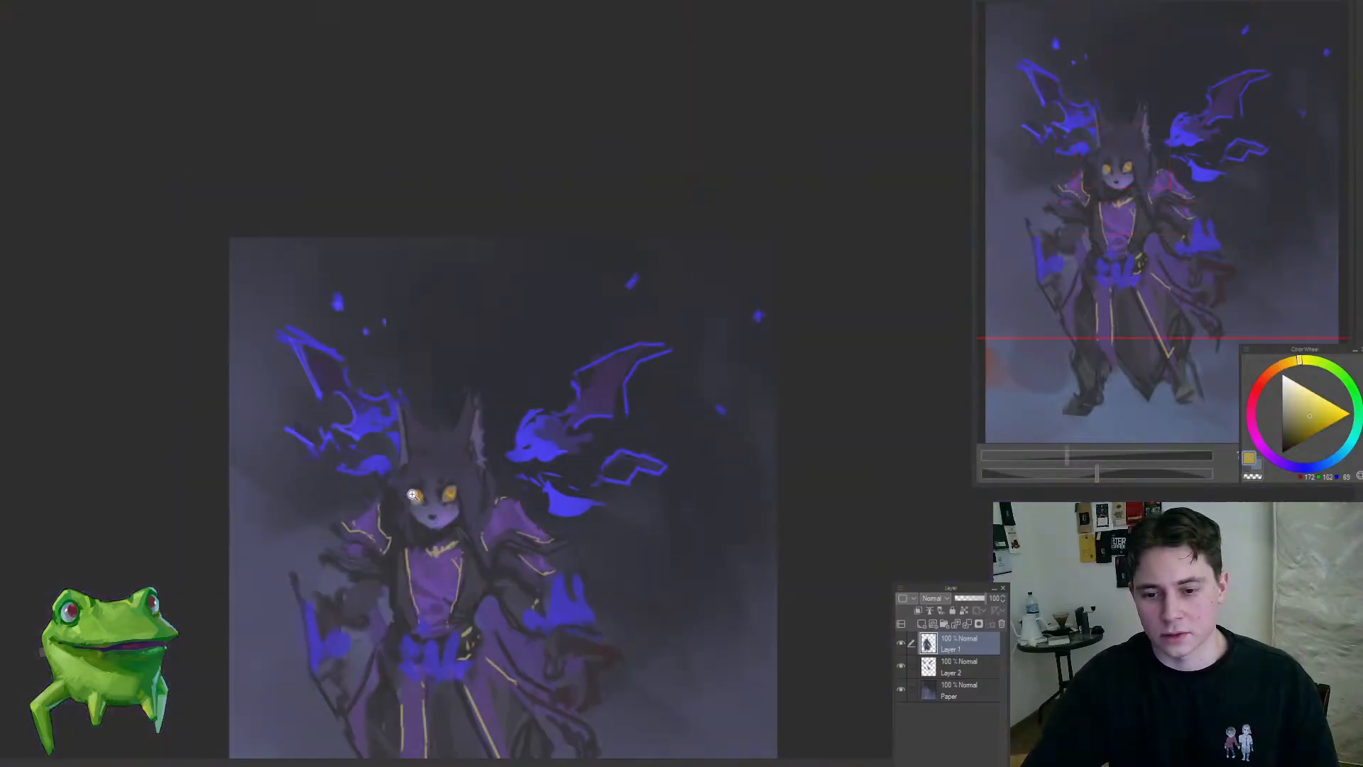
drag(411, 494, 510, 349)
alt+click(502, 472)
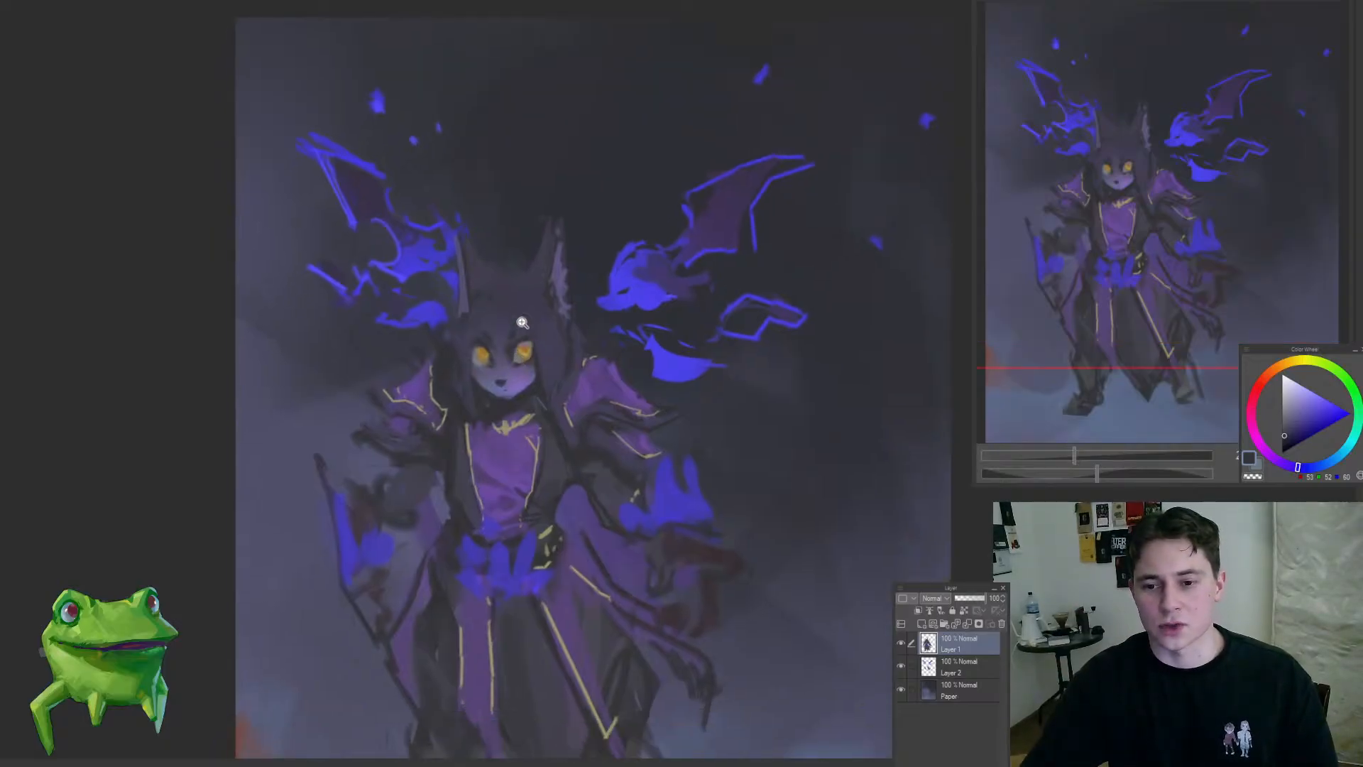
drag(523, 323, 572, 427)
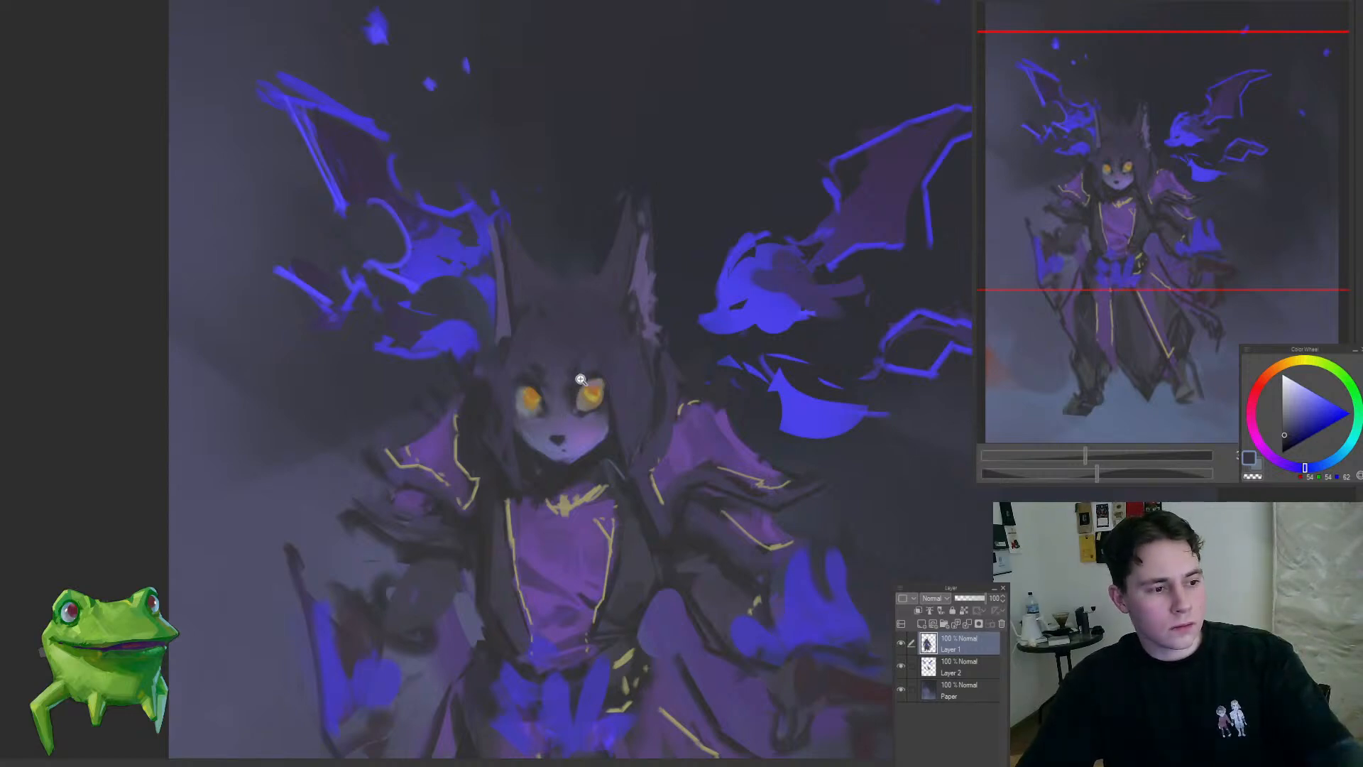
drag(580, 380, 547, 389)
drag(645, 441, 549, 282)
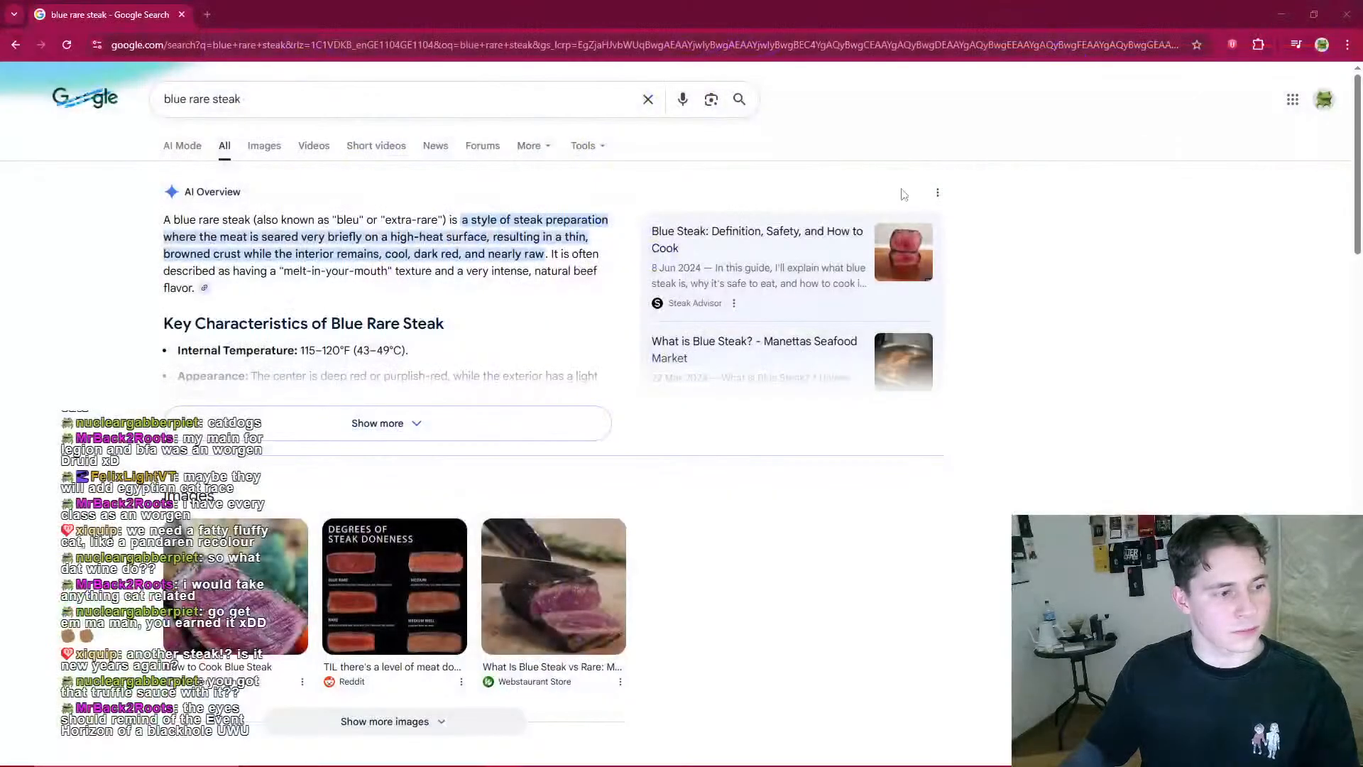
Step: Switch to the browser and view the blue rare steak image results, including the degrees of steak doneness chart
scroll(685, 310, down, 3)
click(223, 348)
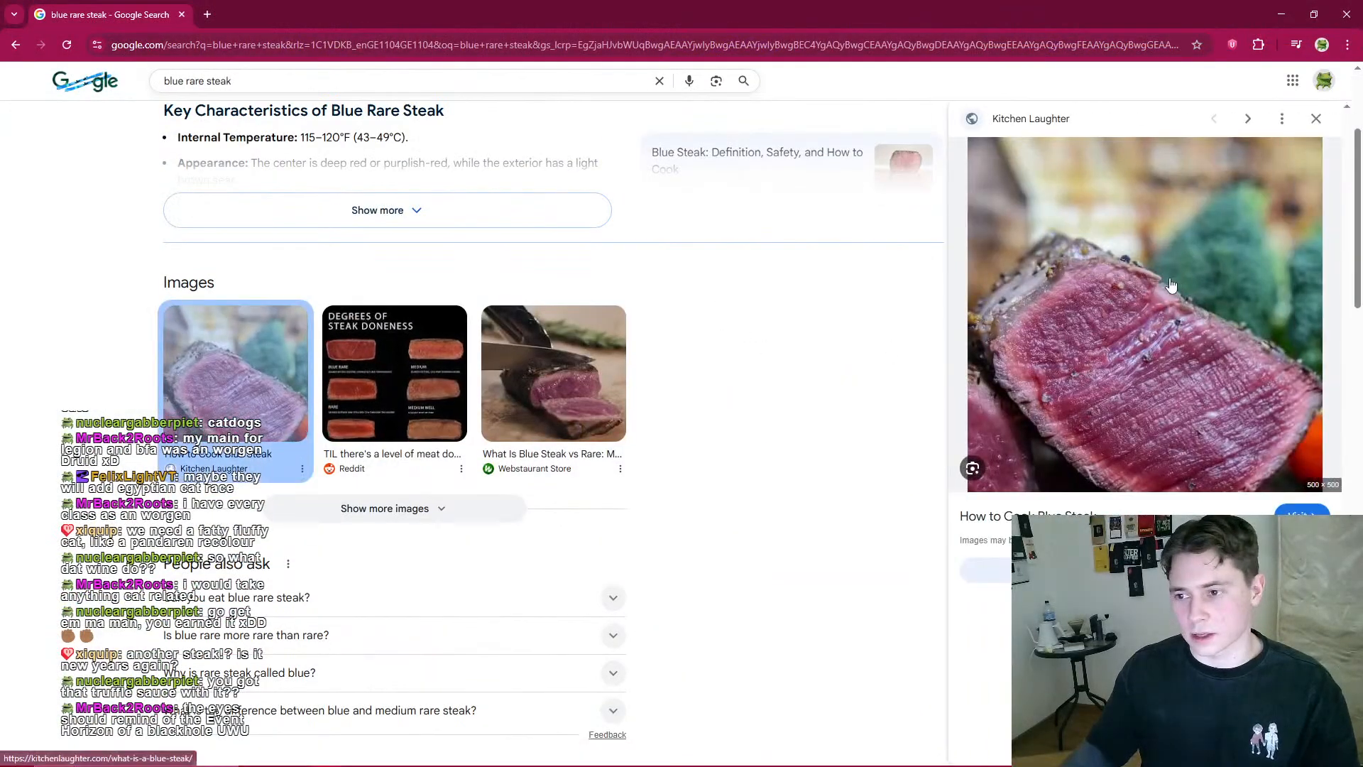
click(423, 374)
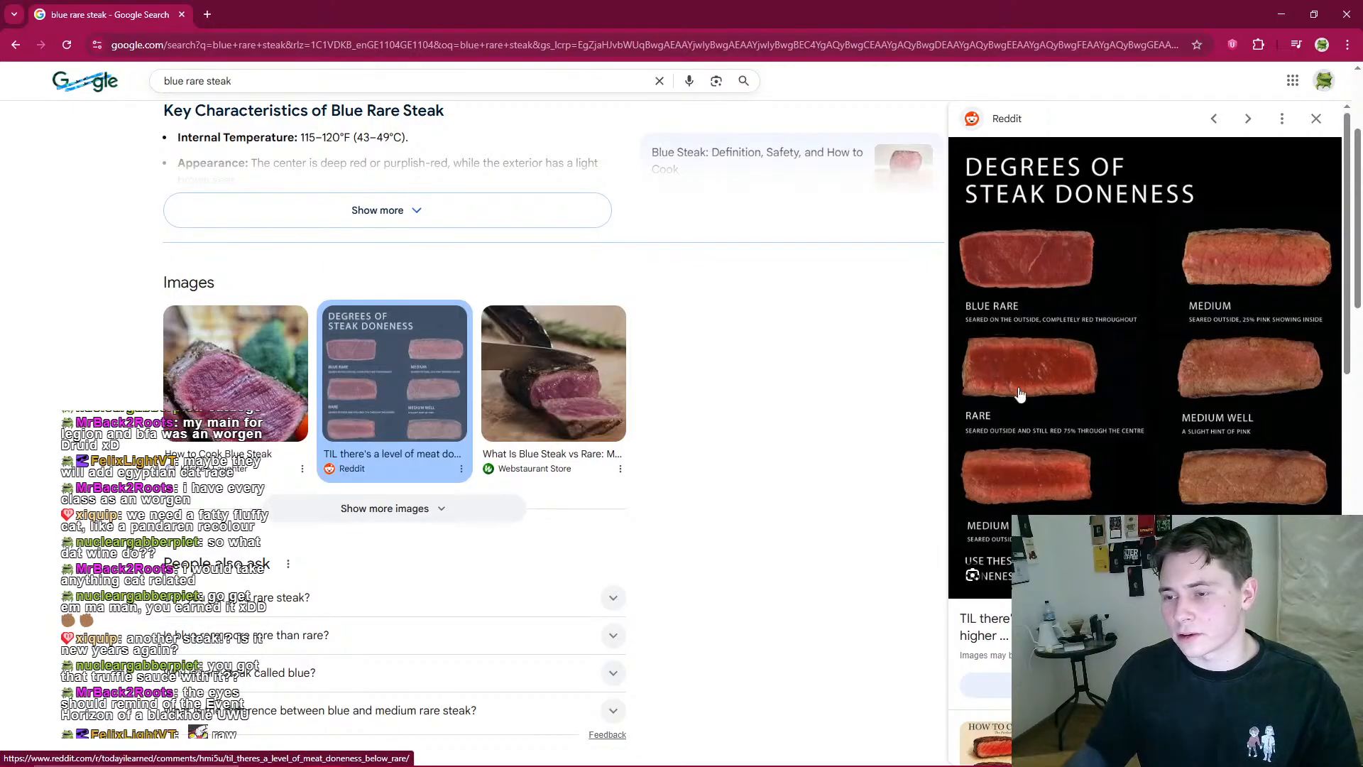
click(543, 358)
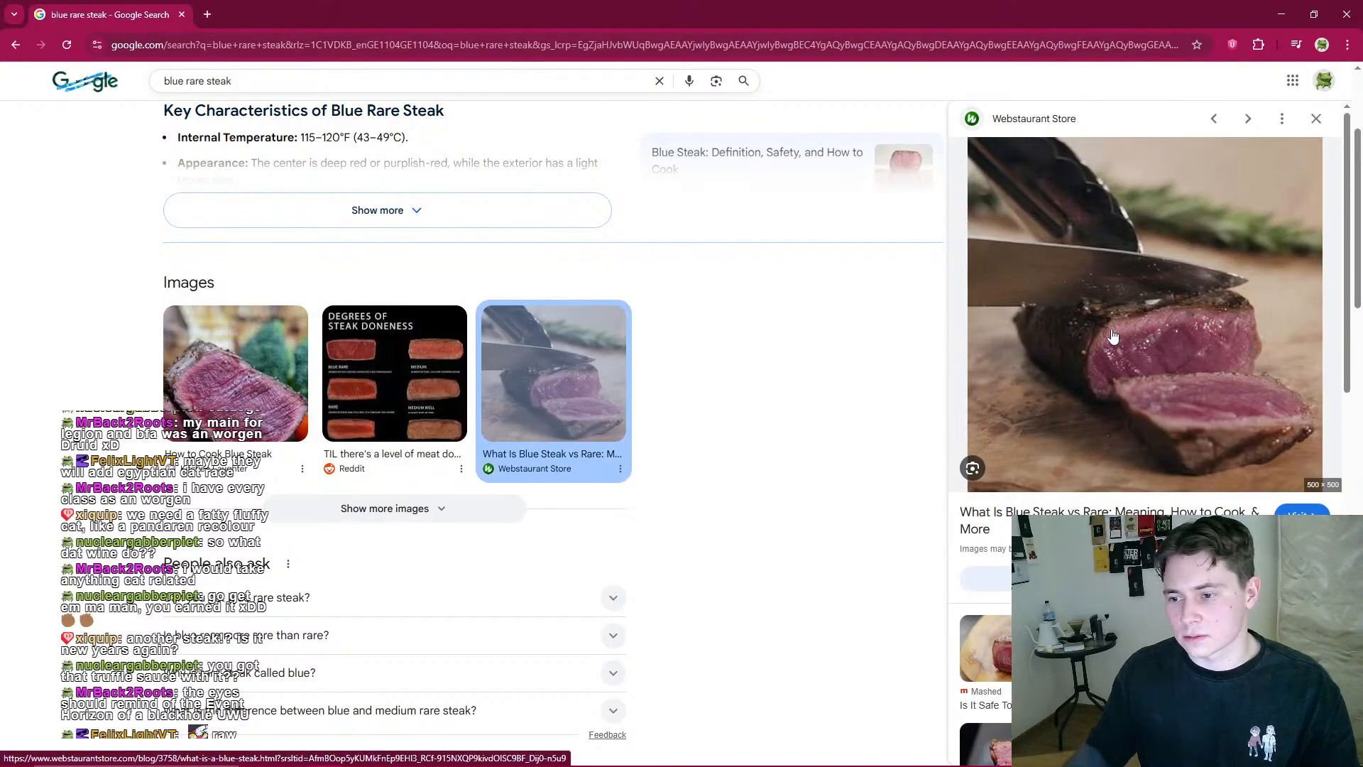
scroll(1149, 396, down, 3)
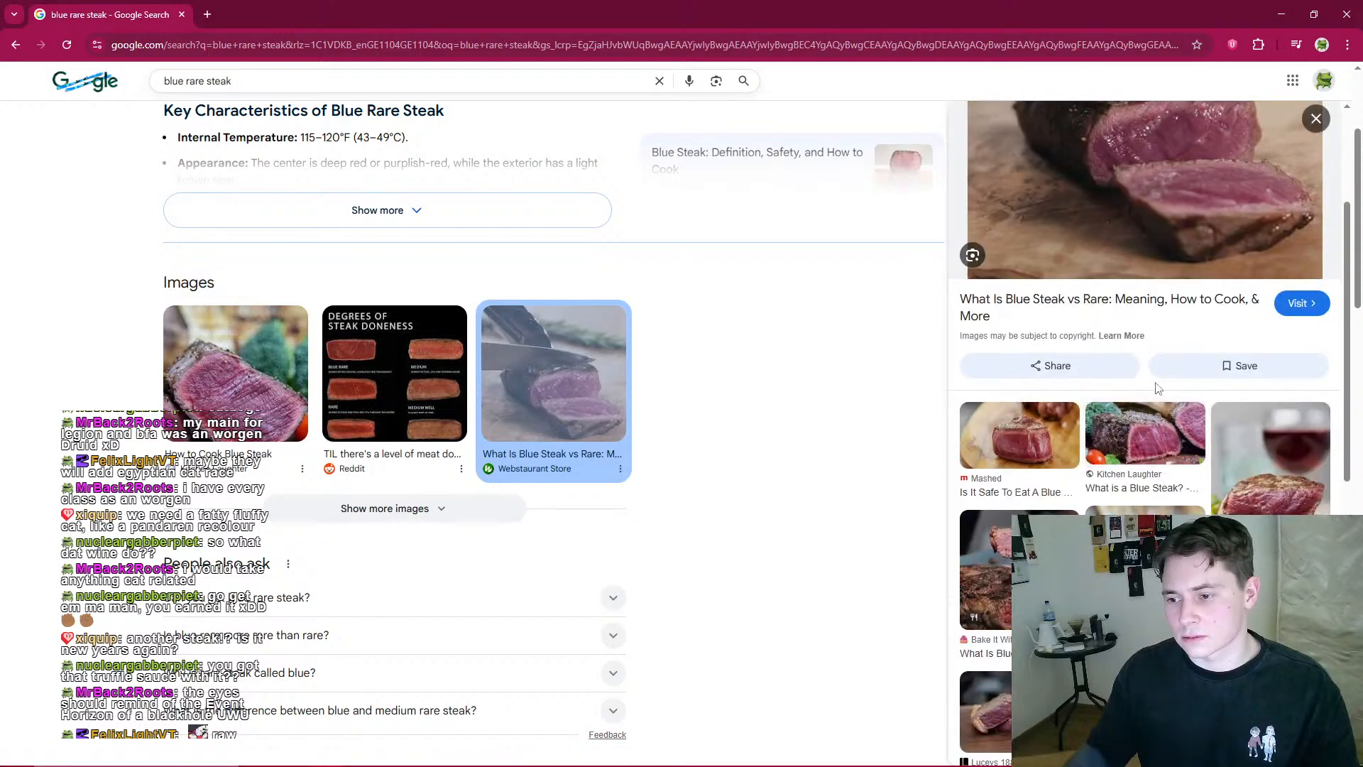
scroll(1171, 385, up, 3)
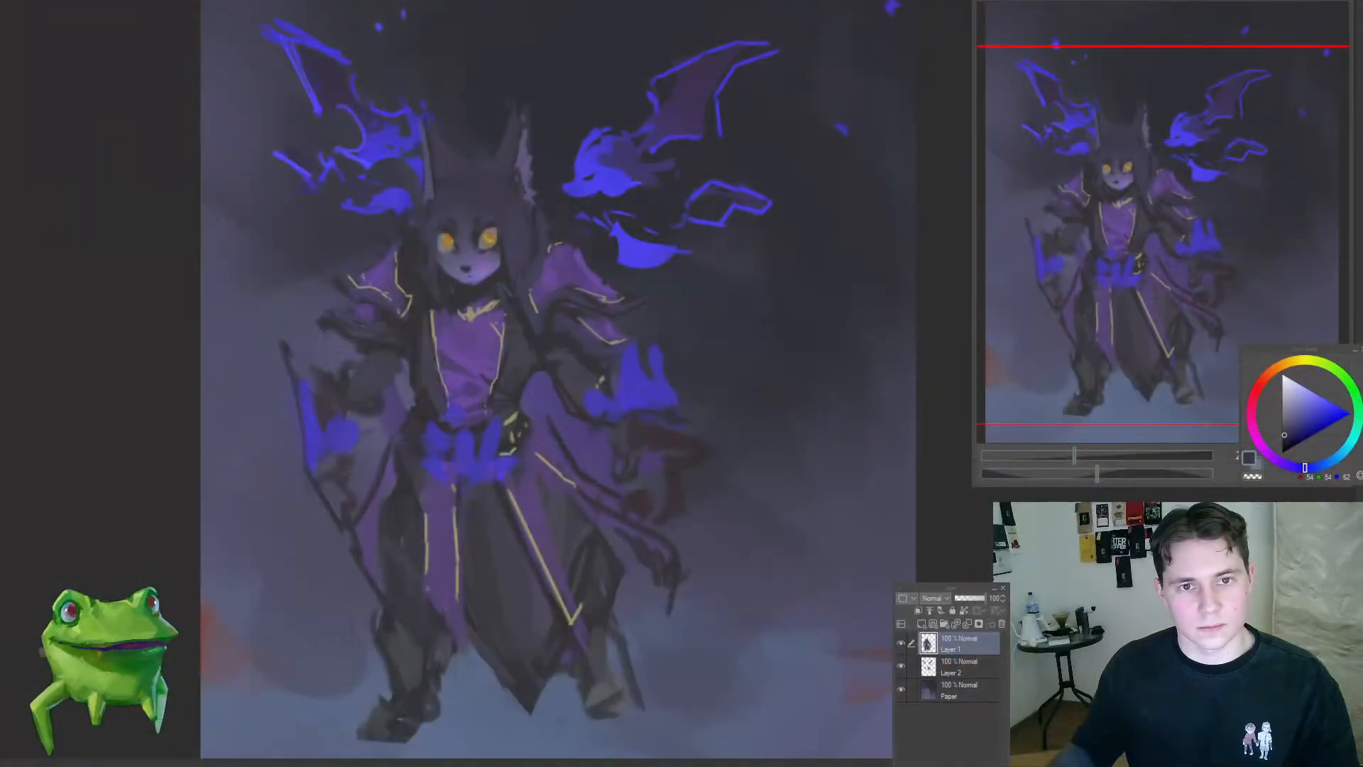
Step: Return to the painting and brighten the centre of the right-hand iris with sampled yellow
mouse_move(432, 210)
mouse_down()
mouse_move(582, 299)
mouse_move(551, 324)
mouse_move(601, 344)
mouse_up()
alt+click(582, 329)
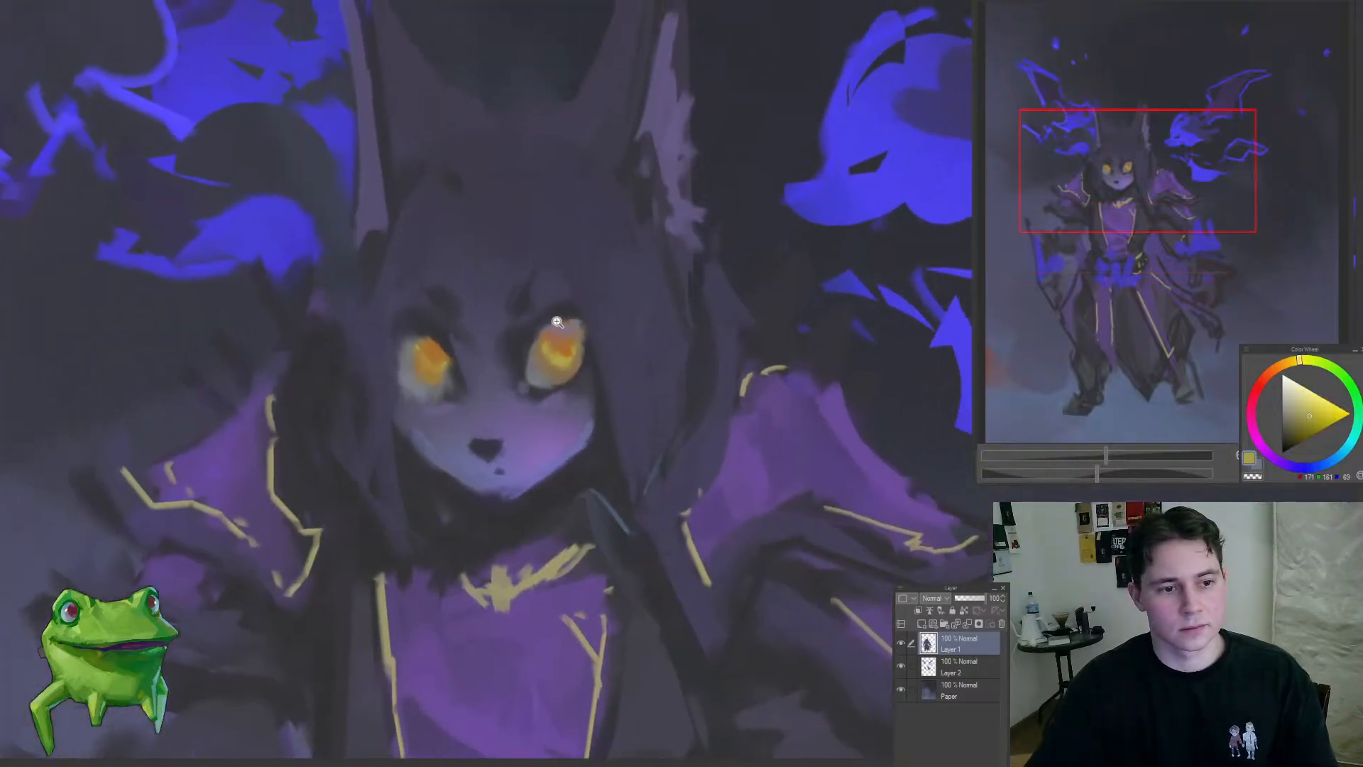
click(557, 322)
alt+click(563, 395)
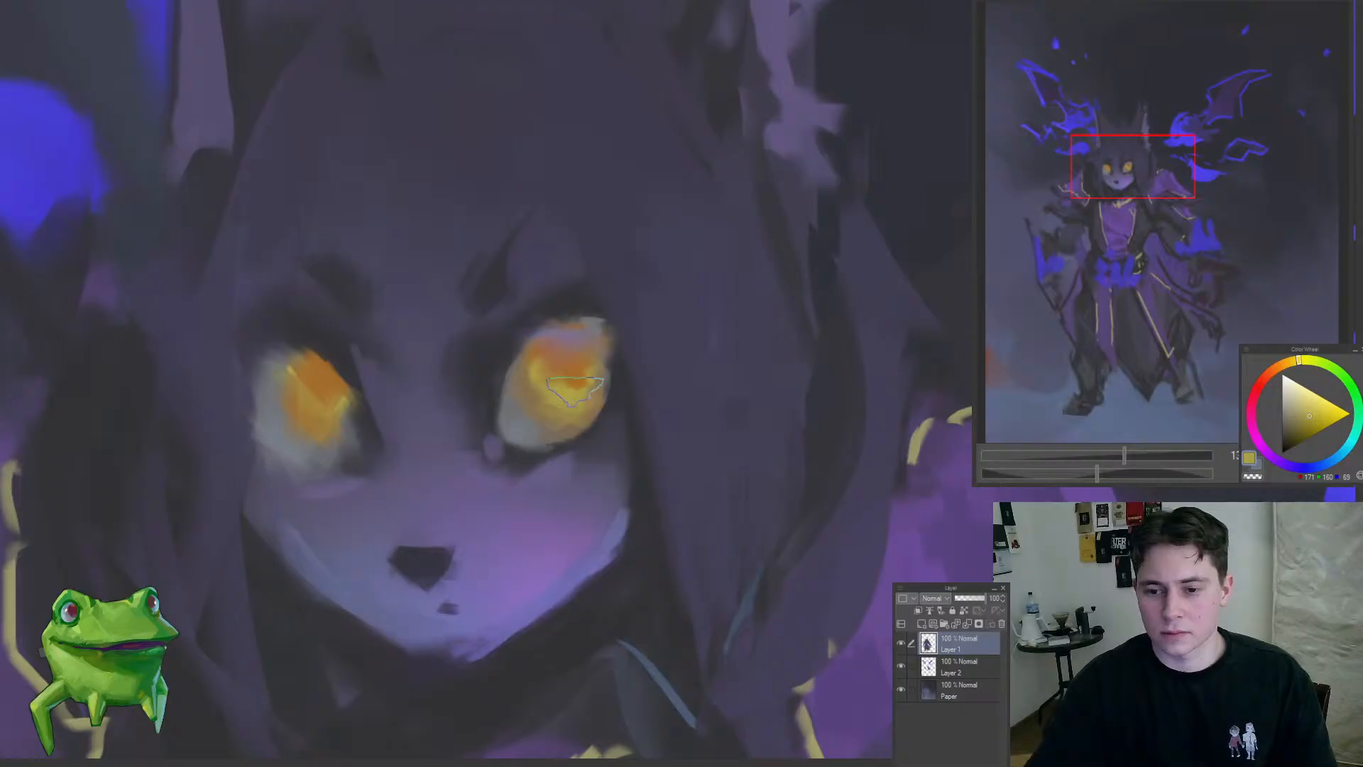
drag(575, 390, 552, 383)
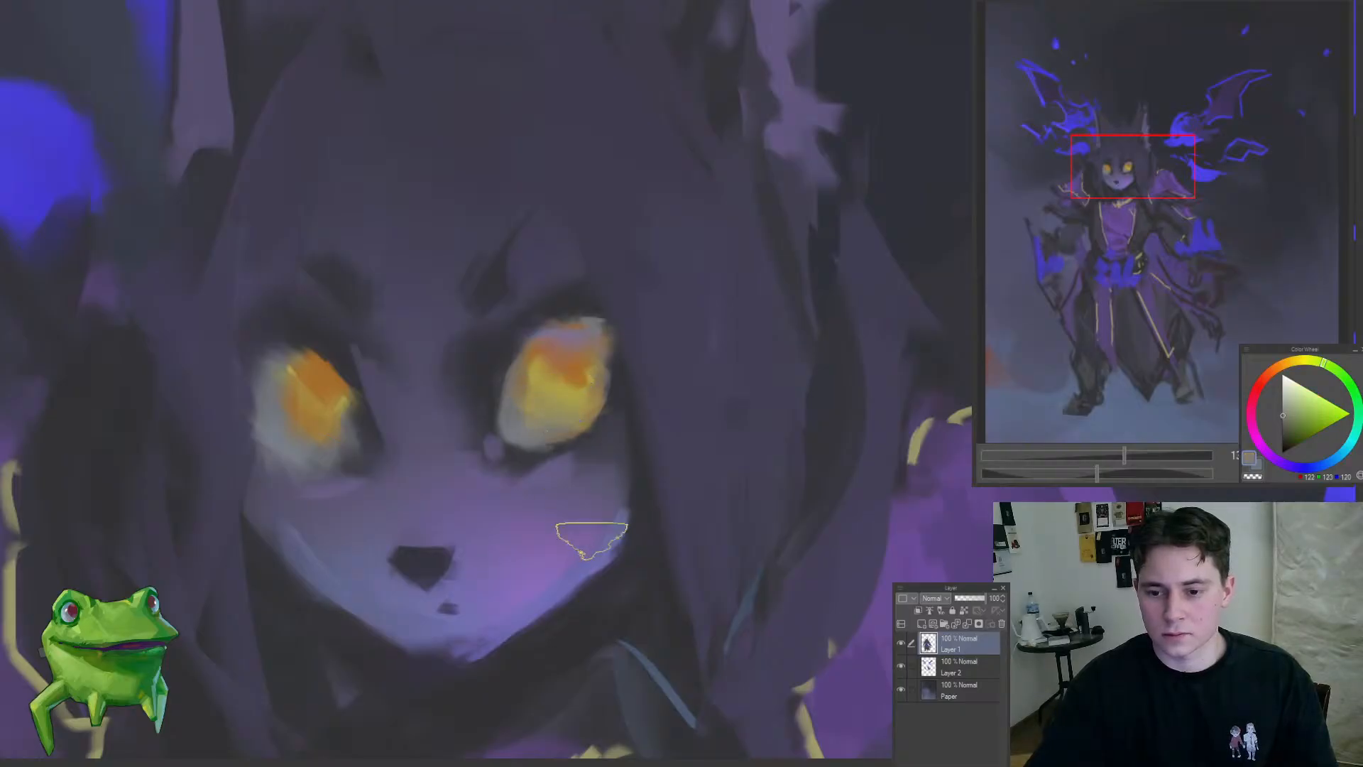
Step: Mute the lower white of the right-hand eye with grey-purple and brush yellow sampled from its iris onto the left-hand iris
alt+click(591, 539)
click(1284, 413)
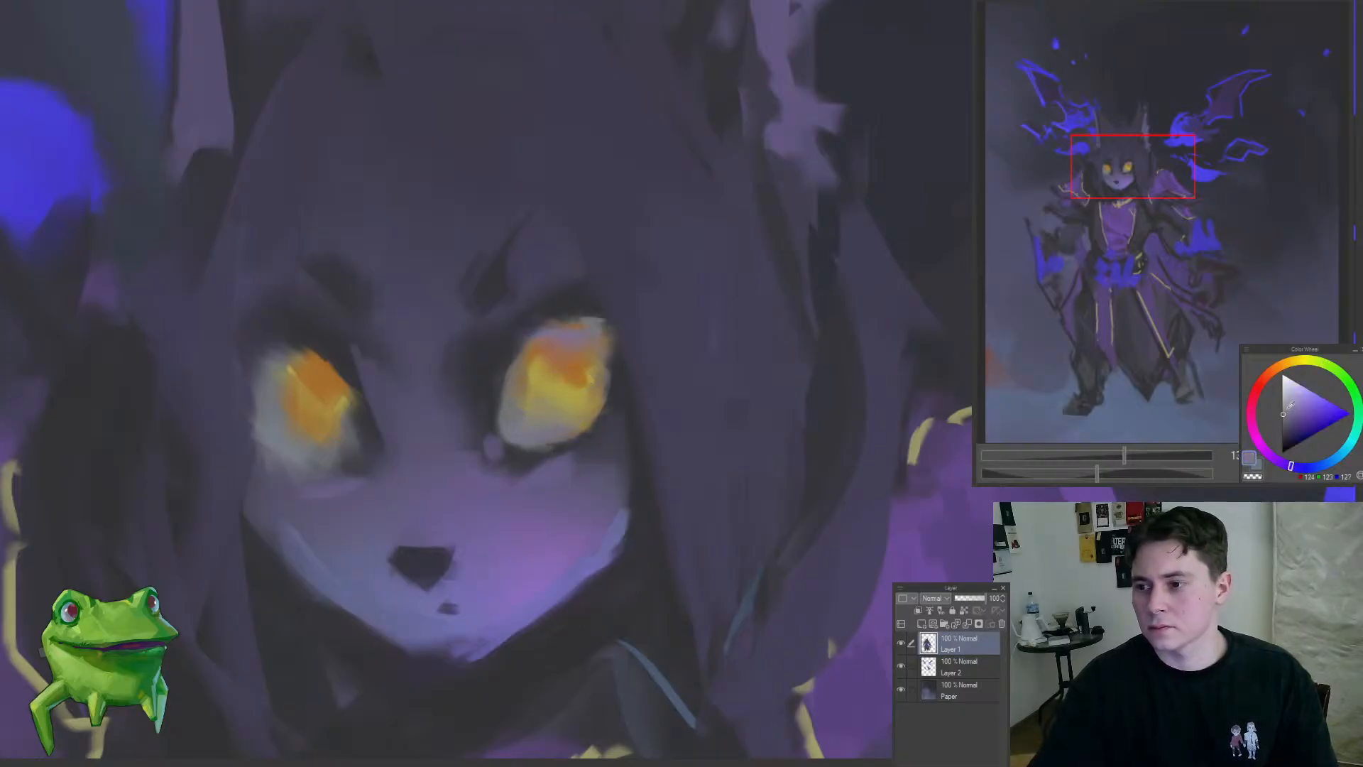
mouse_move(529, 410)
mouse_down()
mouse_move(587, 487)
mouse_move(511, 419)
mouse_move(535, 431)
mouse_move(563, 410)
mouse_move(450, 441)
mouse_move(538, 409)
mouse_up()
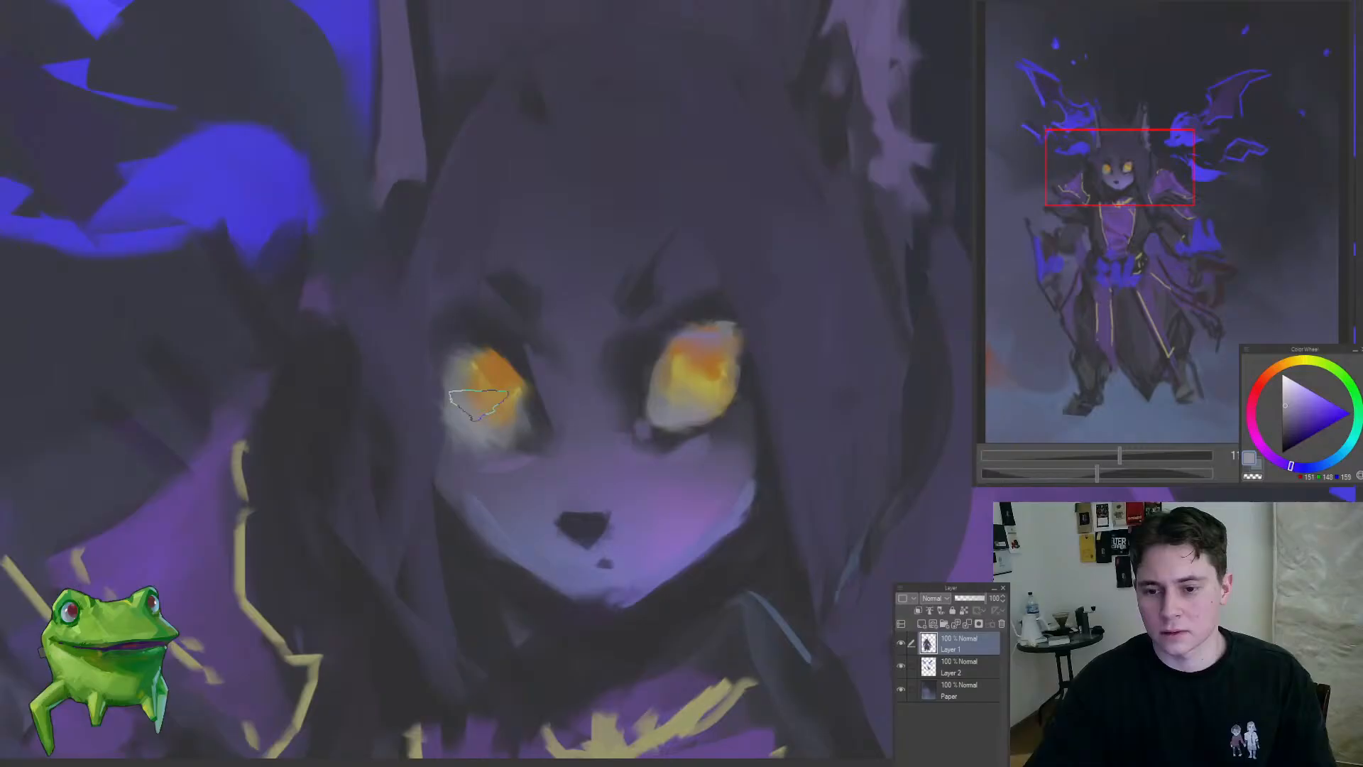
alt+click(705, 383)
mouse_move(472, 380)
mouse_down()
mouse_move(513, 390)
mouse_move(356, 545)
mouse_up()
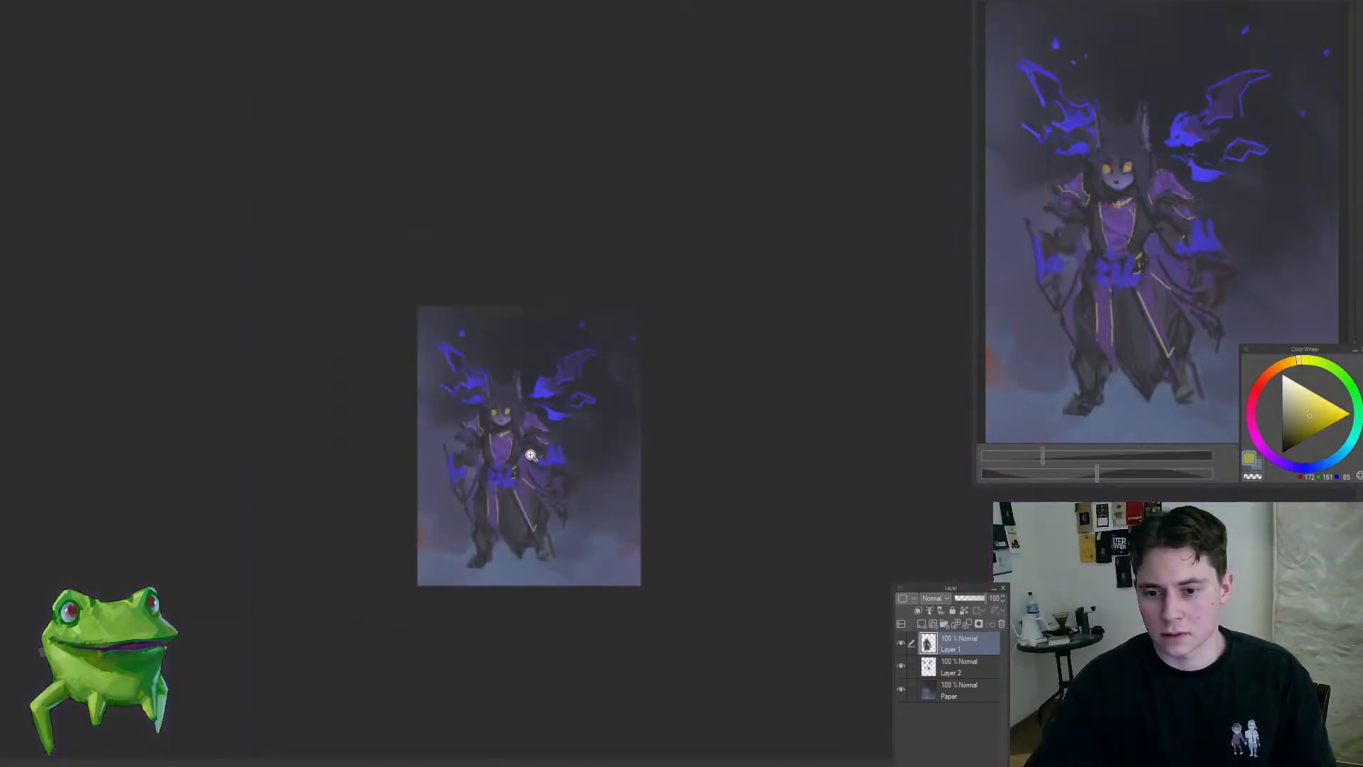
Step: Refine the lids and dark edges around the right-hand eye with sampled dark blue-purple tones
drag(531, 454, 588, 341)
alt+click(596, 348)
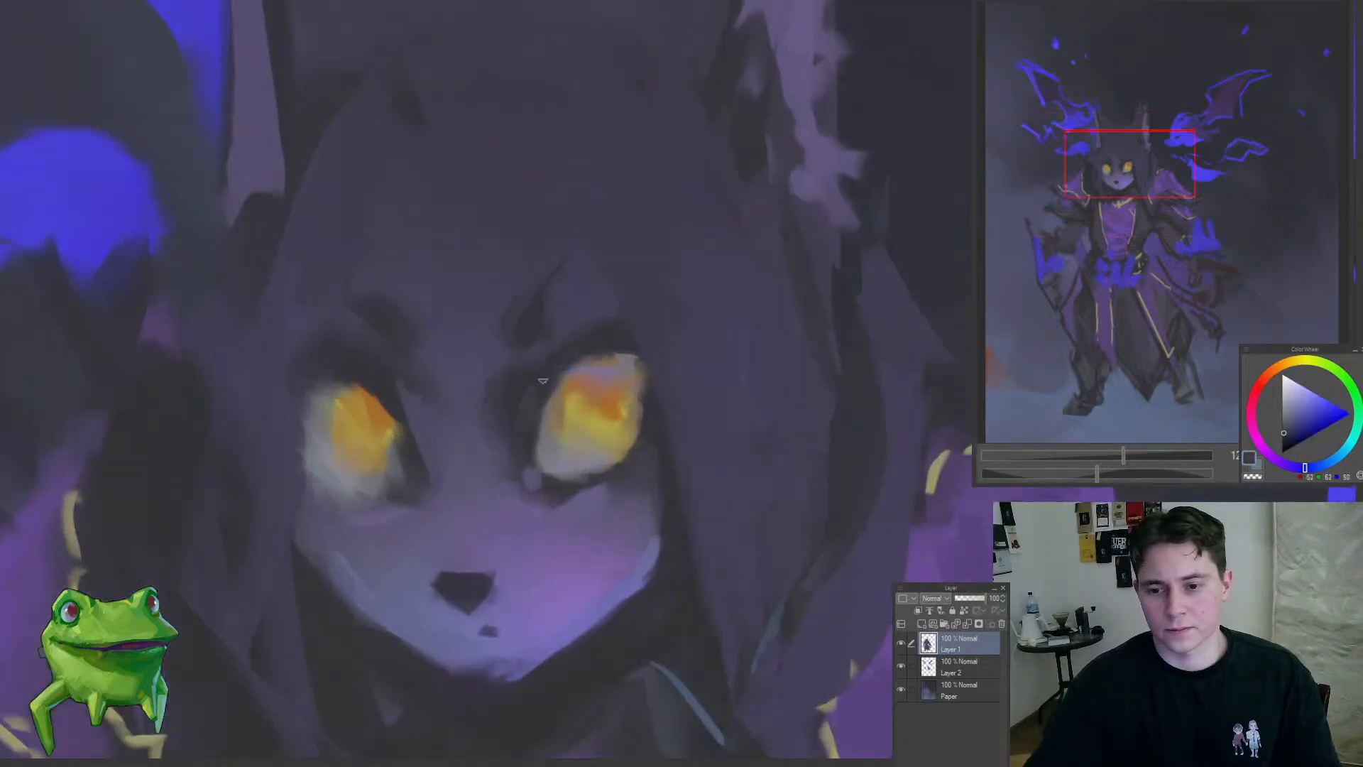
drag(543, 381, 643, 408)
alt+click(505, 417)
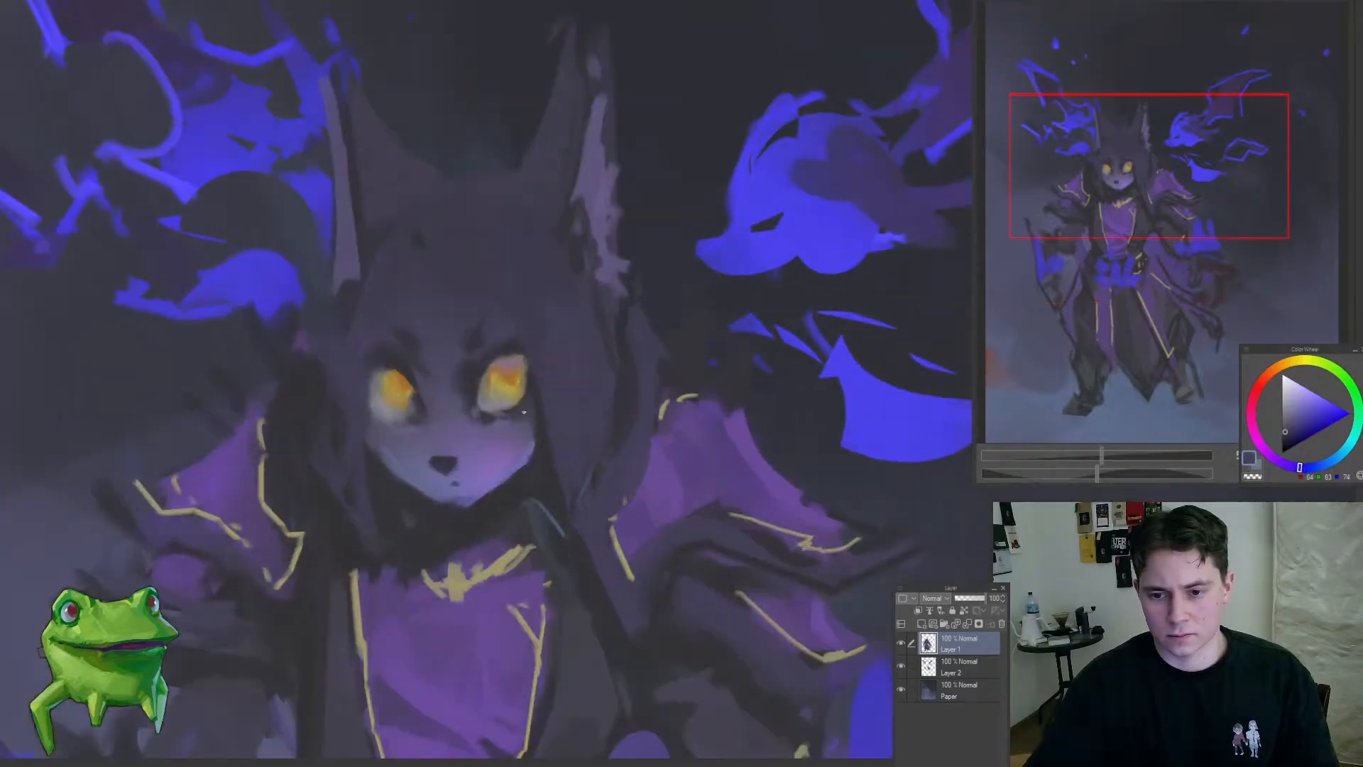
drag(516, 422, 455, 500)
mouse_move(533, 464)
mouse_down()
mouse_move(441, 502)
mouse_move(526, 431)
mouse_move(503, 426)
mouse_up()
Step: Smooth the crown of the head between the ears with dark purple-grey sampled from the hair
alt+click(569, 359)
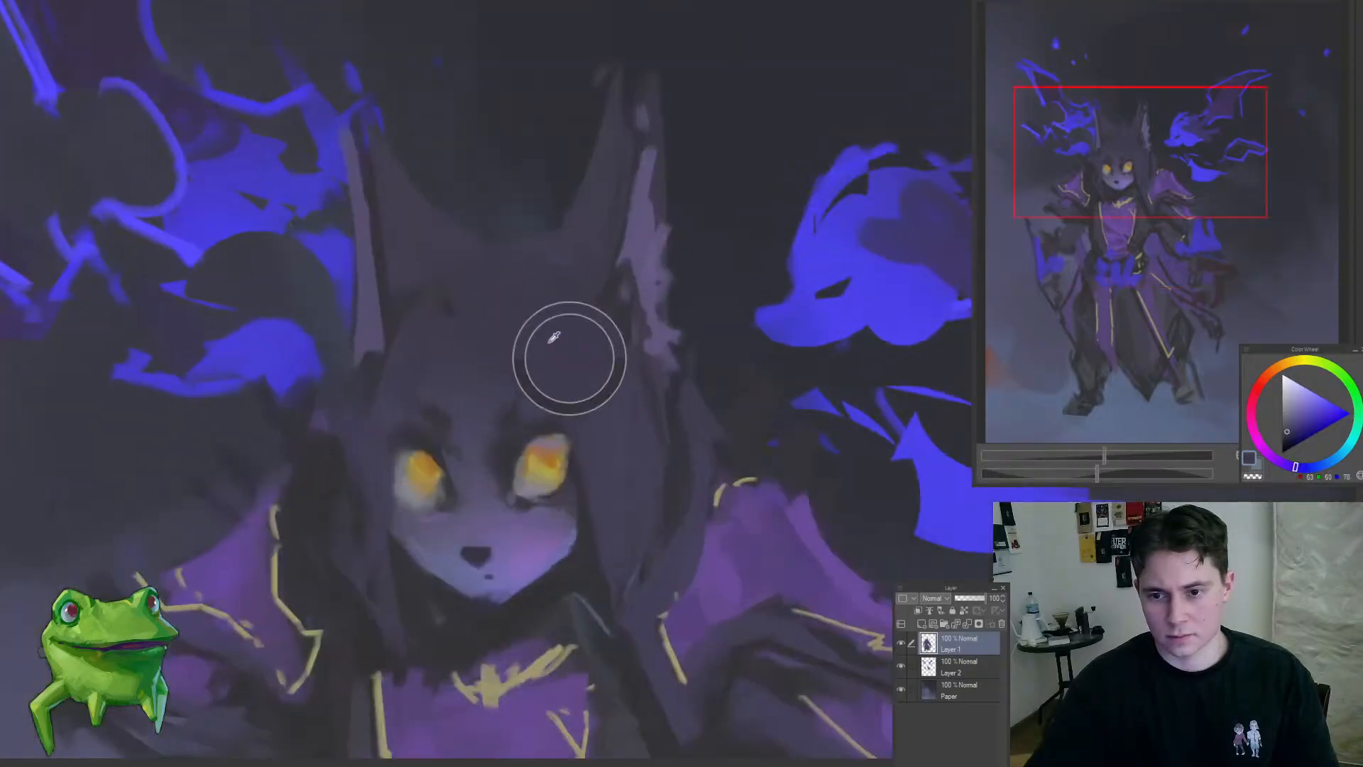
alt+click(602, 294)
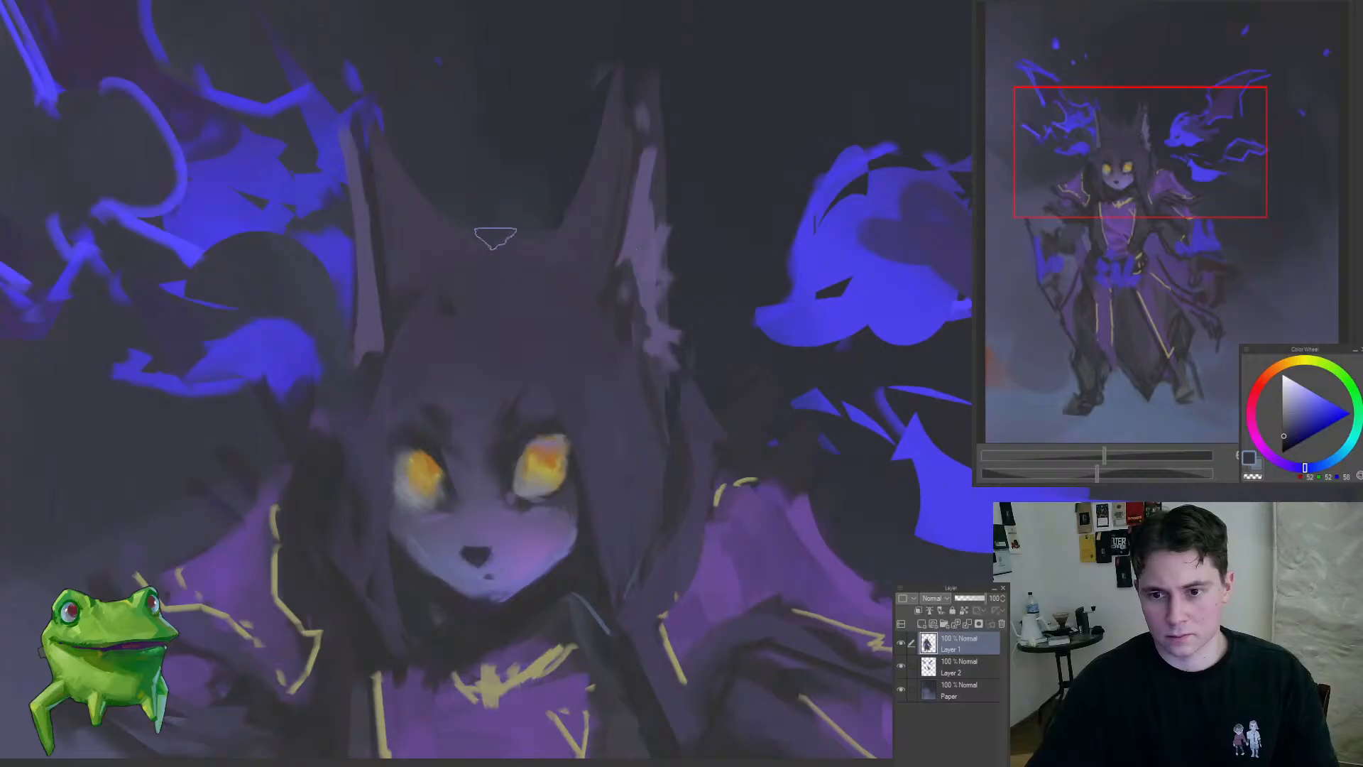
drag(500, 240, 548, 384)
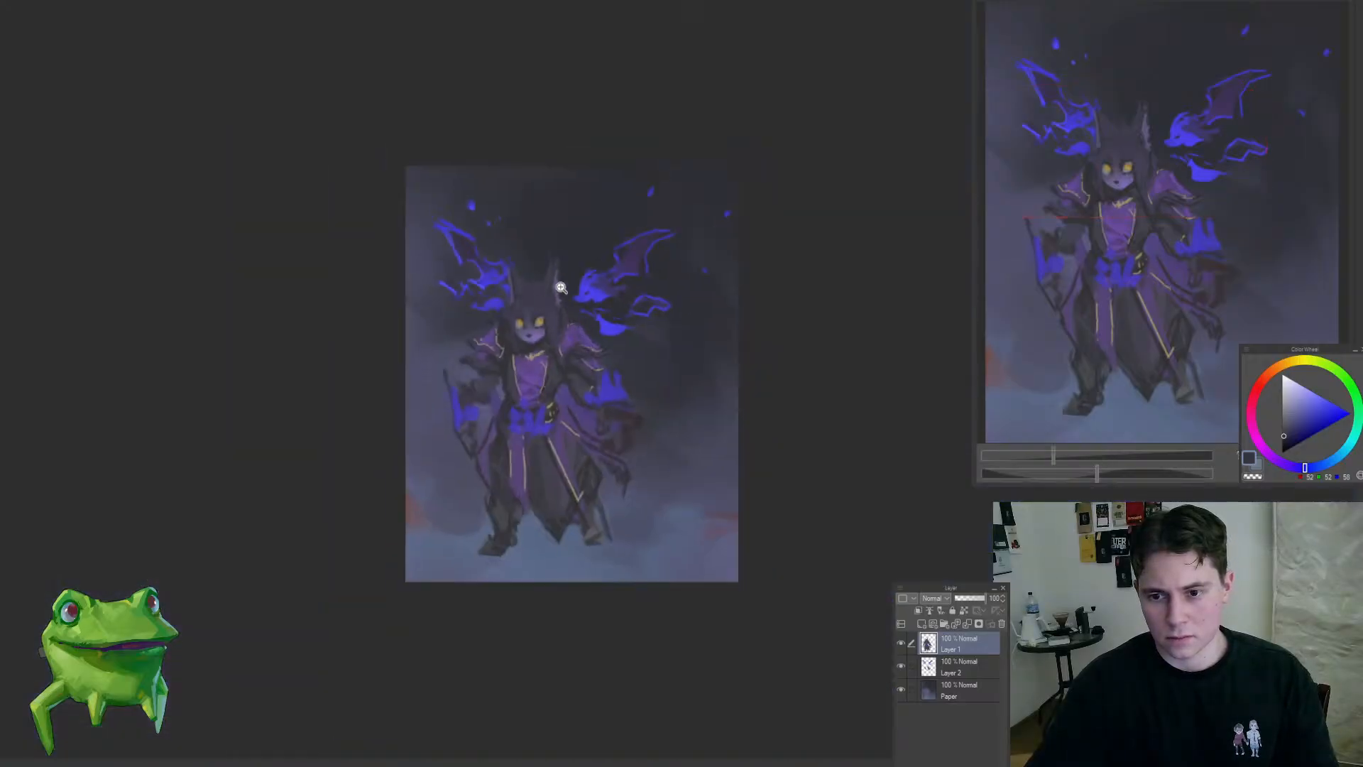
drag(561, 288, 553, 390)
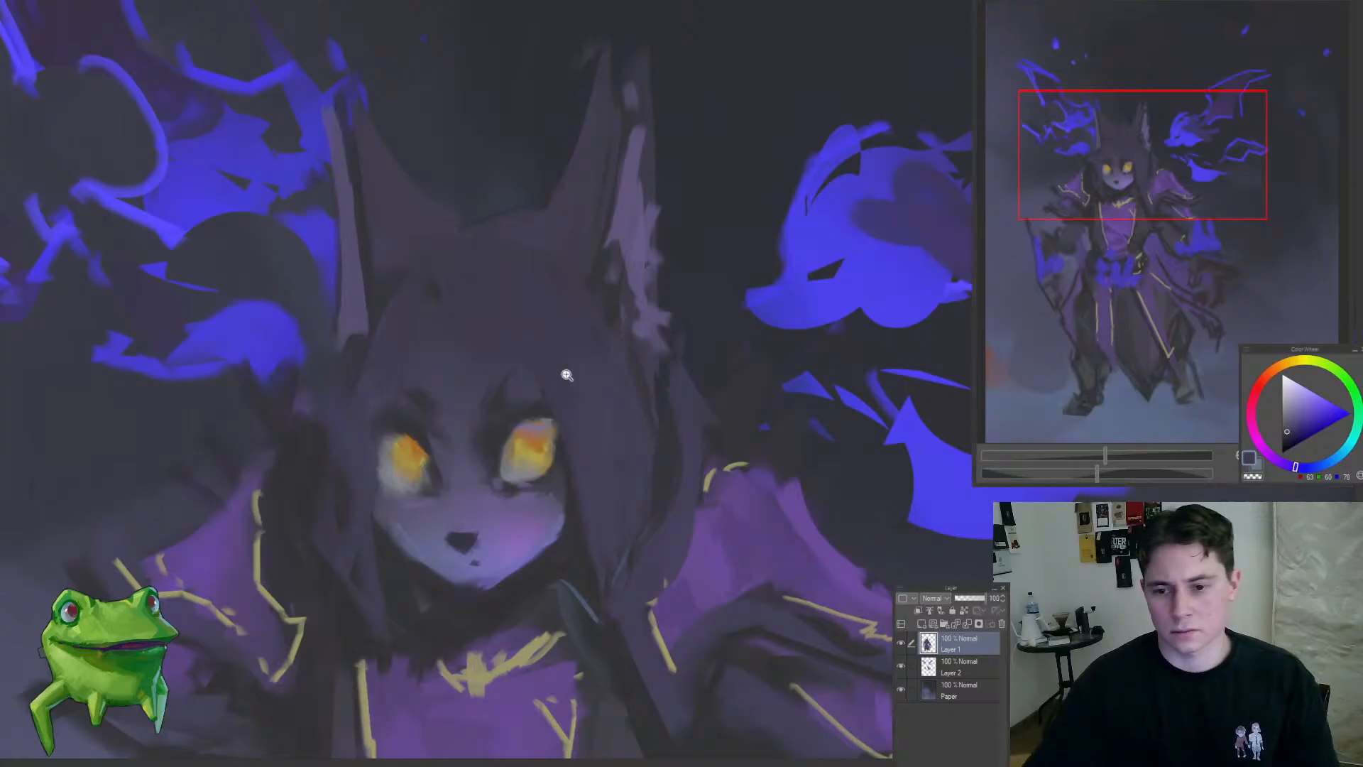
Step: Paint muted purple strands into the hair beside the right-hand cheek
mouse_move(566, 374)
mouse_down()
mouse_move(583, 428)
mouse_move(599, 390)
mouse_move(552, 365)
mouse_move(573, 356)
mouse_up()
alt+click(565, 335)
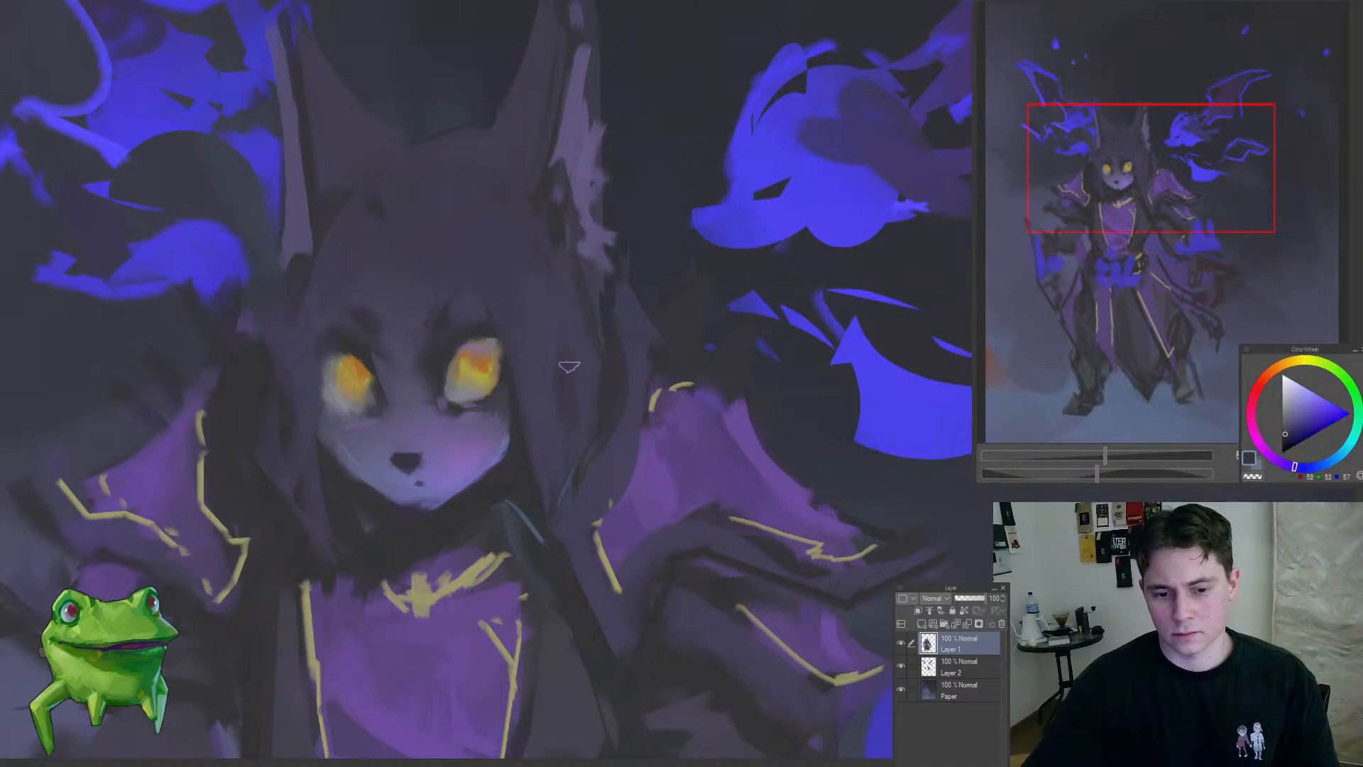
mouse_move(567, 402)
mouse_down()
mouse_move(524, 395)
mouse_move(557, 418)
mouse_move(569, 389)
mouse_move(563, 423)
mouse_move(550, 423)
mouse_move(614, 401)
mouse_up()
alt+click(561, 361)
alt+click(545, 441)
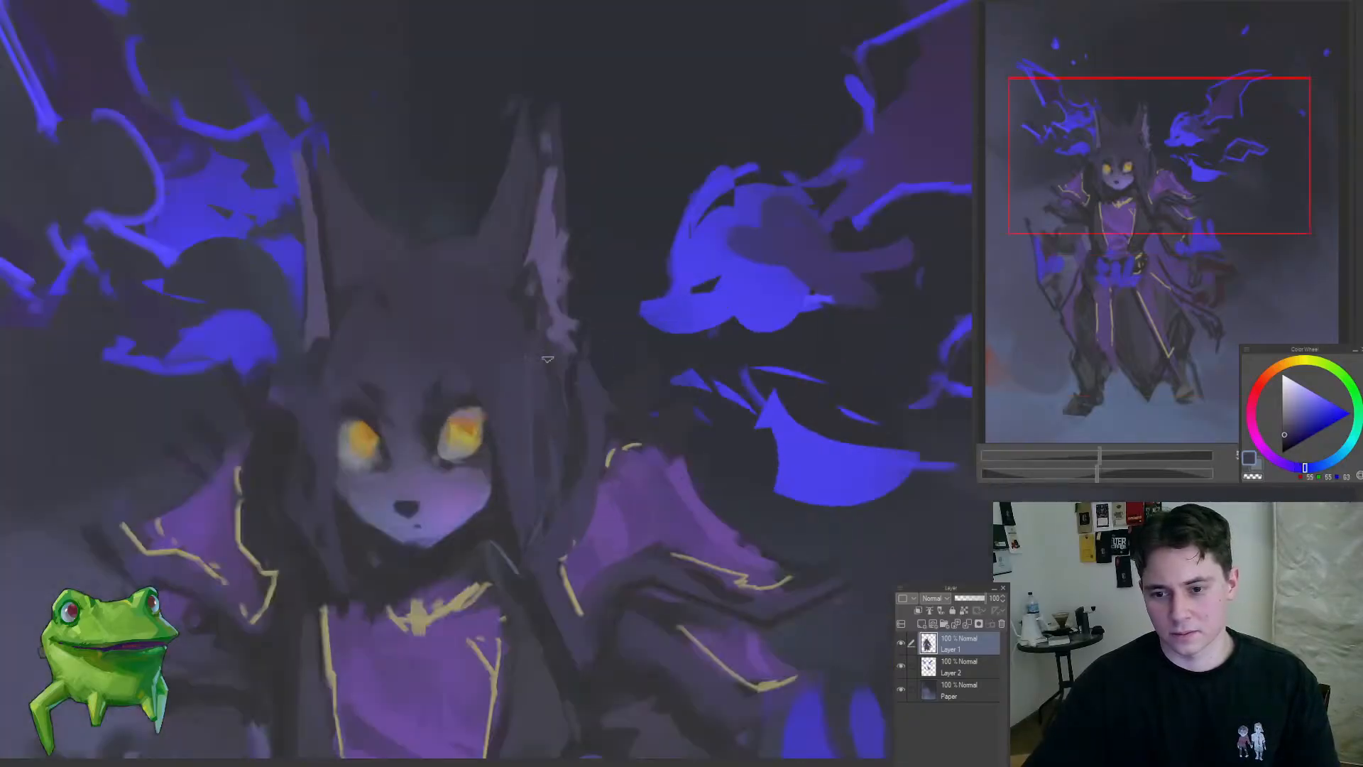
Step: Refine the hair between the right-hand ear and shoulder with sampled dark purple tones
drag(582, 434, 501, 488)
alt+click(583, 432)
drag(586, 382, 604, 354)
alt+click(572, 350)
alt+click(558, 346)
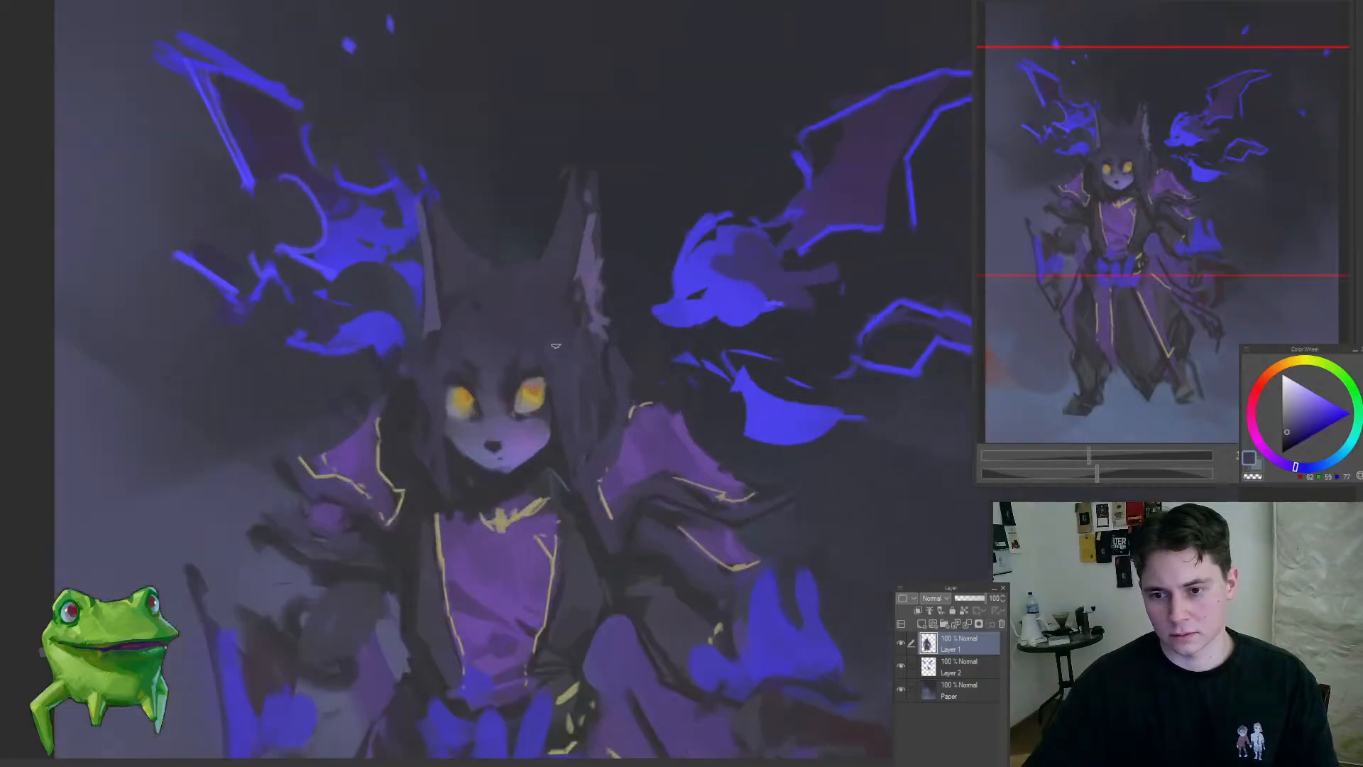
Step: Soften the hair over the forehead with broad strokes of dark blue-grey using a large brush
drag(553, 428, 554, 476)
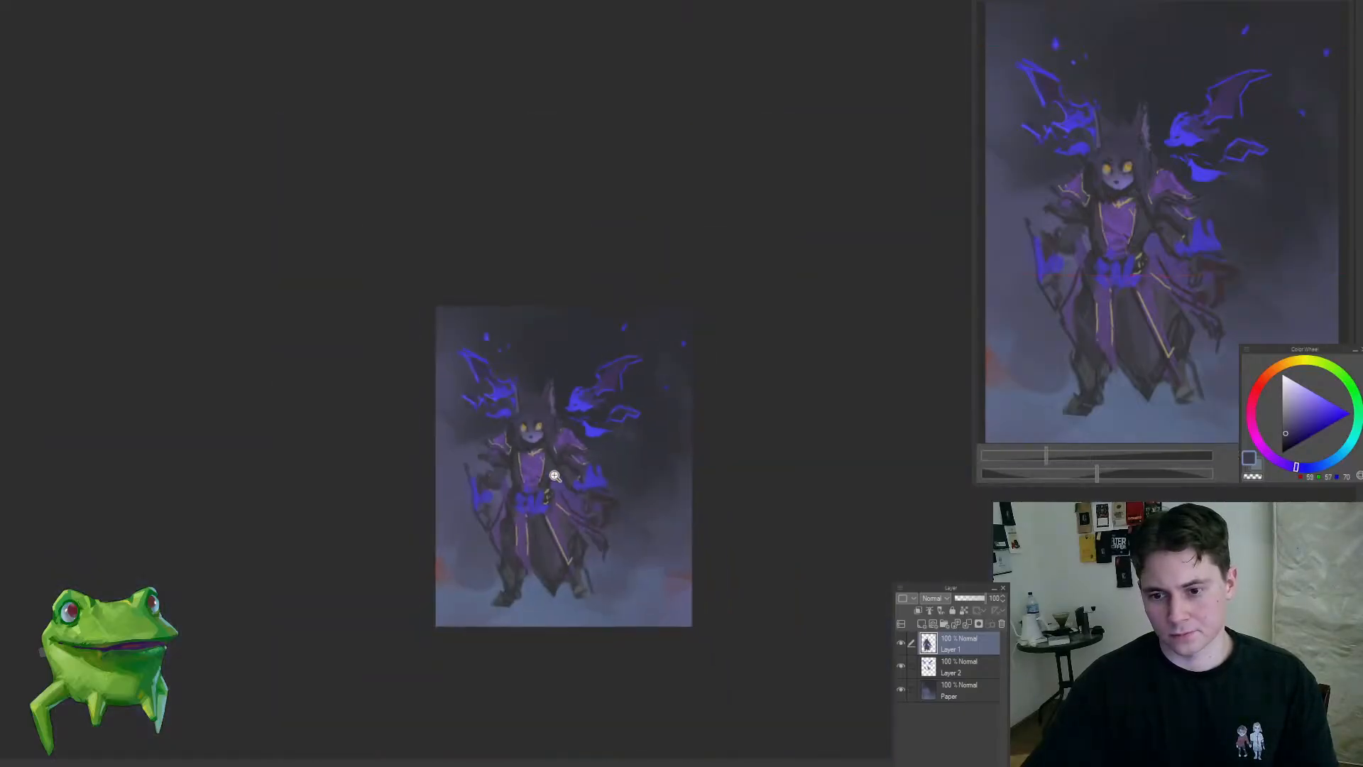
drag(535, 414, 639, 371)
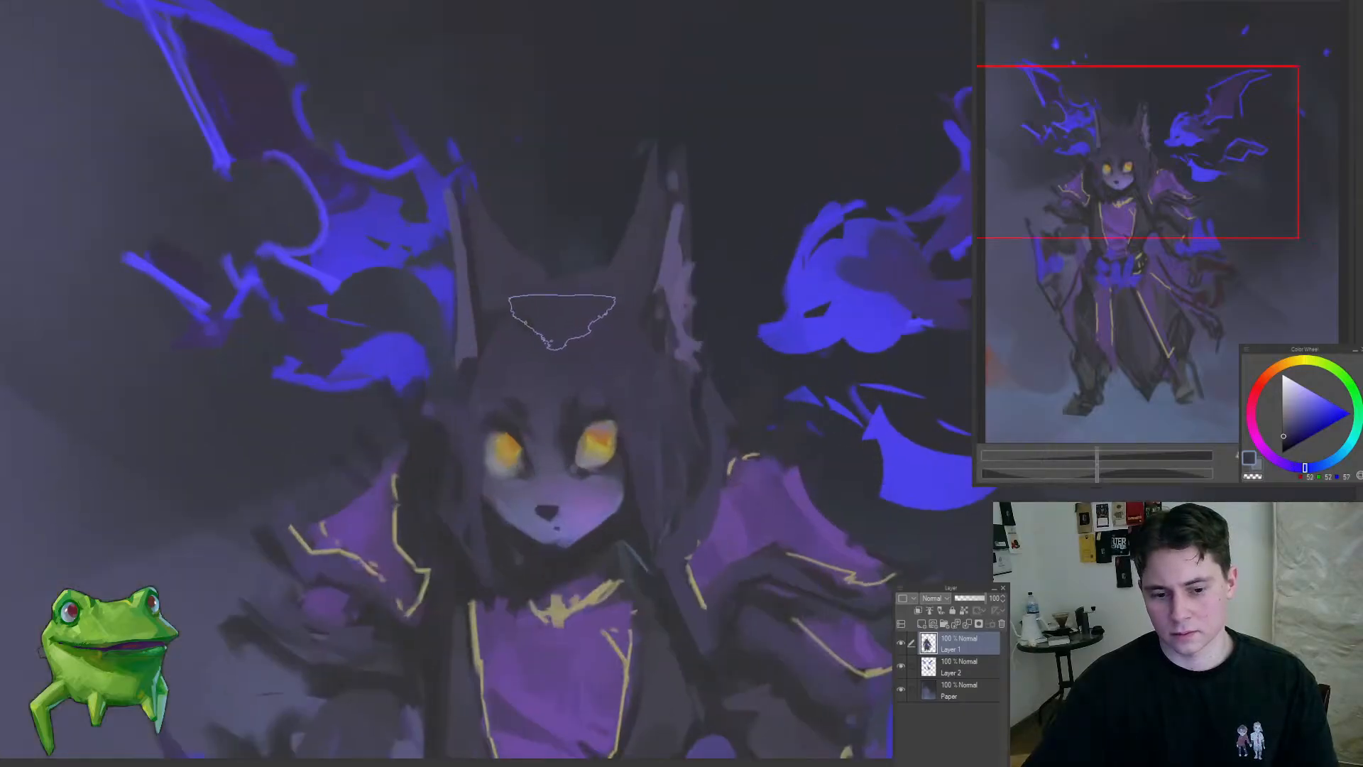
mouse_move(579, 333)
mouse_down()
mouse_move(538, 360)
mouse_move(523, 345)
mouse_up()
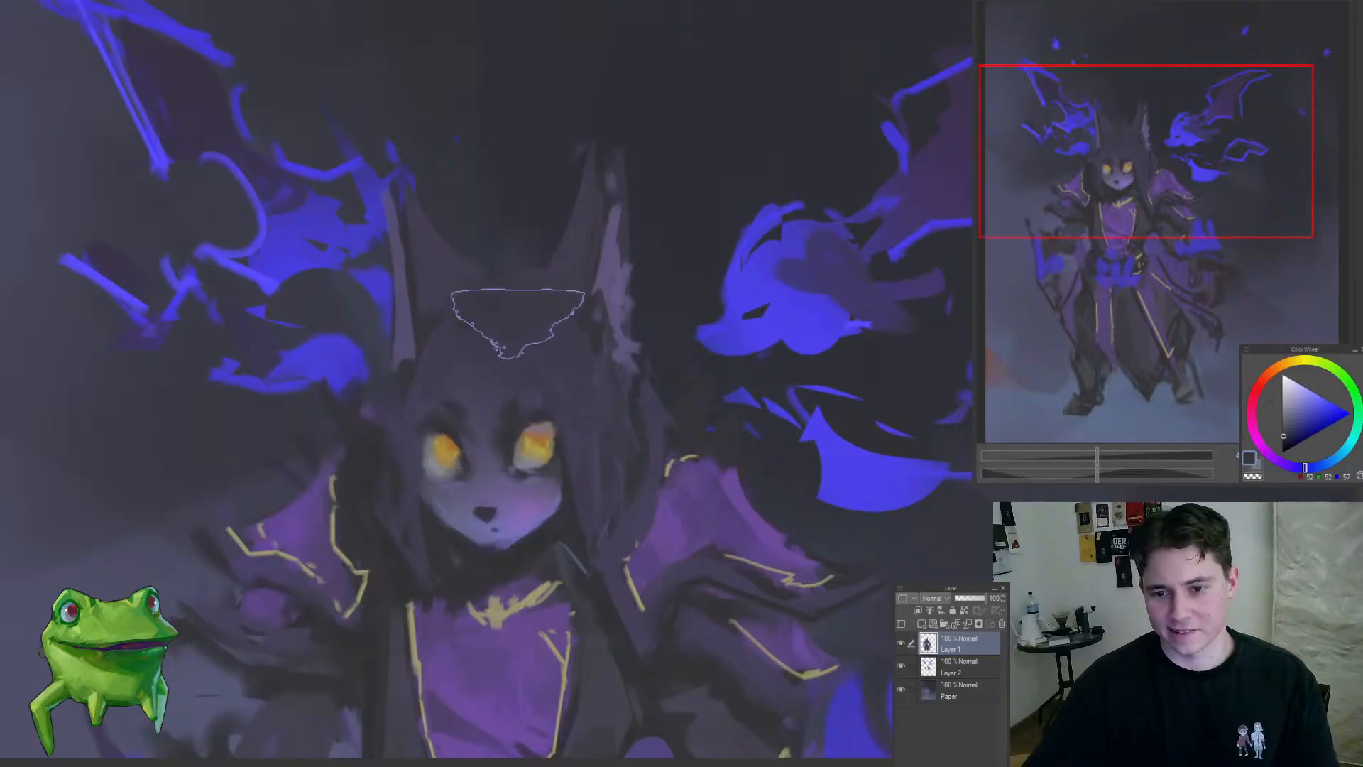
drag(519, 353, 421, 456)
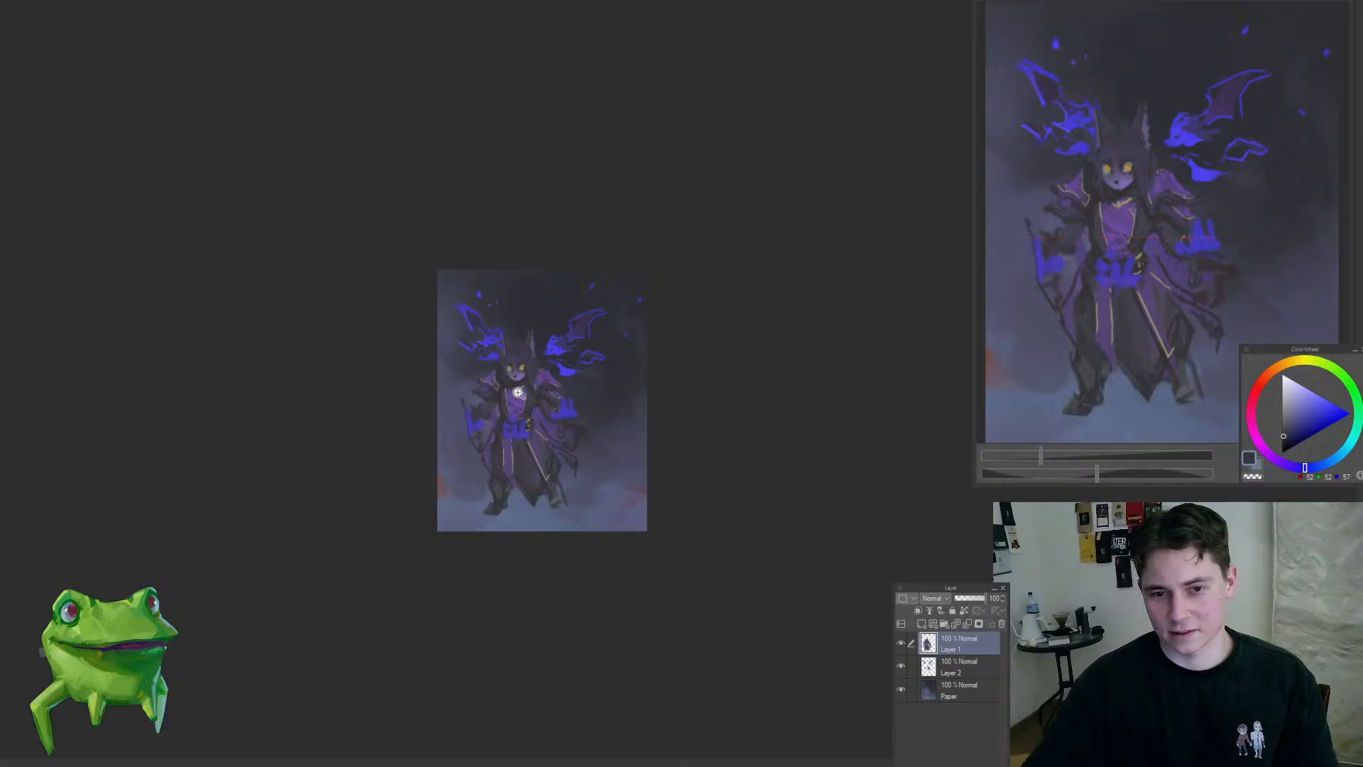
drag(518, 392, 560, 425)
drag(524, 337, 565, 357)
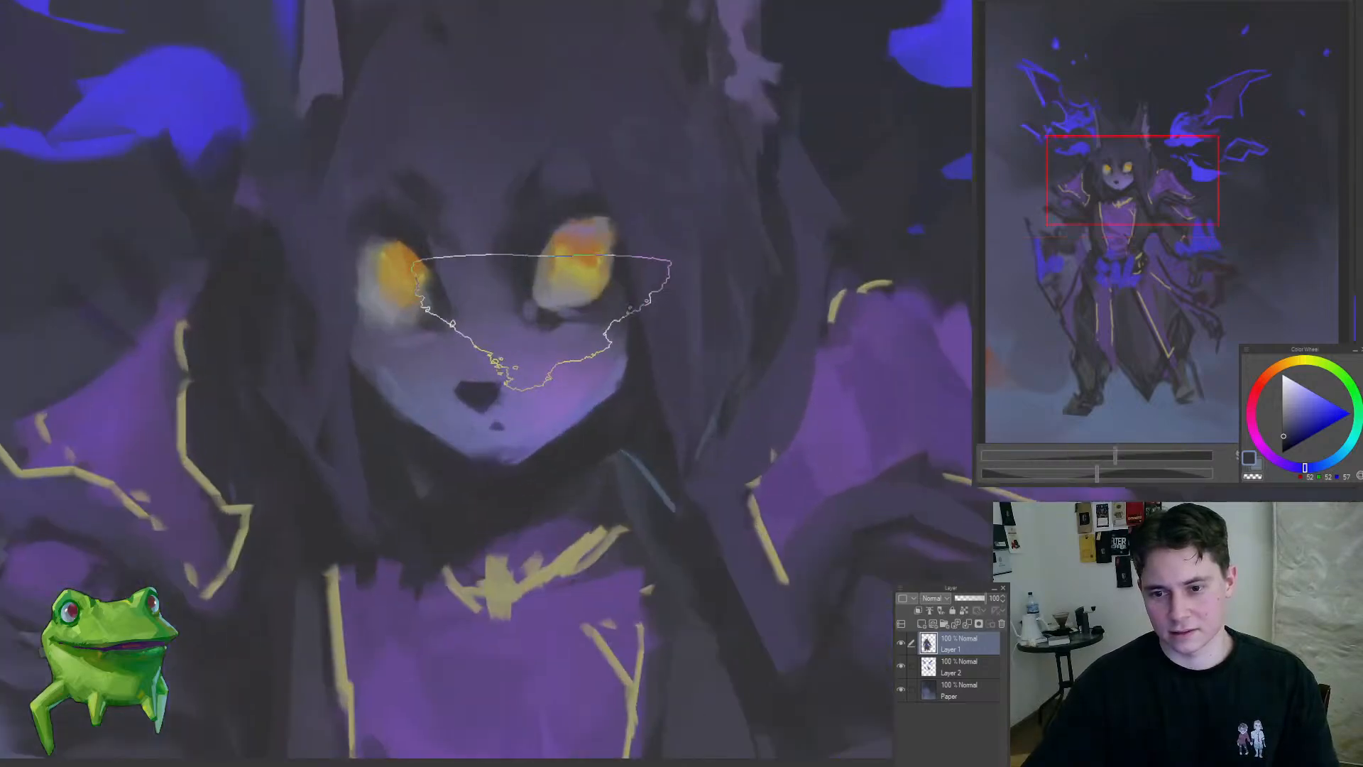
Step: Paint soft folds in the dark scarf between the chin and the gold collar using sampled muted purples
alt+click(479, 233)
drag(595, 427, 572, 448)
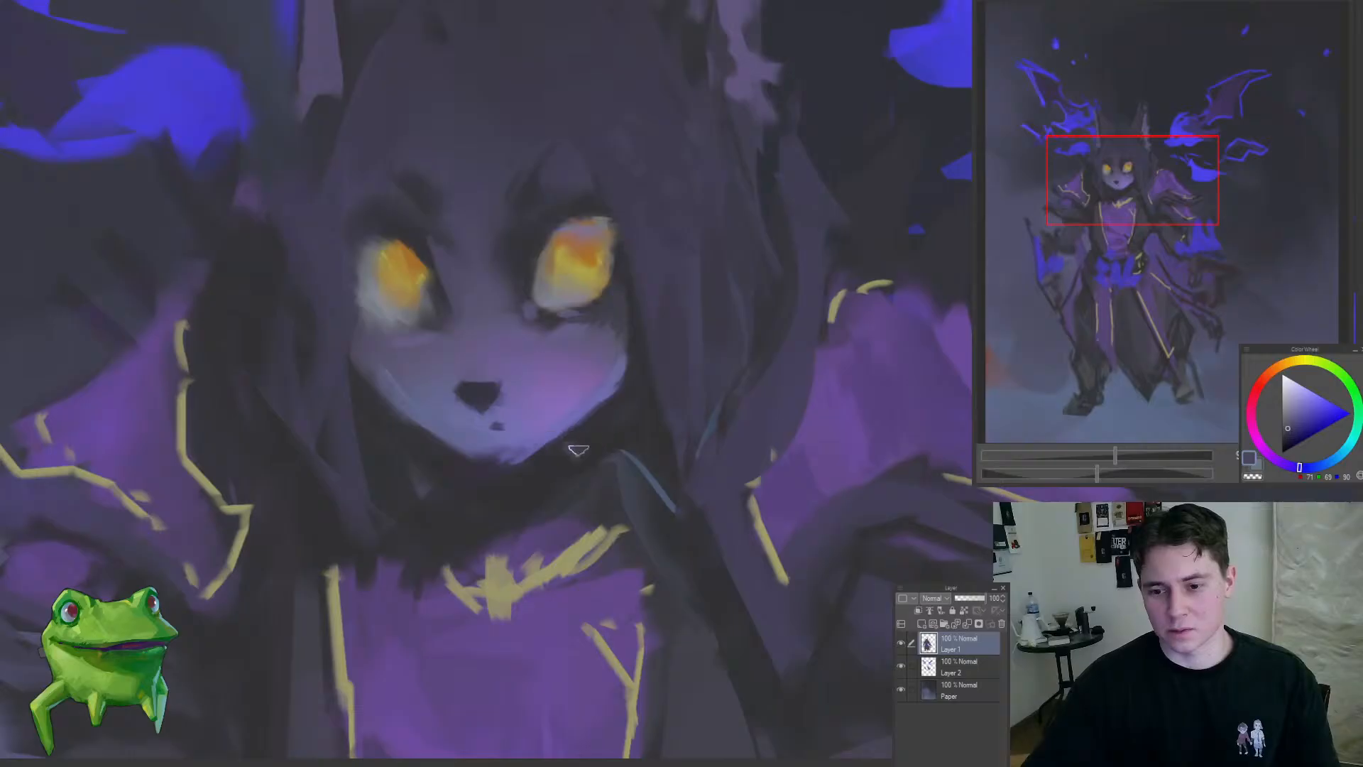
alt+click(564, 452)
drag(562, 516, 458, 512)
alt+click(523, 535)
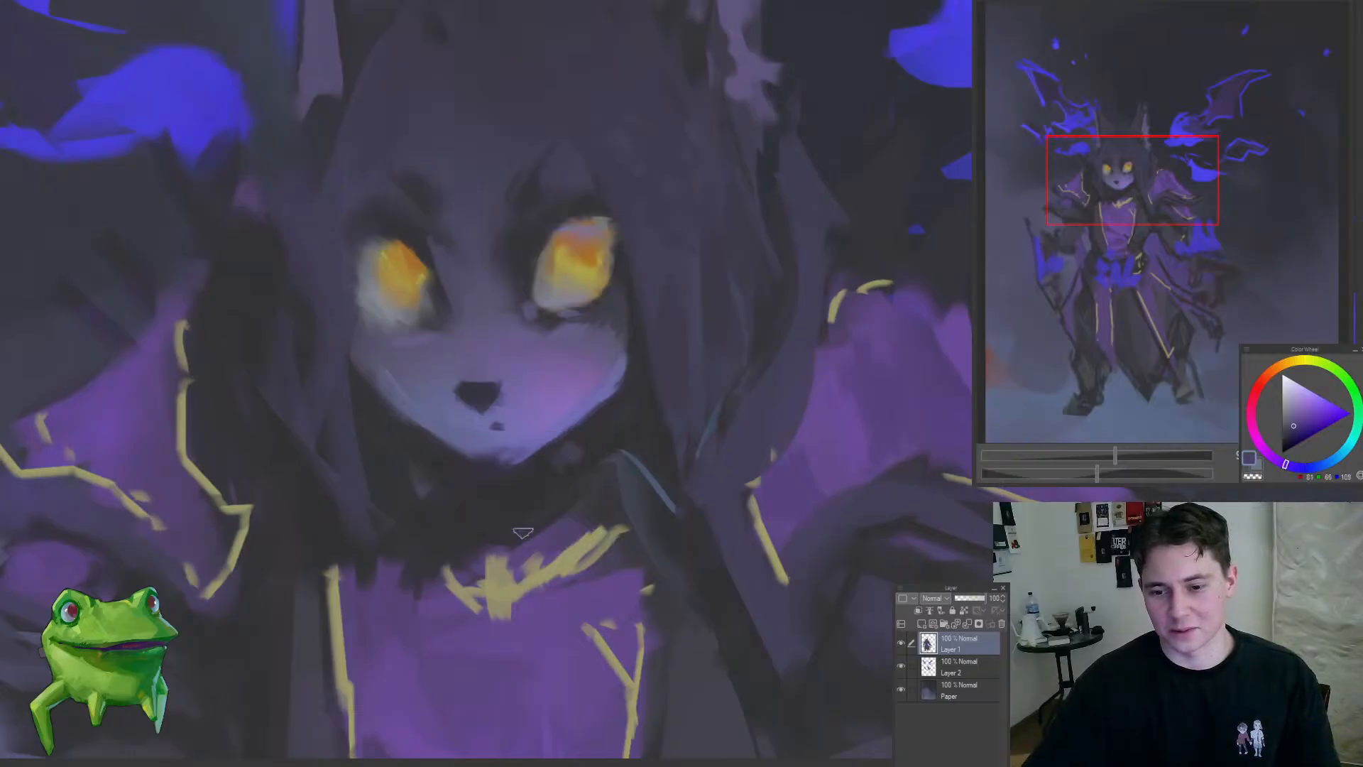
mouse_move(596, 492)
mouse_down()
mouse_move(451, 508)
mouse_move(357, 608)
mouse_up()
drag(414, 554, 575, 480)
alt+click(491, 479)
Step: Add a new layer in Overlay mode above the figure and choose a pale muted yellow
click(922, 624)
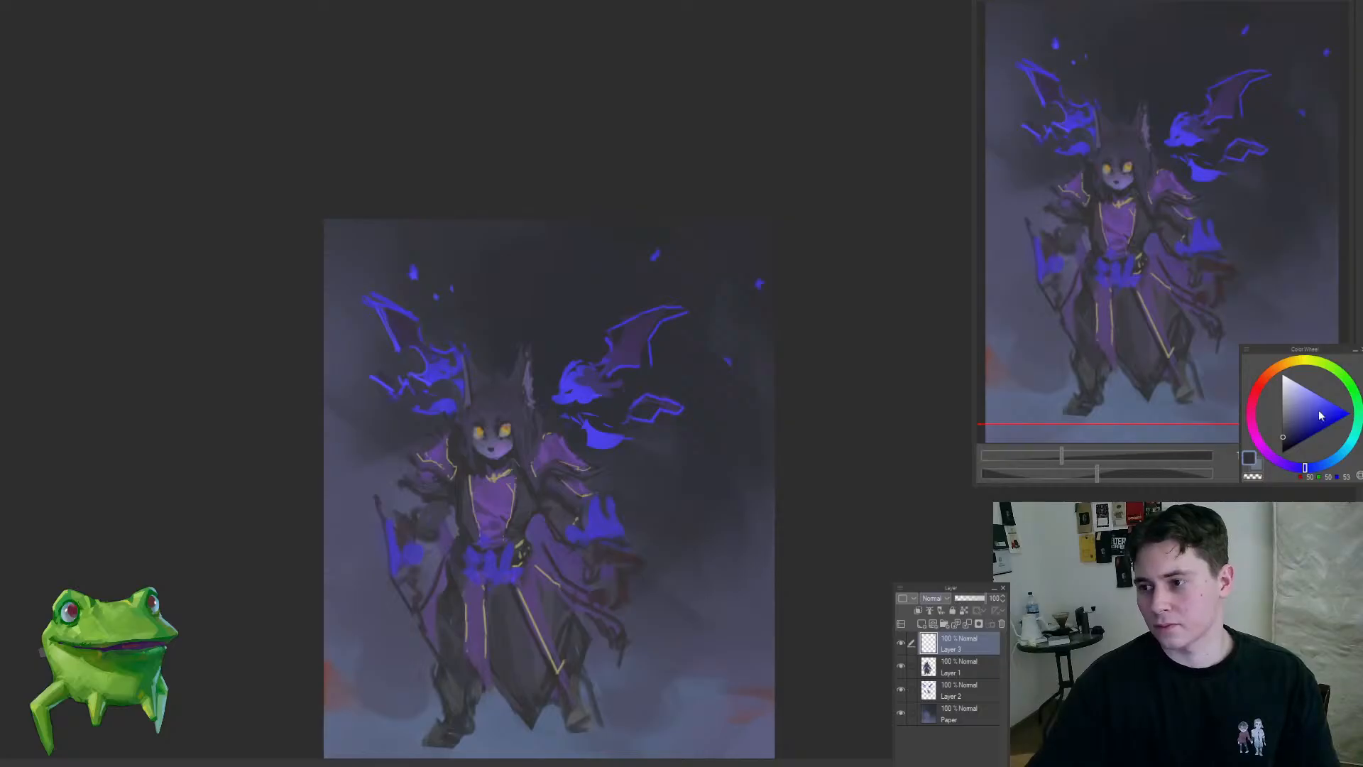
drag(1287, 366, 1303, 360)
click(1293, 402)
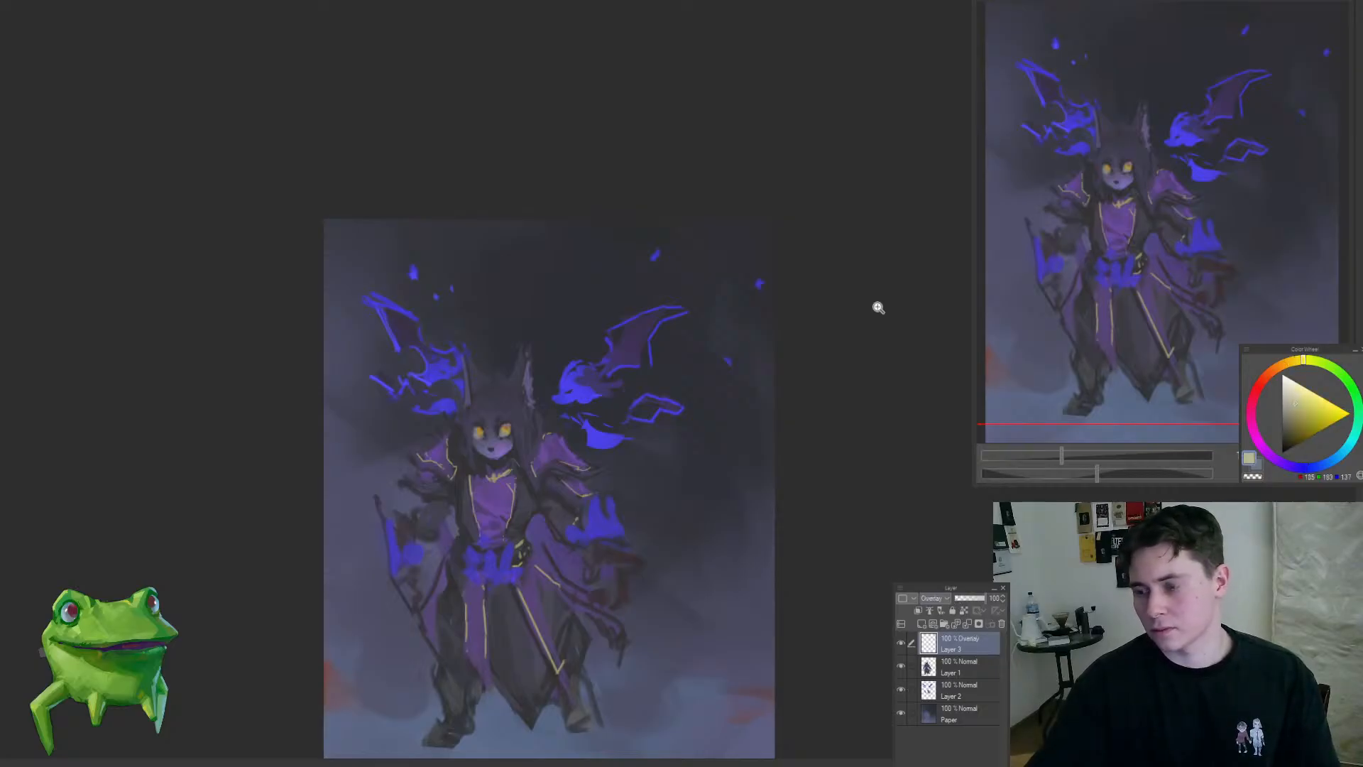
Step: Brighten both eyes with muted yellow strokes on the Overlay layer
mouse_move(487, 420)
mouse_down()
mouse_move(577, 430)
mouse_move(465, 426)
mouse_up()
drag(502, 501, 560, 387)
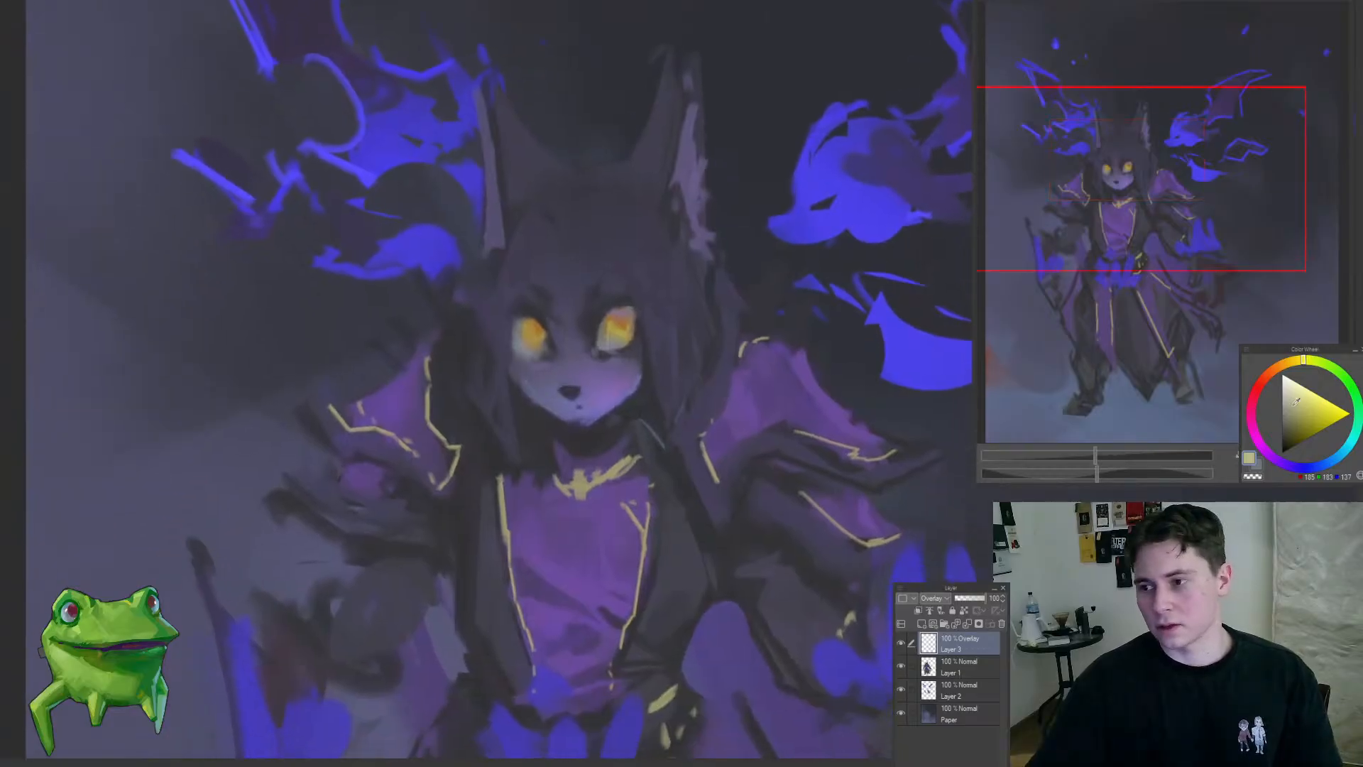
click(530, 375)
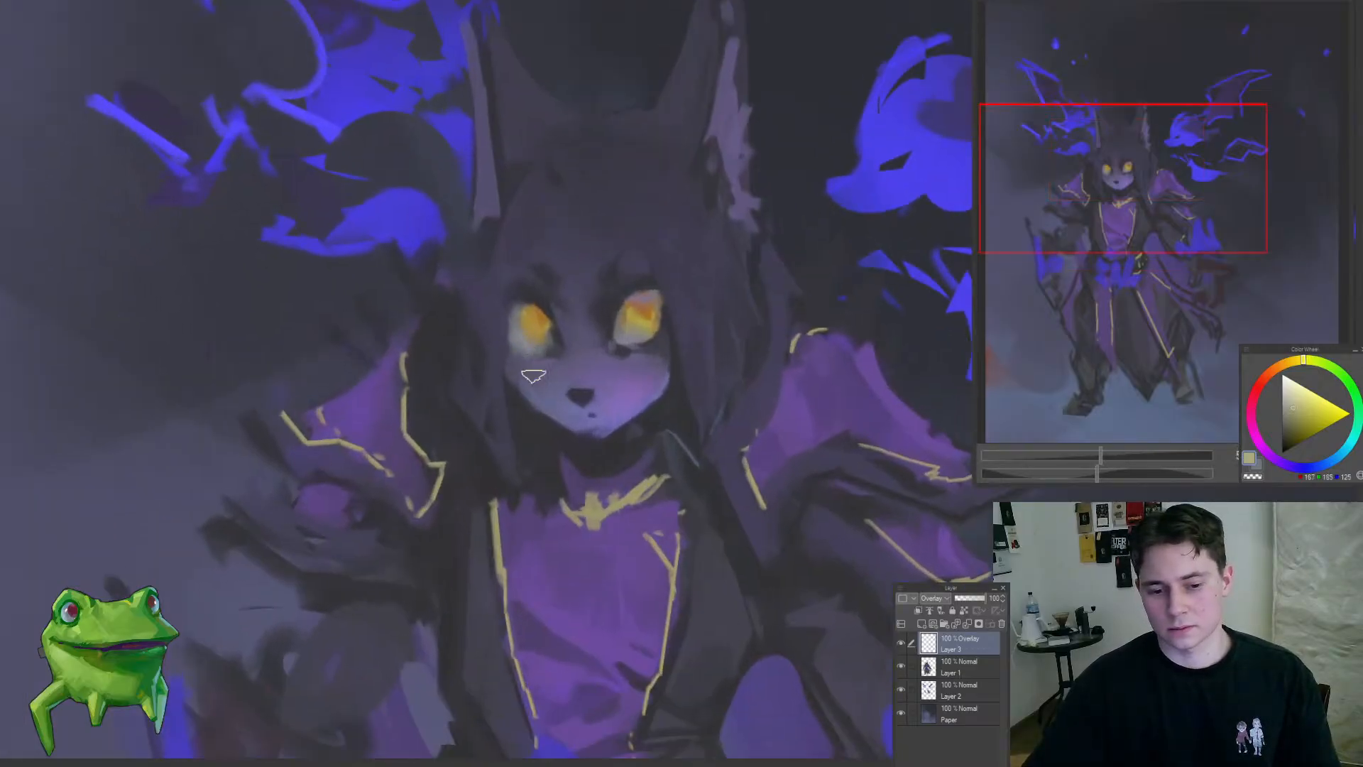
drag(533, 316, 557, 338)
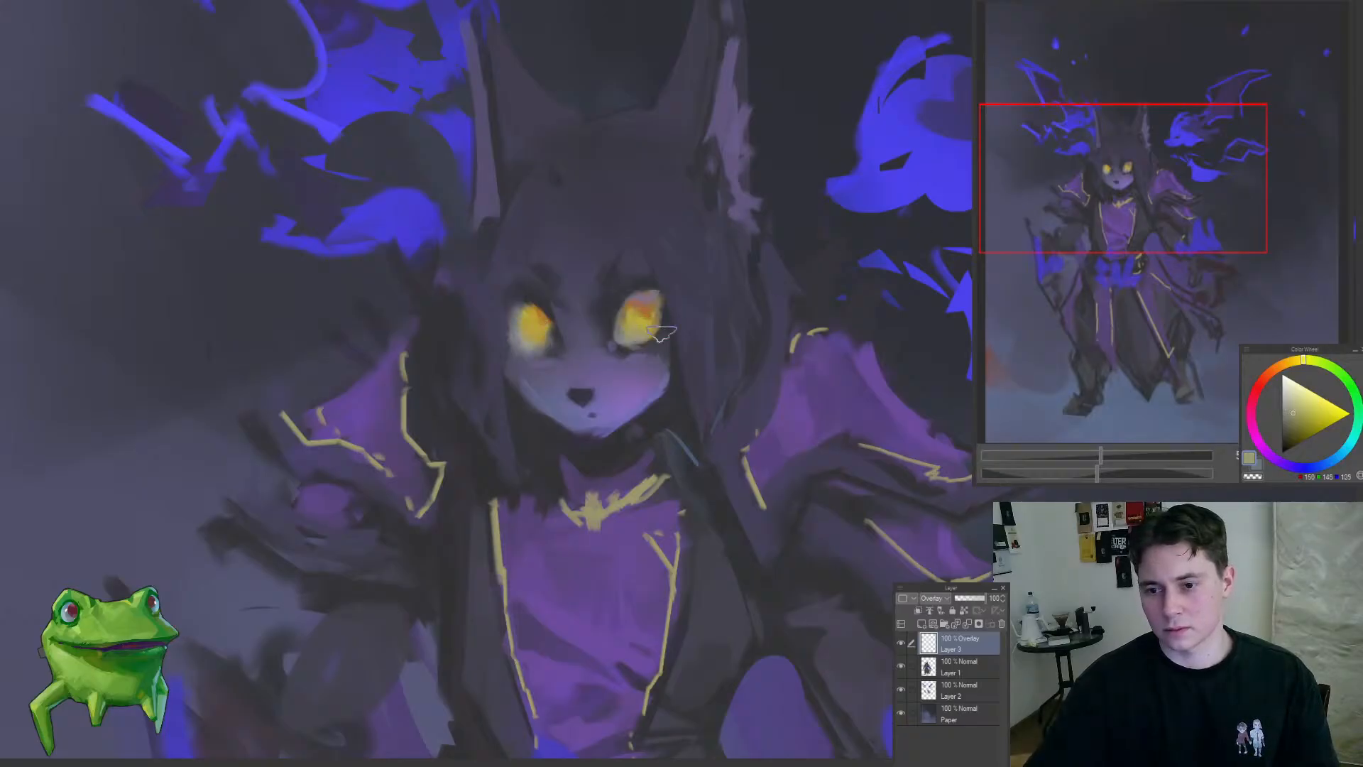
drag(661, 336, 730, 341)
drag(630, 353, 683, 341)
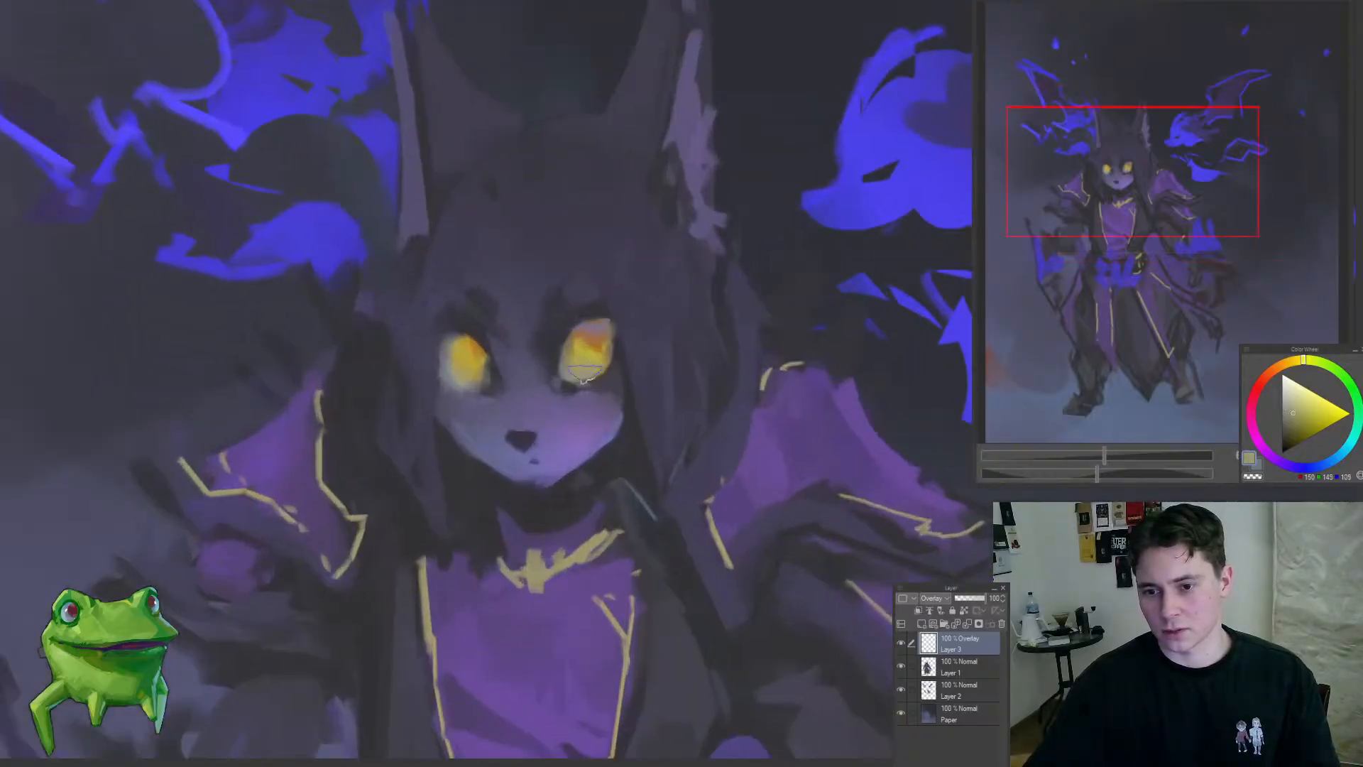
Step: Warm the upper part of the right-hand eye with muted orange and merge the Overlay layer down into Layer 1
click(1275, 368)
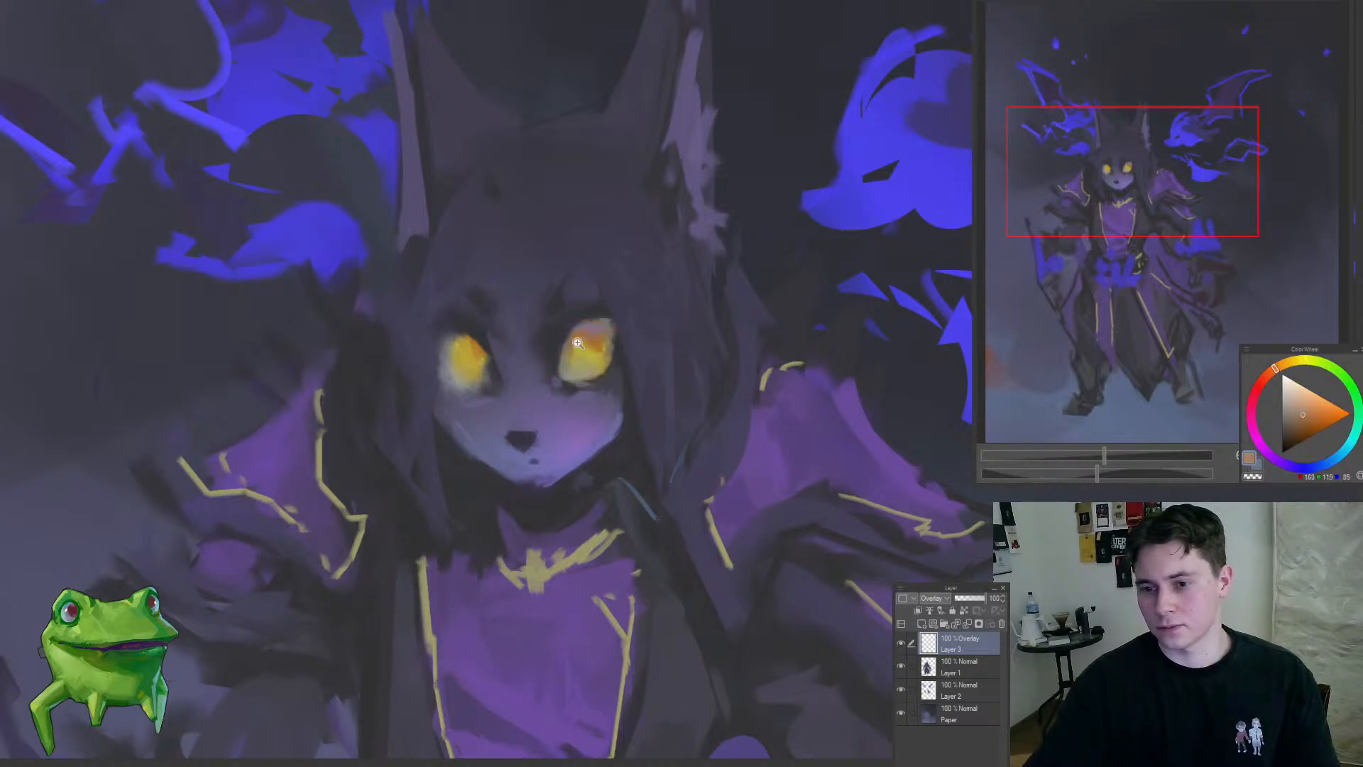
drag(578, 344, 602, 341)
mouse_move(586, 339)
mouse_down()
mouse_move(618, 331)
mouse_move(602, 348)
mouse_up()
drag(441, 363, 401, 361)
drag(419, 393, 264, 533)
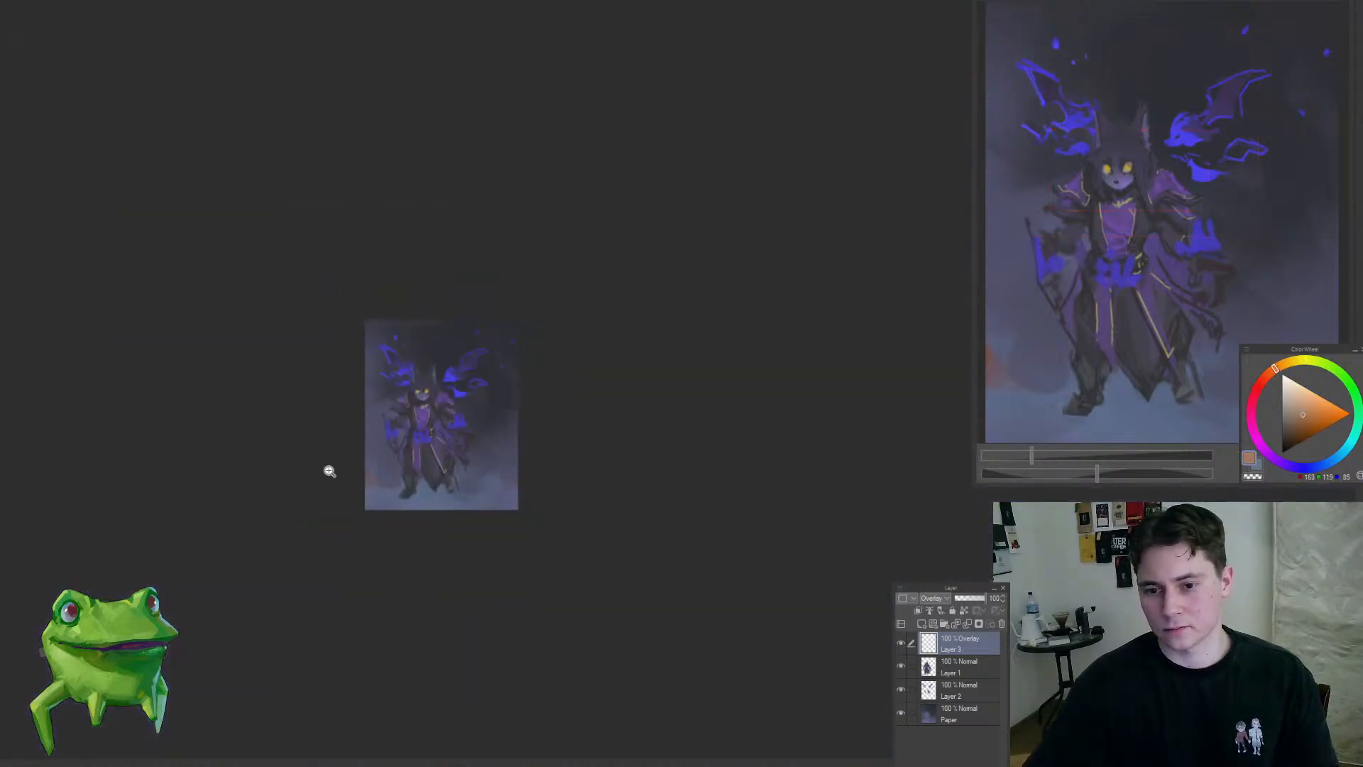
drag(330, 471, 393, 429)
drag(427, 380, 687, 447)
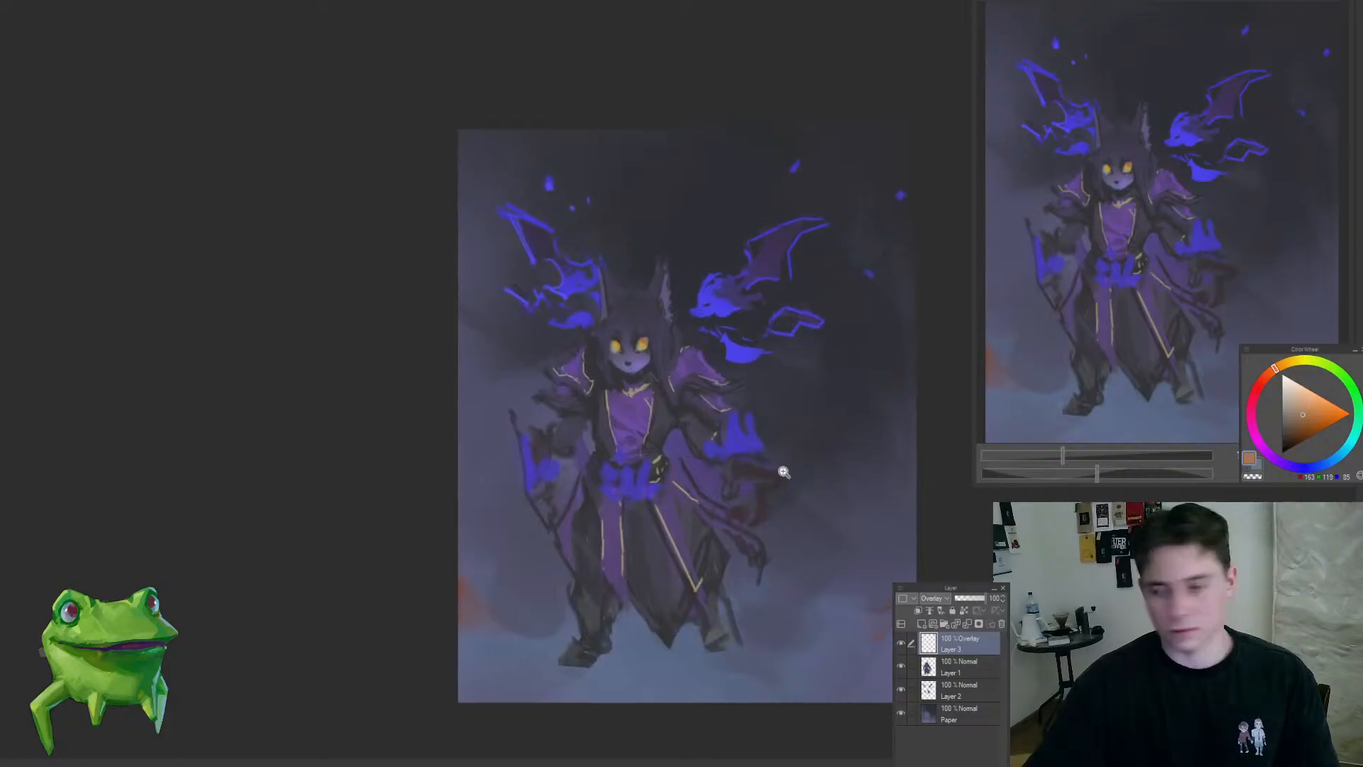
key(ctrl+e)
Step: Sample the bright blue of the right-hand winged creature and dab small spots of it on the hair above the forehead
drag(643, 376, 676, 344)
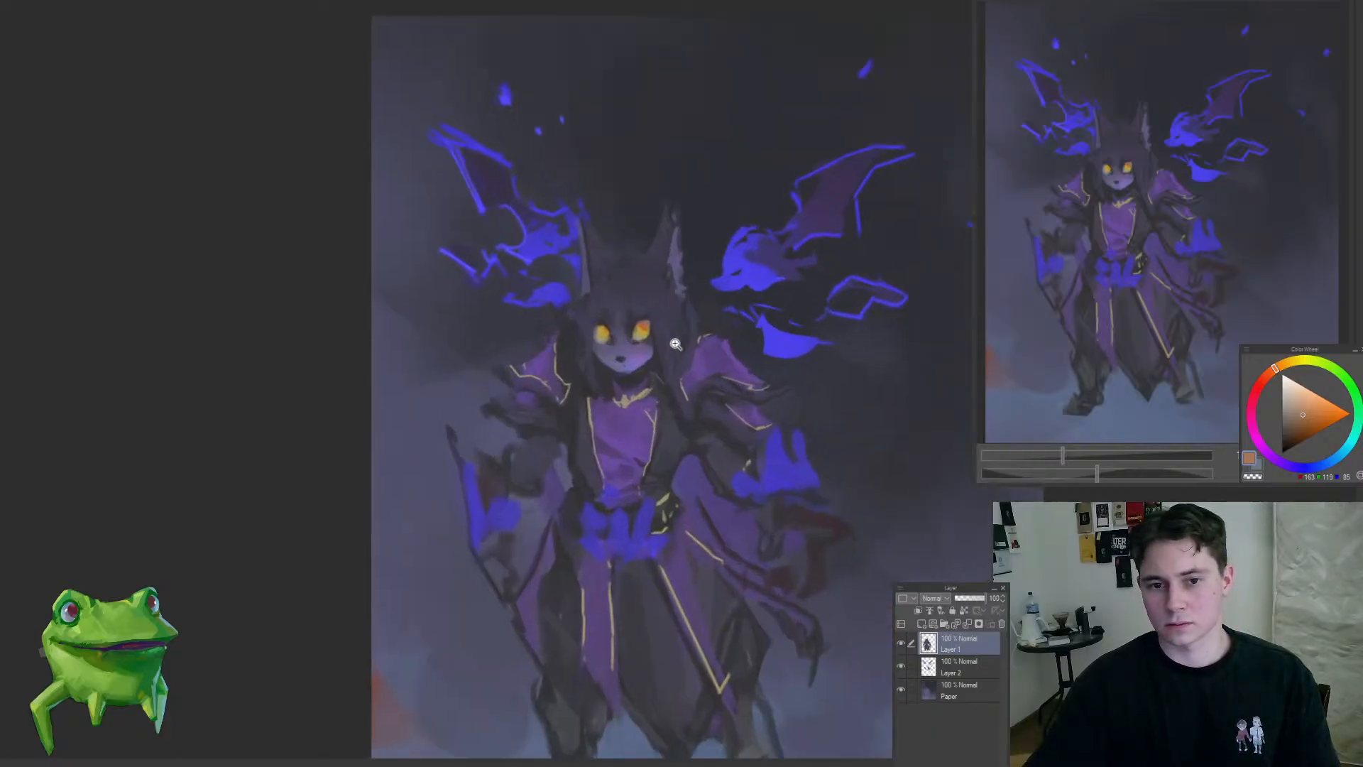
drag(693, 286, 735, 228)
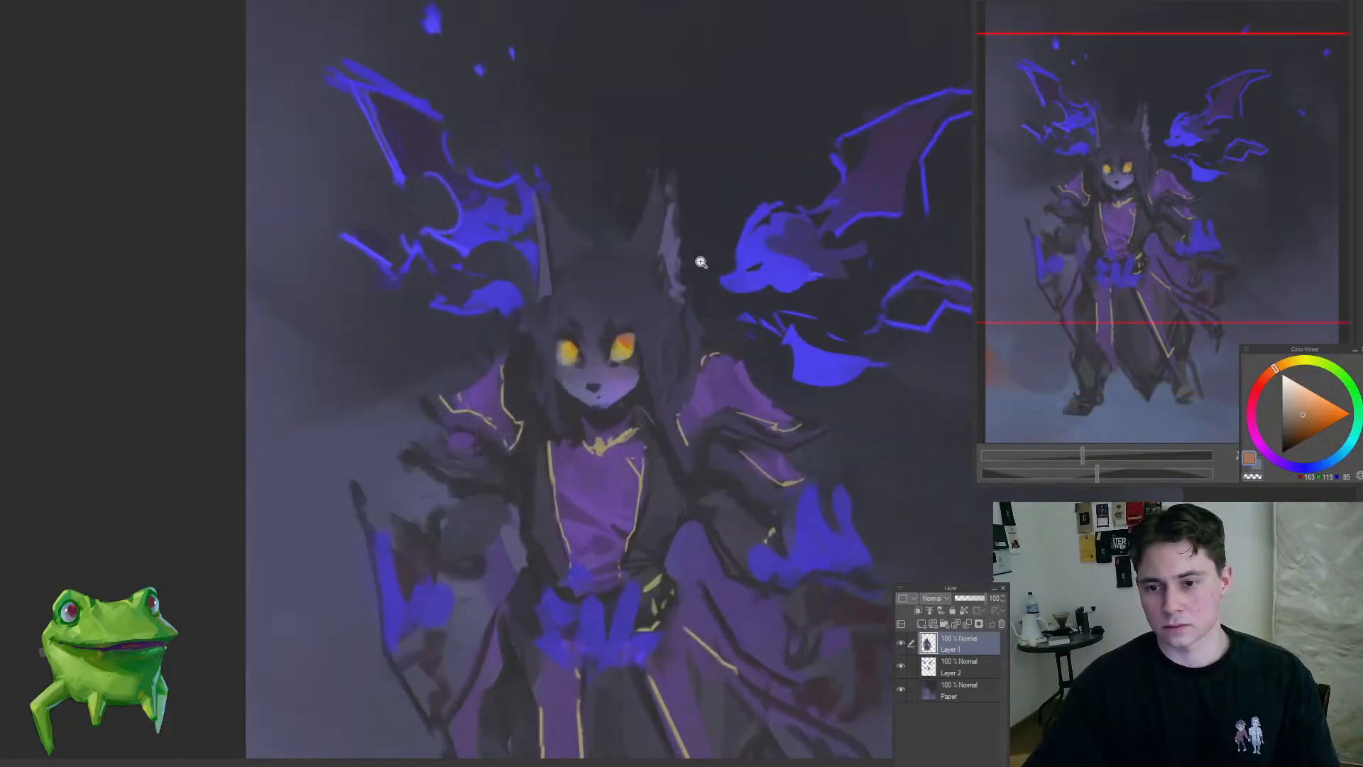
mouse_move(675, 298)
mouse_down()
mouse_move(627, 338)
mouse_move(782, 243)
mouse_up()
alt+click(797, 260)
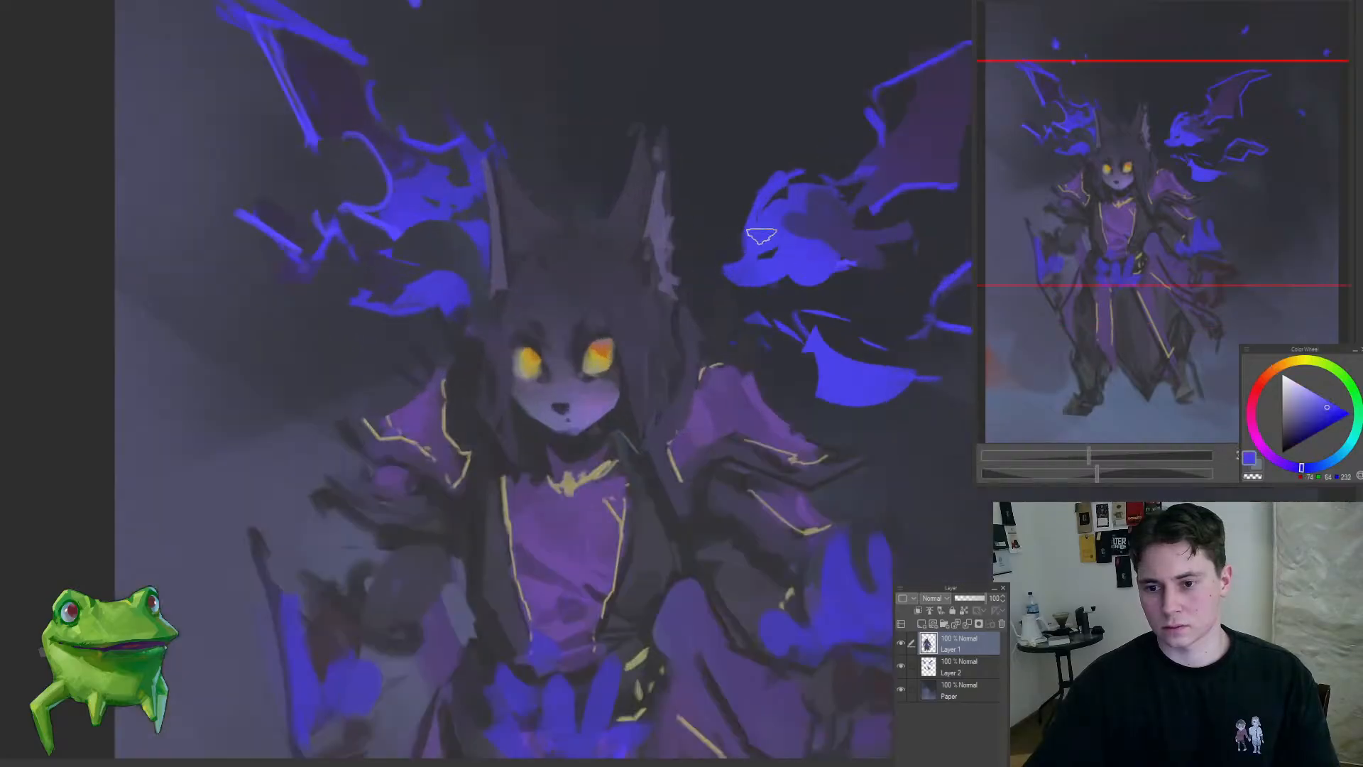
scroll(629, 216, up, 3)
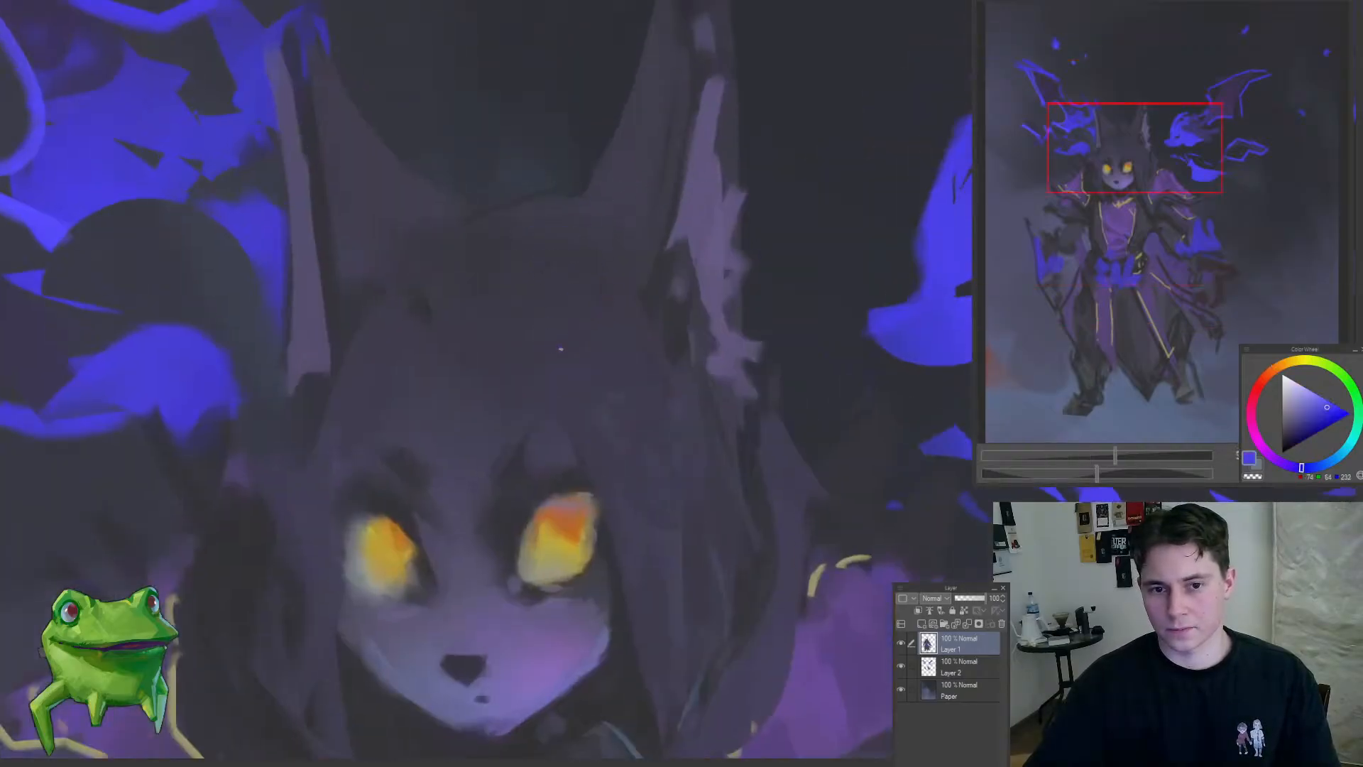
drag(526, 389, 573, 350)
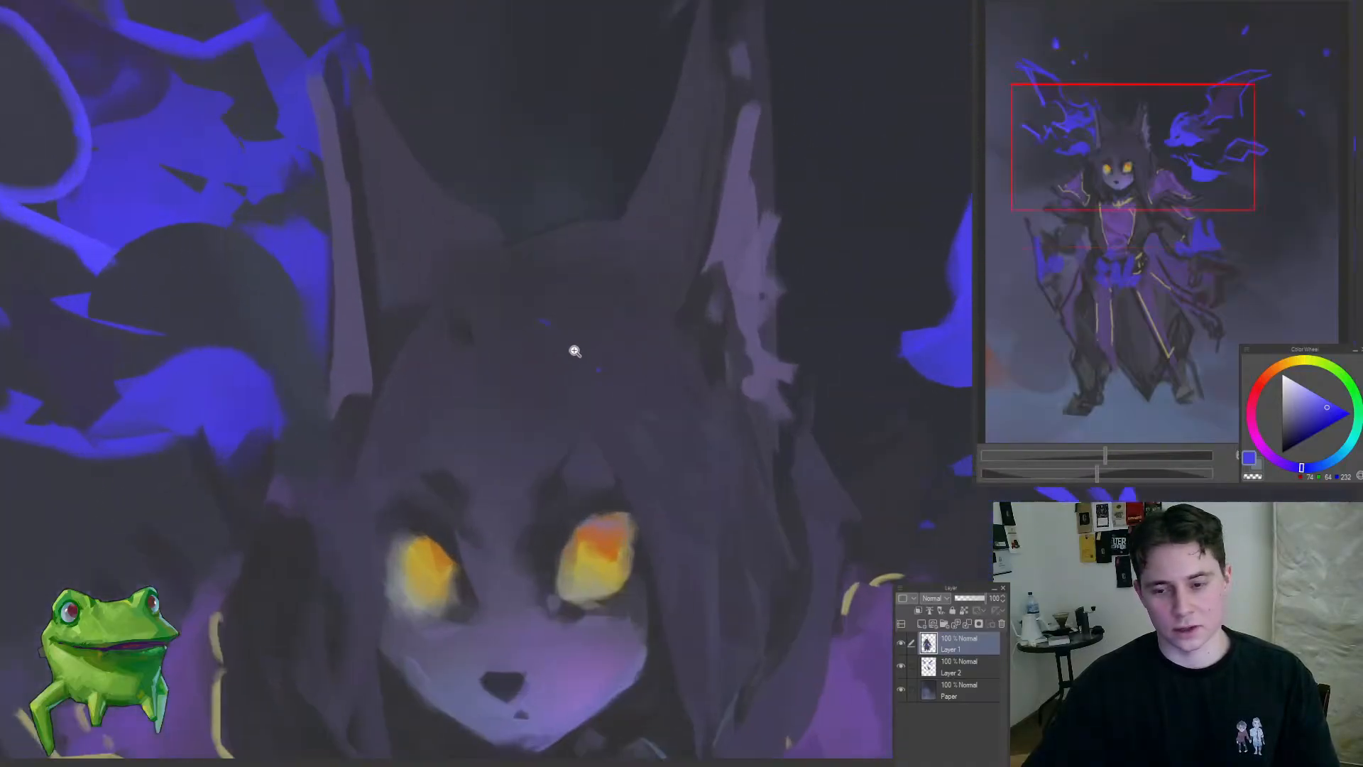
Step: Touch up the hair between the ears and around the left-hand eye with sampled dark blue-grey
alt+click(499, 319)
alt+click(481, 313)
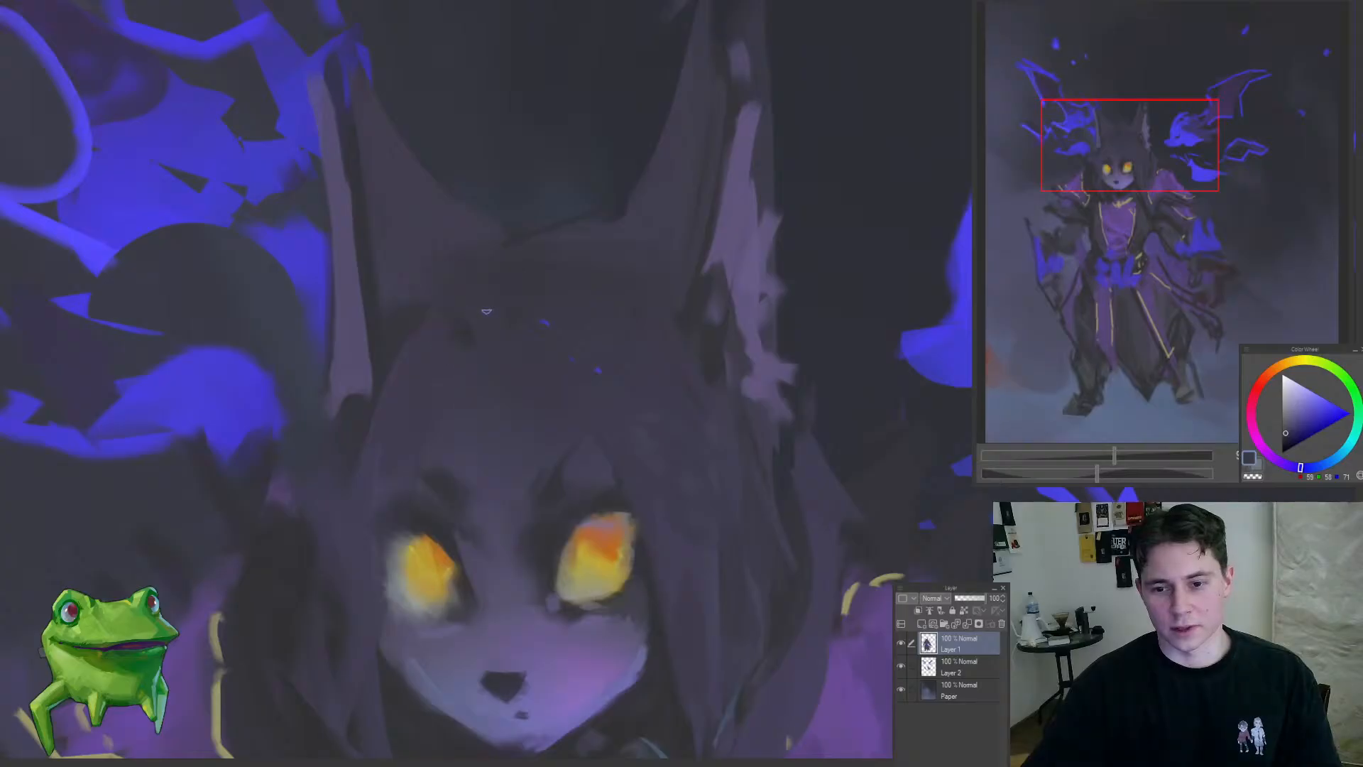
scroll(446, 439, down, 2)
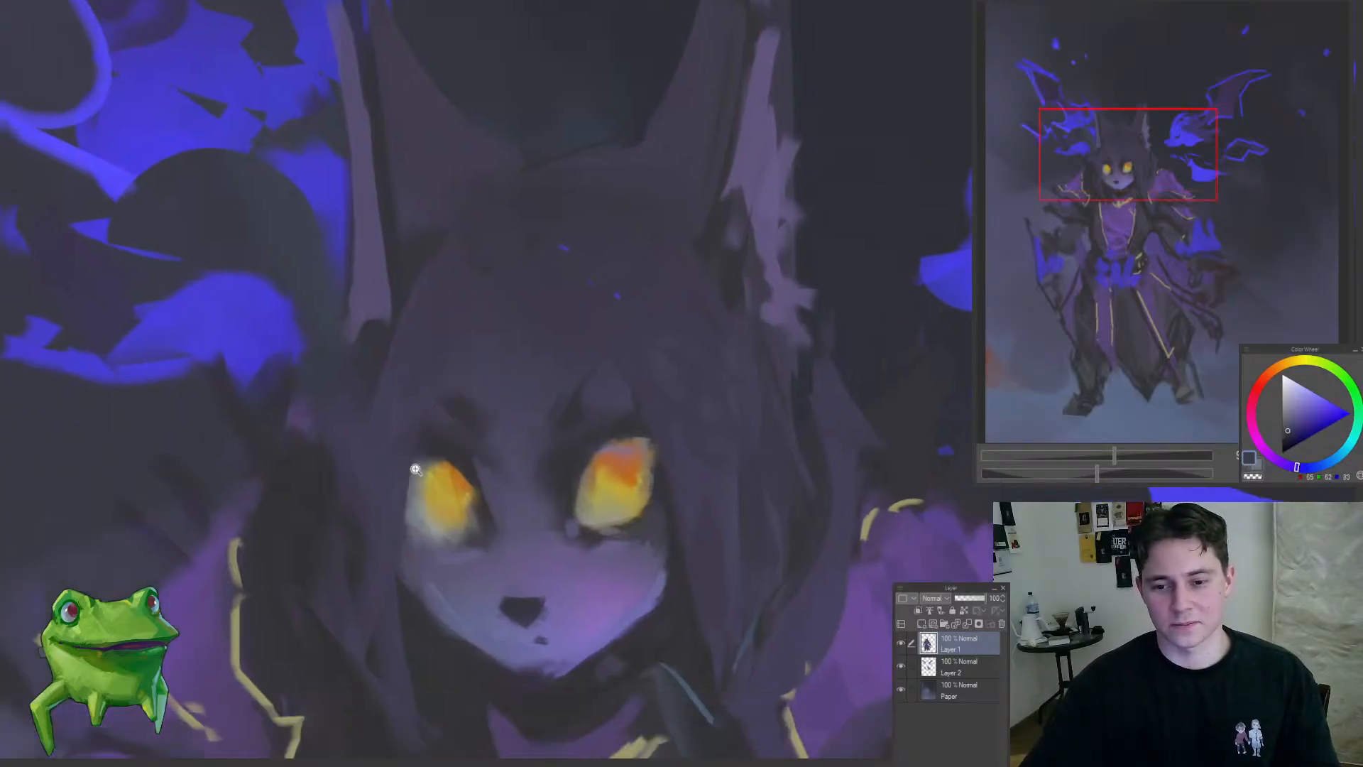
drag(415, 469, 378, 612)
drag(418, 512, 542, 329)
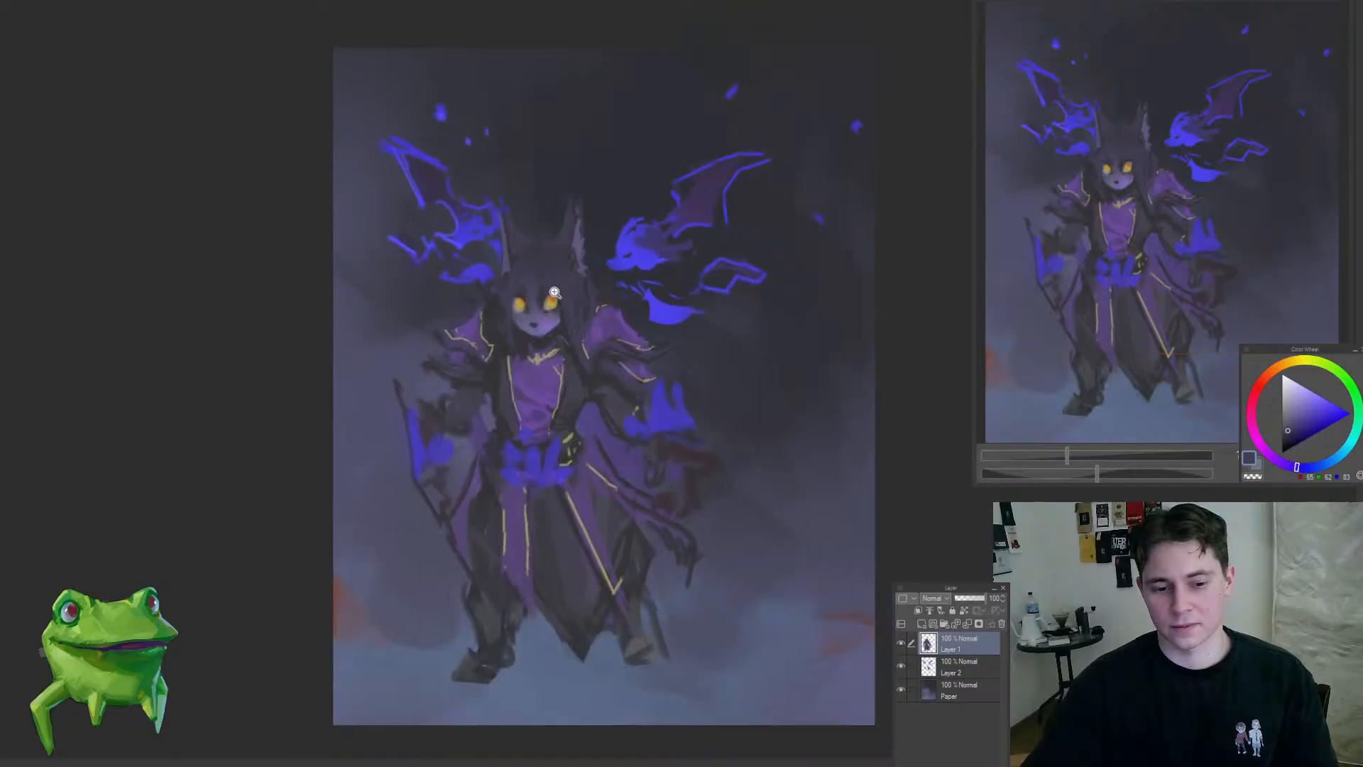
Step: Soften the shading beneath the right-hand eye with blue-grey tones sampled from the face
mouse_move(598, 338)
mouse_down()
mouse_move(581, 305)
mouse_move(578, 331)
mouse_up()
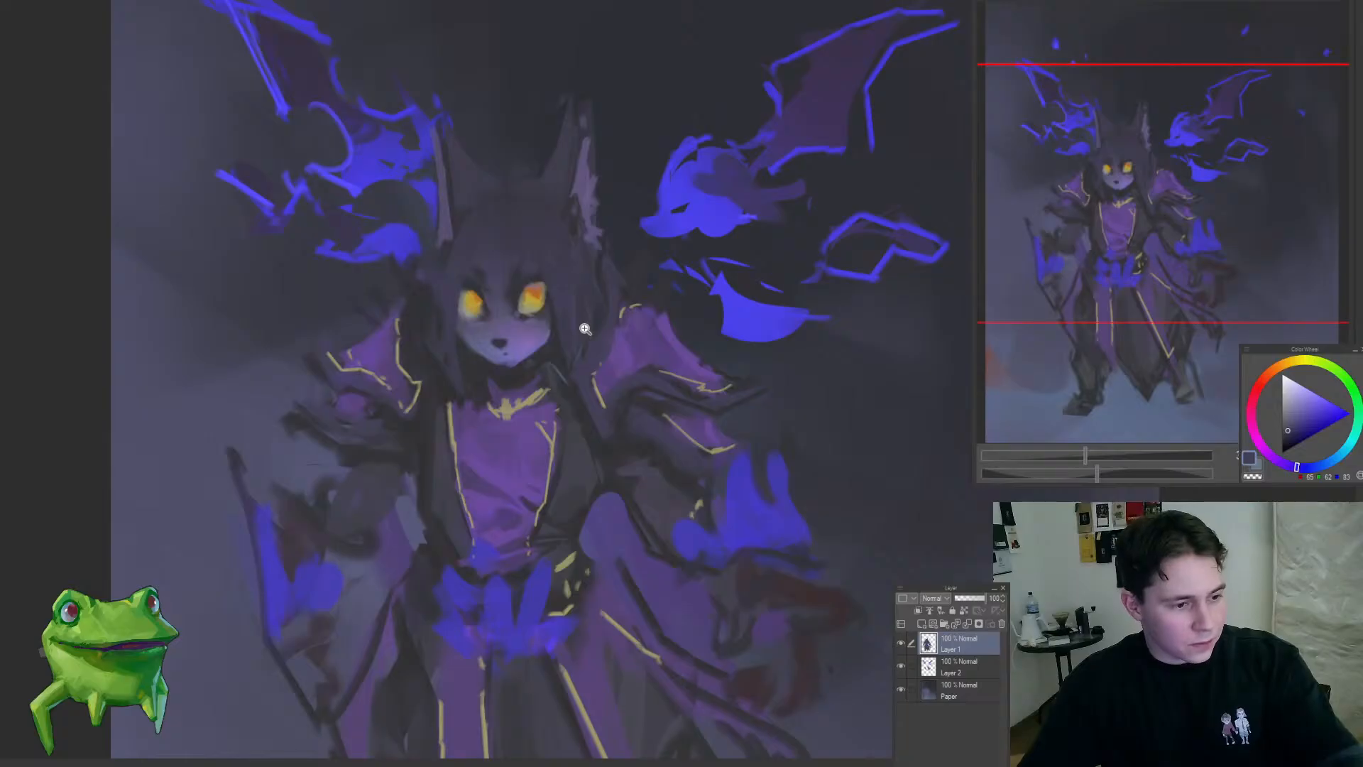
click(620, 277)
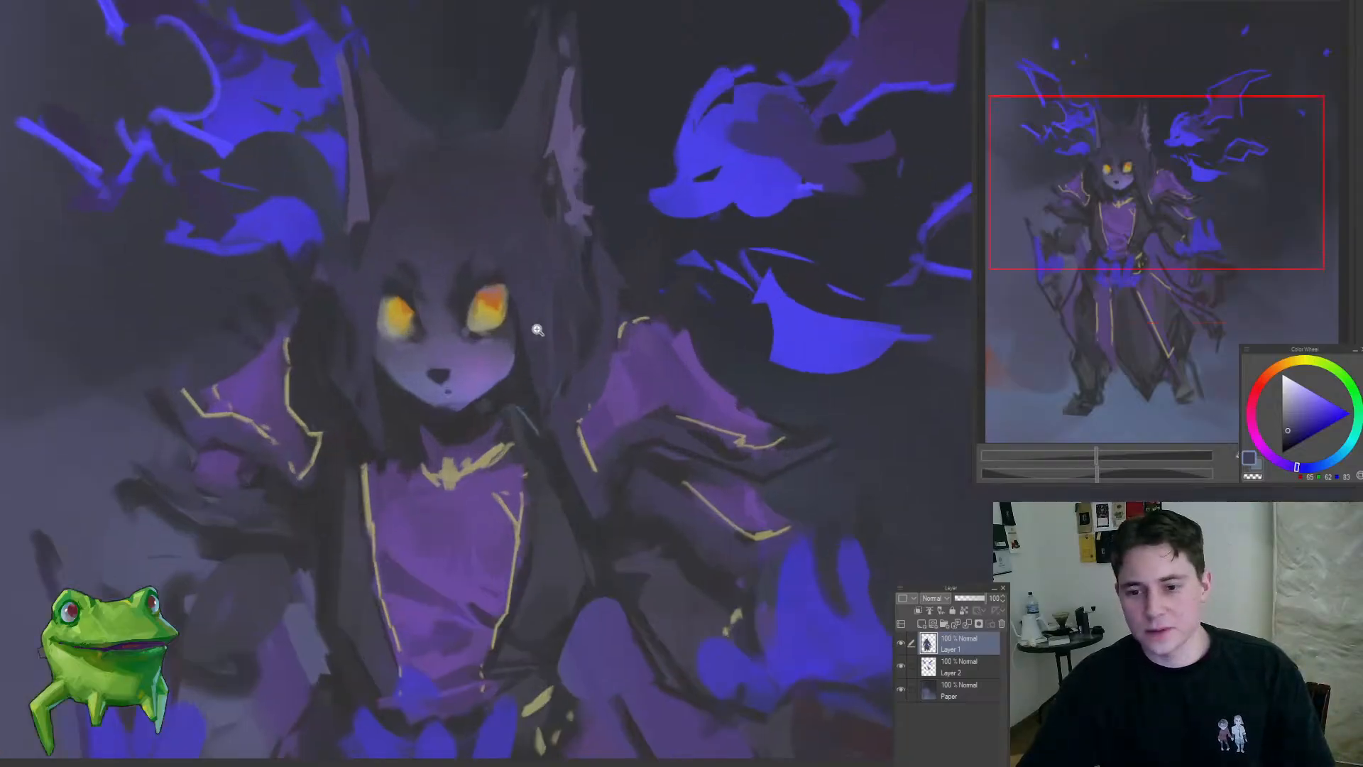
click(483, 326)
alt+click(467, 334)
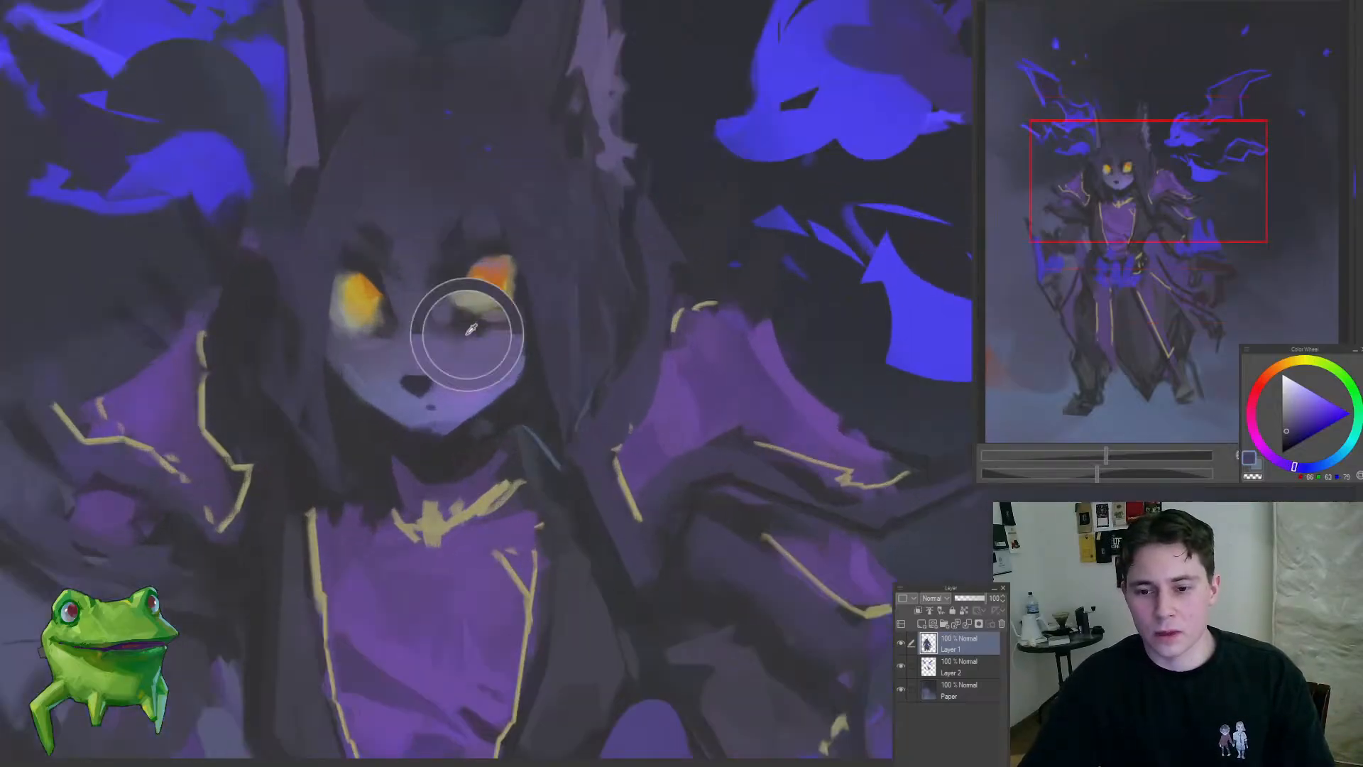
drag(429, 387, 593, 340)
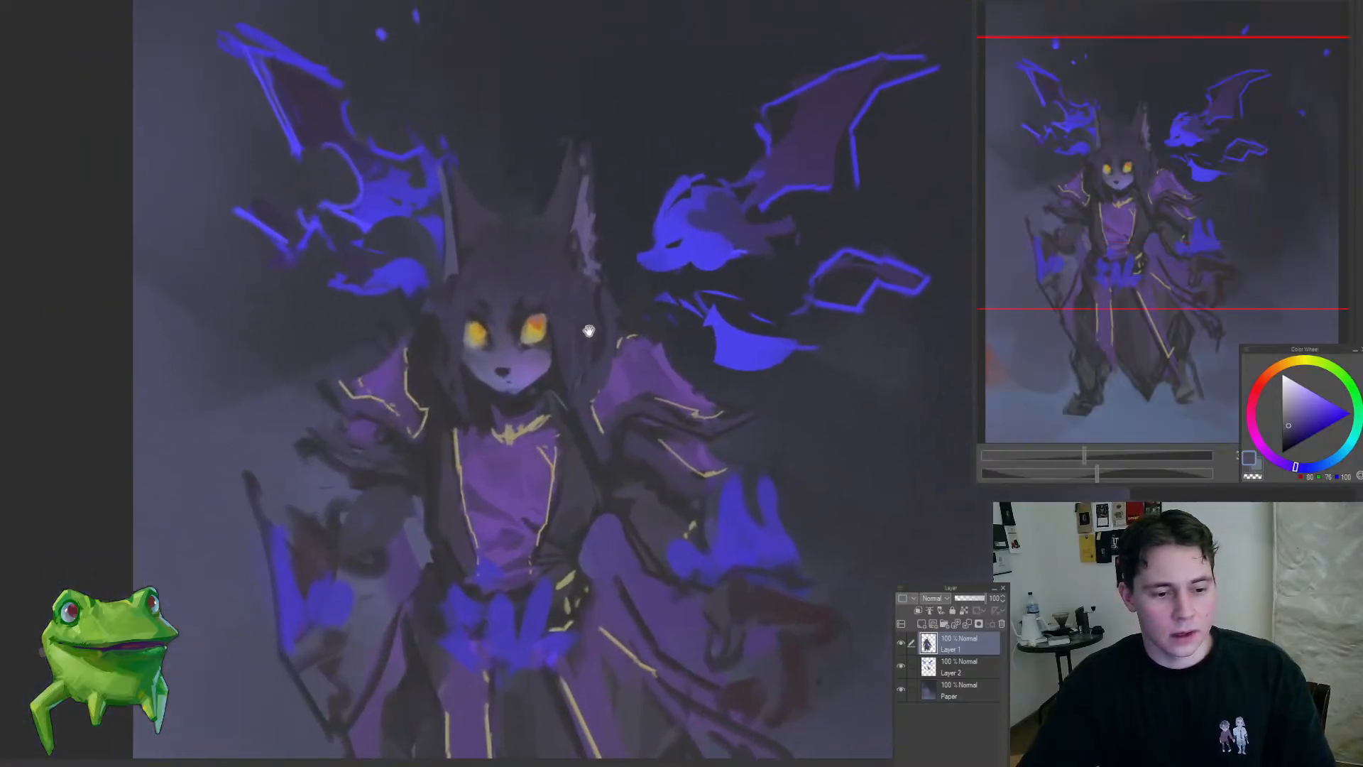
click(583, 343)
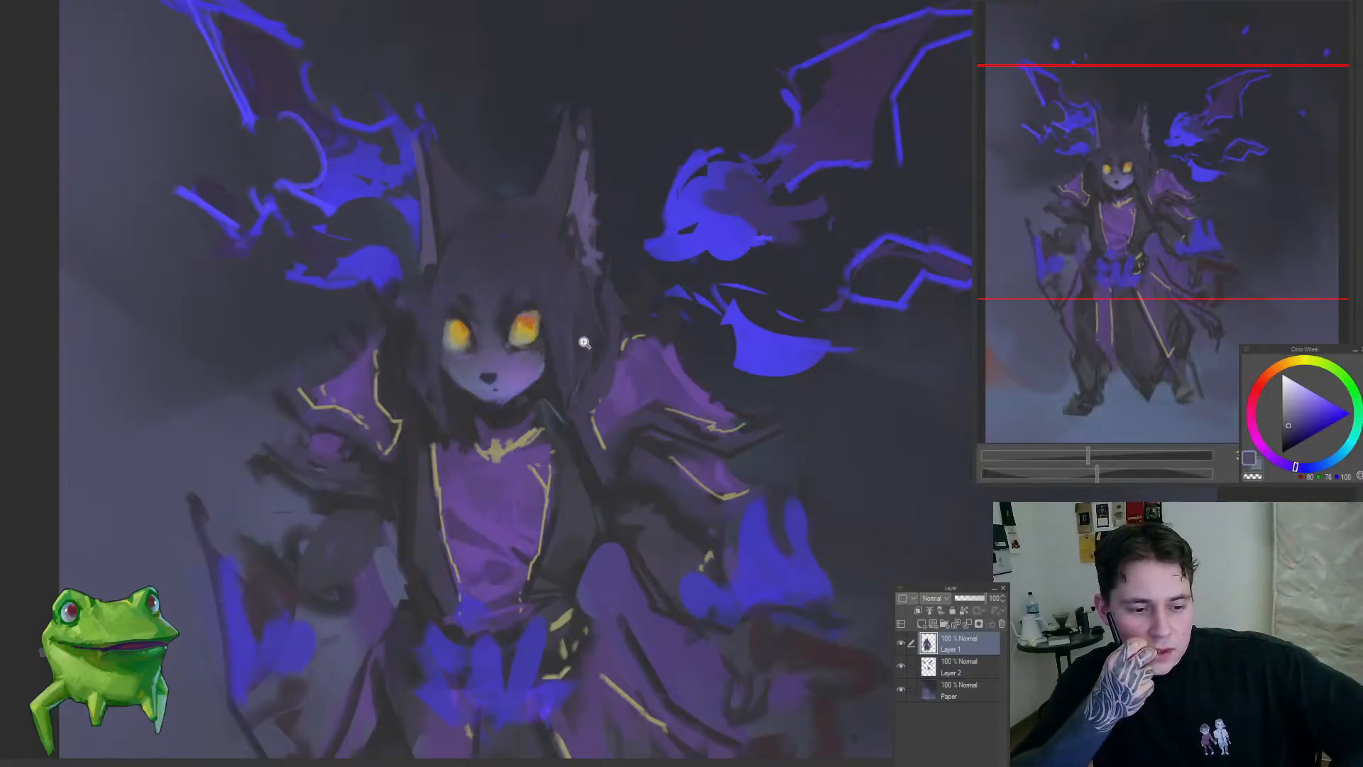
alt+click(603, 334)
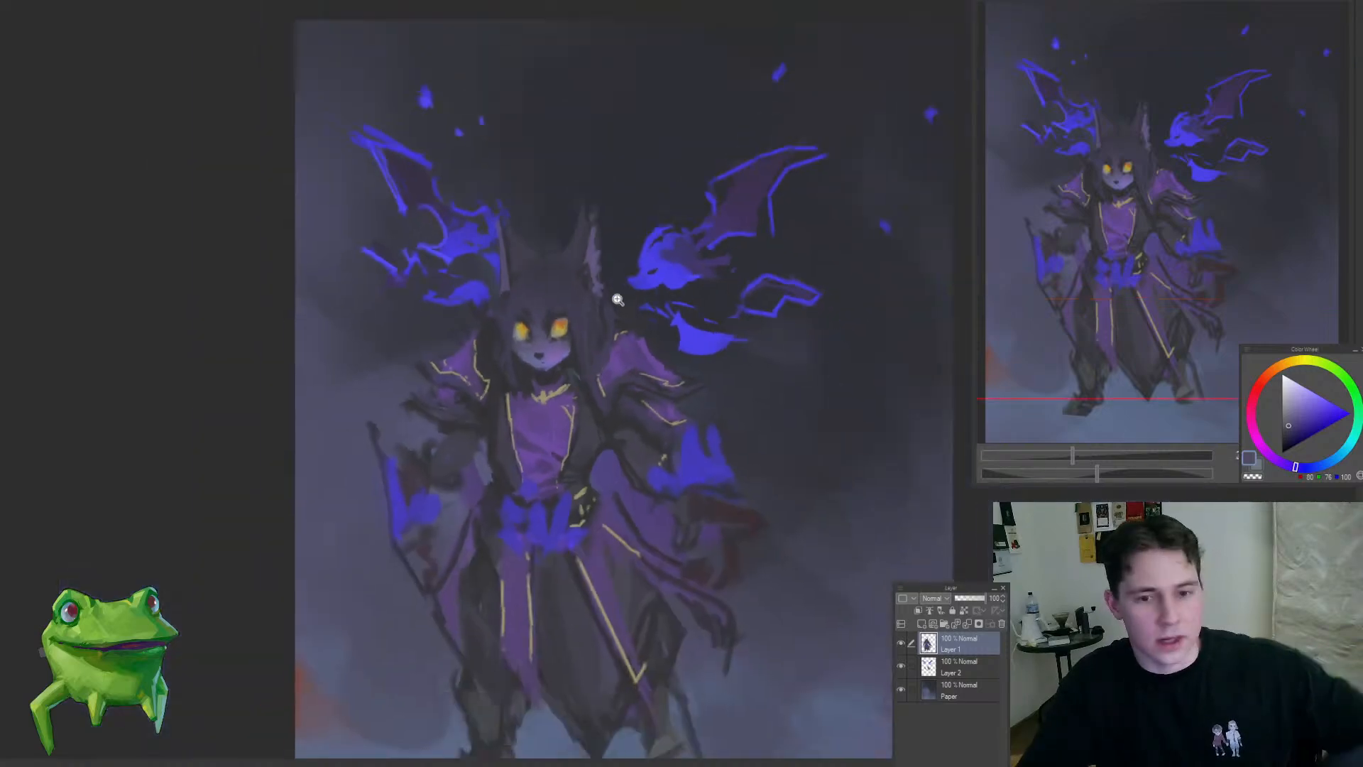
Step: Refine the fur and shadows around both eyes with sampled dark blue-greys and a smaller brush
drag(534, 330, 567, 328)
alt+click(460, 376)
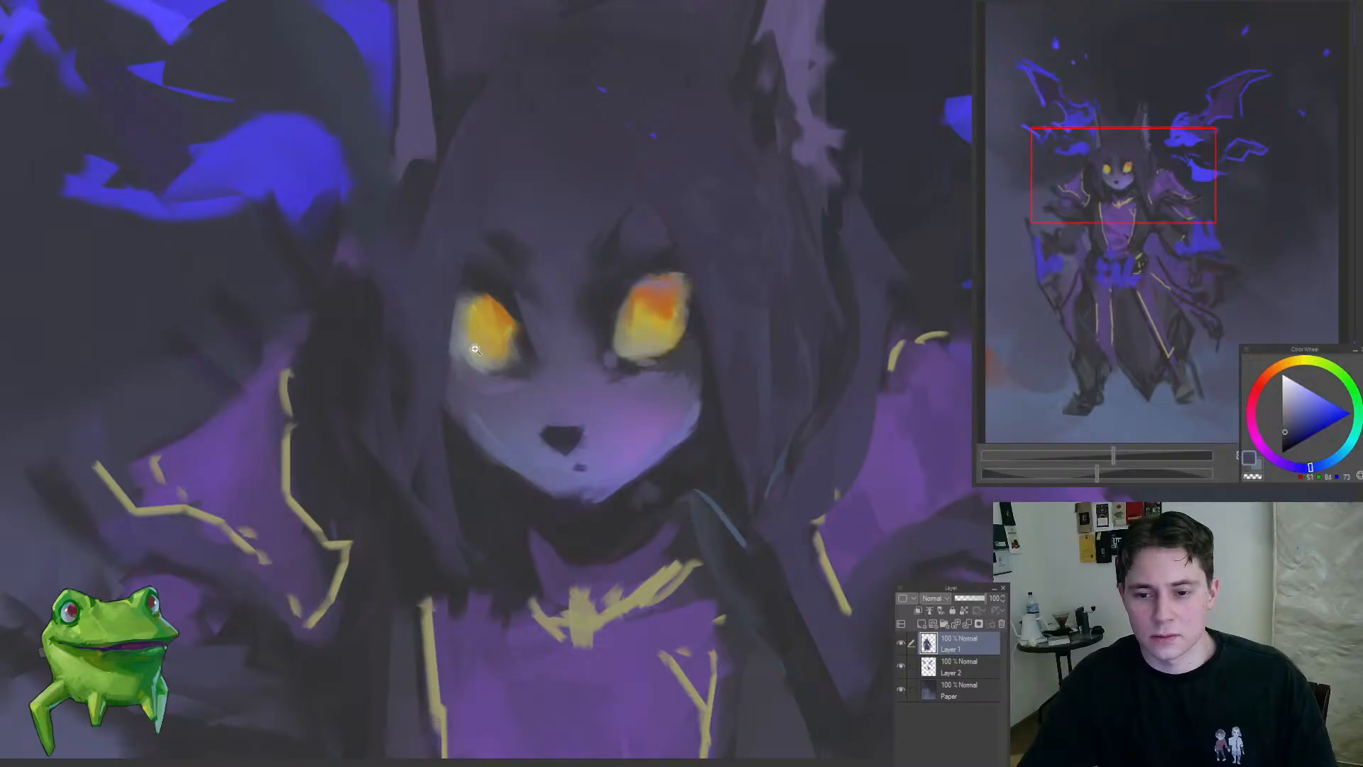
drag(475, 349, 381, 406)
mouse_move(521, 368)
mouse_down()
mouse_move(460, 417)
mouse_move(516, 342)
mouse_move(547, 405)
mouse_move(535, 424)
mouse_move(522, 403)
mouse_move(531, 412)
mouse_up()
key([)
key([)
key([)
key([)
key([)
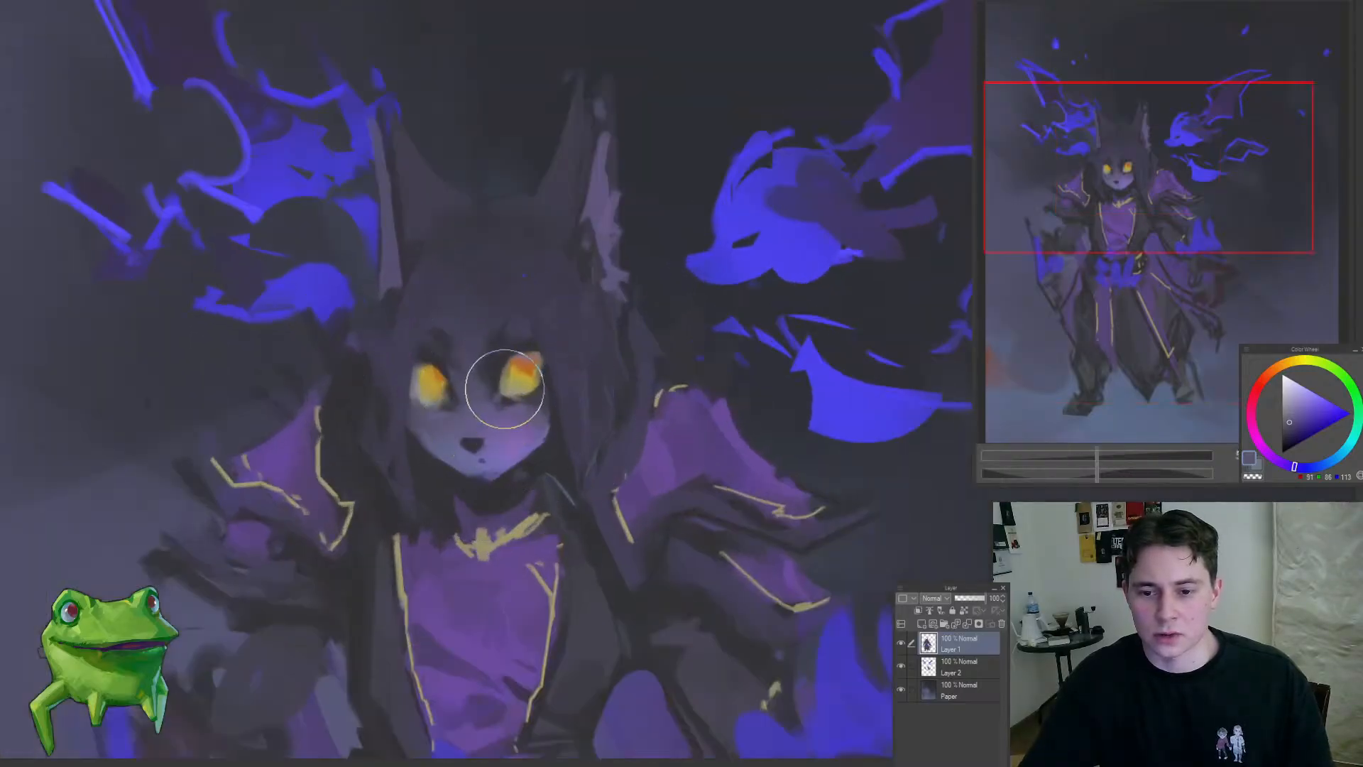
drag(452, 391, 350, 471)
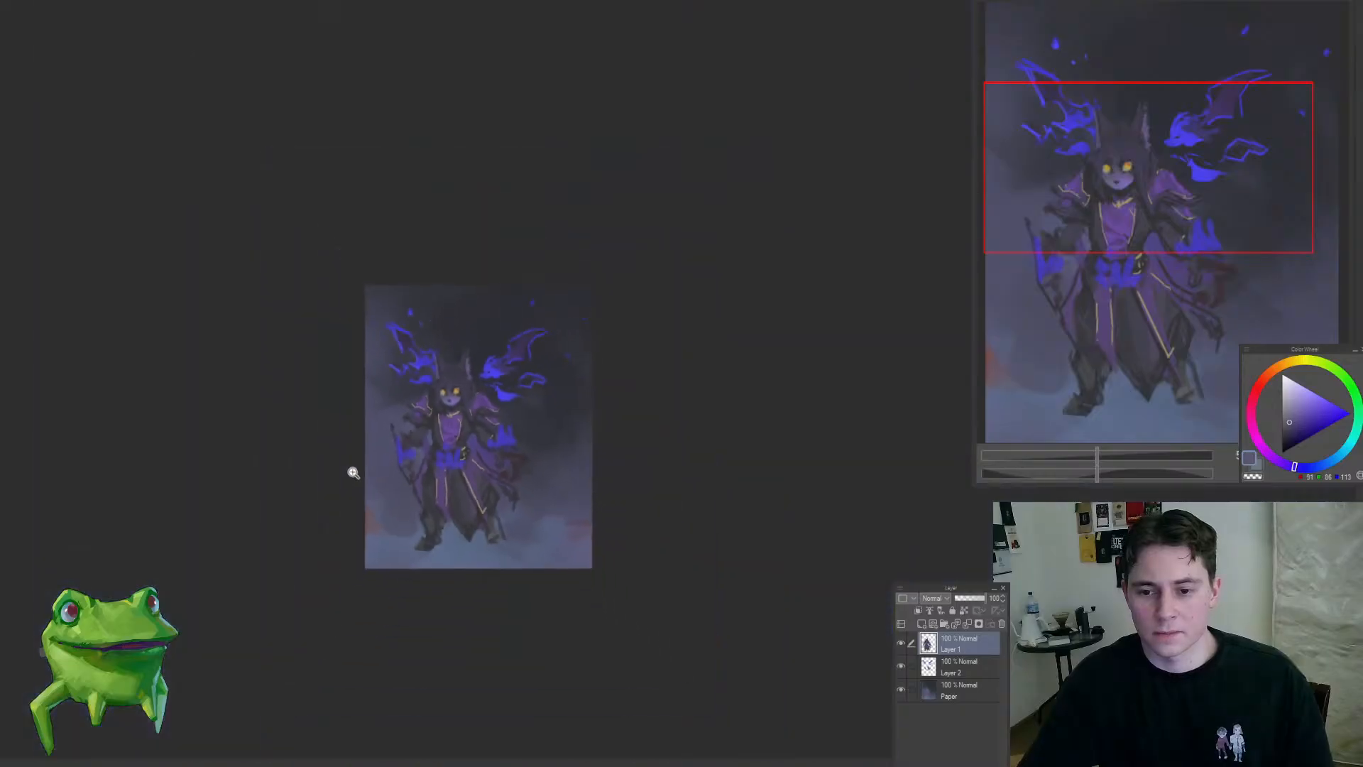
Step: Refine the dark robe on both sides of the purple chest panel with sampled dark purple-greys
drag(434, 396, 441, 443)
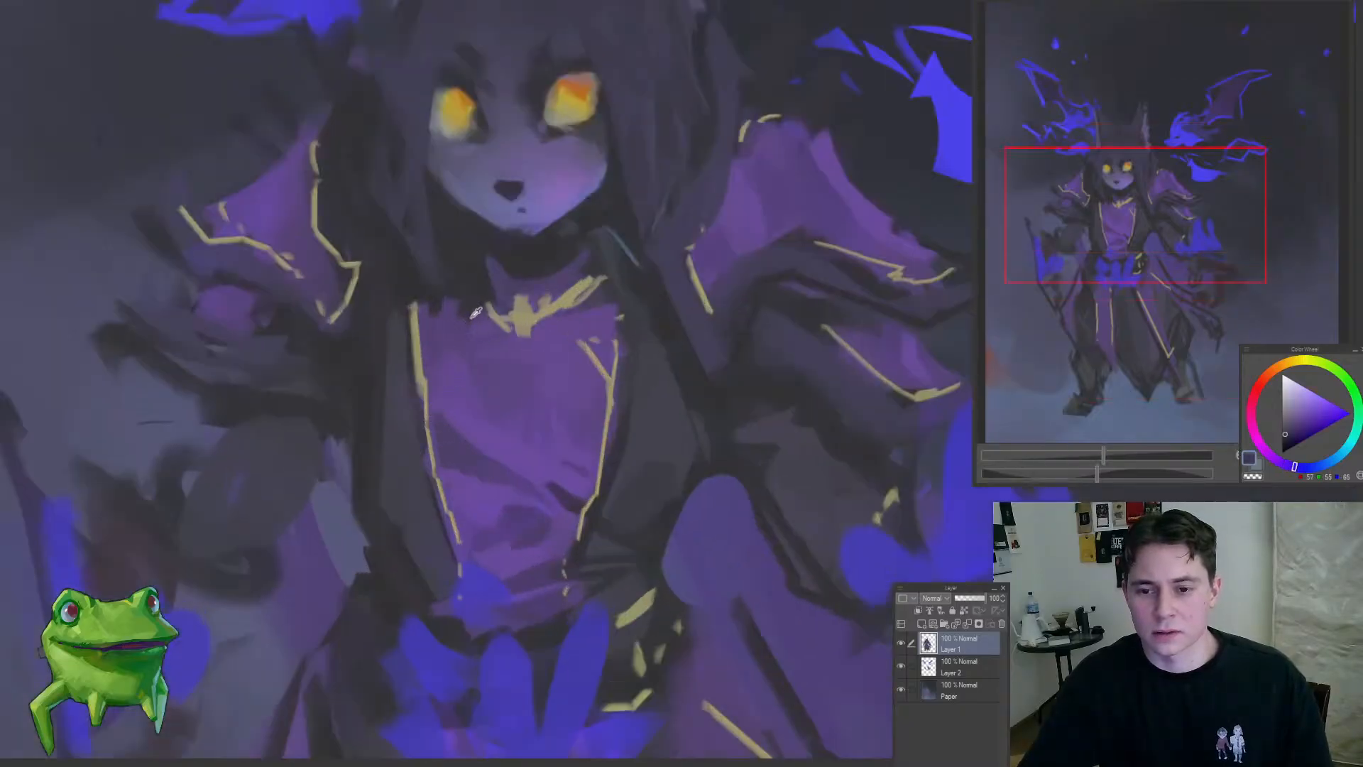
alt+click(425, 401)
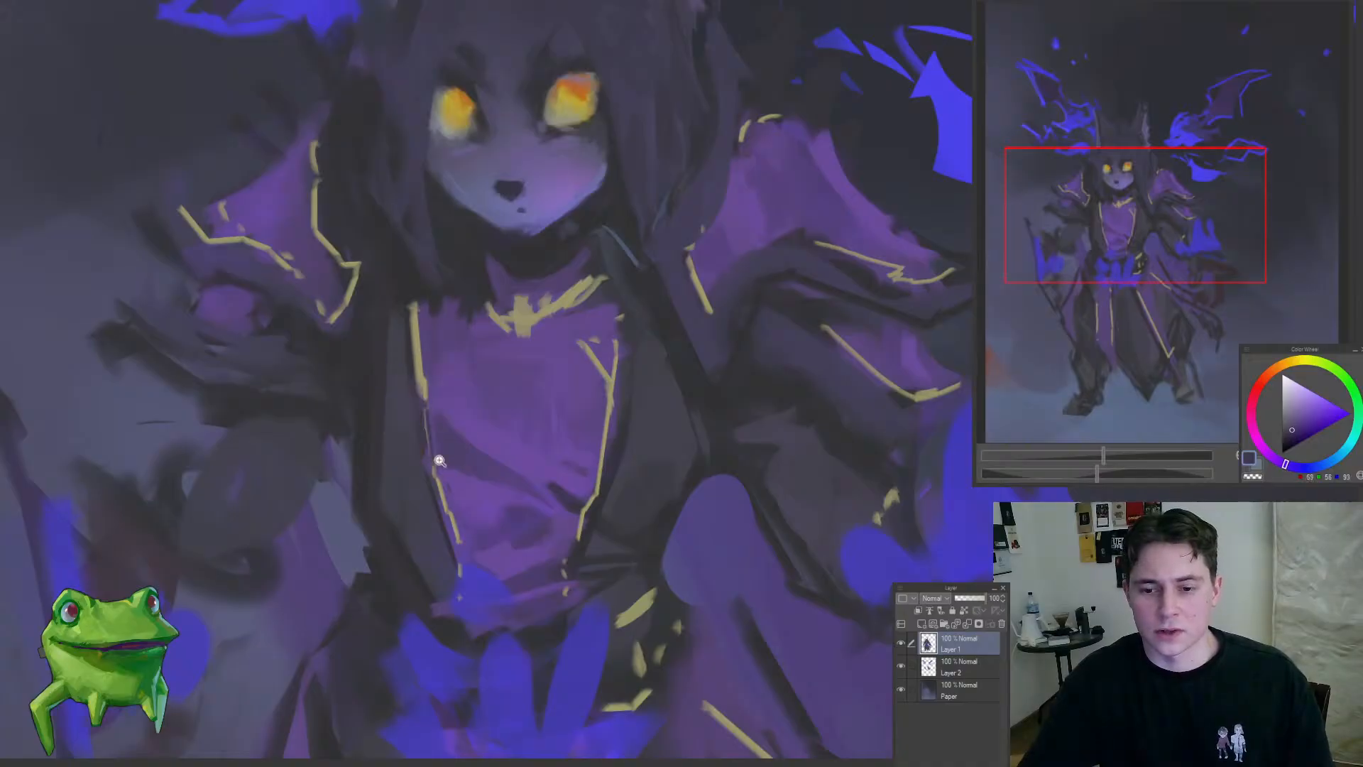
mouse_move(439, 461)
mouse_down()
mouse_move(400, 518)
mouse_move(484, 452)
mouse_move(520, 452)
mouse_move(513, 408)
mouse_up()
alt+click(504, 429)
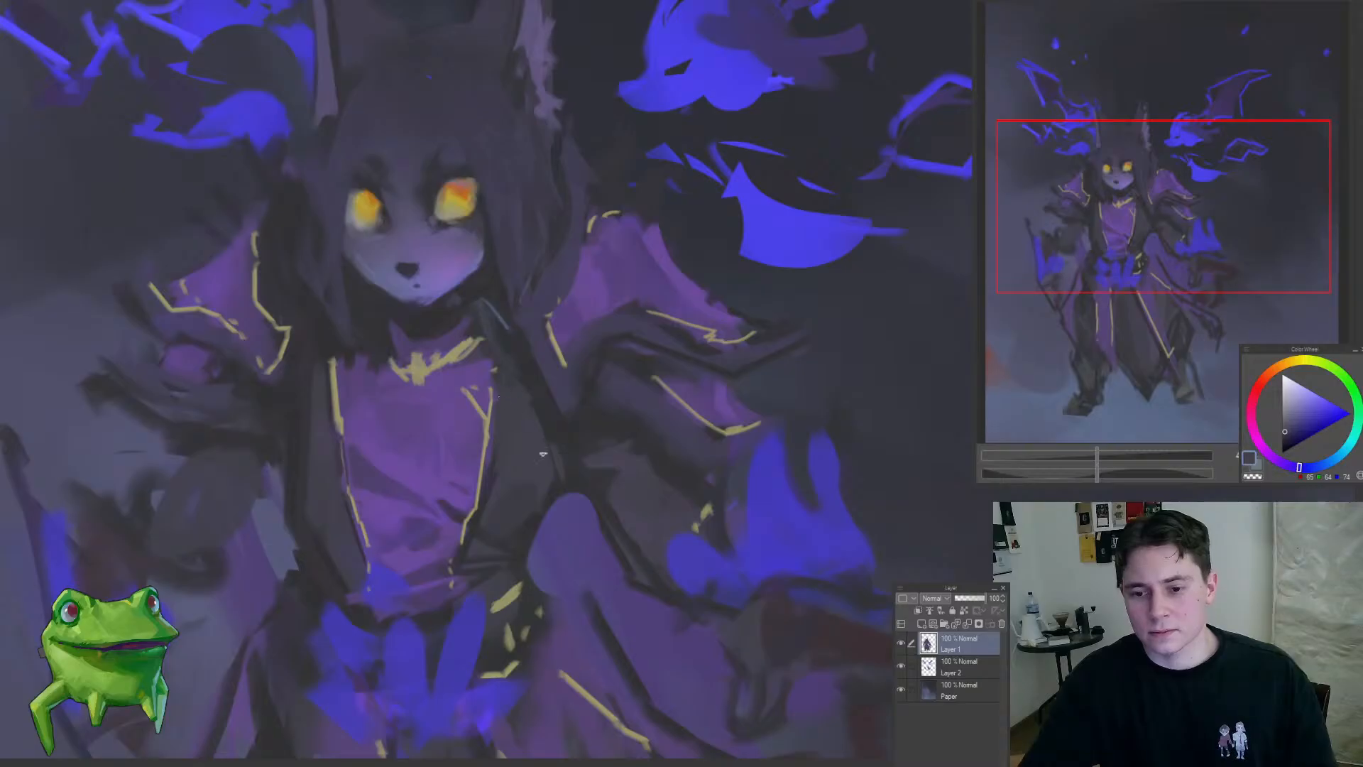
drag(568, 533, 447, 565)
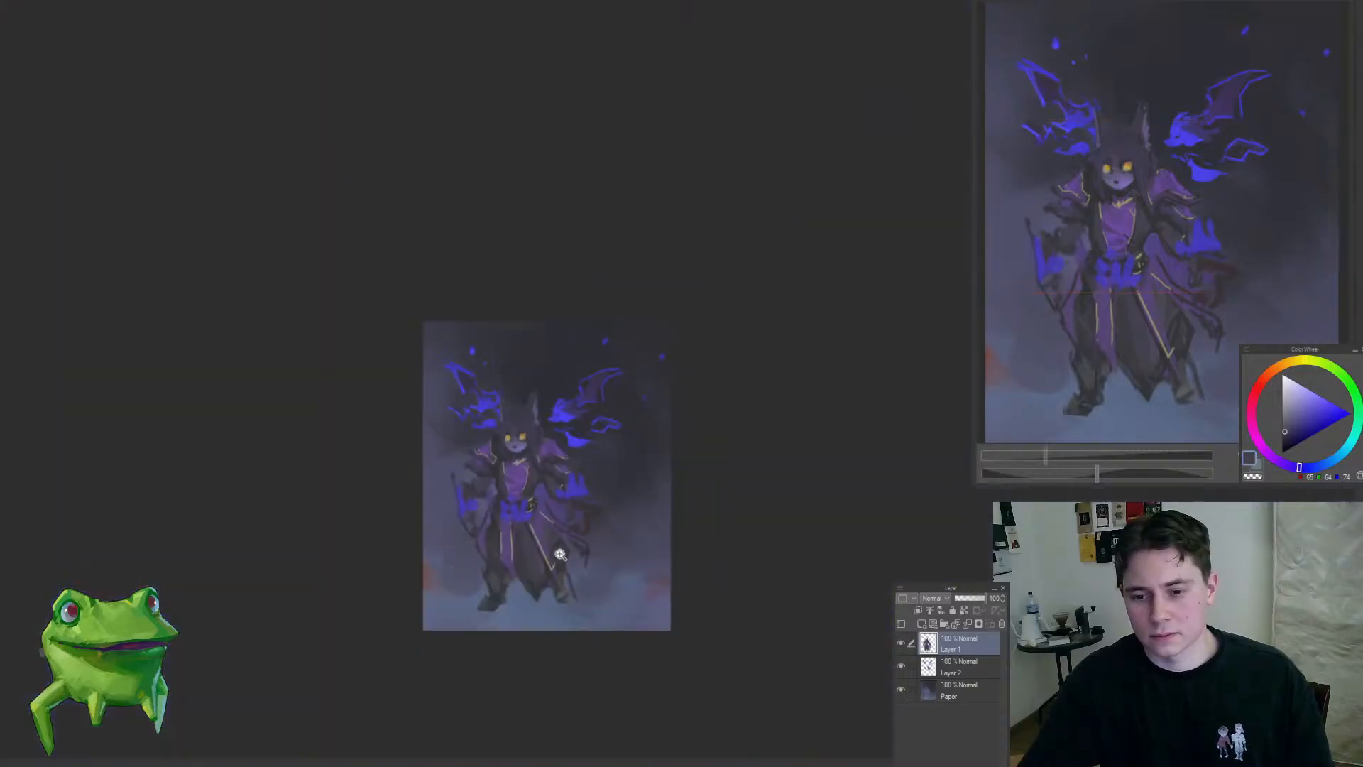
Step: Shade the dark cloth between the robe and the right-hand blue flame with sampled muted purple-greys
mouse_move(563, 494)
mouse_down()
mouse_move(593, 490)
mouse_move(596, 510)
mouse_move(558, 502)
mouse_move(576, 492)
mouse_up()
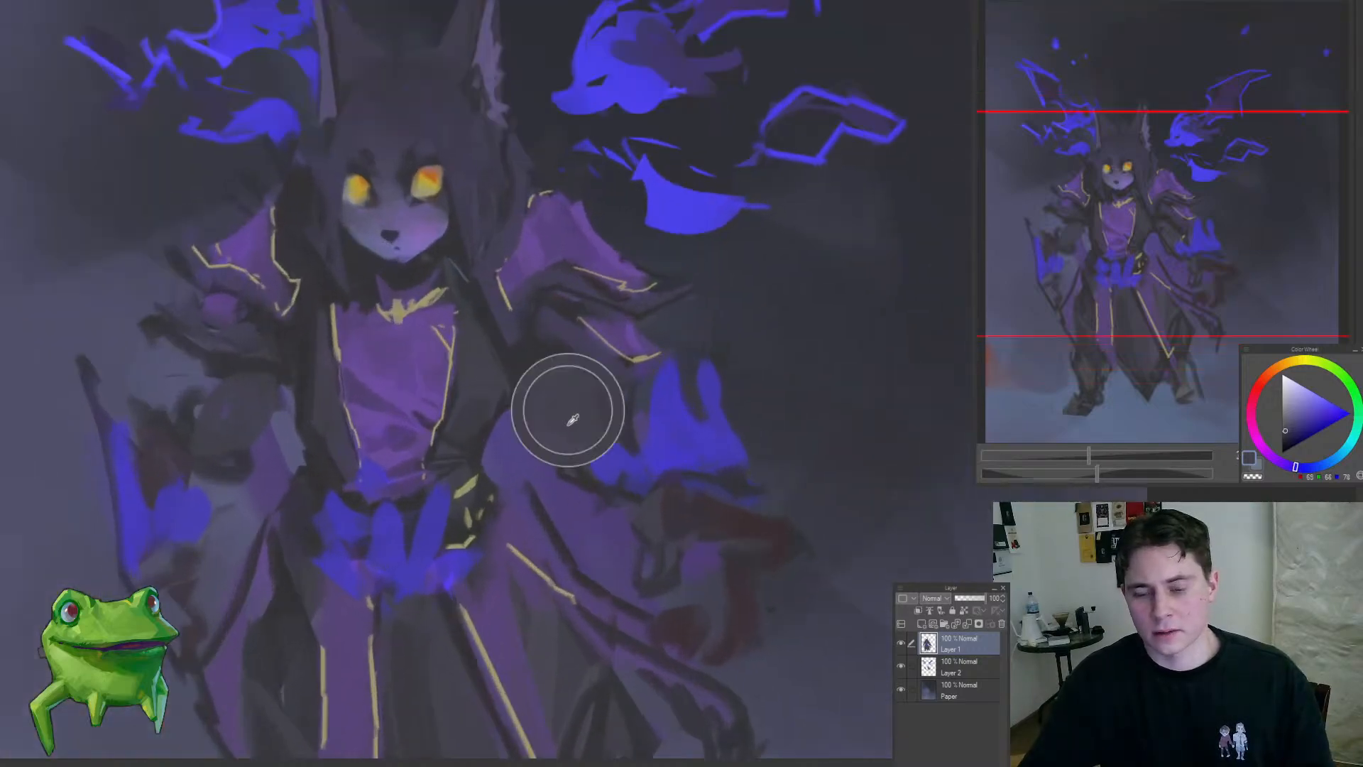
alt+click(565, 436)
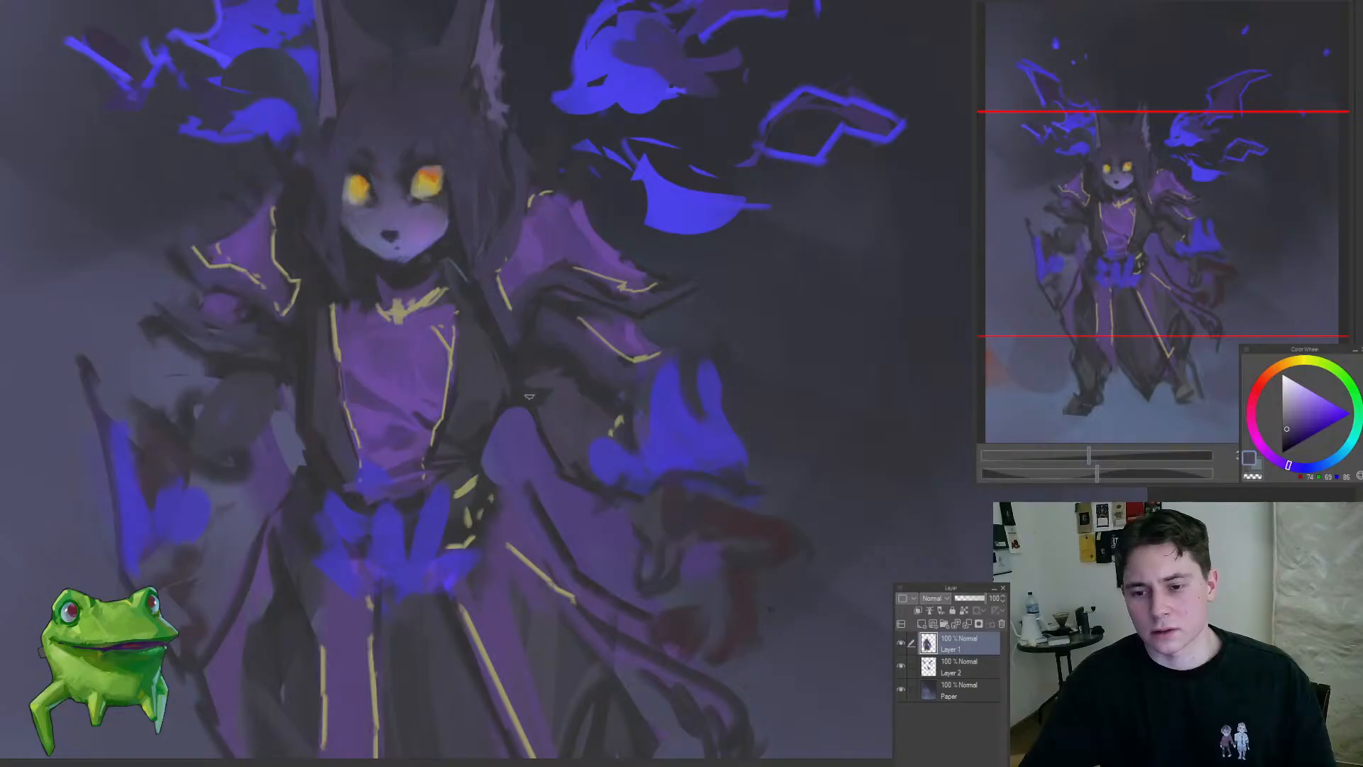
alt+click(540, 413)
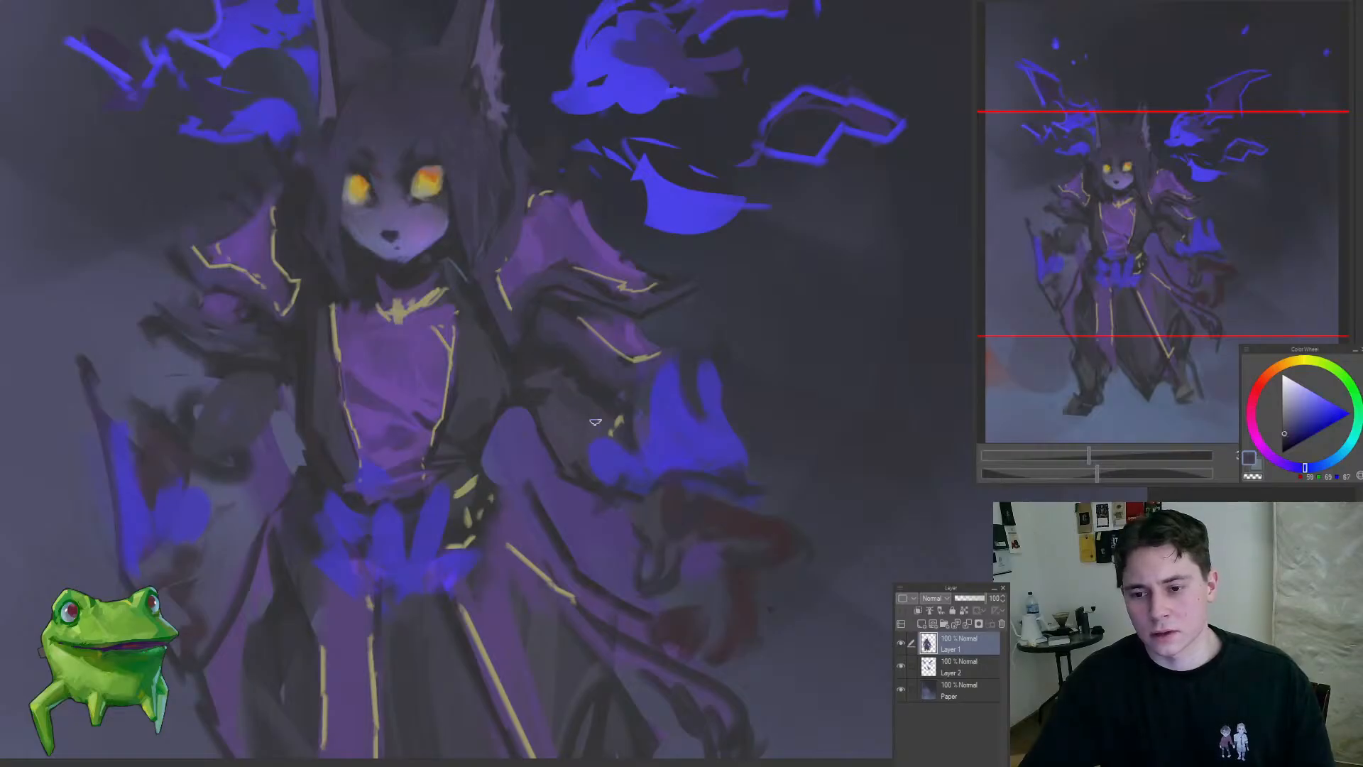
drag(570, 406, 642, 334)
Step: Darken the folds of the right-hand sleeve and the left-hand upper sleeve with sampled dark blue-greys
alt+click(537, 402)
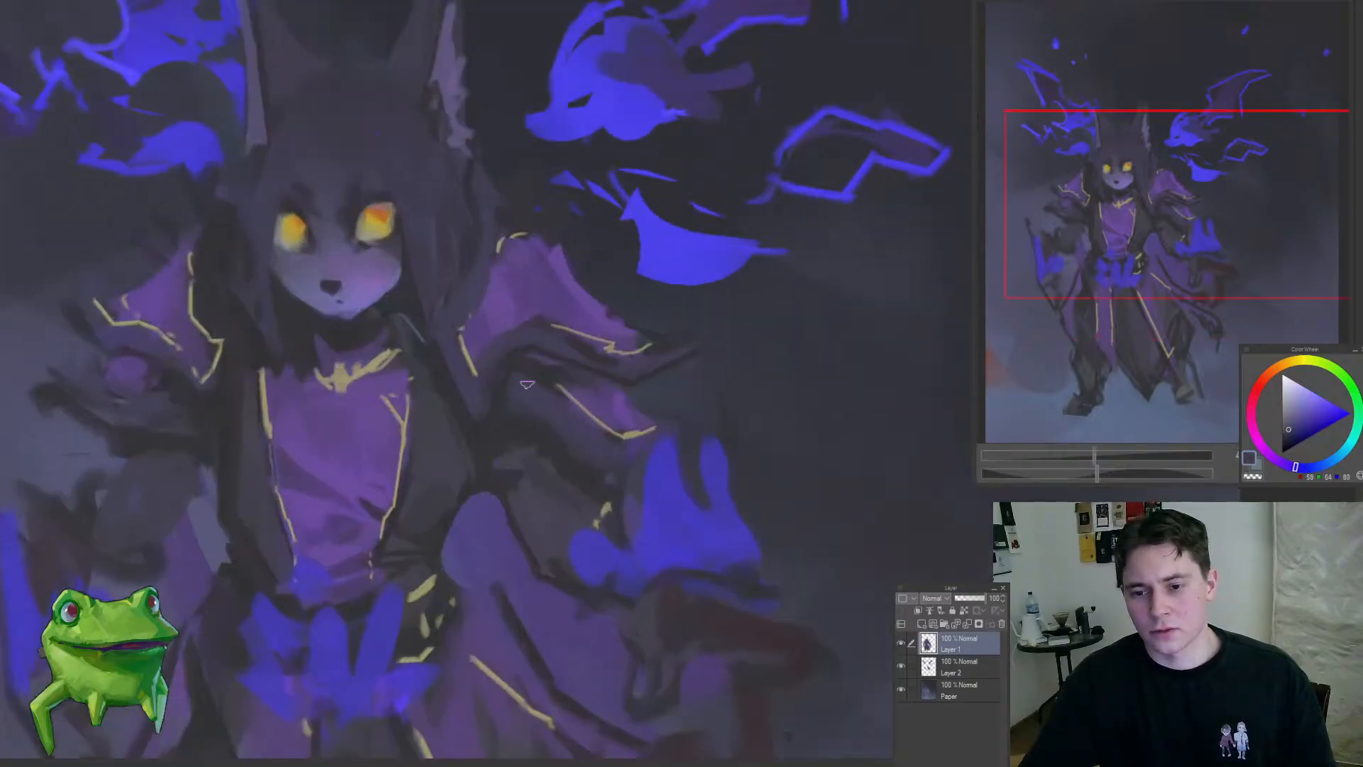
alt+click(545, 368)
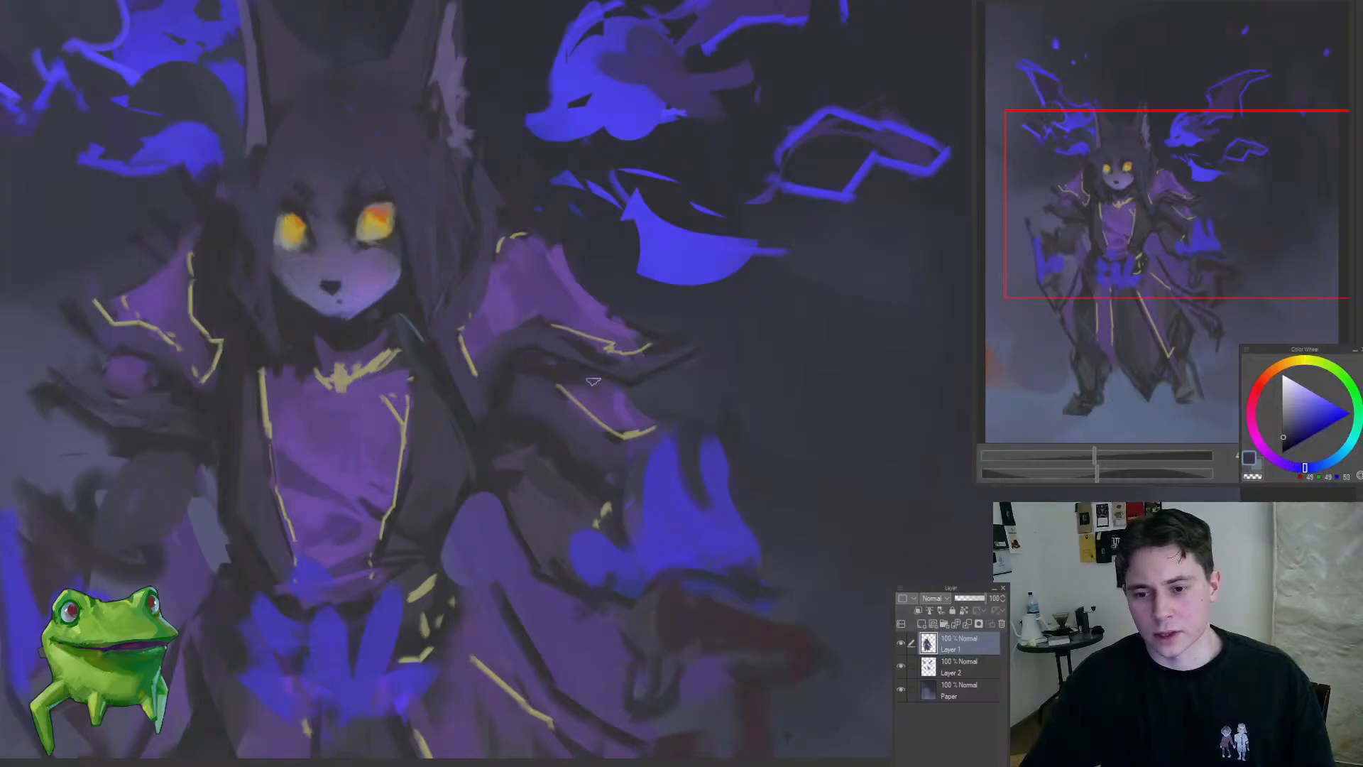
drag(568, 395, 504, 433)
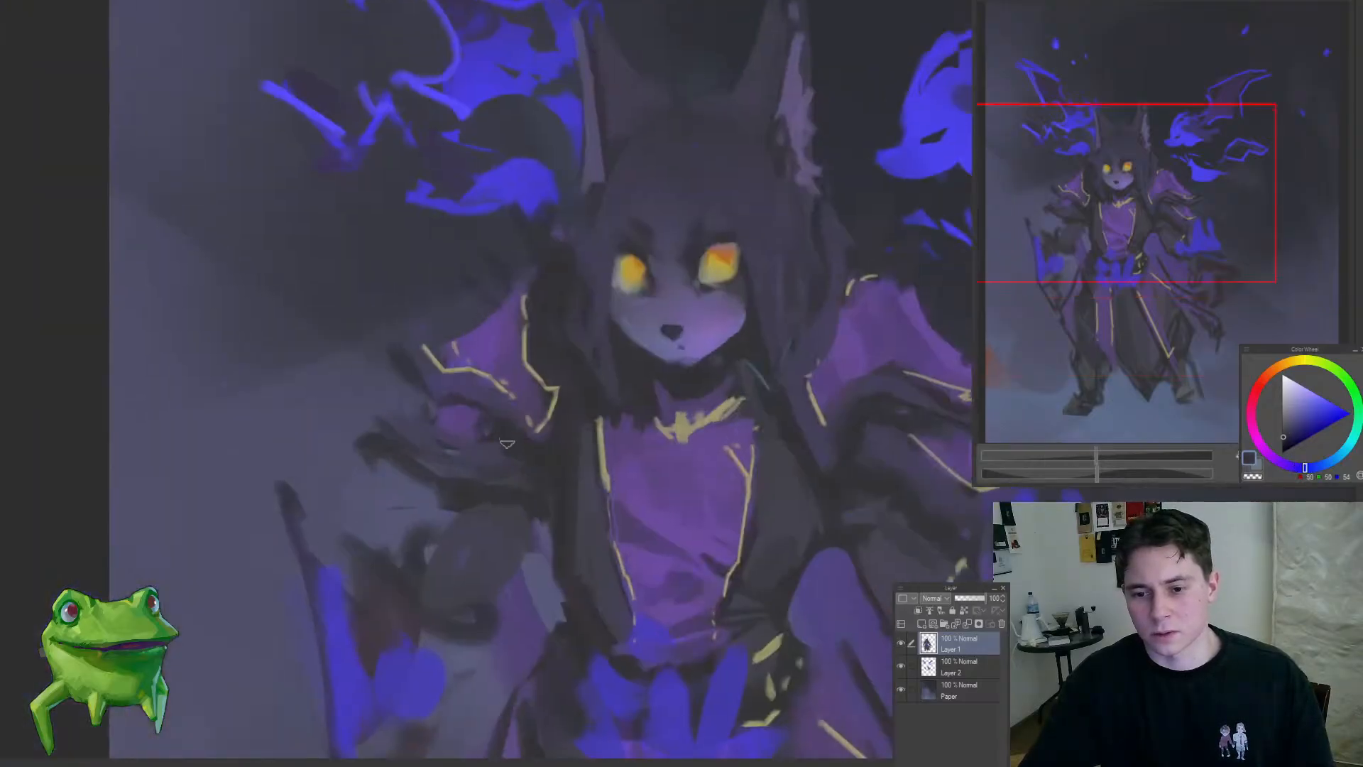
drag(412, 424, 391, 458)
drag(503, 391, 471, 350)
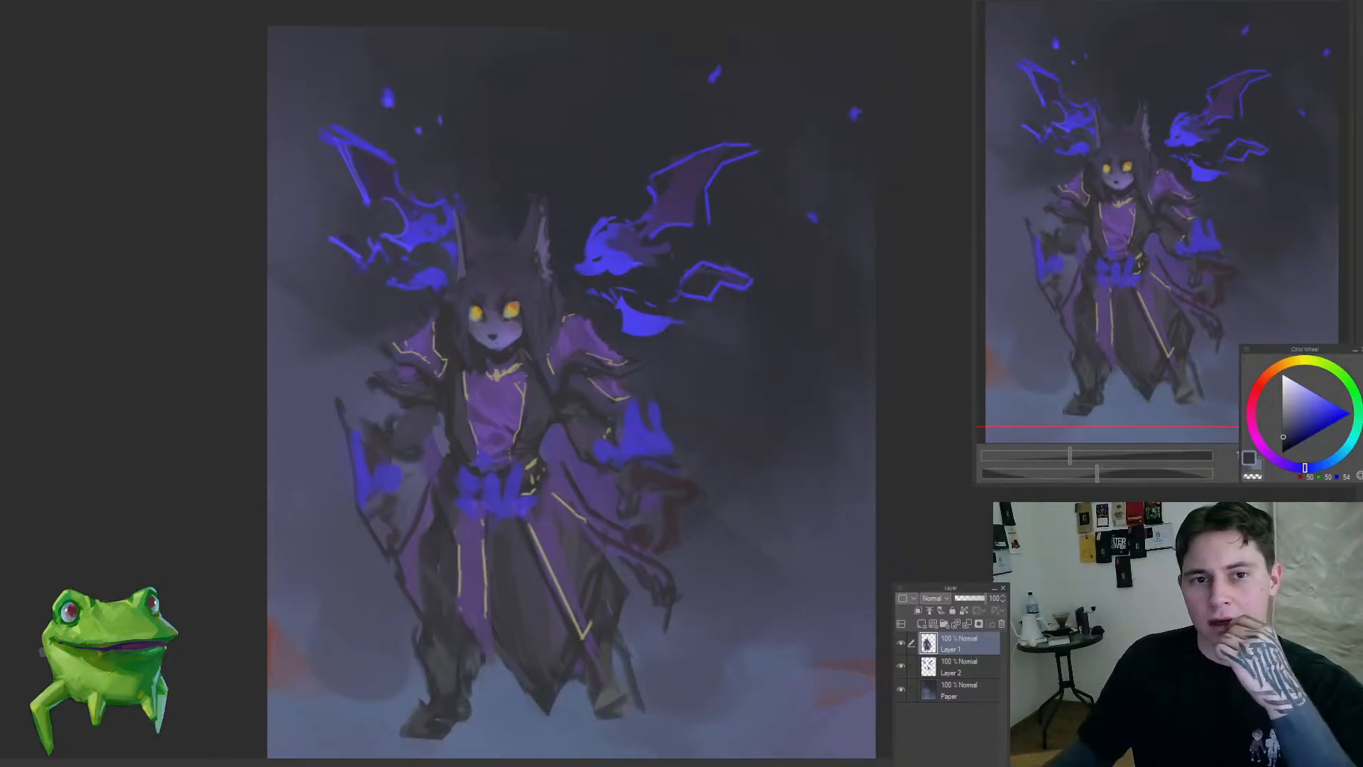
Step: Examine the figures across the panoramic lounge painting in the other open document and return to the cat-like figure
key(ctrl+Tab)
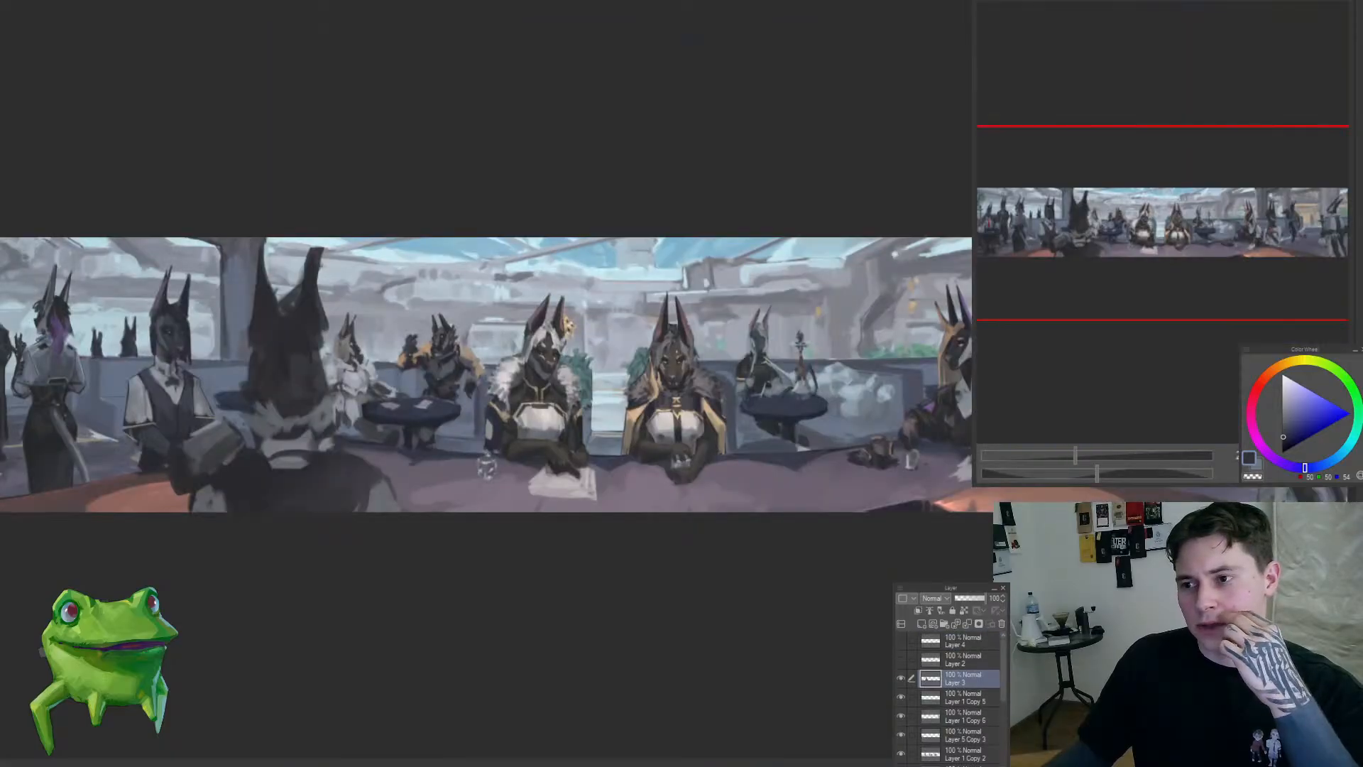
key(ctrl+0)
drag(511, 358, 473, 360)
drag(845, 382, 922, 372)
drag(426, 415, 645, 404)
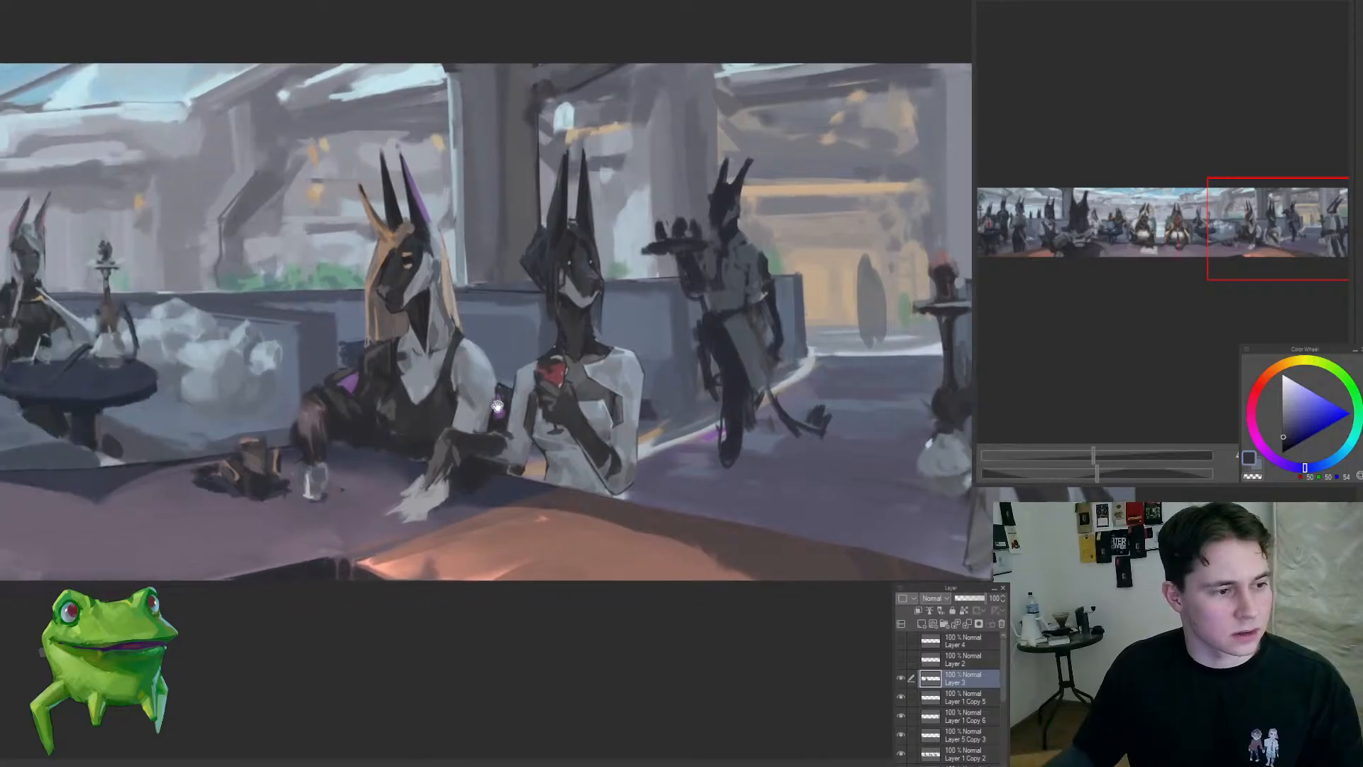
drag(186, 407, 569, 419)
drag(377, 438, 761, 415)
drag(440, 419, 736, 411)
drag(433, 412, 757, 408)
drag(511, 380, 451, 412)
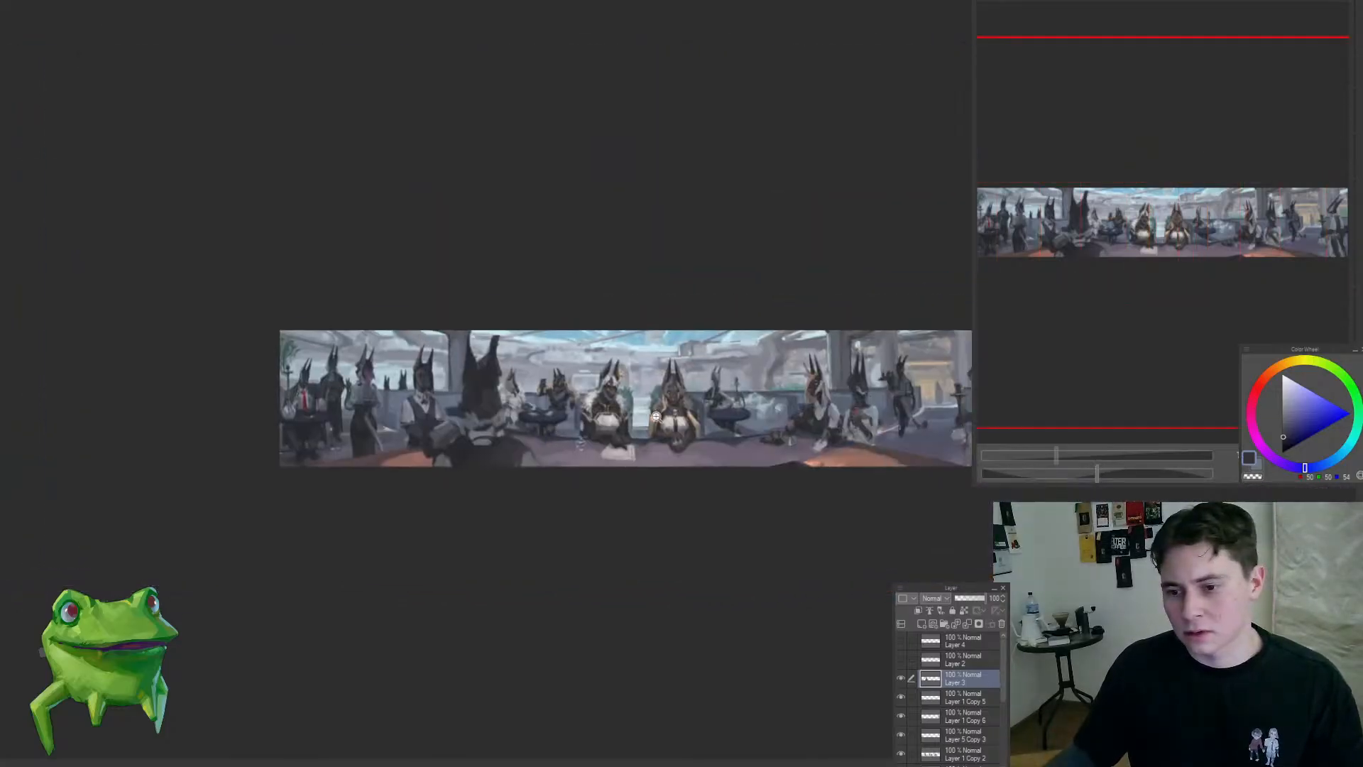
drag(645, 412, 678, 412)
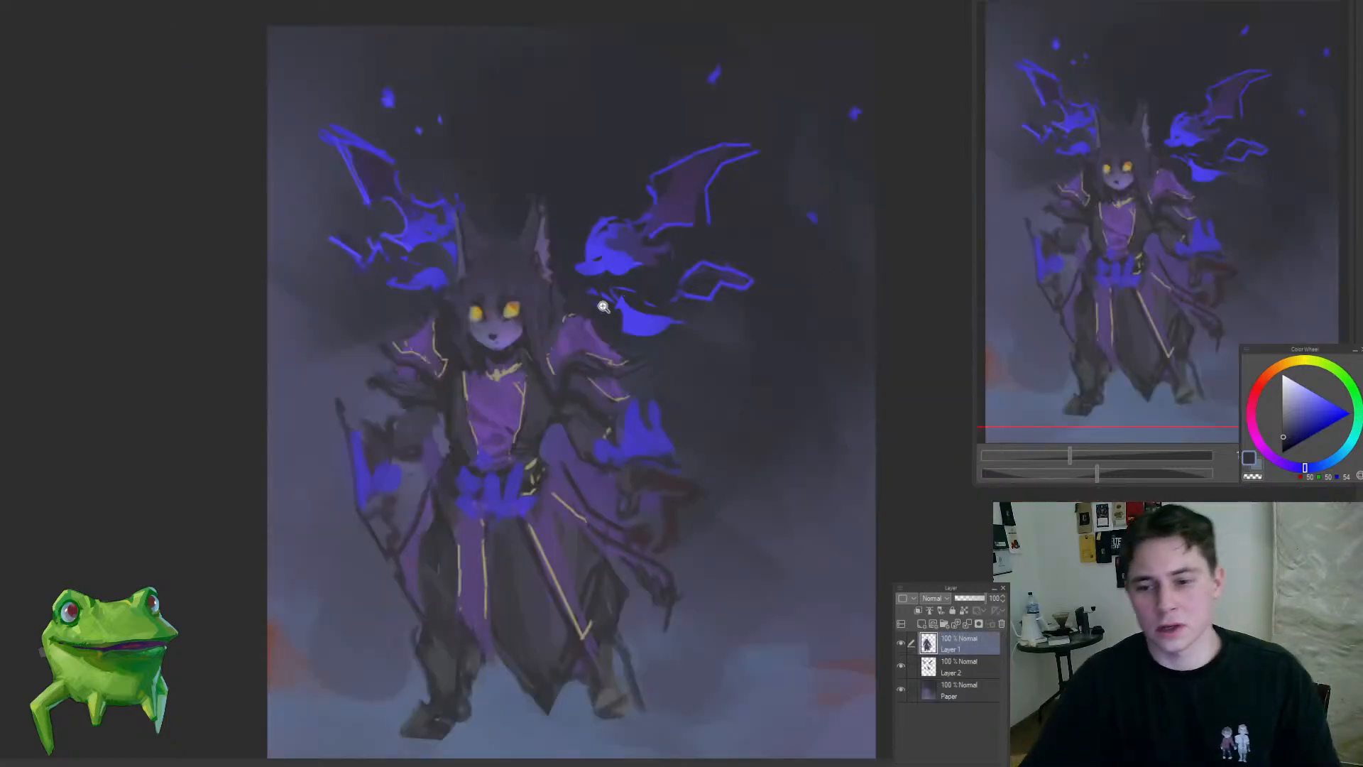
Step: Touch up the purple chest panel and the adjoining robe with sampled muted purples
drag(596, 316, 618, 357)
alt+click(572, 344)
drag(625, 410, 596, 440)
drag(596, 440, 550, 454)
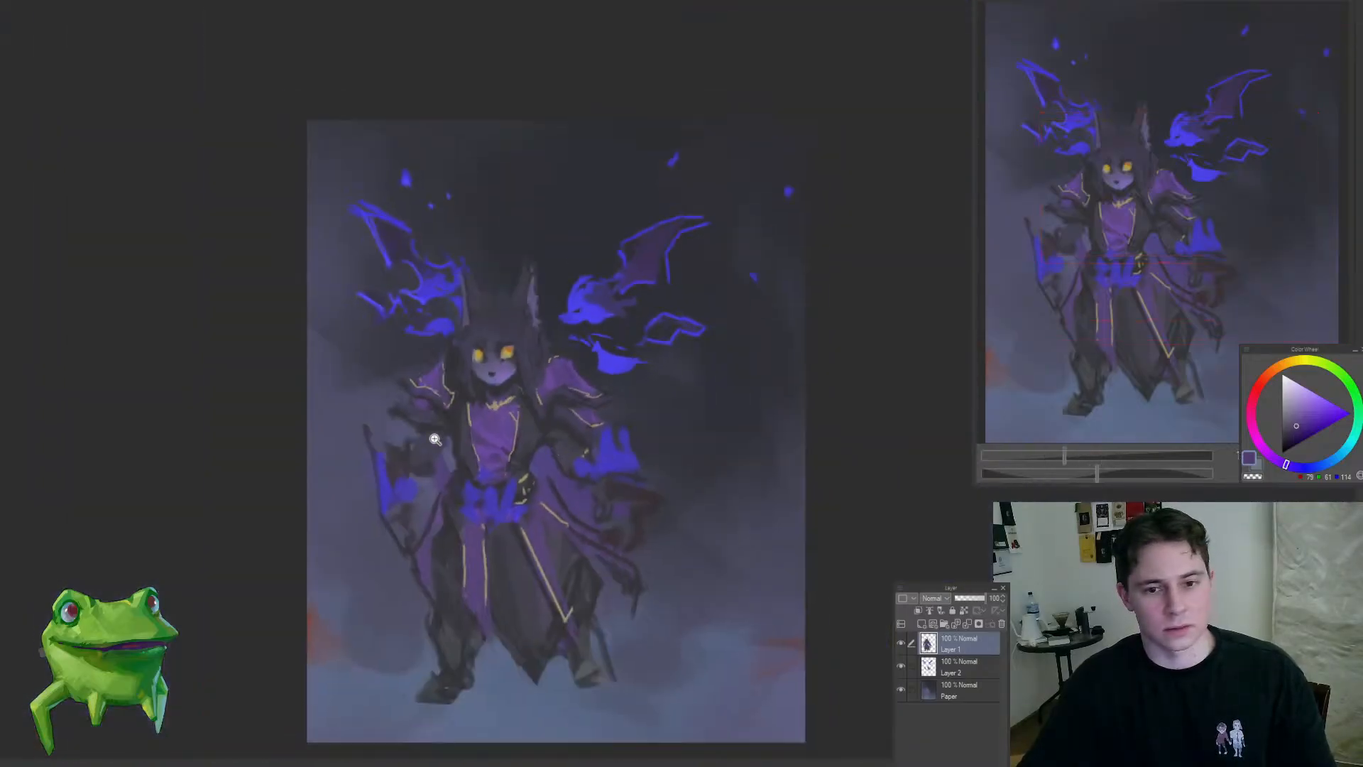
drag(436, 442, 461, 411)
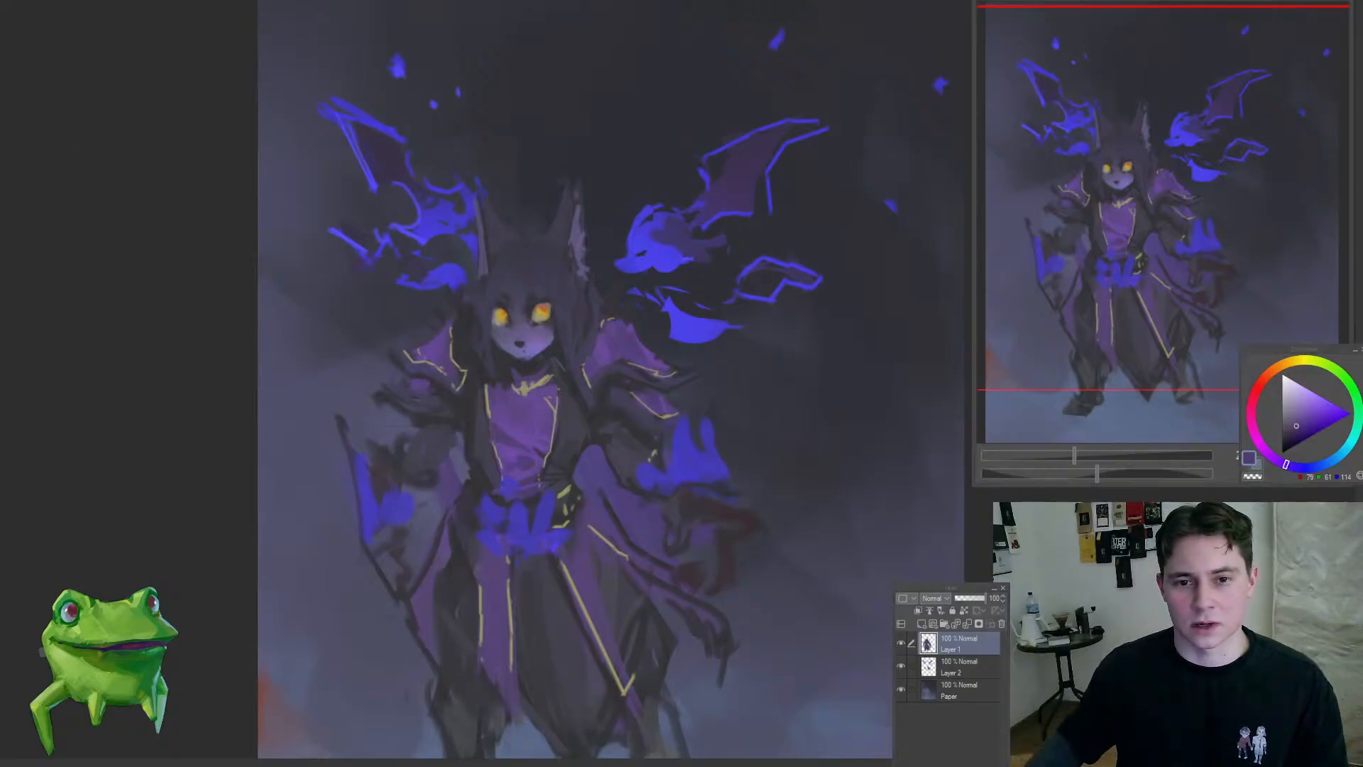
click(543, 419)
click(543, 419)
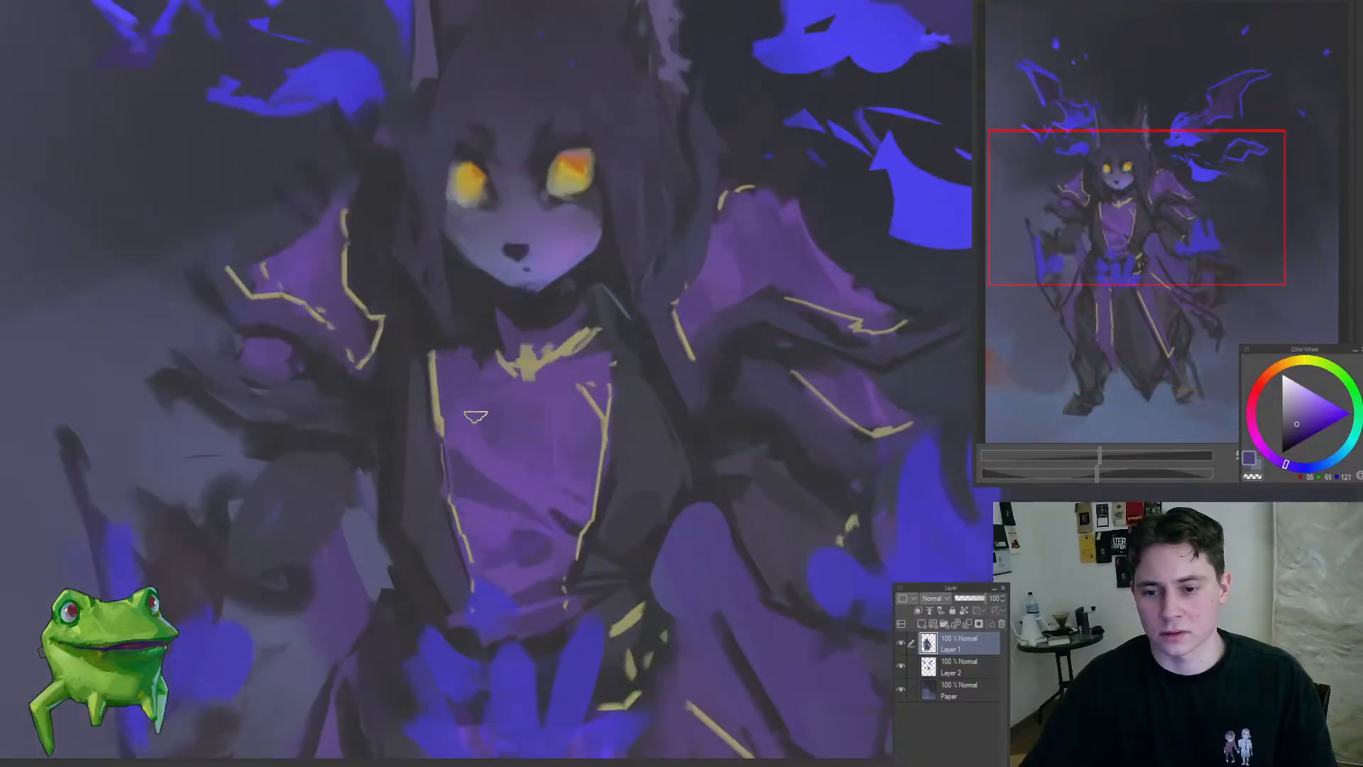
alt+click(465, 382)
drag(469, 394, 426, 395)
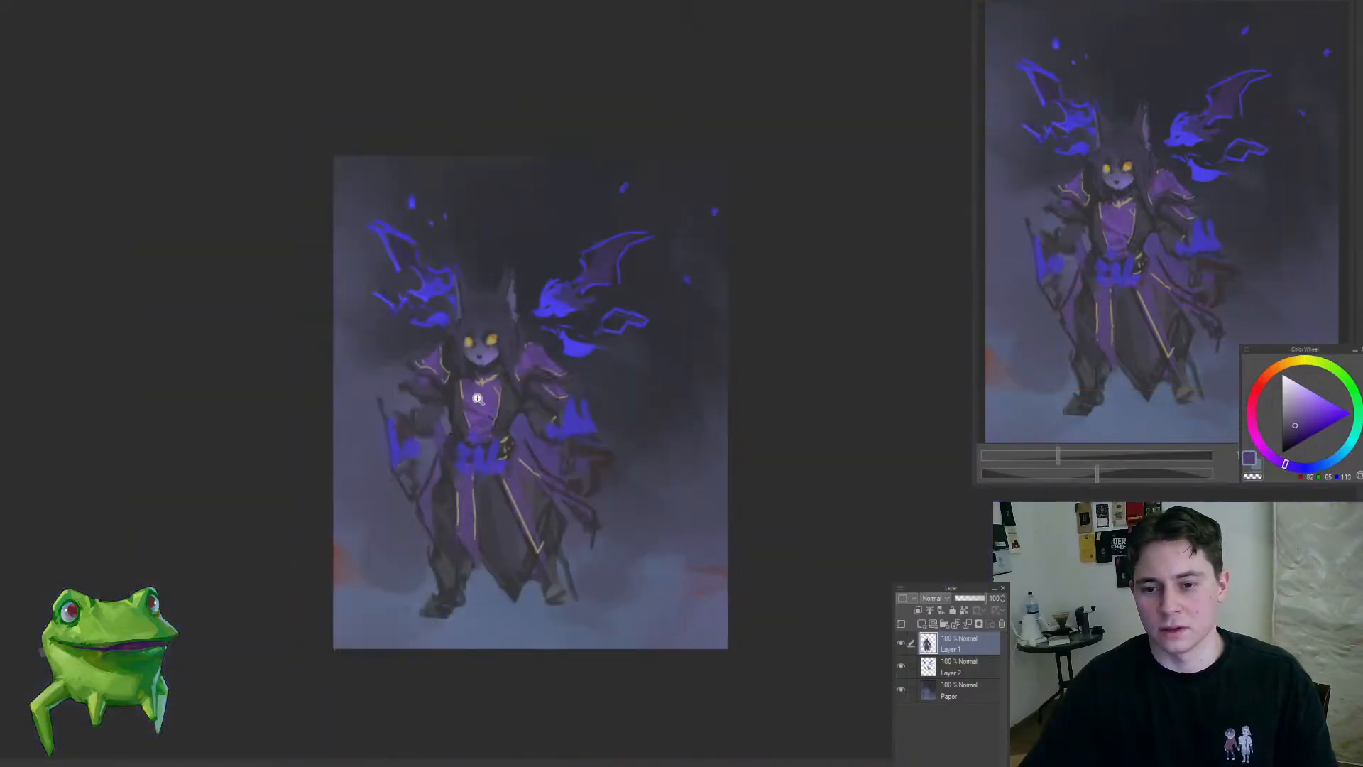
Step: Soften the dark hair beside the left-hand cheek and ear with sampled dark blue-greys and a broad brush
mouse_move(472, 337)
mouse_down()
mouse_move(511, 339)
mouse_move(429, 432)
mouse_move(502, 390)
mouse_move(476, 411)
mouse_move(492, 392)
mouse_move(479, 356)
mouse_move(490, 343)
mouse_up()
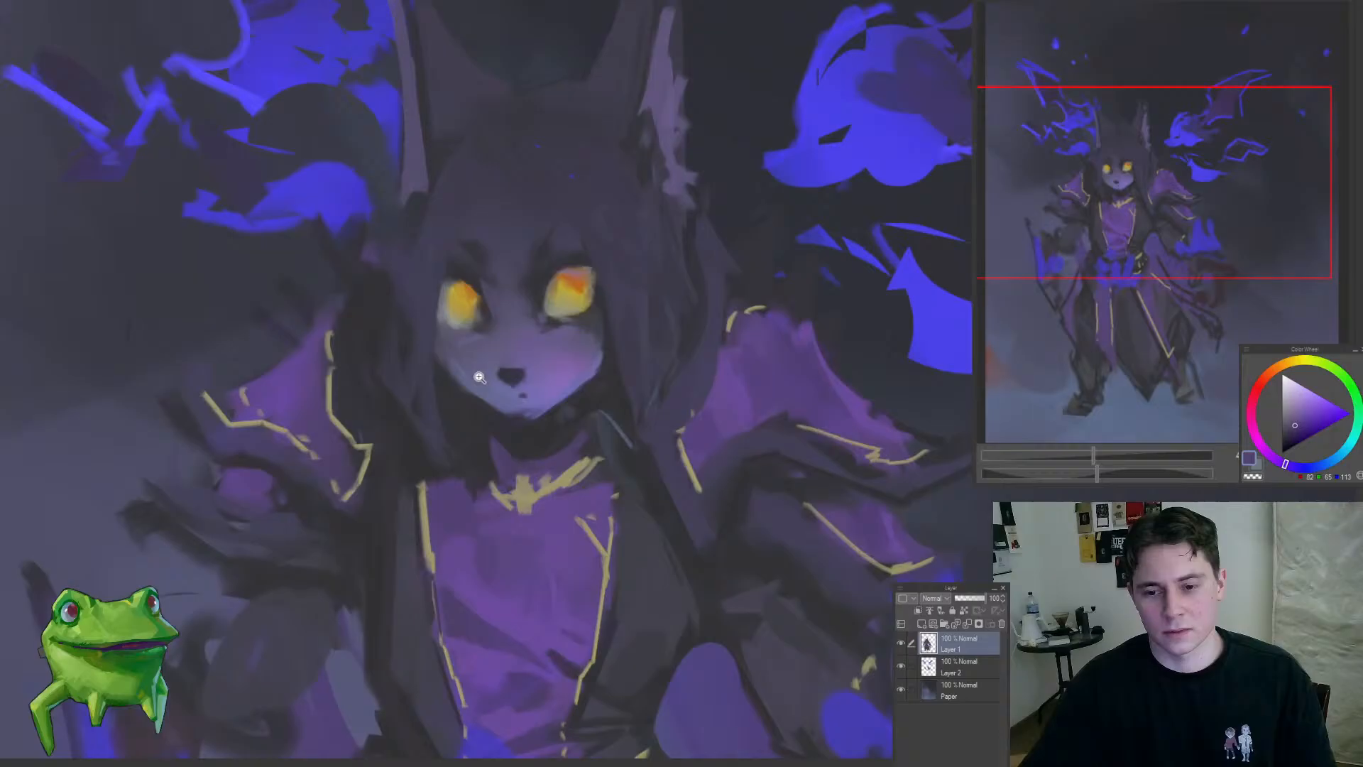
alt+click(441, 376)
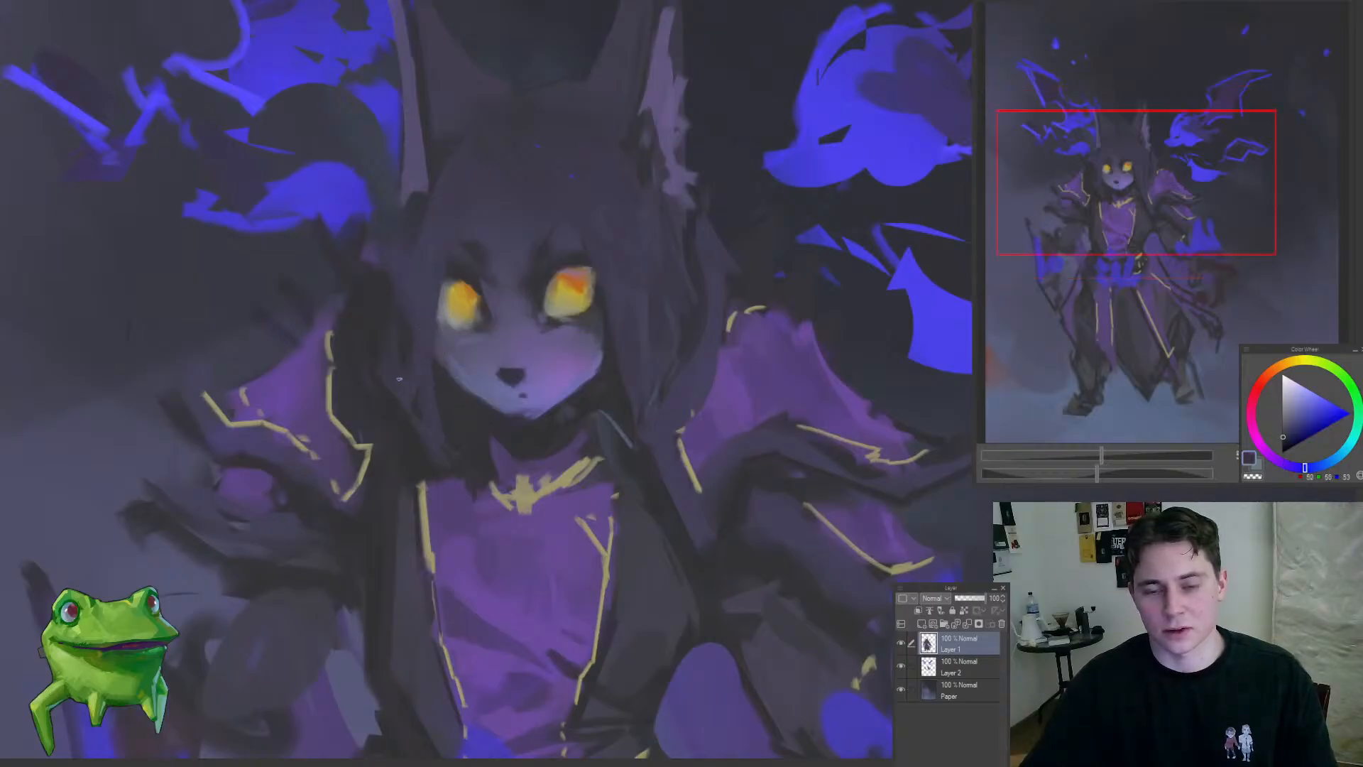
mouse_move(404, 356)
mouse_down()
mouse_move(334, 444)
mouse_move(358, 475)
mouse_up()
drag(398, 267, 405, 316)
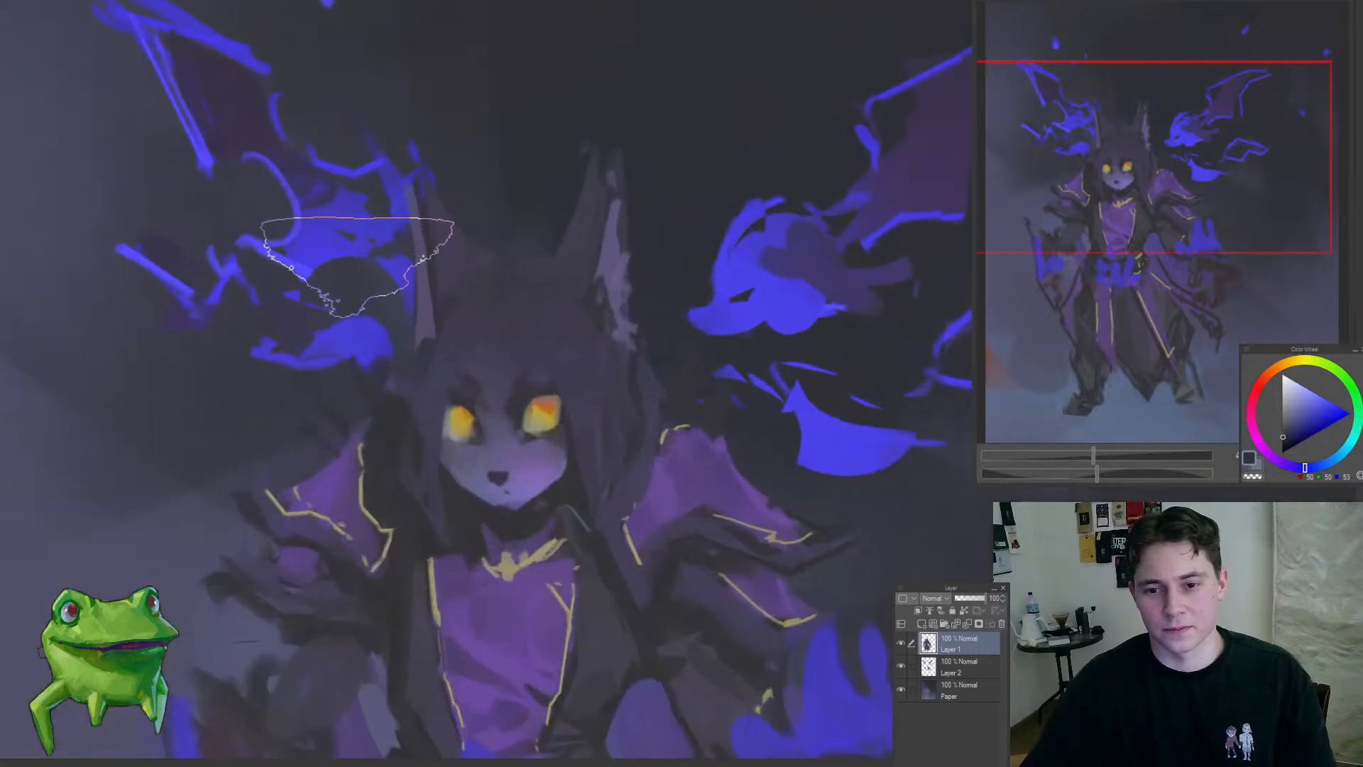
mouse_move(440, 344)
mouse_down()
mouse_move(551, 182)
mouse_move(449, 328)
mouse_up()
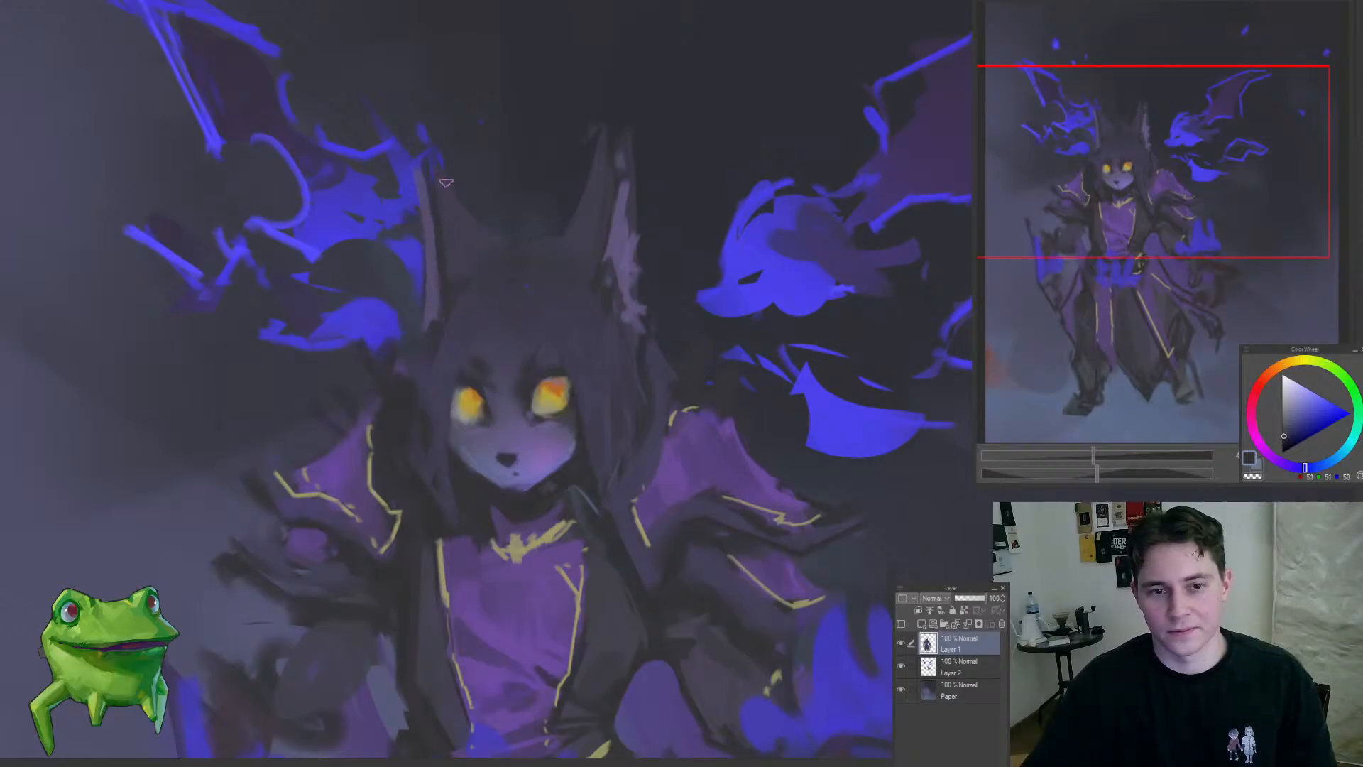
alt+click(506, 242)
drag(451, 305, 373, 415)
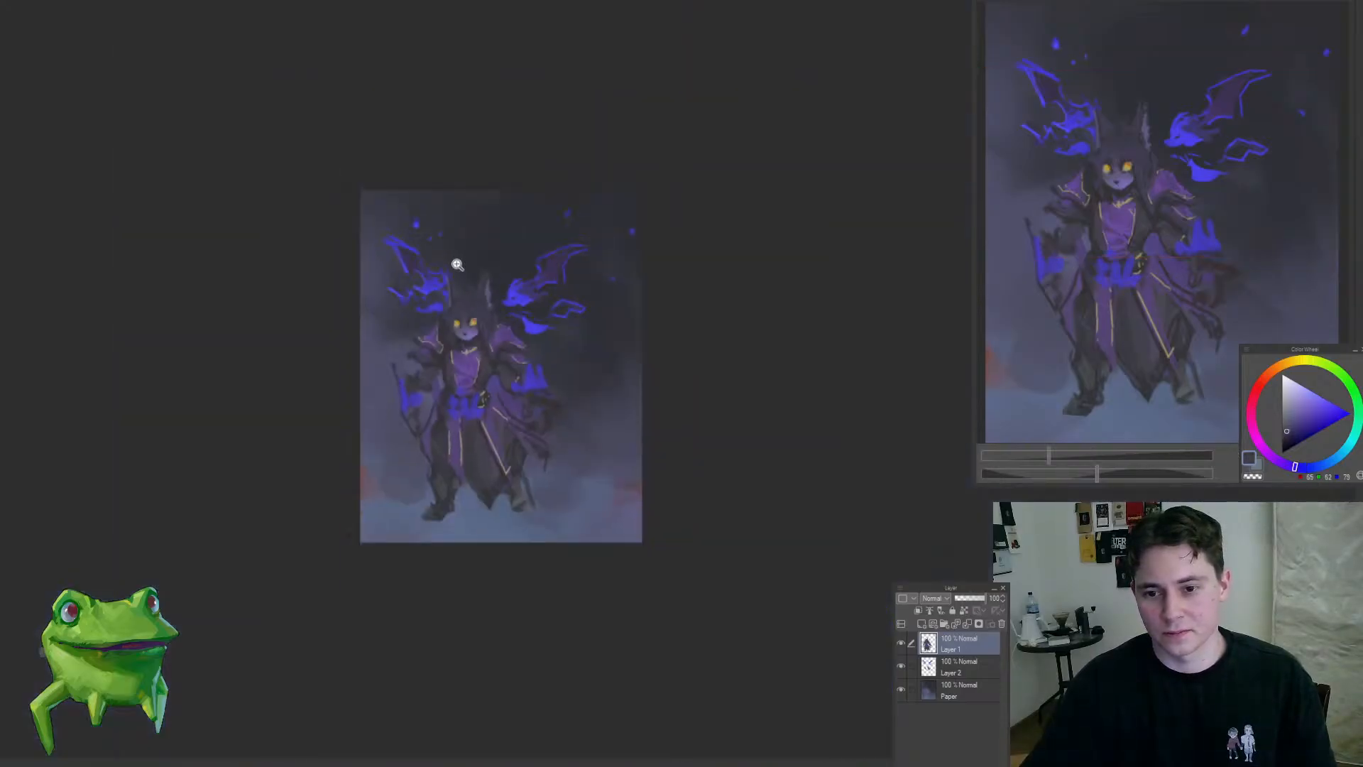
Step: Refine the inner edges of both ears and the gap between them with sampled dark purple-greys
drag(455, 265, 486, 453)
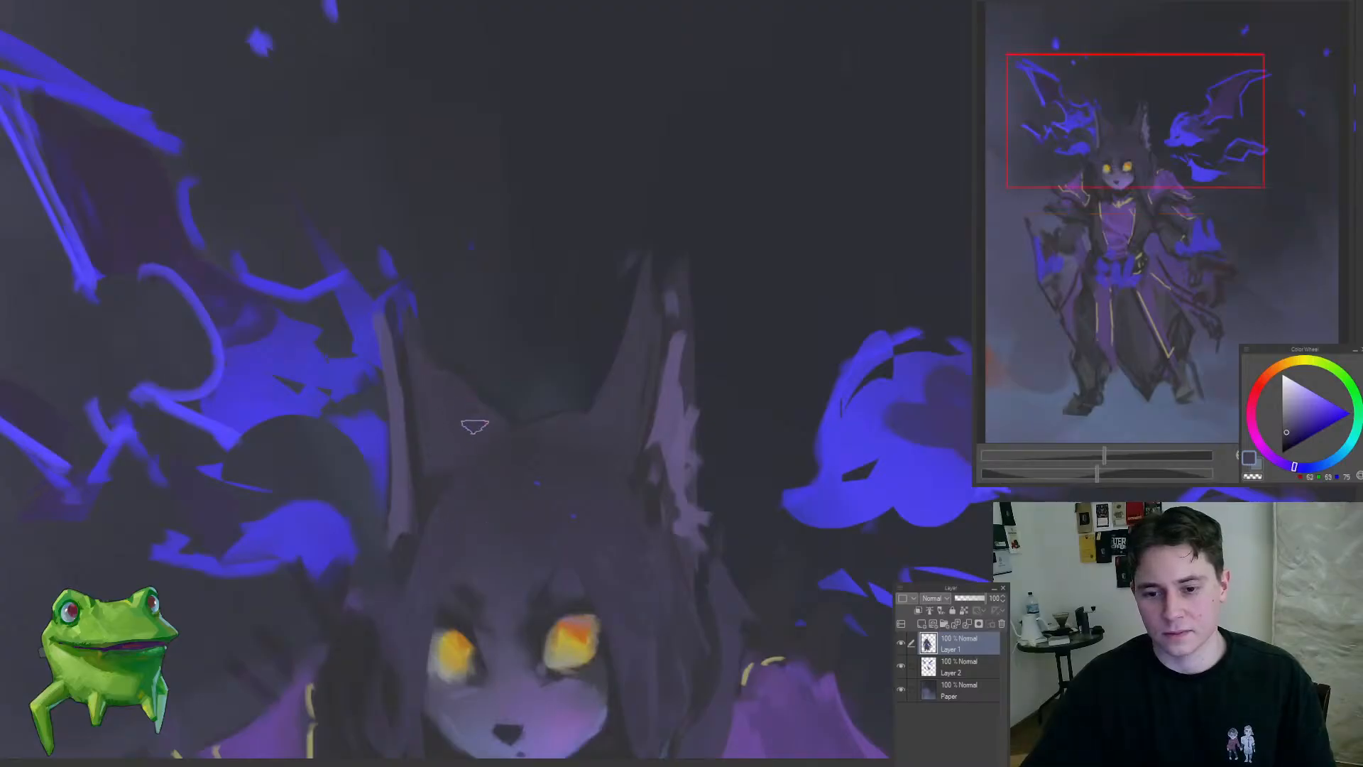
alt+click(433, 344)
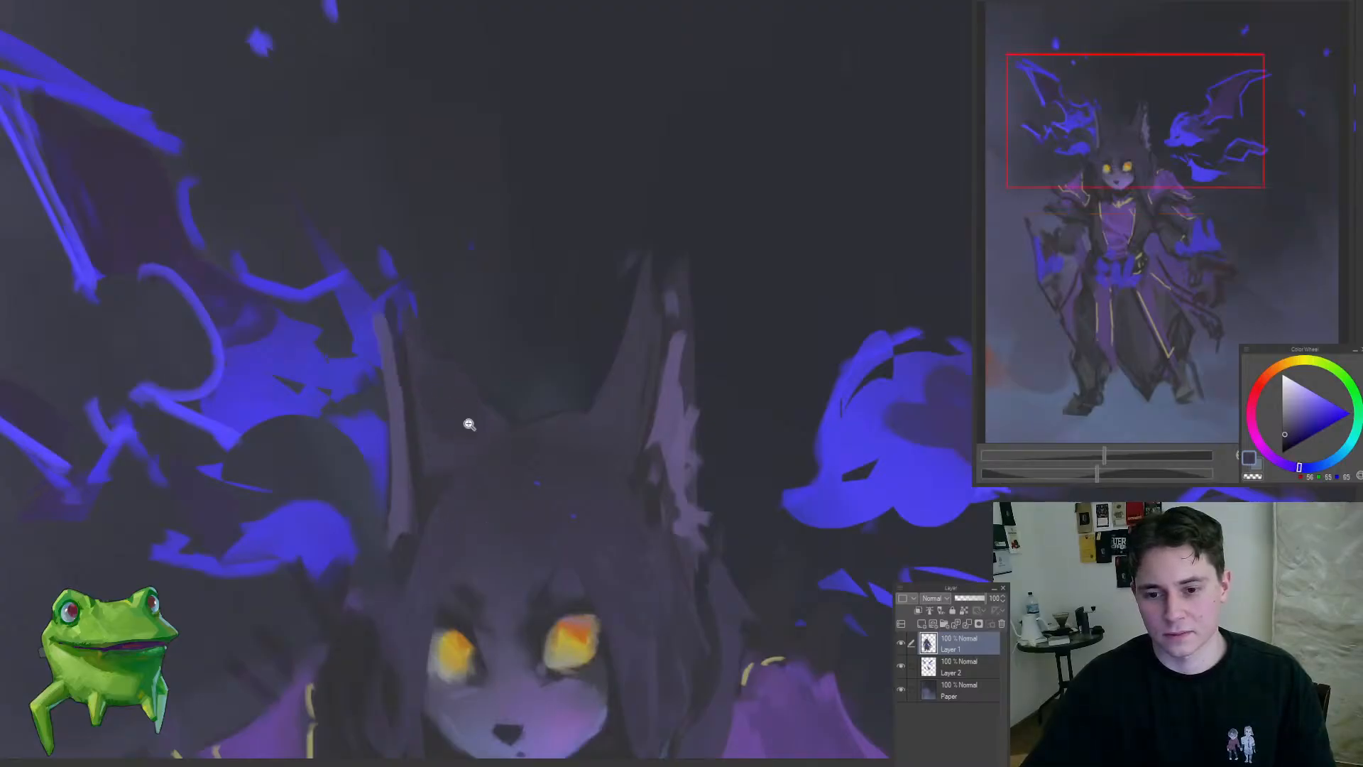
drag(468, 424, 403, 489)
drag(493, 456, 512, 360)
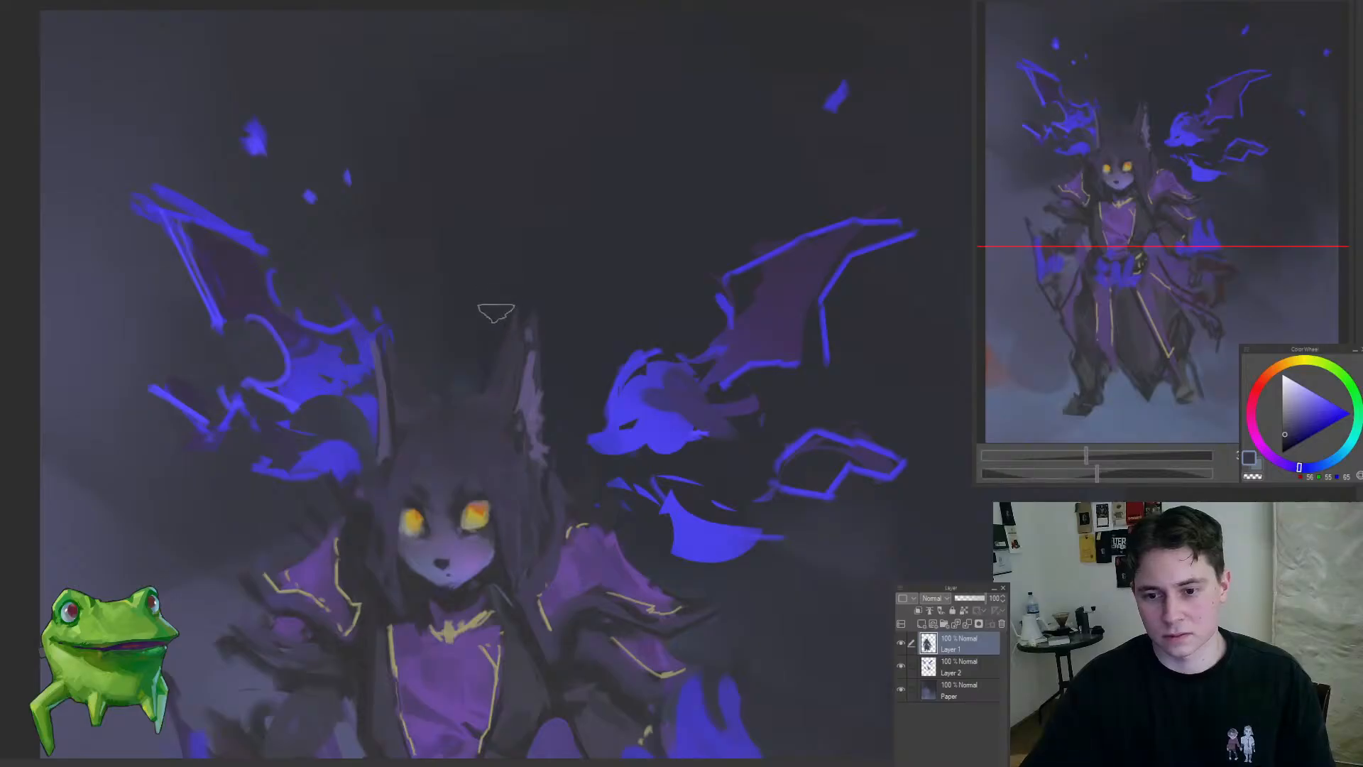
mouse_move(495, 312)
mouse_down()
mouse_move(475, 521)
mouse_move(577, 260)
mouse_up()
Step: Dab small light-blue specks on the hair above the eyes, using a lighter tint of the winged creature's blue
alt+click(733, 322)
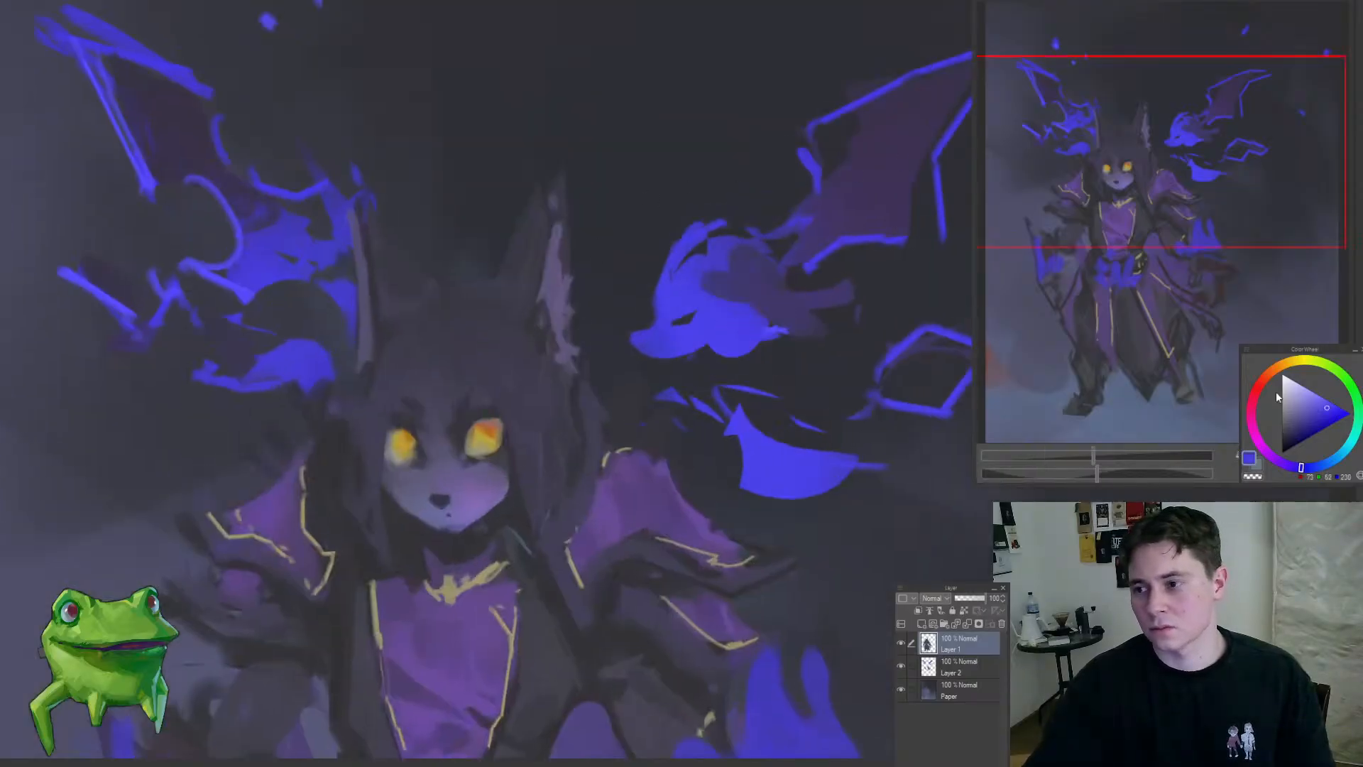
mouse_move(468, 334)
mouse_down()
mouse_move(554, 341)
mouse_move(521, 351)
mouse_move(551, 313)
mouse_up()
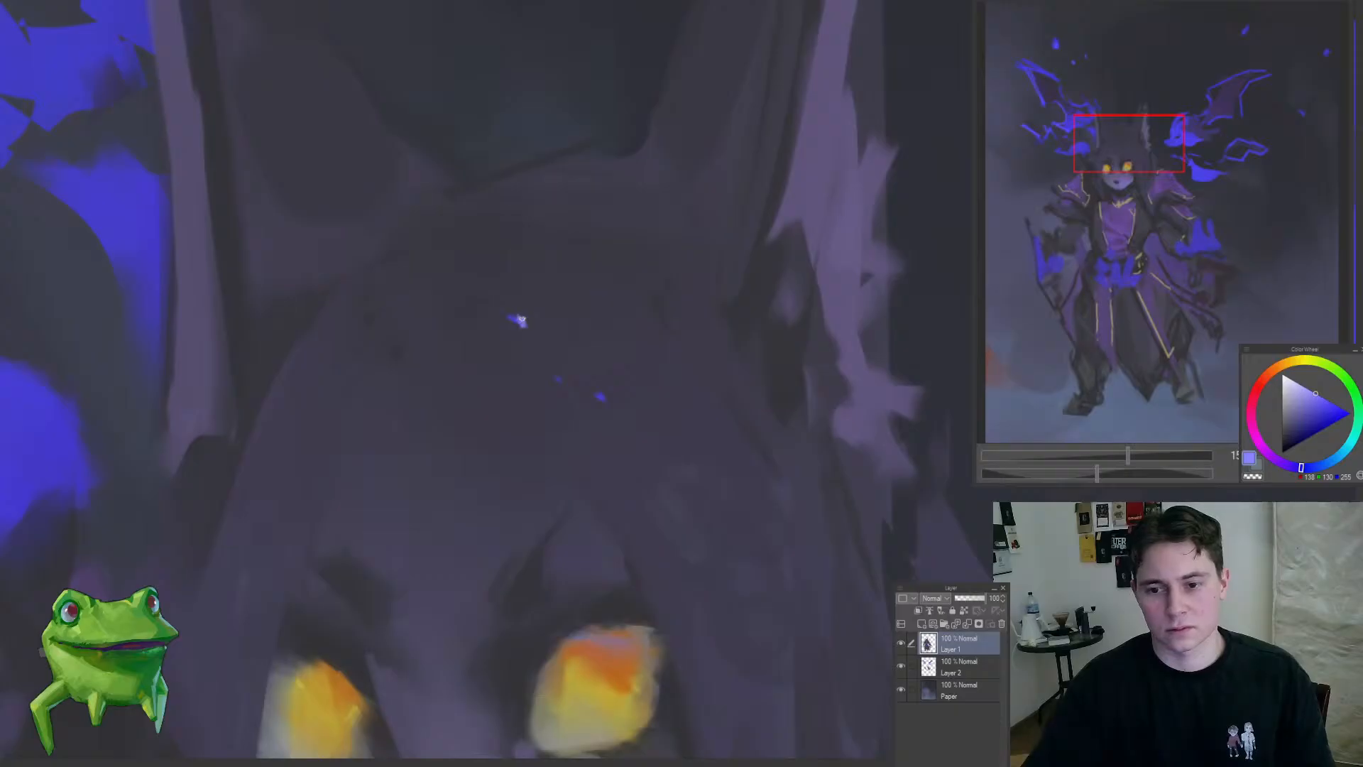
drag(438, 375, 345, 478)
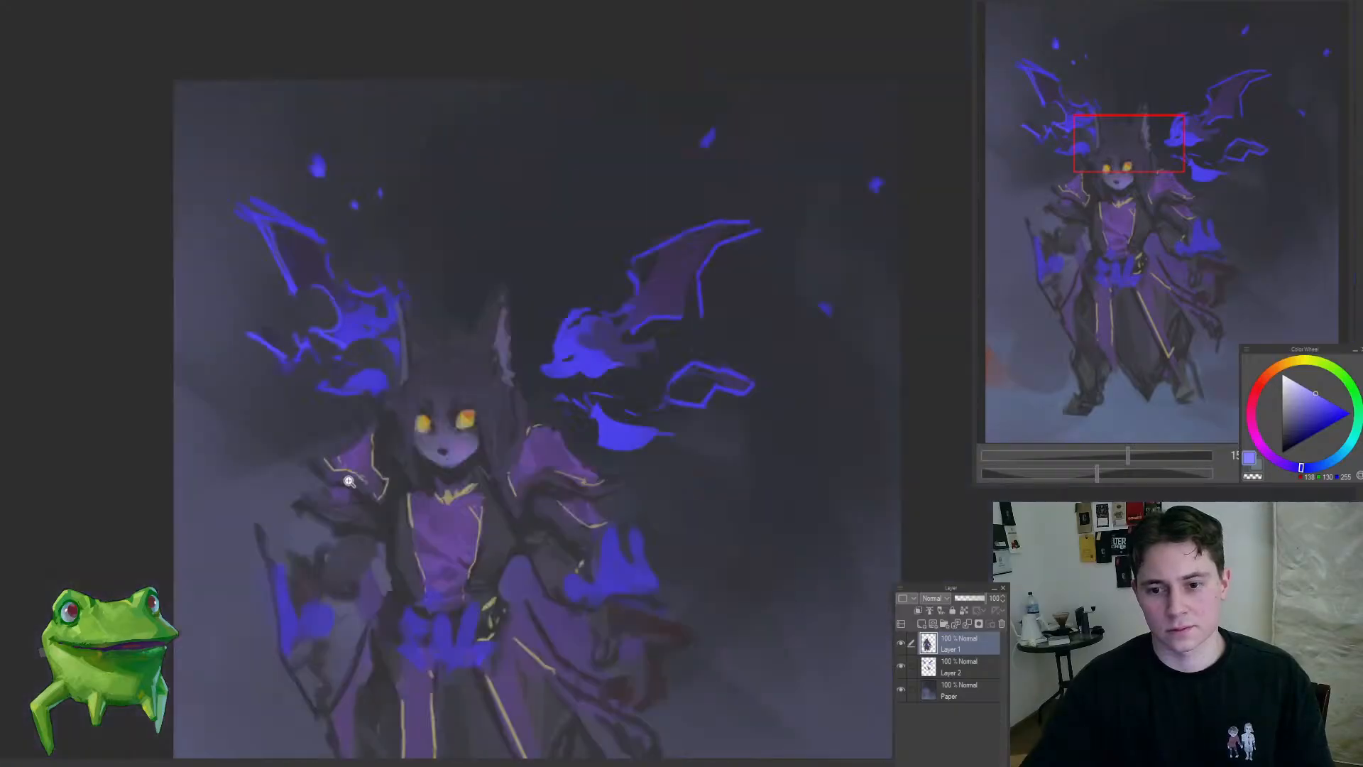
drag(407, 390, 487, 365)
drag(444, 414, 379, 511)
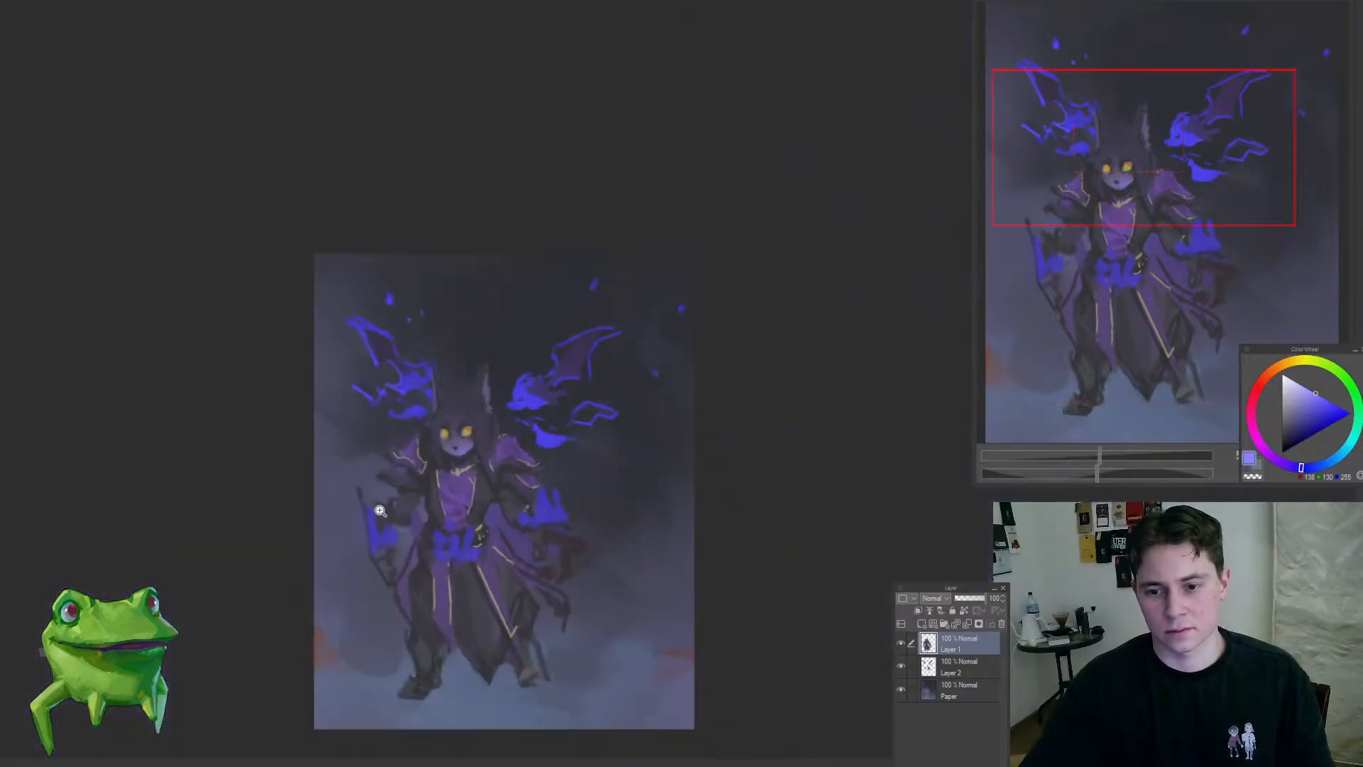
drag(439, 398, 490, 422)
drag(553, 356, 604, 334)
Step: Add faint highlights along the top of the head between the ears with sampled muted purples
alt+click(425, 411)
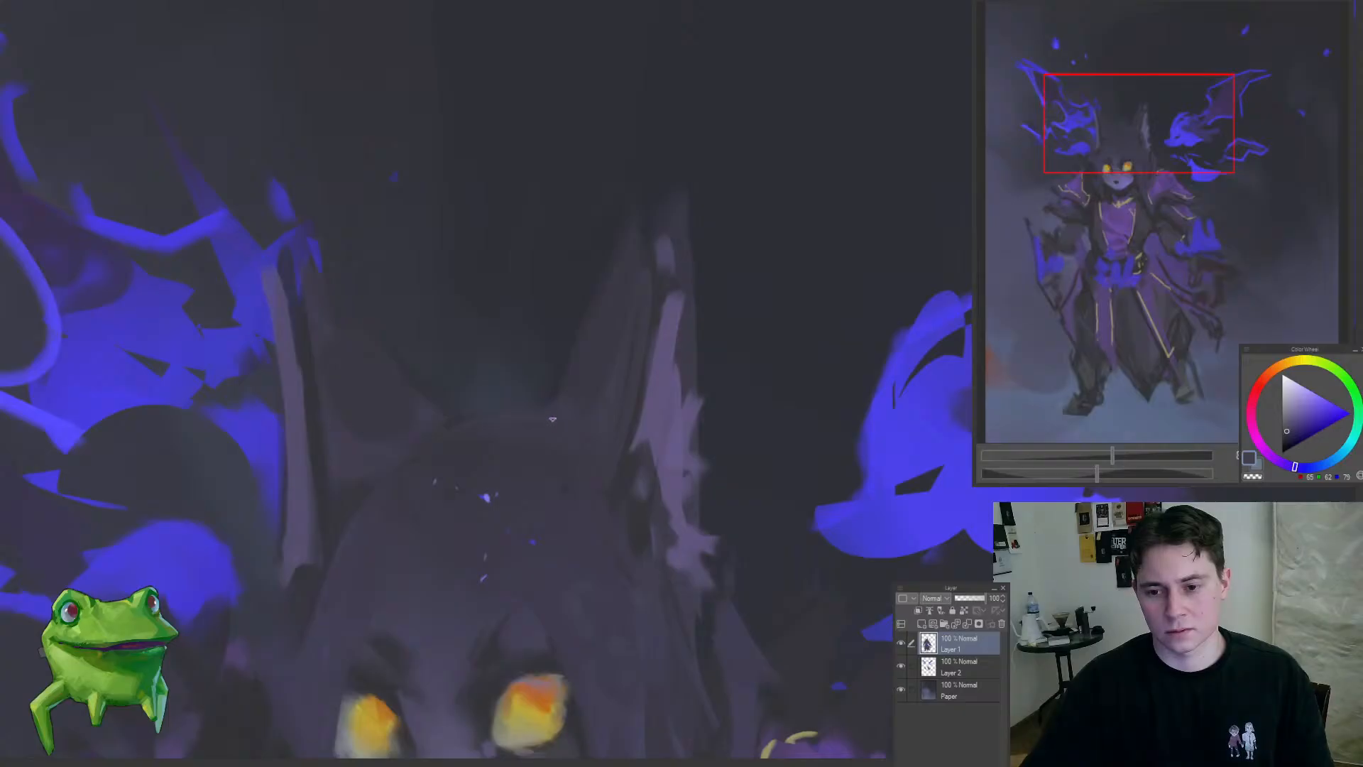
drag(535, 406, 634, 418)
alt+click(660, 390)
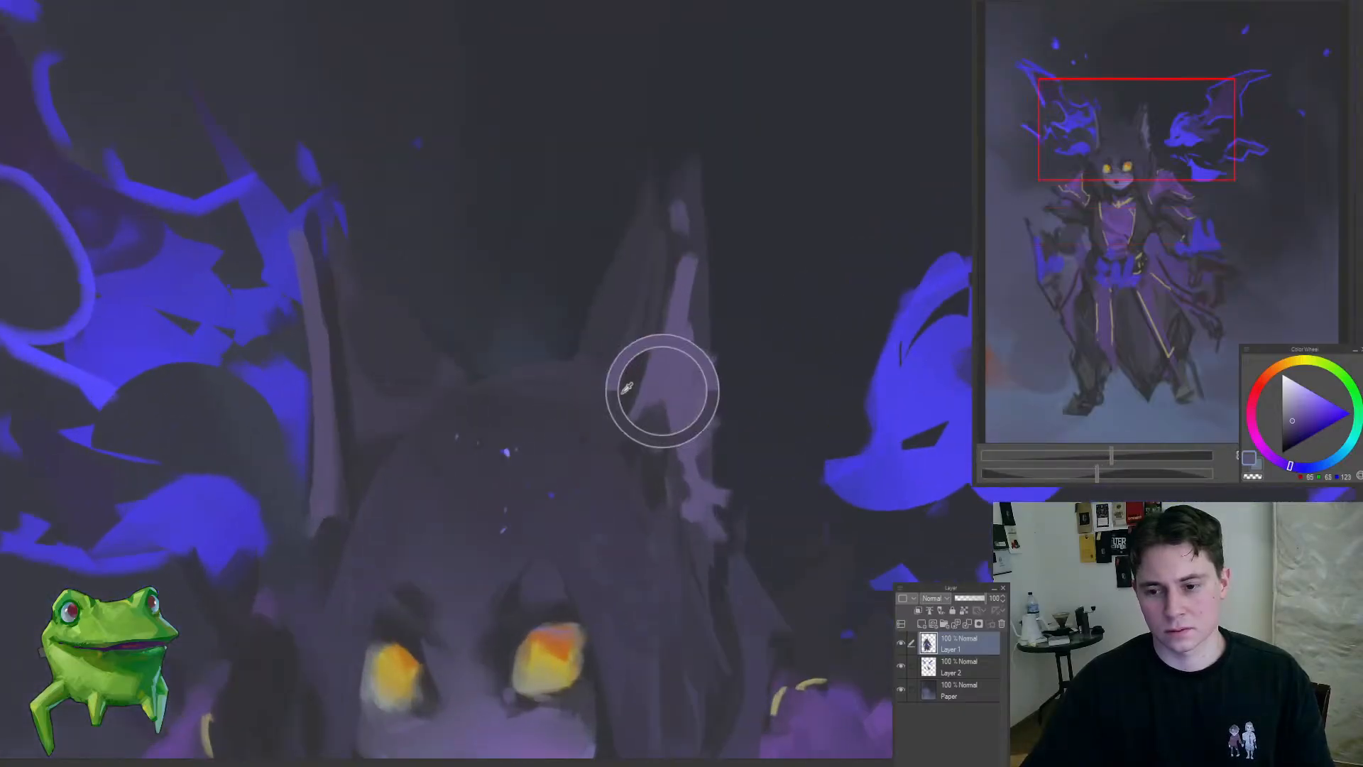
alt+click(567, 370)
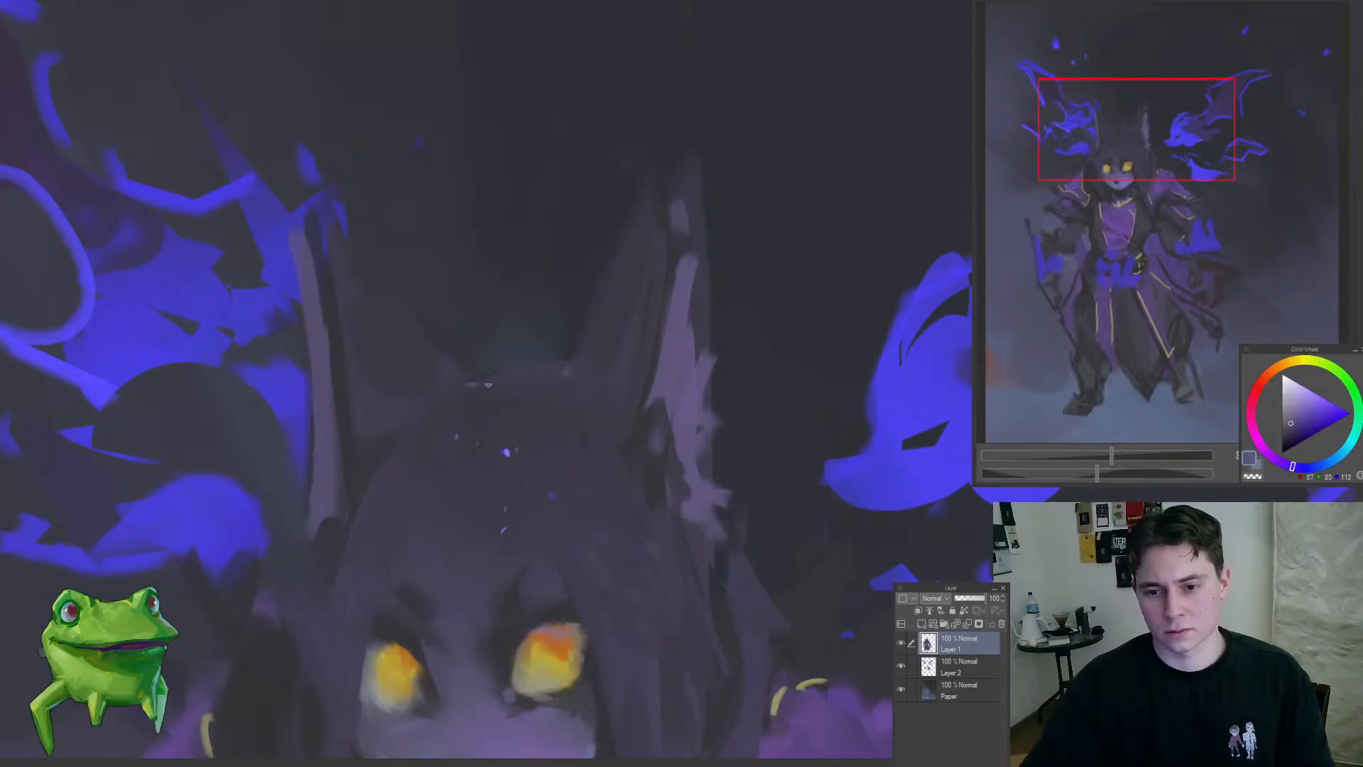
drag(563, 375, 569, 303)
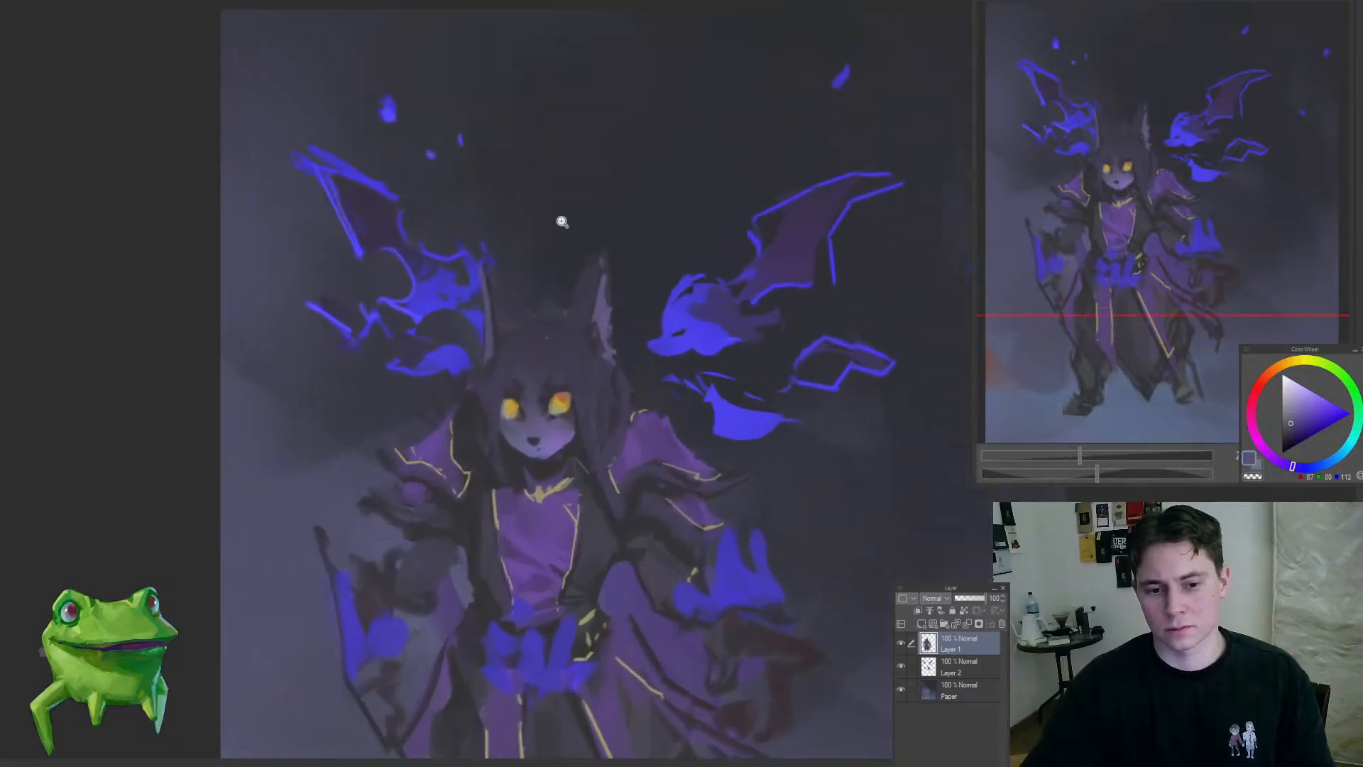
Step: Paint blue rim light on the lower fur of the right-hand ear with the sampled creature blue
drag(566, 225, 568, 435)
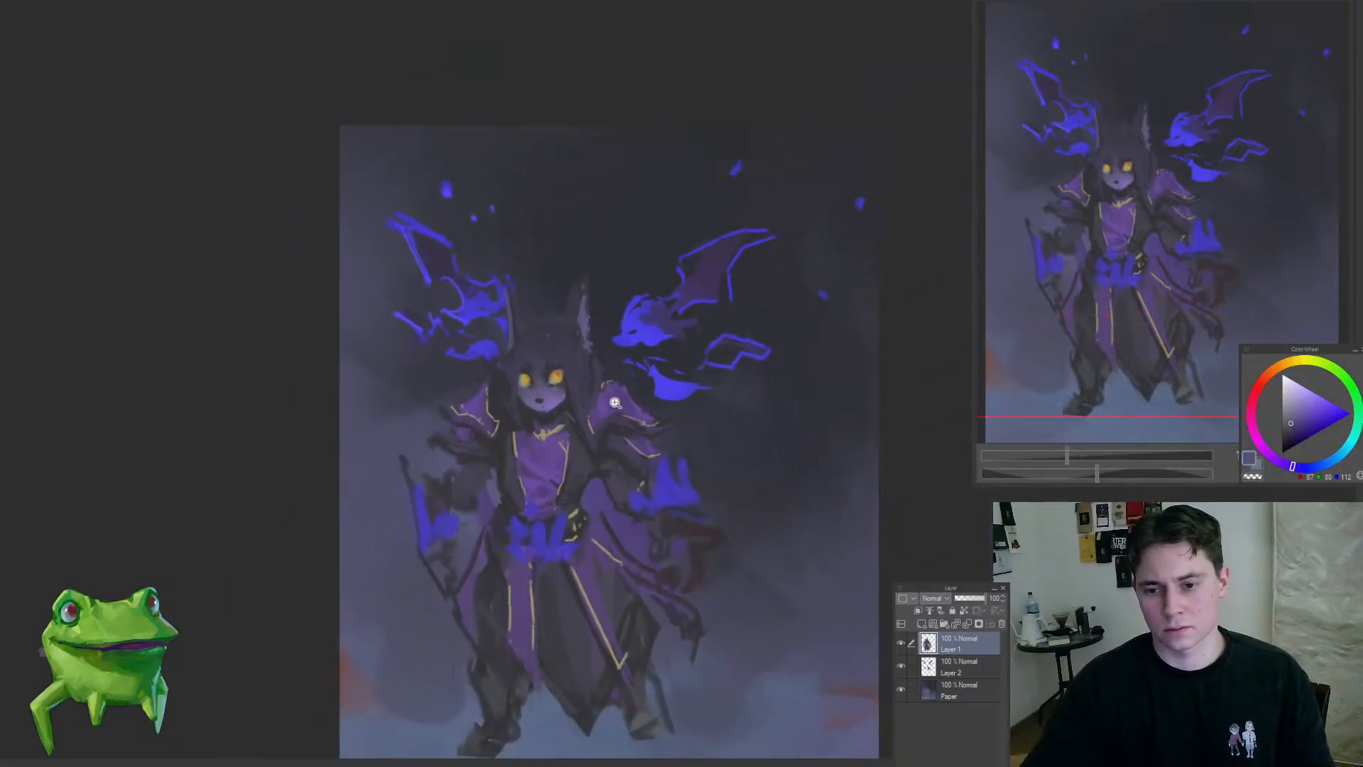
drag(593, 375, 518, 465)
drag(597, 399, 648, 390)
alt+click(684, 349)
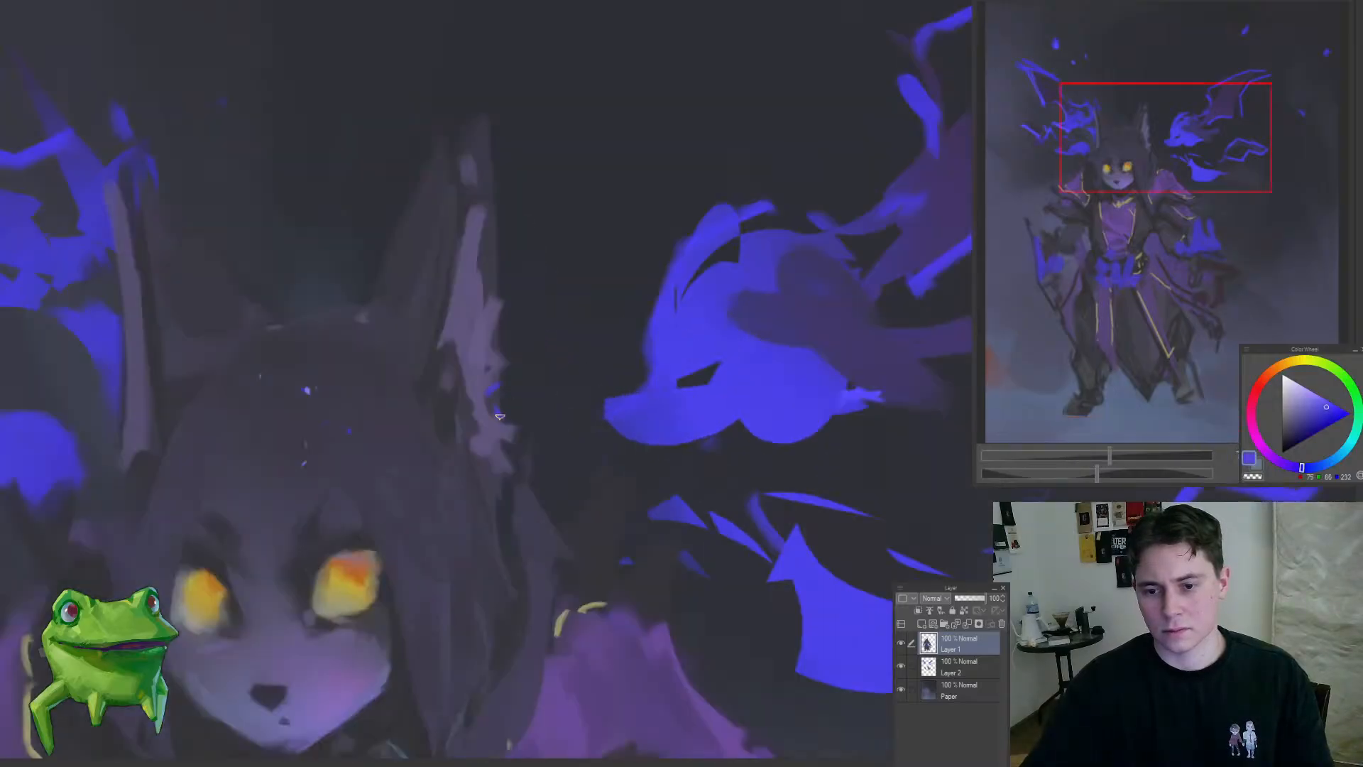
drag(508, 547, 538, 434)
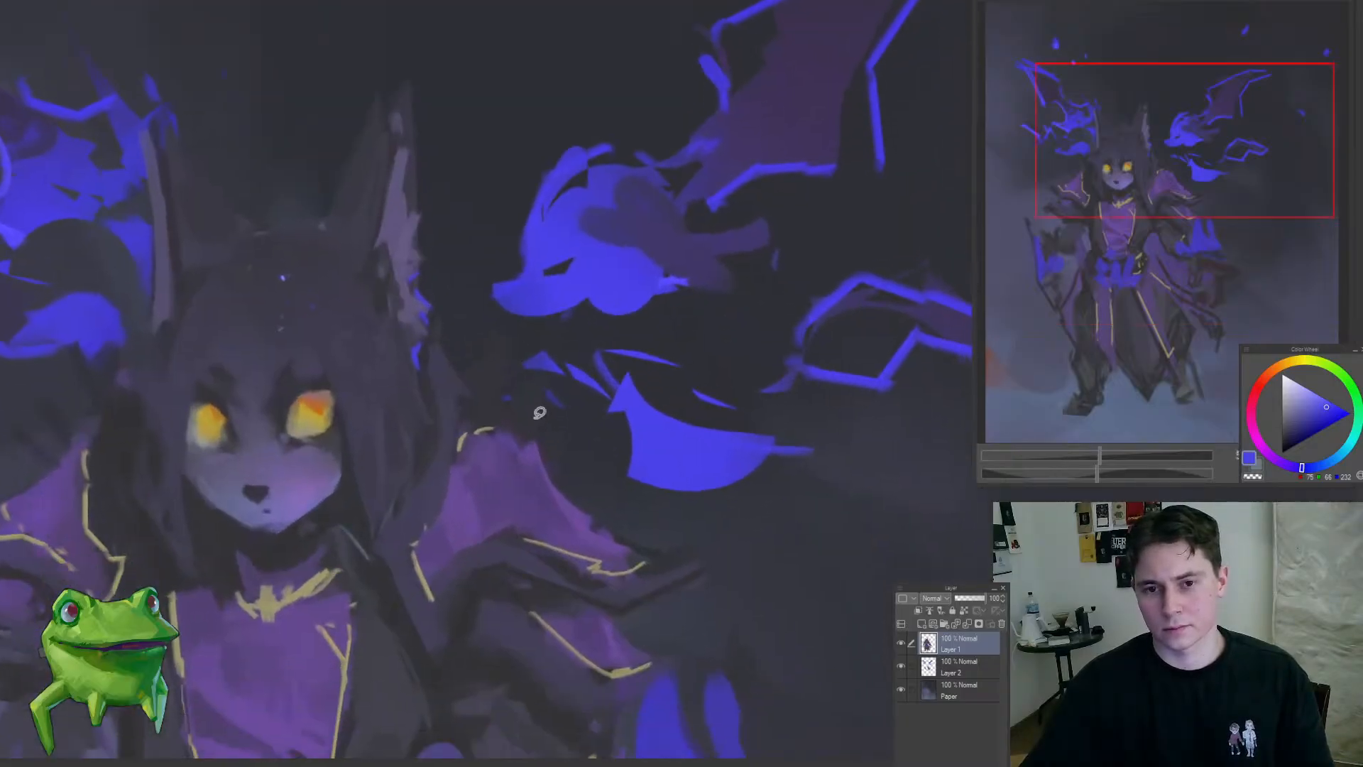
Step: Extend the muted yellow trim along the upper edge and tip of the right-hand shoulder piece with sampled trim colours
alt+click(486, 428)
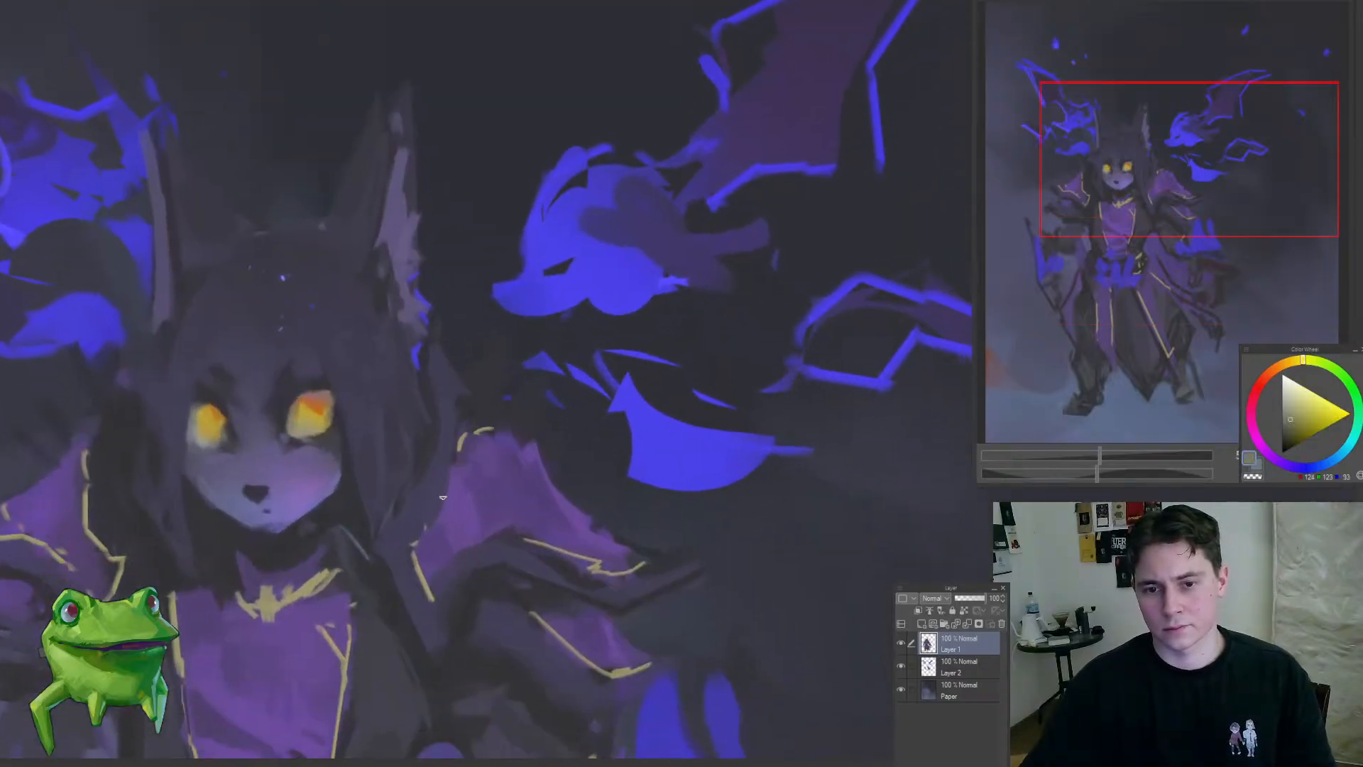
mouse_move(419, 538)
mouse_down()
mouse_move(457, 425)
mouse_move(558, 477)
mouse_up()
drag(555, 497, 463, 561)
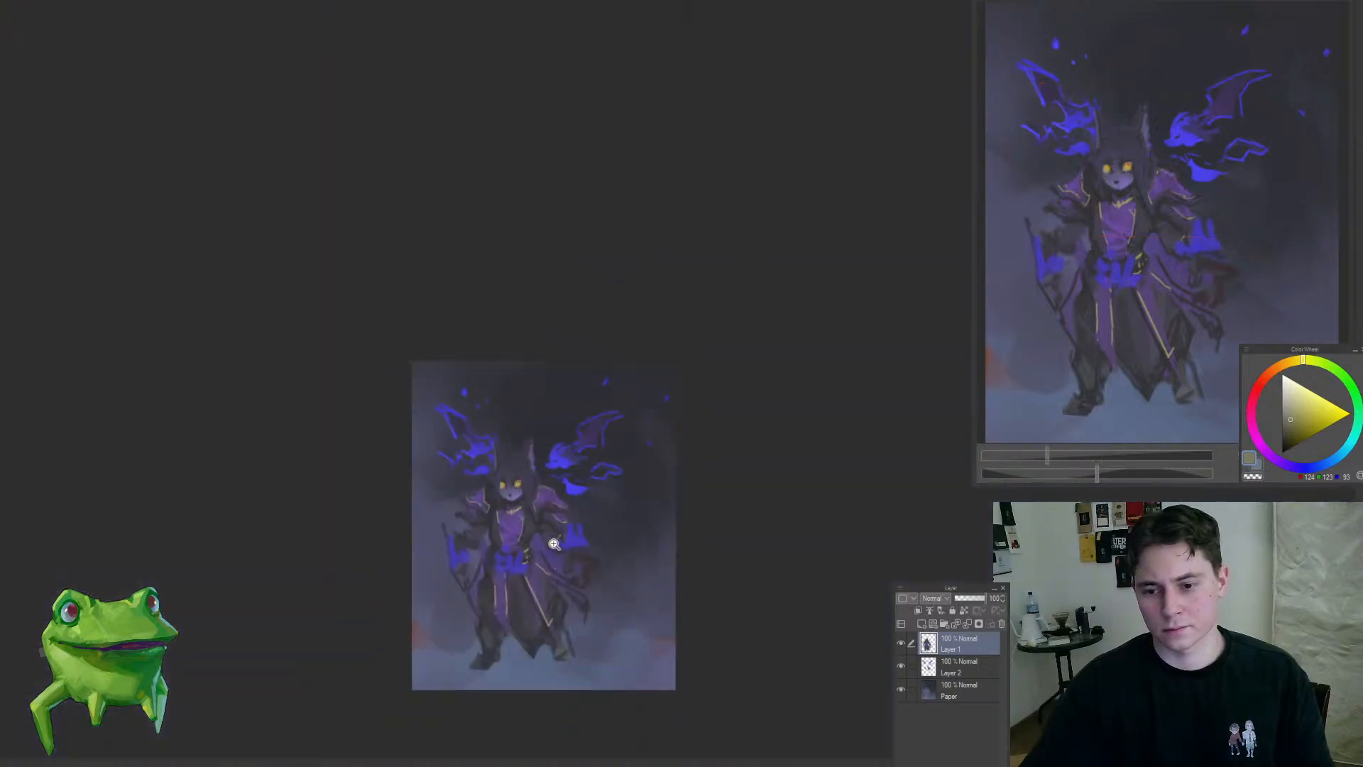
mouse_move(571, 525)
mouse_down()
mouse_move(576, 483)
mouse_move(595, 473)
mouse_move(563, 462)
mouse_move(531, 486)
mouse_move(509, 474)
mouse_move(584, 493)
mouse_up()
alt+click(548, 465)
drag(561, 509, 511, 572)
drag(560, 534, 599, 479)
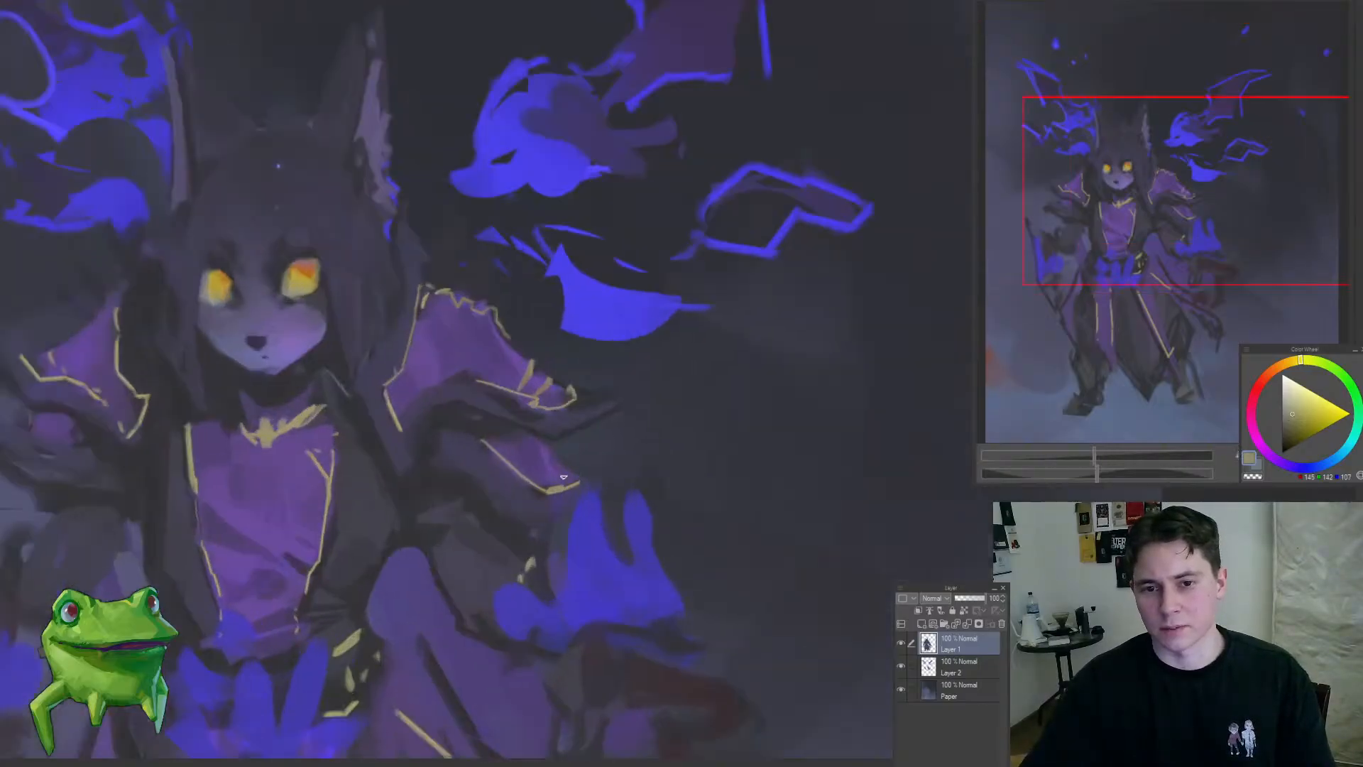
Step: Add muted yellow trim to the left-hand shoulder piece and upper sleeve, and detail the right-hand sleeve's edge
mouse_move(446, 447)
mouse_down()
mouse_move(456, 471)
mouse_move(365, 448)
mouse_move(457, 477)
mouse_up()
mouse_move(452, 453)
mouse_down()
mouse_move(515, 451)
mouse_move(491, 395)
mouse_move(526, 355)
mouse_up()
drag(509, 401, 511, 414)
mouse_move(430, 536)
mouse_down()
mouse_move(410, 469)
mouse_move(452, 472)
mouse_move(423, 487)
mouse_up()
drag(422, 488, 341, 584)
drag(488, 539, 513, 531)
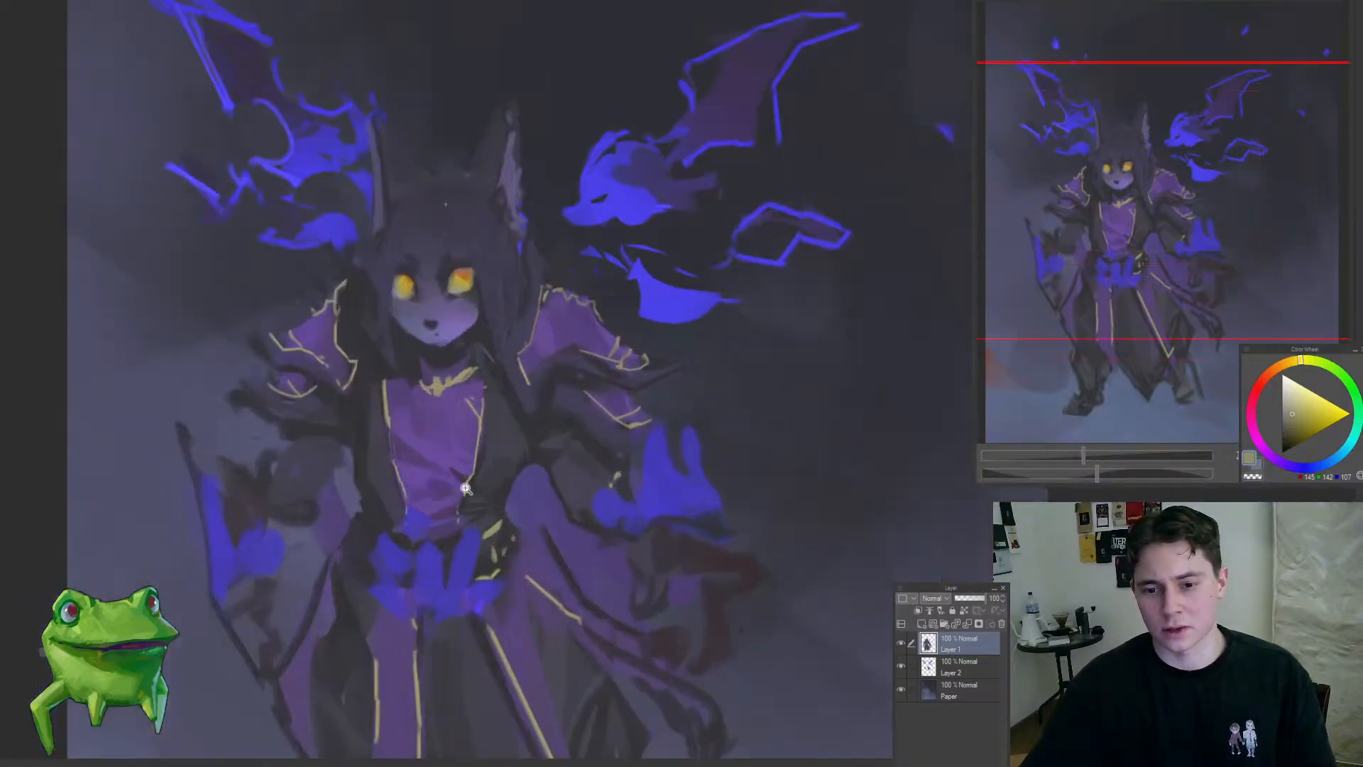
Step: Add fine muted yellow trim lines to the upper corners of the purple chest panel
drag(465, 489, 491, 477)
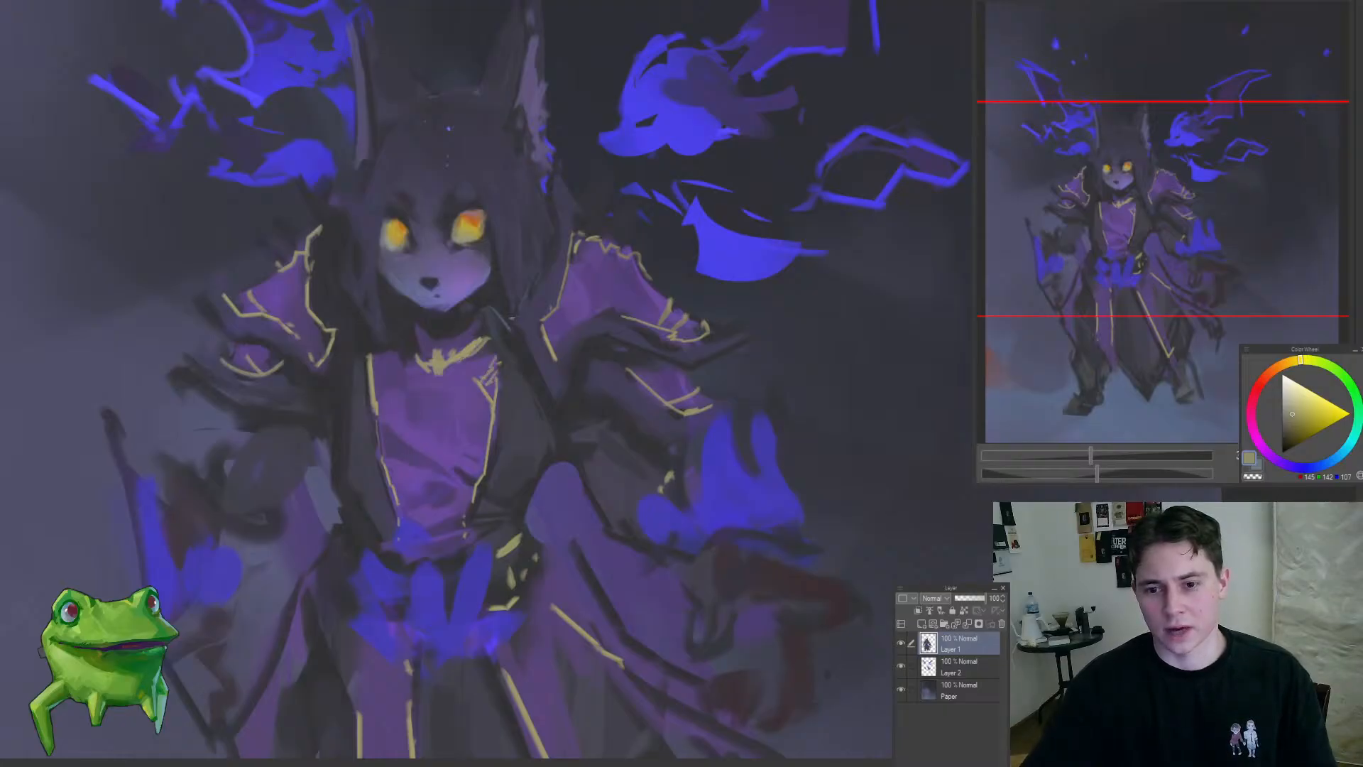
drag(365, 370, 387, 454)
drag(568, 511, 578, 320)
drag(517, 406, 636, 516)
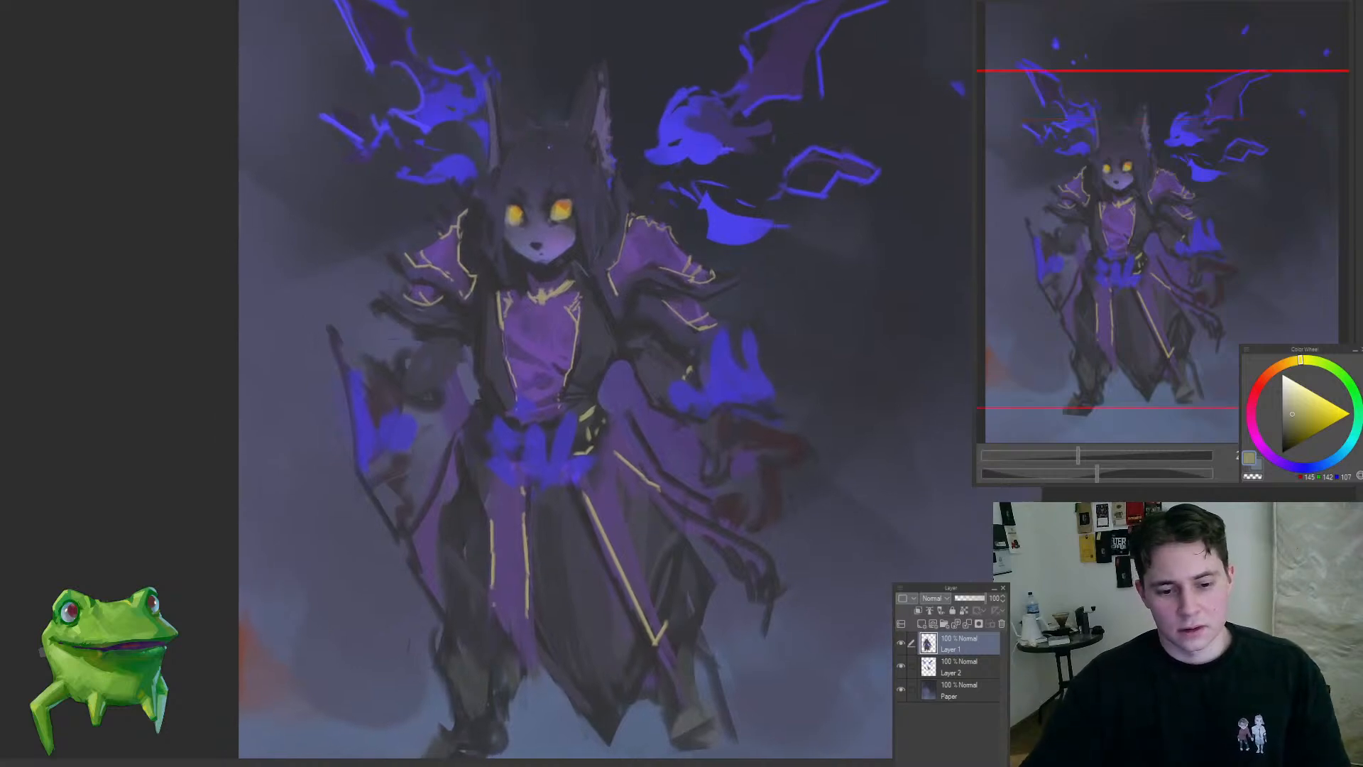
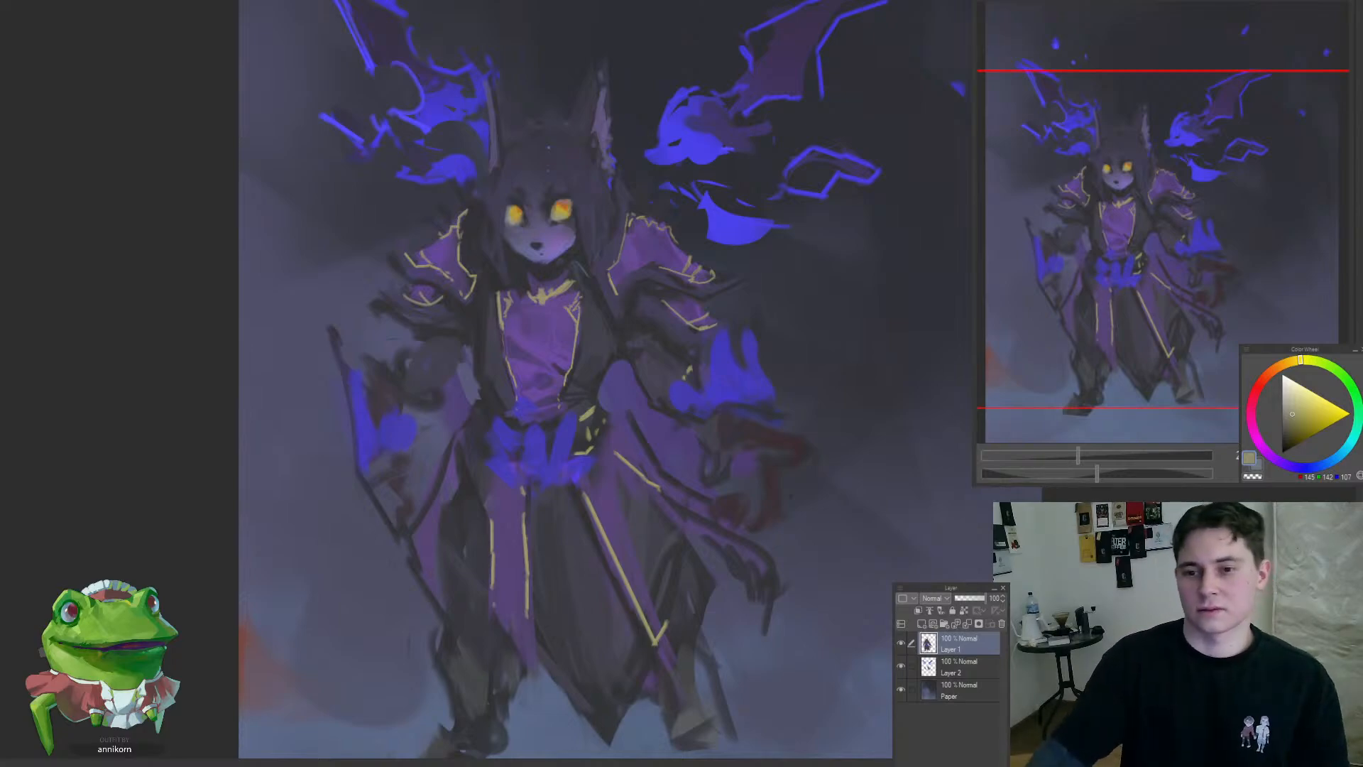
Step: Paint a thin gold trim line along the sleeve cuff beneath the blue flame at the character's raised hand
mouse_move(569, 309)
mouse_down()
mouse_move(607, 332)
mouse_move(603, 380)
mouse_move(576, 384)
mouse_move(624, 393)
mouse_move(591, 405)
mouse_move(676, 449)
mouse_move(588, 490)
mouse_up()
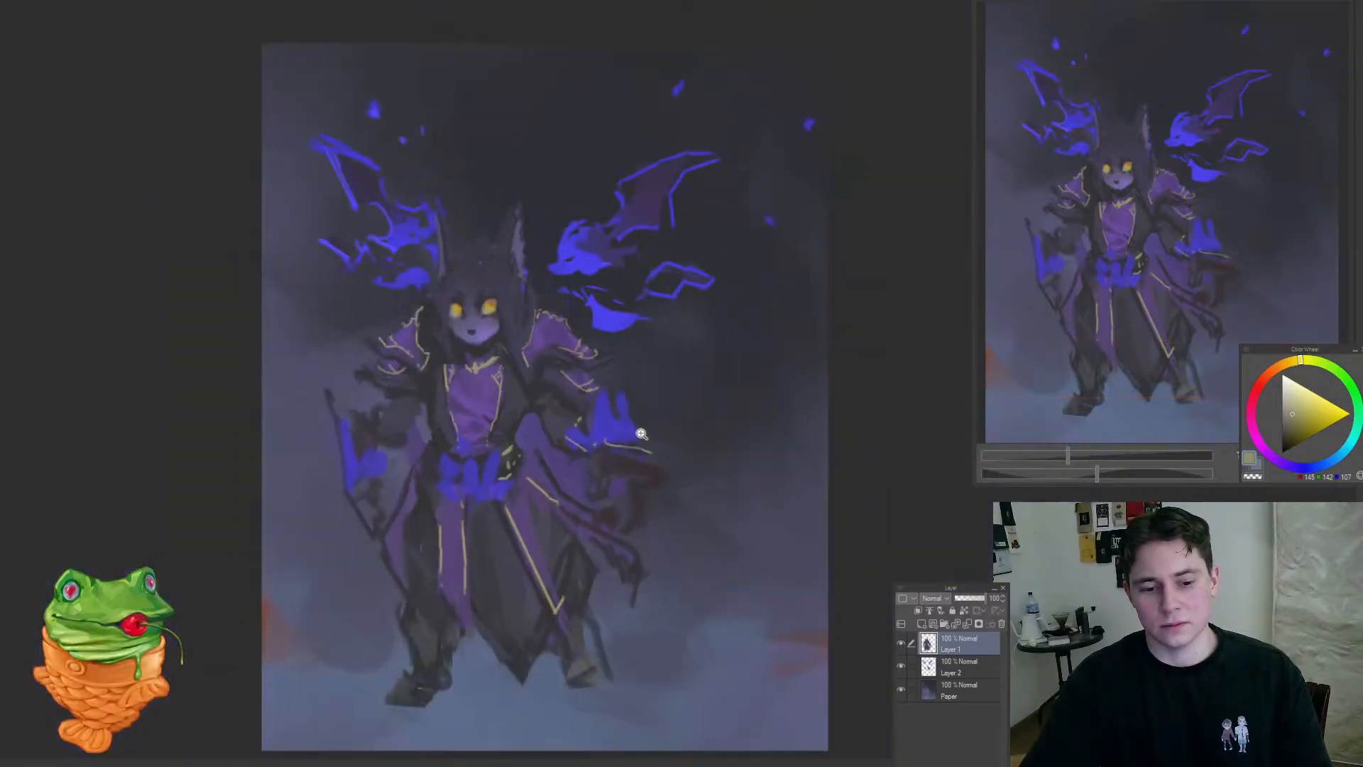
drag(642, 433, 672, 335)
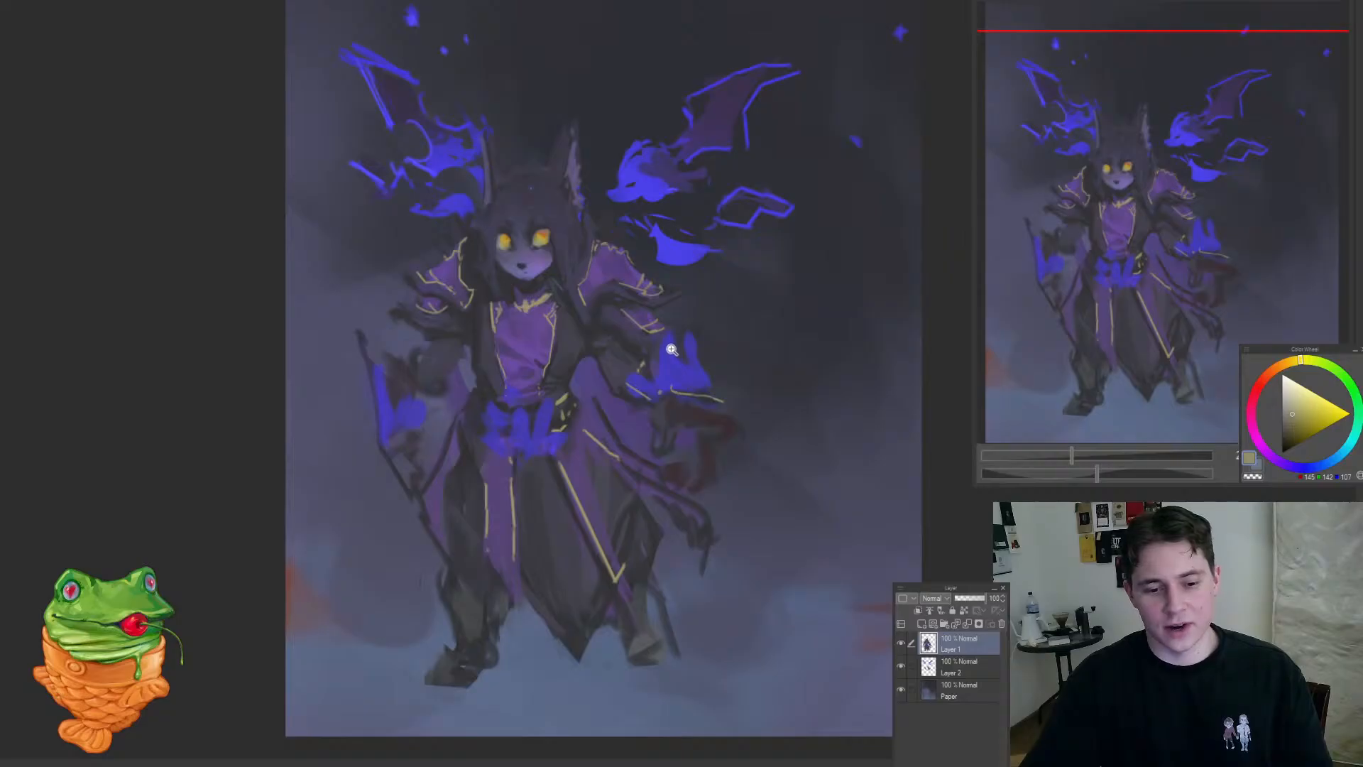
click(653, 376)
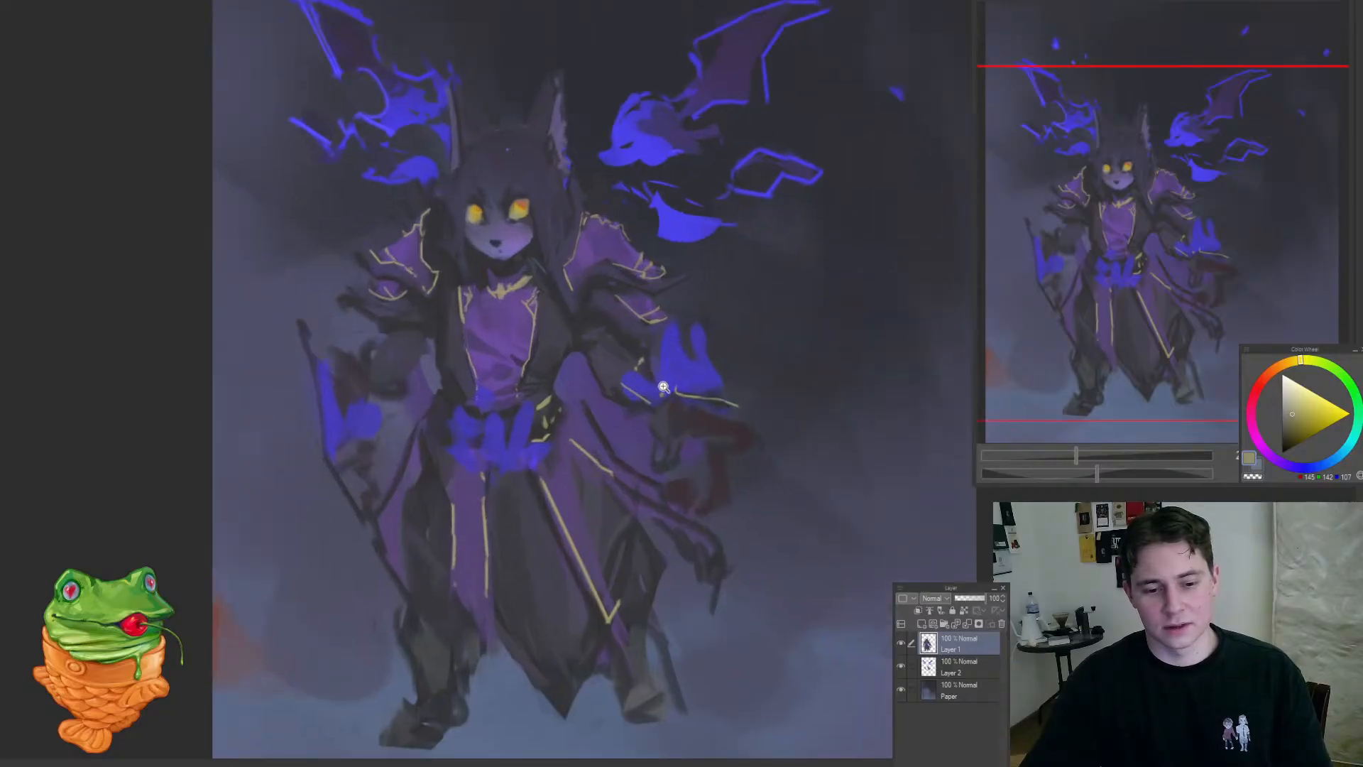
drag(666, 389, 615, 376)
click(629, 380)
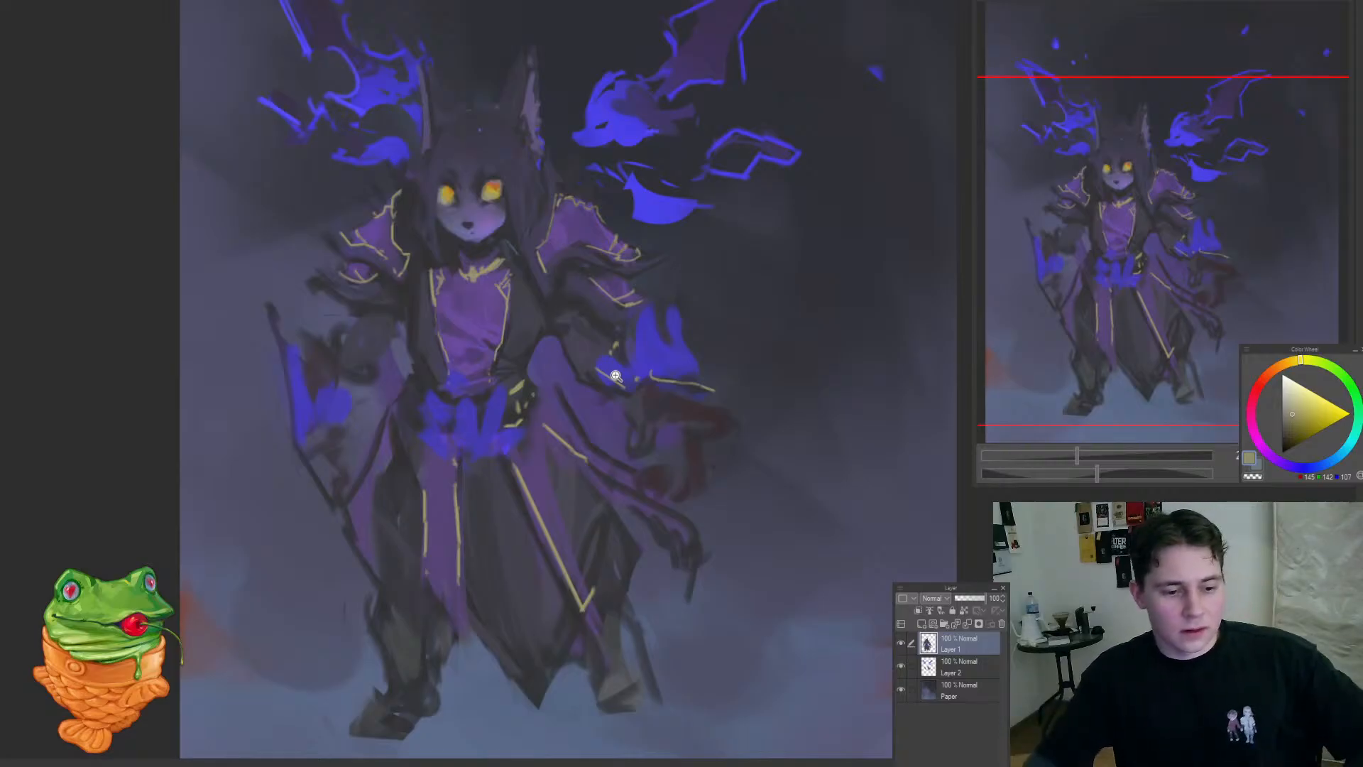
mouse_move(736, 409)
mouse_down()
mouse_move(717, 426)
mouse_move(735, 409)
mouse_move(674, 421)
mouse_move(692, 422)
mouse_up()
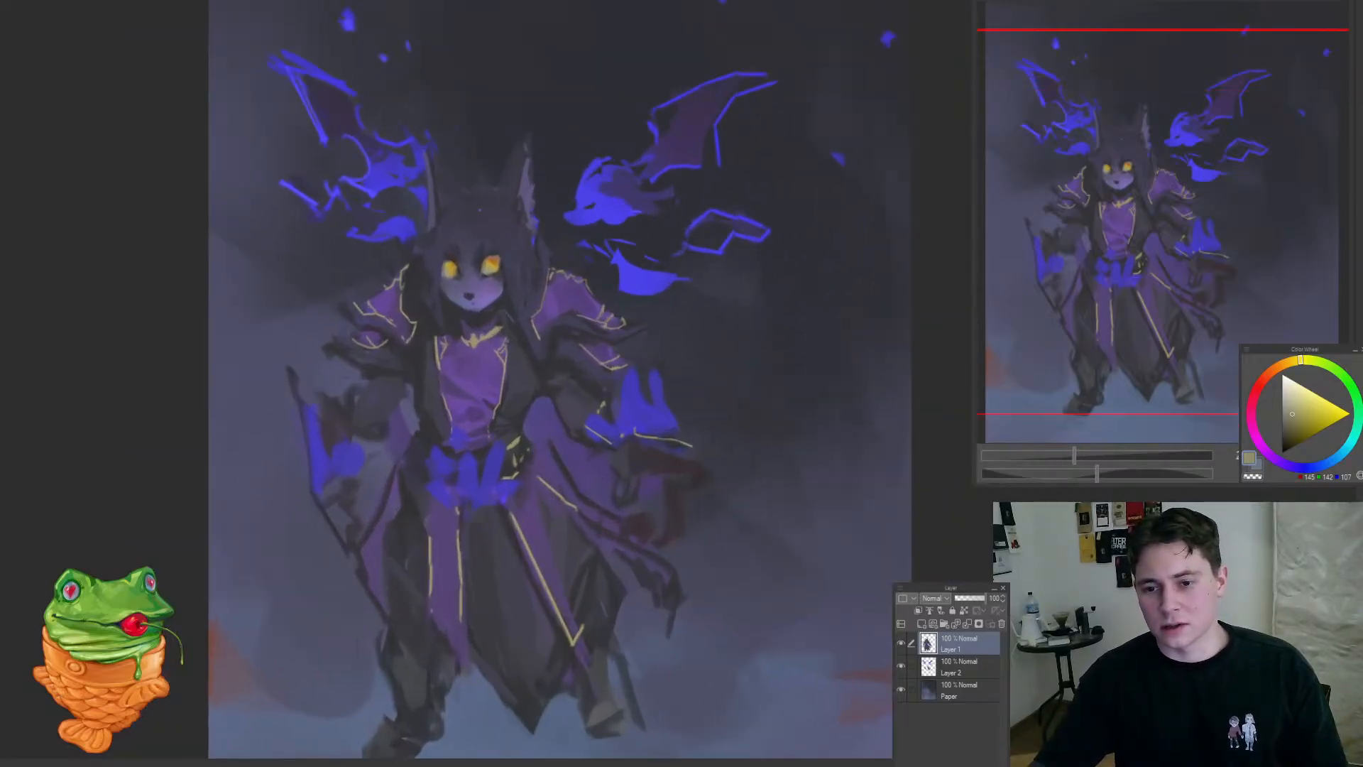
Step: Add a new layer clipped to the character layer, set its blending mode to Color dodge and choose a dark blue painting colour
click(921, 623)
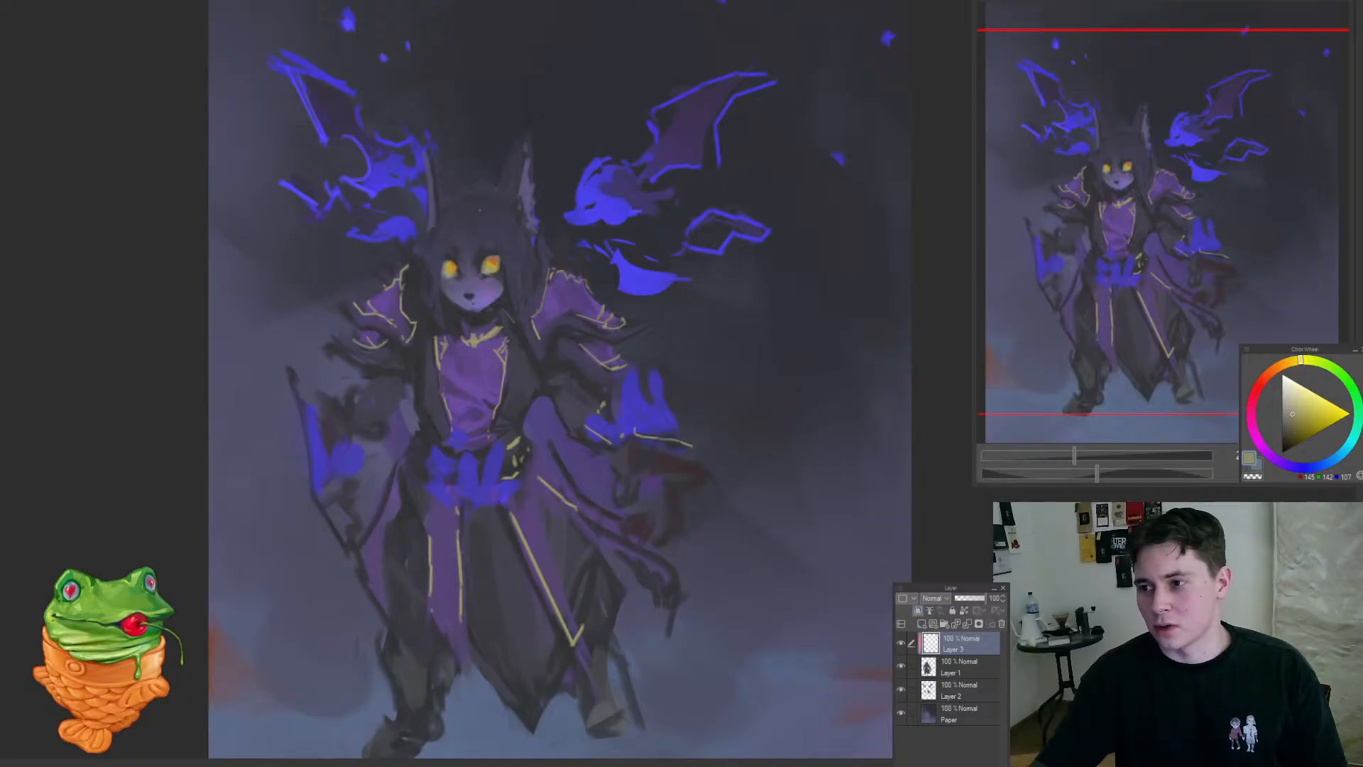
drag(912, 264, 958, 268)
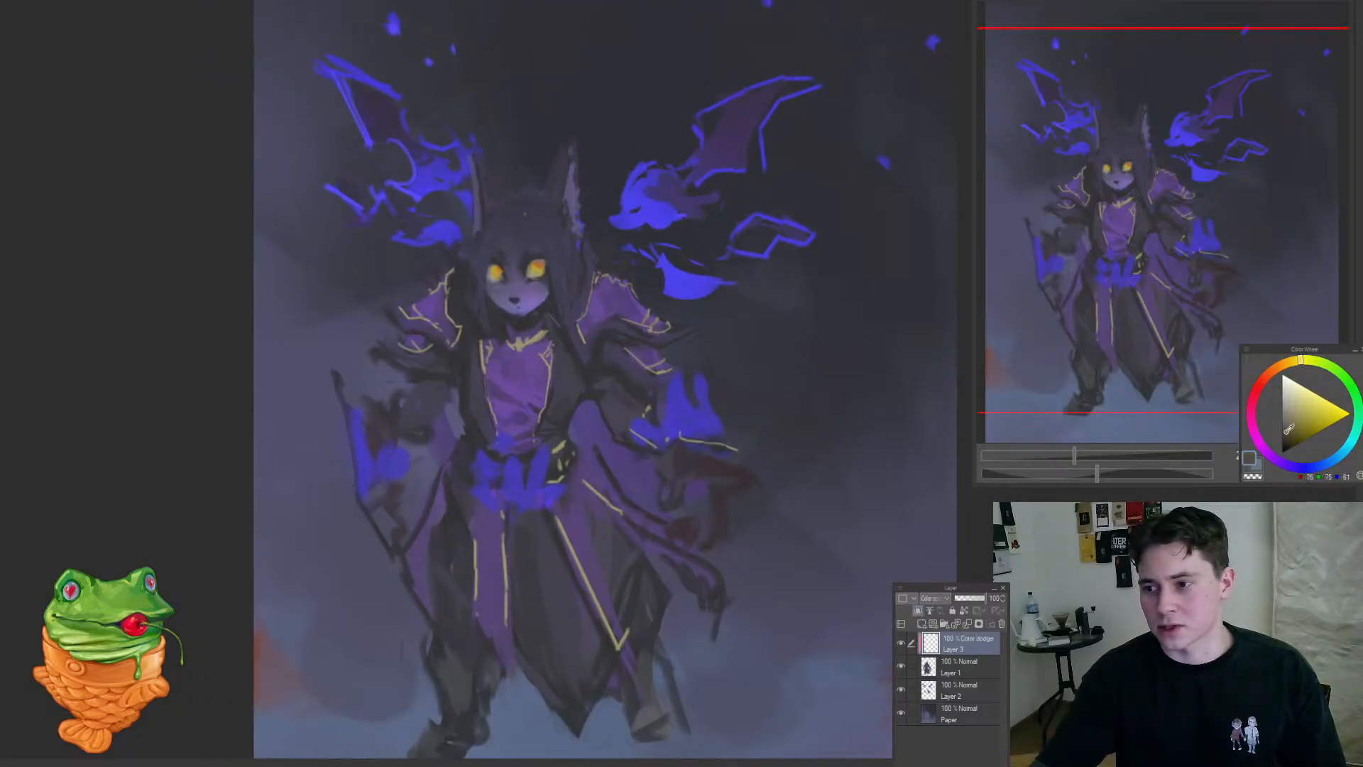
drag(624, 471, 581, 514)
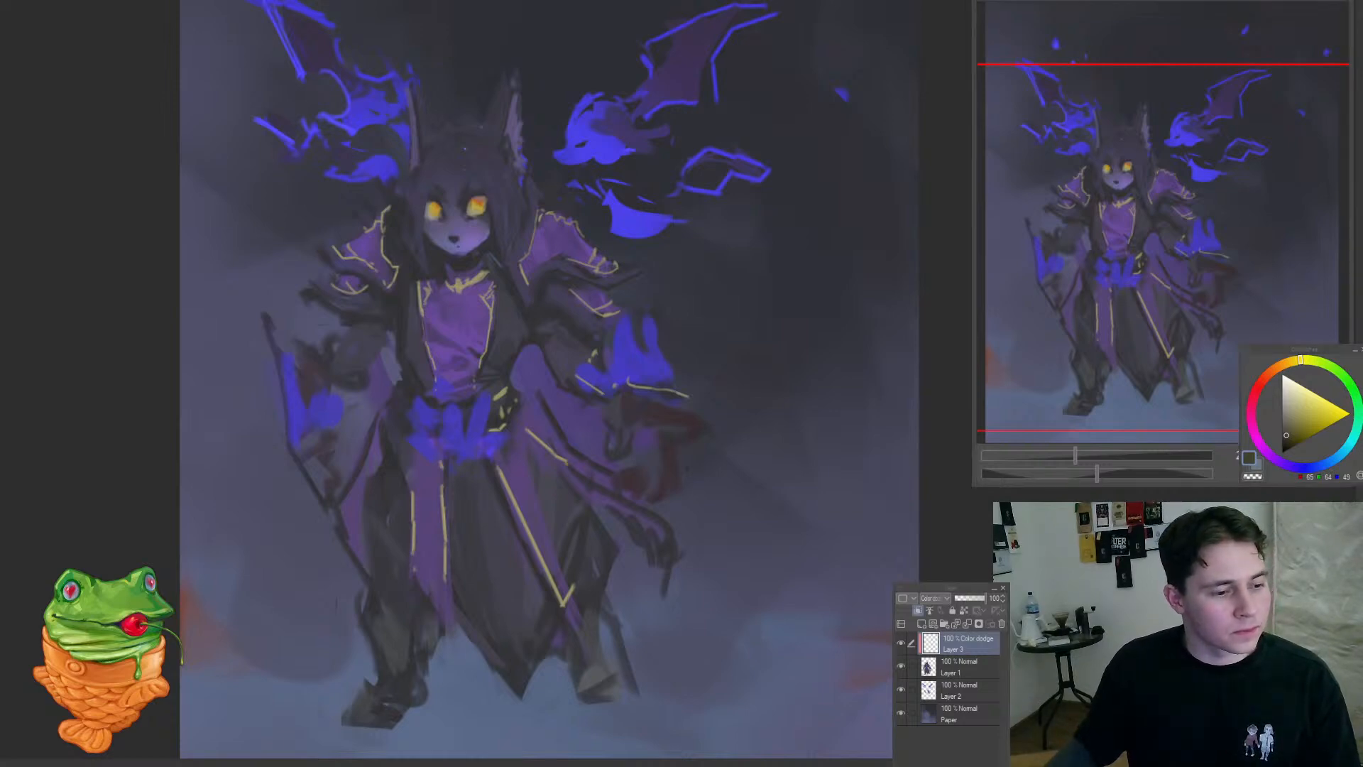
drag(660, 639, 763, 290)
mouse_move(1299, 475)
mouse_down()
mouse_move(1325, 466)
mouse_move(1290, 468)
mouse_up()
click(1315, 467)
Step: Brush dark blue dodge glow over both purple shoulder pads and the chest cloth
mouse_move(611, 331)
mouse_down()
mouse_move(564, 343)
mouse_move(584, 307)
mouse_move(568, 359)
mouse_up()
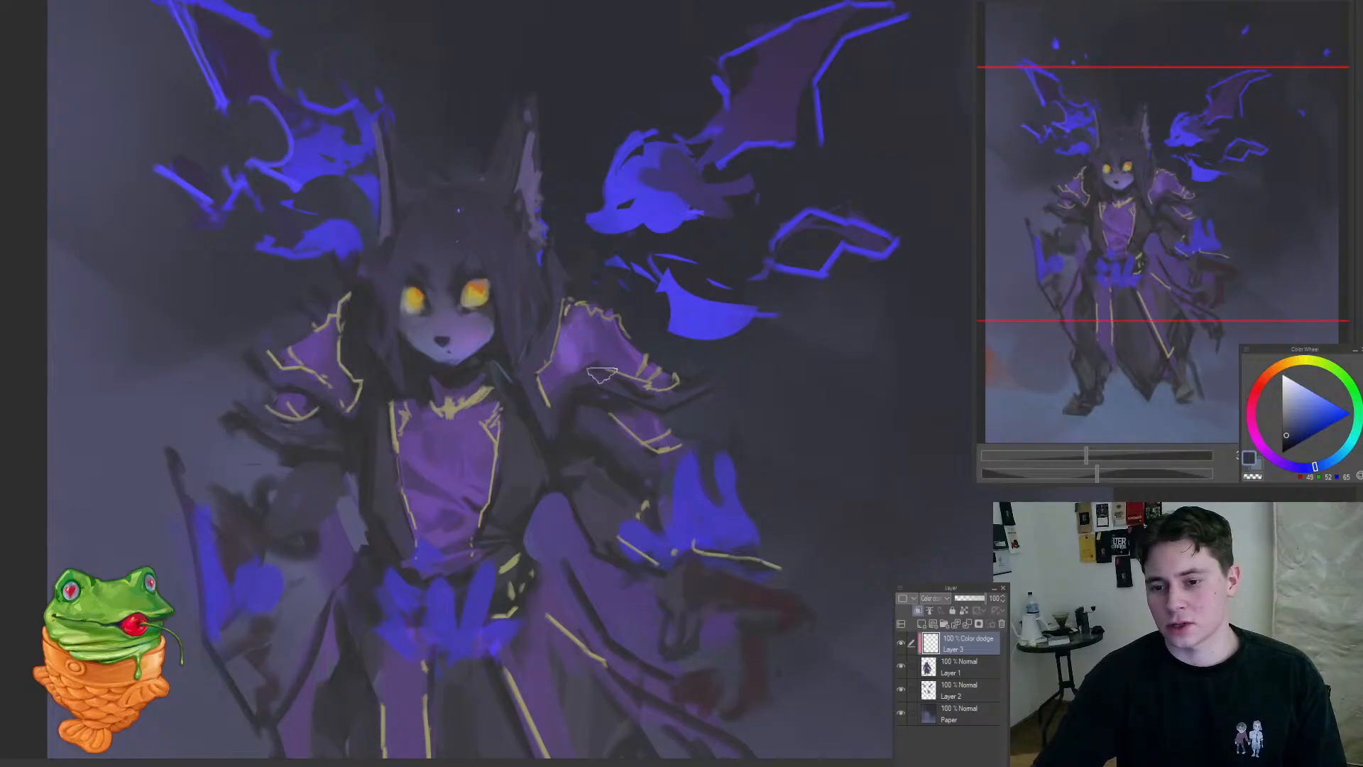
drag(626, 495, 680, 495)
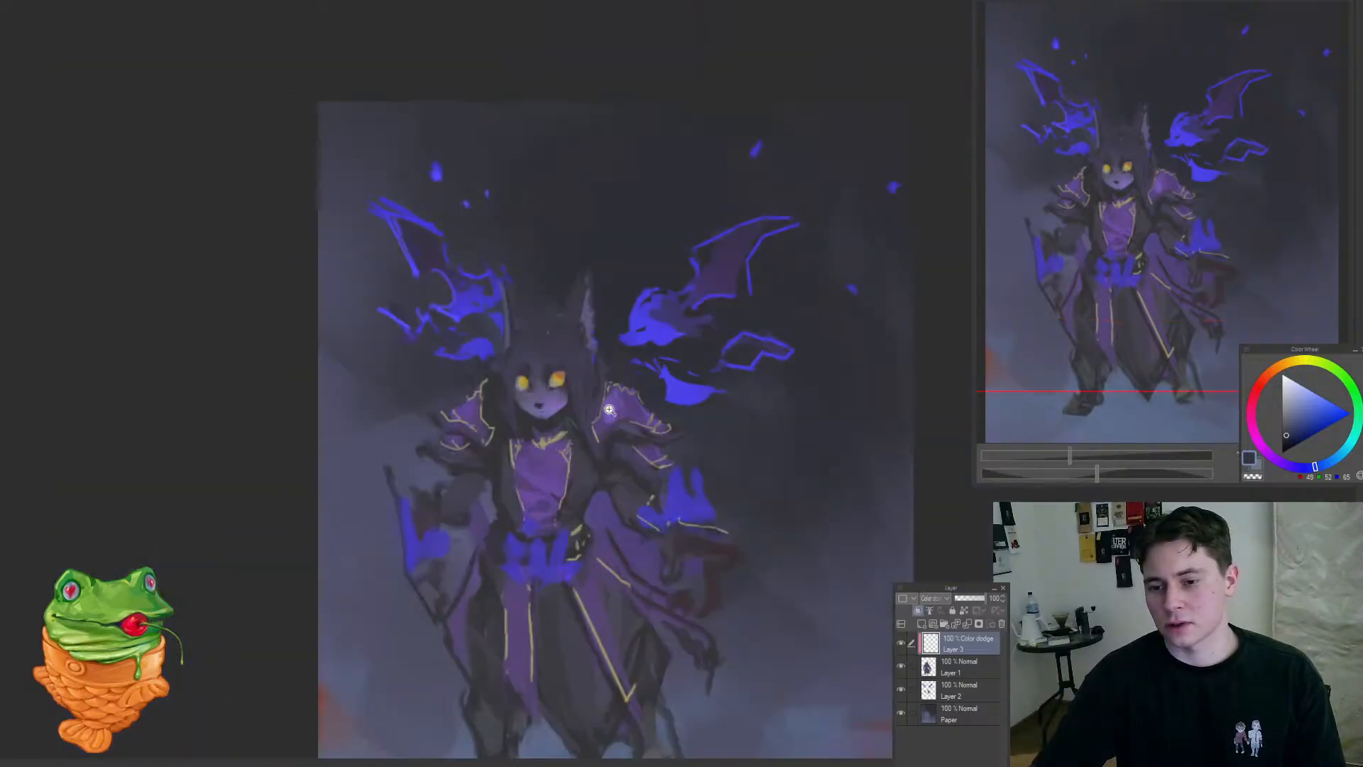
click(609, 409)
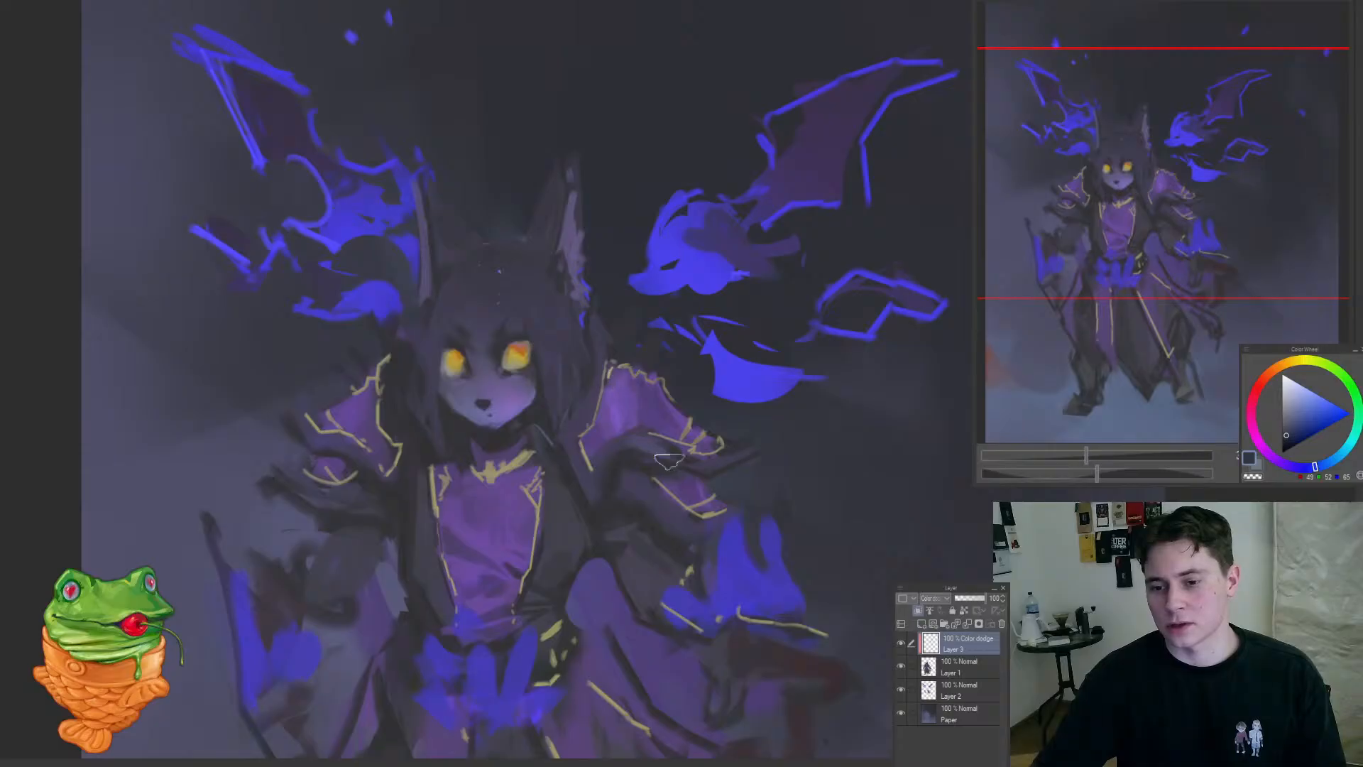
mouse_move(503, 506)
mouse_down()
mouse_move(501, 542)
mouse_move(517, 541)
mouse_move(512, 486)
mouse_move(507, 547)
mouse_move(392, 639)
mouse_move(497, 547)
mouse_up()
drag(401, 478, 409, 470)
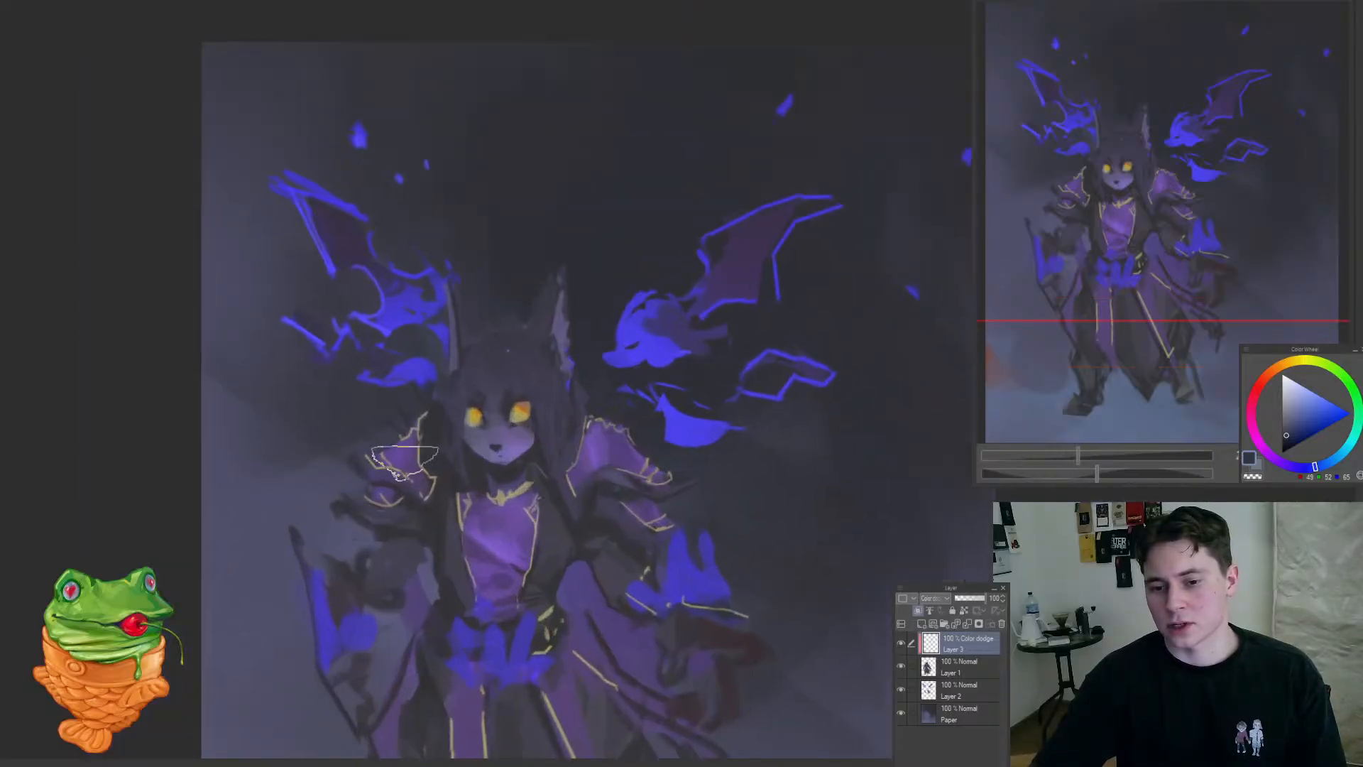
Step: Reduce the brush size and paint finer glow highlights onto the folds of the purple chest cloth
key([)
key([)
mouse_move(406, 522)
mouse_down()
mouse_move(331, 617)
mouse_move(368, 623)
mouse_move(481, 566)
mouse_move(525, 517)
mouse_up()
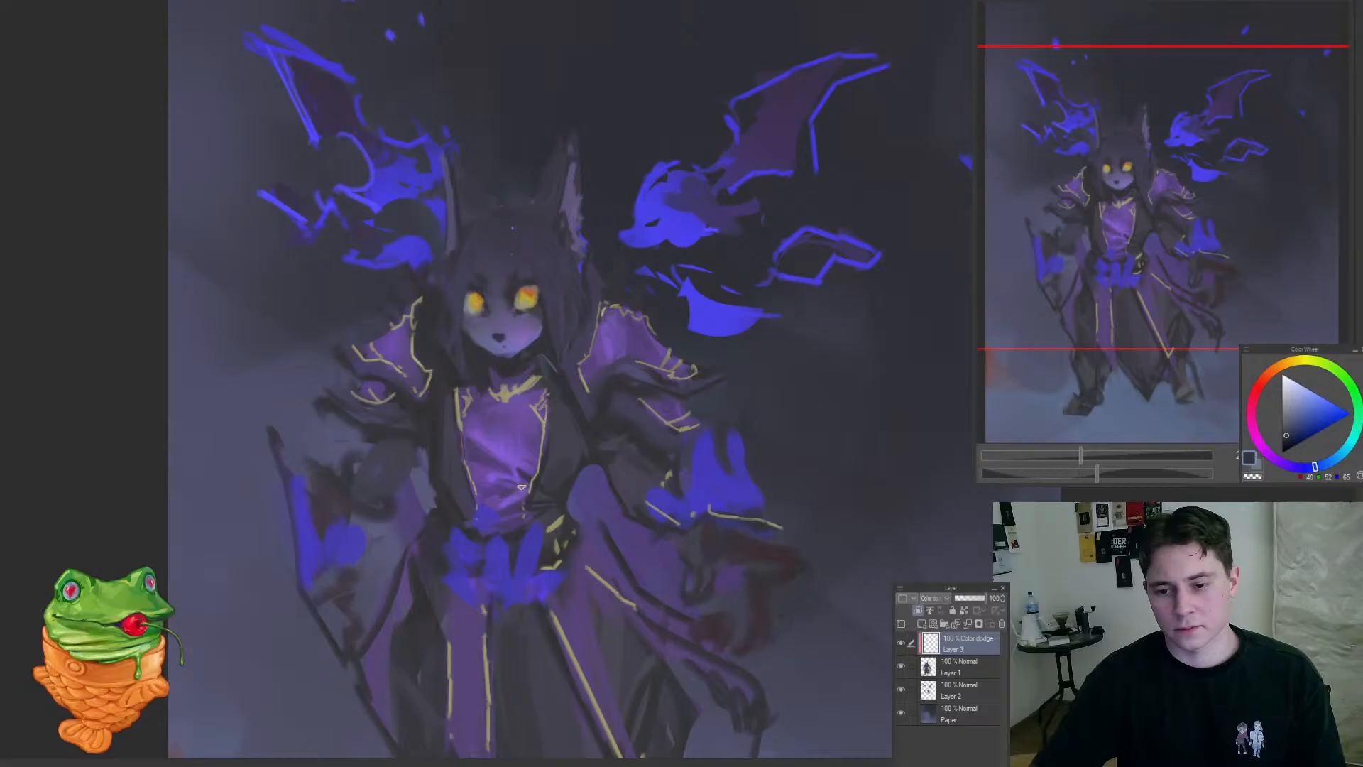
drag(550, 505, 550, 565)
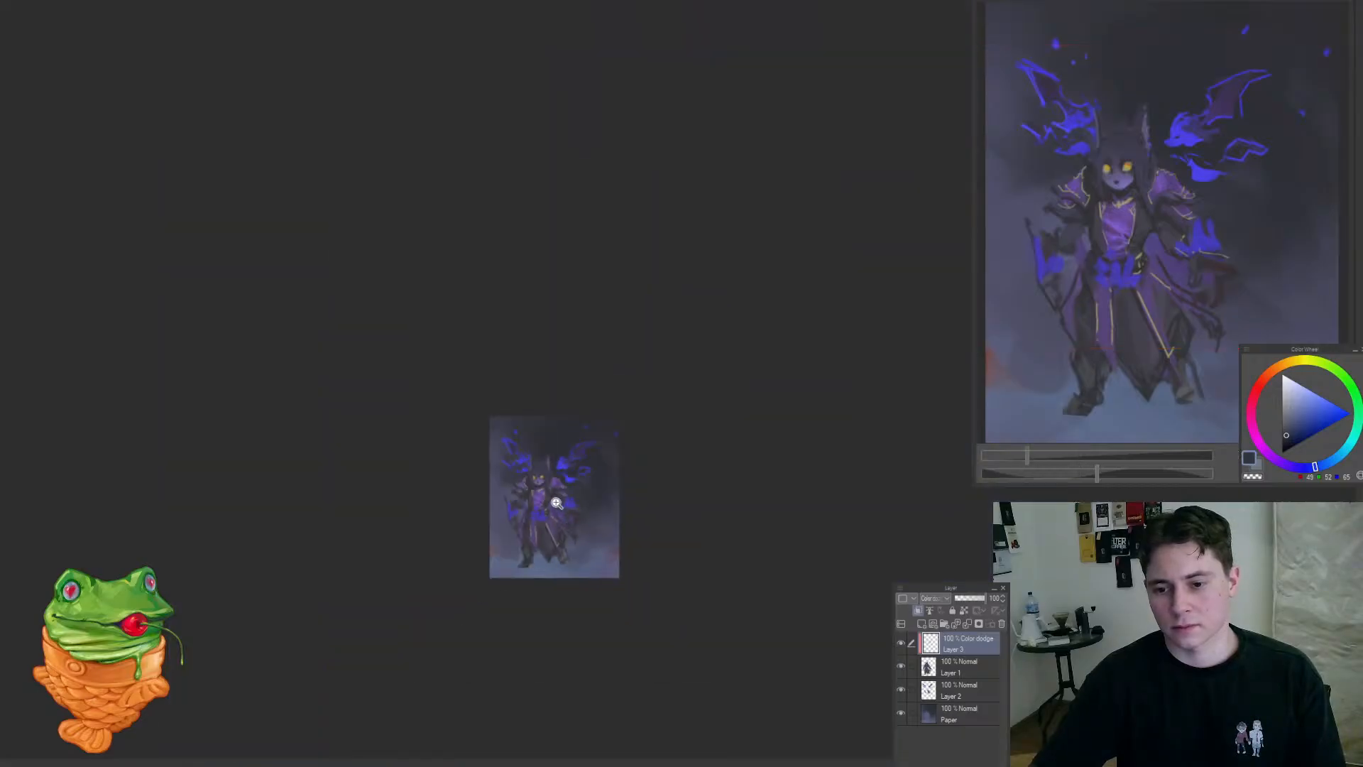
mouse_move(535, 498)
mouse_down()
mouse_move(605, 470)
mouse_move(655, 368)
mouse_up()
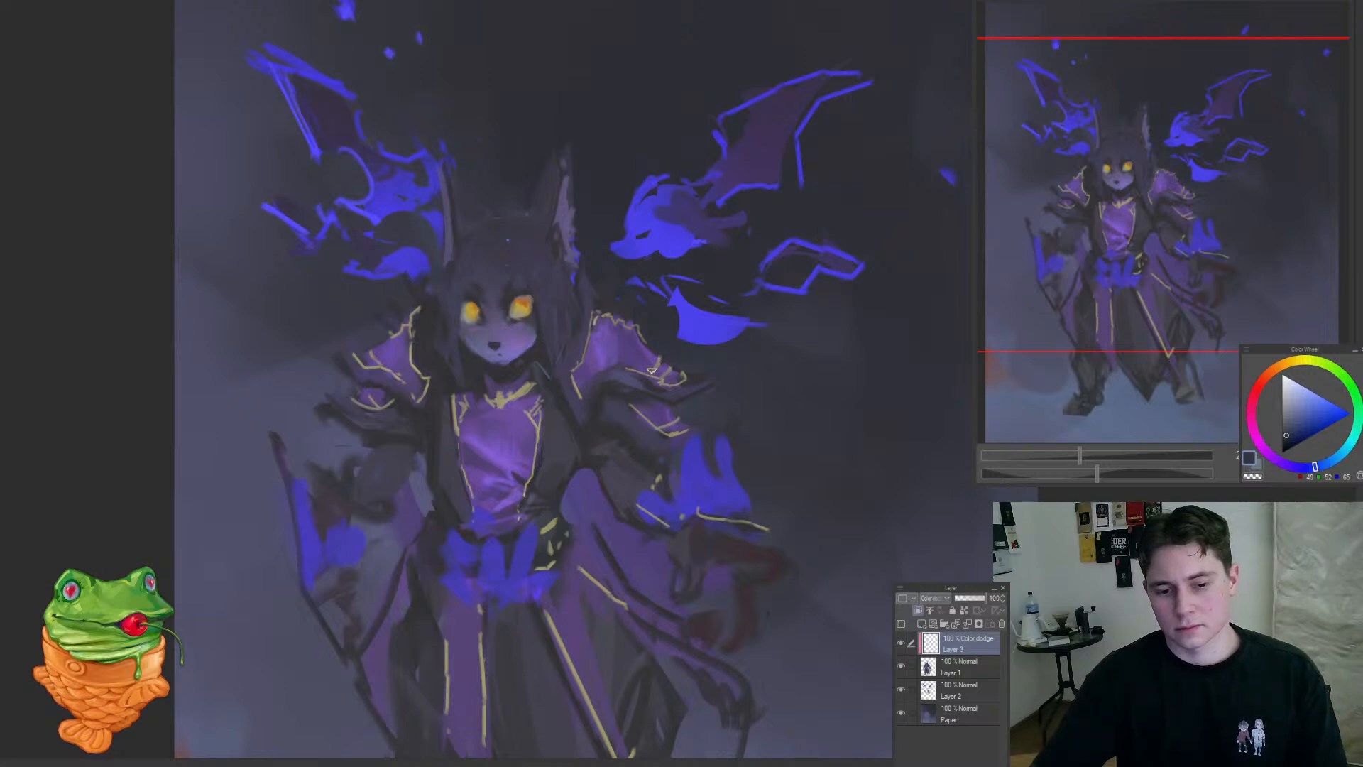
mouse_move(632, 482)
mouse_down()
mouse_move(547, 570)
mouse_move(663, 487)
mouse_move(678, 526)
mouse_up()
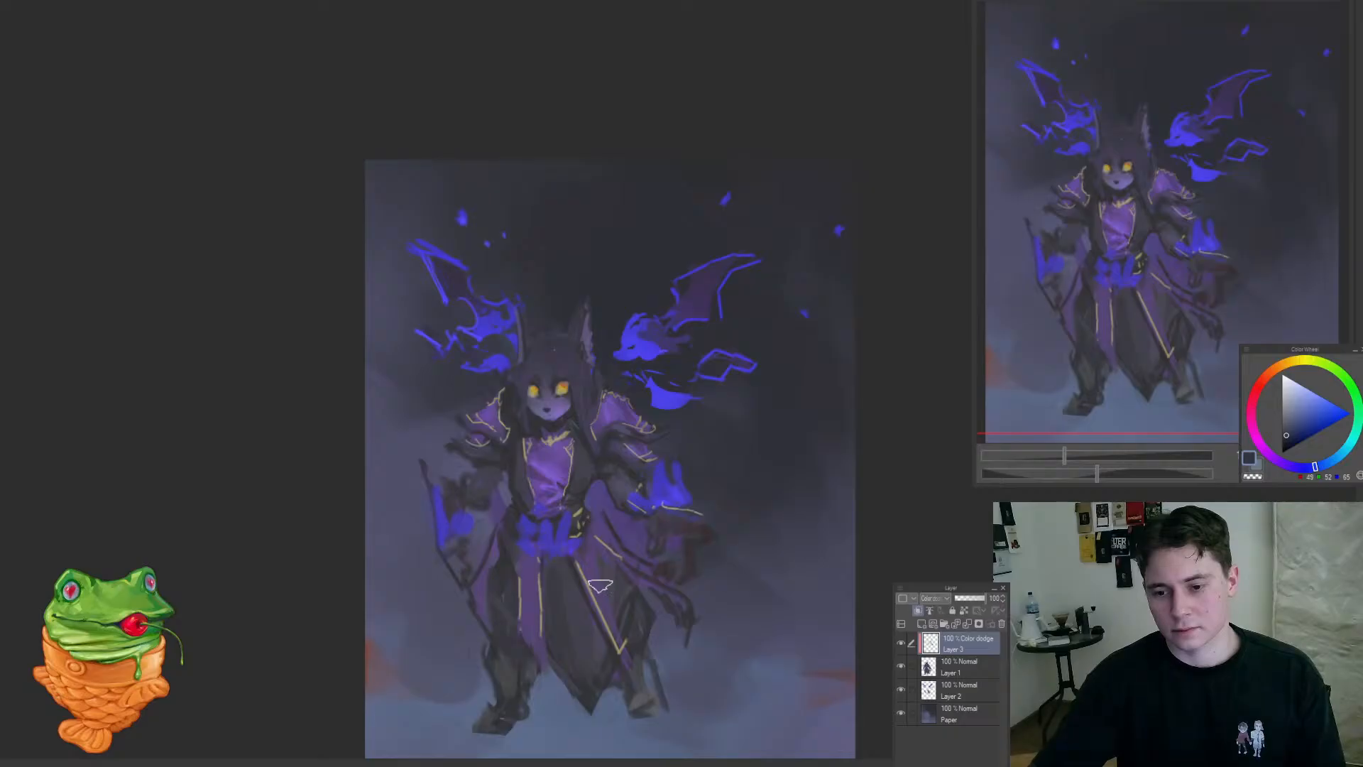
Step: Brush dodge light over the lower robe and the sash below the belt, and undo the last stroke
drag(599, 585, 628, 641)
drag(605, 537, 624, 589)
mouse_move(538, 565)
mouse_down()
mouse_move(542, 629)
mouse_move(508, 677)
mouse_move(605, 611)
mouse_move(592, 549)
mouse_up()
key(ctrl+z)
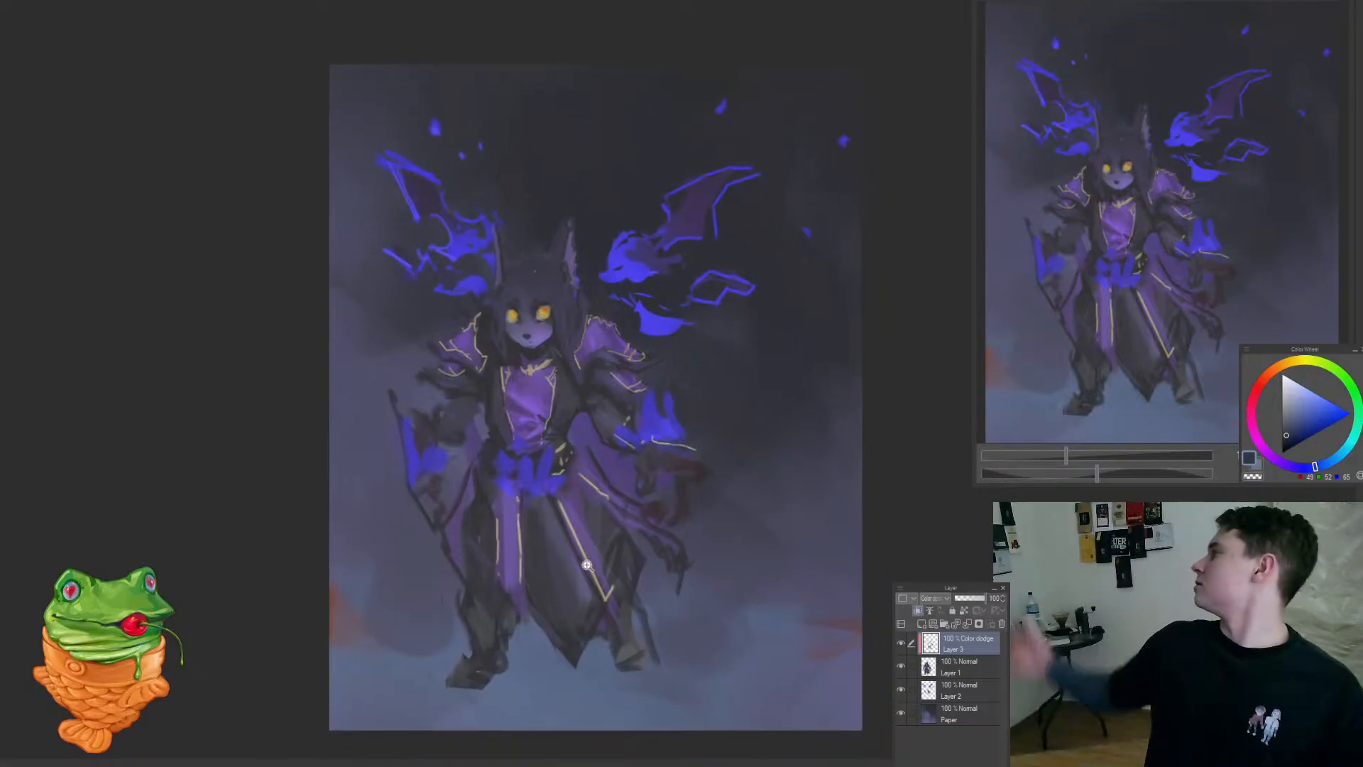
Step: Paint soft glow strokes along the robe edges and down the character's leg and foot
drag(456, 312, 488, 302)
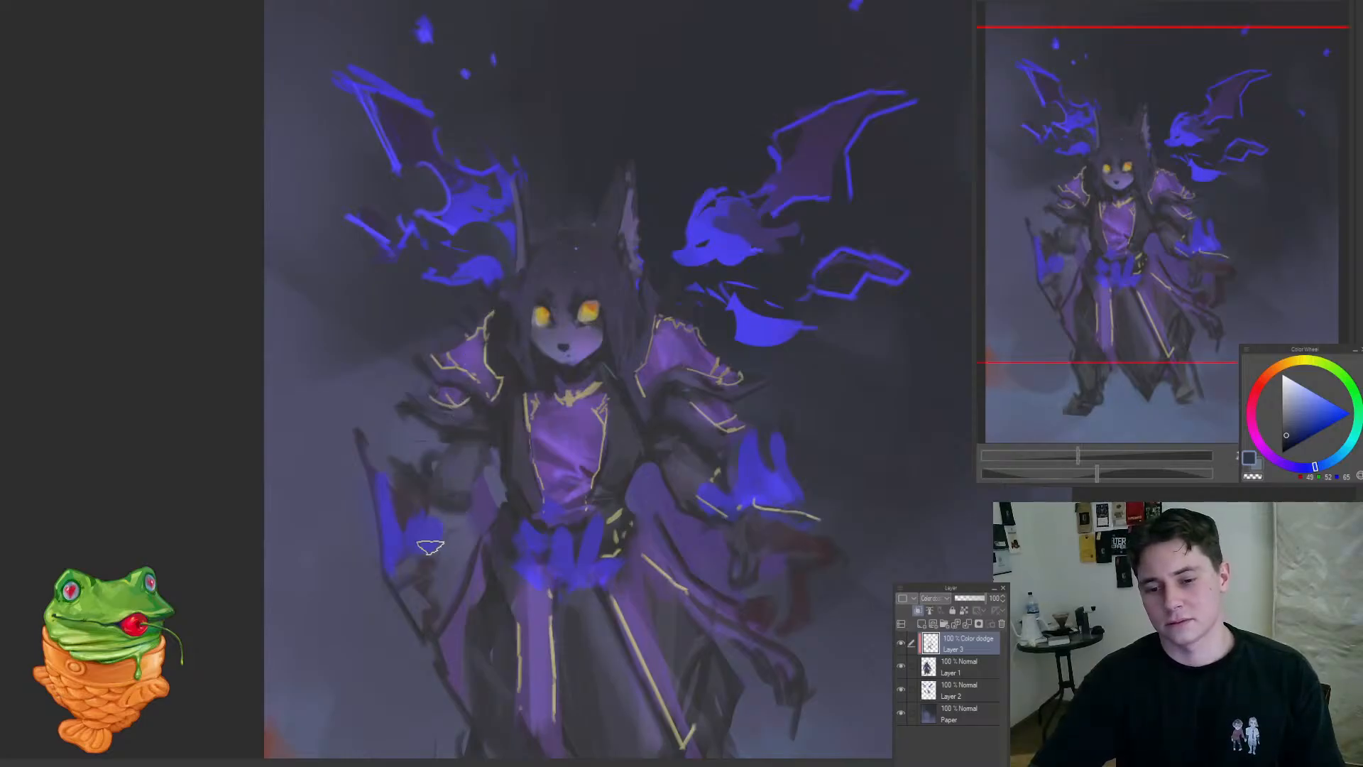
mouse_move(468, 642)
mouse_down()
mouse_move(456, 533)
mouse_move(440, 549)
mouse_move(397, 521)
mouse_up()
drag(526, 520, 567, 390)
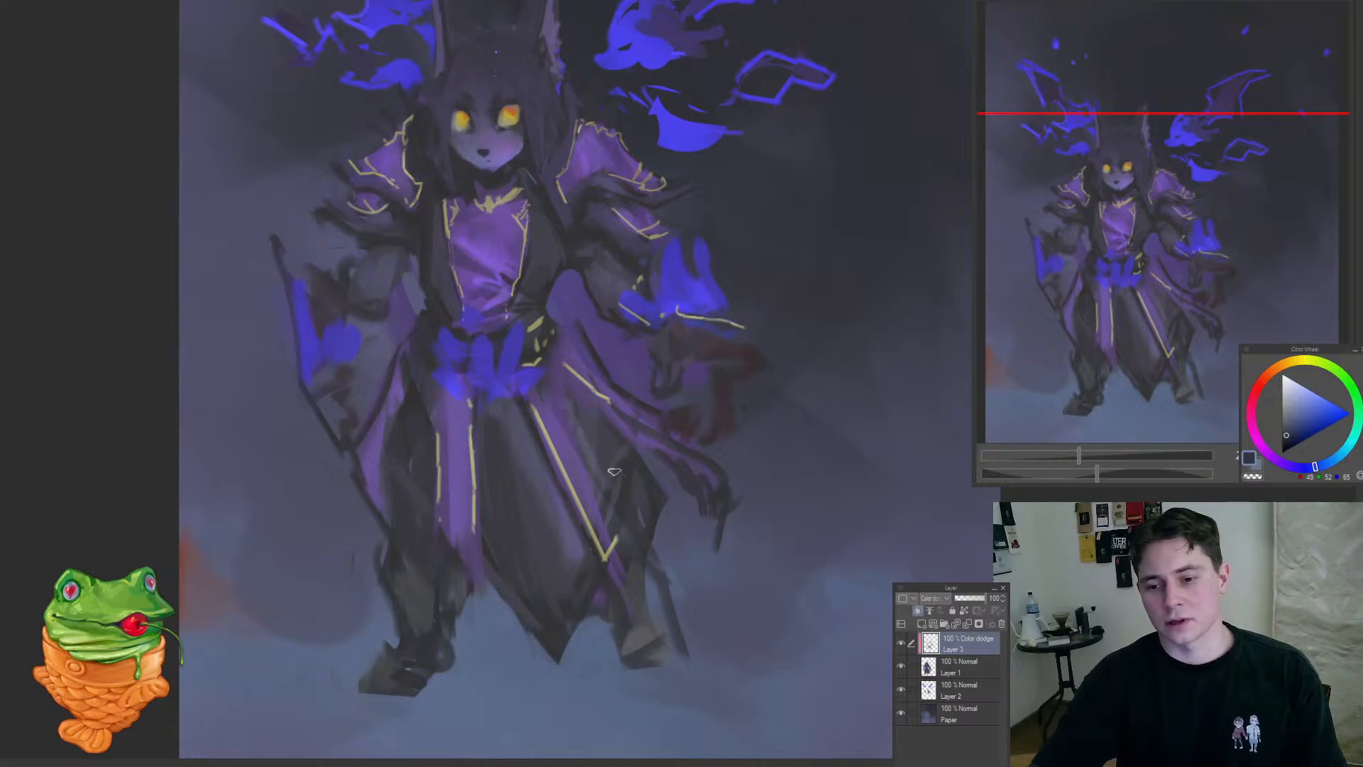
drag(435, 567, 425, 619)
drag(422, 544, 413, 629)
drag(414, 611, 385, 647)
Step: Add subtle dodge glow around the face, hair and the ear edges nearest the blue flames
mouse_move(436, 339)
mouse_down()
mouse_move(502, 313)
mouse_move(556, 446)
mouse_up()
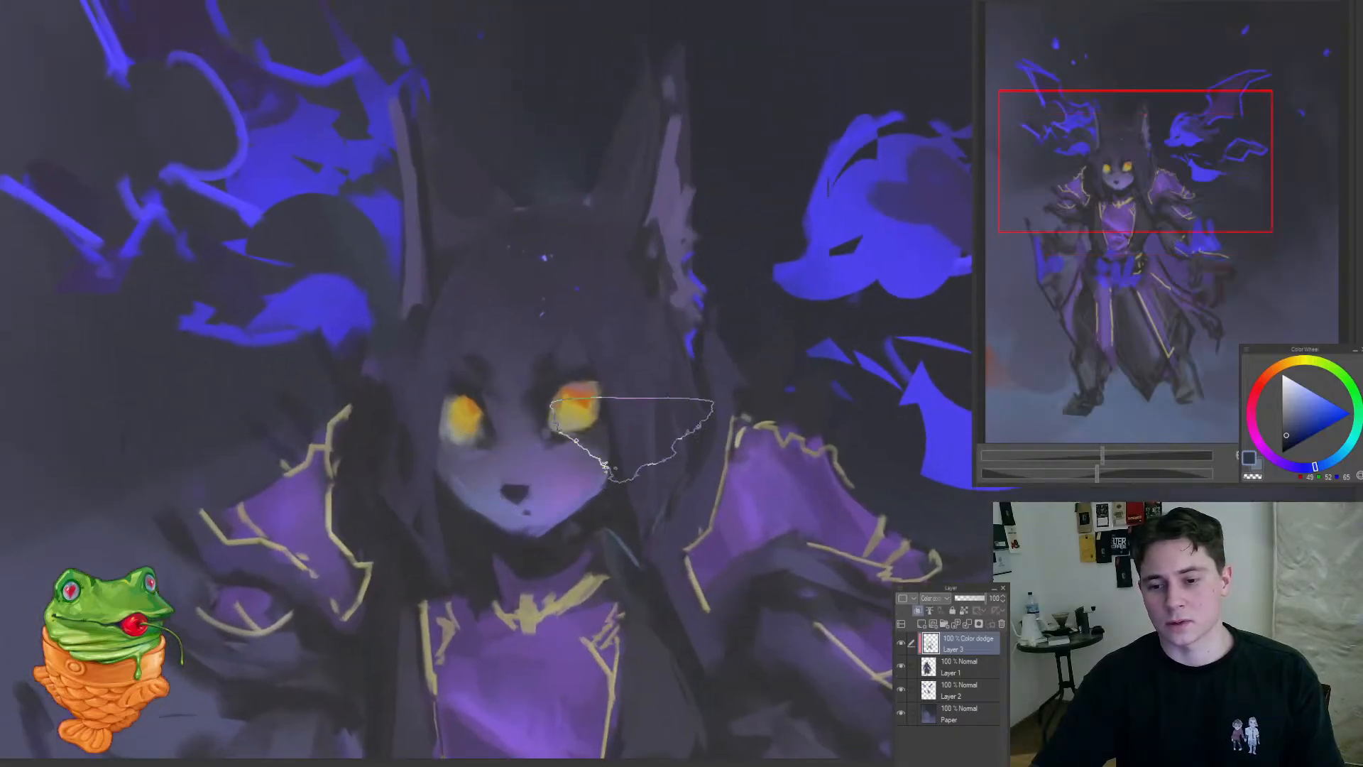
mouse_move(628, 456)
mouse_down()
mouse_move(553, 566)
mouse_move(650, 426)
mouse_up()
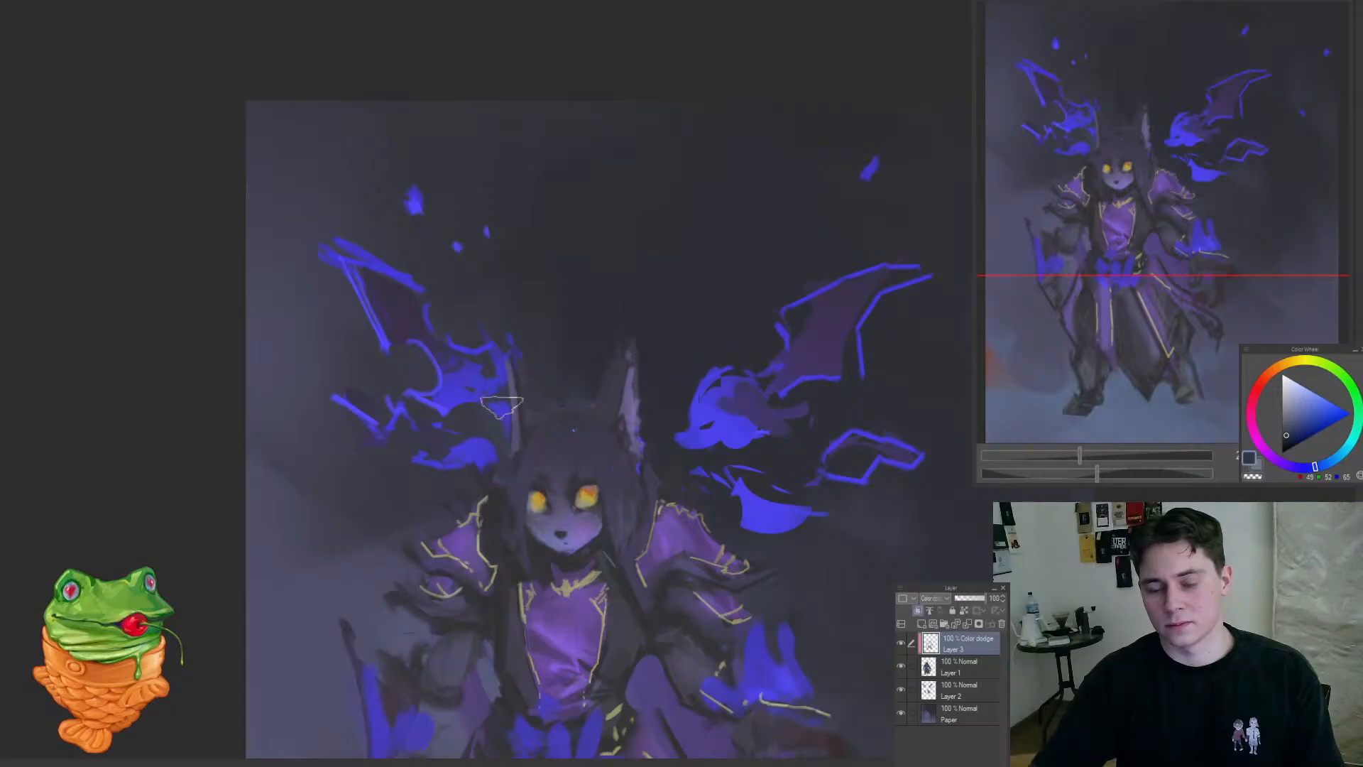
drag(541, 389, 474, 542)
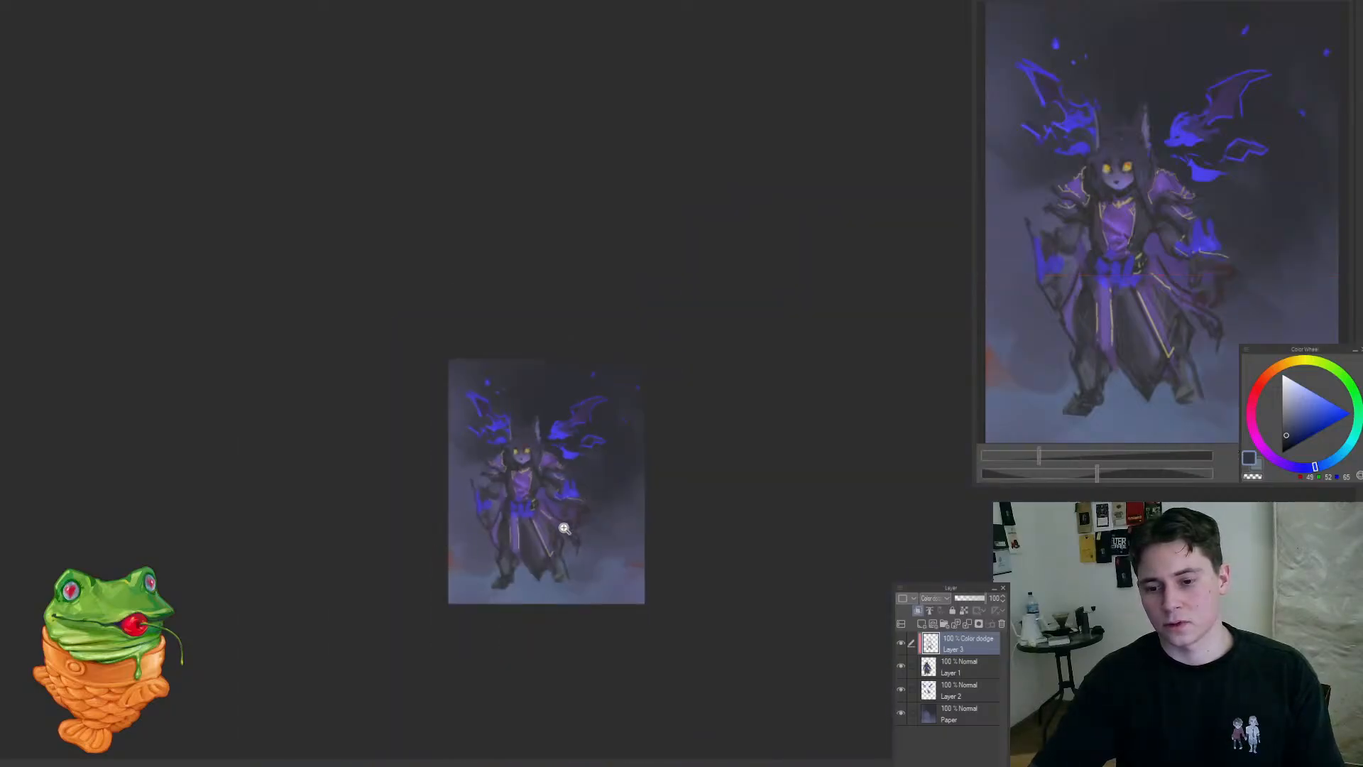
drag(504, 466, 539, 474)
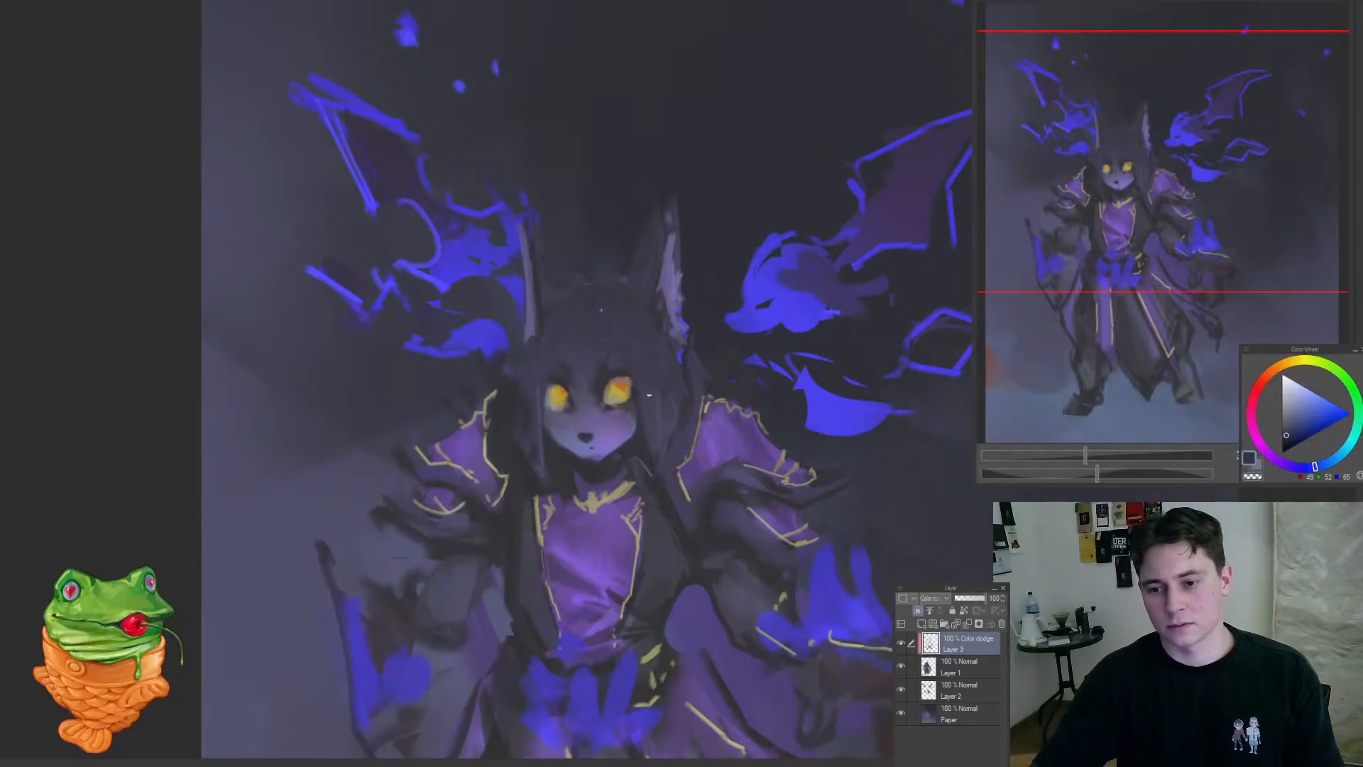
drag(626, 484, 561, 559)
drag(713, 568, 749, 534)
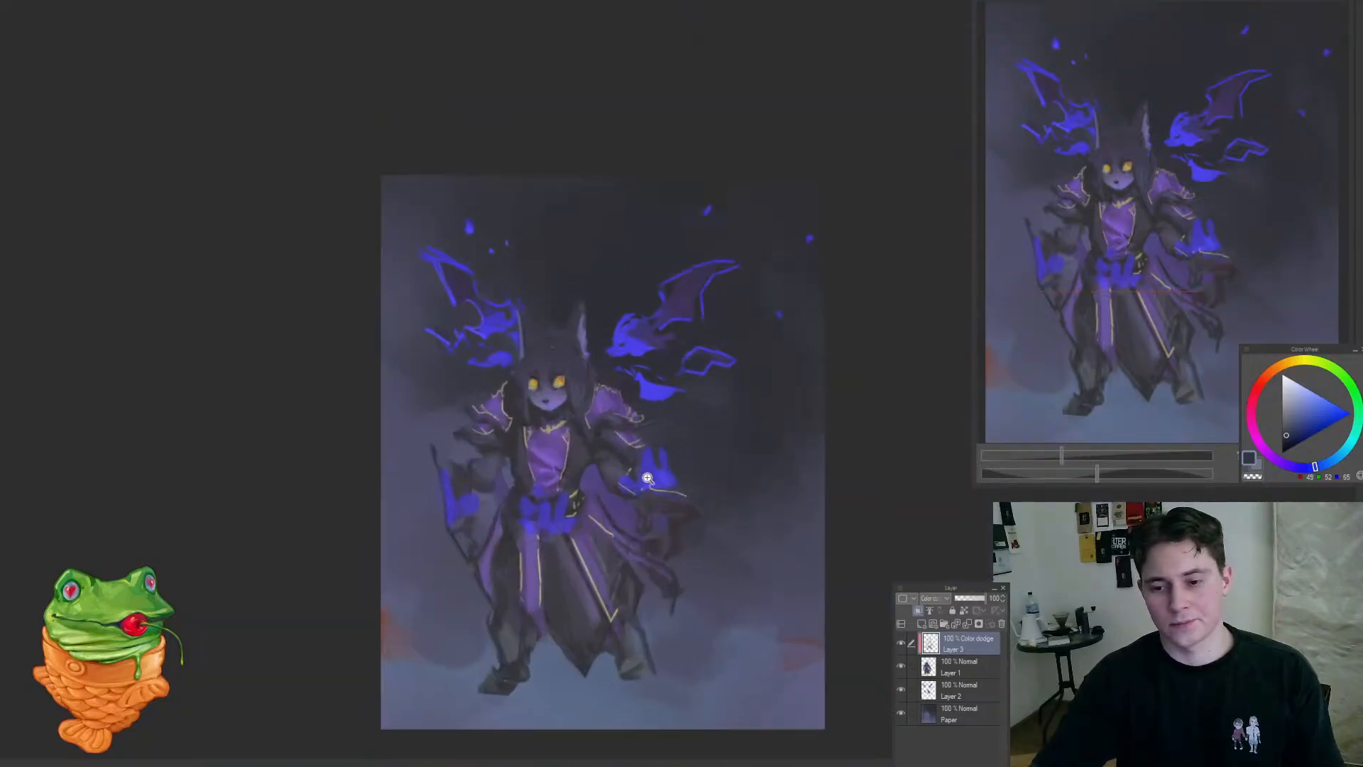
Step: Brighten the belt area with dodge strokes over the blue waist flames and the top of the sash
mouse_move(609, 466)
mouse_down()
mouse_move(523, 584)
mouse_move(578, 591)
mouse_move(627, 518)
mouse_up()
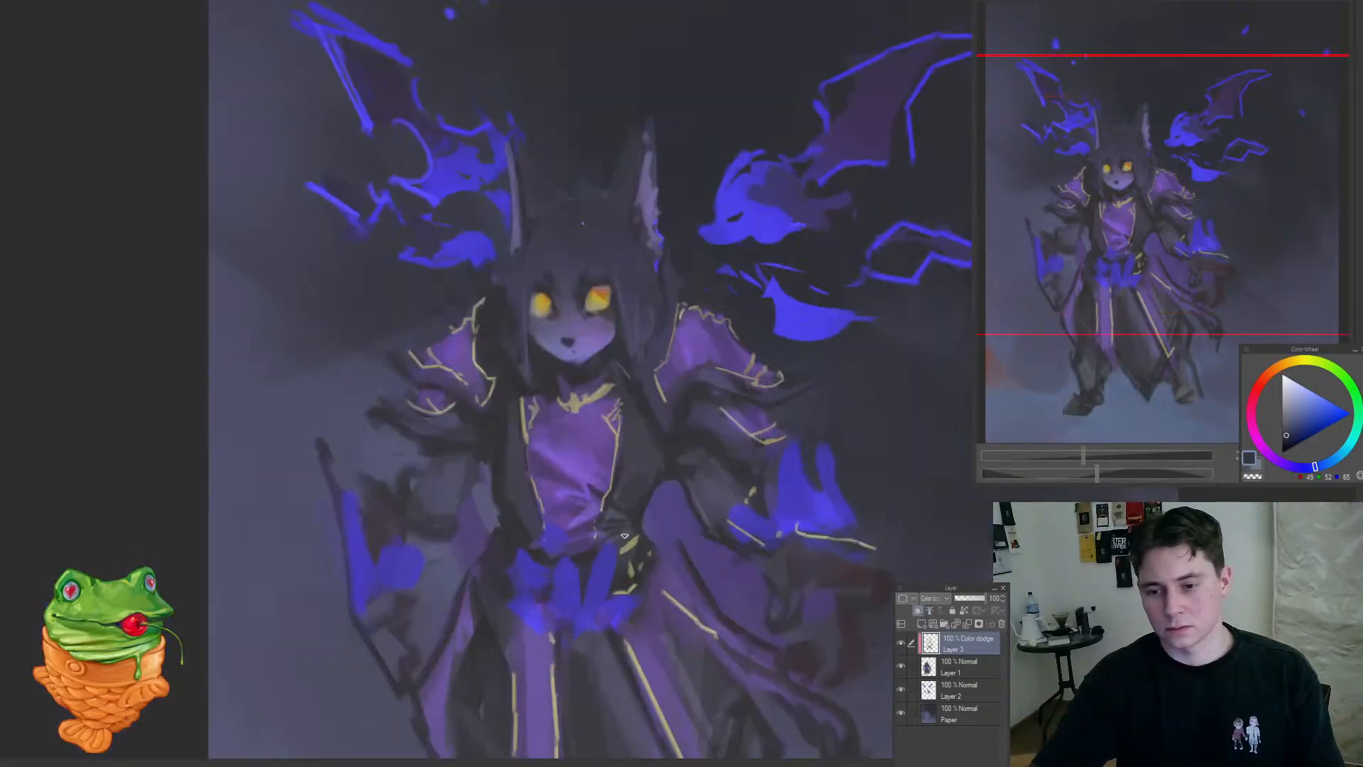
drag(533, 553, 457, 666)
drag(561, 614, 599, 591)
drag(574, 604, 602, 544)
Step: Add a new layer directly above the Paper layer, set it to Color dodge and shift the painting colour's hue towards cyan
click(959, 713)
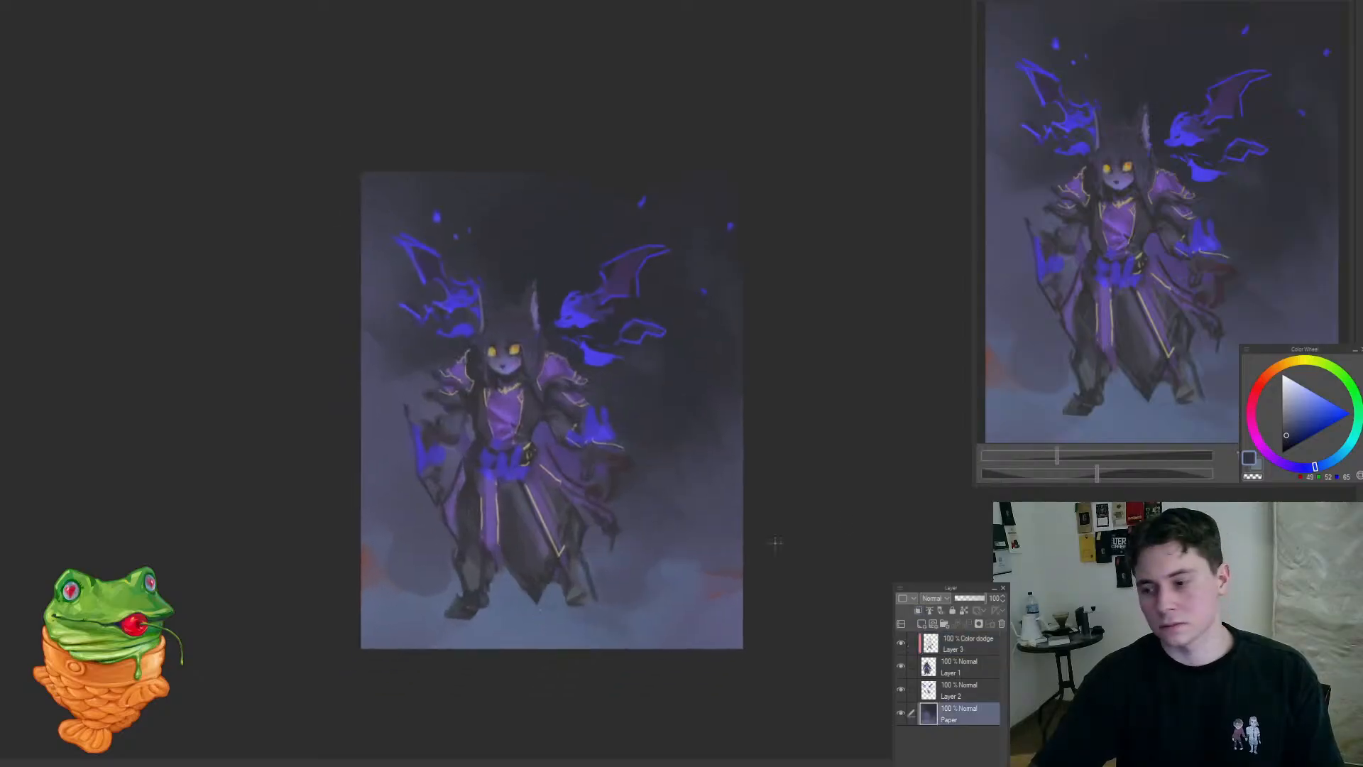
click(921, 623)
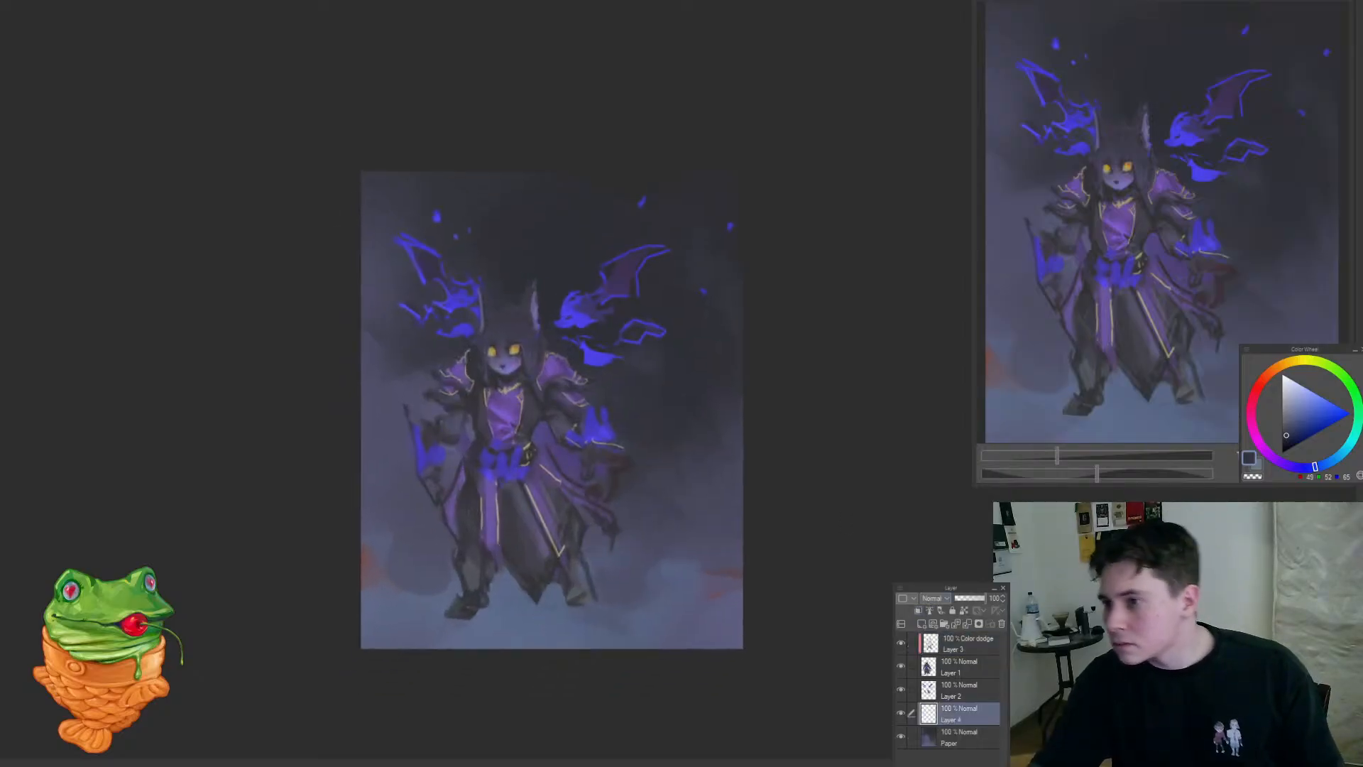
click(935, 598)
click(1344, 451)
drag(1344, 453, 1348, 446)
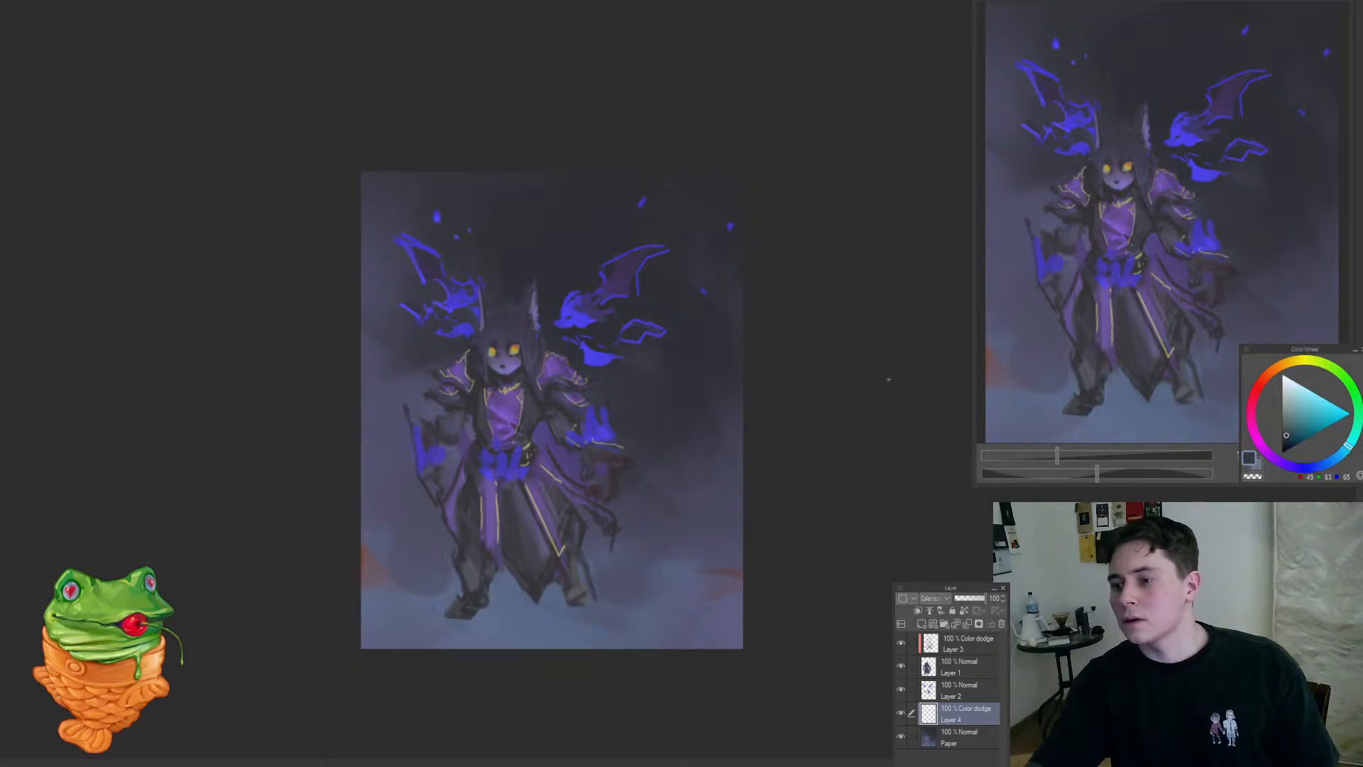
Step: Paint glowing pale blue mist across the ground around the feet, shifting the hue slightly further towards cyan
mouse_move(488, 622)
mouse_down()
mouse_move(512, 586)
mouse_move(492, 586)
mouse_move(531, 638)
mouse_move(510, 644)
mouse_move(519, 606)
mouse_up()
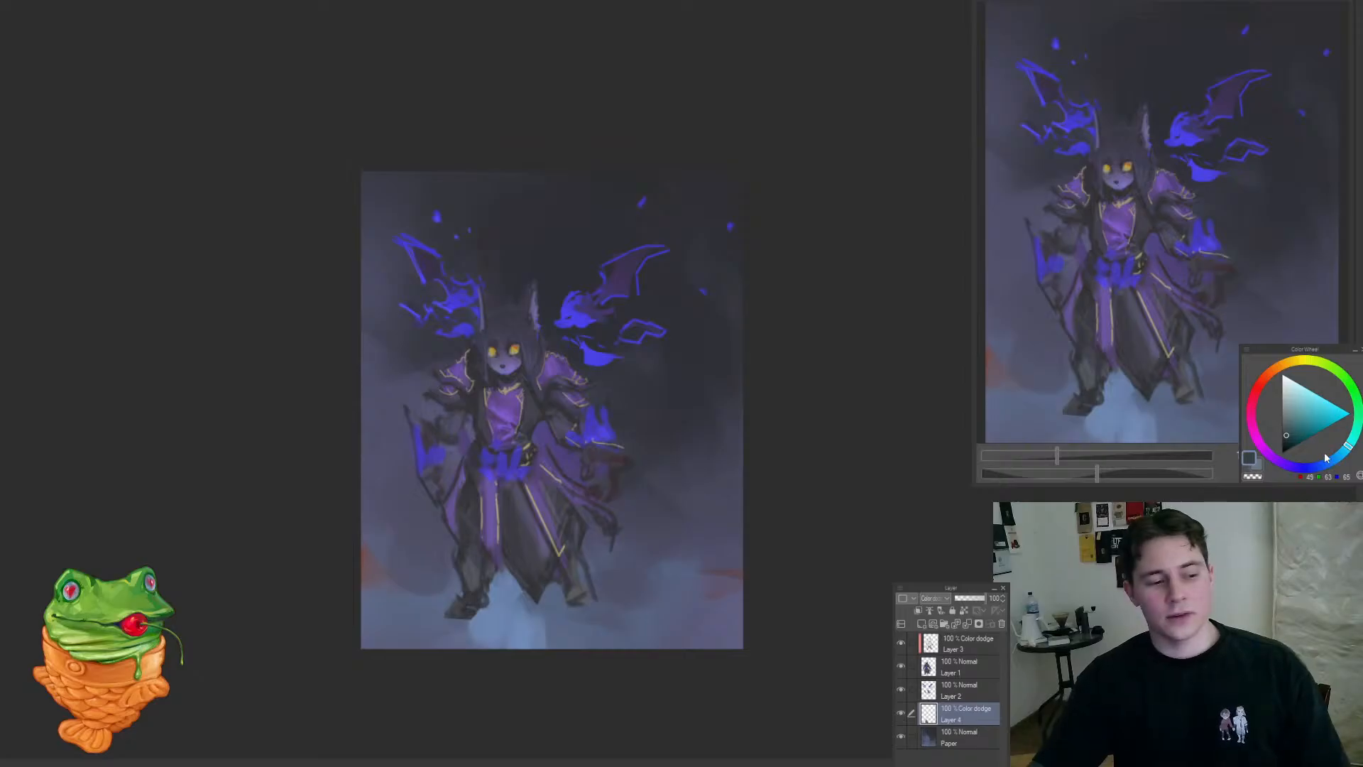
drag(1348, 446, 1352, 441)
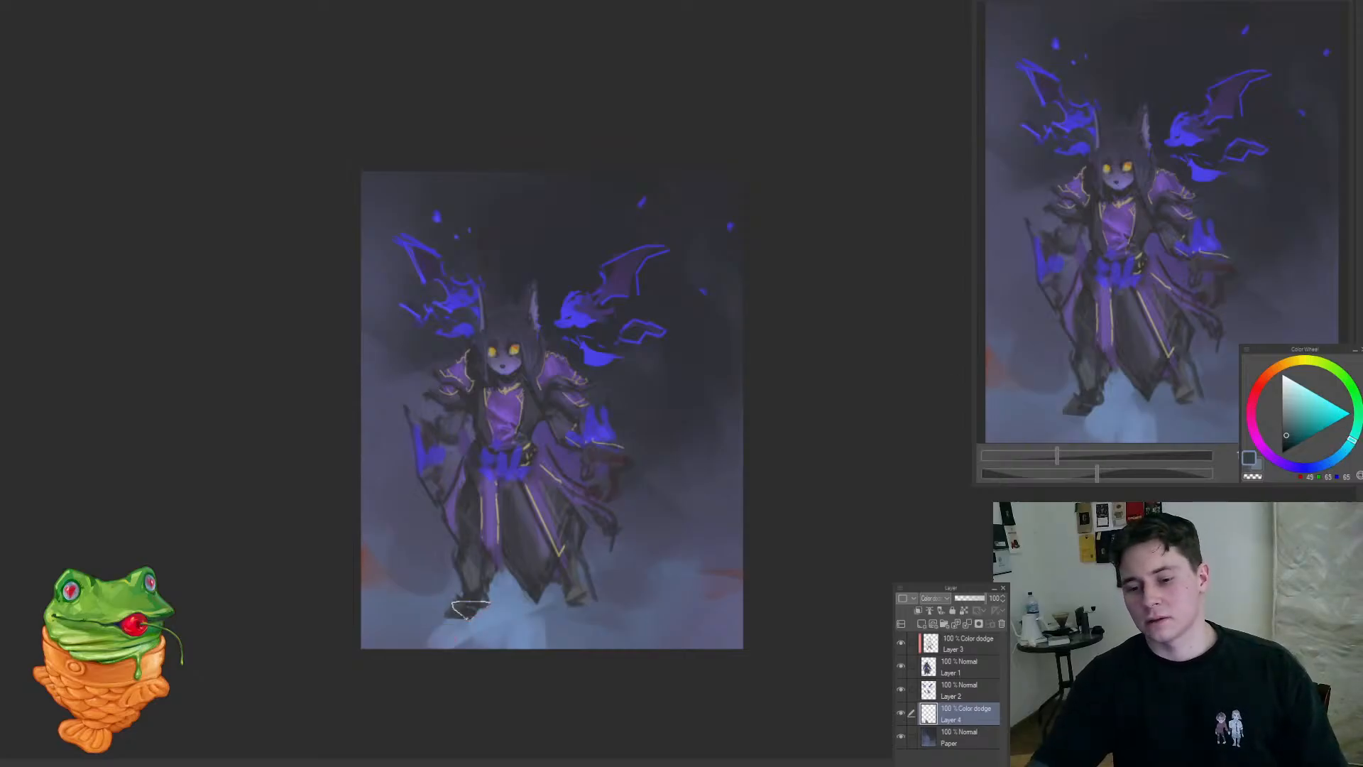
mouse_move(419, 612)
mouse_down()
mouse_move(373, 606)
mouse_move(408, 639)
mouse_up()
mouse_move(529, 618)
mouse_down()
mouse_move(670, 627)
mouse_move(727, 589)
mouse_up()
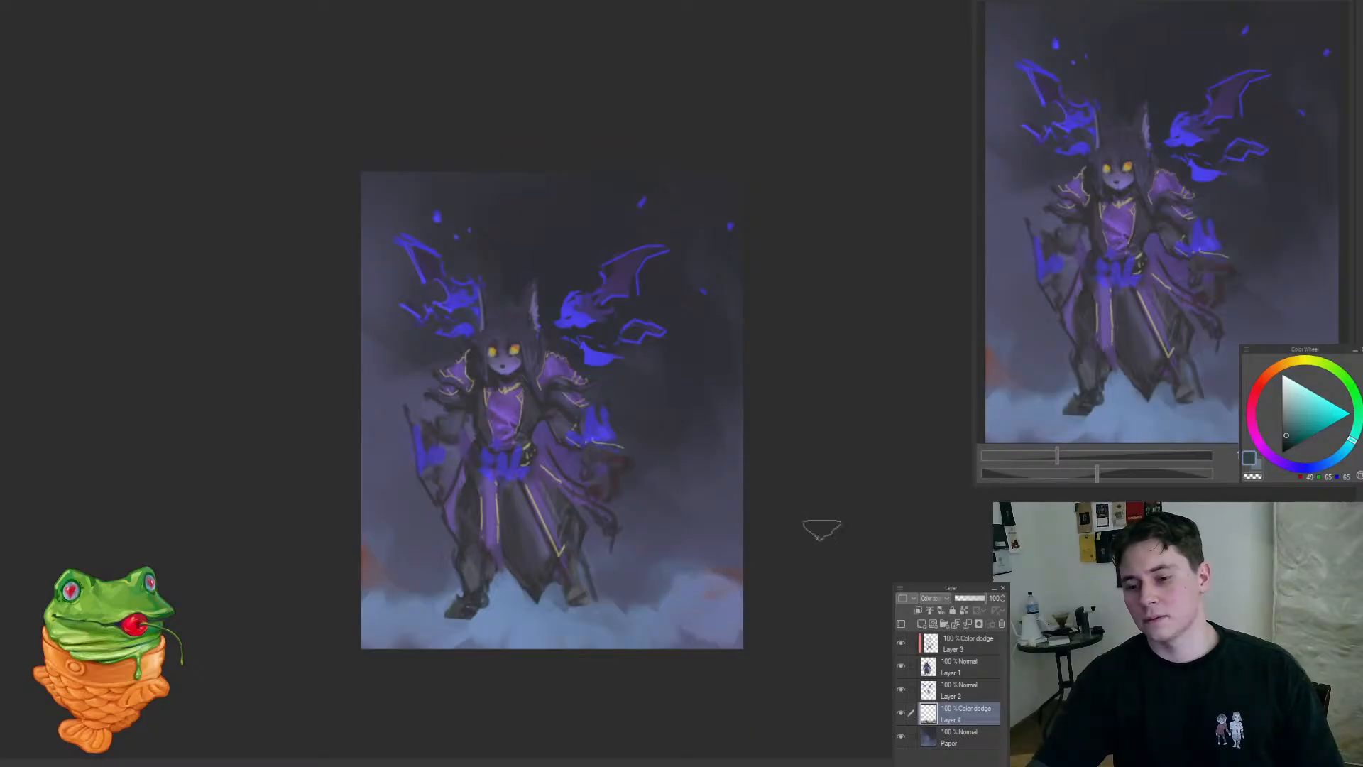
Step: Shift the hue back towards blue and extend the mist over the ground and background beside the robe
drag(1333, 460, 1343, 452)
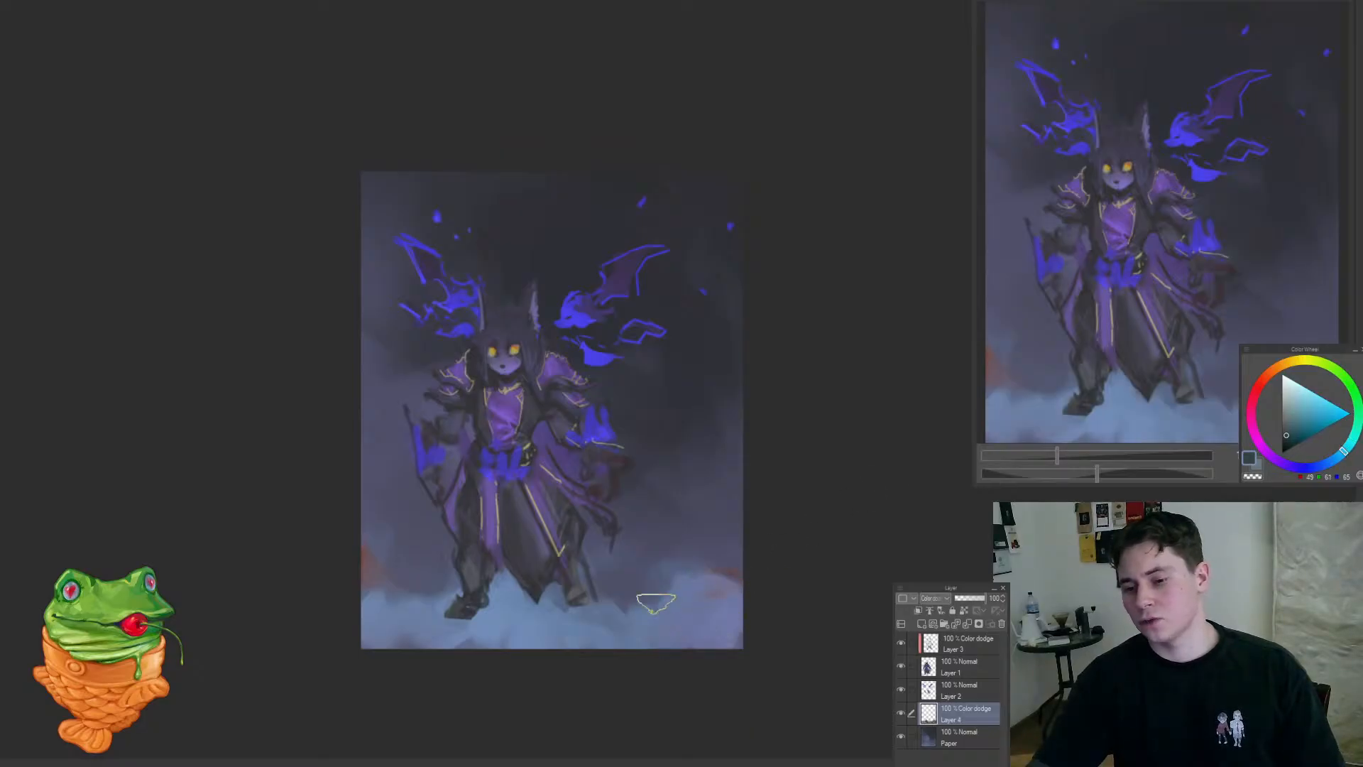
drag(656, 593, 716, 611)
mouse_move(655, 547)
mouse_down()
mouse_move(691, 550)
mouse_move(667, 544)
mouse_up()
drag(655, 497, 607, 507)
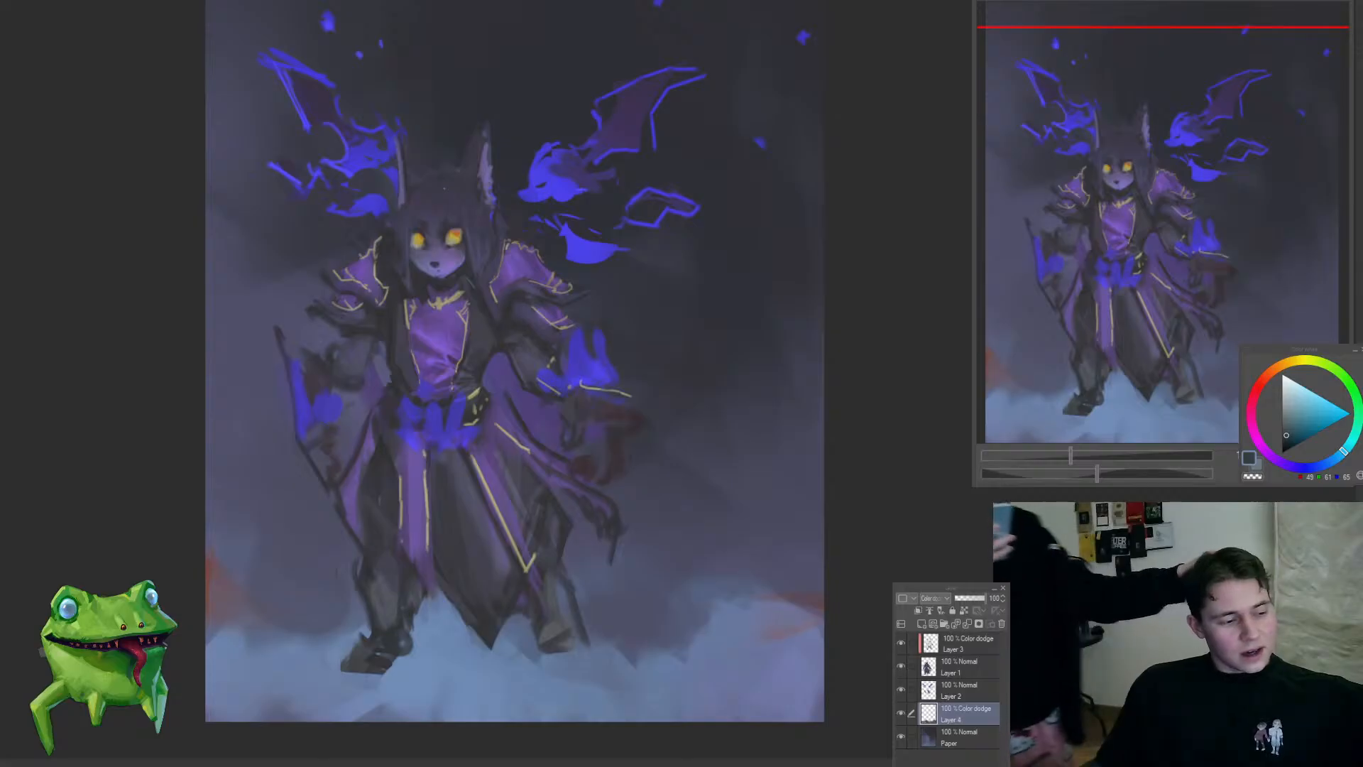
drag(446, 189, 471, 192)
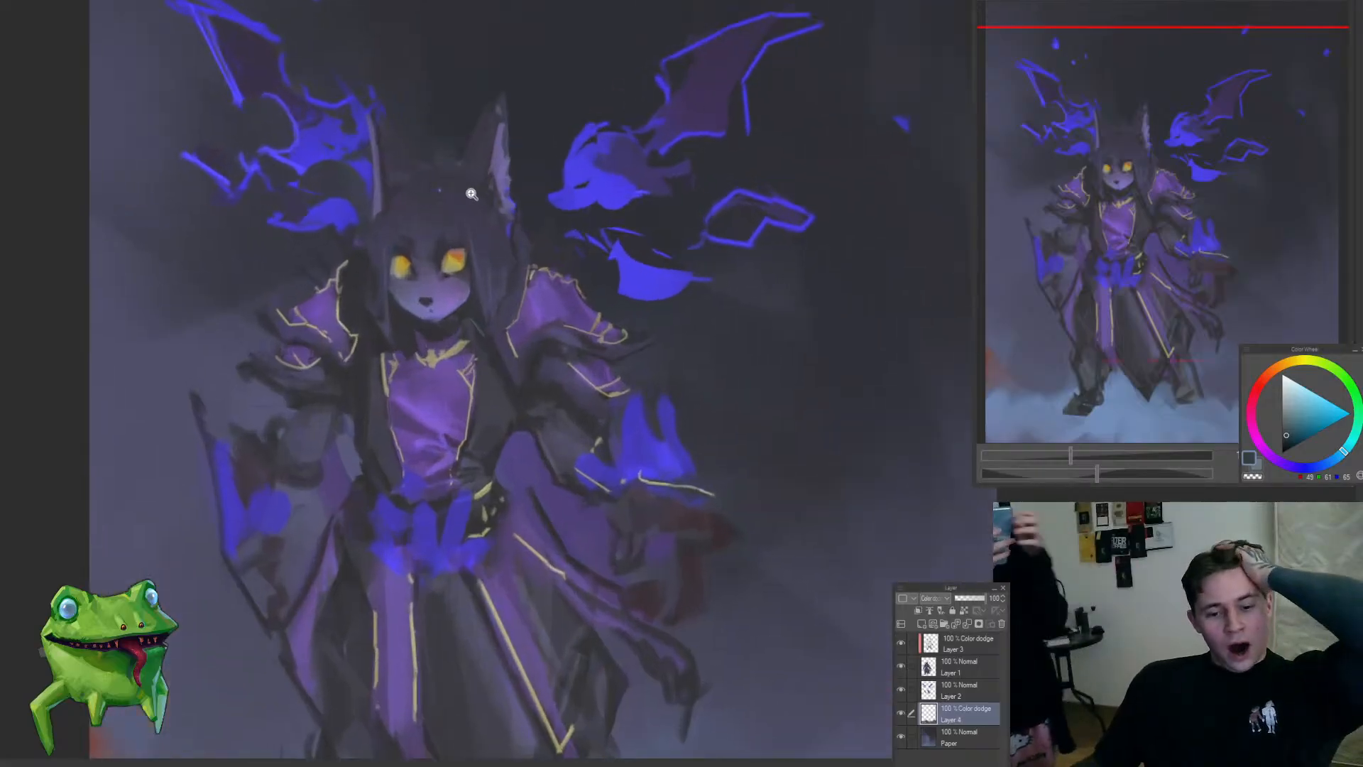
drag(506, 342, 501, 356)
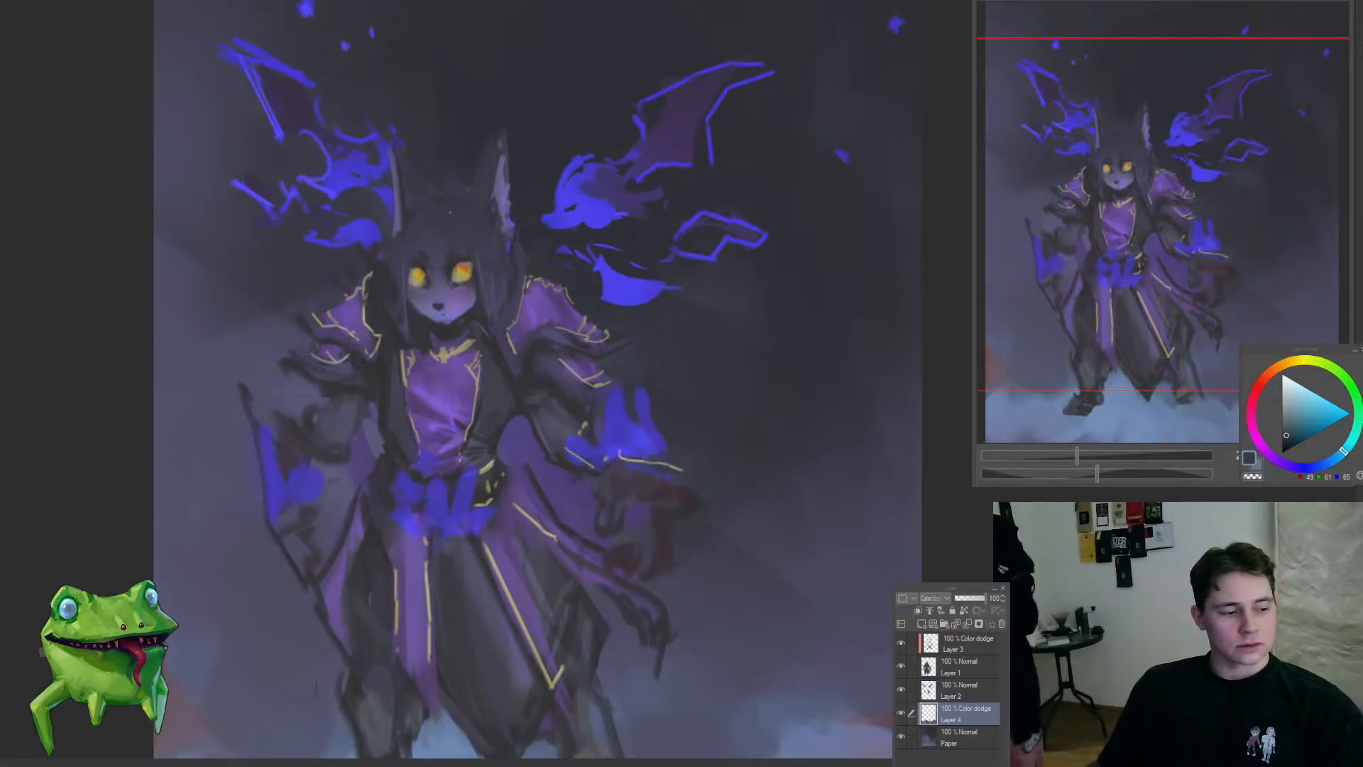
Step: Examine the ground mist and the overall composition from several zoom distances
scroll(580, 612, down, 2)
scroll(601, 604, up, 1)
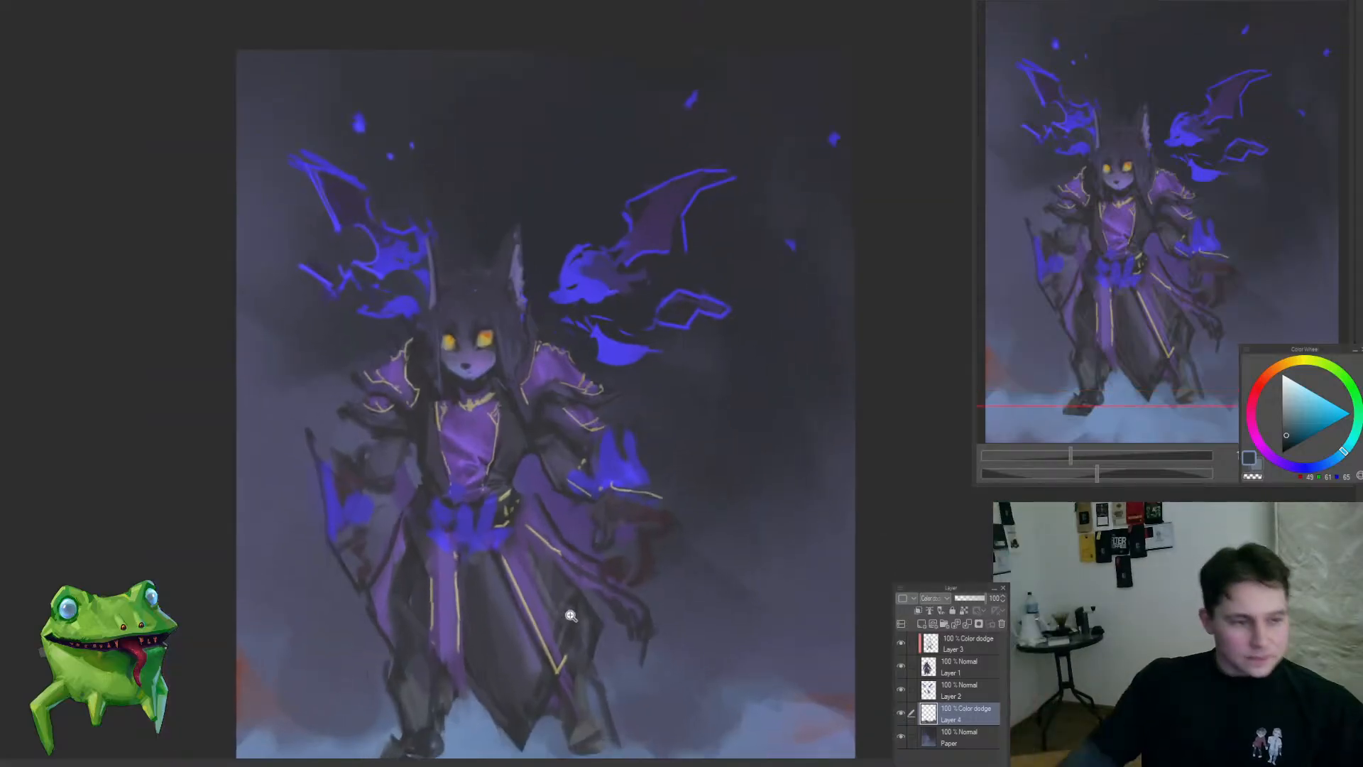
scroll(675, 381, down, 4)
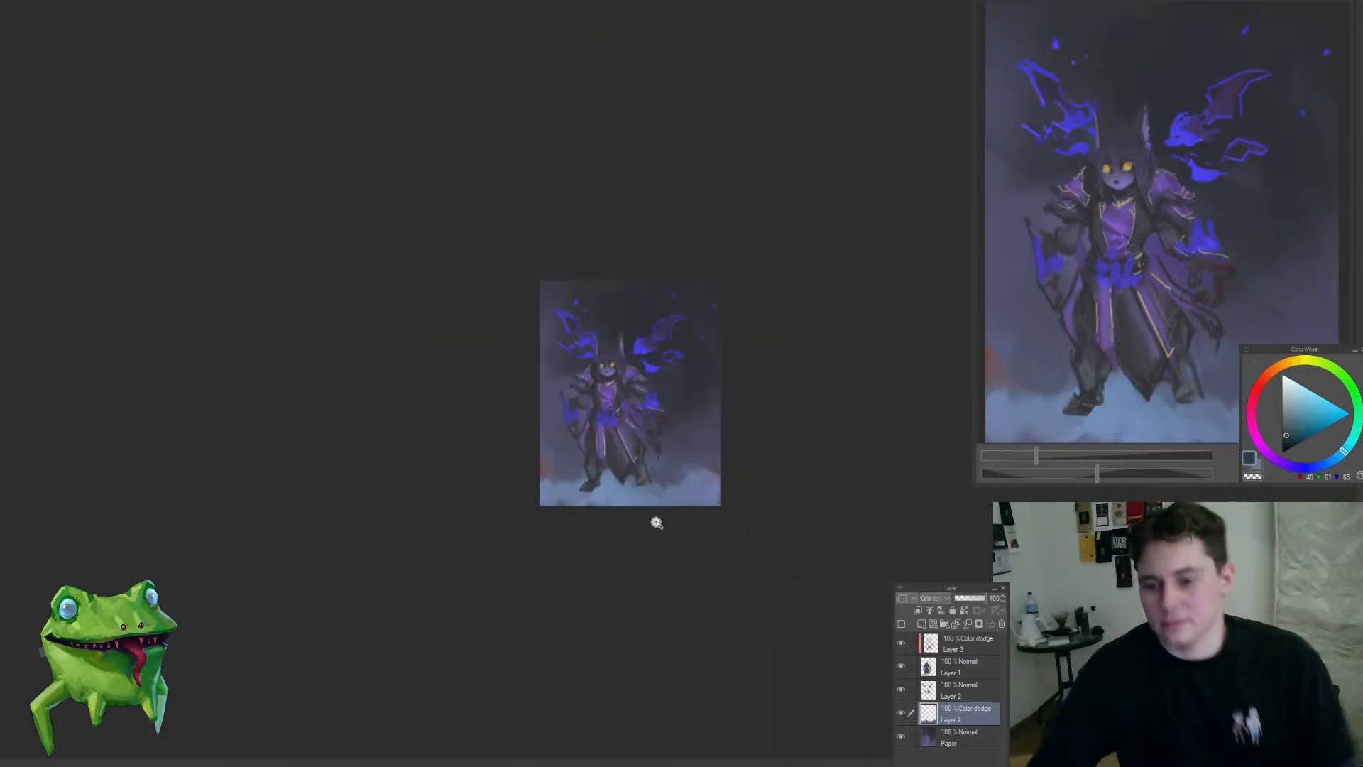
scroll(654, 523, up, 4)
drag(682, 390, 647, 493)
scroll(647, 493, down, 3)
scroll(607, 520, up, 3)
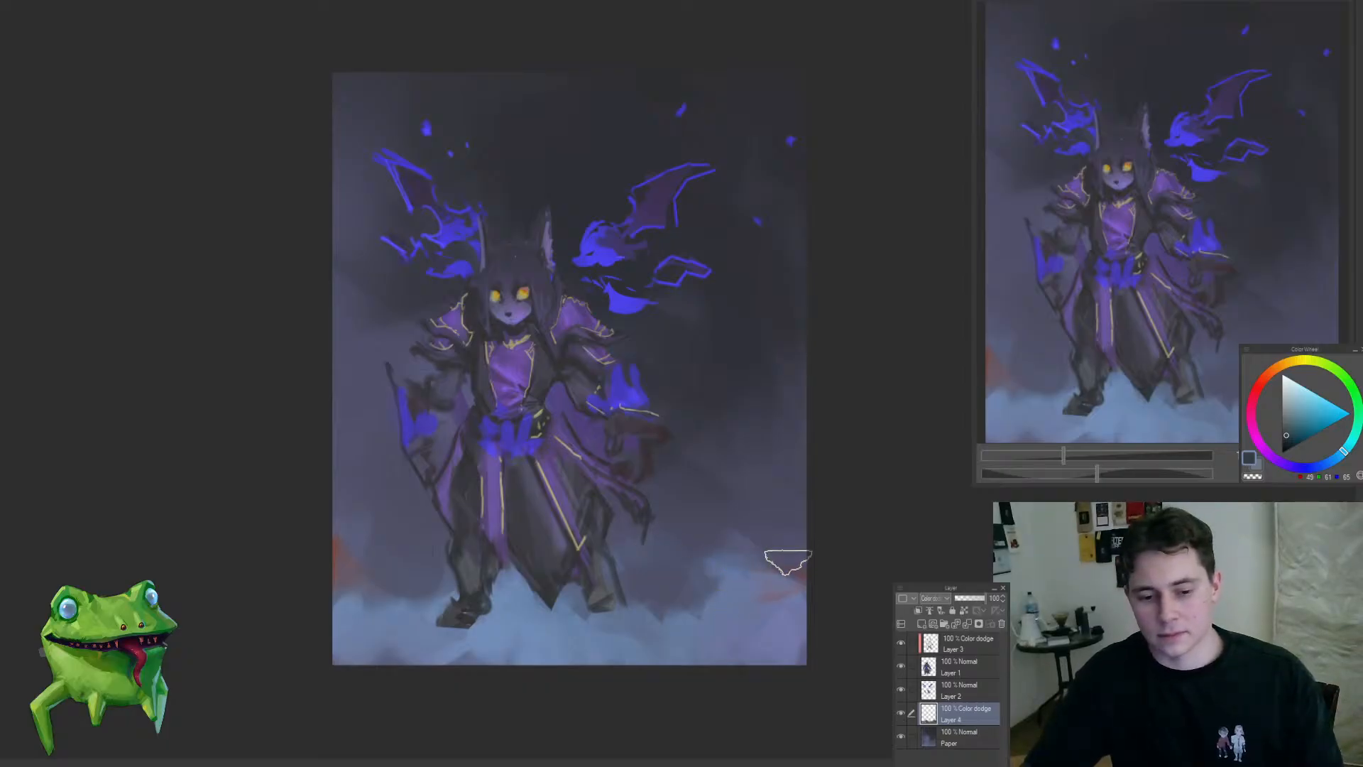
scroll(447, 536, down, 4)
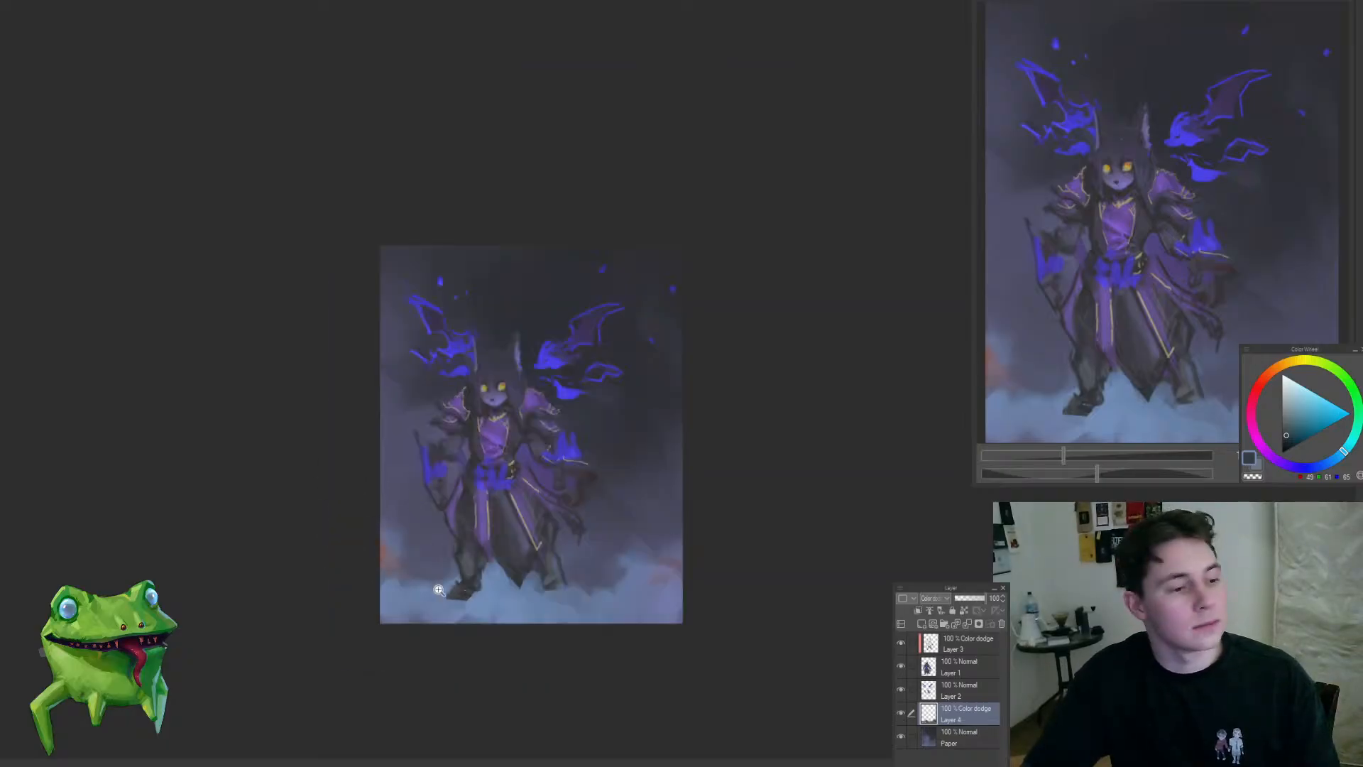
scroll(611, 565, up, 3)
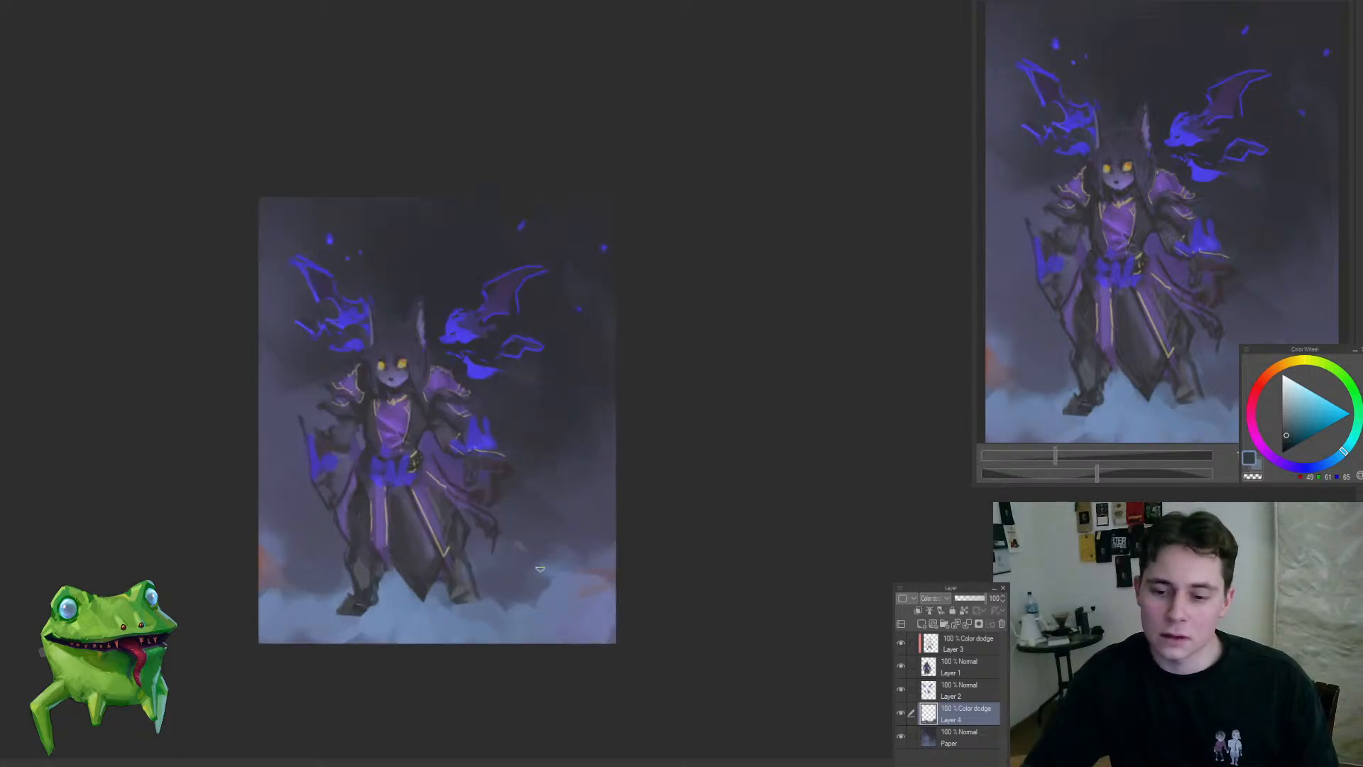
mouse_move(615, 446)
mouse_down()
mouse_move(594, 394)
mouse_move(699, 424)
mouse_up()
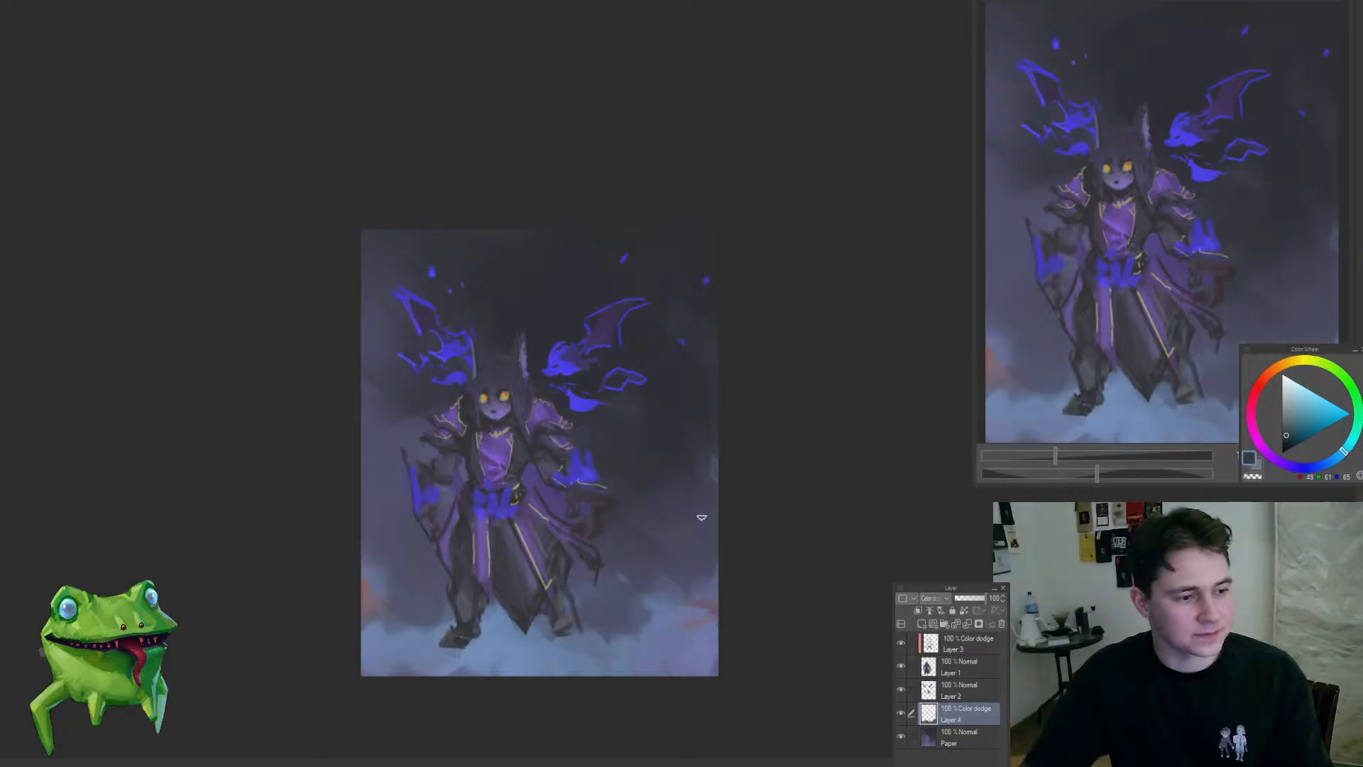
scroll(570, 639, down, 4)
scroll(623, 600, up, 3)
scroll(623, 601, up, 1)
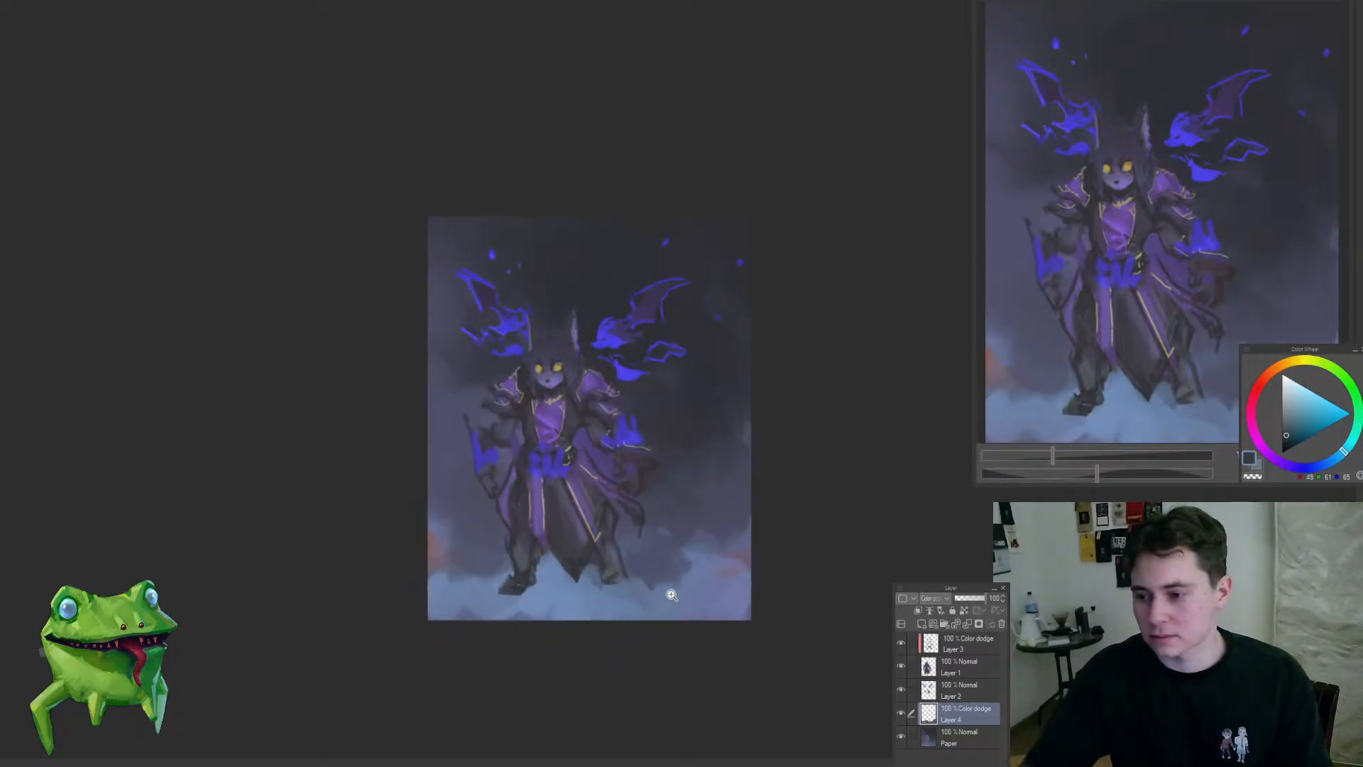
Step: Merge the mist layer down into the Paper layer and add soft wisps to the background beside the robe with a larger brush
key(ctrl+e)
drag(668, 570, 695, 534)
alt+click(770, 482)
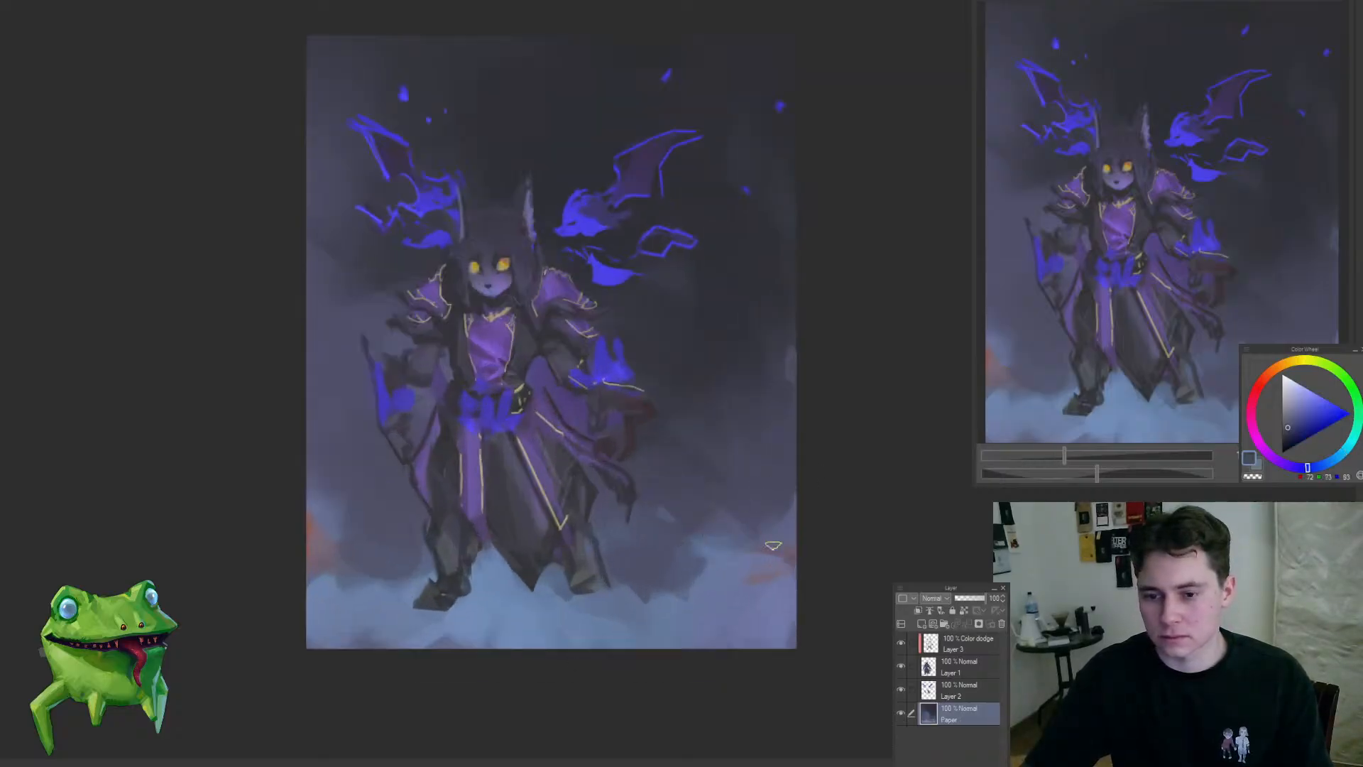
key(])
key(])
key(])
key(])
key(])
key(])
key(])
key(])
key(])
key(])
key(])
key(])
drag(604, 587, 609, 537)
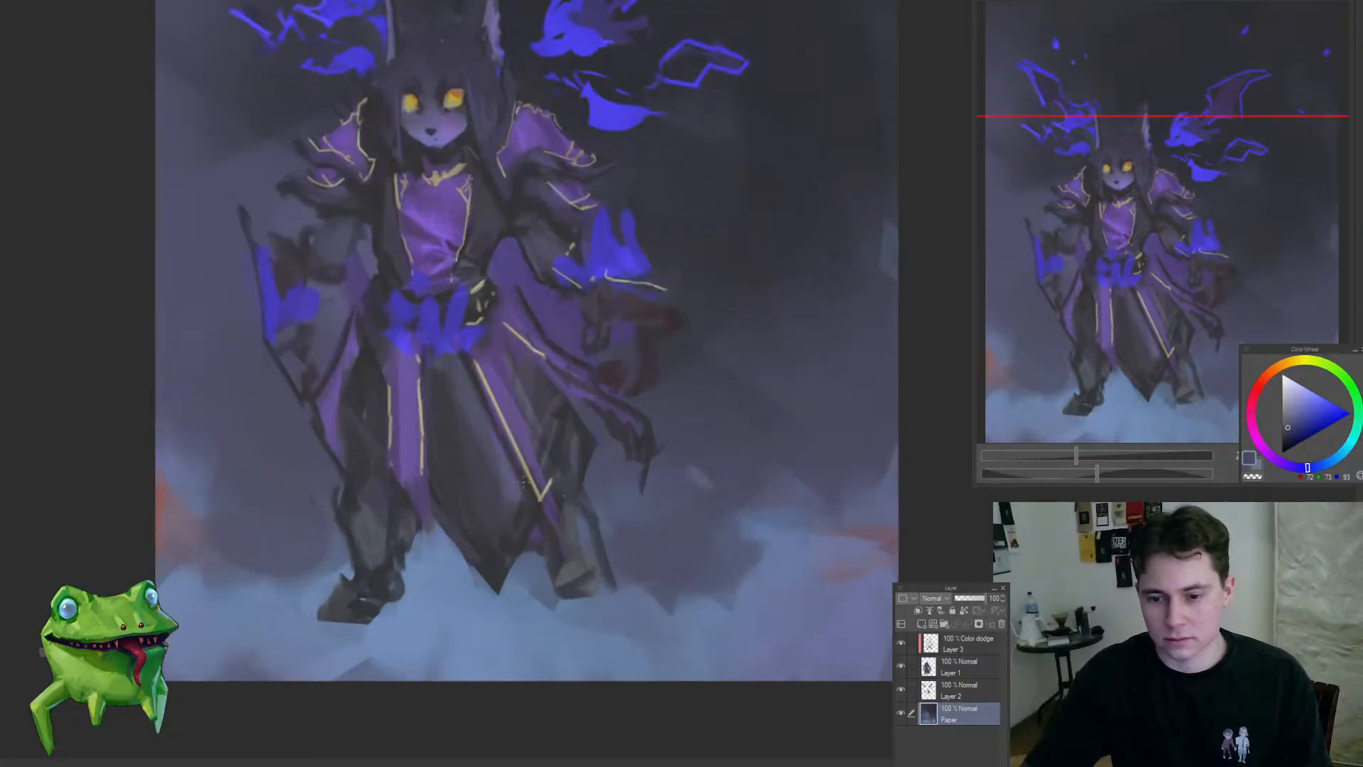
Step: Compare the figure with and without the Color dodge glow layer and merge that layer into Layer 1
ctrl+shift+click(524, 482)
drag(522, 559, 556, 531)
mouse_move(554, 518)
mouse_down()
mouse_move(554, 576)
mouse_move(495, 620)
mouse_up()
click(900, 643)
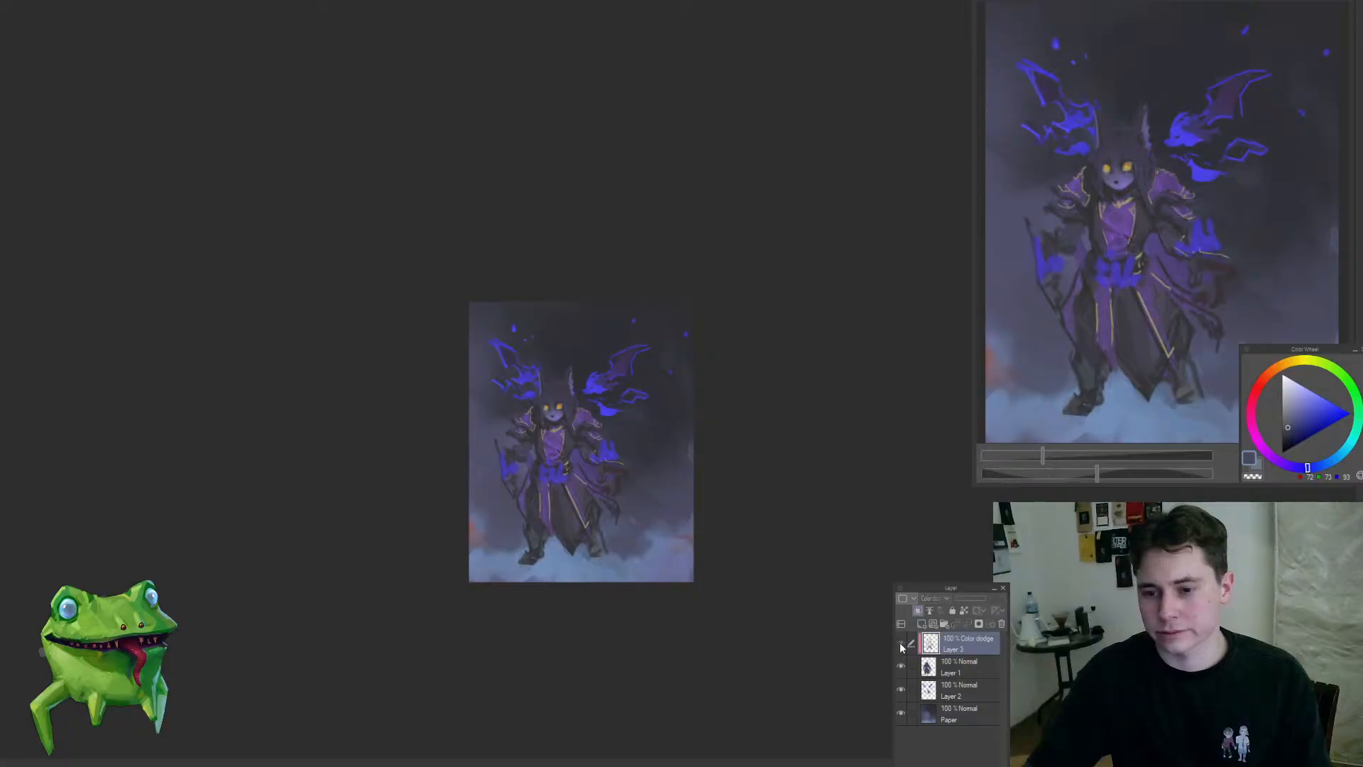
click(900, 645)
key(ctrl+e)
Step: Lasso a narrow area between the robe's hem and the boot, delete its contents and clear the selection
mouse_move(587, 546)
mouse_down()
mouse_move(632, 547)
mouse_move(556, 569)
mouse_up()
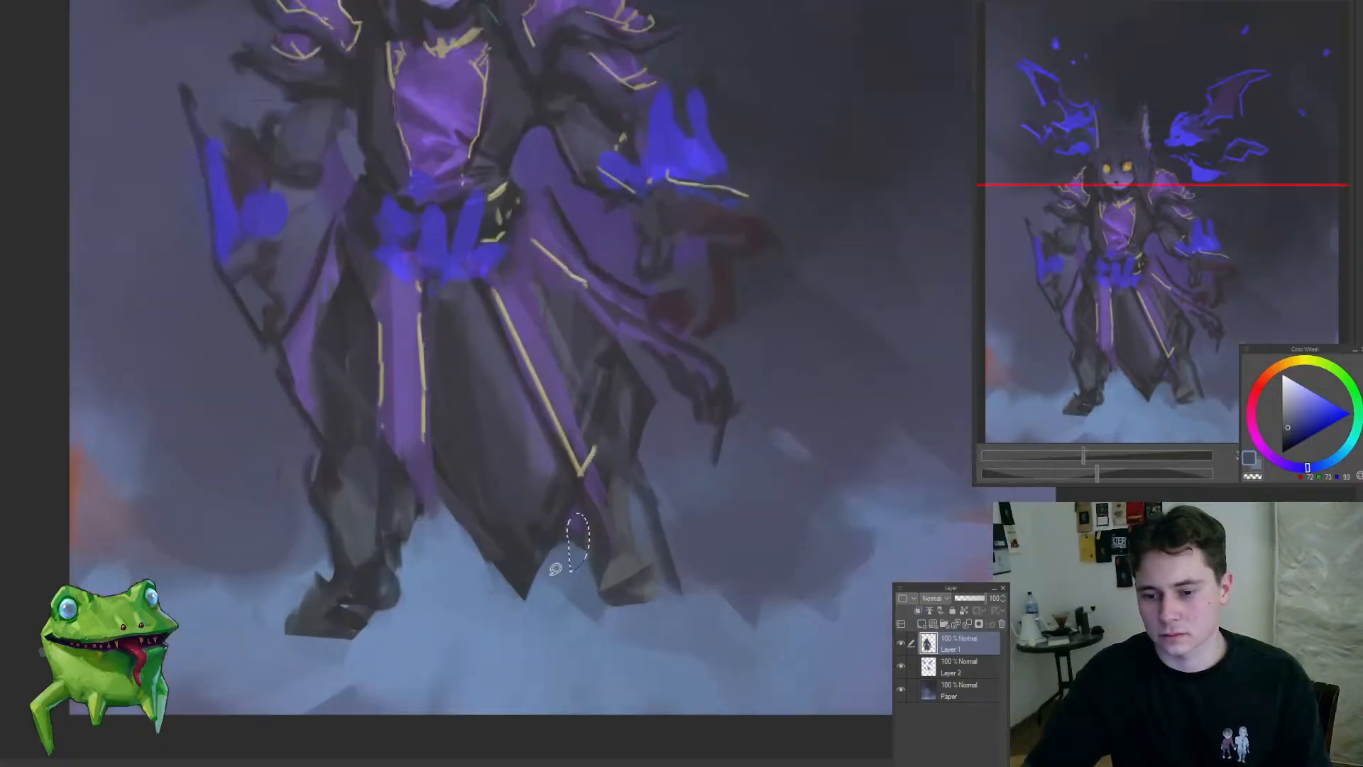
key(Delete)
key(ctrl+d)
Step: Sample dark robe tones and paint over the lower front panel of the robe with a smaller brush
key(b)
key(b)
alt+click(467, 485)
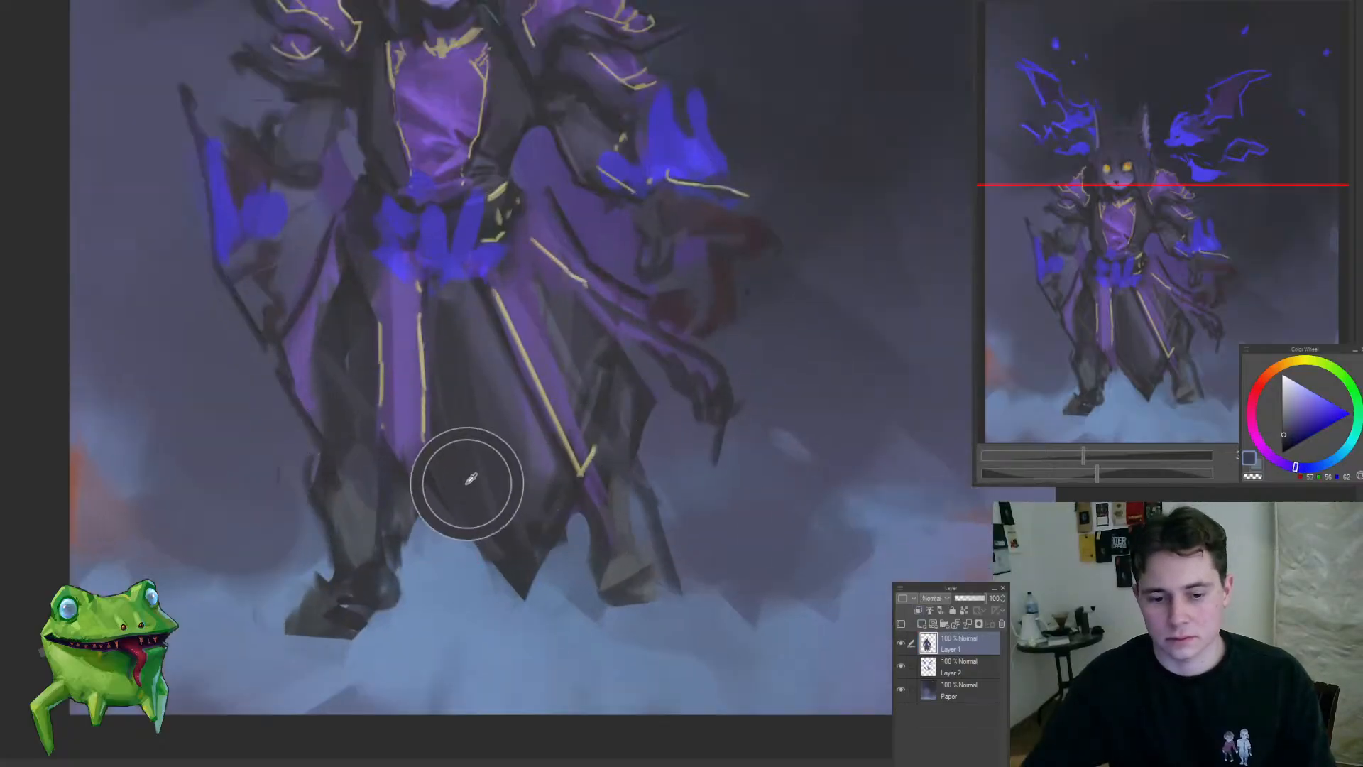
key(bracketleft)
key(bracketleft)
key(bracketleft)
key(bracketleft)
drag(478, 487, 514, 507)
alt+click(531, 418)
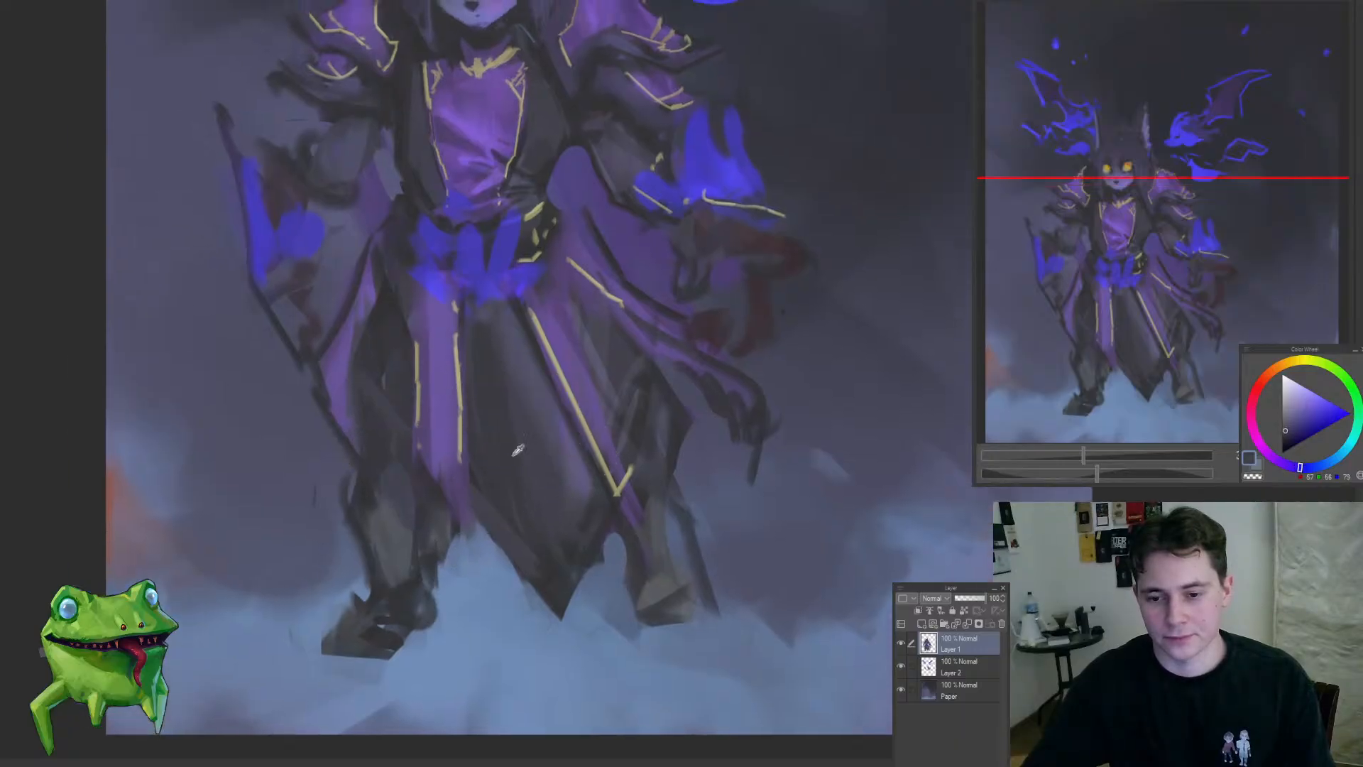
alt+click(475, 474)
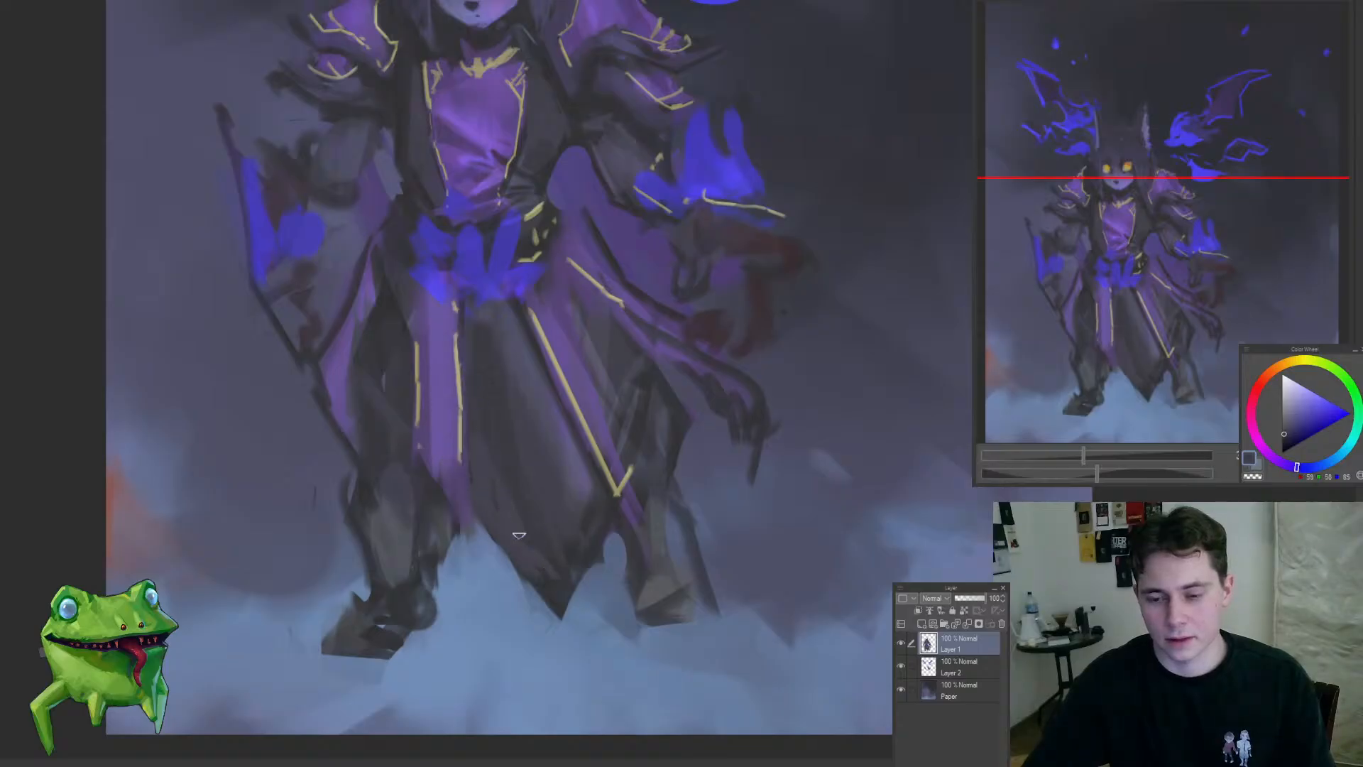
Step: Paint a ragged, pointed dark hem on the robe between the front panel and the boot
alt+click(553, 581)
drag(475, 527, 549, 597)
drag(443, 554, 536, 595)
mouse_move(511, 600)
mouse_down()
mouse_move(393, 653)
mouse_move(489, 607)
mouse_up()
key(ctrl+z)
drag(401, 504, 500, 581)
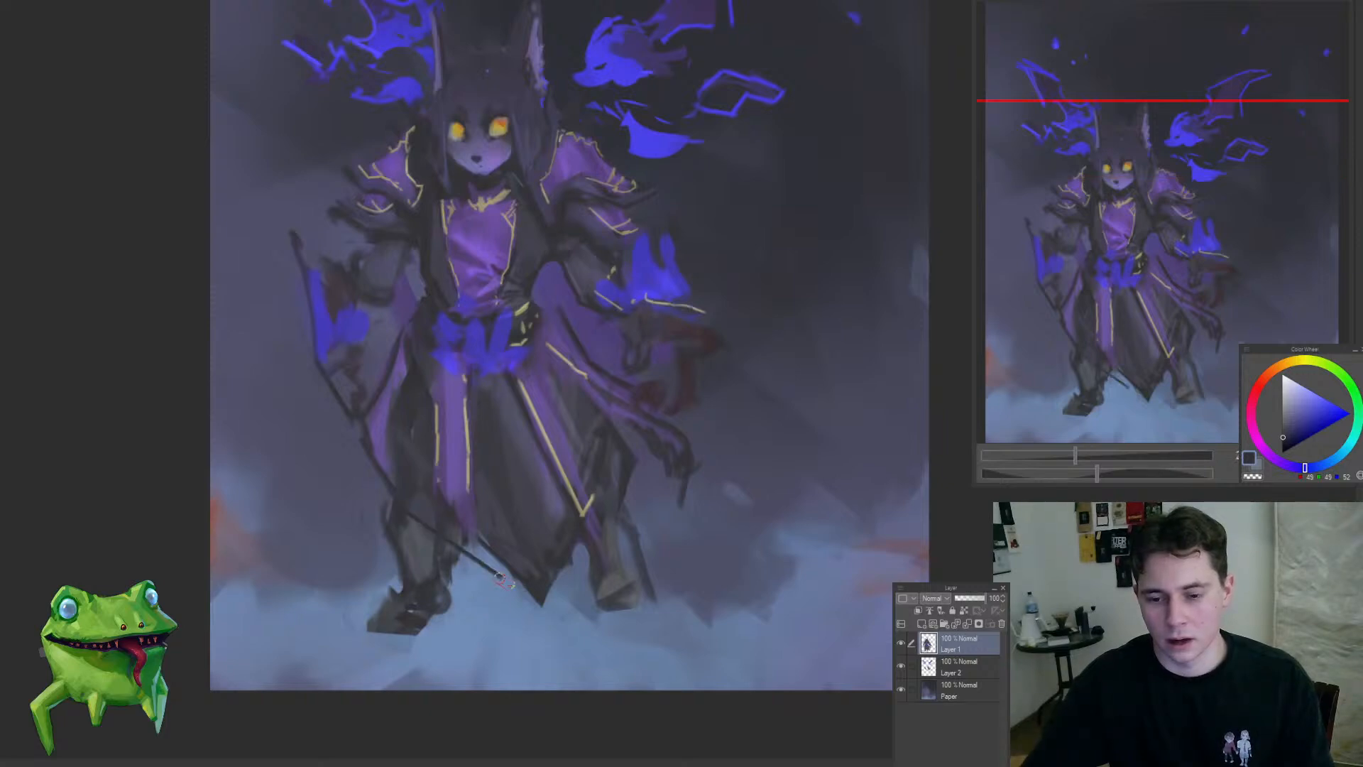
alt+click(416, 365)
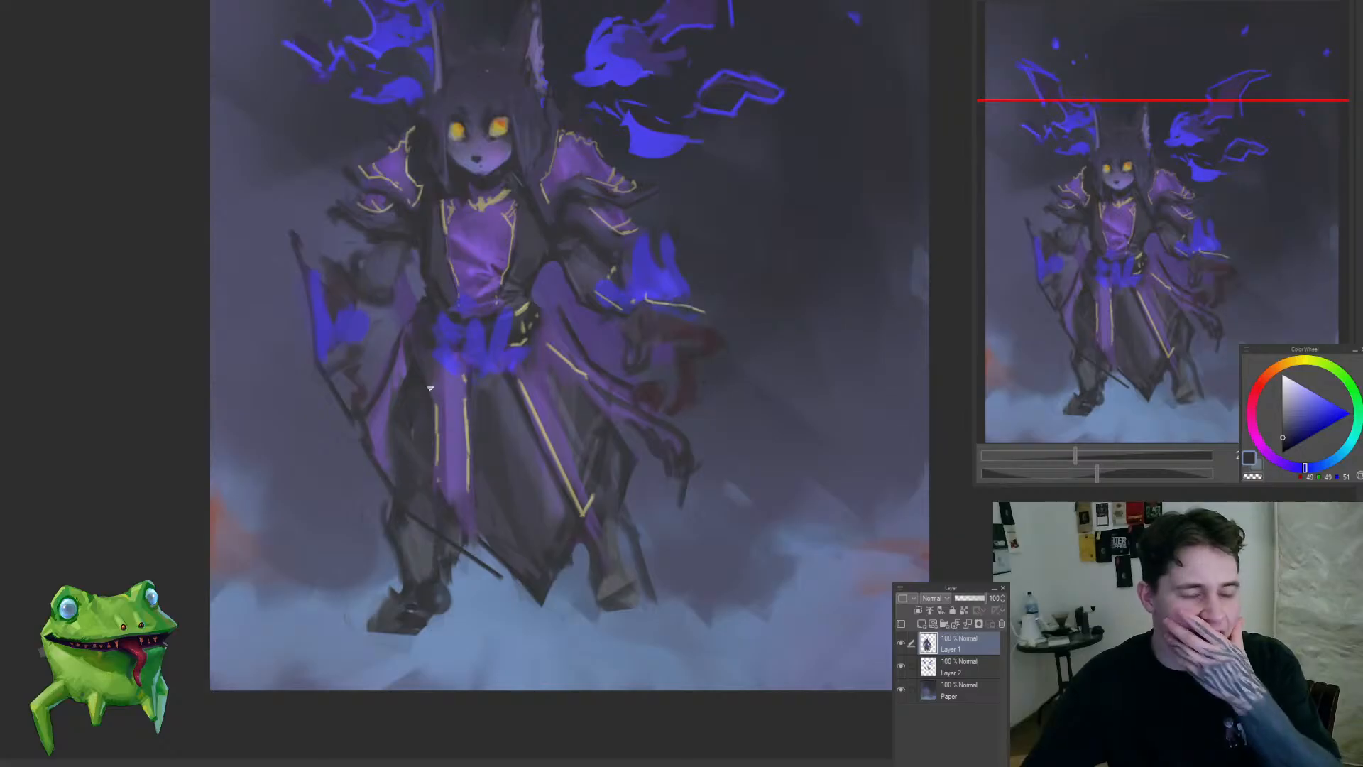
alt+click(495, 434)
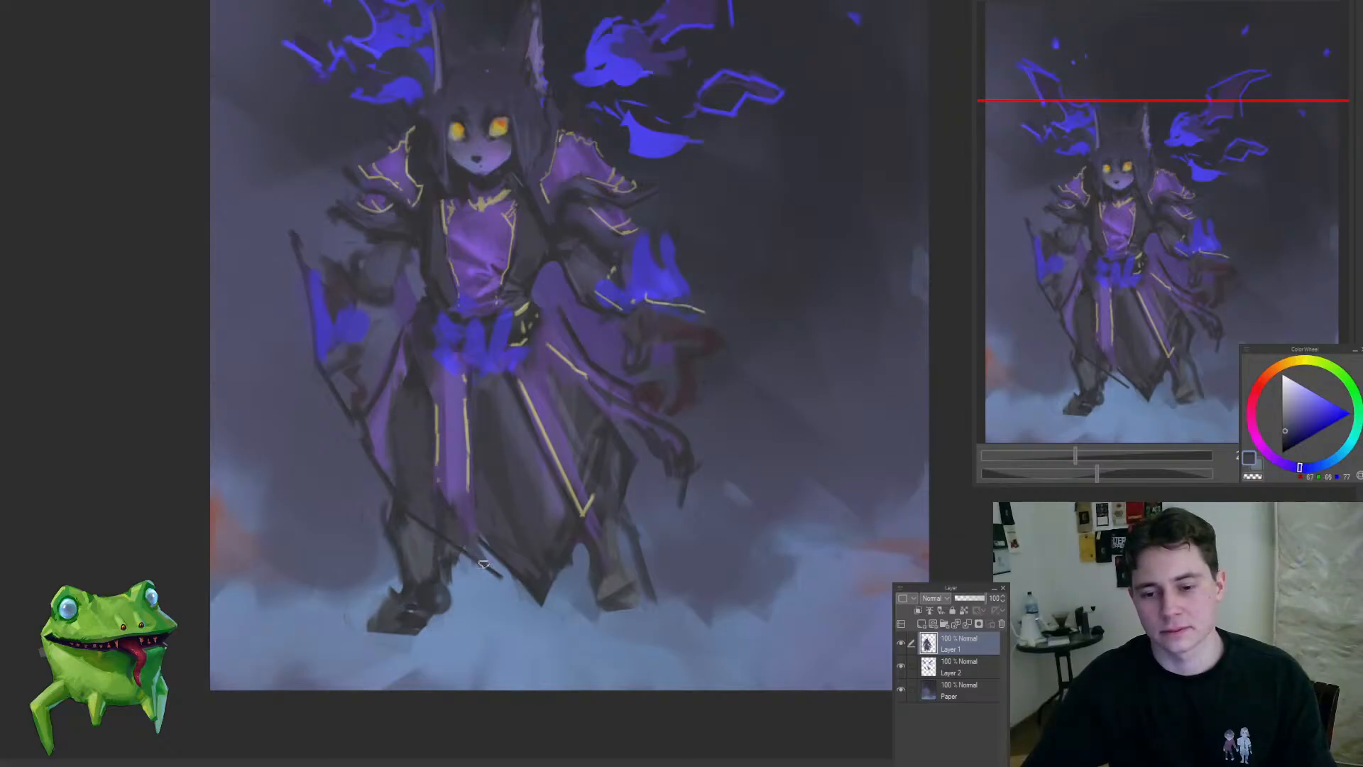
mouse_move(466, 525)
ctrl+mouse_down()
mouse_move(392, 587)
mouse_move(483, 554)
mouse_move(332, 561)
ctrl+mouse_up()
alt+click(445, 424)
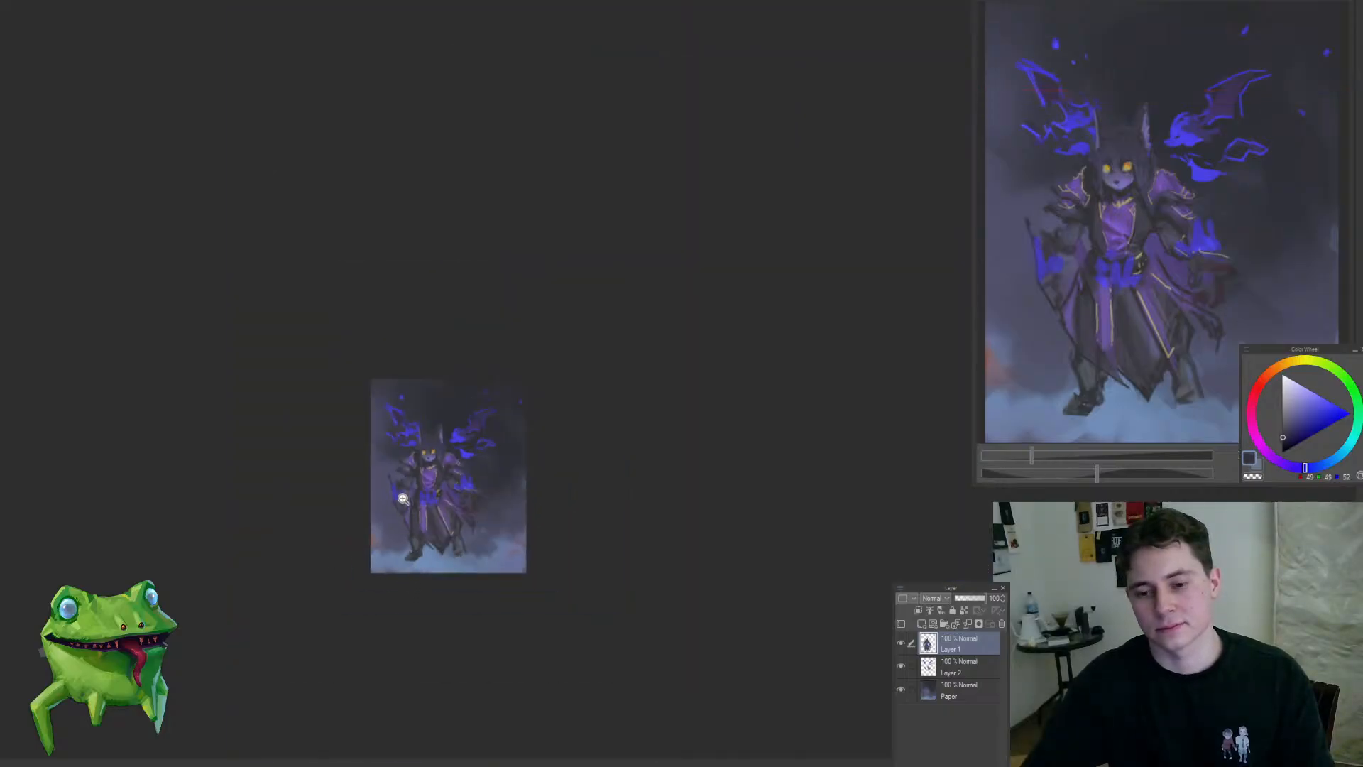
Step: Paint dark fold strokes over the blue flames around the waist to break them up
ctrl+drag(402, 499, 488, 480)
alt+click(477, 499)
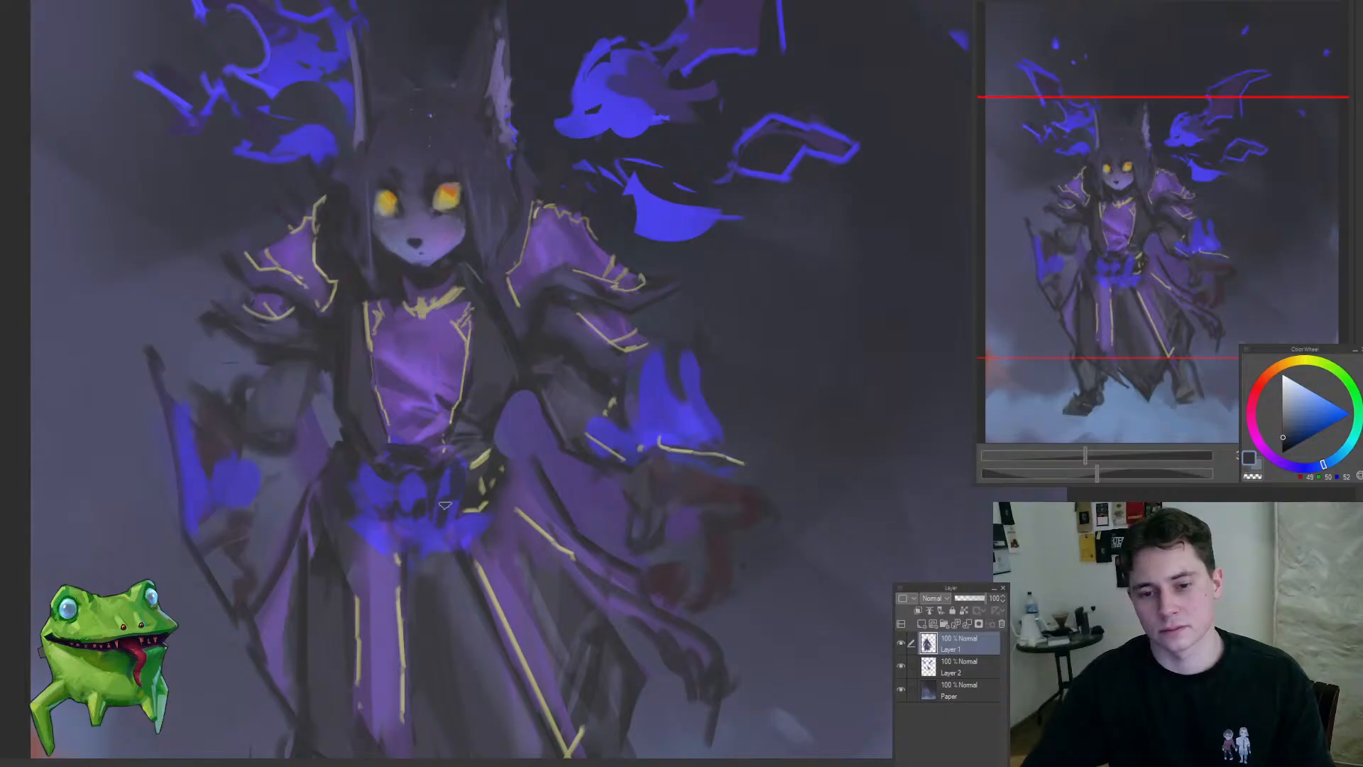
mouse_move(384, 465)
mouse_down()
mouse_move(475, 460)
mouse_move(466, 497)
mouse_up()
ctrl+drag(483, 546, 384, 612)
mouse_move(472, 600)
ctrl+mouse_down()
mouse_move(514, 543)
mouse_move(572, 632)
mouse_move(610, 576)
mouse_move(584, 560)
ctrl+mouse_up()
drag(371, 605, 479, 561)
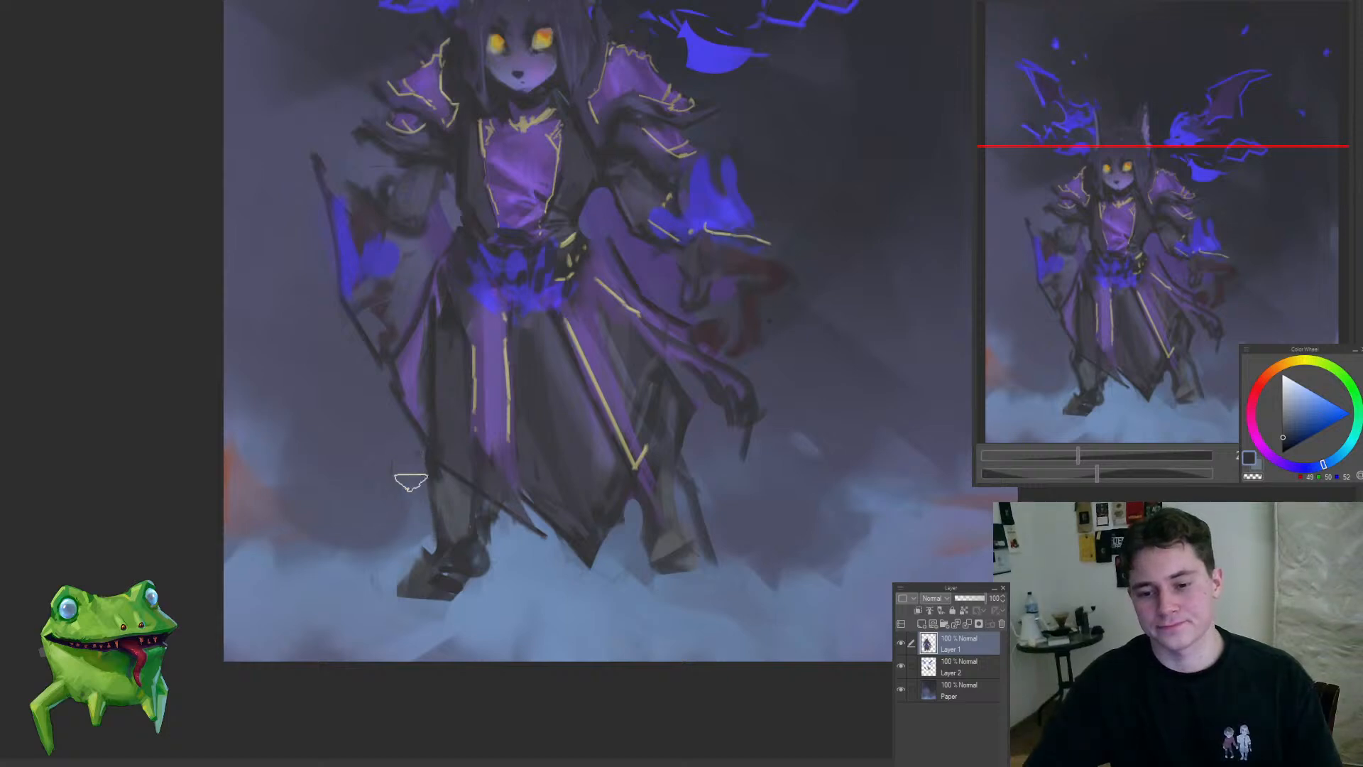
Step: Refine the ragged hem at the bottom of the robe with more dark strokes
drag(476, 533, 475, 554)
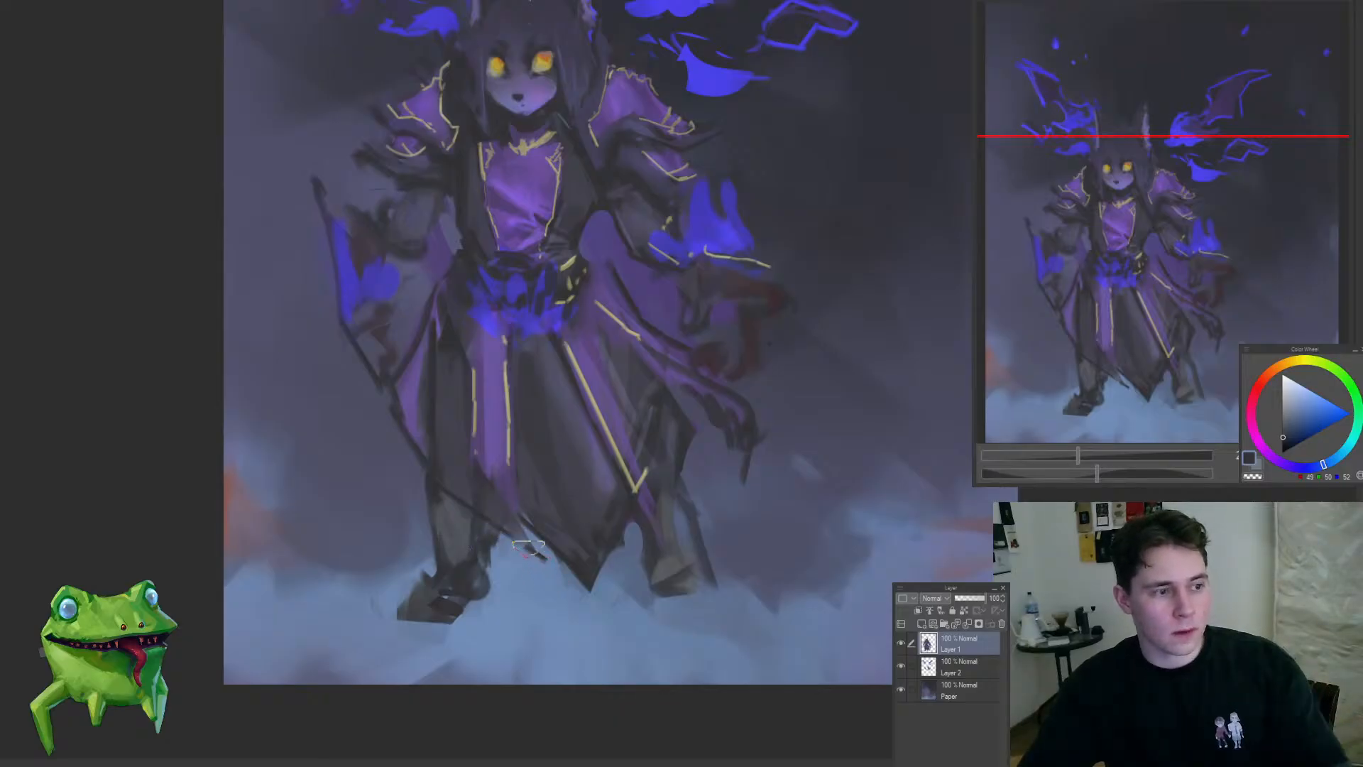
drag(533, 502, 491, 499)
drag(585, 432, 554, 511)
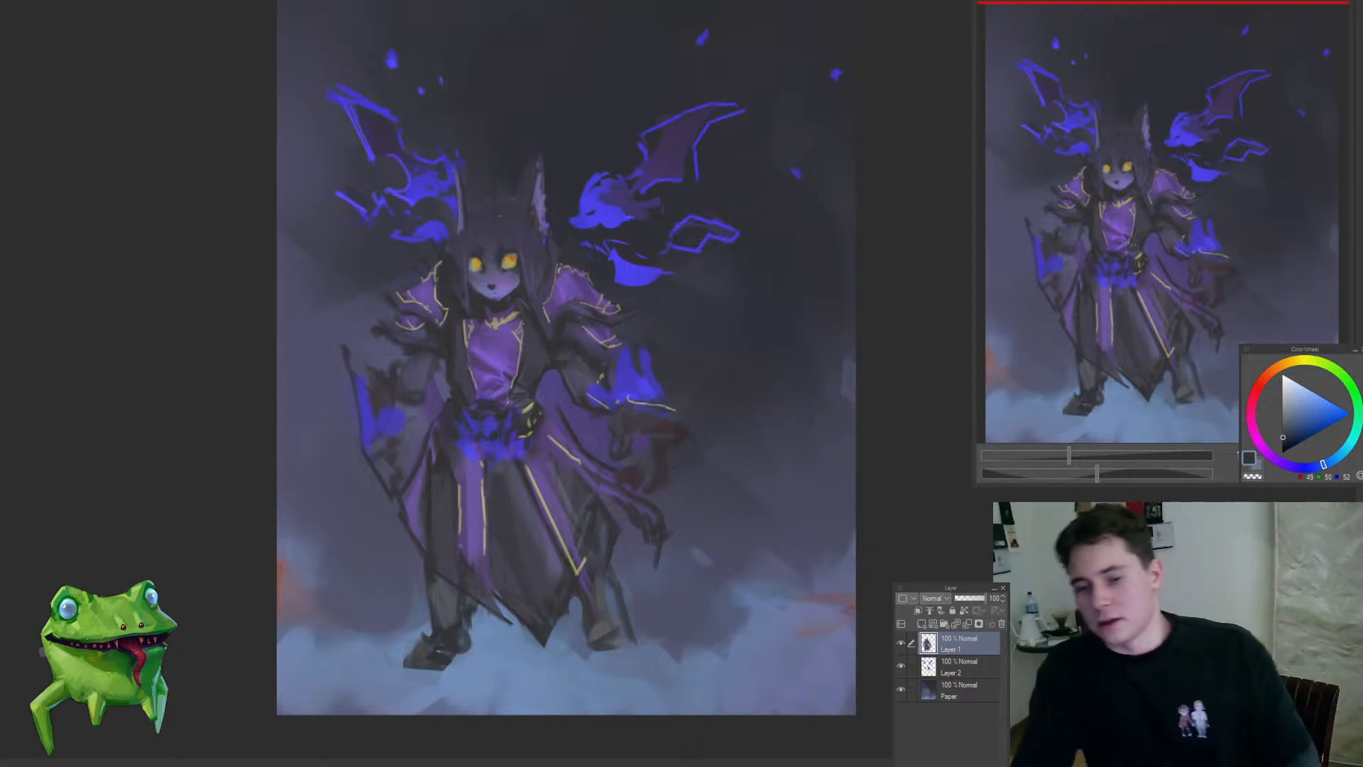
scroll(581, 421, down, 2)
scroll(580, 420, up, 5)
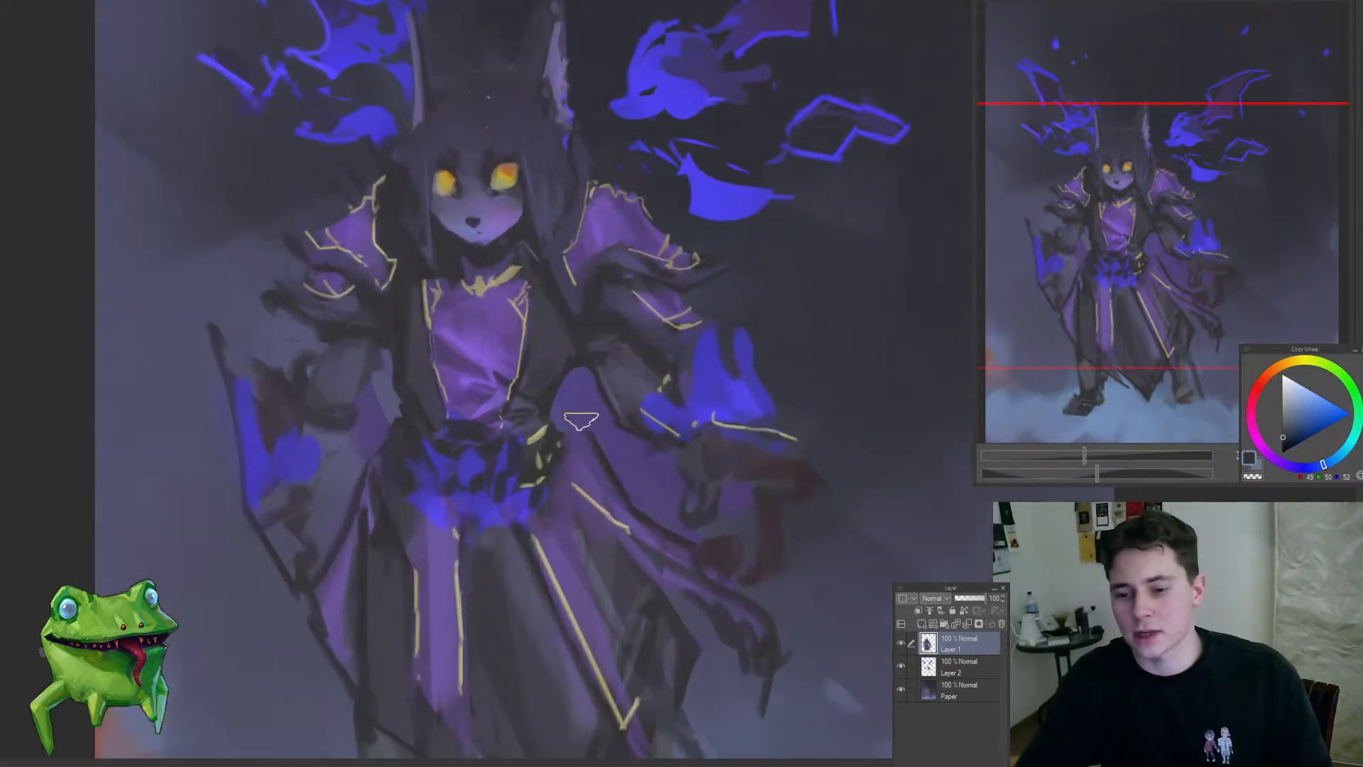
Step: Sample a dark robe tone and touch up the purple cloth beside the belt, below the flaming arm
alt+click(554, 433)
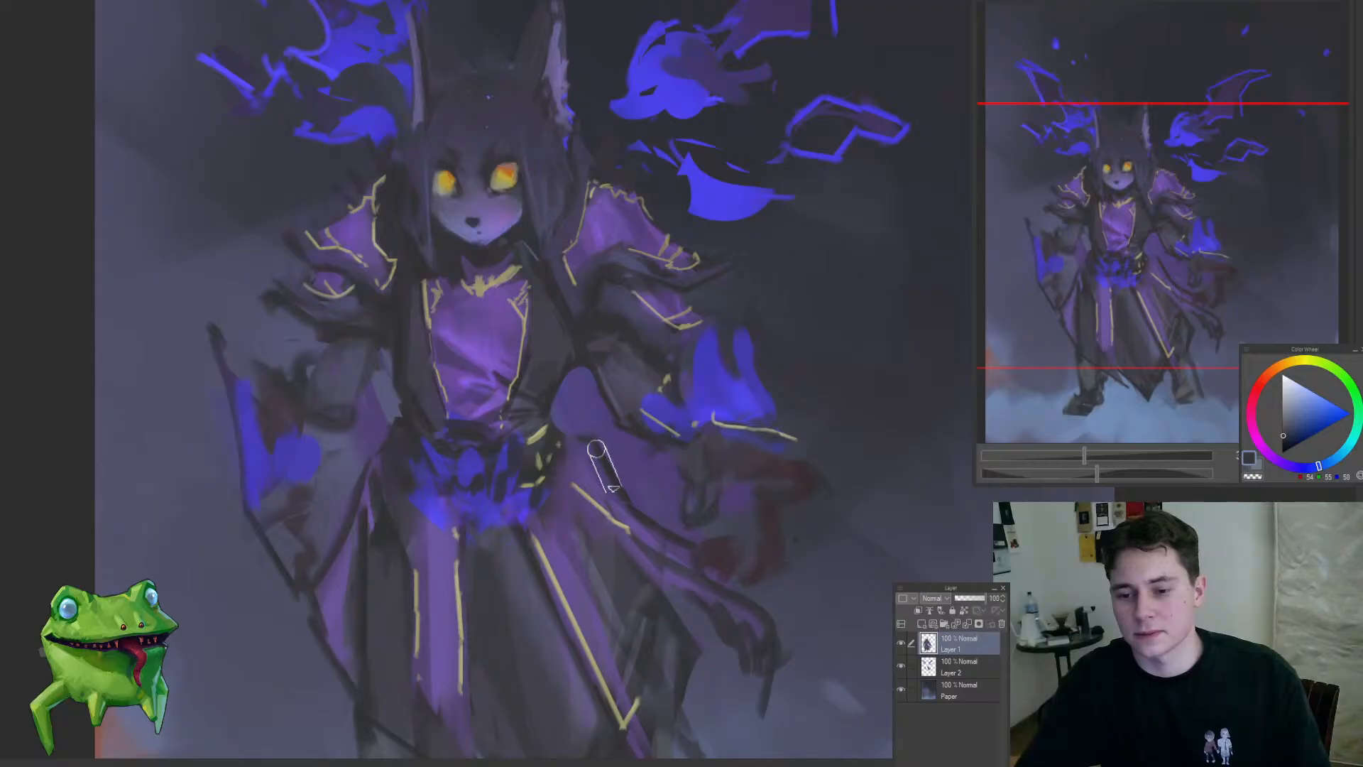
scroll(603, 491, down, 4)
scroll(597, 494, up, 5)
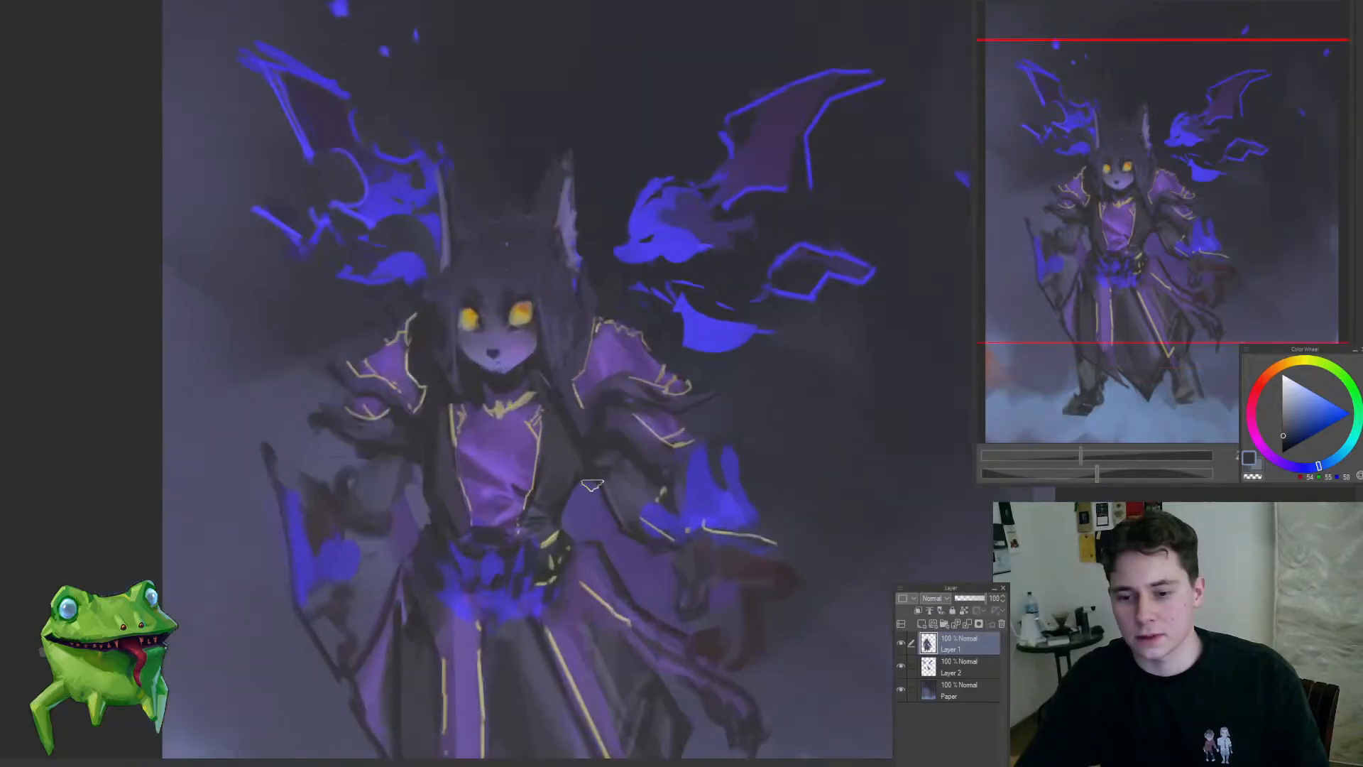
drag(662, 559, 577, 467)
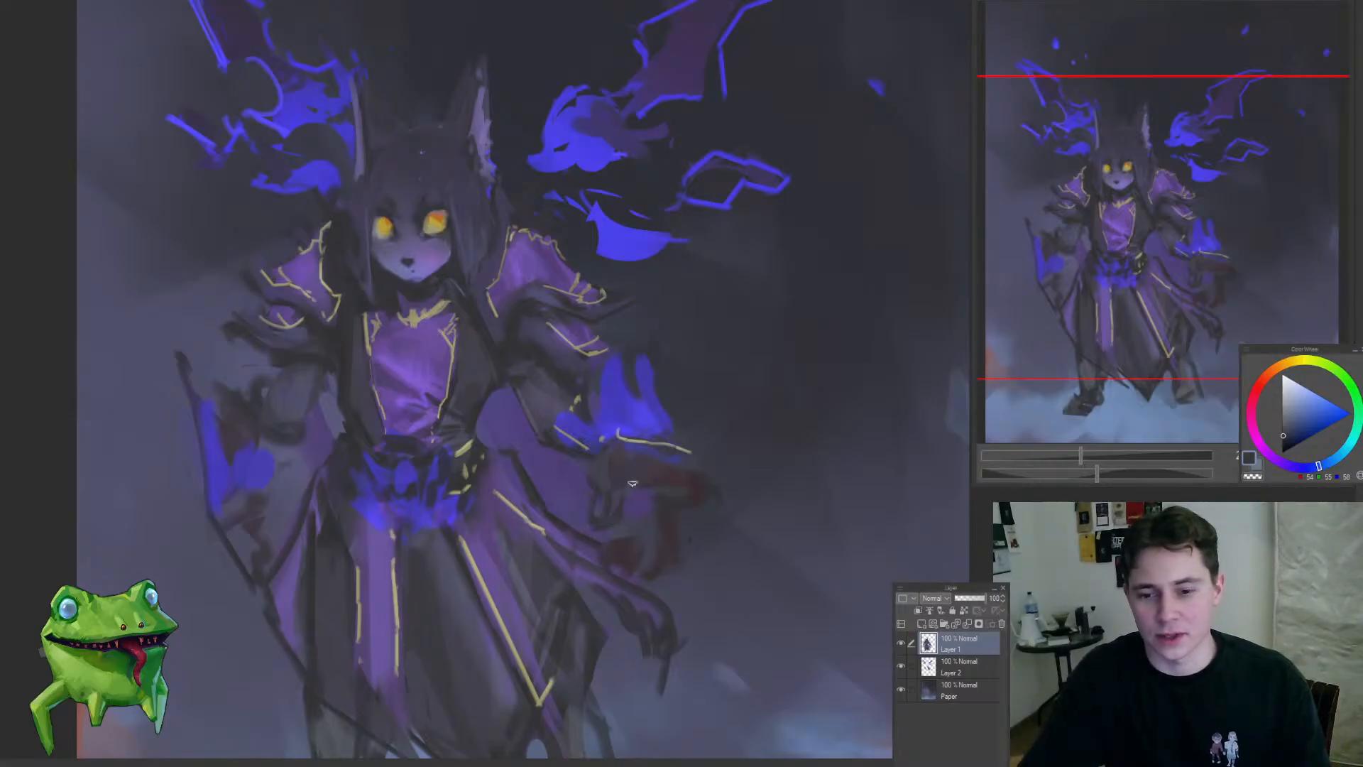
Step: Sample dark reddish and purple tones and shade the cloth beneath the flaming hand
alt+click(694, 487)
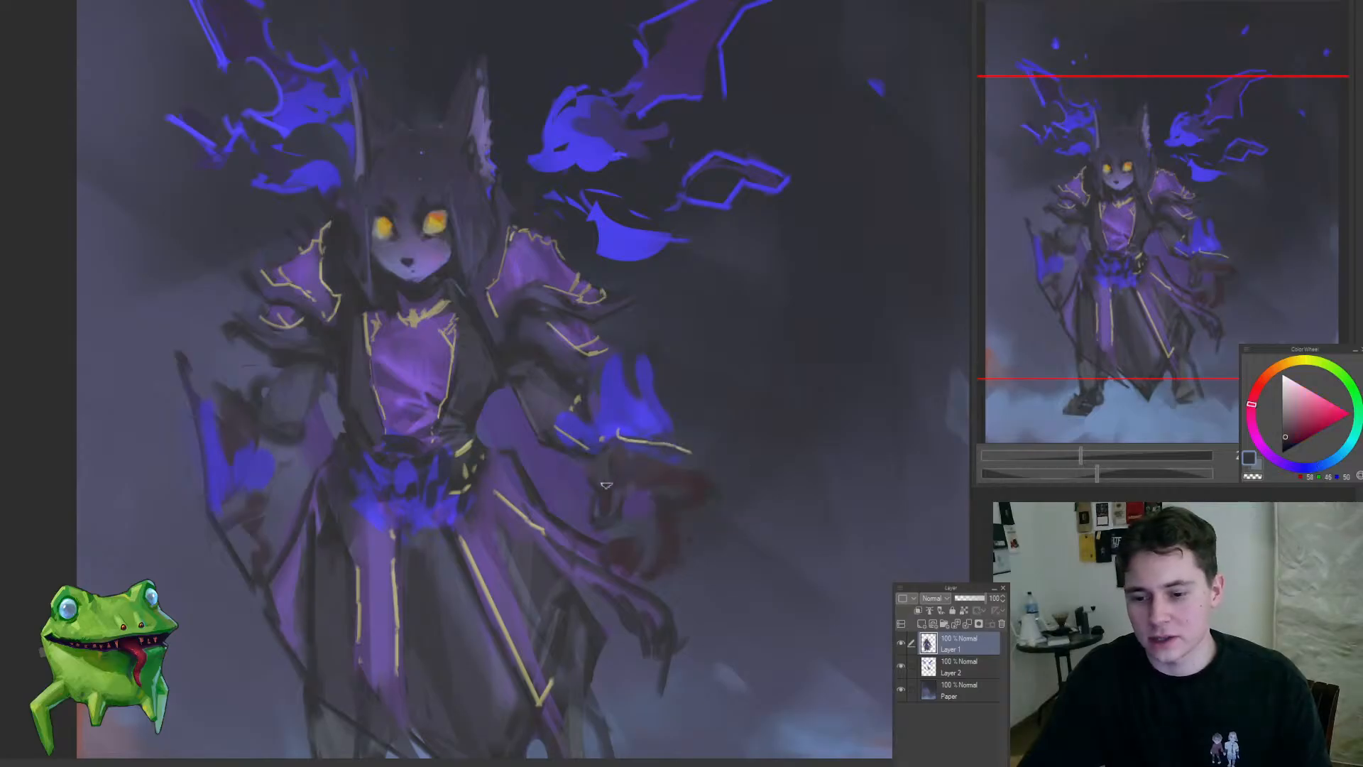
click(645, 456)
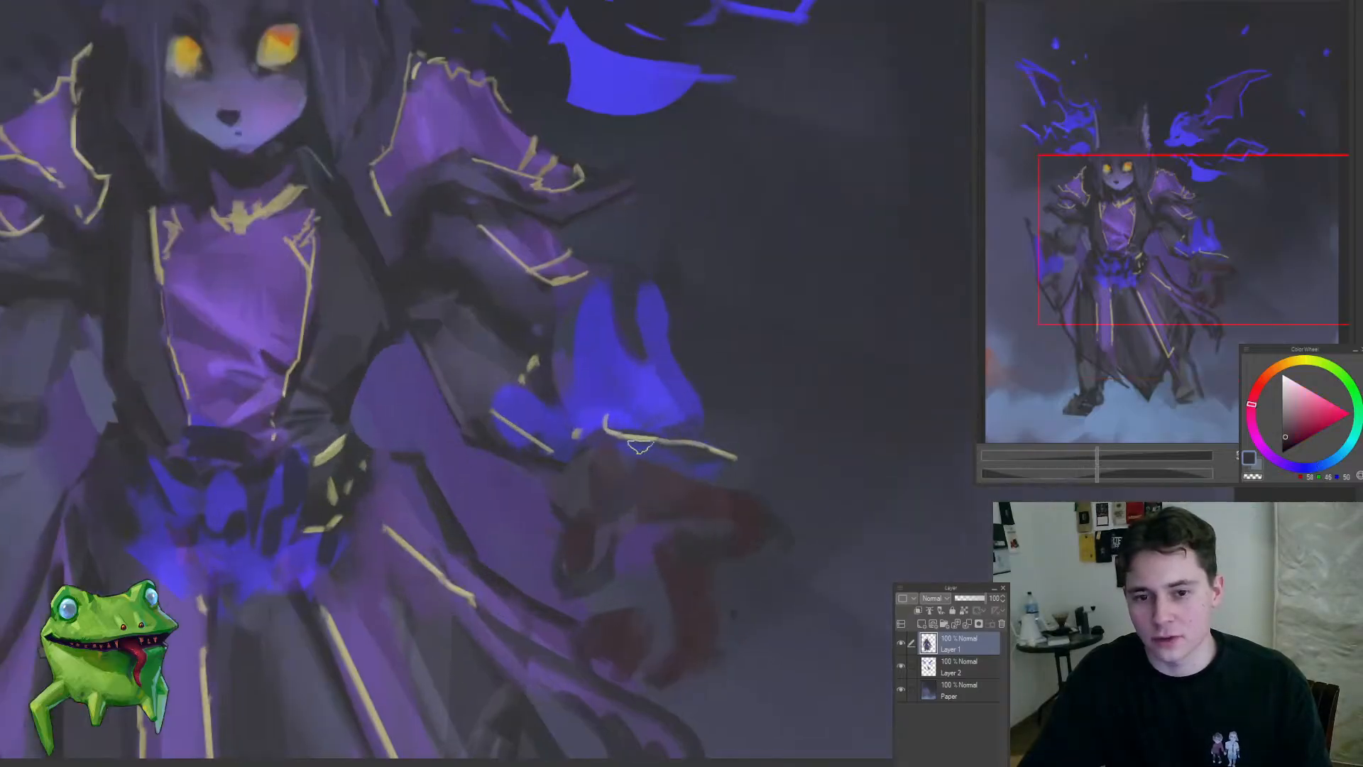
alt+click(585, 479)
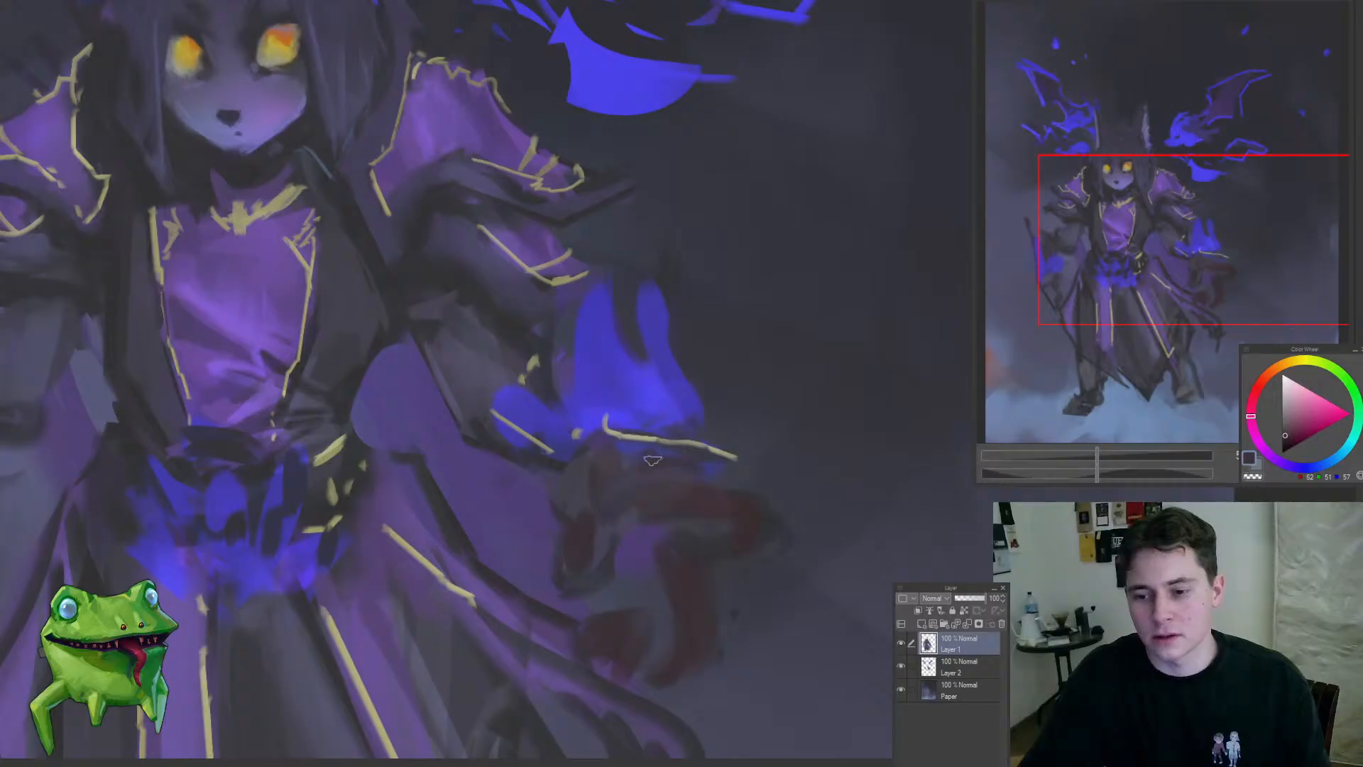
drag(687, 470, 778, 454)
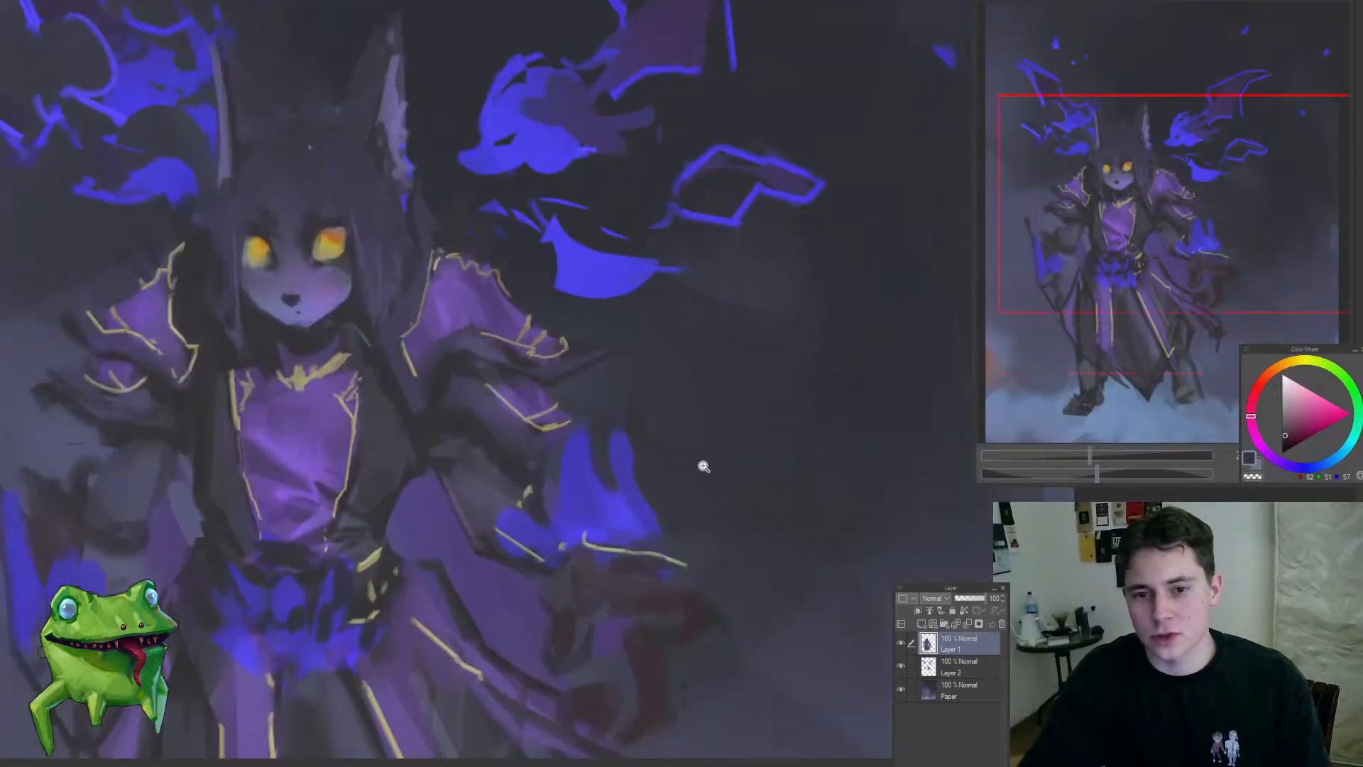
drag(616, 471, 660, 458)
drag(532, 462, 432, 526)
alt+click(375, 561)
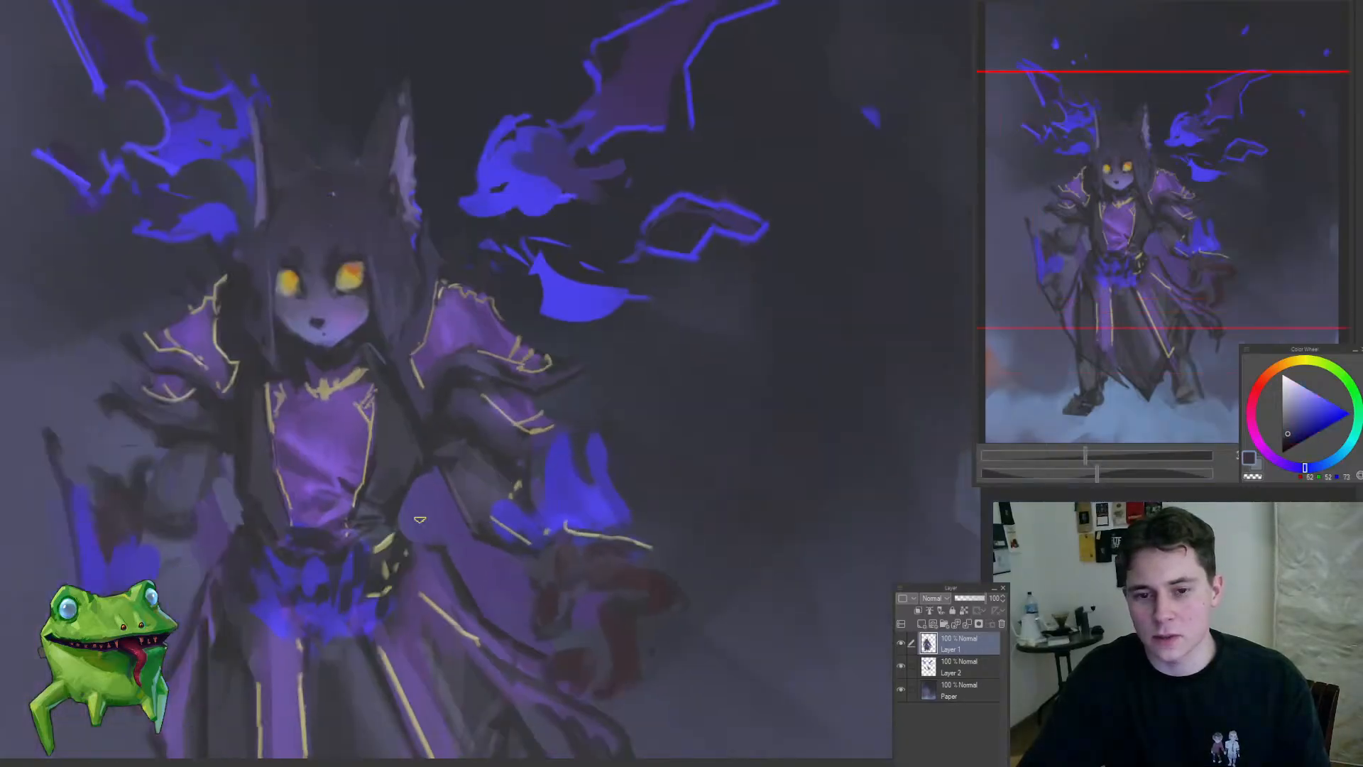
Step: Break up the blue flame above the hand with dark streaks and redraw the gold trim on the cuff beneath it
scroll(551, 450, up, 2)
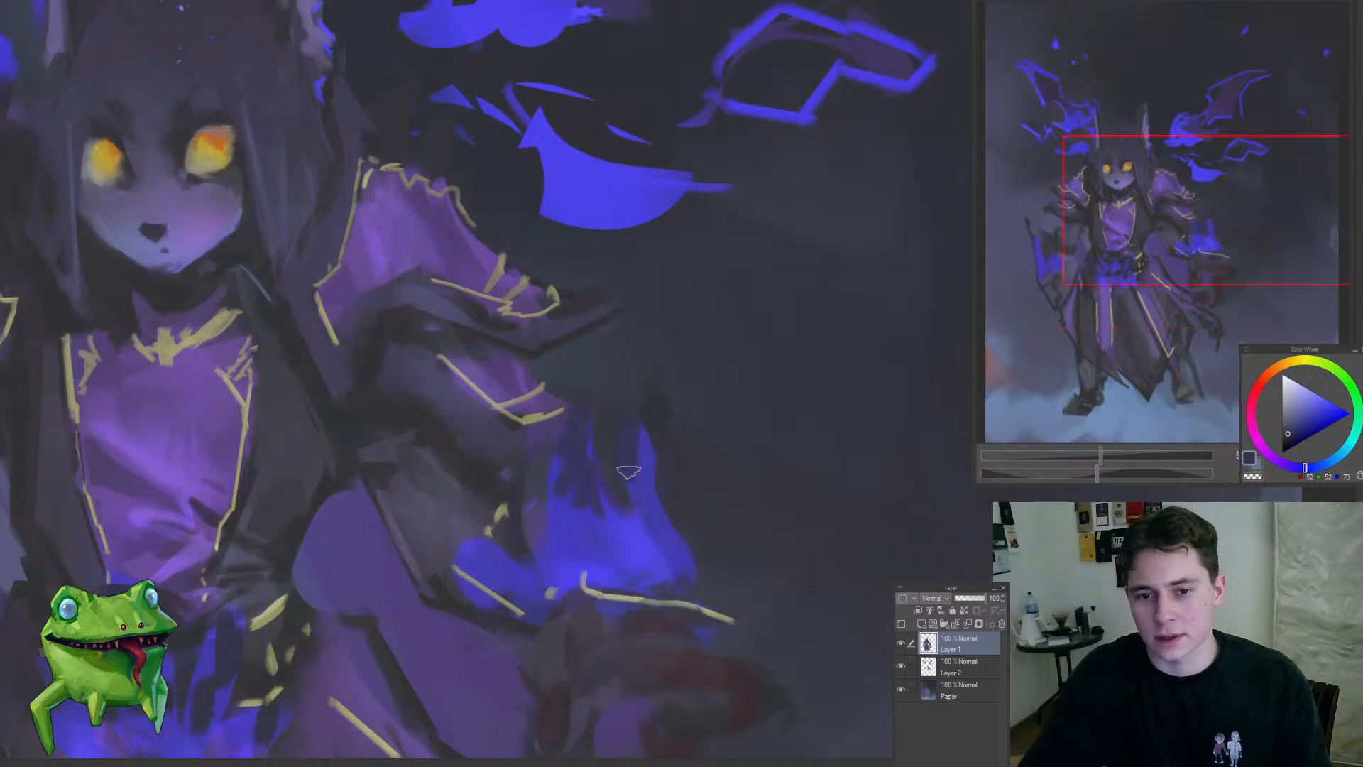
alt+click(487, 494)
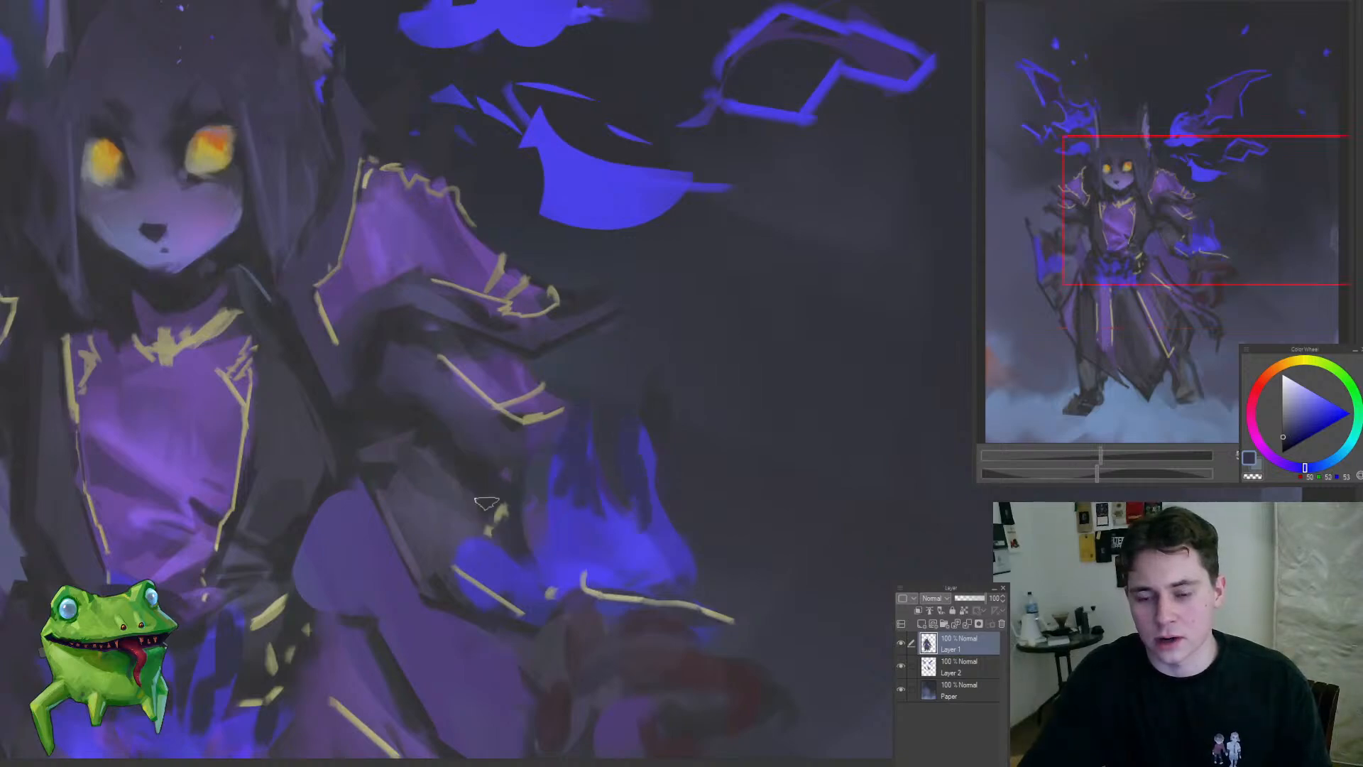
mouse_move(488, 531)
mouse_down()
mouse_move(502, 491)
mouse_move(519, 542)
mouse_up()
mouse_move(520, 540)
mouse_down()
mouse_move(435, 602)
mouse_move(531, 524)
mouse_move(485, 556)
mouse_move(512, 594)
mouse_move(544, 563)
mouse_up()
alt+click(578, 580)
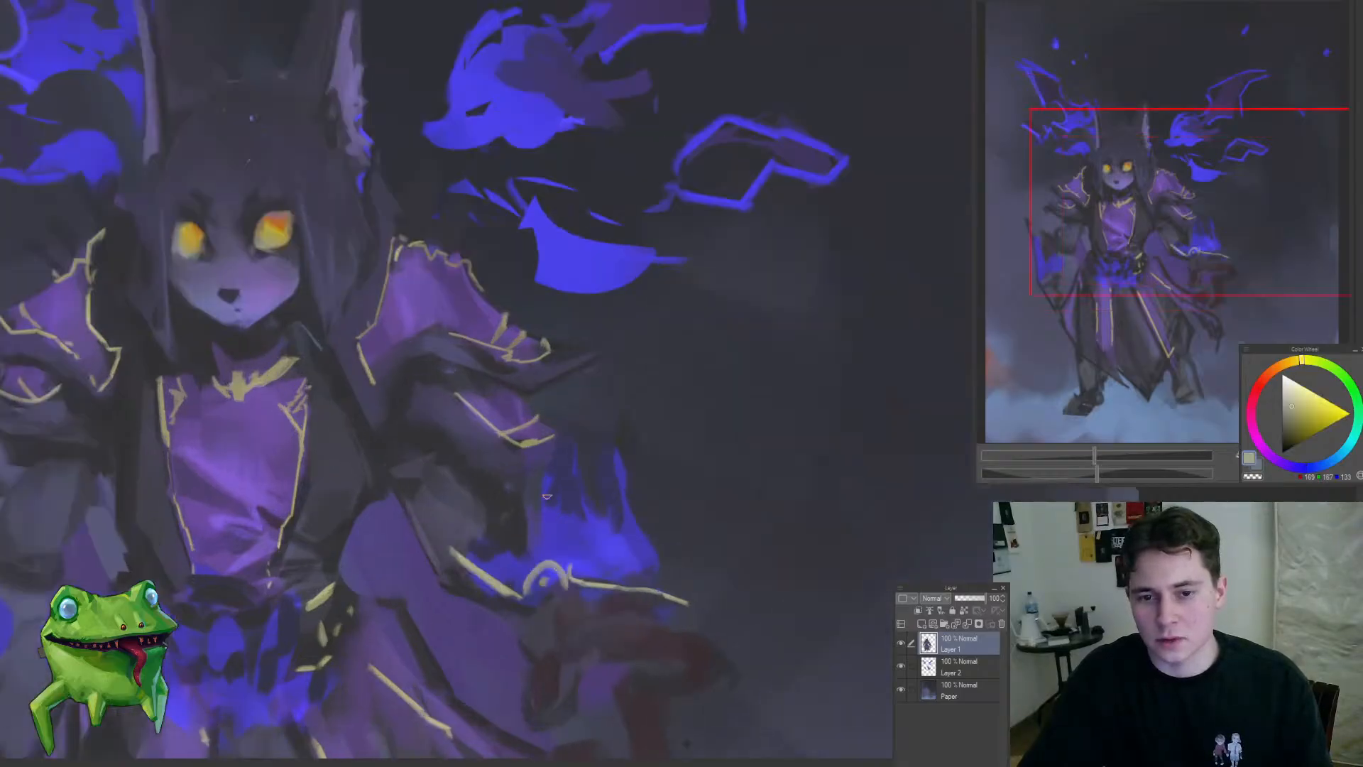
mouse_move(556, 452)
mouse_down()
mouse_move(534, 538)
mouse_move(616, 467)
mouse_move(507, 617)
mouse_up()
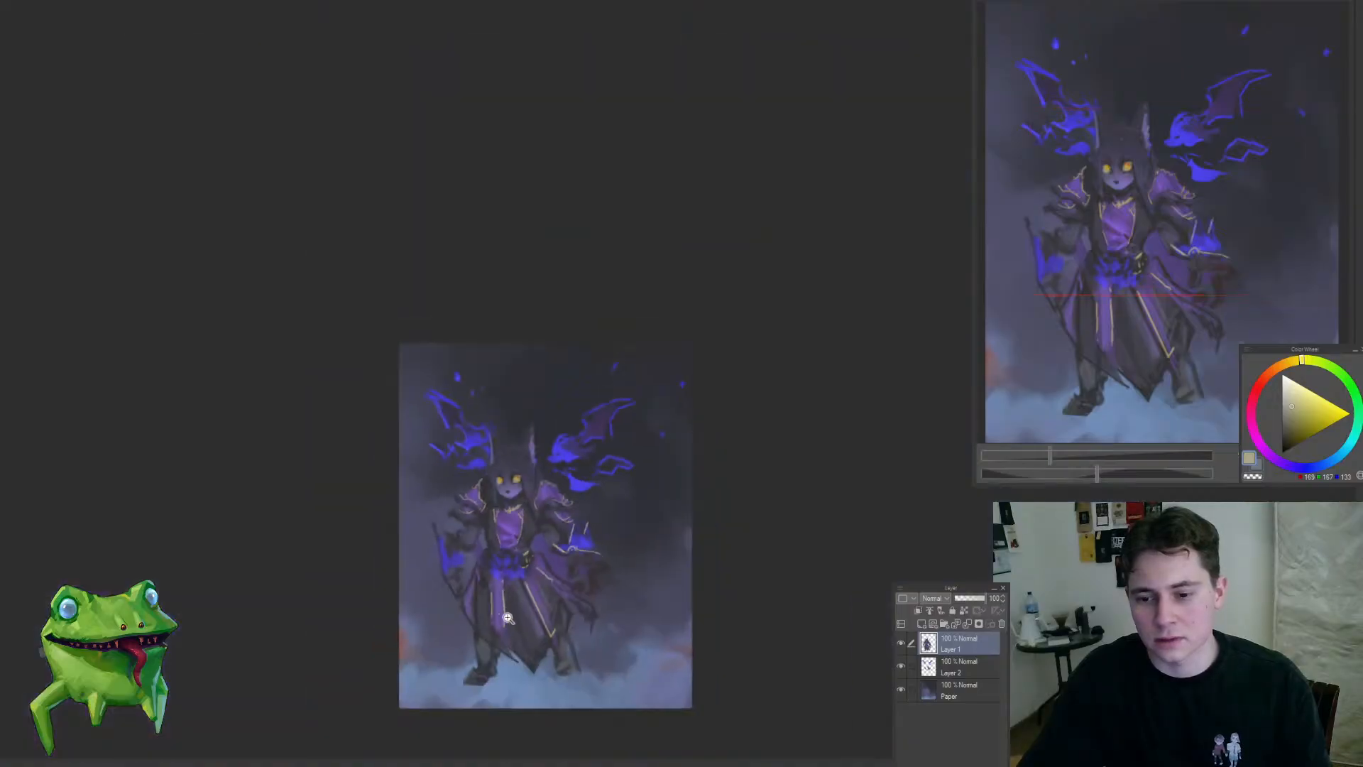
Step: Examine the whole composition from several zoom levels, checking the figure's silhouette and the flames around it
mouse_move(587, 561)
mouse_down()
mouse_move(619, 527)
mouse_move(622, 482)
mouse_up()
mouse_move(591, 404)
mouse_down()
mouse_move(682, 523)
mouse_move(648, 472)
mouse_up()
mouse_move(557, 464)
mouse_down()
mouse_move(514, 526)
mouse_move(583, 419)
mouse_up()
drag(582, 372, 692, 534)
key(Delete)
key(ctrl+d)
mouse_move(557, 450)
mouse_down()
mouse_move(477, 525)
mouse_move(563, 472)
mouse_up()
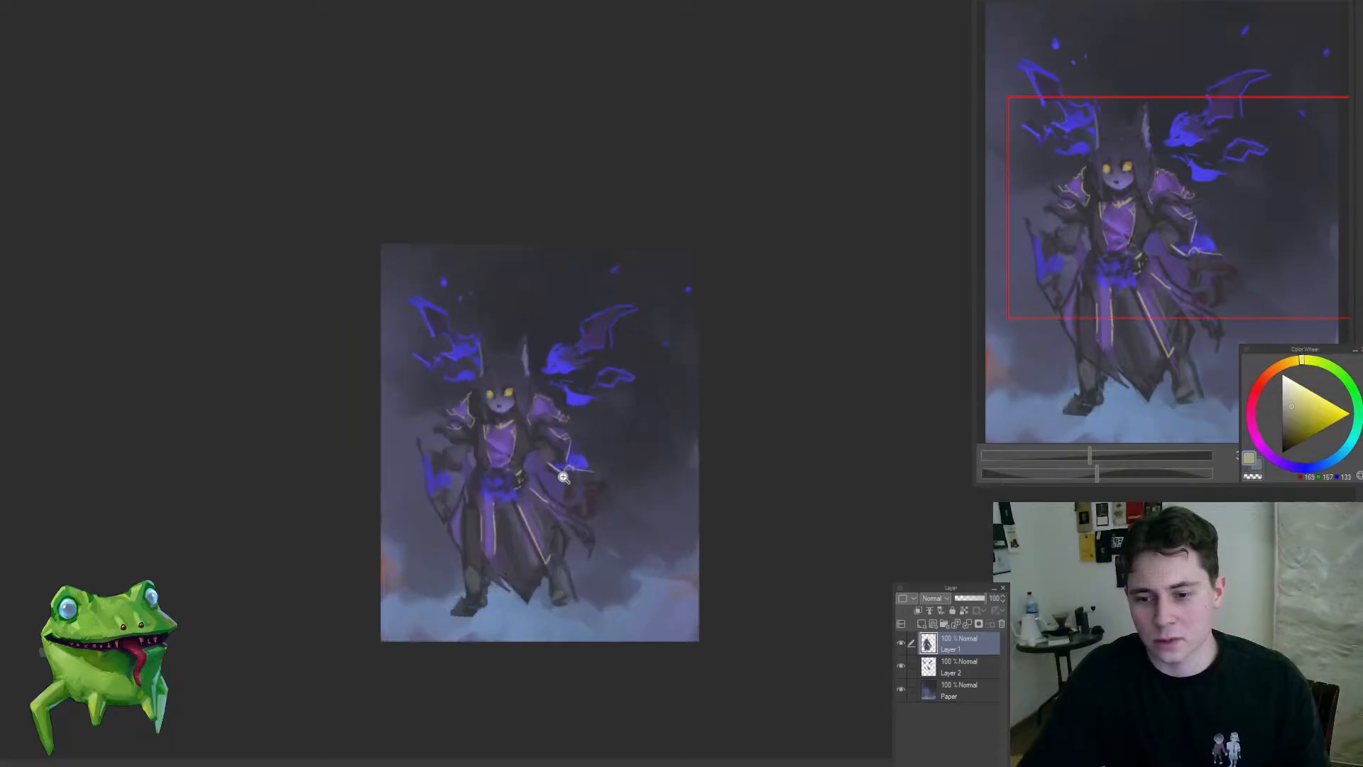
mouse_move(549, 408)
mouse_down()
mouse_move(558, 425)
mouse_move(536, 435)
mouse_move(526, 401)
mouse_move(512, 419)
mouse_up()
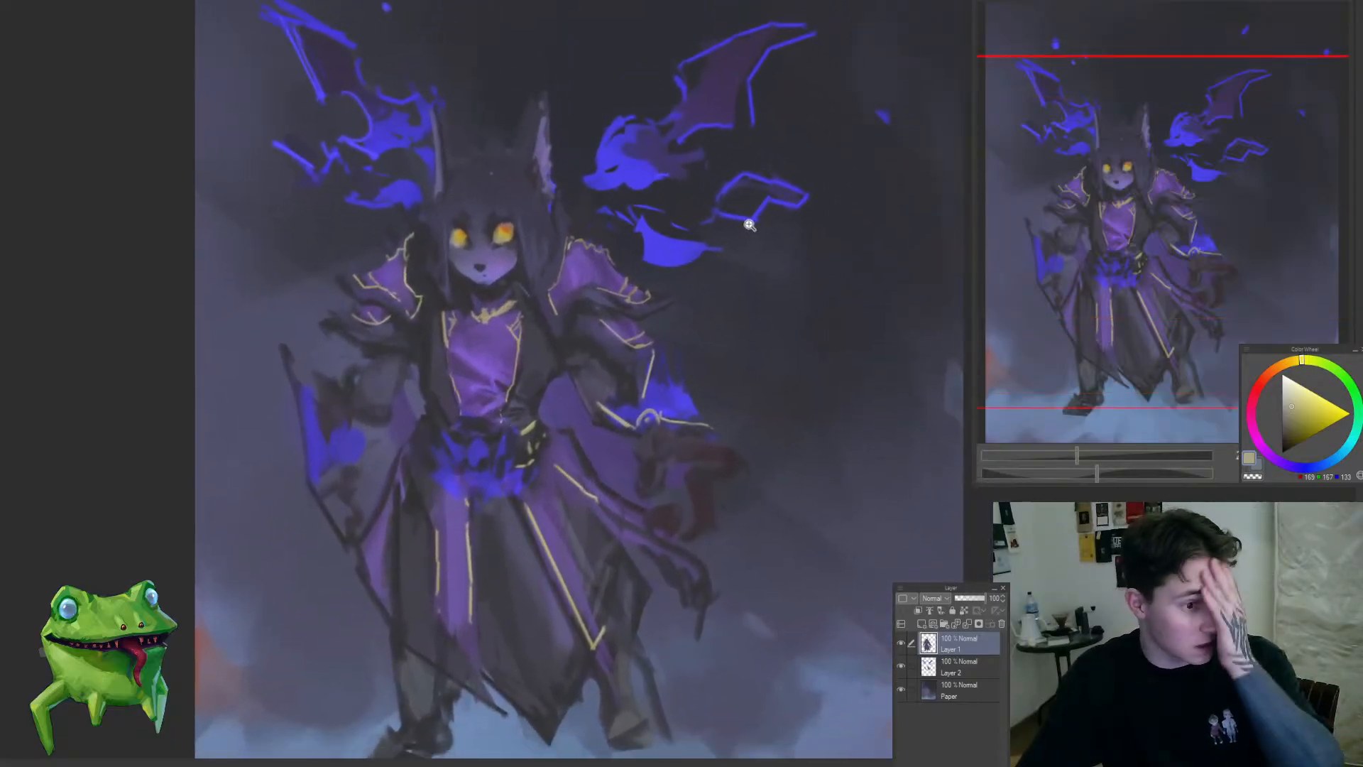
drag(593, 390, 563, 398)
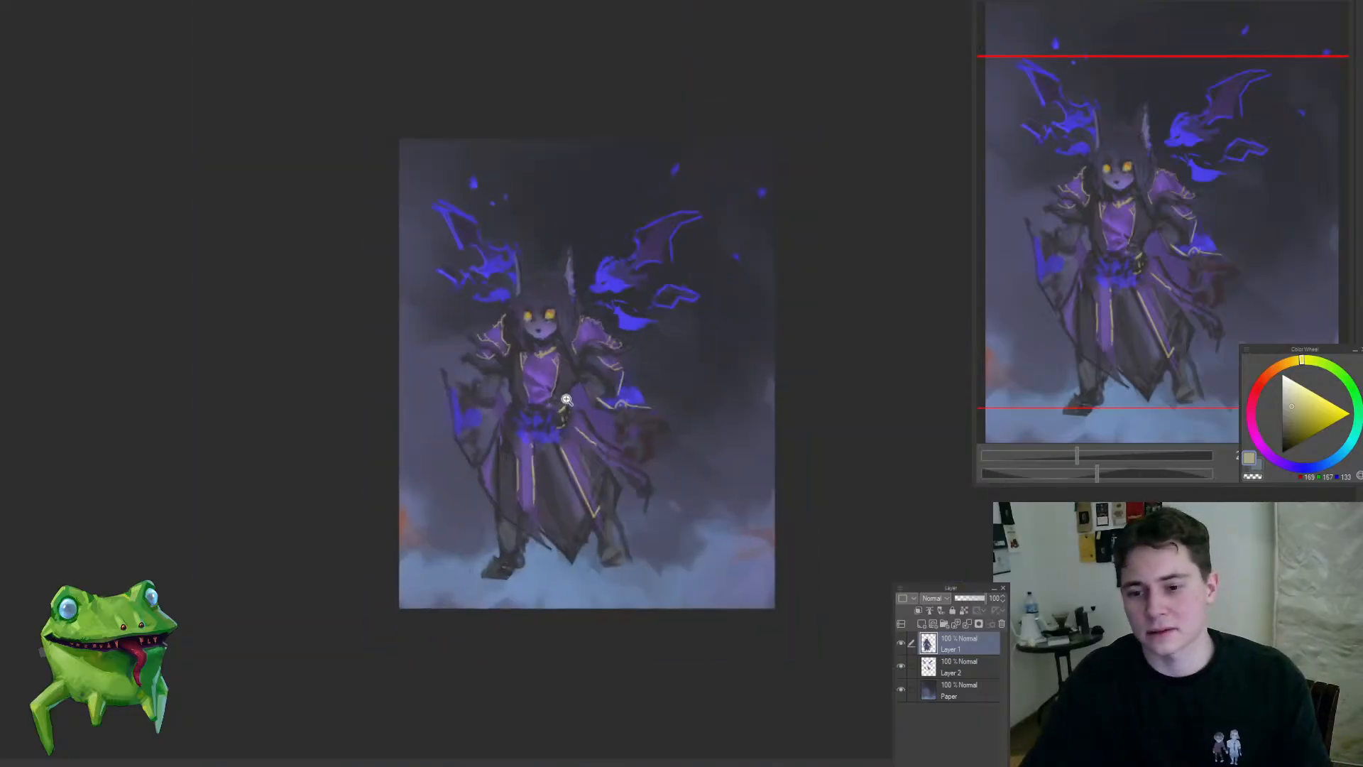
mouse_move(574, 339)
mouse_down()
mouse_move(518, 404)
mouse_move(627, 402)
mouse_up()
drag(504, 411, 593, 378)
drag(572, 293, 571, 165)
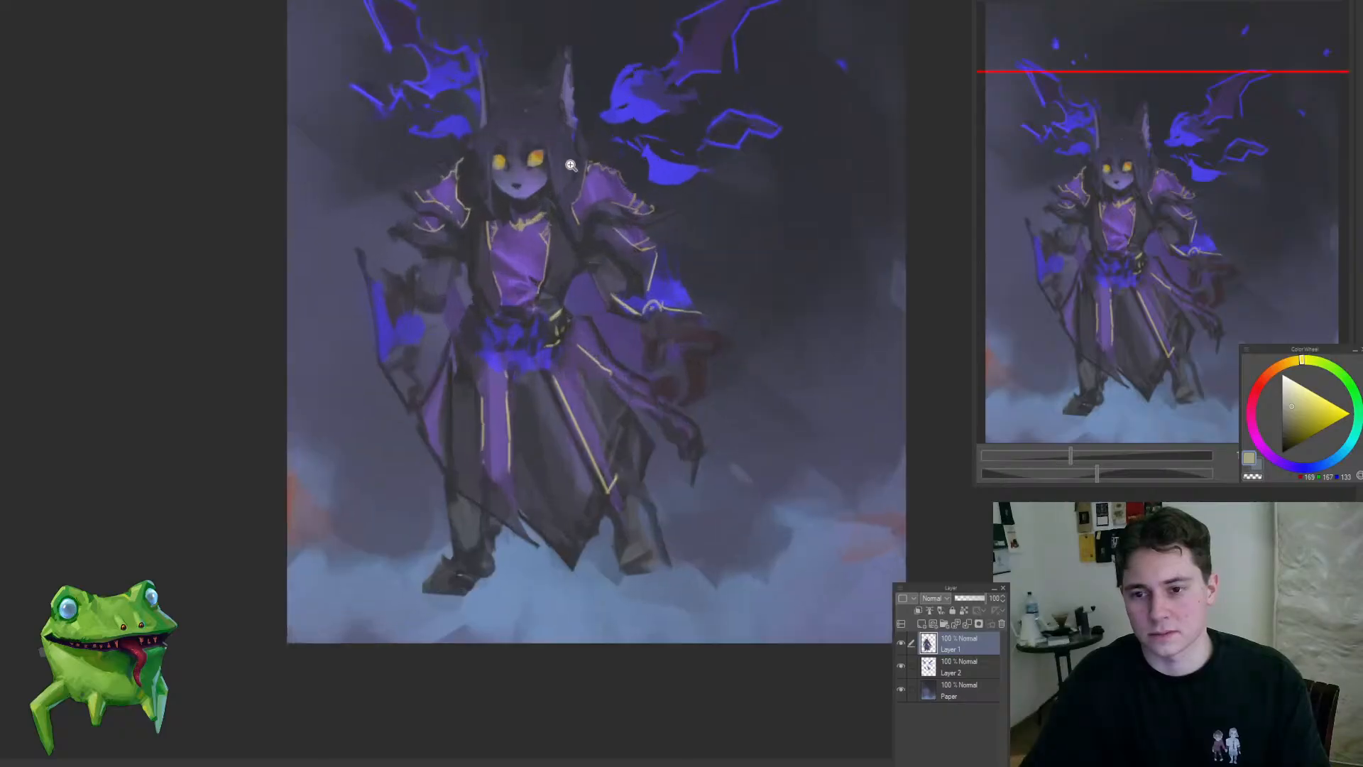
Step: Sample a dark robe tone and reshape the boot and lower leg on the canvas's left with dark strokes and erasing
alt+click(564, 223)
drag(470, 532, 512, 508)
key(e)
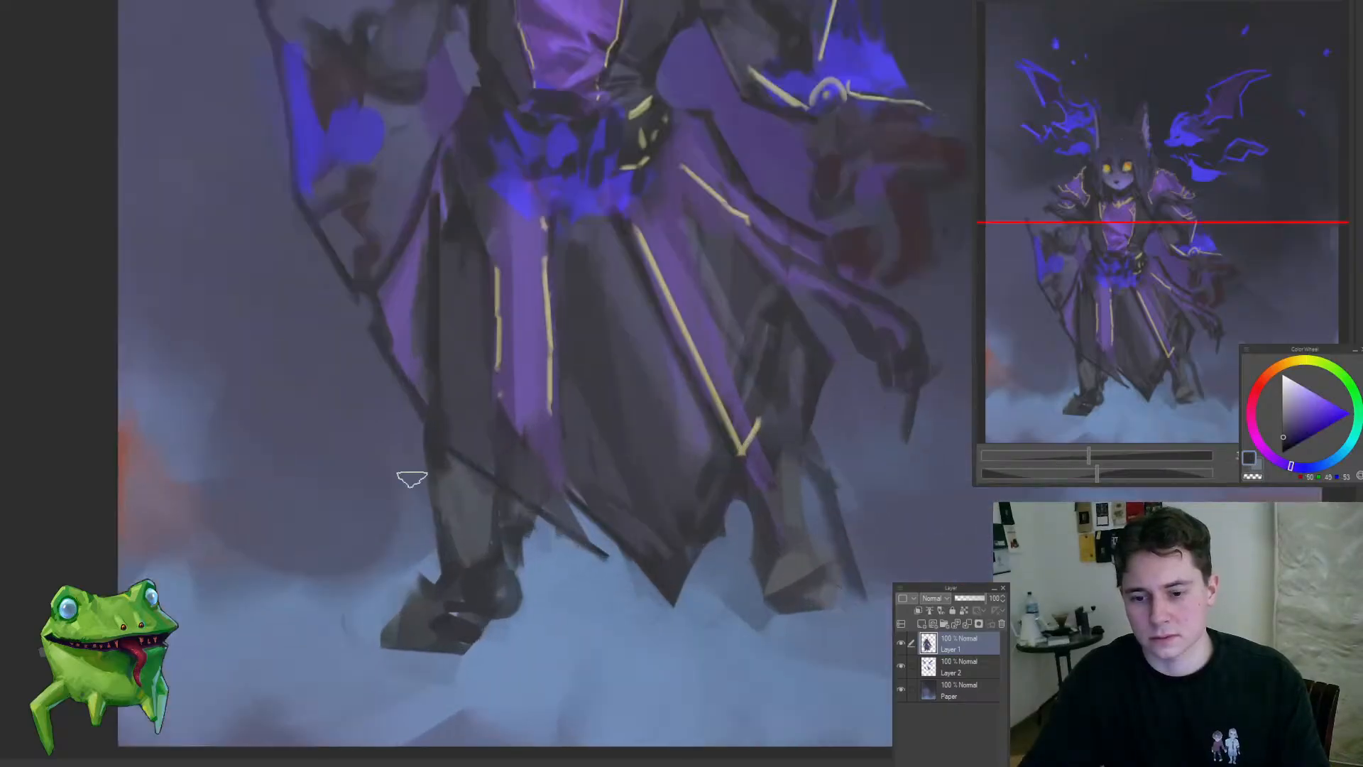
drag(426, 453, 438, 546)
drag(451, 474, 486, 561)
mouse_move(491, 594)
mouse_down()
mouse_move(424, 605)
mouse_move(431, 578)
mouse_move(395, 613)
mouse_move(398, 631)
mouse_move(421, 649)
mouse_move(446, 644)
mouse_move(499, 590)
mouse_up()
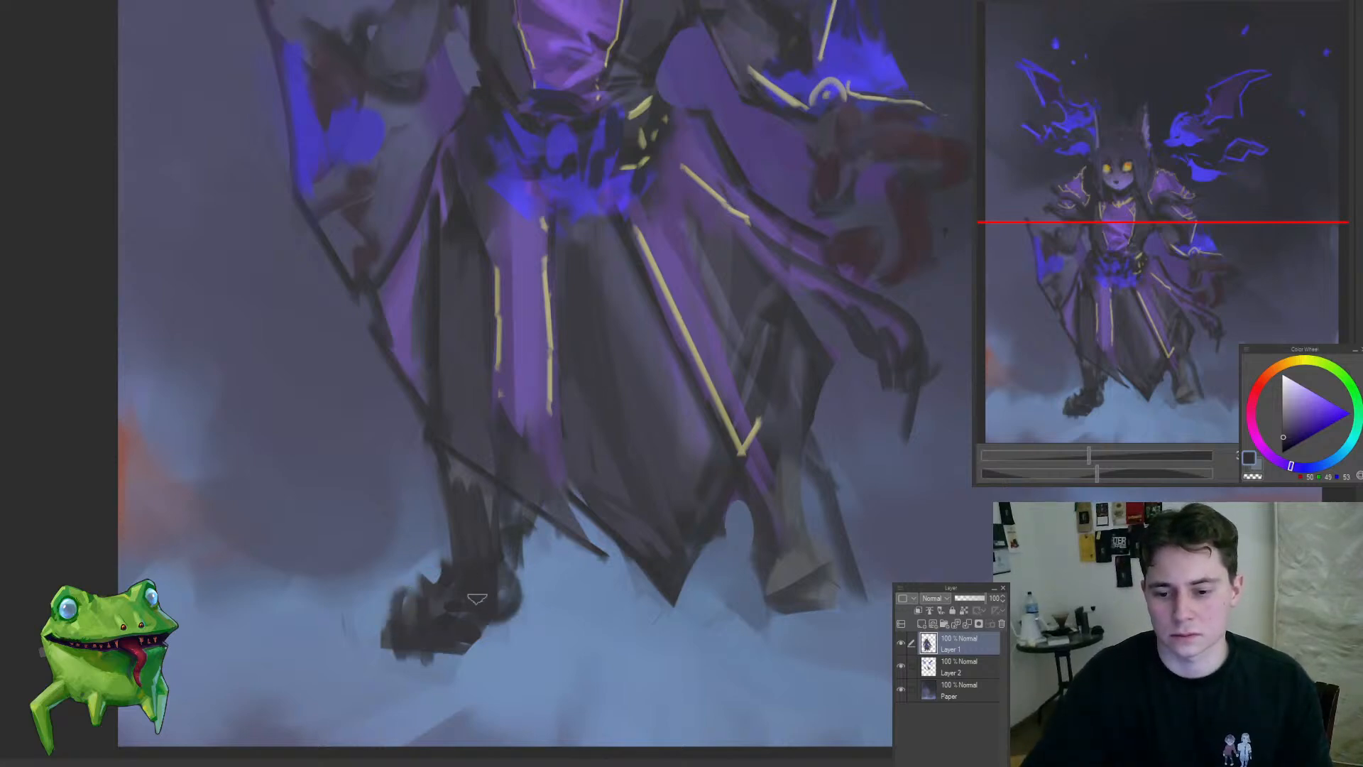
drag(540, 630, 466, 612)
drag(463, 527, 448, 557)
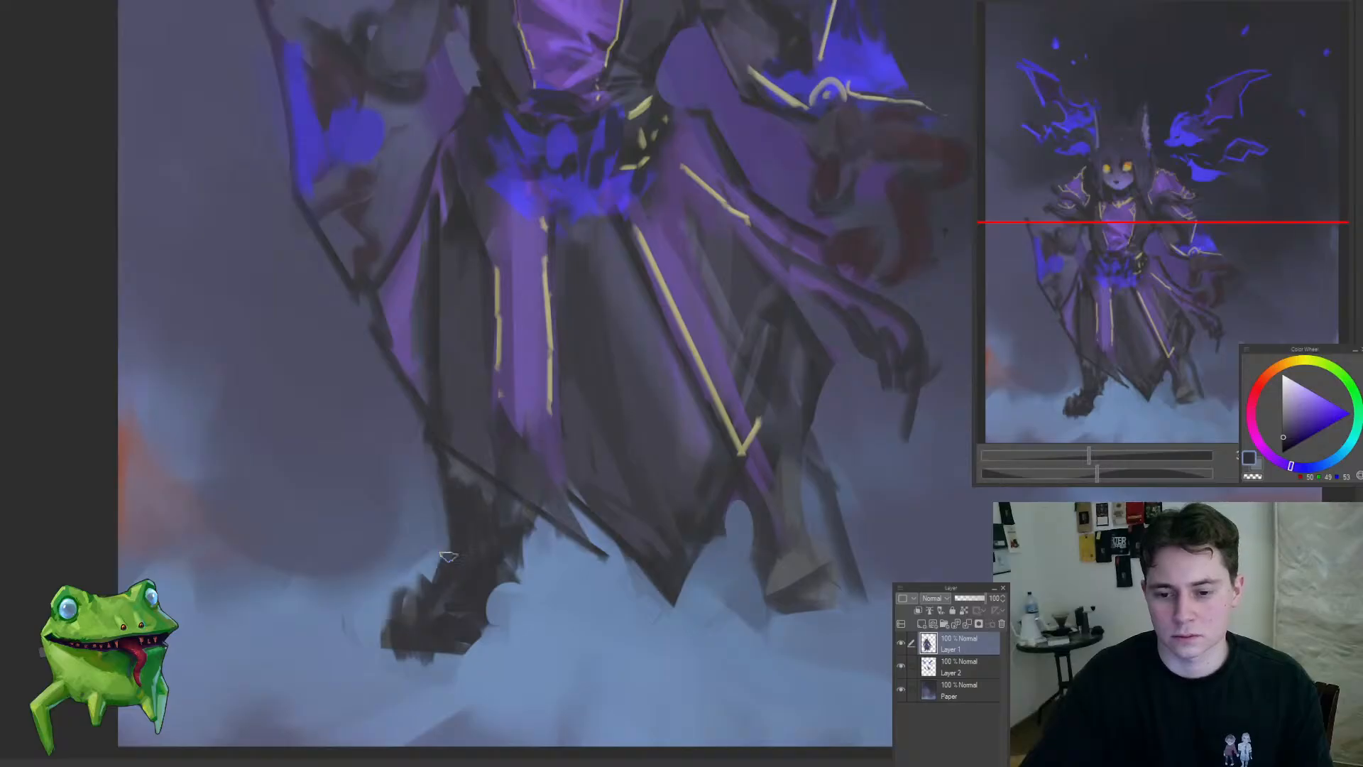
drag(497, 505, 463, 474)
drag(489, 548, 497, 604)
mouse_move(564, 525)
mouse_down()
mouse_move(564, 565)
mouse_move(529, 548)
mouse_move(558, 554)
mouse_up()
Step: Darken the leg and boot on the canvas's right and add a blue patch beside the robe's gold-trimmed tip
key(m)
key(Delete)
alt+click(614, 255)
alt+click(568, 604)
mouse_move(569, 608)
mouse_down()
mouse_move(591, 582)
mouse_move(478, 703)
mouse_up()
mouse_move(563, 604)
mouse_down()
mouse_move(576, 640)
mouse_move(591, 629)
mouse_up()
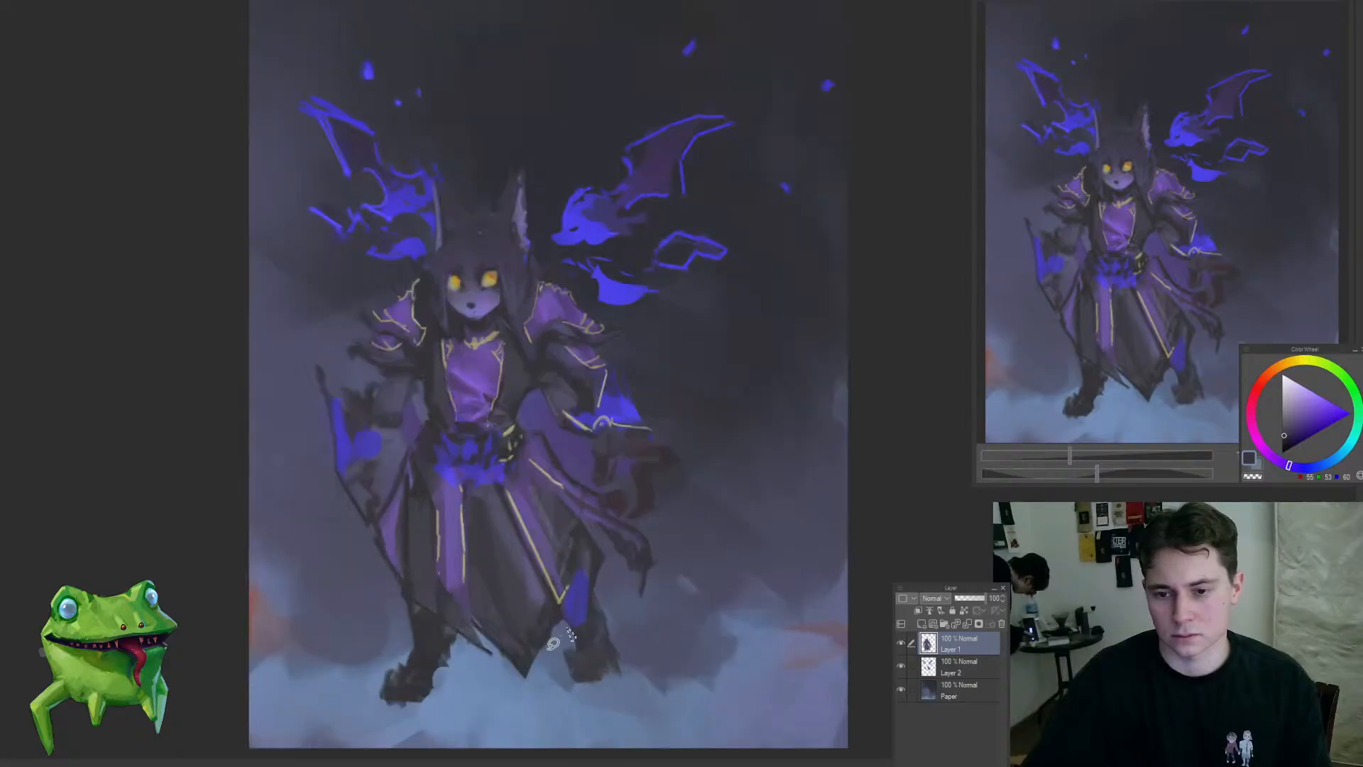
Step: Sample dark bluish tones, paint a tail trailing from behind the robe onto the mist, and trim the hem's central point
drag(570, 560, 545, 576)
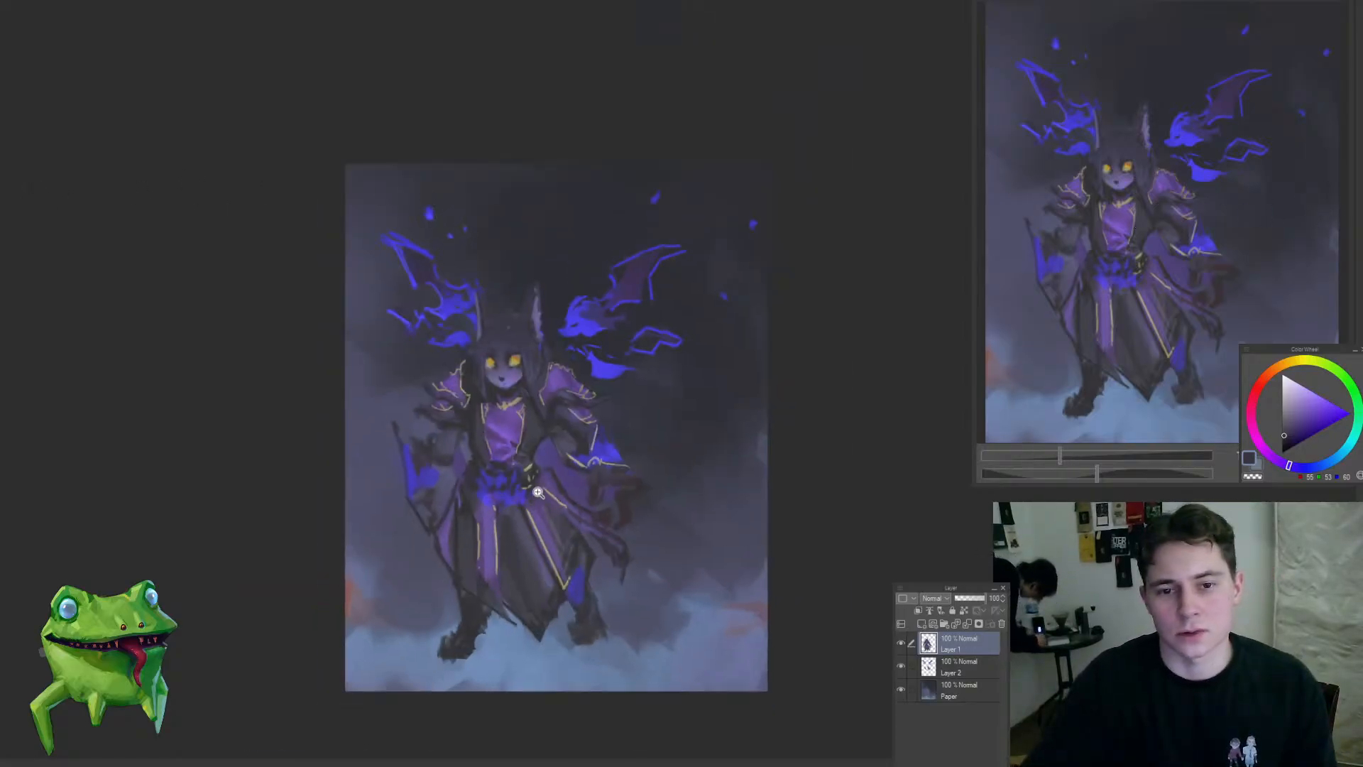
mouse_move(533, 528)
mouse_down()
mouse_move(570, 487)
mouse_move(595, 501)
mouse_move(578, 560)
mouse_up()
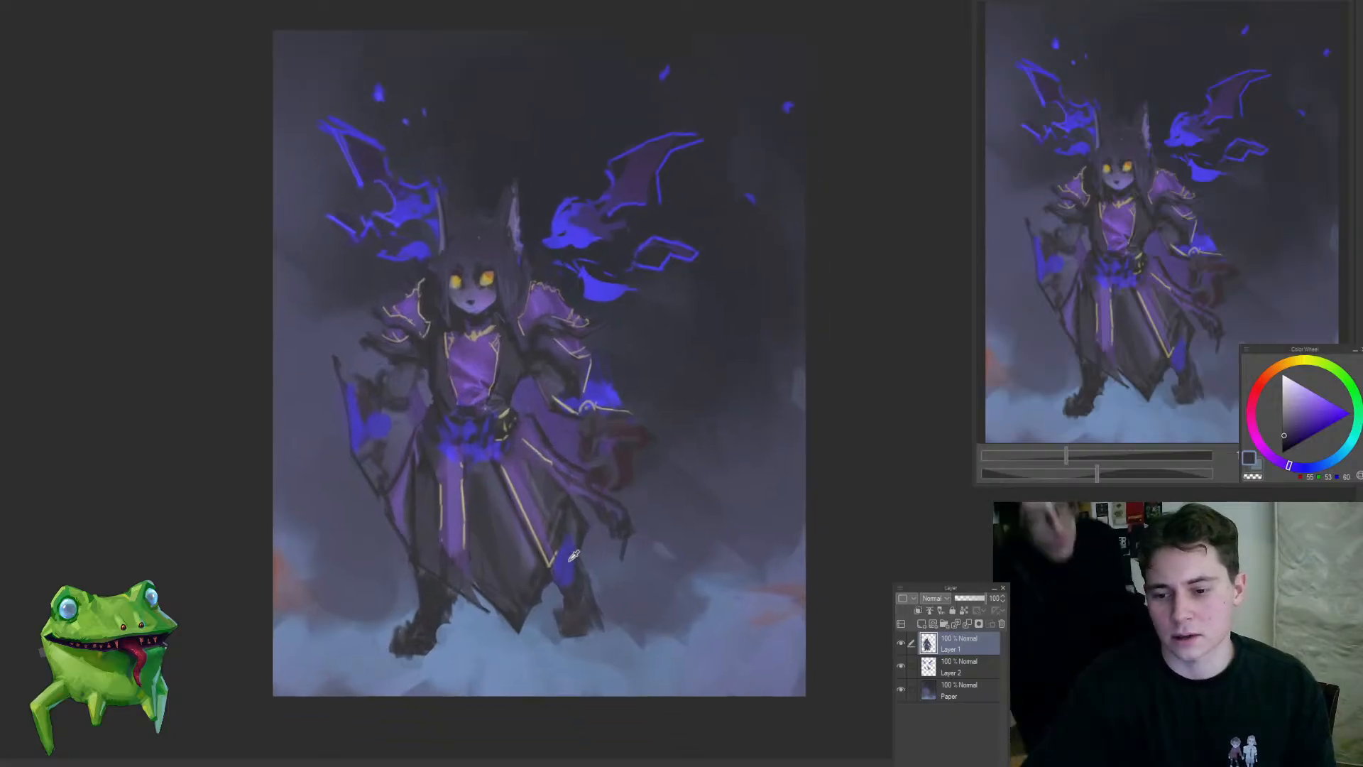
alt+click(570, 550)
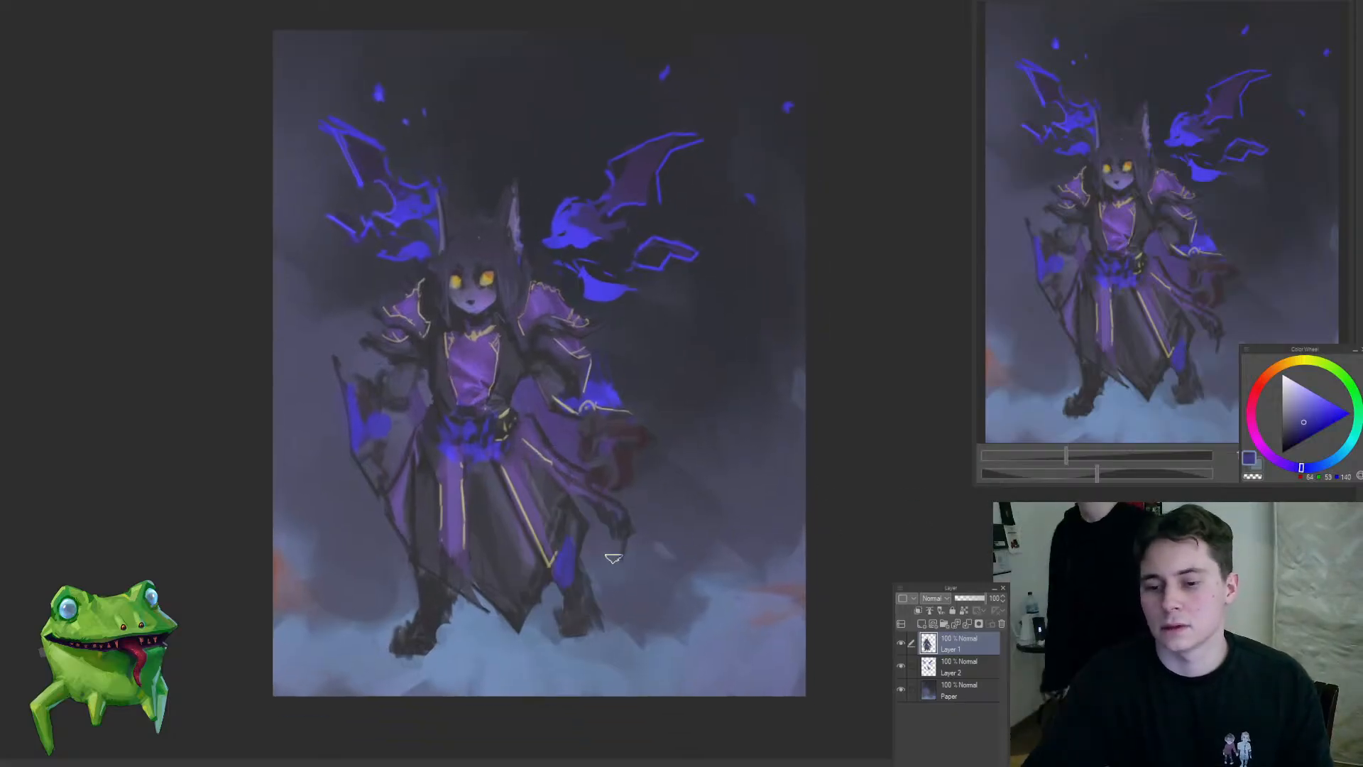
alt+click(611, 546)
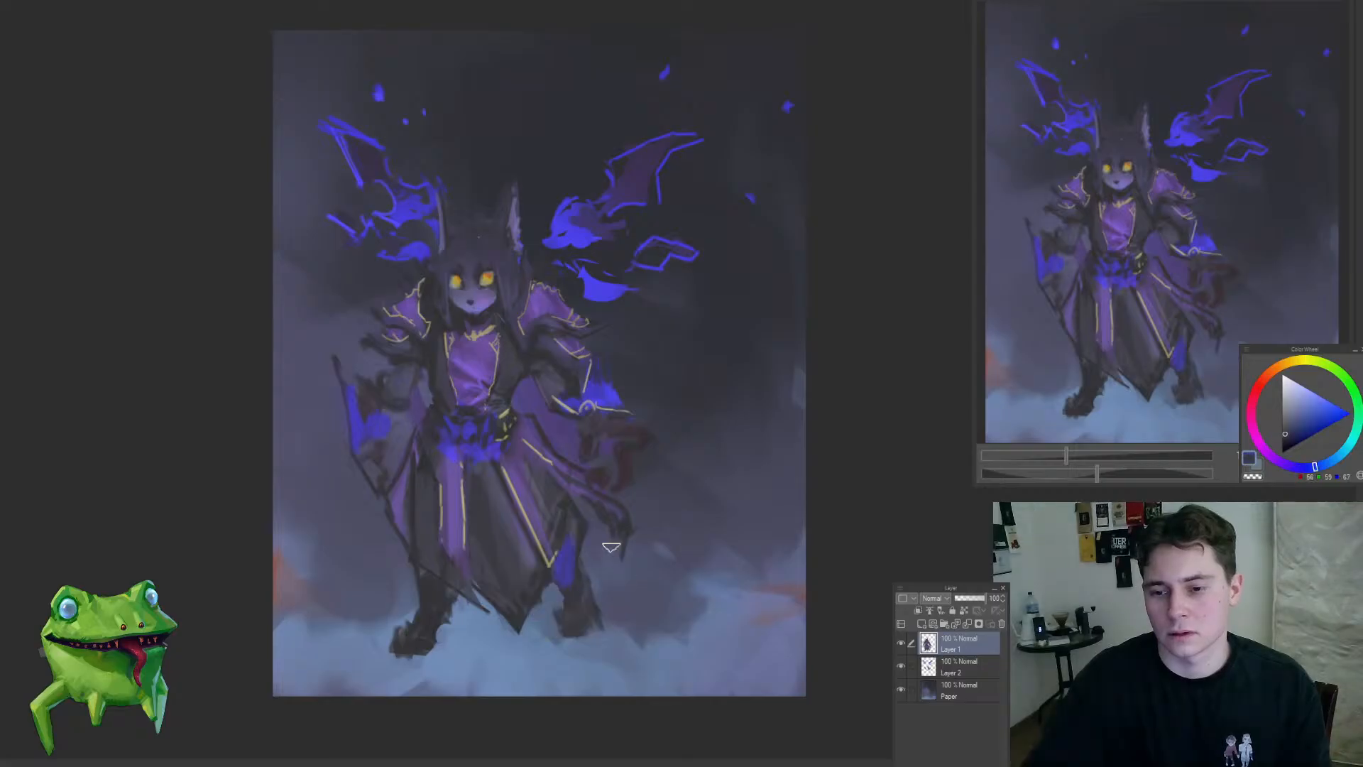
drag(593, 533, 655, 570)
key(ctrl+z)
drag(593, 528, 631, 563)
drag(601, 538, 655, 568)
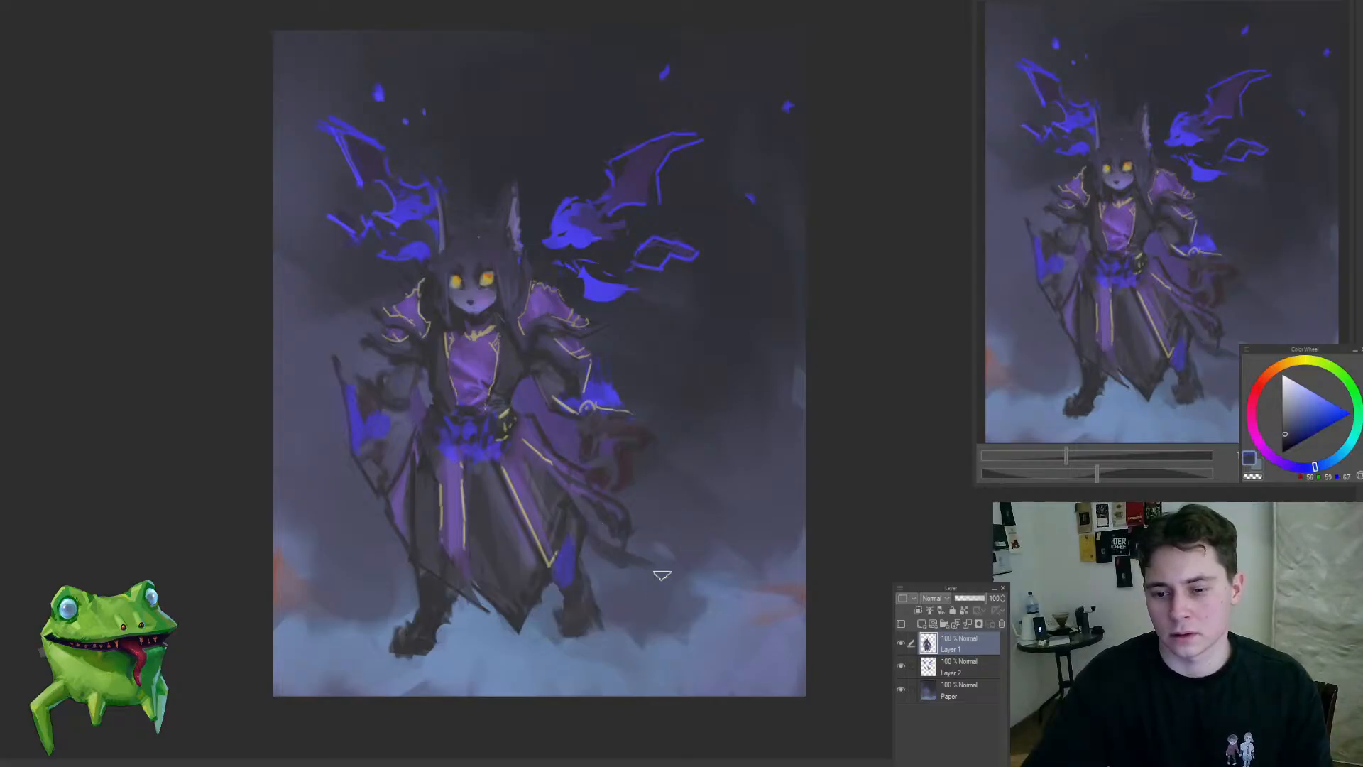
key(ctrl+z)
alt+click(514, 607)
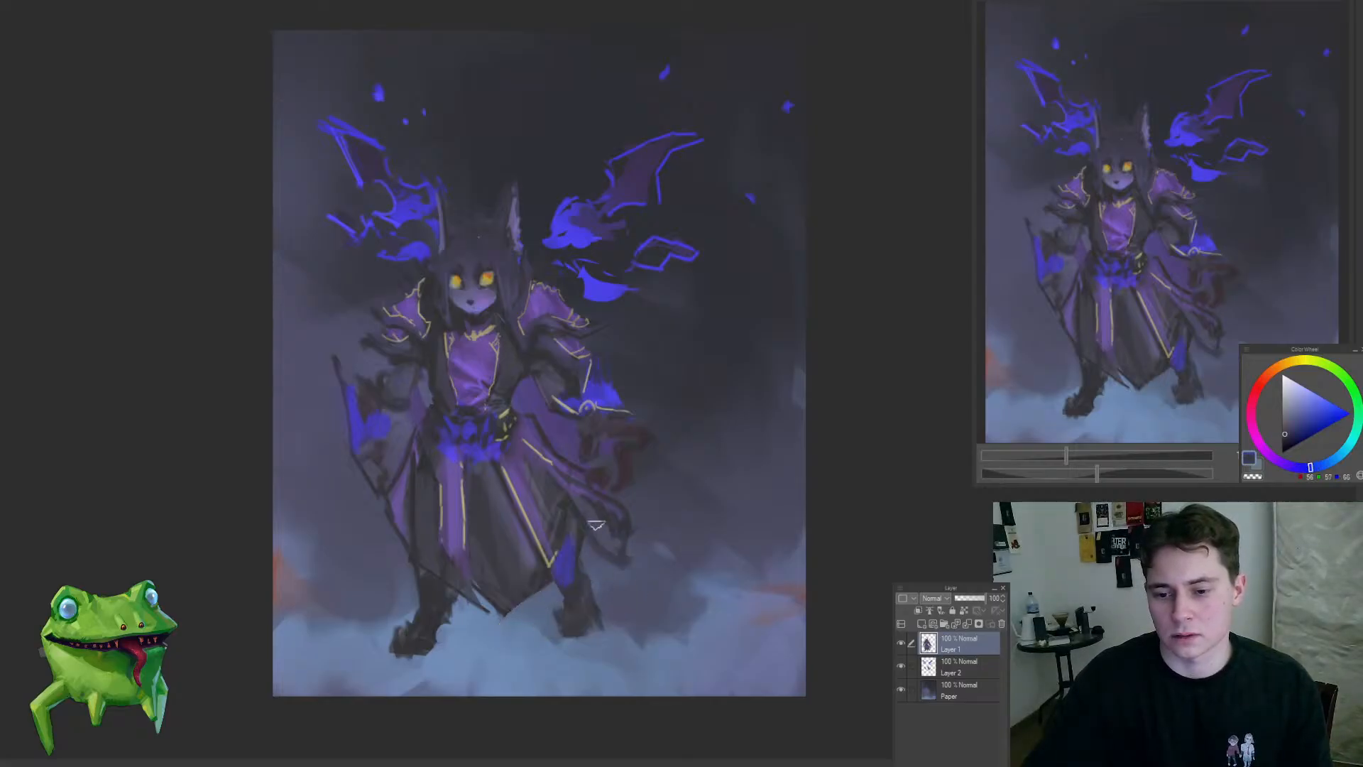
mouse_move(597, 526)
mouse_down()
mouse_move(680, 572)
mouse_move(594, 525)
mouse_up()
alt+click(579, 580)
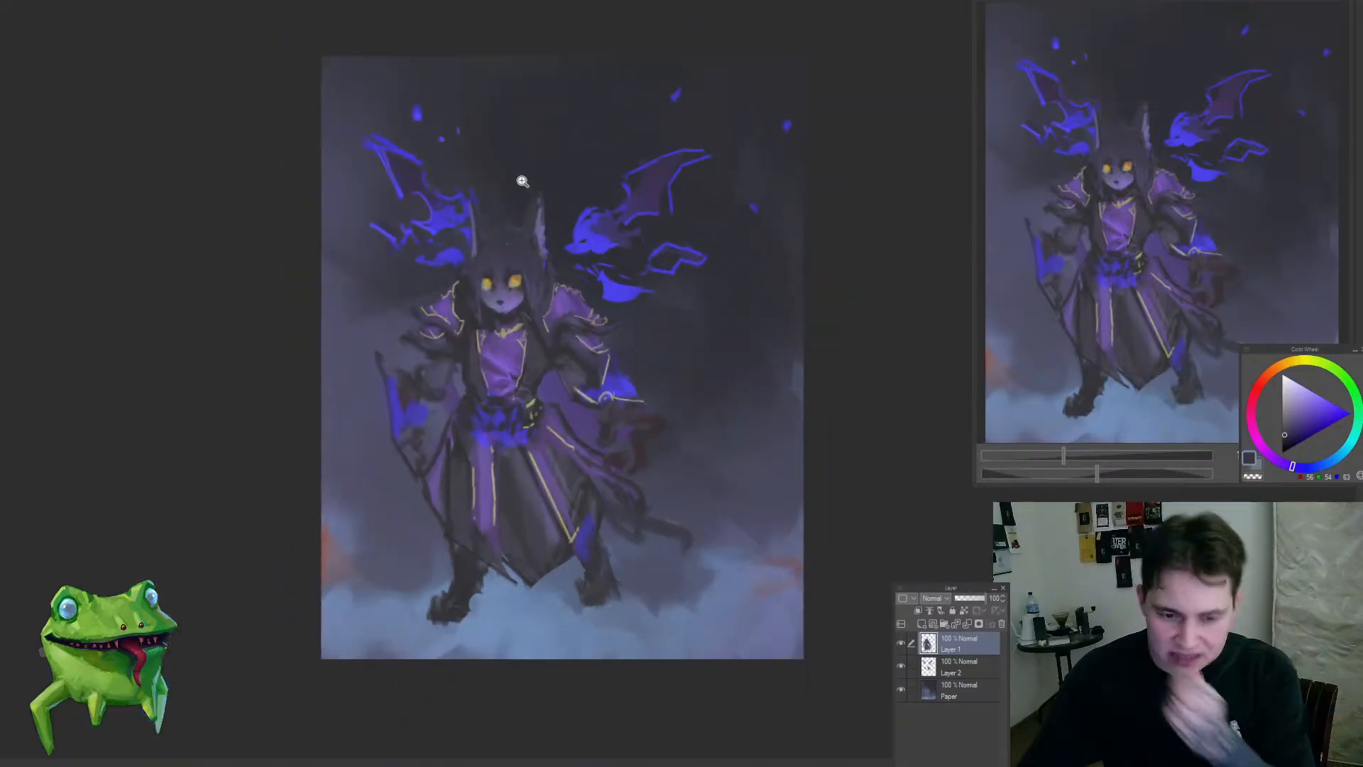
Step: Add a blue patch to the cloth beside the leg and refine the dark tail below it with sampled tones
drag(526, 188, 597, 240)
mouse_move(591, 345)
mouse_down()
mouse_move(627, 304)
mouse_move(639, 421)
mouse_move(585, 482)
mouse_up()
alt+click(609, 379)
alt+click(615, 382)
drag(710, 497, 616, 448)
drag(589, 558, 609, 527)
alt+click(589, 509)
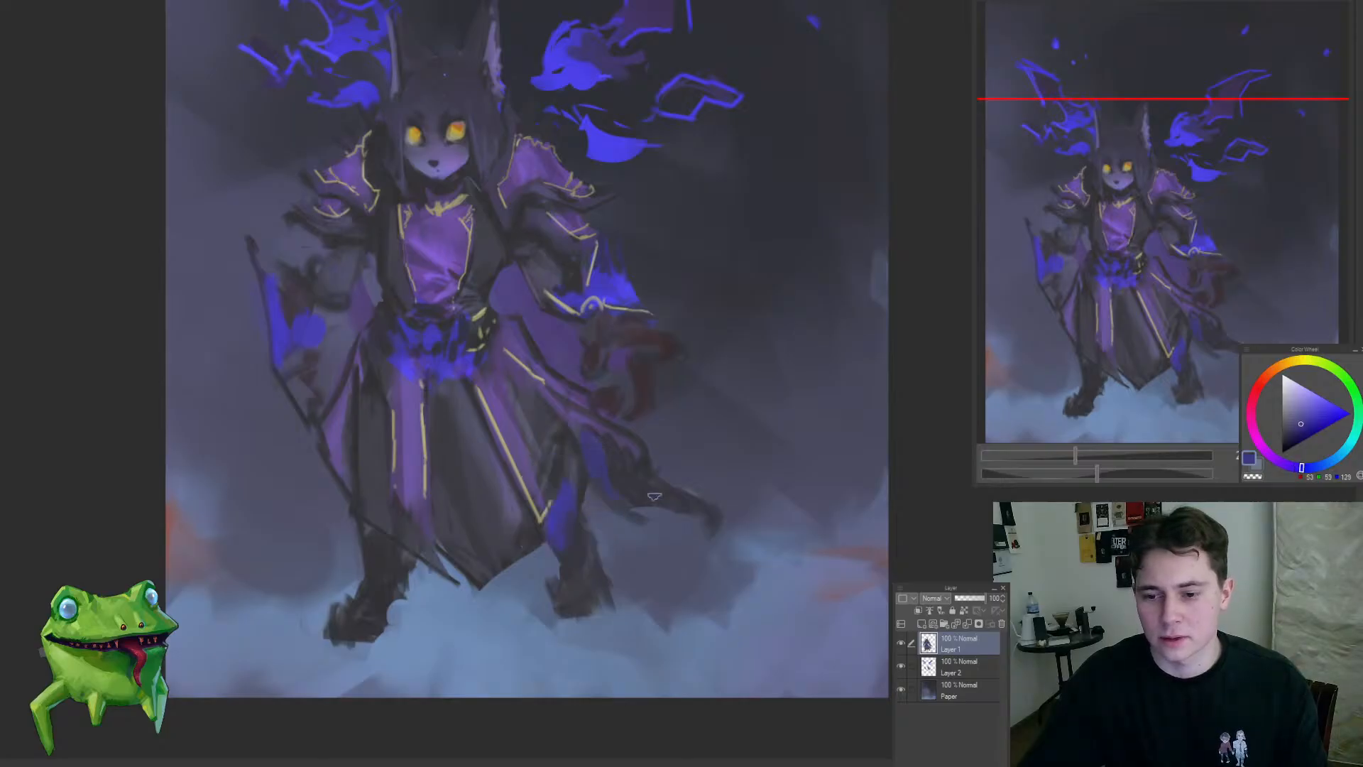
mouse_move(619, 501)
mouse_down()
mouse_move(527, 603)
mouse_move(648, 502)
mouse_move(718, 622)
mouse_up()
alt+click(667, 550)
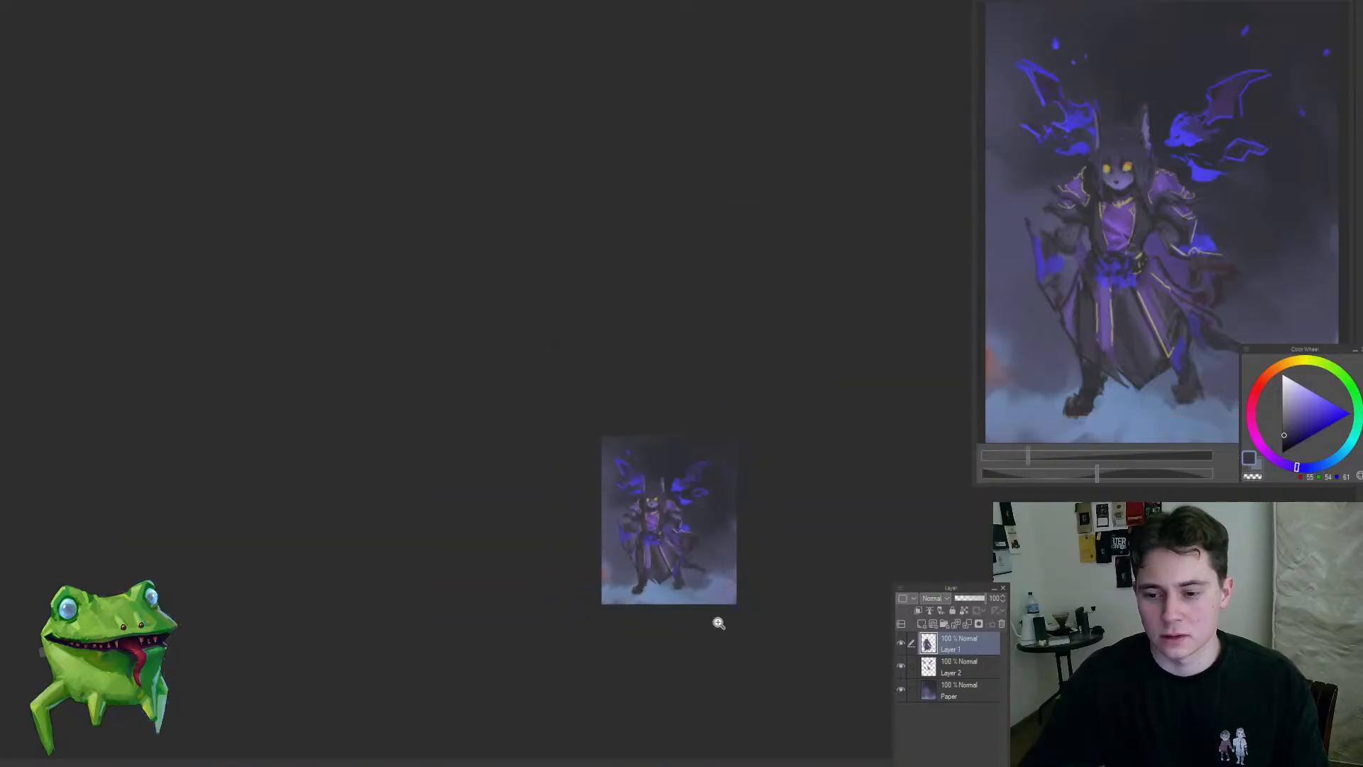
Step: Switch to the Paper layer and darken the mist beside the figure's left-hand boot with sampled background tones
drag(698, 575, 682, 553)
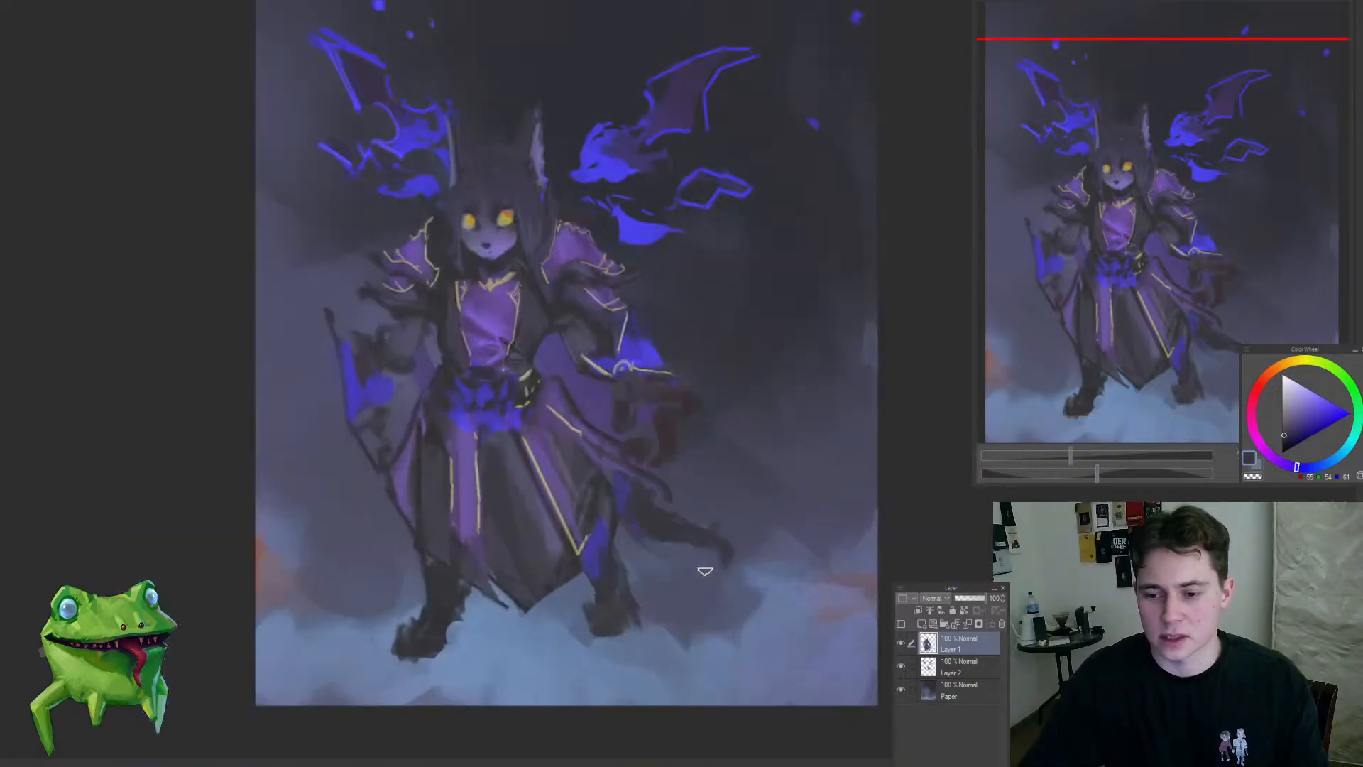
mouse_move(470, 517)
mouse_down()
mouse_move(478, 434)
mouse_move(577, 462)
mouse_up()
mouse_move(599, 514)
mouse_down()
mouse_move(624, 587)
mouse_move(584, 628)
mouse_move(561, 628)
mouse_move(570, 640)
mouse_up()
drag(557, 499, 521, 543)
drag(465, 597, 524, 622)
ctrl+shift+click(561, 608)
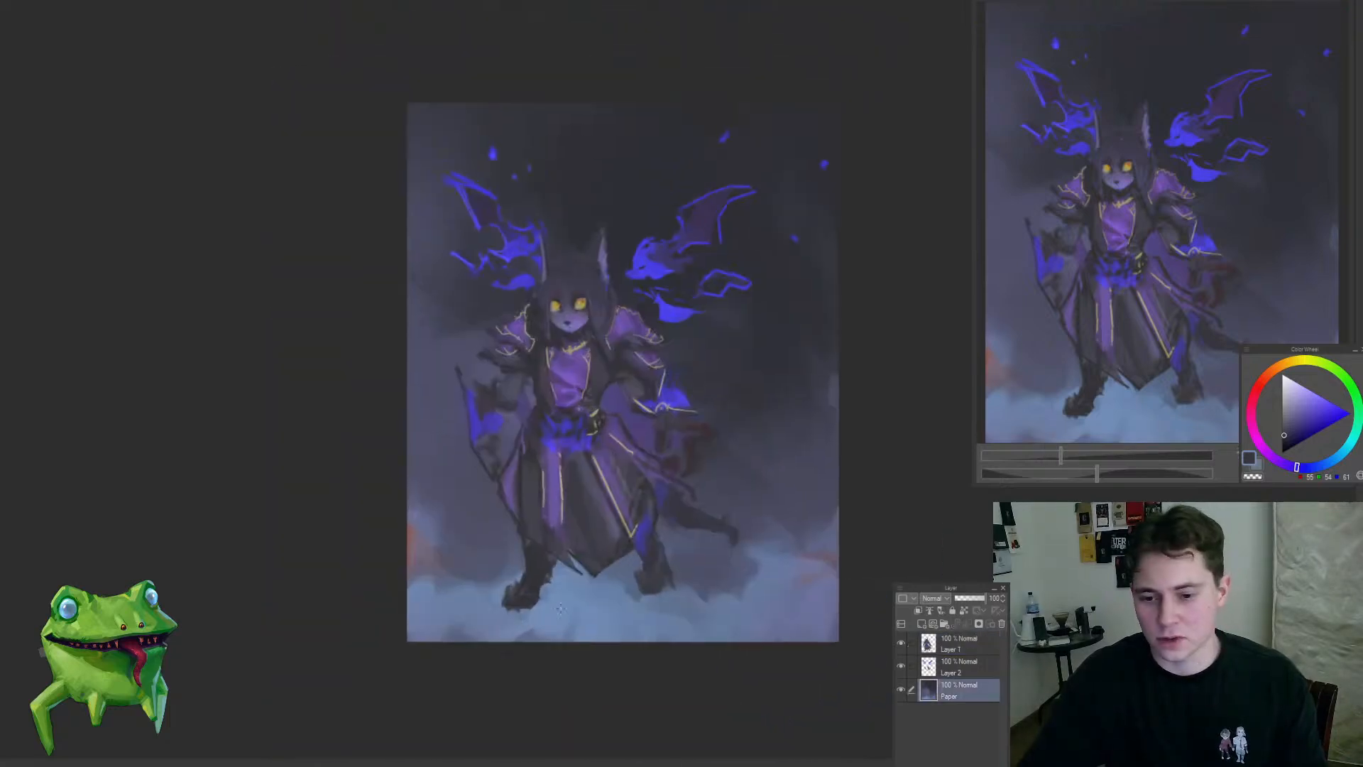
drag(495, 536, 486, 564)
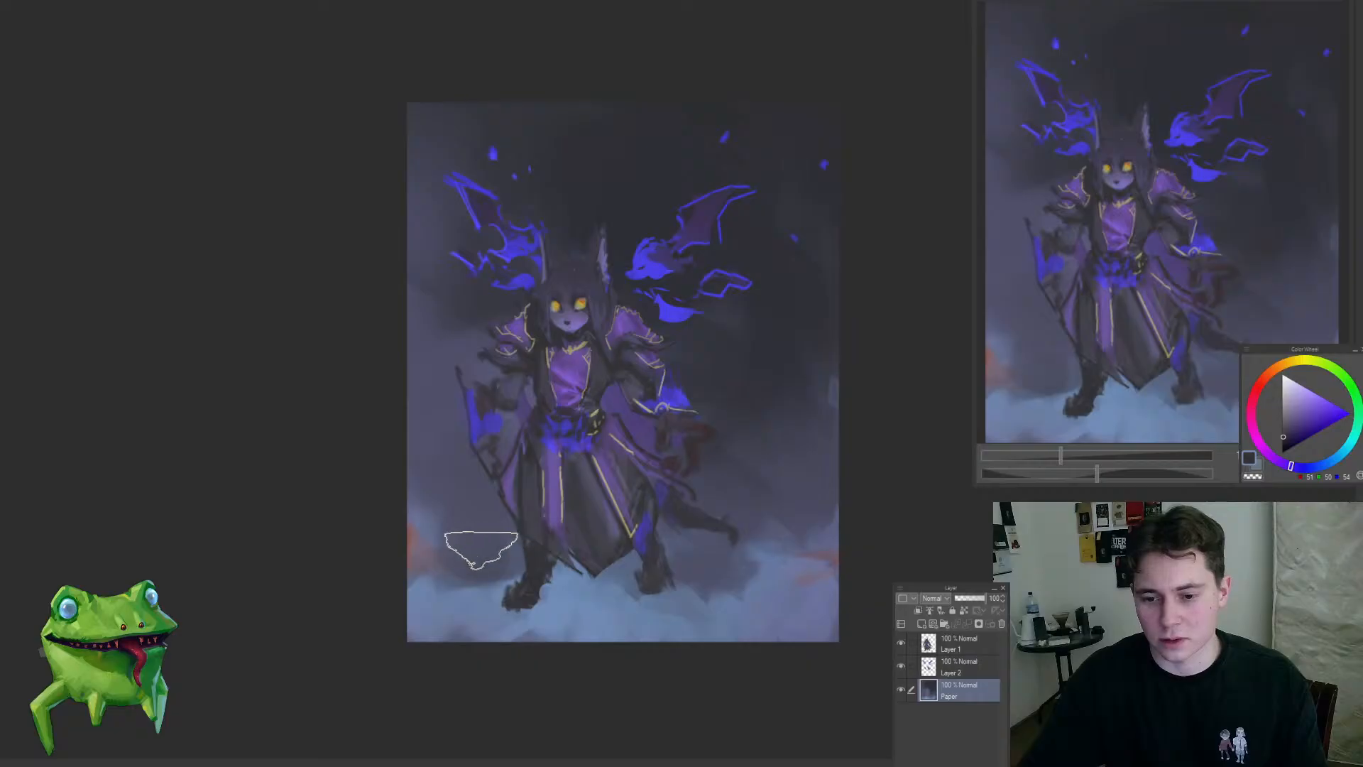
alt+click(488, 551)
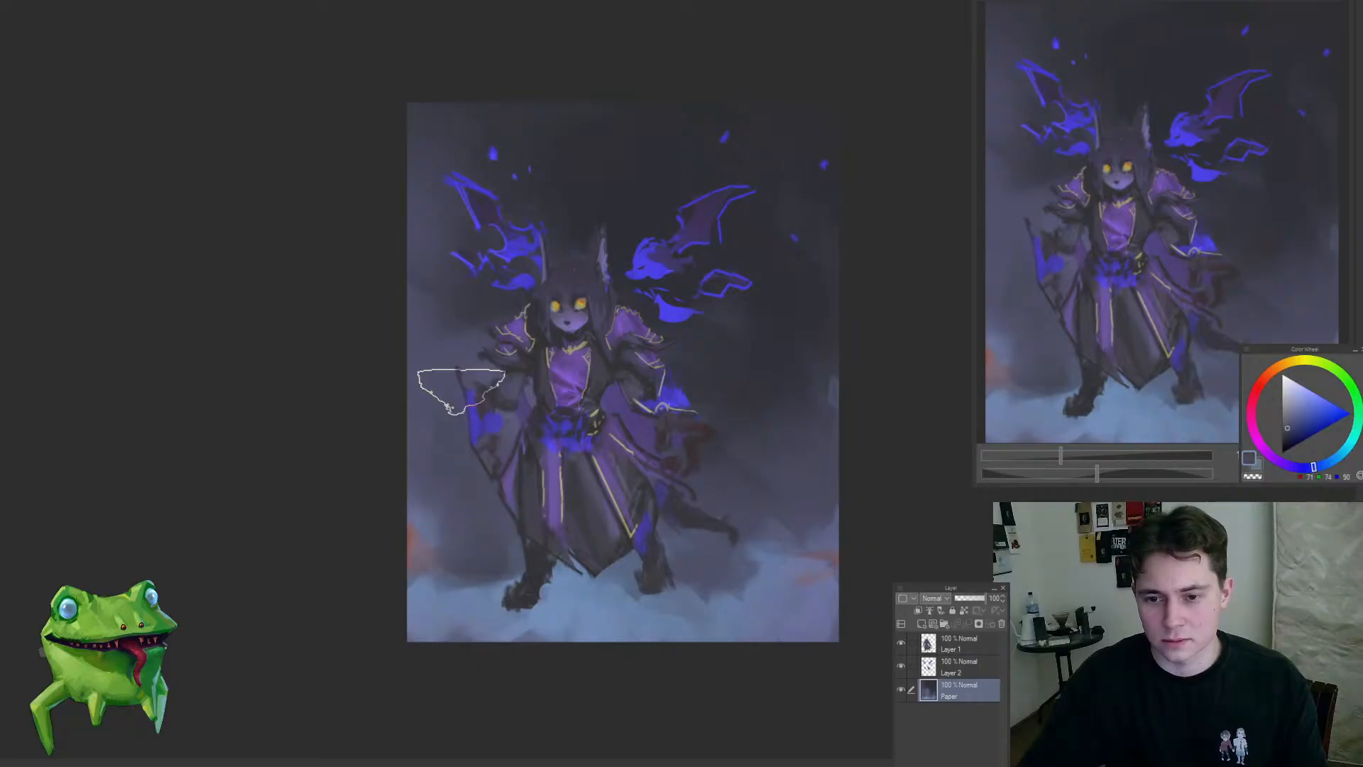
Step: Sample darker background tones and deepen the backdrop beside the arm, around the head and behind the figure
mouse_move(441, 381)
mouse_down()
mouse_move(380, 529)
mouse_move(548, 439)
mouse_move(491, 428)
mouse_up()
alt+click(535, 438)
alt+click(556, 406)
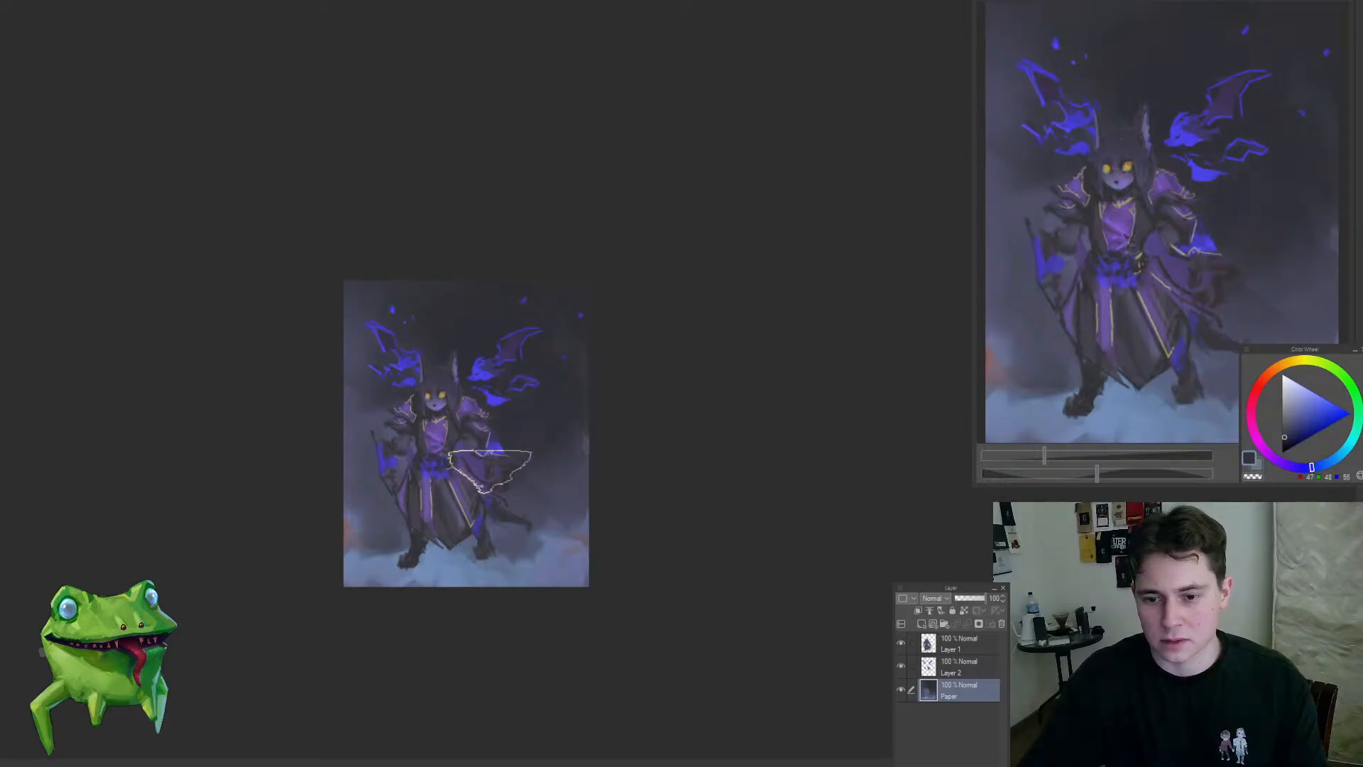
alt+click(480, 303)
drag(479, 305, 426, 379)
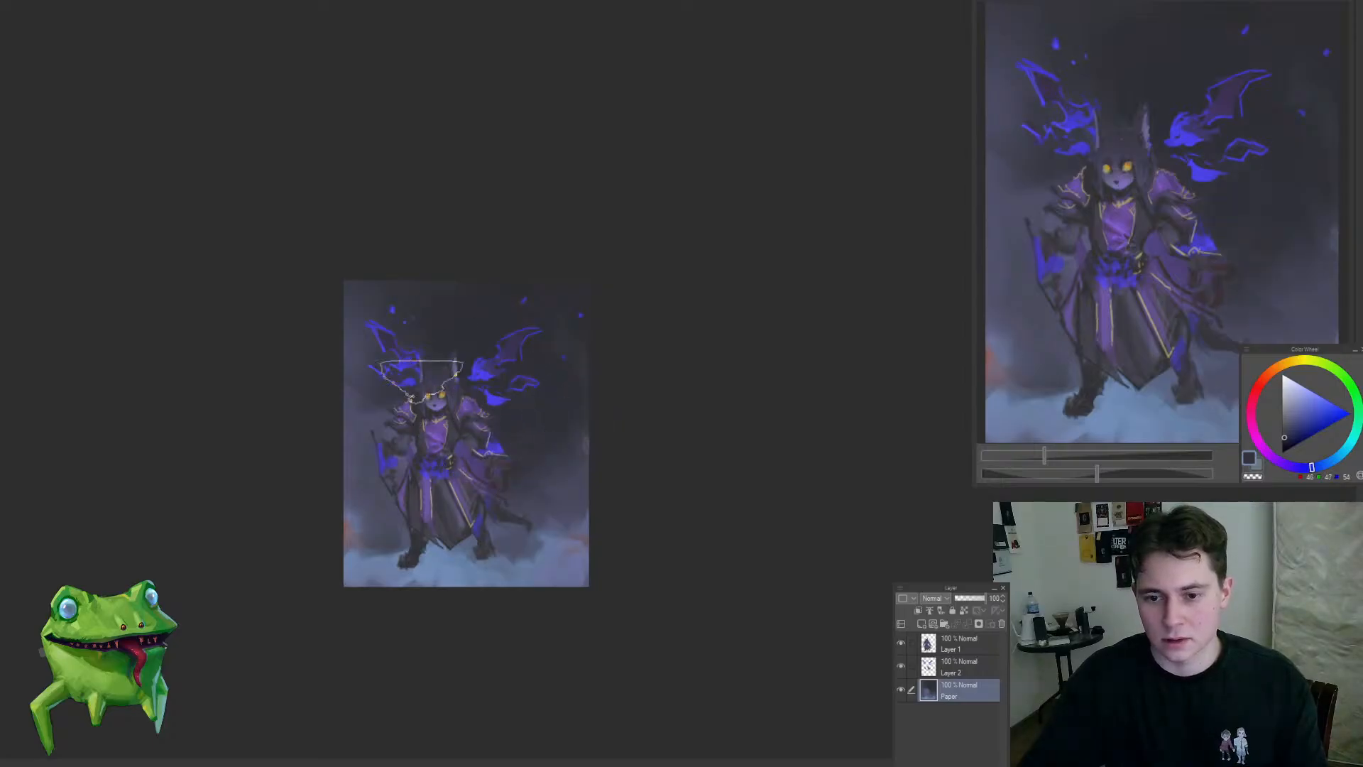
drag(380, 551, 486, 470)
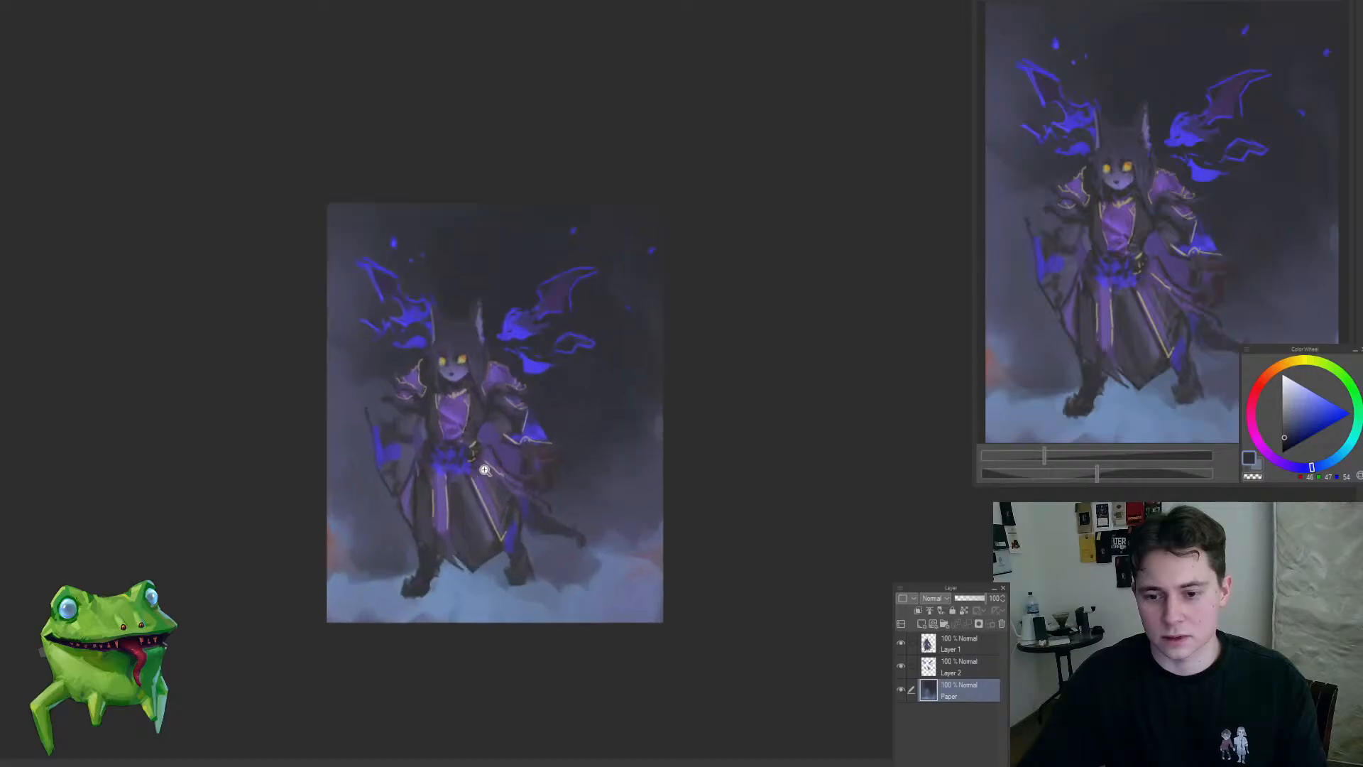
drag(541, 345, 580, 354)
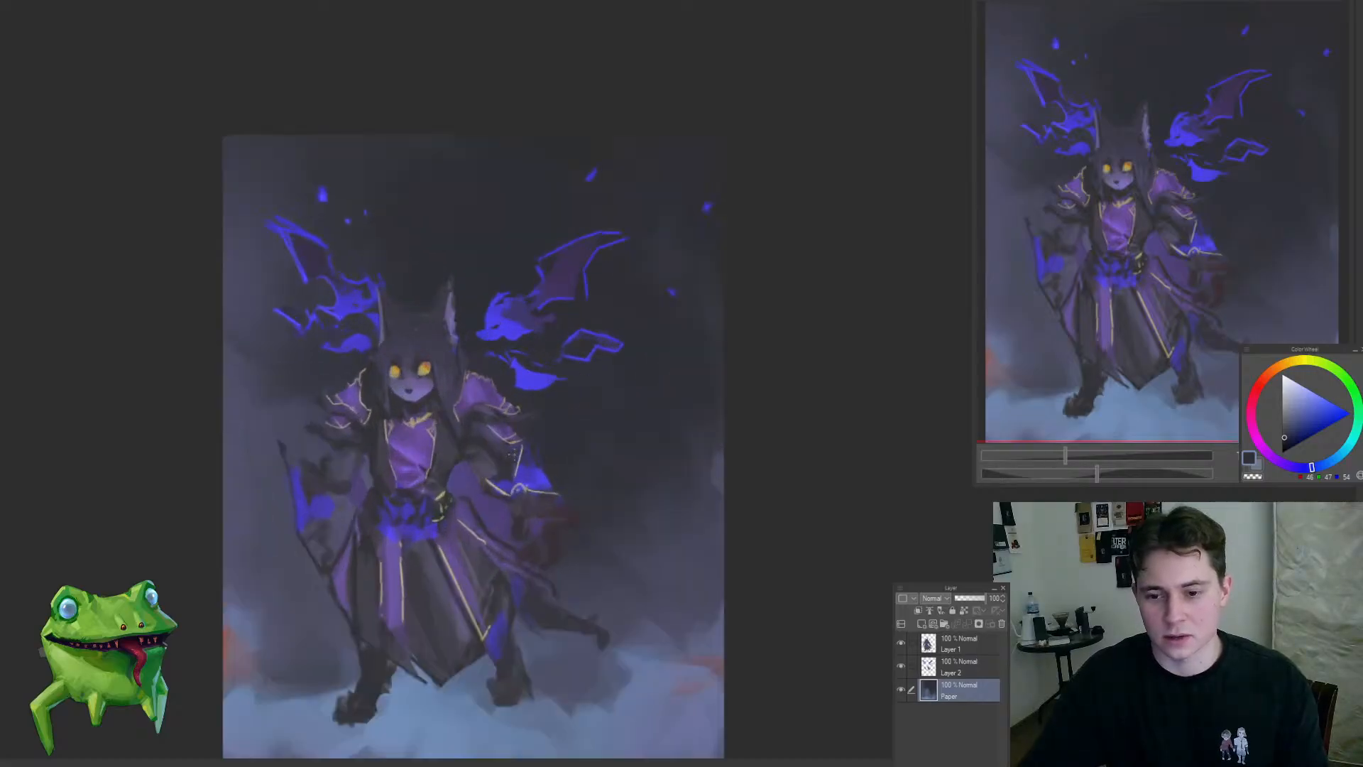
Step: Return to Layer 1 and examine the overall balance of figure, flames and background from several zoom levels
click(958, 644)
drag(534, 409, 579, 430)
mouse_move(468, 432)
mouse_down()
mouse_move(559, 477)
mouse_move(562, 461)
mouse_move(504, 472)
mouse_up()
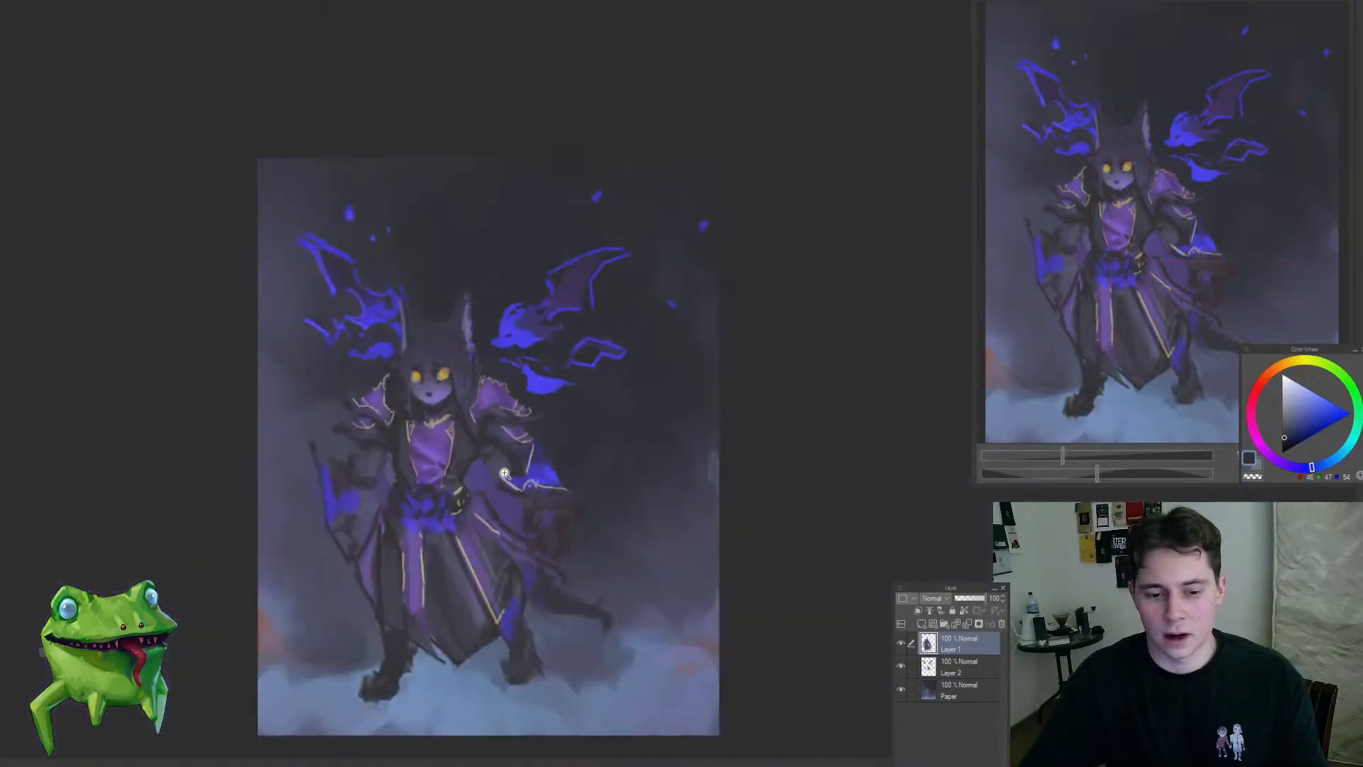
mouse_move(566, 381)
mouse_down()
mouse_move(586, 353)
mouse_move(585, 371)
mouse_up()
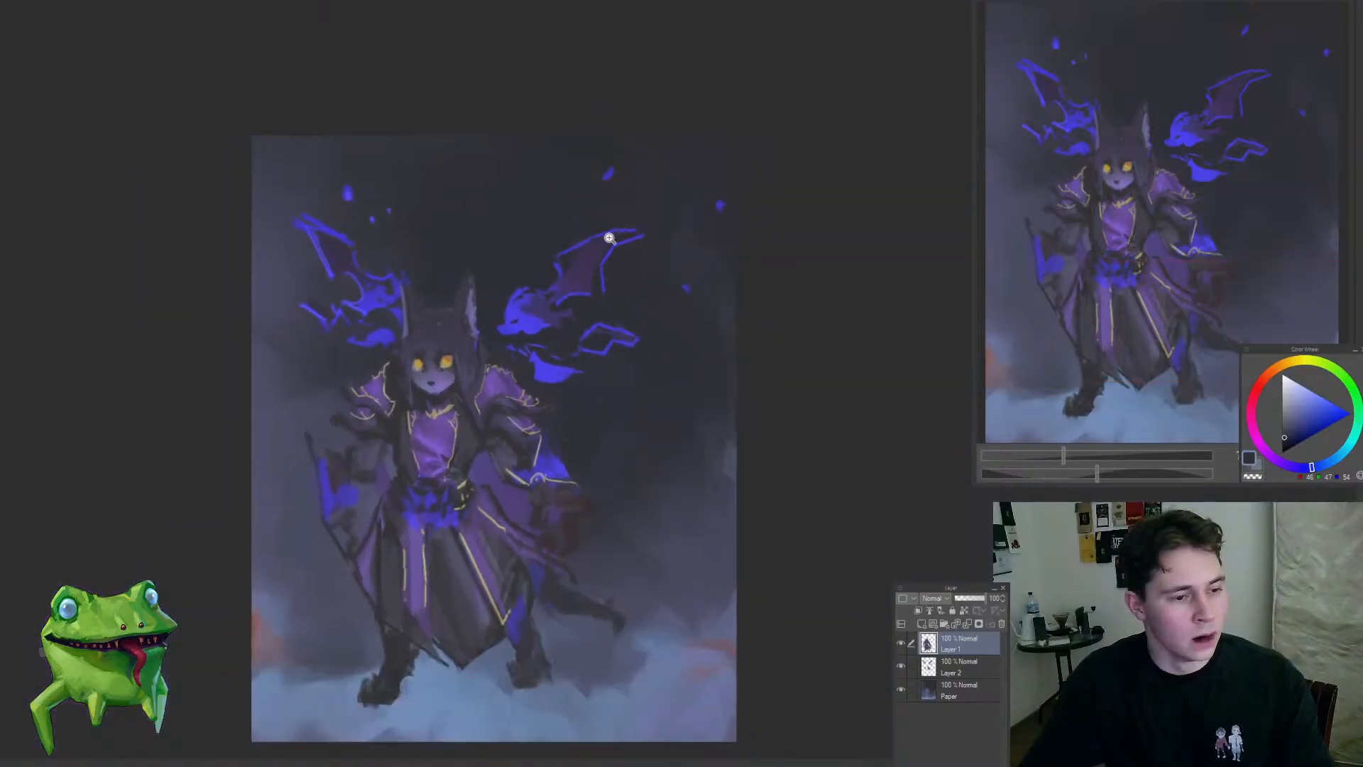
click(620, 210)
drag(620, 245, 600, 274)
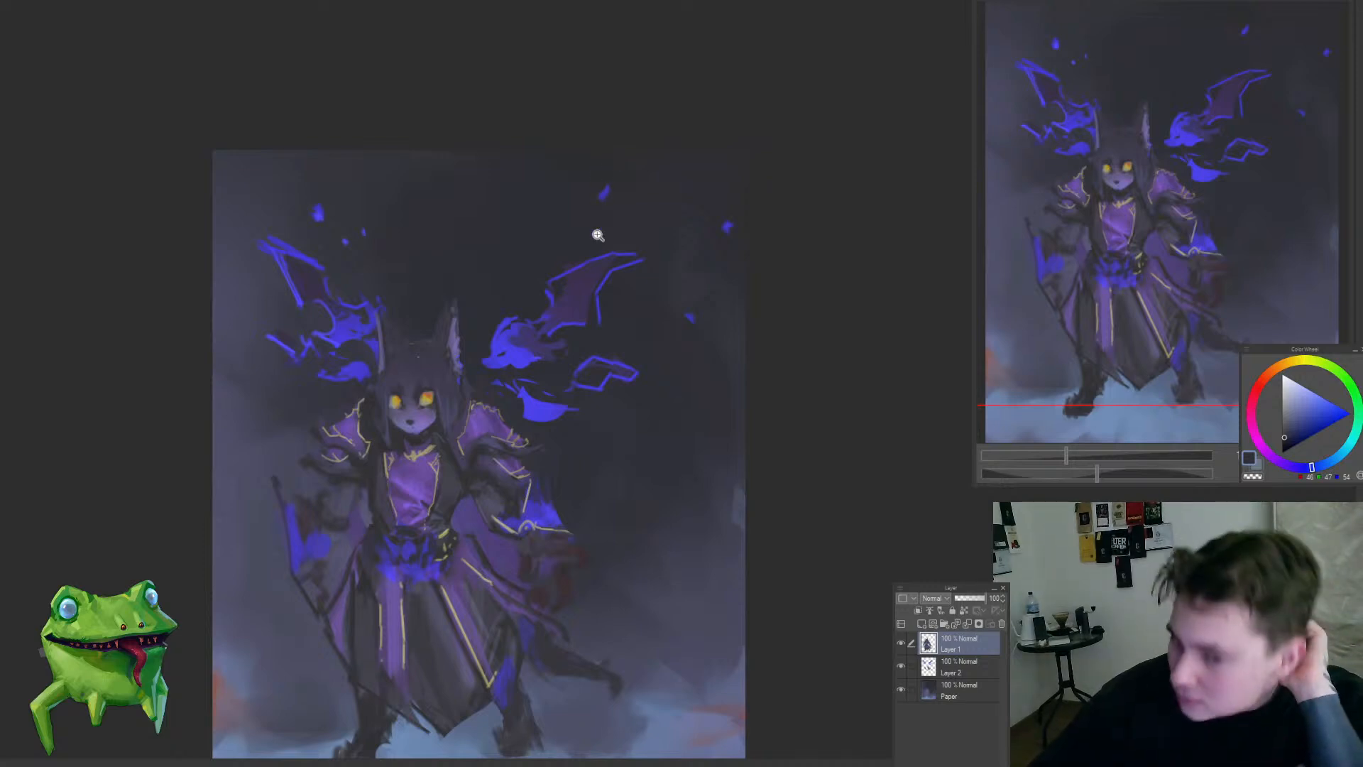
drag(600, 283, 634, 221)
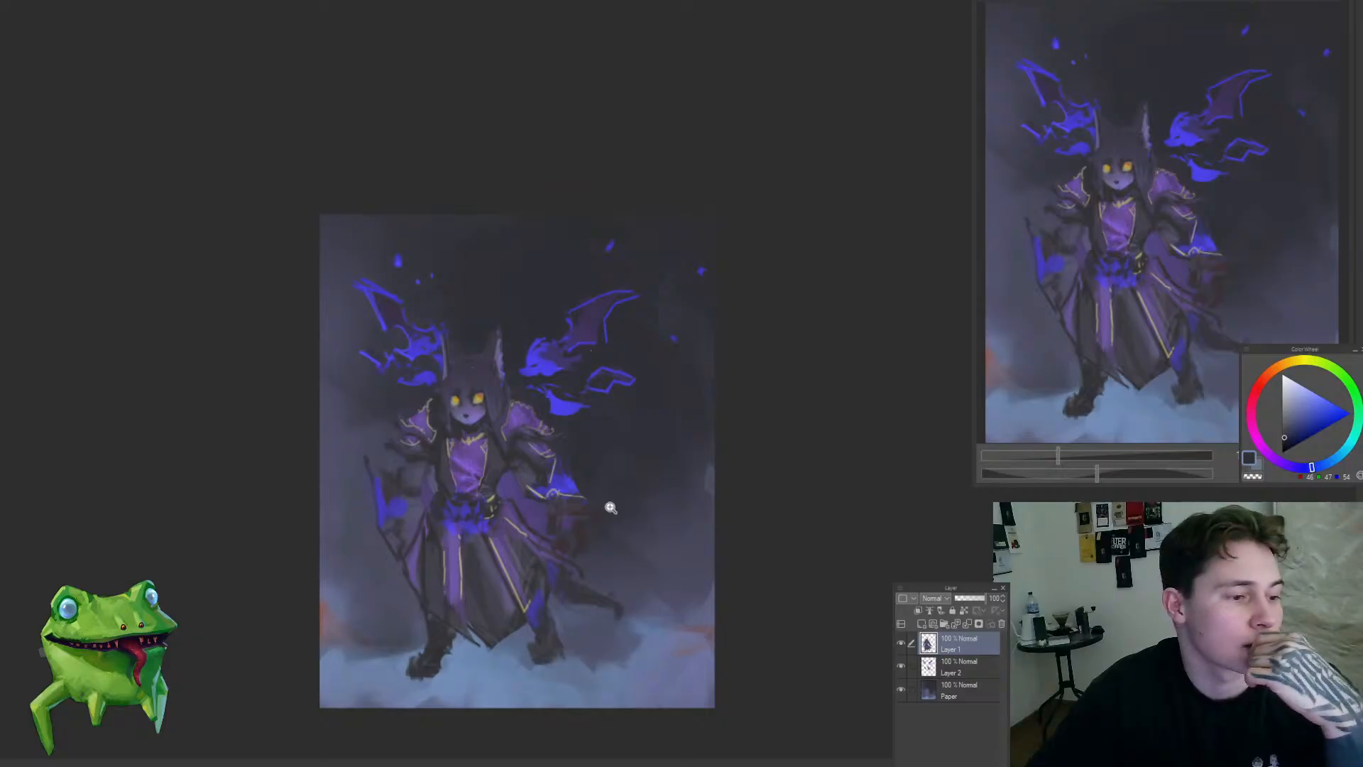
drag(611, 507, 651, 508)
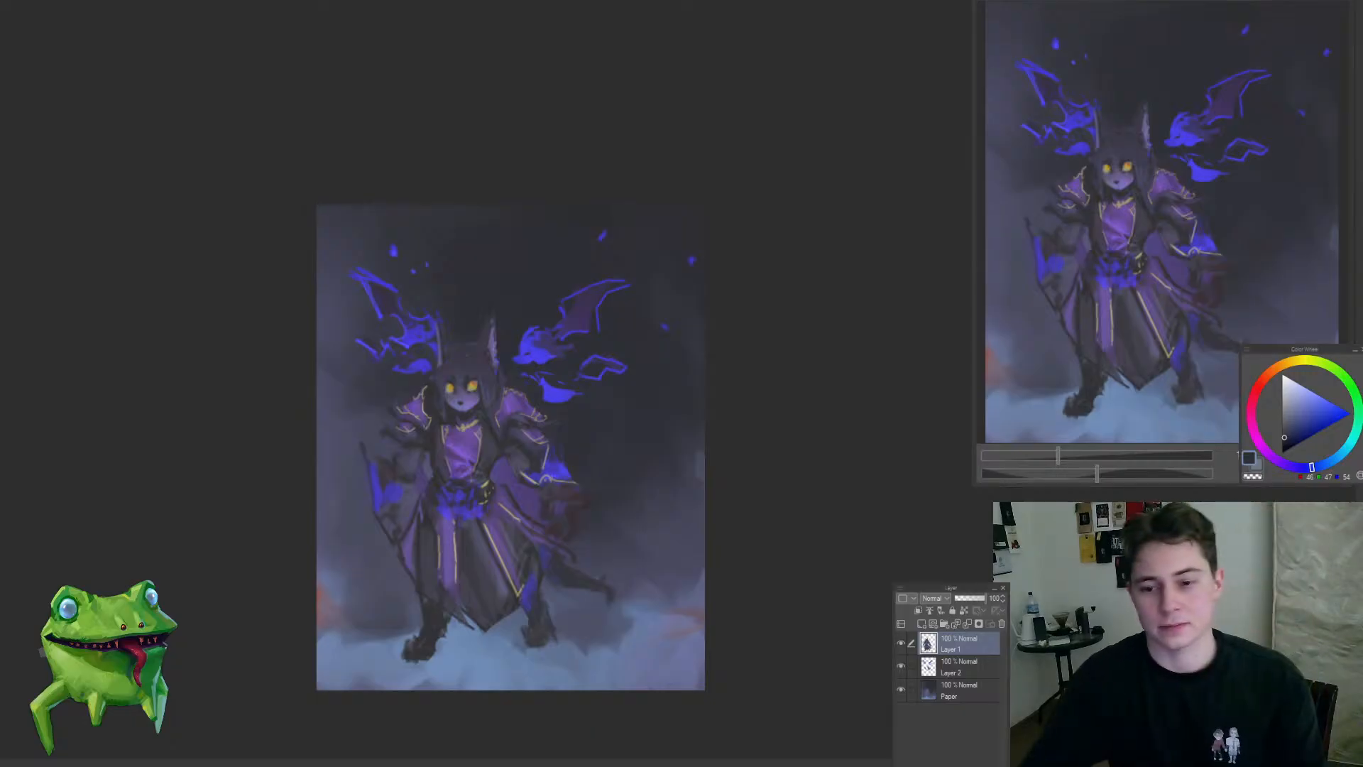
drag(493, 459, 483, 412)
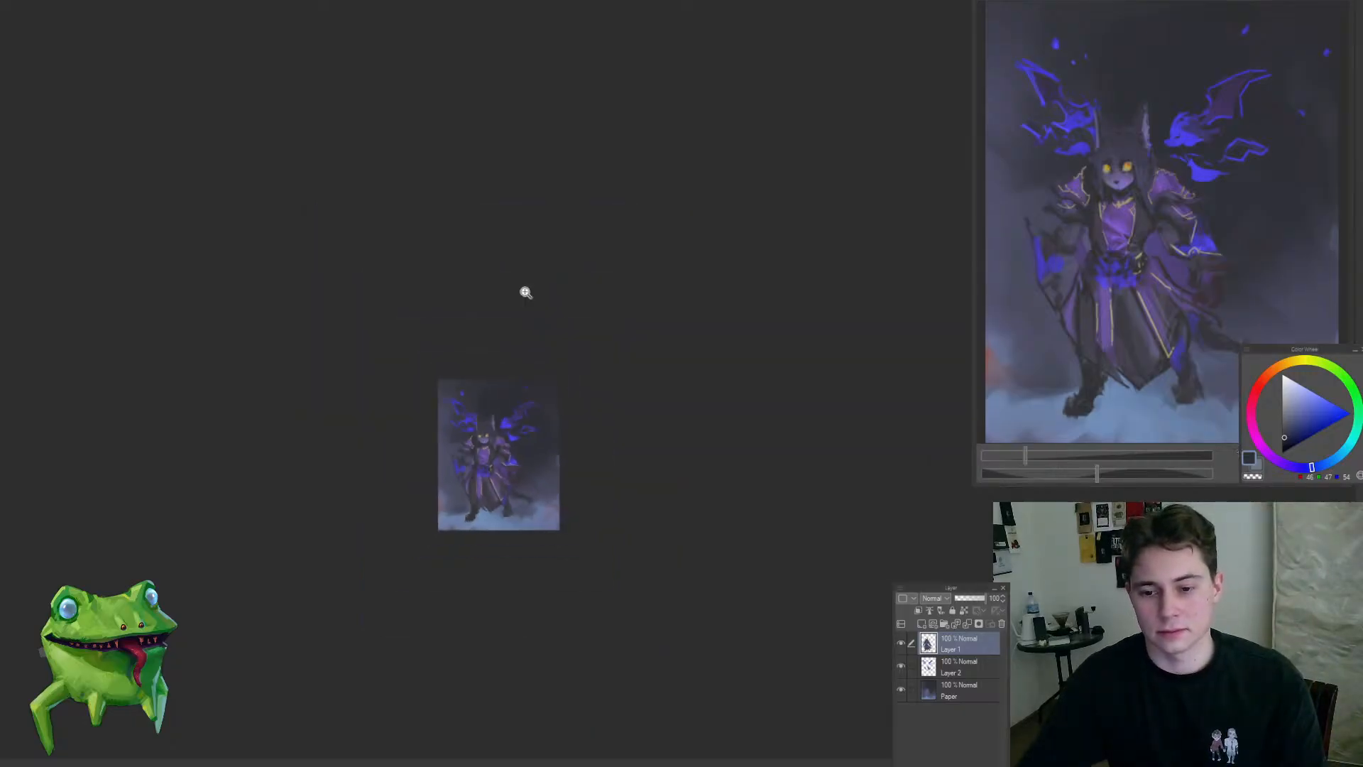
Step: Add a Color dodge layer clipped to Layer 1, and choose a dark yellow and a smaller brush for the eyes
drag(525, 292, 585, 440)
drag(601, 361, 625, 329)
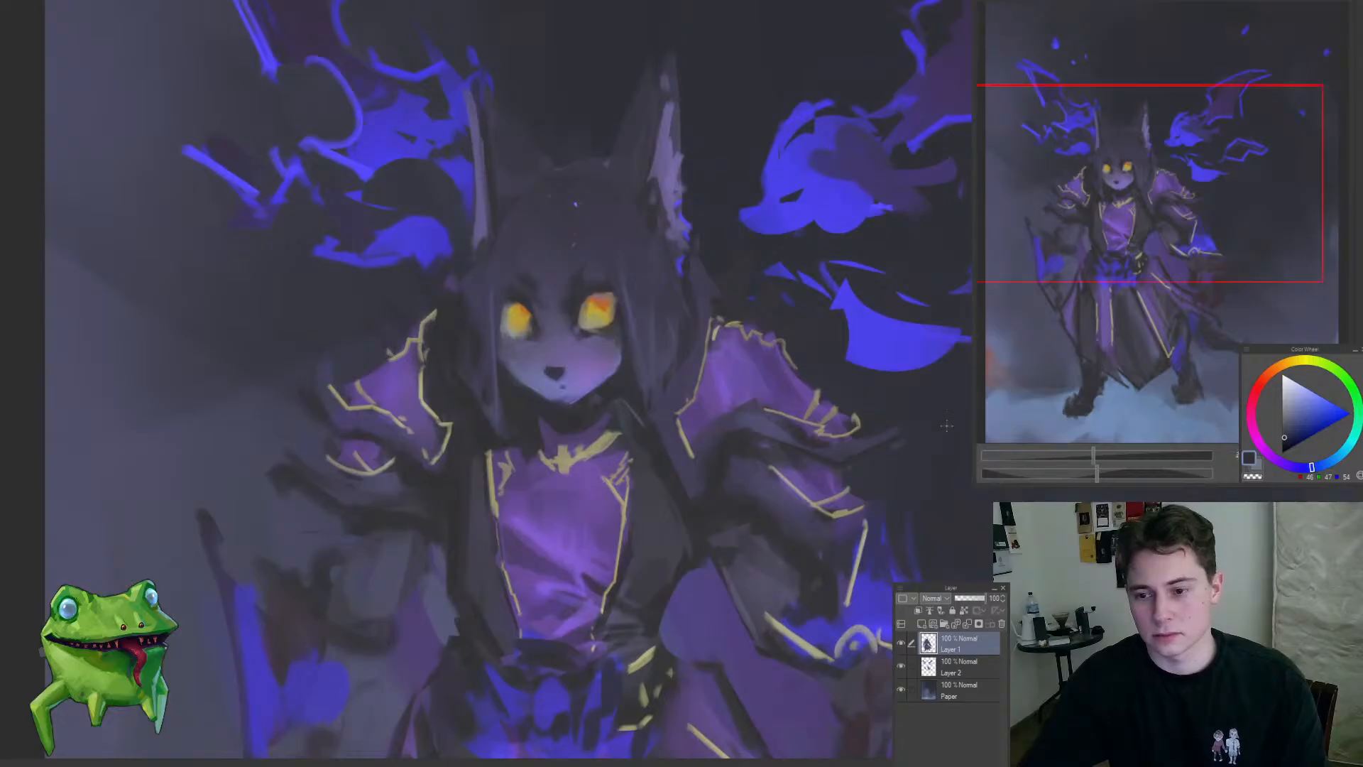
click(921, 623)
click(918, 610)
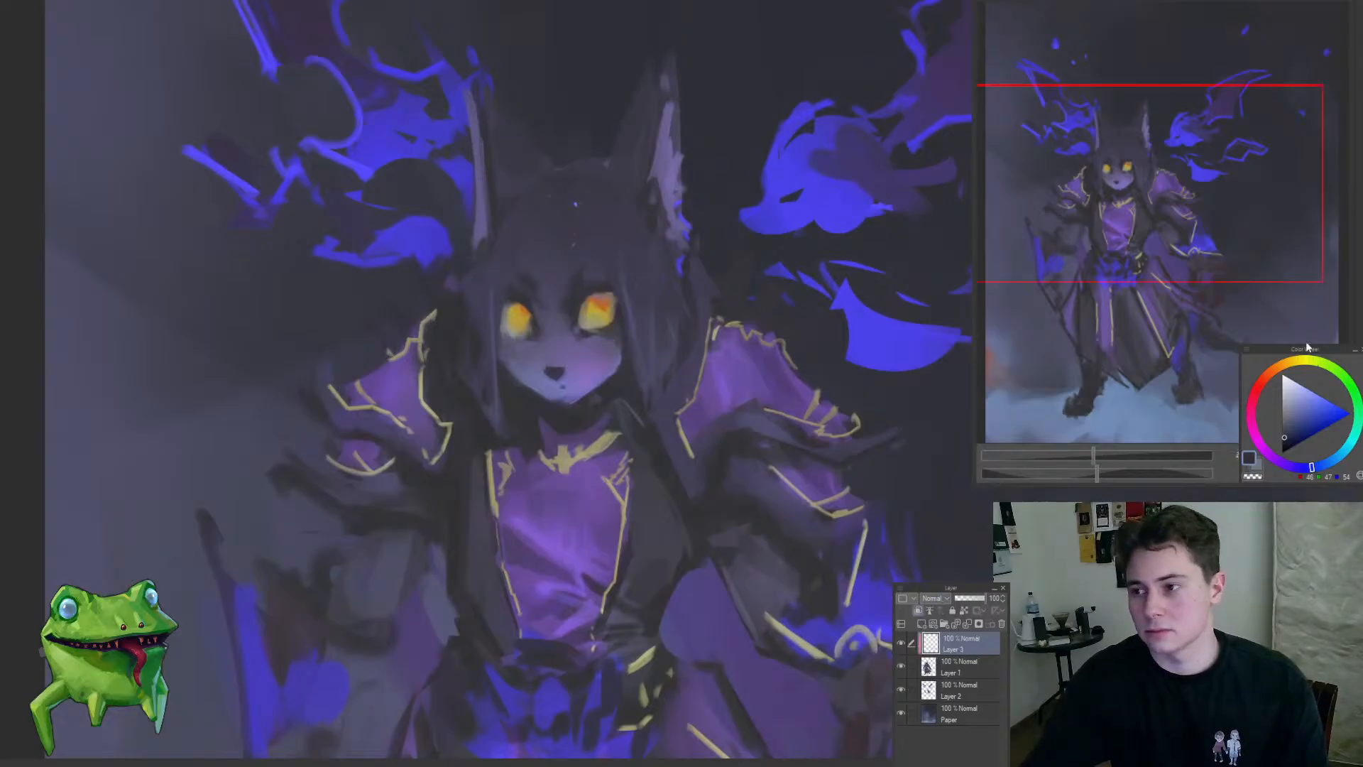
click(1297, 363)
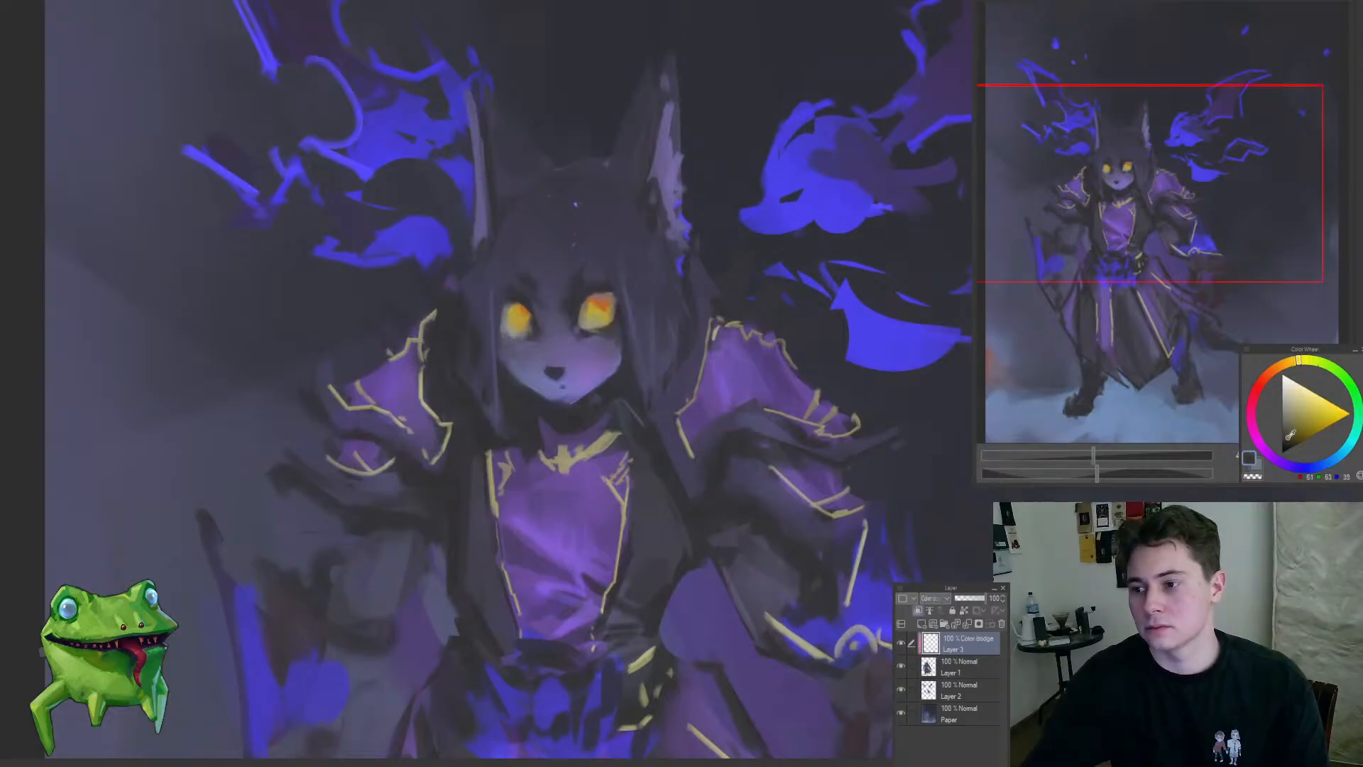
drag(636, 277, 667, 279)
key([)
key([)
key([)
key([)
key([)
key([)
key([)
key([)
key([)
key([)
key([)
key([)
key([)
key([)
key([)
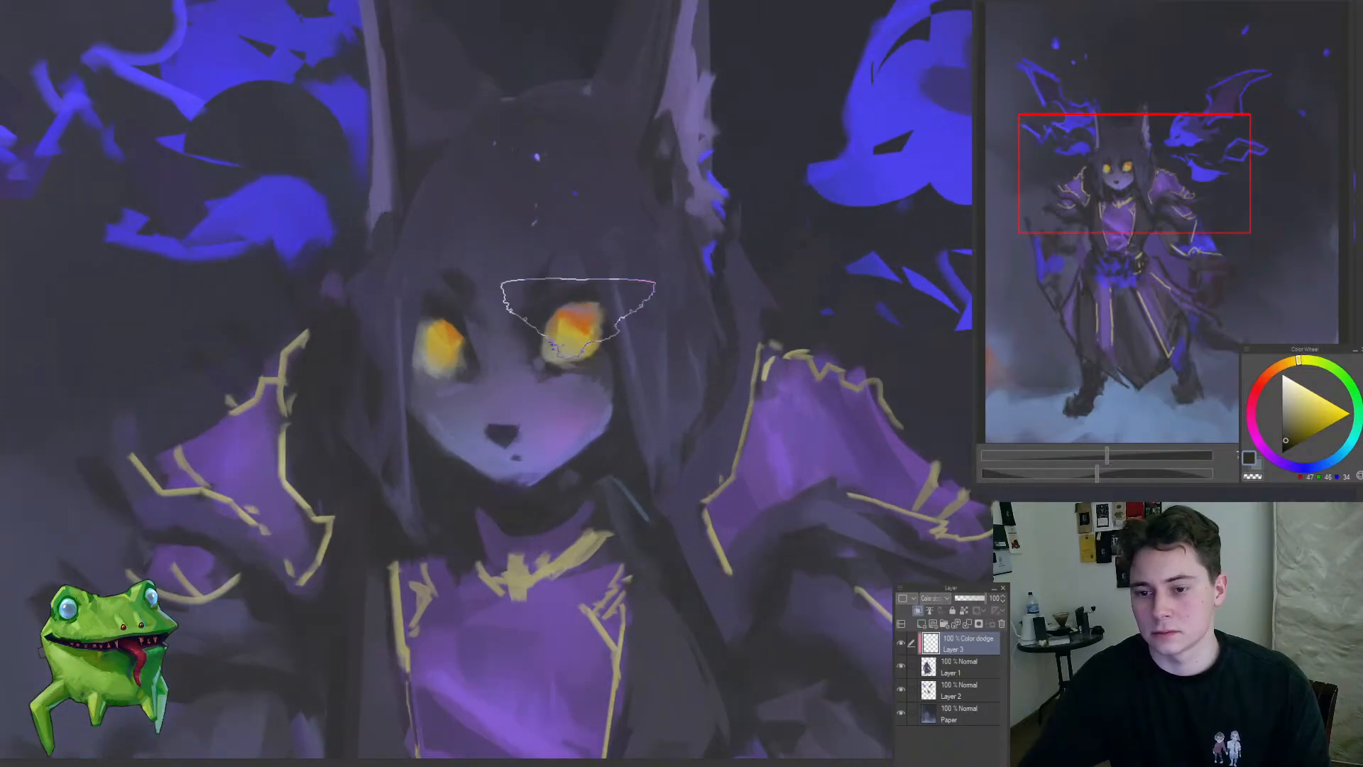
Step: Switch the clipped glow layer to Overlay blending and brighten the character's eyes with a muted yellow
drag(576, 337, 457, 441)
mouse_move(673, 450)
mouse_down()
mouse_move(557, 474)
mouse_move(667, 445)
mouse_up()
drag(573, 351, 650, 368)
drag(579, 399, 688, 448)
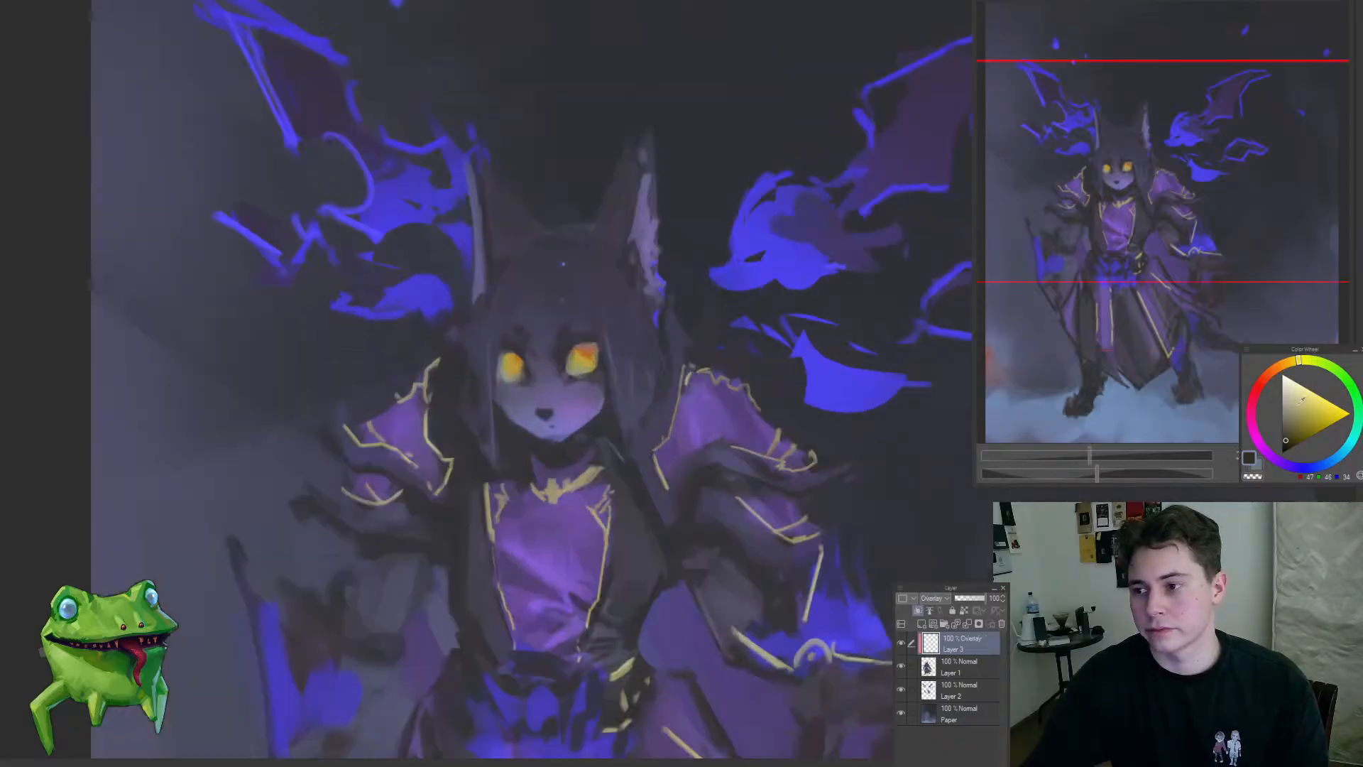
drag(570, 393, 650, 341)
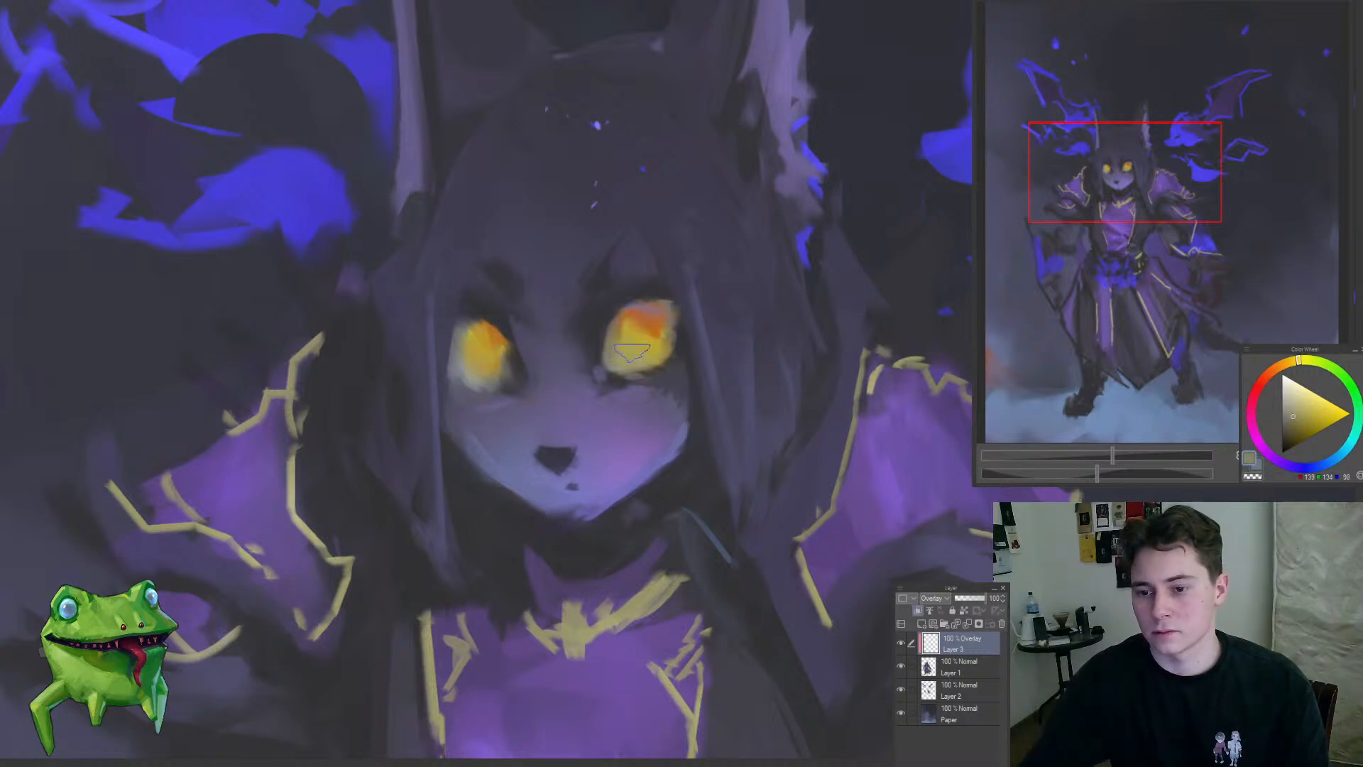
mouse_move(632, 350)
mouse_down()
mouse_move(474, 462)
mouse_move(558, 450)
mouse_move(599, 387)
mouse_move(546, 465)
mouse_move(666, 514)
mouse_up()
mouse_move(602, 434)
mouse_down()
mouse_move(533, 480)
mouse_move(566, 408)
mouse_move(588, 399)
mouse_move(474, 548)
mouse_up()
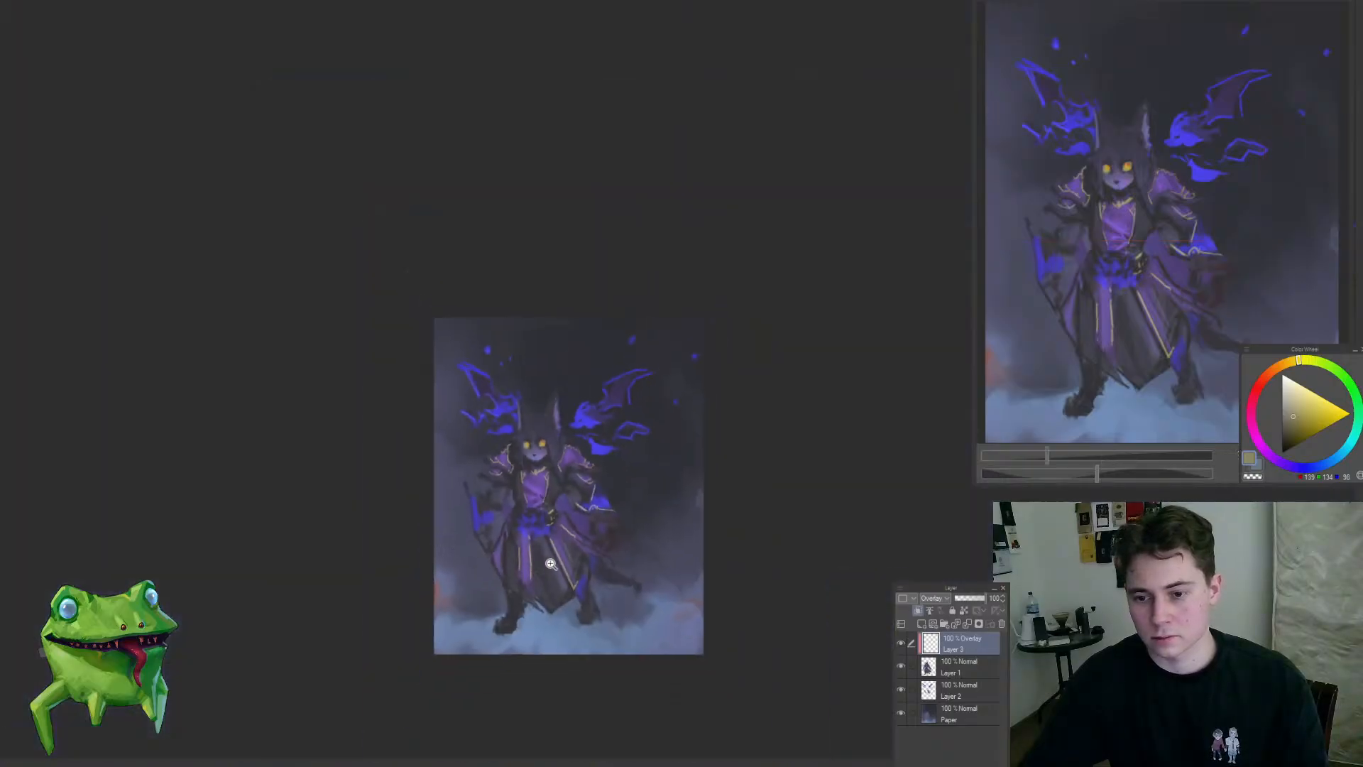
drag(573, 448, 648, 400)
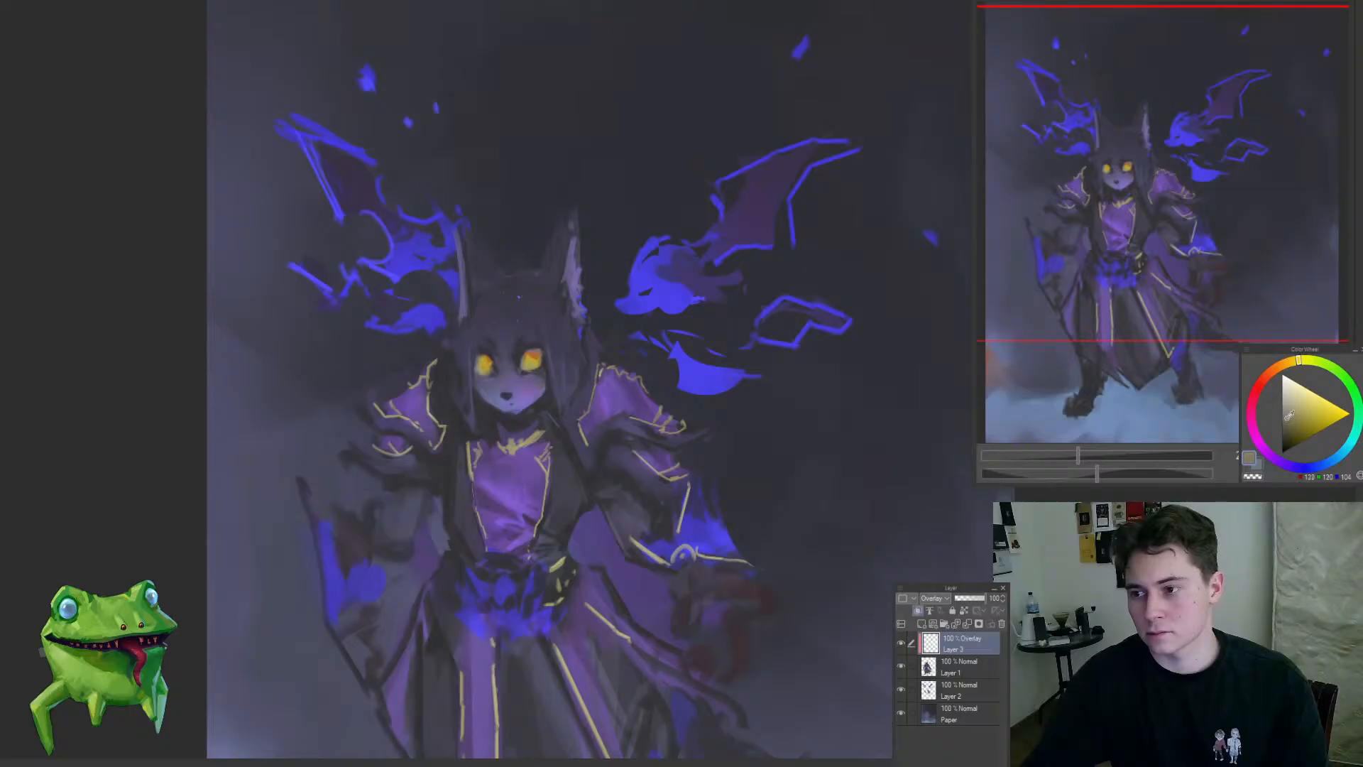
Step: Choose a muted violet, paint over the hair and ears on the Overlay layer, and merge it down into Layer 1
click(1286, 463)
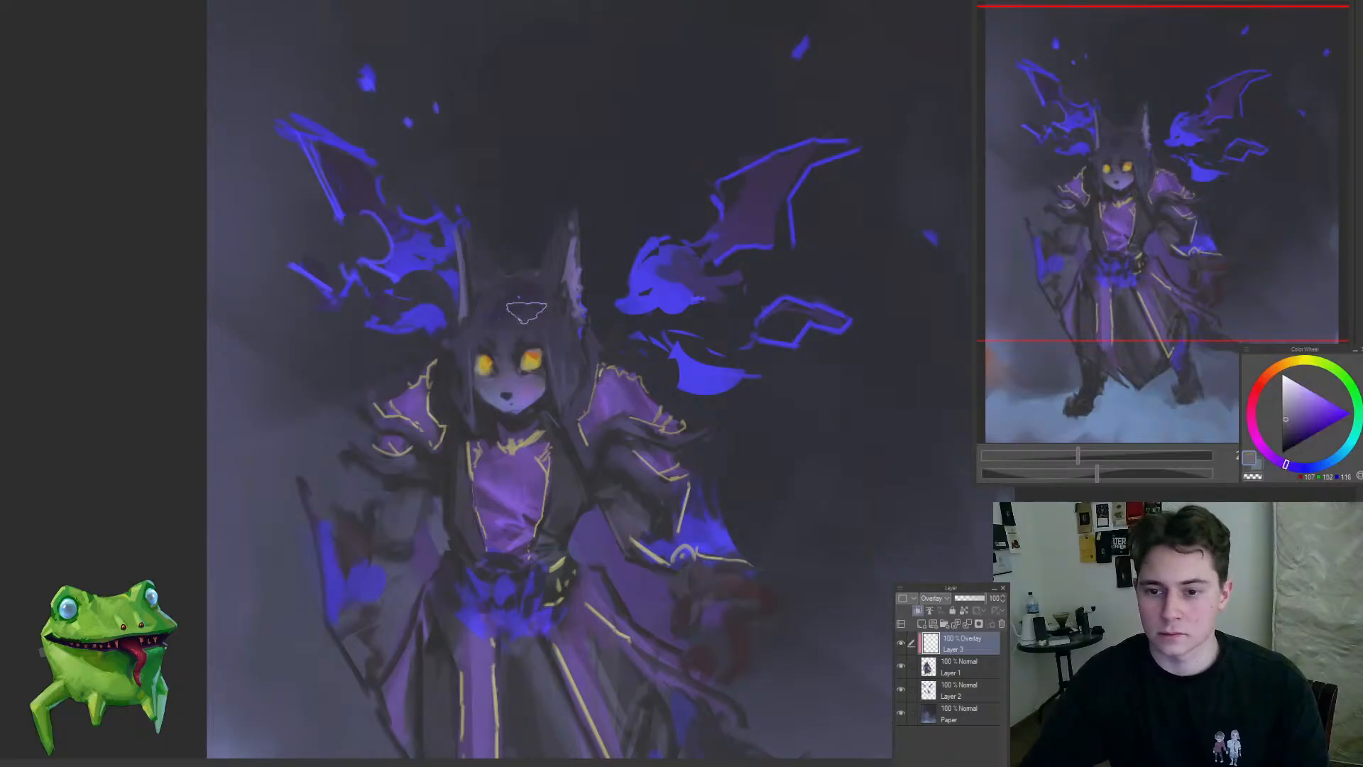
click(1284, 416)
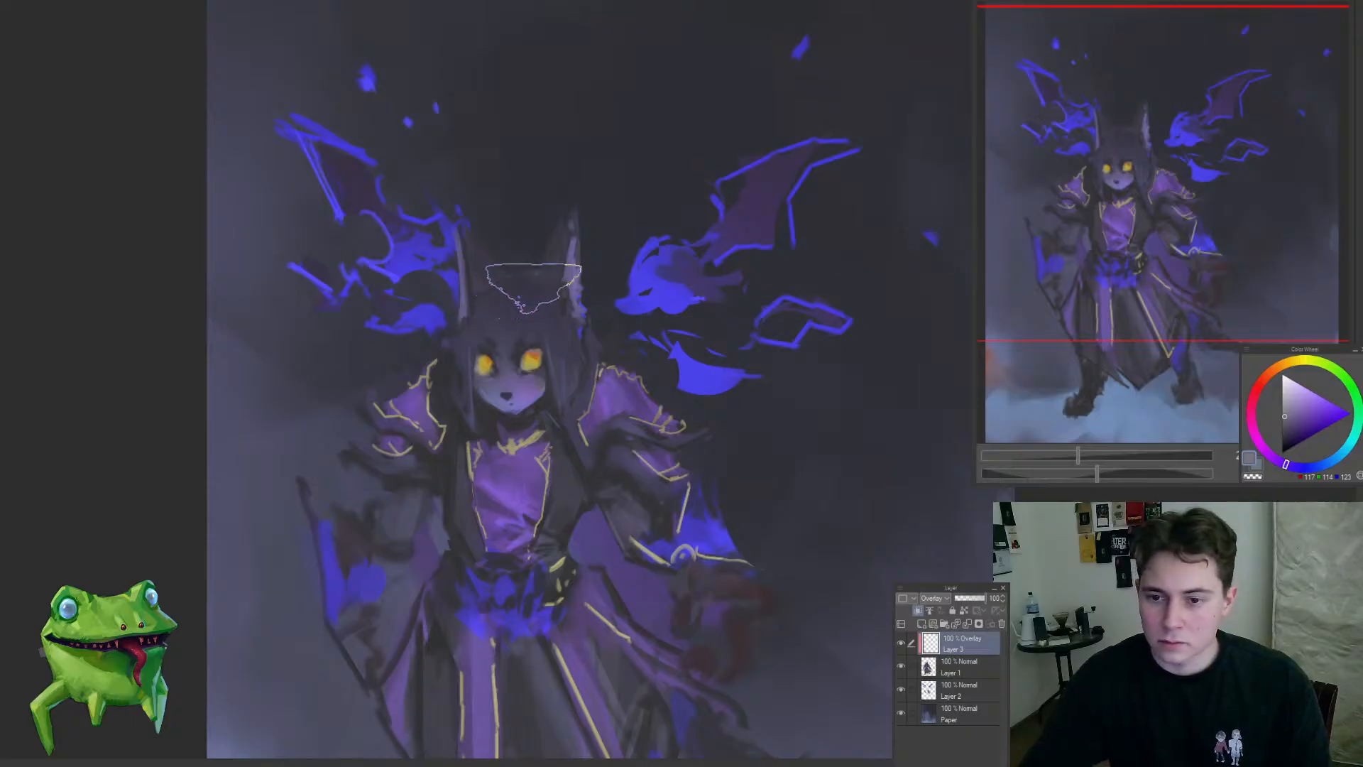
drag(536, 269, 438, 435)
drag(545, 272, 760, 277)
key(ctrl+e)
Step: Select Layer 2 and darken the purple membrane of the right-hand flame wing with sampled background tones
click(958, 667)
alt+click(753, 307)
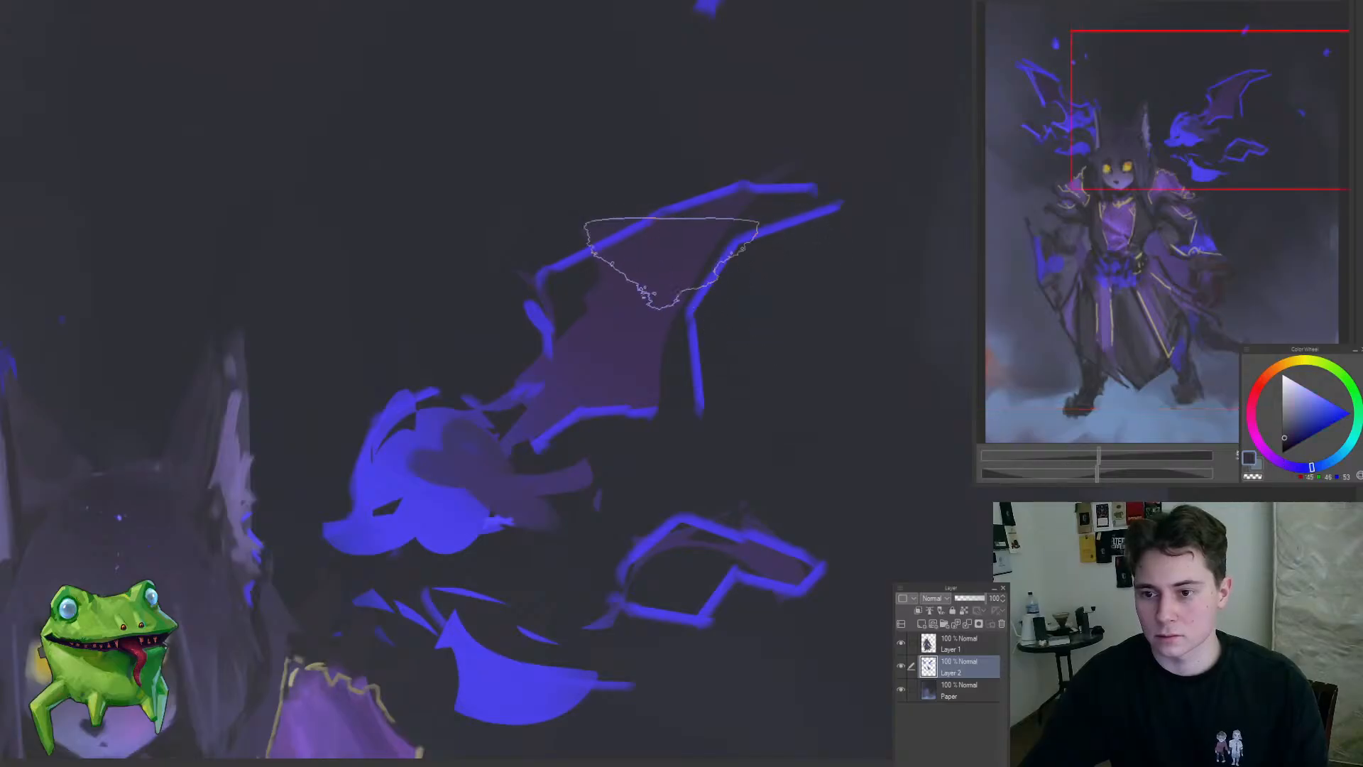
mouse_move(671, 262)
mouse_down()
mouse_move(665, 277)
mouse_move(661, 252)
mouse_up()
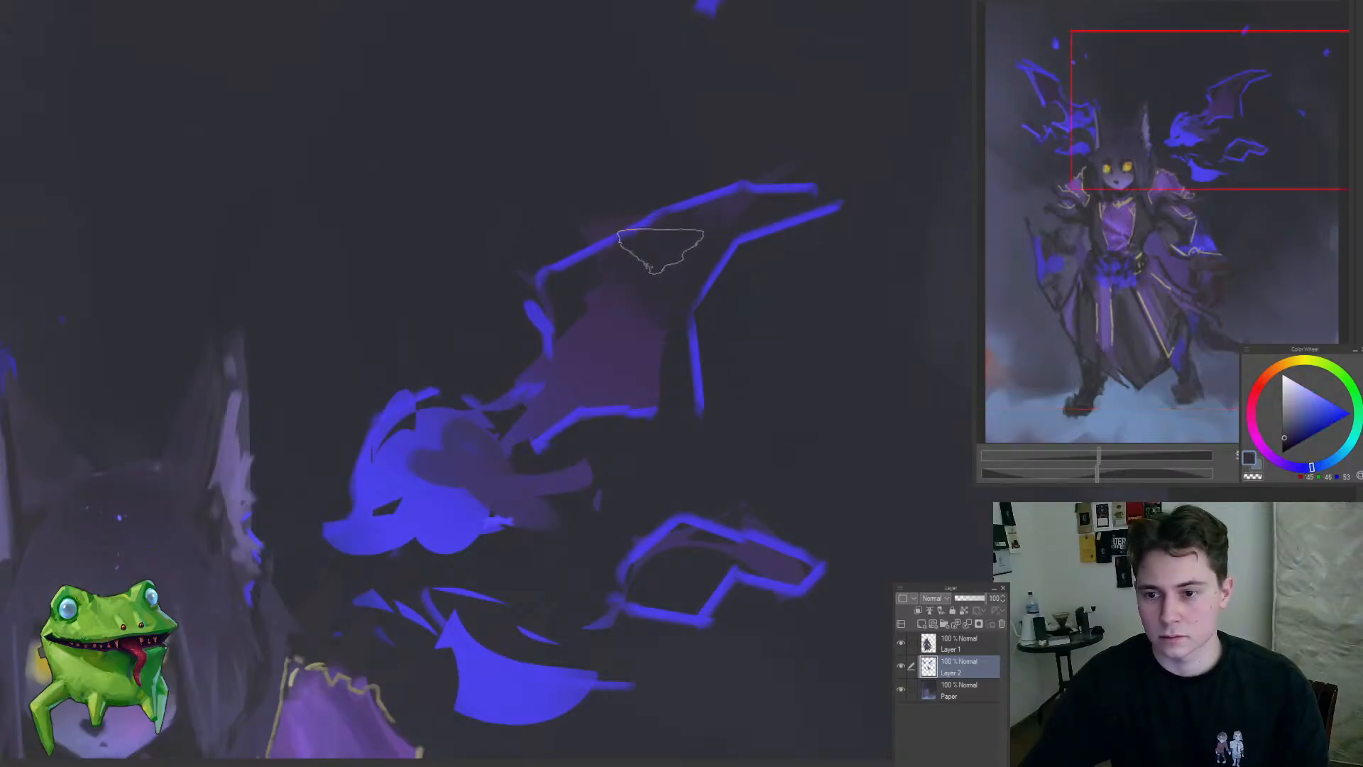
alt+click(644, 354)
alt+click(675, 280)
drag(673, 323, 619, 352)
mouse_move(579, 396)
mouse_down()
mouse_move(511, 465)
mouse_move(554, 547)
mouse_up()
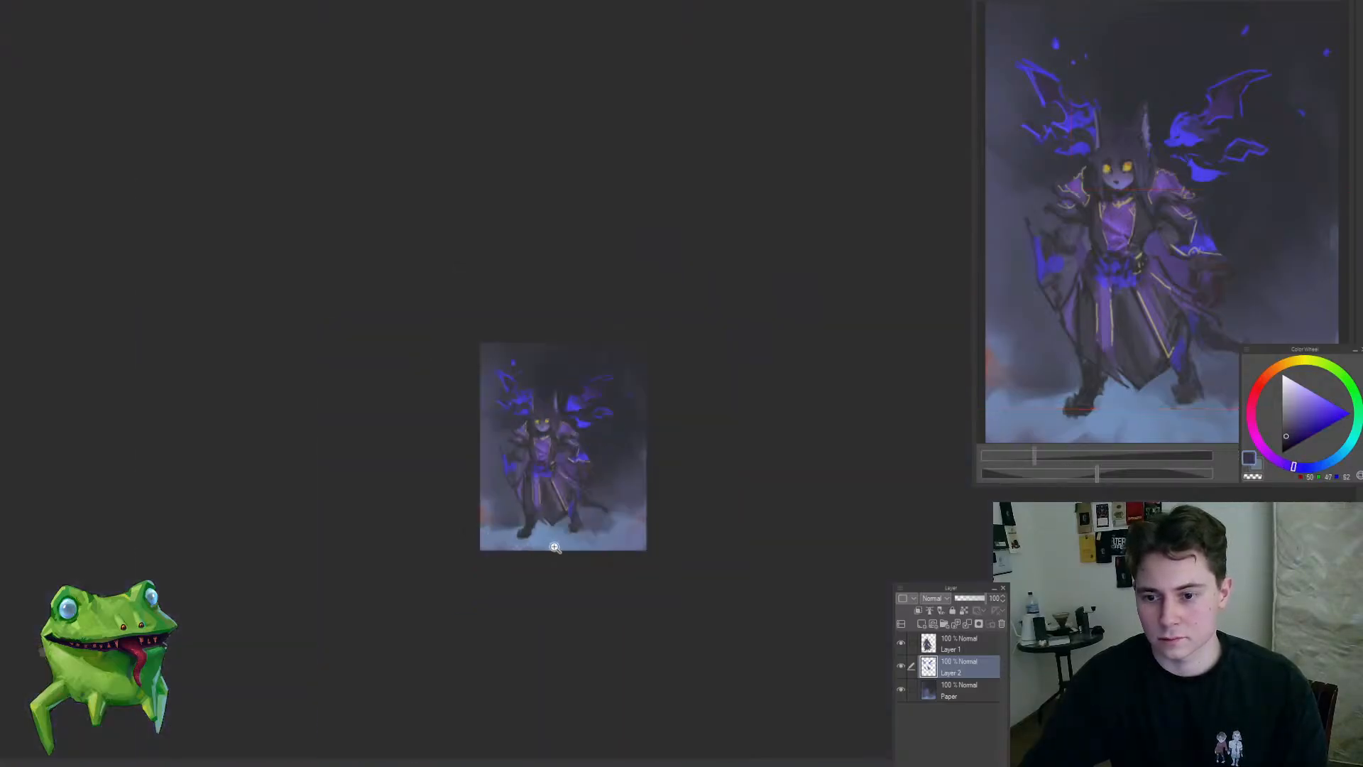
Step: Lasso the right-hand flame wing with its sparks and transform it slightly inward and down toward the figure
key(m)
mouse_move(556, 414)
mouse_down()
mouse_move(610, 433)
mouse_move(699, 289)
mouse_move(563, 417)
mouse_move(588, 465)
mouse_move(648, 449)
mouse_up()
key(ctrl+t)
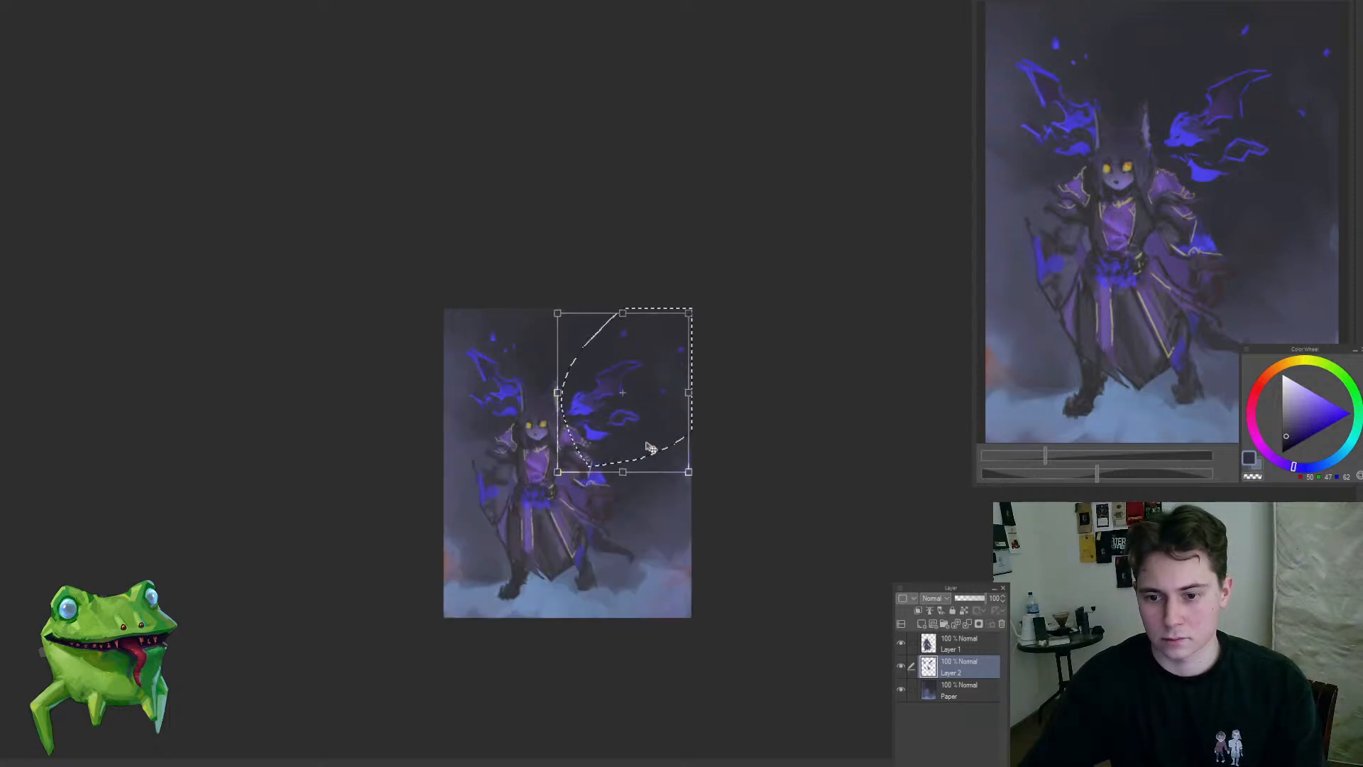
key(Return)
key(ctrl+d)
Step: Lasso the left-hand flame wing and transform it with a slight tilt, shifting it outward from the figure
drag(509, 451, 440, 423)
key(ctrl+t)
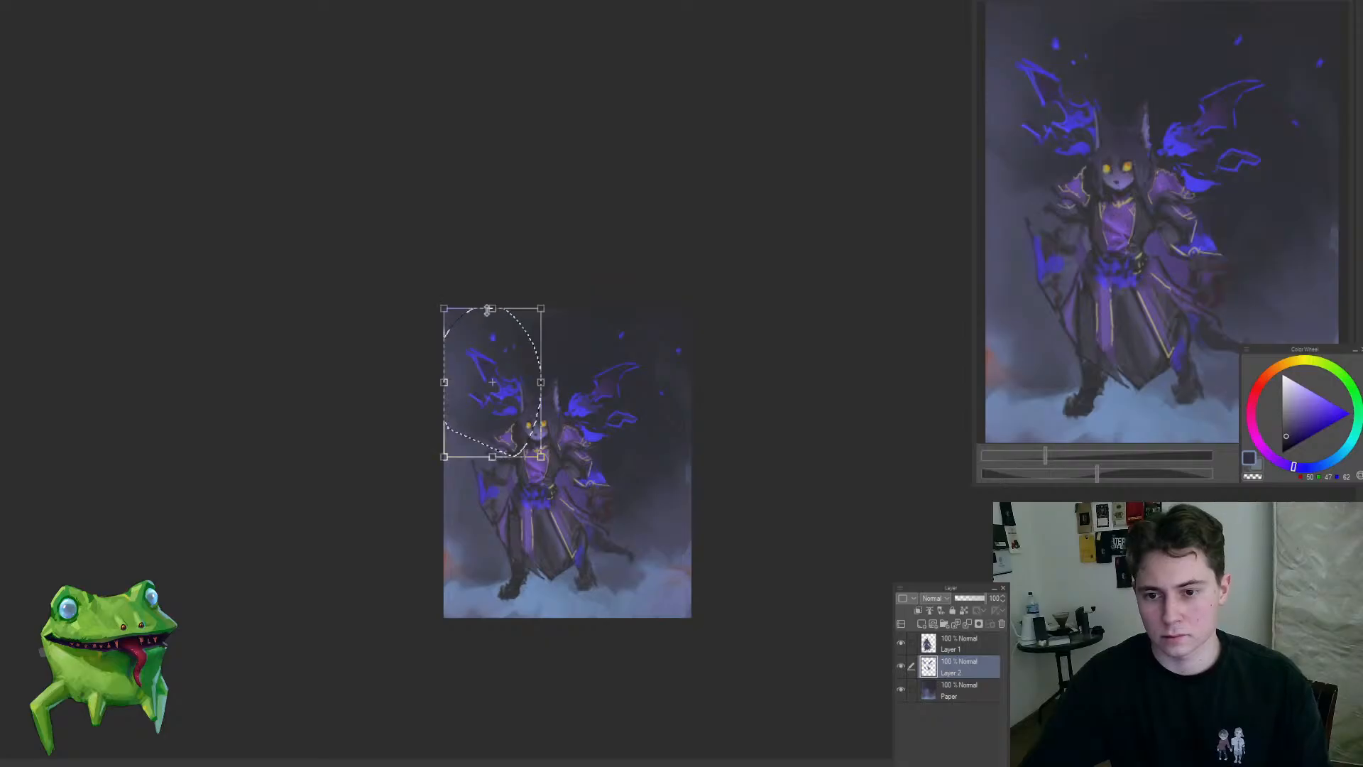
drag(492, 309, 498, 361)
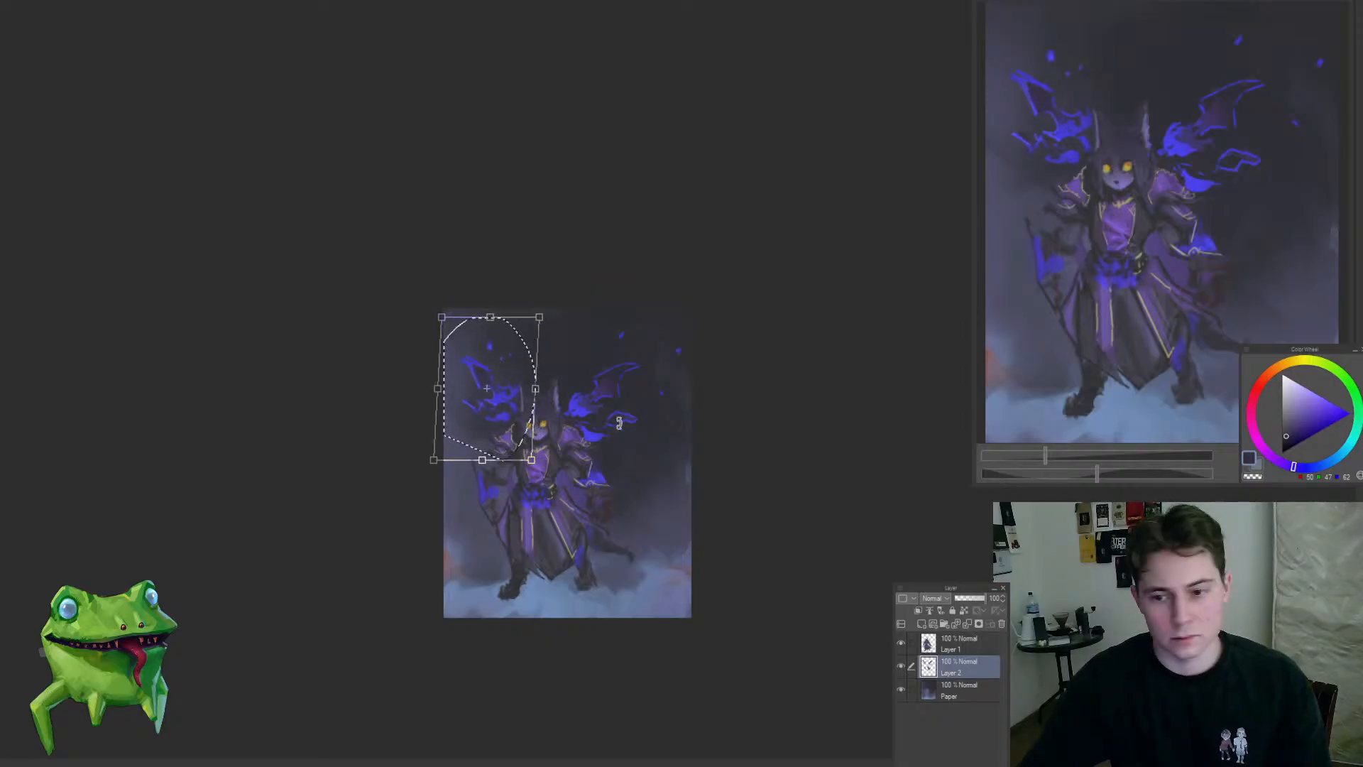
key(Return)
key(ctrl+d)
Step: Lasso the outer edge of the left-hand flame wing and delete it
scroll(504, 361, up, 2)
scroll(471, 368, up, 2)
drag(424, 394, 455, 465)
key(Delete)
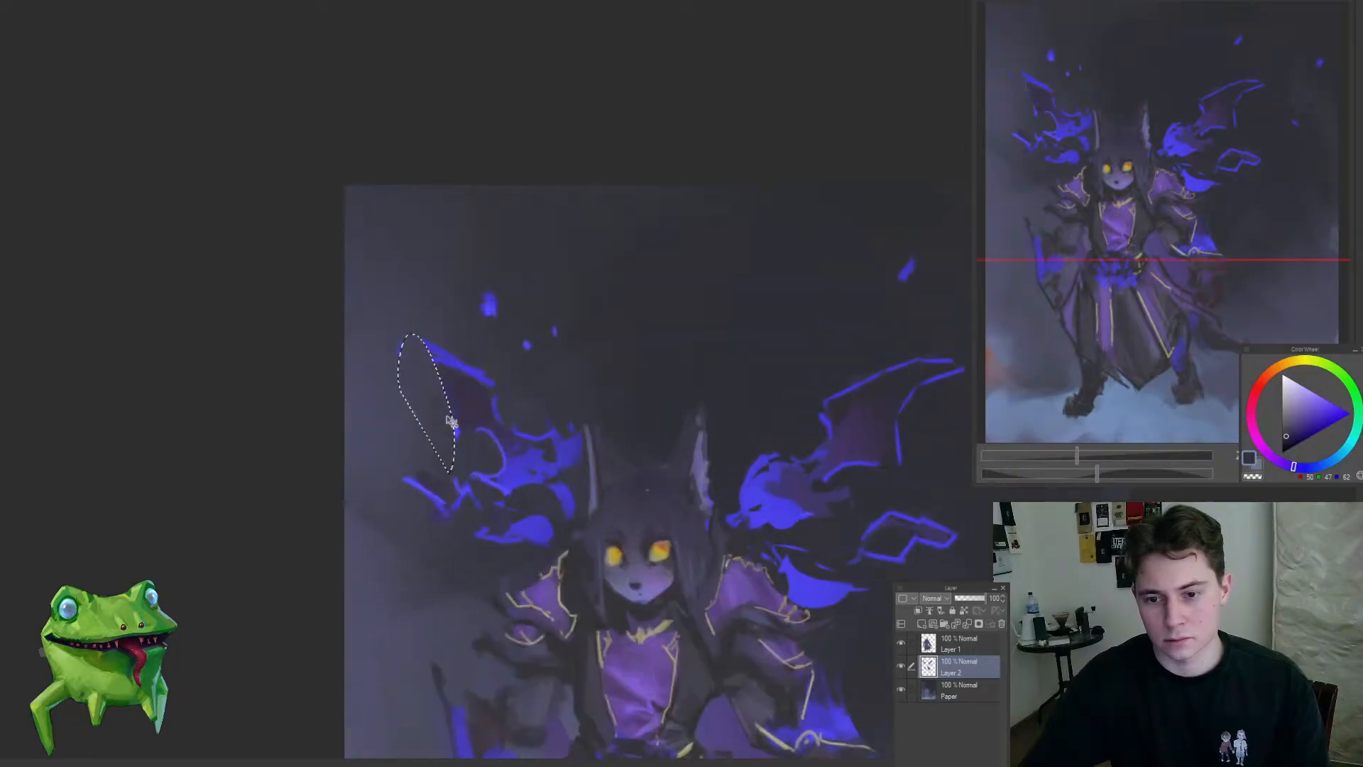
key(ctrl+d)
Step: Redraw the left-hand wing's edge in sampled bright blue and rework its interior with darker sampled violet
alt+click(465, 375)
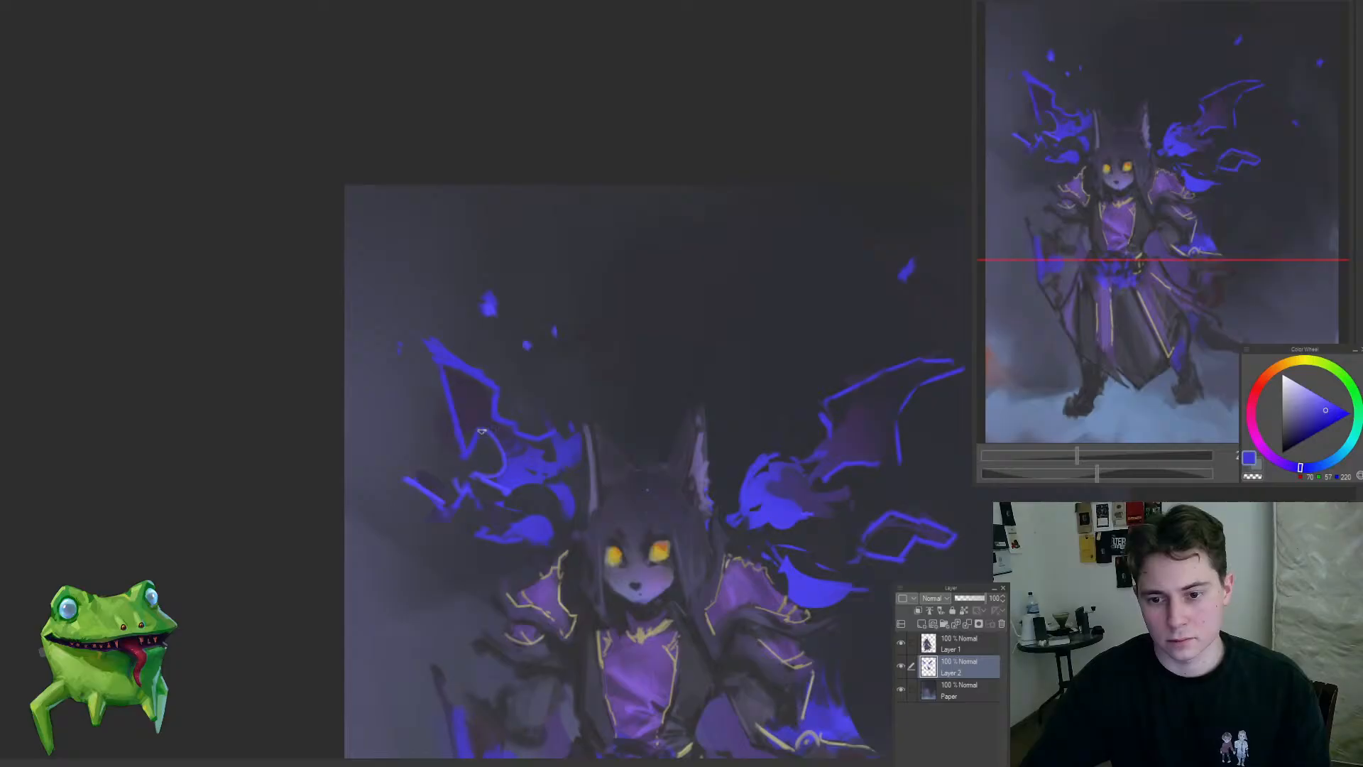
key(ctrl+d)
key(b)
alt+click(475, 400)
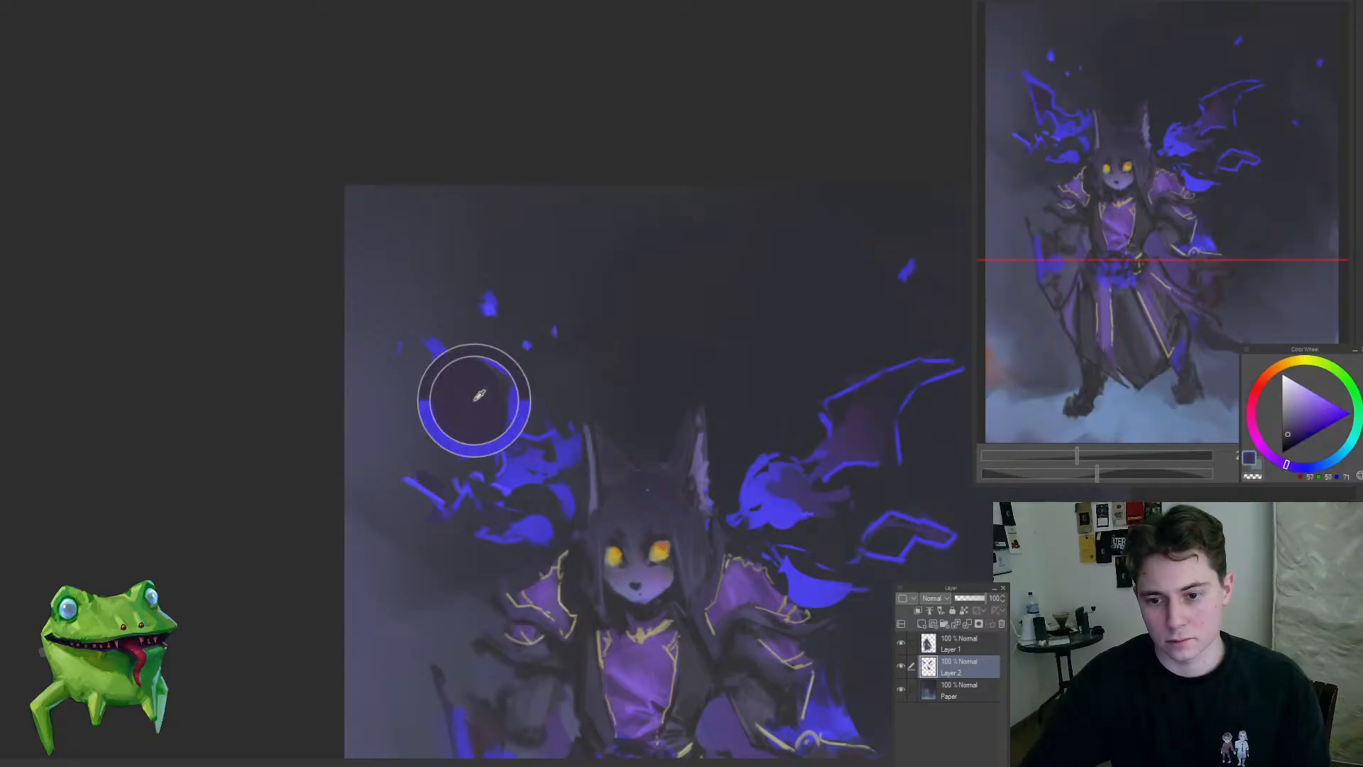
drag(508, 448, 534, 457)
drag(479, 509, 389, 604)
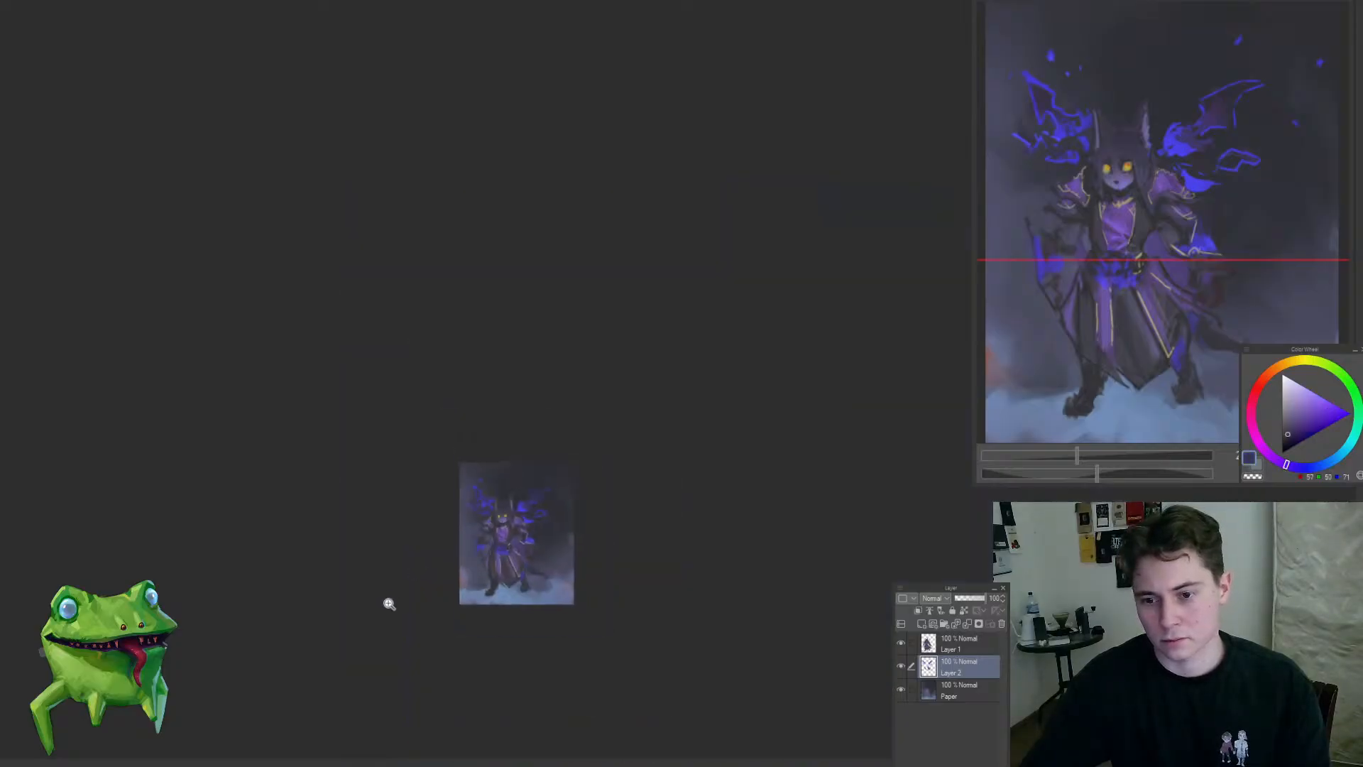
drag(518, 531, 528, 431)
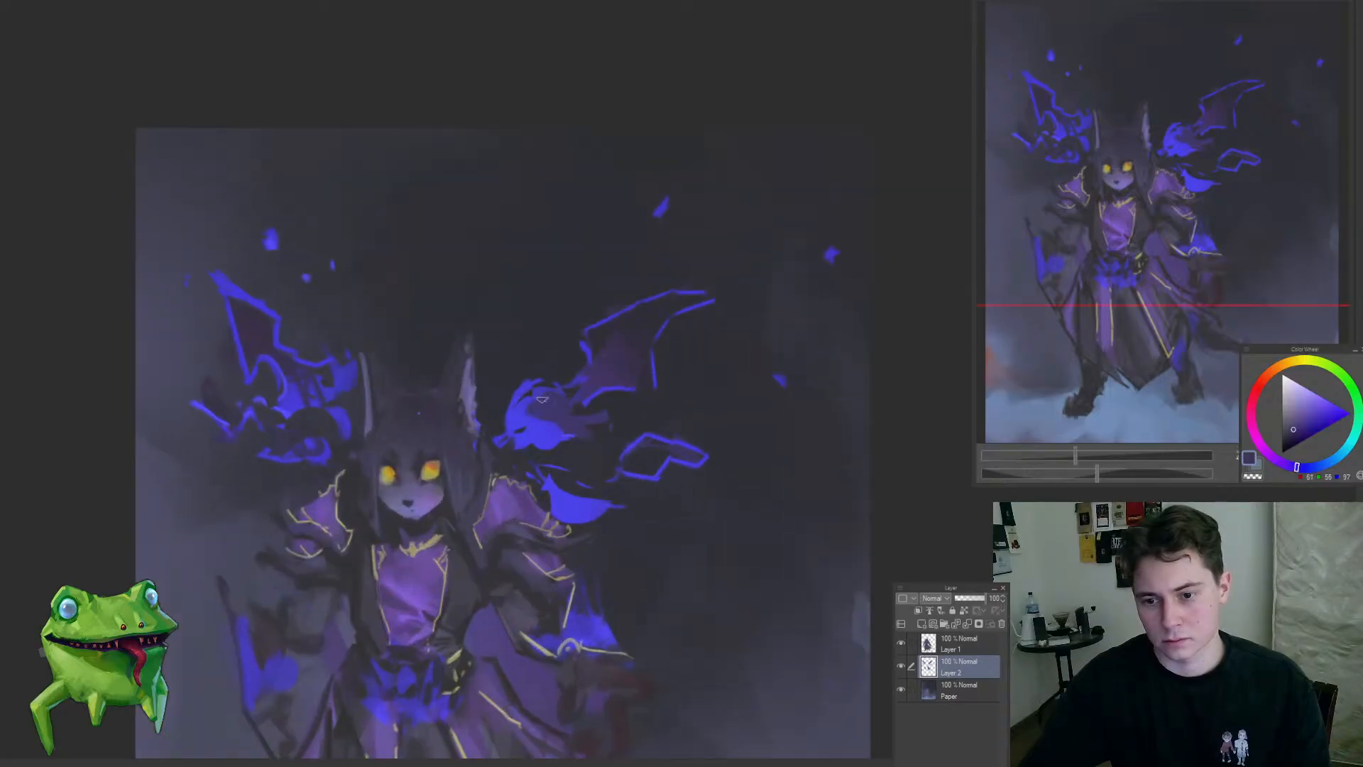
Step: Fill in the flames on both sides of the head with sampled bright and mid blue strokes
alt+click(552, 435)
mouse_move(603, 397)
mouse_down()
mouse_move(636, 397)
mouse_move(608, 410)
mouse_up()
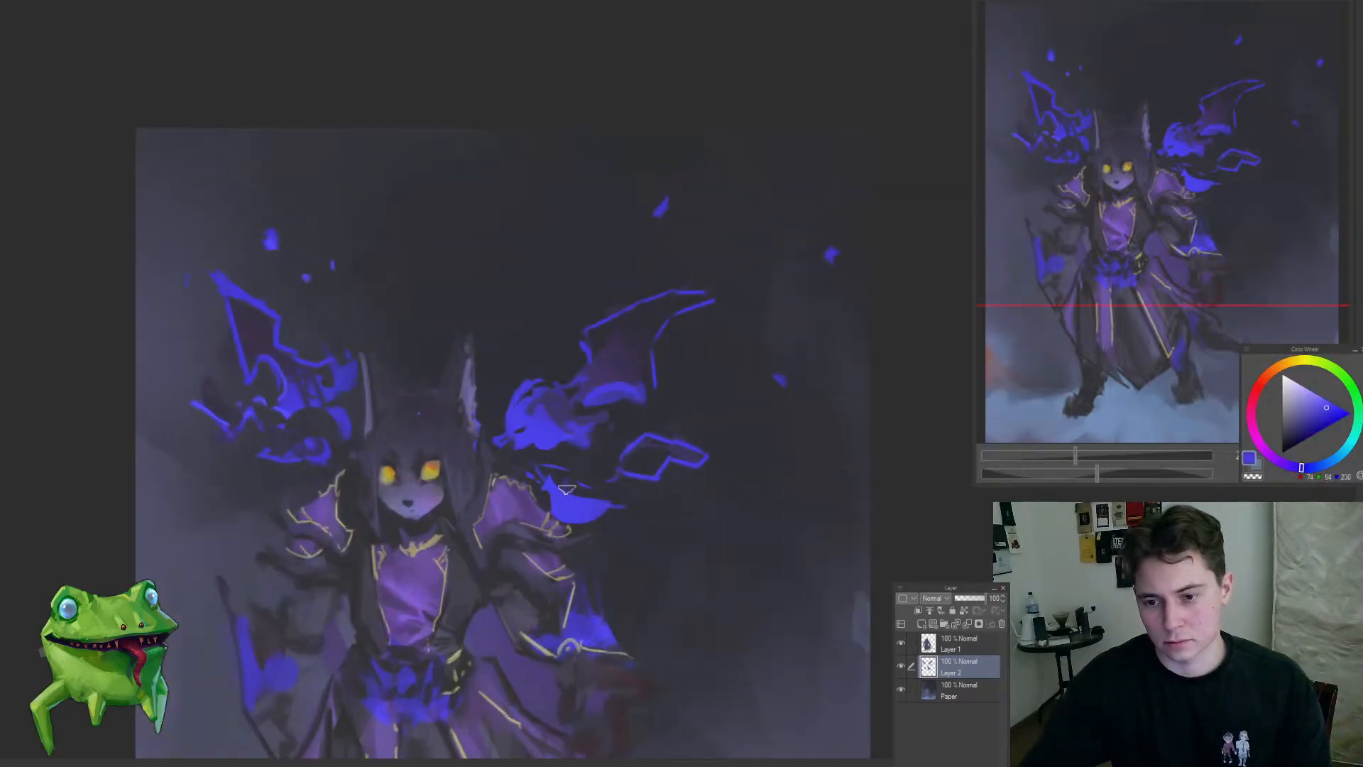
mouse_move(630, 465)
mouse_down()
mouse_move(544, 478)
mouse_move(545, 467)
mouse_move(554, 497)
mouse_move(494, 417)
mouse_move(466, 478)
mouse_move(490, 497)
mouse_up()
drag(477, 531, 389, 599)
drag(503, 584, 548, 473)
Step: Sample a dark background tone and tone down the right-hand wing's membrane and the small flame below it
drag(578, 429, 589, 357)
alt+click(564, 356)
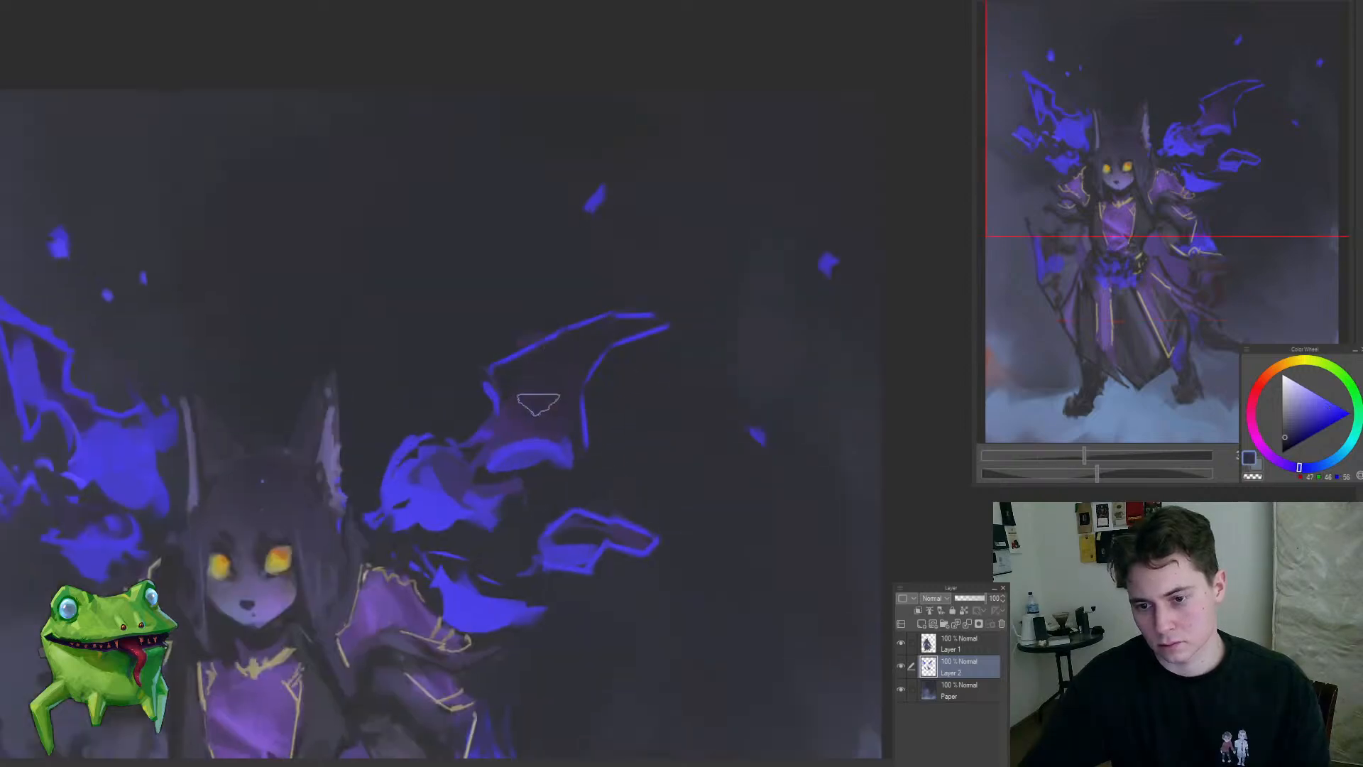
drag(602, 550, 639, 527)
drag(703, 389, 908, 463)
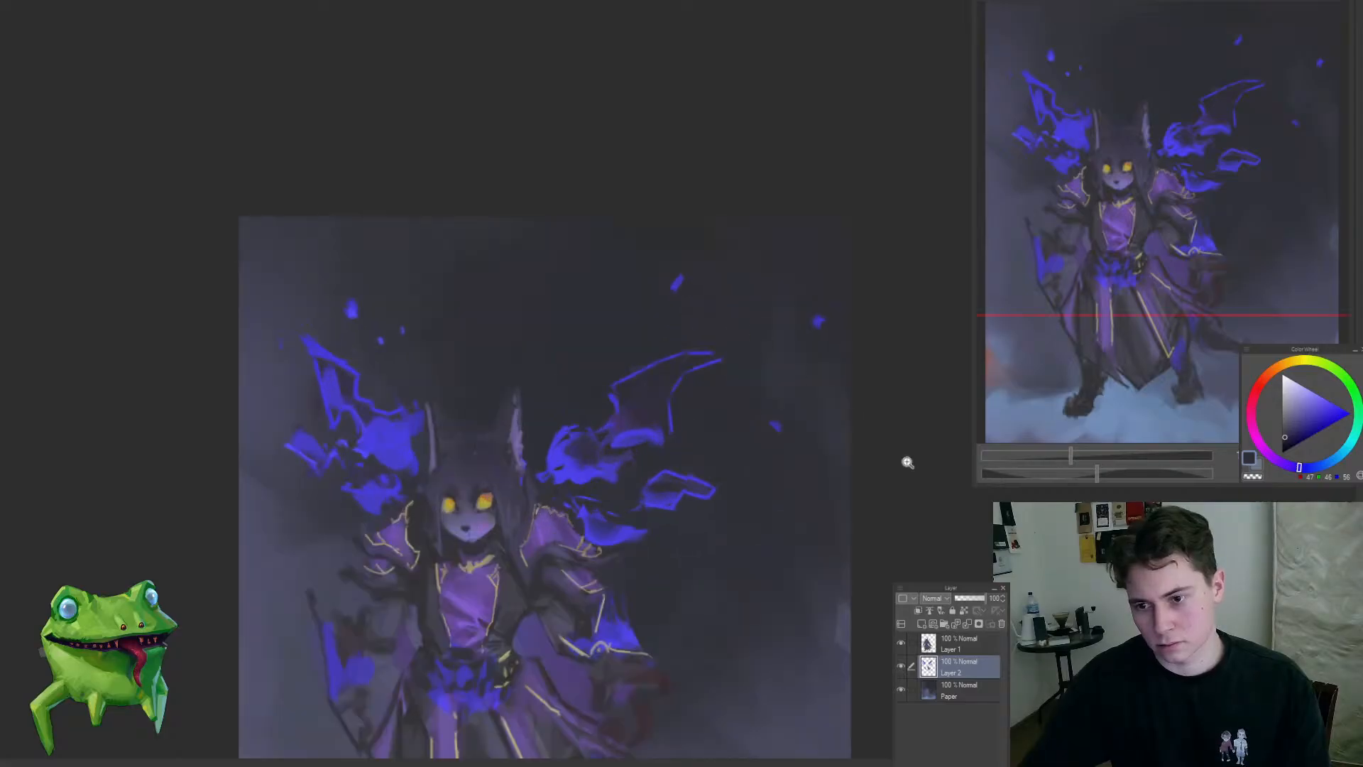
Step: Lasso and delete the loose blue sparks floating around and above the two flame wings
mouse_move(850, 419)
mouse_down()
mouse_move(786, 449)
mouse_move(749, 273)
mouse_move(725, 347)
mouse_move(767, 421)
mouse_up()
key(Delete)
key(ctrl+d)
key(Delete)
mouse_move(466, 307)
mouse_down()
mouse_move(565, 350)
mouse_move(493, 469)
mouse_up()
key(ctrl+d)
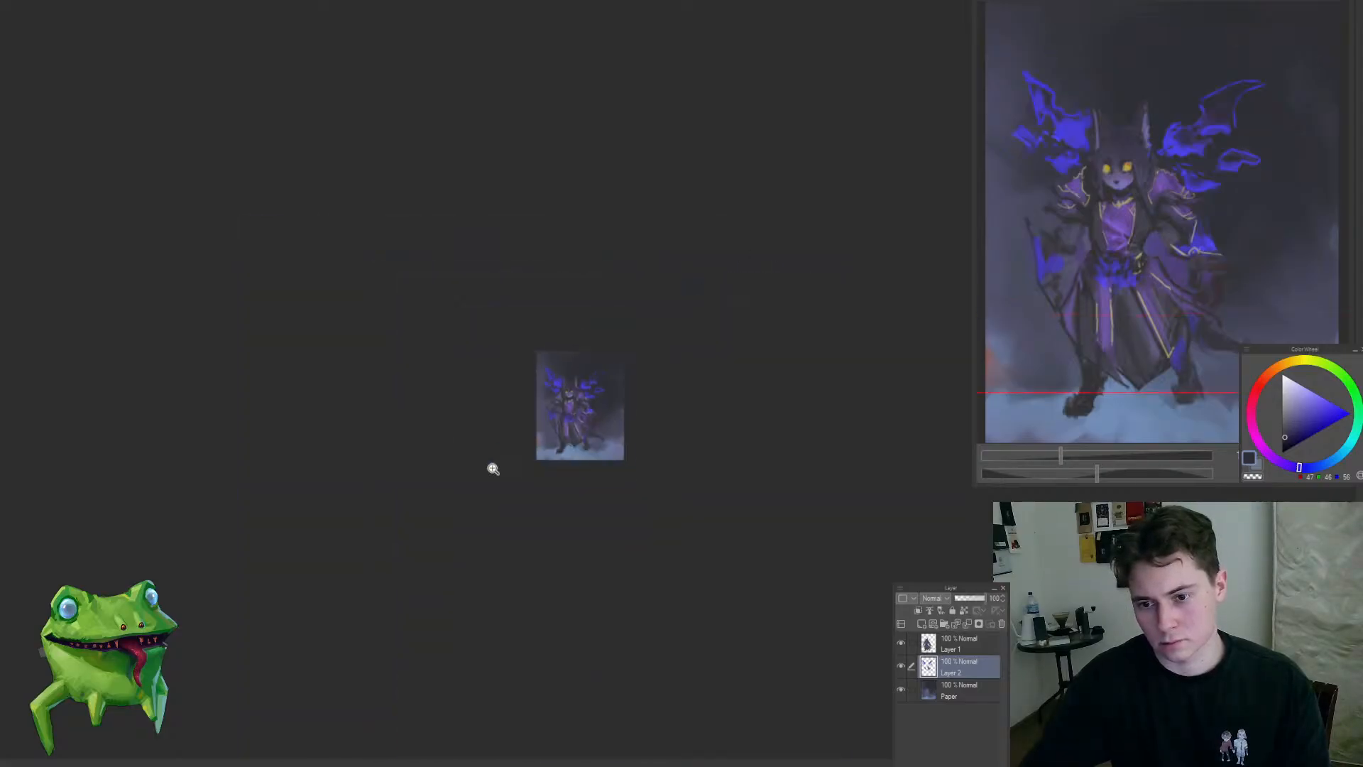
Step: Switch to the Paper layer and darken the backdrop above the head with sampled dark tones and a larger brush
drag(547, 347, 583, 420)
drag(509, 398, 517, 408)
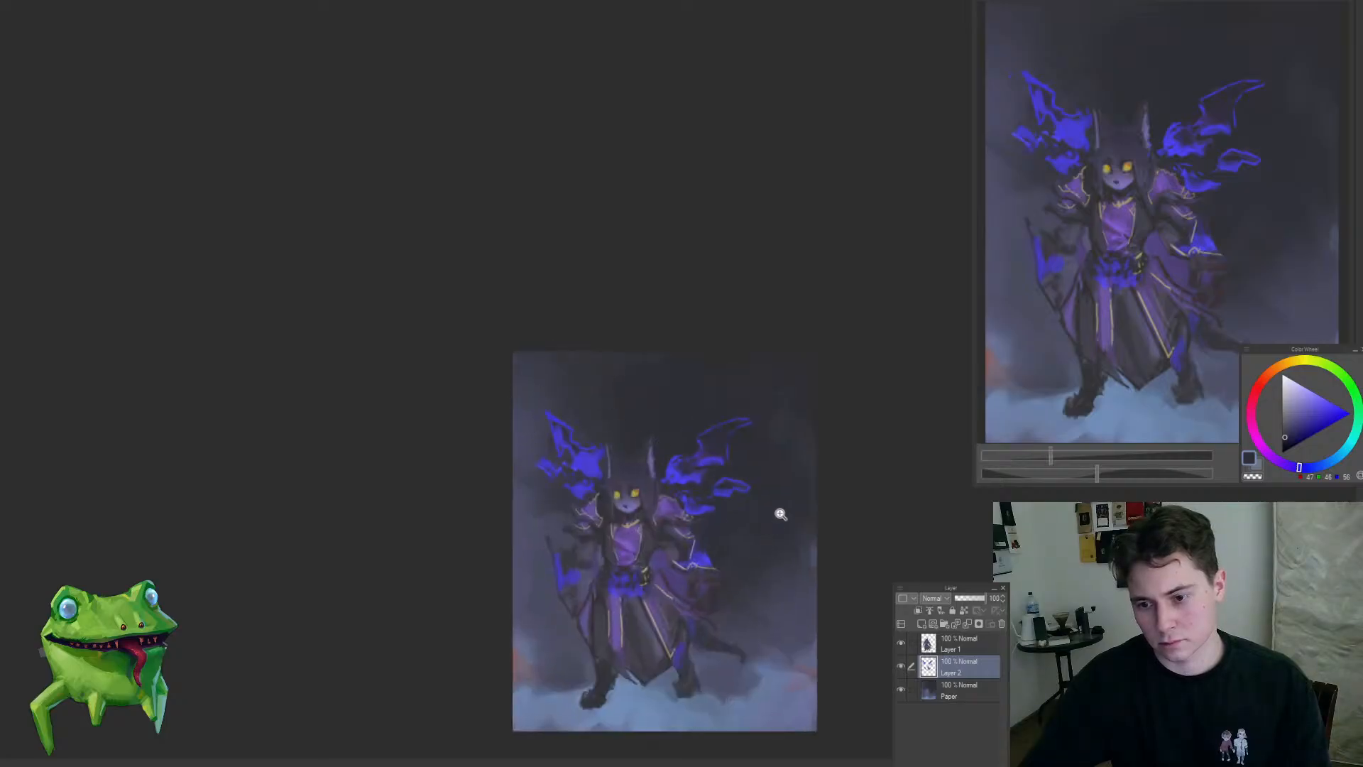
click(781, 513)
key(alt+bracketleft)
drag(634, 389, 586, 346)
alt+click(595, 371)
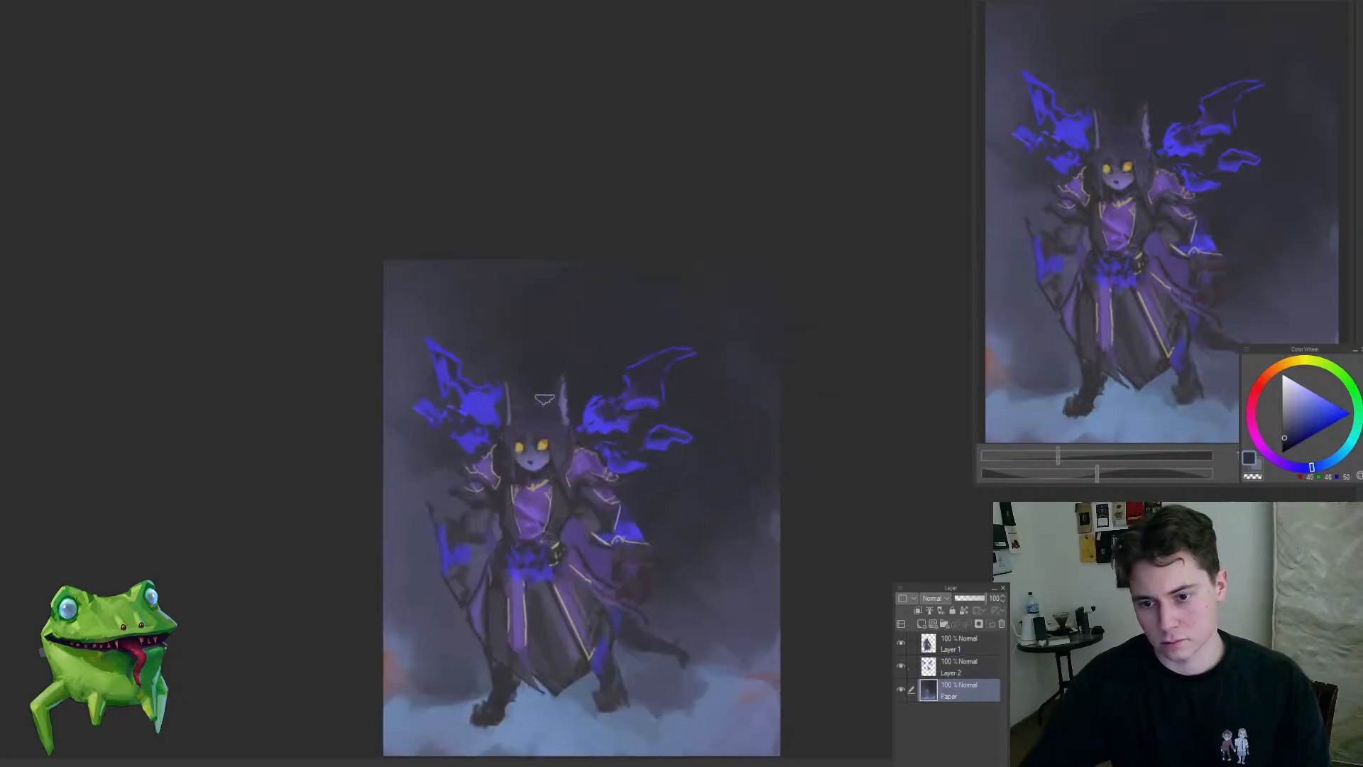
drag(539, 387, 572, 386)
alt+click(469, 306)
key(bracketright)
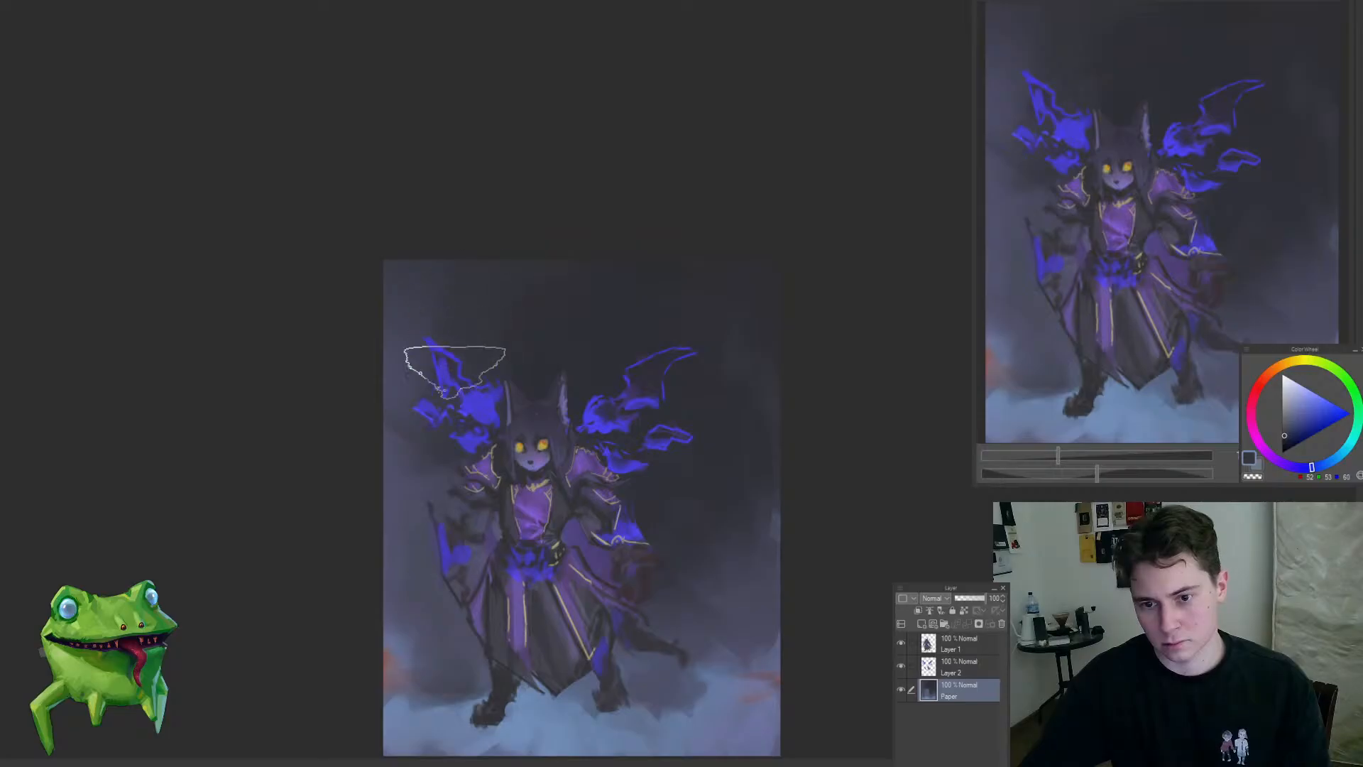
Step: Sample darker tones and deepen the backdrop around and above the left-hand flame wing with broad strokes
drag(455, 372, 443, 447)
alt+click(524, 346)
mouse_move(472, 299)
mouse_down()
mouse_move(431, 316)
mouse_move(419, 420)
mouse_up()
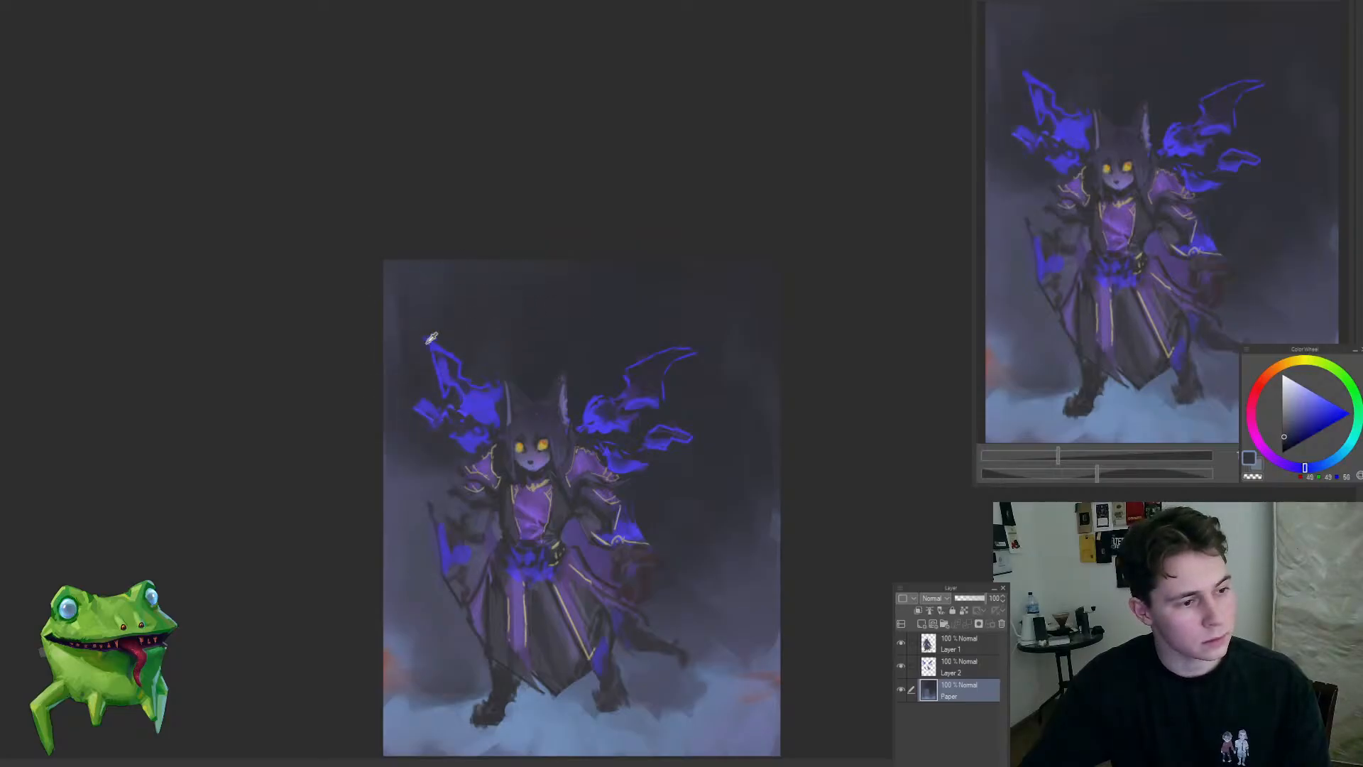
alt+click(428, 343)
key(bracketright)
mouse_move(400, 312)
mouse_down()
mouse_move(473, 282)
mouse_move(467, 312)
mouse_up()
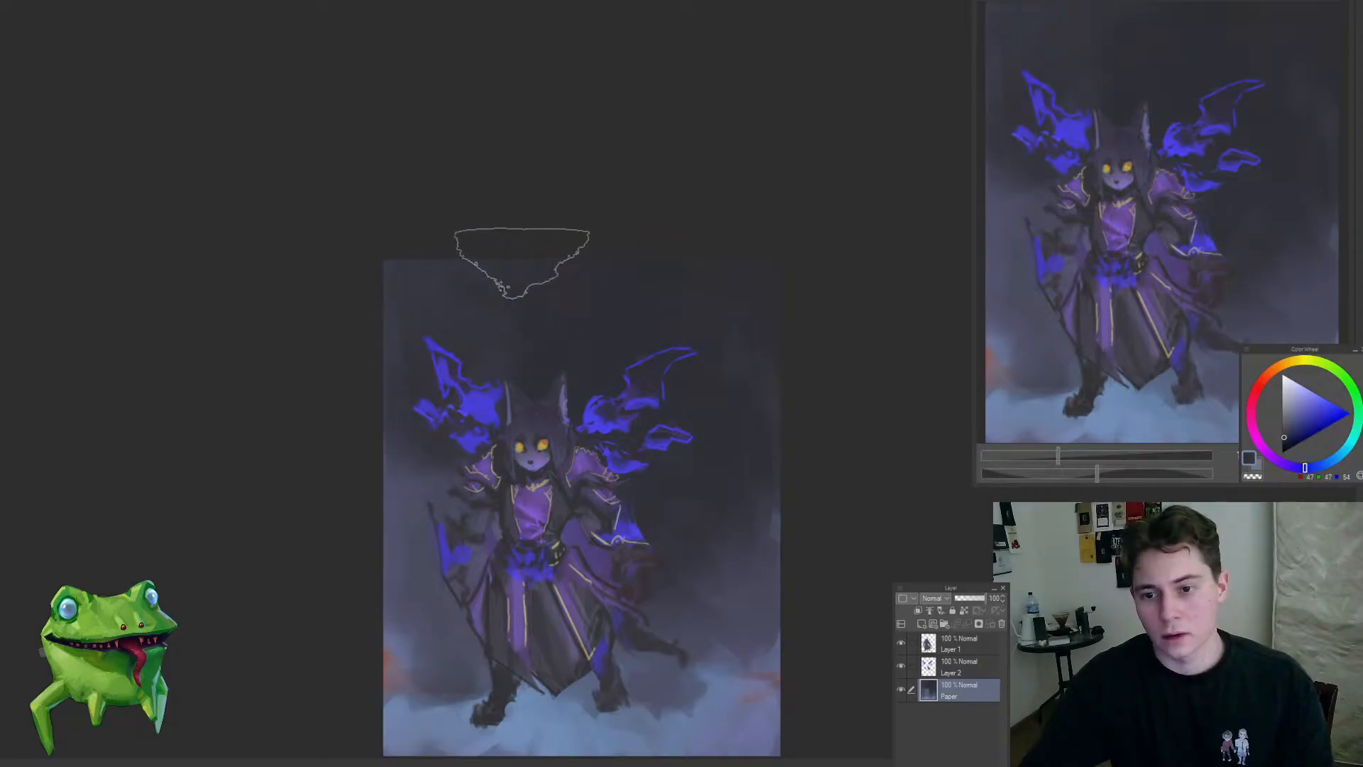
alt+click(487, 365)
drag(451, 531, 405, 640)
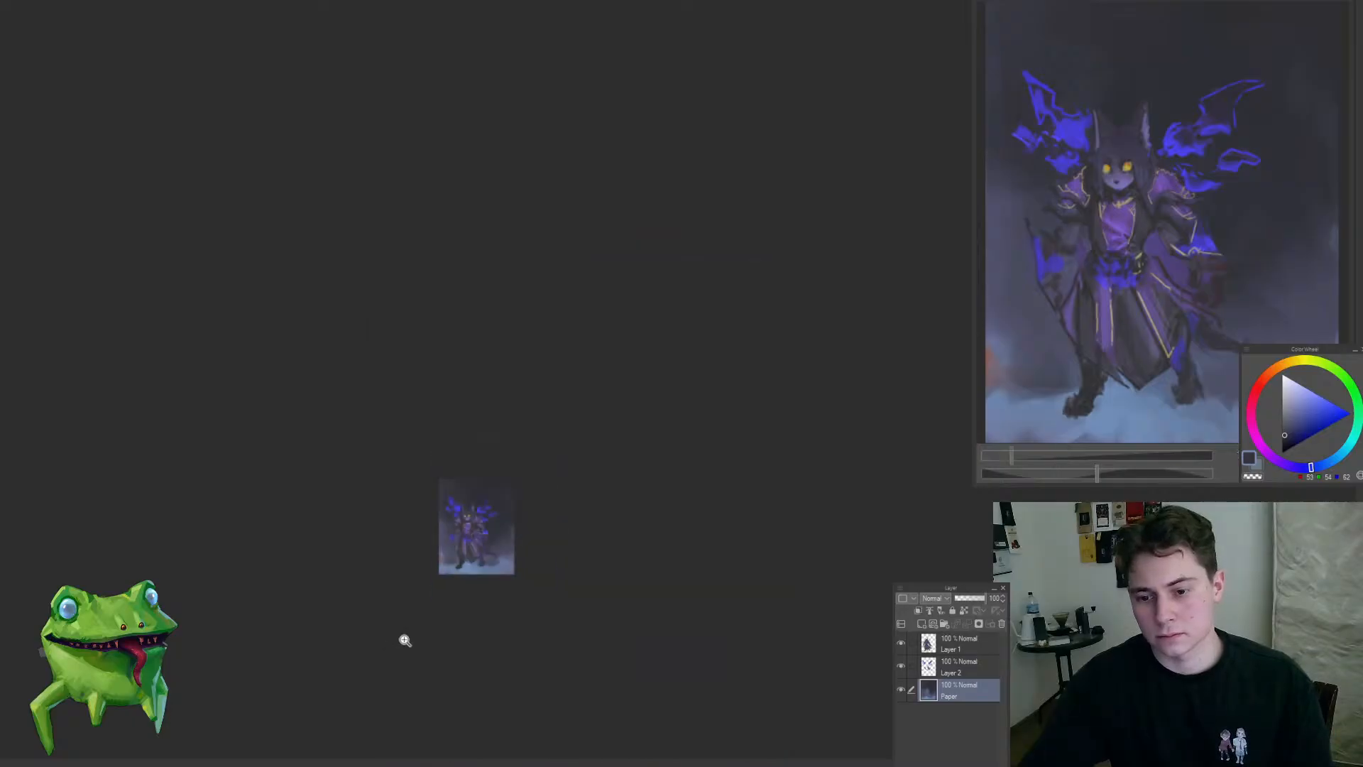
Step: Select Layer 1, sample the pale blue mist and soften the boots' lower edges into the ground
drag(454, 552, 505, 585)
alt+click(595, 526)
alt+click(470, 594)
ctrl+shift+click(496, 559)
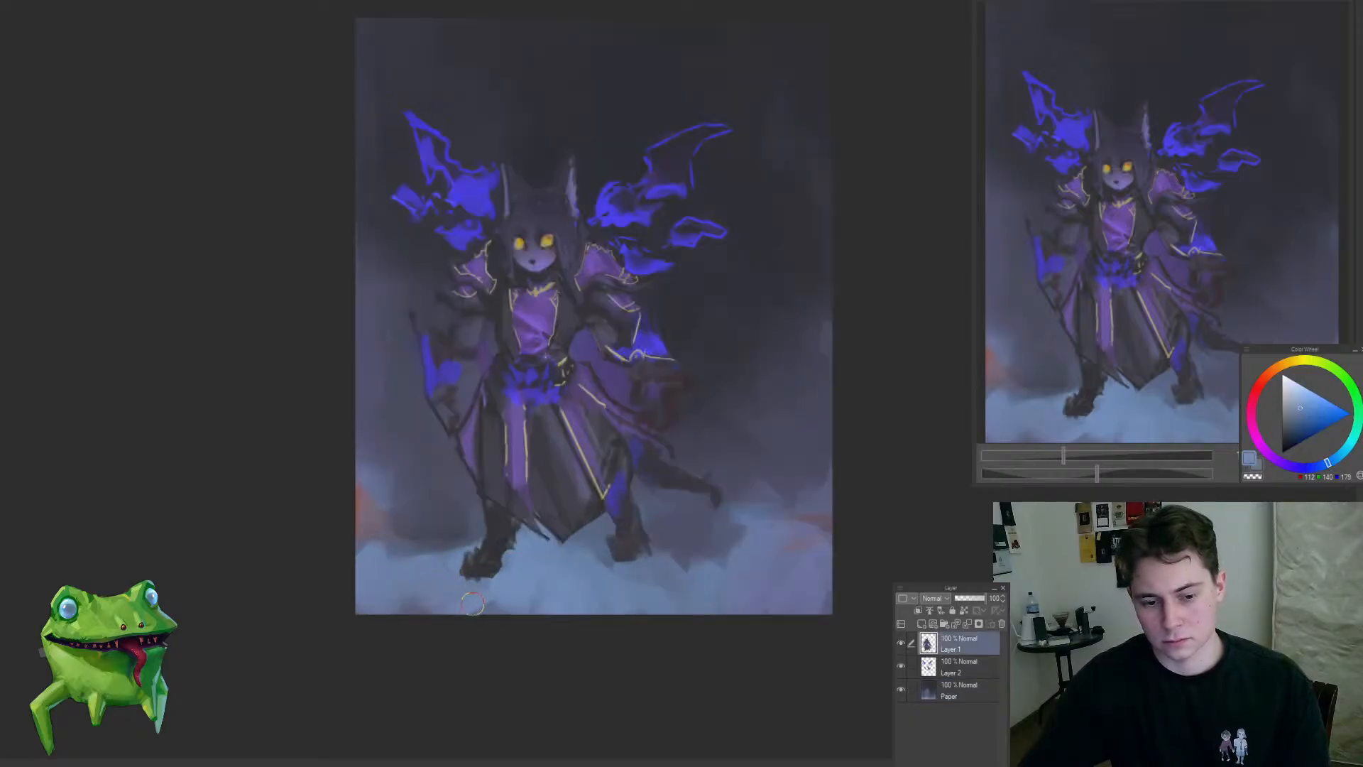
mouse_move(608, 593)
mouse_down()
mouse_move(525, 650)
mouse_move(675, 547)
mouse_move(722, 542)
mouse_up()
Step: Return to the Paper layer and deepen the backdrop around the right-hand flame wing with a sampled dark tone
ctrl+shift+click(713, 399)
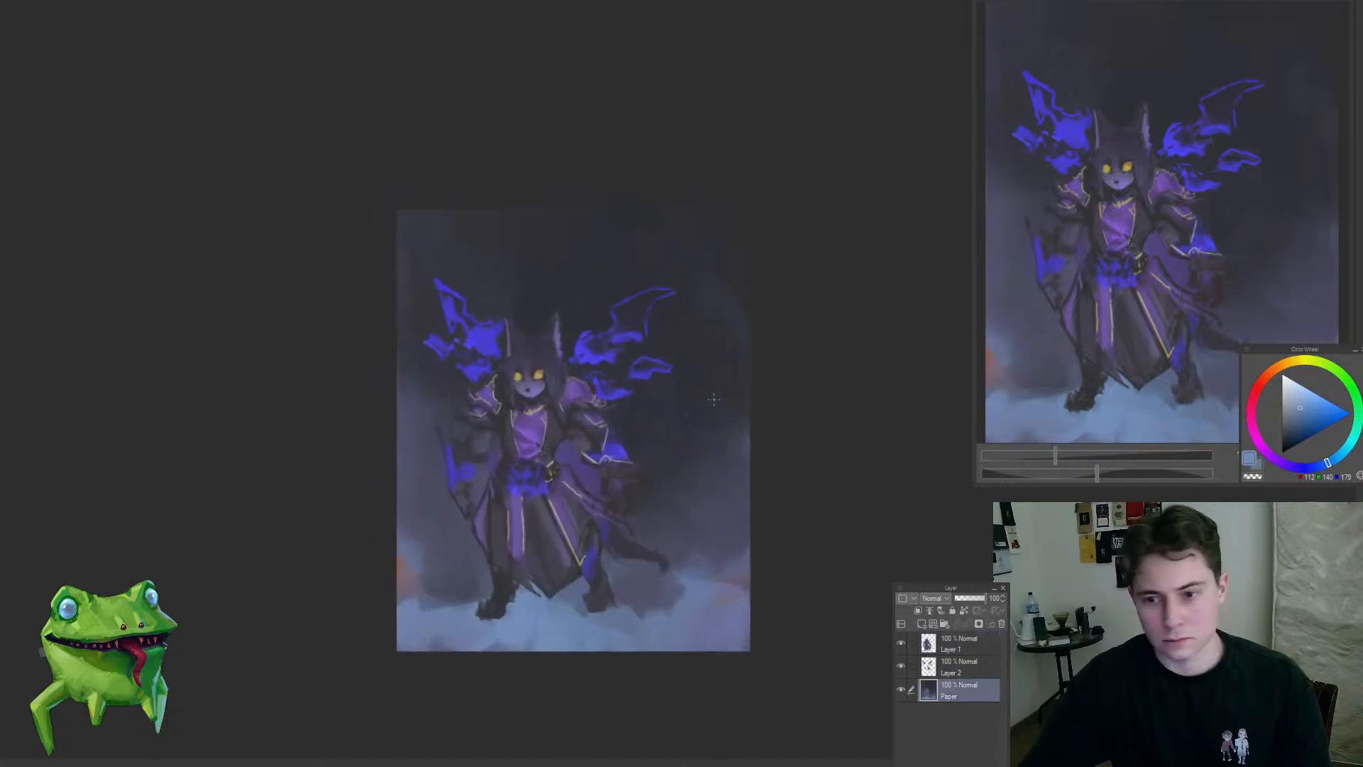
alt+click(714, 399)
drag(679, 339, 699, 328)
mouse_move(666, 373)
mouse_down()
mouse_move(795, 313)
mouse_move(753, 316)
mouse_up()
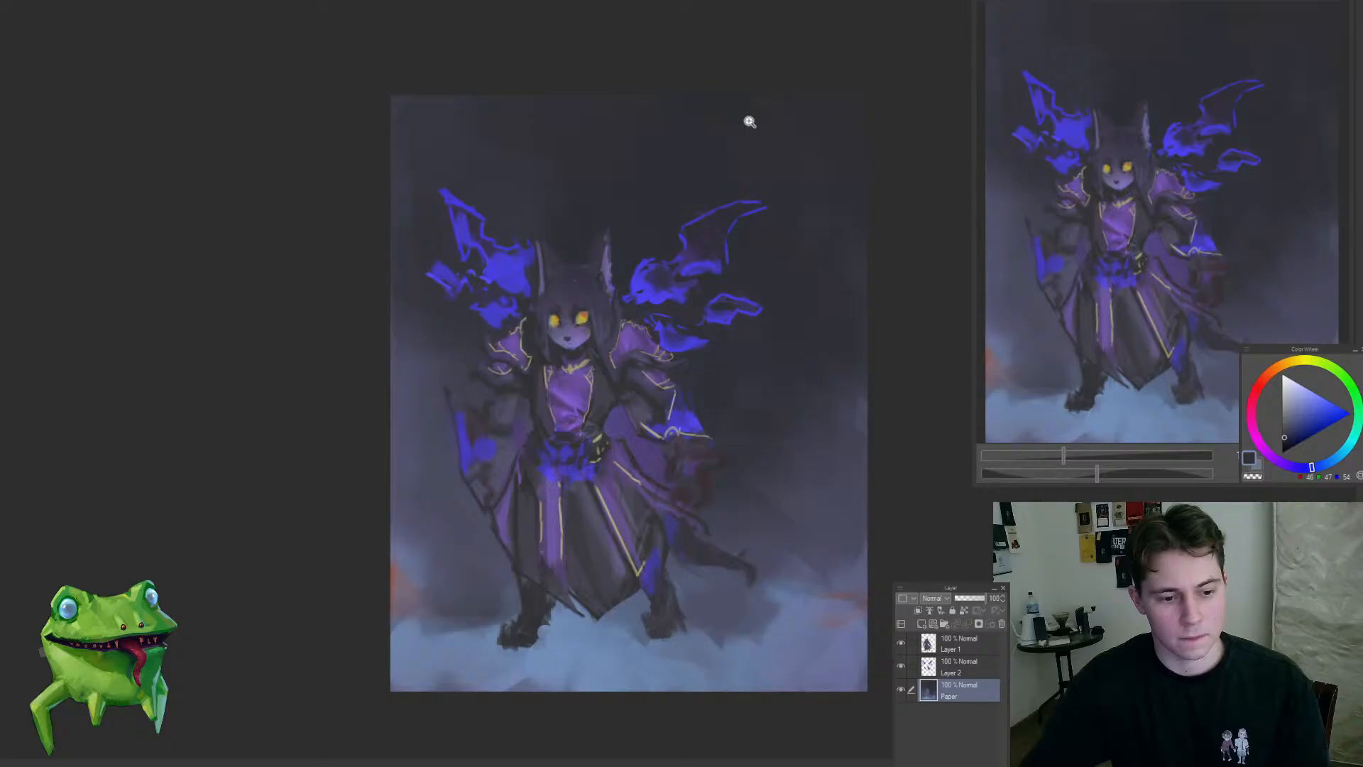
click(683, 383)
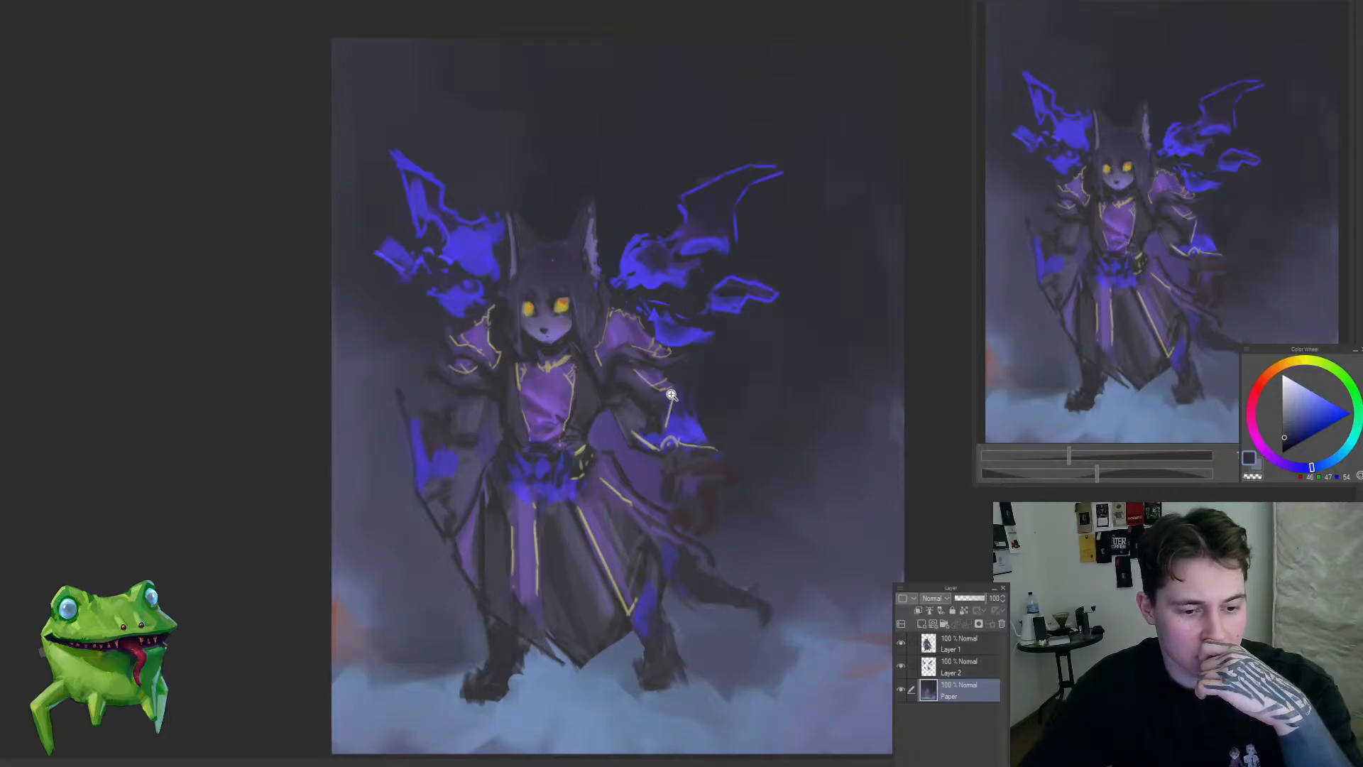
drag(670, 396, 673, 394)
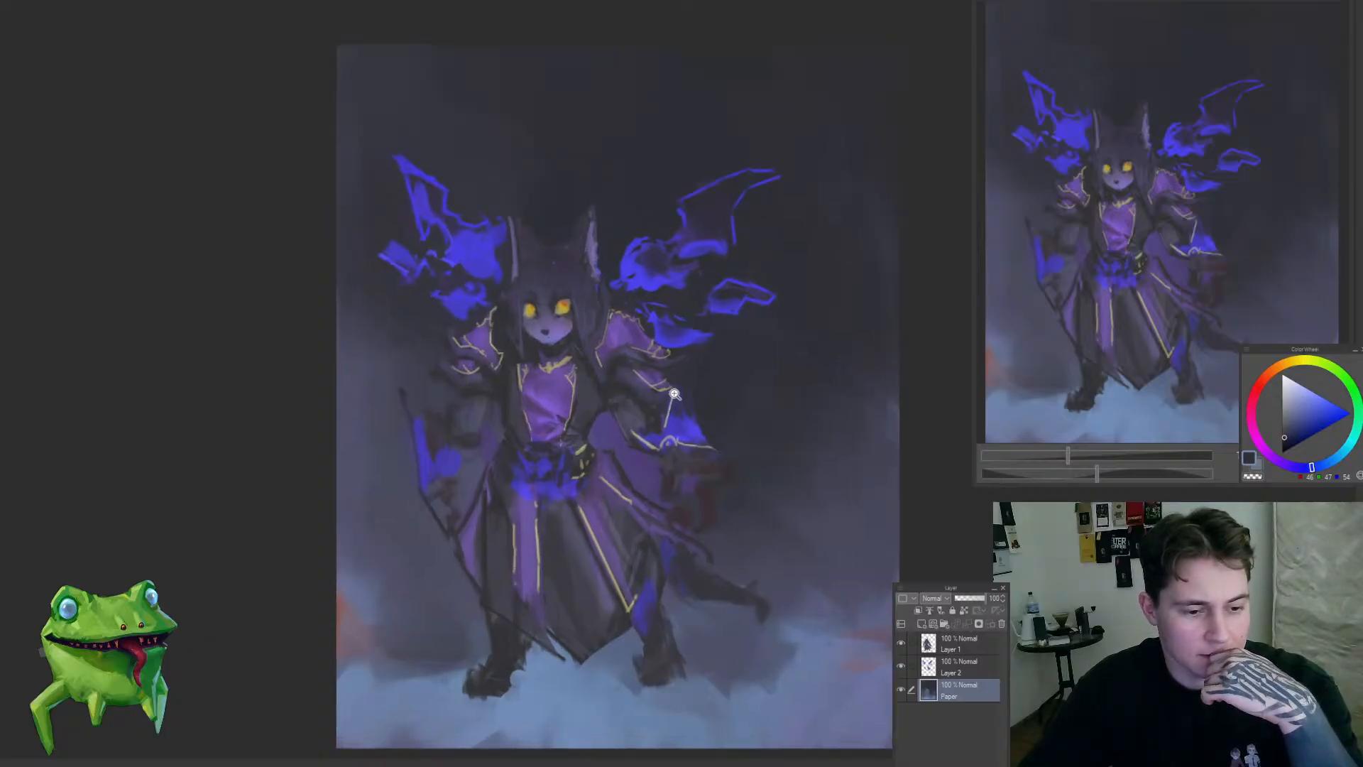
drag(675, 392, 631, 408)
Step: On Layer 1, sample the tunic's purples and refine its lower folds and waist with a smaller brush
ctrl+shift+click(536, 383)
drag(522, 369, 563, 431)
alt+click(539, 453)
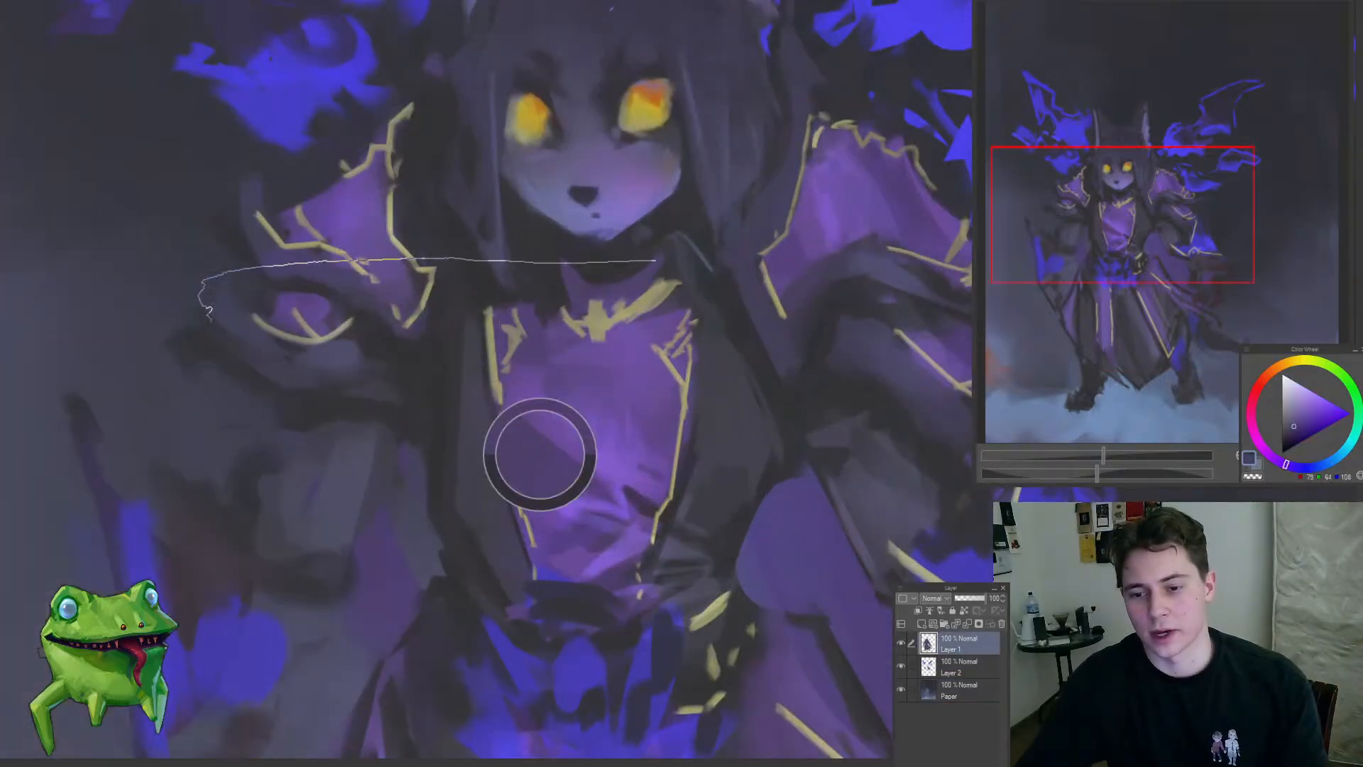
key(bracketleft)
key(bracketleft)
key(bracketleft)
key(bracketleft)
key(bracketleft)
key(bracketleft)
key(bracketleft)
key(bracketleft)
key(bracketleft)
key(bracketleft)
key(bracketleft)
key(bracketleft)
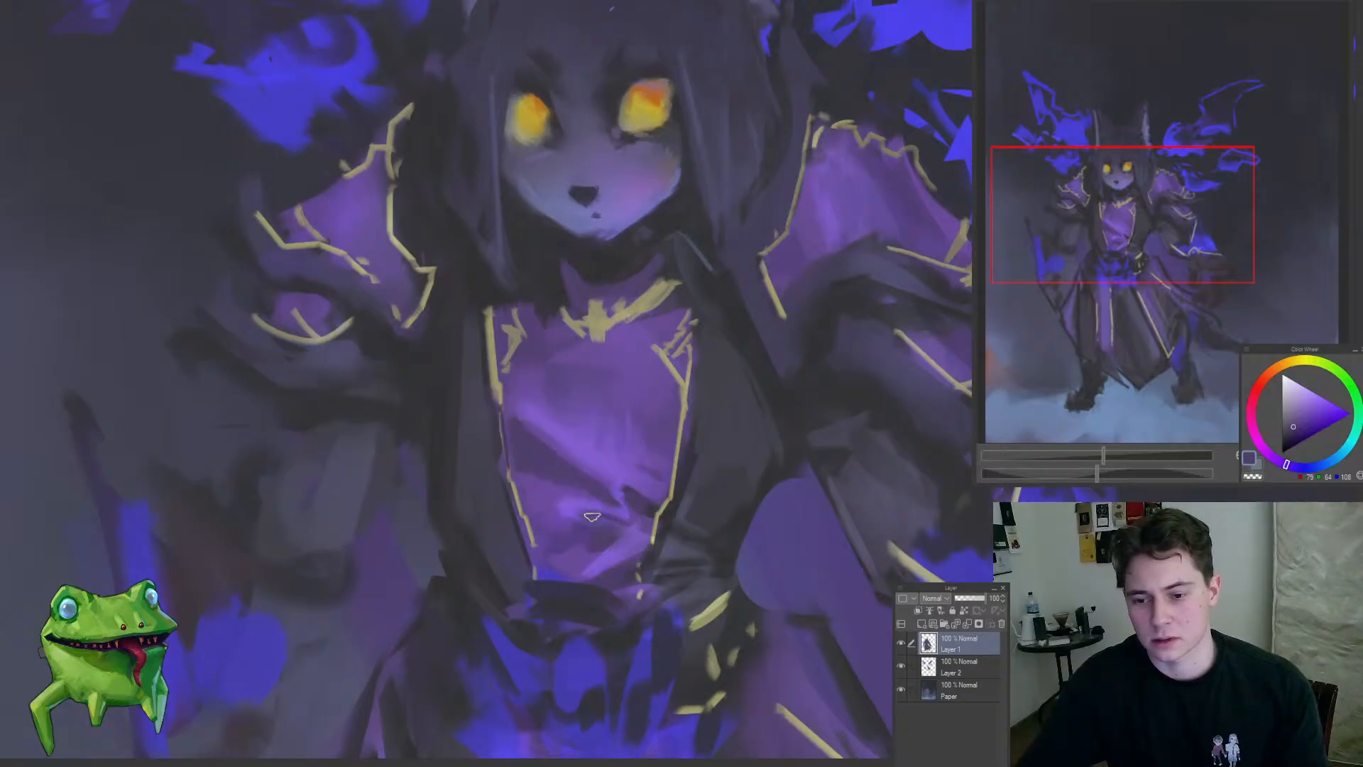
mouse_move(629, 529)
mouse_down()
mouse_move(515, 619)
mouse_move(678, 523)
mouse_move(631, 523)
mouse_up()
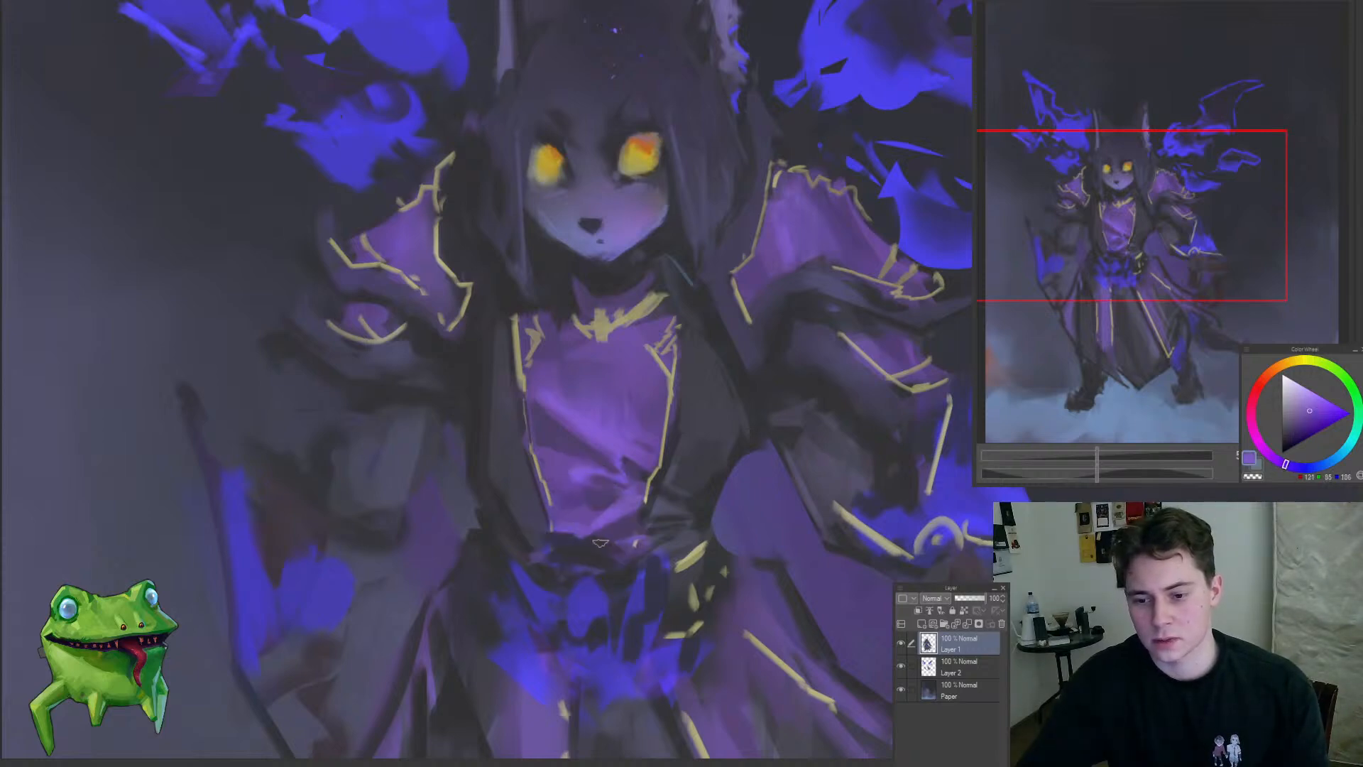
drag(628, 559, 595, 642)
drag(644, 574, 411, 630)
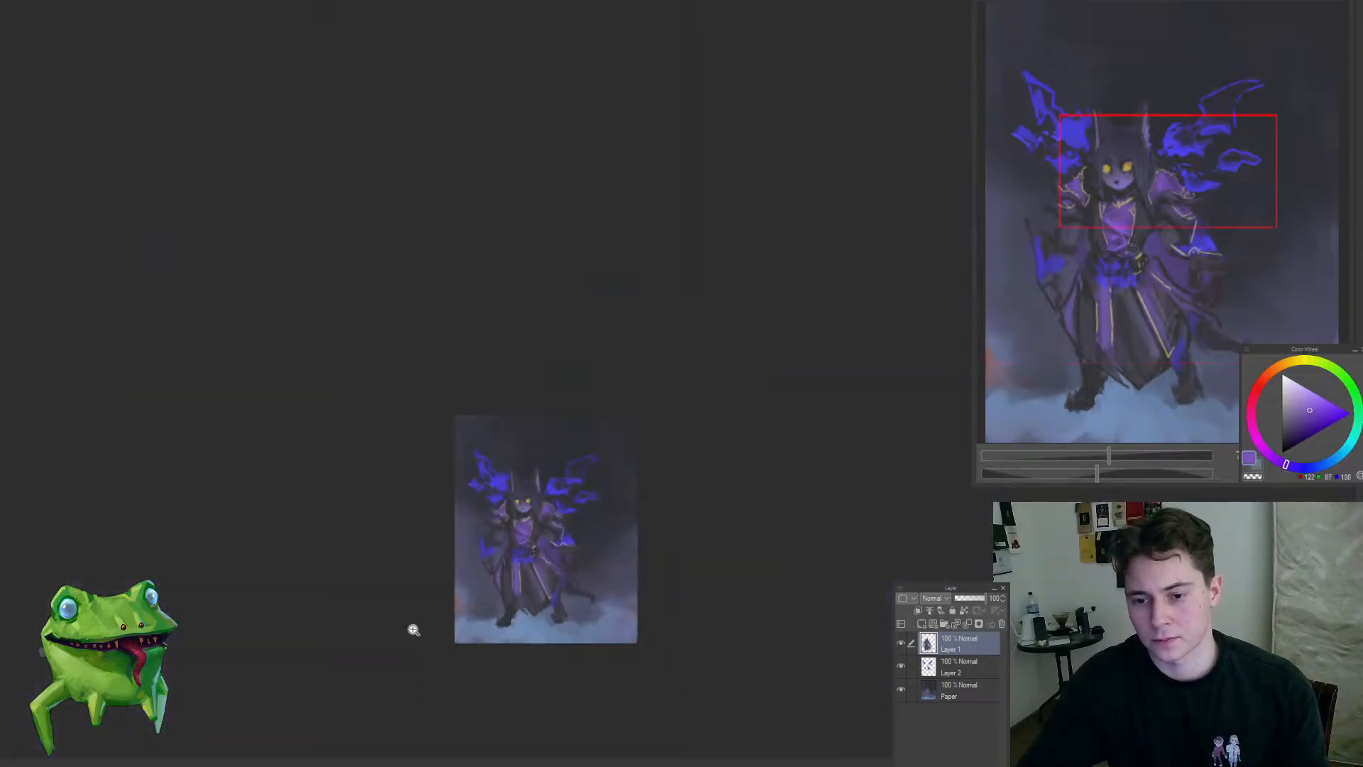
Step: Sample a dark robe tone and touch up the shadows around the collar beneath the chin
drag(531, 554, 569, 529)
alt+click(544, 522)
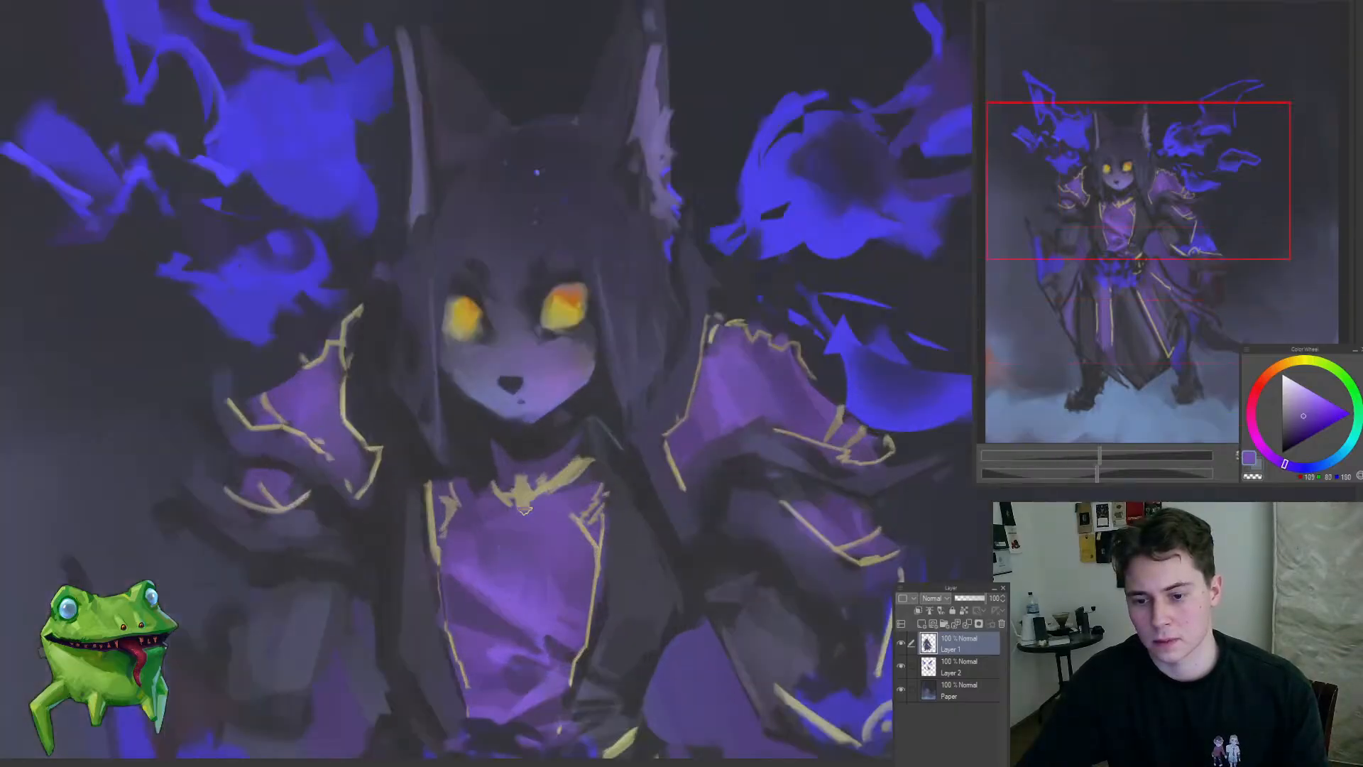
alt+click(544, 435)
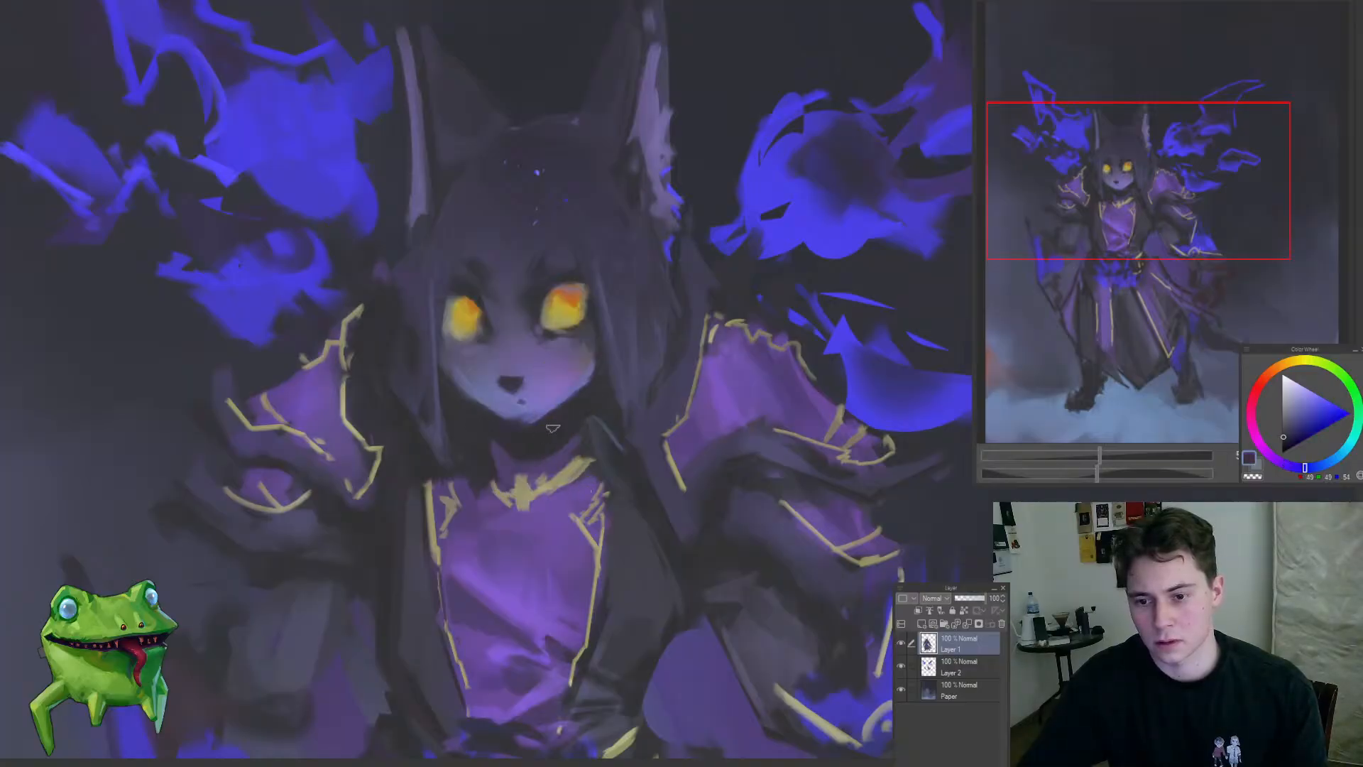
scroll(498, 434, down, 1)
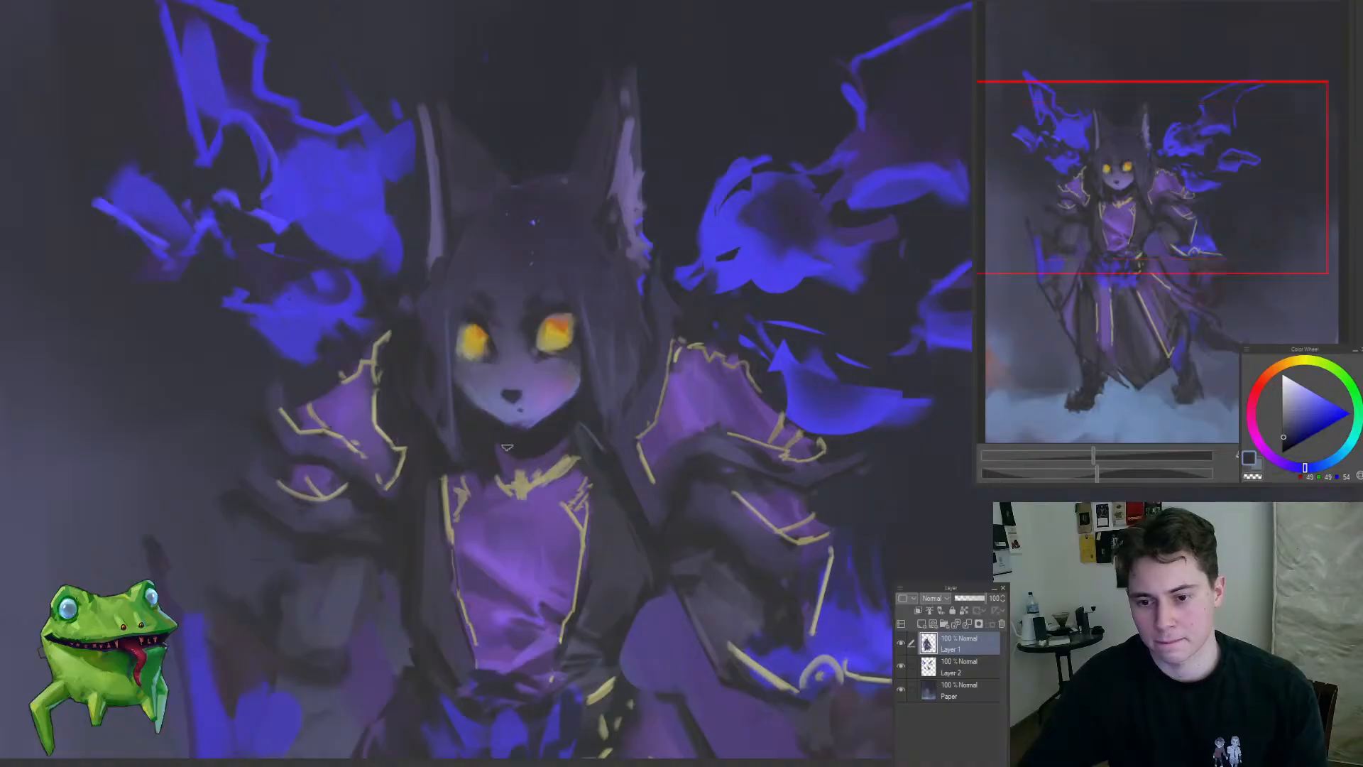
scroll(566, 445, down, 4)
mouse_move(550, 486)
mouse_down()
mouse_move(599, 465)
mouse_move(599, 492)
mouse_move(632, 451)
mouse_up()
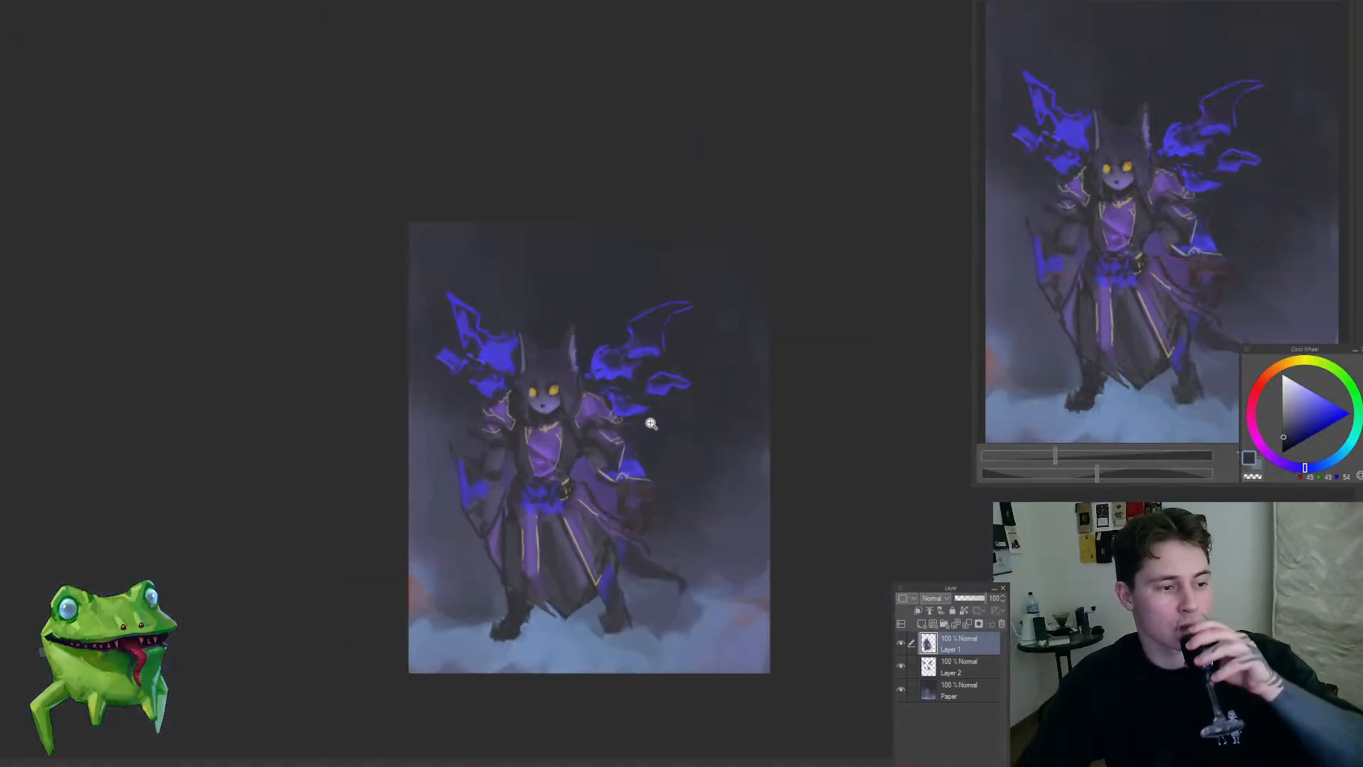
Step: Switch to the Paper layer and smooth the backdrop above the head with a sampled dark tone and a larger brush
drag(628, 396, 589, 363)
alt+click(590, 420)
drag(616, 292, 631, 401)
ctrl+shift+click(591, 355)
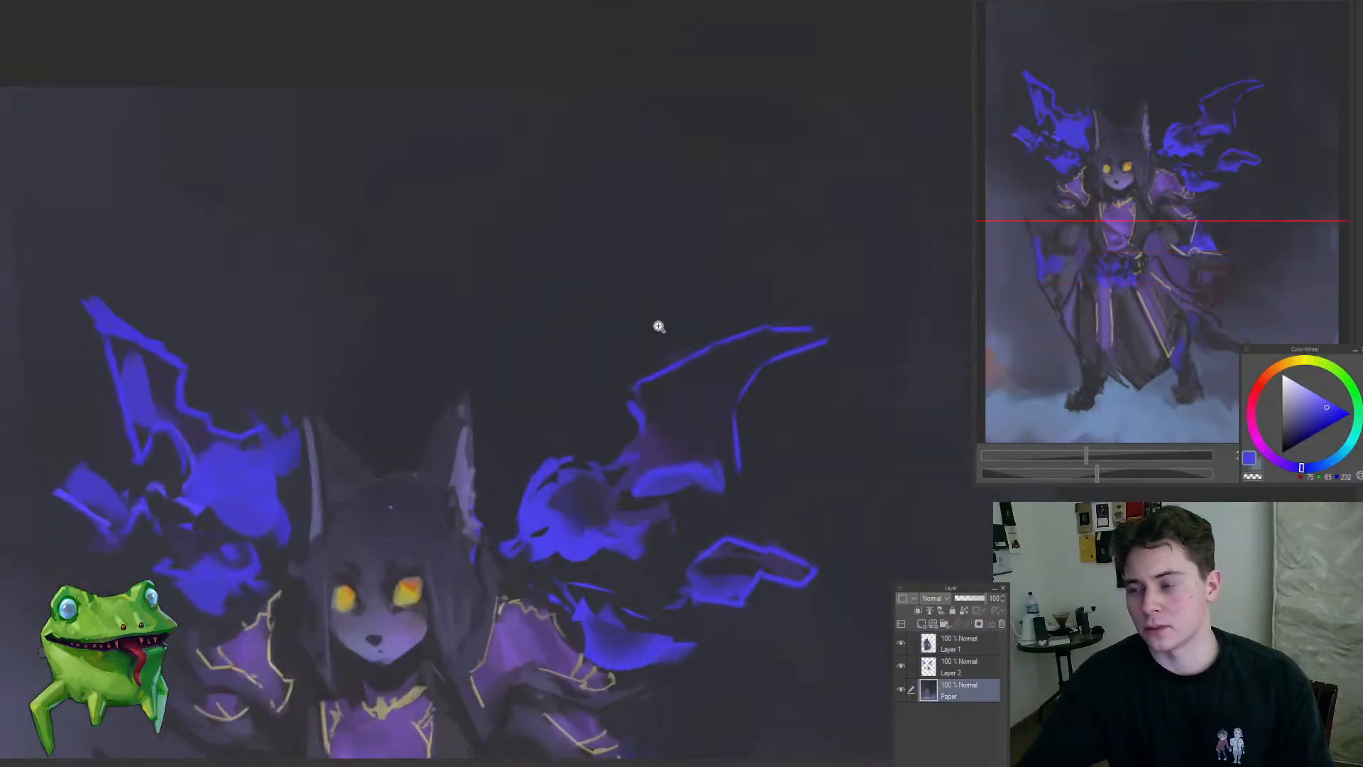
alt+click(614, 326)
key(bracketright)
key(bracketright)
key(bracketright)
key(bracketright)
key(bracketright)
key(bracketright)
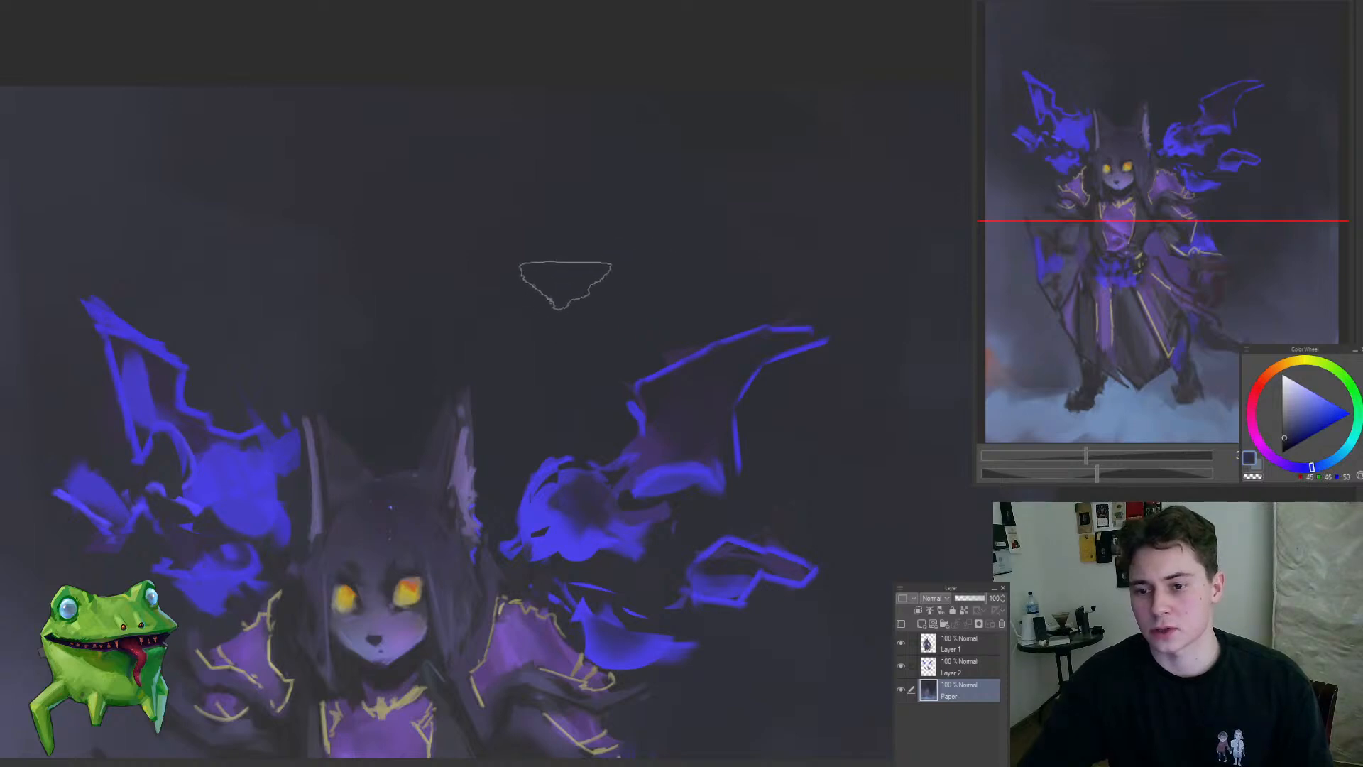
Step: Sample the flame blue and dab small embers into the backdrop above the right-hand wing
mouse_move(543, 480)
mouse_down()
mouse_move(500, 509)
mouse_move(506, 524)
mouse_move(571, 505)
mouse_up()
alt+click(575, 507)
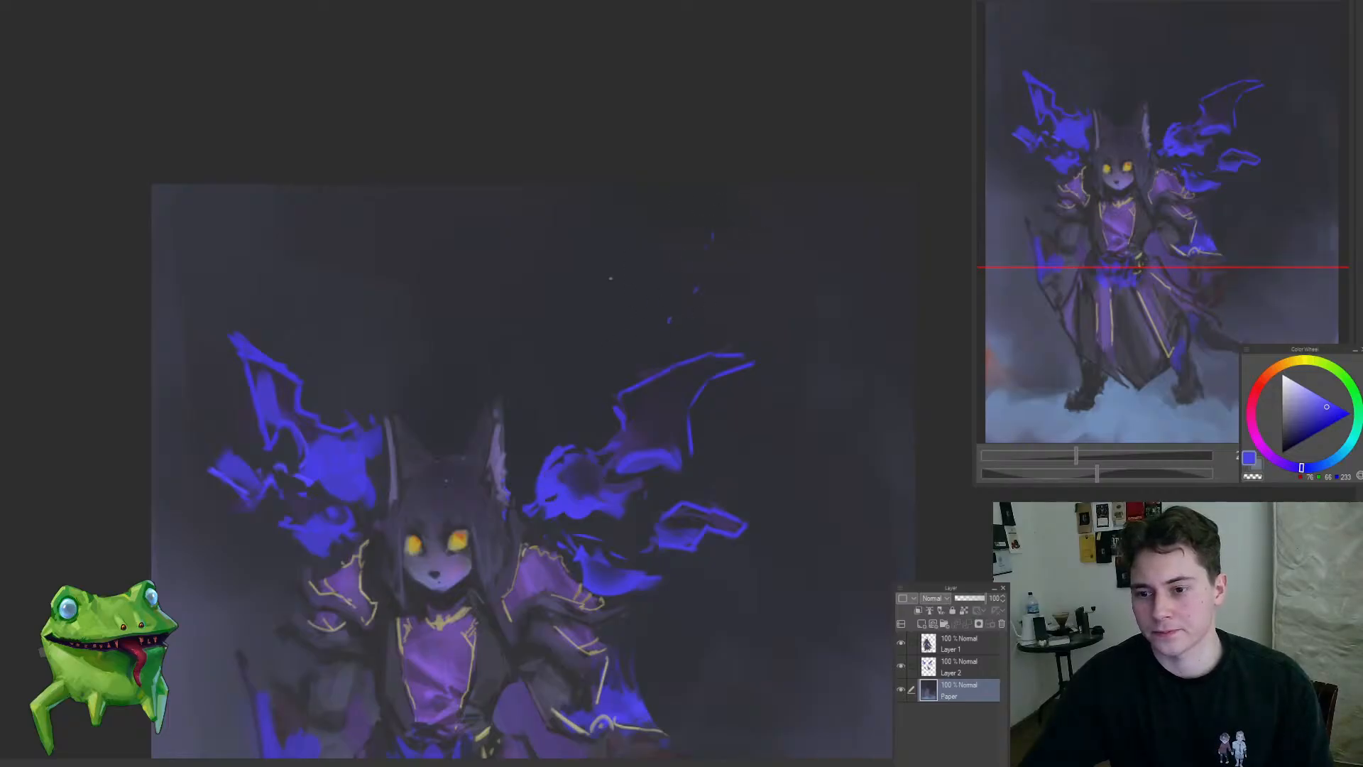
drag(710, 464, 641, 531)
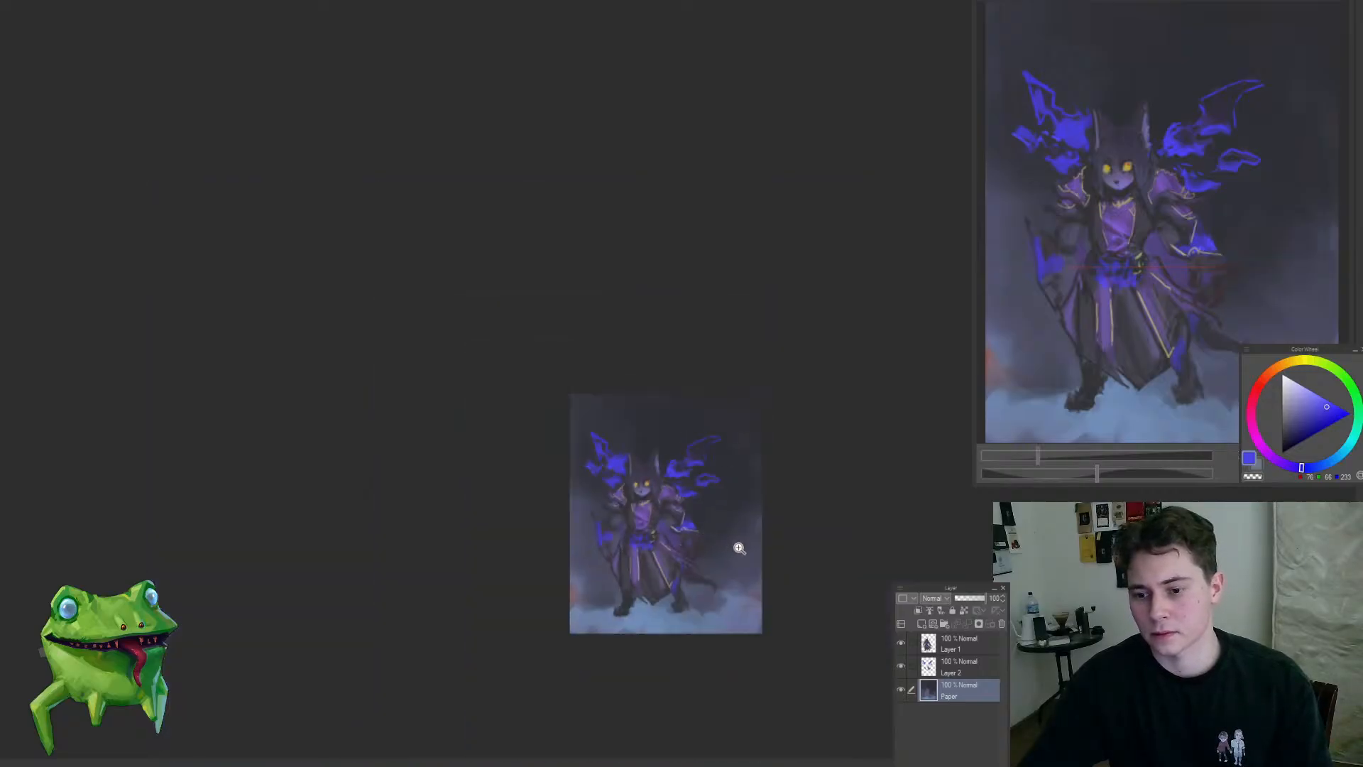
drag(737, 555, 769, 508)
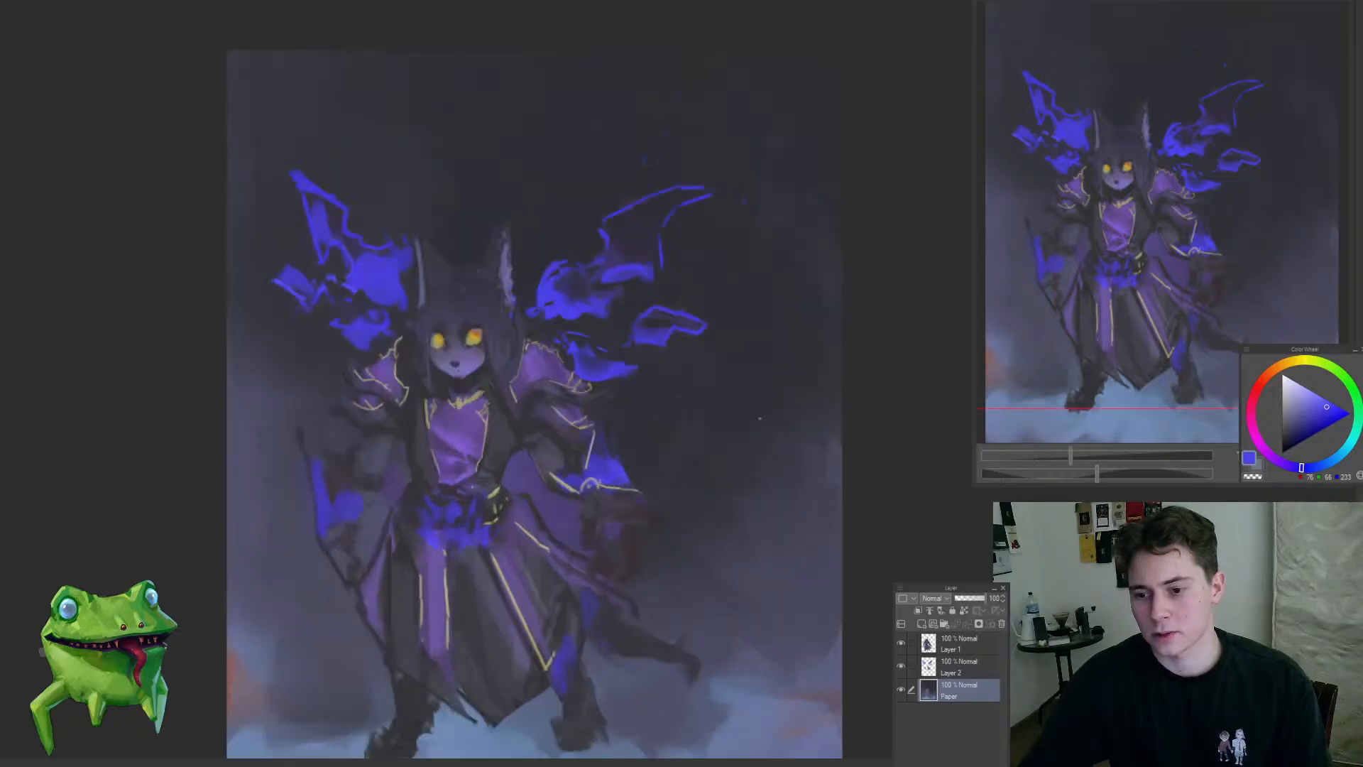
Step: Paint a blue glow in the backdrop near the right edge and blend it downward with darker sampled tones
alt+click(793, 447)
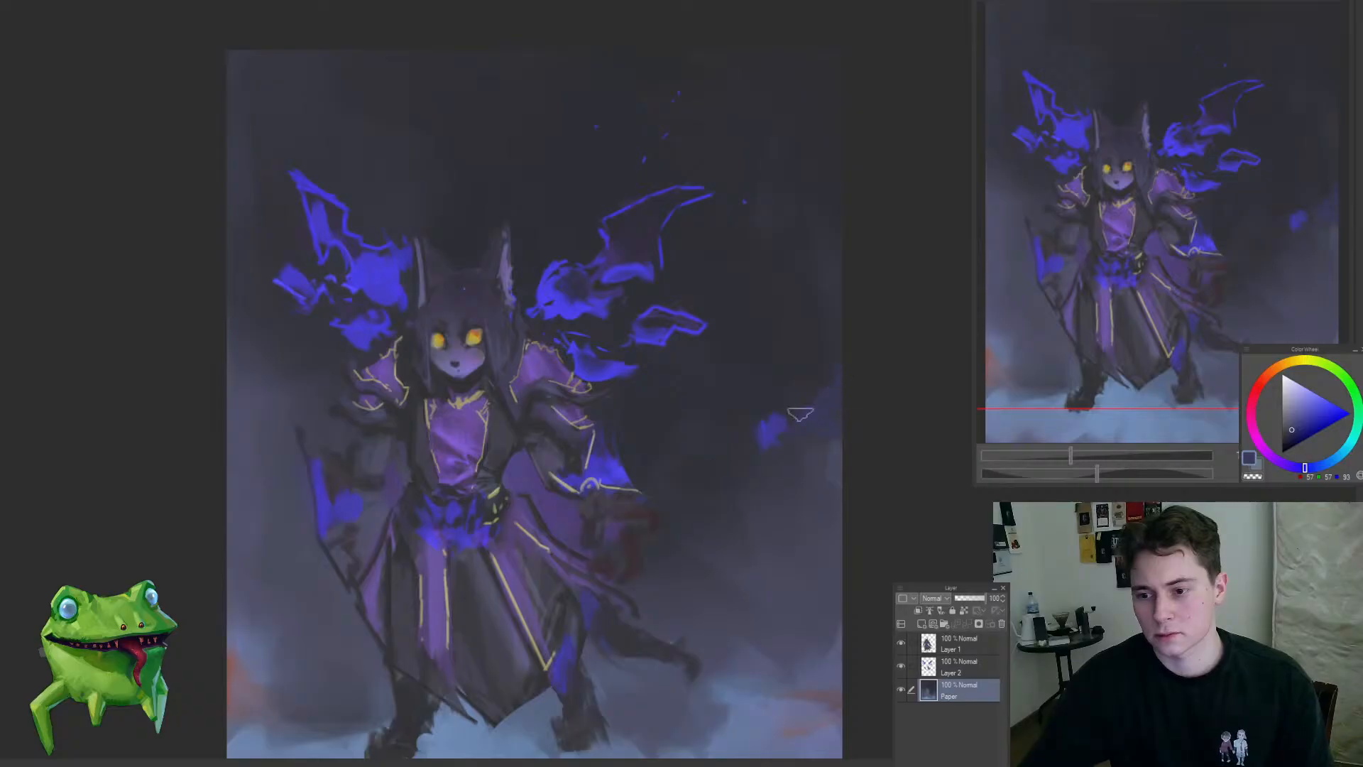
alt+click(783, 426)
mouse_move(783, 426)
mouse_down()
mouse_move(734, 497)
mouse_move(674, 535)
mouse_up()
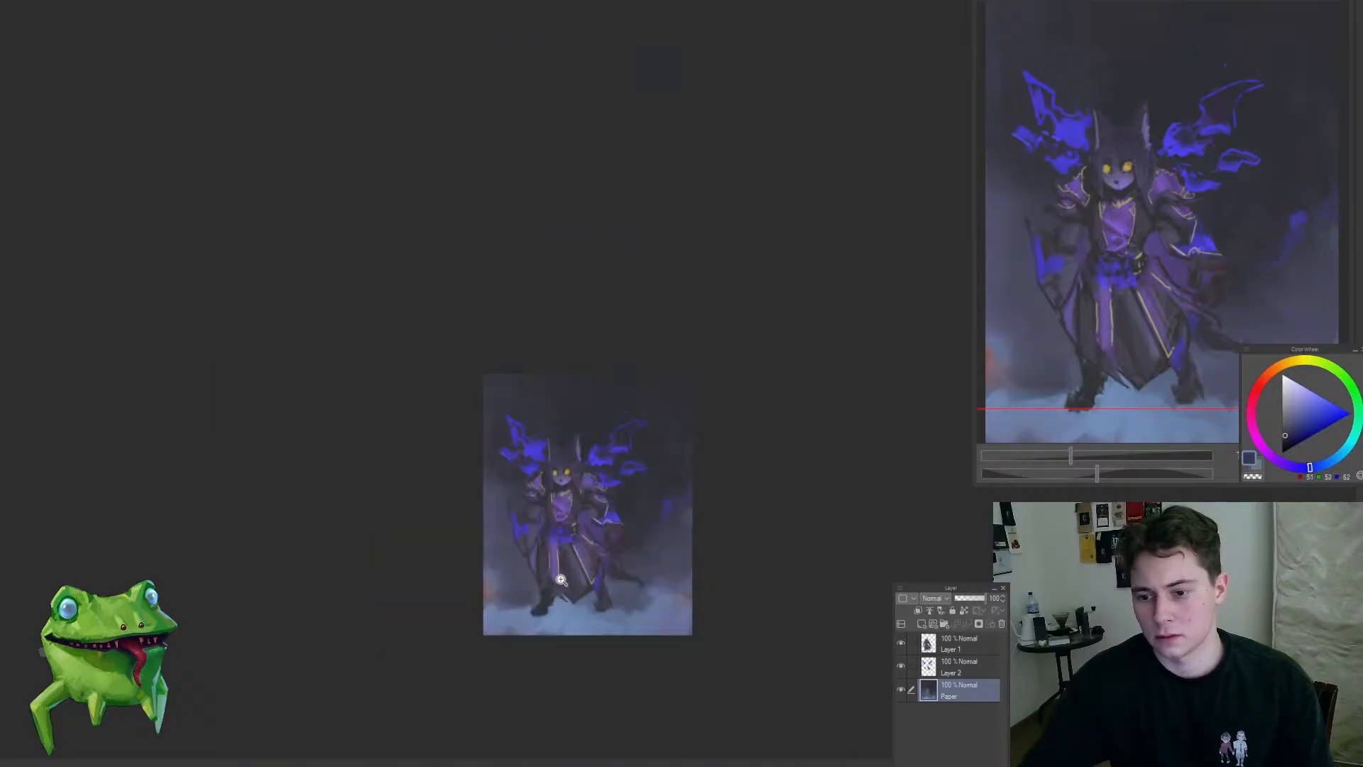
alt+click(643, 513)
drag(589, 510, 624, 497)
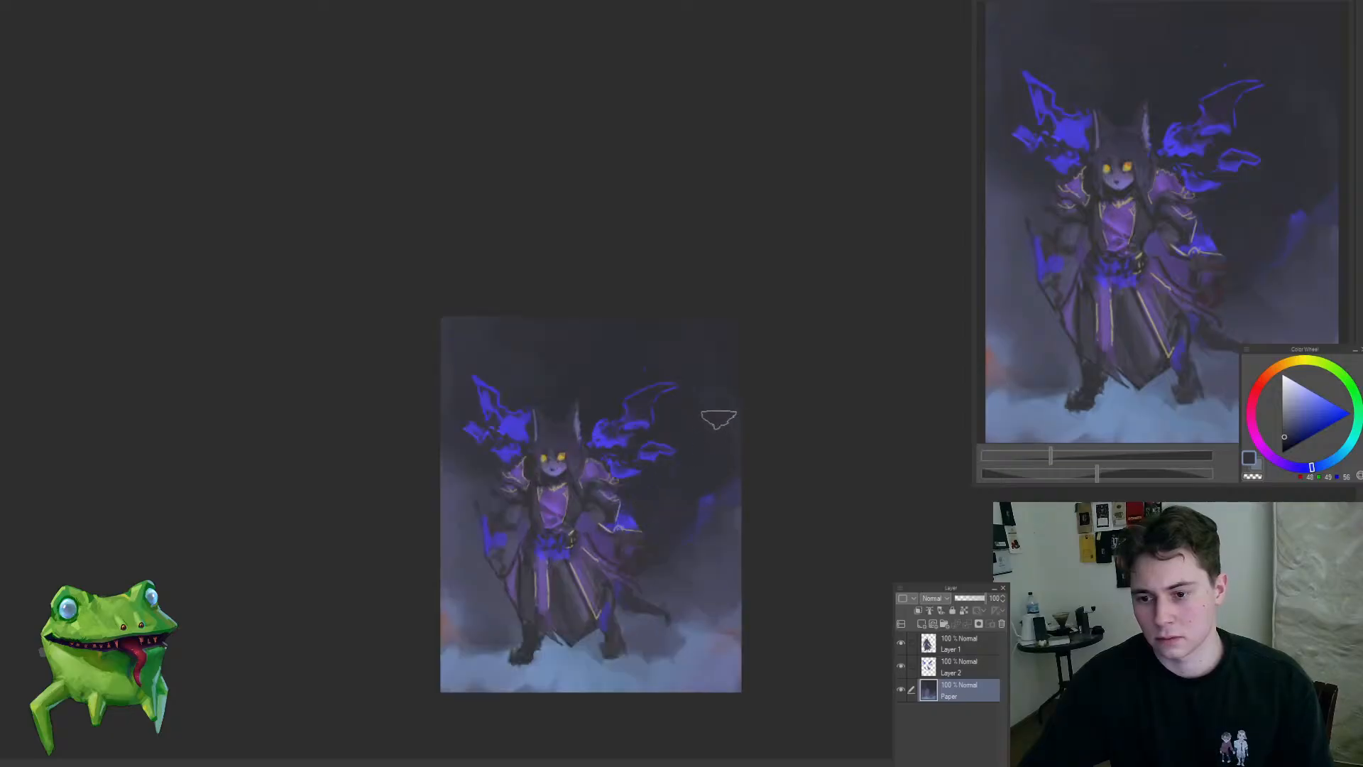
Step: Add muted blue glow patches to the upper-right backdrop and soften their edges with sampled dark tones
alt+click(719, 470)
alt+click(712, 418)
mouse_move(696, 401)
mouse_down()
mouse_move(700, 348)
mouse_move(701, 433)
mouse_move(720, 392)
mouse_up()
alt+click(727, 393)
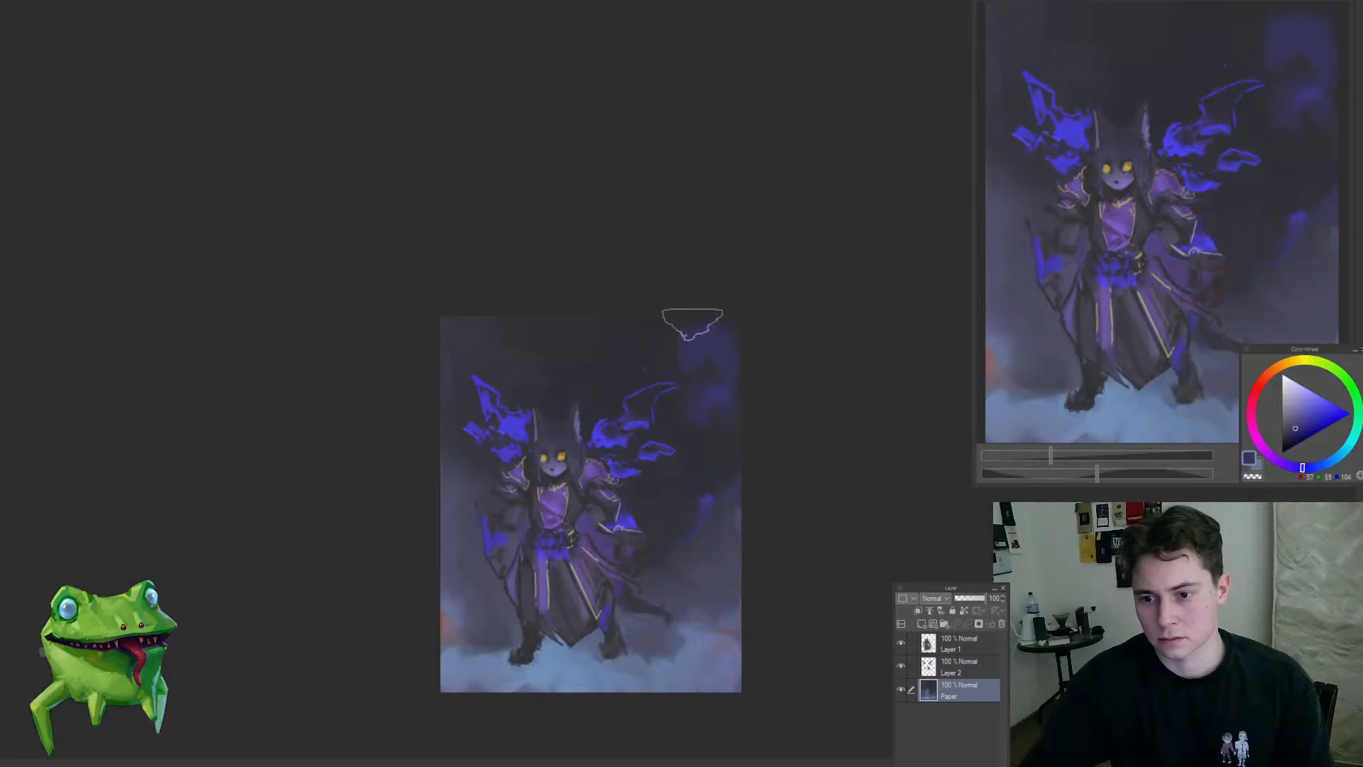
drag(692, 323, 667, 333)
alt+click(632, 334)
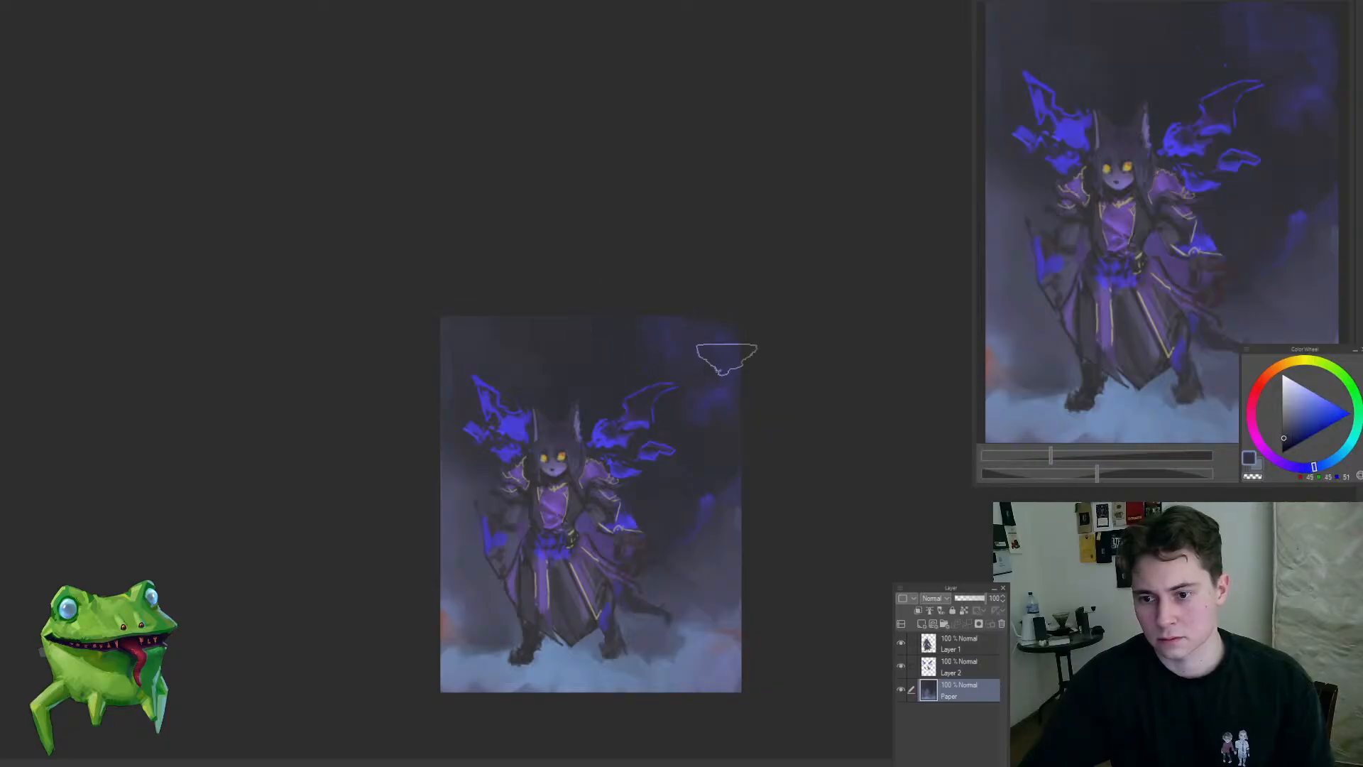
alt+click(701, 447)
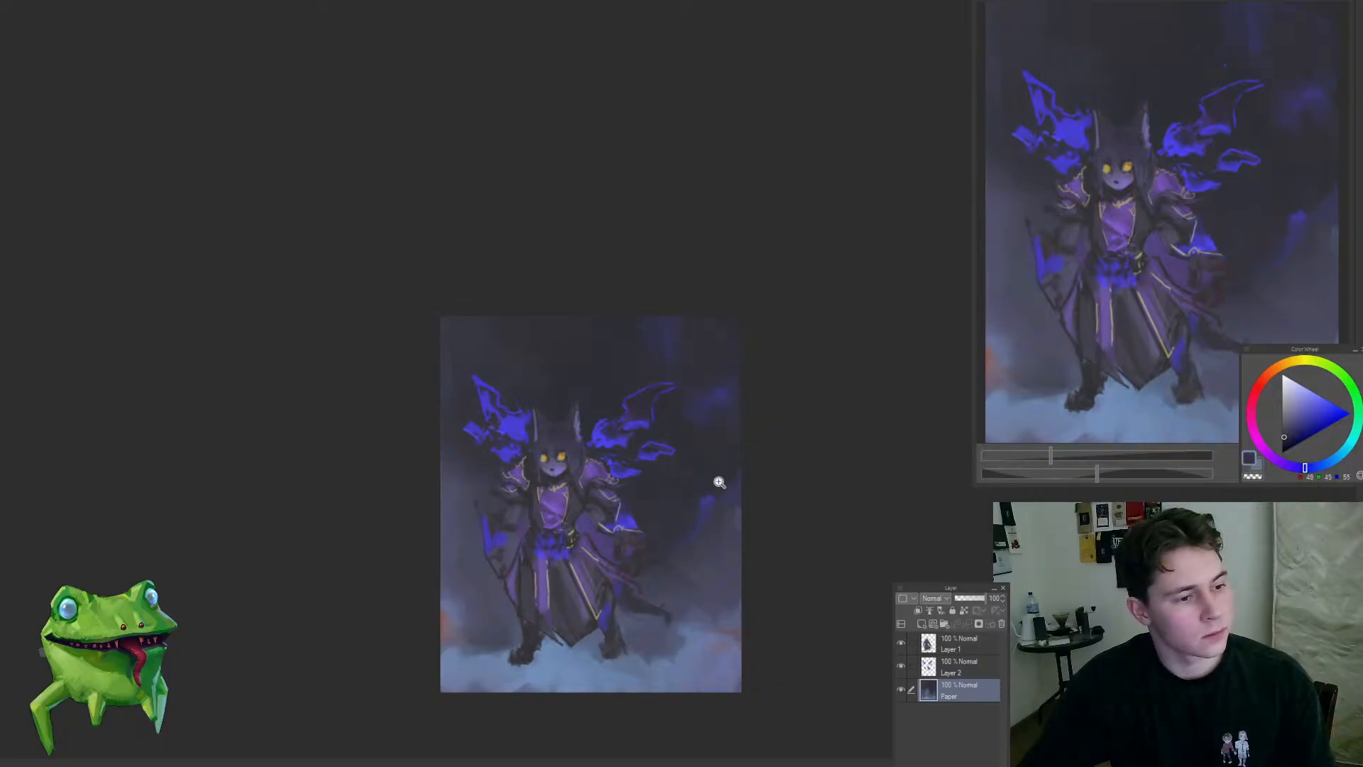
Step: Sample the new blue tint and spread it faintly through the backdrop above the head and ears
scroll(718, 481, down, 2)
scroll(722, 481, up, 3)
alt+click(651, 348)
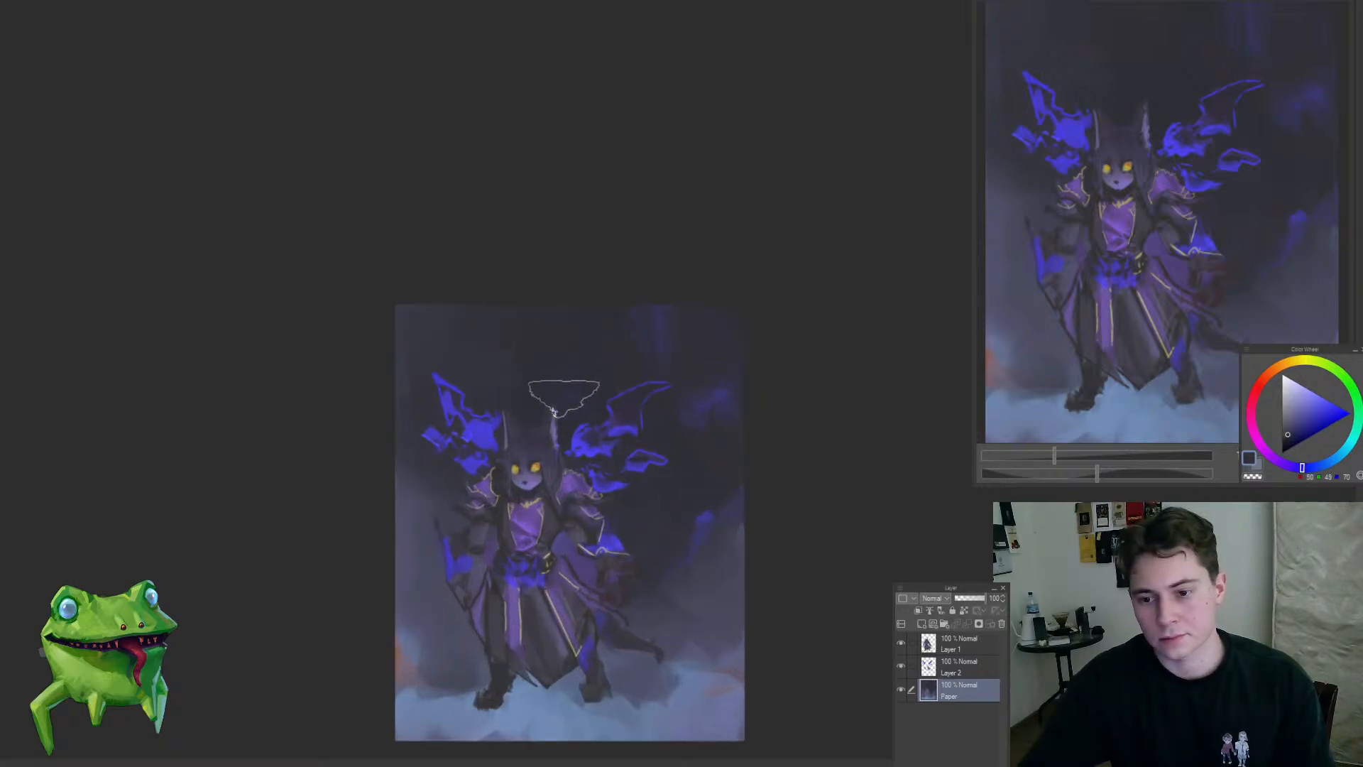
alt+click(596, 409)
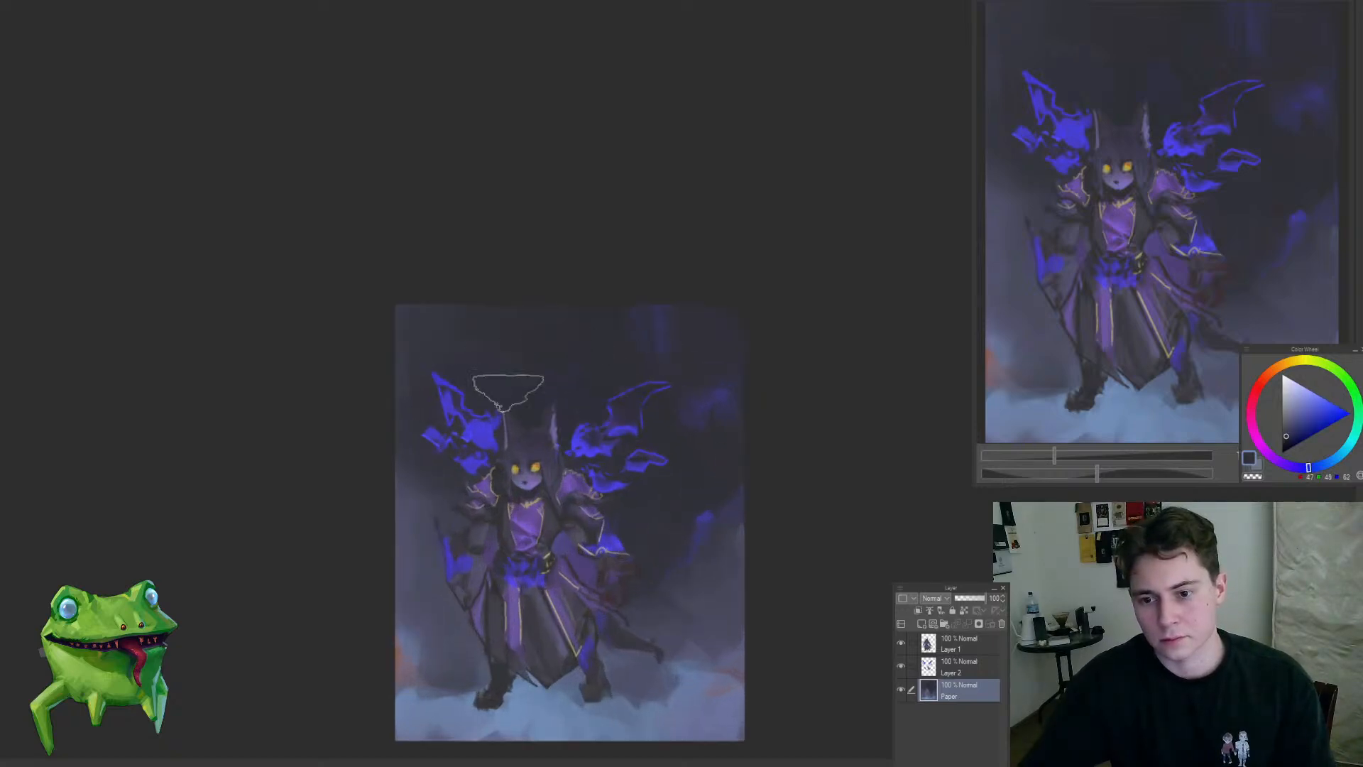
alt+click(662, 354)
alt+click(523, 398)
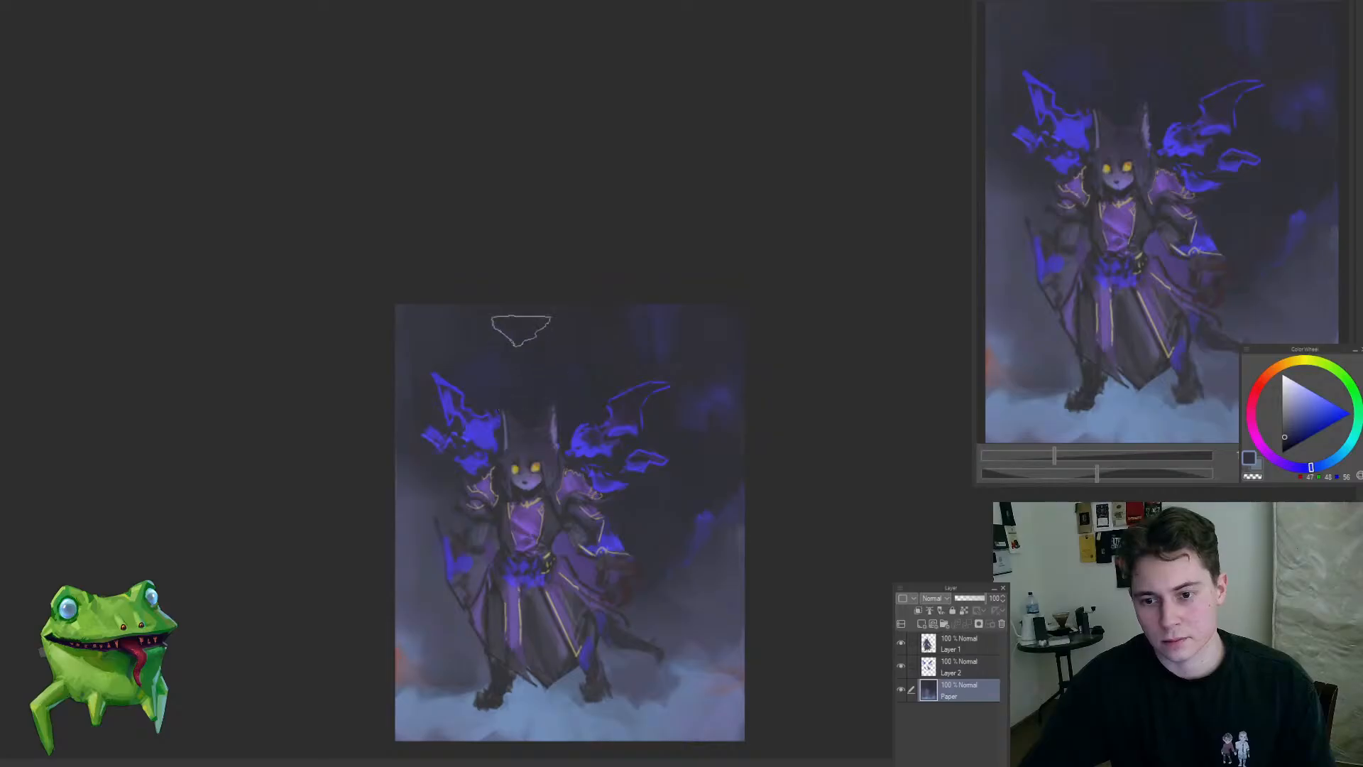
Step: Sample the blue of the right-hand glow and brush it into the backdrop below the left-hand flame wing
scroll(539, 369, down, 5)
scroll(556, 370, up, 2)
scroll(557, 370, up, 2)
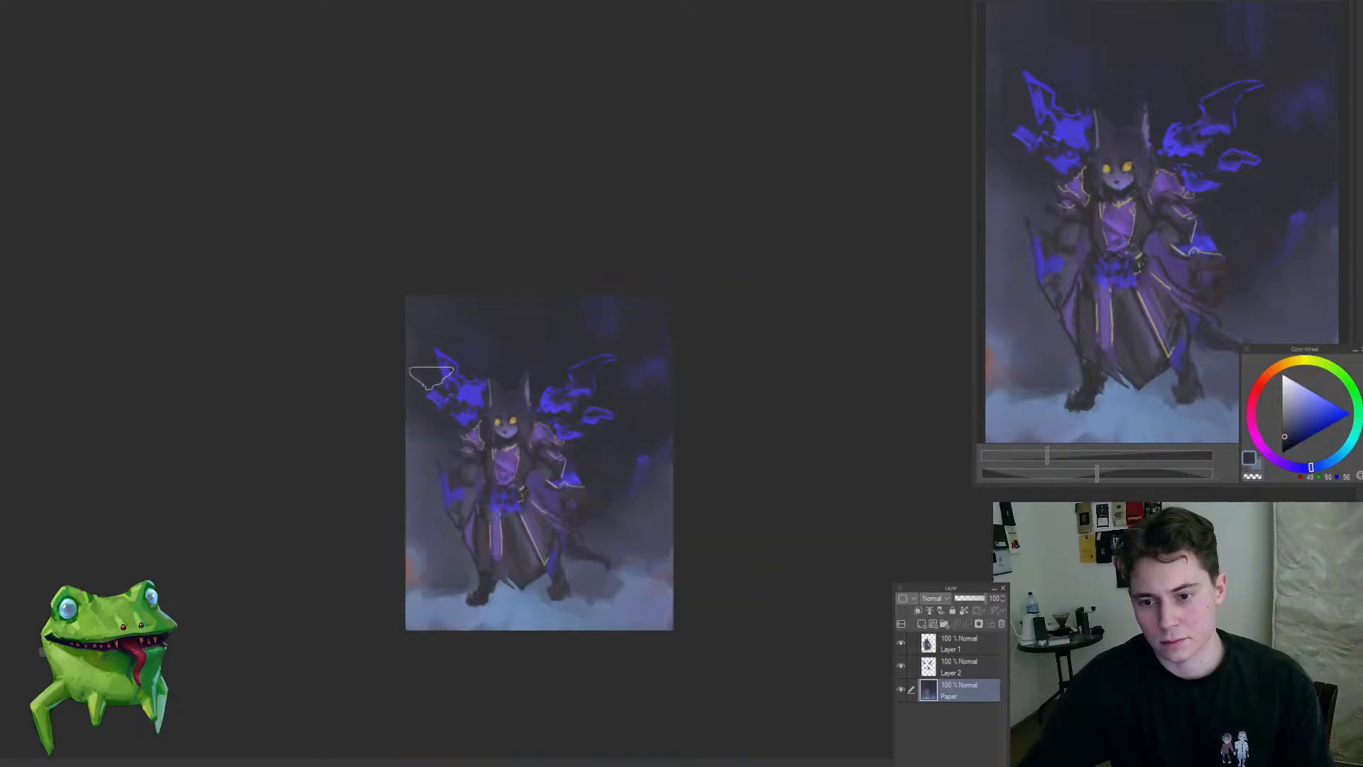
scroll(534, 364, down, 4)
scroll(560, 373, up, 5)
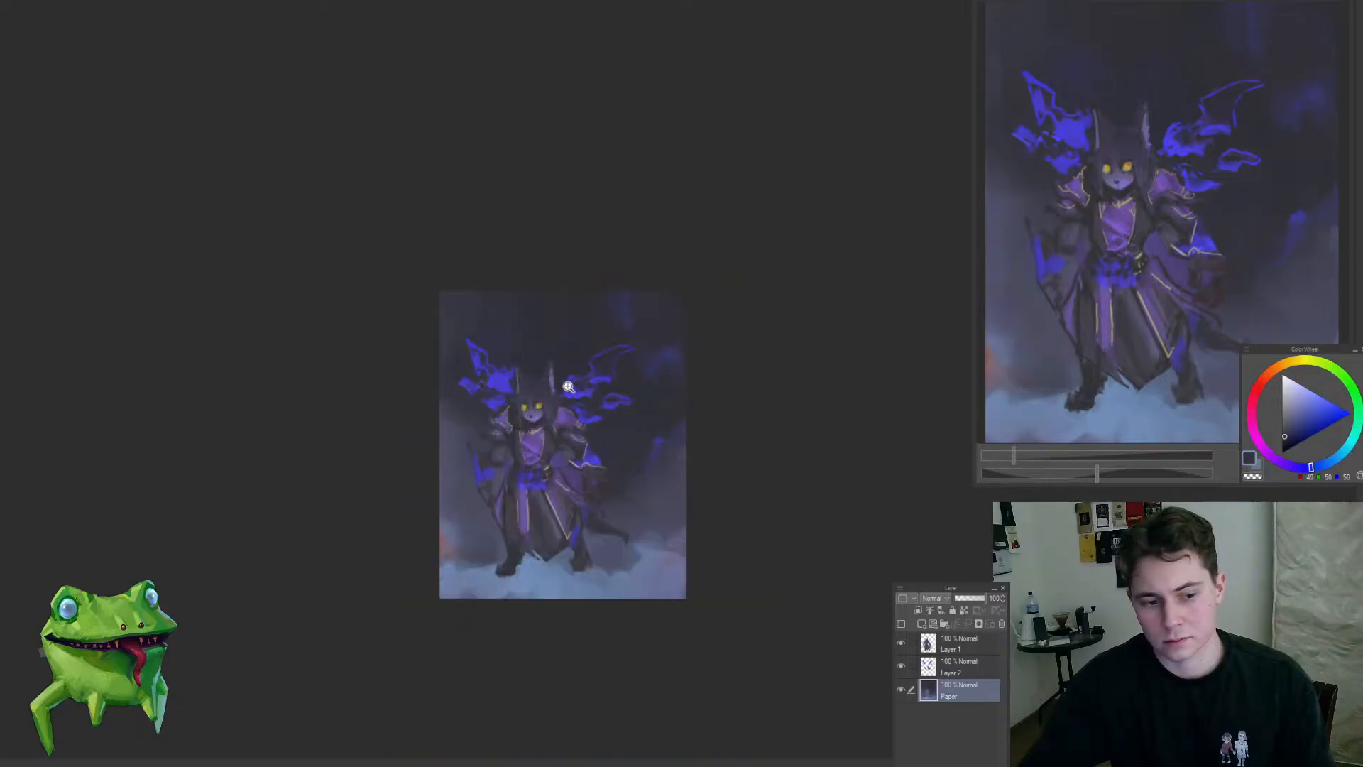
mouse_move(626, 375)
mouse_down()
mouse_move(666, 373)
mouse_move(646, 367)
mouse_up()
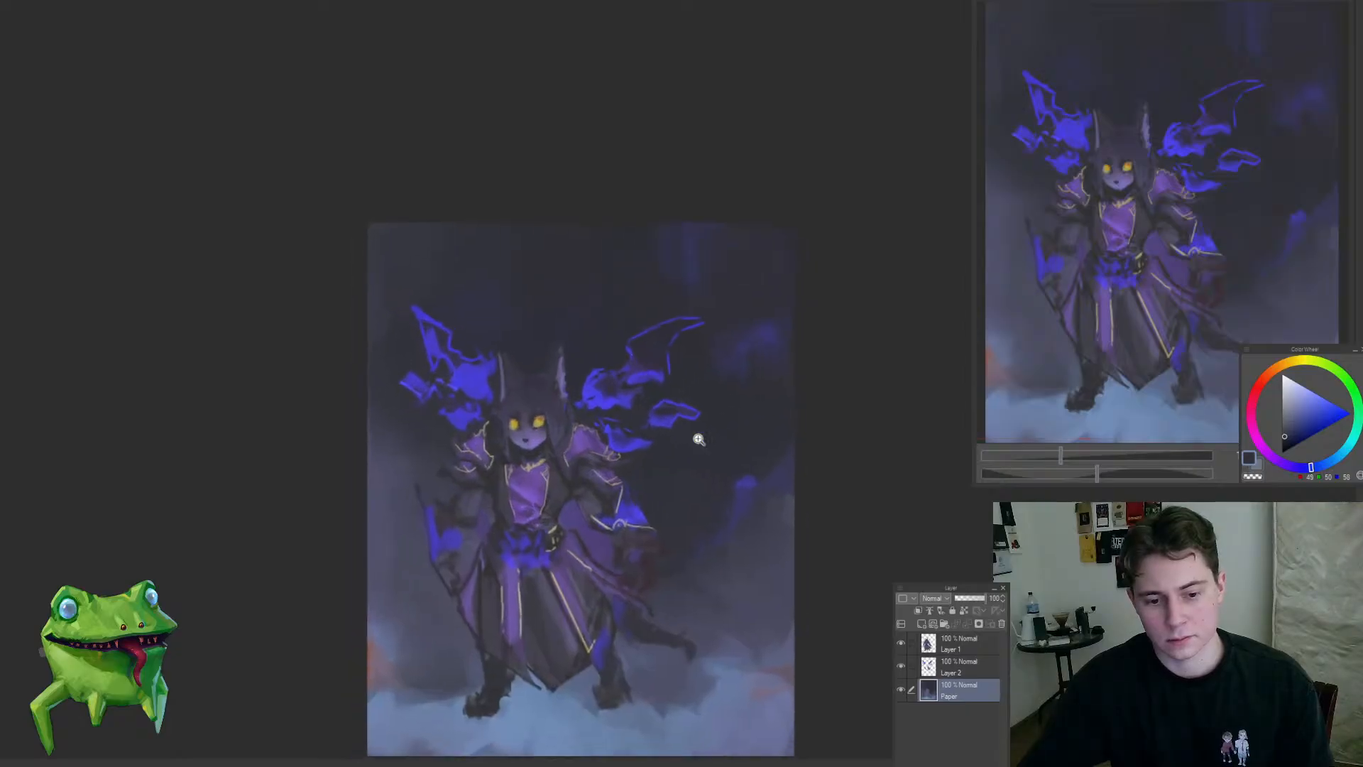
alt+click(748, 486)
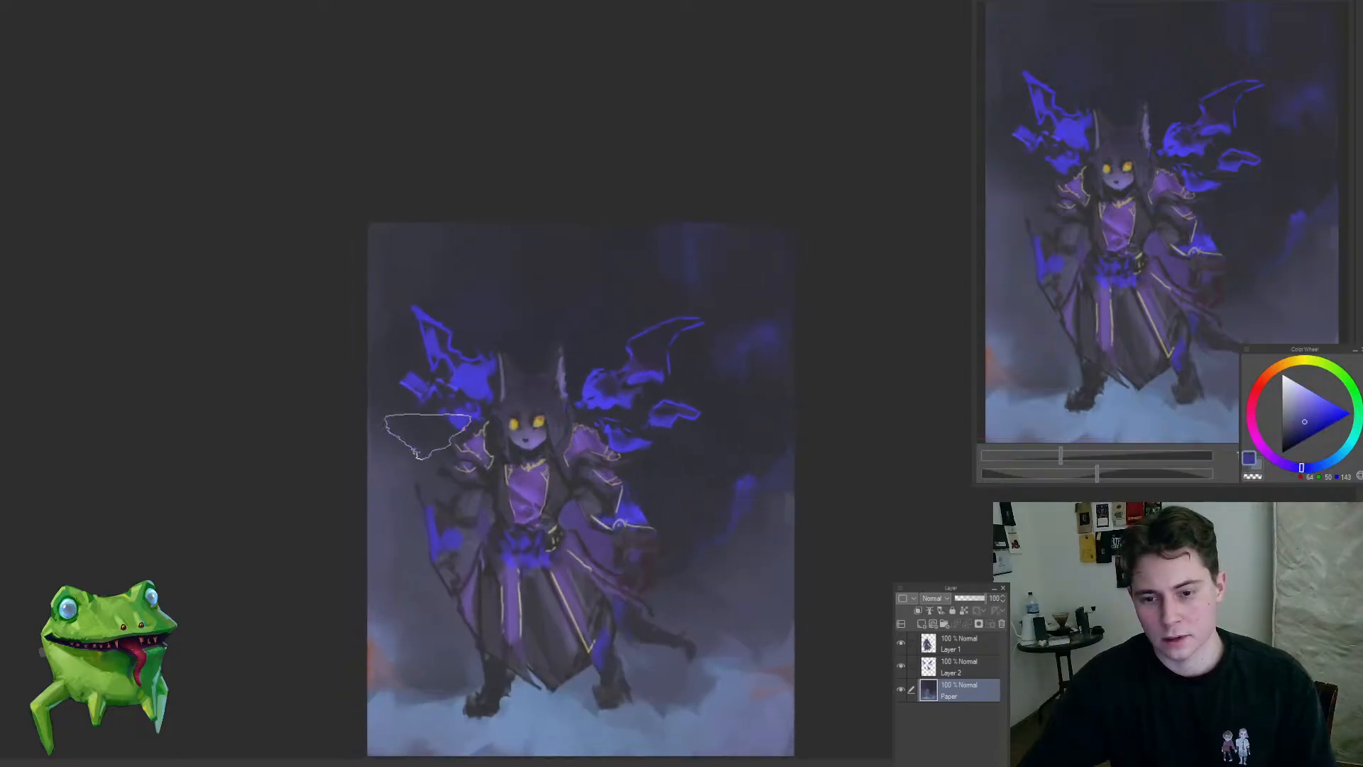
mouse_move(429, 437)
mouse_down()
mouse_move(411, 457)
mouse_move(405, 550)
mouse_up()
alt+click(443, 374)
alt+click(407, 494)
alt+click(391, 565)
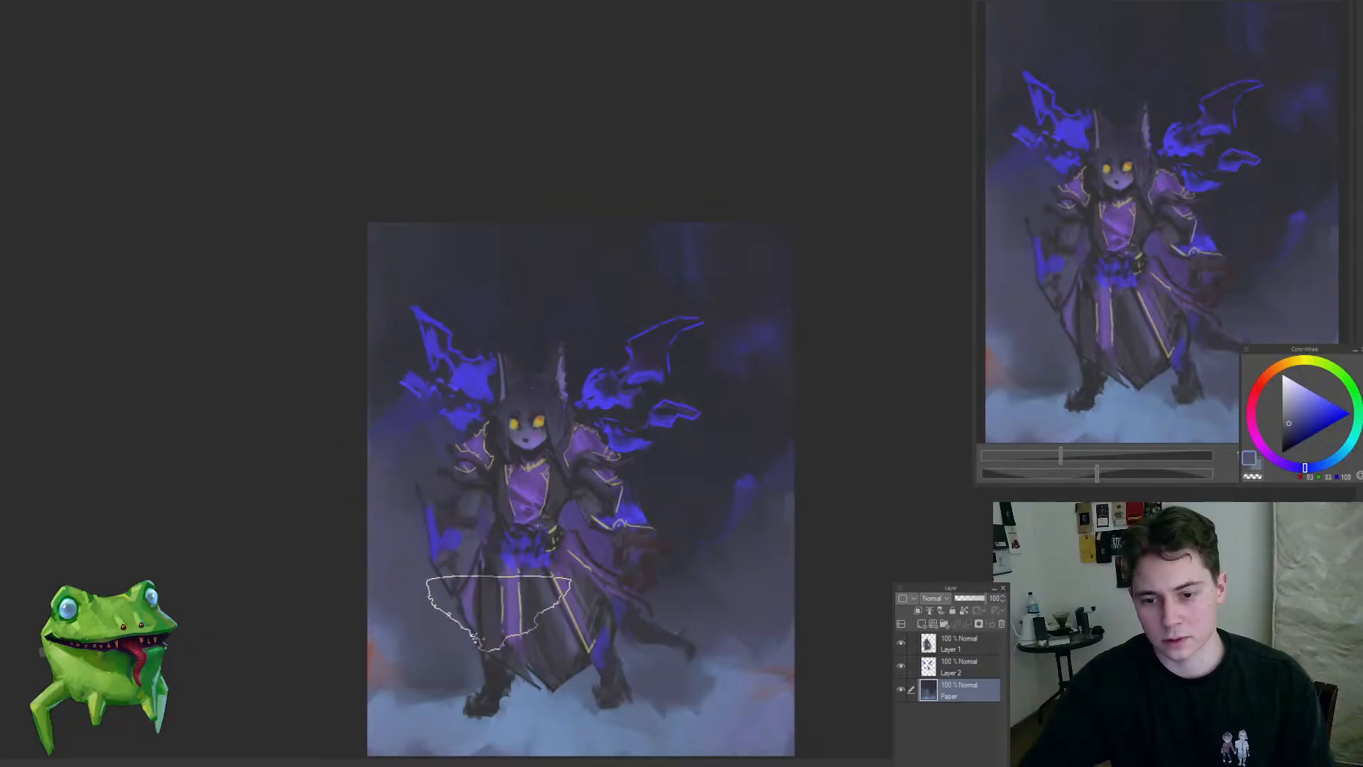
Step: Sample muted backdrop tones and blend the area around the robe and right-hand arm with large strokes
alt+click(743, 581)
mouse_move(709, 639)
mouse_down()
mouse_move(651, 599)
mouse_move(636, 578)
mouse_move(646, 569)
mouse_up()
drag(658, 512, 608, 530)
alt+click(649, 487)
mouse_move(529, 596)
mouse_down()
mouse_move(484, 648)
mouse_move(565, 586)
mouse_up()
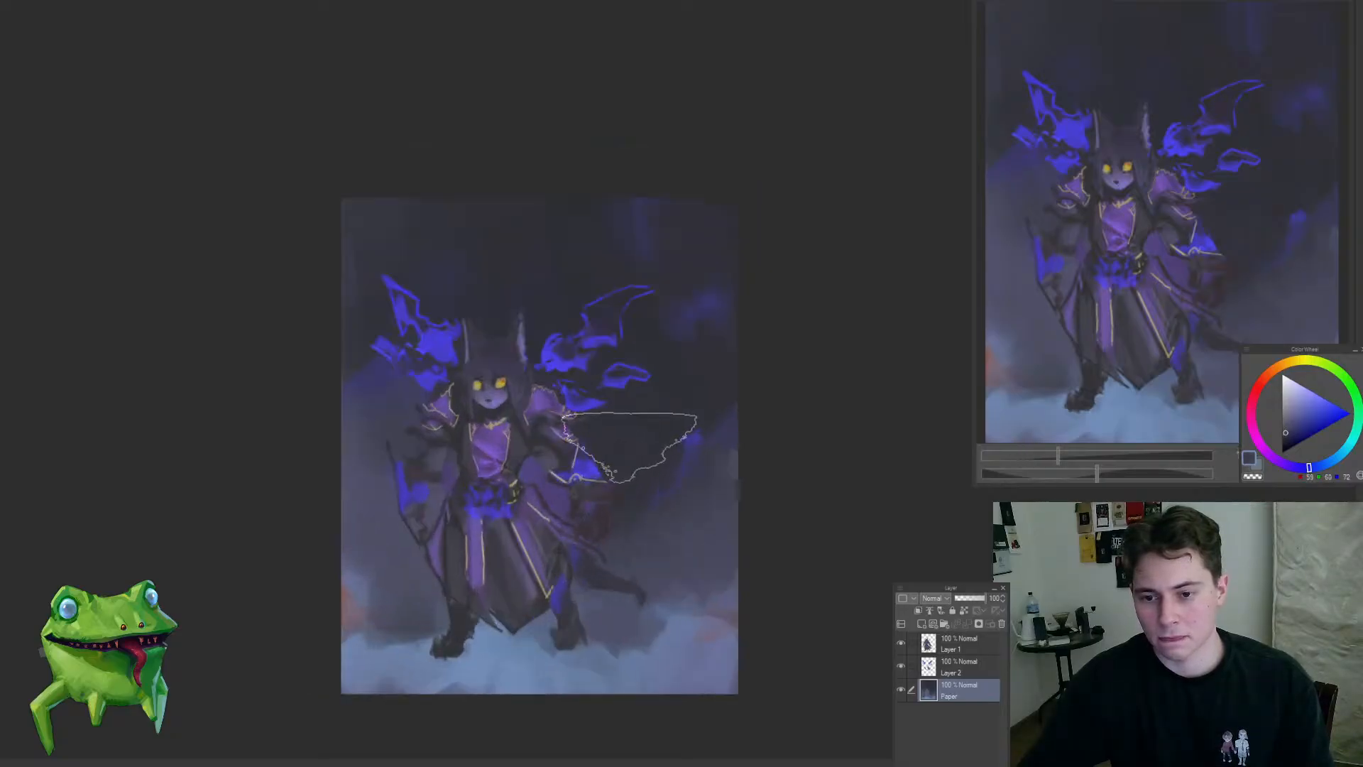
alt+click(625, 449)
drag(716, 488, 758, 476)
mouse_move(549, 441)
mouse_down()
mouse_move(596, 493)
mouse_move(655, 474)
mouse_up()
Step: Select Layer 2 and rework the blue flame behind the right-hand sleeve with sampled tones
ctrl+shift+click(638, 476)
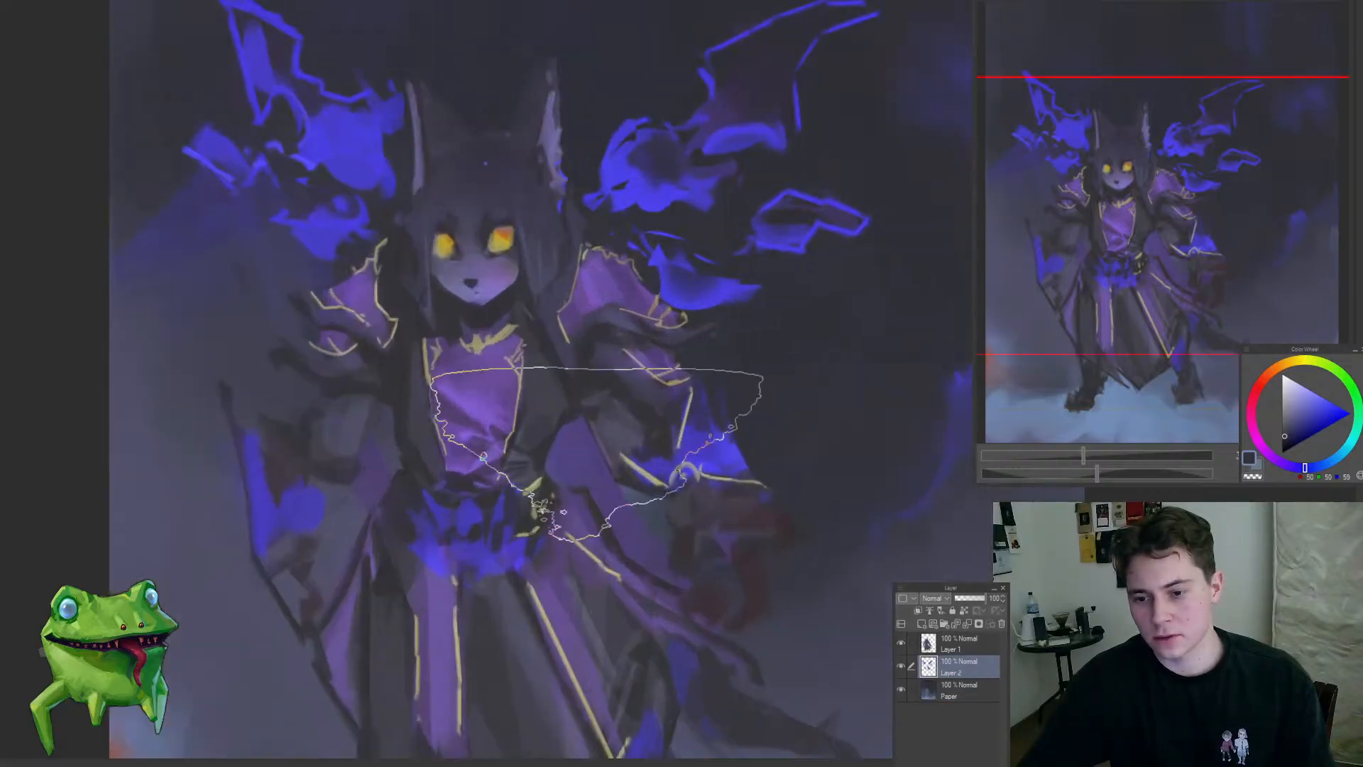
ctrl+shift+click(782, 421)
alt+click(782, 421)
mouse_move(782, 424)
mouse_down()
mouse_move(490, 434)
mouse_move(499, 426)
mouse_up()
mouse_move(577, 511)
mouse_down()
mouse_move(484, 599)
mouse_move(615, 536)
mouse_move(445, 541)
mouse_up()
ctrl+shift+click(611, 539)
alt+click(560, 531)
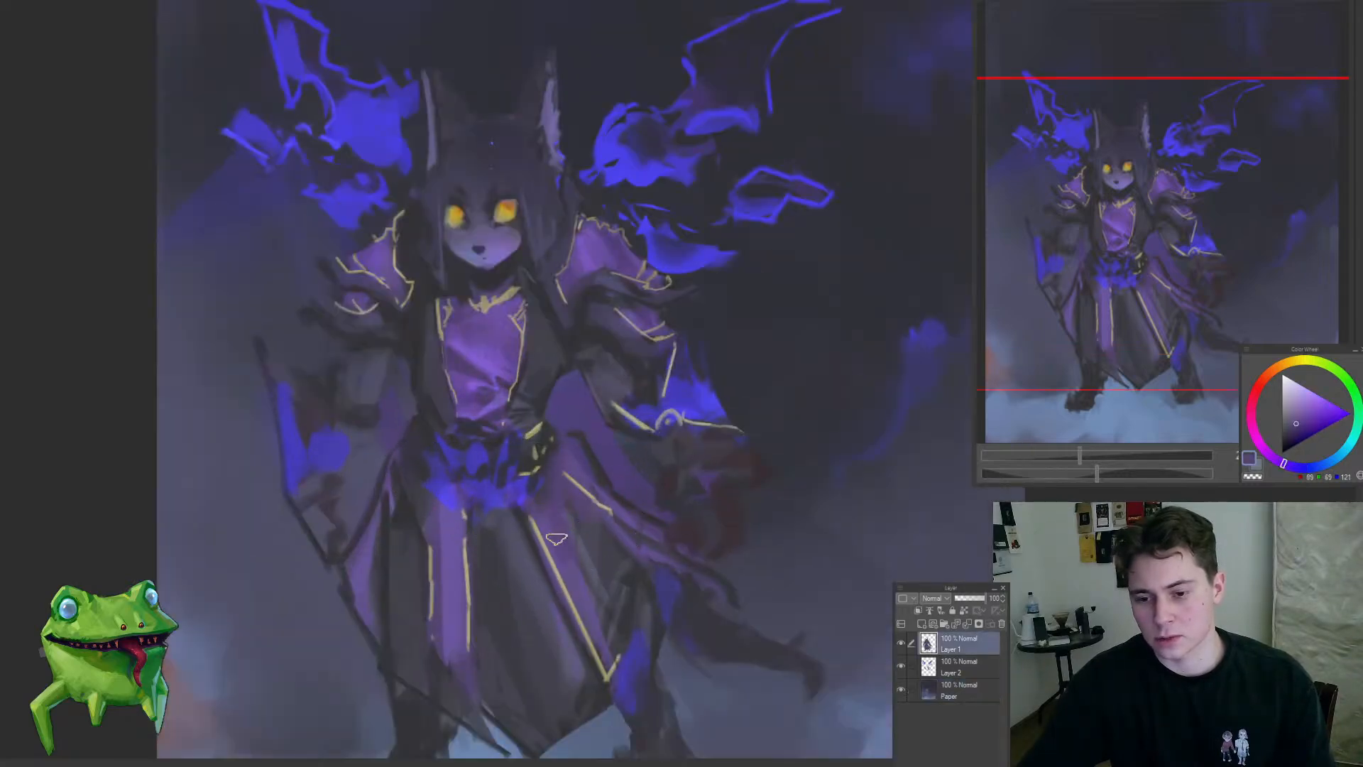
Step: On Layer 1, sample the robe's purple and dark tones and refine the skirt folds beside the right-hand leg
drag(550, 563, 602, 576)
alt+click(555, 571)
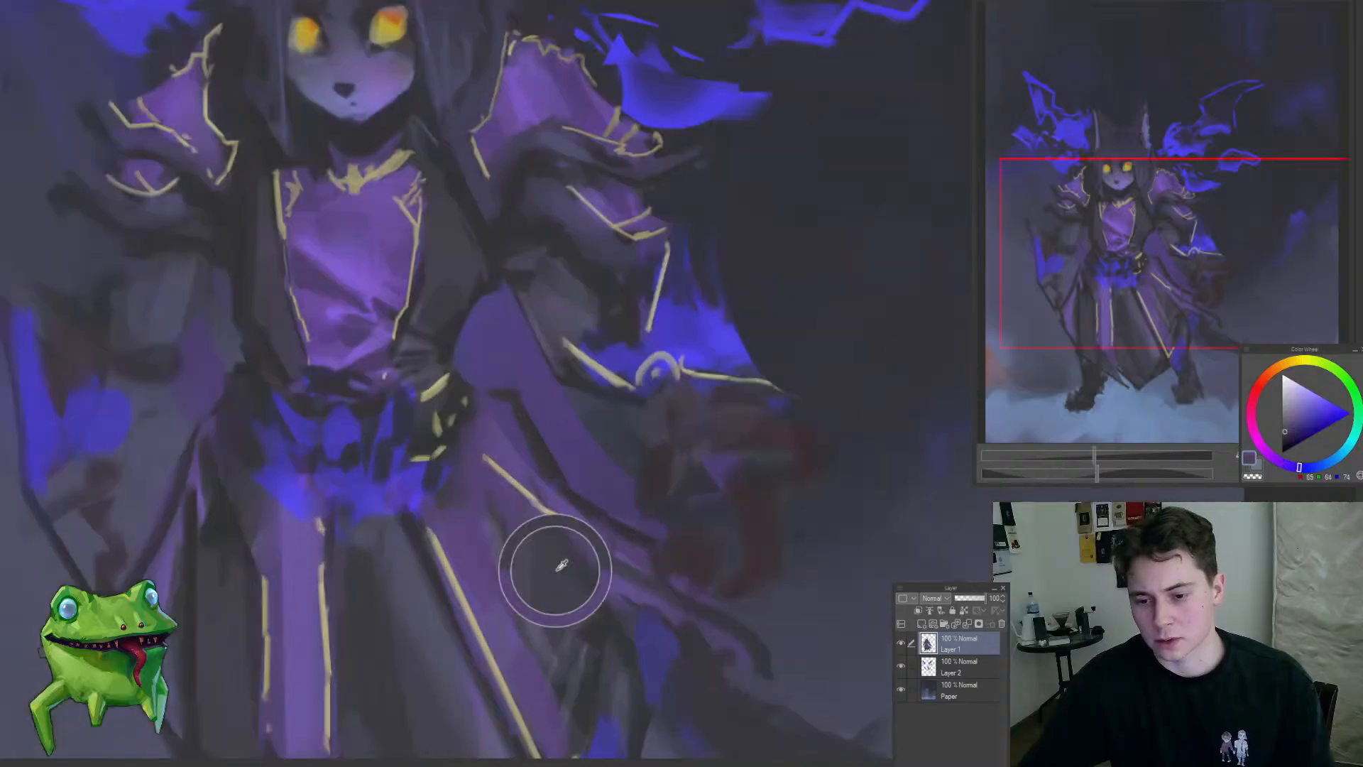
alt+click(580, 578)
drag(548, 524, 590, 583)
mouse_move(579, 573)
mouse_down()
mouse_move(523, 627)
mouse_move(485, 639)
mouse_up()
drag(592, 626, 599, 632)
alt+click(581, 631)
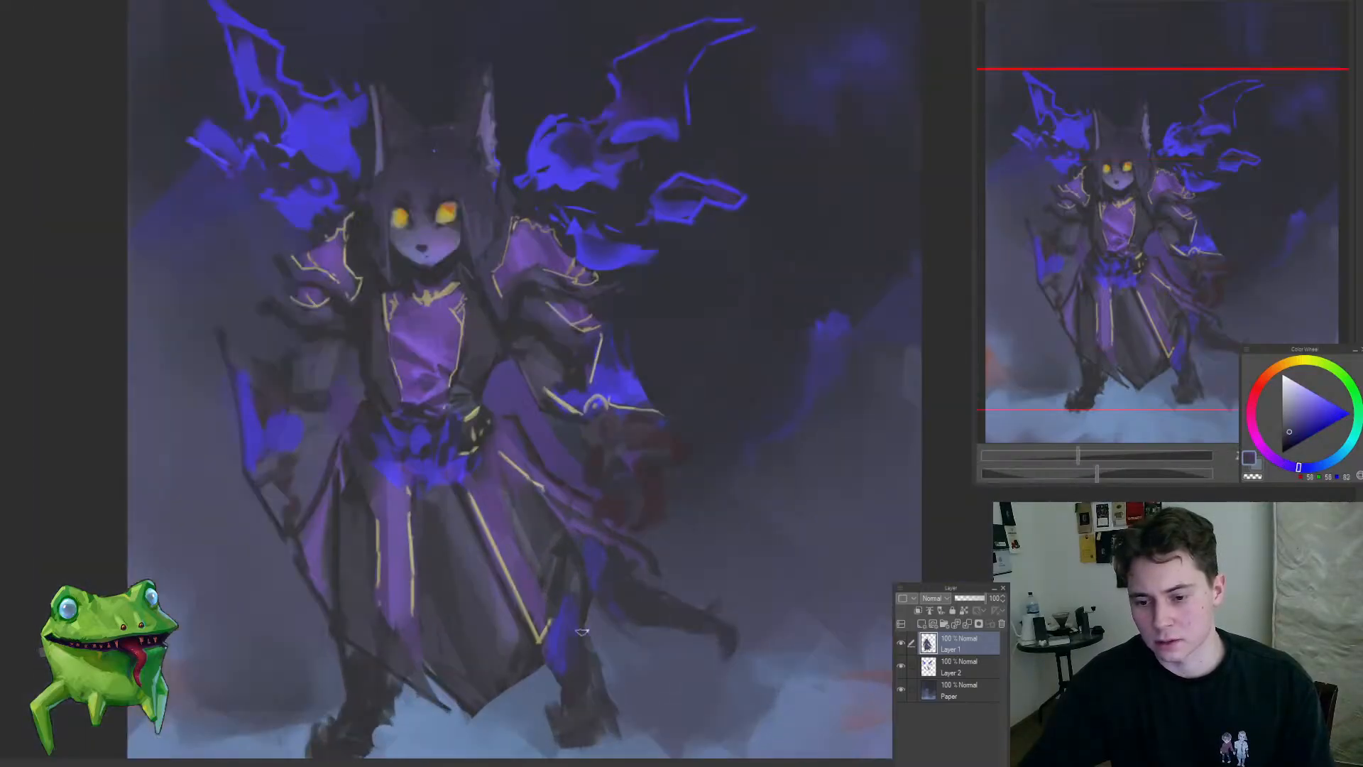
Step: Switch to Layer 2, sample flame and dark tones and retouch the upper membrane of the right-hand flame wing
drag(531, 603, 452, 666)
drag(490, 582, 650, 376)
ctrl+shift+click(554, 450)
drag(554, 450, 600, 426)
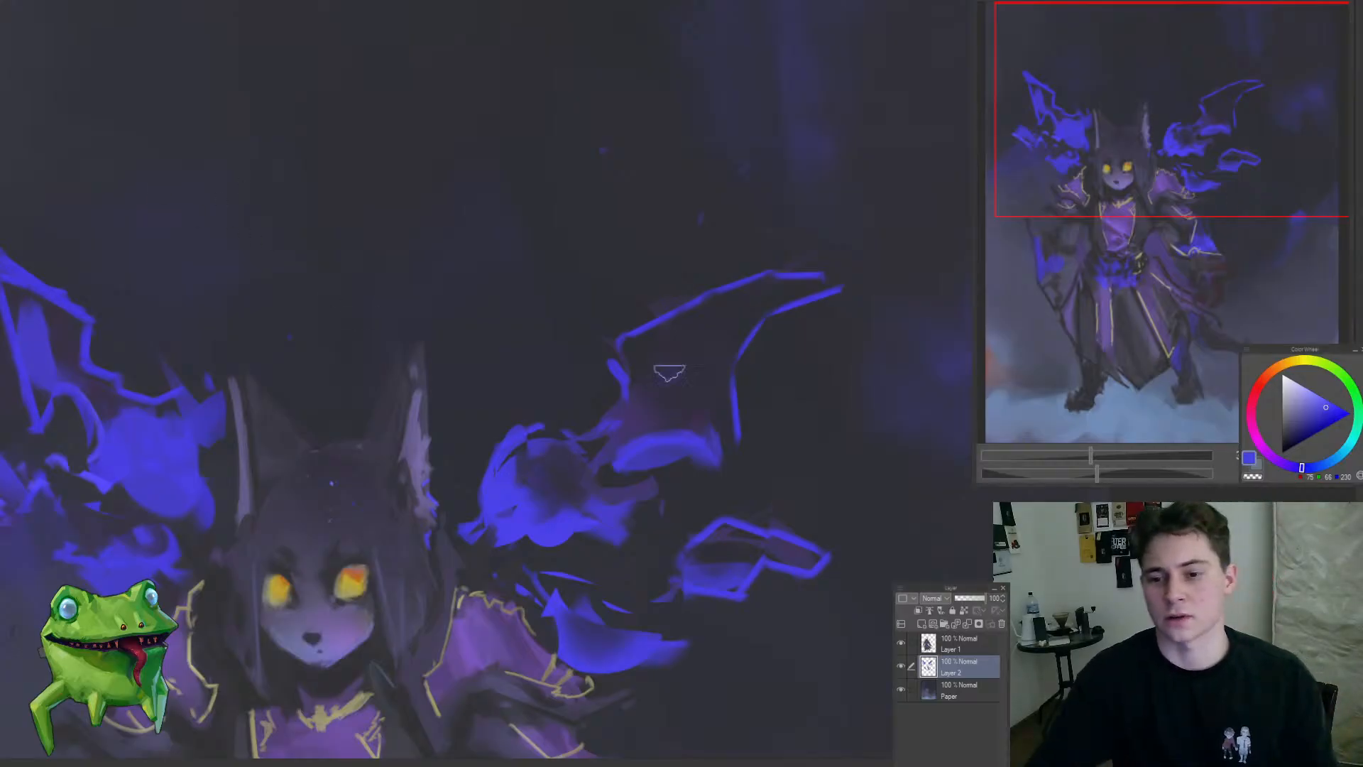
alt+click(653, 346)
drag(721, 348, 644, 423)
drag(742, 321, 786, 311)
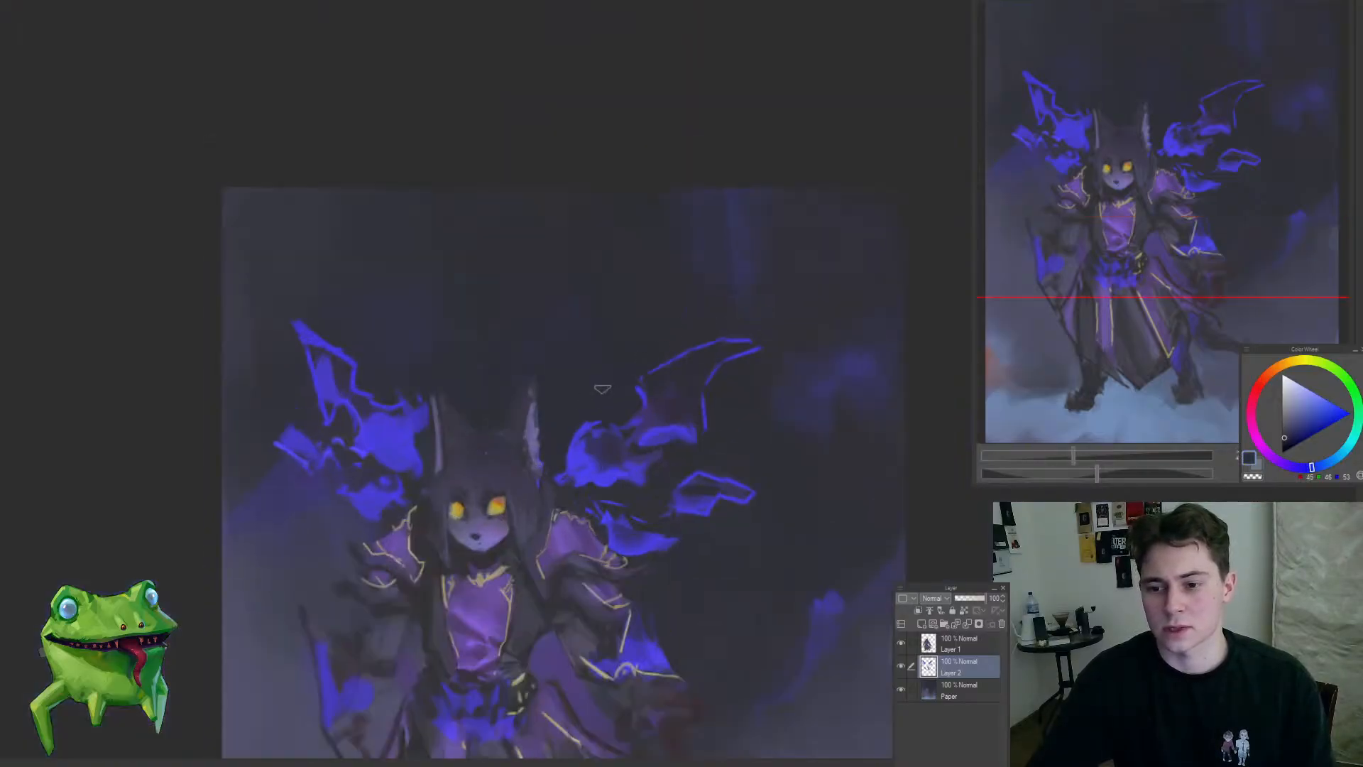
Step: Fade the right-hand wing's outer rib into the dark and fill its lower flame with muted purple
drag(626, 391, 584, 399)
mouse_move(682, 393)
mouse_down()
mouse_move(693, 398)
mouse_move(651, 387)
mouse_move(610, 433)
mouse_up()
alt+click(642, 384)
alt+click(574, 445)
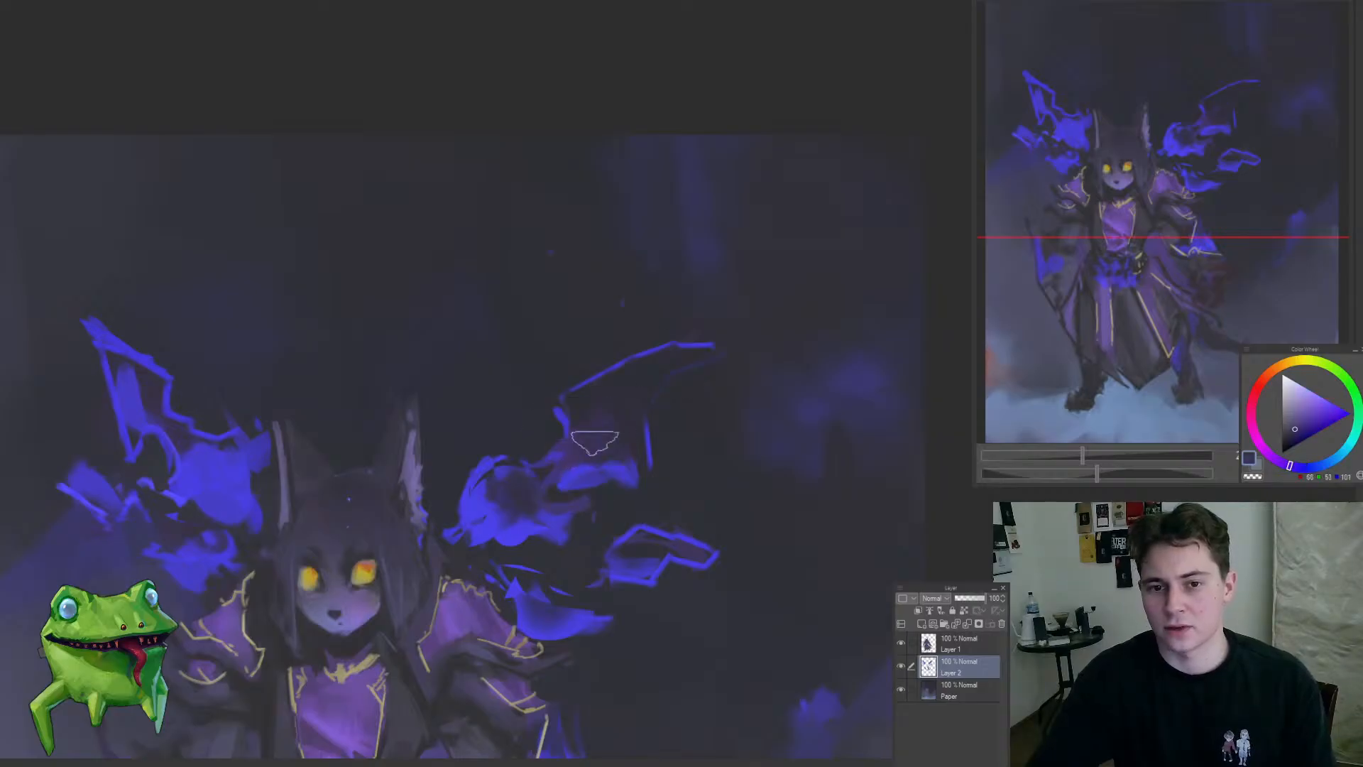
Step: Carve rounded dark scallops into the lower edges of the right-hand wing's flame and membrane on Layer 2
mouse_move(499, 488)
mouse_down()
mouse_move(466, 505)
mouse_move(496, 488)
mouse_move(475, 538)
mouse_move(522, 511)
mouse_up()
alt+click(487, 504)
mouse_move(604, 552)
mouse_down()
mouse_move(549, 490)
mouse_move(496, 500)
mouse_move(446, 572)
mouse_up()
mouse_move(545, 511)
mouse_down()
mouse_move(541, 419)
mouse_move(609, 396)
mouse_up()
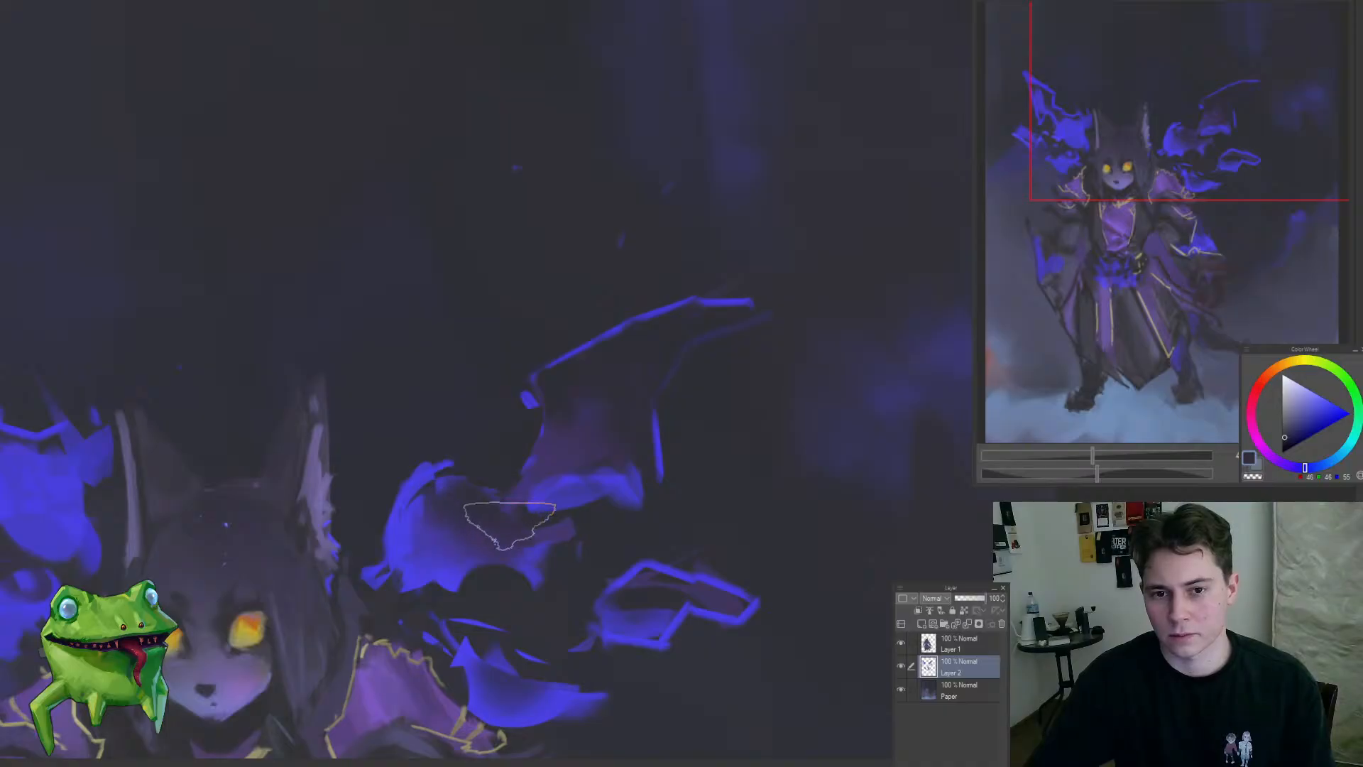
drag(528, 510, 433, 655)
mouse_move(526, 555)
mouse_down()
mouse_move(563, 479)
mouse_move(549, 427)
mouse_up()
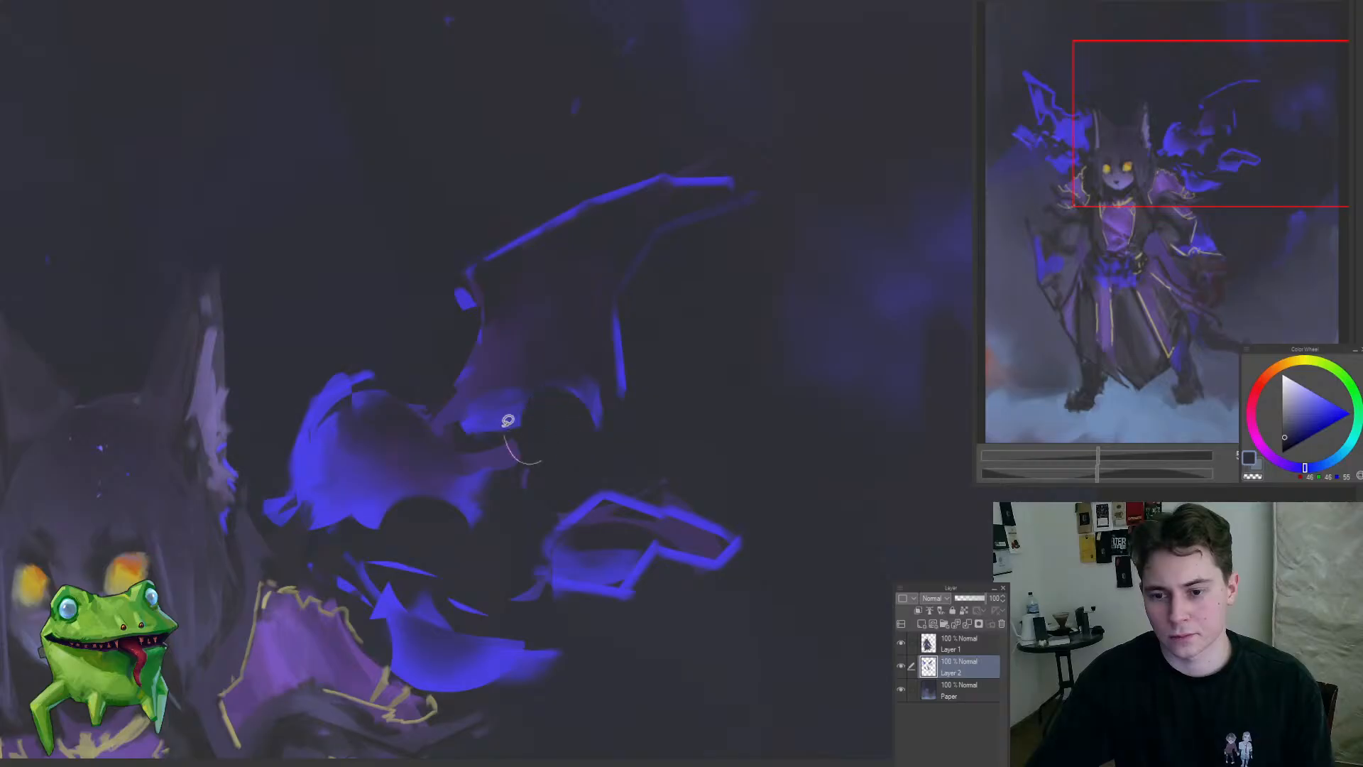
Step: Sample the membrane's muted purple-blue and blend it around the scalloped join of the right-hand wing
alt+click(487, 365)
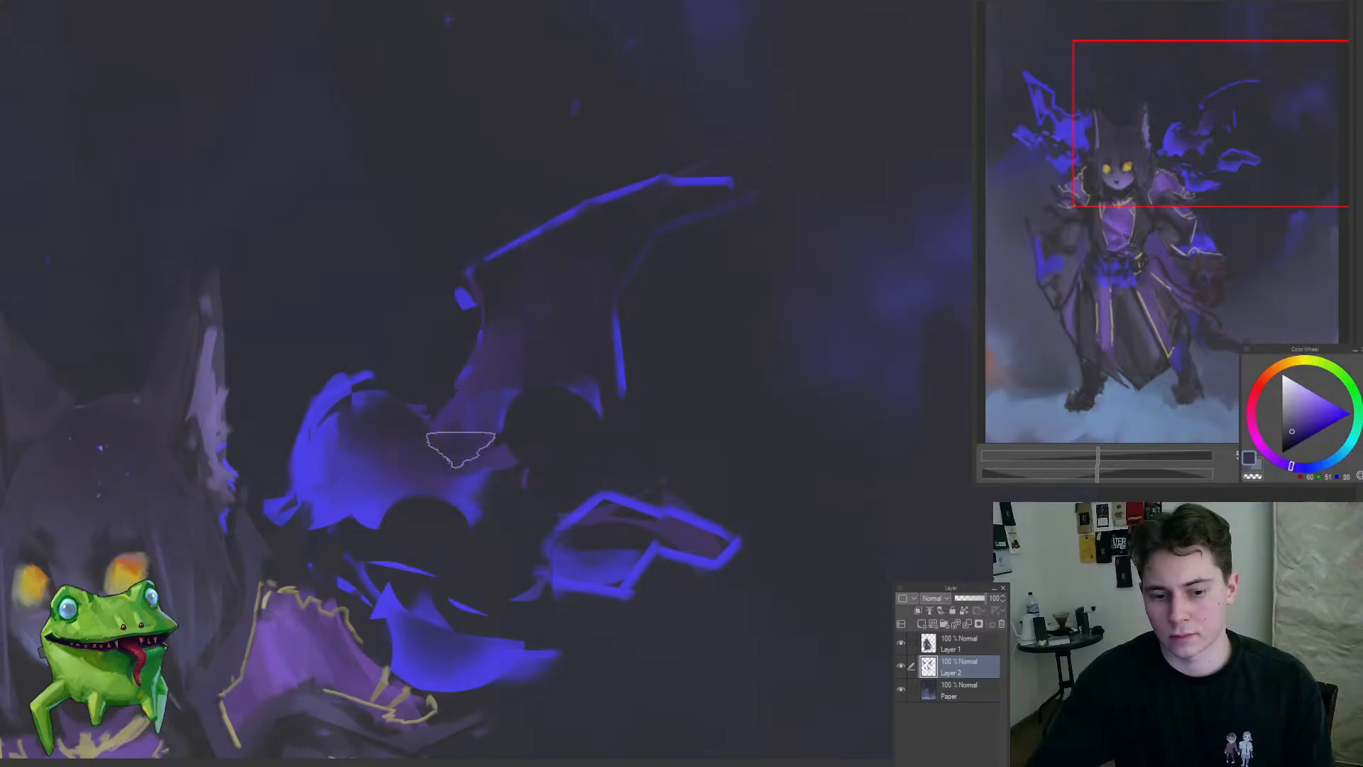
mouse_move(446, 460)
mouse_down()
mouse_move(332, 542)
mouse_move(371, 539)
mouse_move(495, 420)
mouse_move(396, 524)
mouse_up()
drag(463, 490, 511, 484)
drag(443, 522, 479, 507)
mouse_move(563, 464)
mouse_down()
mouse_move(605, 475)
mouse_move(710, 432)
mouse_move(629, 505)
mouse_move(663, 493)
mouse_move(642, 456)
mouse_move(541, 502)
mouse_move(587, 383)
mouse_move(616, 397)
mouse_move(578, 449)
mouse_move(586, 428)
mouse_up()
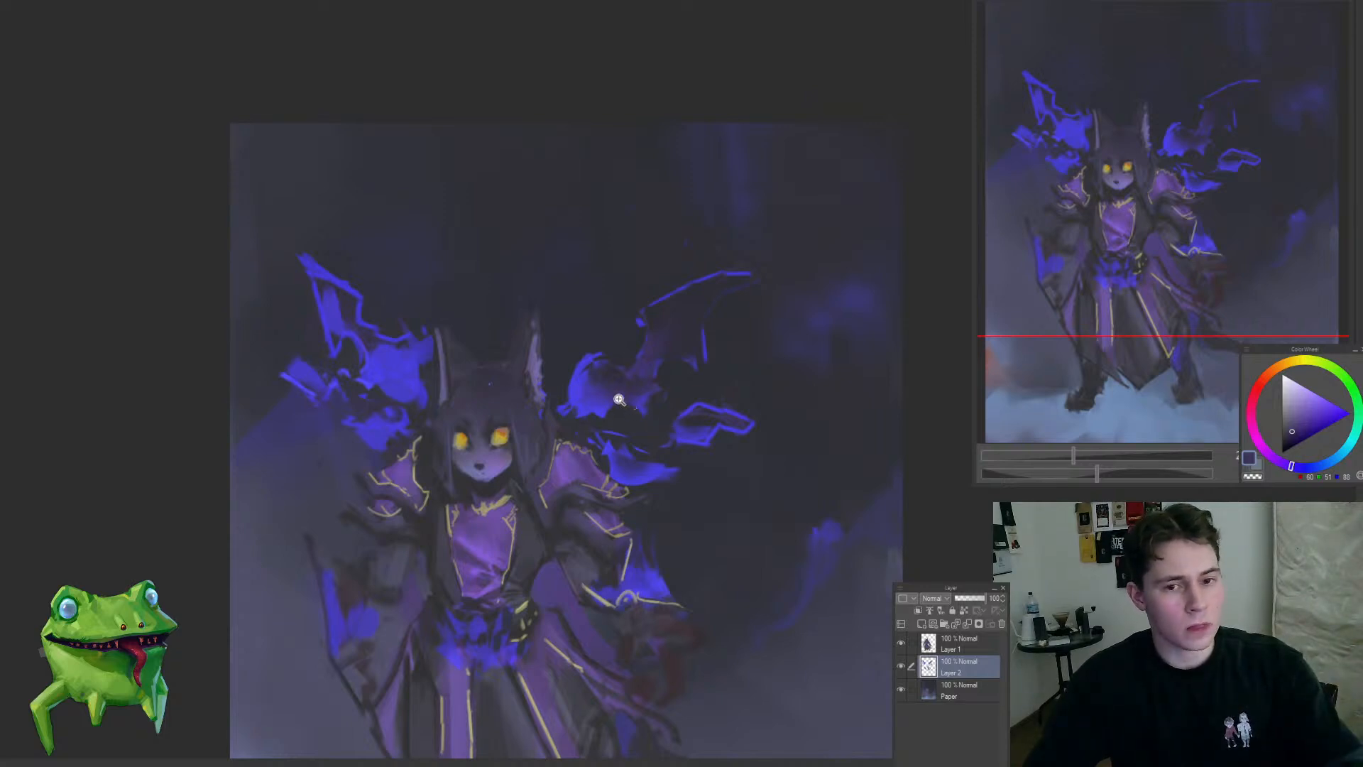
Step: Sample the bright flame blue and sharpen the inner edge and upper tip of the right-hand wing's lower flame
mouse_move(589, 382)
mouse_down()
mouse_move(603, 362)
mouse_move(642, 355)
mouse_up()
alt+click(556, 406)
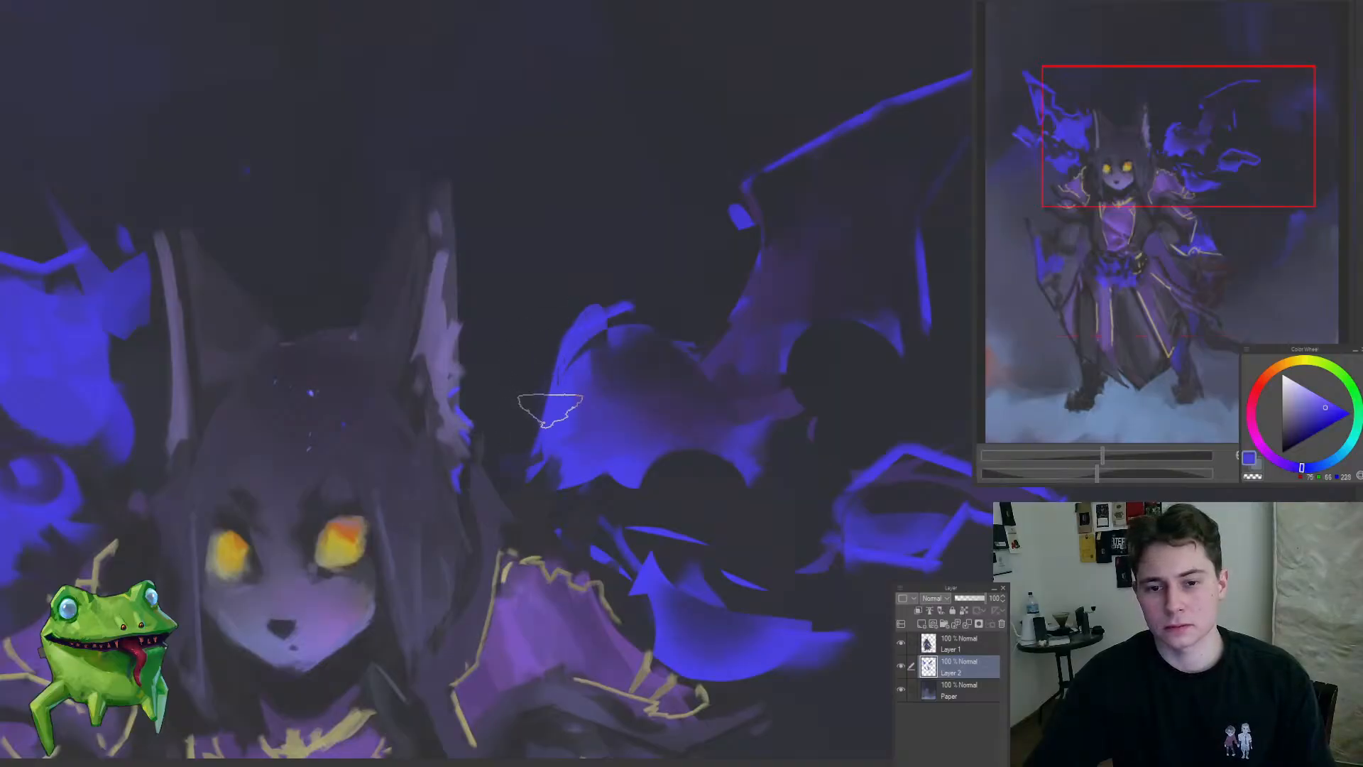
alt+click(552, 424)
shift+click(573, 314)
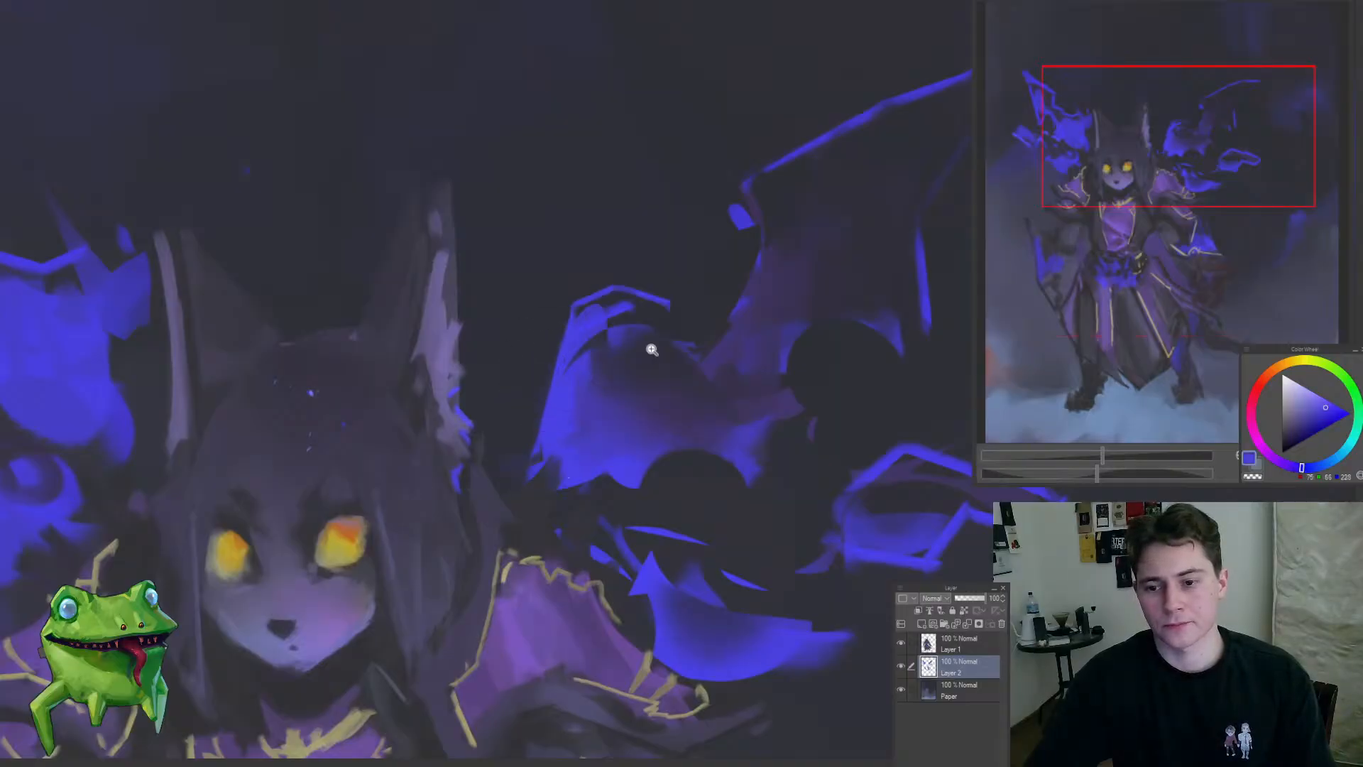
drag(650, 351, 623, 471)
drag(660, 407, 723, 360)
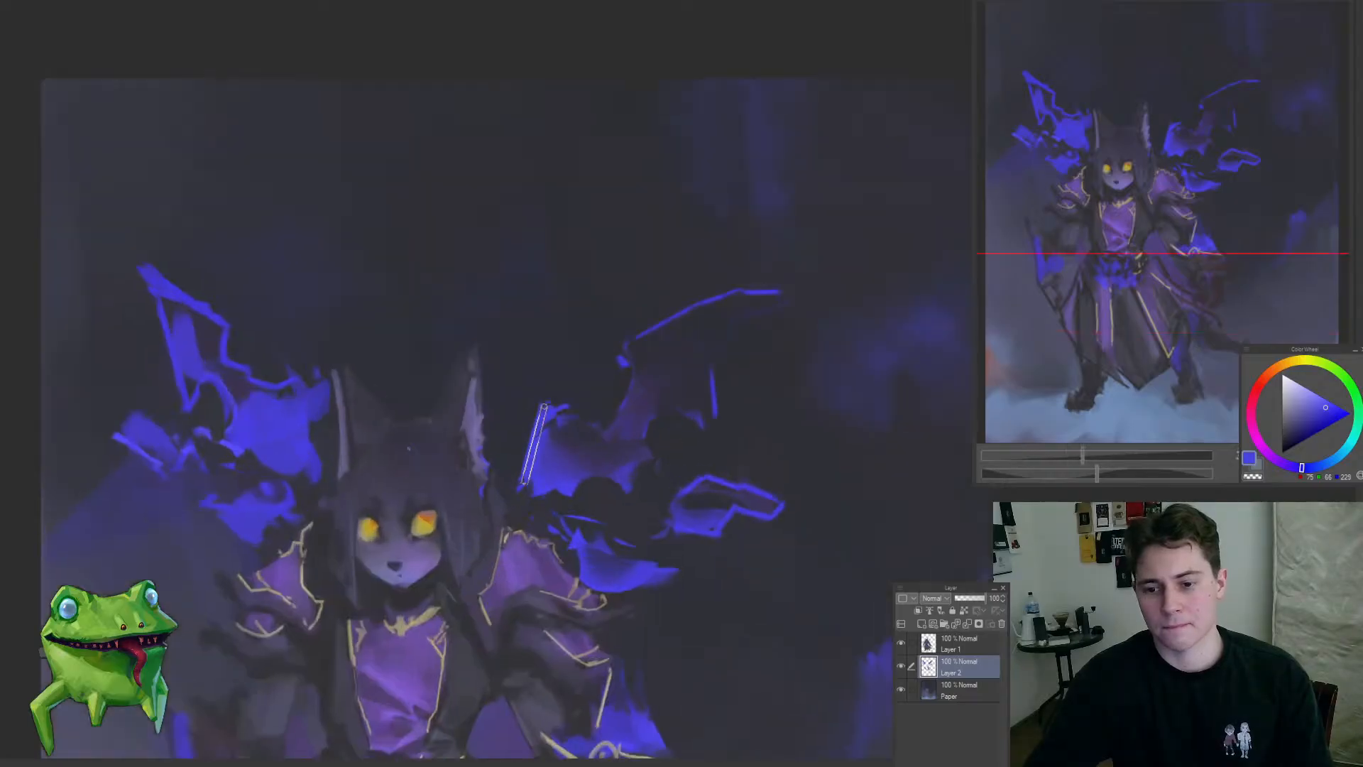
Step: Darken the right-hand wing's upper membrane and rework its outer rib with sampled dark tones
drag(409, 448, 593, 446)
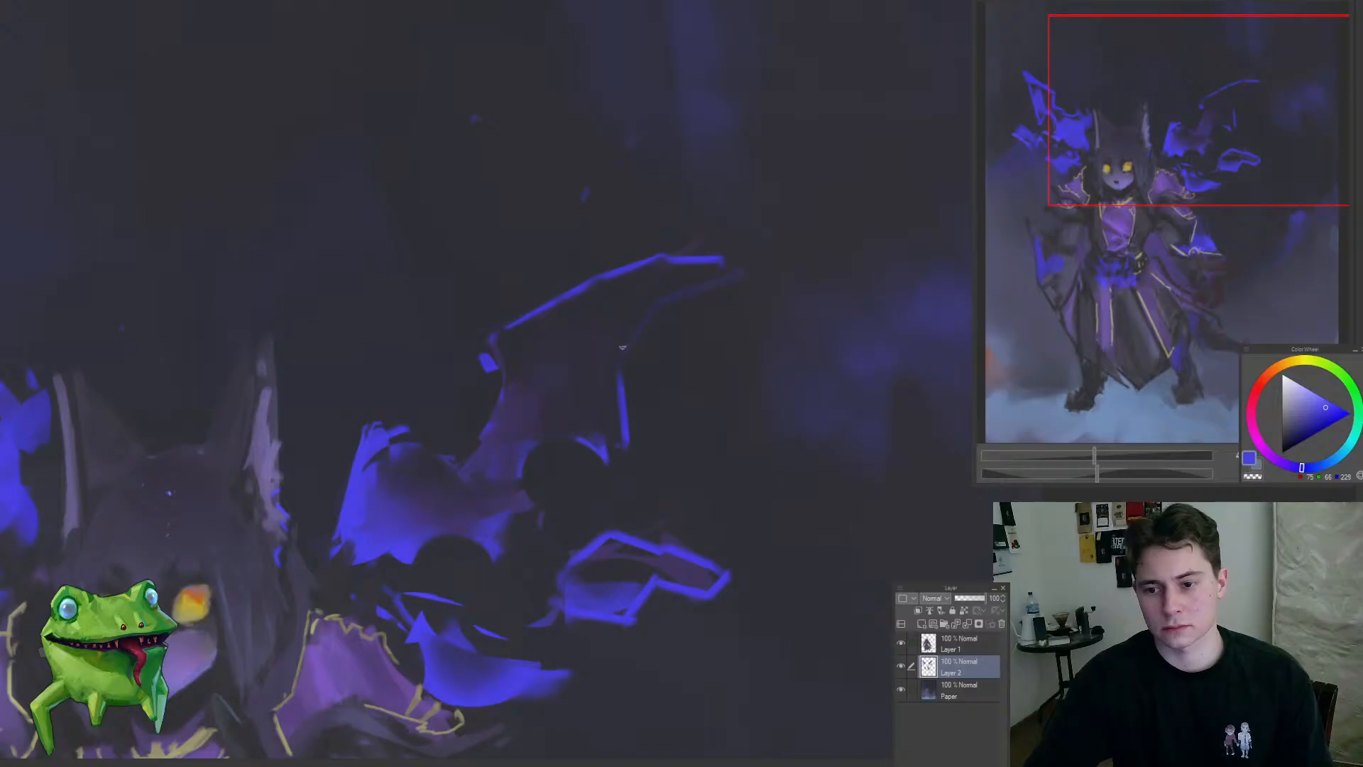
drag(648, 333, 616, 403)
drag(947, 361, 888, 328)
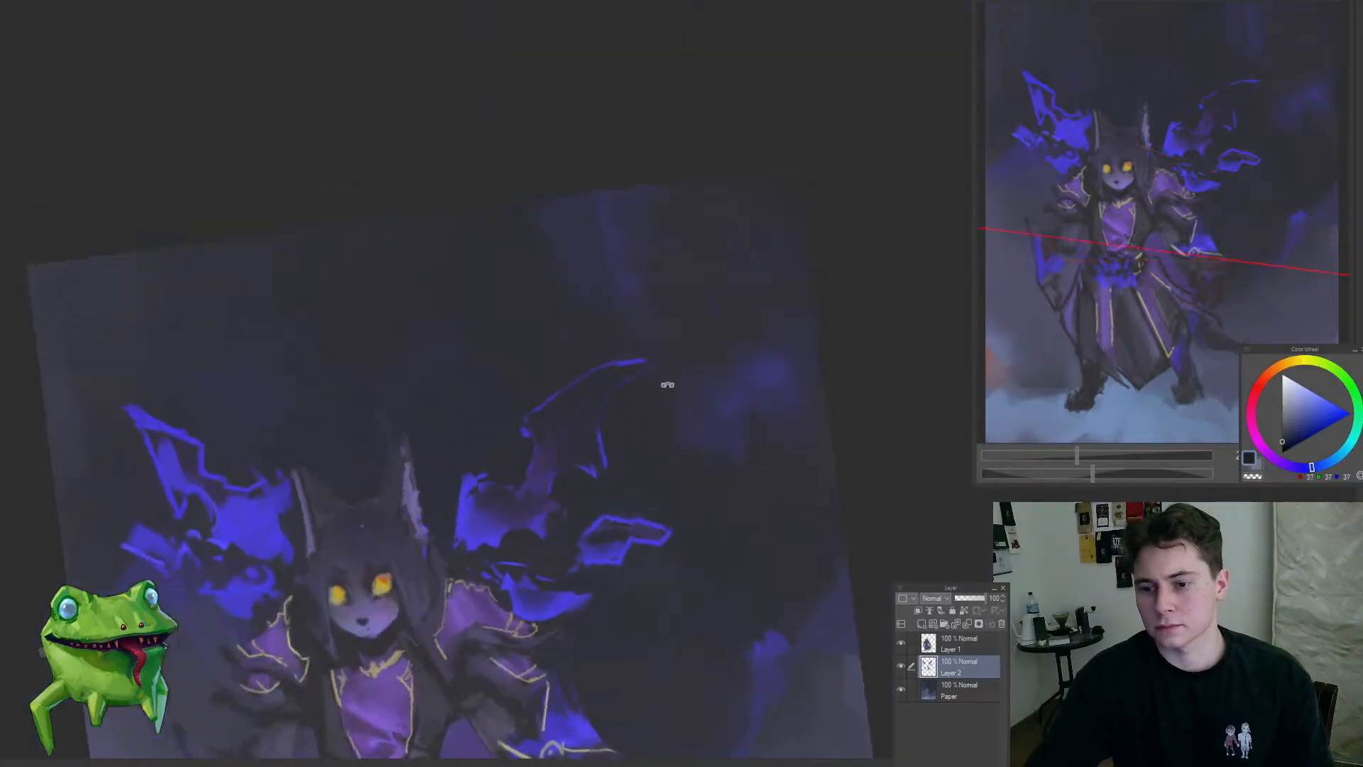
mouse_move(667, 386)
mouse_down()
mouse_move(645, 340)
mouse_move(683, 375)
mouse_up()
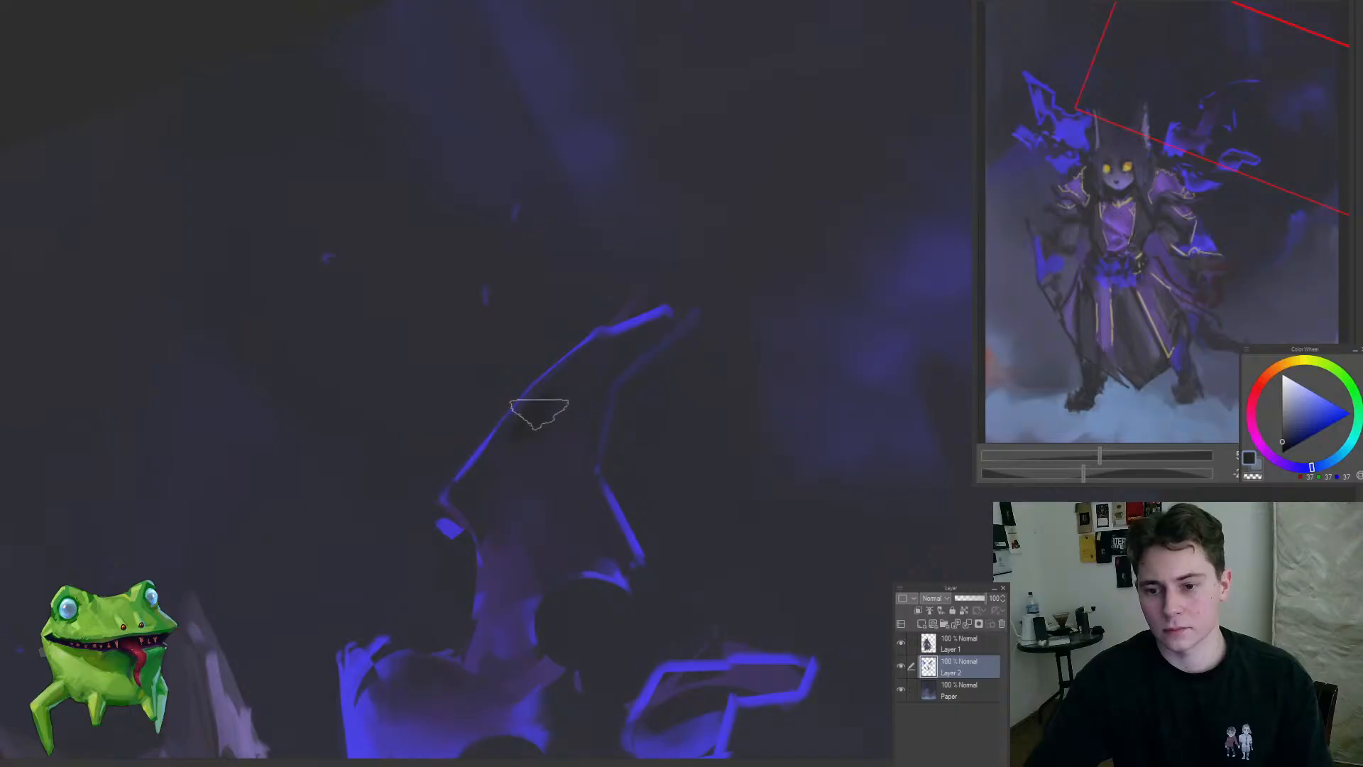
alt+click(540, 414)
mouse_move(531, 433)
mouse_down()
mouse_move(582, 375)
mouse_move(535, 435)
mouse_move(591, 368)
mouse_move(623, 372)
mouse_move(457, 524)
mouse_move(516, 498)
mouse_move(547, 411)
mouse_up()
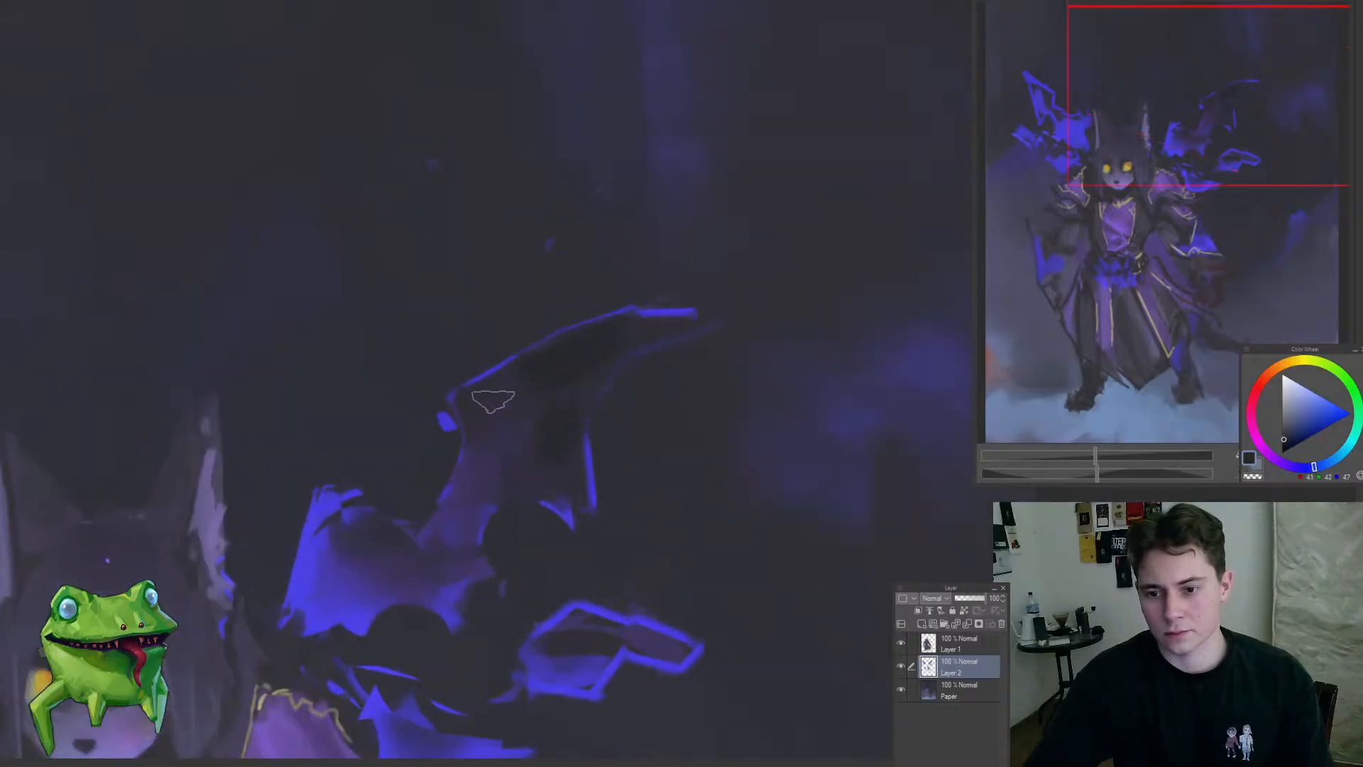
Step: Thin the glowing top rib of the right-hand wing and clean the backdrop around its tip with dark tones
drag(505, 477, 502, 596)
drag(543, 460, 612, 376)
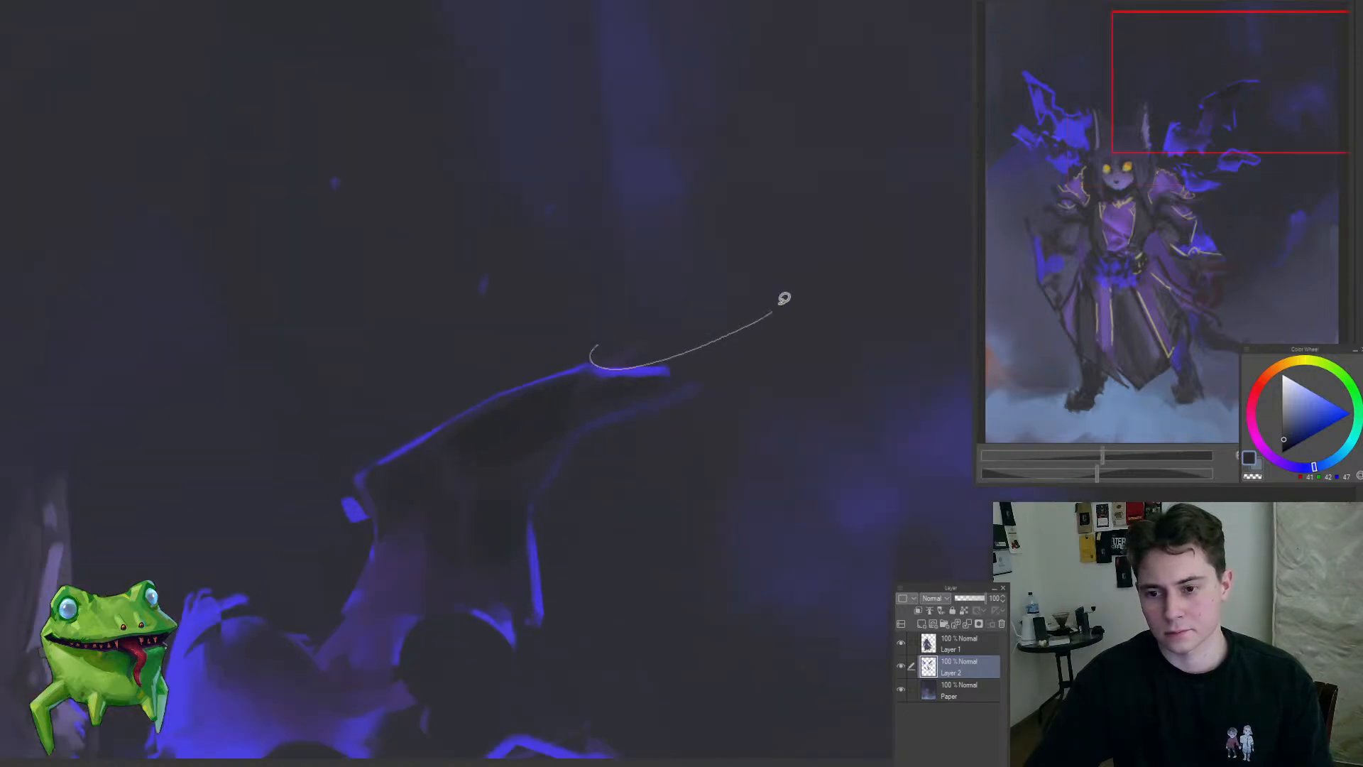
drag(785, 298, 710, 276)
drag(710, 380, 596, 391)
mouse_move(791, 376)
mouse_down()
mouse_move(791, 313)
mouse_move(793, 394)
mouse_up()
mouse_move(497, 373)
mouse_down()
mouse_move(546, 375)
mouse_move(532, 382)
mouse_up()
mouse_move(425, 424)
mouse_down()
mouse_move(412, 420)
mouse_move(465, 461)
mouse_move(399, 406)
mouse_up()
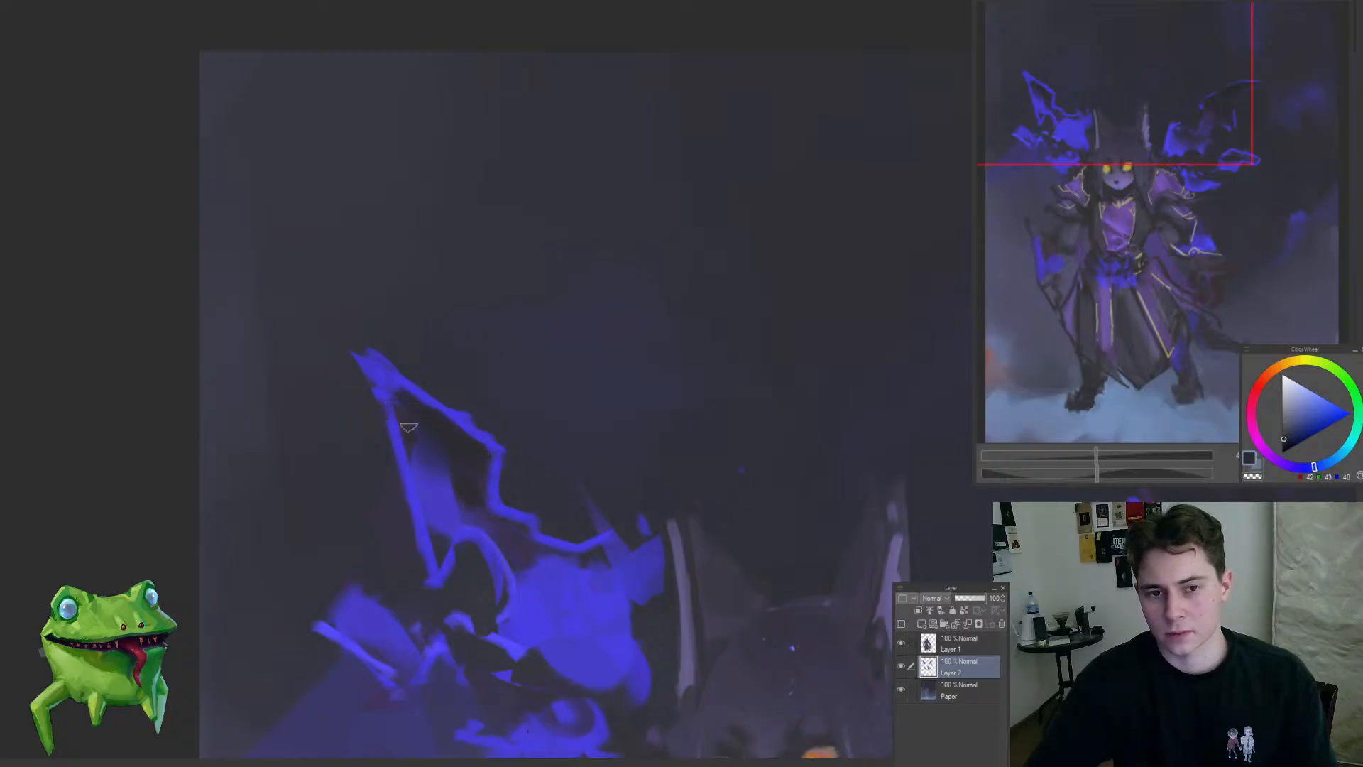
Step: Fill the left-hand wing's upper membrane with dark tone and thin its outer blue rib
drag(396, 397, 500, 458)
mouse_move(474, 490)
mouse_down()
mouse_move(427, 517)
mouse_move(433, 562)
mouse_move(497, 486)
mouse_up()
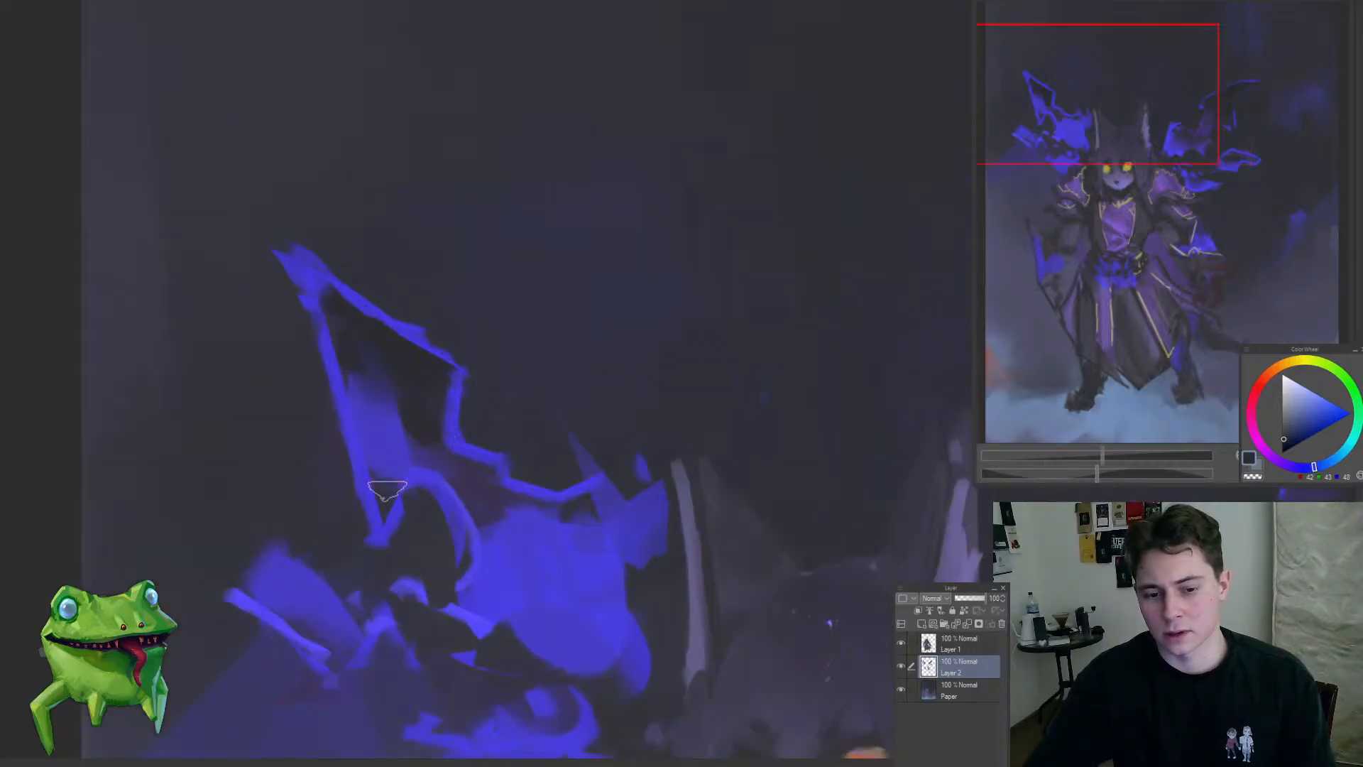
mouse_move(384, 489)
mouse_down()
mouse_move(380, 455)
mouse_move(274, 535)
mouse_move(365, 433)
mouse_move(397, 455)
mouse_up()
drag(374, 378, 438, 569)
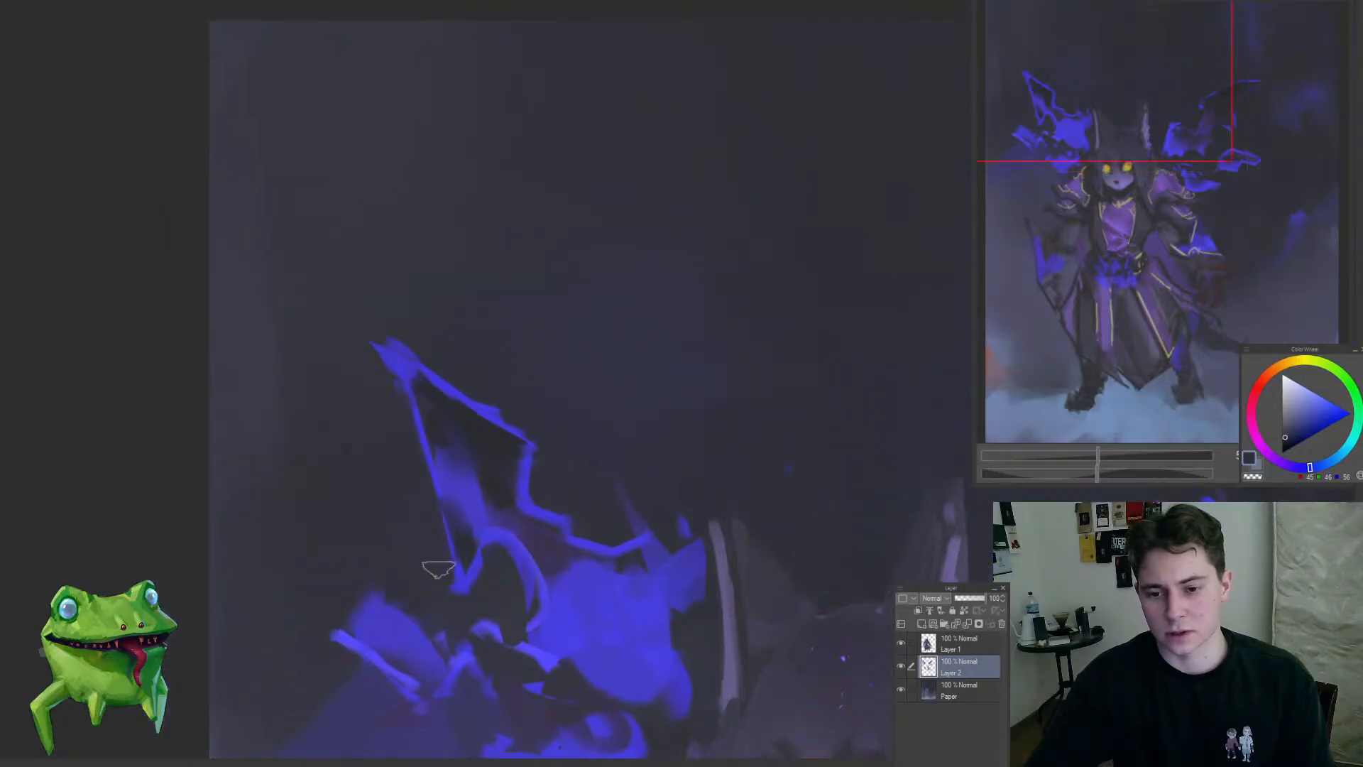
drag(558, 615, 495, 541)
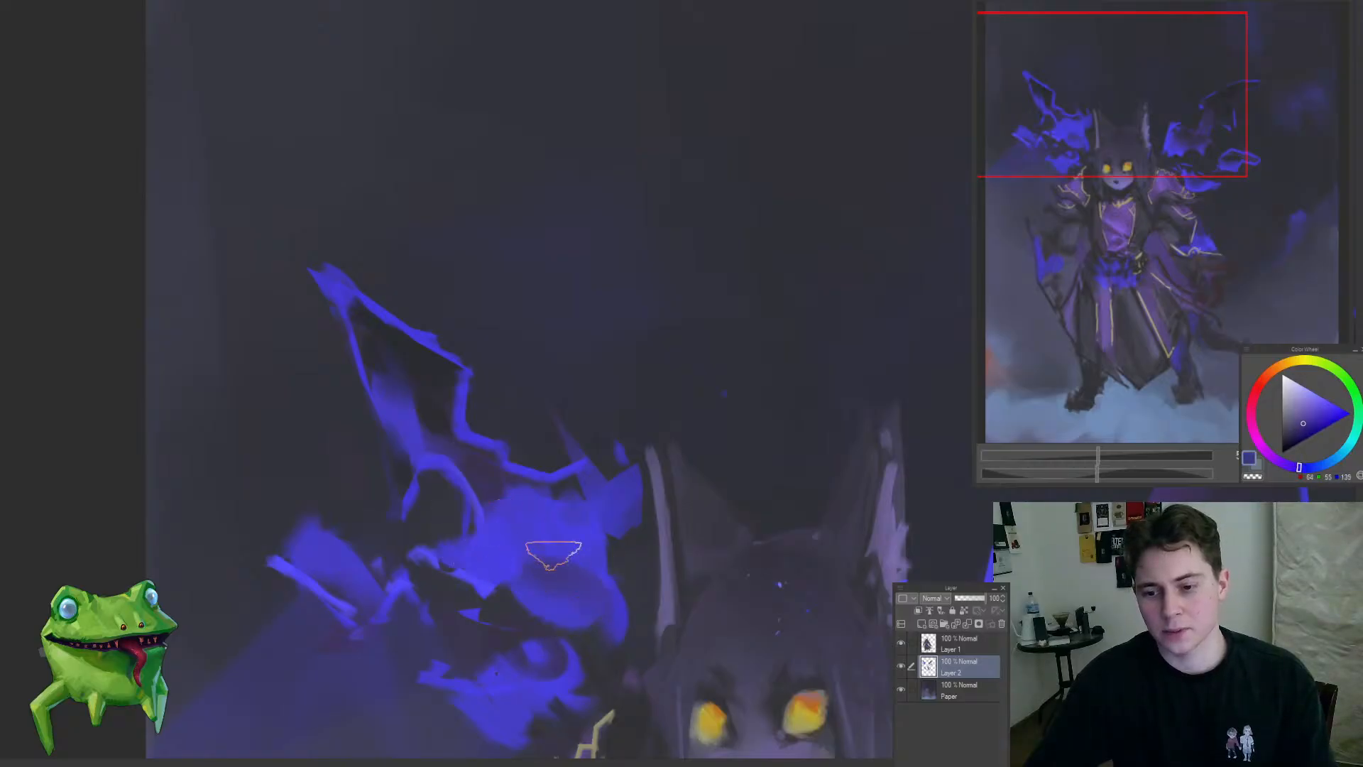
Step: Shade the left-hand wing's main flame with muted and bright blues and cut a dark scallop beside the ear
alt+click(577, 534)
mouse_move(586, 543)
mouse_down()
mouse_move(603, 526)
mouse_move(632, 551)
mouse_up()
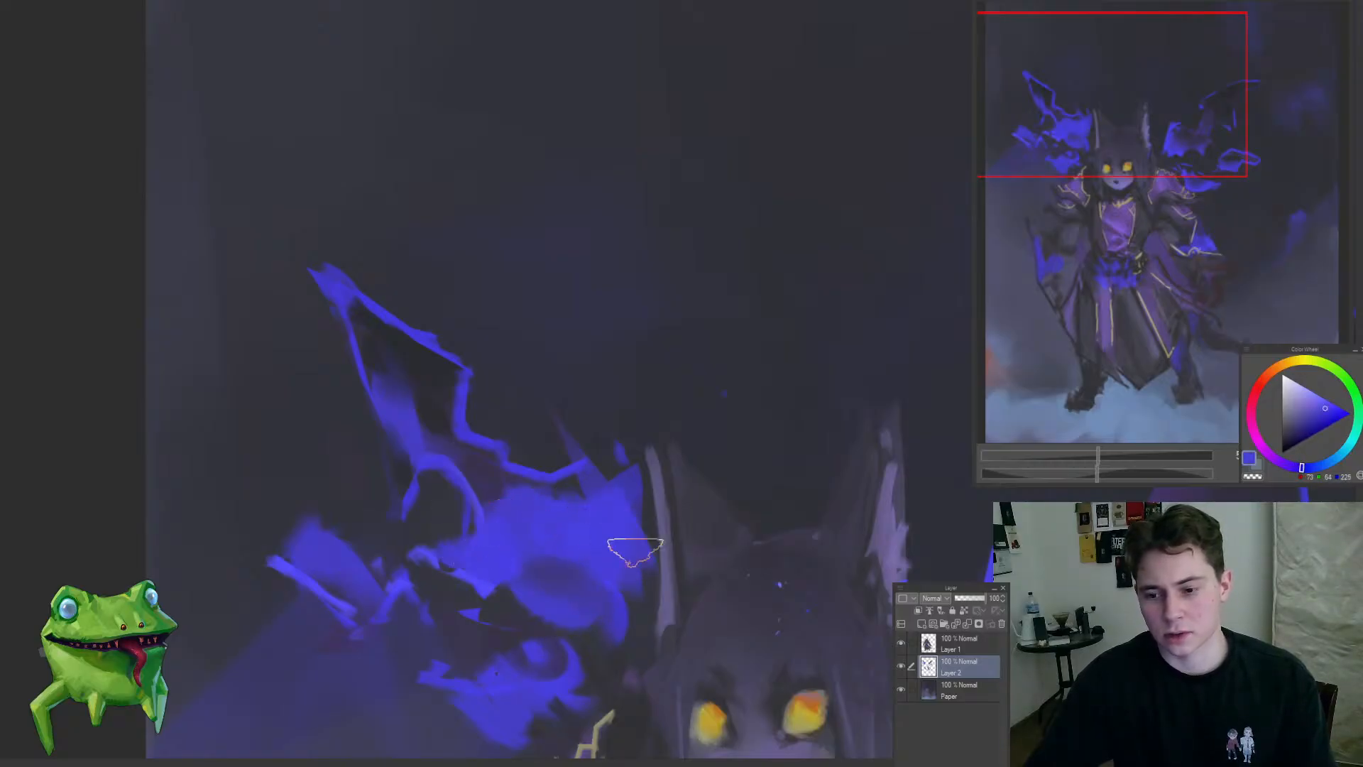
mouse_move(576, 596)
mouse_down()
mouse_move(529, 599)
mouse_move(633, 591)
mouse_move(484, 564)
mouse_up()
click(595, 596)
mouse_move(524, 389)
mouse_down()
mouse_move(697, 201)
mouse_move(551, 343)
mouse_move(543, 443)
mouse_up()
drag(506, 375, 495, 432)
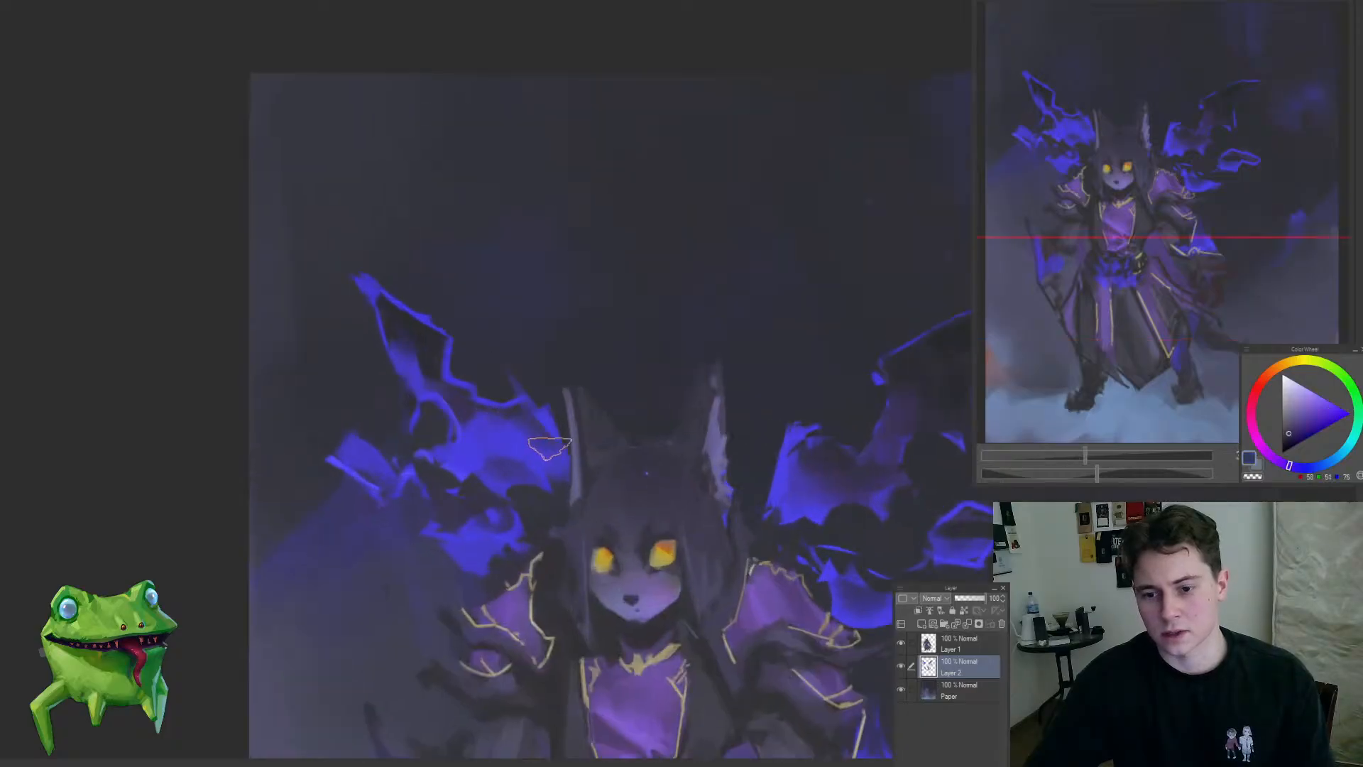
alt+click(537, 448)
drag(517, 501, 518, 553)
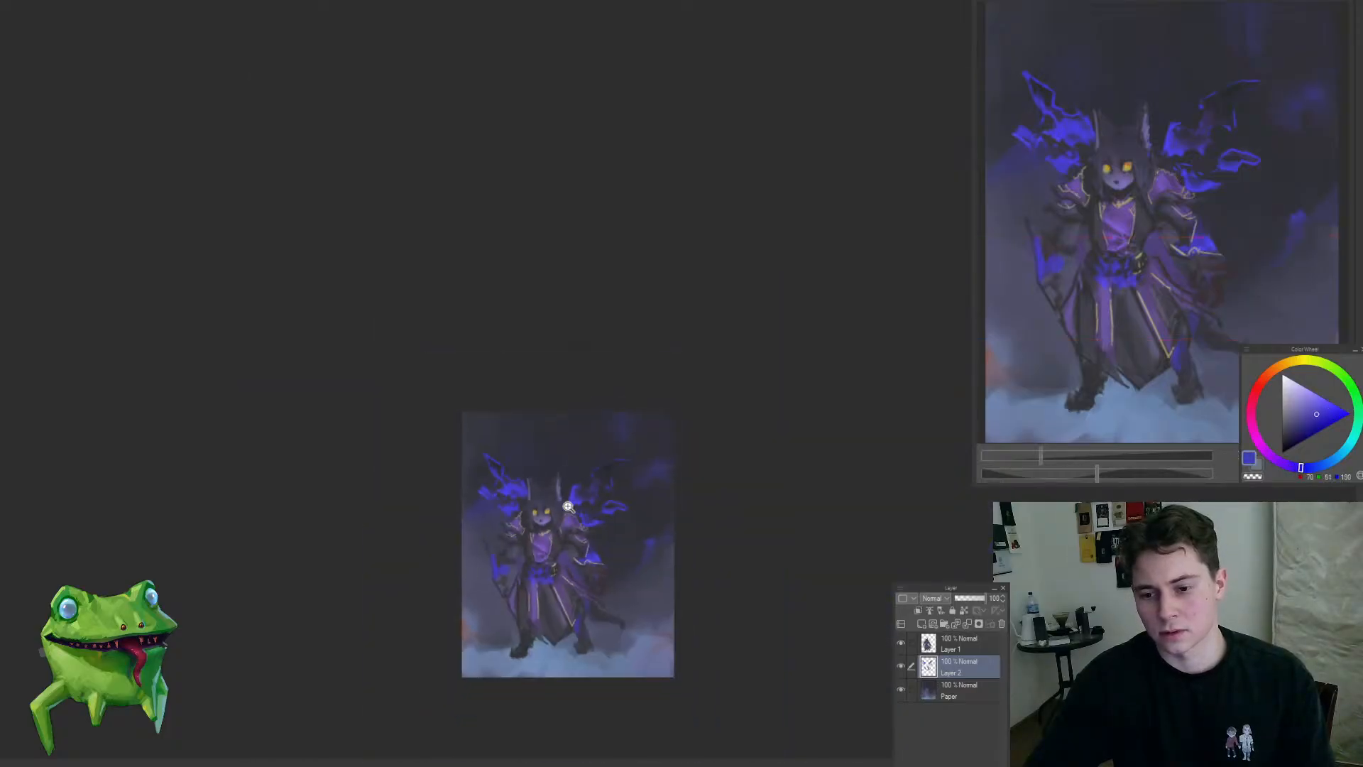
Step: Sample bright blue and fill the gap between the left-hand wing's upper rib and main flame
drag(568, 506, 535, 498)
alt+click(495, 486)
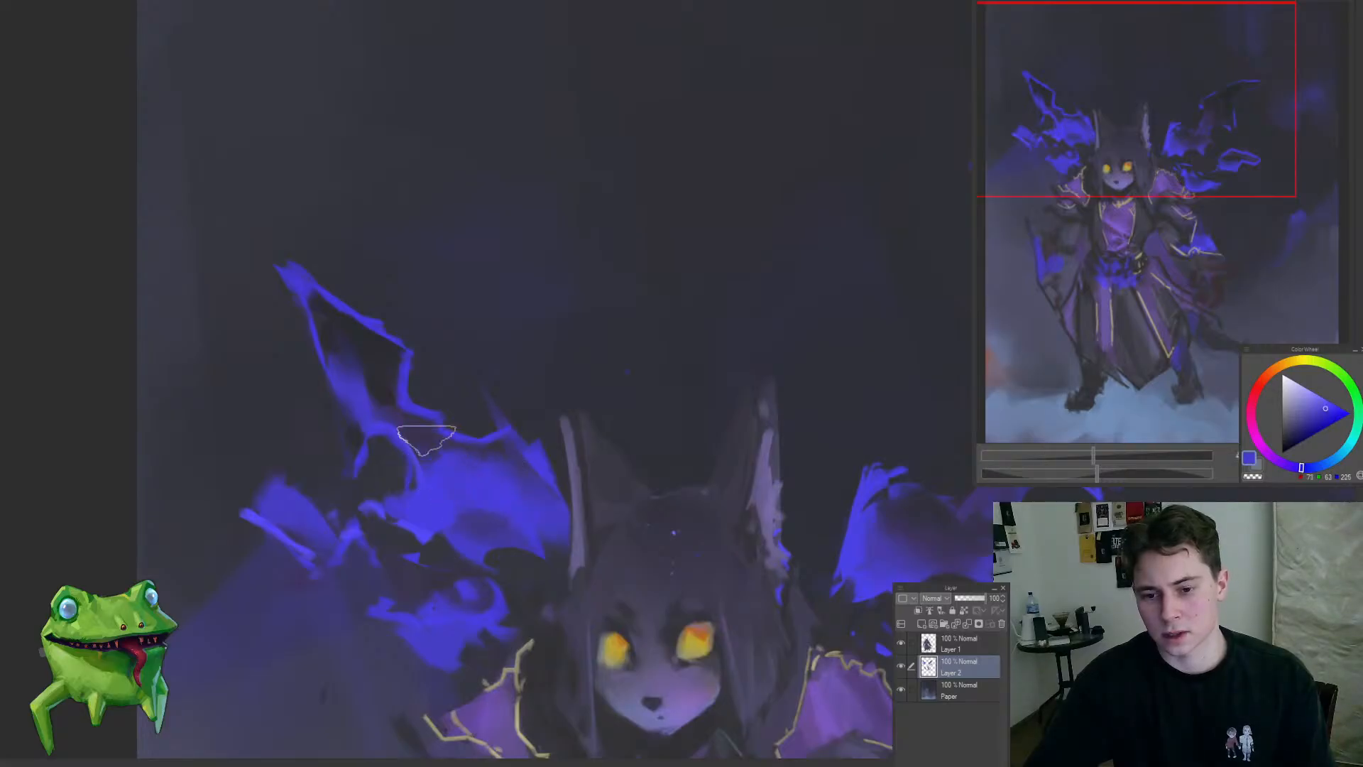
mouse_move(408, 426)
mouse_down()
mouse_move(499, 482)
mouse_move(372, 502)
mouse_move(322, 555)
mouse_move(522, 511)
mouse_move(450, 438)
mouse_move(493, 435)
mouse_move(505, 449)
mouse_move(599, 314)
mouse_move(533, 457)
mouse_move(675, 494)
mouse_up()
drag(503, 240, 603, 249)
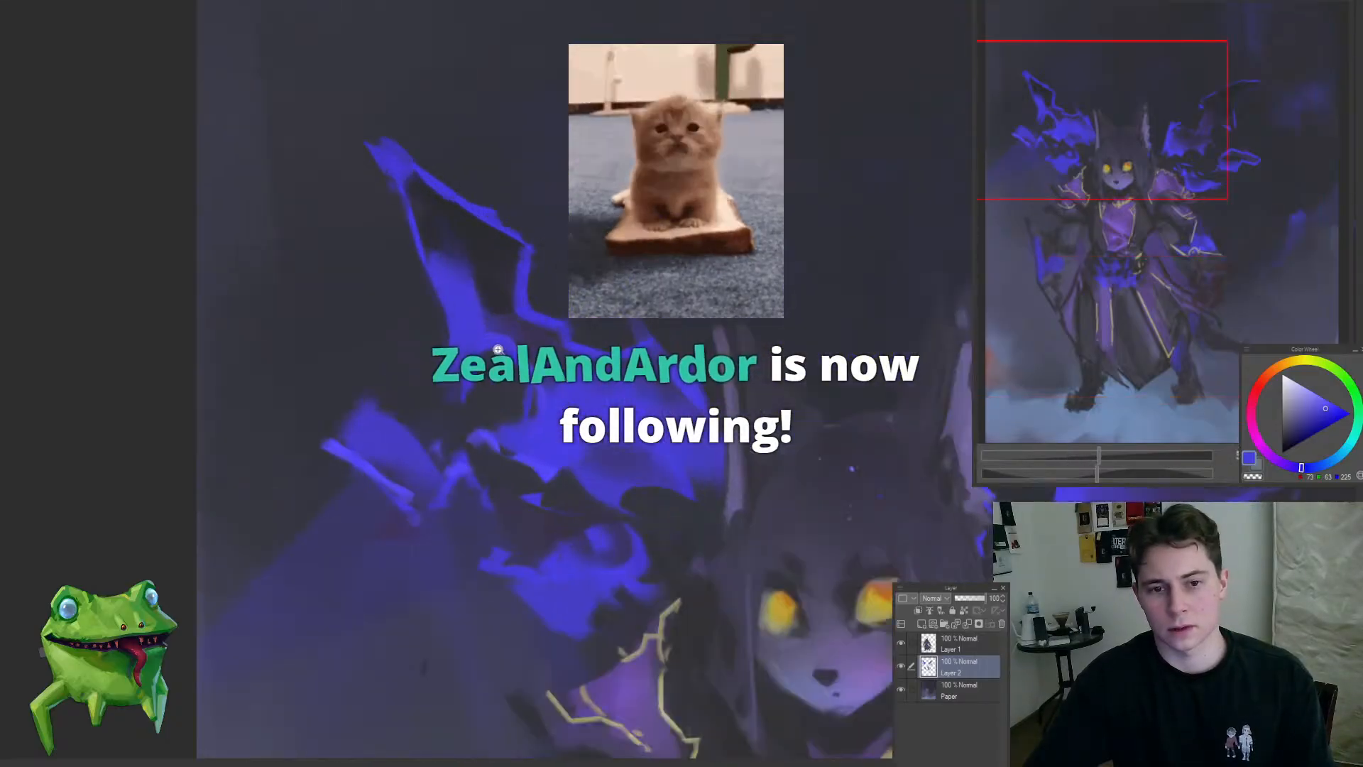
Step: Trim the left-hand wing's outer spike into a flatter, sharper flame with sampled blue and dark tones
alt+click(549, 439)
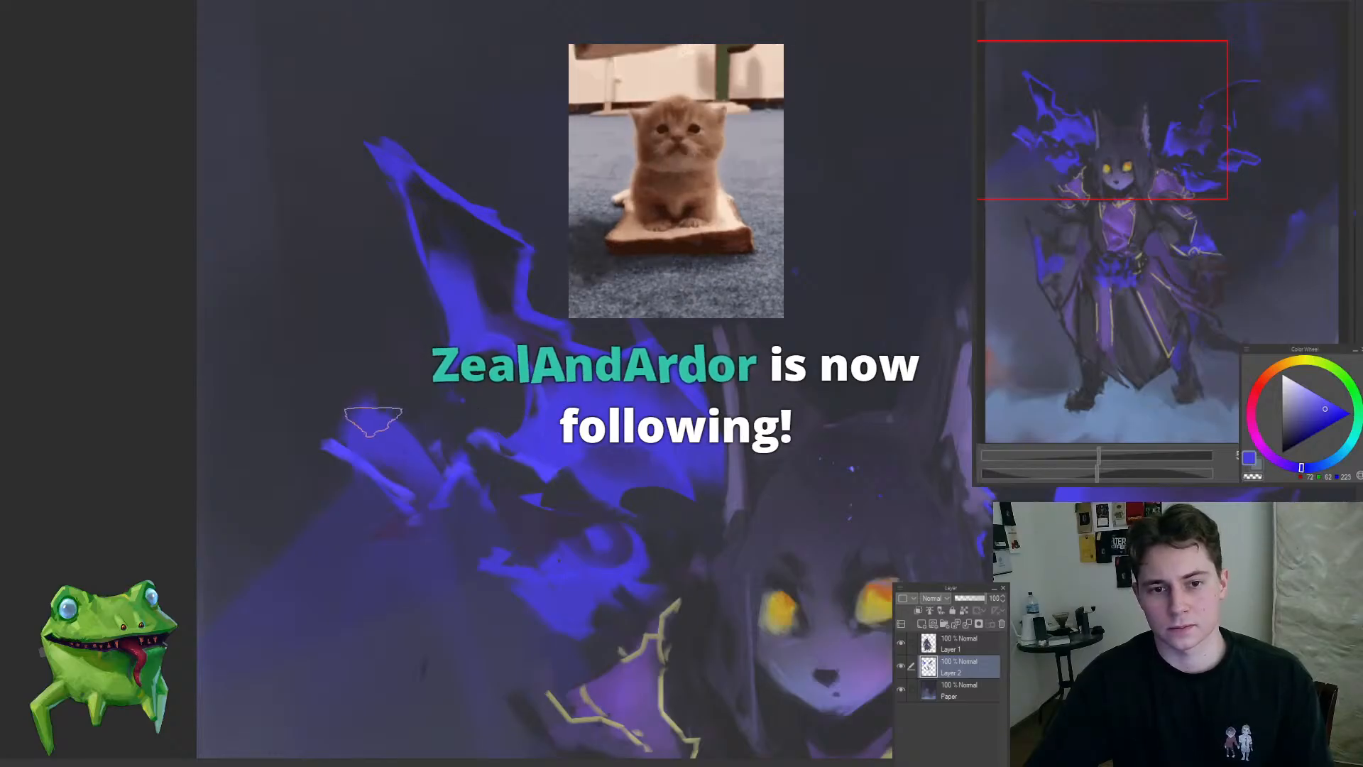
alt+click(362, 468)
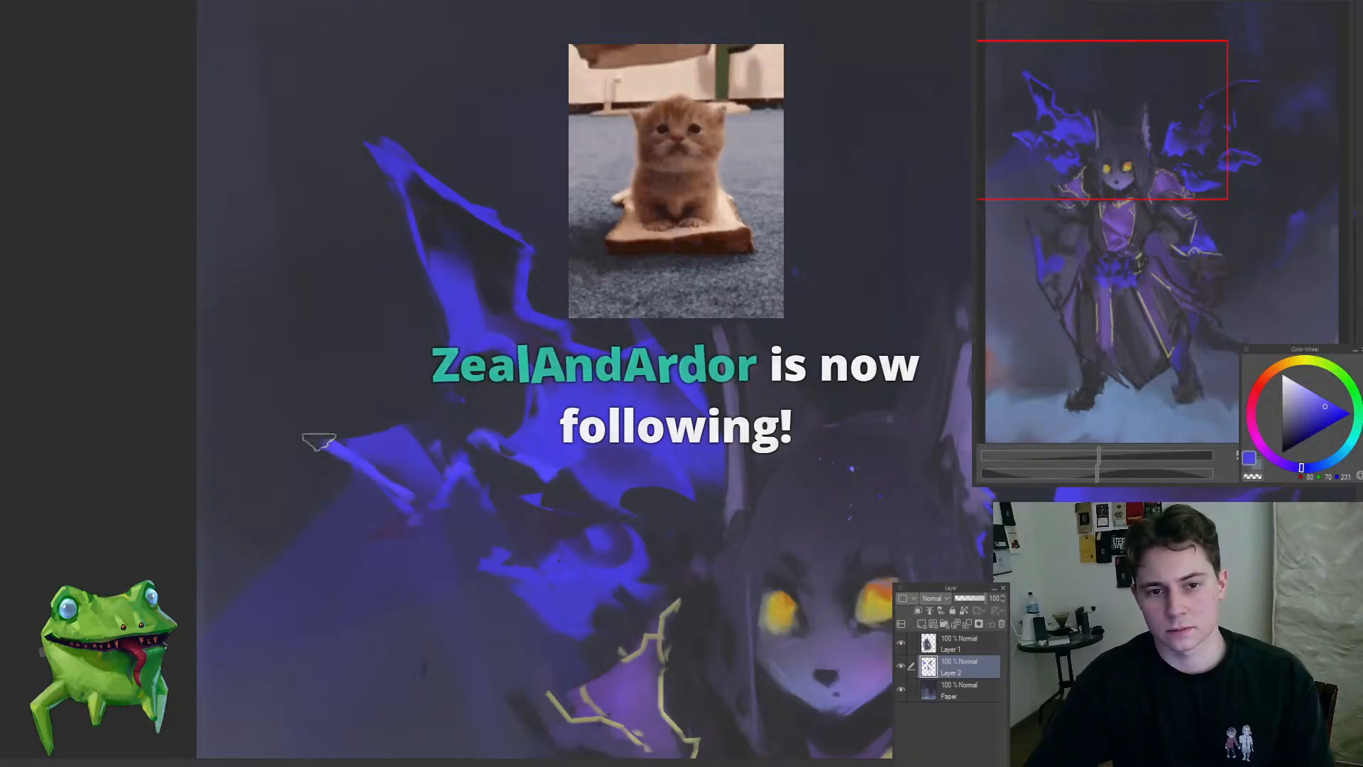
mouse_move(319, 442)
mouse_down()
mouse_move(365, 477)
mouse_move(370, 526)
mouse_up()
key(m)
mouse_move(438, 521)
mouse_down()
mouse_move(487, 505)
mouse_move(407, 611)
mouse_up()
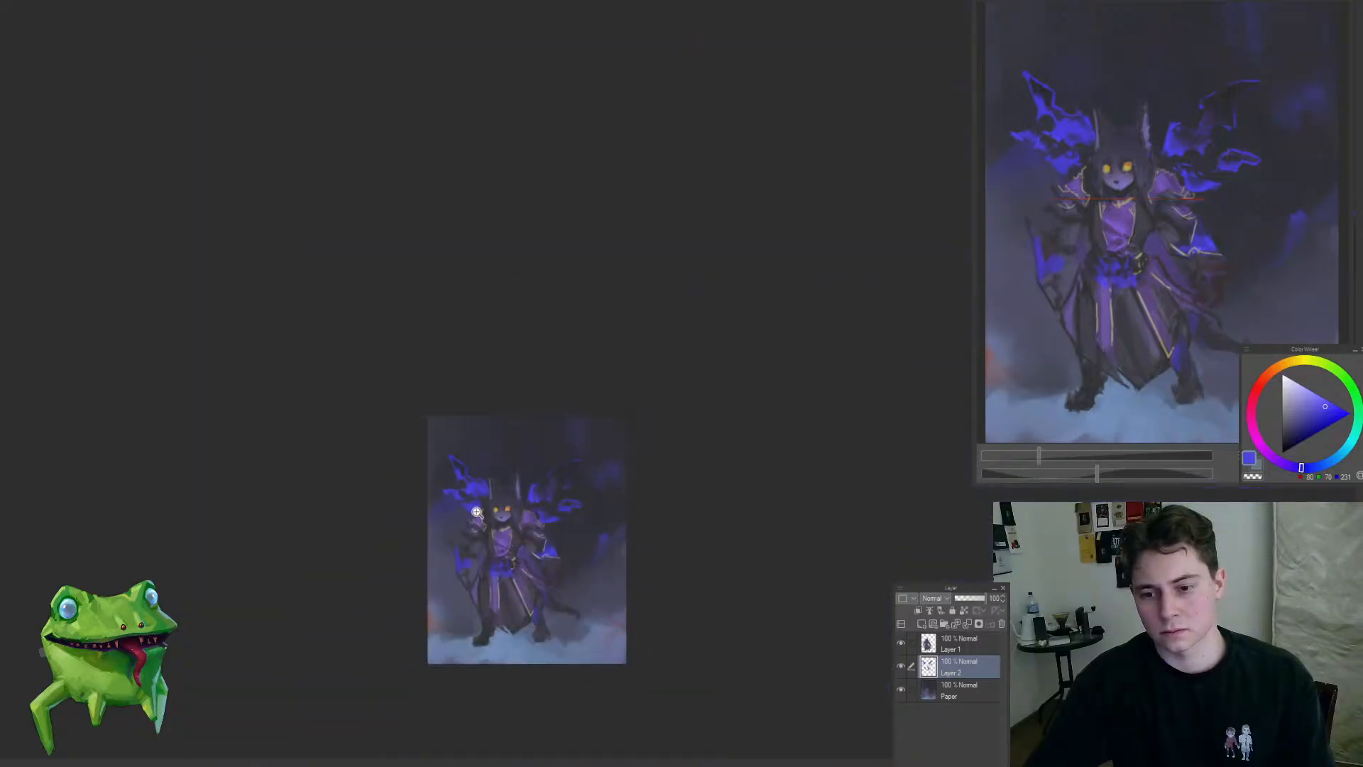
Step: Refine the left-hand wing's lower flame above the shoulder and undo the last stroke
mouse_move(476, 513)
mouse_down()
mouse_move(477, 493)
mouse_move(465, 506)
mouse_up()
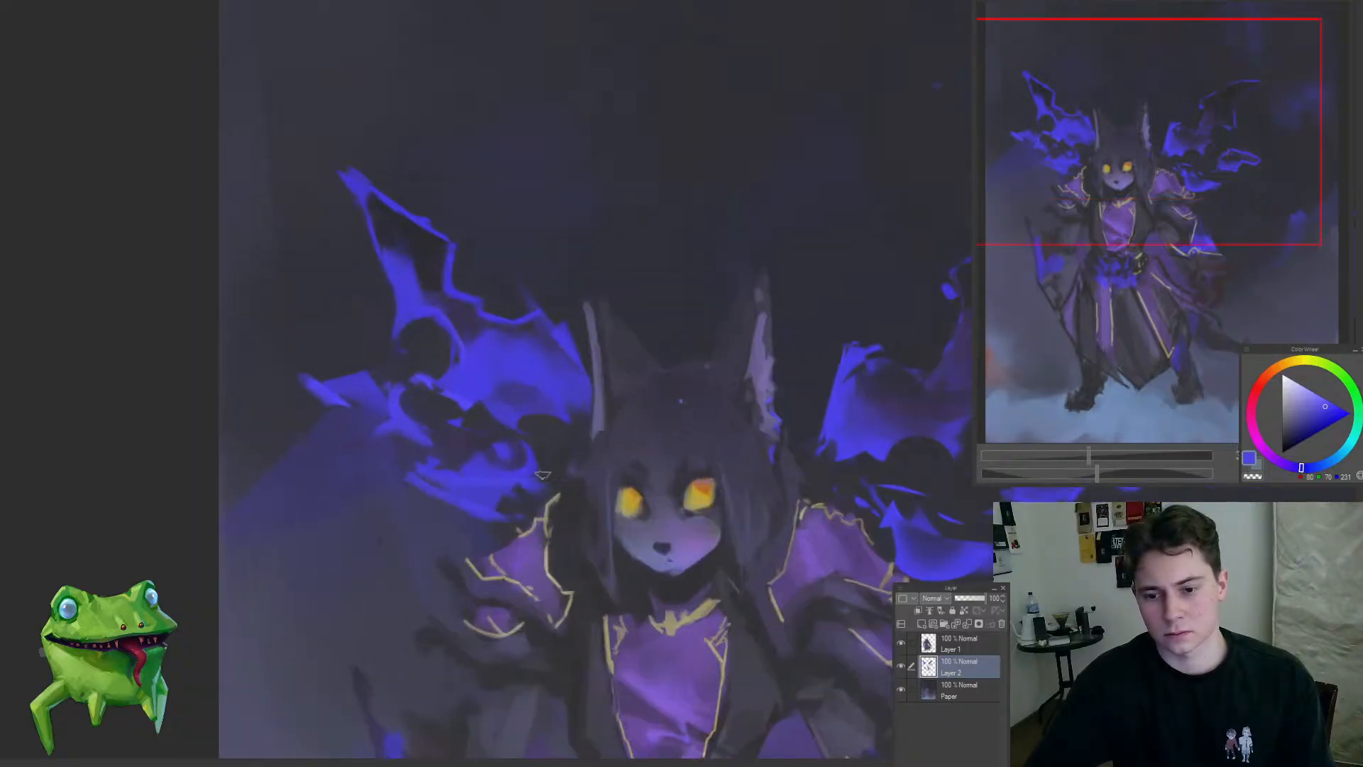
mouse_move(465, 443)
mouse_down()
mouse_move(527, 454)
mouse_move(394, 504)
mouse_up()
drag(602, 491, 687, 465)
mouse_move(517, 458)
mouse_down()
mouse_move(699, 524)
mouse_move(594, 539)
mouse_up()
key(ctrl+z)
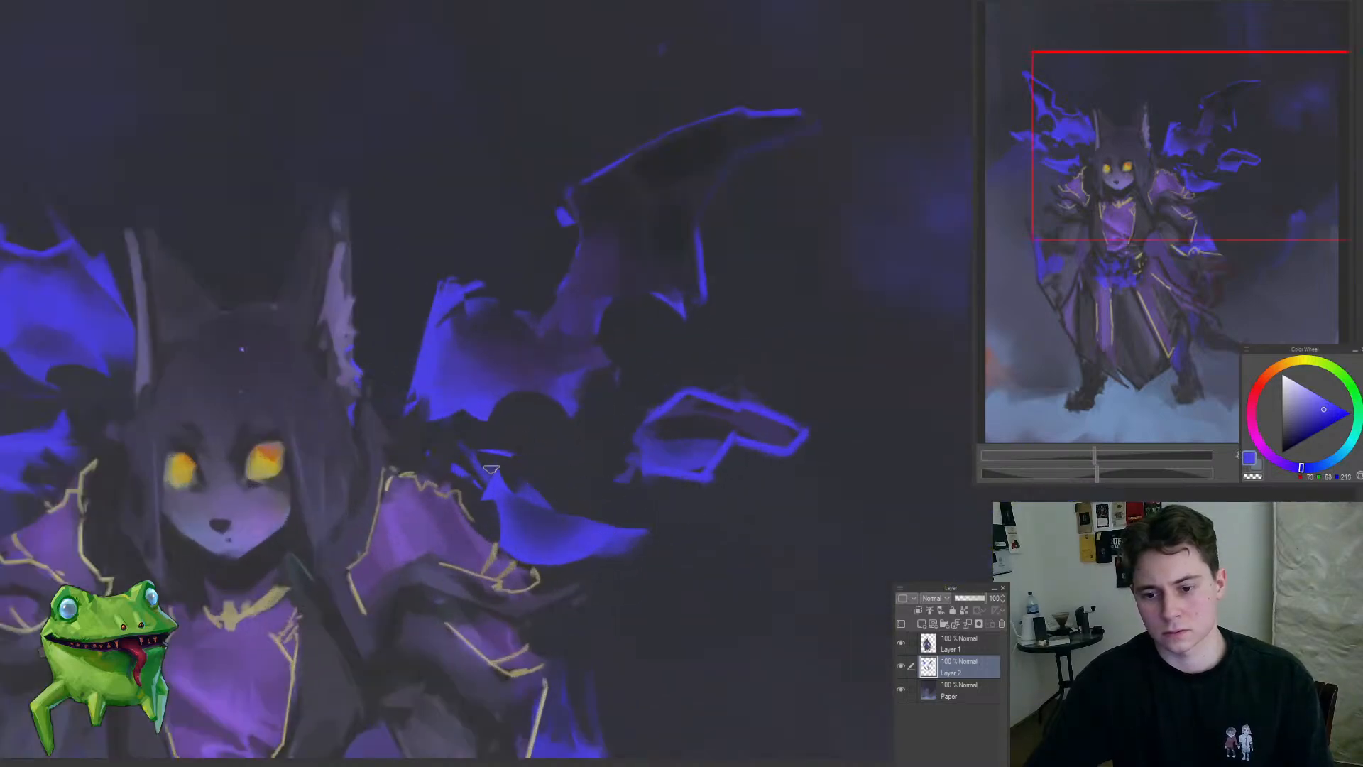
Step: Reshape the blue flame above the right-hand shoulder, stretching its lower edge into a long pointed tail
mouse_move(491, 469)
mouse_down()
mouse_move(627, 537)
mouse_move(693, 540)
mouse_up()
drag(516, 442, 704, 534)
key(ctrl+z)
mouse_move(571, 536)
mouse_down()
mouse_move(505, 590)
mouse_move(572, 489)
mouse_move(678, 522)
mouse_up()
drag(559, 520, 568, 520)
mouse_move(519, 481)
mouse_down()
mouse_move(706, 547)
mouse_move(742, 543)
mouse_up()
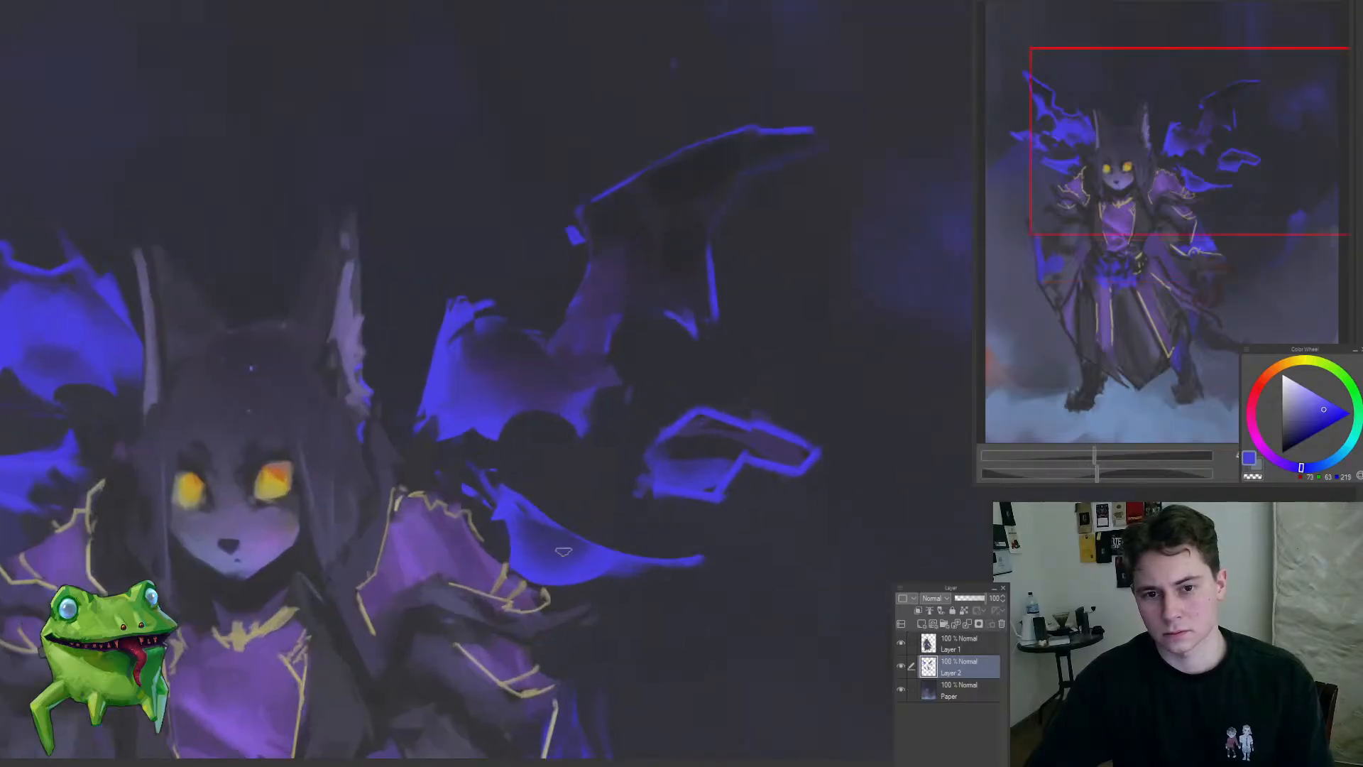
Step: Sample bright blue and touch up the inner tip of the flame above the right-hand shoulder
alt+click(509, 499)
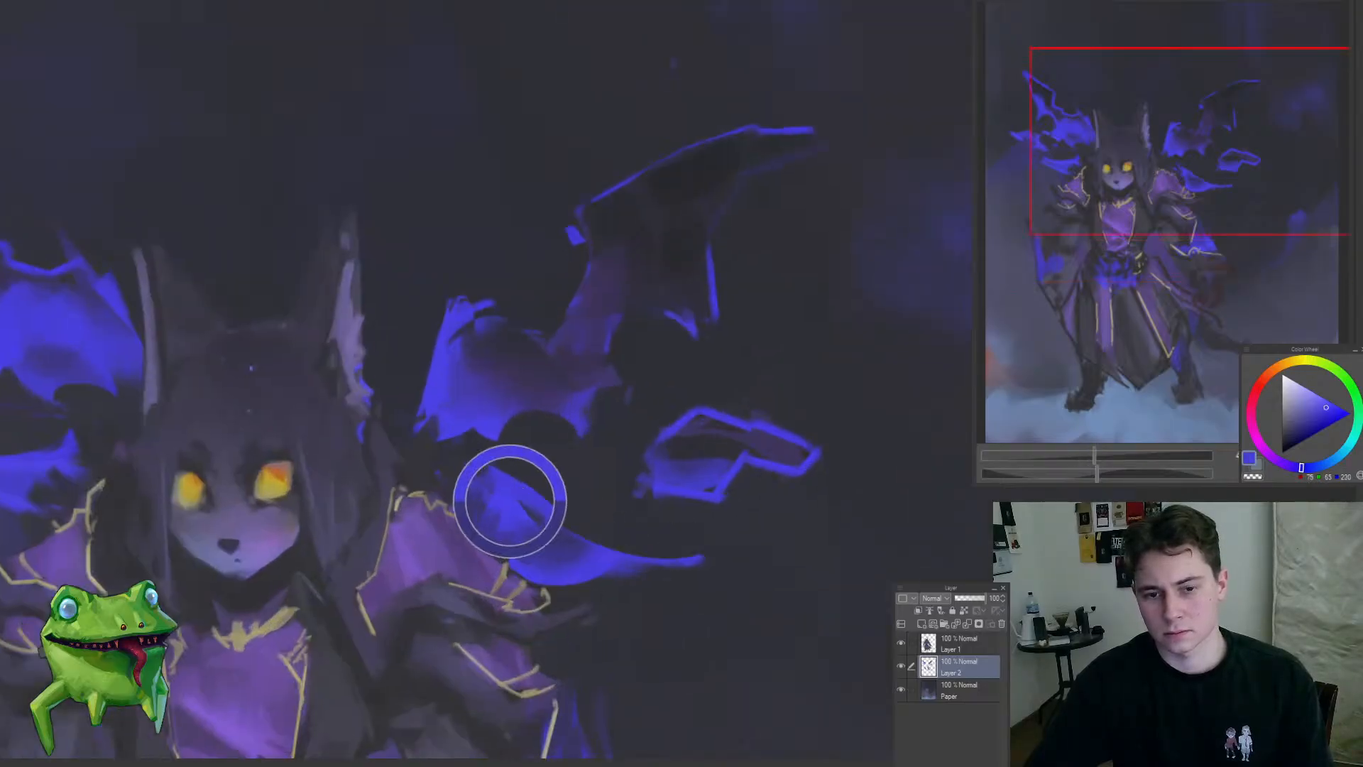
mouse_move(490, 443)
mouse_down()
mouse_move(506, 474)
mouse_move(466, 471)
mouse_move(474, 494)
mouse_move(366, 569)
mouse_up()
mouse_move(410, 492)
mouse_down()
mouse_move(426, 471)
mouse_move(515, 462)
mouse_move(516, 410)
mouse_up()
alt+click(514, 451)
Step: Try small blue sparks above the right-hand wing on Layer 2
drag(580, 310, 584, 301)
mouse_move(485, 372)
mouse_down()
mouse_move(417, 374)
mouse_move(453, 344)
mouse_up()
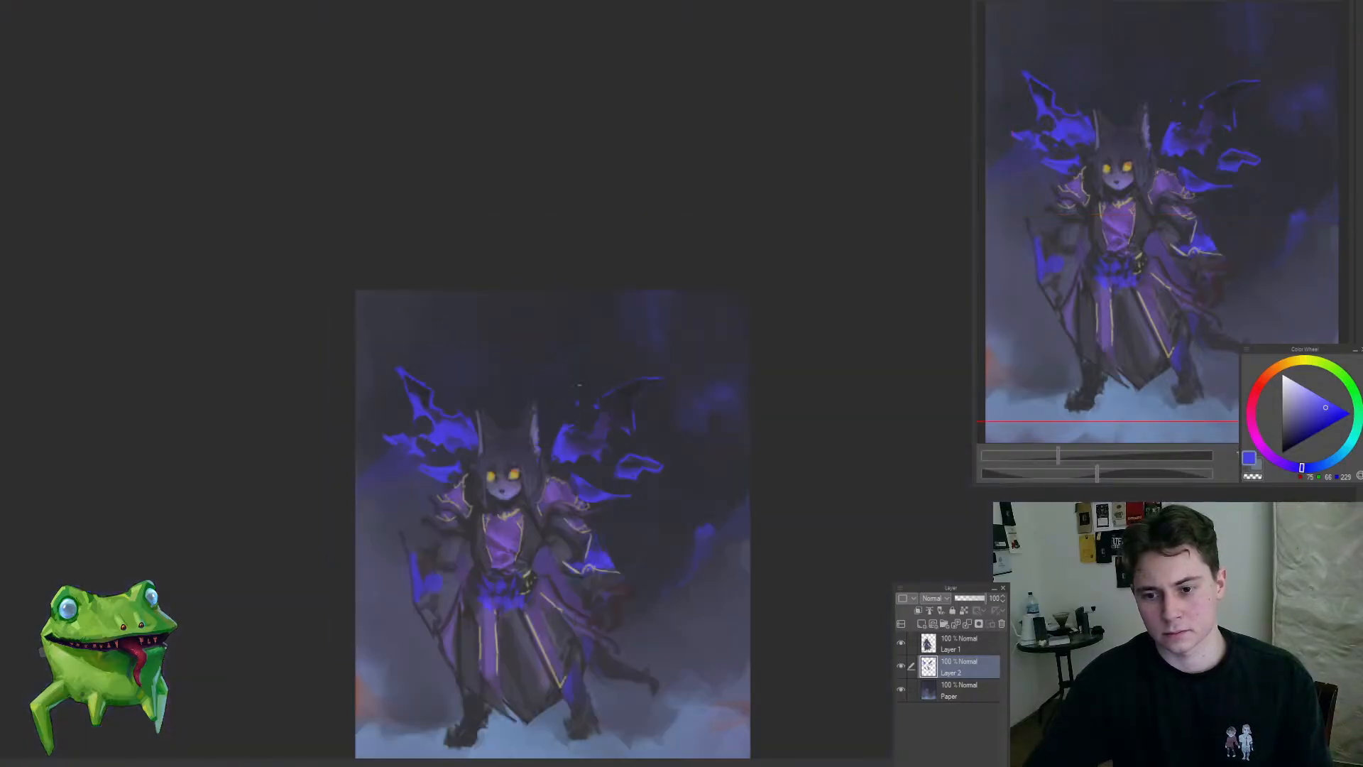
drag(602, 404, 608, 401)
drag(600, 426, 542, 505)
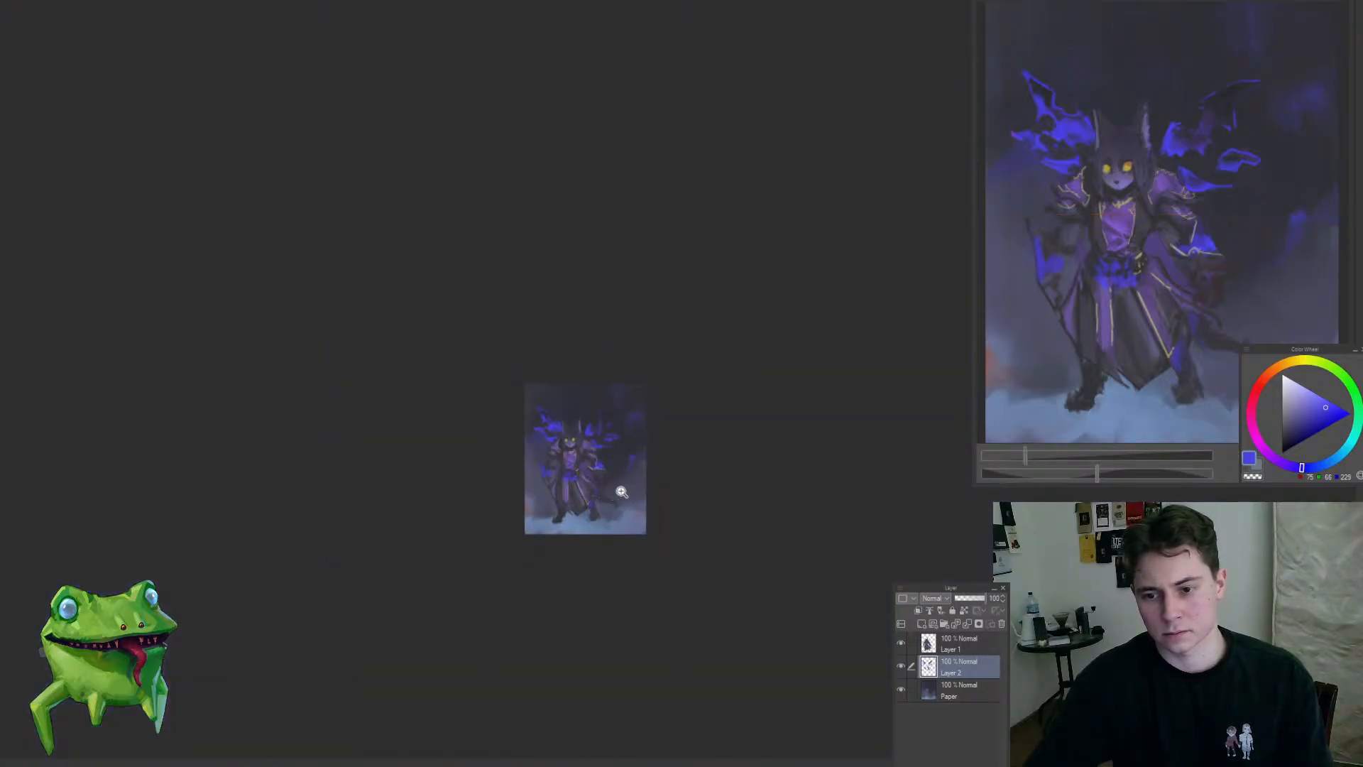
drag(621, 492, 652, 376)
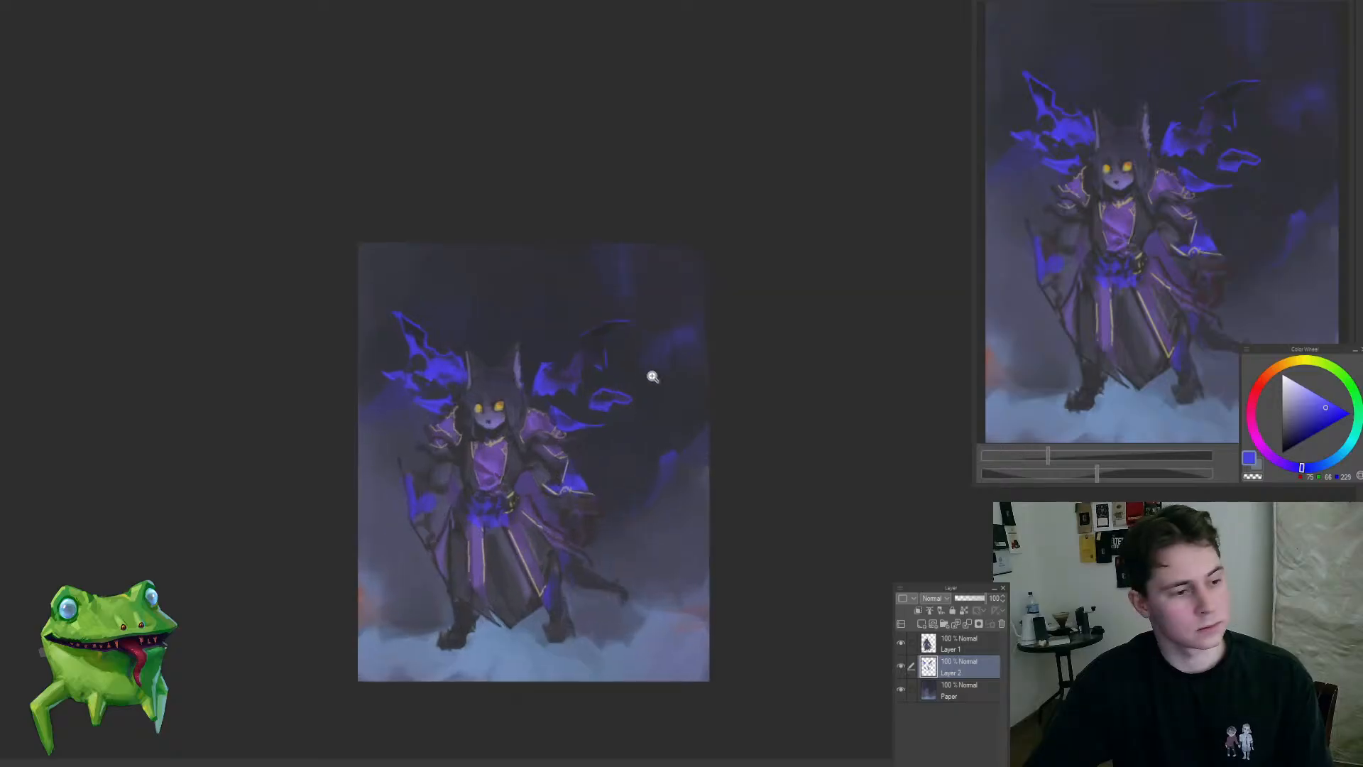
Step: Paint a brighter blue tip on the curved flame wisp in the backdrop to the character's right-hand side, on the Paper layer
ctrl+shift+click(664, 470)
drag(688, 444, 713, 416)
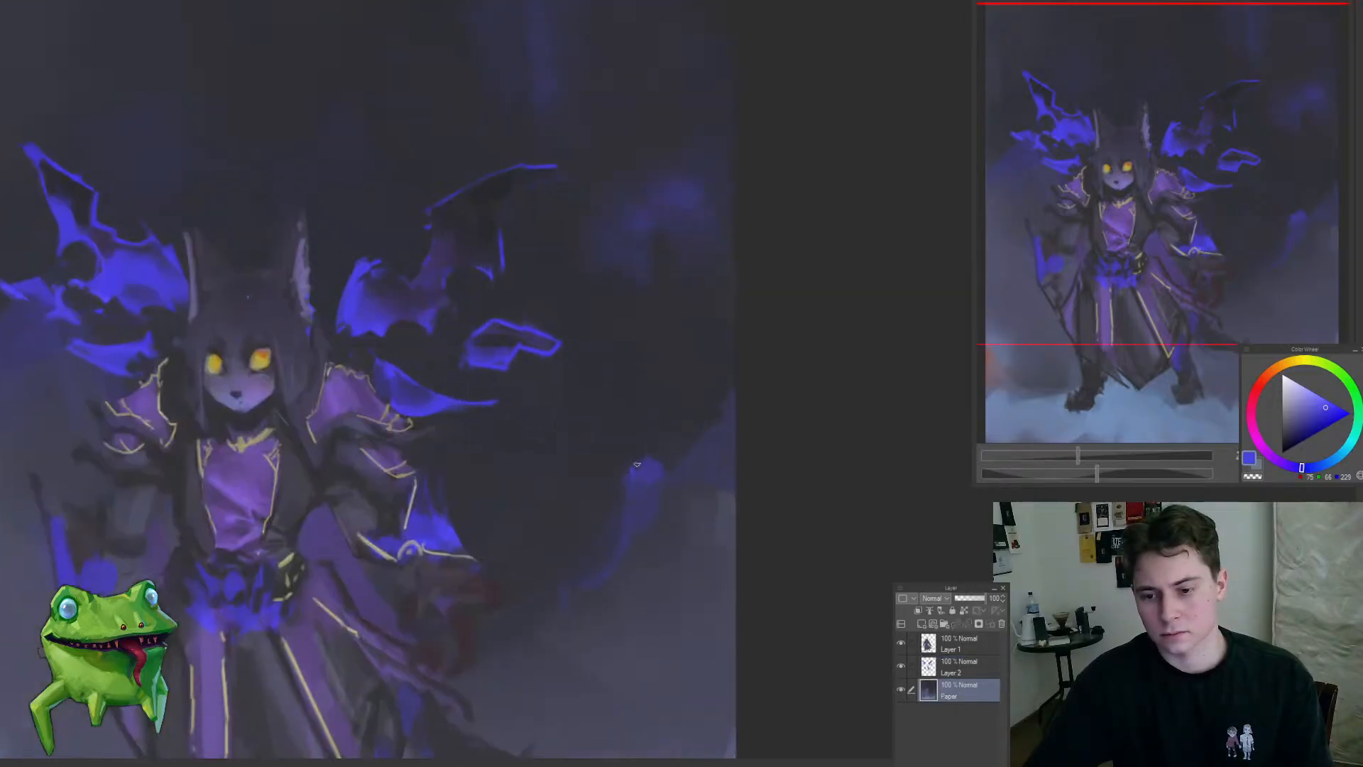
drag(640, 502, 634, 522)
mouse_move(637, 523)
mouse_down()
mouse_move(734, 460)
mouse_move(720, 429)
mouse_move(605, 471)
mouse_move(641, 456)
mouse_move(642, 508)
mouse_up()
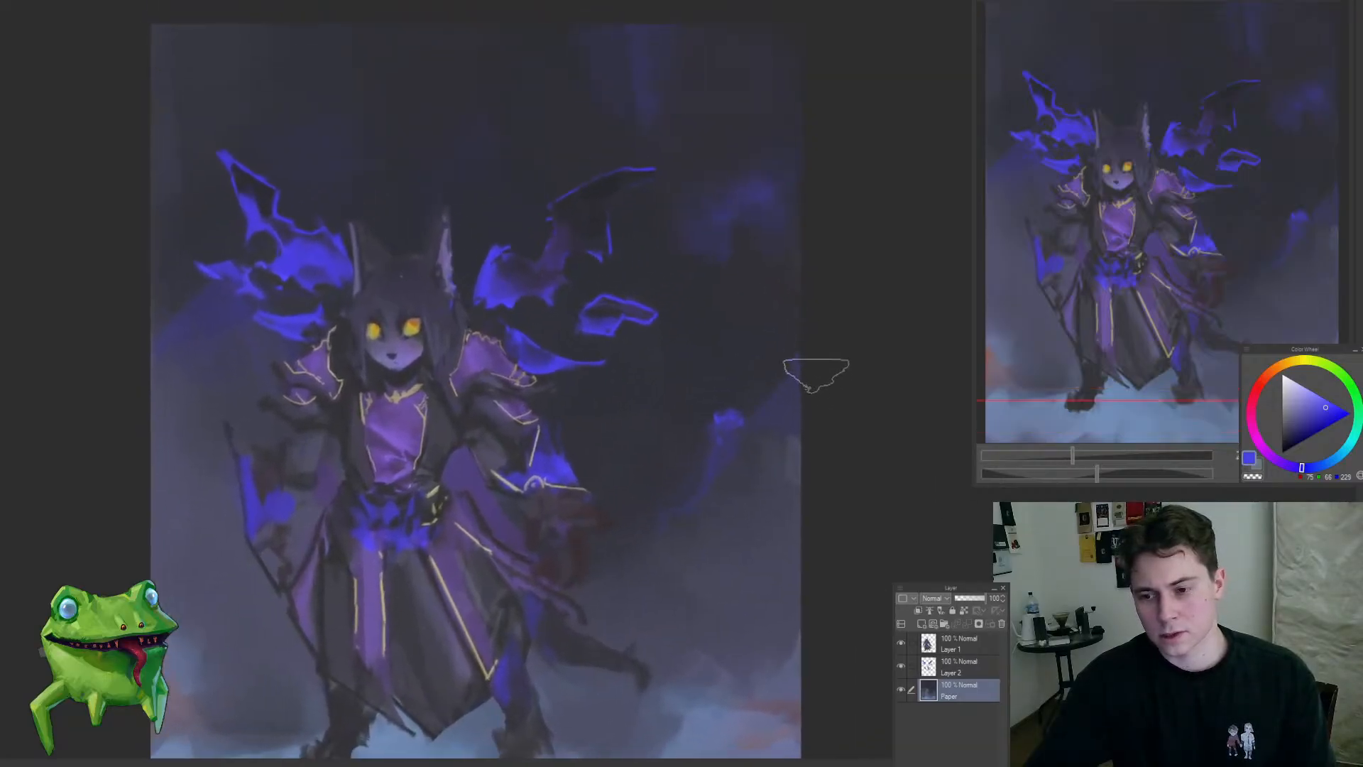
drag(624, 509, 616, 530)
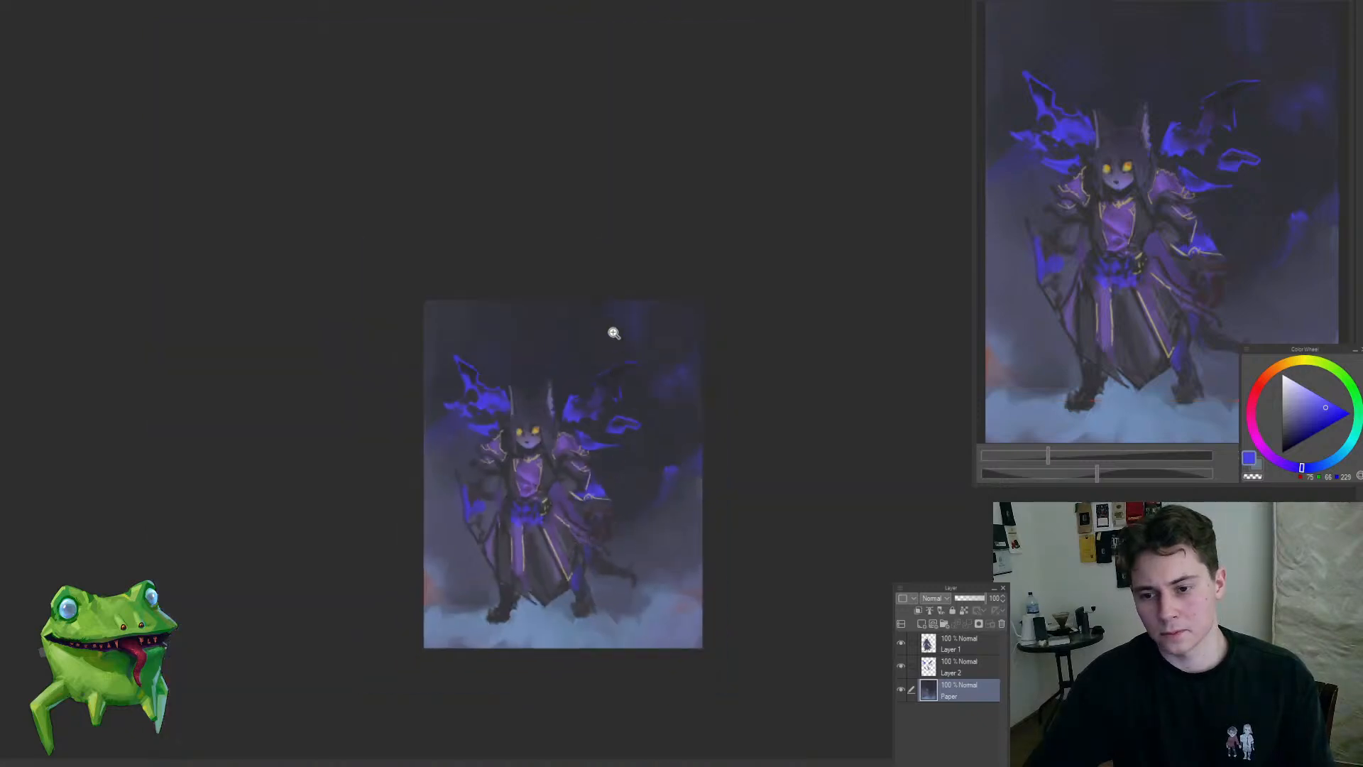
Step: Scatter small bright blue sparks across the dark sky above the wings on the Paper layer
drag(614, 333, 651, 307)
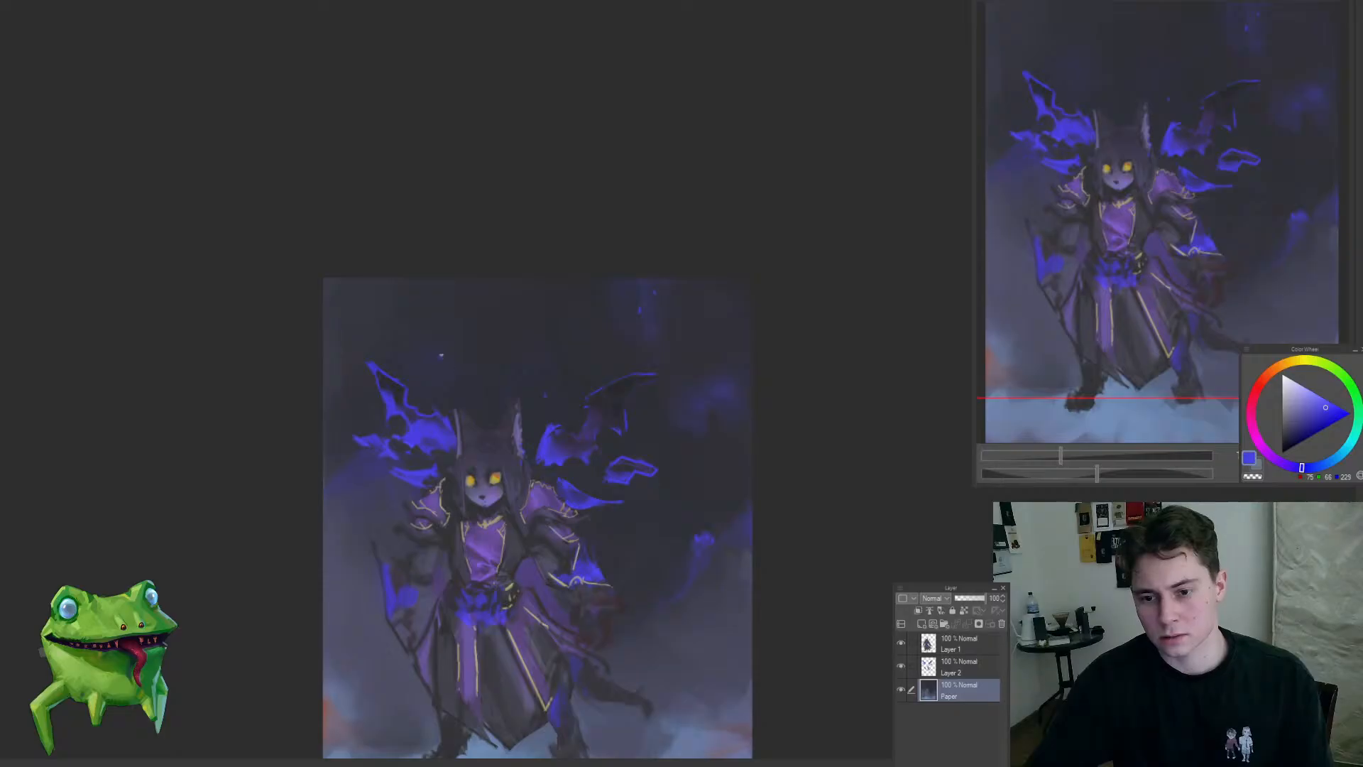
drag(466, 422, 421, 563)
mouse_move(454, 483)
mouse_down()
mouse_move(464, 459)
mouse_move(446, 435)
mouse_move(472, 456)
mouse_move(402, 475)
mouse_move(380, 441)
mouse_move(395, 489)
mouse_move(426, 509)
mouse_up()
alt+click(393, 404)
alt+click(411, 468)
drag(511, 548, 448, 405)
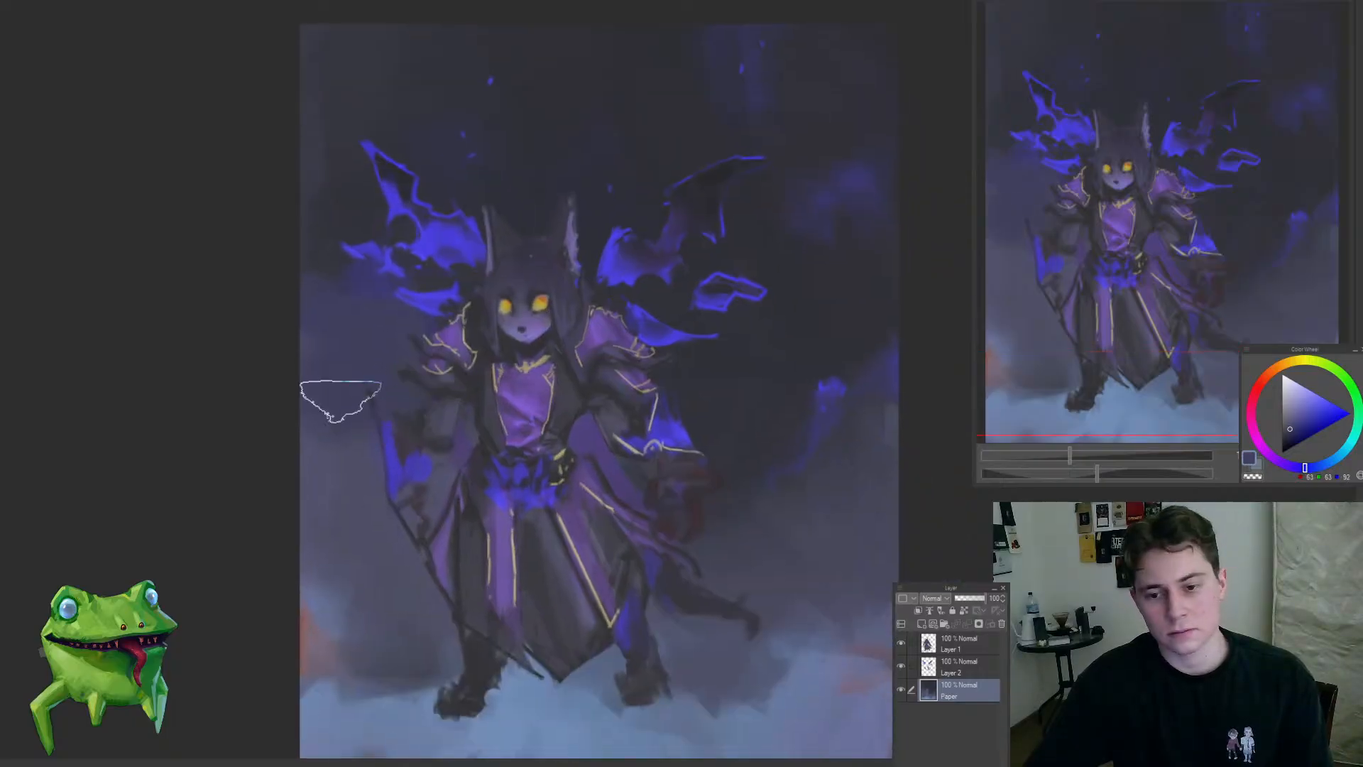
Step: Sample muted dark blue and smooth the backdrop around the left-hand sleeve on the Paper layer
alt+click(381, 559)
drag(377, 454, 458, 398)
ctrl+shift+click(398, 399)
drag(375, 399, 480, 436)
Step: Lasso the left-hand wing on Layer 2, transform it slightly inward toward the head, and deselect it
mouse_move(452, 524)
mouse_down()
mouse_move(517, 341)
mouse_move(359, 515)
mouse_up()
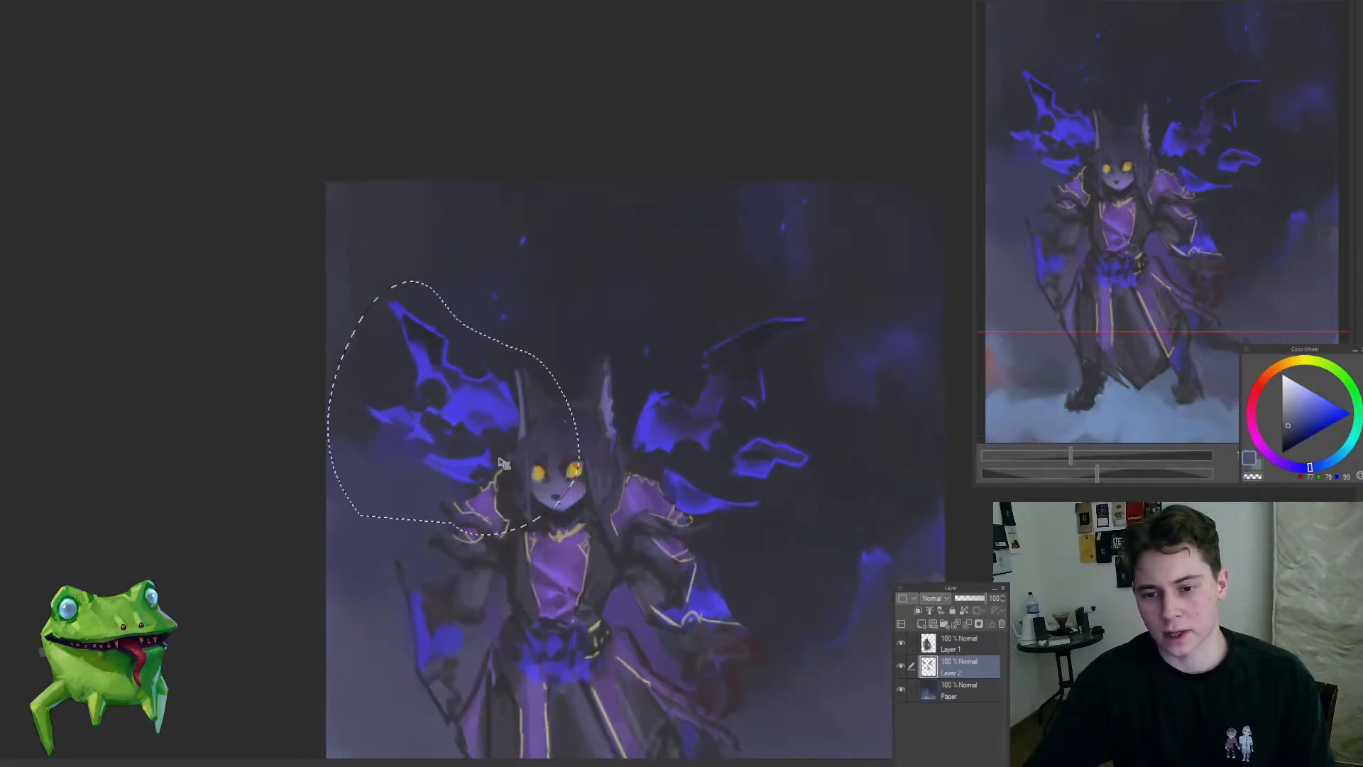
key(ctrl+t)
mouse_move(588, 406)
mouse_down()
mouse_move(526, 402)
mouse_move(488, 474)
mouse_move(550, 468)
mouse_move(541, 443)
mouse_move(472, 407)
mouse_move(472, 447)
mouse_up()
key(Return)
key(ctrl+d)
Step: Brush an orange glow into the mist at the lower corners of the backdrop on the Paper layer
ctrl+shift+click(391, 645)
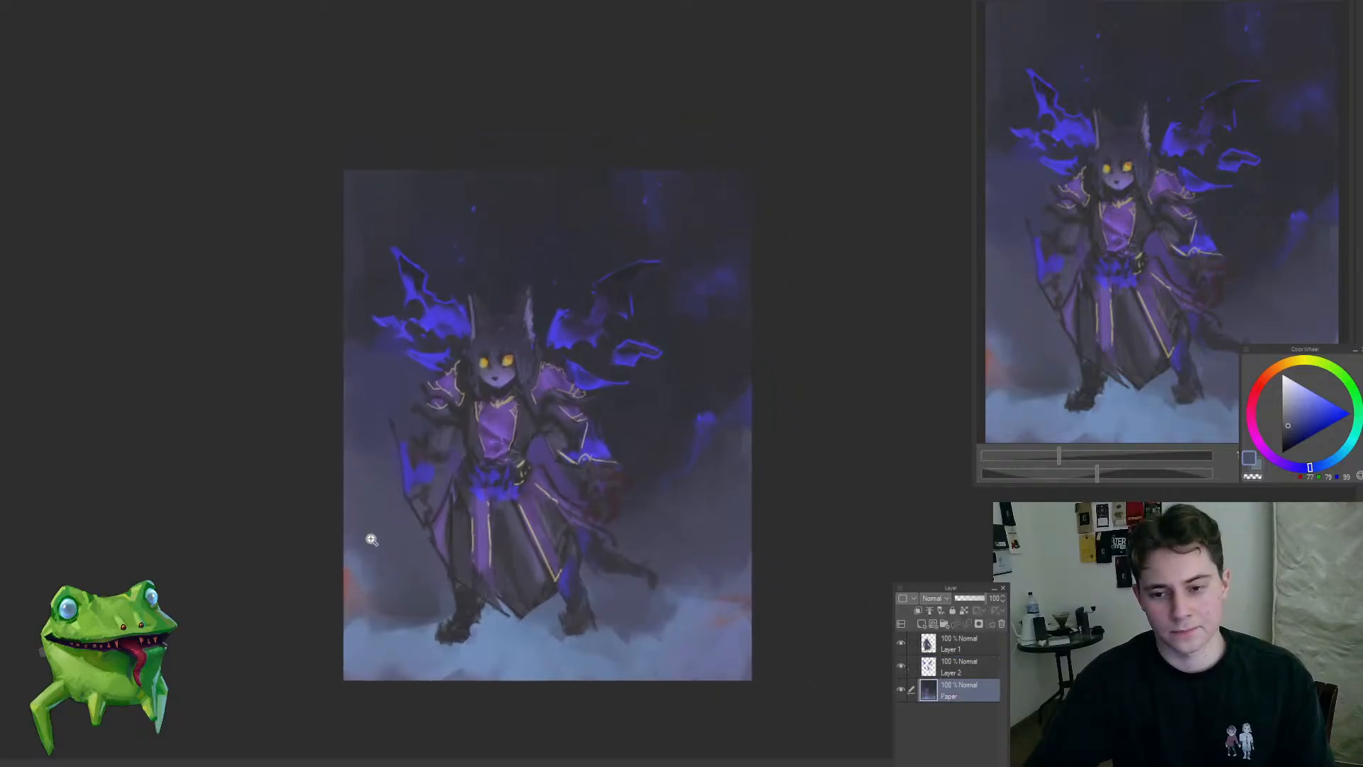
drag(371, 538, 418, 508)
alt+click(590, 252)
mouse_move(394, 605)
mouse_down()
mouse_move(392, 627)
mouse_move(398, 574)
mouse_move(317, 621)
mouse_move(304, 612)
mouse_move(237, 688)
mouse_move(552, 618)
mouse_up()
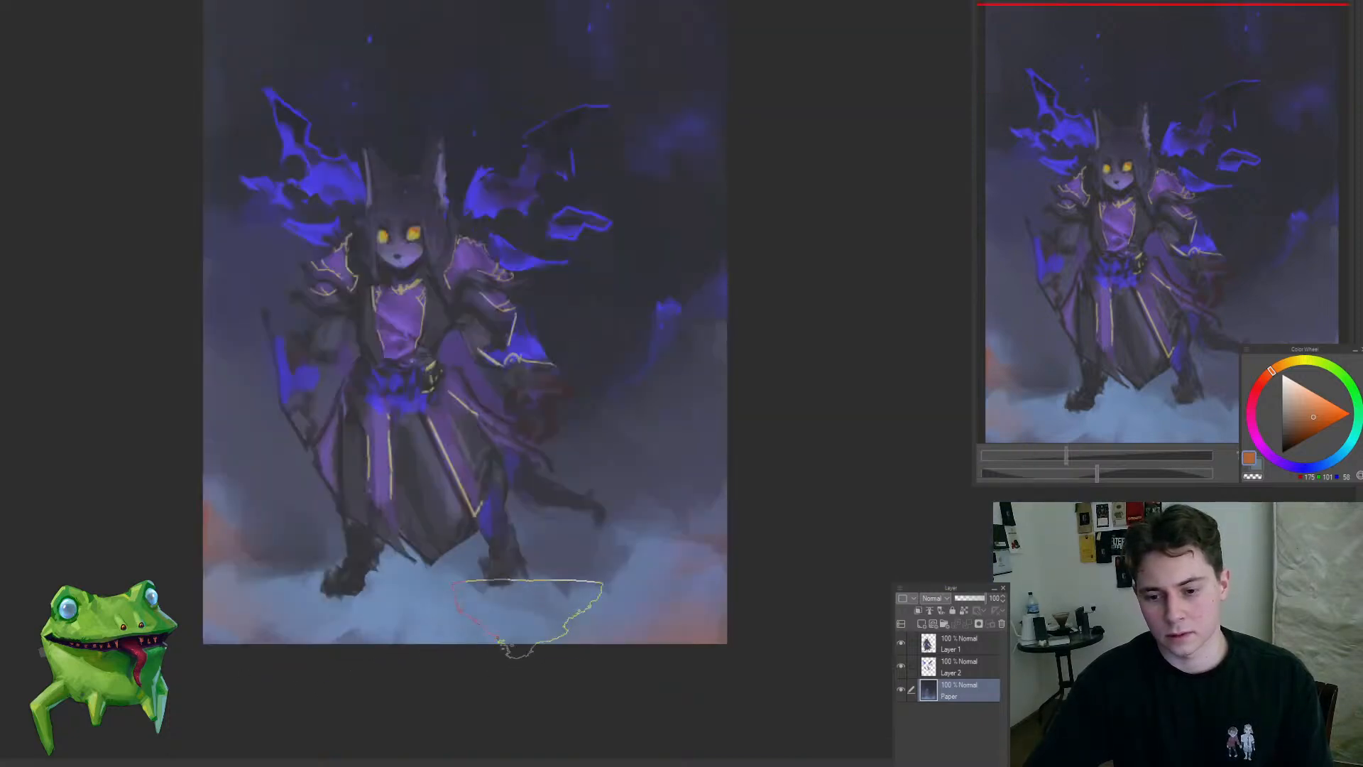
Step: Sample blue-grey tones with a smaller brush and paint wispy mist around the right-hand foot and below the tail
alt+click(614, 598)
key([)
alt+click(611, 565)
alt+click(603, 586)
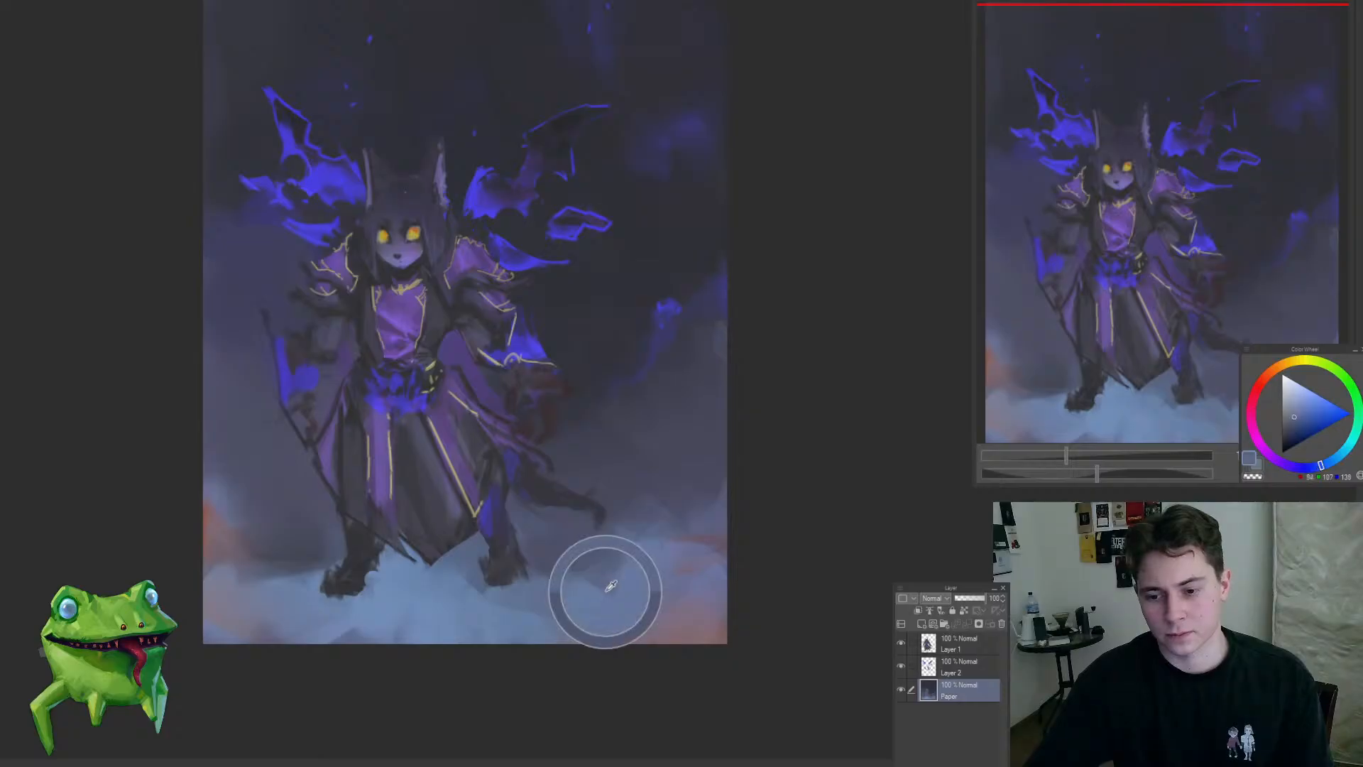
alt+click(574, 566)
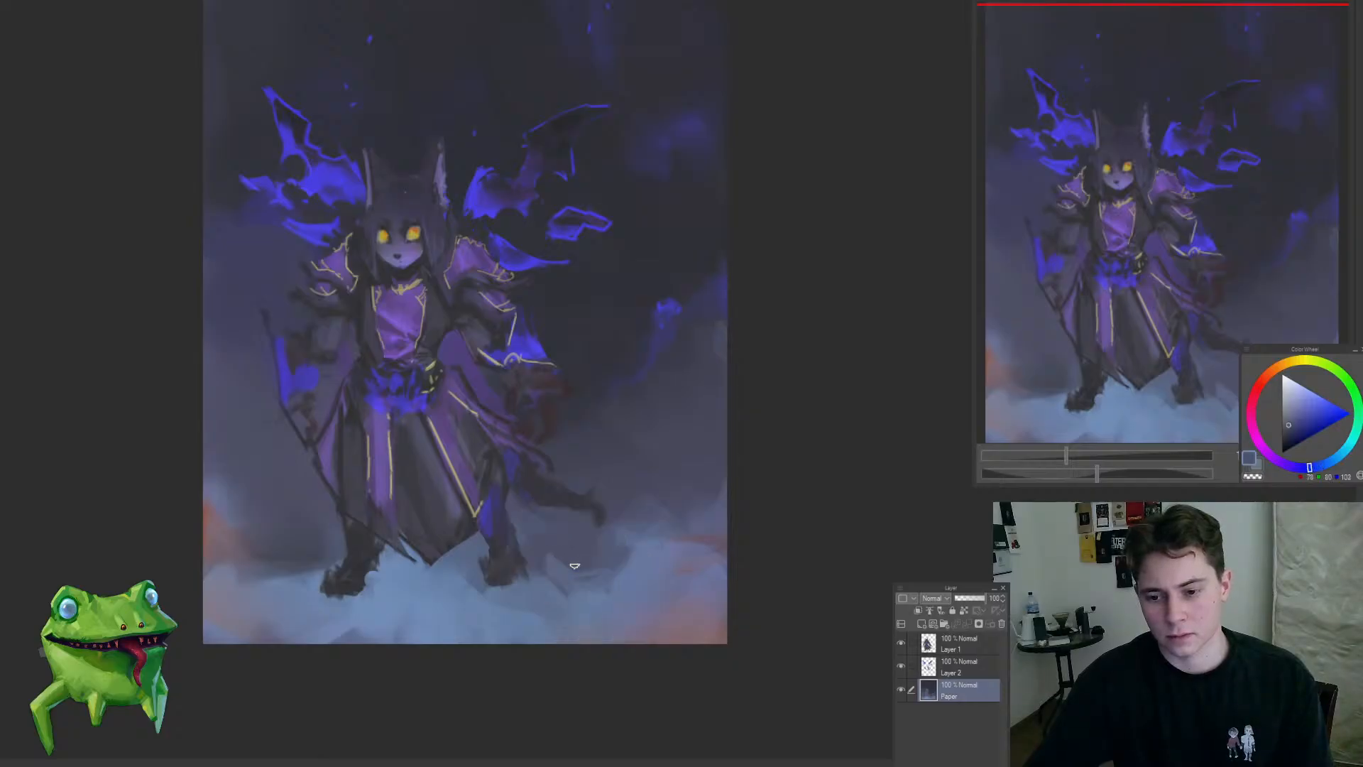
mouse_move(540, 526)
mouse_down()
mouse_move(607, 544)
mouse_move(618, 625)
mouse_up()
alt+click(627, 490)
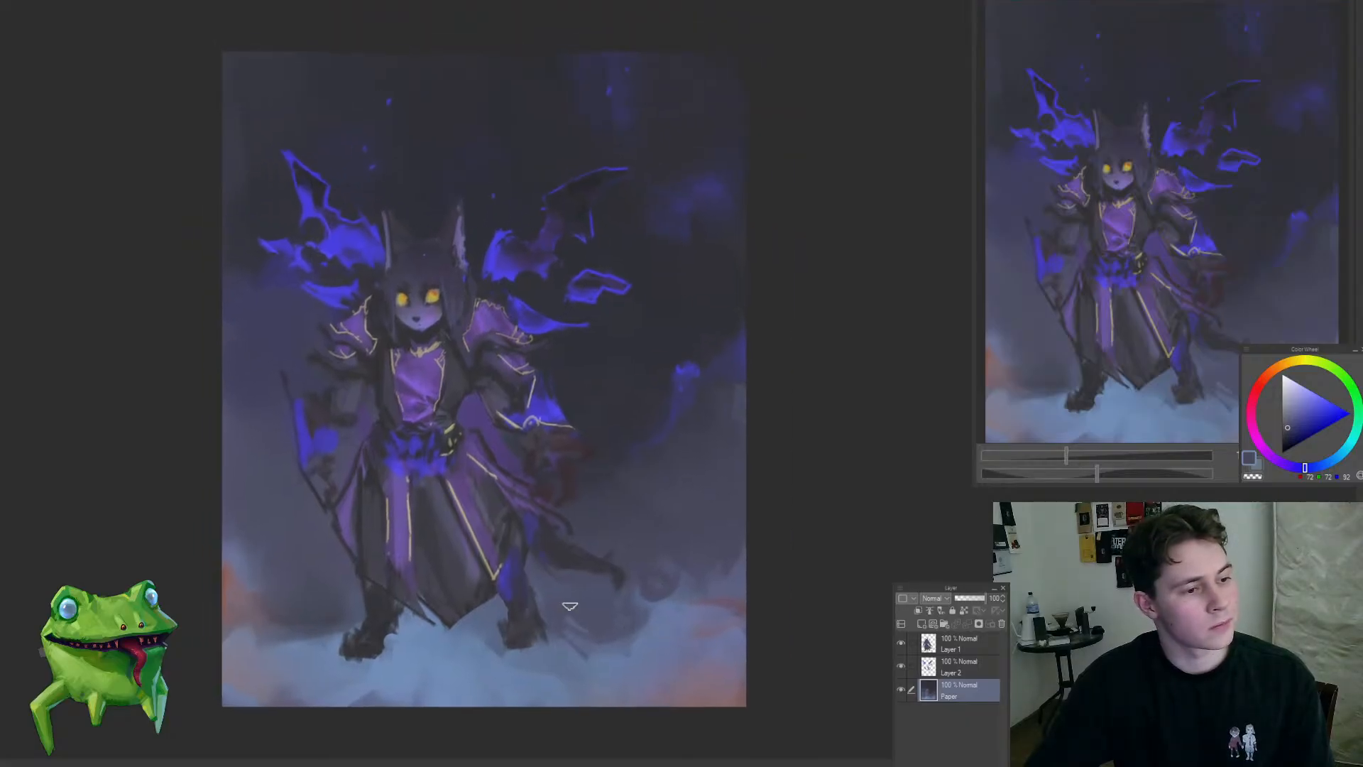
Step: Refine the mist's upper edge around the left-hand foot using dark and light blue samples
alt+click(318, 617)
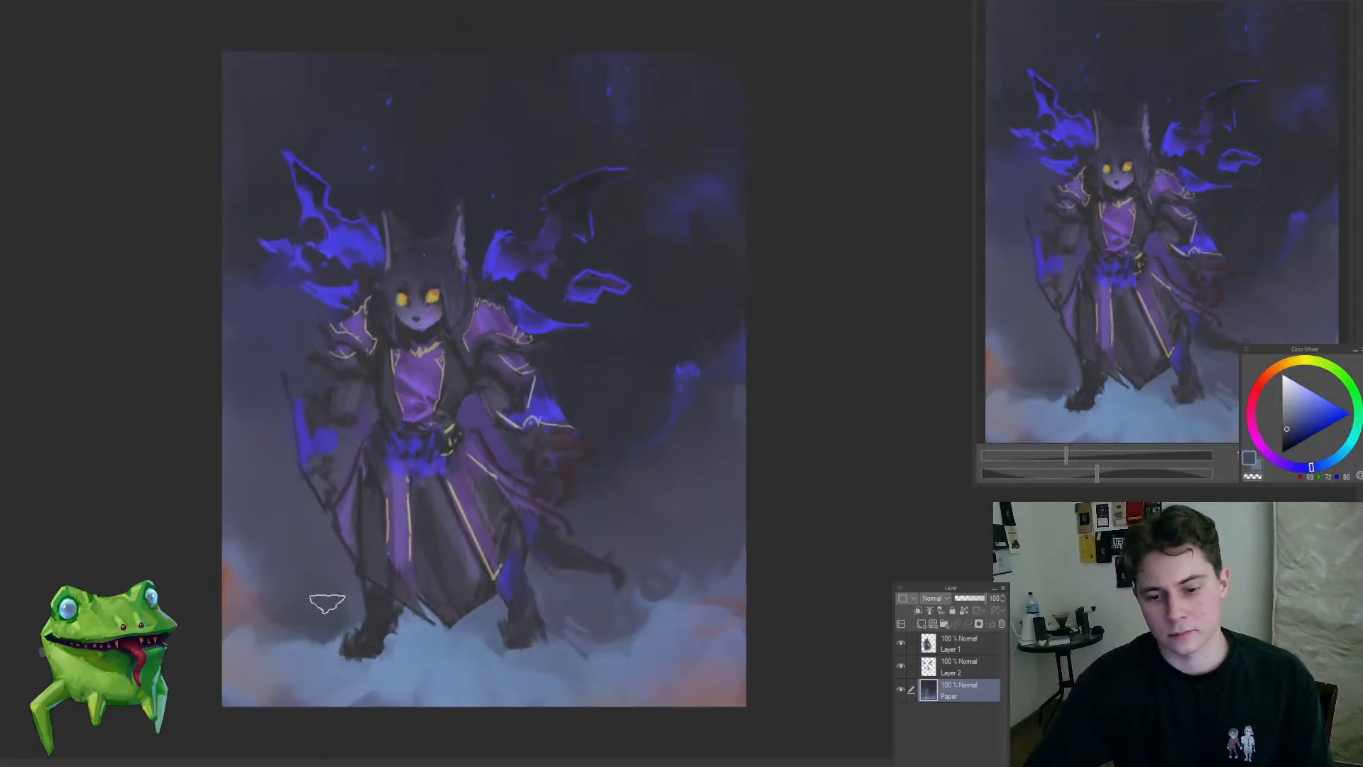
drag(478, 638, 508, 644)
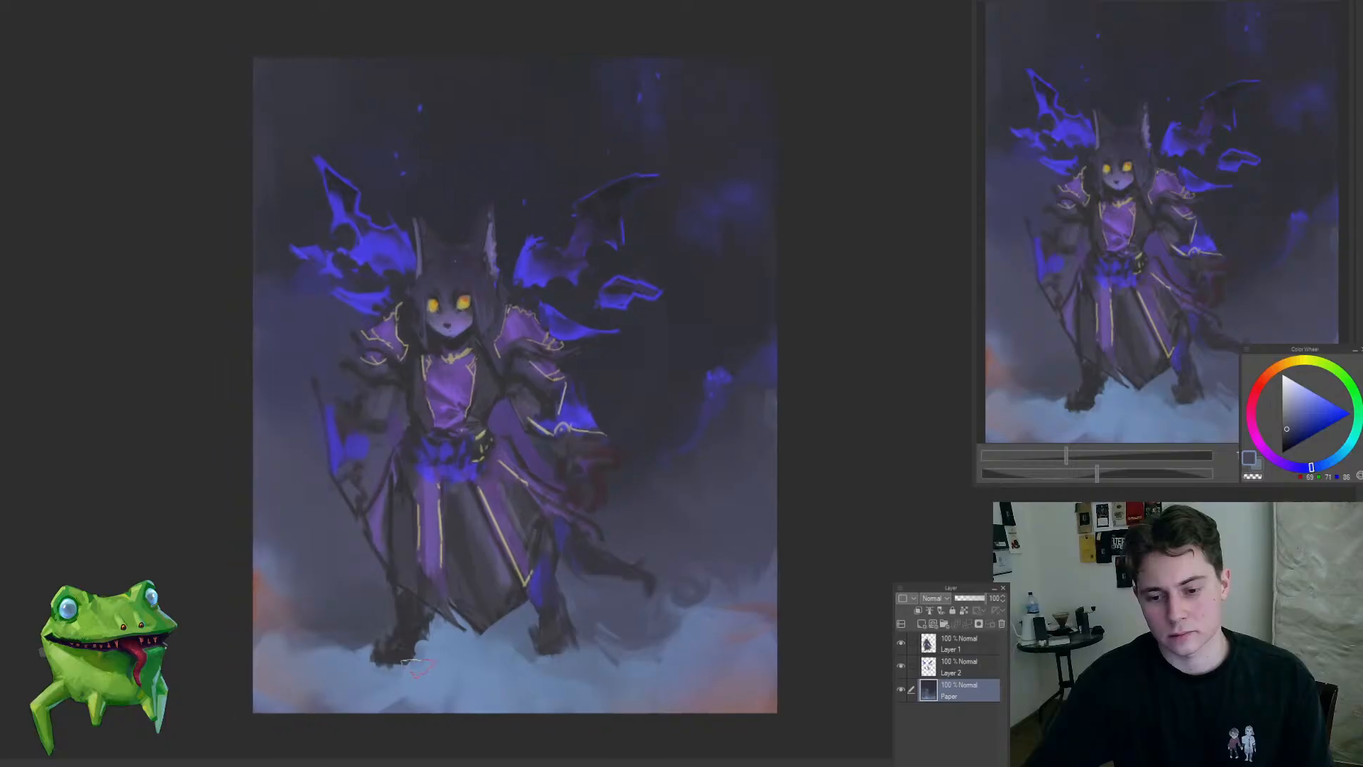
alt+click(385, 668)
mouse_move(377, 664)
mouse_down()
mouse_move(324, 666)
mouse_move(435, 654)
mouse_move(327, 650)
mouse_up()
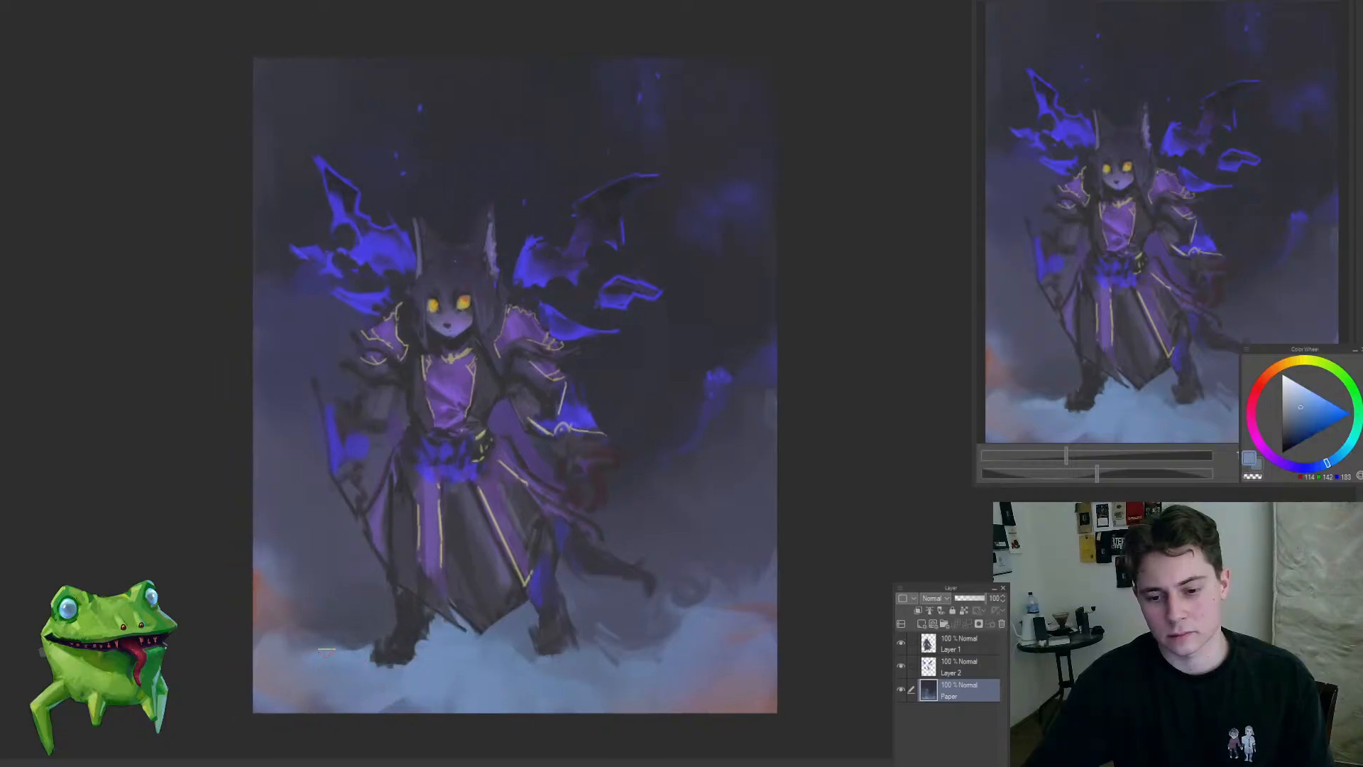
mouse_move(513, 659)
mouse_down()
mouse_move(375, 716)
mouse_move(444, 681)
mouse_move(462, 648)
mouse_move(498, 632)
mouse_move(451, 653)
mouse_move(489, 629)
mouse_up()
Step: Shift the colour toward lighter cyan-blue and brighten the mist between the feet, undoing the first stroke
drag(1334, 458, 1339, 460)
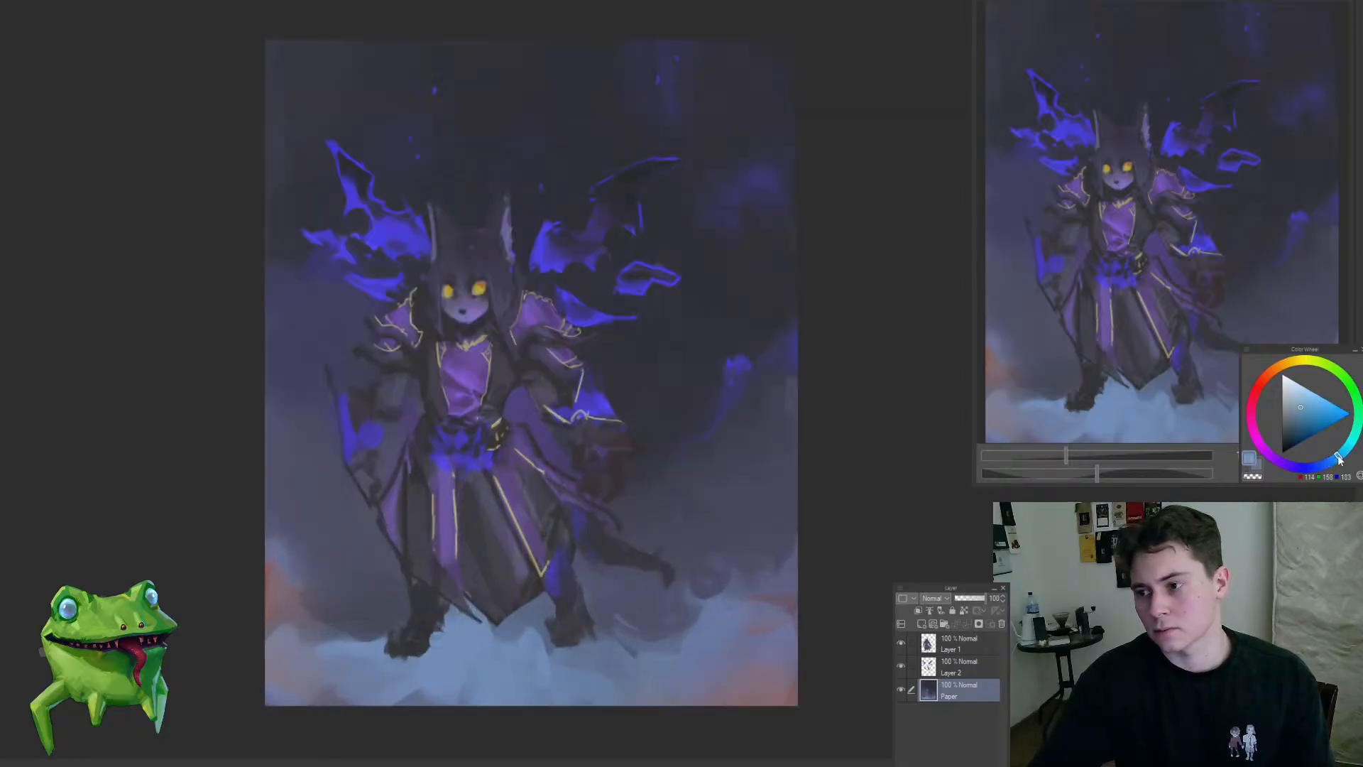
scroll(489, 657, up, 2)
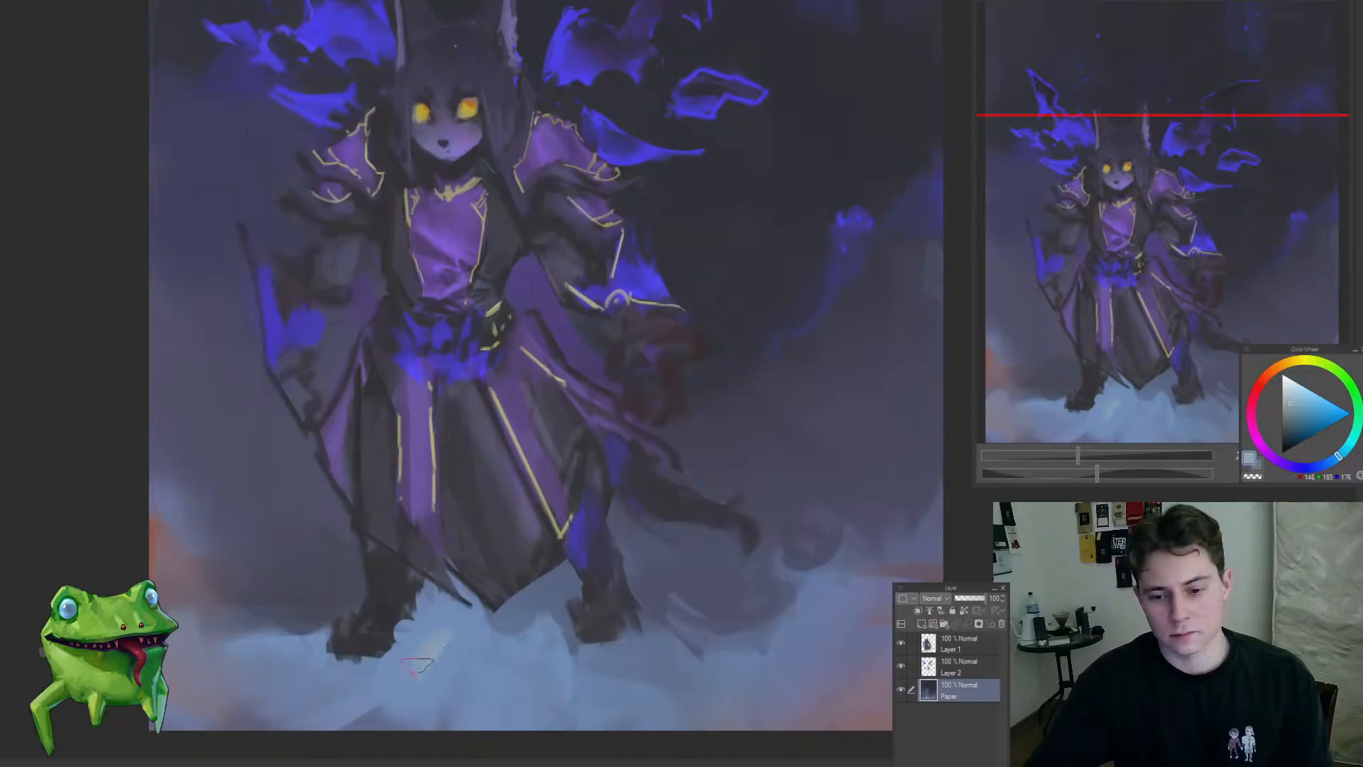
key(ctrl+z)
mouse_move(433, 609)
mouse_down()
mouse_move(437, 625)
mouse_move(449, 612)
mouse_up()
alt+click(450, 637)
alt+click(462, 644)
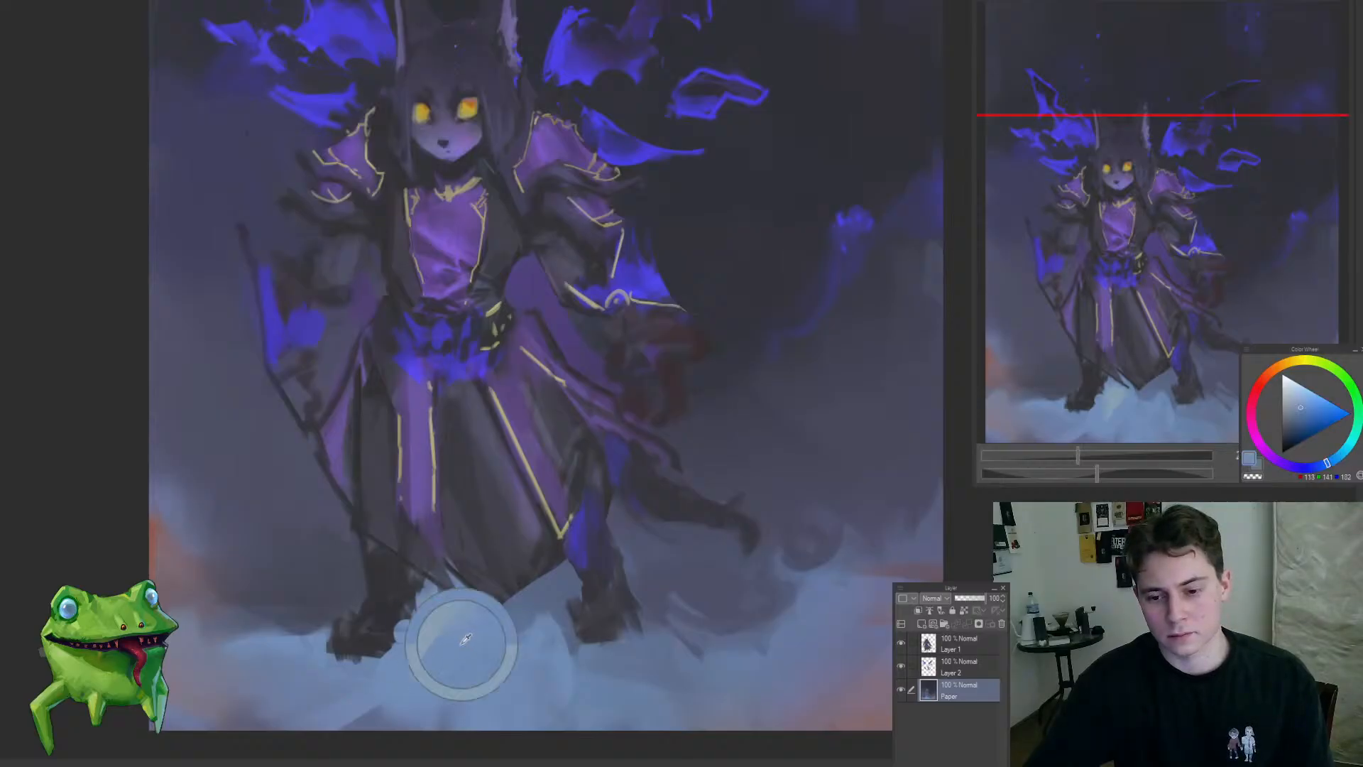
alt+click(435, 618)
mouse_move(359, 660)
mouse_down()
mouse_move(448, 645)
mouse_move(470, 656)
mouse_move(448, 642)
mouse_move(465, 606)
mouse_move(520, 570)
mouse_up()
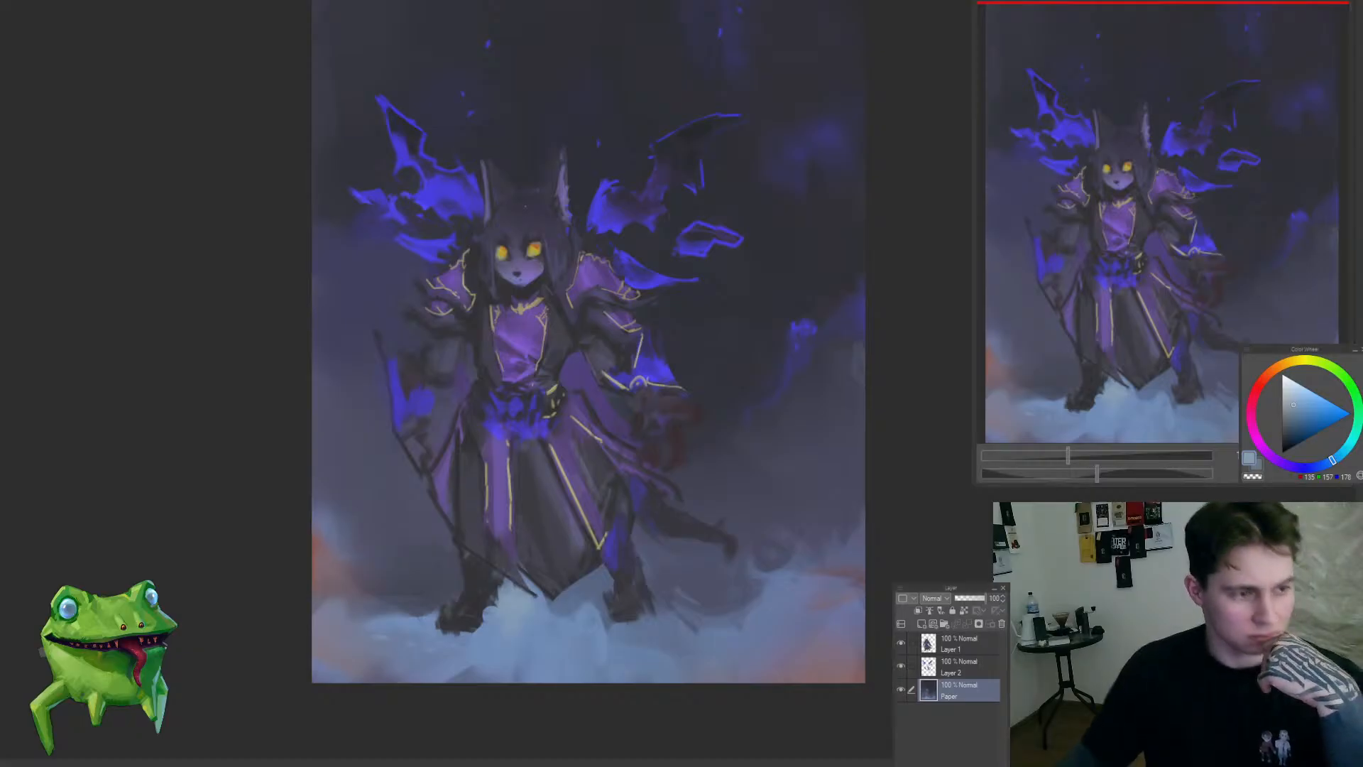
Step: Refine the skirt's upper folds beside the gold trim on Layer 1 with sampled dark purple tones
scroll(497, 494, down, 2)
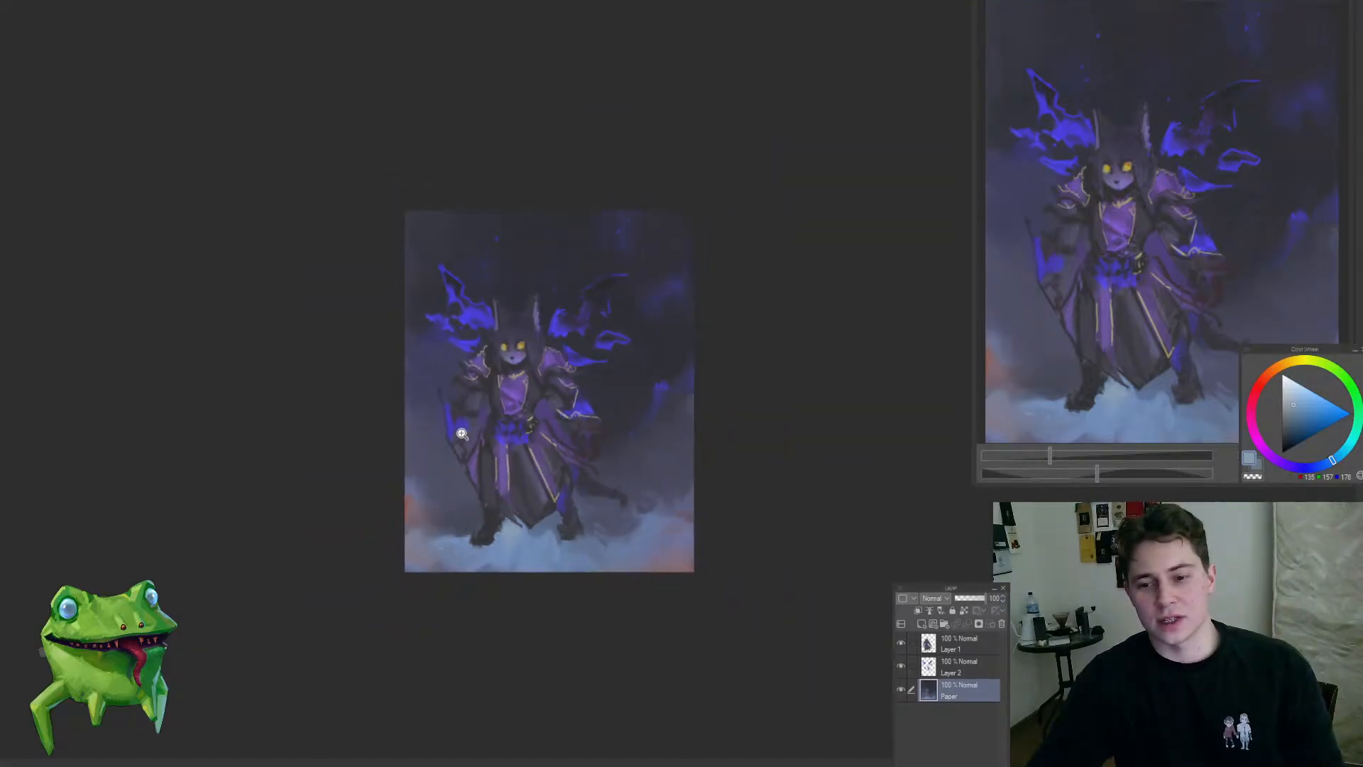
click(490, 509)
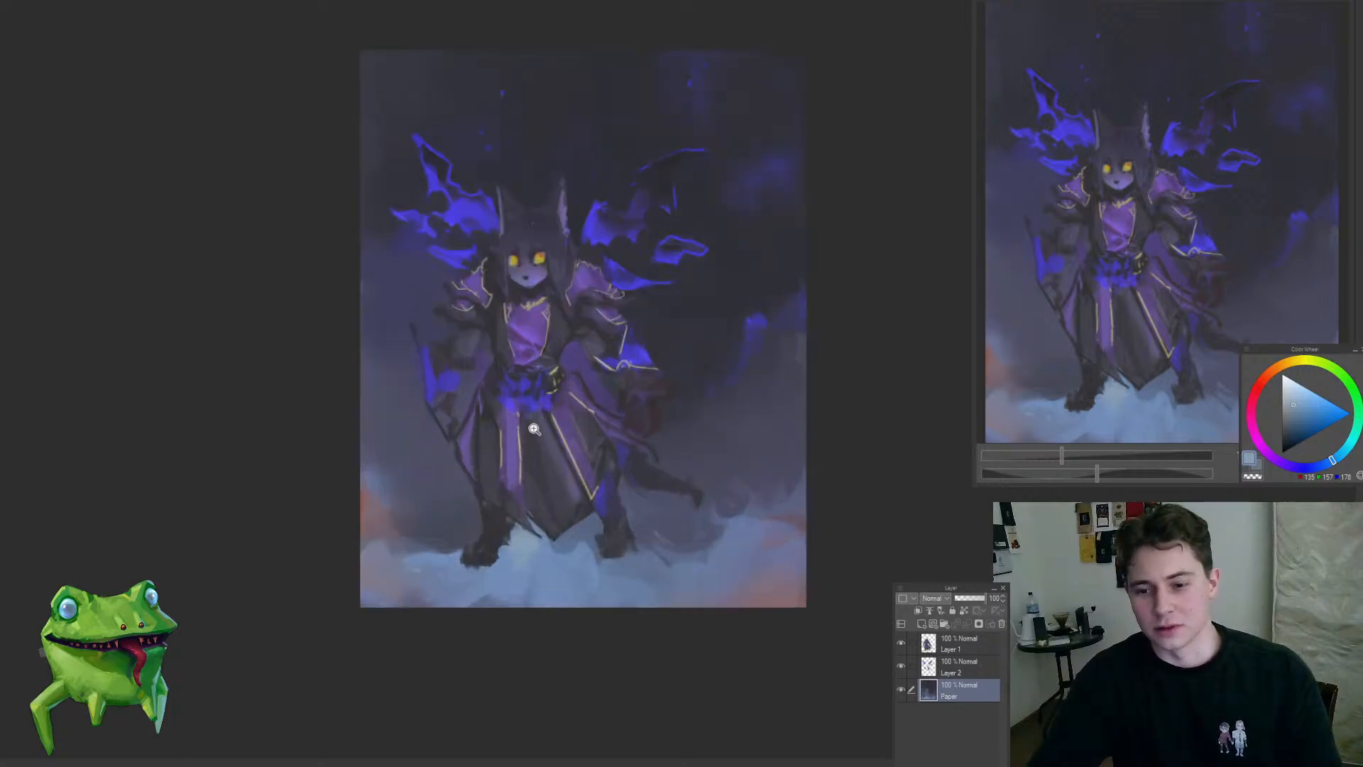
drag(532, 430, 530, 460)
ctrl+shift+click(611, 427)
alt+click(615, 399)
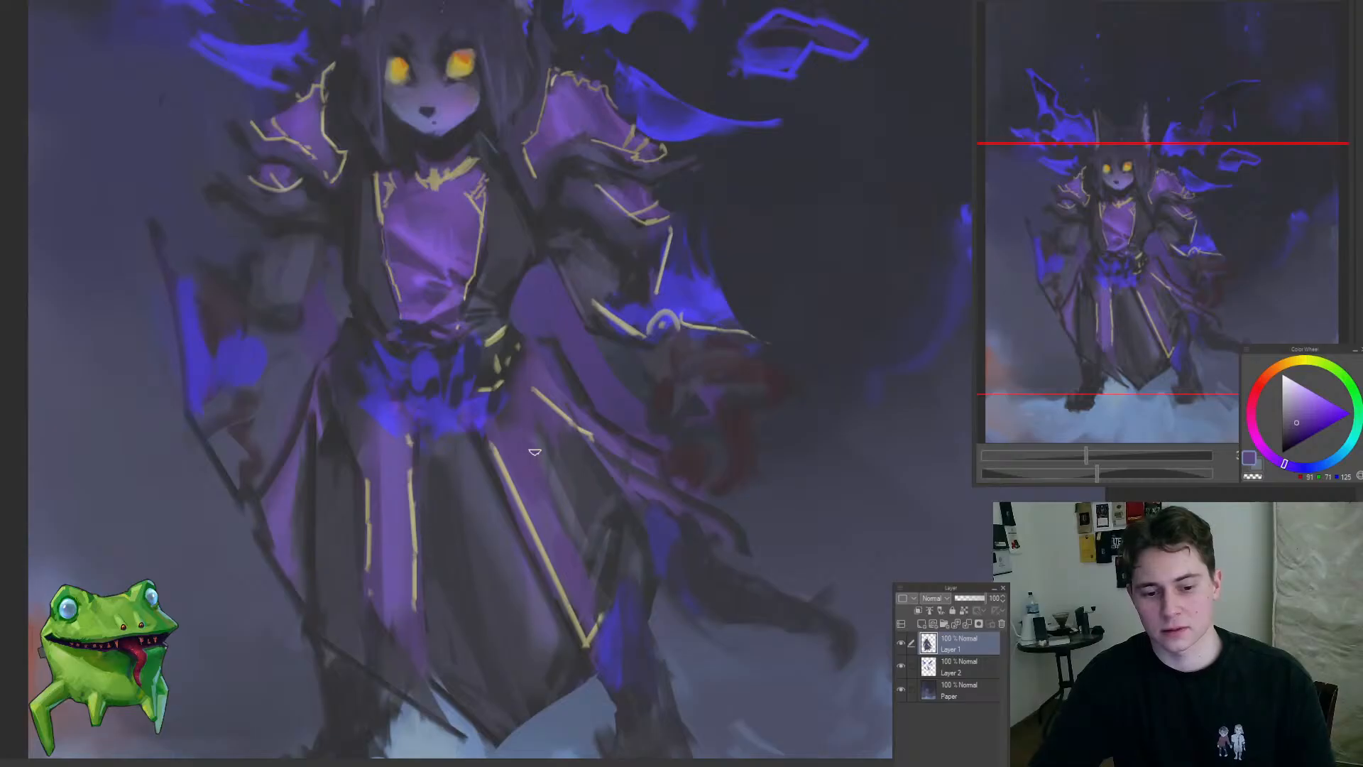
alt+click(511, 426)
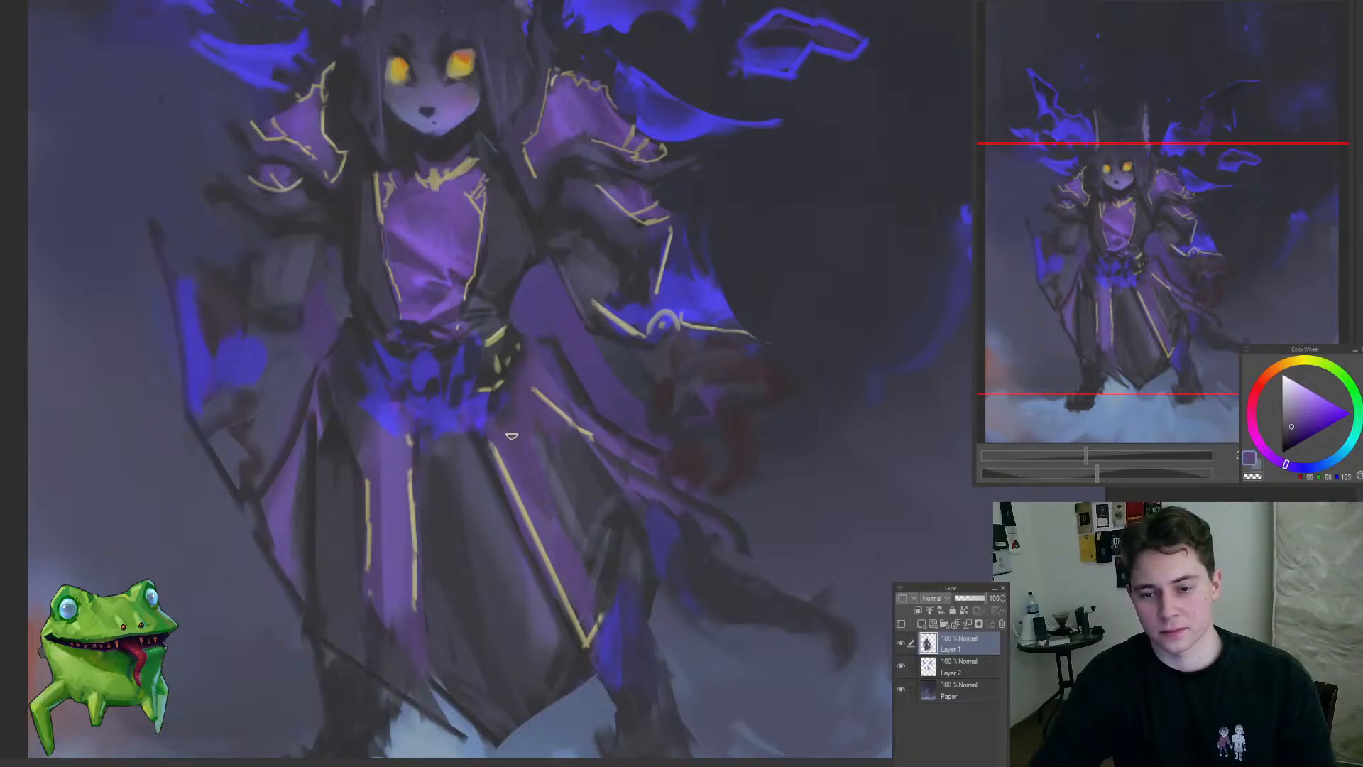
alt+click(555, 434)
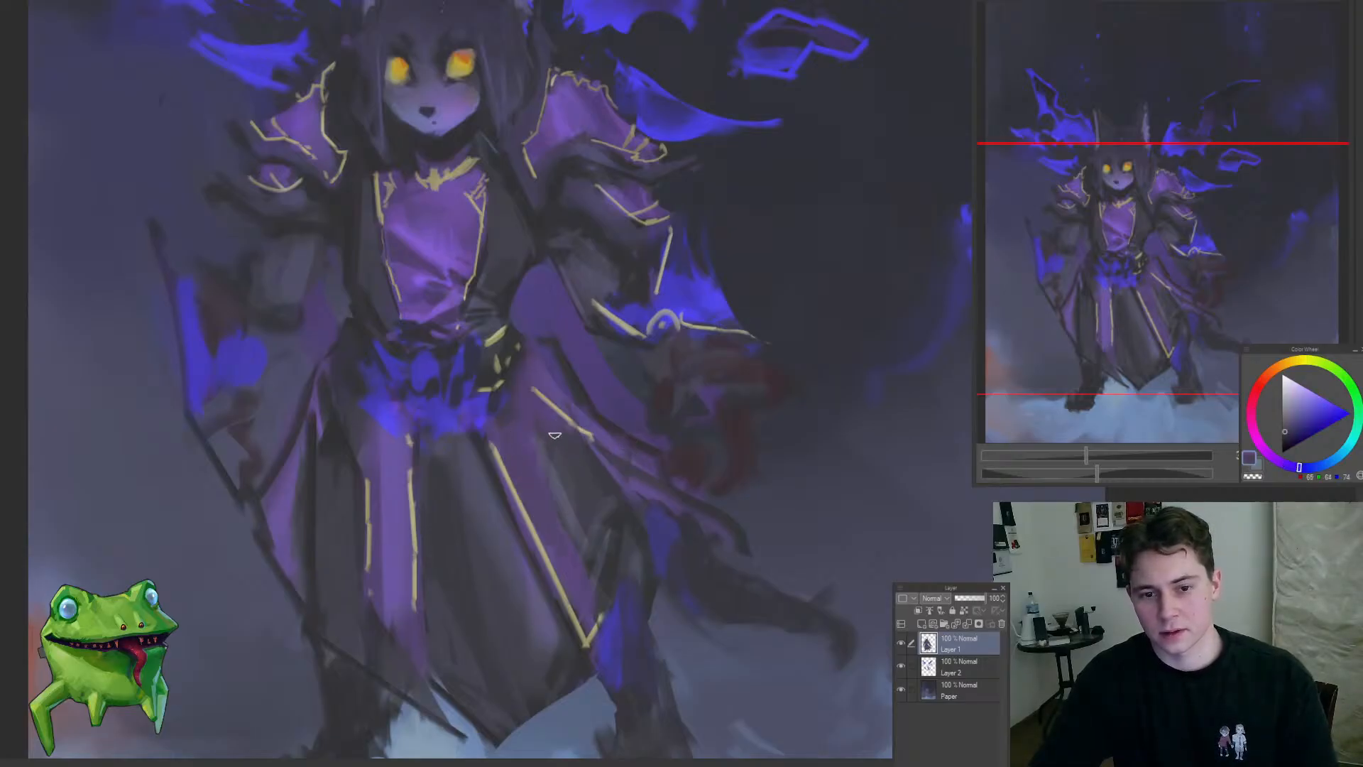
drag(589, 455, 561, 501)
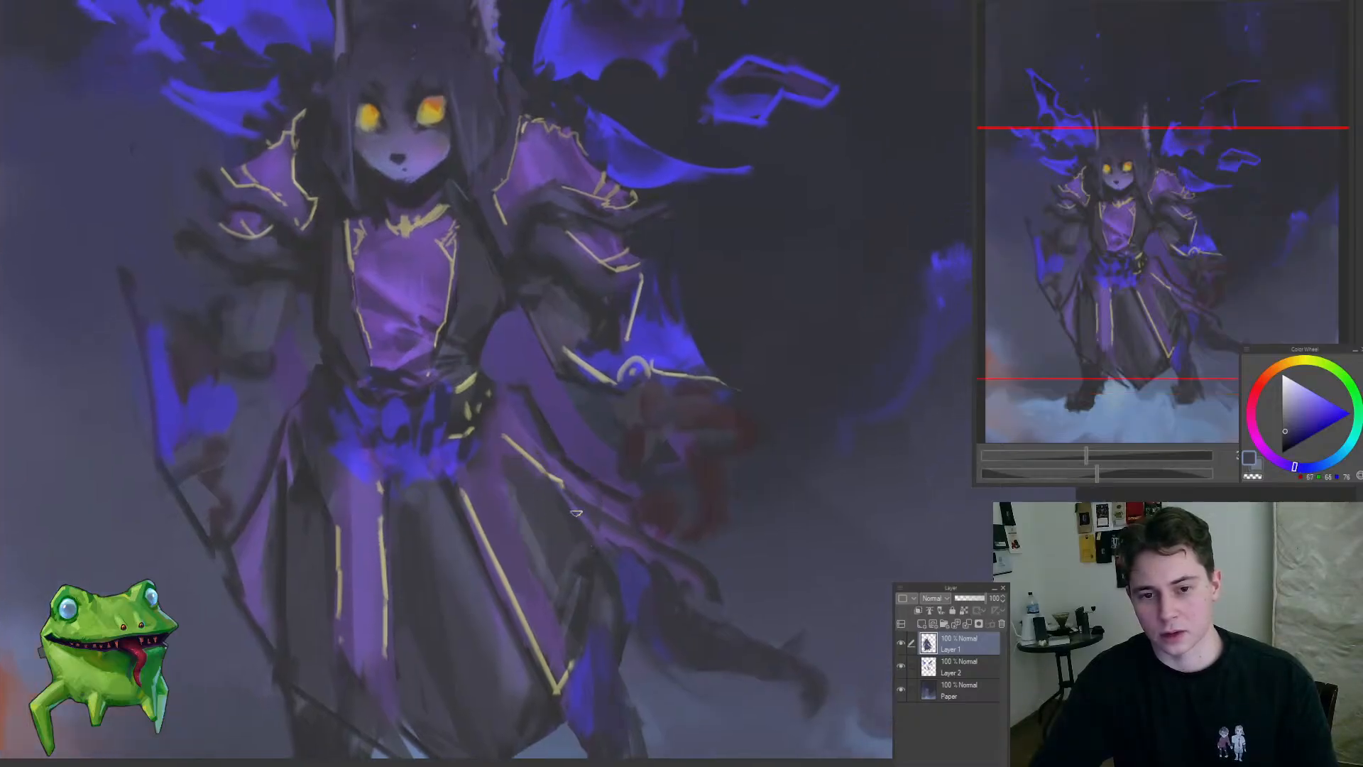
alt+click(582, 528)
Step: Darken the folds at the right-hand hip below the belt and undo the last stroke
mouse_move(525, 499)
mouse_down()
mouse_move(463, 600)
mouse_move(538, 469)
mouse_move(527, 505)
mouse_move(596, 575)
mouse_move(572, 655)
mouse_move(612, 664)
mouse_move(613, 609)
mouse_move(525, 512)
mouse_up()
alt+click(526, 479)
alt+click(524, 508)
alt+click(514, 532)
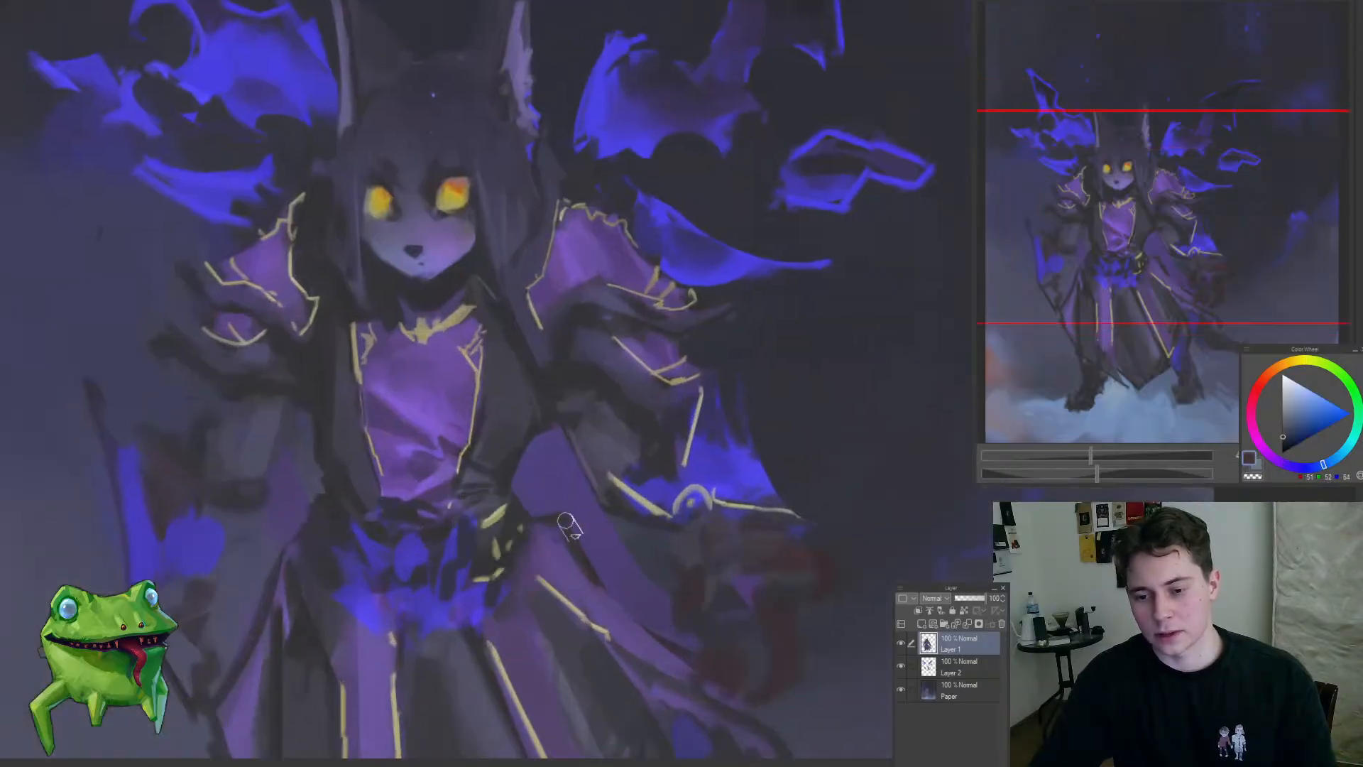
key(ctrl+z)
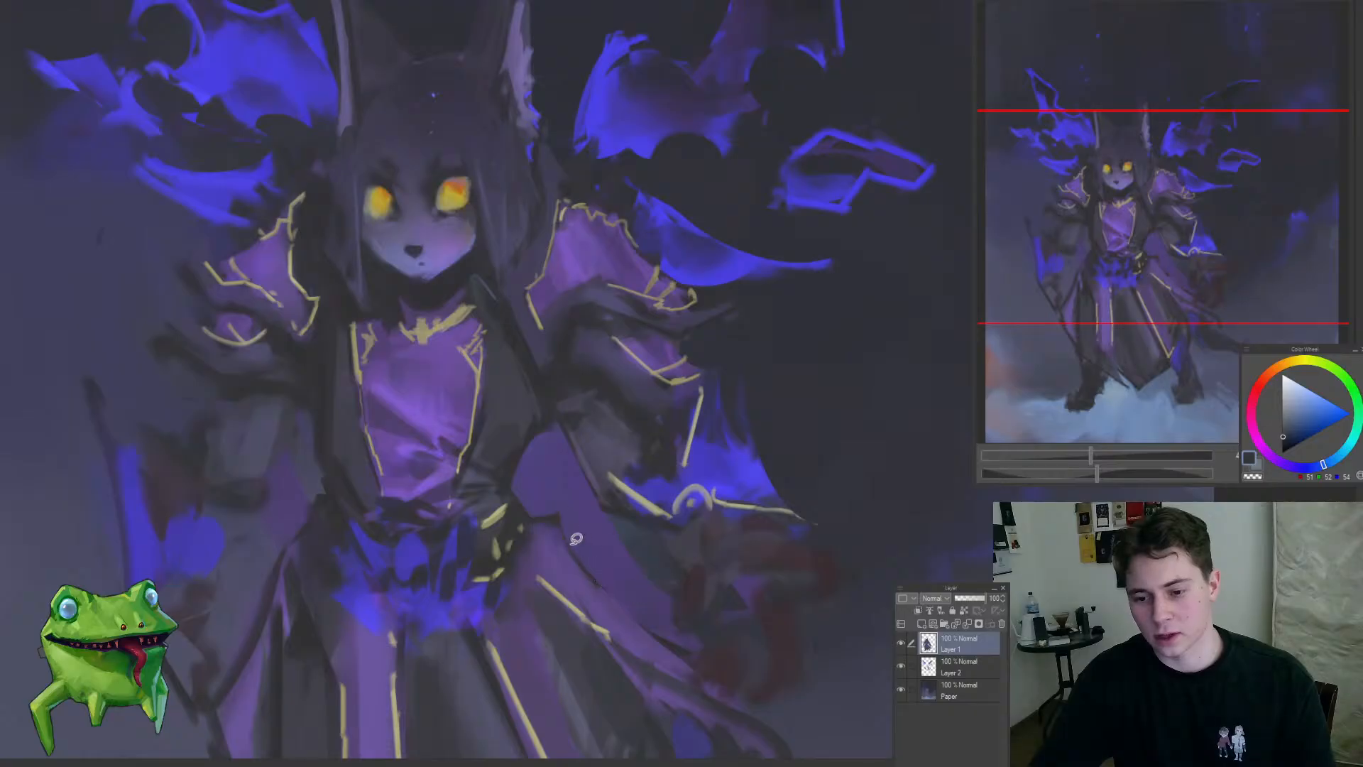
Step: Touch up the dark area below the right-hand cuff, switching to Layer 2
drag(598, 583, 591, 516)
key(alt+bracketleft)
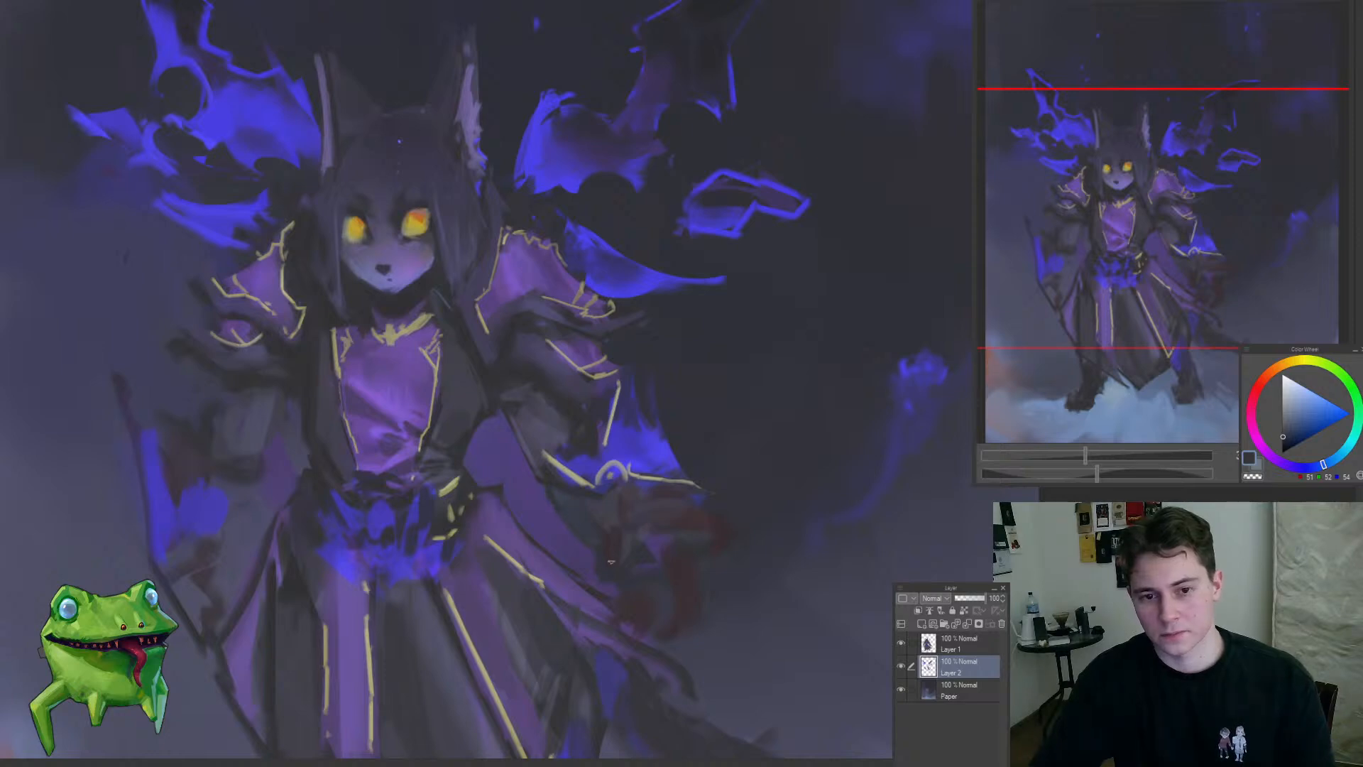
mouse_move(610, 561)
mouse_down()
mouse_move(552, 605)
mouse_move(581, 545)
mouse_move(561, 493)
mouse_up()
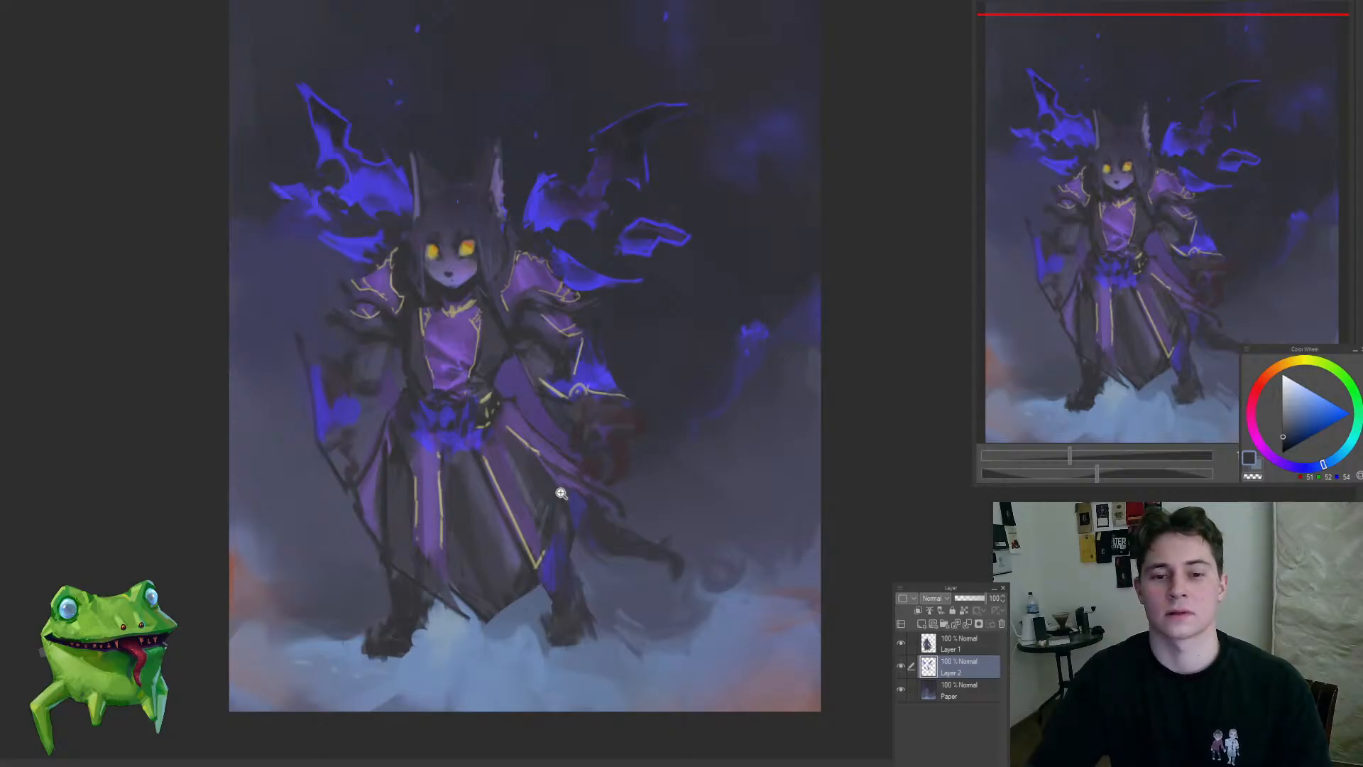
Step: Sample dark purple-grey and clean up the coat's edge along the right-hand gold trim of the chest panel
click(486, 327)
click(497, 364)
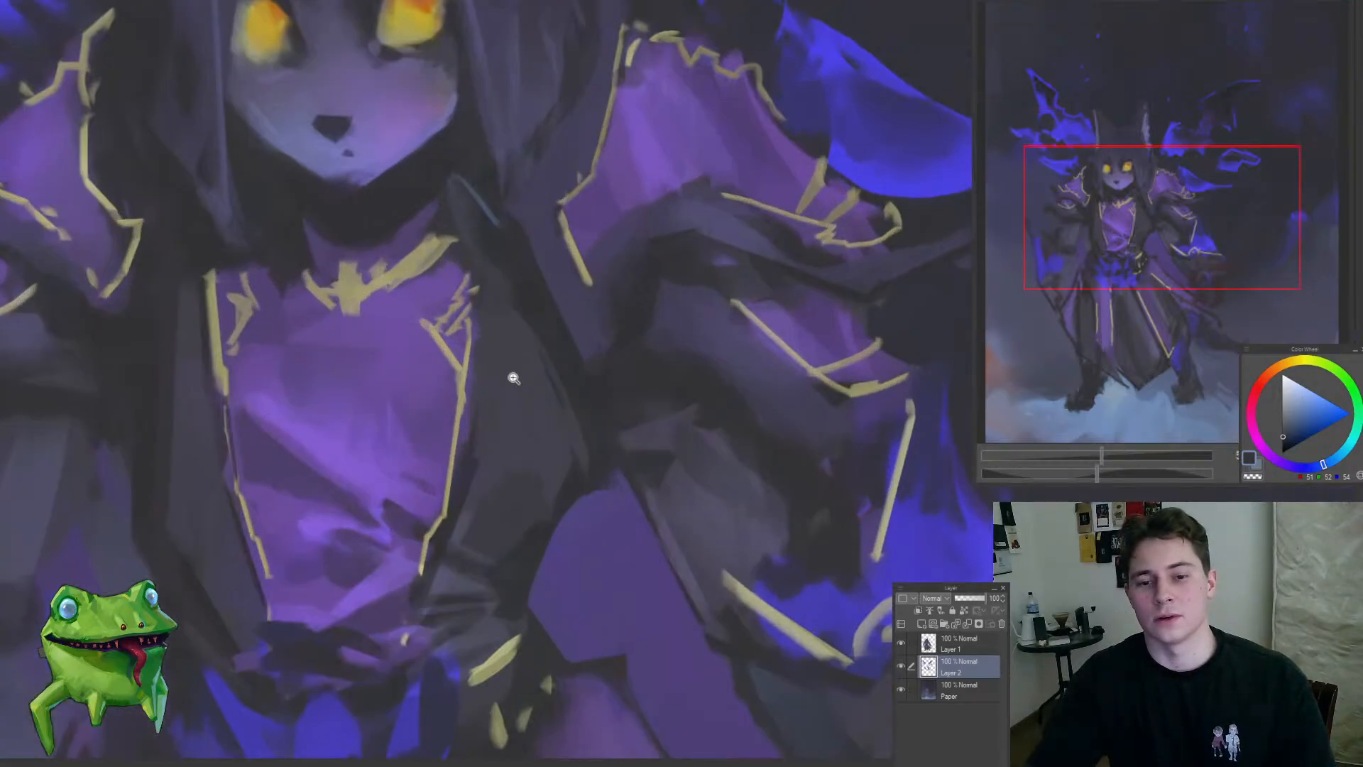
alt+click(595, 387)
alt+click(463, 478)
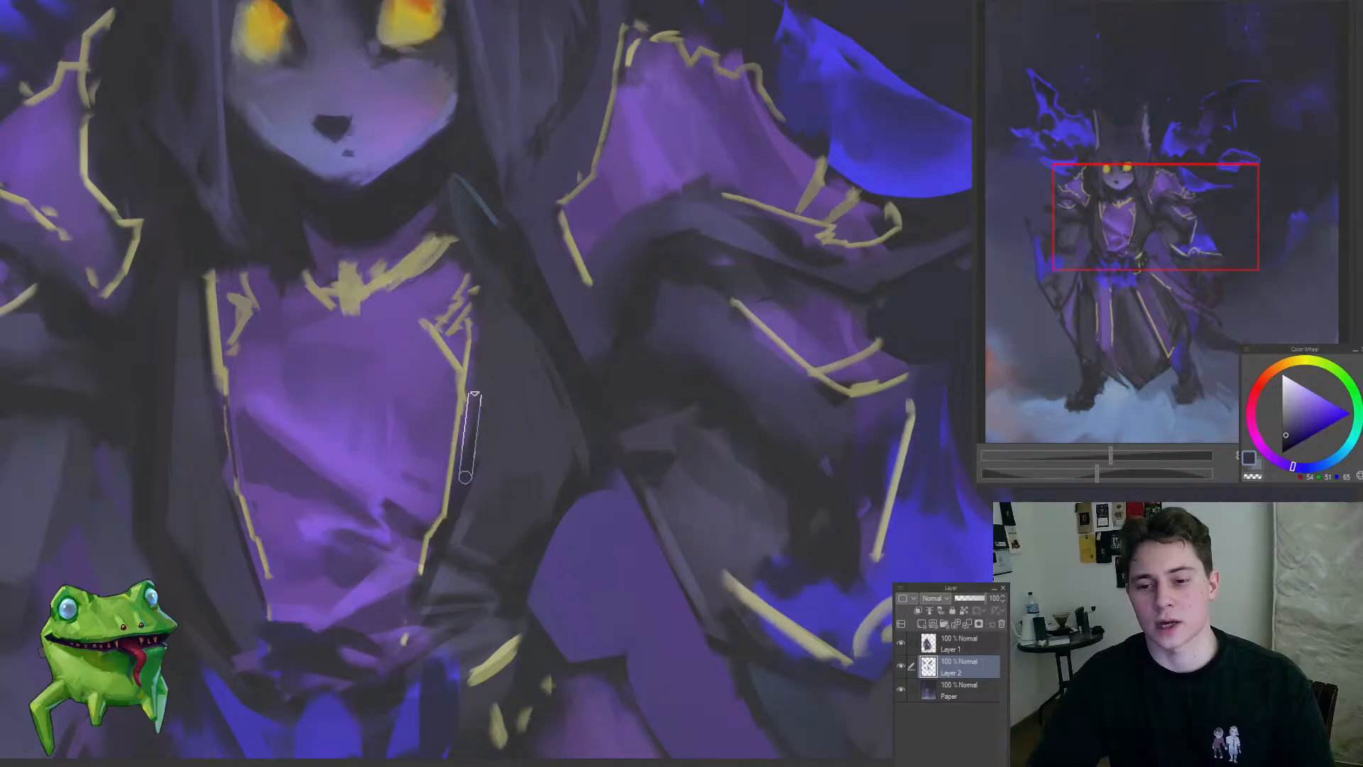
drag(473, 350, 393, 505)
drag(449, 369, 534, 453)
ctrl+shift+click(514, 439)
drag(539, 392, 561, 376)
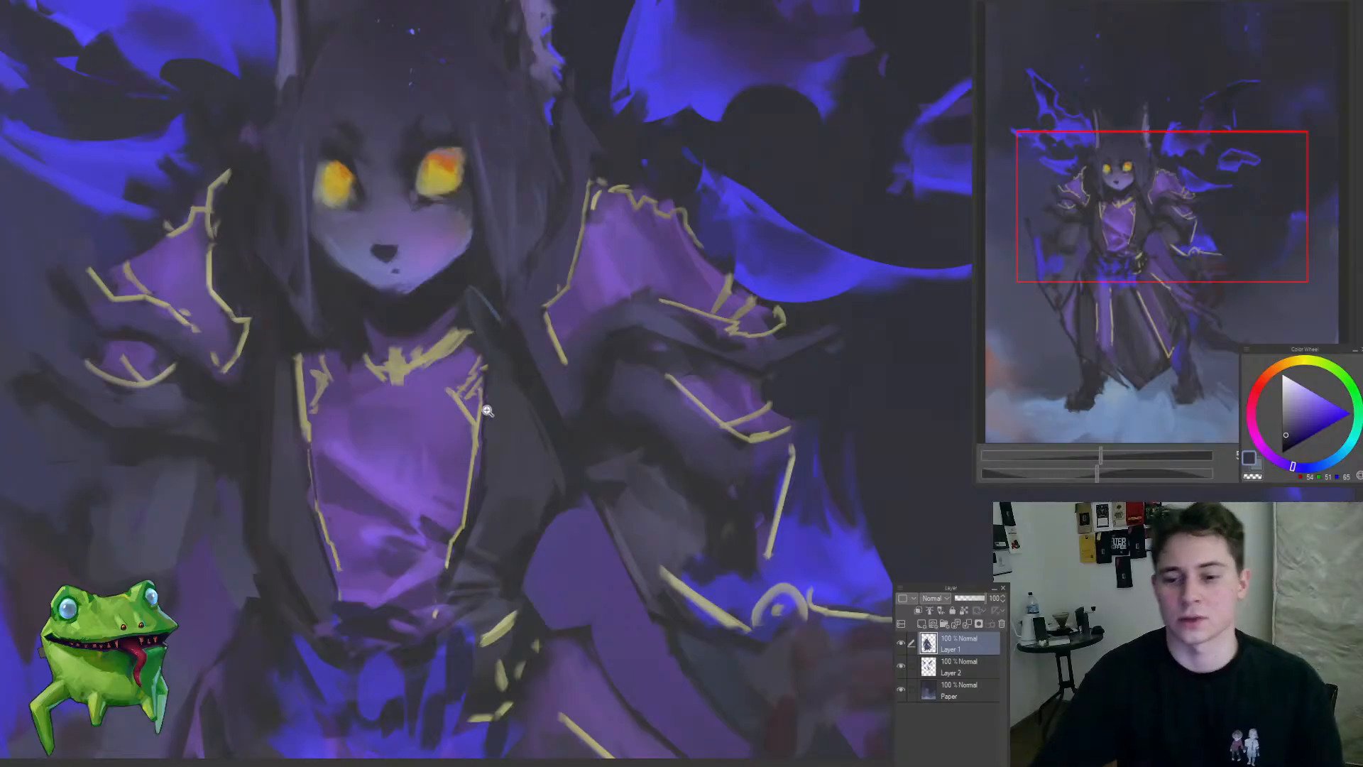
Step: Refine the shading of the right-hand coat lapel from the collar down to the waist on Layer 1
drag(477, 402, 515, 388)
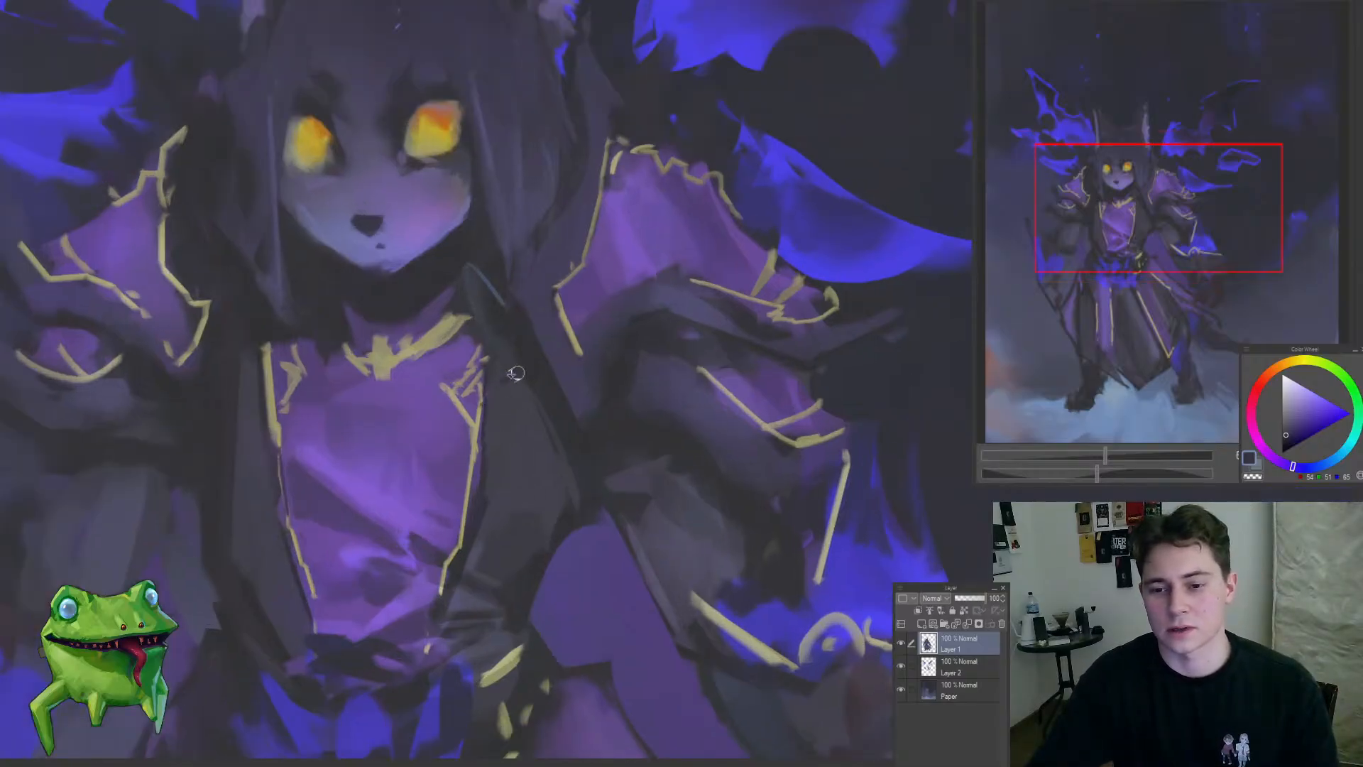
alt+click(503, 367)
drag(517, 385, 410, 520)
drag(495, 461, 554, 508)
drag(478, 564, 521, 563)
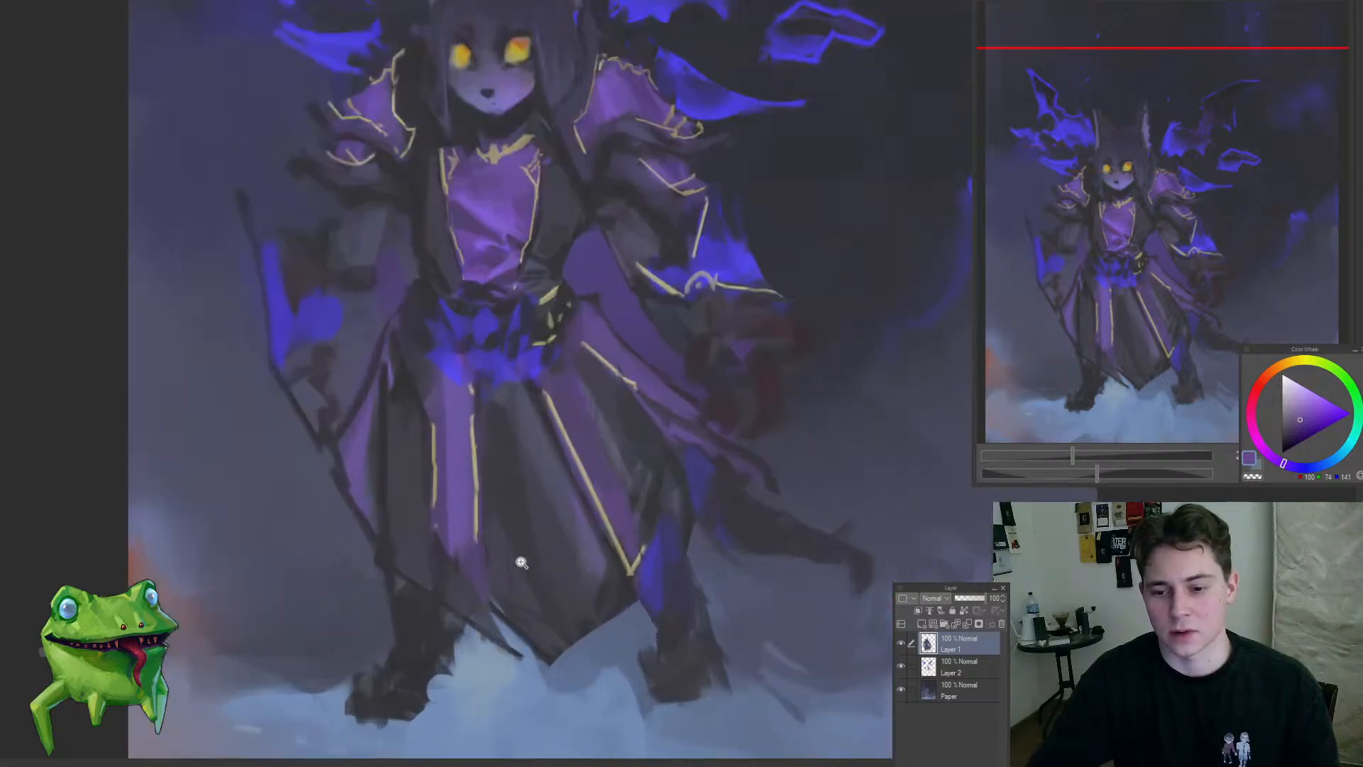
Step: Sample dark blue-grey and refine the robe's lower front hem around the end of the purple panel
alt+click(566, 506)
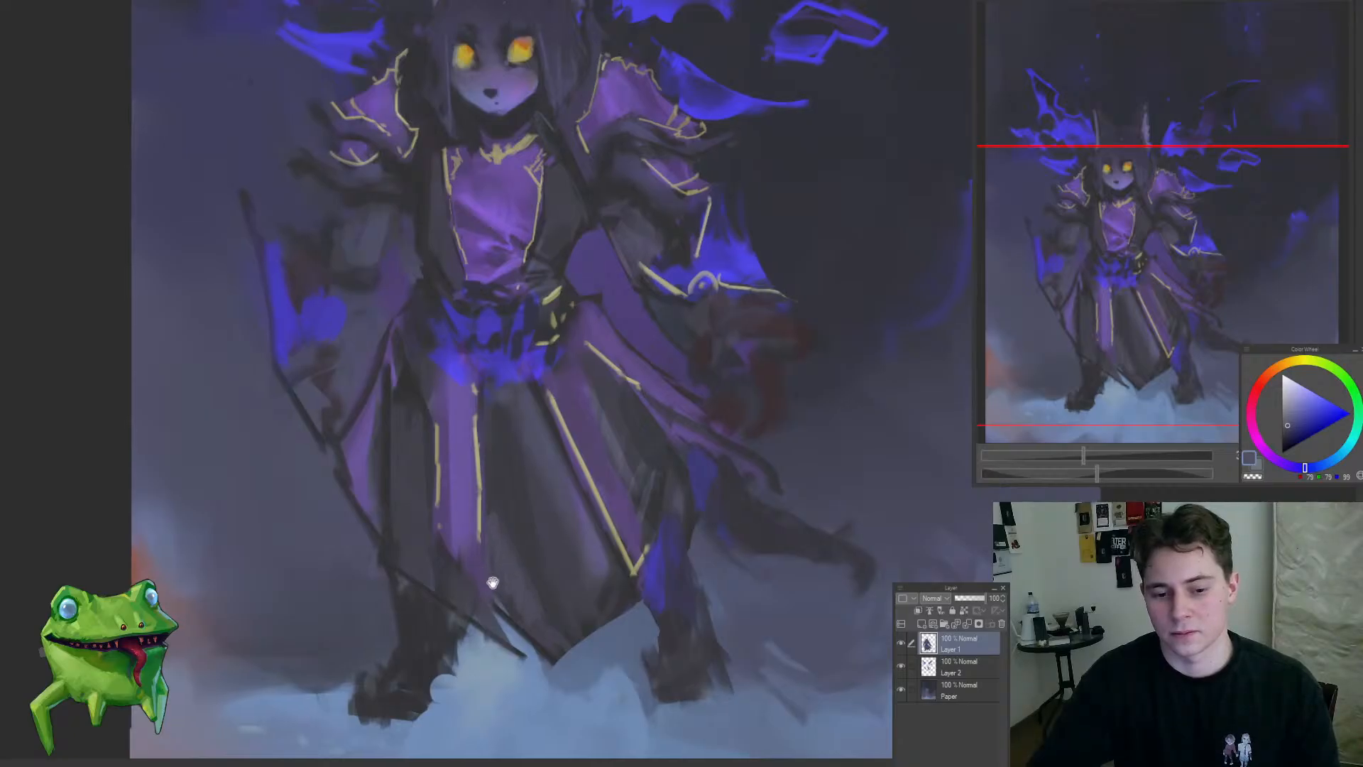
mouse_move(487, 569)
mouse_down()
mouse_move(560, 545)
mouse_move(499, 566)
mouse_move(543, 582)
mouse_move(523, 602)
mouse_up()
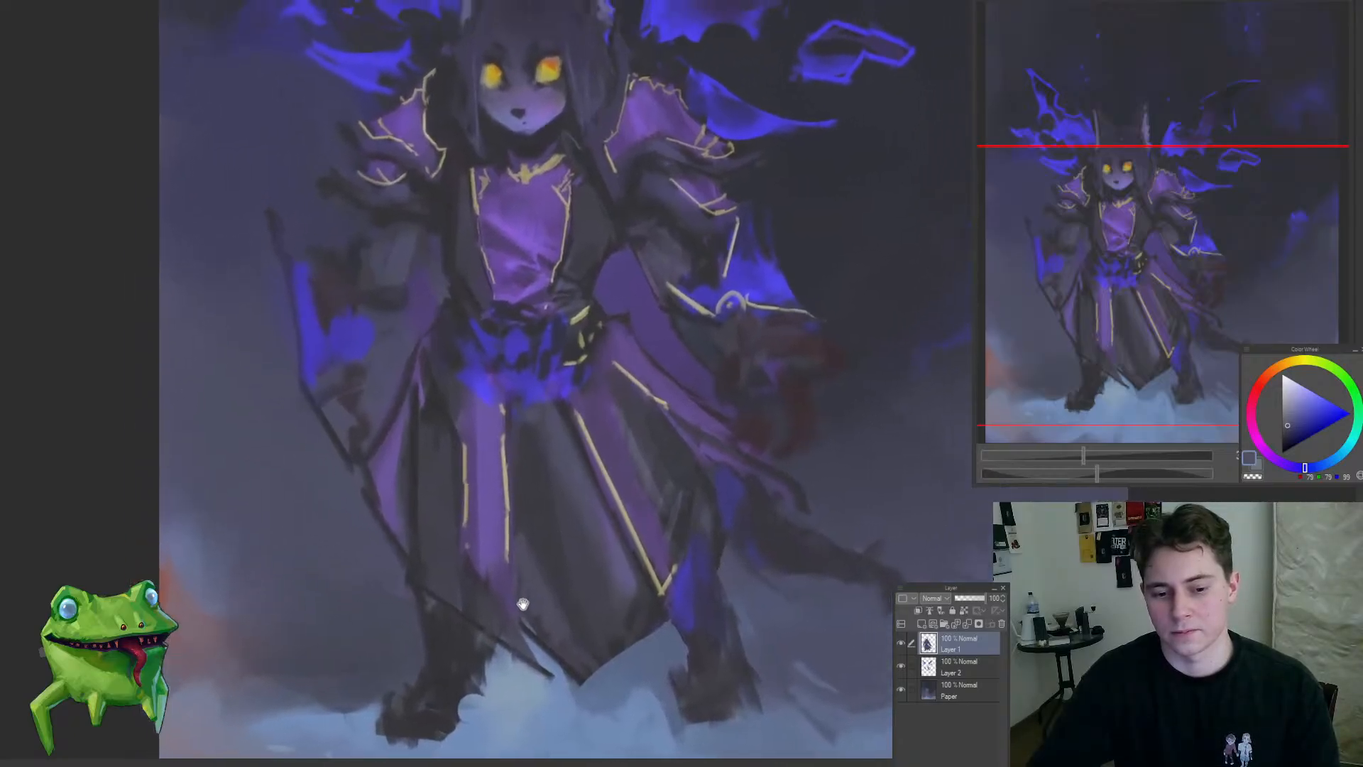
alt+click(483, 602)
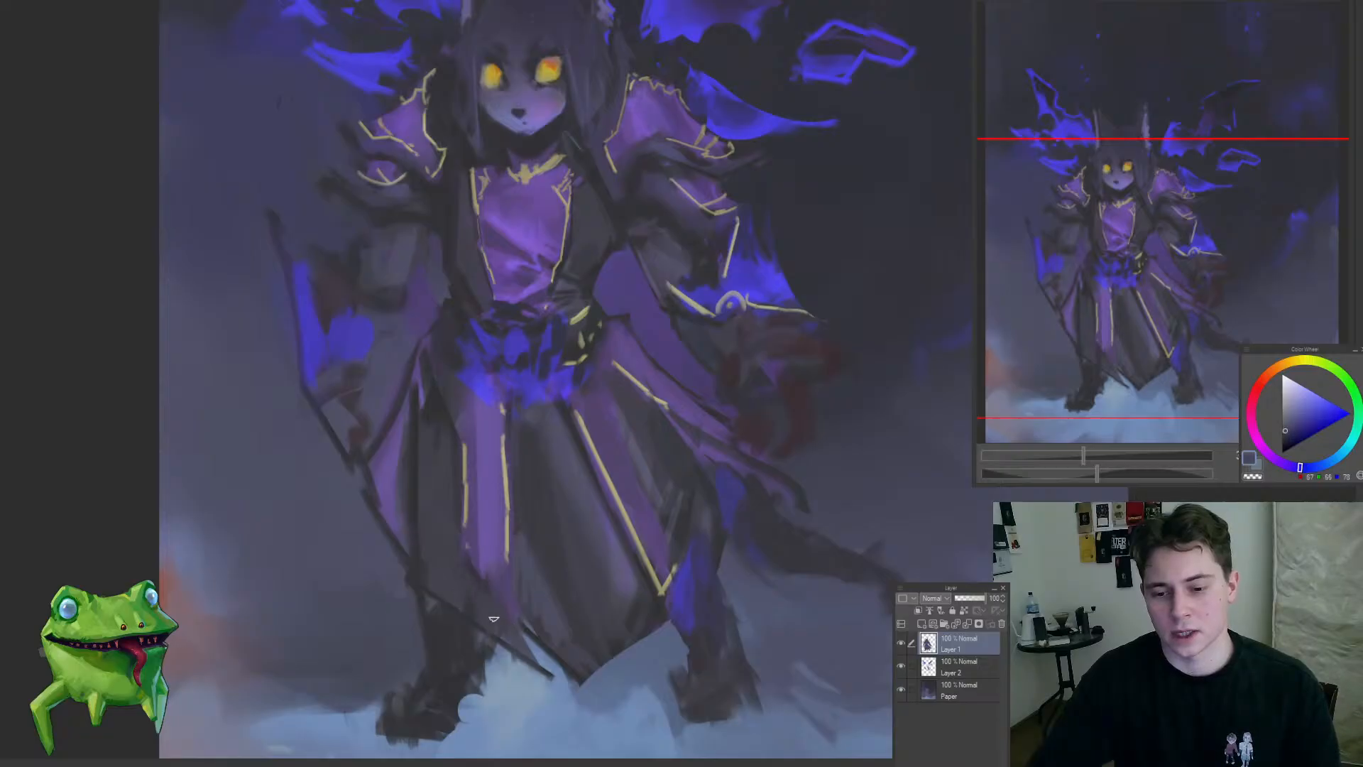
alt+click(558, 615)
mouse_move(418, 578)
mouse_down()
mouse_move(578, 678)
mouse_move(565, 649)
mouse_up()
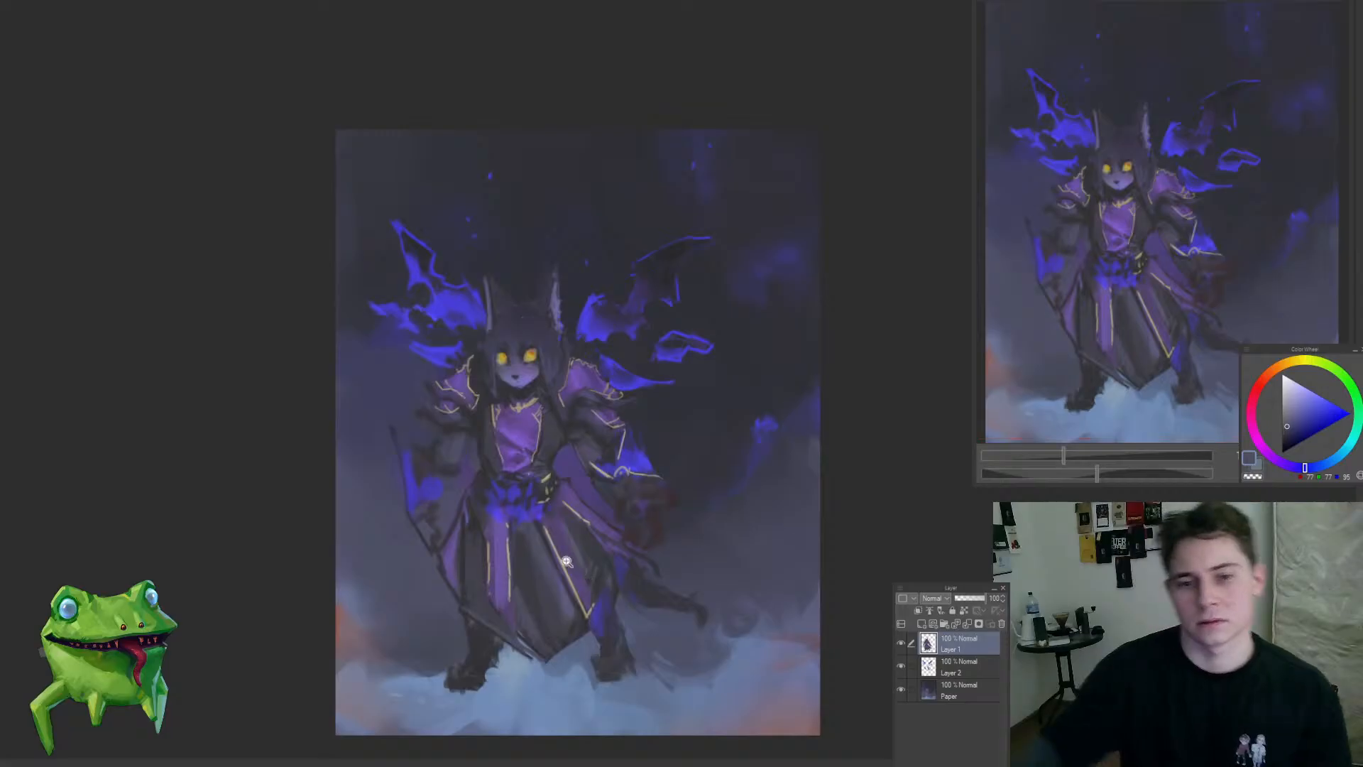
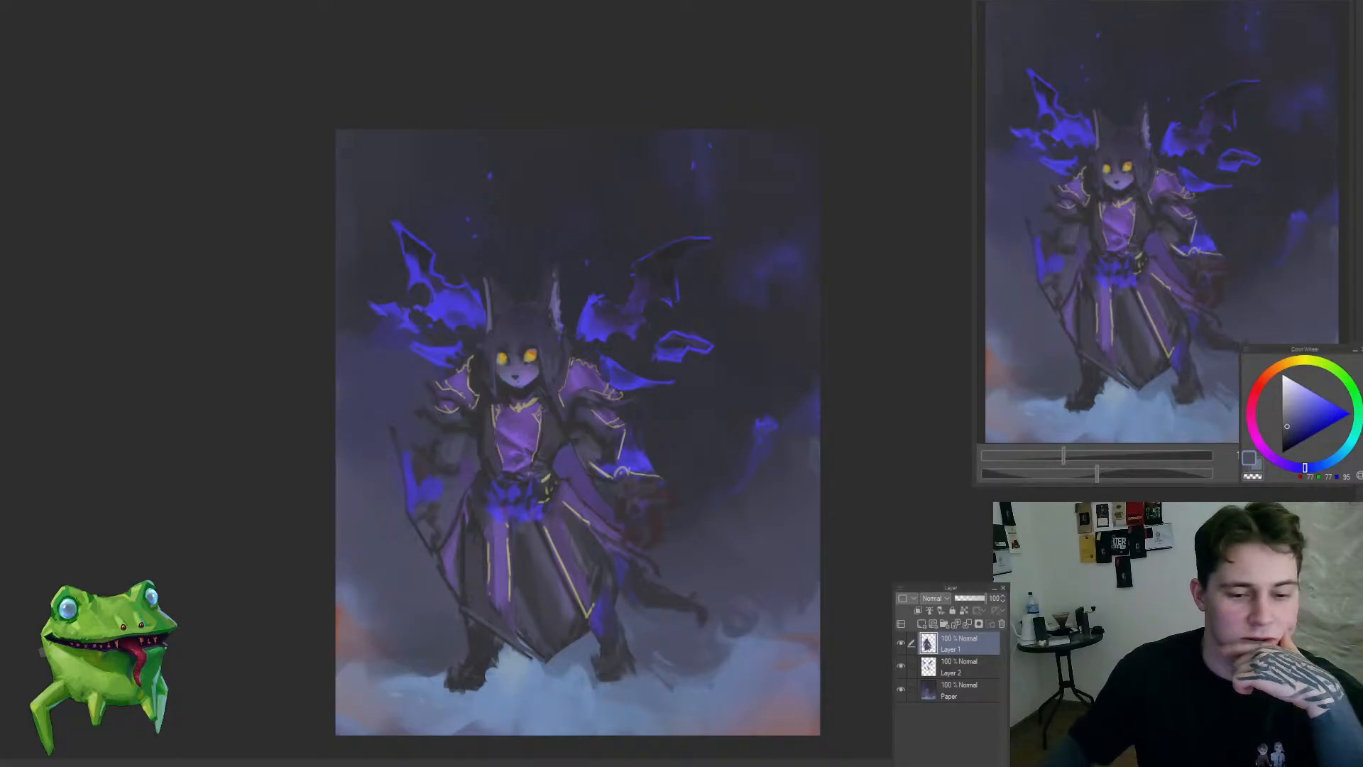
Step: Examine the whole figure and its composition on the full canvas at several magnifications
click(551, 523)
scroll(551, 526, down, 1)
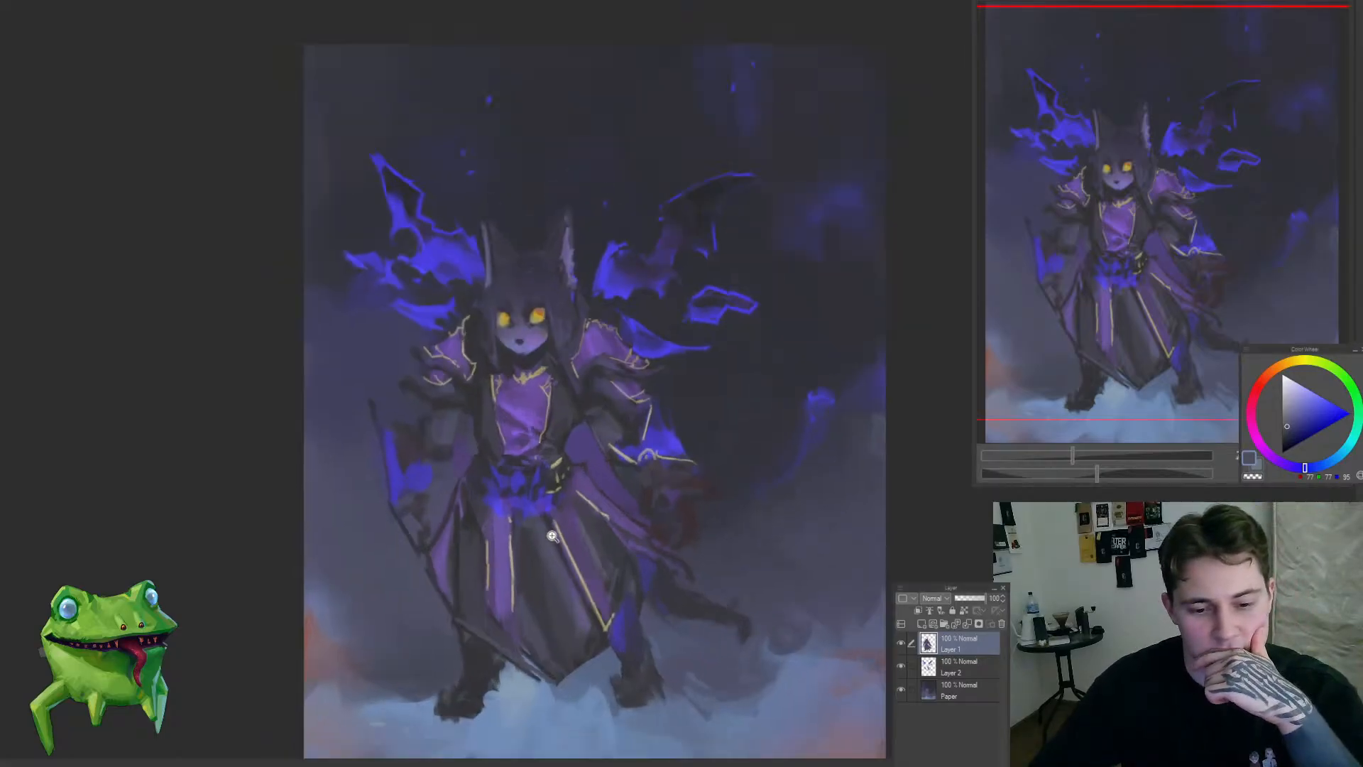
scroll(557, 589, up, 1)
scroll(575, 541, down, 1)
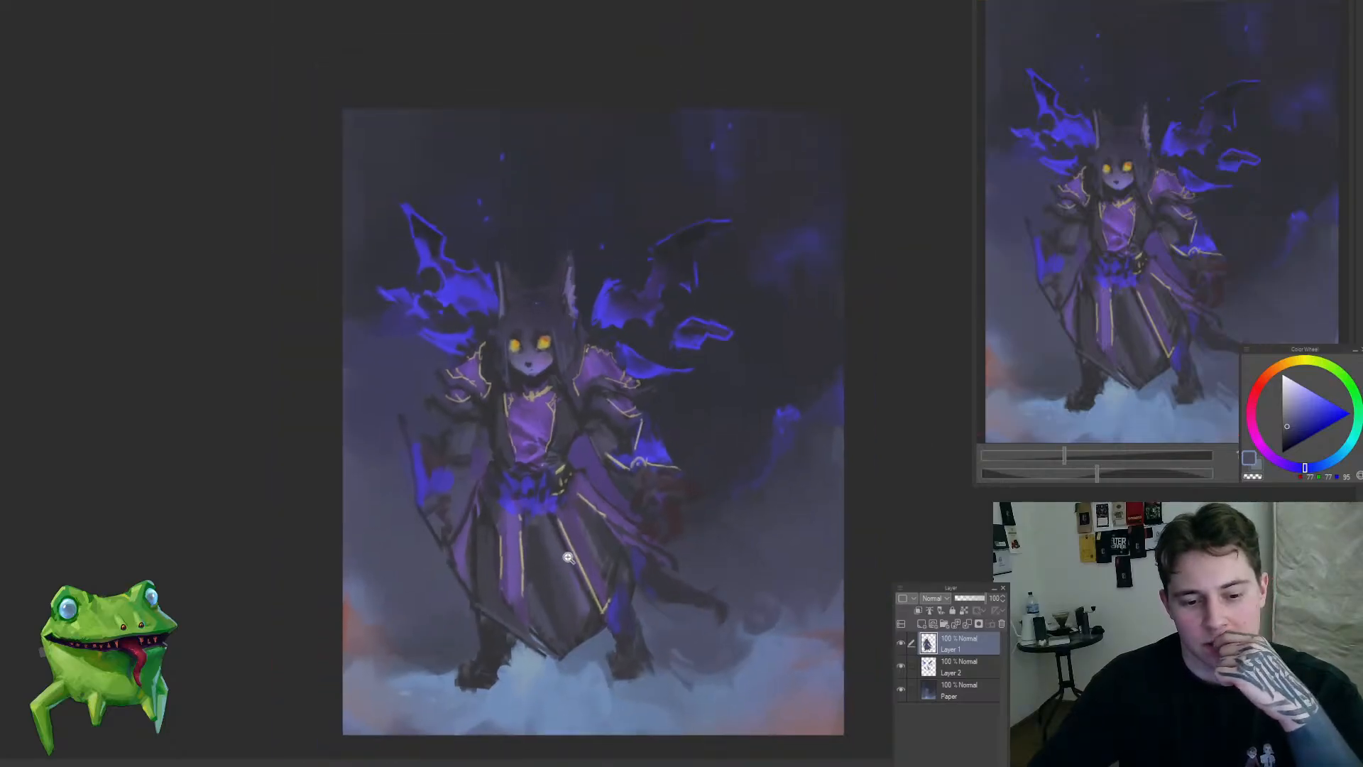
scroll(594, 576, up, 1)
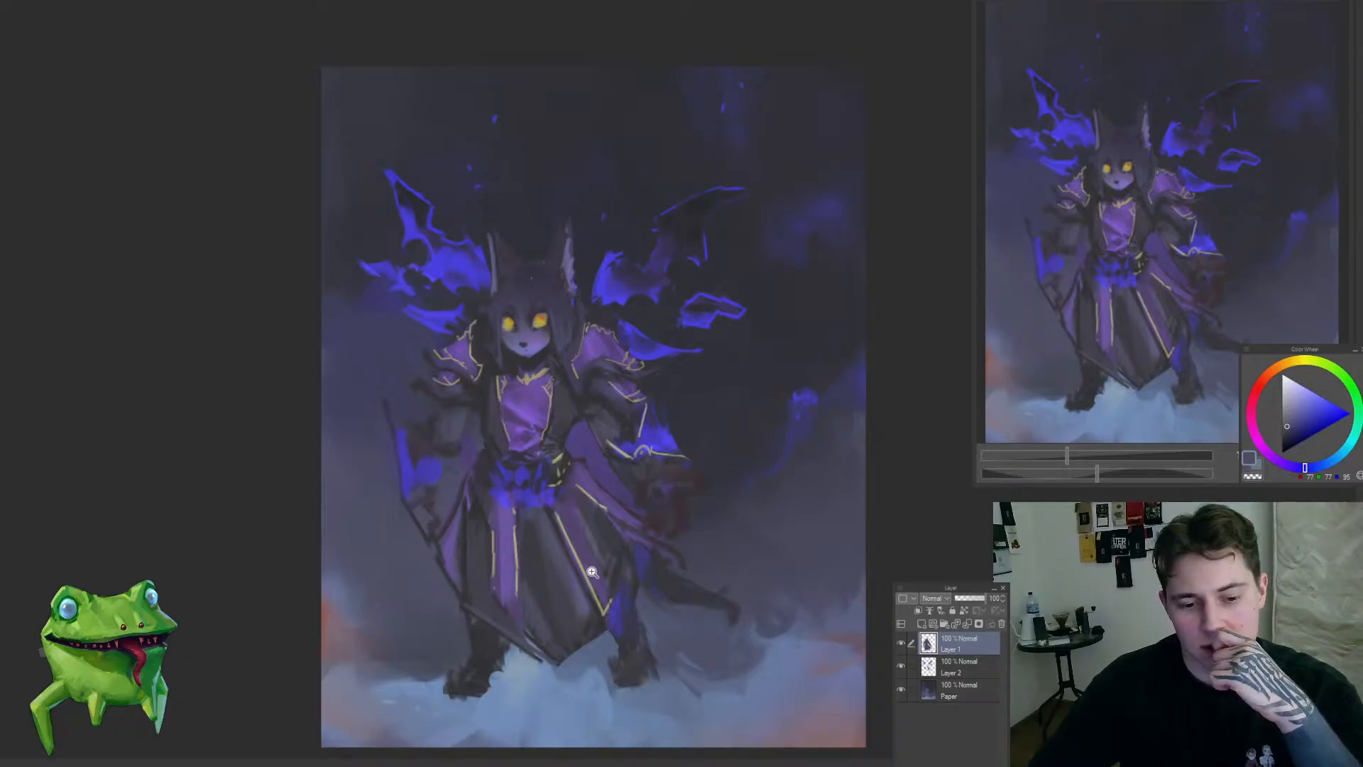
scroll(595, 568, down, 1)
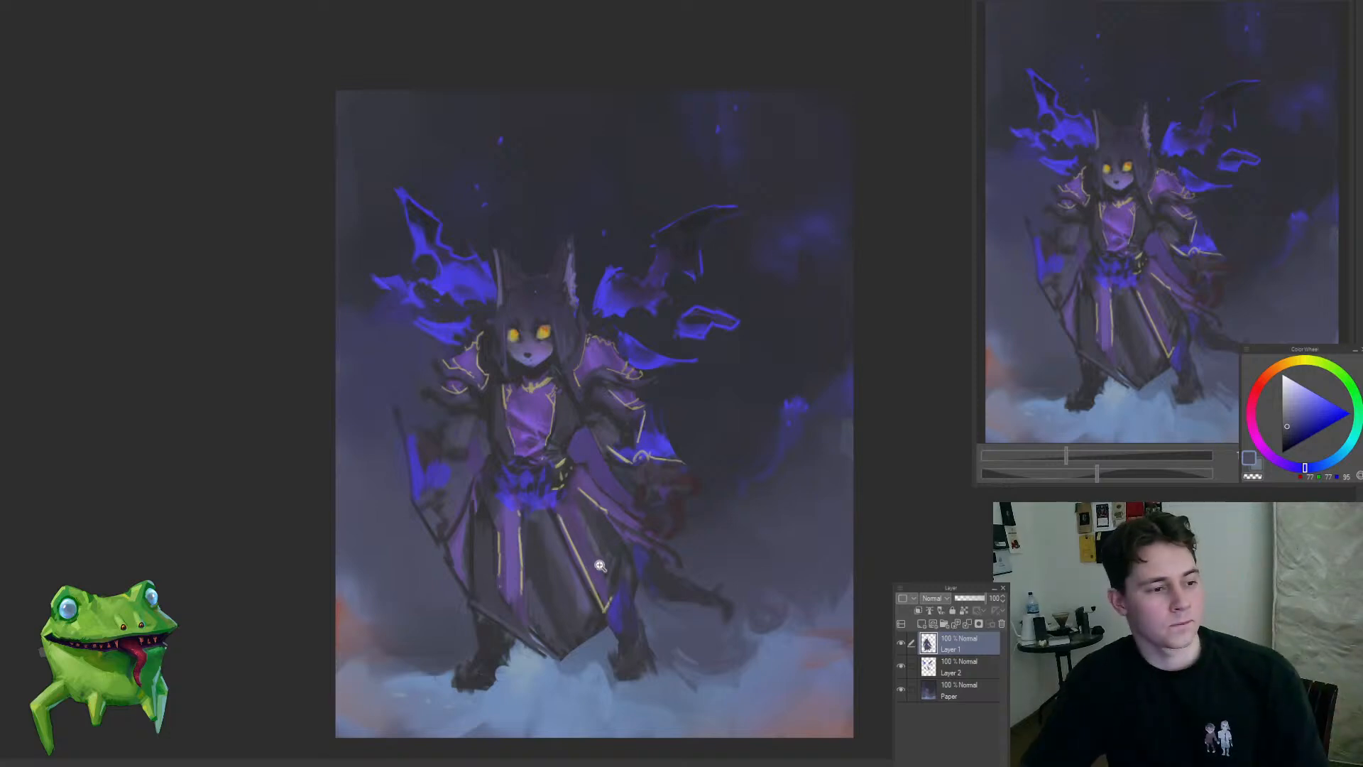
scroll(604, 552, up, 1)
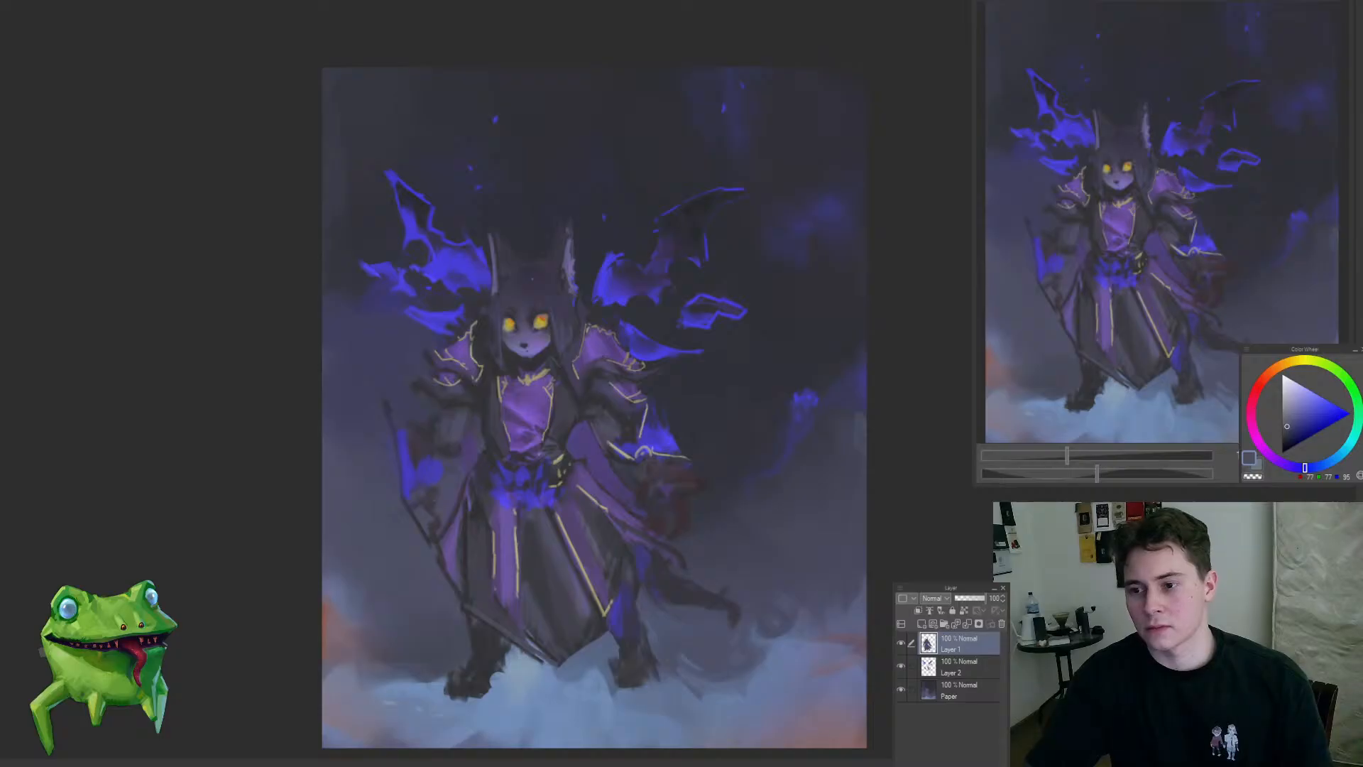
drag(666, 458, 642, 487)
drag(745, 449, 686, 469)
Step: Paint a band along the robe's left-hand front hem from its outer corner down to the centre point
scroll(628, 573, up, 1)
scroll(487, 582, up, 3)
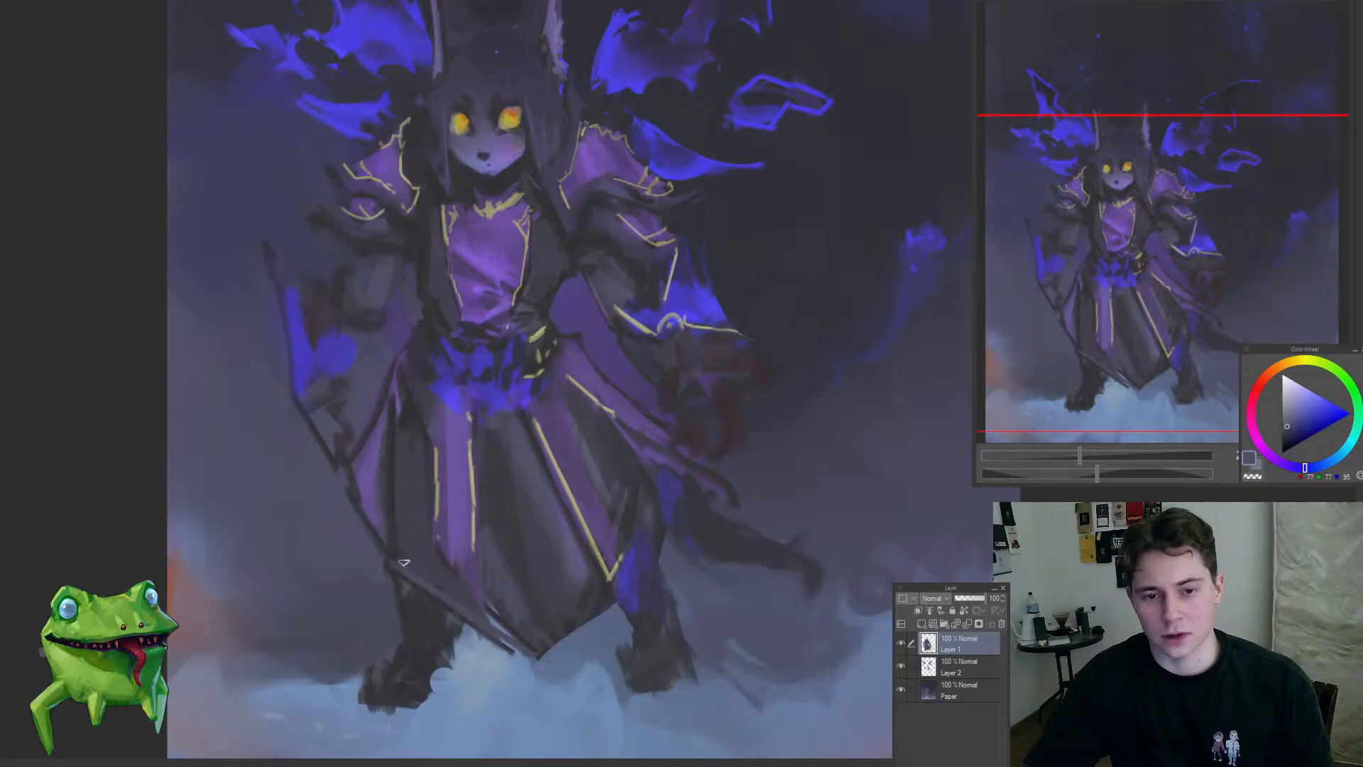
drag(424, 574, 511, 631)
drag(420, 581, 511, 632)
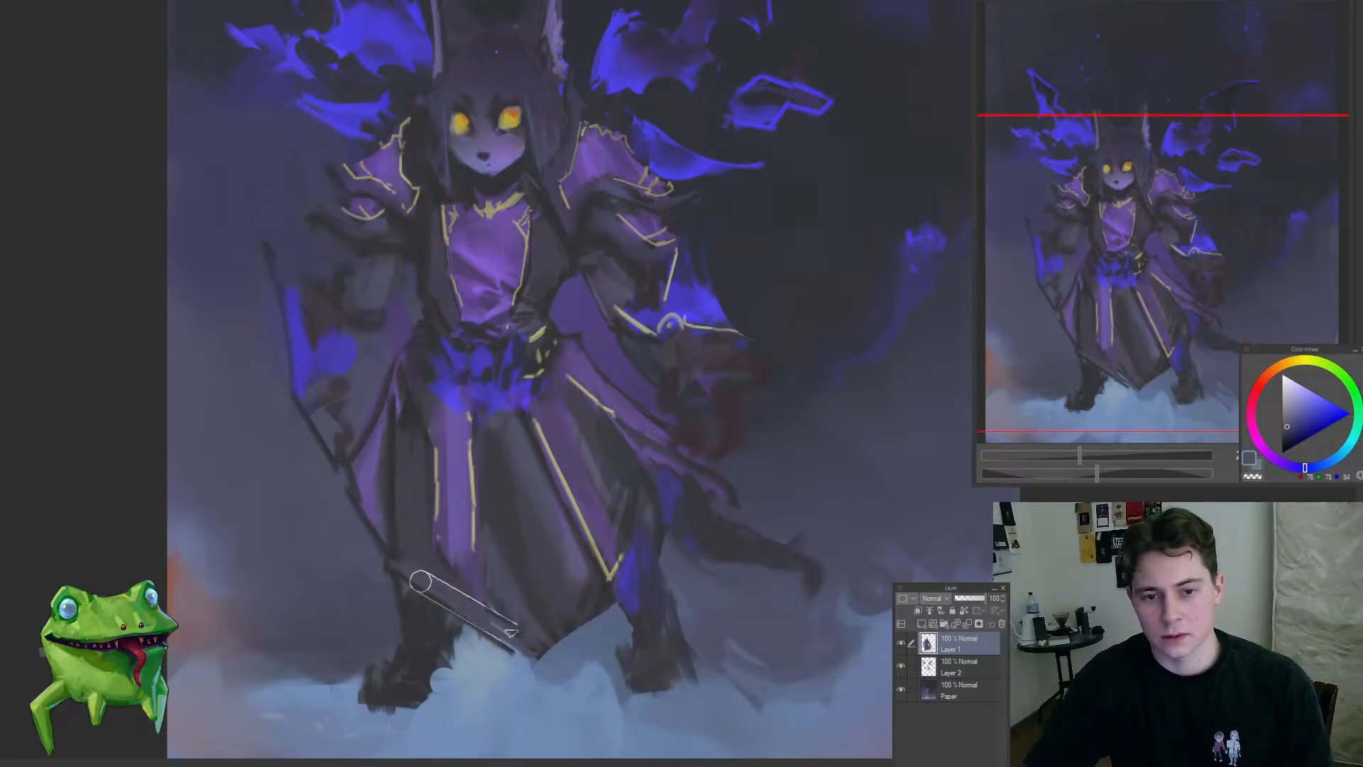
drag(514, 536, 536, 493)
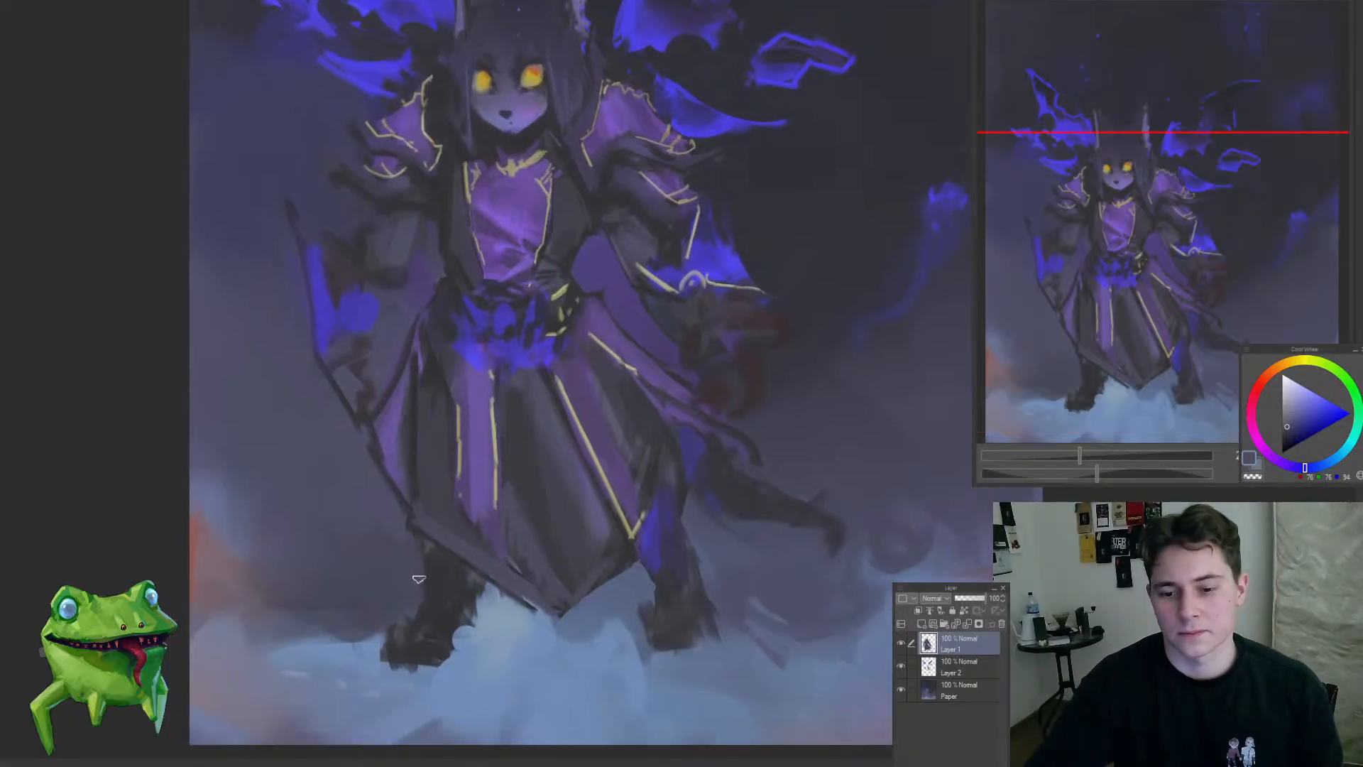
Step: Paint a grey-purple under-layer of the robe below the left-hand hem, covering the top of the dark leg
mouse_move(419, 580)
mouse_down()
mouse_move(439, 572)
mouse_move(474, 591)
mouse_up()
alt+click(447, 596)
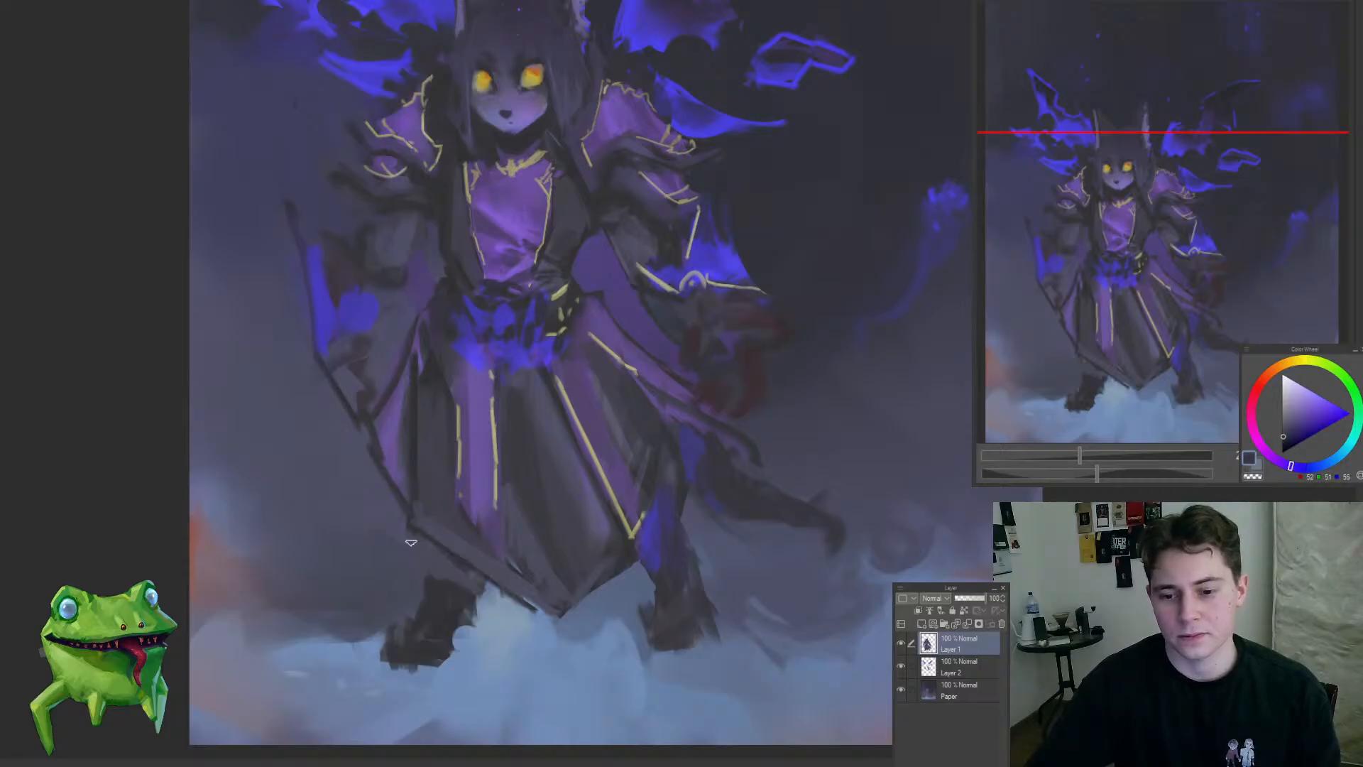
mouse_move(414, 536)
mouse_down()
mouse_move(415, 576)
mouse_move(496, 592)
mouse_move(408, 667)
mouse_up()
drag(523, 602, 552, 603)
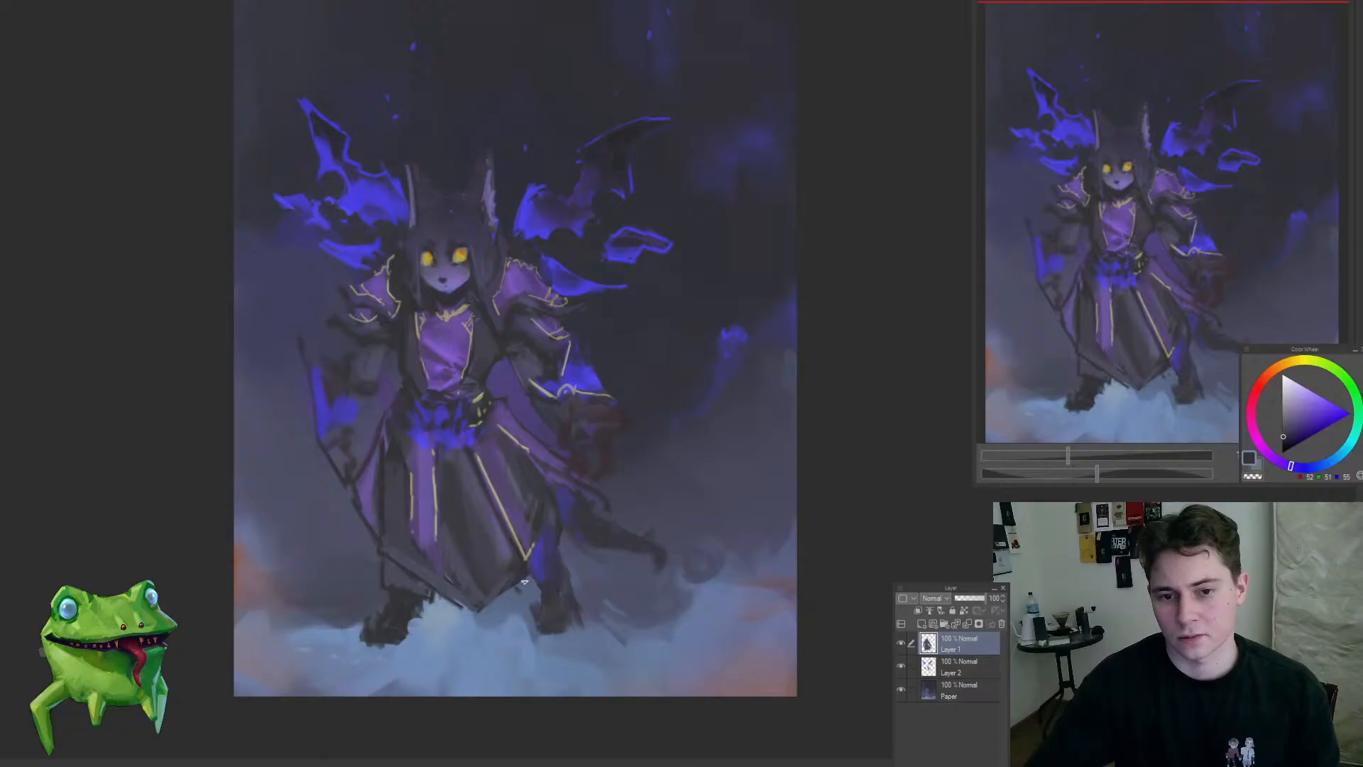
Step: Sample dark blue-grey tones and extend the robe's right-hand hem over the blue patch on the leg
alt+click(530, 573)
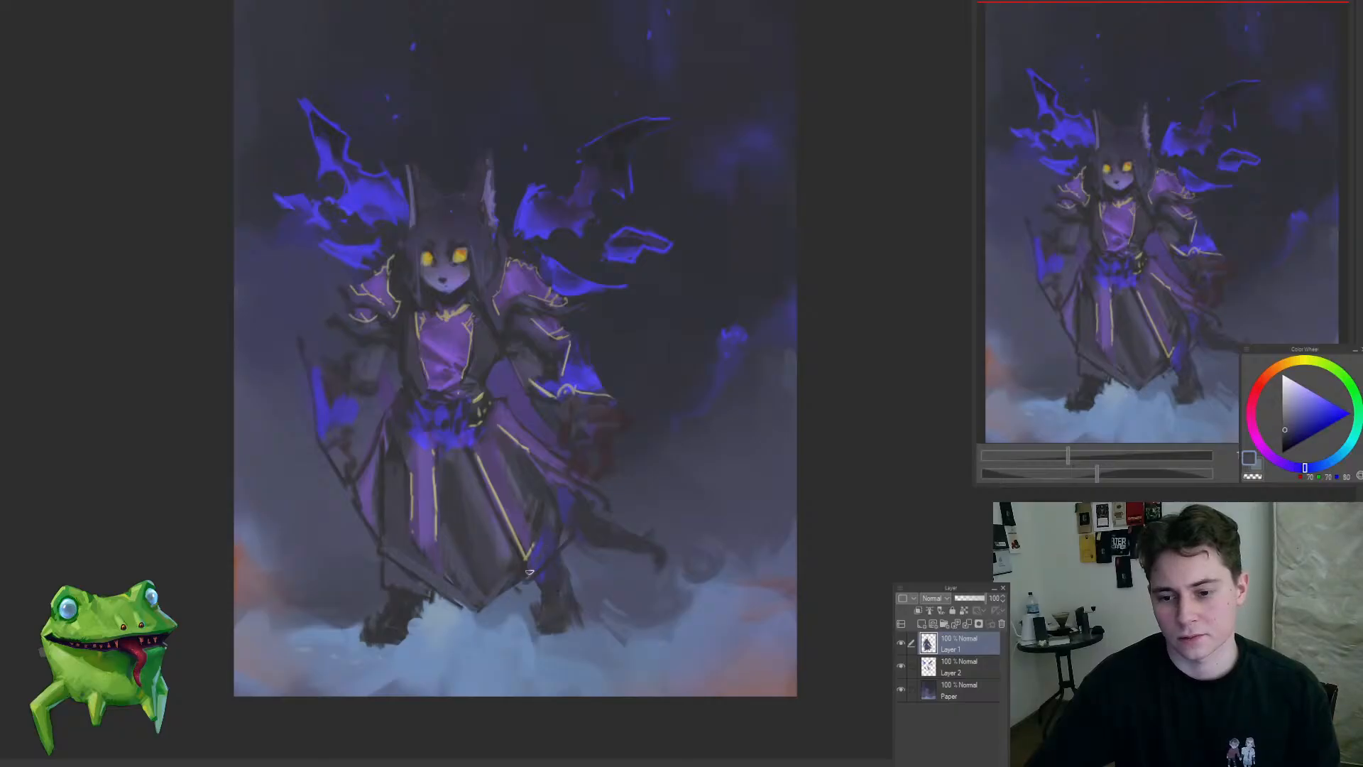
alt+click(553, 500)
alt+click(523, 583)
mouse_move(536, 580)
mouse_down()
mouse_move(552, 513)
mouse_move(572, 536)
mouse_move(543, 521)
mouse_move(534, 550)
mouse_up()
scroll(549, 536, up, 2)
alt+click(558, 532)
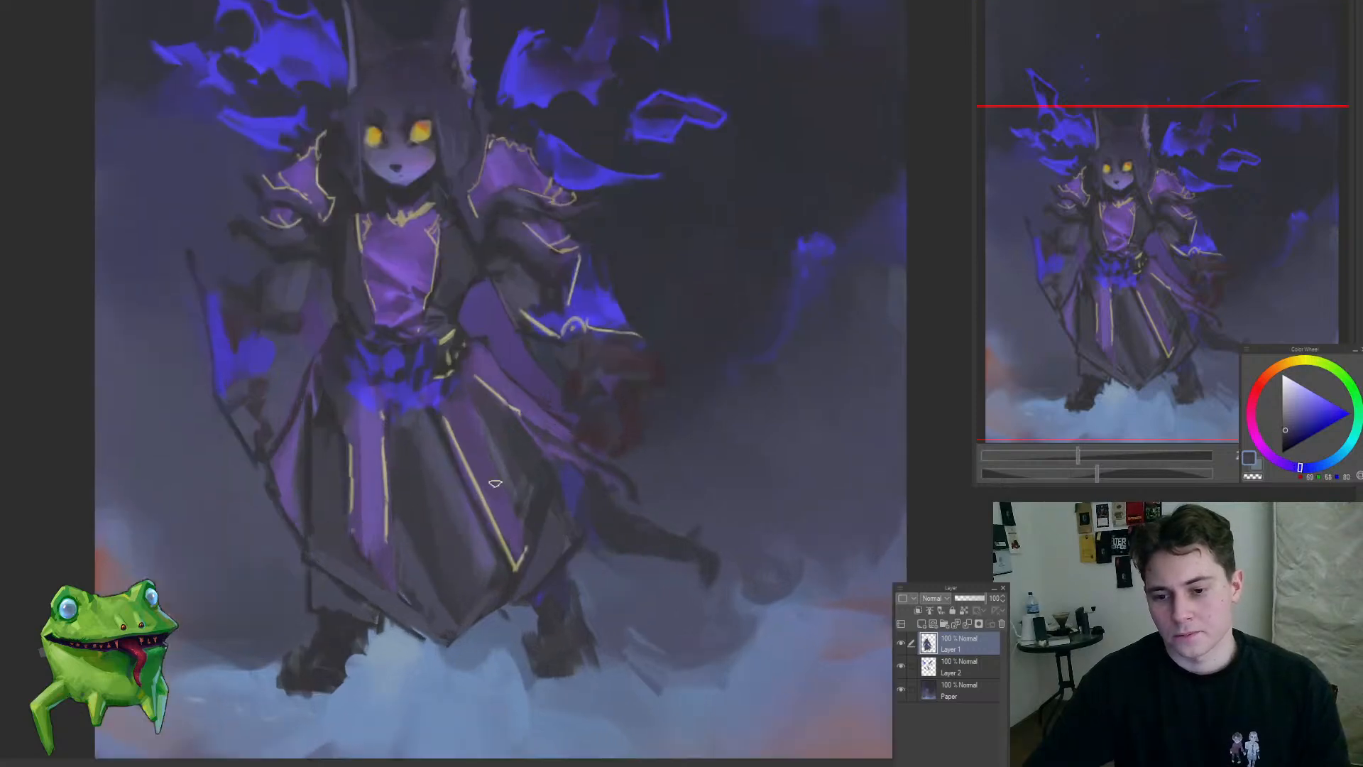
Step: Sample the trim's gold and draw bands across the central skirt panel and along the right-hand skirt panels
alt+click(490, 389)
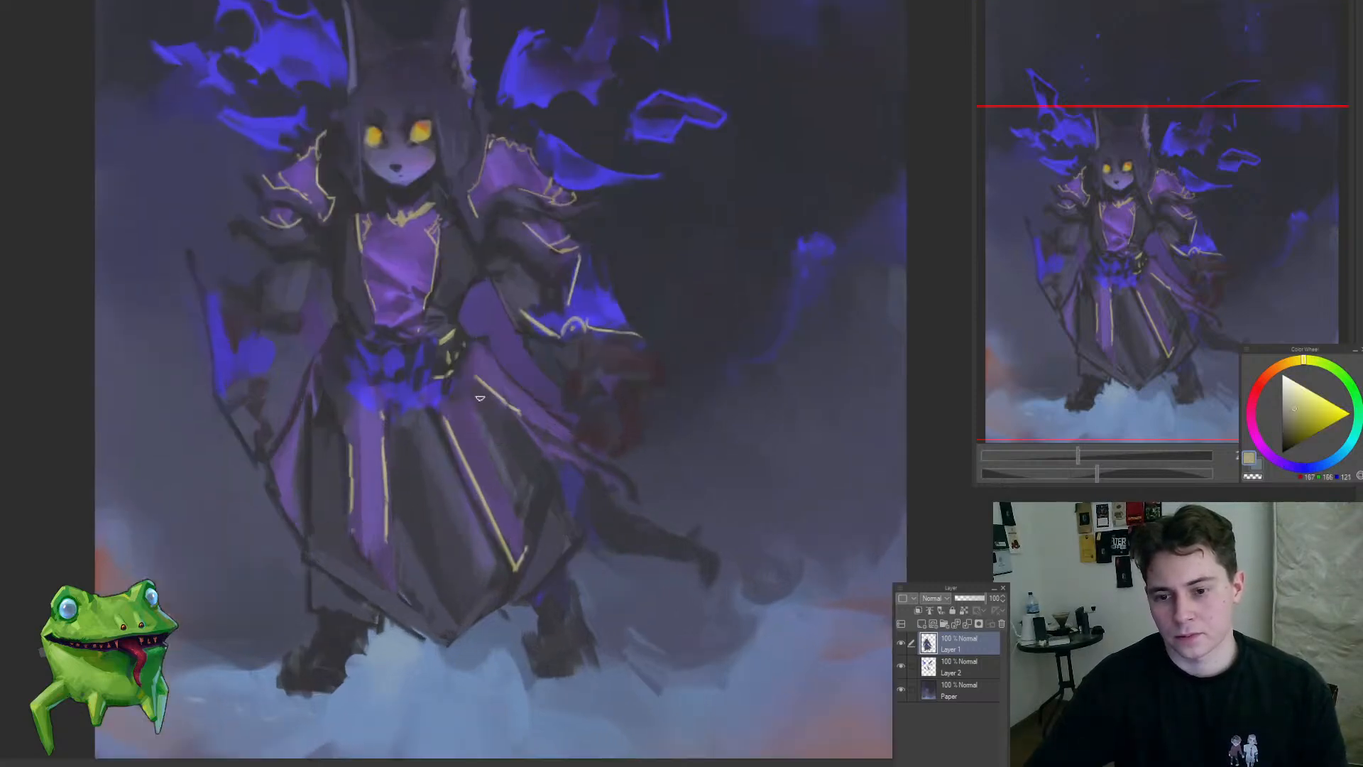
mouse_move(470, 394)
mouse_down()
mouse_move(511, 415)
mouse_move(568, 489)
mouse_up()
mouse_move(444, 476)
mouse_down()
mouse_move(514, 514)
mouse_move(528, 473)
mouse_move(514, 446)
mouse_move(441, 542)
mouse_move(498, 502)
mouse_up()
click(497, 502)
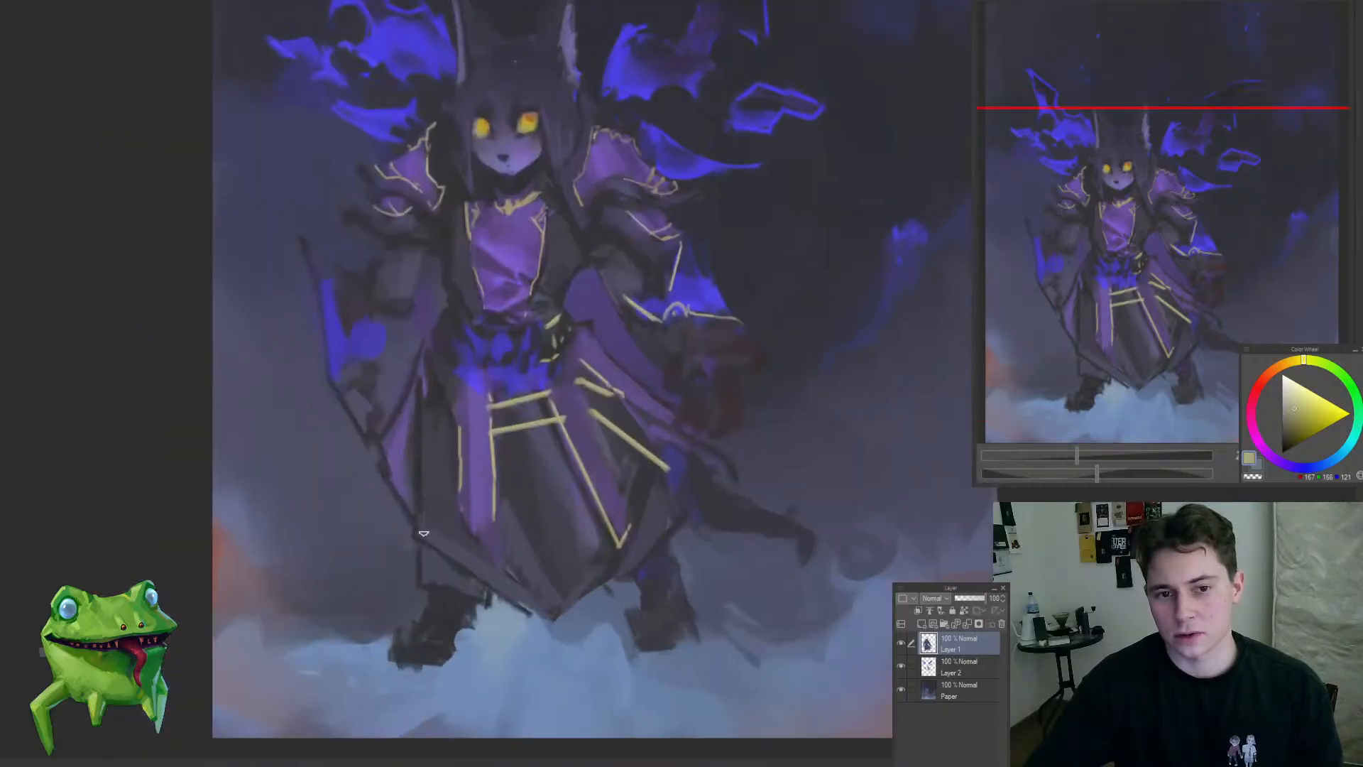
Step: Draw gold trim along the robe's pointed front hem and a short gold line on the left-hand under-layer
mouse_move(419, 516)
mouse_down()
mouse_move(545, 596)
mouse_move(591, 559)
mouse_move(655, 539)
mouse_move(674, 499)
mouse_up()
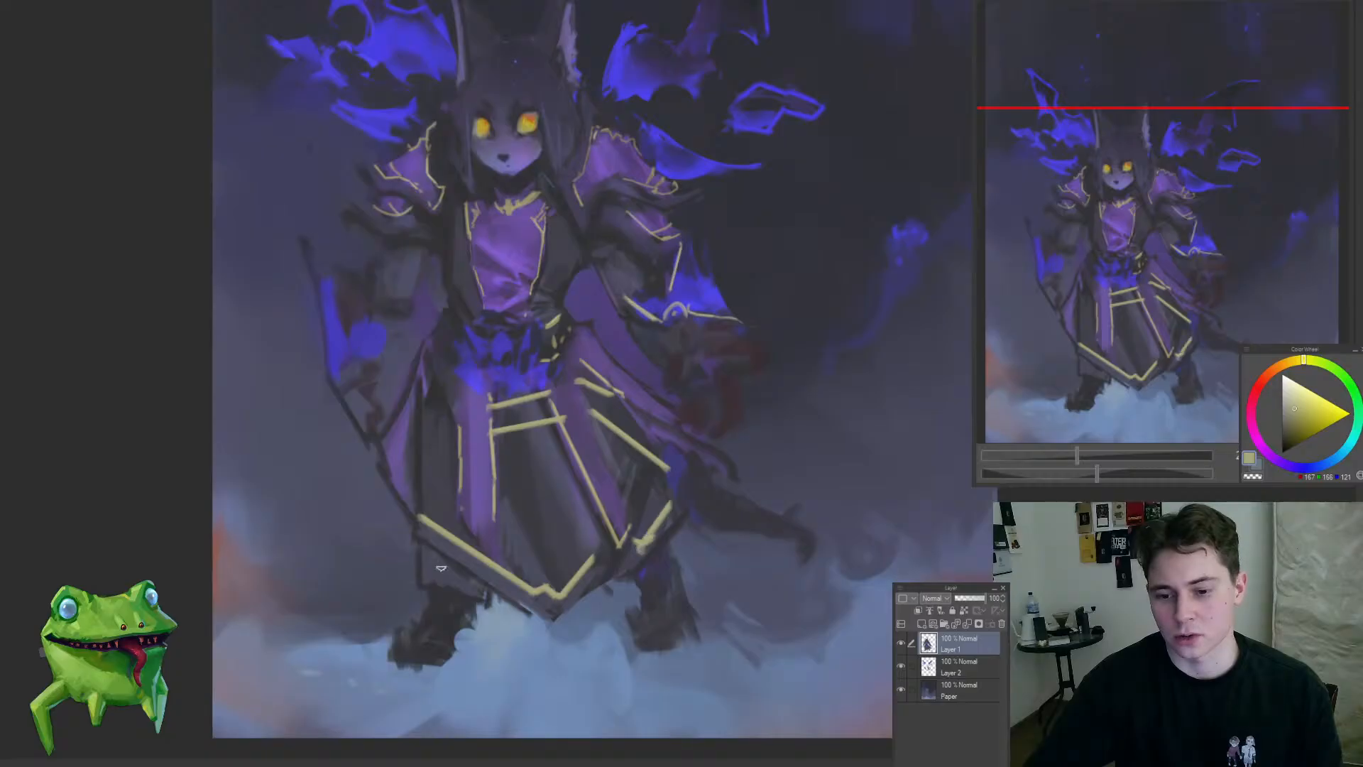
mouse_move(436, 565)
mouse_down()
mouse_move(474, 578)
mouse_move(473, 608)
mouse_move(399, 679)
mouse_up()
drag(474, 588, 535, 576)
key(ctrl+z)
mouse_move(451, 610)
mouse_down()
mouse_move(508, 609)
mouse_move(499, 643)
mouse_move(469, 625)
mouse_up()
drag(538, 598, 512, 542)
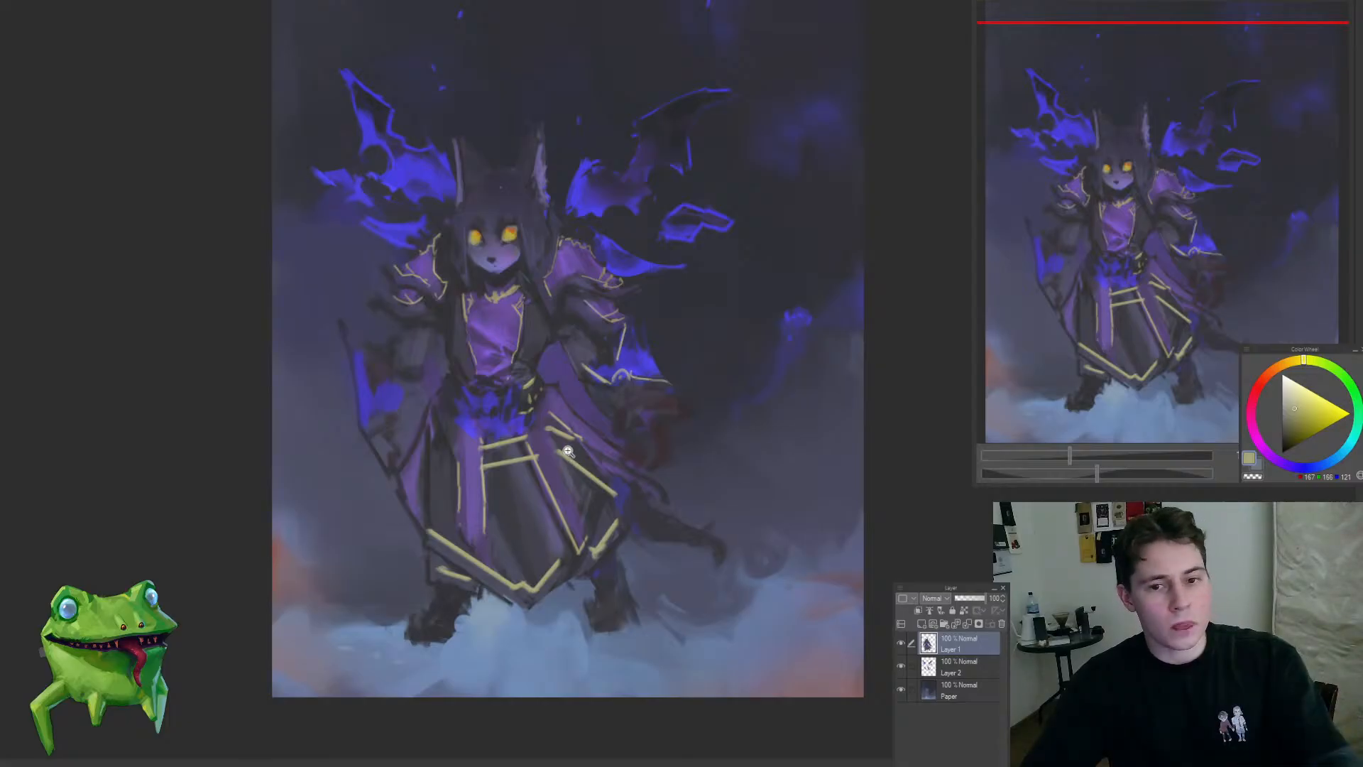
mouse_move(547, 476)
mouse_down()
mouse_move(532, 459)
mouse_move(546, 519)
mouse_move(580, 475)
mouse_move(536, 500)
mouse_move(566, 530)
mouse_move(550, 516)
mouse_move(487, 602)
mouse_move(548, 584)
mouse_up()
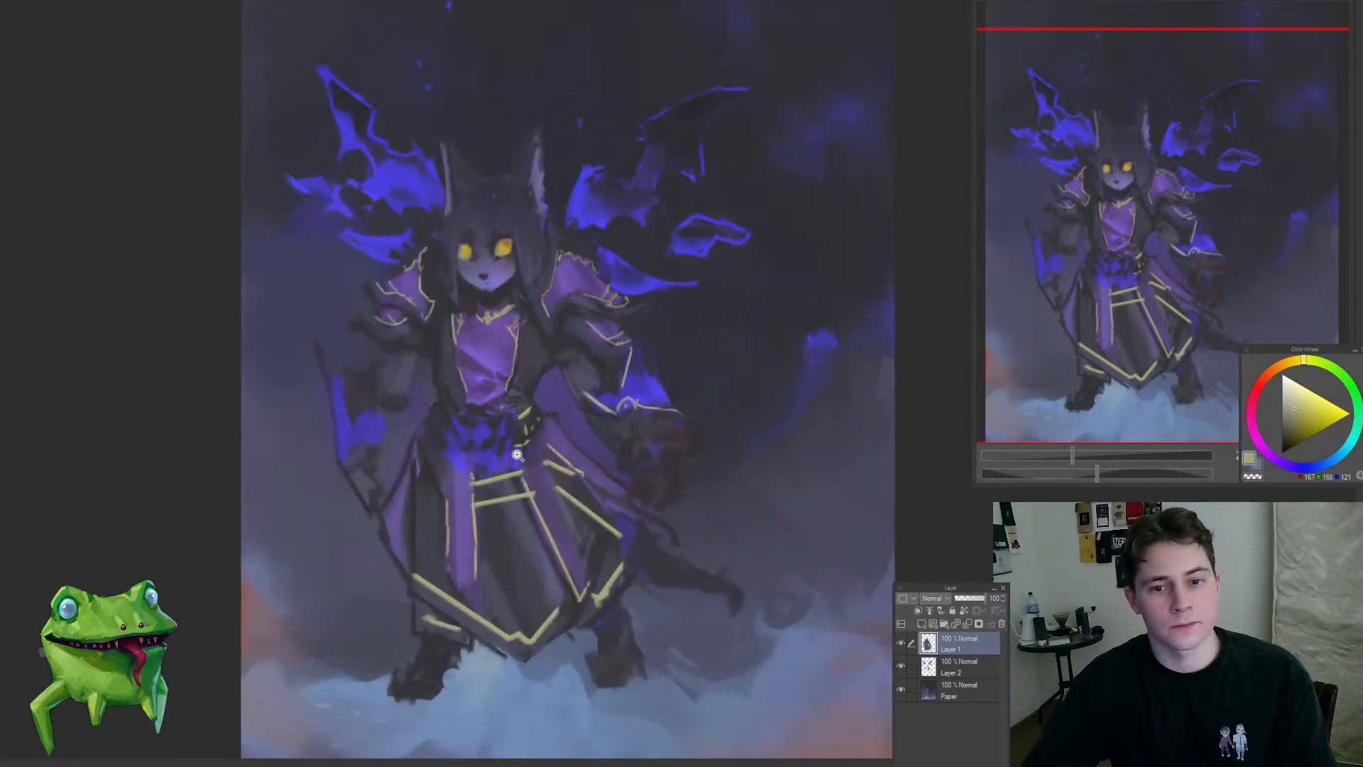
Step: Paint over the gold line on the purple front strip's outer edge and add a diagonal gold trim on the left-hand dark panel
click(461, 580)
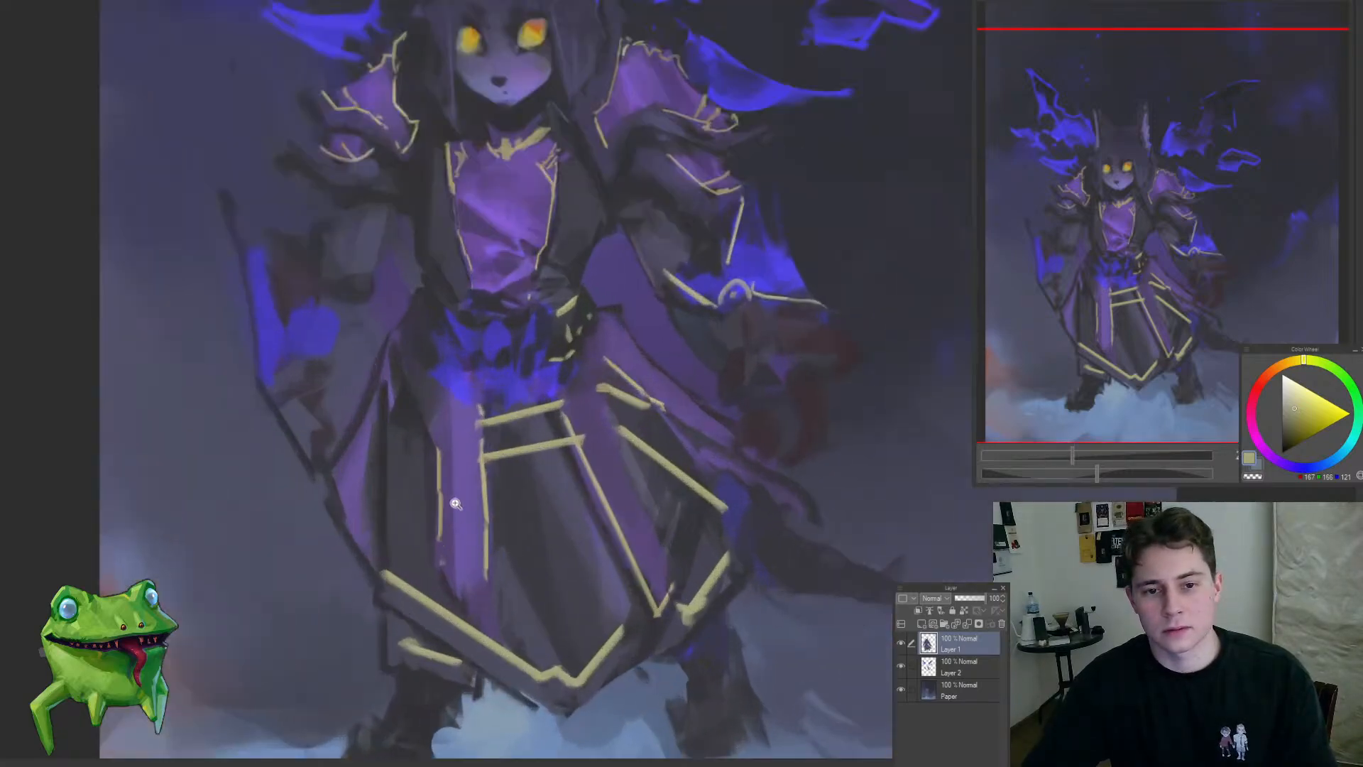
alt+click(448, 465)
mouse_move(442, 541)
mouse_down()
mouse_move(438, 450)
mouse_move(442, 553)
mouse_up()
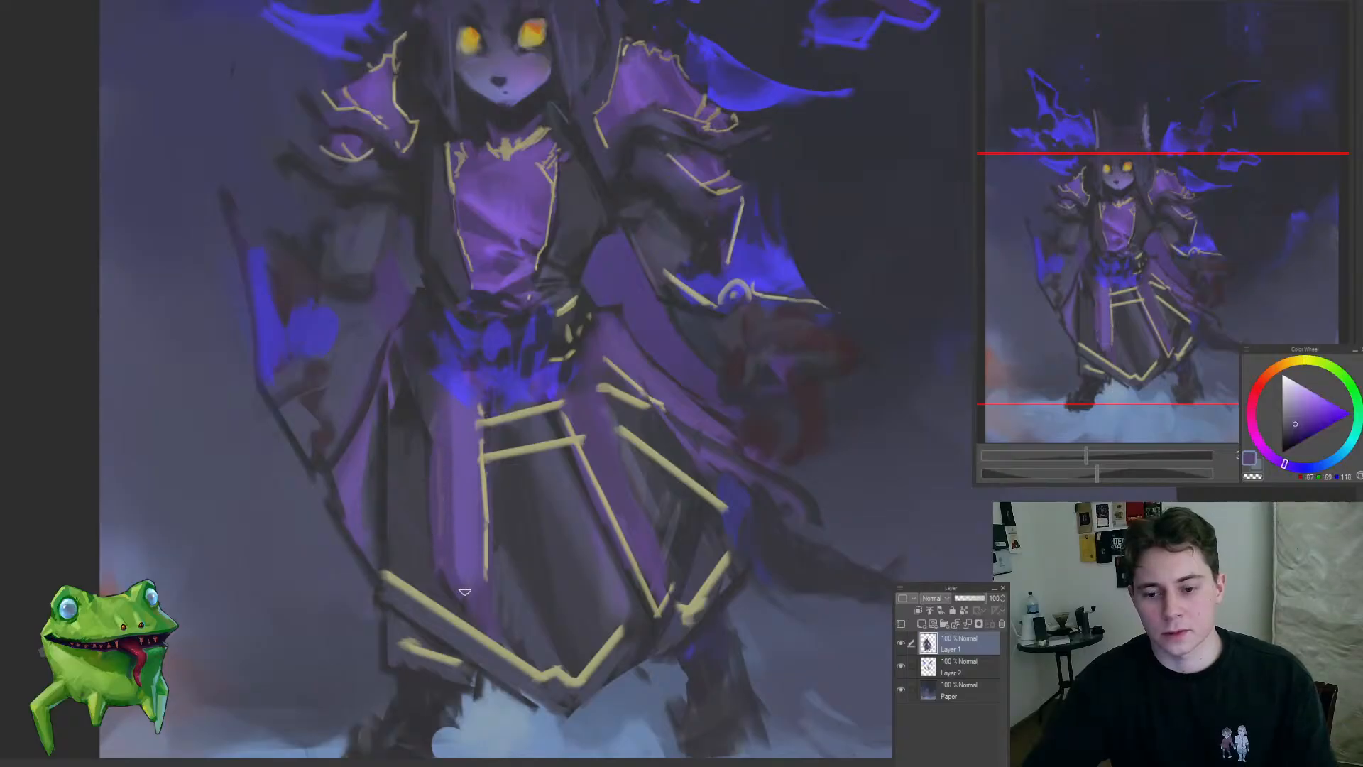
alt+click(420, 481)
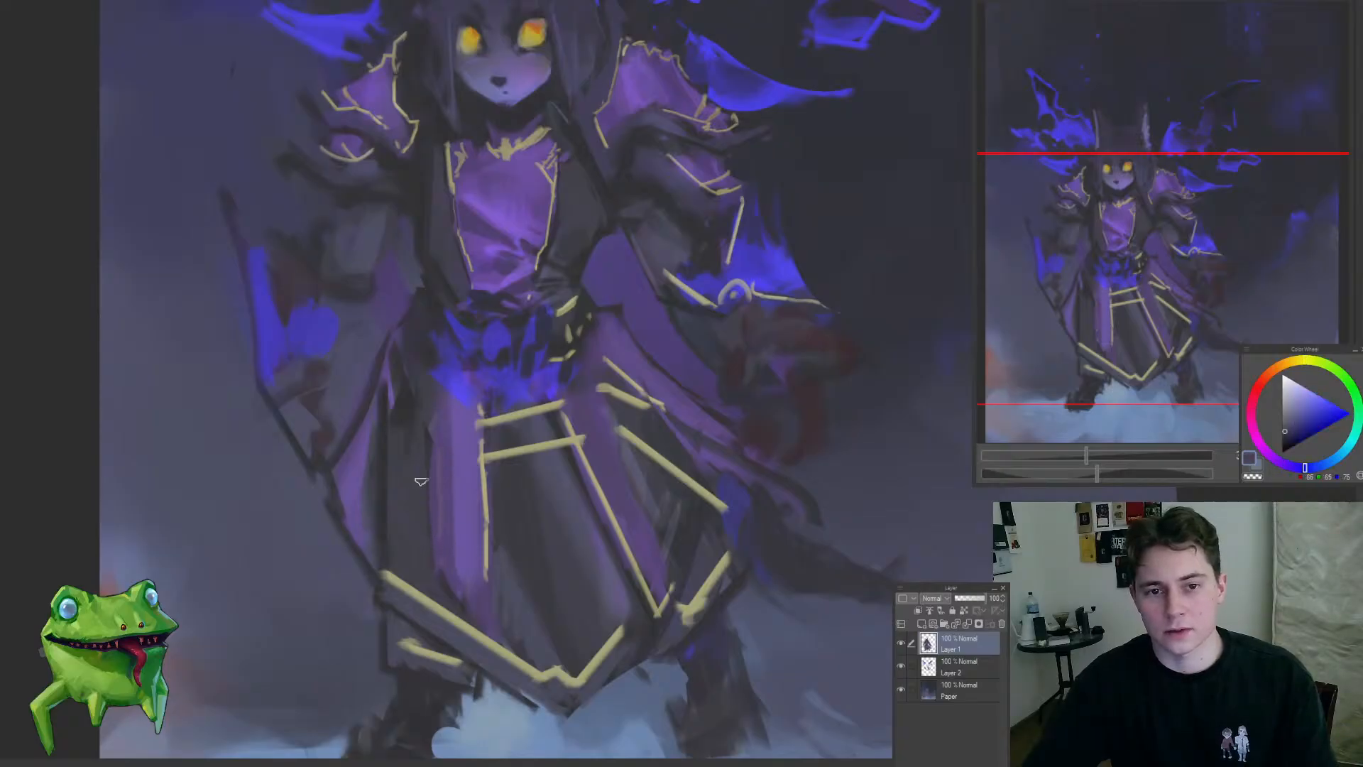
alt+click(491, 450)
drag(390, 481, 420, 439)
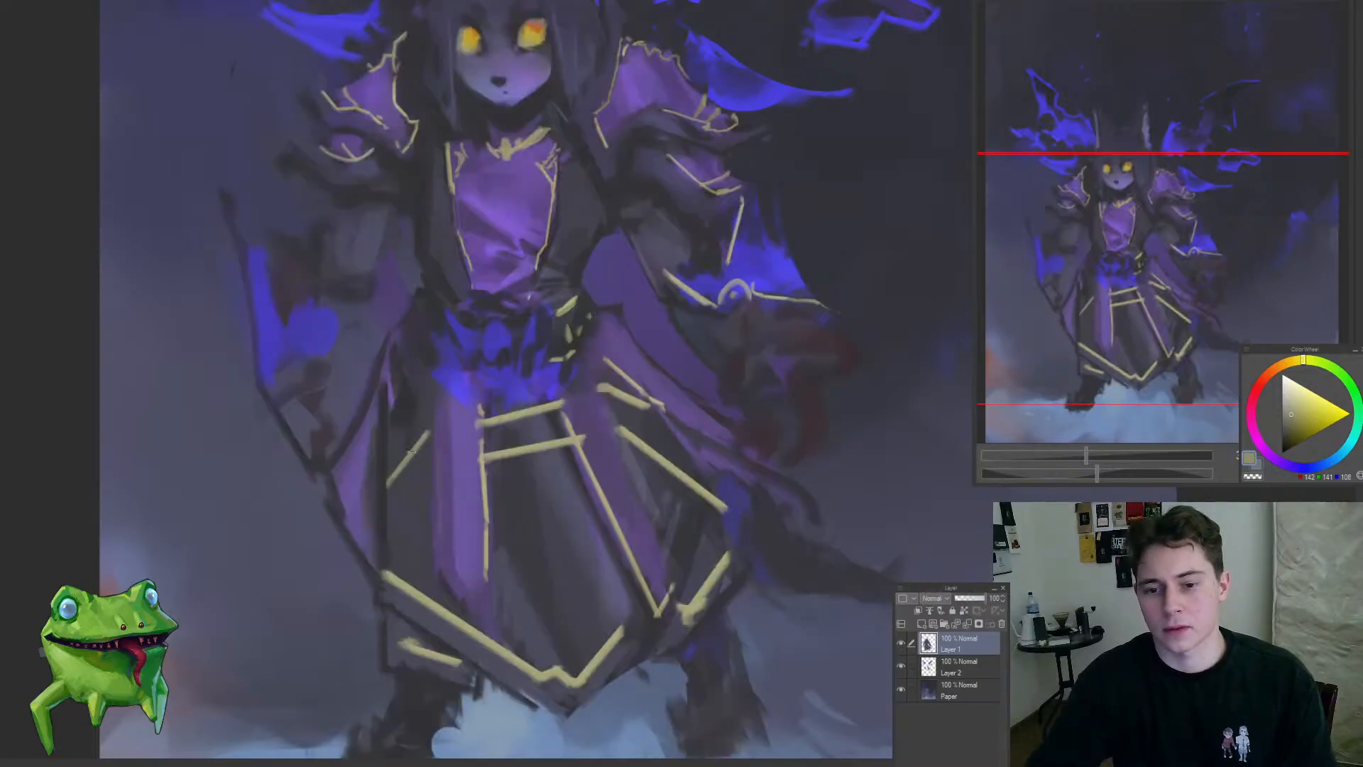
Step: Repaint the robe's left-hand purple side panel with sampled purples and add a dark fold line through it
alt+click(362, 483)
drag(363, 430, 370, 540)
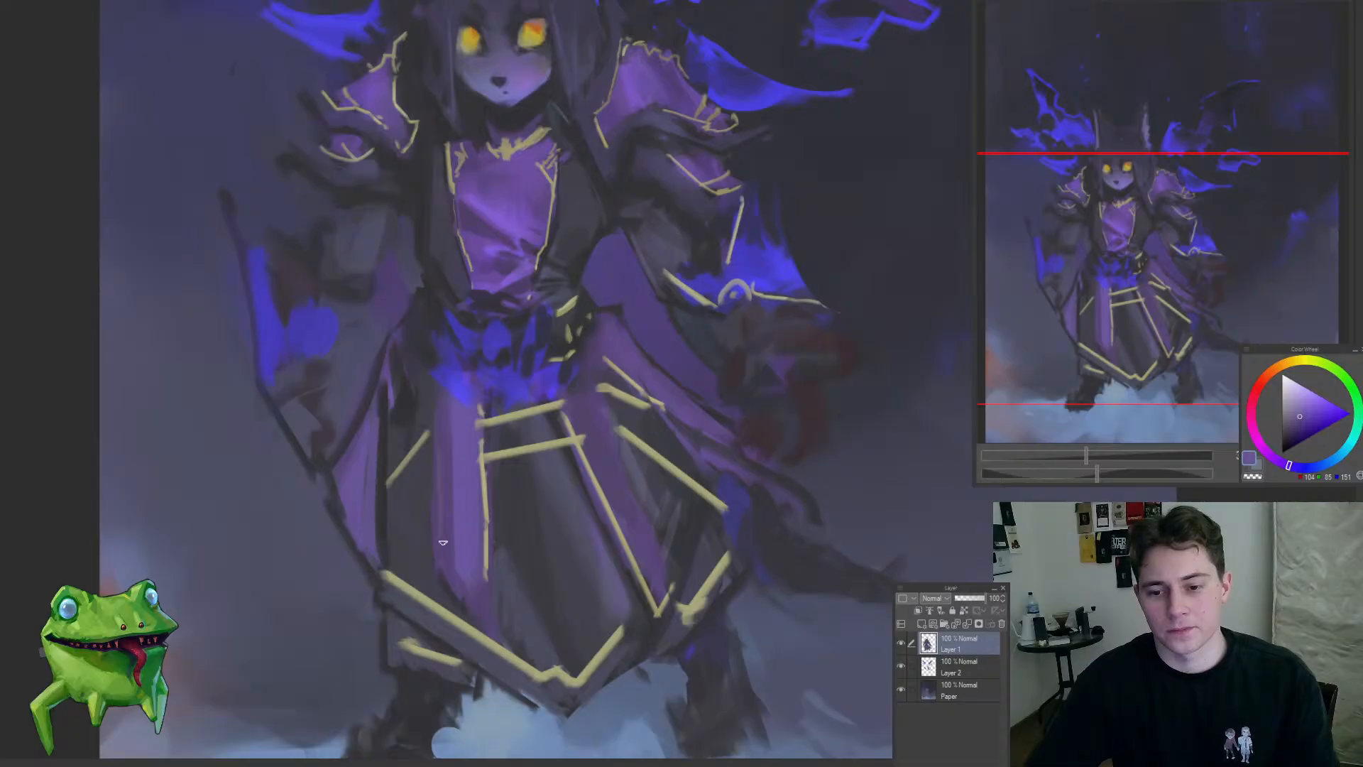
alt+click(458, 576)
mouse_move(370, 392)
mouse_down()
mouse_move(345, 473)
mouse_move(355, 512)
mouse_up()
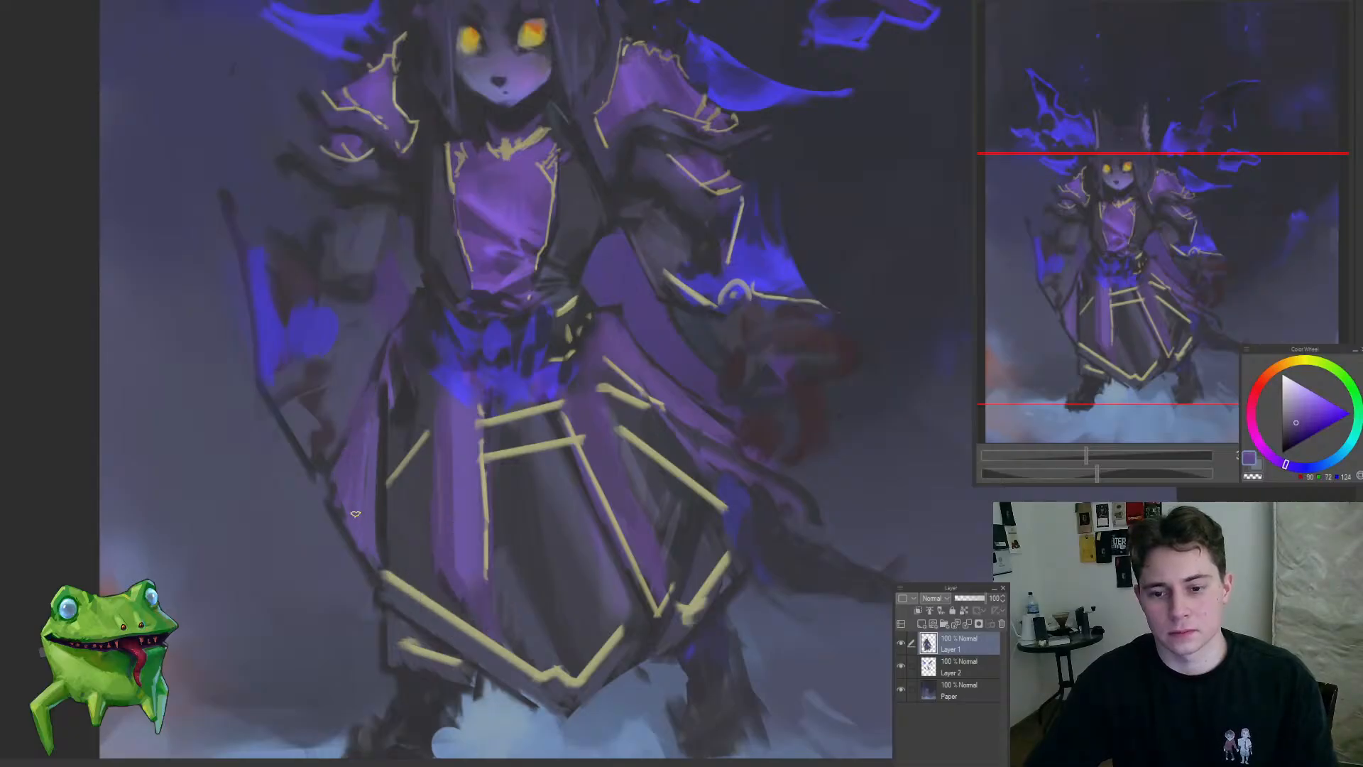
alt+click(385, 423)
mouse_move(378, 393)
mouse_down()
mouse_move(351, 510)
mouse_move(368, 568)
mouse_up()
drag(352, 562, 271, 639)
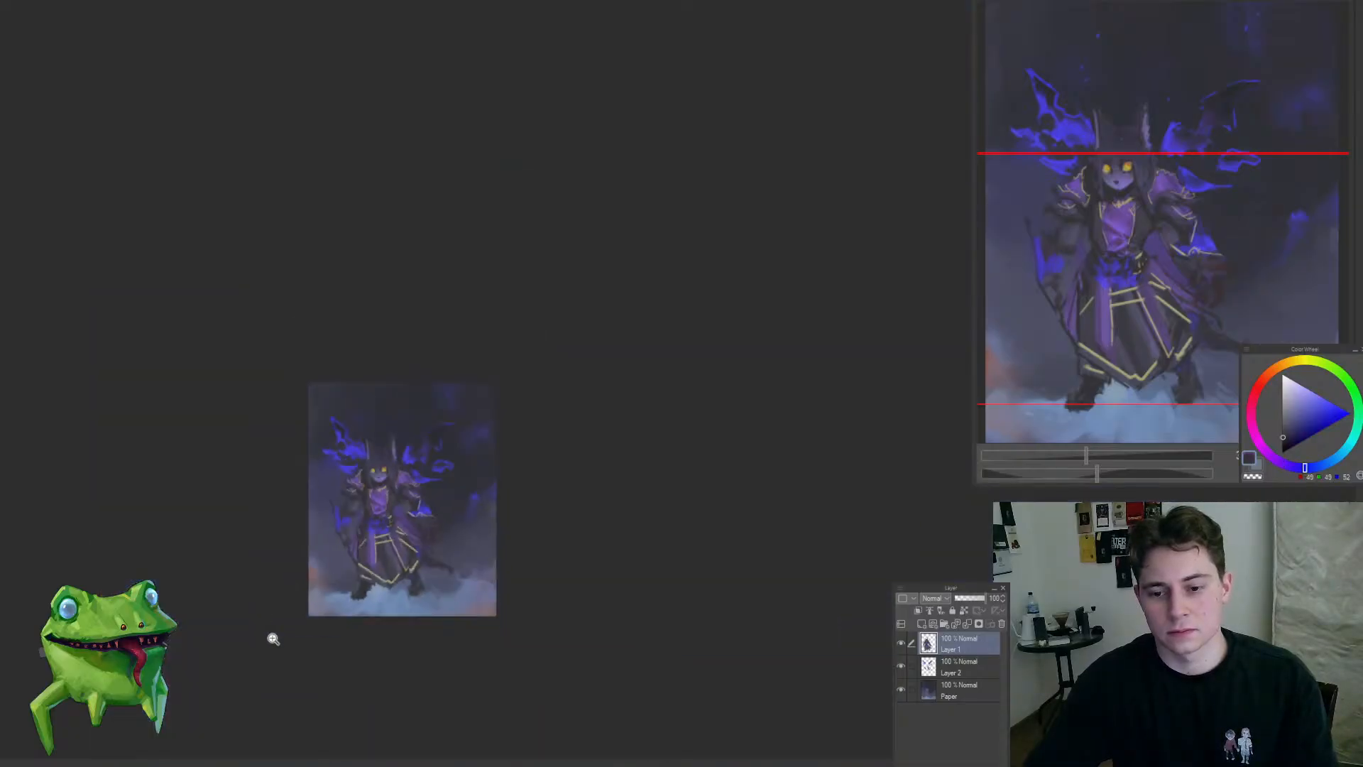
drag(362, 561, 372, 447)
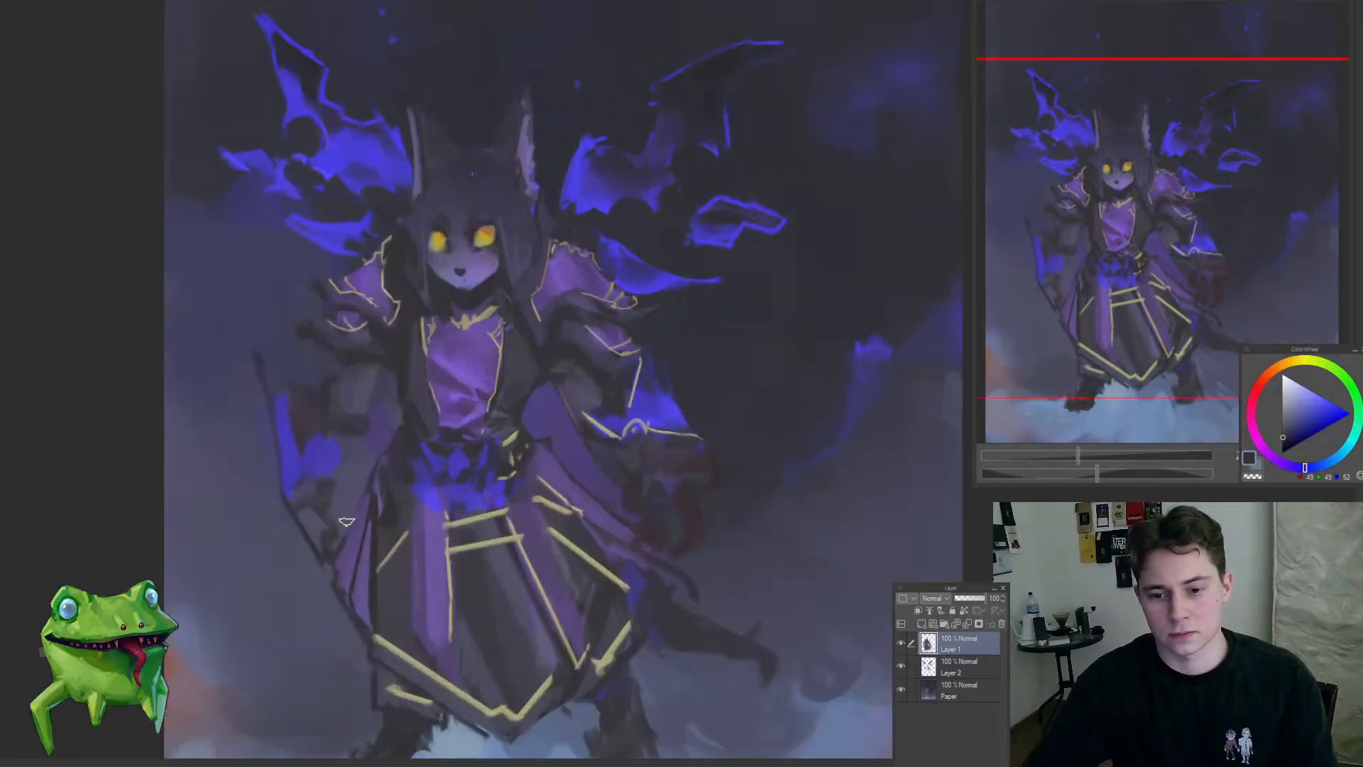
Step: Clean up the robe's left-hand outer contour where the side panel meets the hanging sleeve
drag(456, 499, 523, 562)
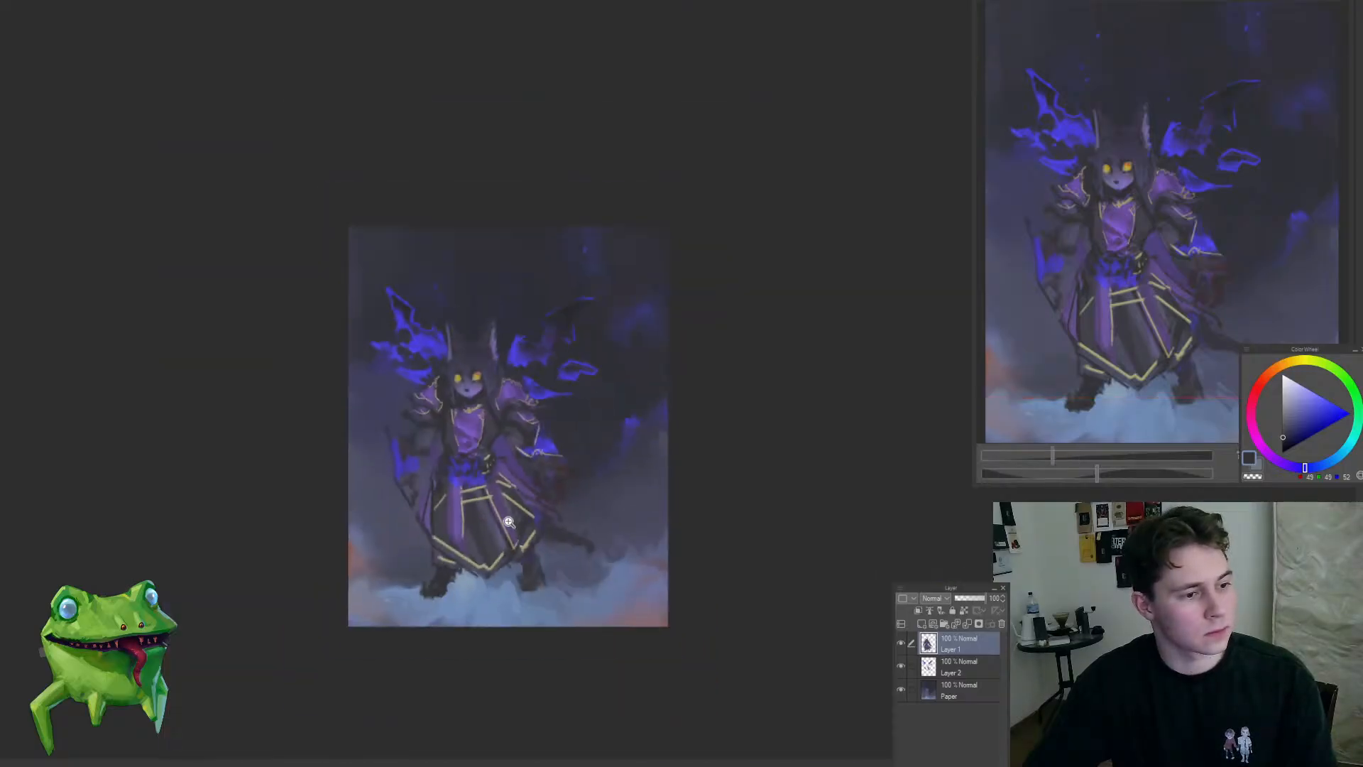
click(472, 529)
drag(442, 594, 457, 541)
alt+click(457, 441)
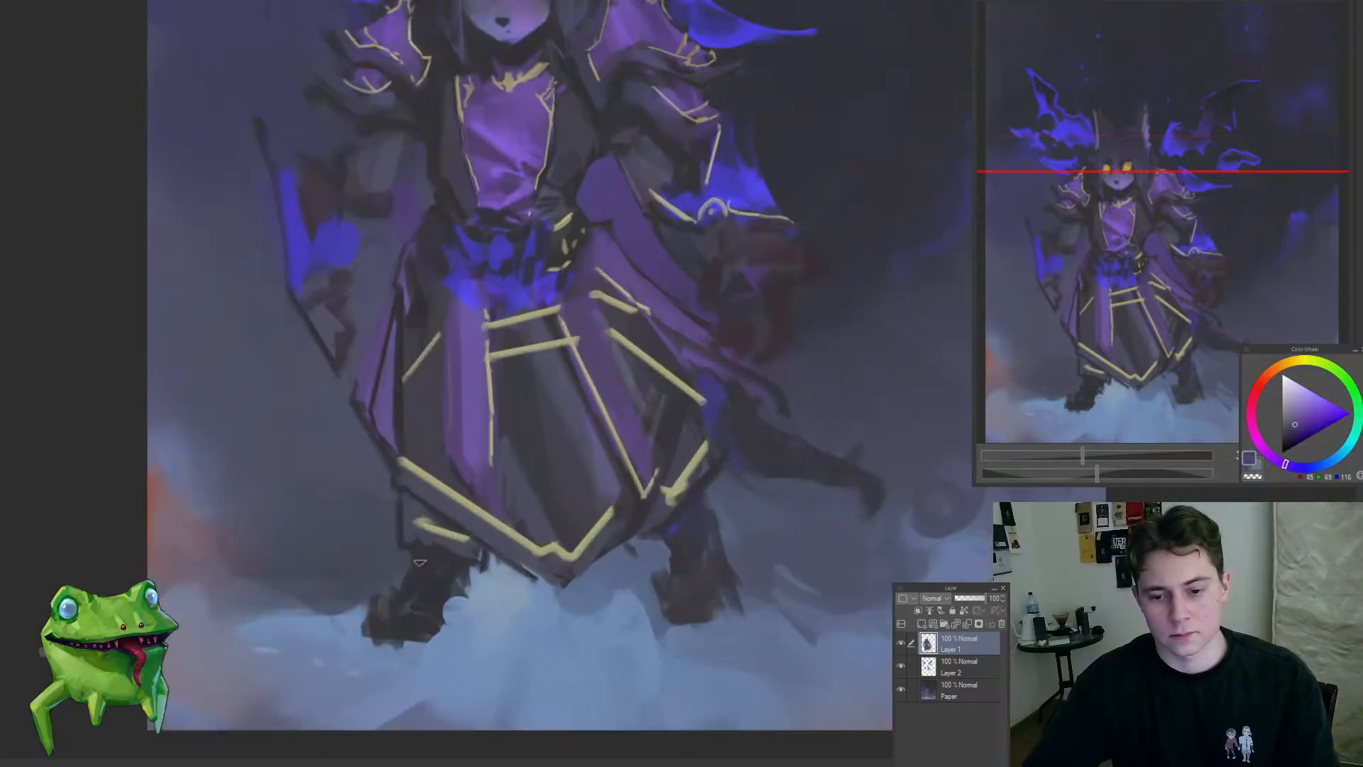
Step: Paint rounded toes and dark blue-grey shading on the character's left-hand foot below the hem
alt+click(428, 456)
drag(392, 624, 465, 613)
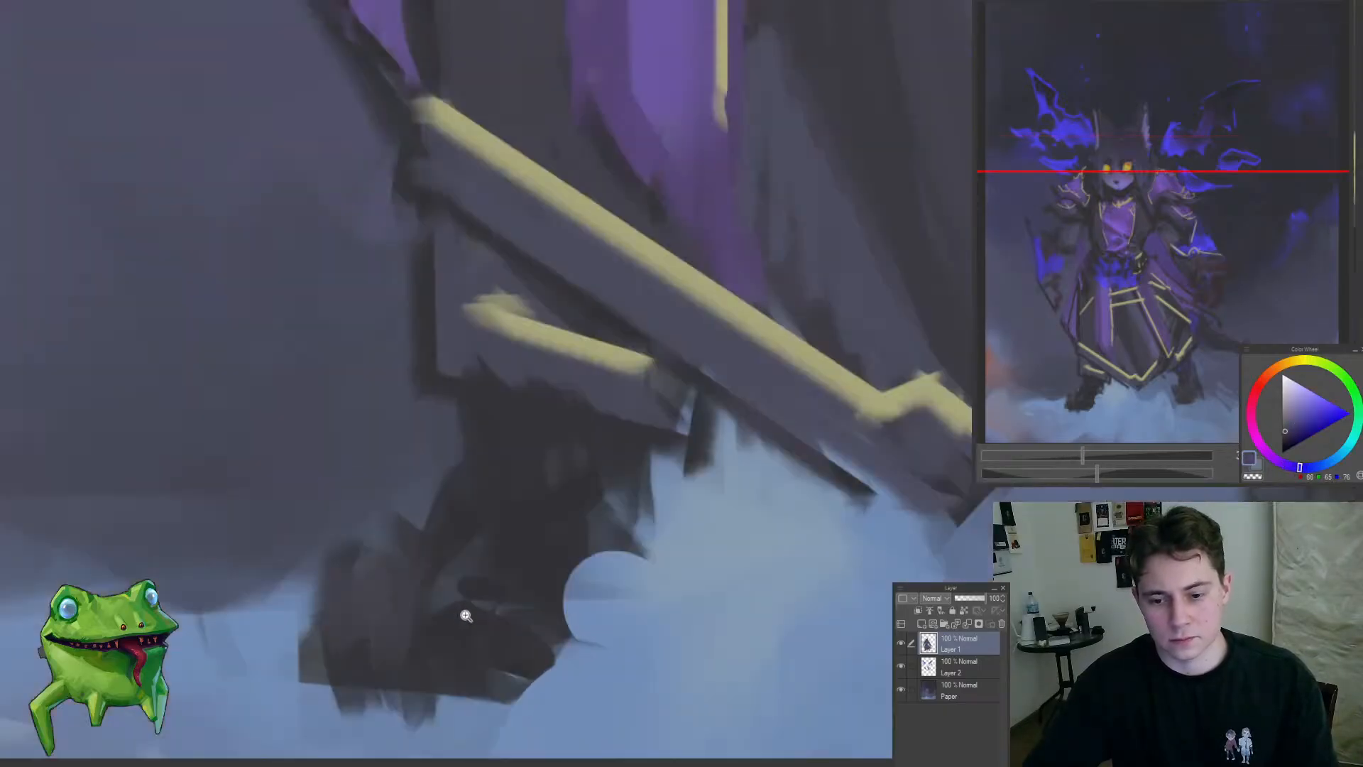
alt+click(444, 583)
mouse_move(406, 570)
mouse_down()
mouse_move(403, 649)
mouse_move(432, 641)
mouse_move(420, 627)
mouse_move(496, 608)
mouse_move(502, 647)
mouse_up()
mouse_move(387, 630)
mouse_down()
mouse_move(360, 629)
mouse_move(369, 549)
mouse_up()
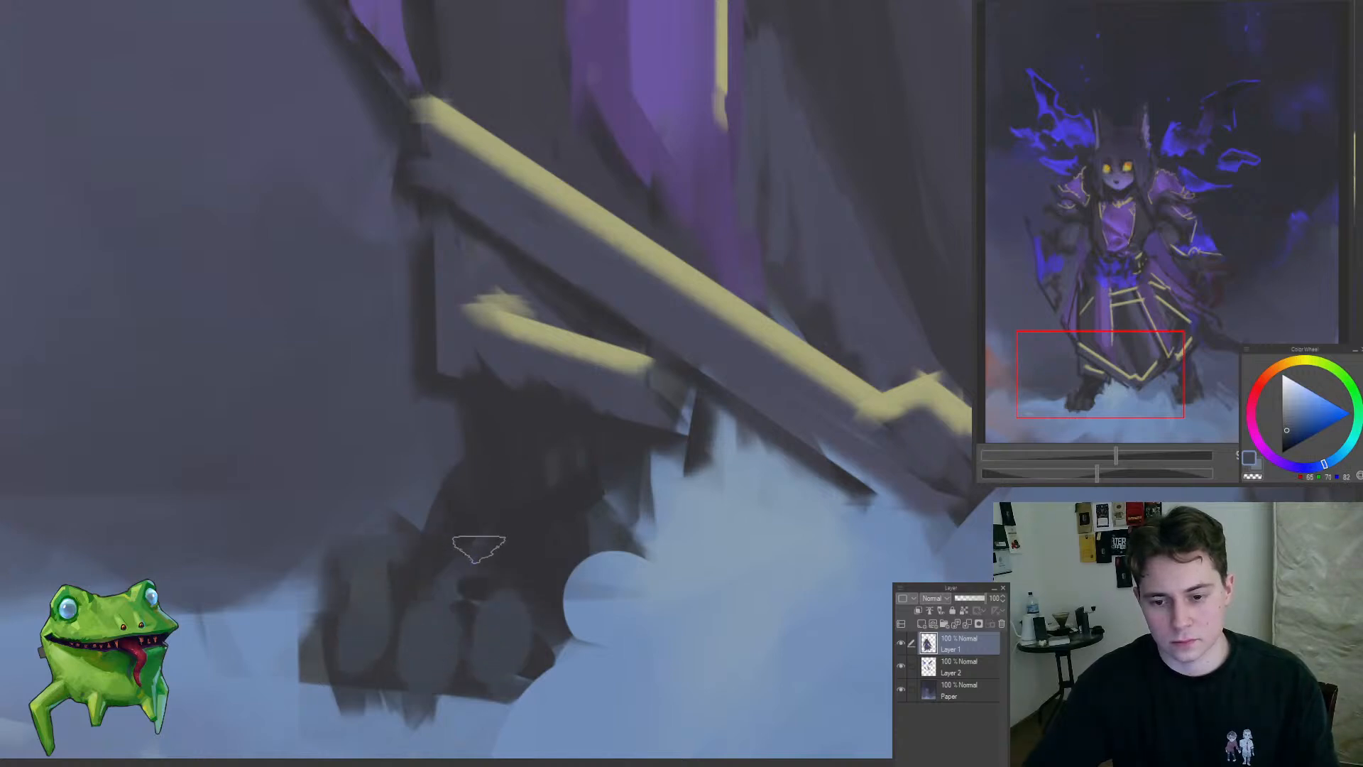
drag(535, 545, 434, 536)
mouse_move(389, 587)
mouse_down()
mouse_move(329, 649)
mouse_move(445, 575)
mouse_move(420, 578)
mouse_up()
drag(456, 519, 546, 560)
drag(546, 603, 451, 670)
drag(571, 597, 646, 568)
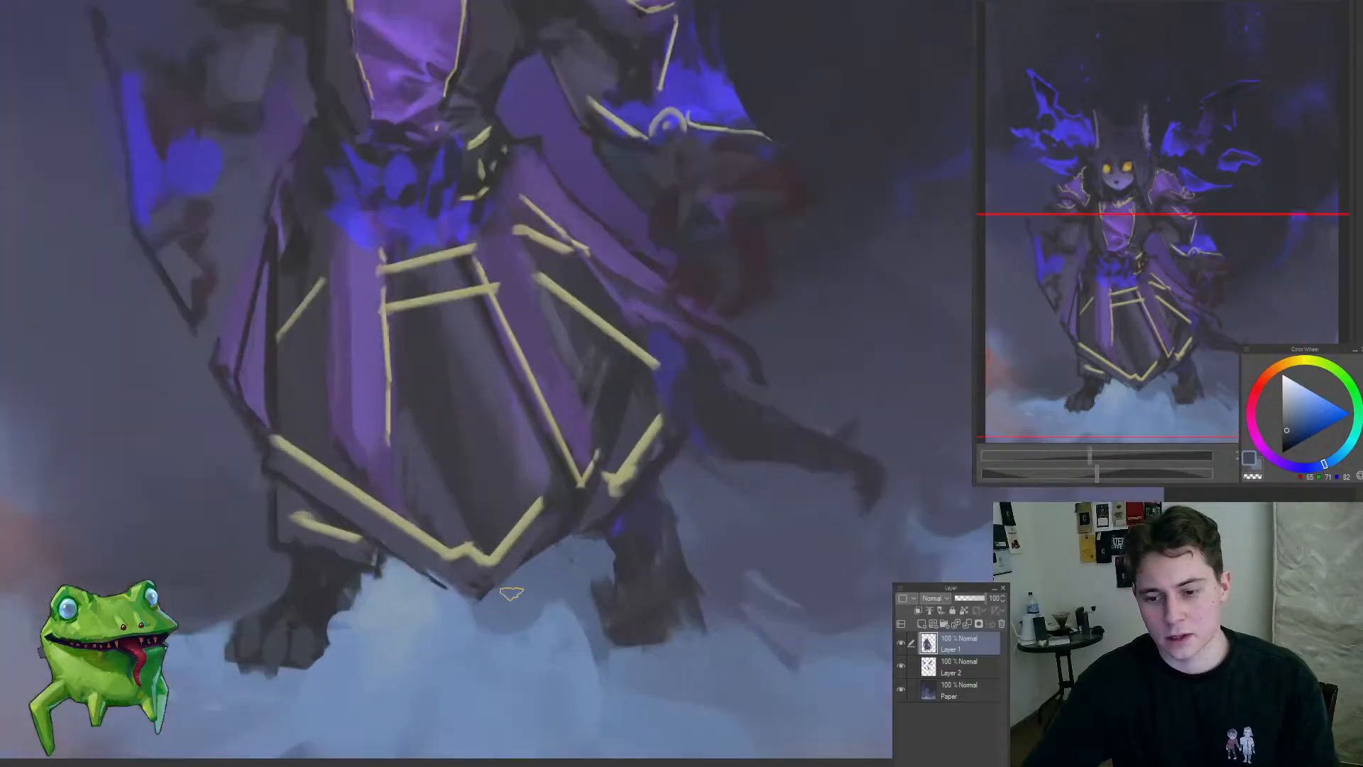
Step: Sample muted grey-purple and refine the fold shading on the skirt's dark central panel below the gold bands
drag(595, 499, 523, 593)
mouse_move(503, 491)
mouse_down()
mouse_move(541, 509)
mouse_move(561, 573)
mouse_up()
alt+click(516, 527)
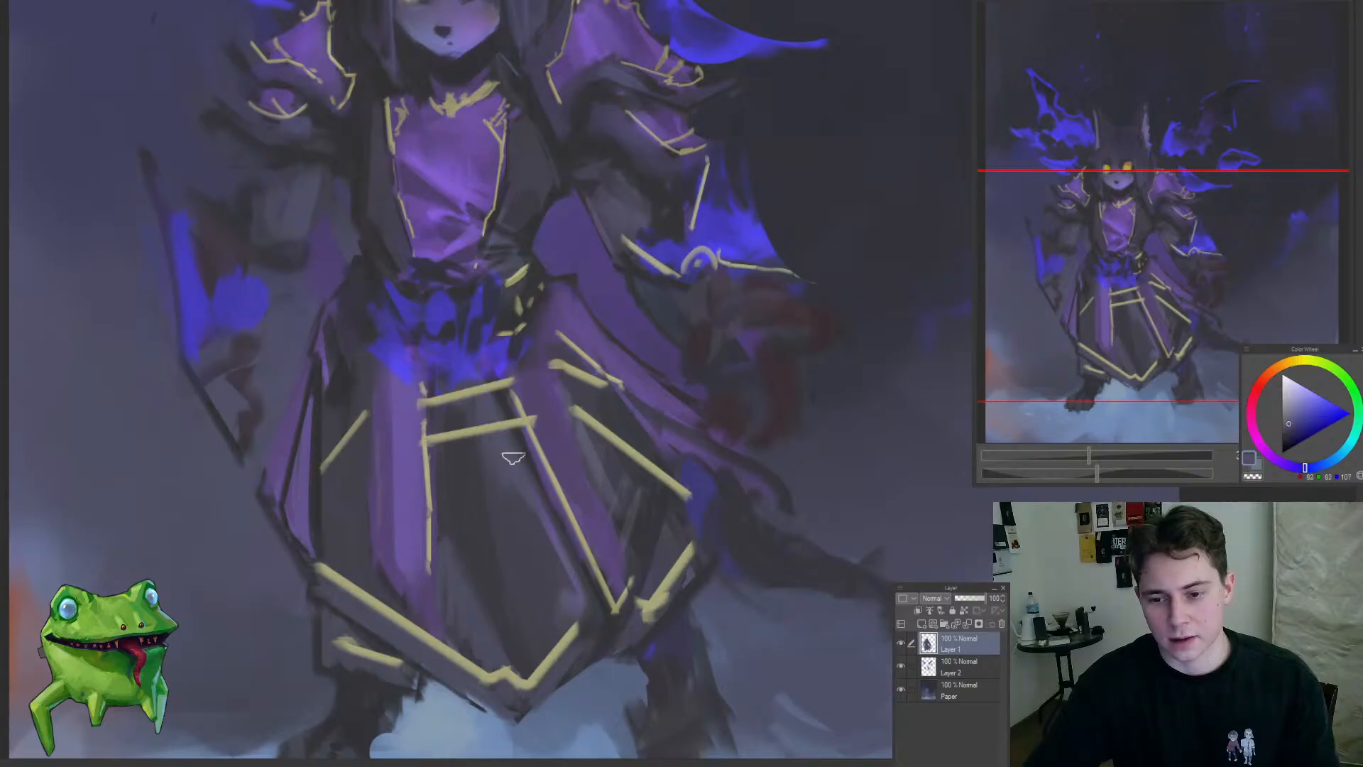
alt+click(536, 488)
mouse_move(514, 460)
mouse_down()
mouse_move(517, 446)
mouse_move(571, 551)
mouse_move(474, 565)
mouse_up()
drag(547, 530, 582, 529)
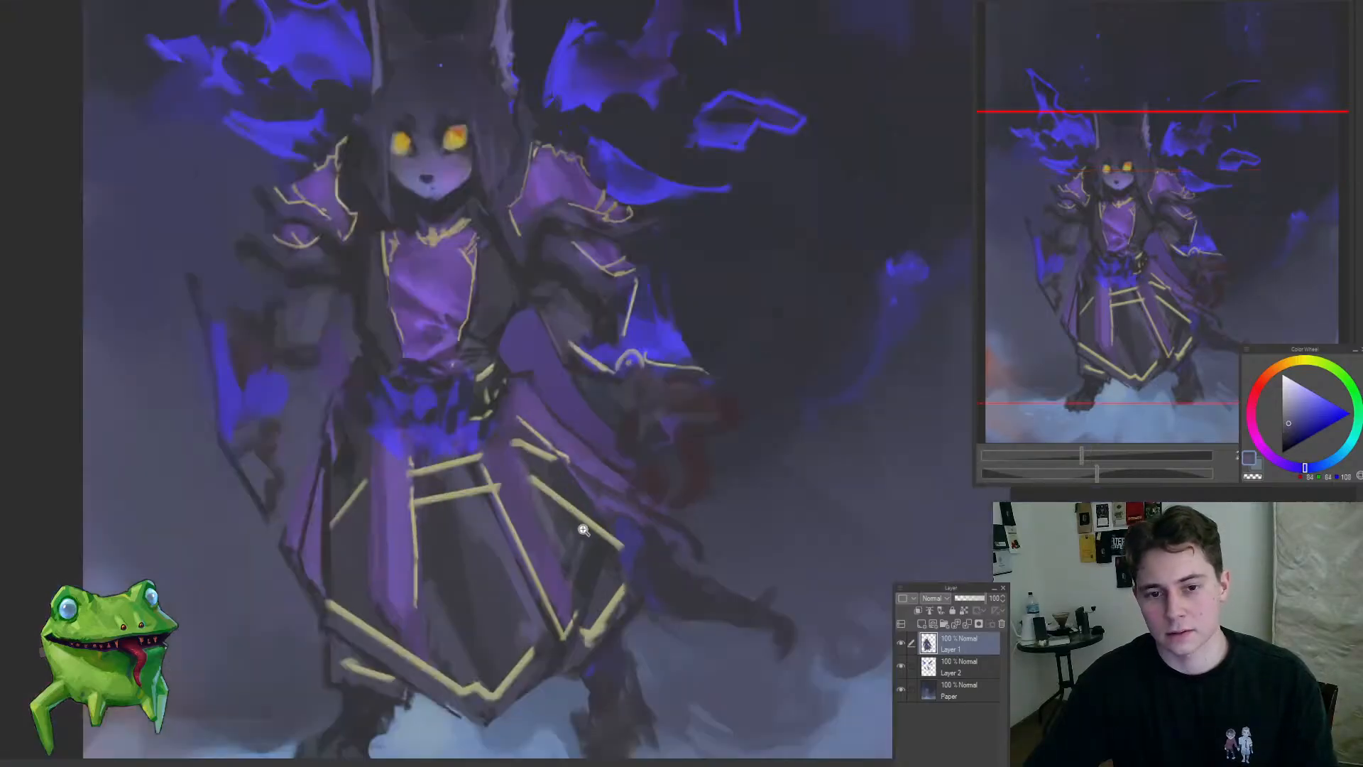
Step: Sample purple tones and repaint the two purple strips flanking the skirt's central panel
alt+click(561, 571)
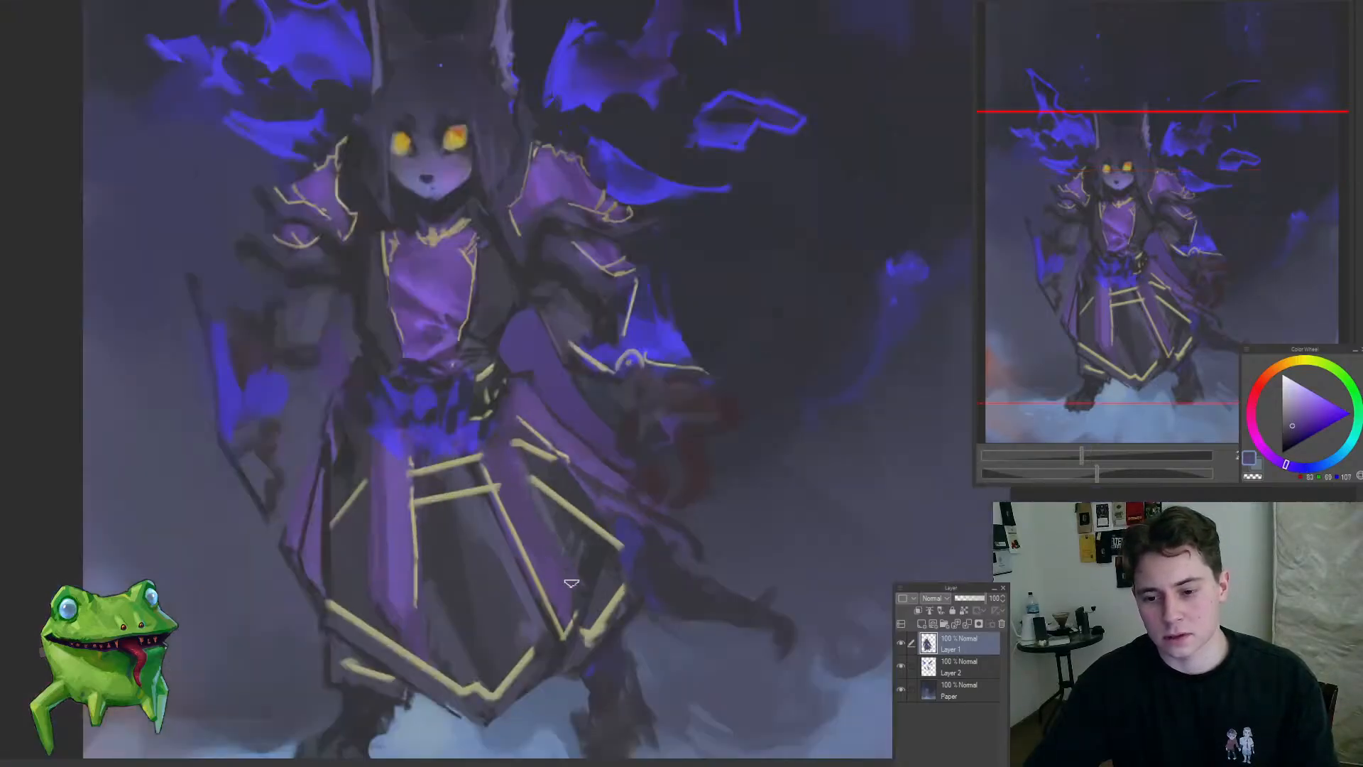
alt+click(543, 564)
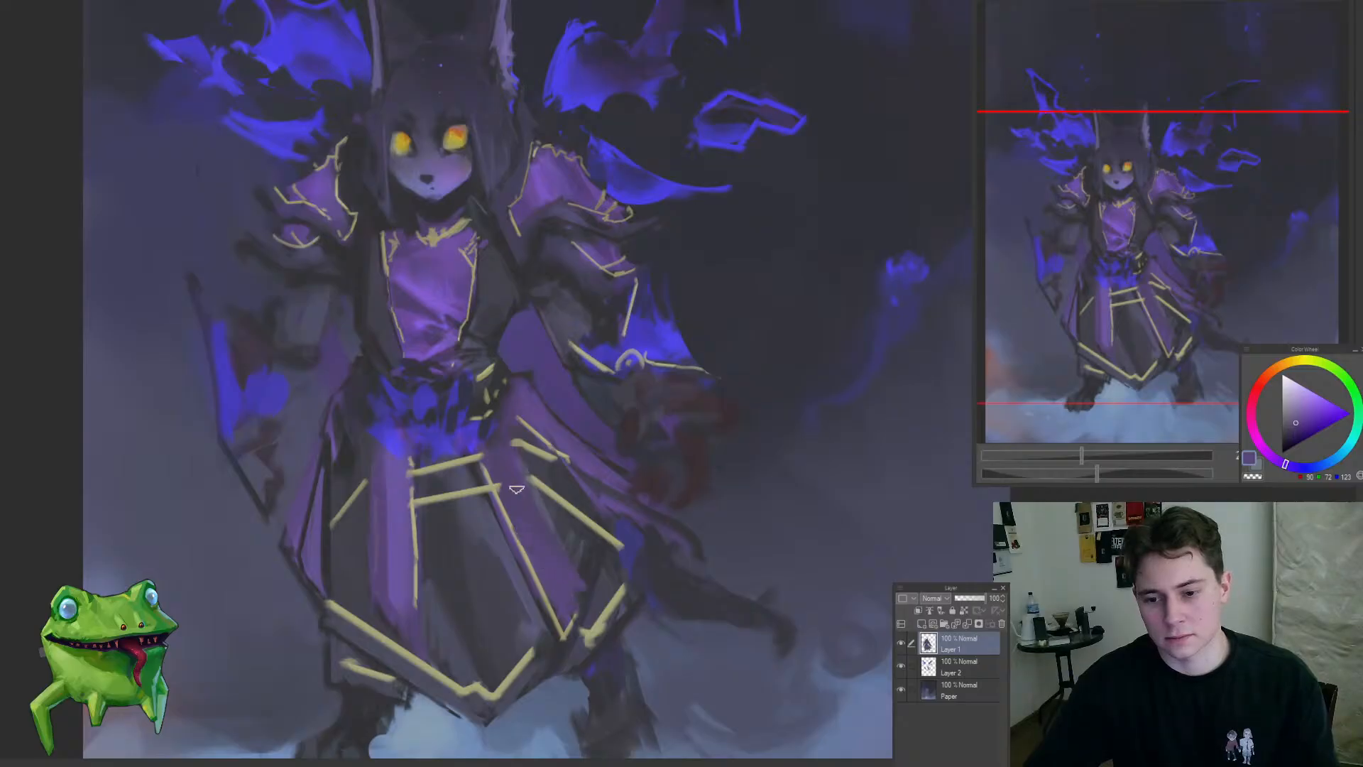
alt+click(540, 509)
mouse_move(585, 582)
mouse_down()
mouse_move(505, 620)
mouse_move(470, 688)
mouse_move(475, 570)
mouse_move(453, 545)
mouse_move(472, 442)
mouse_move(491, 510)
mouse_up()
alt+click(460, 510)
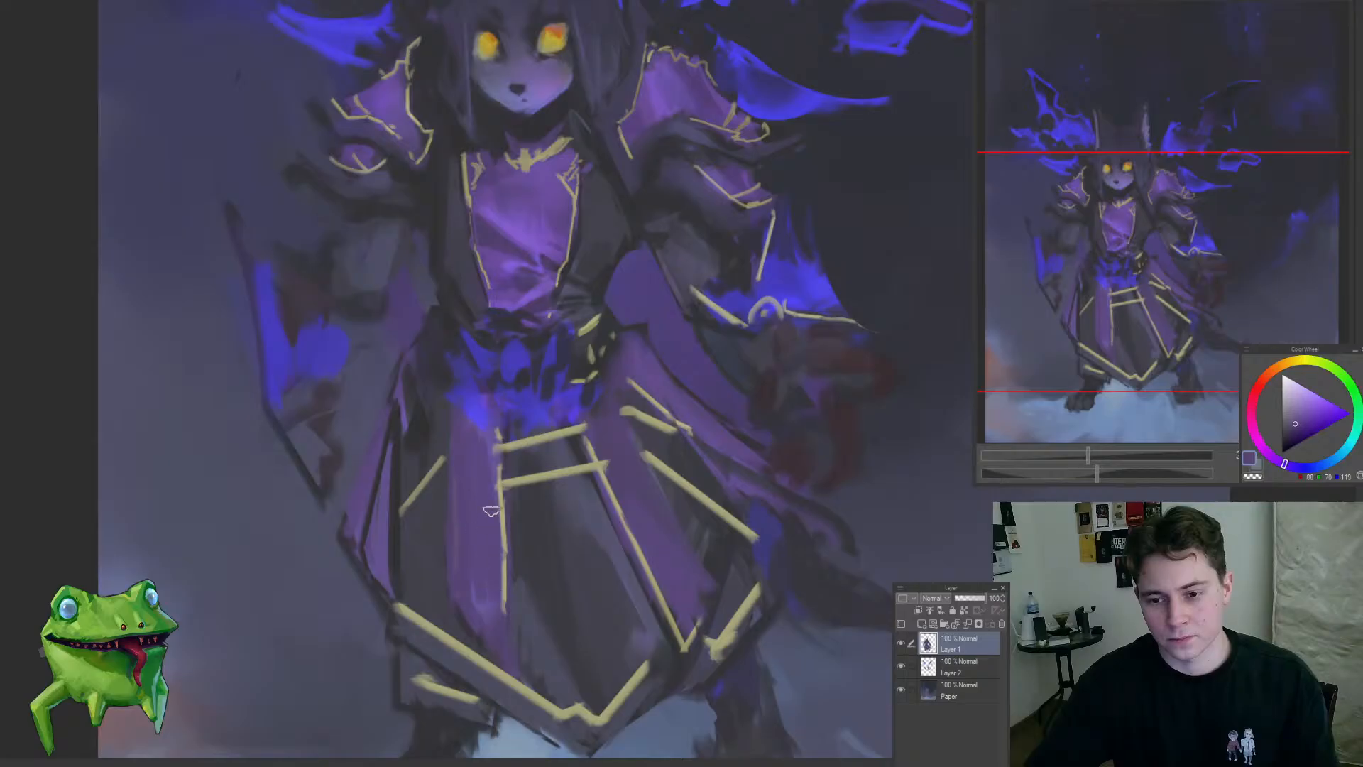
Step: Undo the stray dab and repaint the skirt's left-hand purple strip with muted purple strokes down its length
alt+click(490, 429)
key(ctrl+z)
mouse_move(489, 432)
mouse_down()
mouse_move(512, 599)
mouse_move(456, 685)
mouse_up()
drag(495, 618, 485, 547)
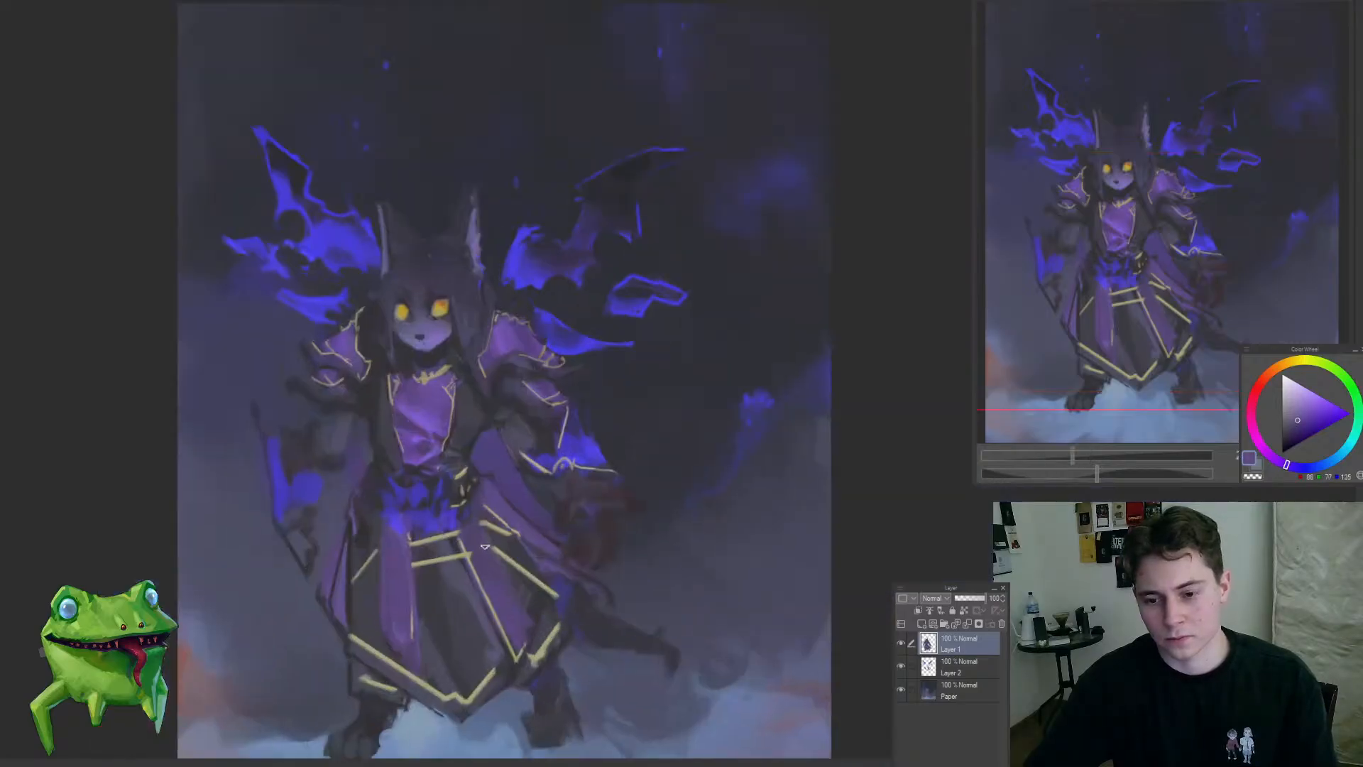
click(497, 497)
alt+click(534, 542)
drag(608, 593, 578, 653)
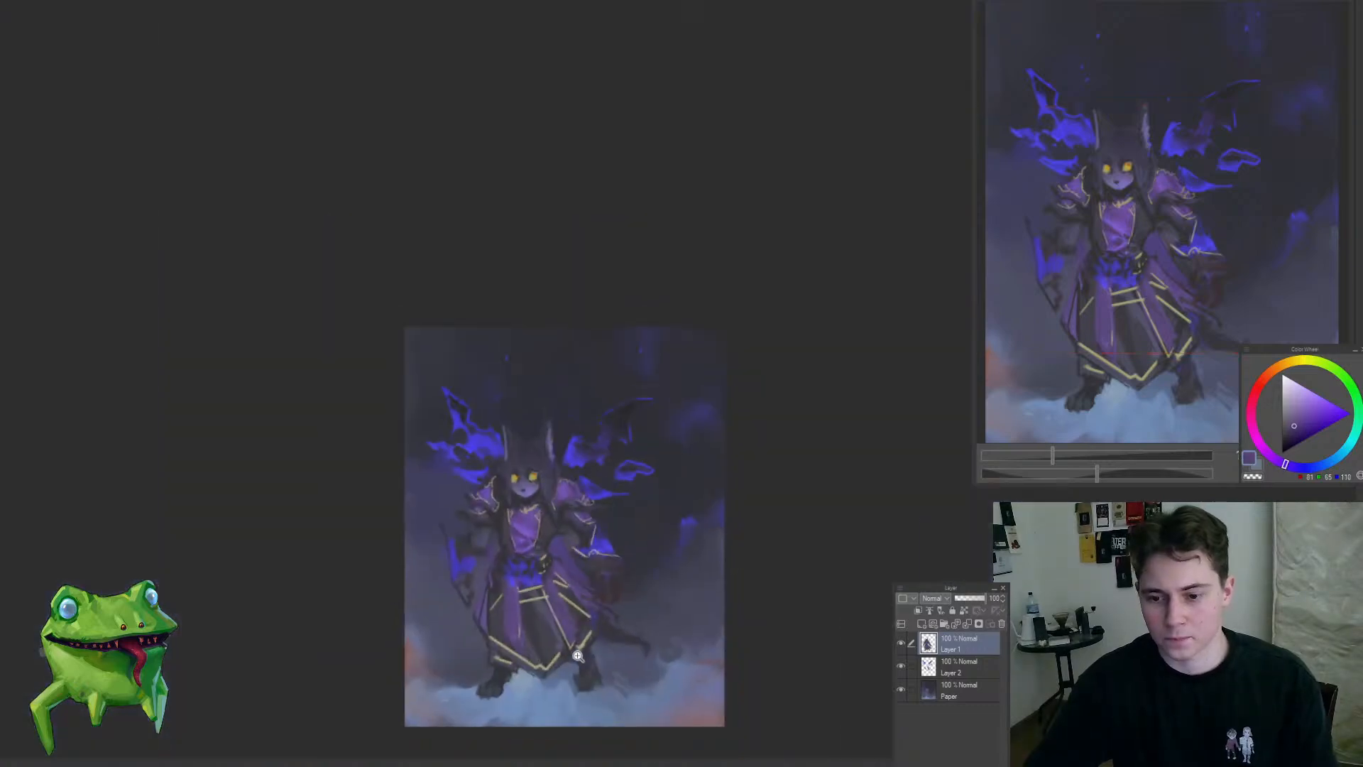
mouse_move(576, 603)
mouse_down()
mouse_move(495, 473)
mouse_move(491, 415)
mouse_move(460, 609)
mouse_move(555, 568)
mouse_move(531, 553)
mouse_up()
Step: Sample muted grey-purple and shade the left-hand edge of the skirt's central panel beside the purple strip
alt+click(422, 395)
drag(484, 621, 508, 580)
drag(487, 629, 494, 578)
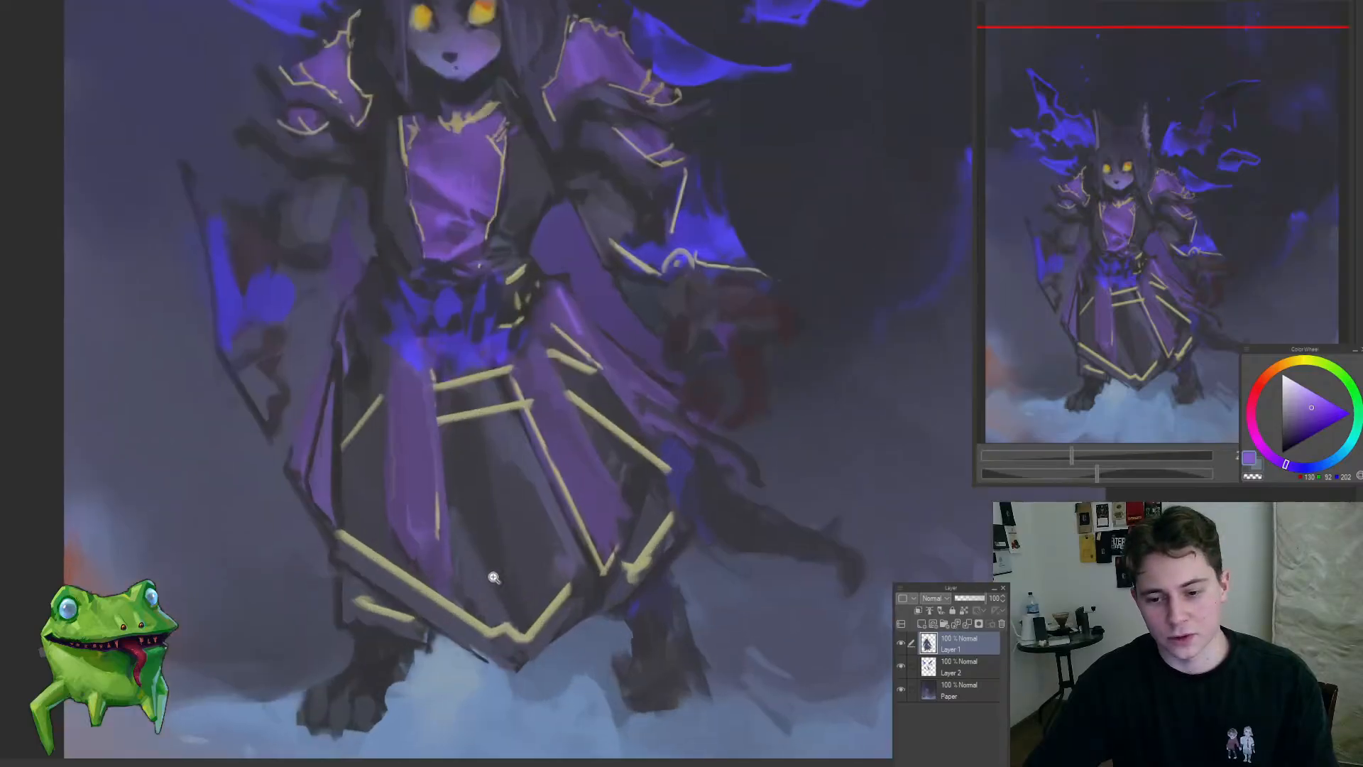
alt+click(465, 550)
alt+click(462, 547)
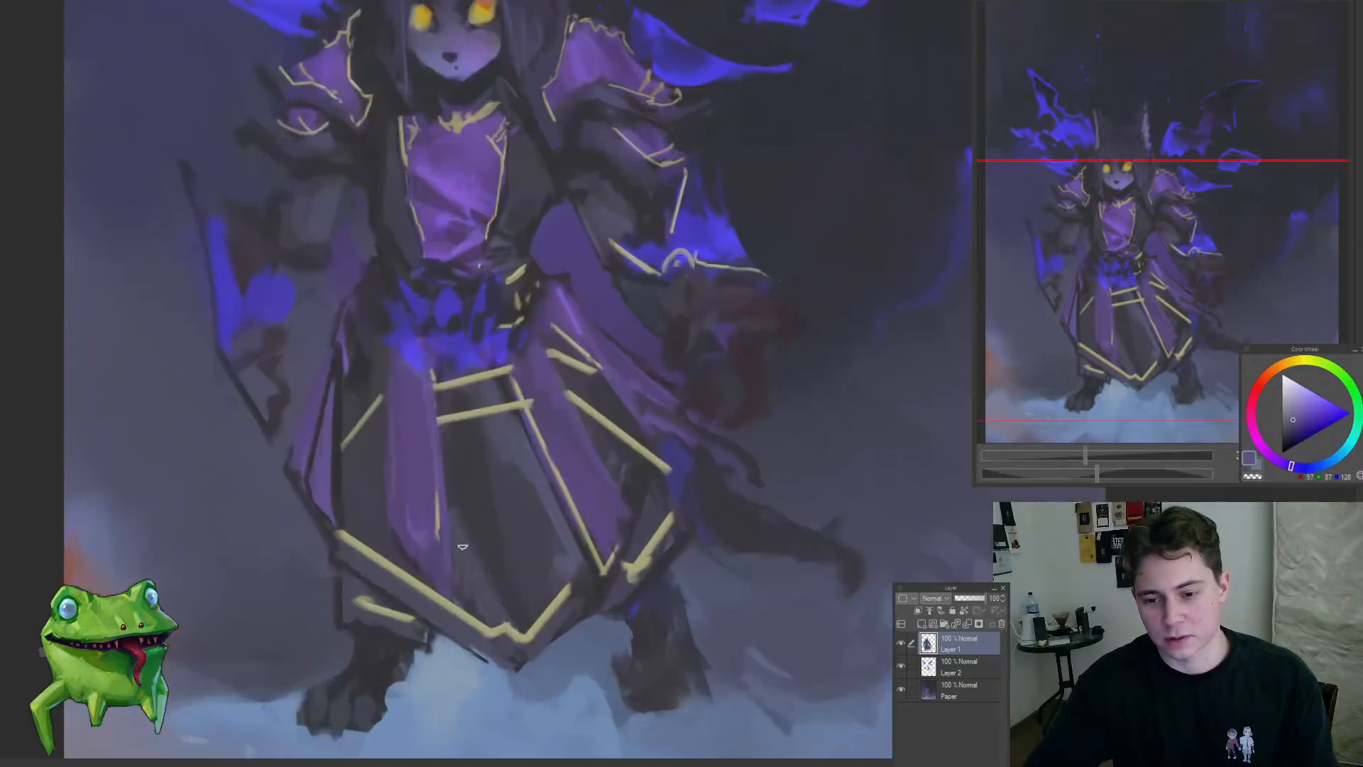
drag(462, 538, 498, 609)
drag(426, 531, 521, 648)
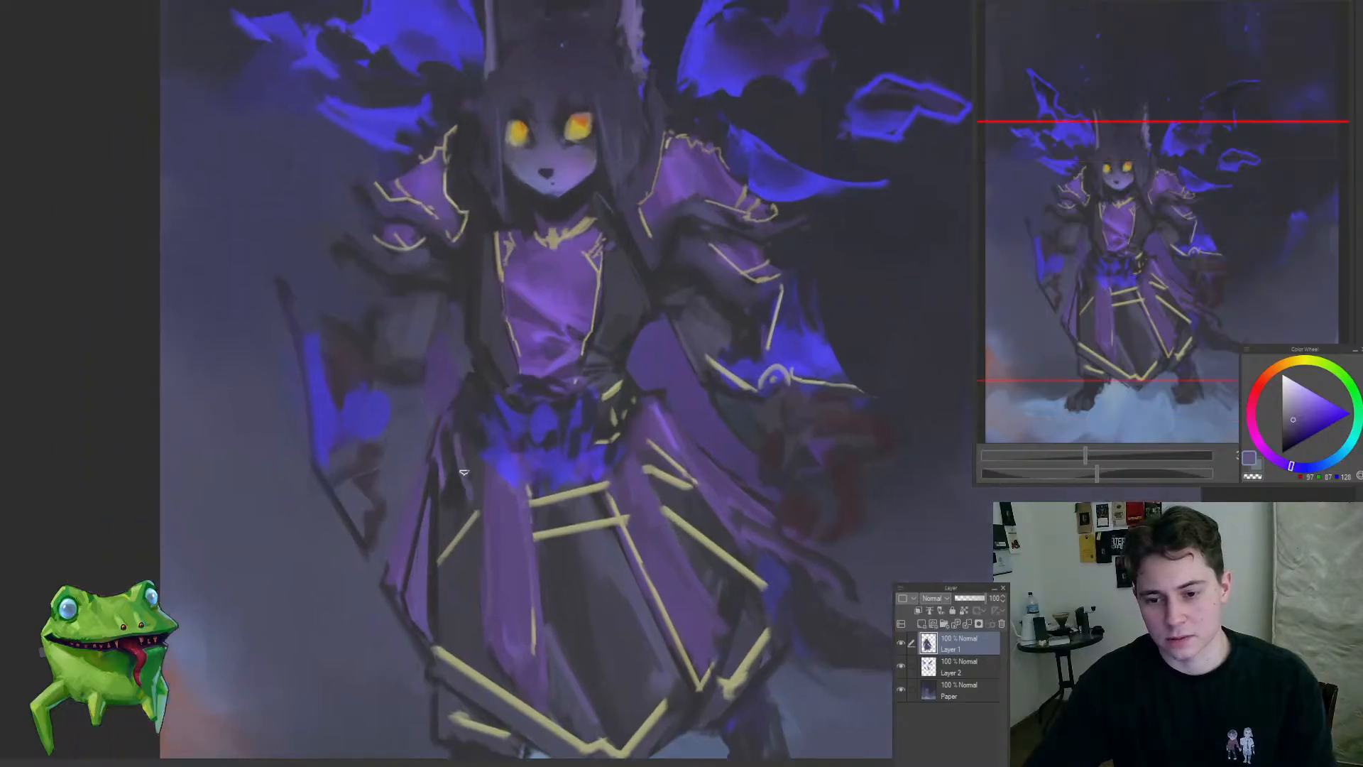
Step: Sample dark blue-grey and muted purple tones and define the folds of the left-hand side panel below the waist
alt+click(466, 506)
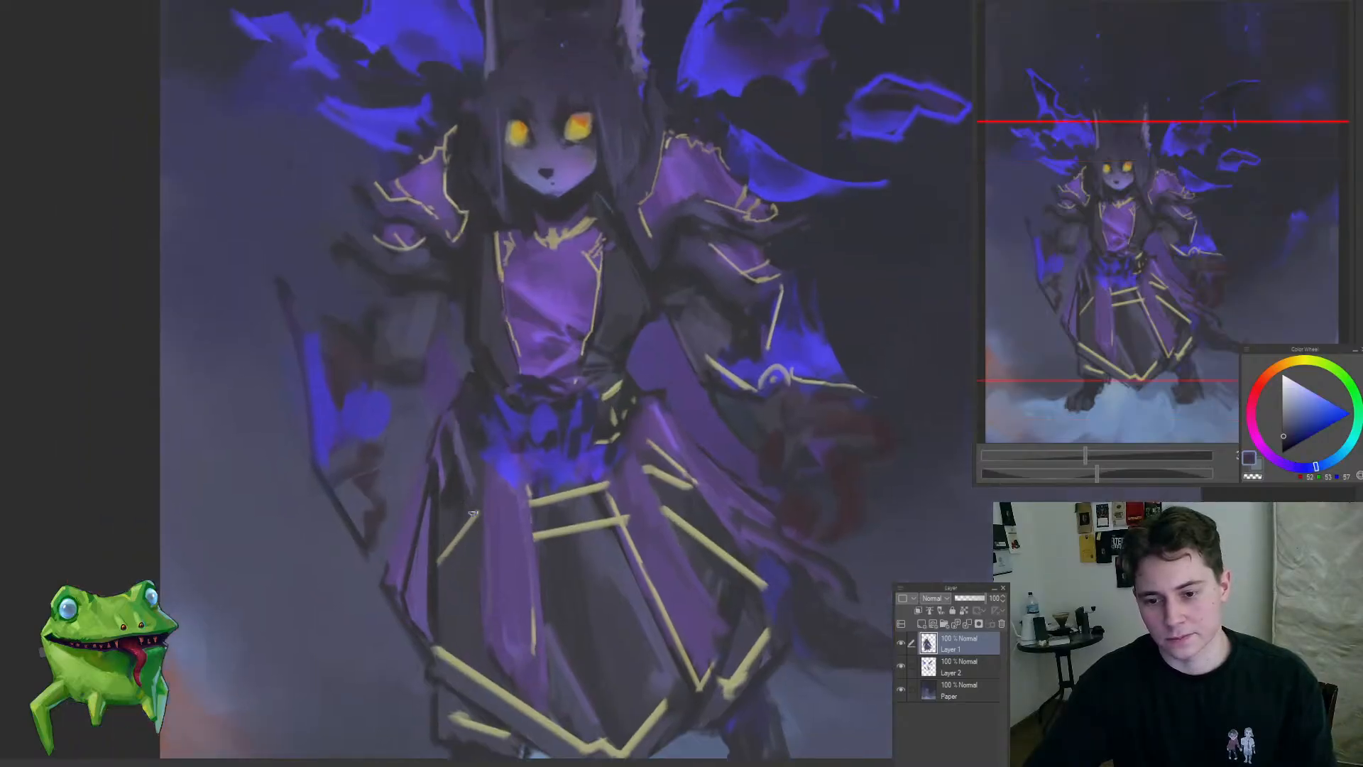
alt+click(458, 484)
drag(459, 490, 469, 527)
alt+click(449, 526)
alt+click(453, 486)
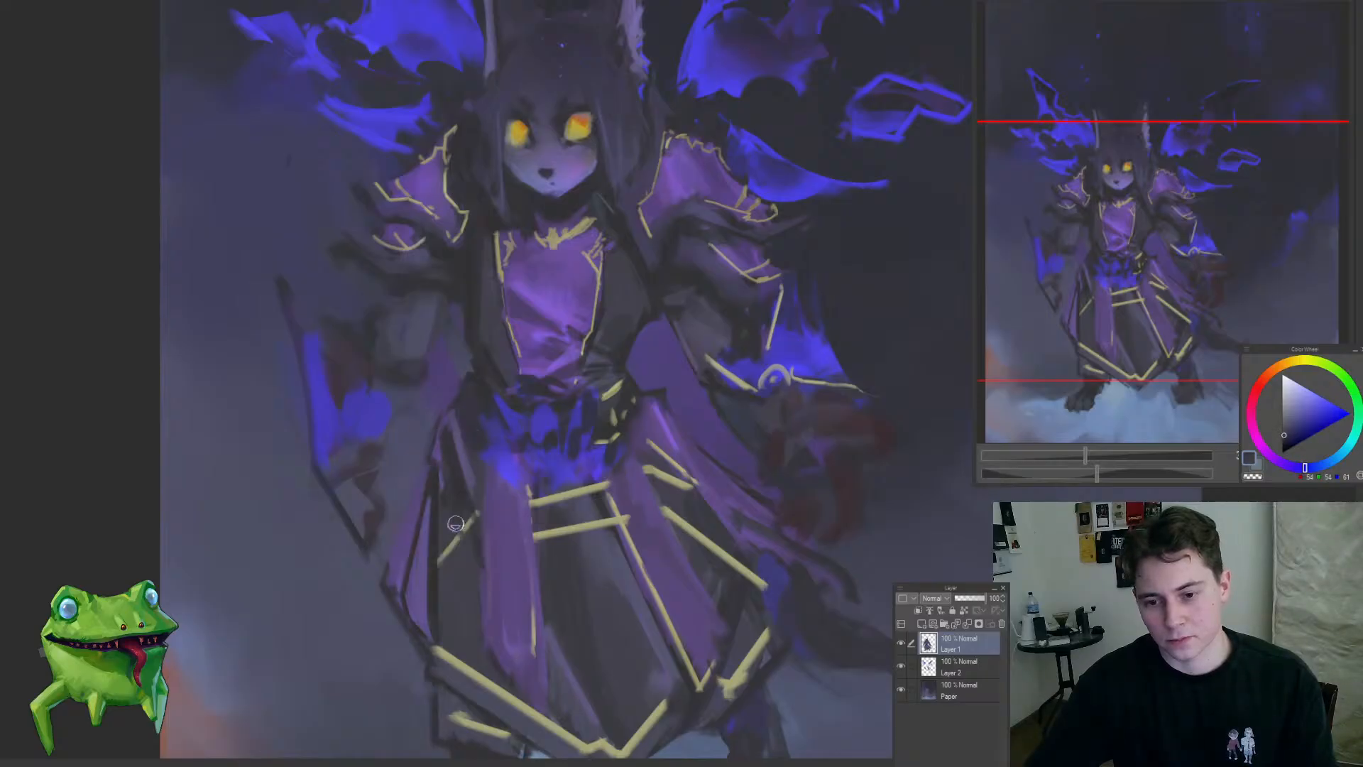
alt+click(466, 460)
mouse_move(439, 452)
mouse_down()
mouse_move(483, 579)
mouse_move(416, 688)
mouse_move(494, 568)
mouse_move(546, 561)
mouse_up()
alt+click(406, 471)
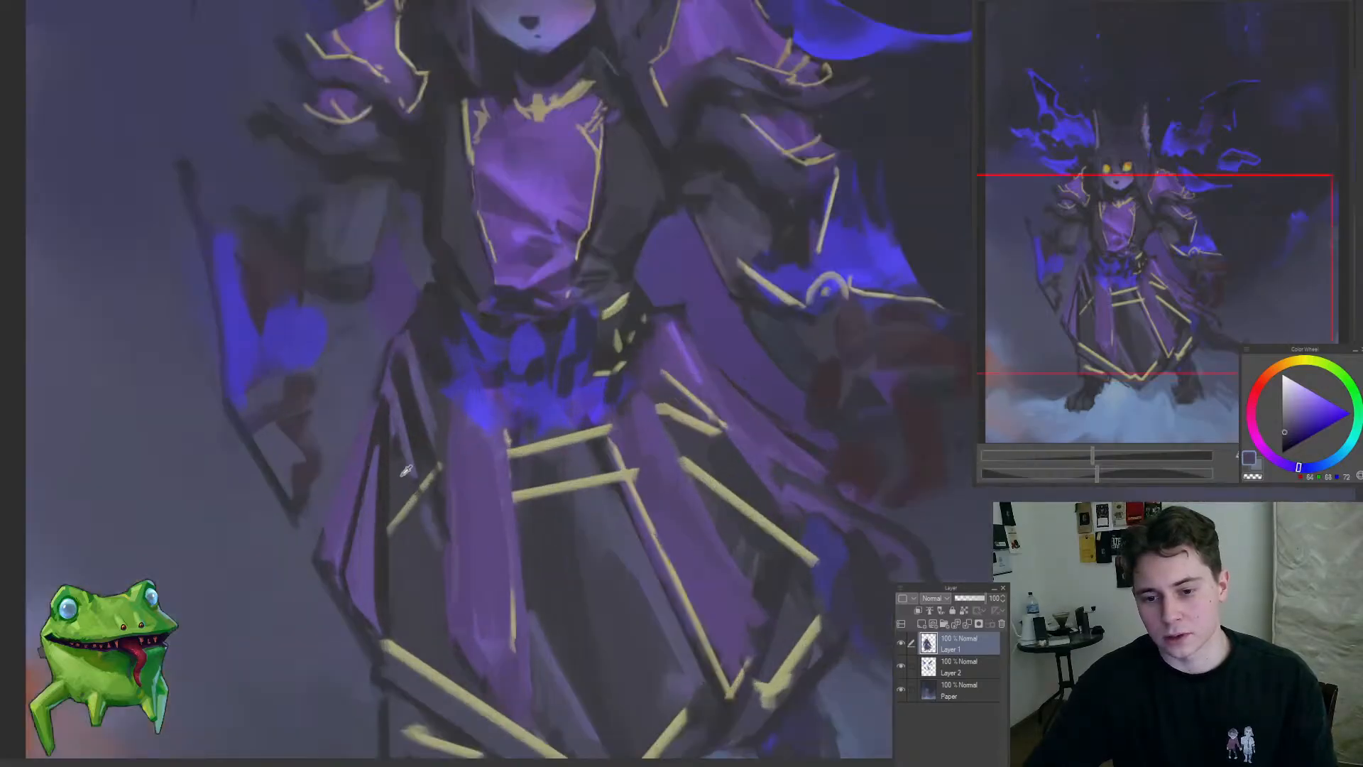
alt+click(406, 454)
drag(426, 511, 325, 691)
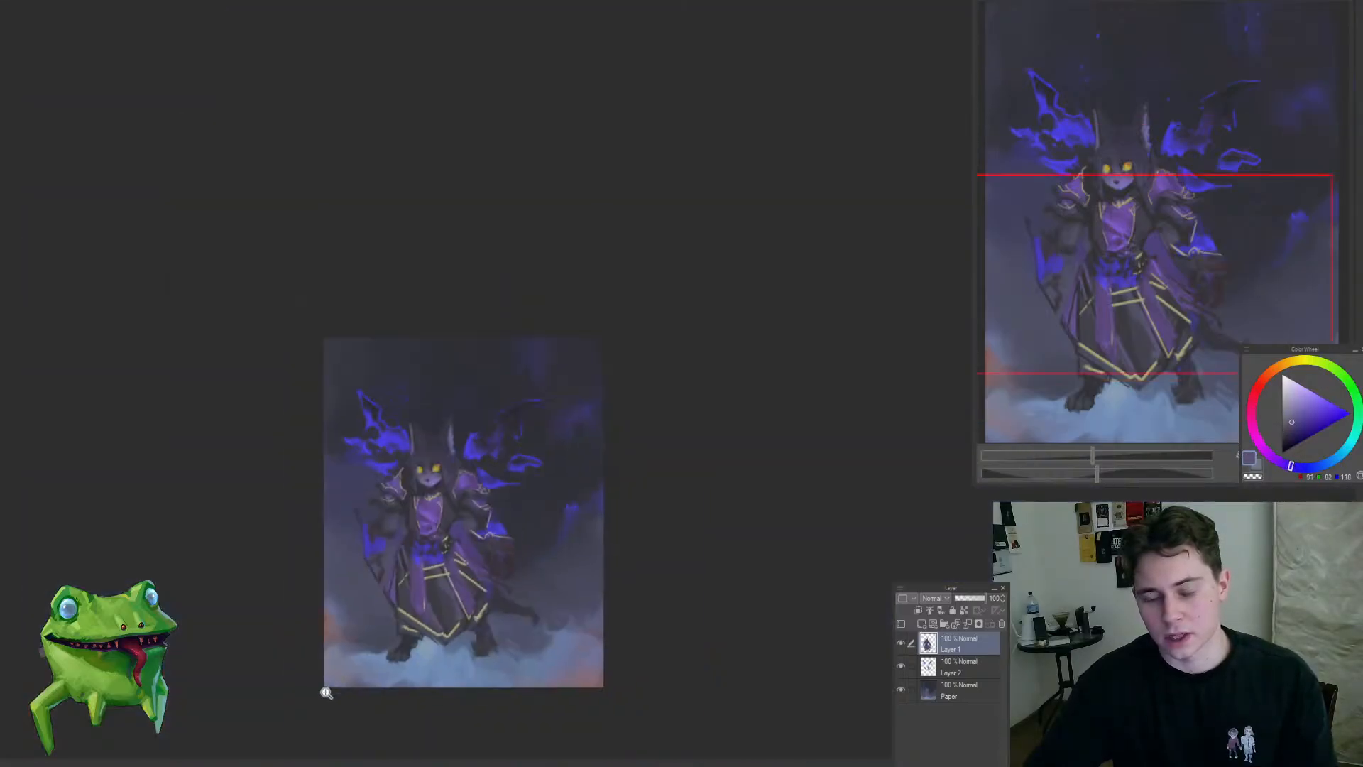
Step: Sample dark grey from the central panel and clean up the edge of the lower gold band
drag(449, 648, 437, 589)
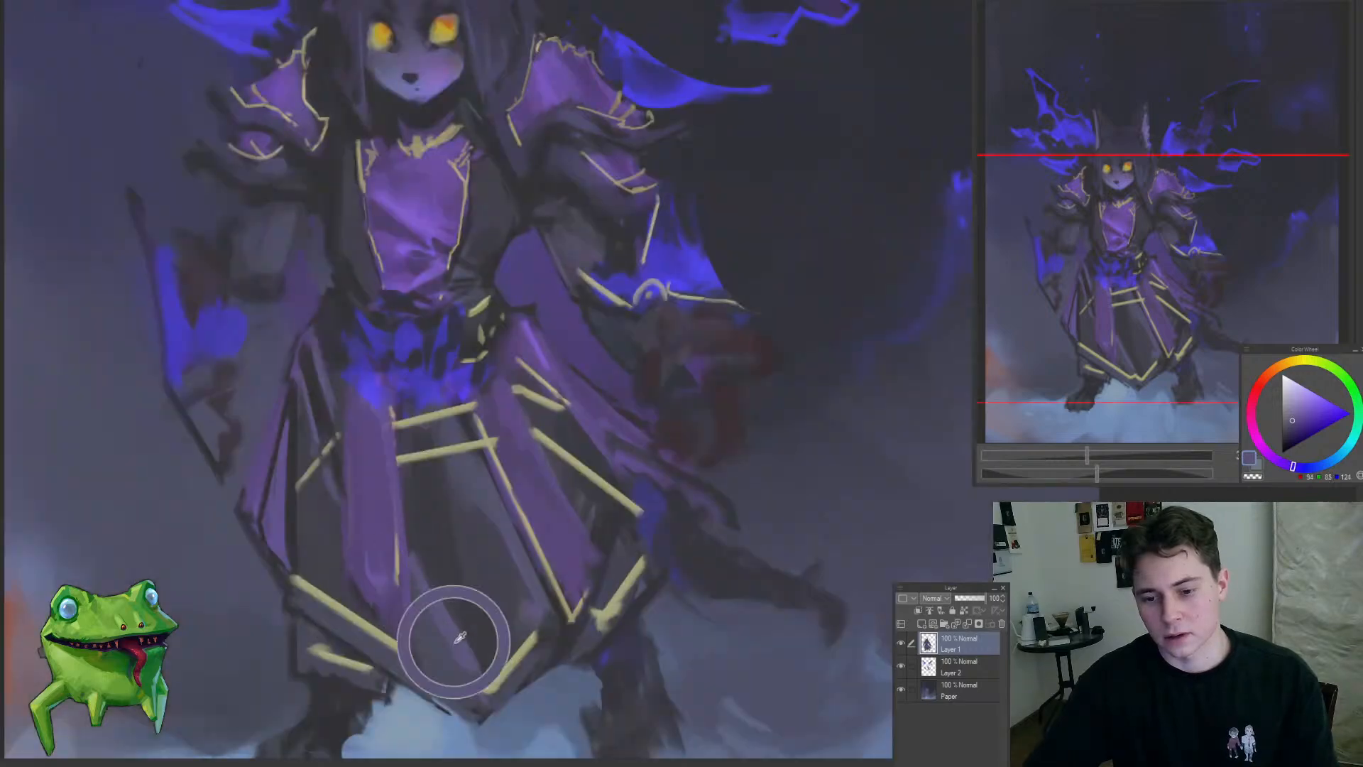
alt+click(437, 564)
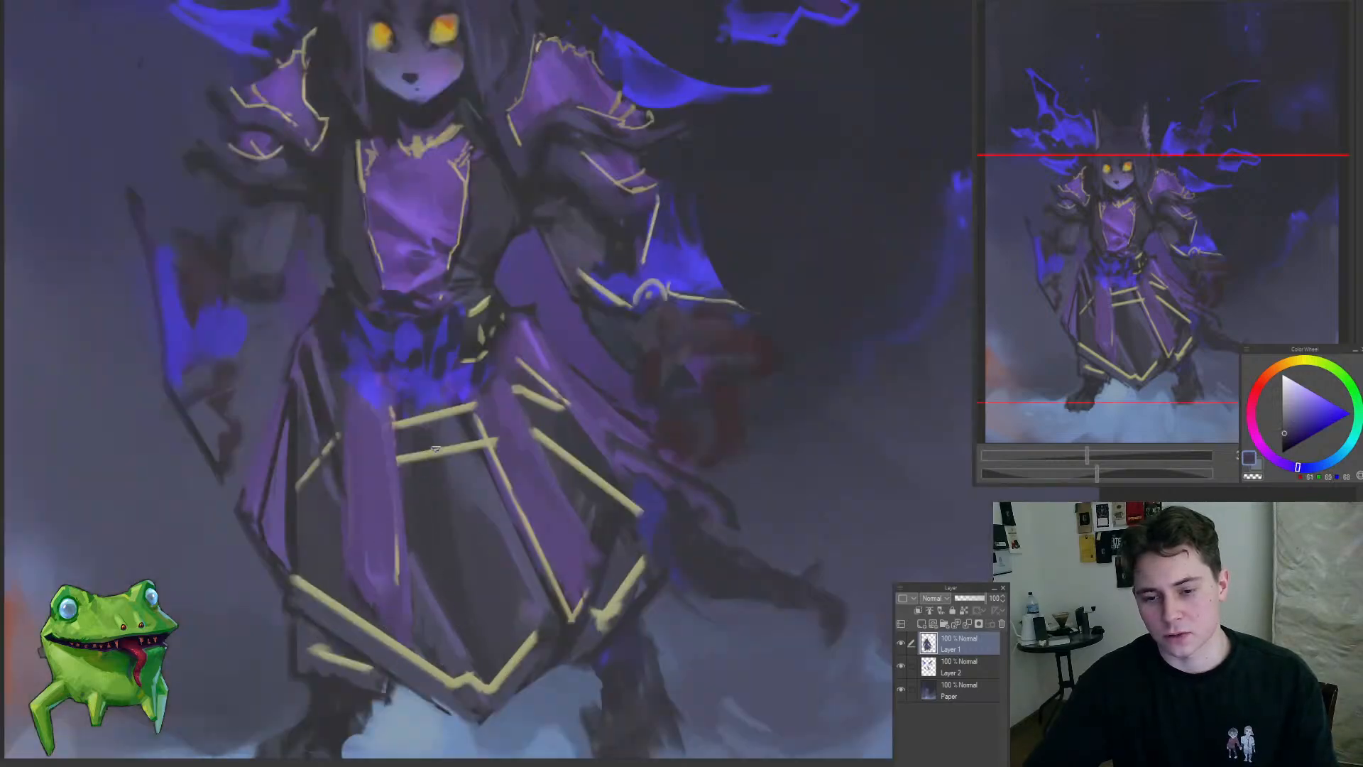
drag(453, 444, 397, 454)
drag(449, 404, 499, 436)
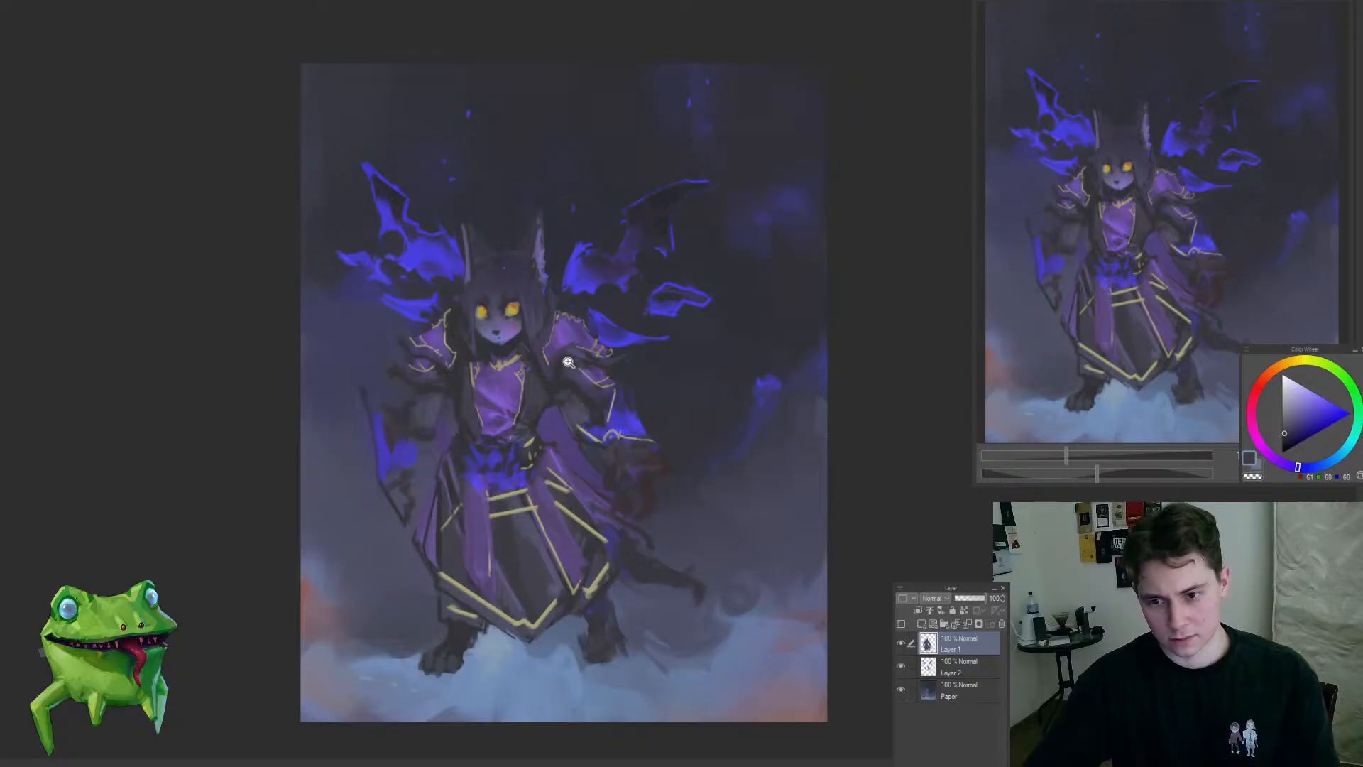
drag(561, 367, 546, 371)
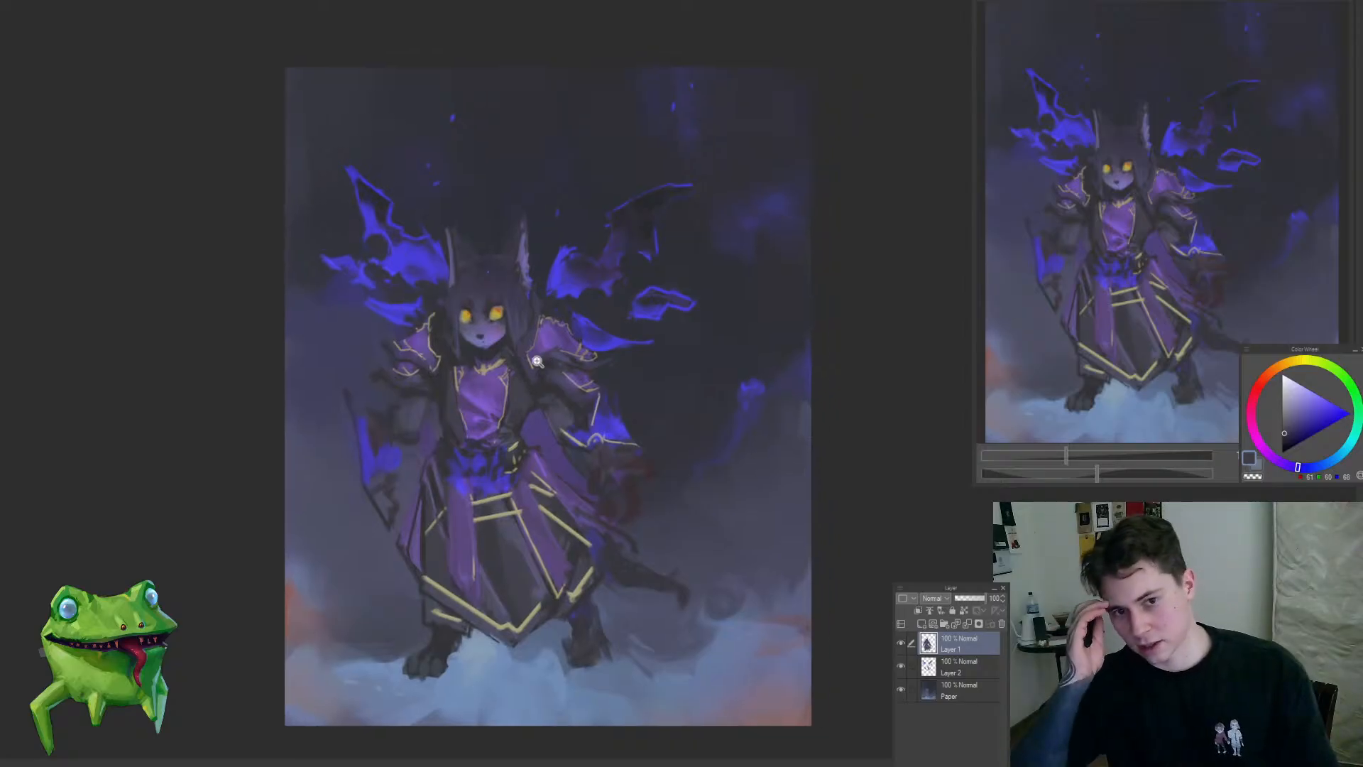
click(533, 434)
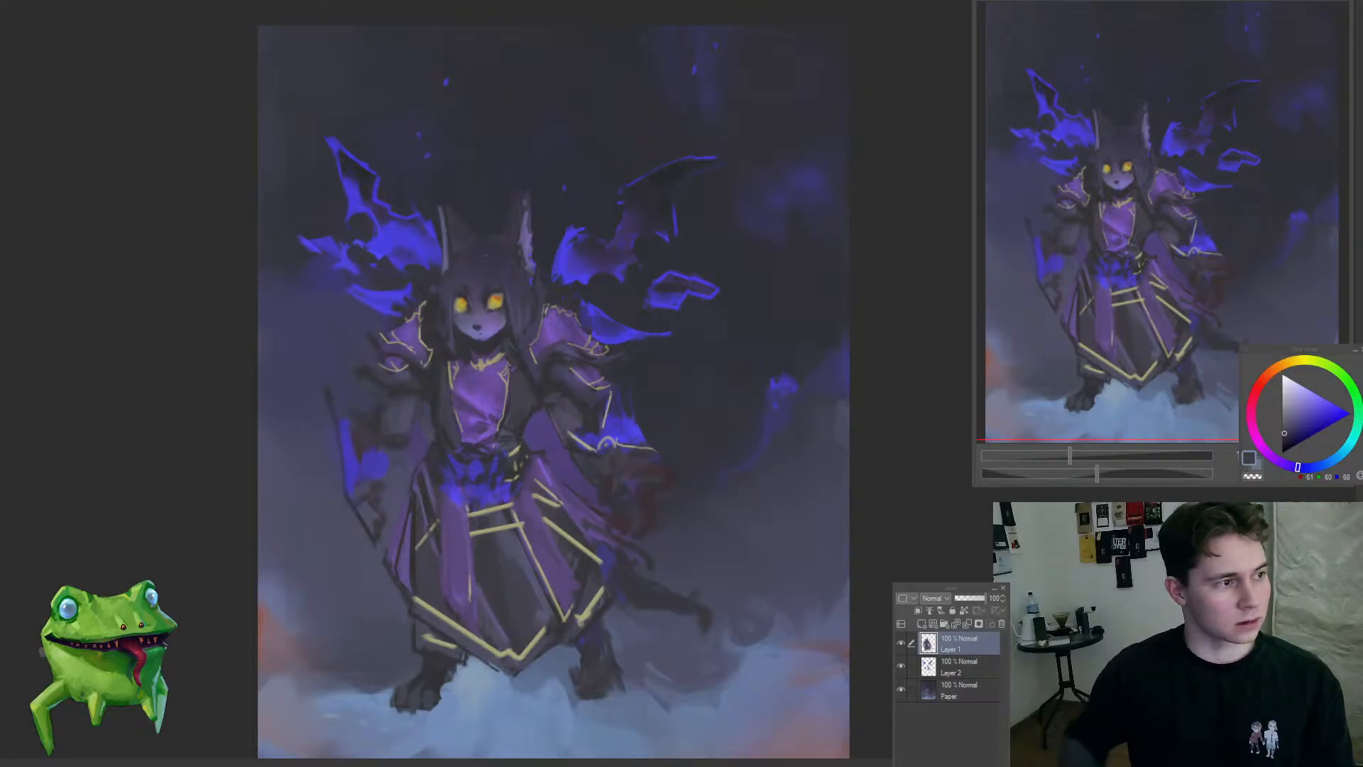
click(598, 349)
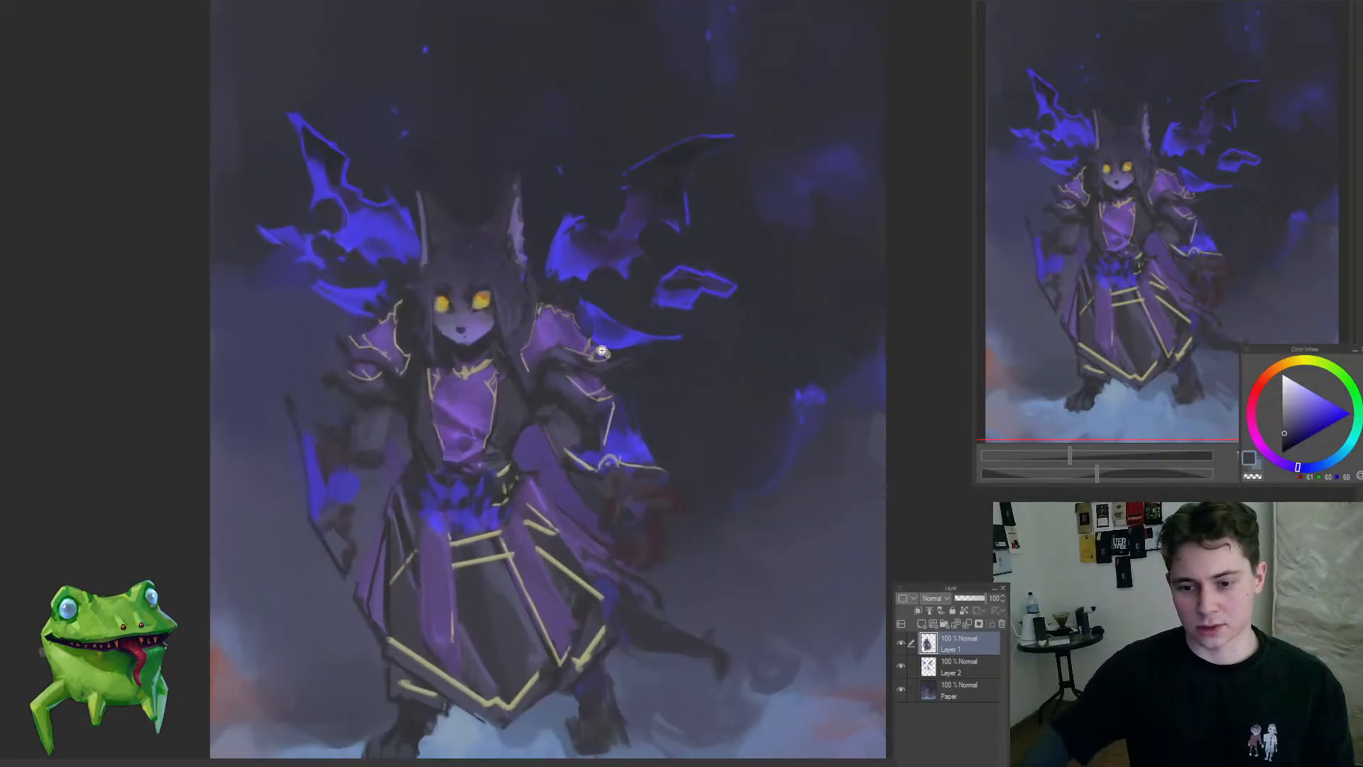
drag(599, 352, 615, 317)
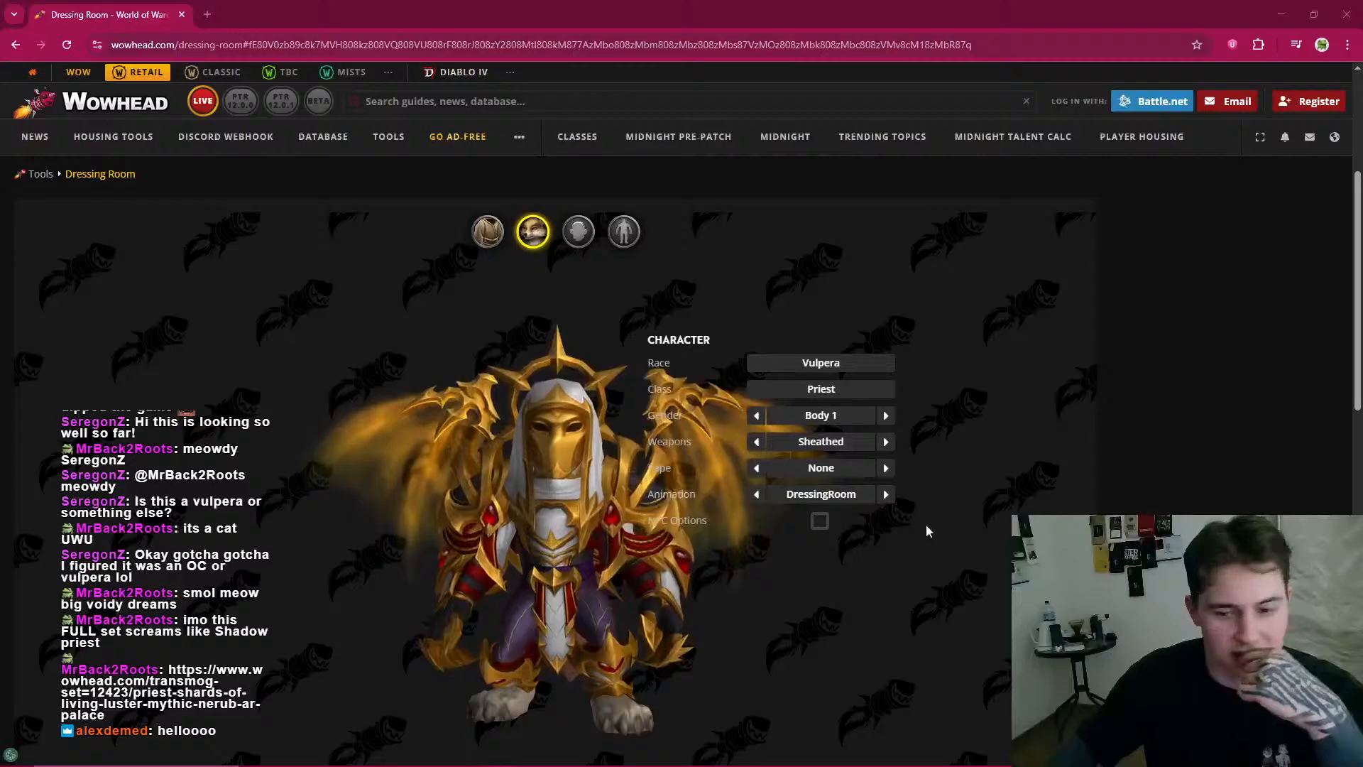
Step: Switch to the Wowhead dressing room in the browser, remove the Vulpera model's helmet and rotate it to study the armour set
scroll(927, 530, down, 1)
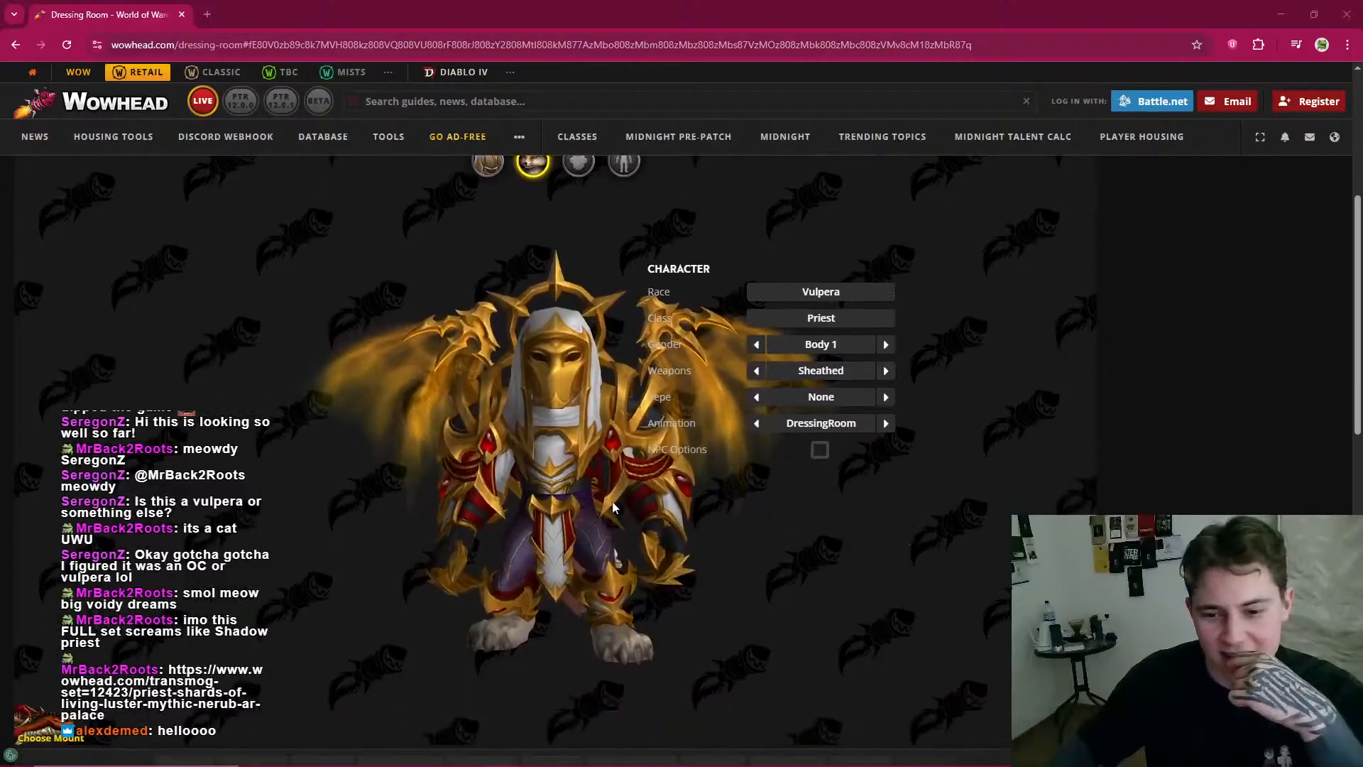
mouse_move(624, 505)
mouse_down()
mouse_move(951, 521)
mouse_move(527, 531)
mouse_up()
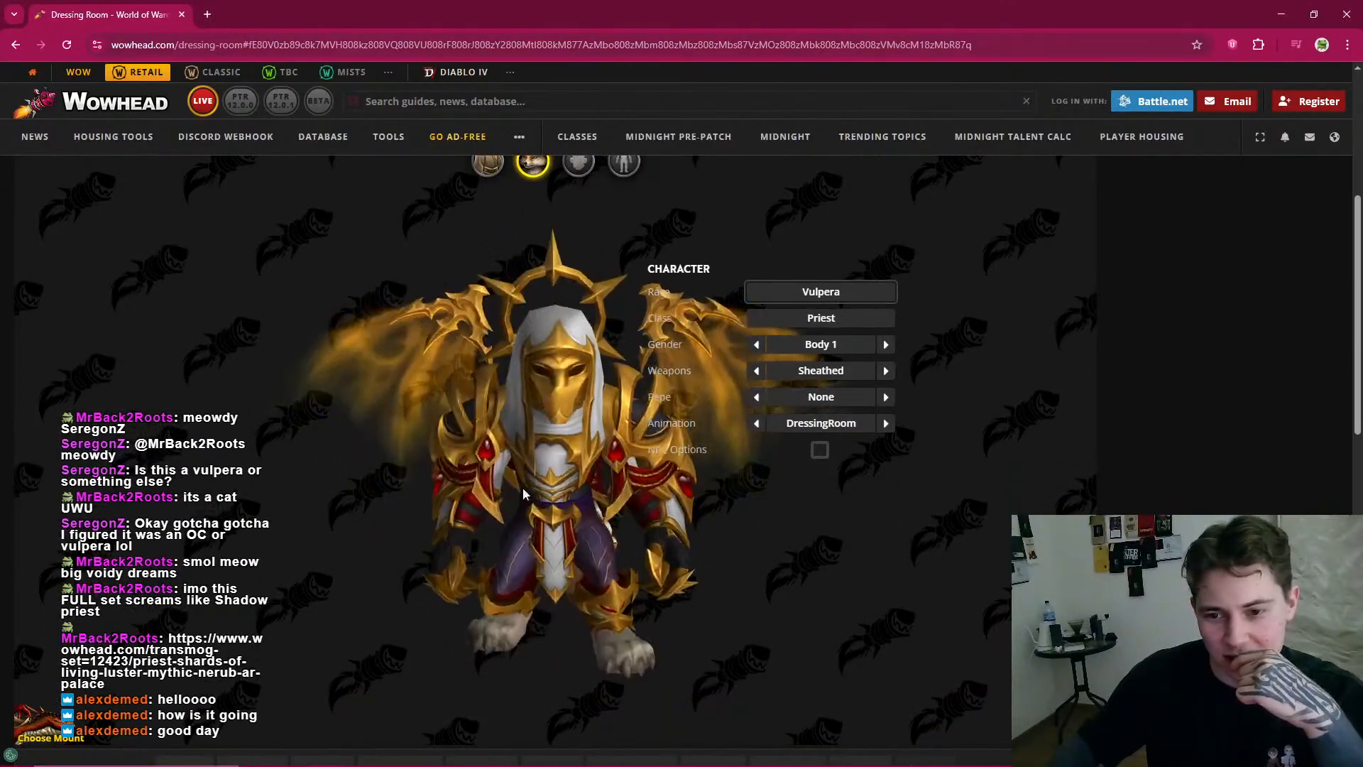
click(495, 175)
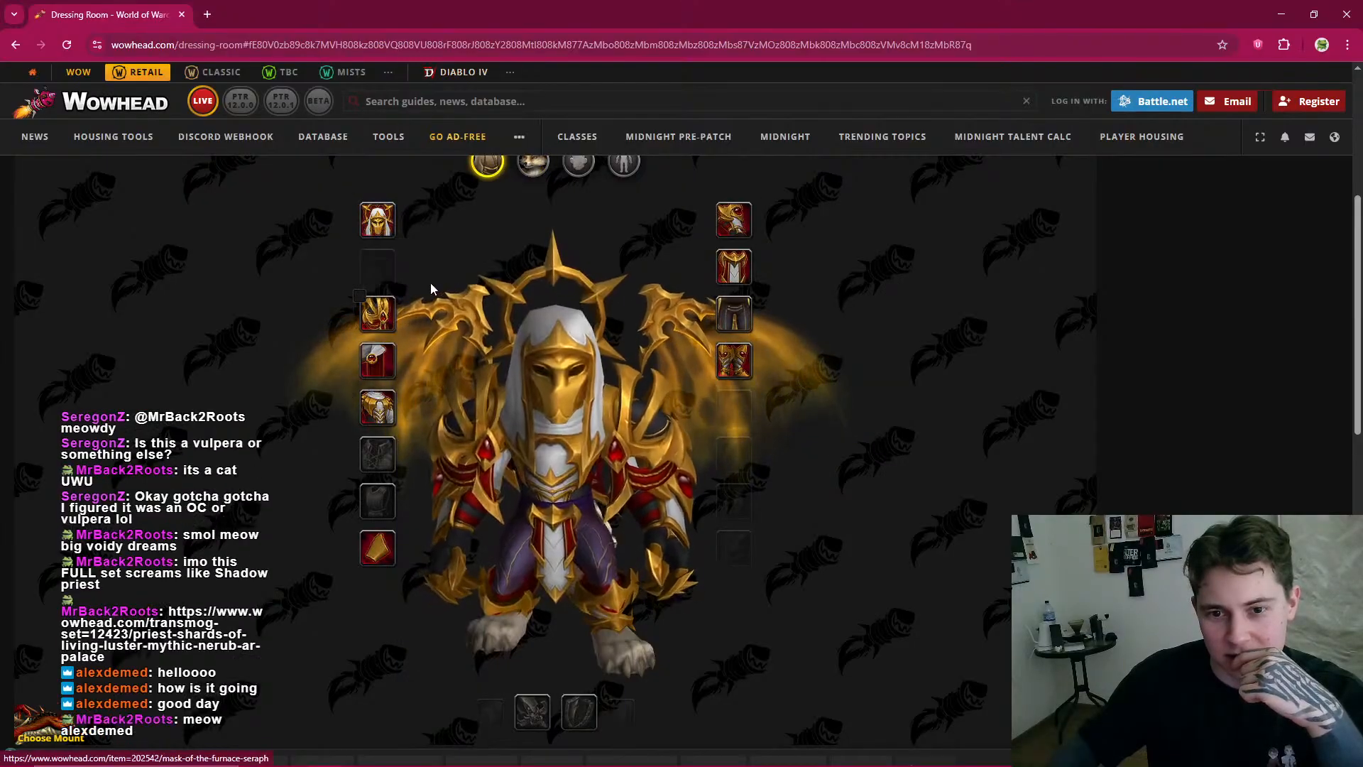
click(393, 236)
click(398, 286)
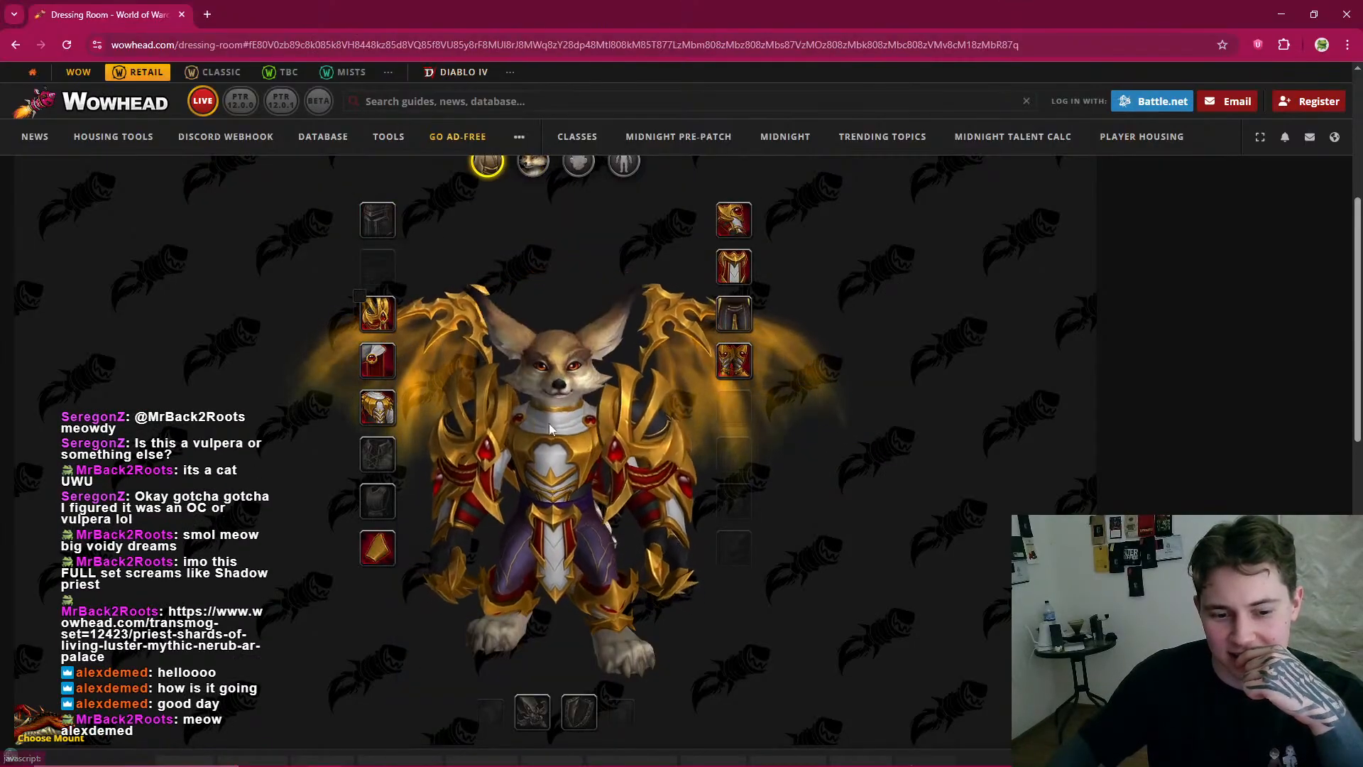
drag(739, 481, 668, 405)
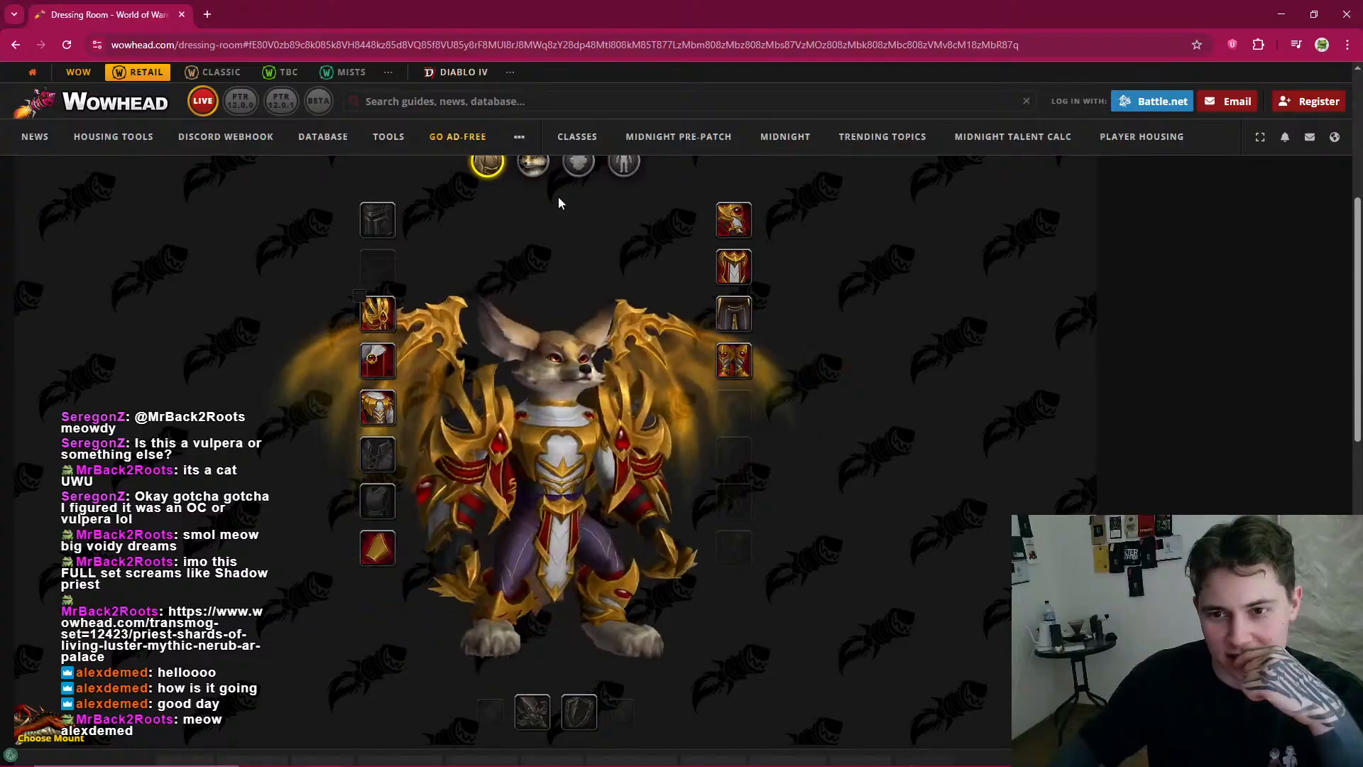
Step: Change the Vulpera's gender option to Body 2 and rotate the model to examine its side profile
click(535, 166)
click(885, 345)
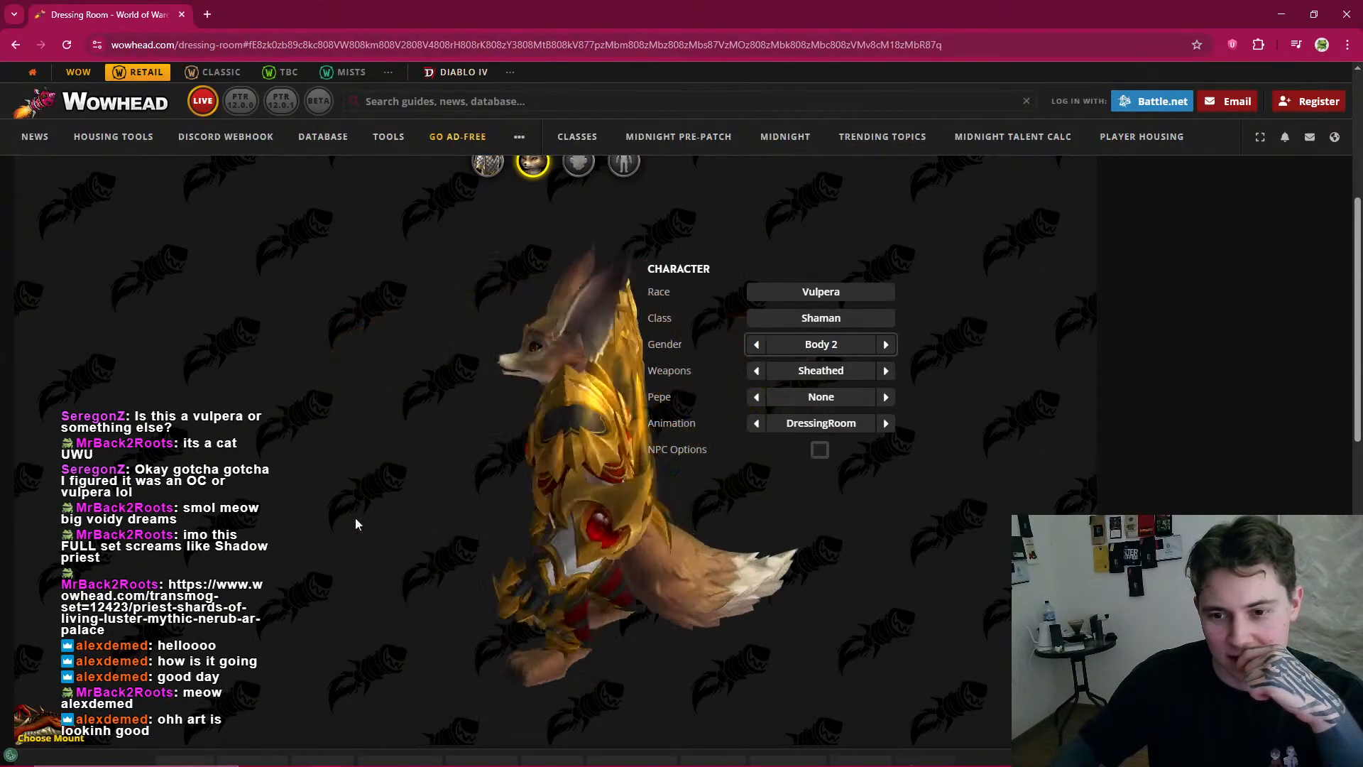
drag(616, 507, 883, 493)
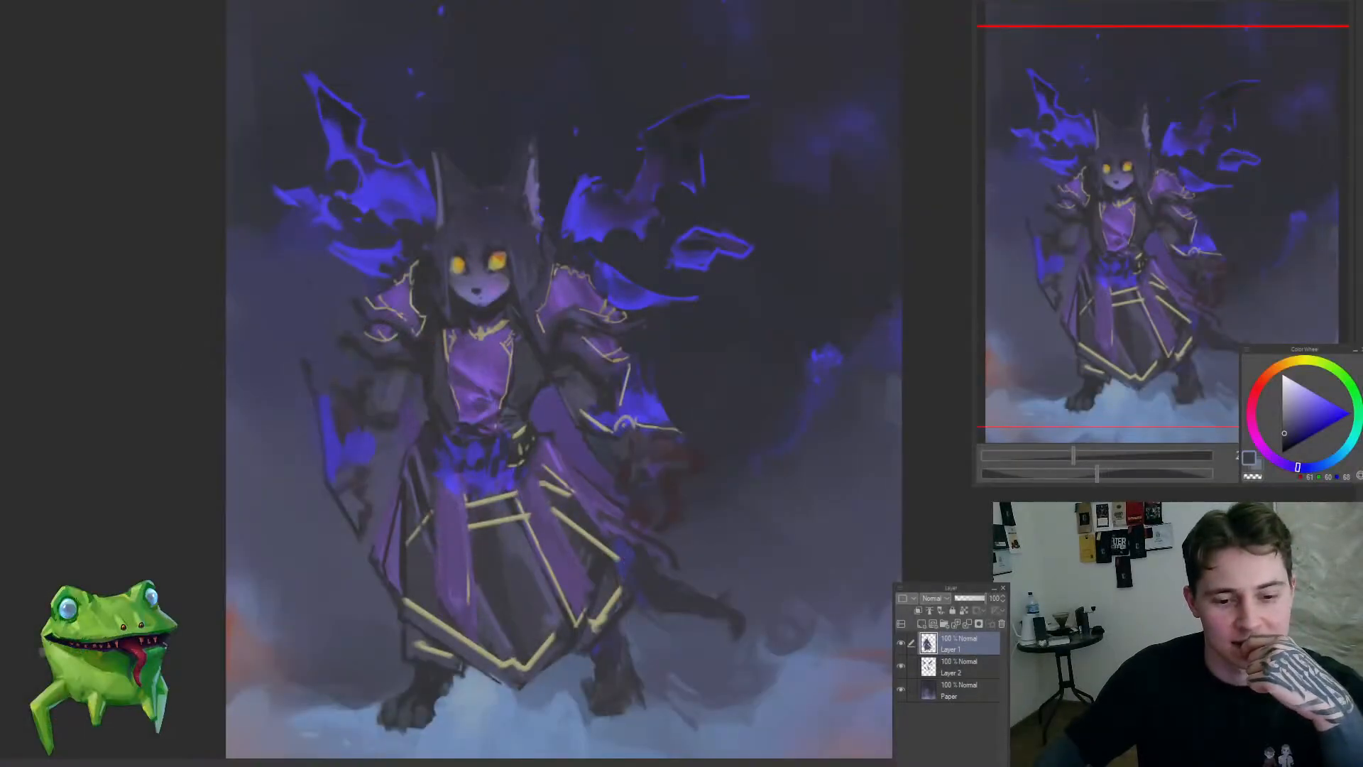
scroll(497, 453, down, 3)
scroll(497, 453, up, 1)
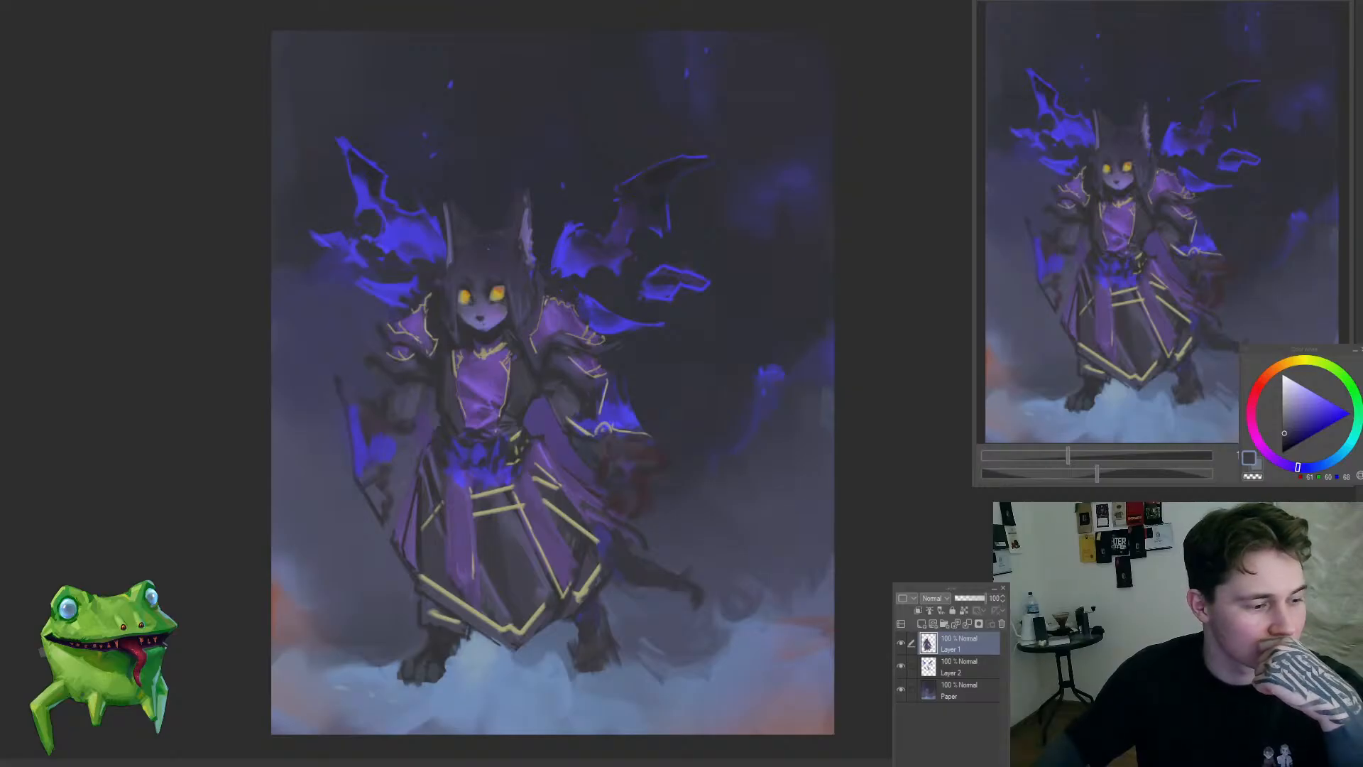
click(774, 413)
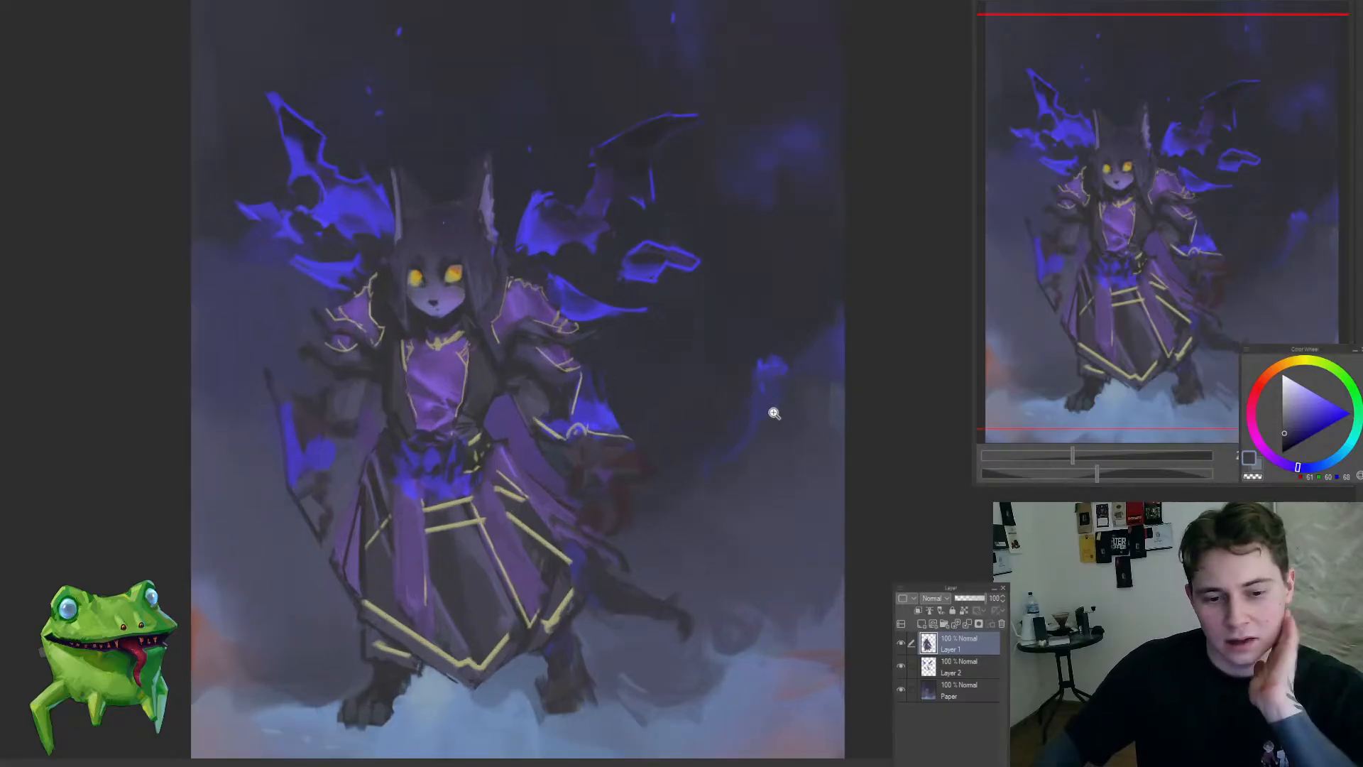
drag(597, 397, 590, 399)
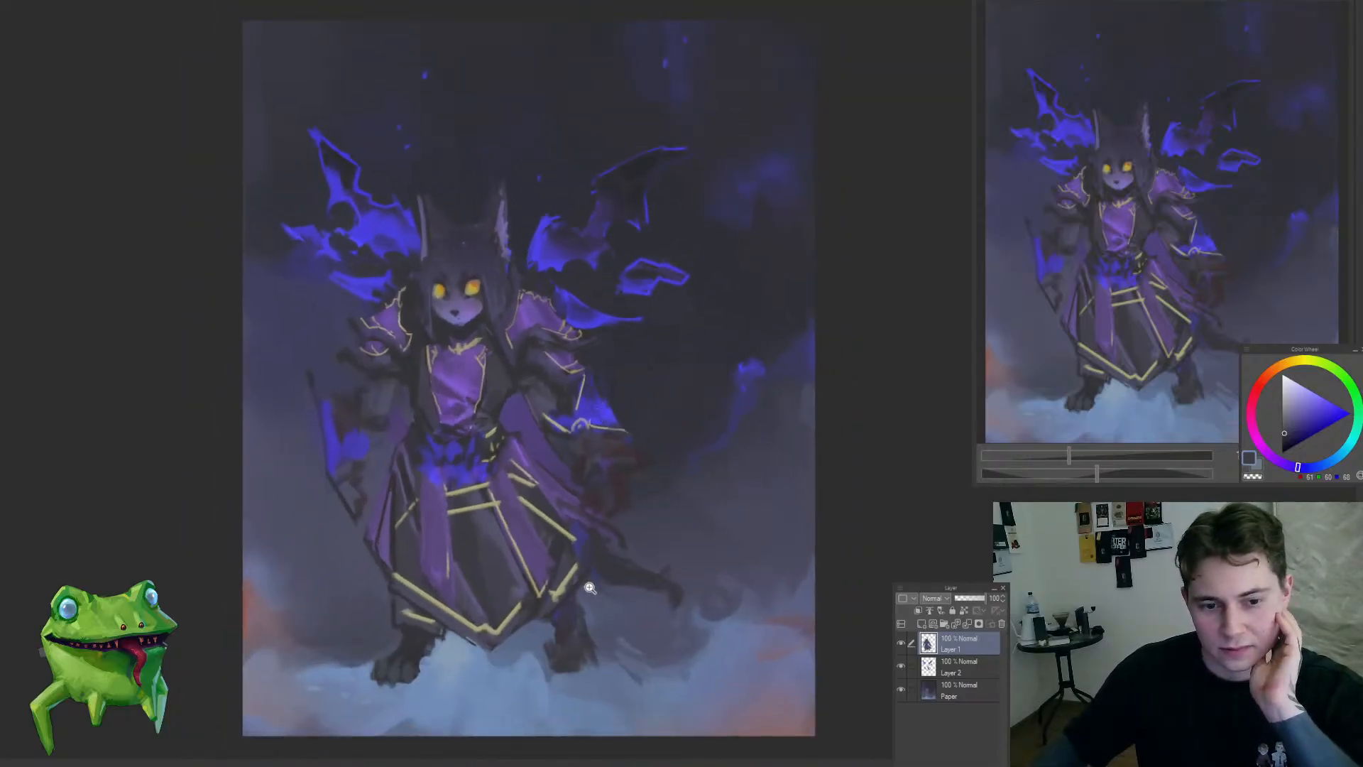
drag(590, 588, 599, 598)
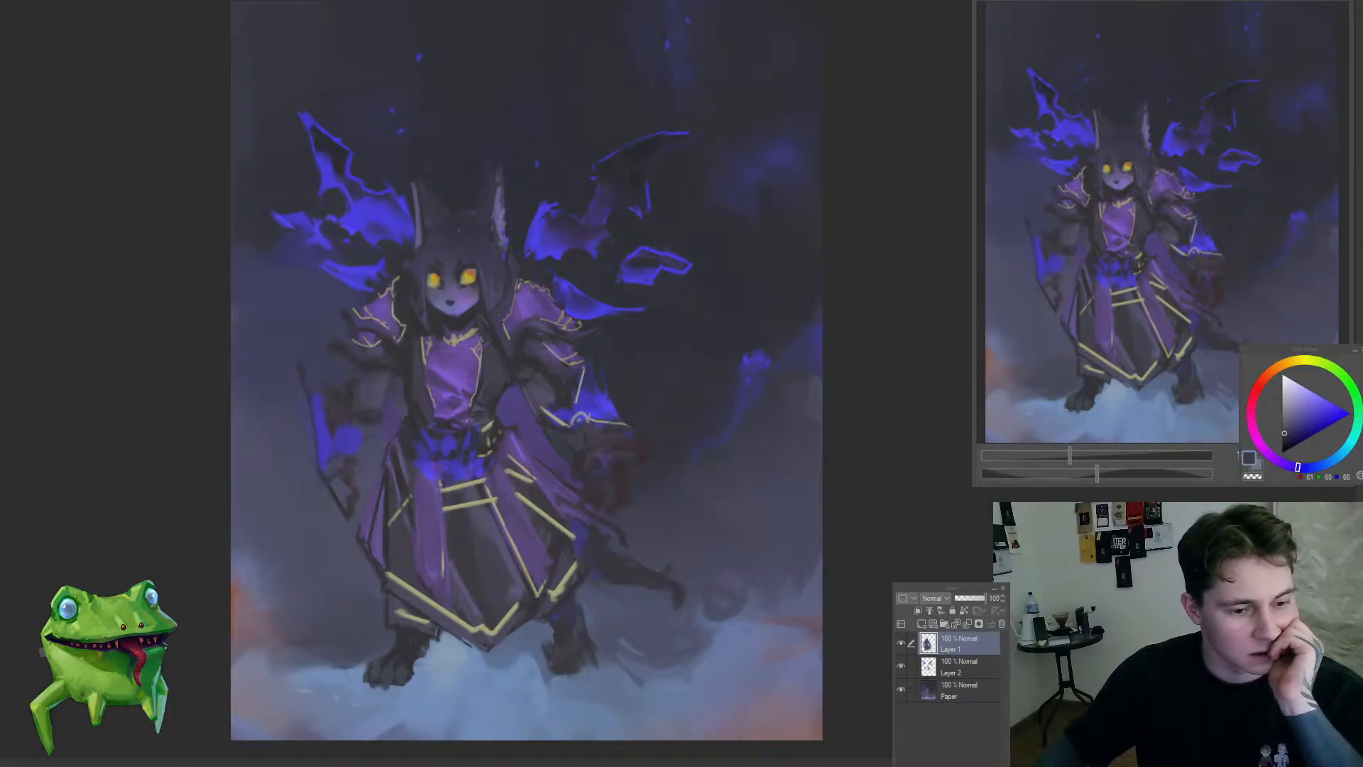
scroll(607, 565, down, 1)
scroll(612, 565, up, 1)
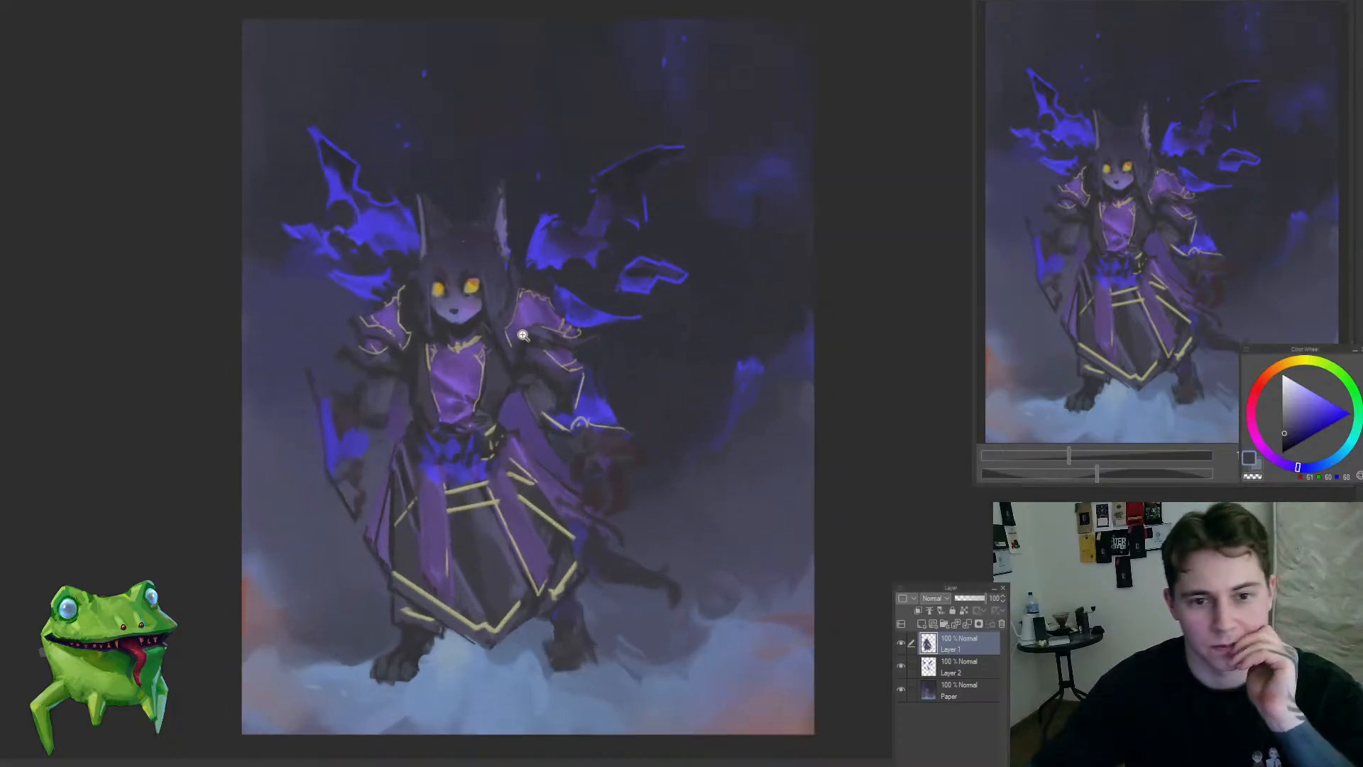
scroll(483, 504, down, 1)
Step: Sample muted purple and repaint the skirt's right-hand purple strip between the gold trim lines
scroll(545, 502, up, 3)
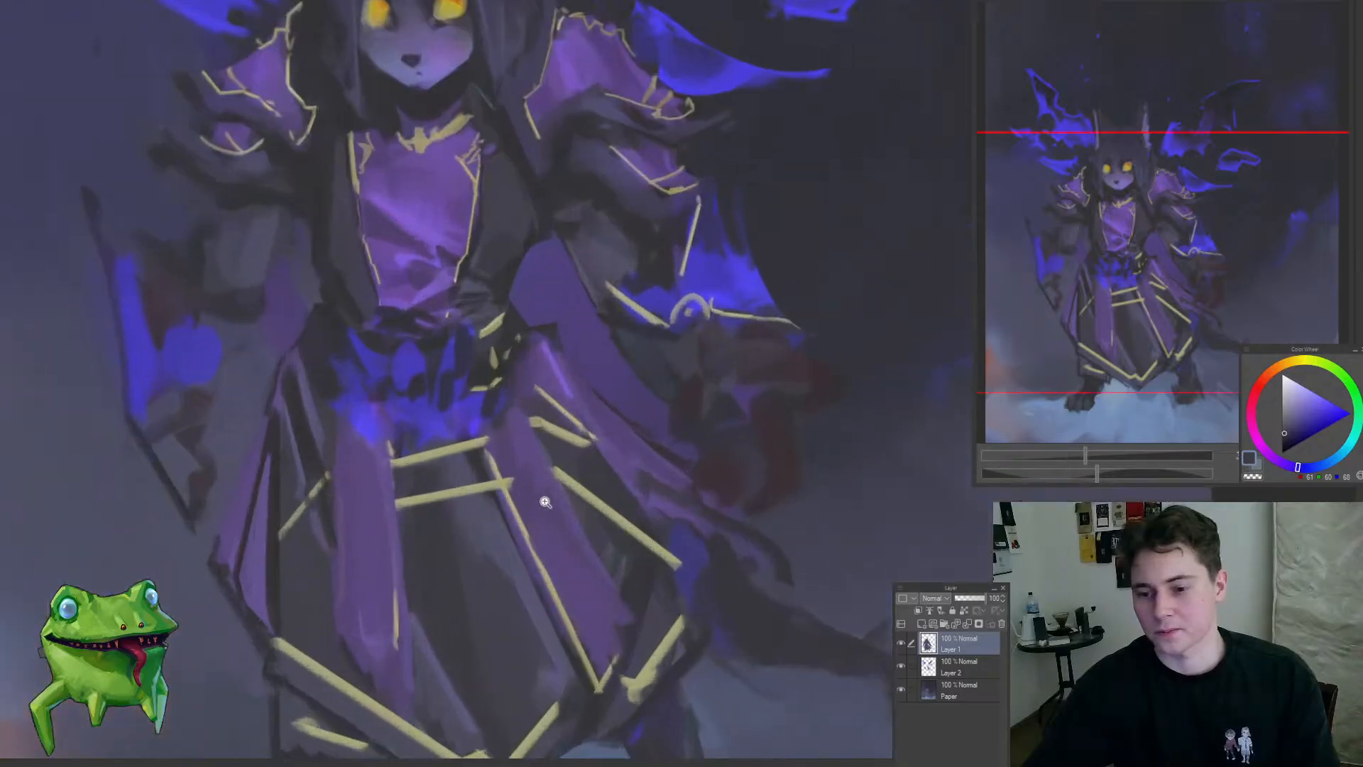
alt+click(501, 458)
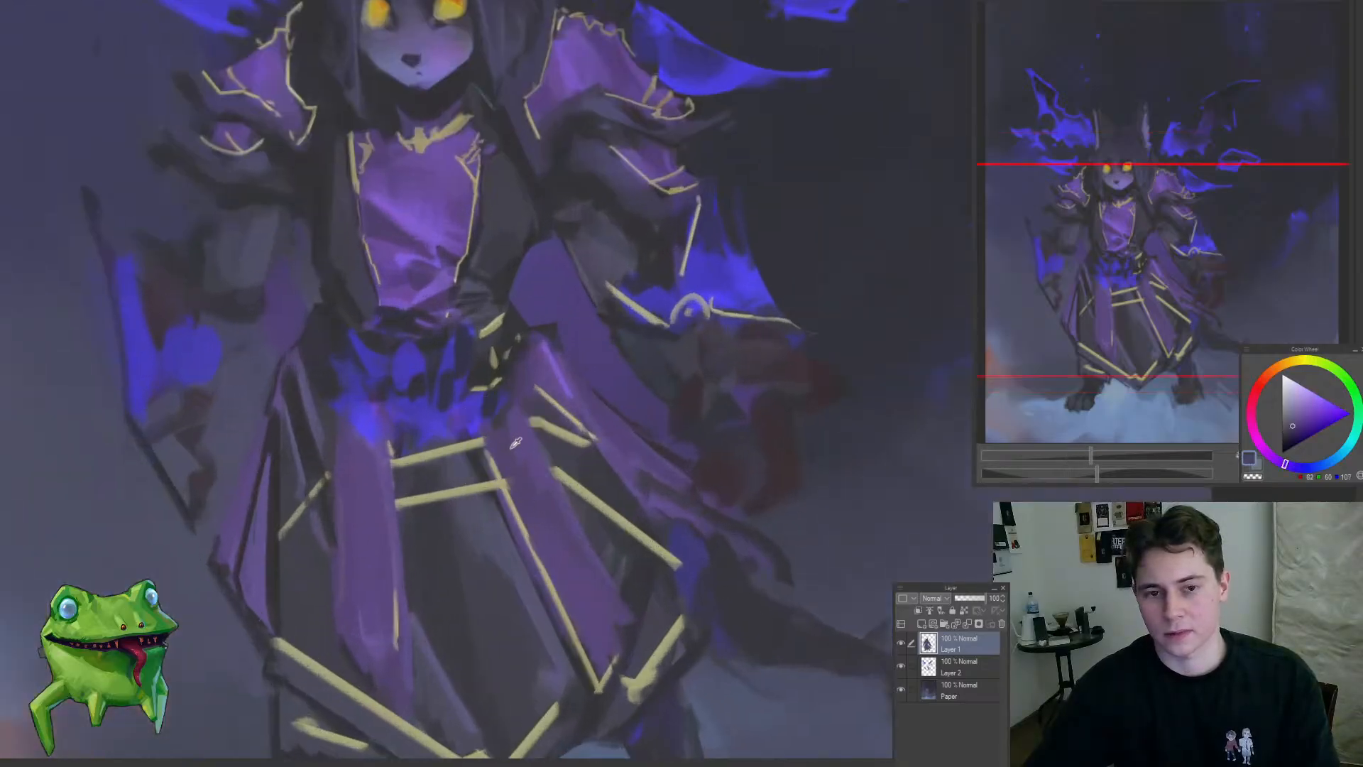
alt+click(513, 417)
mouse_move(497, 421)
mouse_down()
mouse_move(506, 469)
mouse_move(554, 527)
mouse_up()
scroll(554, 634, down, 5)
scroll(561, 635, up, 5)
alt+click(466, 511)
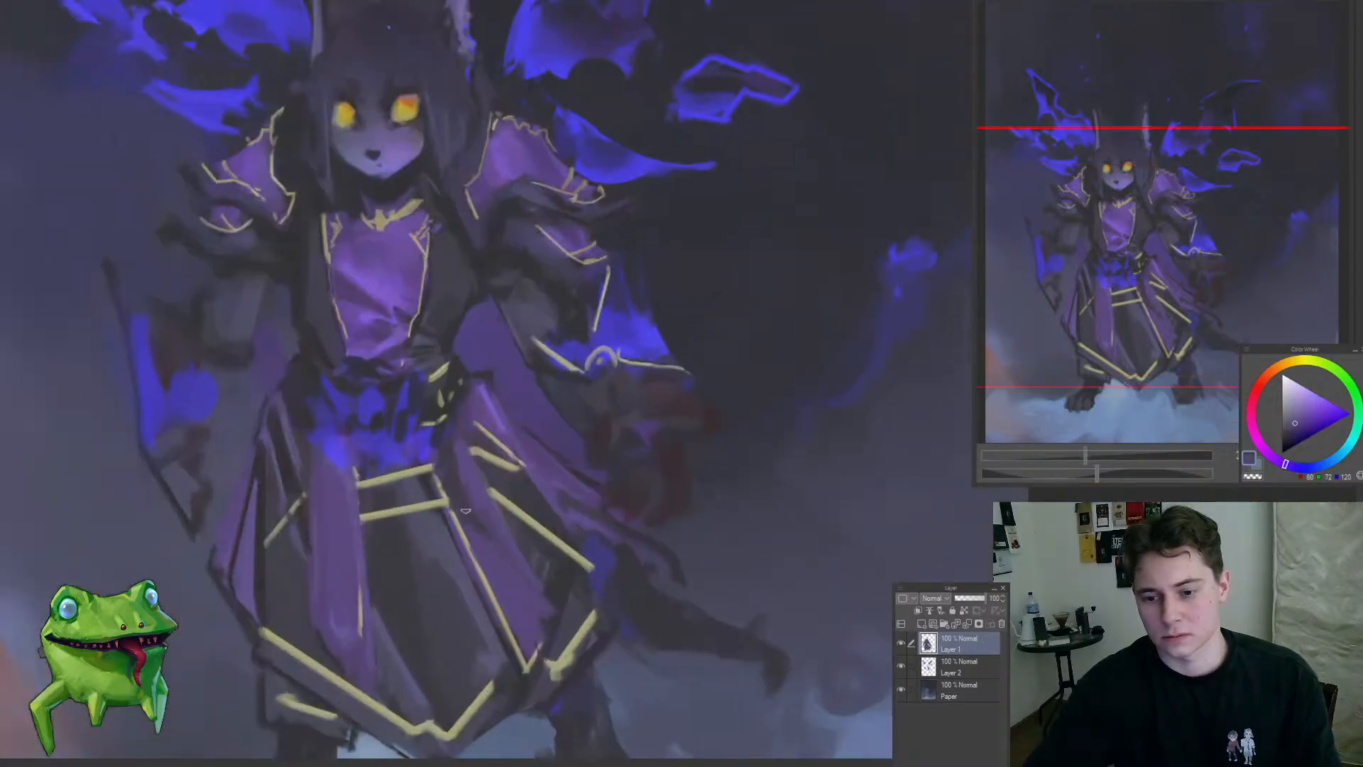
alt+click(543, 614)
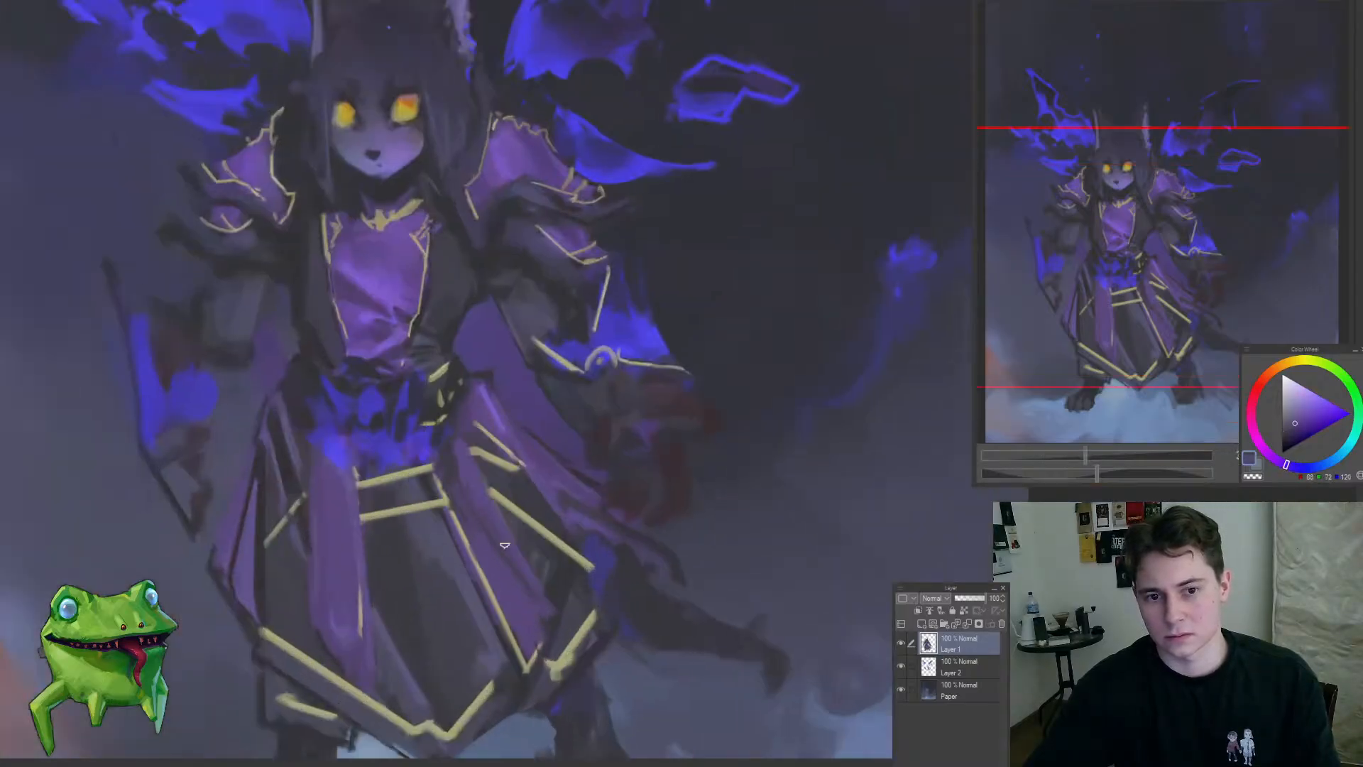
Step: Sample brighter purple from the chest panel and add highlights to the right-hand purple strip's folds
alt+click(472, 488)
alt+click(497, 417)
alt+click(514, 435)
alt+click(406, 301)
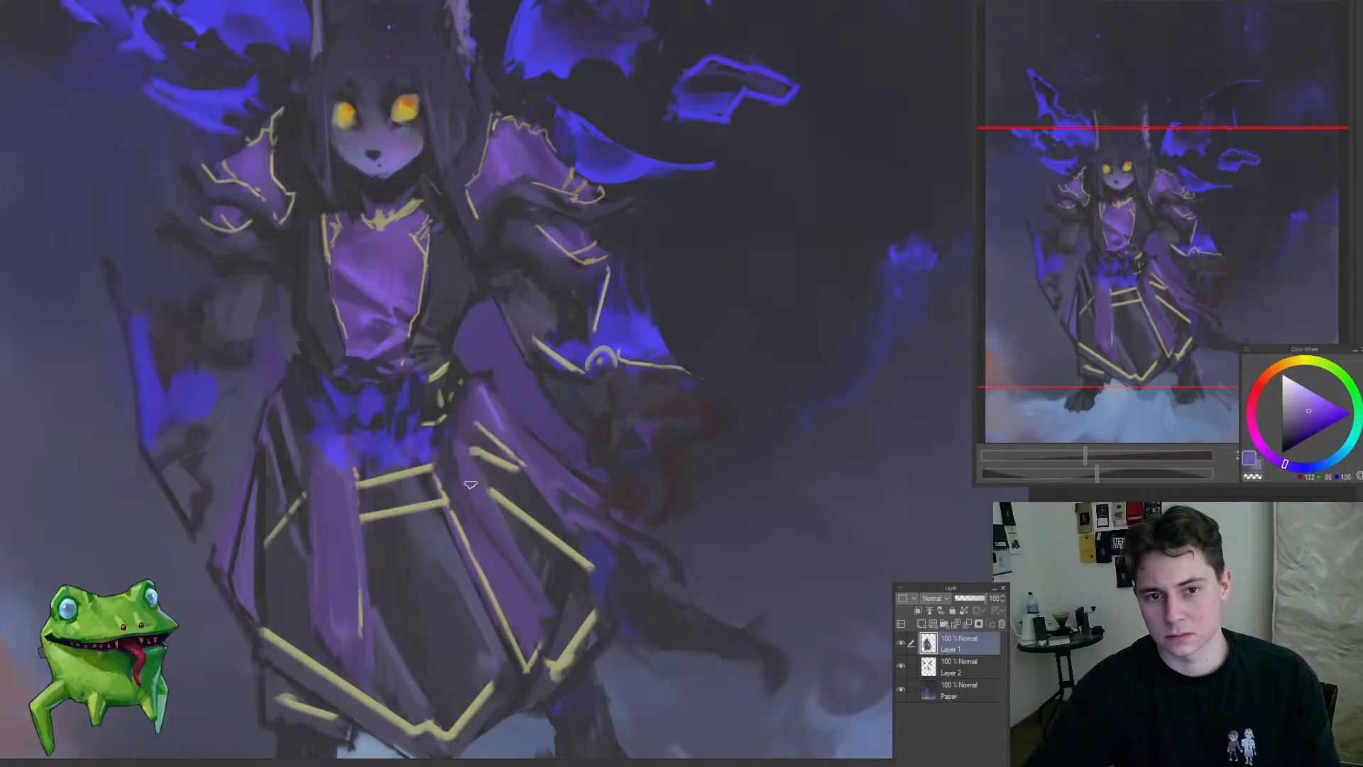
alt+click(512, 581)
alt+click(511, 591)
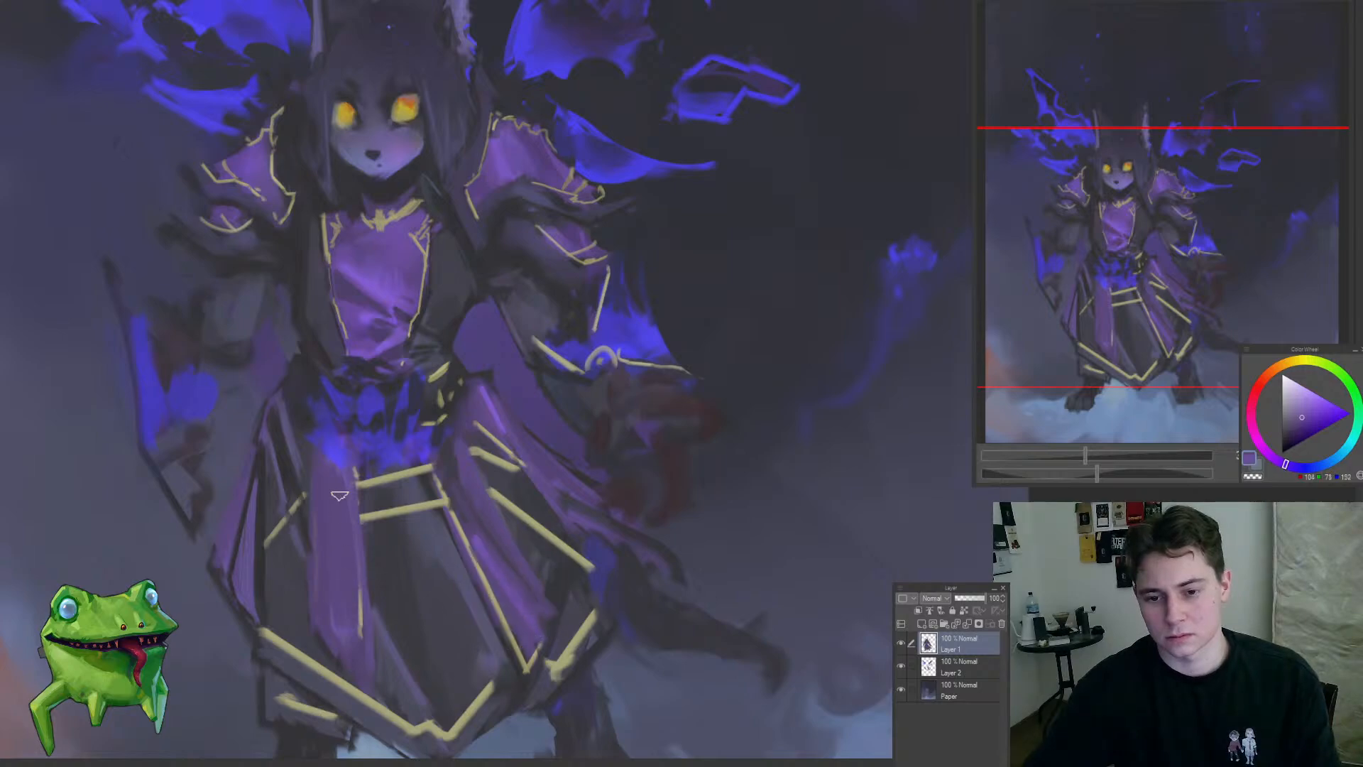
Step: Repaint the skirt's left-centre purple strip over its inner gold line and extend it down towards the gold hem
drag(350, 579, 359, 649)
mouse_move(331, 537)
mouse_down()
mouse_move(272, 654)
mouse_move(342, 529)
mouse_up()
drag(362, 602, 367, 692)
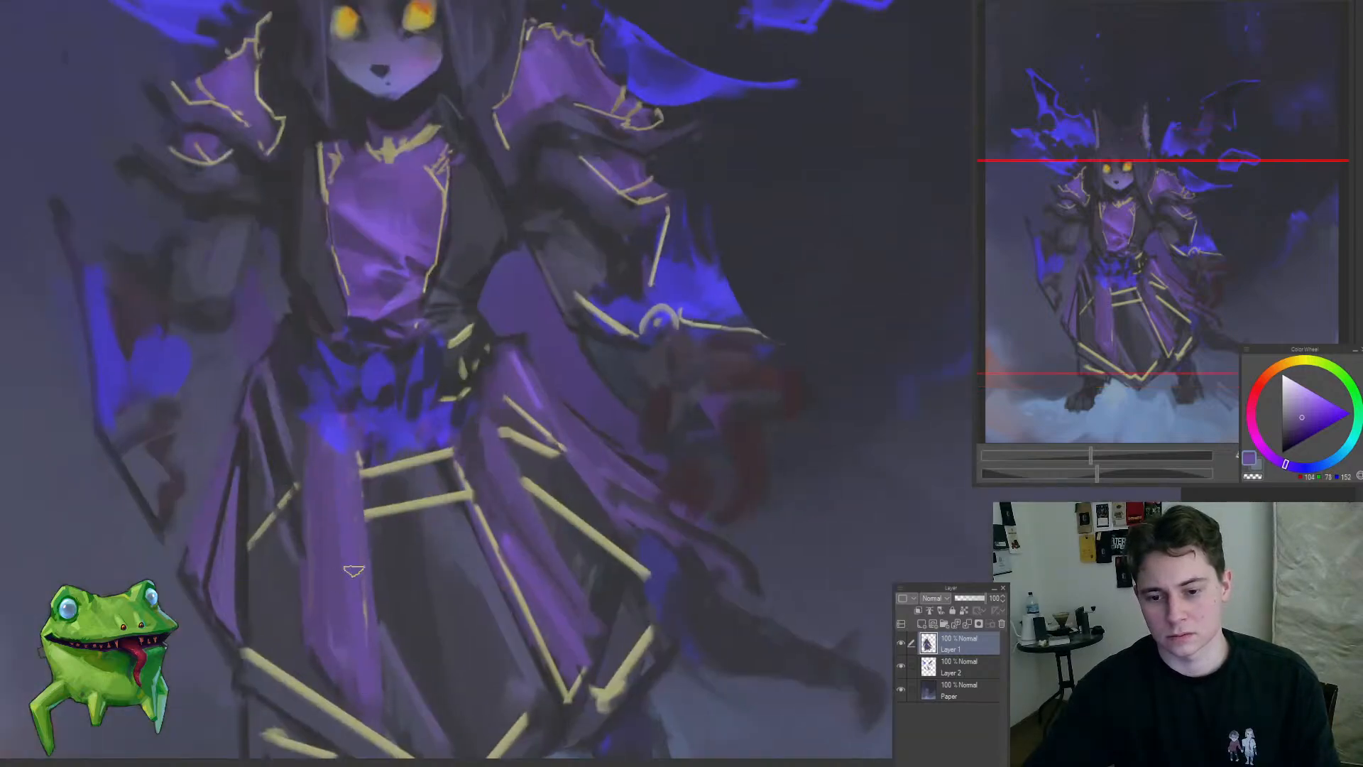
scroll(344, 516, down, 4)
mouse_move(311, 578)
mouse_down()
mouse_move(423, 485)
mouse_move(386, 457)
mouse_up()
Step: Paint small purple petal-like folds over the gold details on the right side of the waist
drag(450, 373, 527, 362)
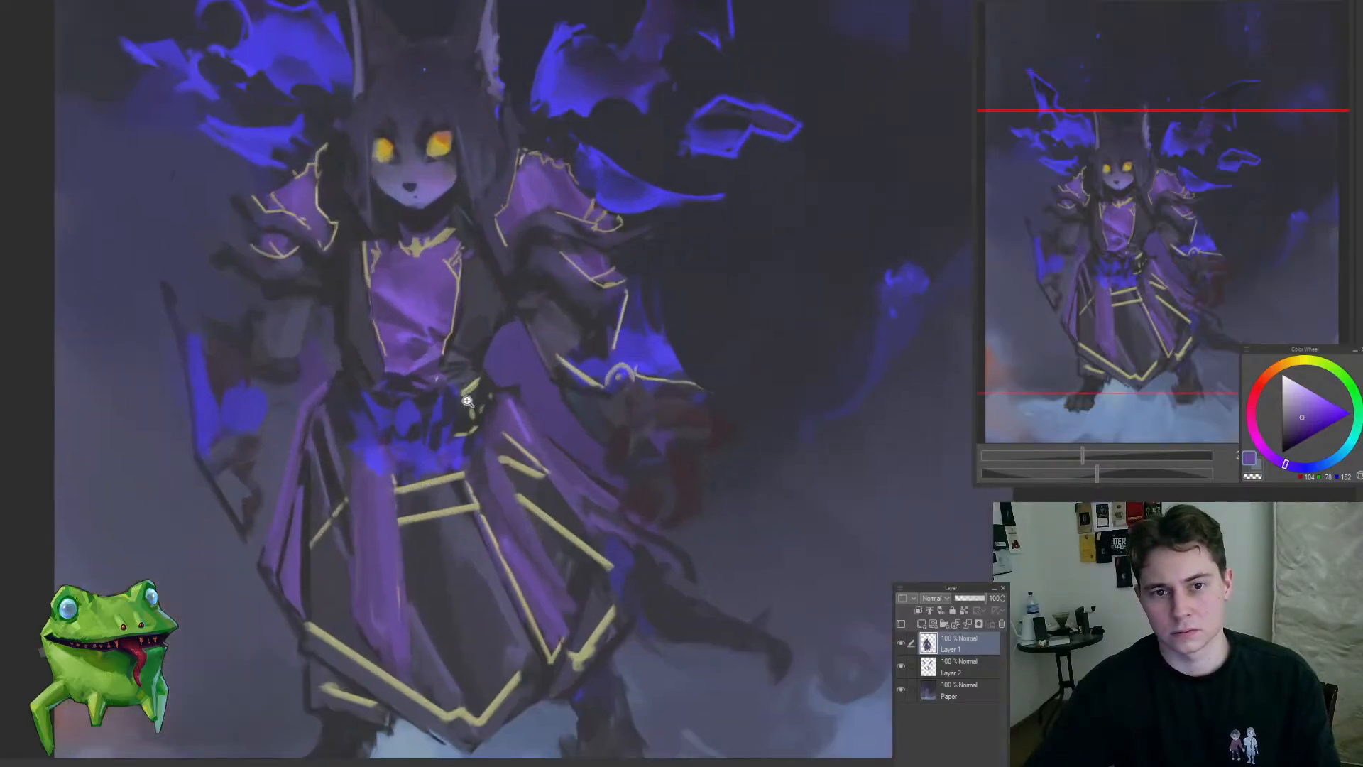
mouse_move(468, 401)
mouse_down()
mouse_move(577, 470)
mouse_move(528, 506)
mouse_up()
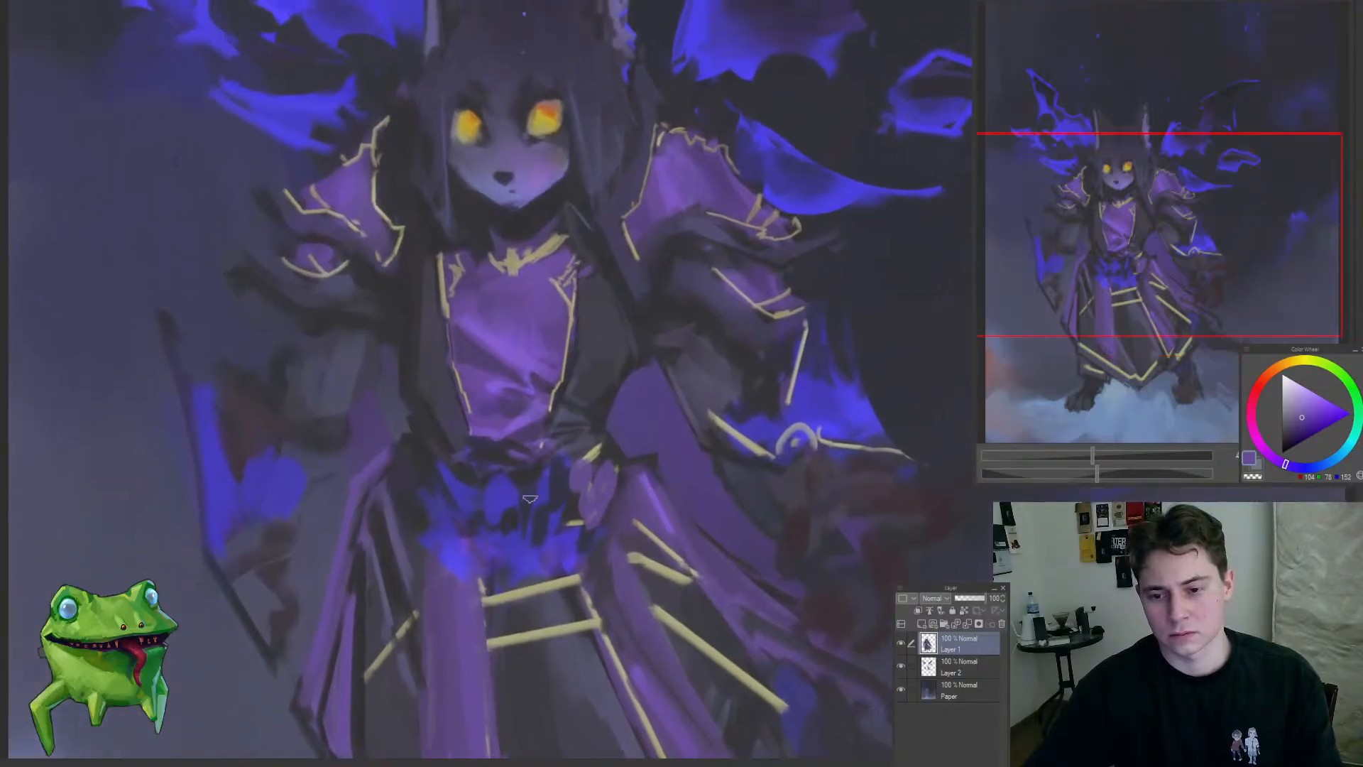
drag(422, 483, 326, 593)
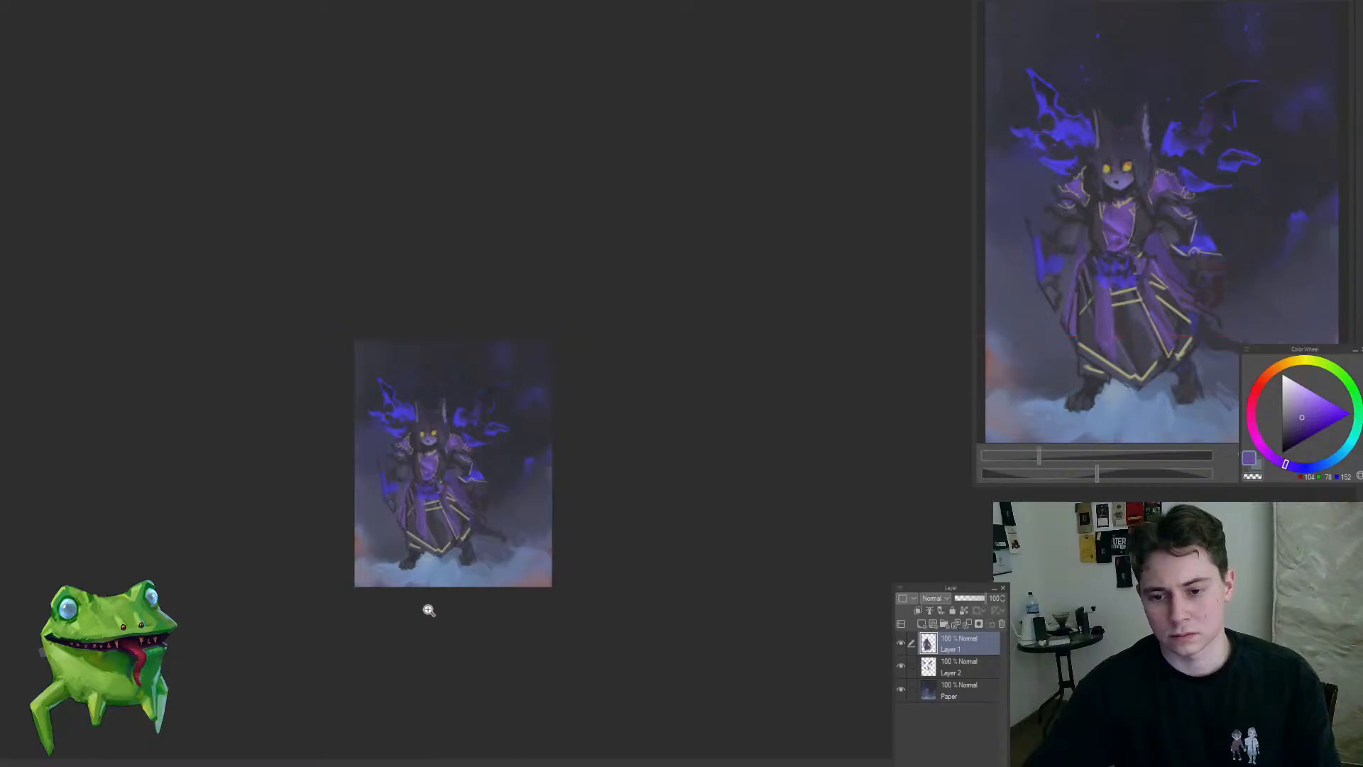
Step: Sample pale gold from the trim and add short gold spikes to the hem's right-hand corner
drag(415, 566, 528, 540)
click(526, 484)
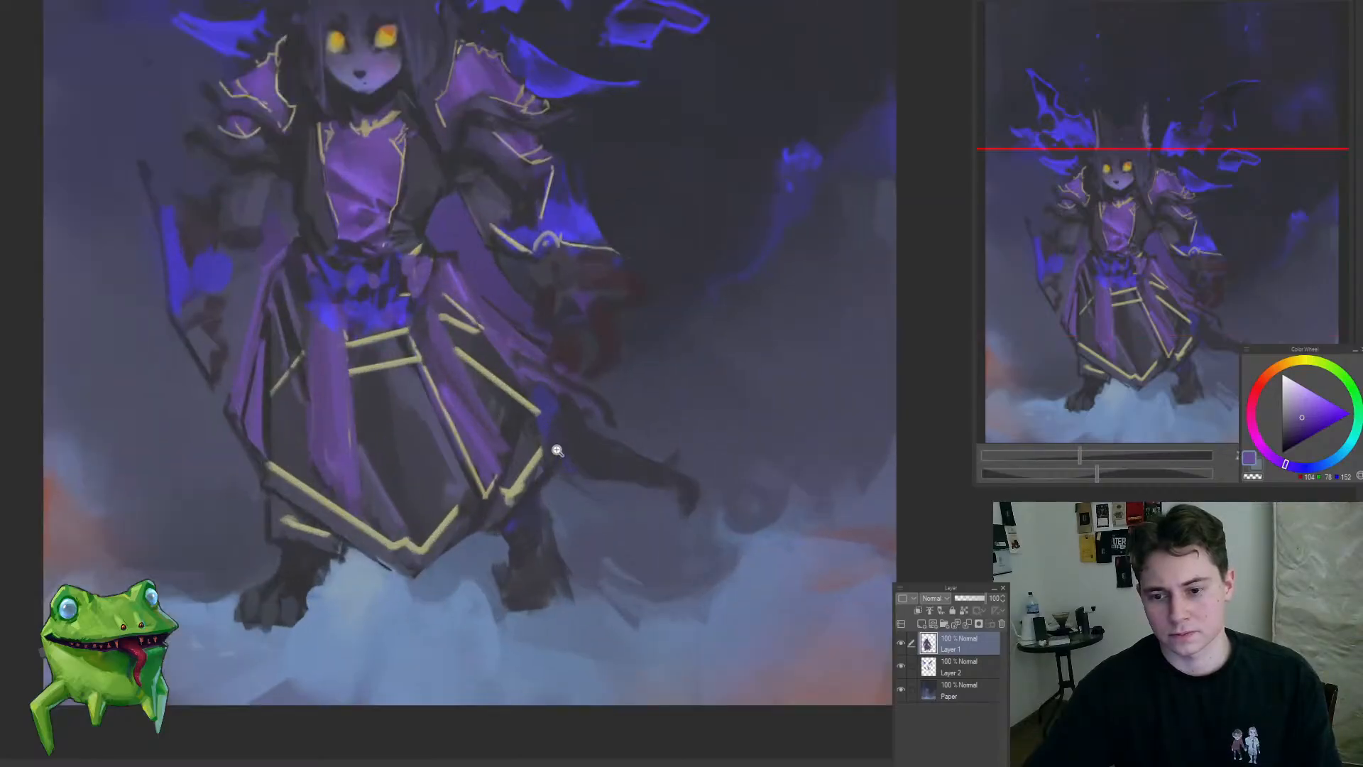
alt+click(533, 465)
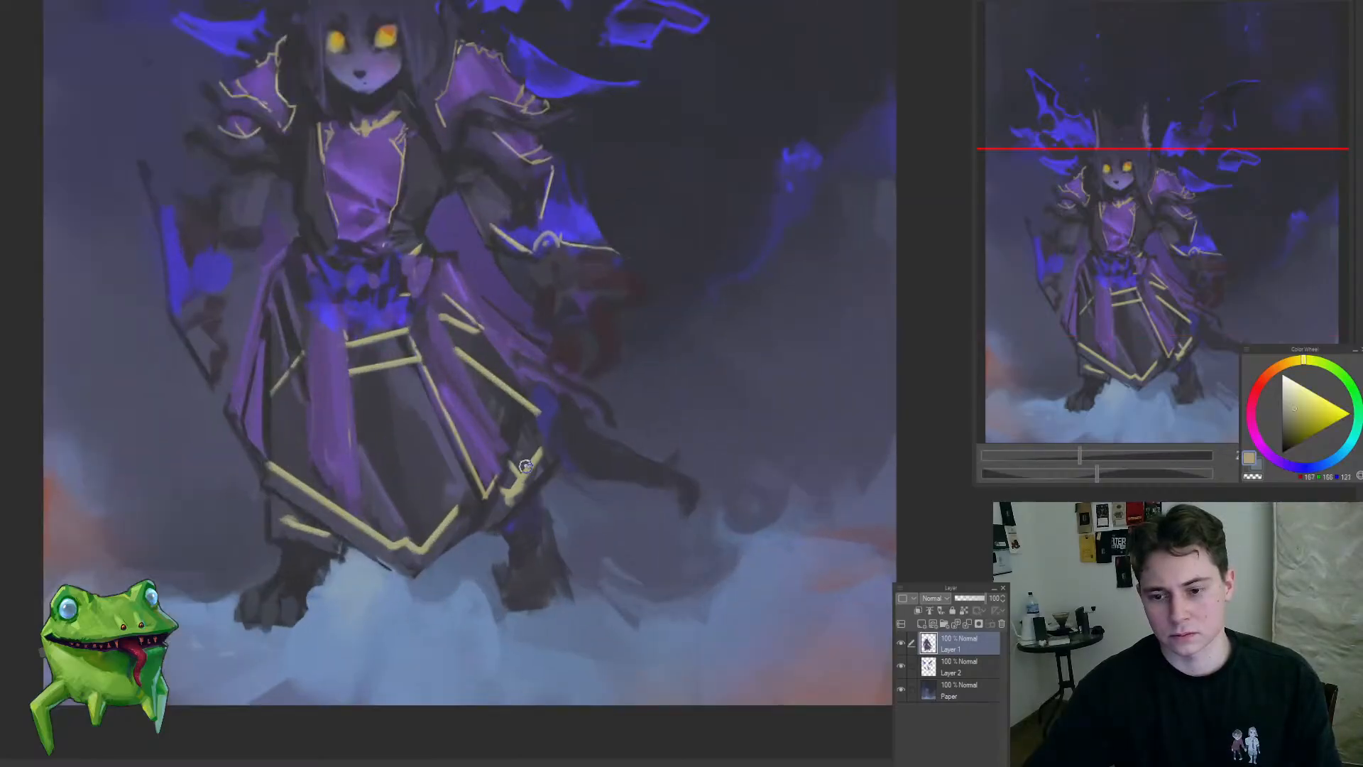
drag(540, 462, 551, 492)
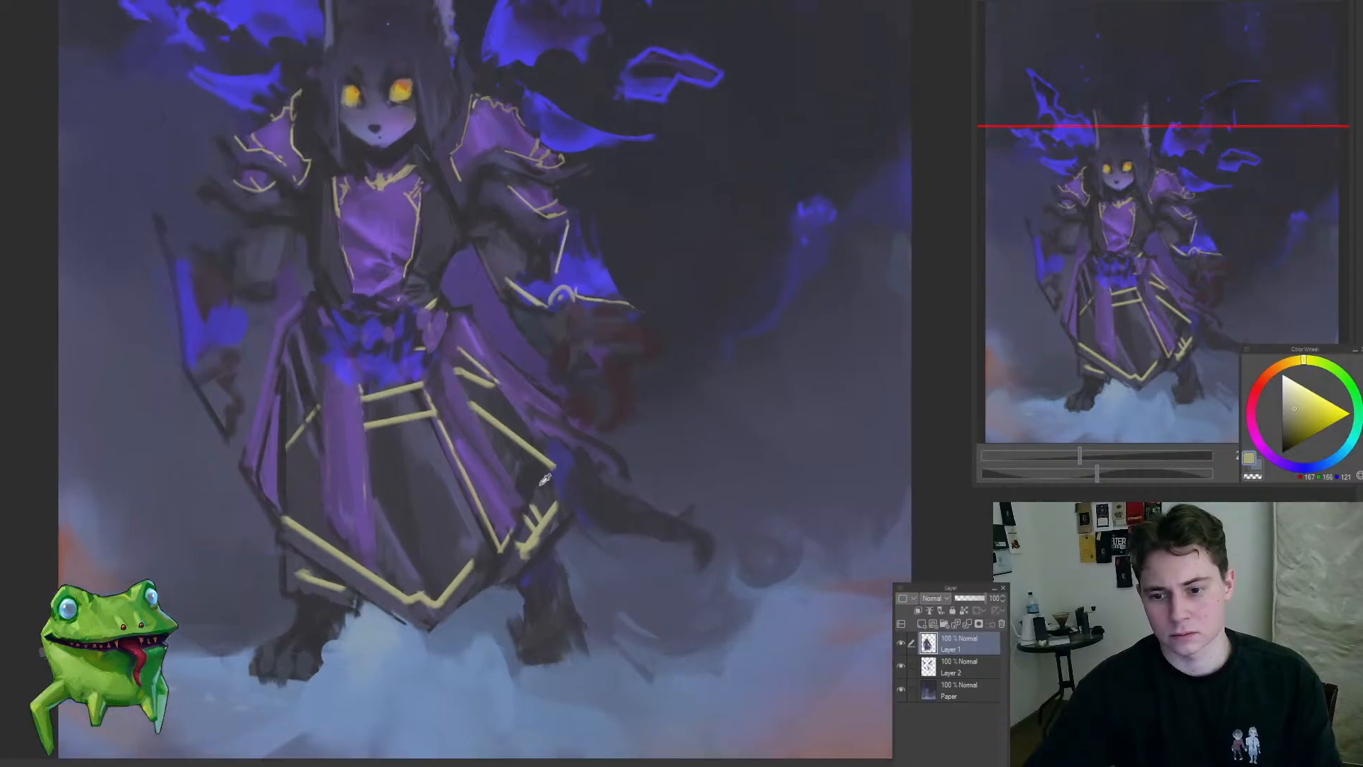
Step: Sample dark blue-greys from the robe and shade the folds in the skirt's dark panels above the gold hem
alt+click(529, 470)
alt+click(526, 473)
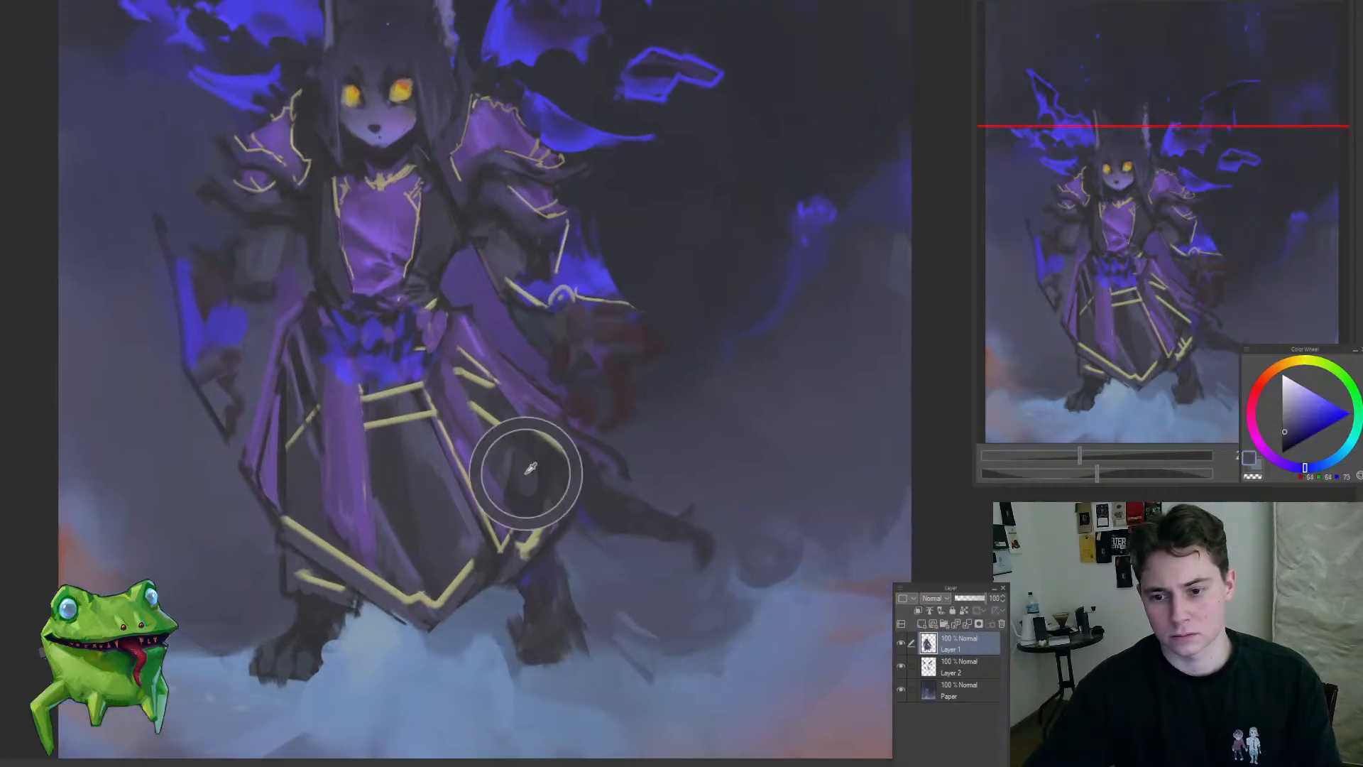
alt+click(429, 440)
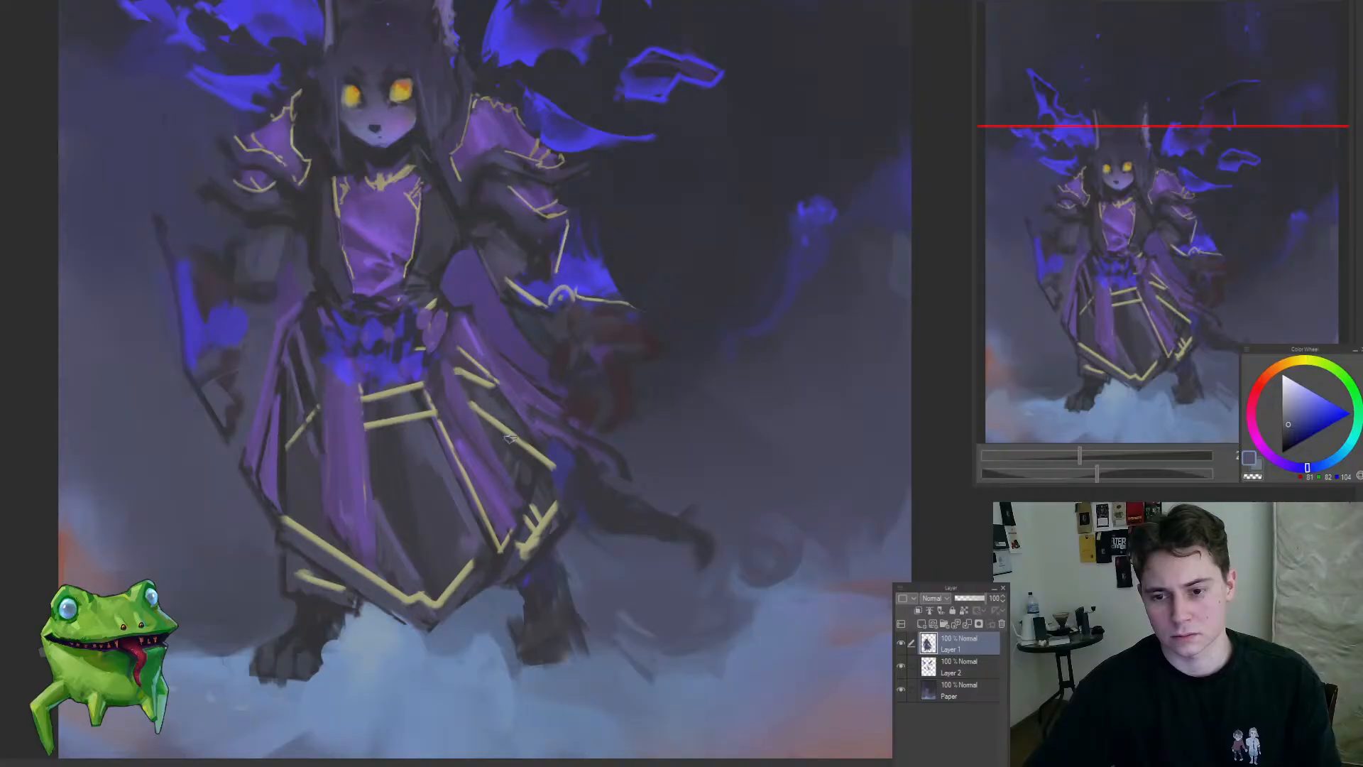
drag(504, 460, 435, 536)
drag(465, 472, 518, 422)
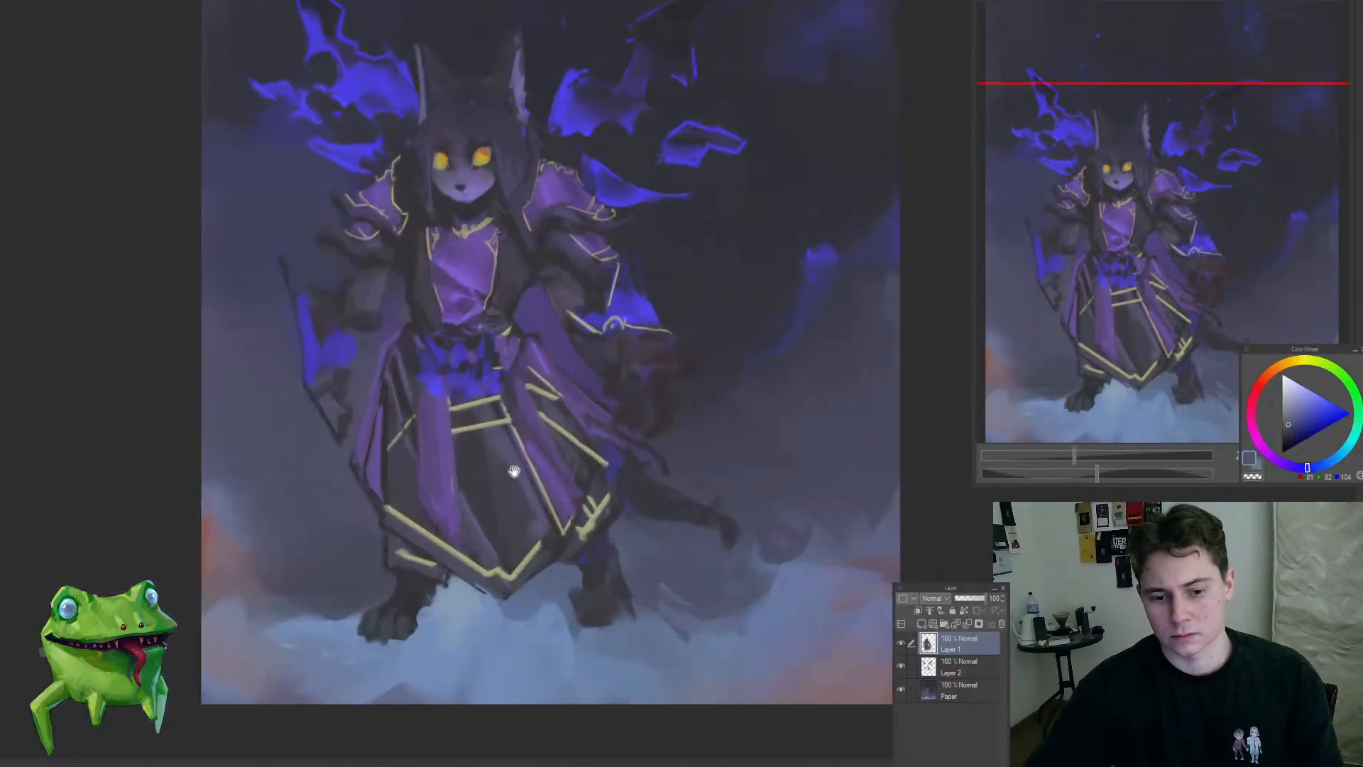
drag(505, 479, 499, 518)
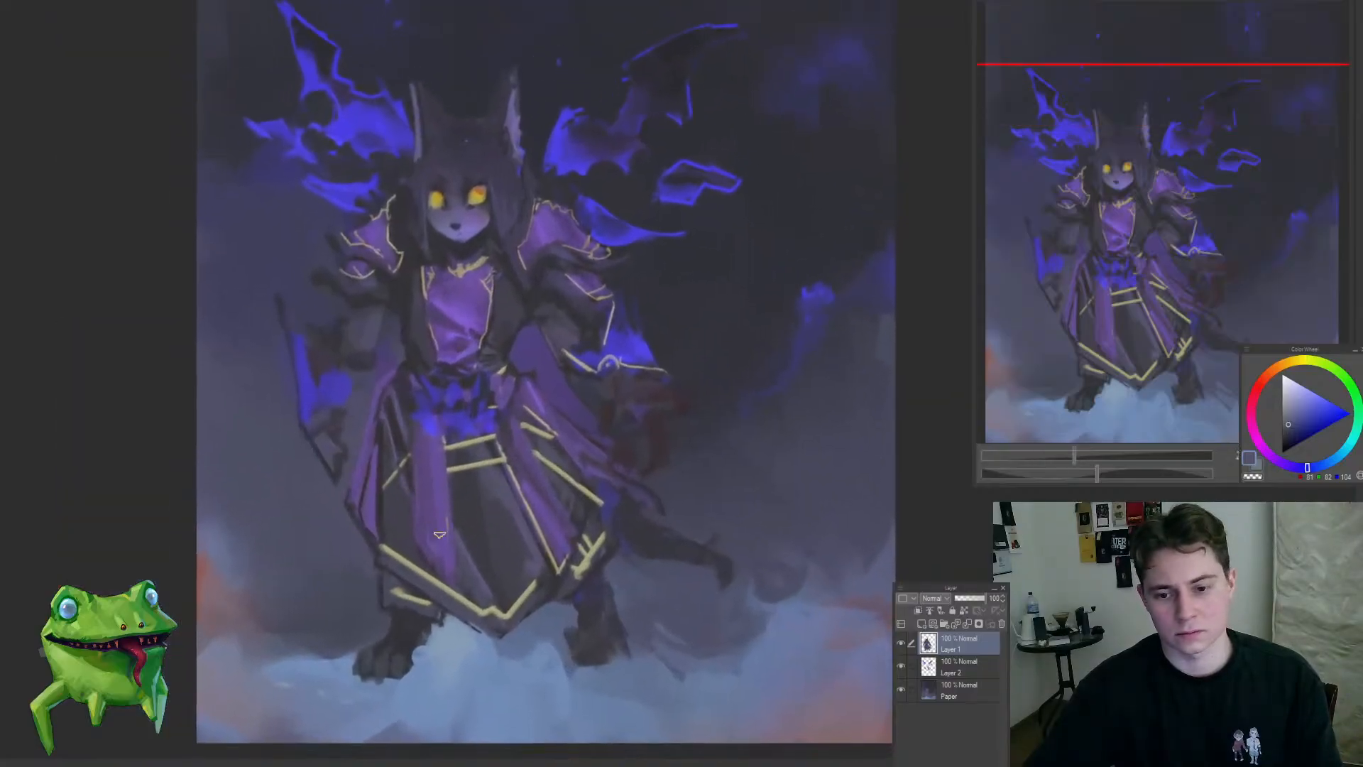
alt+click(471, 526)
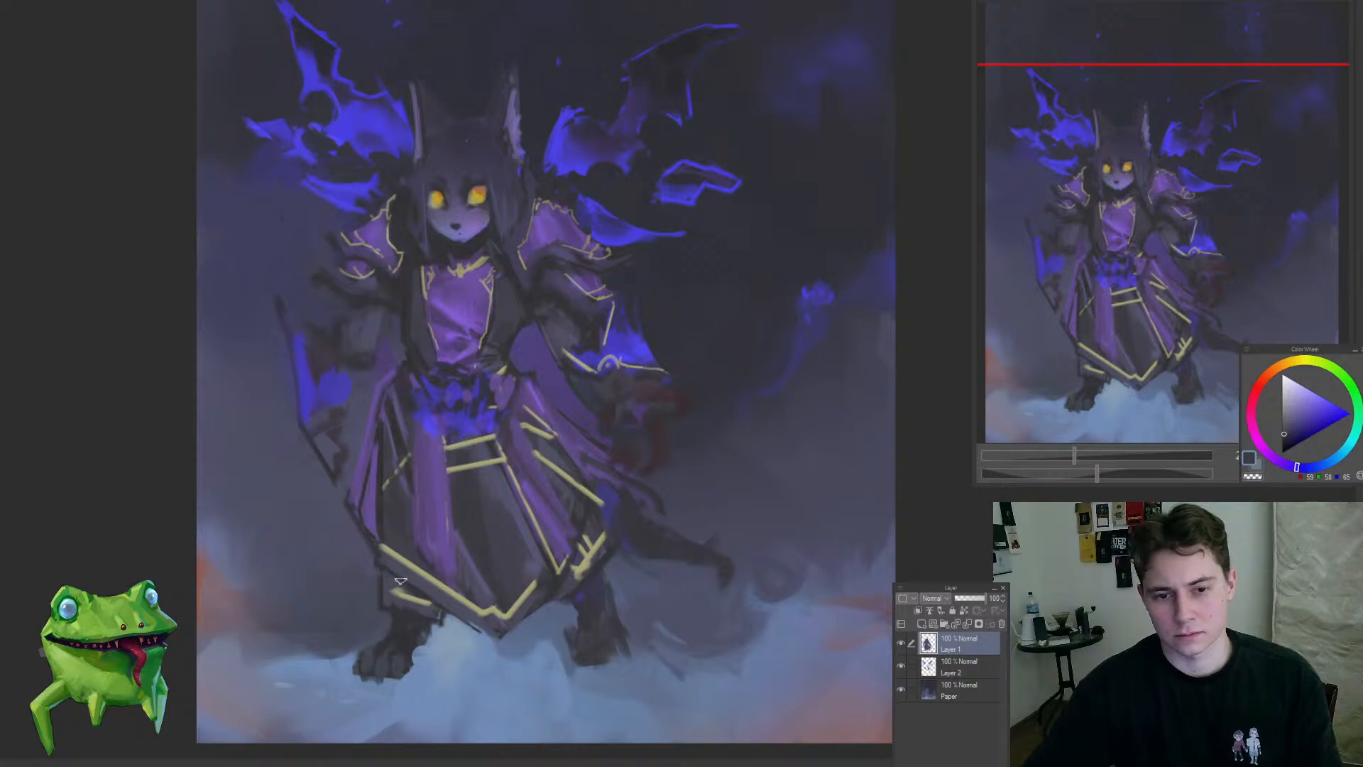
mouse_move(437, 603)
mouse_down()
mouse_move(360, 642)
mouse_move(451, 617)
mouse_move(512, 578)
mouse_move(610, 611)
mouse_up()
Step: On the Paper layer, sample dark blue tones and tone down the blue streak in the upper-right background
mouse_move(506, 465)
mouse_down()
mouse_move(487, 481)
mouse_move(564, 395)
mouse_up()
click(958, 691)
drag(544, 316, 611, 305)
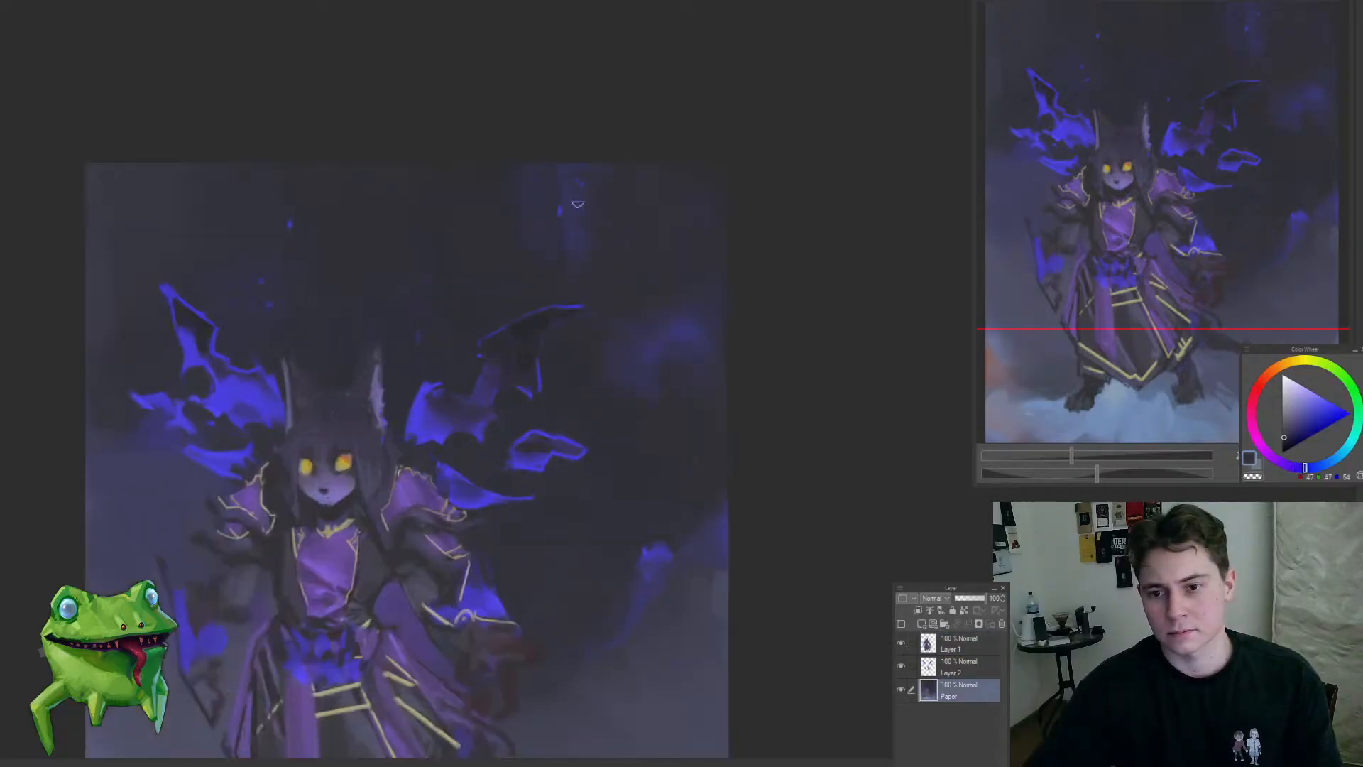
alt+click(495, 181)
mouse_move(500, 188)
mouse_down()
mouse_move(518, 241)
mouse_move(536, 223)
mouse_move(588, 232)
mouse_move(502, 346)
mouse_move(594, 255)
mouse_move(506, 215)
mouse_move(534, 254)
mouse_move(565, 233)
mouse_up()
alt+click(517, 235)
alt+click(524, 188)
alt+click(597, 220)
ctrl+click(595, 256)
alt+click(596, 304)
alt+click(568, 233)
drag(569, 232, 650, 227)
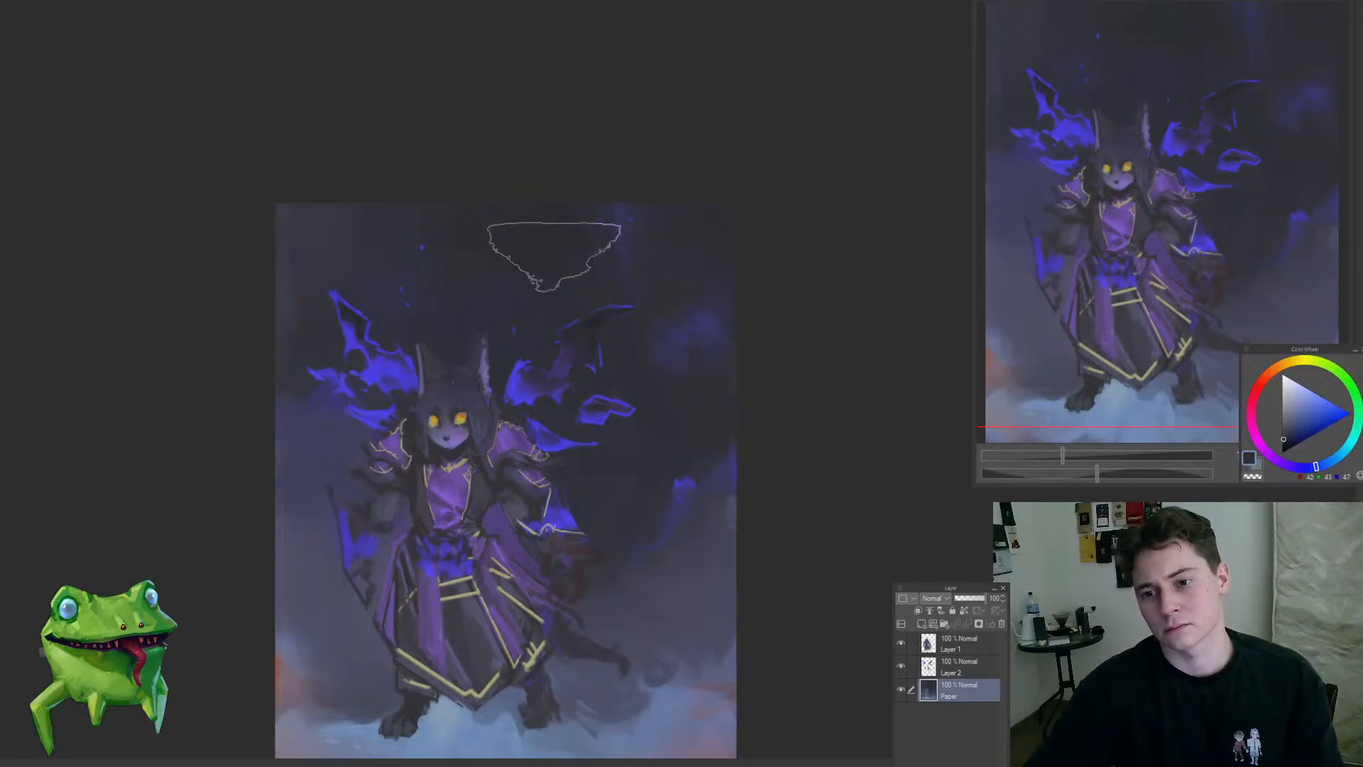
Step: Sample dark blue and soften the background and blue sparks above the character's left-hand wing
alt+click(523, 268)
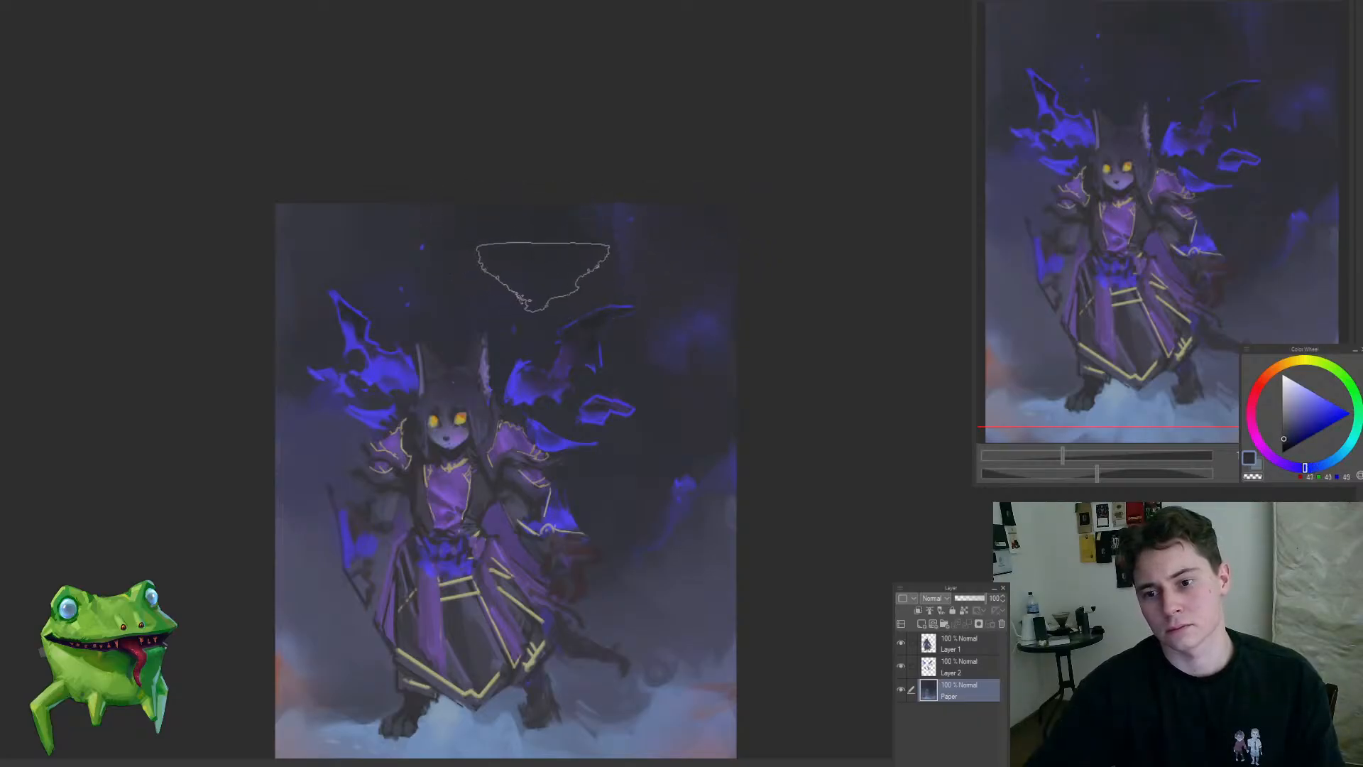
mouse_move(499, 417)
mouse_down()
mouse_move(429, 454)
mouse_move(509, 466)
mouse_move(560, 397)
mouse_move(596, 394)
mouse_up()
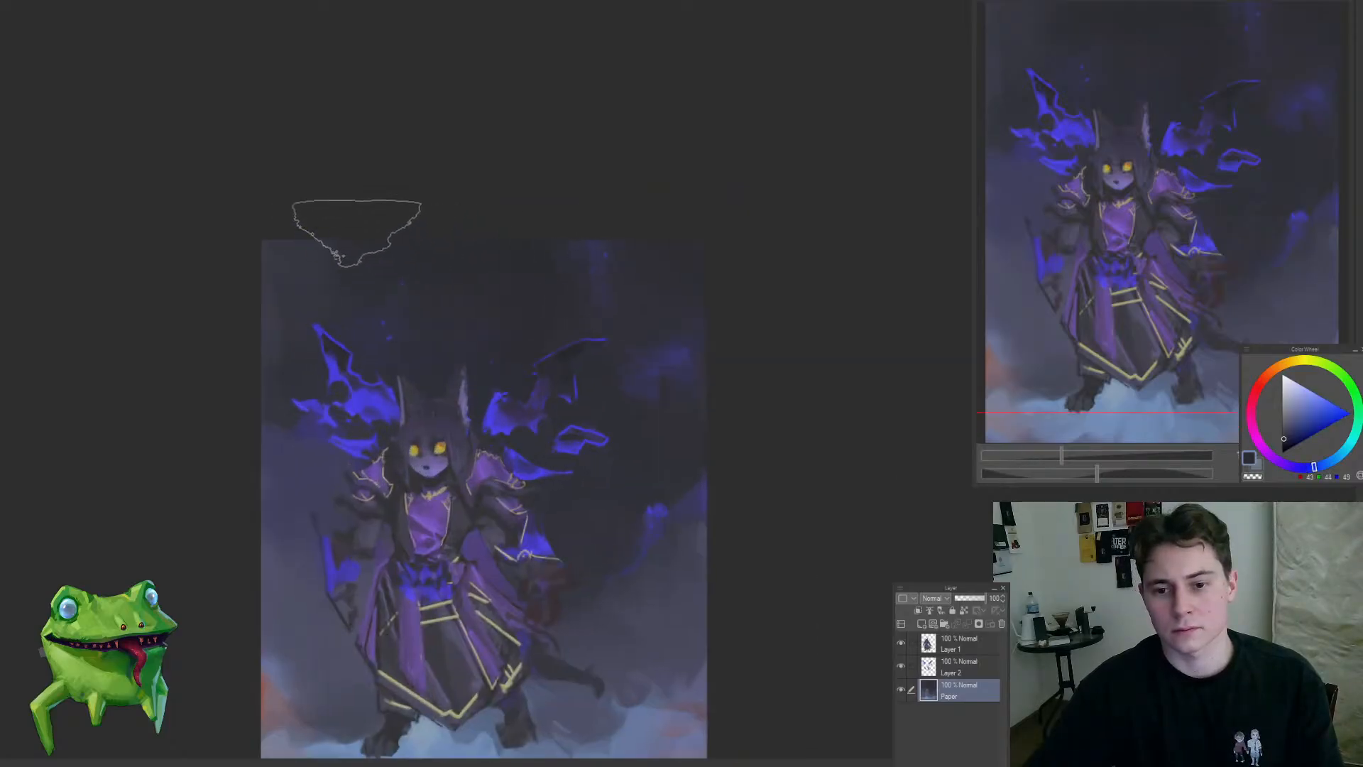
alt+click(279, 343)
alt+click(366, 318)
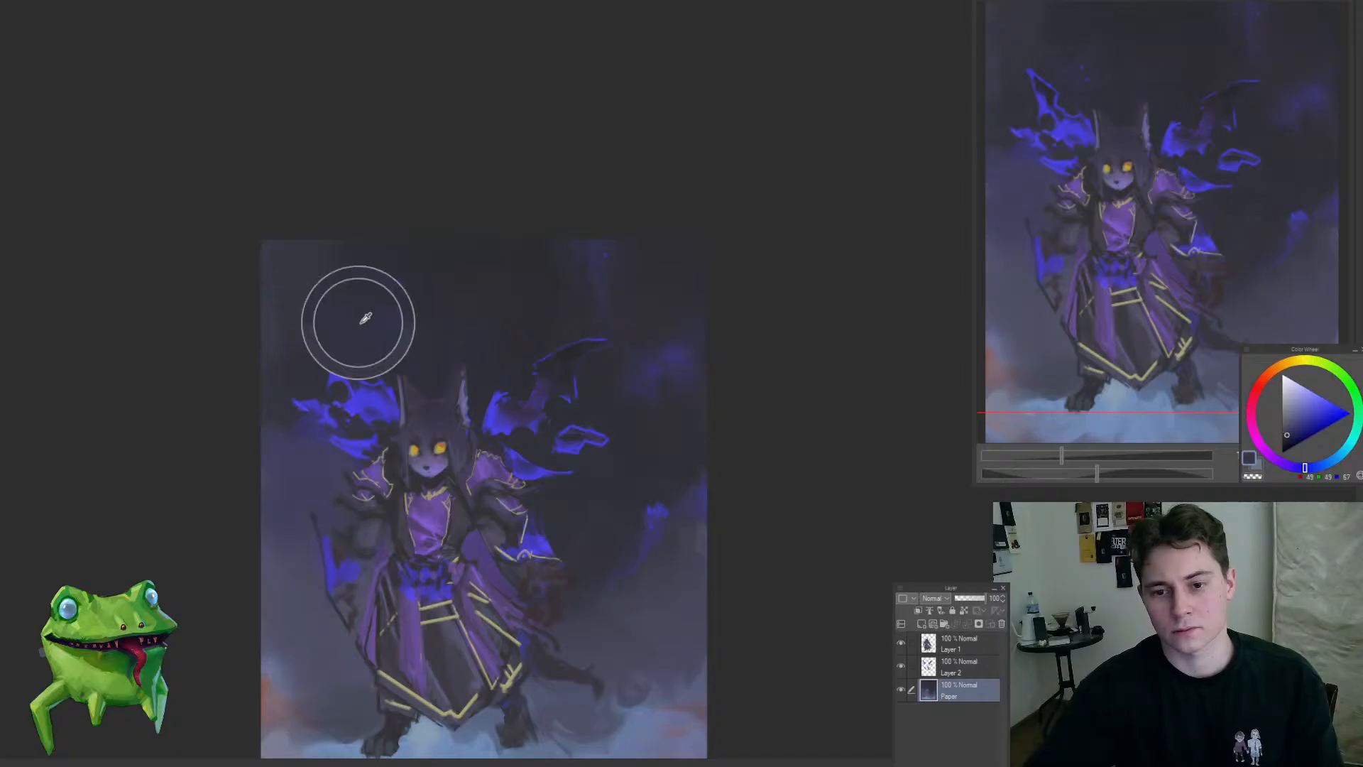
alt+click(382, 339)
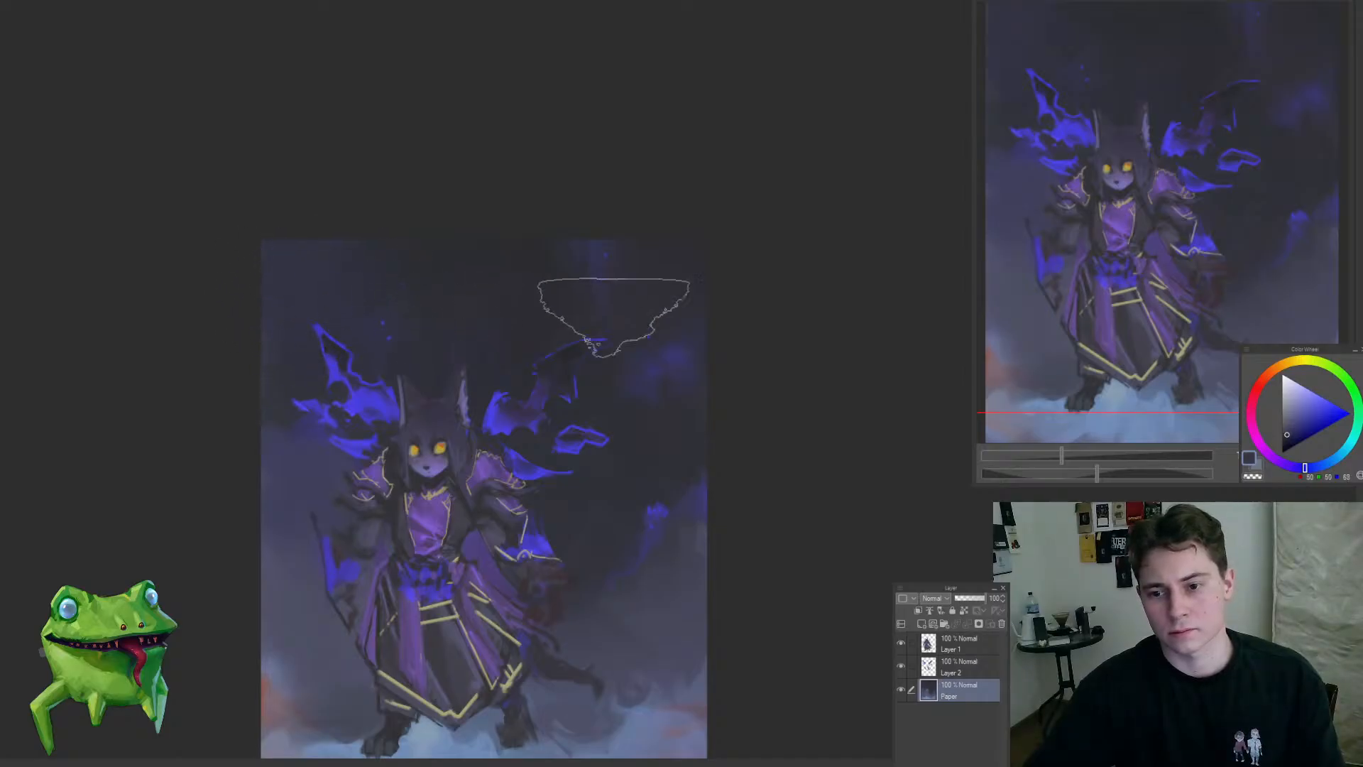
Step: Sample muted blue-grey and paint over the swirl in the clouds to the right of the tail
mouse_move(646, 490)
mouse_down()
mouse_move(731, 390)
mouse_move(713, 384)
mouse_move(712, 406)
mouse_move(693, 410)
mouse_up()
drag(640, 529, 612, 448)
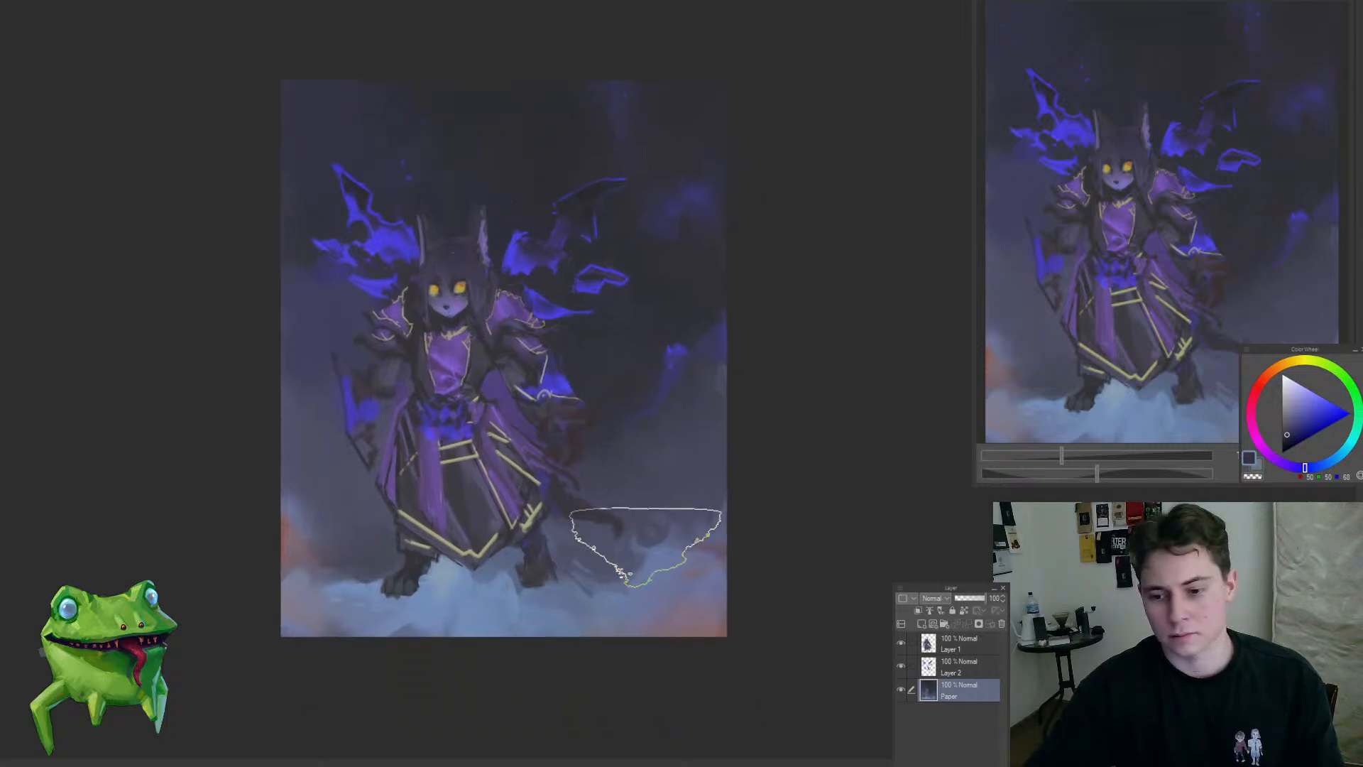
scroll(649, 550, up, 3)
alt+click(627, 387)
drag(649, 506, 681, 509)
alt+click(677, 477)
alt+click(634, 535)
drag(641, 551, 667, 504)
alt+click(667, 512)
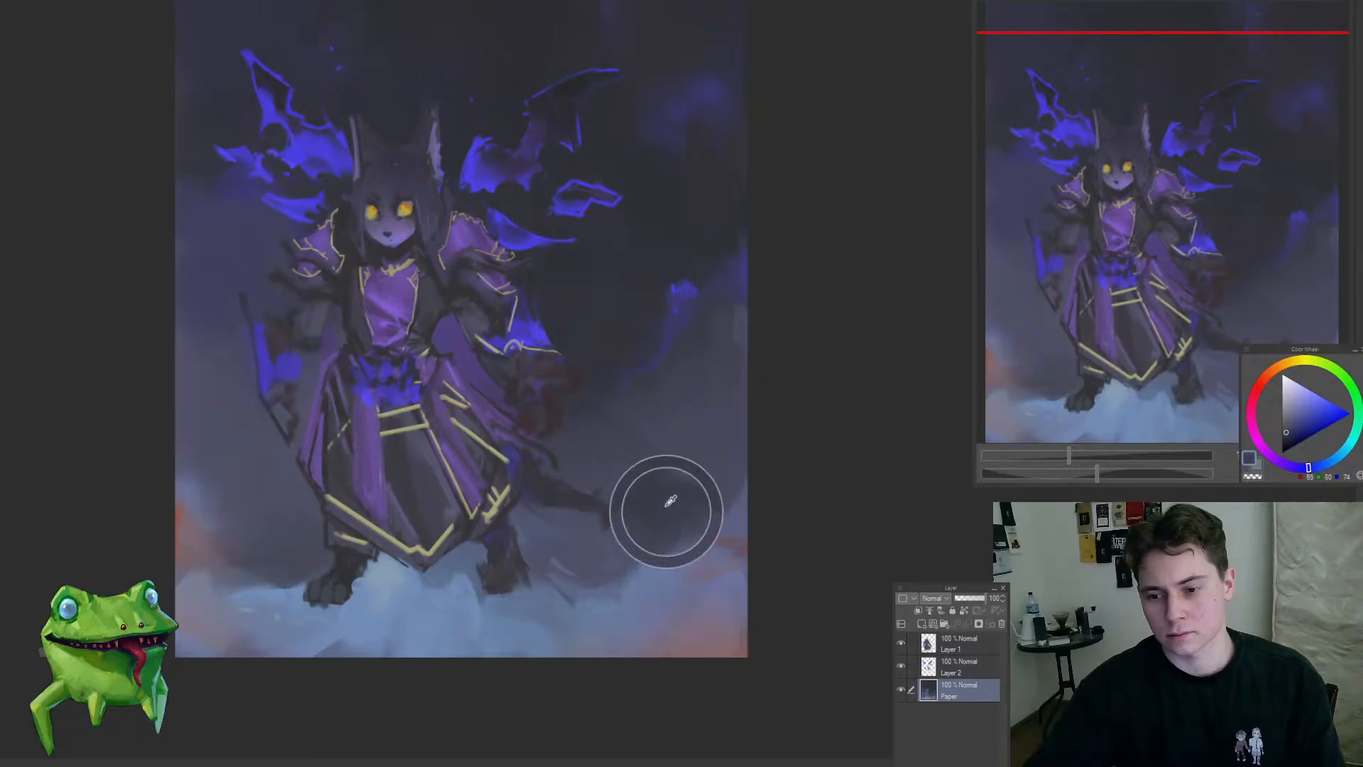
Step: Sample dark blue-greys with a smaller brush and reshape the cloud edge beyond the tail's tip
scroll(748, 490, down, 8)
scroll(750, 490, up, 6)
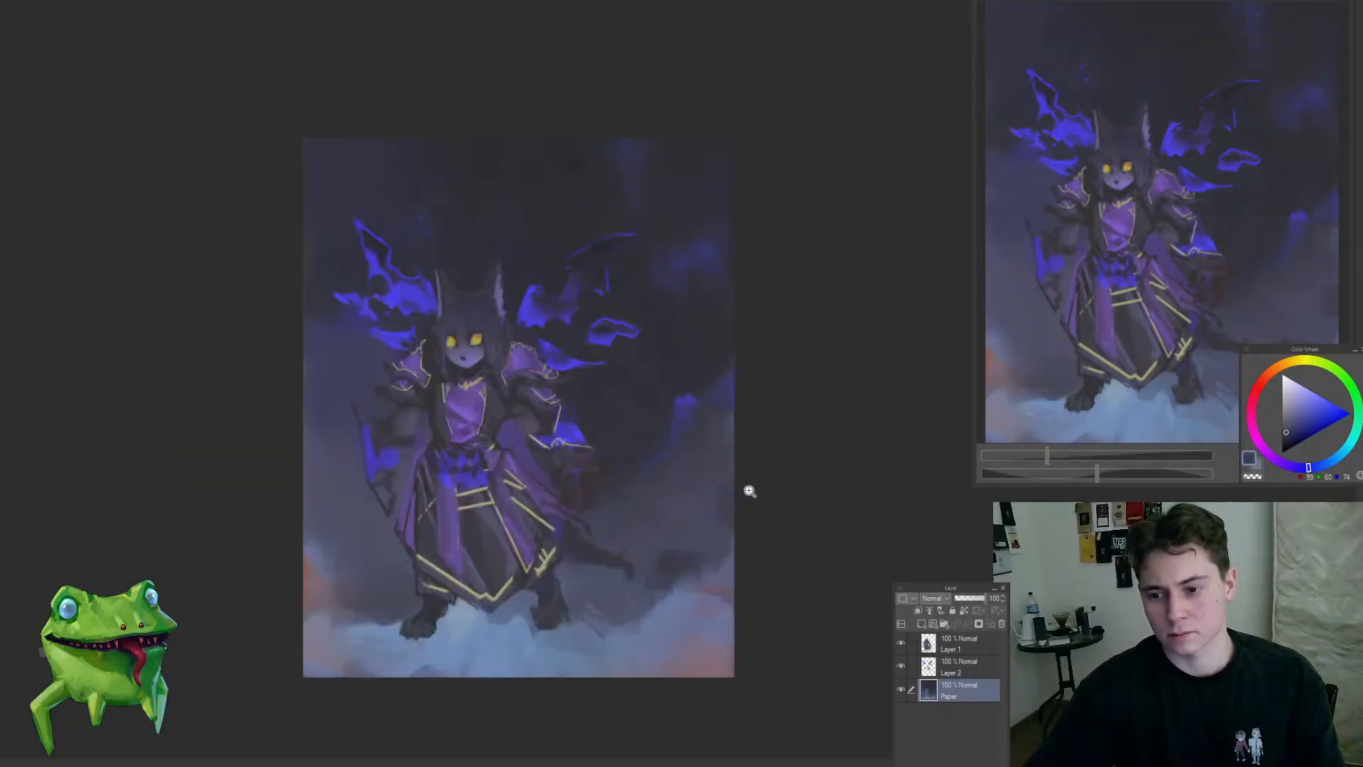
alt+click(691, 497)
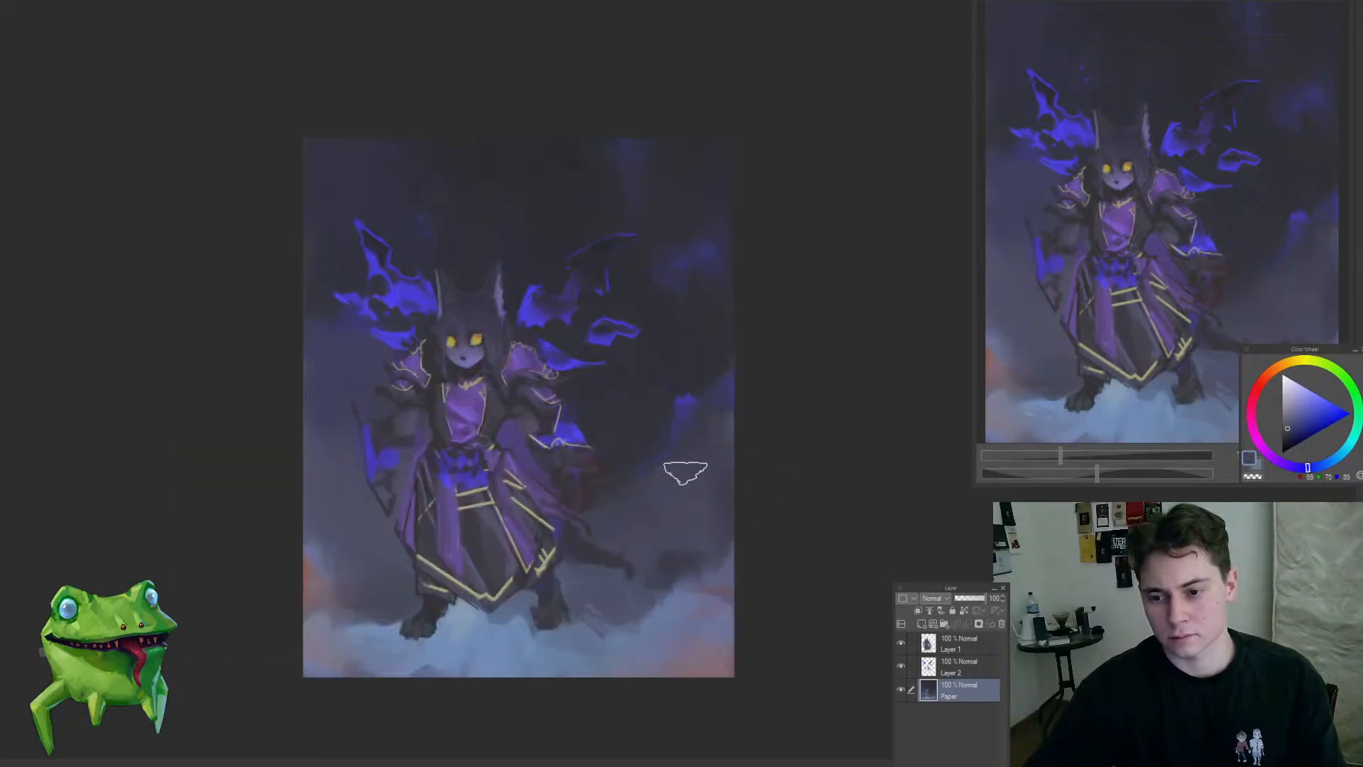
drag(635, 585, 678, 583)
alt+click(677, 564)
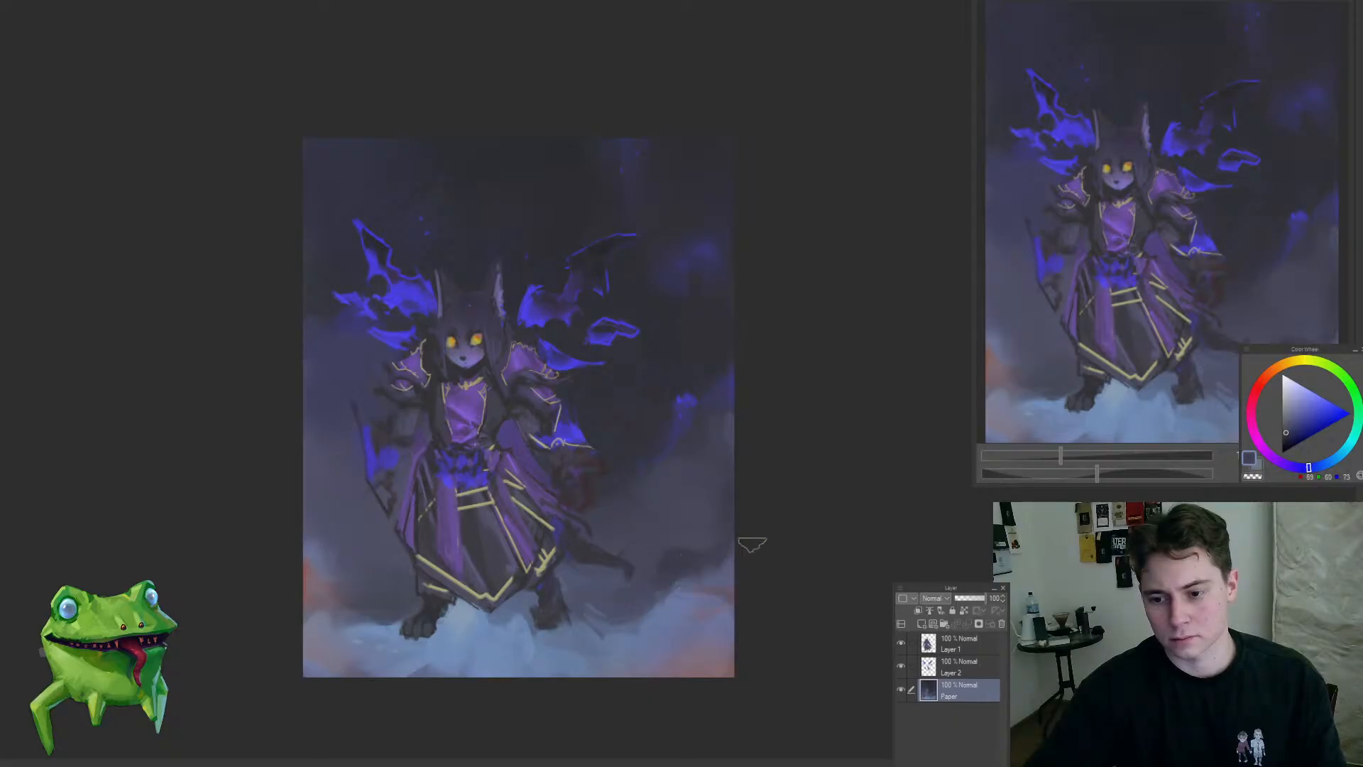
alt+click(675, 543)
alt+click(658, 580)
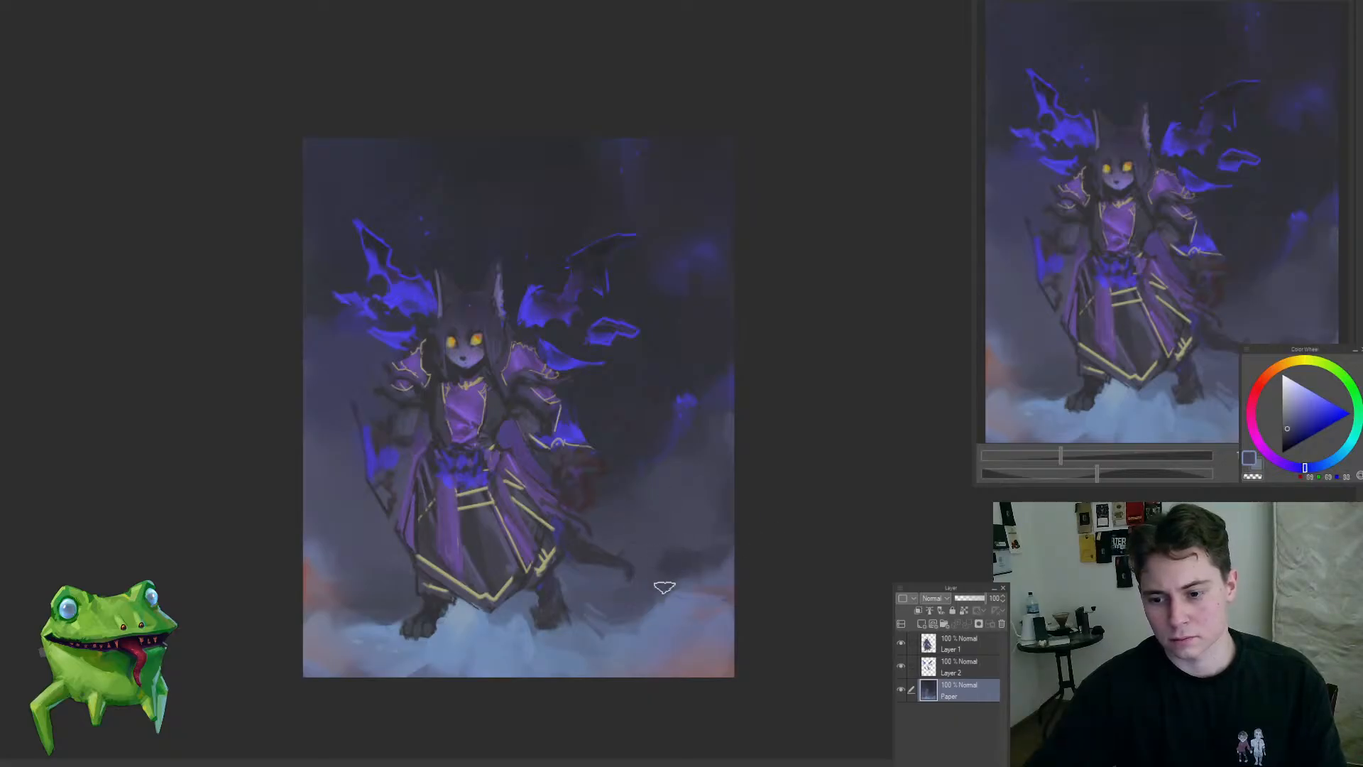
Step: Check the whole composition, sample dark blue-grey and blend the background beside the right-hand sleeve
scroll(642, 639, down, 5)
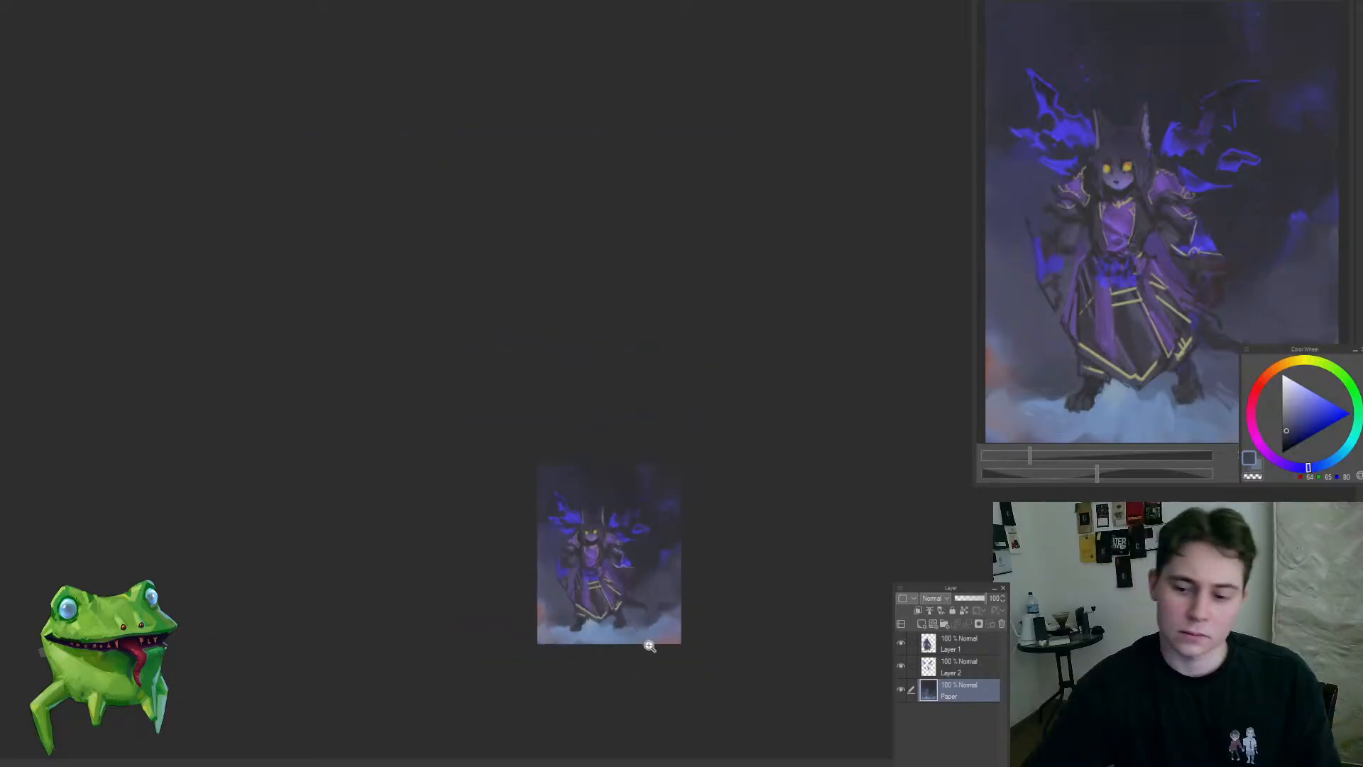
scroll(674, 599, up, 5)
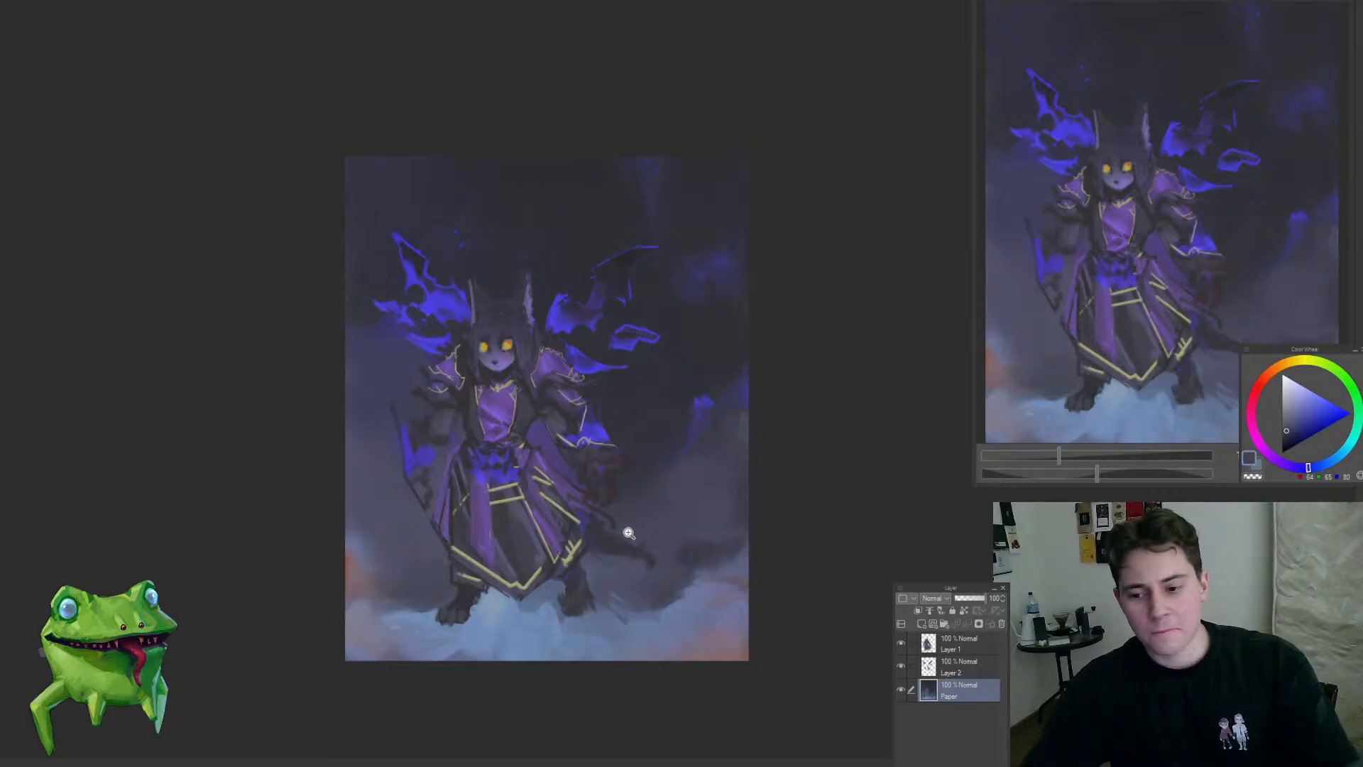
scroll(629, 532, down, 2)
scroll(682, 539, up, 3)
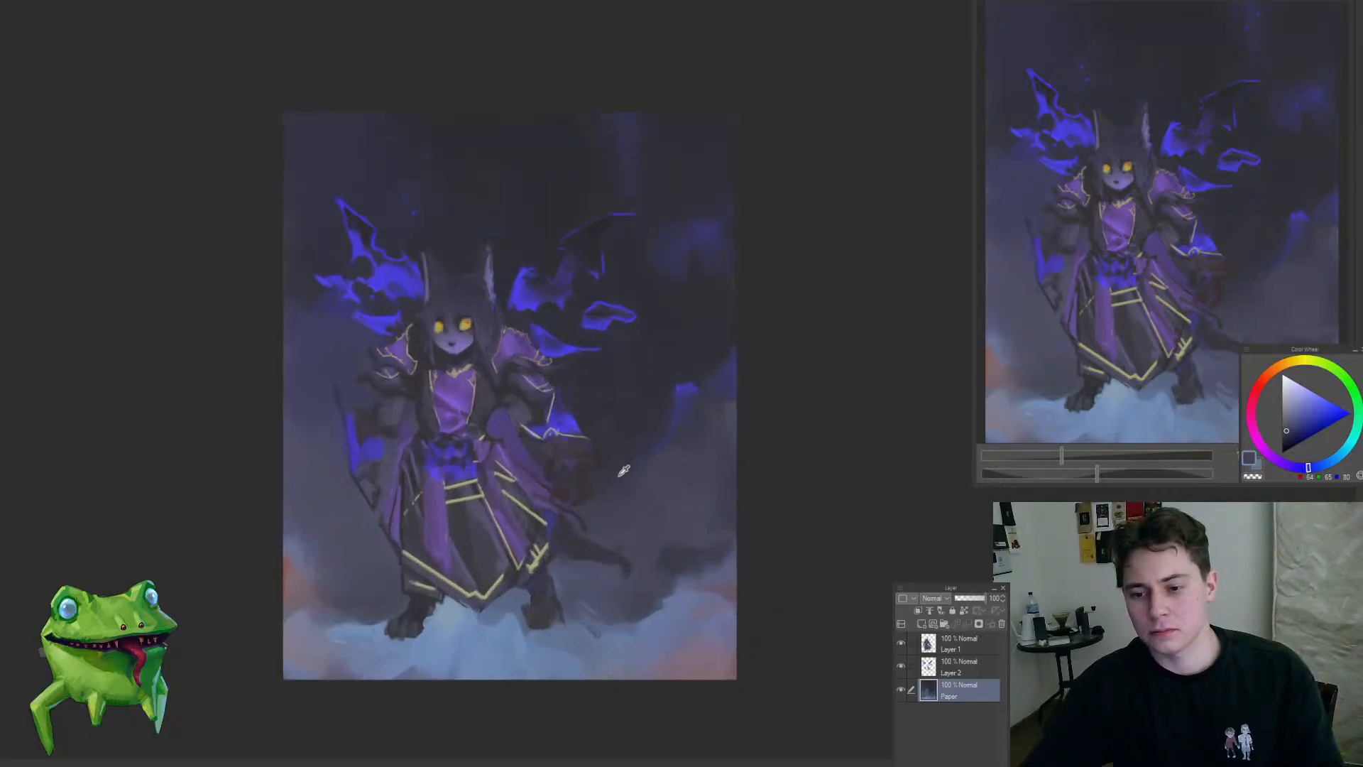
alt+click(615, 446)
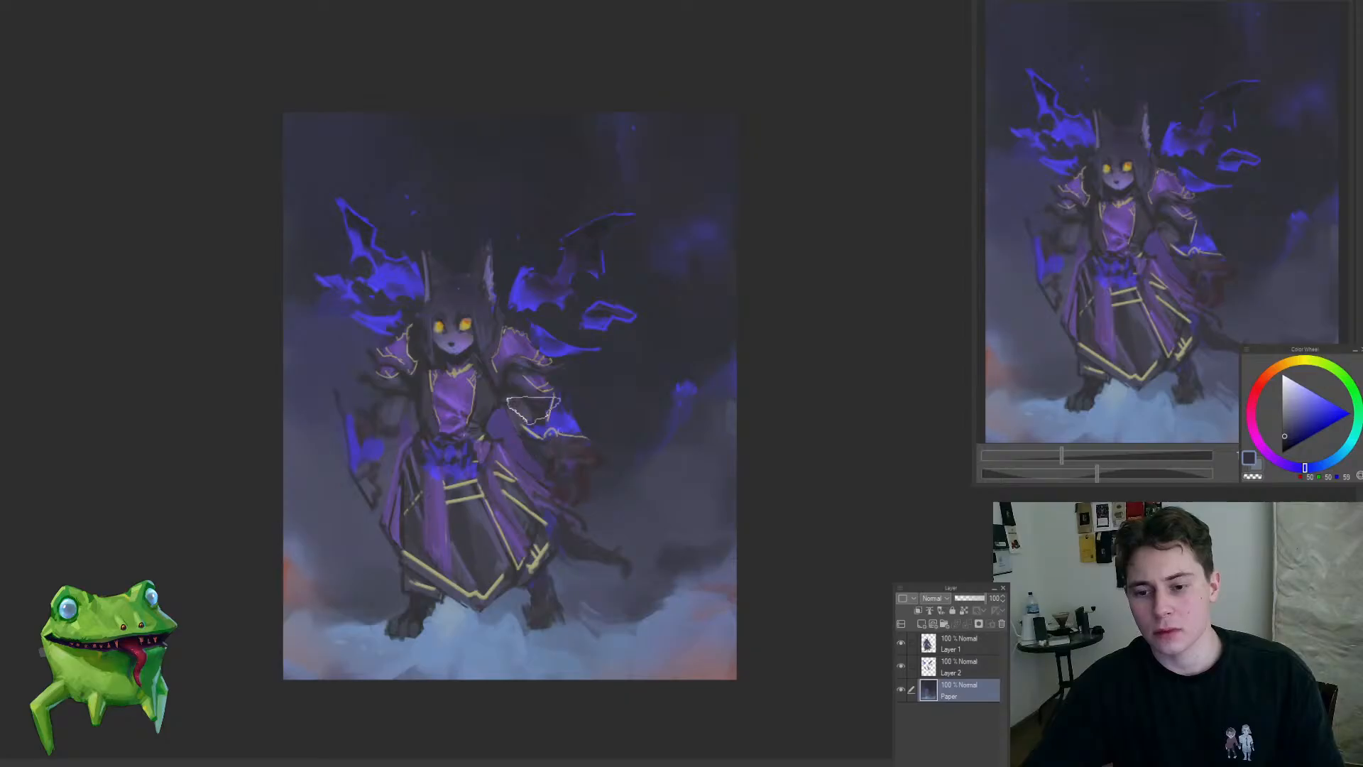
drag(550, 392, 602, 380)
Step: Switch to Layer 1 and deepen the dark shadows beneath the right-hand shoulder armour and on the upper sleeve
click(958, 643)
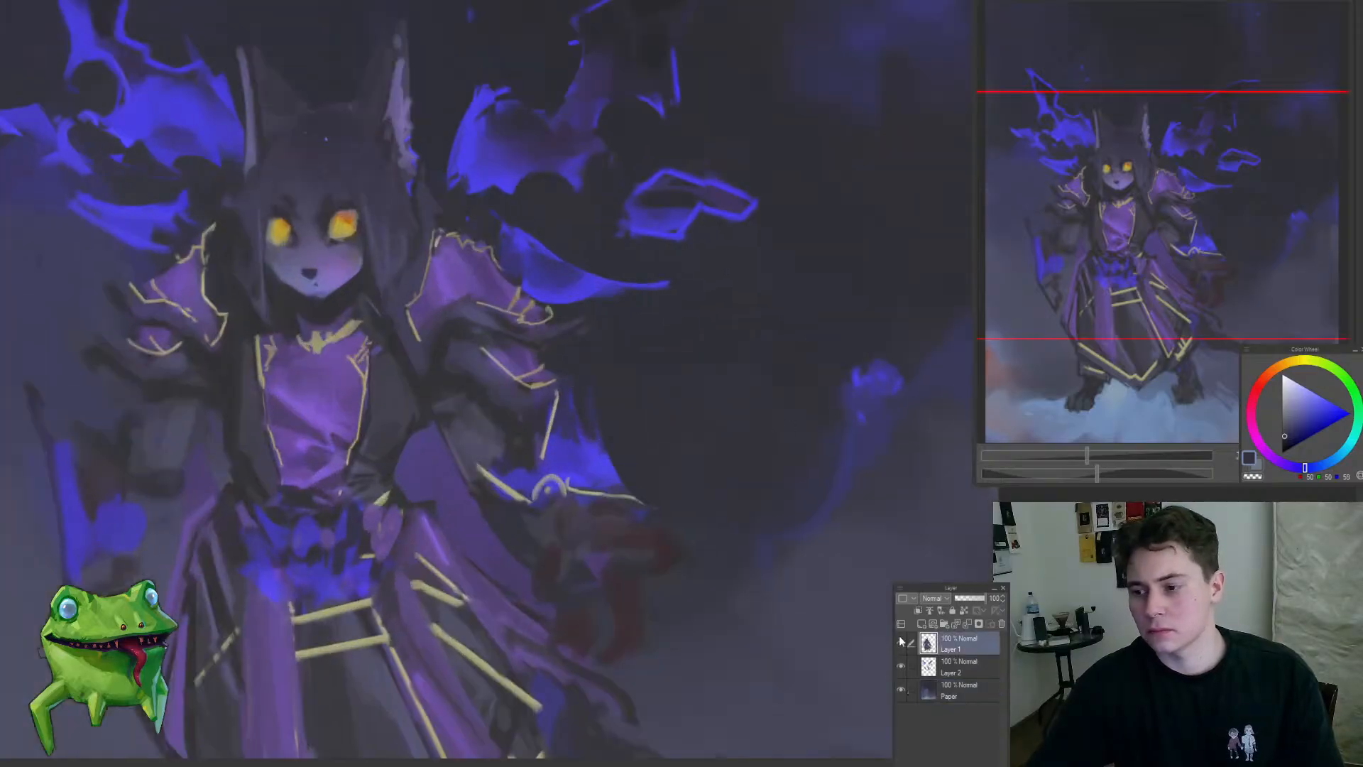
drag(541, 421, 518, 386)
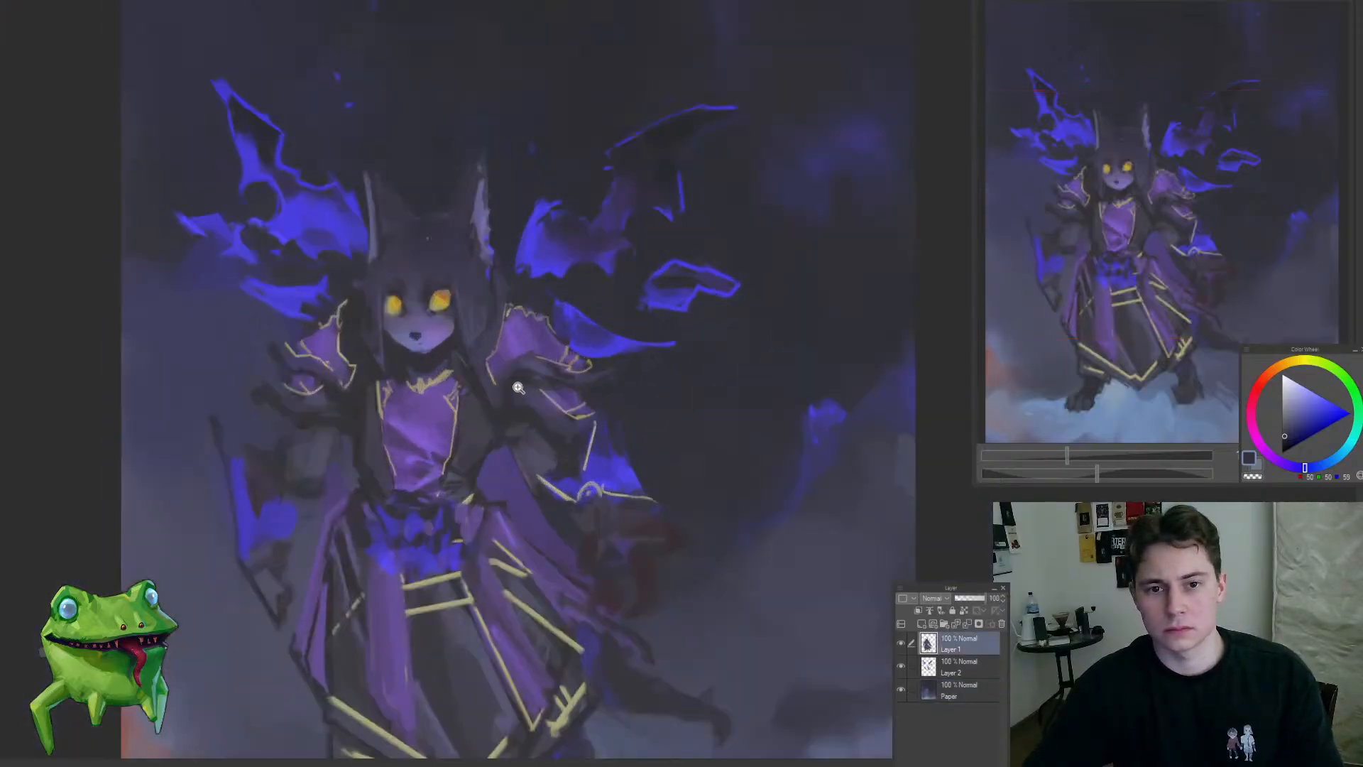
drag(514, 443, 542, 475)
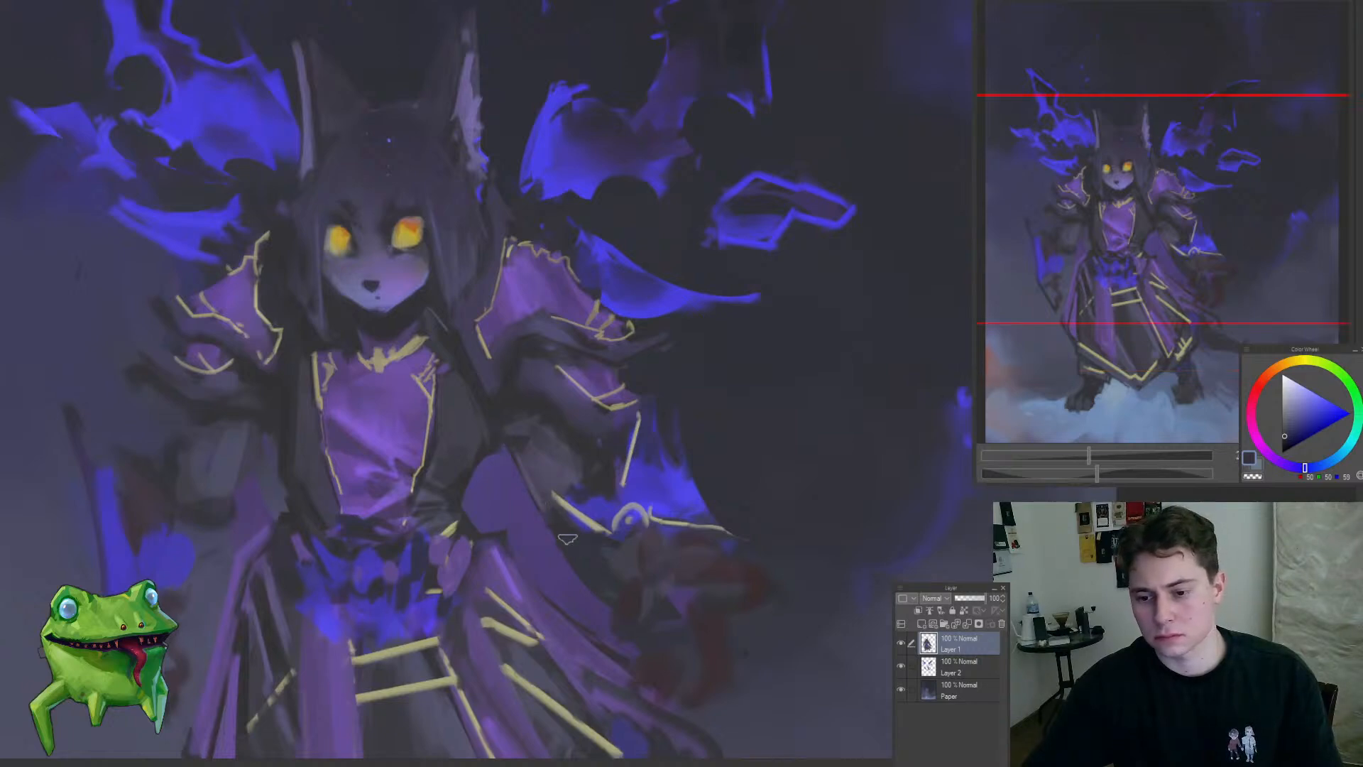
alt+click(523, 403)
mouse_move(524, 406)
mouse_down()
mouse_move(602, 336)
mouse_move(548, 371)
mouse_move(543, 405)
mouse_move(524, 402)
mouse_move(498, 355)
mouse_move(506, 330)
mouse_move(574, 375)
mouse_move(523, 390)
mouse_move(535, 301)
mouse_move(548, 333)
mouse_up()
alt+click(544, 402)
alt+click(520, 402)
alt+click(543, 343)
alt+click(527, 358)
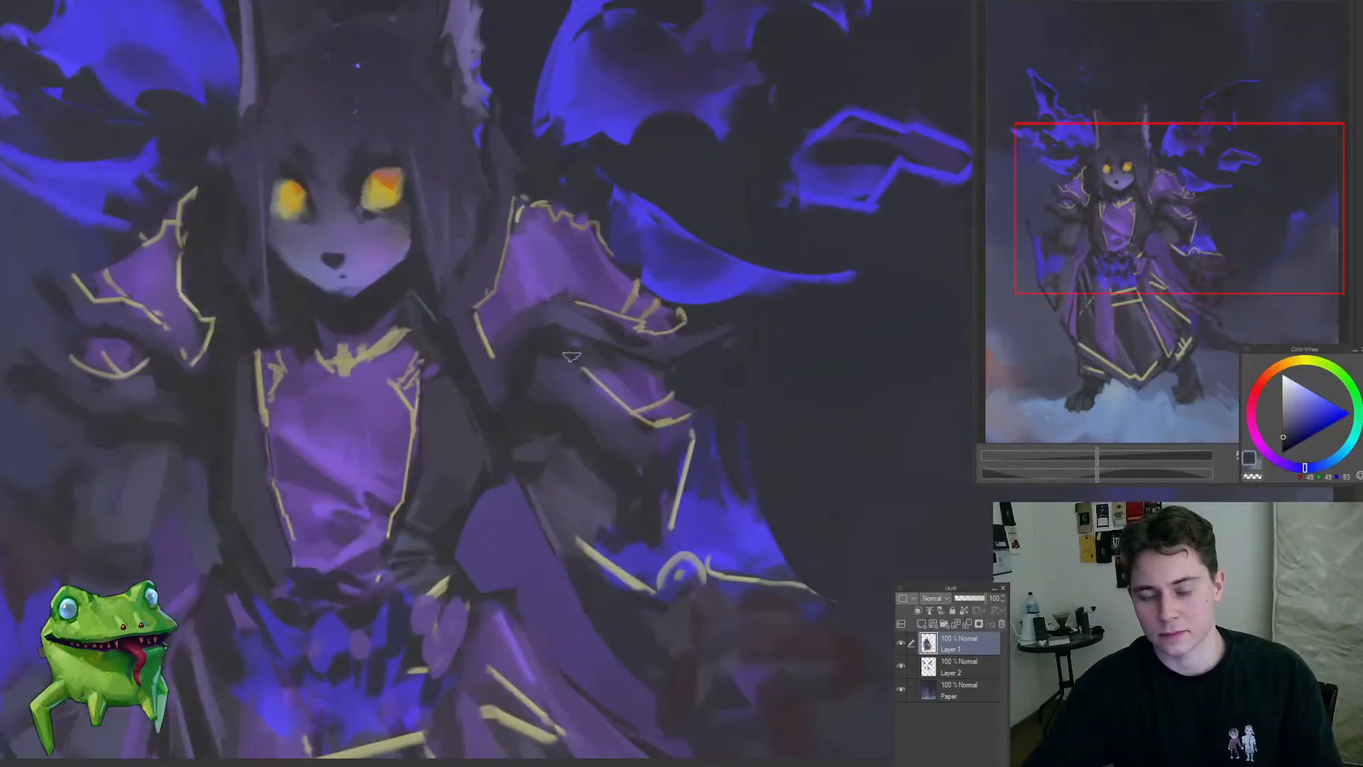
Step: Sample purple-greys and refine the right-hand shoulder armour's lower edge and the sleeve folds beneath it
mouse_move(603, 376)
mouse_down()
mouse_move(647, 369)
mouse_move(584, 415)
mouse_move(592, 440)
mouse_move(644, 405)
mouse_move(533, 467)
mouse_move(653, 402)
mouse_up()
key(ctrl+d)
alt+click(622, 387)
alt+click(627, 437)
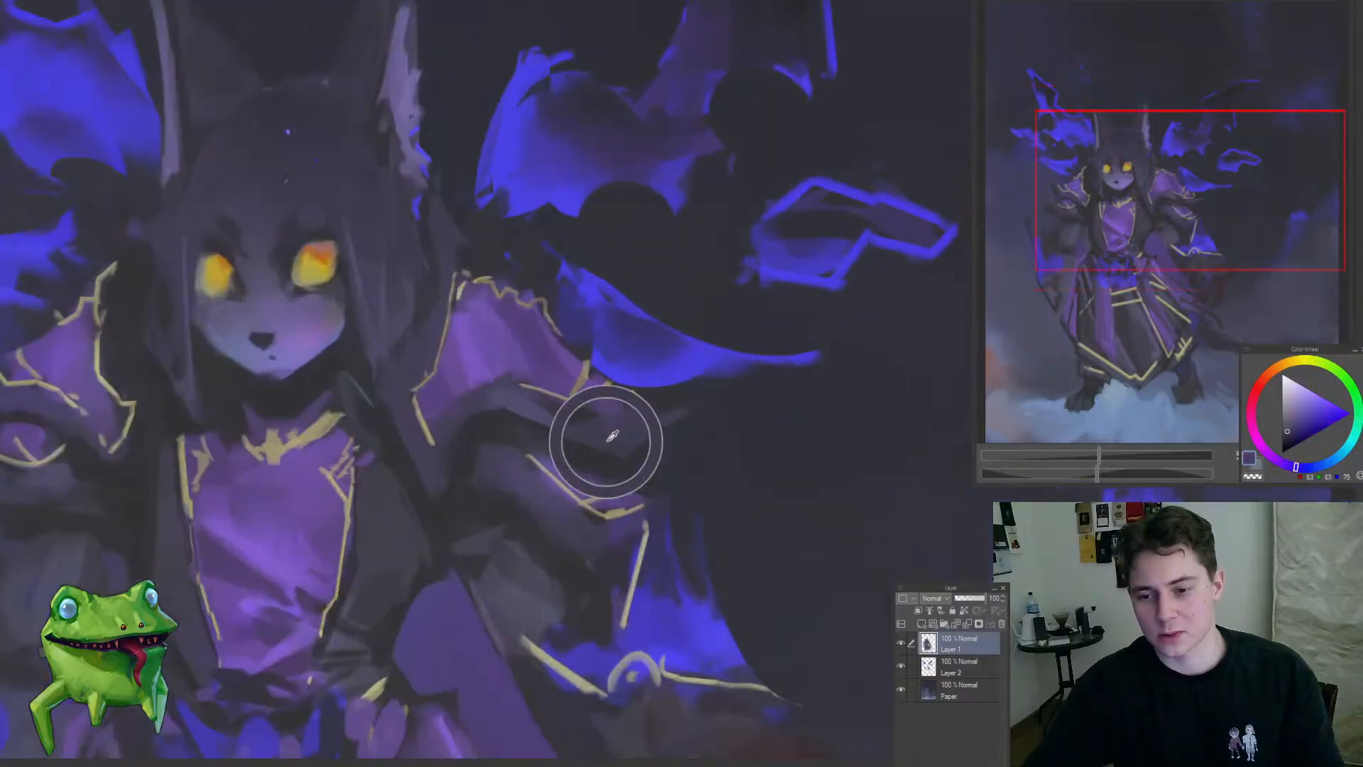
alt+click(537, 413)
mouse_move(537, 413)
mouse_down()
mouse_move(480, 465)
mouse_move(541, 427)
mouse_up()
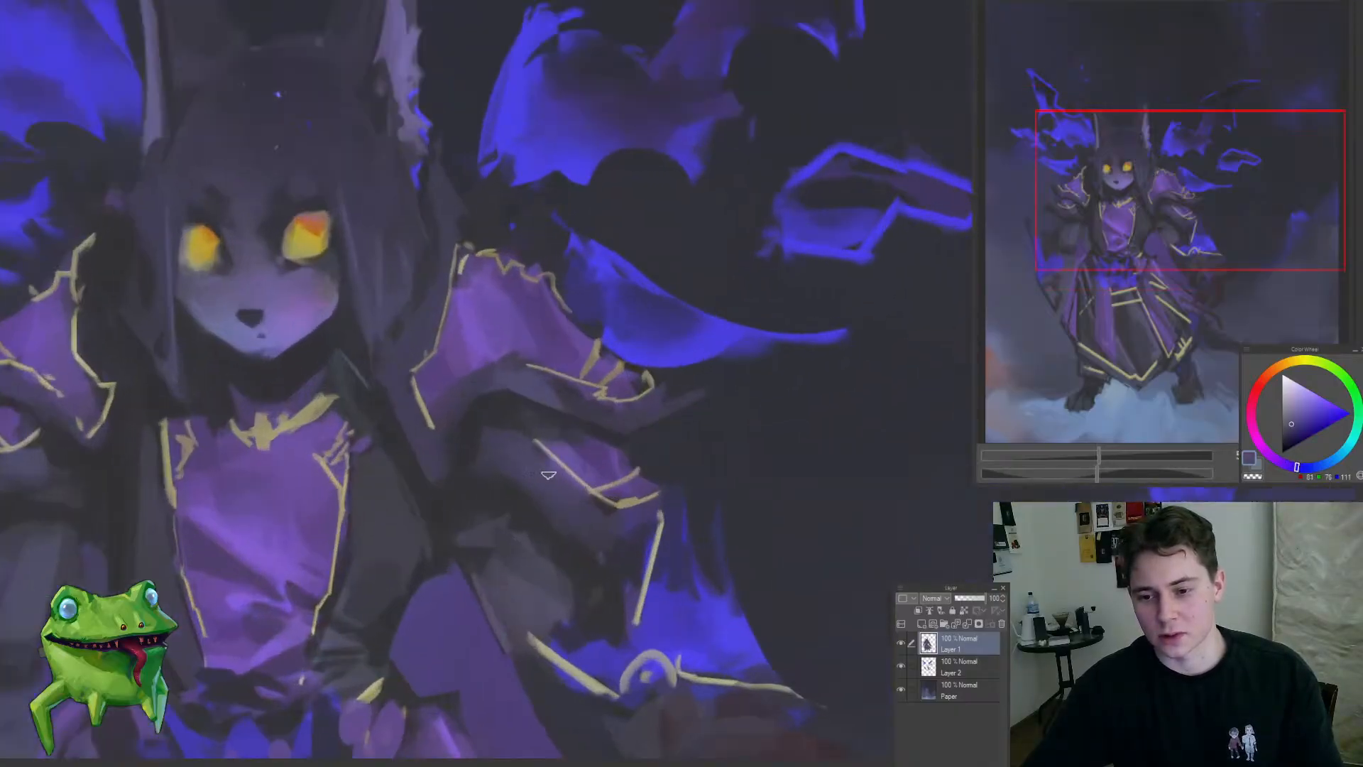
alt+click(543, 477)
mouse_move(564, 552)
mouse_down()
mouse_move(542, 605)
mouse_move(612, 550)
mouse_up()
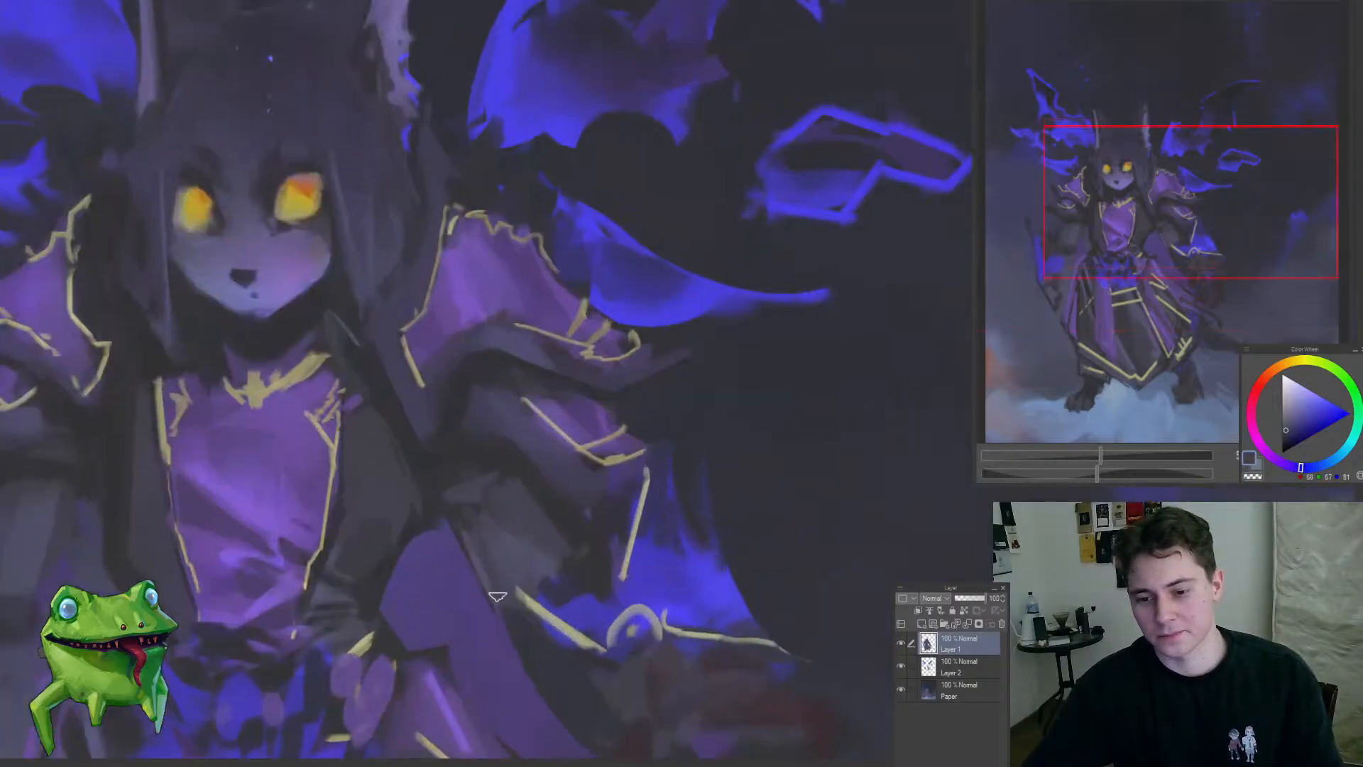
Step: Sample dark blue-greys and refine the cape and sleeve shadows around the right-hand gold cuff on Layer 1
mouse_move(487, 571)
mouse_down()
mouse_move(371, 636)
mouse_move(497, 602)
mouse_move(458, 517)
mouse_up()
alt+click(448, 546)
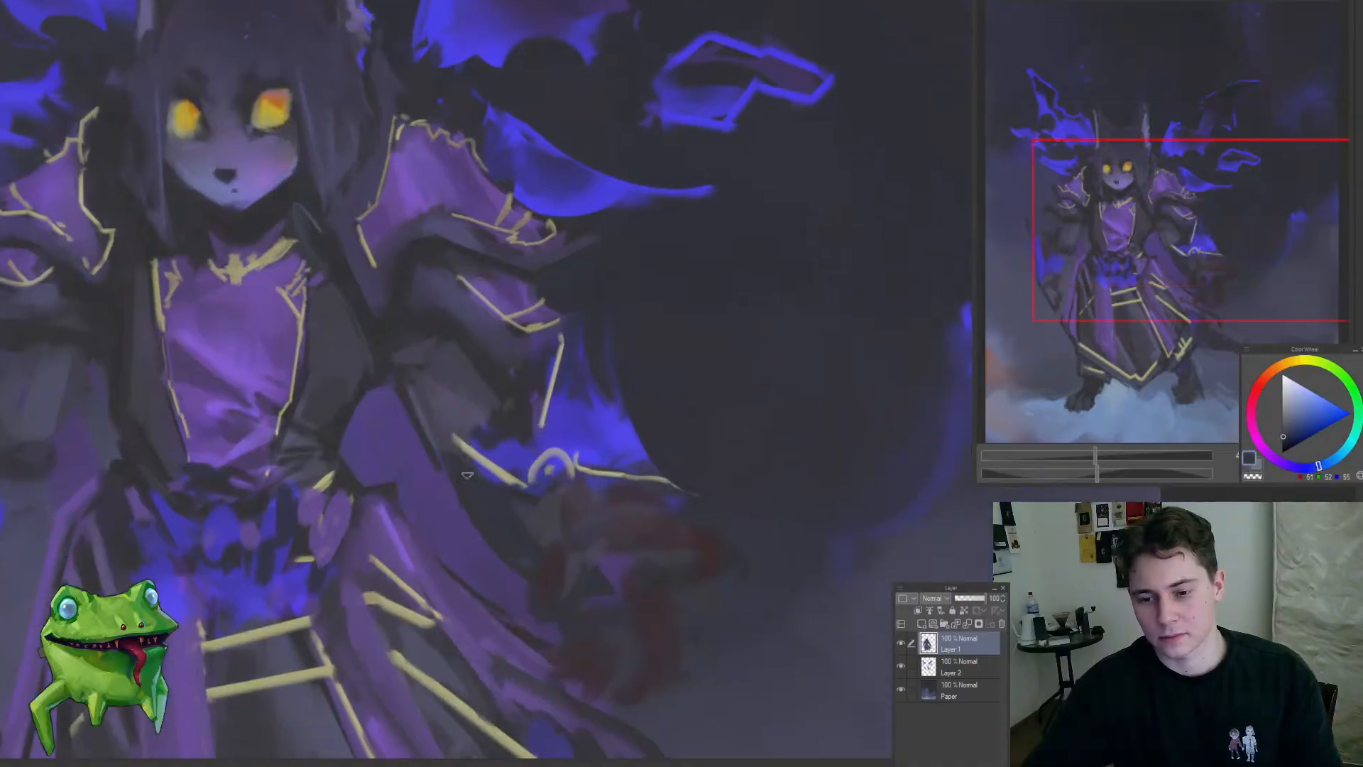
alt+click(551, 507)
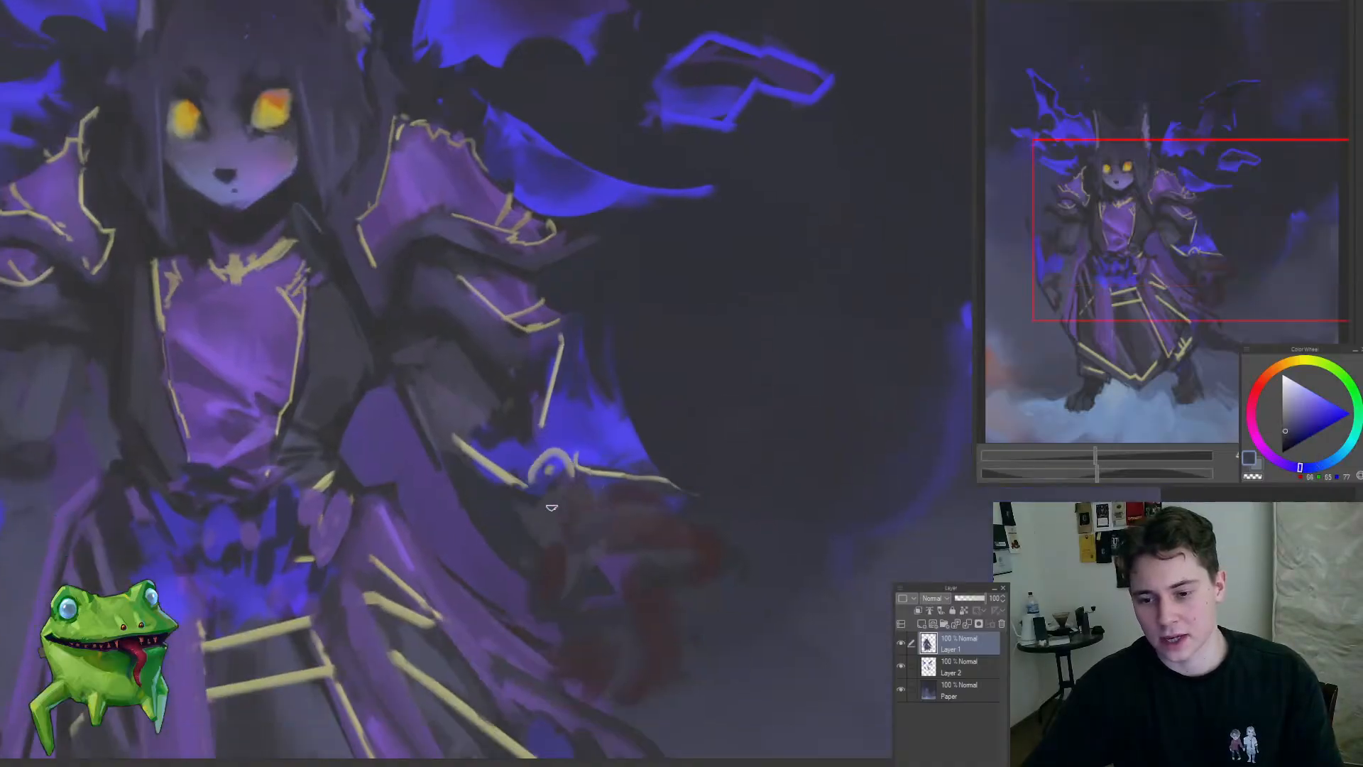
alt+click(614, 487)
Step: Check the whole composition at several zoom levels, including with the canvas mirrored
scroll(622, 502, down, 5)
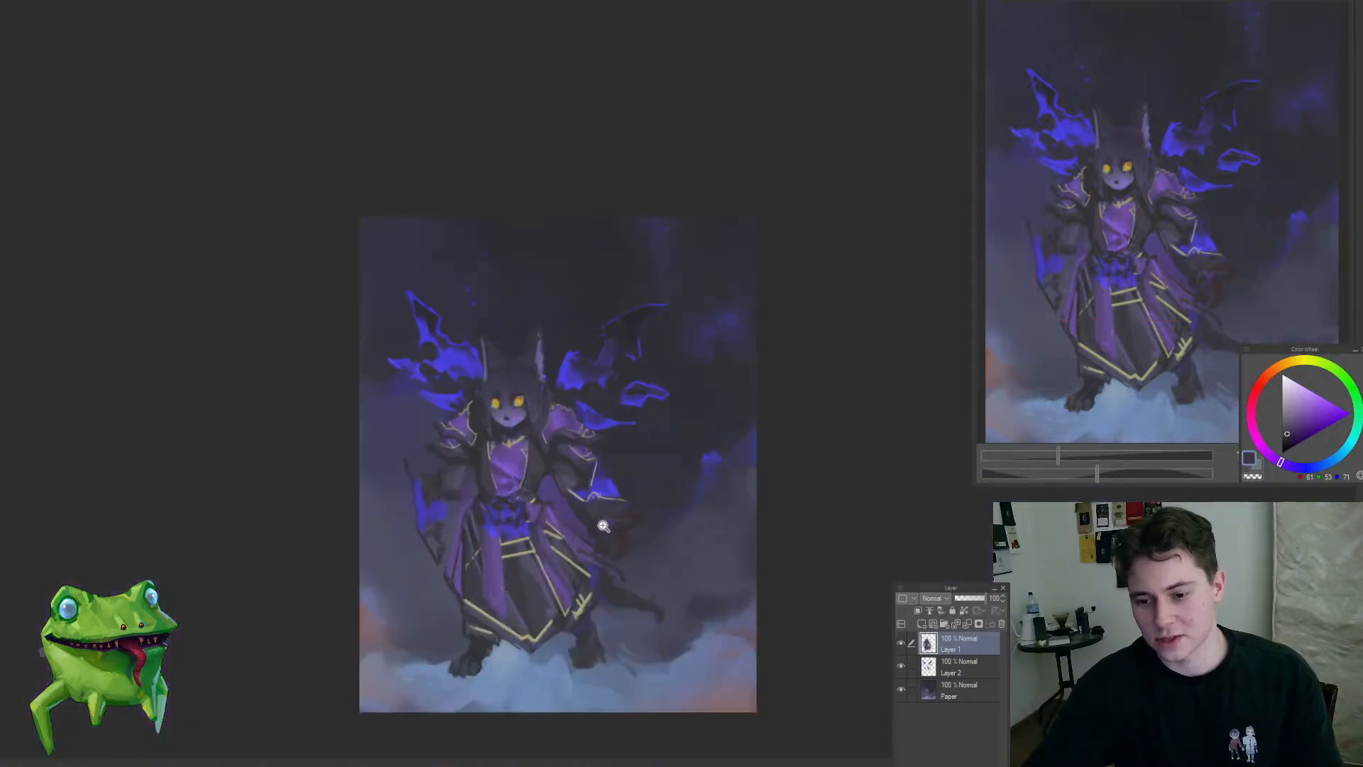
scroll(603, 525, up, 5)
scroll(680, 487, down, 5)
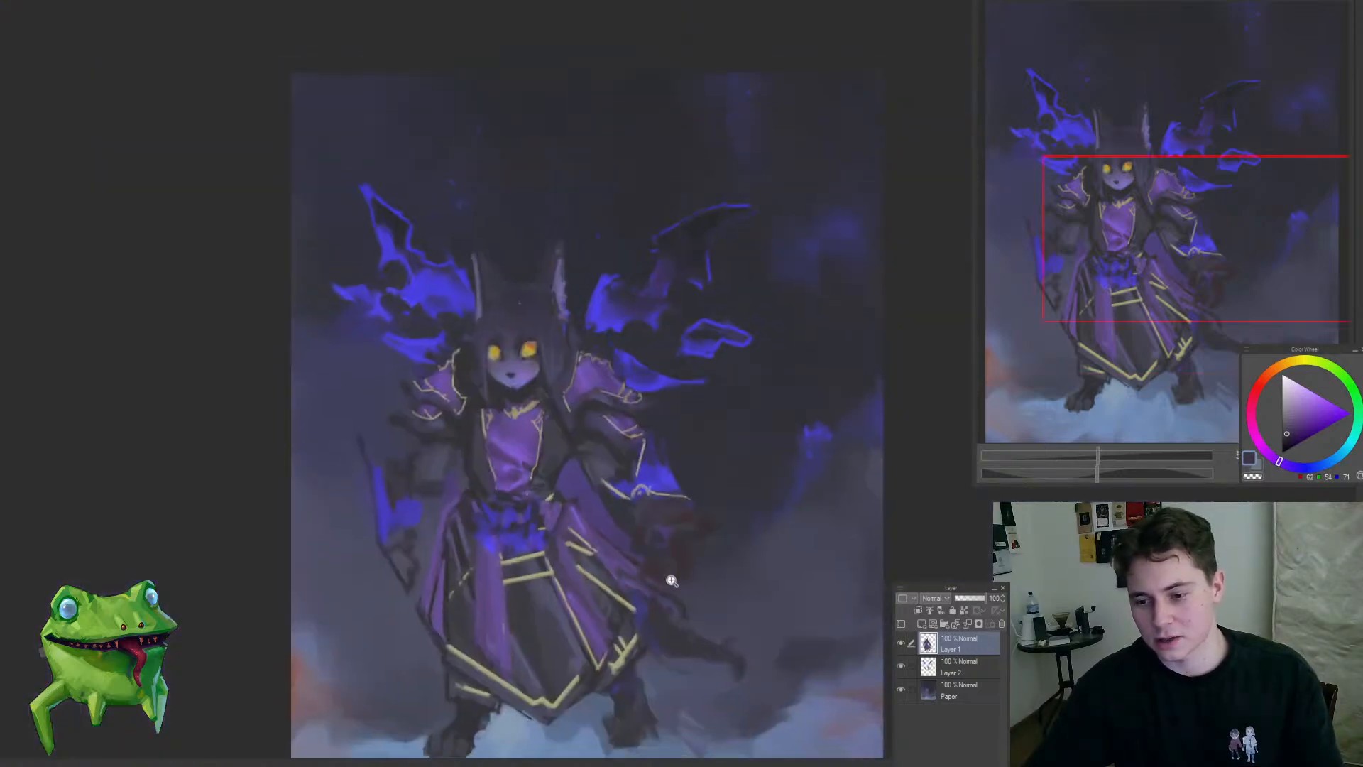
scroll(693, 471, up, 4)
scroll(708, 378, down, 5)
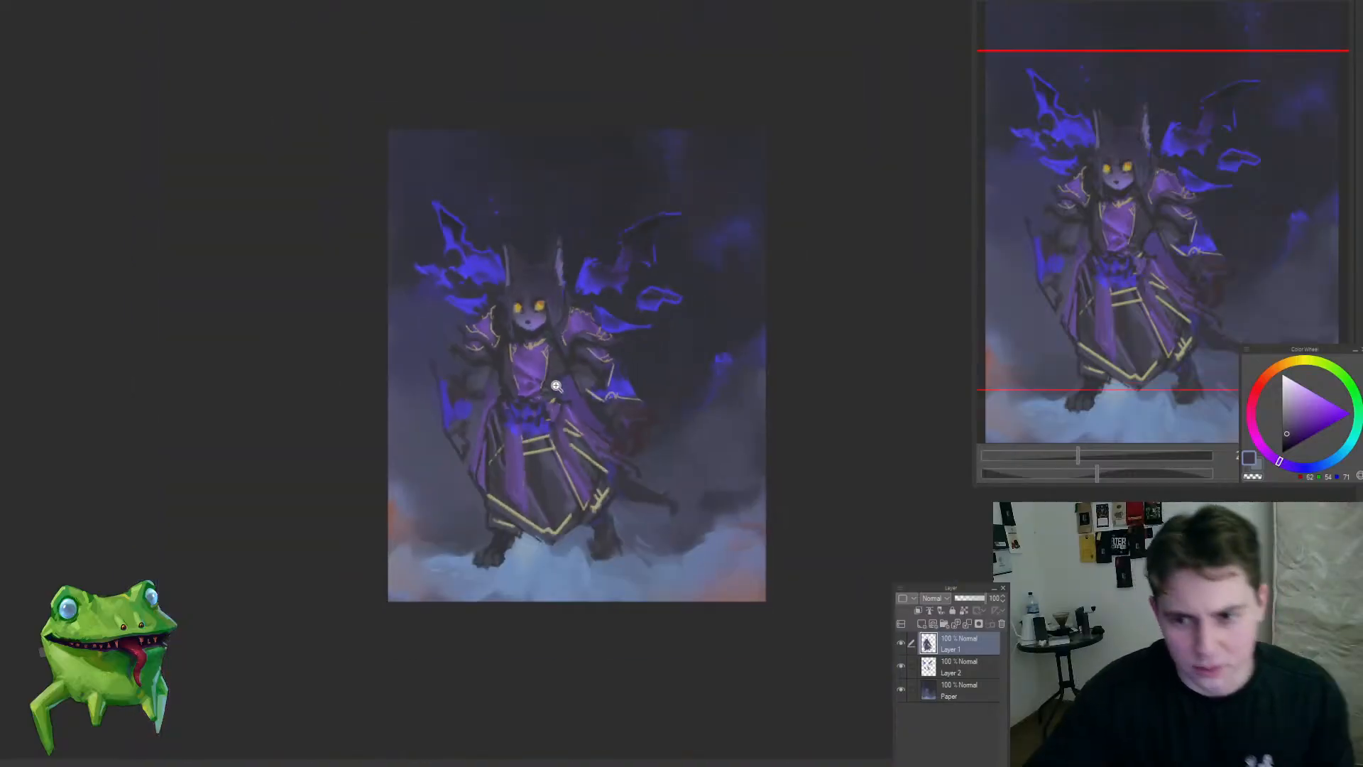
drag(559, 321, 645, 277)
key(h)
drag(791, 399, 693, 413)
drag(750, 245, 745, 335)
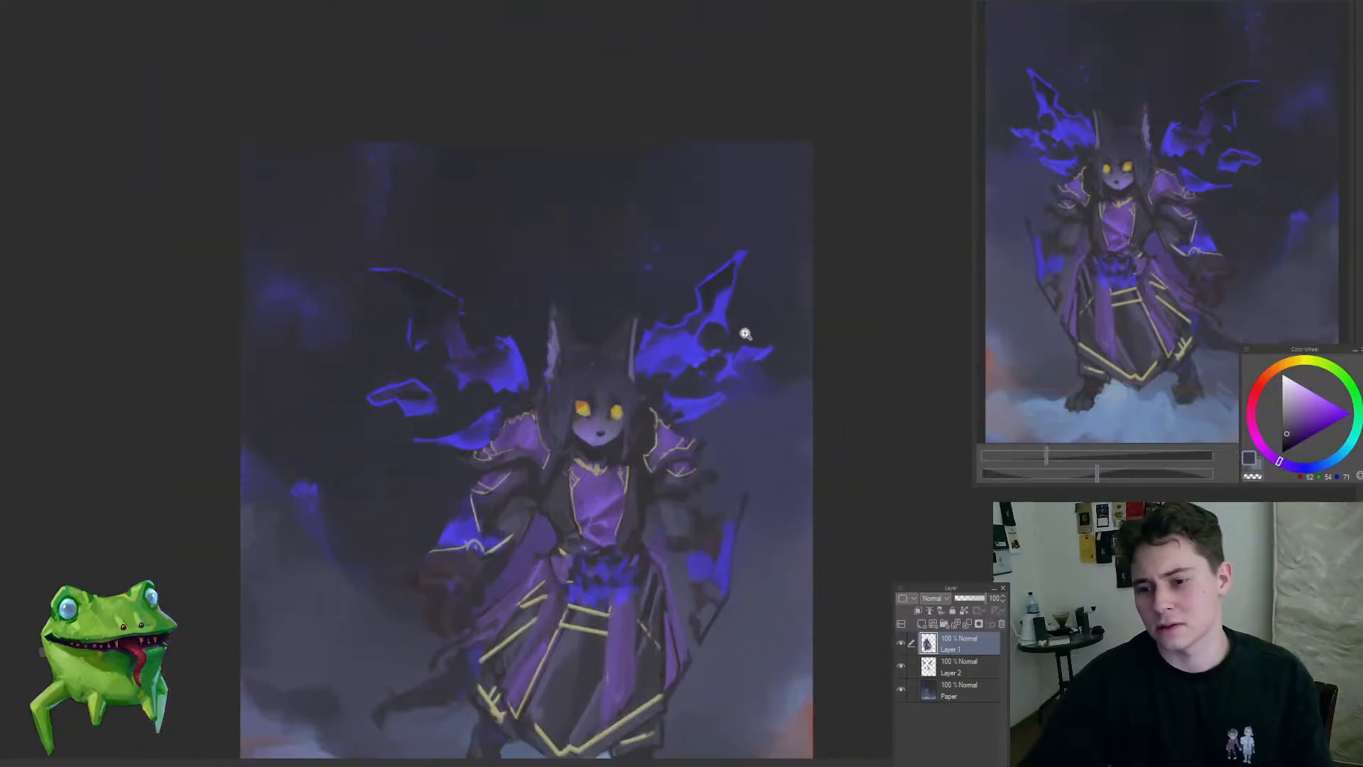
Step: Reshape the upper tip of the bright flame wing on Layer 2 with a large Liquify brush and return to Layer 1
ctrl+shift+click(739, 277)
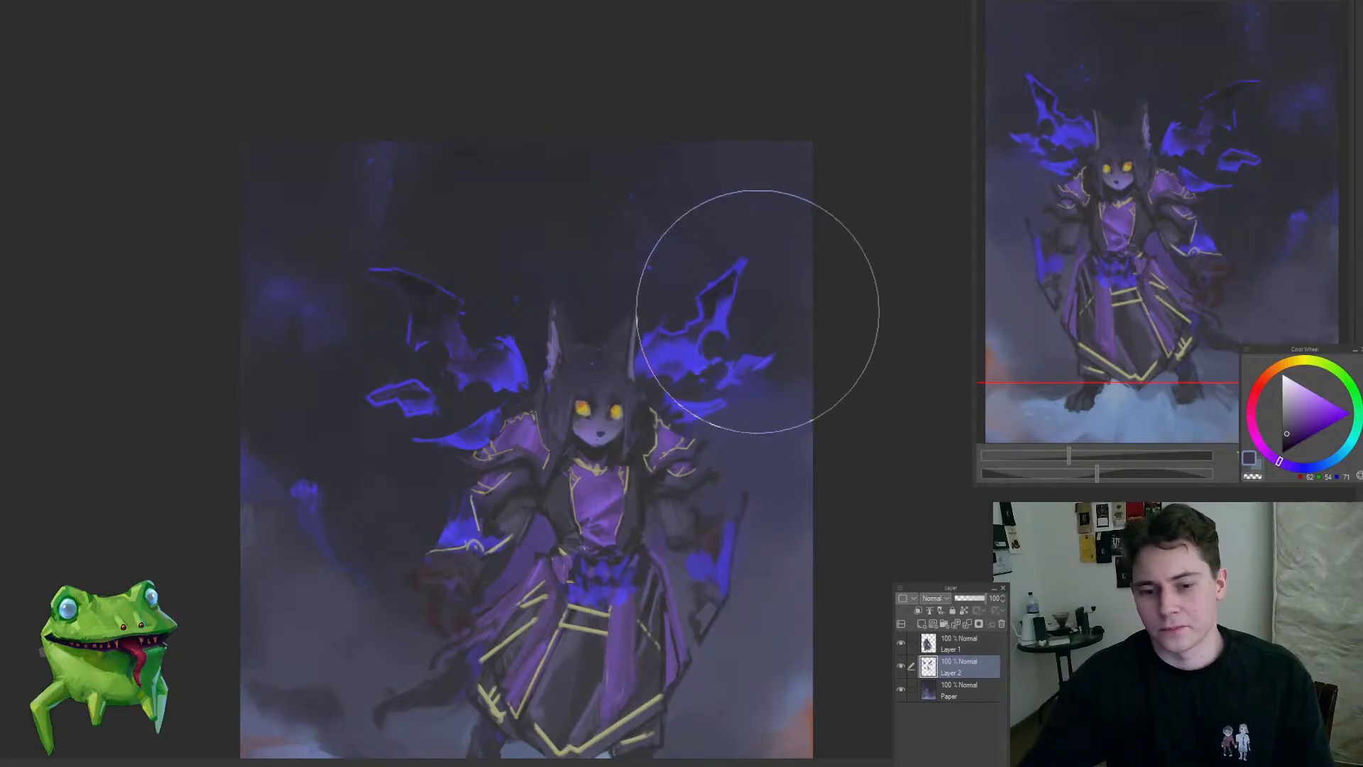
mouse_move(624, 441)
mouse_down()
mouse_move(643, 389)
mouse_move(622, 387)
mouse_move(620, 401)
mouse_move(632, 366)
mouse_move(595, 326)
mouse_move(641, 363)
mouse_move(621, 317)
mouse_up()
ctrl+shift+click(630, 489)
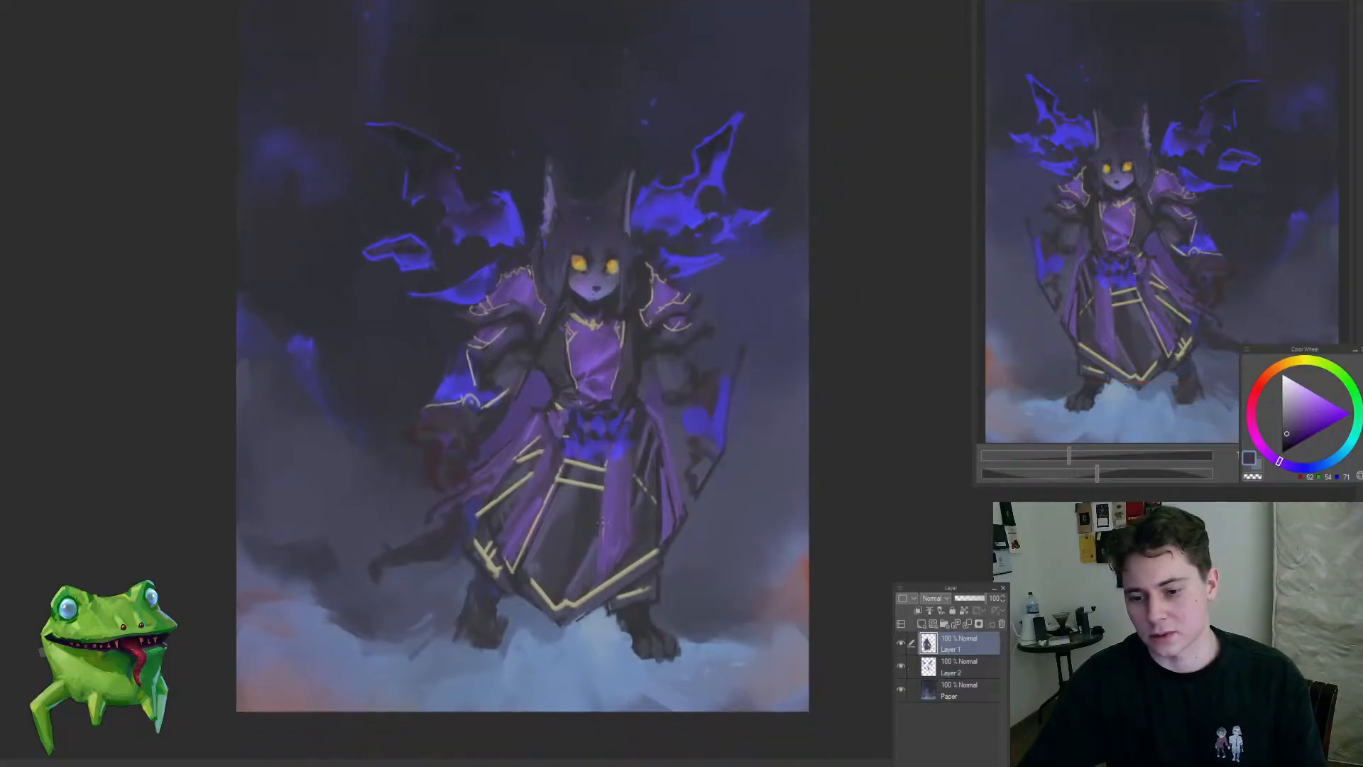
Step: Touch up the leg beneath the robe's hem with sampled dark blue-grey and nudge the lower robe with a large Liquify brush
mouse_move(531, 574)
mouse_down()
mouse_move(466, 643)
mouse_move(502, 601)
mouse_move(521, 542)
mouse_move(501, 571)
mouse_move(565, 541)
mouse_up()
alt+click(523, 551)
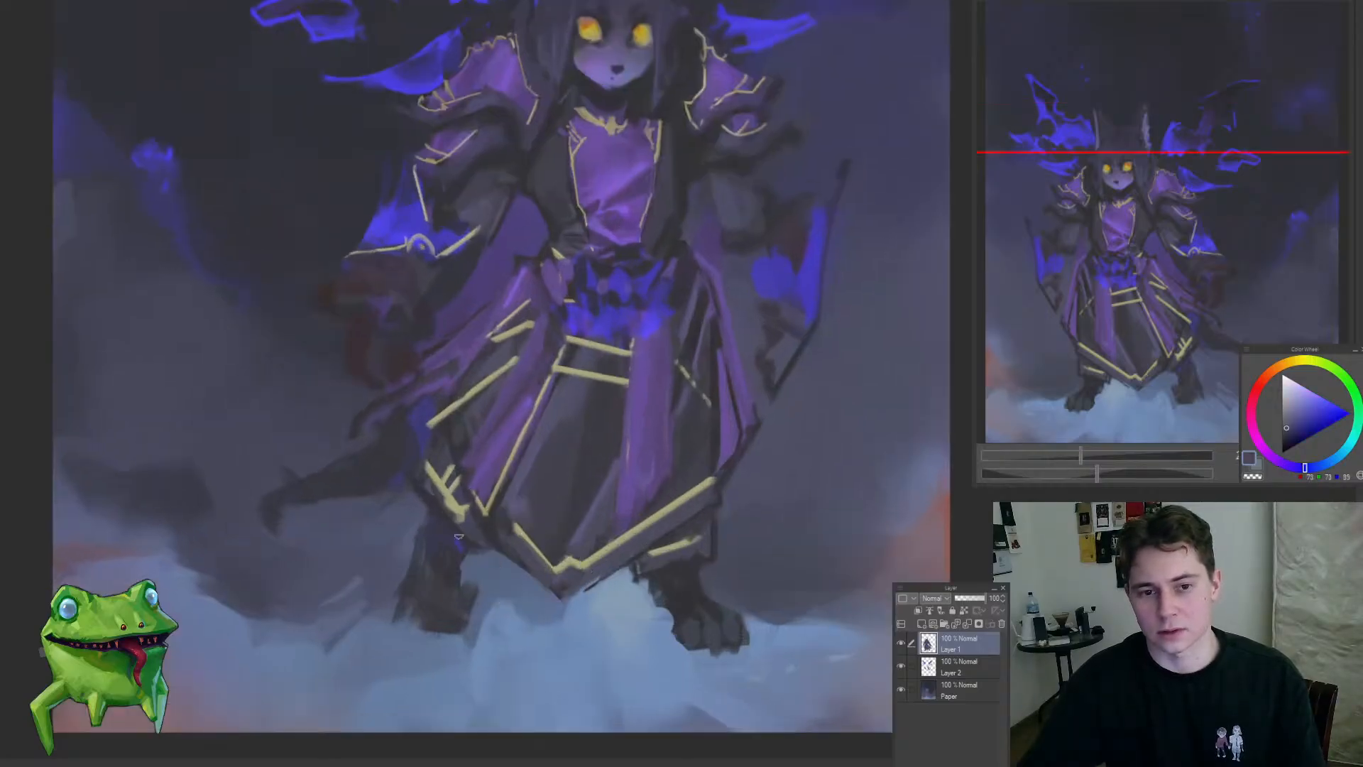
mouse_move(466, 553)
mouse_down()
mouse_move(423, 584)
mouse_move(463, 568)
mouse_up()
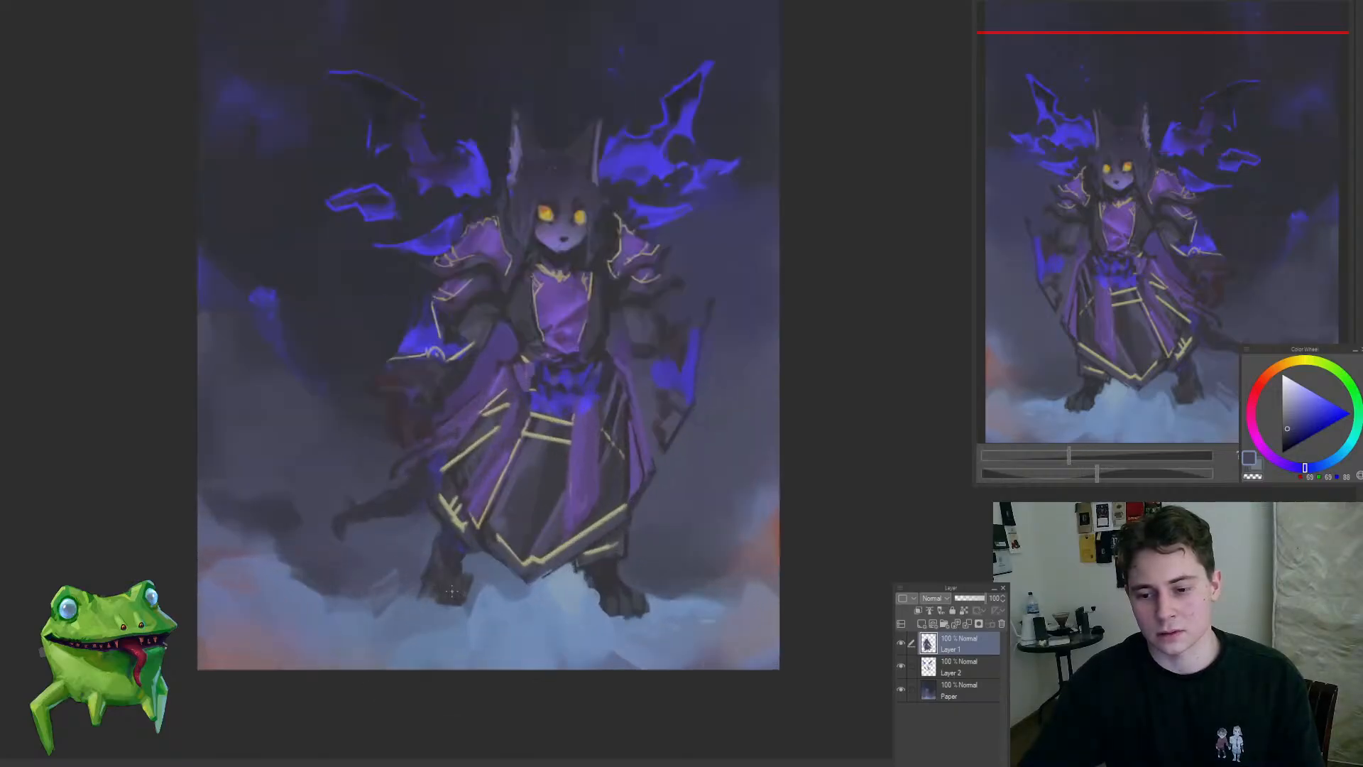
drag(641, 624, 641, 641)
key(j)
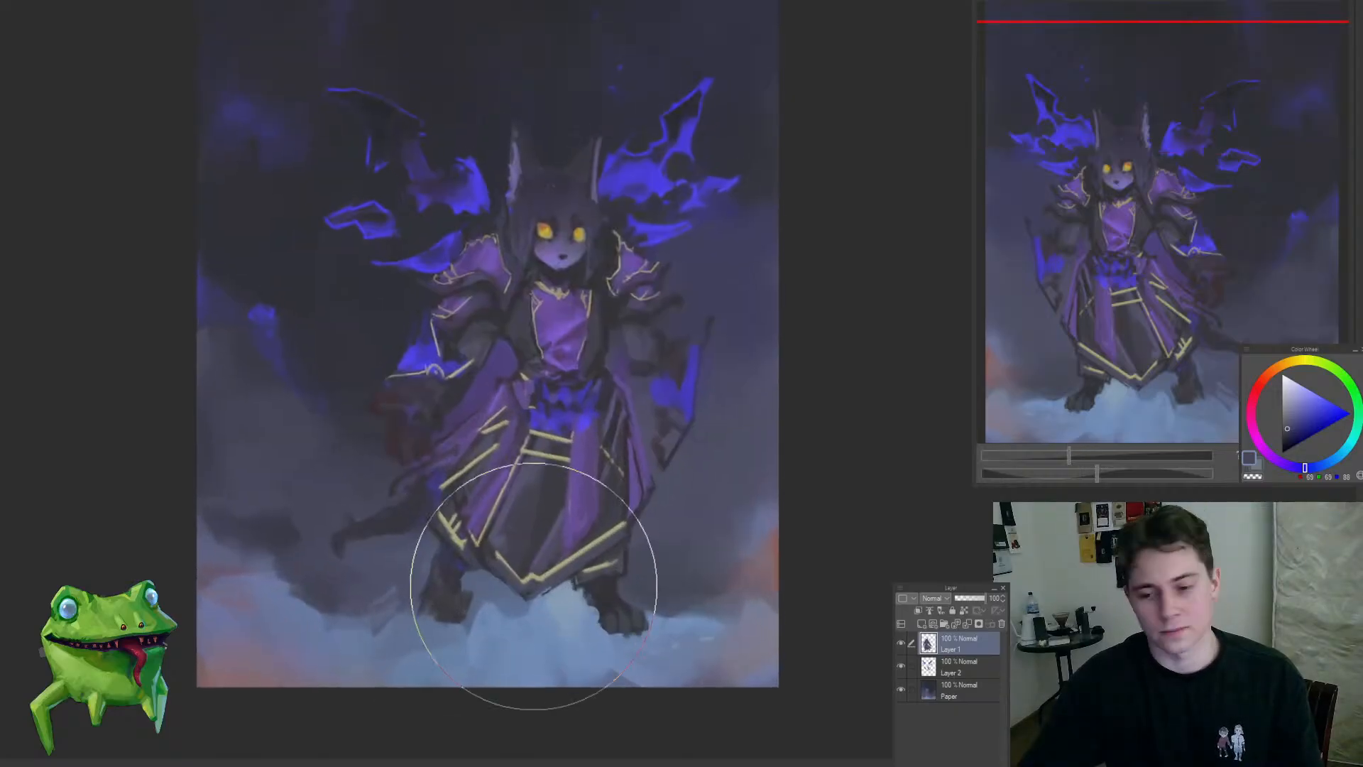
drag(508, 570, 521, 562)
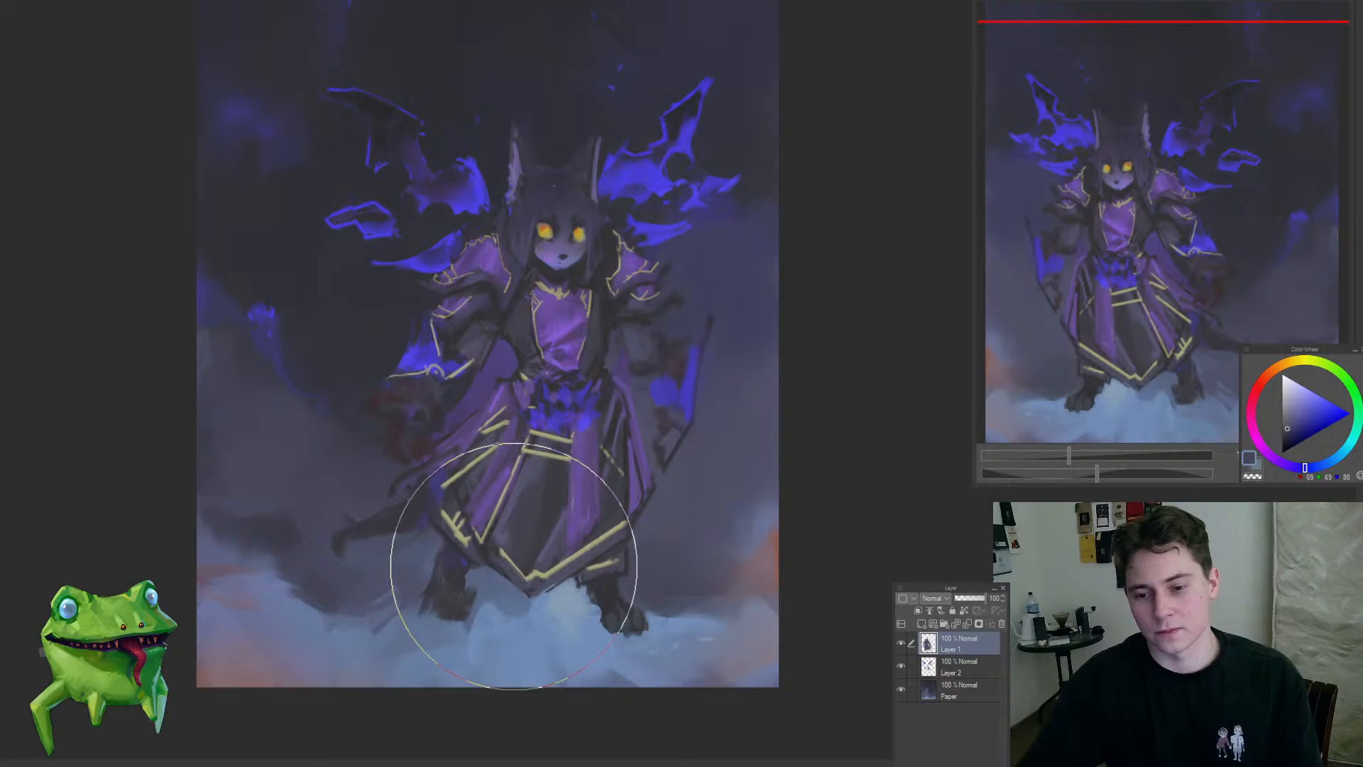
Step: Add a new layer clipped to Layer 1 in Darken mode and sample a muted yellow-grey
click(920, 612)
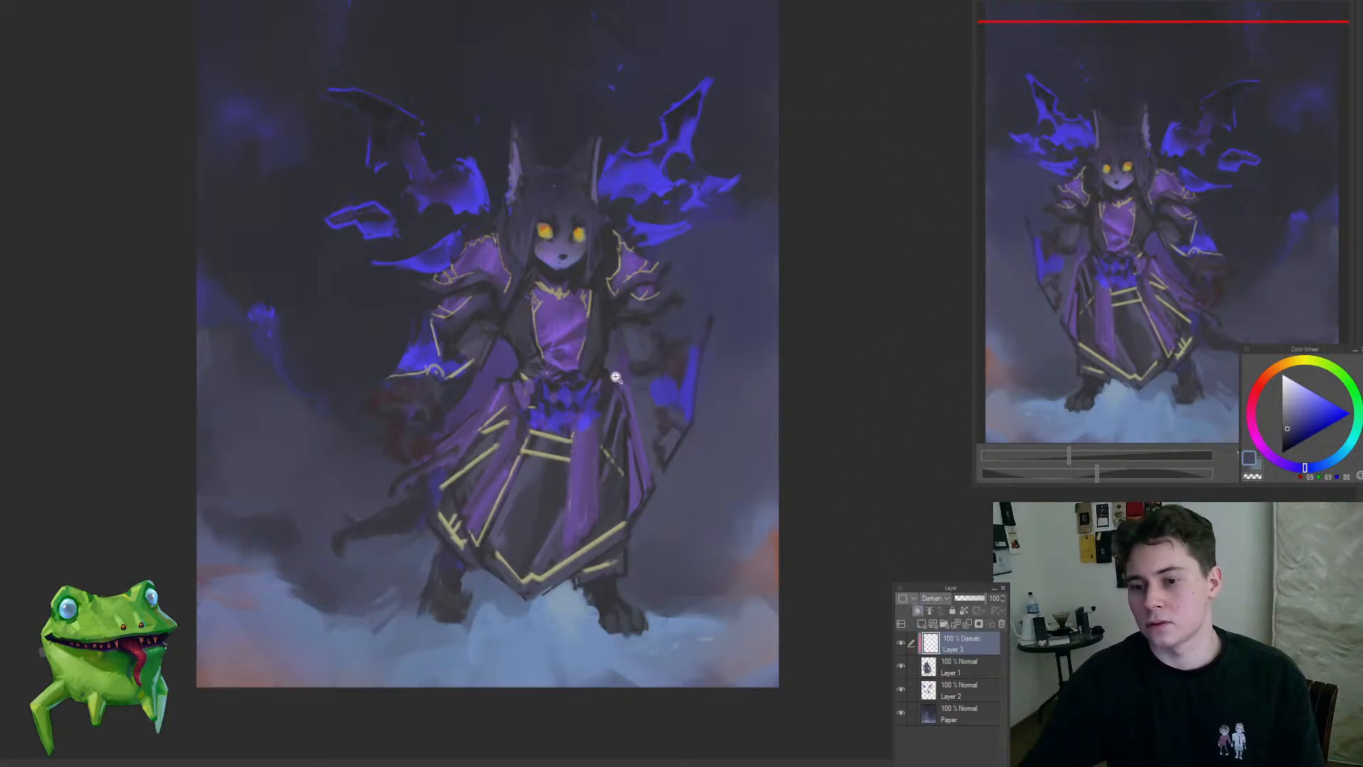
drag(562, 416, 545, 530)
drag(554, 142, 596, 155)
alt+click(566, 248)
drag(581, 268, 587, 583)
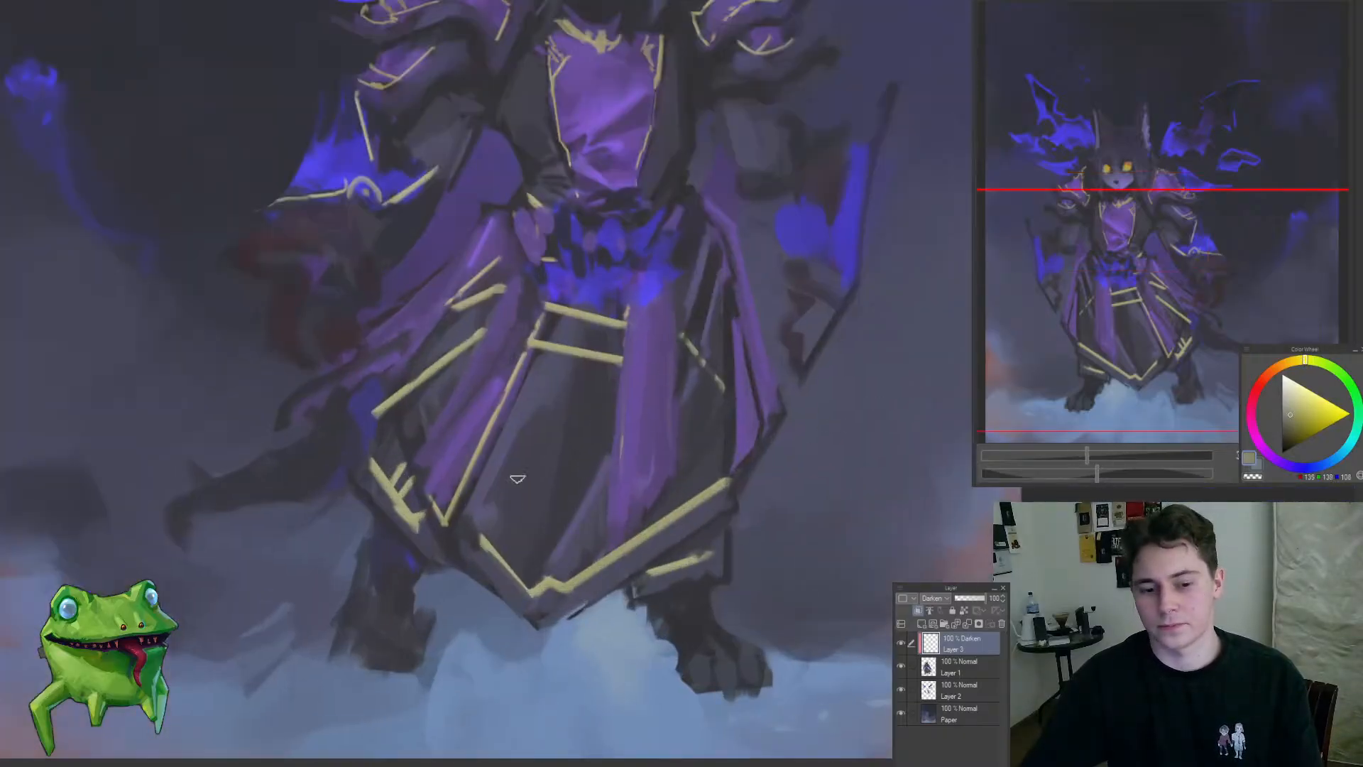
Step: Tone down the gold trim along the robe's lower hem with muted yellow-grey and merge the Darken layer into Layer 1
drag(677, 540, 629, 570)
mouse_move(632, 512)
mouse_down()
mouse_move(668, 515)
mouse_move(635, 504)
mouse_up()
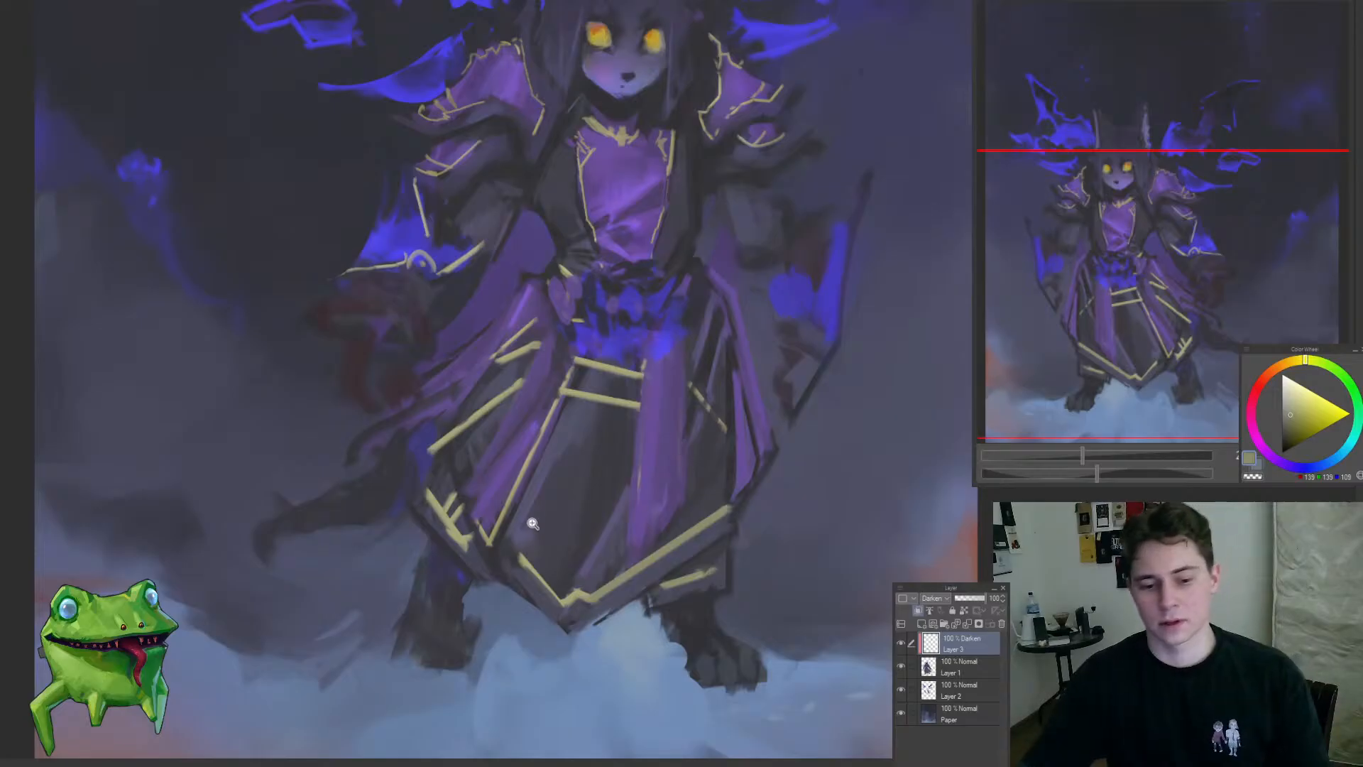
drag(533, 523, 557, 498)
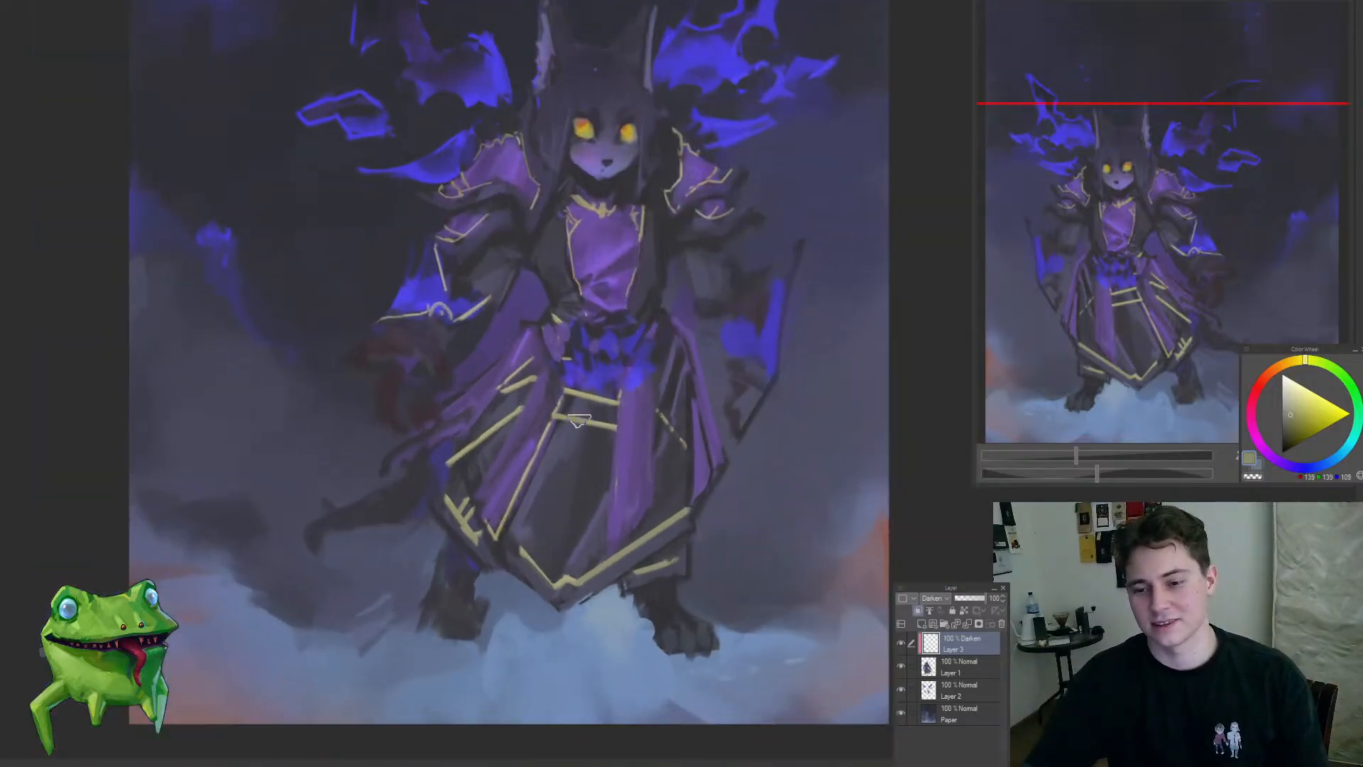
drag(476, 468, 454, 516)
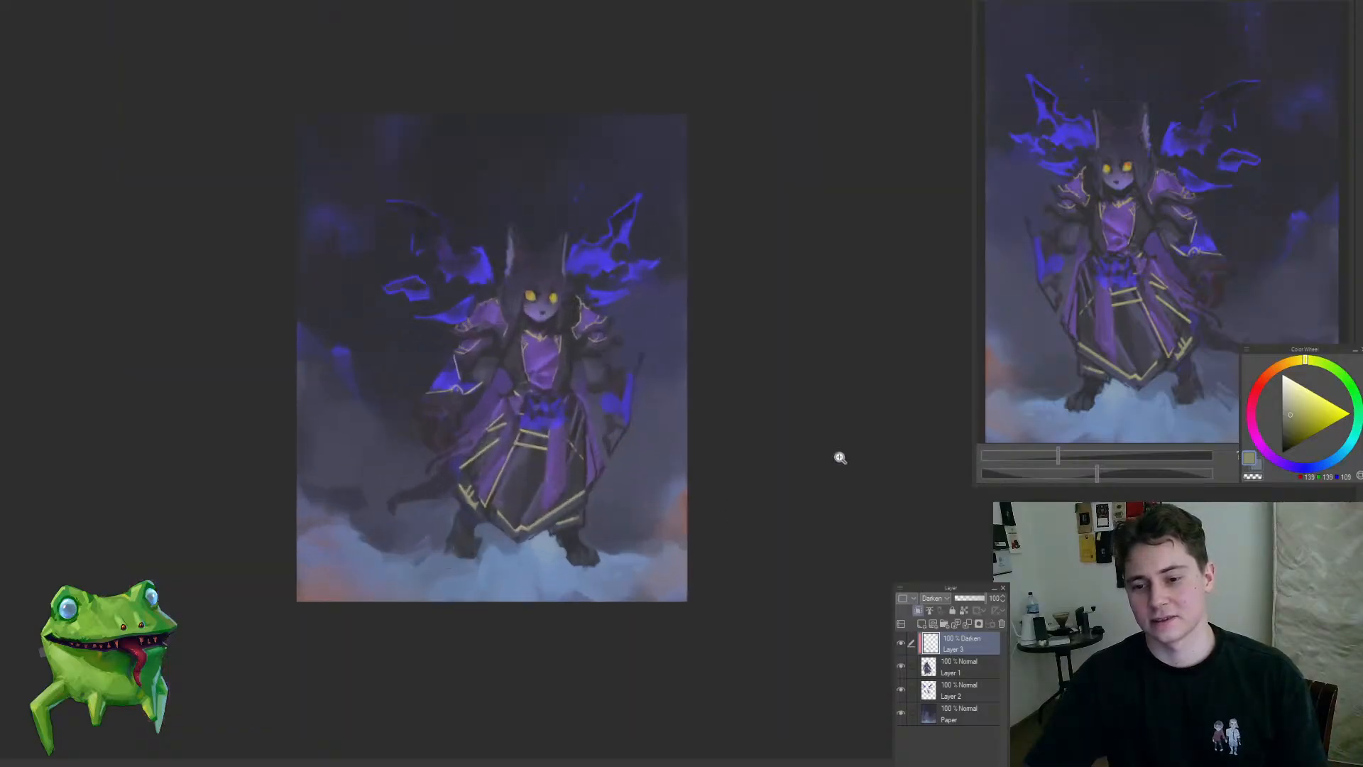
click(899, 644)
key(ctrl+e)
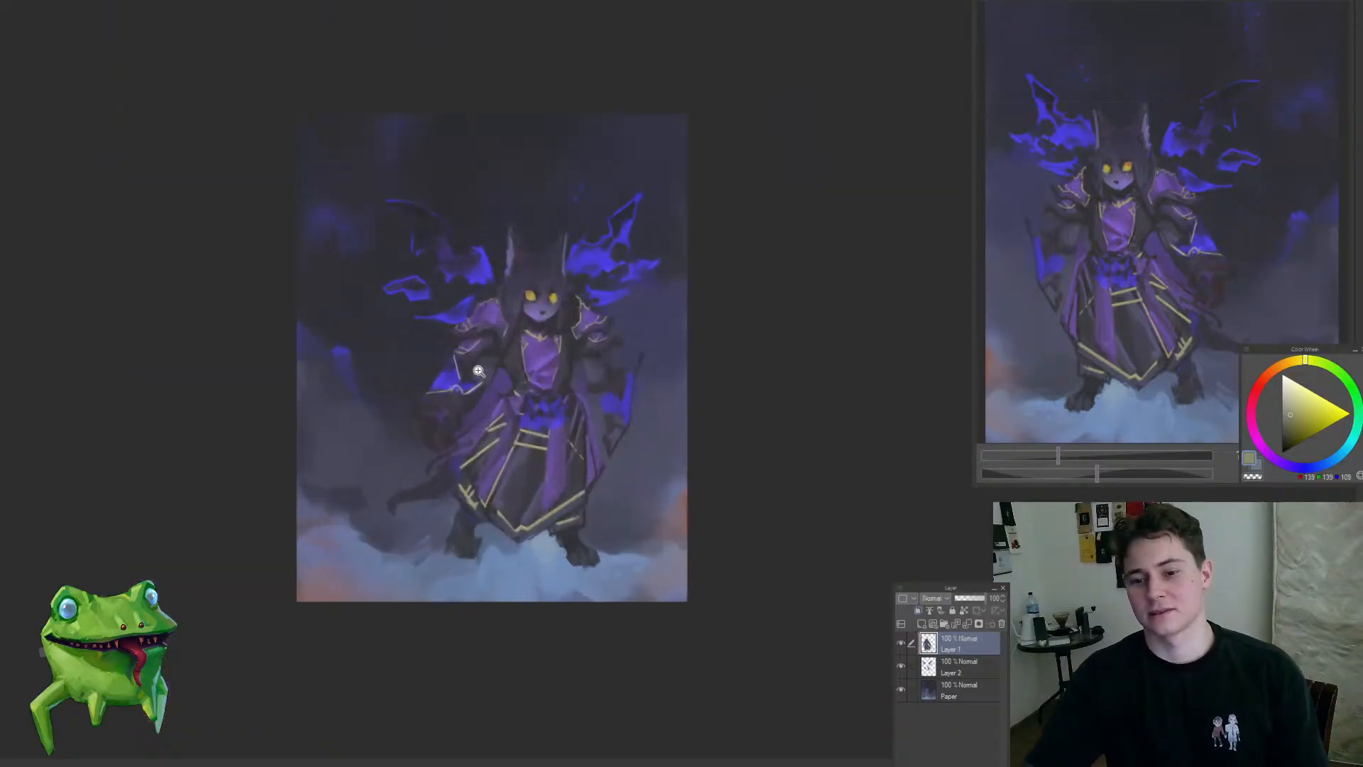
Step: Switch to the Paper layer, sample dark blue-grey and blend the cloudy background between the tail and the sleeve
drag(475, 364, 505, 305)
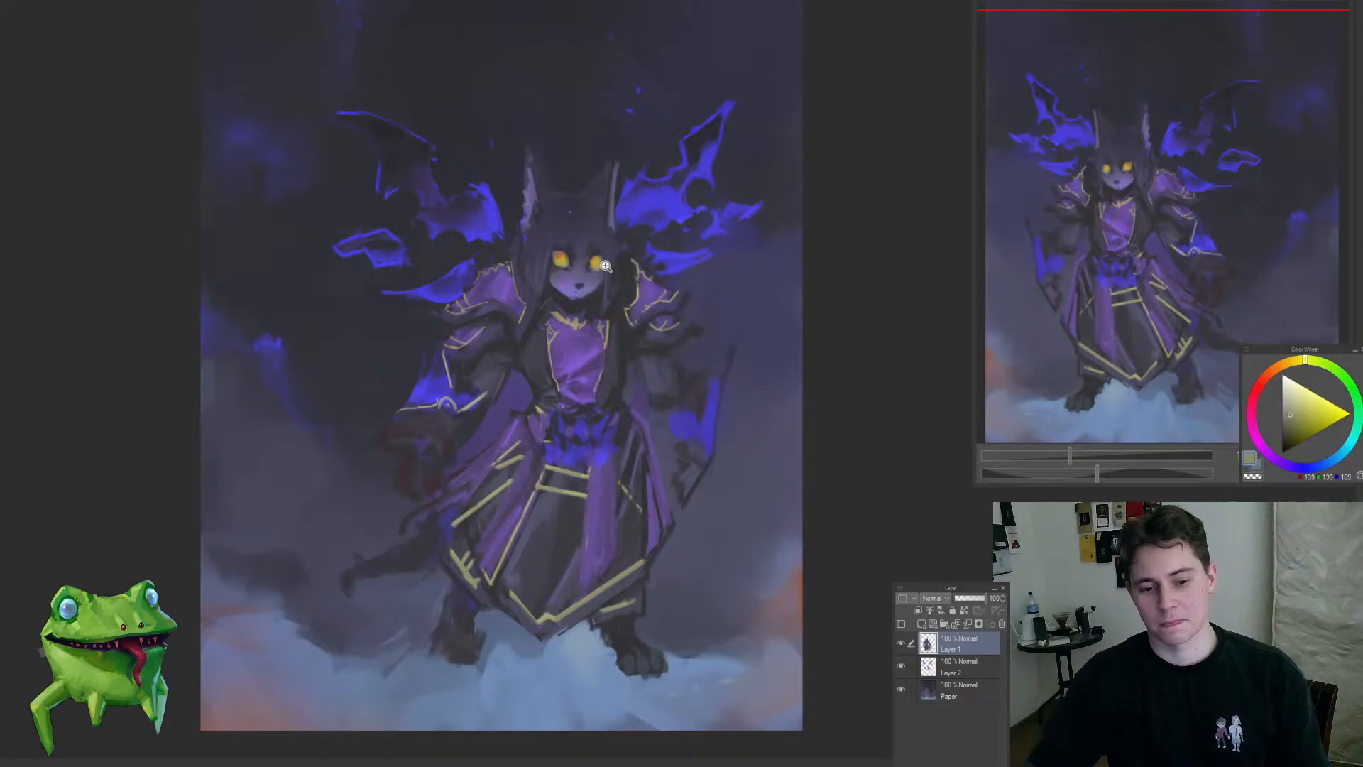
drag(636, 424, 654, 517)
click(958, 690)
drag(404, 471, 456, 450)
alt+click(434, 516)
drag(404, 509, 430, 509)
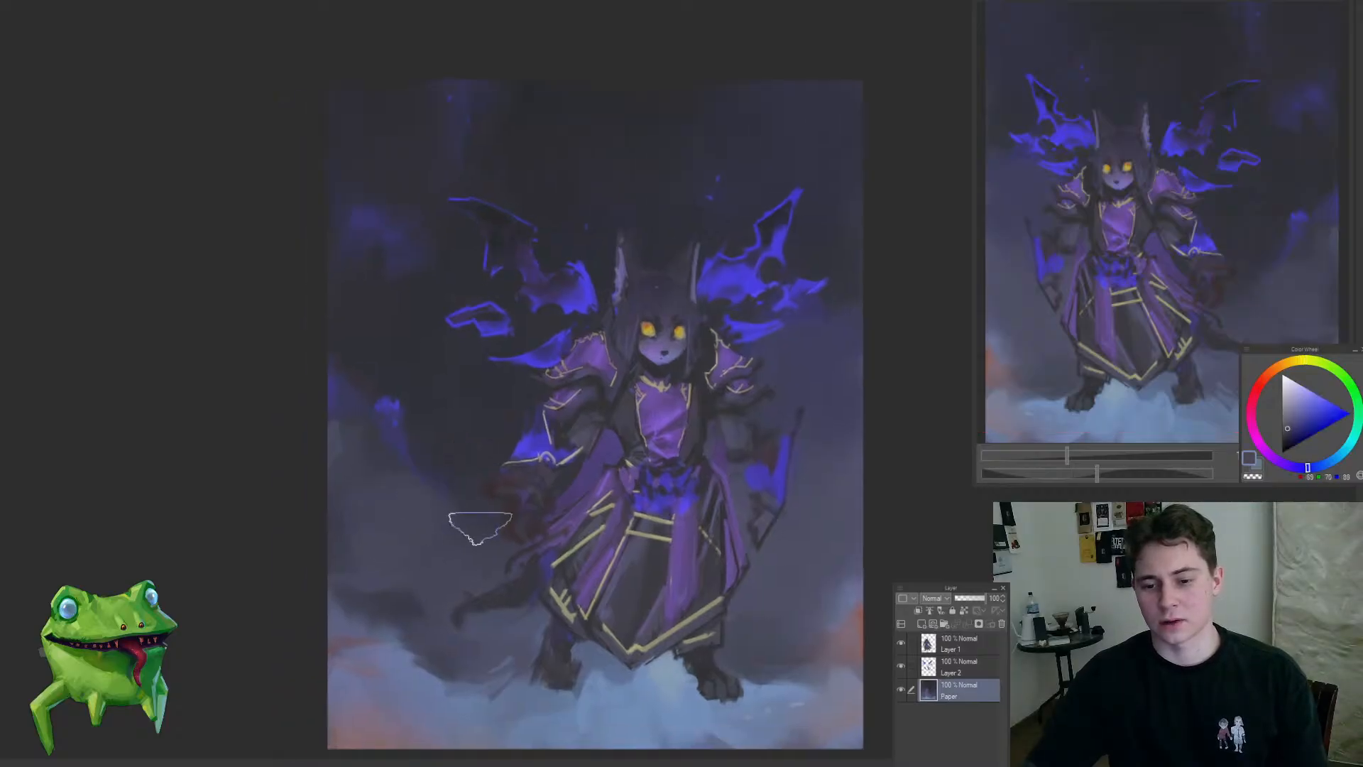
drag(509, 563, 460, 616)
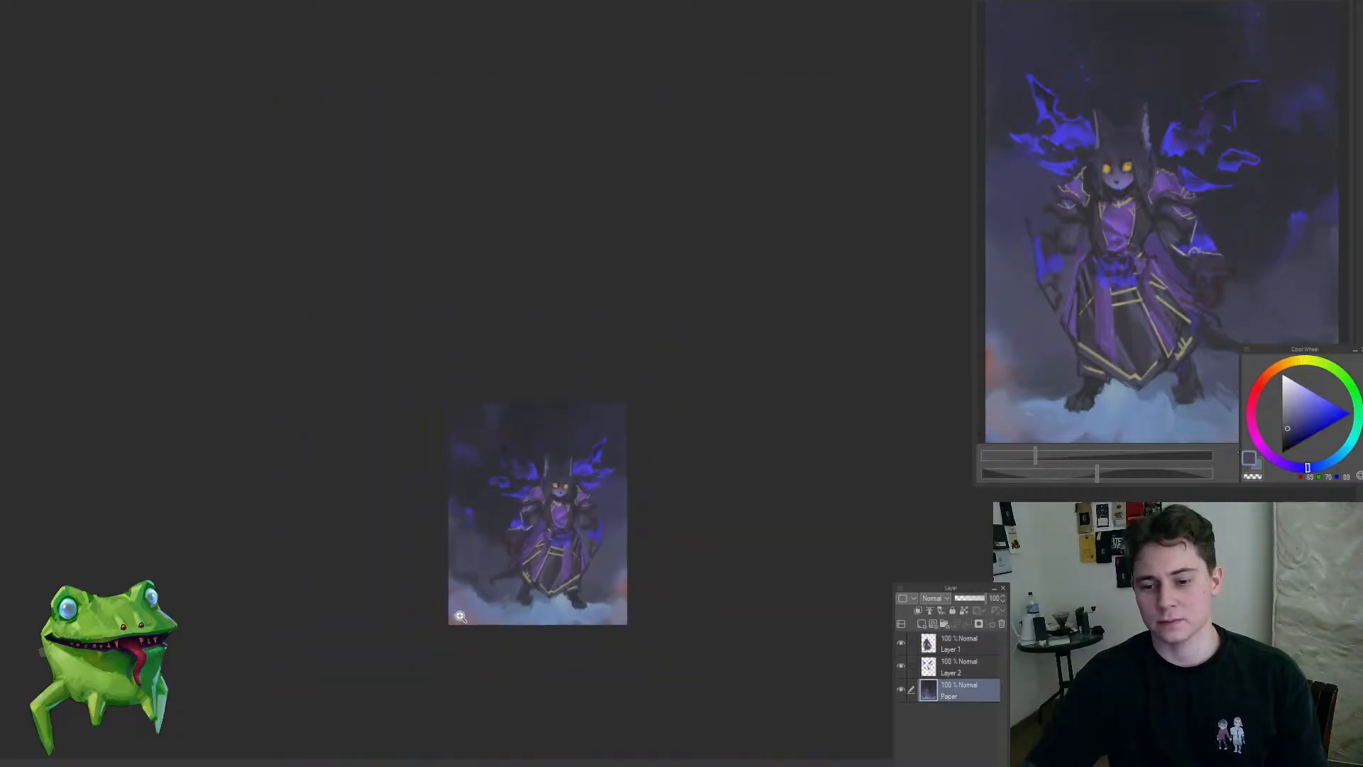
drag(466, 560, 476, 569)
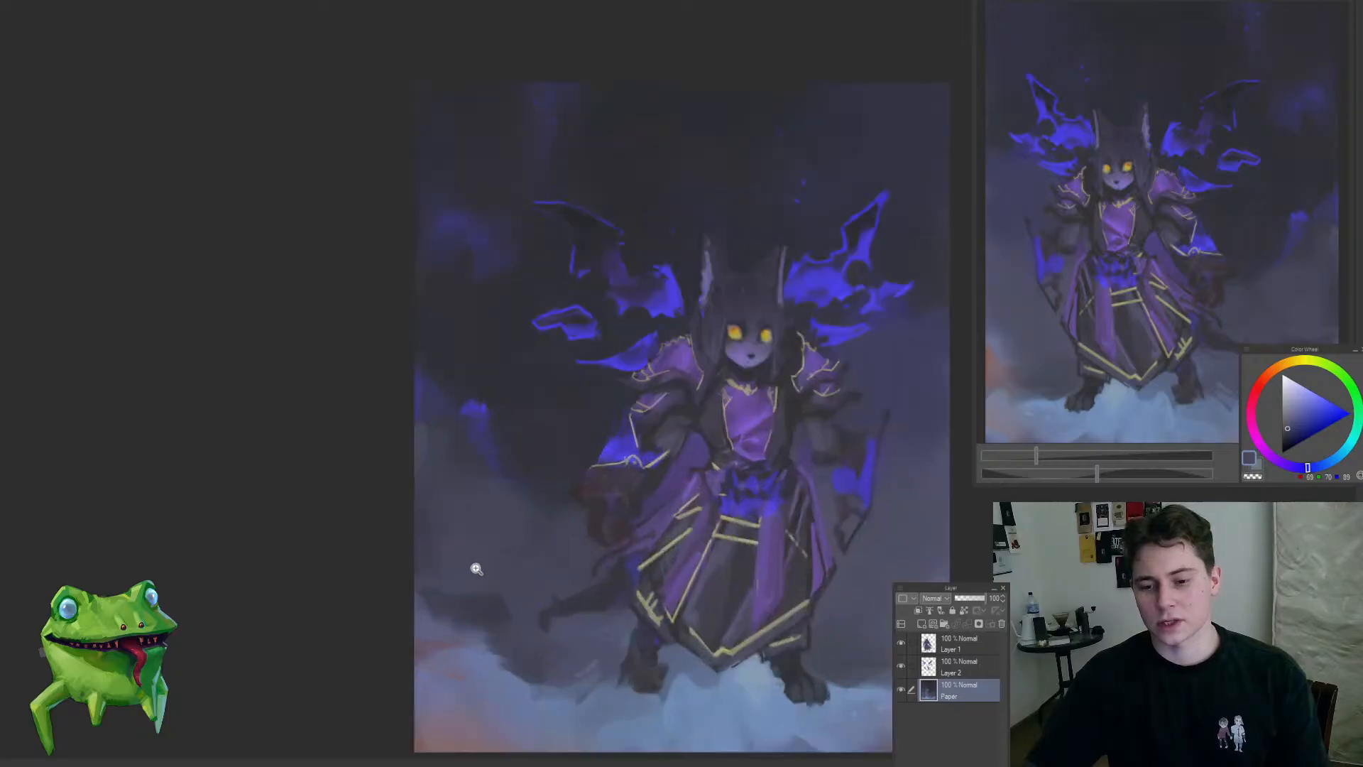
Step: Sample background blue-greys and paint over the hazy lower background on the Paper layer with a larger brush
alt+click(443, 550)
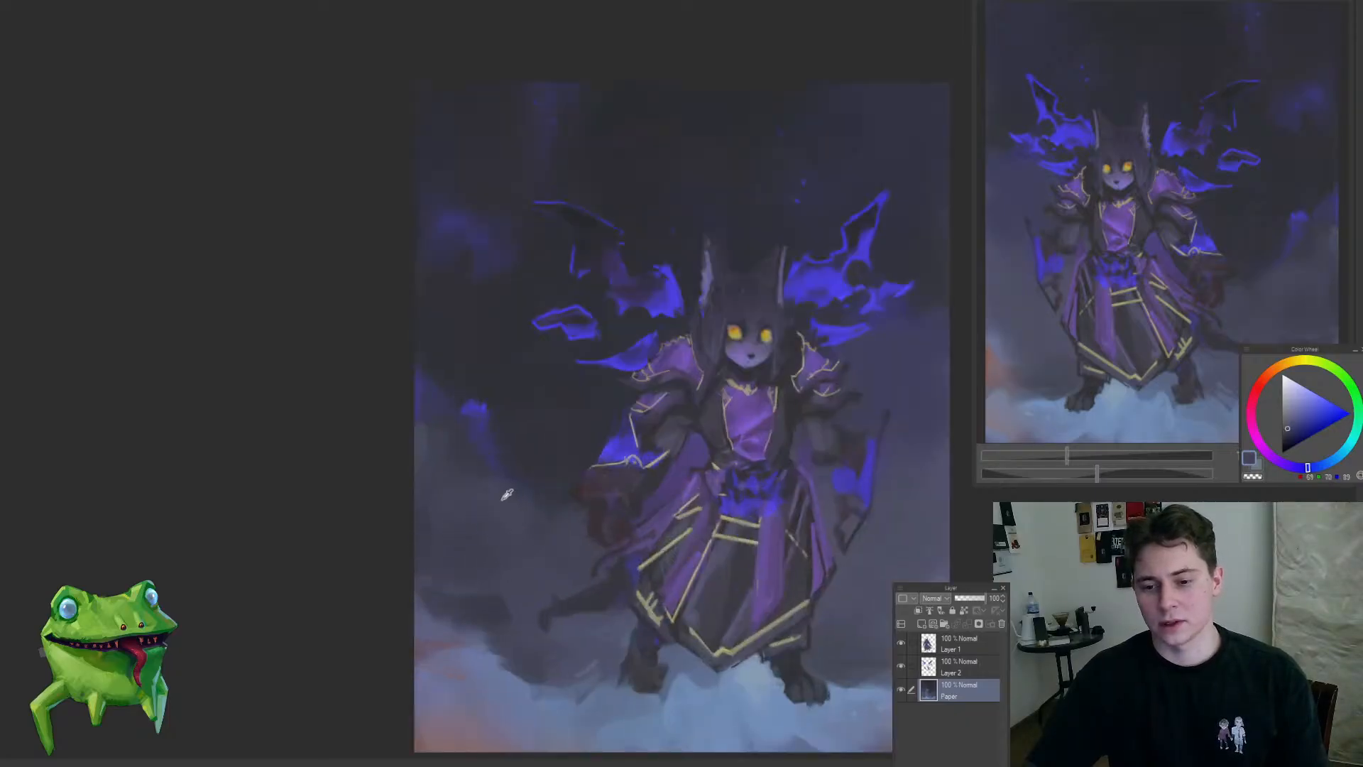
drag(477, 536, 417, 600)
mouse_move(541, 558)
mouse_down()
mouse_move(591, 543)
mouse_move(587, 615)
mouse_move(676, 551)
mouse_move(686, 558)
mouse_move(647, 595)
mouse_move(678, 540)
mouse_move(709, 578)
mouse_up()
key(bracketright)
key(bracketright)
alt+click(678, 584)
alt+click(630, 608)
Step: Restore the unmirrored canvas and soften the orange cloud at the left-hand edge into the surrounding blue-grey
key(h)
drag(584, 594, 550, 575)
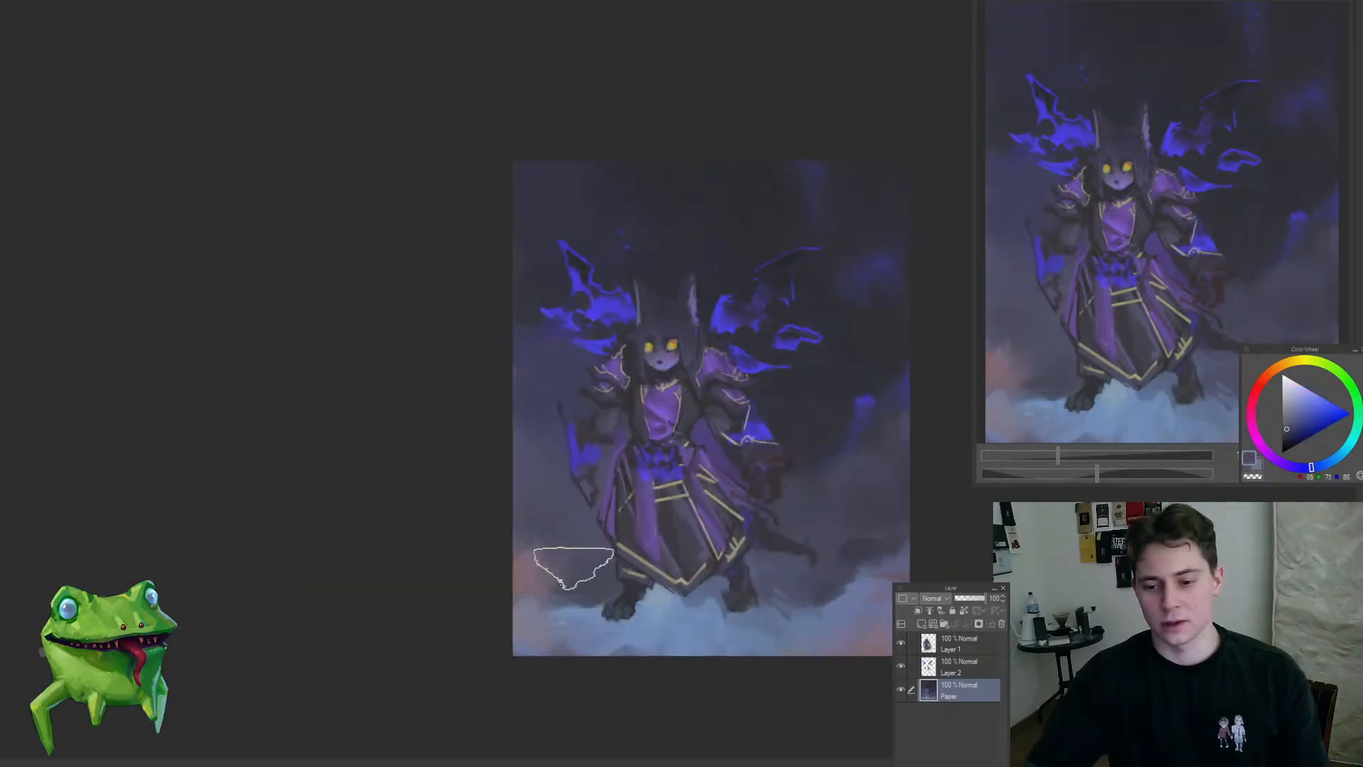
drag(483, 490, 665, 478)
drag(567, 544, 612, 505)
ctrl+shift+click(567, 553)
Step: Switch to Layer 1 and rework the dark red shapes beneath the right-hand cuff with a smaller brush and sampled dark purples
drag(703, 509, 764, 505)
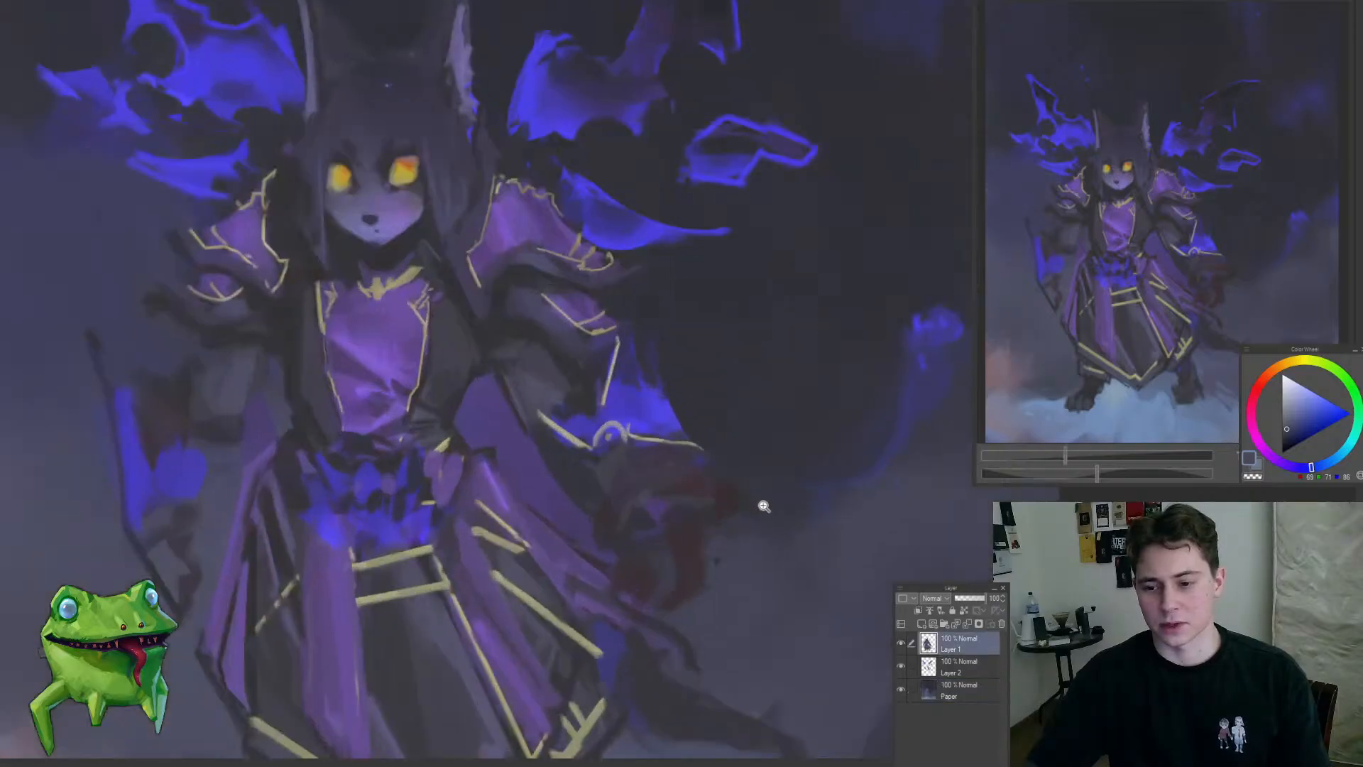
drag(832, 465, 554, 468)
drag(682, 519, 671, 459)
key(ctrl+d)
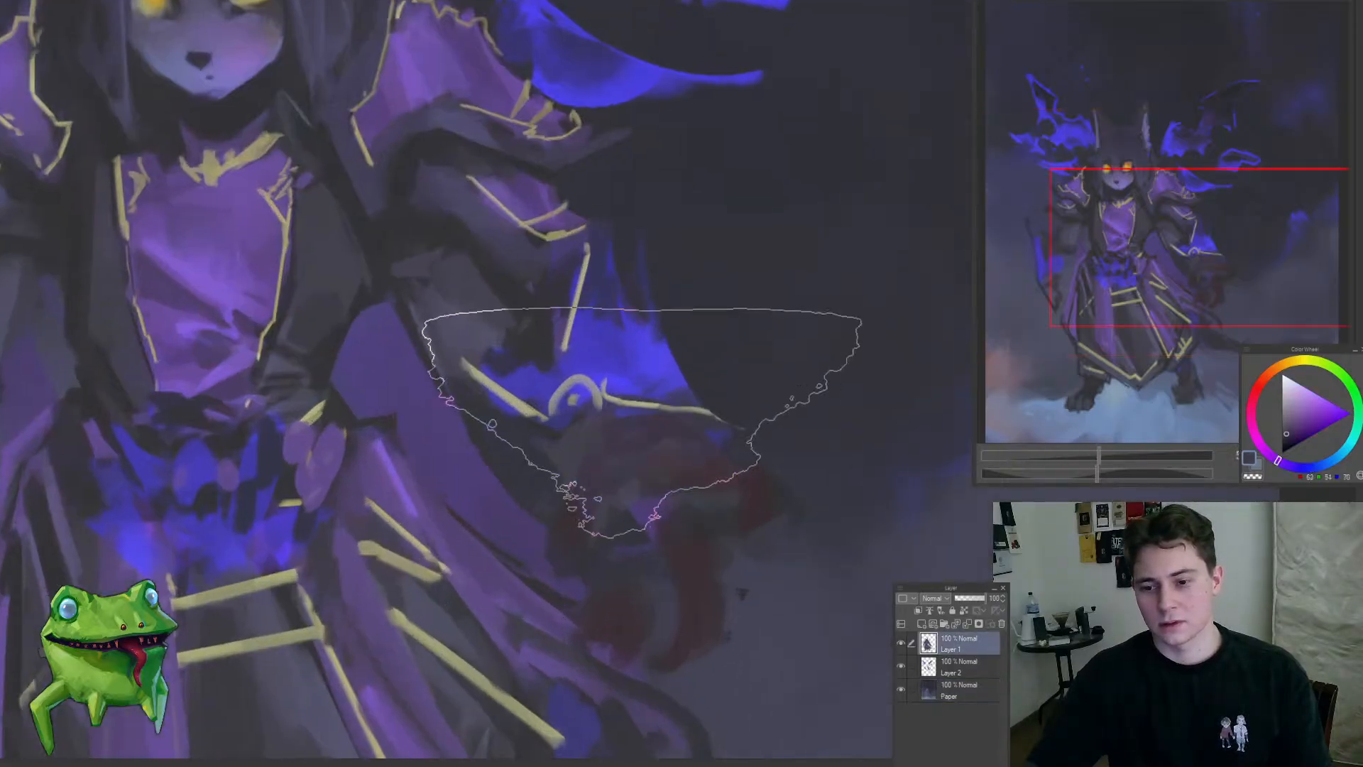
key(bracketleft)
key(bracketleft)
key(bracketleft)
key(bracketleft)
key(bracketleft)
key(bracketleft)
key(bracketleft)
alt+click(664, 426)
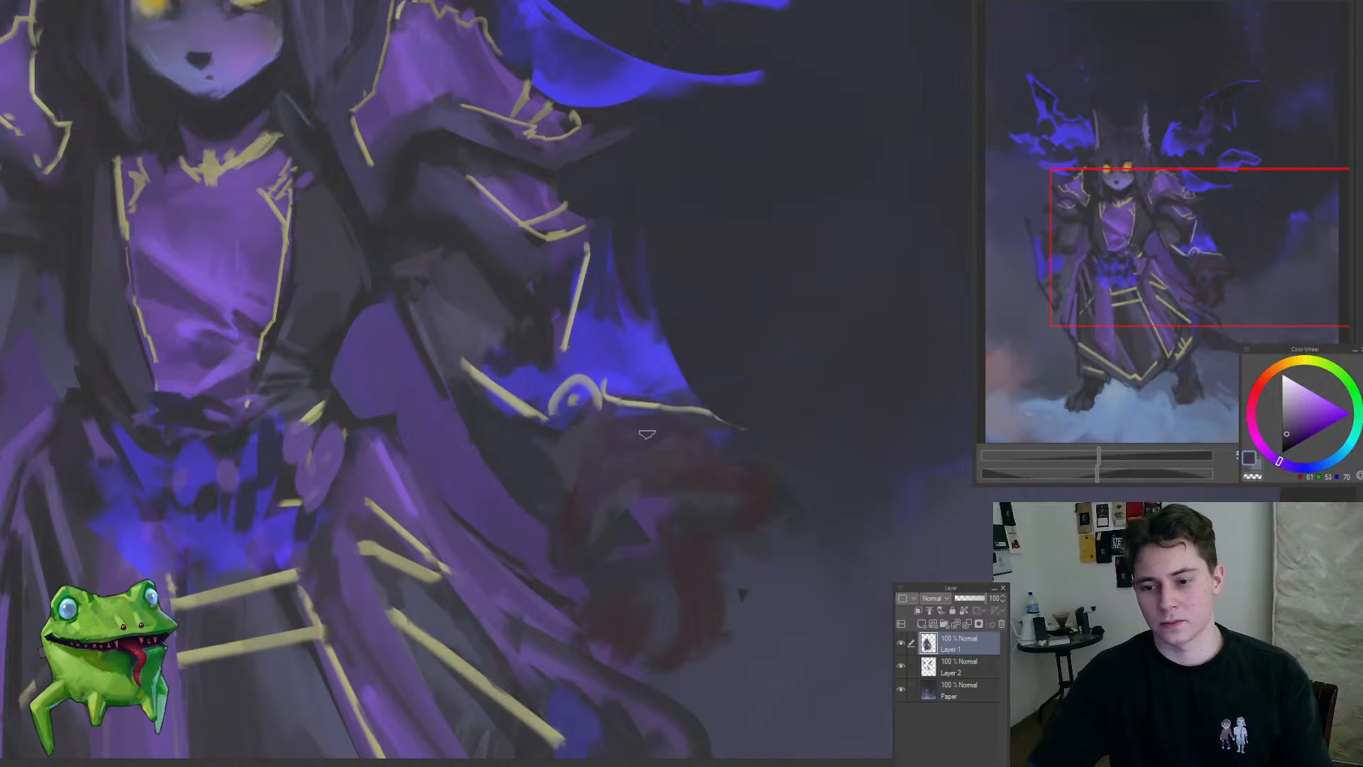
alt+click(541, 332)
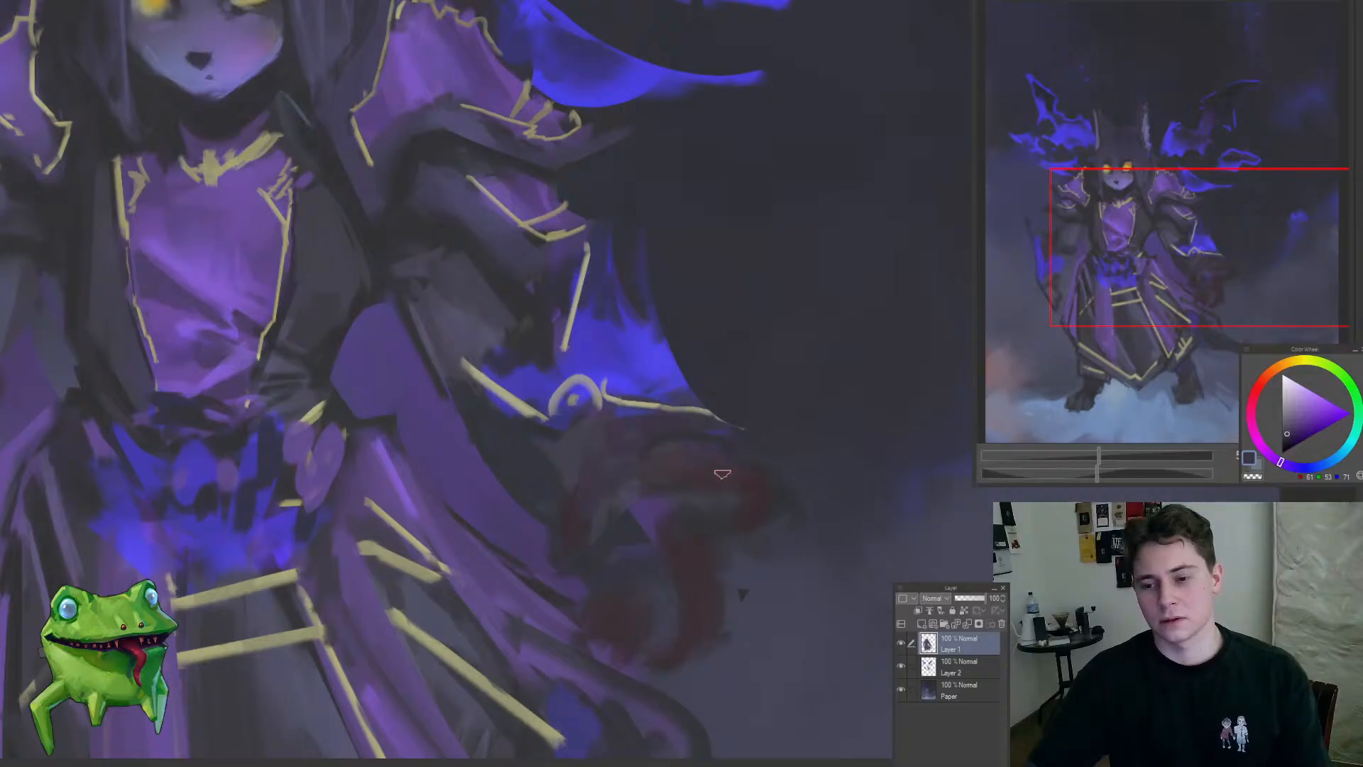
alt+click(715, 471)
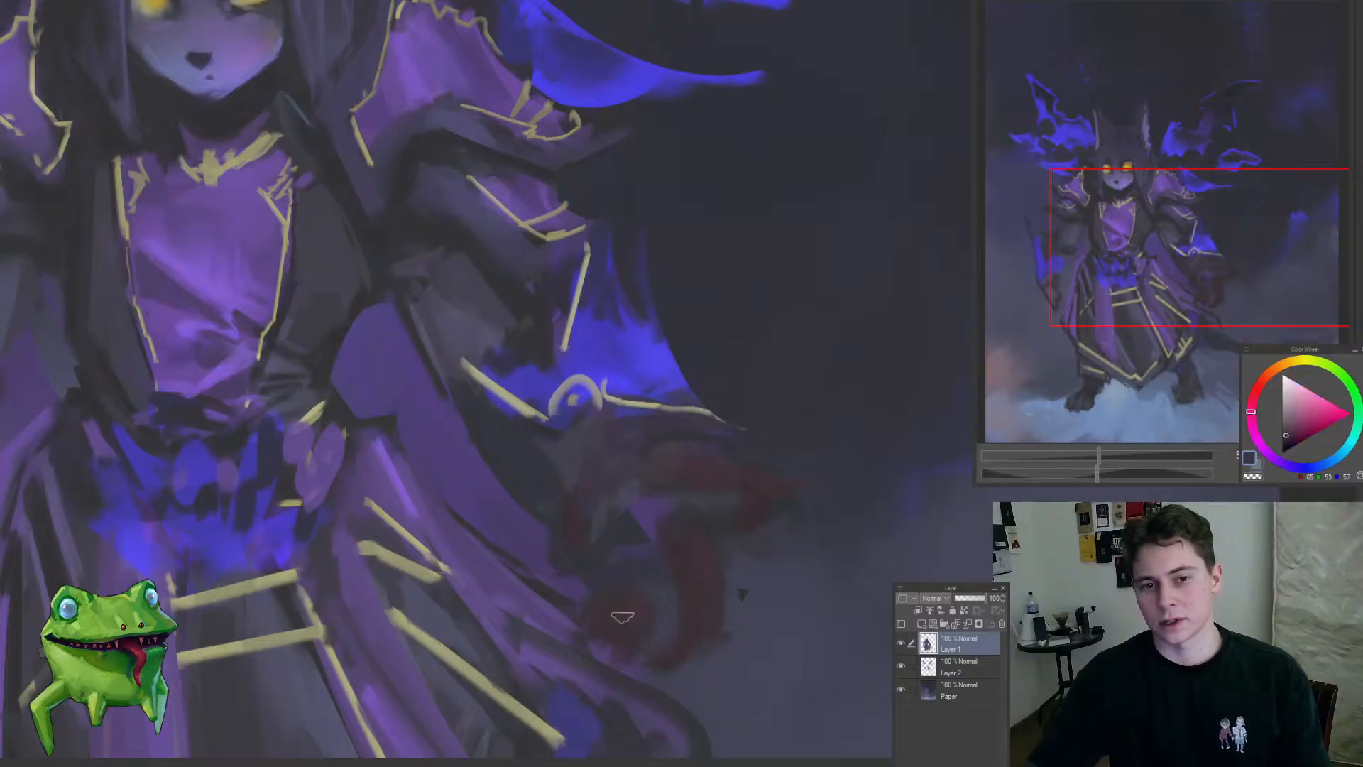
Step: Reduce the Liquify brush size and subtly reshape the character's face, hair and collar
key(ctrl+0)
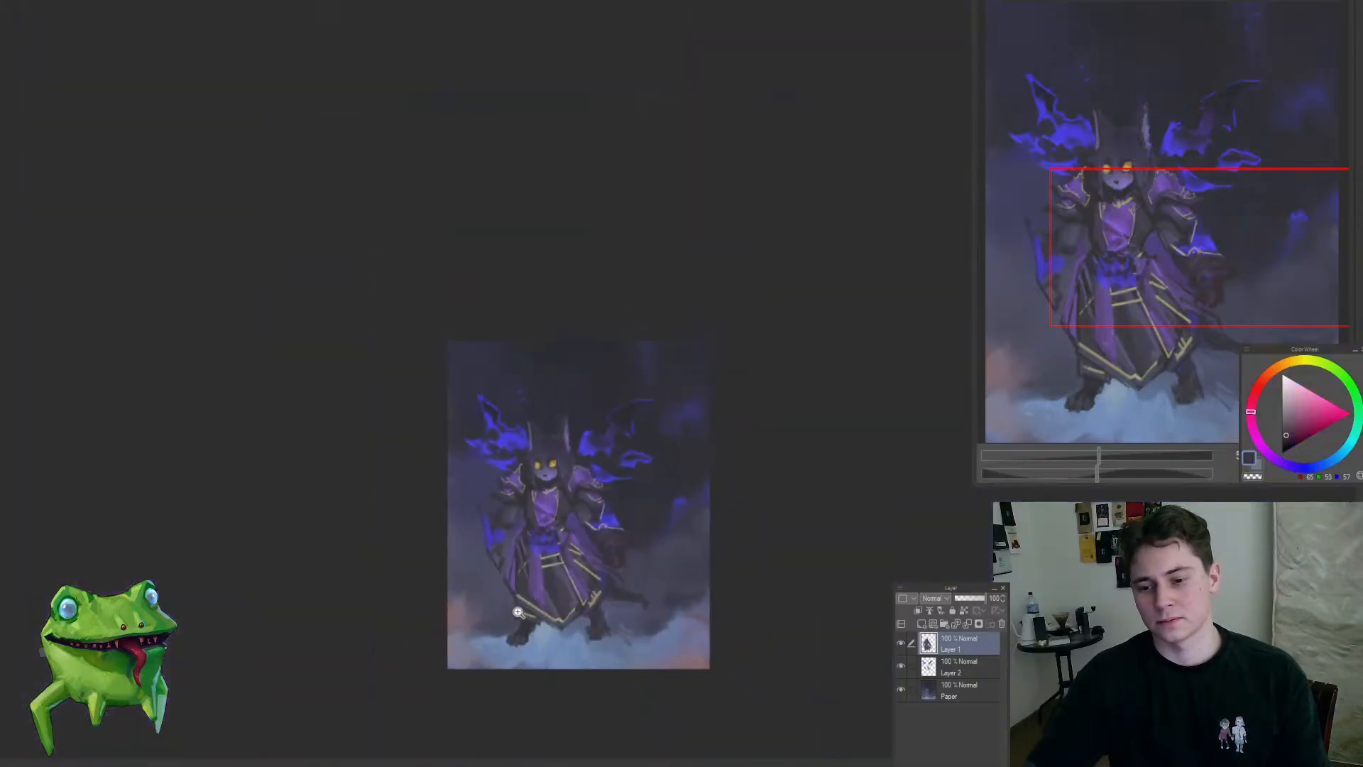
scroll(569, 448, up, 6)
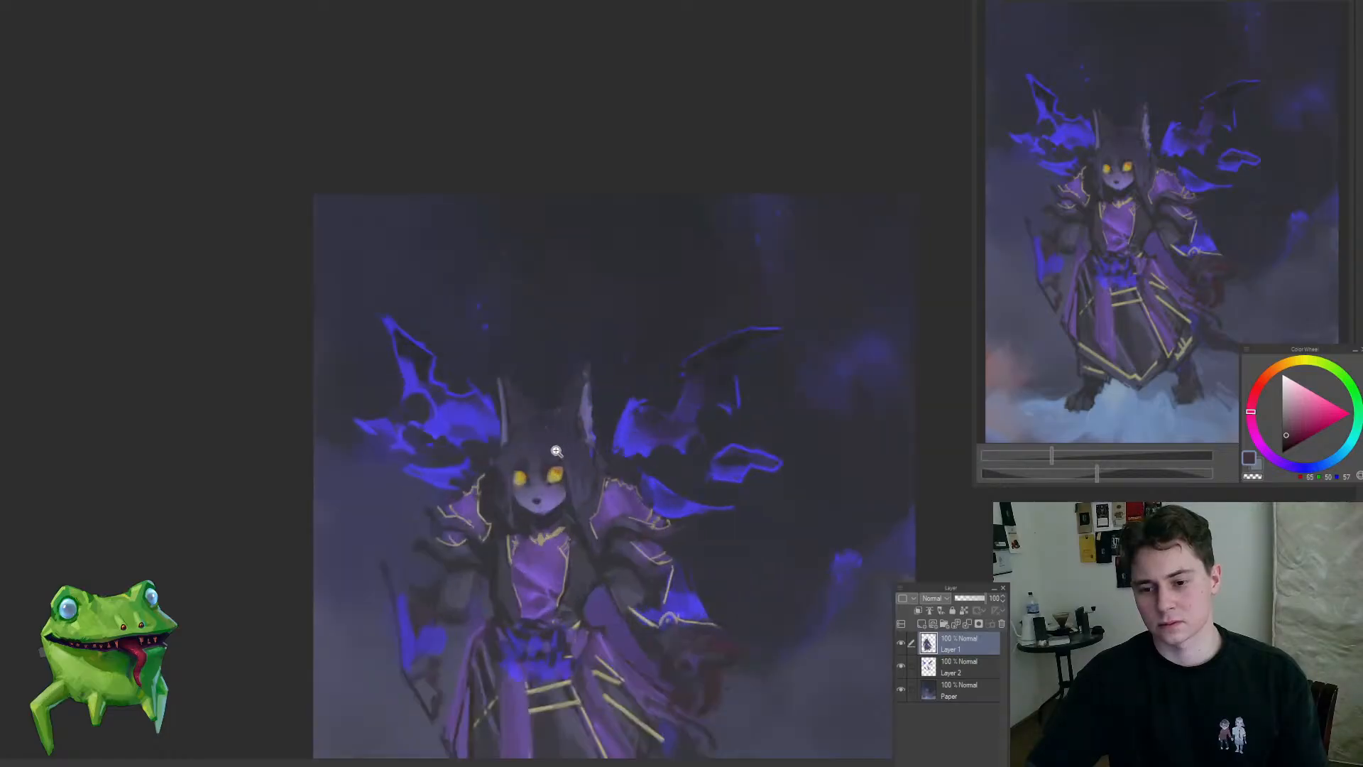
scroll(571, 448, down, 3)
key([)
key([)
key([)
key([)
key([)
key([)
key([)
key([)
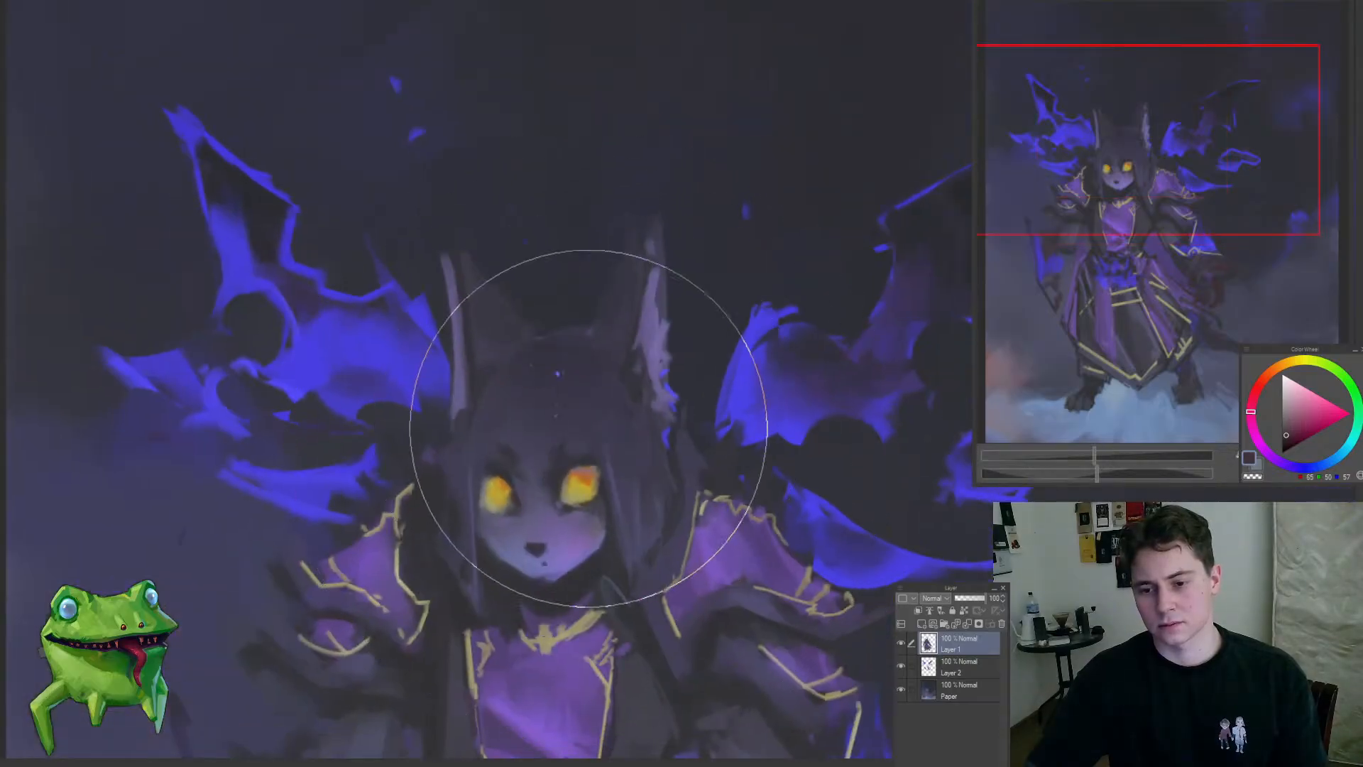
key([)
key([)
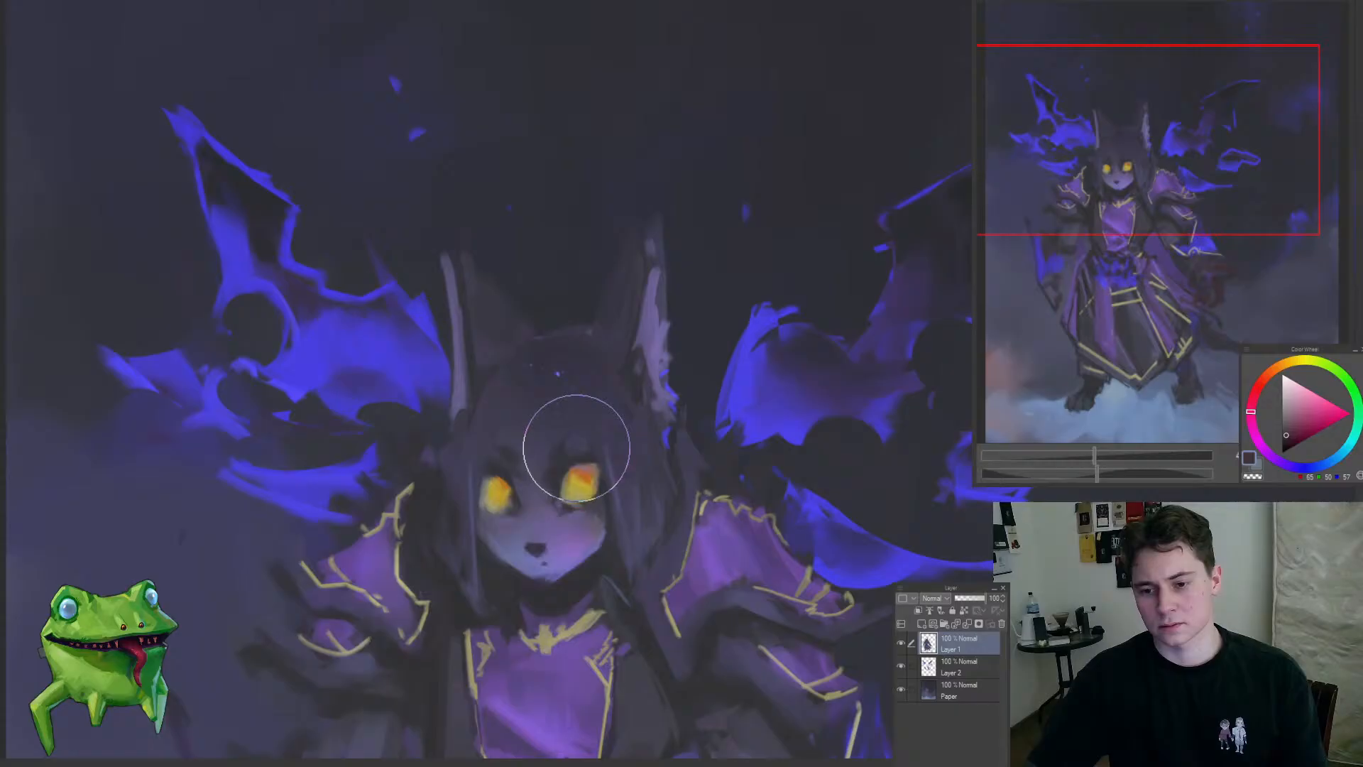
mouse_move(489, 490)
mouse_down()
mouse_move(426, 562)
mouse_move(424, 591)
mouse_move(469, 568)
mouse_up()
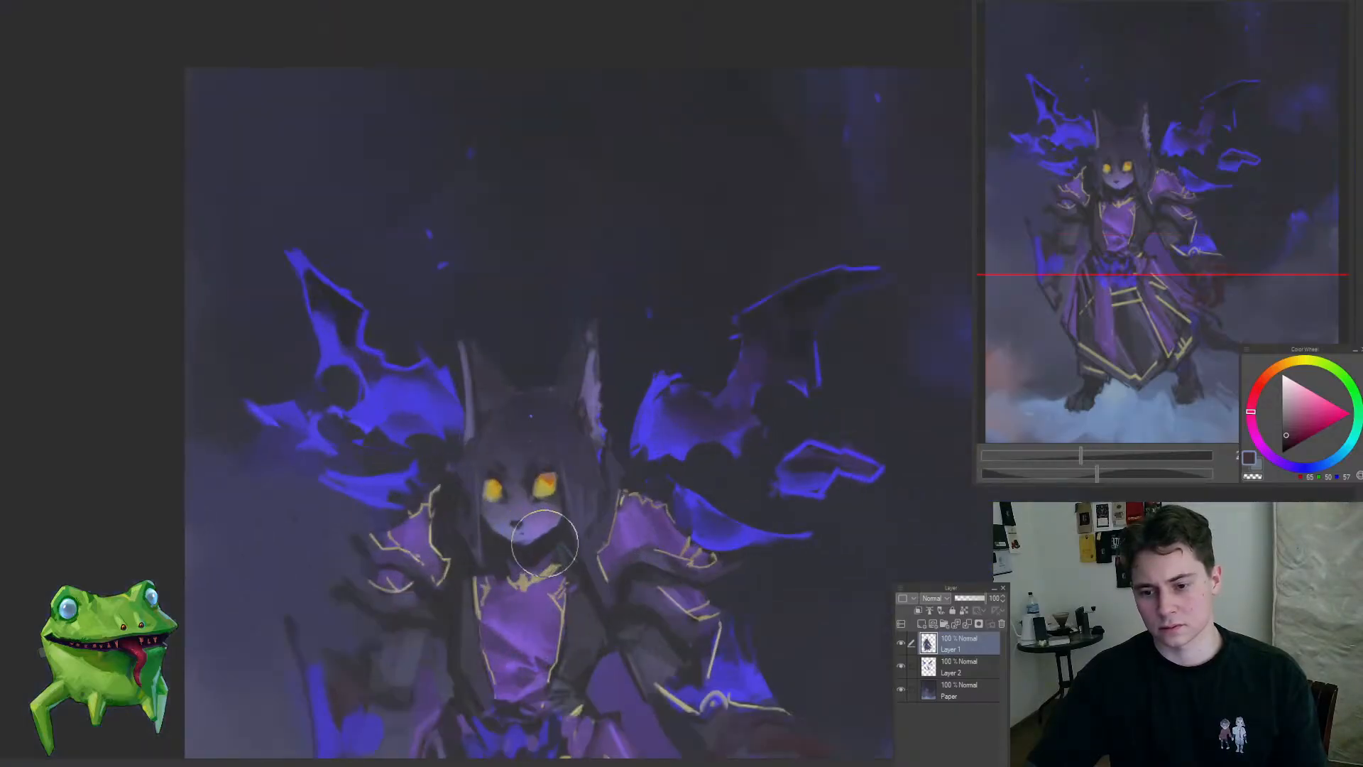
drag(545, 544, 458, 634)
mouse_move(546, 678)
mouse_down()
mouse_move(608, 645)
mouse_move(645, 603)
mouse_move(578, 608)
mouse_move(541, 576)
mouse_move(550, 565)
mouse_up()
drag(484, 514, 509, 382)
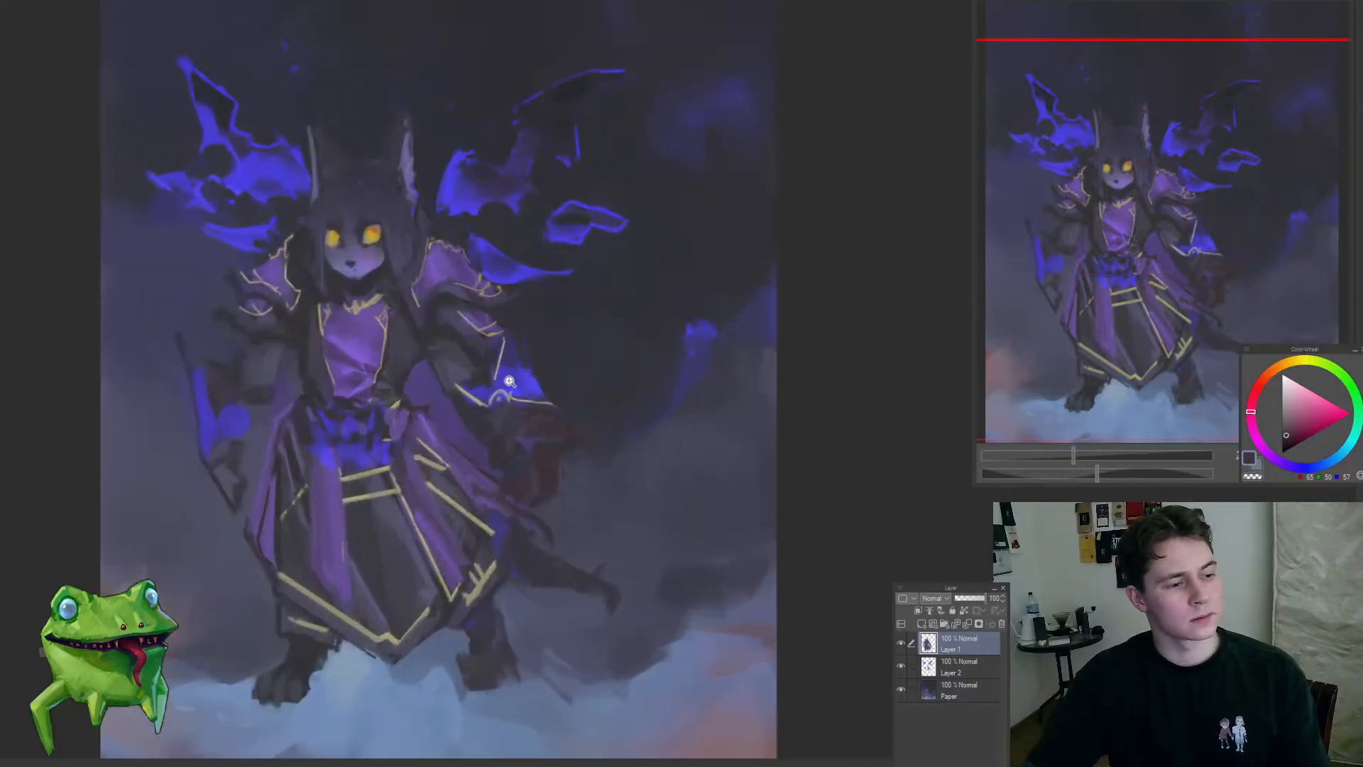
Step: Paint out the dark red shapes beneath the right-hand cuff, leaving dark background beside the hip
drag(654, 497, 679, 521)
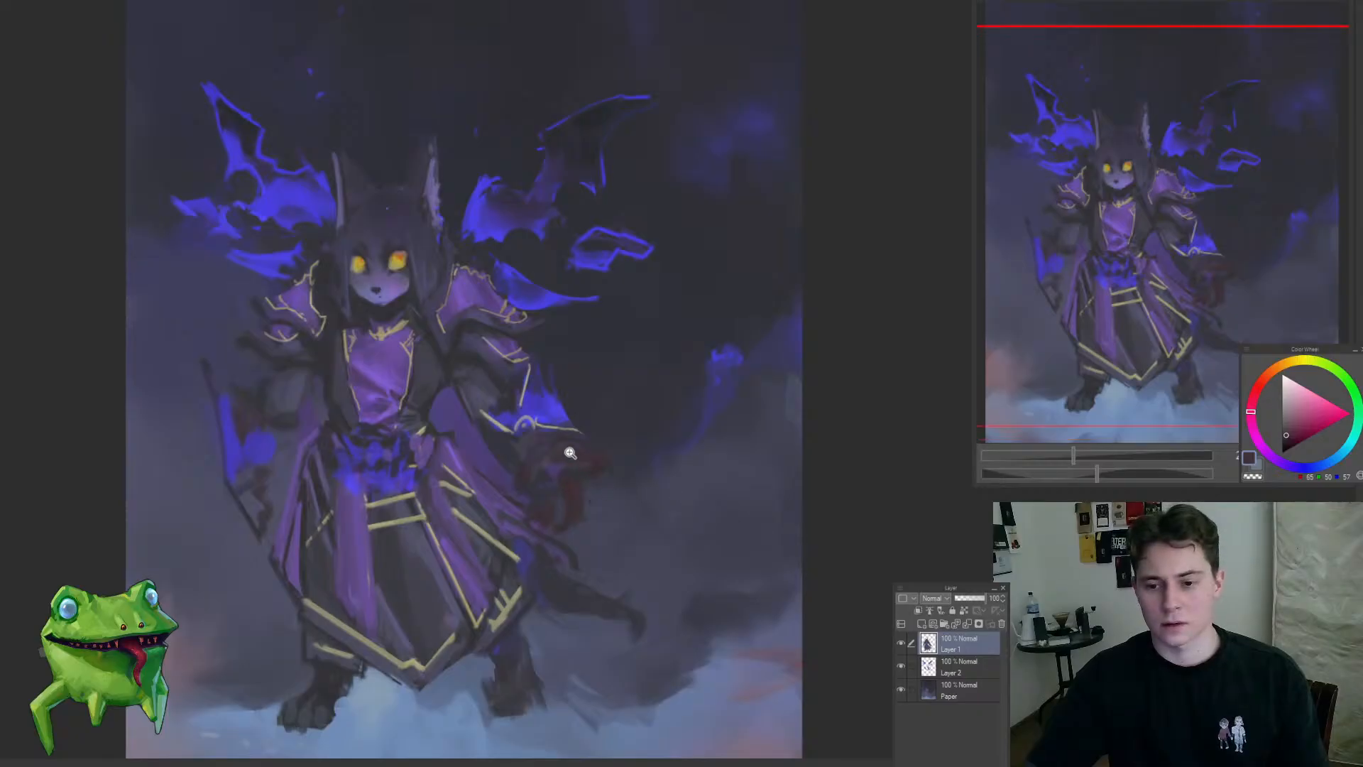
mouse_move(582, 442)
mouse_down()
mouse_move(529, 443)
mouse_move(551, 444)
mouse_up()
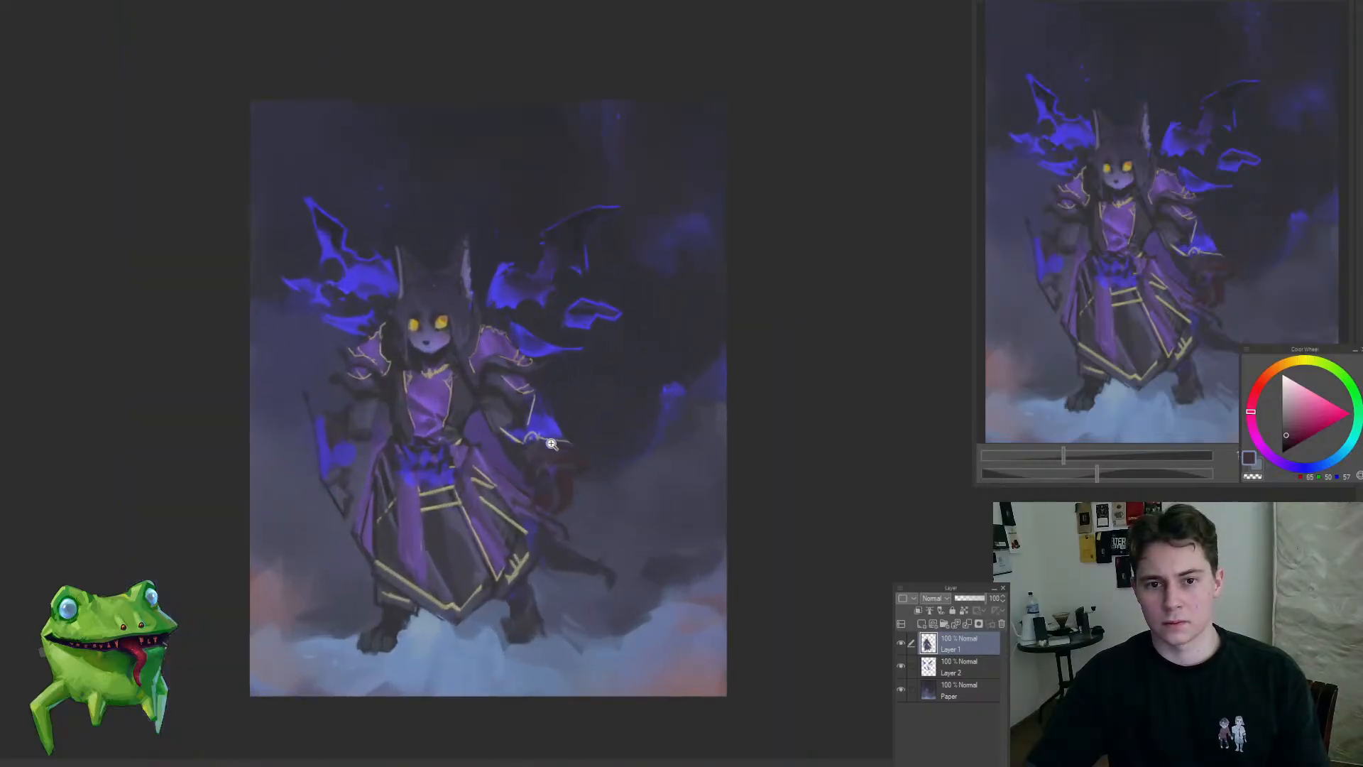
click(540, 410)
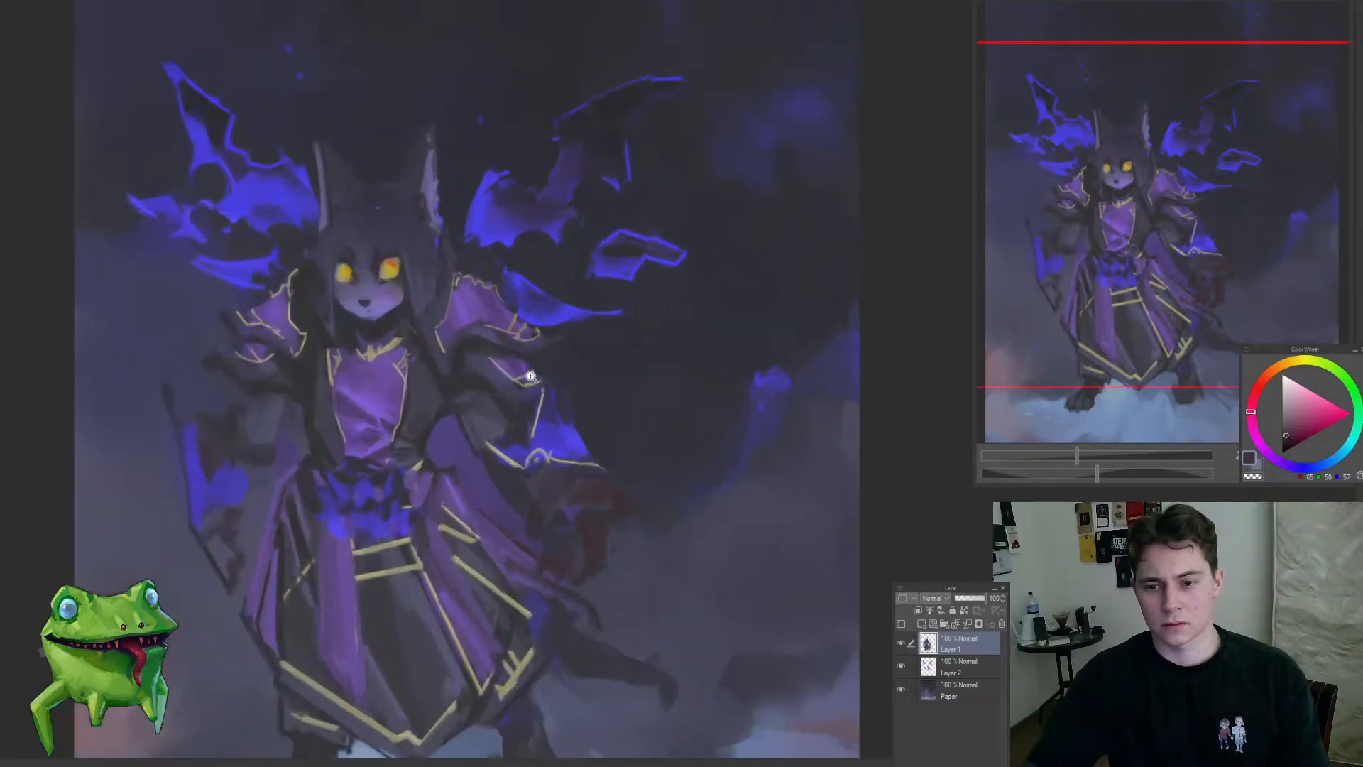
drag(529, 378, 644, 385)
click(586, 353)
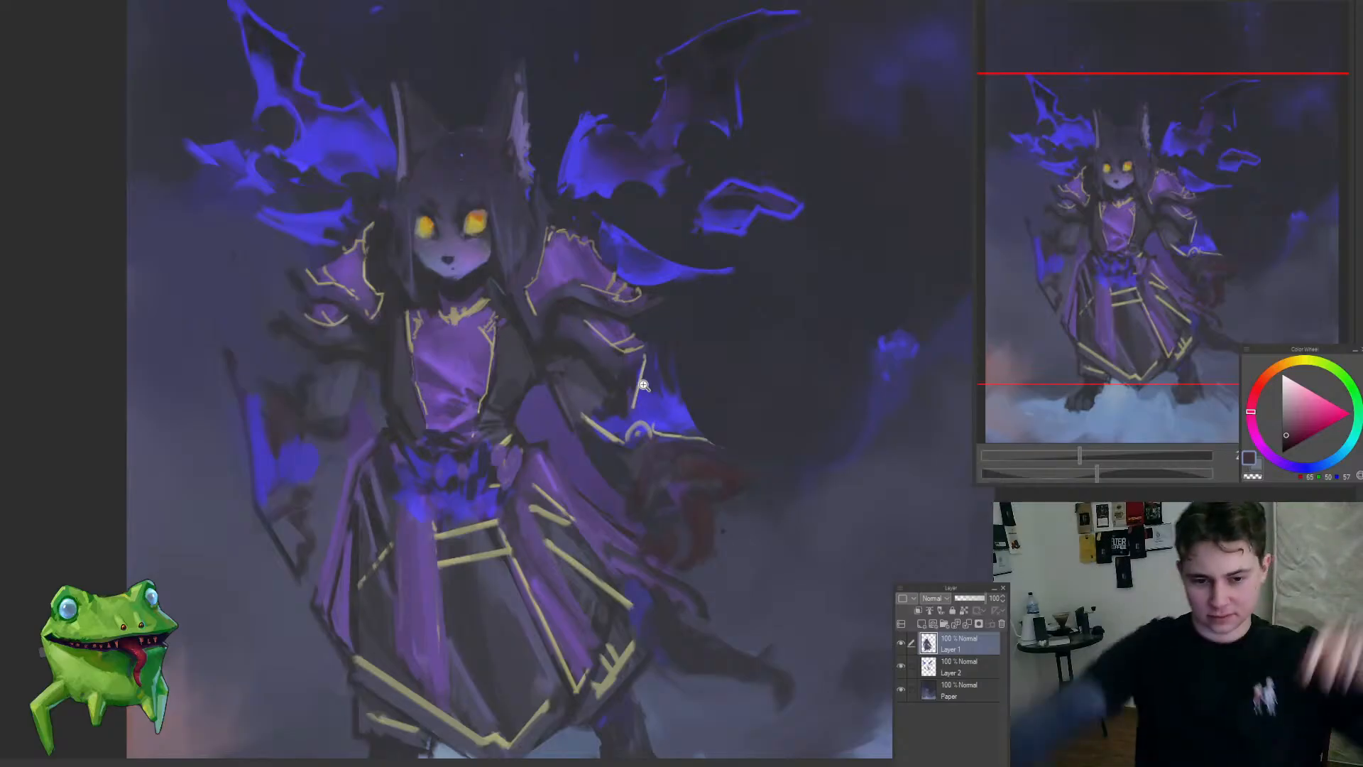
drag(644, 486, 625, 562)
drag(672, 491, 708, 457)
mouse_move(664, 577)
mouse_down()
mouse_move(590, 384)
mouse_move(604, 403)
mouse_up()
alt+click(578, 365)
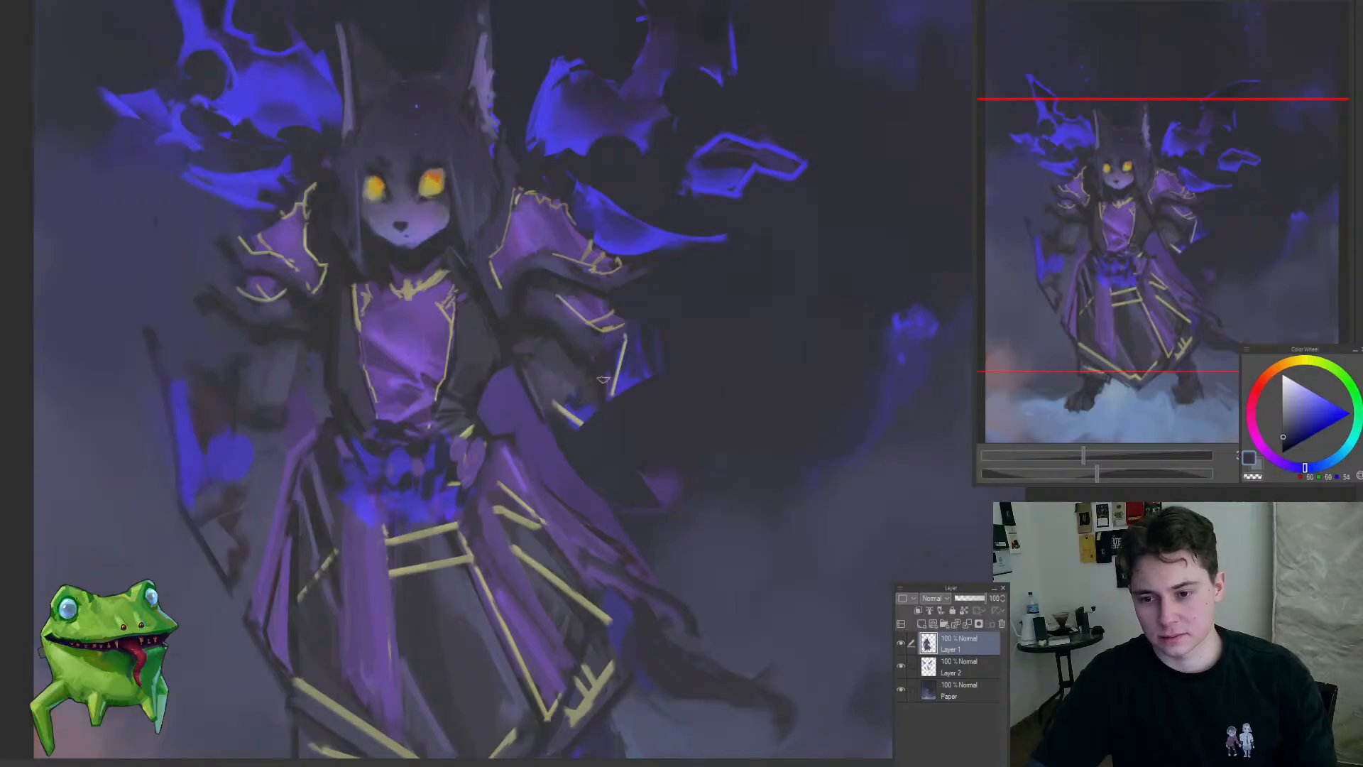
Step: Remove the blue flare and gold trim of the right-hand cuff, painting the forearm with sampled dark blue-greys
drag(628, 342, 641, 404)
alt+click(580, 370)
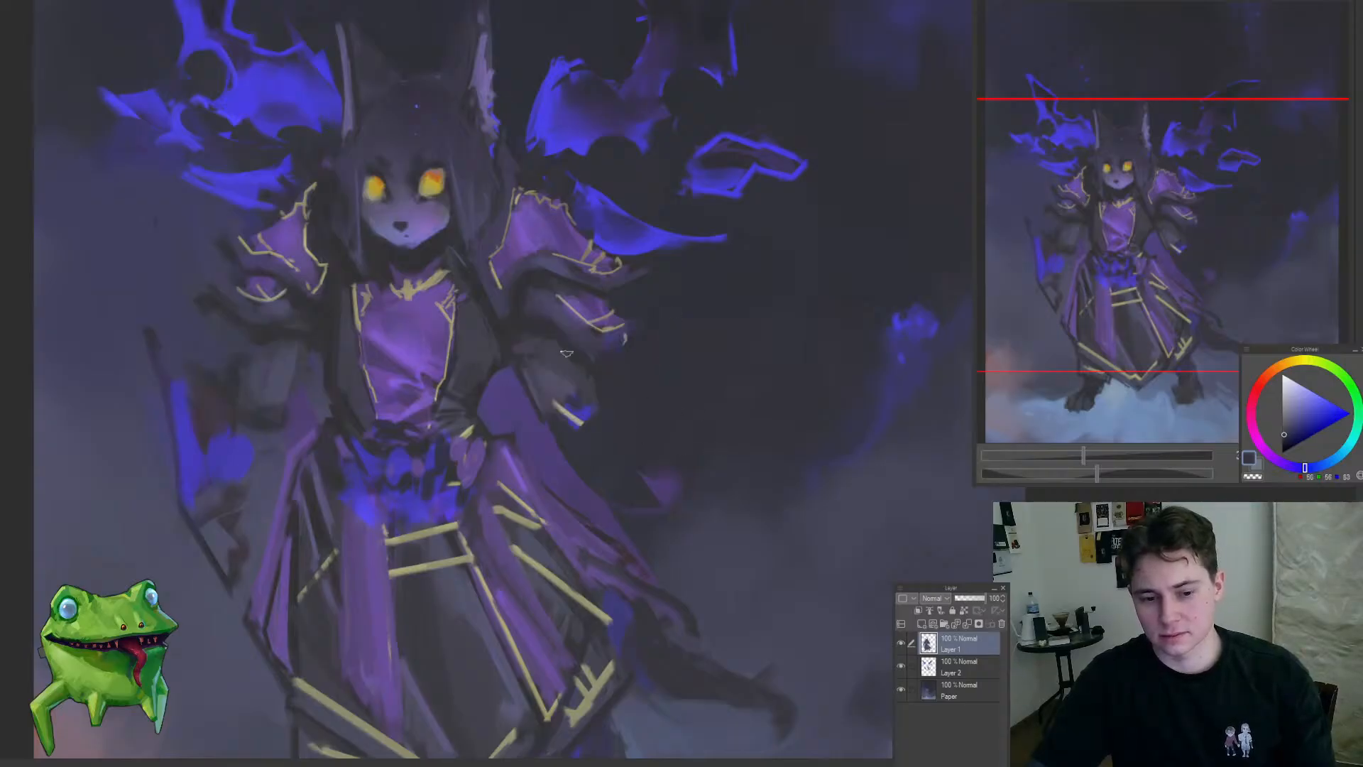
drag(513, 367, 526, 410)
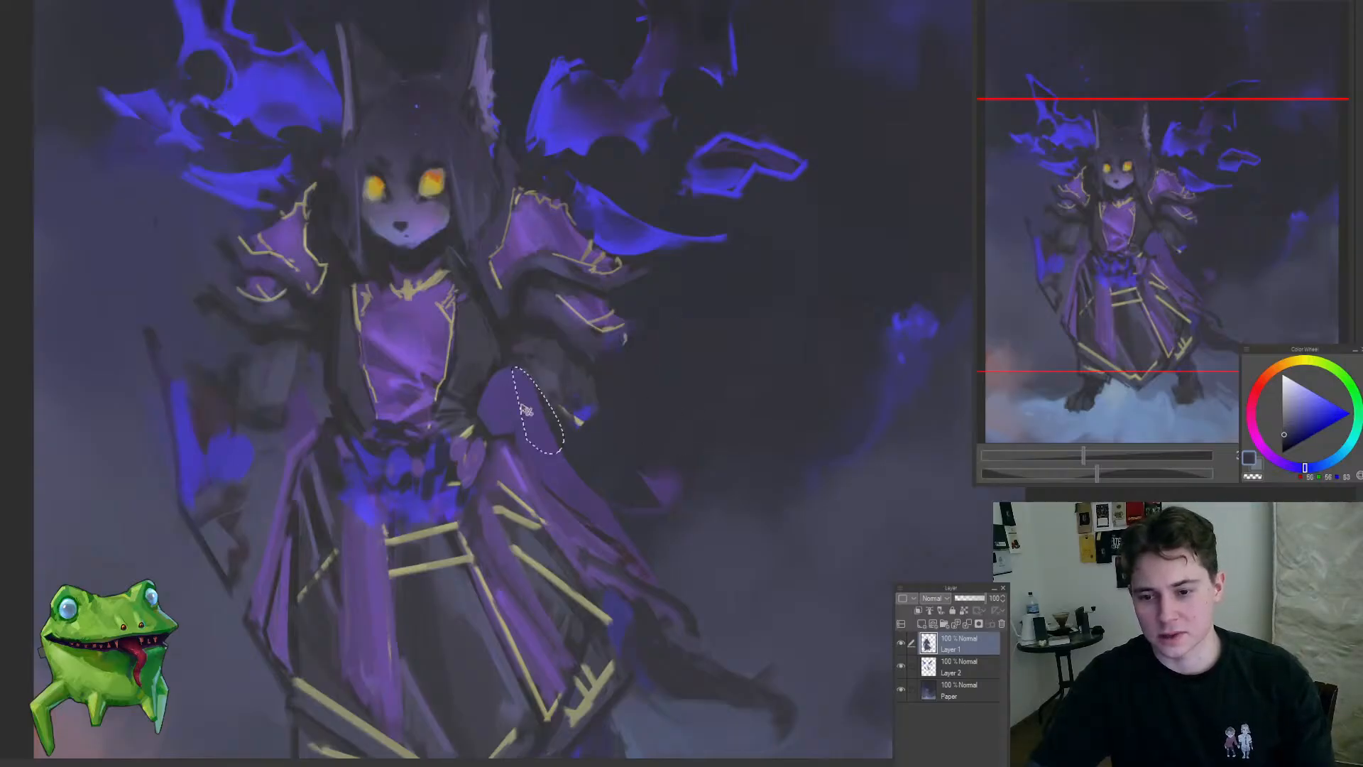
alt+click(585, 358)
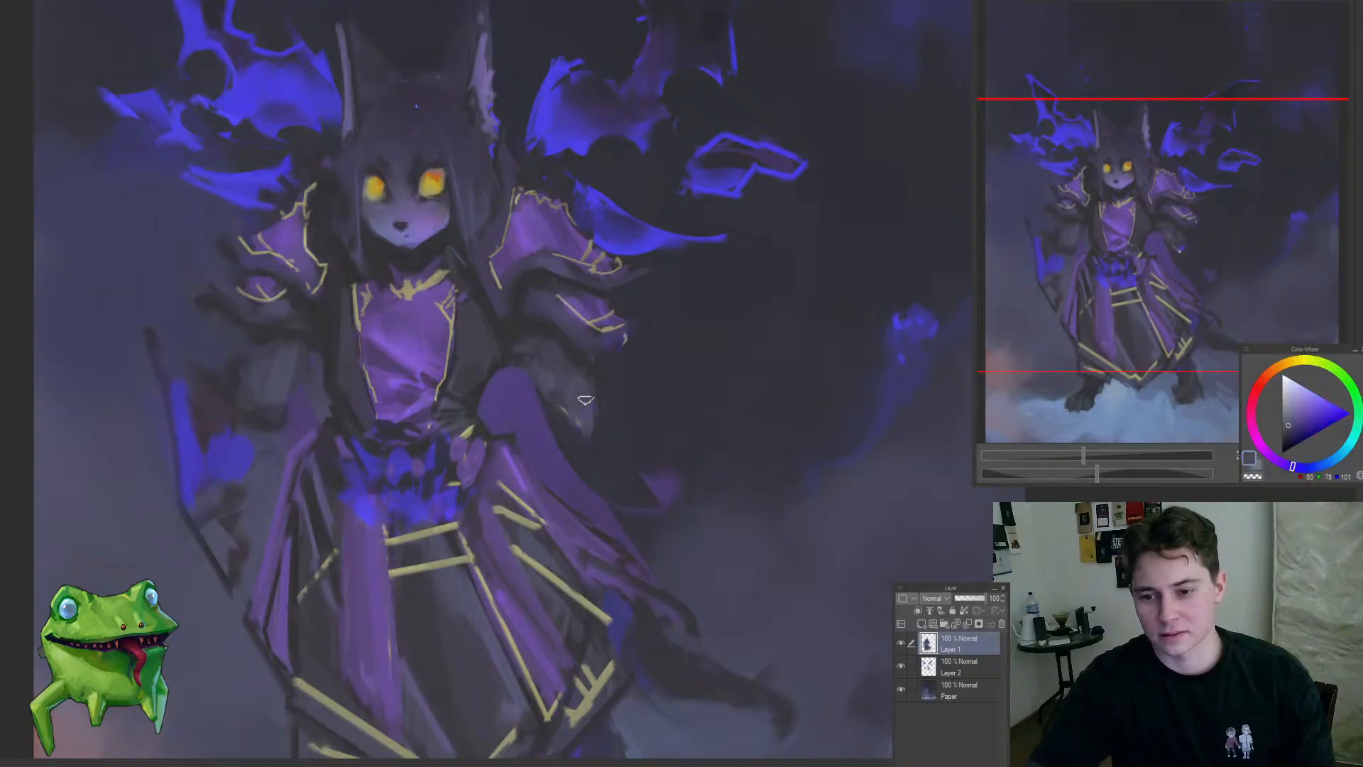
Step: Lasso and delete the leftover paint beside the right-hand hip on Layer 1 and Layer 2, and clear the selection
drag(583, 432, 632, 442)
drag(556, 474, 585, 461)
mouse_move(560, 483)
mouse_down()
mouse_move(575, 473)
mouse_move(590, 508)
mouse_up()
key(Delete)
drag(605, 510, 699, 581)
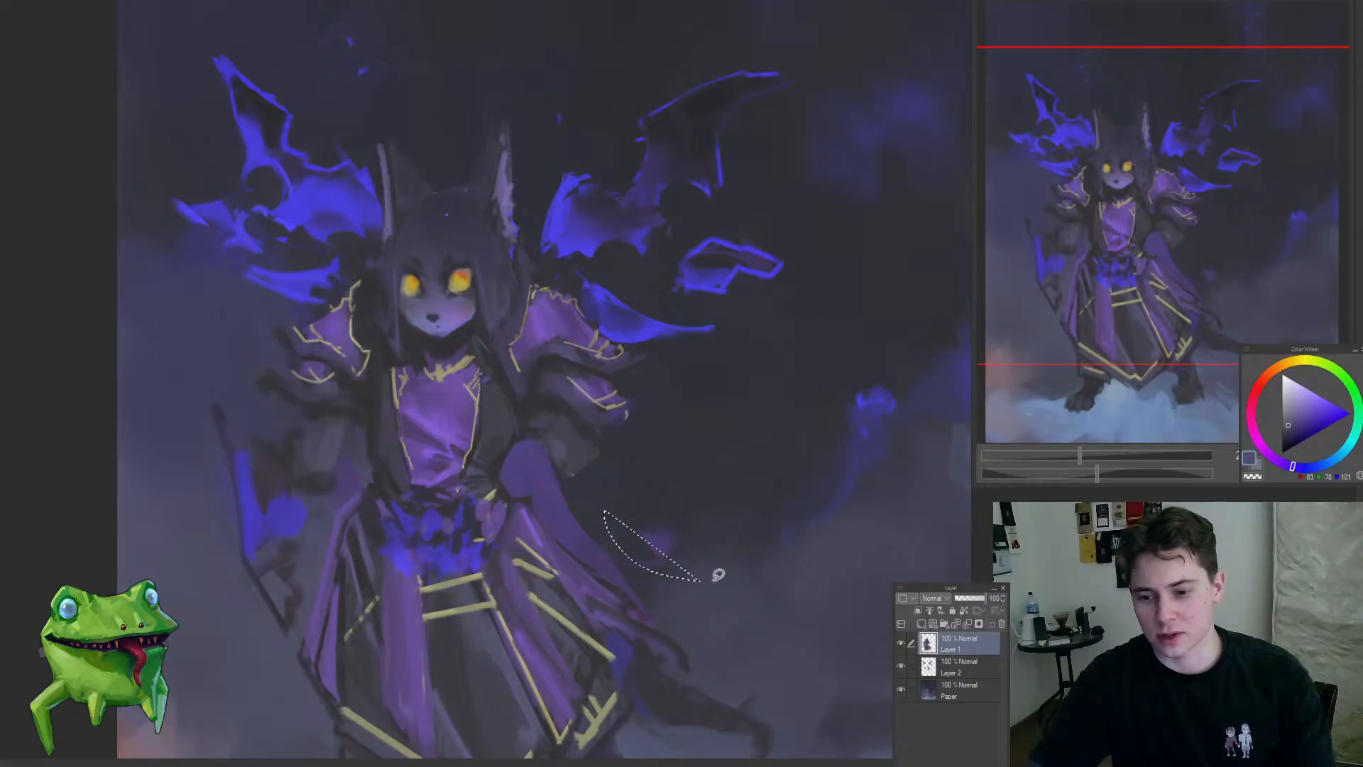
ctrl+shift+click(590, 524)
ctrl+shift+click(584, 525)
drag(589, 475, 806, 475)
key(Delete)
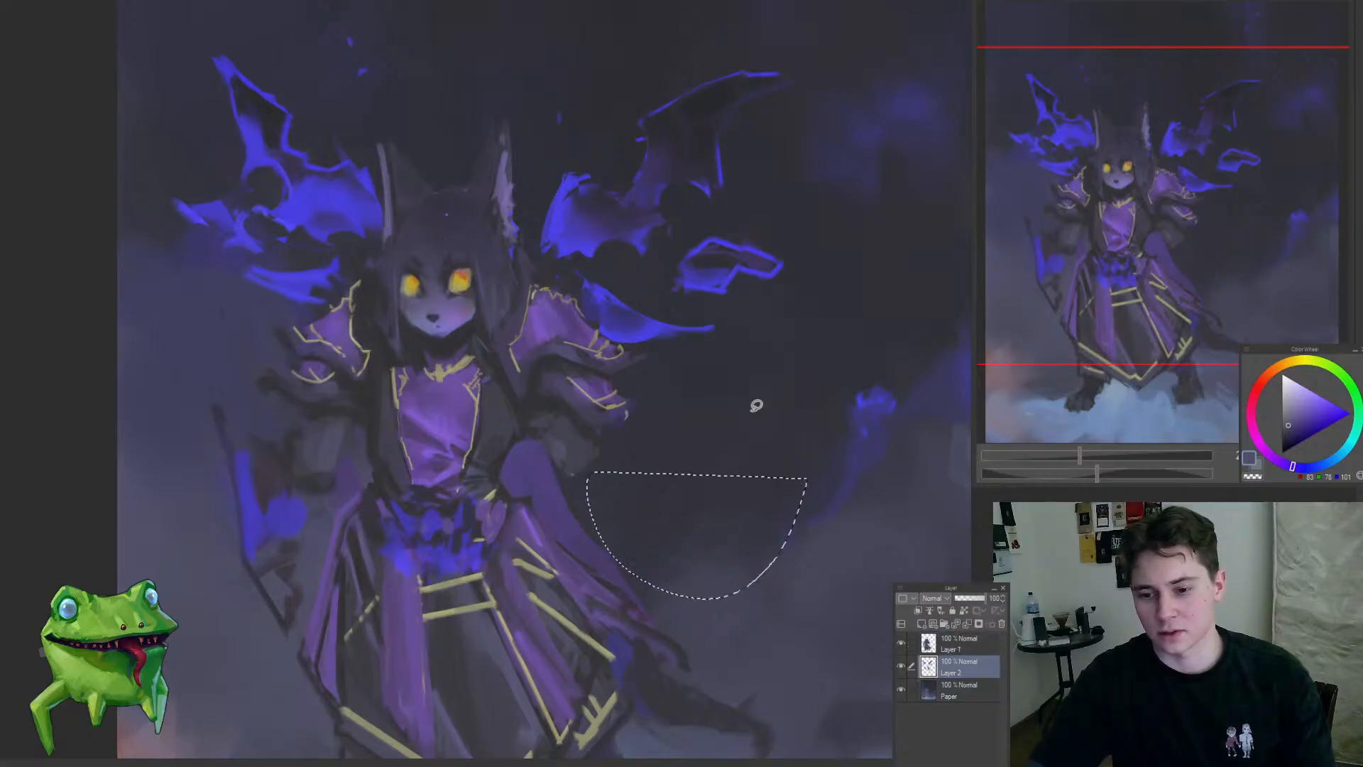
key(ctrl+d)
Step: Block in a purple cape shape behind the right-hand forearm on Layer 1 with sampled purples
ctrl+shift+click(569, 429)
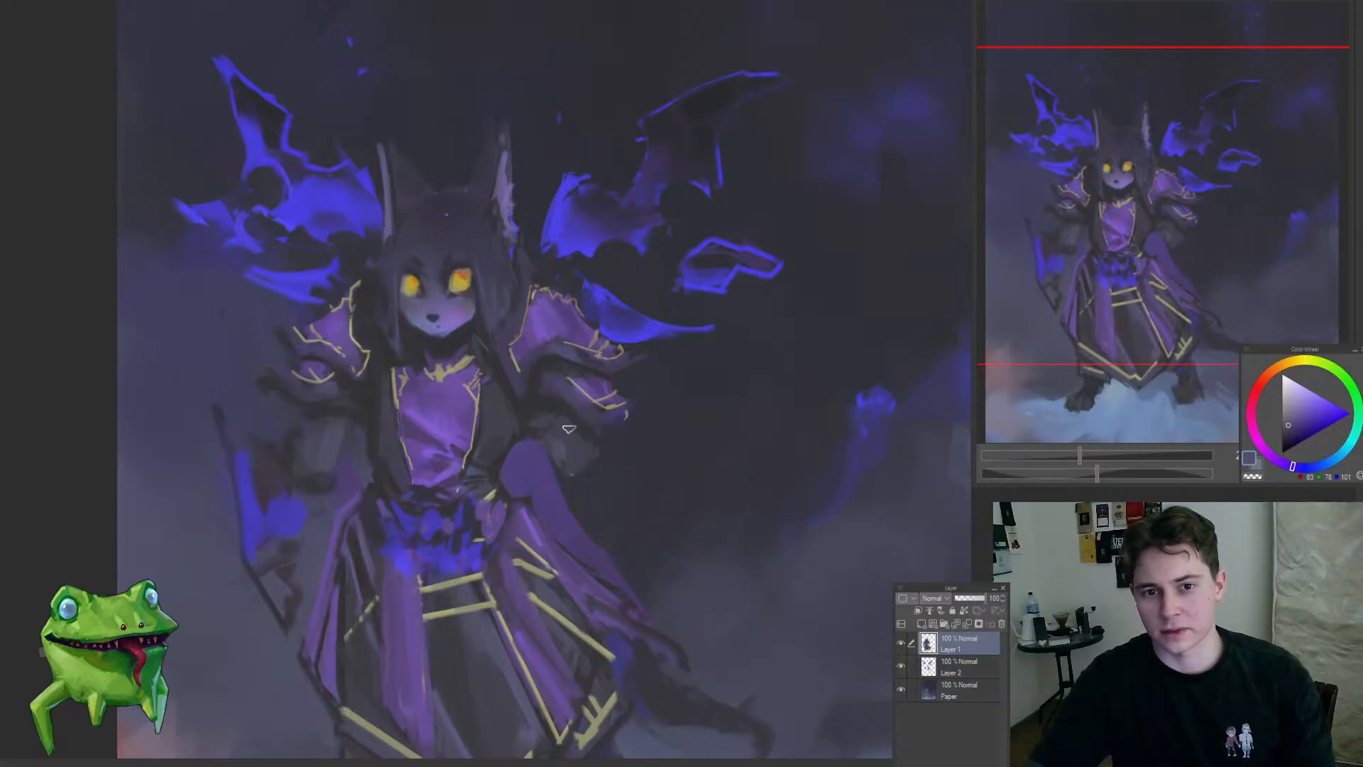
alt+click(593, 396)
drag(615, 452, 611, 506)
alt+click(587, 448)
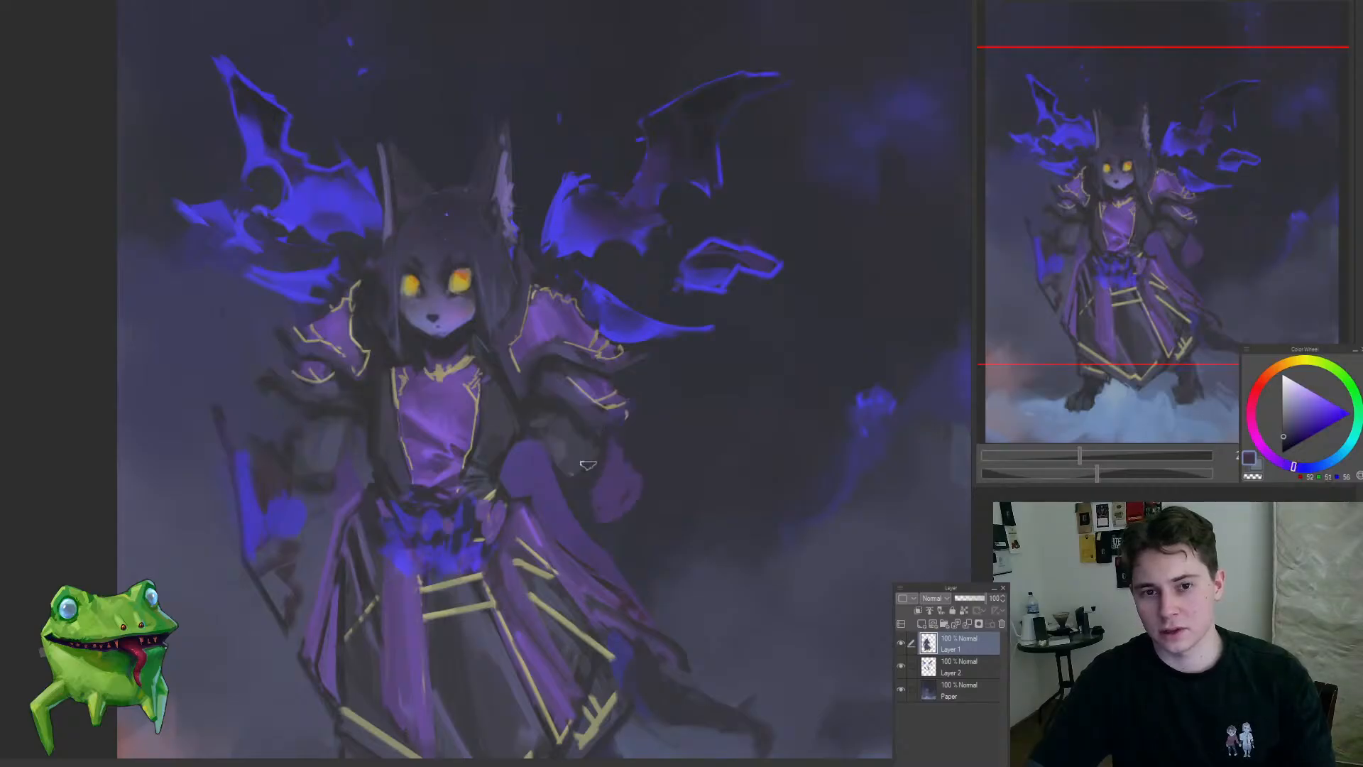
alt+click(620, 463)
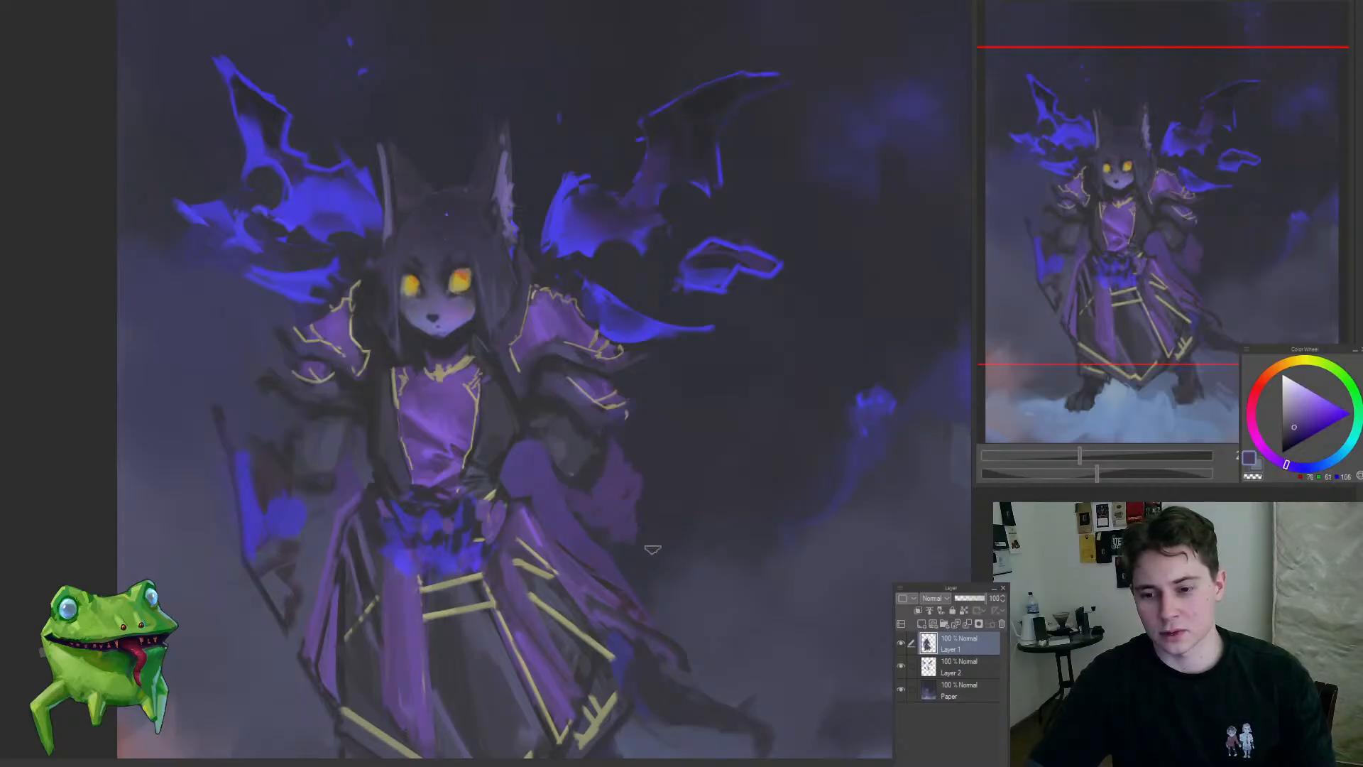
drag(635, 583, 688, 566)
Step: Extend the purple cape down toward the robe and roughen its lower edge with sampled dark blues
alt+click(548, 477)
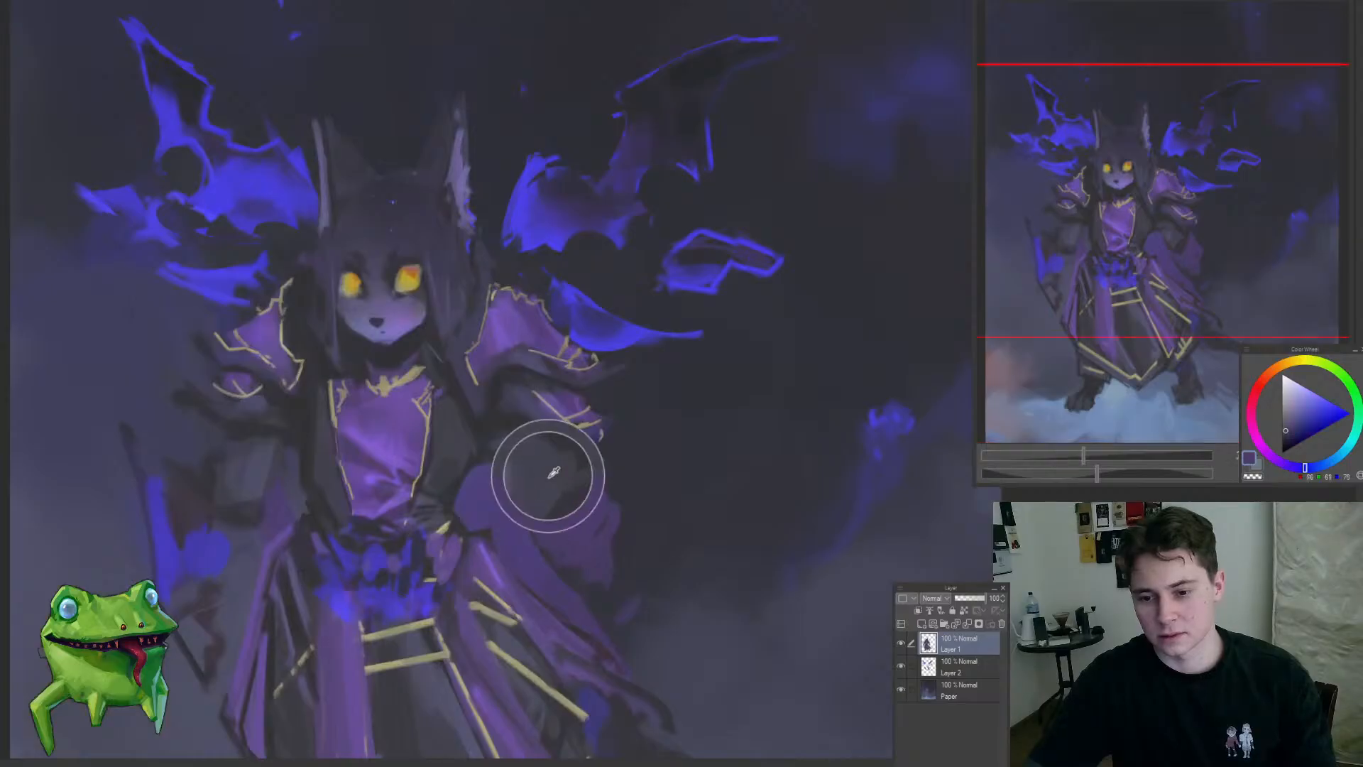
mouse_move(604, 569)
mouse_down()
mouse_move(624, 475)
mouse_move(610, 504)
mouse_move(630, 527)
mouse_up()
mouse_move(649, 536)
mouse_down()
mouse_move(586, 584)
mouse_move(647, 578)
mouse_up()
mouse_move(556, 443)
mouse_down()
mouse_move(627, 500)
mouse_move(619, 515)
mouse_up()
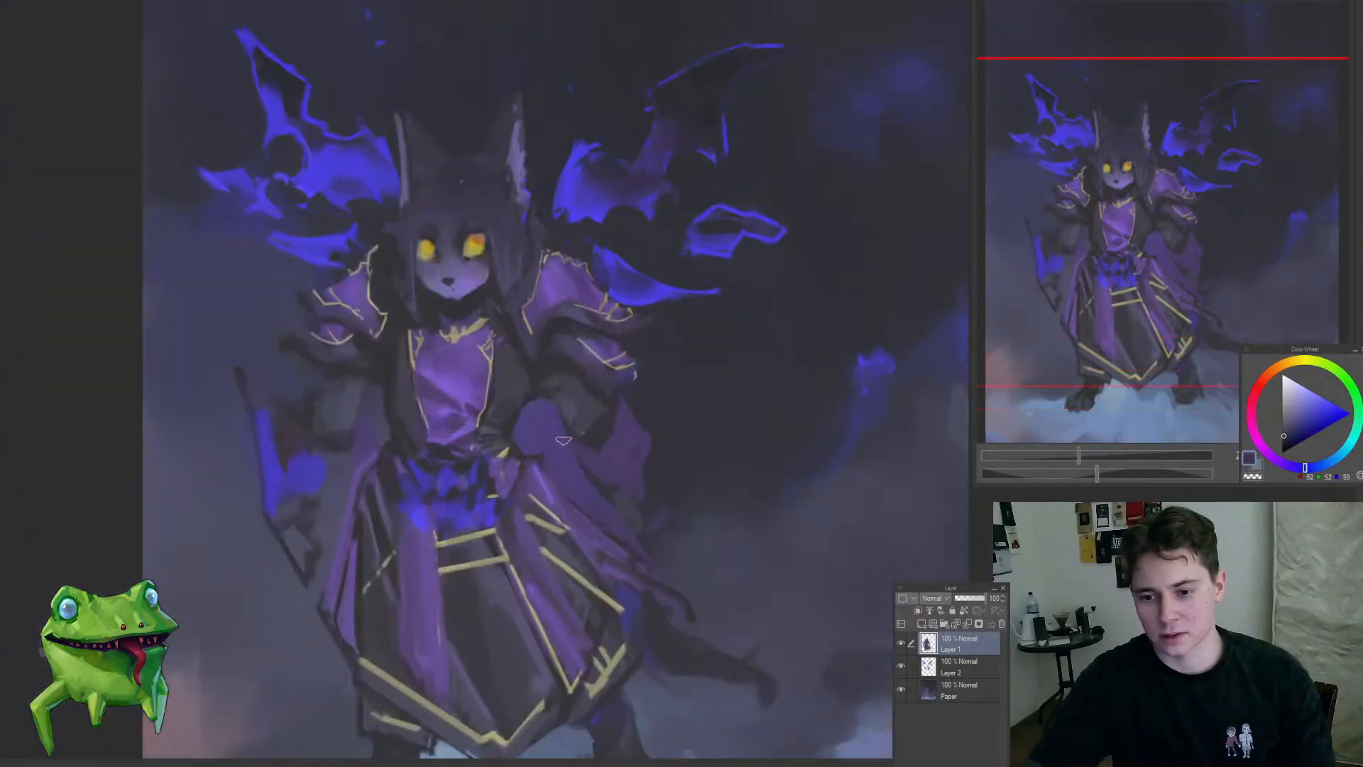
mouse_move(563, 441)
mouse_down()
mouse_move(607, 509)
mouse_move(656, 534)
mouse_move(661, 558)
mouse_move(727, 560)
mouse_up()
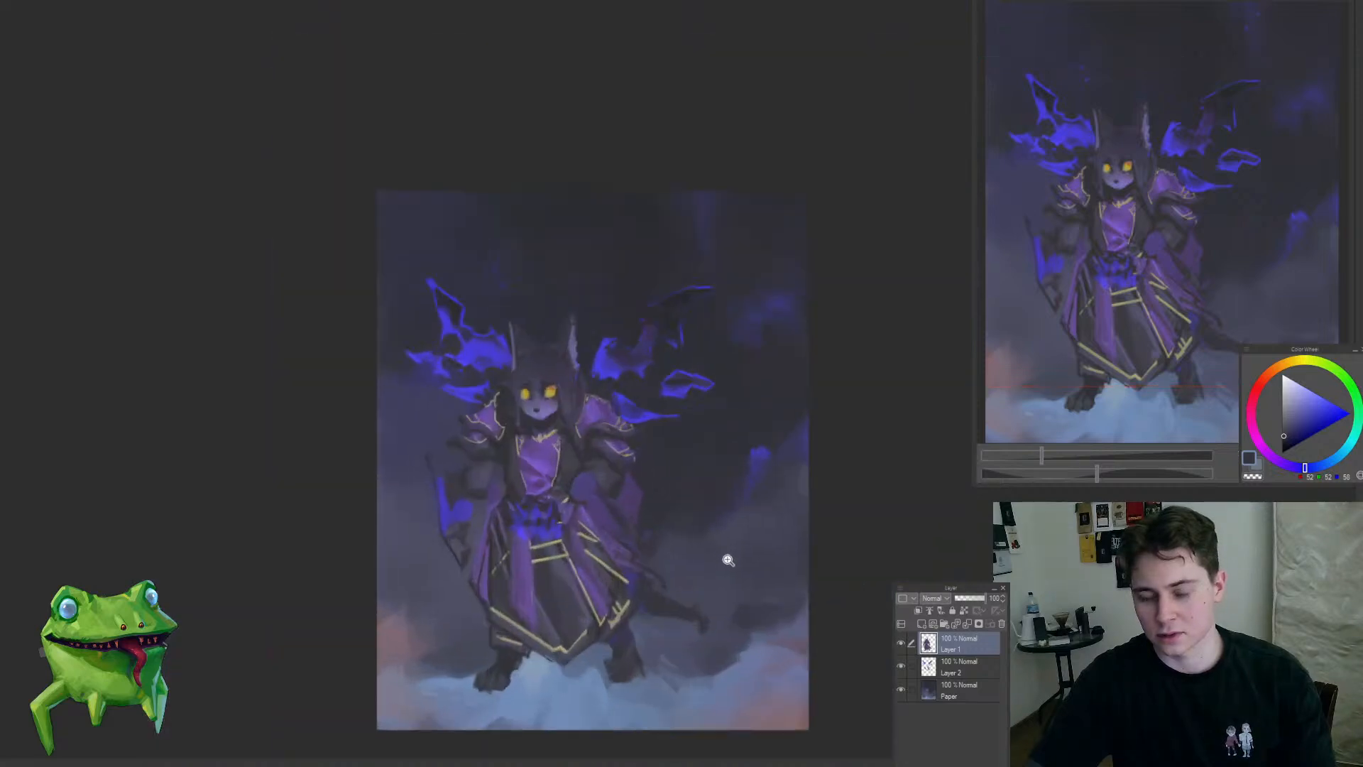
drag(636, 504, 639, 490)
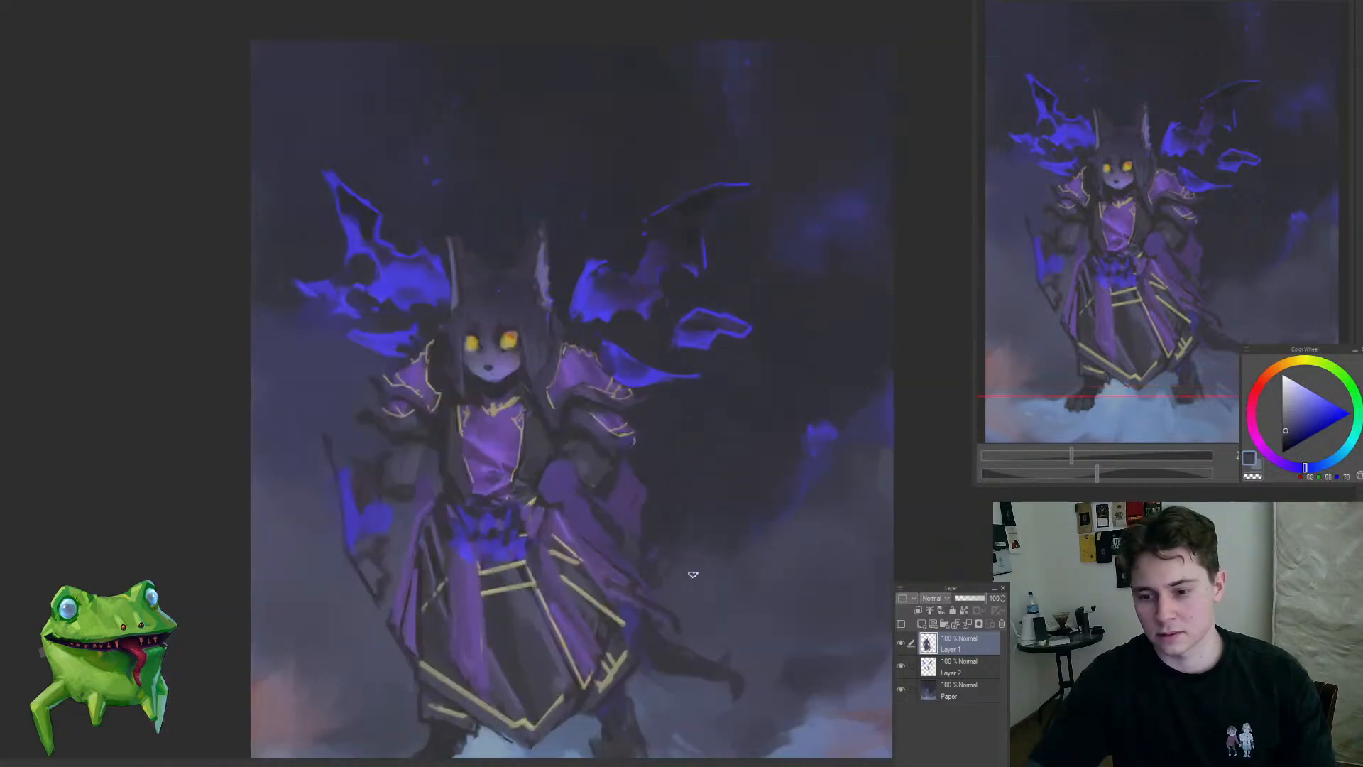
drag(729, 570, 605, 612)
mouse_move(690, 581)
mouse_down()
mouse_move(648, 535)
mouse_move(632, 470)
mouse_move(613, 454)
mouse_move(569, 481)
mouse_move(582, 470)
mouse_up()
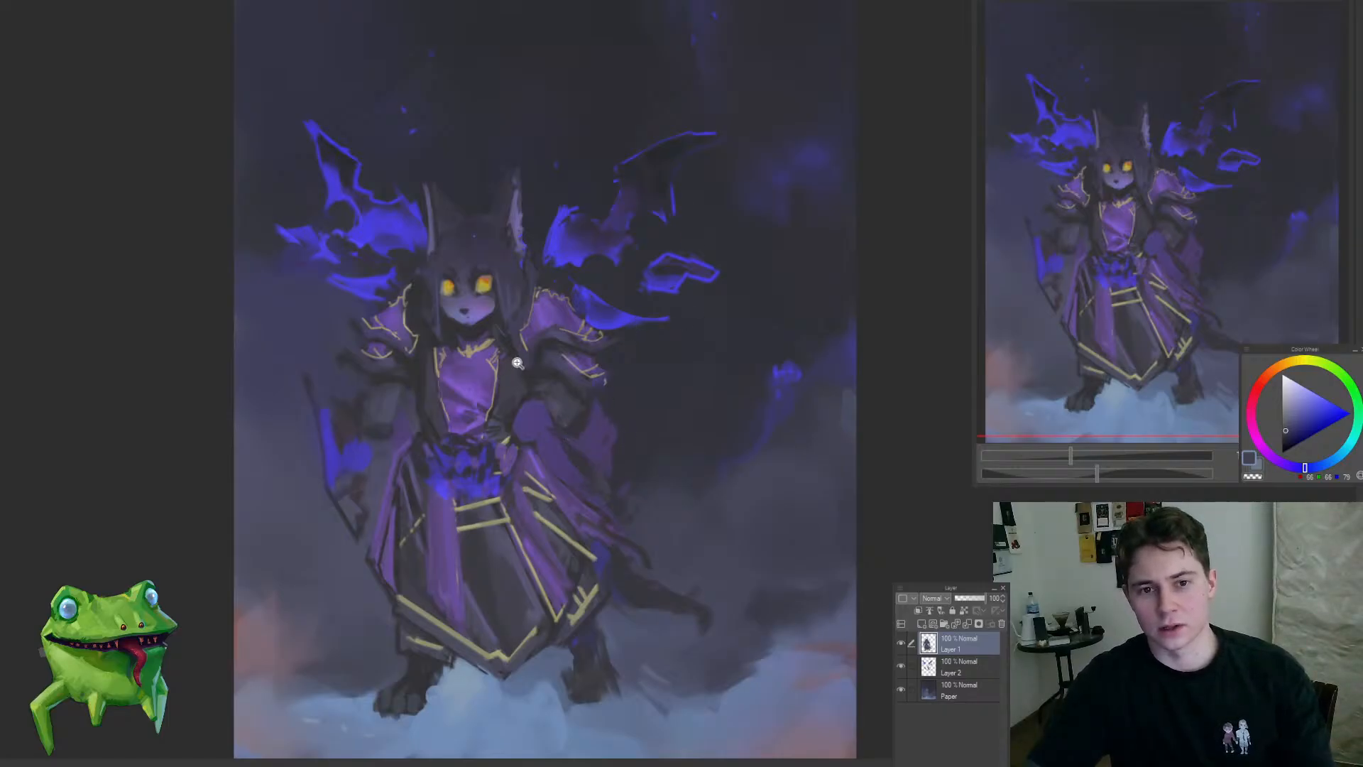
Step: Refine the right-hand forearm with sampled dark tones and a lighter grey fold line above the hip
drag(518, 363, 551, 405)
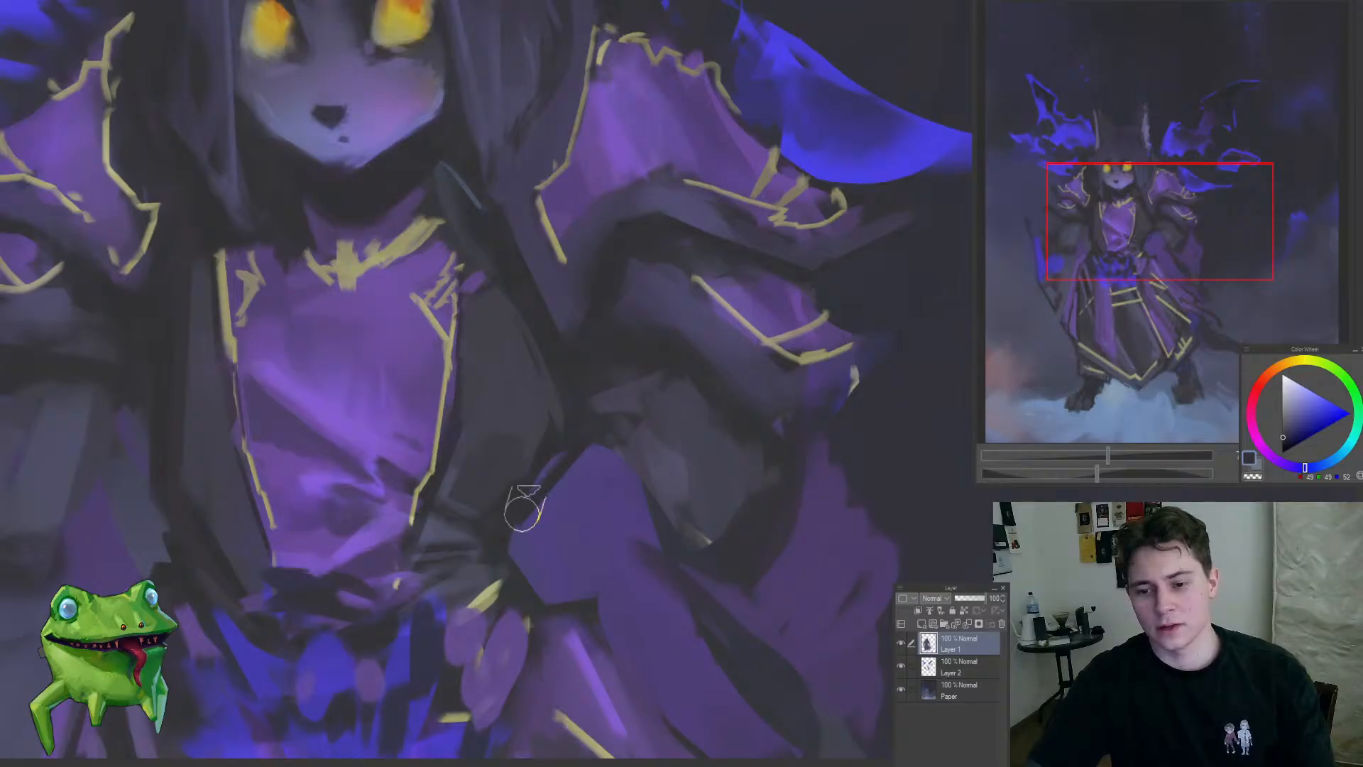
drag(511, 522, 411, 591)
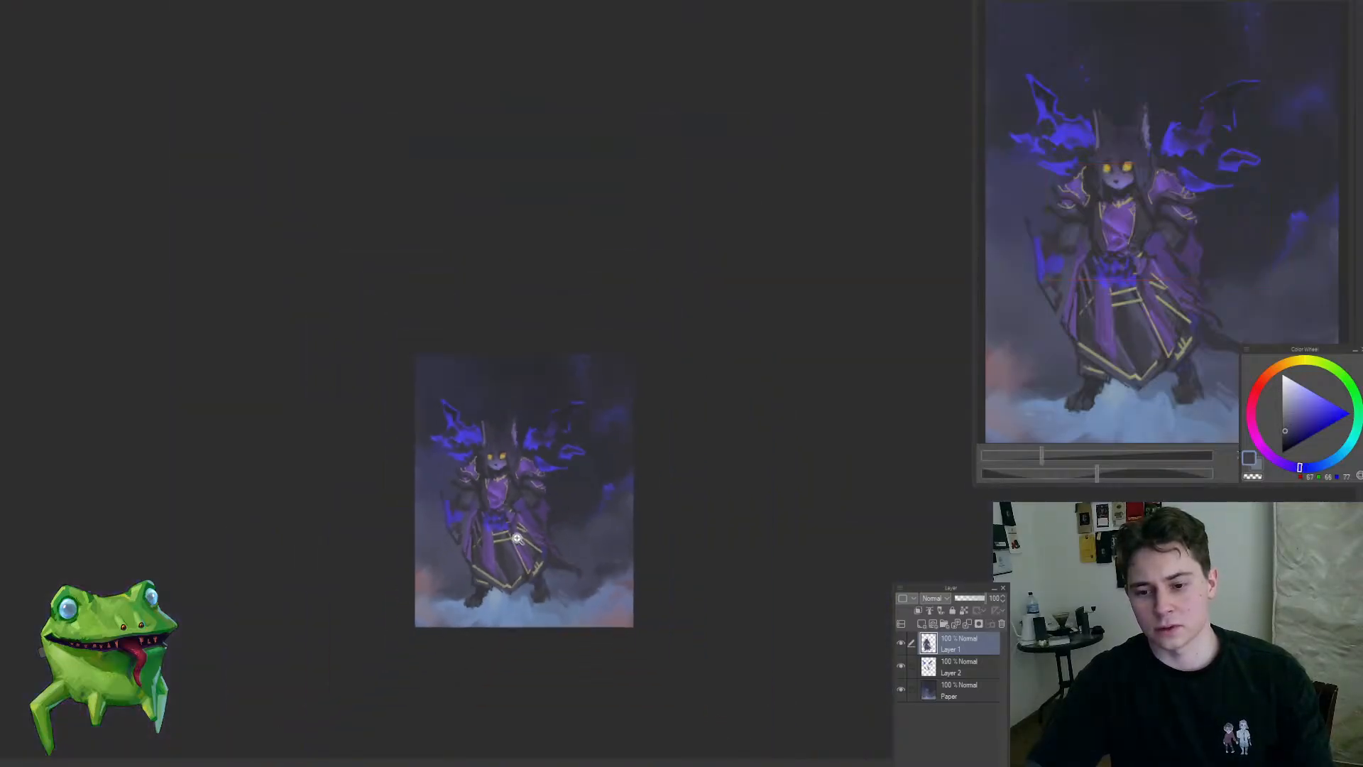
drag(522, 505, 546, 534)
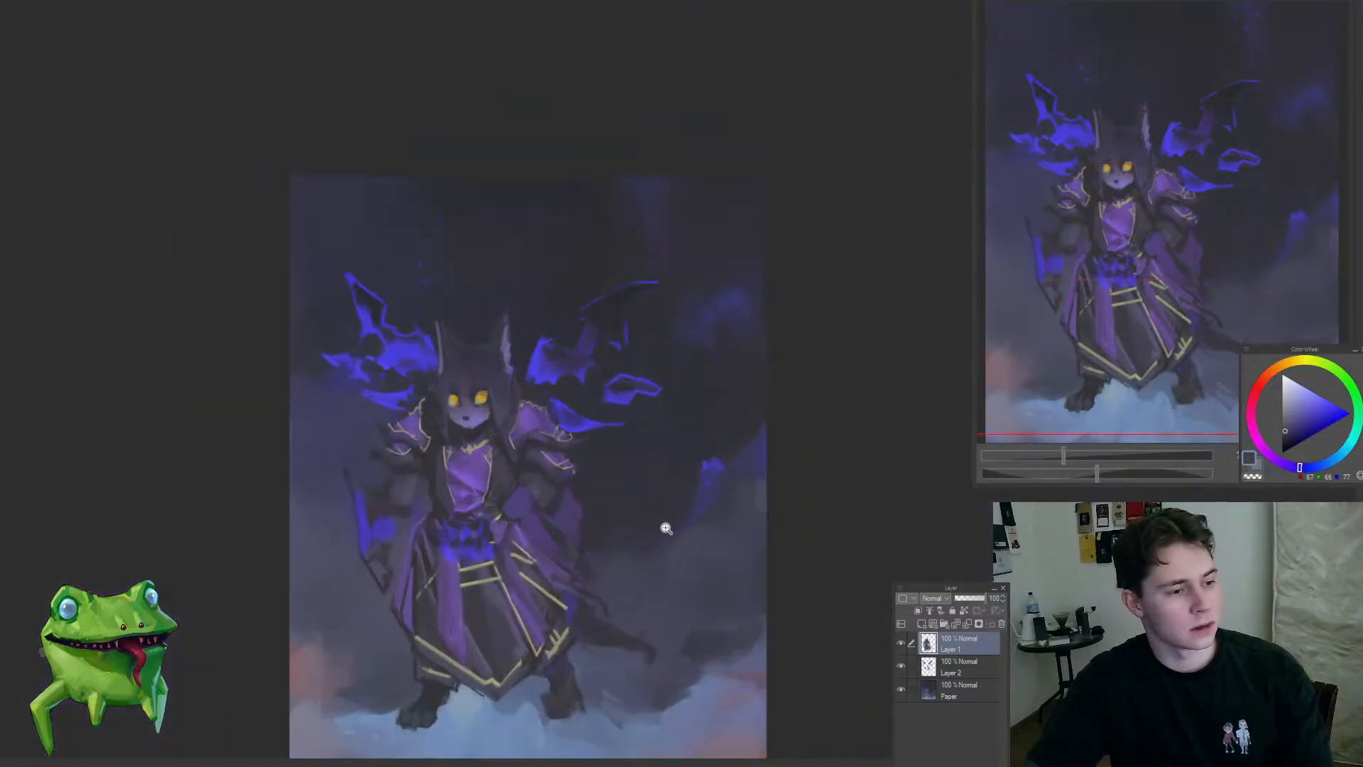
click(555, 486)
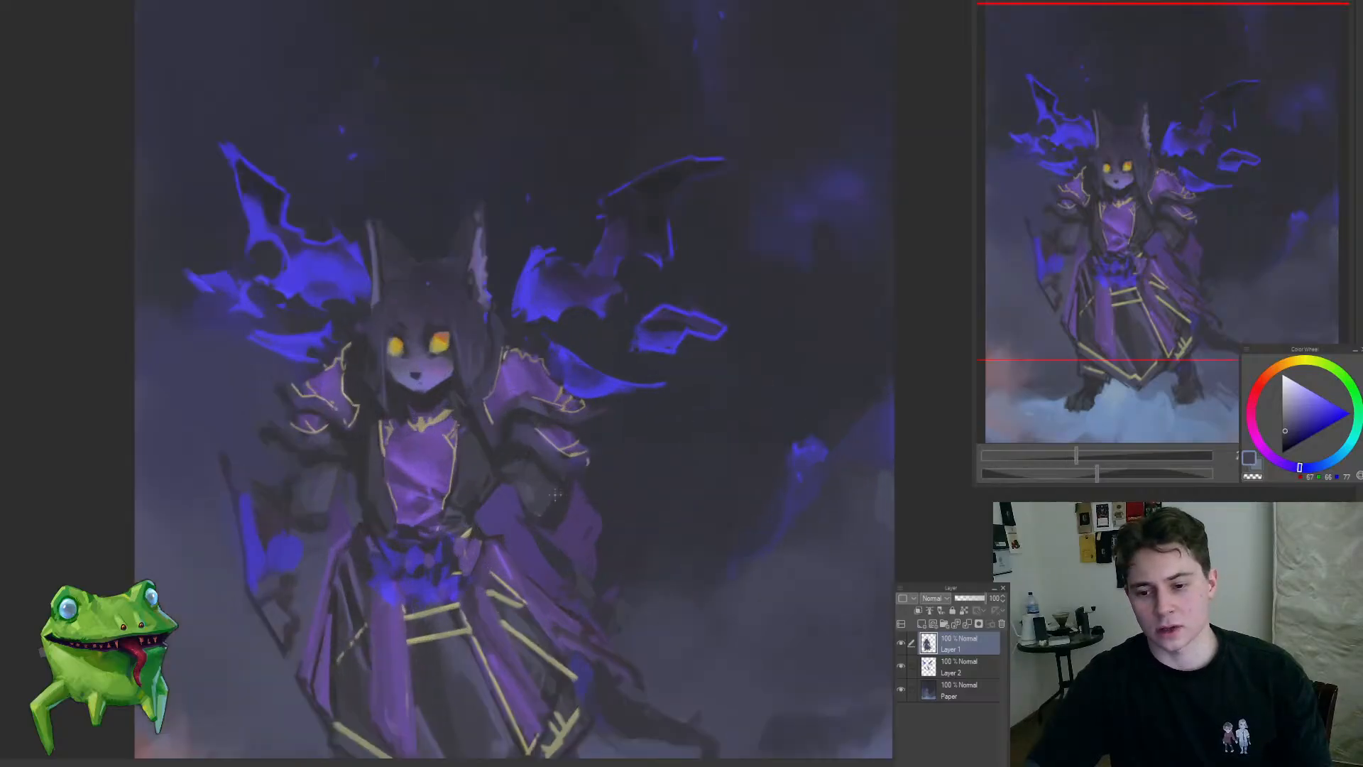
click(544, 478)
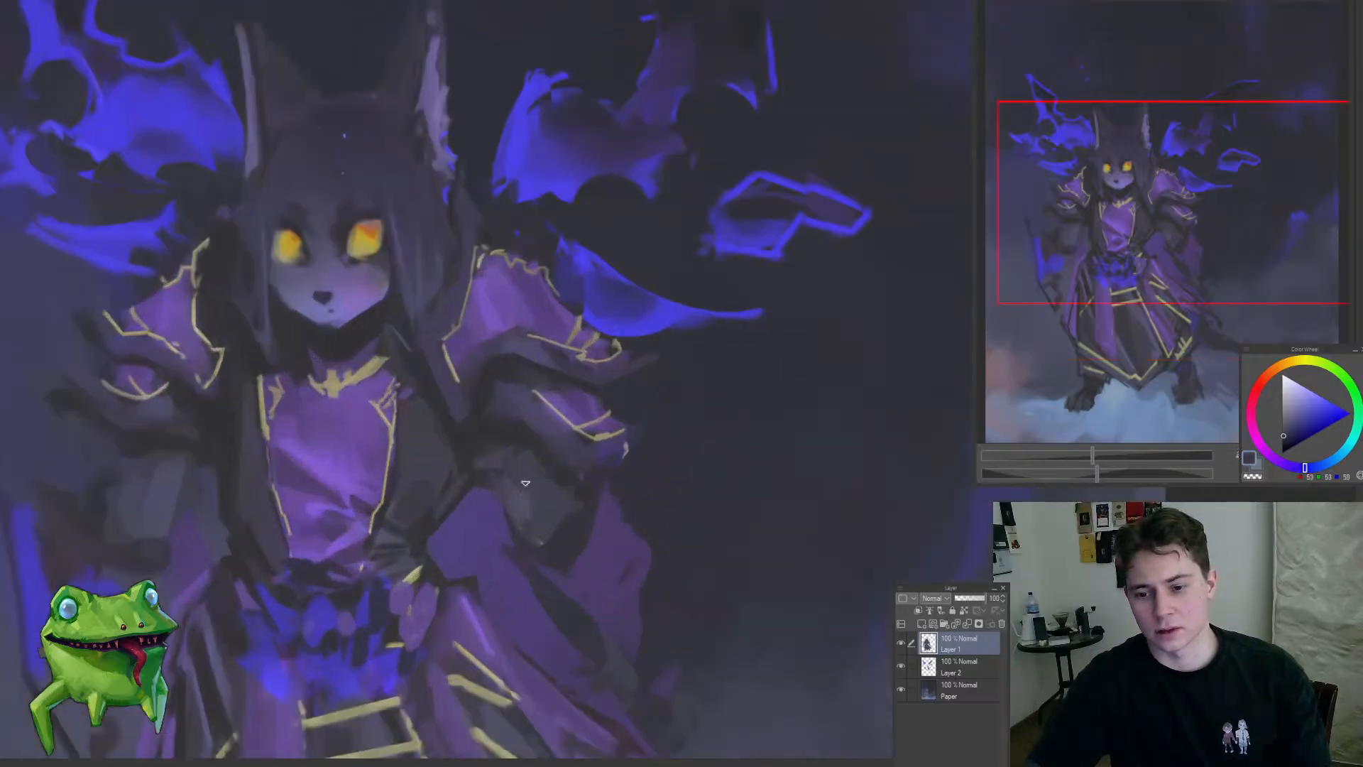
mouse_move(524, 446)
mouse_down()
mouse_move(550, 530)
mouse_move(493, 648)
mouse_up()
click(443, 525)
click(444, 520)
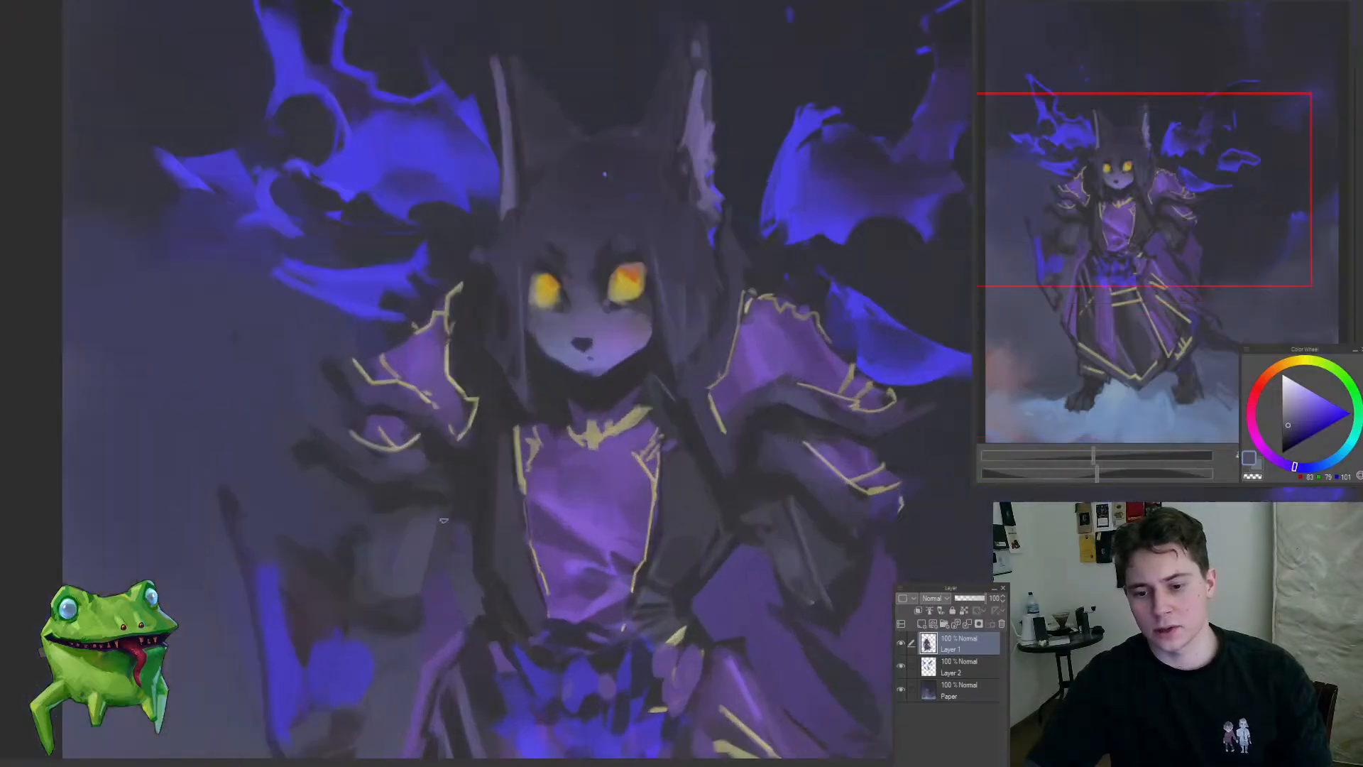
Step: Add a thin dark fold line to the left-hand forearm and sample a dark tone
drag(453, 507, 358, 600)
drag(453, 541, 557, 497)
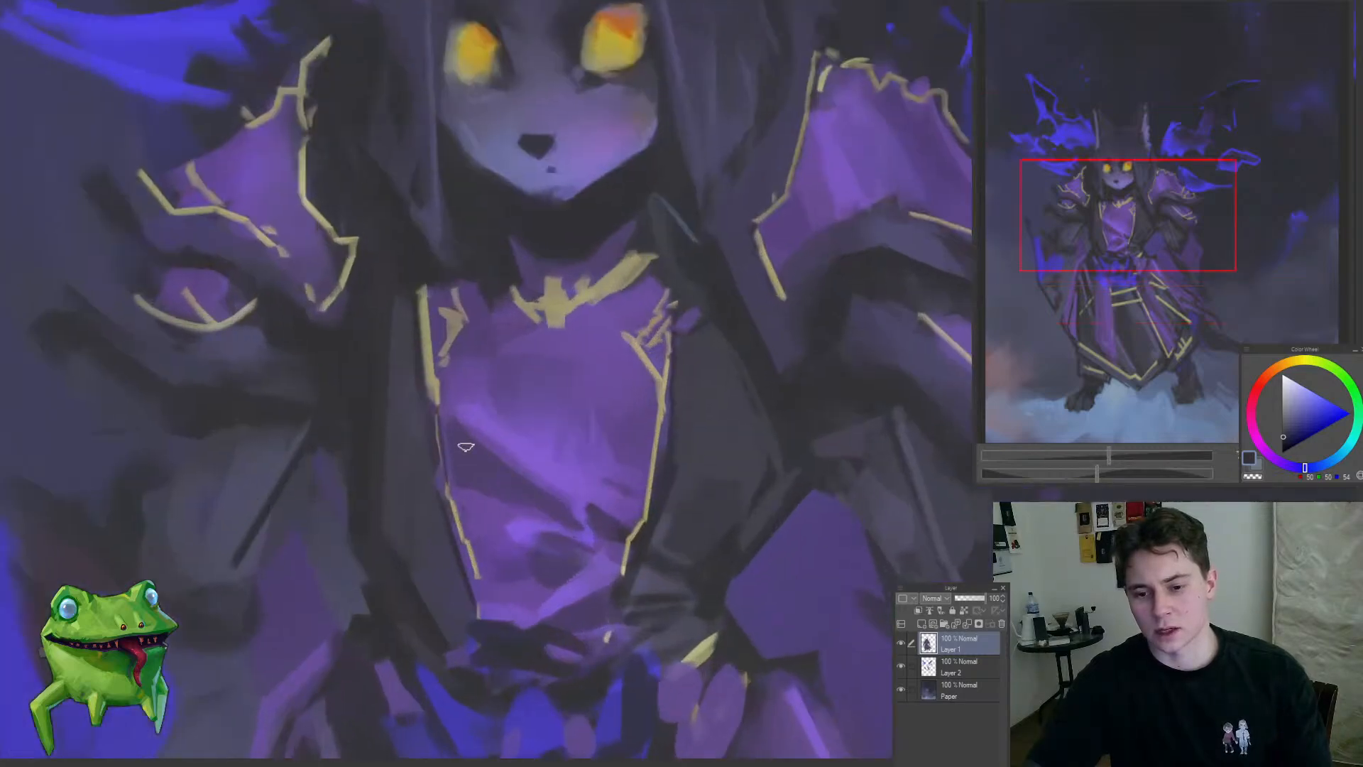
alt+click(462, 445)
Step: Paint dark folds and sampled purple tatters into the cape below the right-hand forearm
mouse_move(512, 412)
mouse_down()
mouse_move(474, 503)
mouse_move(511, 561)
mouse_move(572, 603)
mouse_move(584, 556)
mouse_move(565, 513)
mouse_move(508, 547)
mouse_up()
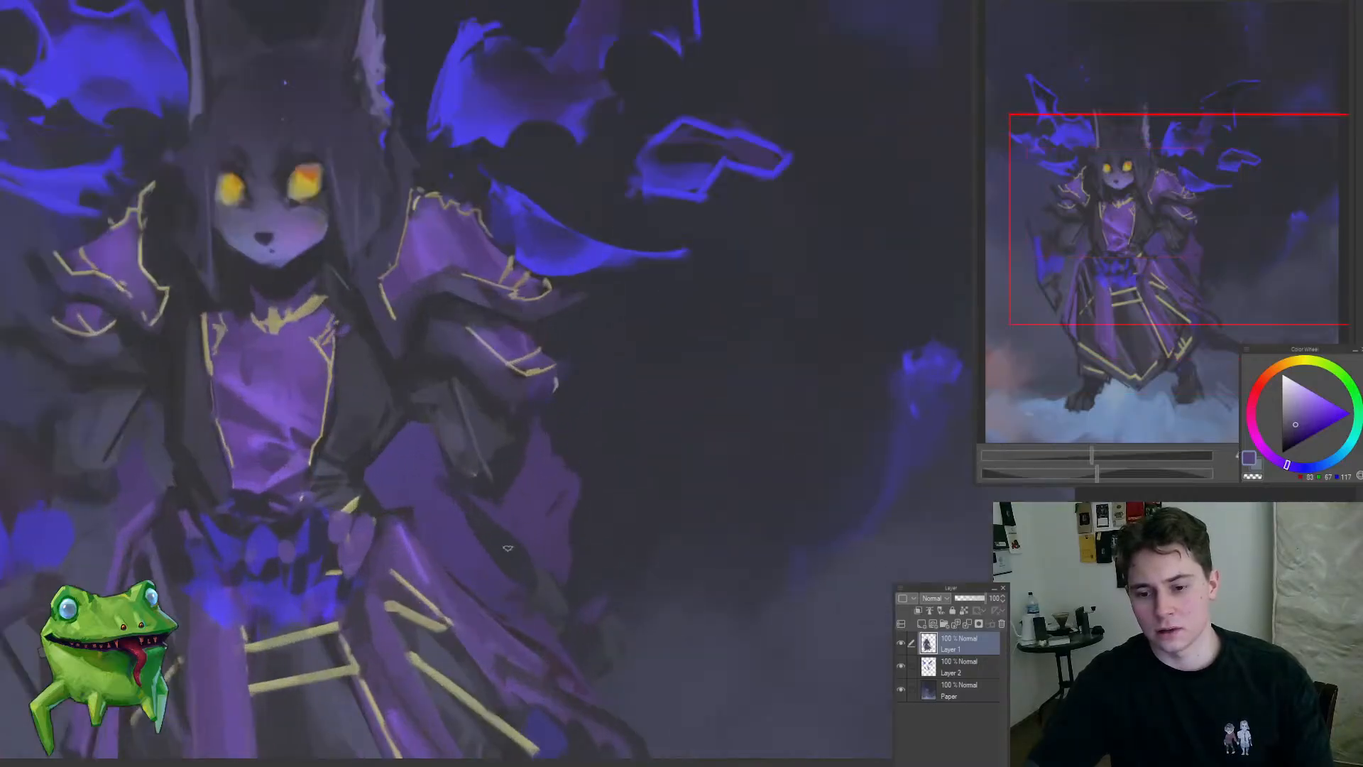
alt+click(473, 462)
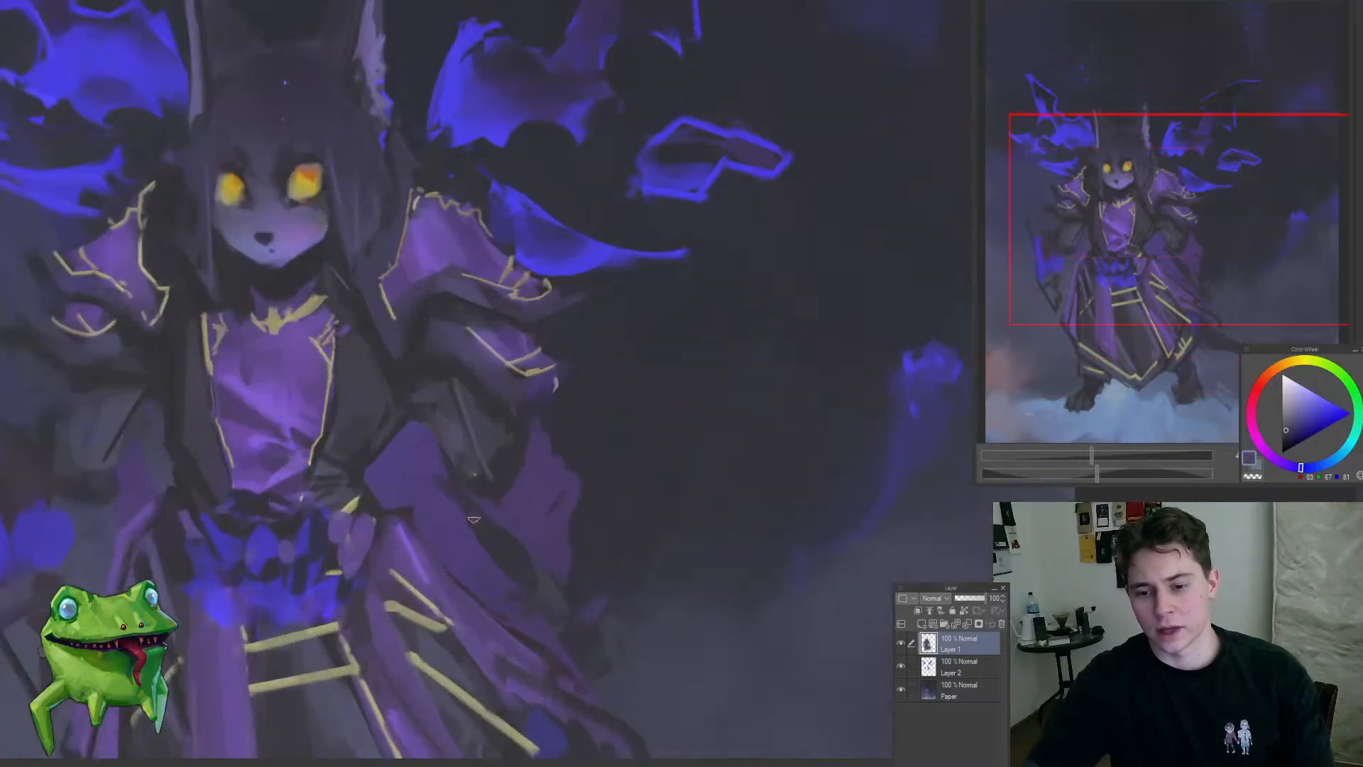
alt+click(509, 484)
drag(516, 480, 491, 498)
drag(472, 605, 585, 581)
alt+click(545, 591)
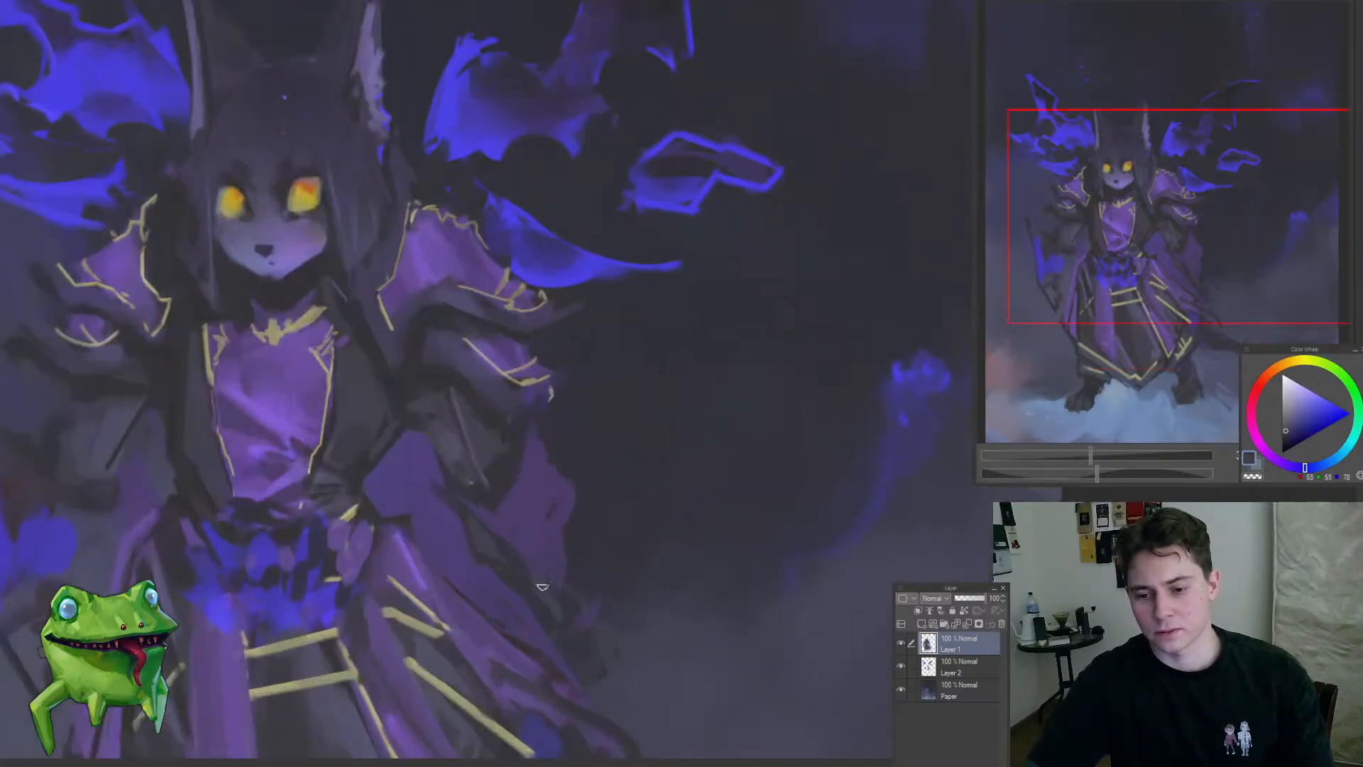
alt+click(526, 484)
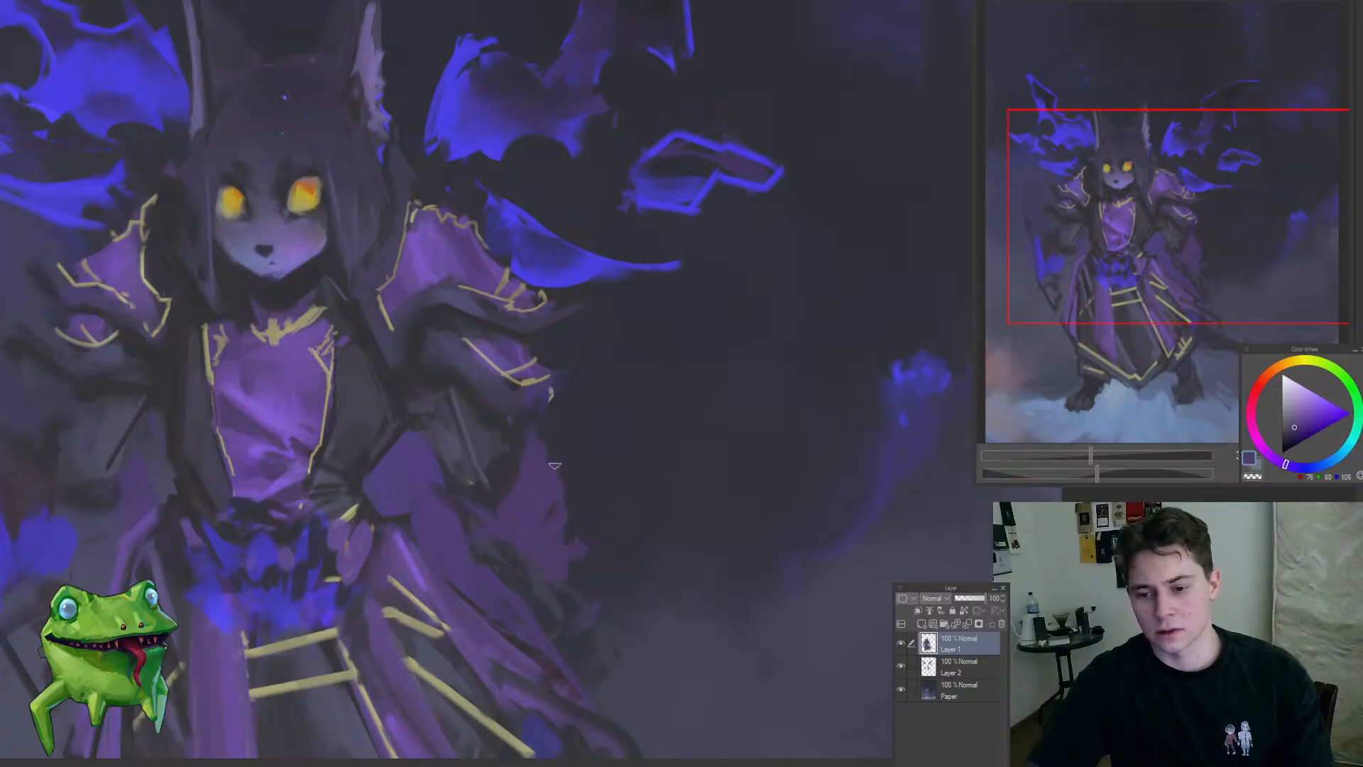
Step: Break up the cape's trailing lower edge beside the robe with sampled dark blue and muted purple strokes
scroll(628, 616, down, 2)
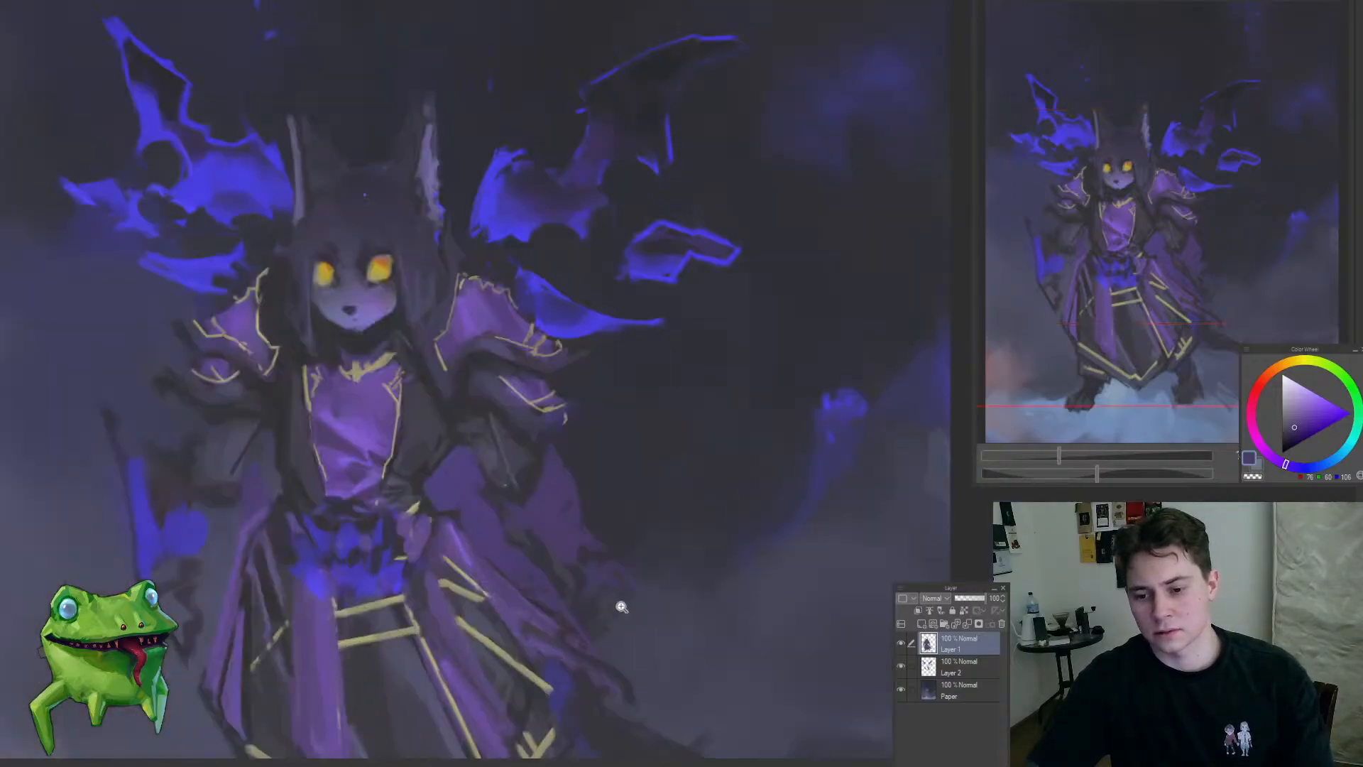
alt+click(516, 456)
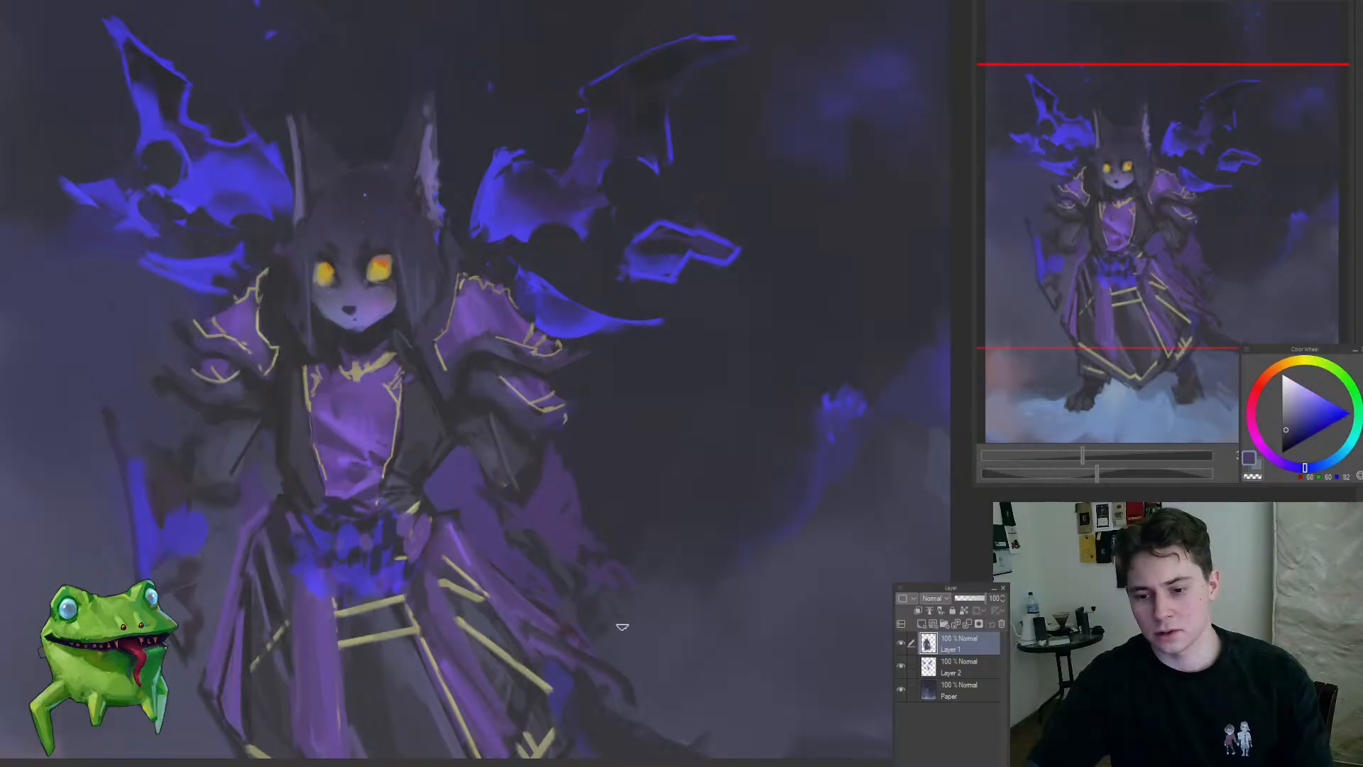
drag(596, 623, 509, 661)
drag(507, 653, 582, 632)
alt+click(510, 446)
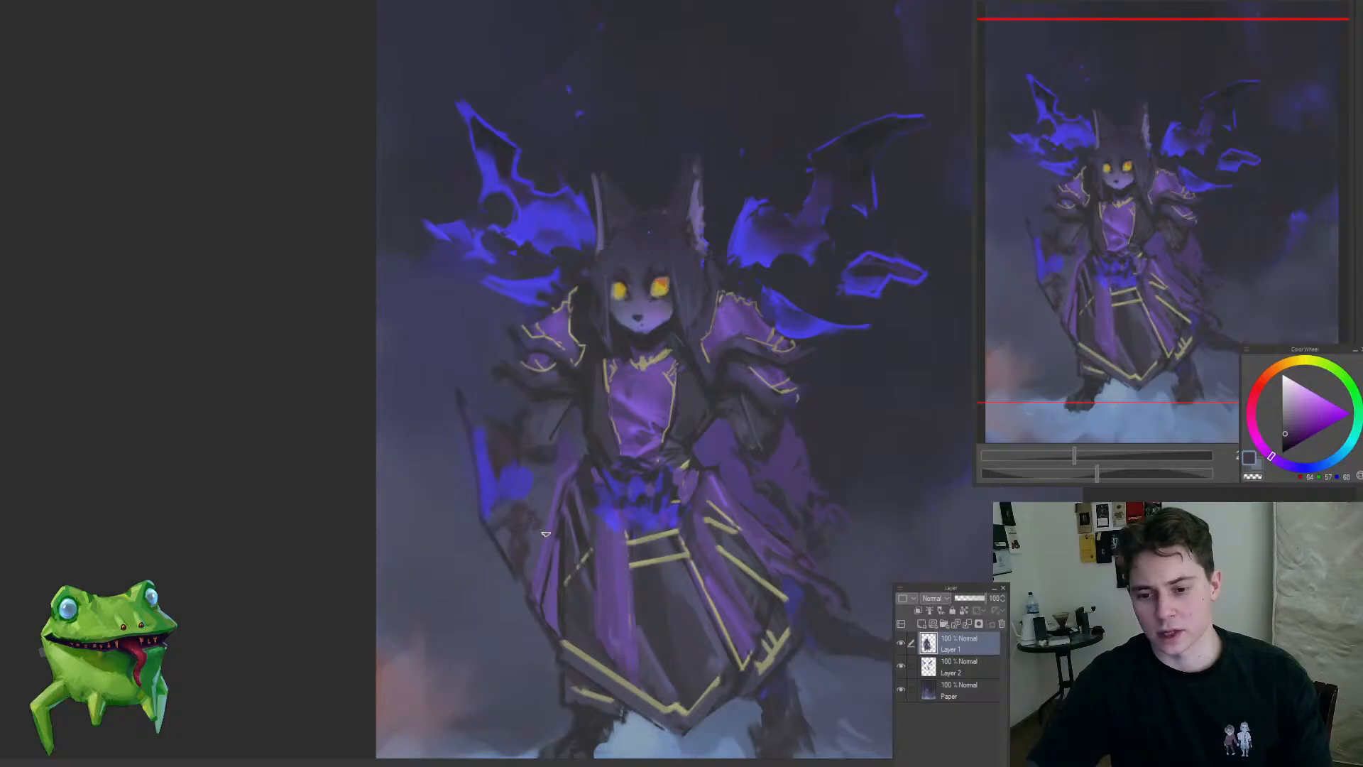
mouse_move(546, 534)
mouse_down()
mouse_move(539, 514)
mouse_move(440, 508)
mouse_up()
drag(700, 495, 632, 469)
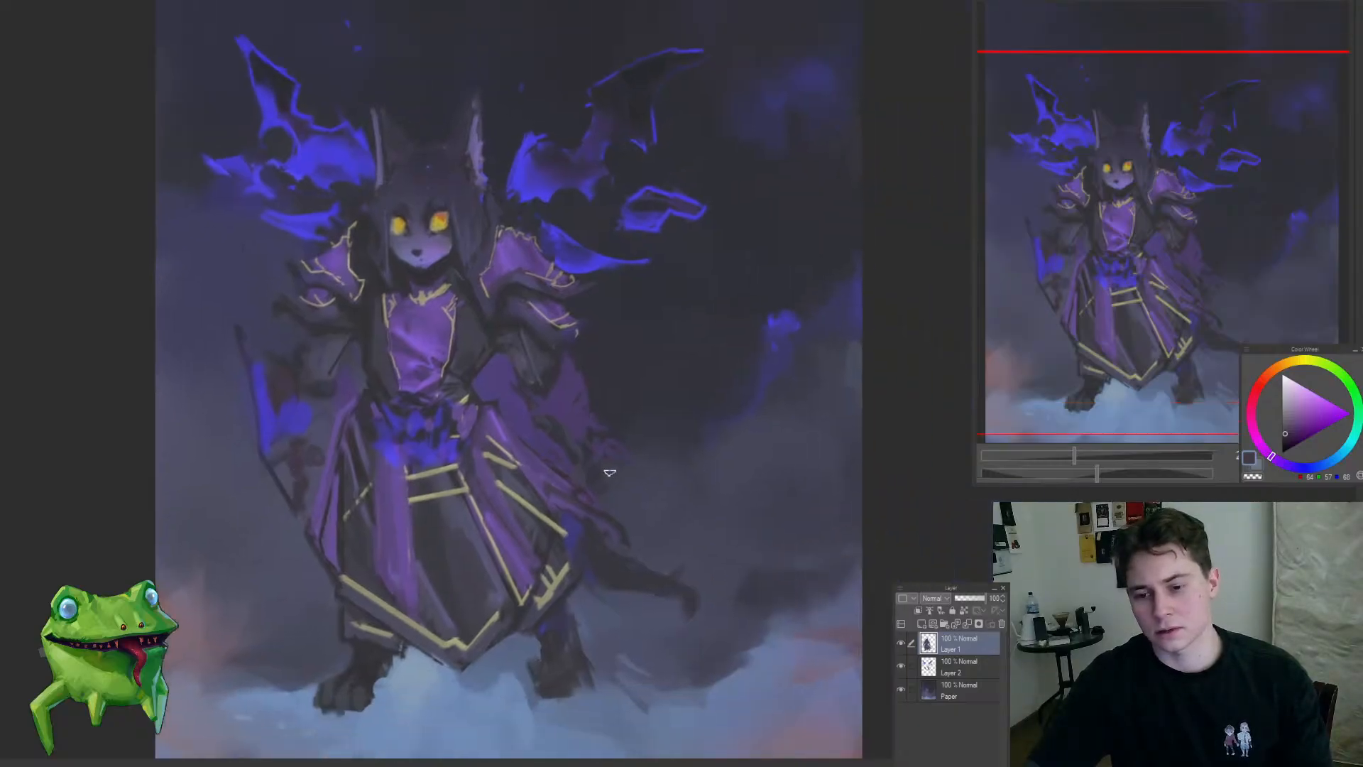
scroll(629, 458, down, 5)
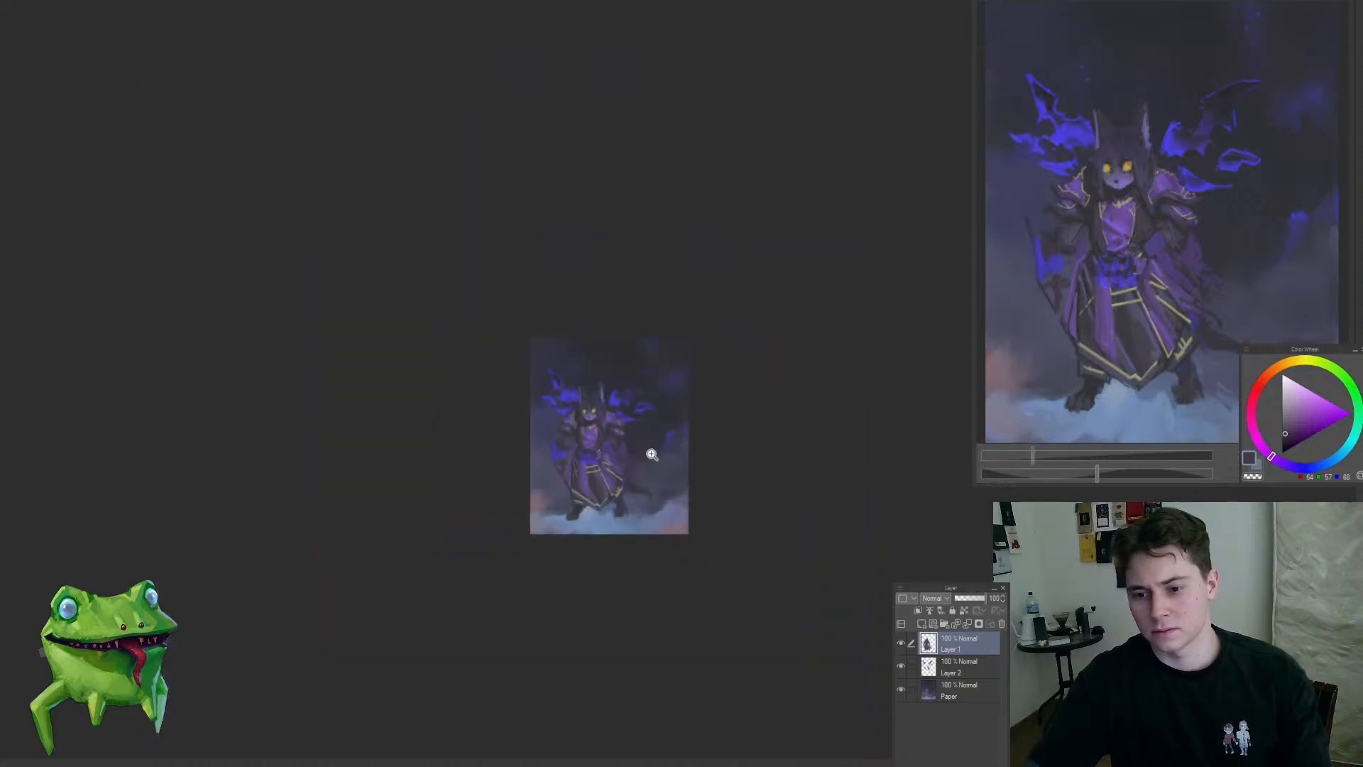
scroll(648, 451, up, 3)
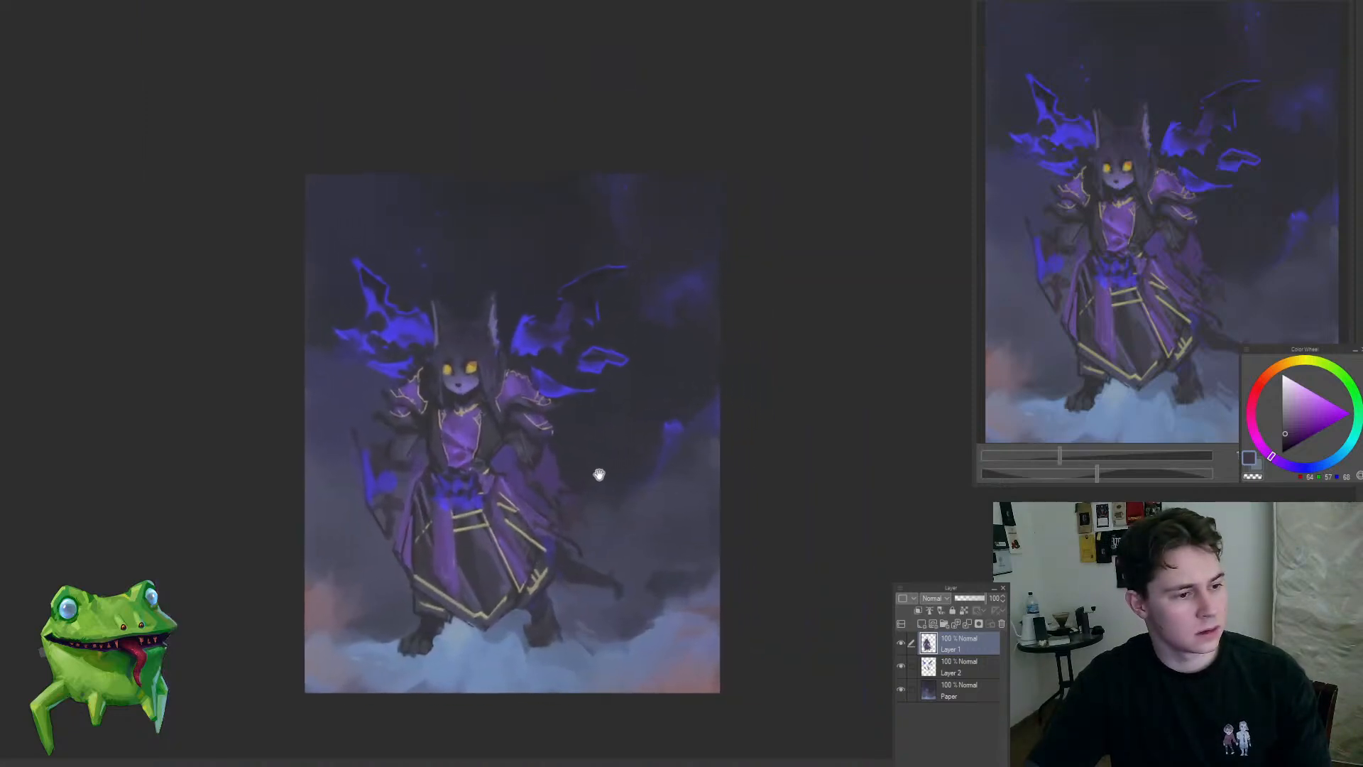
Step: Examine the full composition and the character's upper body at several magnifications
scroll(493, 427, up, 1)
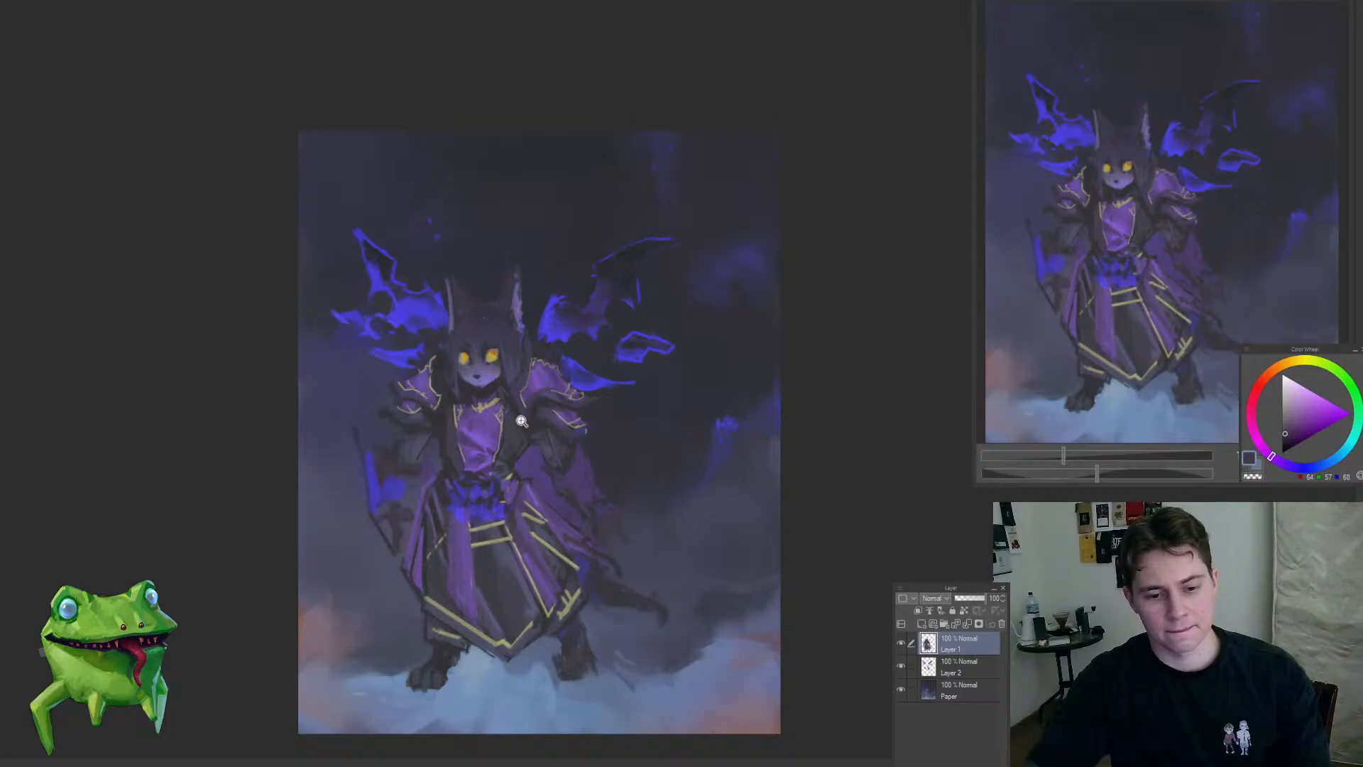
scroll(521, 422, down, 1)
scroll(483, 369, up, 2)
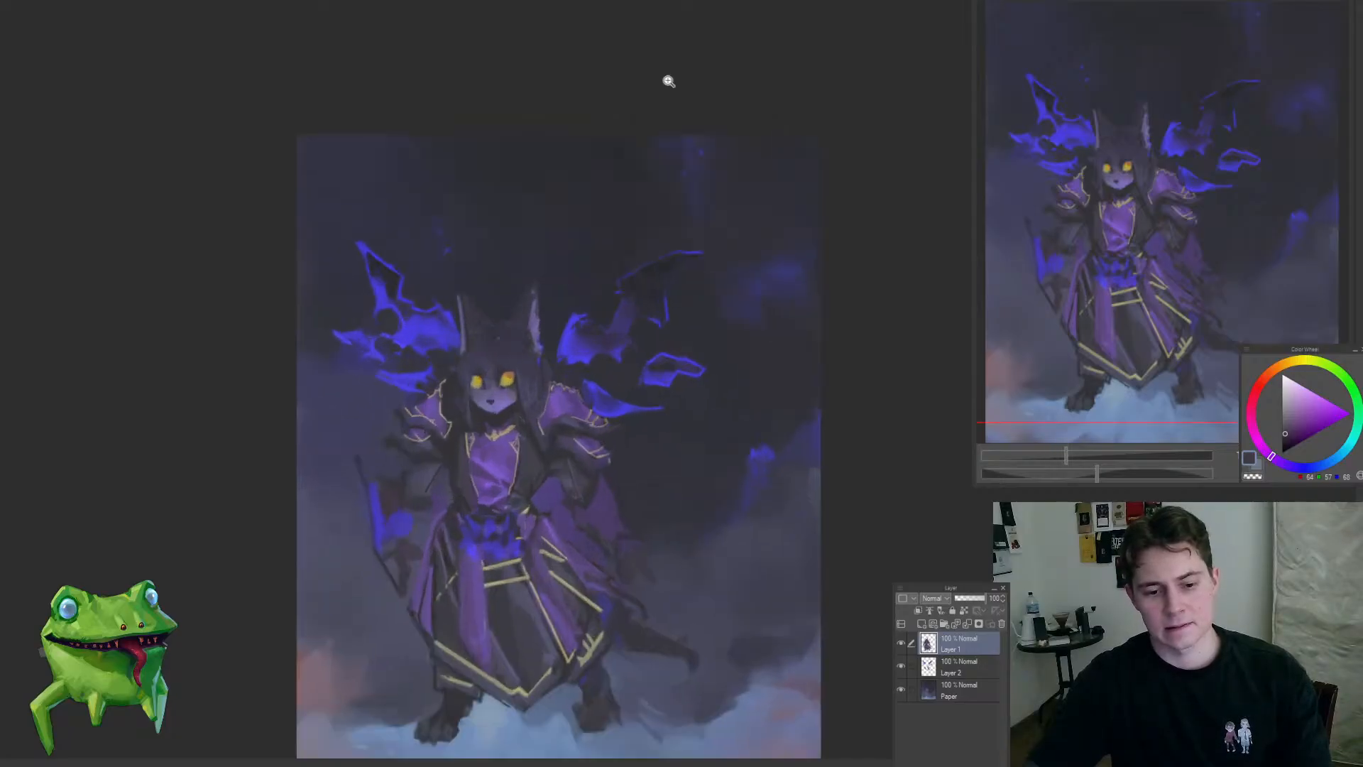
scroll(524, 357, up, 2)
scroll(556, 316, down, 1)
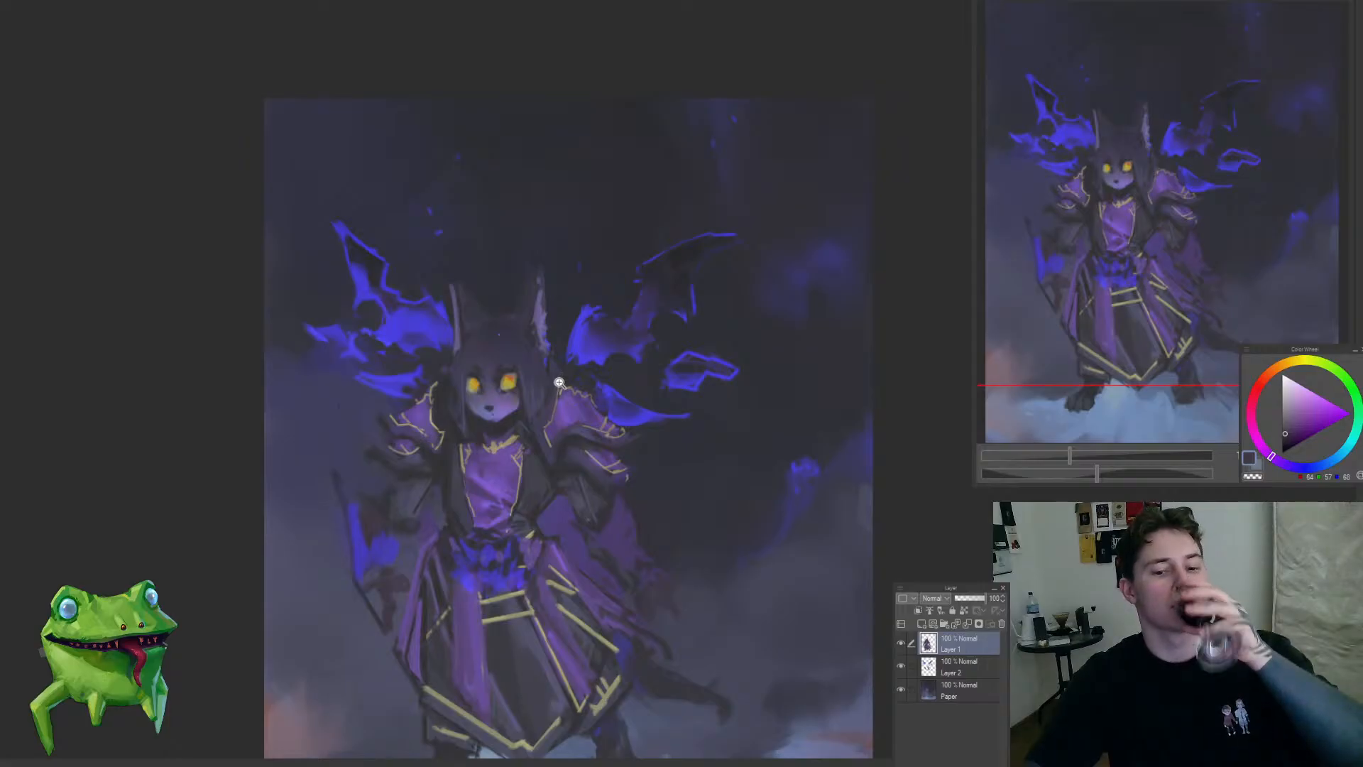
scroll(540, 361, up, 1)
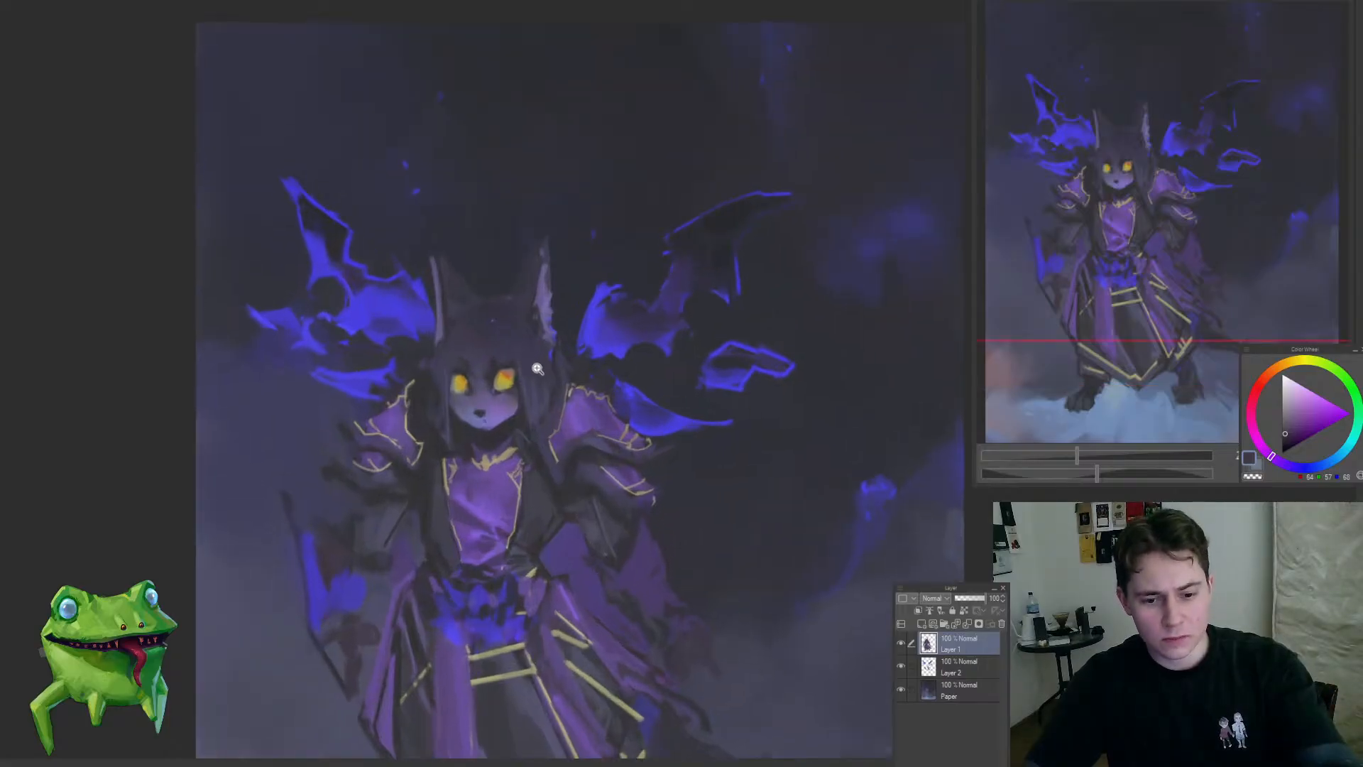
scroll(541, 369, down, 2)
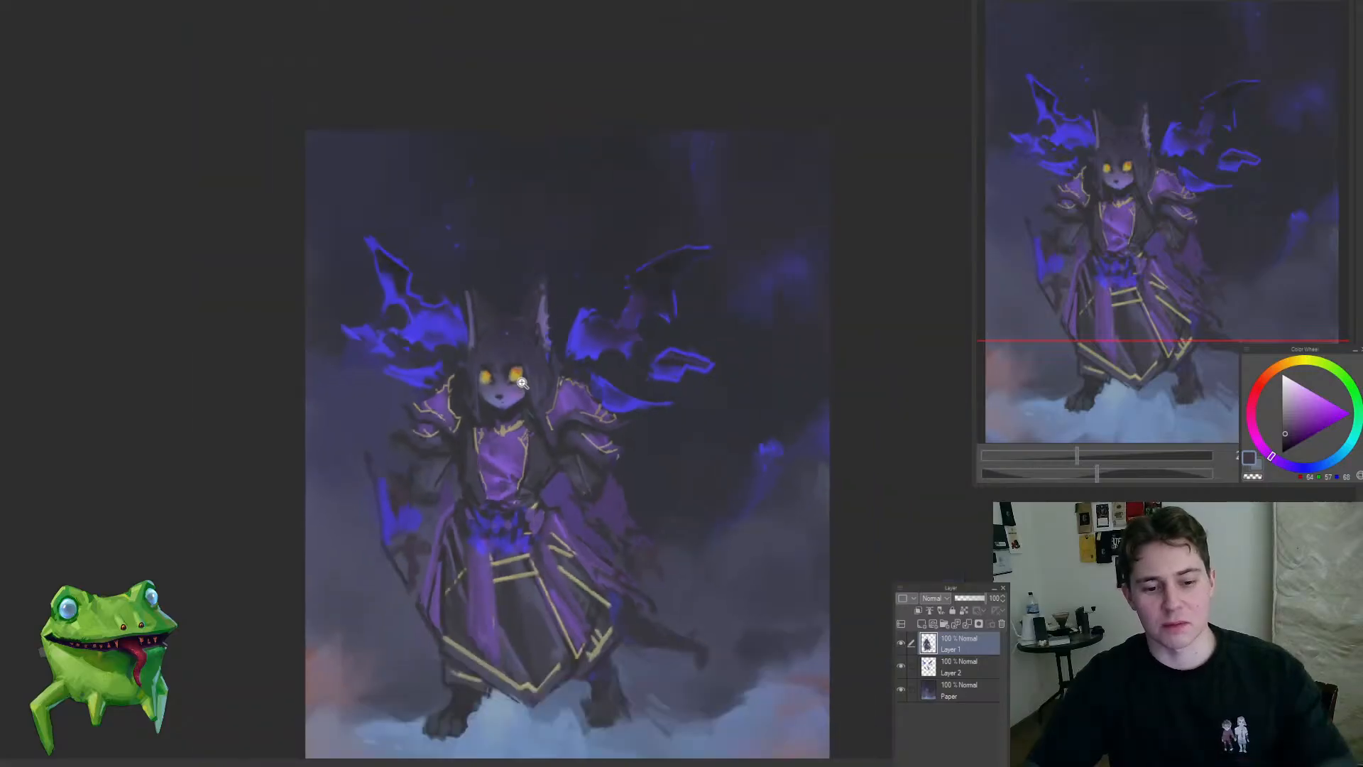
scroll(520, 310, up, 1)
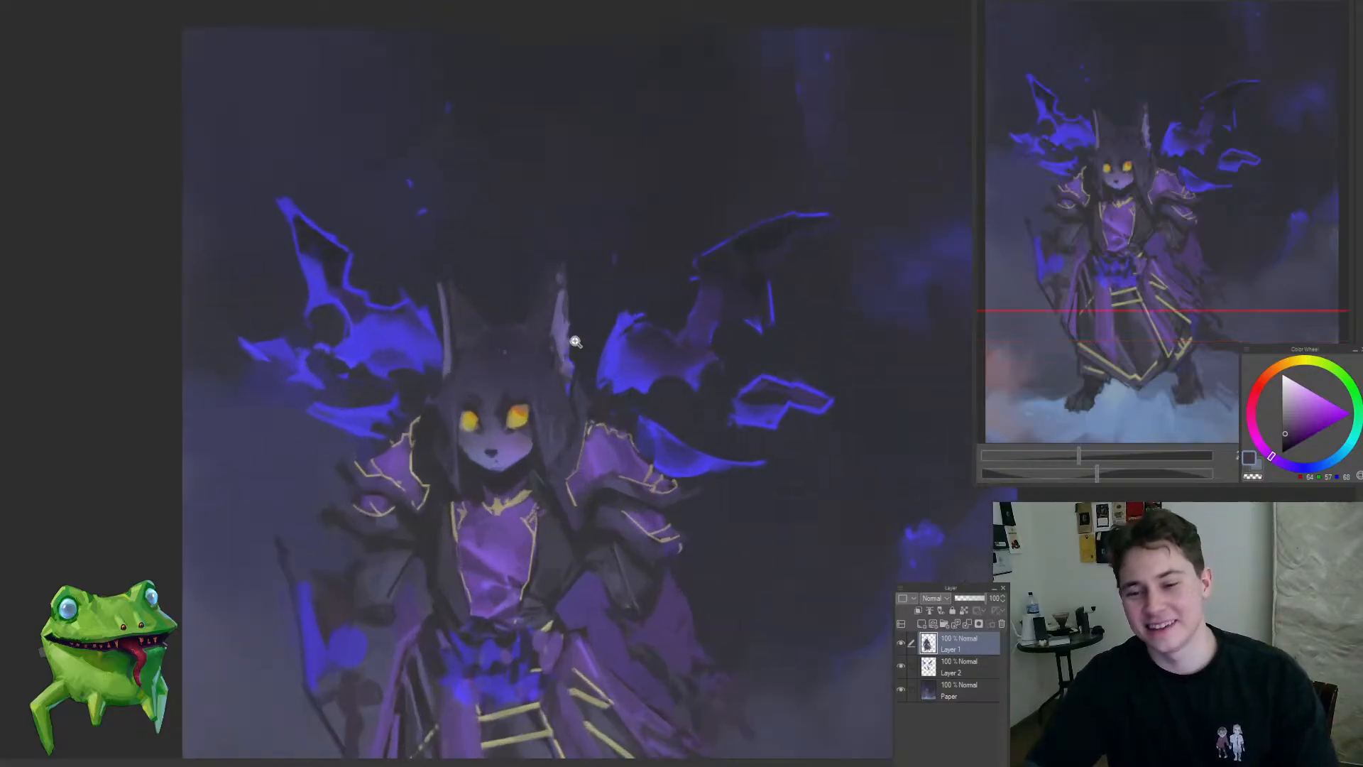
Step: Touch up the left-hand edge of the face beside the hair with sampled blue-grey and dark tones
scroll(496, 374, up, 3)
alt+click(507, 427)
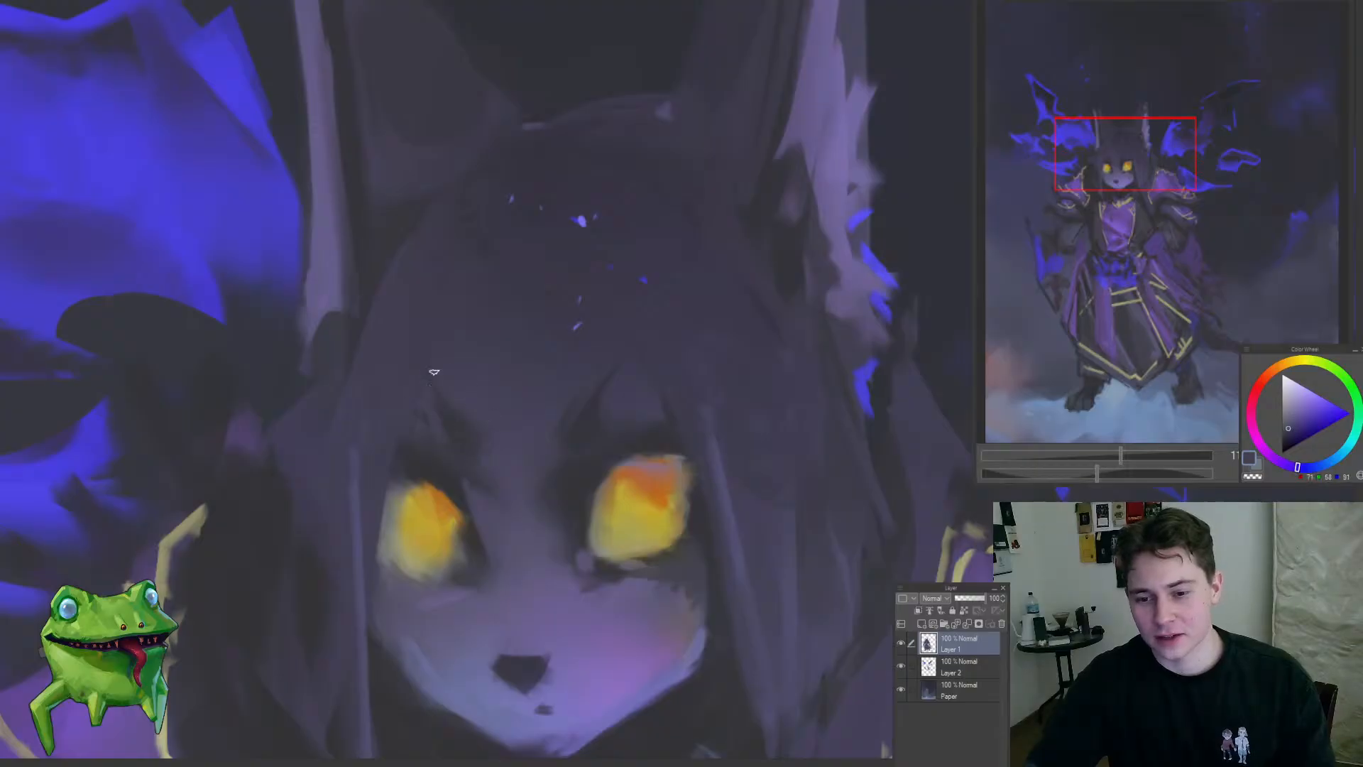
scroll(465, 454, down, 4)
scroll(477, 480, up, 4)
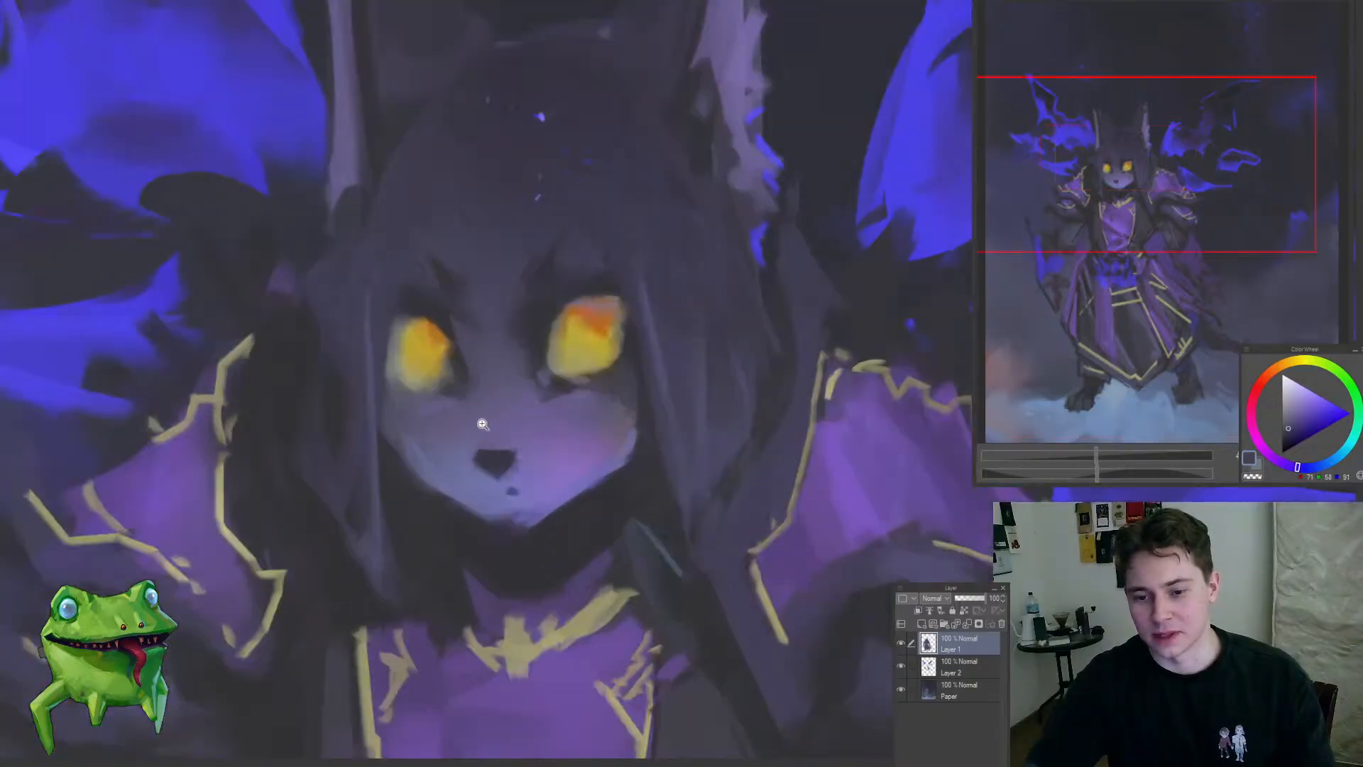
alt+click(398, 415)
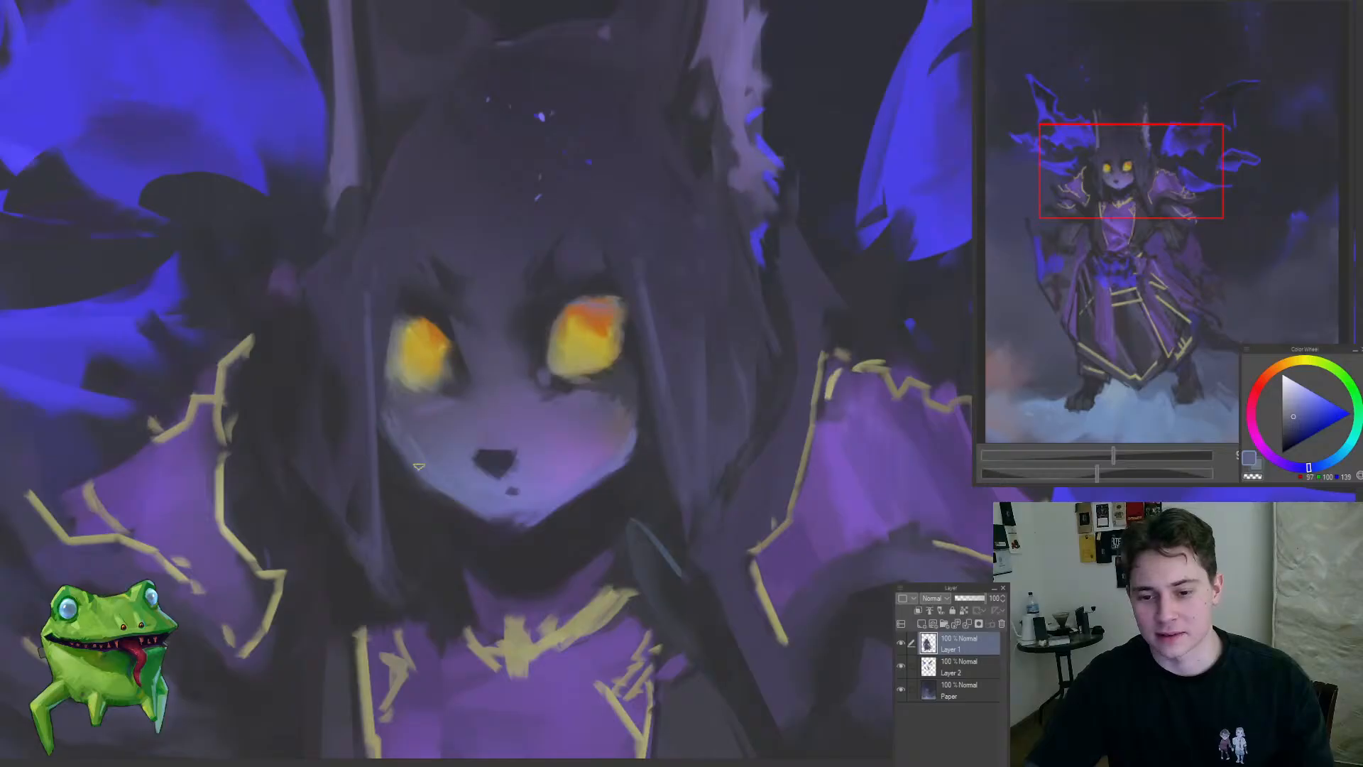
alt+click(429, 444)
drag(419, 447, 436, 490)
alt+click(413, 488)
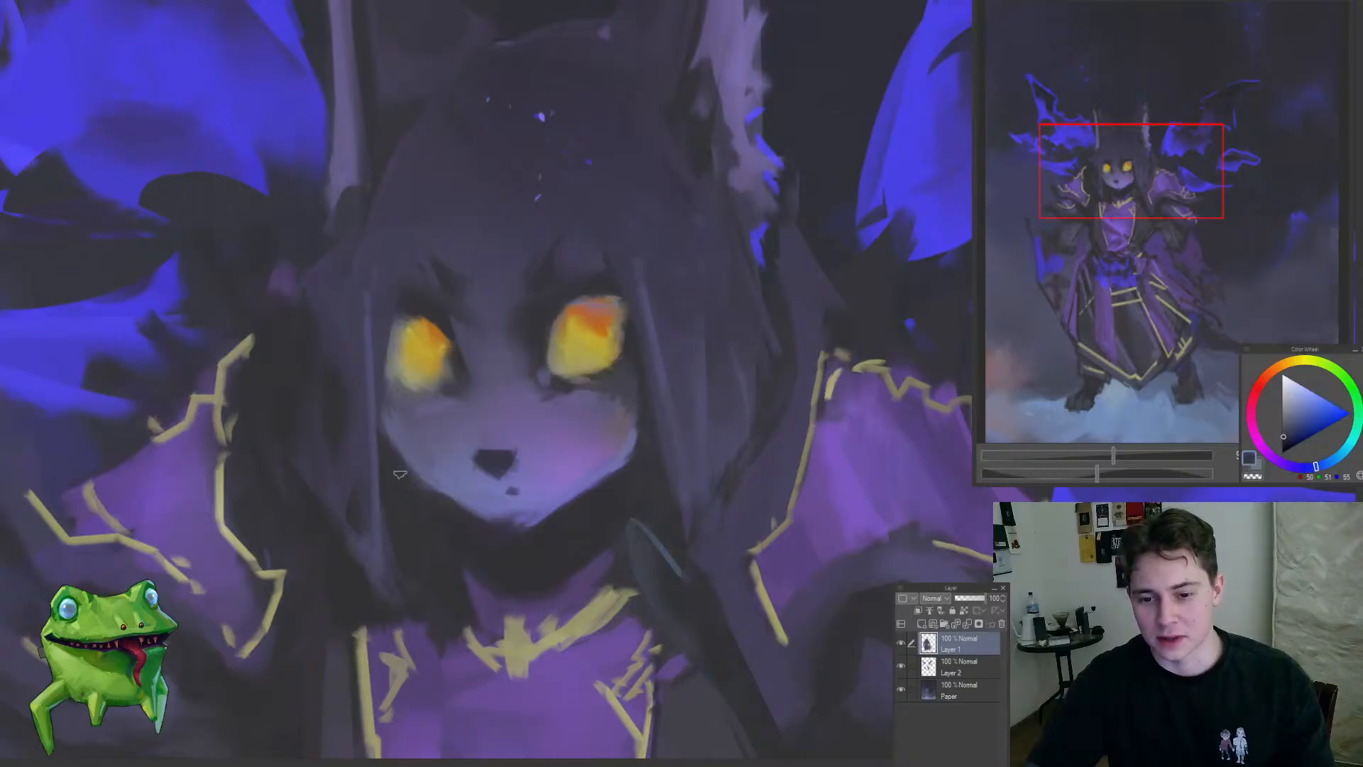
Step: Sample a muted purple from the right-hand cheek and dab a greyish tone onto the right-hand eye's outer edge
scroll(470, 523, down, 4)
scroll(427, 499, up, 4)
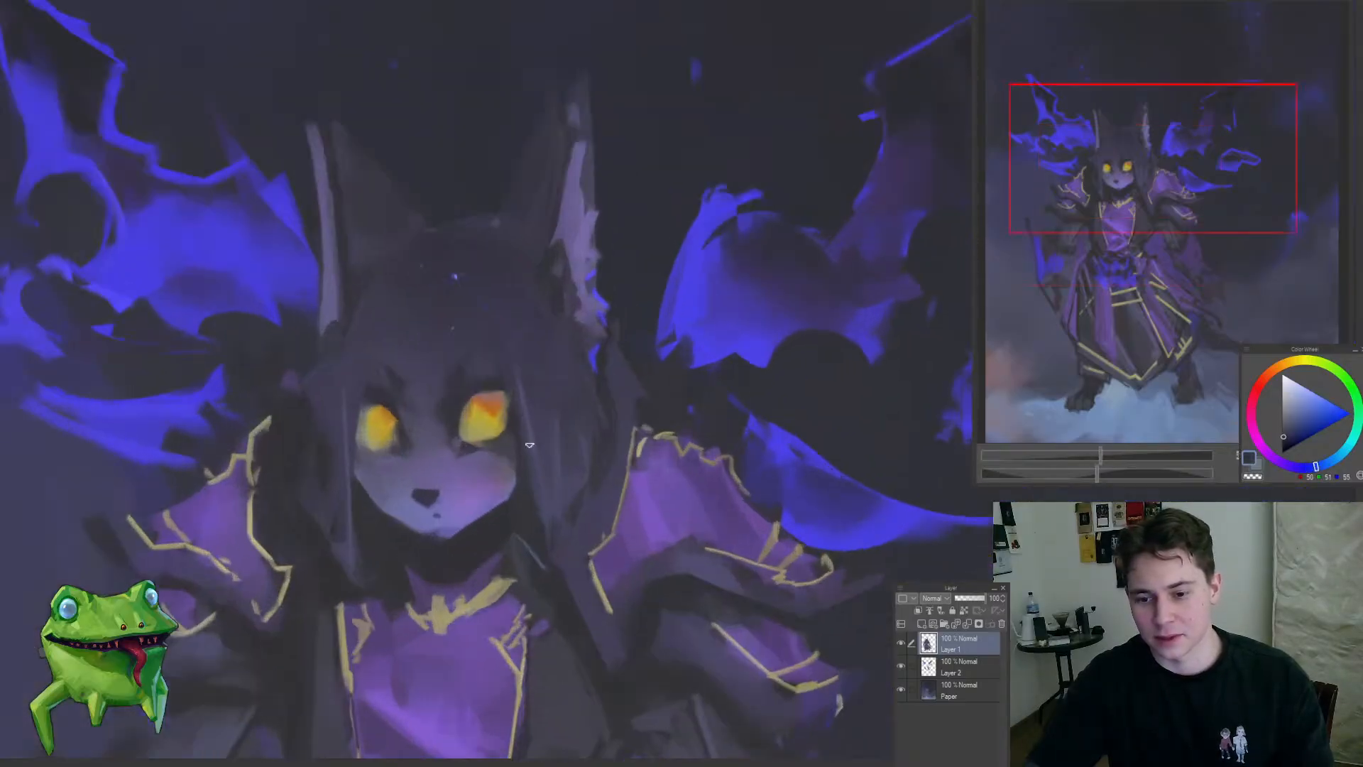
alt+click(533, 512)
alt+click(505, 462)
scroll(514, 456, up, 4)
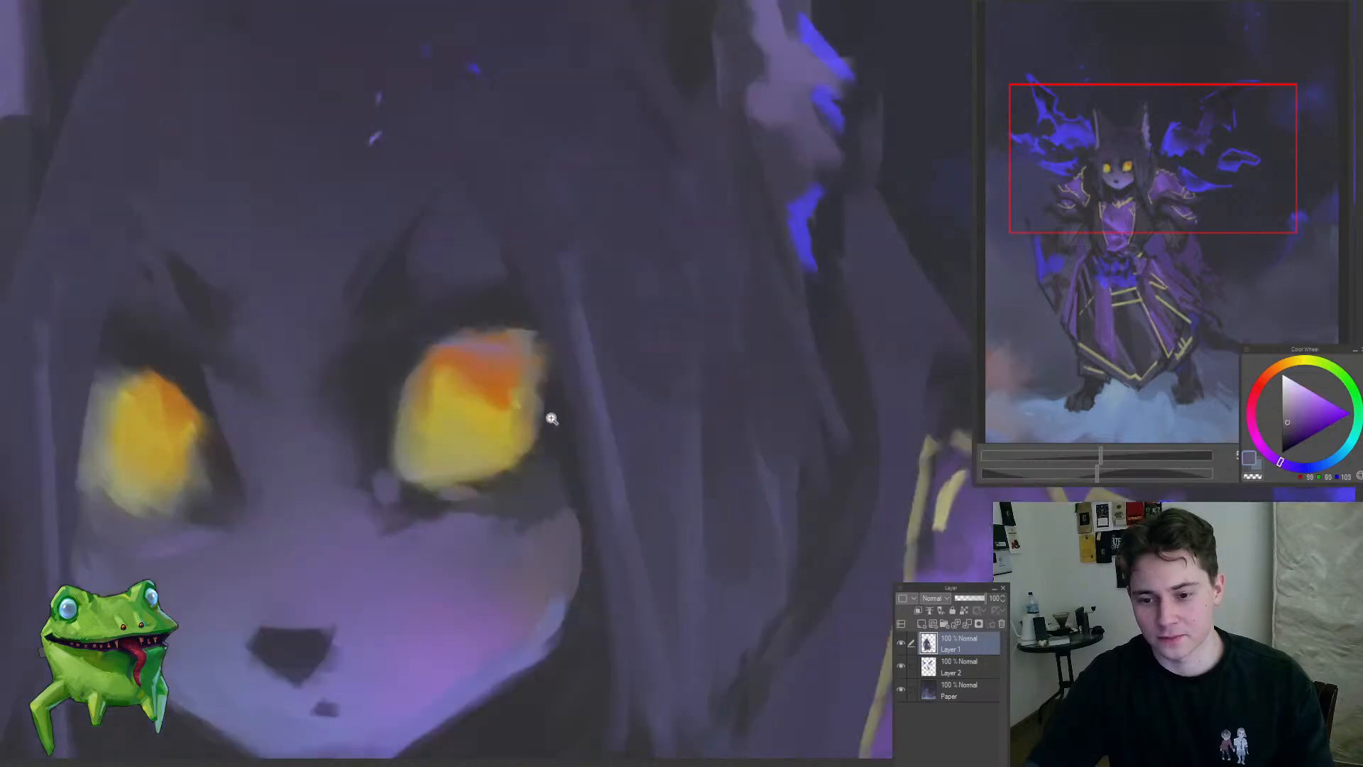
alt+click(544, 414)
drag(545, 414, 543, 423)
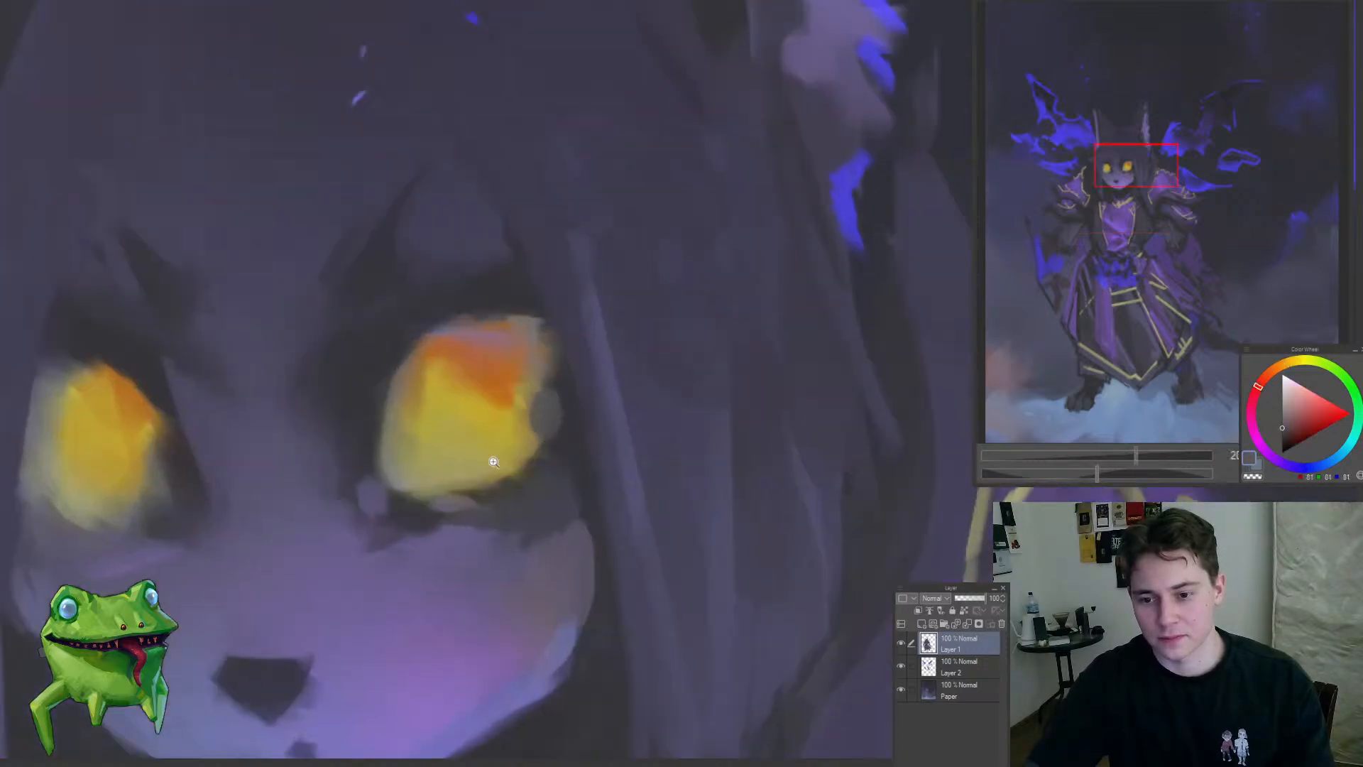
Step: Refine the dark rim around the right-hand yellow eye with sampled dark blue tones
mouse_move(494, 462)
mouse_down()
mouse_move(406, 539)
mouse_move(330, 465)
mouse_move(406, 536)
mouse_up()
drag(511, 490, 575, 478)
drag(676, 477, 735, 472)
alt+click(618, 483)
alt+click(610, 451)
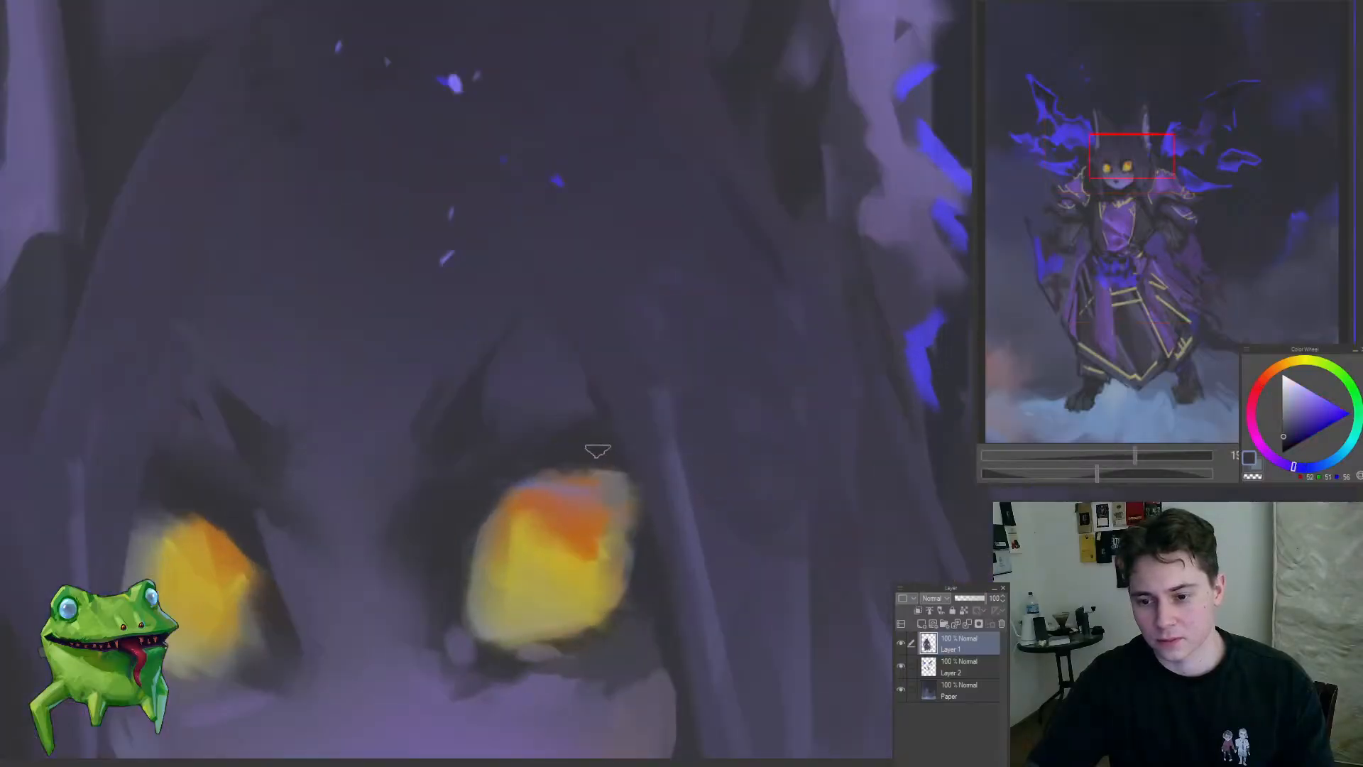
mouse_move(536, 484)
mouse_down()
mouse_move(573, 478)
mouse_move(487, 568)
mouse_move(473, 607)
mouse_up()
drag(613, 565, 611, 490)
alt+click(539, 430)
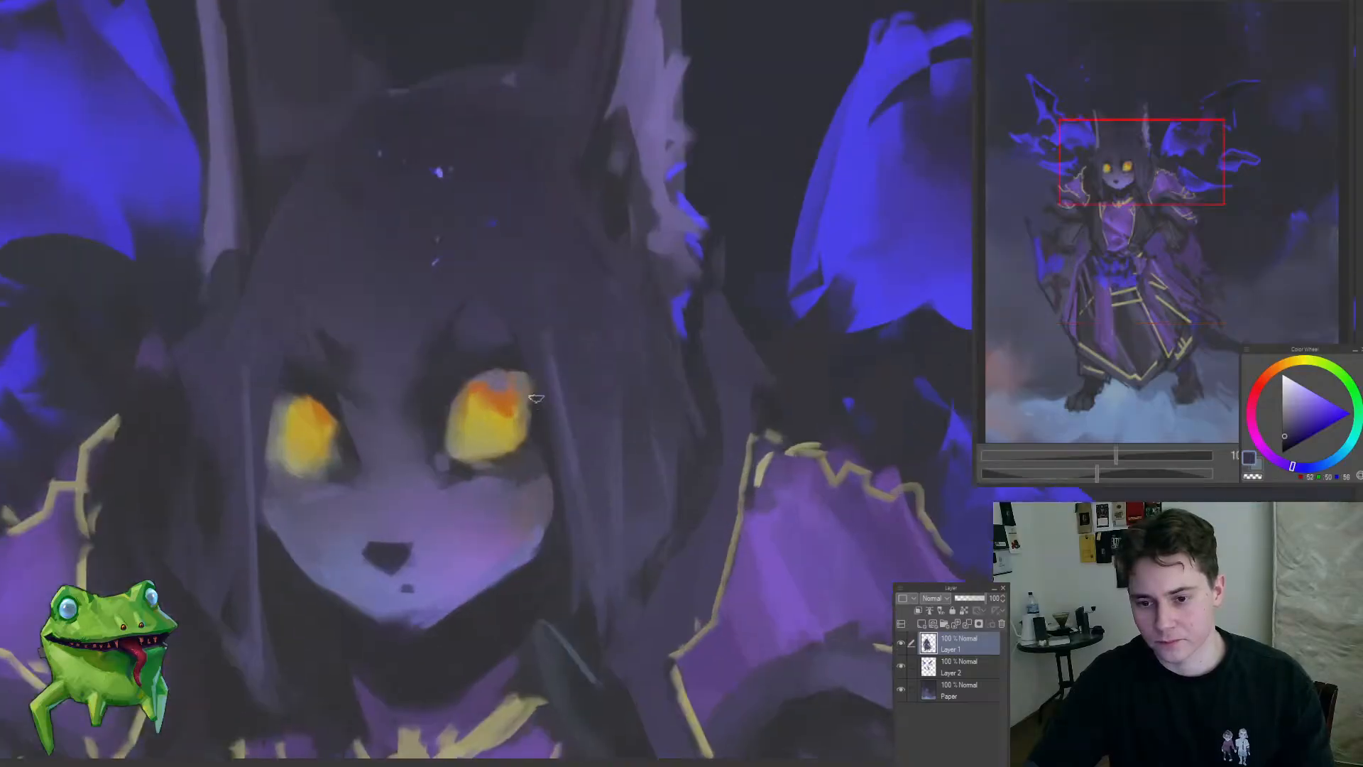
Step: Reshape the right-hand eye's upper lid and outer corner with dark strokes
drag(524, 369, 489, 370)
drag(409, 422, 323, 576)
mouse_move(420, 429)
mouse_down()
mouse_move(490, 411)
mouse_move(367, 530)
mouse_up()
drag(453, 447, 513, 426)
Step: Refine the upper part of the right-hand eye with sampled orange and dark blue tones
alt+click(459, 388)
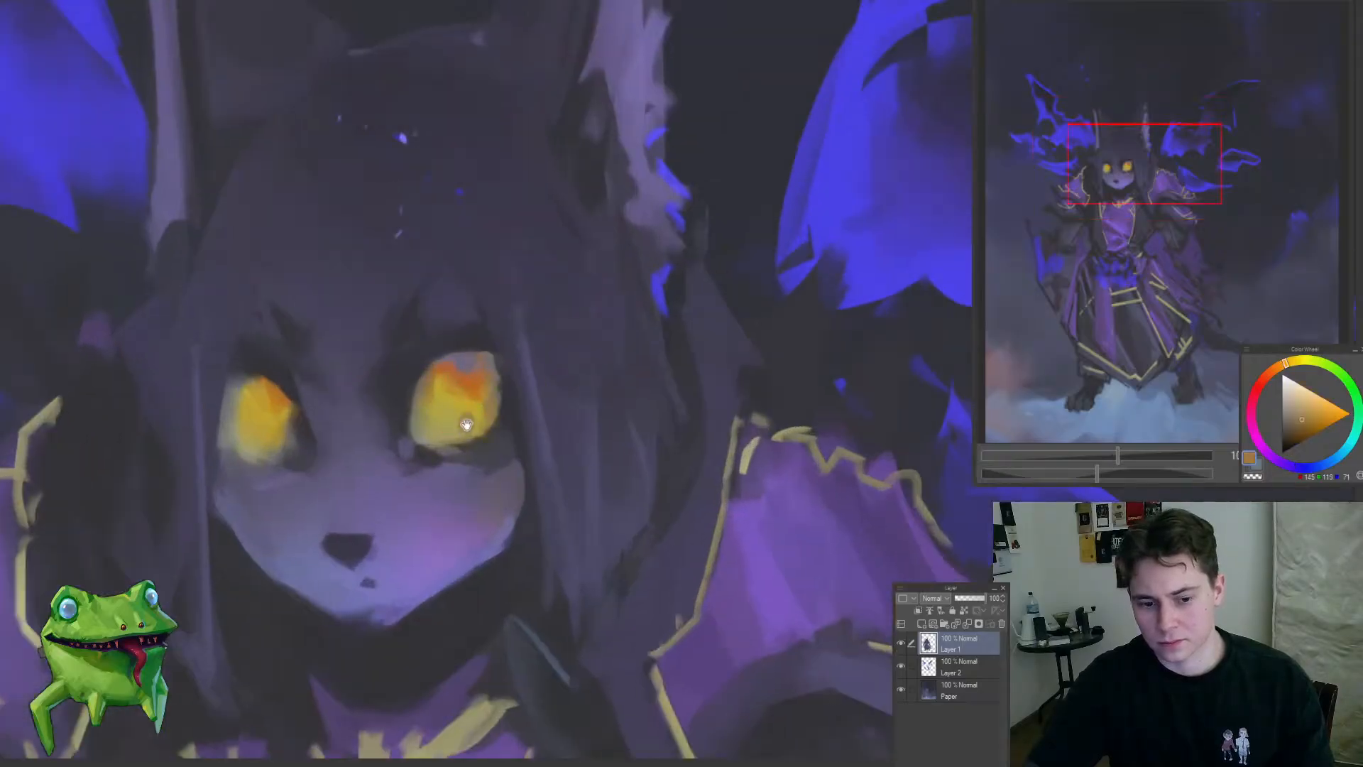
drag(467, 425, 426, 491)
alt+click(530, 477)
mouse_move(518, 586)
mouse_down()
mouse_move(456, 545)
mouse_move(518, 585)
mouse_up()
drag(512, 469, 588, 455)
alt+click(573, 467)
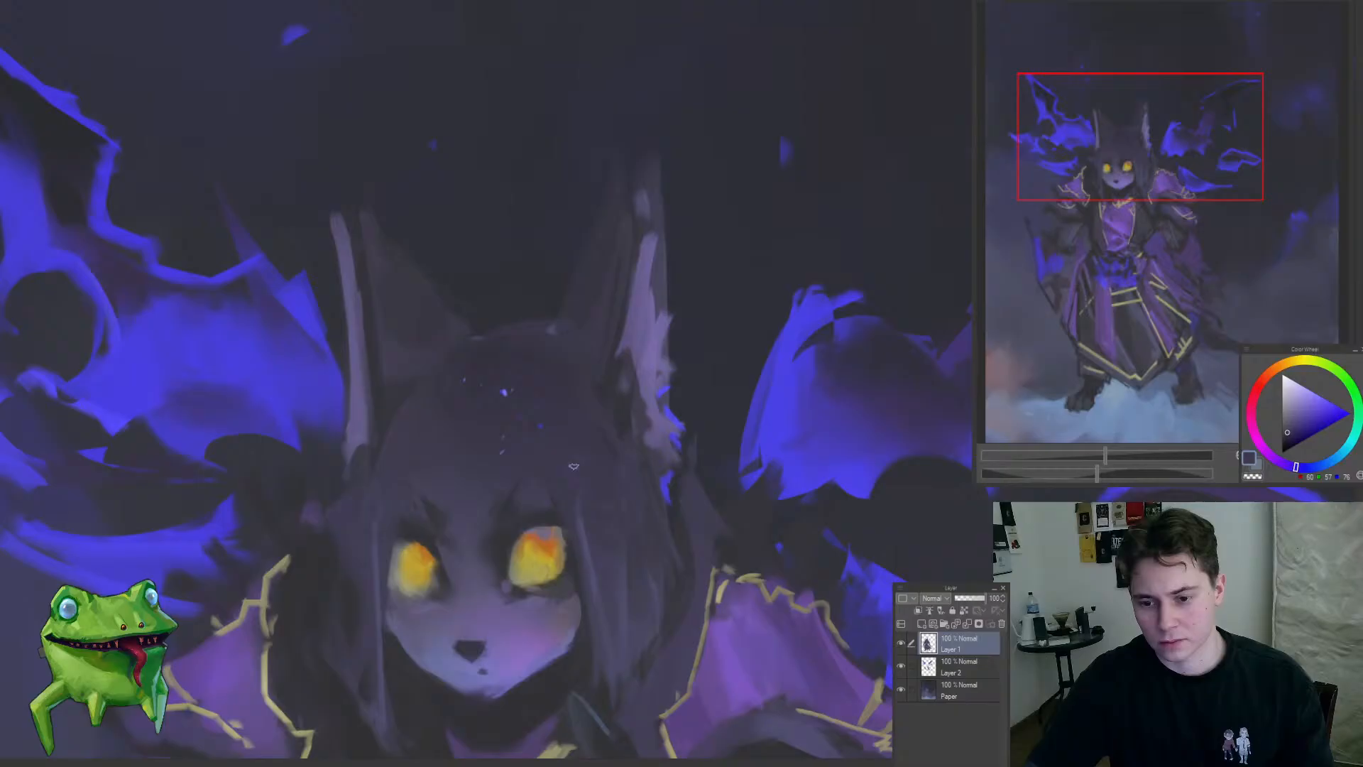
alt+click(549, 539)
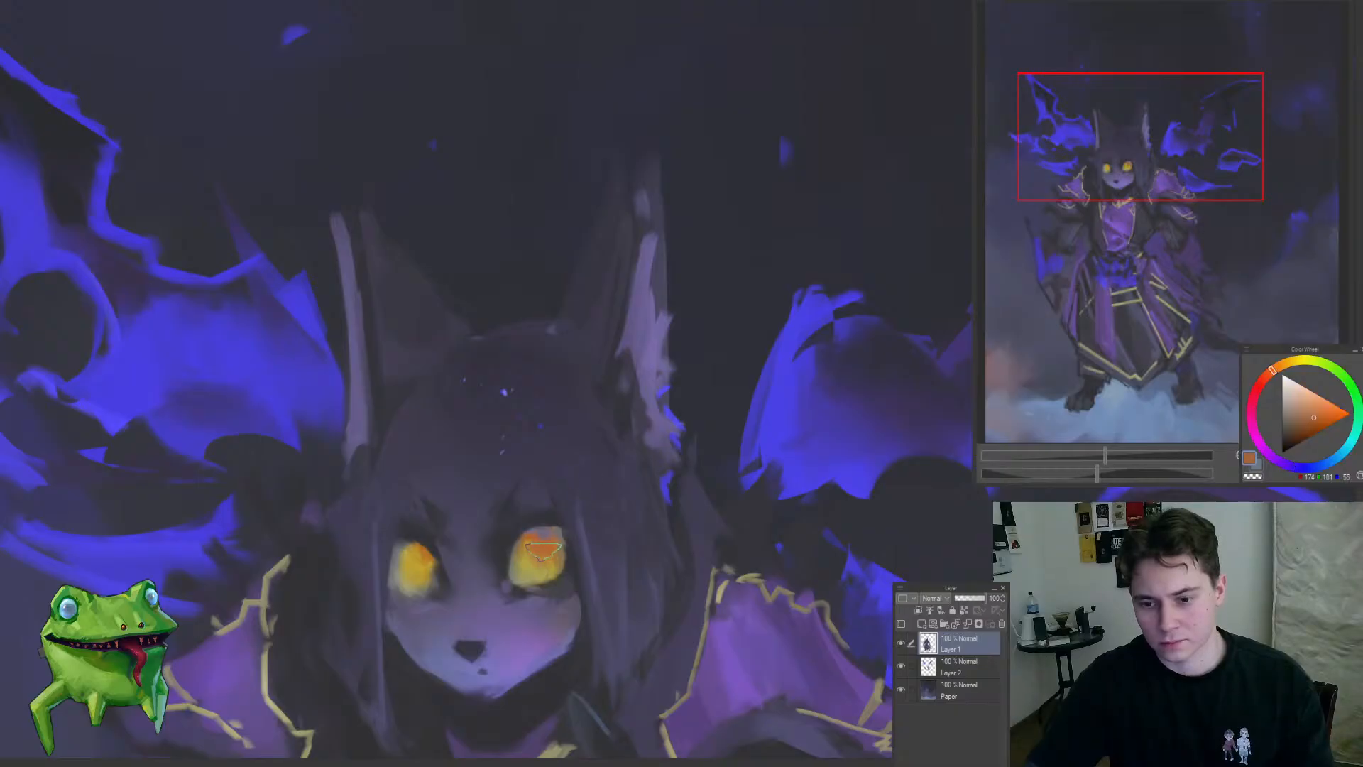
drag(435, 572, 316, 674)
drag(417, 675, 579, 629)
drag(597, 582, 621, 480)
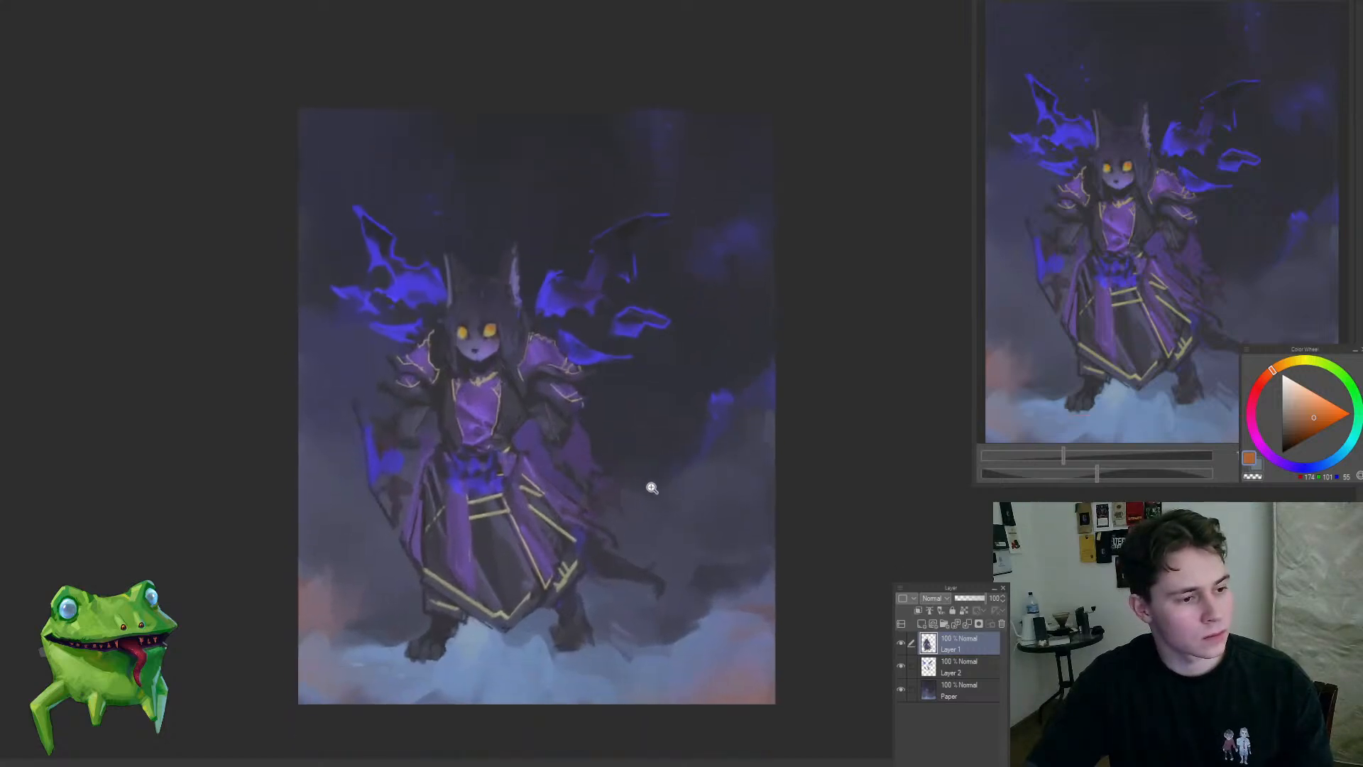
Step: Rework the cape below the right-hand forearm with a lasso-selected fold and sampled dark blue and purple strokes
click(606, 468)
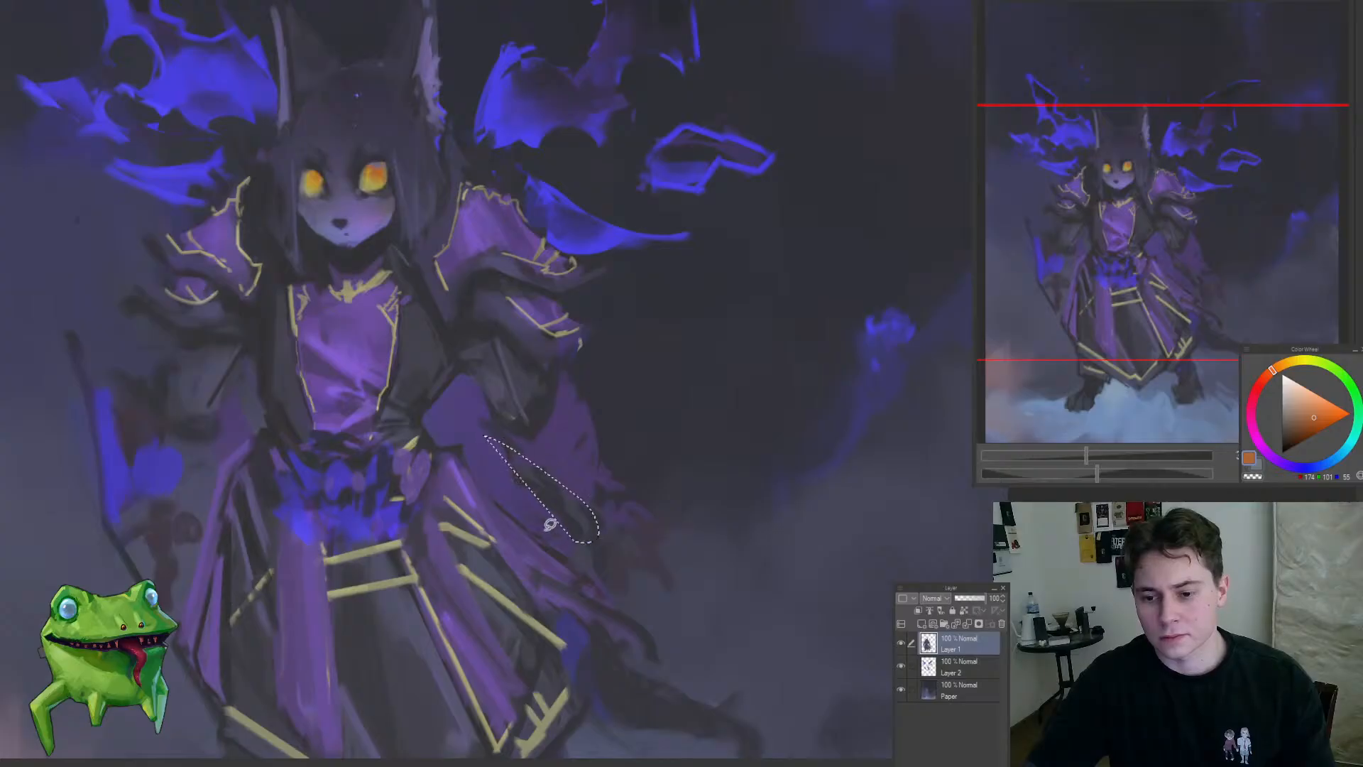
alt+click(539, 411)
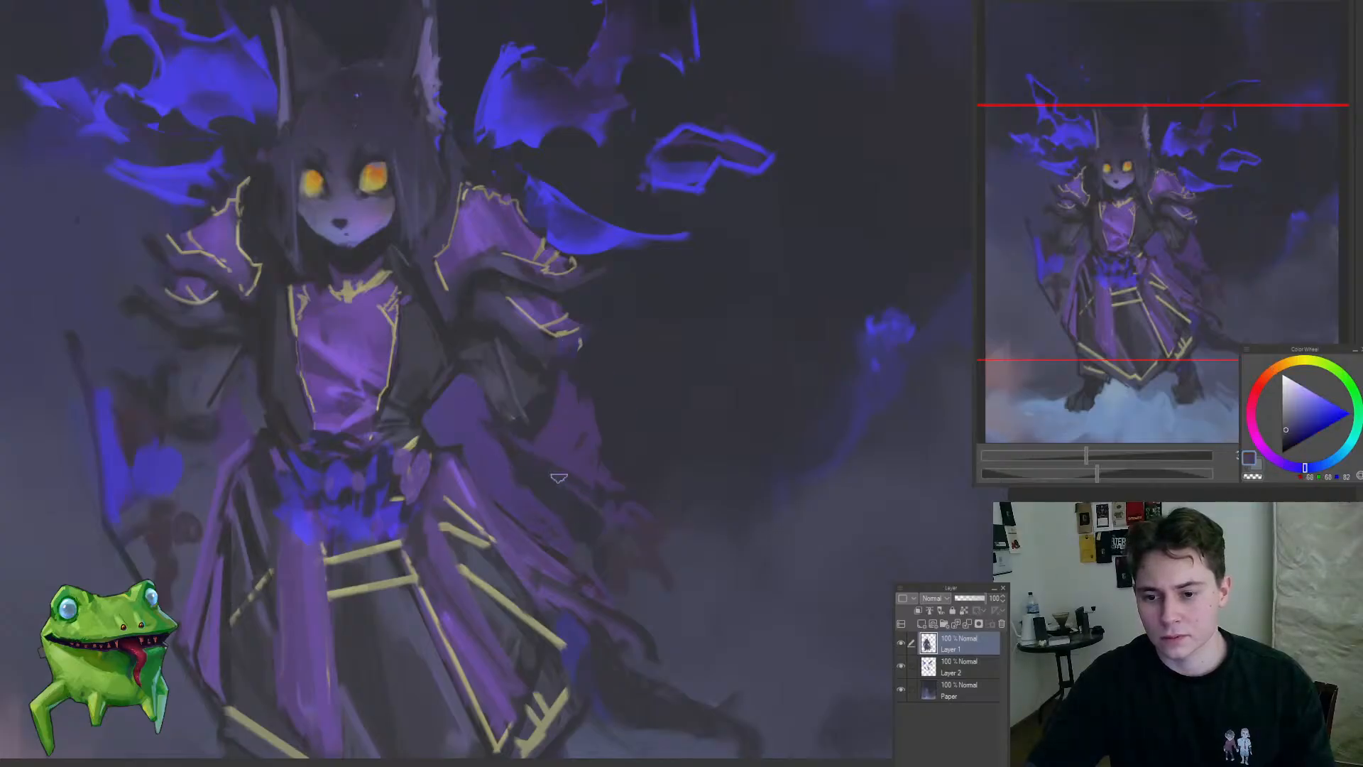
alt+click(648, 542)
mouse_move(649, 571)
mouse_down()
mouse_move(660, 605)
mouse_move(645, 558)
mouse_up()
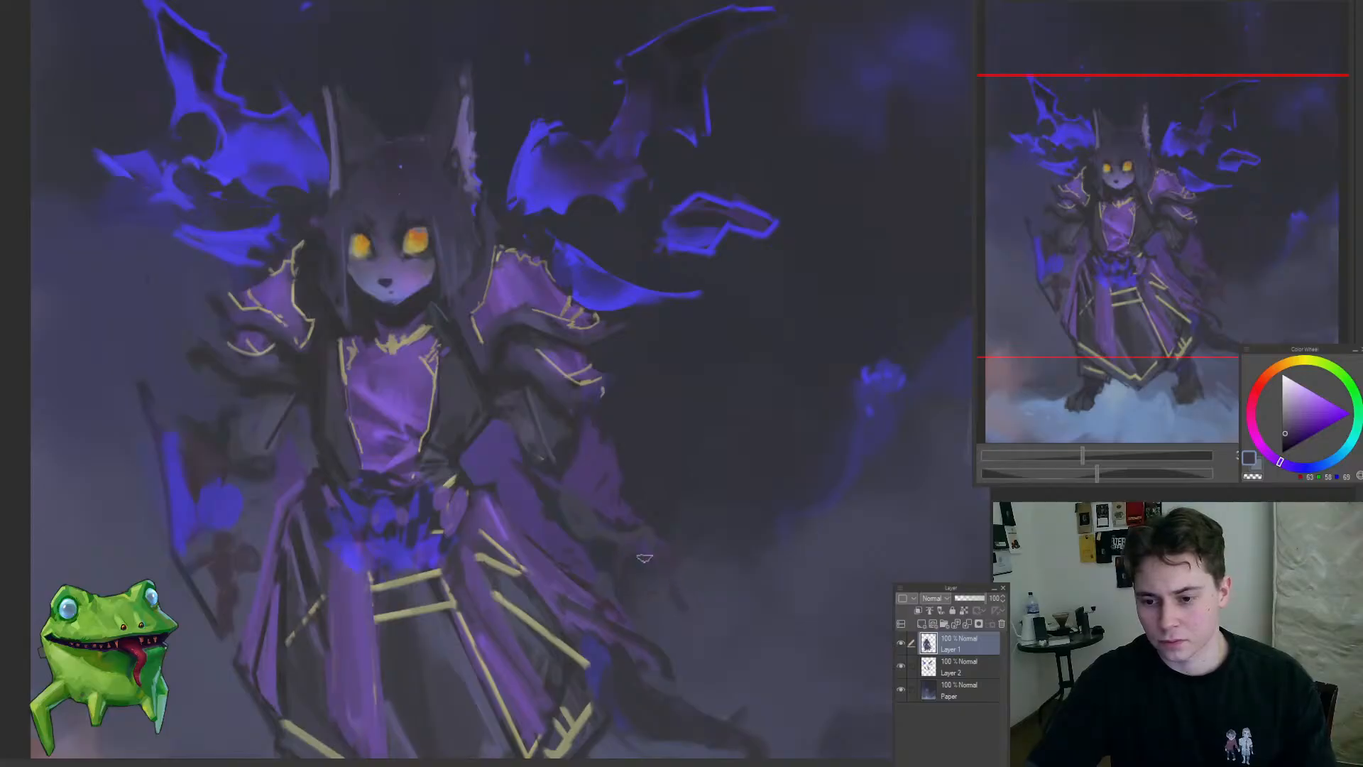
drag(662, 603, 632, 561)
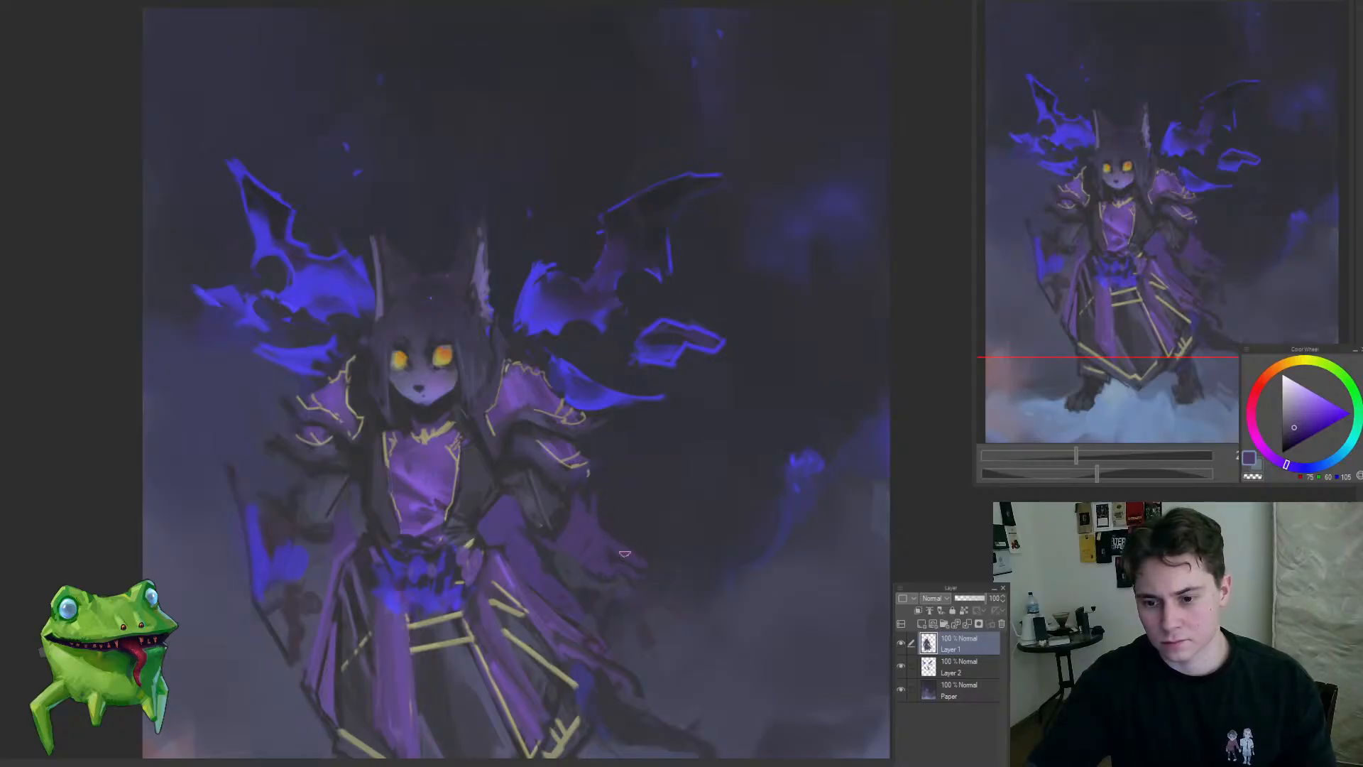
mouse_move(669, 566)
mouse_down()
mouse_move(587, 662)
mouse_move(547, 539)
mouse_move(459, 664)
mouse_move(504, 601)
mouse_up()
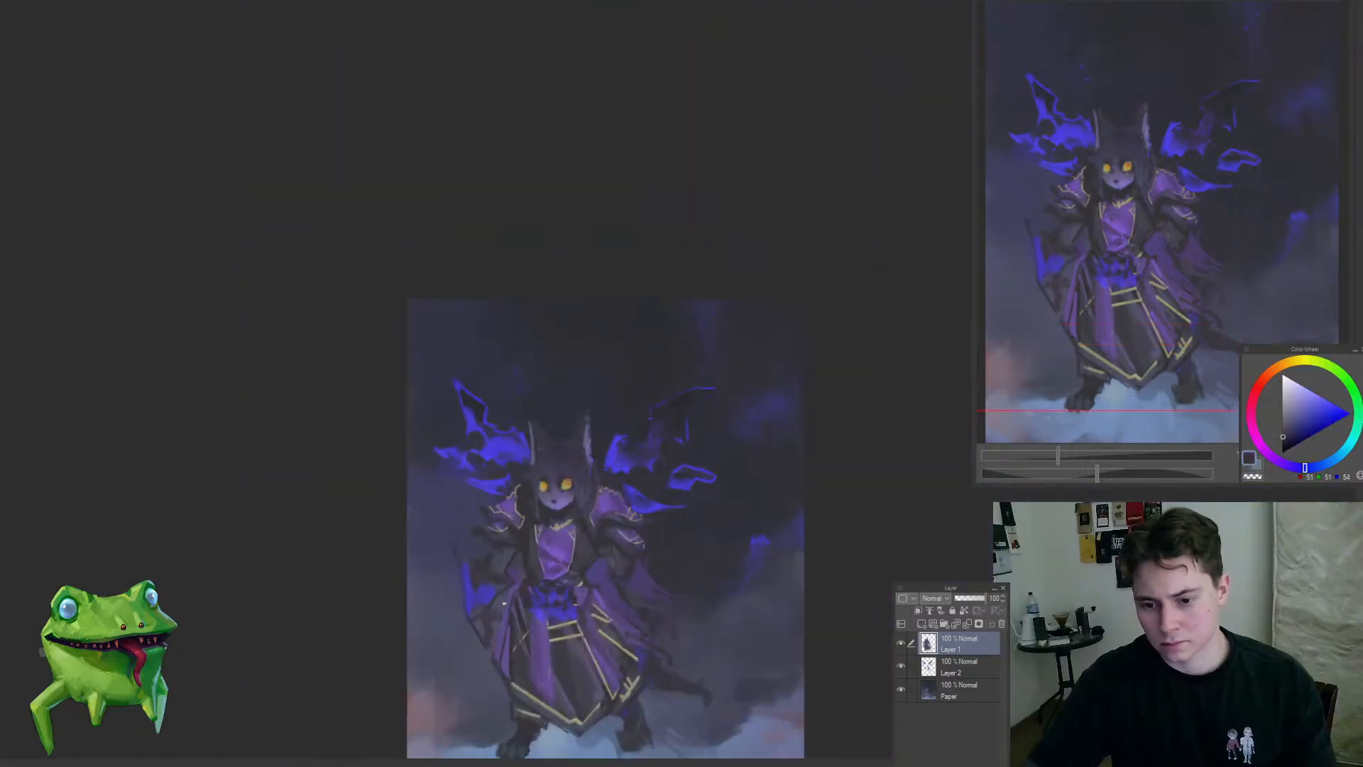
Step: Shape the purple cape's outer edge into a pointed tatter and darken the folds beneath it
mouse_move(688, 660)
mouse_down()
mouse_move(575, 529)
mouse_move(584, 487)
mouse_up()
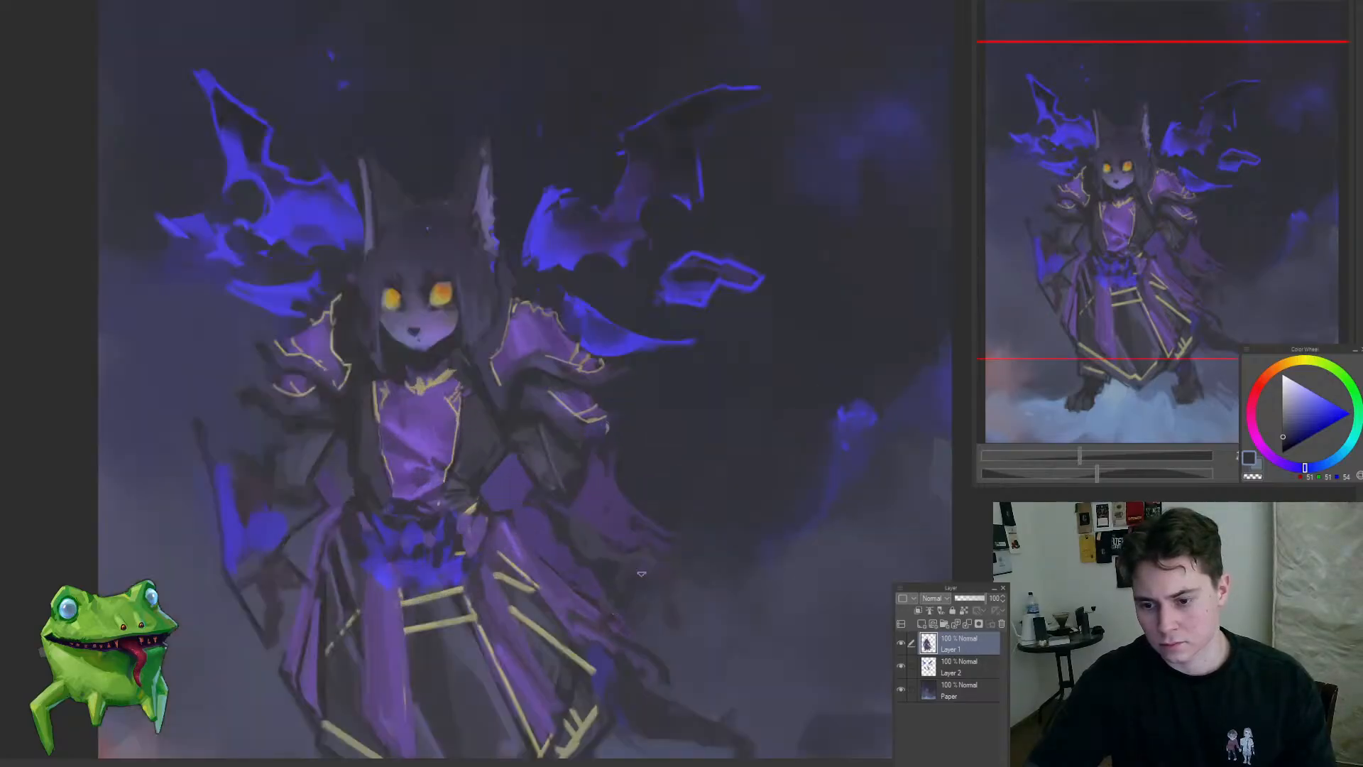
mouse_move(630, 616)
mouse_down()
mouse_move(717, 478)
mouse_move(727, 511)
mouse_move(689, 302)
mouse_up()
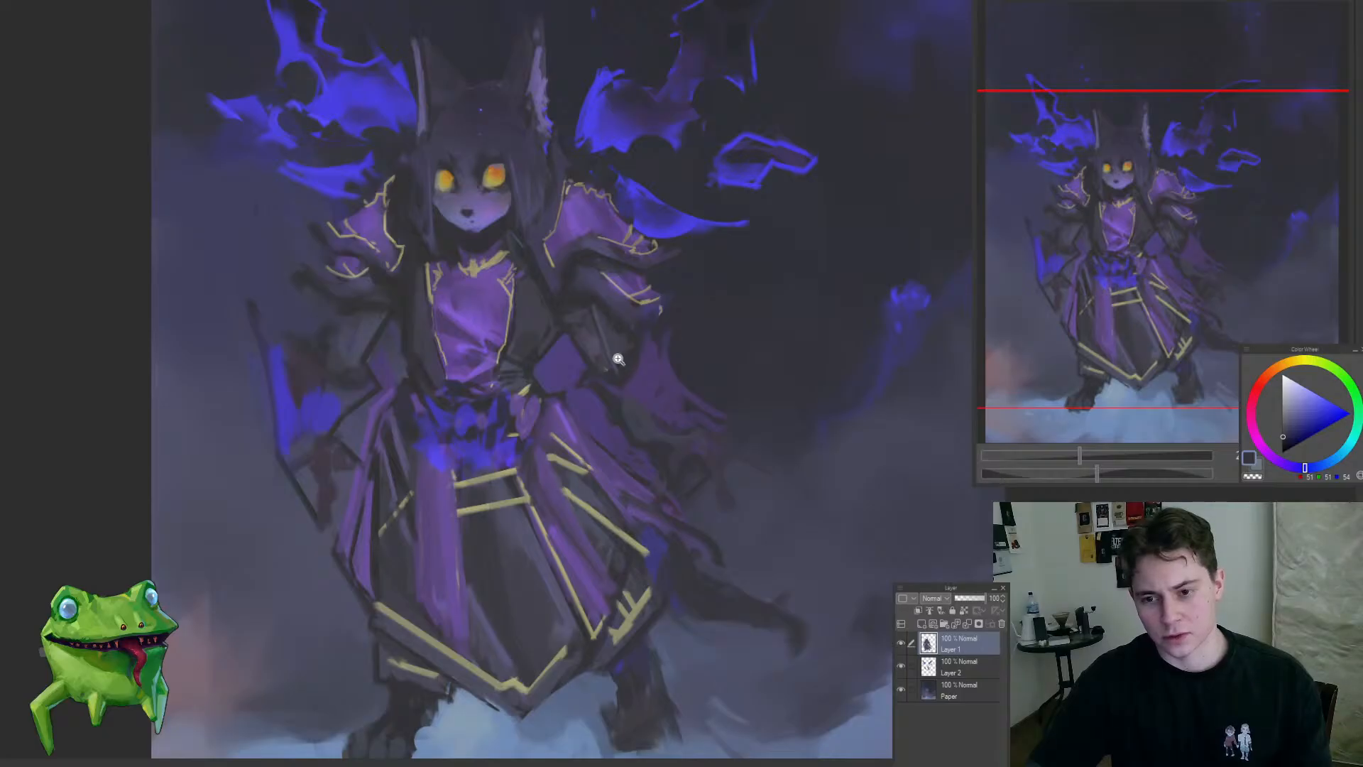
drag(618, 359, 608, 379)
drag(608, 379, 573, 432)
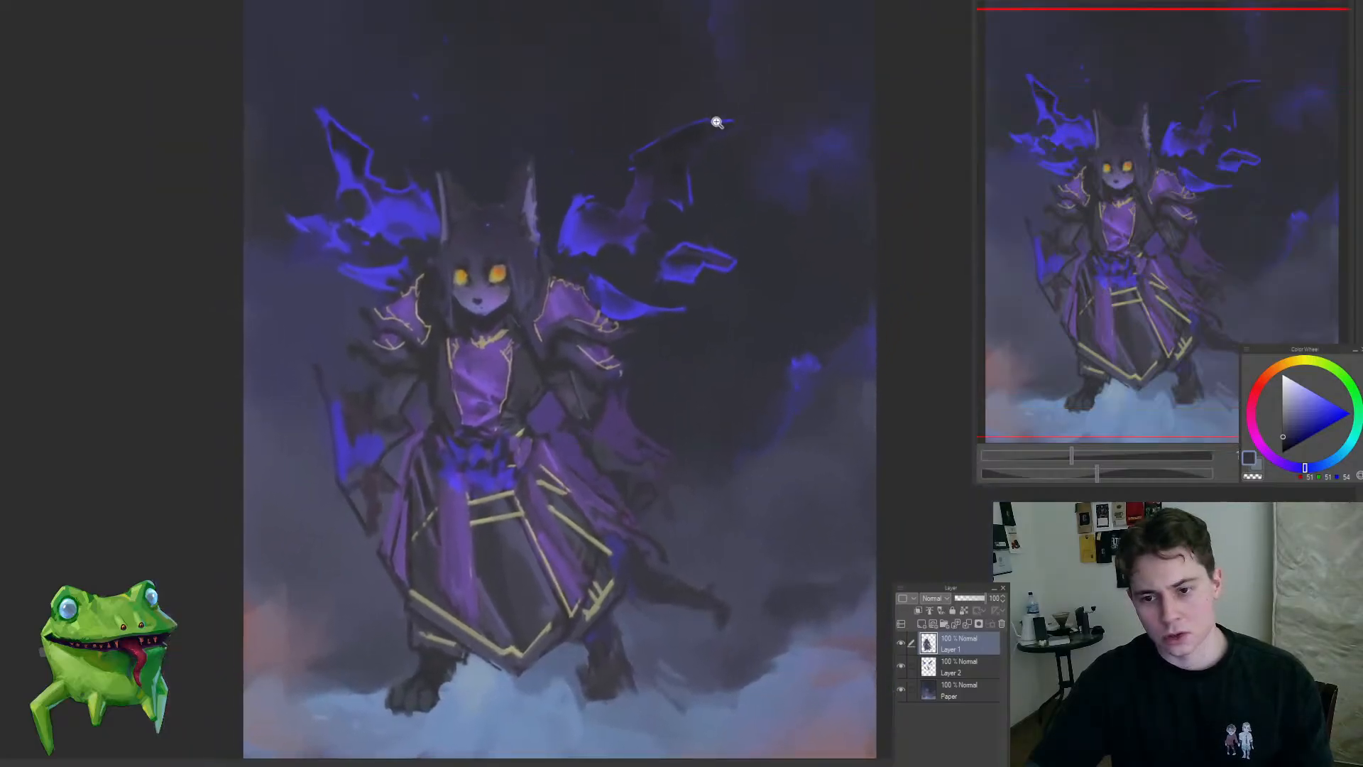
drag(660, 484, 614, 368)
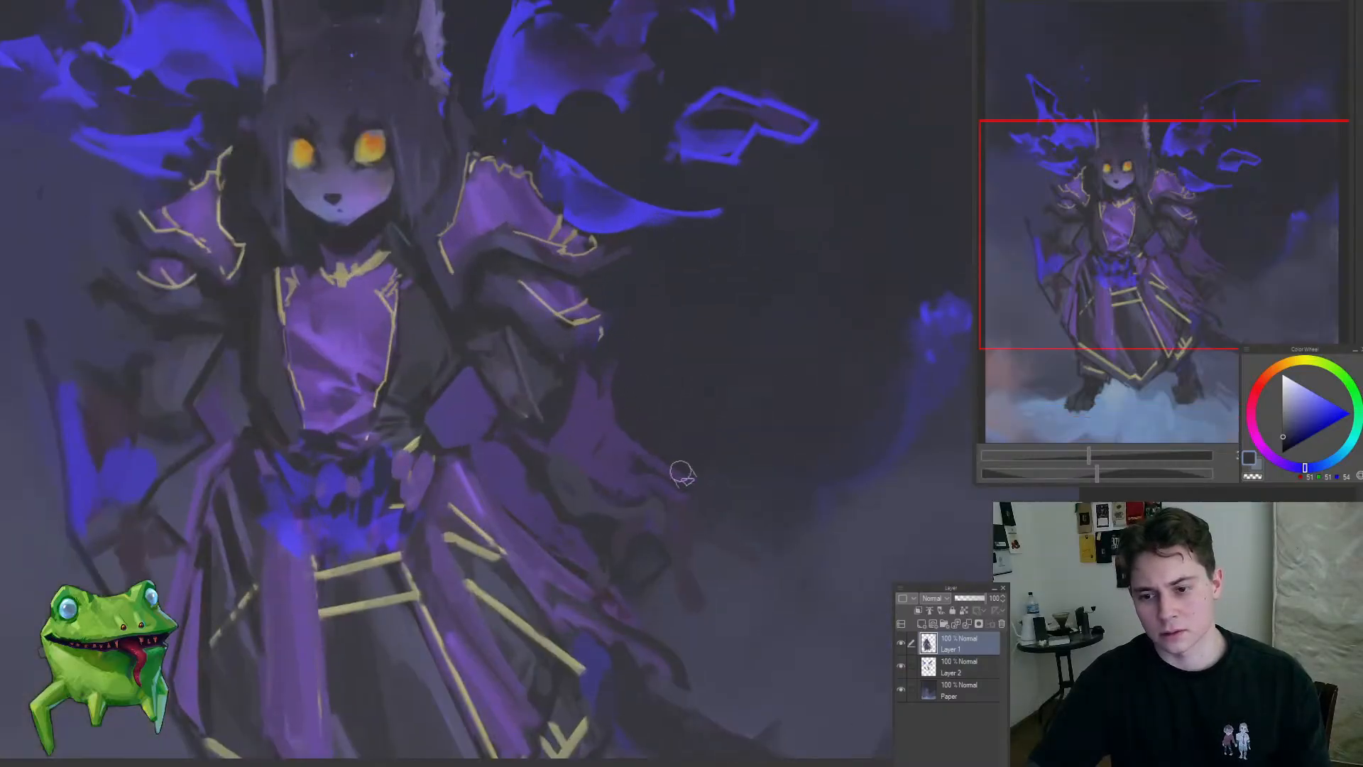
drag(682, 472, 583, 414)
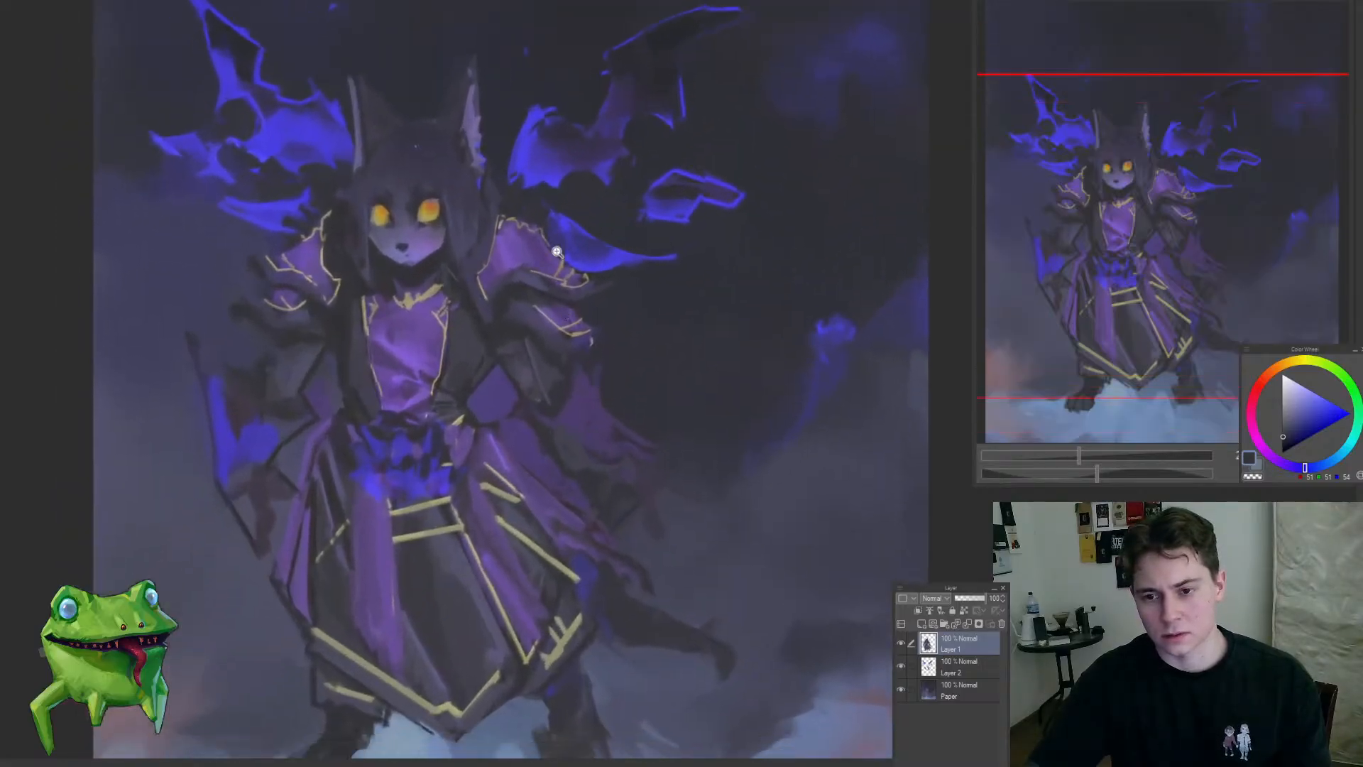
Step: Sample gold from the shoulder trim and paint a thin jagged trim line along the cape's edge below the right-hand forearm
drag(556, 251, 589, 282)
alt+click(588, 289)
mouse_move(591, 473)
mouse_down()
mouse_move(564, 360)
mouse_move(548, 443)
mouse_move(502, 474)
mouse_up()
key(ctrl+z)
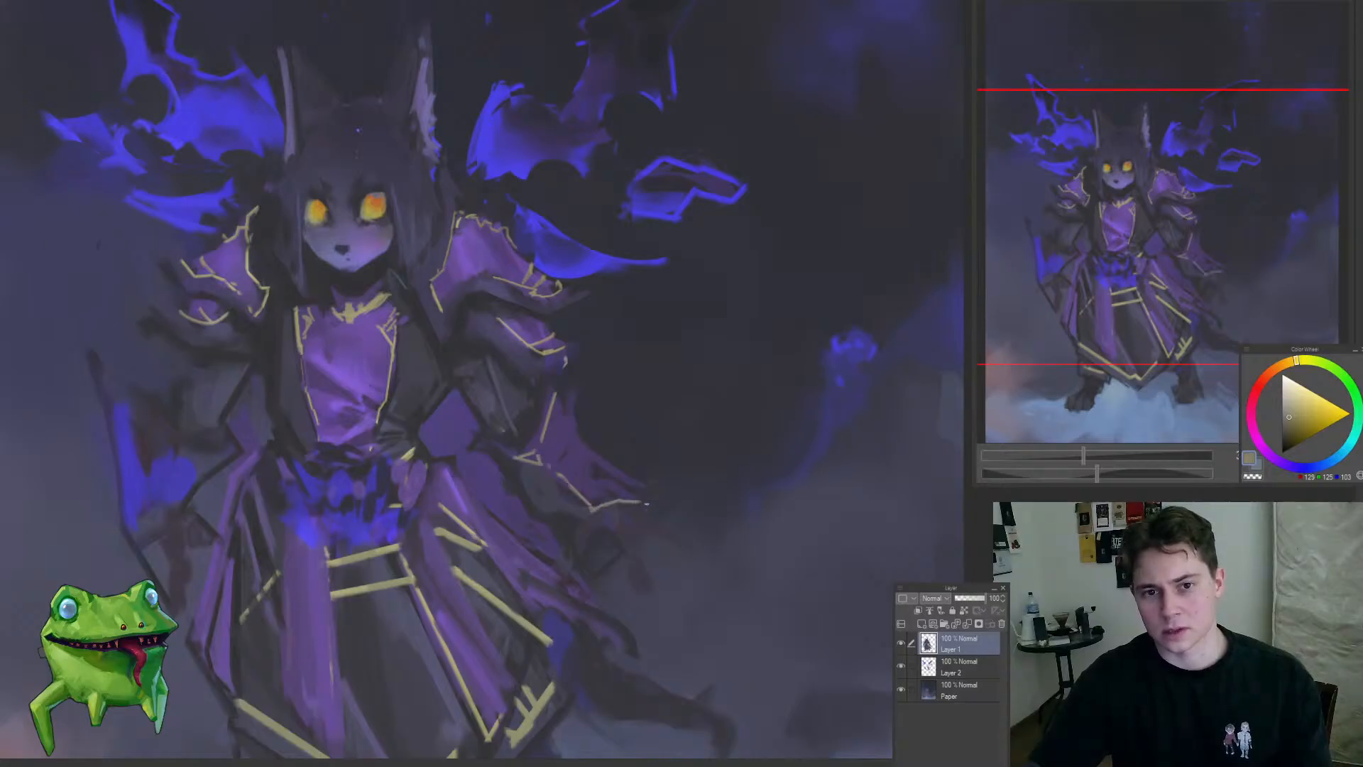
mouse_move(631, 487)
mouse_down()
mouse_move(558, 549)
mouse_move(621, 493)
mouse_up()
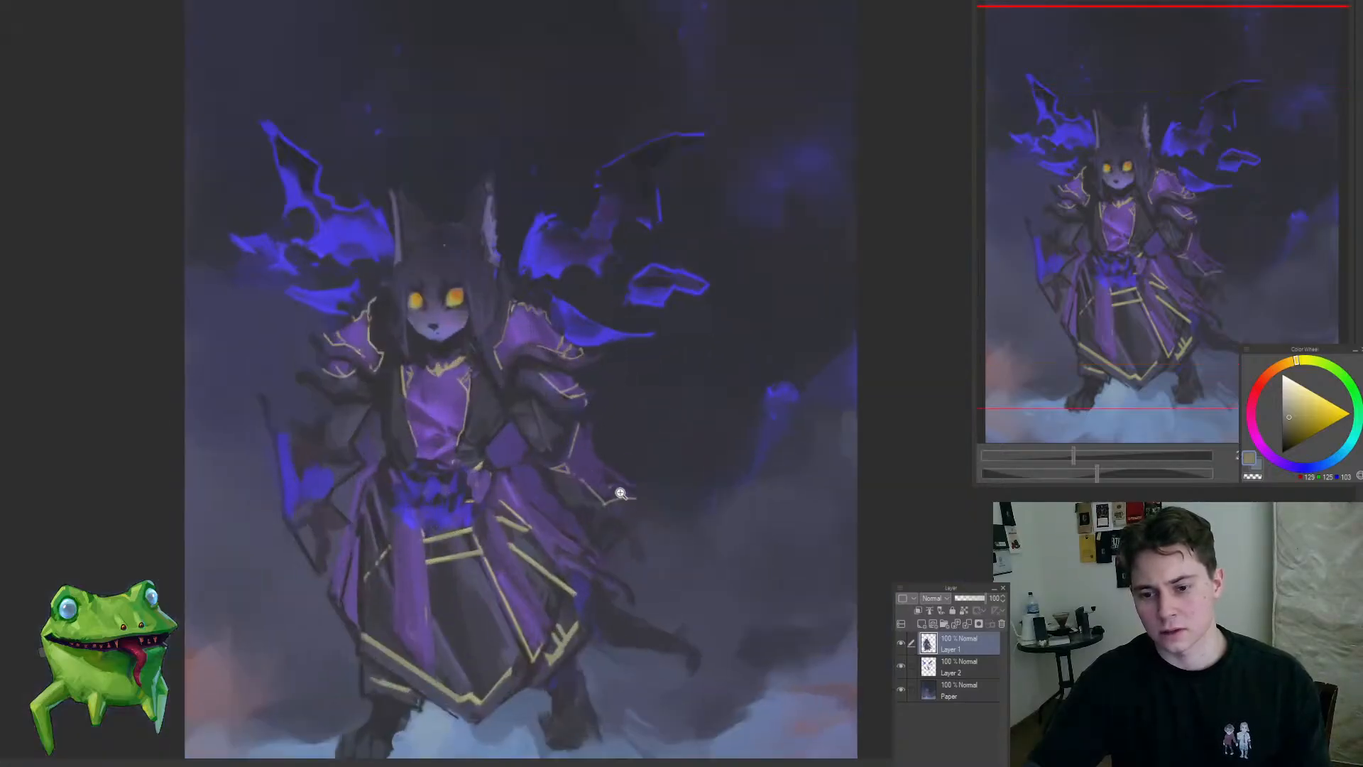
drag(619, 441, 630, 420)
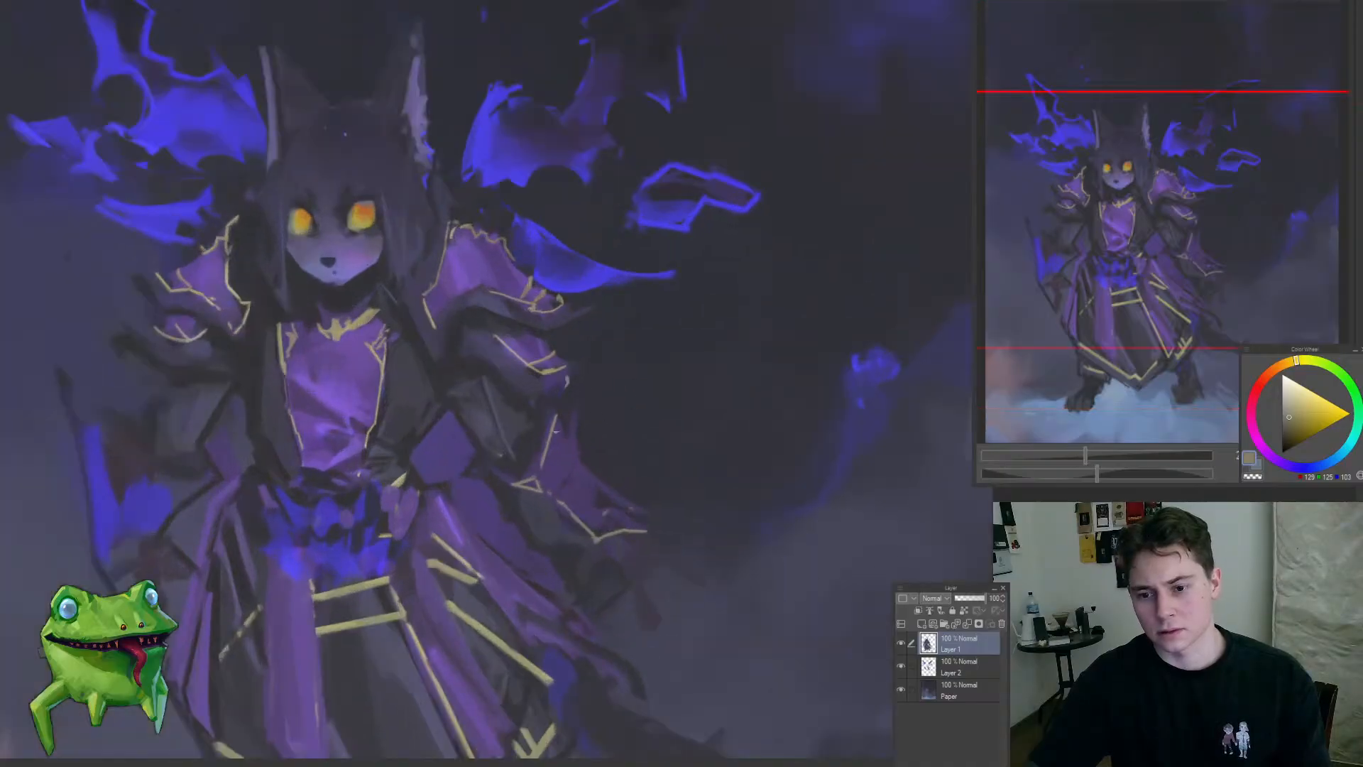
Step: Blend sampled muted purple and dark blue tones into the cape around its new gold trim
alt+click(540, 427)
drag(586, 478, 569, 446)
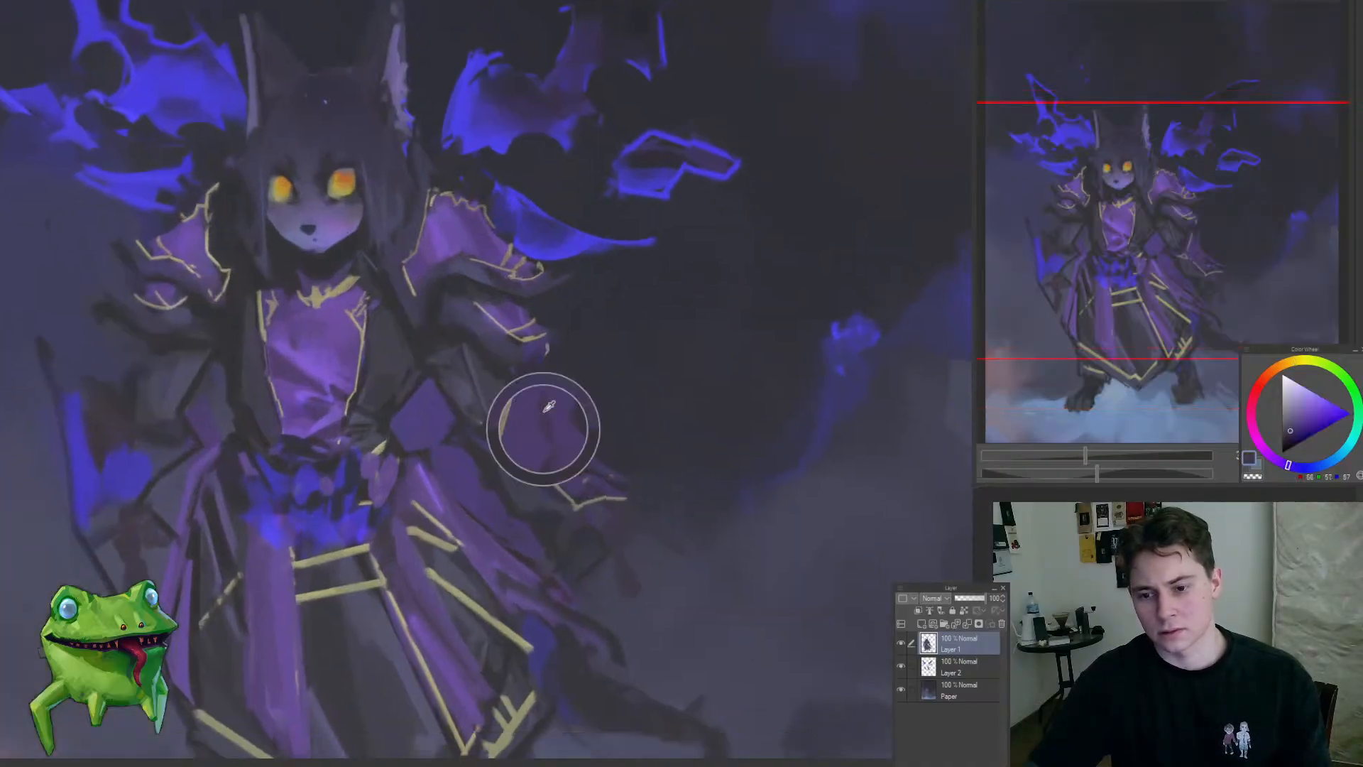
alt+click(548, 387)
alt+click(537, 436)
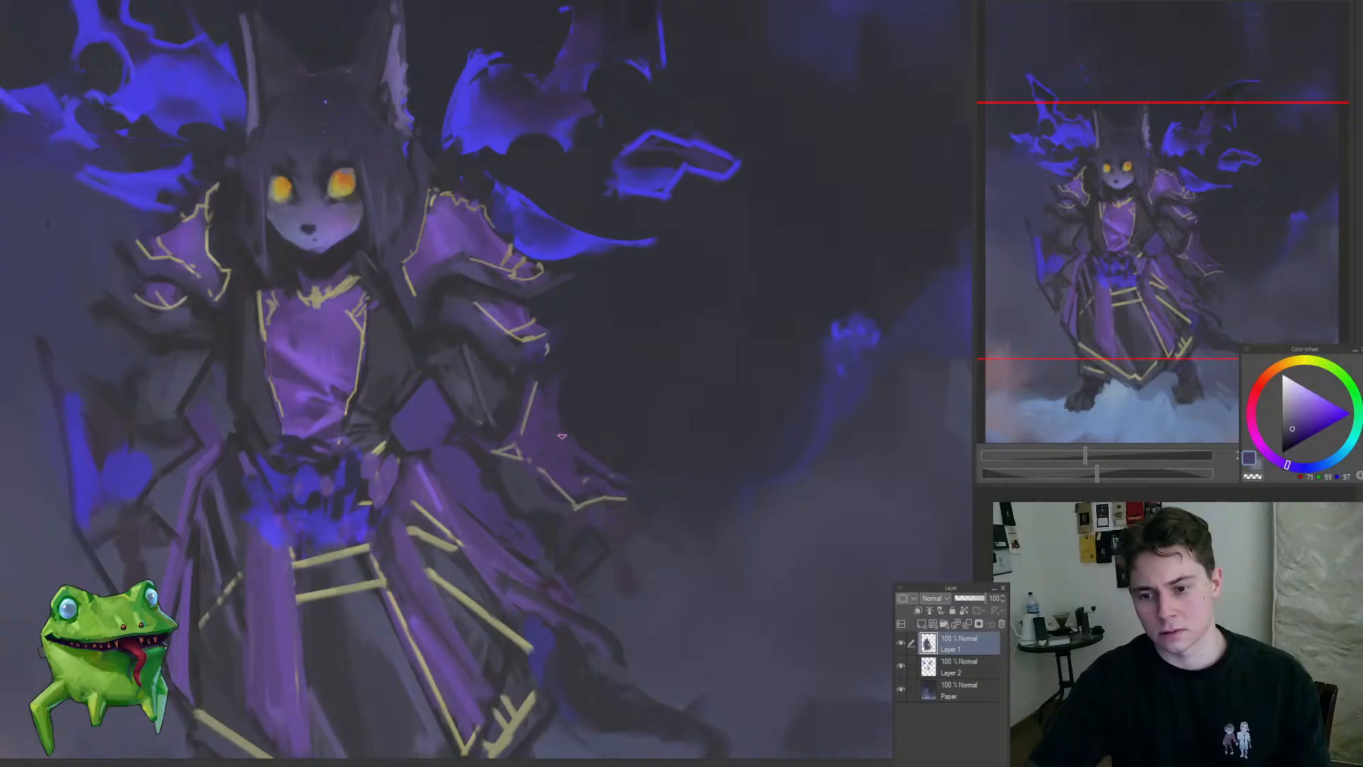
alt+click(565, 436)
mouse_move(564, 460)
mouse_down()
mouse_move(511, 466)
mouse_move(562, 465)
mouse_move(523, 487)
mouse_move(492, 457)
mouse_move(489, 502)
mouse_up()
alt+click(505, 441)
alt+click(565, 500)
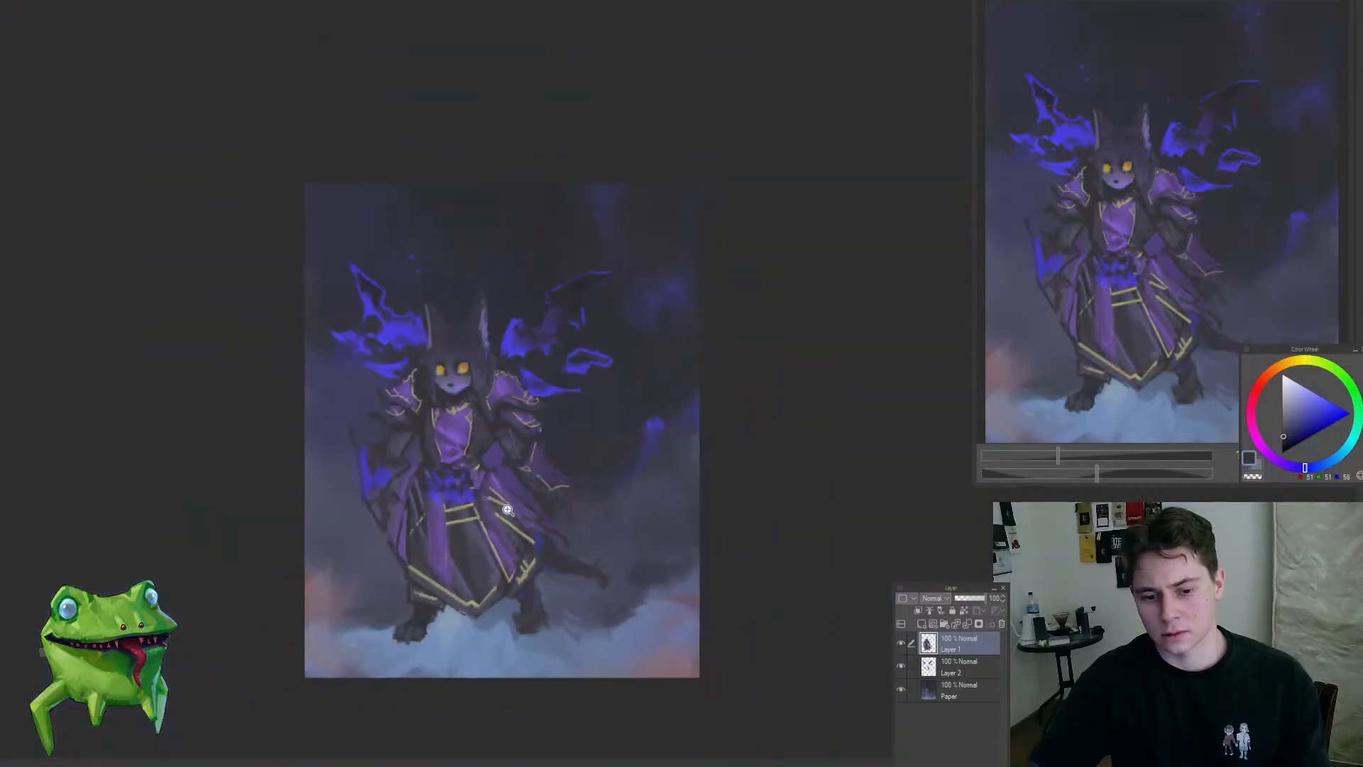
Step: Examine the gold-trimmed cape, right-hand forearm and robe both close up and against the full figure
click(541, 499)
click(558, 470)
drag(557, 470, 578, 432)
click(550, 395)
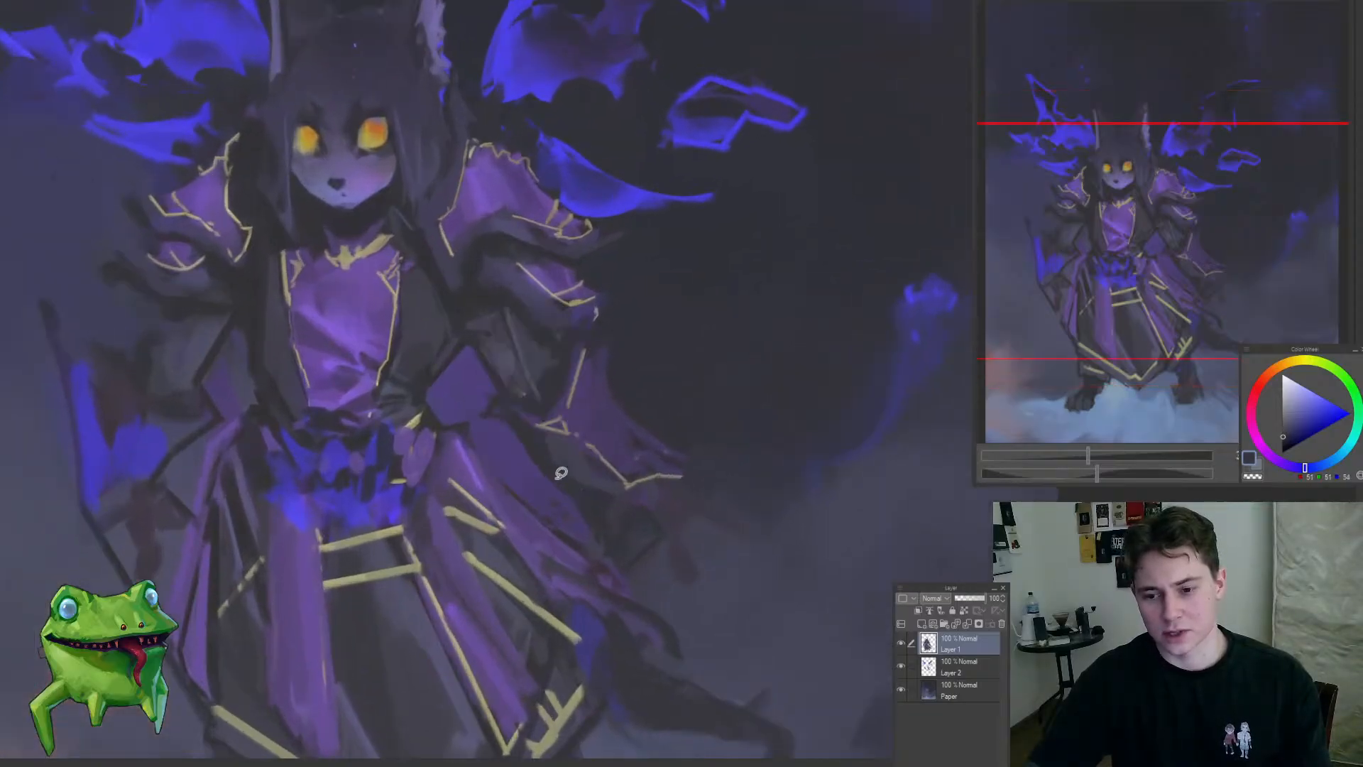
click(603, 492)
click(546, 462)
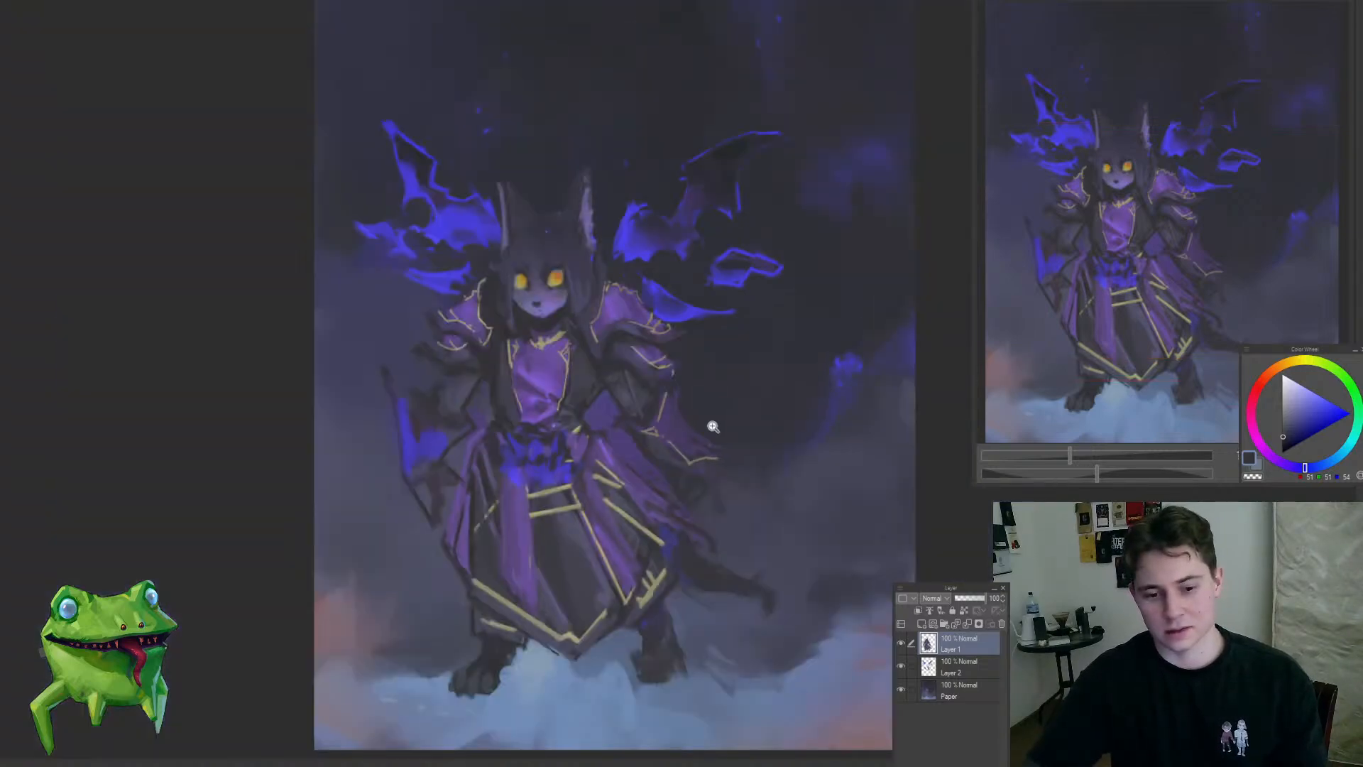
click(712, 426)
click(742, 380)
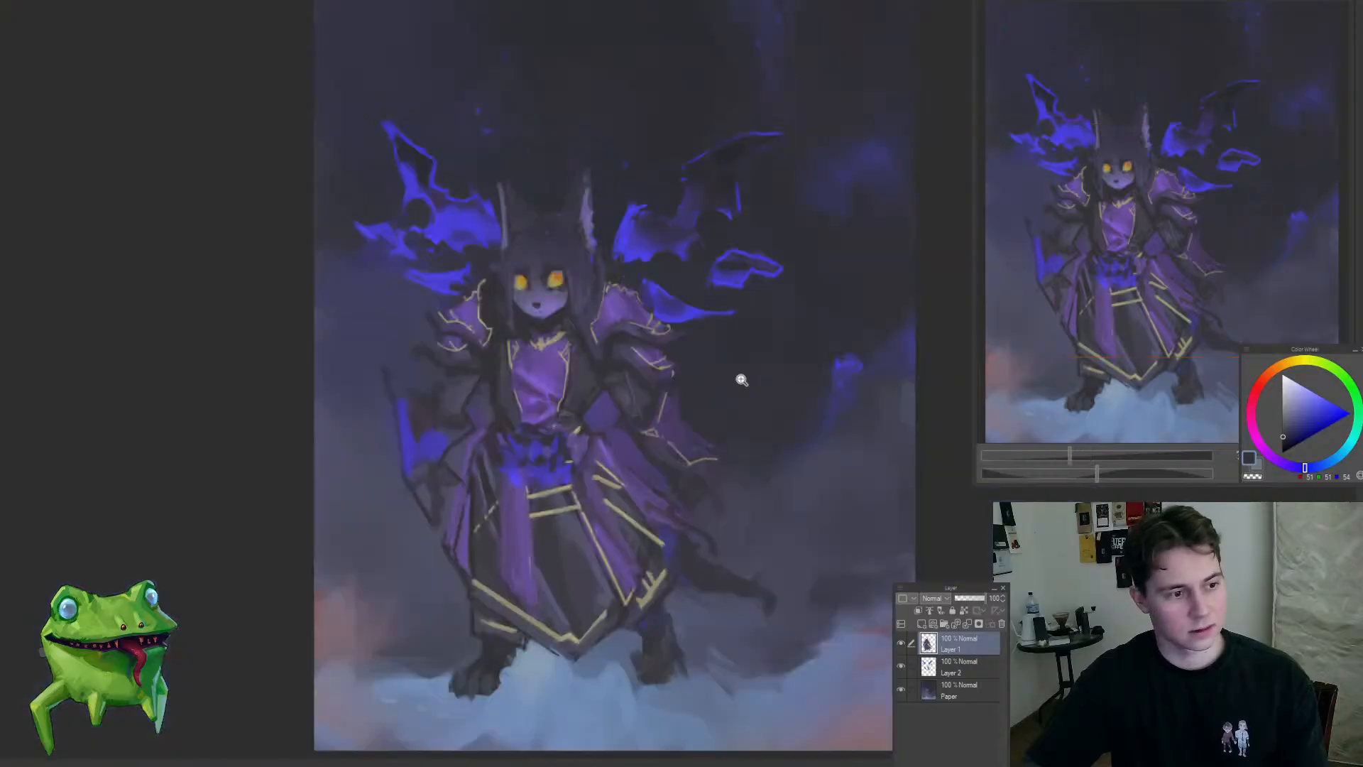
drag(726, 414, 639, 420)
click(541, 496)
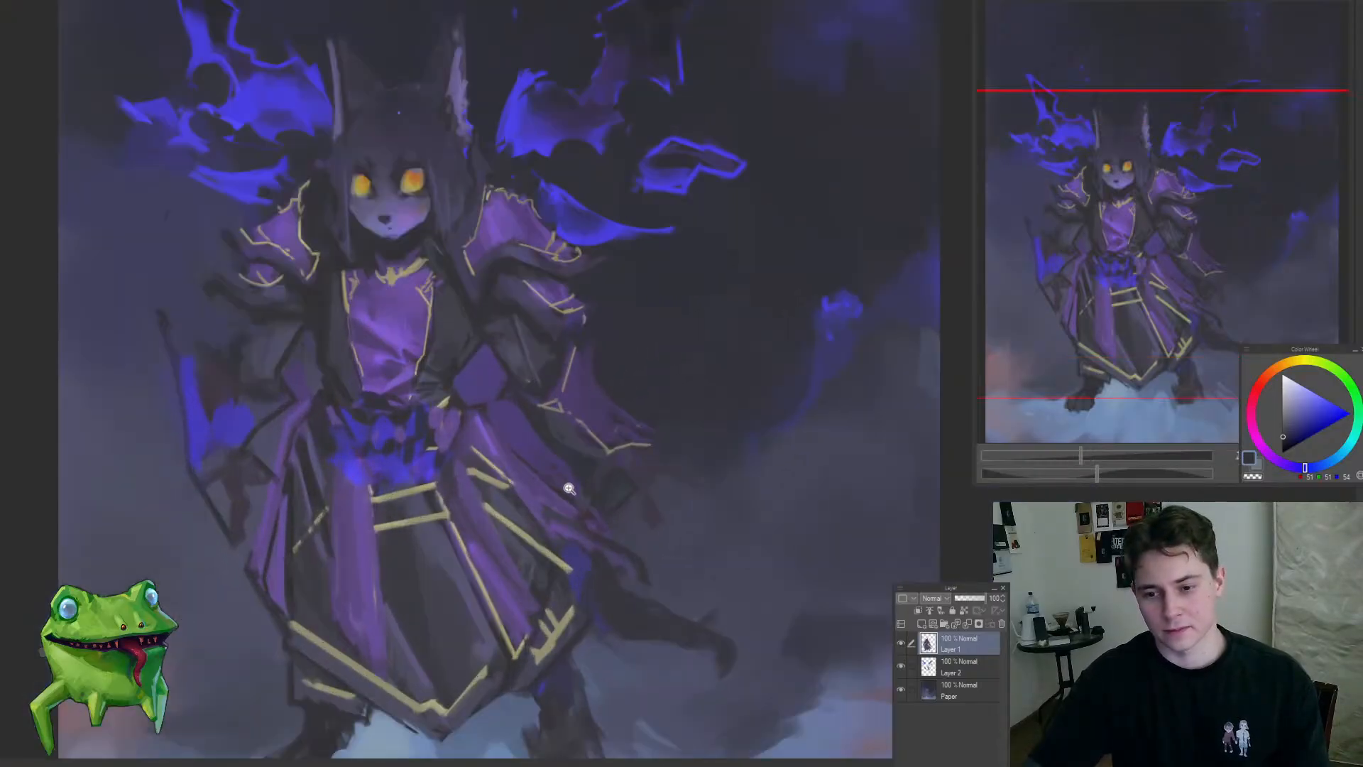
alt+click(556, 393)
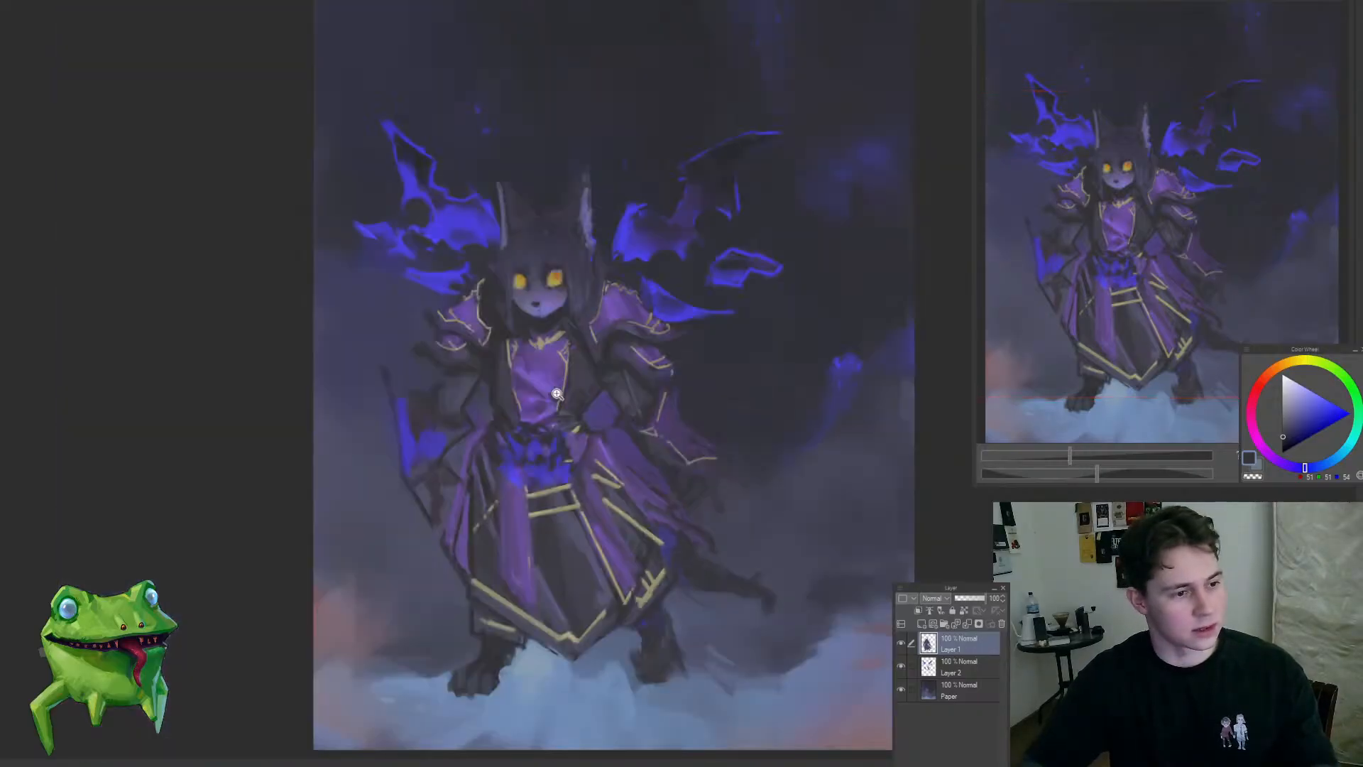
click(741, 464)
drag(750, 445, 682, 433)
click(562, 437)
alt+click(543, 398)
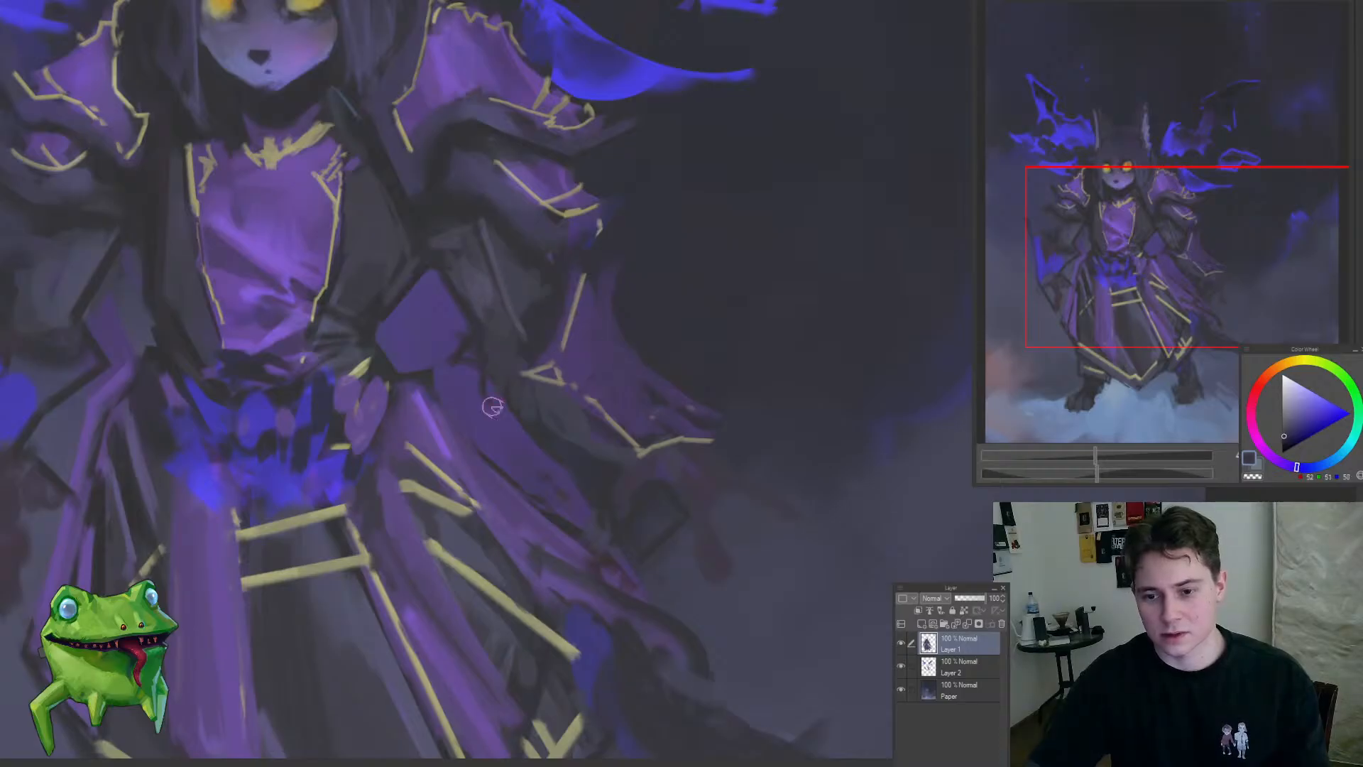
drag(573, 506, 539, 566)
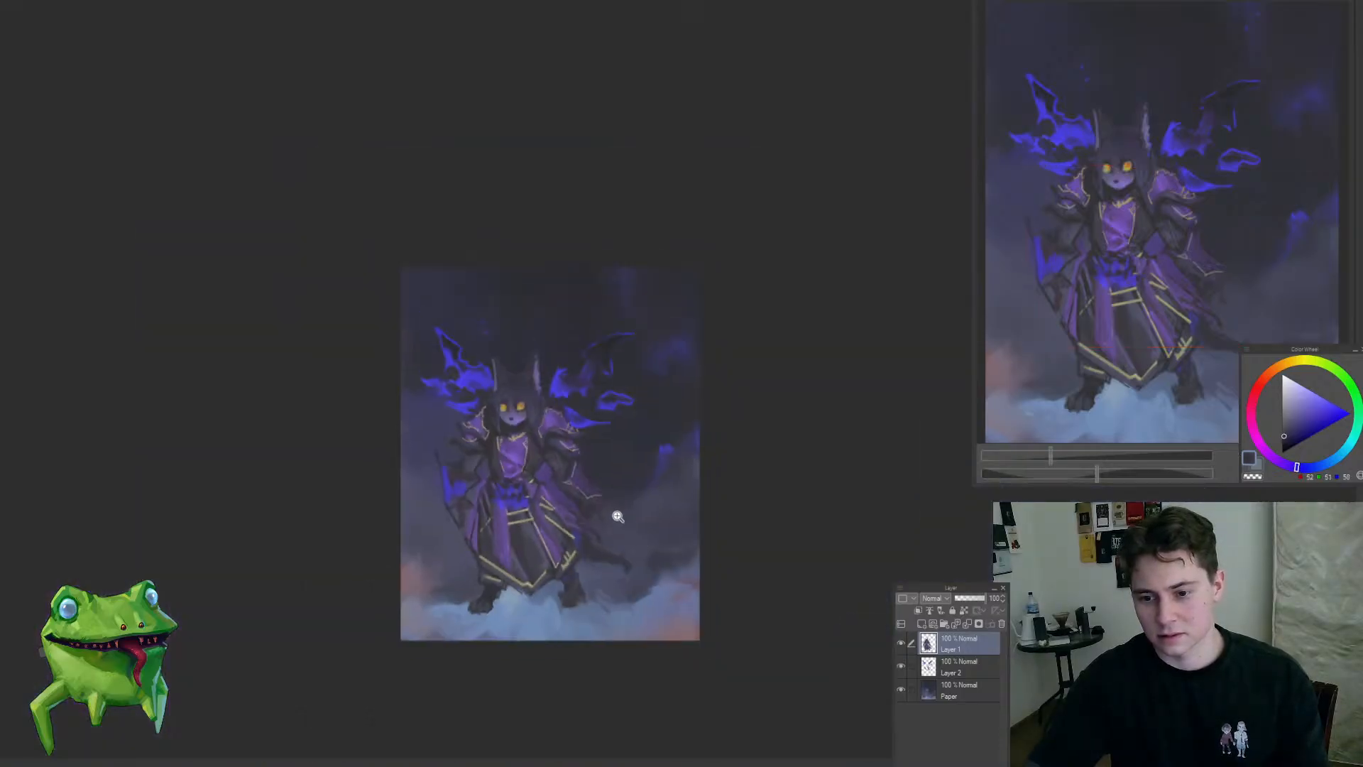
drag(615, 514, 569, 526)
Step: Flip the canvas horizontally and paint thin dark hanging tatters beneath the cape's gold-trimmed edge
key(h)
drag(719, 489, 744, 493)
drag(602, 512, 624, 507)
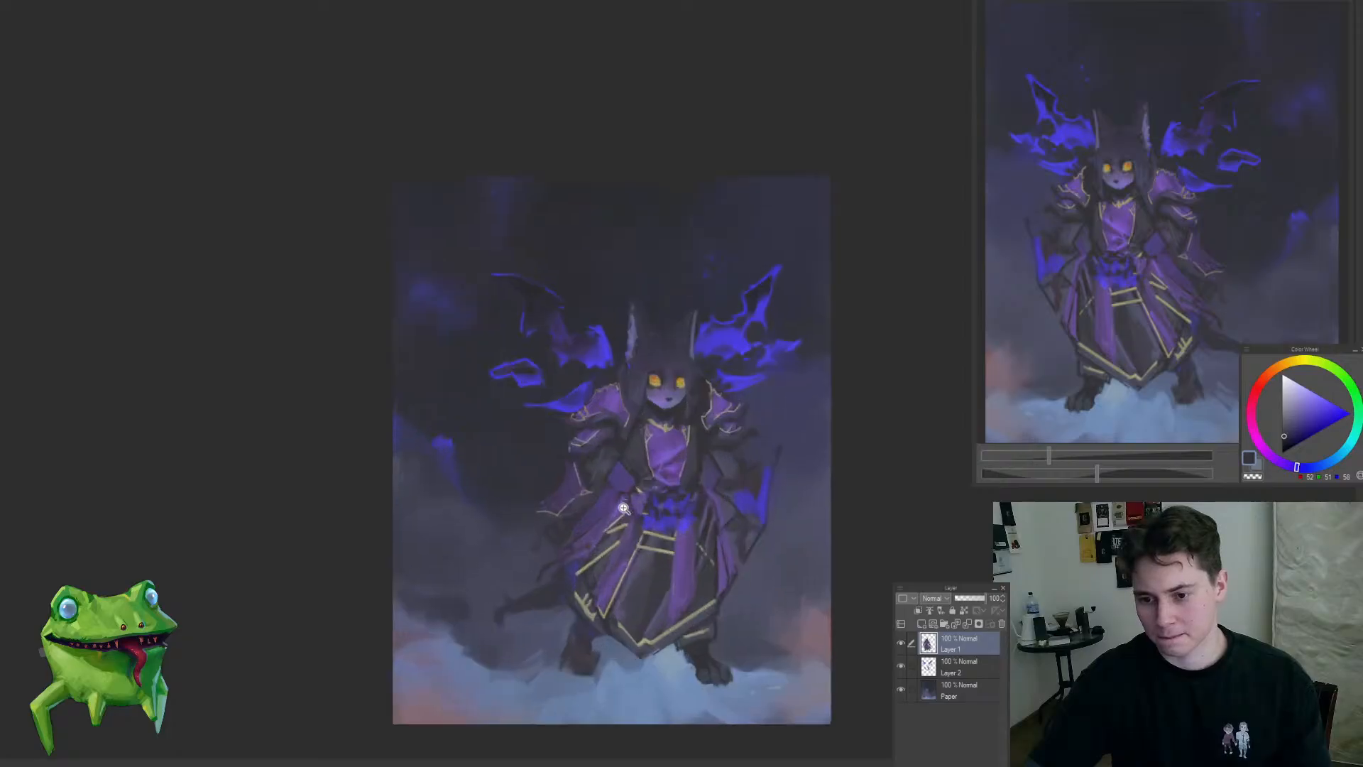
click(575, 500)
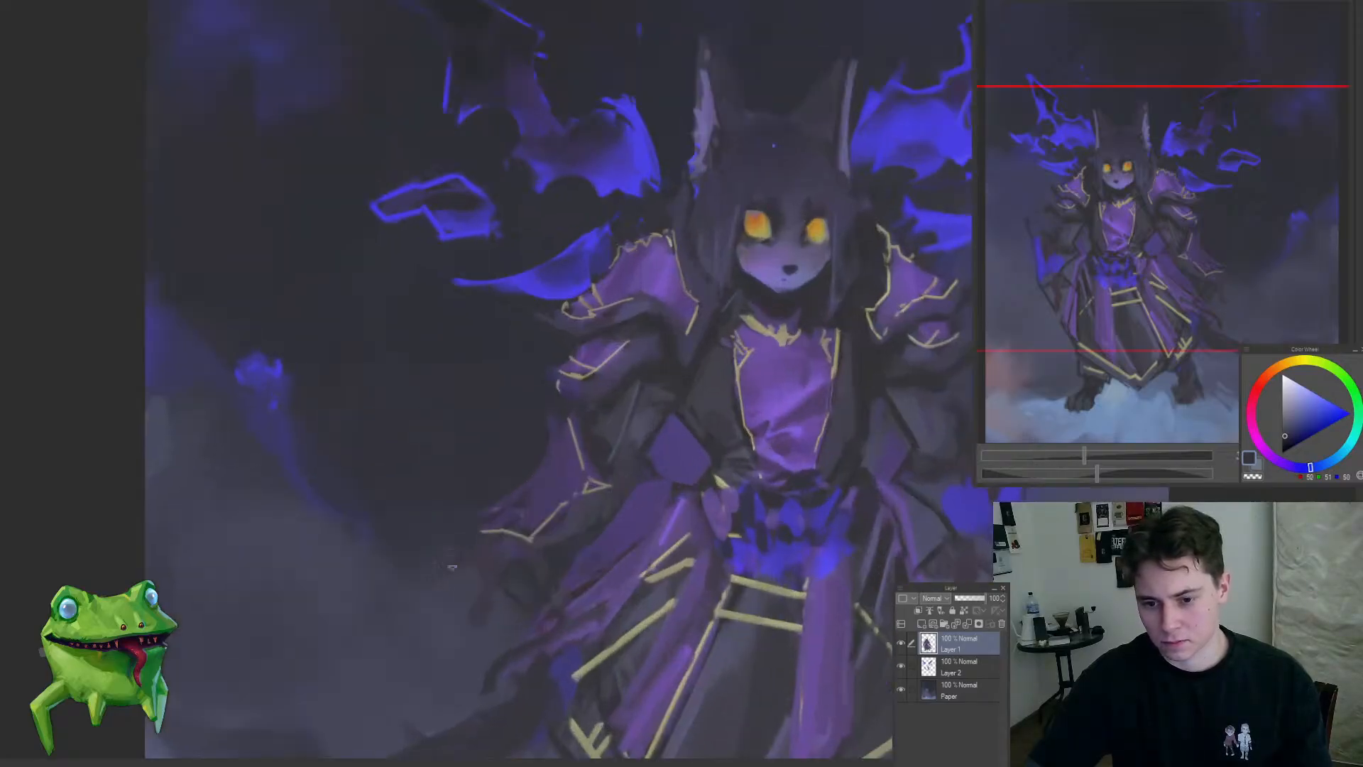
drag(442, 633, 442, 643)
mouse_move(468, 628)
mouse_down()
mouse_move(429, 657)
mouse_move(533, 615)
mouse_move(521, 508)
mouse_up()
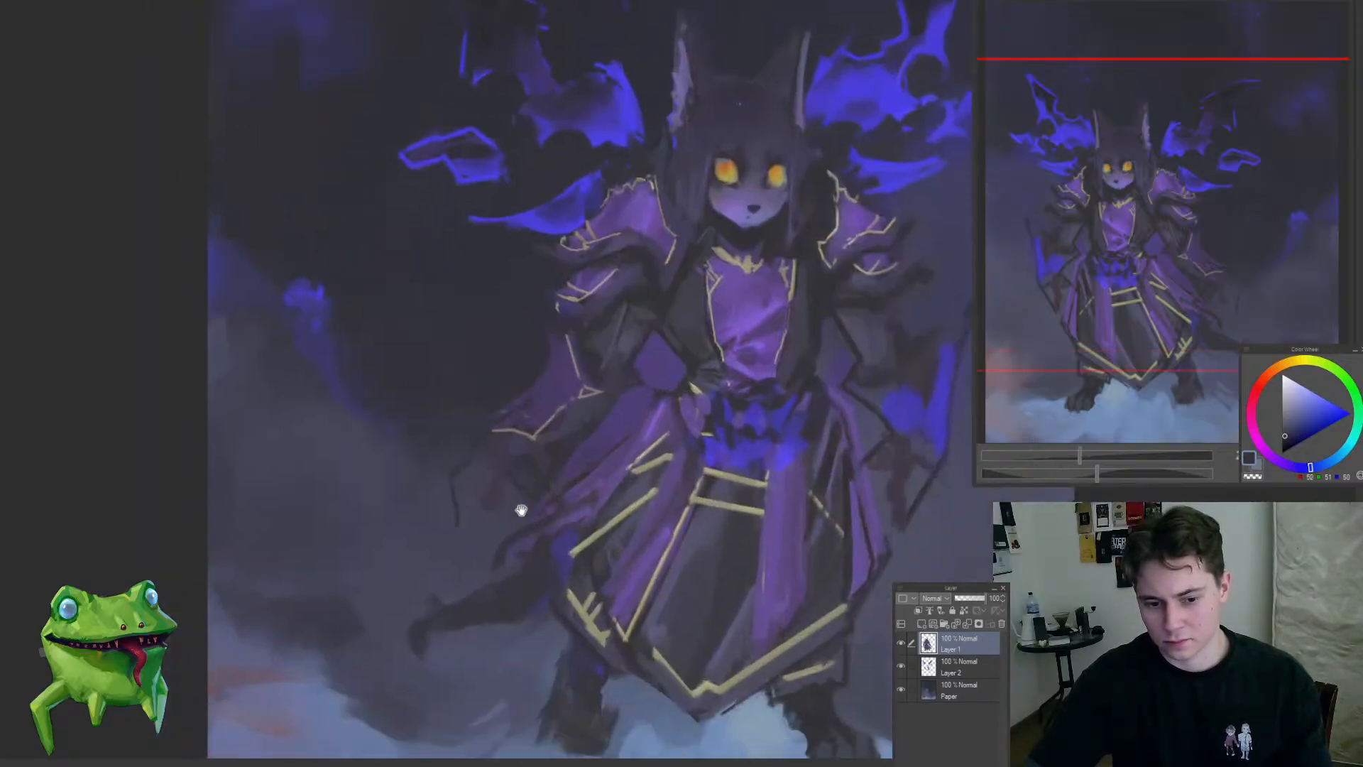
alt+click(503, 467)
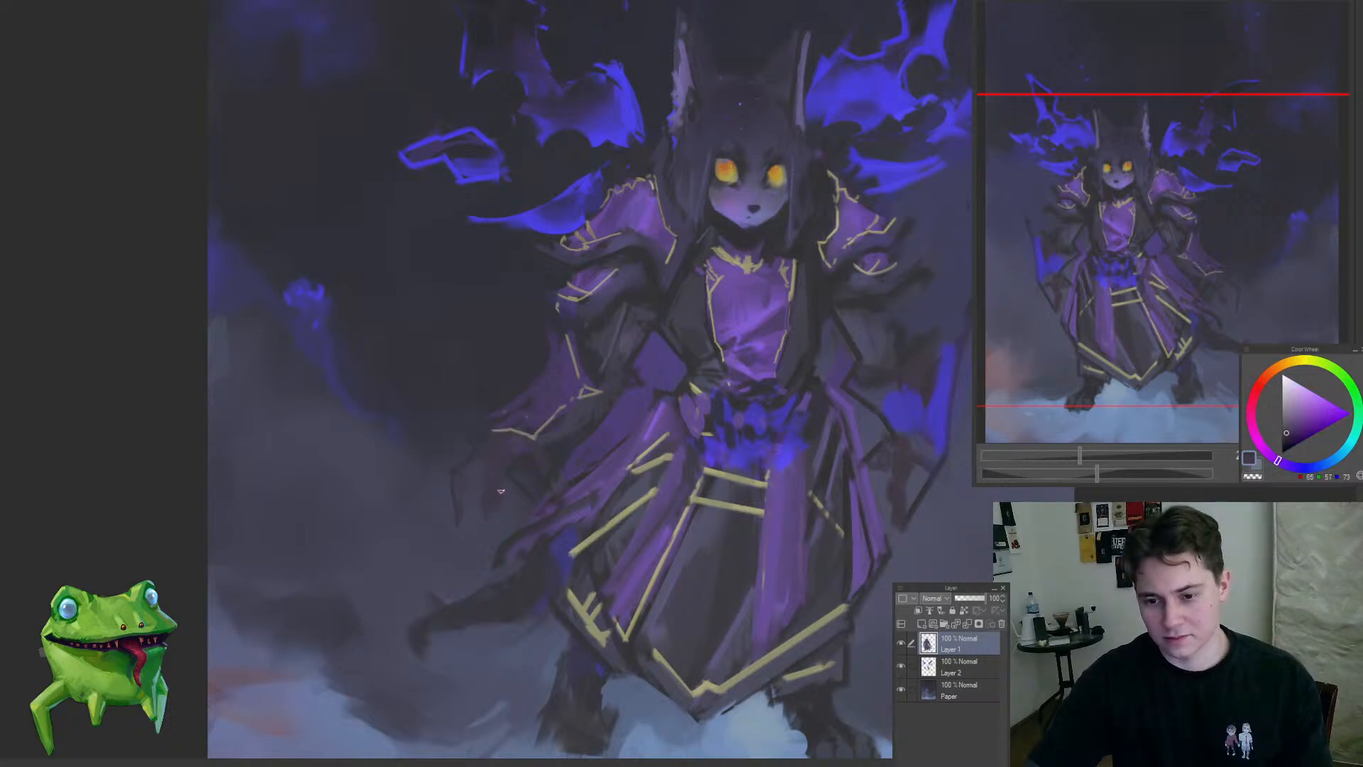
drag(549, 469, 500, 521)
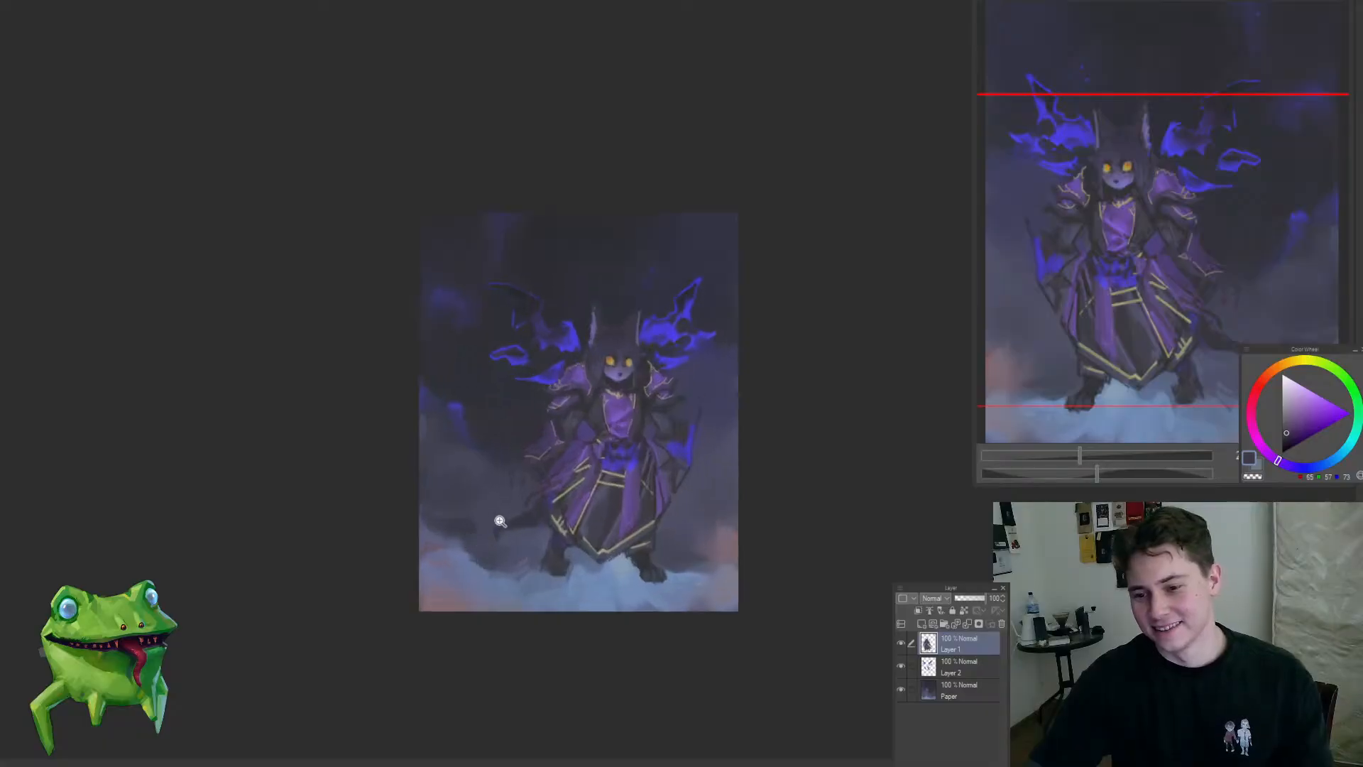
Step: Hide and reshow the flame wings on Layer 2 to compare the silhouette, and flip the canvas back
drag(584, 460, 597, 443)
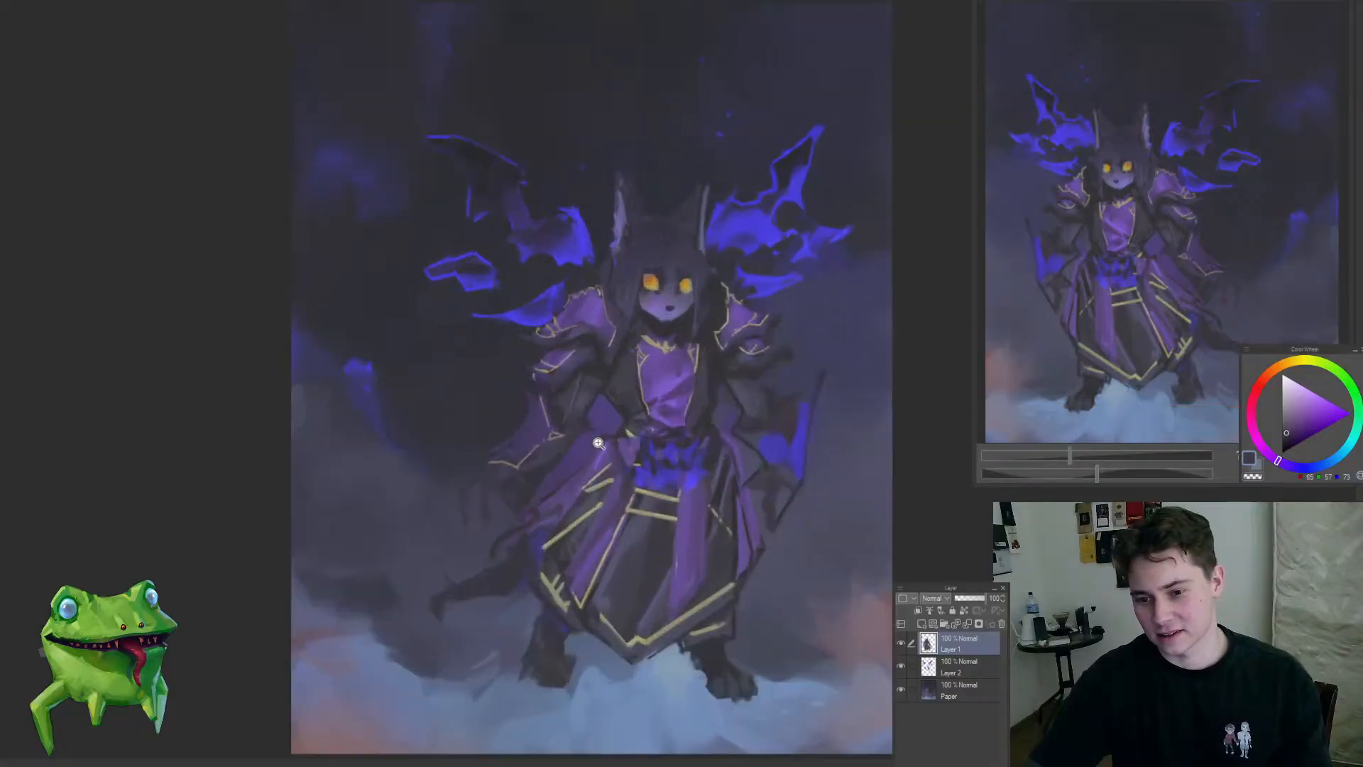
click(919, 665)
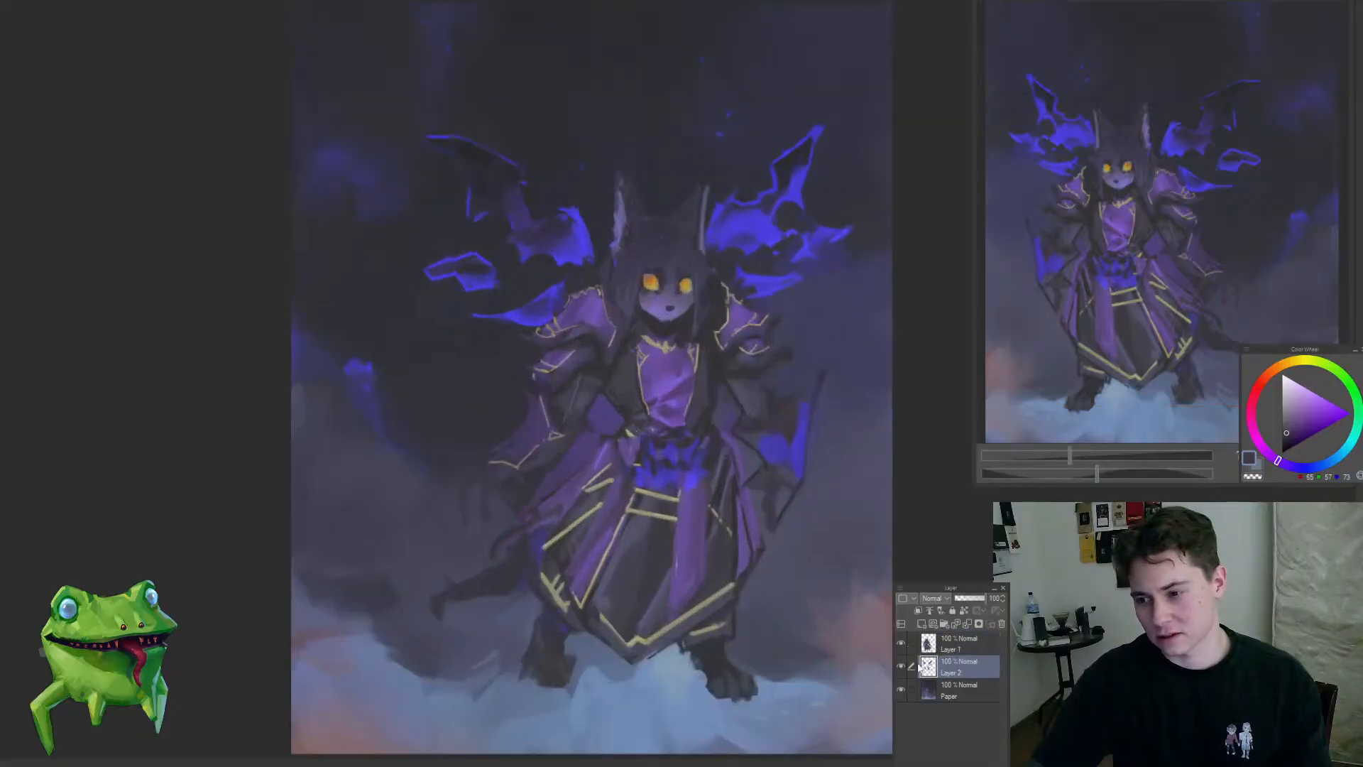
click(901, 665)
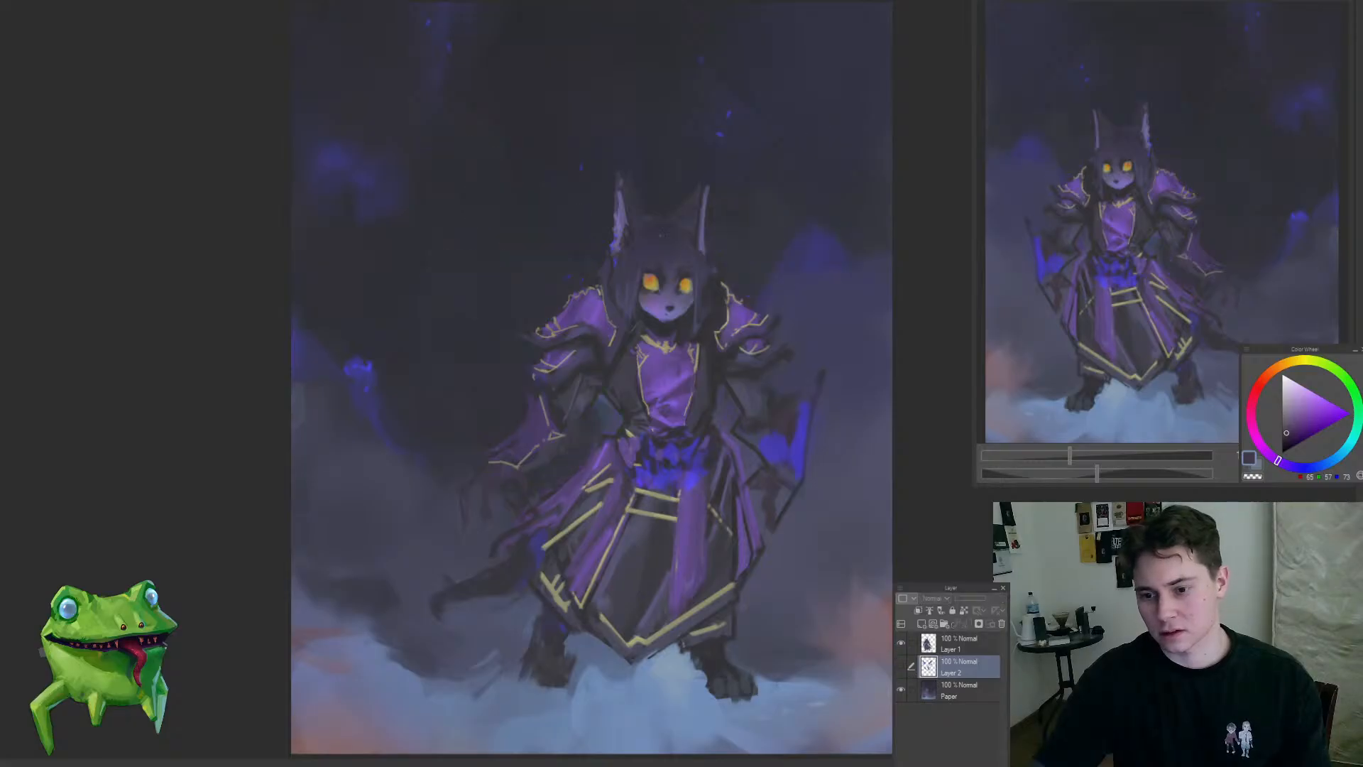
click(901, 666)
key(h)
Step: Lasso the right-hand forearm with its gold-trimmed cape tatter on Layer 1, delete it and deselect
click(932, 644)
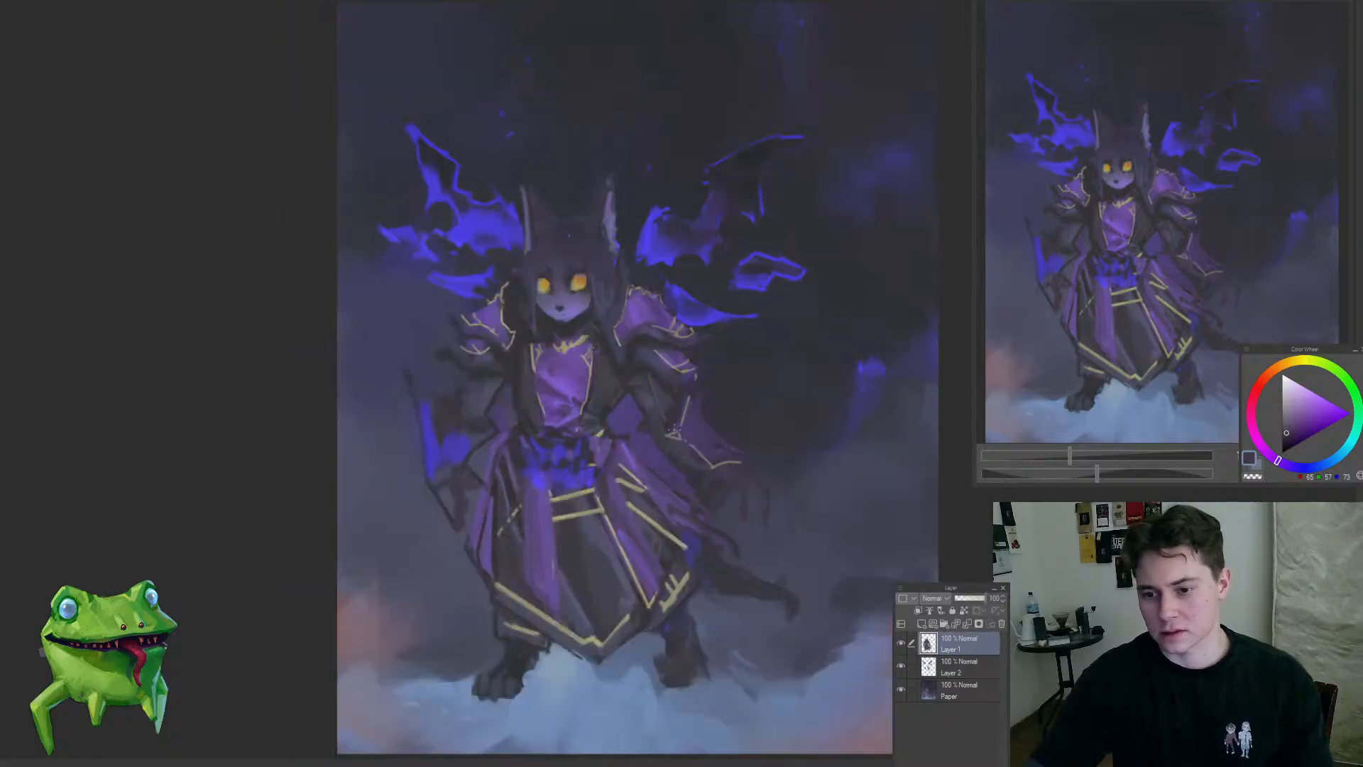
mouse_move(685, 477)
mouse_down()
mouse_move(805, 455)
mouse_move(679, 382)
mouse_move(696, 479)
mouse_move(700, 468)
mouse_move(679, 471)
mouse_up()
key(Delete)
key(ctrl+d)
Step: Sample a muted blue-grey and rough in a new right-hand forearm with loose looping strokes extending outward from the elbow
alt+click(600, 392)
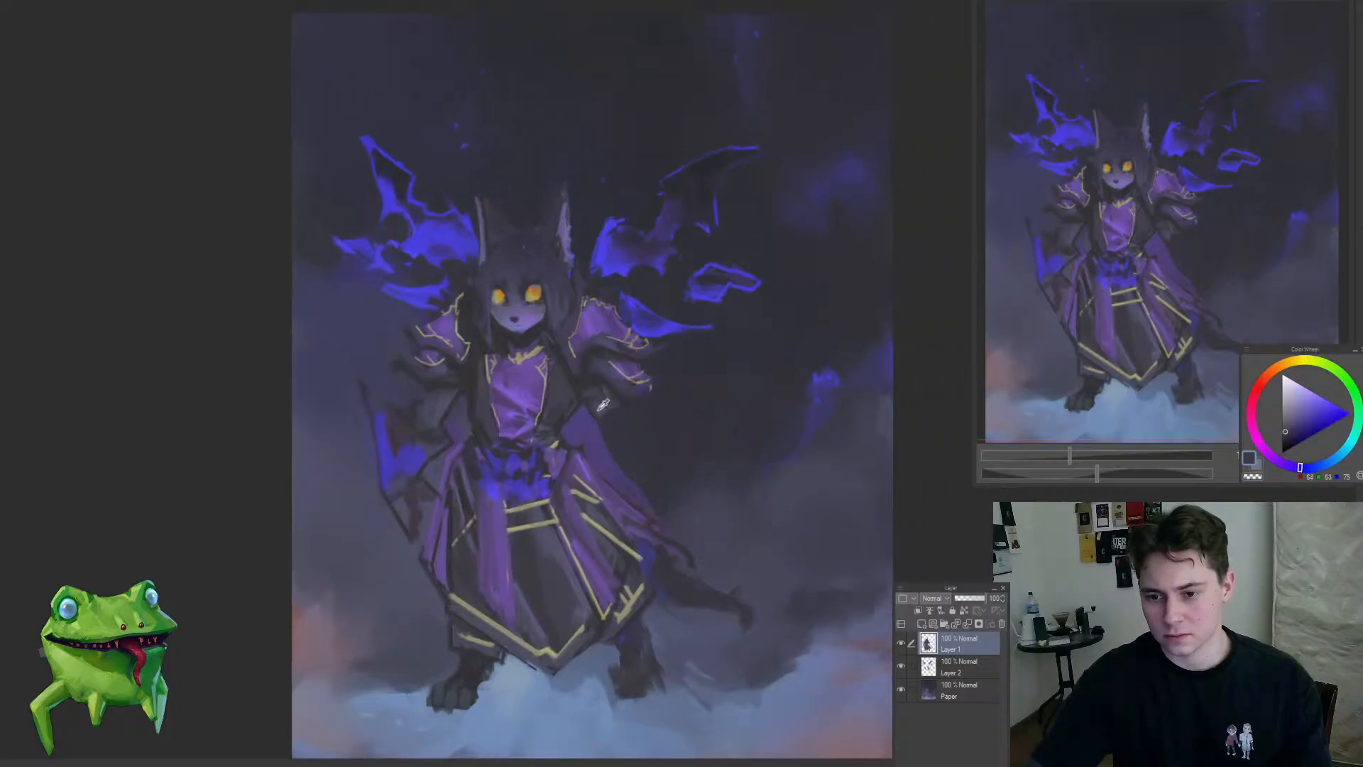
alt+click(601, 407)
mouse_move(642, 419)
mouse_down()
mouse_move(612, 419)
mouse_move(659, 426)
mouse_move(689, 468)
mouse_move(556, 548)
mouse_move(627, 513)
mouse_up()
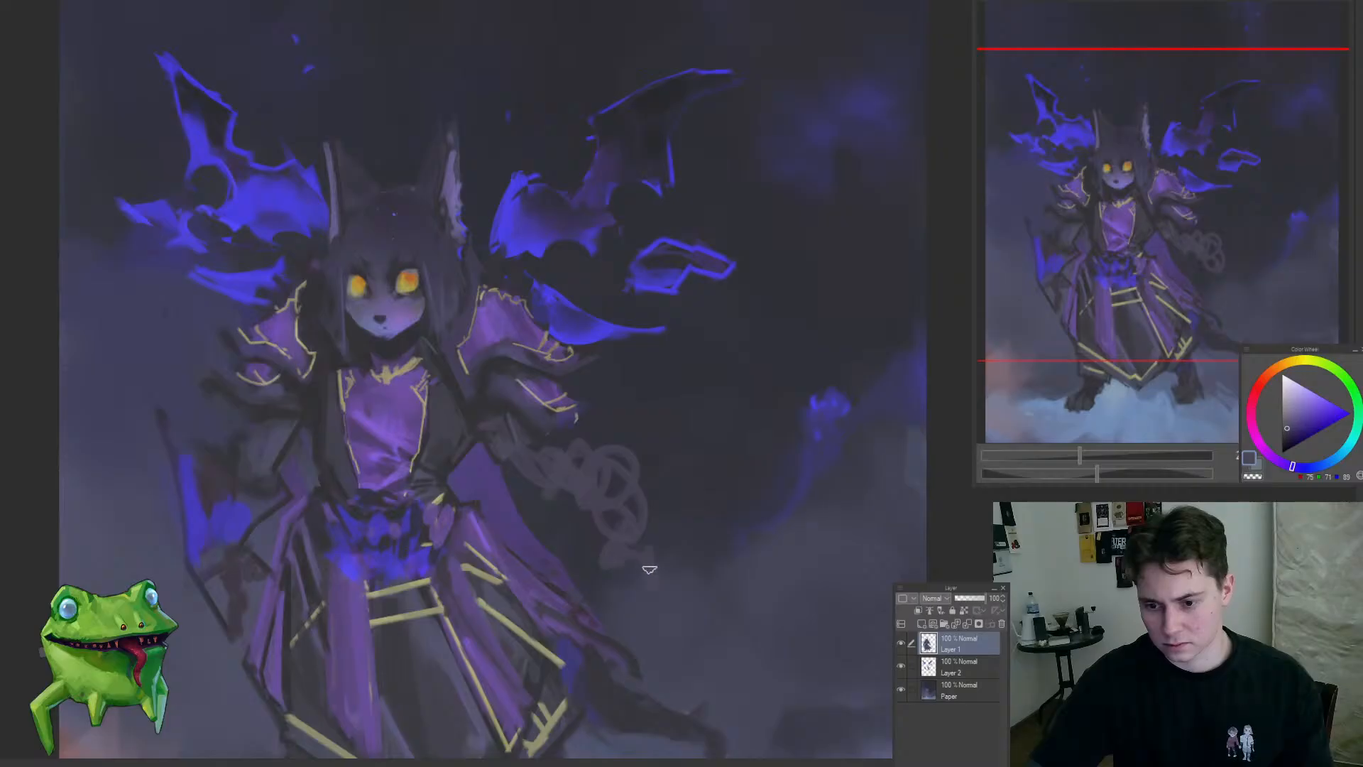
mouse_move(684, 611)
mouse_down()
mouse_move(657, 639)
mouse_move(713, 604)
mouse_up()
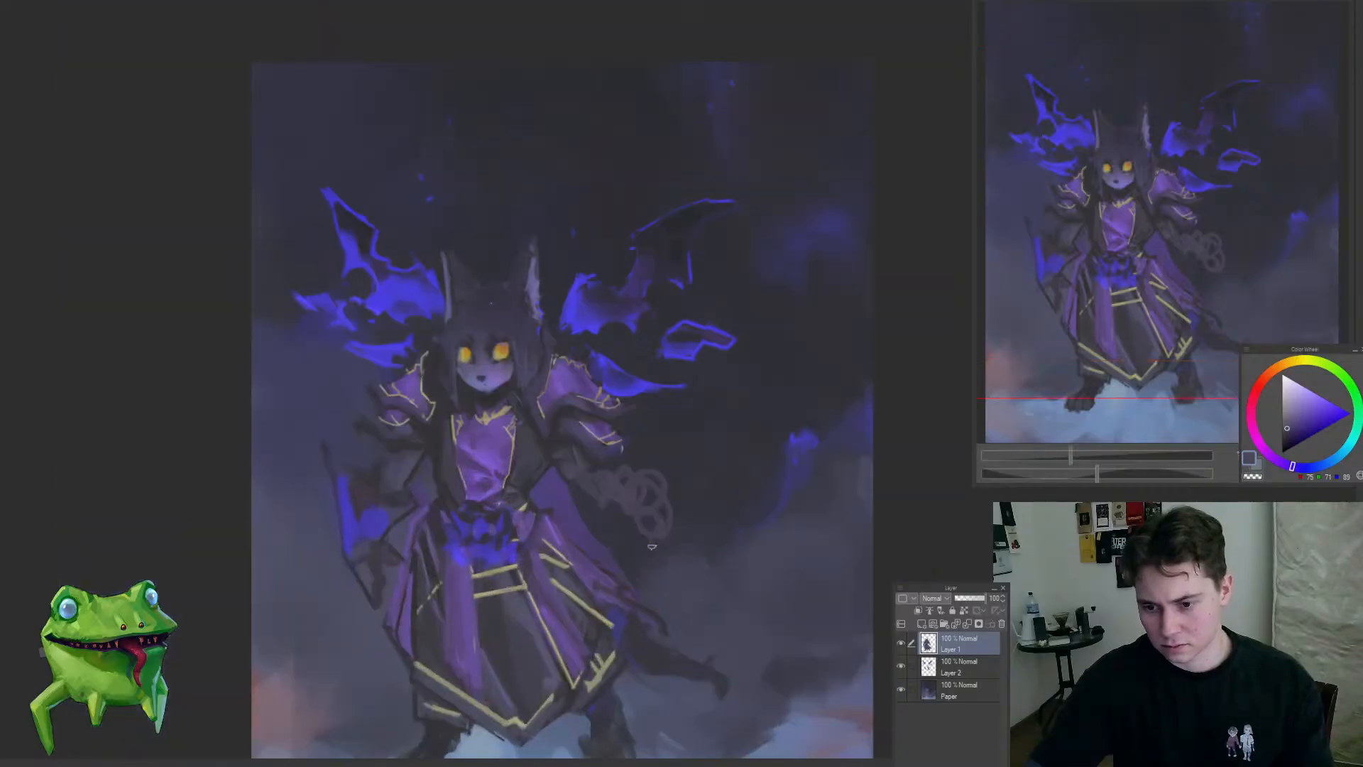
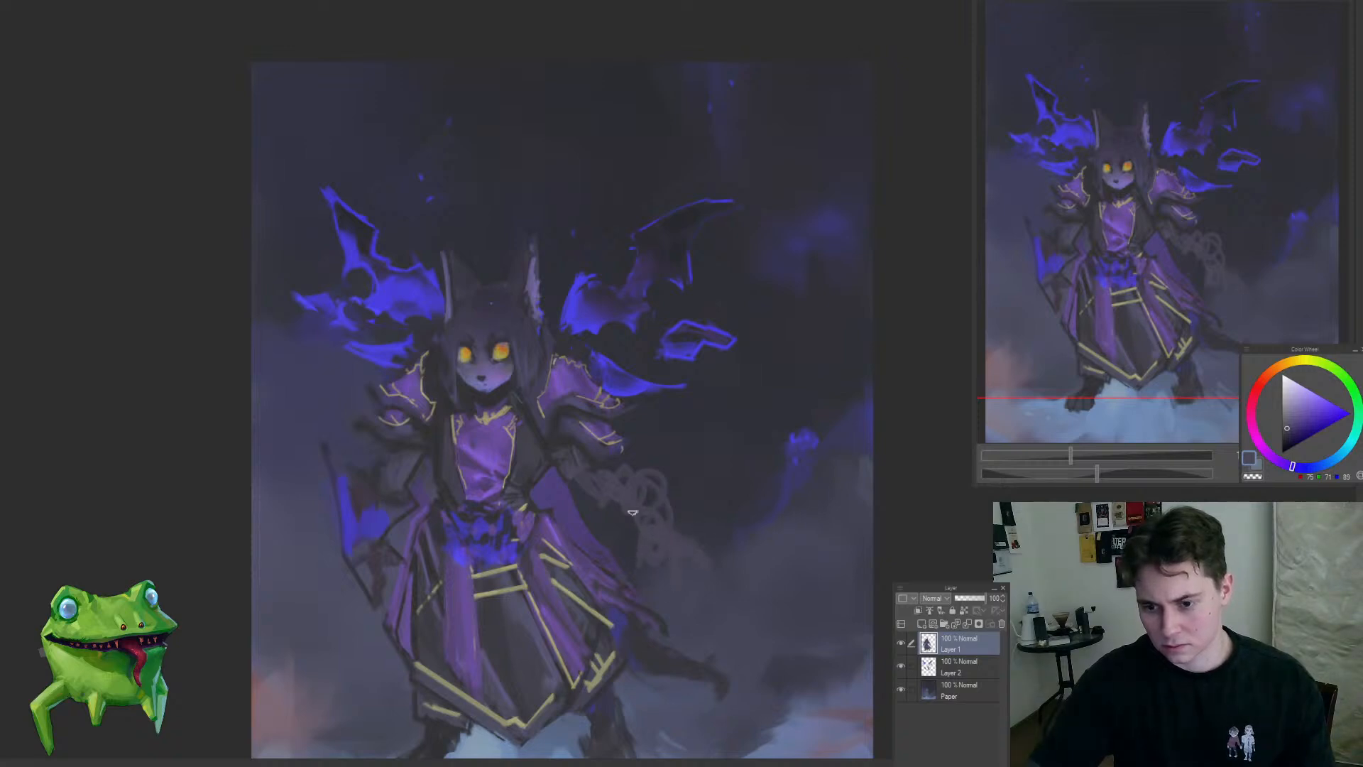
Step: Try shading the looped right-hand forearm and hand sketch with sampled muted reddish and purple tones
alt+click(377, 583)
mouse_move(655, 530)
mouse_down()
mouse_move(673, 576)
mouse_move(692, 553)
mouse_up()
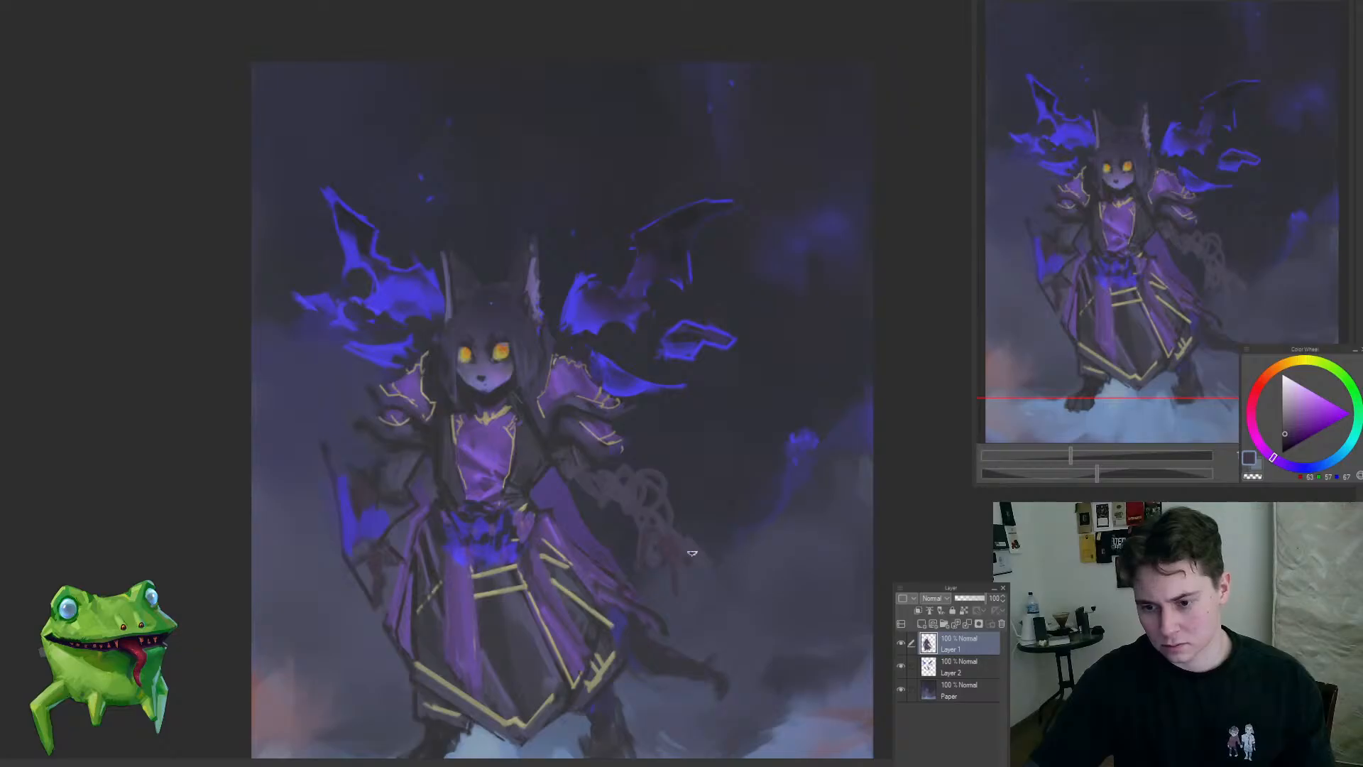
alt+click(622, 467)
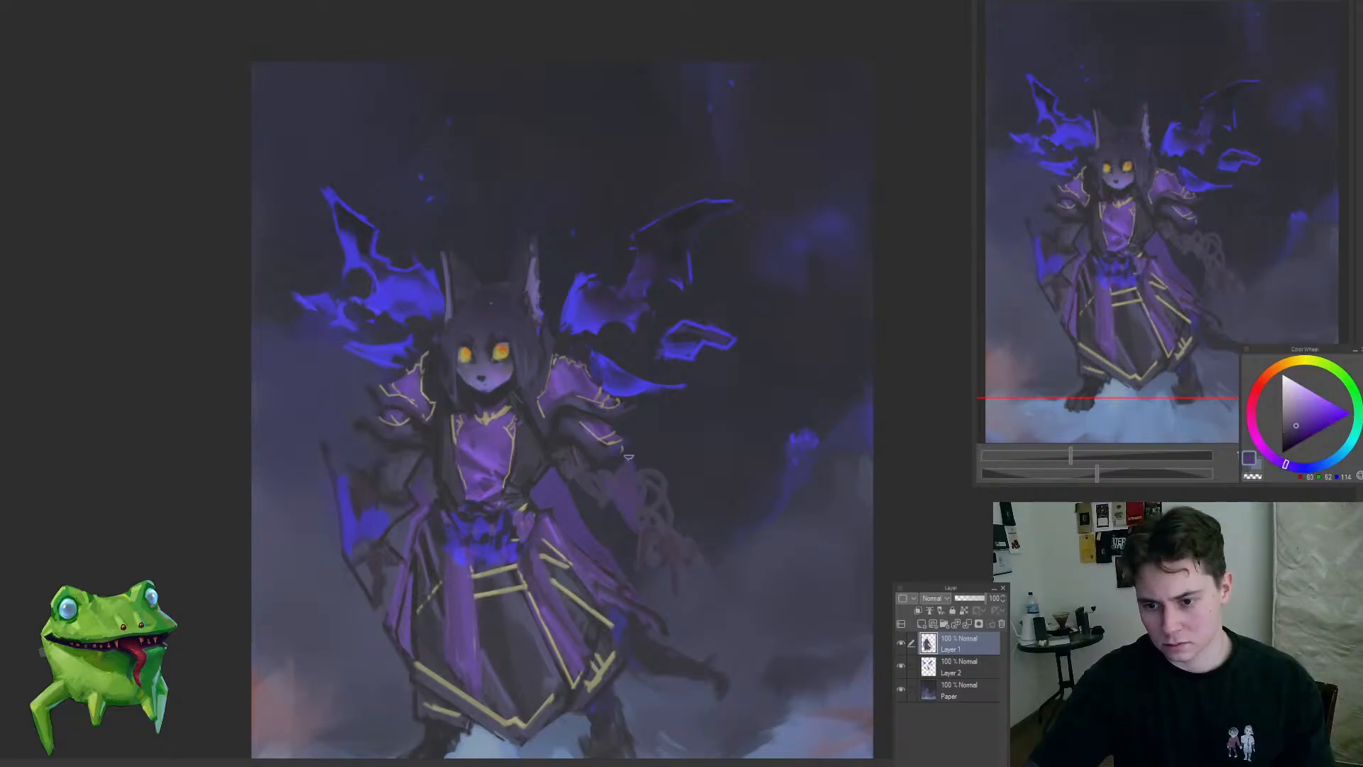
drag(656, 496, 630, 544)
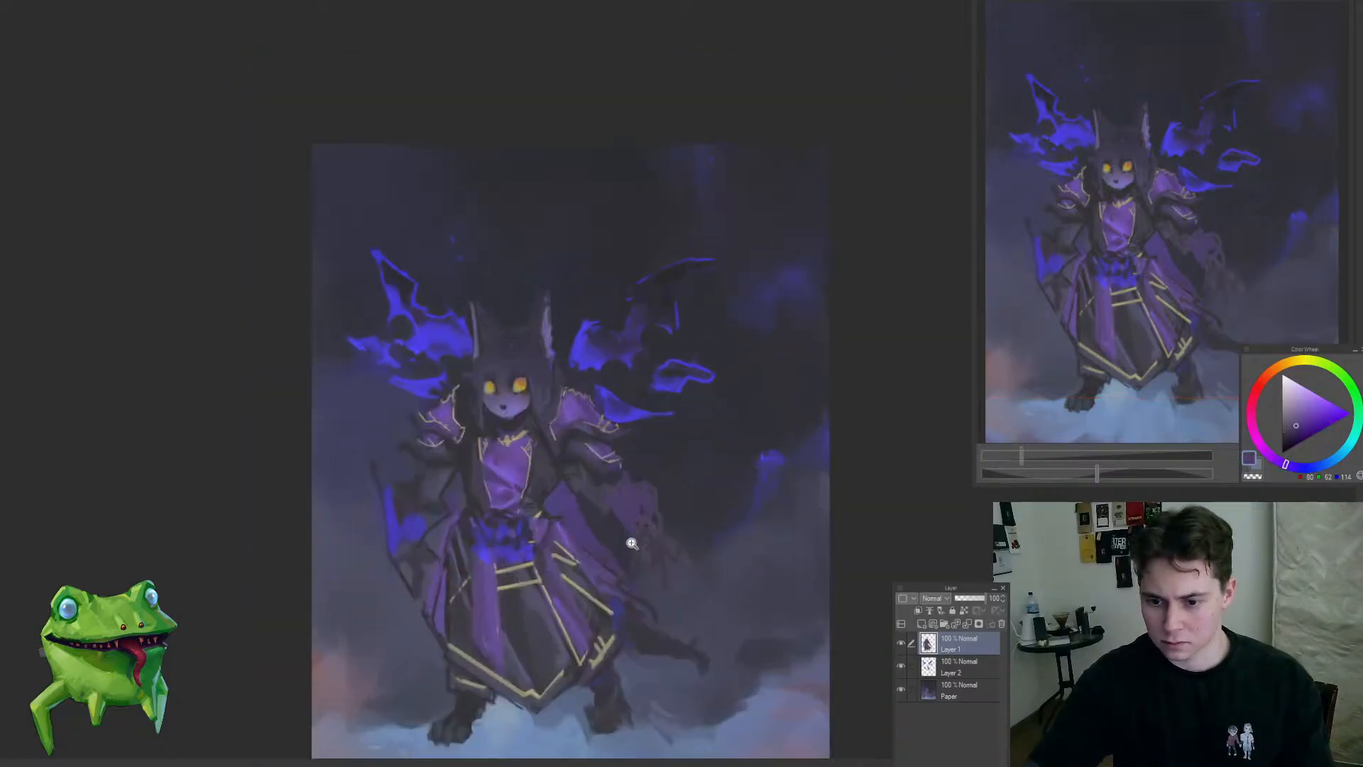
click(685, 556)
alt+click(652, 511)
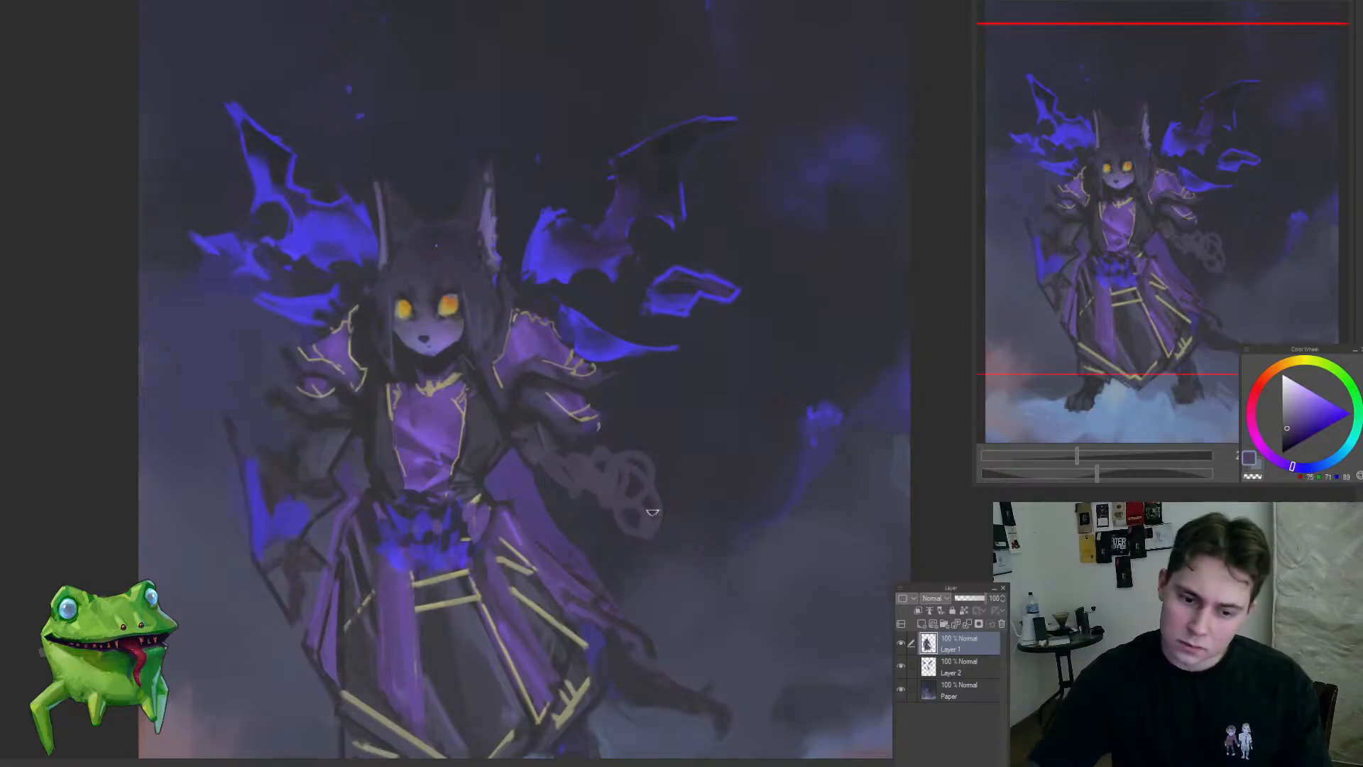
drag(669, 515, 636, 424)
drag(572, 380, 676, 487)
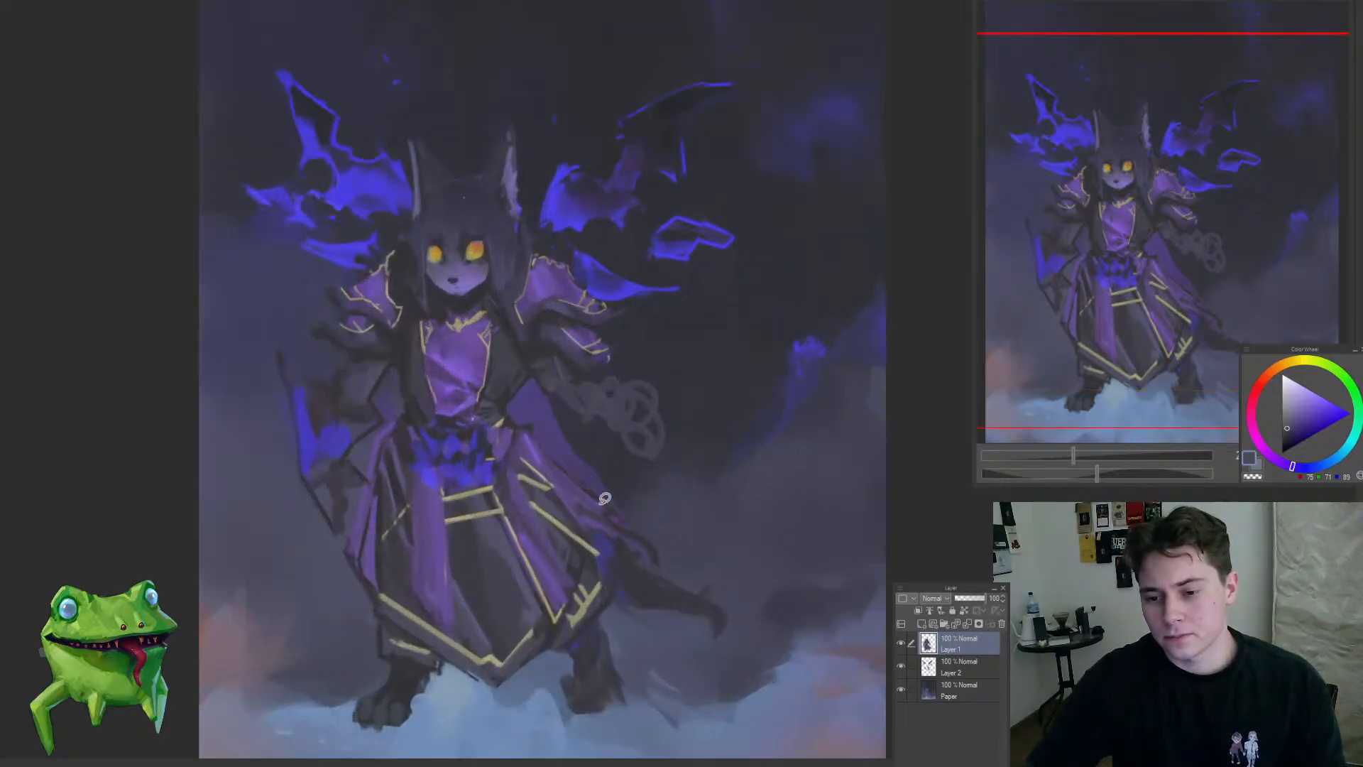
Step: Sample a dark blue-grey from the tail and paint it thicker, with a curled tip
scroll(572, 485, up, 1)
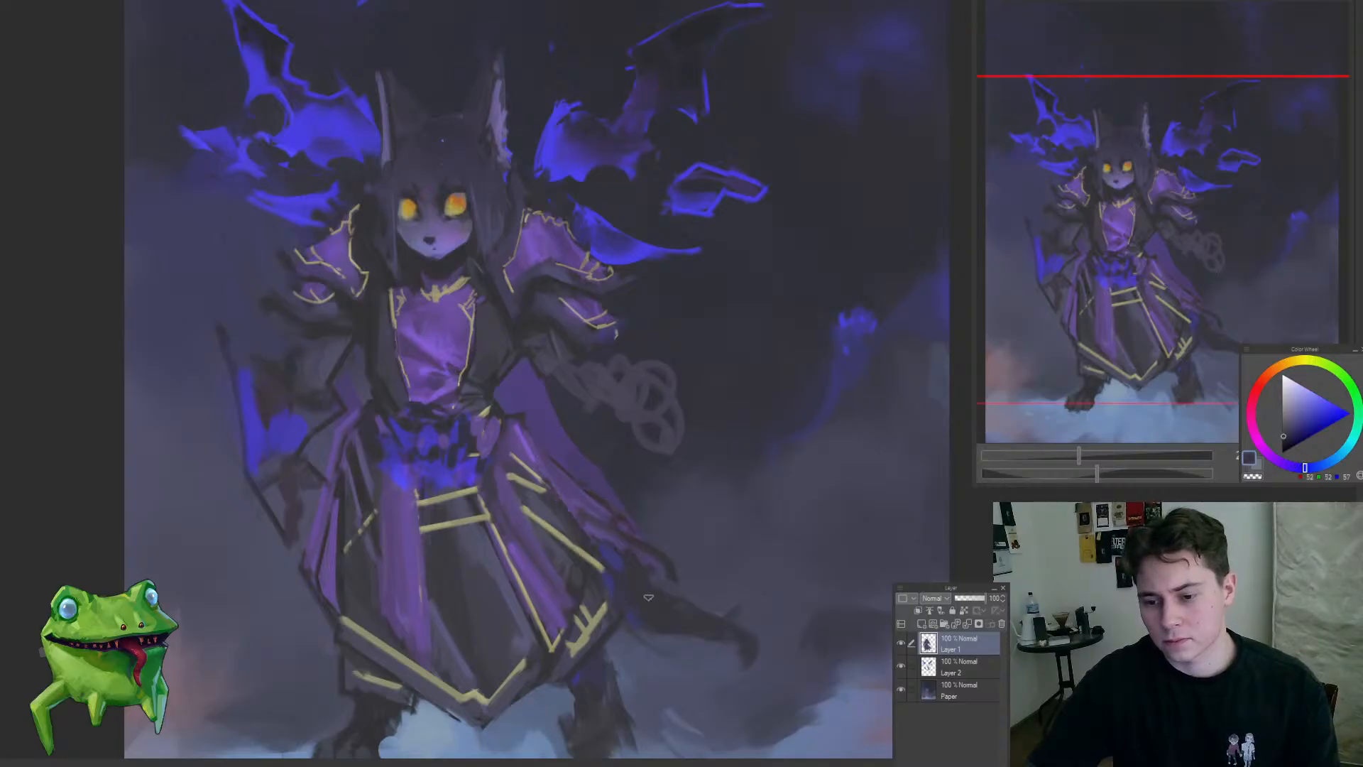
alt+click(636, 584)
mouse_move(643, 581)
mouse_down()
mouse_move(693, 648)
mouse_move(747, 649)
mouse_move(672, 601)
mouse_move(699, 680)
mouse_up()
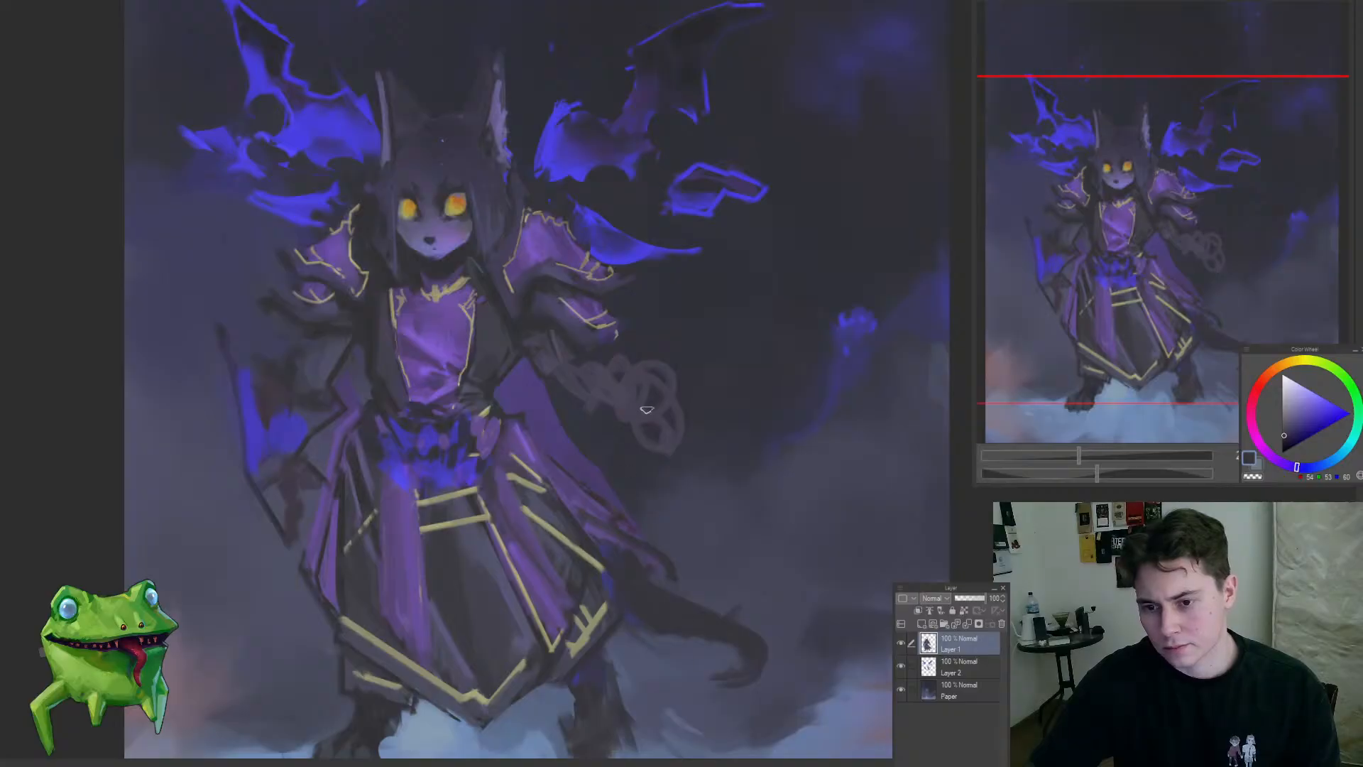
Step: Trim the looping forearm strokes into a narrower arm shape that tapers down to a small hand
mouse_move(653, 361)
mouse_down()
mouse_move(731, 462)
mouse_move(756, 419)
mouse_up()
drag(608, 423, 576, 468)
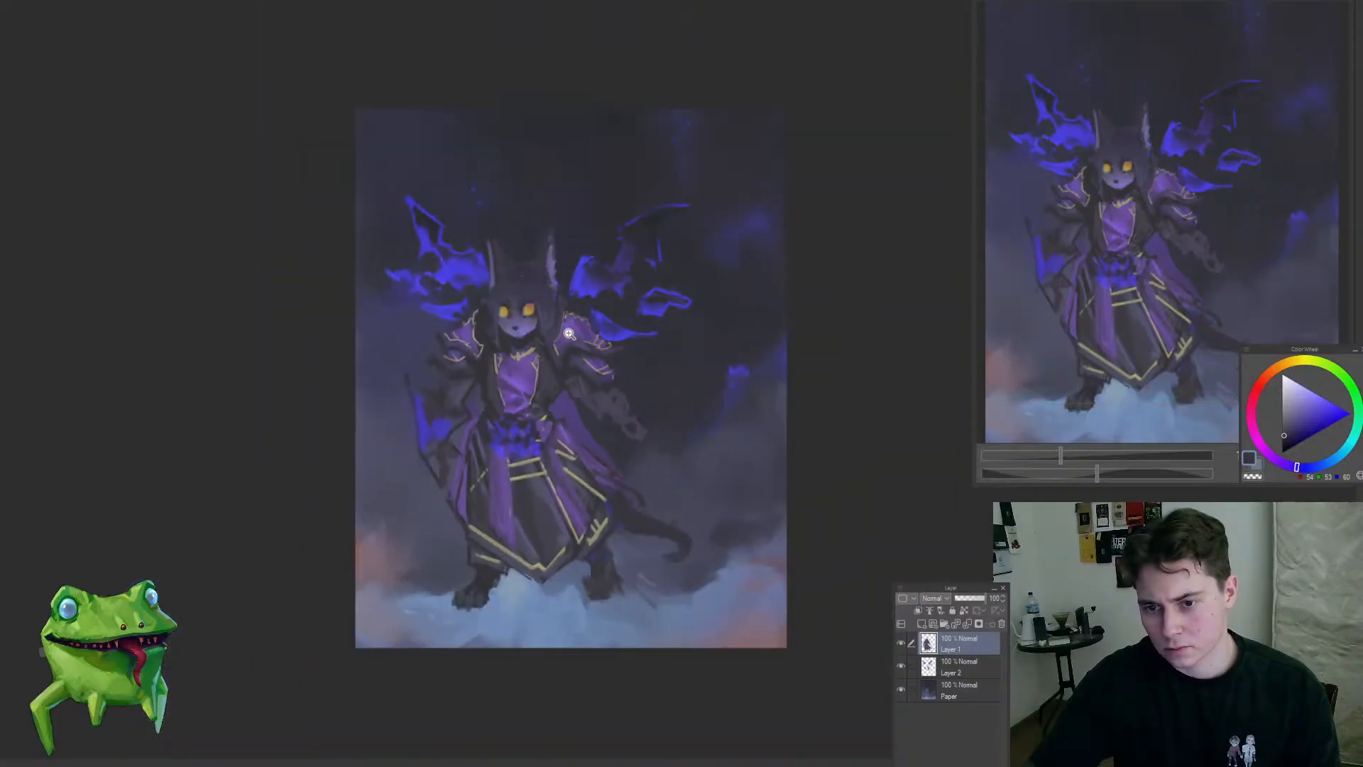
click(540, 283)
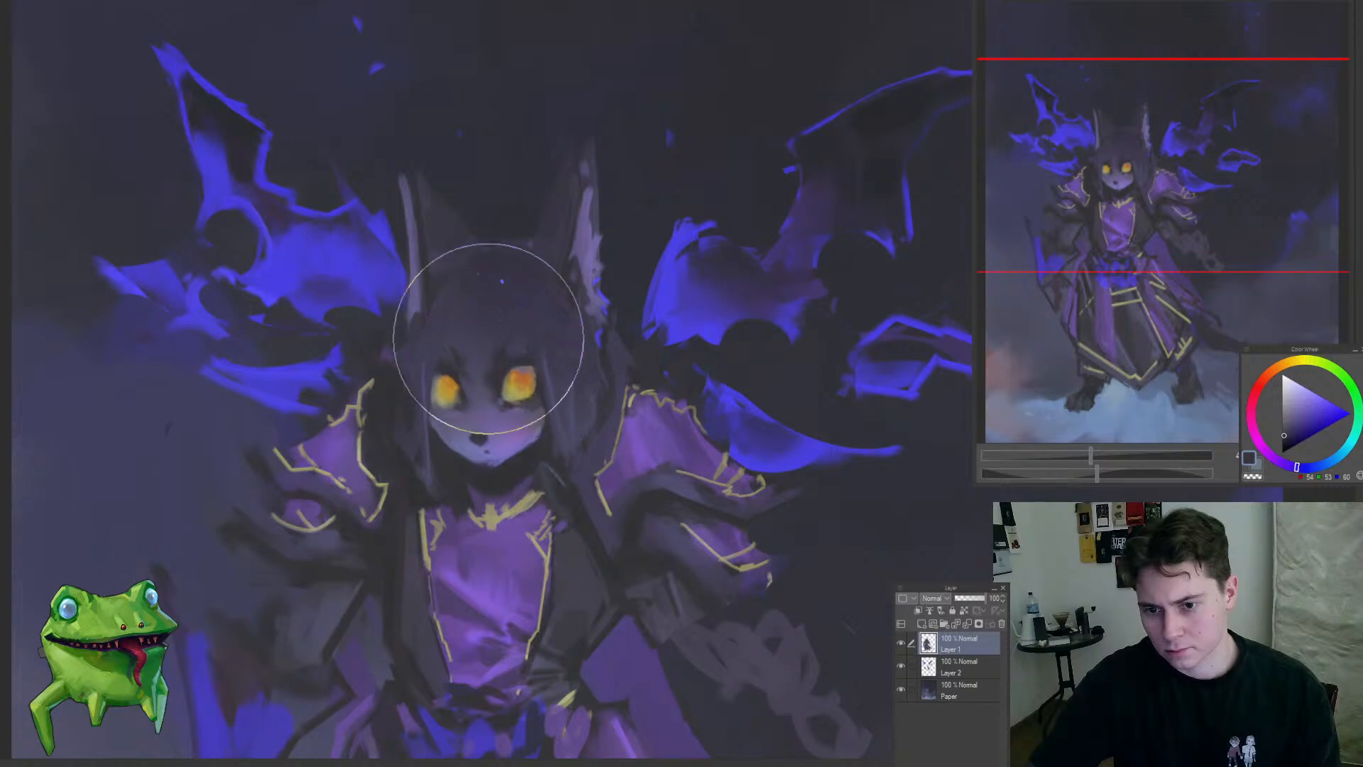
drag(554, 353, 462, 490)
drag(592, 421, 625, 388)
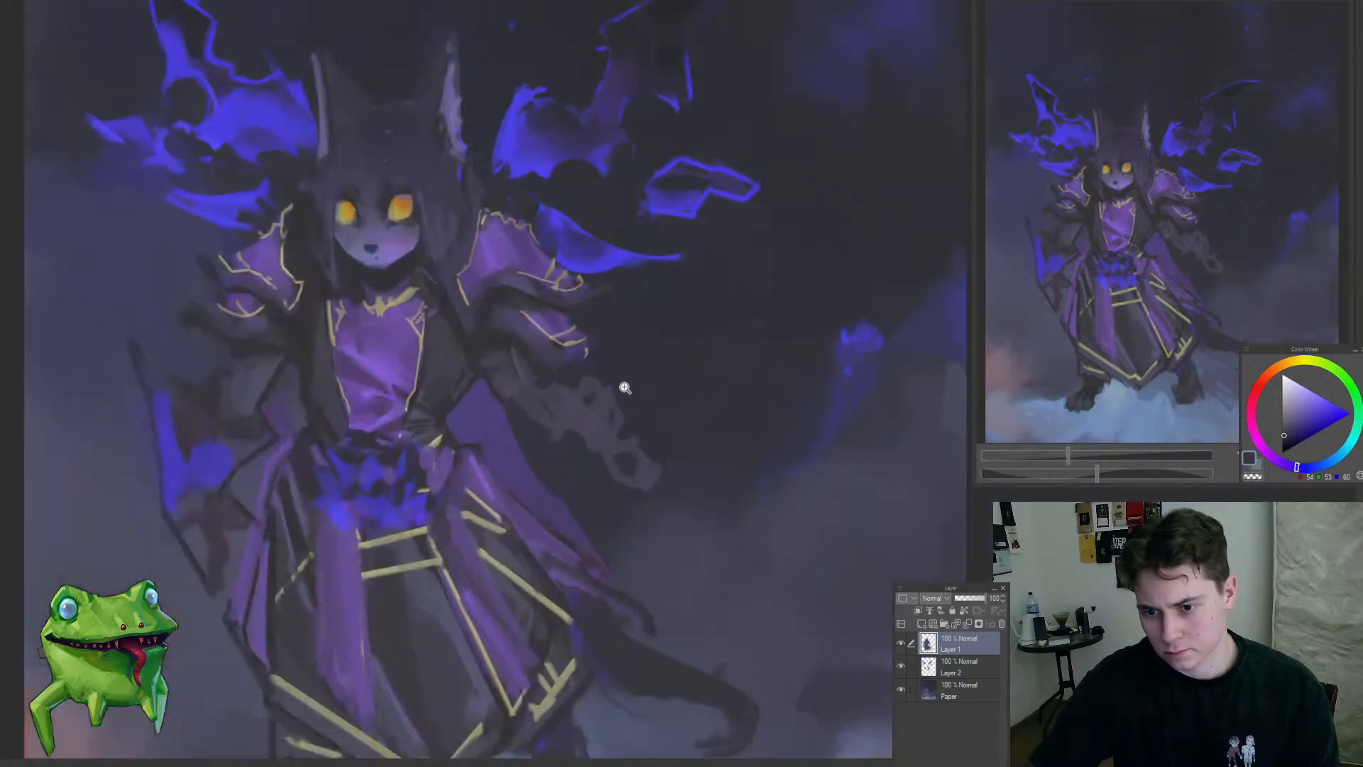
Step: Block in a muted purple sleeve hanging from the right-hand forearm and add sampled reddish-brown strokes at the hand
key(m)
alt+click(563, 356)
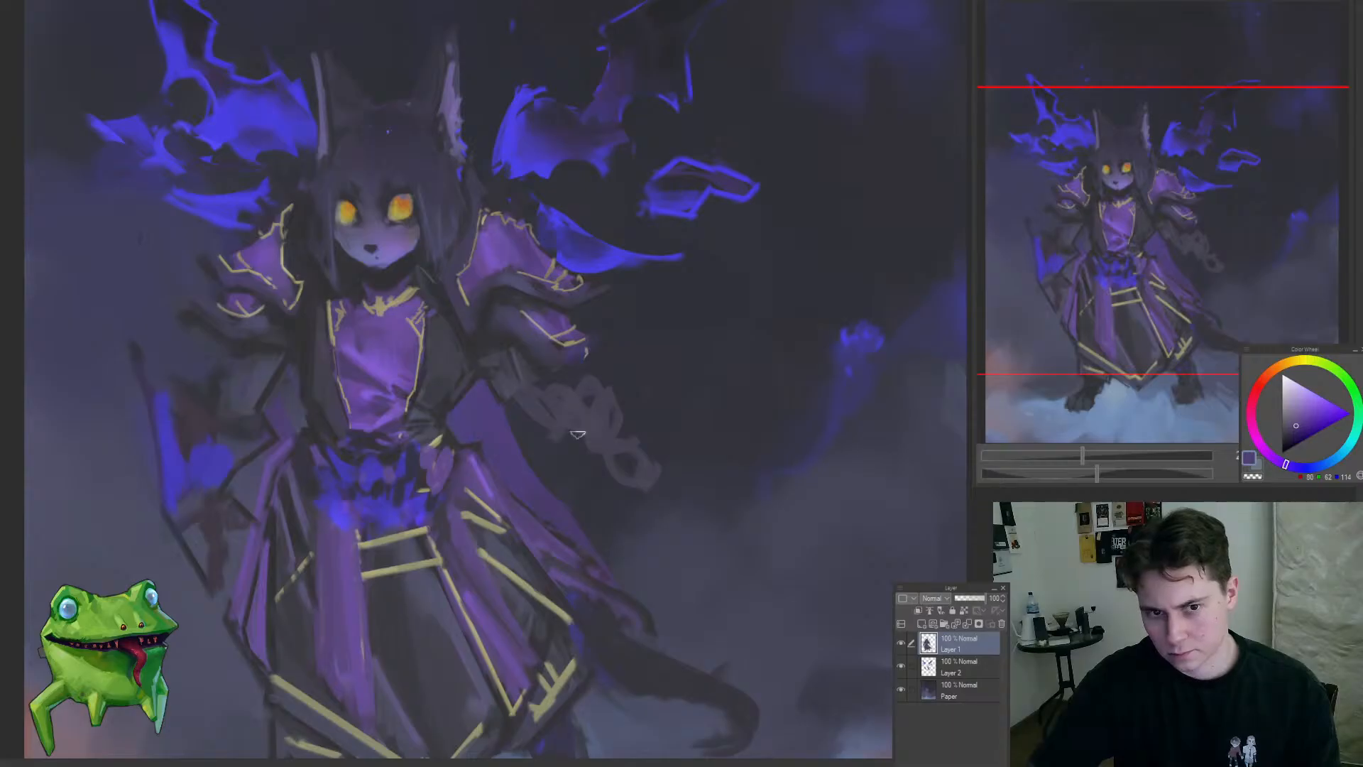
drag(577, 434, 599, 363)
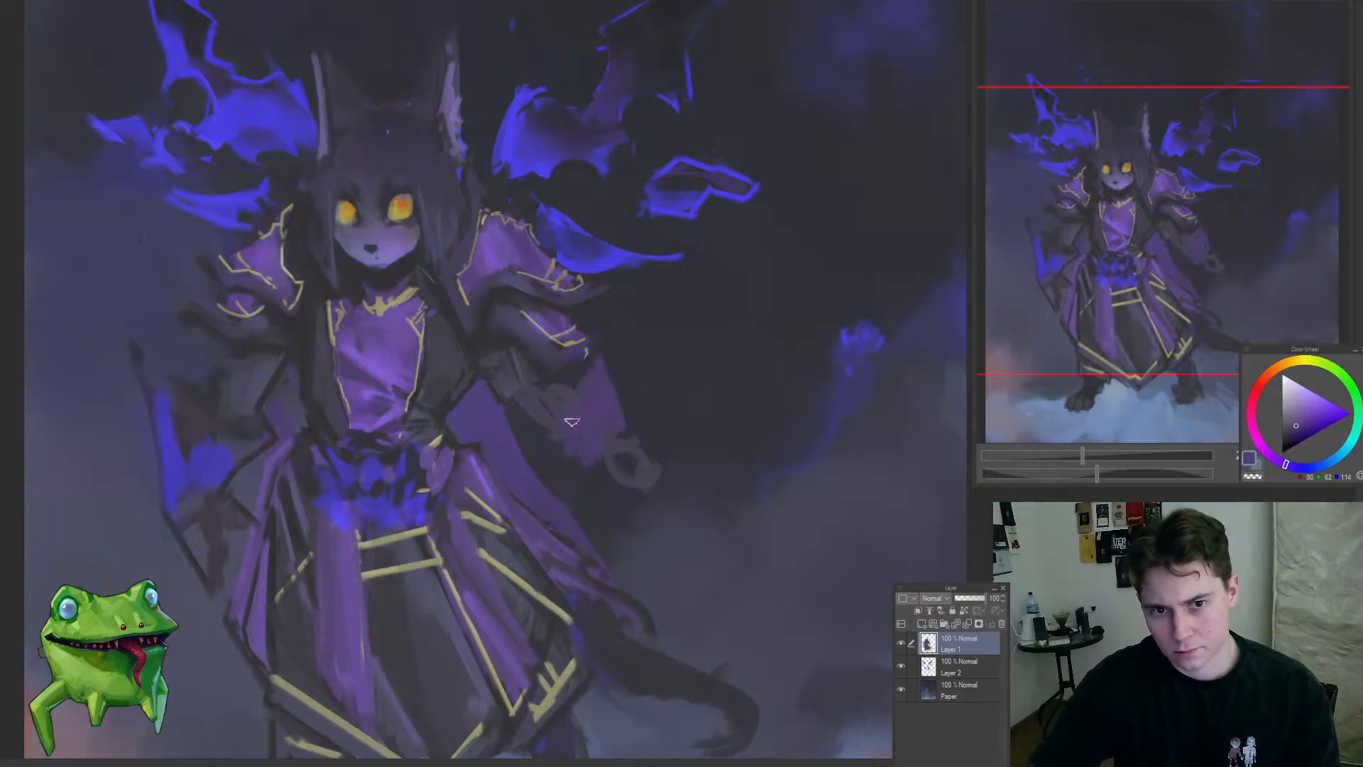
mouse_move(619, 460)
mouse_down()
mouse_move(636, 499)
mouse_move(566, 487)
mouse_move(600, 441)
mouse_move(658, 439)
mouse_move(669, 456)
mouse_up()
alt+click(227, 536)
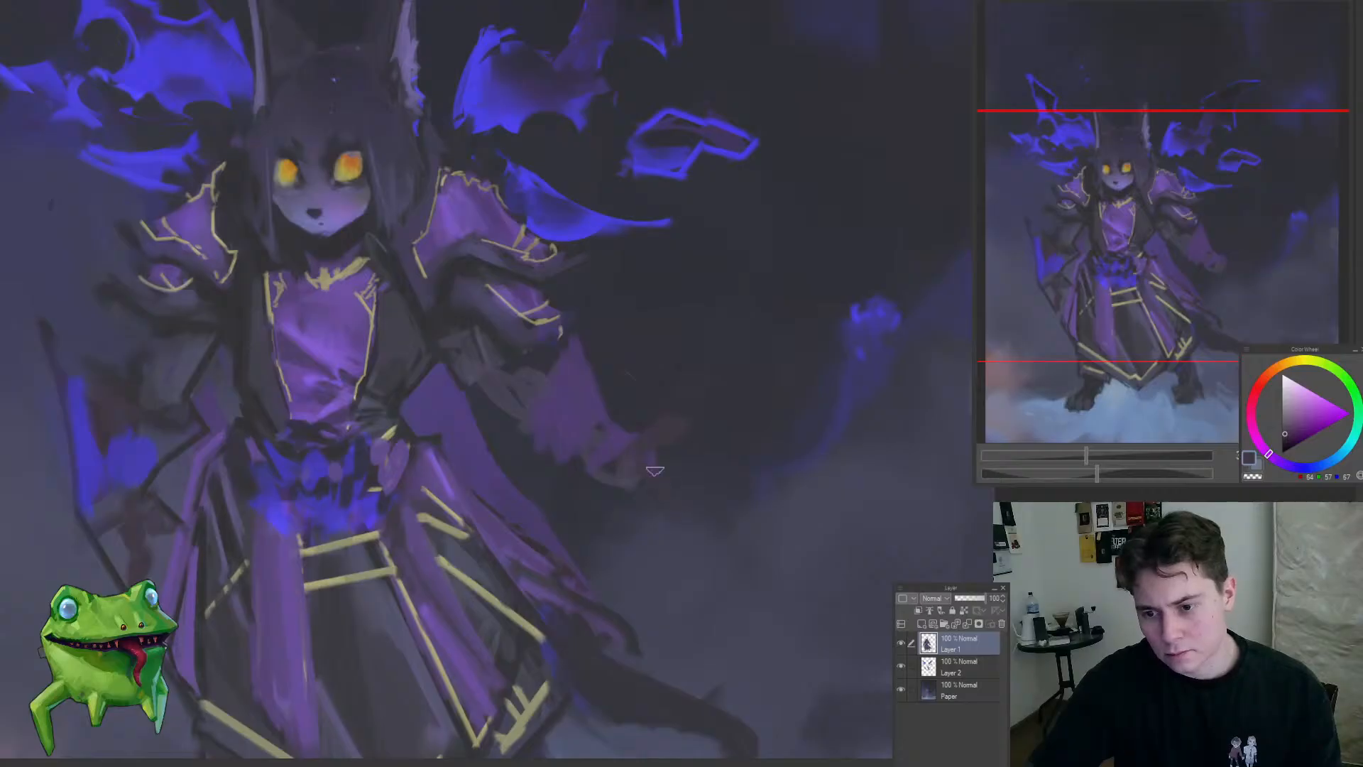
Step: Lasso the right-hand lower sleeve and hand on Layer 1, reposition them with a free transform and confirm
mouse_move(596, 504)
mouse_down()
mouse_move(519, 577)
mouse_move(636, 521)
mouse_move(685, 577)
mouse_move(621, 395)
mouse_move(568, 487)
mouse_move(581, 507)
mouse_up()
key(m)
key(ctrl+t)
drag(676, 494, 649, 489)
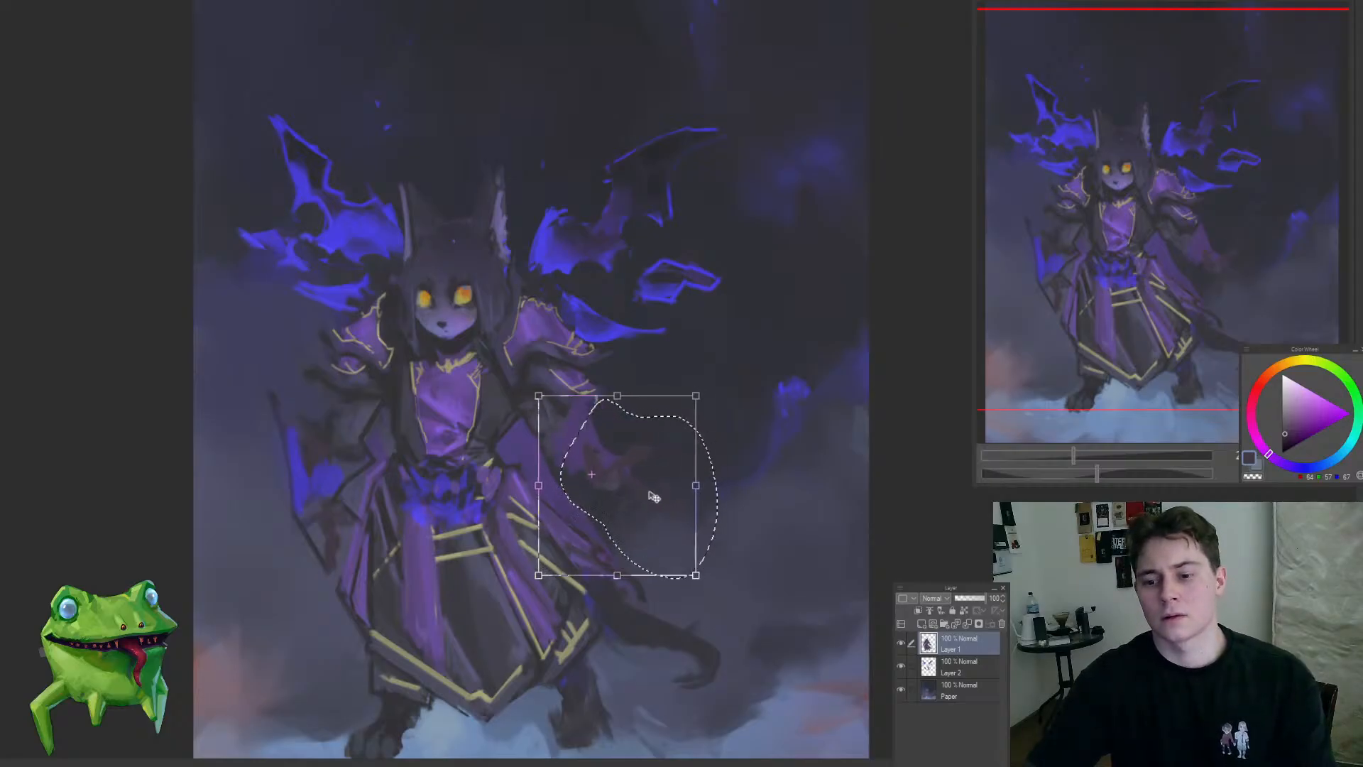
drag(564, 410, 579, 400)
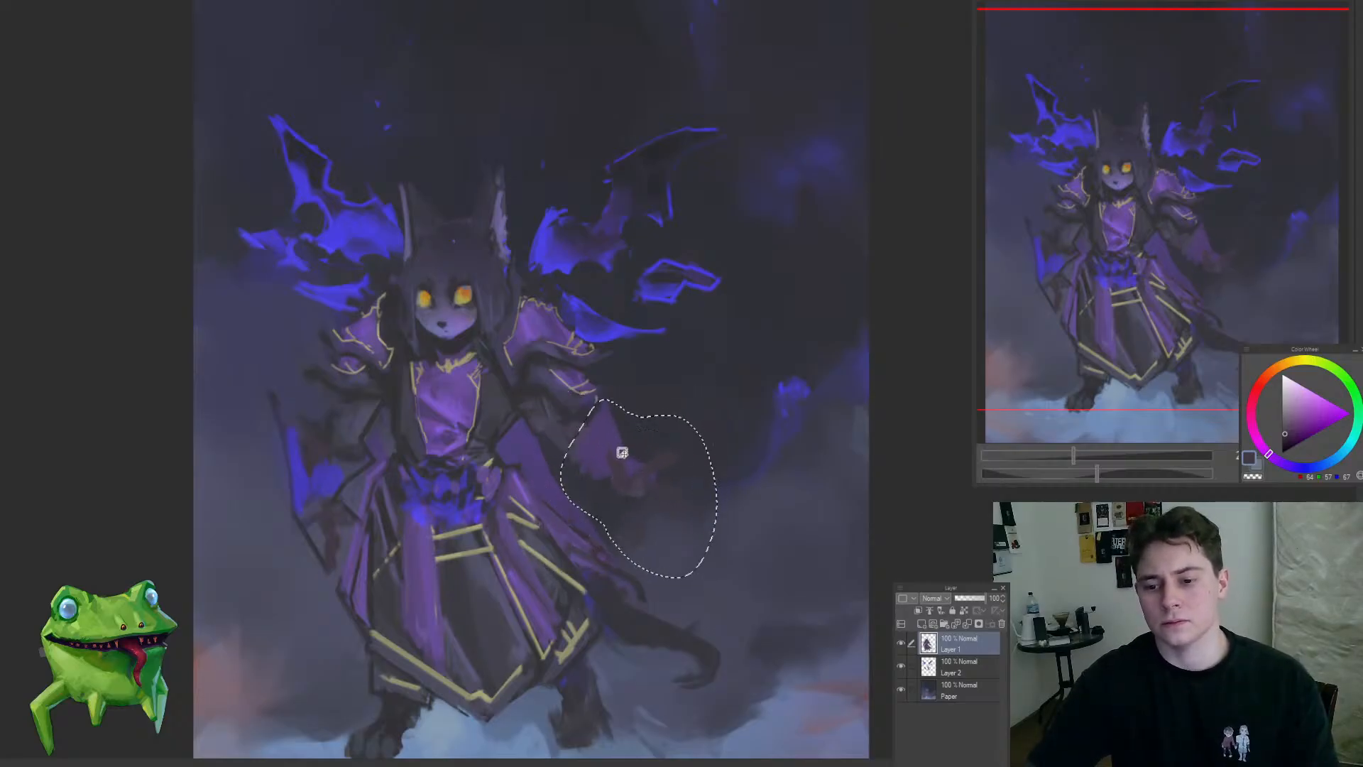
drag(631, 455, 663, 497)
key(Return)
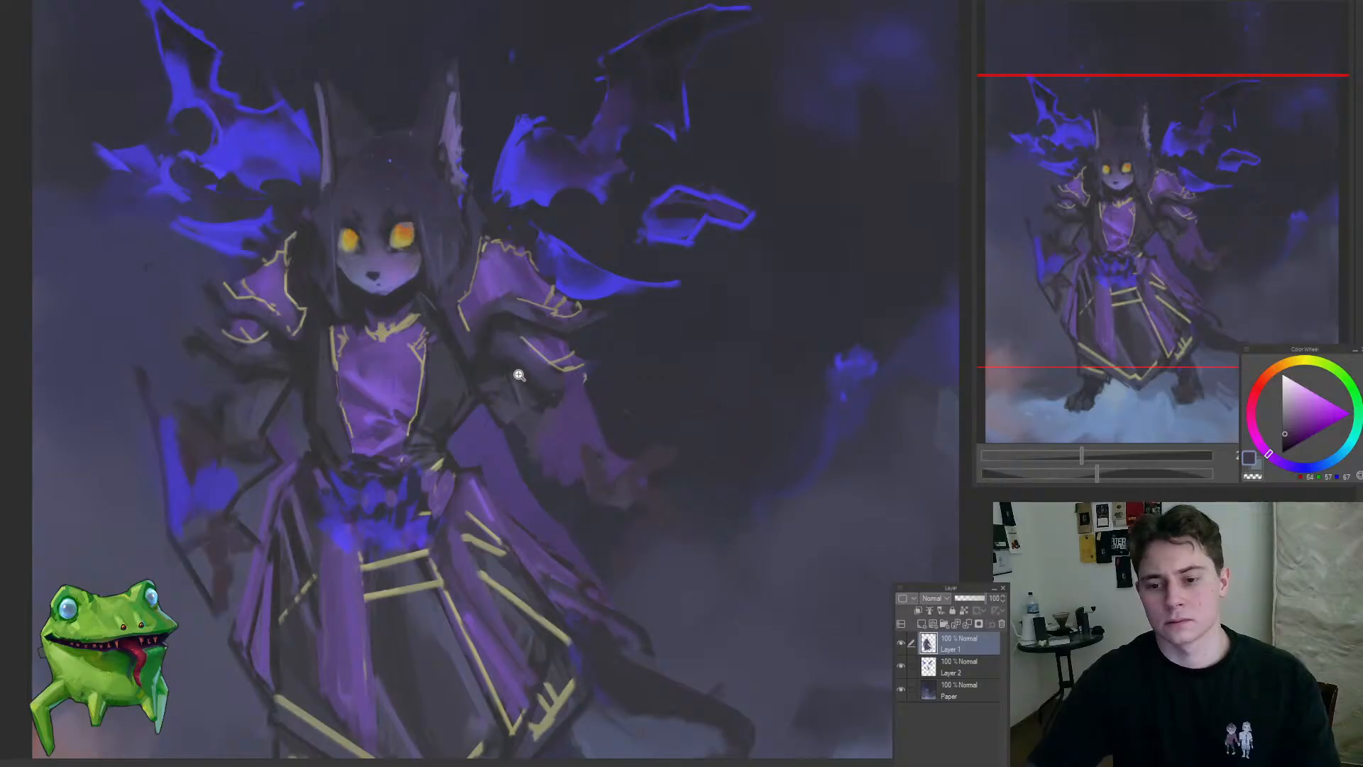
Step: Sample dark blue-grey tones and paint the right-hand forearm, defining its edge against the purple sleeve
alt+click(539, 384)
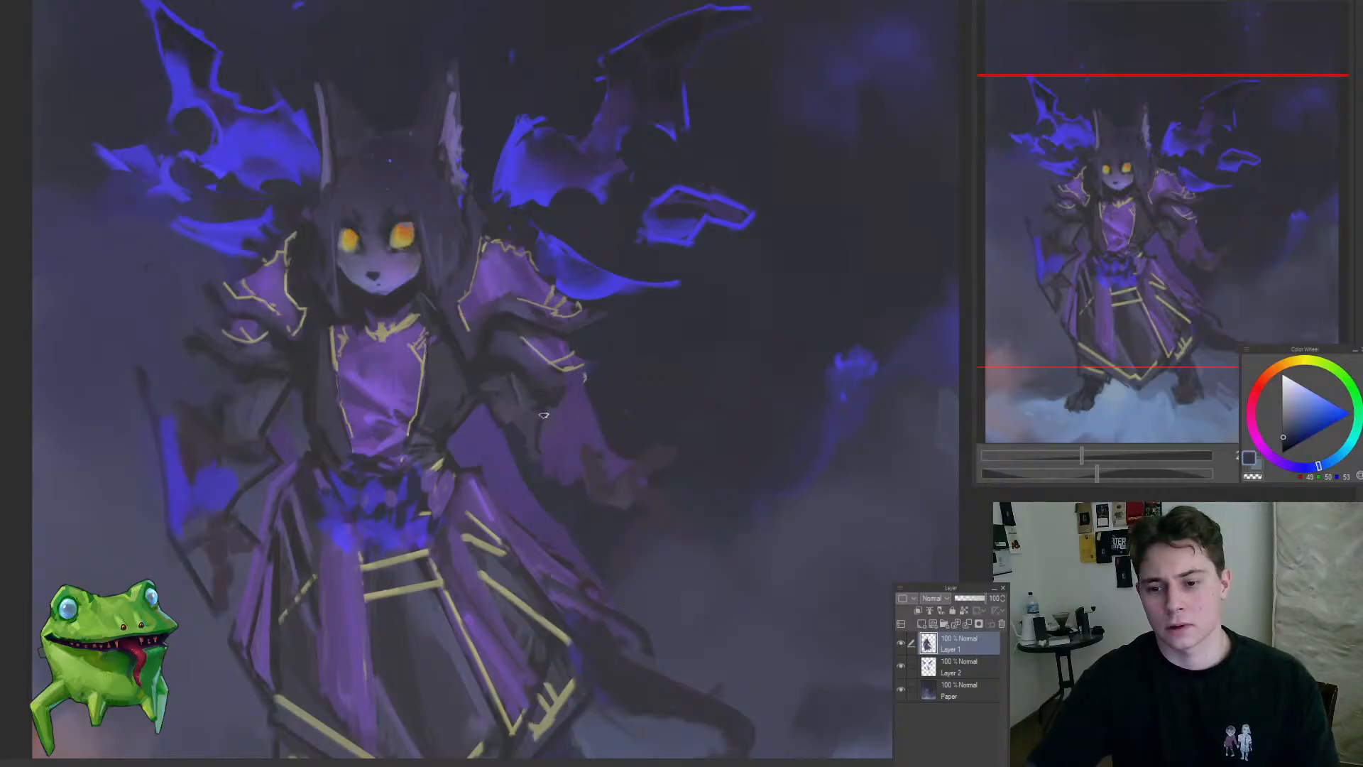
scroll(522, 404, up, 3)
alt+click(528, 409)
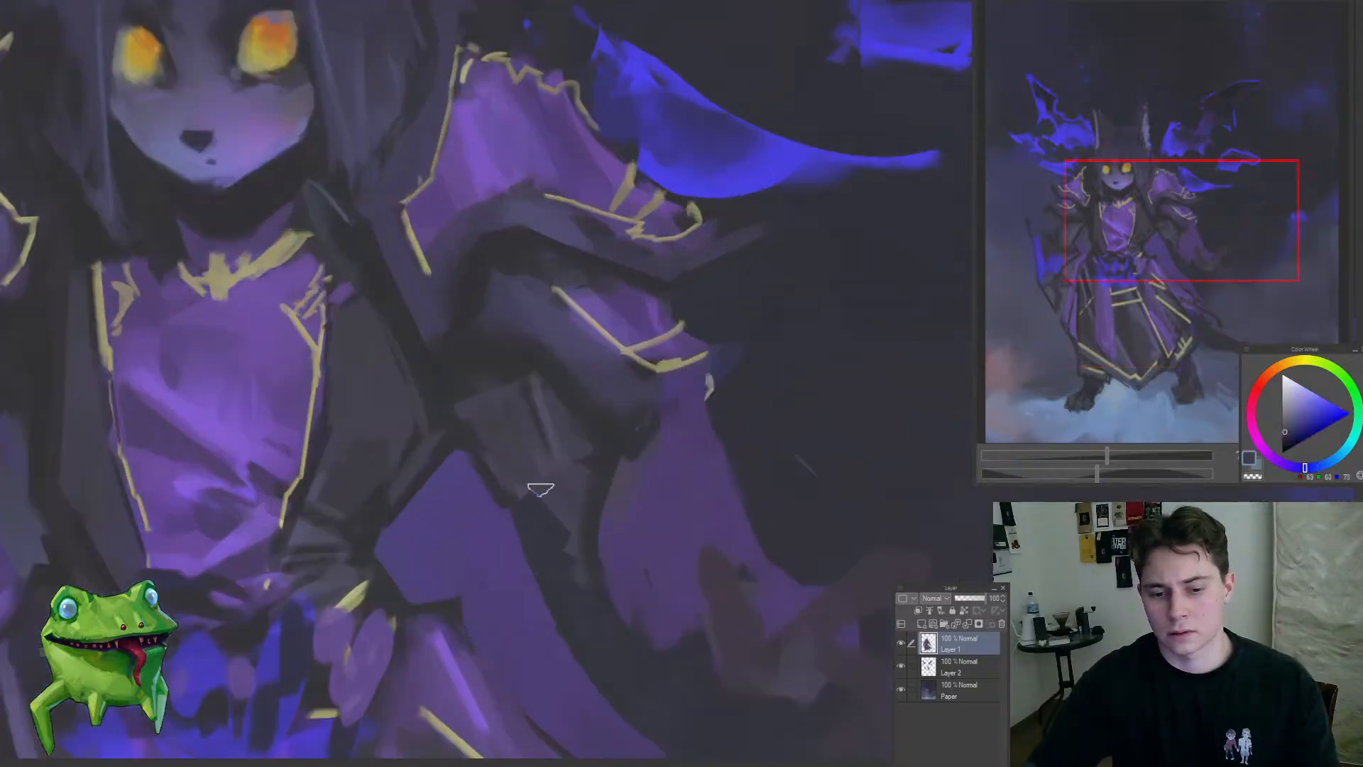
mouse_move(545, 465)
mouse_down()
mouse_move(569, 507)
mouse_move(619, 463)
mouse_move(514, 516)
mouse_move(529, 510)
mouse_move(552, 548)
mouse_up()
alt+click(613, 466)
mouse_move(572, 642)
mouse_down()
mouse_move(508, 645)
mouse_move(545, 642)
mouse_up()
alt+click(558, 572)
drag(577, 554, 590, 634)
Step: Sample the muted gold and paint trim along the inner and lower edges of the right-hand sleeve
mouse_move(610, 611)
mouse_down()
mouse_move(620, 529)
mouse_move(604, 455)
mouse_move(664, 384)
mouse_up()
alt+click(641, 351)
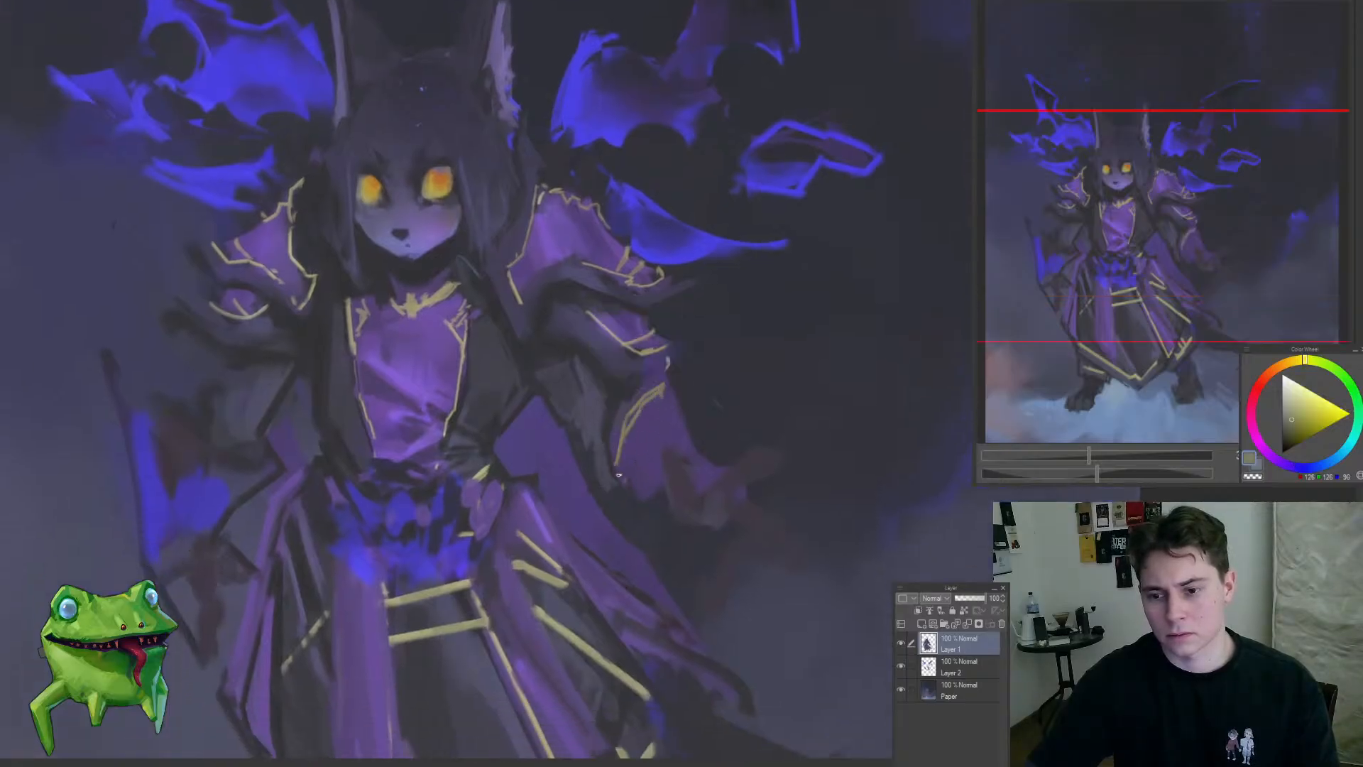
drag(620, 462, 578, 469)
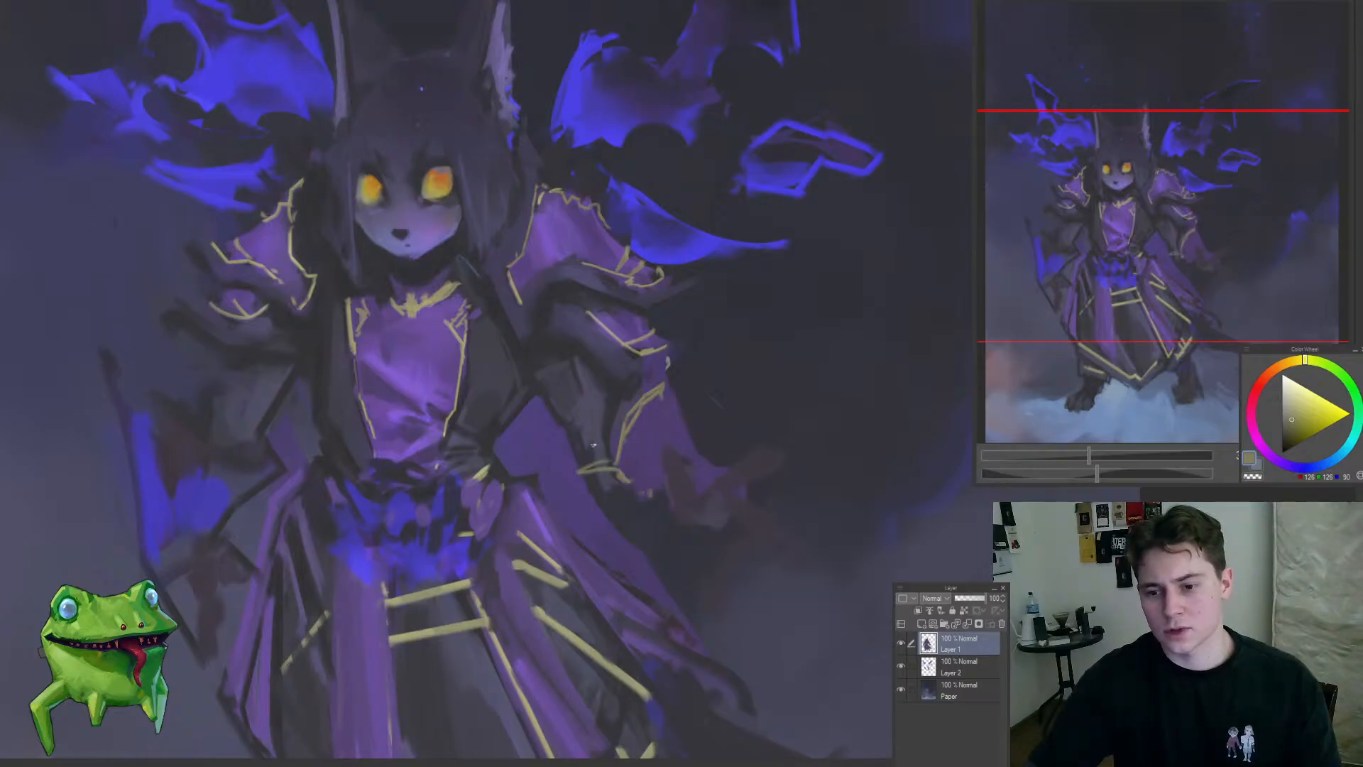
Step: Reshape the area around the right-hand hand with sampled dark tones and extend the sleeve into a pointed purple tatter
alt+click(616, 402)
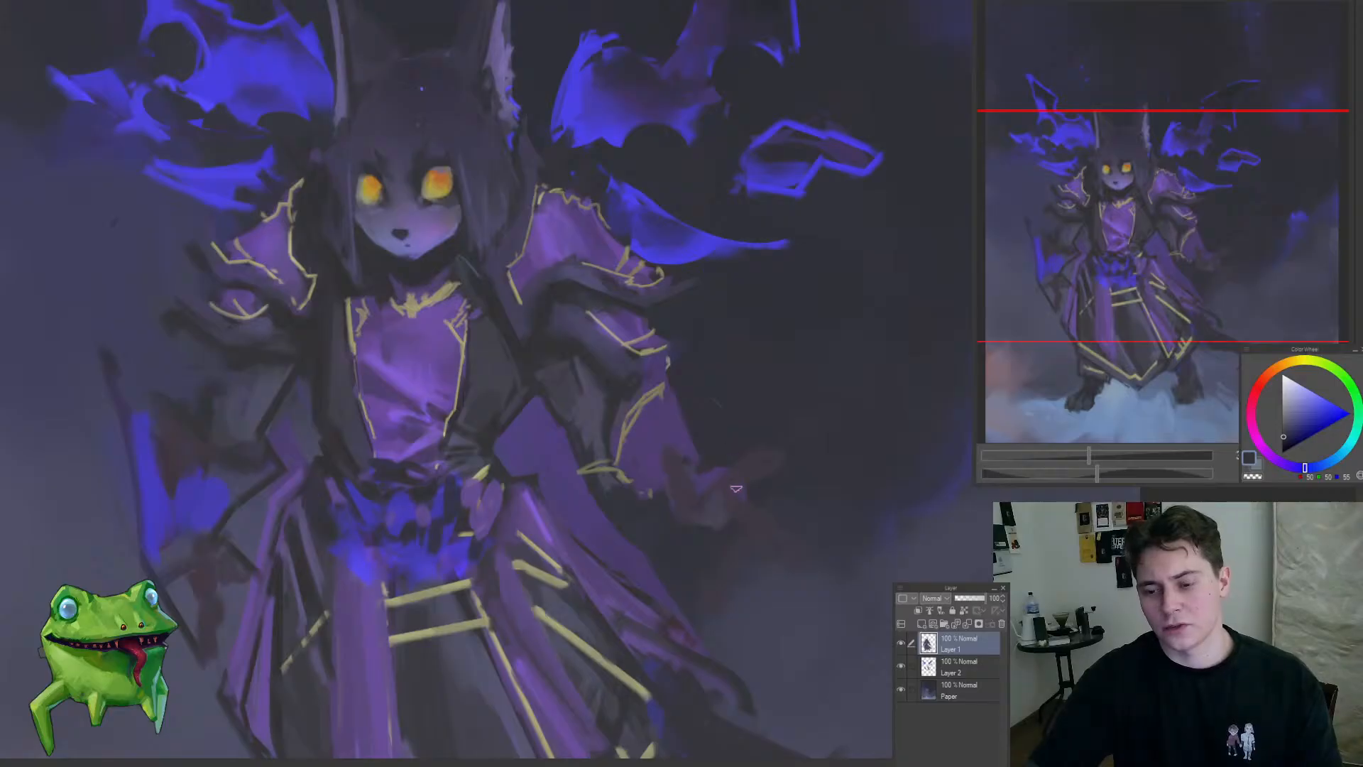
drag(731, 490, 670, 417)
alt+click(636, 373)
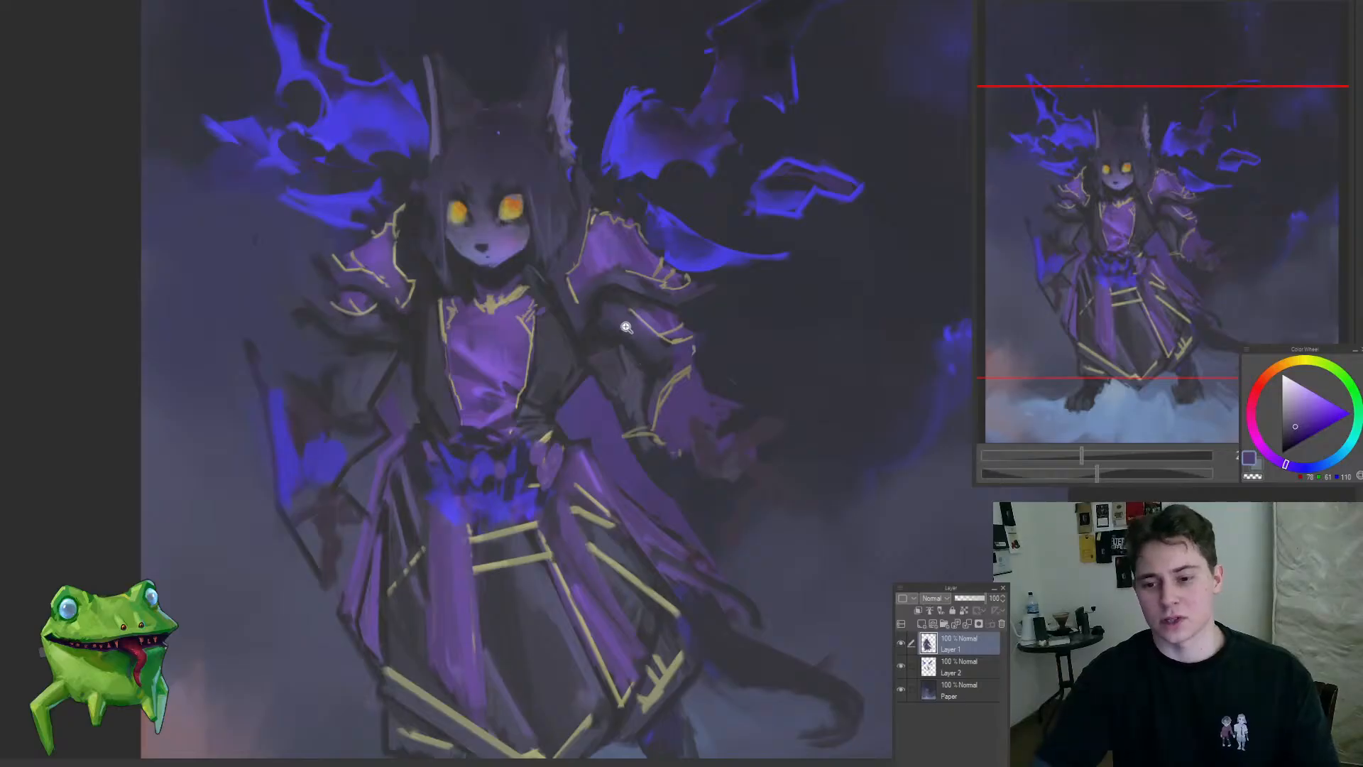
drag(627, 330, 626, 333)
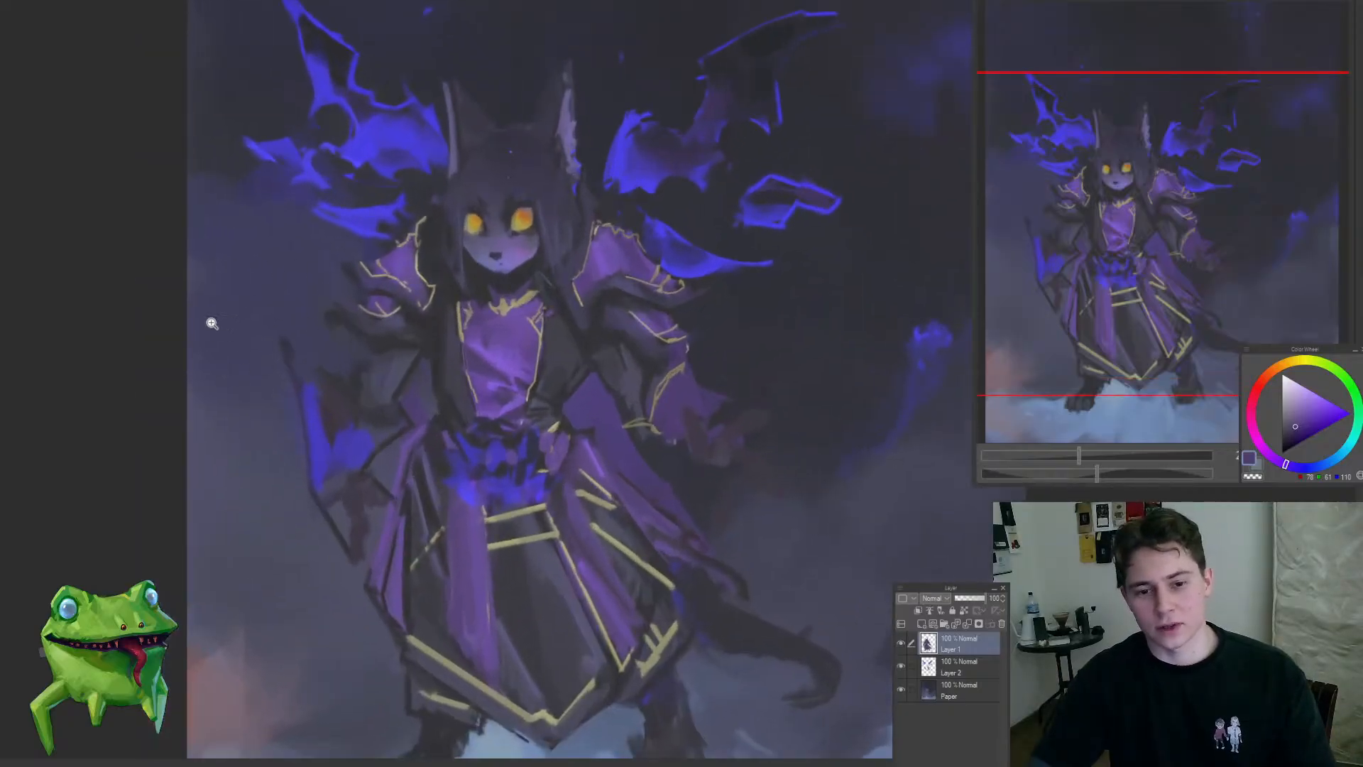
drag(520, 323, 571, 340)
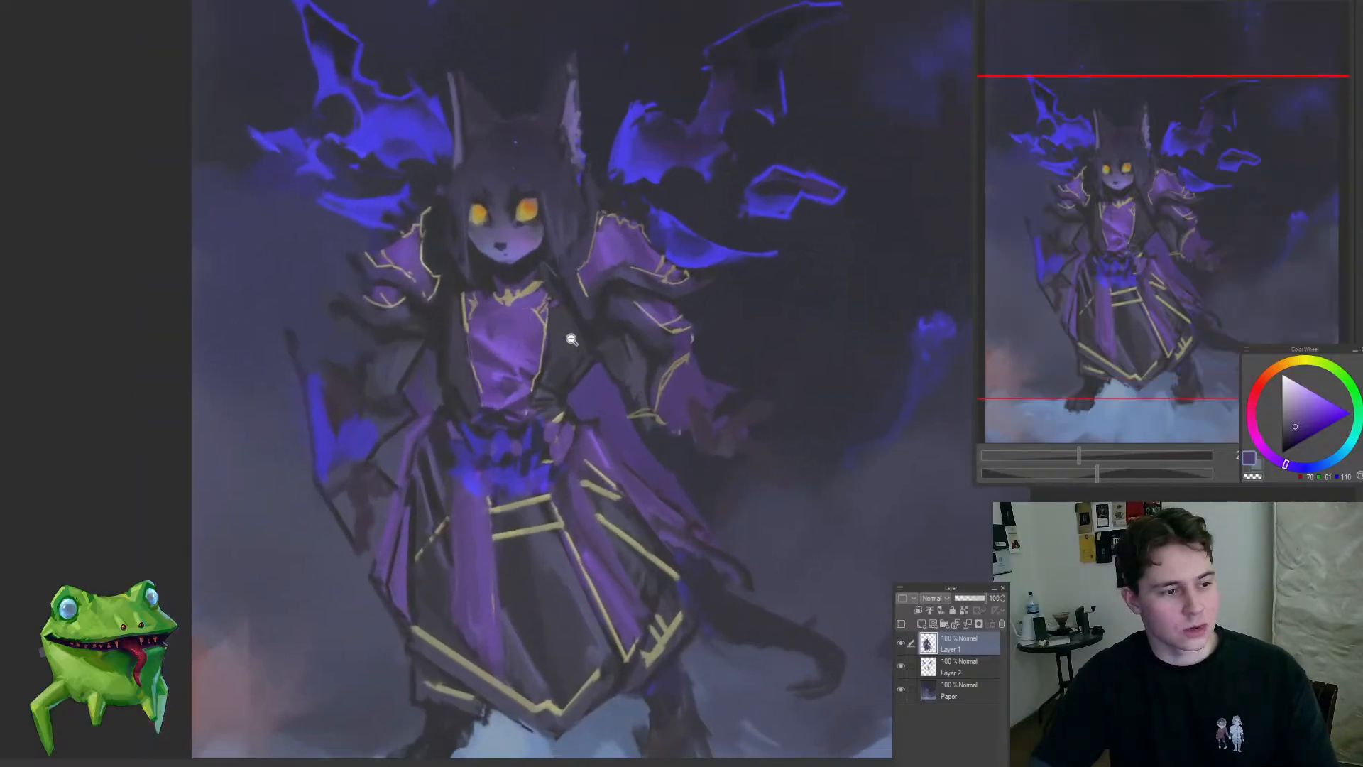
drag(653, 426, 636, 409)
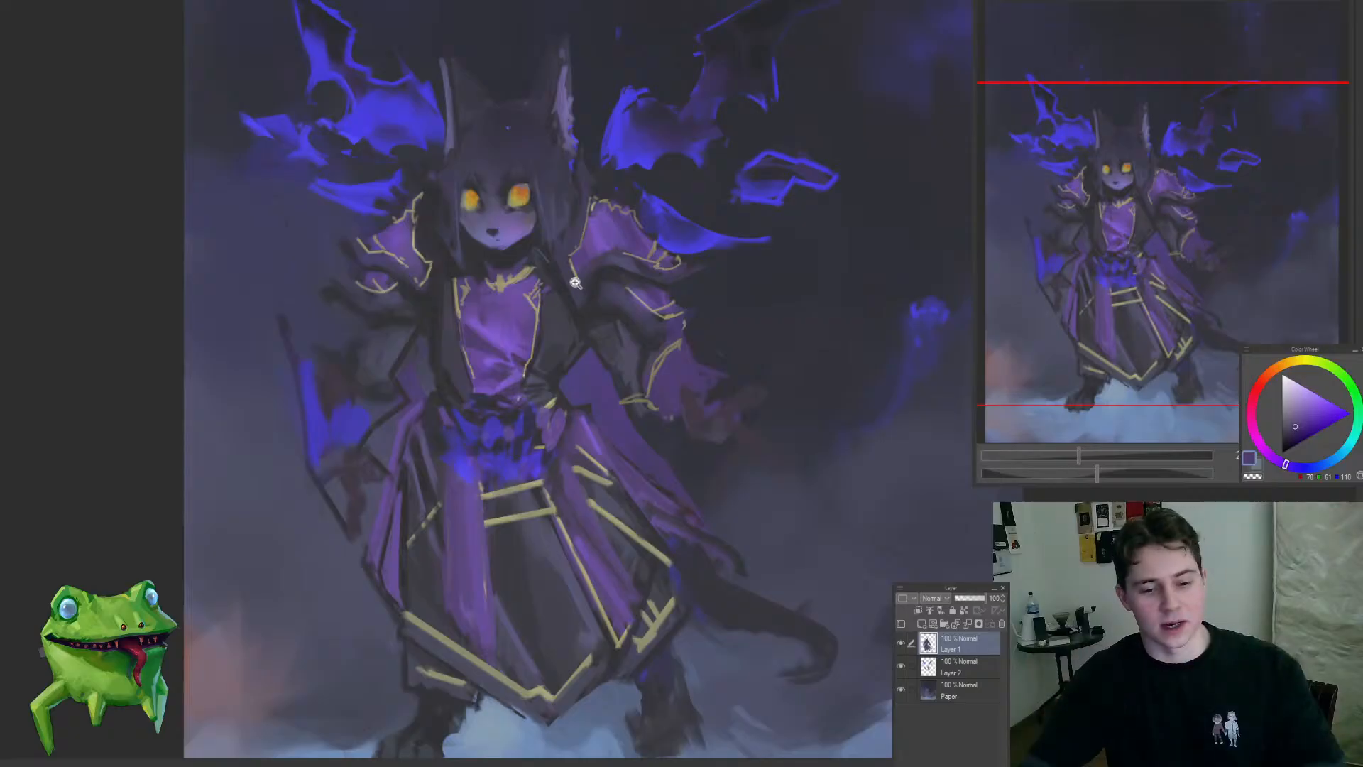
drag(648, 396, 725, 400)
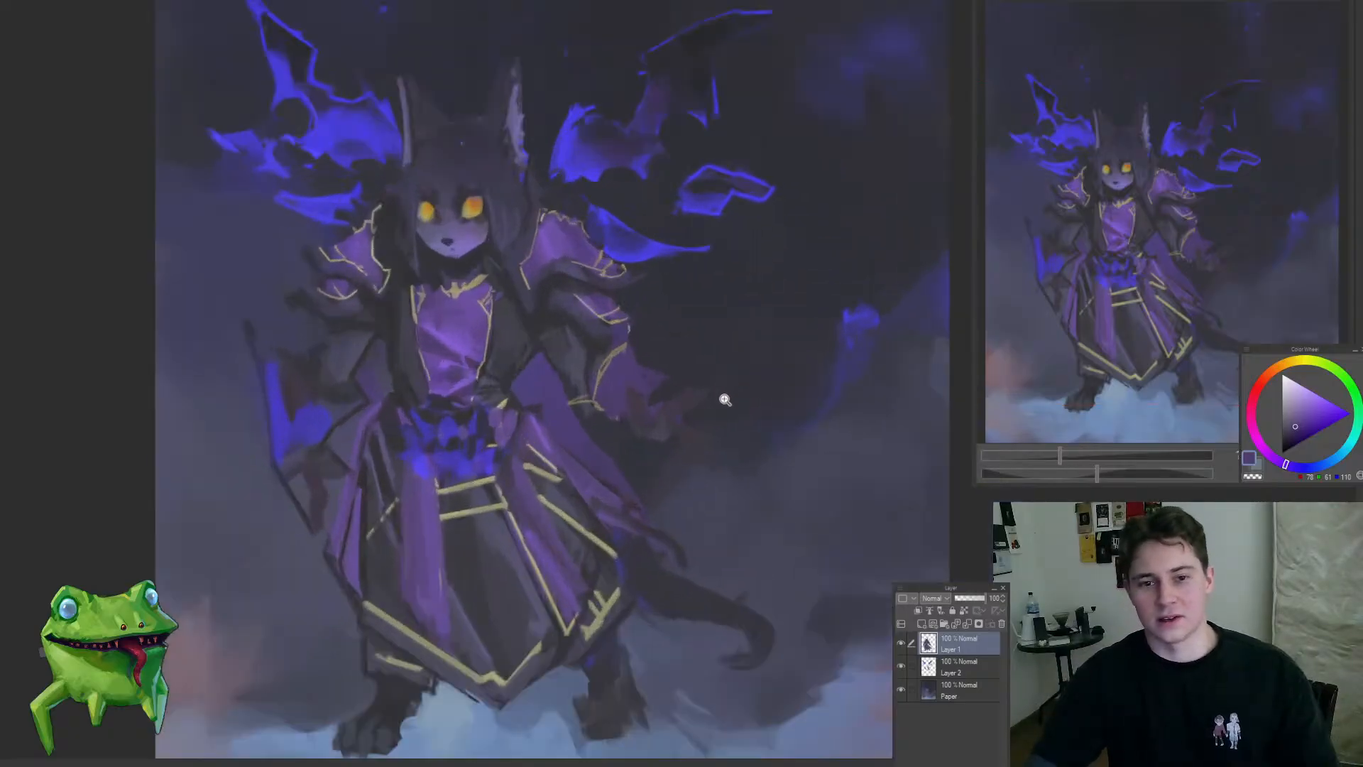
Step: Sample a muted reddish brown and paint soft strokes around the hand beneath the right-hand sleeve
click(725, 400)
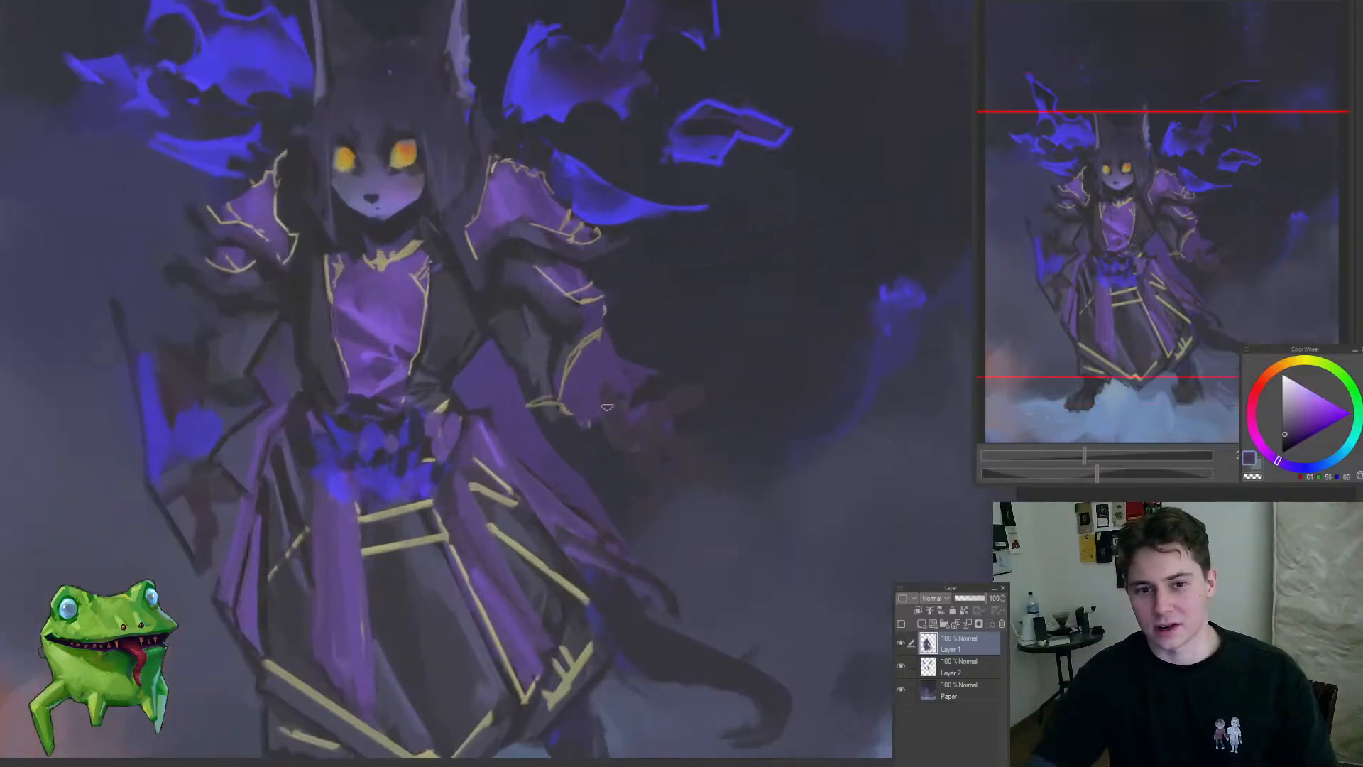
drag(694, 472, 689, 449)
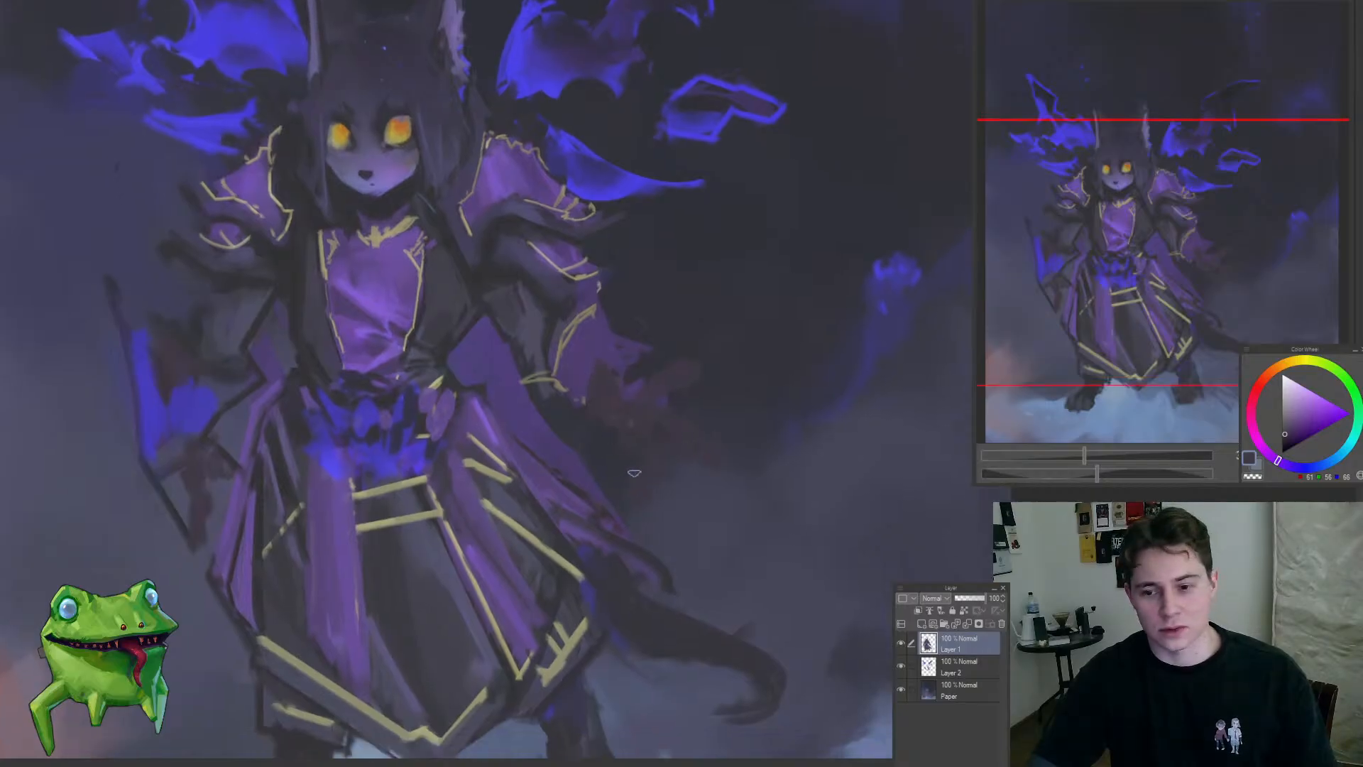
drag(629, 422, 630, 453)
Step: Sample the muted gold and paint short trim strokes along the pointed outer end of the right-hand sleeve
alt+click(600, 344)
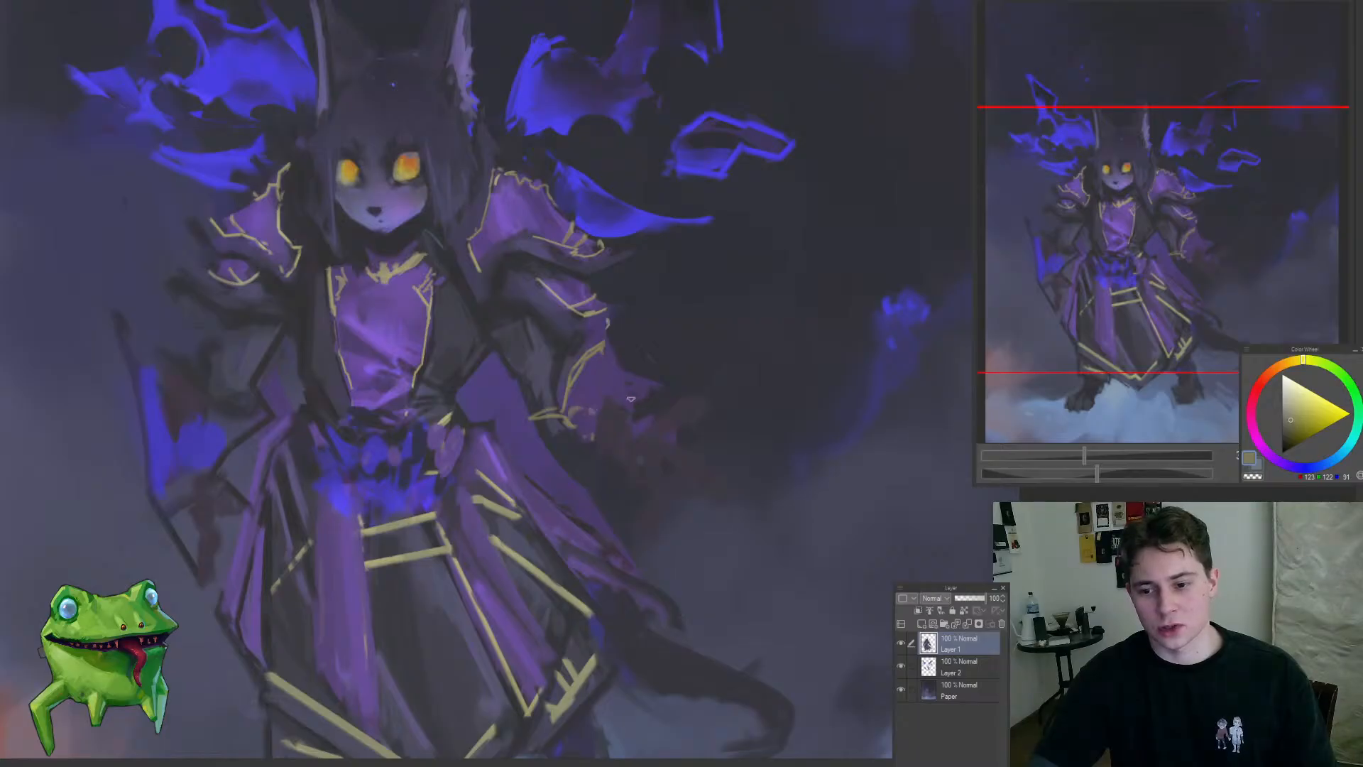
click(634, 438)
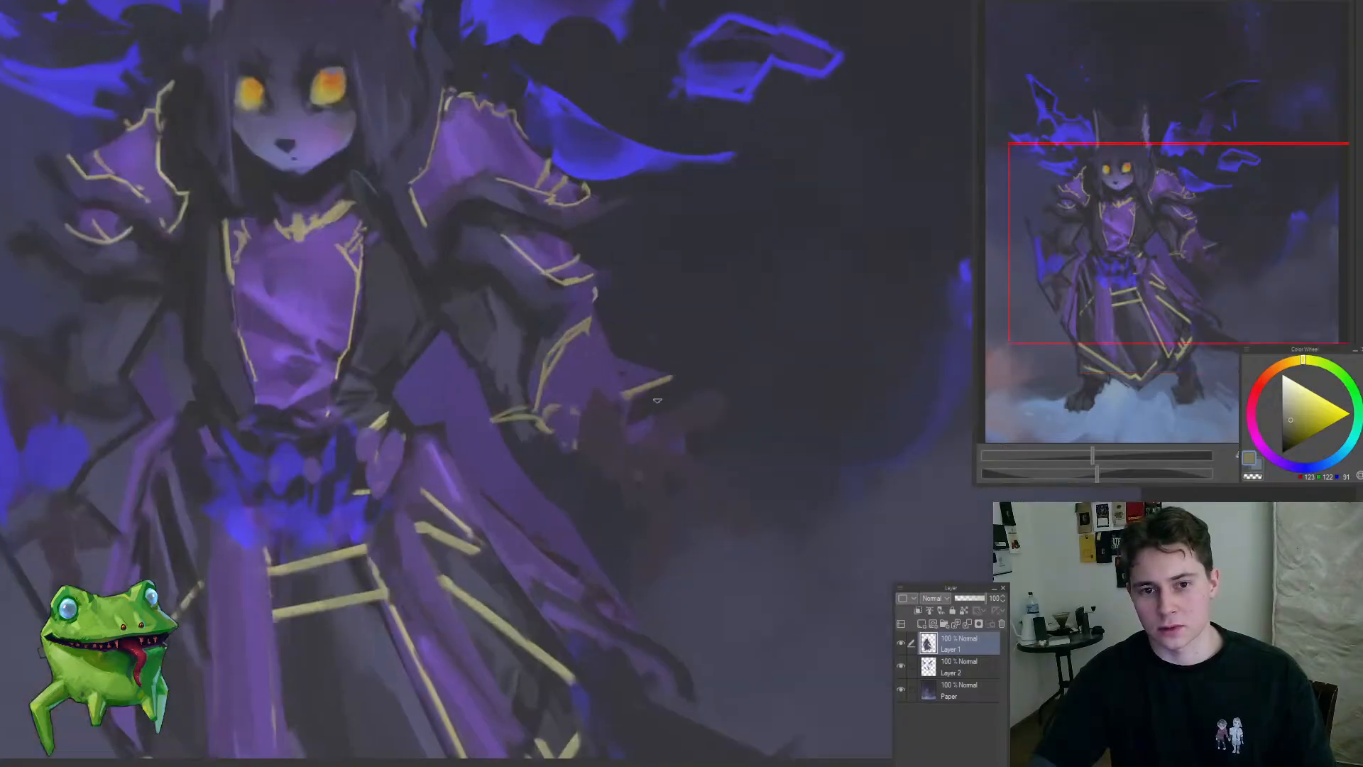
drag(626, 416, 648, 412)
scroll(630, 444, down, 3)
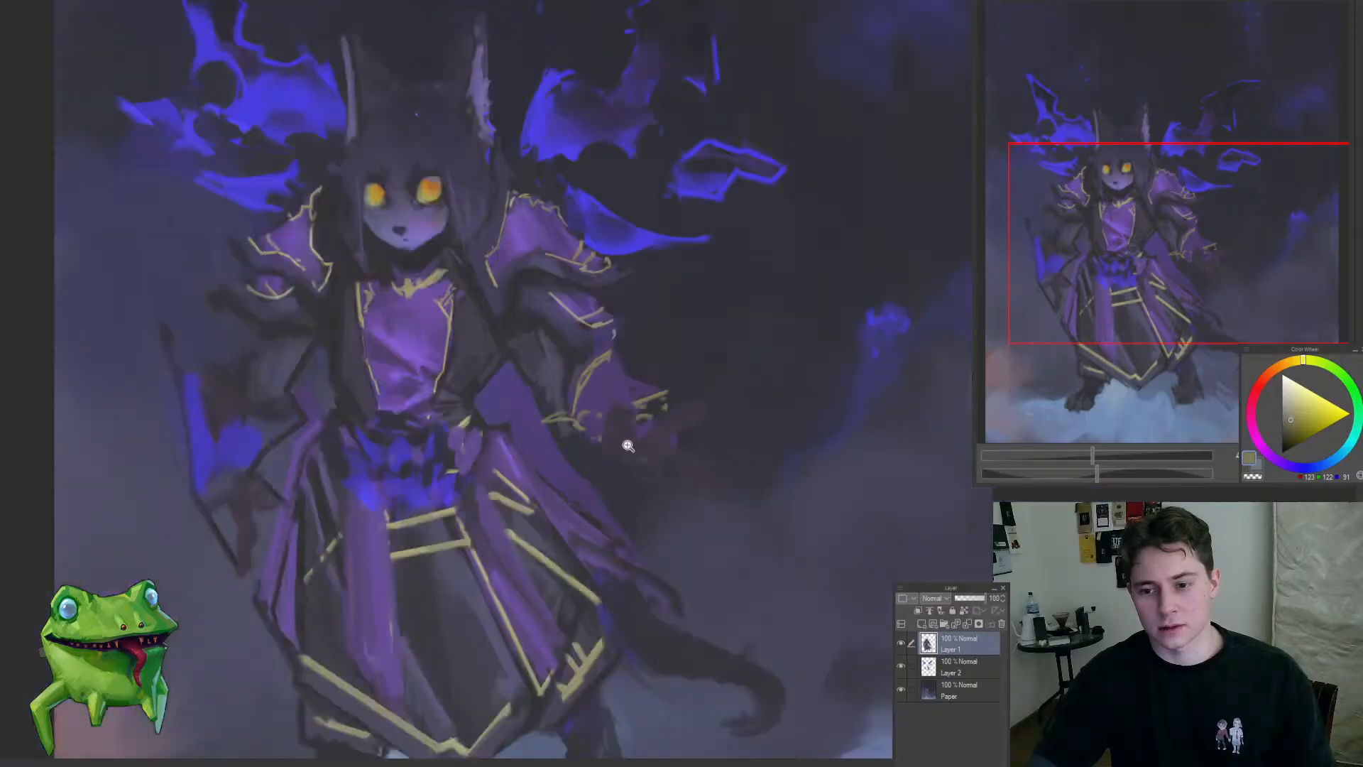
Step: Sample nearby purple and muted gold tones and touch up the elbow and upper trim of the right-hand sleeve
scroll(637, 423, up, 4)
alt+click(546, 424)
drag(573, 365, 554, 396)
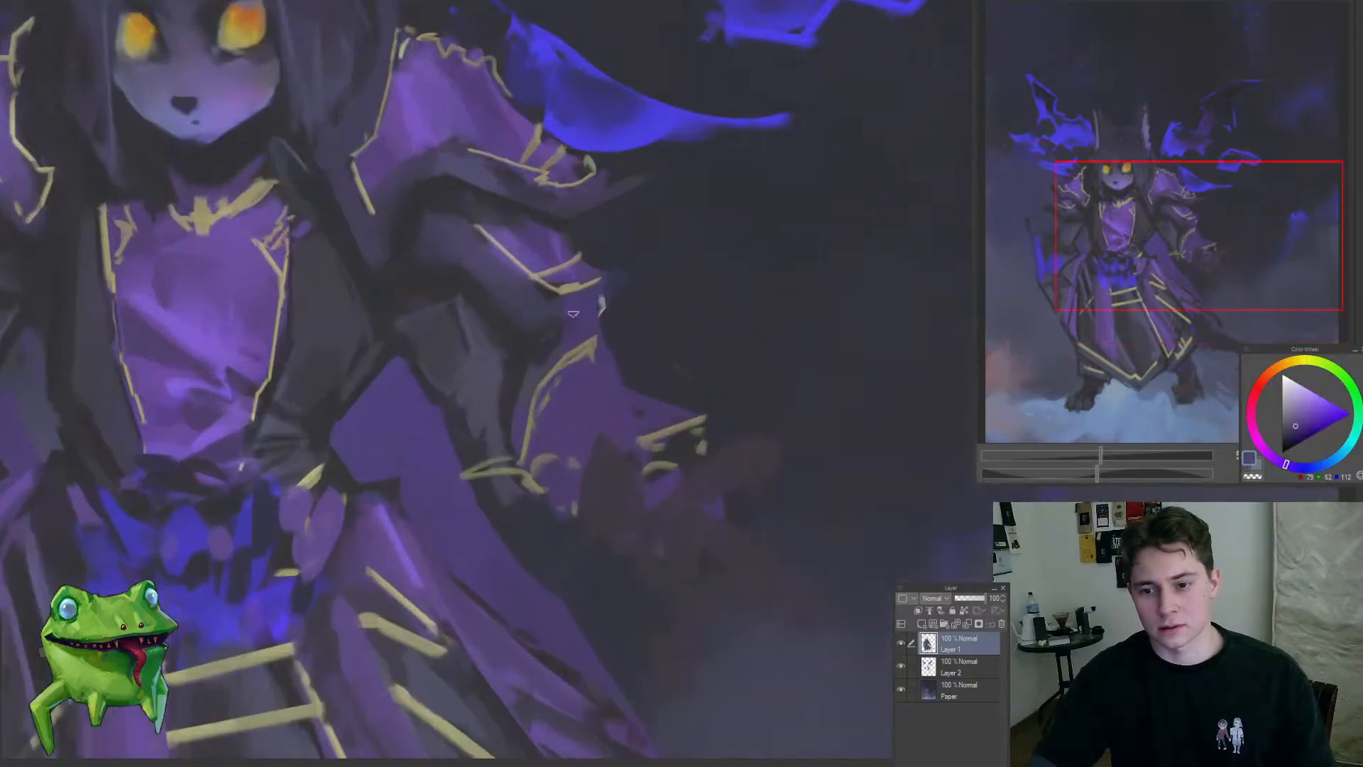
alt+click(573, 312)
alt+click(538, 382)
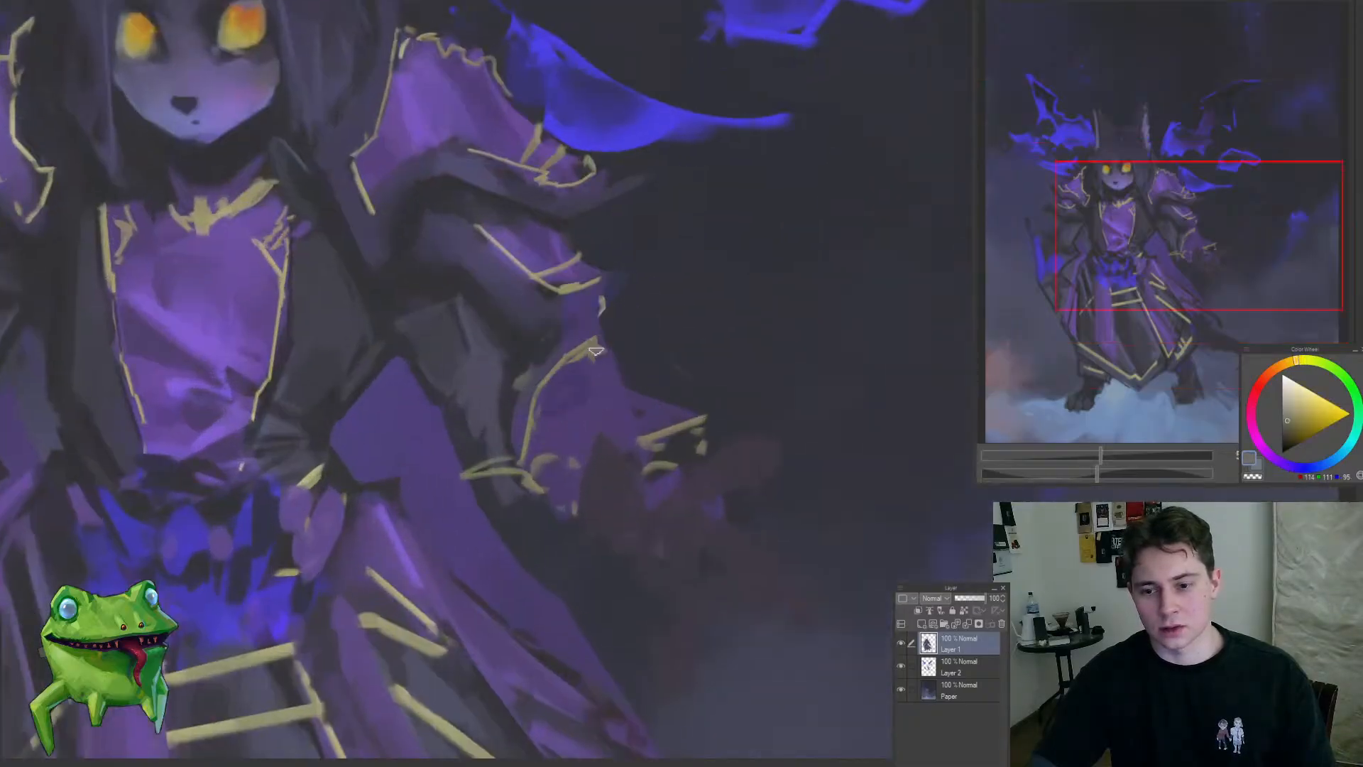
scroll(518, 425, down, 5)
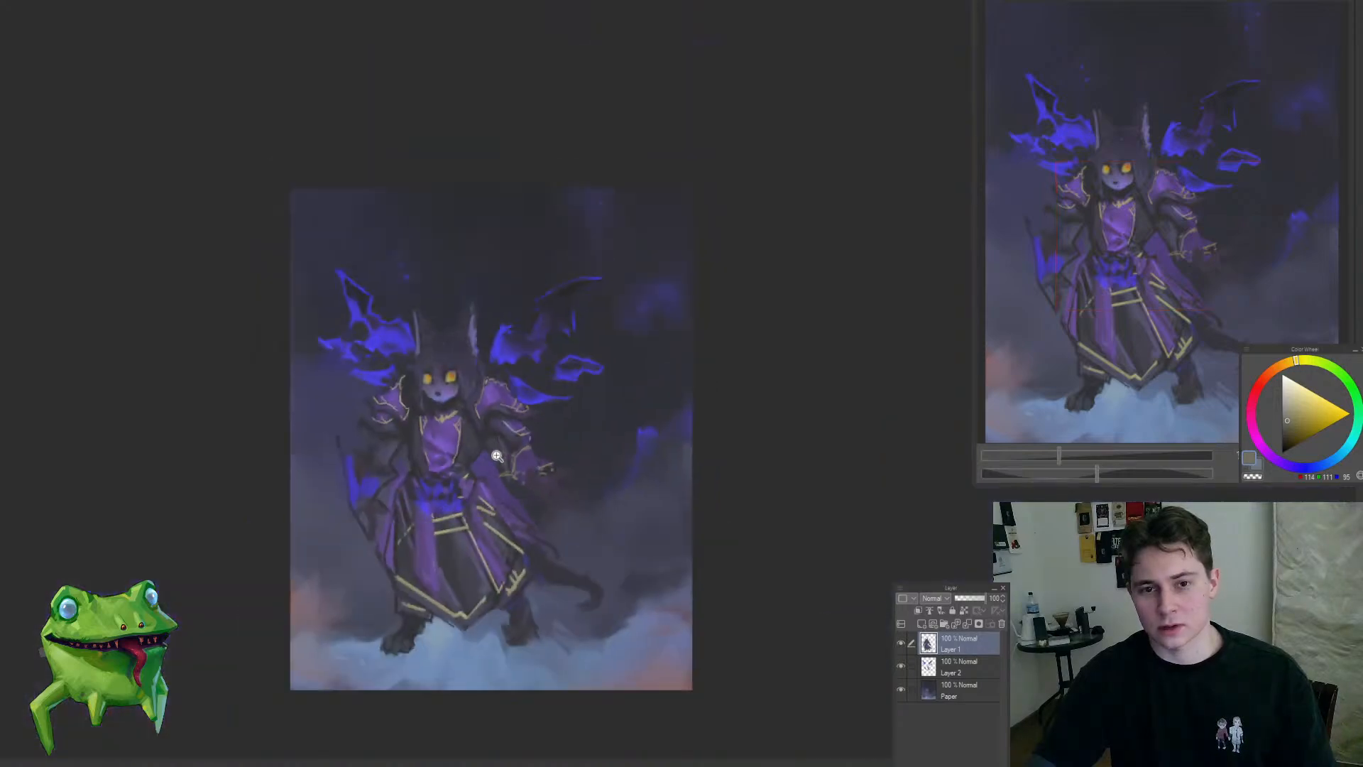
Step: Sample dark blue-gray tones and rework the shading on the right-hand arm between the shoulder armour and forearm
scroll(497, 456, up, 5)
alt+click(483, 472)
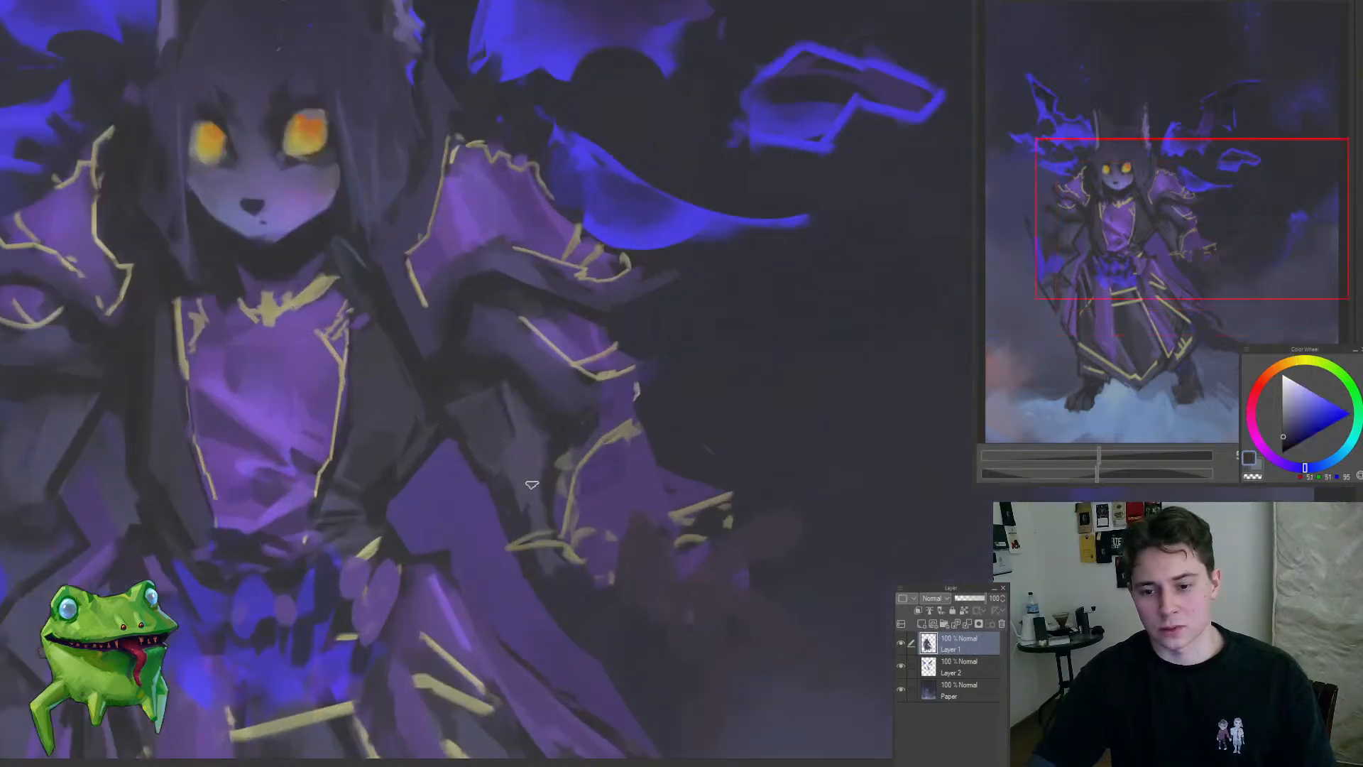
scroll(530, 468, down, 5)
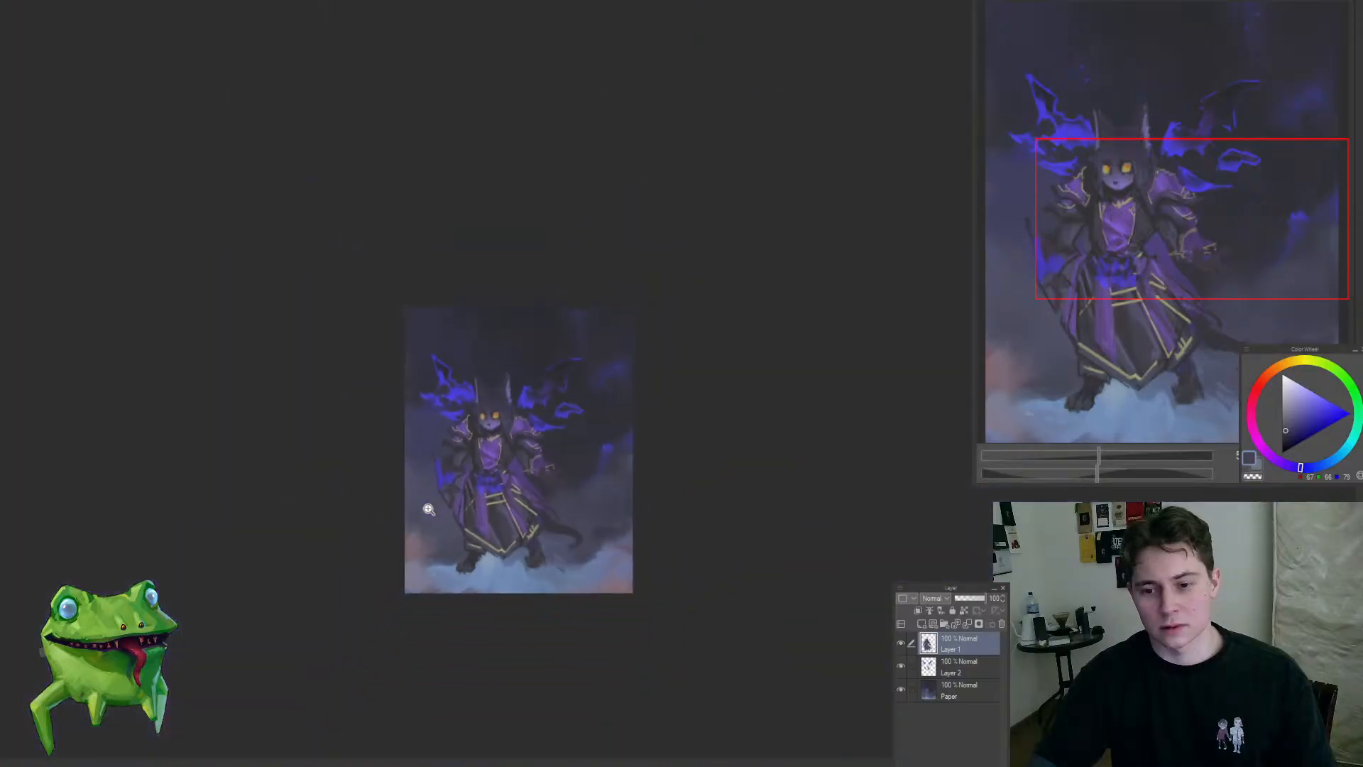
scroll(511, 454, up, 5)
mouse_move(500, 437)
mouse_down()
mouse_move(504, 495)
mouse_move(501, 470)
mouse_up()
key(ctrl+z)
alt+click(495, 406)
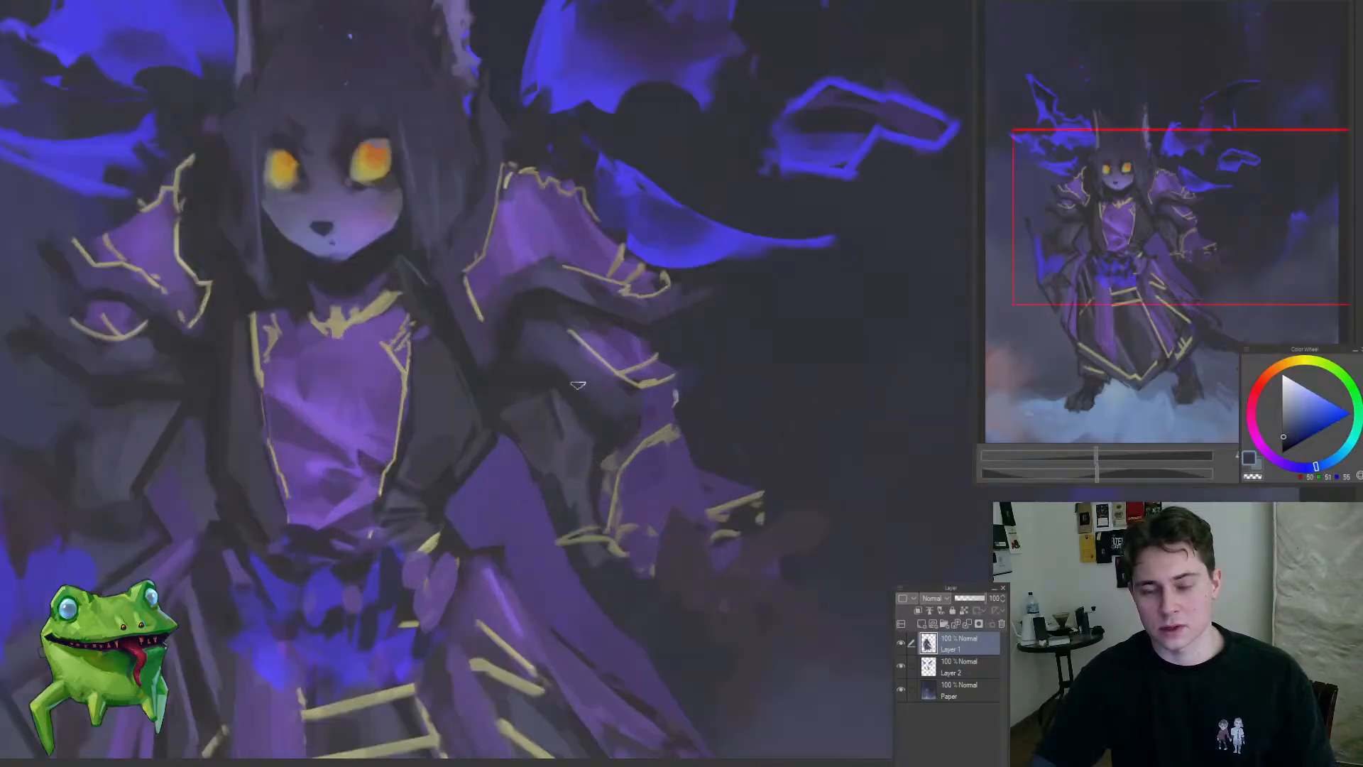
alt+click(538, 375)
scroll(634, 423, down, 3)
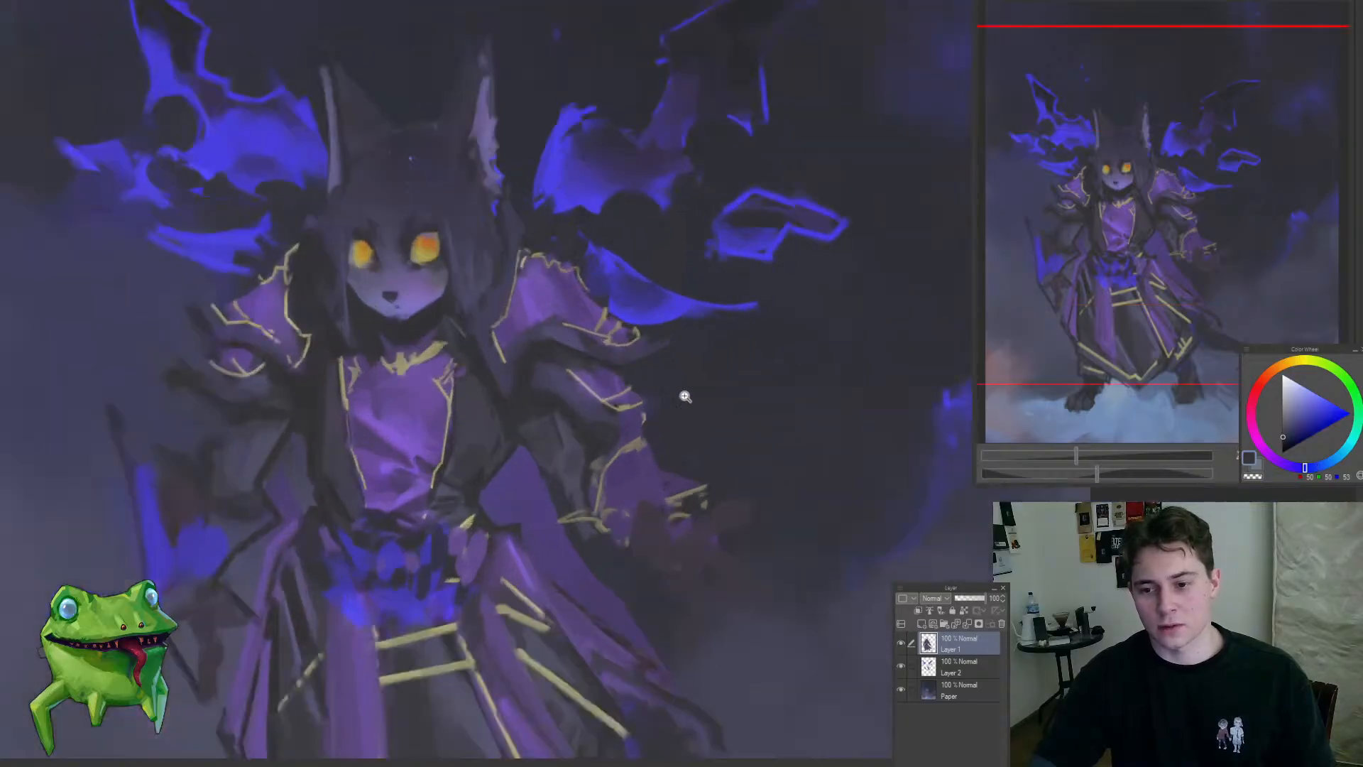
Step: Refine the dark shadow directly beneath the right-hand shoulder armour with a sampled dark gray-blue
scroll(629, 424, up, 2)
scroll(625, 455, down, 5)
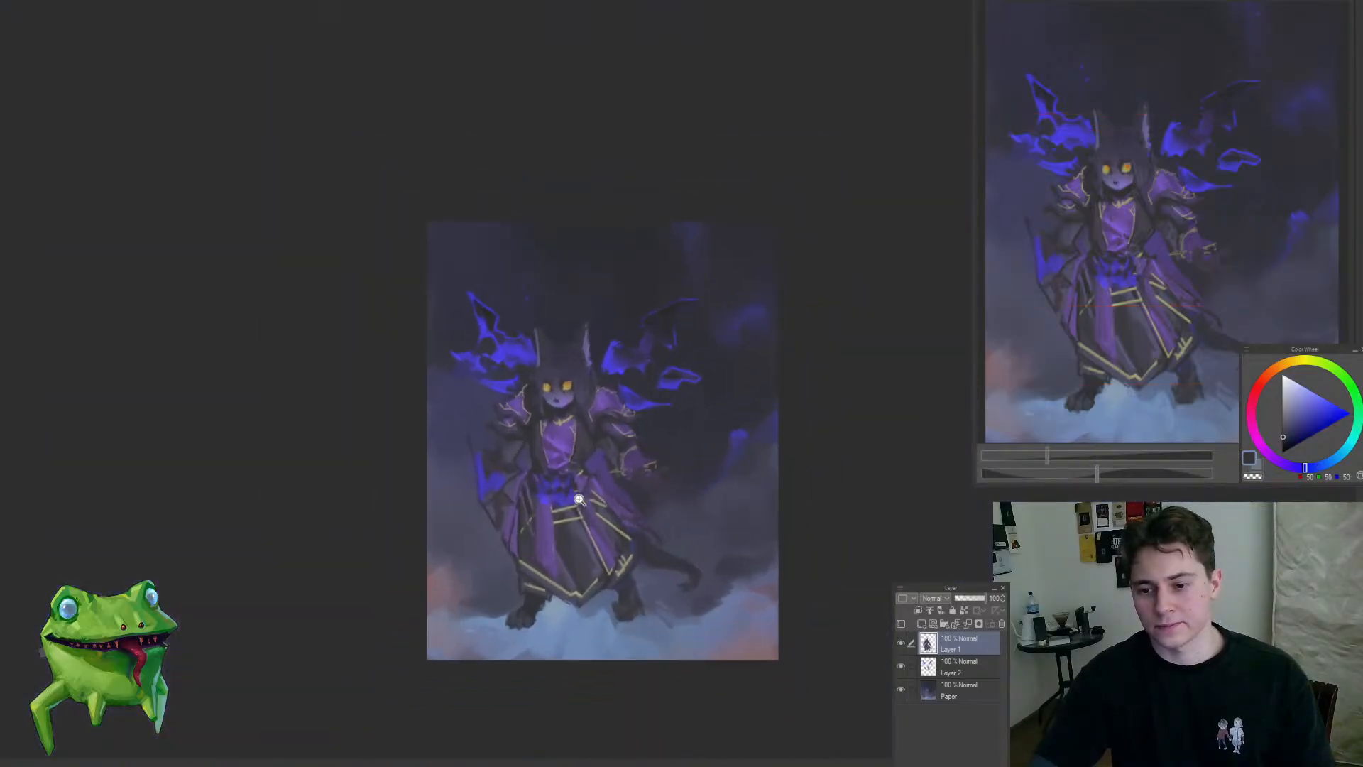
scroll(632, 436, up, 5)
scroll(616, 450, down, 5)
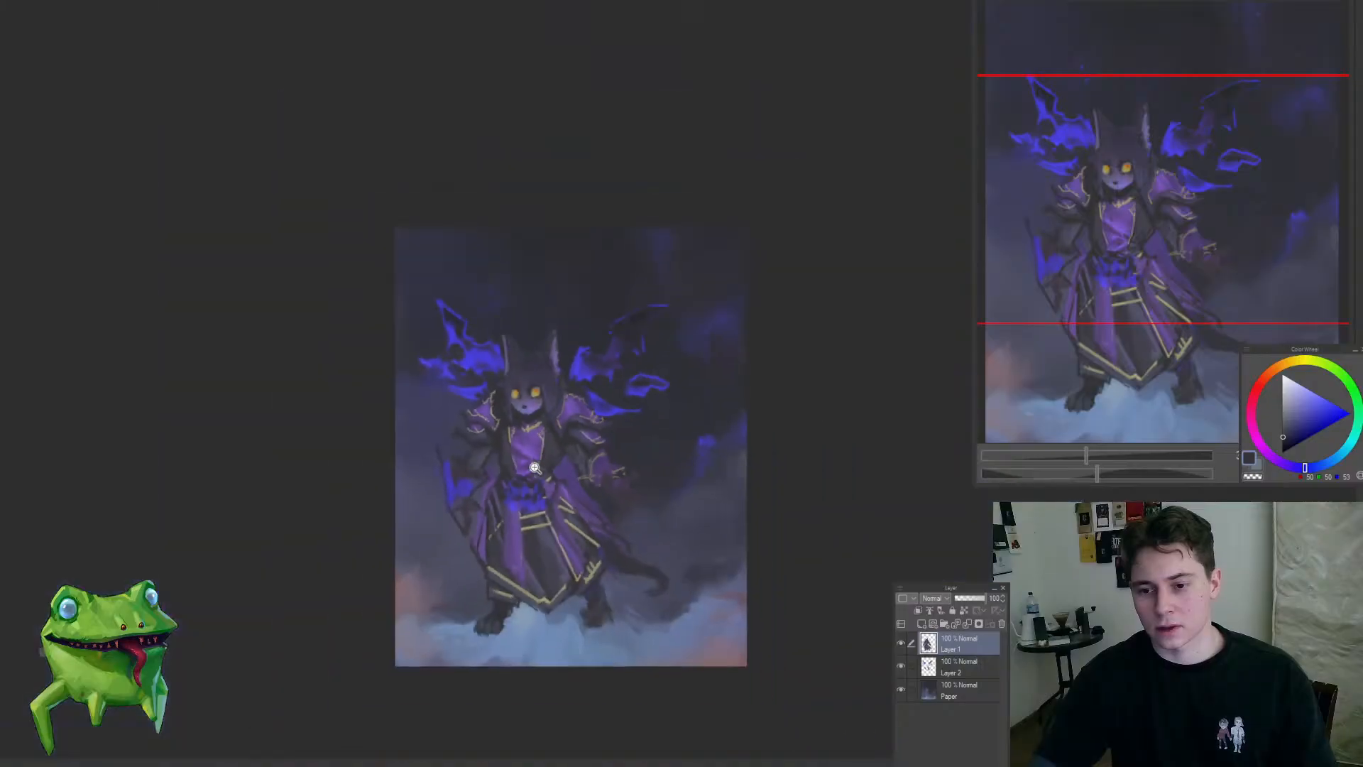
scroll(567, 436, up, 7)
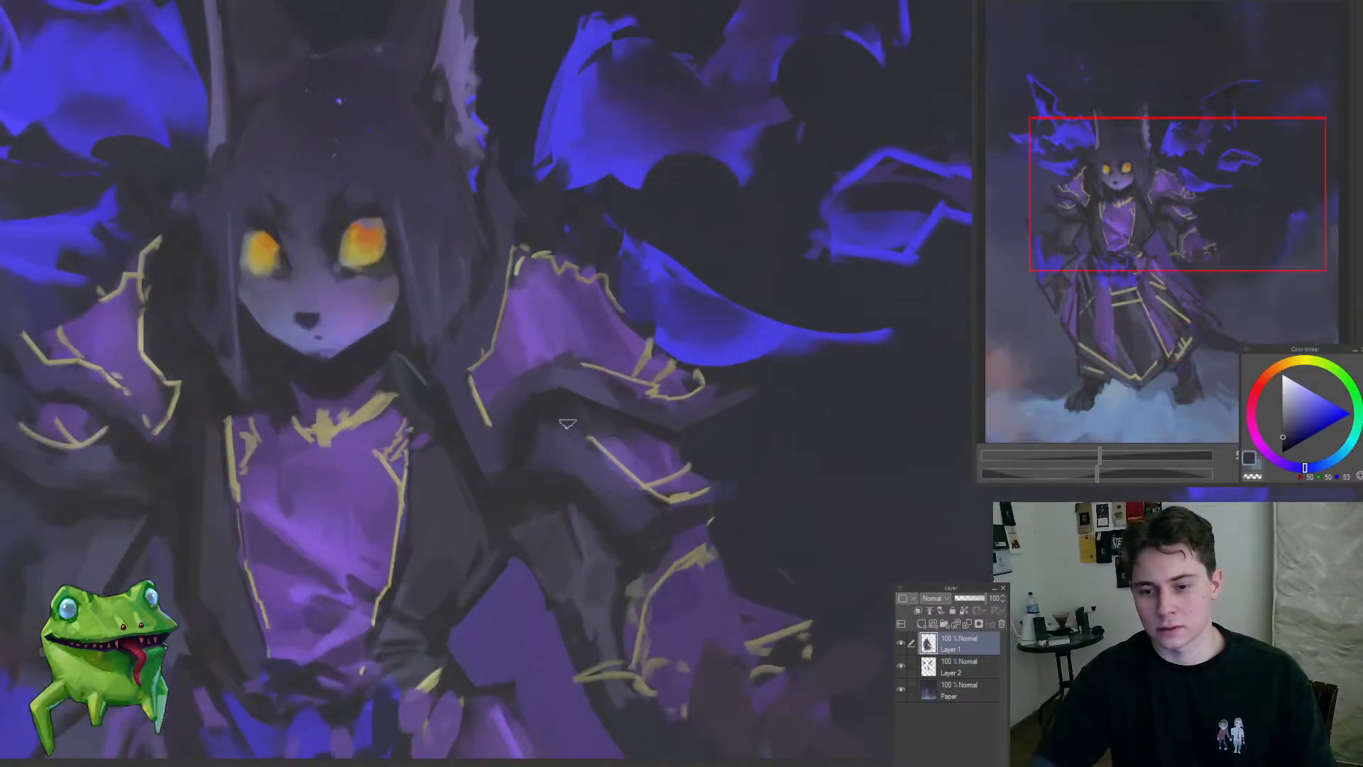
alt+click(560, 430)
scroll(561, 446, down, 5)
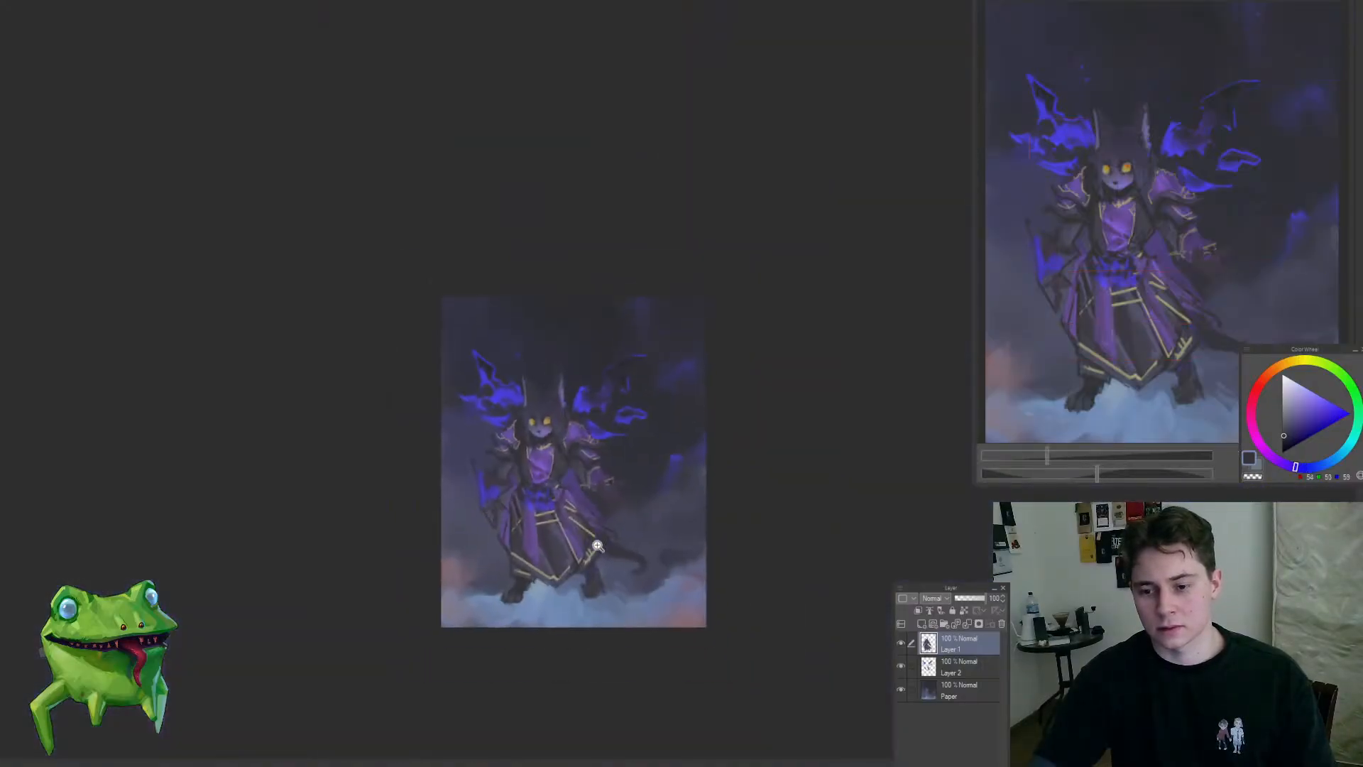
Step: Sample dark and purple tones and repaint the folds around the upper gold trim on the skirt's right-hand side
scroll(604, 542, up, 6)
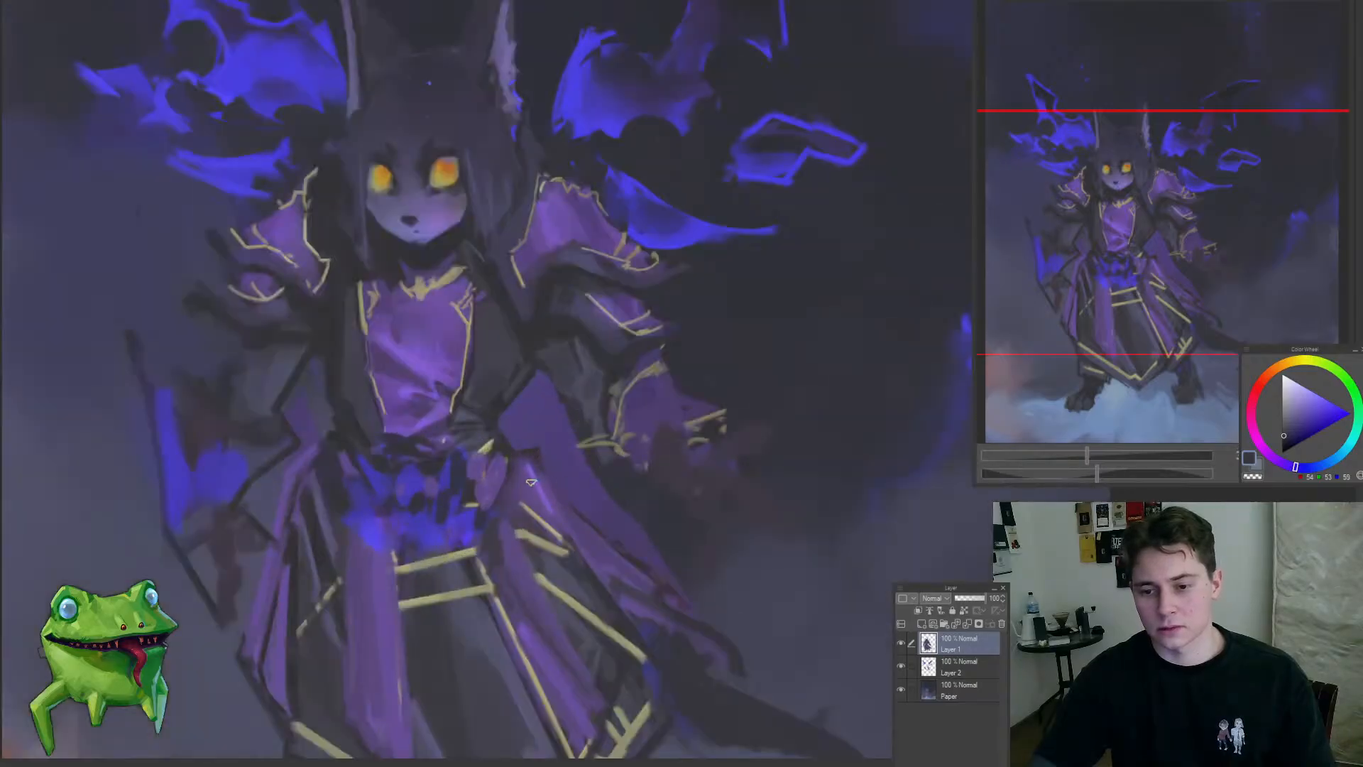
alt+click(554, 571)
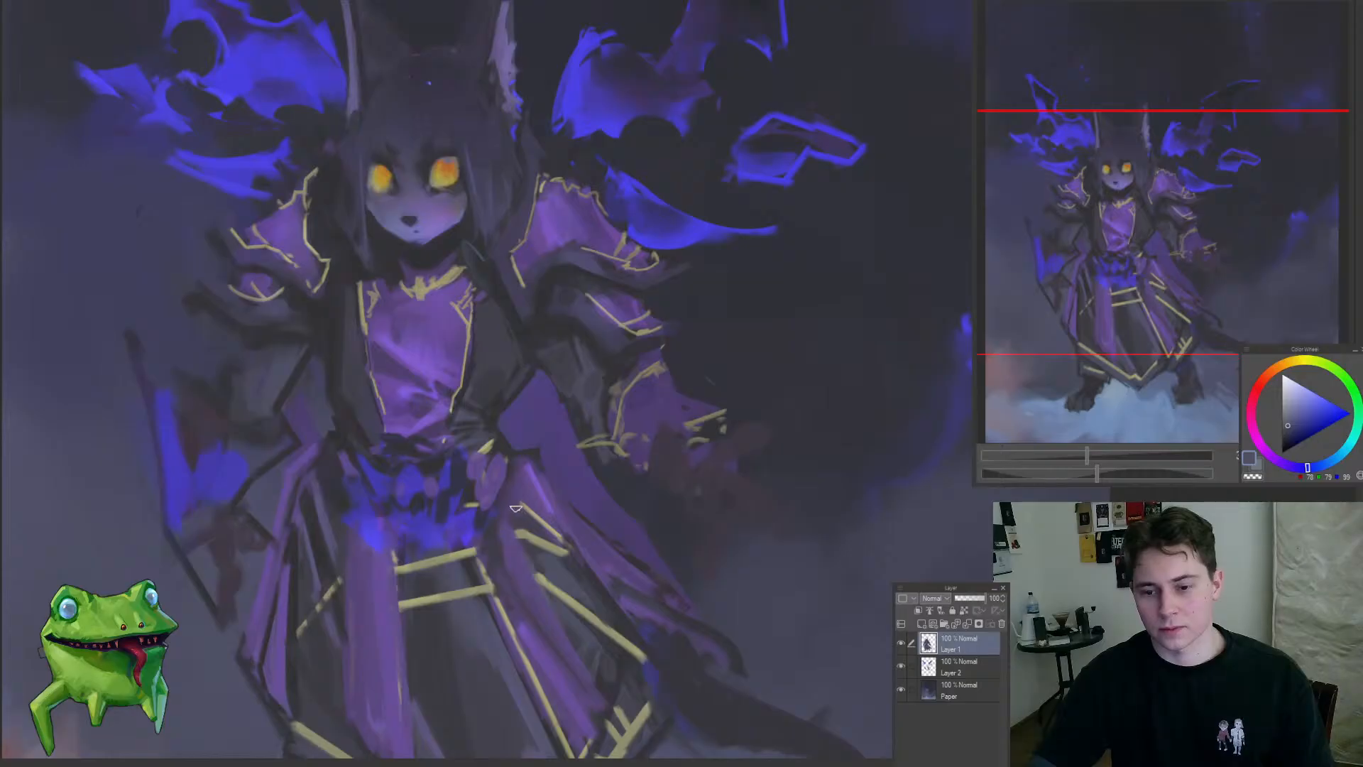
alt+click(551, 531)
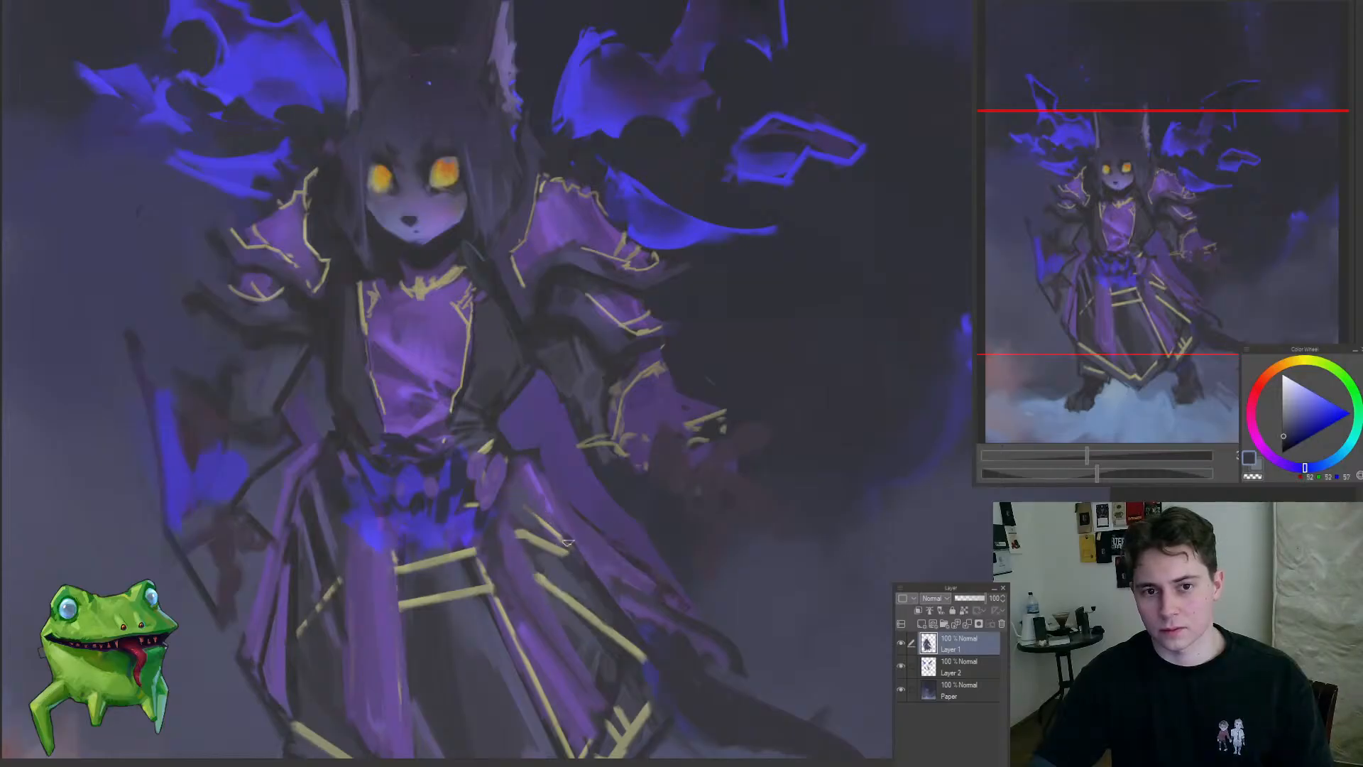
alt+click(528, 458)
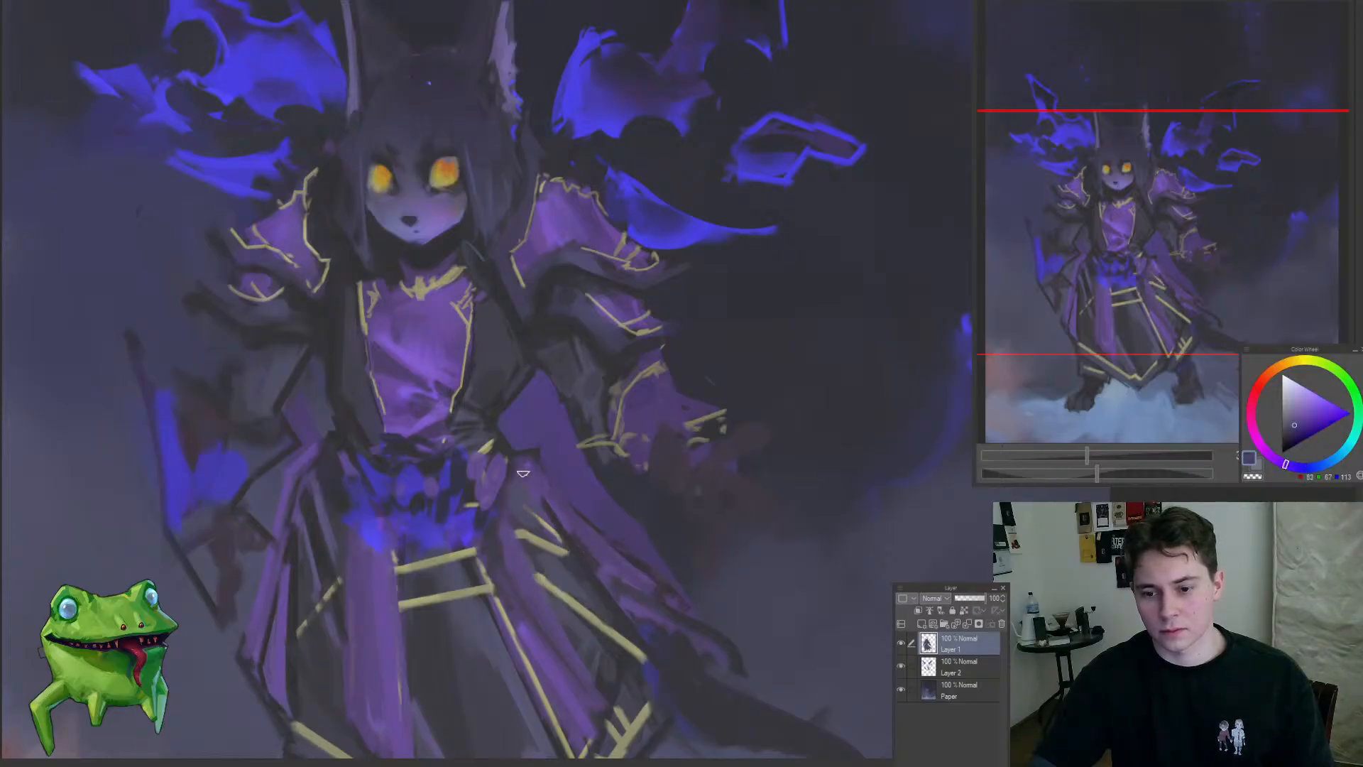
alt+click(448, 355)
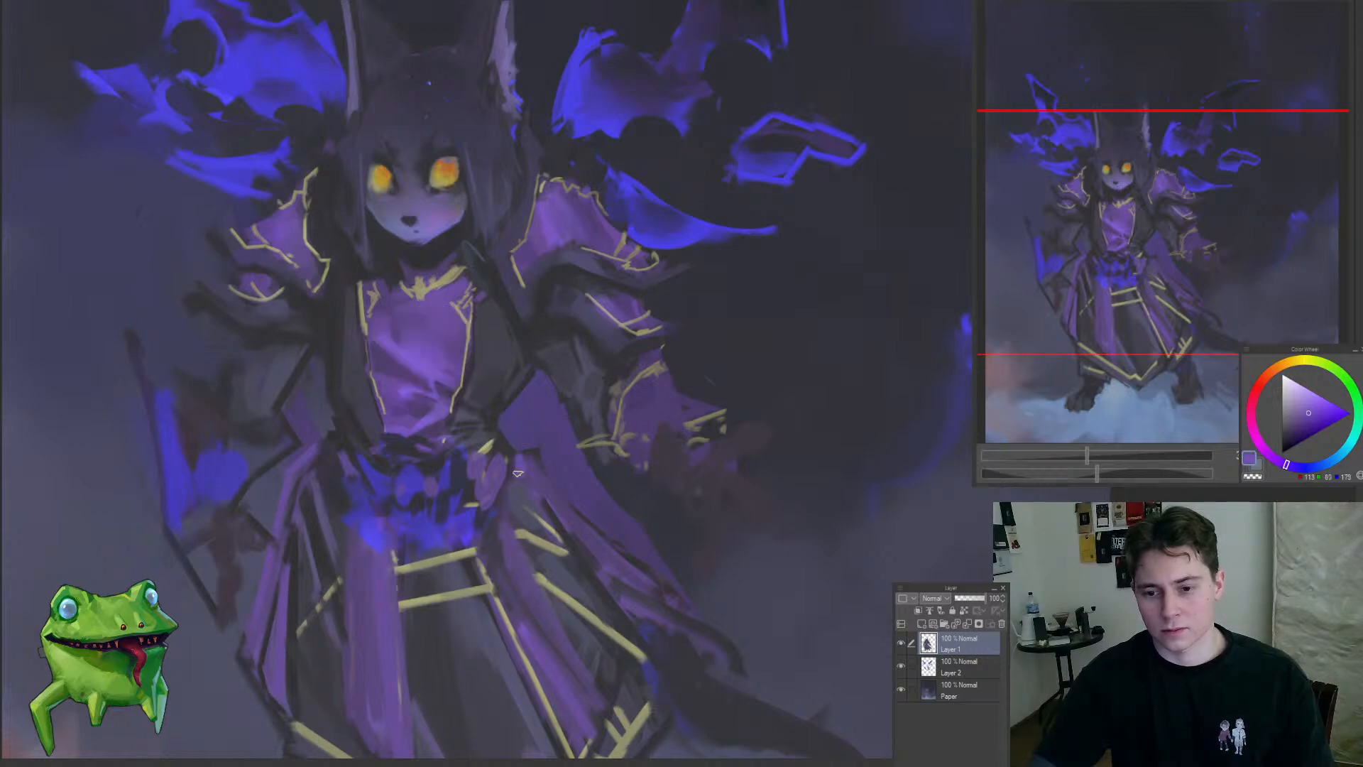
Step: Paint bright purple strokes along the right-hand sash and extend it into a trailing, curved tip
drag(531, 489, 544, 530)
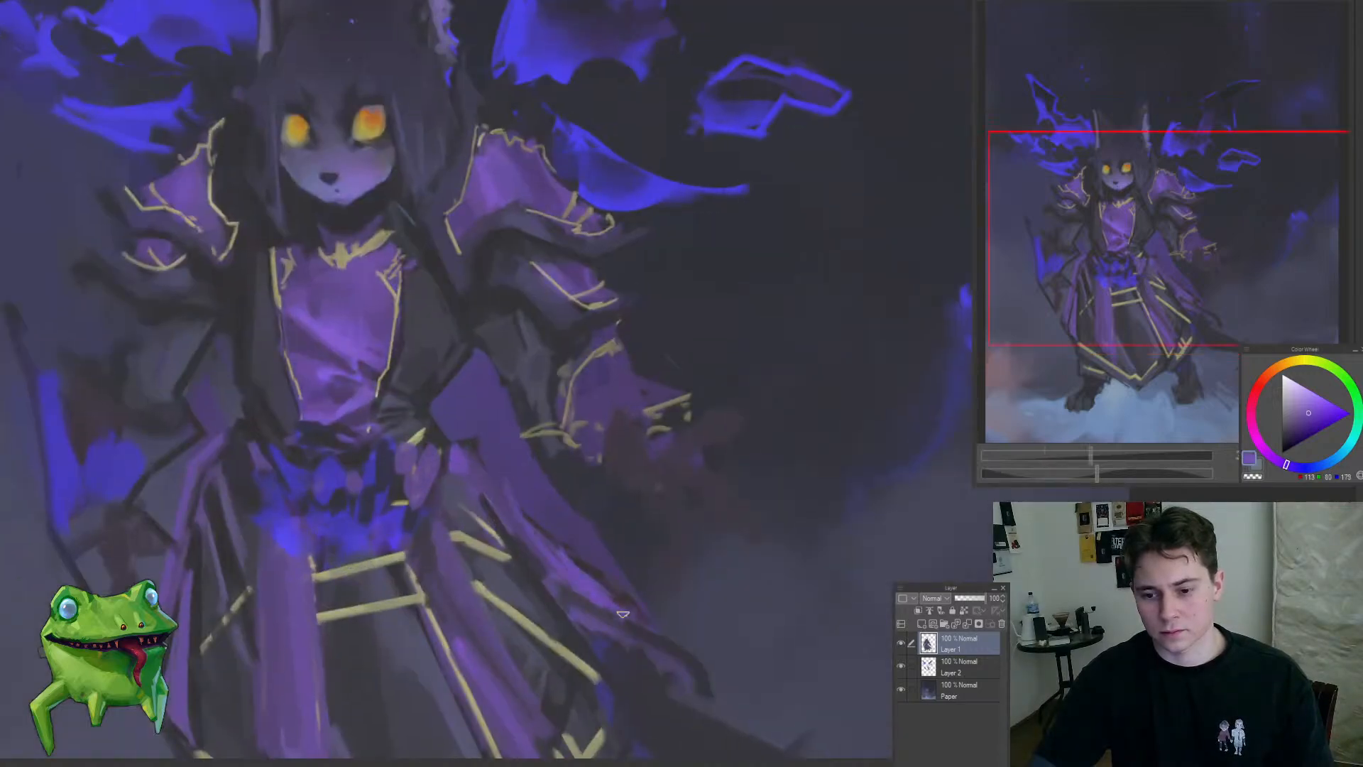
drag(622, 614, 716, 691)
mouse_move(603, 675)
mouse_down()
mouse_move(639, 690)
mouse_move(608, 641)
mouse_move(634, 481)
mouse_move(621, 478)
mouse_move(726, 549)
mouse_move(778, 524)
mouse_up()
Step: Sample a dark reddish purple and touch up the area around the left-hand hand beside the robe
mouse_move(424, 495)
mouse_down()
mouse_move(460, 490)
mouse_move(440, 527)
mouse_up()
alt+click(475, 518)
scroll(453, 511, down, 4)
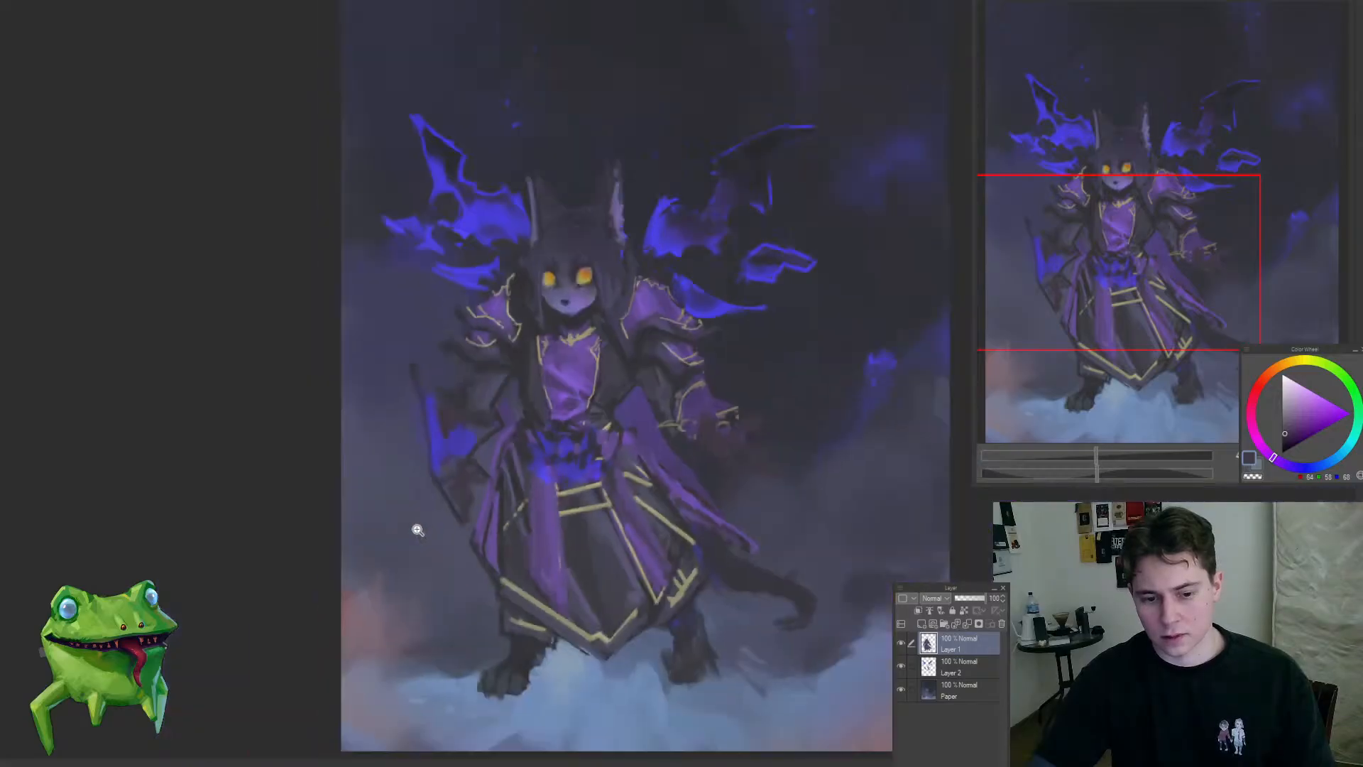
scroll(416, 523, up, 3)
alt+click(404, 502)
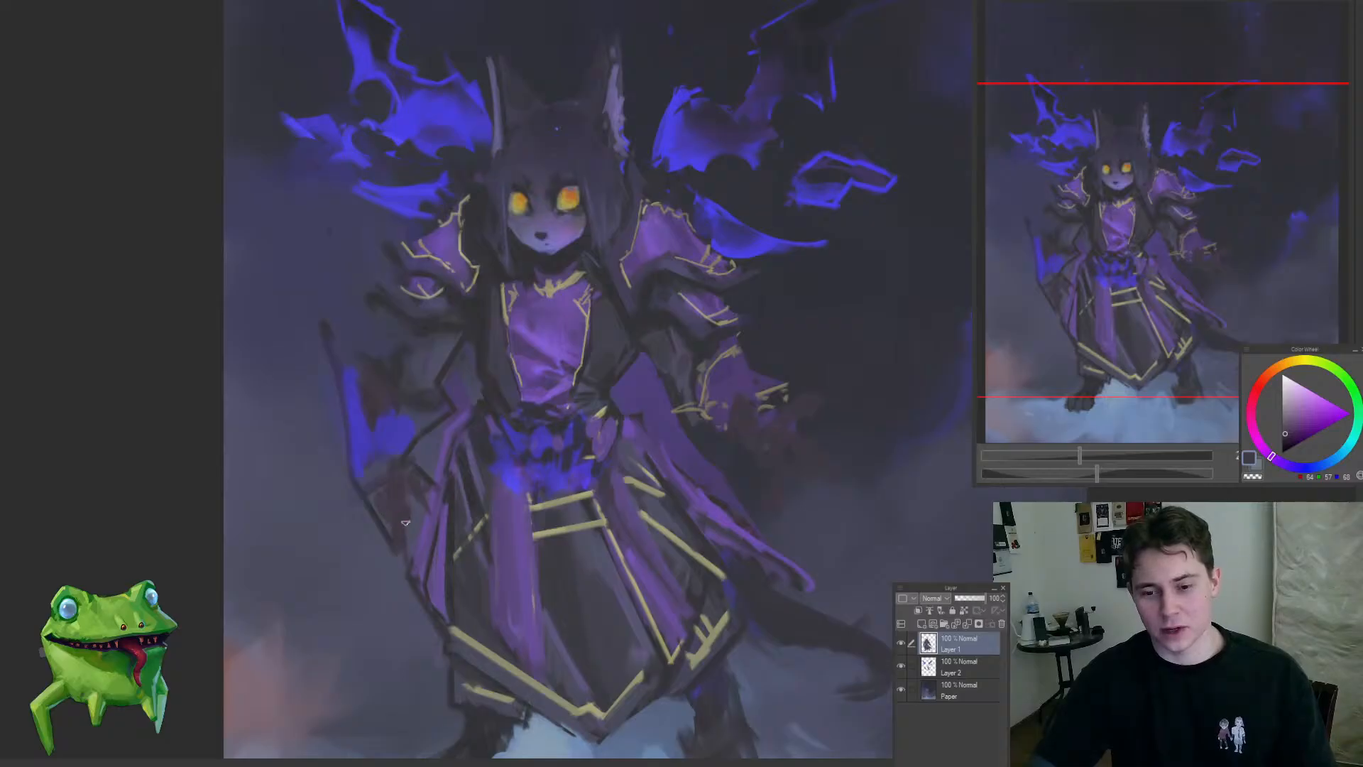
scroll(406, 516, down, 4)
scroll(426, 514, up, 5)
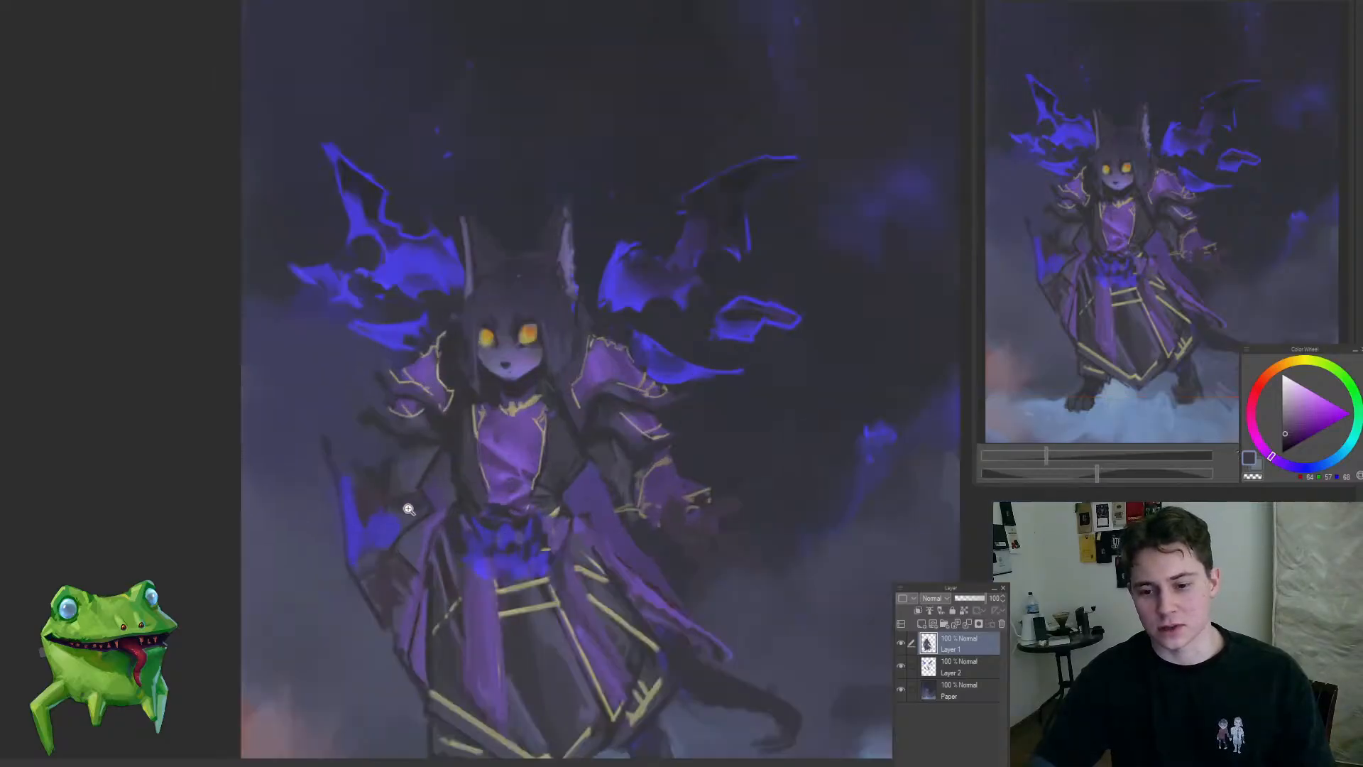
scroll(477, 459, down, 4)
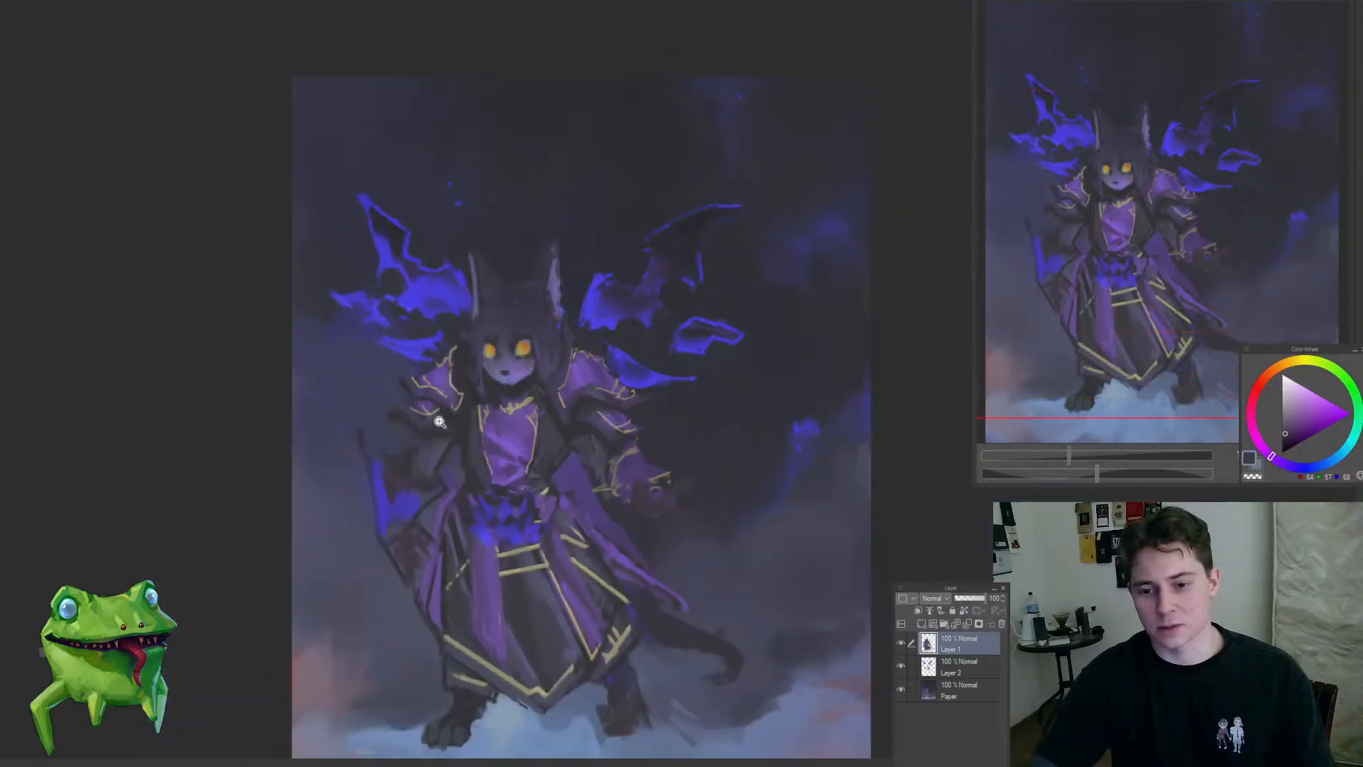
Step: Sample dark blue-gray tones and darken the left-hand upper arm beneath the shoulder armour's gold trim
scroll(450, 441, up, 5)
alt+click(855, 476)
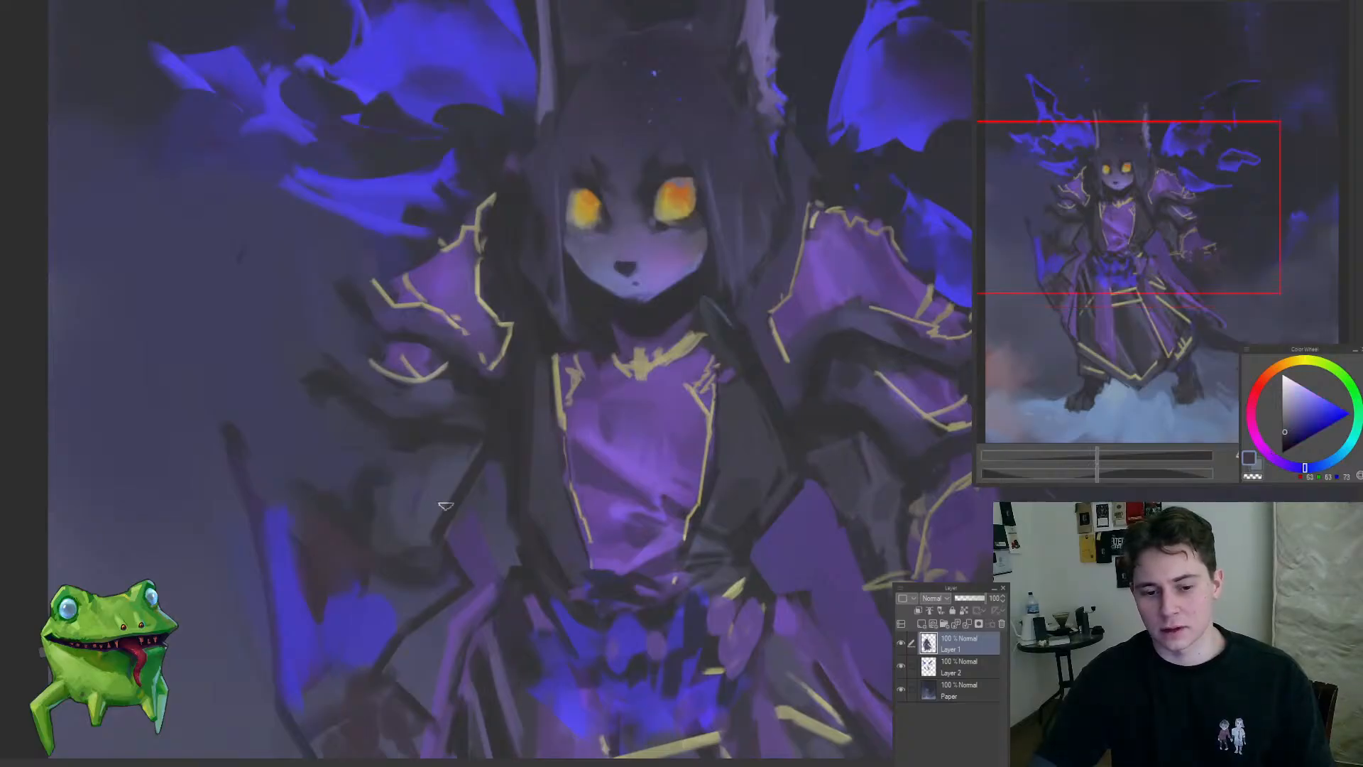
alt+click(419, 446)
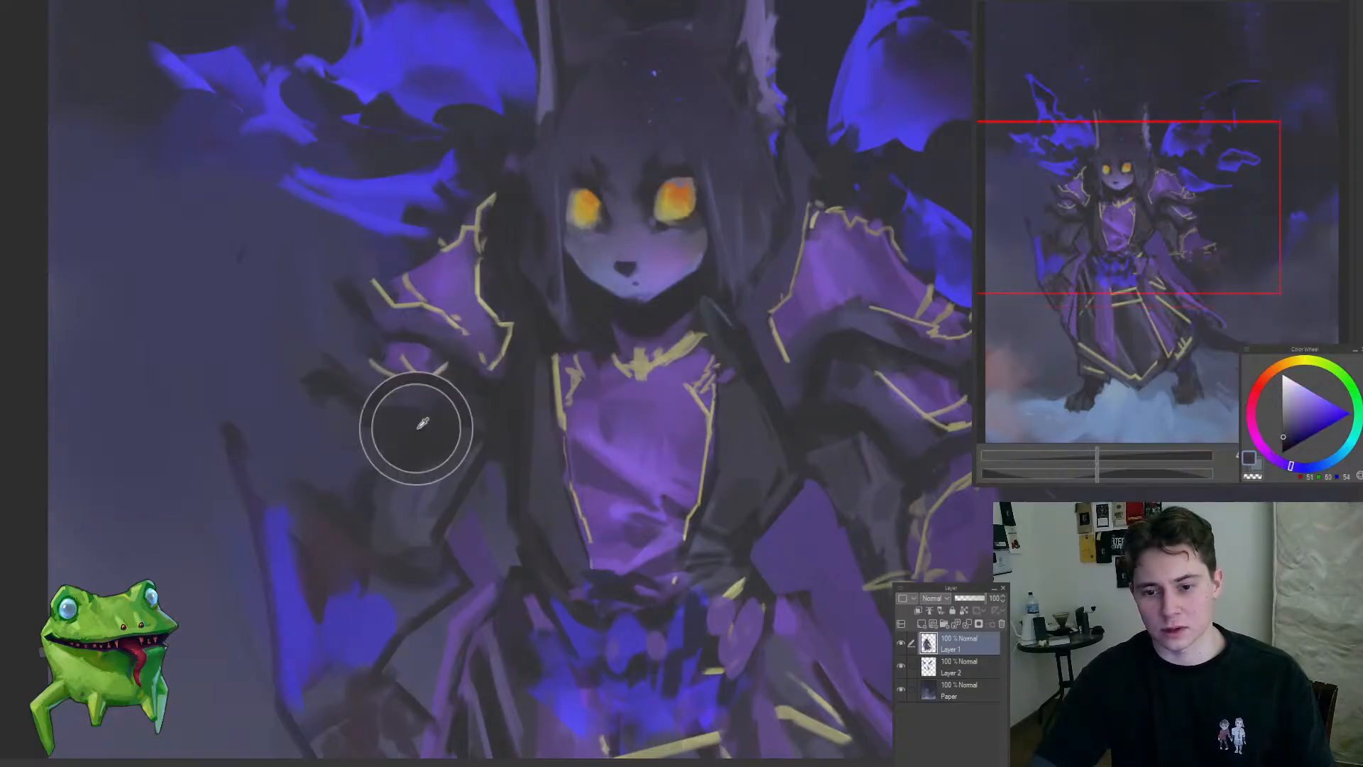
scroll(426, 449, down, 5)
scroll(546, 436, up, 5)
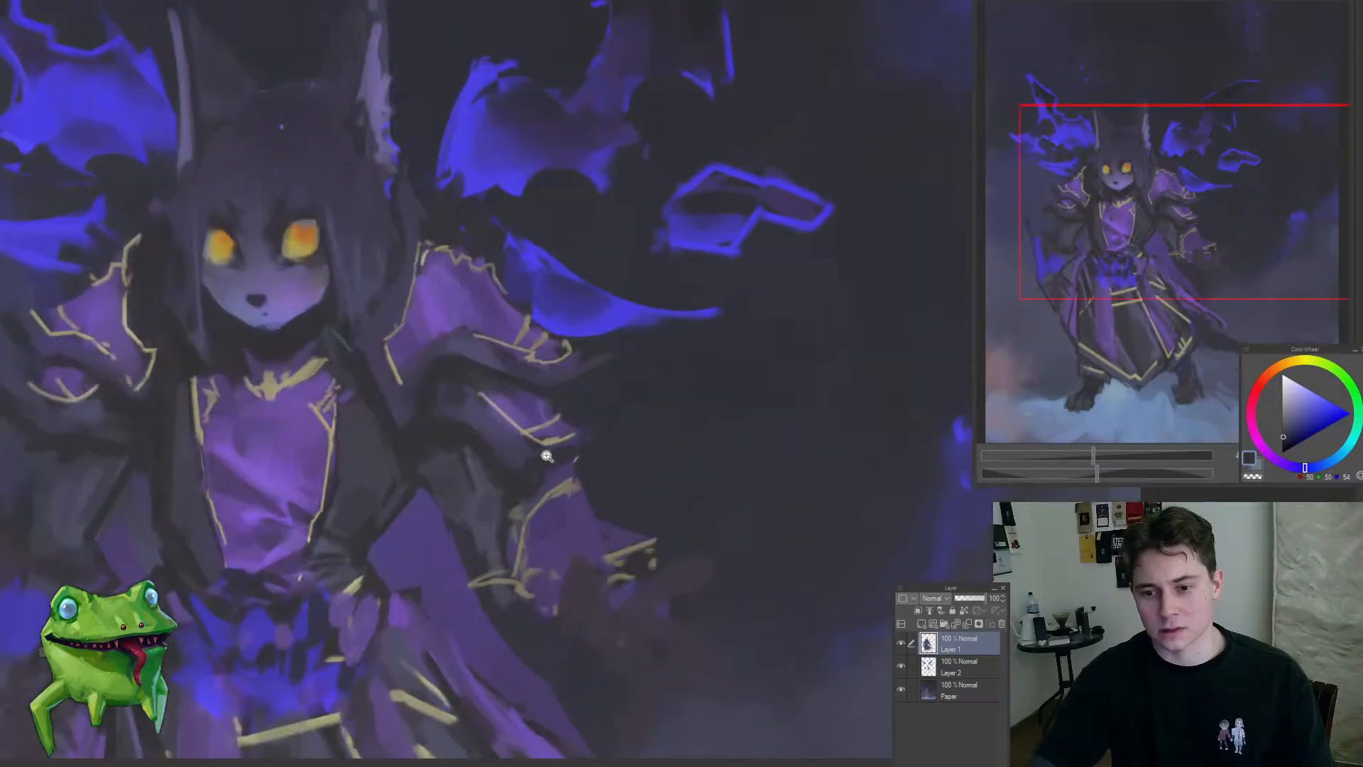
scroll(440, 552, down, 6)
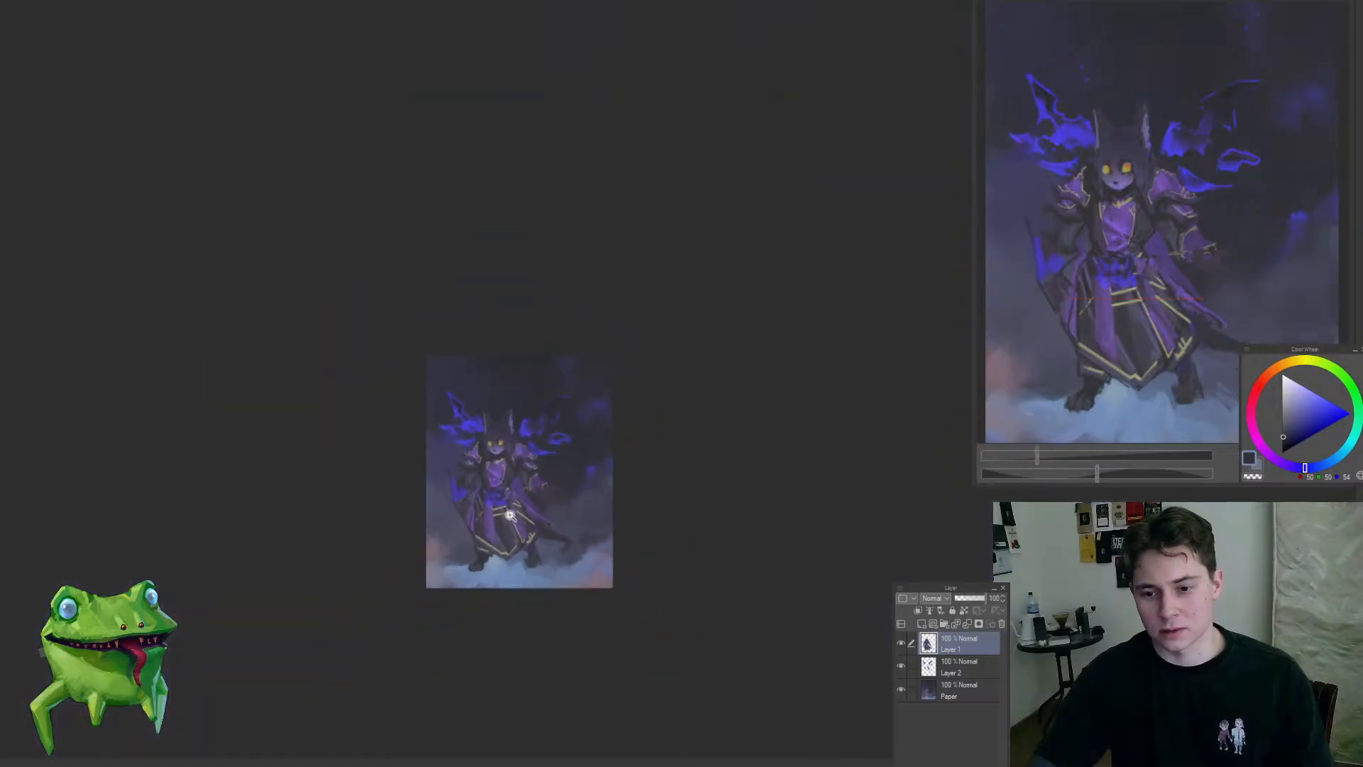
Step: Sample purple and saturated blue tones and rework the blue flames around the waist above the skirt panels
scroll(499, 488, up, 3)
scroll(576, 503, up, 1)
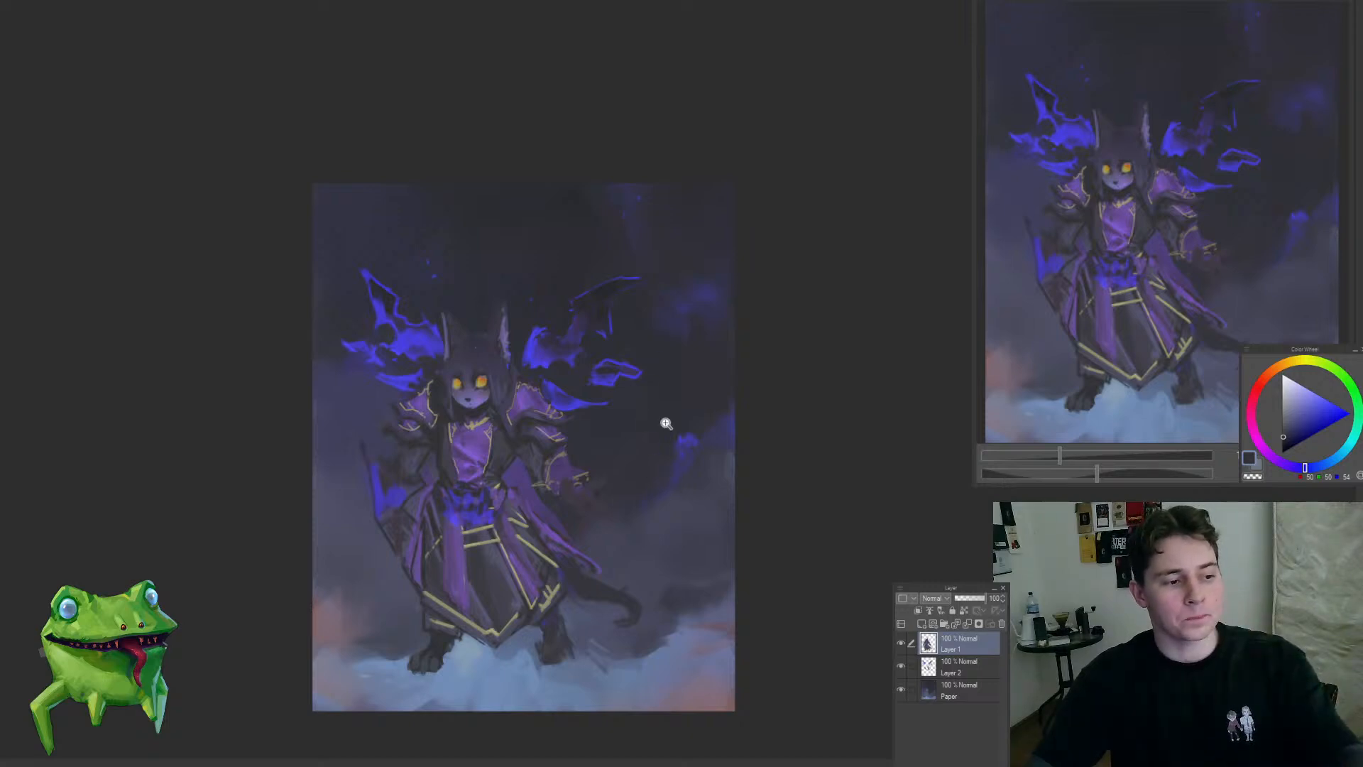
scroll(487, 643, up, 1)
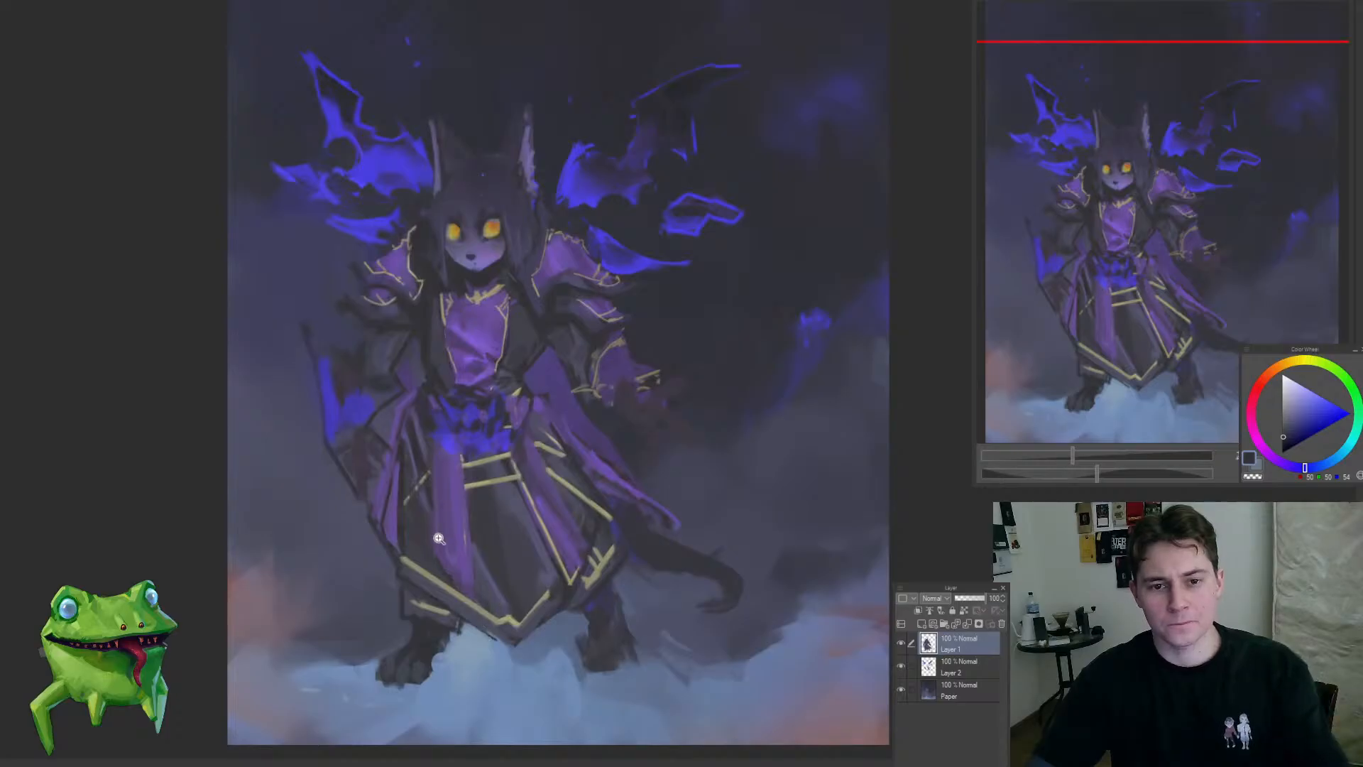
scroll(411, 524, up, 1)
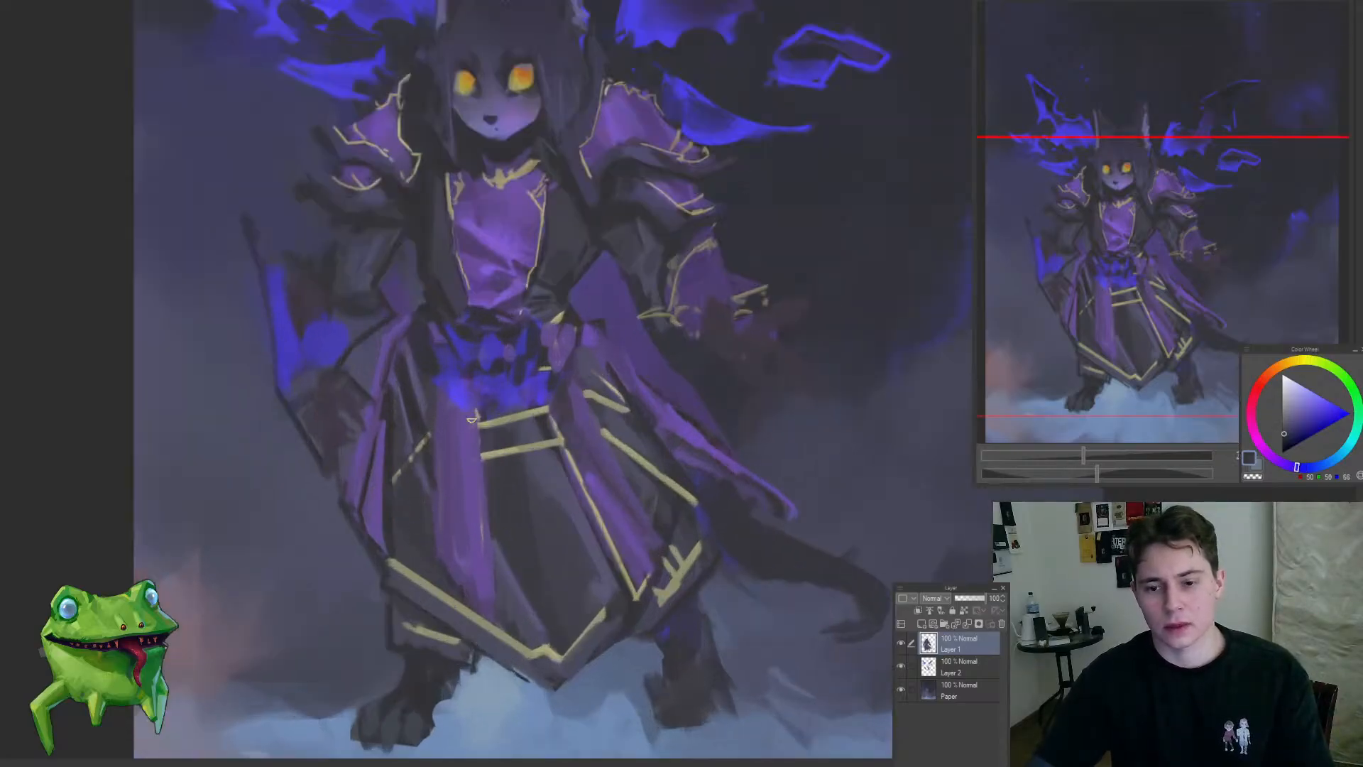
alt+click(466, 367)
alt+click(451, 366)
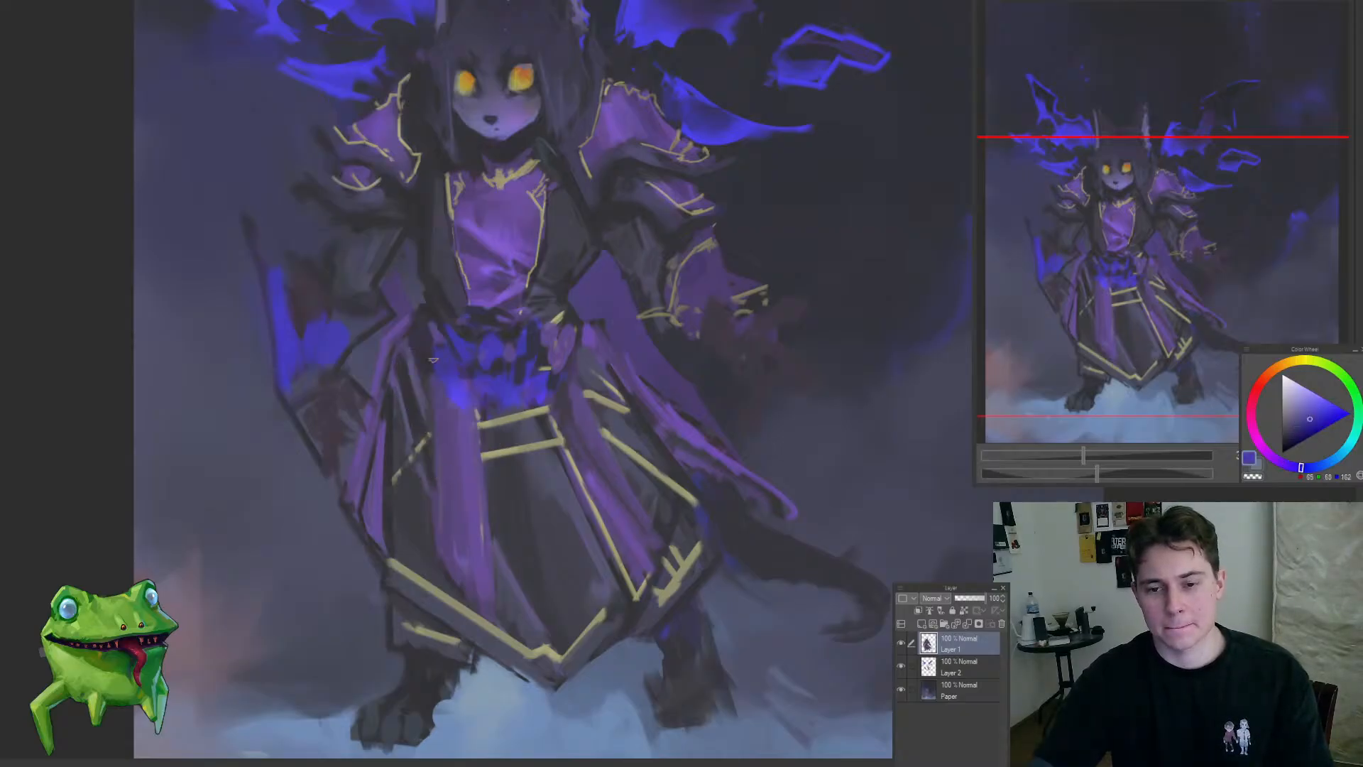
alt+click(460, 387)
drag(538, 386, 486, 401)
mouse_move(561, 461)
mouse_down()
mouse_move(556, 511)
mouse_move(570, 523)
mouse_move(518, 489)
mouse_up()
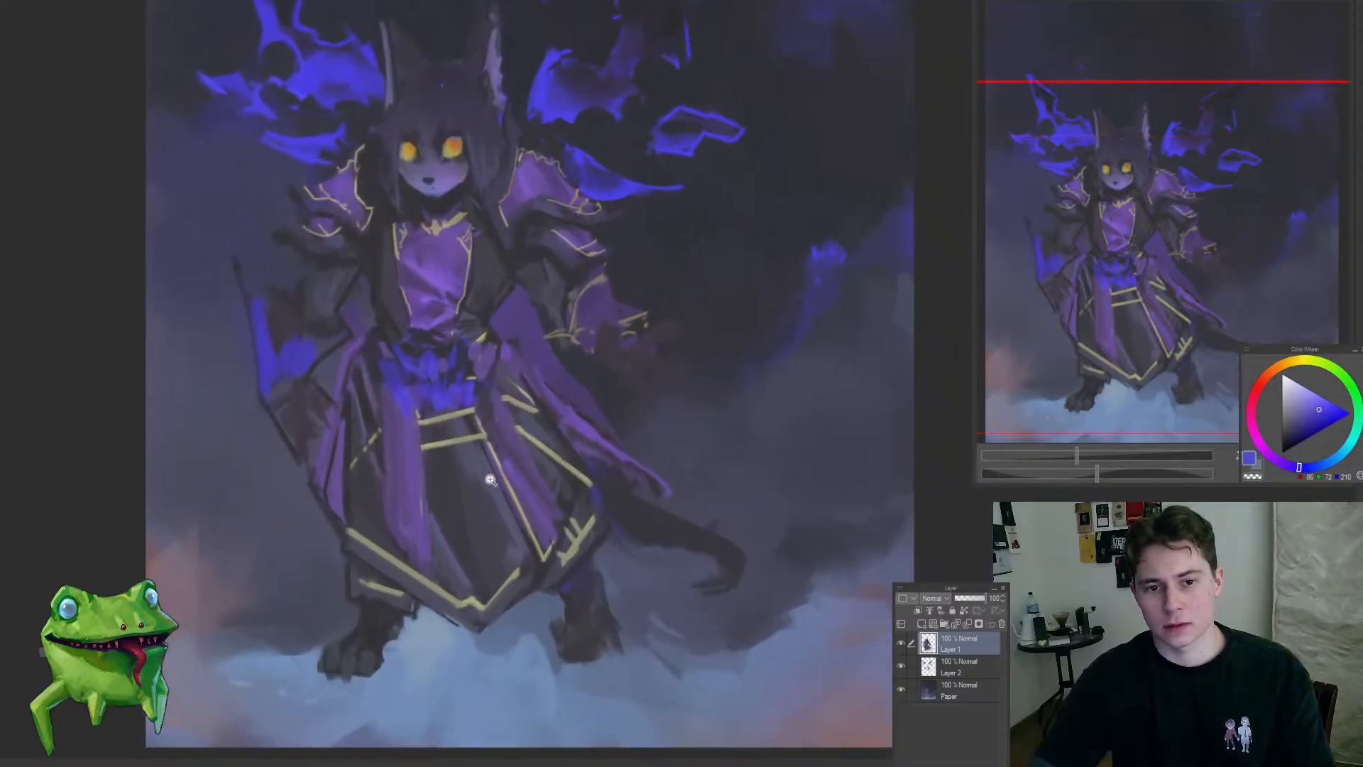
Step: Sample the muted gold and paint long trim lines down the central and right-hand purple skirt panels
alt+click(484, 423)
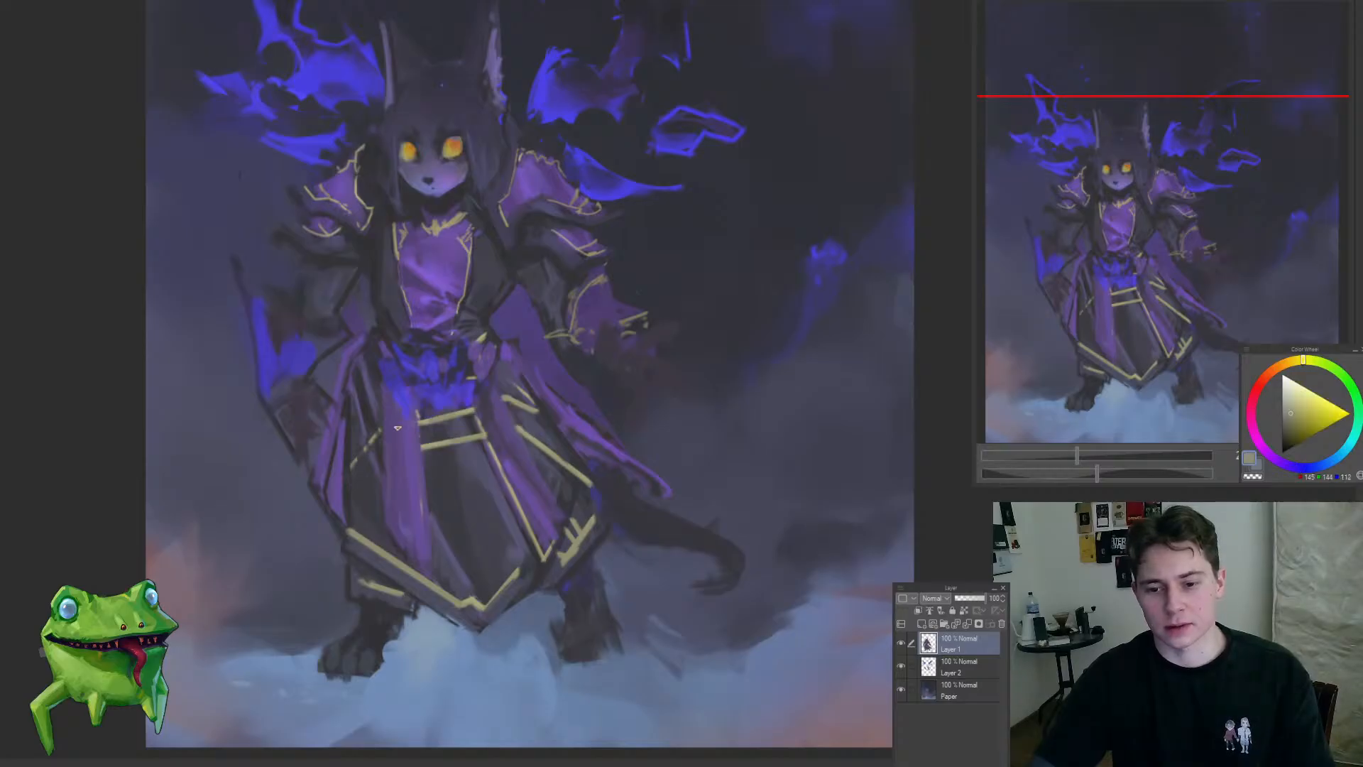
drag(424, 420, 418, 542)
key(ctrl+z)
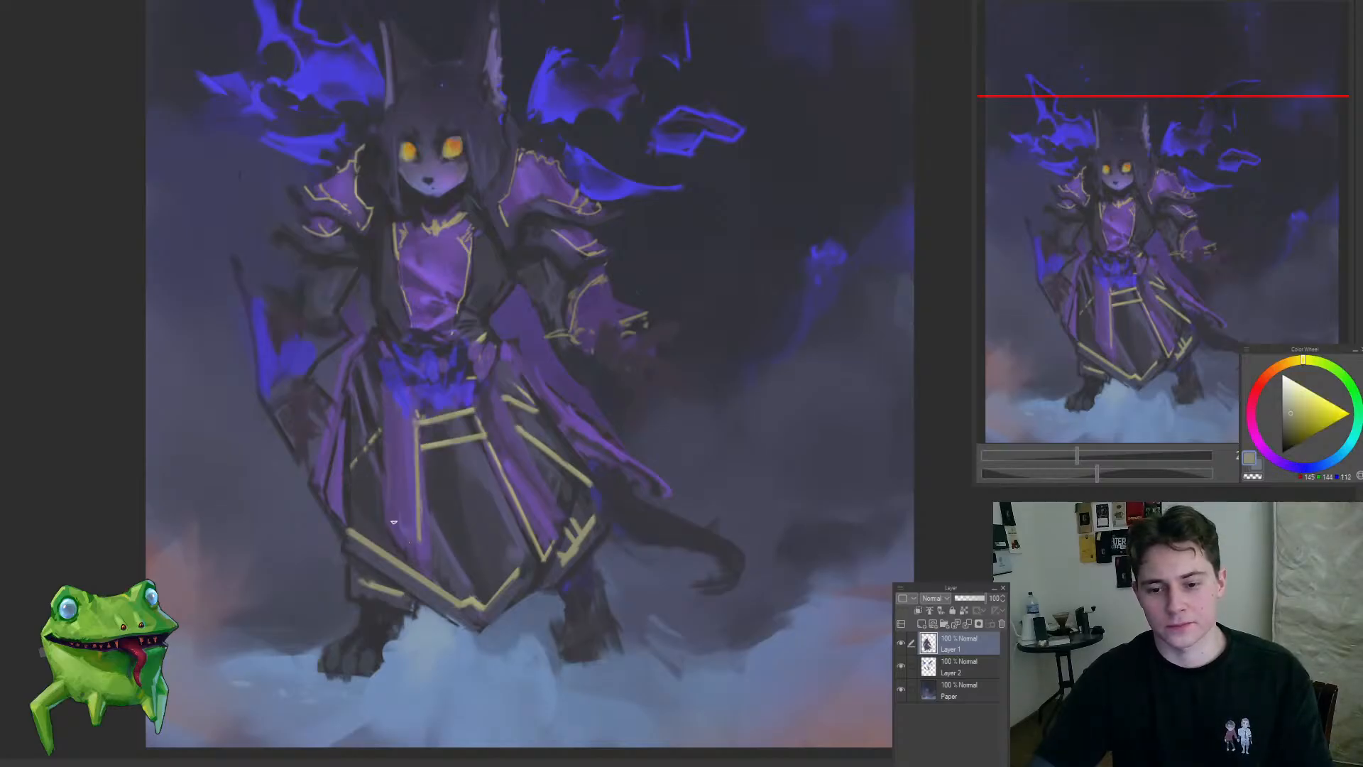
drag(388, 402, 392, 534)
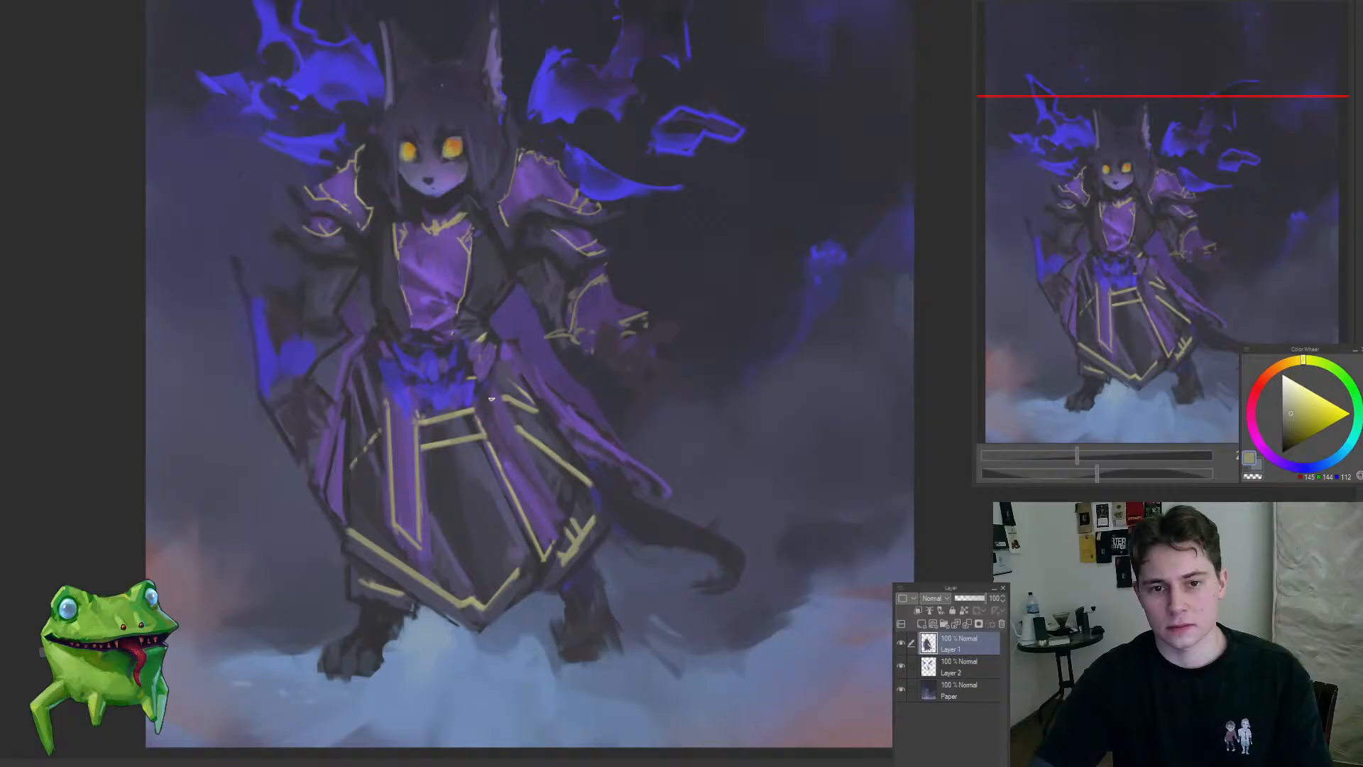
key(ctrl+z)
mouse_move(491, 399)
mouse_down()
mouse_move(566, 528)
mouse_move(436, 569)
mouse_move(554, 506)
mouse_move(521, 505)
mouse_up()
Step: Add a new layer clipped to the character layer and set its blending mode to Darken
drag(513, 582, 550, 619)
drag(678, 526, 760, 514)
key(ctrl+shift+n)
click(917, 611)
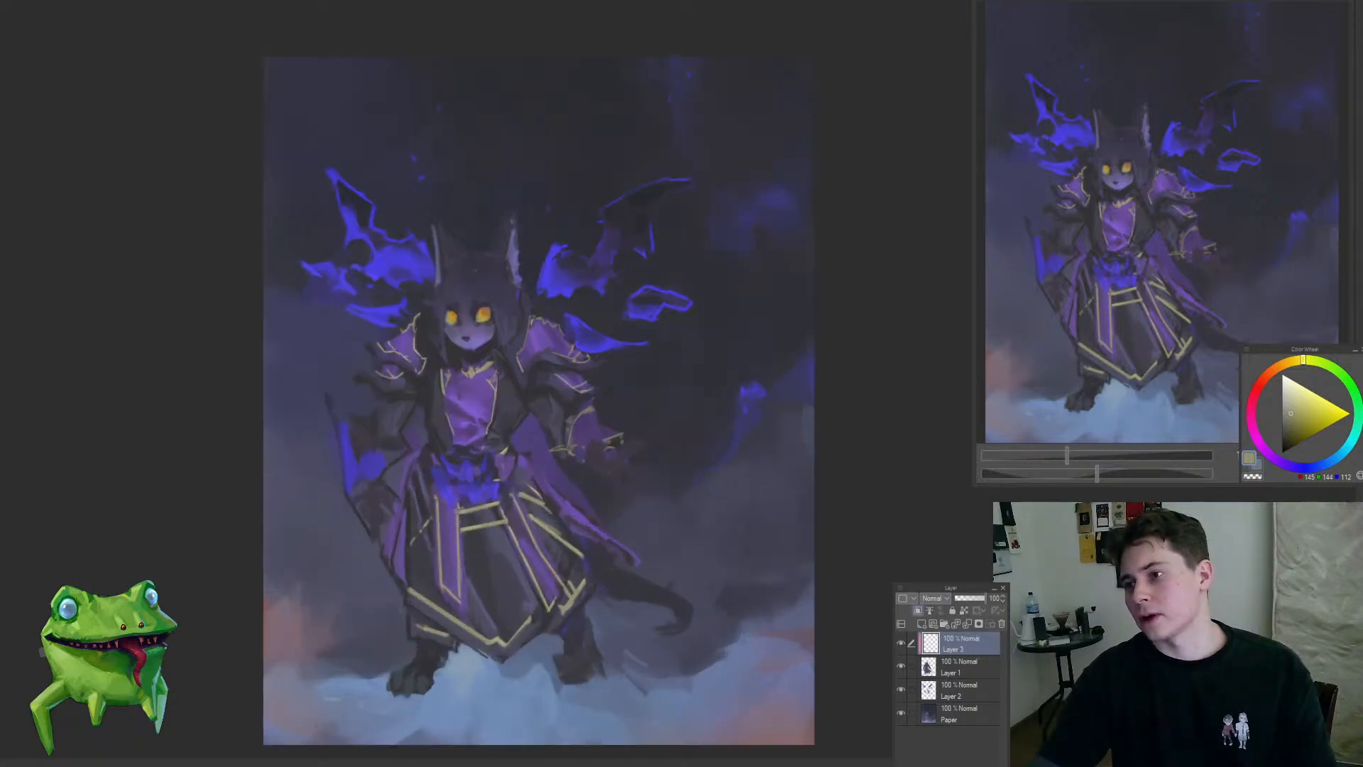
drag(499, 593, 615, 523)
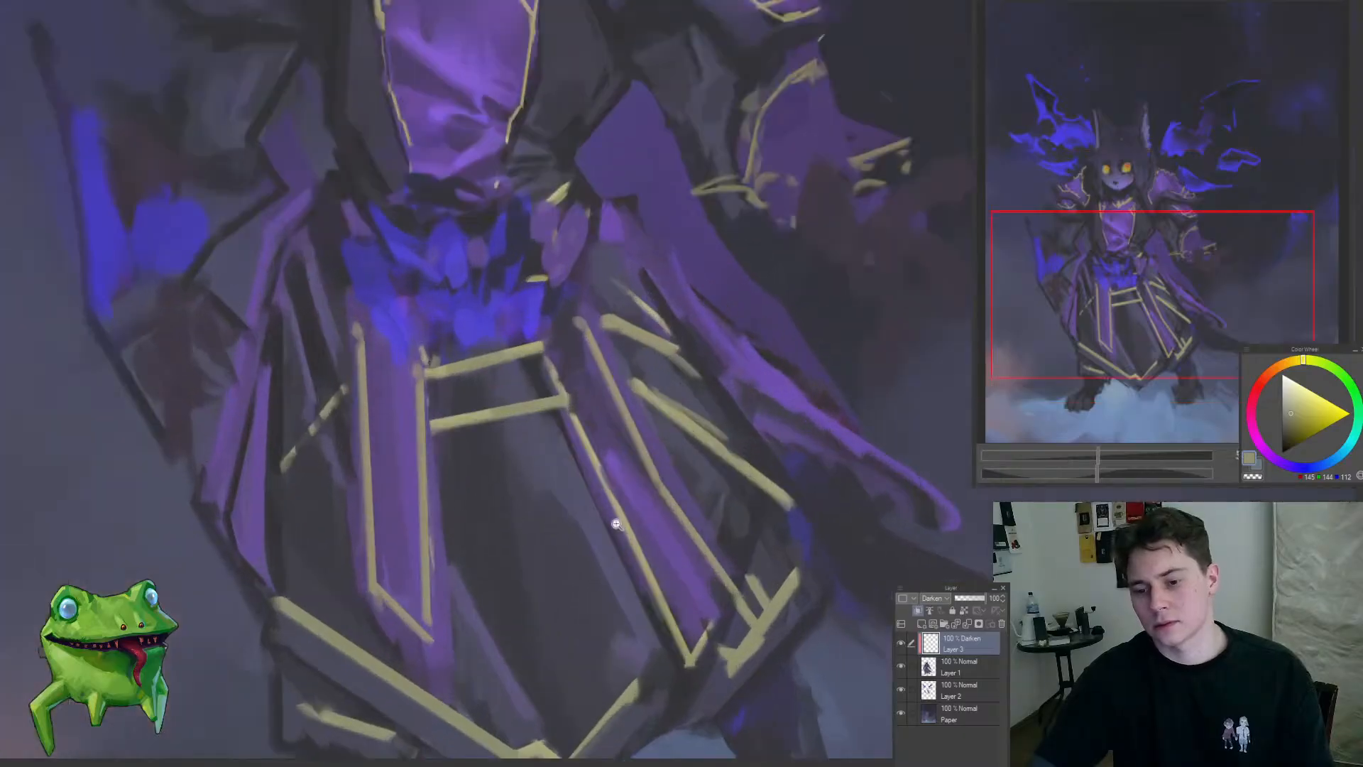
Step: On the Darken layer, sample a muted blue-gray and shade the lower skirt panels and their gold hem trim
drag(624, 601, 606, 341)
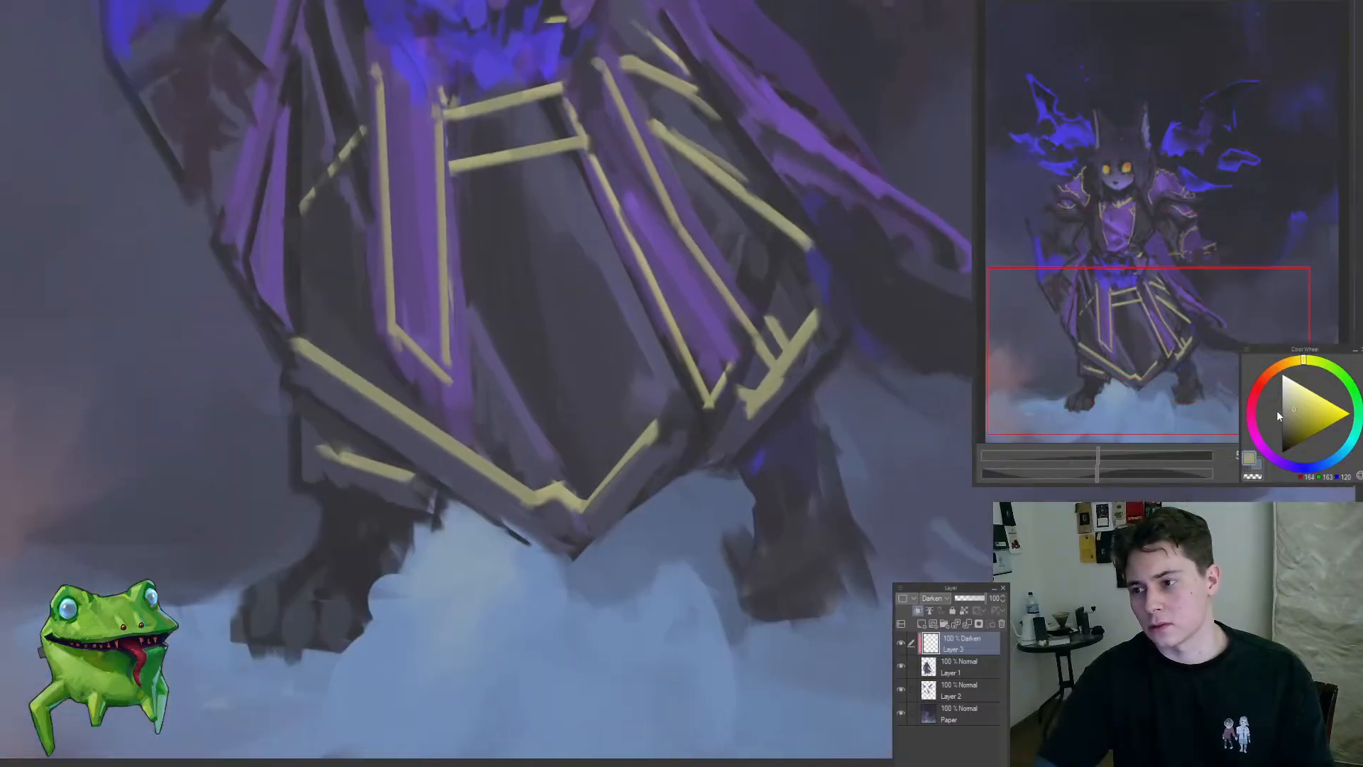
mouse_move(639, 472)
mouse_down()
mouse_move(500, 454)
mouse_move(571, 478)
mouse_up()
mouse_move(492, 450)
mouse_down()
mouse_move(636, 480)
mouse_move(703, 438)
mouse_up()
drag(685, 387, 639, 479)
drag(490, 429, 501, 508)
drag(600, 431, 638, 518)
drag(501, 501, 457, 522)
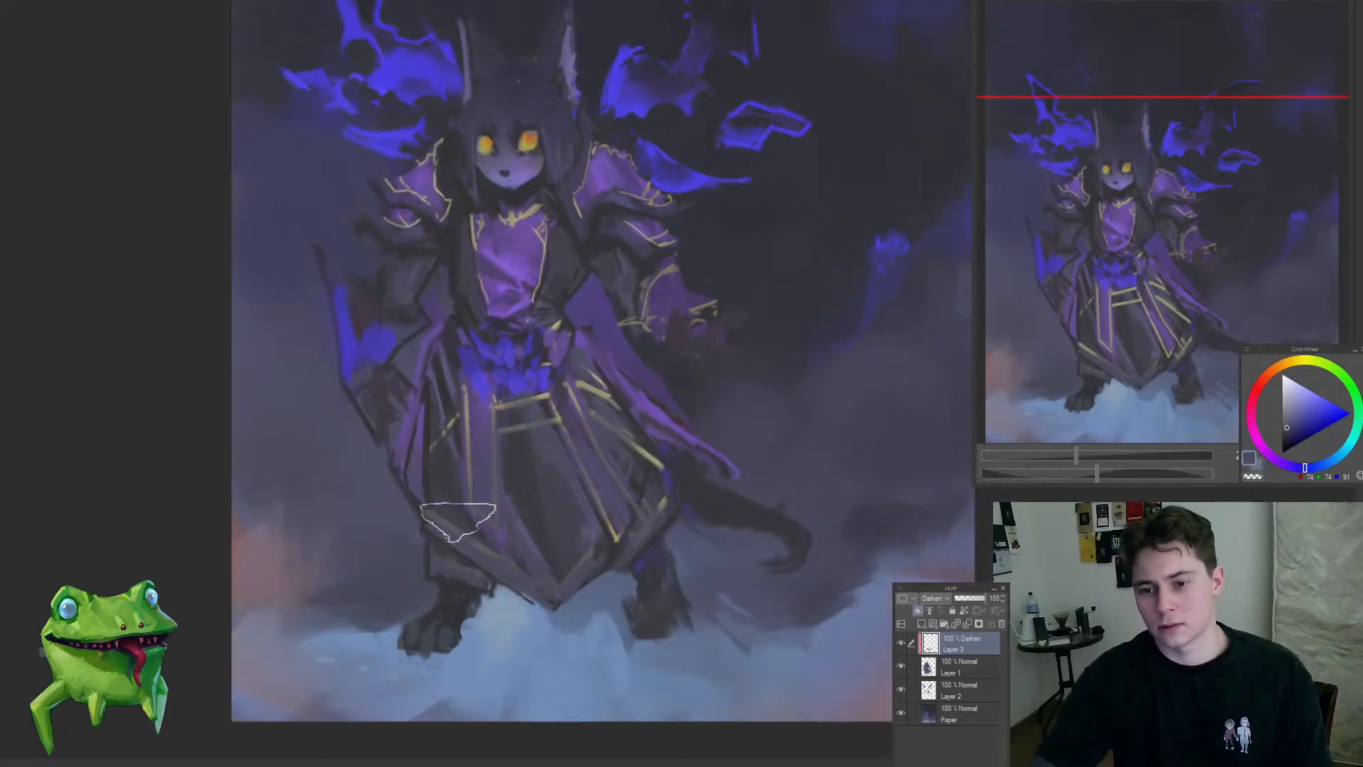
Step: Lower the Darken layer's opacity to about 44% and merge it down into the character layer
mouse_move(482, 426)
mouse_down()
mouse_move(615, 432)
mouse_move(652, 456)
mouse_move(646, 511)
mouse_move(593, 563)
mouse_up()
click(968, 599)
drag(548, 488, 495, 528)
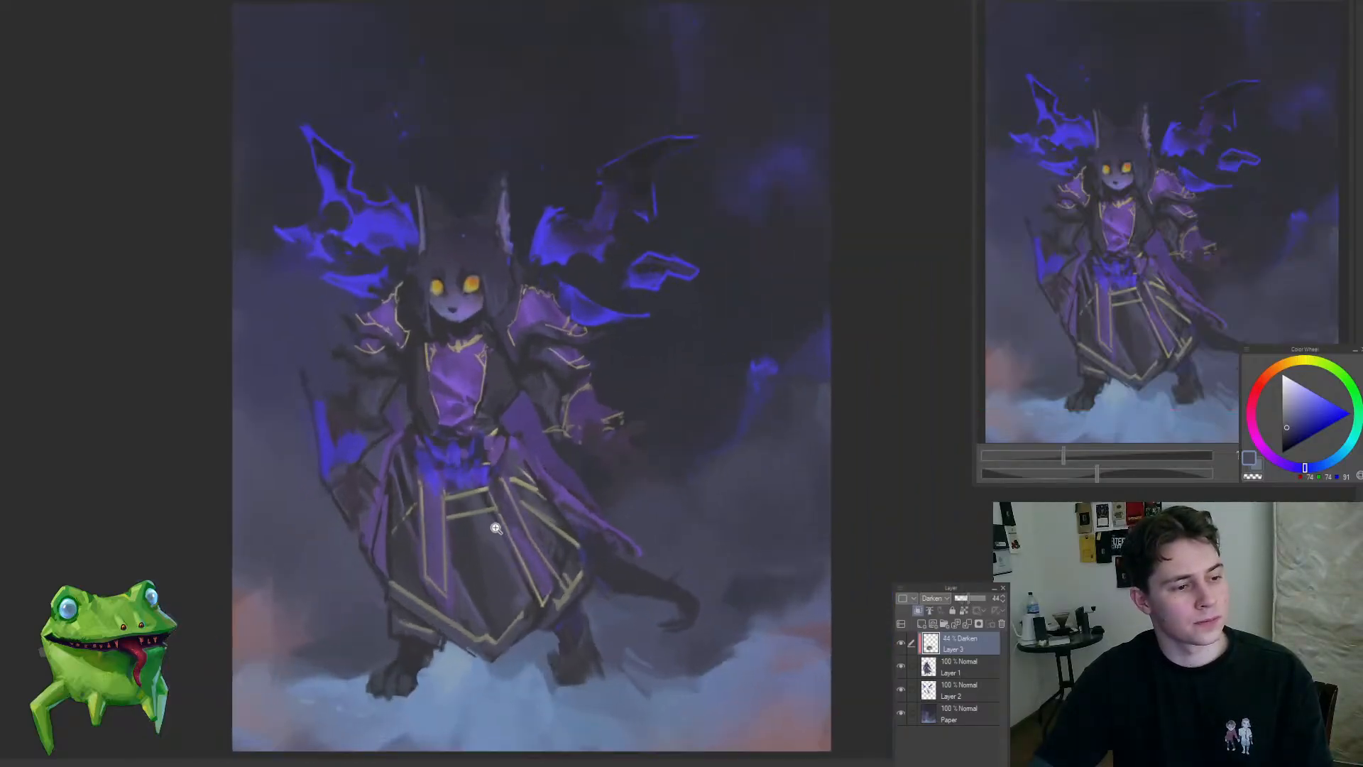
click(451, 462)
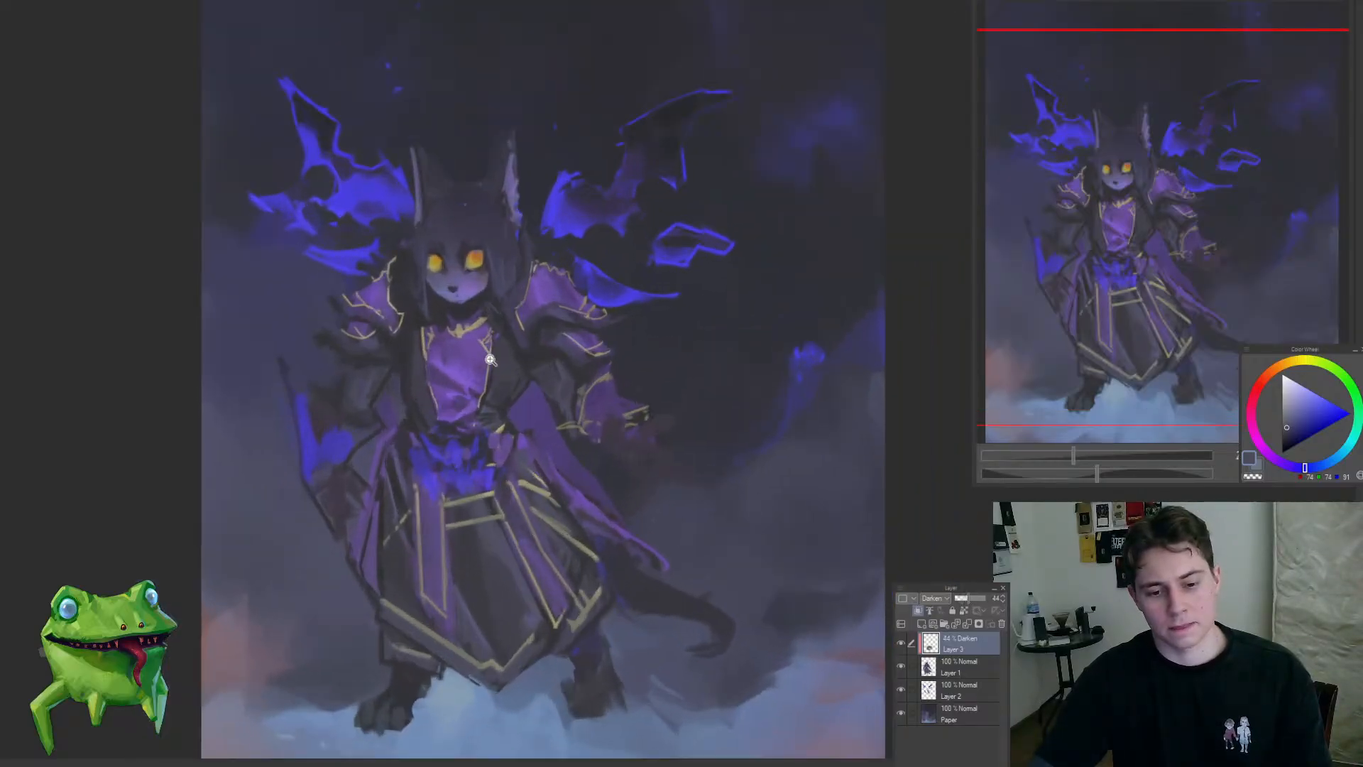
key(ctrl+e)
Step: Add a new layer clipped to the character layer, set it to Color Dodge and choose a dark desaturated blue
drag(475, 398, 495, 385)
click(921, 623)
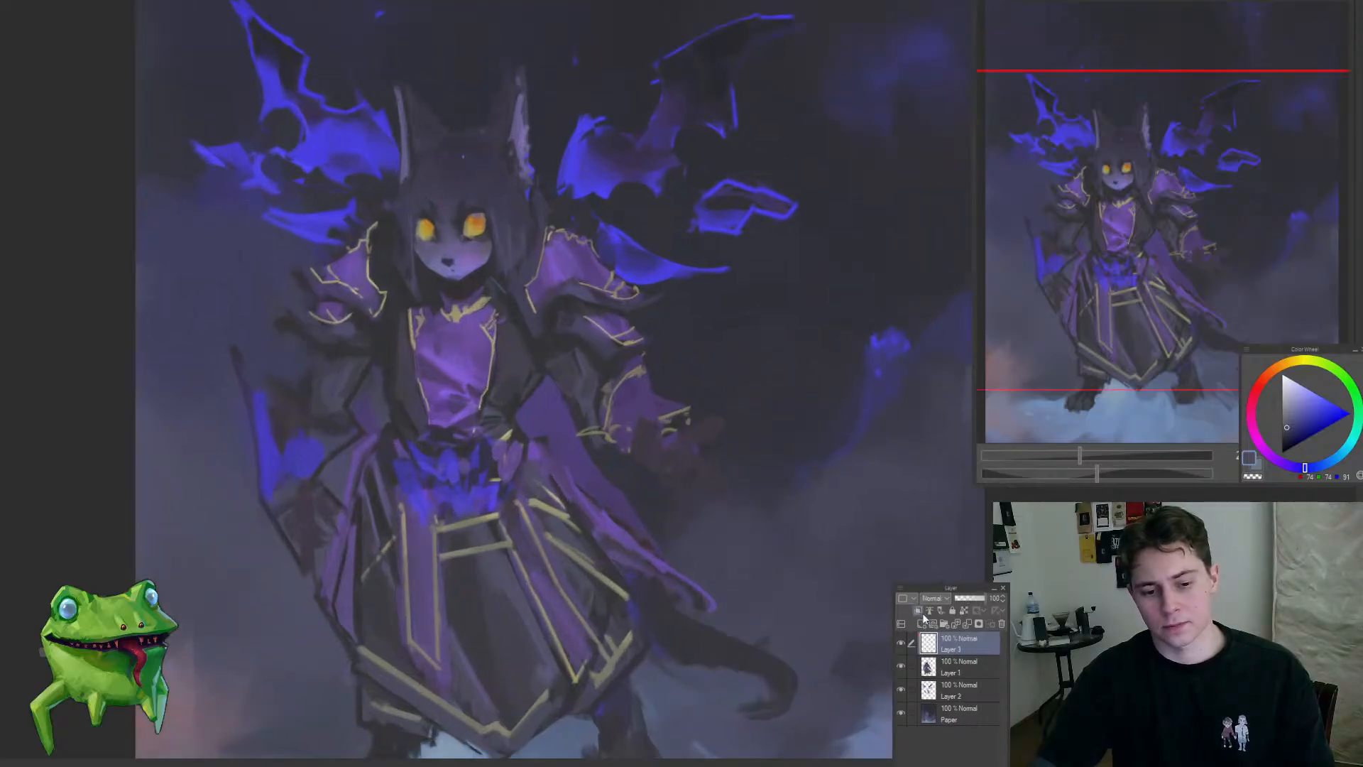
click(919, 610)
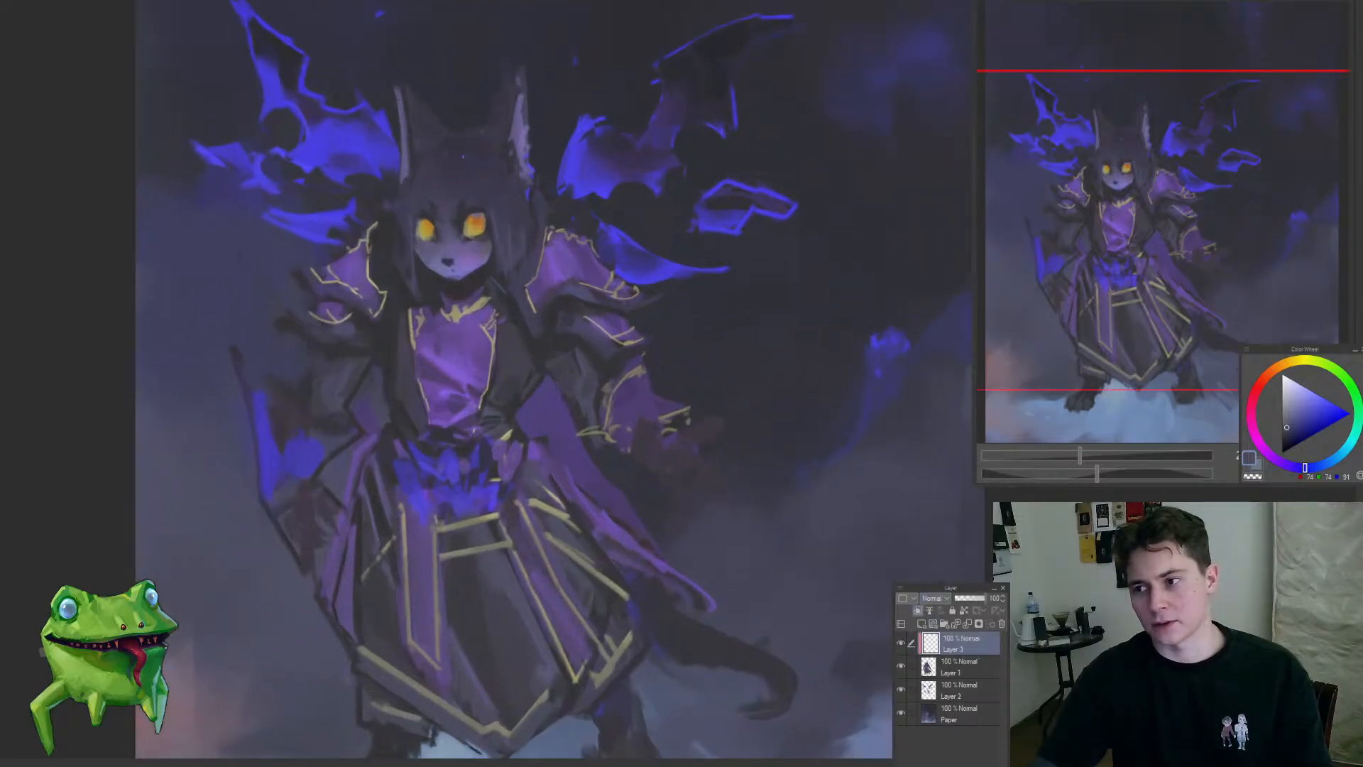
drag(1320, 472, 1332, 461)
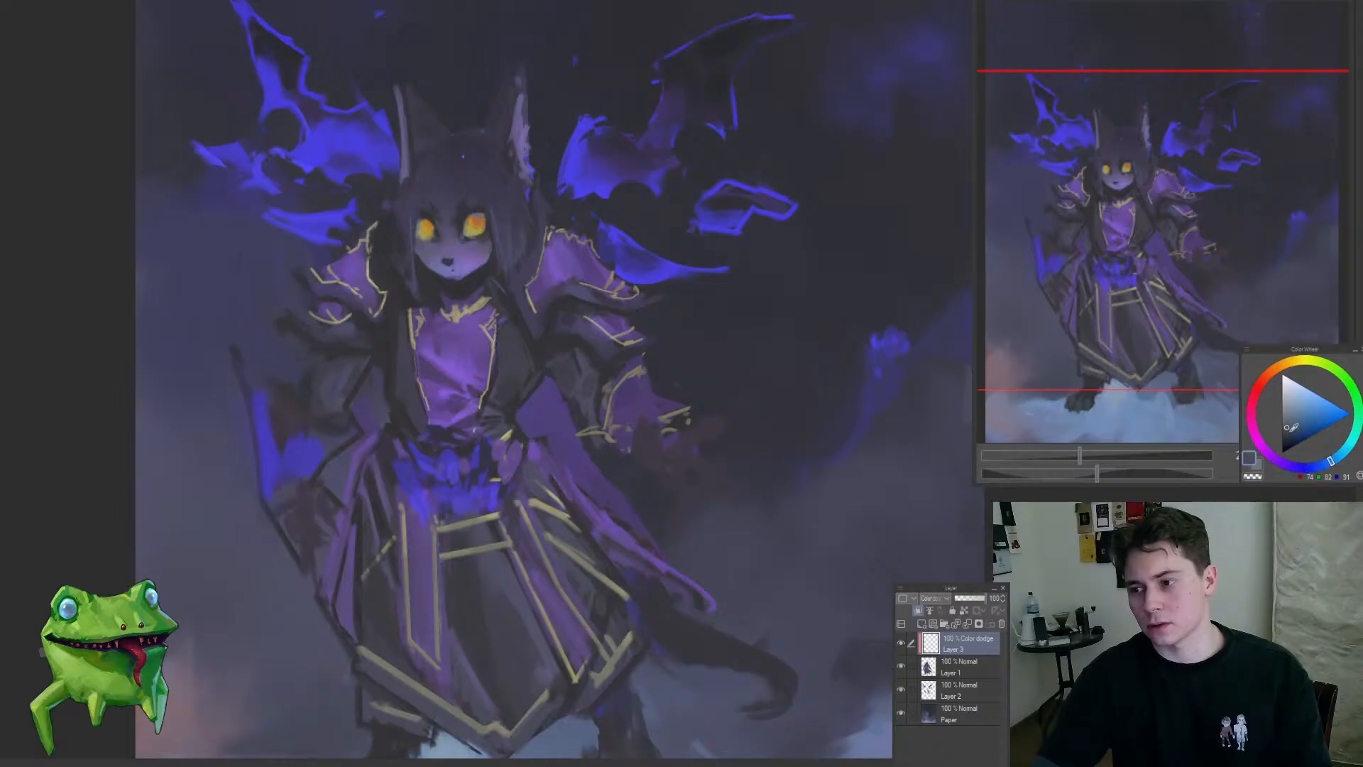
Step: Brush soft Color Dodge glow over the shoulder armour and upper chest, using a smaller brush for details around the face
drag(588, 238, 616, 237)
mouse_move(540, 312)
mouse_down()
mouse_move(525, 281)
mouse_move(557, 309)
mouse_up()
mouse_move(568, 428)
mouse_down()
mouse_move(470, 537)
mouse_move(585, 427)
mouse_up()
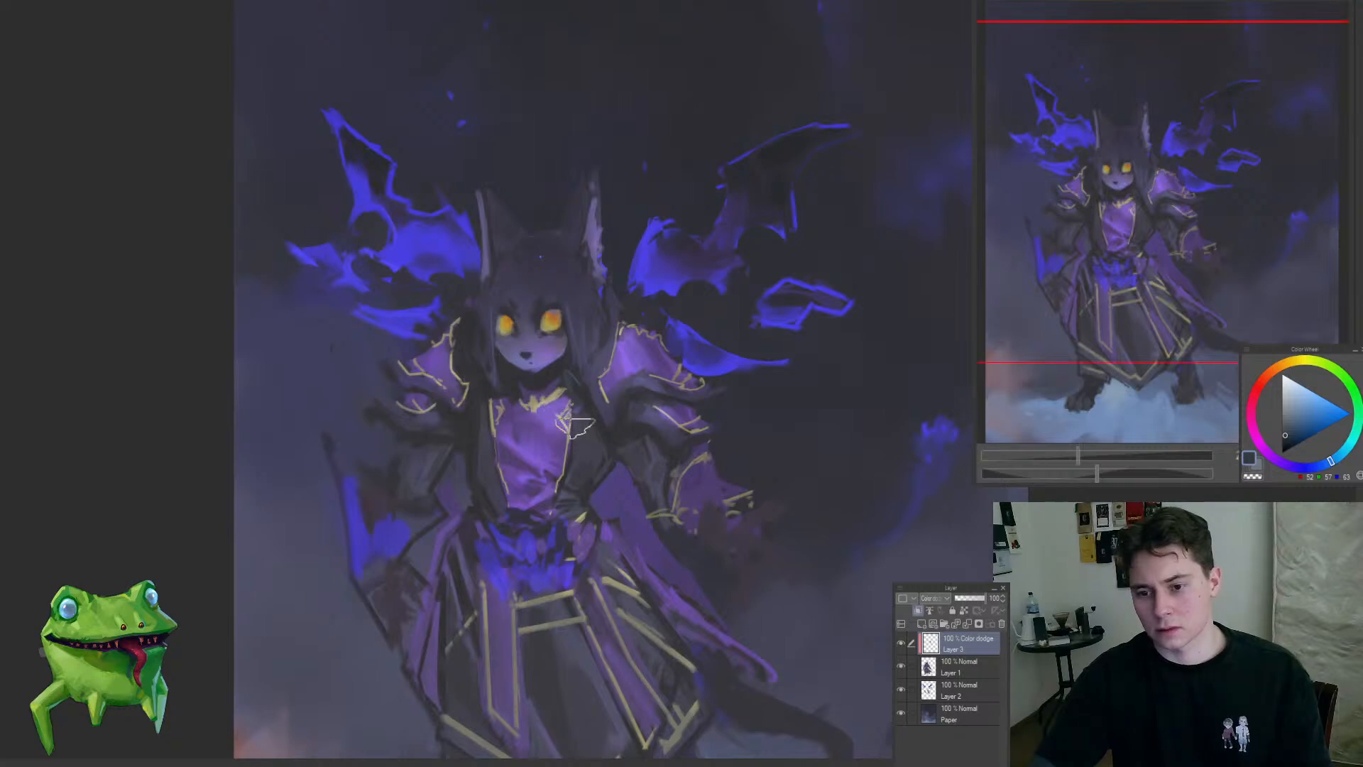
mouse_move(582, 319)
mouse_down()
mouse_move(450, 404)
mouse_move(598, 267)
mouse_move(636, 354)
mouse_move(668, 355)
mouse_up()
key(bracketleft)
key(bracketleft)
key(bracketleft)
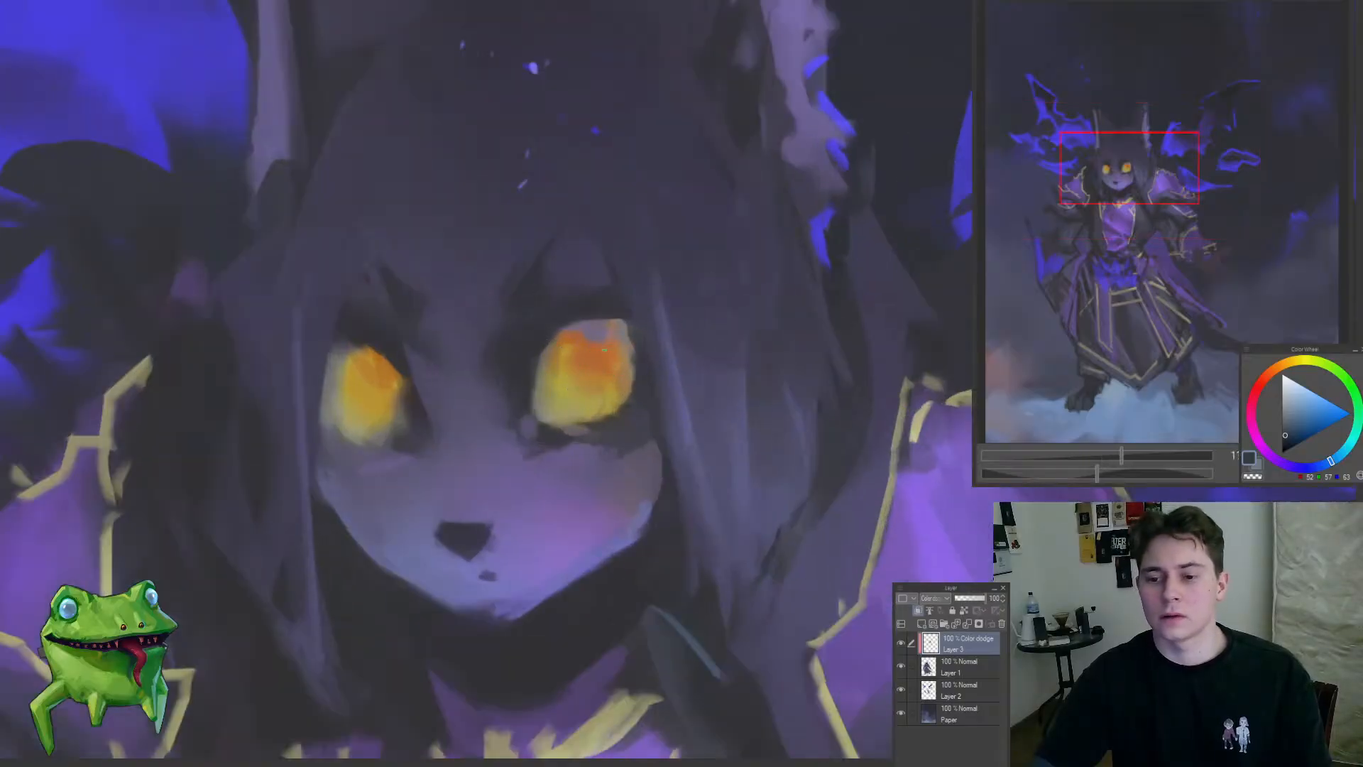
drag(398, 402, 313, 527)
drag(383, 452, 410, 474)
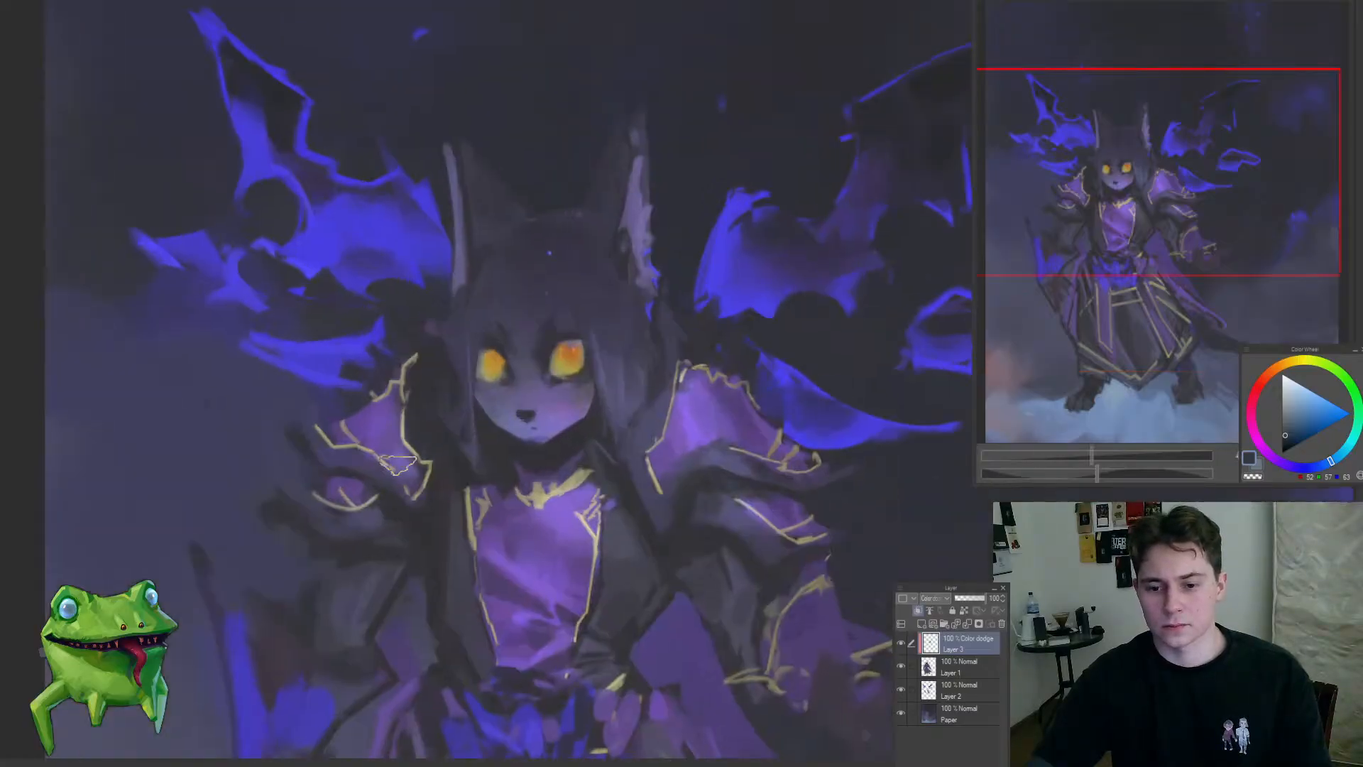
Step: Brush Color Dodge highlights across the purple chest panel and the armoured sleeves
drag(361, 594, 295, 680)
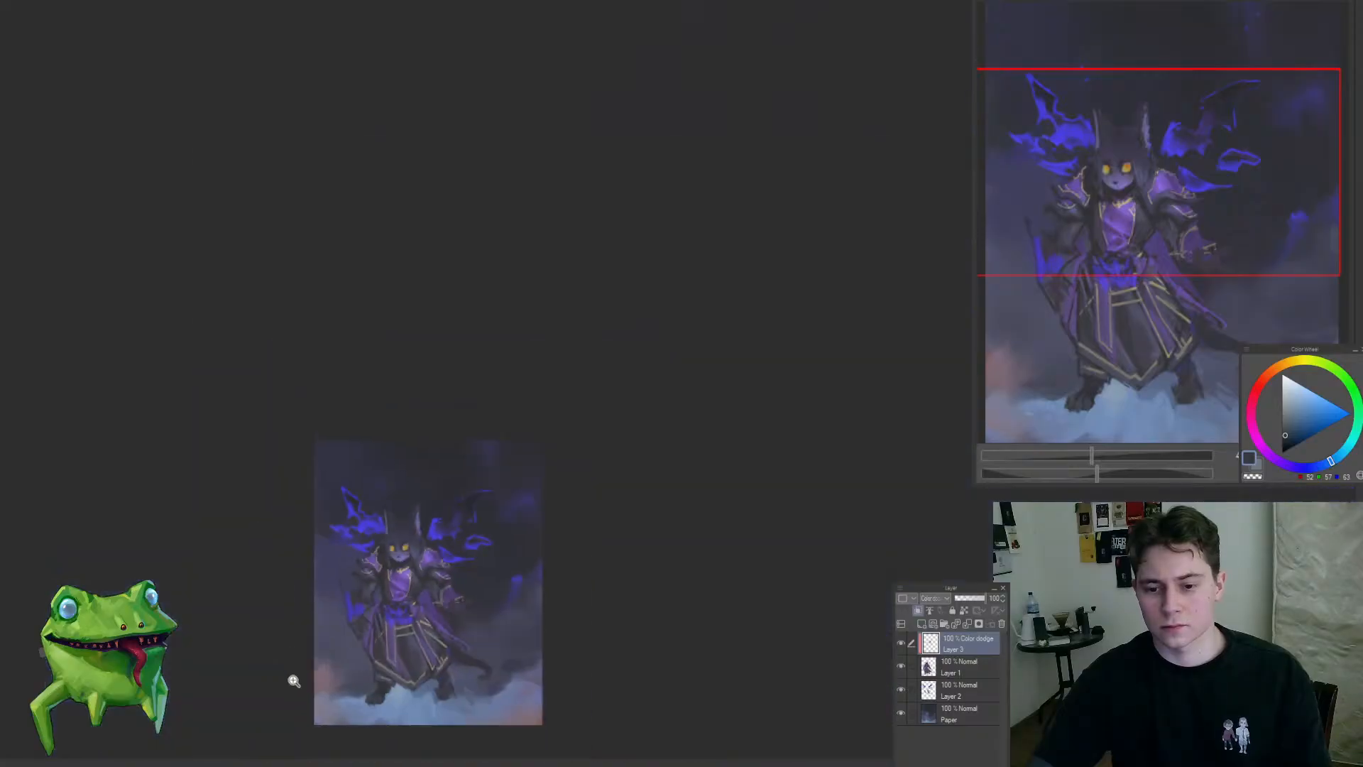
drag(406, 629, 444, 507)
mouse_move(523, 539)
mouse_down()
mouse_move(613, 476)
mouse_move(596, 474)
mouse_move(605, 461)
mouse_up()
mouse_move(616, 509)
mouse_down()
mouse_move(539, 582)
mouse_move(676, 470)
mouse_up()
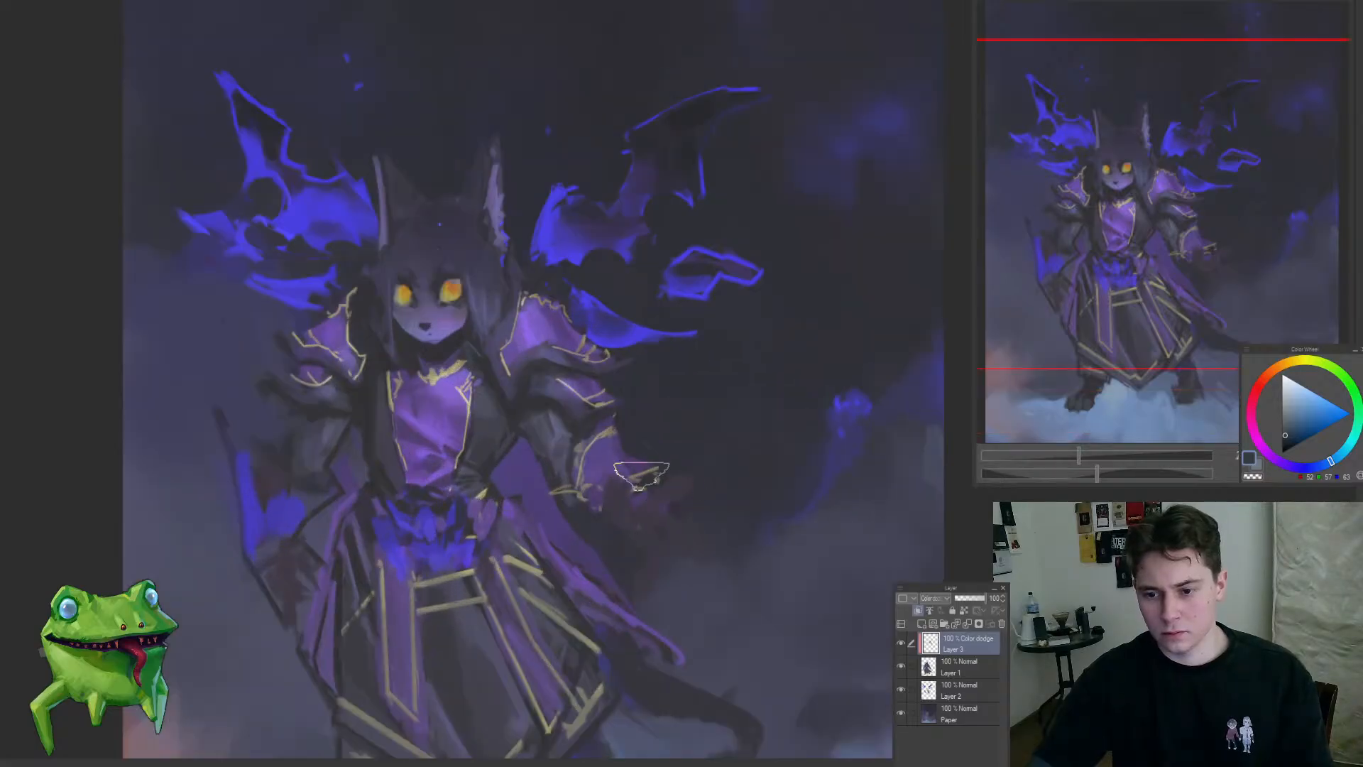
mouse_move(717, 518)
mouse_down()
mouse_move(663, 569)
mouse_move(635, 559)
mouse_up()
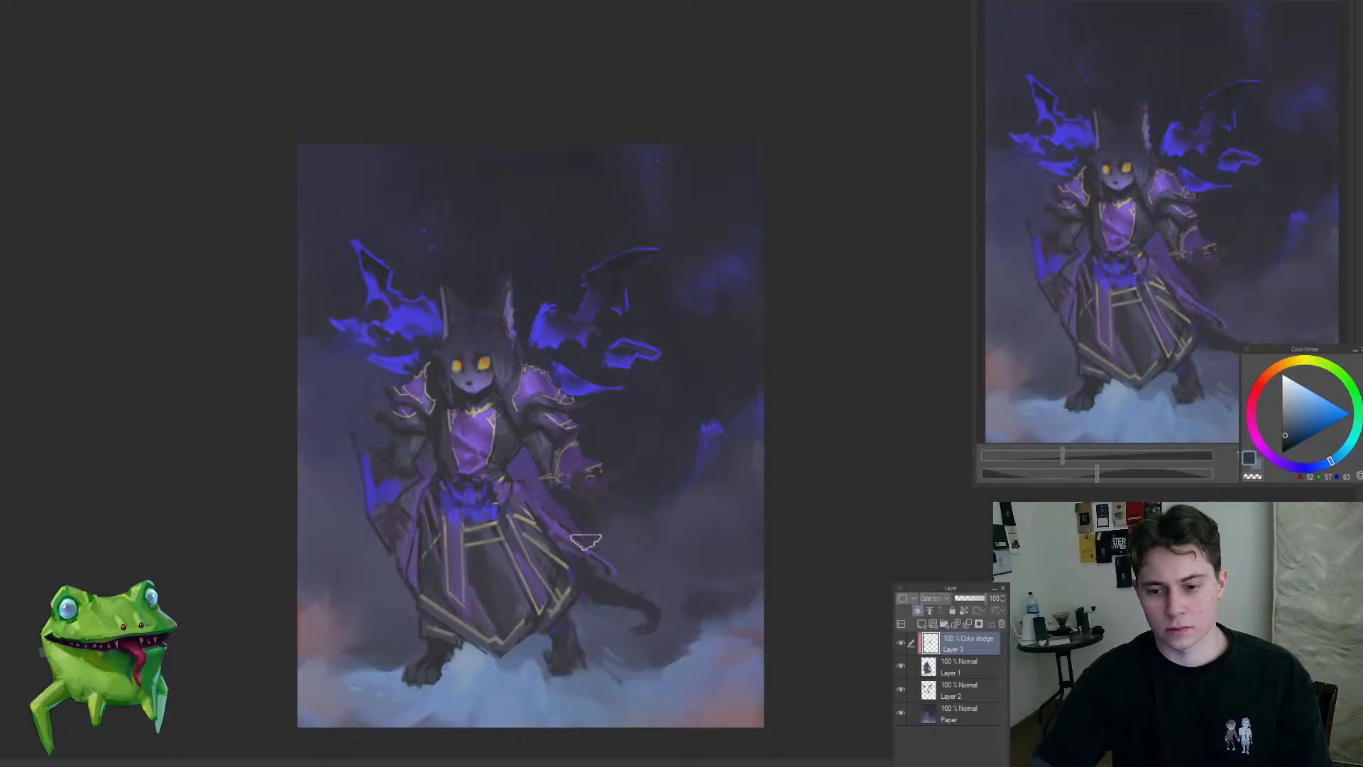
scroll(472, 445, up, 3)
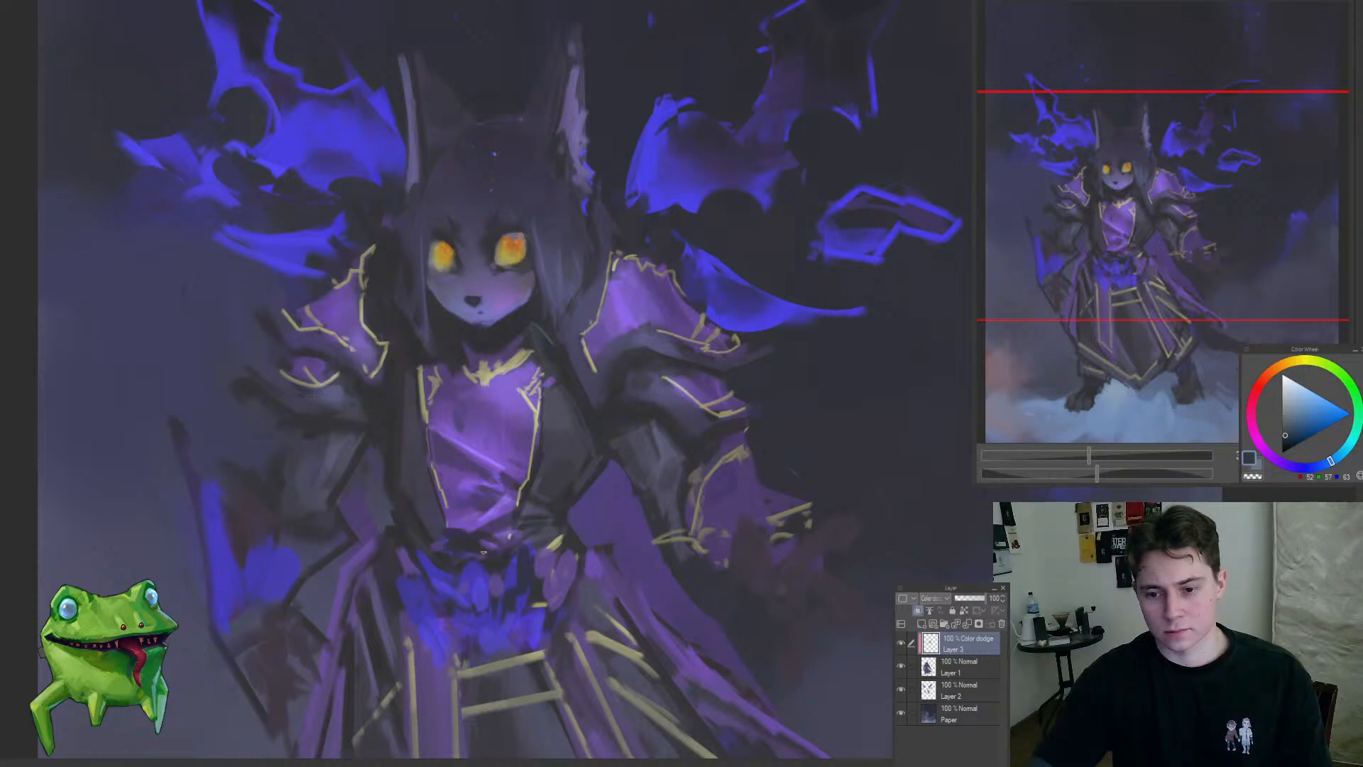
drag(523, 526, 528, 579)
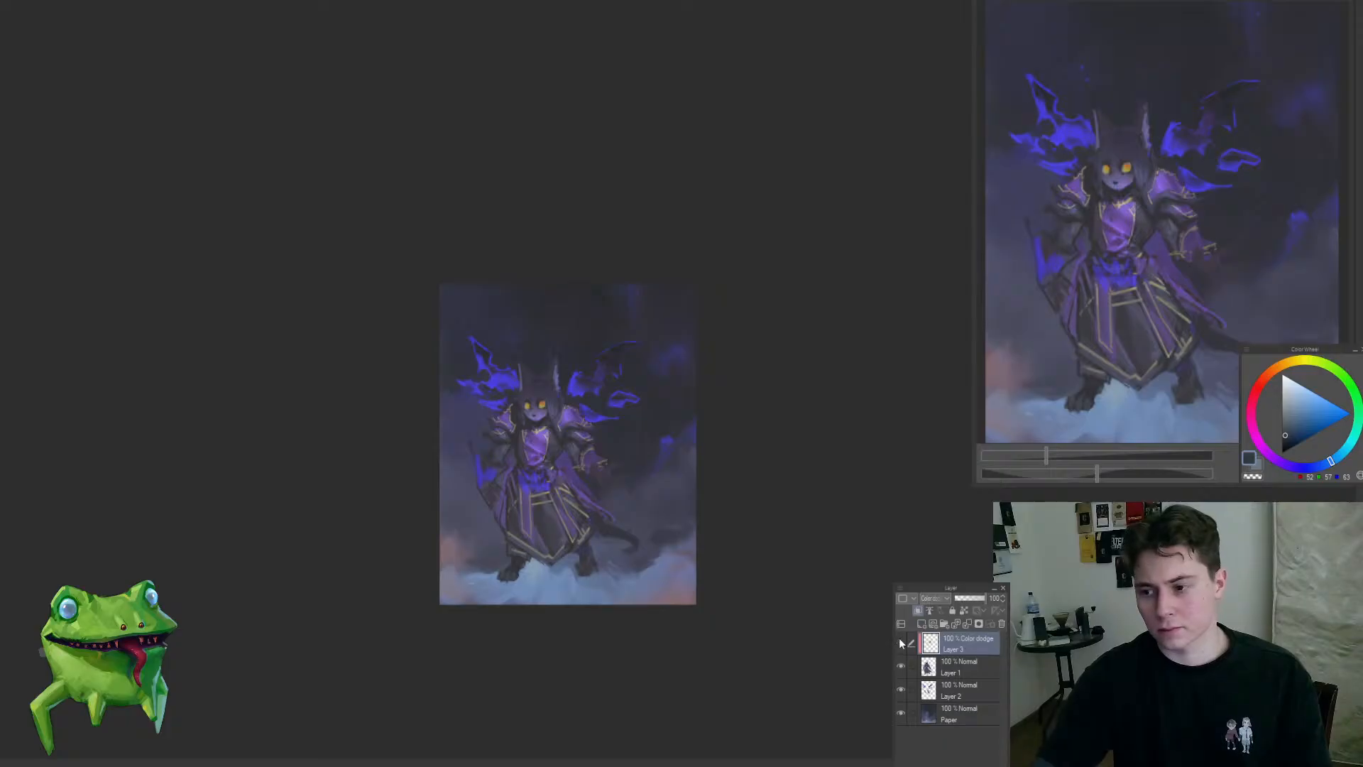
Step: Flip the canvas view horizontally and merge the Color Dodge layer into the character layer
click(562, 456)
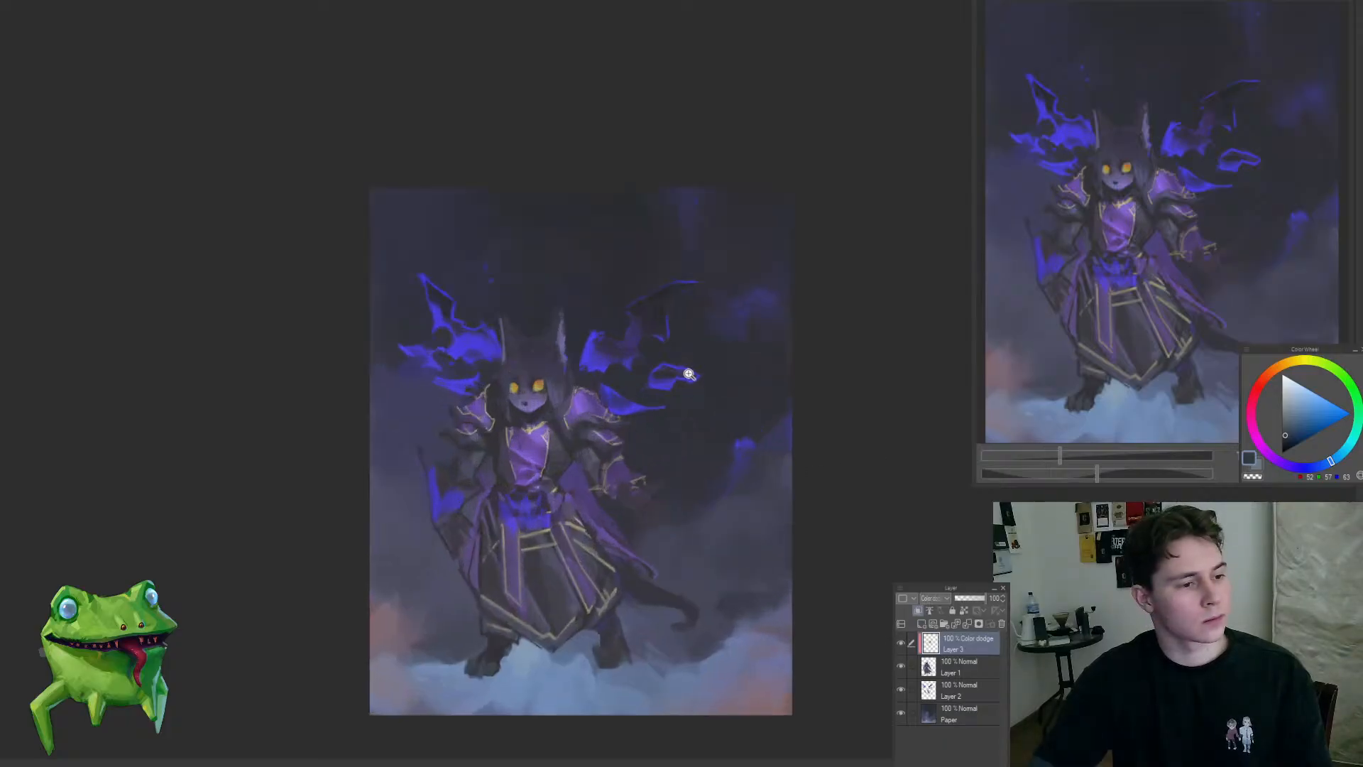
click(558, 385)
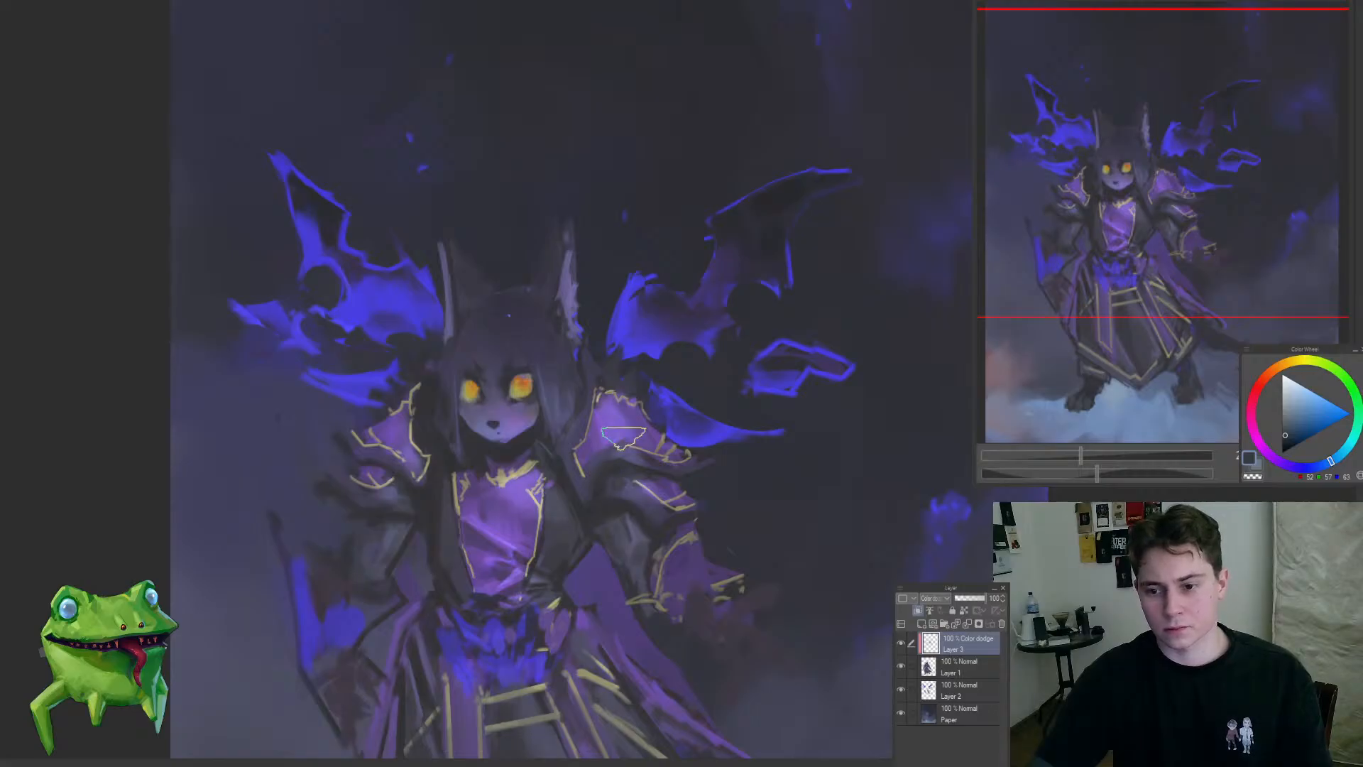
drag(632, 476, 710, 505)
key(h)
key(ctrl+e)
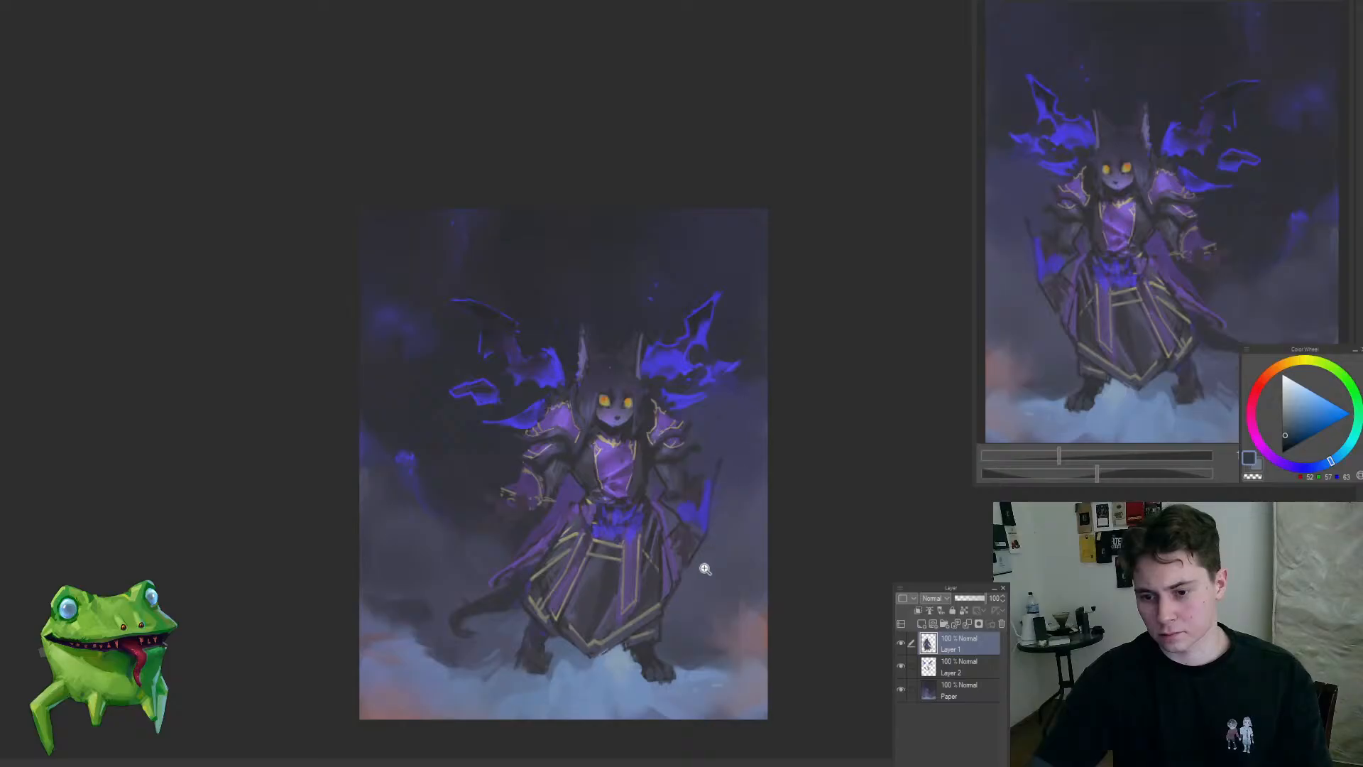
Step: Liquify the character layer with a large brush to reshape the silhouette of the arms, shoulders and torso
drag(678, 582, 692, 566)
key(j)
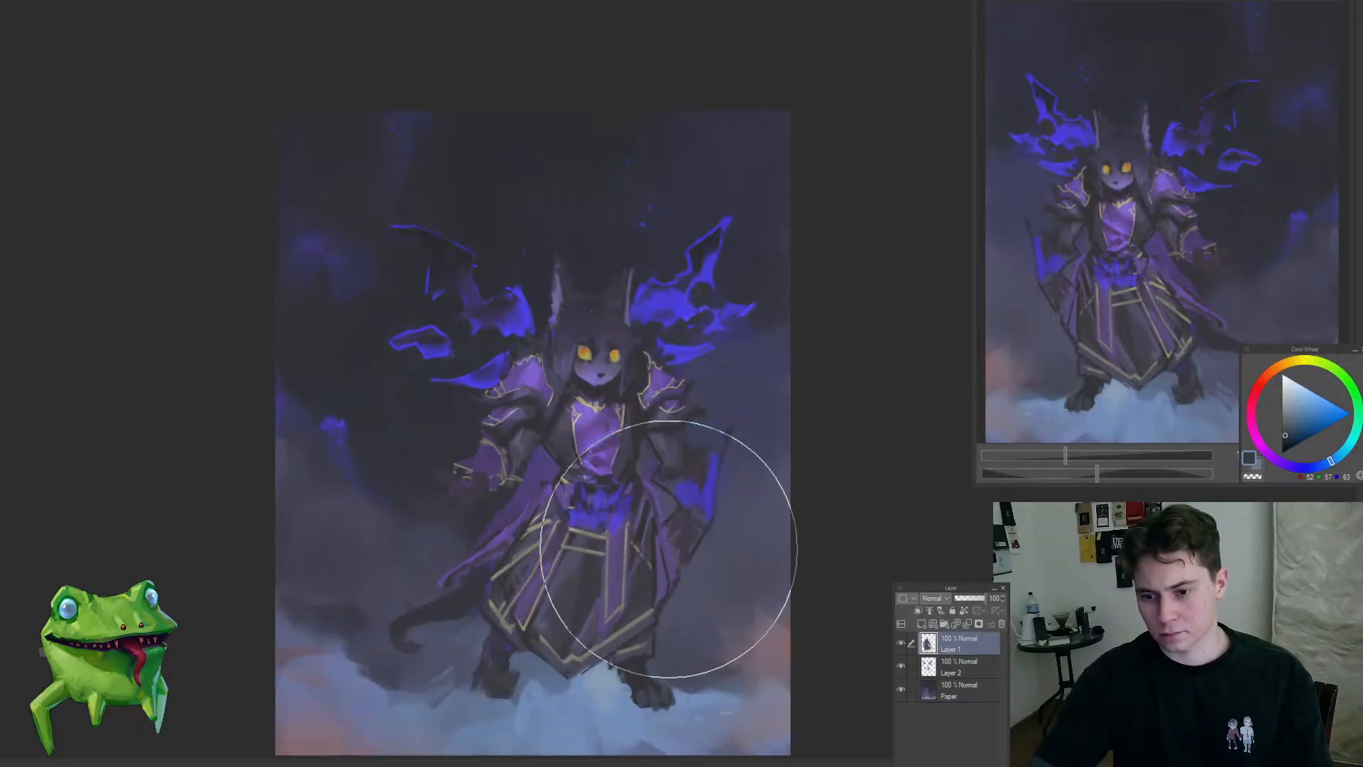
key(bracketleft)
drag(547, 518, 511, 523)
drag(540, 467, 583, 455)
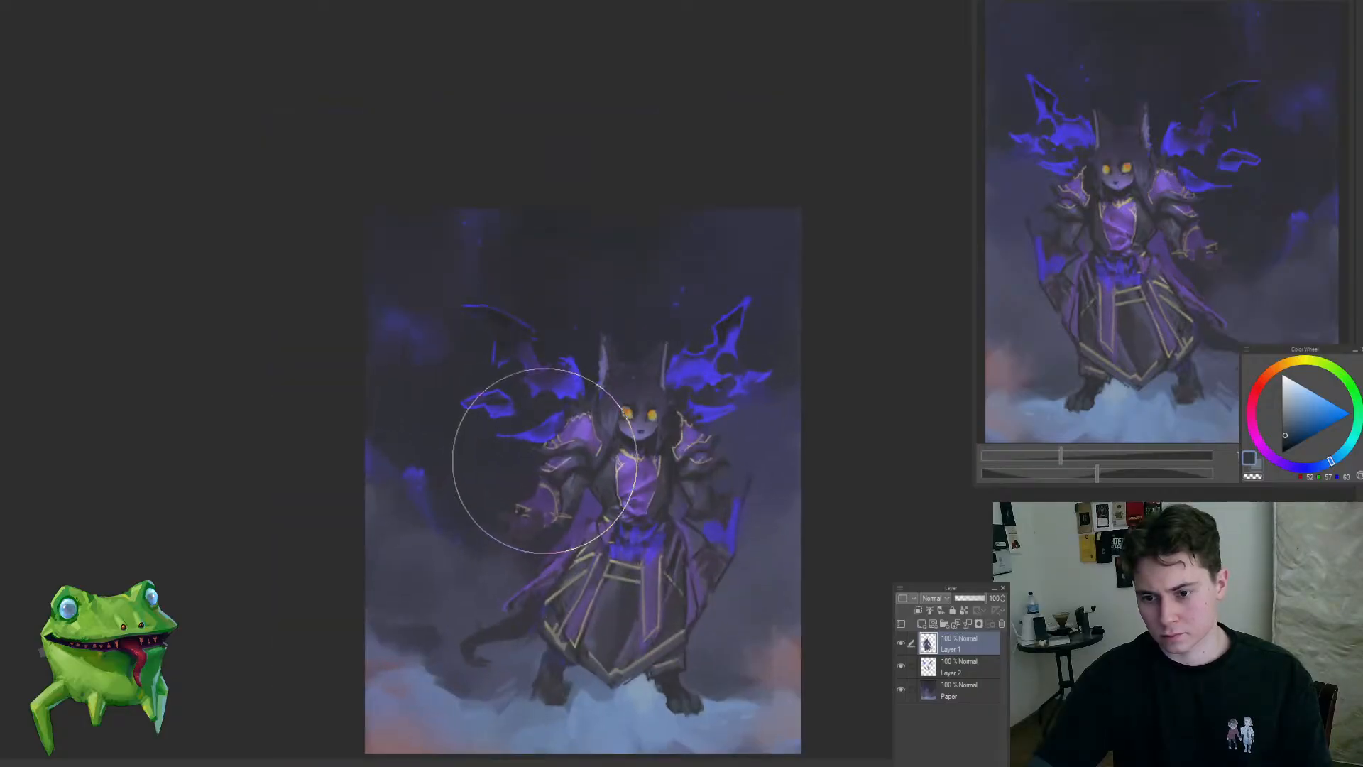
drag(561, 533, 603, 484)
drag(749, 504, 560, 589)
drag(605, 527, 632, 497)
drag(569, 455, 567, 492)
Step: Sample dark gray-blue tones and repaint the torso's dark side between the left-hand sleeve and the chest panel
alt+click(564, 411)
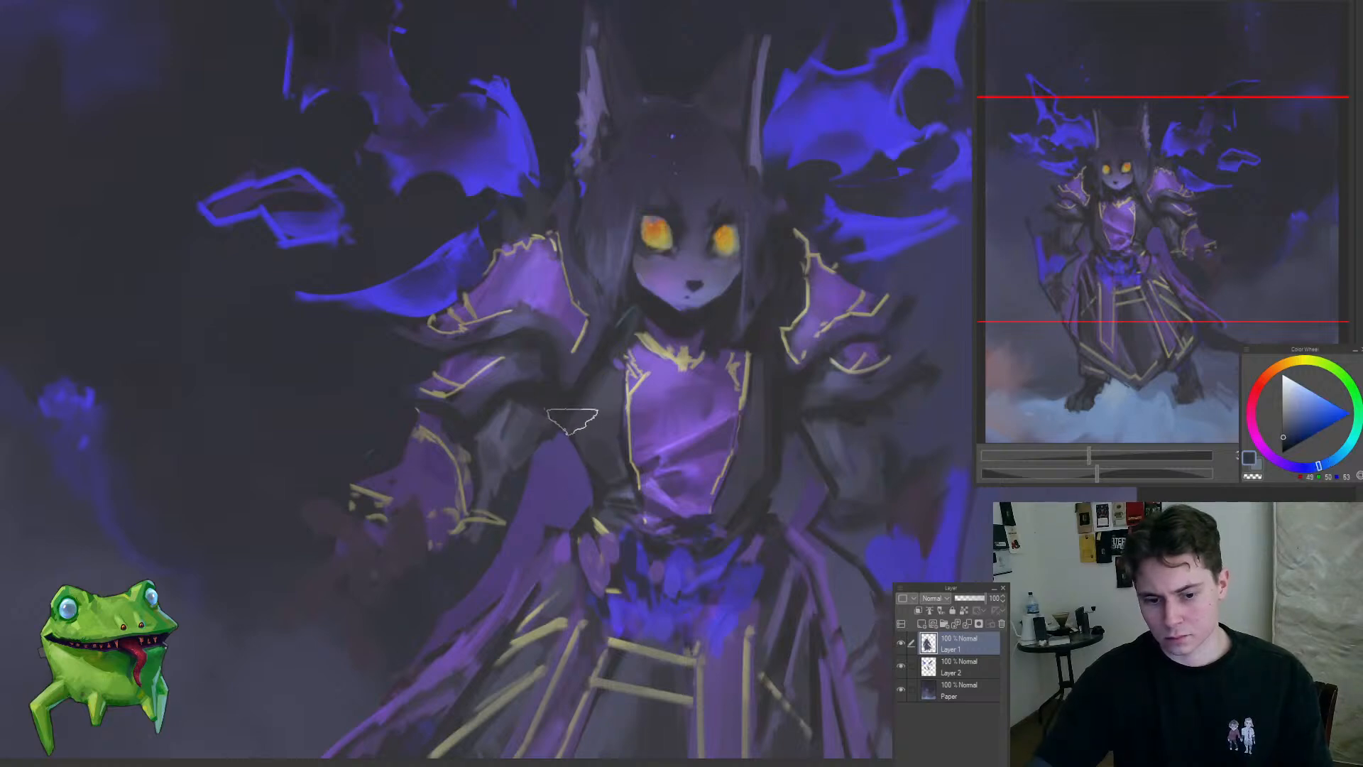
drag(572, 418, 588, 476)
alt+click(568, 410)
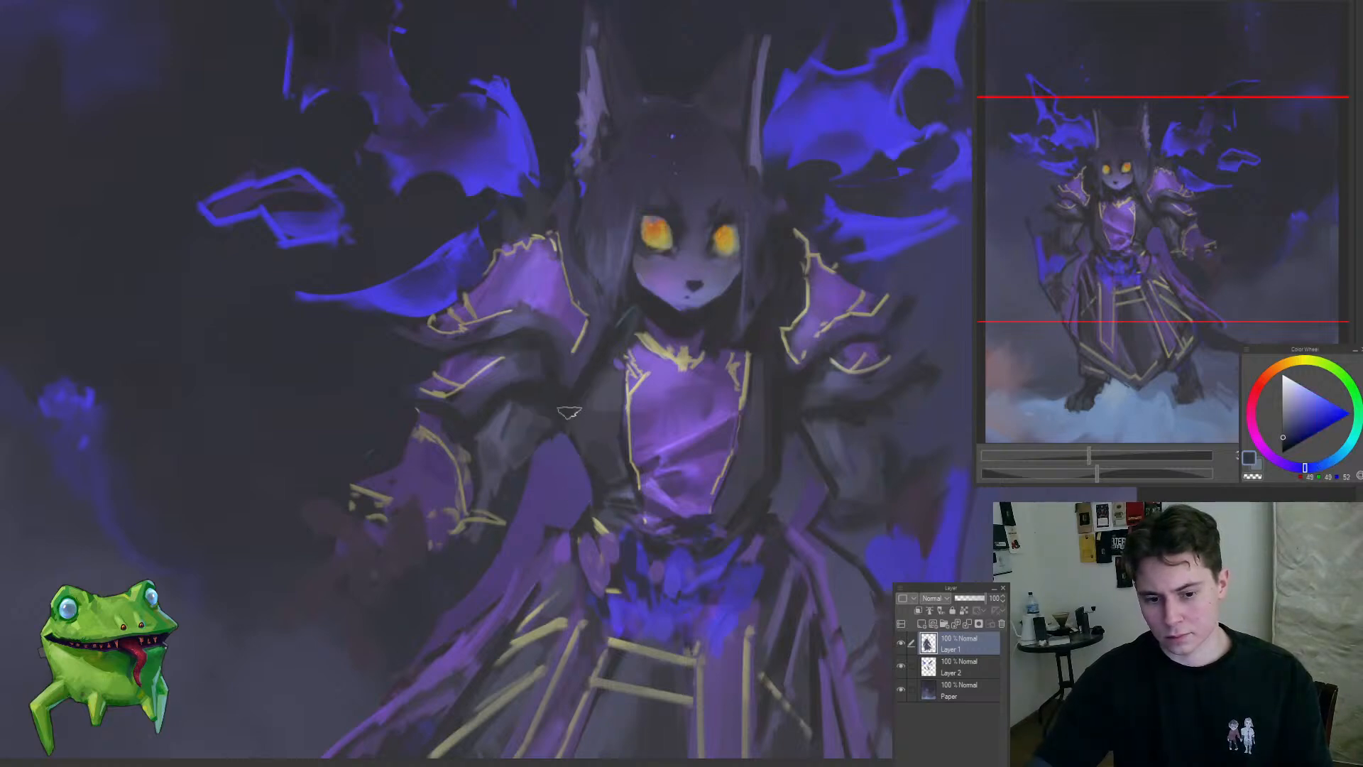
drag(568, 414, 581, 462)
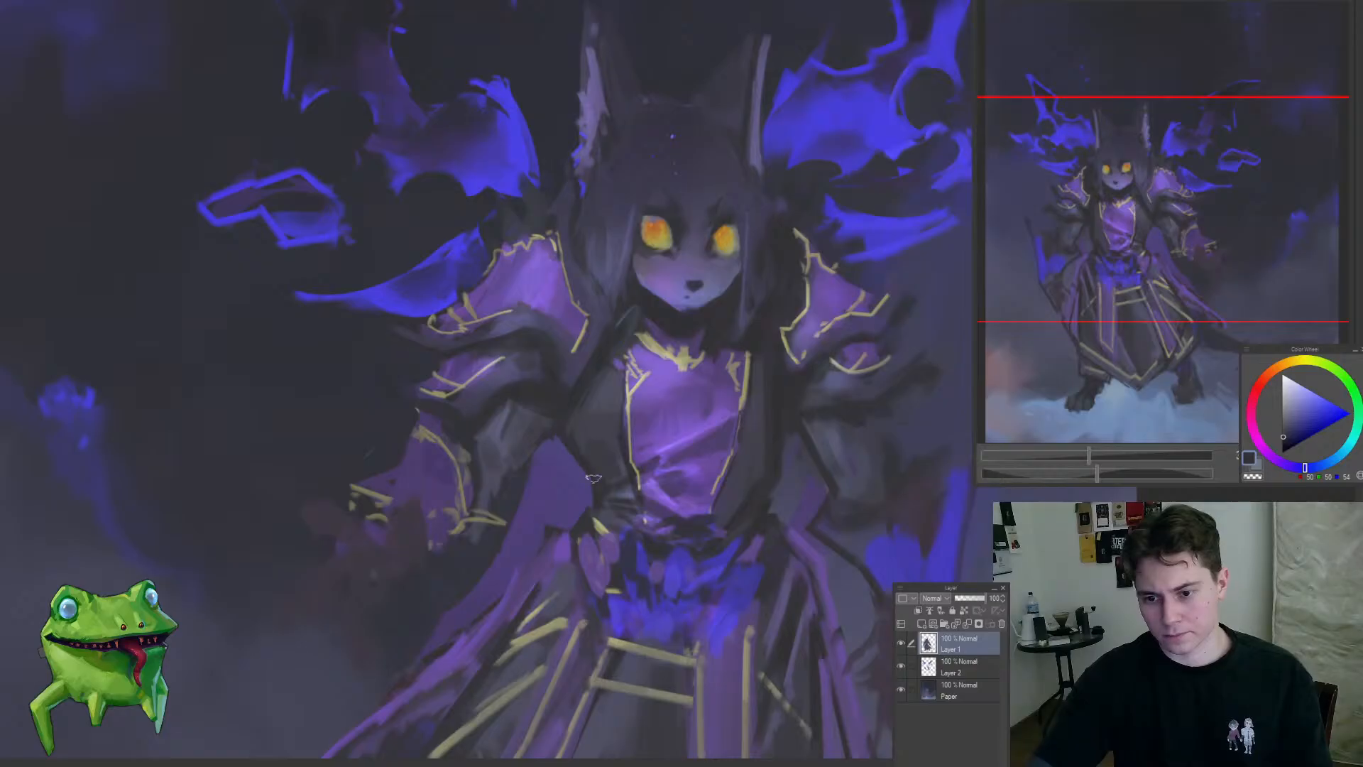
drag(559, 536, 523, 568)
drag(660, 554, 724, 489)
drag(723, 483, 732, 487)
Step: Check the wing layer by toggling its visibility and delete its purple patch between the left-hand sleeve and torso
key(alt+bracketleft)
key(alt+bracketleft)
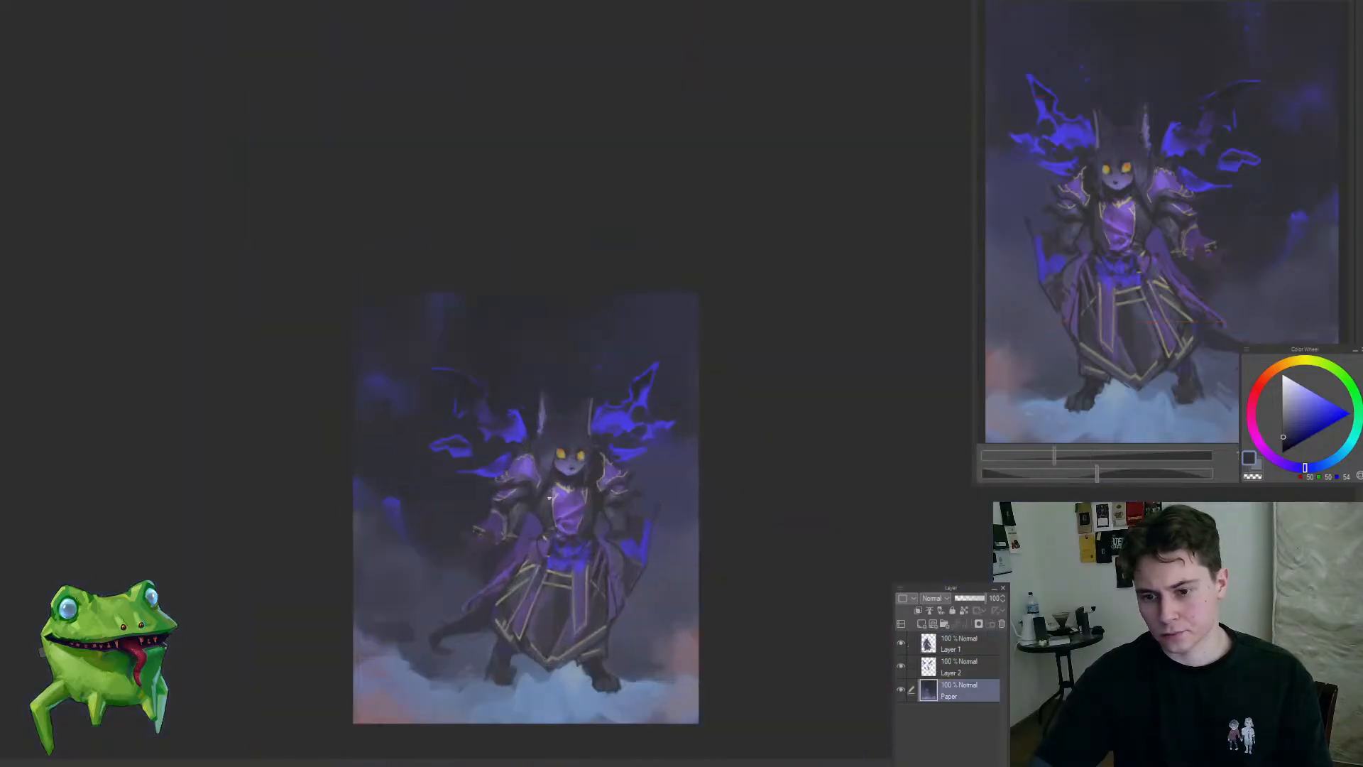
click(959, 667)
click(901, 666)
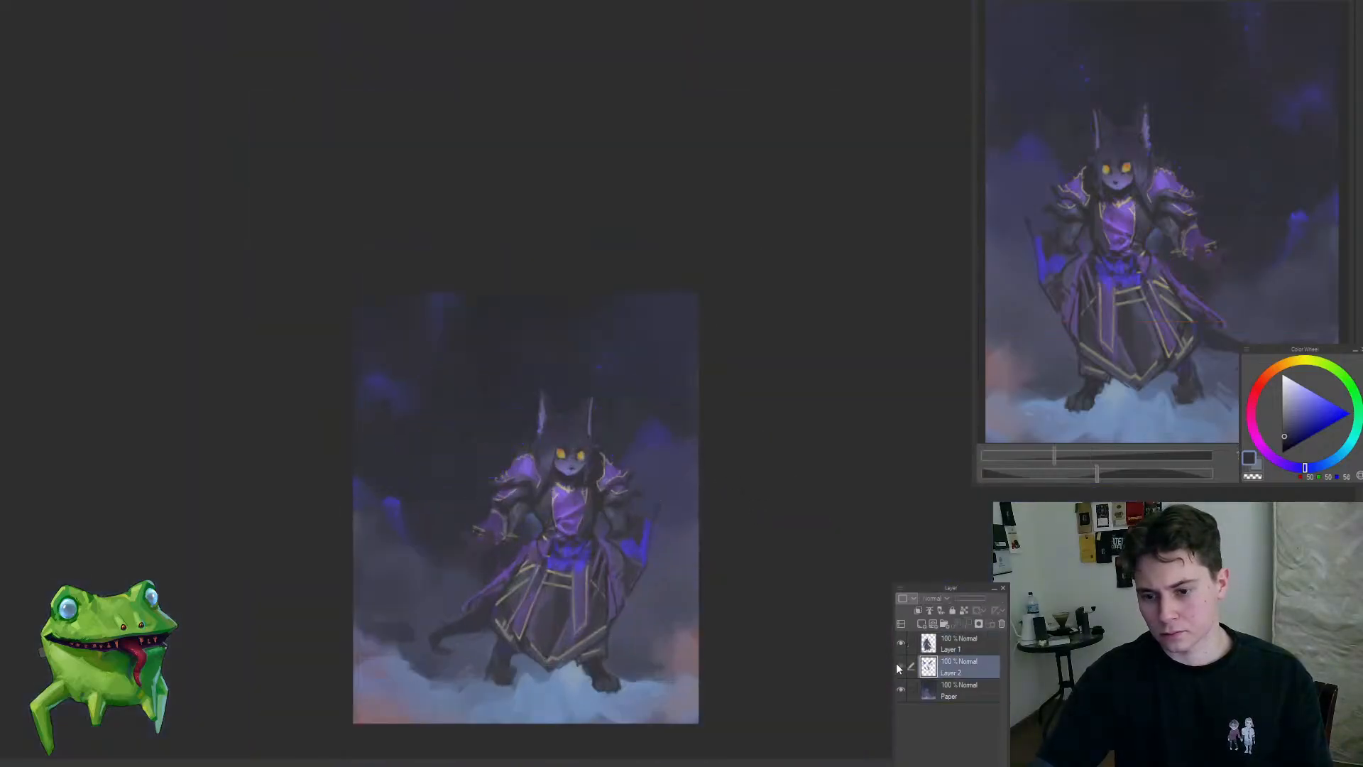
click(901, 666)
mouse_move(522, 631)
mouse_down()
mouse_move(598, 507)
mouse_move(429, 645)
mouse_up()
key(Delete)
key(ctrl+d)
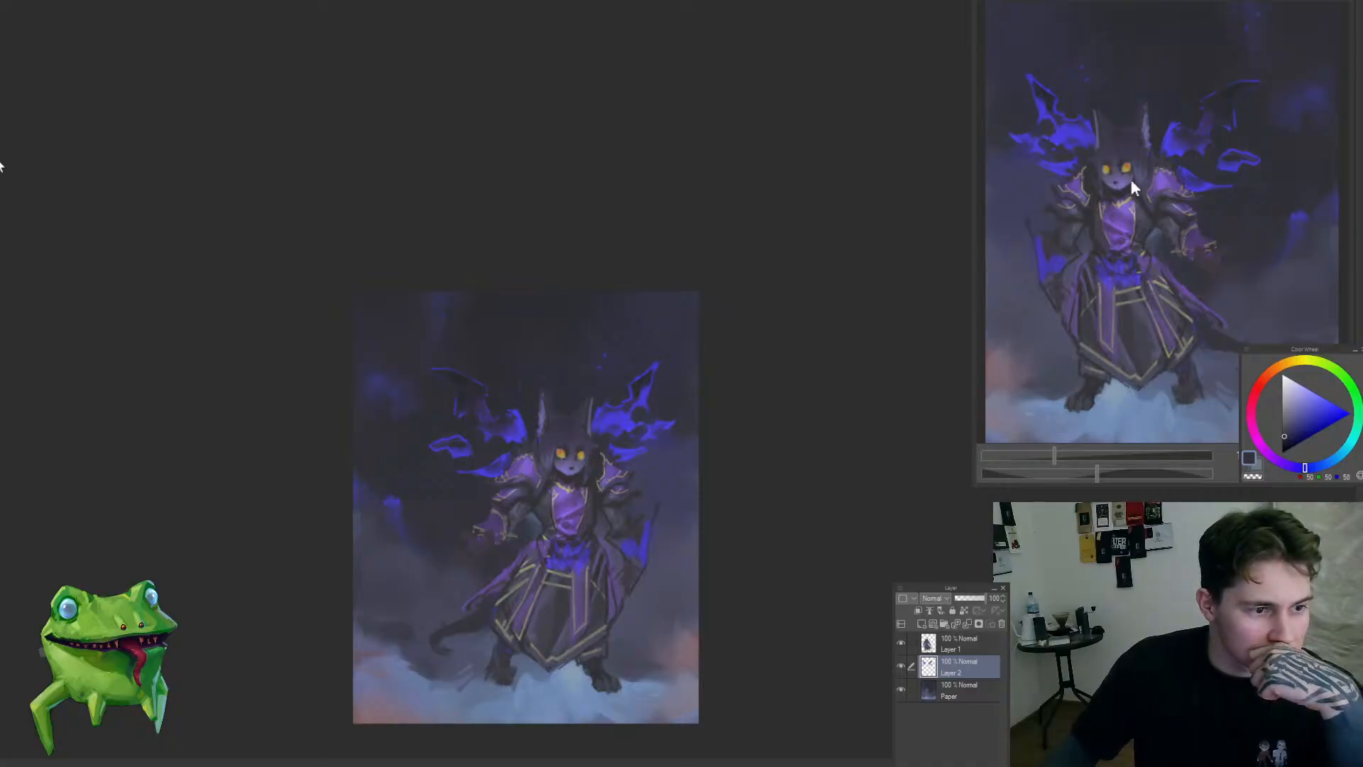
Step: On the character layer, sample dark gray and clean up the torso's edge beside the teal gap under the left-hand arm
drag(523, 527, 543, 524)
drag(229, 398, 203, 343)
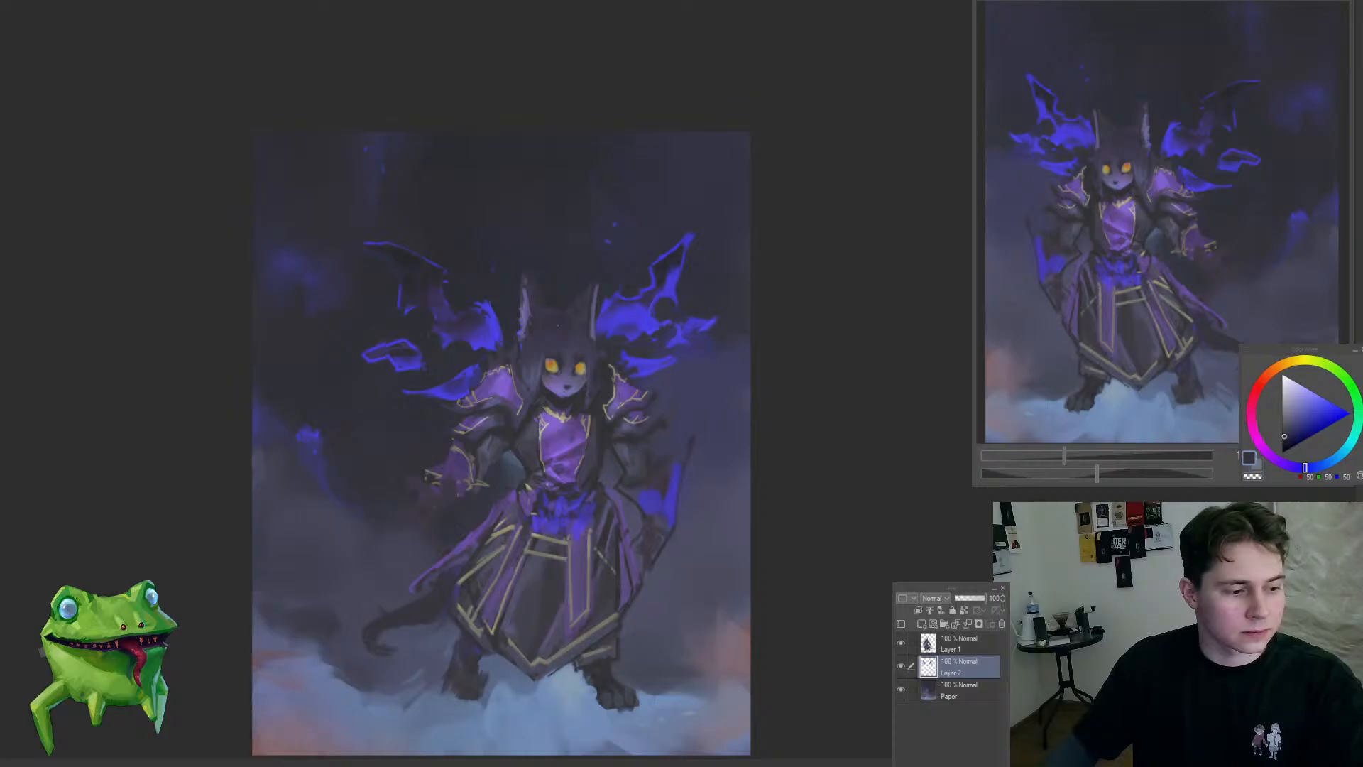
mouse_move(581, 458)
mouse_down()
mouse_move(529, 455)
mouse_move(574, 452)
mouse_move(603, 371)
mouse_move(610, 388)
mouse_up()
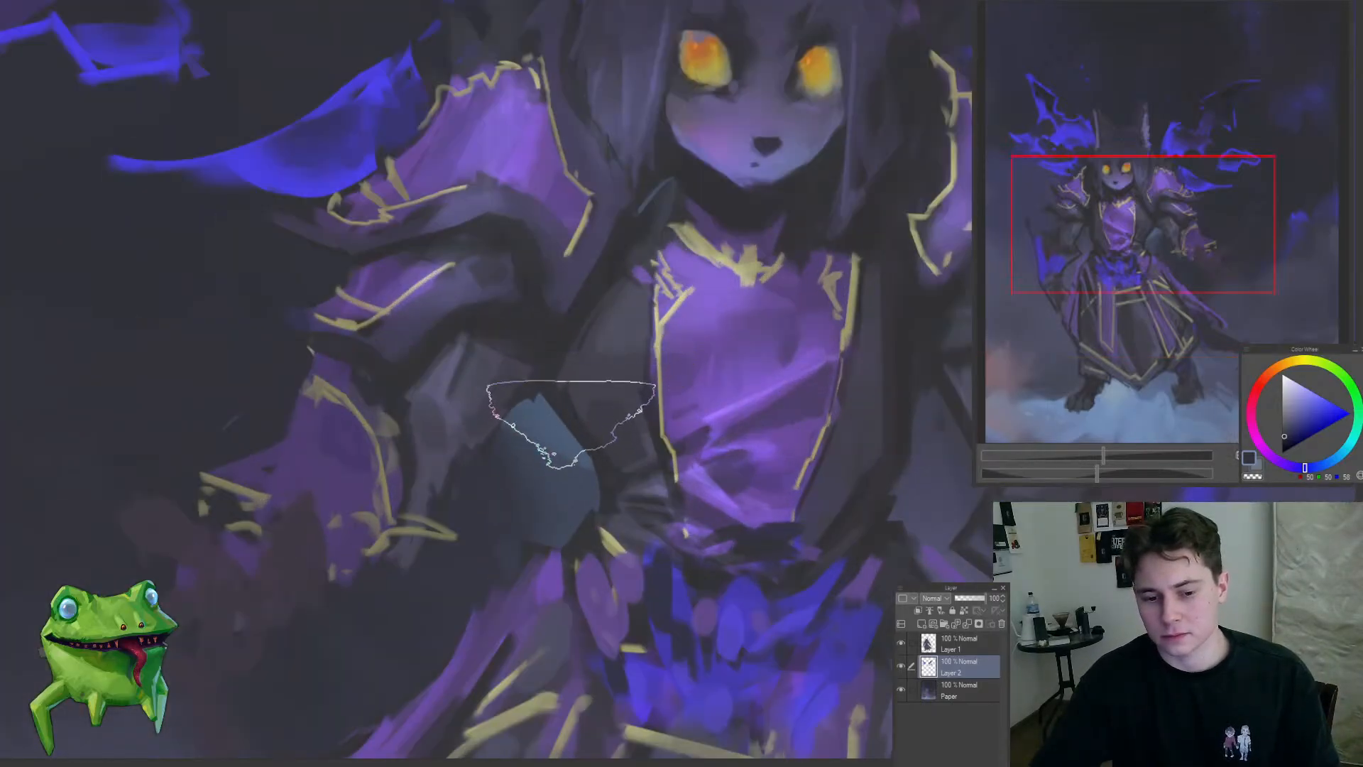
drag(572, 436, 574, 444)
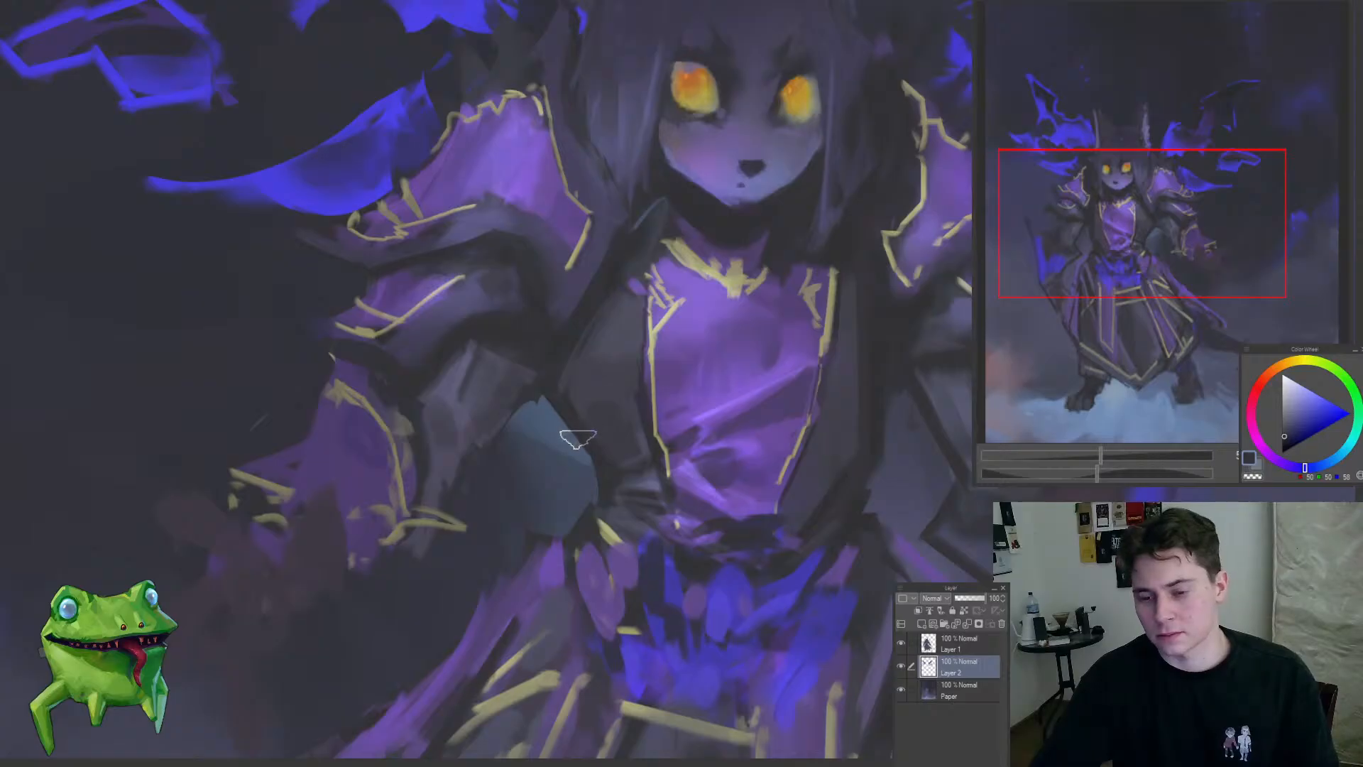
key(alt+bracketright)
mouse_move(565, 427)
mouse_down()
mouse_move(580, 453)
mouse_move(569, 385)
mouse_move(595, 453)
mouse_up()
alt+click(561, 359)
drag(572, 498, 478, 590)
drag(614, 508, 621, 434)
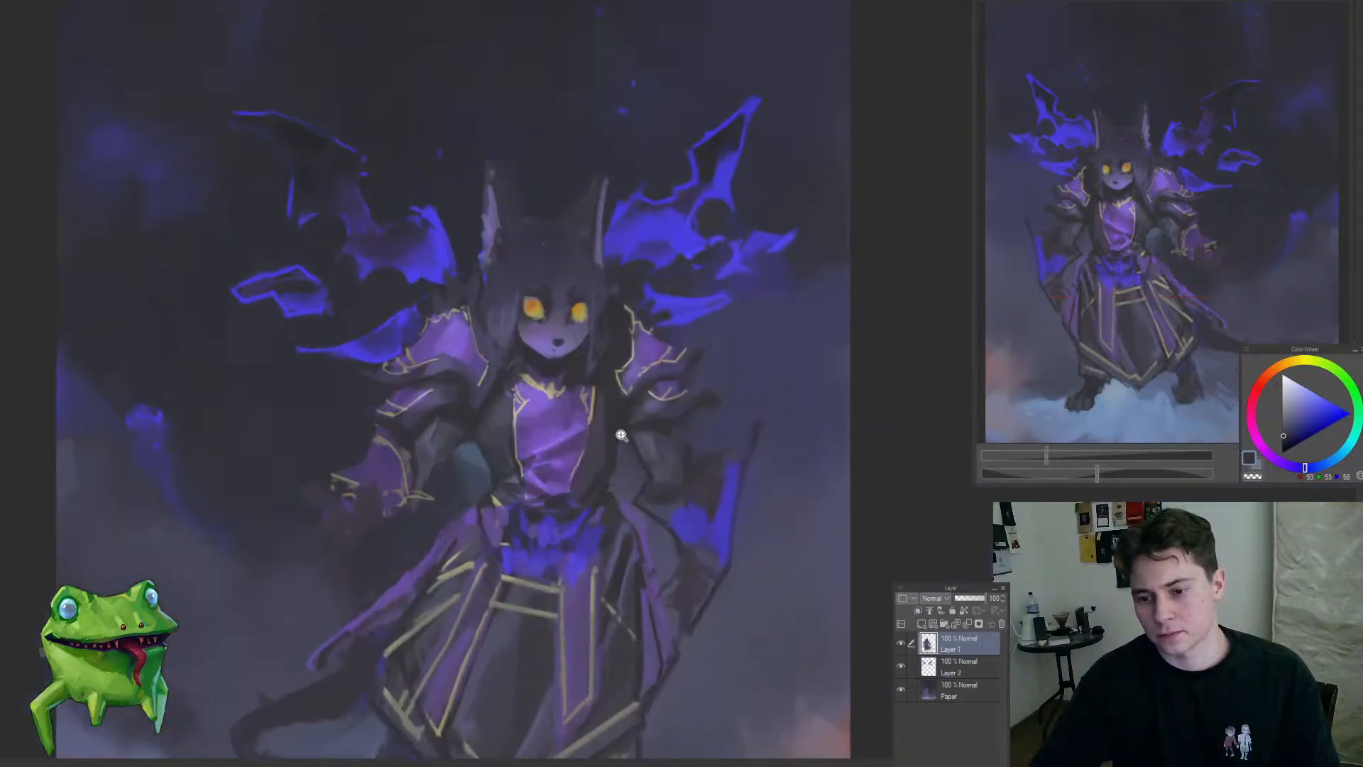
mouse_move(570, 474)
mouse_down()
mouse_move(492, 563)
mouse_move(573, 411)
mouse_up()
alt+click(538, 465)
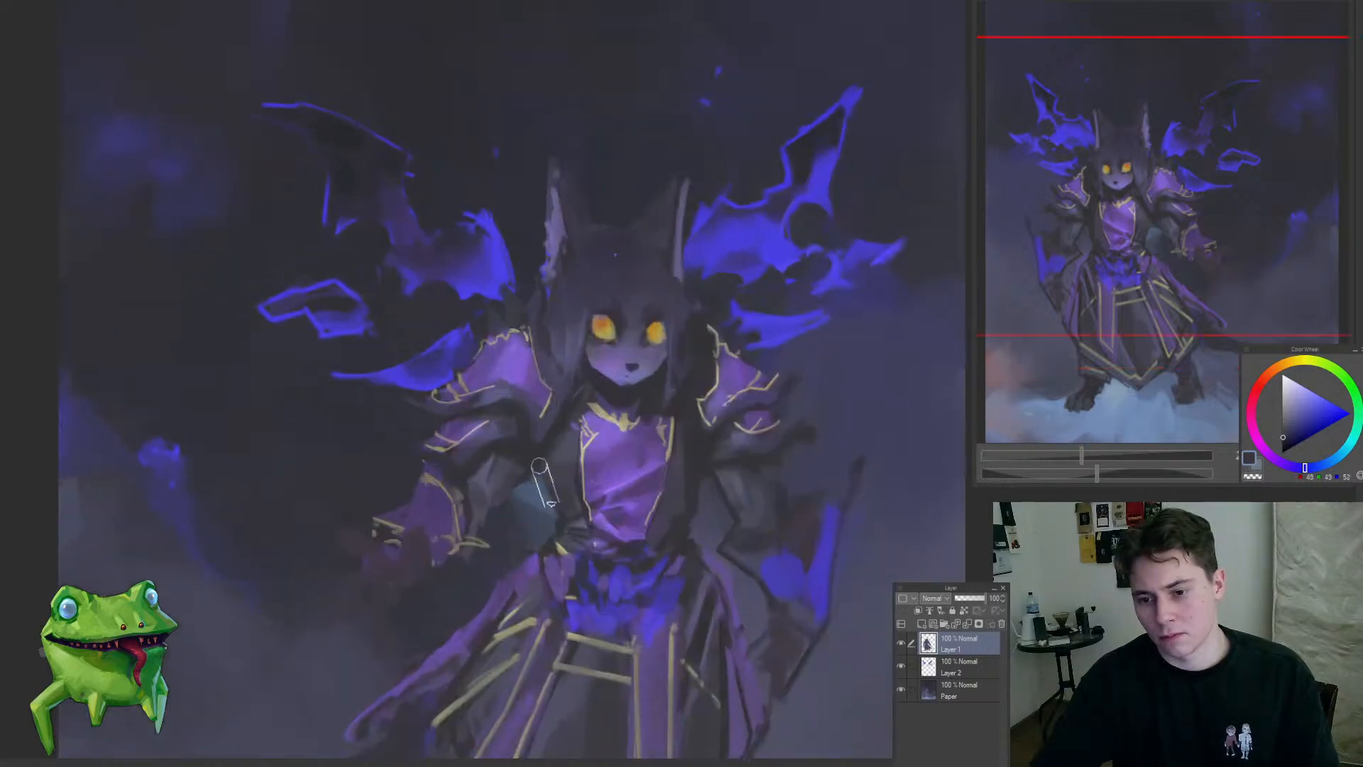
drag(551, 504, 554, 517)
mouse_move(553, 544)
mouse_down()
mouse_move(496, 597)
mouse_move(558, 490)
mouse_move(543, 575)
mouse_move(515, 621)
mouse_up()
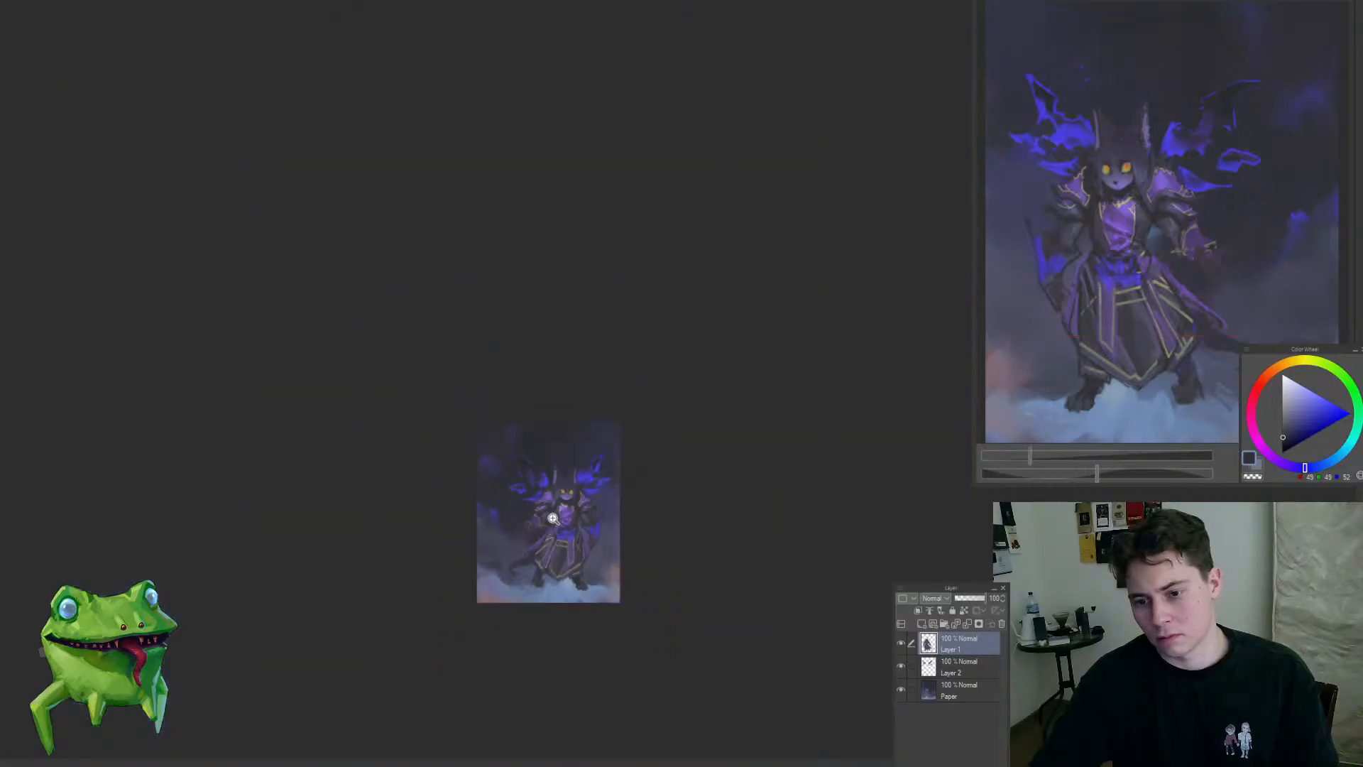
Step: Select the blue-lit forearm and blade at the right-hand side of the character and adjust them with a free transform
mouse_move(553, 519)
mouse_down()
mouse_move(566, 523)
mouse_move(543, 547)
mouse_up()
mouse_move(732, 551)
mouse_down()
mouse_move(739, 611)
mouse_move(779, 491)
mouse_move(696, 497)
mouse_move(654, 522)
mouse_move(707, 635)
mouse_move(711, 595)
mouse_up()
key(ctrl+t)
key(Return)
key(ctrl+d)
Step: Liquify the right-hand blade and skirt side, comparing the shape before and after the change
mouse_move(675, 509)
mouse_down()
mouse_move(620, 566)
mouse_move(665, 558)
mouse_up()
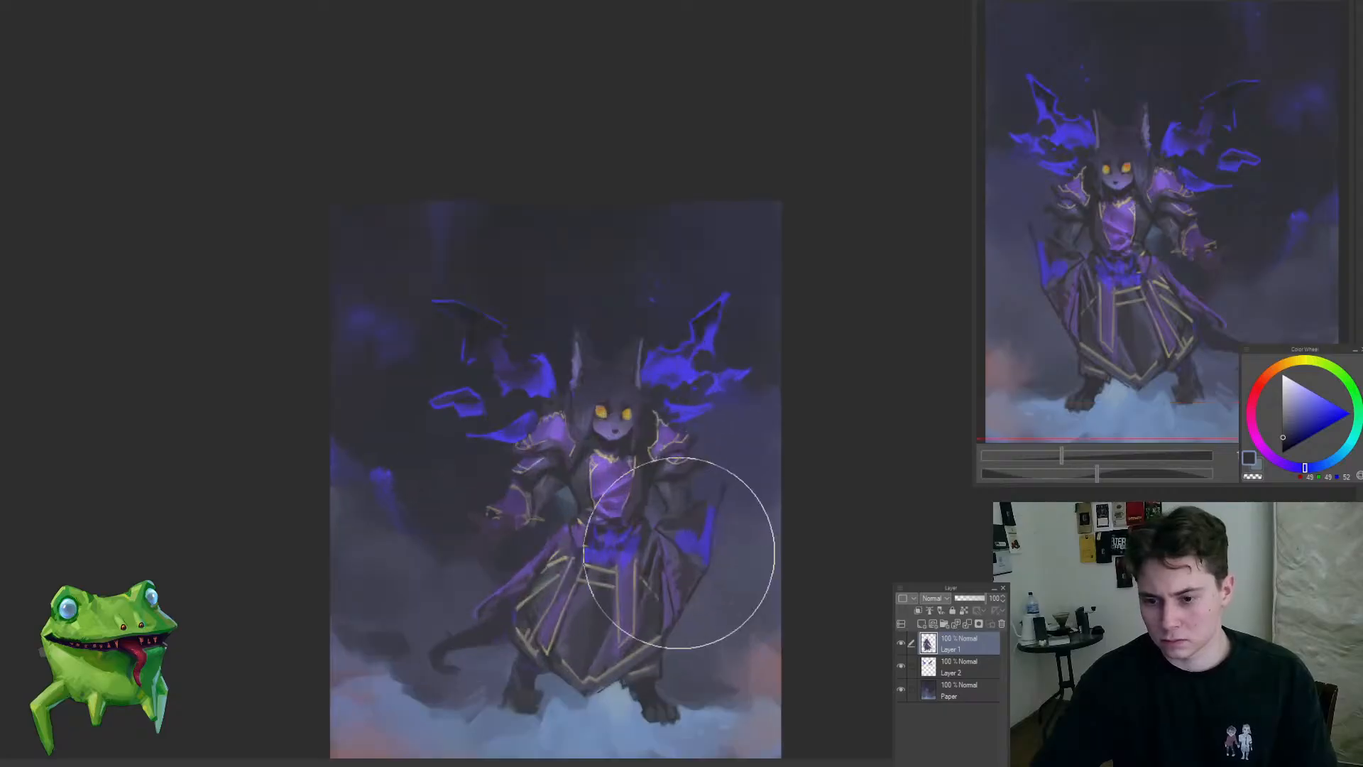
key(ctrl+z)
key(ctrl+y)
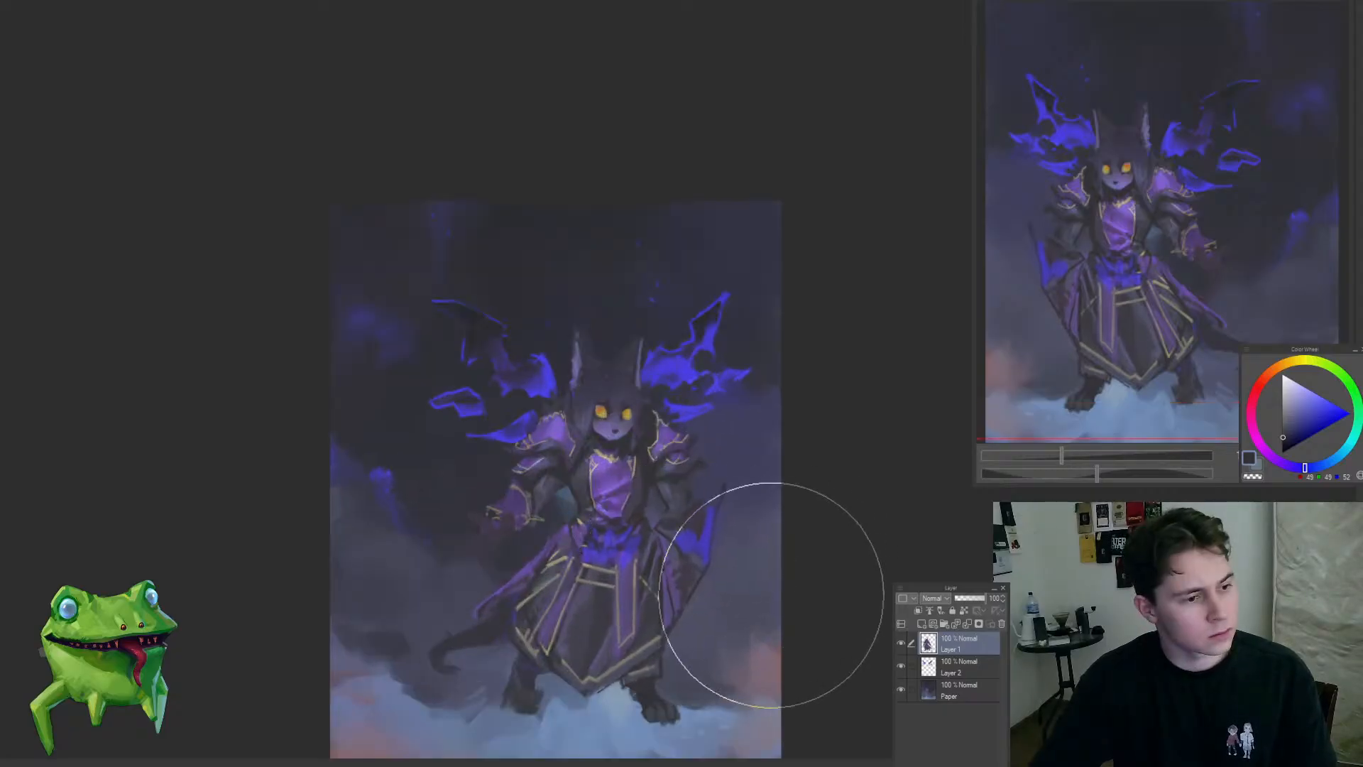
drag(772, 594, 747, 573)
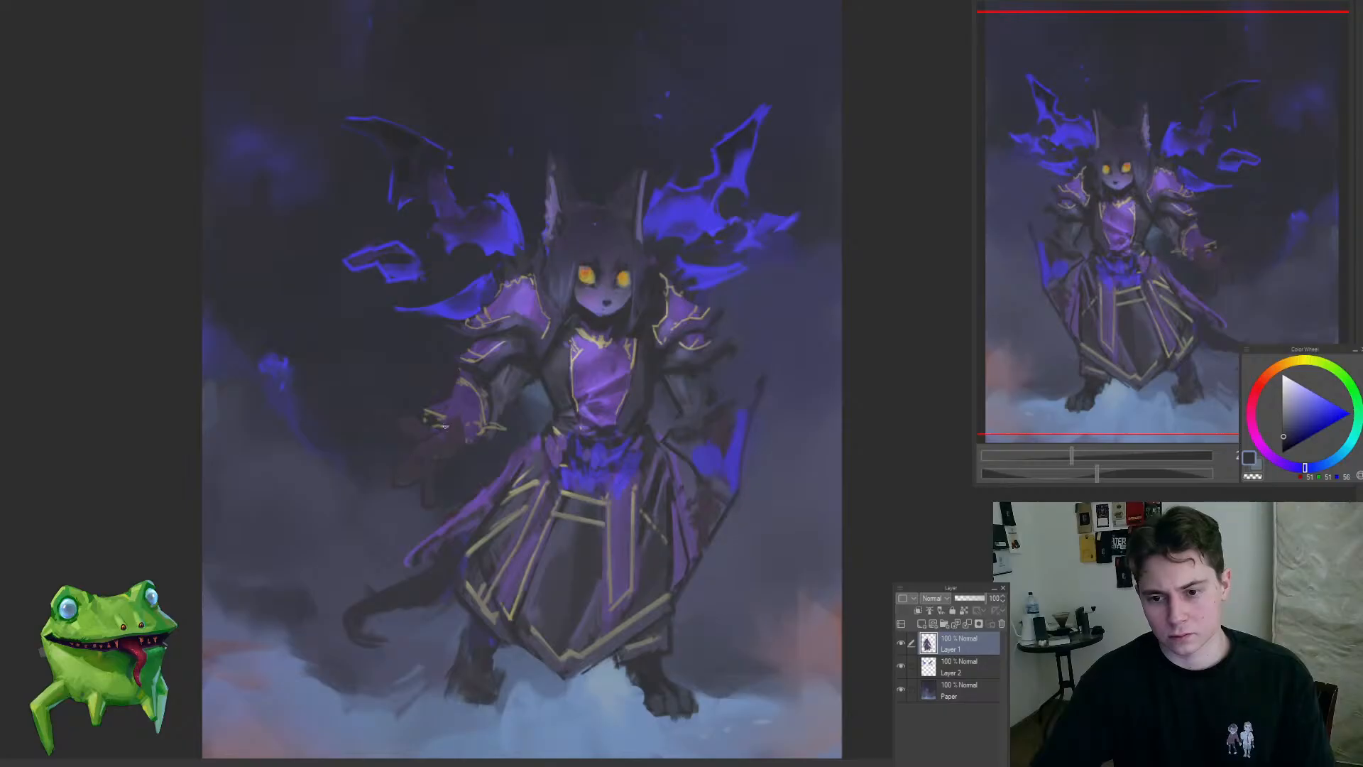
Step: Sample muted purple tones, touch up the face's cheek and eye area, and mirror the canvas view
mouse_move(461, 465)
mouse_down()
mouse_move(393, 501)
mouse_move(454, 478)
mouse_up()
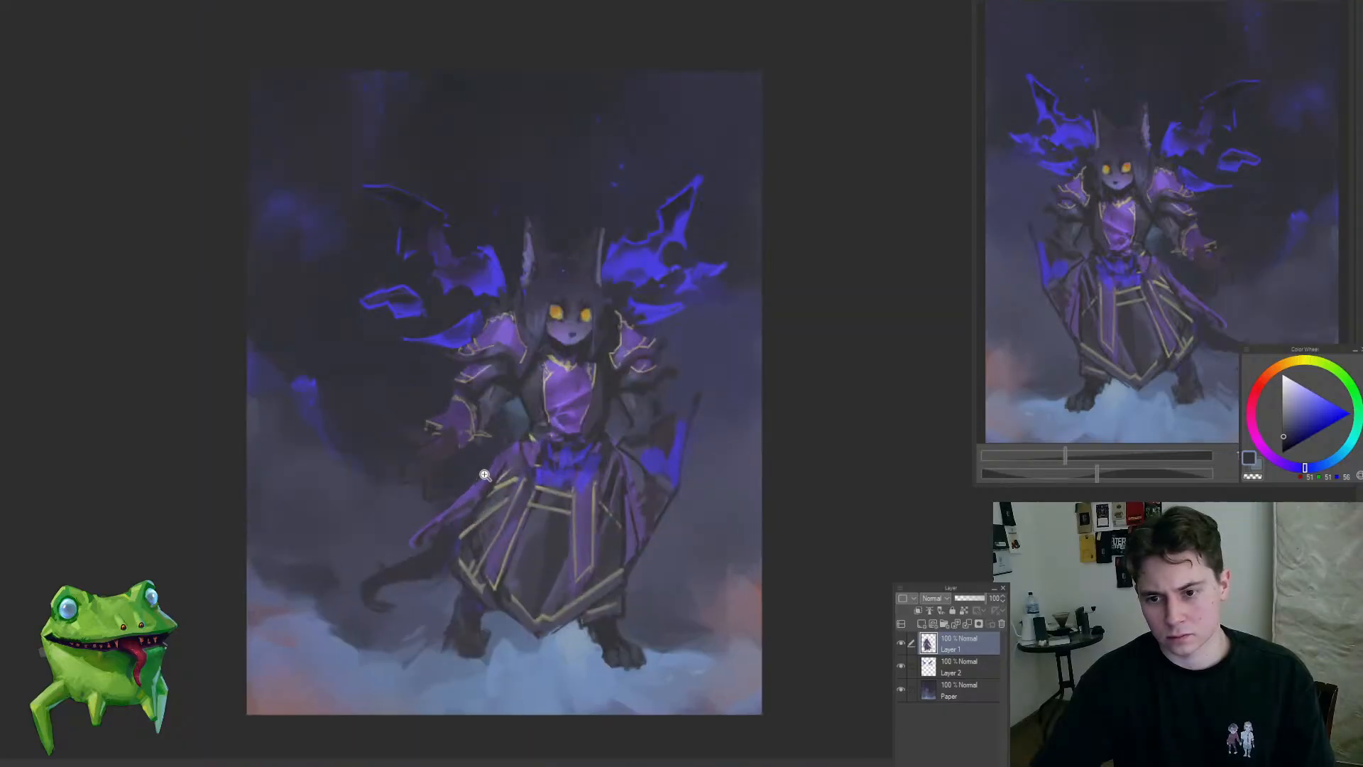
drag(574, 319, 673, 333)
alt+click(490, 379)
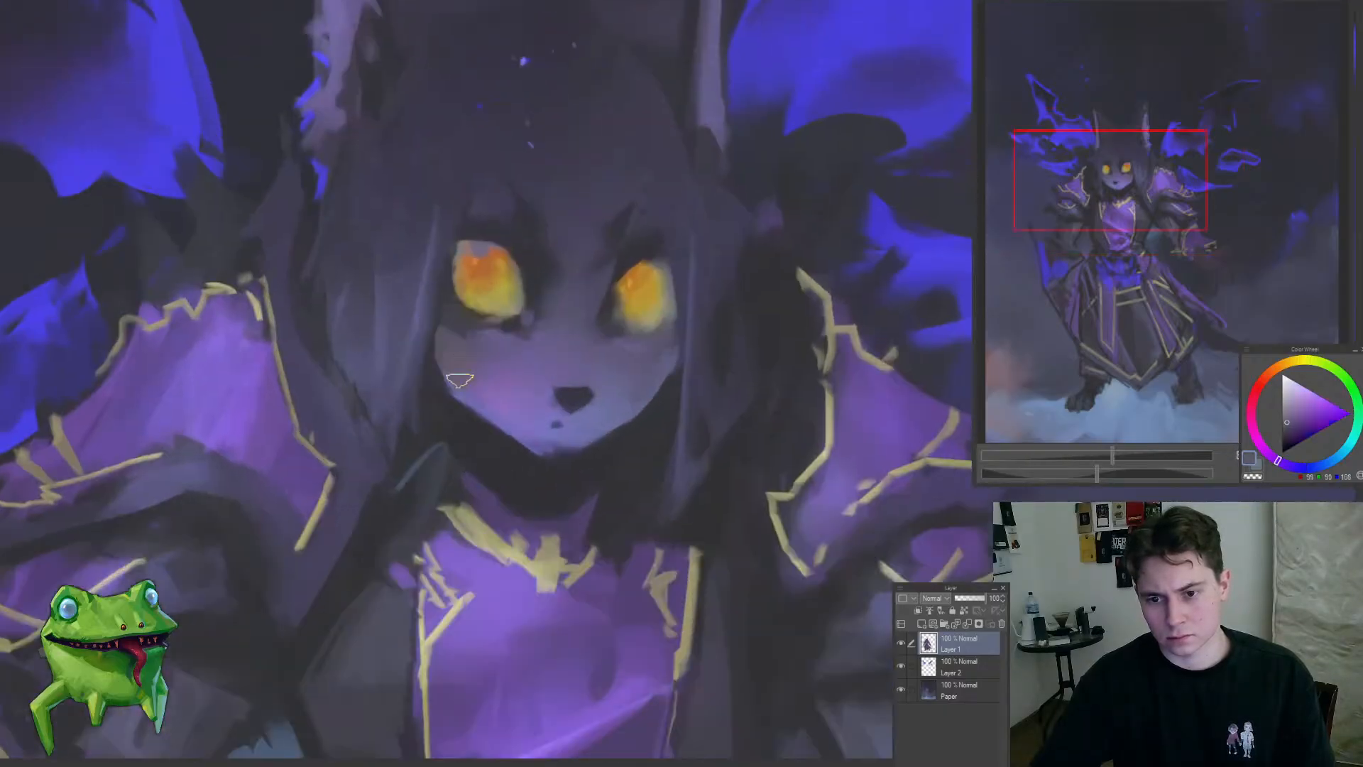
alt+click(502, 373)
alt+click(469, 343)
alt+click(470, 327)
key(h)
mouse_move(507, 346)
mouse_down()
mouse_move(487, 420)
mouse_move(864, 334)
mouse_up()
alt+click(675, 518)
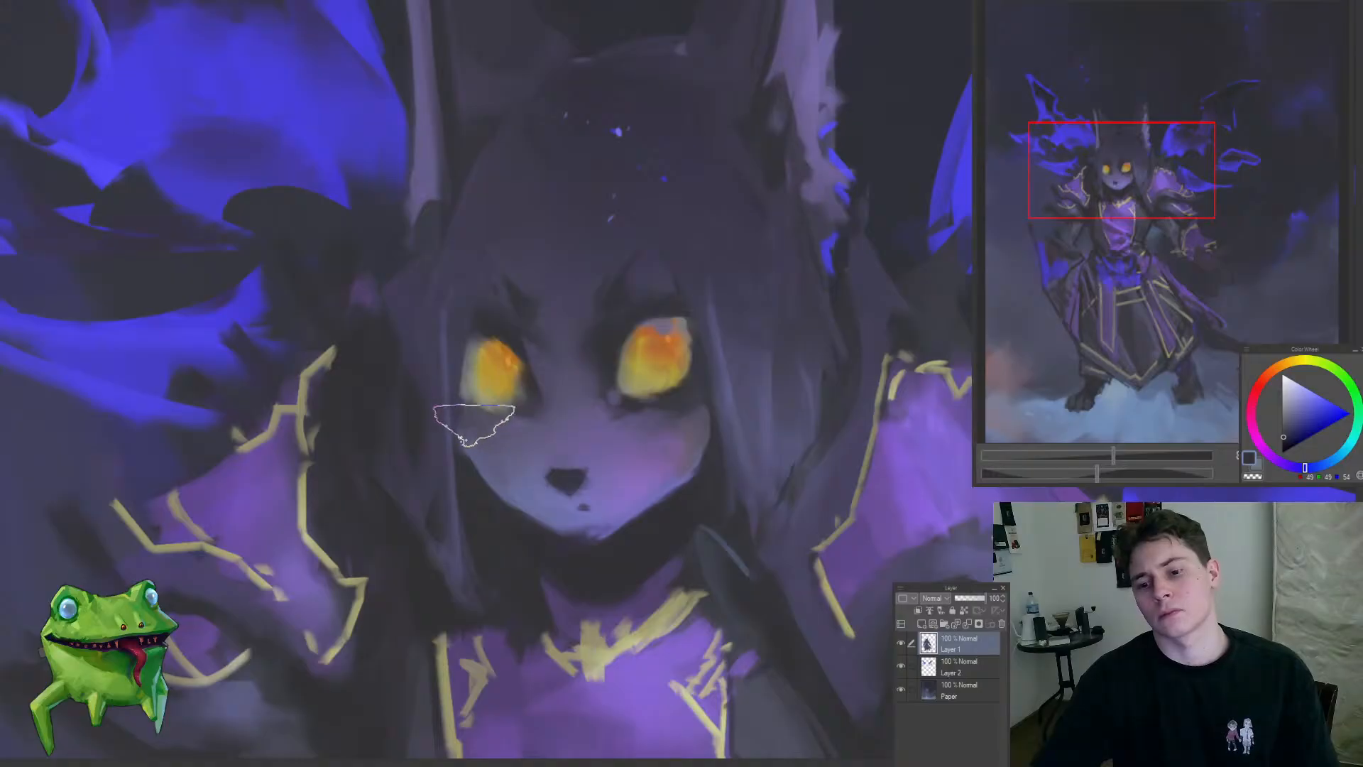
Step: On the Paper layer, sample the dark blue-gray backdrop color and paint the background around the right-hand forearm
drag(511, 442, 426, 546)
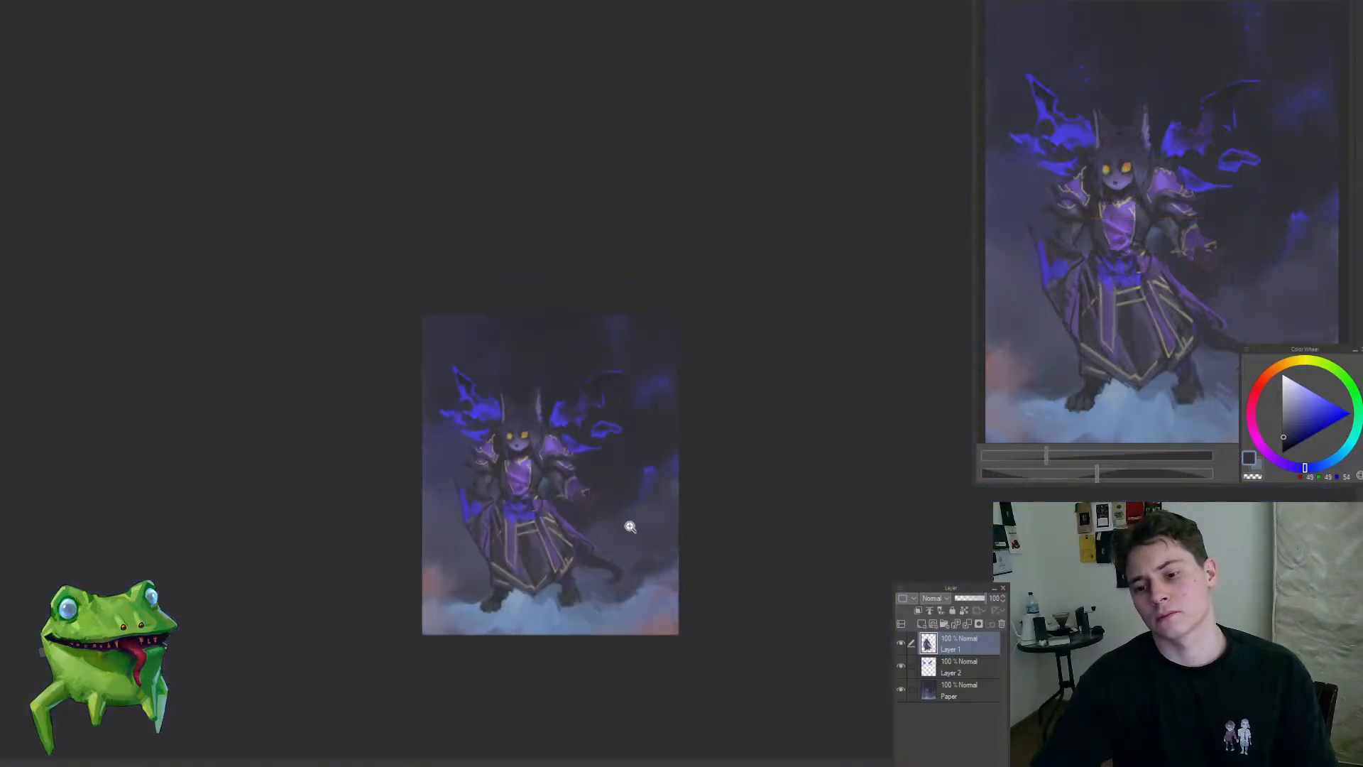
drag(570, 490, 653, 458)
mouse_move(572, 543)
mouse_down()
mouse_move(724, 537)
mouse_move(715, 487)
mouse_up()
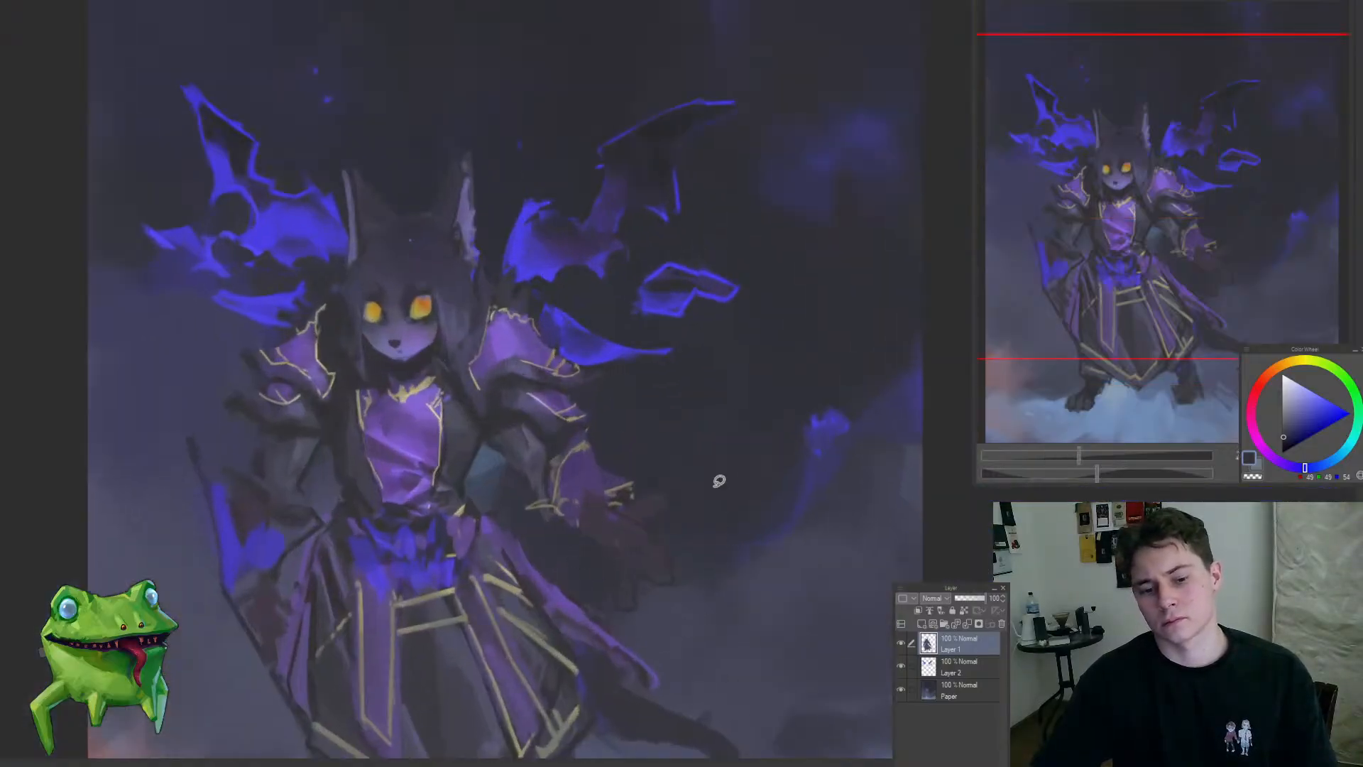
ctrl+shift+click(695, 441)
mouse_move(665, 421)
mouse_down()
mouse_move(616, 429)
mouse_move(678, 389)
mouse_move(642, 409)
mouse_up()
alt+click(660, 386)
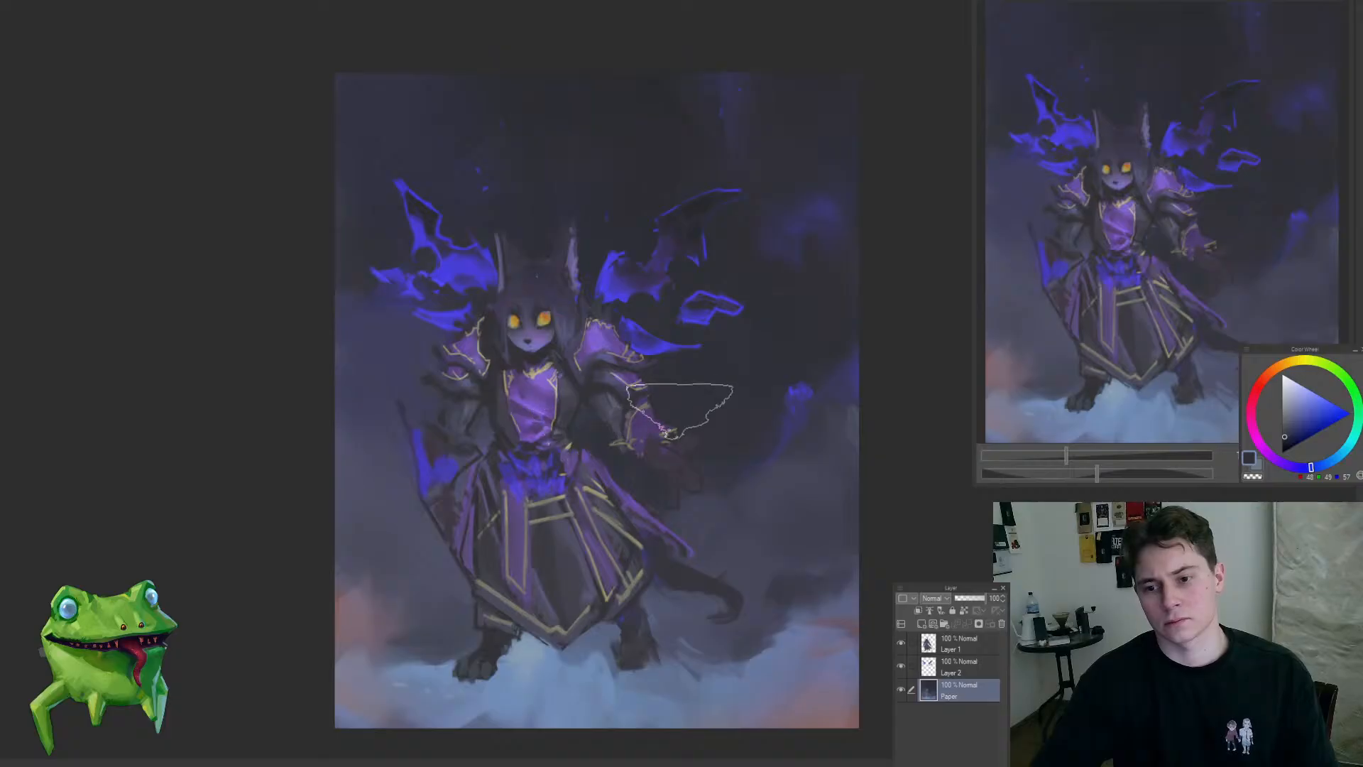
mouse_move(672, 434)
mouse_down()
mouse_move(605, 453)
mouse_move(613, 438)
mouse_up()
drag(583, 391, 681, 392)
Step: On Layer 1, select the gold-trimmed right-hand forearm and claws, remove them, and clear the selection
ctrl+shift+click(602, 445)
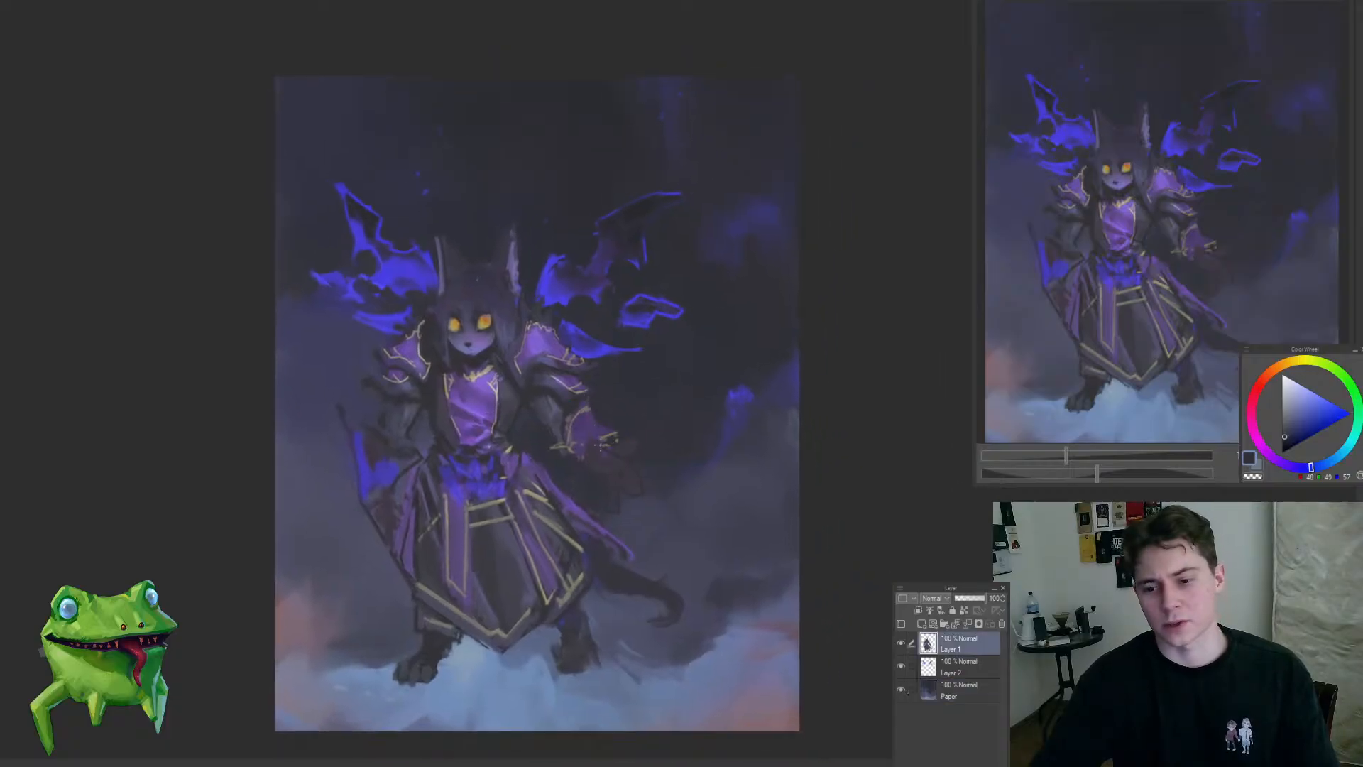
click(570, 470)
mouse_move(625, 536)
mouse_down()
mouse_move(630, 359)
mouse_move(543, 358)
mouse_move(604, 511)
mouse_up()
key(ctrl+d)
Step: Lasso the right-hand lower sleeve and cuff, reposition them with a free transform, and deselect
mouse_move(617, 344)
mouse_down()
mouse_move(610, 501)
mouse_move(763, 459)
mouse_move(670, 390)
mouse_move(557, 371)
mouse_move(610, 529)
mouse_move(795, 397)
mouse_move(738, 370)
mouse_up()
mouse_move(595, 380)
mouse_down()
mouse_move(551, 388)
mouse_move(620, 348)
mouse_move(627, 371)
mouse_up()
mouse_move(631, 492)
mouse_down()
mouse_move(656, 483)
mouse_move(646, 384)
mouse_move(522, 370)
mouse_move(628, 490)
mouse_up()
key(ctrl+t)
drag(612, 437, 617, 435)
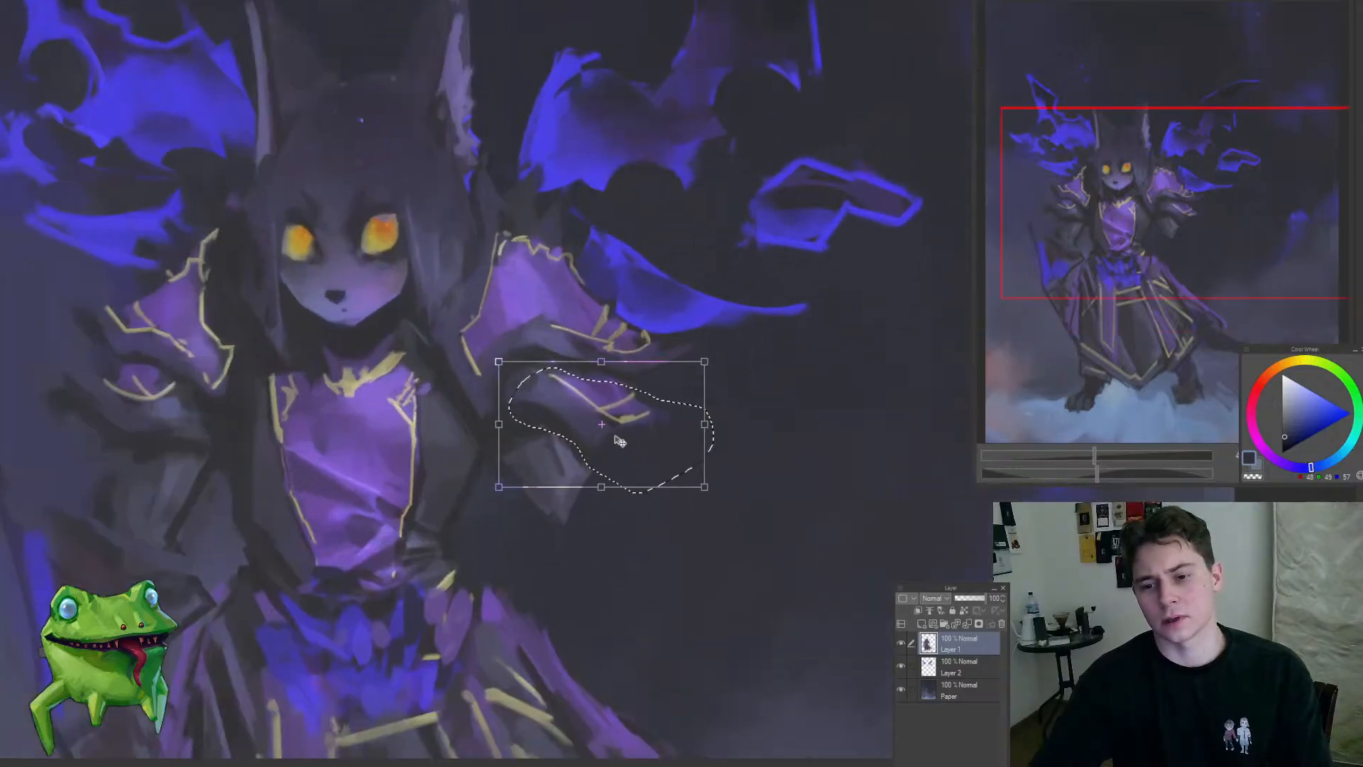
key(Return)
key(ctrl+d)
Step: Brush dark gray over the right-hand sleeve to blend the transformed cuff with the pauldron above it
key(b)
alt+click(552, 361)
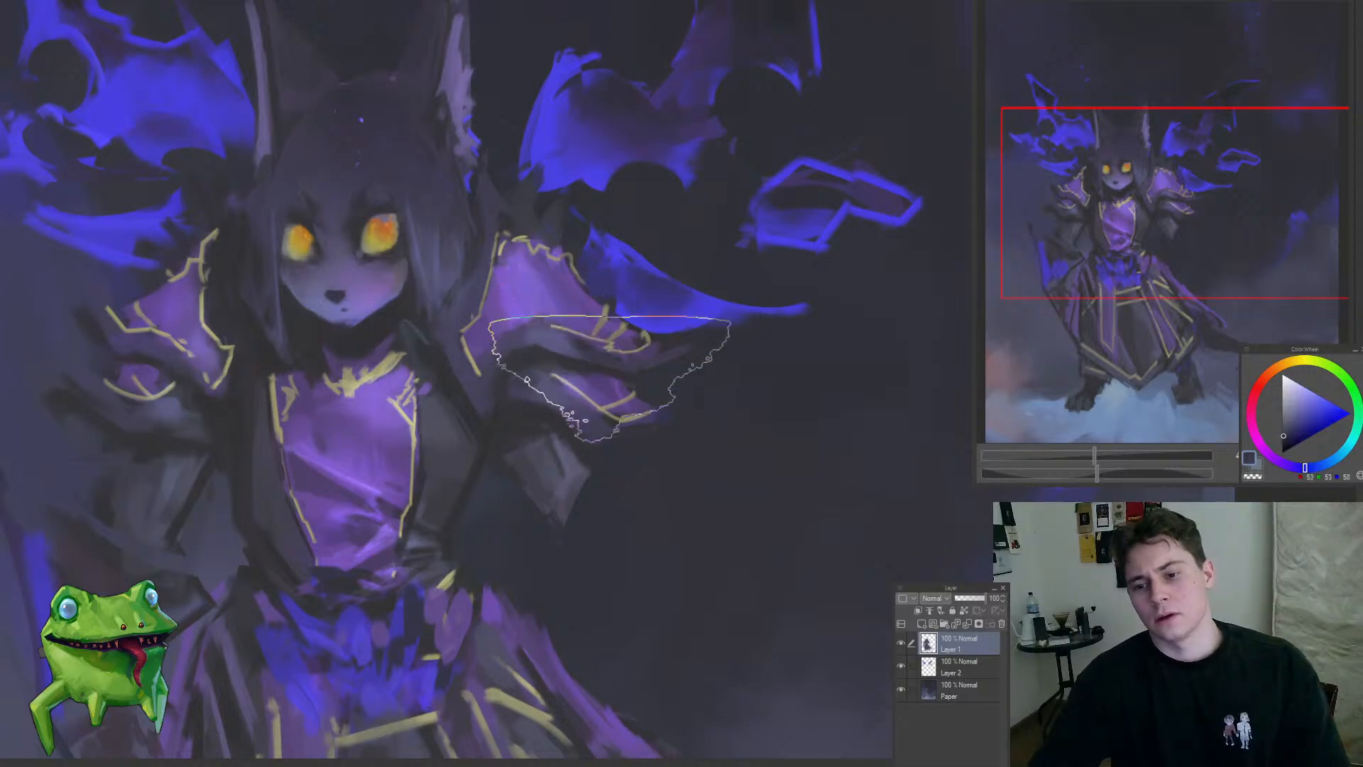
drag(620, 376, 512, 381)
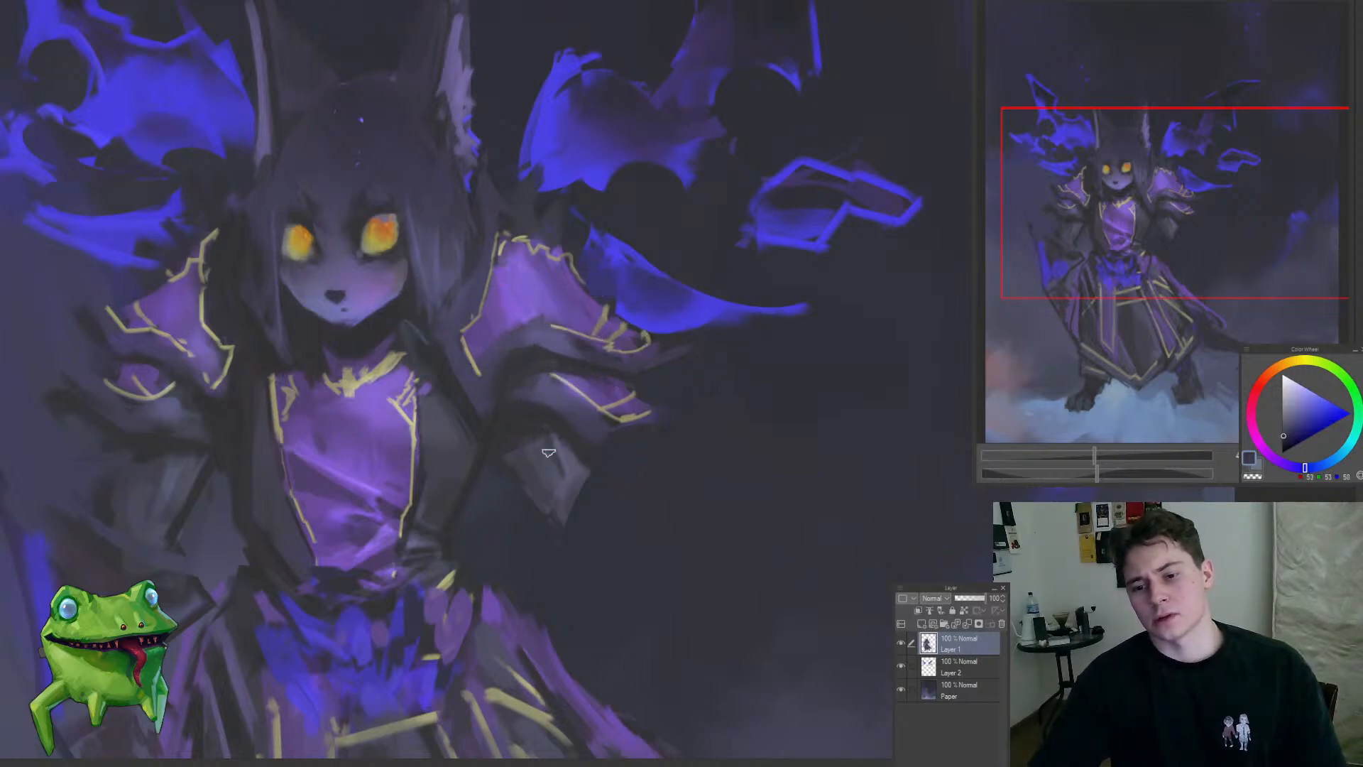
scroll(556, 430, down, 5)
scroll(541, 458, up, 3)
drag(555, 465, 610, 407)
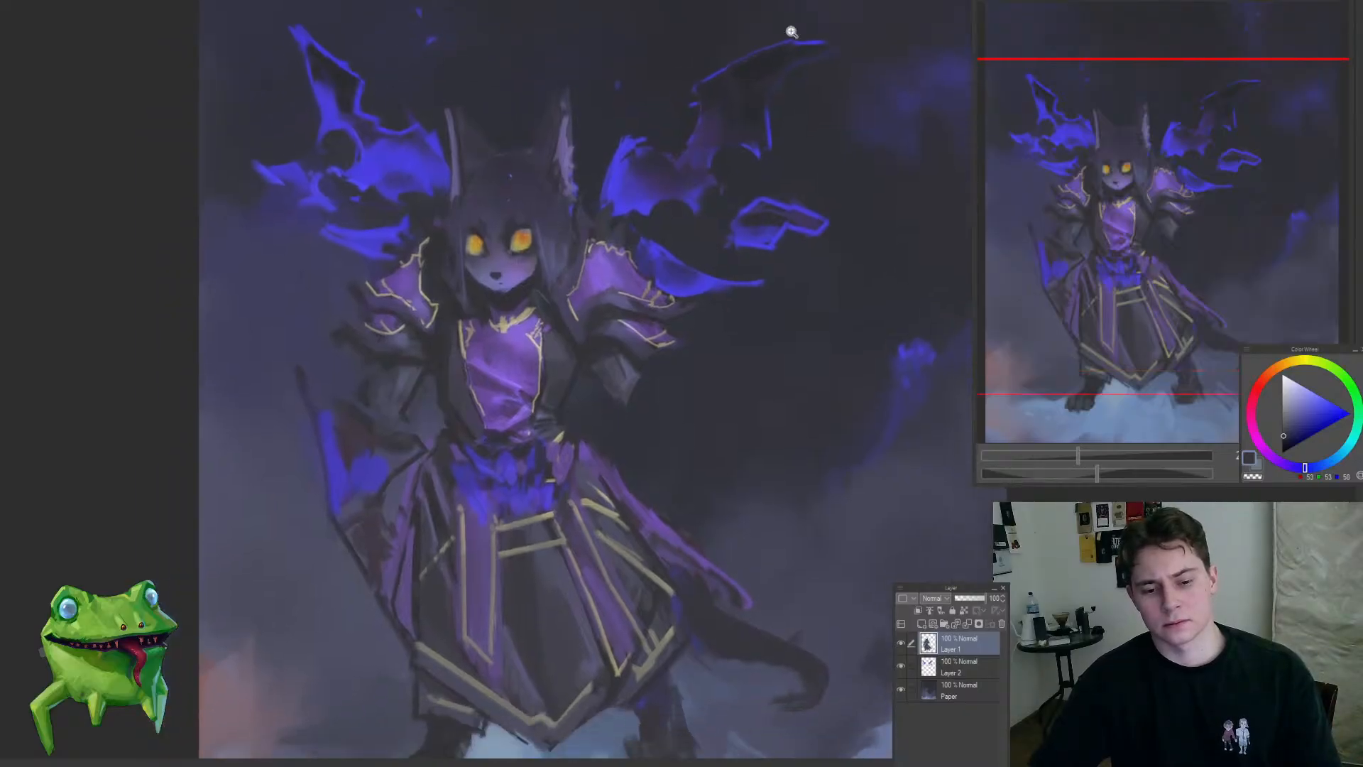
Step: Lasso the leftover gray forearm piece beneath the right-hand cuff and remove it from the character layer
scroll(605, 353, down, 3)
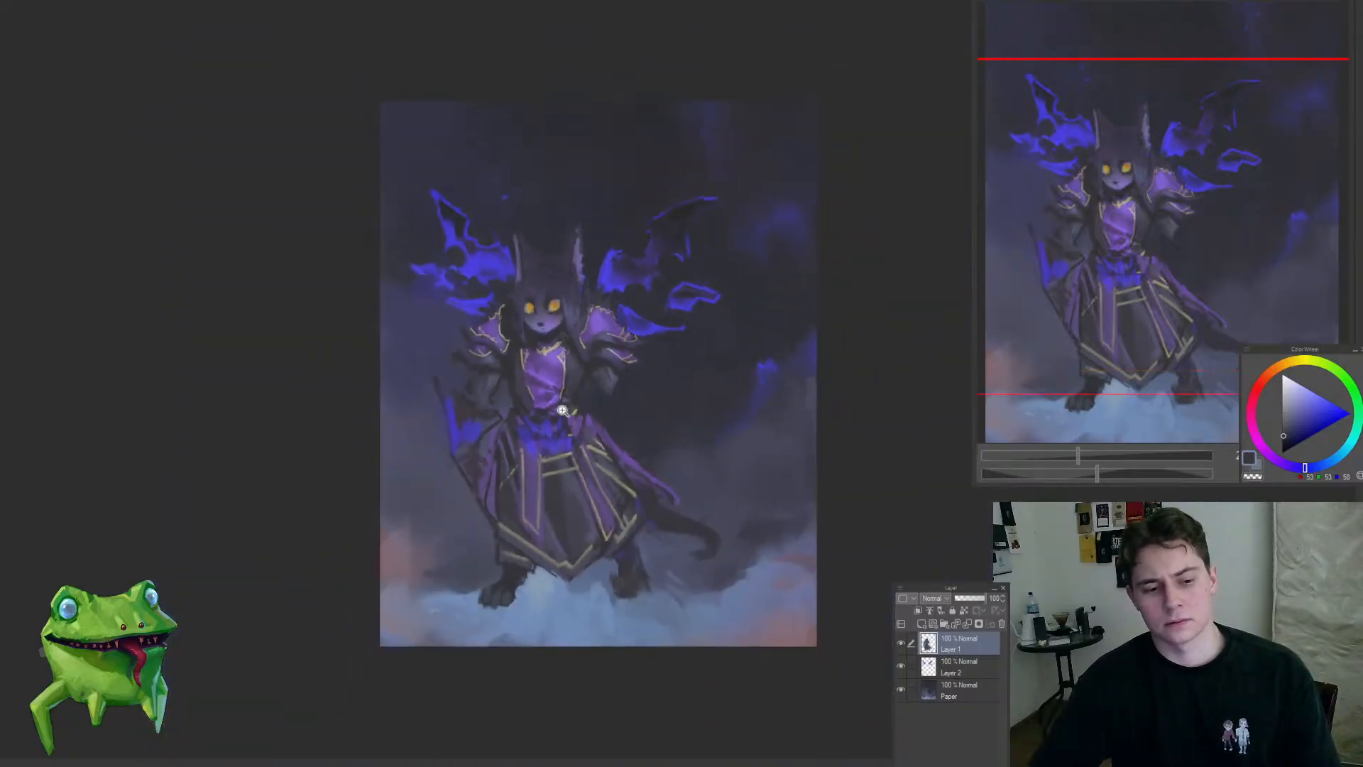
scroll(593, 405, up, 1)
scroll(652, 361, down, 1)
scroll(586, 433, up, 3)
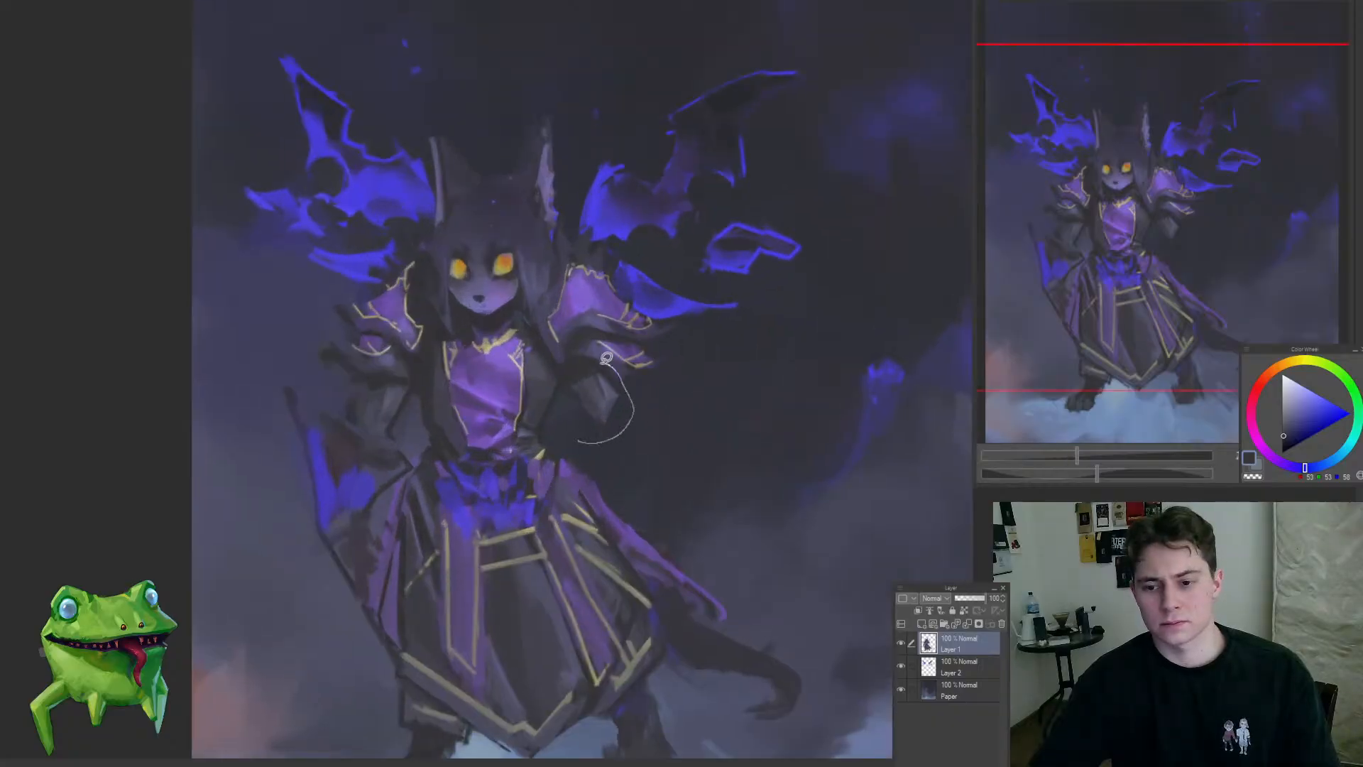
scroll(600, 436, up, 2)
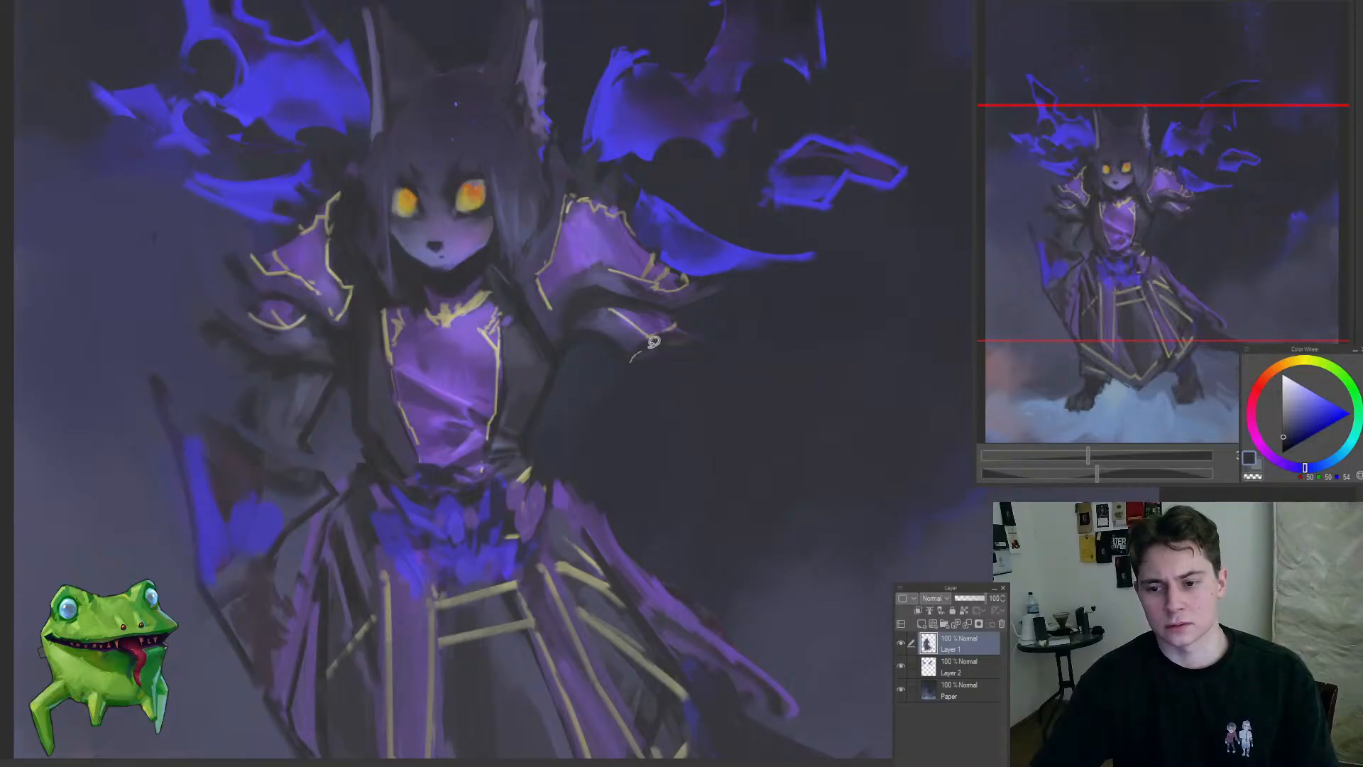
Step: Sample dark grays and repaint the coat's outer edge between the right-hand armpit and the waist
scroll(660, 396, down, 5)
scroll(657, 392, up, 5)
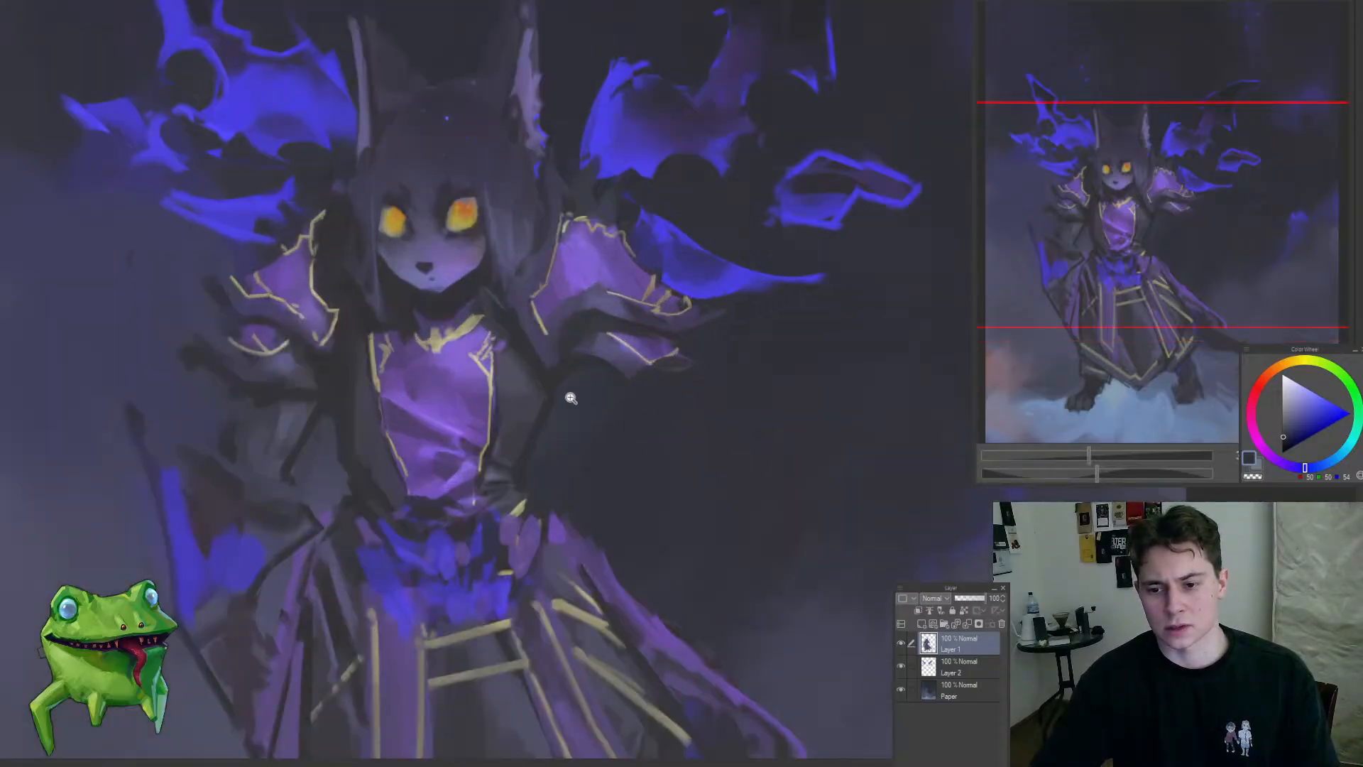
alt+click(520, 454)
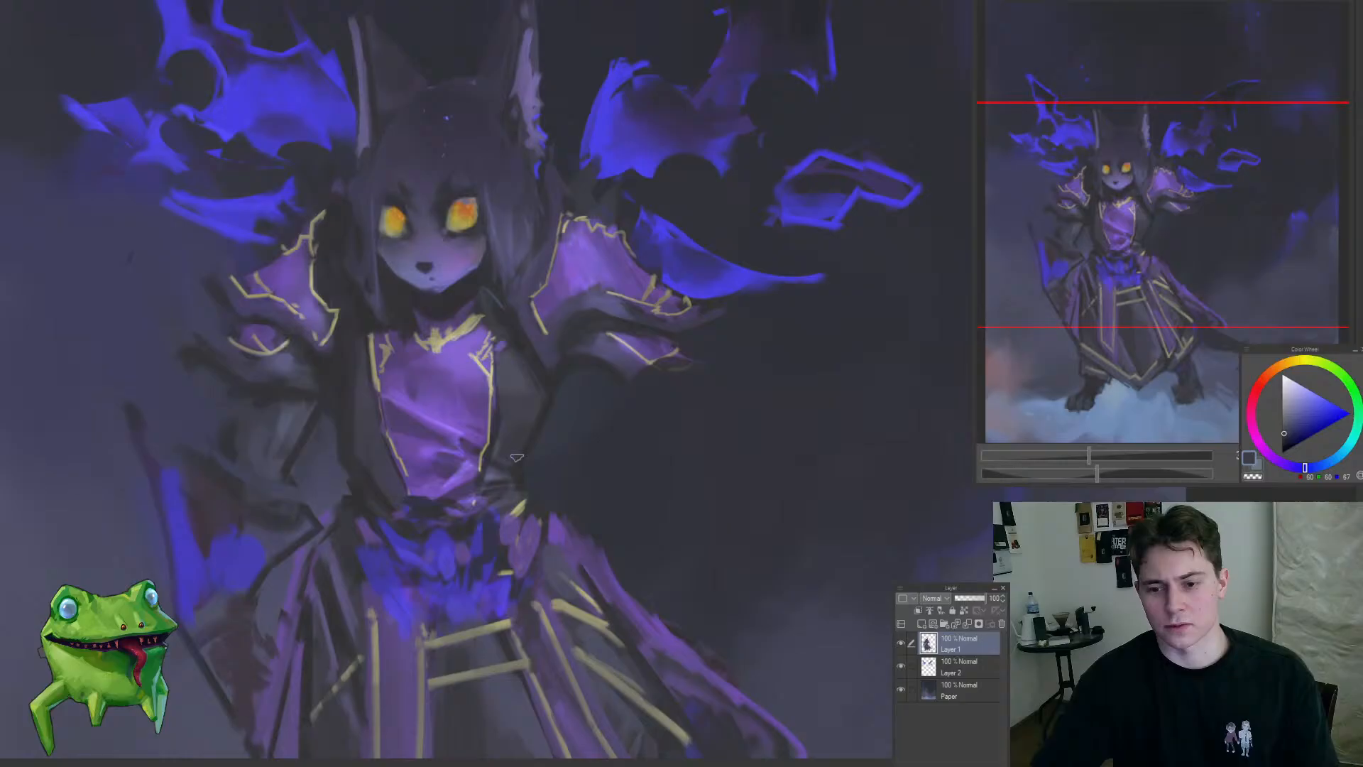
alt+click(539, 407)
alt+click(500, 375)
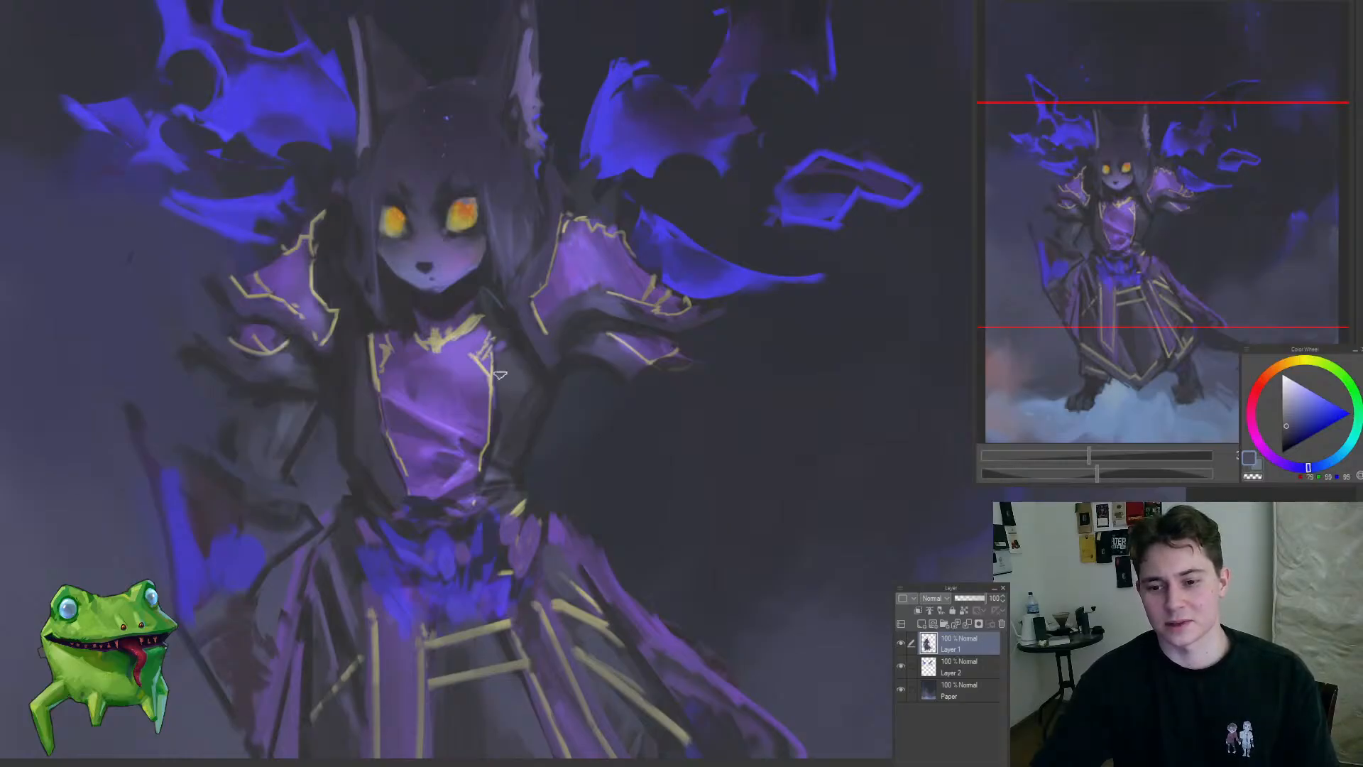
alt+click(553, 375)
ctrl+drag(508, 477, 572, 476)
alt+click(507, 467)
Step: Blend the coat's shading beside the gold-trimmed chest panel with a large round brush
alt+click(510, 484)
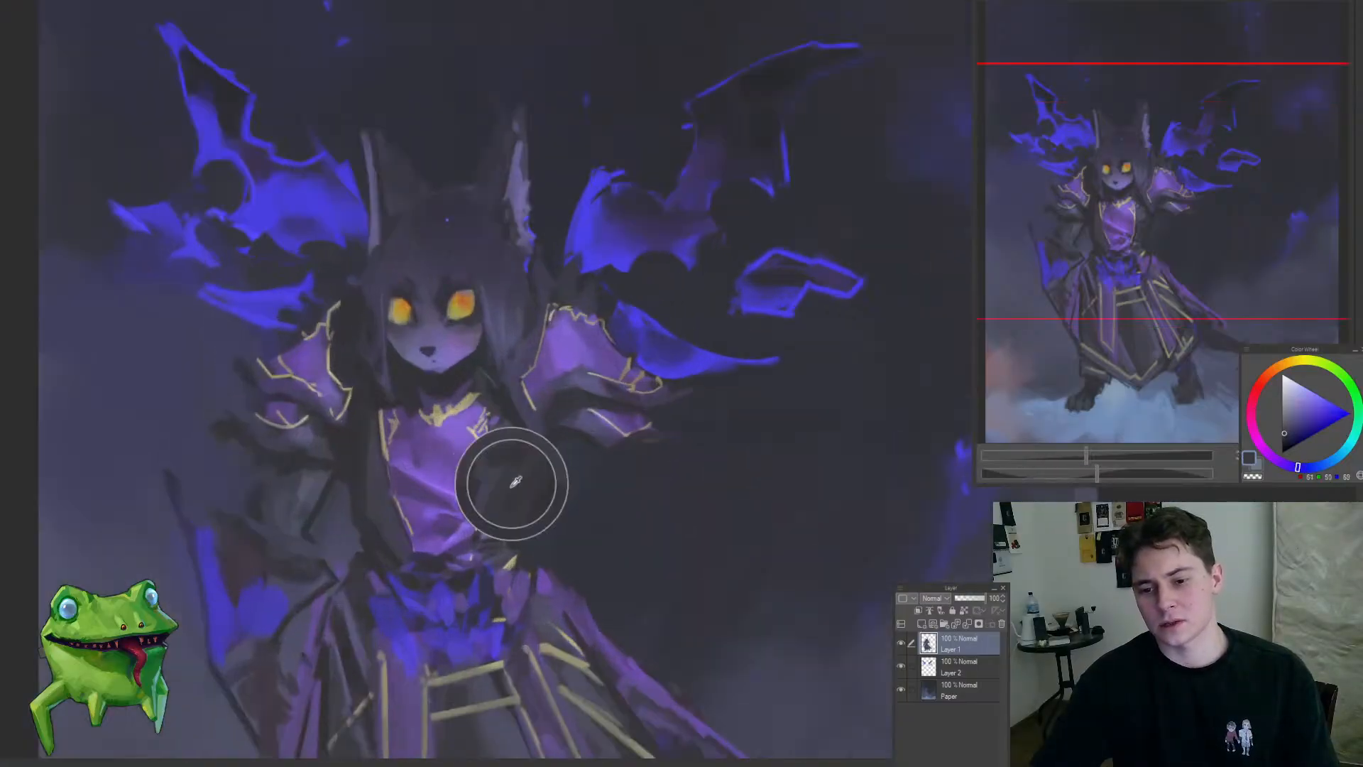
ctrl+drag(497, 526, 496, 554)
ctrl+drag(513, 479, 518, 543)
alt+click(498, 482)
ctrl+drag(492, 485, 497, 484)
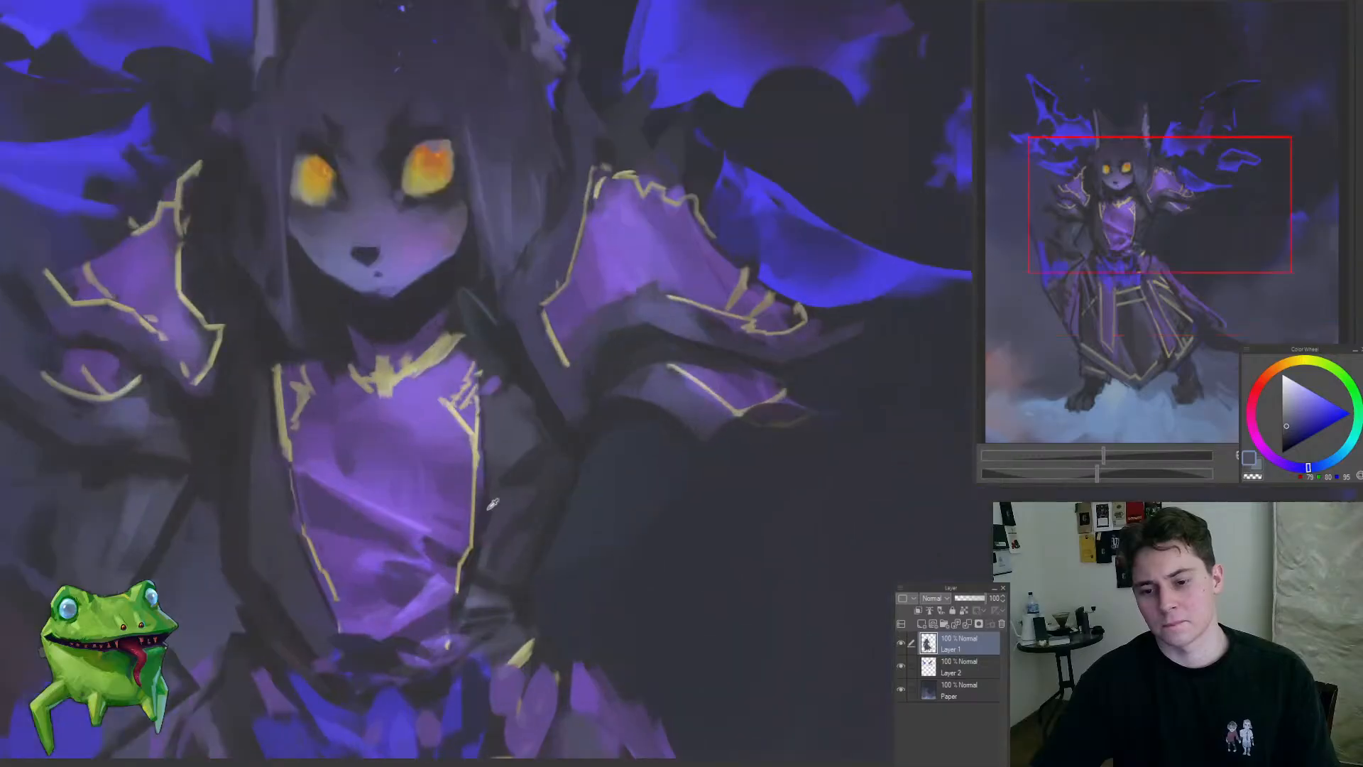
Step: Sample darker tones from the coat and paint fold shadows on its side between the chest trim and right-hand sleeve
alt+click(484, 524)
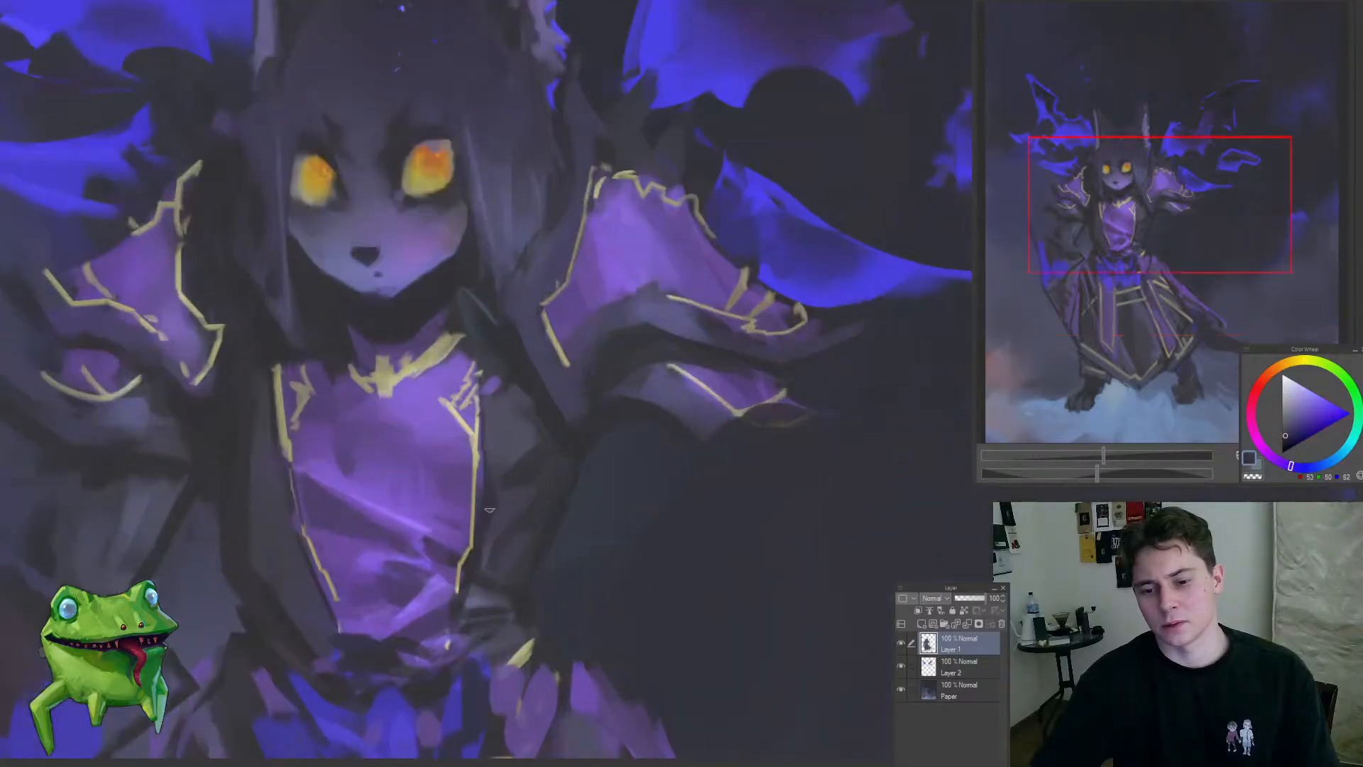
alt+click(524, 441)
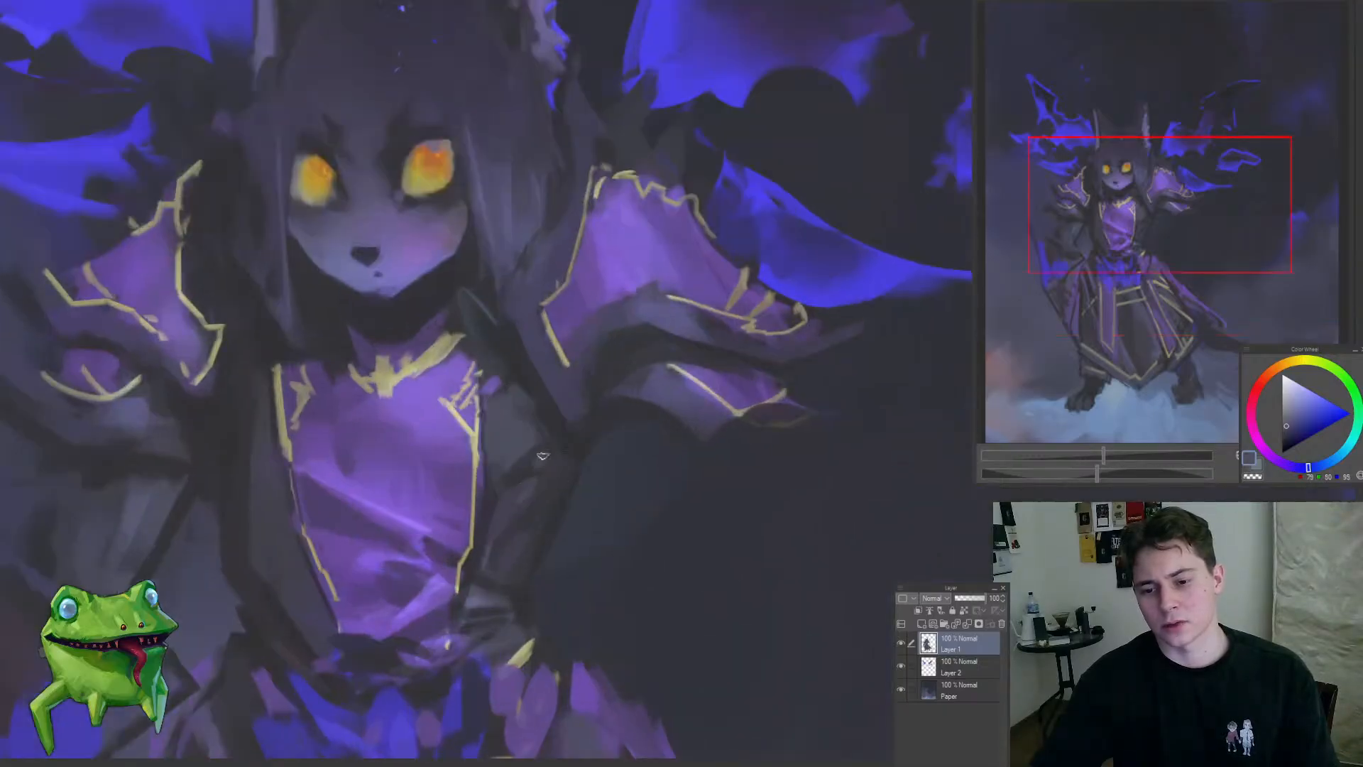
alt+click(529, 412)
alt+click(512, 370)
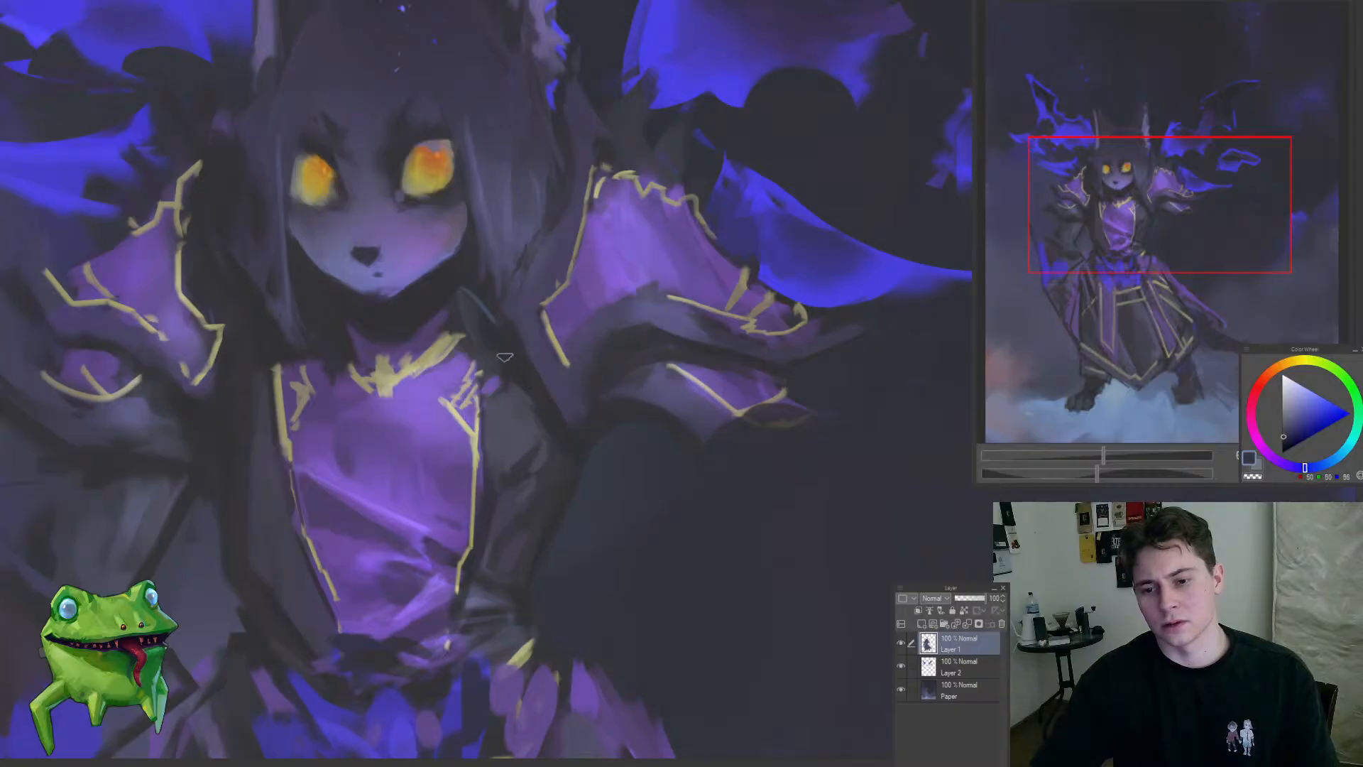
ctrl+drag(483, 365, 514, 317)
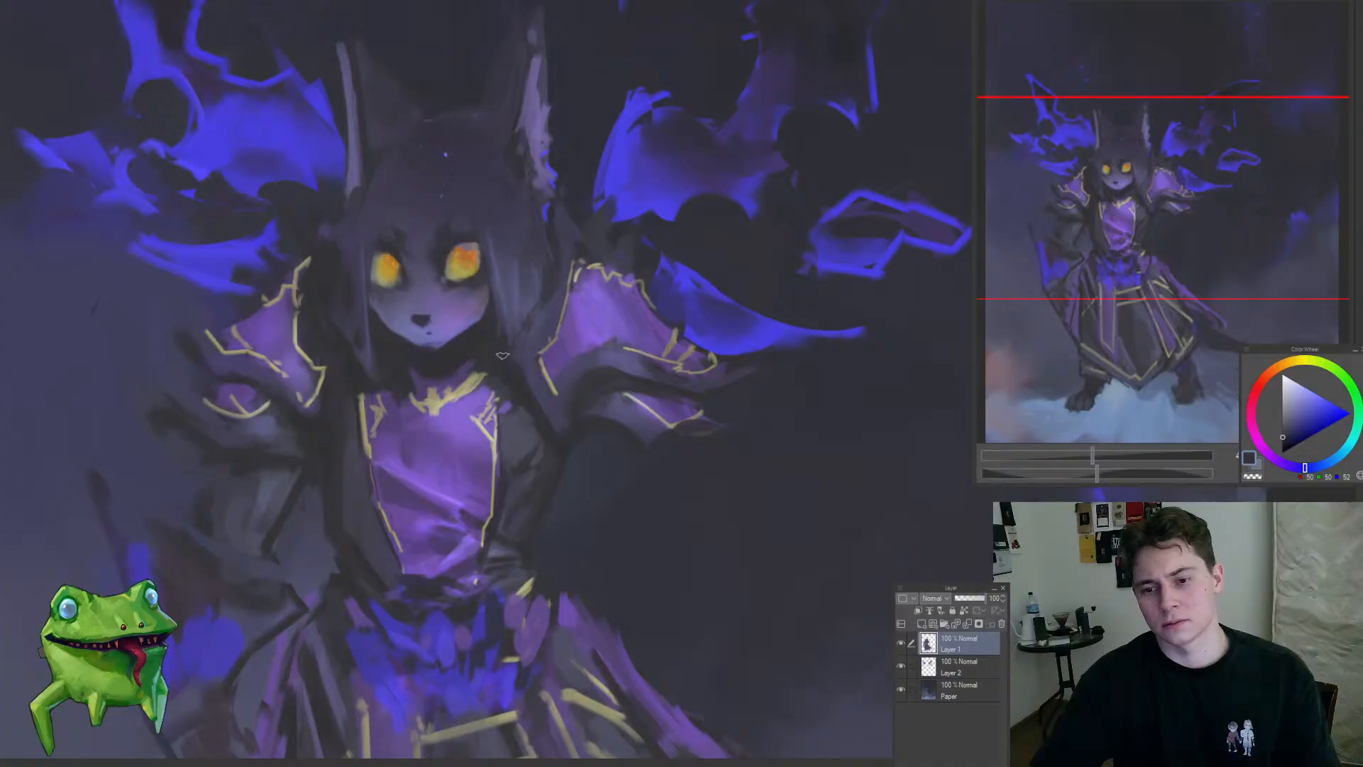
Step: Sample near-black blue and refine the hair strands between the right-hand ear, shoulder and collar
ctrl+drag(522, 240, 586, 190)
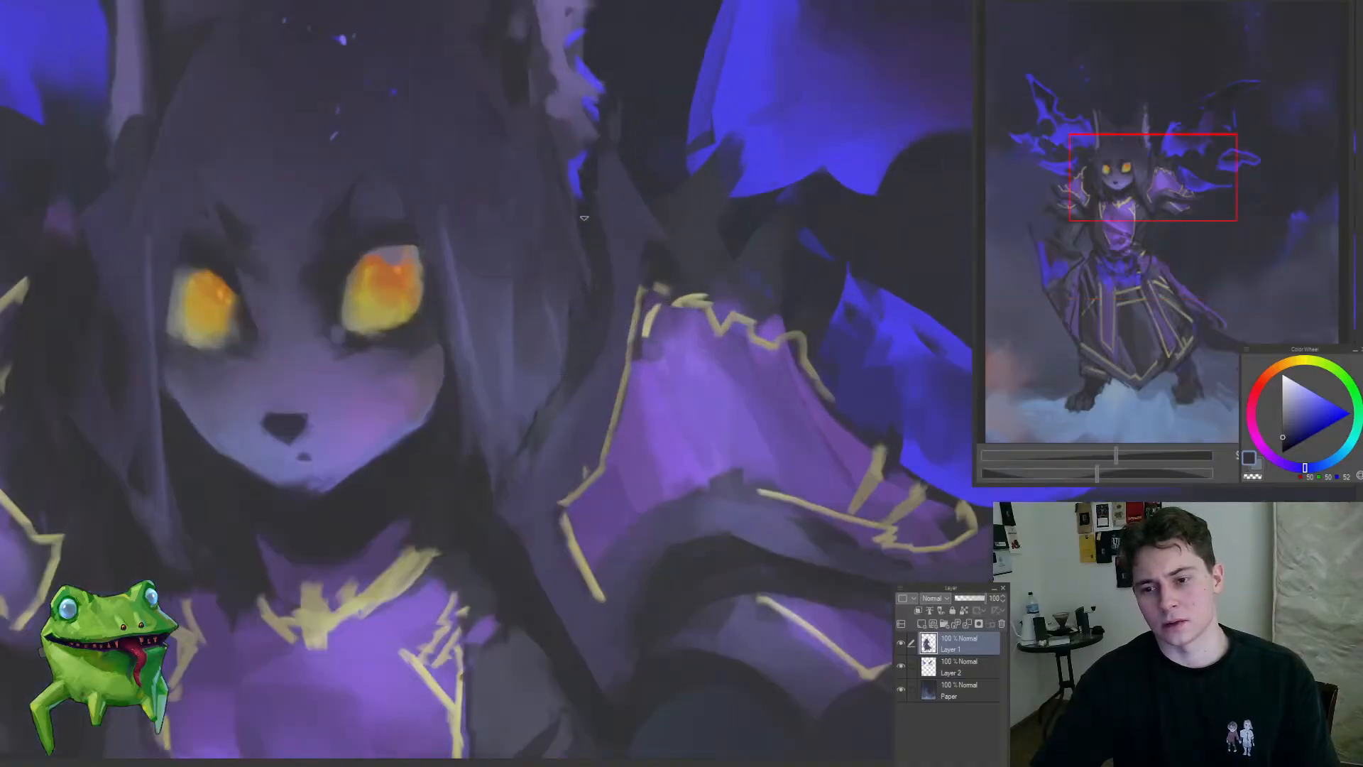
alt+click(590, 198)
drag(566, 373, 524, 430)
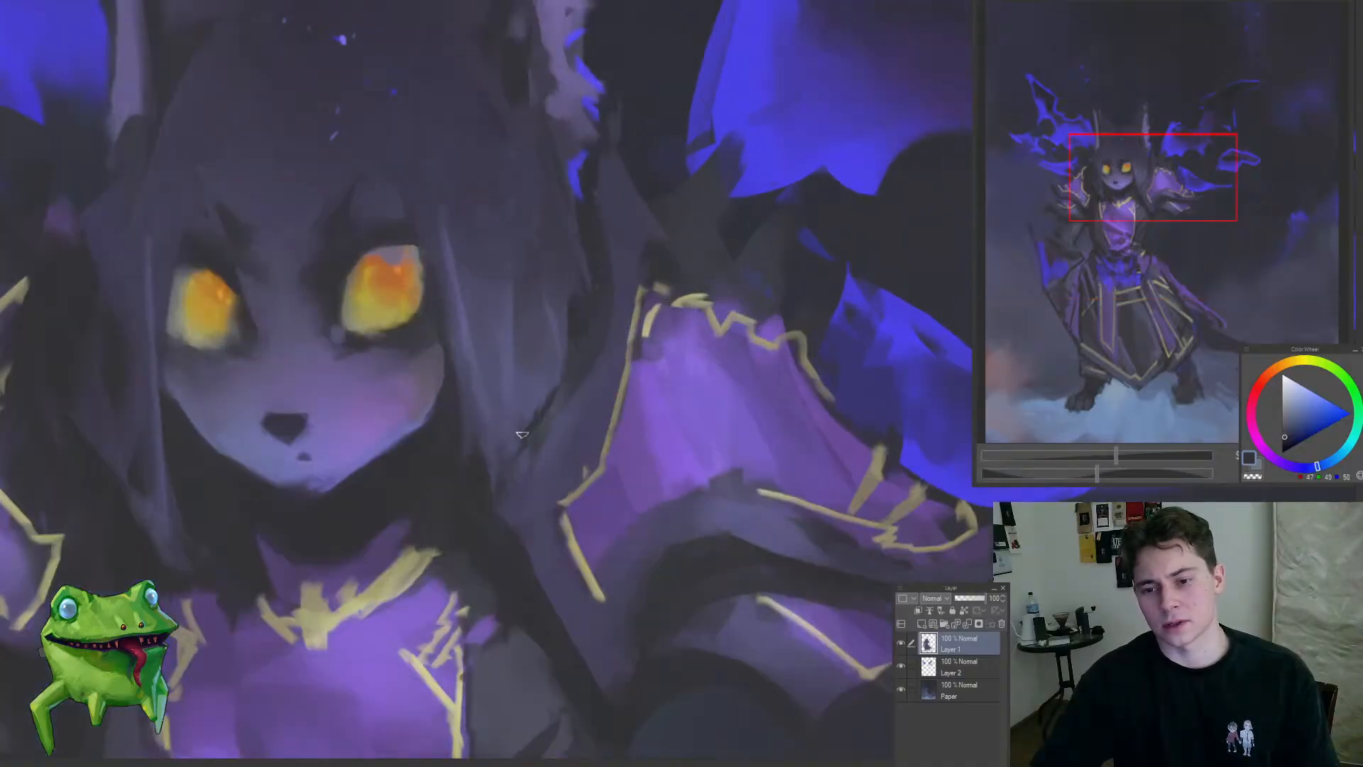
ctrl+drag(492, 477, 369, 598)
mouse_move(499, 510)
ctrl+mouse_down()
mouse_move(538, 531)
mouse_move(618, 435)
mouse_move(558, 492)
ctrl+mouse_up()
ctrl+drag(545, 266, 565, 240)
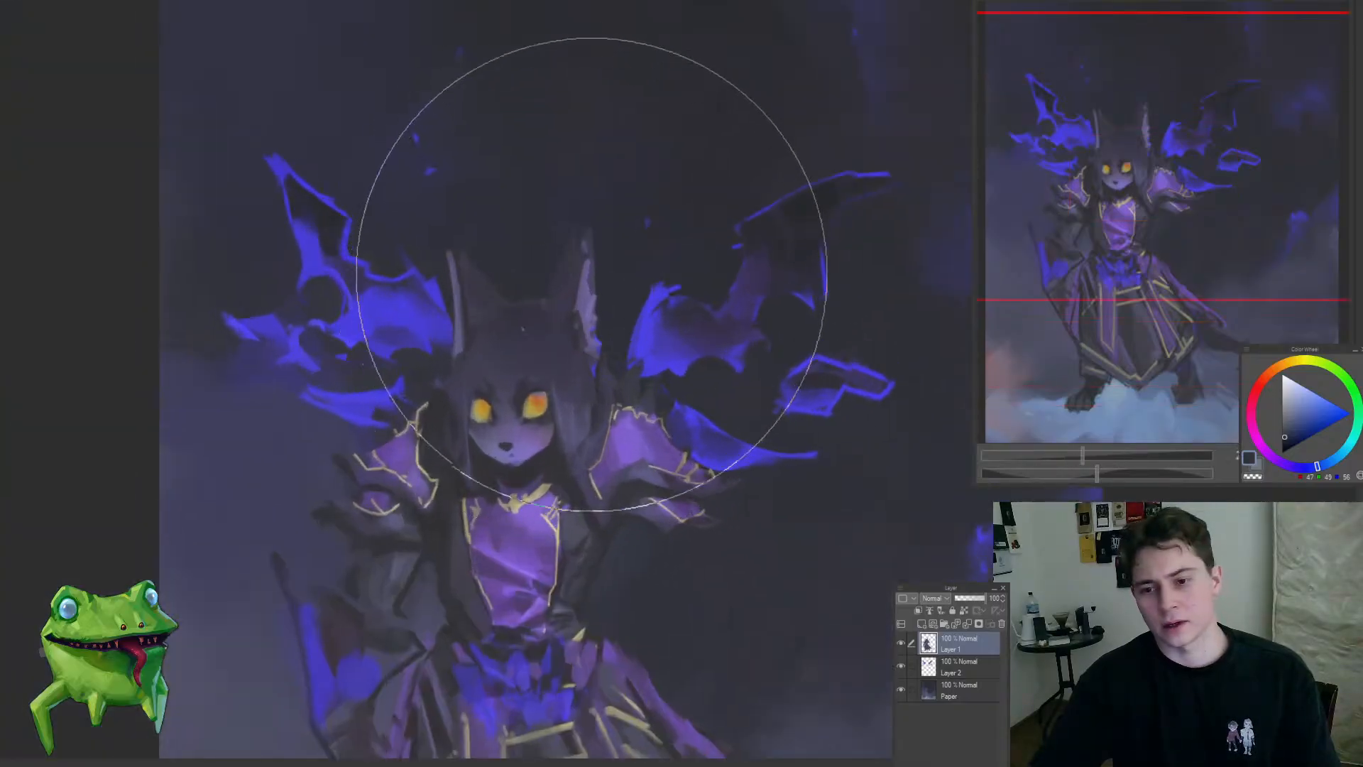
Step: Reduce the large soft brush and shade over the head, ears and upper hair
key(bracketleft)
key(bracketleft)
key(bracketleft)
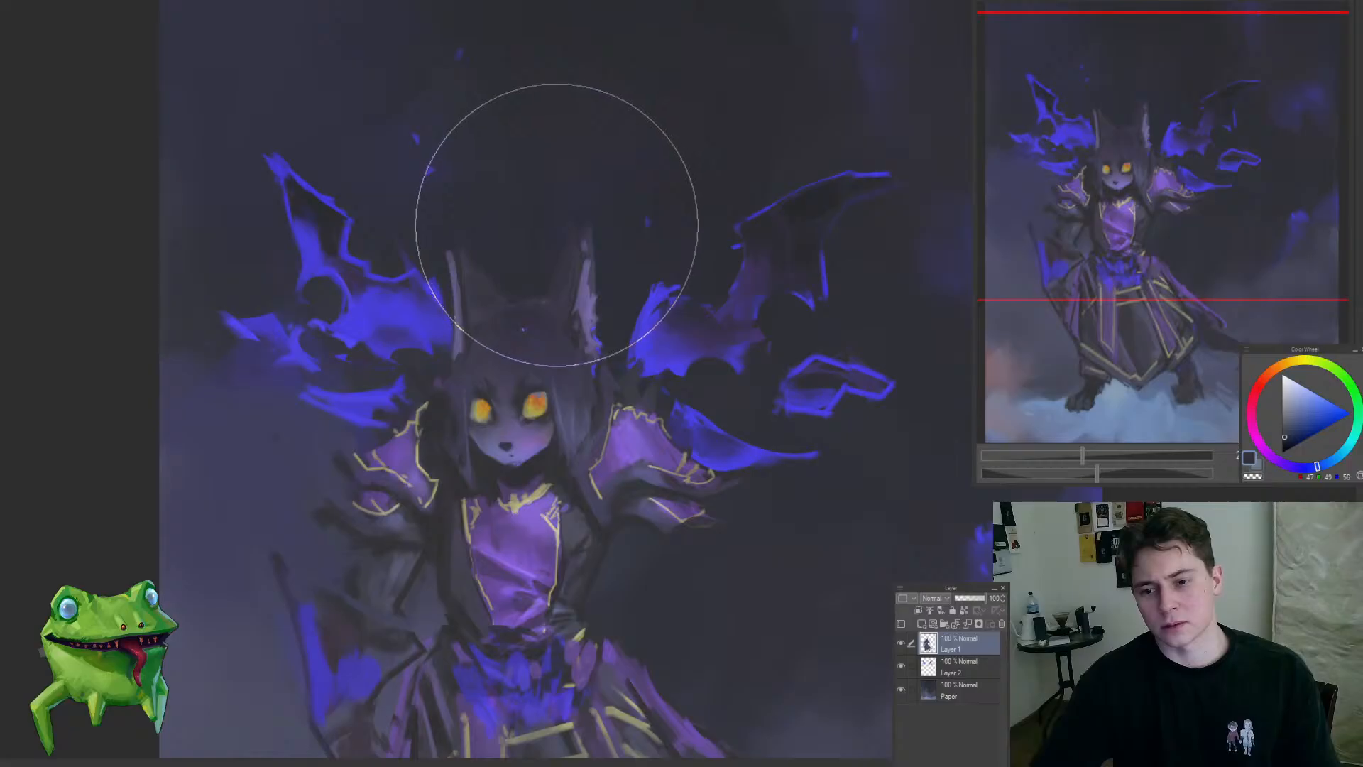
mouse_move(532, 274)
ctrl+mouse_down()
mouse_move(466, 370)
mouse_move(509, 353)
ctrl+mouse_up()
mouse_move(621, 366)
ctrl+mouse_down()
mouse_move(637, 356)
mouse_move(619, 376)
ctrl+mouse_up()
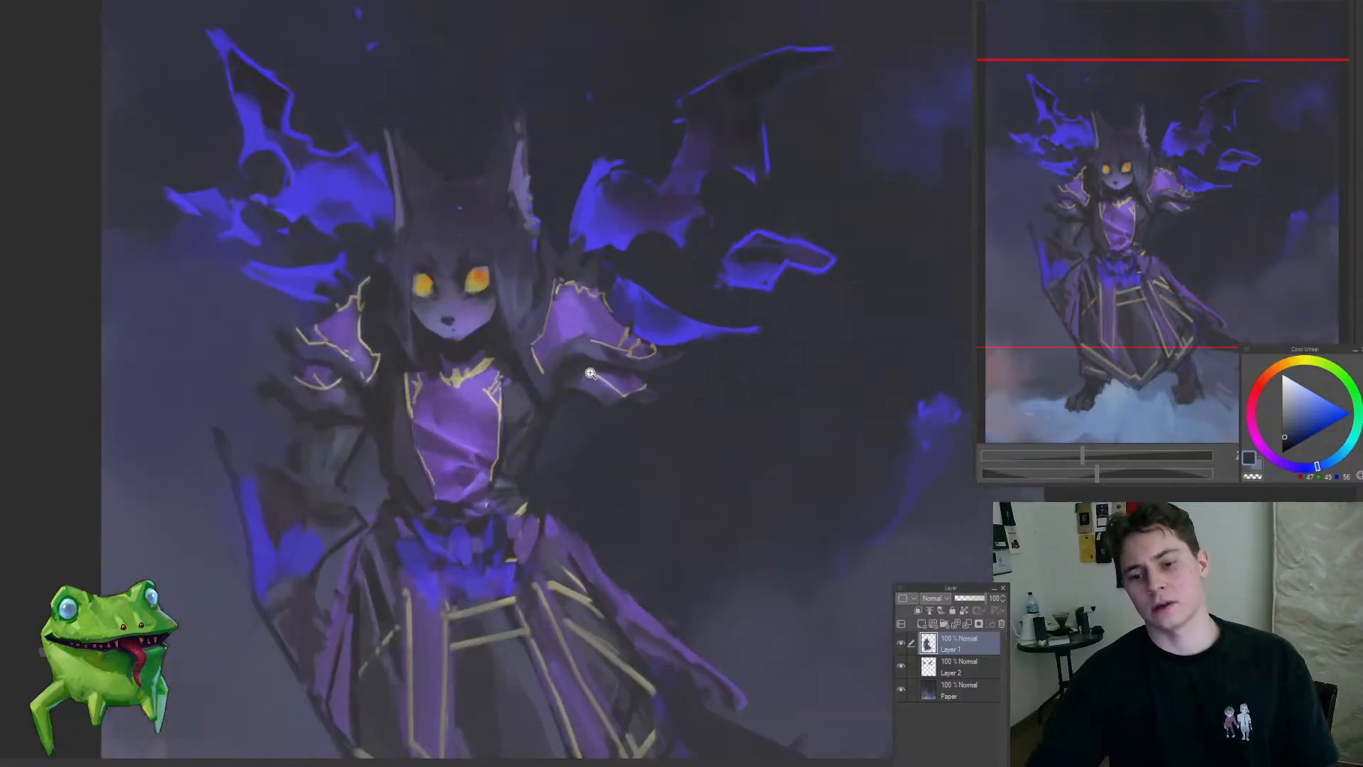
Step: On the Paper layer, pick a muted blue and paint a soft glow behind the left-hand arm
drag(465, 404, 534, 369)
click(377, 410)
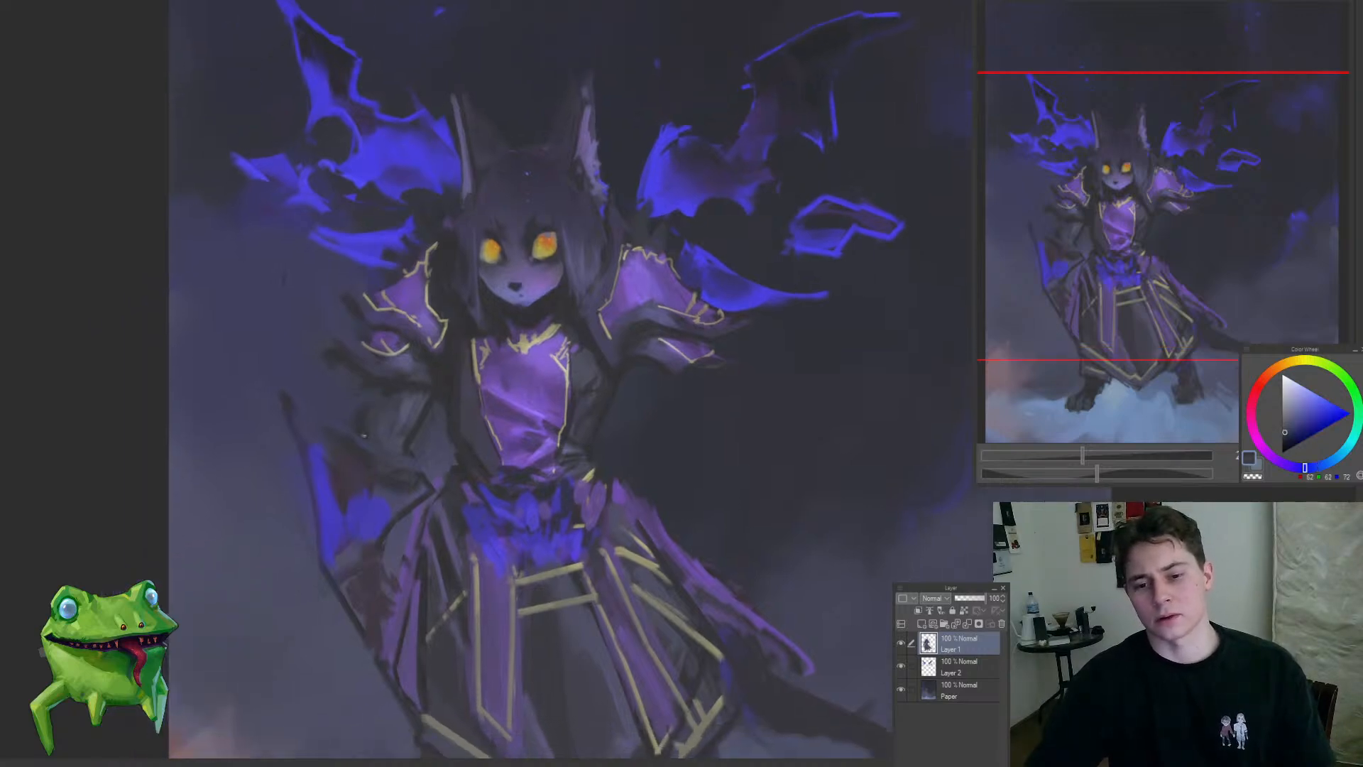
ctrl+drag(424, 401, 384, 363)
ctrl+shift+click(414, 396)
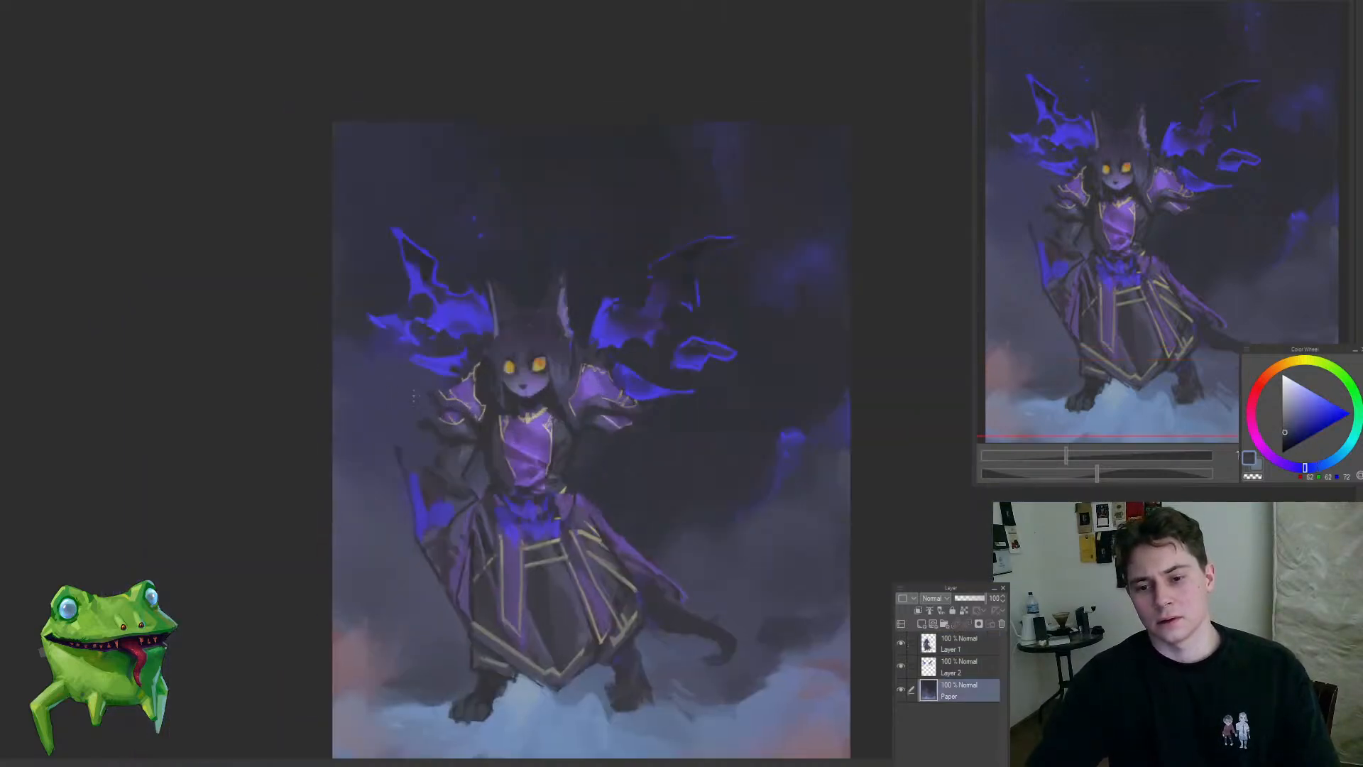
ctrl+click(504, 410)
drag(1310, 467, 1334, 459)
click(1292, 423)
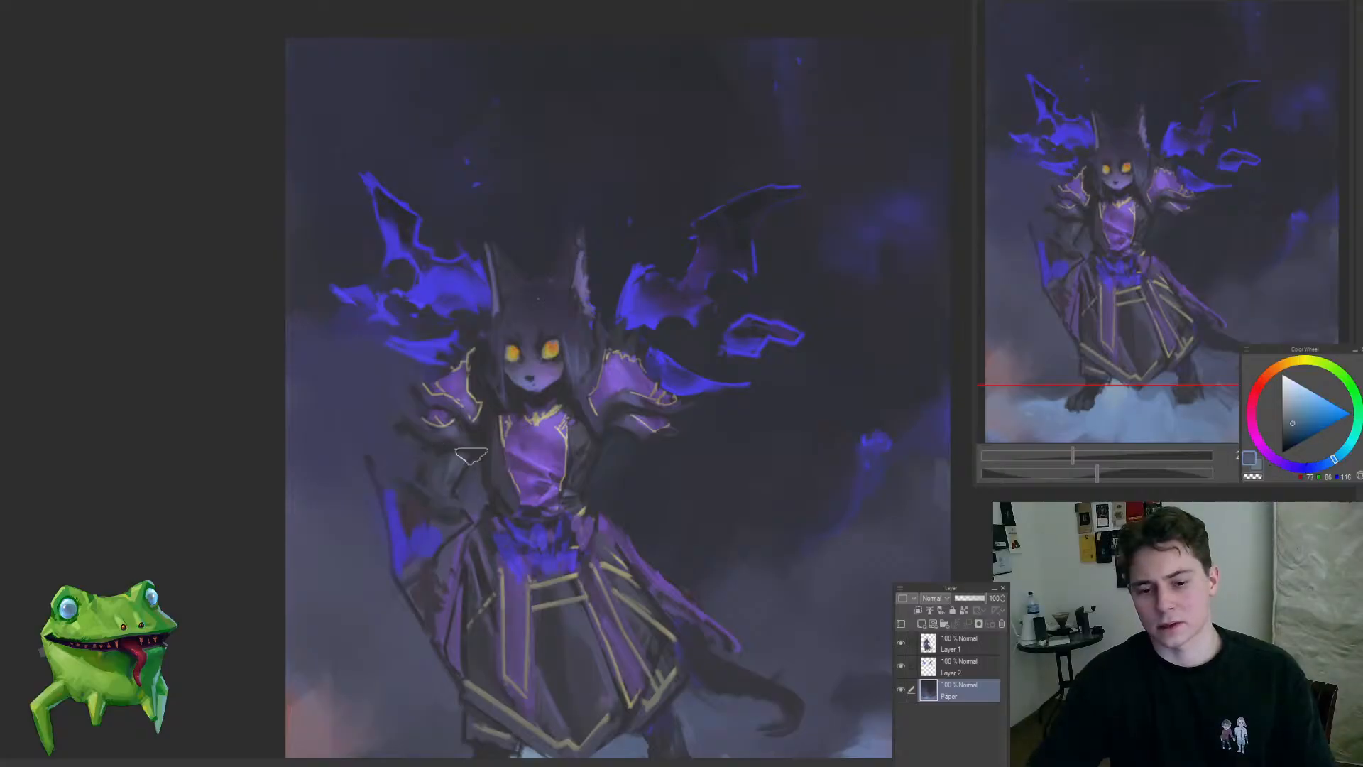
mouse_move(475, 469)
mouse_down()
mouse_move(443, 443)
mouse_move(458, 411)
mouse_move(481, 438)
mouse_up()
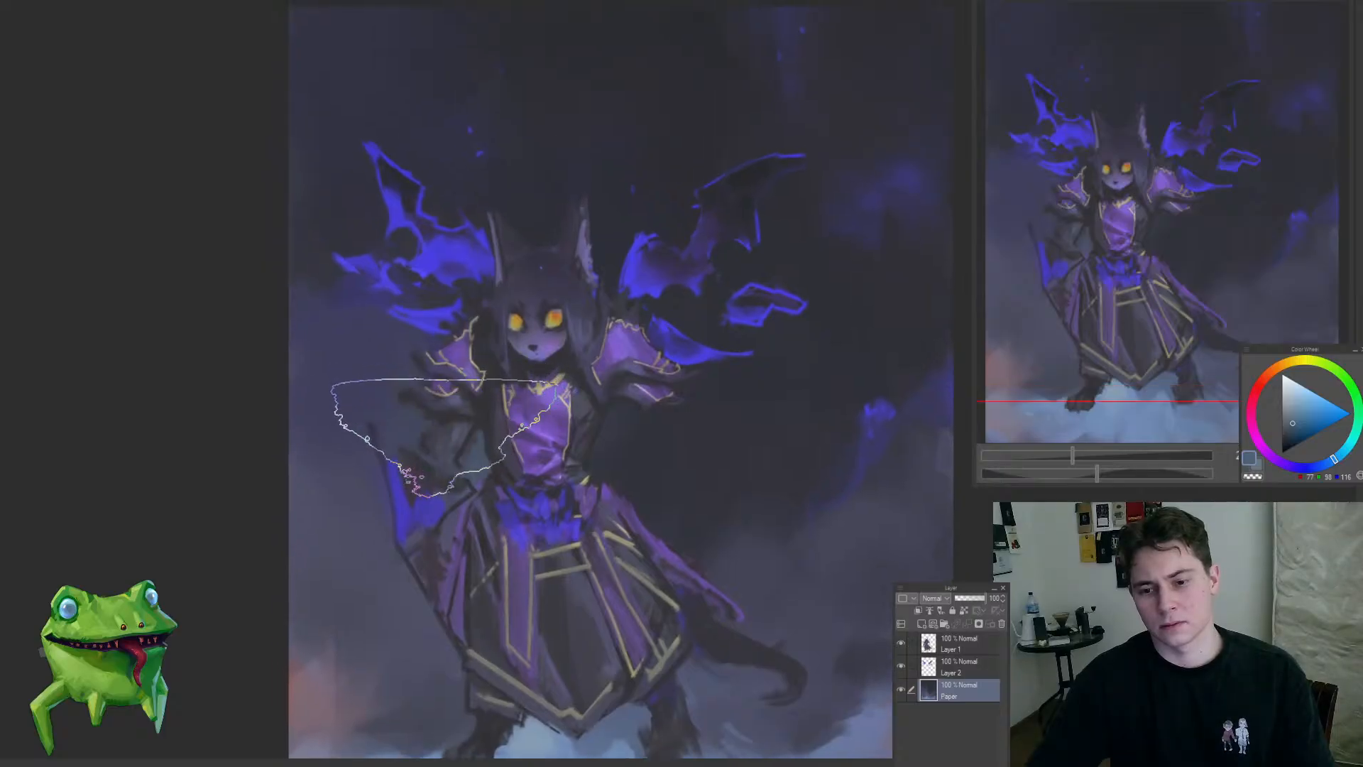
Step: Extend the muted blue glow to the backdrop beside the waist under the right-hand sleeve
drag(590, 416, 603, 394)
drag(451, 427, 364, 517)
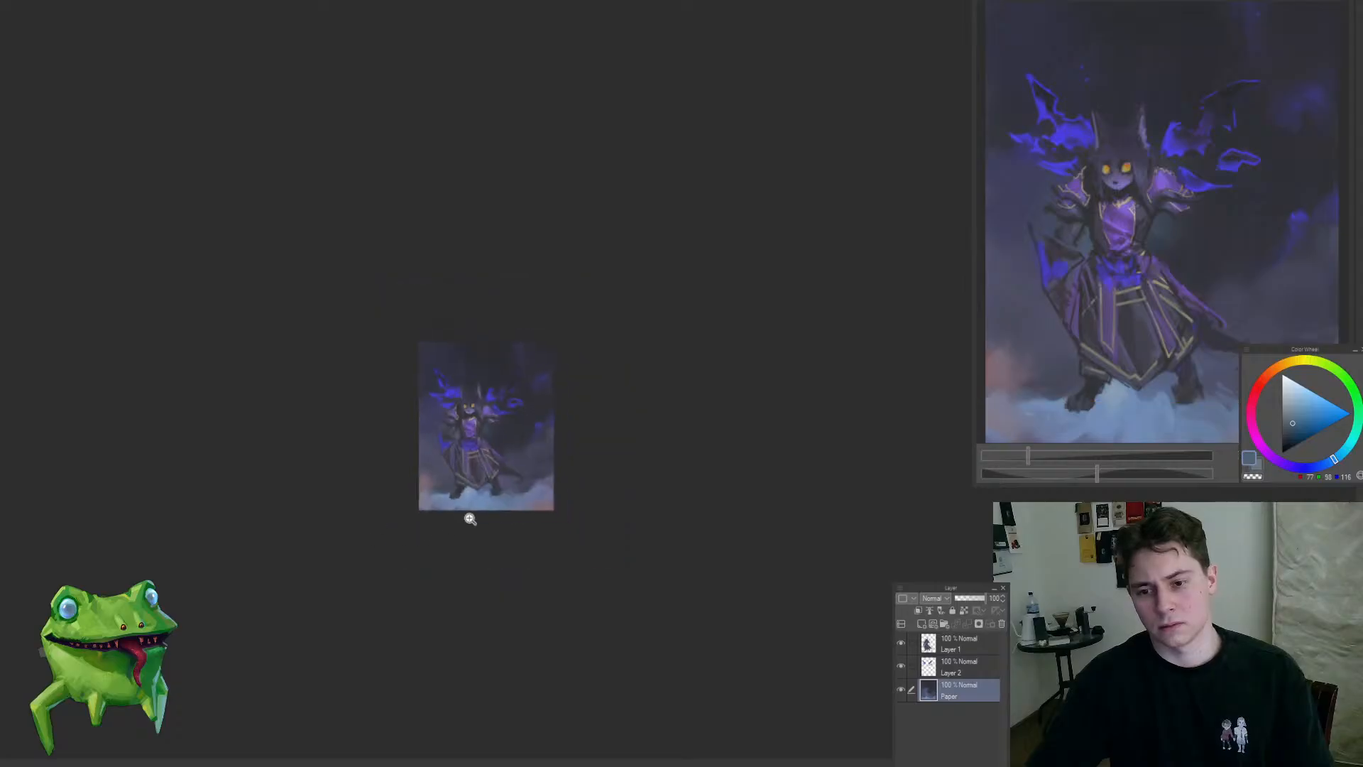
mouse_move(492, 413)
mouse_down()
mouse_move(483, 471)
mouse_move(544, 448)
mouse_move(642, 505)
mouse_up()
ctrl+shift+click(502, 410)
drag(584, 443, 578, 421)
Step: On Layer 1, shrink the brush and refine the lower edge of the right-hand cuff
key(b)
alt+click(539, 397)
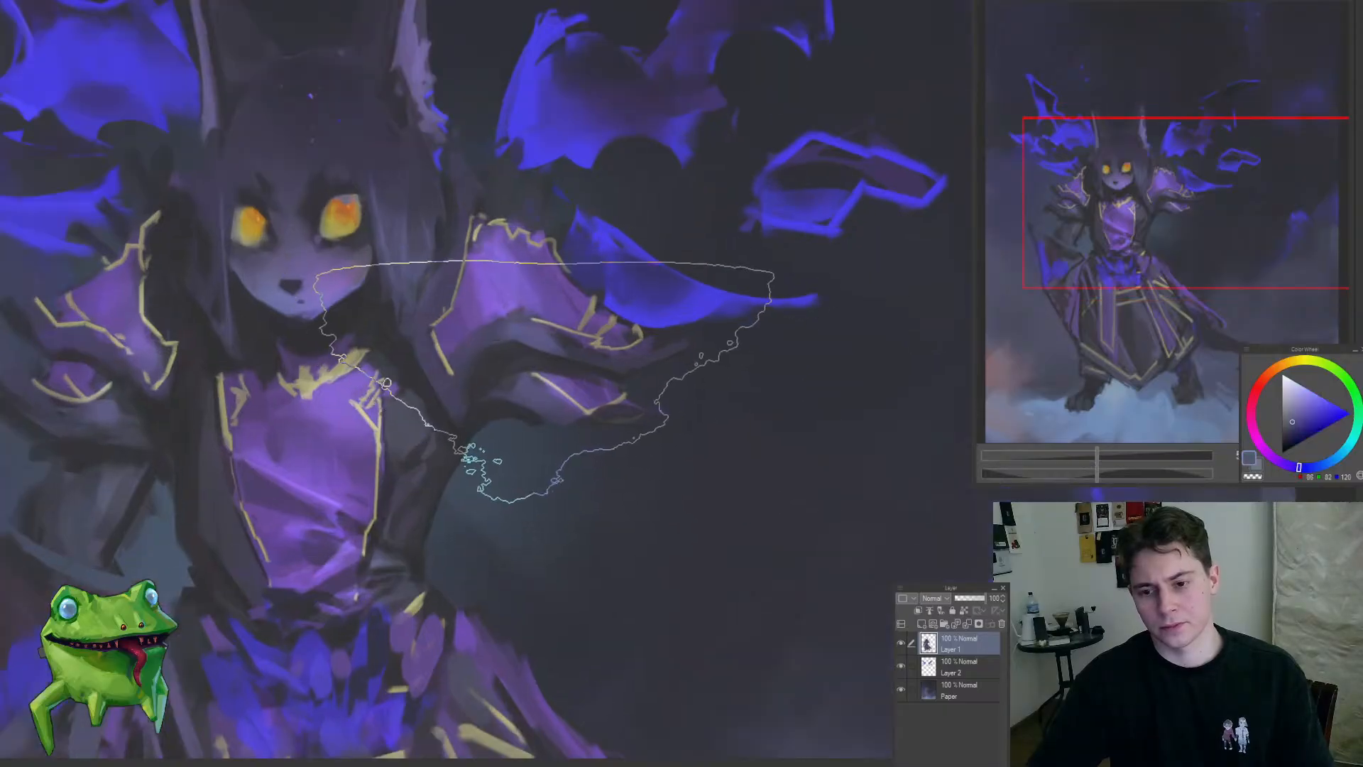
key(bracketleft)
key(bracketleft)
key(bracketleft)
key(bracketleft)
key(bracketleft)
key(bracketleft)
key(bracketleft)
key(bracketleft)
key(bracketleft)
key(bracketleft)
key(bracketleft)
key(bracketleft)
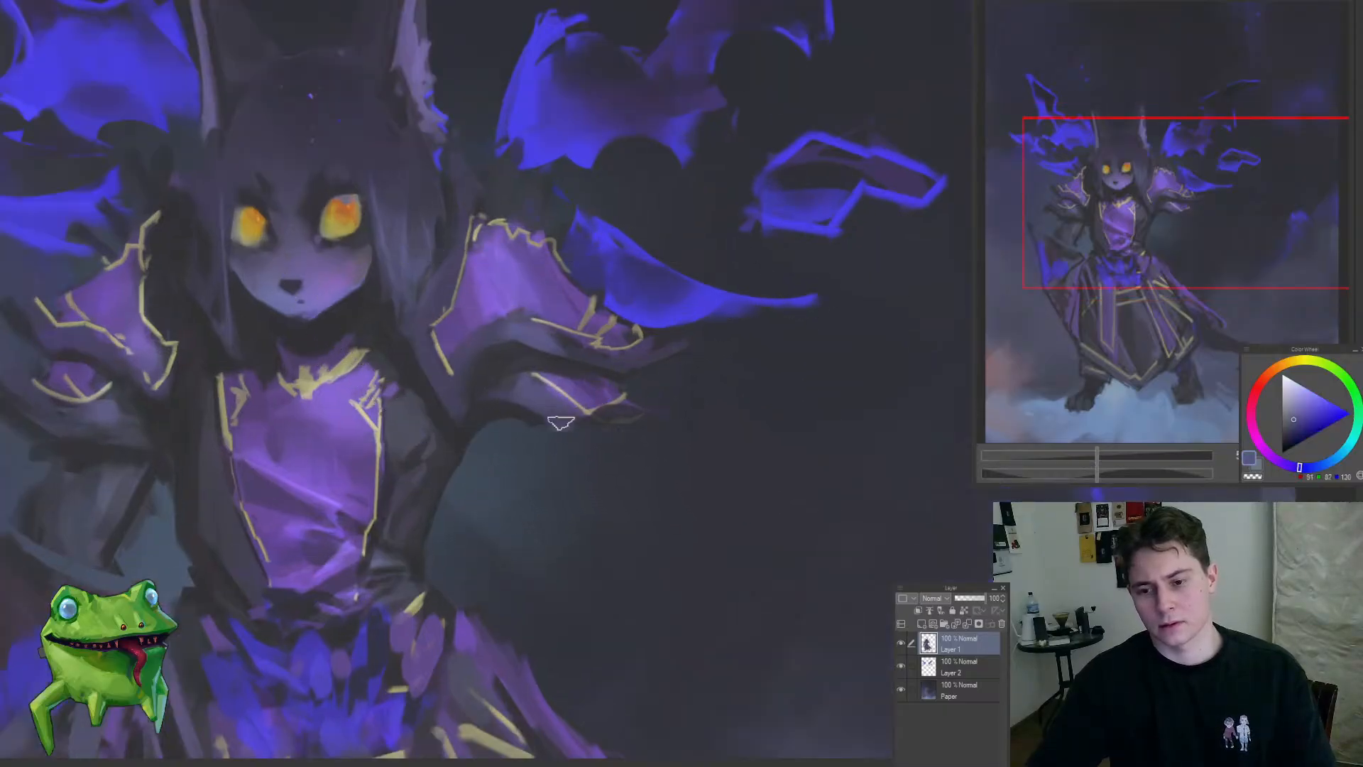
drag(561, 422, 650, 418)
alt+click(624, 355)
Step: Select the stray paint beneath the right-hand cuff, delete it in two passes, and clear the selection
mouse_move(560, 414)
mouse_down()
mouse_move(645, 411)
mouse_move(597, 481)
mouse_move(638, 465)
mouse_move(673, 506)
mouse_up()
key(m)
key(Delete)
mouse_move(576, 466)
mouse_down()
mouse_move(715, 493)
mouse_move(619, 492)
mouse_up()
key(Delete)
key(ctrl+d)
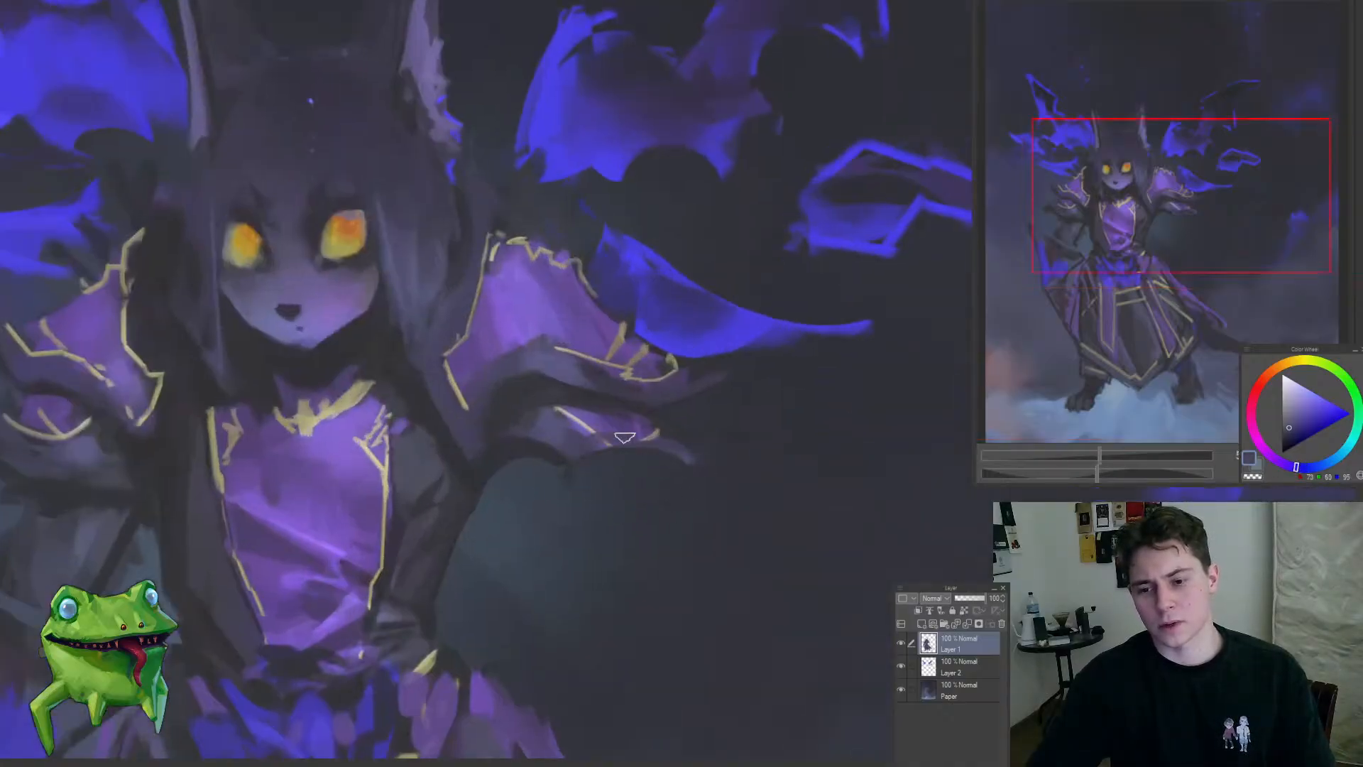
Step: Repaint the lower edge and pale trim of the right-hand cuff, tapering it into a cleaner point
alt+click(585, 426)
drag(583, 429, 672, 437)
mouse_move(626, 458)
mouse_down()
mouse_move(569, 481)
mouse_move(635, 450)
mouse_up()
alt+click(539, 474)
mouse_move(551, 465)
mouse_down()
mouse_move(626, 485)
mouse_move(643, 475)
mouse_up()
mouse_move(639, 462)
mouse_down()
mouse_move(548, 512)
mouse_move(633, 469)
mouse_move(539, 435)
mouse_up()
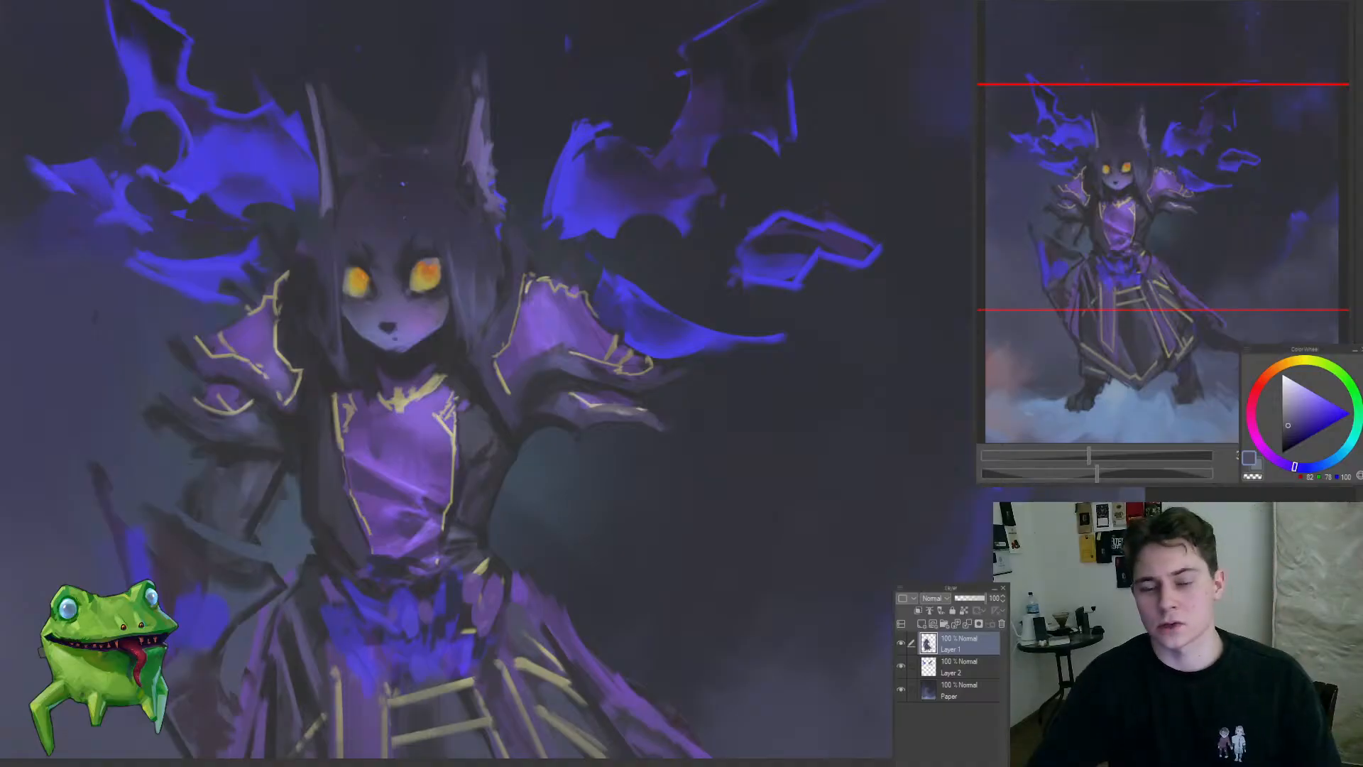
Step: Sample dark tones and touch up the shading between the right-hand shoulder armour, the upper sleeve and the chest
scroll(537, 344, up, 3)
alt+click(515, 407)
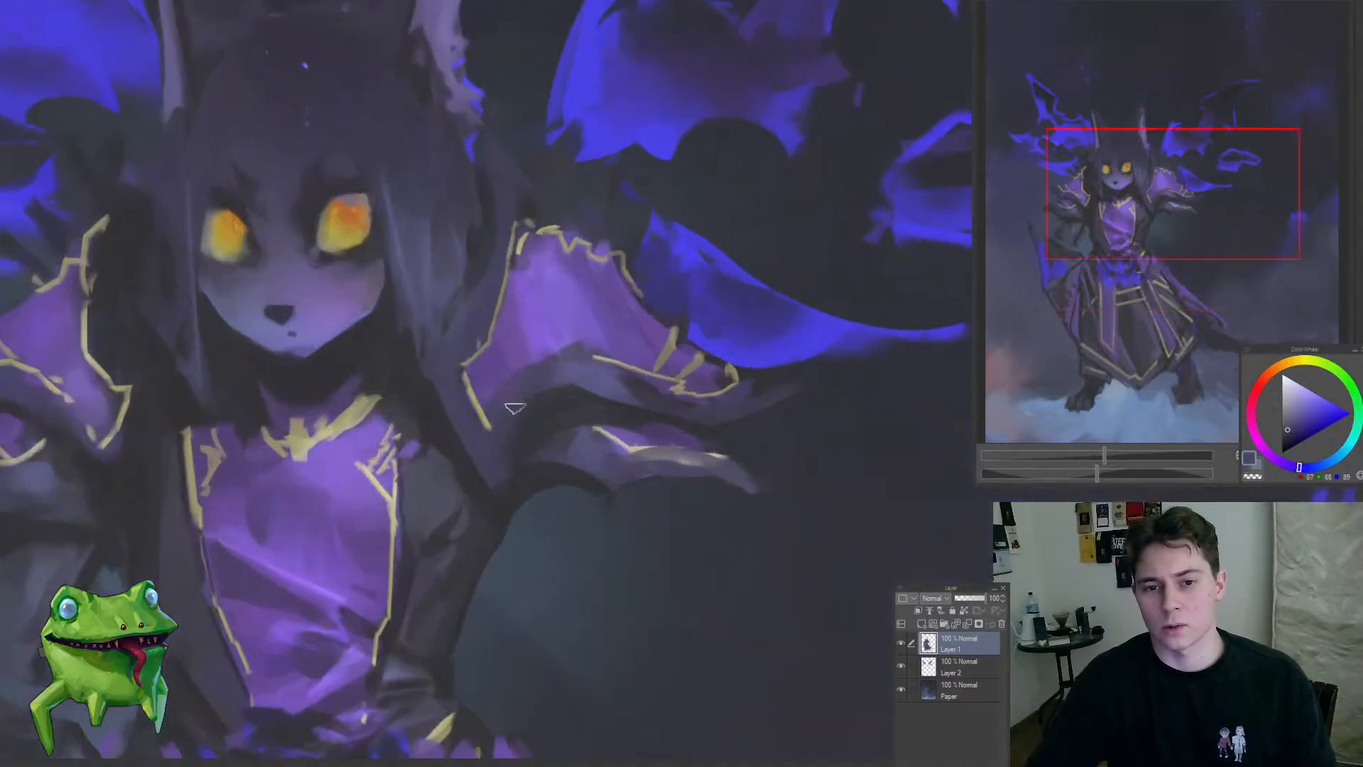
alt+click(473, 426)
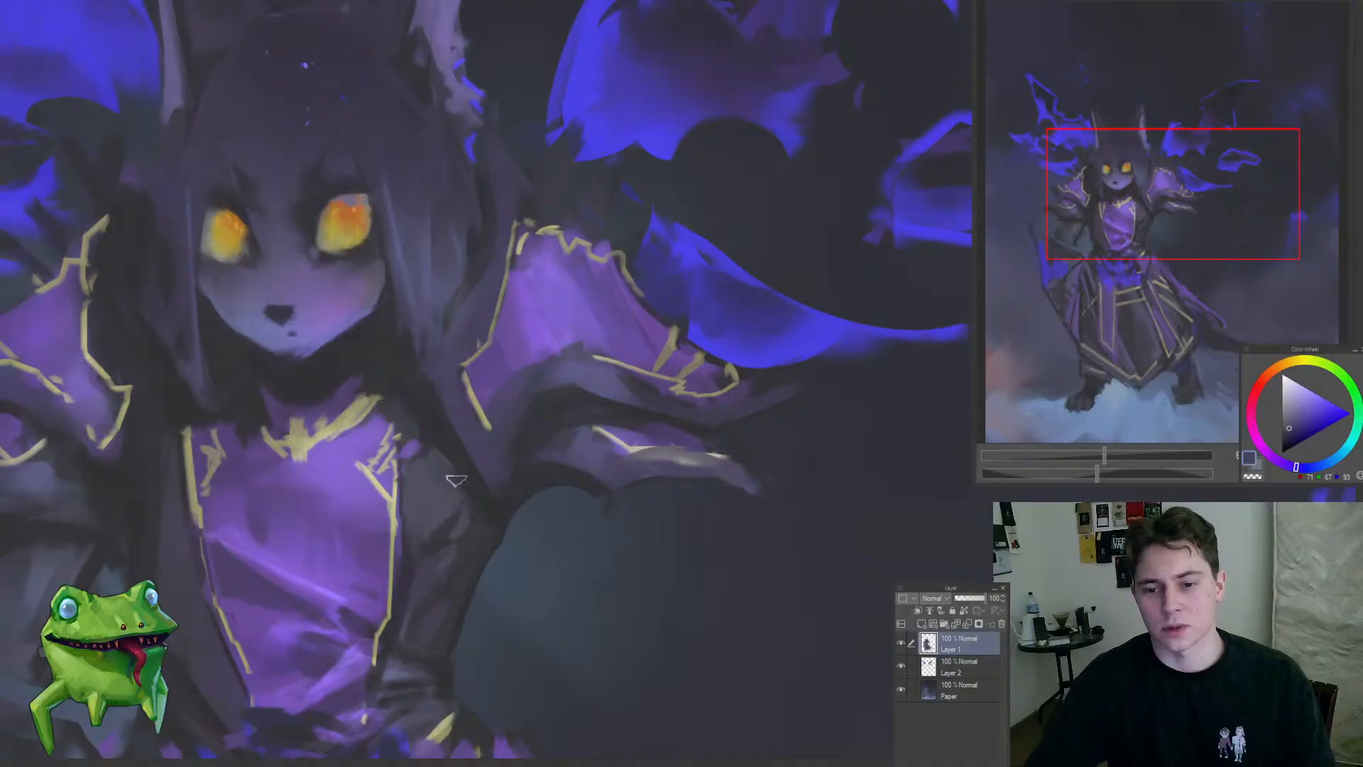
drag(490, 506, 466, 449)
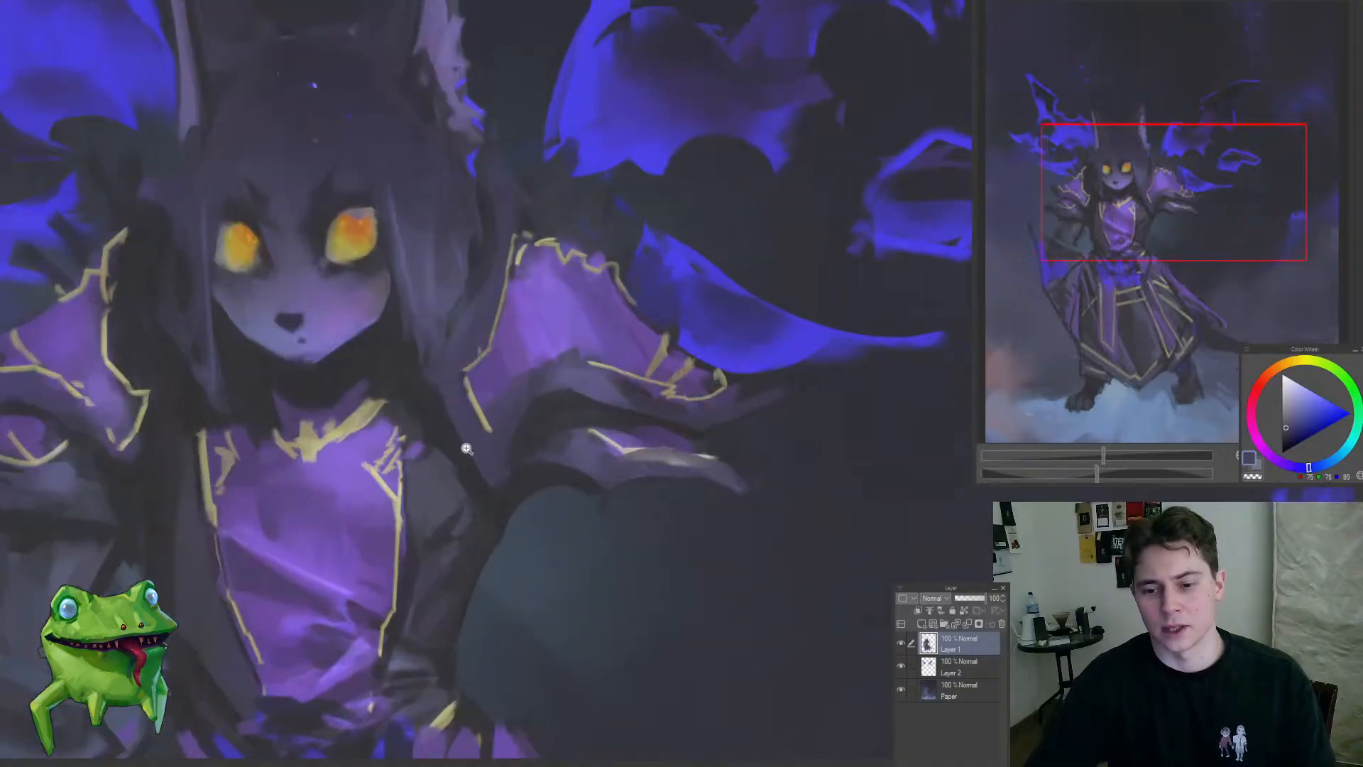
alt+click(516, 419)
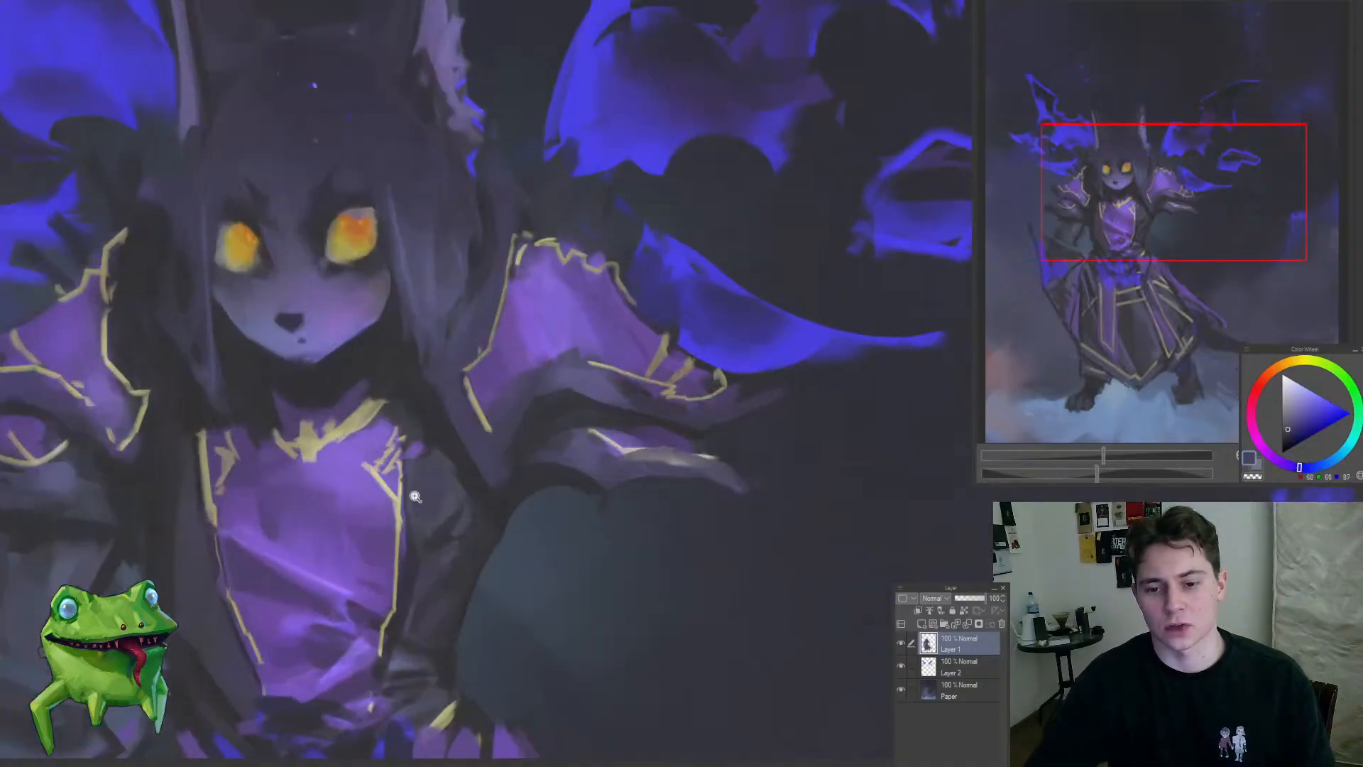
drag(415, 497, 467, 489)
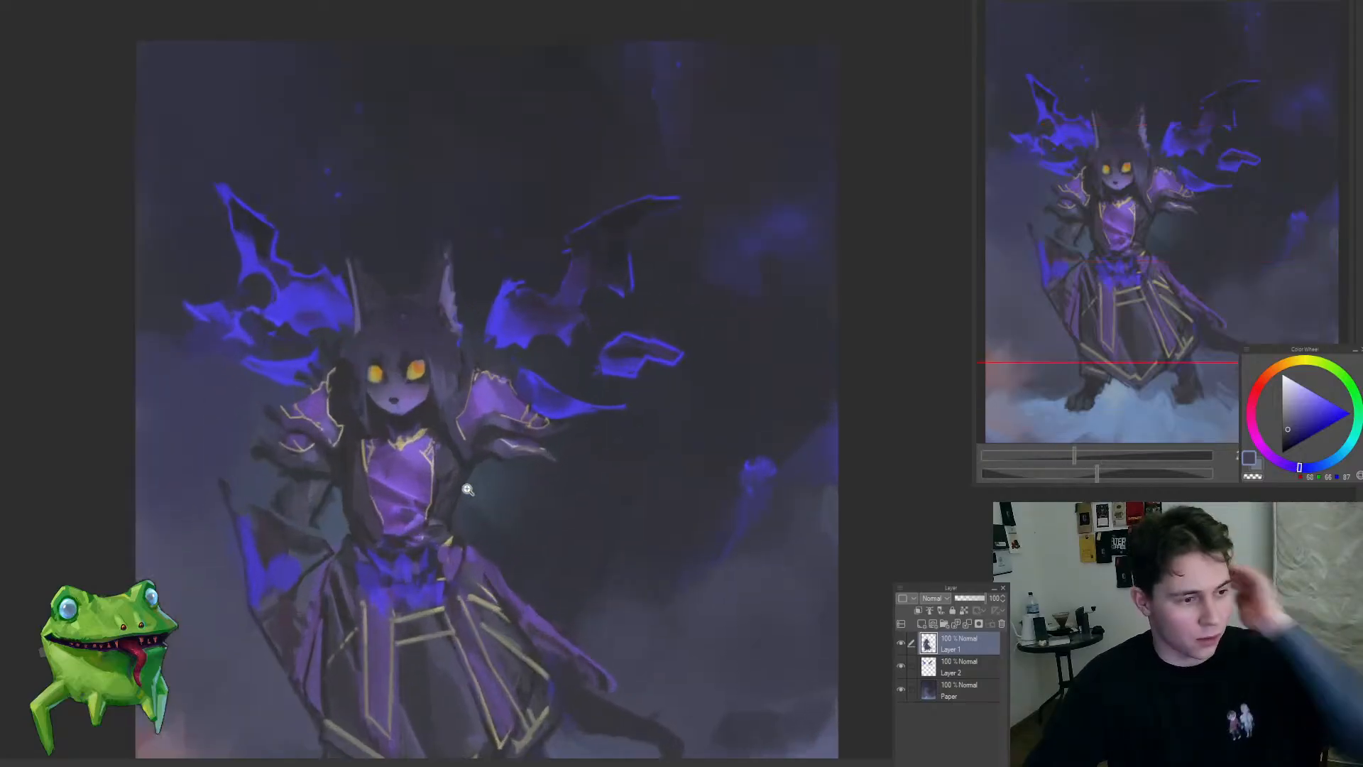
drag(524, 455, 559, 368)
click(548, 355)
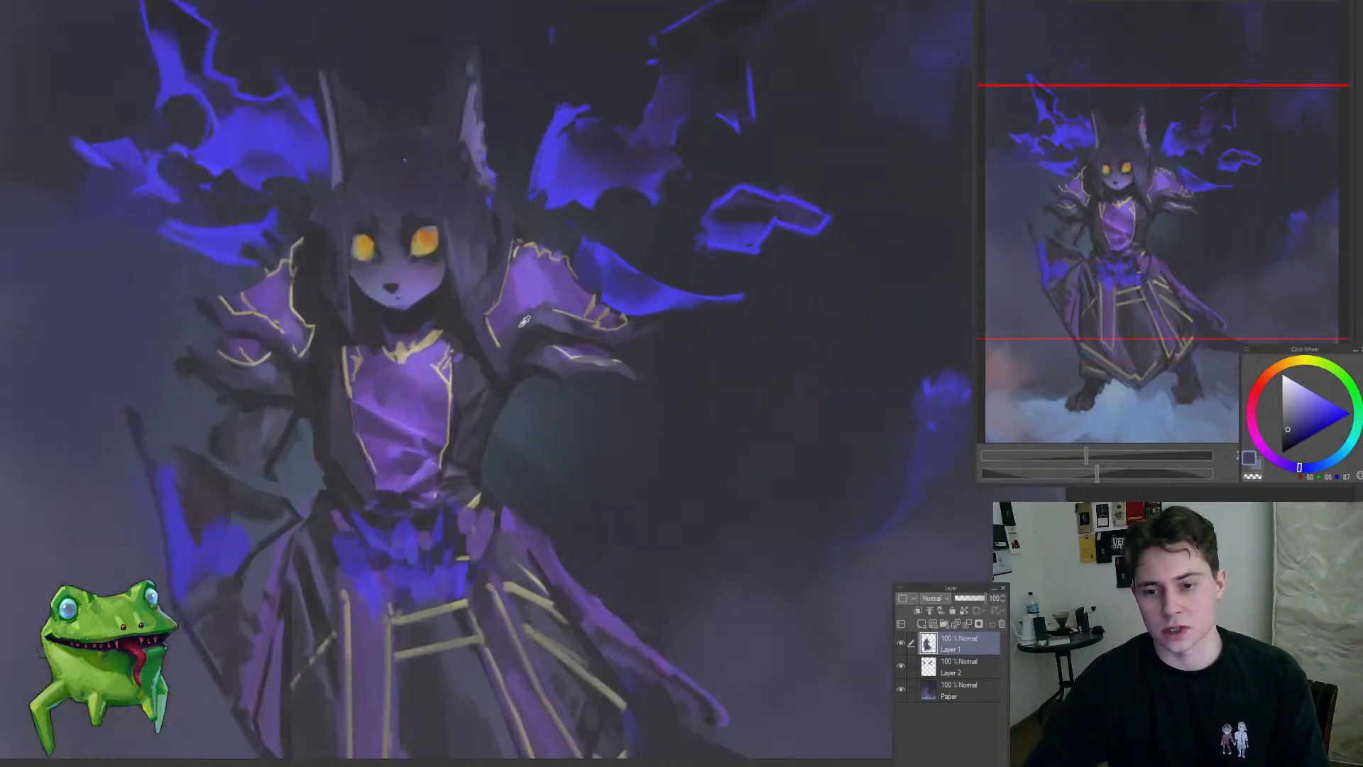
alt+click(480, 374)
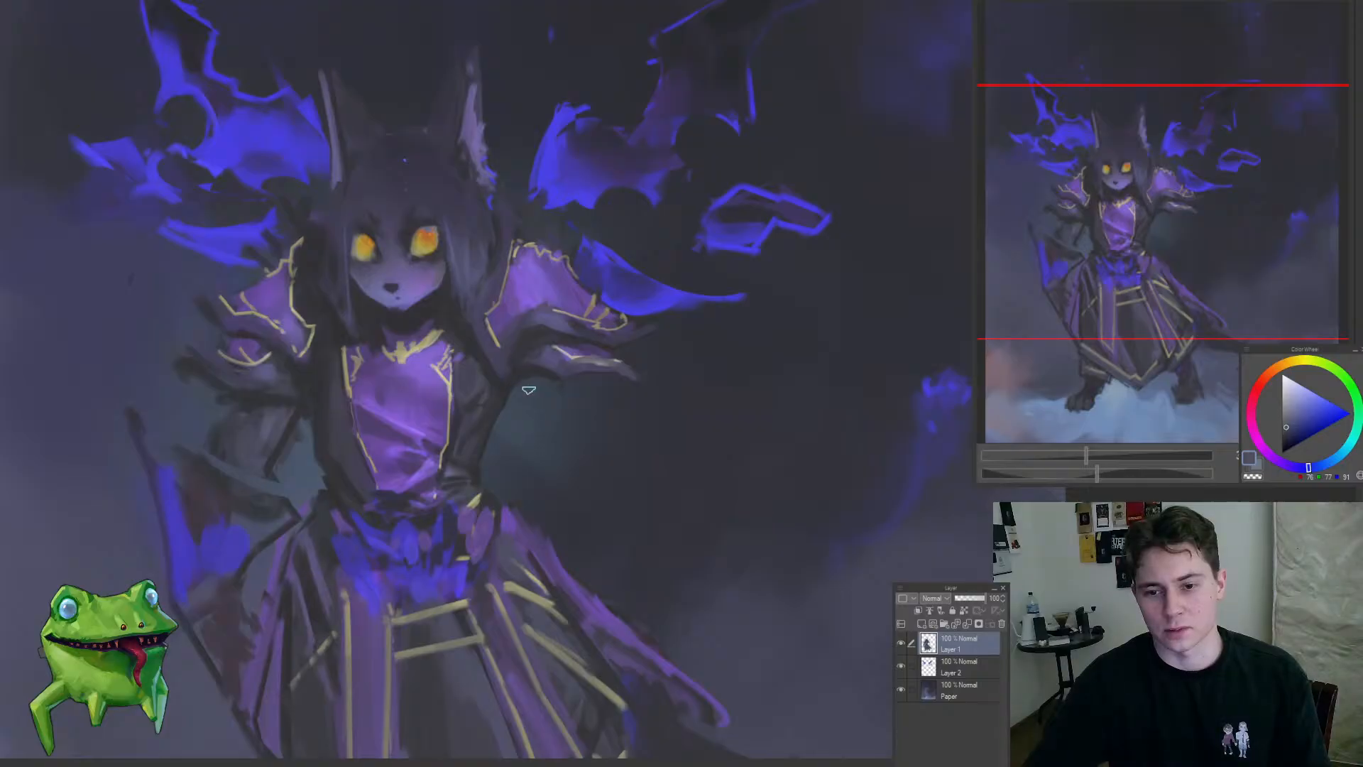
mouse_move(593, 419)
mouse_down()
mouse_move(521, 423)
mouse_move(465, 472)
mouse_move(547, 444)
mouse_move(580, 400)
mouse_up()
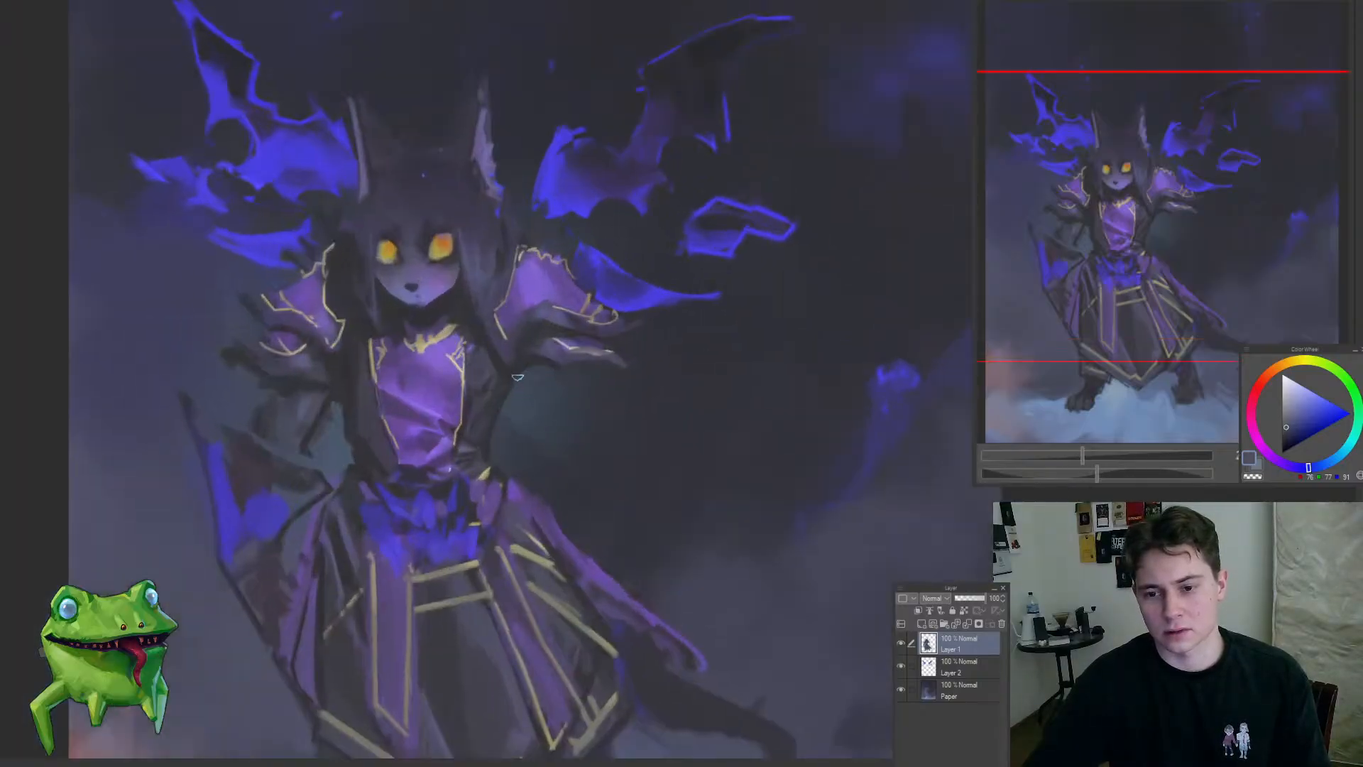
Step: Try to block in a dark forearm hanging below the right-hand sleeve
alt+click(537, 406)
mouse_move(565, 436)
mouse_down()
mouse_move(554, 400)
mouse_move(559, 372)
mouse_up()
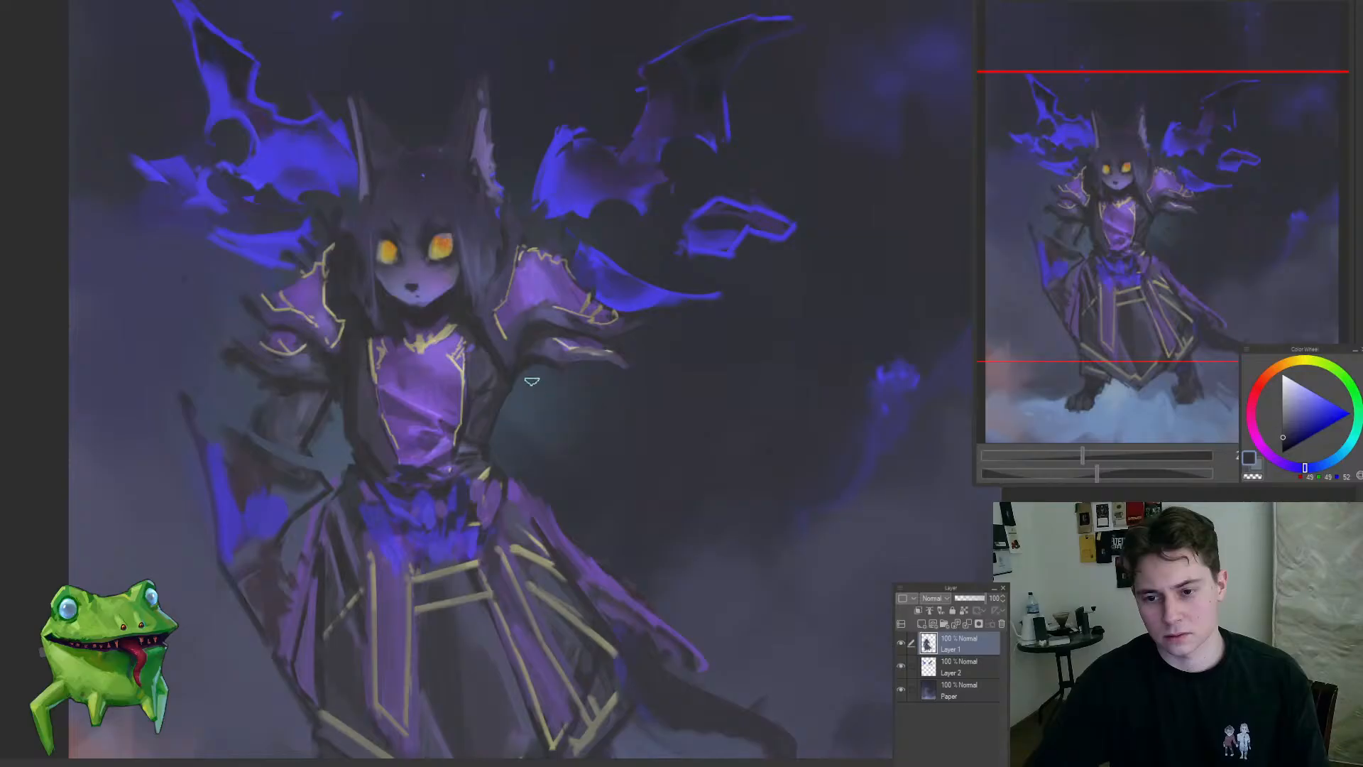
drag(532, 370, 516, 420)
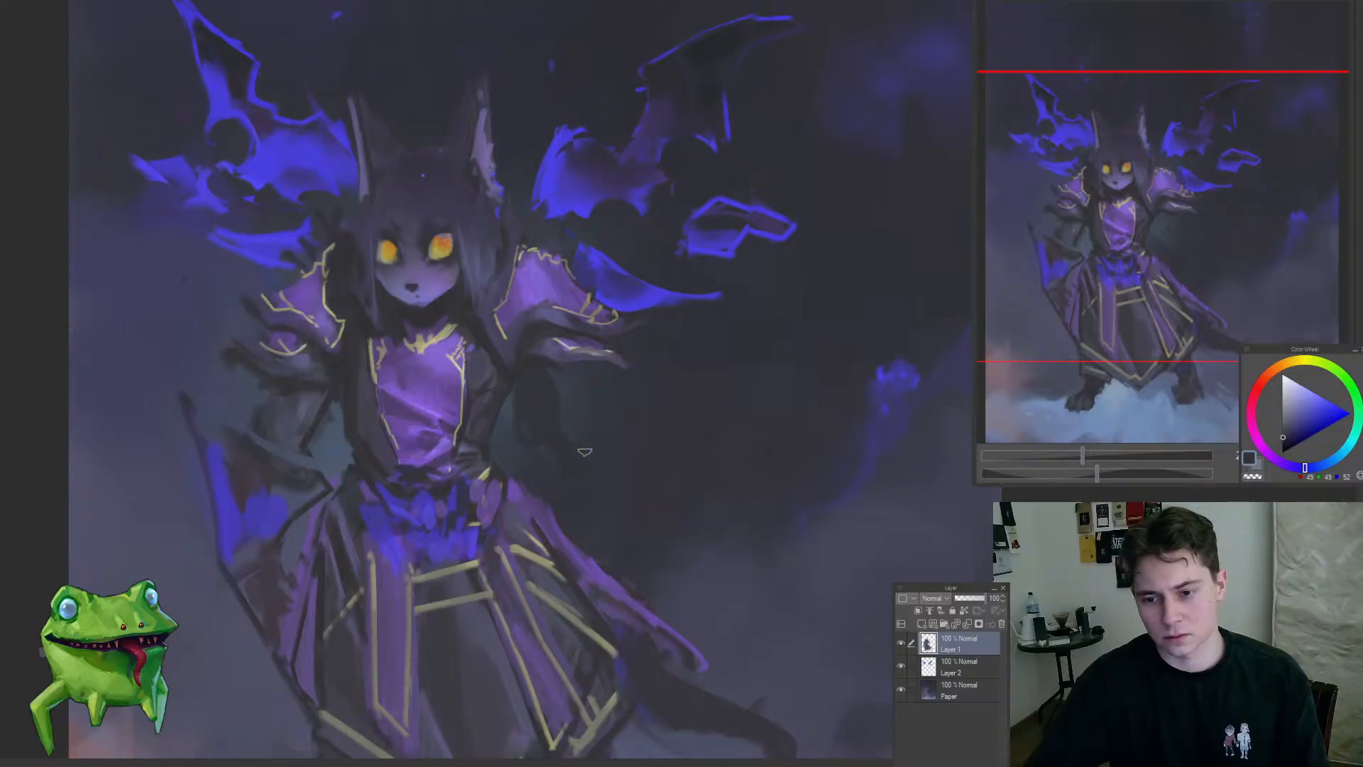
Step: Try muted purple drape strokes beside the dark forearm, between the right-hand sleeve and the skirt
alt+click(585, 560)
mouse_move(572, 468)
mouse_down()
mouse_move(588, 535)
mouse_move(588, 522)
mouse_up()
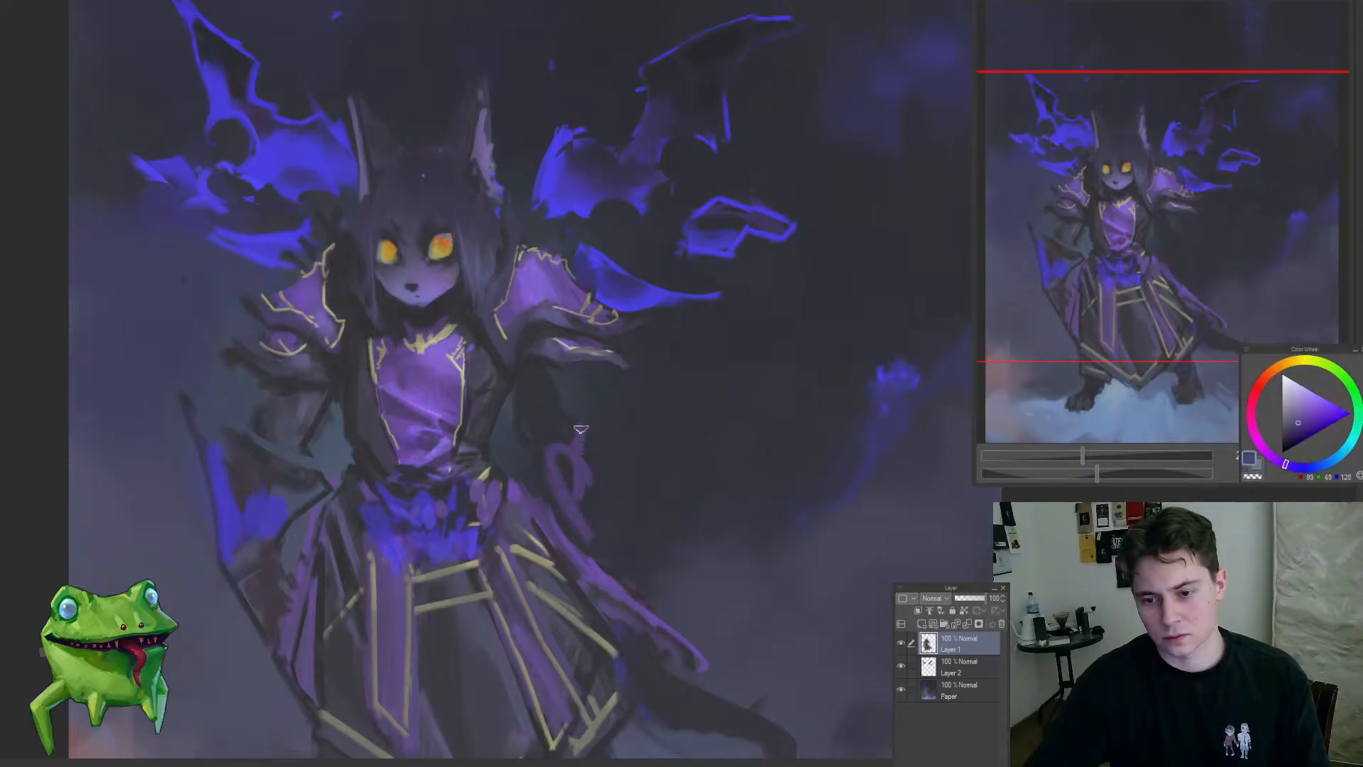
drag(581, 429, 597, 495)
mouse_move(586, 536)
mouse_down()
mouse_move(509, 599)
mouse_move(562, 553)
mouse_move(570, 466)
mouse_move(595, 506)
mouse_up()
alt+click(552, 407)
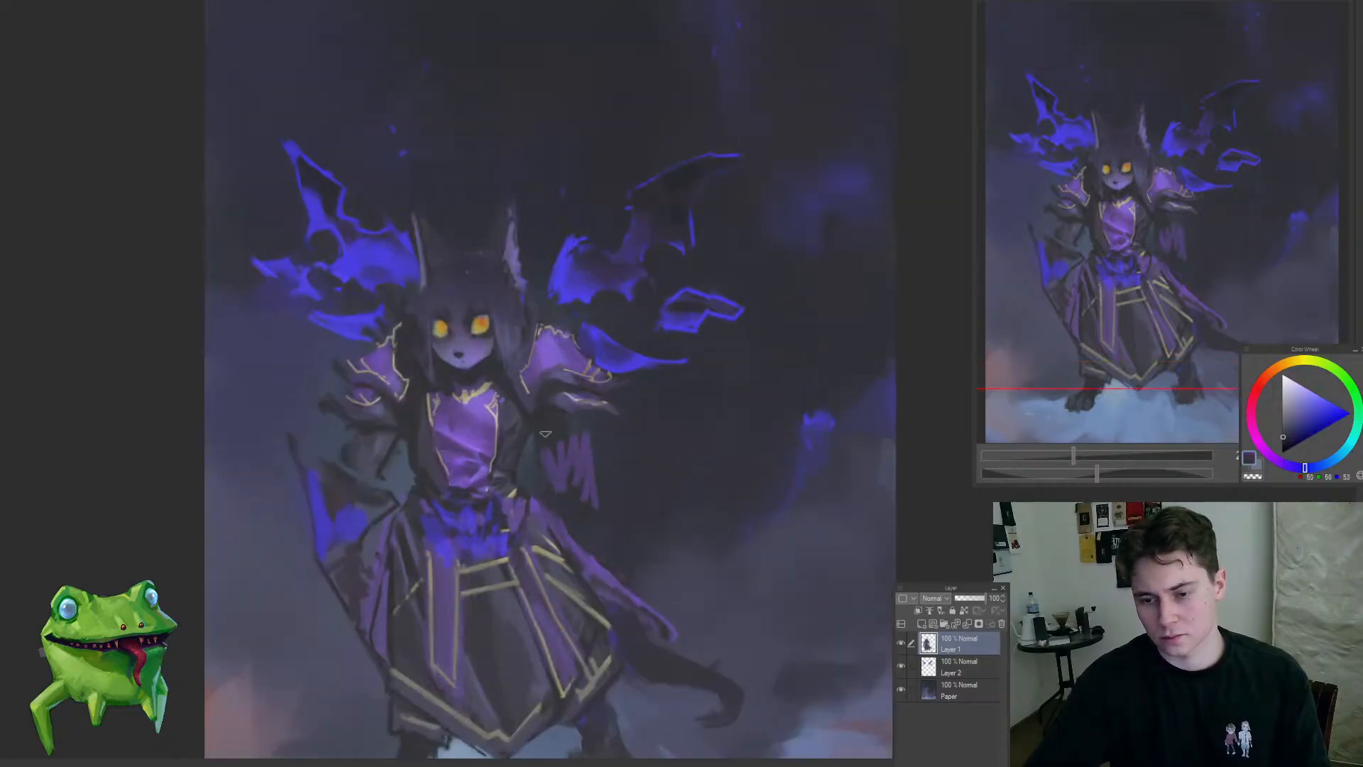
drag(579, 535, 577, 421)
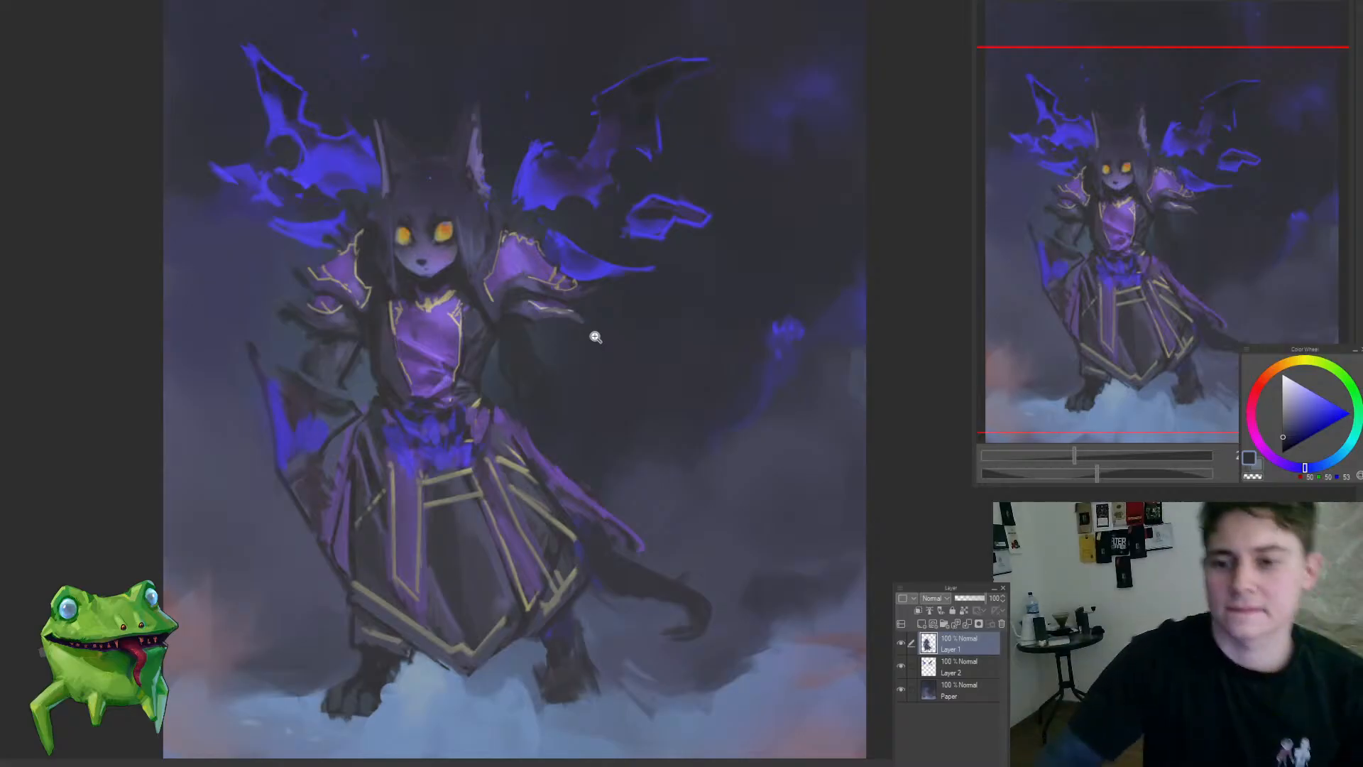
Step: Extend the dark forearm below the right-hand sleeve, try a purple patch over it and undo the patch
drag(497, 319, 552, 305)
alt+click(499, 341)
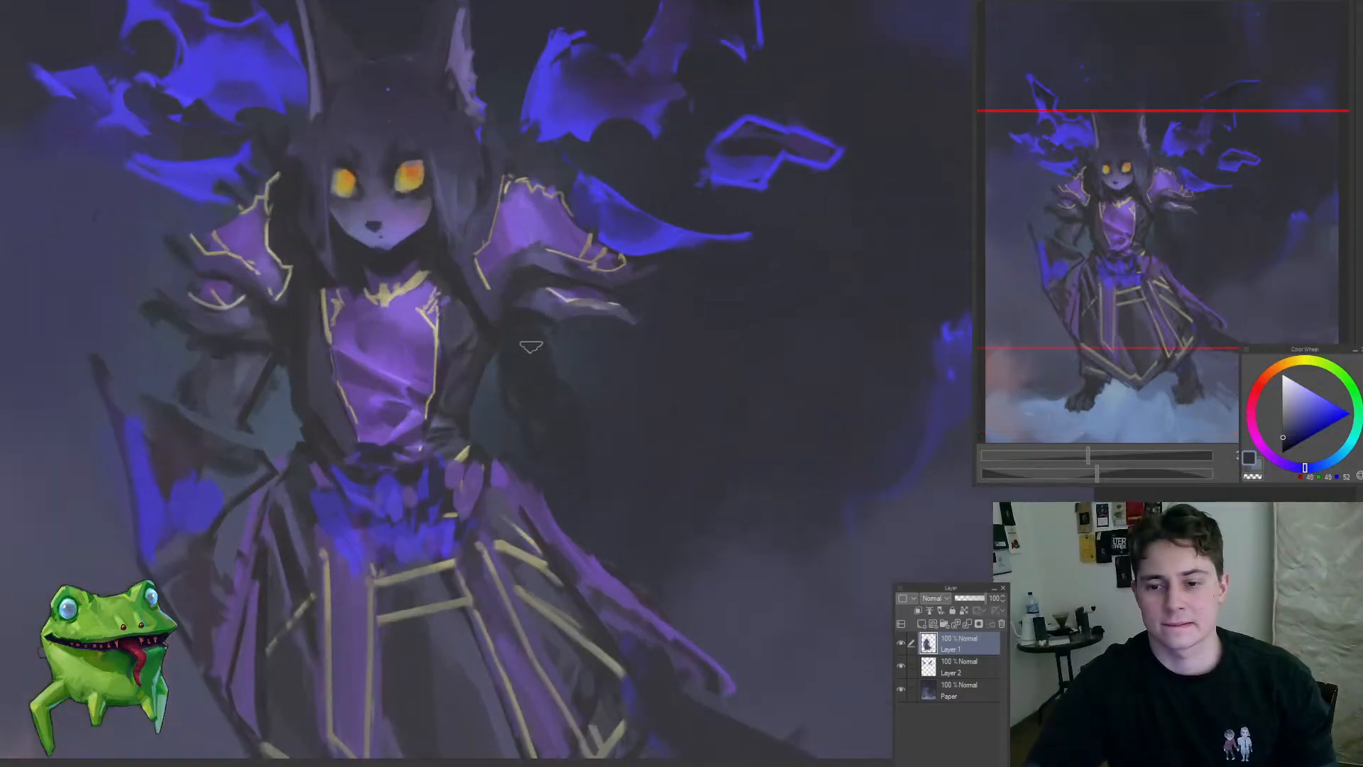
alt+click(533, 514)
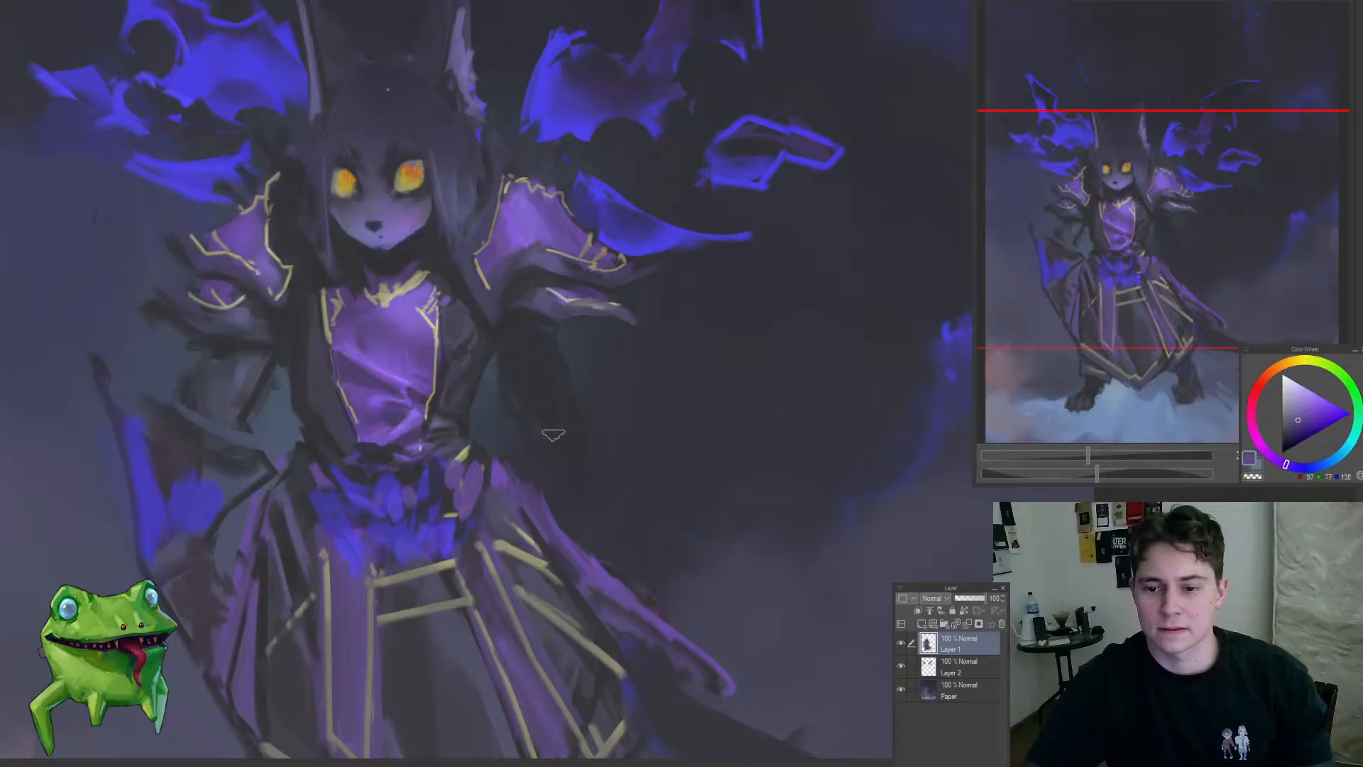
key(ctrl+0)
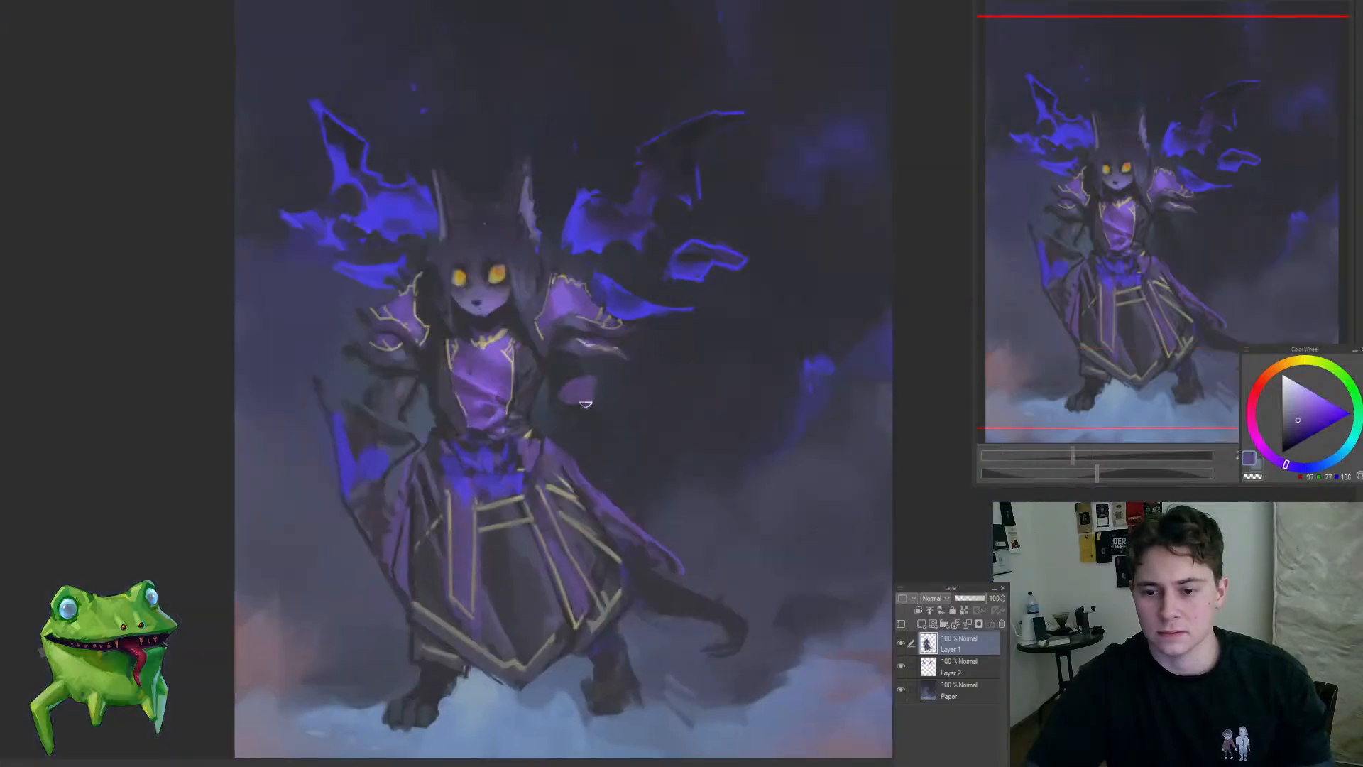
key(ctrl+z)
drag(613, 423, 624, 456)
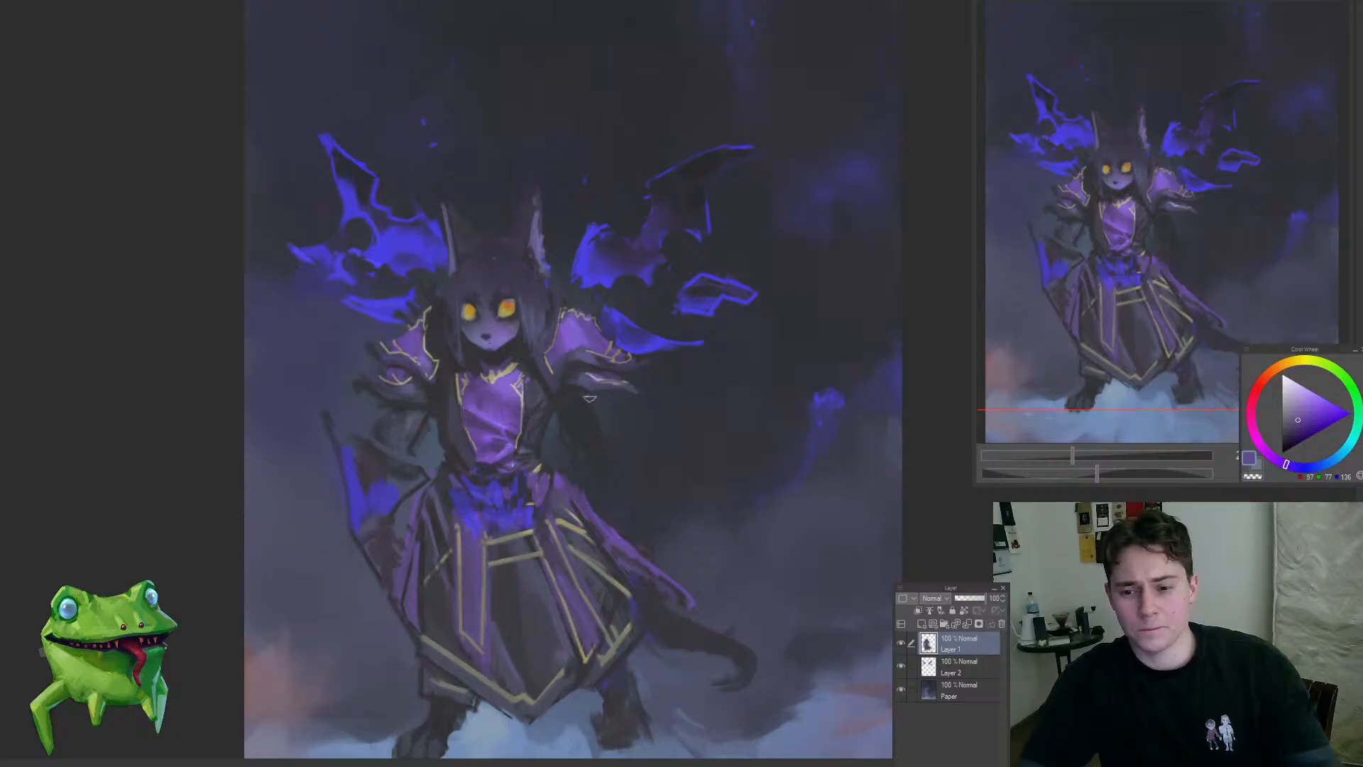
Step: Try a grey patch inside the dark forearm, then test strokes in a purple sampled from the shoulder and undo them
scroll(586, 382, up, 2)
drag(571, 436, 583, 466)
key(ctrl+z)
alt+click(591, 475)
alt+click(580, 443)
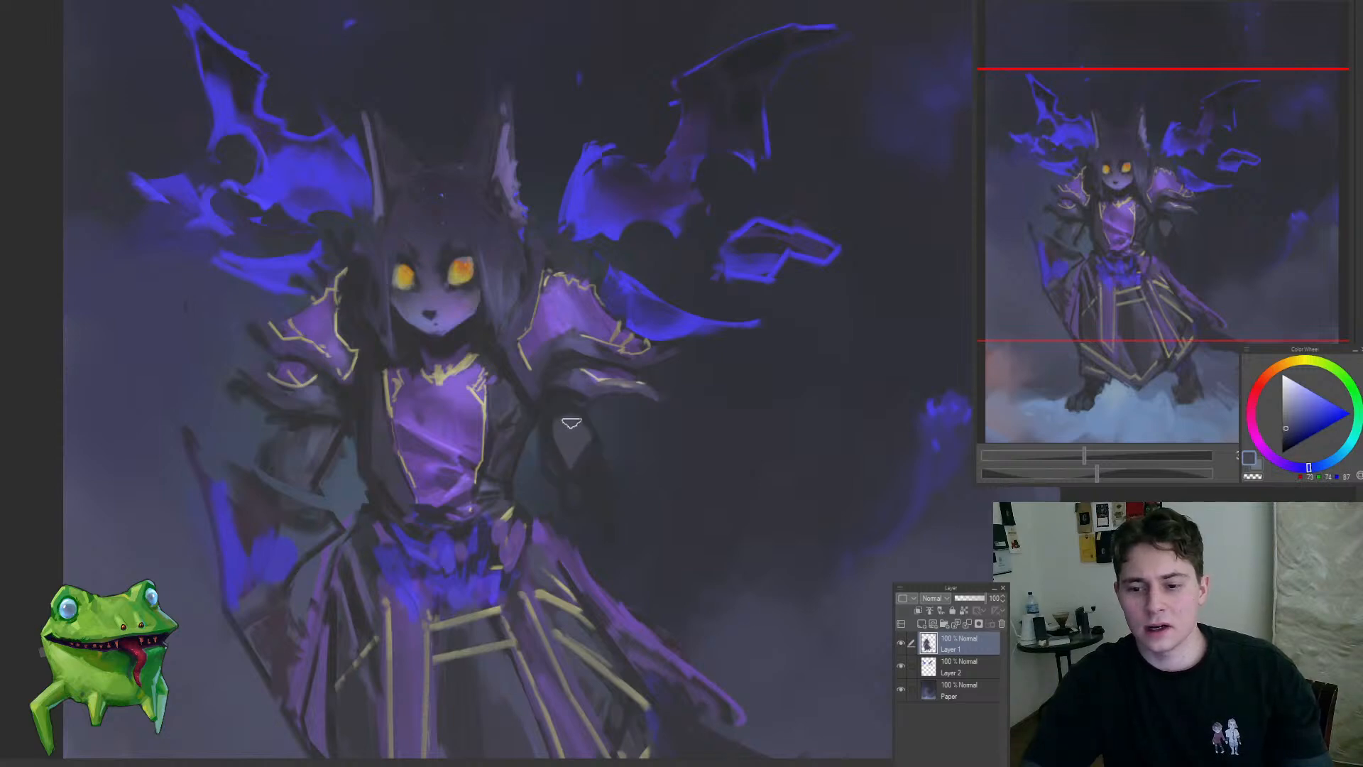
alt+click(580, 322)
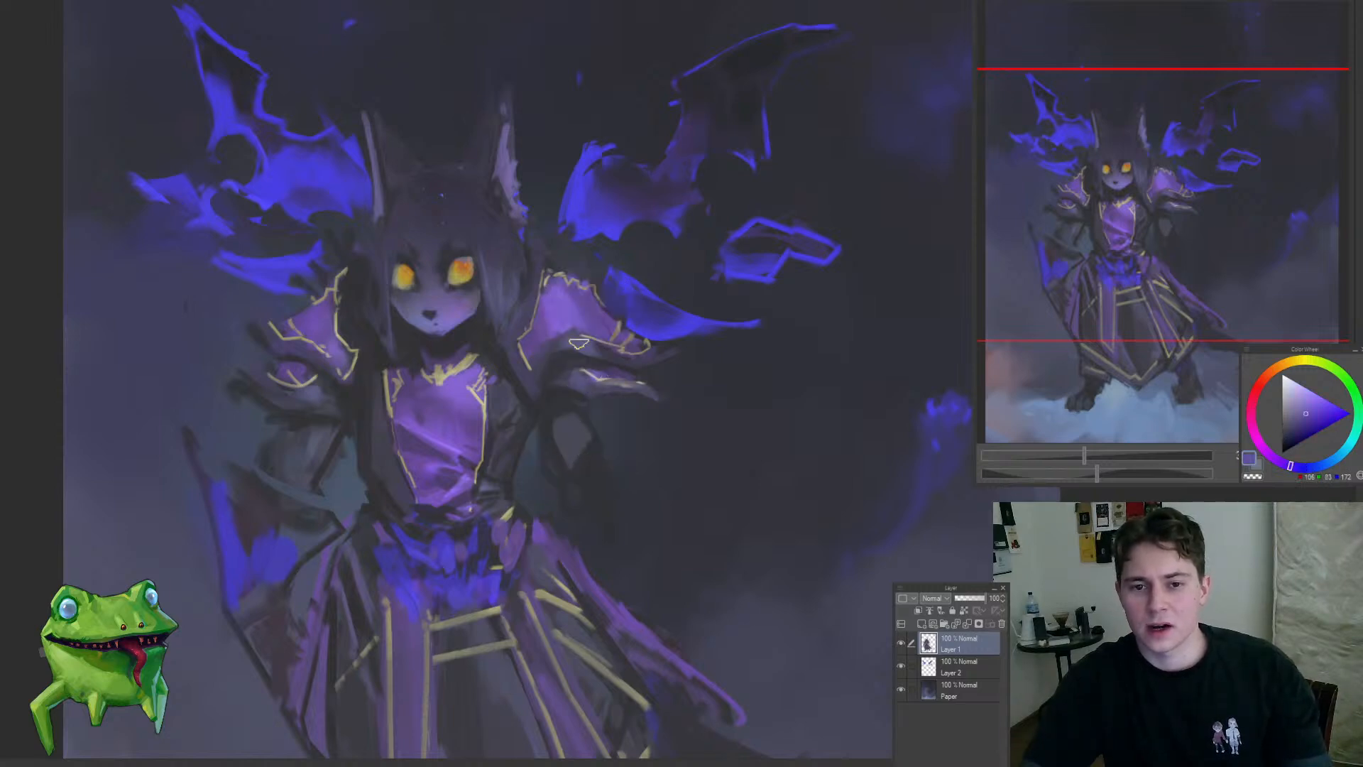
mouse_move(595, 440)
mouse_down()
mouse_move(593, 484)
mouse_move(564, 489)
mouse_move(634, 466)
mouse_move(552, 474)
mouse_up()
key(ctrl+z)
Step: Try a broad purple cloth shape hanging from the right-hand forearm and check it against the whole figure
alt+click(595, 319)
scroll(557, 438, up, 1)
drag(595, 524, 545, 474)
drag(625, 455, 649, 437)
mouse_move(606, 478)
mouse_down()
mouse_move(626, 478)
mouse_move(633, 540)
mouse_move(658, 559)
mouse_move(547, 568)
mouse_up()
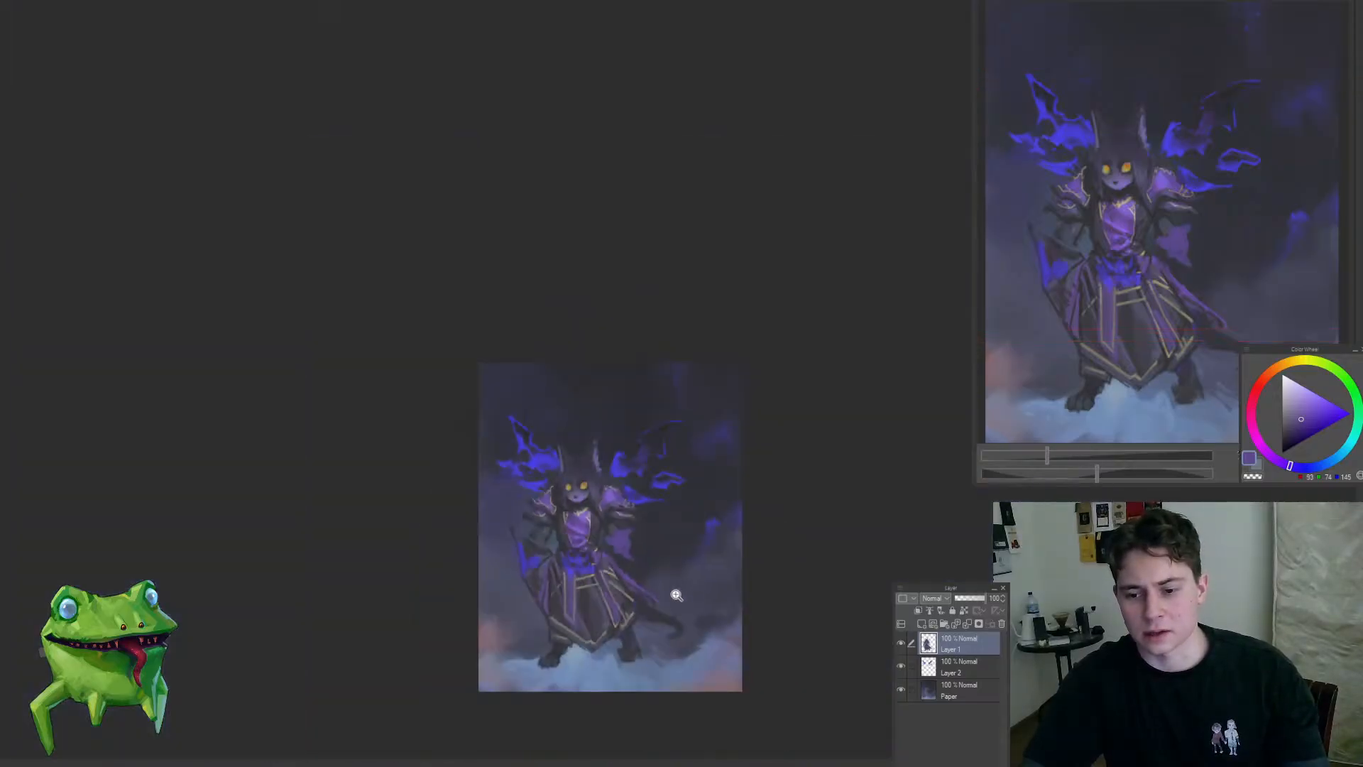
drag(645, 587, 688, 582)
click(688, 582)
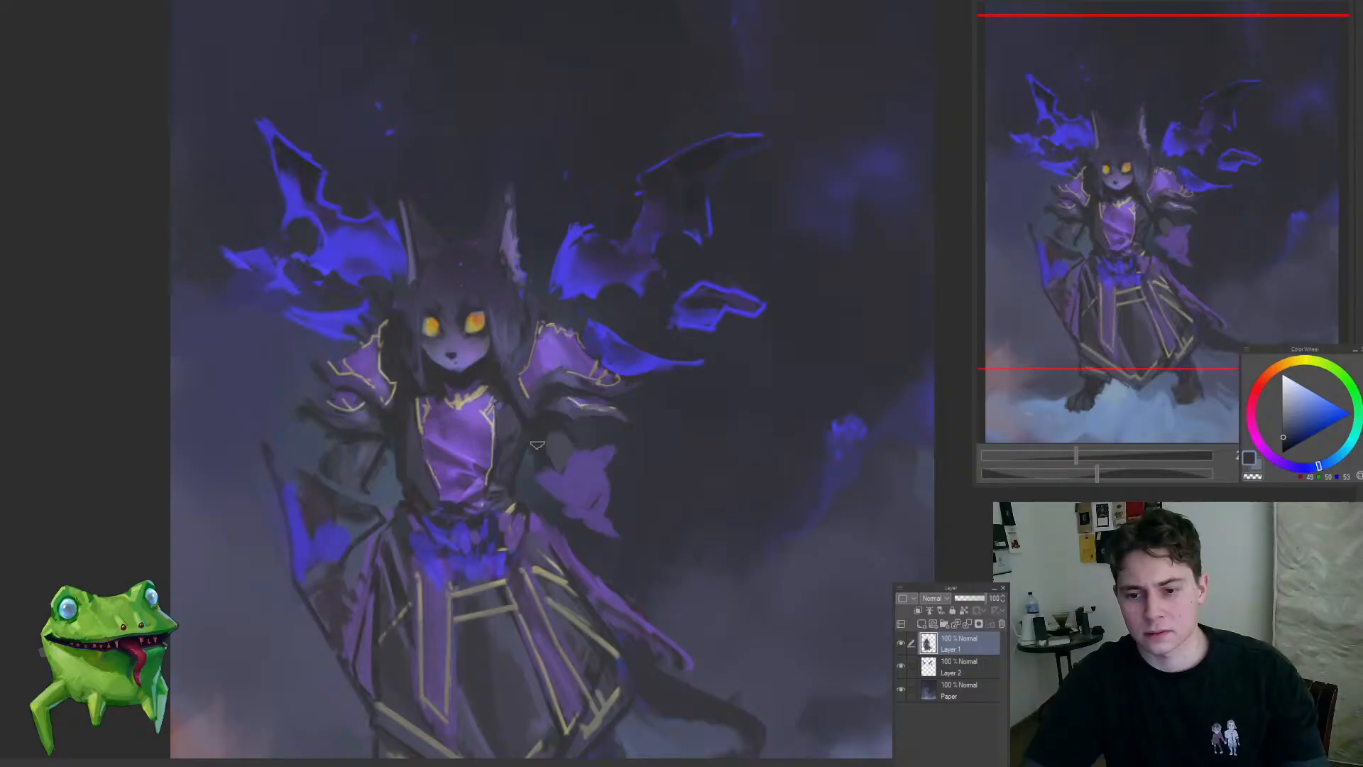
drag(601, 519, 556, 584)
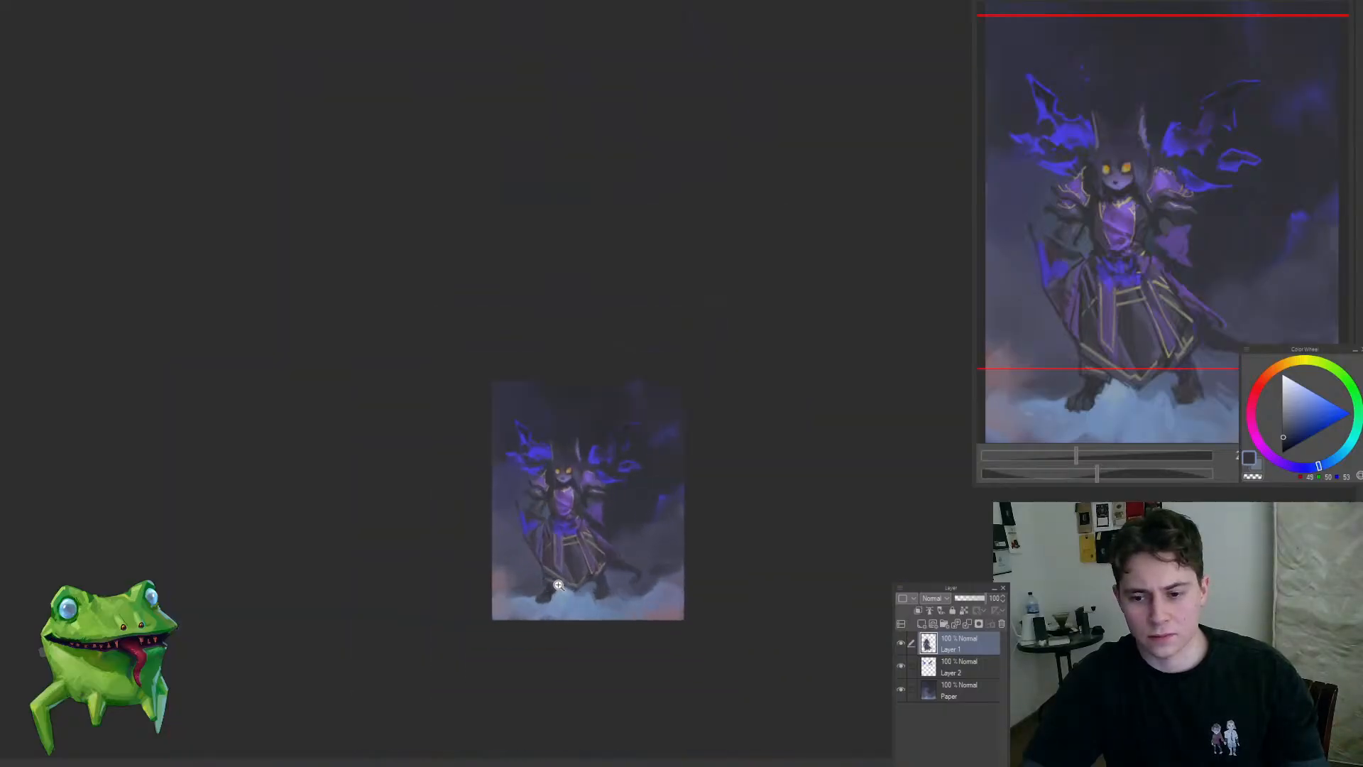
Step: Undo the purple cloth and the dark forearm painted below the right-hand sleeve
key(ctrl+z)
key(ctrl+z)
key(ctrl+z)
click(609, 523)
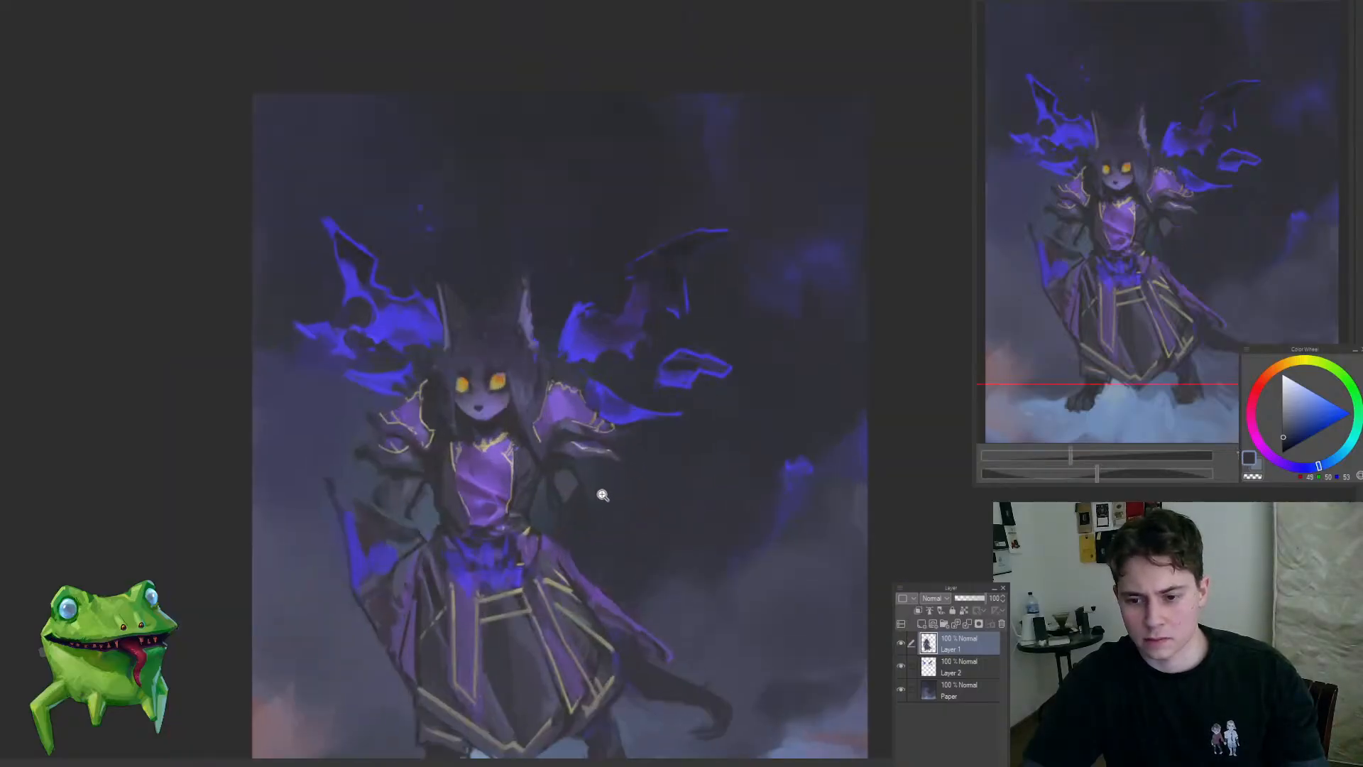
drag(584, 478, 559, 531)
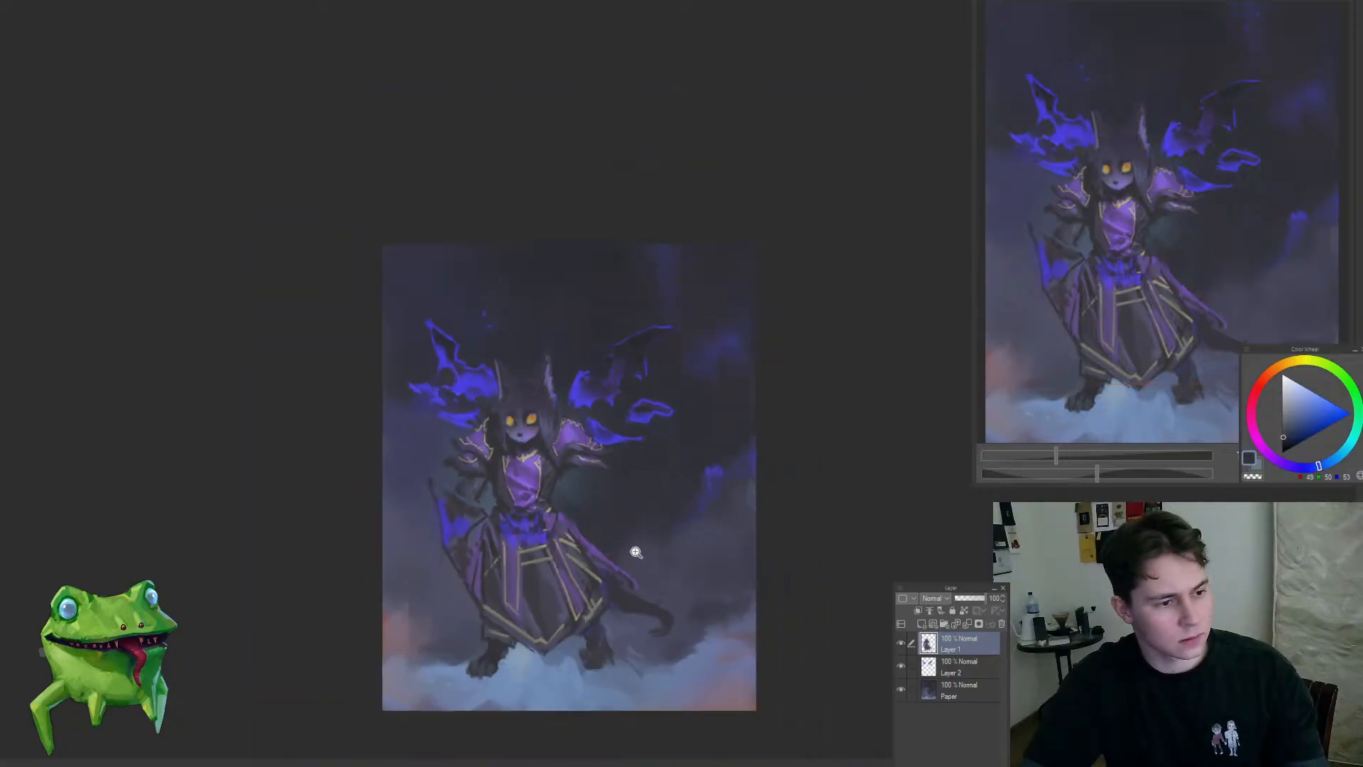
Step: Lasso the right-hand shoulder armour and sleeve on Layer 1, transform them slightly downward, apply, and clear the selection
click(582, 480)
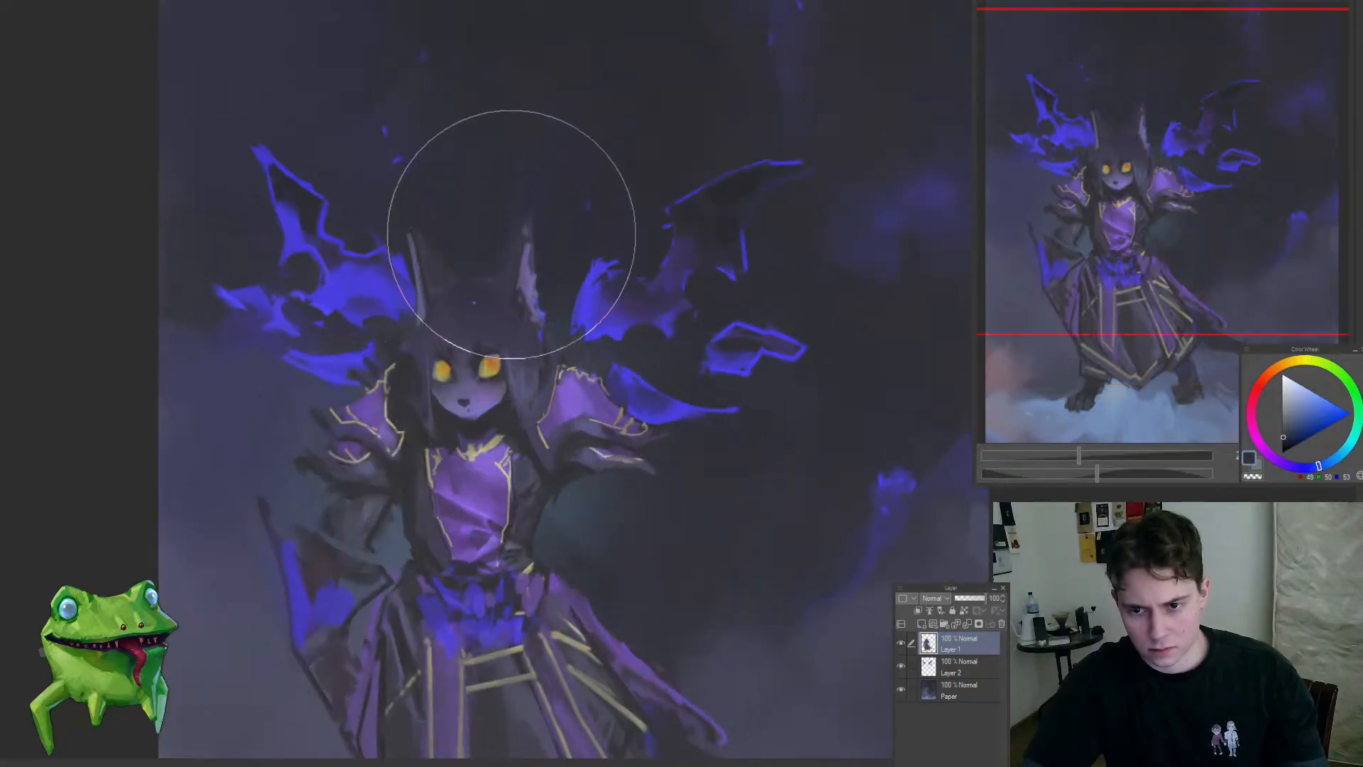
key(])
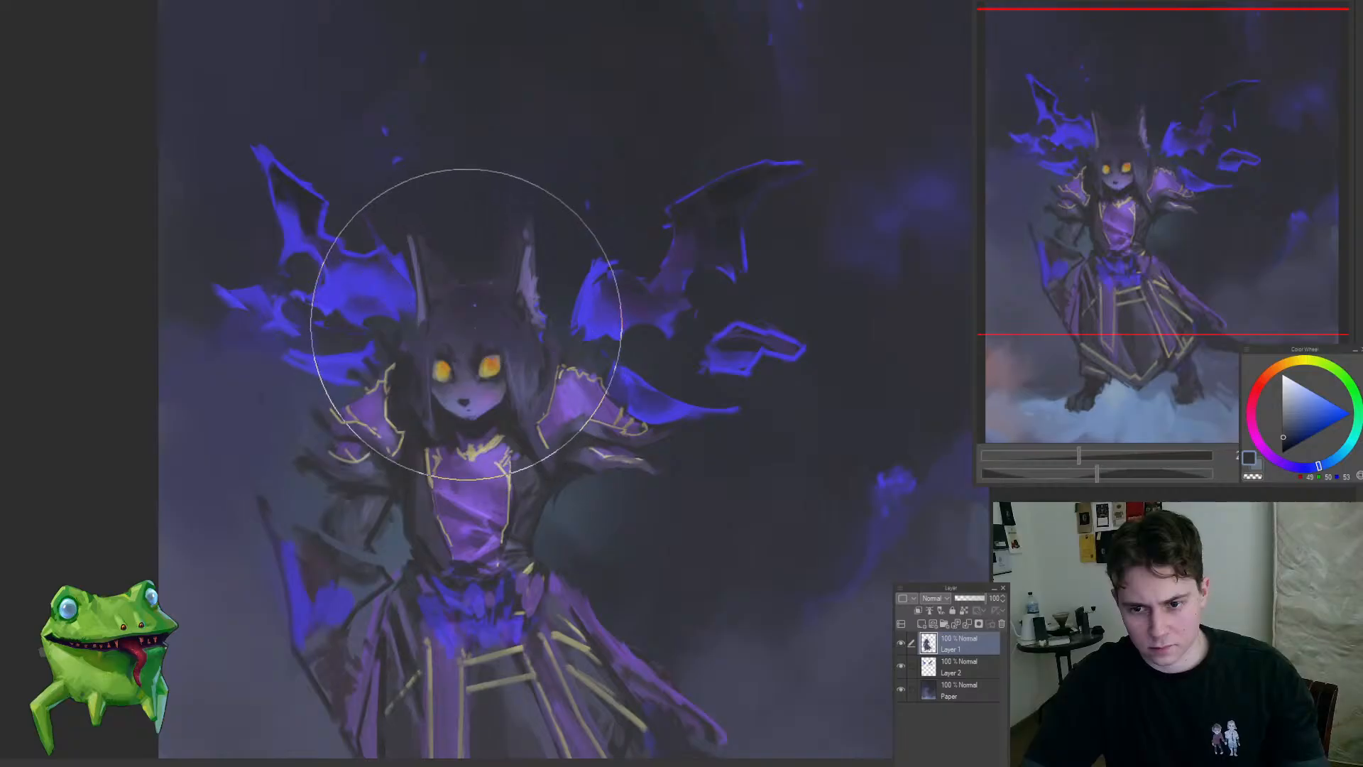
mouse_move(468, 322)
mouse_down()
mouse_move(375, 539)
mouse_move(483, 325)
mouse_up()
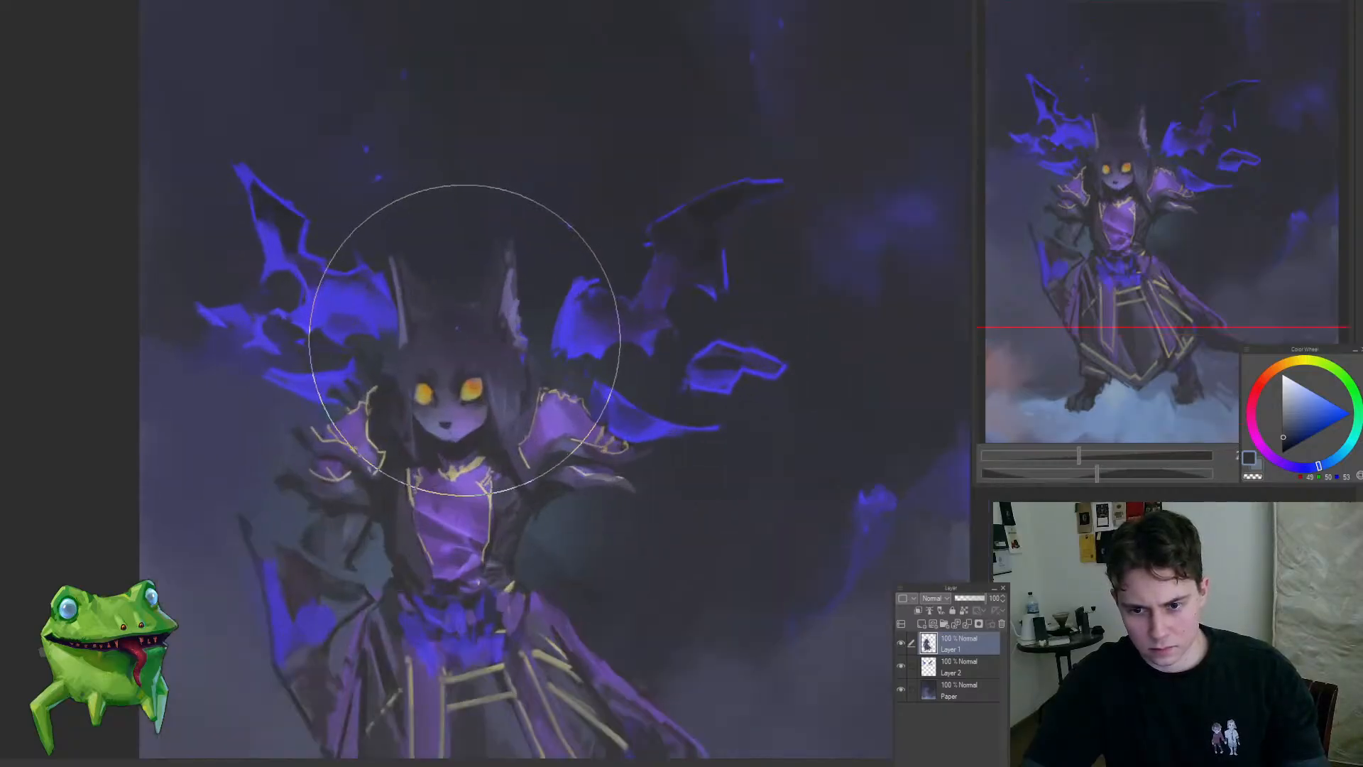
key(m)
mouse_move(560, 553)
mouse_down()
mouse_move(675, 545)
mouse_move(633, 408)
mouse_move(570, 336)
mouse_up()
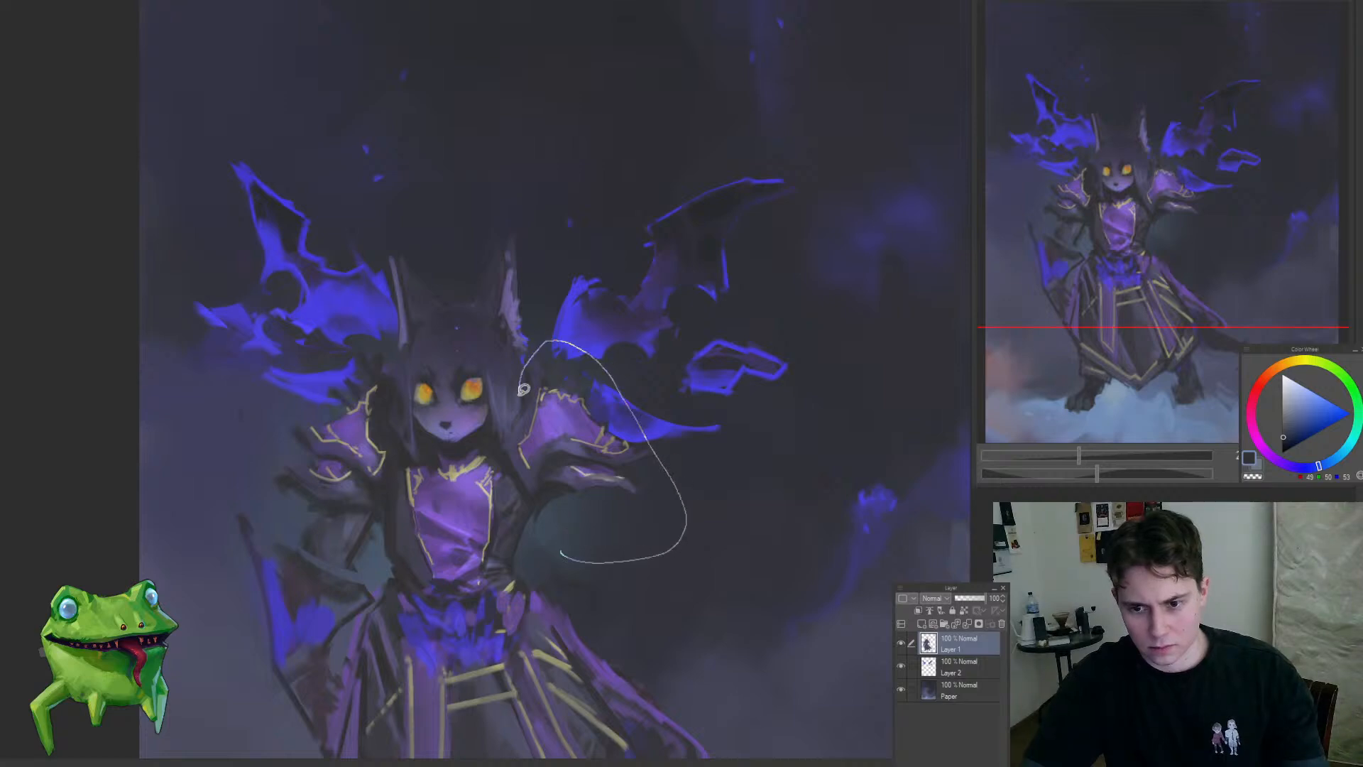
drag(560, 531, 562, 548)
key(ctrl+t)
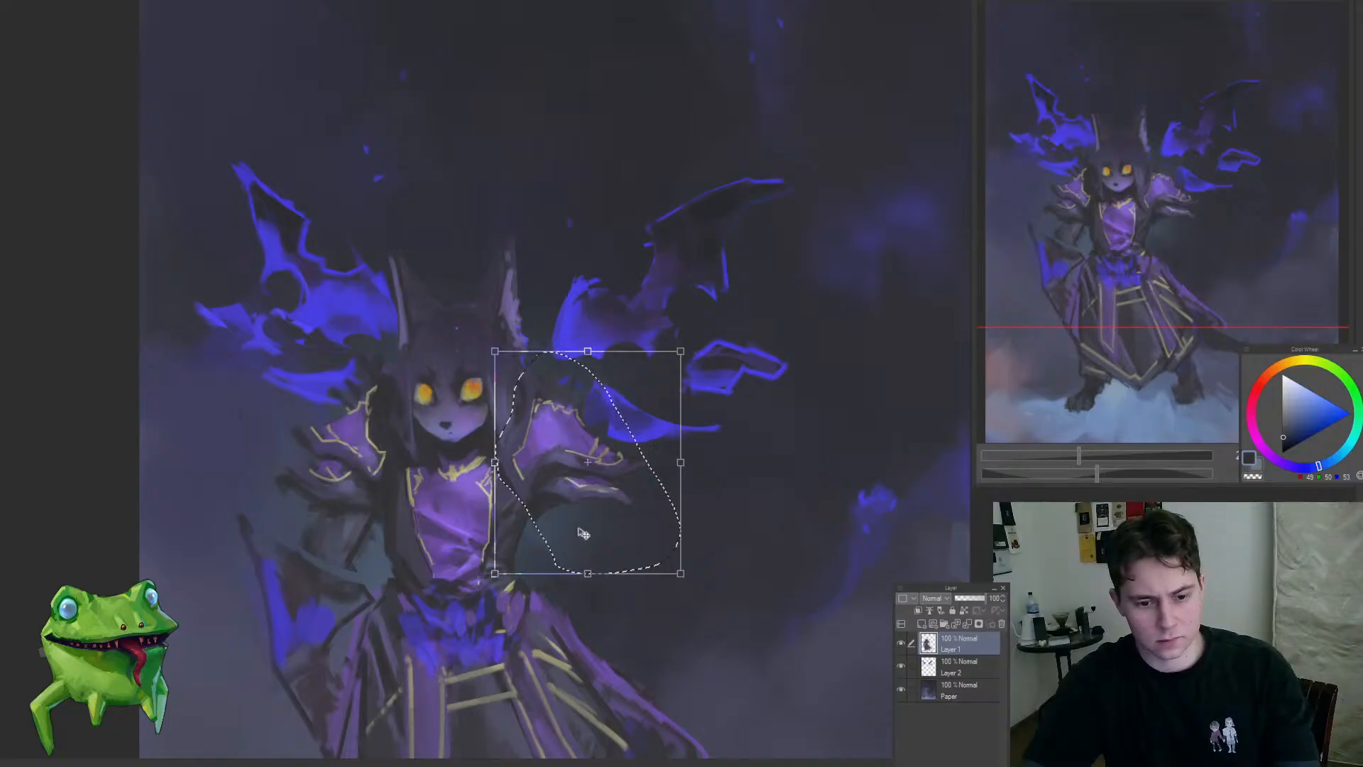
key(Return)
key(ctrl+d)
mouse_move(645, 555)
mouse_down()
mouse_move(610, 458)
mouse_move(626, 450)
mouse_move(617, 525)
mouse_up()
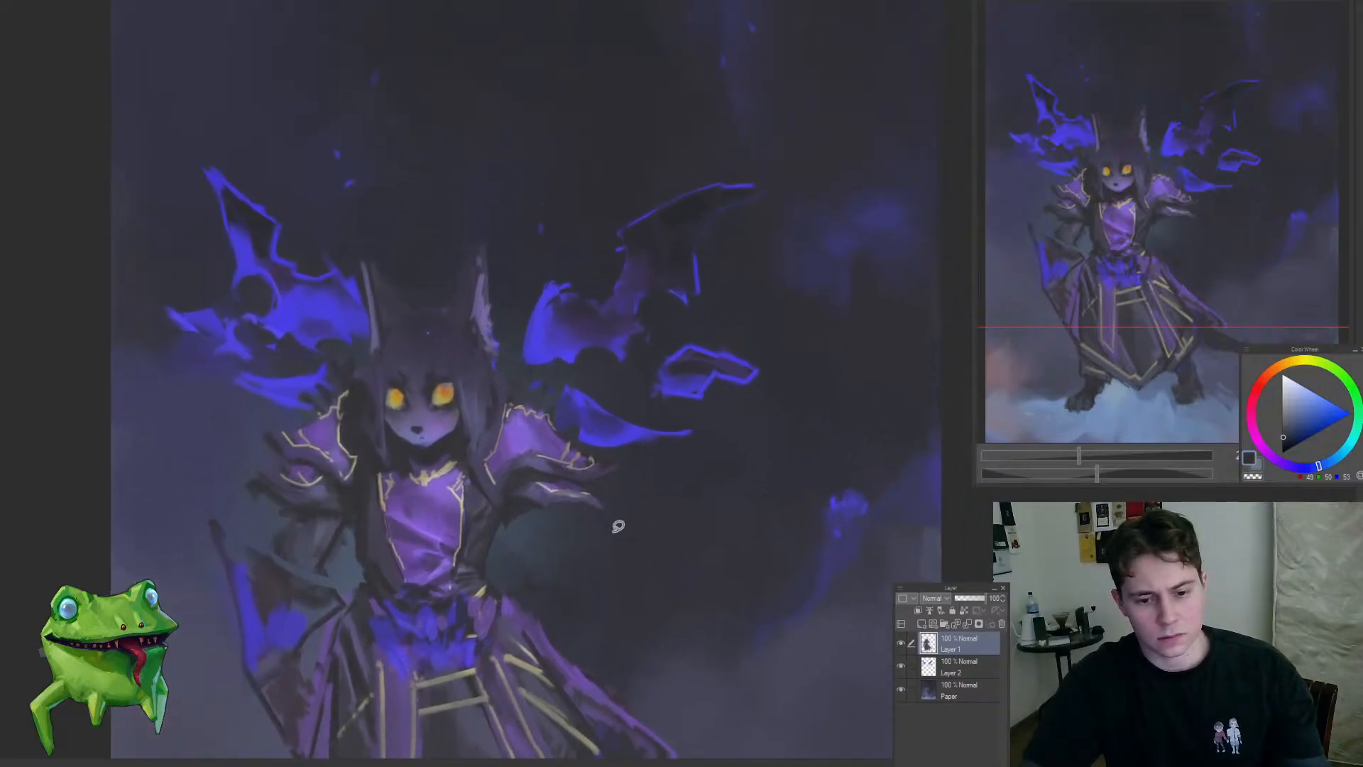
Step: Touch up the outer edge of the right-hand shoulder armour with purple and dark tones sampled from the painting
click(575, 434)
mouse_move(579, 413)
mouse_down()
mouse_move(566, 429)
mouse_move(577, 420)
mouse_up()
click(586, 438)
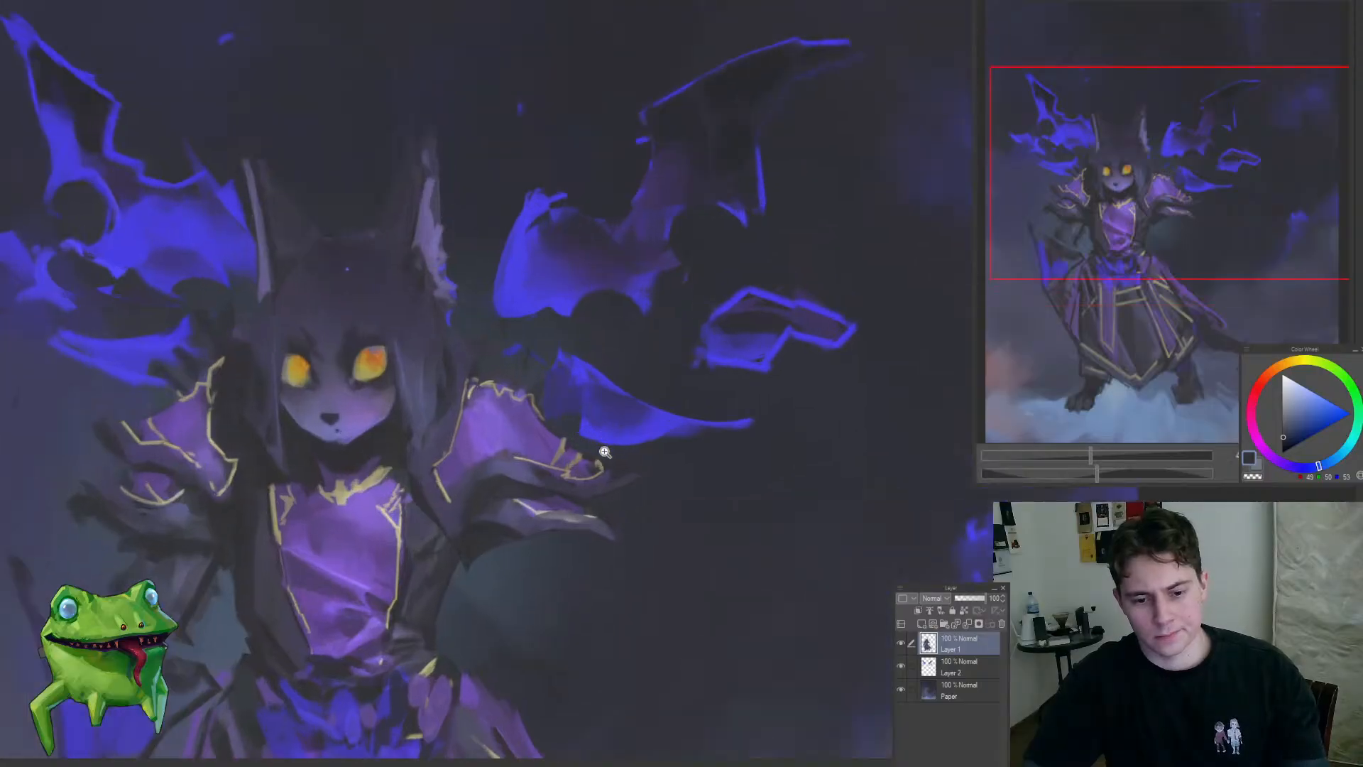
click(566, 423)
alt+click(521, 405)
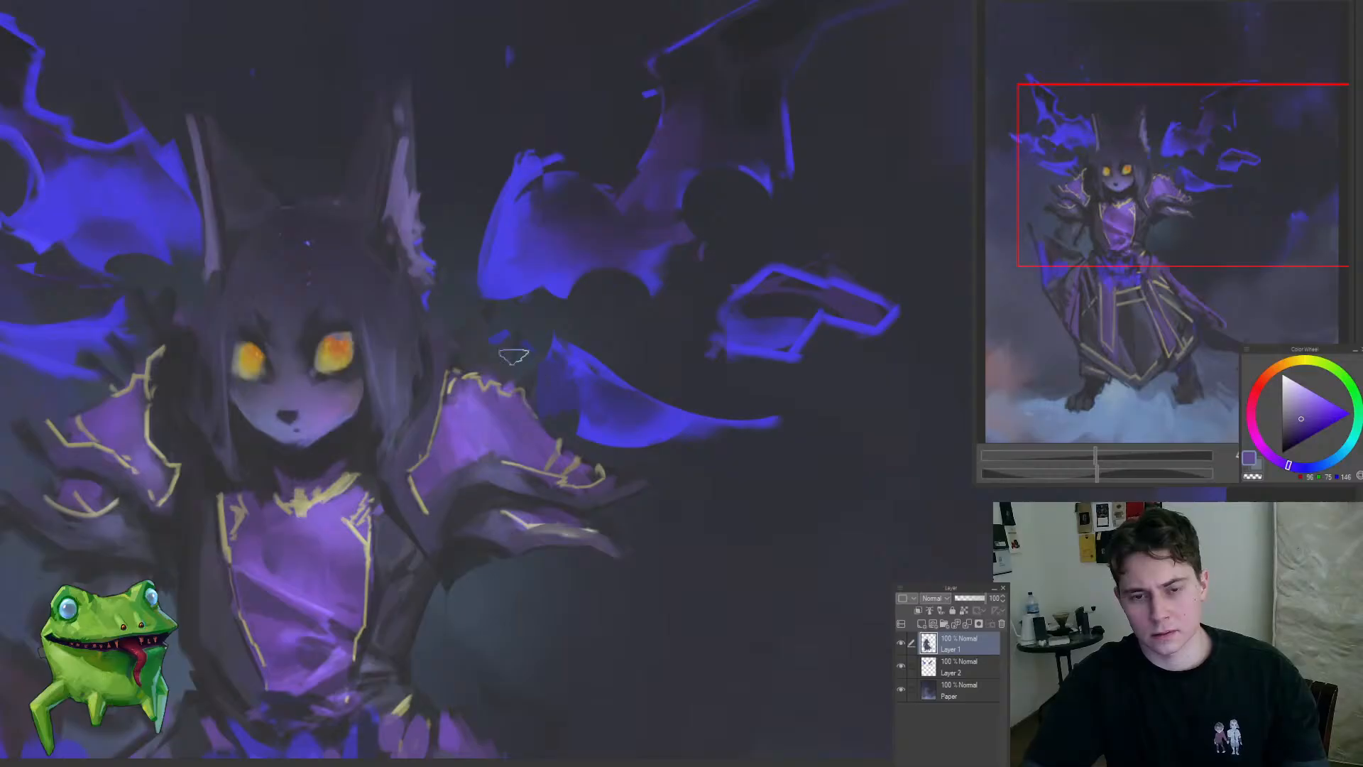
click(513, 355)
alt+click(457, 555)
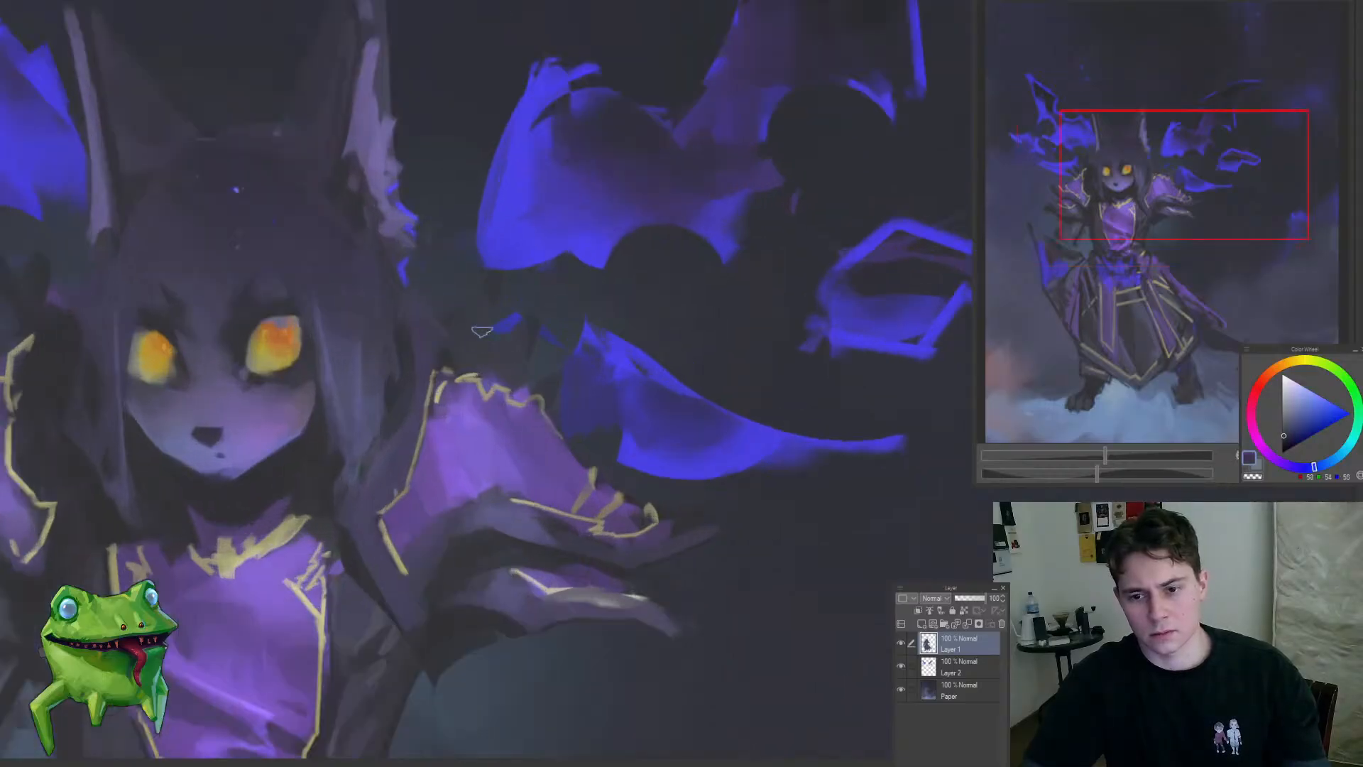
mouse_move(560, 426)
mouse_down()
mouse_move(498, 467)
mouse_move(621, 408)
mouse_up()
drag(598, 442, 641, 439)
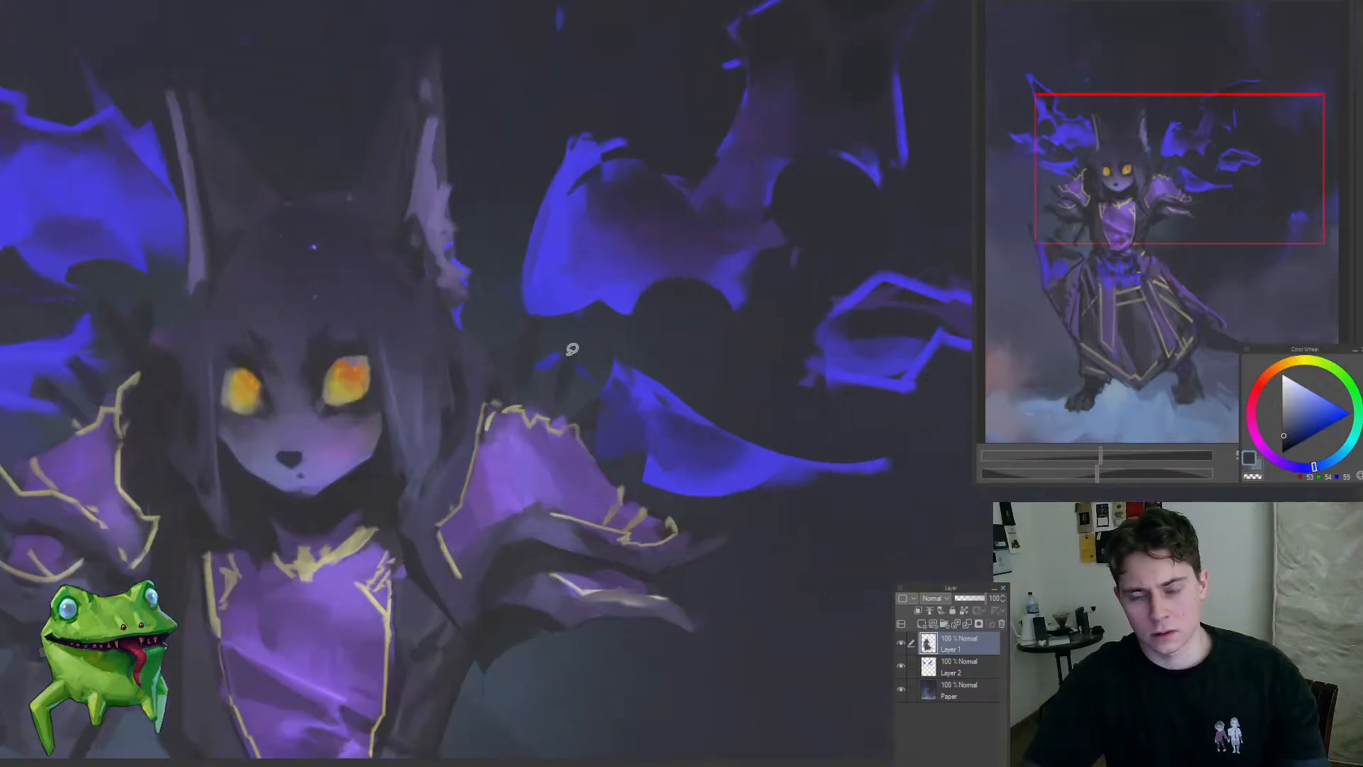
drag(572, 348, 553, 373)
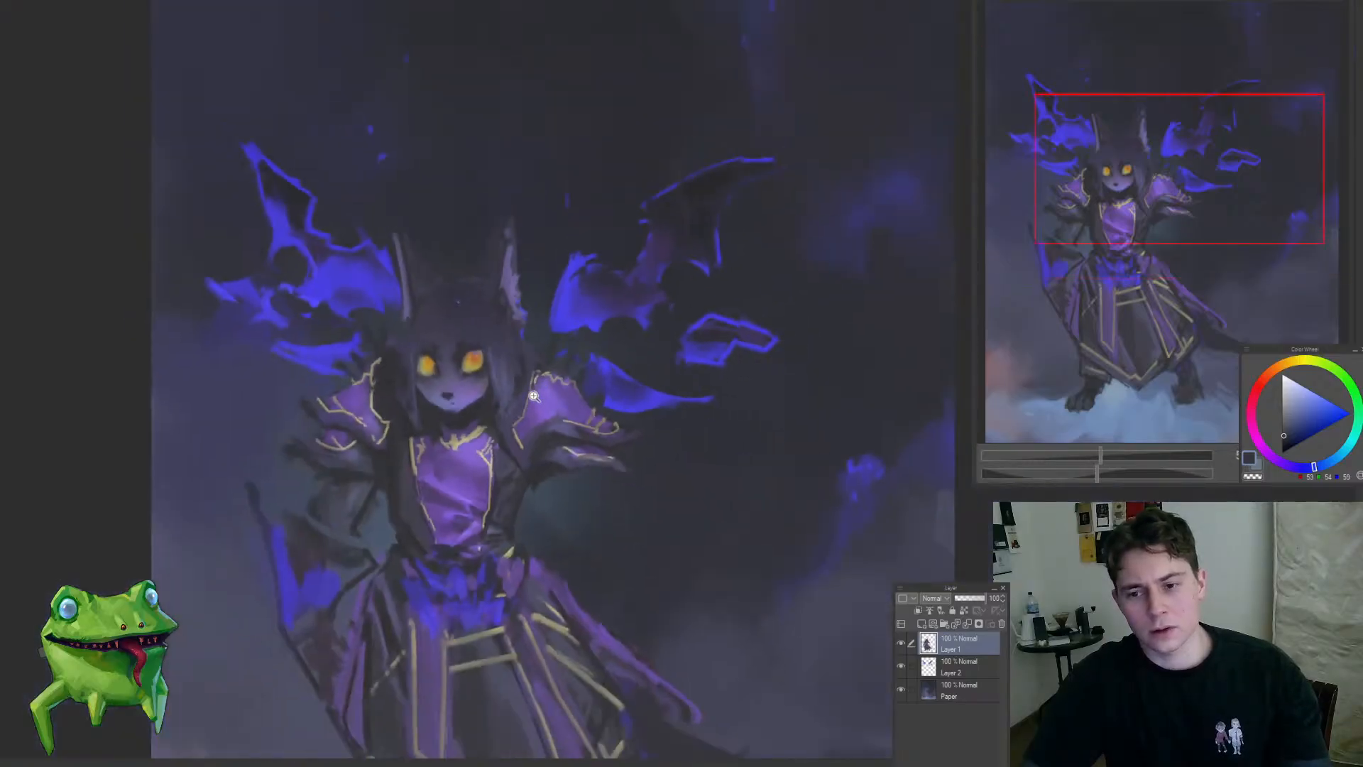
Step: Extend the lower tip of the right-hand flame wing in sampled blue and cut a scalloped lower edge on Layer 2
click(602, 273)
alt+click(545, 314)
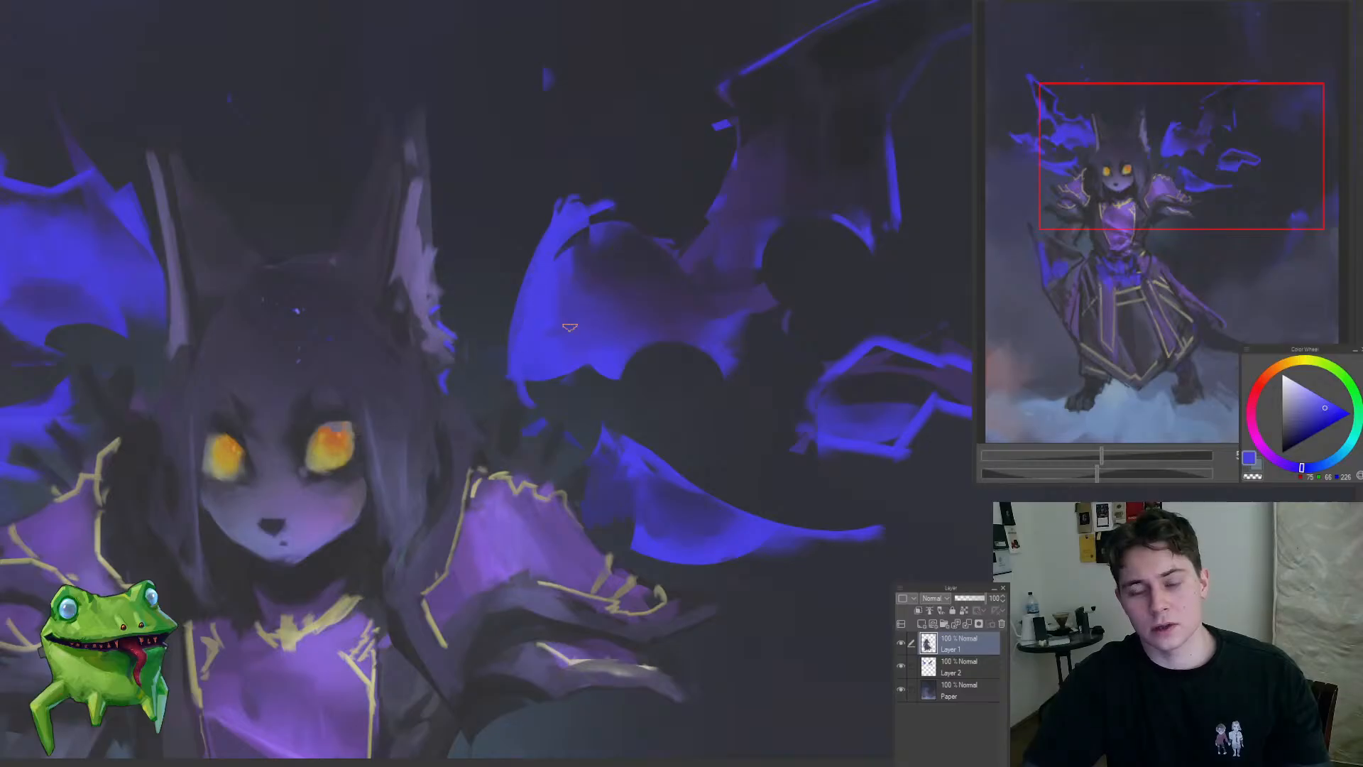
alt+click(570, 327)
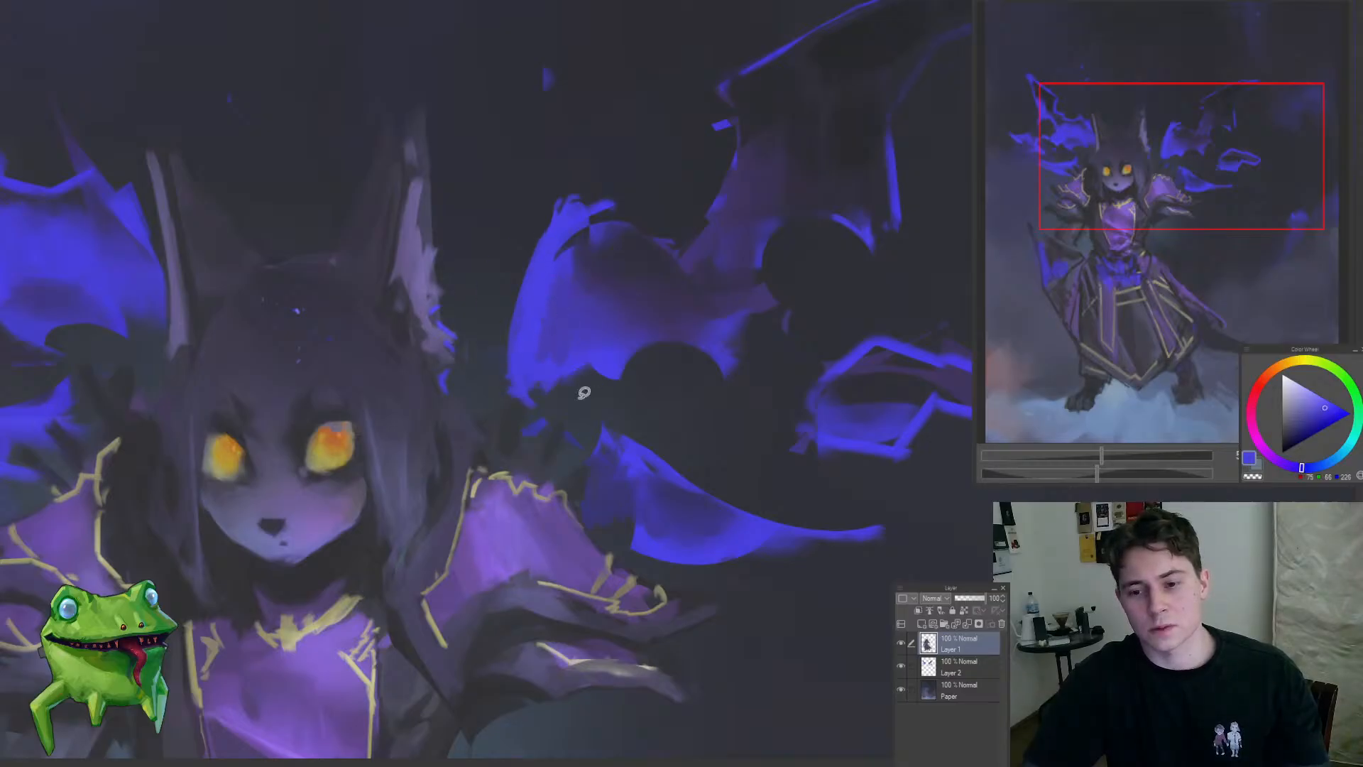
drag(563, 401, 616, 404)
ctrl+shift+click(588, 363)
key(Delete)
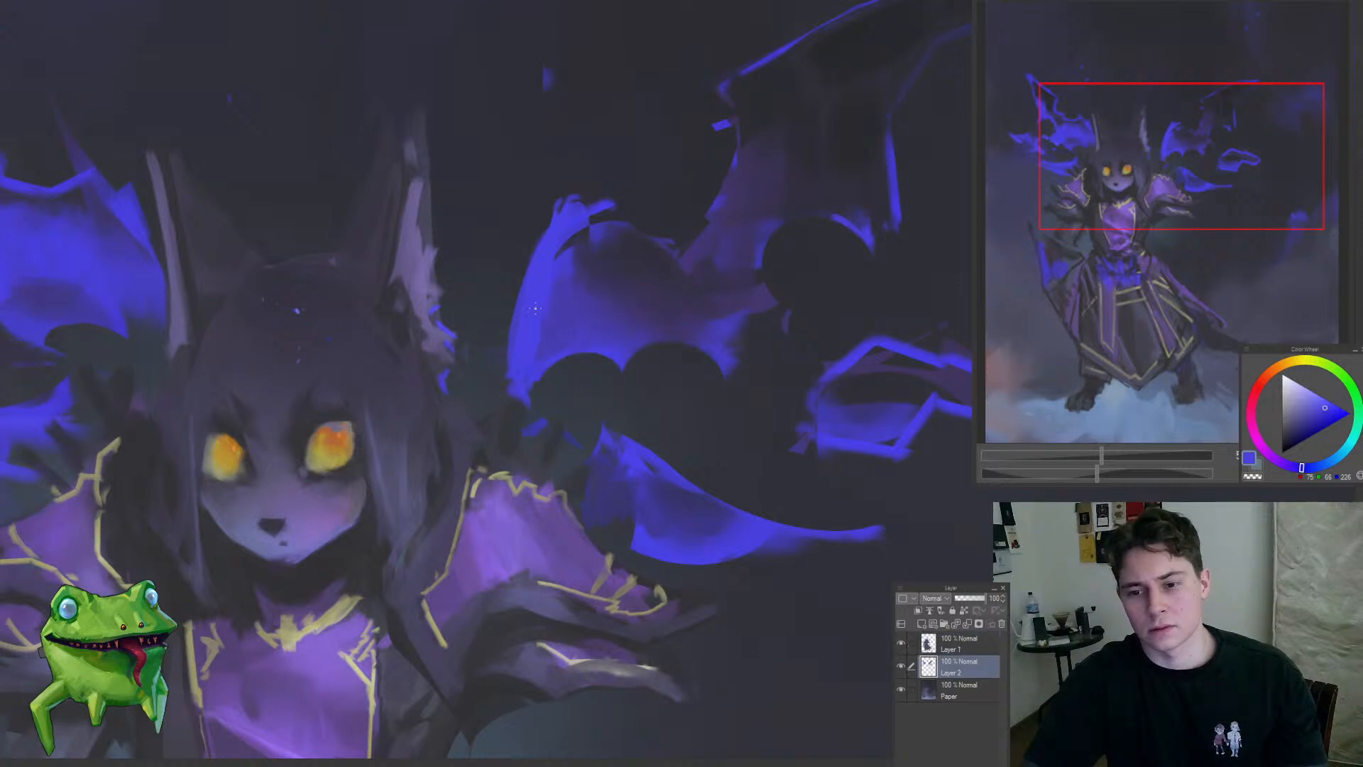
Step: Check Layer 1 by toggling its visibility, then lasso the wing's inner lower tip, erase it and clear the selection
click(955, 644)
click(901, 643)
click(901, 643)
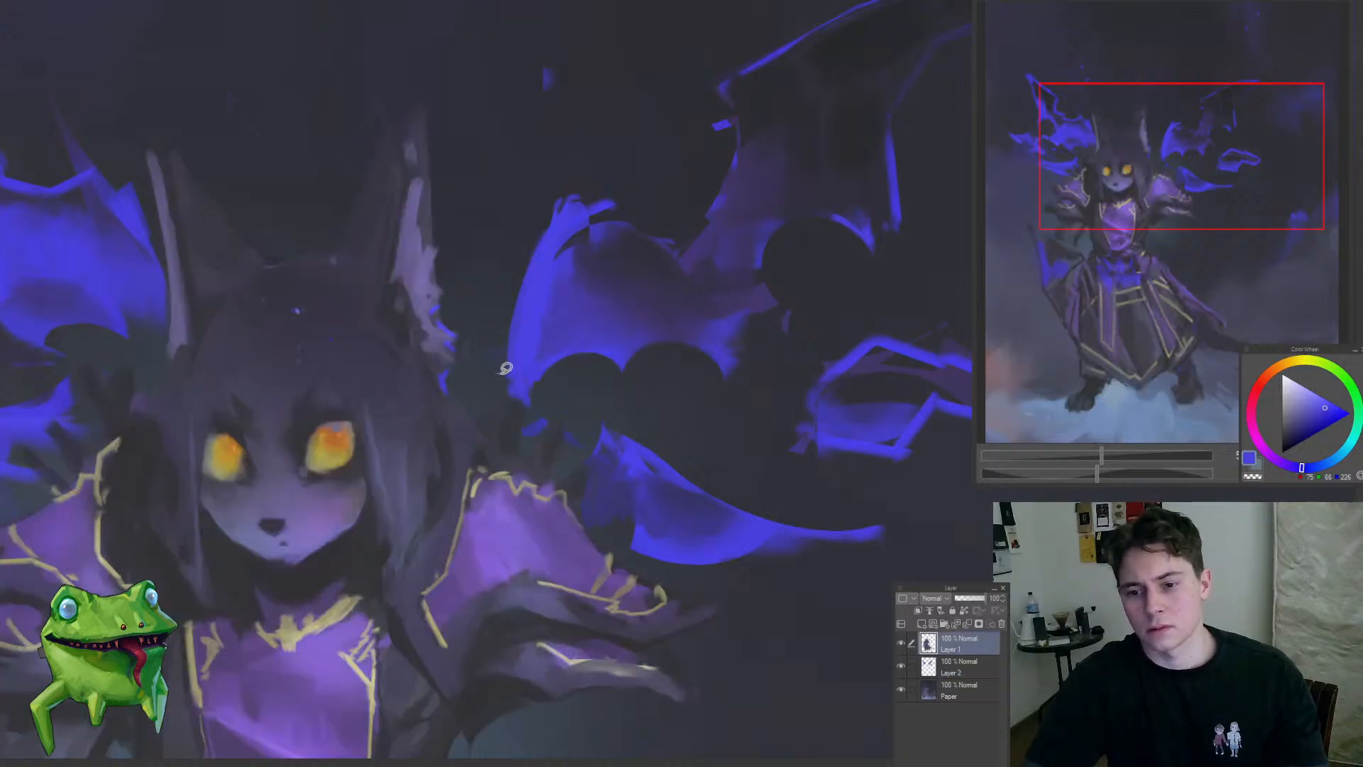
drag(503, 370, 490, 331)
key(Delete)
key(ctrl+d)
Step: Paint a bright blue rim along the lower edge of the right-hand wing and undo the last stray stroke
ctrl+shift+click(588, 322)
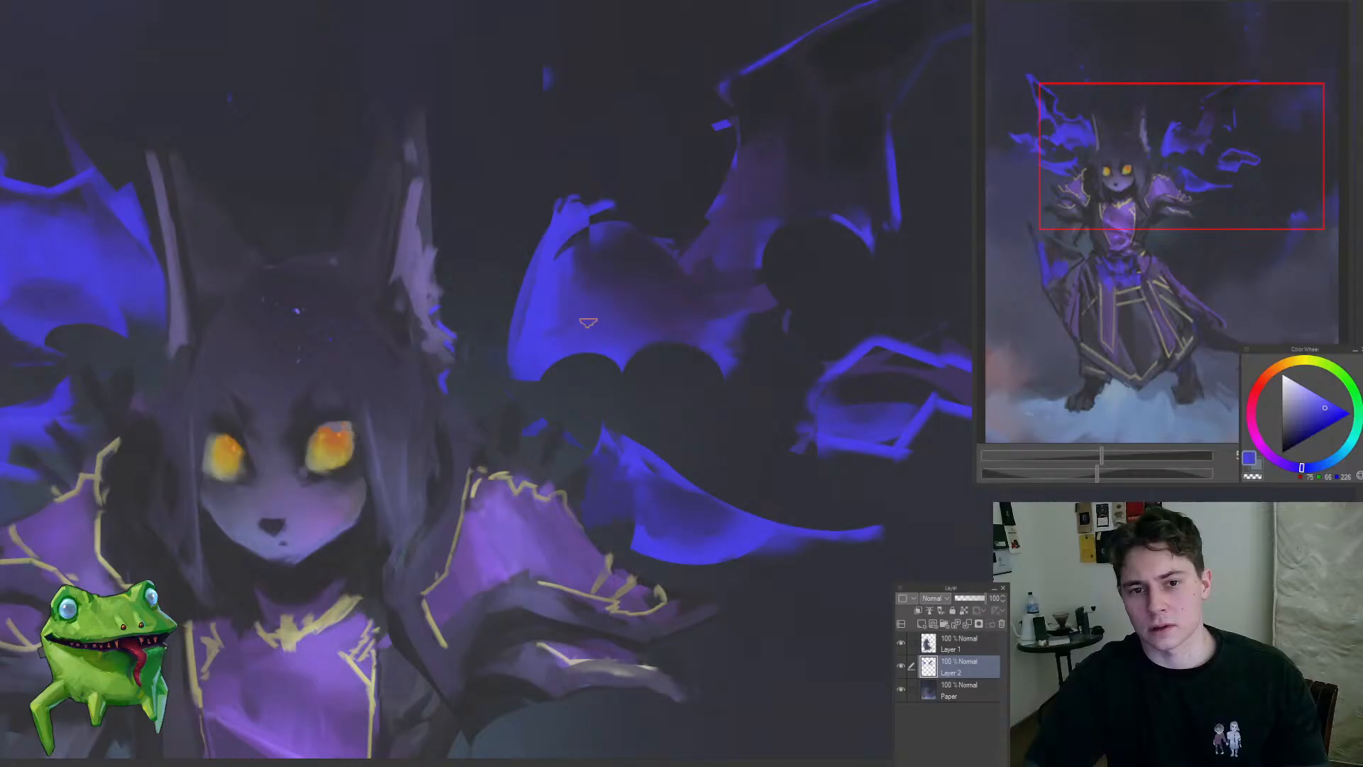
alt+click(541, 287)
drag(517, 401, 754, 315)
drag(789, 225, 840, 304)
key(ctrl+z)
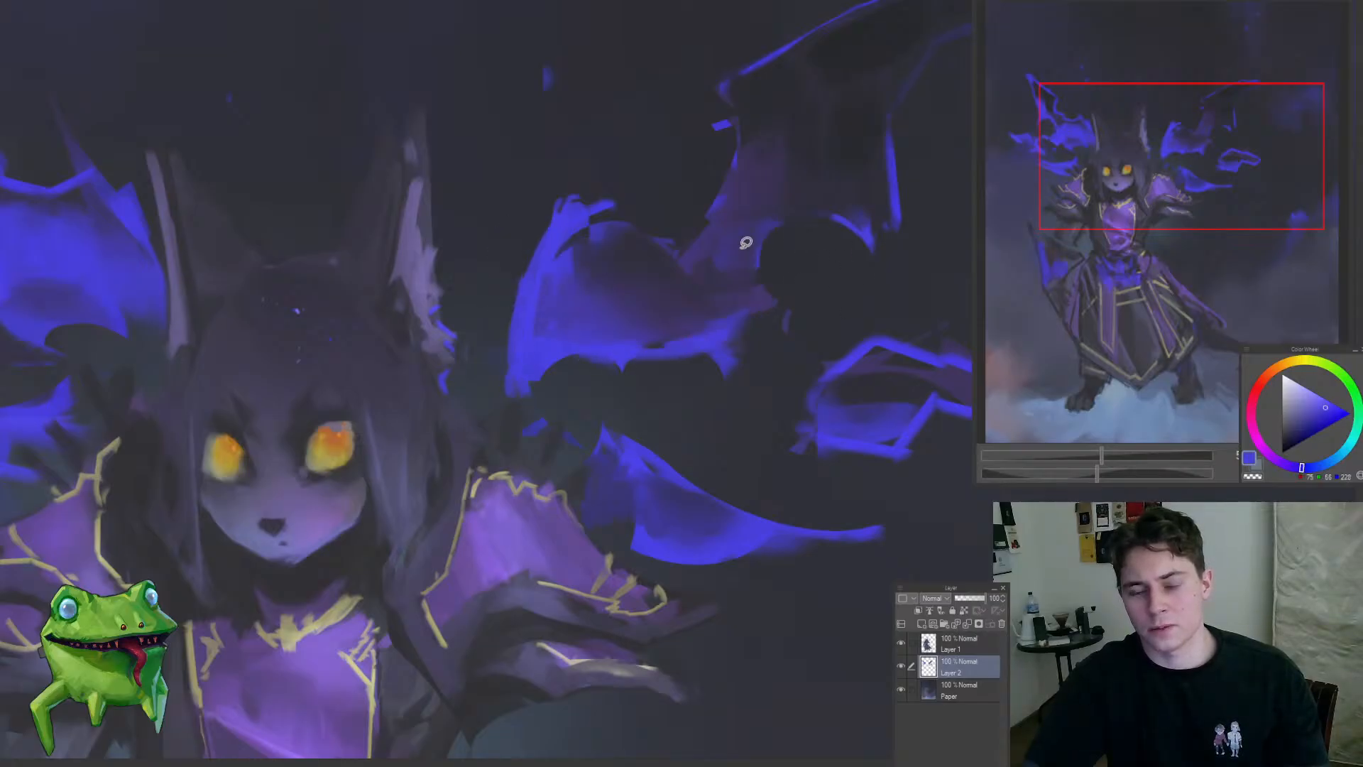
Step: Add a blue rim along the upper edge of the right-hand wing and darken the membrane inside it
drag(690, 239, 614, 327)
mouse_move(541, 290)
mouse_down()
mouse_move(602, 312)
mouse_move(645, 271)
mouse_up()
drag(652, 229, 603, 304)
alt+click(662, 265)
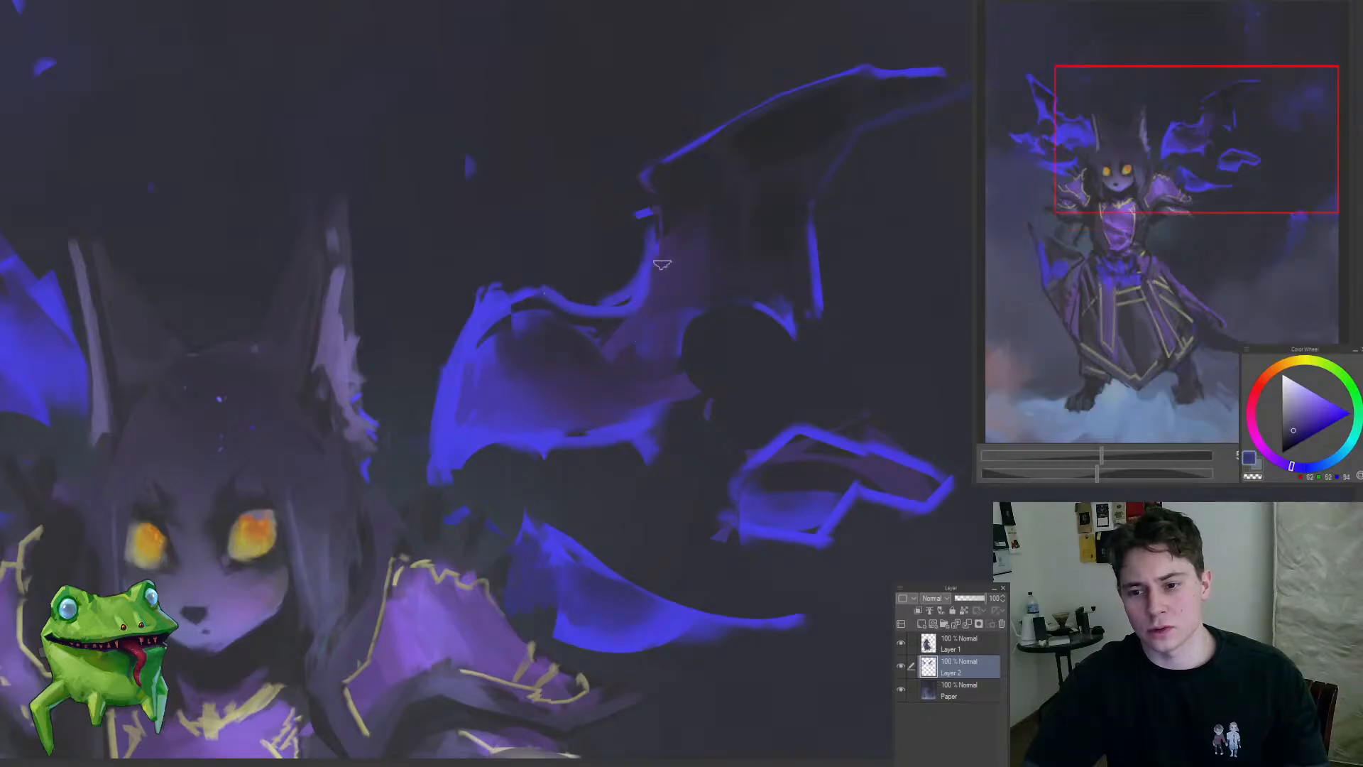
drag(641, 348, 666, 318)
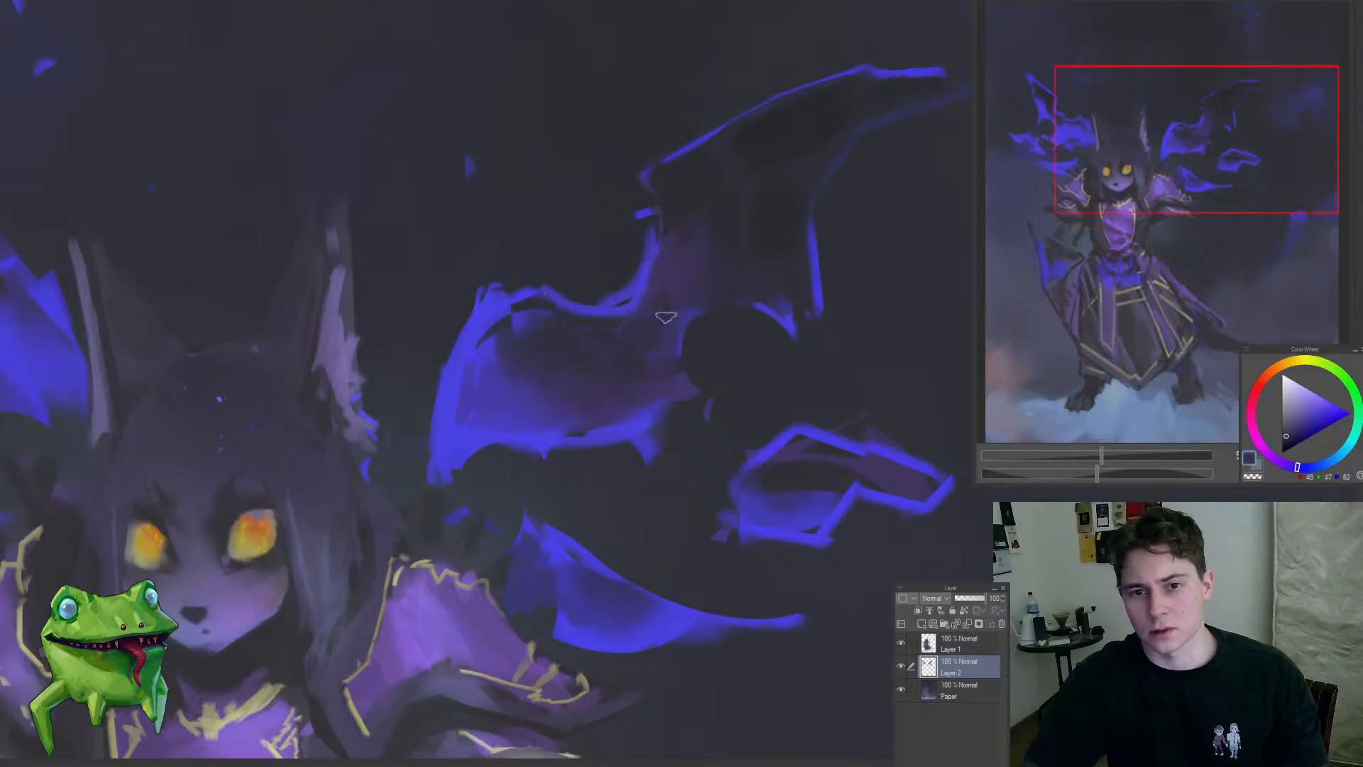
drag(714, 252, 630, 392)
drag(724, 296, 788, 267)
Step: Switch to Layer 1 and clean up the outer edge and shading of the right-hand shoulder armour with sampled purple
click(959, 643)
drag(623, 361, 655, 355)
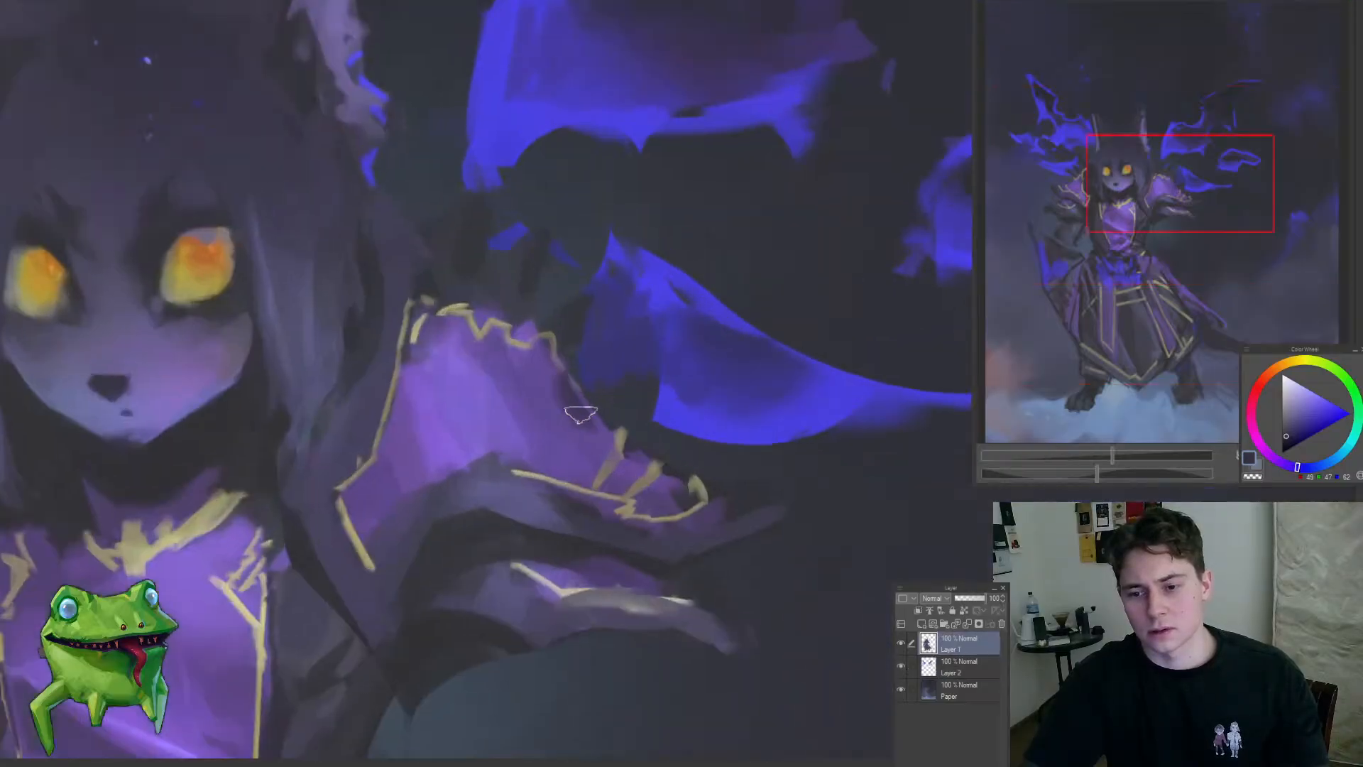
alt+click(595, 420)
alt+click(574, 406)
drag(560, 377, 570, 448)
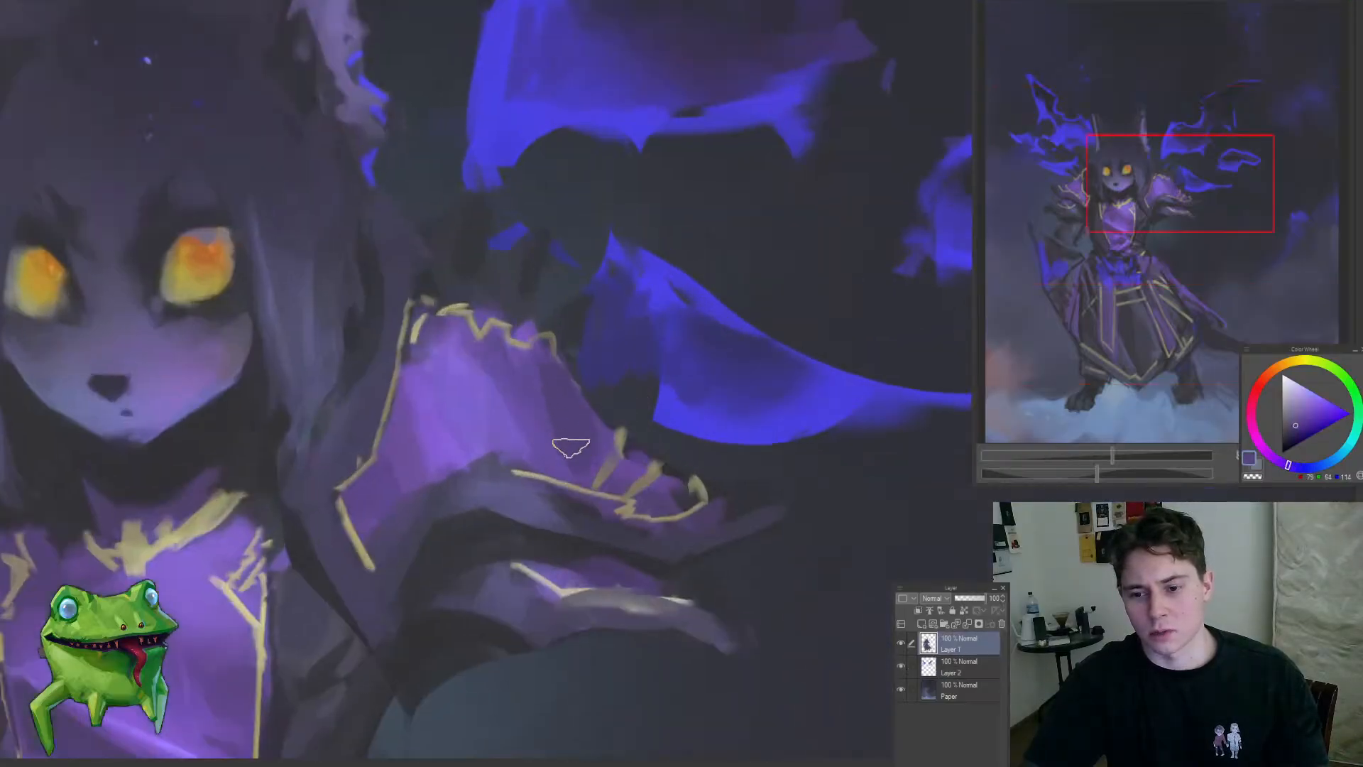
drag(615, 496, 513, 564)
drag(631, 533, 553, 447)
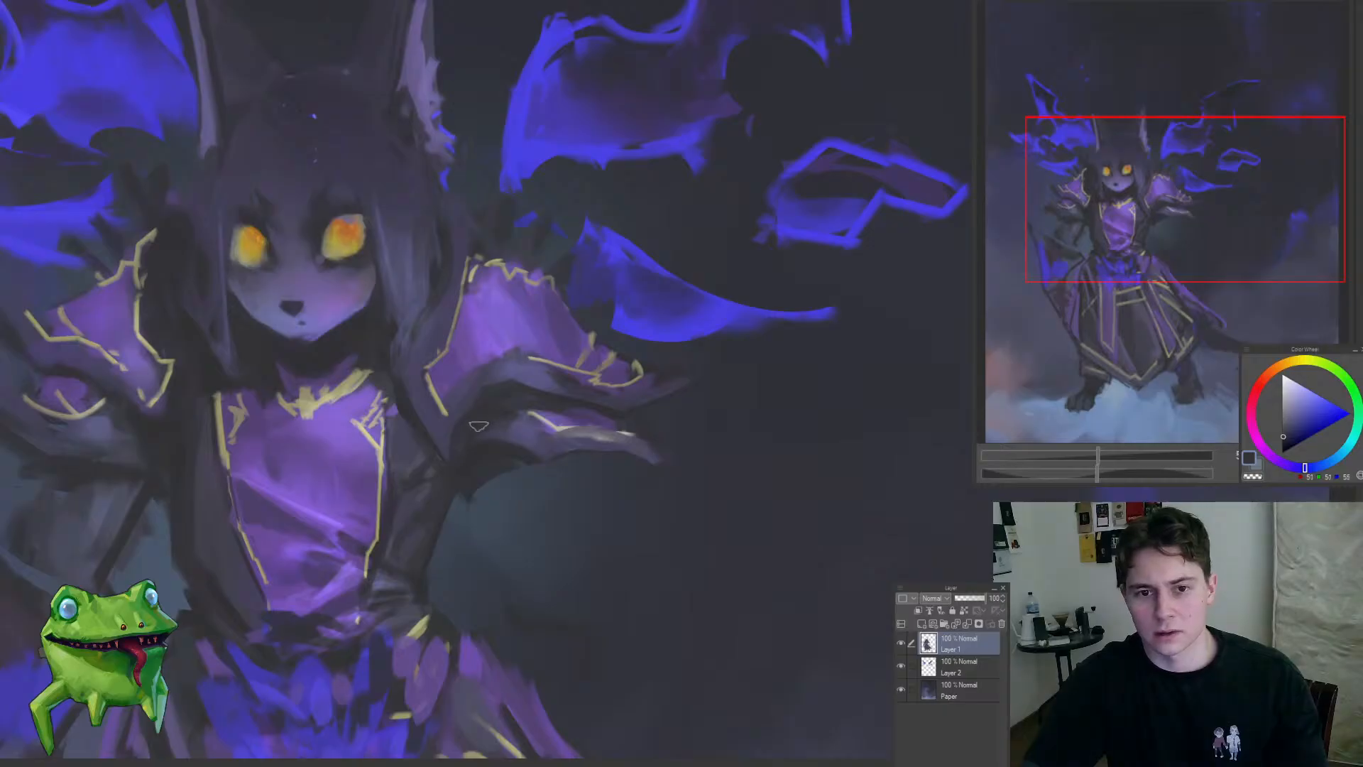
Step: Reshape the ragged tip and dark underside of the right-hand lower sleeve and review the whole figure
alt+click(547, 441)
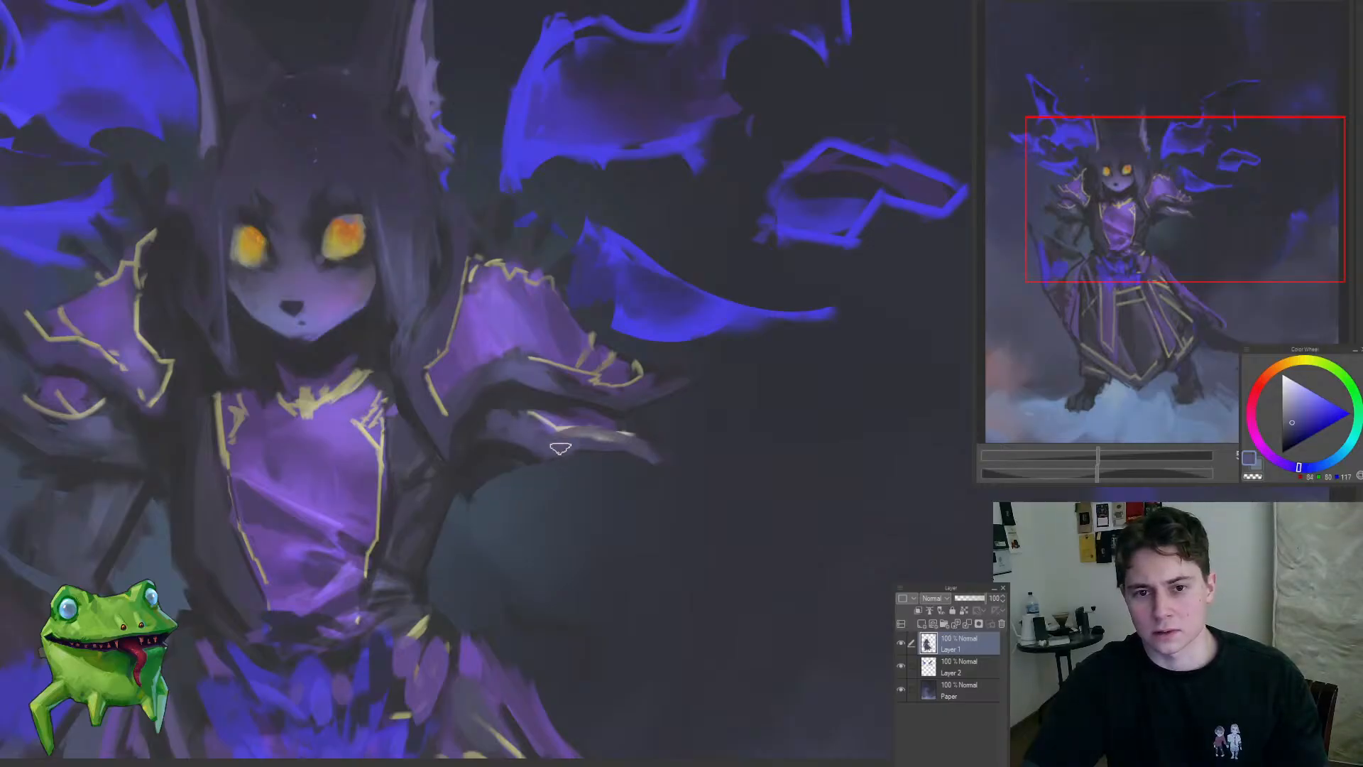
mouse_move(598, 450)
mouse_down()
mouse_move(641, 451)
mouse_move(581, 537)
mouse_up()
drag(627, 472, 693, 468)
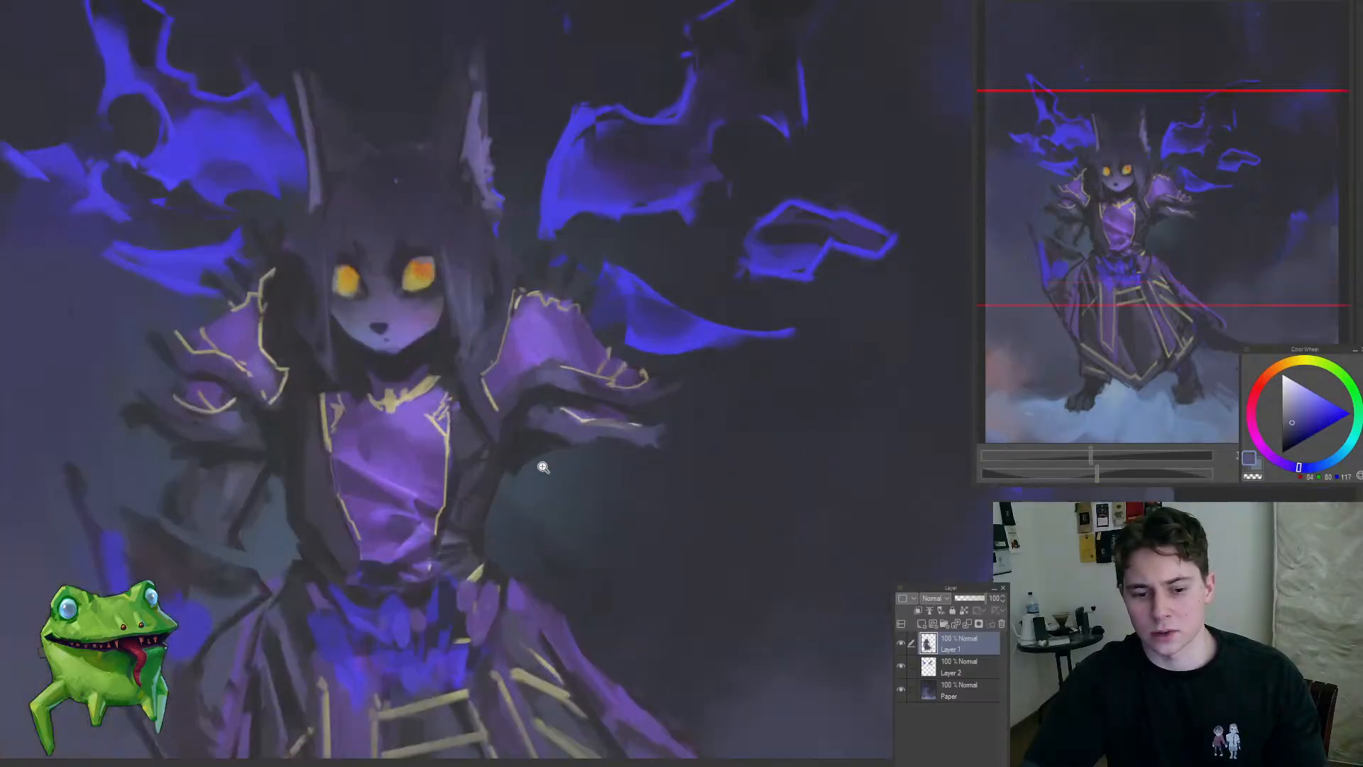
alt+click(517, 426)
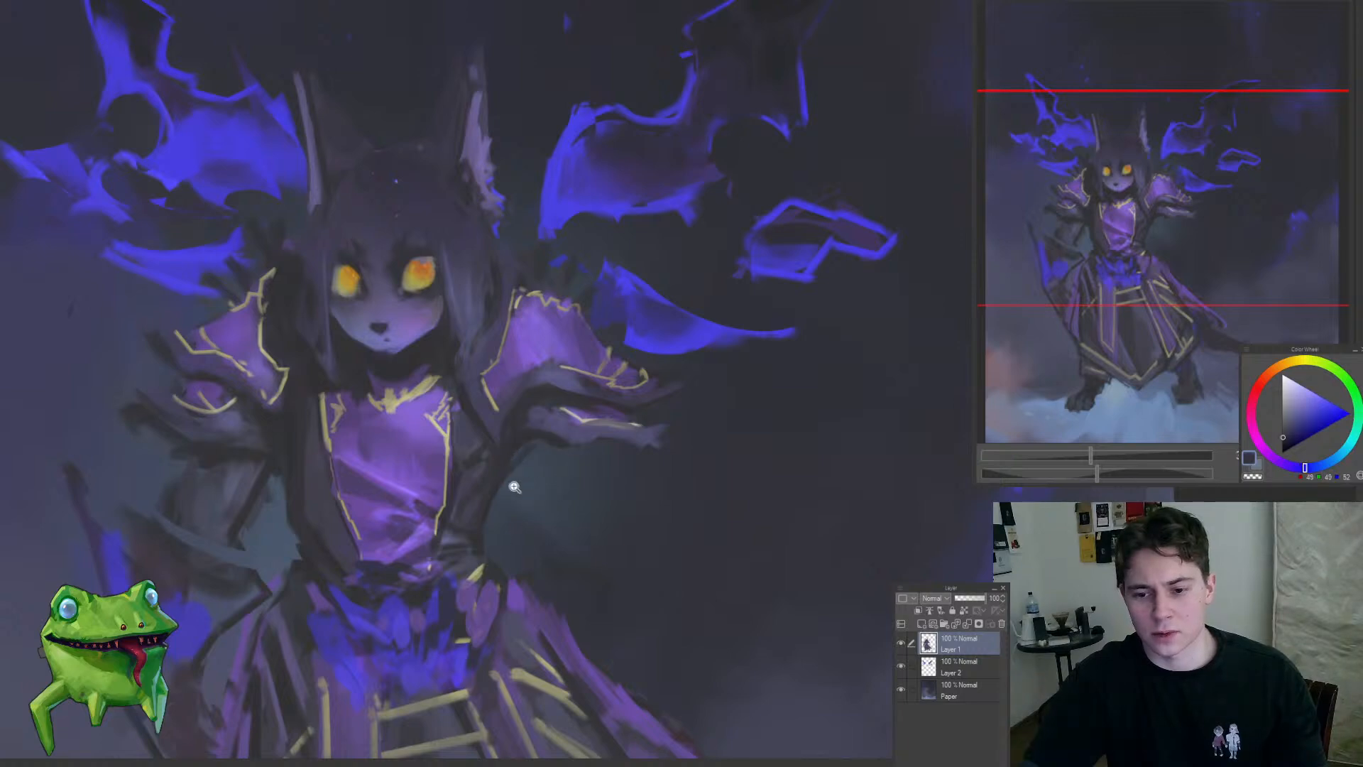
drag(511, 481, 587, 306)
click(612, 425)
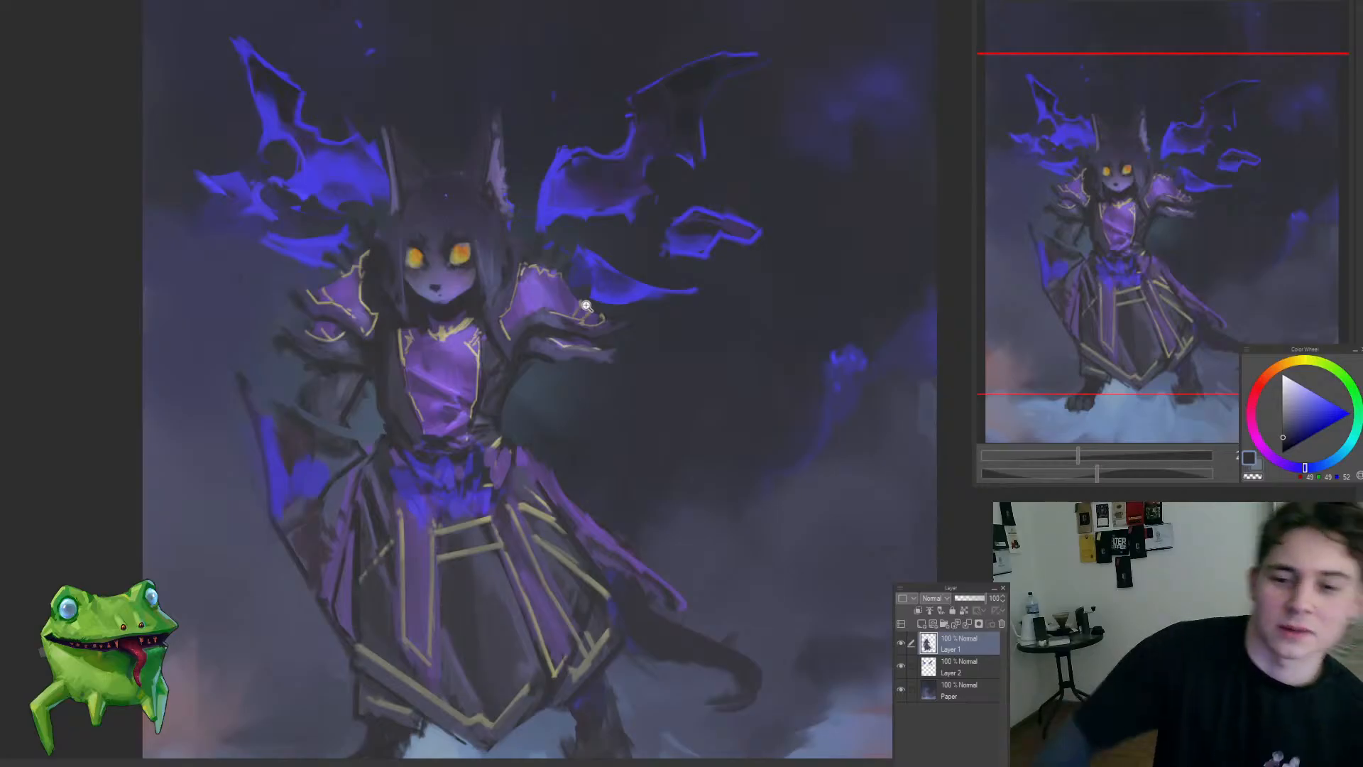
Step: Try a faint muted purple patch beneath the right-hand sleeve
click(465, 375)
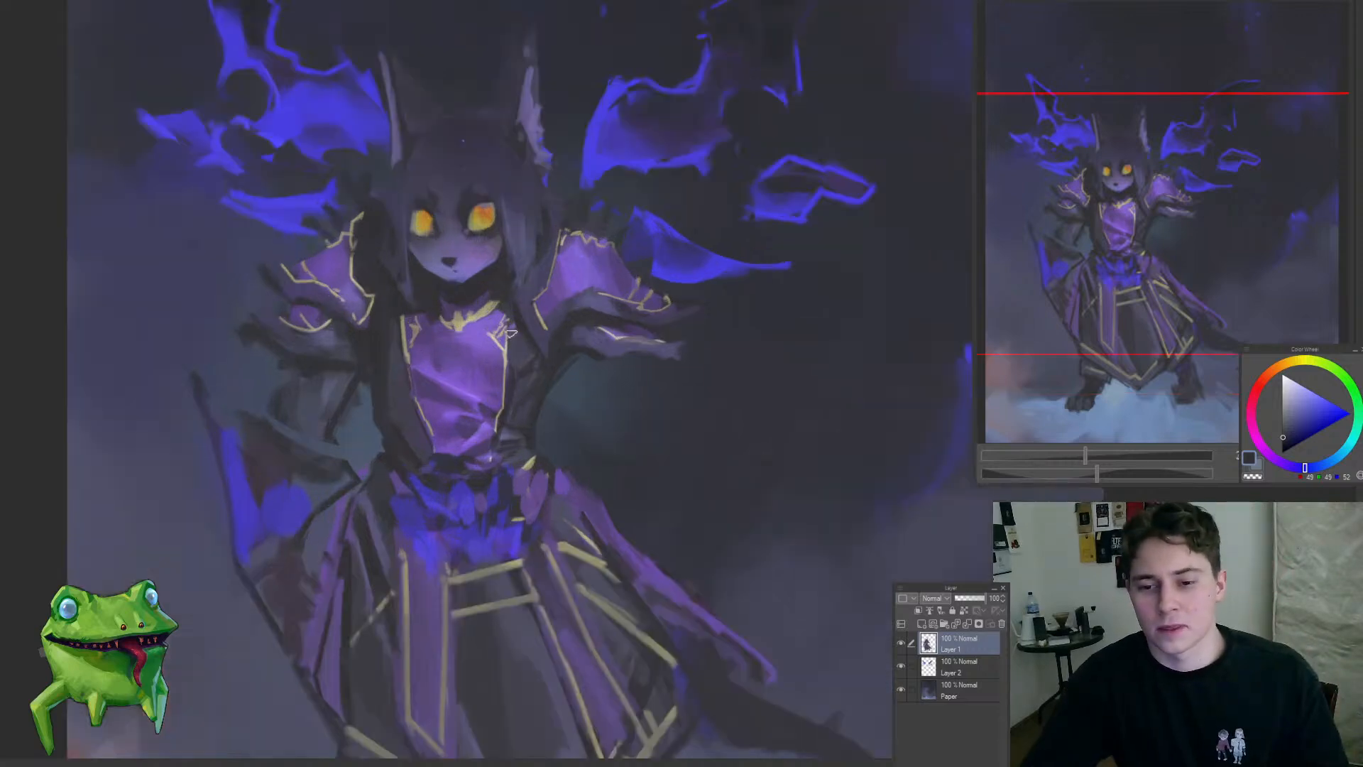
alt+click(605, 301)
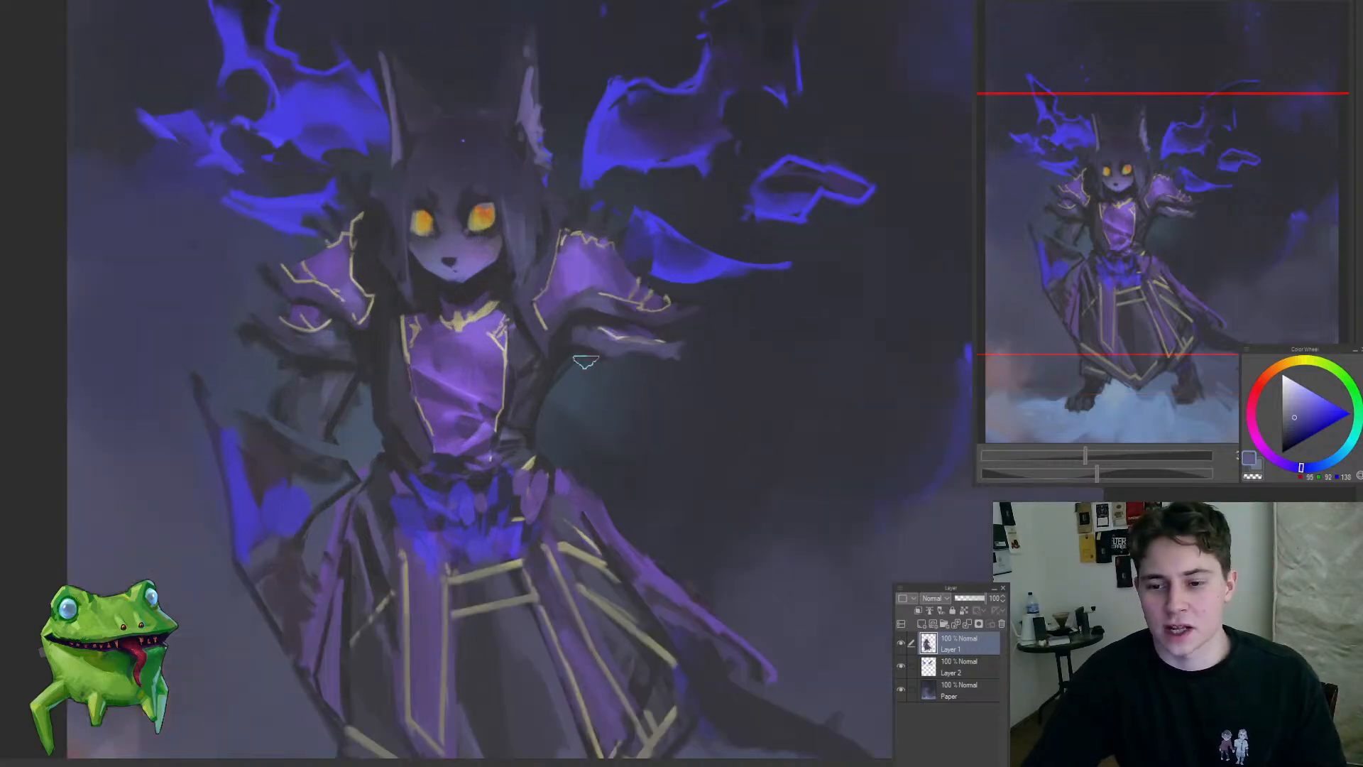
alt+click(585, 348)
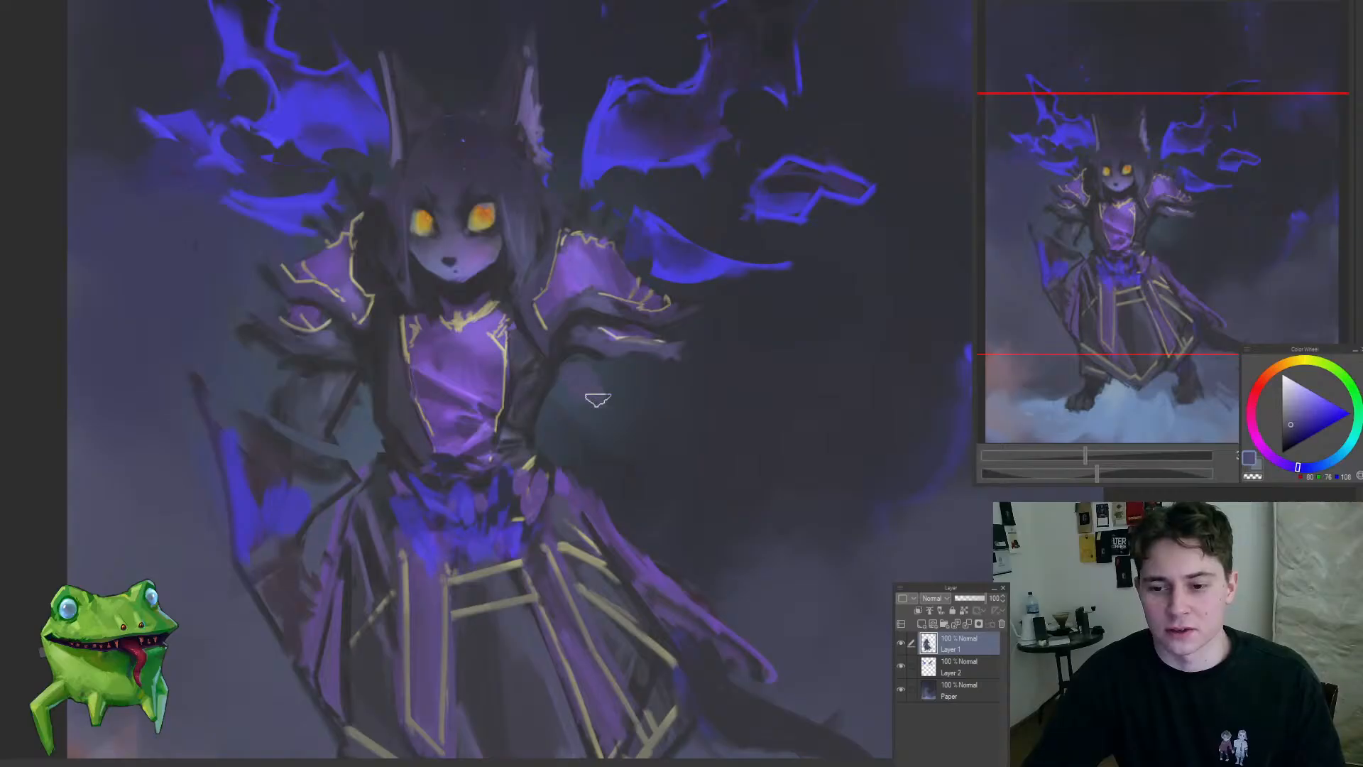
drag(630, 379, 690, 392)
scroll(634, 353, up, 5)
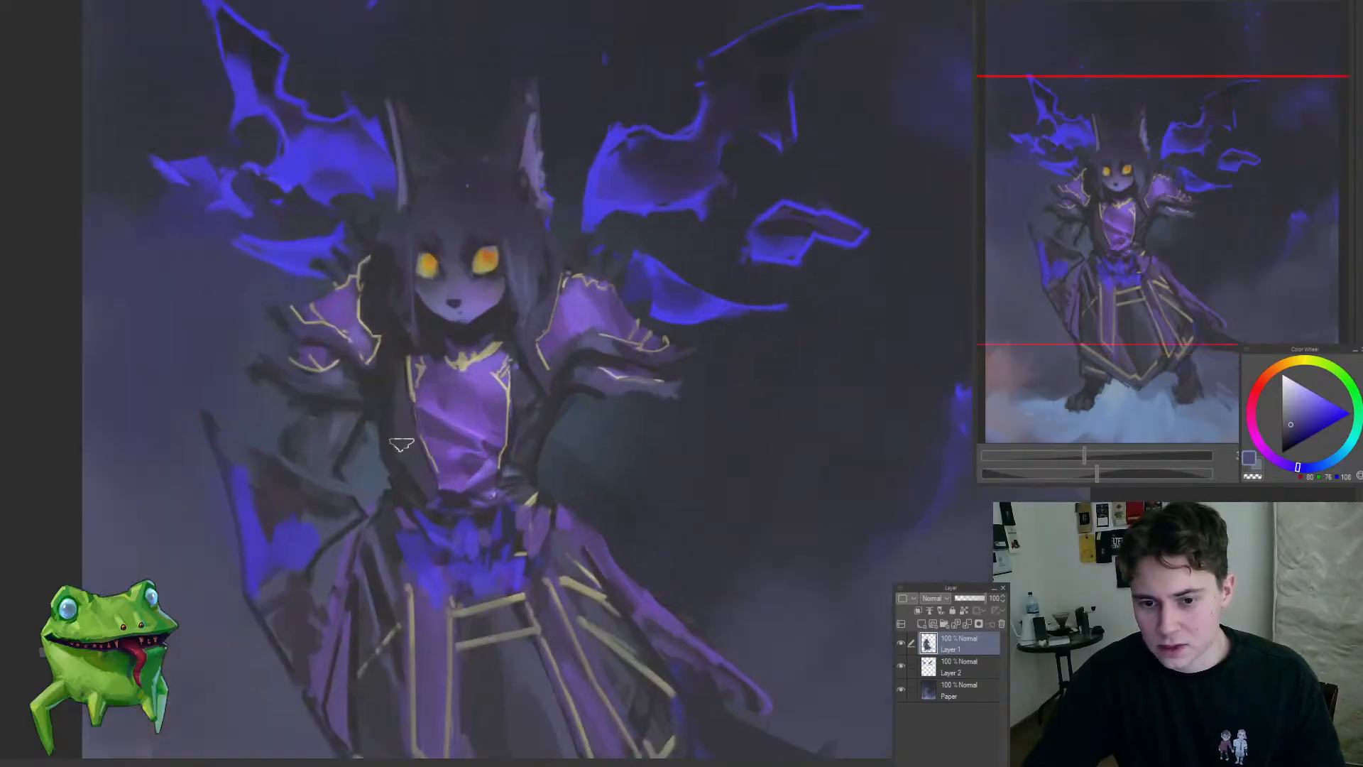
Step: Paint a purple oval and an adjoining dark patch below the right-hand sleeve in colours sampled from the figure
alt+click(298, 541)
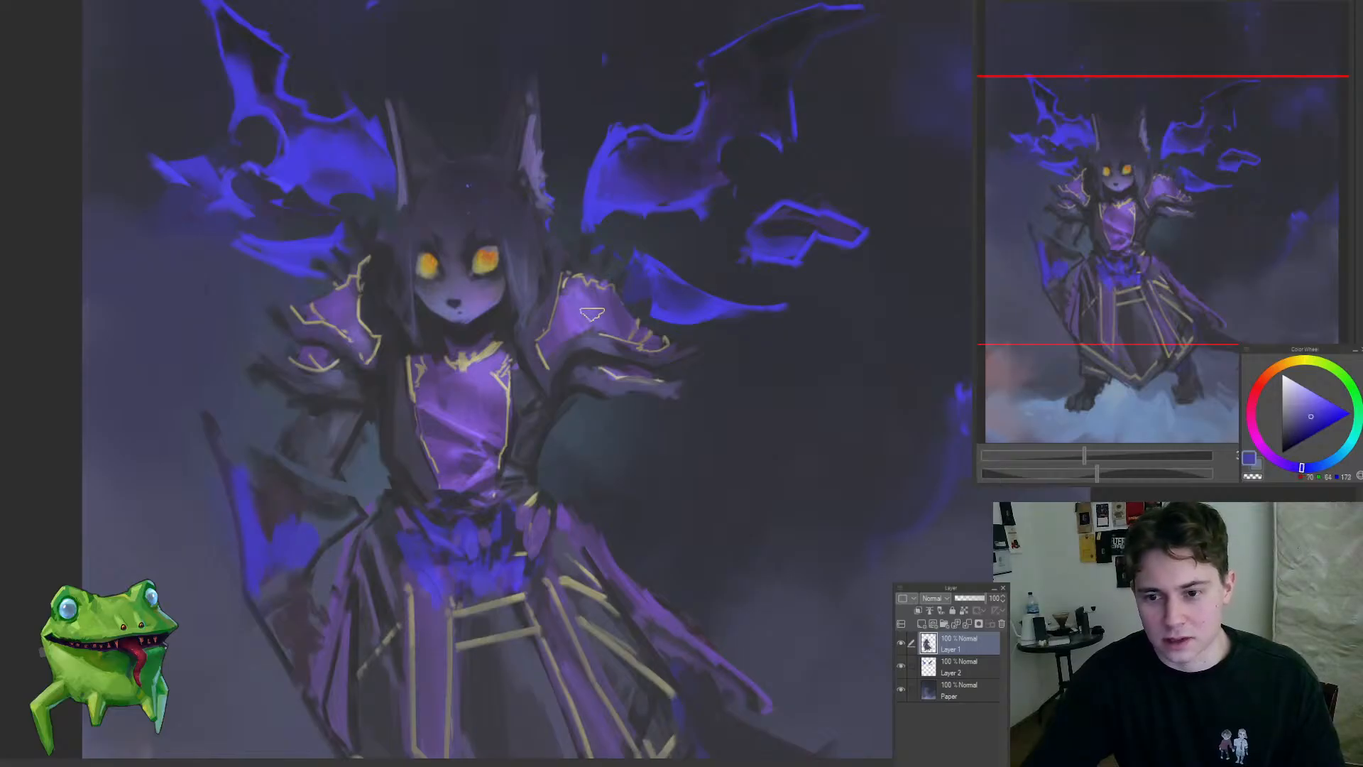
alt+click(558, 329)
mouse_move(608, 426)
mouse_down()
mouse_move(625, 461)
mouse_move(607, 422)
mouse_move(603, 444)
mouse_move(568, 426)
mouse_move(618, 455)
mouse_up()
alt+click(584, 390)
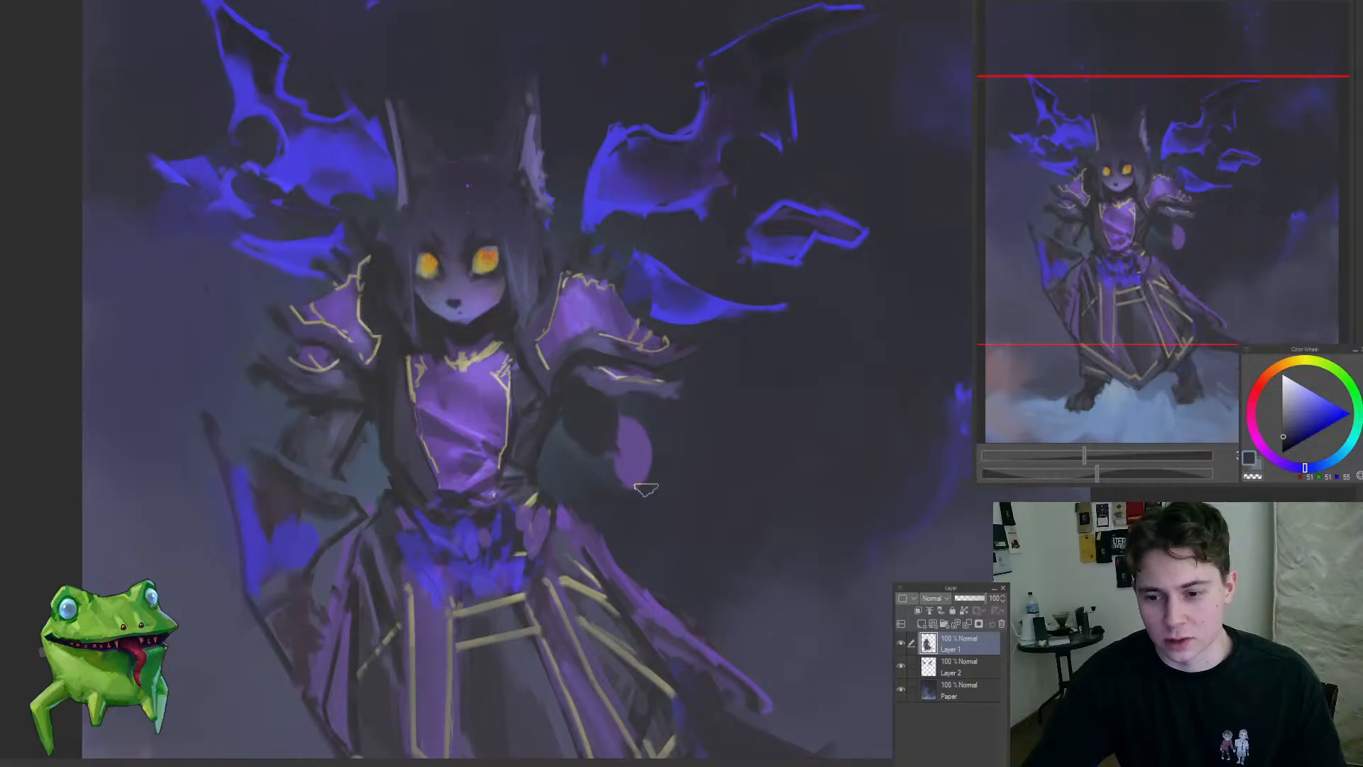
drag(661, 513, 728, 506)
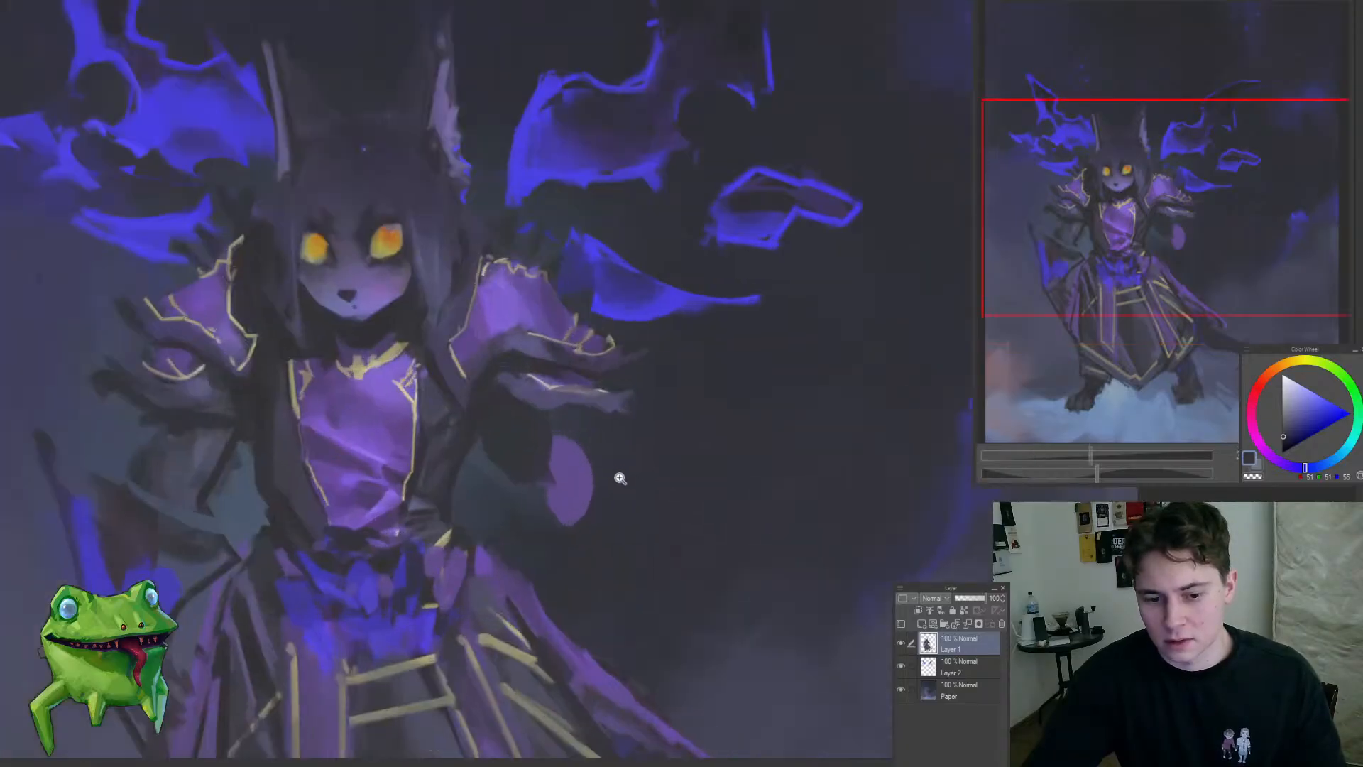
drag(621, 477, 630, 445)
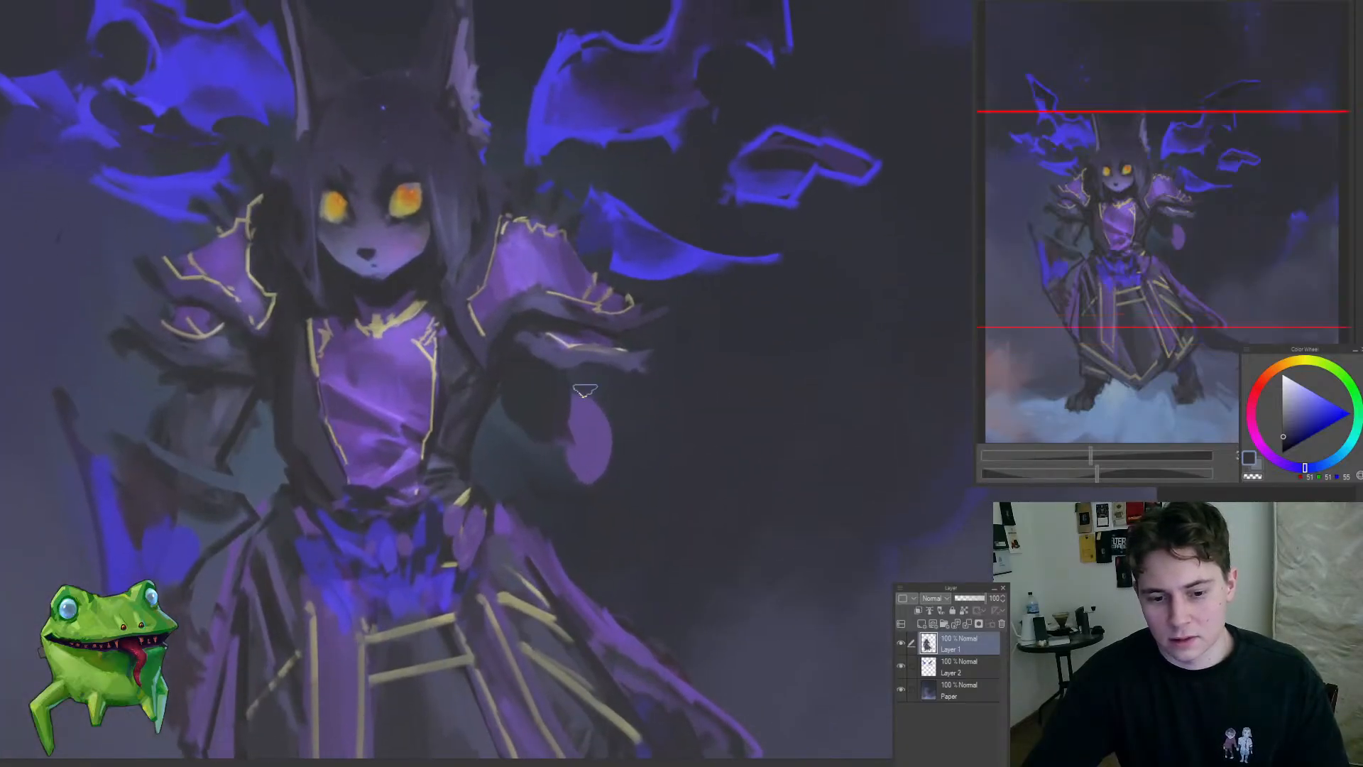
Step: Block in a grey-purple forearm inside the dark patch below the right-hand sleeve using sampled tones
alt+click(547, 386)
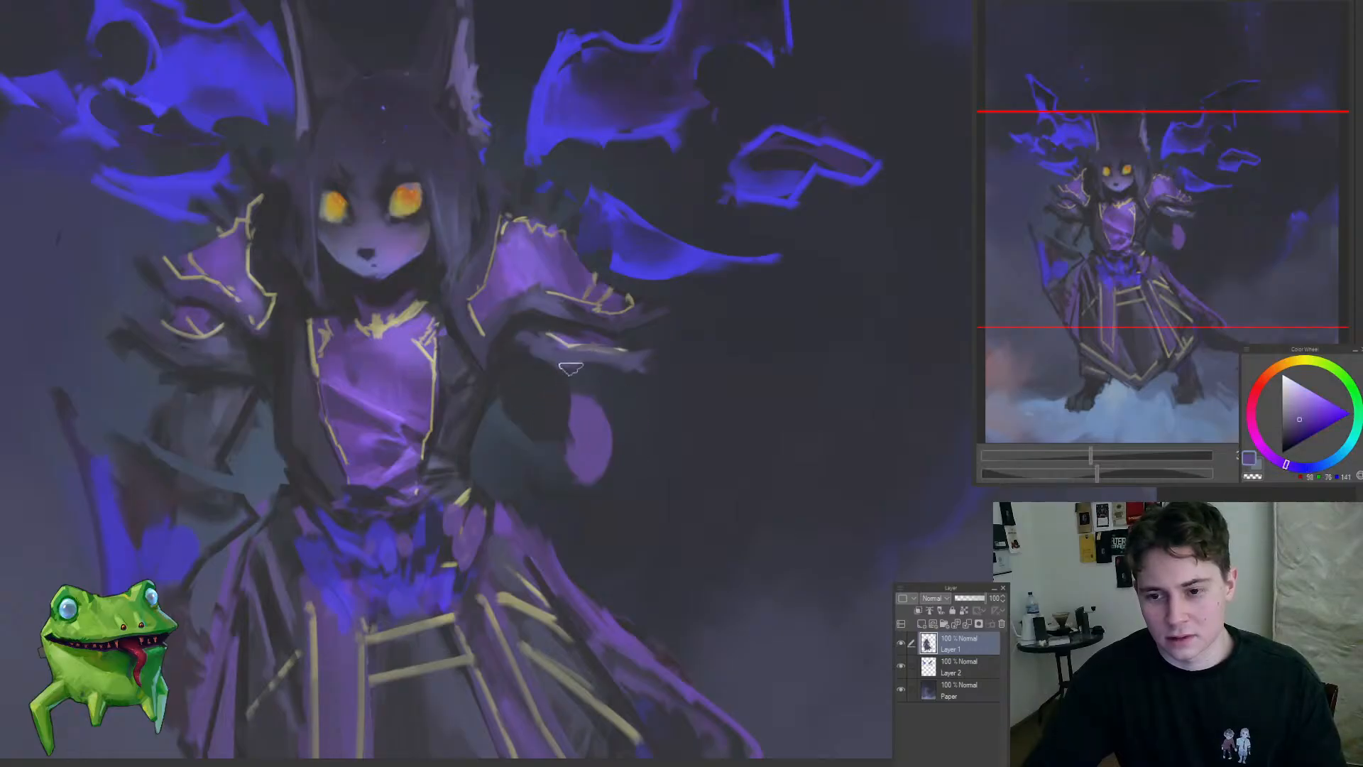
alt+click(539, 391)
drag(538, 389, 541, 427)
alt+click(531, 381)
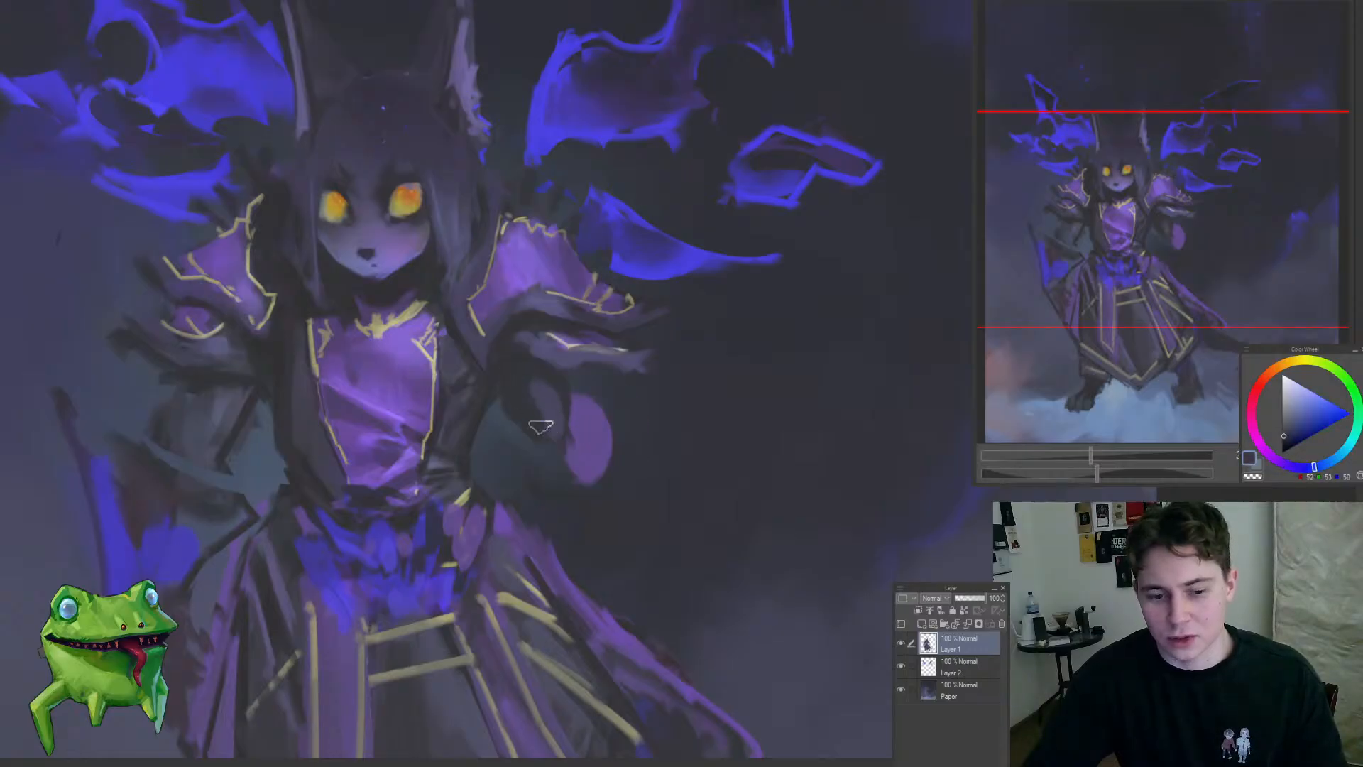
alt+click(538, 400)
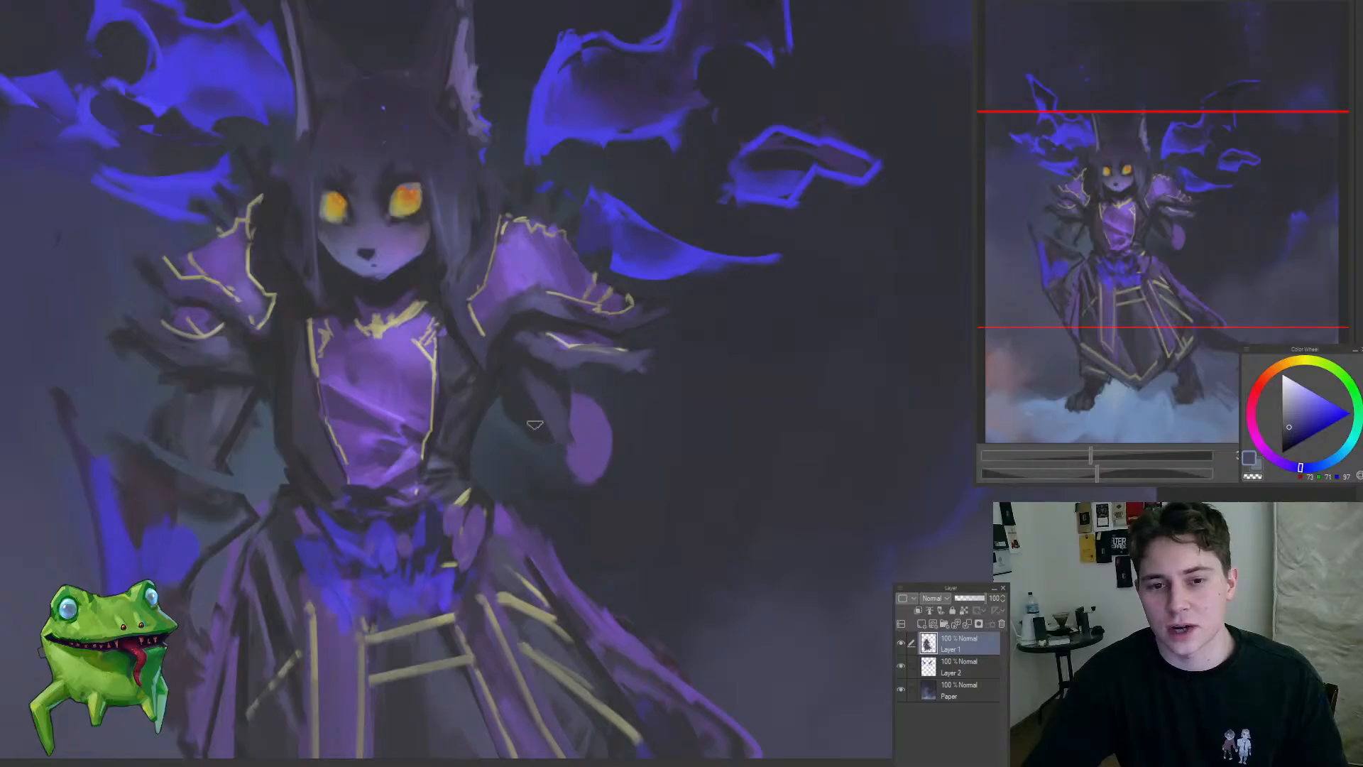
alt+click(546, 421)
alt+click(551, 412)
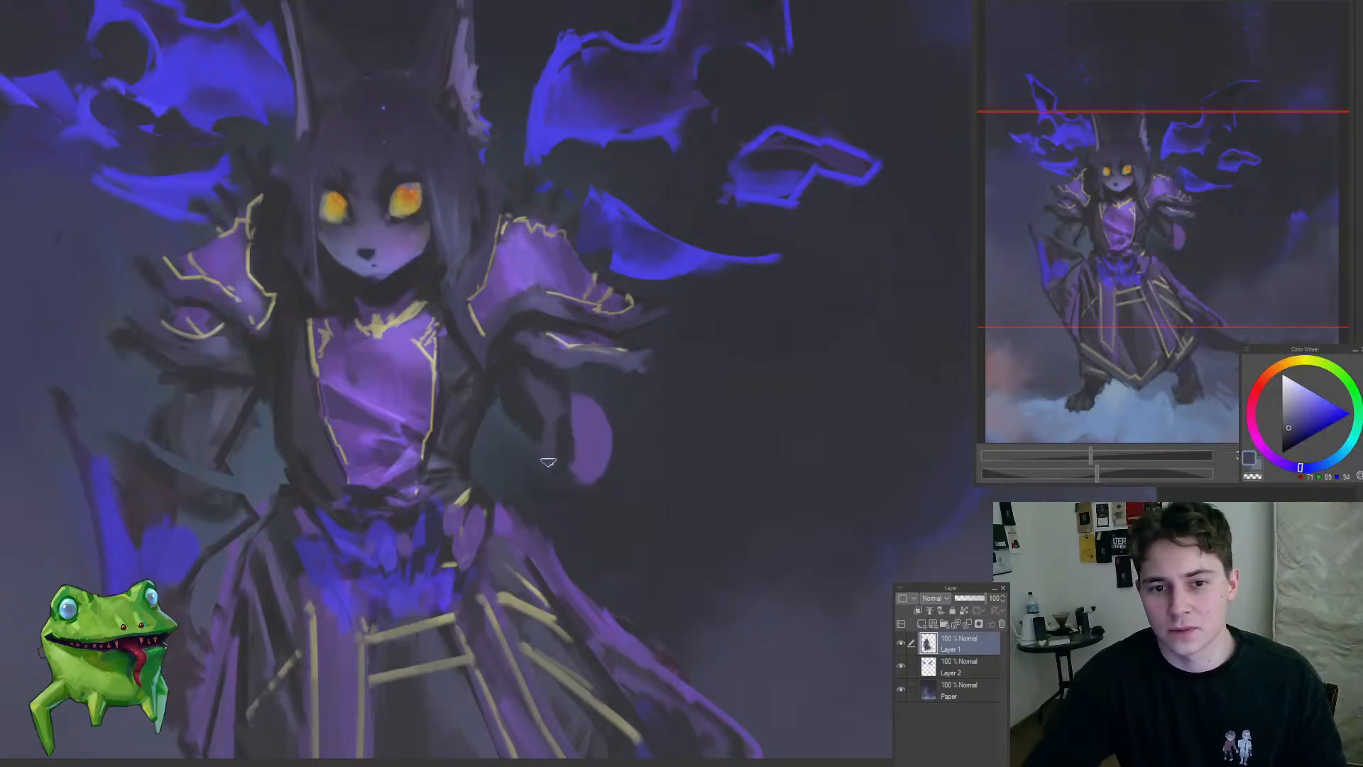
alt+click(519, 433)
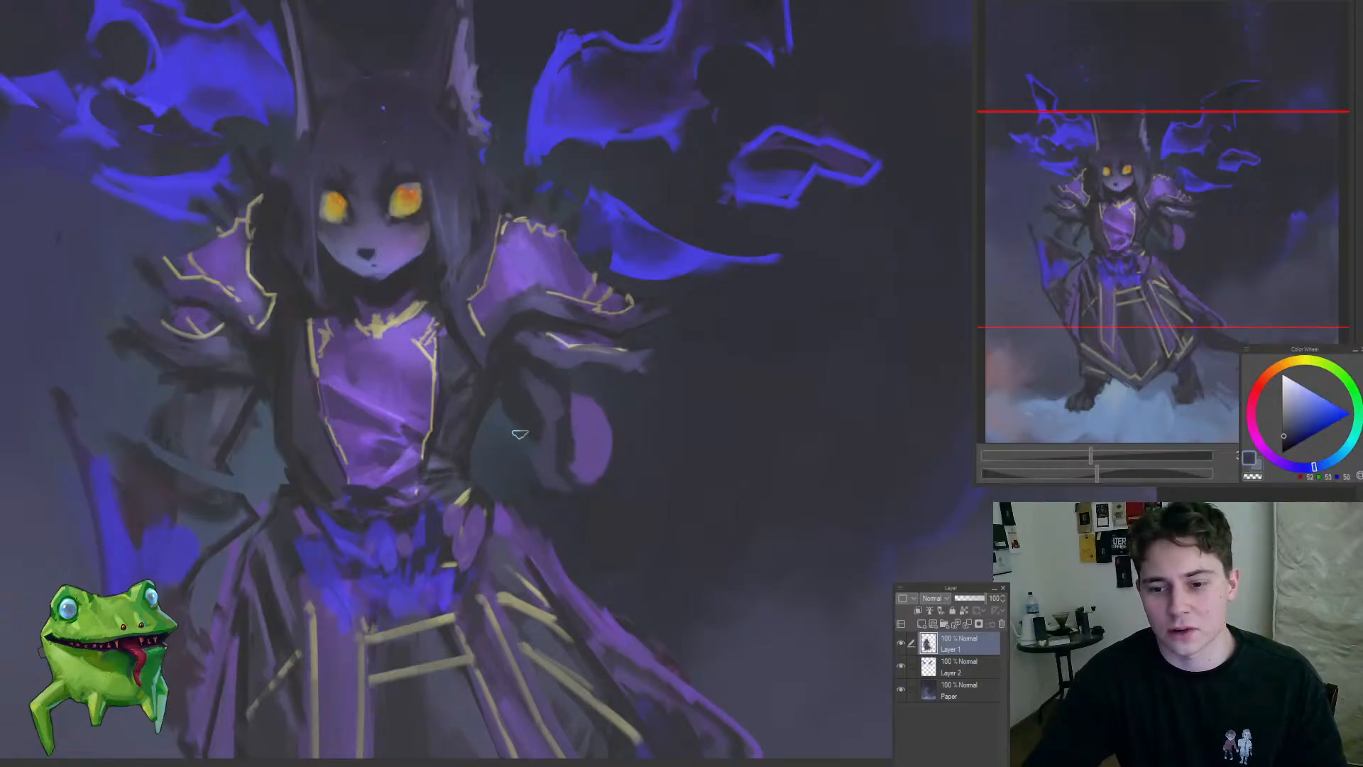
Step: Carve dark folds into the purple oval beside the forearm and extend it downward as hanging cloth
alt+click(560, 441)
alt+click(605, 338)
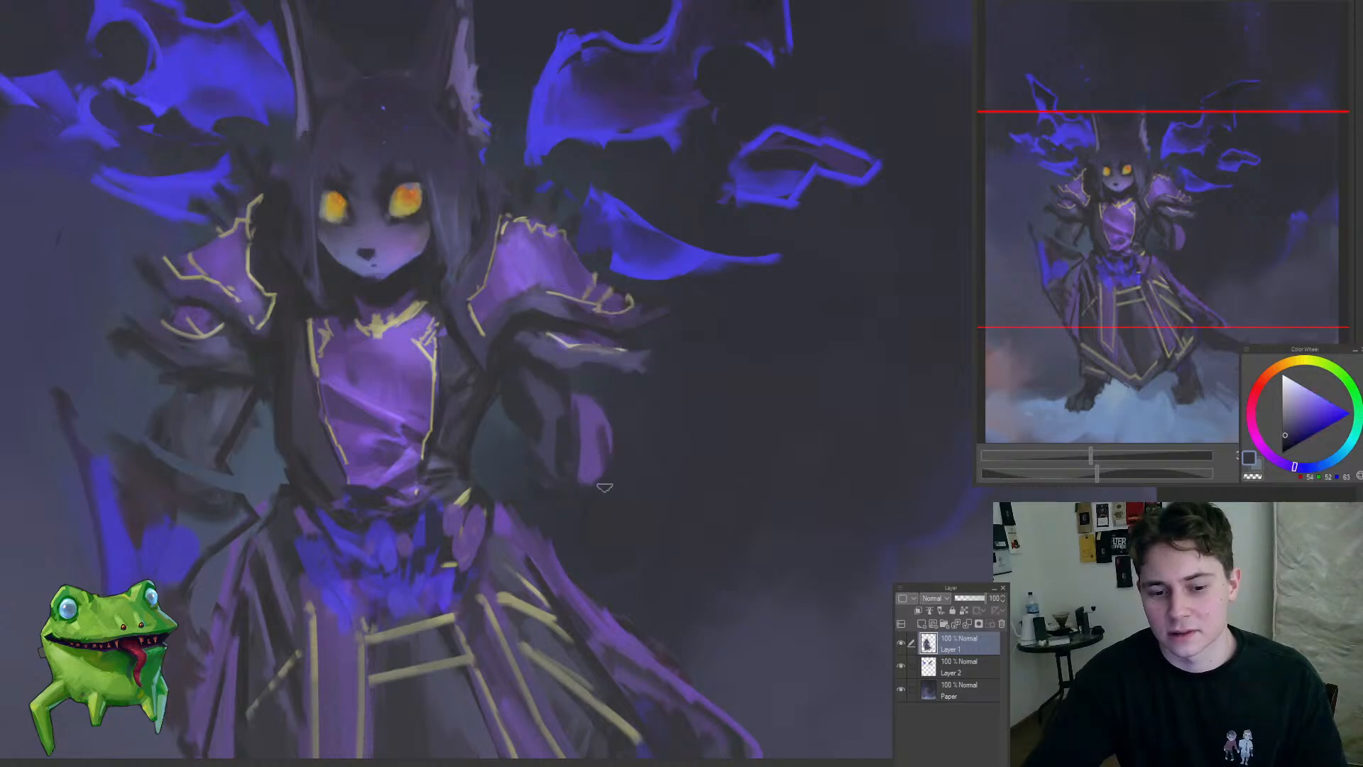
drag(594, 504, 608, 538)
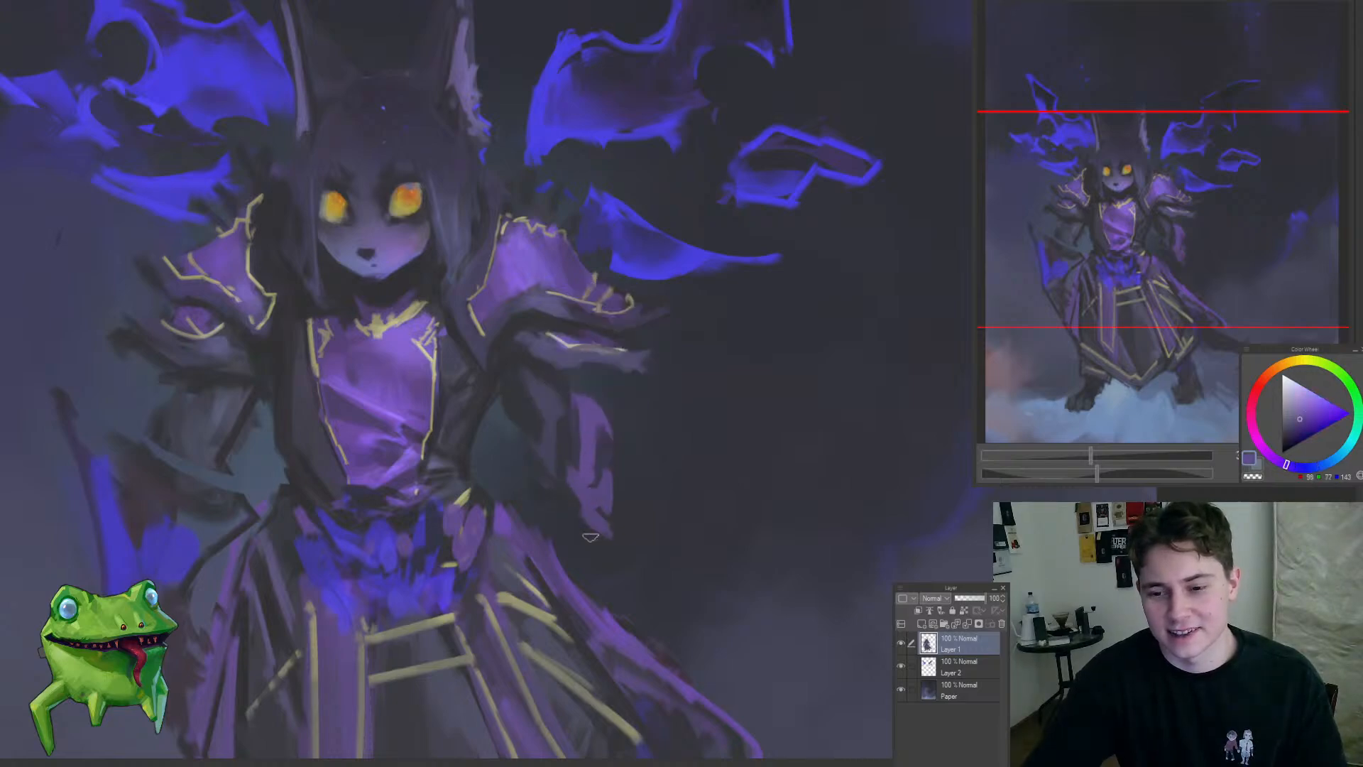
Step: Select the purple hanging cloth with the forearm below the right-hand sleeve and shift it slightly up and outward
mouse_move(523, 532)
mouse_down()
mouse_move(456, 573)
mouse_move(543, 511)
mouse_move(708, 519)
mouse_move(541, 482)
mouse_up()
key(m)
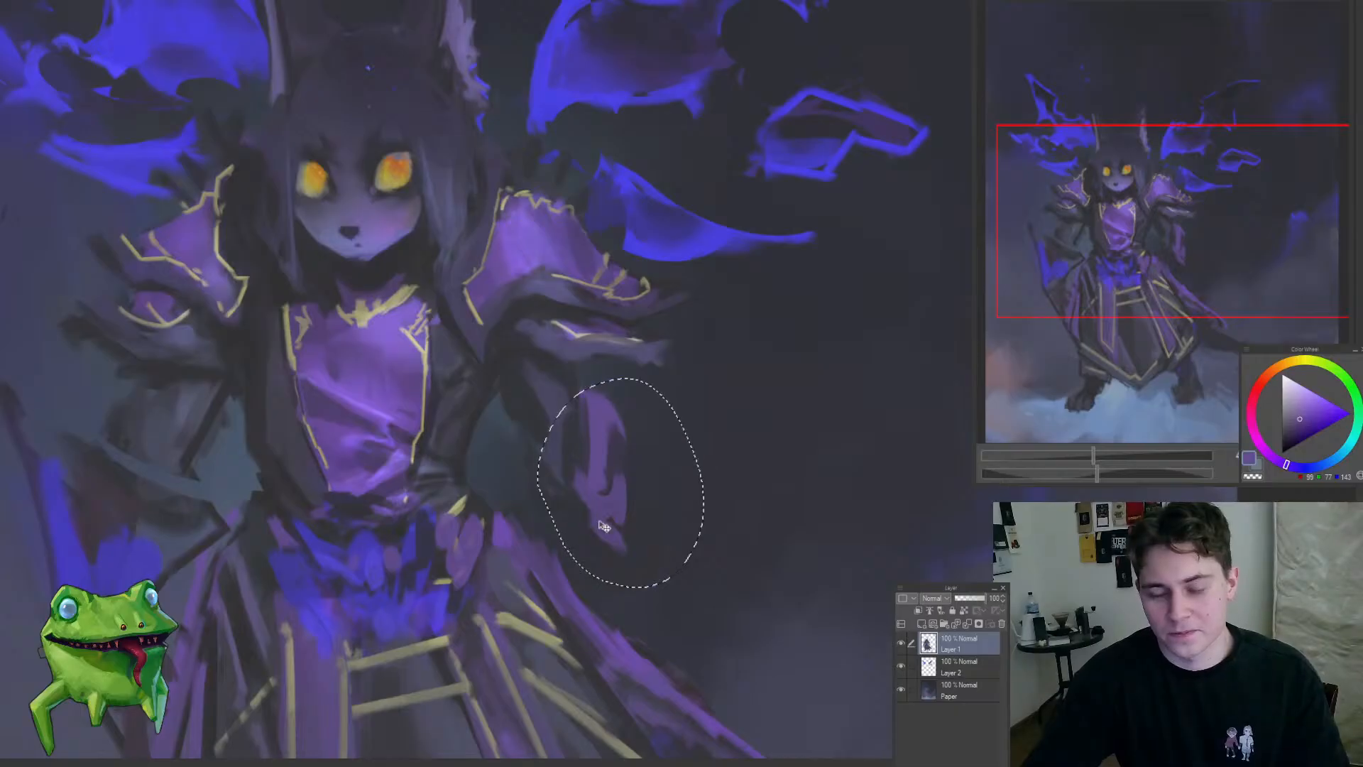
key(ctrl+t)
drag(614, 515, 625, 504)
key(Return)
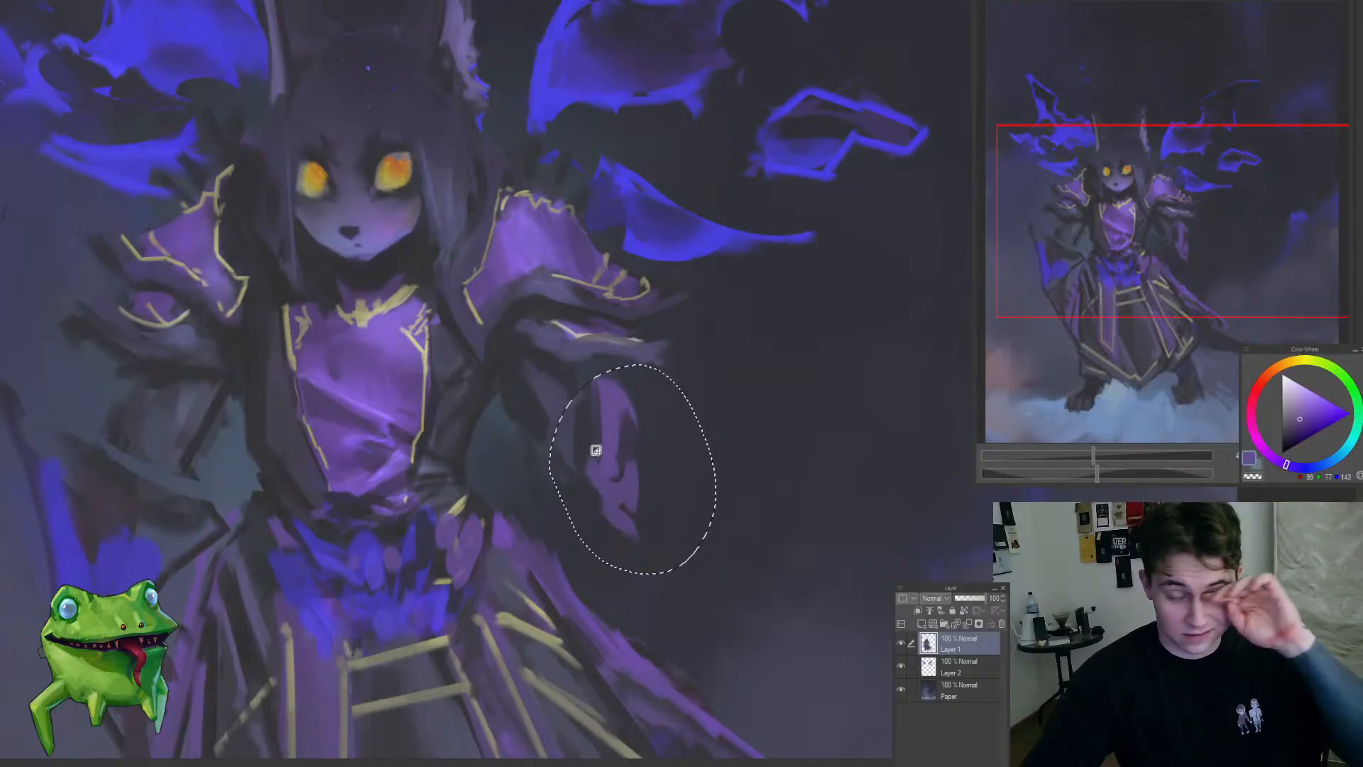
key(ctrl+d)
key(Delete)
key(ctrl+d)
Step: Darken the forearm beside the purple cloth with sampled tones and extend the cloth's lower end outward in muted purple
mouse_move(498, 393)
mouse_down()
mouse_move(505, 419)
mouse_move(558, 431)
mouse_up()
key(b)
alt+click(518, 374)
mouse_move(594, 379)
mouse_down()
mouse_move(571, 475)
mouse_move(632, 491)
mouse_move(671, 531)
mouse_up()
alt+click(616, 497)
alt+click(553, 419)
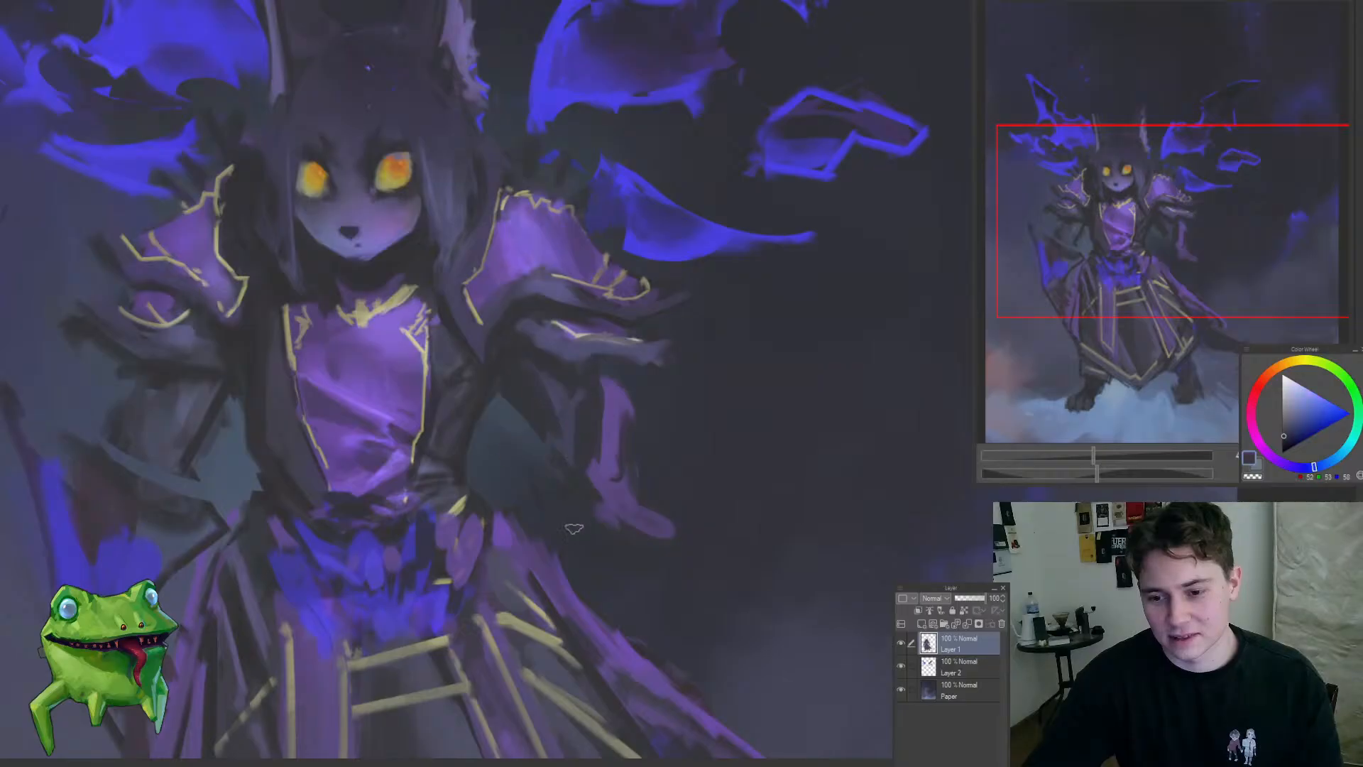
mouse_move(384, 542)
mouse_down()
mouse_move(282, 501)
mouse_move(554, 523)
mouse_move(577, 487)
mouse_move(566, 538)
mouse_move(608, 488)
mouse_move(624, 497)
mouse_move(640, 477)
mouse_move(657, 489)
mouse_up()
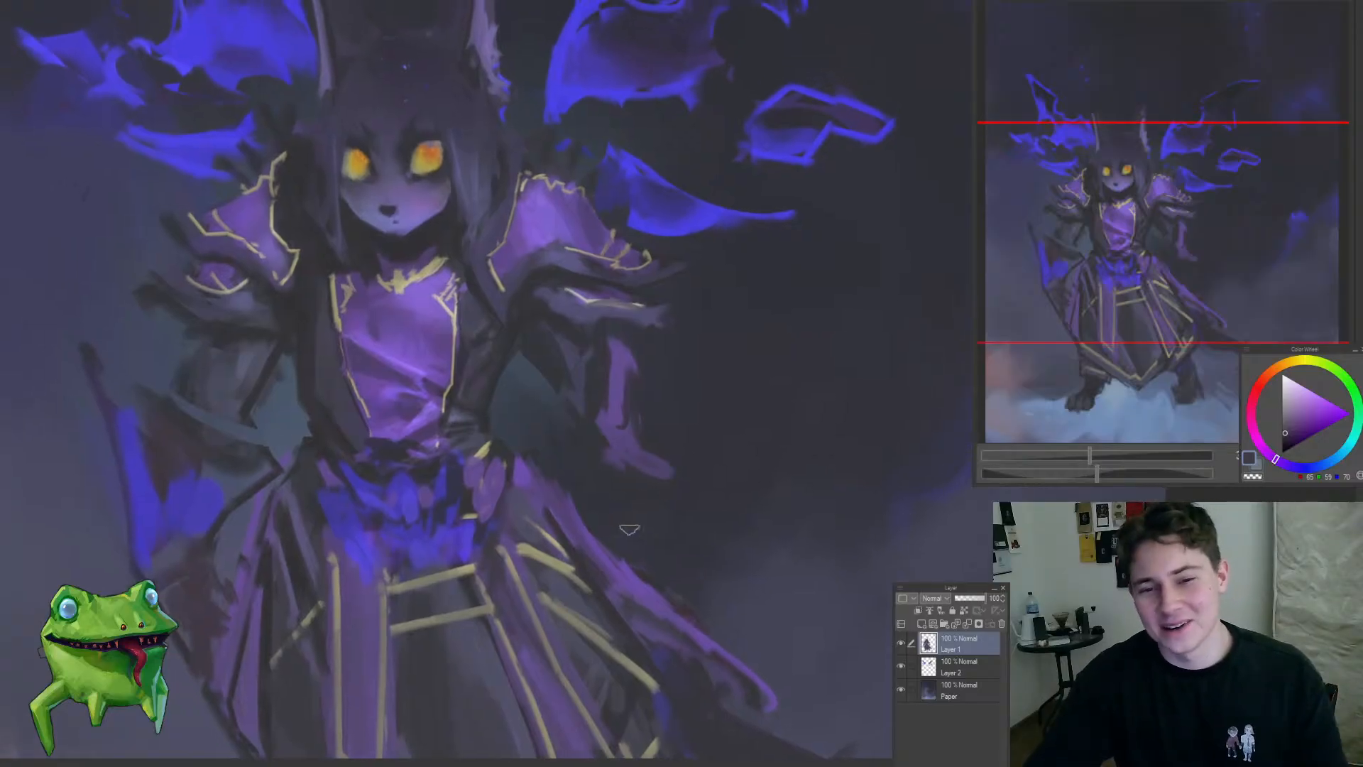
Step: Lasso the purple cloth and transform it farther away from the body and skirt
key(ctrl+0)
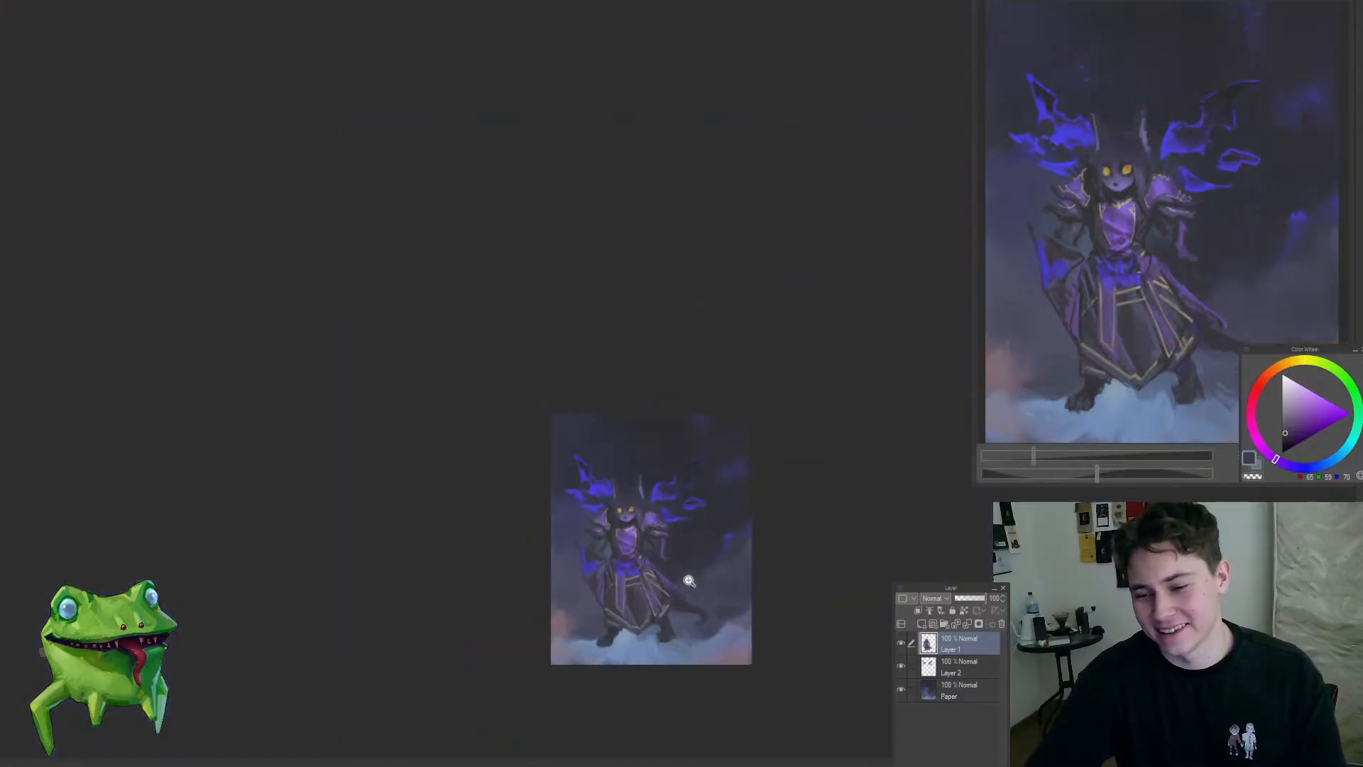
mouse_move(673, 558)
mouse_down()
mouse_move(588, 441)
mouse_move(575, 490)
mouse_move(716, 599)
mouse_up()
key(ctrl+t)
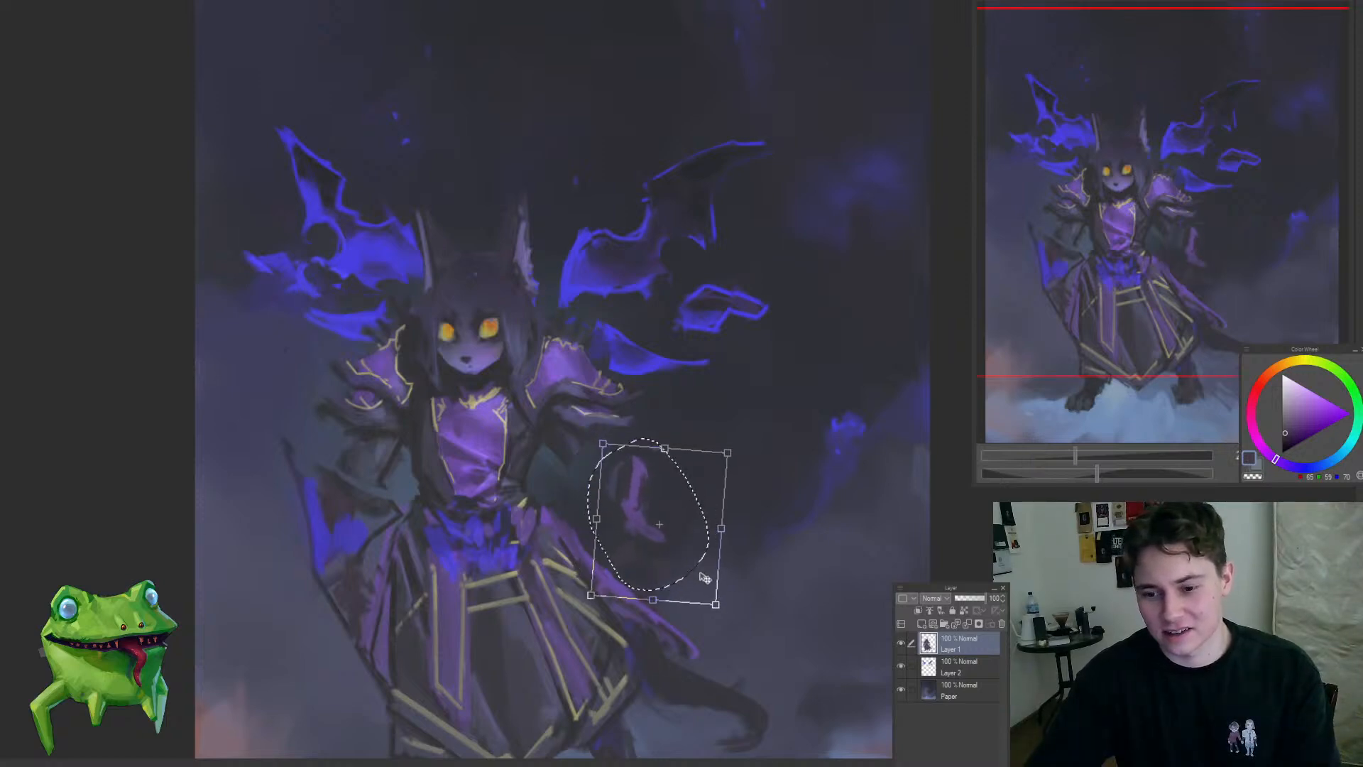
key(Return)
key(ctrl+d)
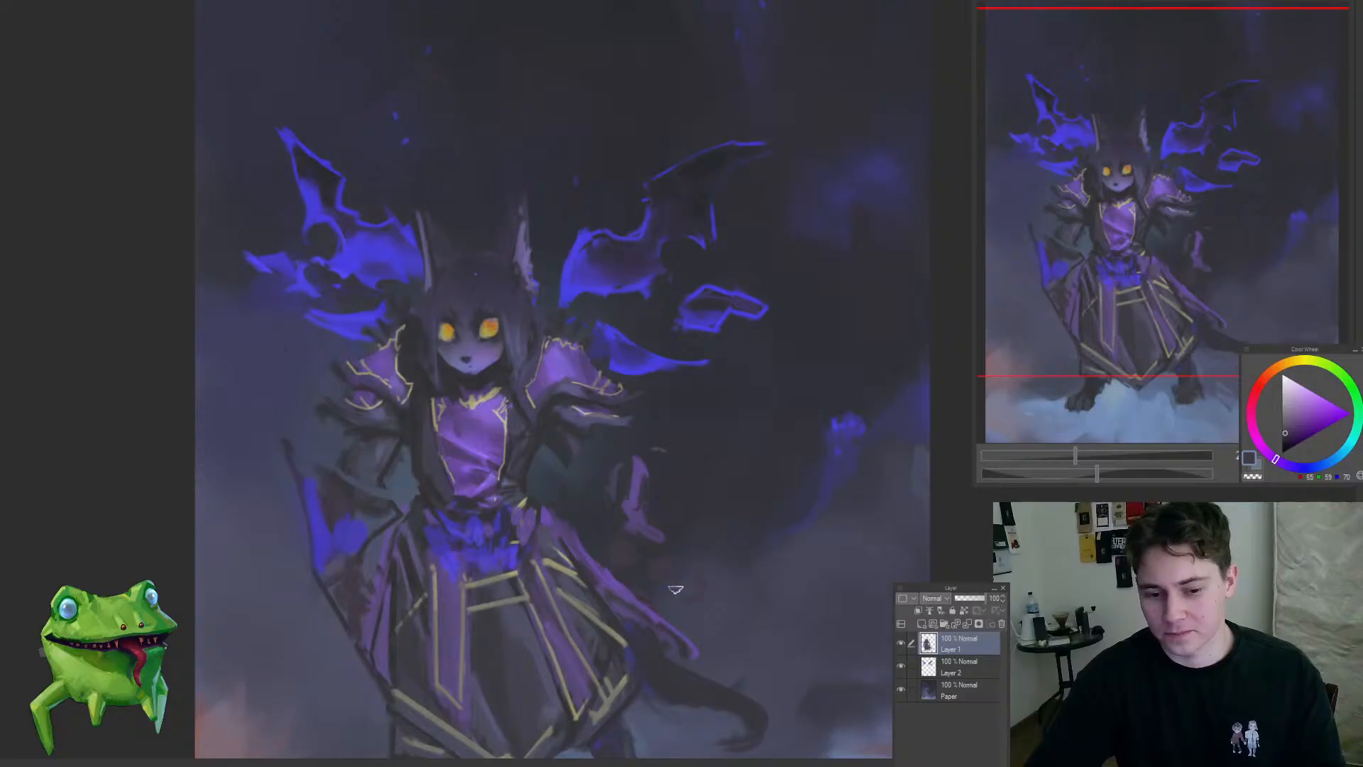
Step: Mirror the canvas view horizontally and check the whole figure
drag(676, 589, 722, 642)
key(h)
mouse_move(595, 612)
mouse_down()
mouse_move(679, 614)
mouse_move(670, 596)
mouse_move(689, 585)
mouse_up()
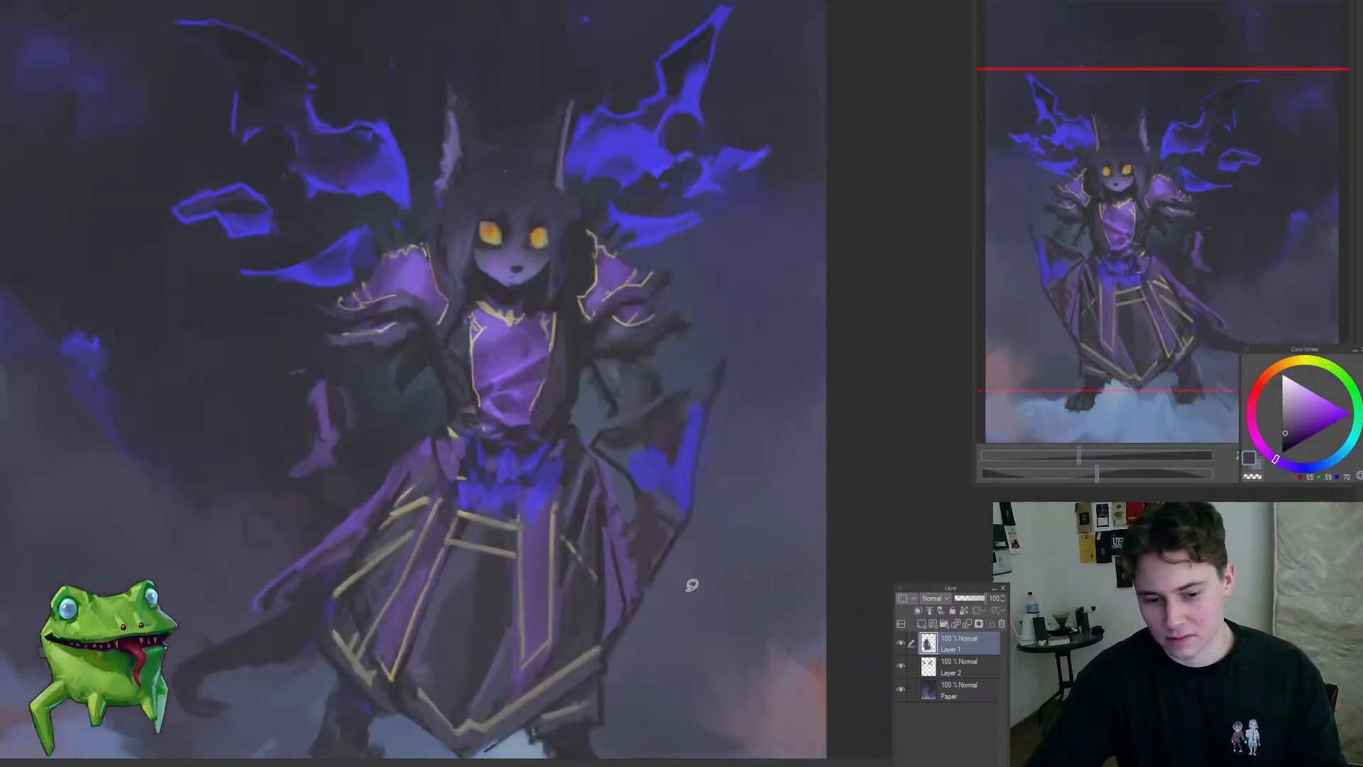
key(ctrl+0)
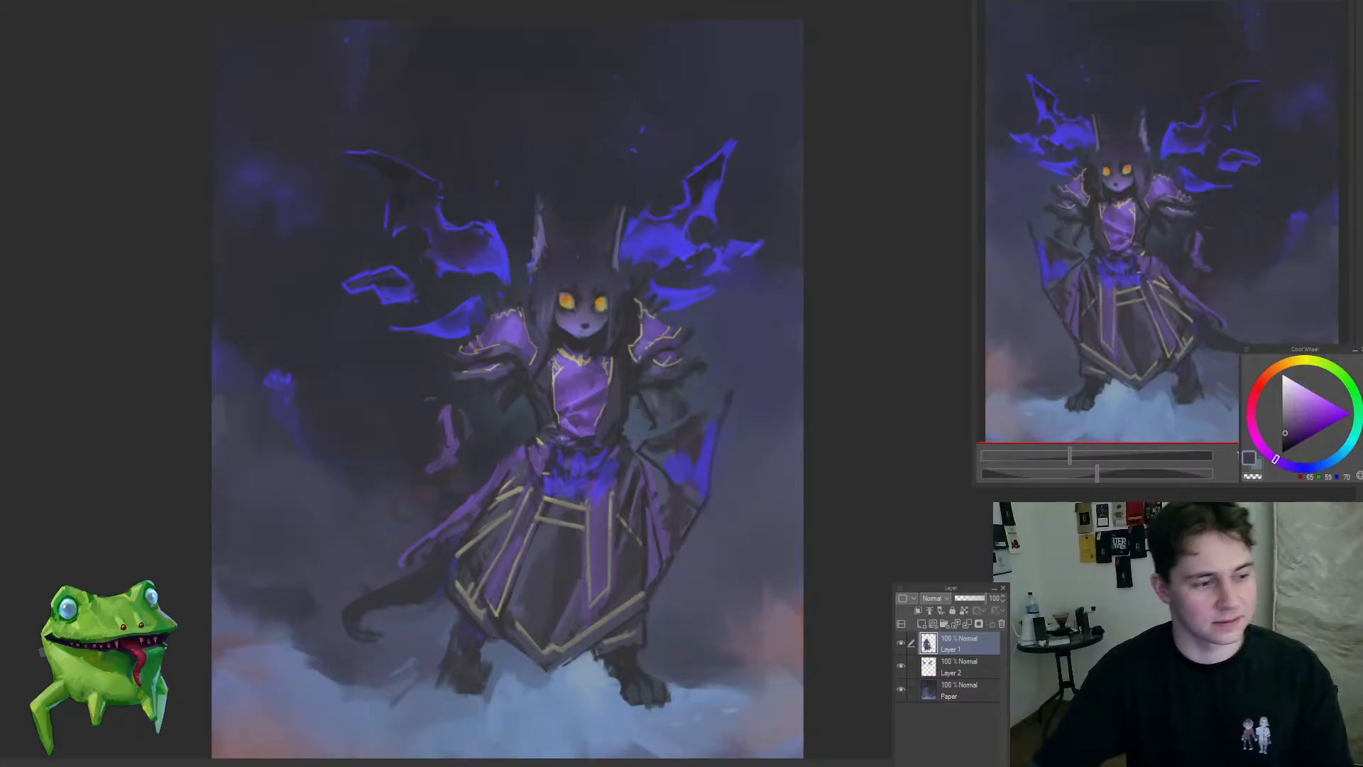
Step: Try to reposition the lassoed blue hanging sleeve beside the skirt
scroll(685, 503, up, 1)
mouse_move(701, 592)
mouse_down()
mouse_move(785, 411)
mouse_move(679, 378)
mouse_up()
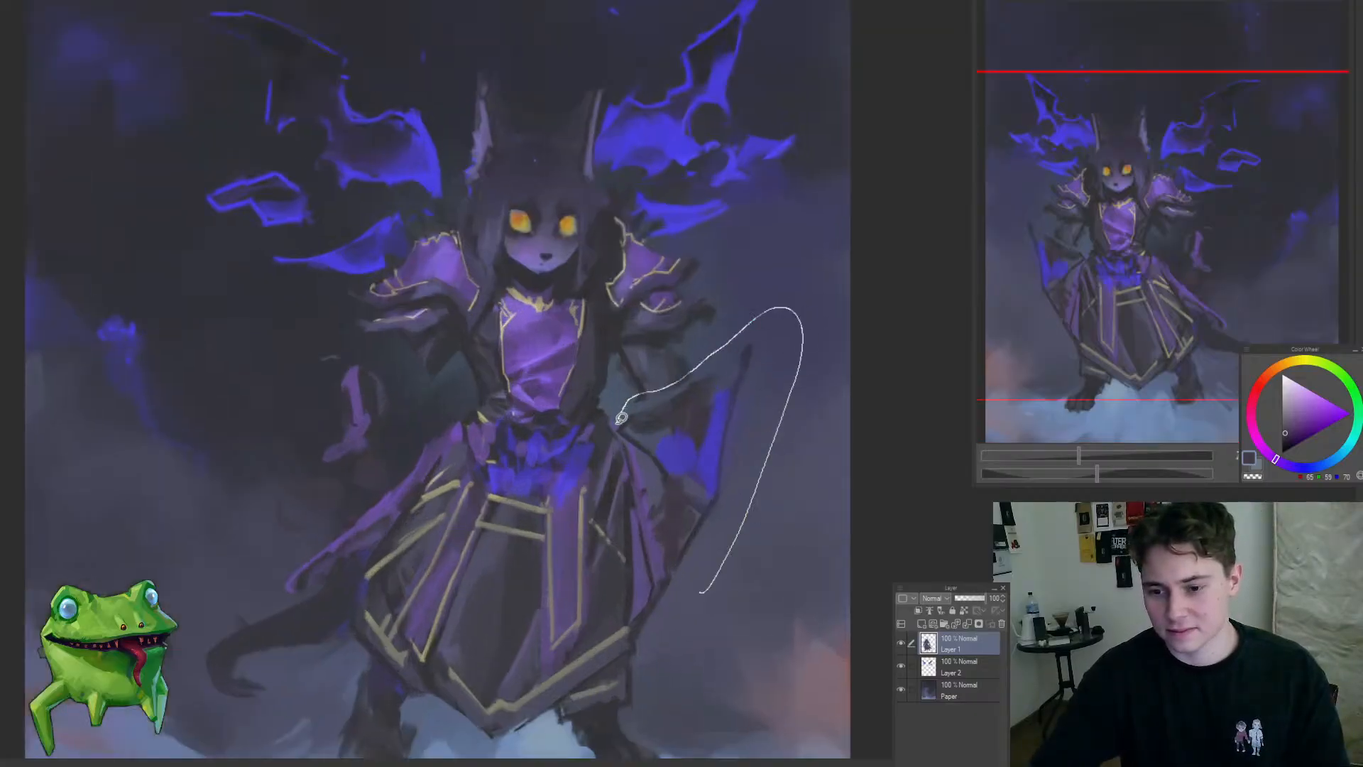
drag(666, 551, 683, 615)
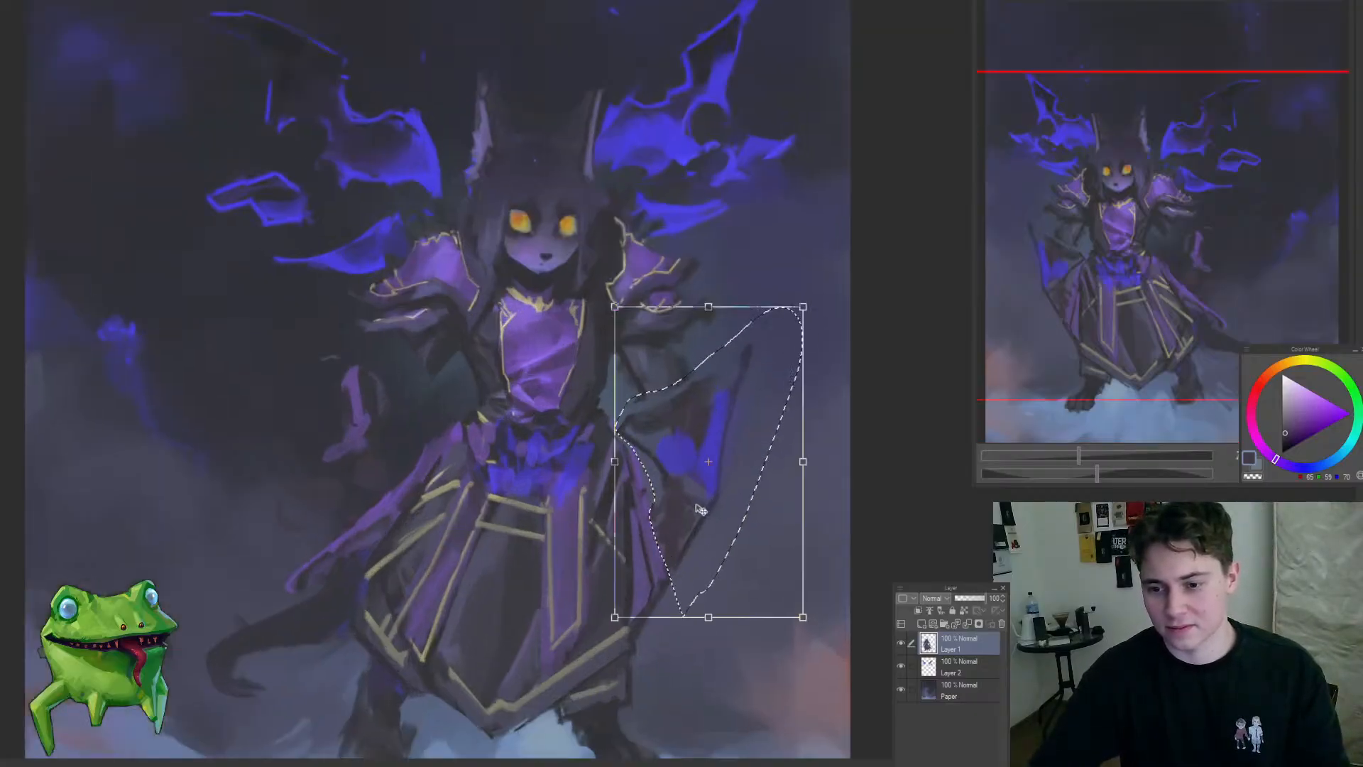
key(ctrl+t)
drag(710, 508, 700, 517)
key(Return)
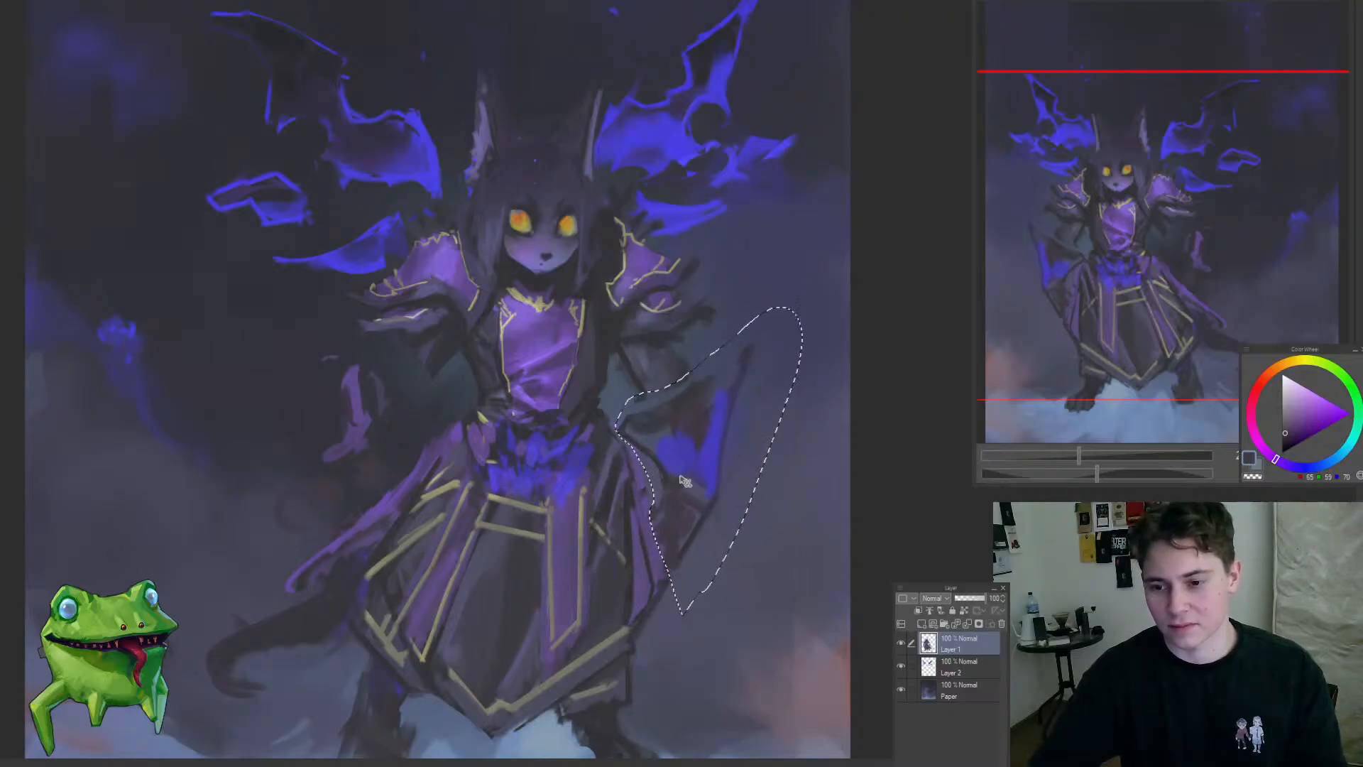
key(ctrl+d)
key(ctrl+z)
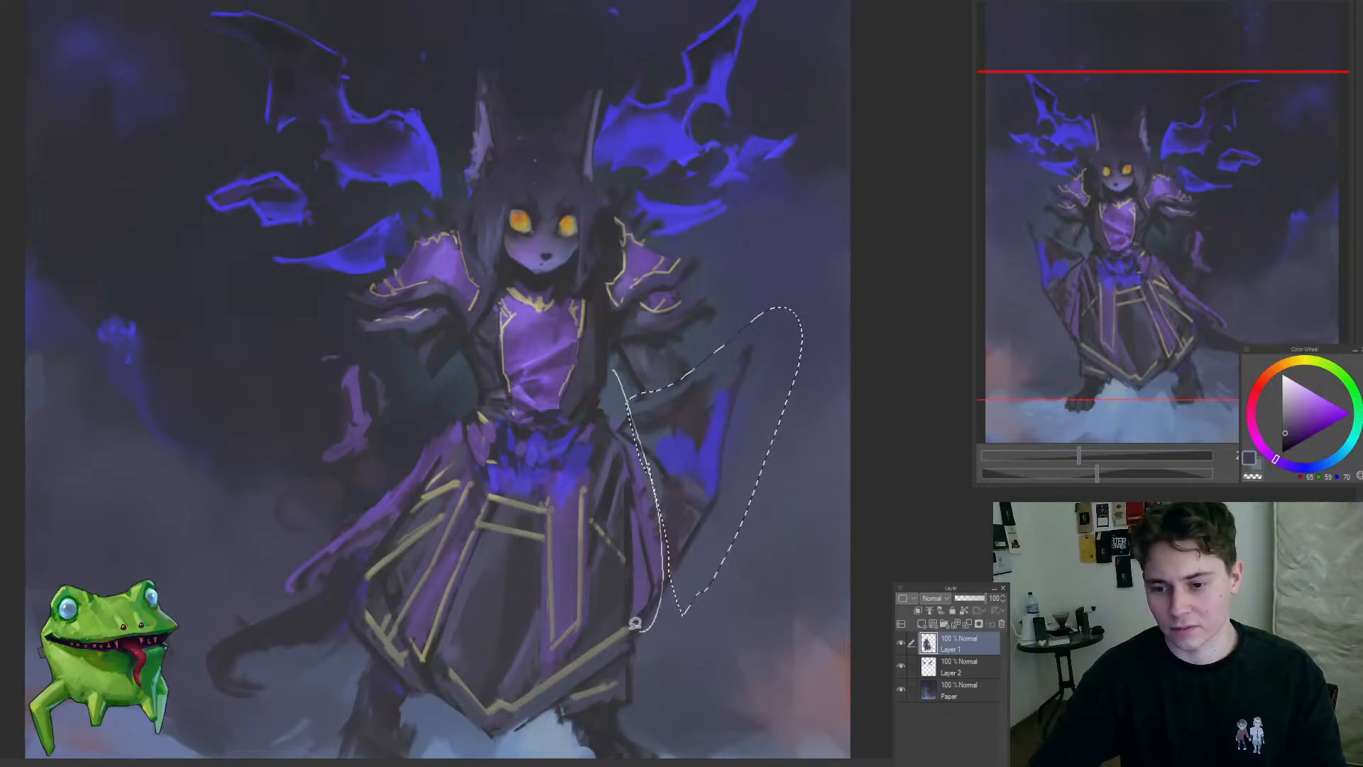
Step: Transform the selected blue sleeve so it sits closer to the skirt
key(ctrl+t)
key(Return)
mouse_move(696, 517)
mouse_down()
mouse_move(639, 539)
mouse_move(707, 473)
mouse_move(694, 497)
mouse_move(761, 523)
mouse_move(331, 435)
mouse_up()
key(ctrl+d)
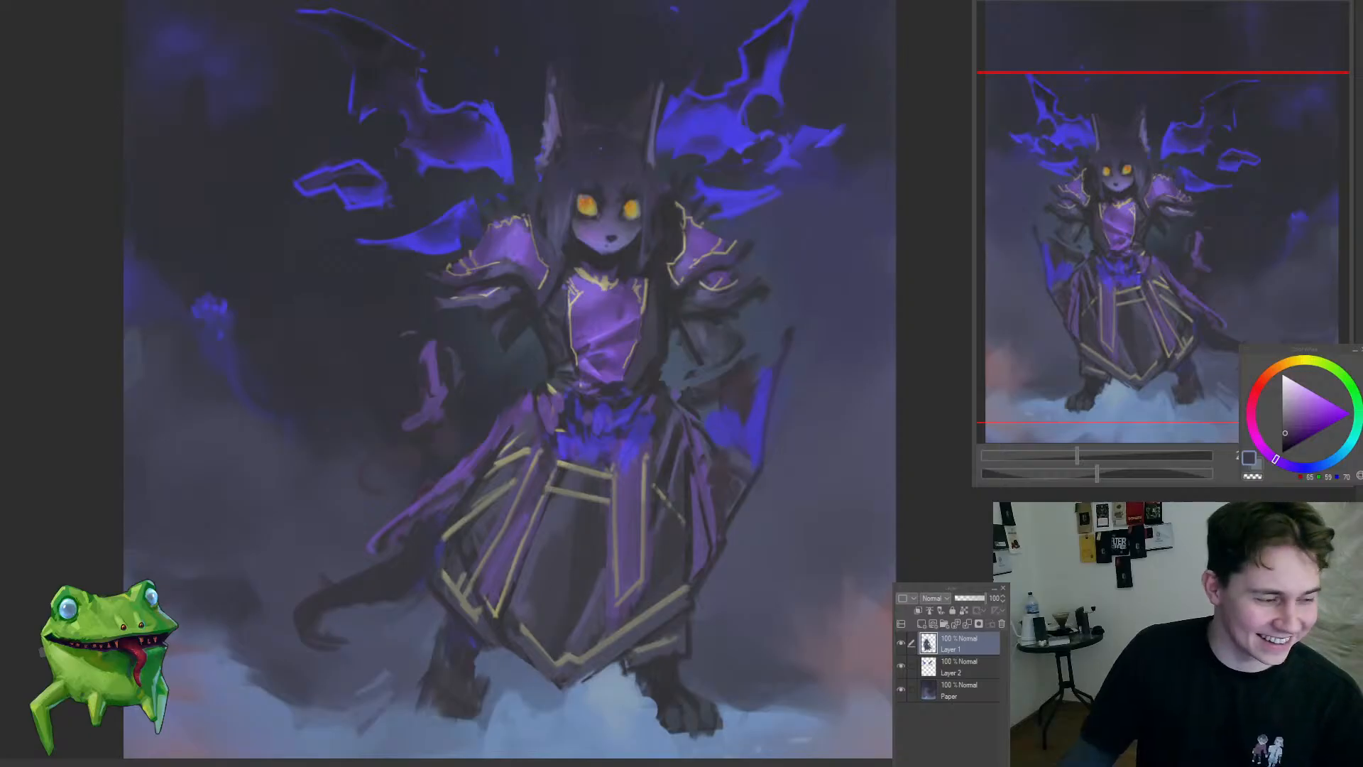
Step: Lasso the blue hanging sleeve again and nudge it slightly upward
ctrl+drag(491, 568, 468, 541)
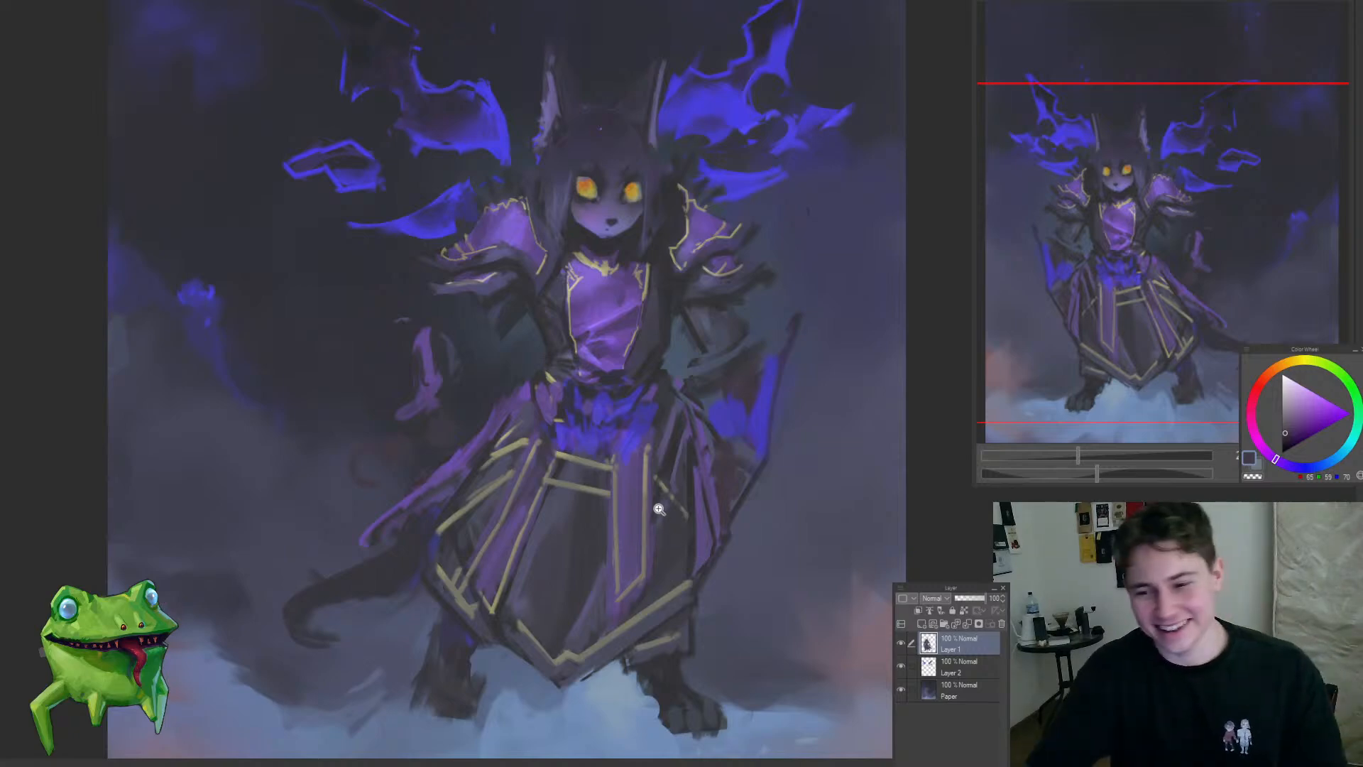
ctrl+drag(699, 553, 678, 605)
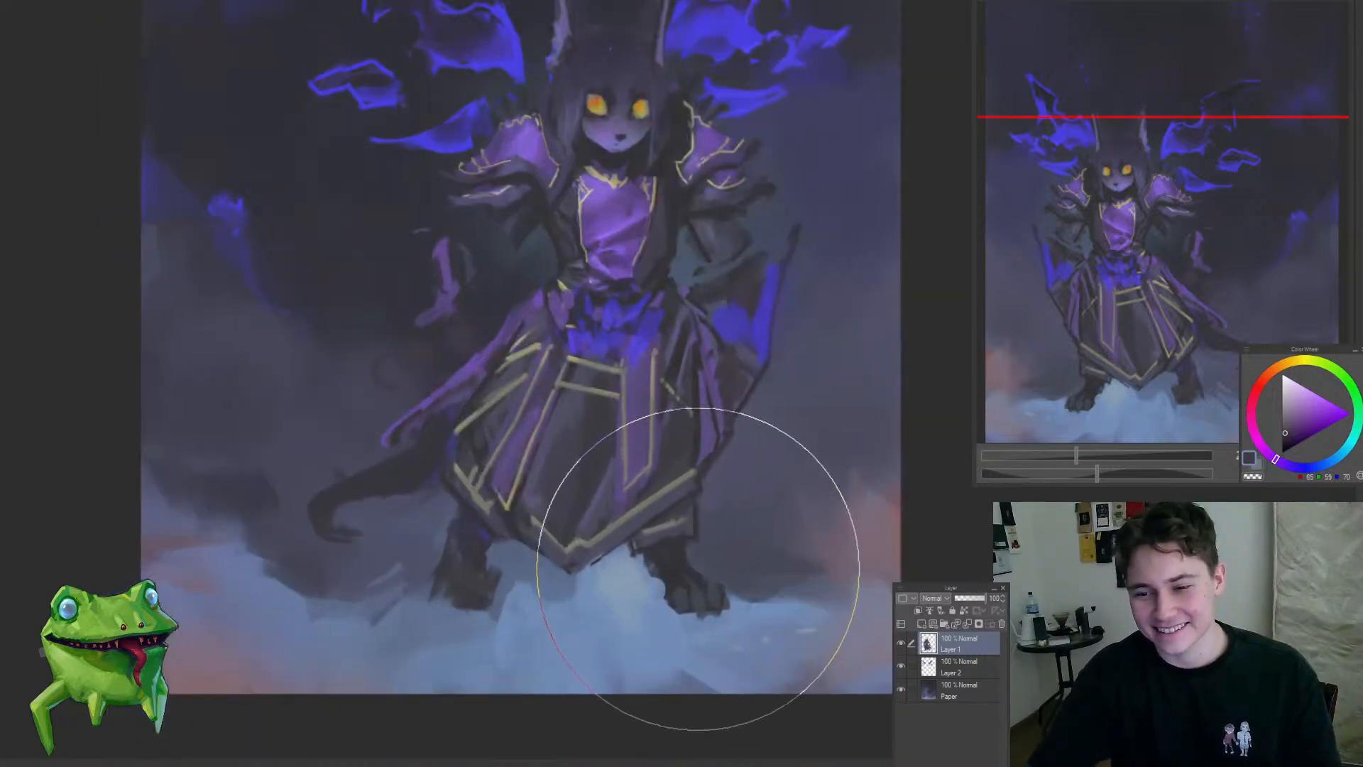
ctrl+drag(680, 543, 674, 479)
ctrl+drag(731, 438, 739, 496)
mouse_move(717, 595)
mouse_down()
mouse_move(791, 277)
mouse_move(662, 381)
mouse_up()
drag(660, 508, 708, 627)
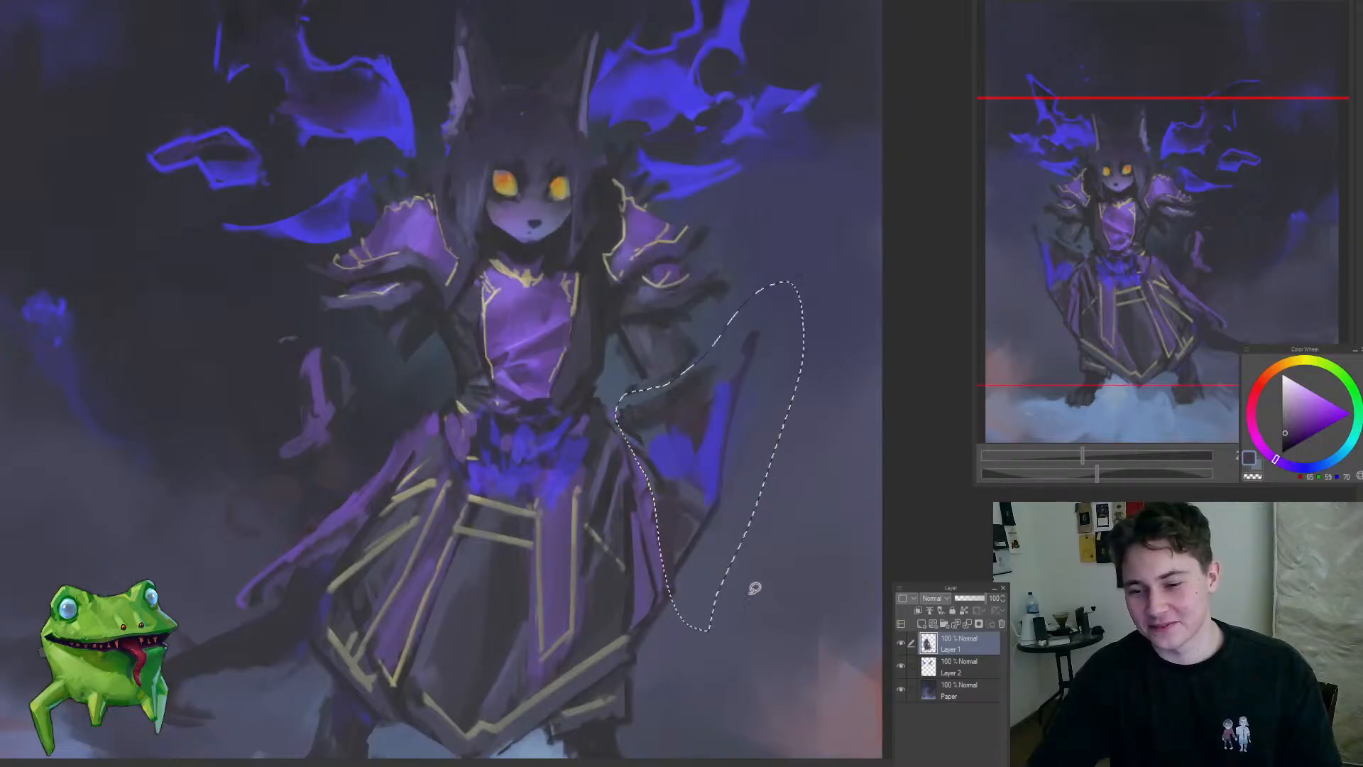
key(ctrl+t)
mouse_move(733, 500)
mouse_down()
mouse_move(728, 480)
mouse_move(646, 459)
mouse_up()
key(Return)
key(ctrl+d)
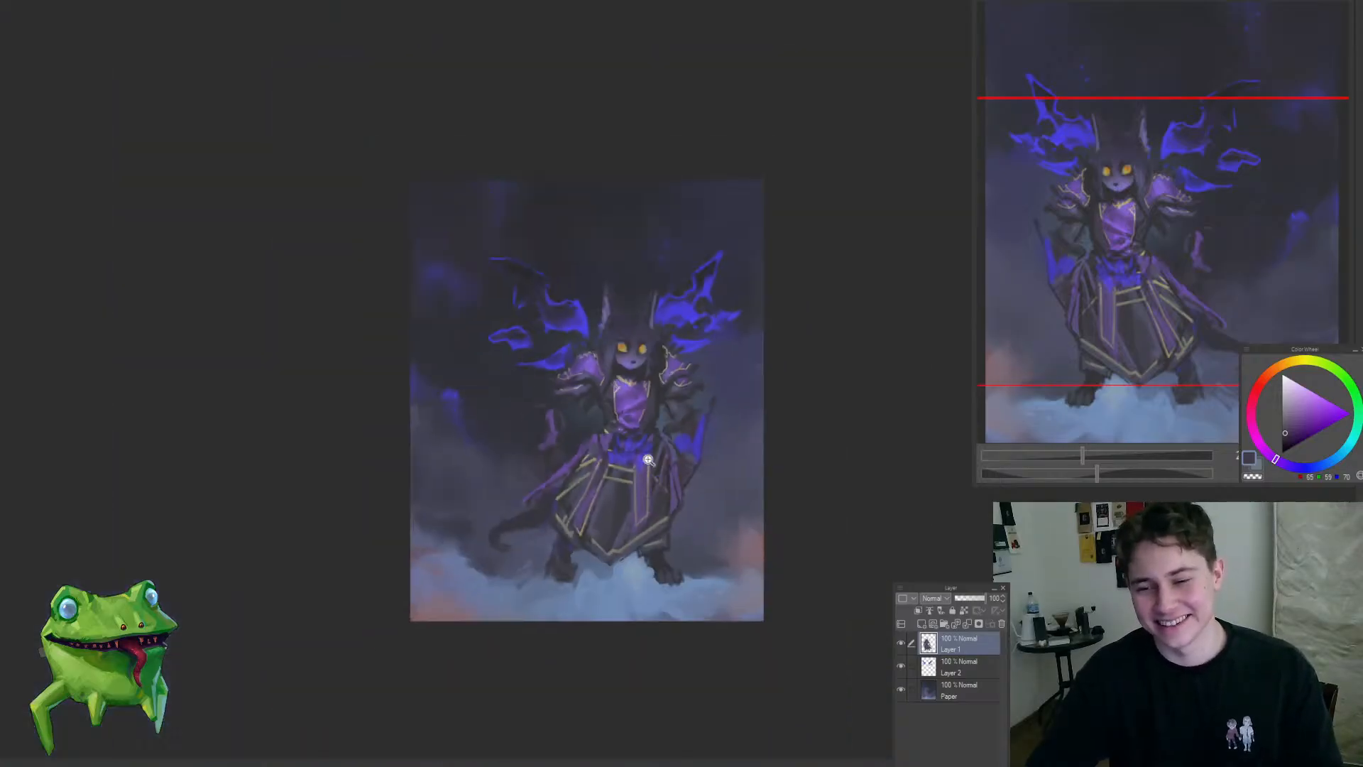
Step: Sample the blue from the hanging sleeve and paint loose blue strokes over the purple cloth on the opposite arm
ctrl+drag(650, 361, 722, 482)
alt+click(735, 518)
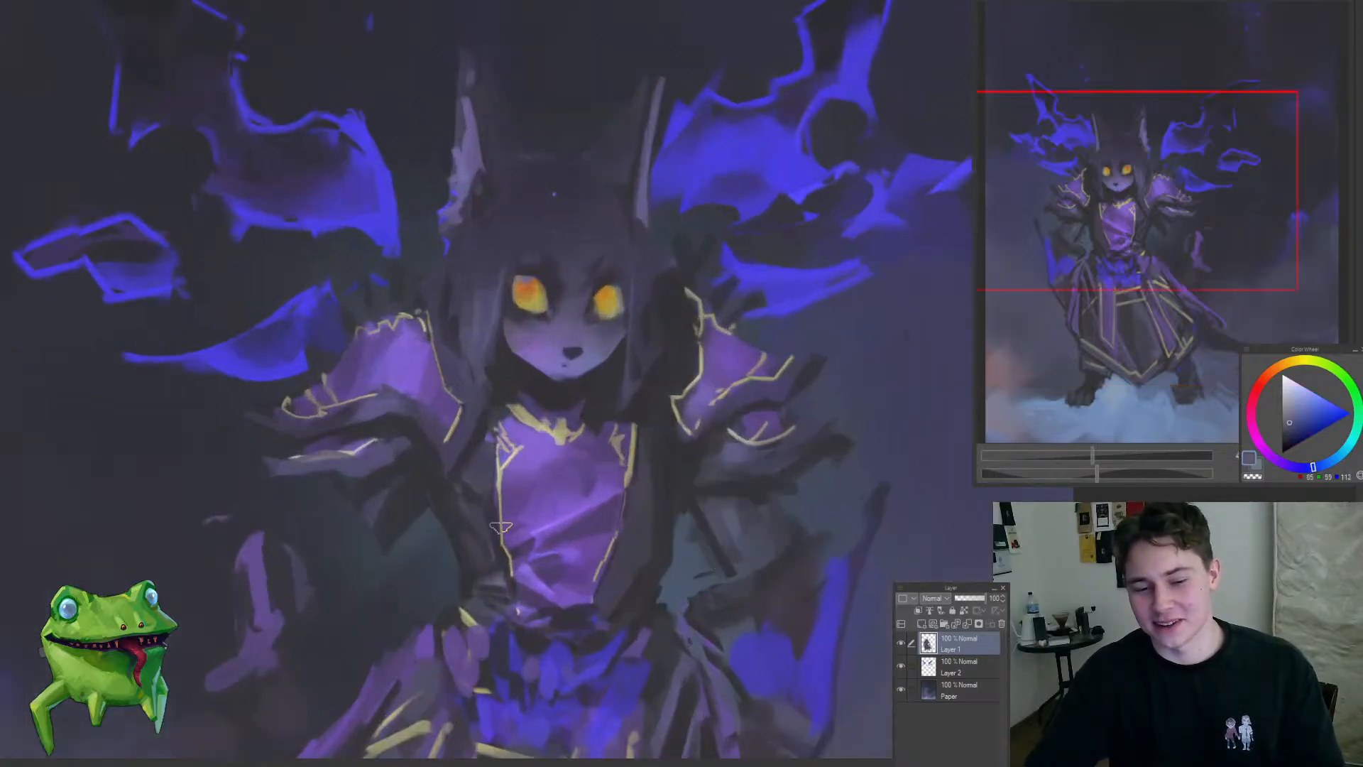
mouse_move(497, 527)
mouse_down()
mouse_move(533, 458)
mouse_move(533, 488)
mouse_move(497, 509)
mouse_move(595, 458)
mouse_up()
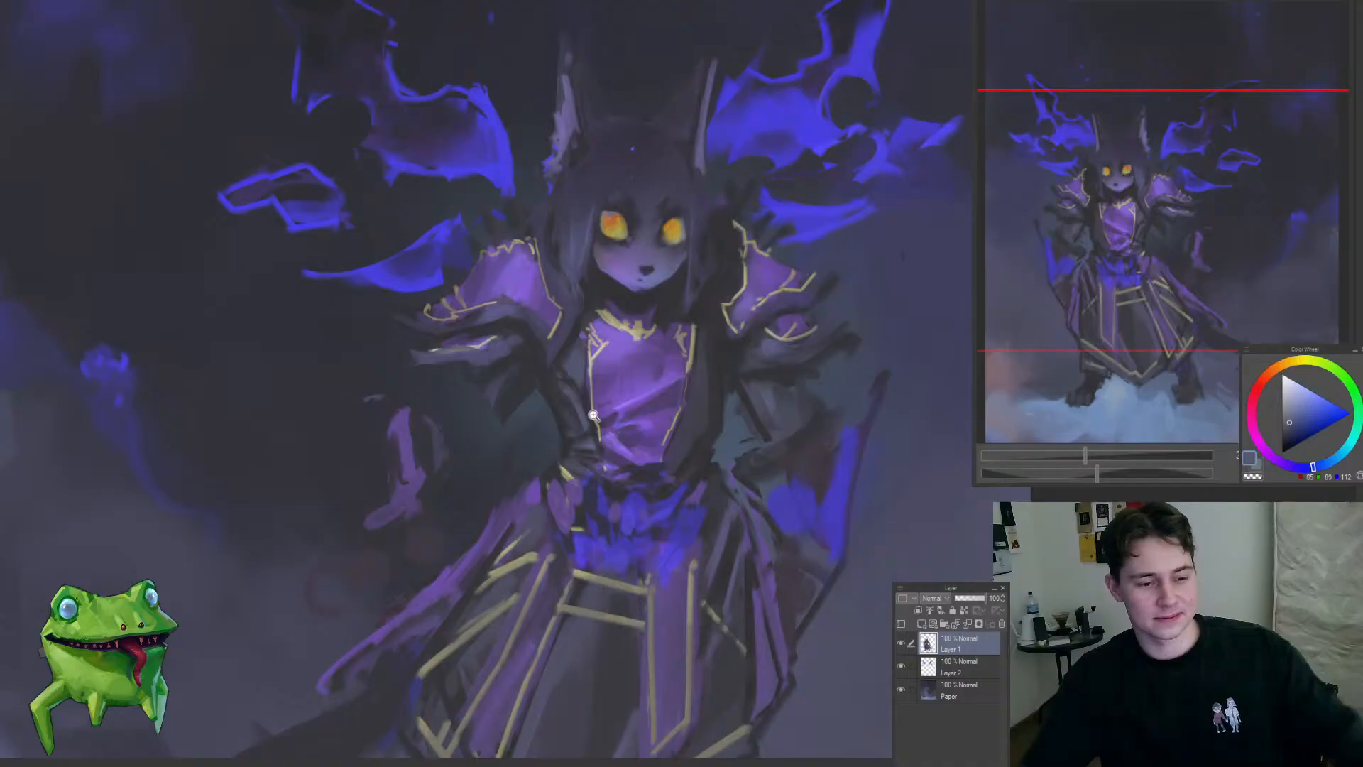
mouse_move(561, 460)
mouse_down()
mouse_move(511, 500)
mouse_move(496, 477)
mouse_move(581, 477)
mouse_up()
alt+click(801, 488)
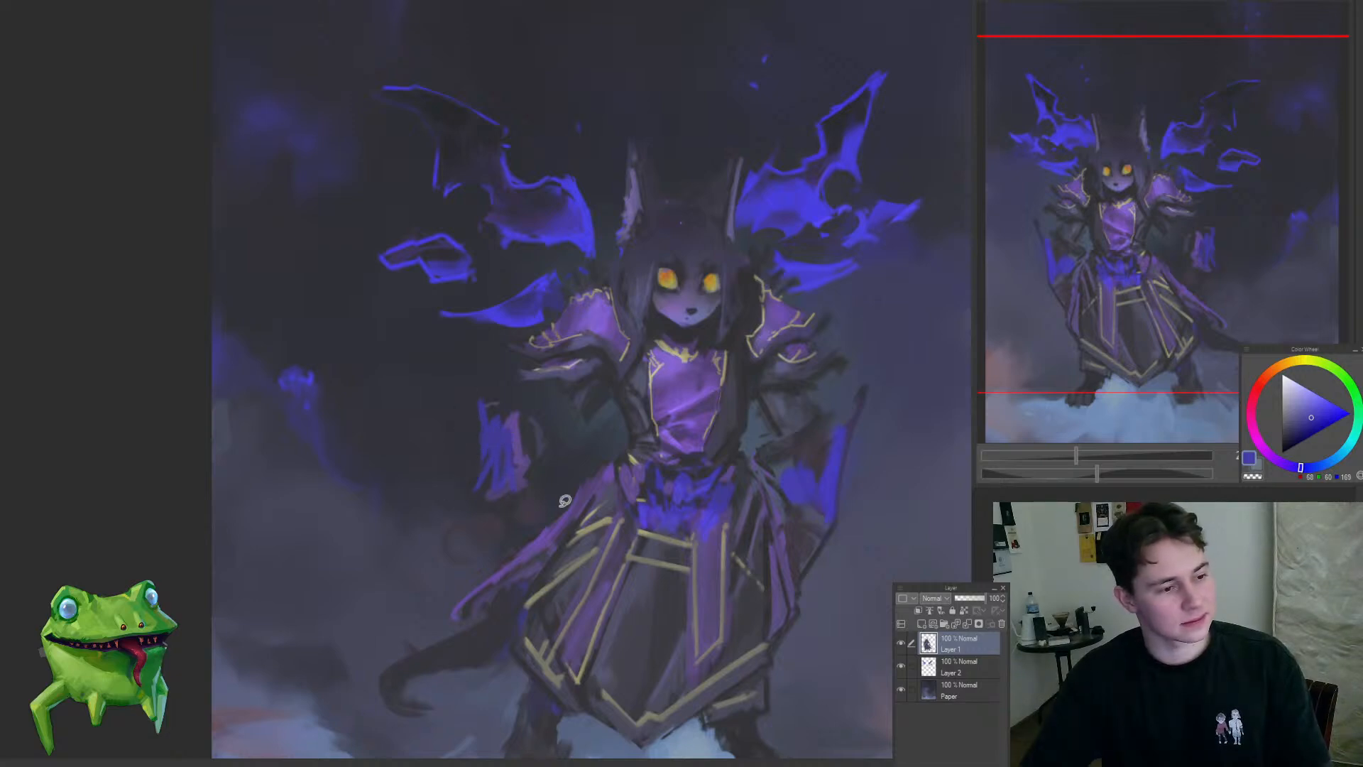
scroll(563, 496, down, 2)
drag(589, 584, 654, 593)
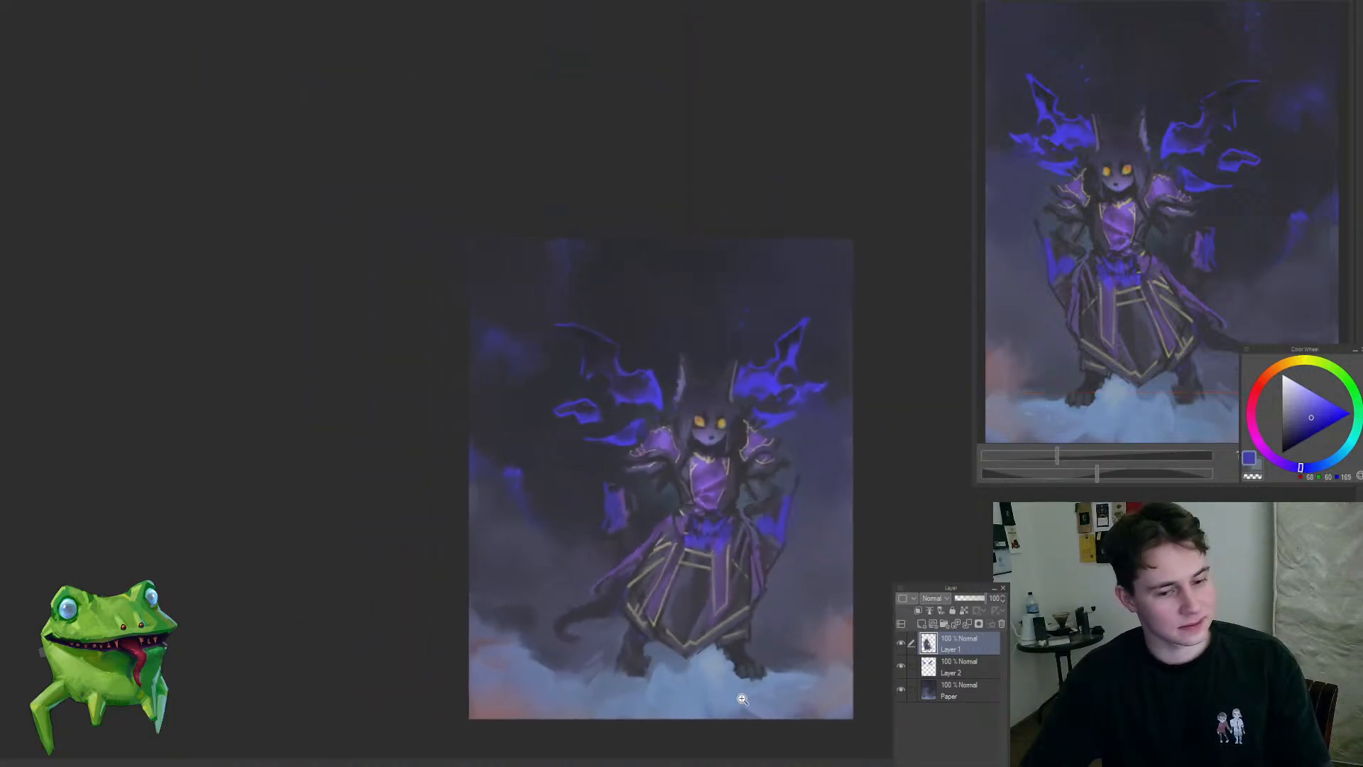
Step: Paint the tail's tip into a longer, darker curl above the clouds
scroll(591, 646, up, 3)
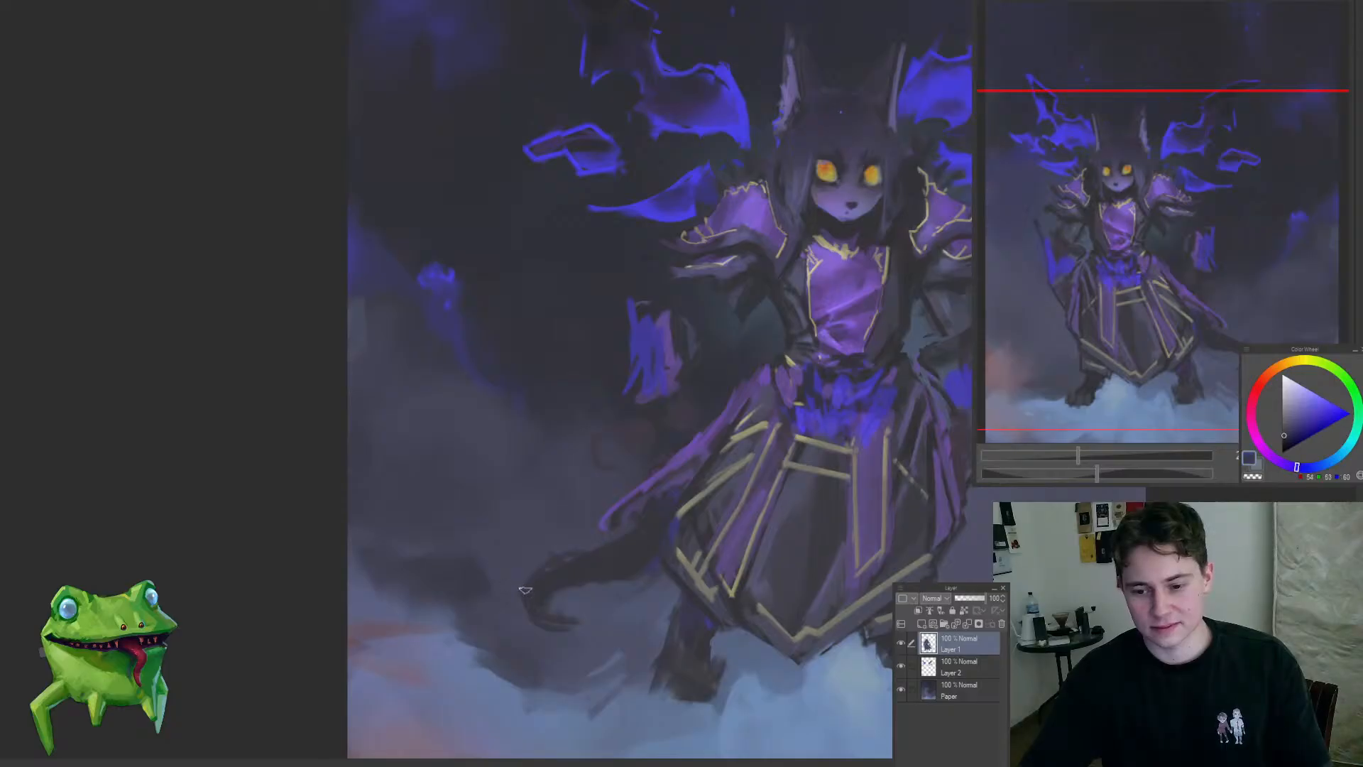
mouse_move(563, 640)
mouse_down()
mouse_move(571, 629)
mouse_move(490, 635)
mouse_up()
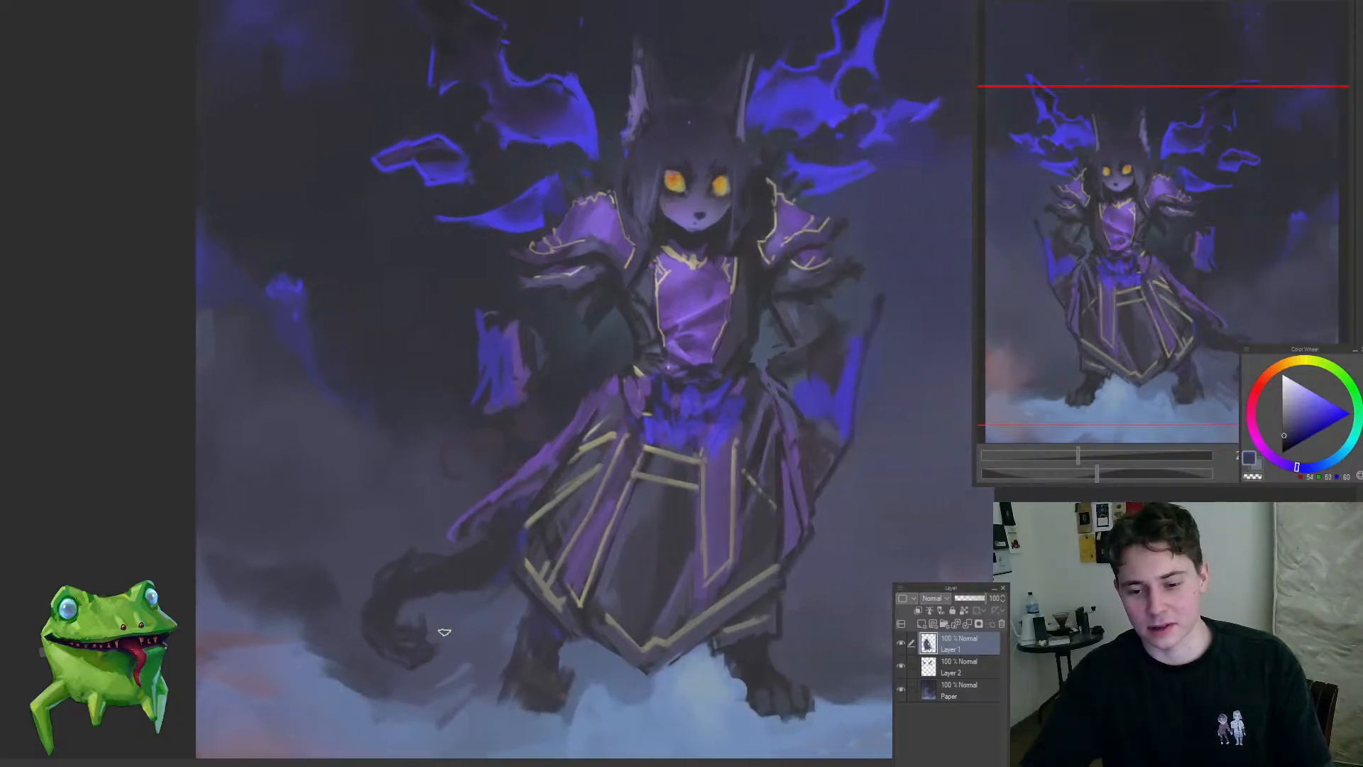
scroll(444, 632, down, 5)
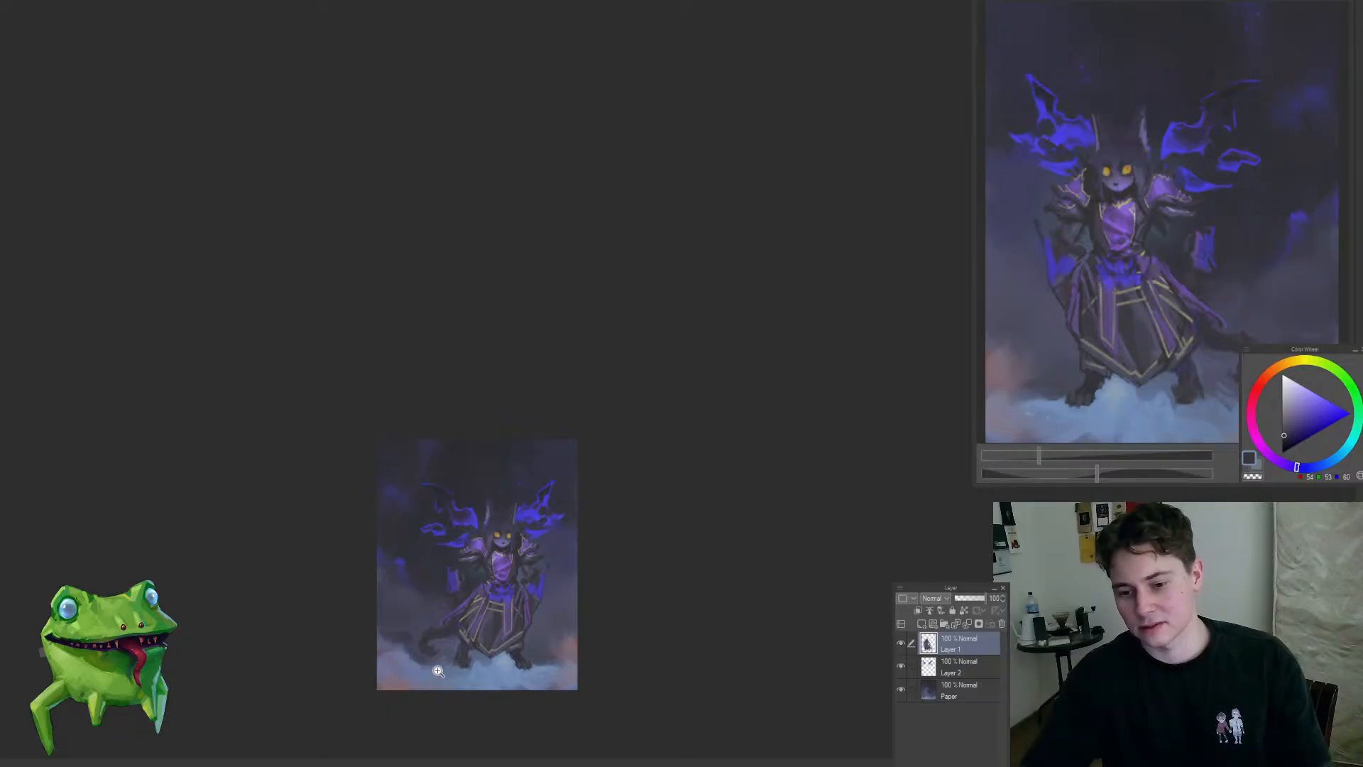
Step: Block in a dark grey arm between the pauldron and the blue-purple cloth with sampled tones
scroll(438, 671, up, 6)
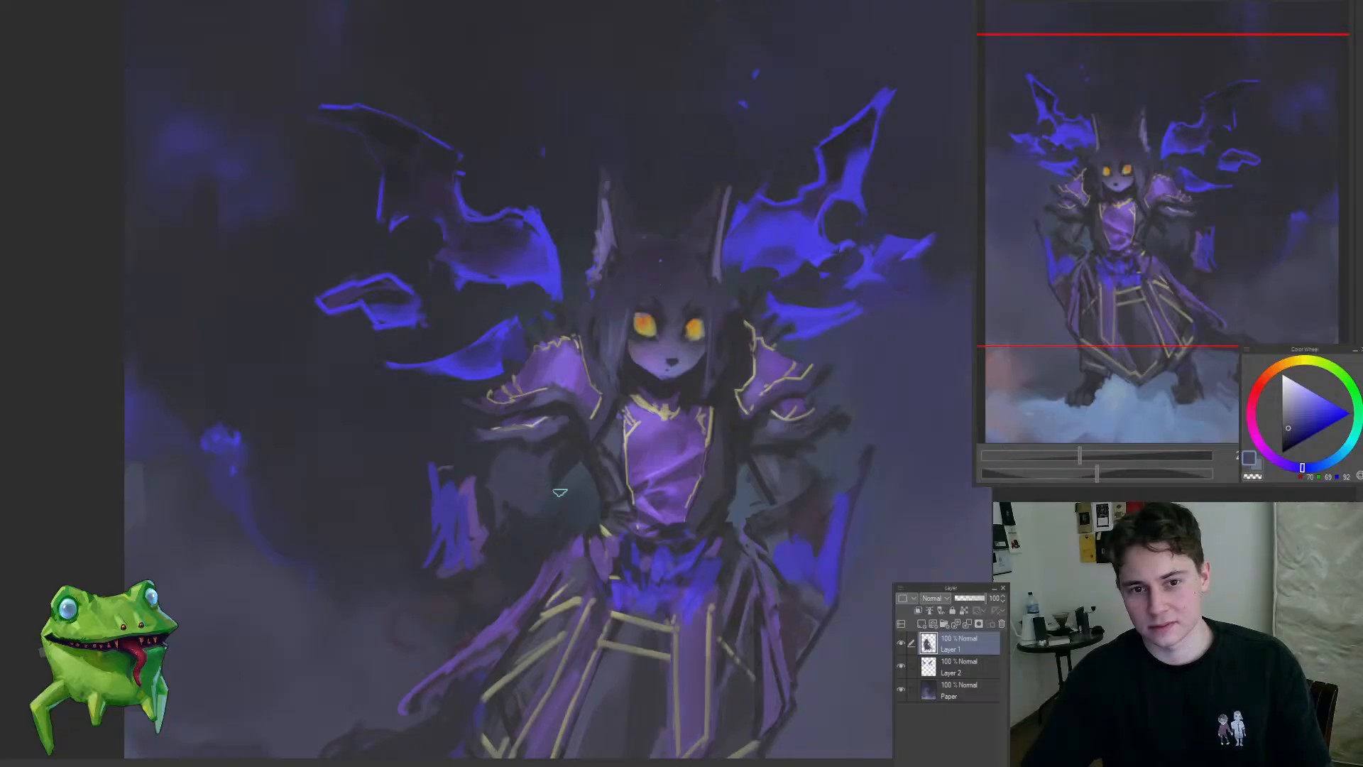
alt+click(526, 512)
key(ctrl+z)
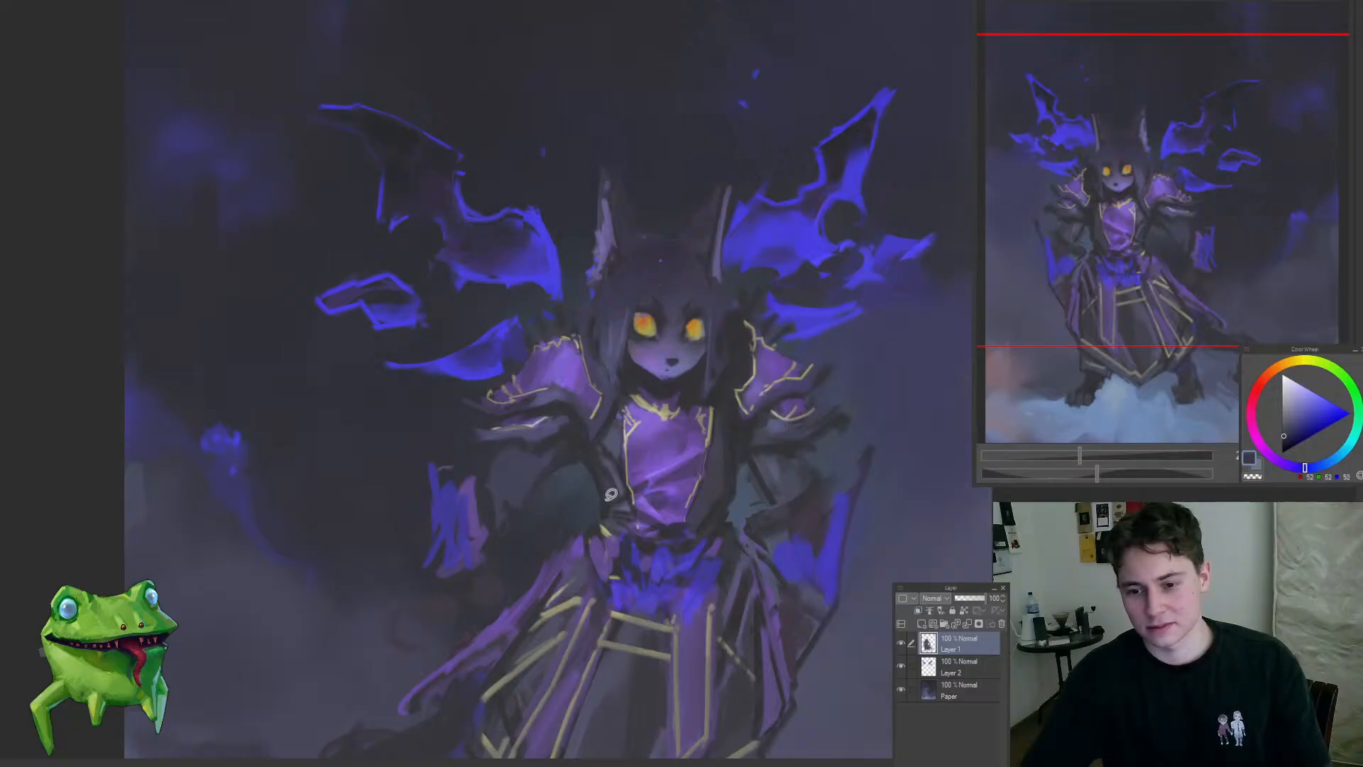
alt+click(572, 458)
mouse_move(571, 505)
mouse_down()
mouse_move(488, 600)
mouse_move(548, 502)
mouse_up()
drag(537, 558, 574, 552)
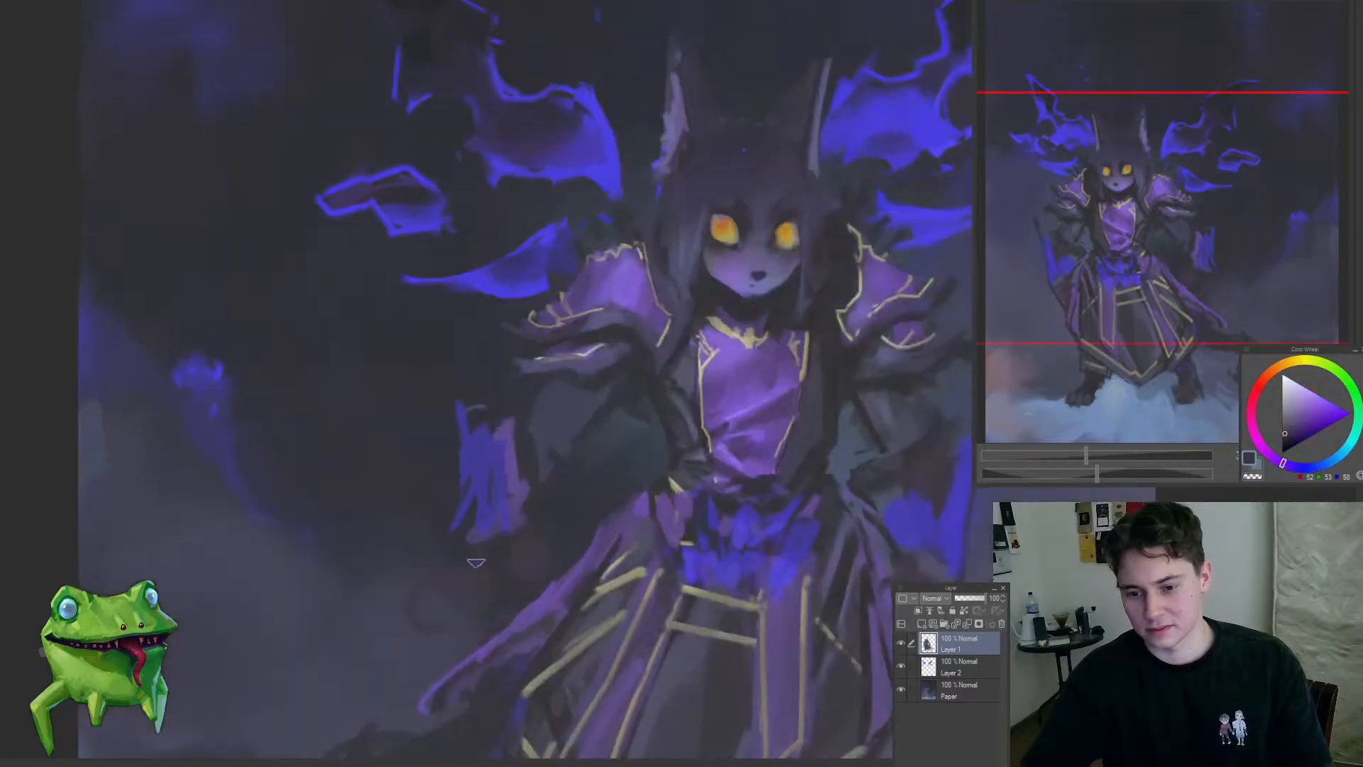
Step: Extend the blue of the hanging cloth into an upper outer point and blend it over the purple
alt+click(497, 474)
drag(437, 396, 468, 458)
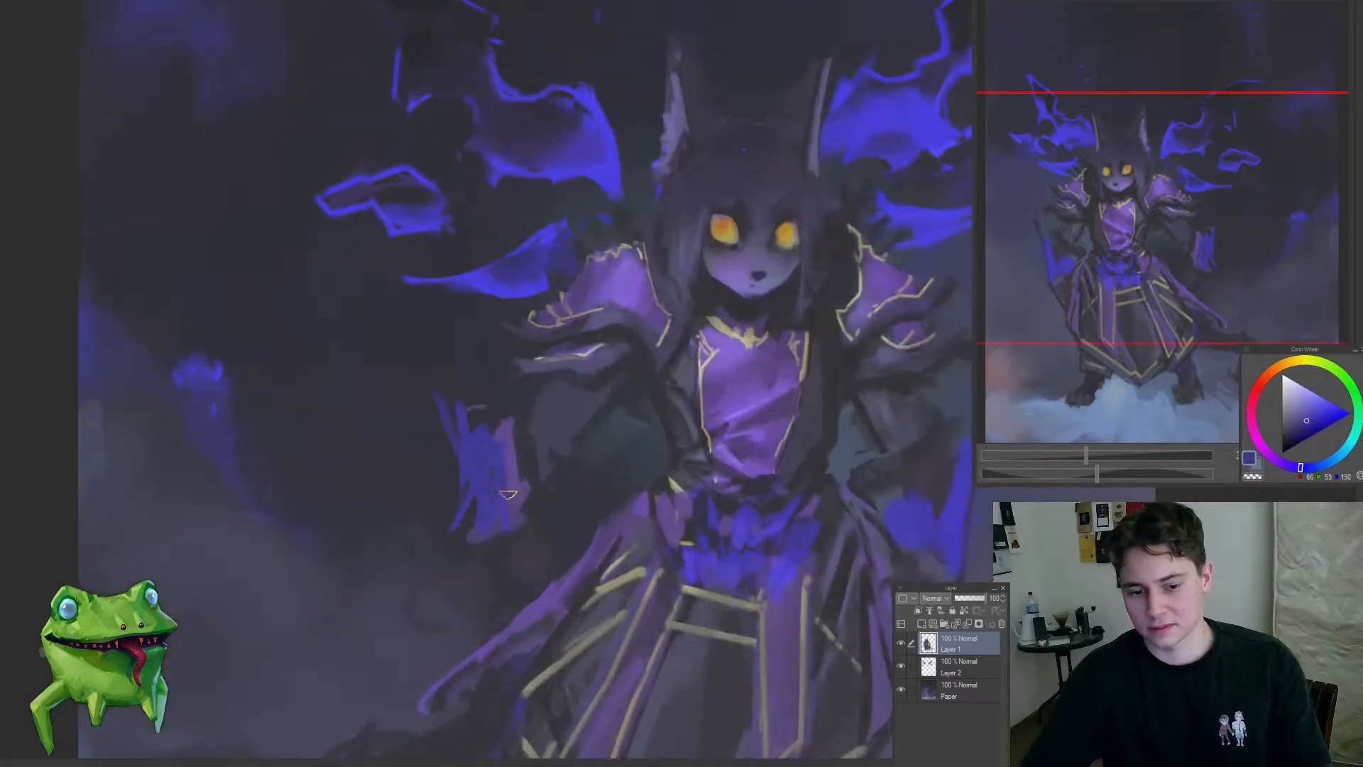
drag(525, 528, 511, 506)
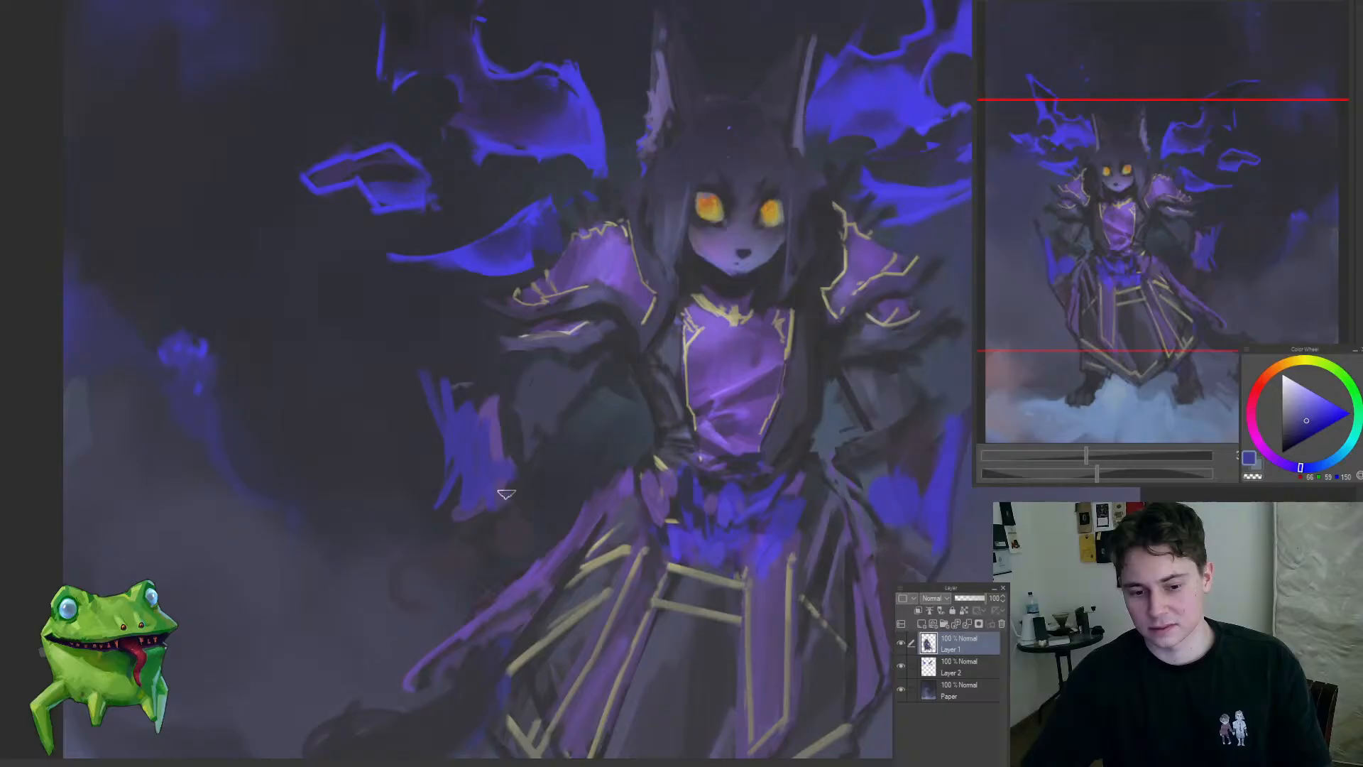
alt+click(507, 440)
alt+click(479, 444)
mouse_move(430, 384)
mouse_down()
mouse_move(451, 442)
mouse_move(517, 474)
mouse_up()
Step: Repaint the hanging cloth's inner edge with a sampled muted purple
alt+click(535, 428)
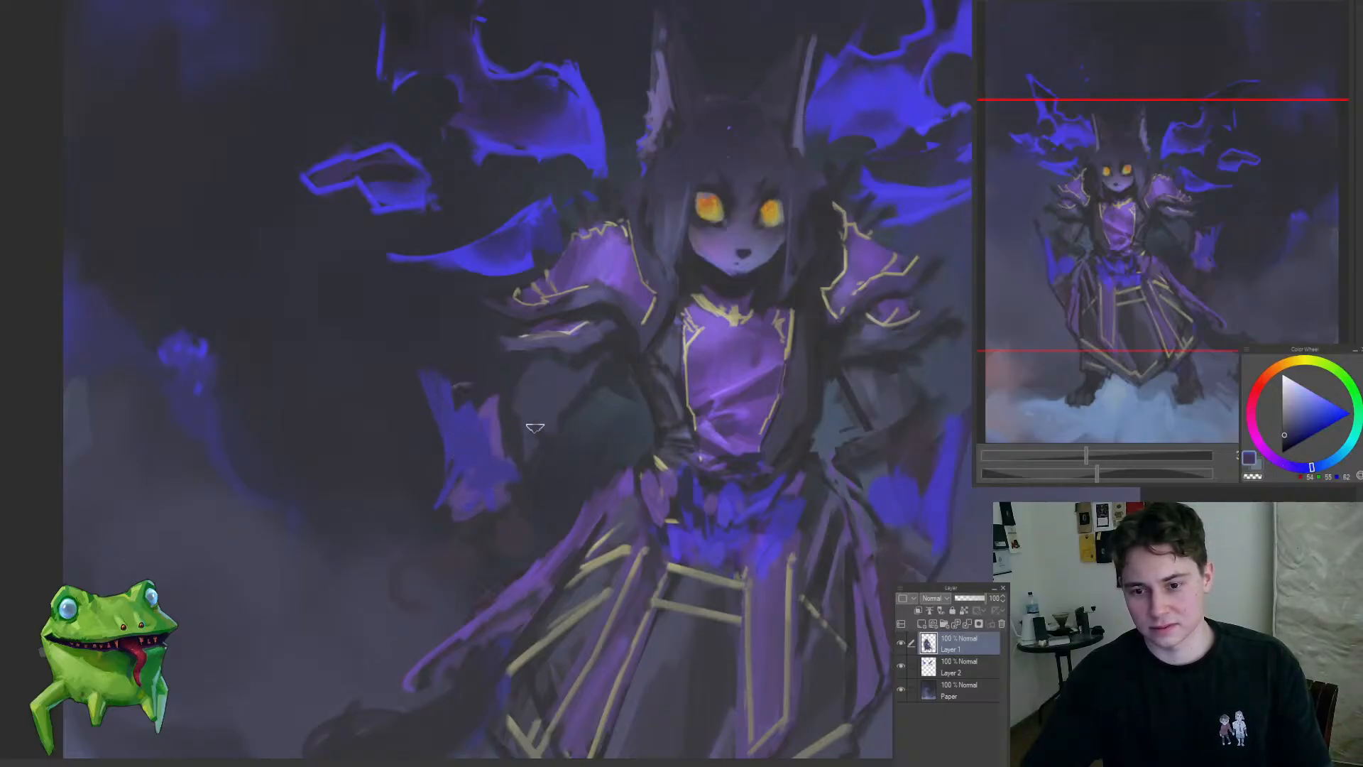
alt+click(501, 433)
drag(492, 407, 519, 457)
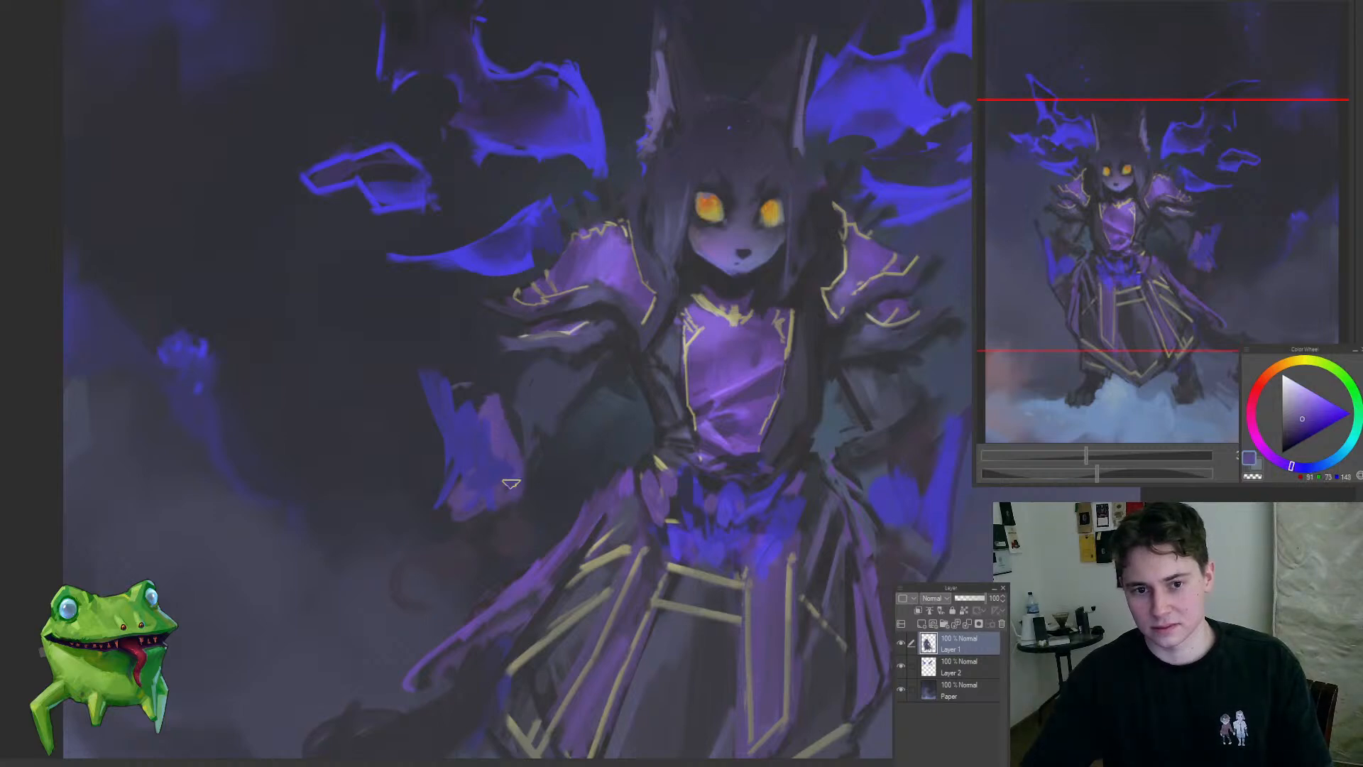
Step: Touch up the dark arm beside the hanging cloth with sampled dark tones and check the whole figure
alt+click(542, 458)
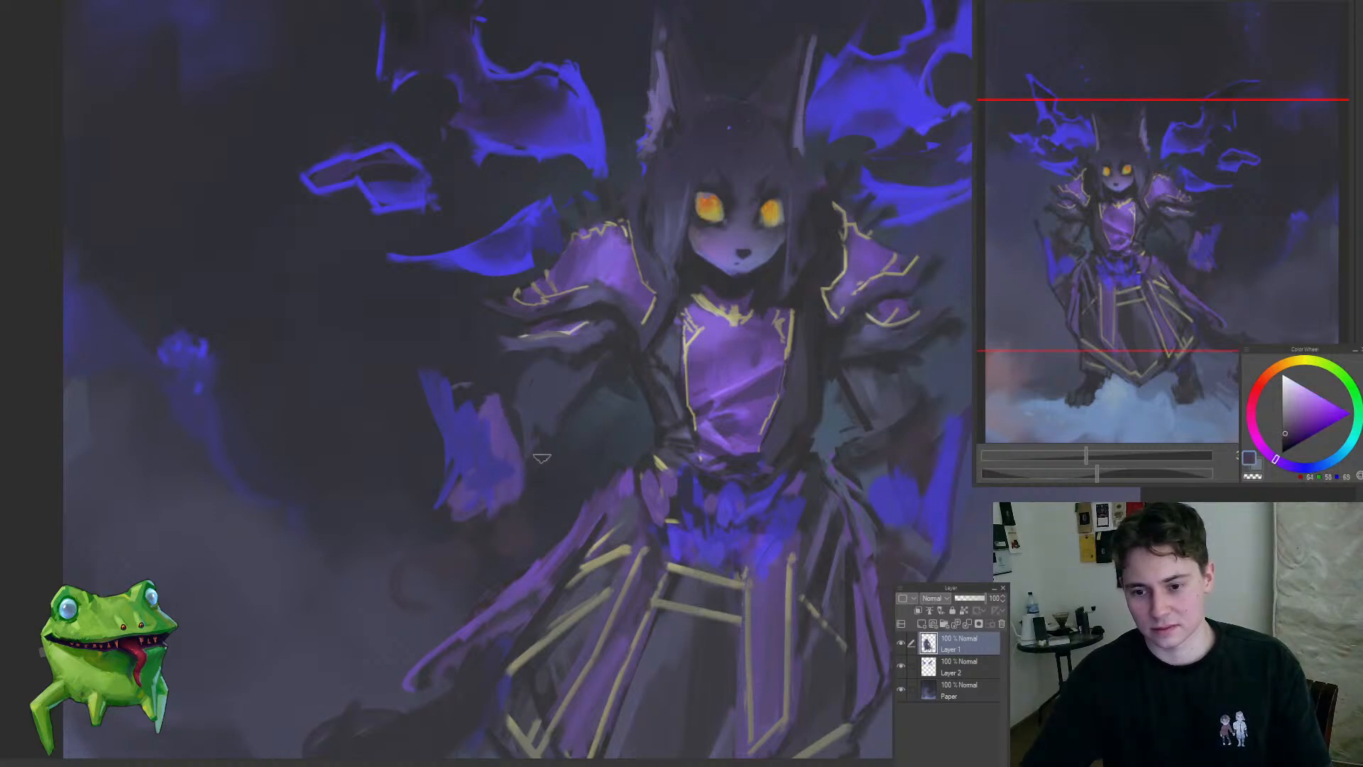
alt+click(541, 390)
alt+click(583, 382)
drag(501, 546, 433, 646)
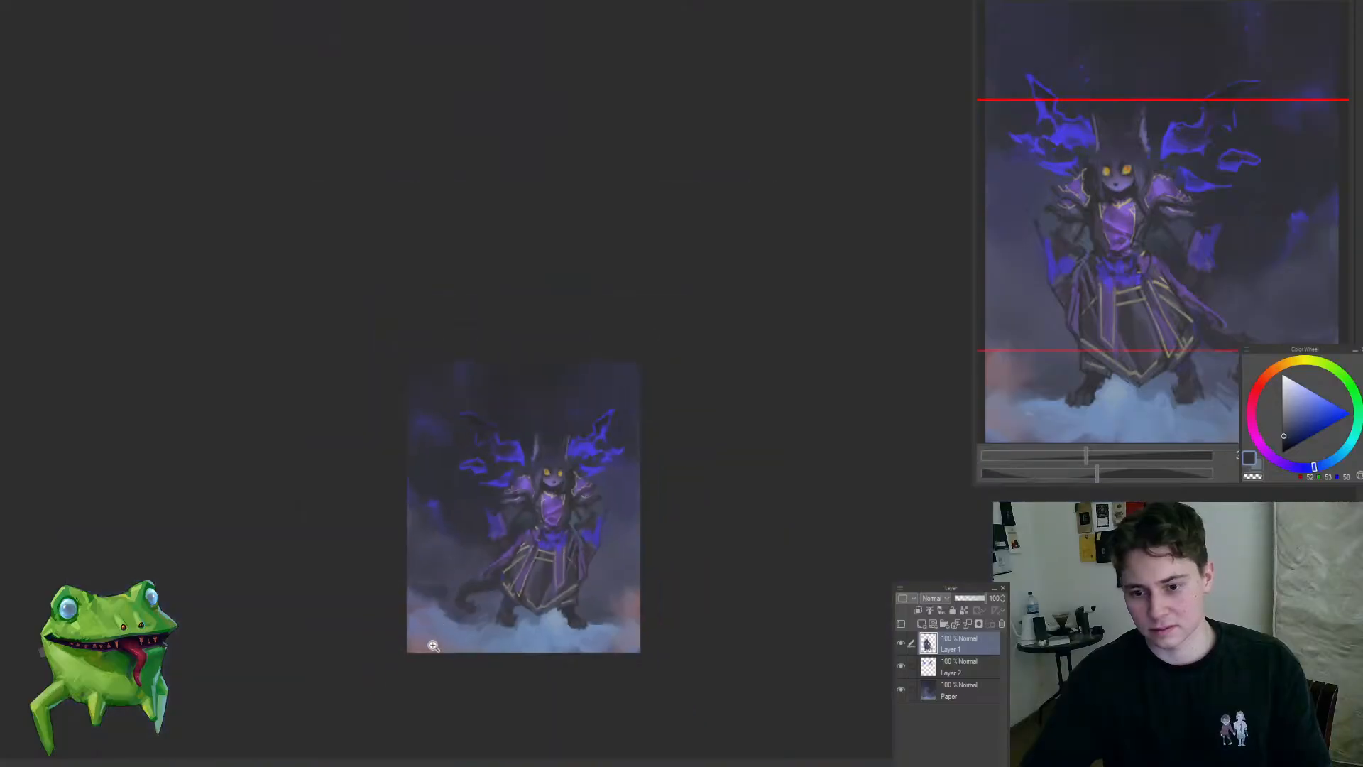
drag(502, 539, 563, 548)
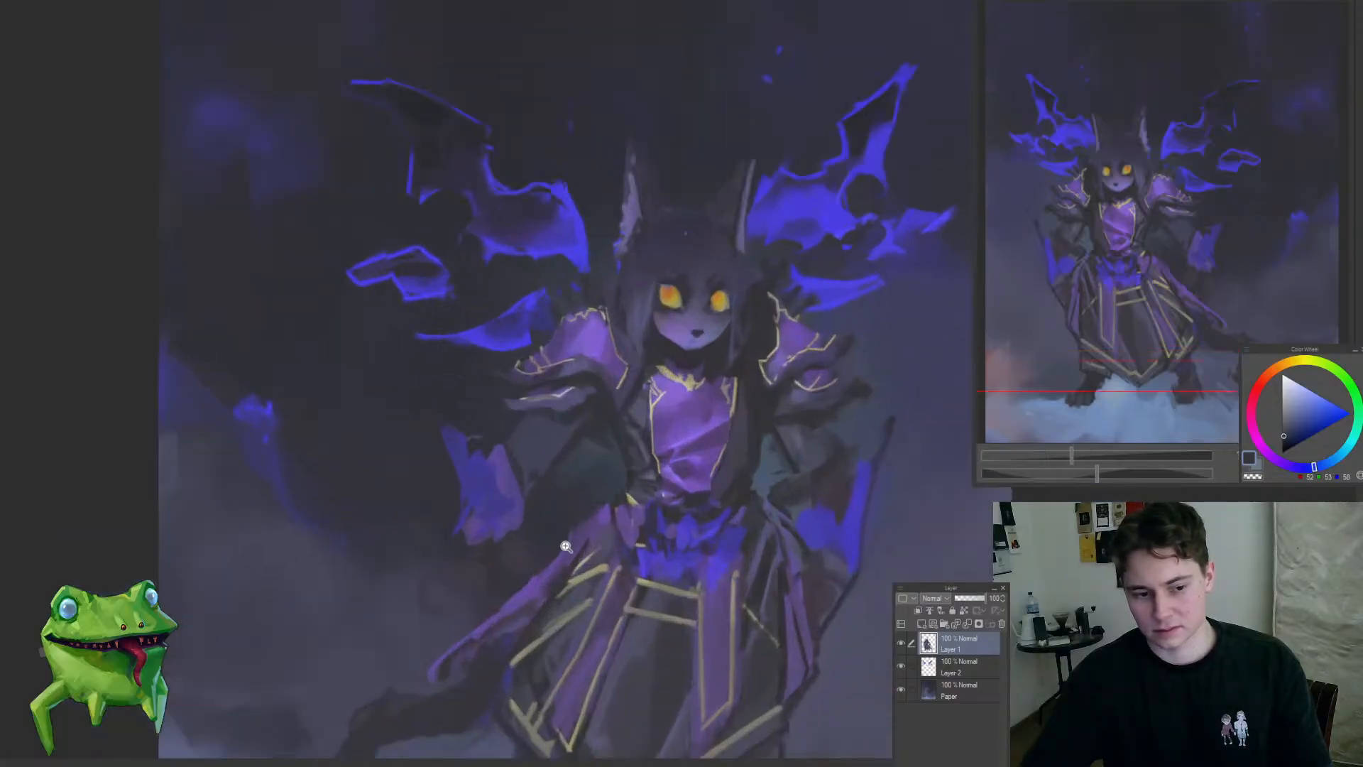
Step: Select the blue-purple hanging cloth with a freehand lasso, nudge it slightly toward the body and deselect it
drag(439, 634, 505, 587)
drag(525, 464, 435, 633)
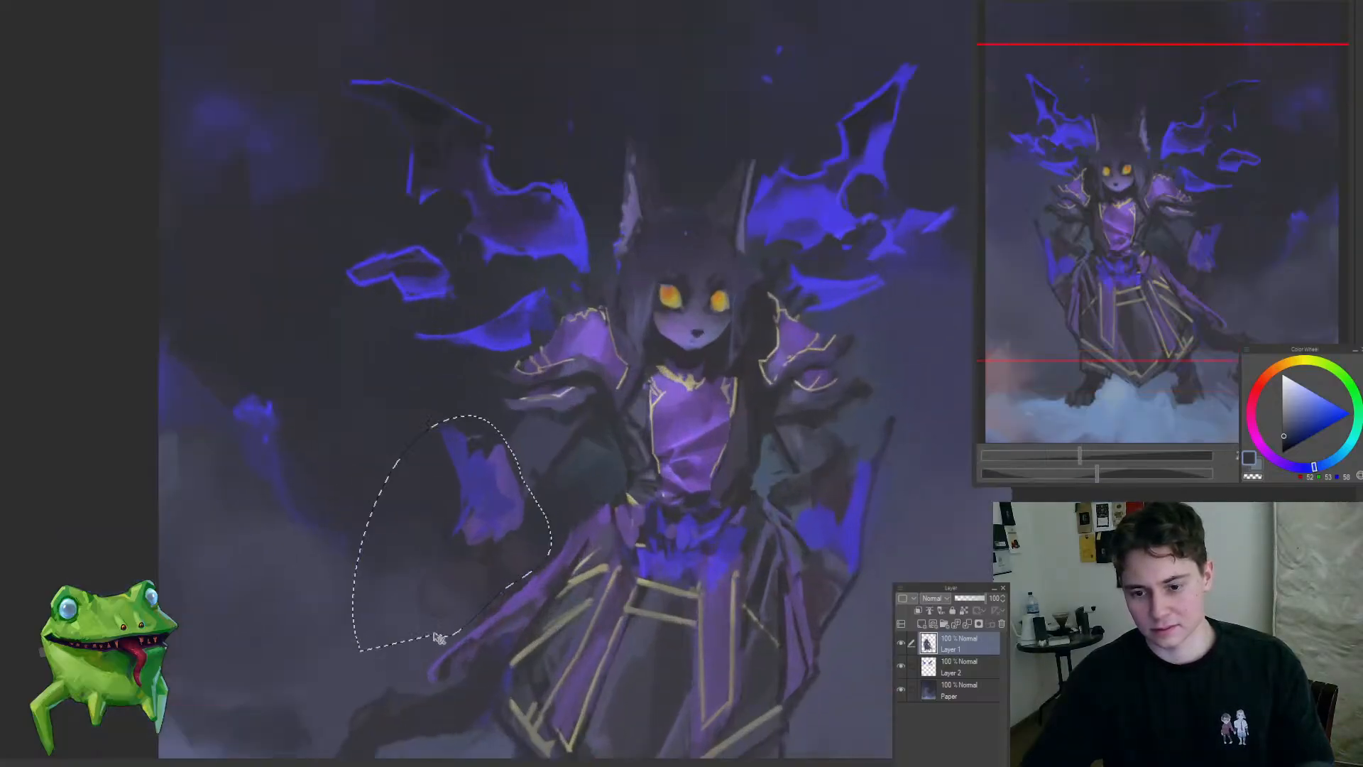
key(ctrl+t)
drag(524, 560, 529, 557)
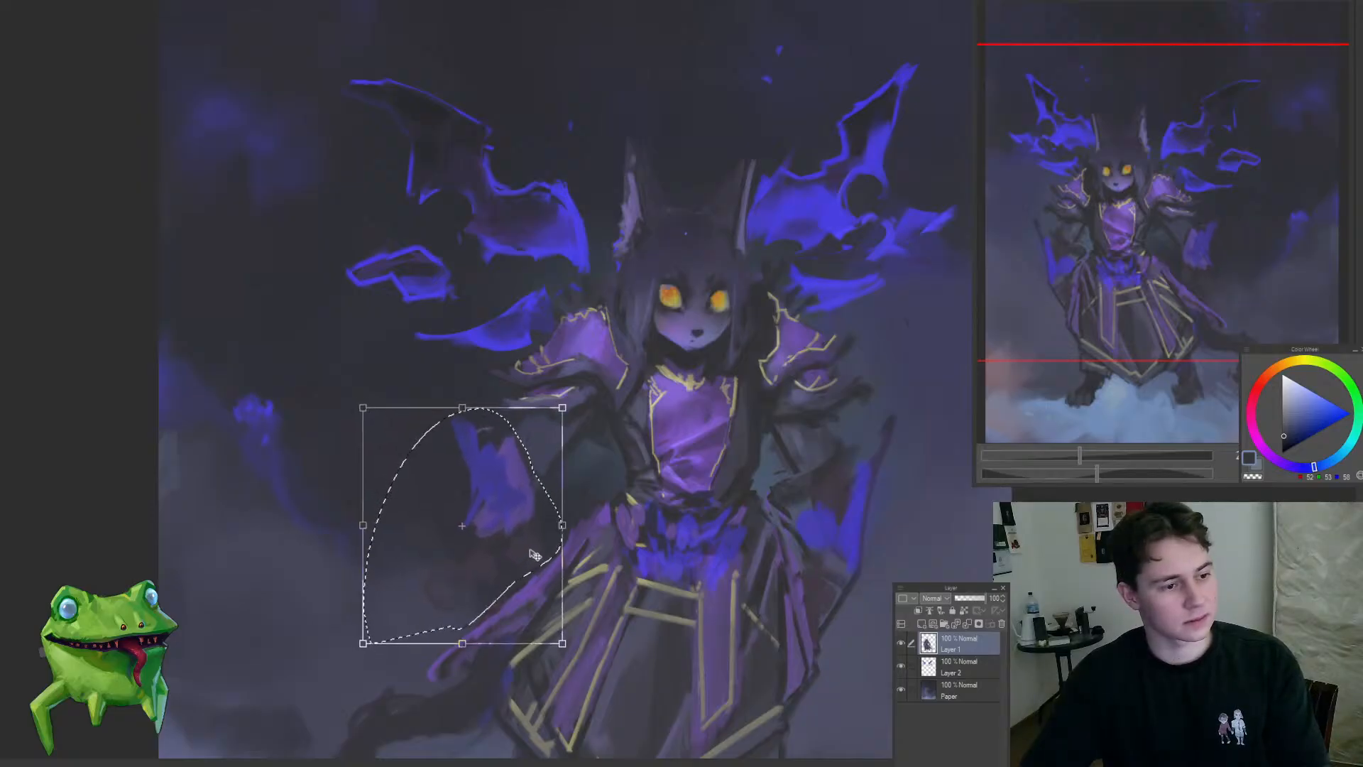
key(Return)
key(ctrl+d)
ctrl+space+drag(596, 494, 565, 631)
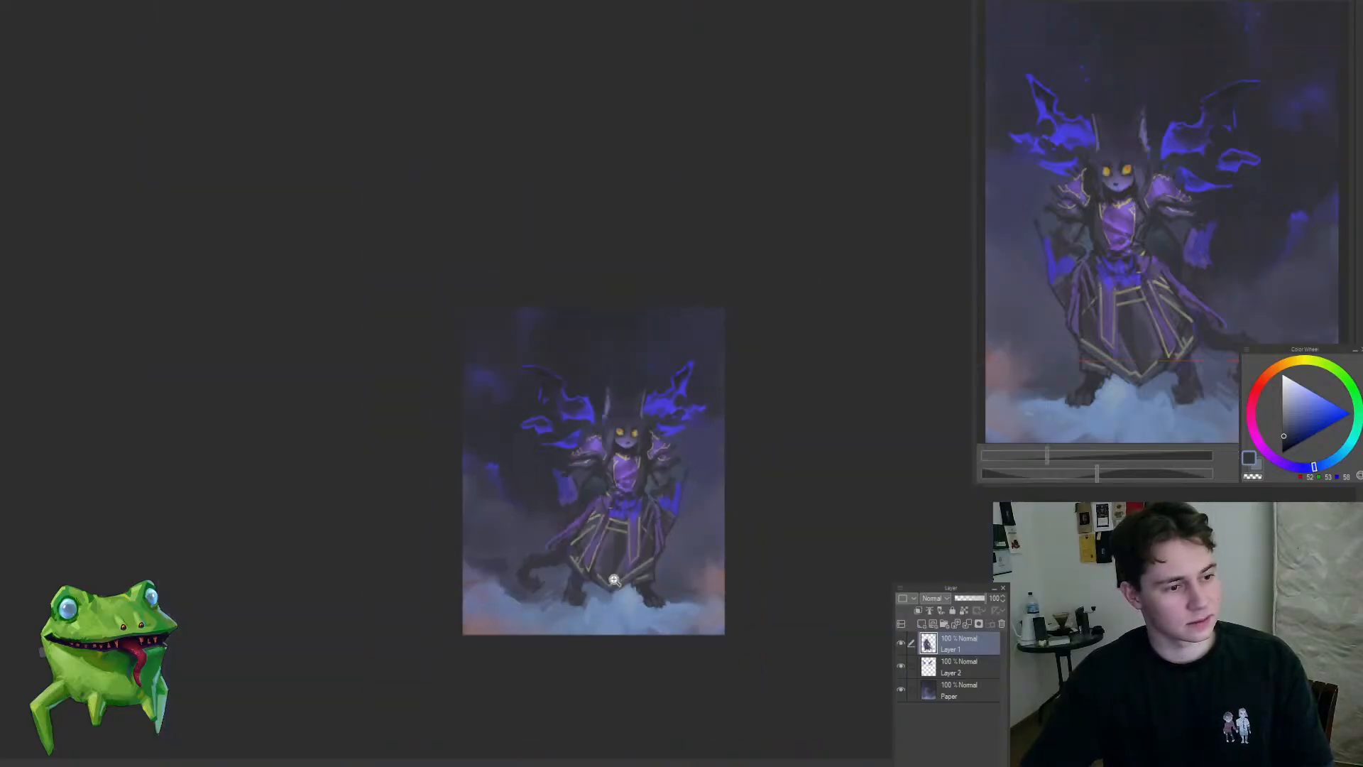
Step: Lasso the outer blue cloth on the opposite arm, shift it slightly upward and inward, and deselect it
ctrl+space+drag(665, 506, 725, 508)
mouse_move(696, 629)
mouse_down()
mouse_move(746, 573)
mouse_move(663, 425)
mouse_up()
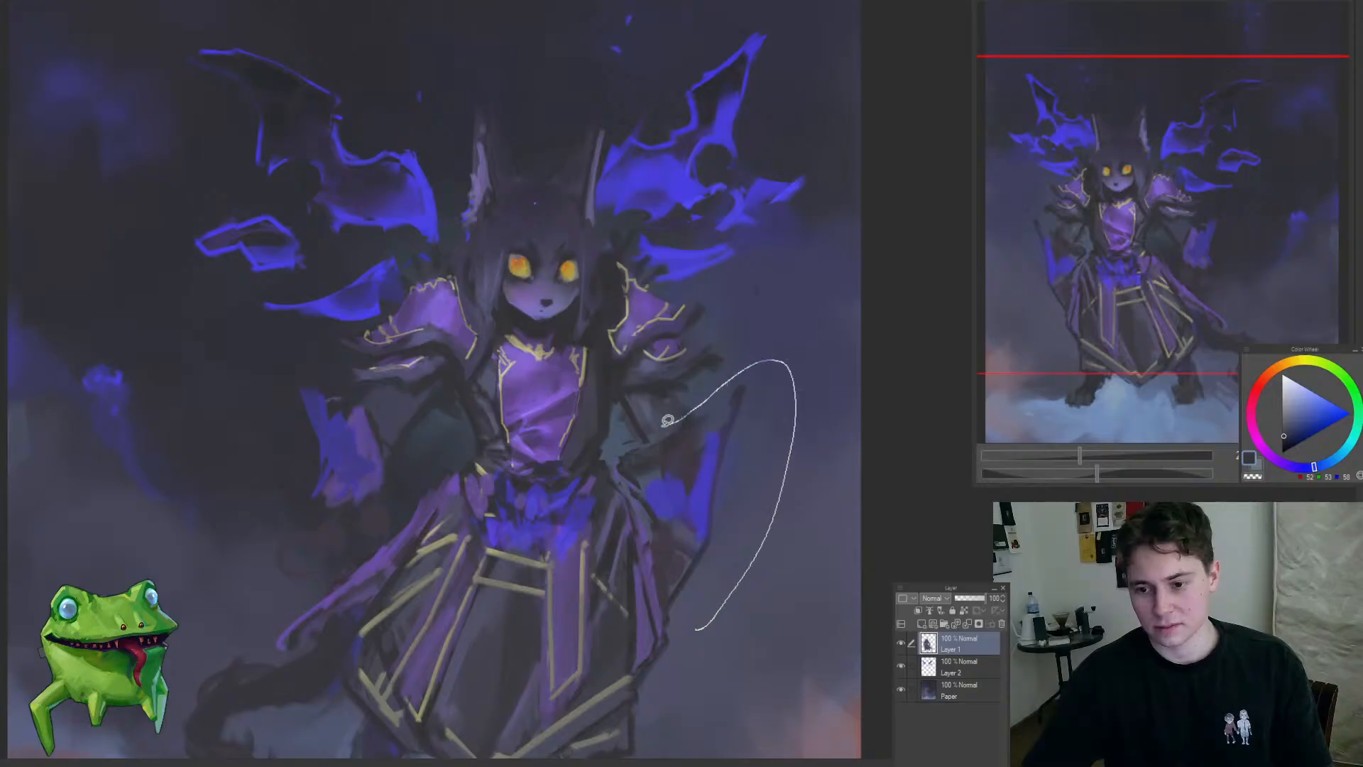
drag(637, 507, 685, 632)
key(ctrl+t)
drag(706, 556, 700, 545)
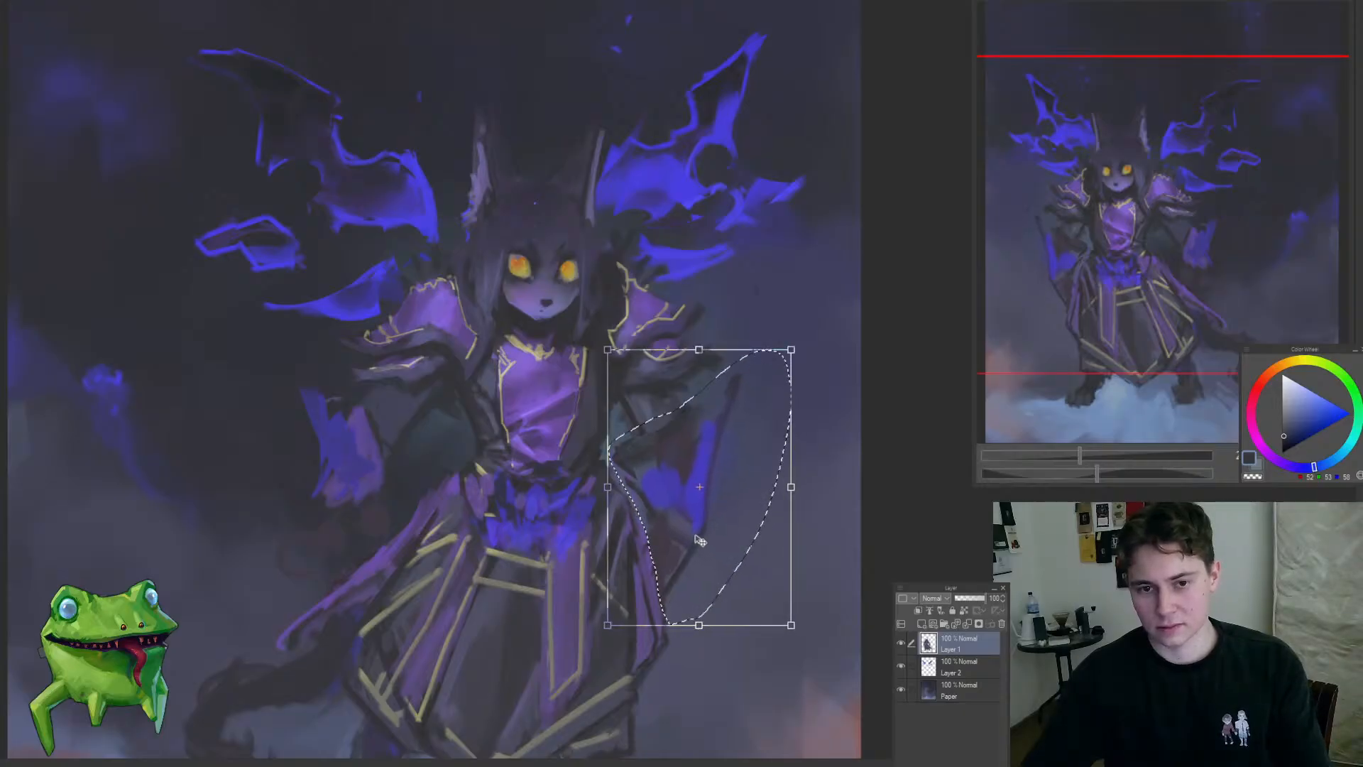
key(Return)
key(ctrl+d)
Step: Touch up the dark arm between the pauldron and the outer blue cloth with a sampled dark tone
scroll(686, 443, up, 2)
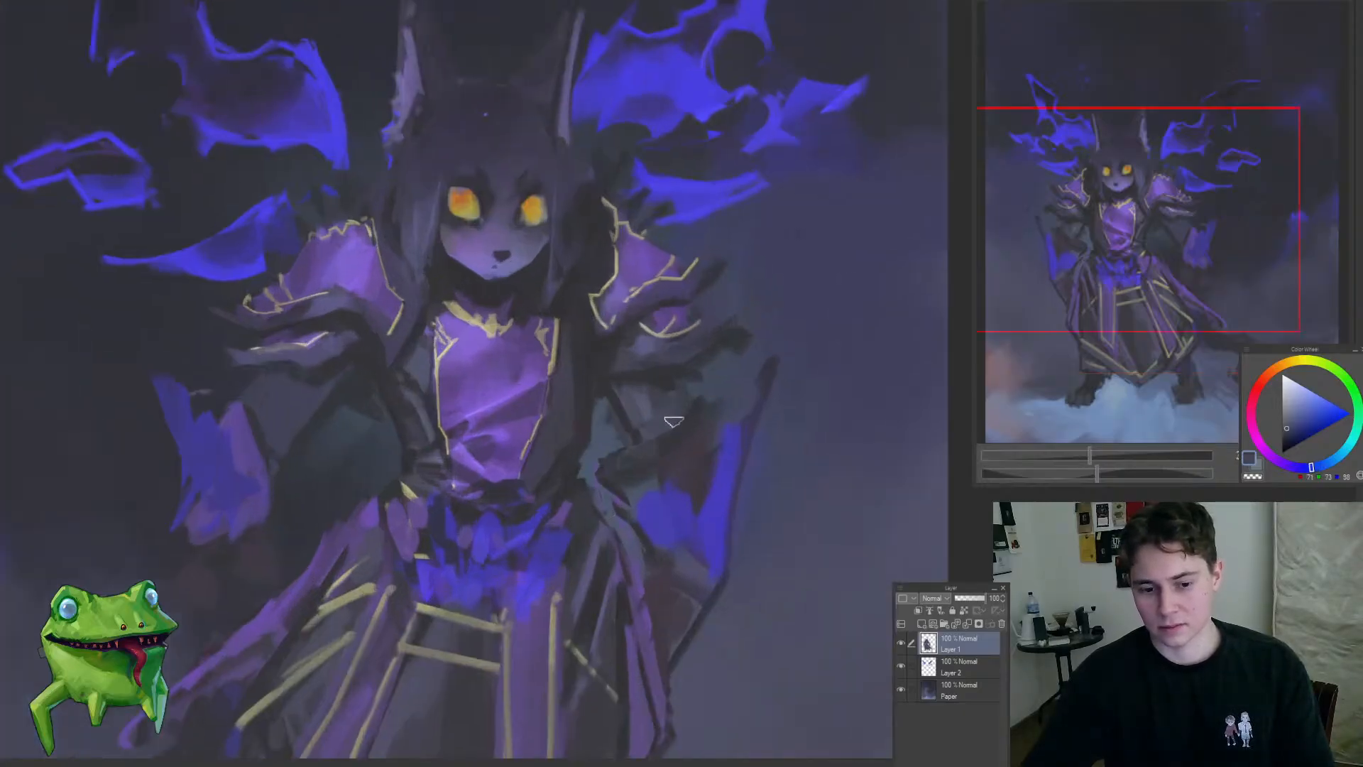
mouse_move(673, 421)
mouse_down()
mouse_move(670, 411)
mouse_move(680, 426)
mouse_up()
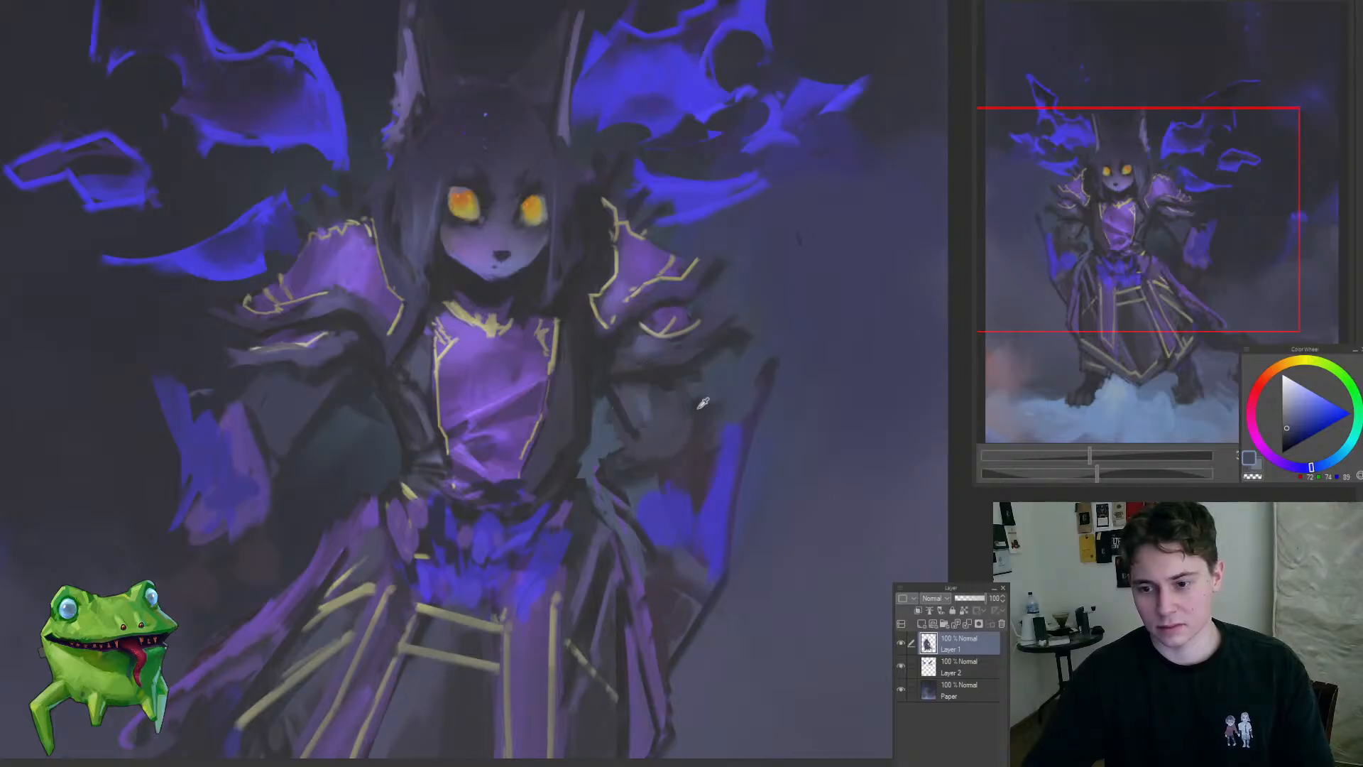
alt+click(701, 406)
drag(655, 471, 563, 587)
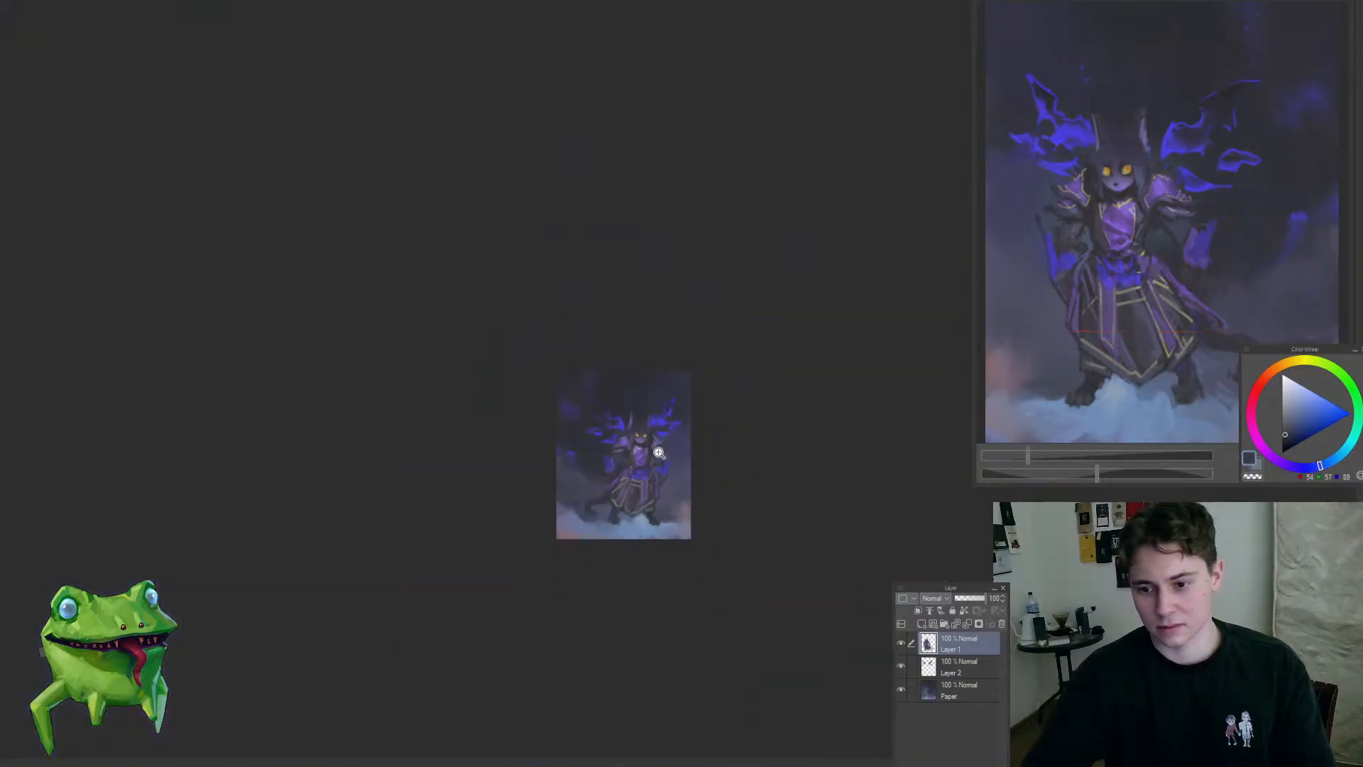
drag(659, 452, 708, 433)
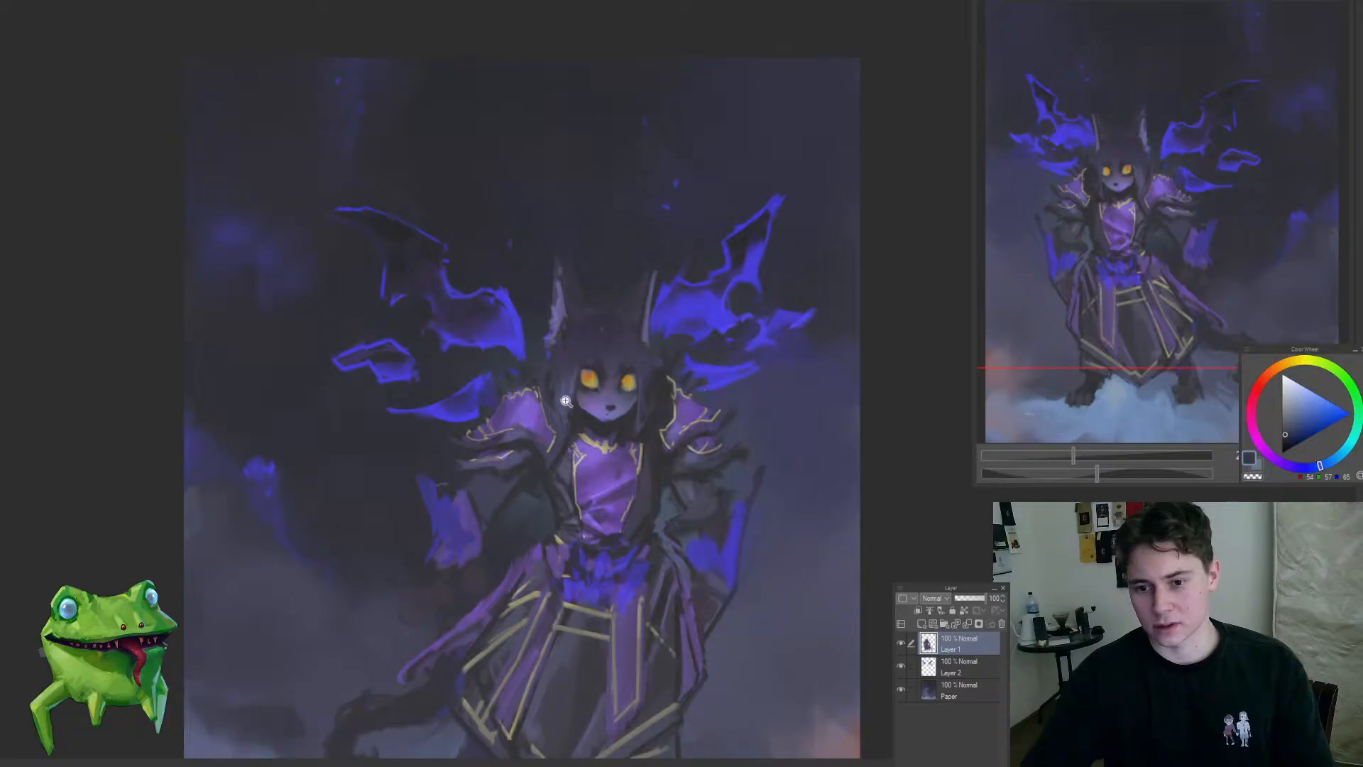
Step: Paint out the dark point above the outer blue cloth and tidy the elbow beneath the pauldron with sampled tones
drag(566, 401, 501, 448)
key(h)
mouse_move(725, 532)
mouse_down()
mouse_move(561, 541)
mouse_move(732, 529)
mouse_move(821, 547)
mouse_move(773, 587)
mouse_move(767, 404)
mouse_up()
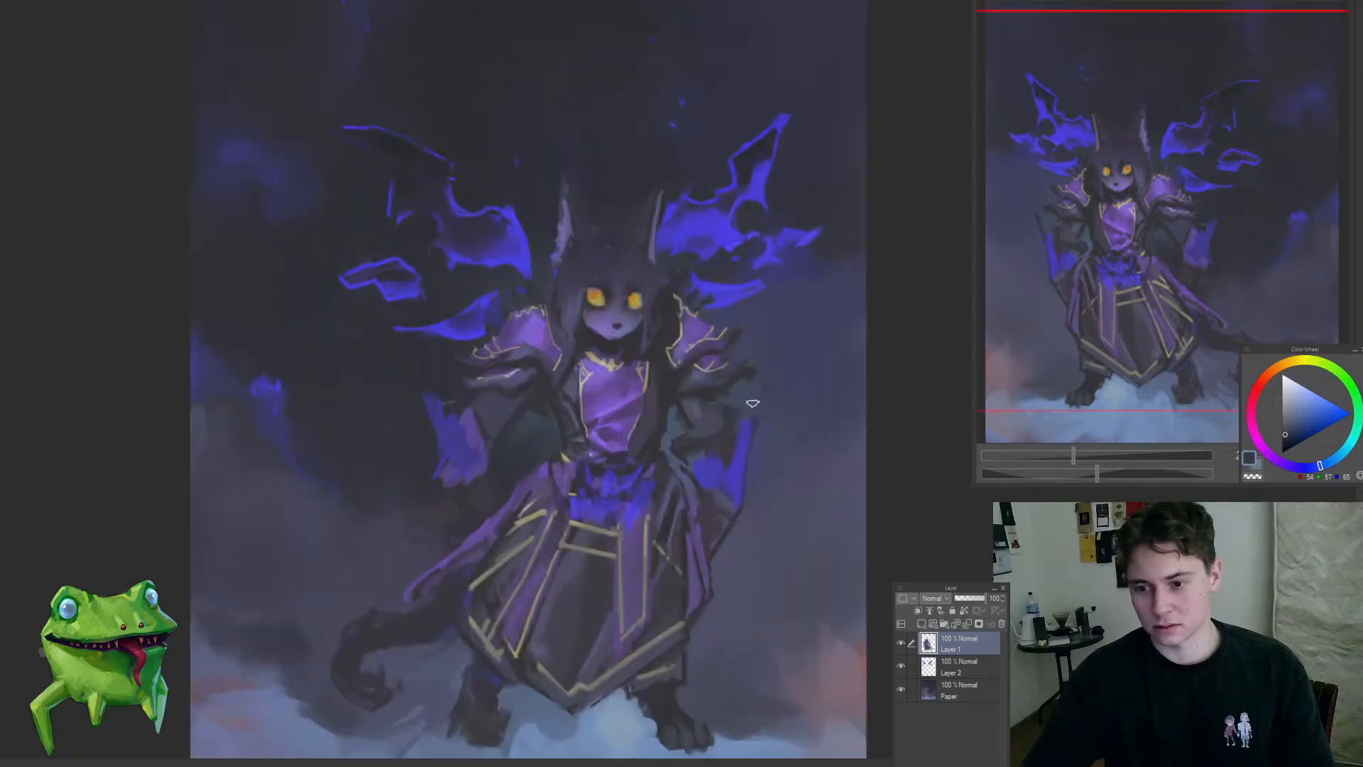
scroll(741, 392, up, 2)
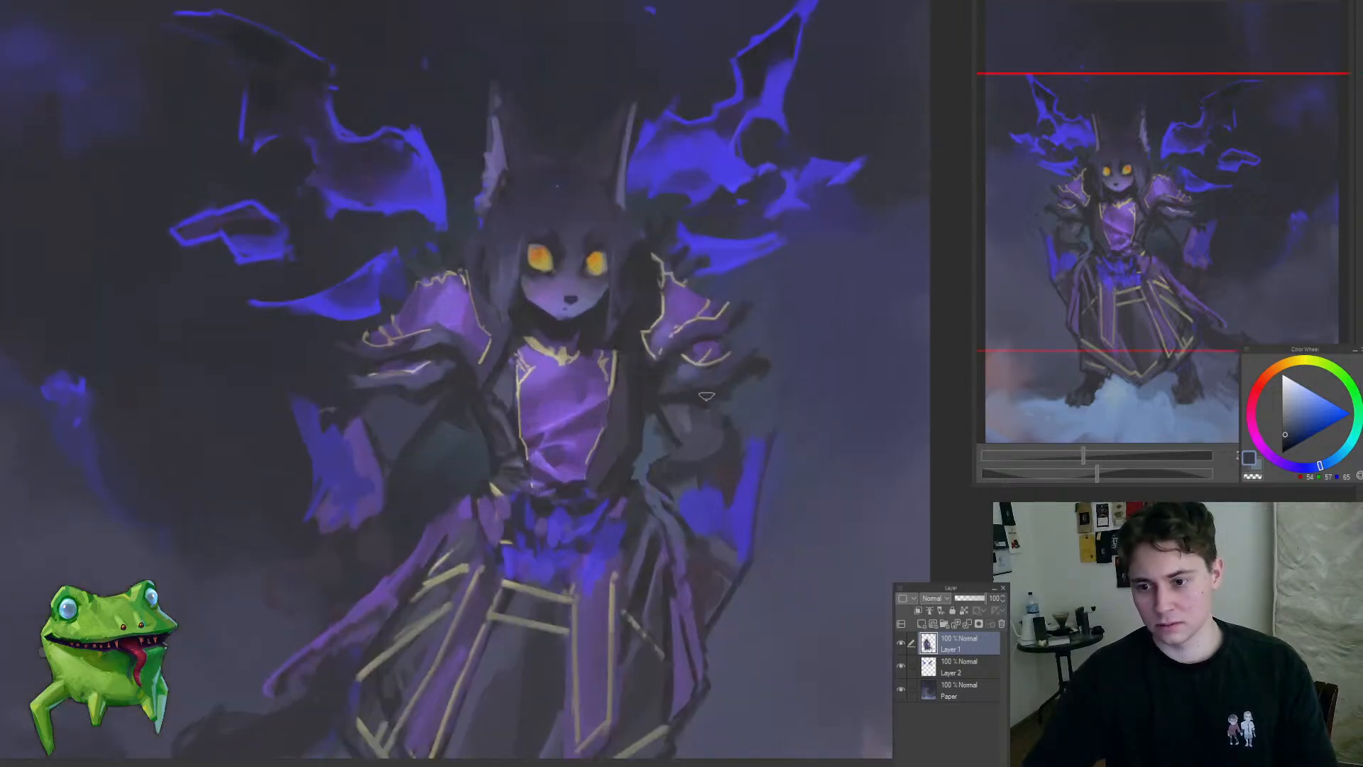
alt+click(729, 392)
mouse_move(728, 406)
mouse_down()
mouse_move(645, 474)
mouse_move(707, 435)
mouse_move(758, 436)
mouse_move(736, 387)
mouse_up()
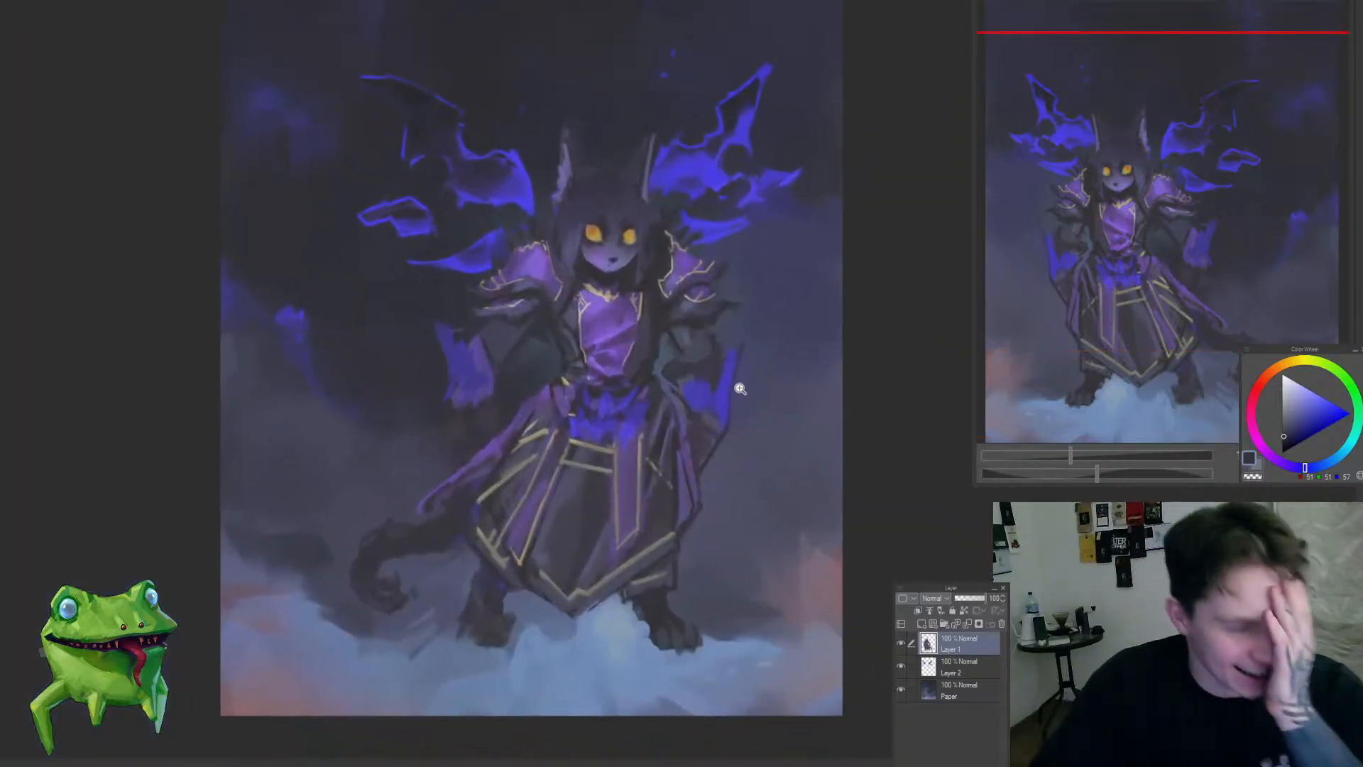
Step: Rework the dark robe beside the purple chest panel with a sampled dark tone and check the whole figure
drag(717, 306, 724, 307)
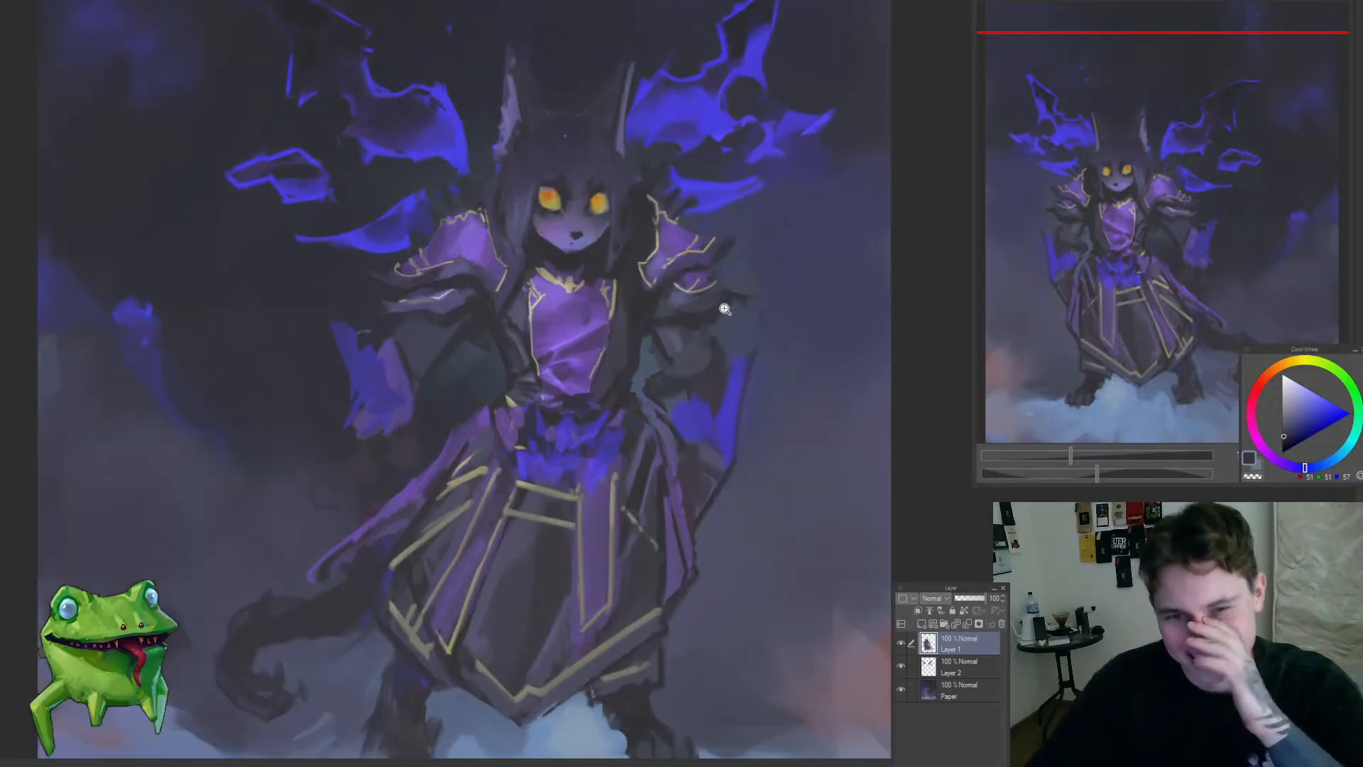
drag(671, 377, 682, 361)
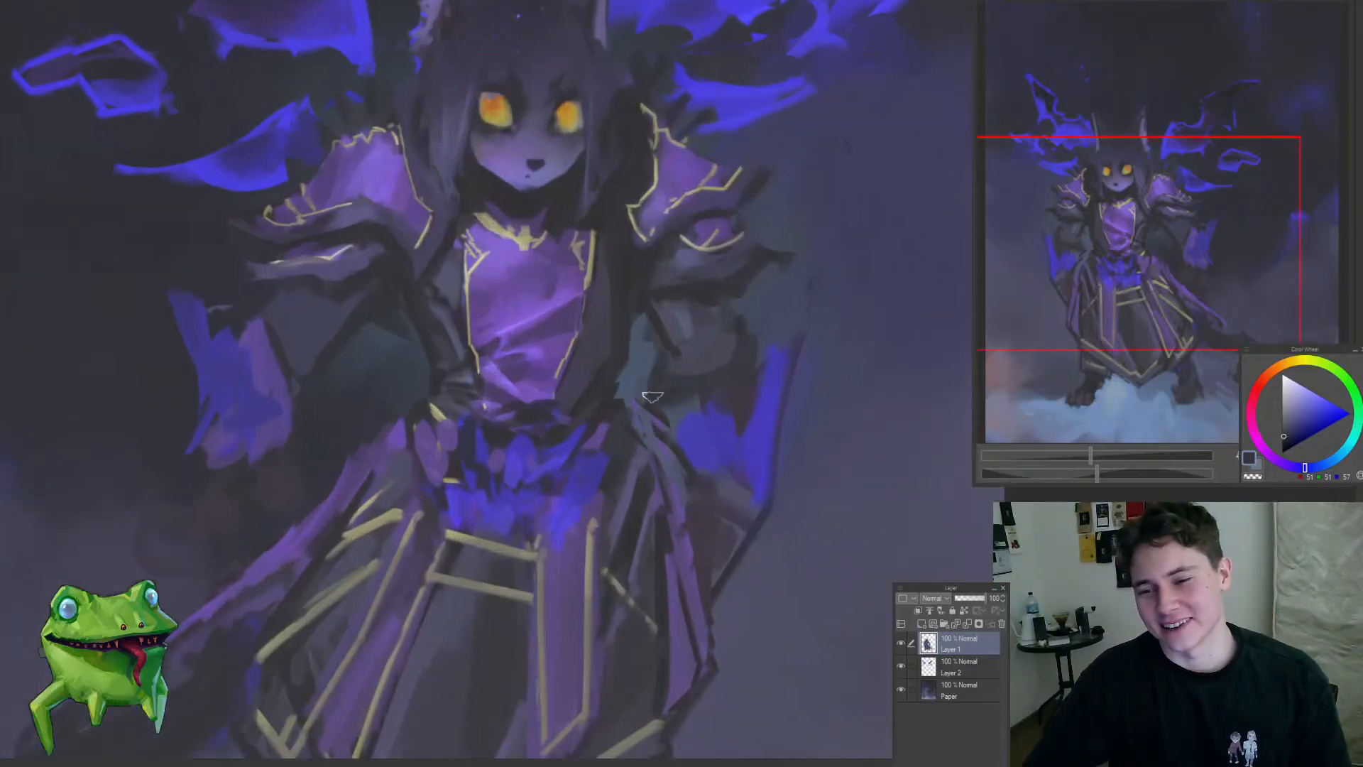
drag(631, 437, 622, 403)
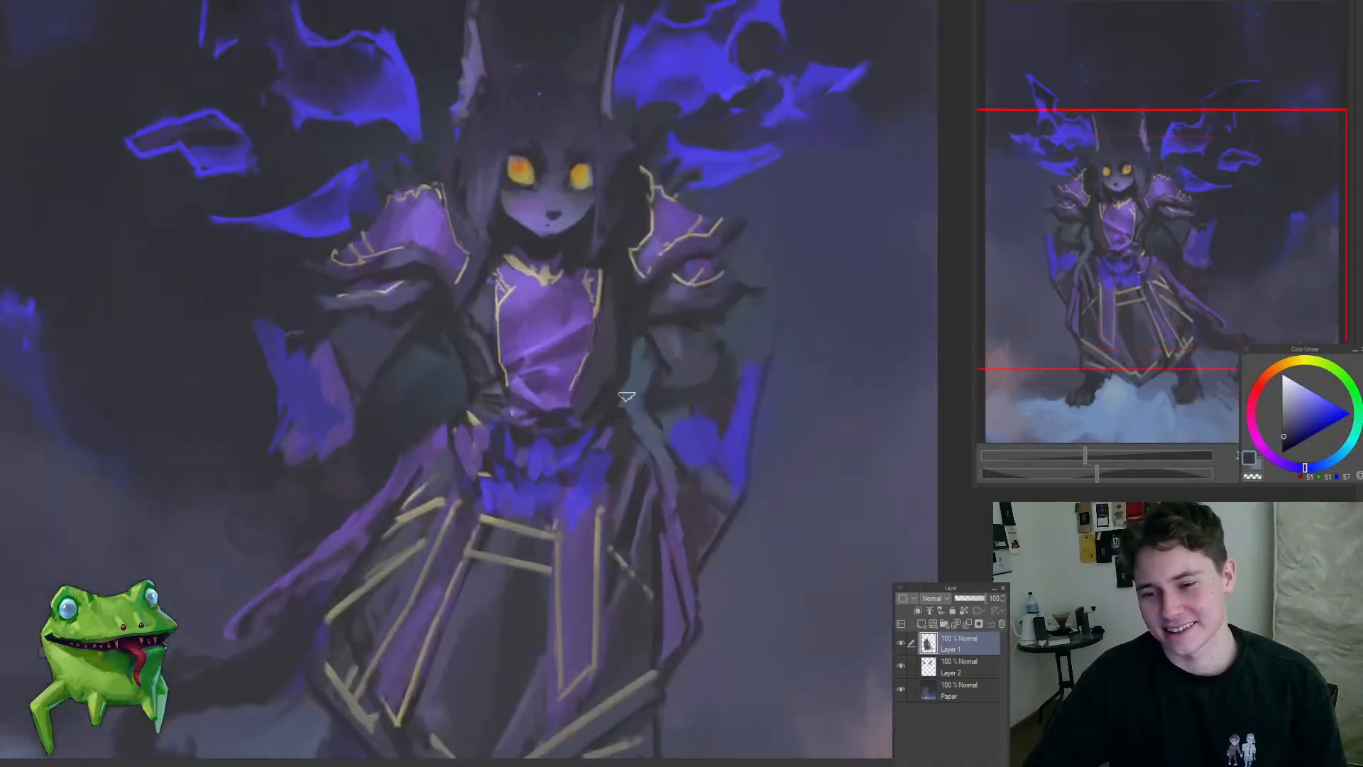
alt+click(612, 334)
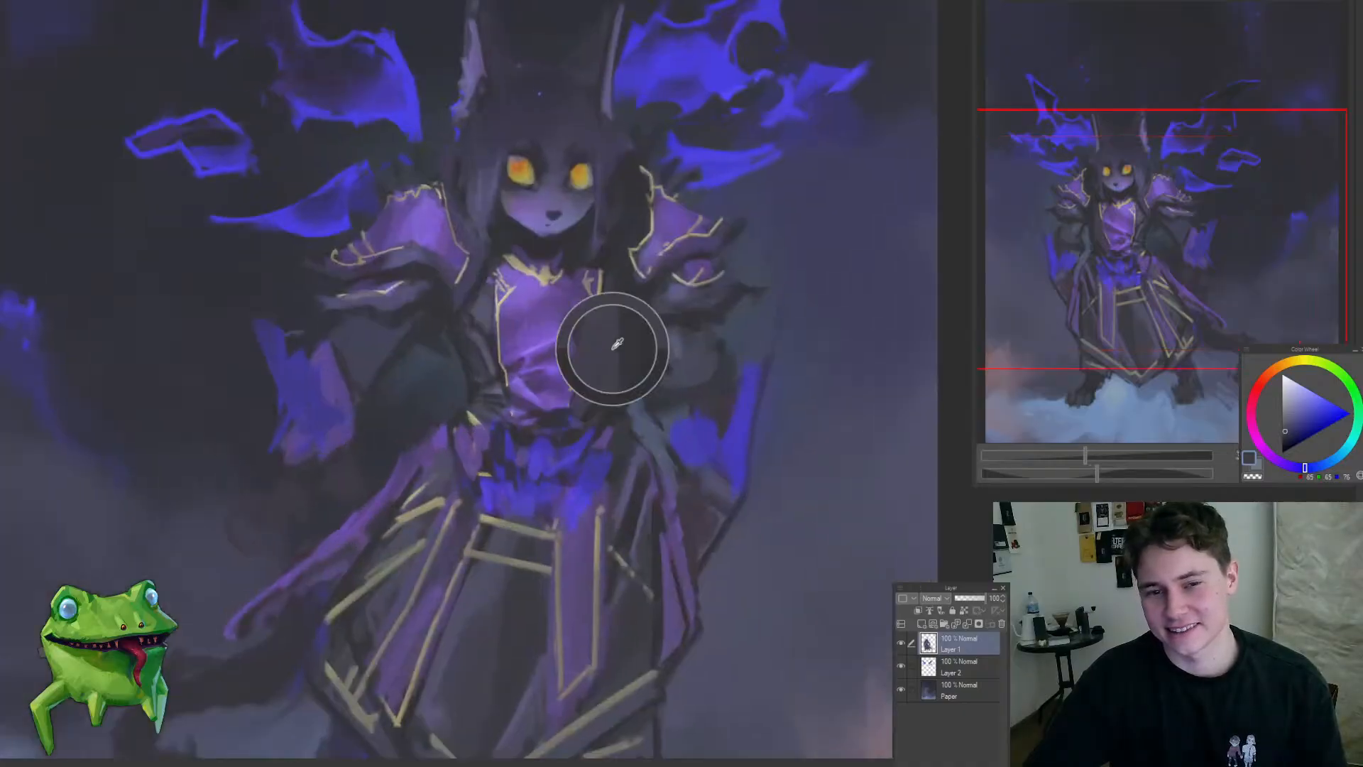
drag(609, 319, 605, 428)
drag(726, 416, 691, 551)
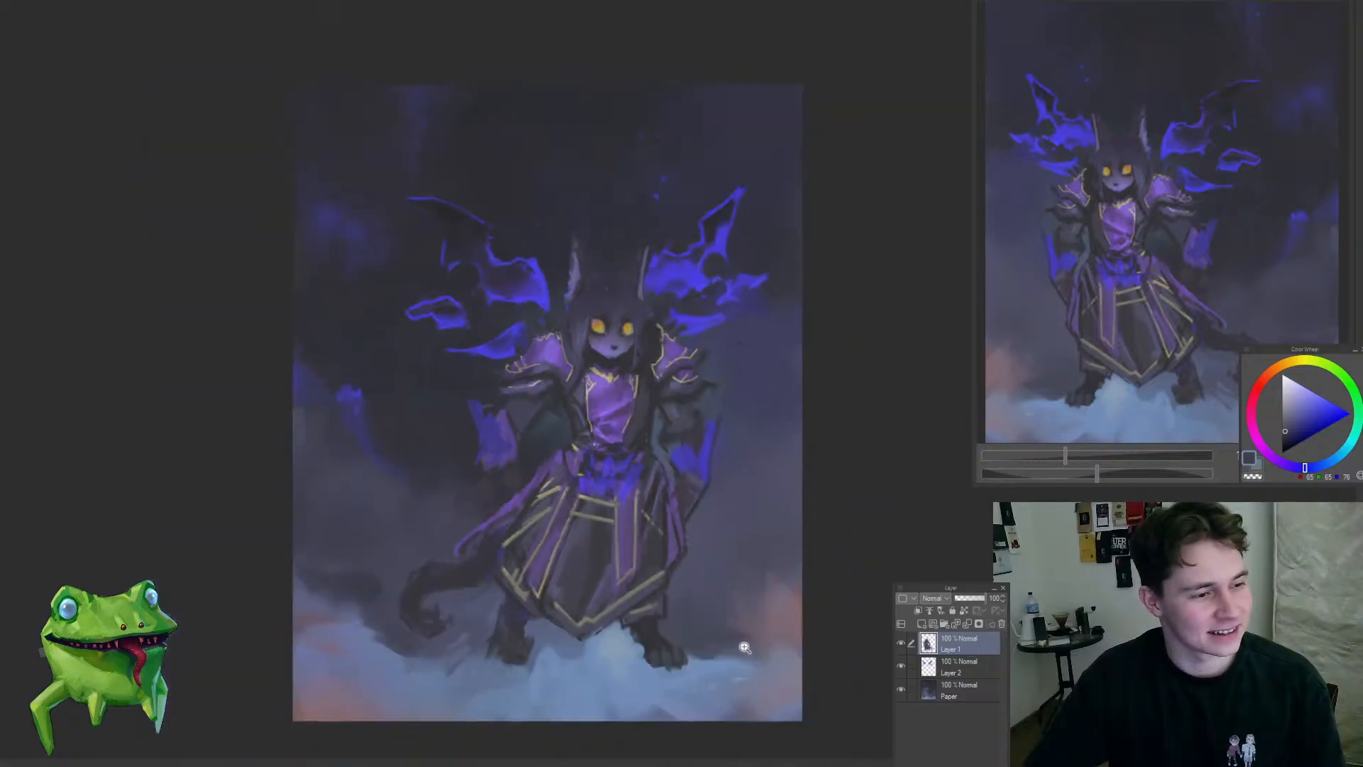
drag(561, 579, 629, 598)
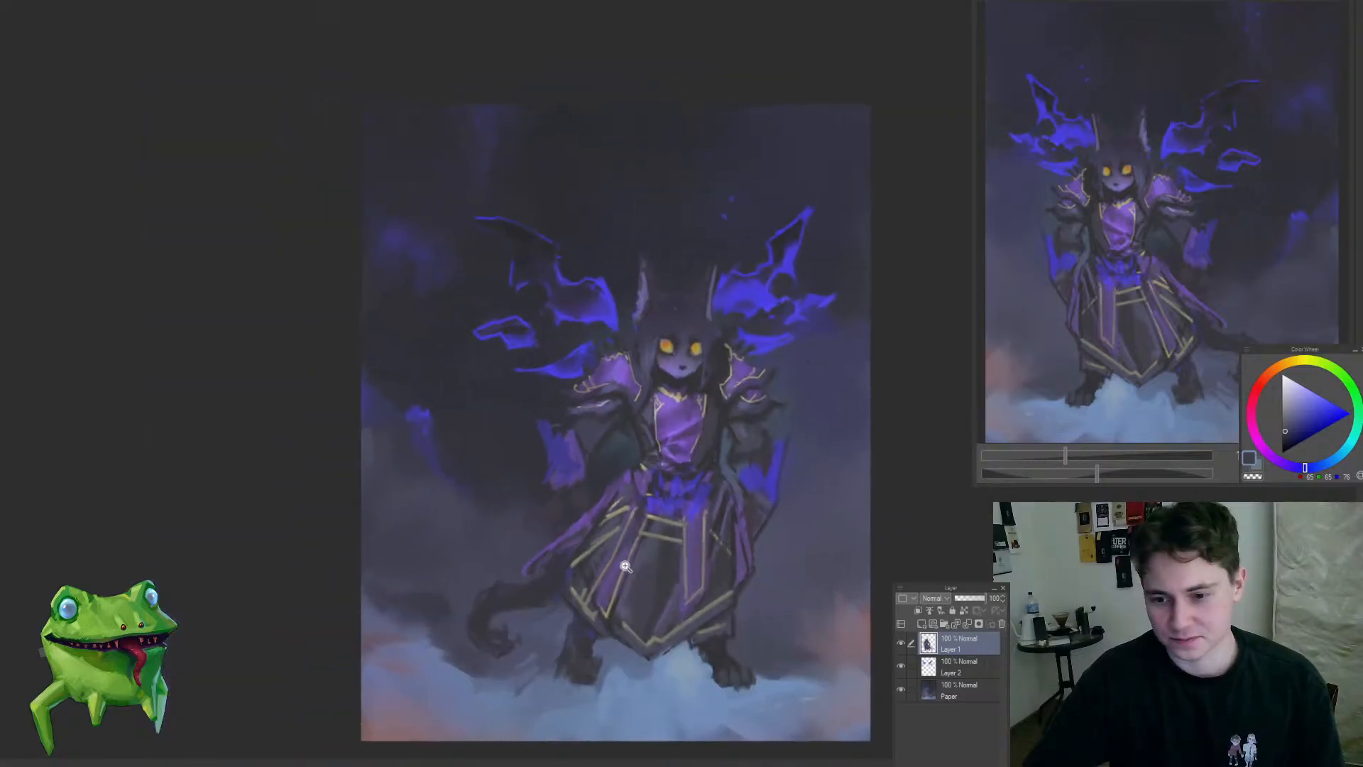
Step: Paint sampled blue strokes in the gap between the hanging cloth and the trailing purple strip of the skirt
mouse_move(606, 541)
mouse_down()
mouse_move(628, 564)
mouse_move(720, 481)
mouse_up()
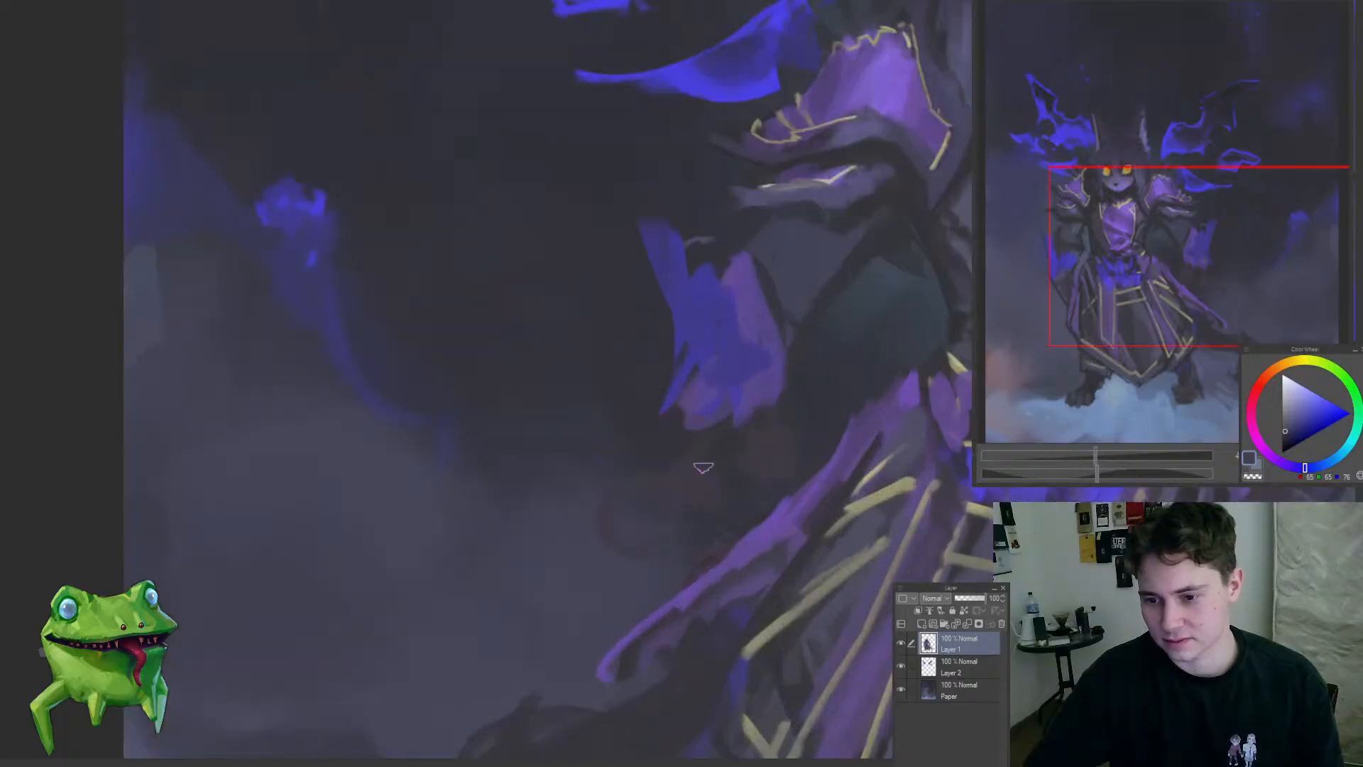
click(700, 468)
click(739, 361)
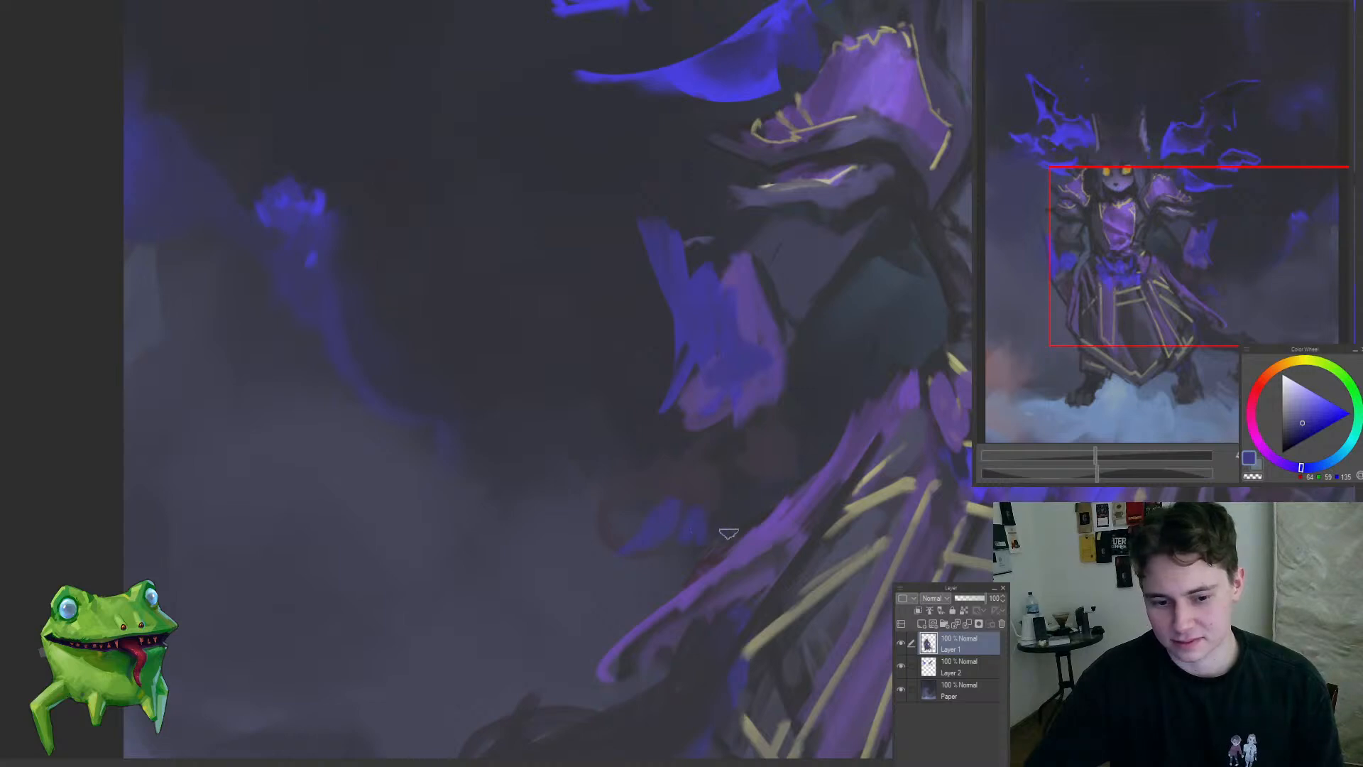
drag(728, 533, 591, 537)
click(577, 490)
click(547, 541)
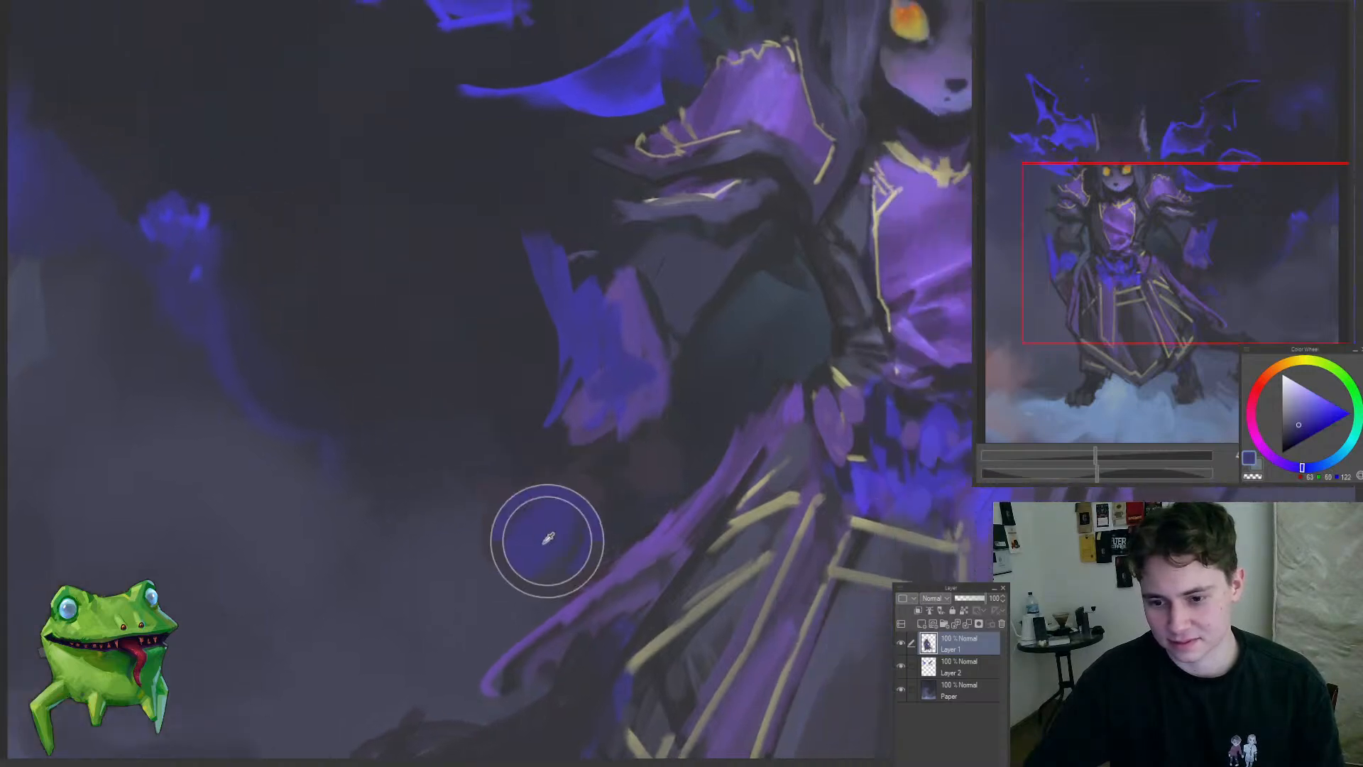
click(586, 496)
Step: Extend the hanging cloth's inner edge toward the arm with a sampled muted purple
mouse_move(676, 483)
mouse_down()
mouse_move(603, 566)
mouse_move(767, 490)
mouse_up()
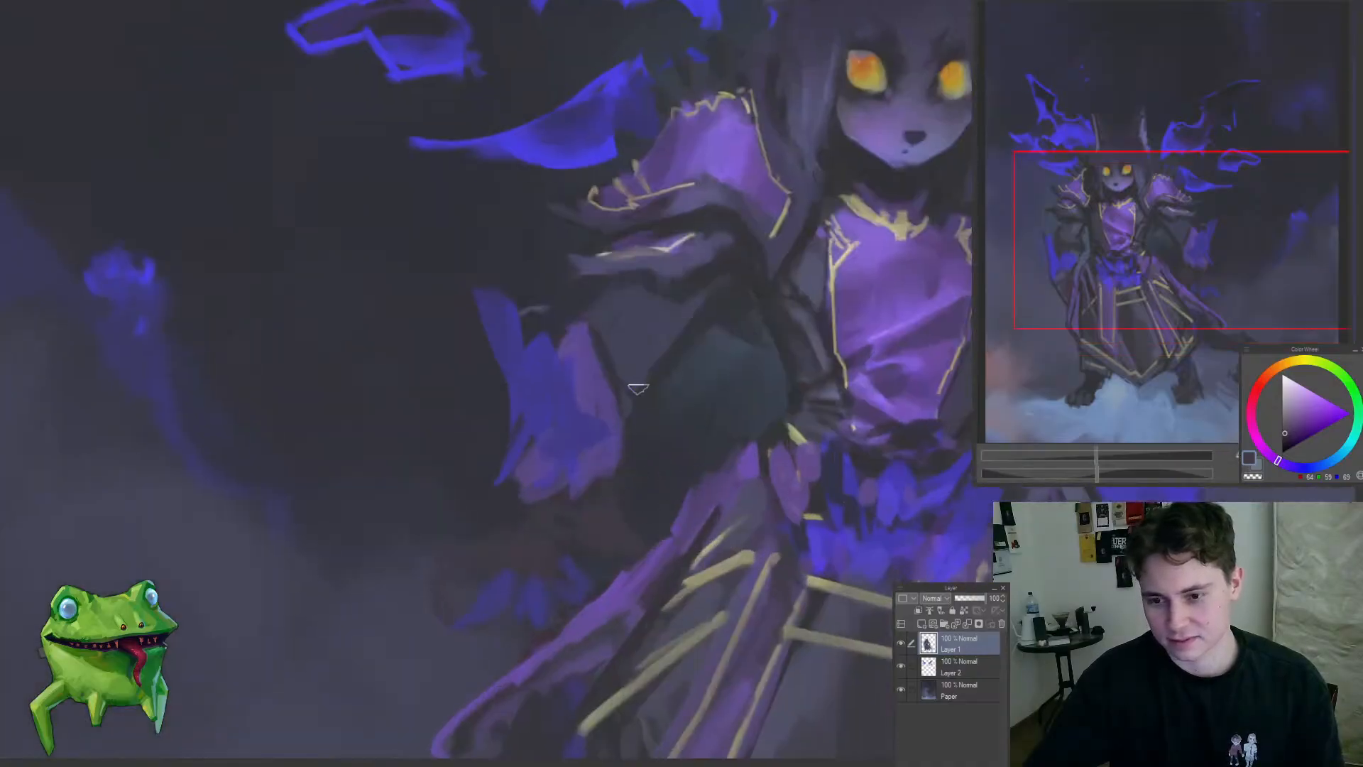
alt+click(600, 395)
alt+click(599, 392)
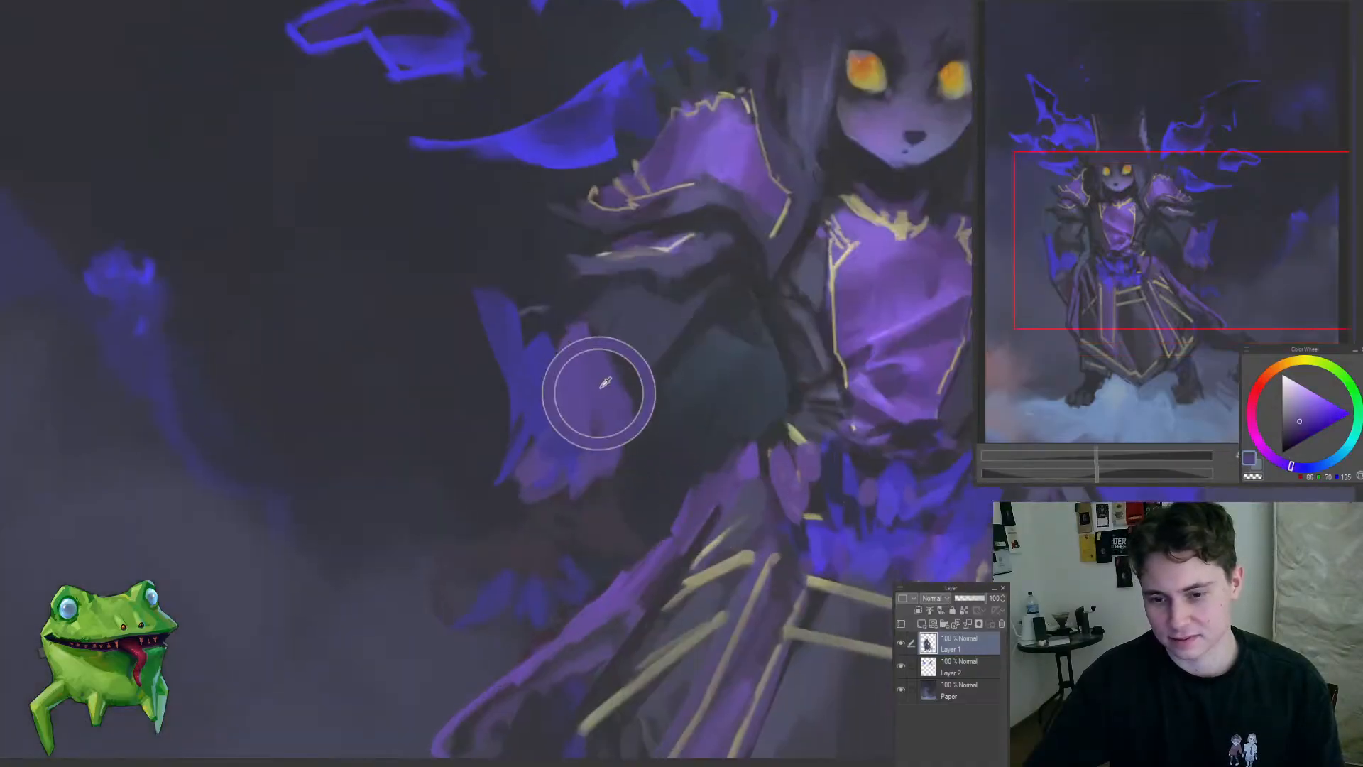
mouse_move(592, 335)
mouse_down()
mouse_move(653, 413)
mouse_move(625, 470)
mouse_up()
key(ctrl+z)
drag(675, 429, 623, 483)
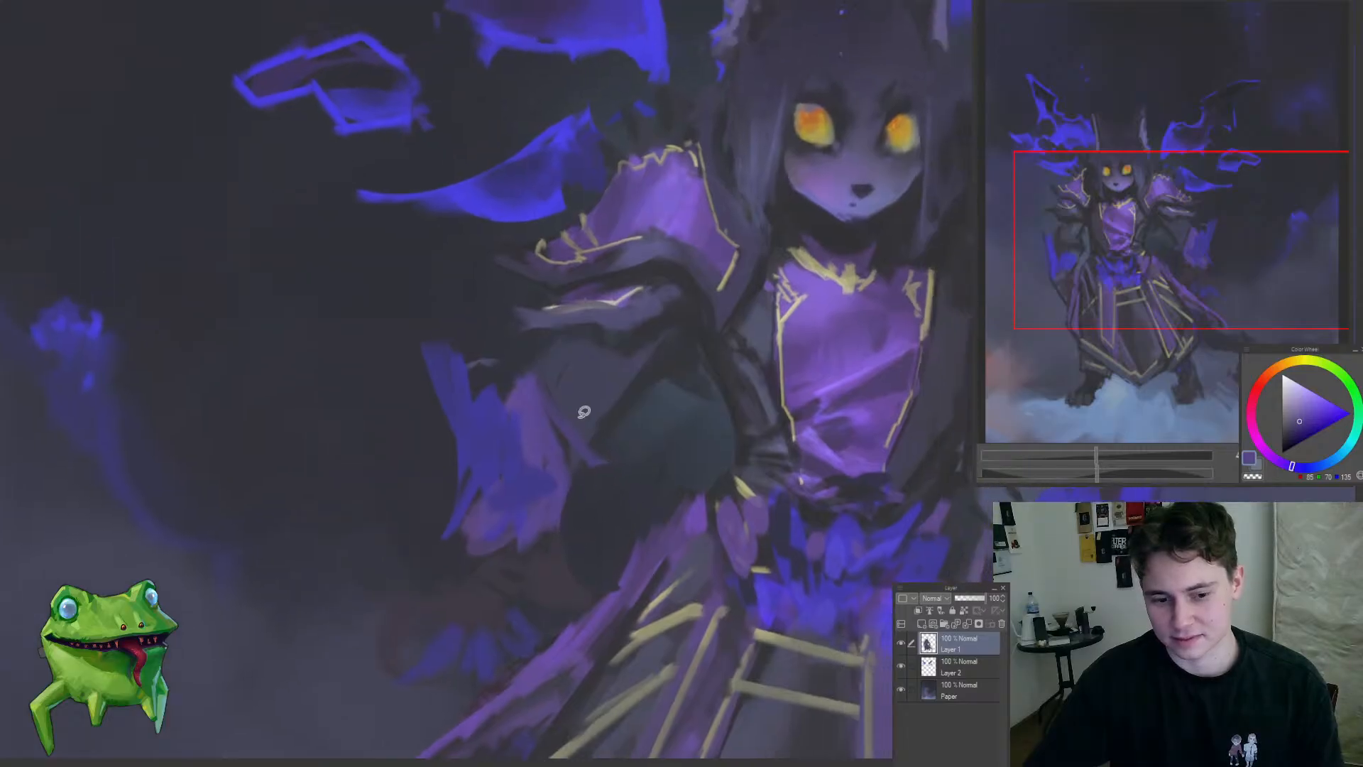
Step: Reshape the hanging cloth's inner edge against the dark arm with sampled tones and check the overall silhouette
mouse_move(504, 343)
mouse_down()
mouse_move(575, 434)
mouse_move(568, 501)
mouse_up()
drag(585, 449, 570, 544)
alt+click(556, 565)
mouse_move(574, 497)
mouse_down()
mouse_move(577, 457)
mouse_move(601, 435)
mouse_up()
alt+click(628, 398)
mouse_move(555, 348)
mouse_down()
mouse_move(527, 370)
mouse_move(560, 394)
mouse_up()
mouse_move(521, 348)
mouse_down()
mouse_move(546, 382)
mouse_move(533, 387)
mouse_move(610, 362)
mouse_move(514, 511)
mouse_up()
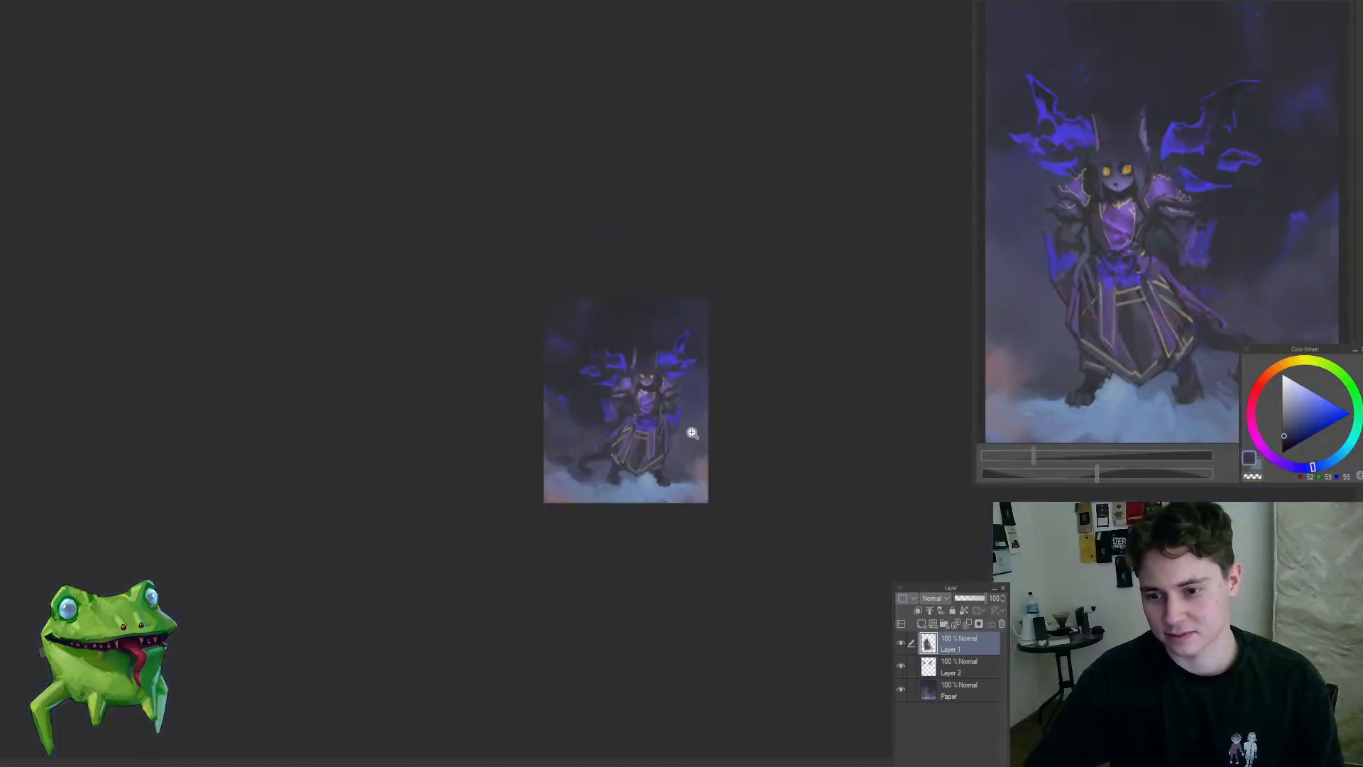
mouse_move(641, 397)
ctrl+mouse_down()
mouse_move(692, 417)
mouse_move(670, 478)
mouse_move(624, 500)
mouse_move(662, 463)
ctrl+mouse_up()
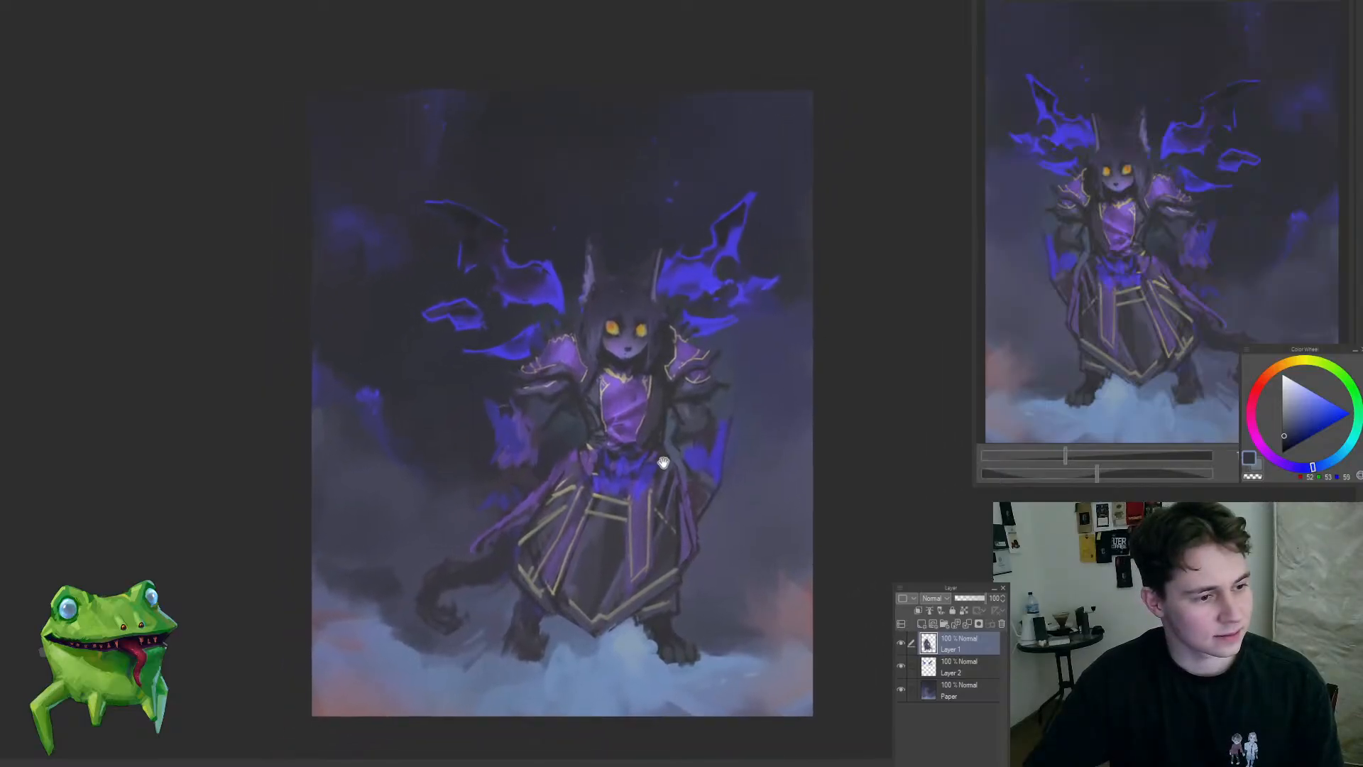
Step: Switch to the Paper layer and touch up the background around the figure with sampled cloud and background tones
ctrl+shift+click(587, 671)
alt+click(553, 653)
ctrl+drag(625, 661, 589, 690)
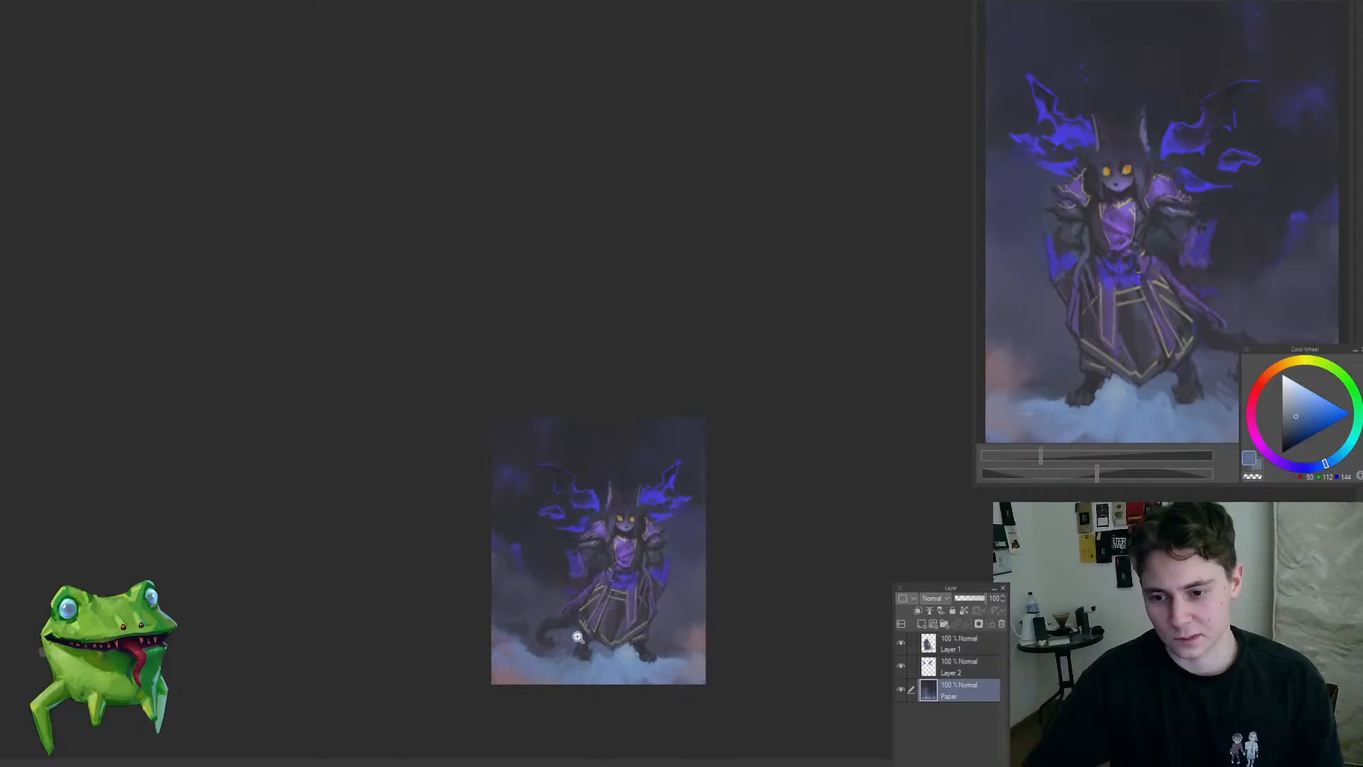
mouse_move(635, 539)
ctrl+mouse_down()
mouse_move(611, 431)
mouse_move(746, 465)
mouse_move(712, 513)
mouse_move(760, 472)
ctrl+mouse_up()
alt+click(607, 390)
alt+click(609, 396)
ctrl+drag(738, 532, 693, 617)
Step: Flip the canvas view horizontally and rework the background around the figure with sampled muted tones
key(h)
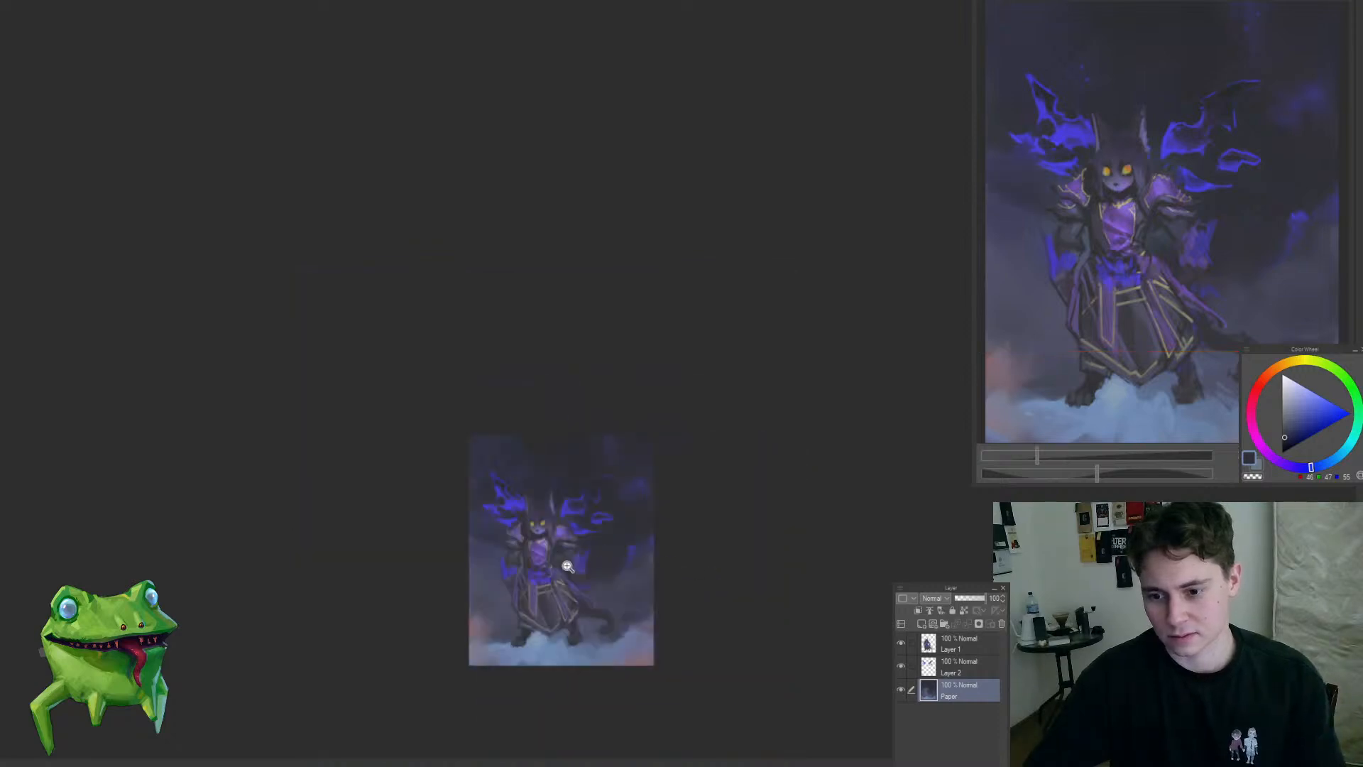
ctrl+drag(521, 570, 504, 537)
key(ctrl+z)
alt+click(483, 550)
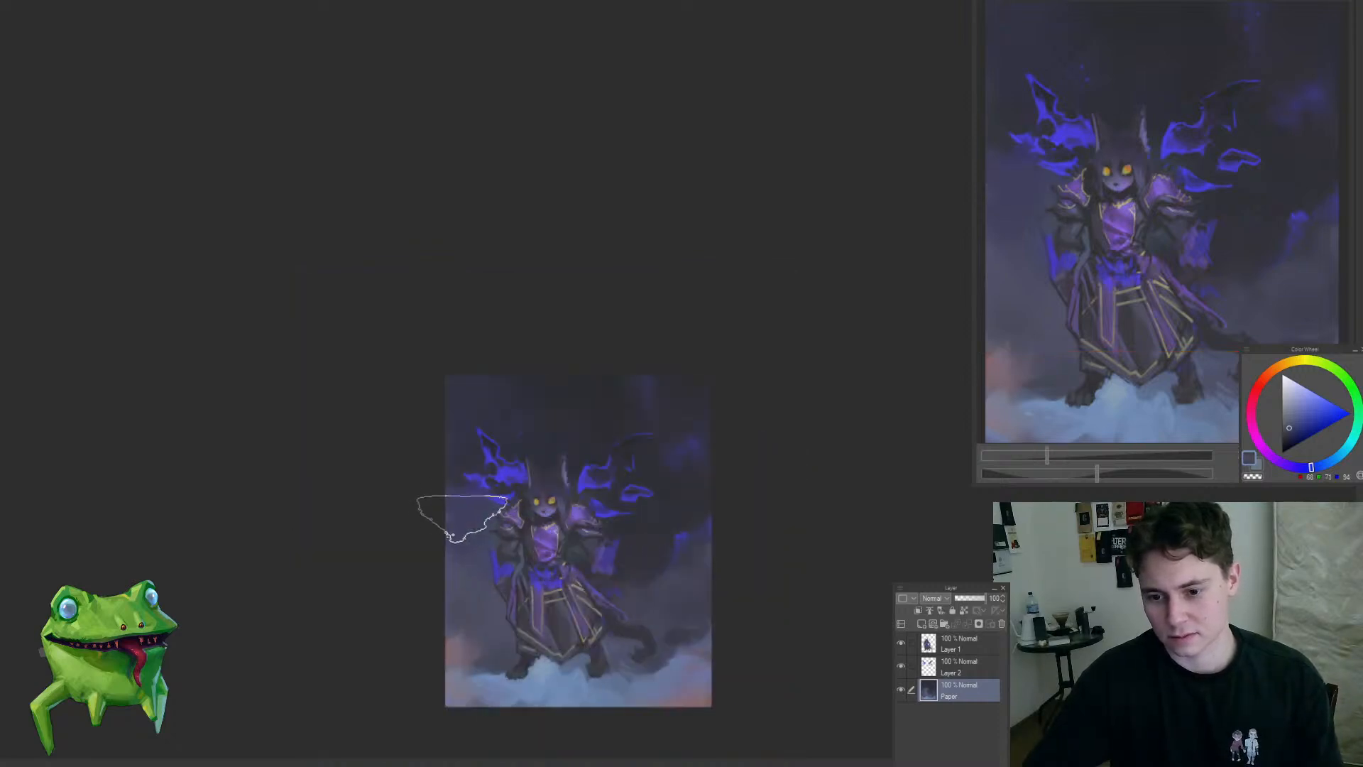
alt+click(542, 464)
ctrl+drag(488, 629, 453, 673)
ctrl+drag(546, 630, 709, 480)
Step: Paint small glowing specks around the background wisp and wings with a bright blue and a reduced brush size
alt+click(573, 535)
alt+click(484, 260)
alt+click(480, 265)
drag(589, 469, 606, 389)
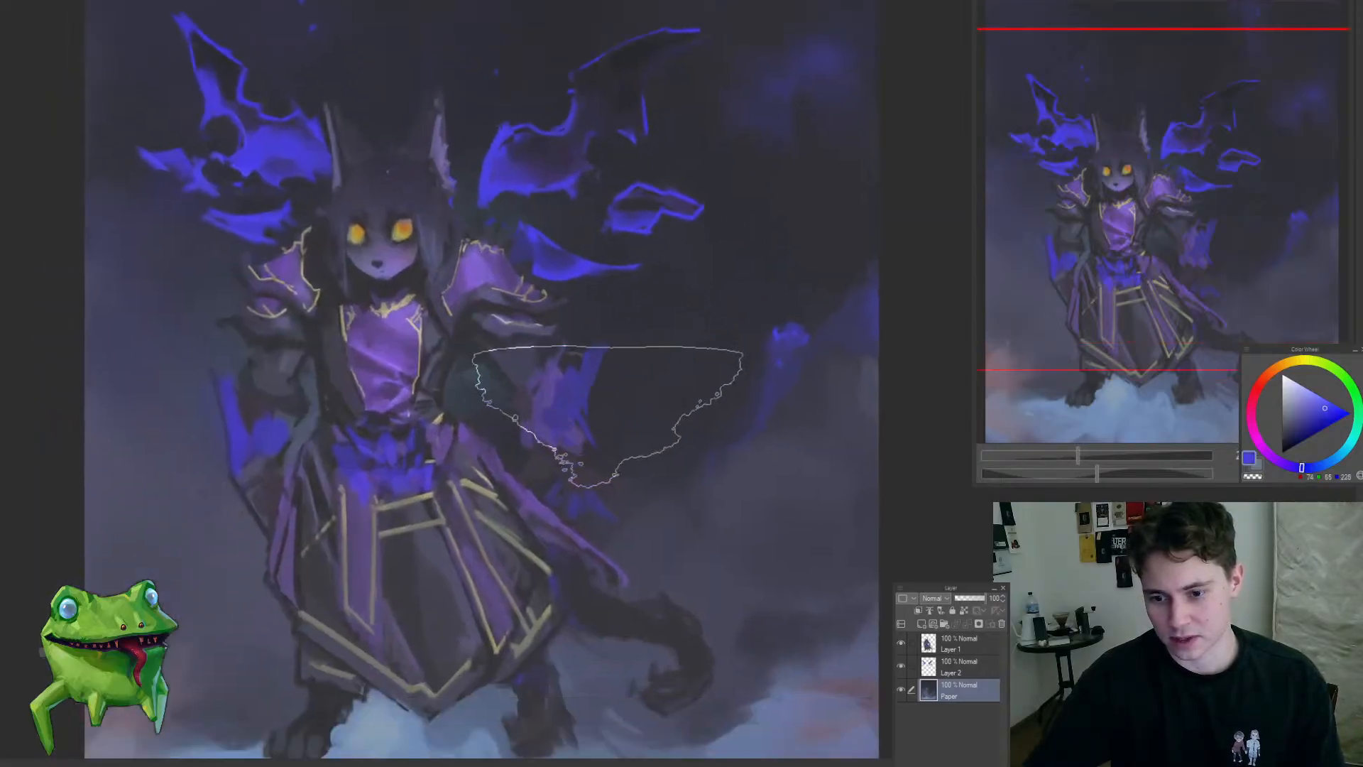
key(bracketleft)
key(bracketleft)
key(bracketleft)
key(bracketleft)
key(bracketleft)
key(bracketleft)
key(bracketleft)
key(bracketleft)
key(bracketleft)
key(bracketleft)
key(bracketleft)
key(bracketleft)
key(bracketleft)
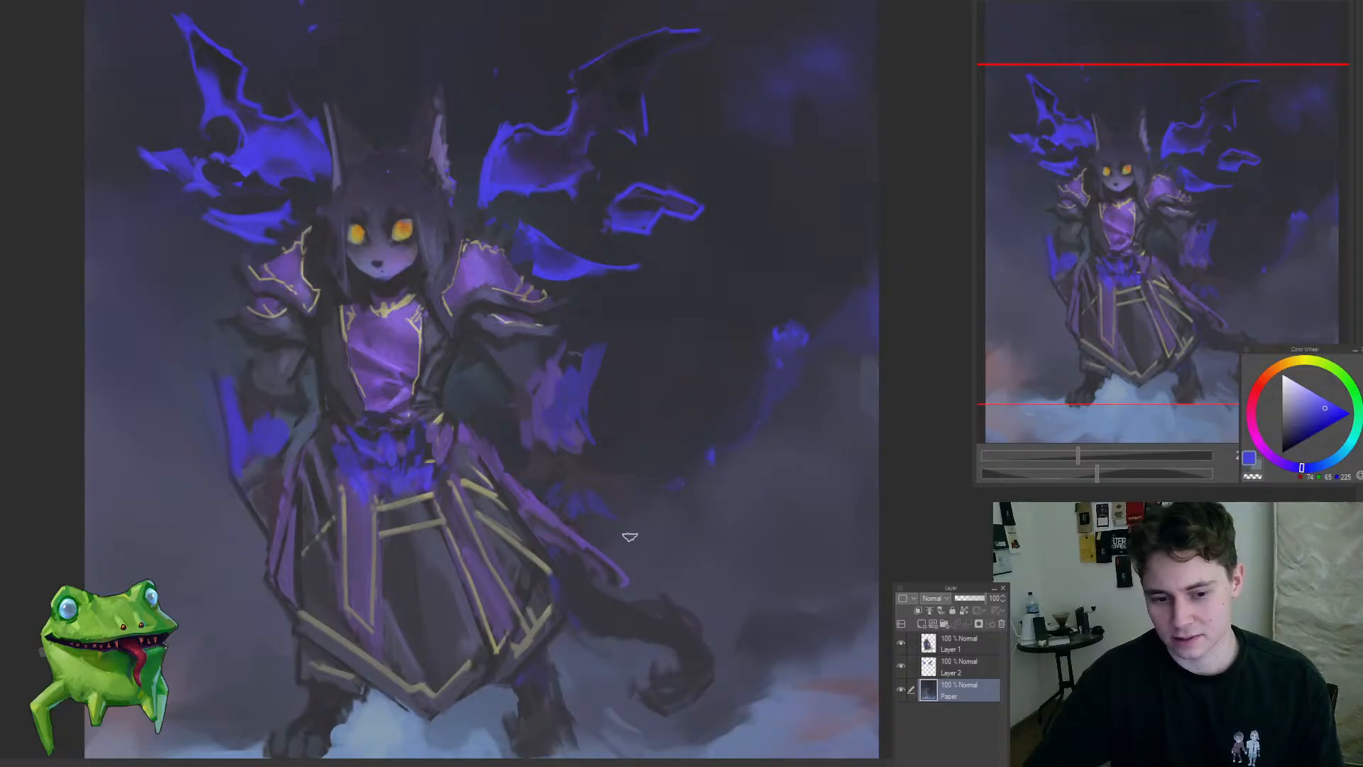
ctrl+drag(678, 468, 687, 603)
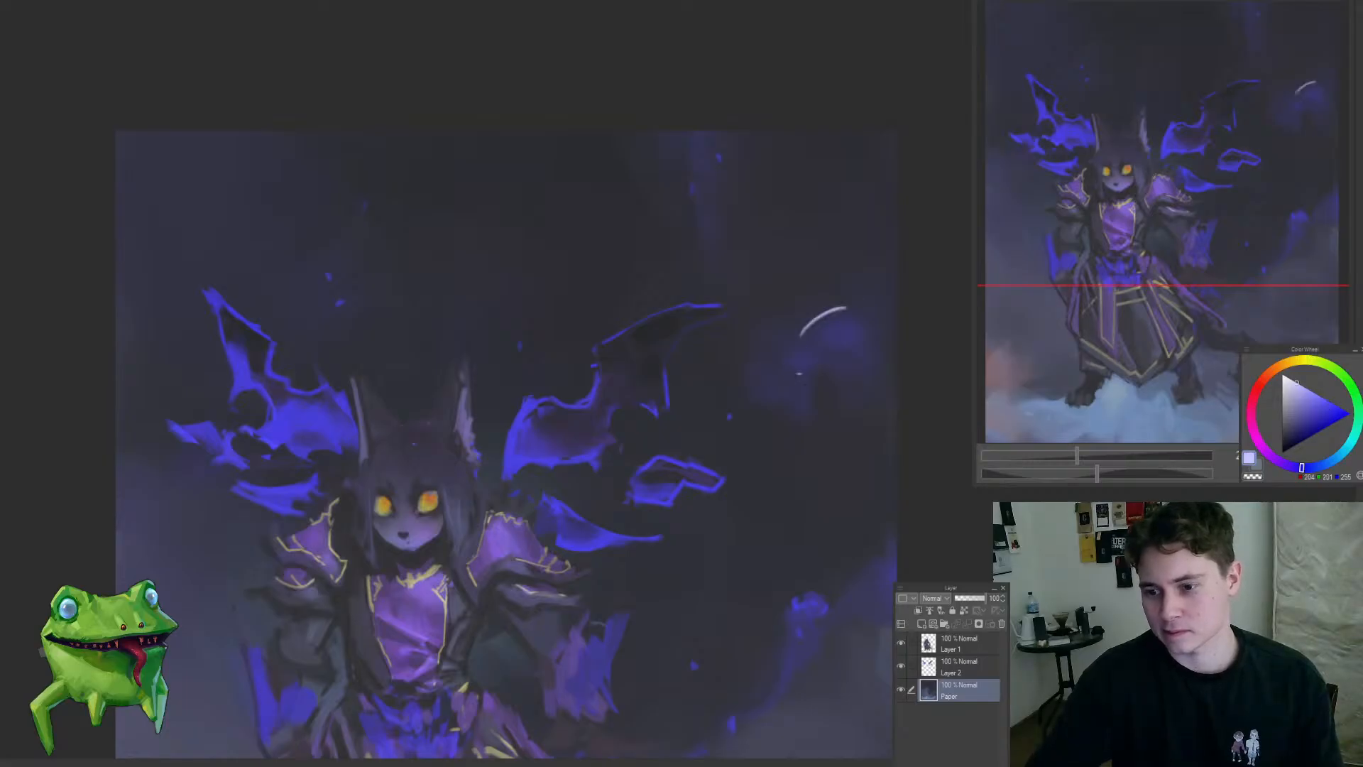
Step: Undo the pale curved stroke beside the wing and check the specks across the upper background
key(ctrl+z)
ctrl+drag(806, 340, 912, 278)
ctrl+drag(641, 469, 523, 590)
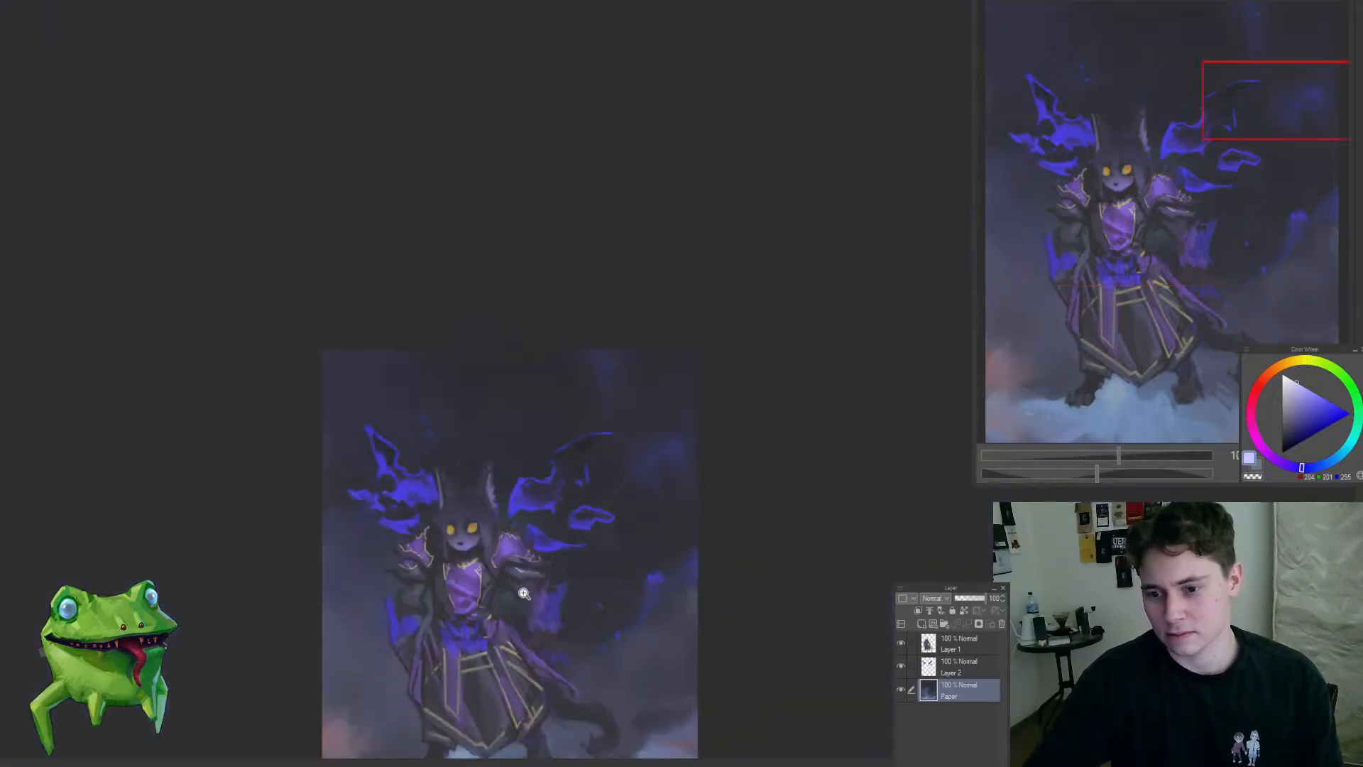
ctrl+drag(543, 438, 593, 402)
ctrl+drag(514, 254, 563, 256)
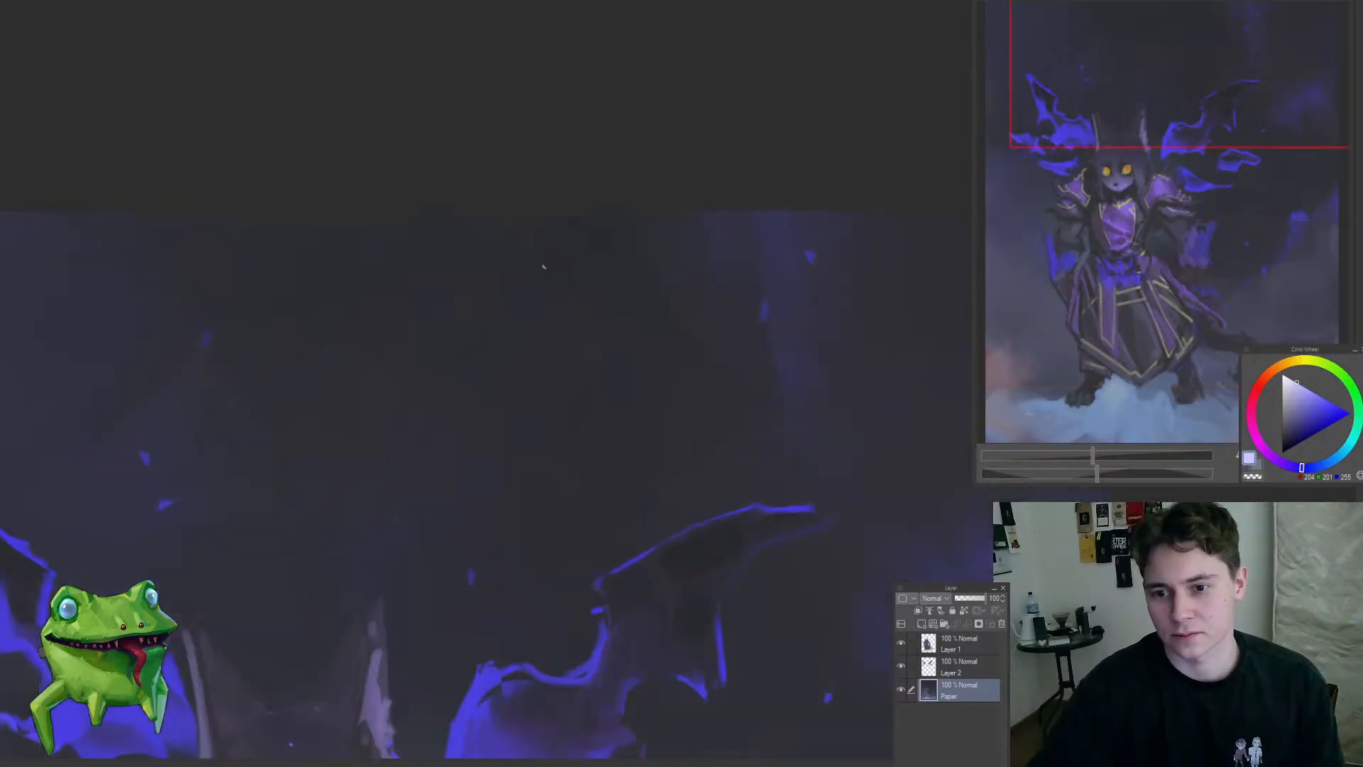
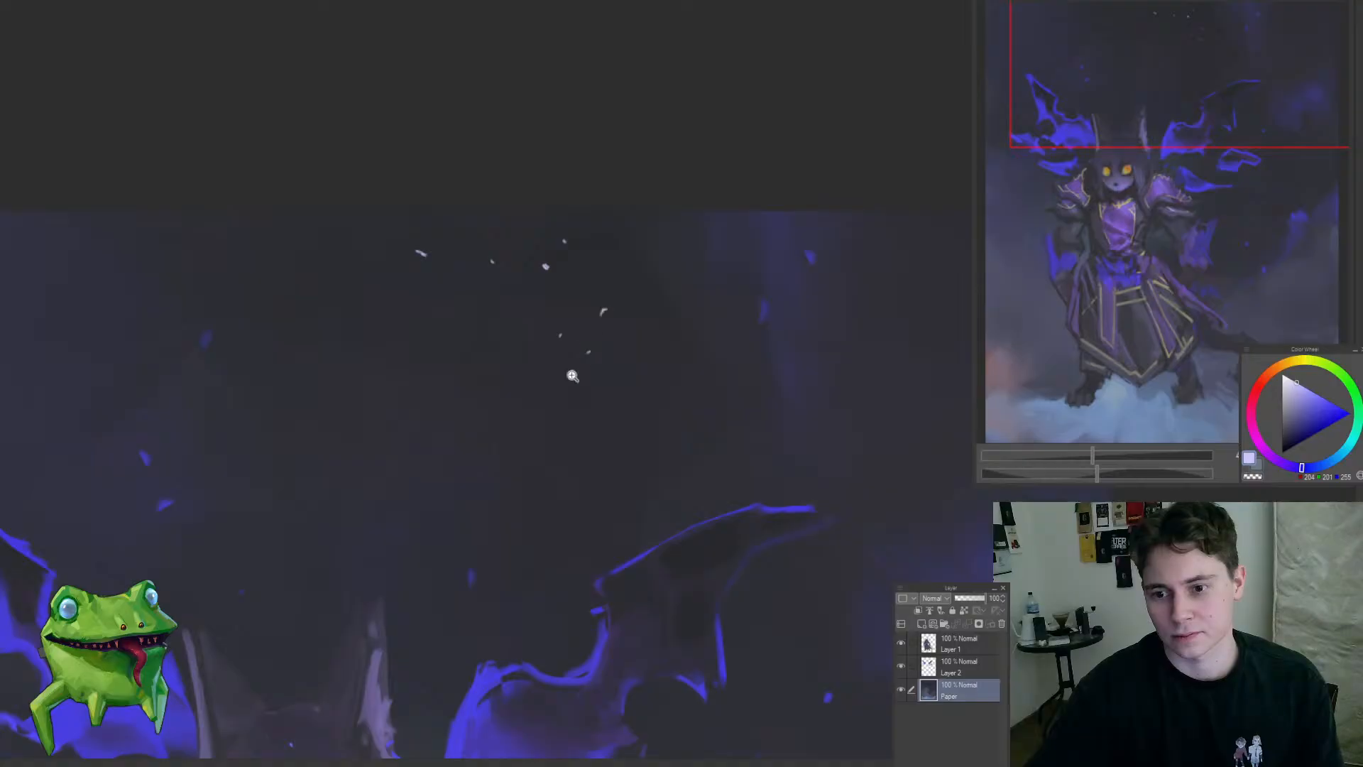
Step: Paint clusters of tiny pale specks across the upper background and beside the wing on the Paper layer
ctrl+drag(572, 375, 623, 383)
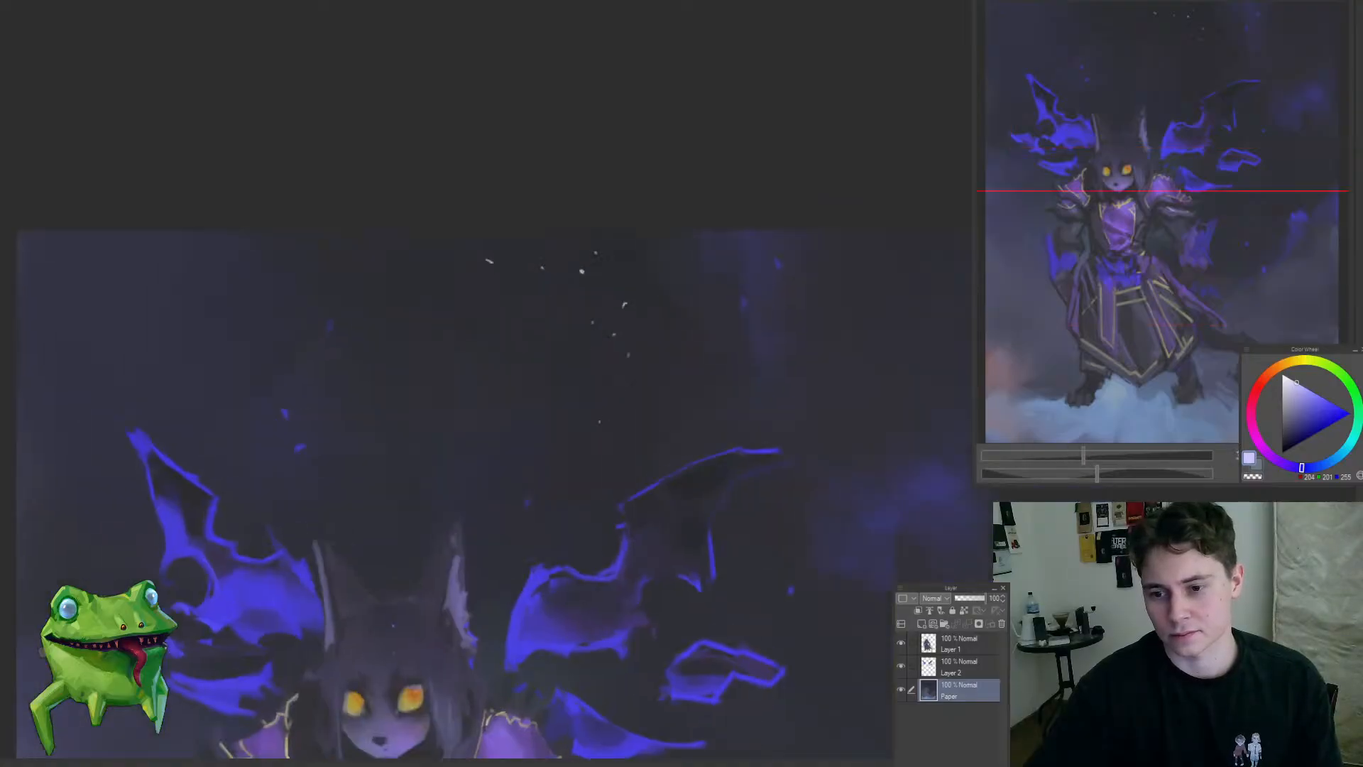
ctrl+drag(589, 498, 537, 584)
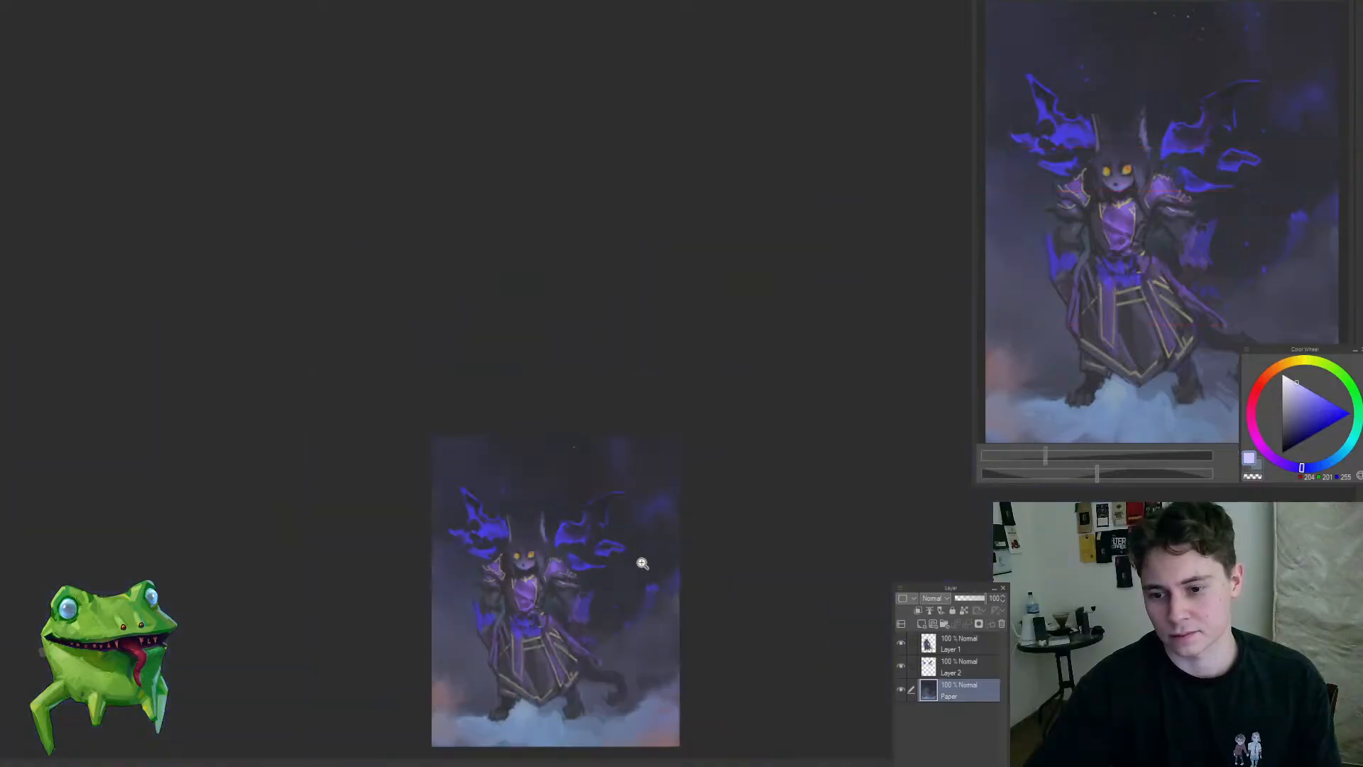
mouse_move(643, 563)
ctrl+mouse_down()
mouse_move(692, 550)
mouse_move(614, 442)
ctrl+mouse_up()
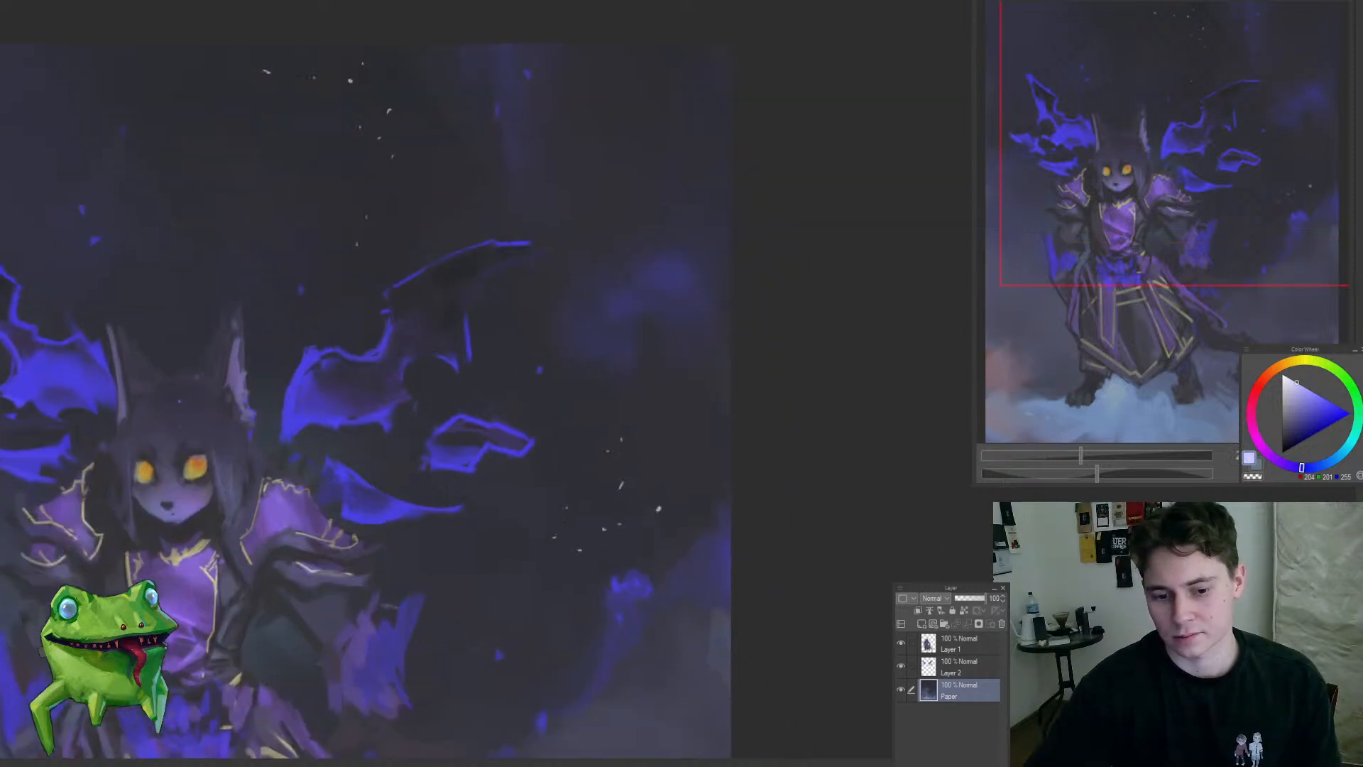
drag(502, 561, 701, 344)
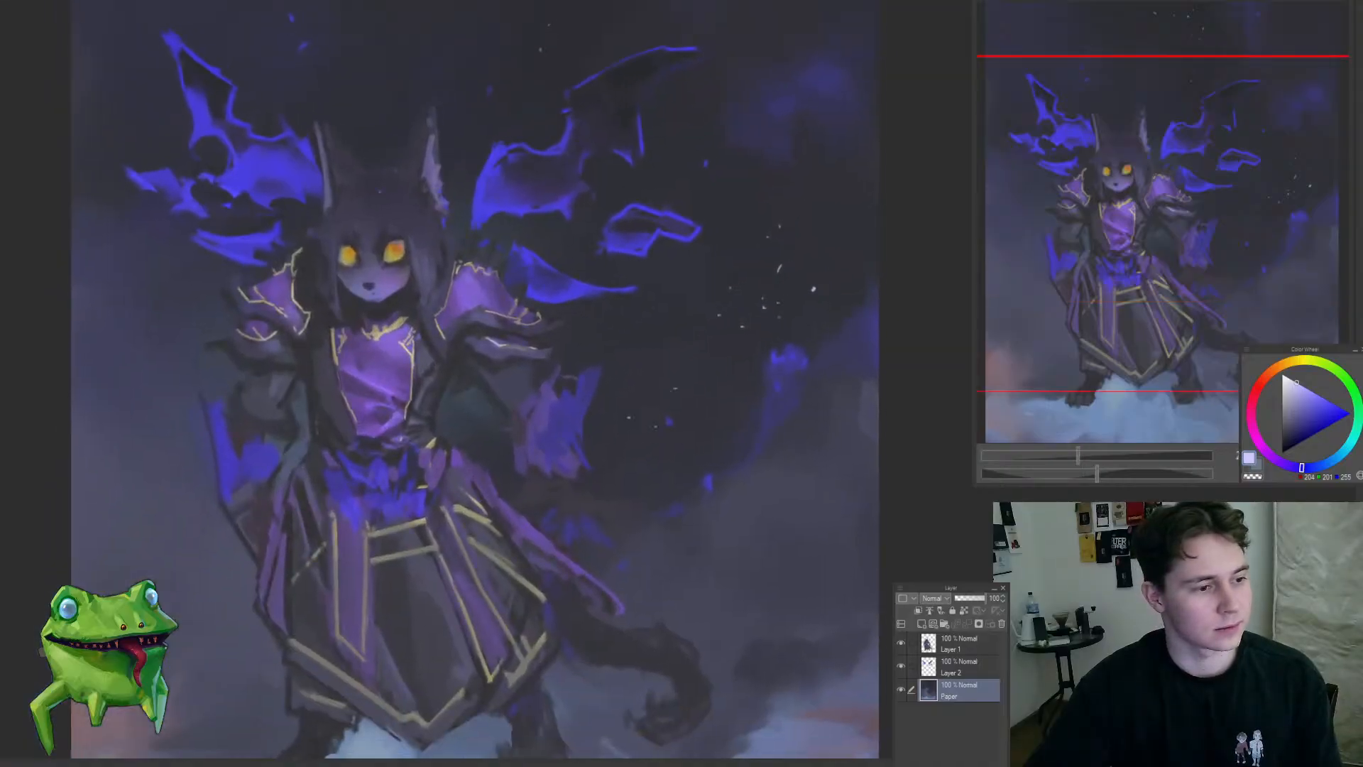
ctrl+drag(655, 539, 603, 541)
ctrl+drag(705, 492, 714, 477)
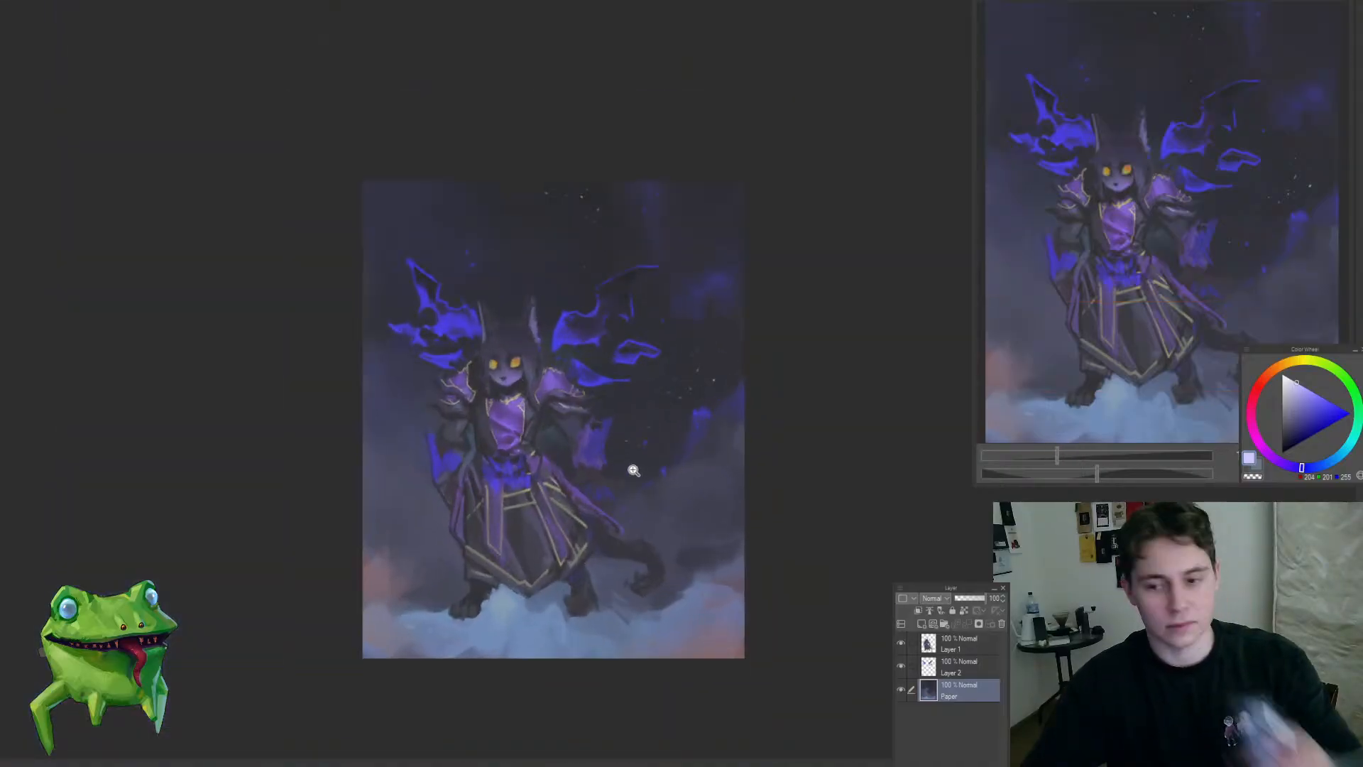
click(634, 471)
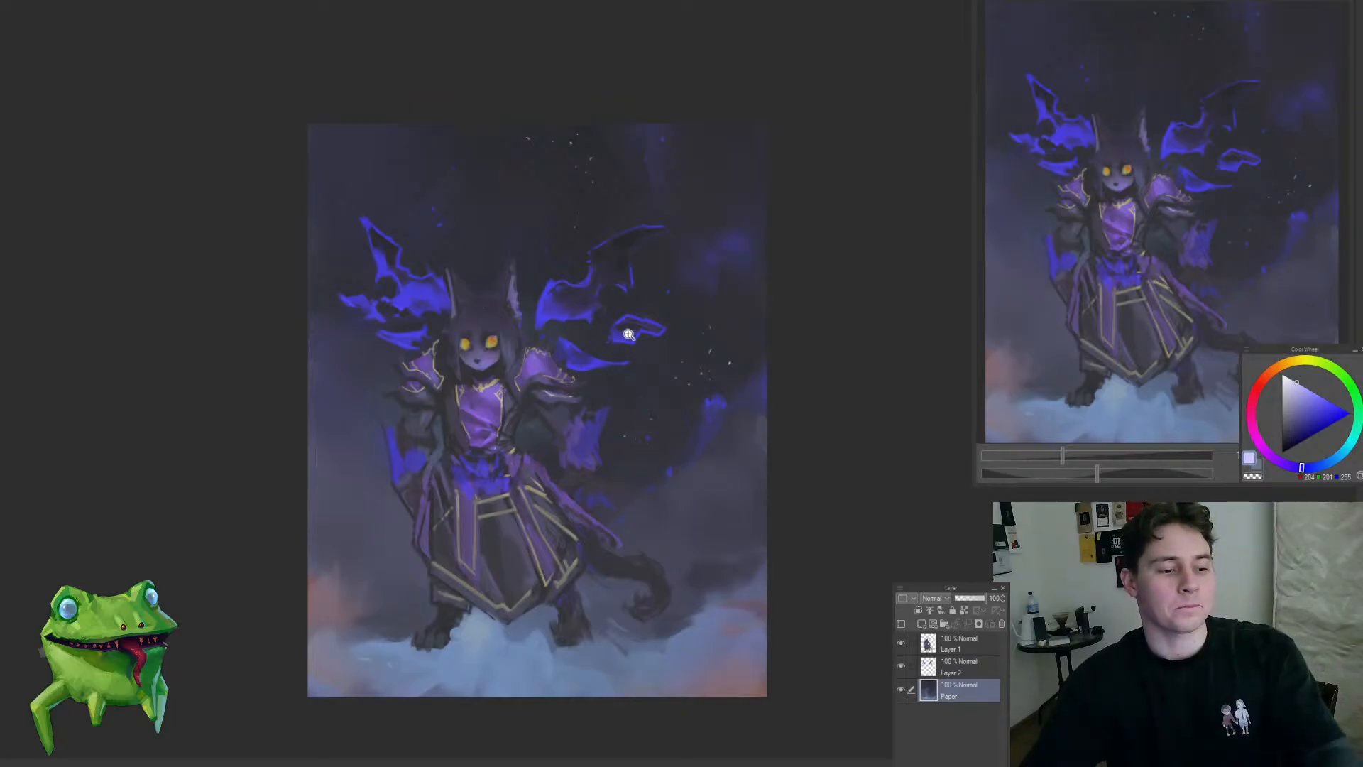
Step: Switch to Layer 2 and paint floating bright blue flame shards in the upper background with the sampled wing blue
click(650, 211)
ctrl+shift+click(608, 263)
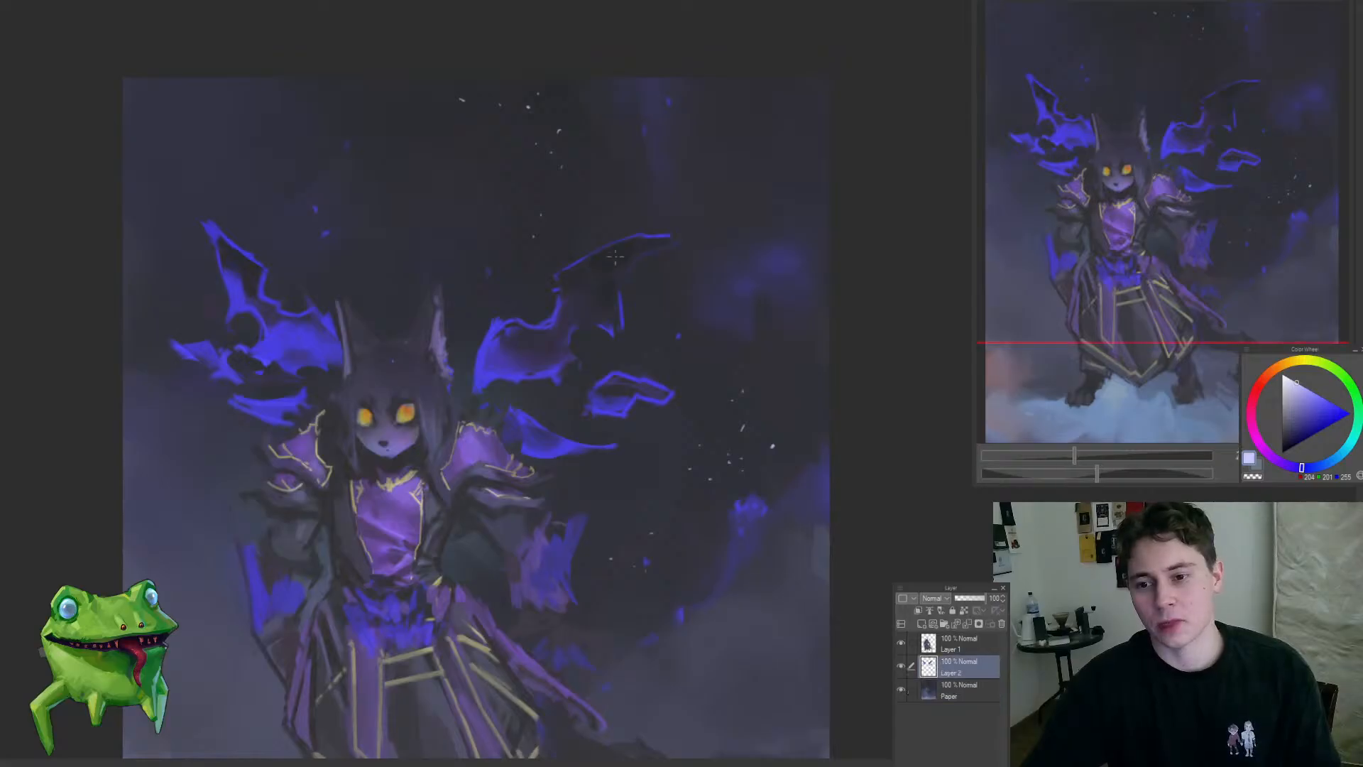
alt+click(609, 263)
alt+click(489, 347)
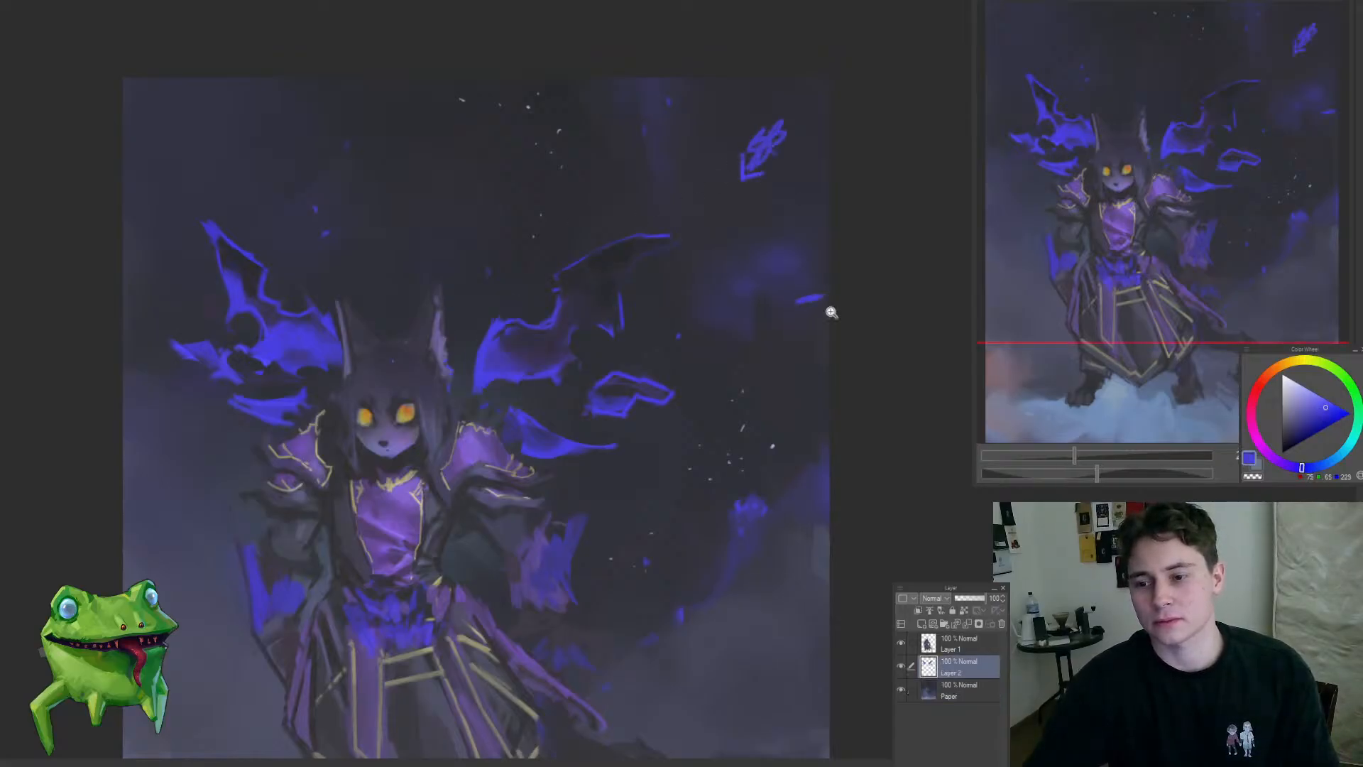
drag(803, 336, 751, 382)
drag(779, 301, 795, 301)
mouse_move(634, 252)
mouse_down()
mouse_move(671, 259)
mouse_move(622, 298)
mouse_up()
drag(594, 365, 507, 419)
drag(671, 446, 712, 445)
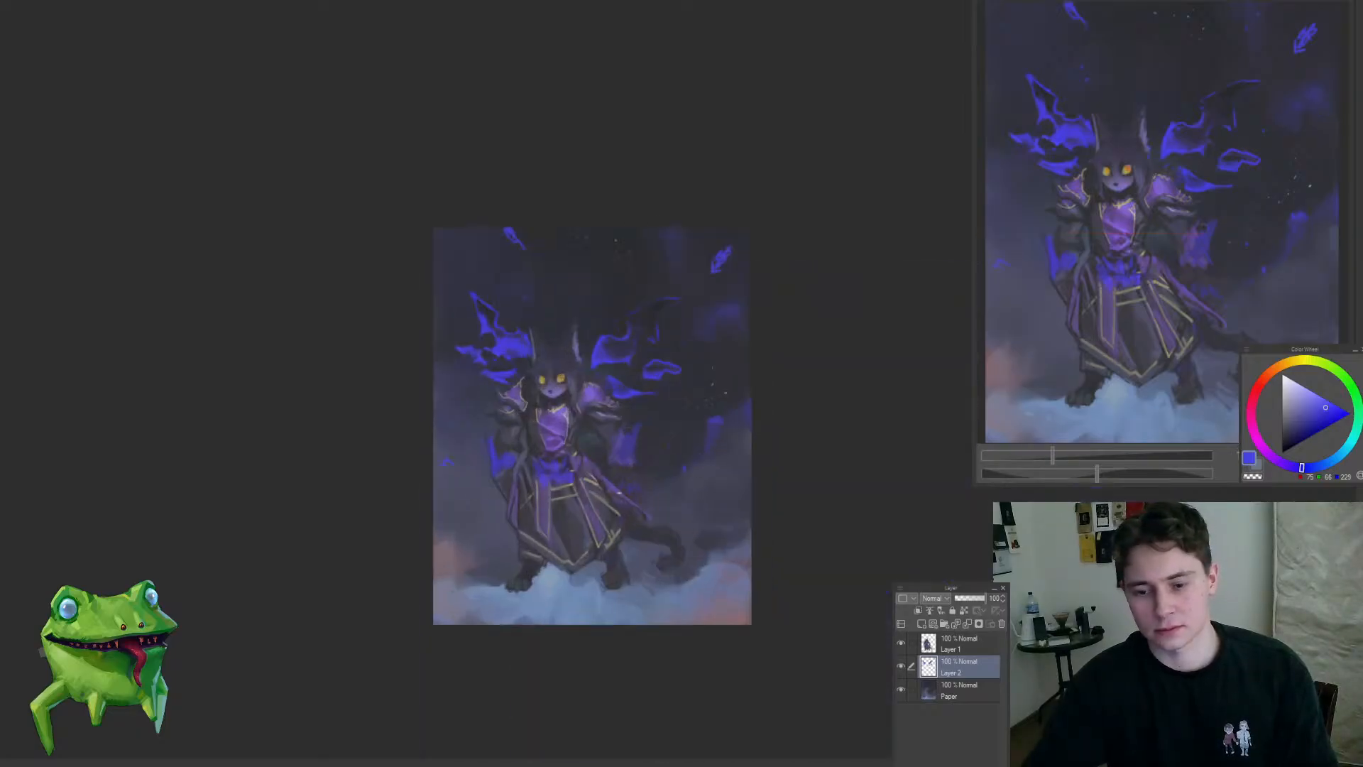
Step: Select Layer 1 and Layer 2 together and transform them to shift the character and wings slightly to the left
drag(699, 495, 652, 560)
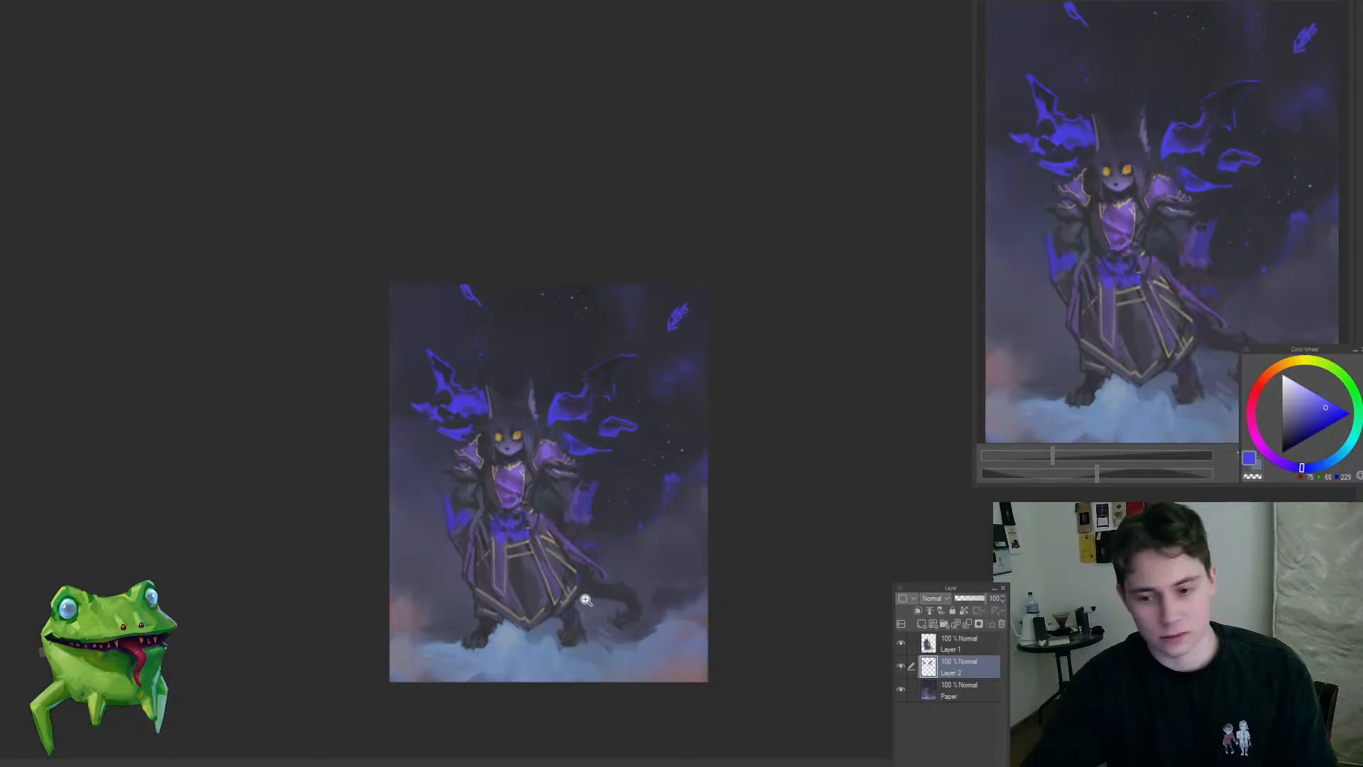
click(955, 645)
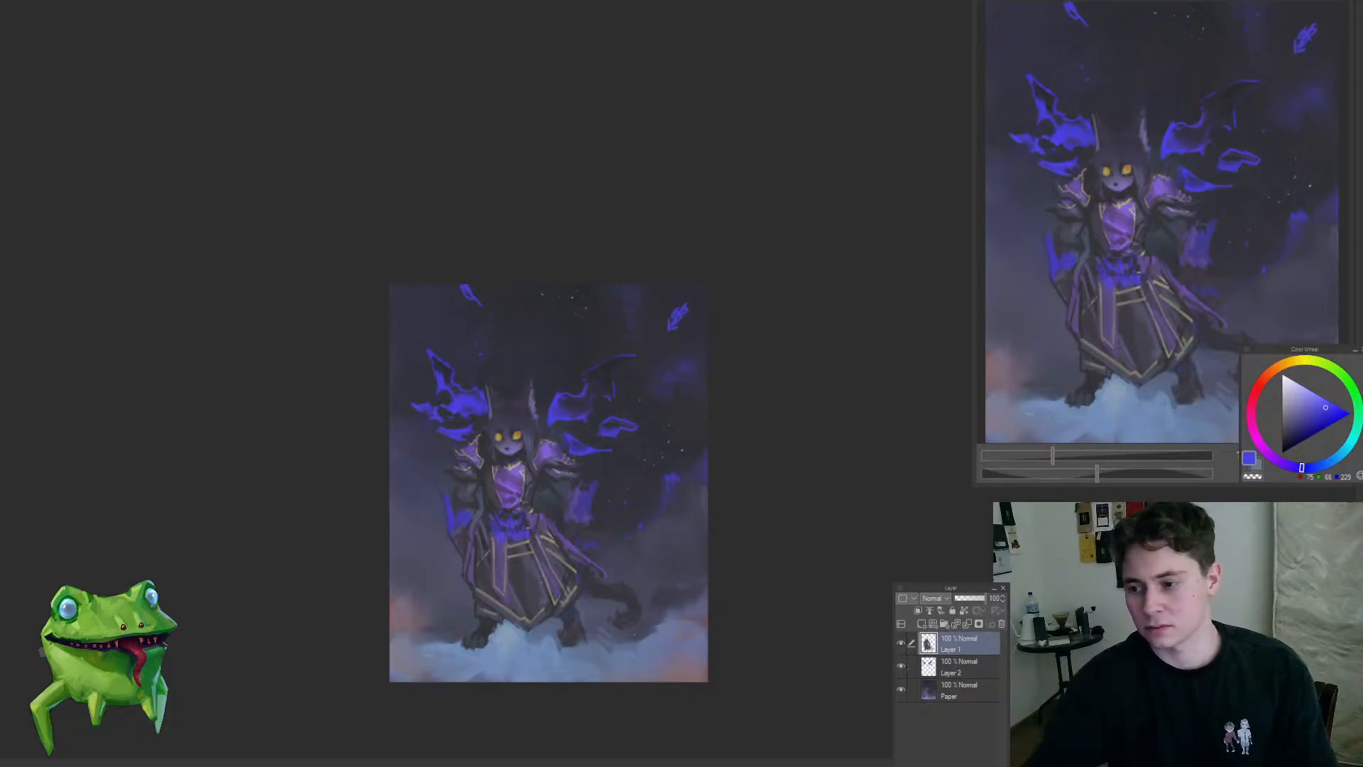
click(911, 668)
key(ctrl+t)
drag(646, 600, 636, 613)
key(Return)
key(ctrl+t)
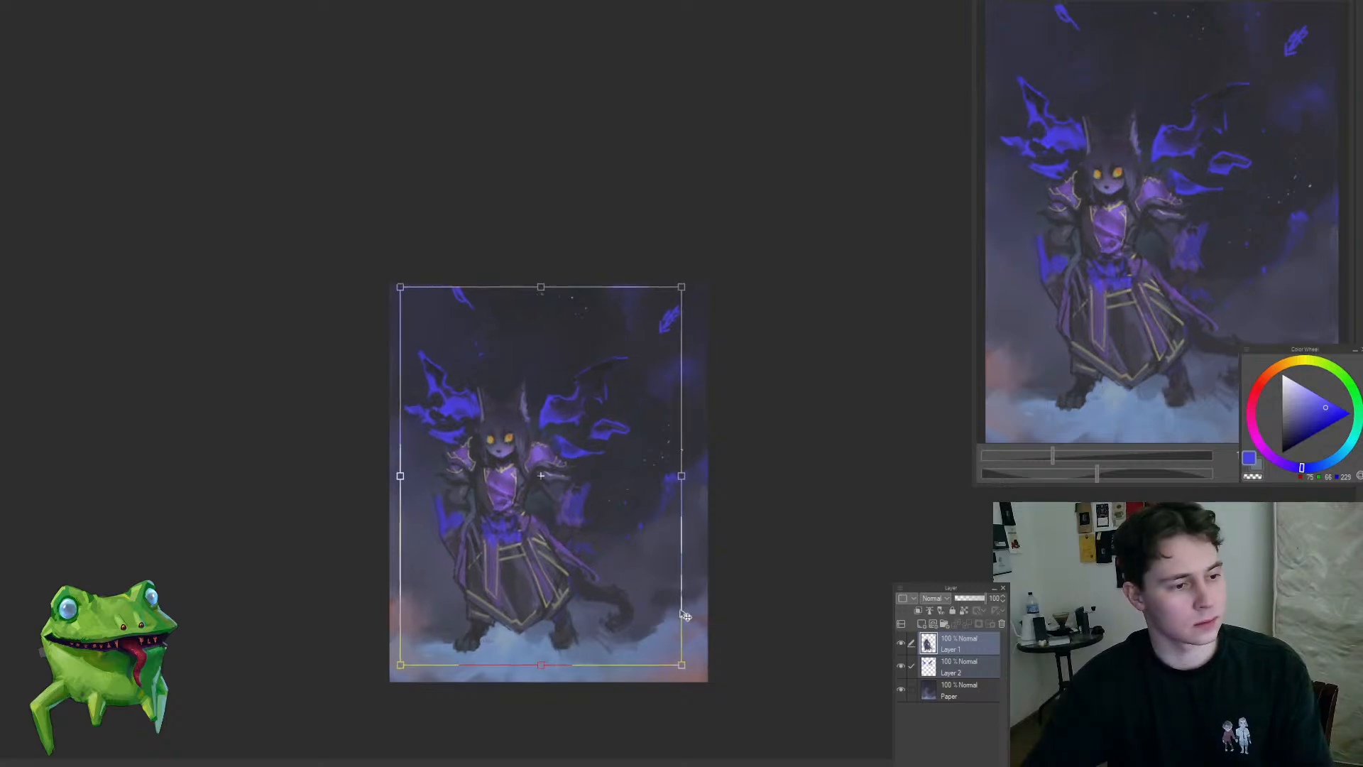
key(Return)
Step: Make Layer 1 active, clear the selection and touch up the toes of the character's left-hand foot with a sampled tone
drag(499, 675, 531, 642)
click(954, 644)
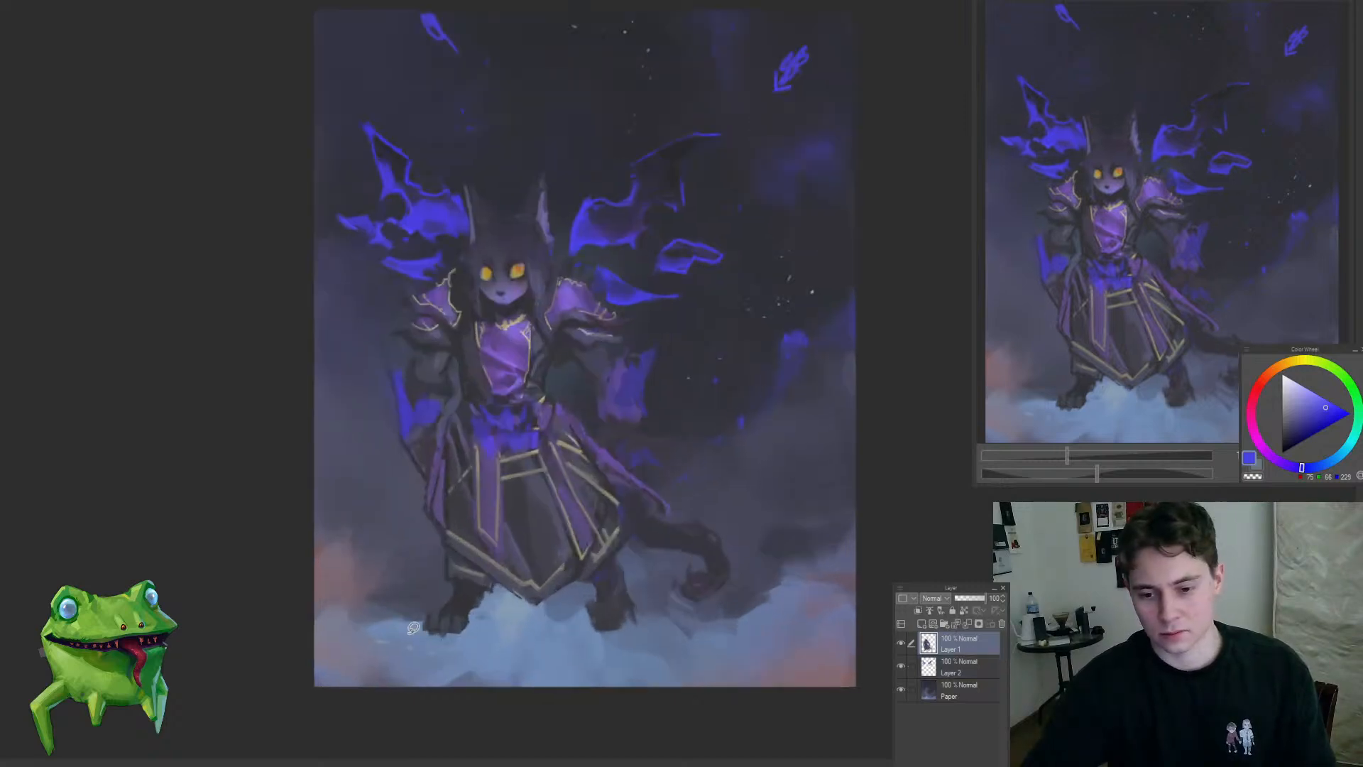
drag(629, 673, 300, 653)
key(ctrl+d)
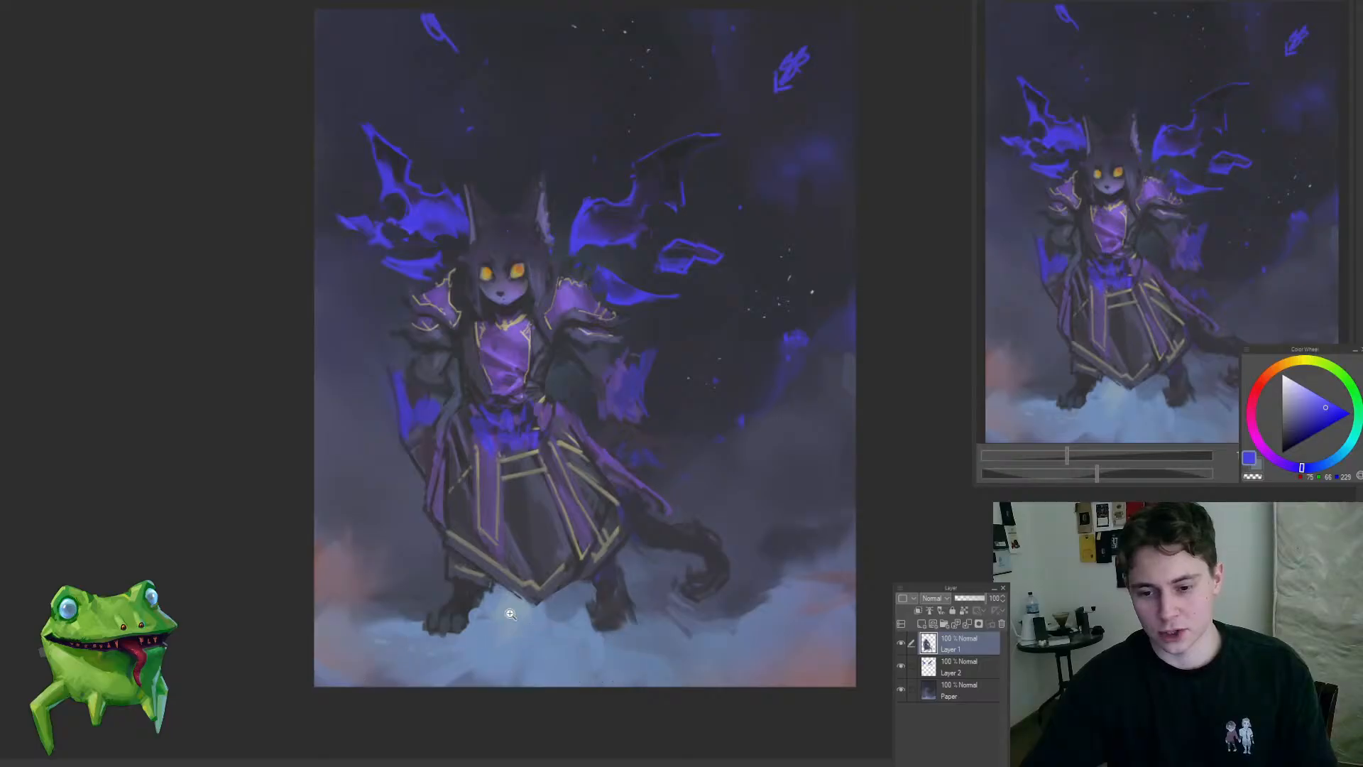
scroll(512, 620, up, 1)
drag(455, 631, 483, 562)
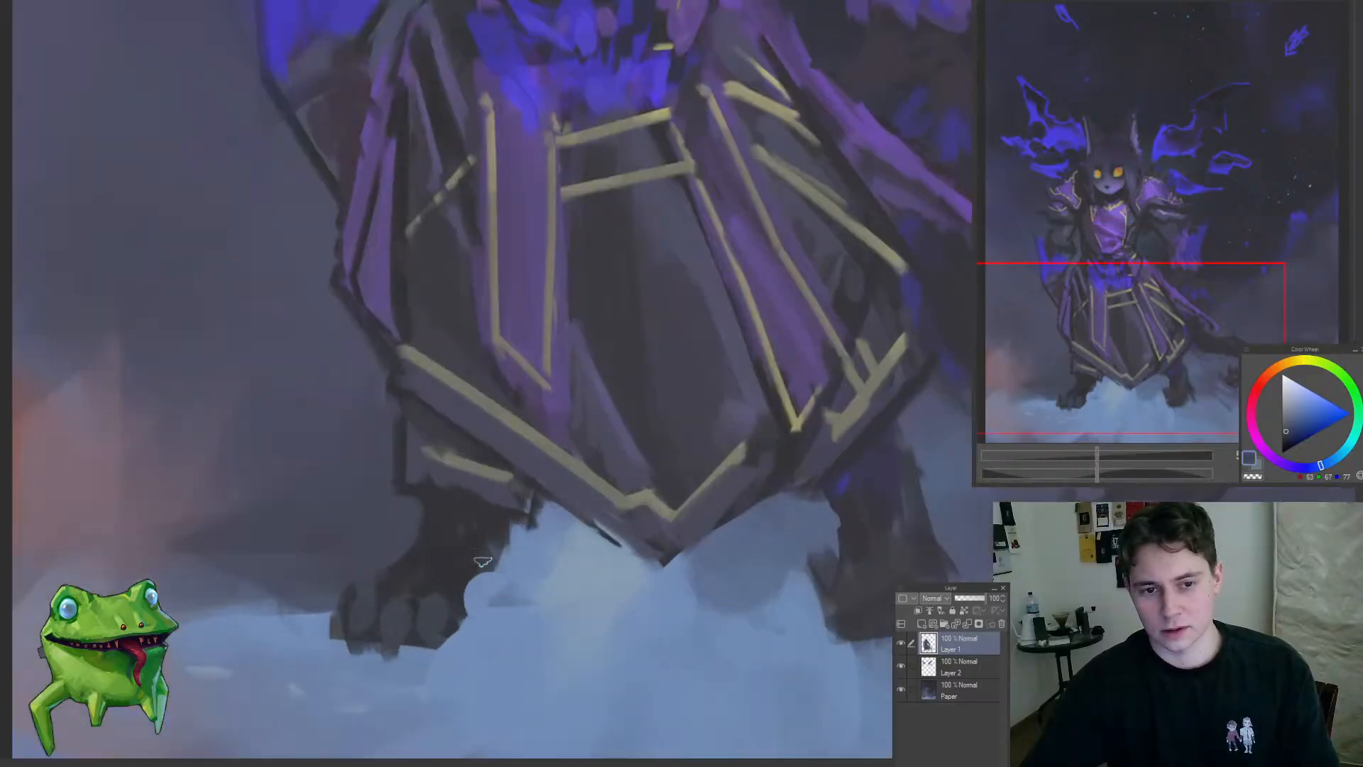
Step: Reshape the right-hand foot below the robe with dark strokes, extending its toes and claws over the cloud
mouse_move(458, 512)
mouse_down()
mouse_move(447, 518)
mouse_move(492, 544)
mouse_move(560, 511)
mouse_up()
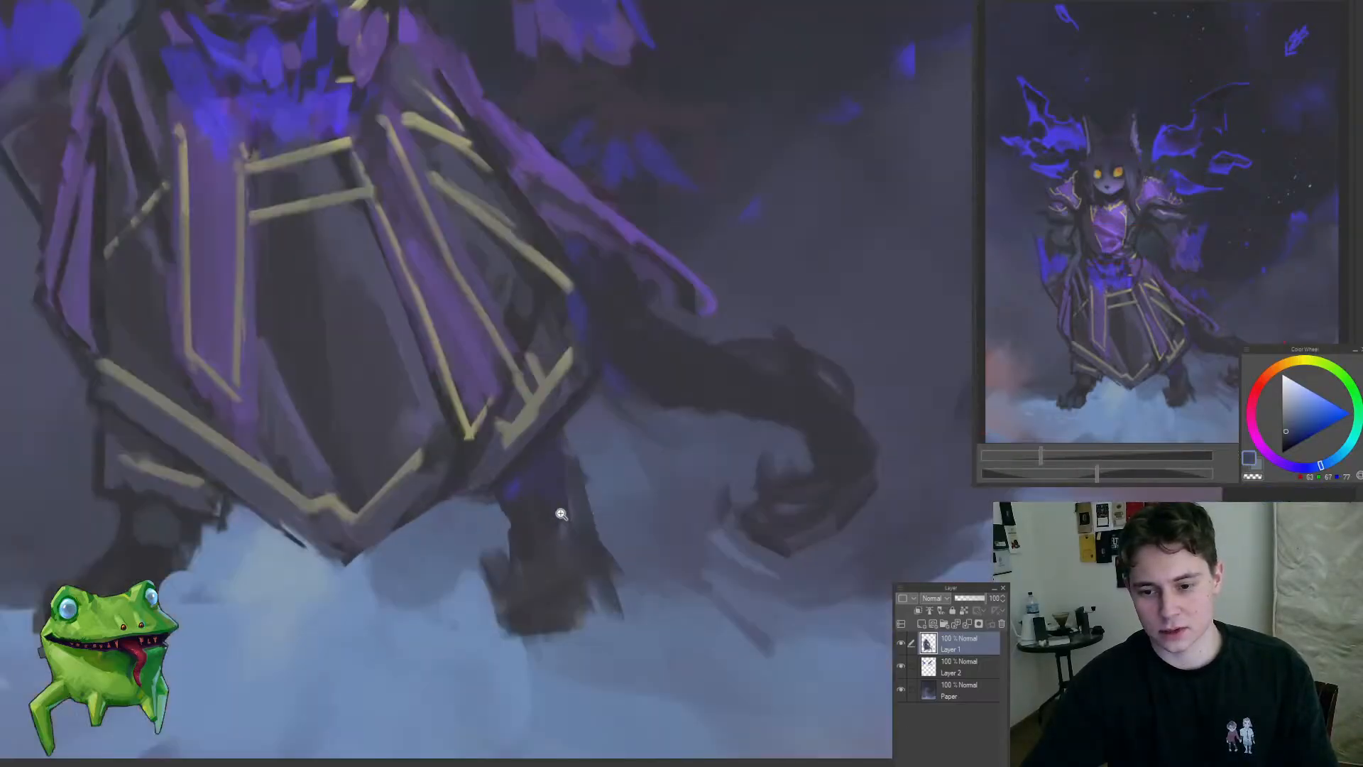
alt+click(531, 541)
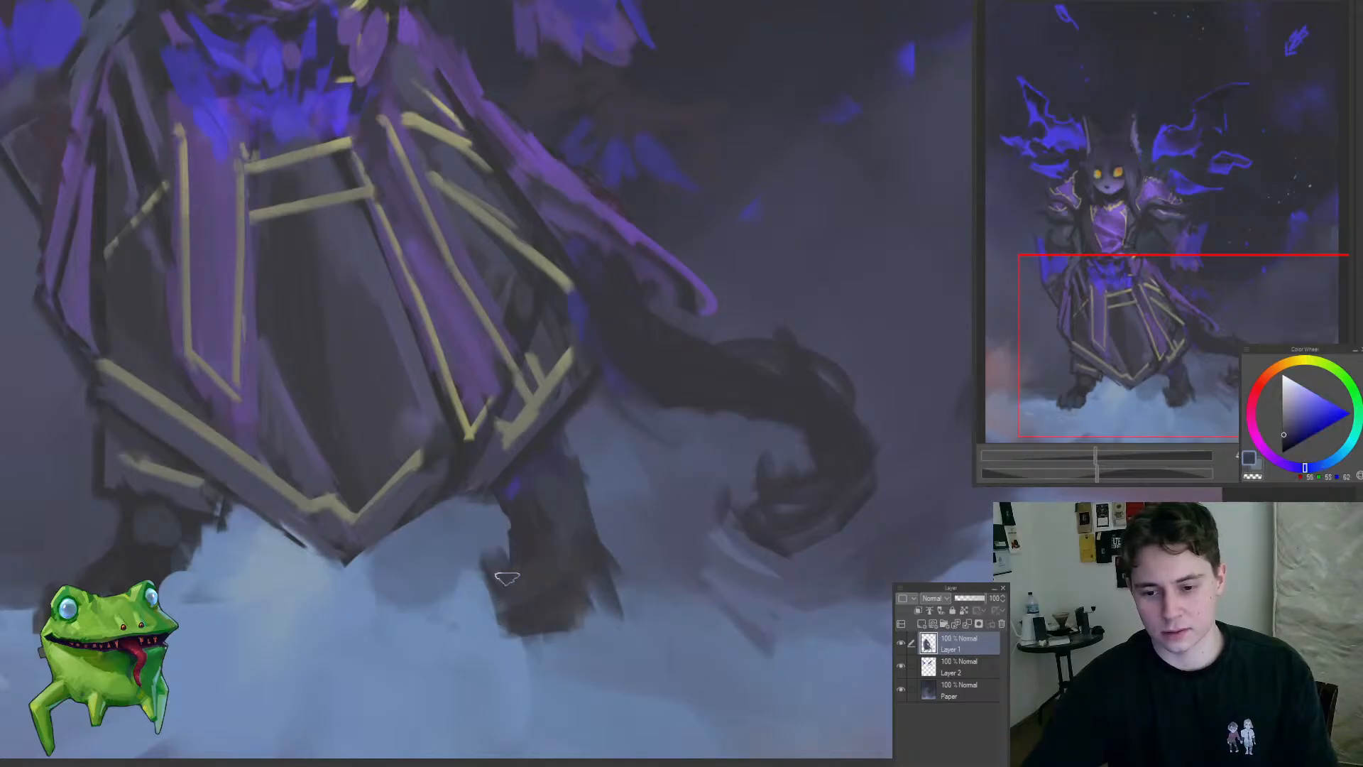
drag(508, 576, 486, 612)
drag(534, 609, 545, 649)
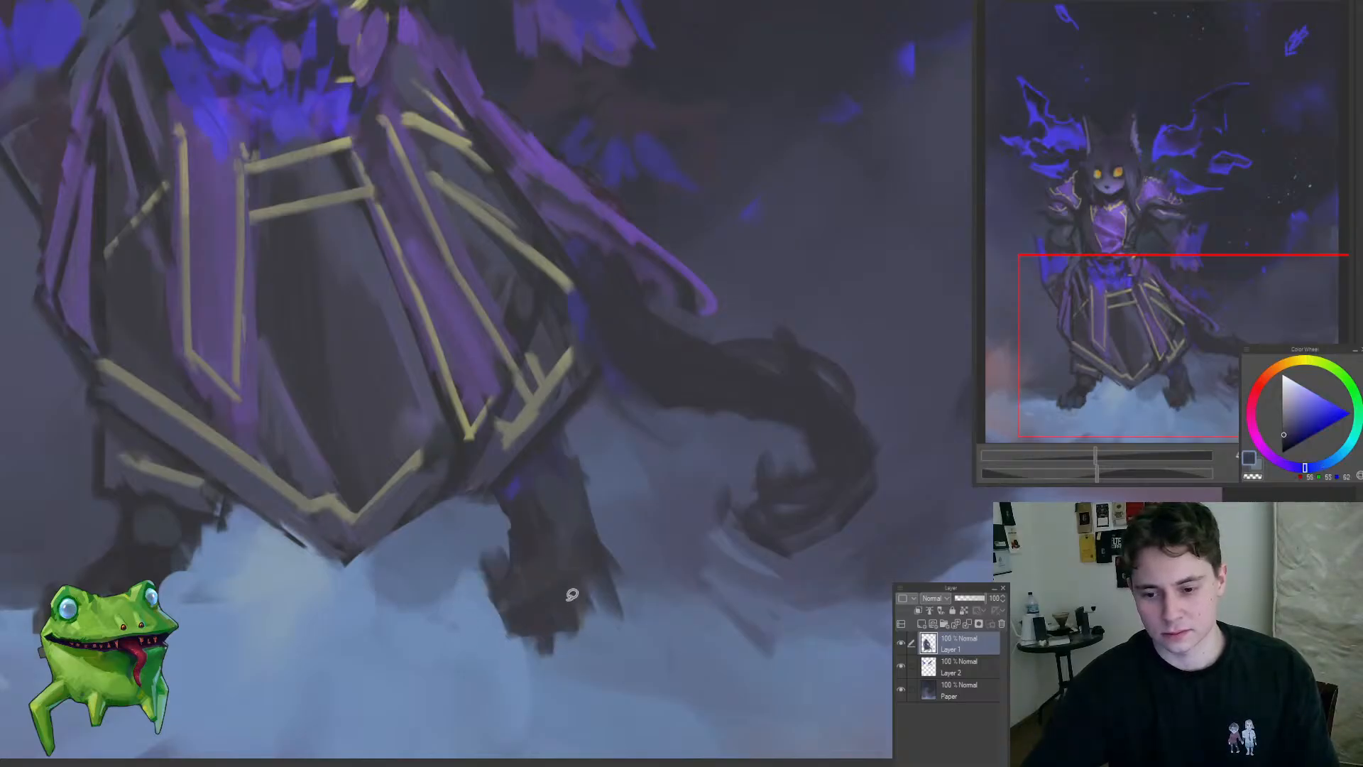
drag(592, 606, 509, 682)
drag(588, 600, 596, 597)
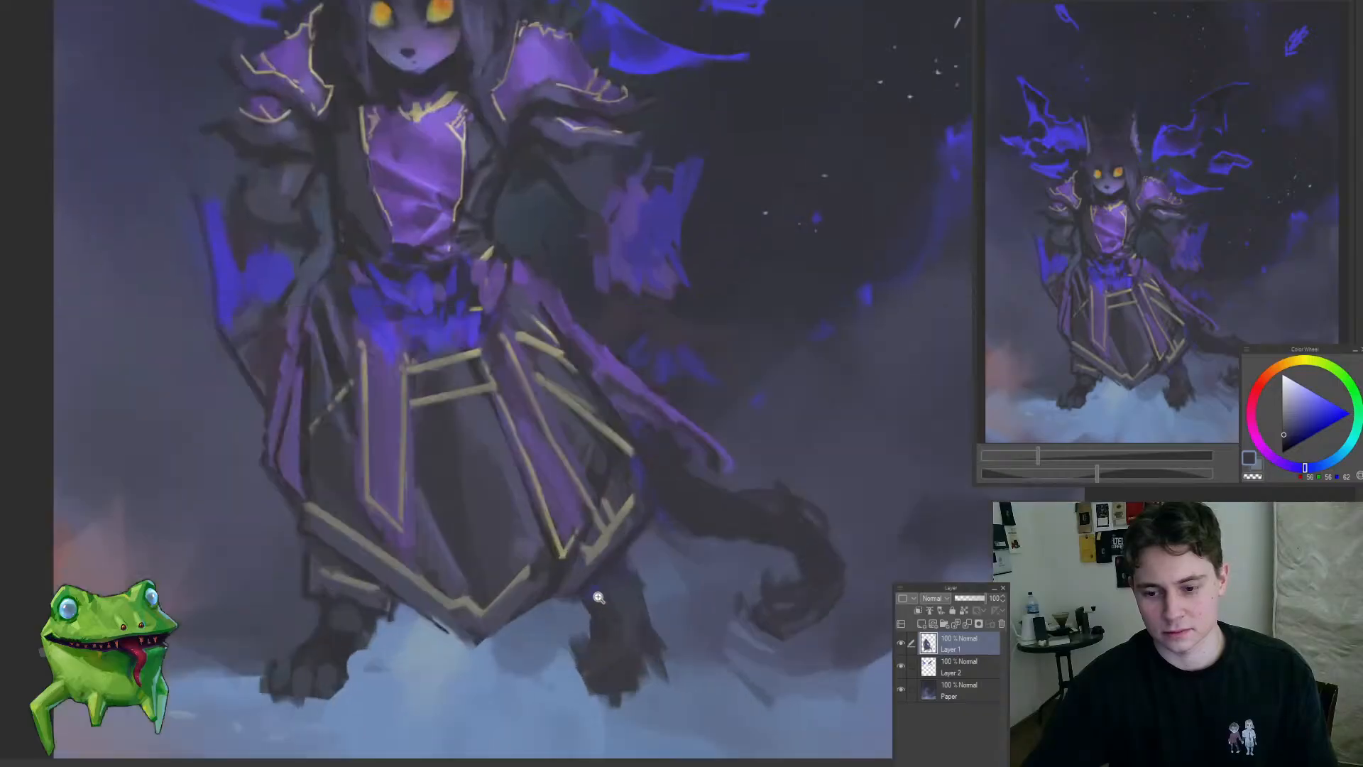
Step: Refine the lower legs and the clawed edges of both feet against the bright clouds
mouse_move(503, 613)
mouse_down()
mouse_move(556, 616)
mouse_move(517, 600)
mouse_move(560, 585)
mouse_move(466, 605)
mouse_move(557, 519)
mouse_move(595, 517)
mouse_up()
mouse_move(596, 517)
mouse_down()
mouse_move(546, 594)
mouse_move(588, 600)
mouse_move(589, 530)
mouse_up()
click(518, 536)
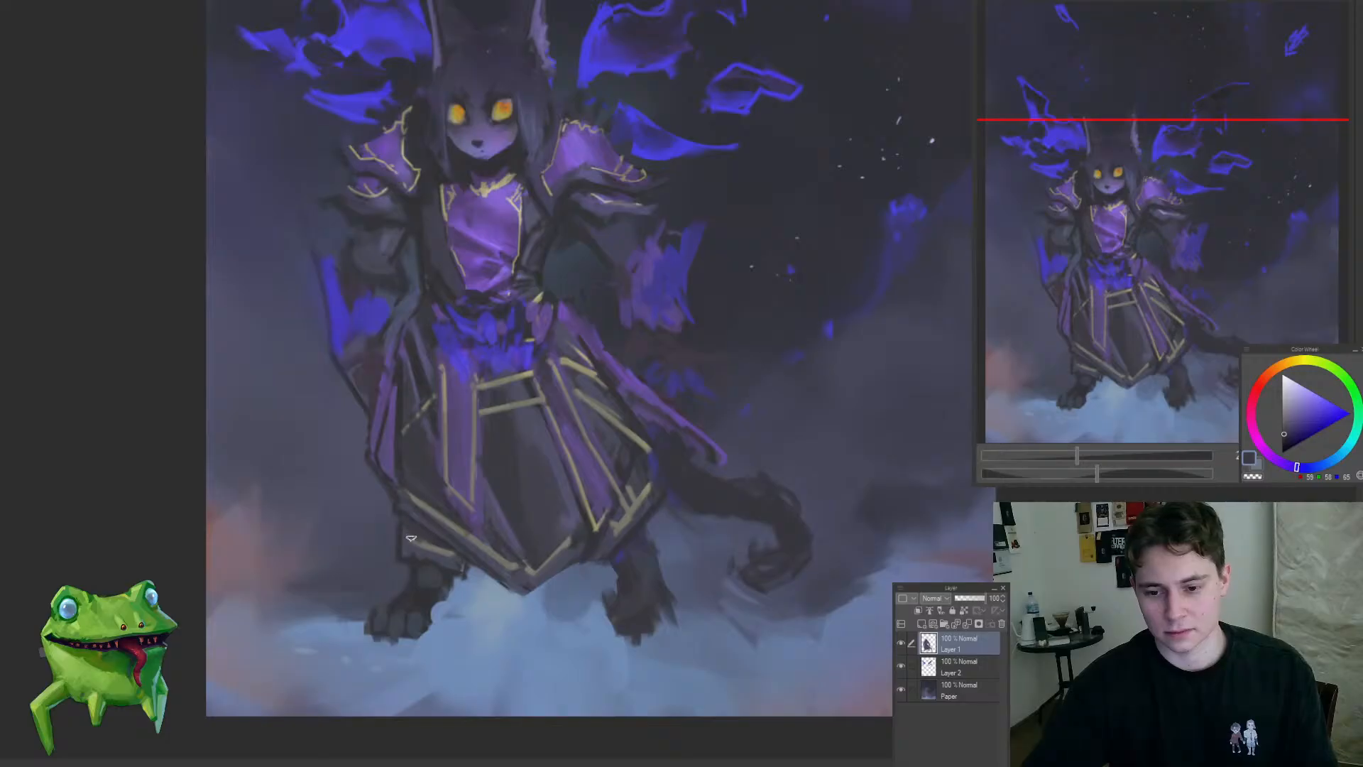
mouse_move(477, 599)
mouse_down()
mouse_move(429, 630)
mouse_move(471, 622)
mouse_up()
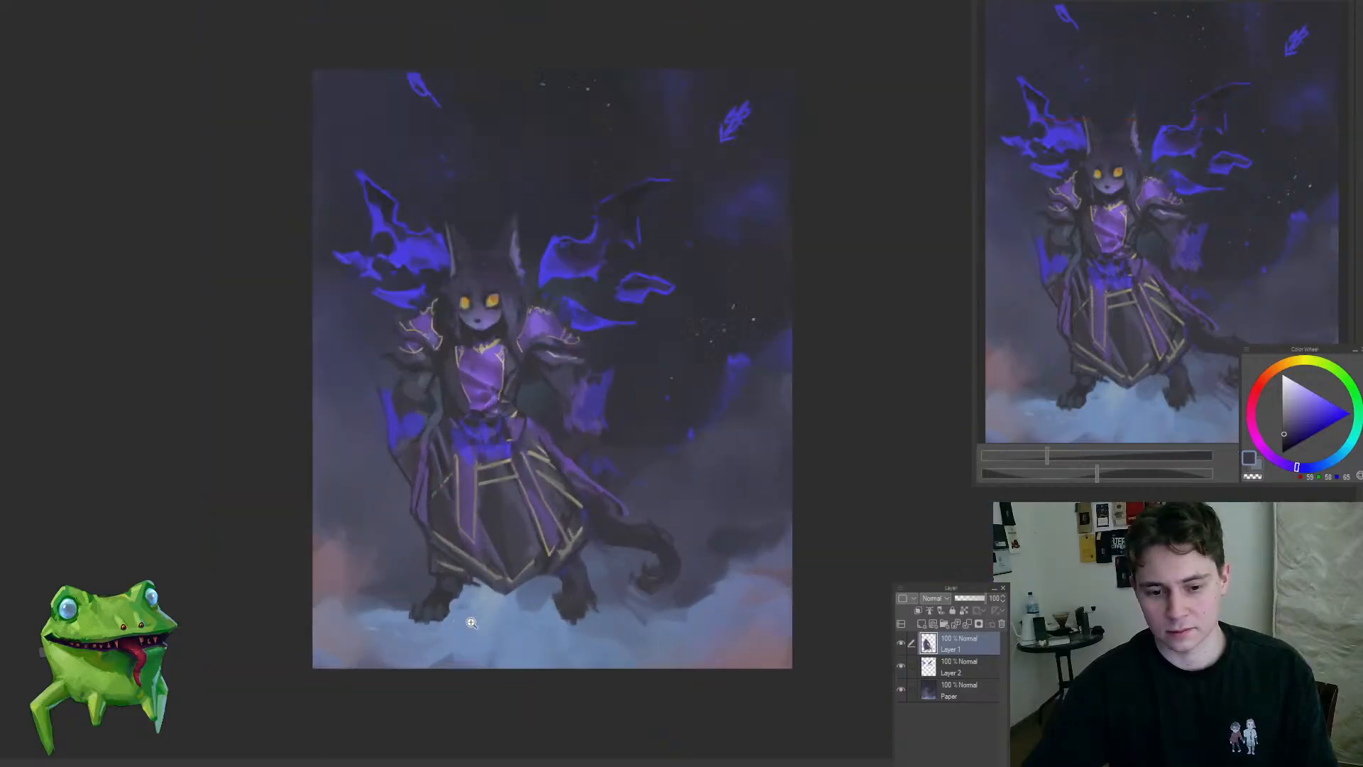
drag(601, 619, 550, 646)
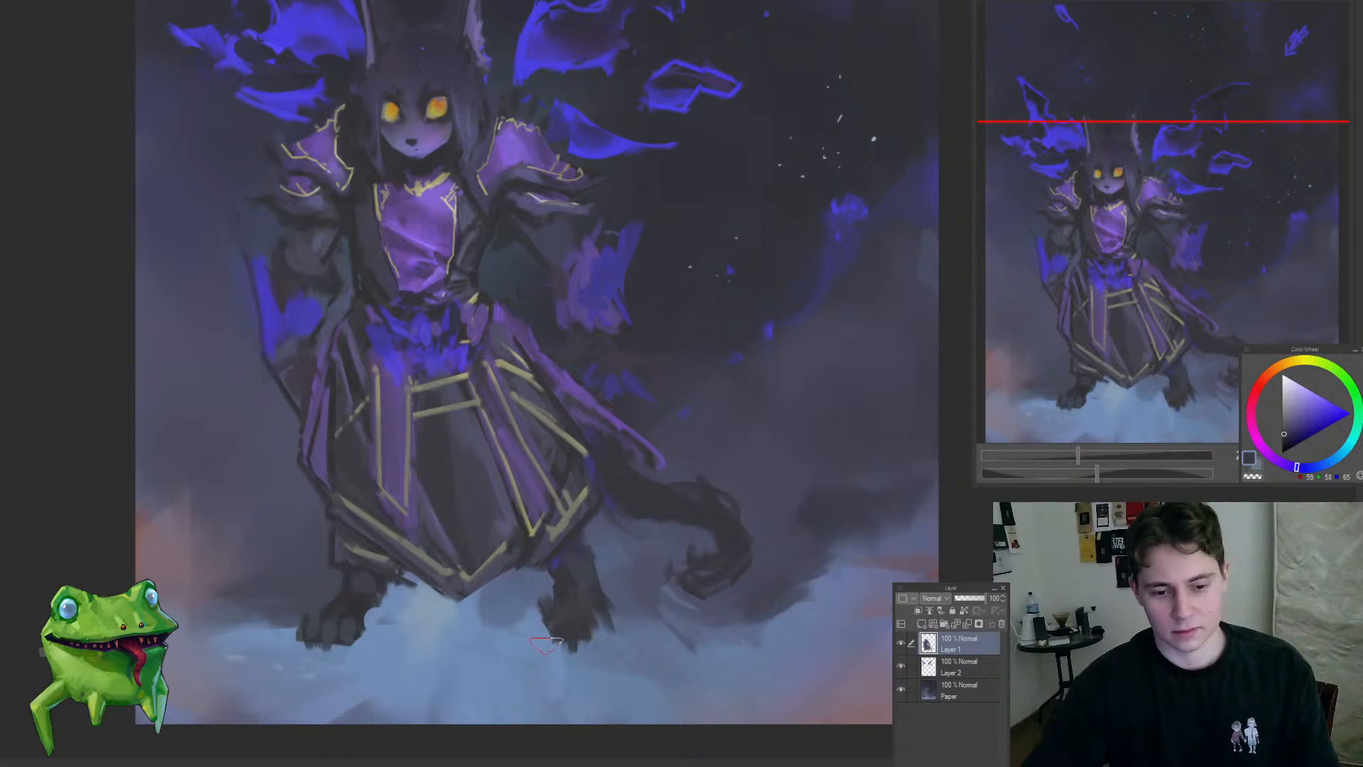
mouse_move(598, 653)
mouse_down()
mouse_move(570, 646)
mouse_move(620, 648)
mouse_move(575, 636)
mouse_up()
drag(612, 645, 598, 677)
drag(636, 582, 625, 593)
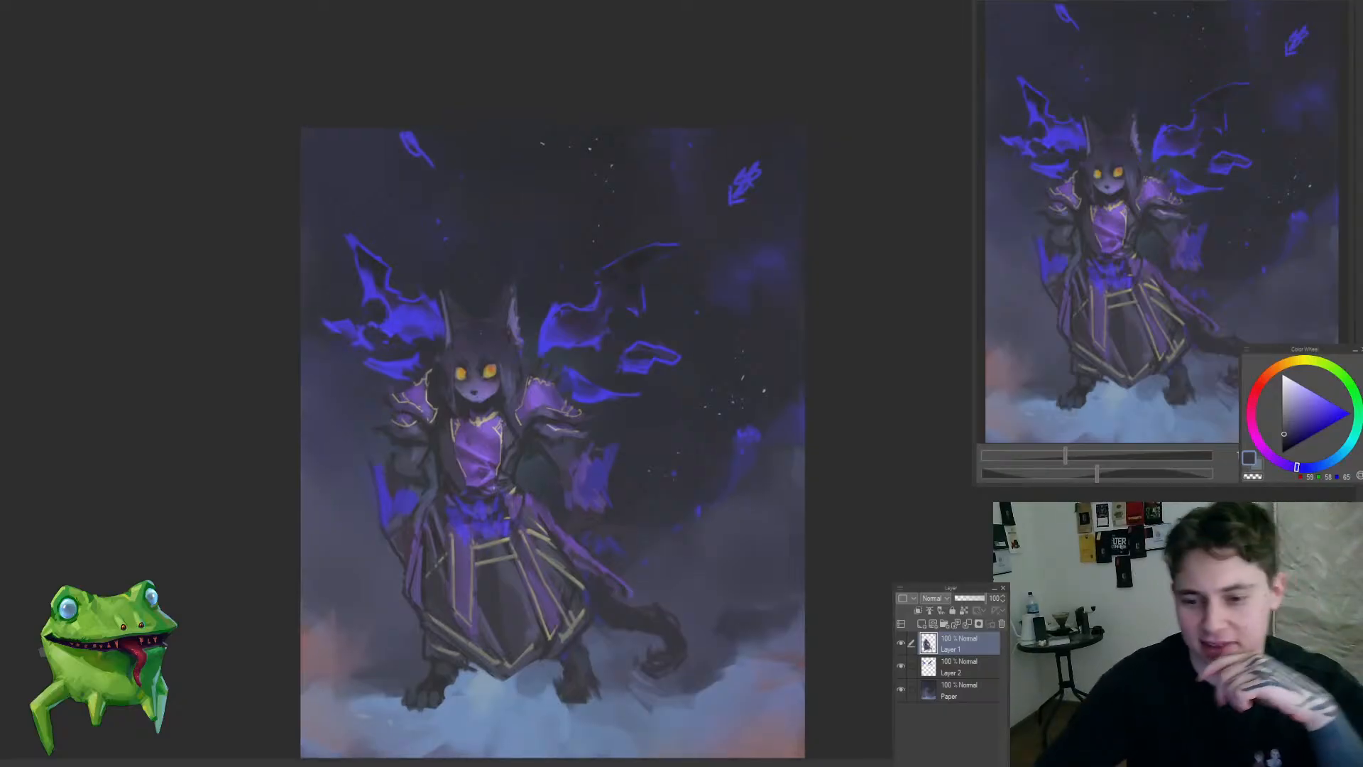
Step: Darken the robe's central skirt panel and hem with sampled shadow tones and loose fold strokes
scroll(497, 618, up, 3)
drag(521, 611, 548, 556)
scroll(550, 585, up, 3)
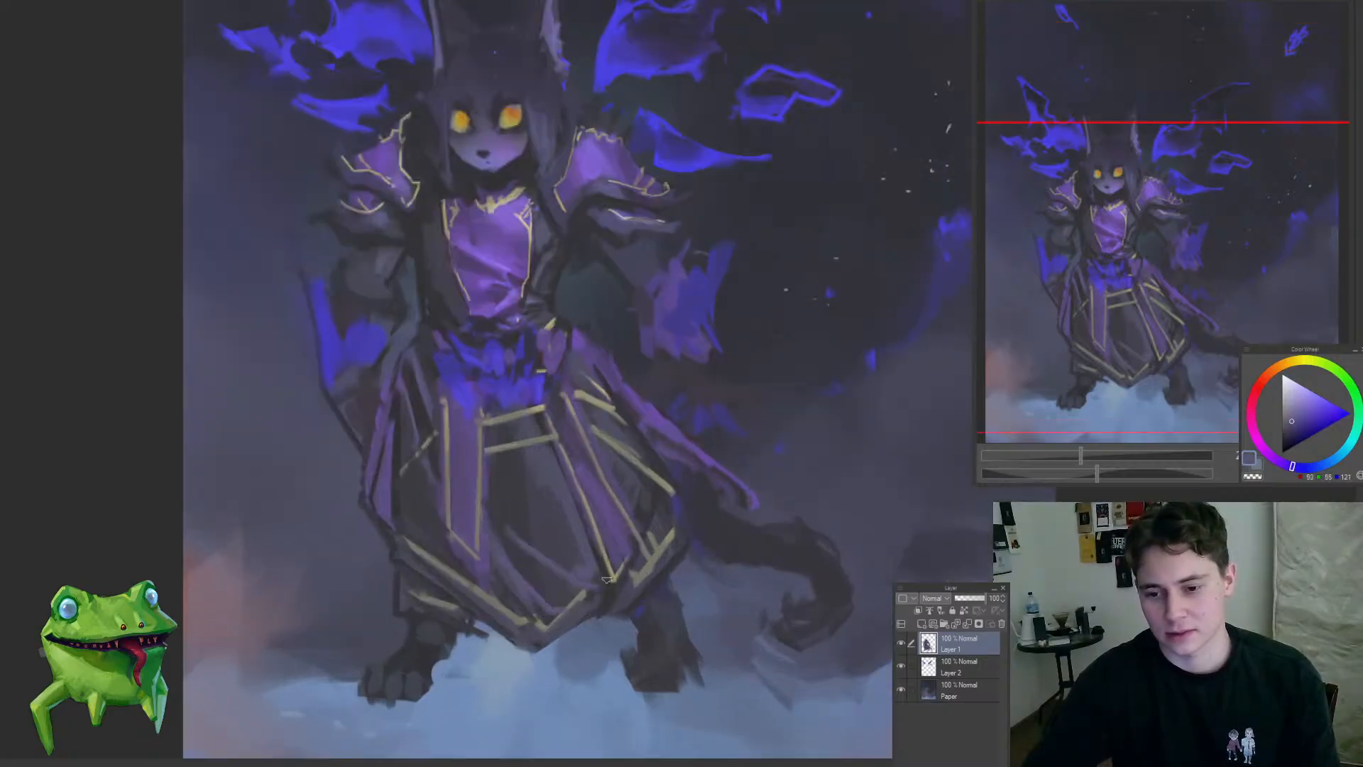
drag(681, 552, 693, 649)
drag(560, 654, 577, 589)
alt+click(532, 538)
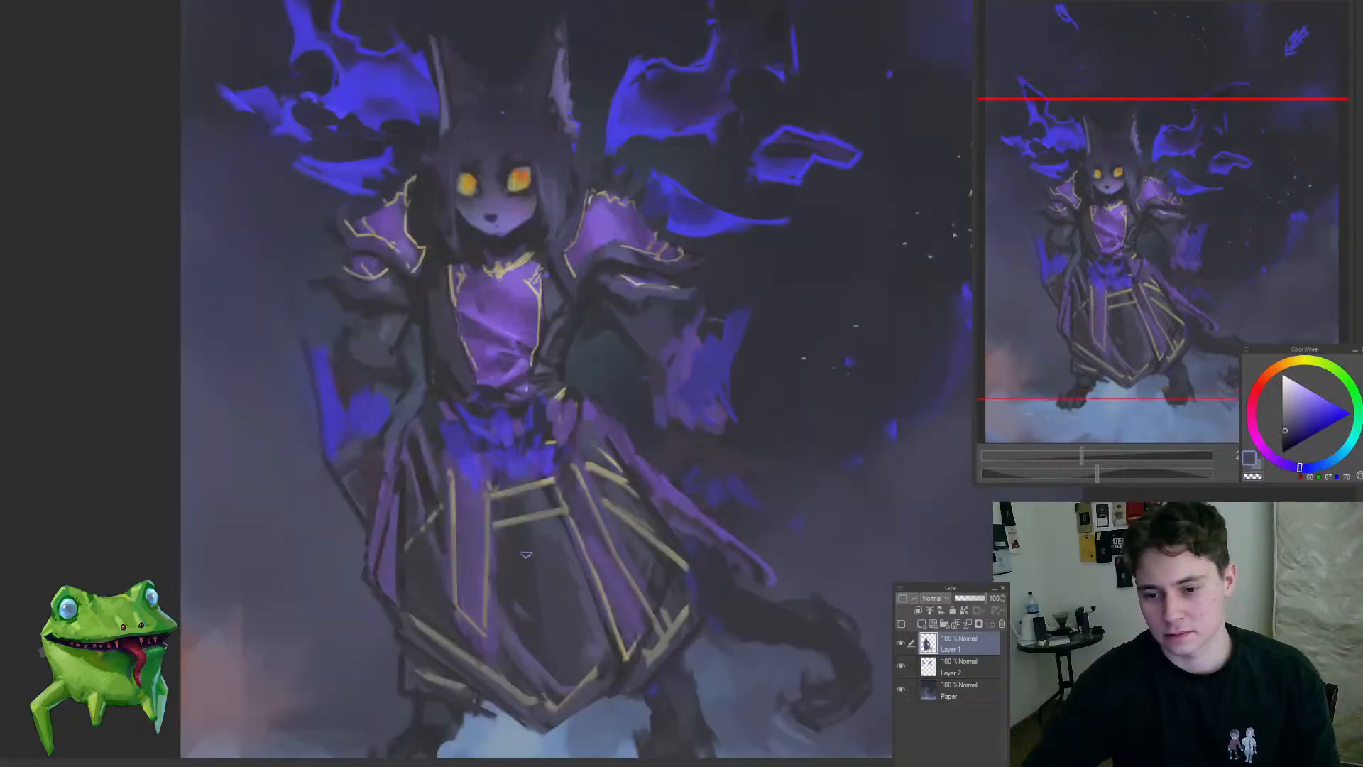
alt+click(526, 554)
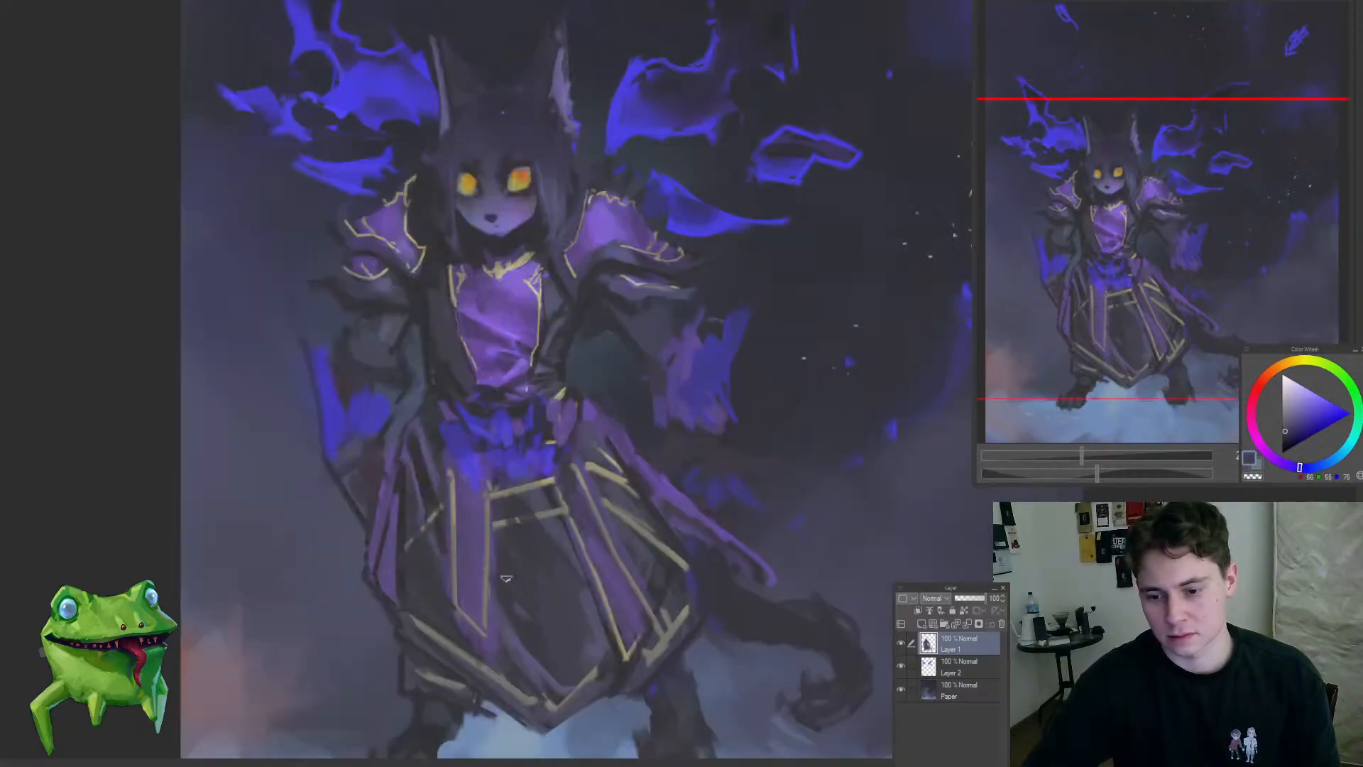
alt+click(530, 544)
mouse_move(414, 580)
mouse_down()
mouse_move(465, 522)
mouse_move(500, 523)
mouse_up()
Step: Reduce the brush size and repaint the left-hand foot as a darker, simpler paw silhouette on the cloud
key(bracketleft)
key(bracketleft)
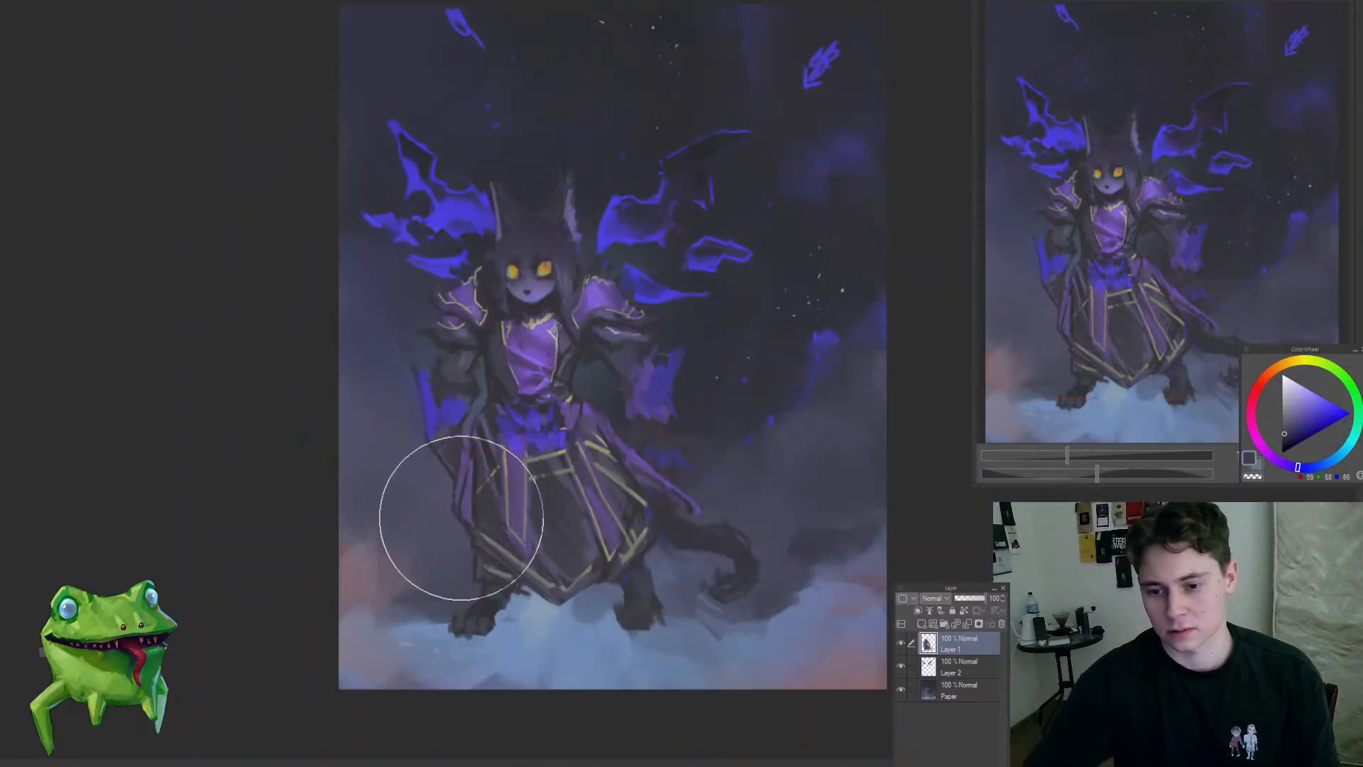
mouse_move(455, 616)
mouse_down()
mouse_move(438, 630)
mouse_move(497, 645)
mouse_move(524, 578)
mouse_up()
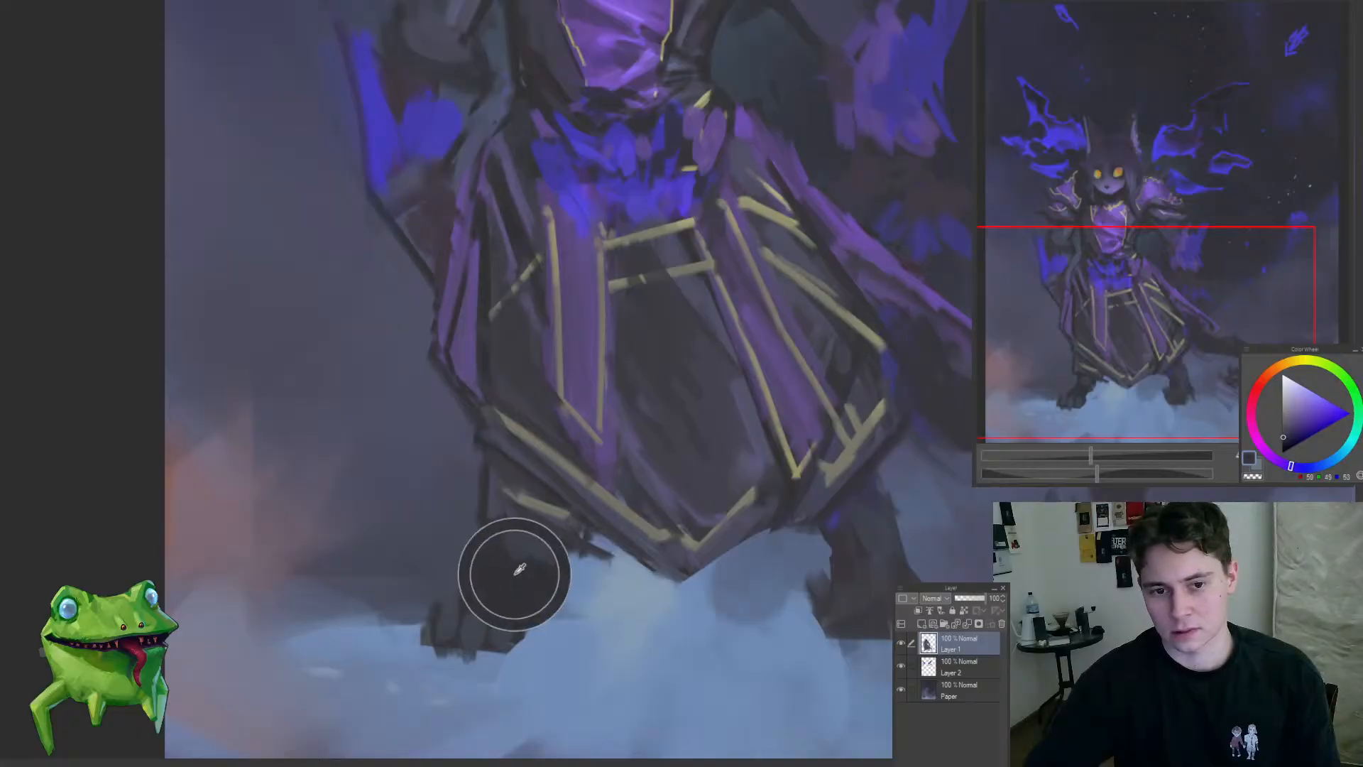
alt+click(470, 631)
mouse_move(508, 644)
mouse_down()
mouse_move(471, 632)
mouse_move(465, 666)
mouse_move(524, 699)
mouse_up()
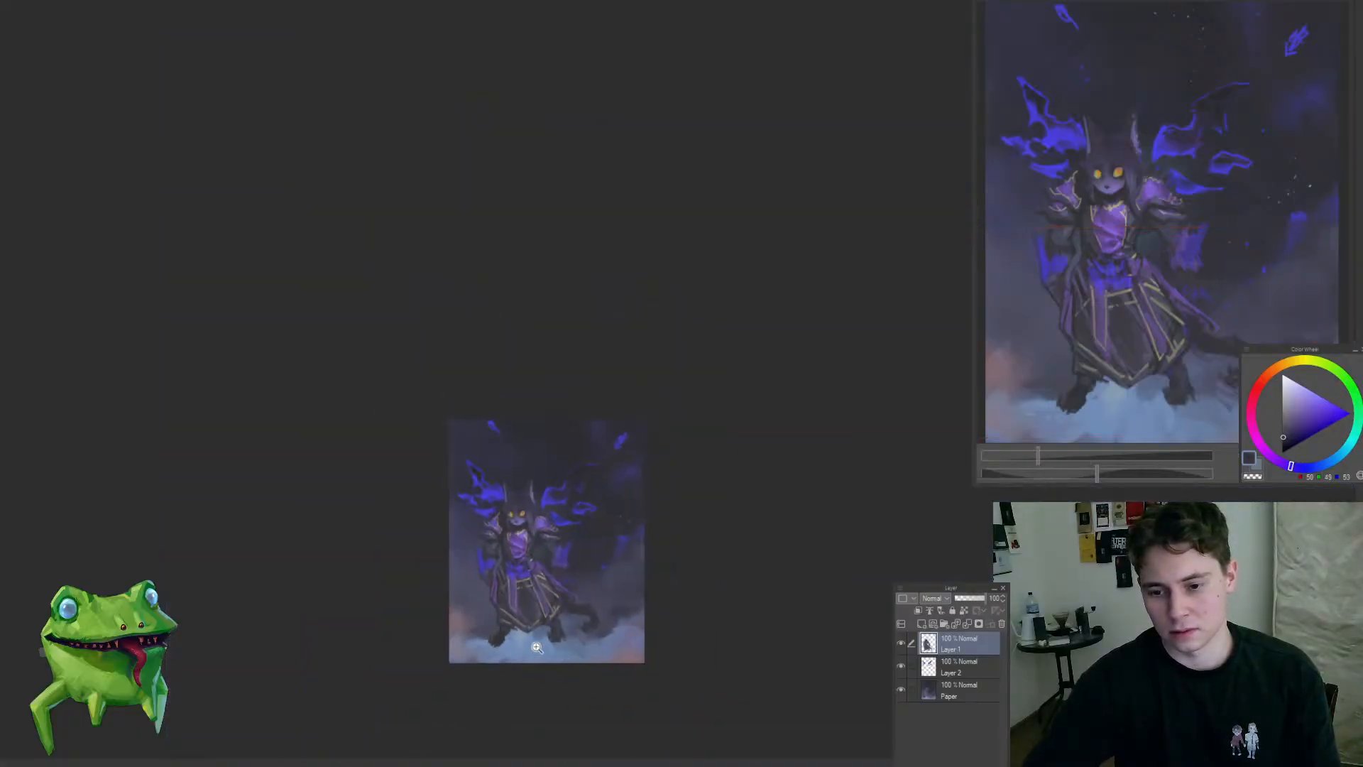
mouse_move(536, 648)
mouse_down()
mouse_move(492, 594)
mouse_move(541, 596)
mouse_move(579, 653)
mouse_move(496, 688)
mouse_up()
alt+click(511, 604)
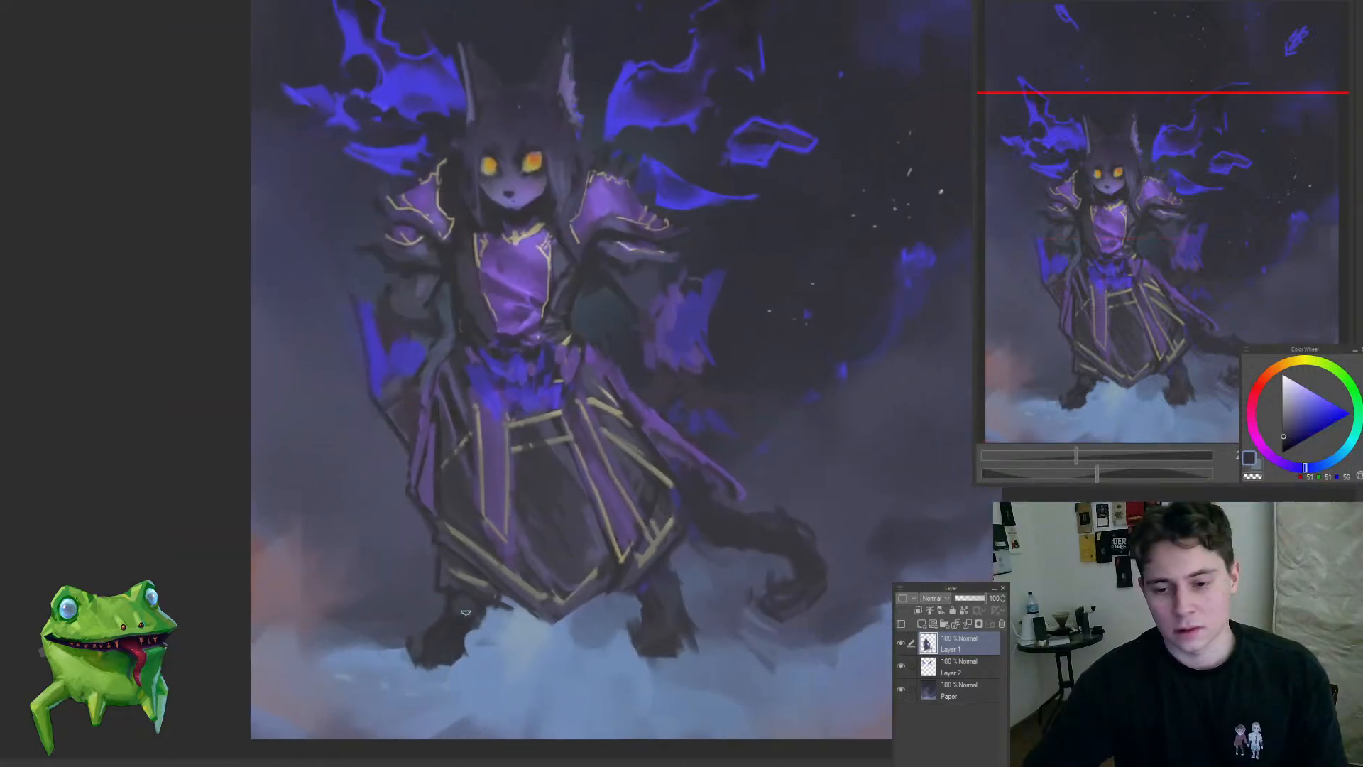
Step: Build up the dark legs between the robe's hem and the feet, cleaning their outlines against the clouds
alt+click(446, 568)
mouse_move(456, 572)
mouse_down()
mouse_move(487, 588)
mouse_move(438, 663)
mouse_move(505, 625)
mouse_up()
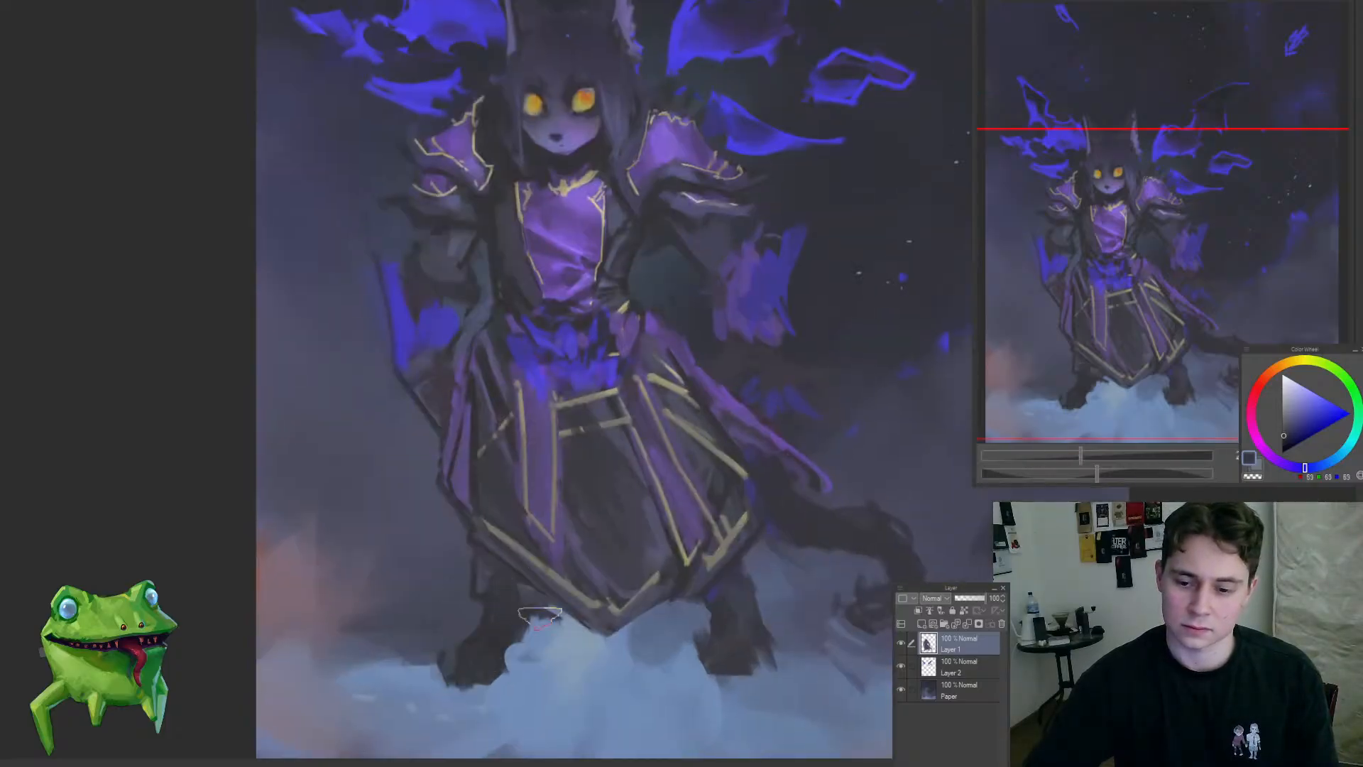
drag(471, 574, 474, 582)
drag(560, 628, 518, 672)
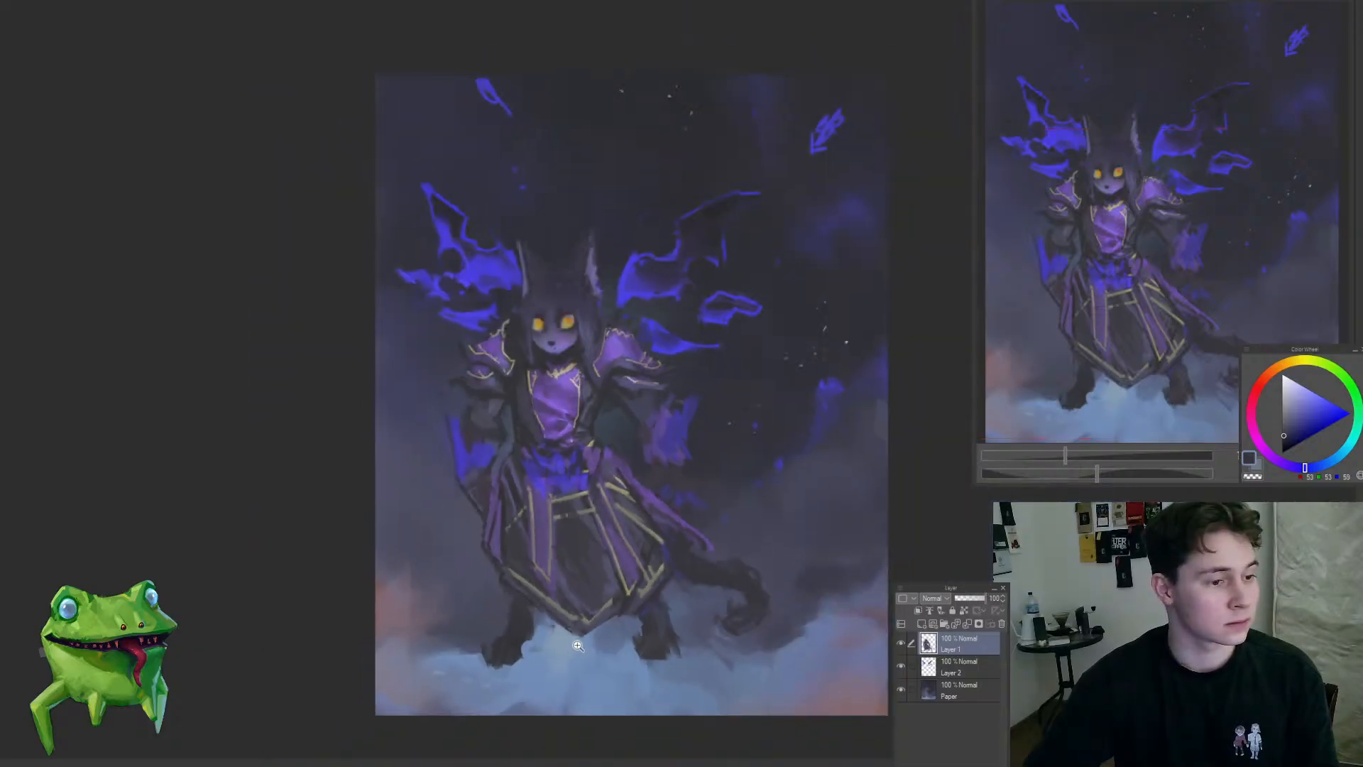
click(525, 614)
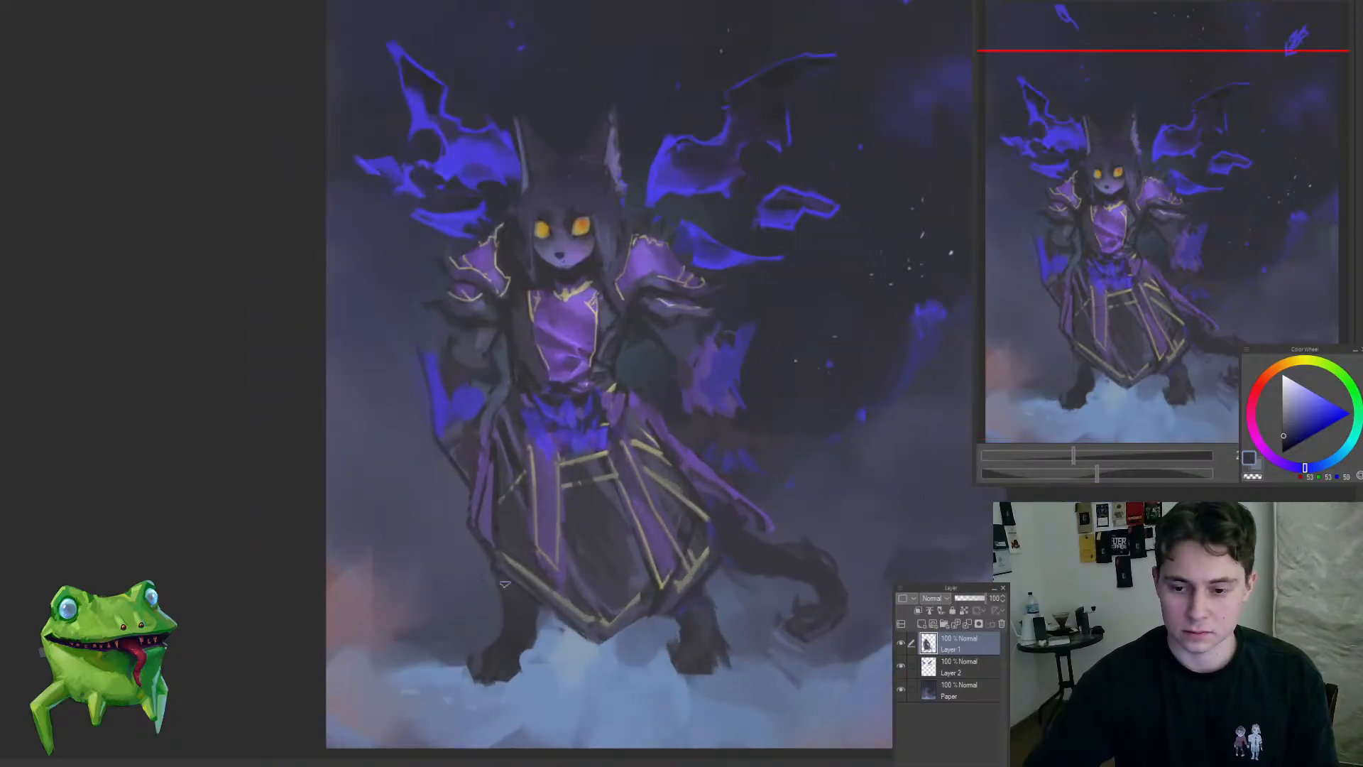
drag(513, 617, 634, 606)
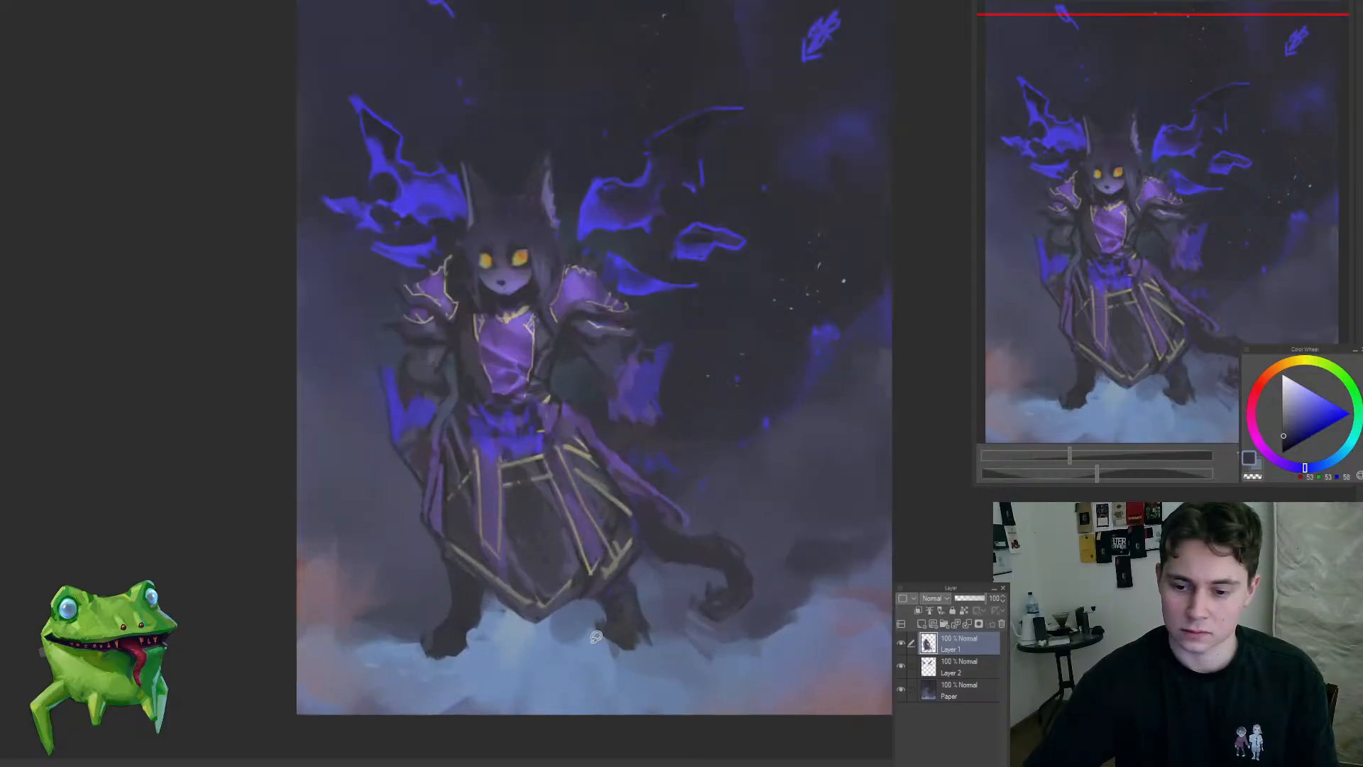
drag(618, 657, 630, 579)
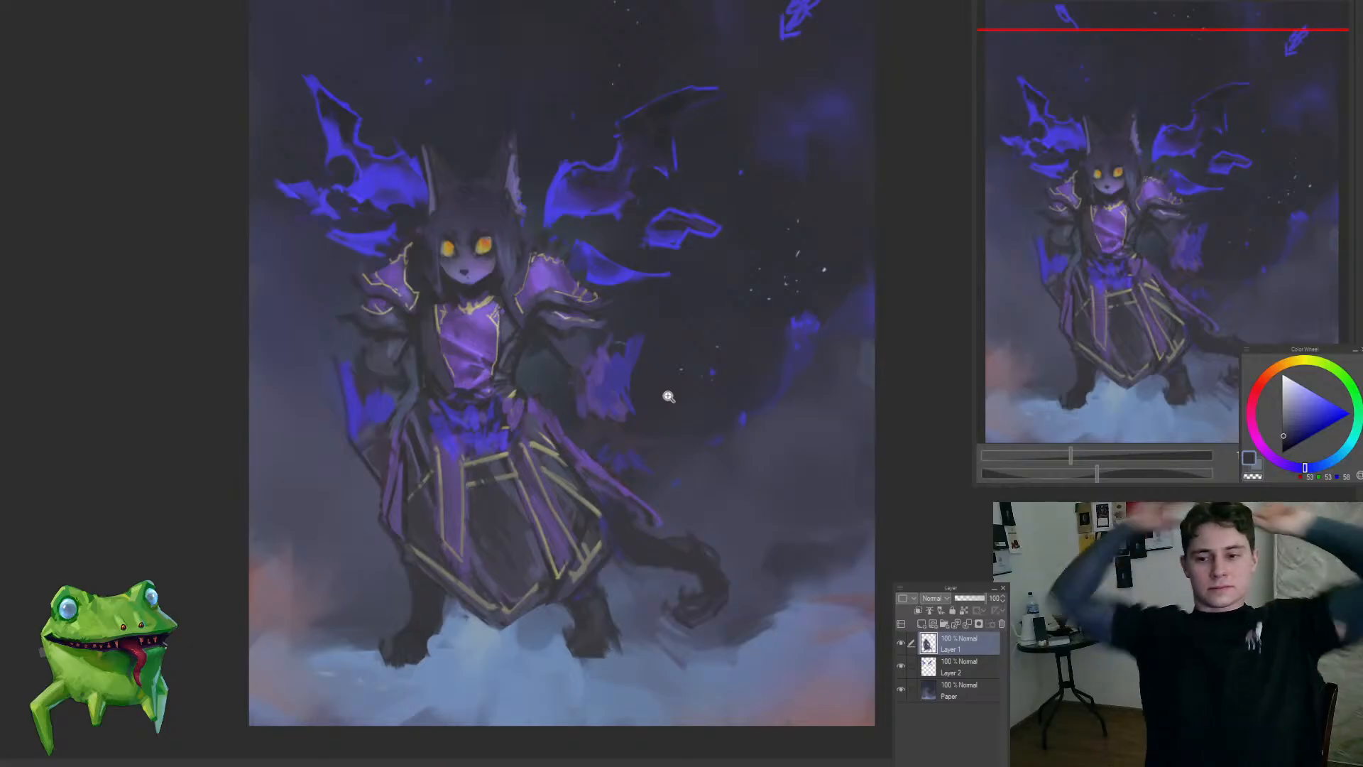
Step: Select Layer 1 and Layer 2 together and transform them to shift the character and wings slightly to the right
drag(581, 490, 522, 563)
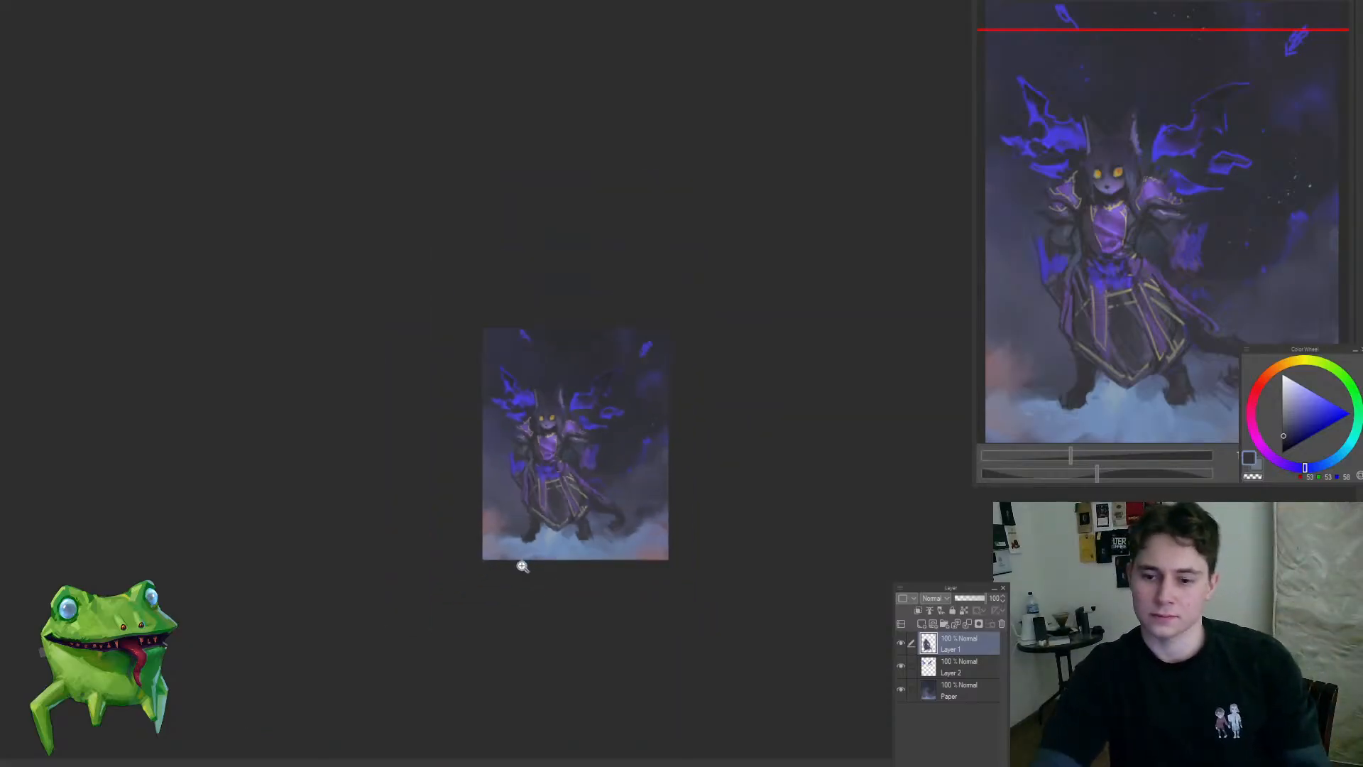
drag(554, 473, 612, 468)
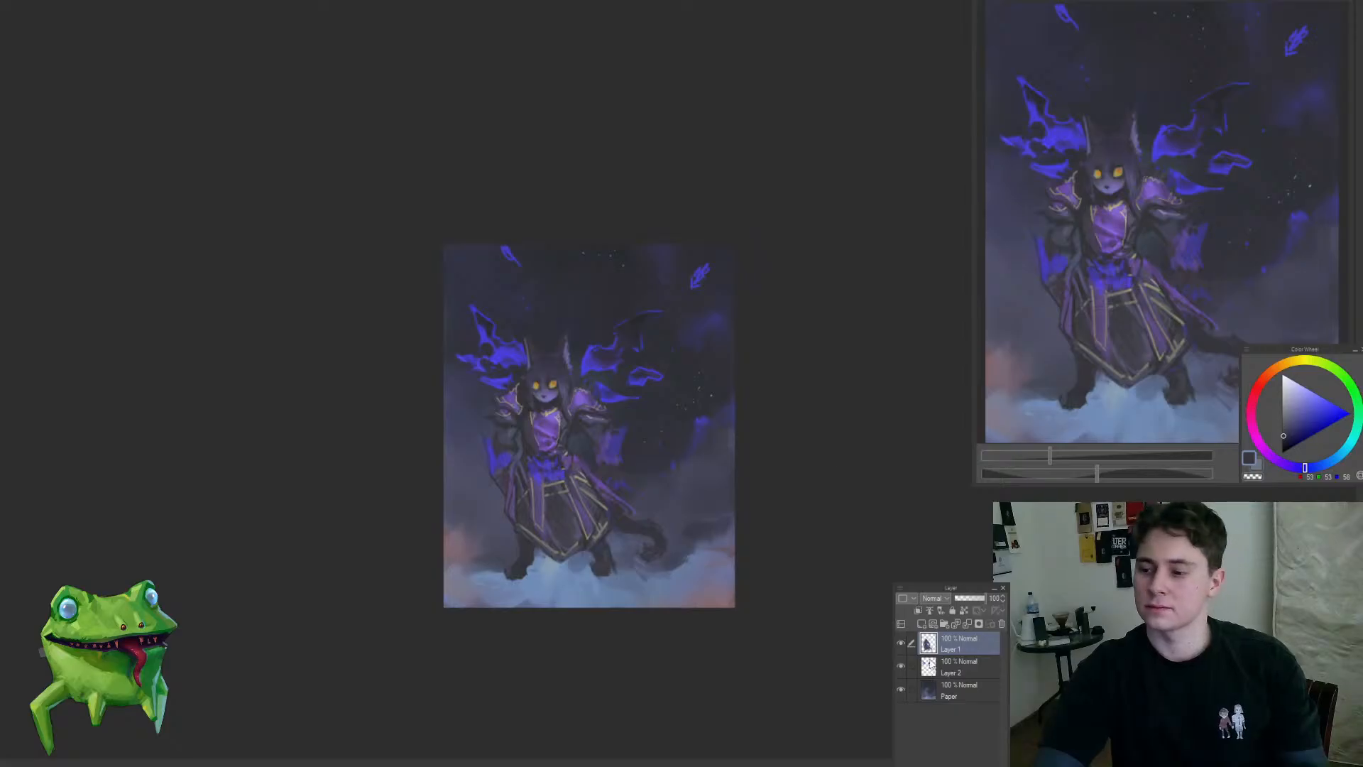
click(912, 666)
key(ctrl+t)
drag(637, 542, 657, 546)
key(Return)
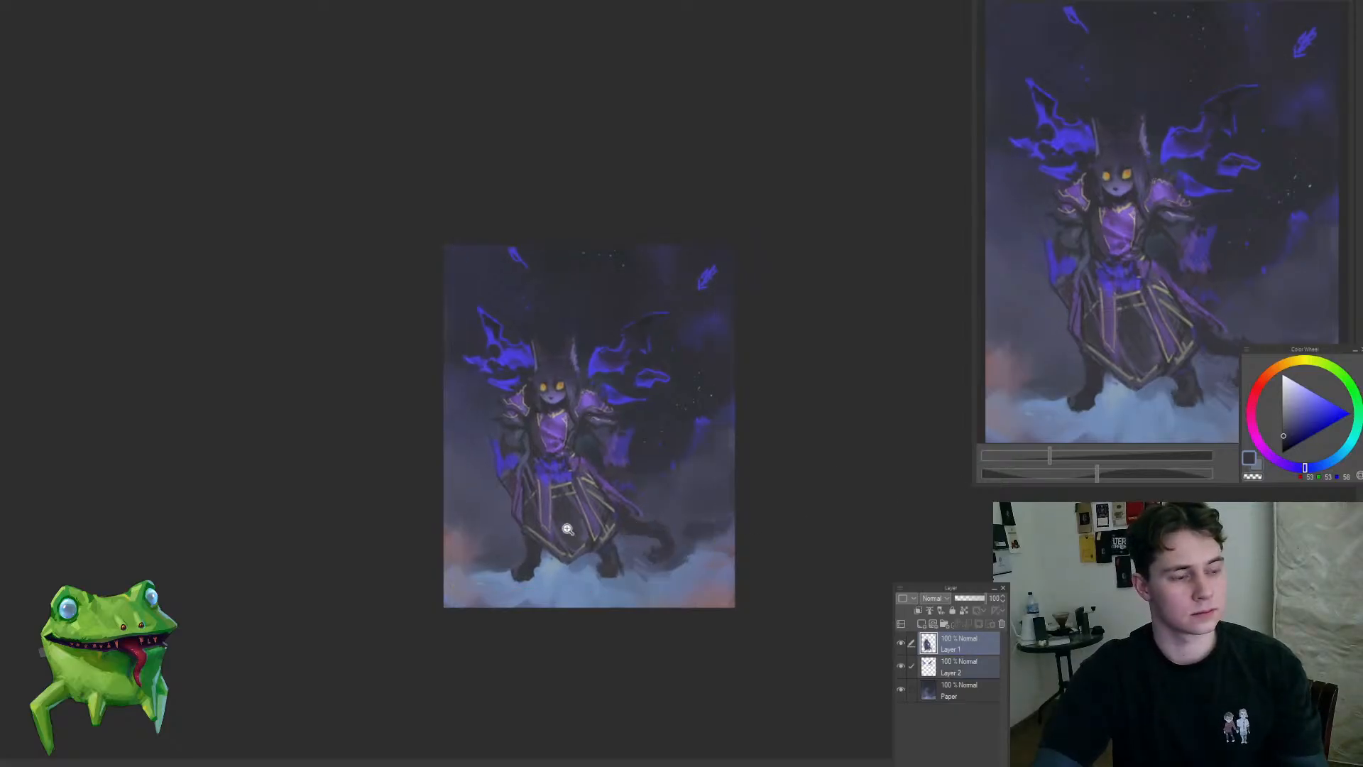
Step: Sample a muted violet on Layer 1 and touch up the right-hand sleeve and the robe beside the waist
drag(653, 440, 668, 469)
ctrl+shift+click(580, 485)
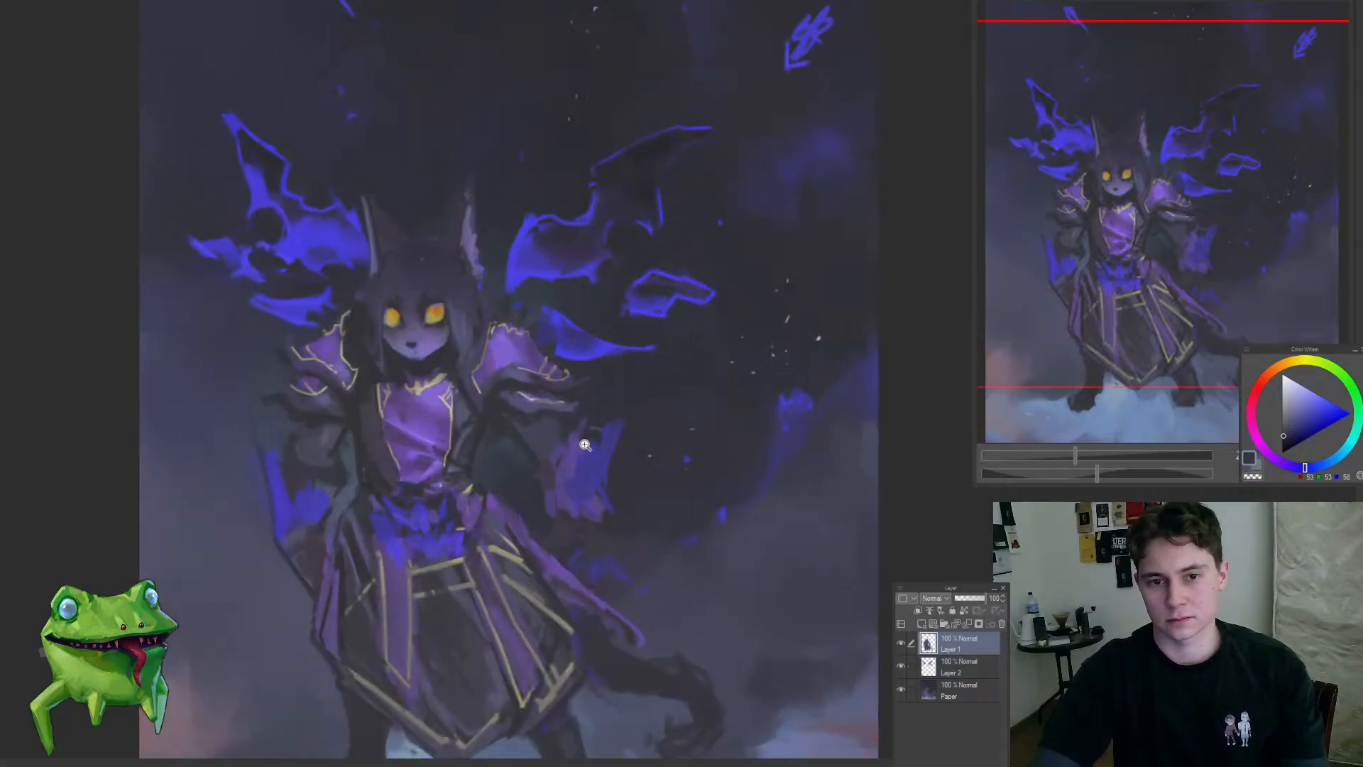
ctrl+click(568, 456)
ctrl+click(568, 456)
alt+click(568, 458)
mouse_move(532, 491)
mouse_down()
mouse_move(524, 463)
mouse_move(557, 465)
mouse_move(543, 494)
mouse_move(532, 491)
mouse_move(536, 522)
mouse_up()
mouse_move(497, 525)
mouse_down()
mouse_move(532, 552)
mouse_move(486, 557)
mouse_up()
drag(467, 471, 511, 569)
mouse_move(478, 521)
mouse_down()
mouse_move(377, 587)
mouse_move(551, 516)
mouse_up()
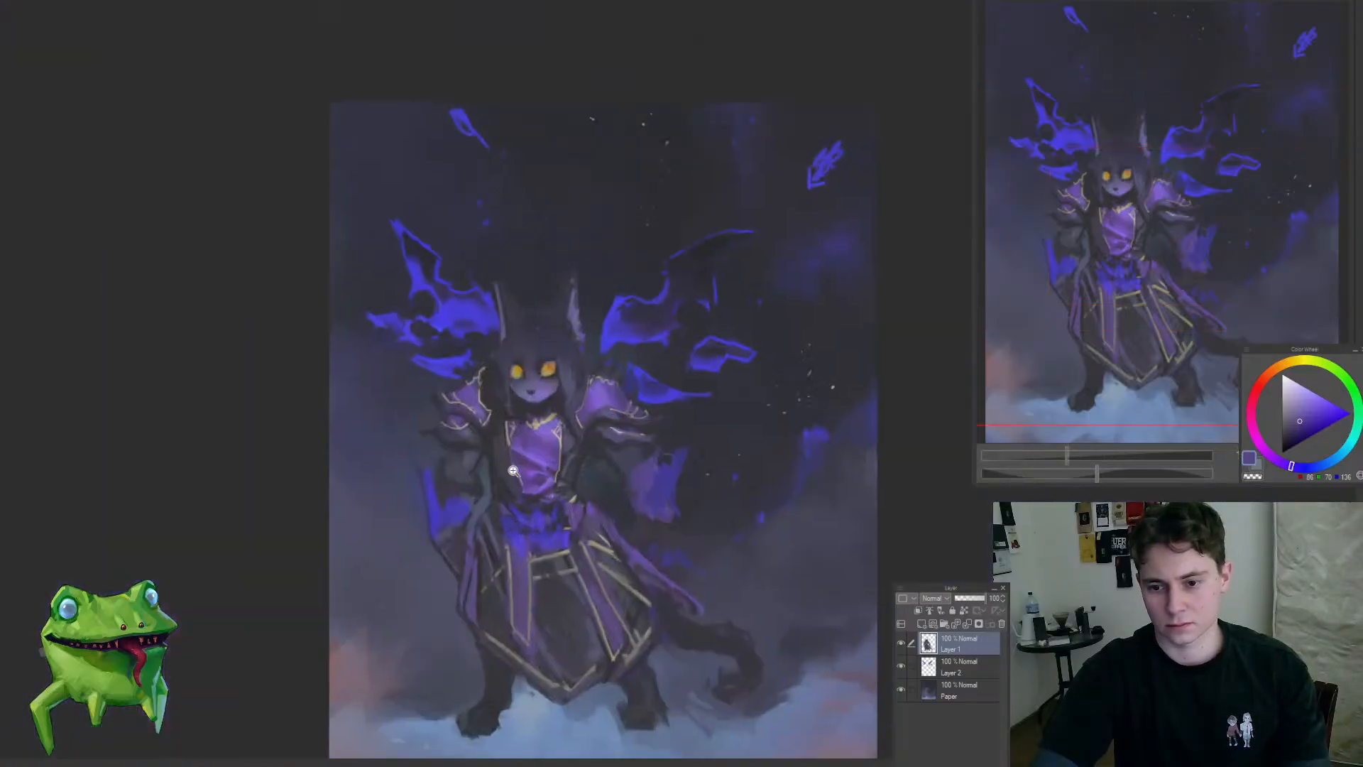
Step: Resize the brush and softly rework the left-hand forearm around its blue flame
drag(513, 470, 547, 480)
key([)
key([)
key([)
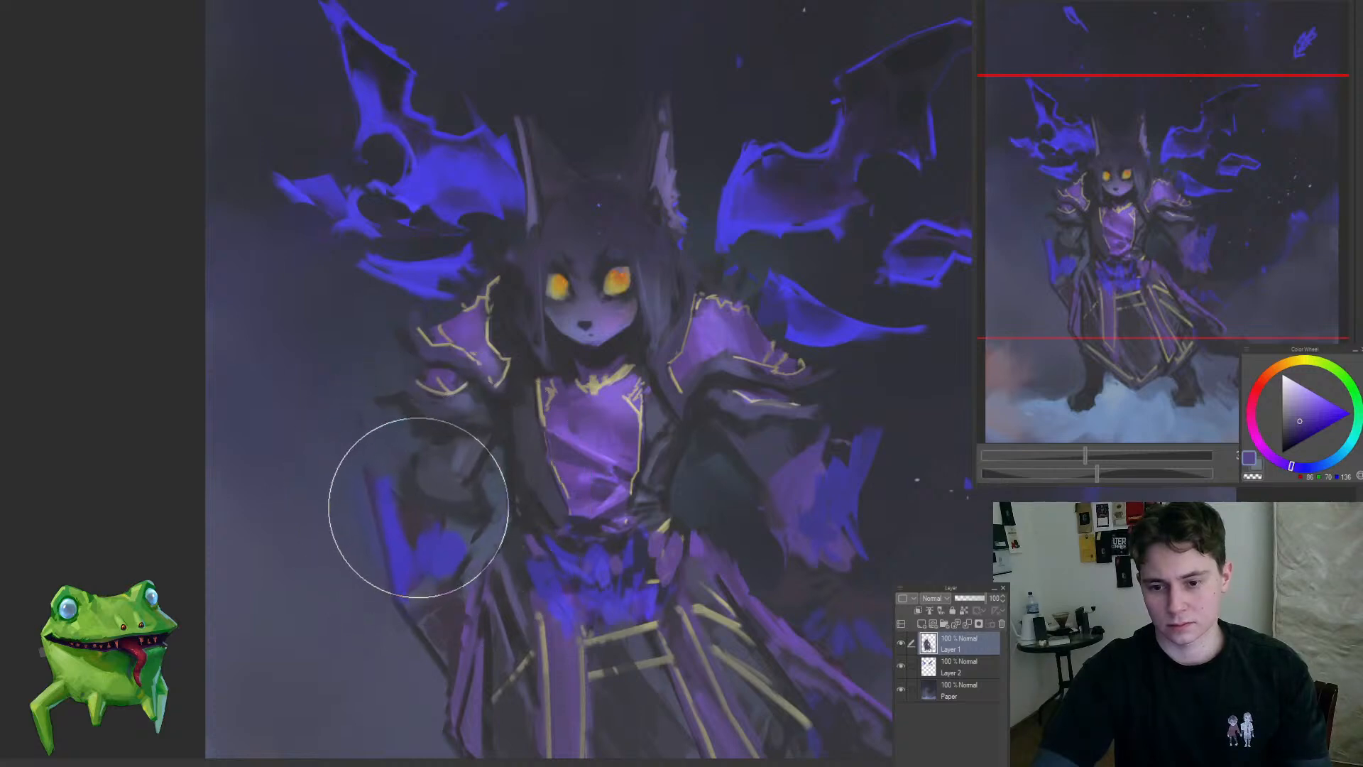
drag(419, 507, 475, 525)
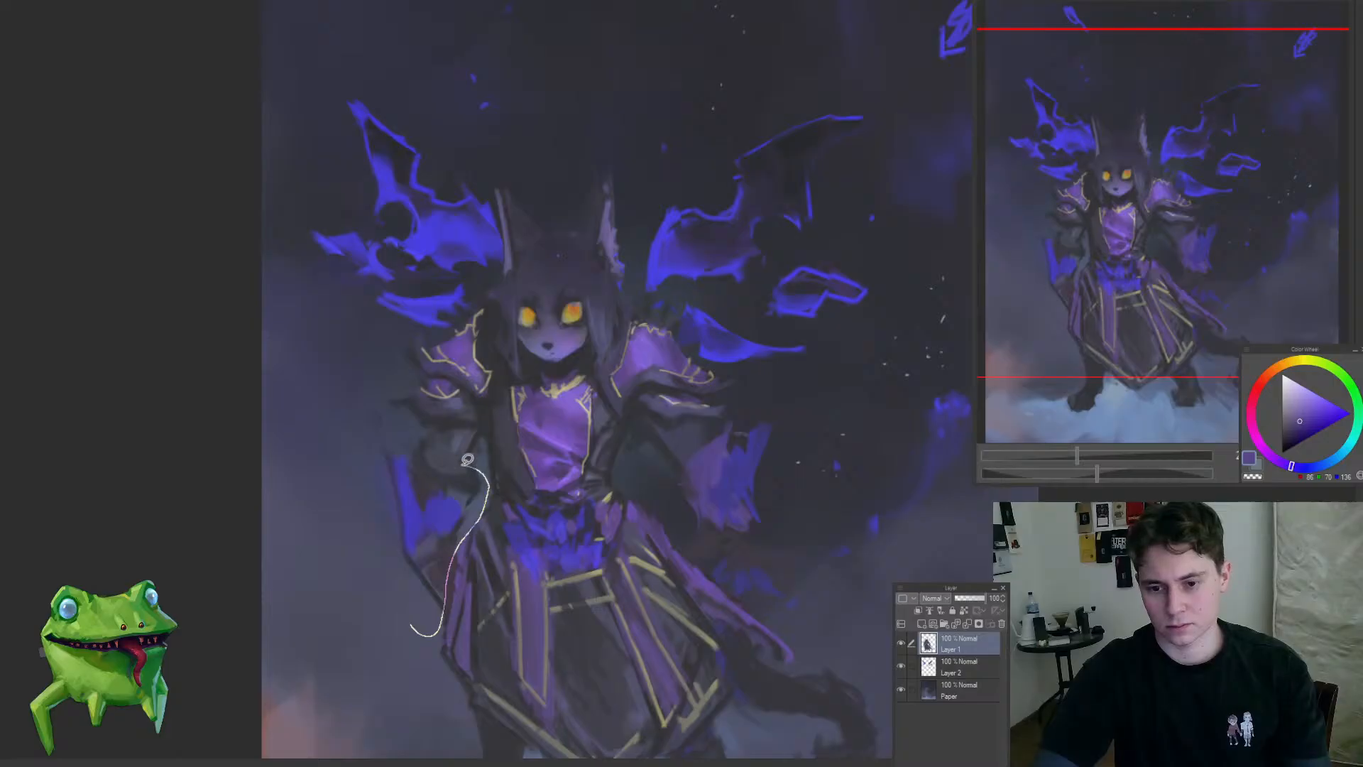
Step: Lasso the left-hand forearm and its flame, transform them slightly outward, deselect and touch up the edge
mouse_move(468, 460)
mouse_down()
mouse_move(410, 631)
mouse_move(417, 651)
mouse_up()
key(ctrl+t)
key(Return)
key(ctrl+d)
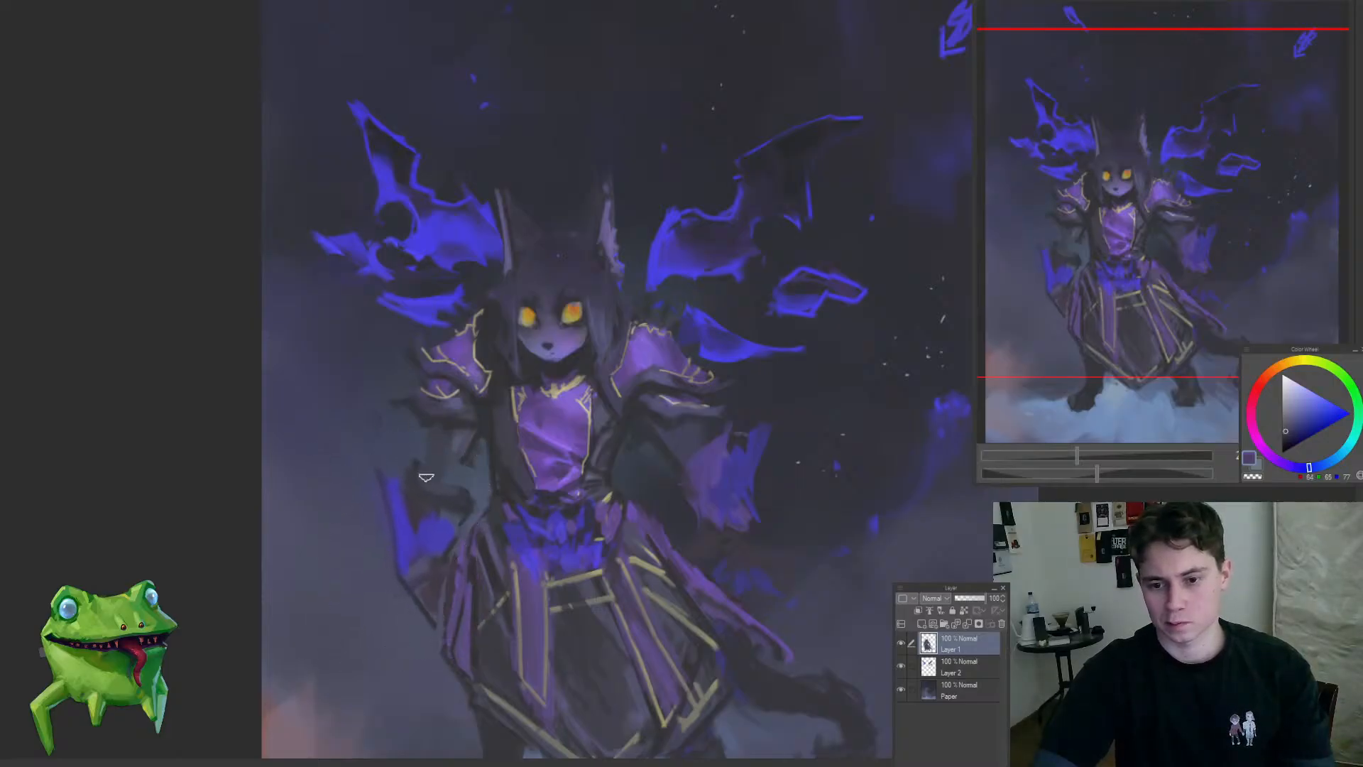
drag(462, 543, 399, 549)
Step: Flip the canvas horizontally and paint lighter blue-grey fold strokes into the robe's central skirt panel
key(h)
drag(783, 471, 831, 492)
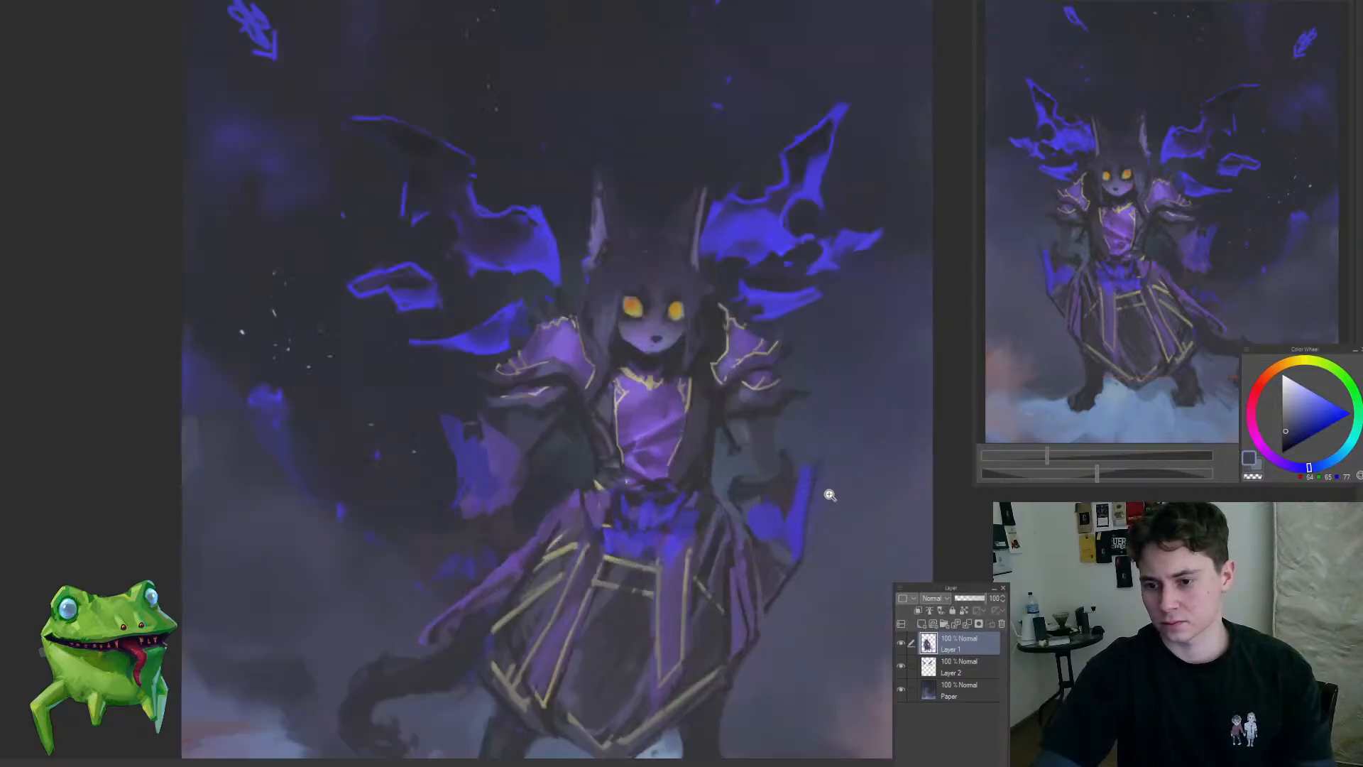
alt+click(746, 438)
mouse_move(747, 459)
mouse_down()
mouse_move(757, 450)
mouse_move(689, 549)
mouse_up()
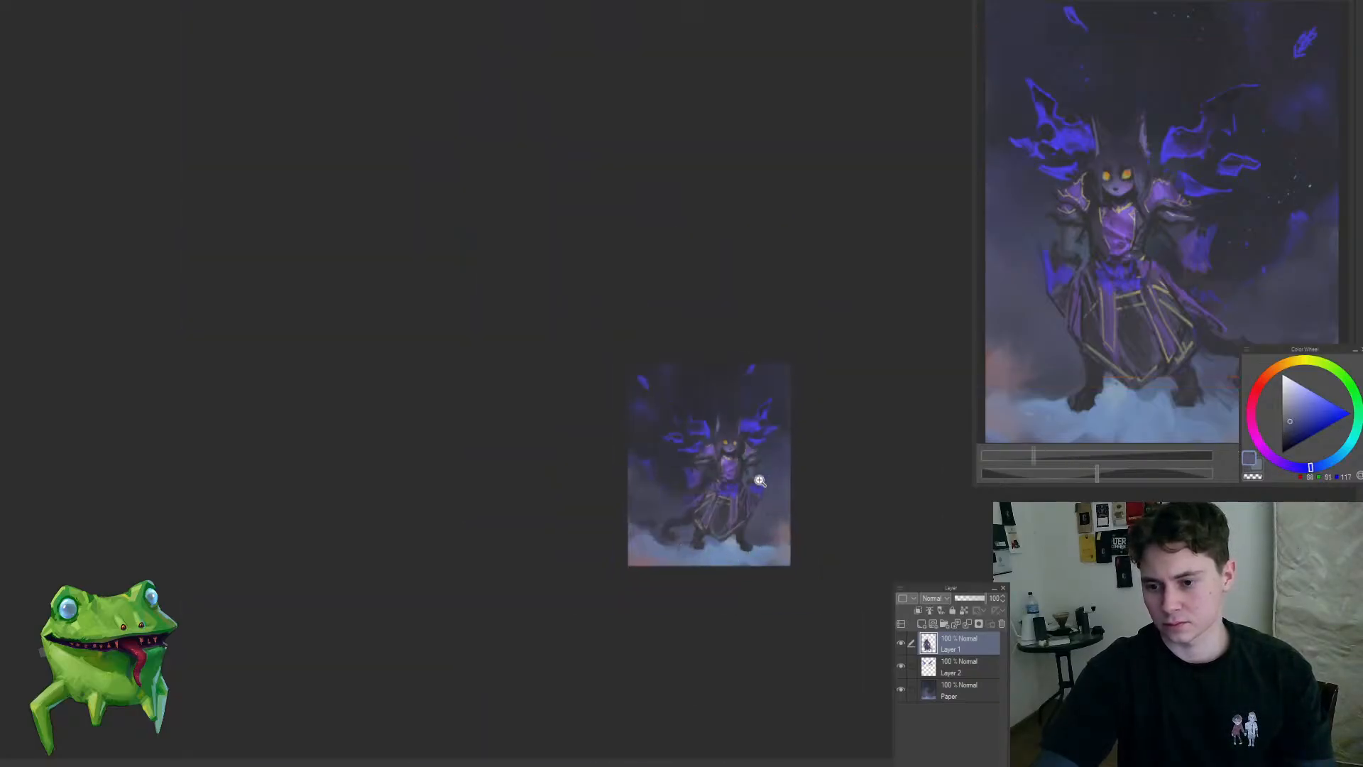
drag(756, 479, 817, 473)
drag(754, 596, 664, 571)
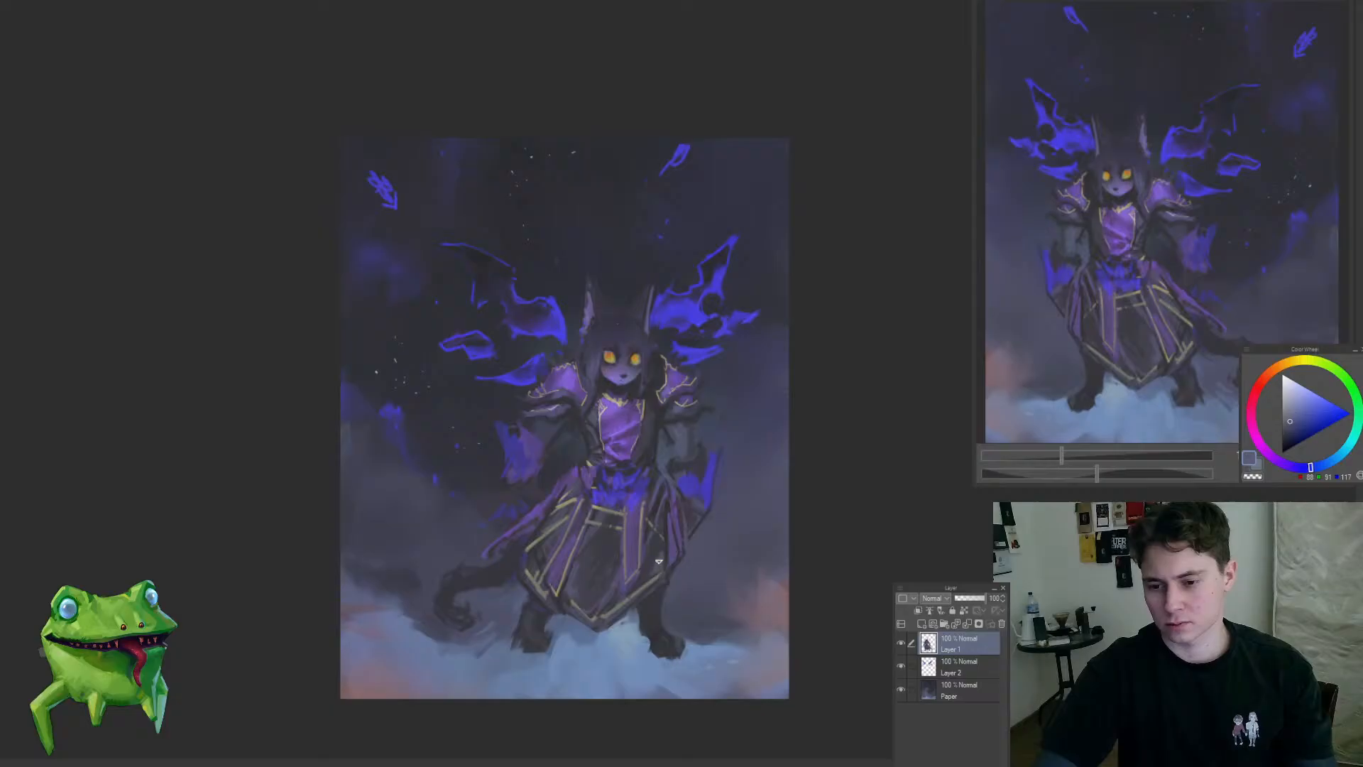
mouse_move(582, 590)
mouse_down()
mouse_move(616, 531)
mouse_move(591, 571)
mouse_up()
click(601, 514)
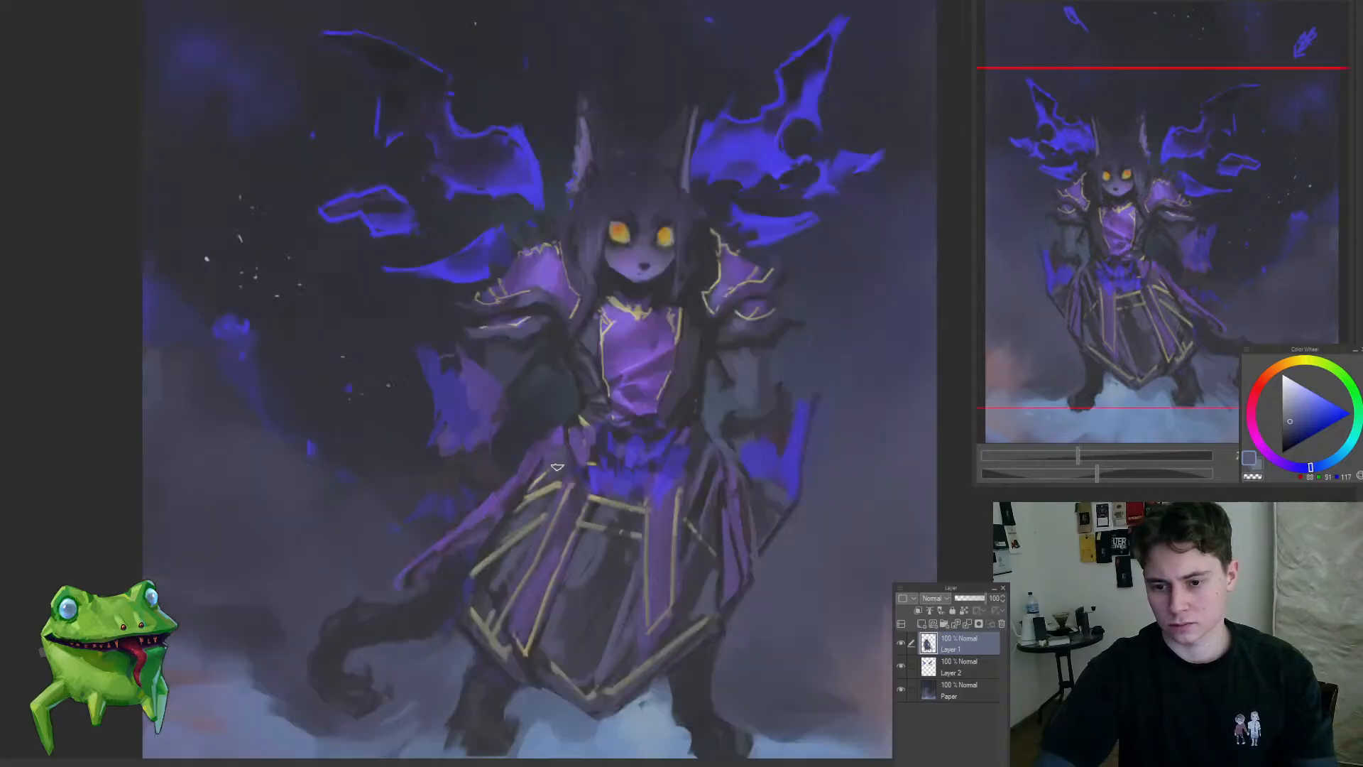
drag(545, 497, 497, 566)
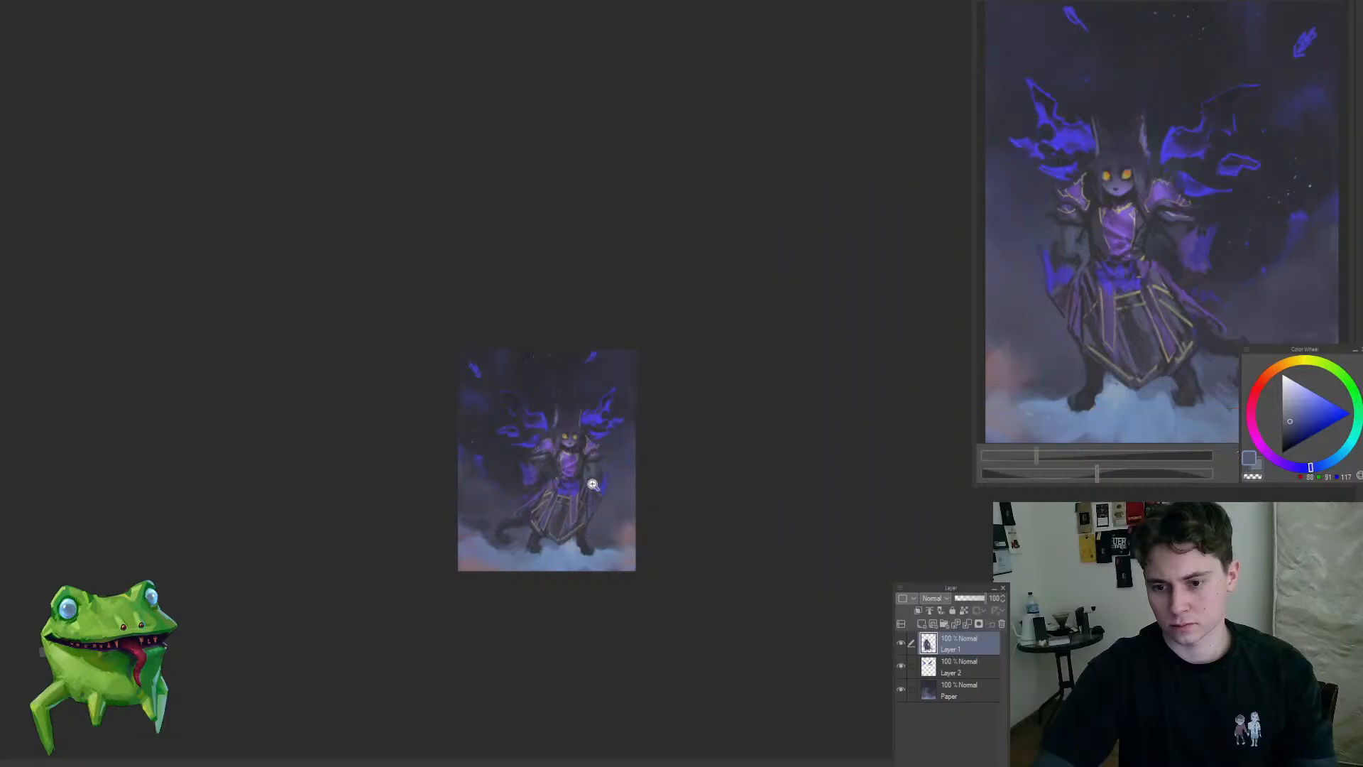
Step: Paint a muted grey-blue hand shape below the flaming sleeve on the tail side of the figure
drag(567, 459, 595, 484)
click(537, 465)
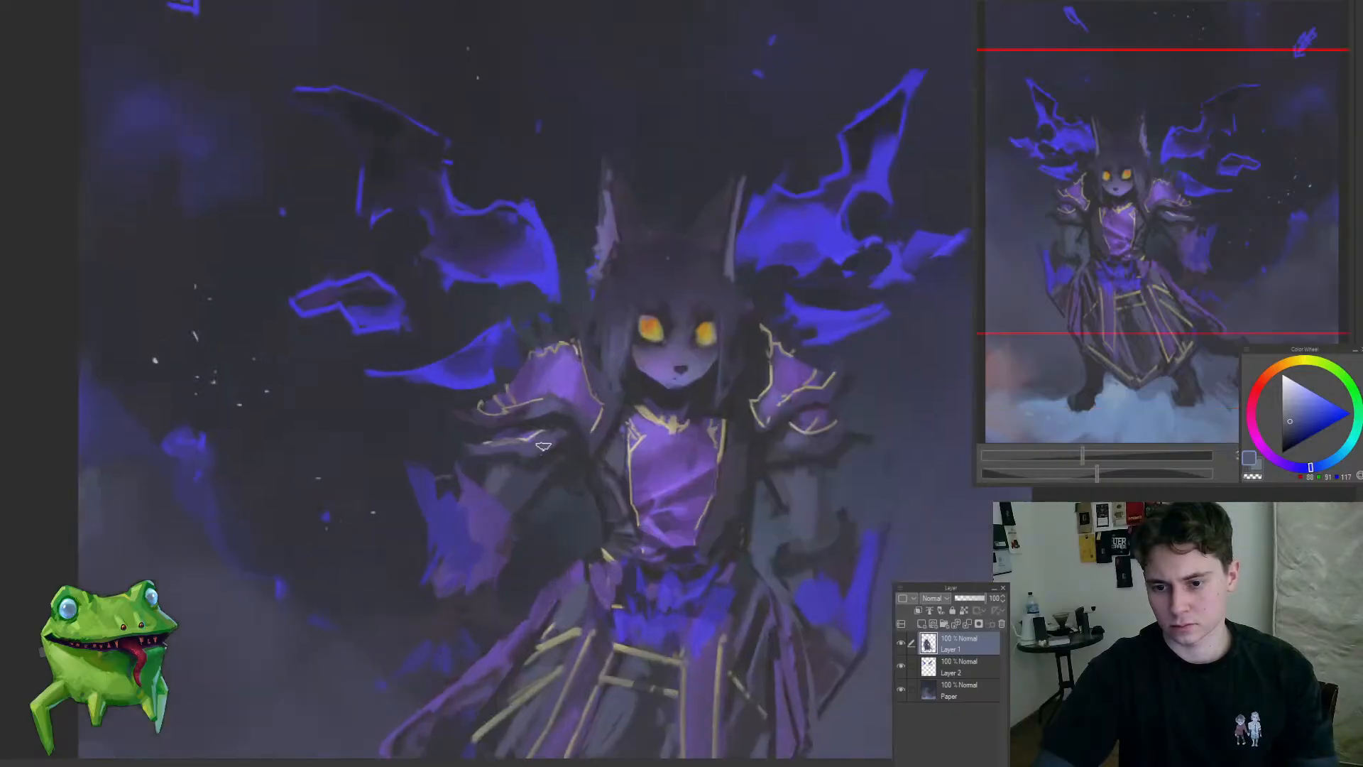
drag(607, 451, 530, 584)
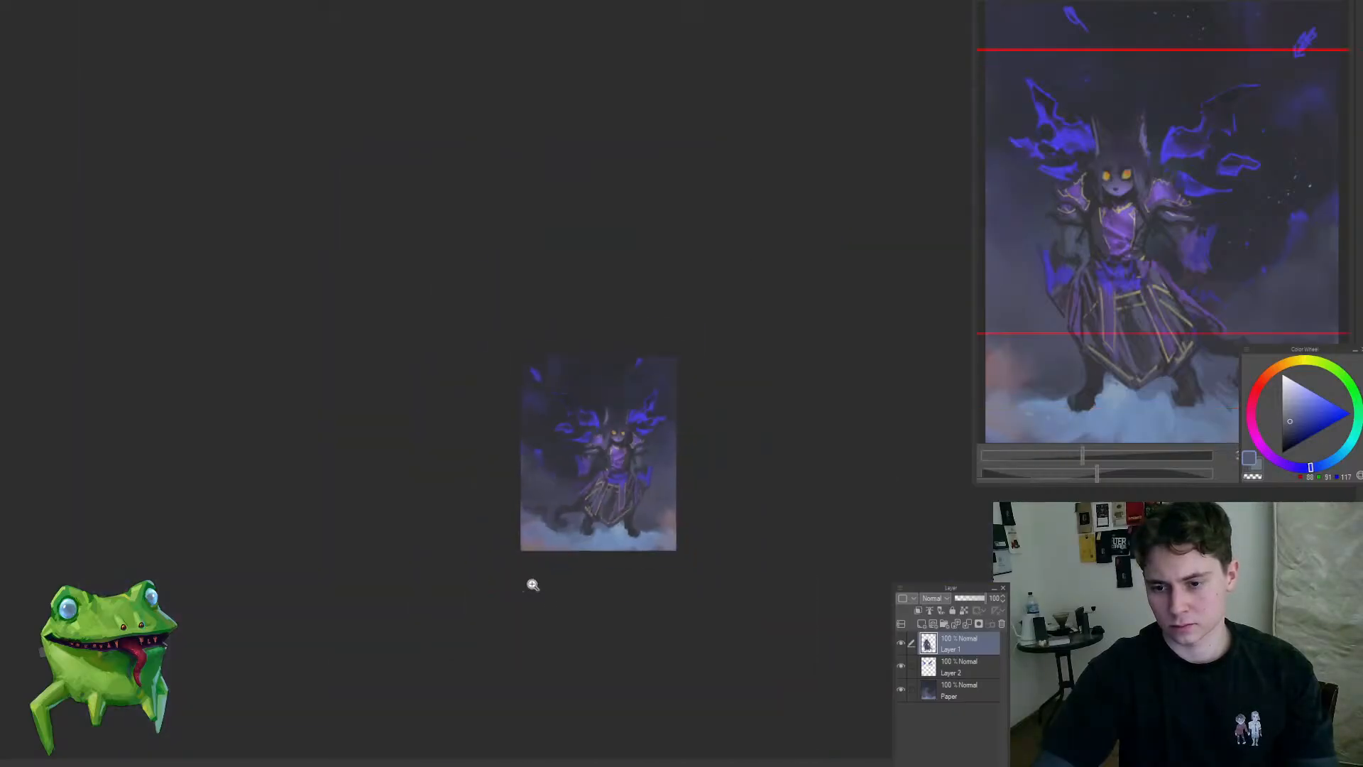
drag(595, 466, 533, 525)
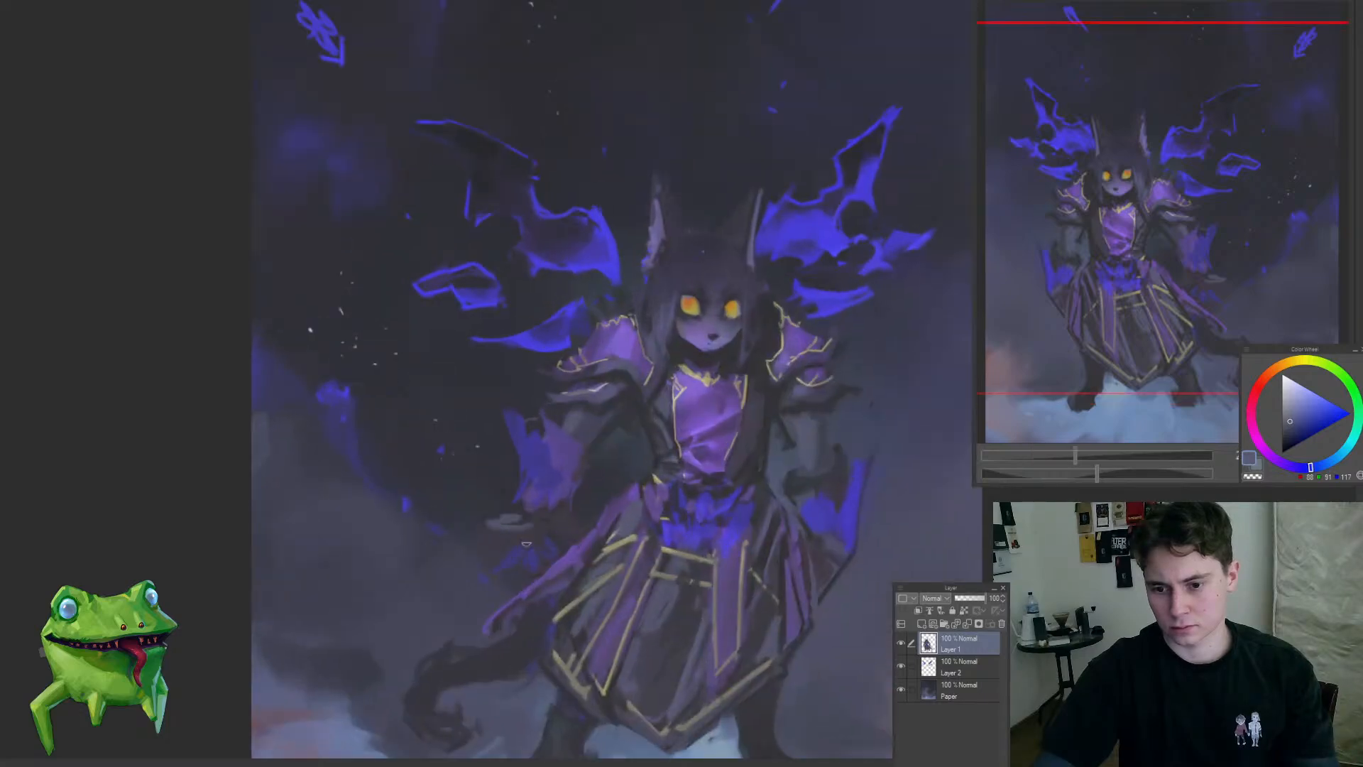
drag(652, 572, 595, 578)
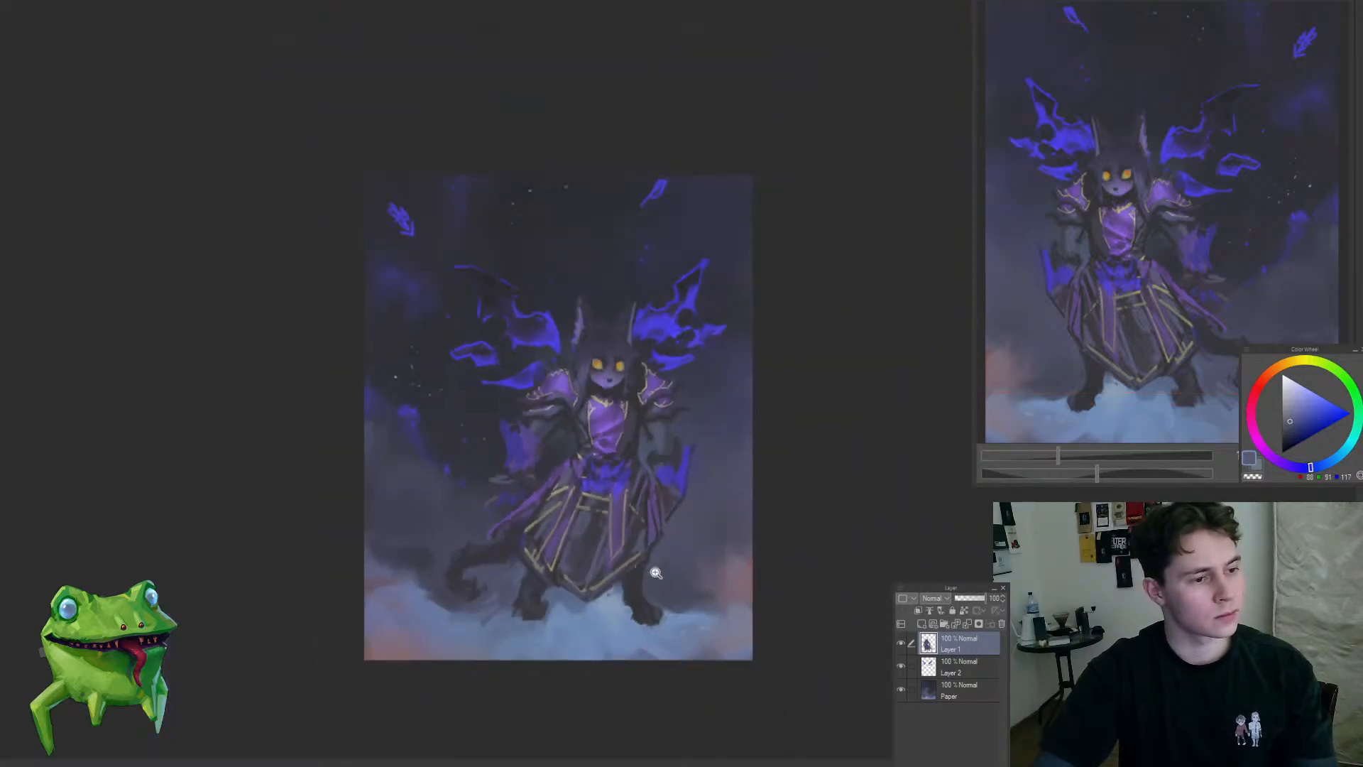
Step: Touch up the dark gap between the shoulder armour and the wing, then flip the canvas back horizontally
click(557, 377)
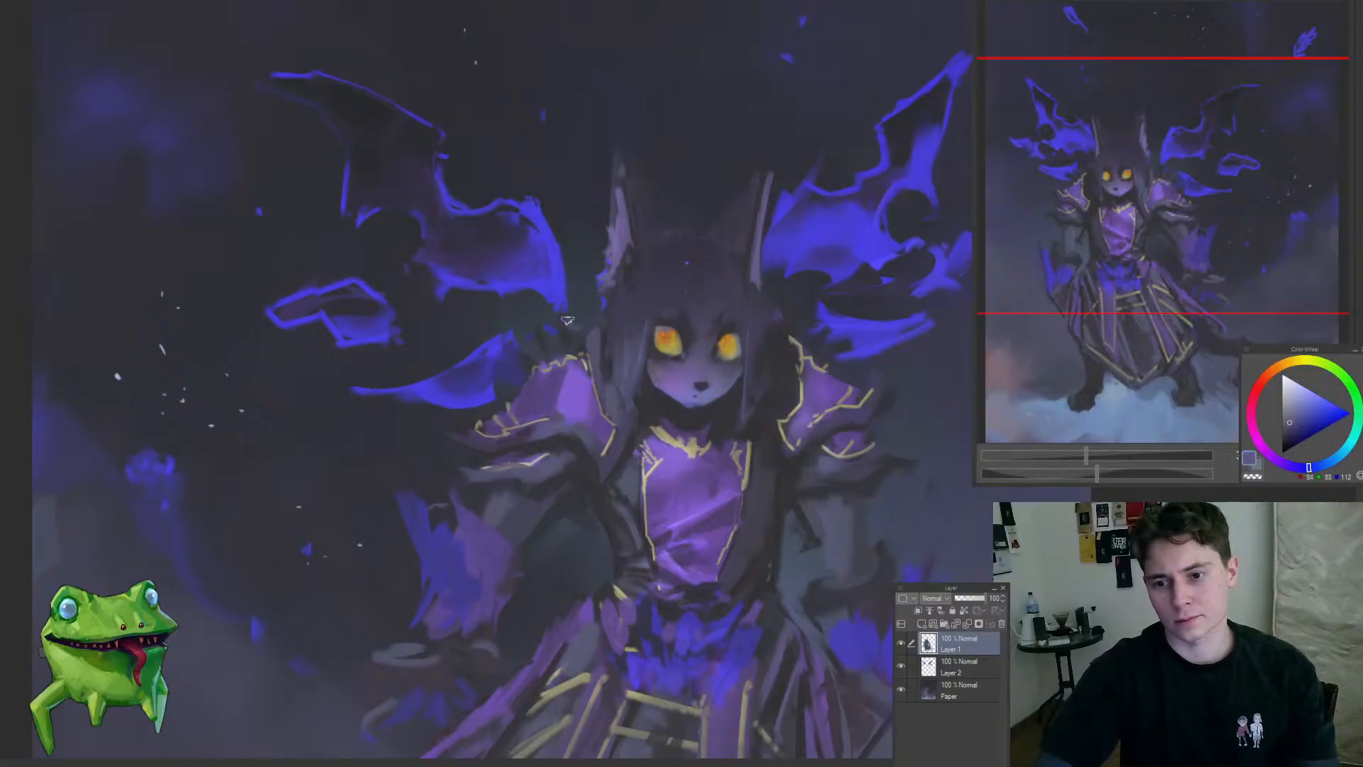
drag(555, 325, 571, 505)
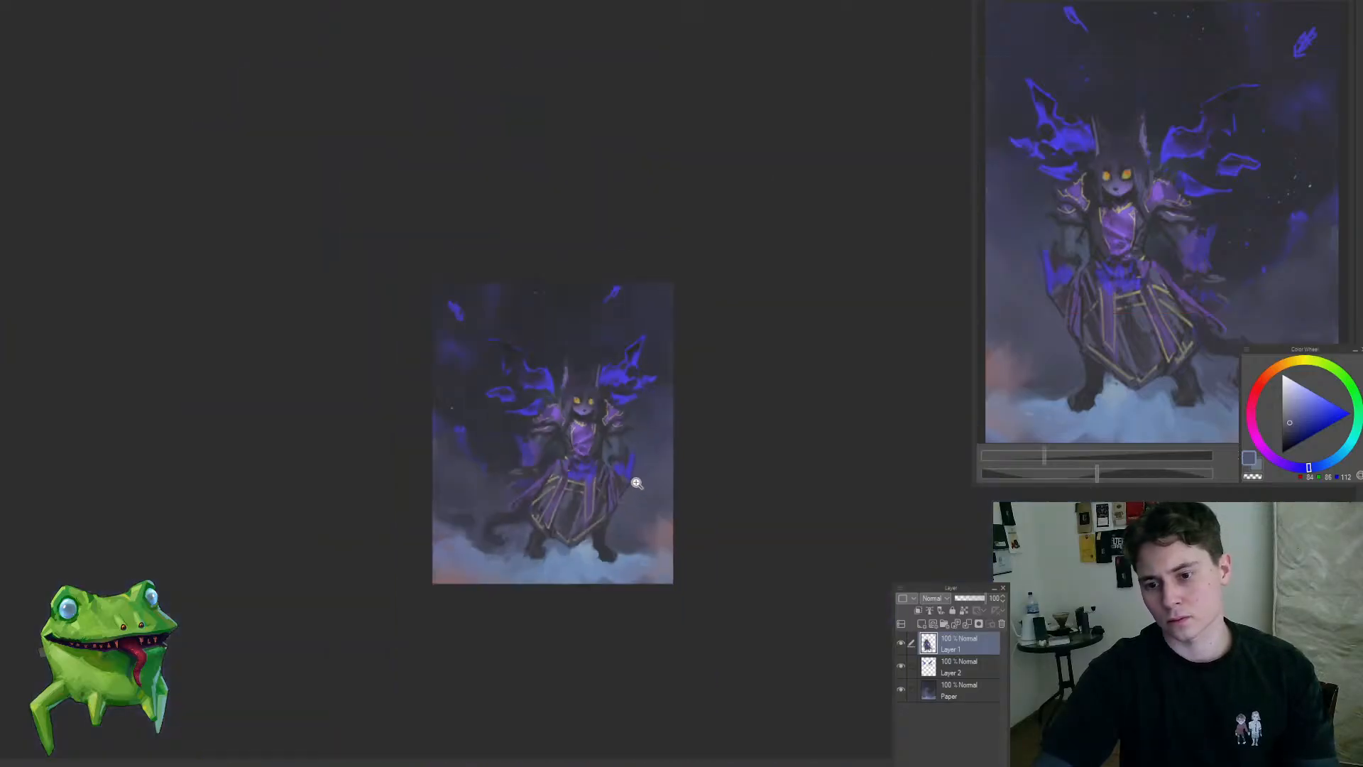
key(h)
drag(730, 511, 595, 568)
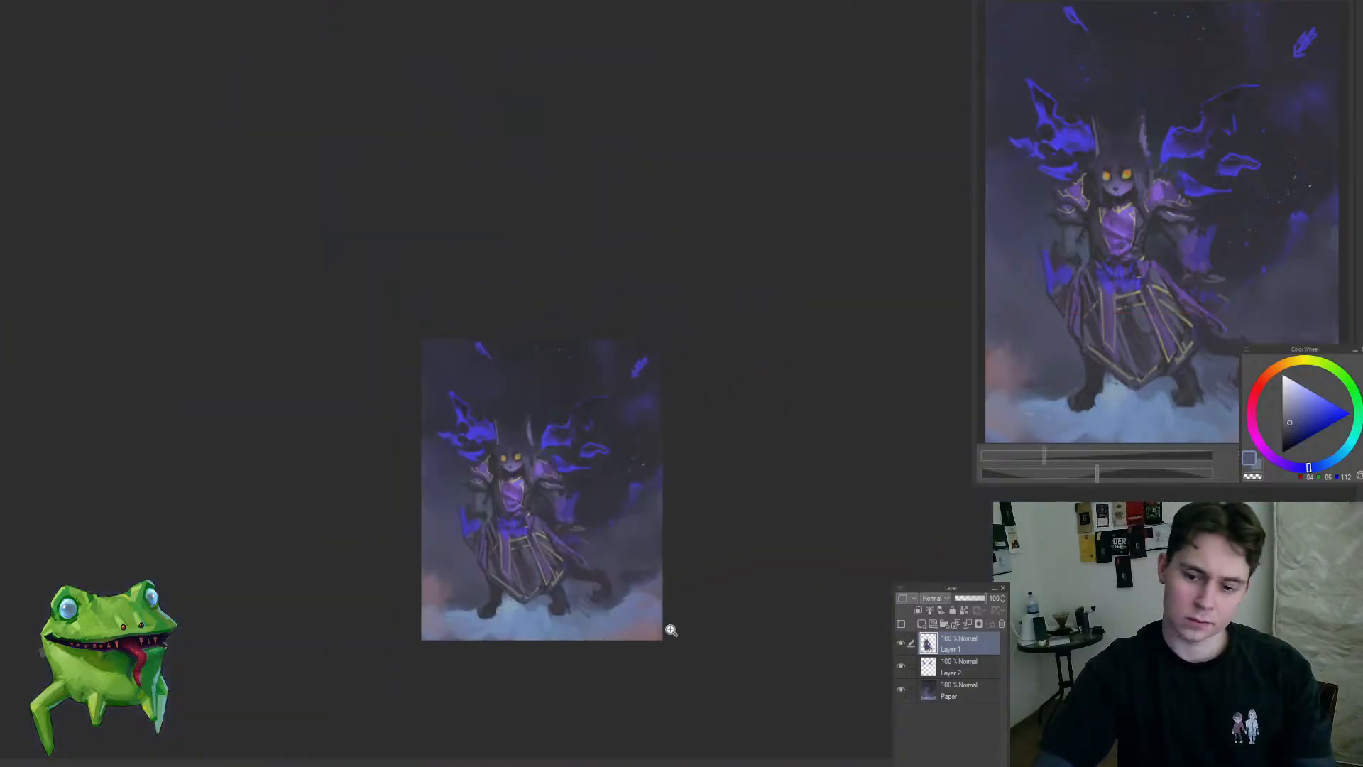
Step: Reduce the brush size and dot small near-white and blue star specks across the hair above the forehead
drag(500, 494, 617, 423)
mouse_move(438, 364)
mouse_down()
mouse_move(466, 319)
mouse_move(496, 316)
mouse_up()
key([)
key([)
key([)
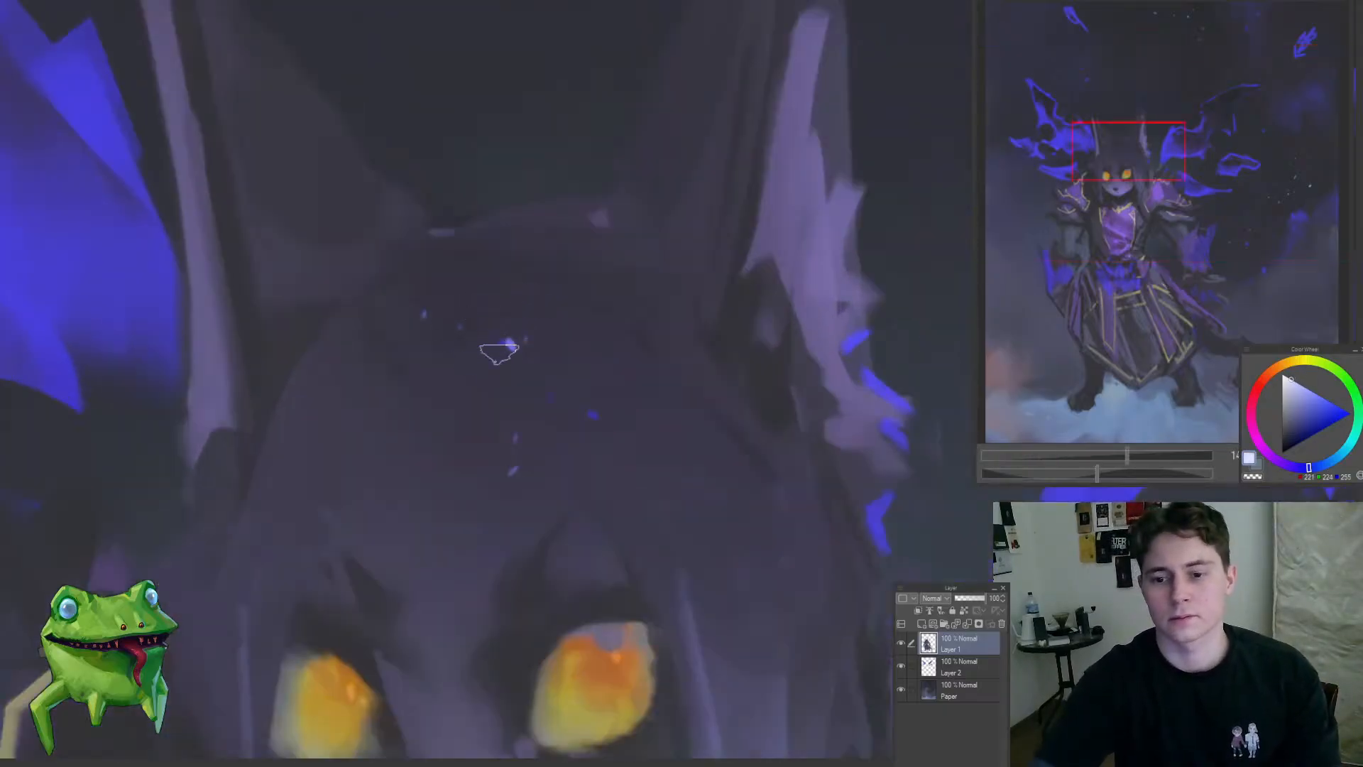
click(509, 344)
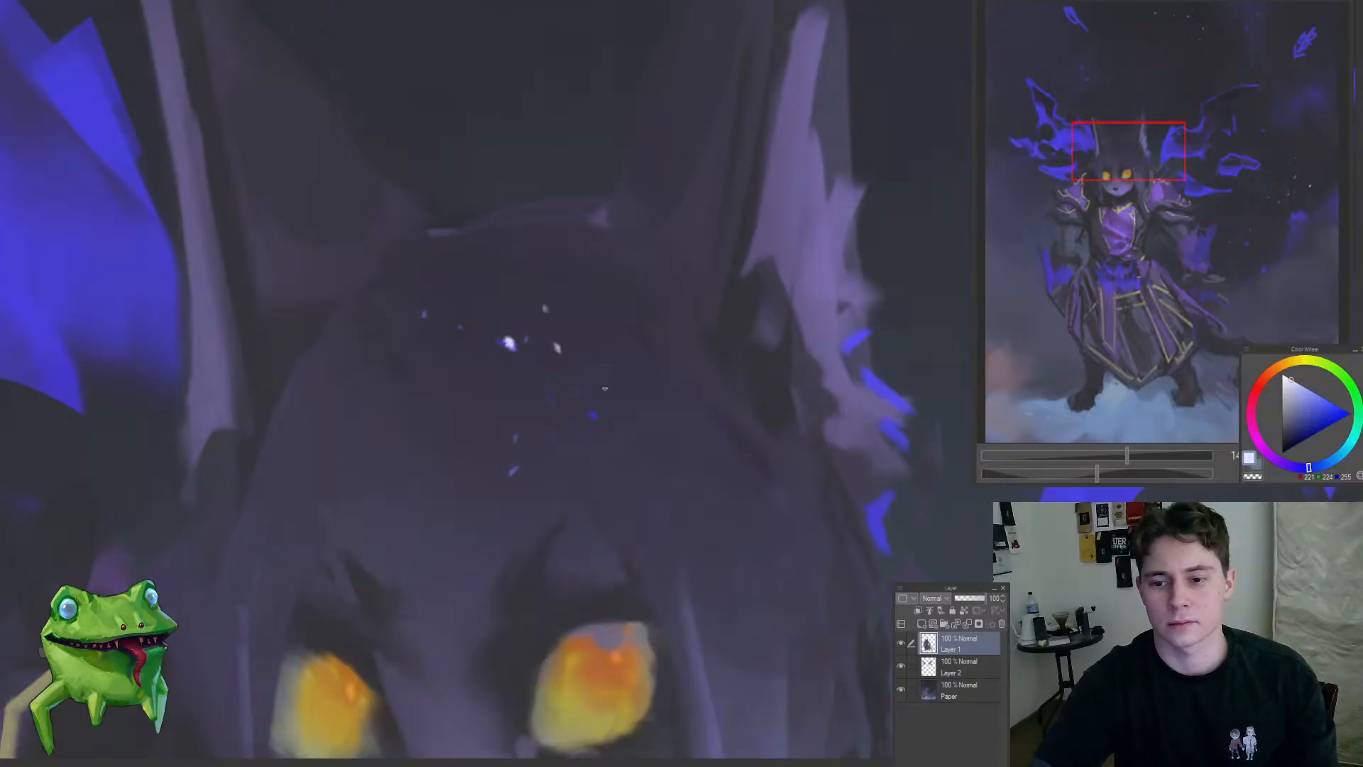
click(483, 394)
drag(495, 386, 398, 480)
drag(484, 434, 526, 419)
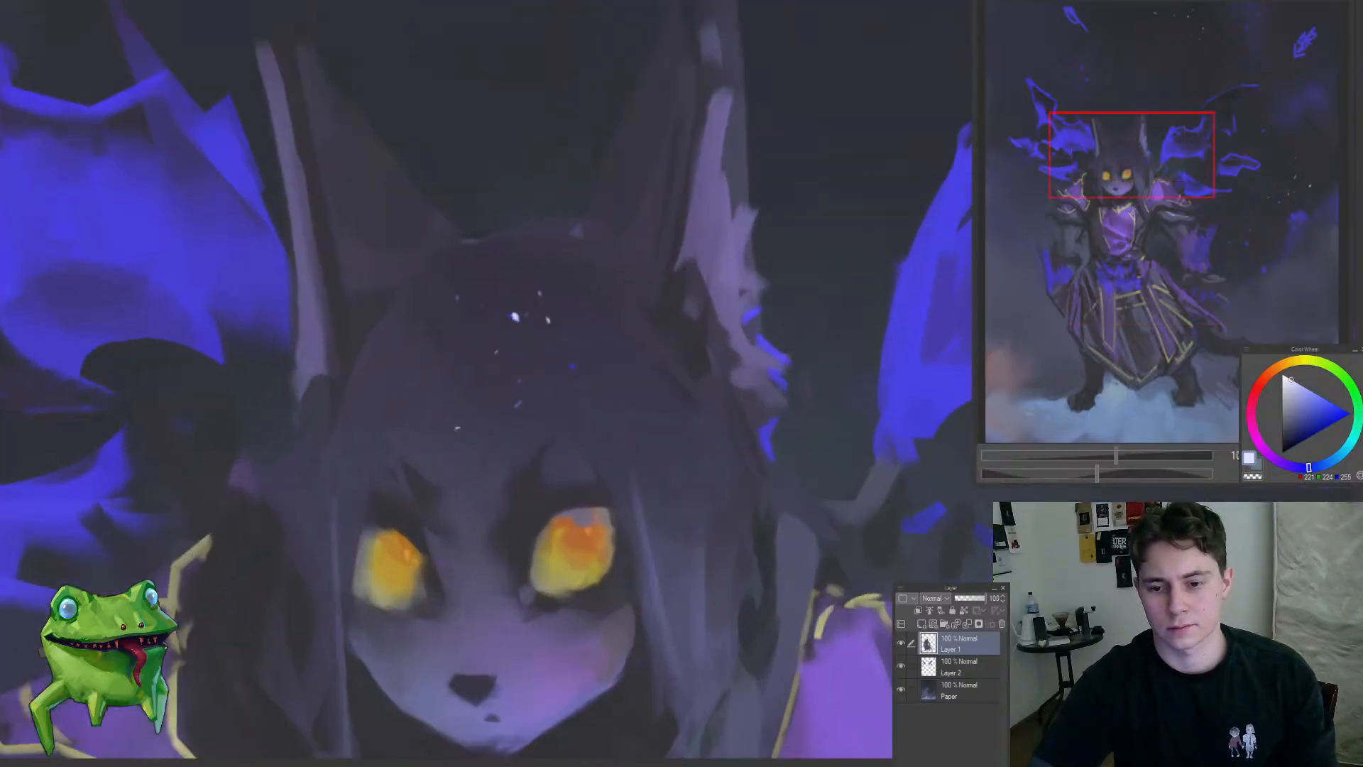
Step: Enlarge the brush and darken the hair between the forehead specks and the right-hand ear with sampled shadow tones
alt+click(556, 497)
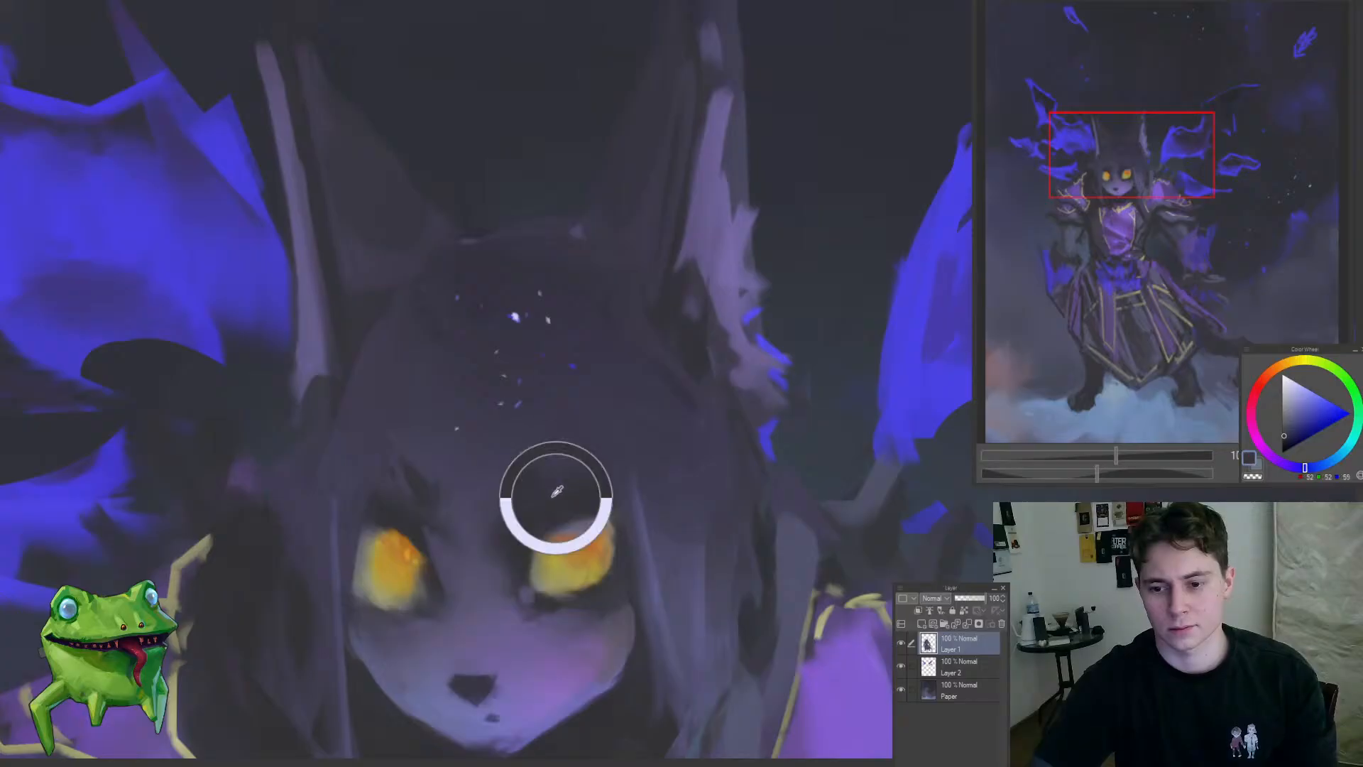
key(])
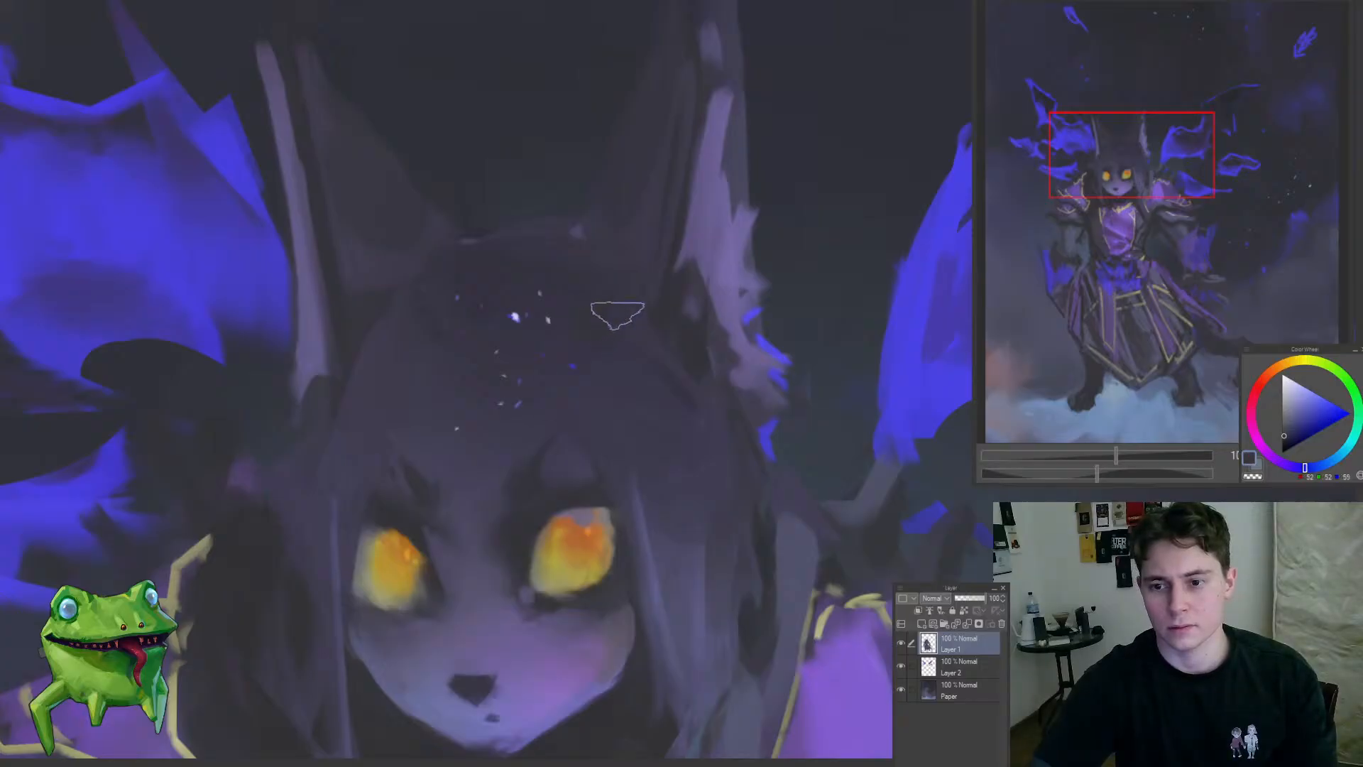
alt+click(609, 320)
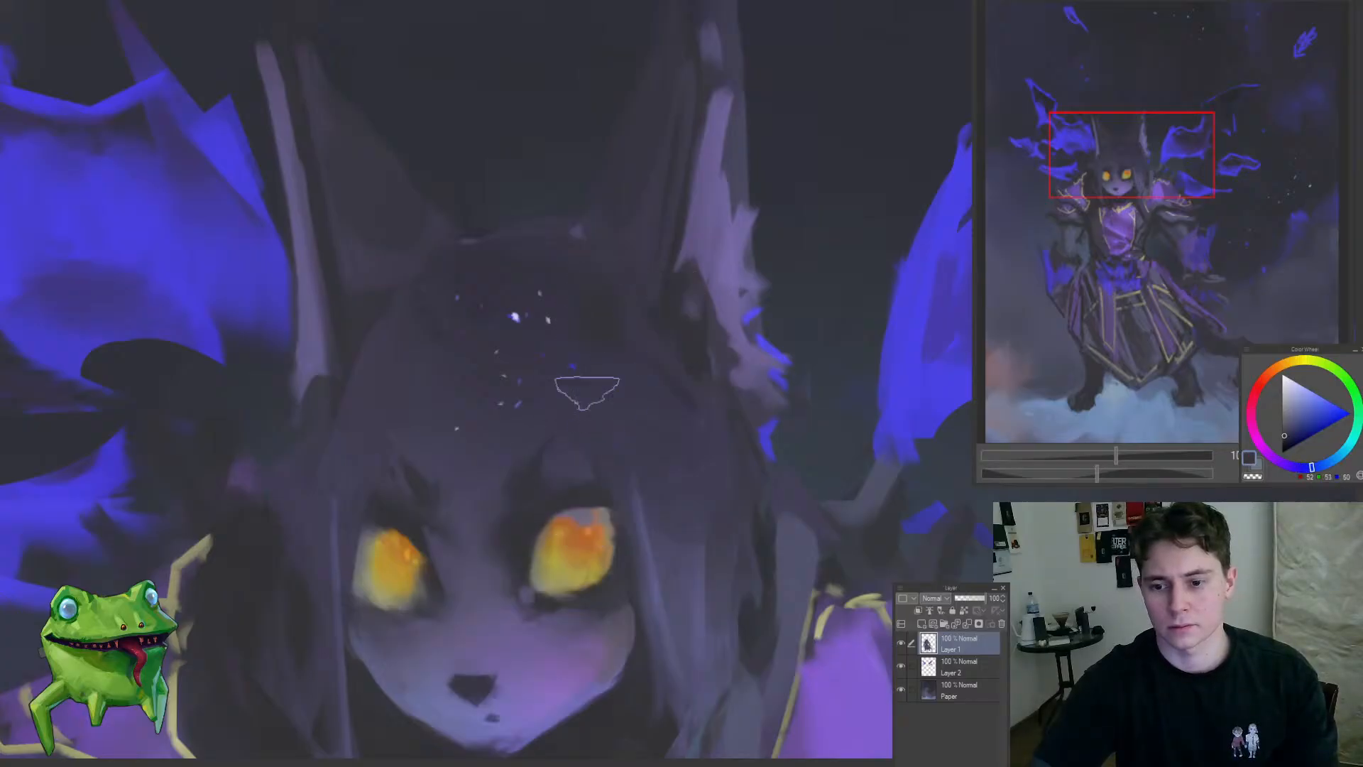
mouse_move(621, 341)
mouse_down()
mouse_move(685, 334)
mouse_move(625, 340)
mouse_move(690, 355)
mouse_up()
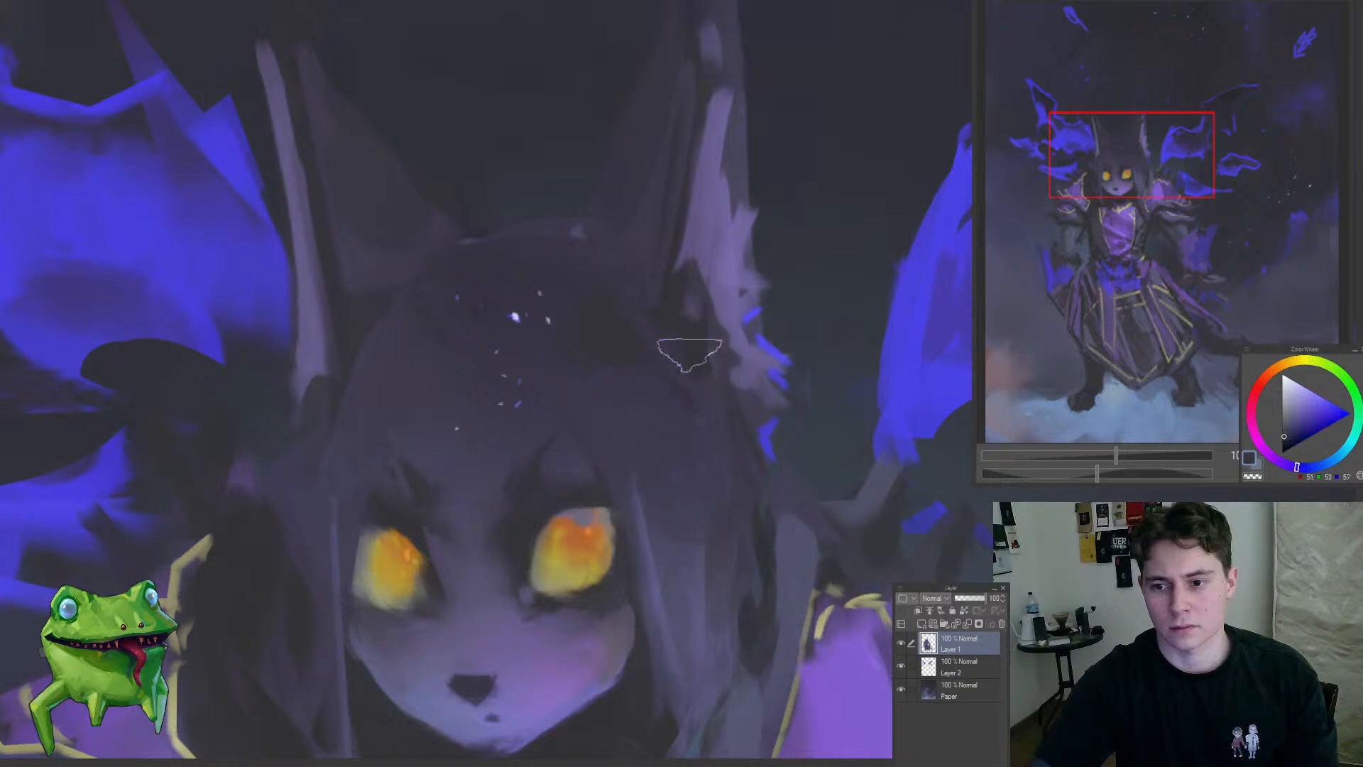
alt+click(692, 350)
alt+click(627, 383)
alt+click(619, 318)
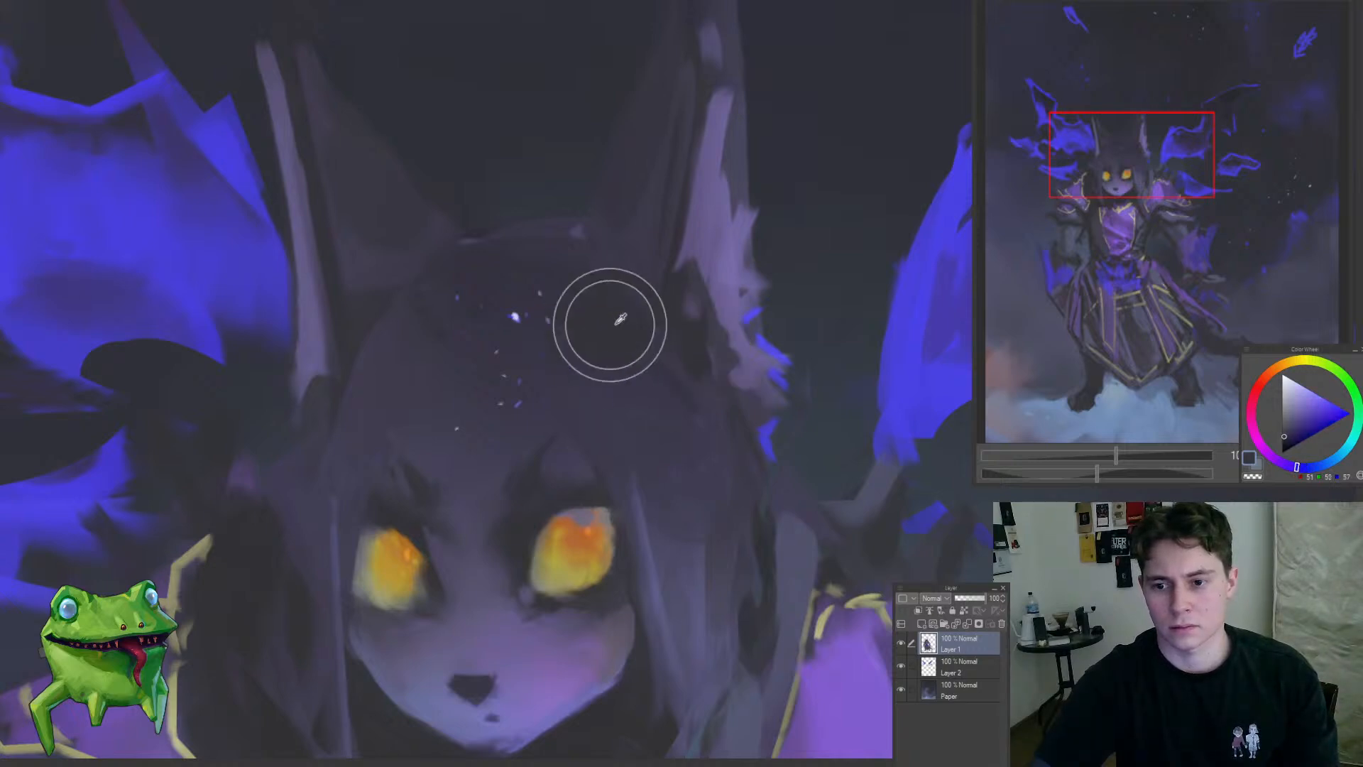
Step: Add white star specks over the darkened hair next to the right-hand ear
scroll(512, 266, down, 3)
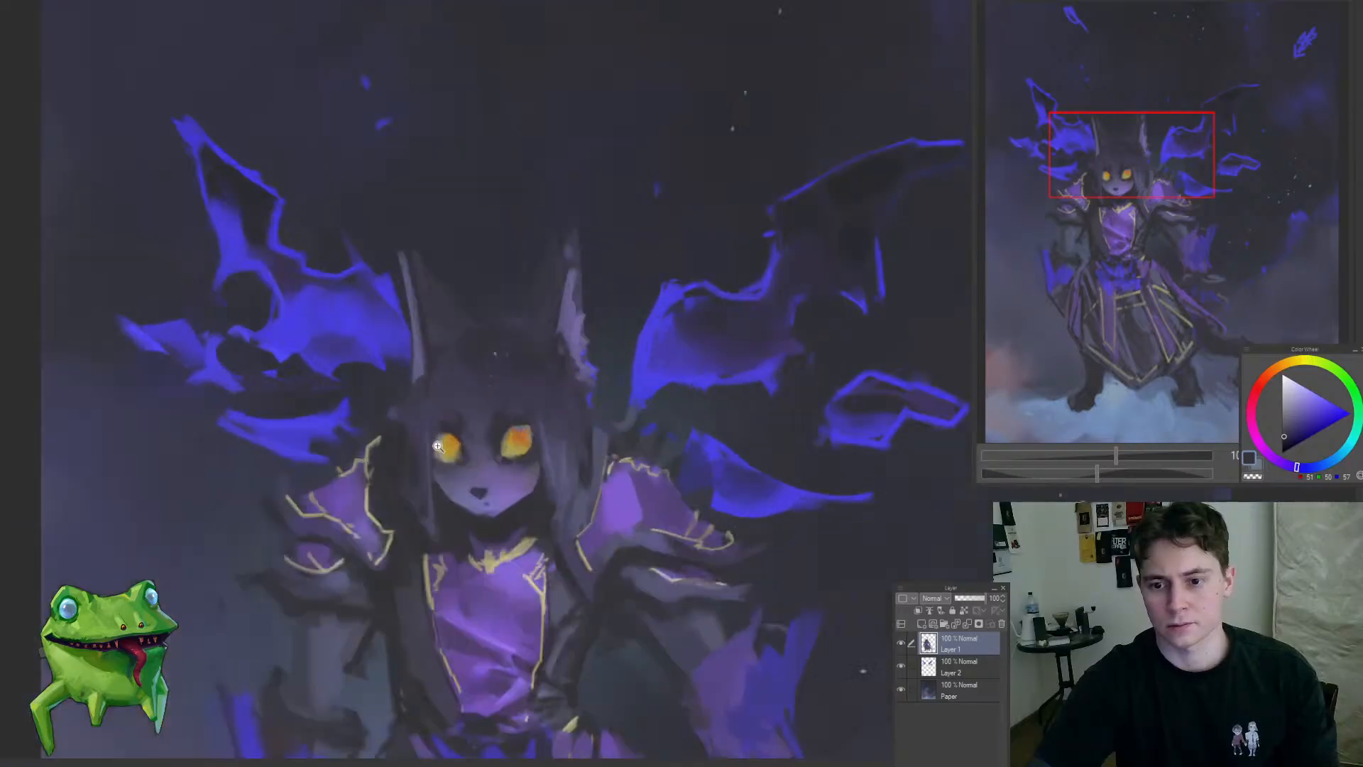
drag(489, 350, 532, 356)
drag(625, 359, 670, 358)
drag(553, 380, 576, 333)
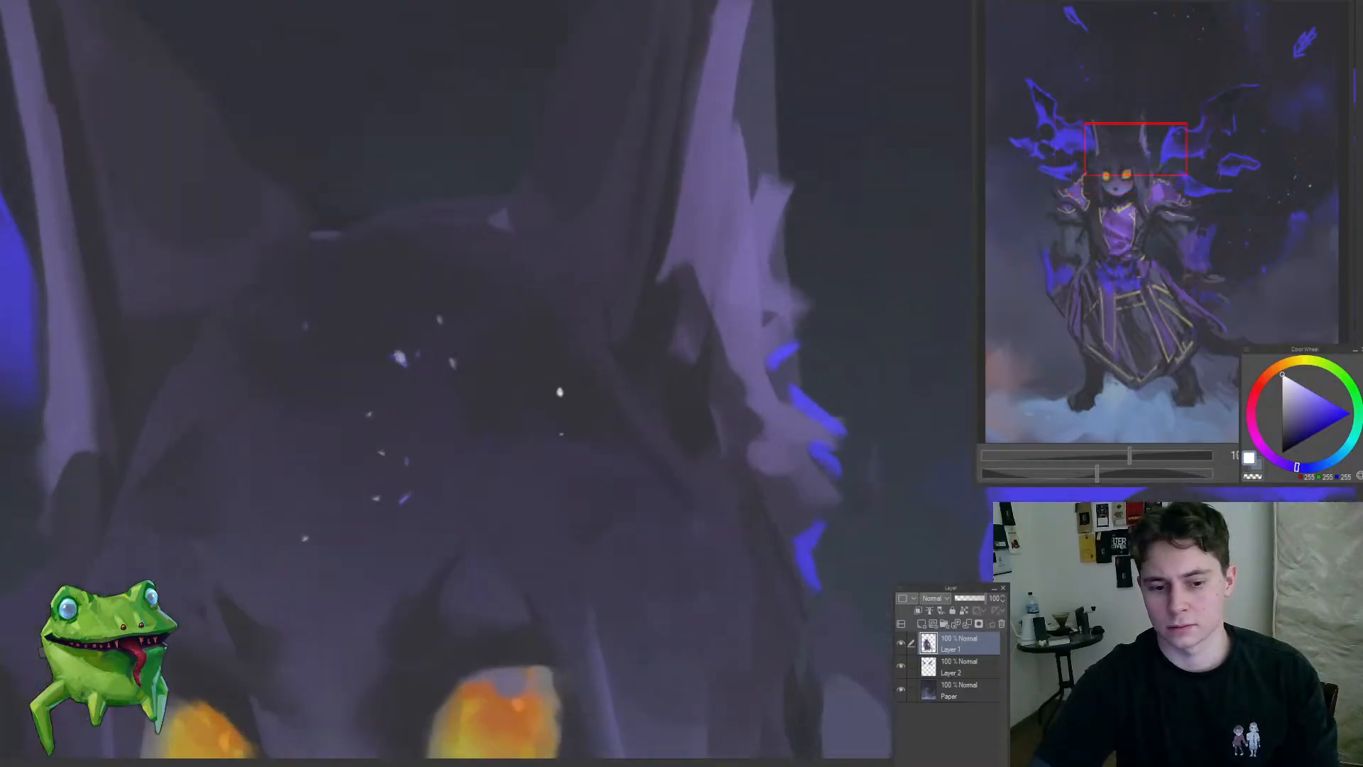
drag(405, 375, 504, 414)
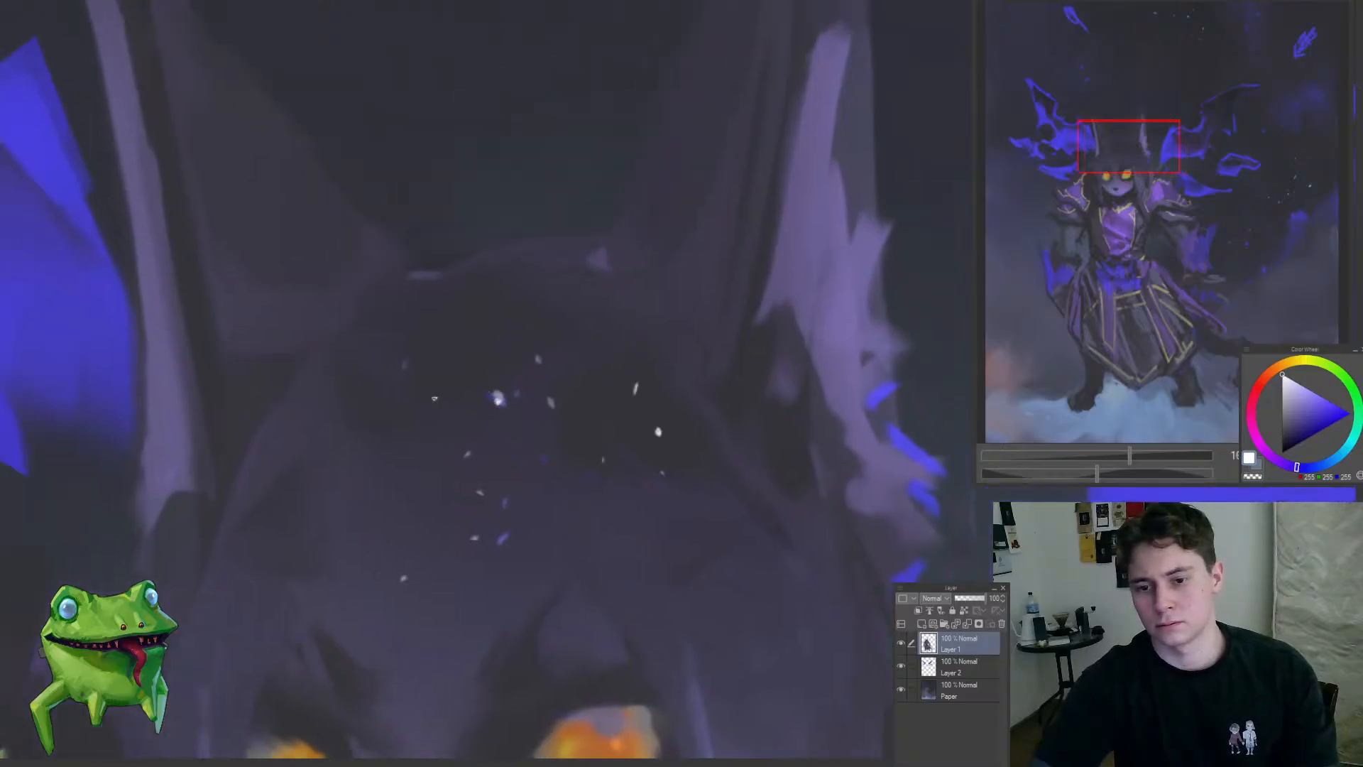
Step: Scatter more small white specks down the hair and around the right-hand eye
drag(412, 454, 288, 562)
mouse_move(441, 469)
mouse_down()
mouse_move(477, 472)
mouse_move(463, 465)
mouse_up()
mouse_move(380, 455)
mouse_down()
mouse_move(448, 458)
mouse_move(404, 561)
mouse_up()
click(460, 485)
mouse_move(488, 465)
mouse_down()
mouse_move(481, 432)
mouse_move(536, 454)
mouse_up()
click(489, 407)
click(468, 439)
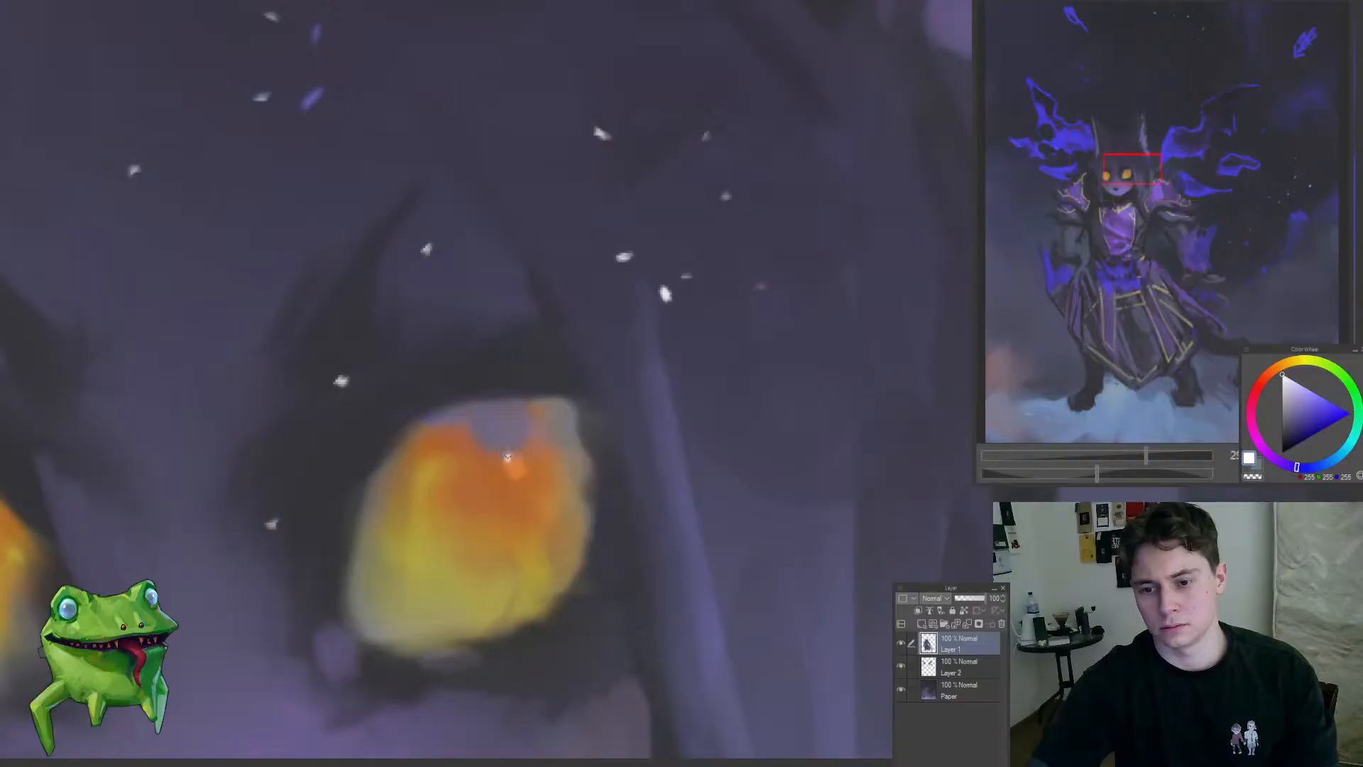
Step: Pick a light blue and paint small reflected highlights in the glowing eyes, undoing one stray stroke
drag(1325, 465, 1337, 457)
click(1306, 387)
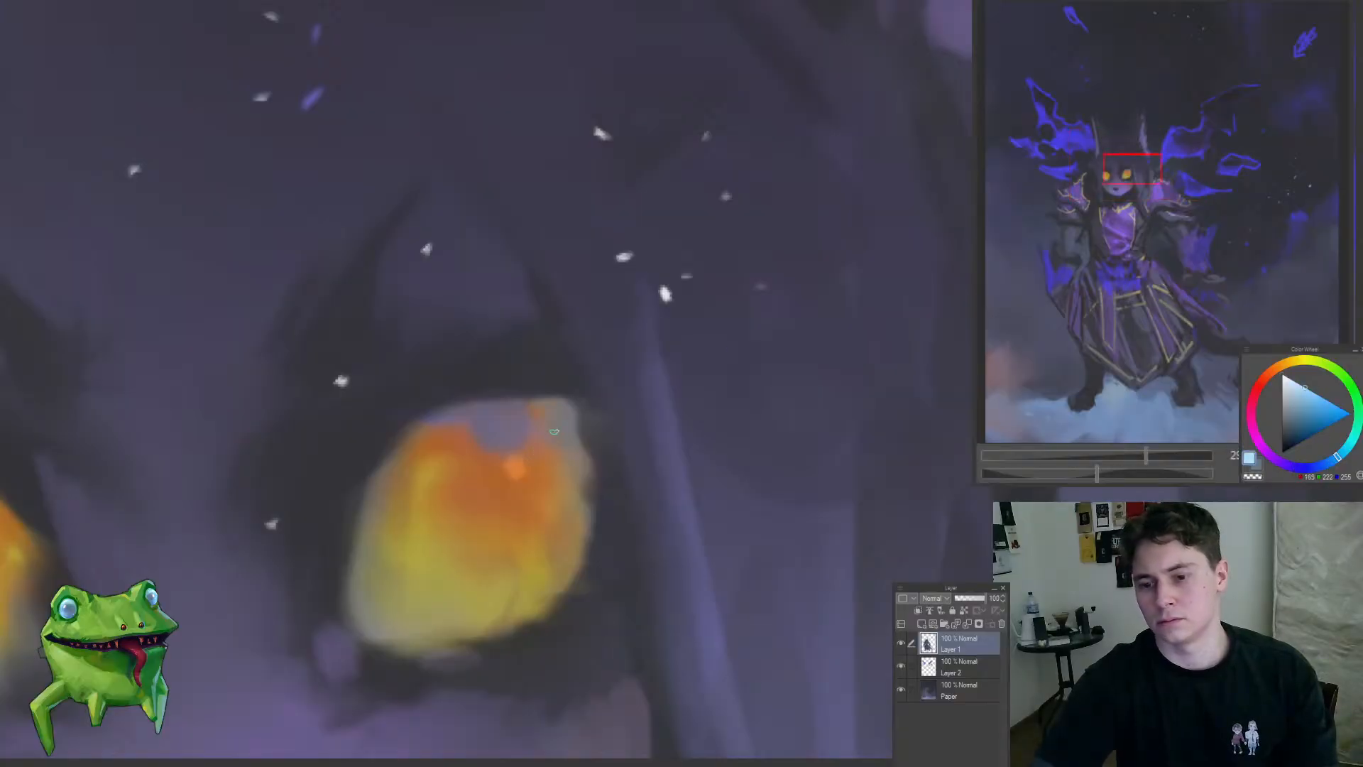
mouse_move(529, 448)
mouse_down()
mouse_move(431, 530)
mouse_move(414, 582)
mouse_move(557, 440)
mouse_move(614, 504)
mouse_move(490, 561)
mouse_up()
key(ctrl+z)
drag(588, 490, 628, 504)
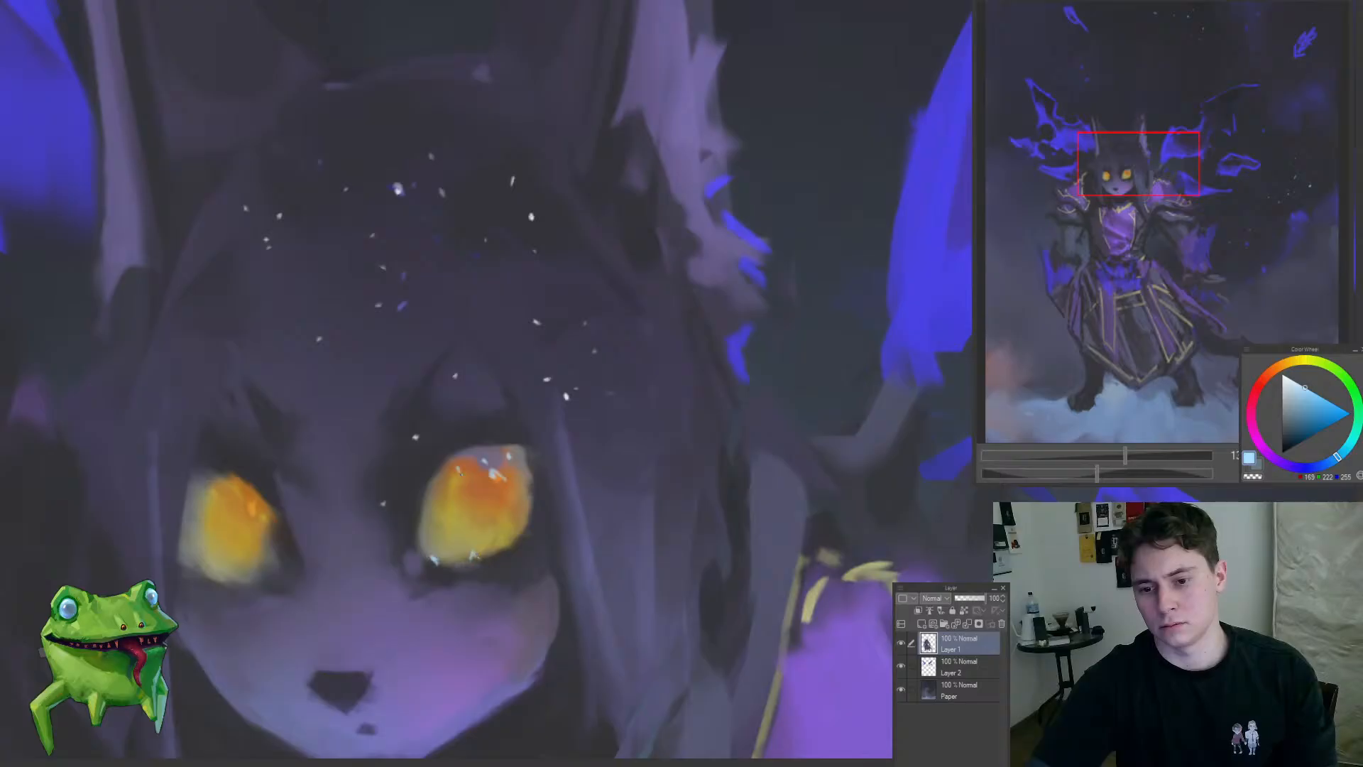
drag(497, 503, 411, 592)
drag(451, 519, 541, 515)
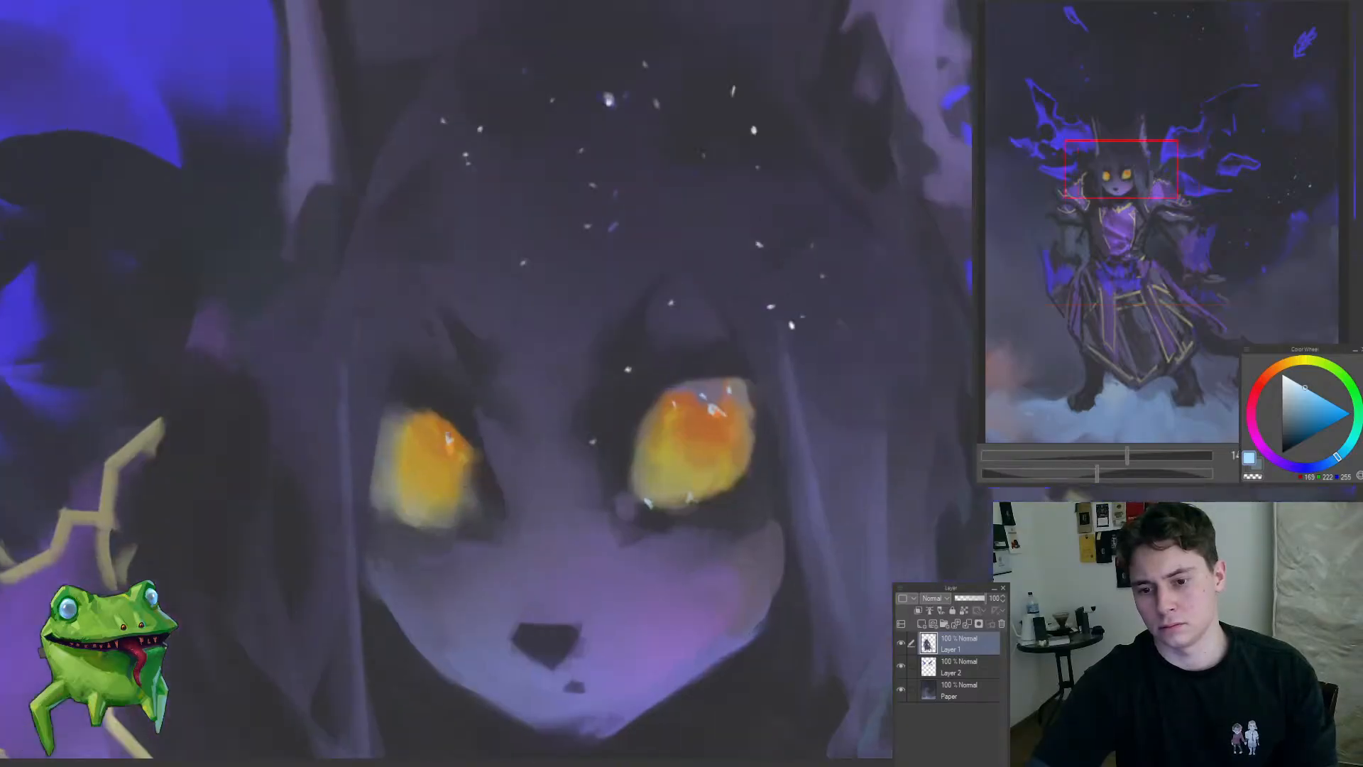
Step: Sample a lavender skin tone and touch up the bridge and edge of the character's nose
drag(441, 455, 326, 580)
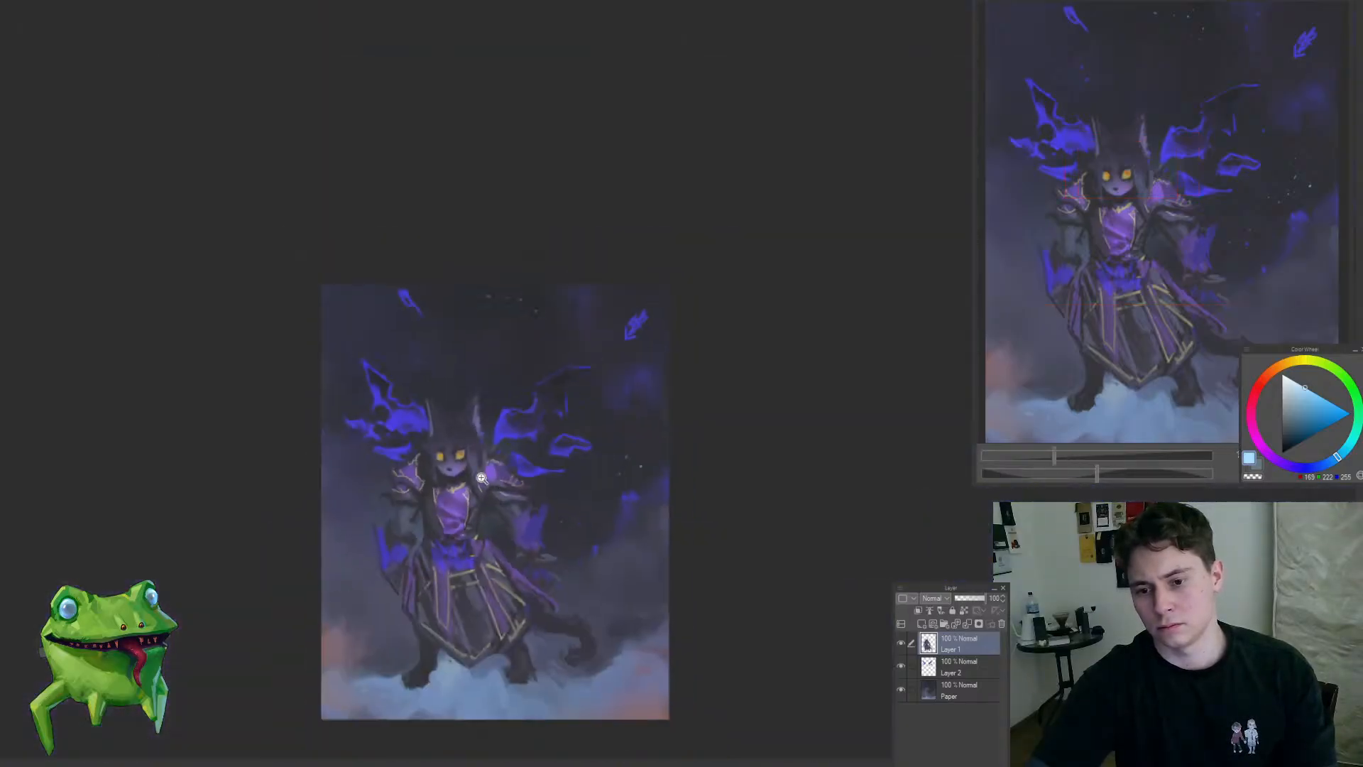
mouse_move(482, 477)
mouse_down()
mouse_move(526, 479)
mouse_move(481, 482)
mouse_up()
alt+click(452, 475)
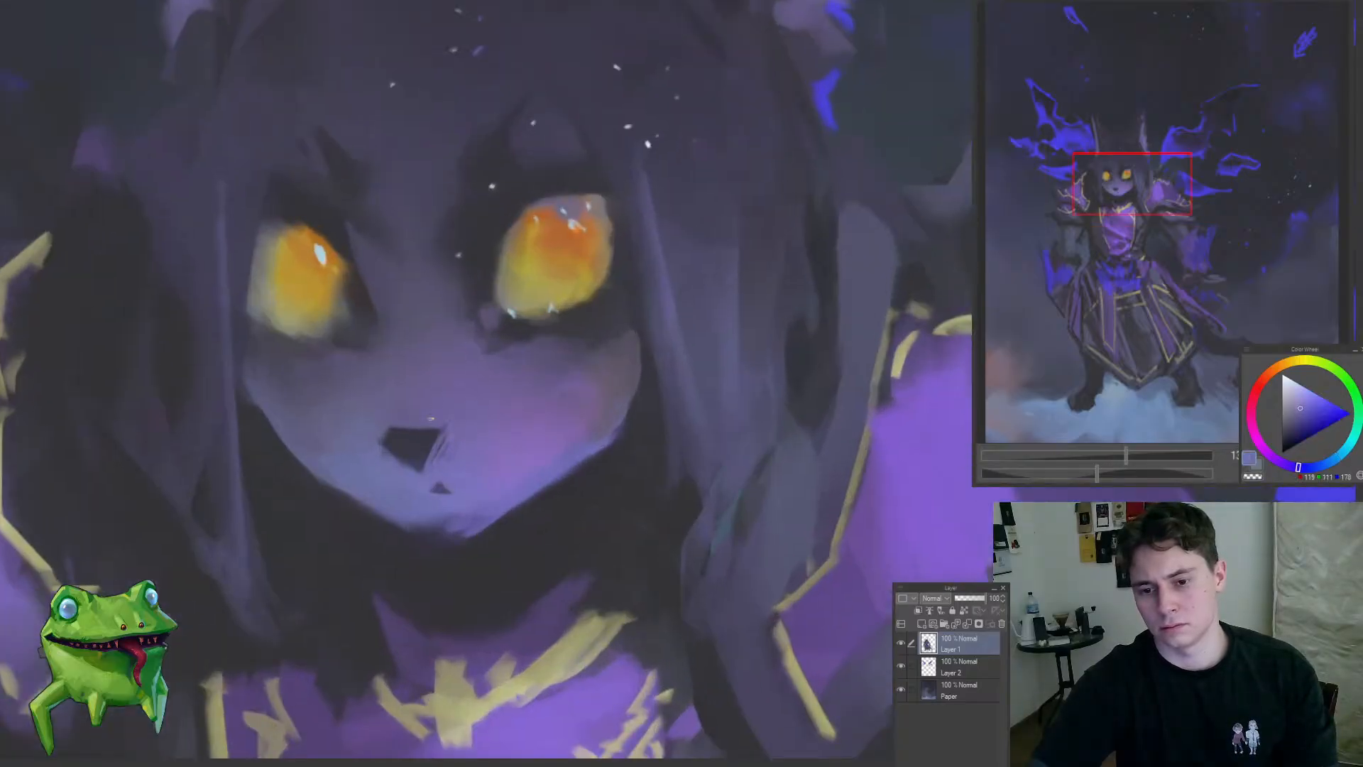
drag(460, 420, 435, 517)
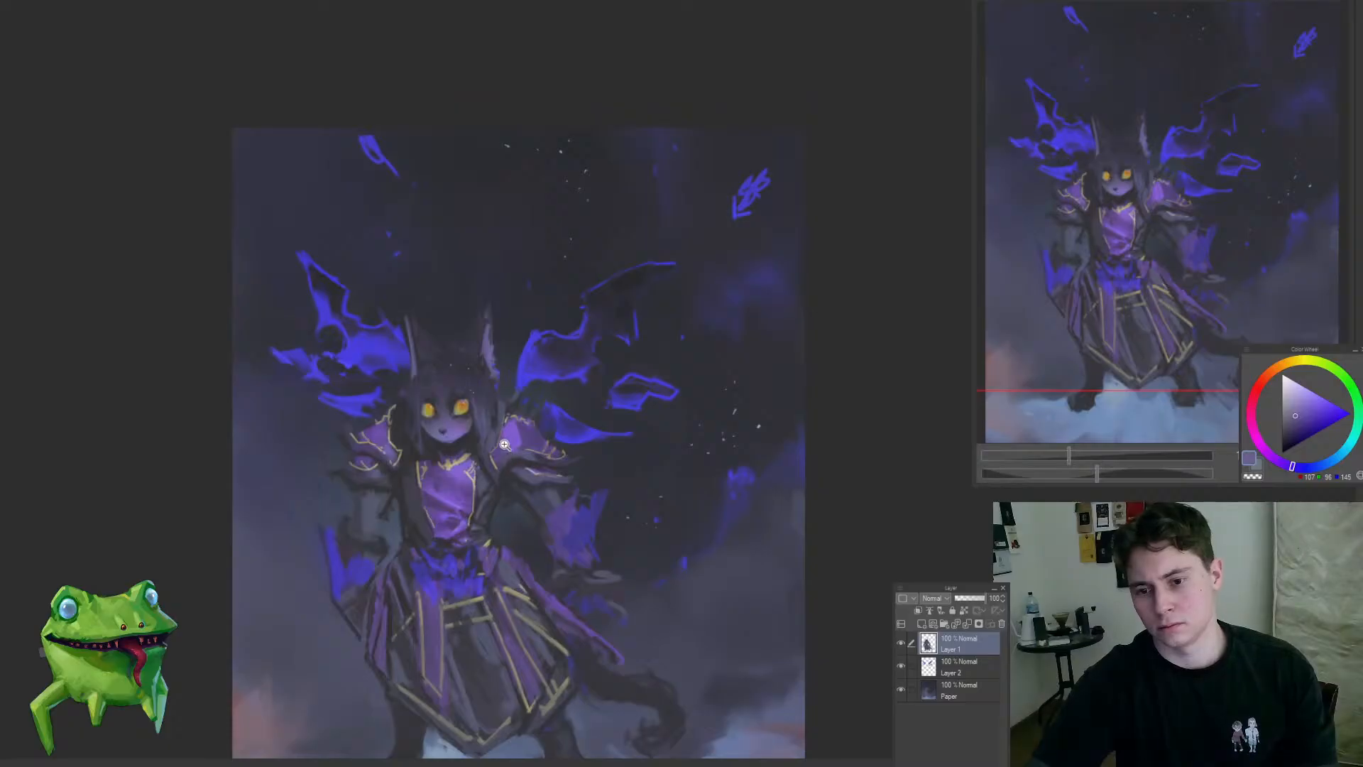
Step: Paint a pale hair tuft between the ears and trim its base with a sampled dark hair tone
mouse_move(504, 444)
mouse_down()
mouse_move(438, 457)
mouse_move(487, 359)
mouse_move(463, 344)
mouse_move(547, 332)
mouse_move(613, 382)
mouse_up()
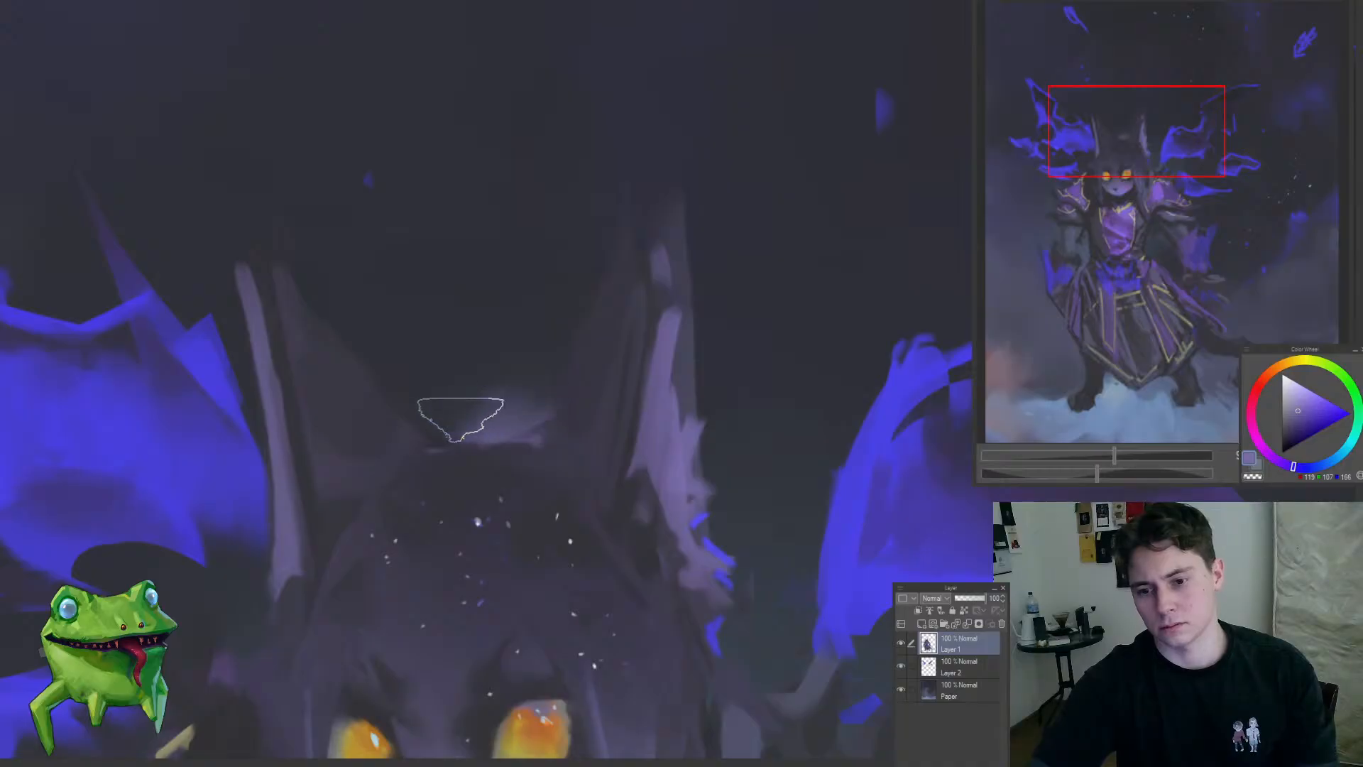
mouse_move(450, 411)
mouse_down()
mouse_move(342, 522)
mouse_move(488, 443)
mouse_move(463, 454)
mouse_up()
alt+click(455, 460)
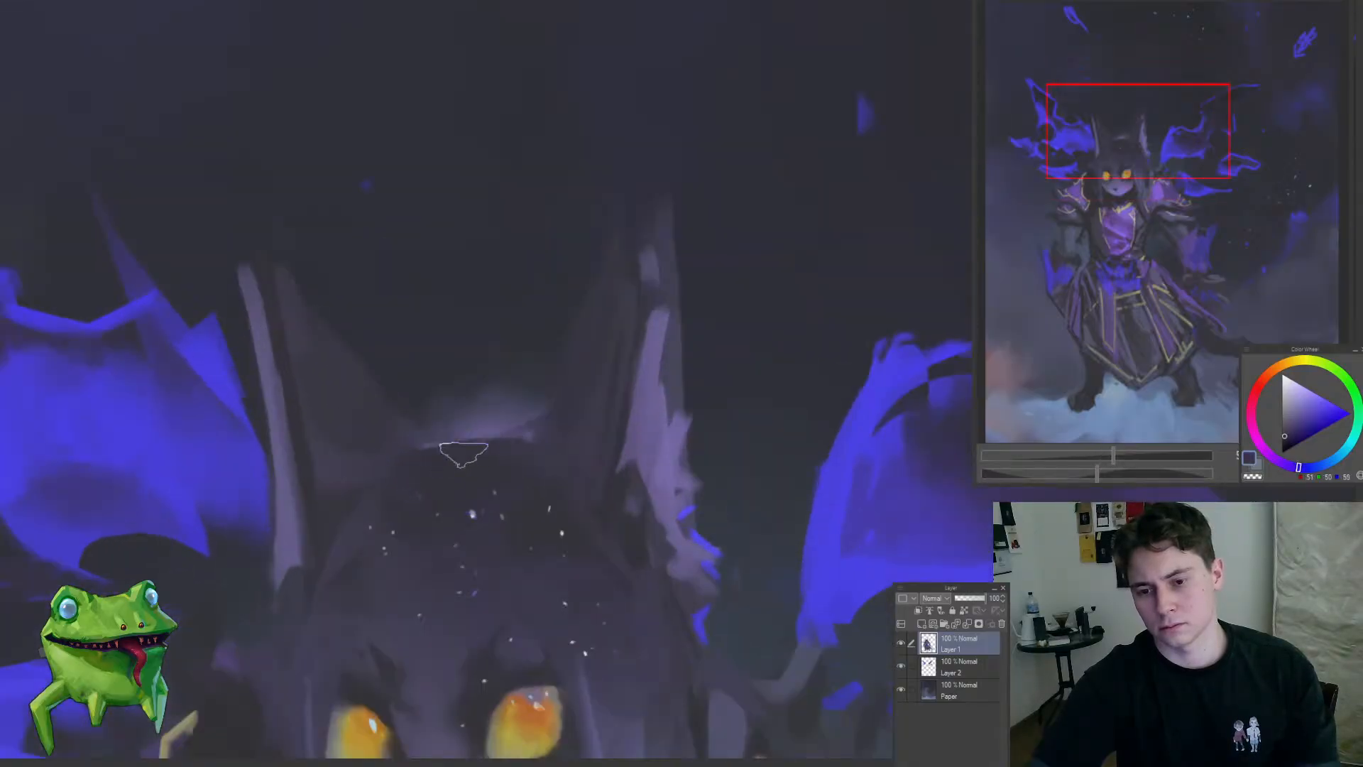
drag(424, 394, 505, 400)
key(ctrl+d)
drag(438, 431, 401, 497)
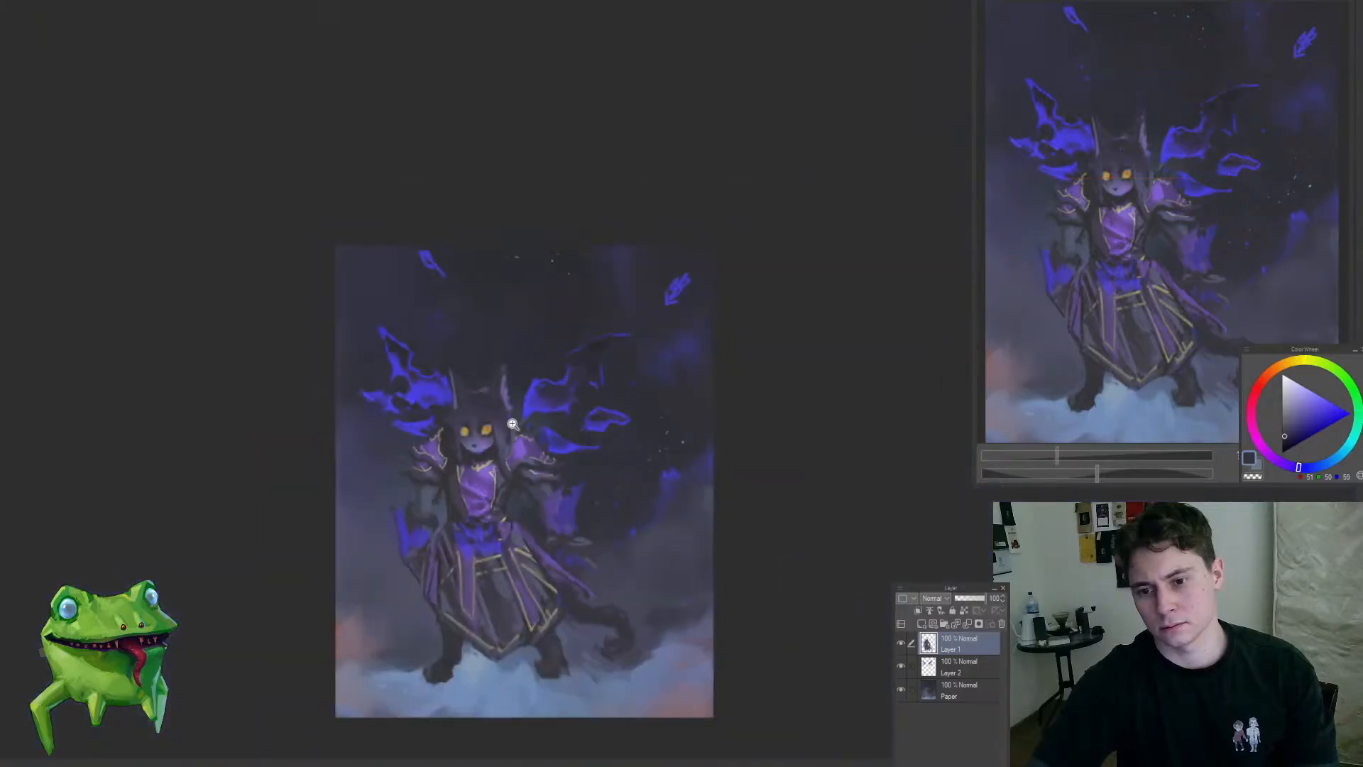
mouse_move(511, 423)
mouse_down()
mouse_move(487, 380)
mouse_move(470, 391)
mouse_move(433, 460)
mouse_move(438, 479)
mouse_up()
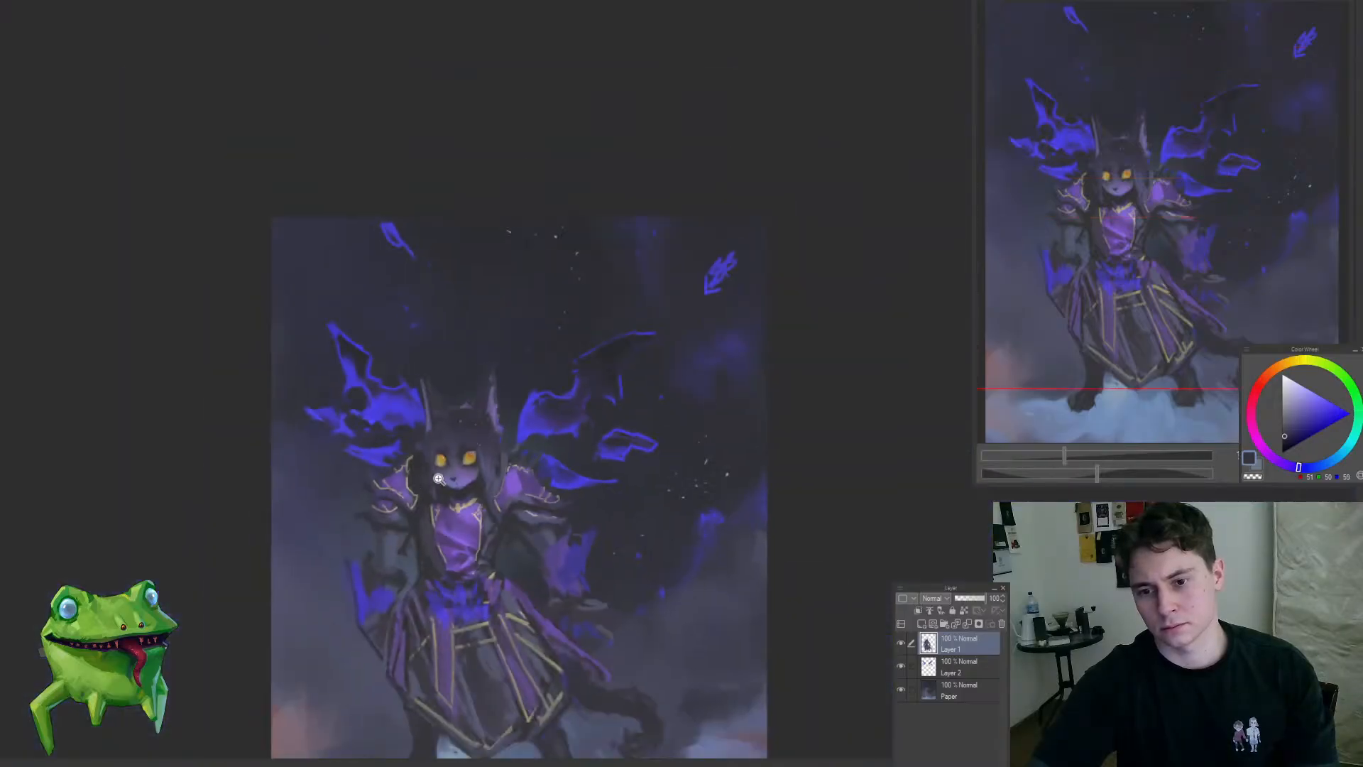
Step: Repaint the pale fur fringe along the outer edge of the right-hand ear
drag(517, 436, 501, 420)
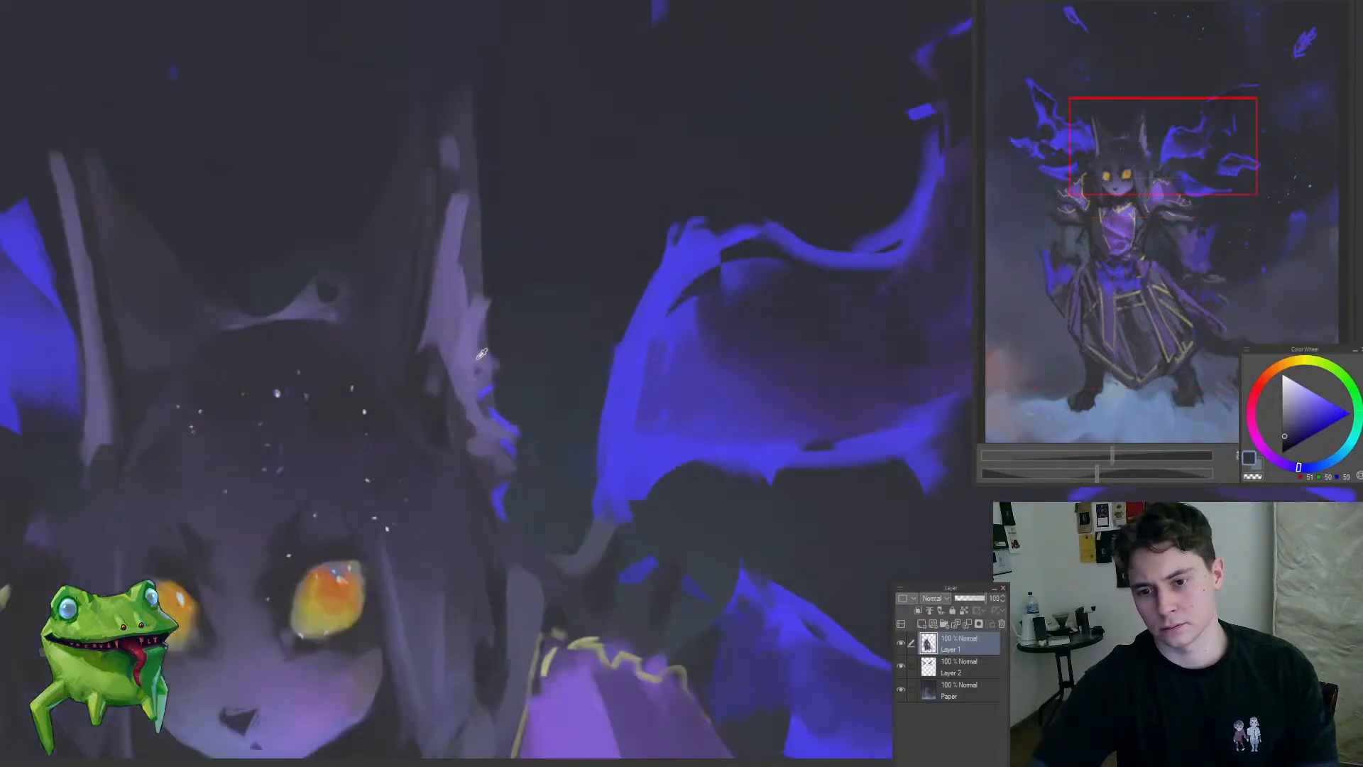
drag(478, 301, 485, 409)
drag(474, 193, 489, 399)
mouse_move(458, 454)
mouse_down()
mouse_move(348, 520)
mouse_move(329, 562)
mouse_up()
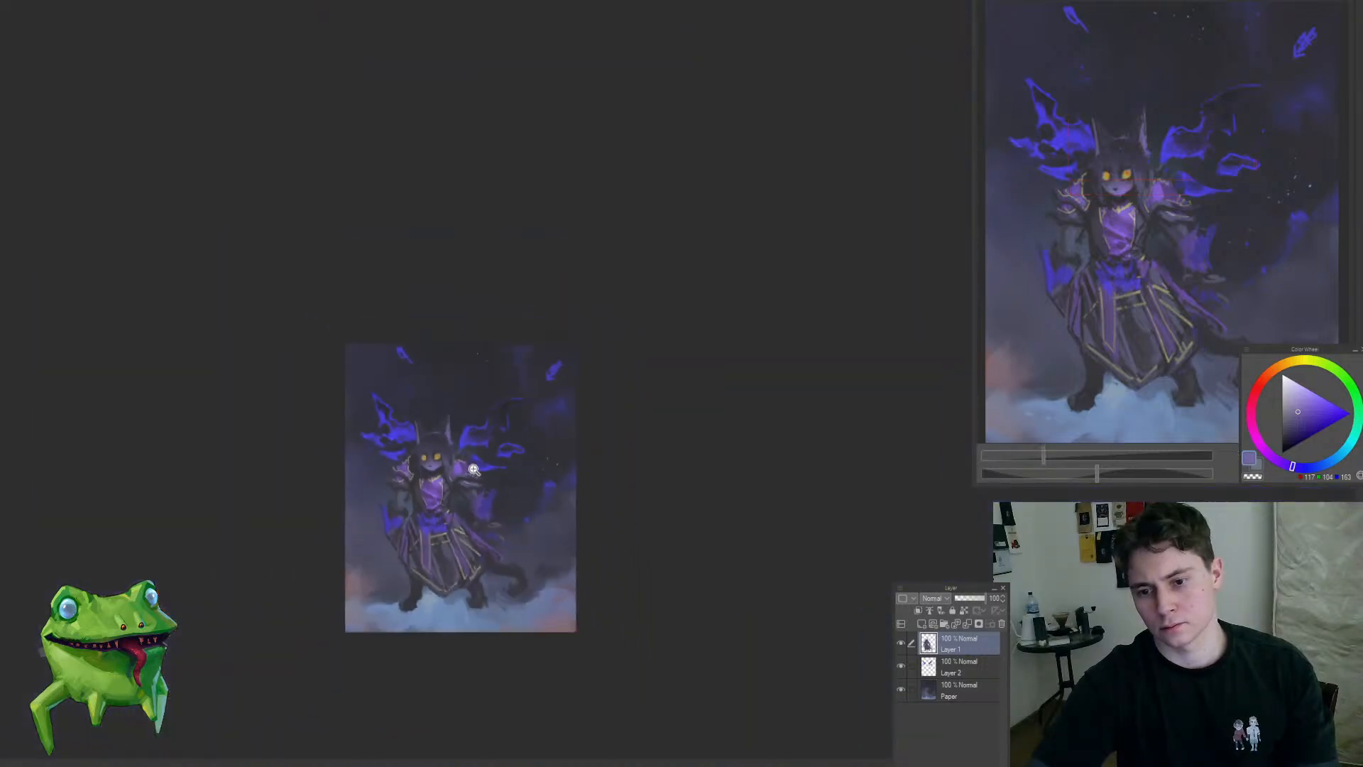
Step: Add thin strands beside the hair above the right-hand shoulder armour and blend them with sampled dark tones
drag(461, 456, 557, 469)
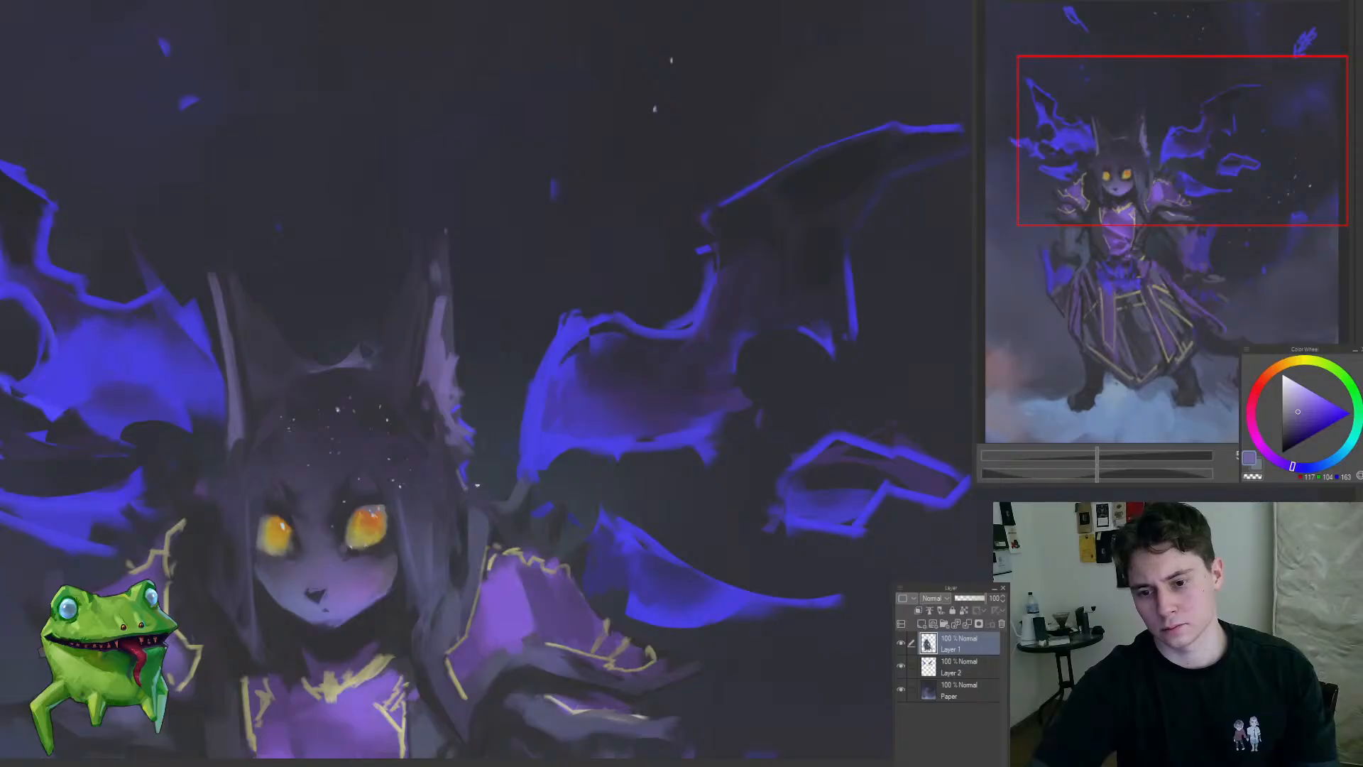
drag(486, 534, 412, 536)
drag(447, 531, 577, 537)
alt+click(443, 533)
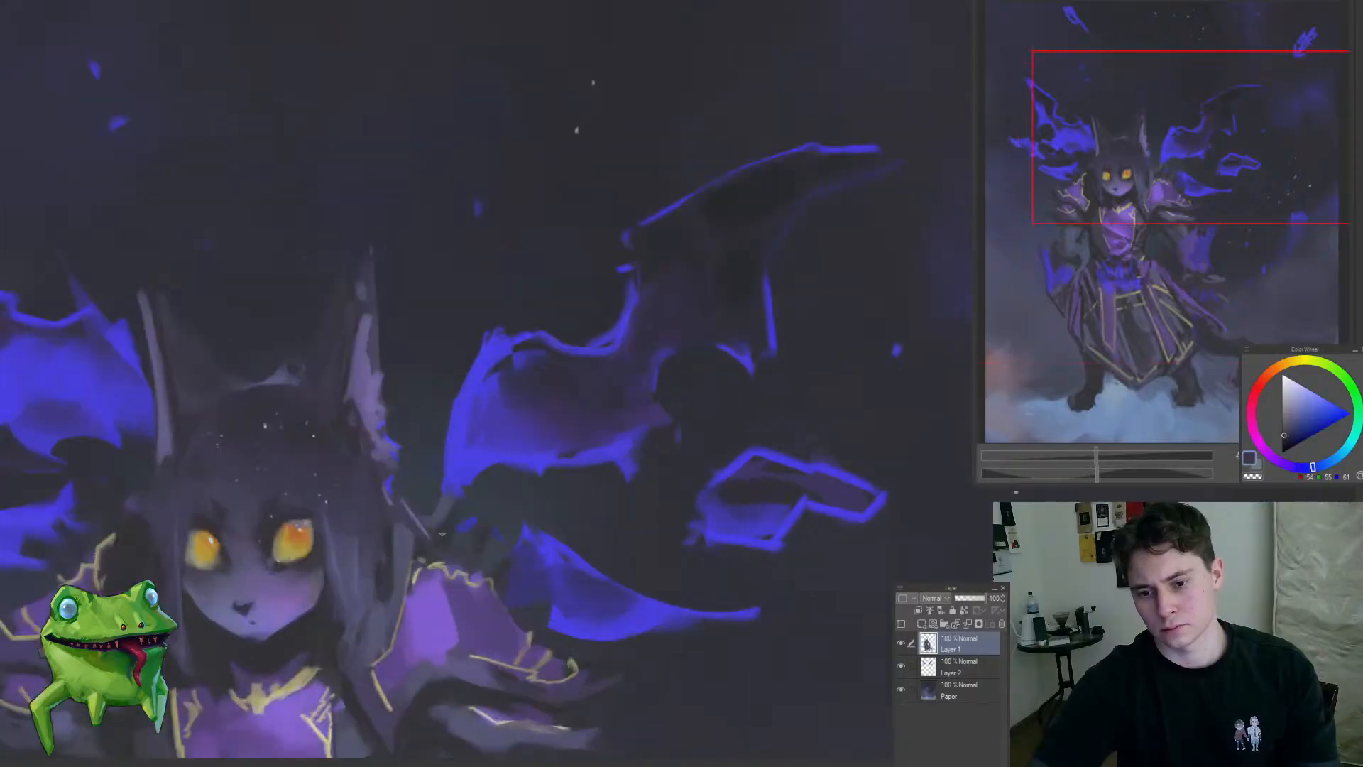
mouse_move(469, 529)
mouse_down()
mouse_move(391, 532)
mouse_move(582, 538)
mouse_up()
Step: Blend the right-hand cheek, chin and jawline with sampled purple and blue-grey skin tones
alt+click(521, 426)
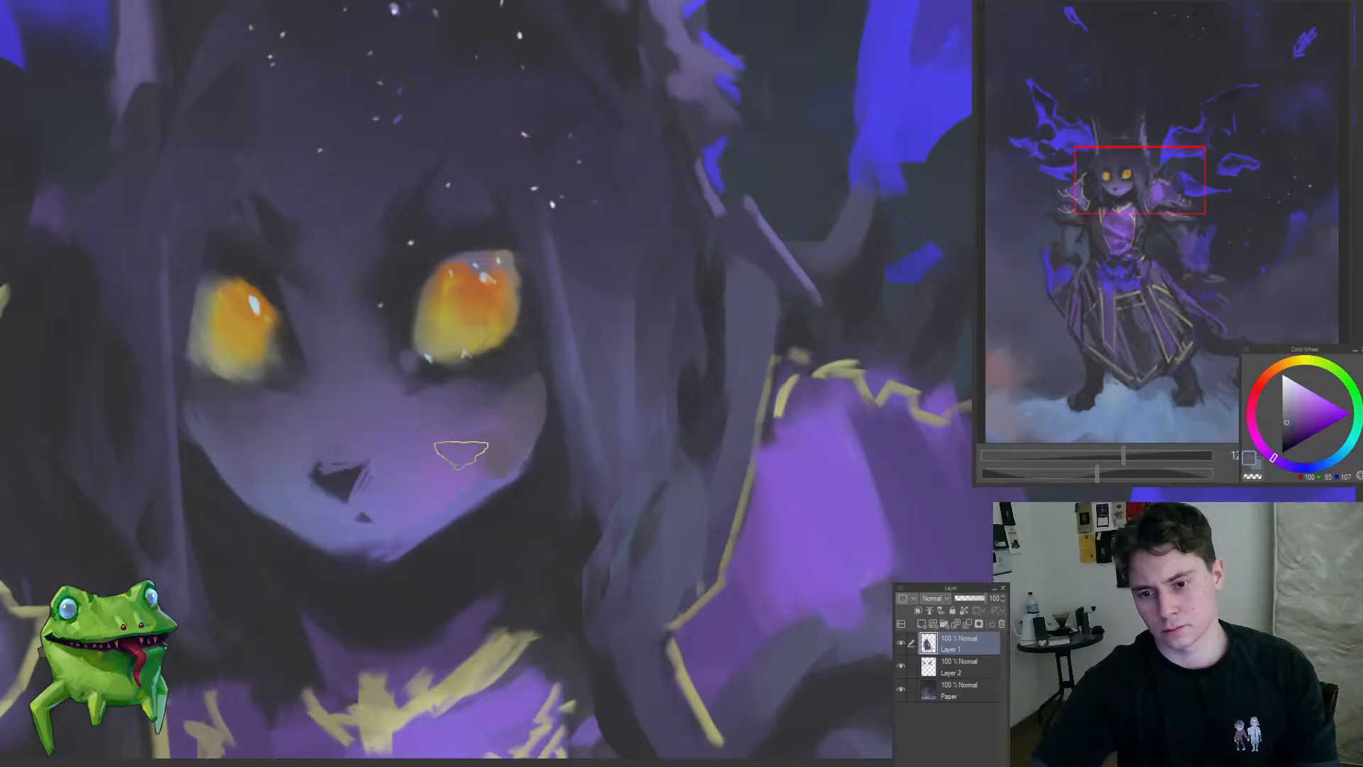
alt+click(466, 398)
mouse_move(469, 399)
mouse_down()
mouse_move(523, 408)
mouse_move(483, 452)
mouse_up()
alt+click(464, 465)
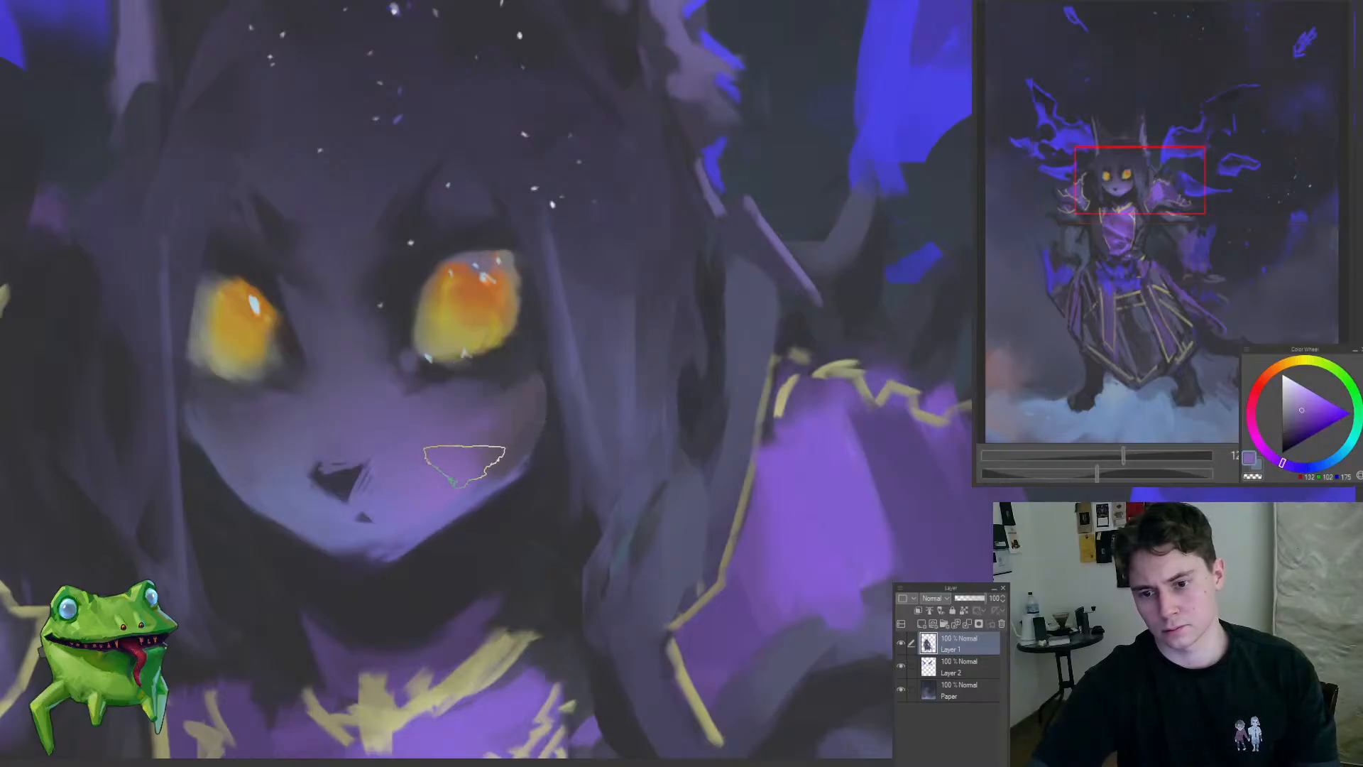
alt+click(387, 526)
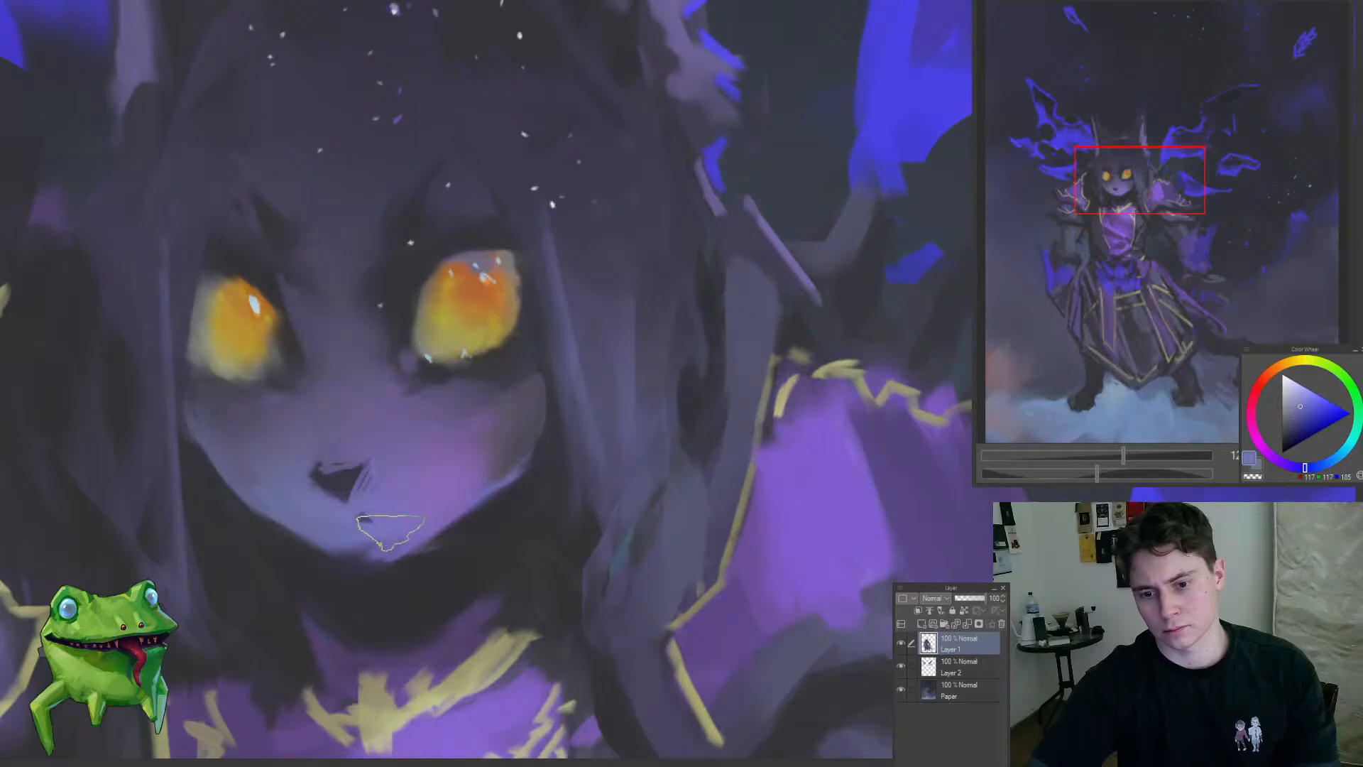
drag(390, 533, 373, 538)
alt+click(440, 490)
drag(447, 483, 458, 461)
alt+click(387, 527)
mouse_move(398, 524)
mouse_down()
mouse_move(440, 509)
mouse_move(378, 603)
mouse_up()
alt+click(502, 465)
drag(477, 535, 516, 487)
Step: Draw a freehand selection around the character's head, ears and hair
mouse_move(472, 425)
mouse_down()
mouse_move(478, 472)
mouse_move(531, 418)
mouse_move(423, 147)
mouse_up()
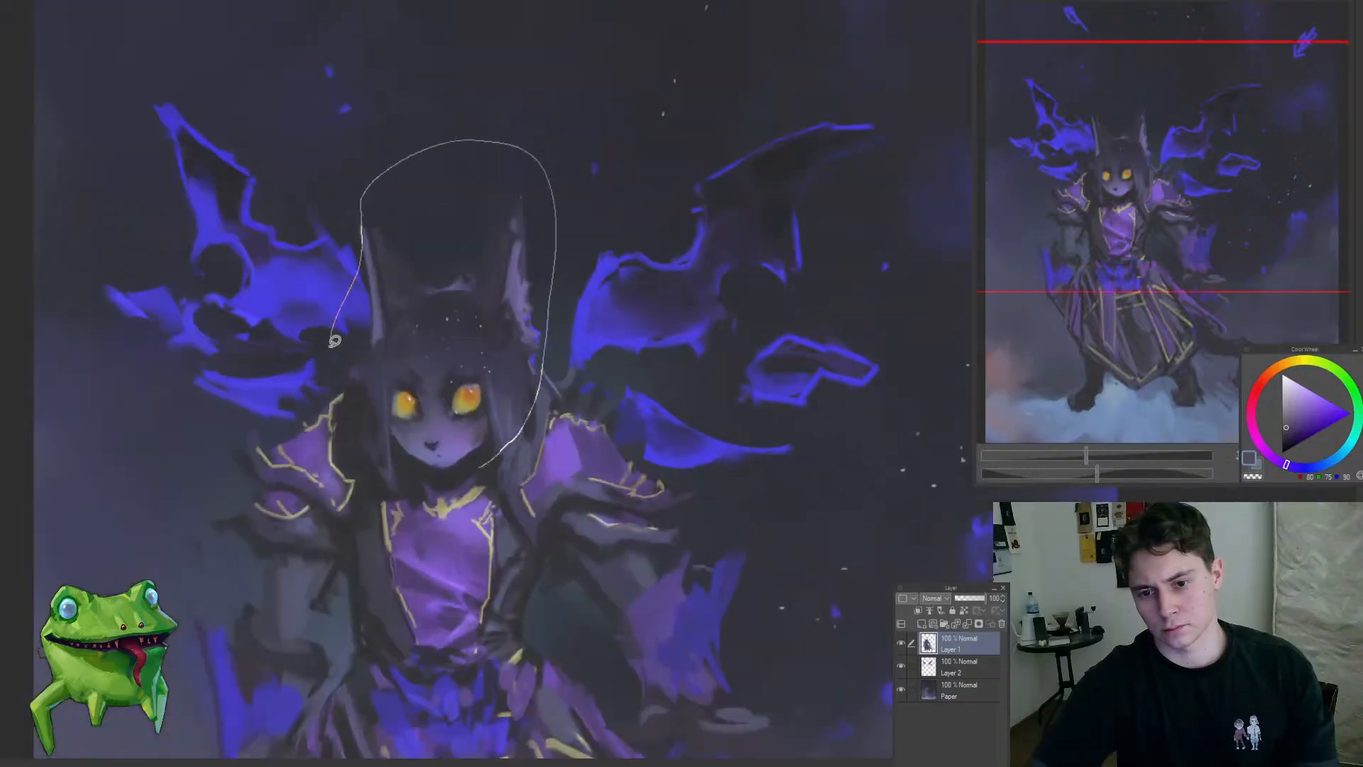
mouse_move(334, 341)
mouse_down()
mouse_move(387, 492)
mouse_move(444, 470)
mouse_up()
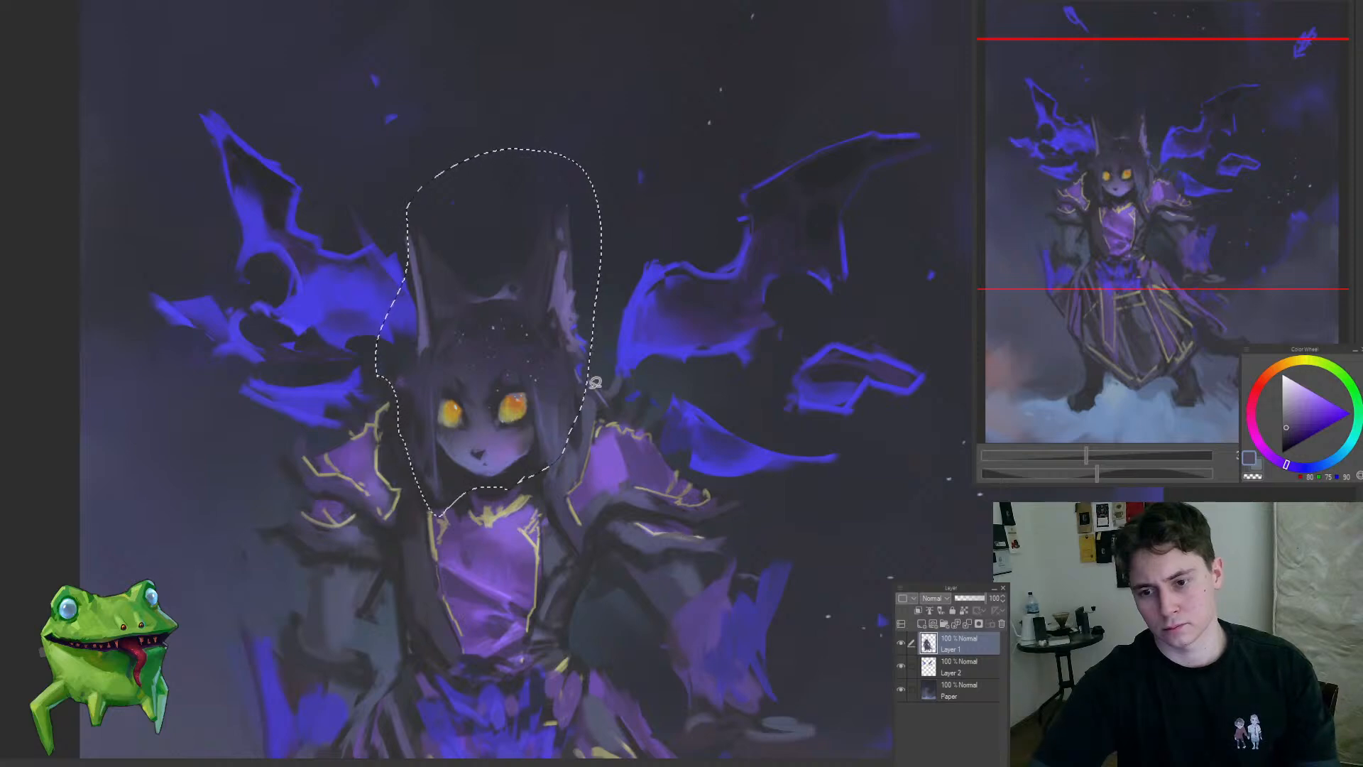
key(ctrl+t)
mouse_move(546, 441)
mouse_down()
mouse_move(483, 496)
mouse_move(476, 528)
mouse_move(565, 360)
mouse_up()
key(Return)
key(ctrl+z)
Step: Stretch the selected head slightly upward with a transform, apply it and clear the selection
key(ctrl+t)
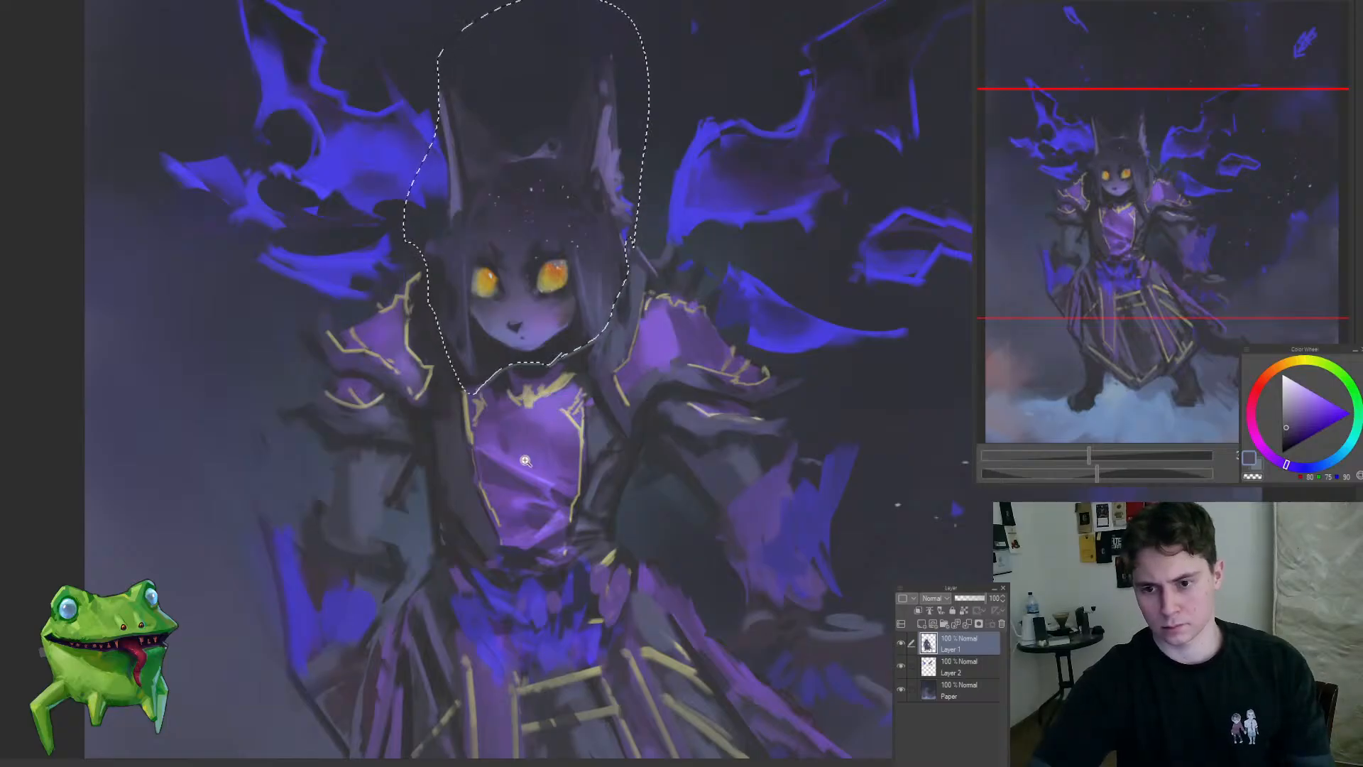
drag(526, 458, 487, 560)
drag(545, 406, 519, 234)
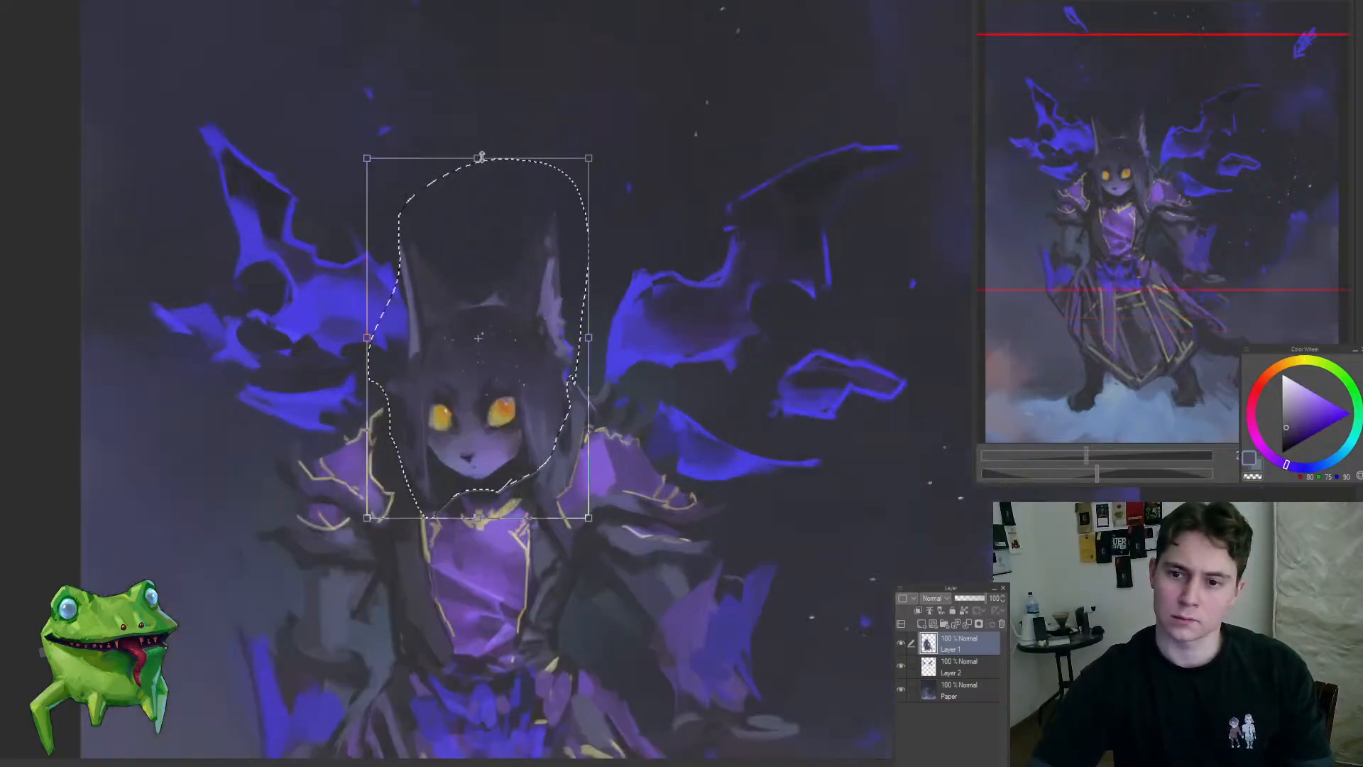
drag(480, 156, 479, 148)
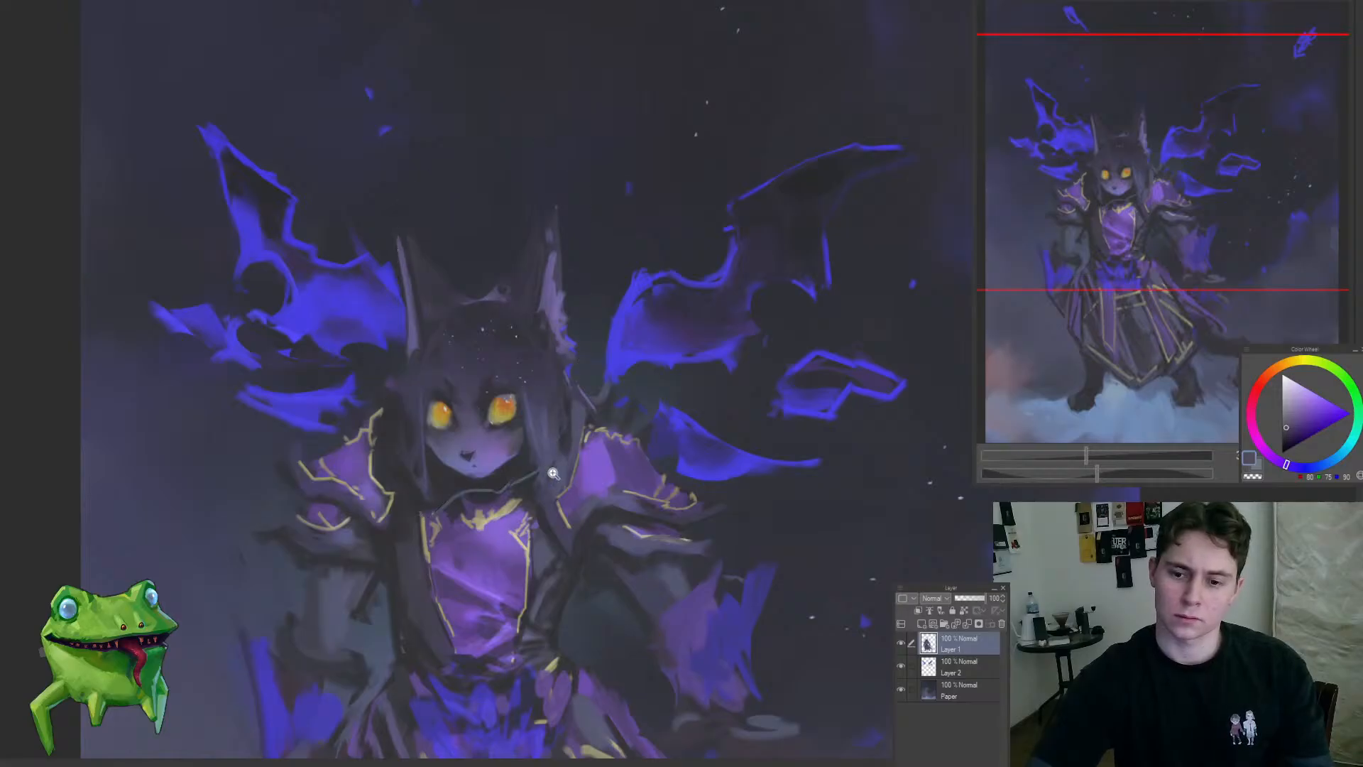
drag(552, 475, 460, 626)
drag(526, 514, 627, 440)
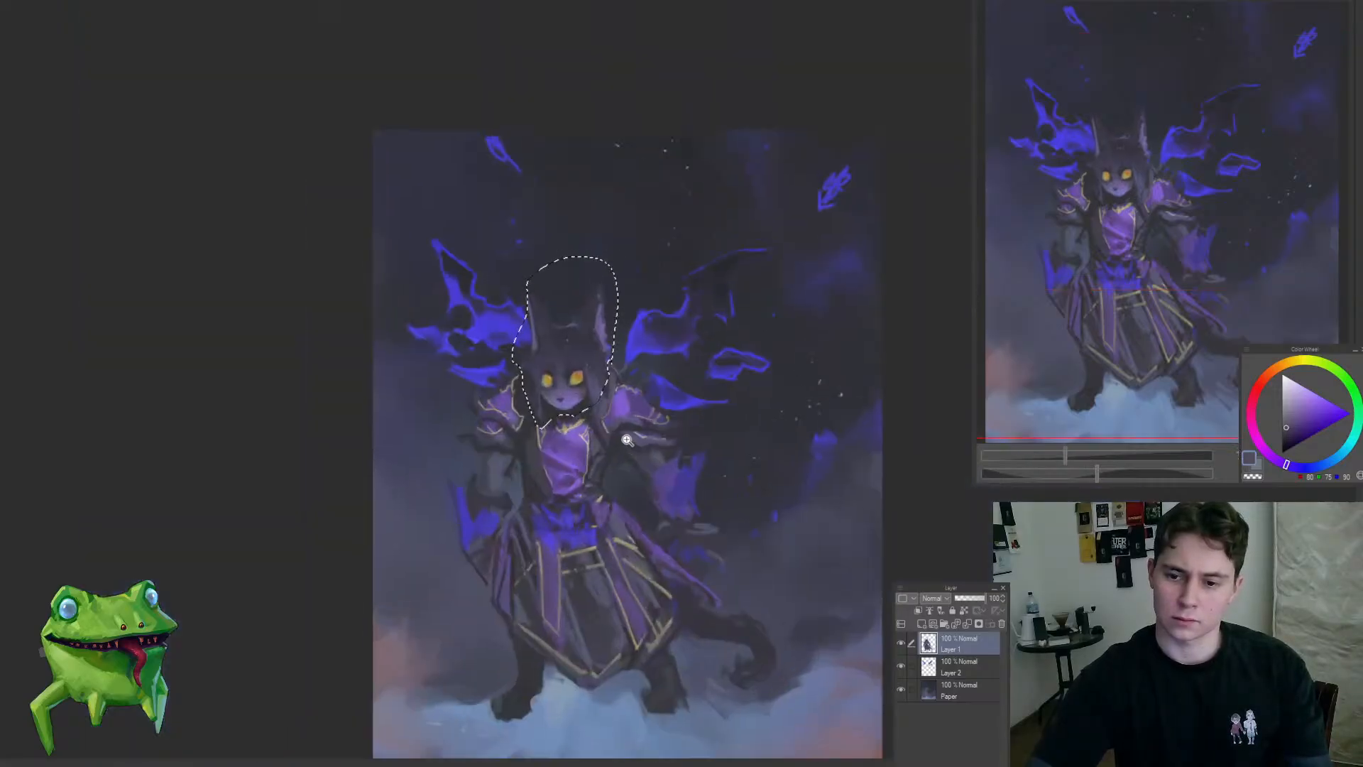
drag(566, 258, 566, 254)
key(Return)
key(ctrl+d)
Step: Create a layer beneath the character, paint dark tones behind the neck and chest, and merge the character layer into it
drag(561, 426, 611, 394)
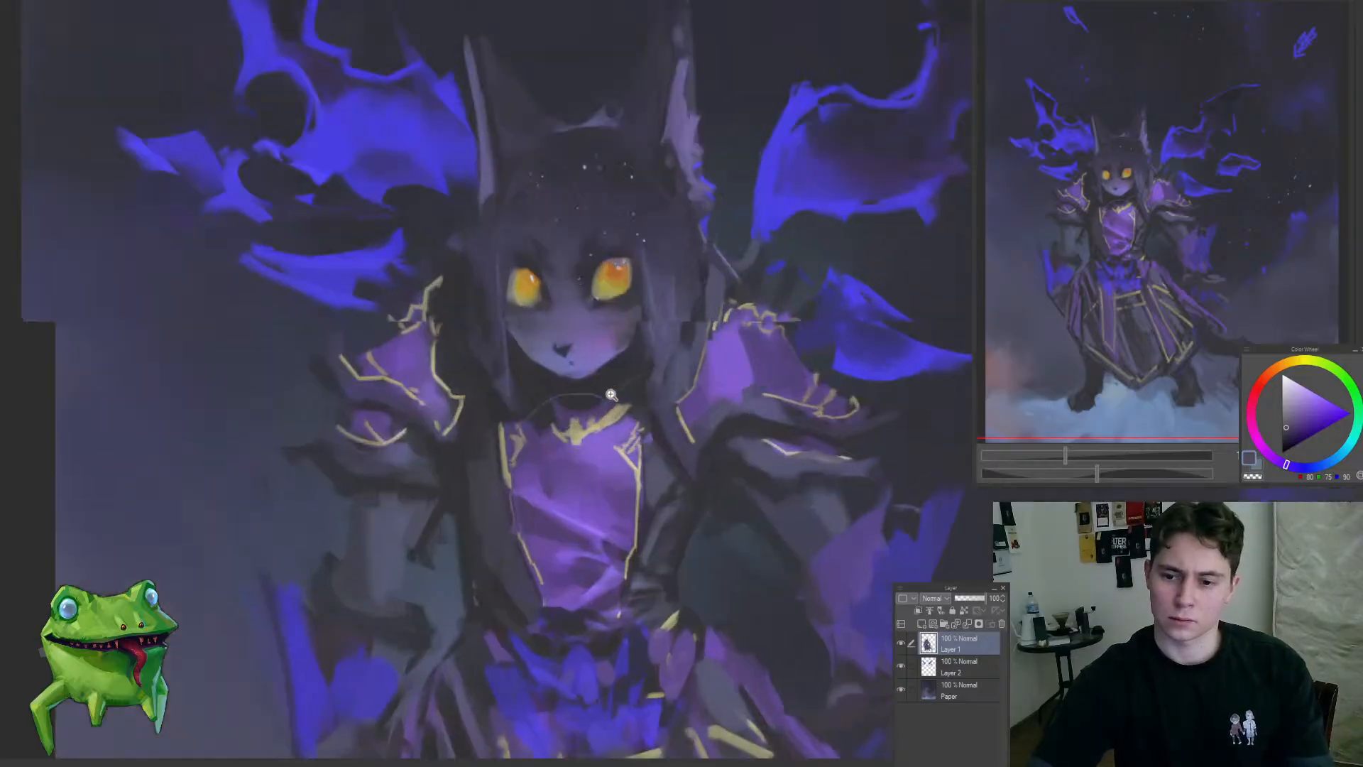
click(959, 673)
key(ctrl+shift+n)
alt+click(611, 382)
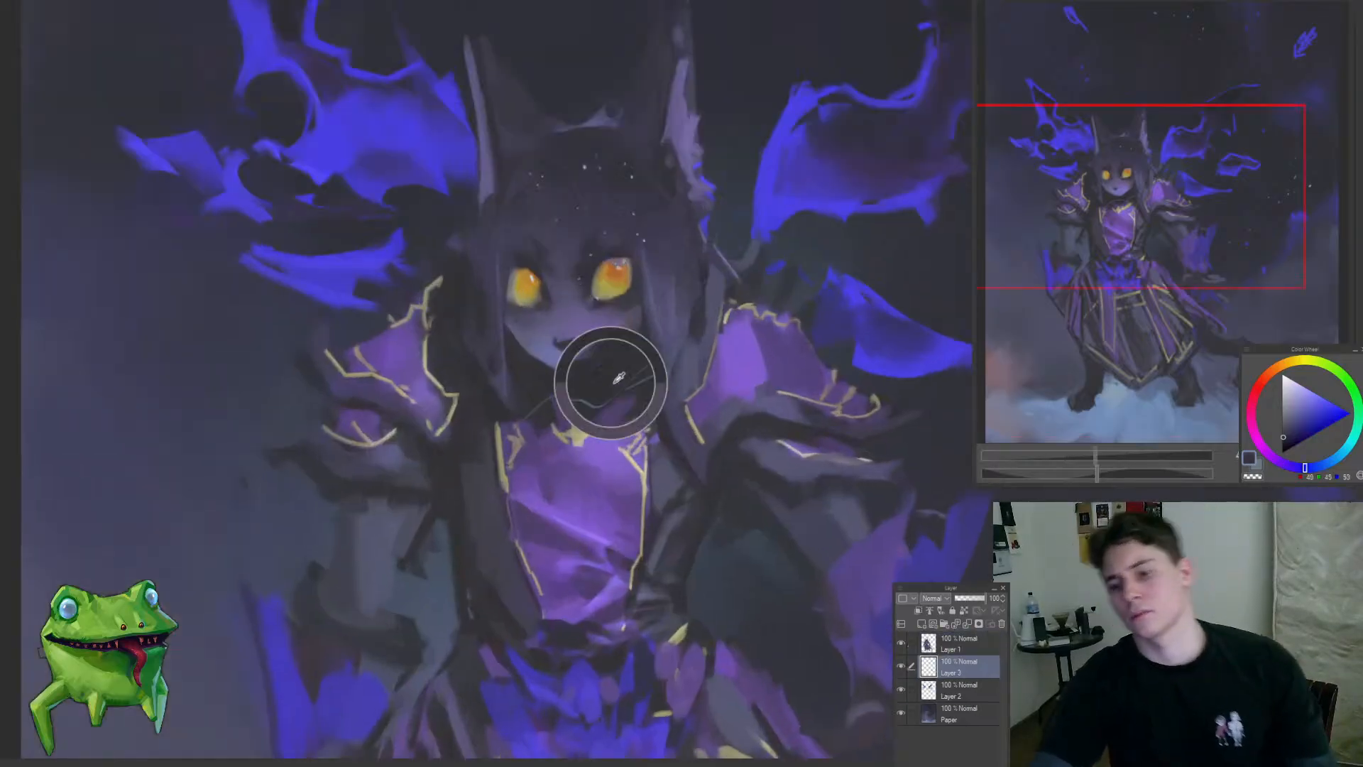
mouse_move(499, 455)
mouse_down()
mouse_move(484, 537)
mouse_move(505, 545)
mouse_up()
mouse_move(751, 379)
mouse_down()
mouse_move(592, 412)
mouse_move(699, 401)
mouse_up()
click(951, 648)
key(ctrl+e)
Step: Paint the dark robe between the left-hand shoulder armour and the purple chest panel with sampled shadow tones
alt+click(556, 384)
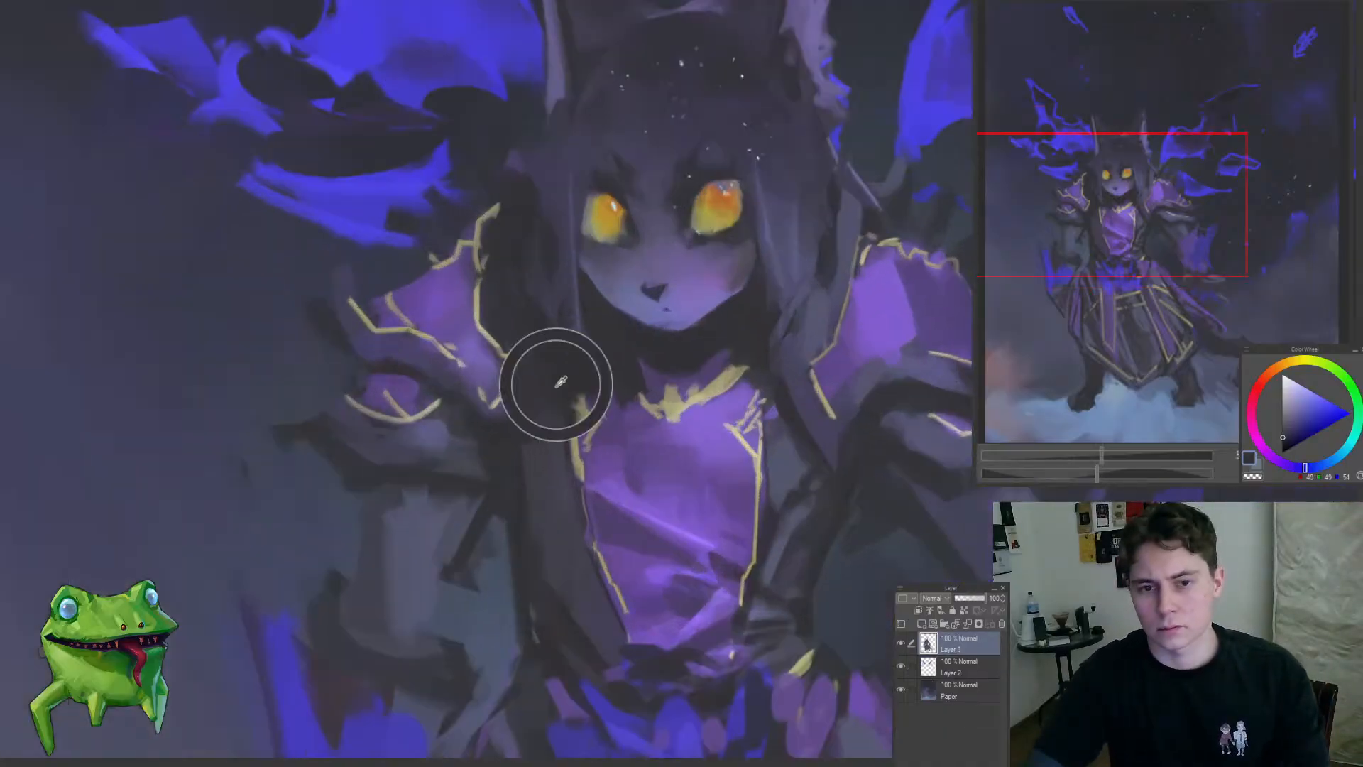
mouse_move(559, 416)
mouse_down()
mouse_move(534, 417)
mouse_move(546, 533)
mouse_up()
alt+click(553, 404)
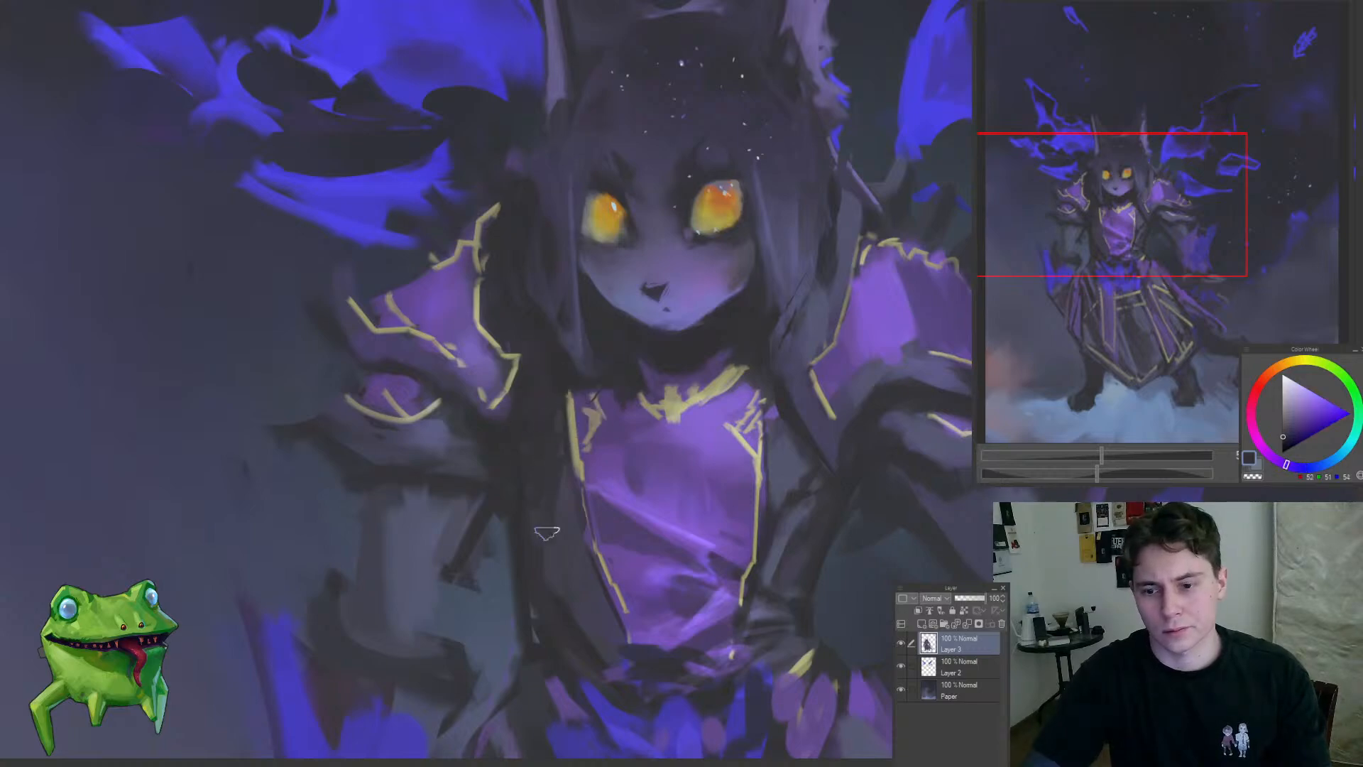
alt+click(556, 401)
drag(545, 451, 437, 620)
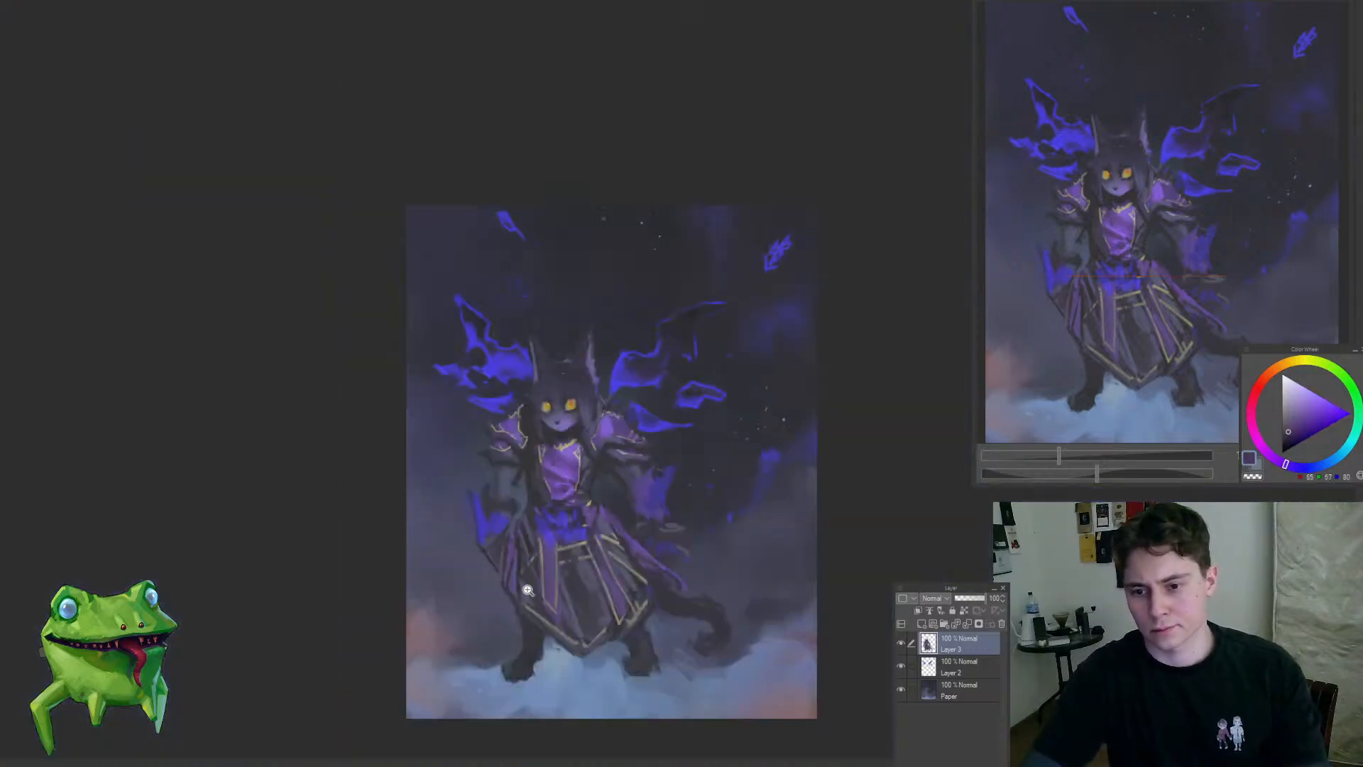
Step: Mirror the canvas view and nudge the waist and robe shapes with a large warping brush
mouse_move(593, 474)
mouse_down()
mouse_move(640, 490)
mouse_move(611, 525)
mouse_move(509, 578)
mouse_move(617, 599)
mouse_move(694, 594)
mouse_move(676, 491)
mouse_up()
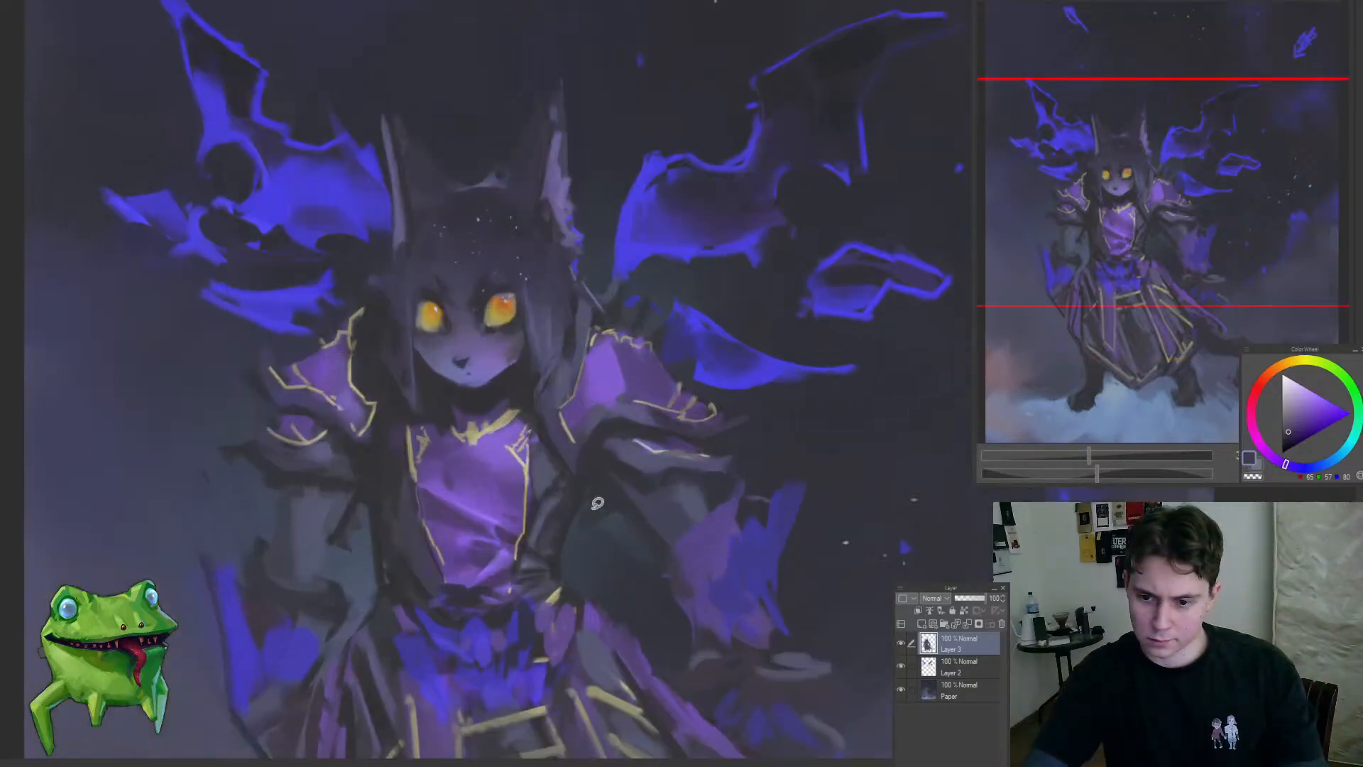
mouse_move(596, 503)
mouse_down()
mouse_move(635, 538)
mouse_move(529, 617)
mouse_move(557, 600)
mouse_move(600, 518)
mouse_move(523, 572)
mouse_move(675, 557)
mouse_move(730, 572)
mouse_move(675, 572)
mouse_move(681, 549)
mouse_up()
drag(650, 652, 637, 645)
key(bracketright)
key(bracketright)
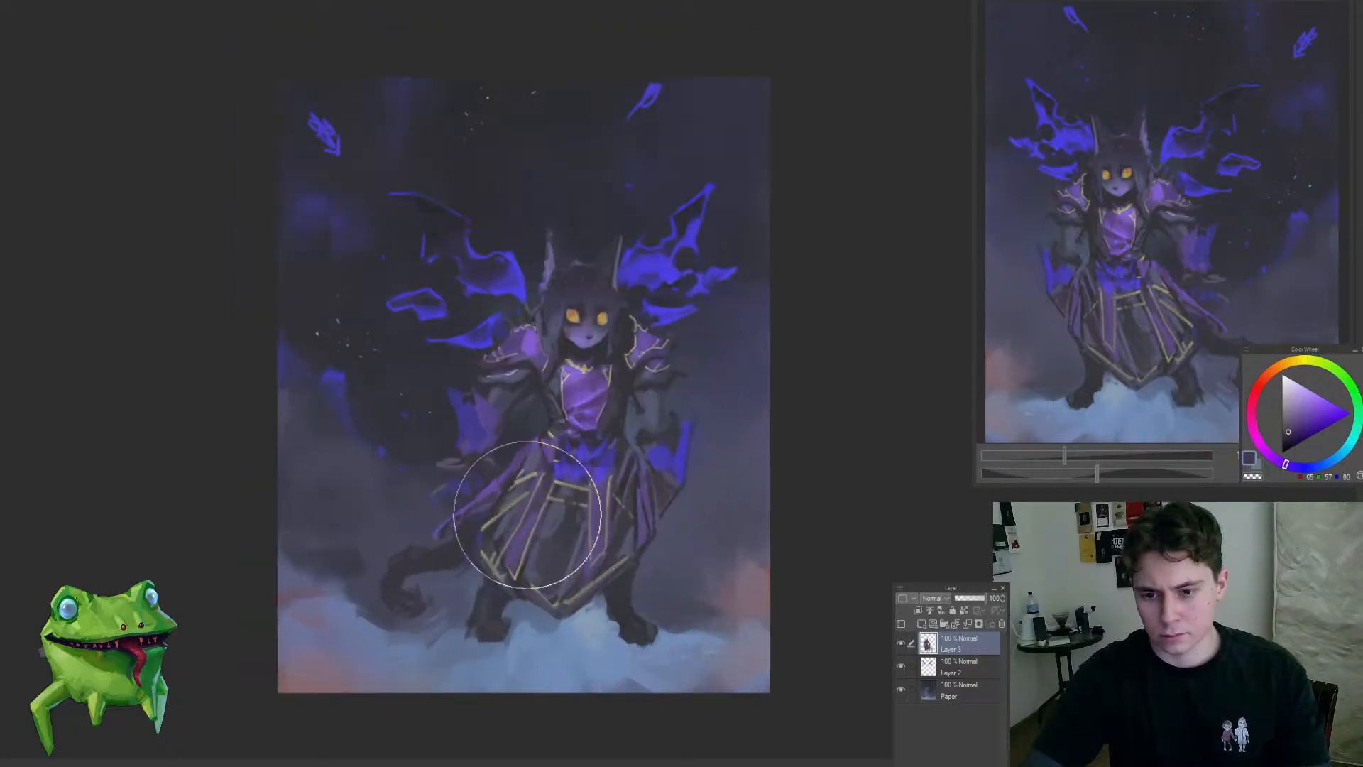
key(bracketleft)
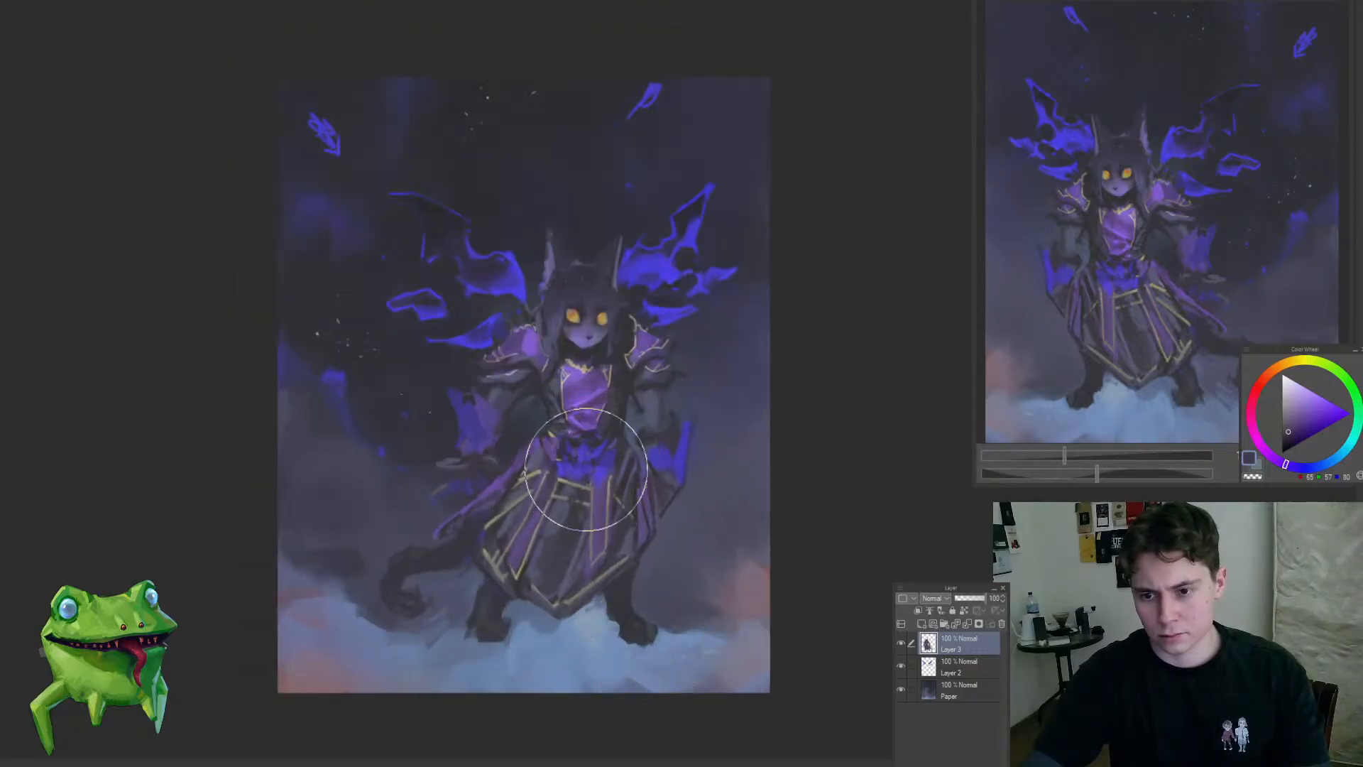
drag(586, 470, 591, 458)
drag(706, 566, 708, 573)
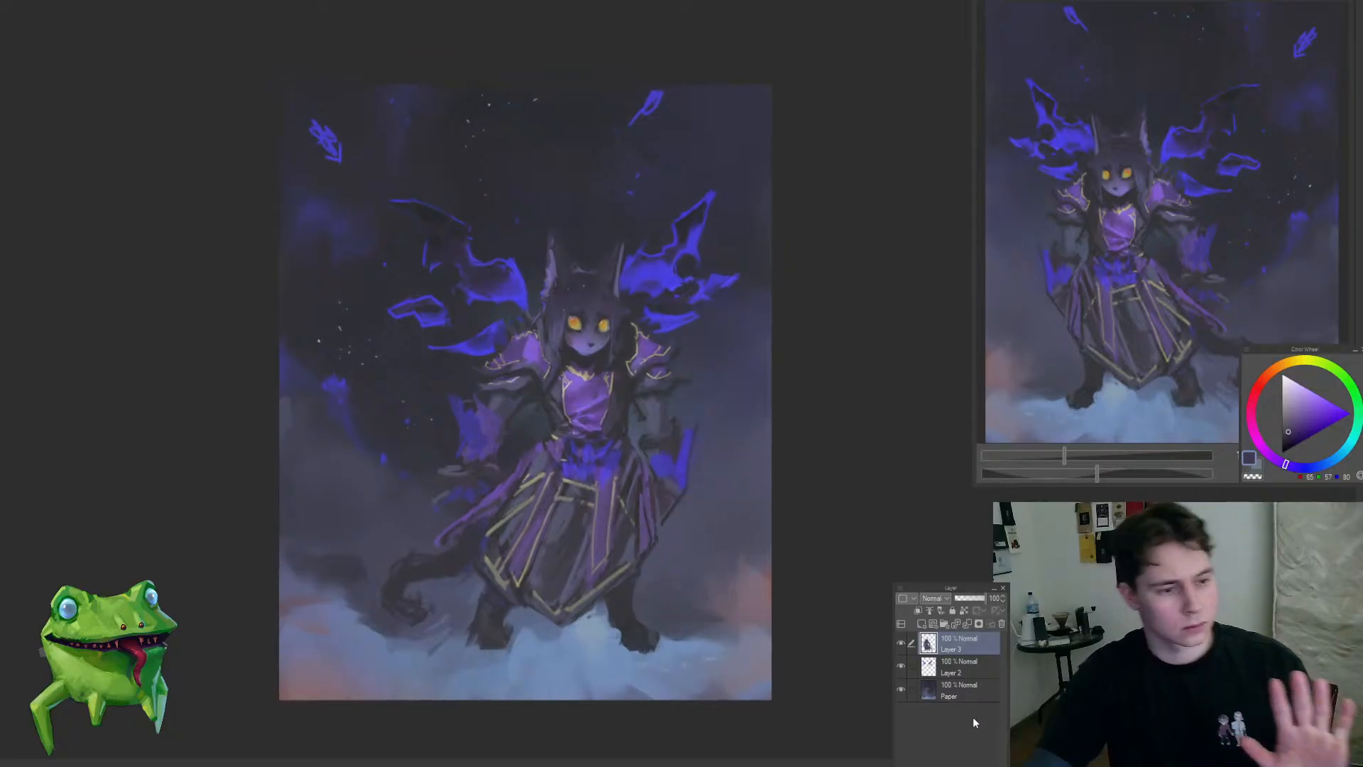
drag(708, 483, 683, 452)
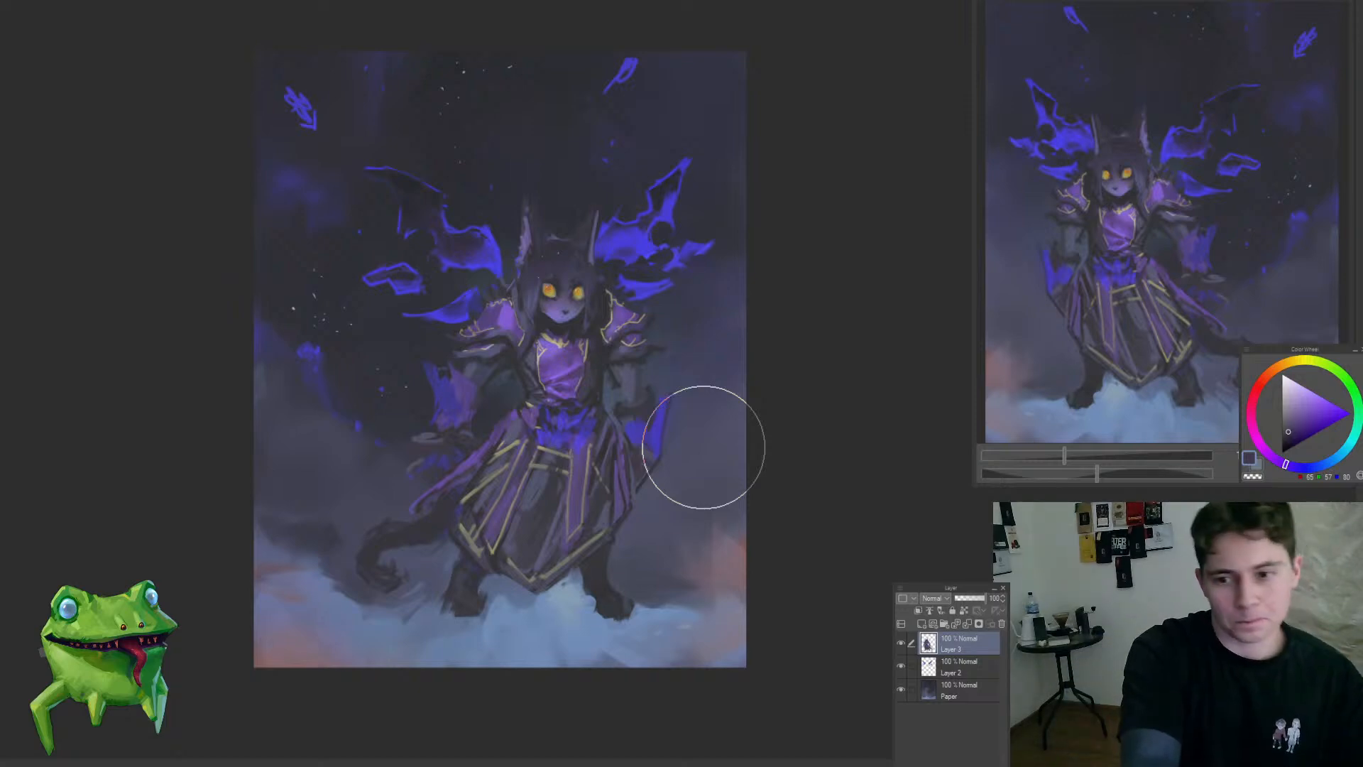
Step: Restore the view, select the left-hand forearm with its blue flame, adjust it with a transform and deselect
key(ctrl+space)
drag(891, 420, 589, 445)
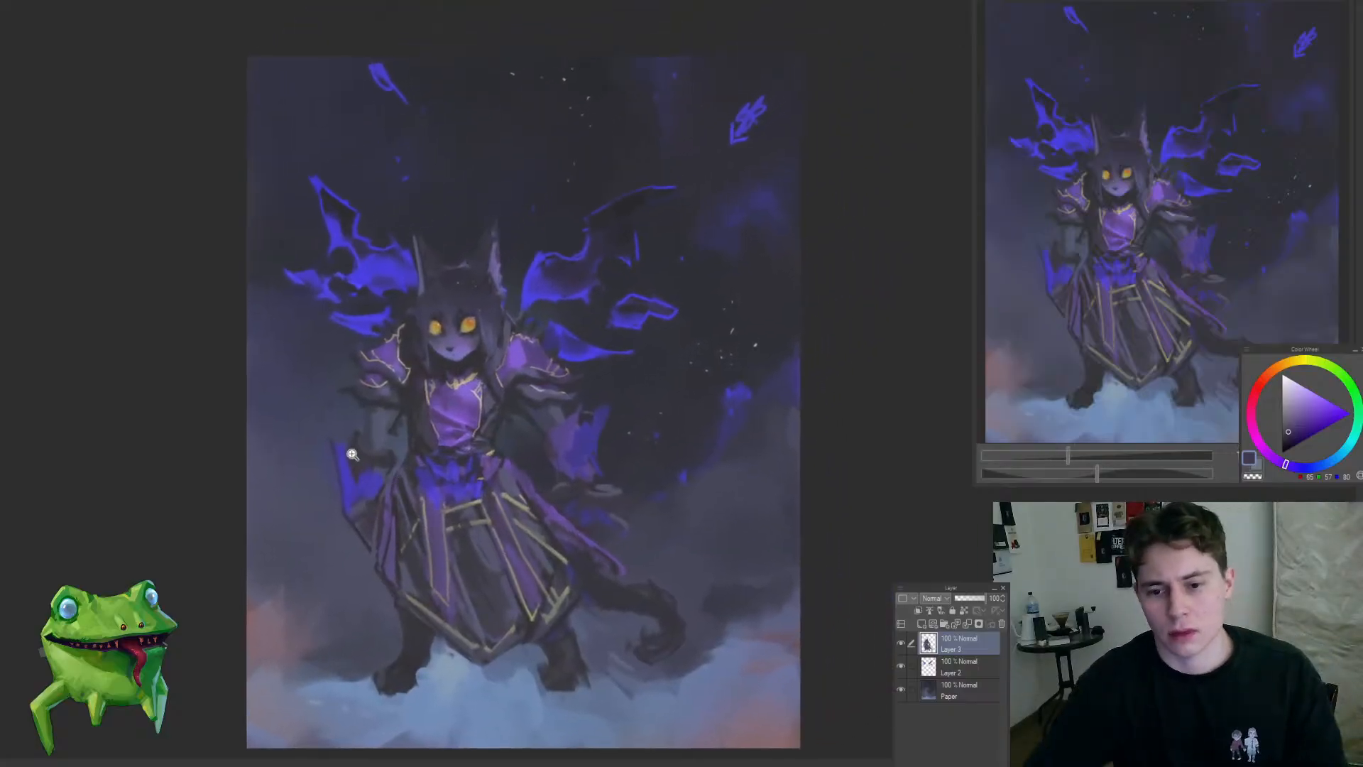
mouse_move(321, 432)
mouse_down()
mouse_move(441, 430)
mouse_move(572, 377)
mouse_move(426, 406)
mouse_up()
key(ctrl+t)
mouse_move(532, 460)
mouse_down()
mouse_move(600, 448)
mouse_move(463, 560)
mouse_up()
key(Return)
key(ctrl+d)
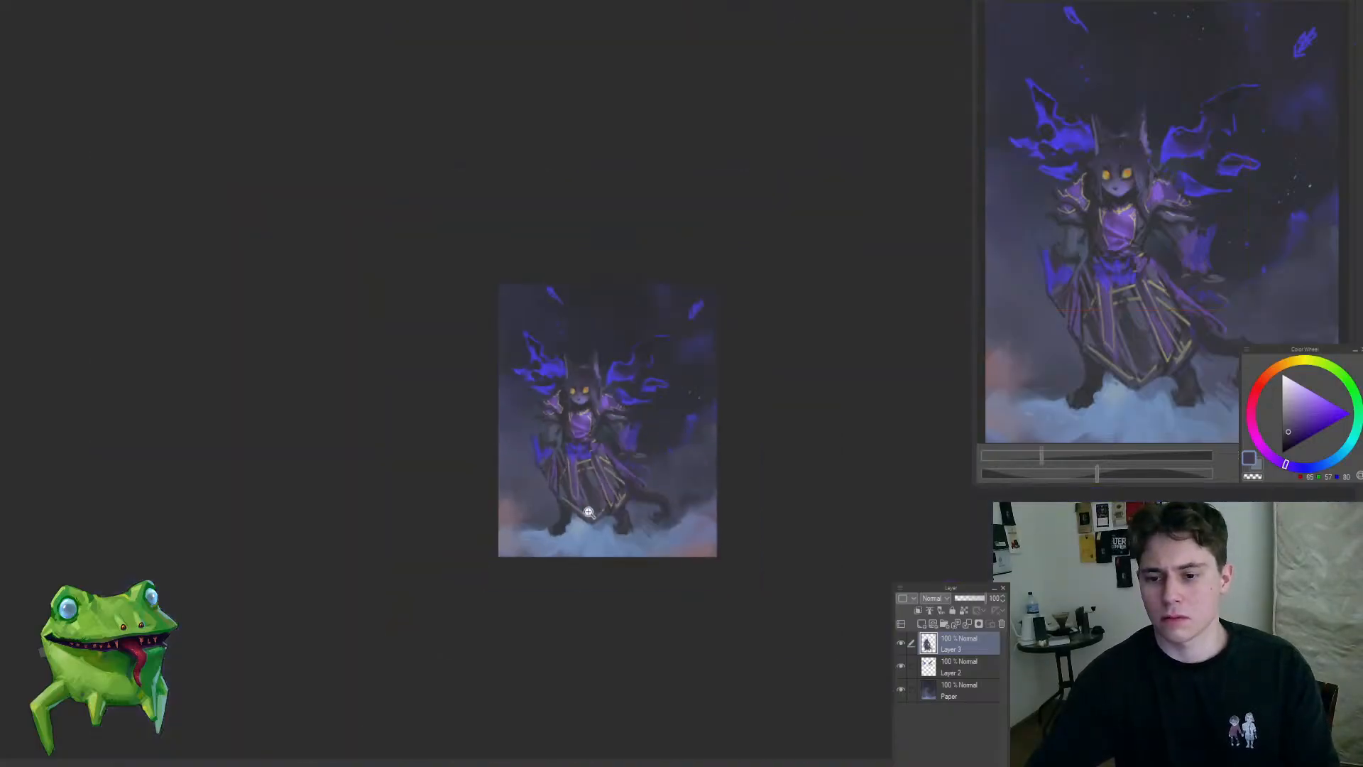
Step: Mirror the view and repaint the forearm beside the tall blue flame with sampled grey-blue tones
key(h)
scroll(688, 440, up, 5)
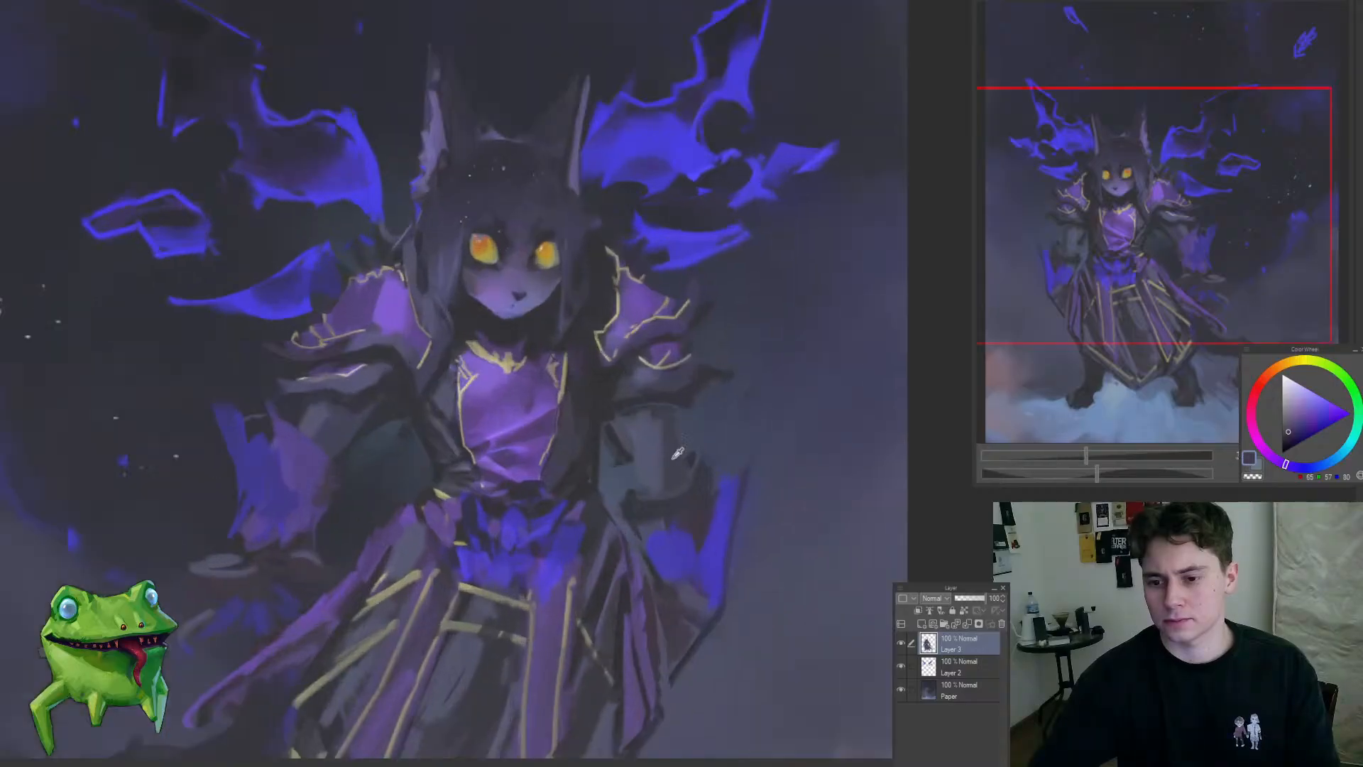
alt+click(663, 439)
drag(659, 417, 679, 471)
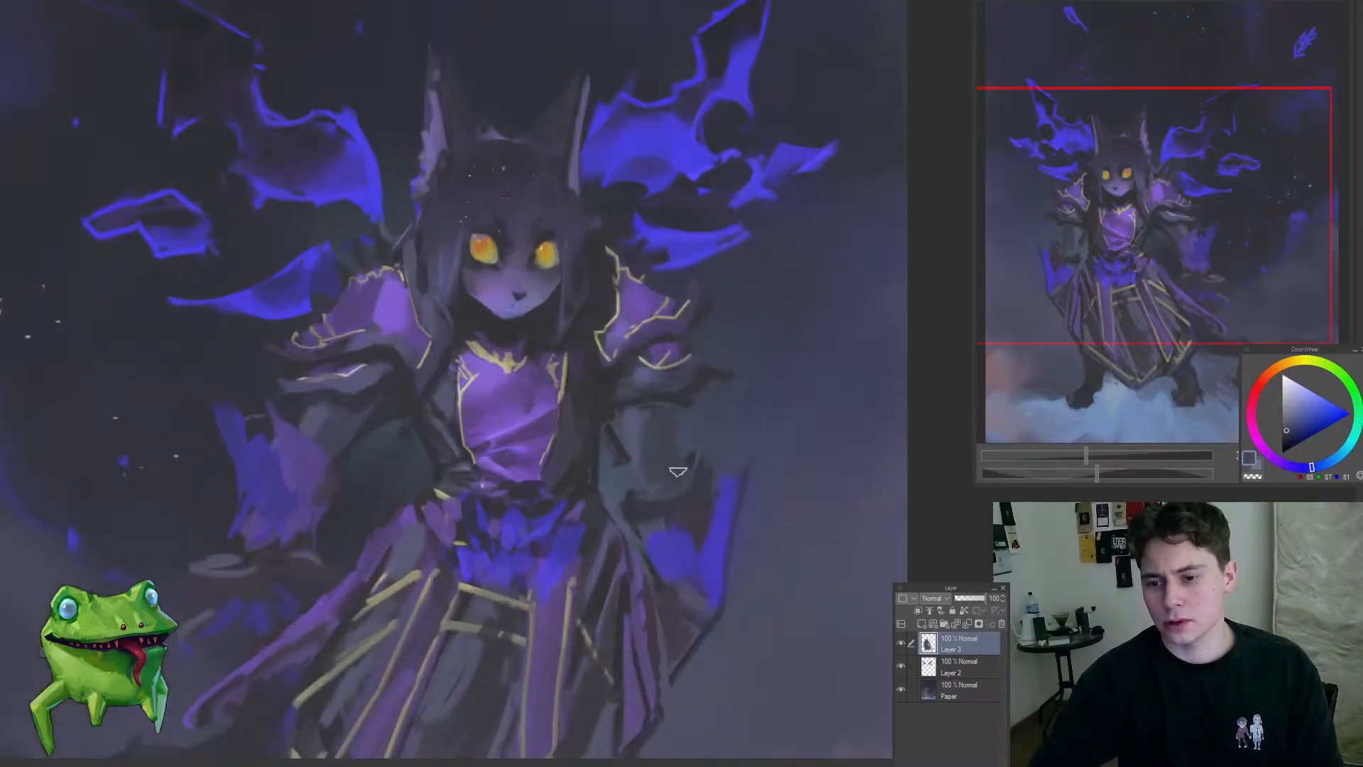
alt+click(681, 404)
mouse_move(675, 406)
mouse_down()
mouse_move(679, 475)
mouse_move(637, 563)
mouse_move(690, 485)
mouse_move(635, 607)
mouse_move(668, 567)
mouse_up()
alt+click(632, 476)
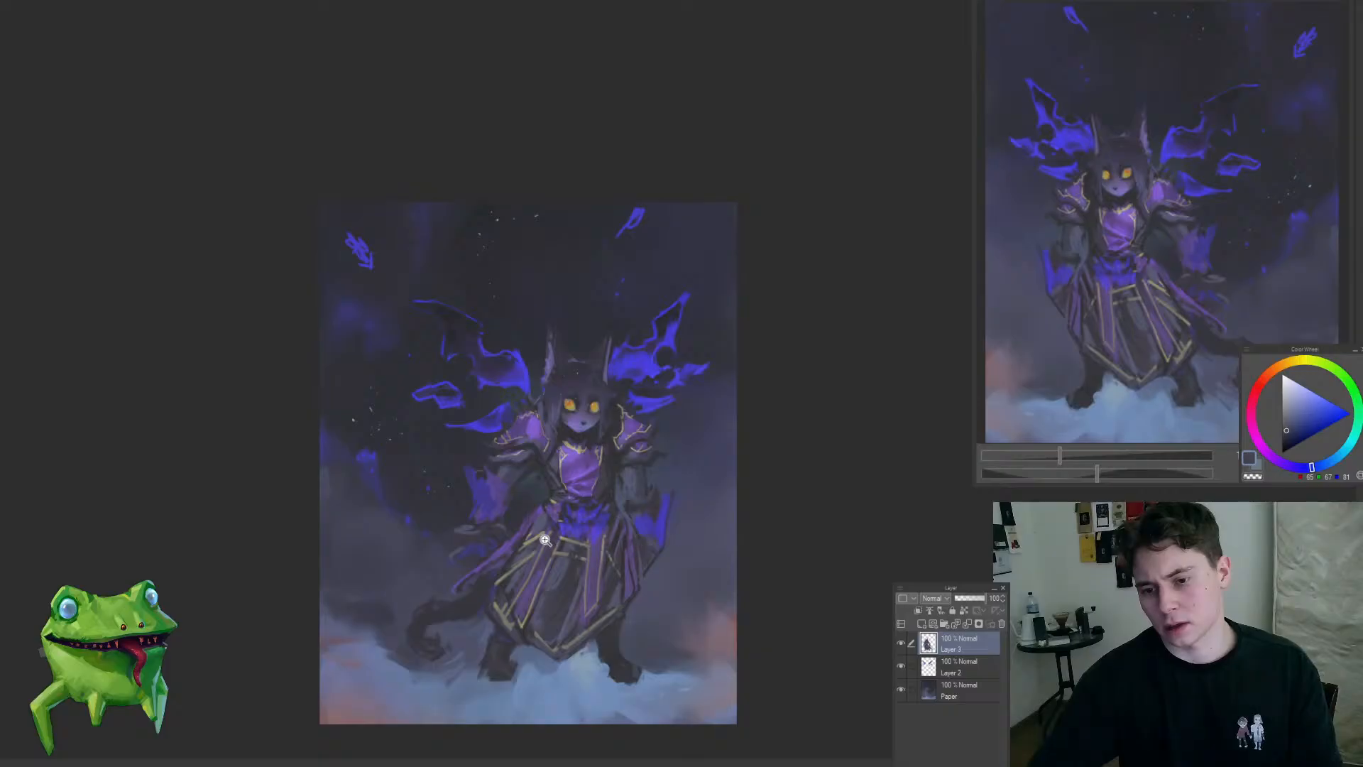
Step: Review the whole painting at several sizes, restore the unmirrored view and dismiss the timelapse export preview without exporting
mouse_move(544, 540)
mouse_down()
mouse_move(533, 441)
mouse_move(426, 577)
mouse_up()
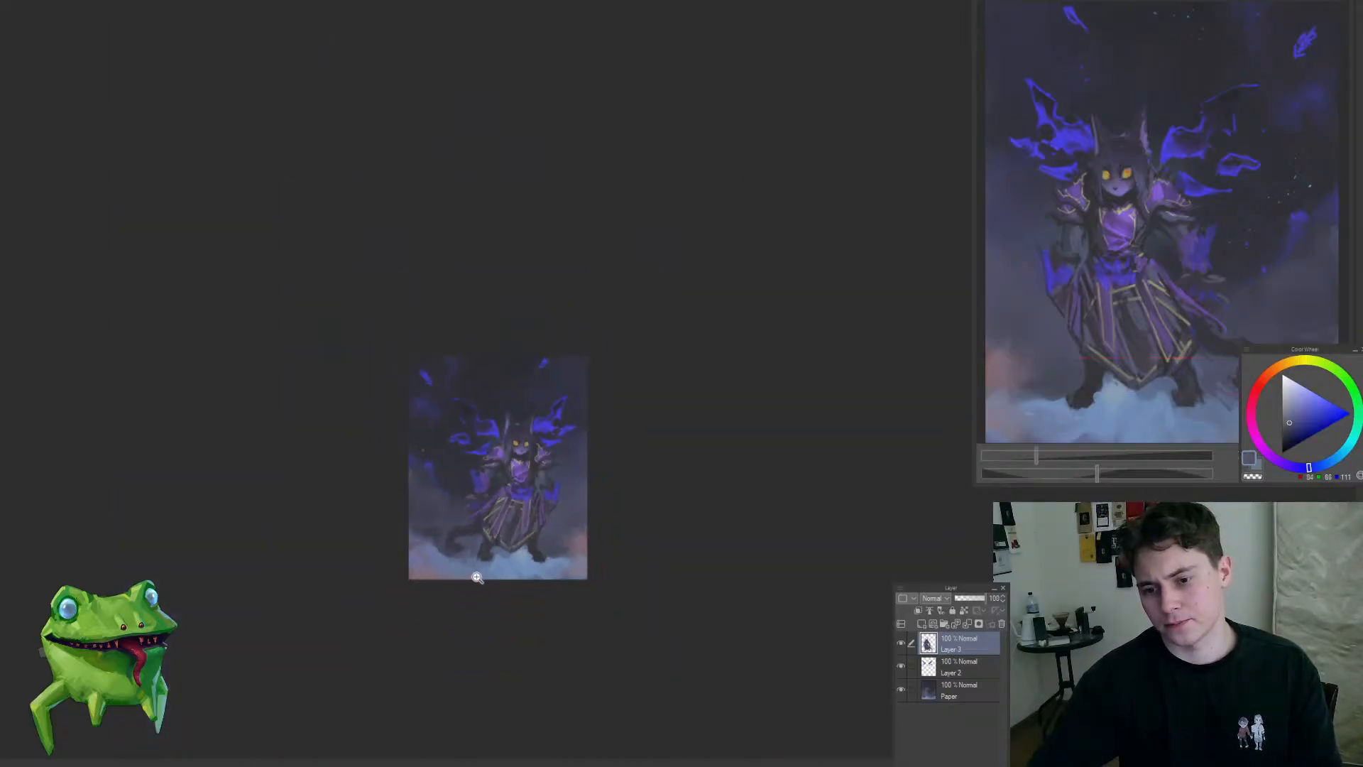
click(464, 497)
click(568, 555)
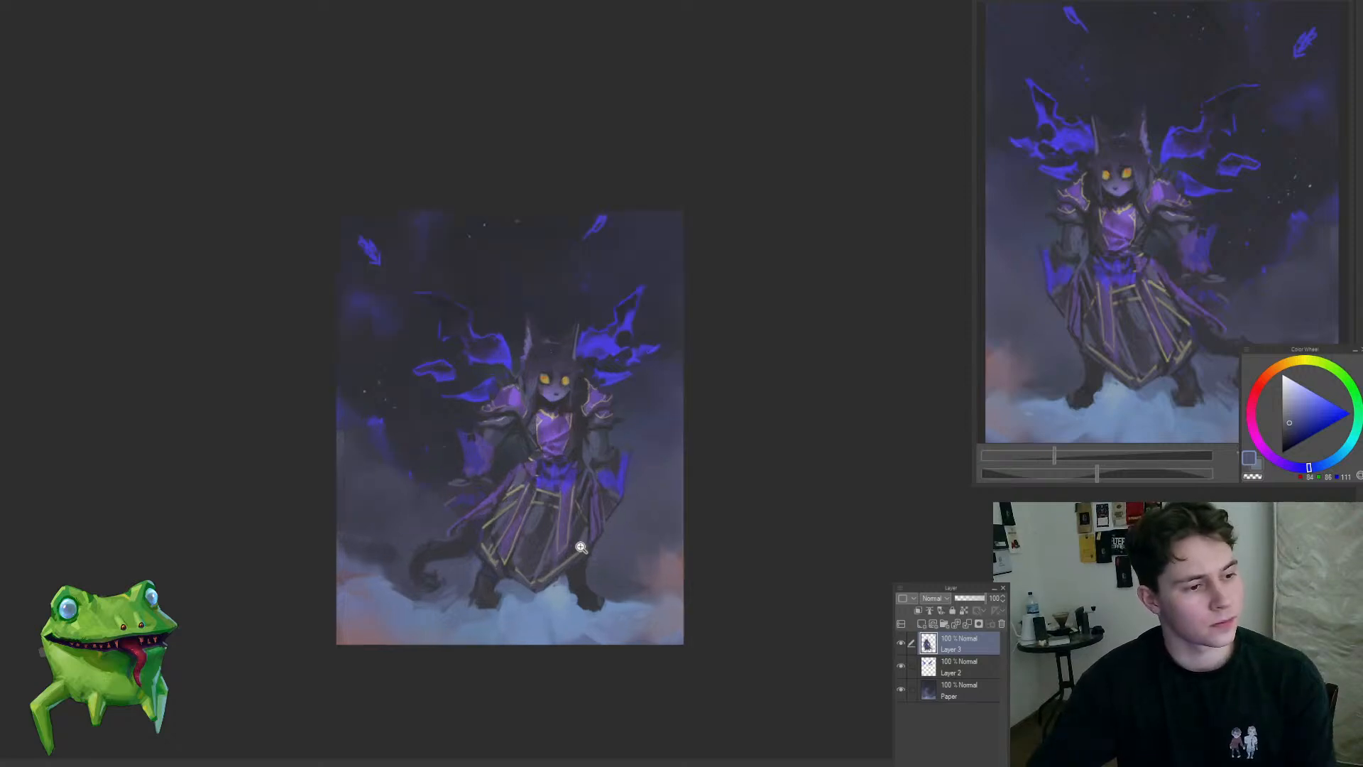
click(539, 485)
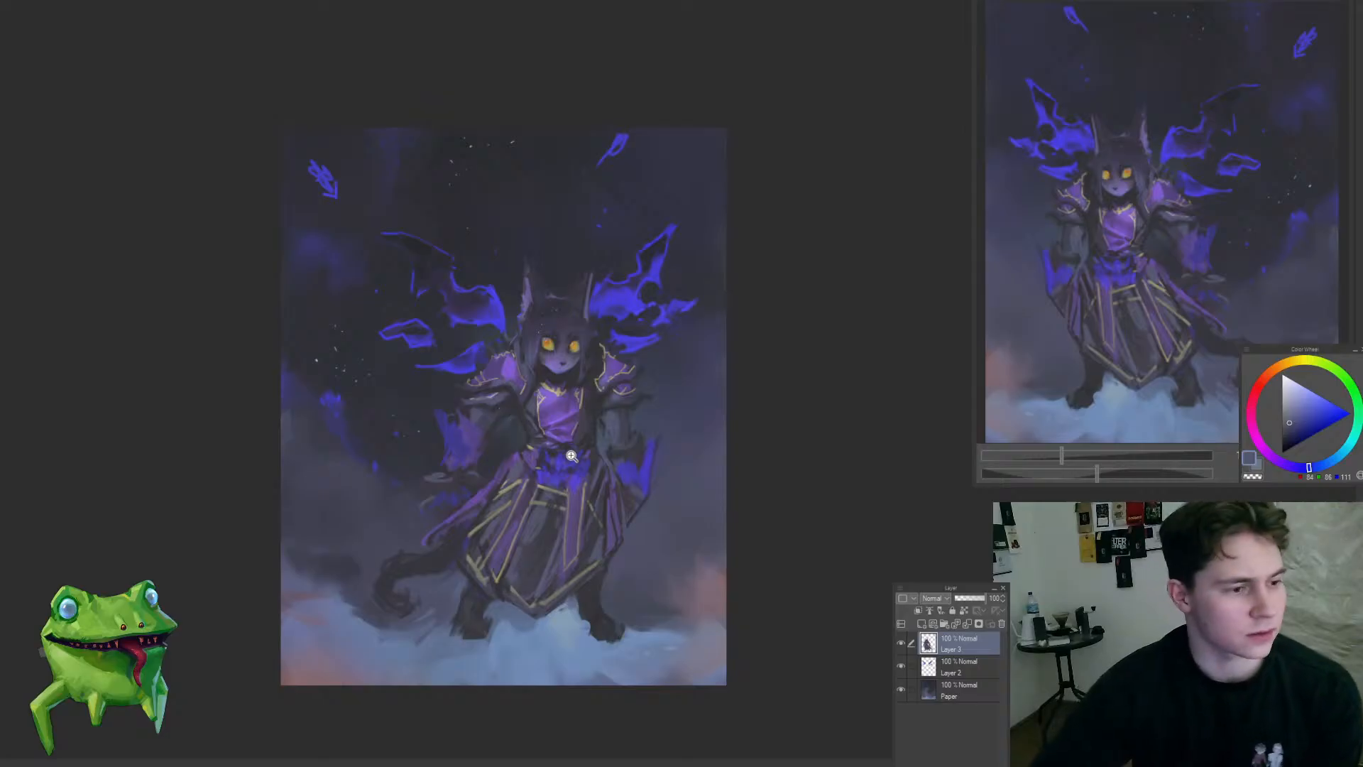
click(541, 454)
key(h)
mouse_move(748, 371)
mouse_down()
mouse_move(643, 386)
mouse_move(522, 375)
mouse_move(515, 348)
mouse_move(498, 358)
mouse_up()
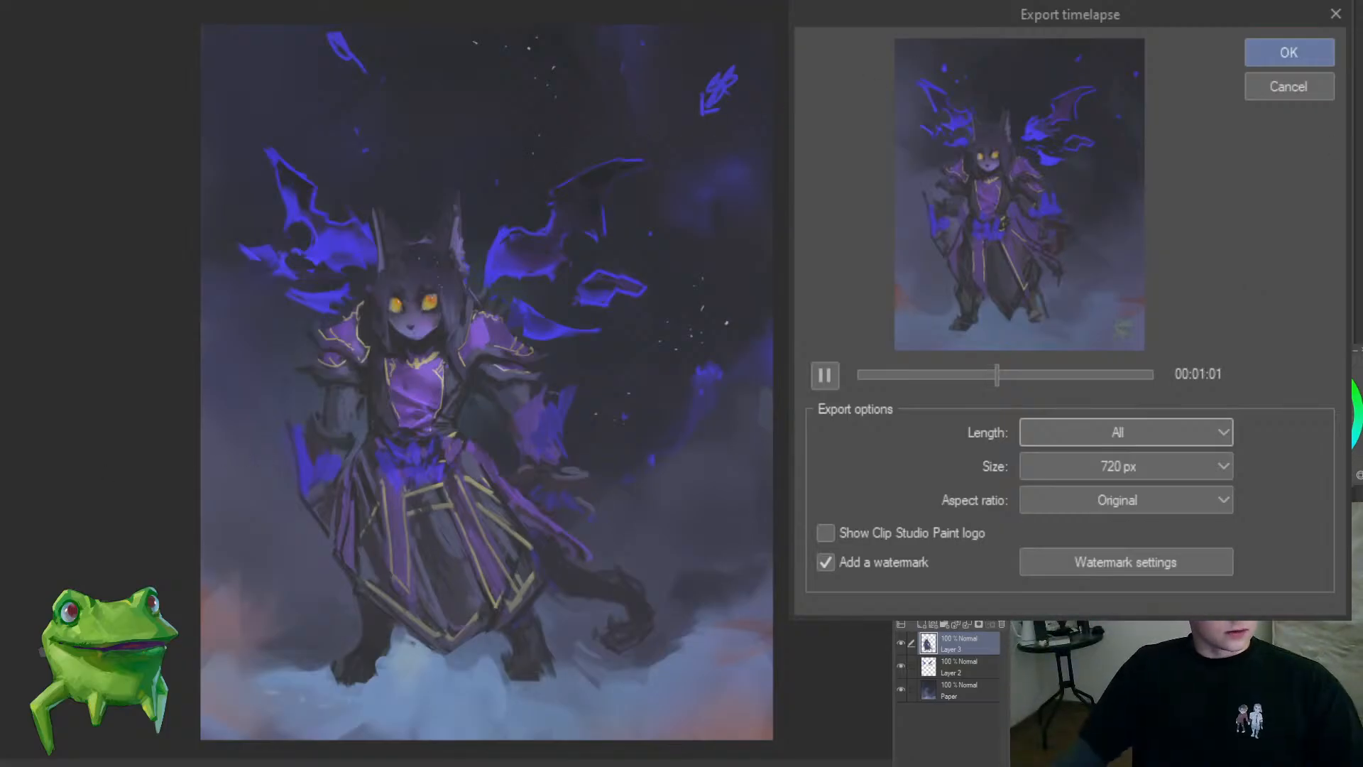
key(Escape)
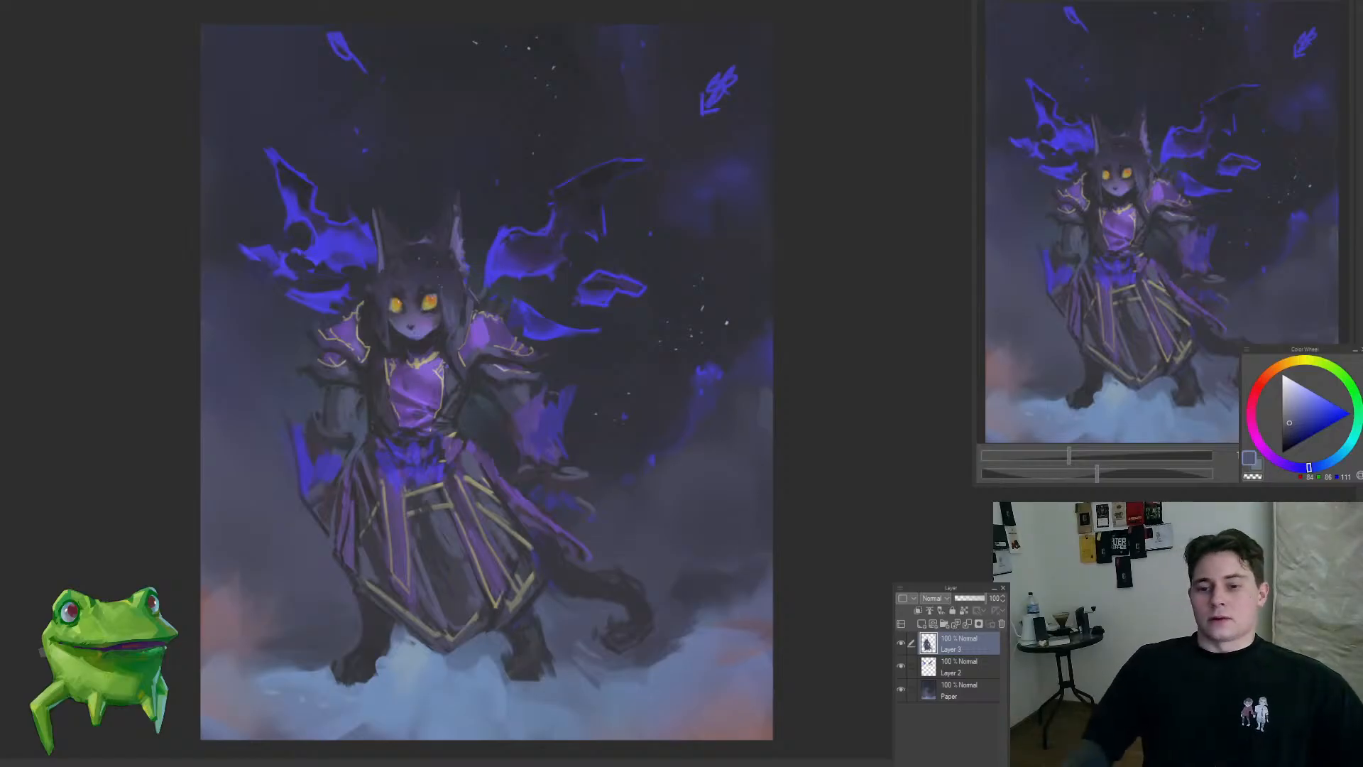
Step: Remove the left-hand forearm and its blue flame, leaving only the sleeve end below the shoulder armour
scroll(625, 387, down, 3)
scroll(431, 542, up, 5)
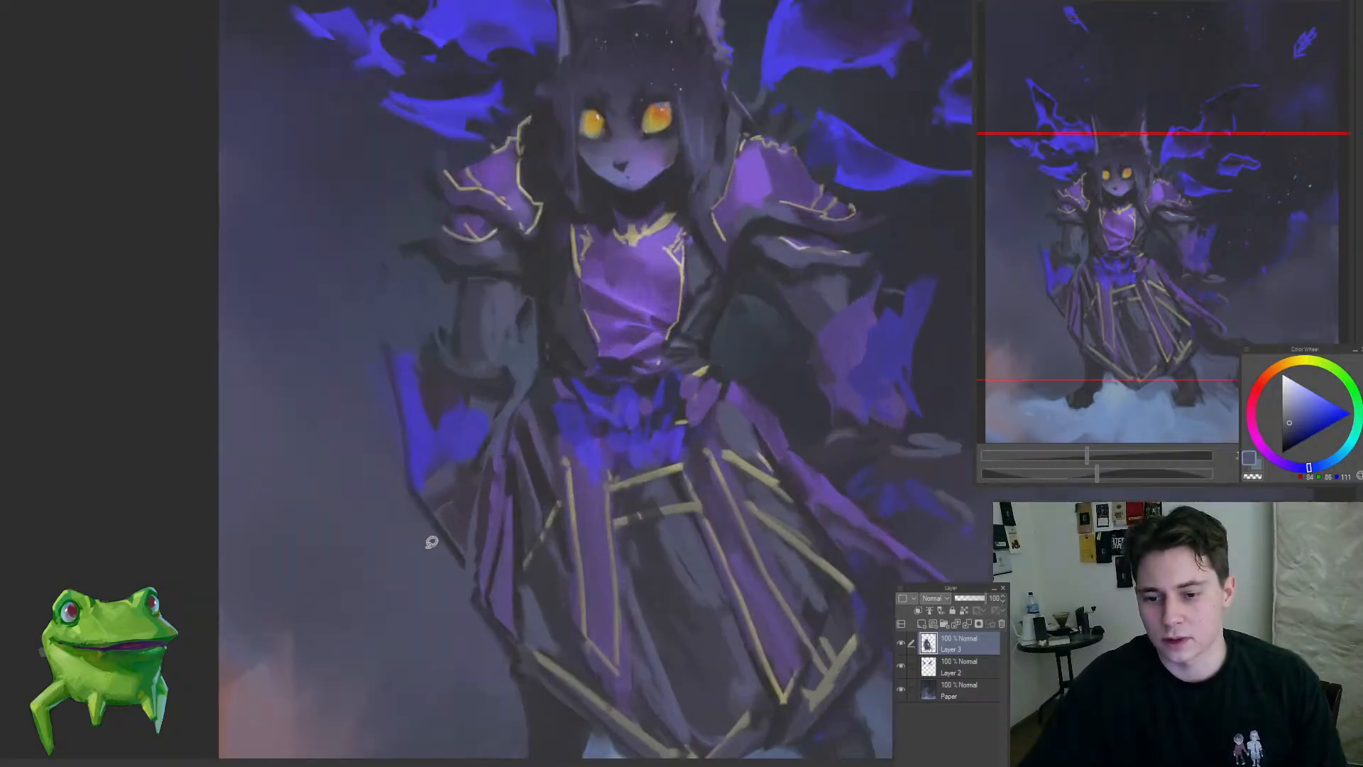
mouse_move(431, 541)
mouse_down()
mouse_move(535, 365)
mouse_move(512, 279)
mouse_move(342, 612)
mouse_up()
drag(420, 307, 443, 440)
mouse_move(513, 286)
mouse_down()
mouse_move(526, 362)
mouse_move(537, 355)
mouse_up()
drag(568, 366, 486, 476)
scroll(721, 418, down, 3)
scroll(714, 458, up, 2)
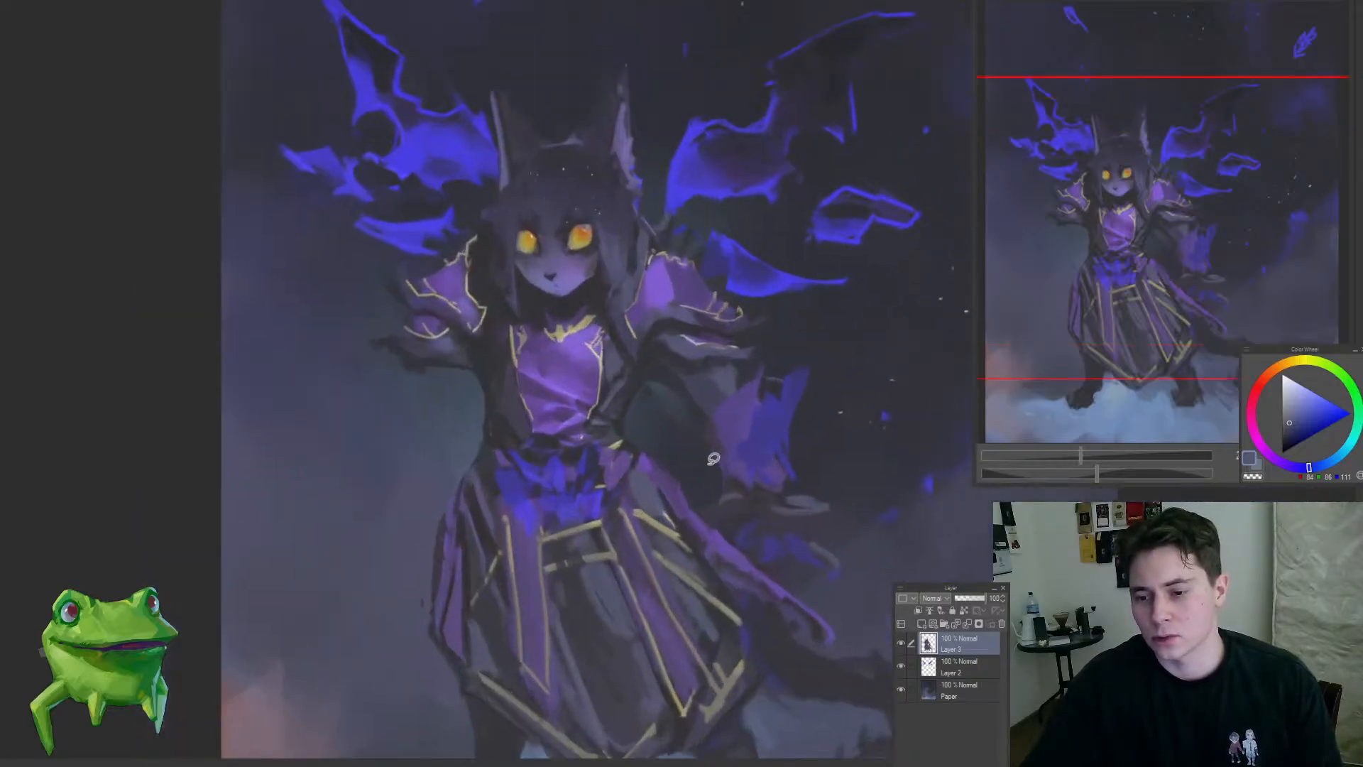
Step: Lasso and delete the right-hand forearm and hand with their purple flame below the sleeve
mouse_move(692, 460)
mouse_down()
mouse_move(746, 543)
mouse_move(878, 537)
mouse_move(810, 344)
mouse_move(700, 361)
mouse_move(646, 426)
mouse_up()
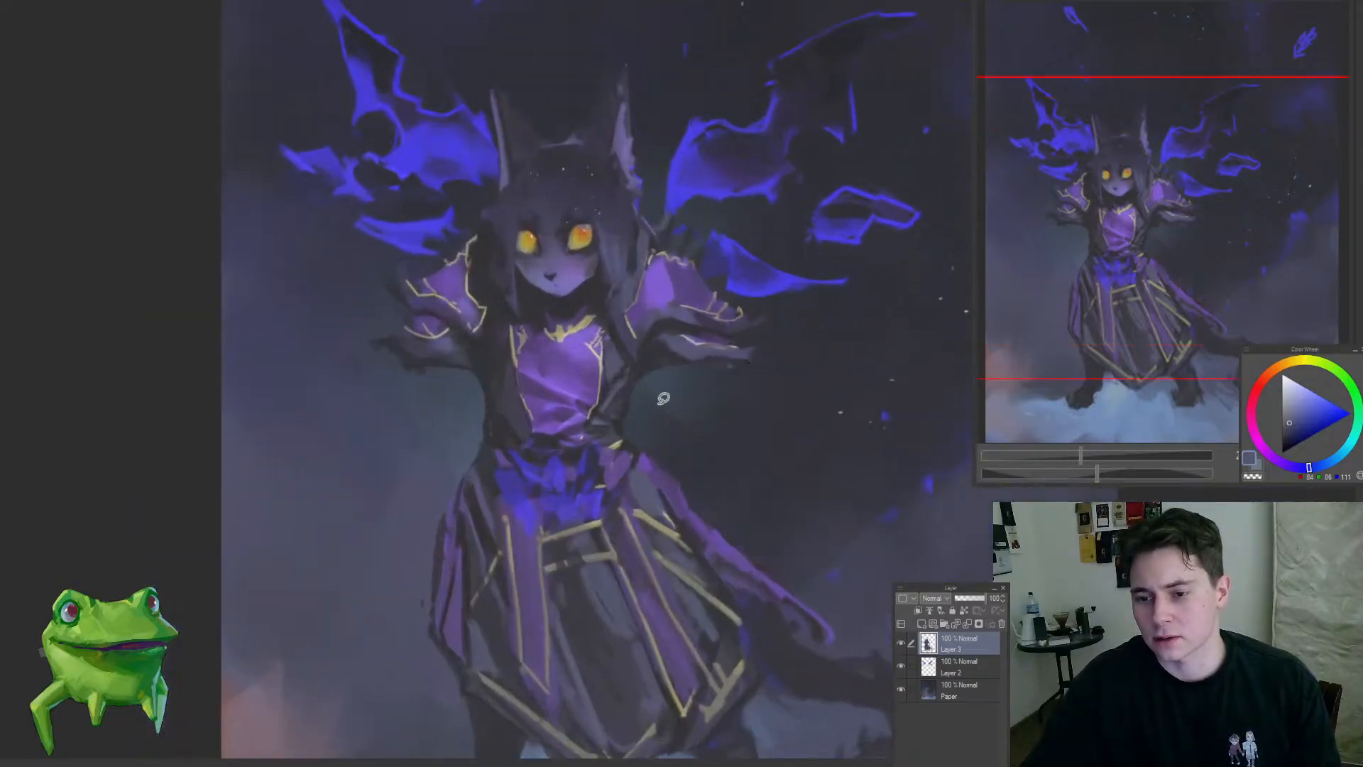
scroll(657, 375, down, 2)
drag(673, 380, 613, 390)
scroll(652, 373, up, 1)
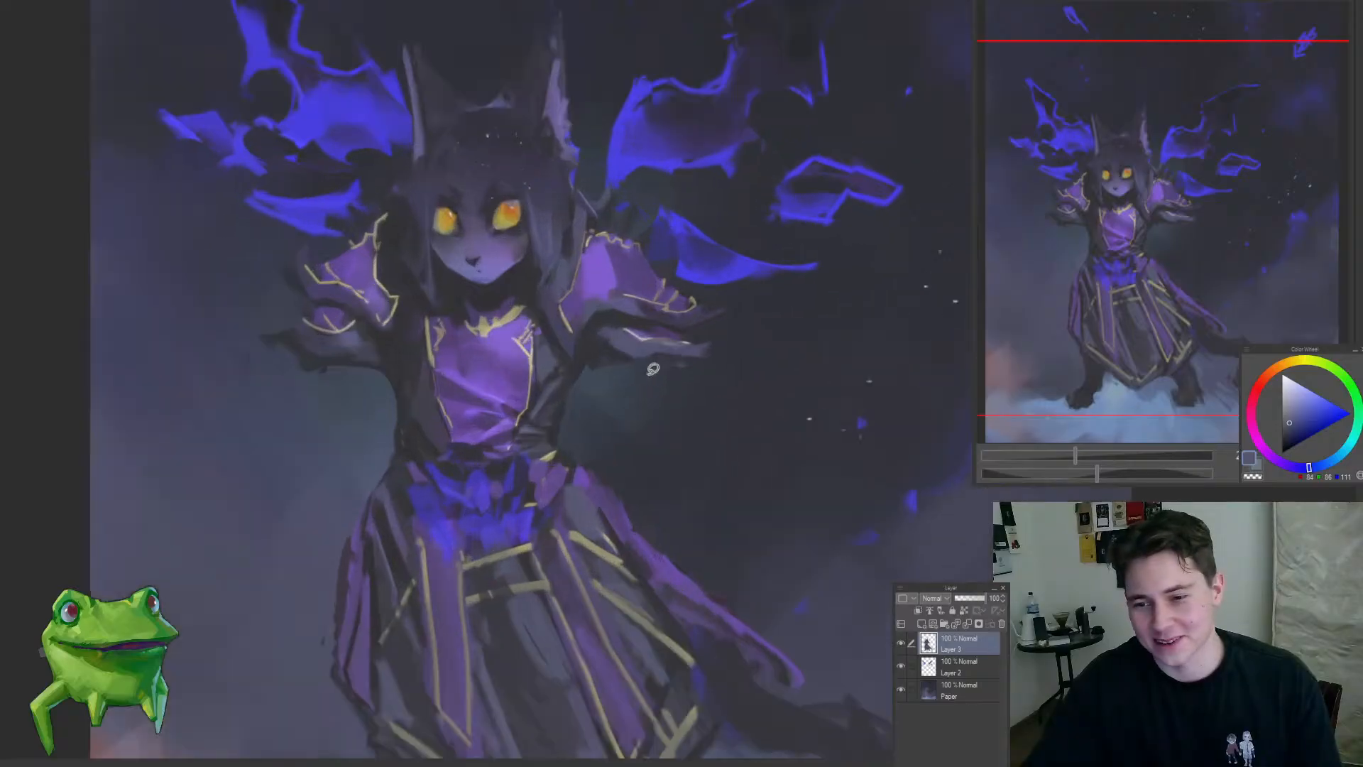
scroll(616, 397, down, 3)
scroll(632, 394, up, 4)
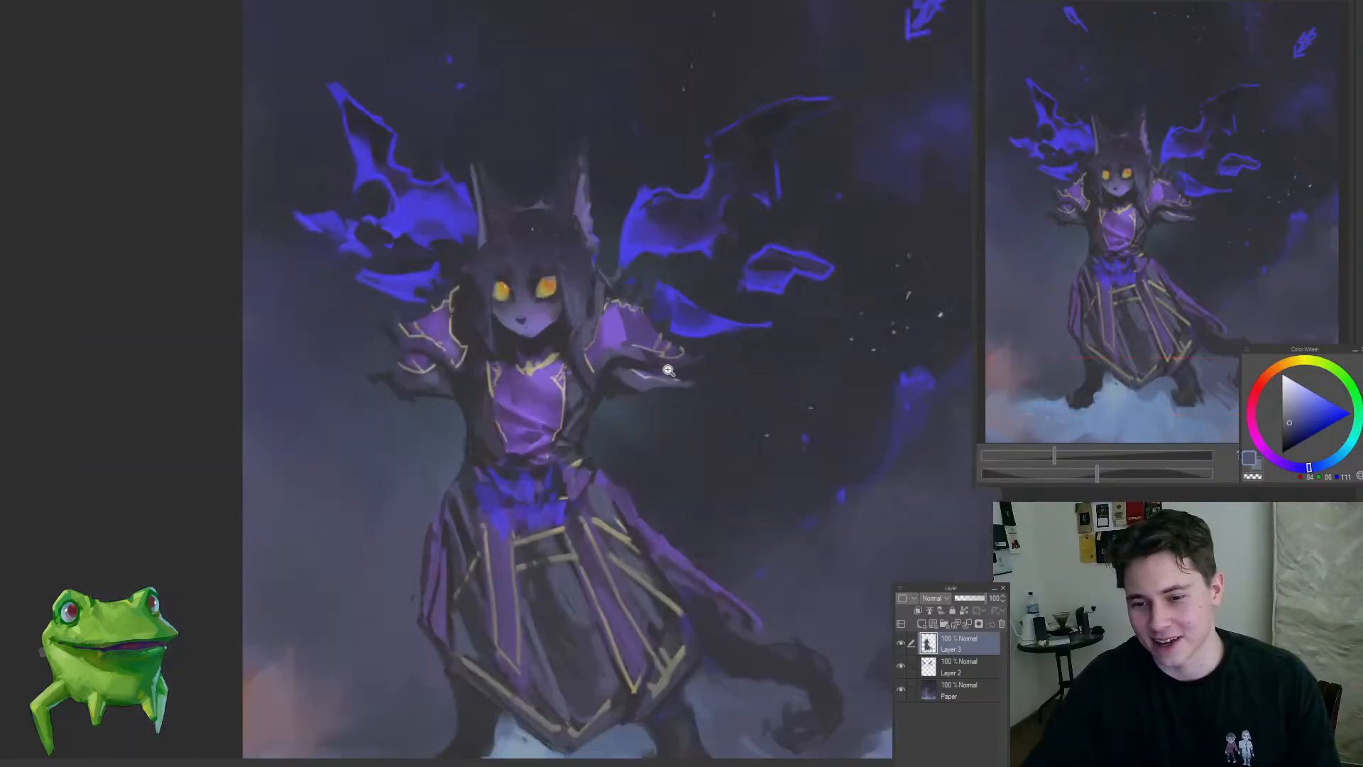
Step: Repaint the cut ends of both sleeves with sampled dark grey-purple tones
mouse_move(642, 395)
mouse_down()
mouse_move(683, 399)
mouse_move(666, 406)
mouse_up()
alt+click(605, 395)
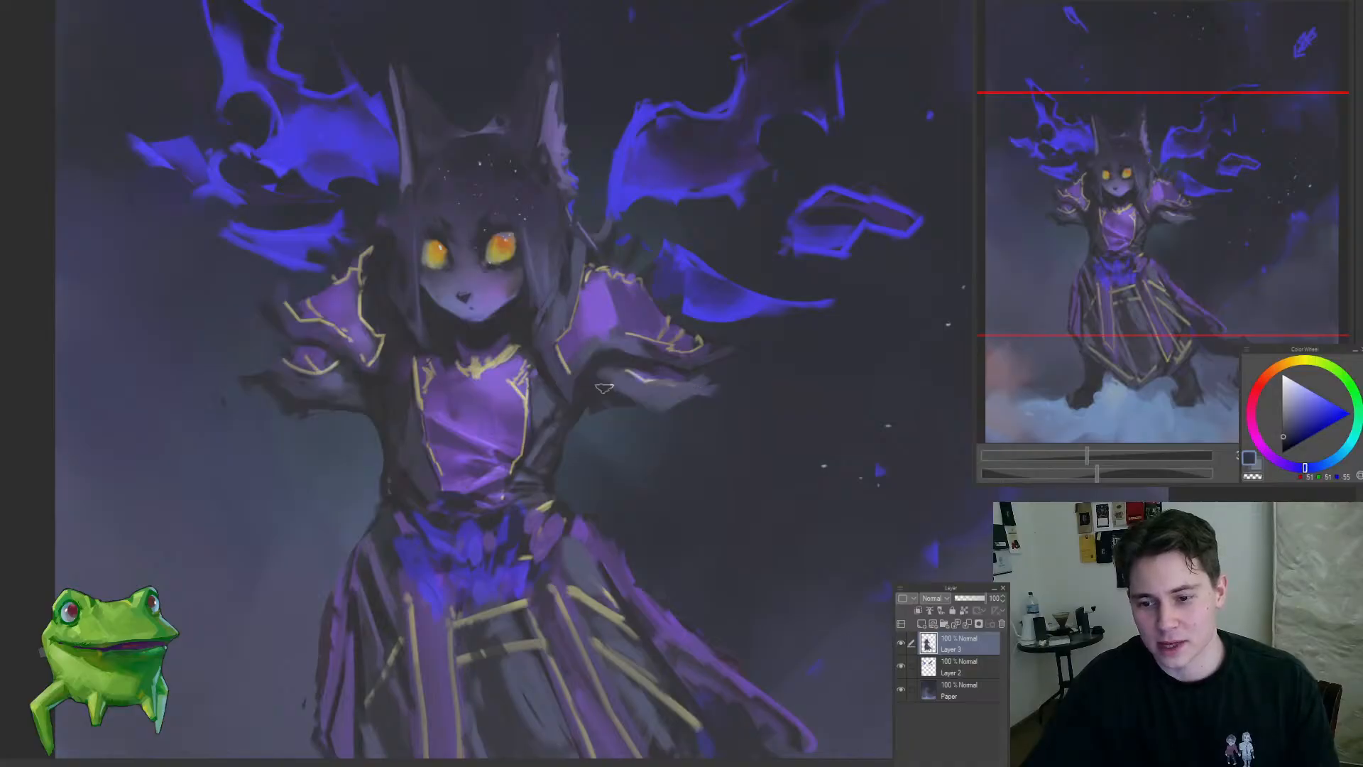
scroll(604, 398, down, 2)
scroll(473, 386, up, 1)
scroll(473, 385, up, 1)
alt+click(408, 410)
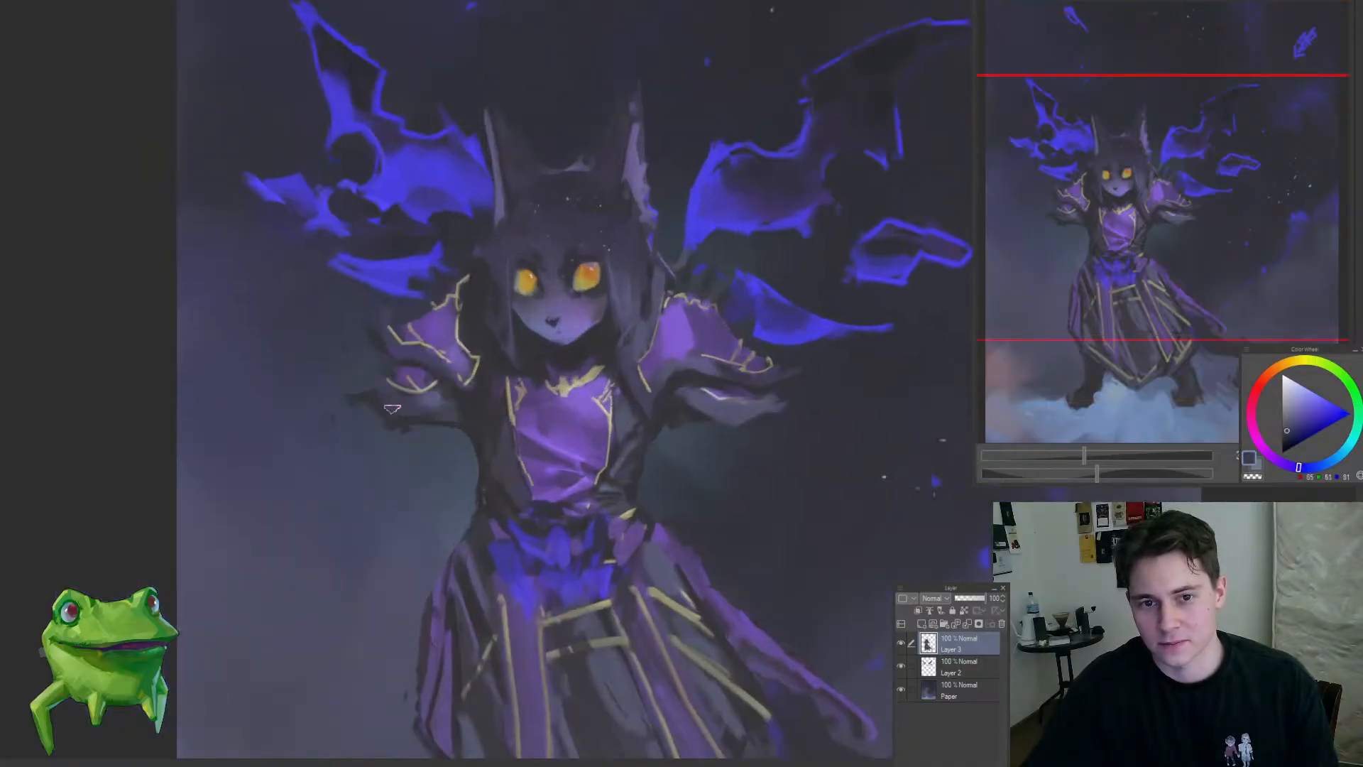
alt+click(465, 409)
Step: Examine the shortened arms and shoulder armour against the full composition at several zoom levels
scroll(305, 496, down, 3)
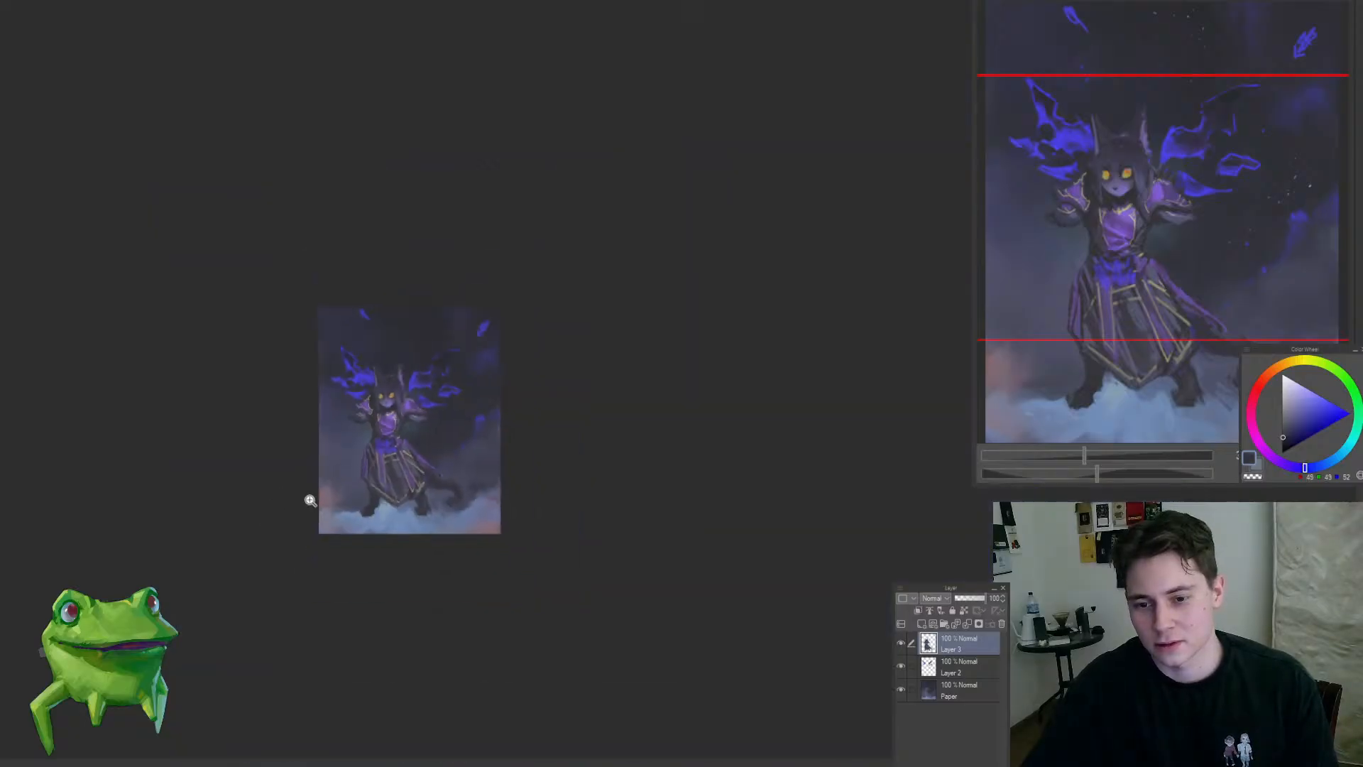
scroll(304, 496, up, 3)
scroll(639, 441, down, 5)
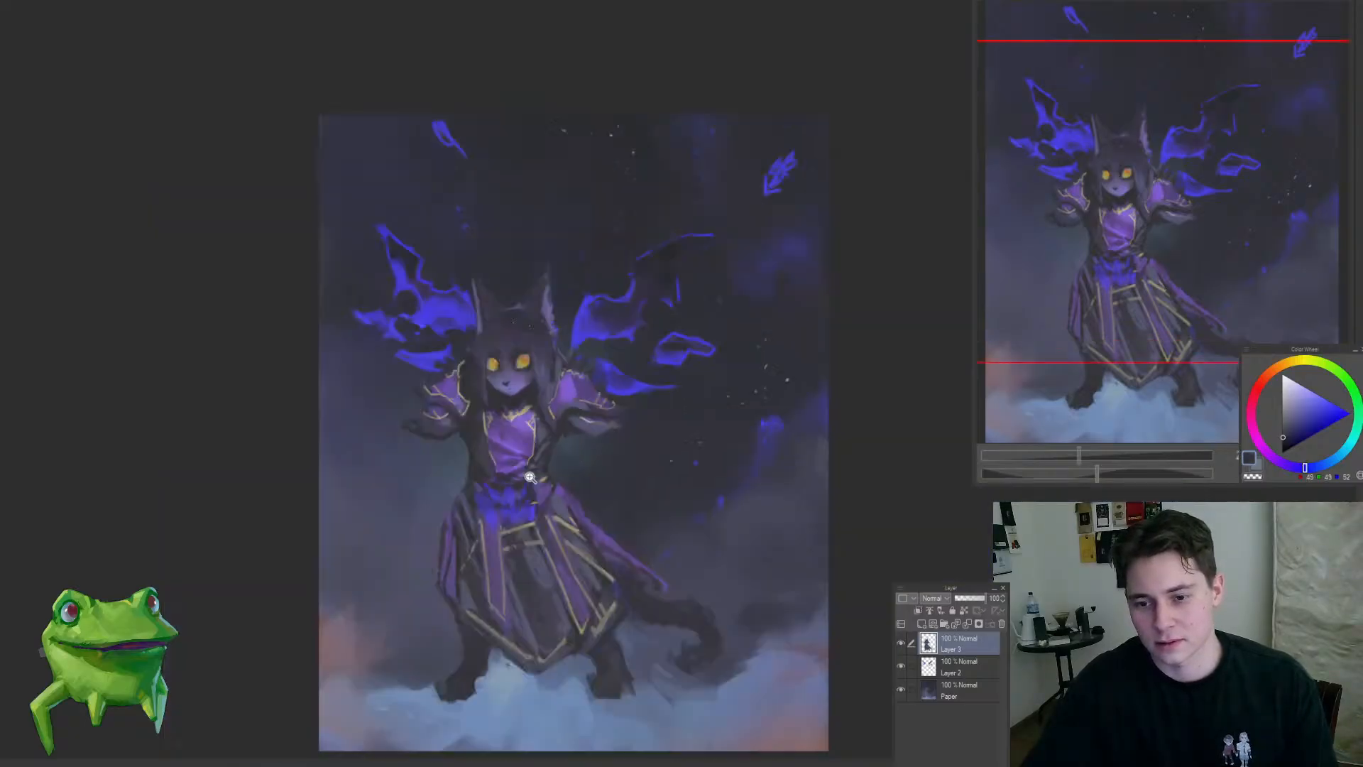
scroll(560, 489, up, 3)
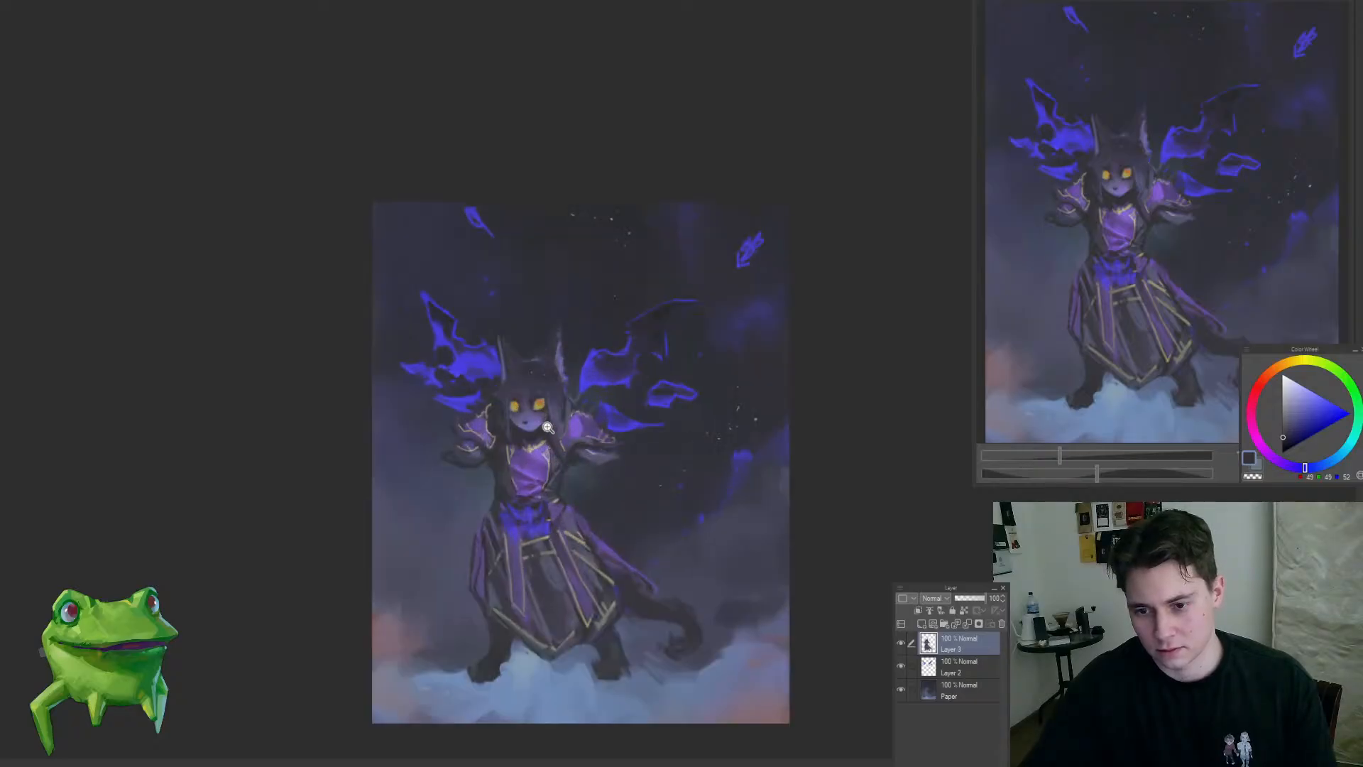
scroll(550, 370, up, 2)
scroll(523, 440, down, 1)
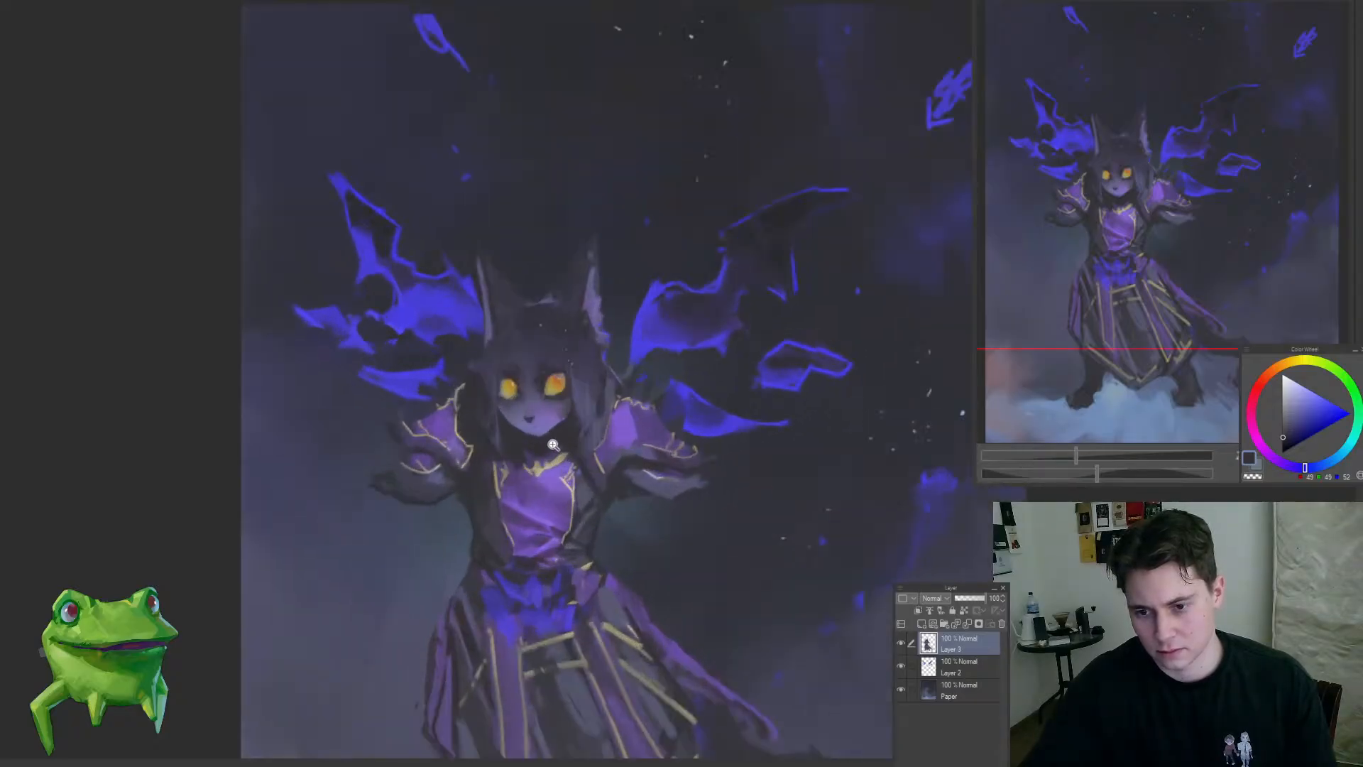
scroll(521, 454, down, 3)
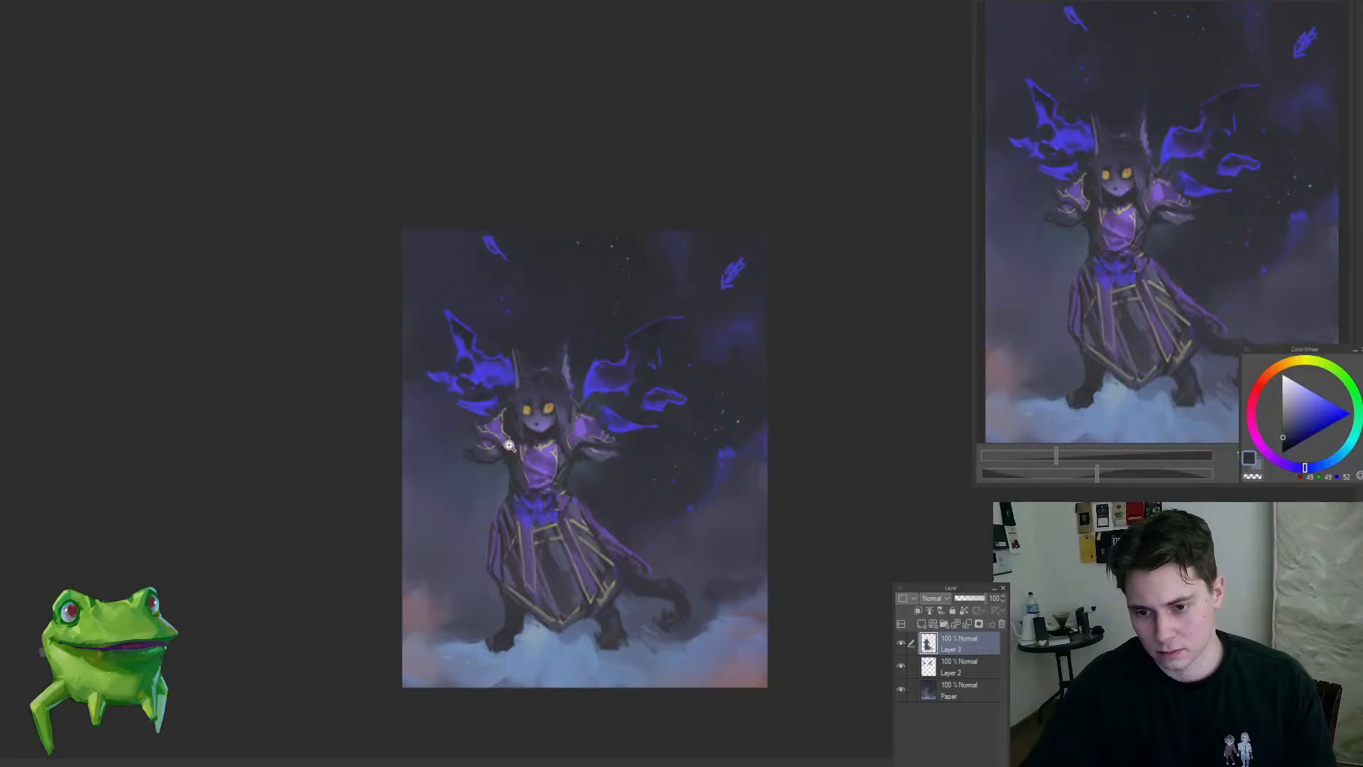
Step: Select the left-hand shoulder armour and sleeve, shift them towards the body, narrow and skew them with a transform, and deselect
scroll(509, 445, up, 3)
drag(434, 389, 422, 544)
key(ctrl+t)
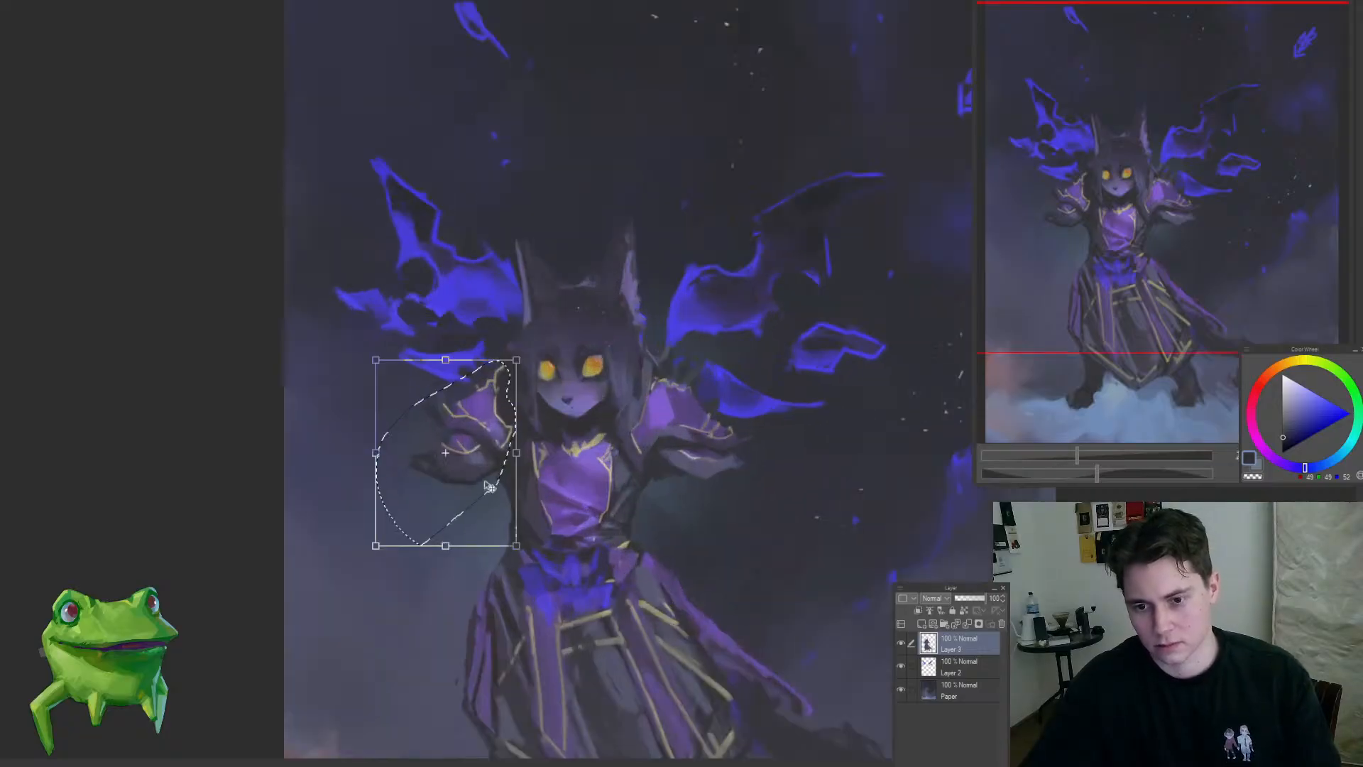
drag(494, 500, 497, 497)
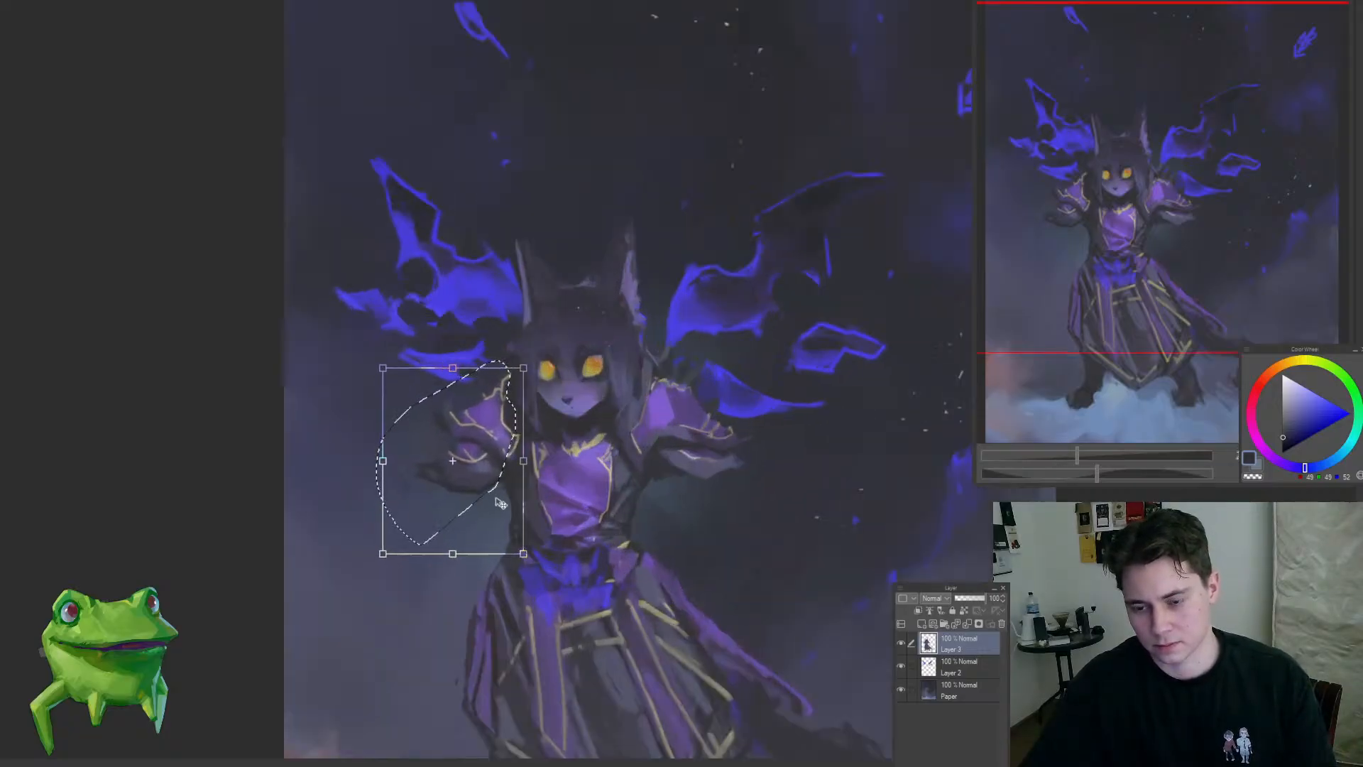
drag(384, 461, 394, 450)
drag(524, 462, 518, 463)
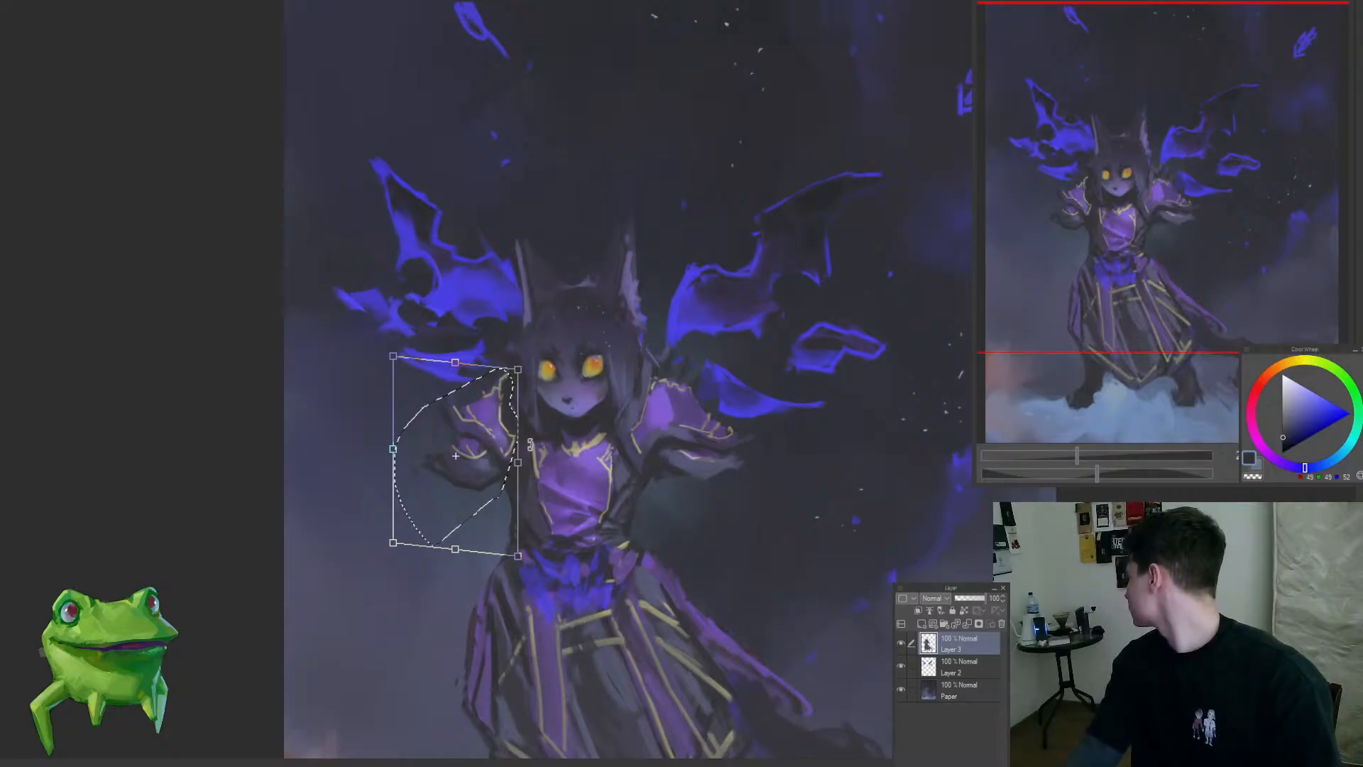
key(Return)
key(ctrl+d)
Step: Sample a dark tone beside the chest panel and check the figure's proportions close up and at full size
scroll(513, 397, up, 3)
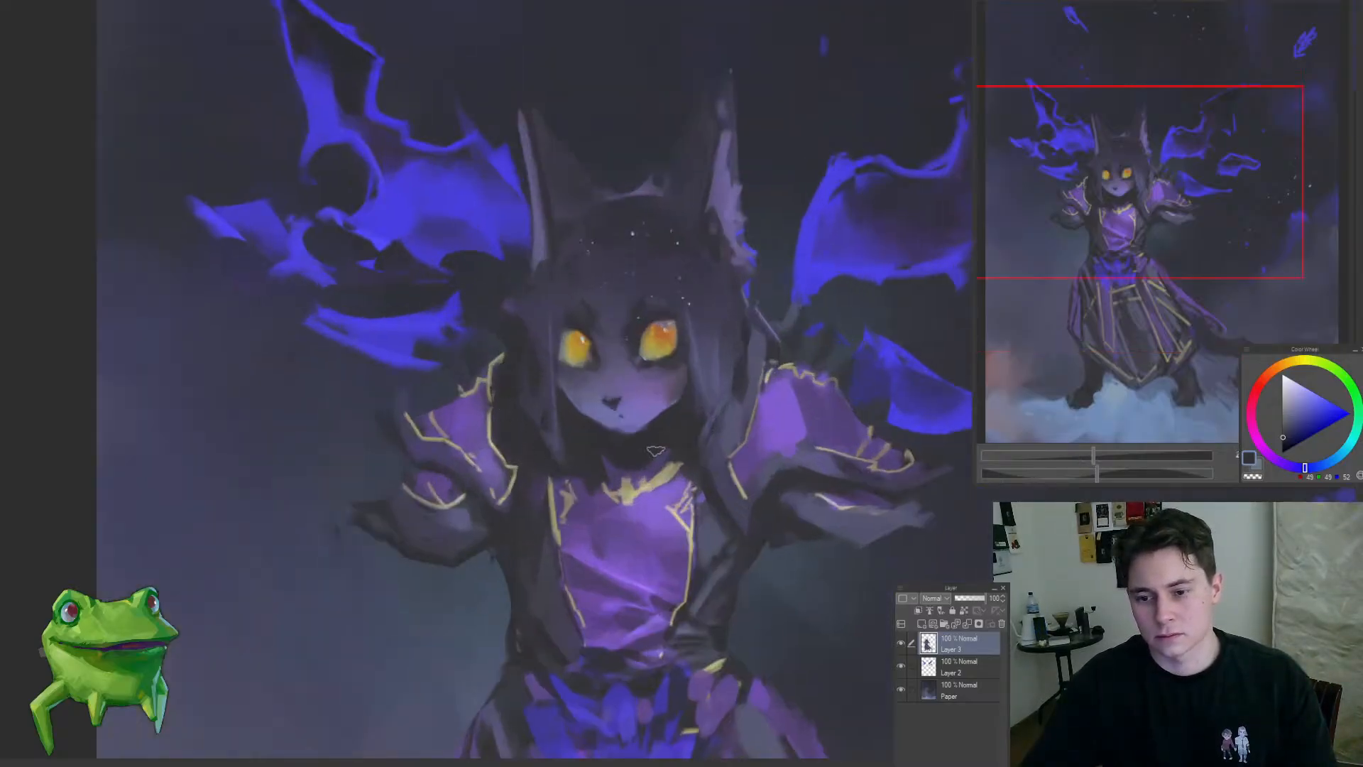
alt+click(727, 490)
scroll(509, 454, down, 5)
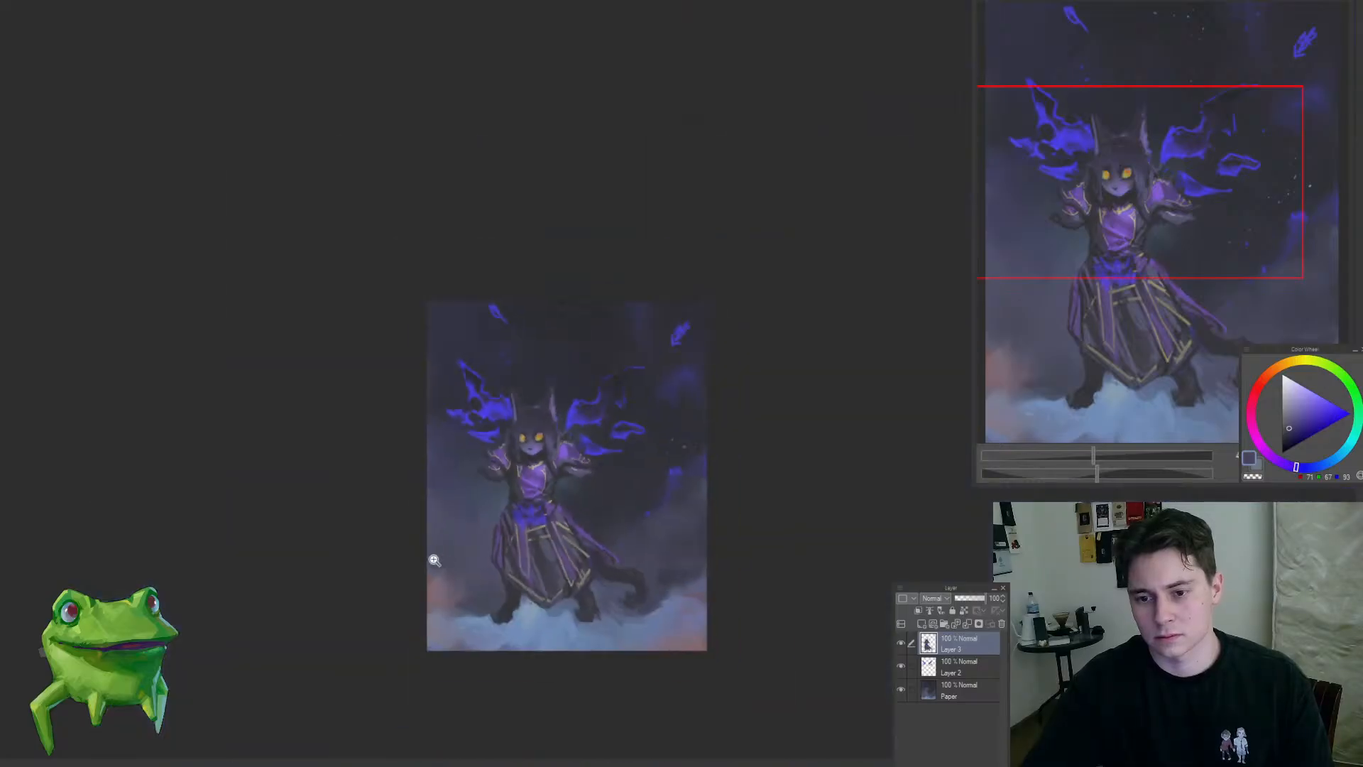
scroll(563, 448, up, 3)
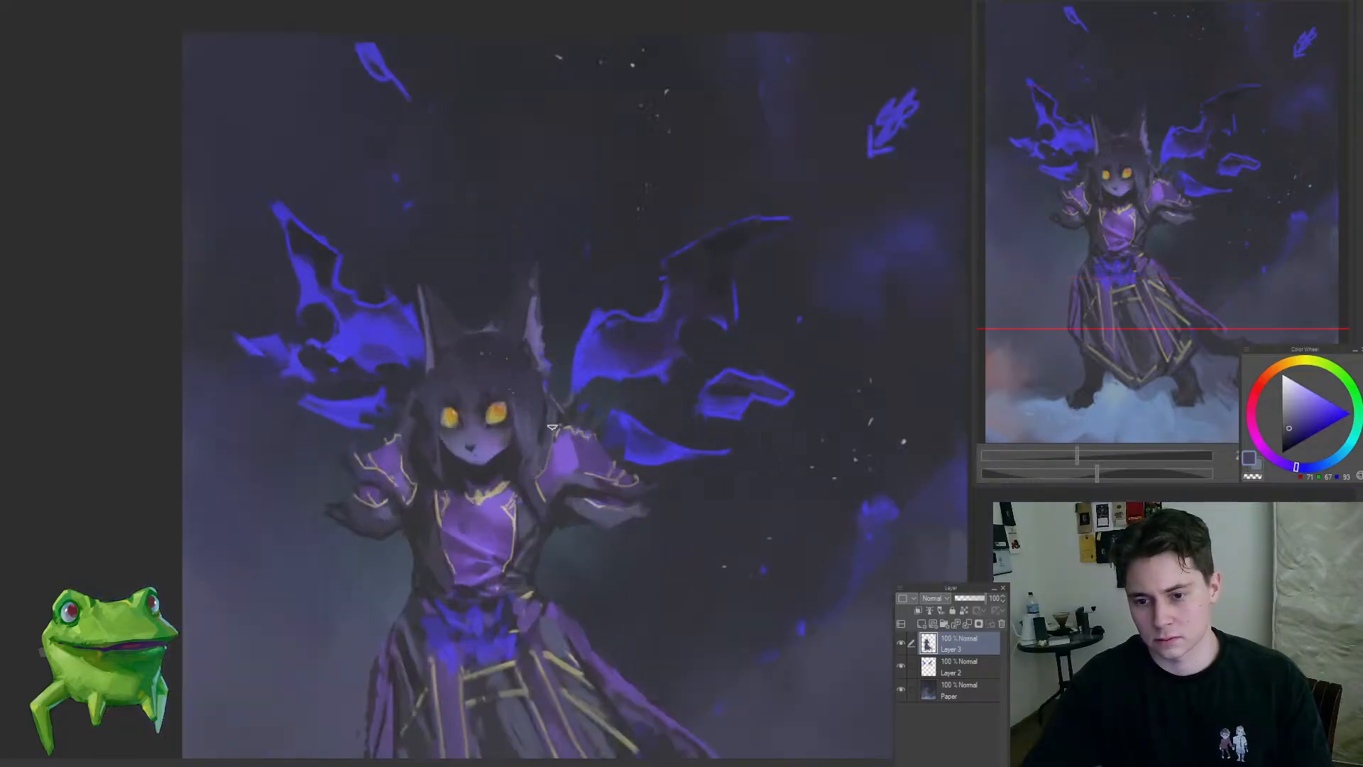
scroll(632, 503, down, 5)
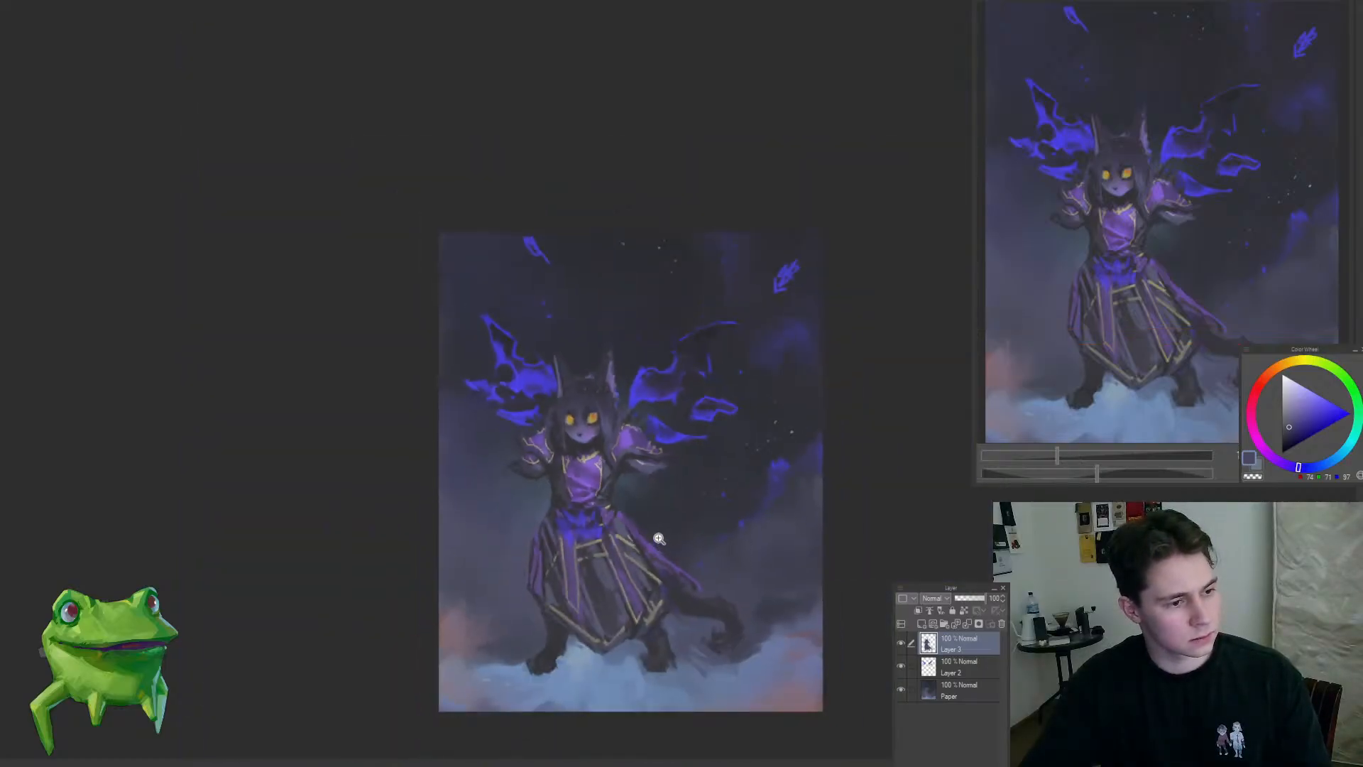
scroll(659, 539, up, 2)
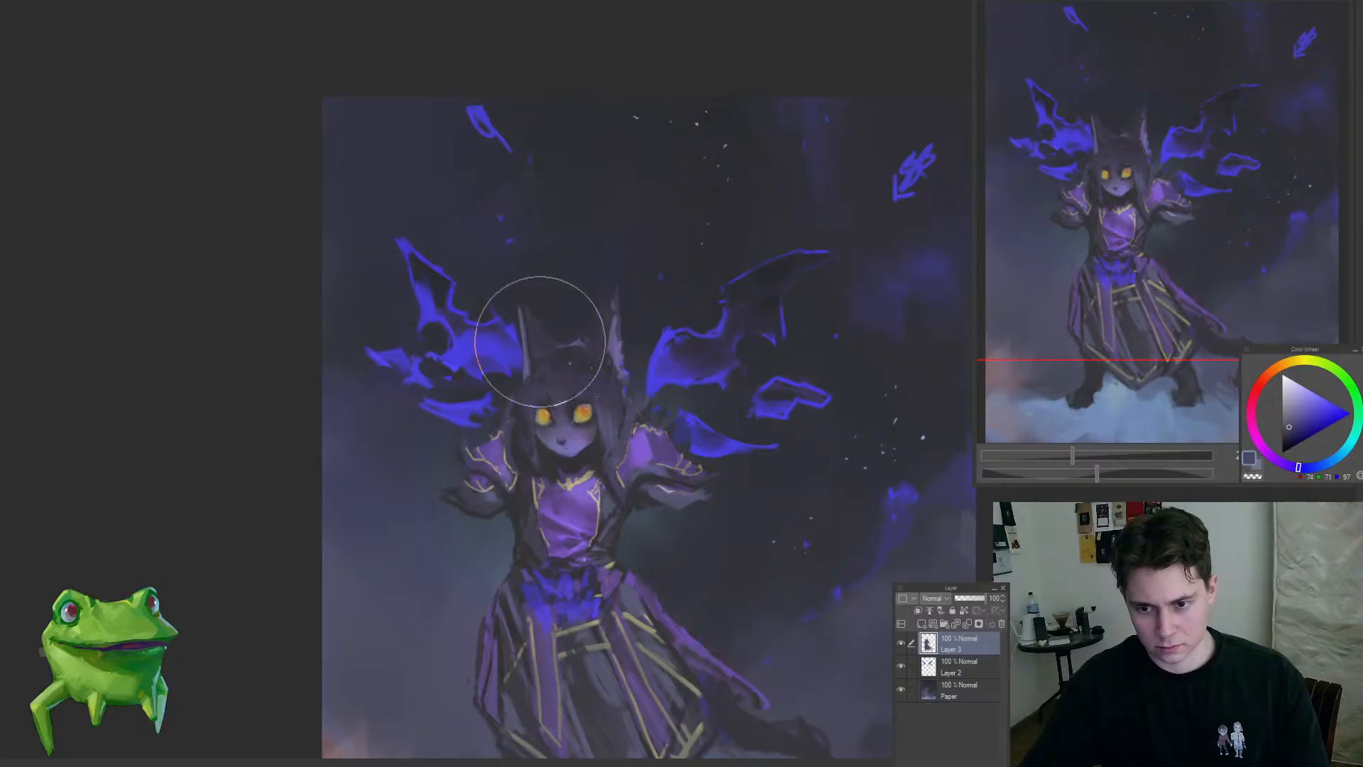
scroll(512, 527, down, 6)
scroll(633, 466, up, 7)
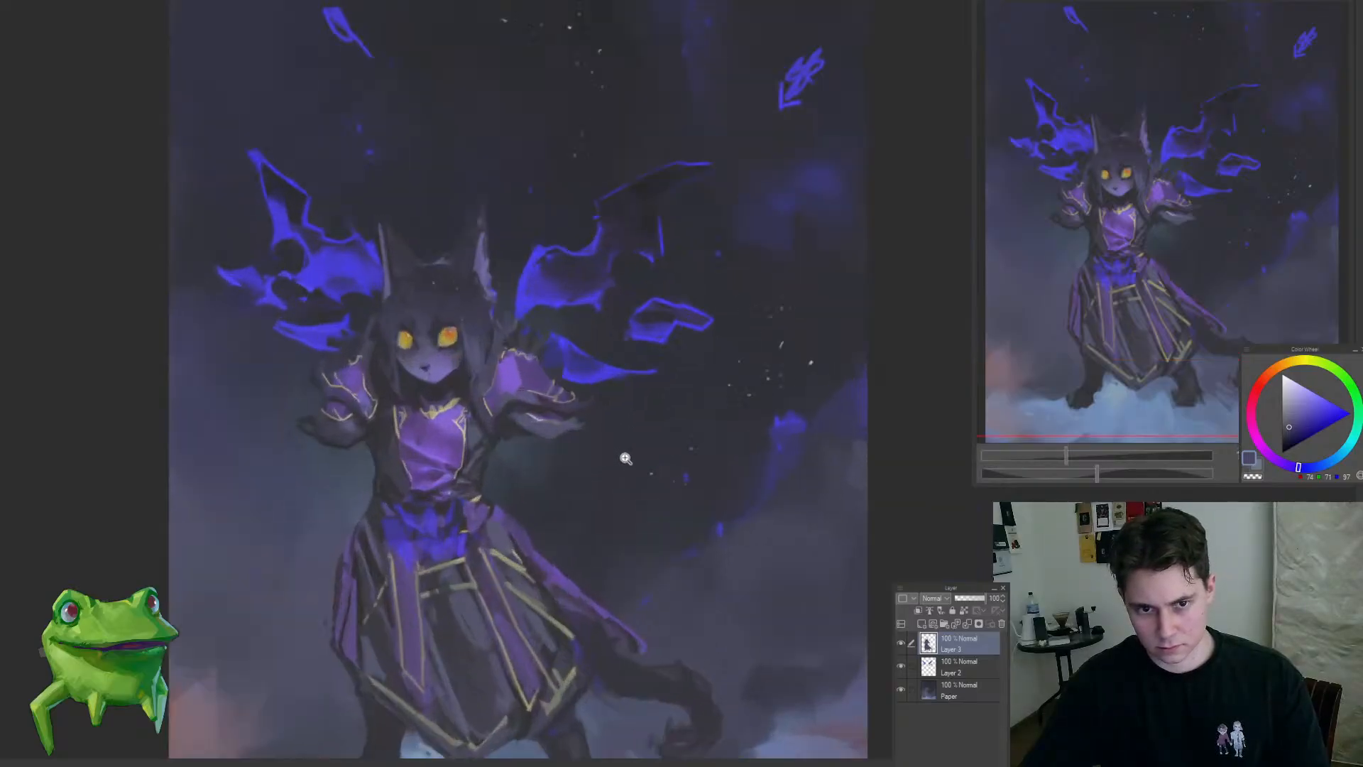
Step: Rough in a new left-hand forearm and splayed hand reaching down from the sleeve with sampled dark tones
alt+click(515, 440)
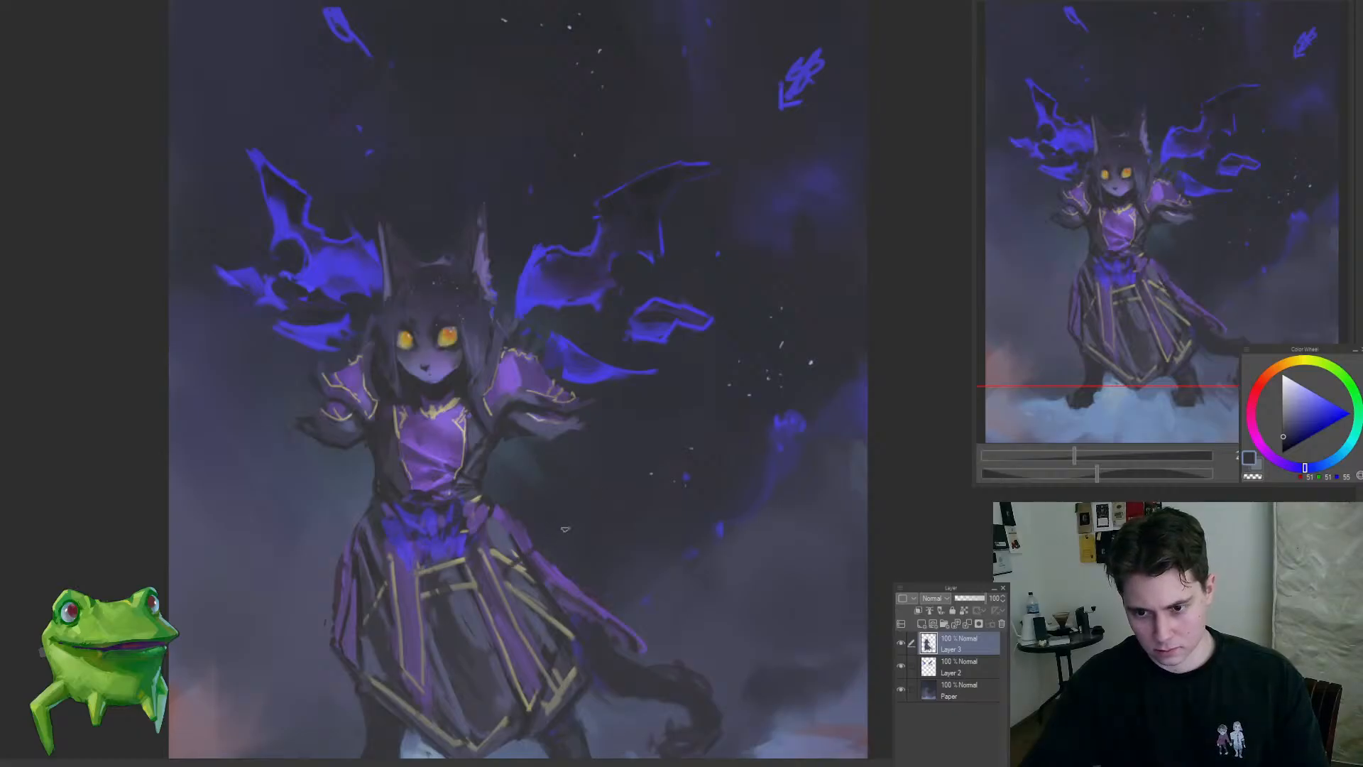
drag(392, 476, 465, 442)
alt+click(467, 454)
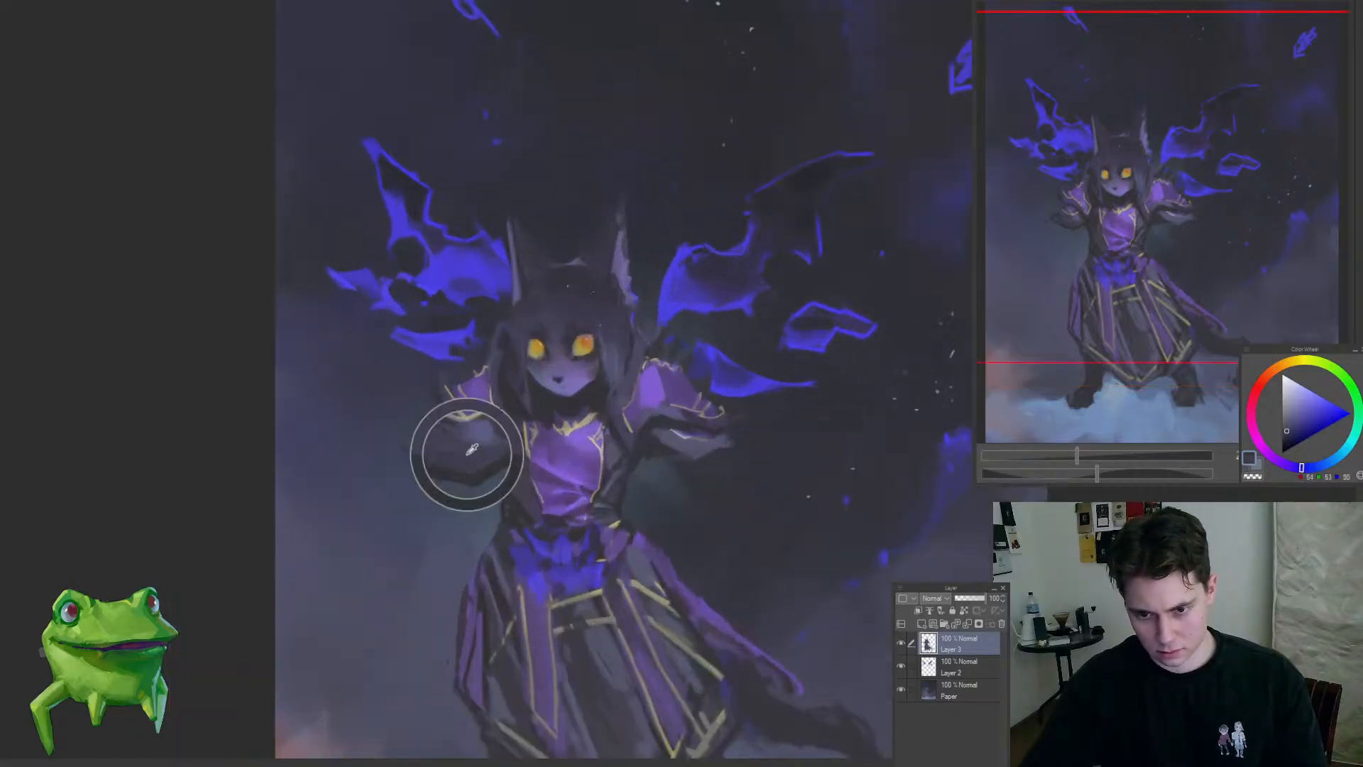
drag(435, 516, 364, 529)
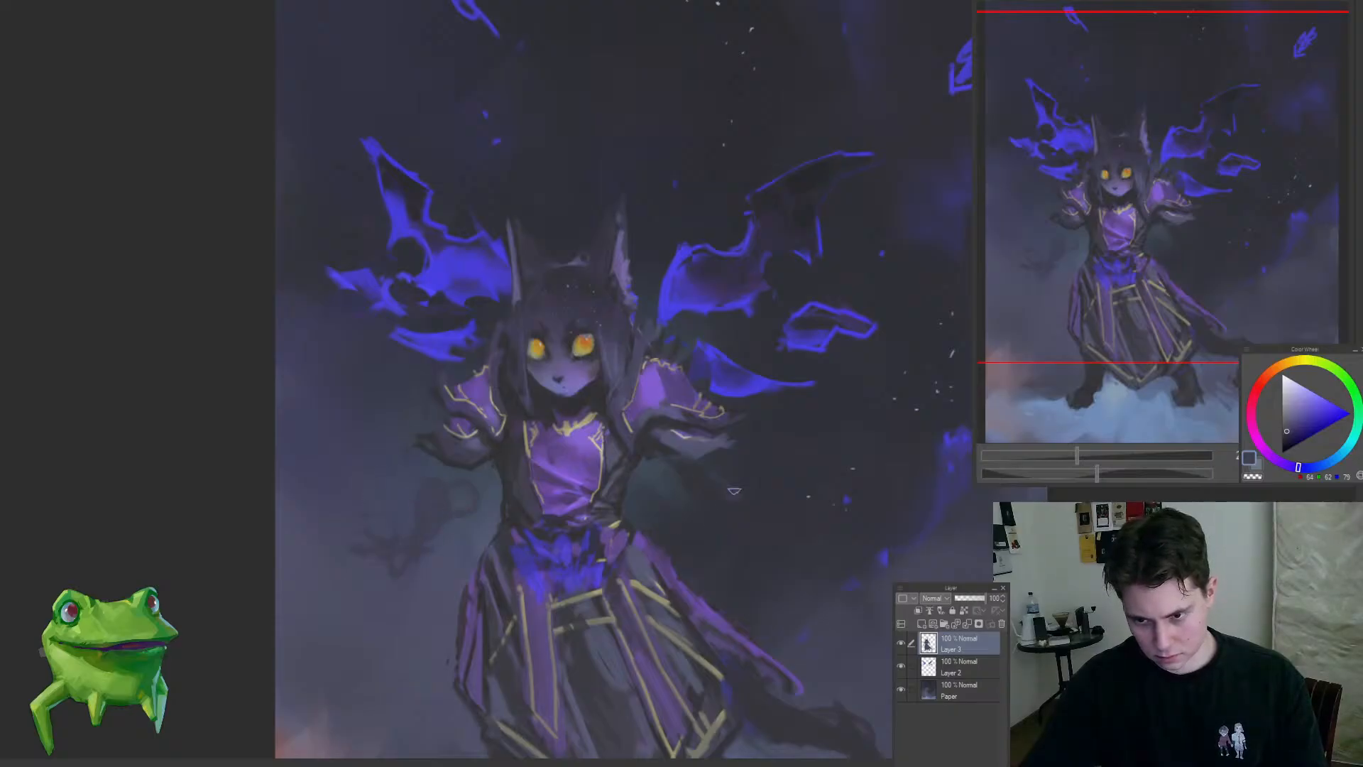
Step: Rough in the right-hand forearm and splayed hand below the sleeve with dark strokes, checking them against the full figure
mouse_move(734, 490)
mouse_down()
mouse_move(766, 502)
mouse_move(660, 466)
mouse_up()
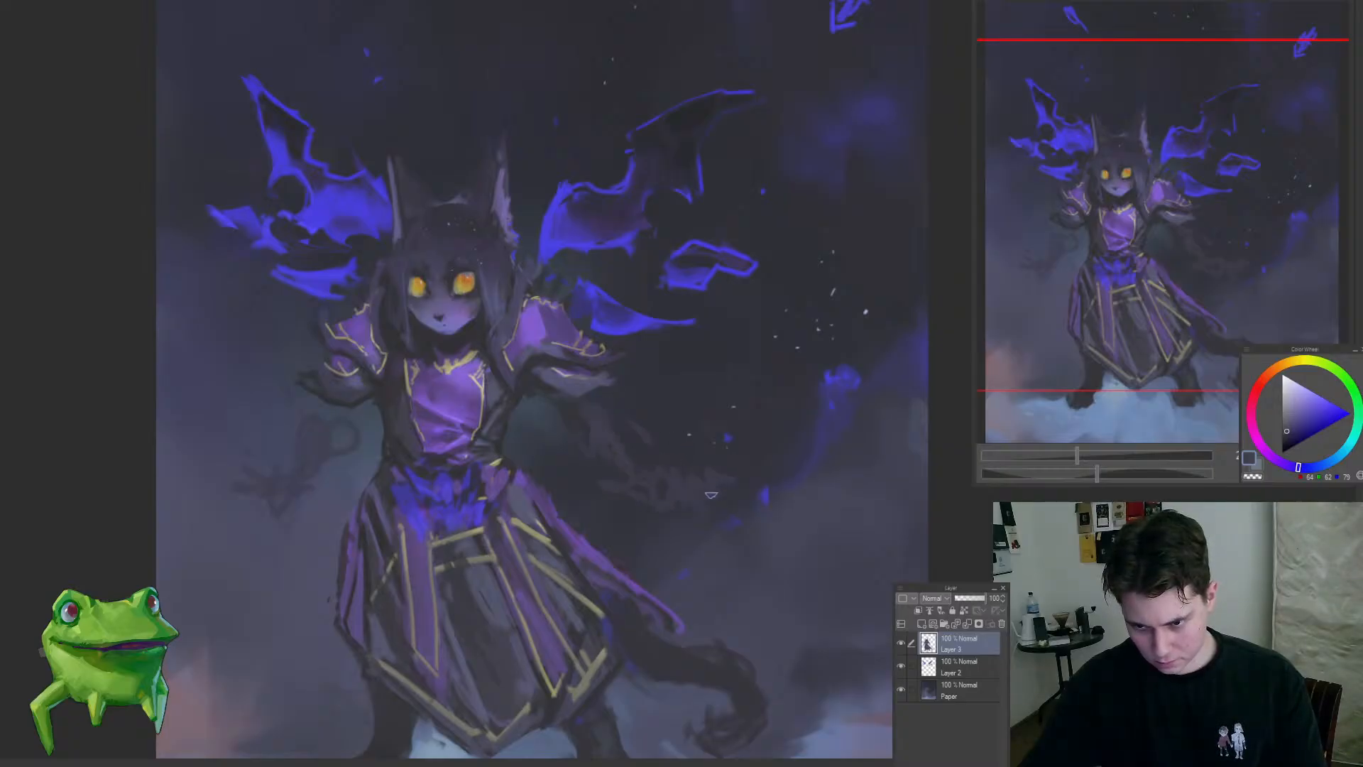
mouse_move(712, 456)
mouse_down()
mouse_move(781, 524)
mouse_move(742, 485)
mouse_up()
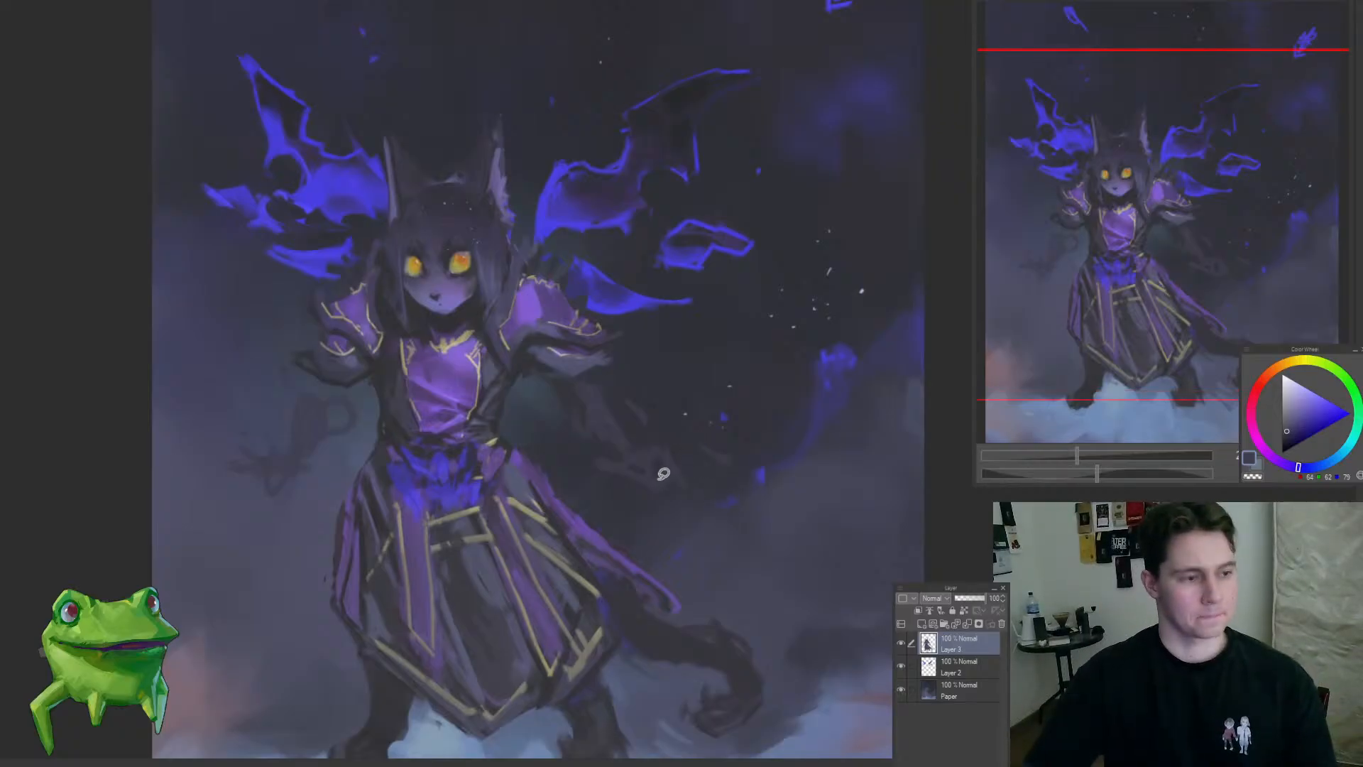
drag(613, 461, 621, 450)
mouse_move(713, 442)
mouse_down()
mouse_move(774, 489)
mouse_move(671, 419)
mouse_up()
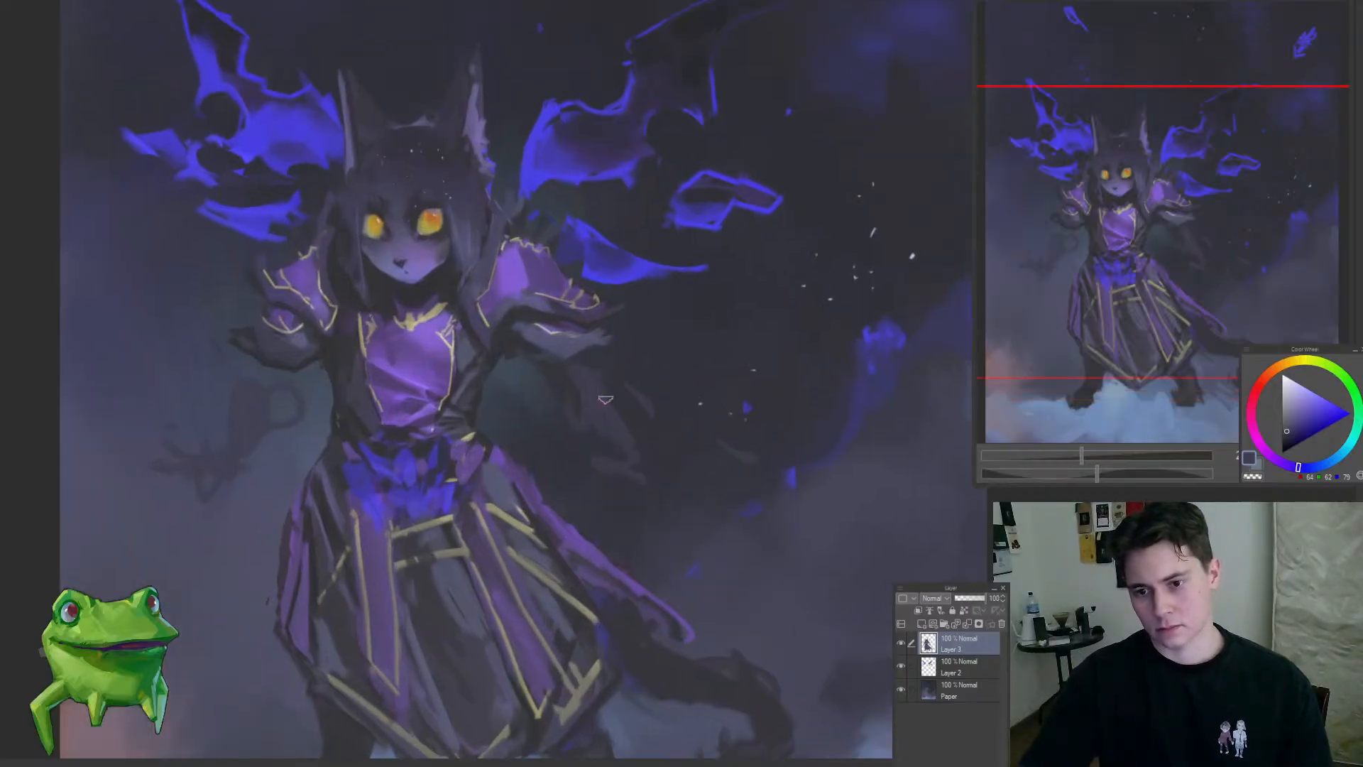
drag(574, 418, 614, 453)
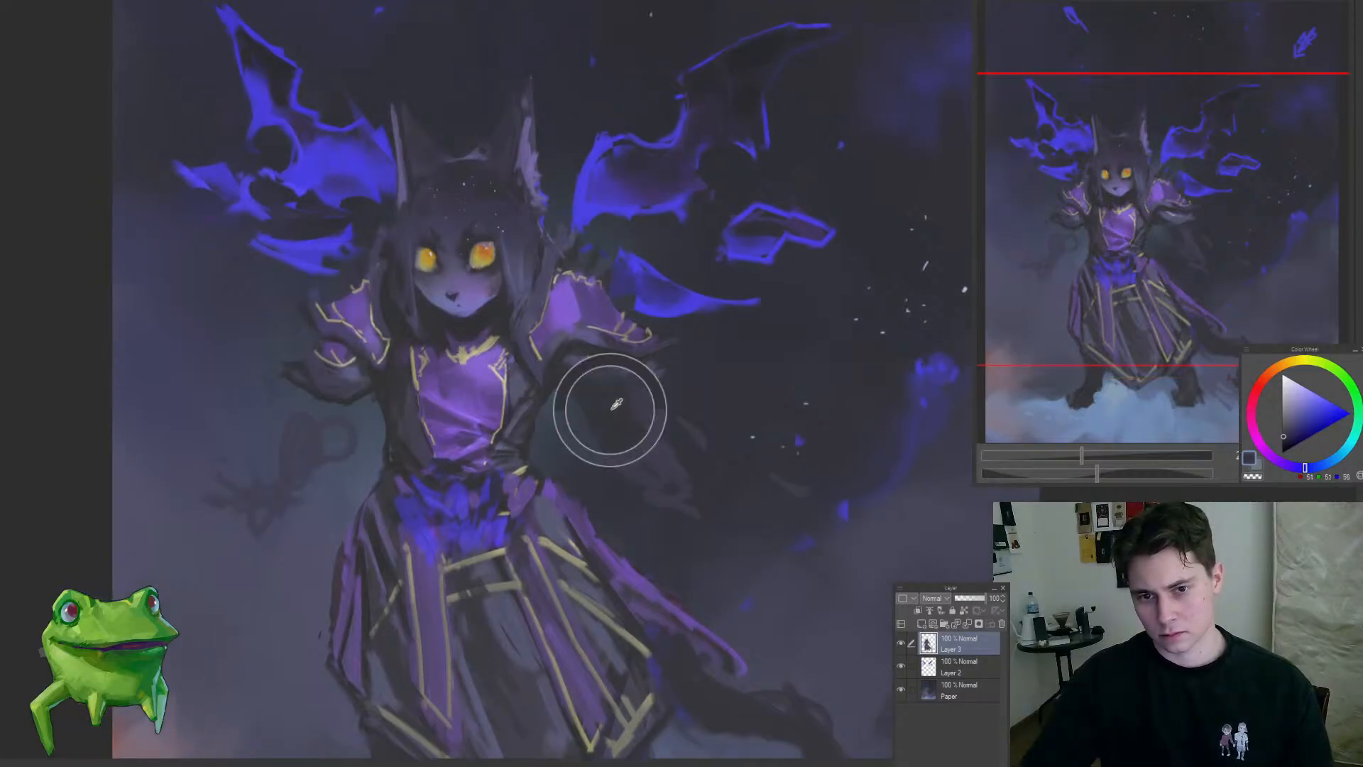
key(ctrl+0)
drag(576, 450, 548, 333)
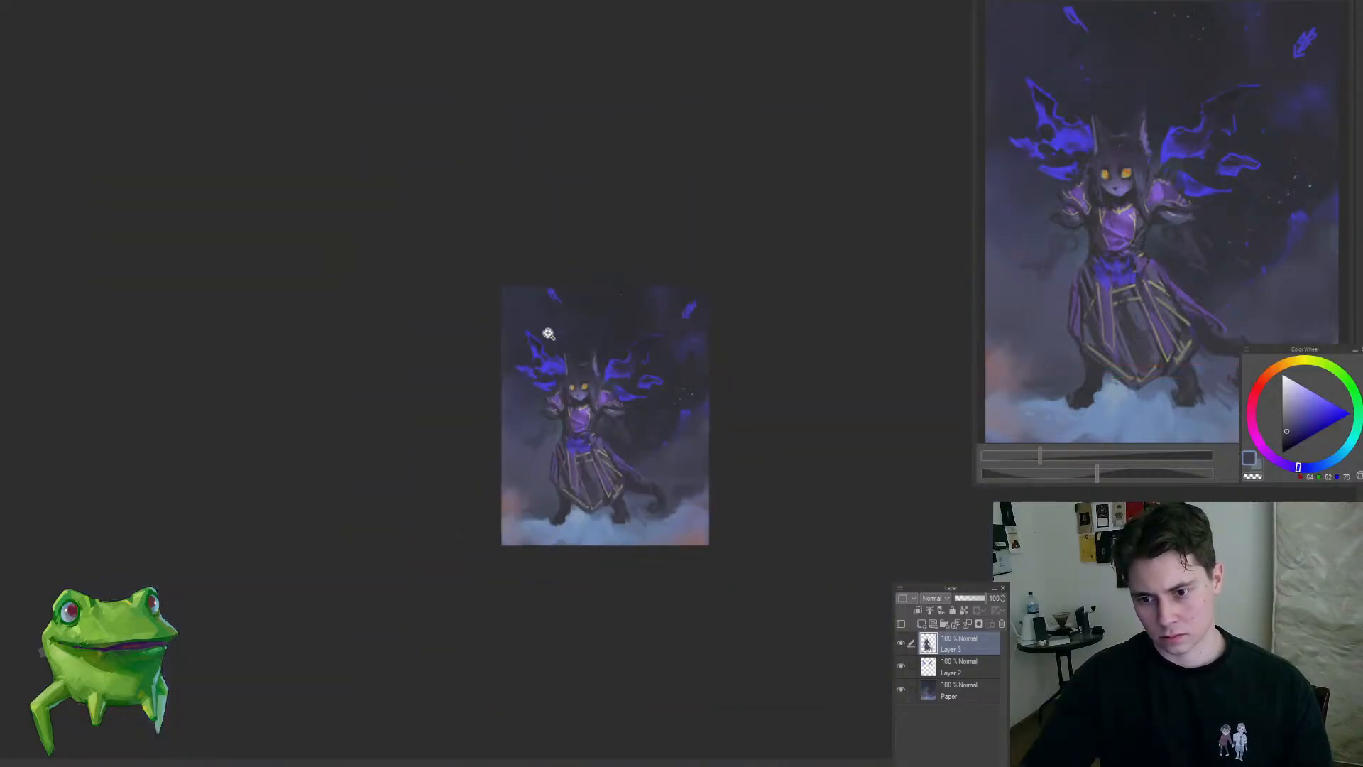
key(ctrl+0)
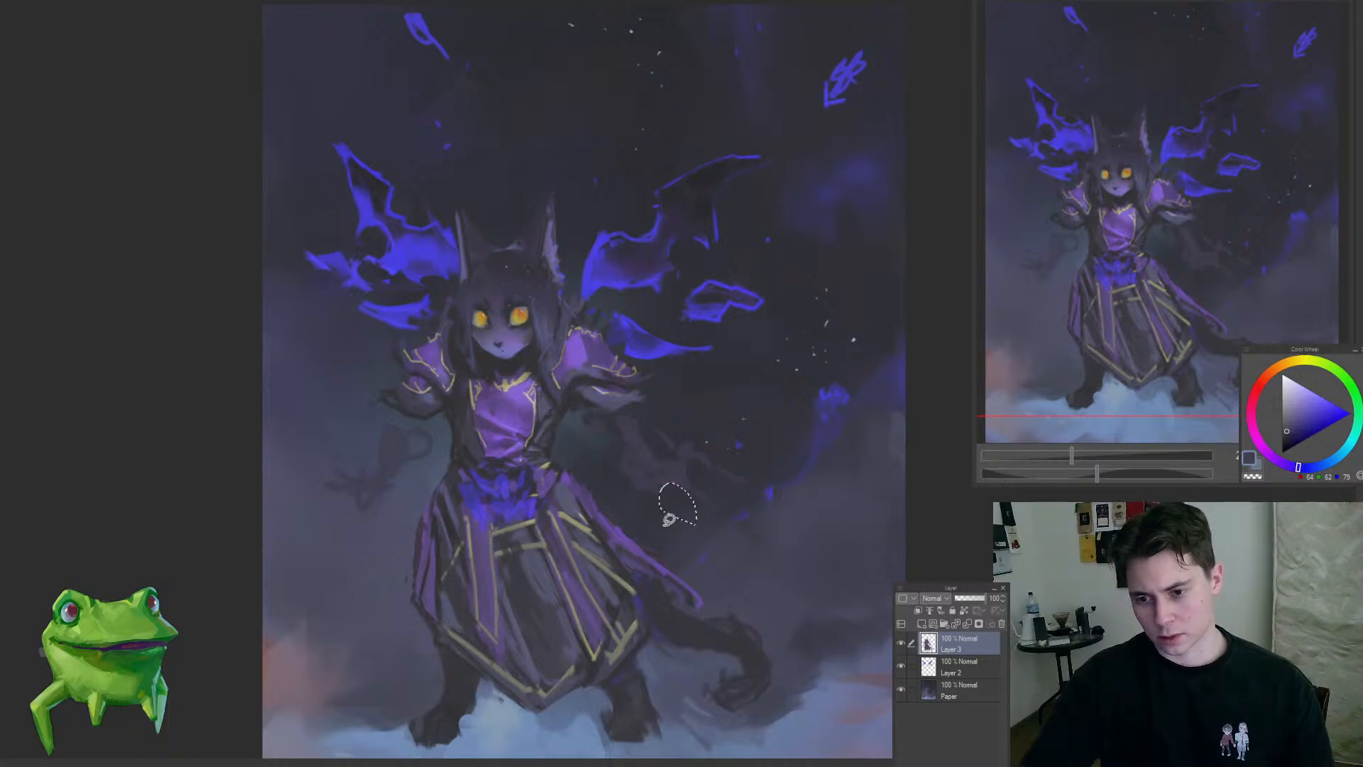
Step: Select the rough shapes around the right-hand hand freehand, delete them, and deselect
mouse_move(678, 501)
mouse_down()
mouse_move(621, 541)
mouse_move(679, 499)
mouse_up()
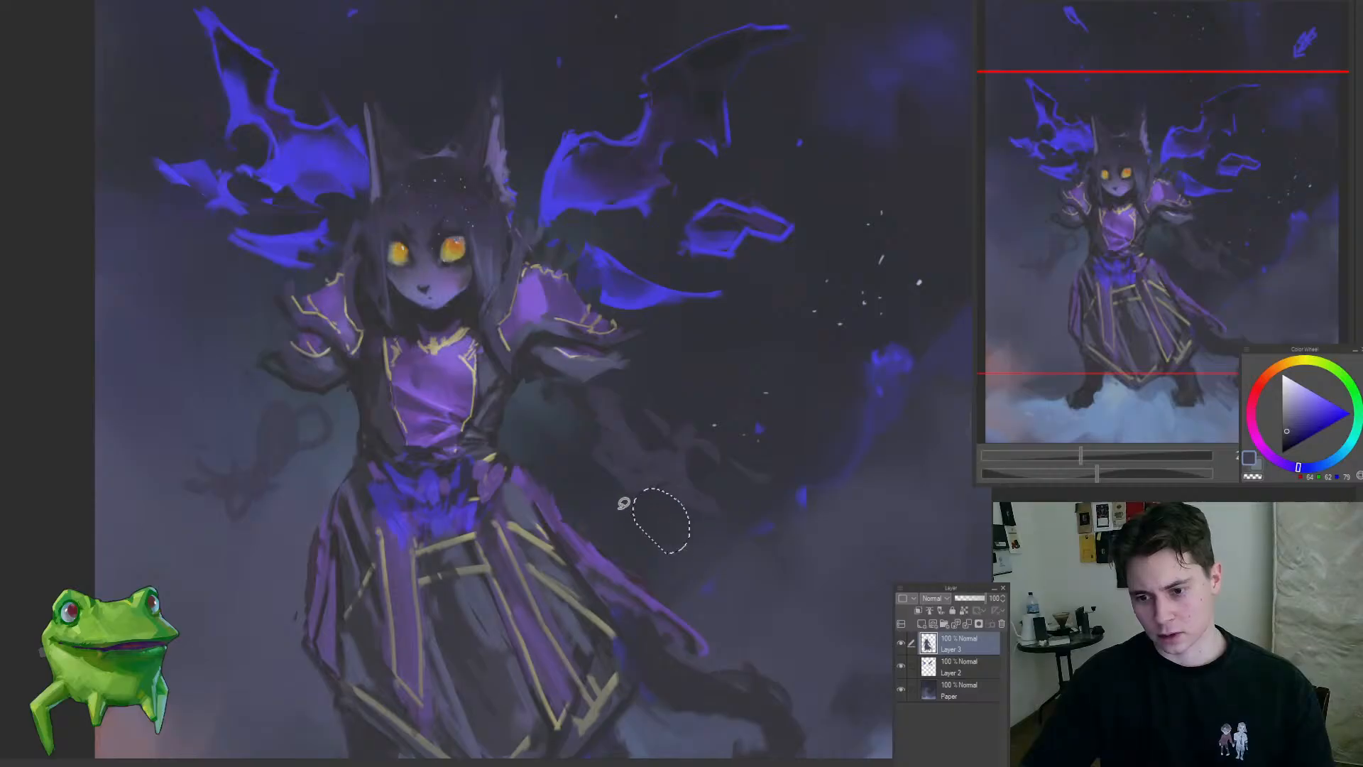
mouse_move(697, 496)
mouse_down()
mouse_move(643, 497)
mouse_move(662, 471)
mouse_move(609, 548)
mouse_move(599, 539)
mouse_move(701, 476)
mouse_move(737, 520)
mouse_up()
key(Delete)
key(ctrl+d)
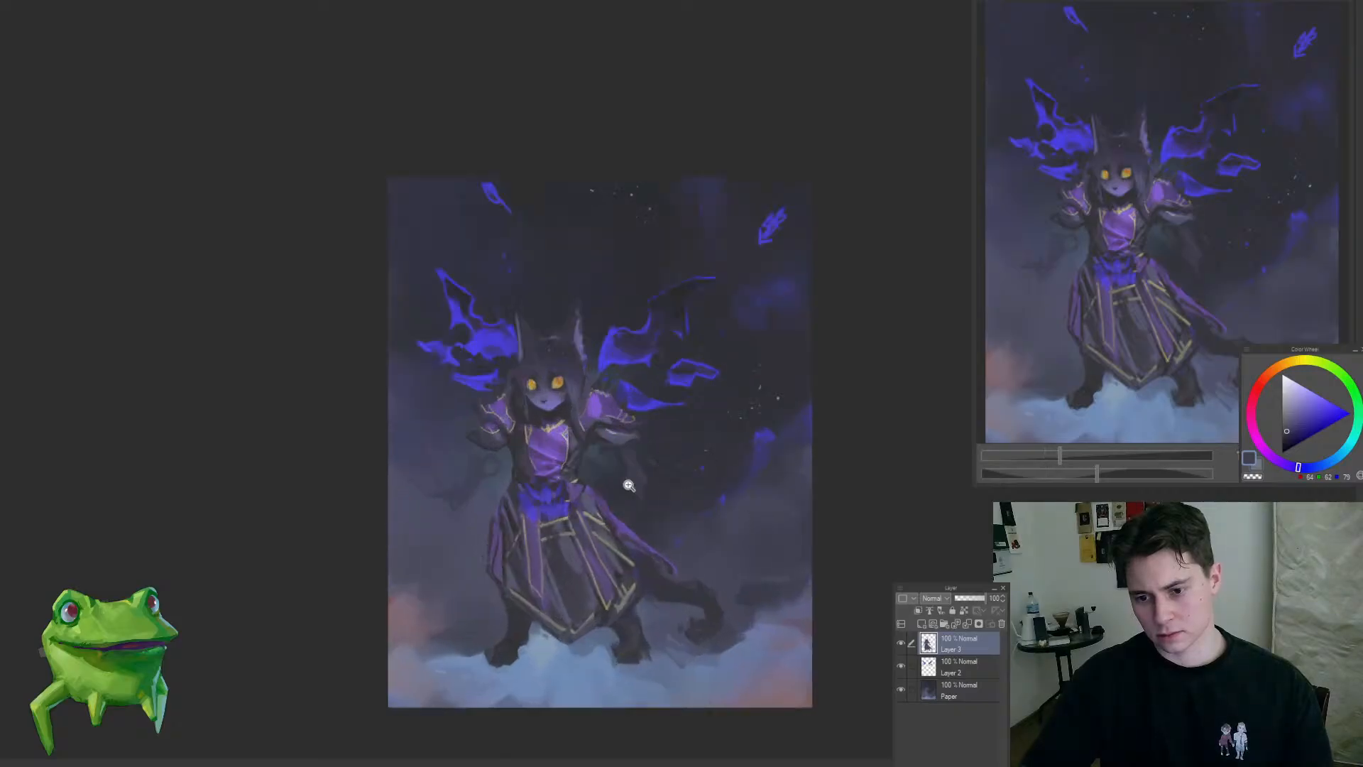
mouse_move(630, 483)
mouse_down()
mouse_move(660, 479)
mouse_move(657, 524)
mouse_up()
key(Delete)
key(ctrl+d)
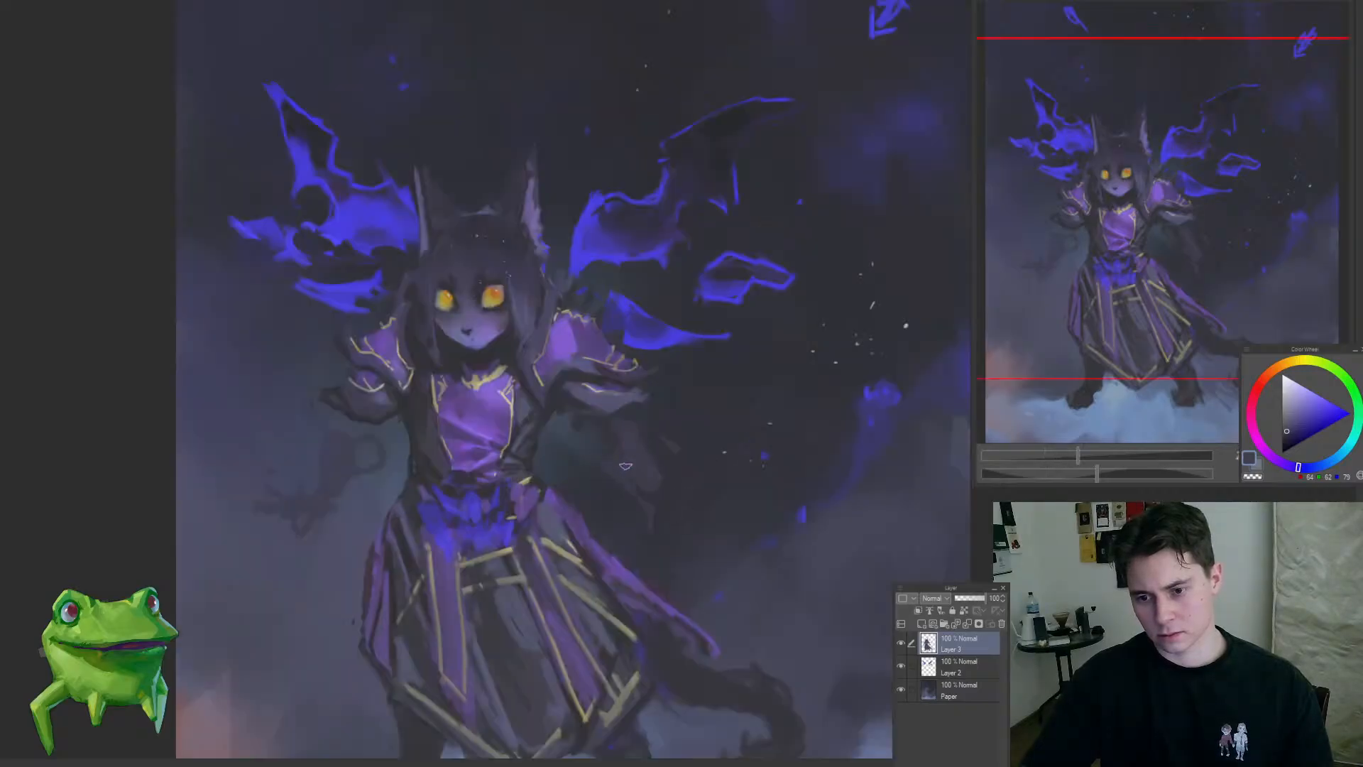
Step: Rework the right-hand hand beneath the sleeve with sampled dark tones and small freehand selections, judging it against the whole figure
mouse_move(684, 499)
mouse_down()
mouse_move(646, 504)
mouse_move(675, 505)
mouse_up()
scroll(702, 531, up, 1)
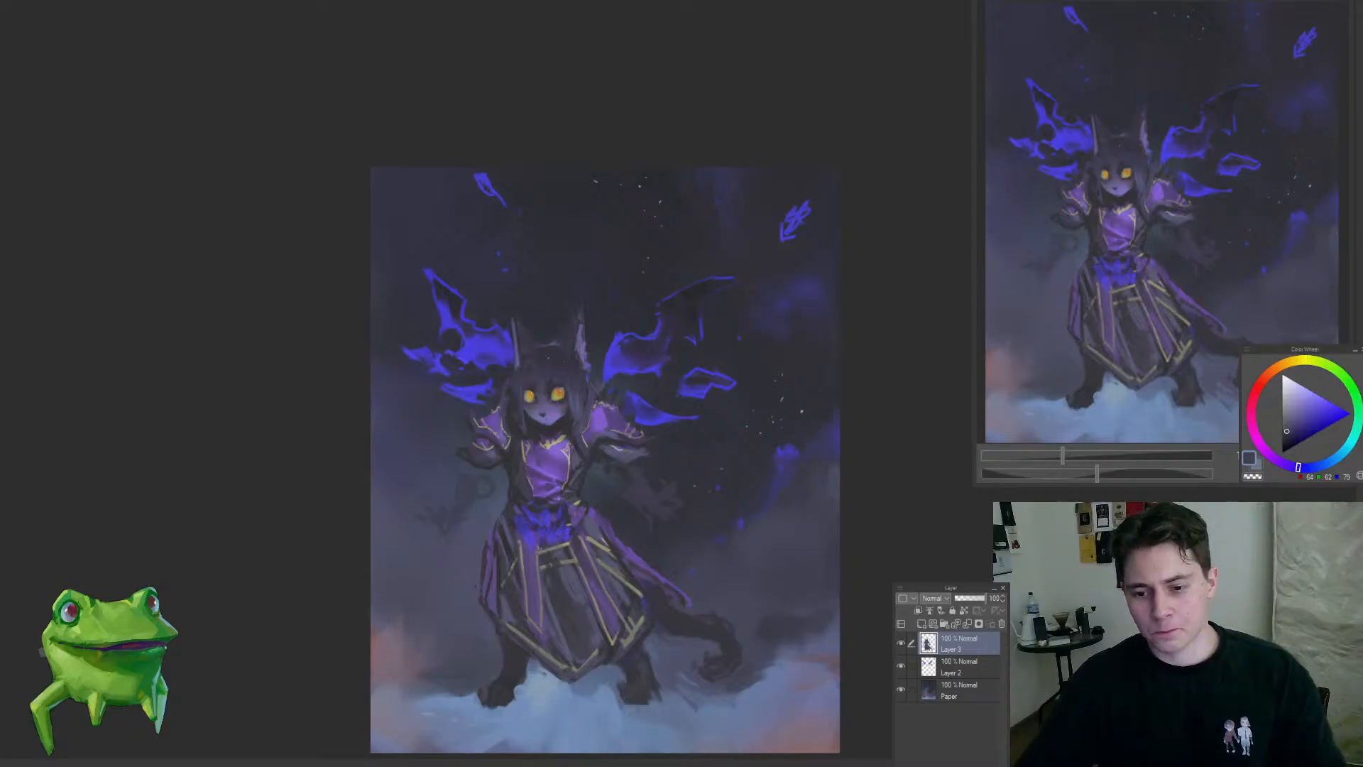
mouse_move(509, 637)
mouse_down()
mouse_move(501, 550)
mouse_move(447, 544)
mouse_move(423, 621)
mouse_move(565, 383)
mouse_move(542, 498)
mouse_move(470, 508)
mouse_up()
alt+click(565, 383)
alt+click(585, 403)
alt+click(551, 529)
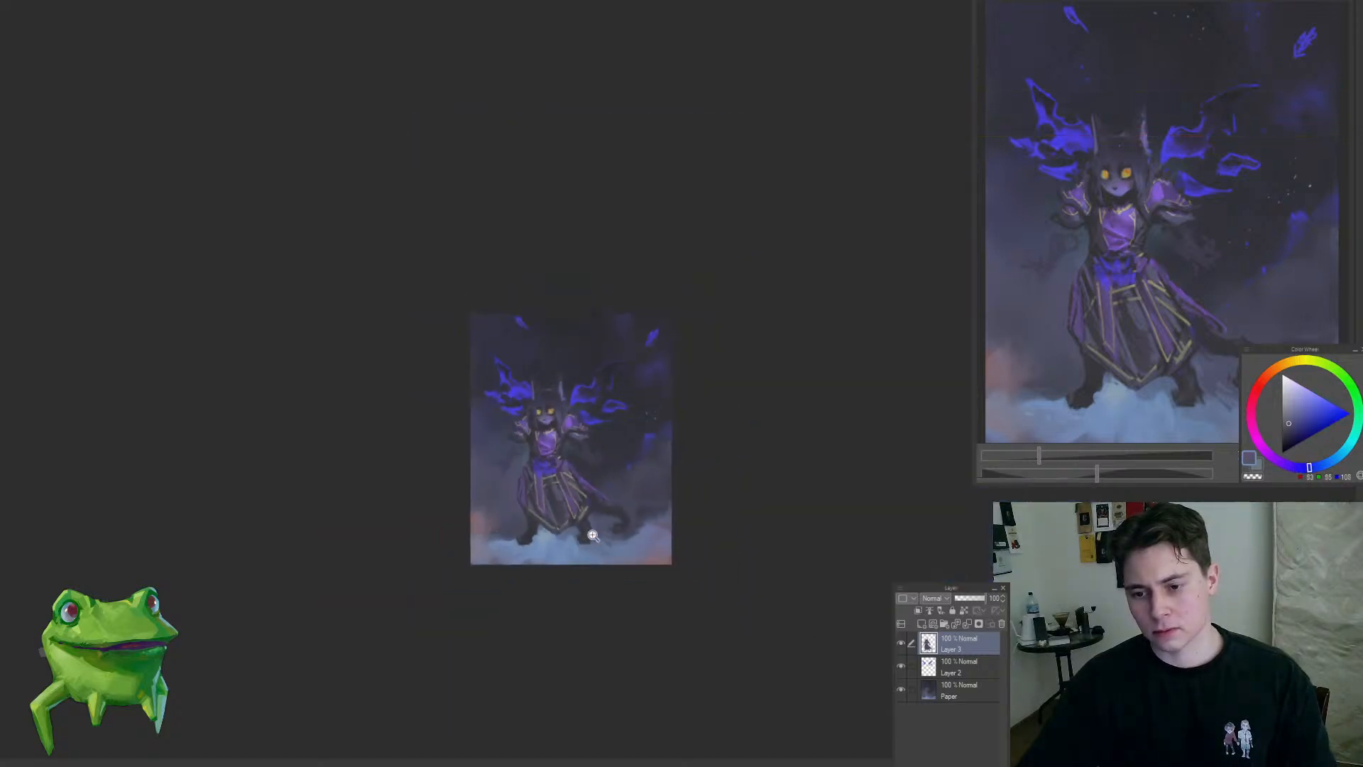
drag(566, 458, 625, 443)
alt+click(602, 431)
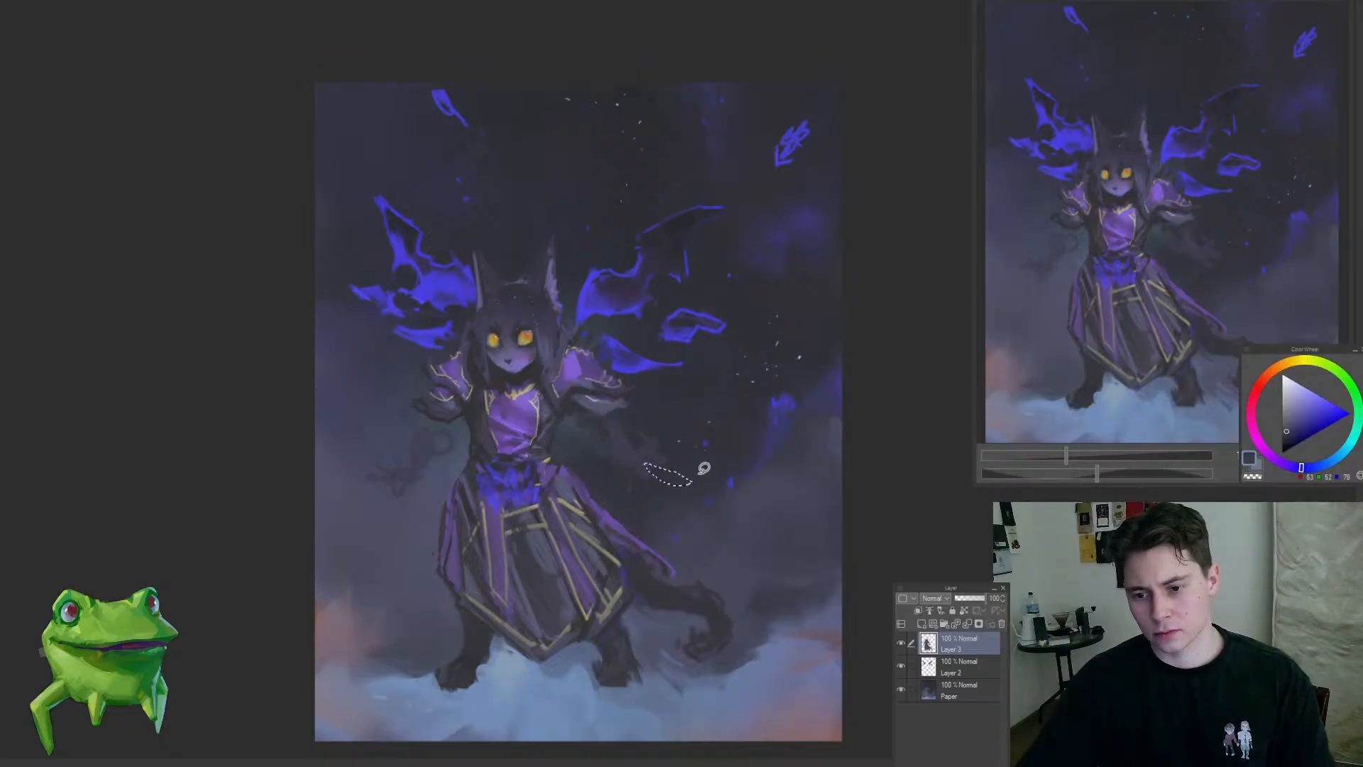
scroll(642, 469, up, 2)
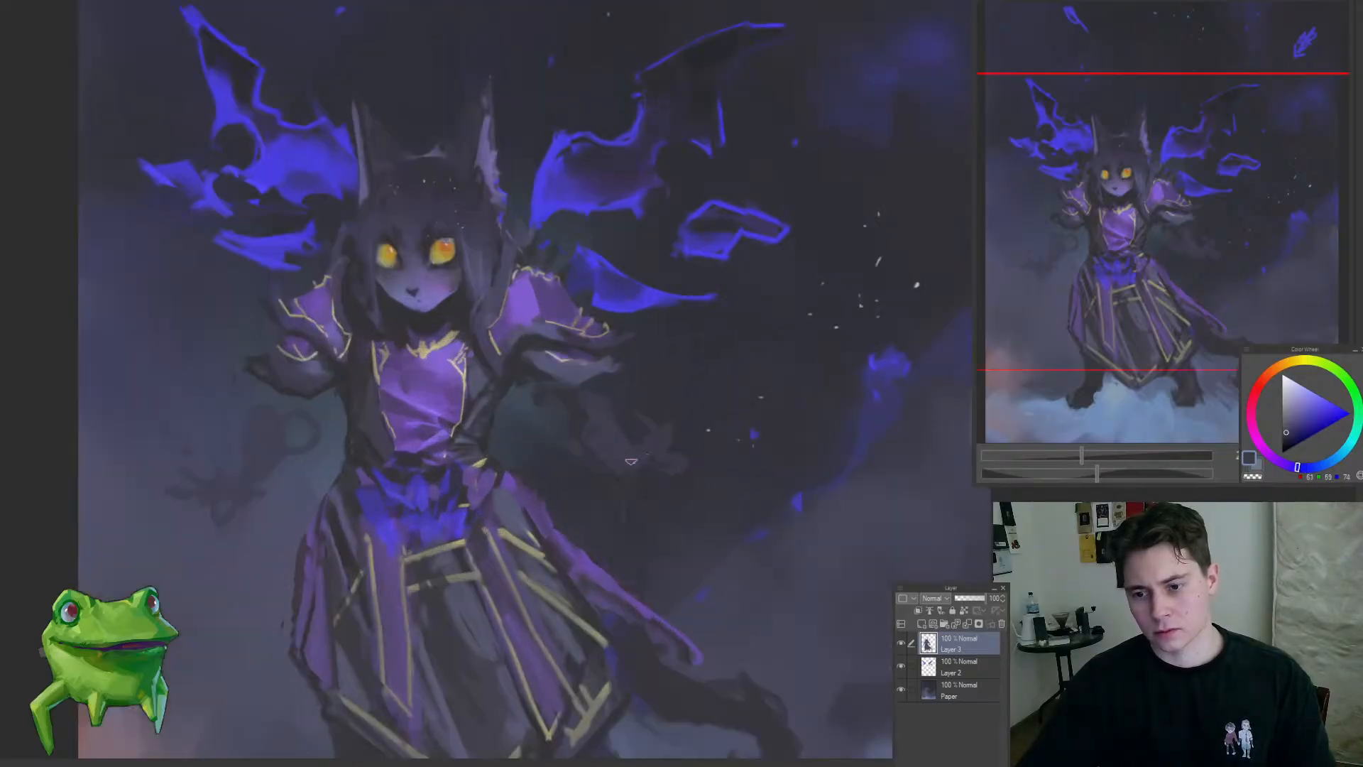
alt+click(622, 449)
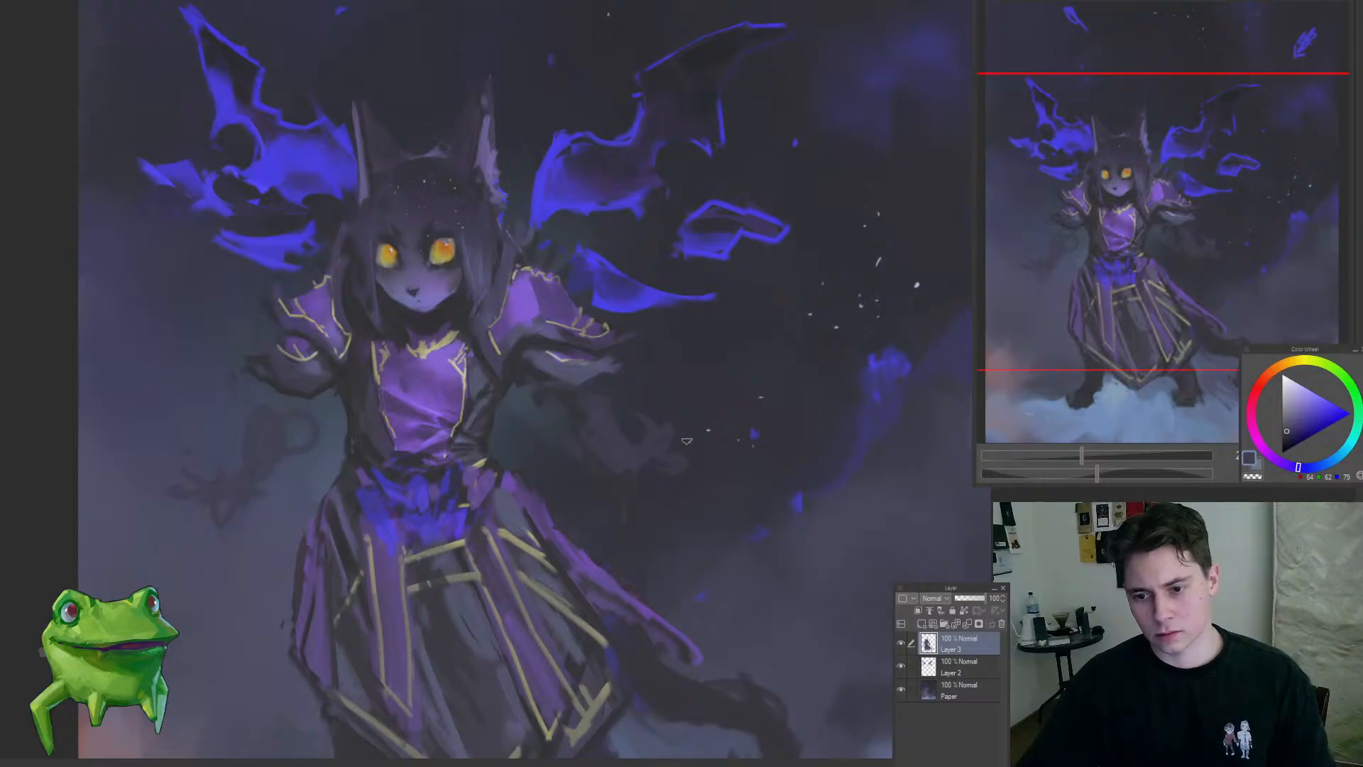
scroll(645, 411, down, 4)
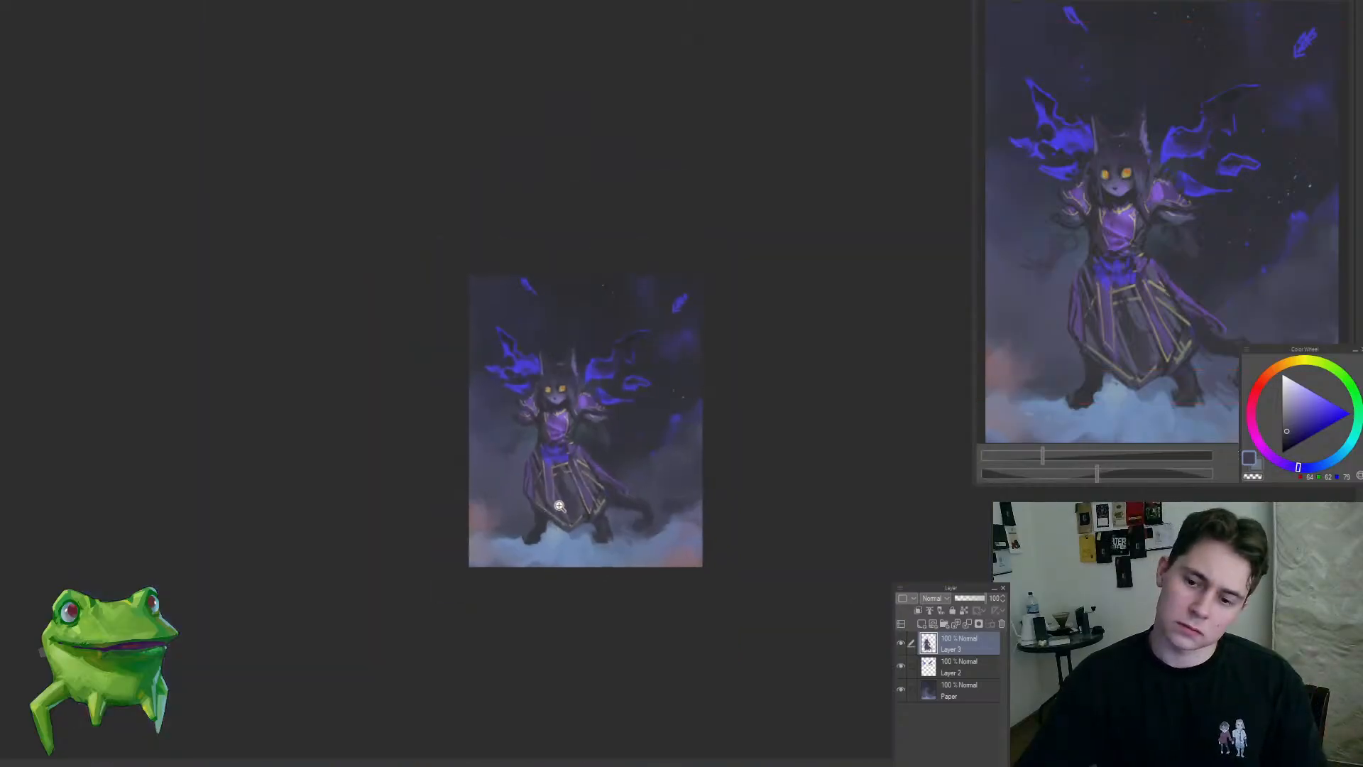
Step: Paint the left-hand sleeve opening with a sampled dark tone and add a lighter cuff shape beneath the elbow
scroll(546, 504, up, 3)
alt+click(545, 406)
alt+click(518, 399)
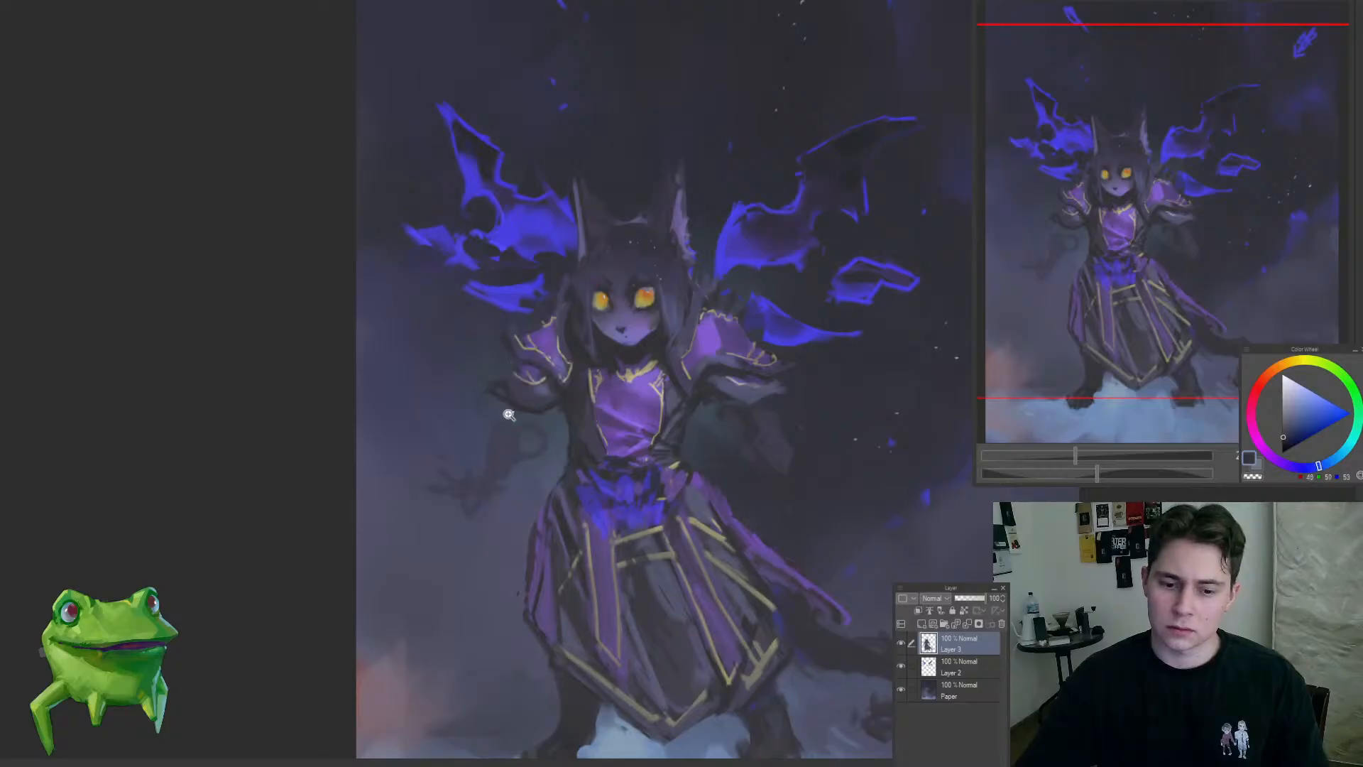
scroll(517, 396, up, 1)
scroll(506, 418, up, 1)
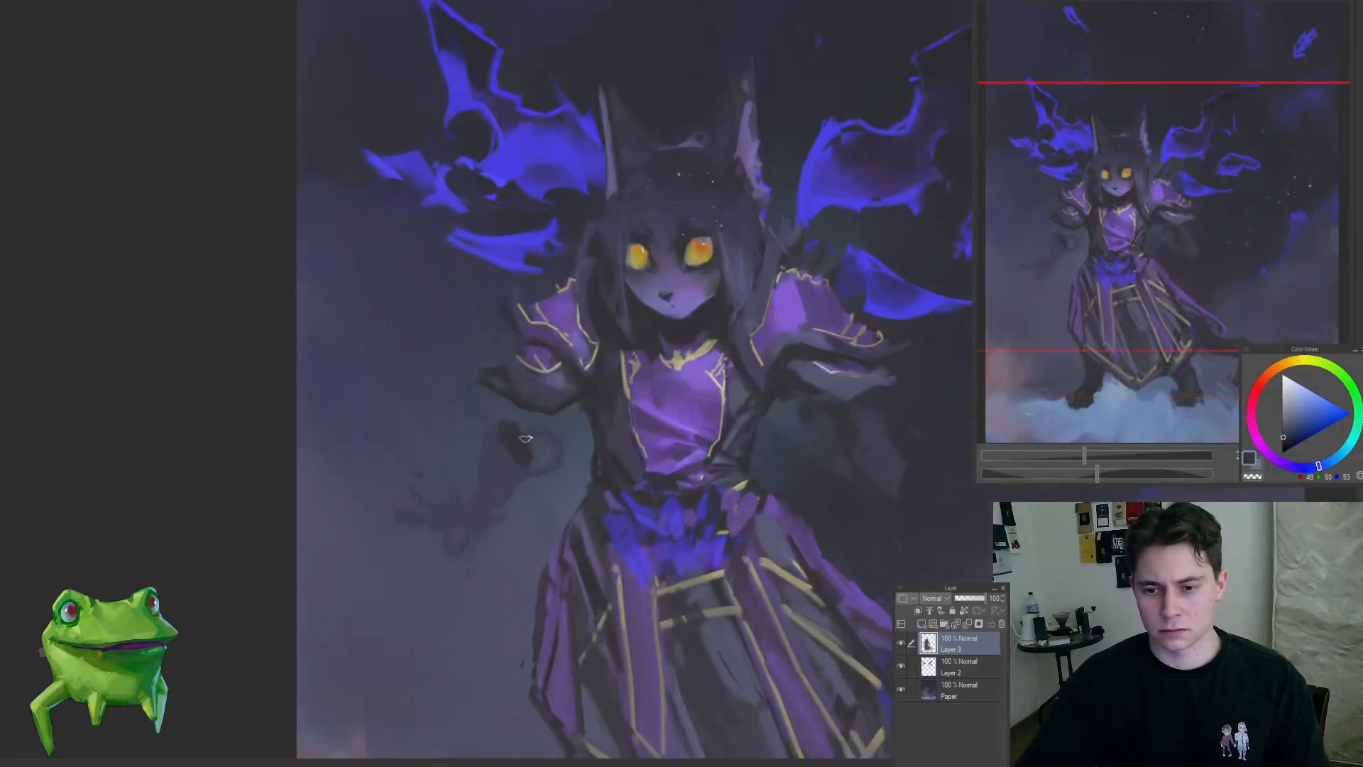
scroll(561, 443, down, 5)
scroll(564, 448, up, 4)
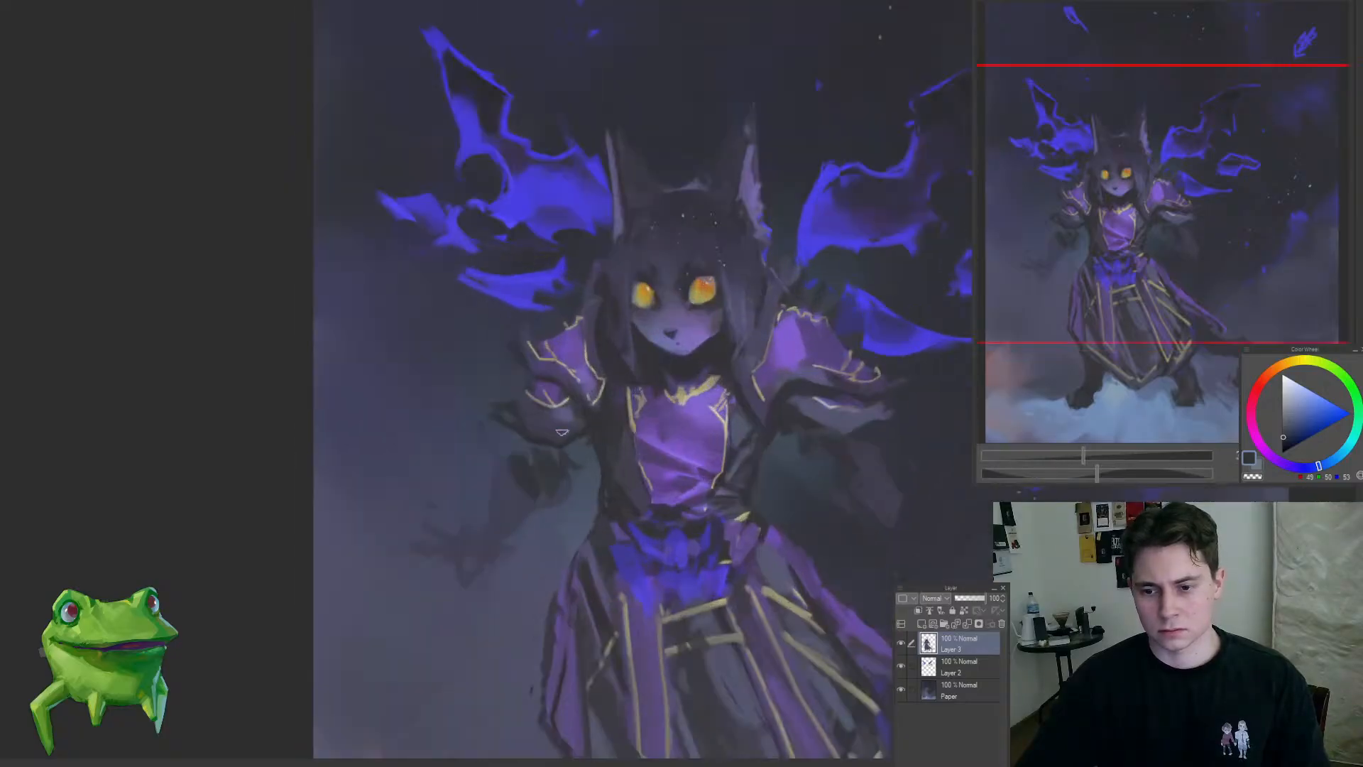
alt+click(559, 459)
mouse_move(541, 468)
mouse_down()
mouse_move(561, 464)
mouse_move(572, 483)
mouse_up()
alt+click(524, 472)
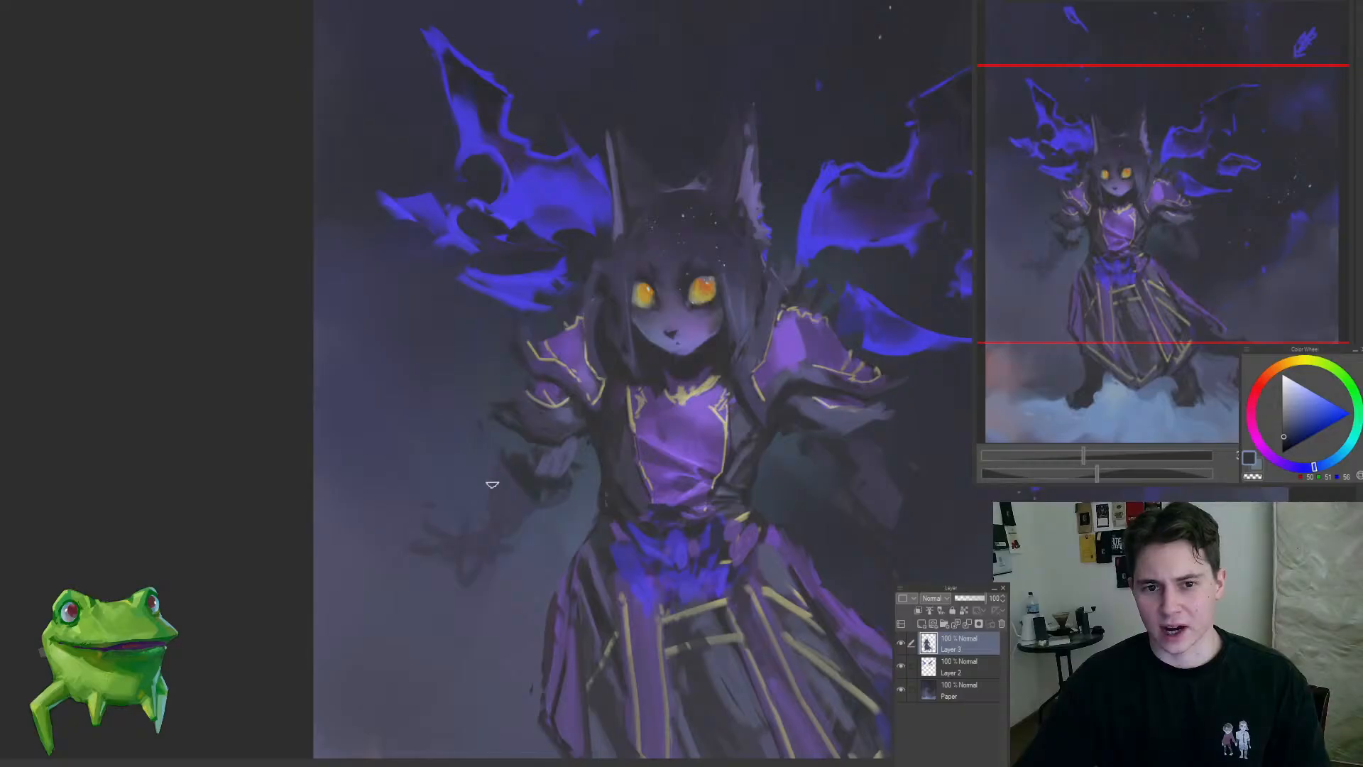
Step: Undo the latest finger strokes on the right-hand hand and repaint the forearm and hand reaching lower
scroll(501, 535, down, 4)
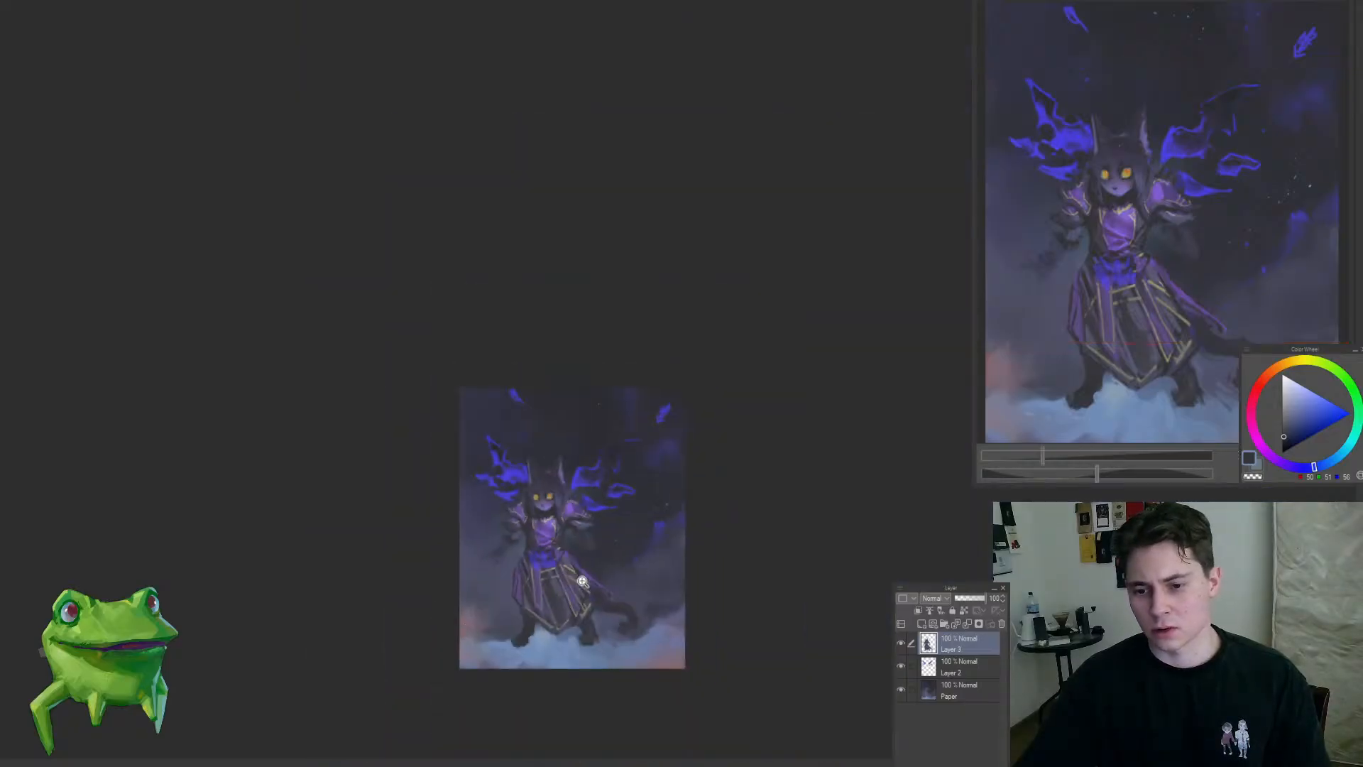
scroll(590, 525, up, 2)
scroll(593, 504, up, 3)
alt+click(566, 502)
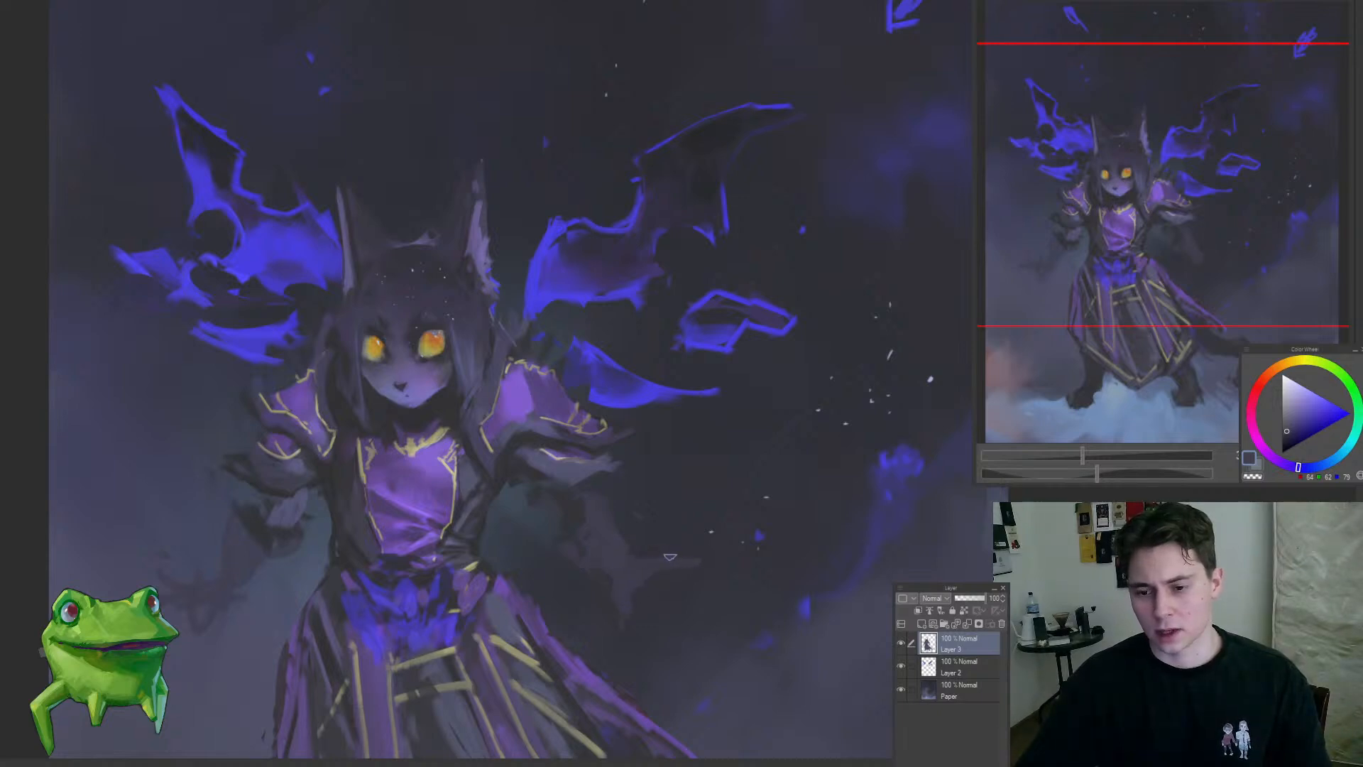
key(ctrl+z)
key(ctrl+z)
key(ctrl+z)
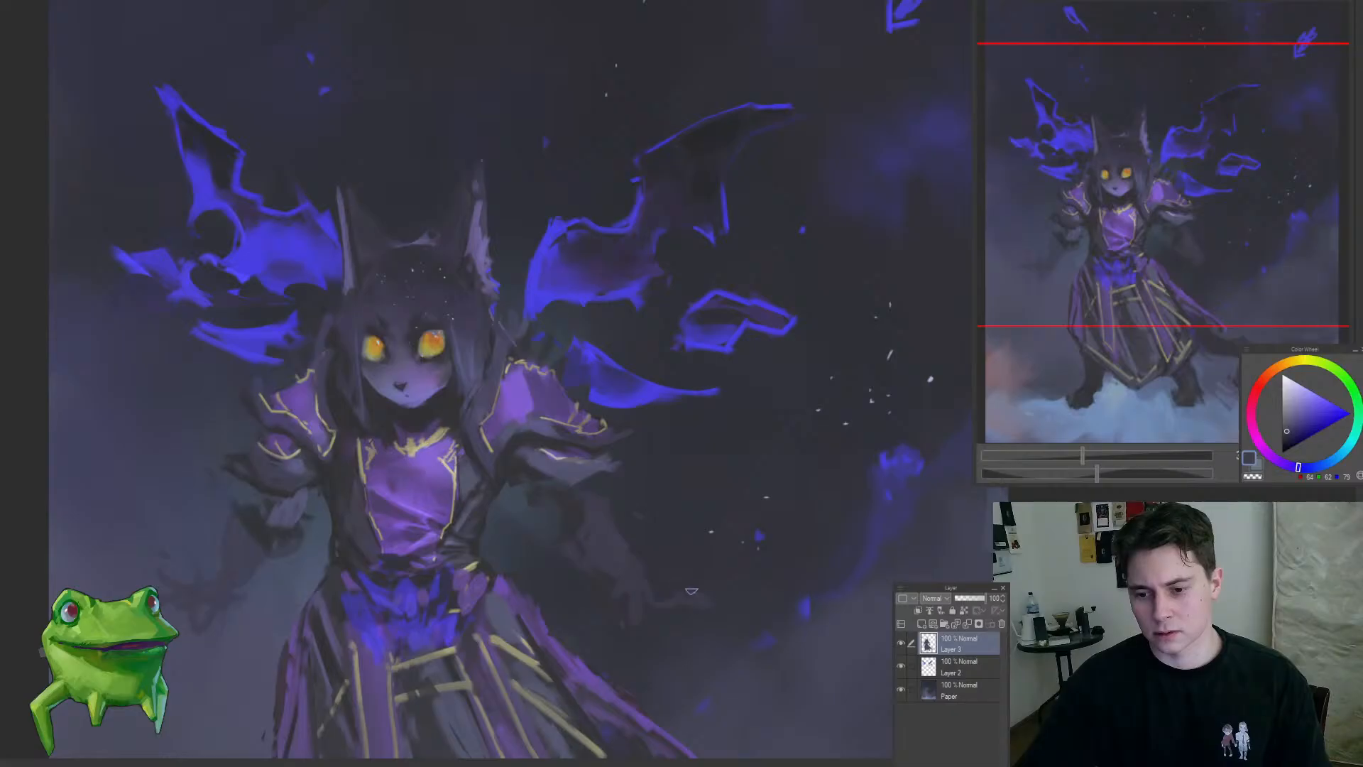
drag(657, 638, 572, 700)
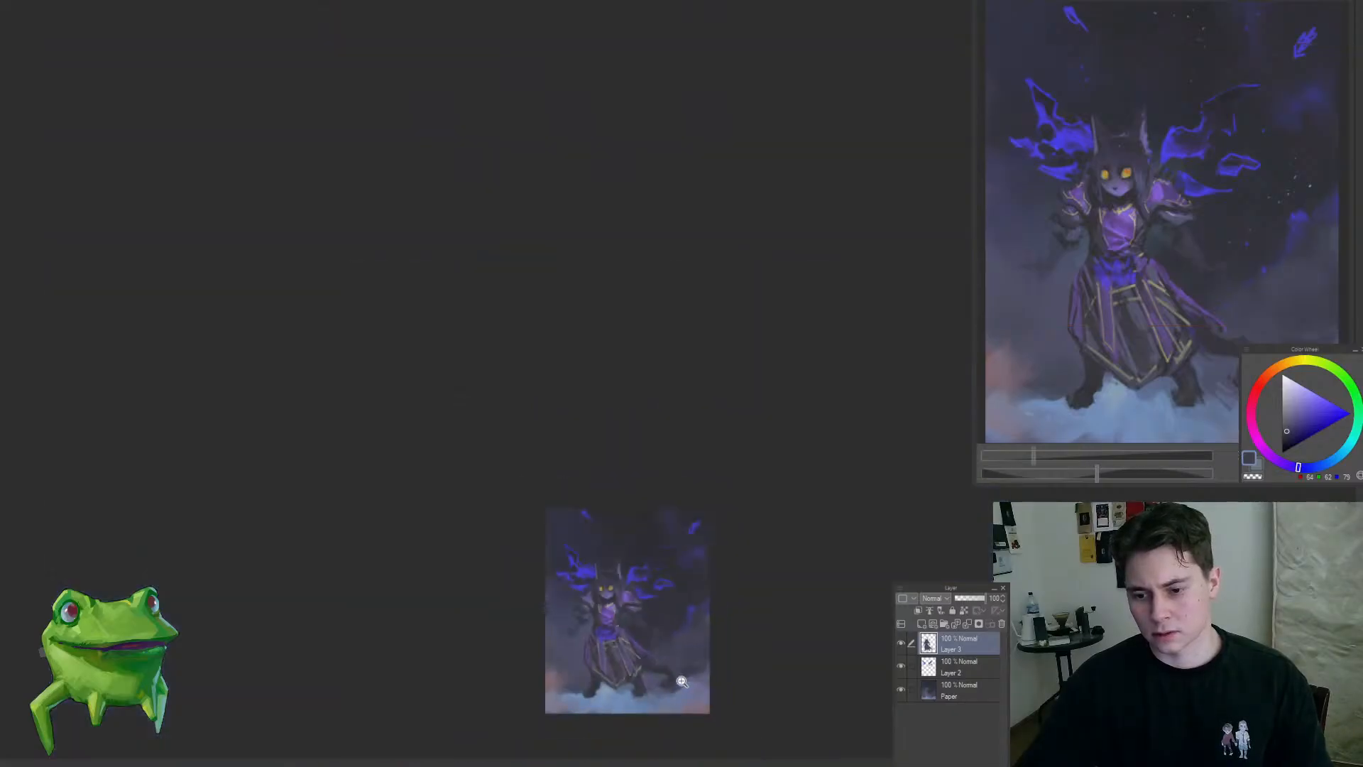
mouse_move(658, 640)
mouse_down()
mouse_move(648, 648)
mouse_move(671, 641)
mouse_up()
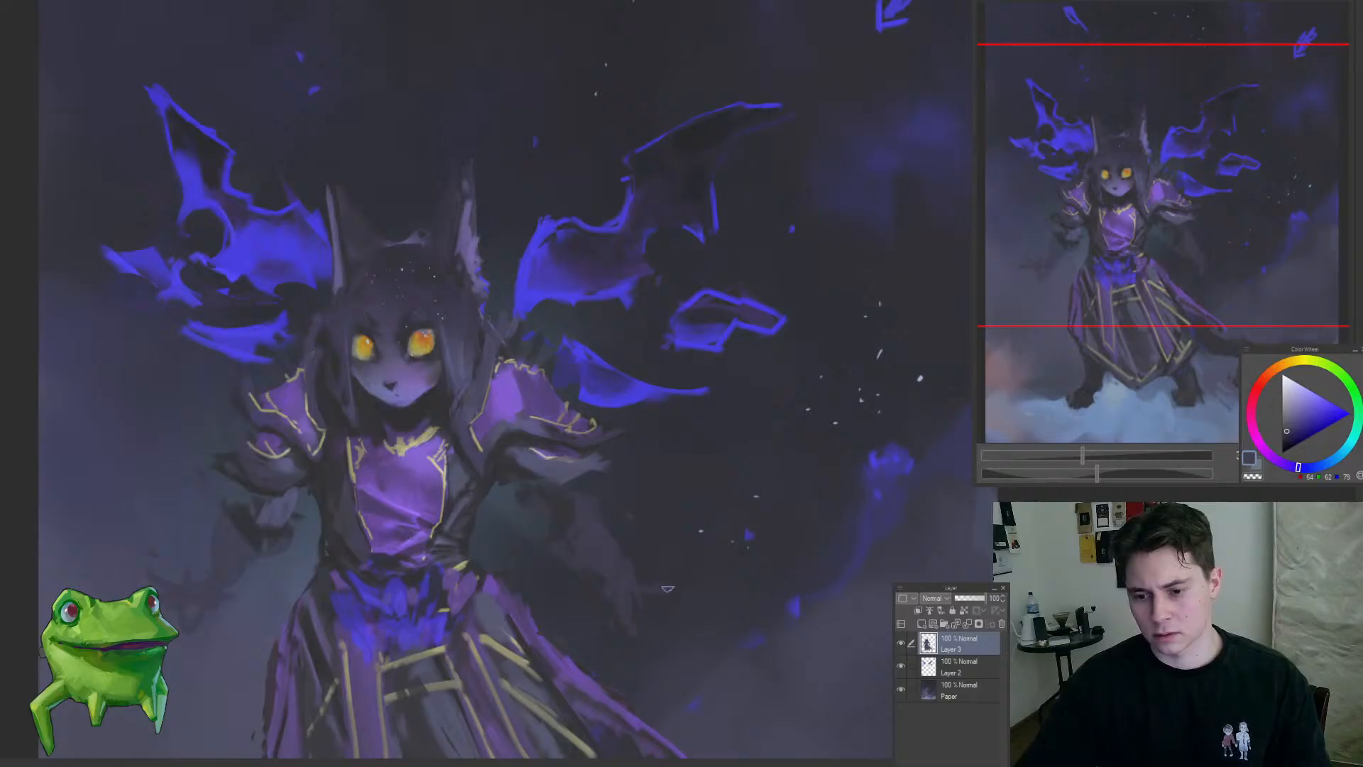
Step: Select the right-hand hand freehand, reposition it with a transform, and deselect
mouse_move(685, 576)
mouse_down()
mouse_move(607, 645)
mouse_move(718, 554)
mouse_move(602, 478)
mouse_move(590, 536)
mouse_up()
key(ctrl+t)
mouse_move(660, 557)
mouse_down()
mouse_move(753, 553)
mouse_move(702, 541)
mouse_move(639, 480)
mouse_move(605, 478)
mouse_move(670, 471)
mouse_up()
key(Return)
key(ctrl+d)
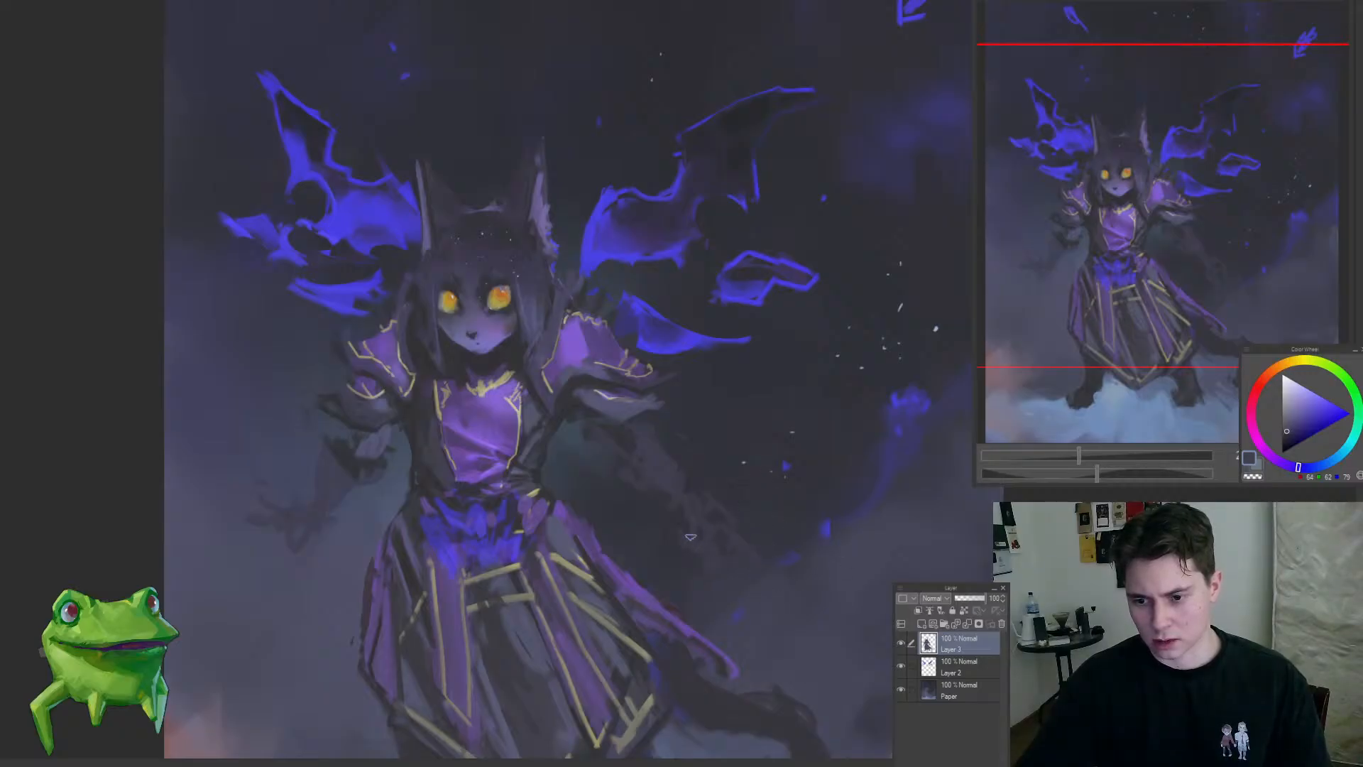
Step: Repaint the fingers of the right-hand hand and soften its shape into the dark background
drag(703, 551, 711, 460)
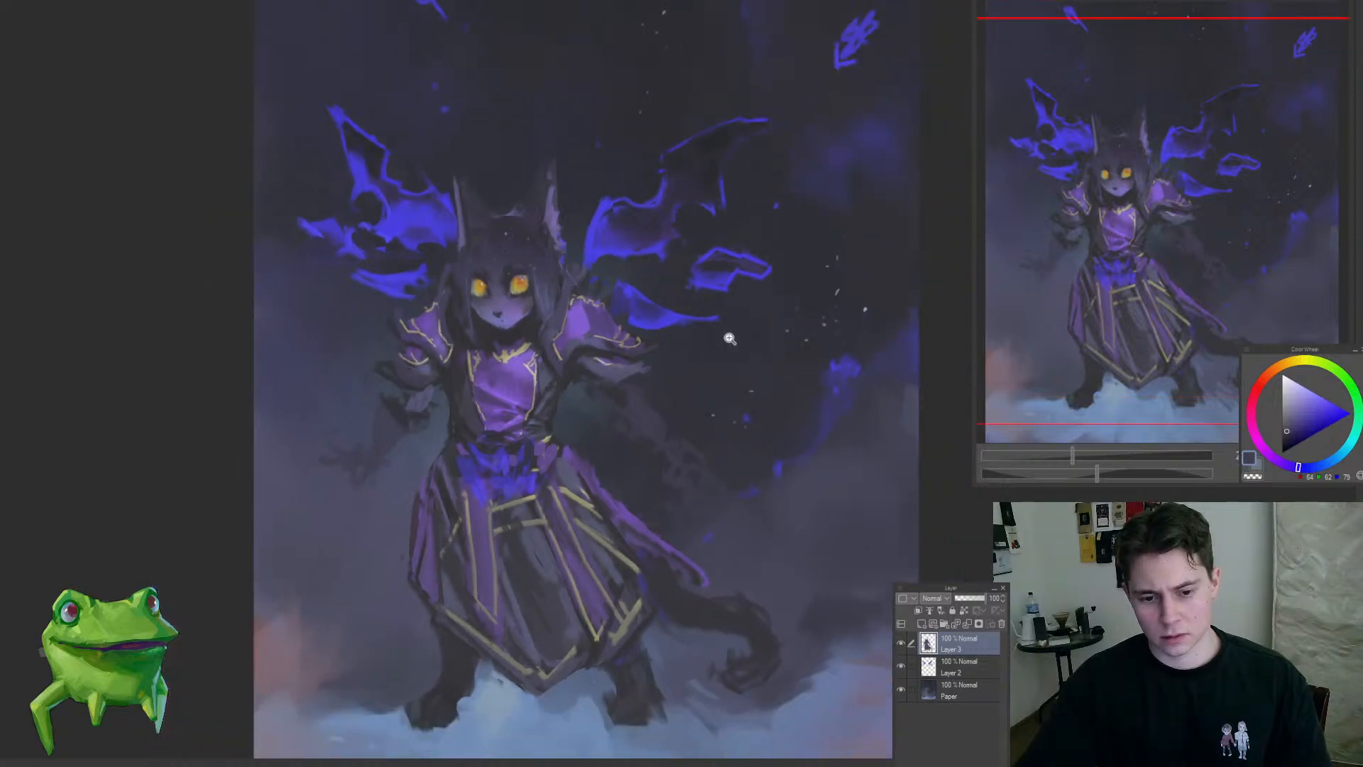
drag(780, 395, 677, 542)
scroll(682, 501, up, 2)
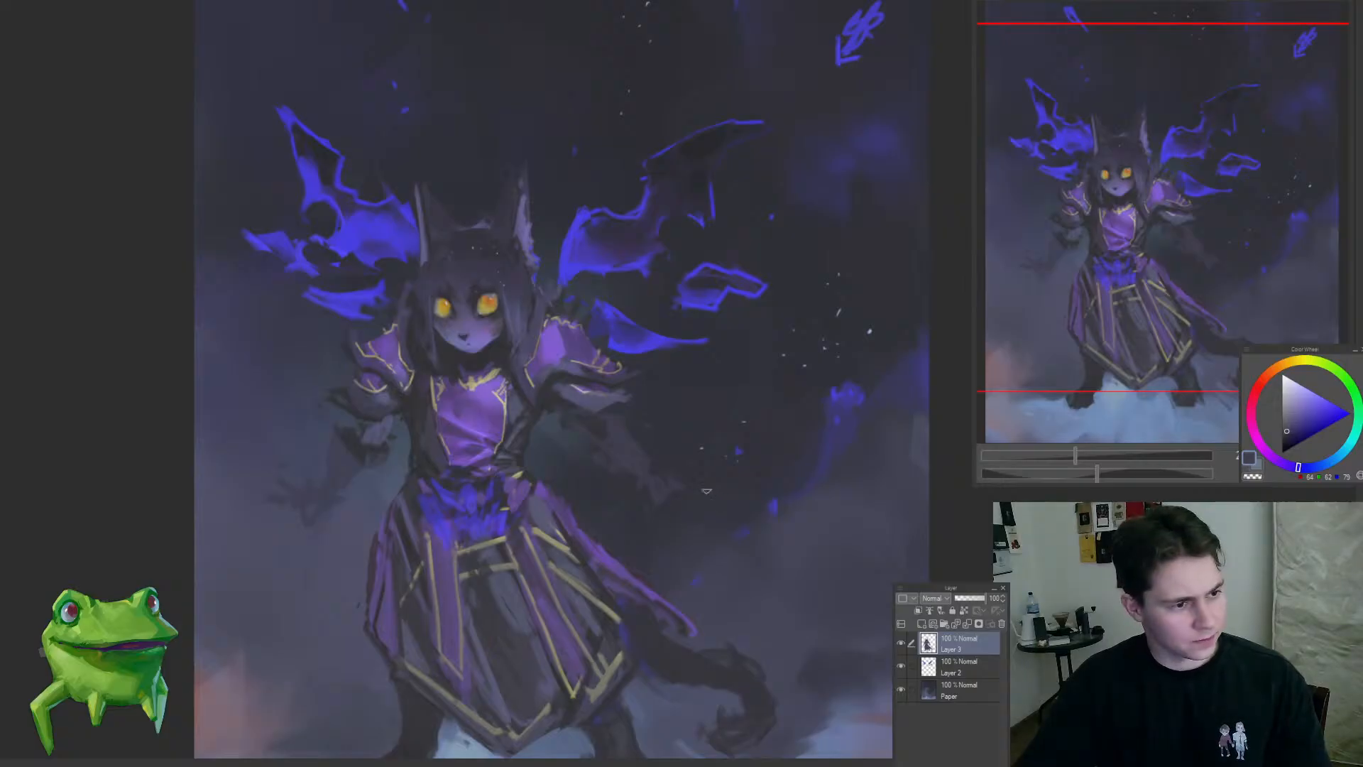
drag(706, 490, 659, 520)
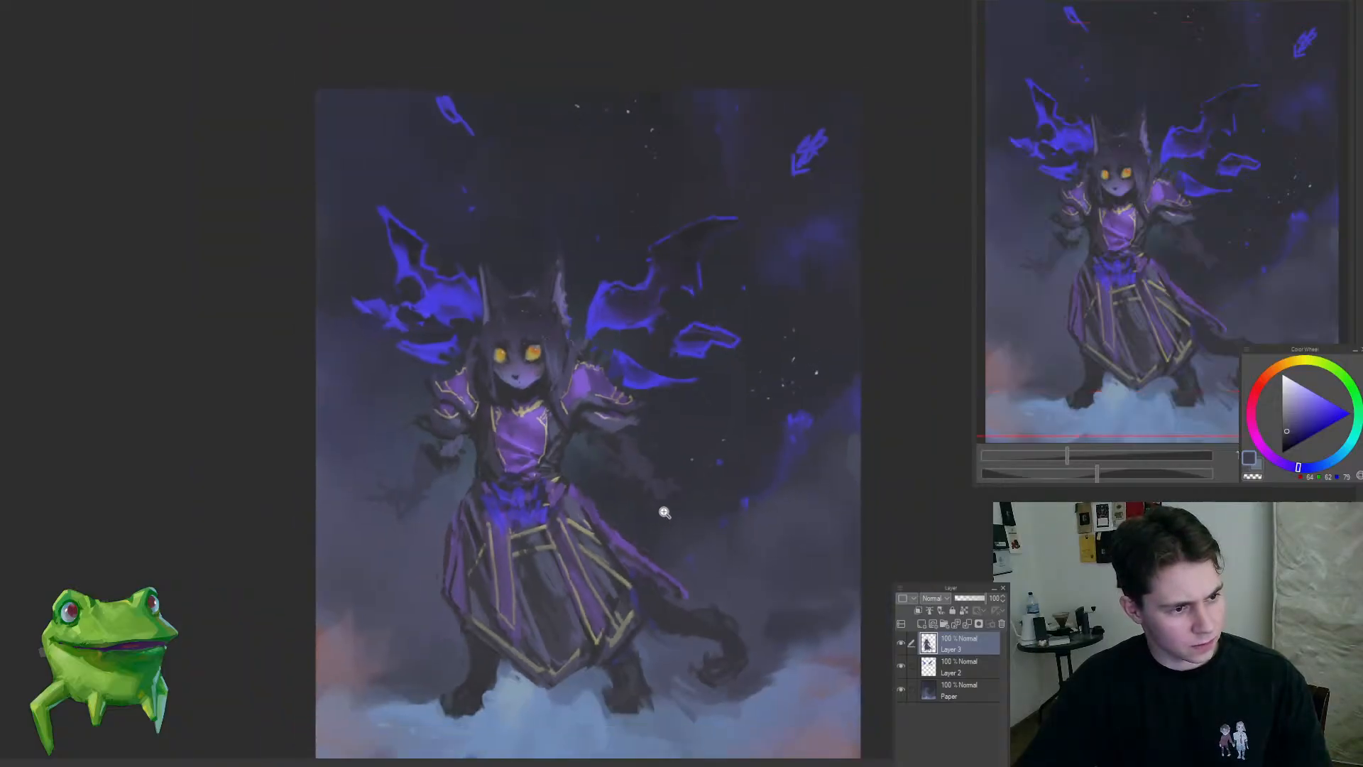
Step: Repaint the left-hand hand hanging closer to the skirt and flip the canvas view horizontally to check the pose
click(423, 497)
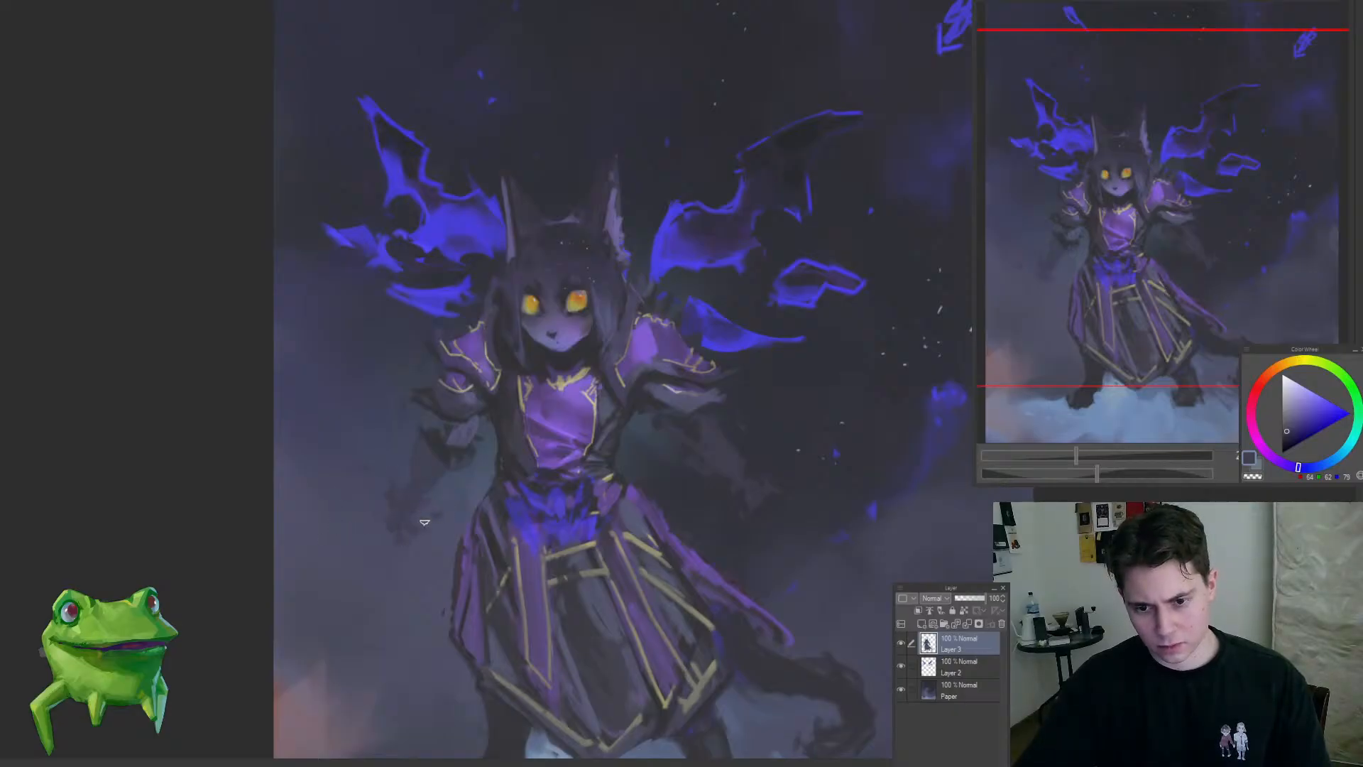
scroll(482, 511, down, 5)
scroll(470, 524, up, 5)
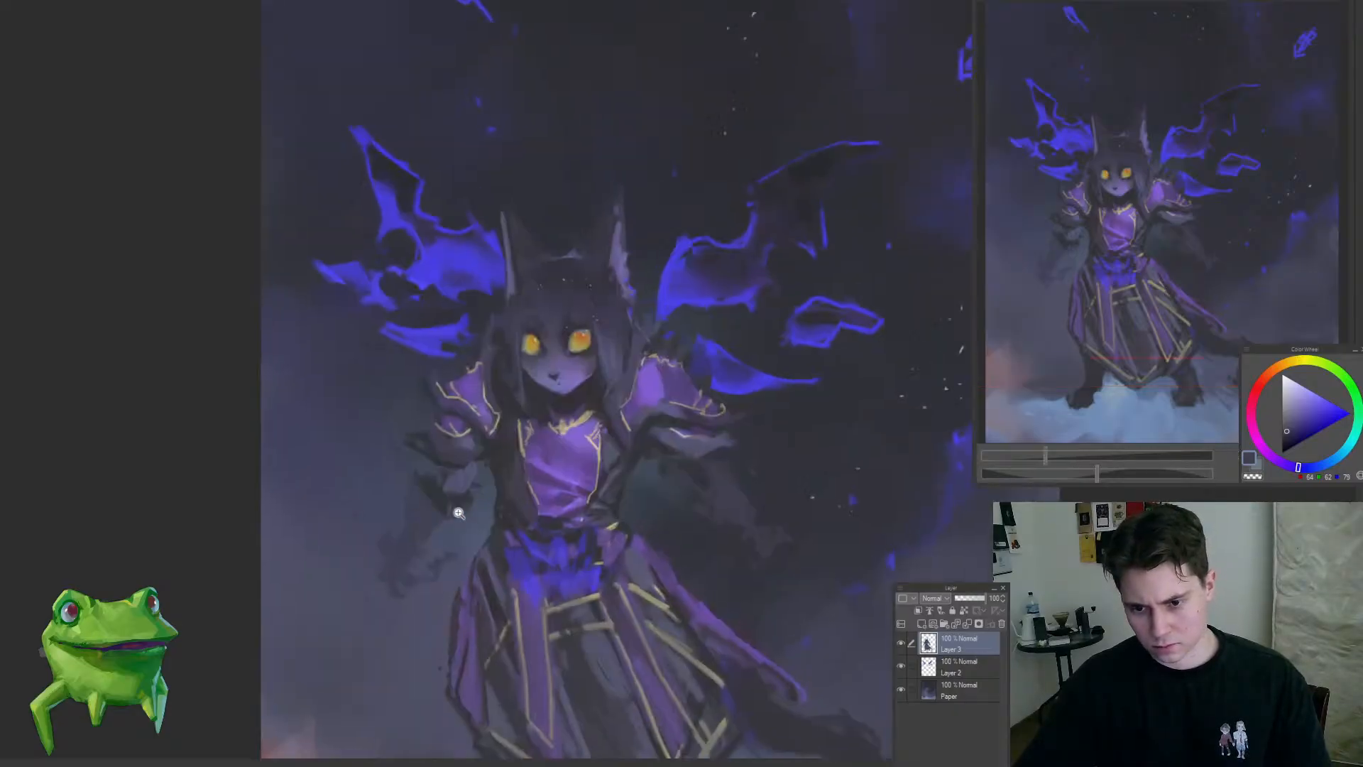
scroll(509, 494, down, 5)
key(h)
scroll(743, 507, up, 3)
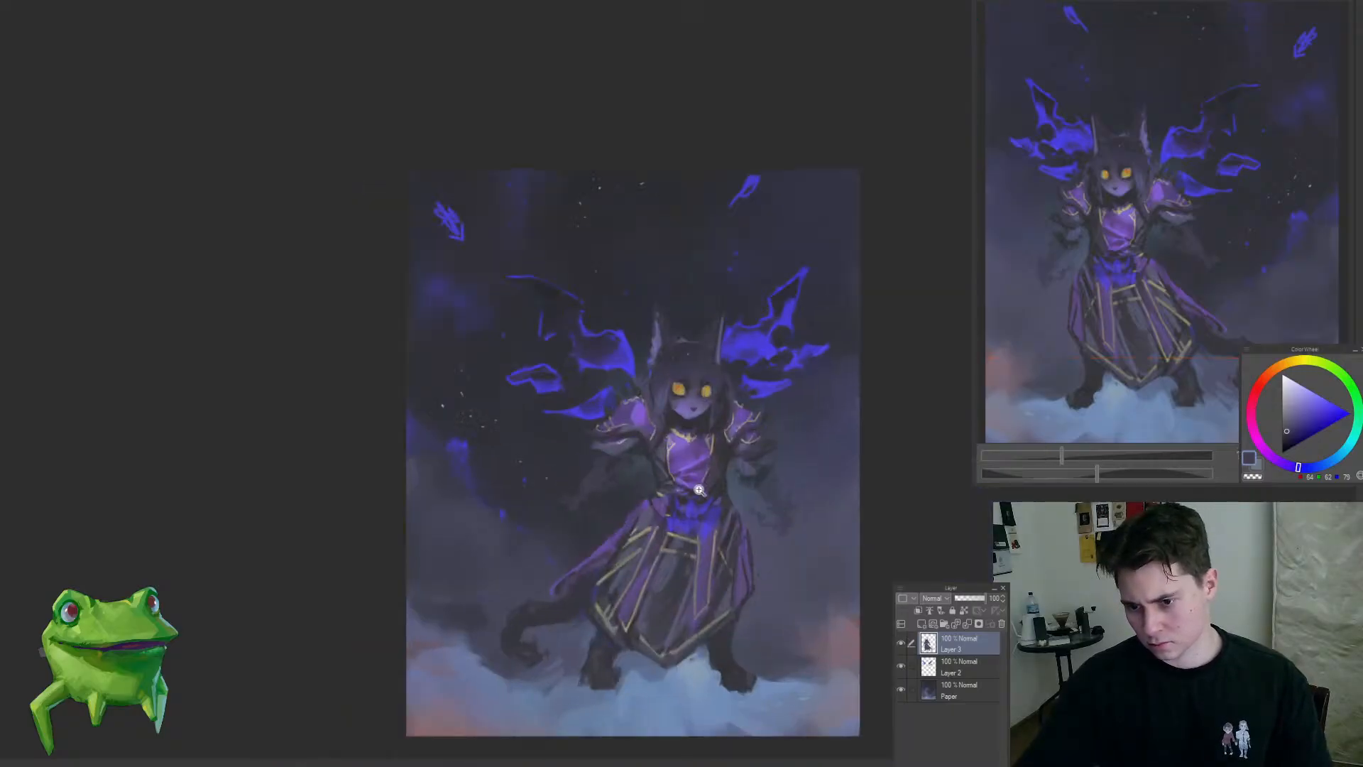
scroll(638, 497, down, 2)
scroll(727, 519, up, 3)
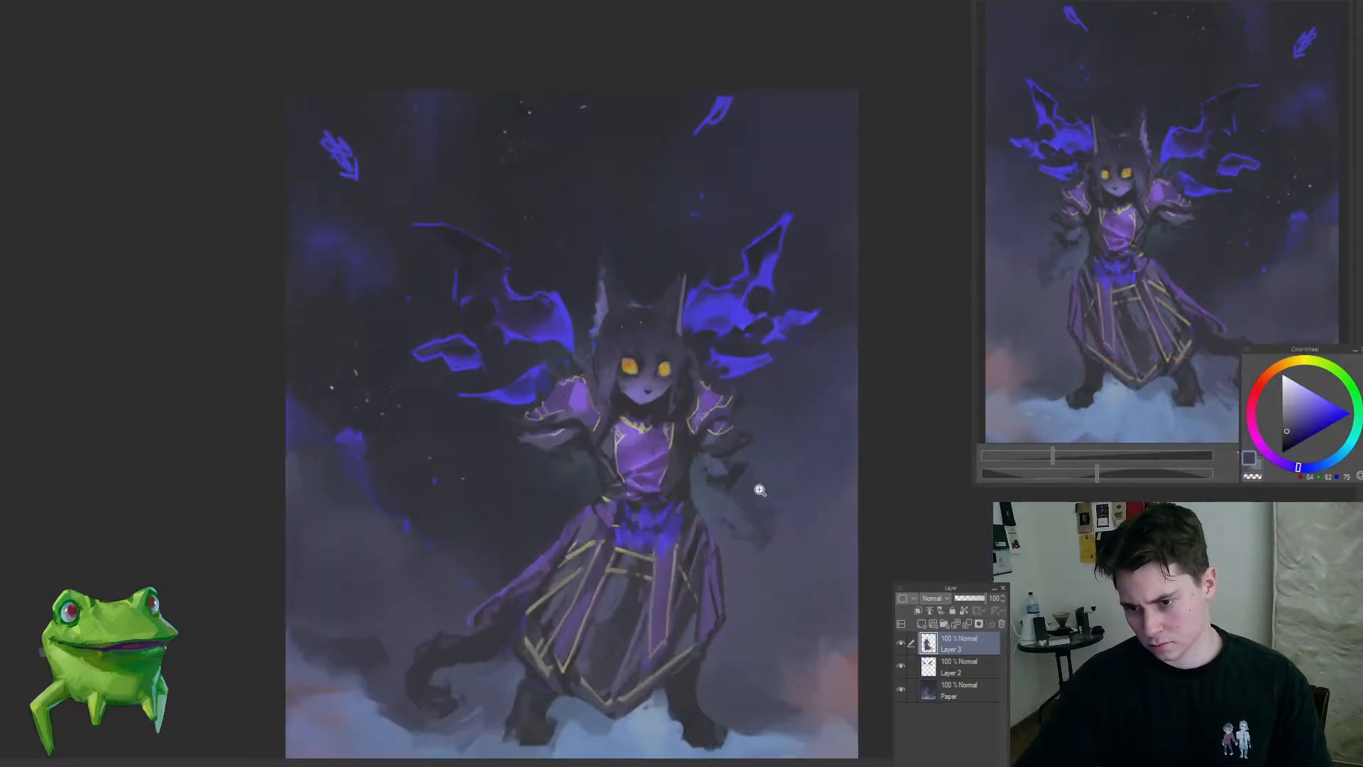
Step: Repaint the left-hand forearm and its hanging fingers with lighter blue-grey strokes beside the skirt
alt+click(551, 448)
drag(527, 464, 522, 503)
drag(528, 489, 545, 526)
drag(506, 520, 510, 535)
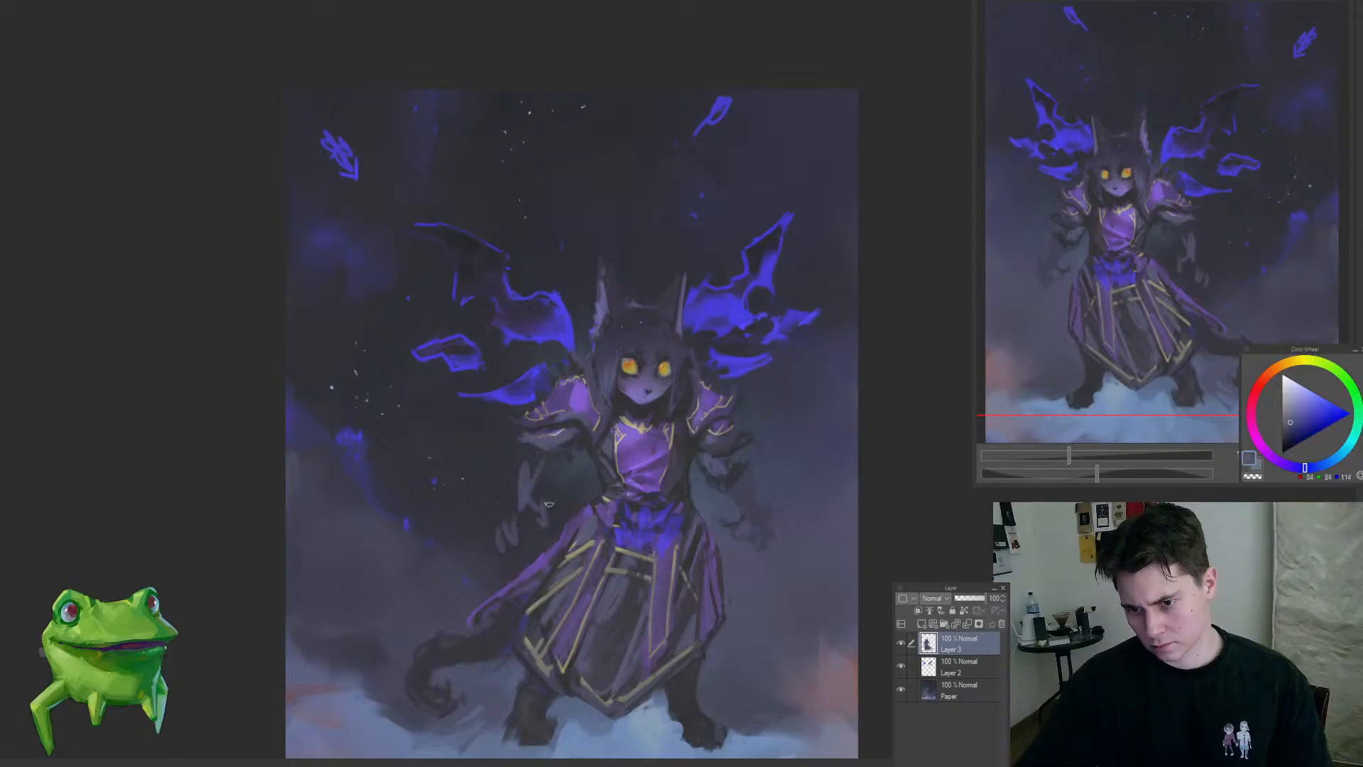
mouse_move(546, 483)
mouse_down()
mouse_move(543, 526)
mouse_move(487, 539)
mouse_move(526, 600)
mouse_up()
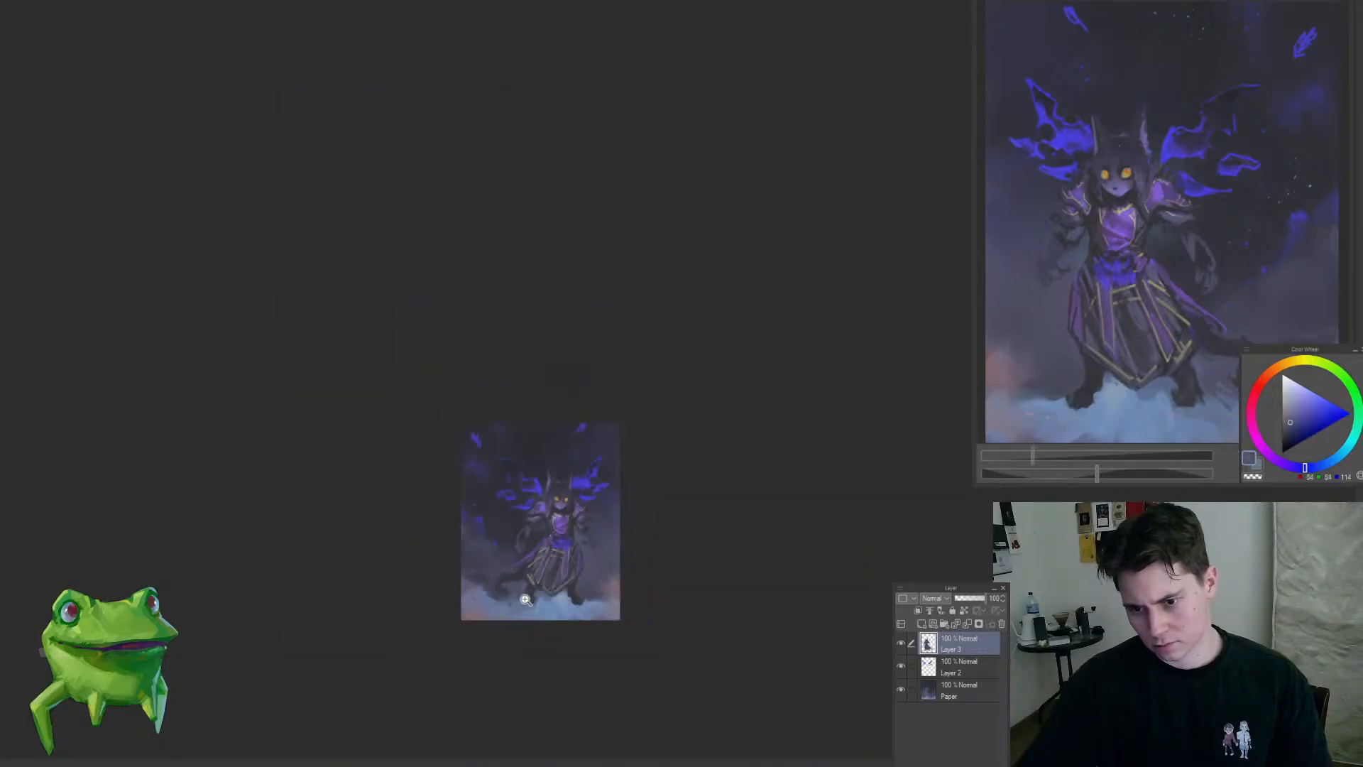
click(485, 558)
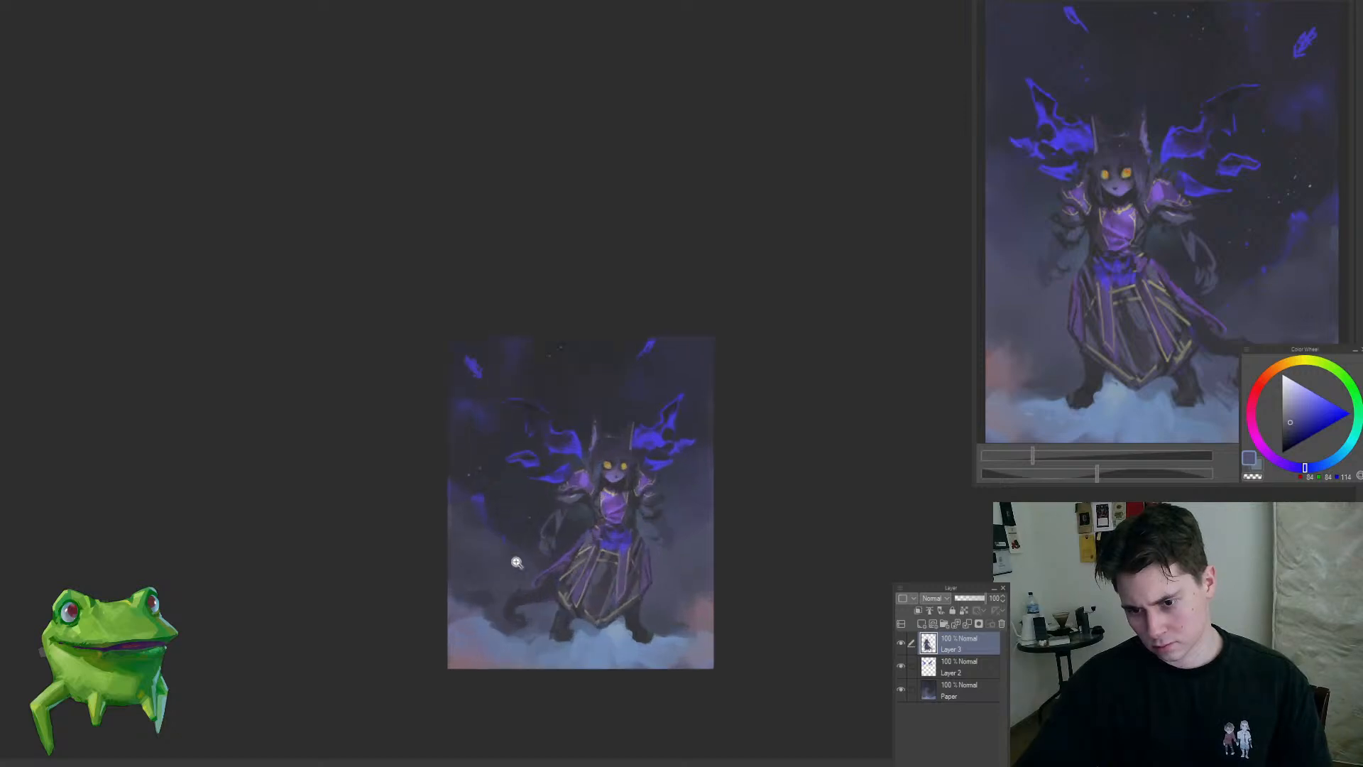
Step: Enlarge the brush and touch up the dark background around the hanging hands on the Paper layer
key(bracketright)
key(bracketright)
click(519, 561)
ctrl+shift+click(523, 558)
alt+click(524, 559)
drag(549, 562, 572, 556)
drag(734, 574, 700, 570)
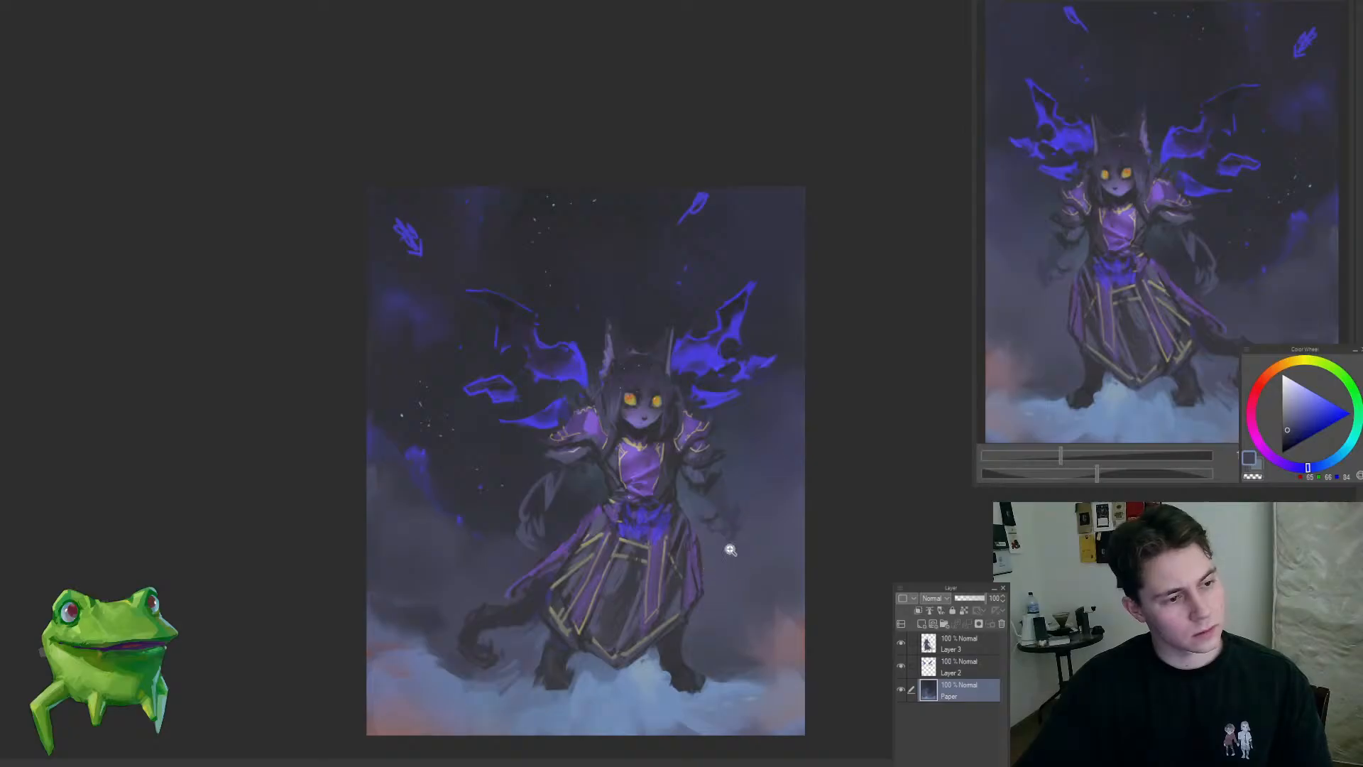
drag(713, 523, 736, 520)
ctrl+shift+click(717, 483)
alt+click(708, 469)
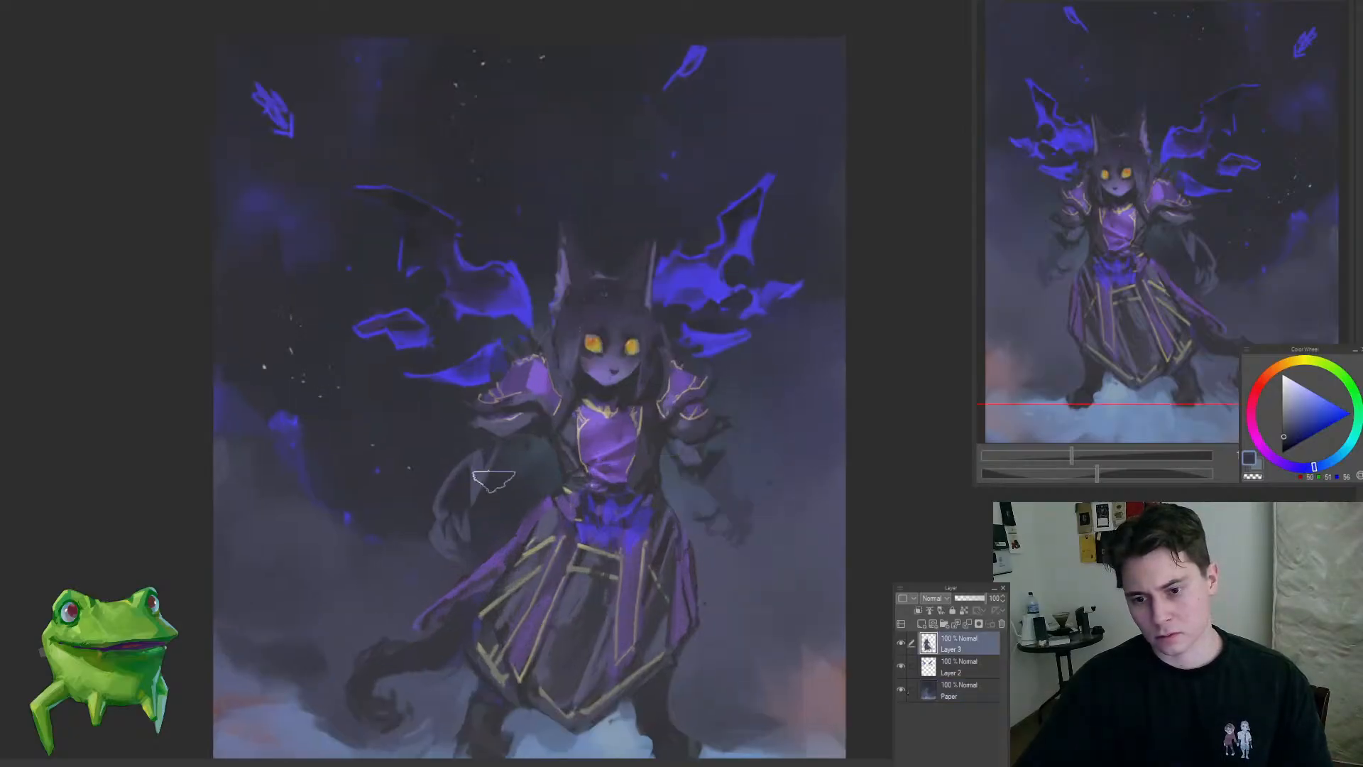
Step: Paint a loose purple sleeve hanging over the left-hand forearm on Layer 3
alt+click(493, 474)
drag(526, 479, 551, 463)
alt+click(538, 440)
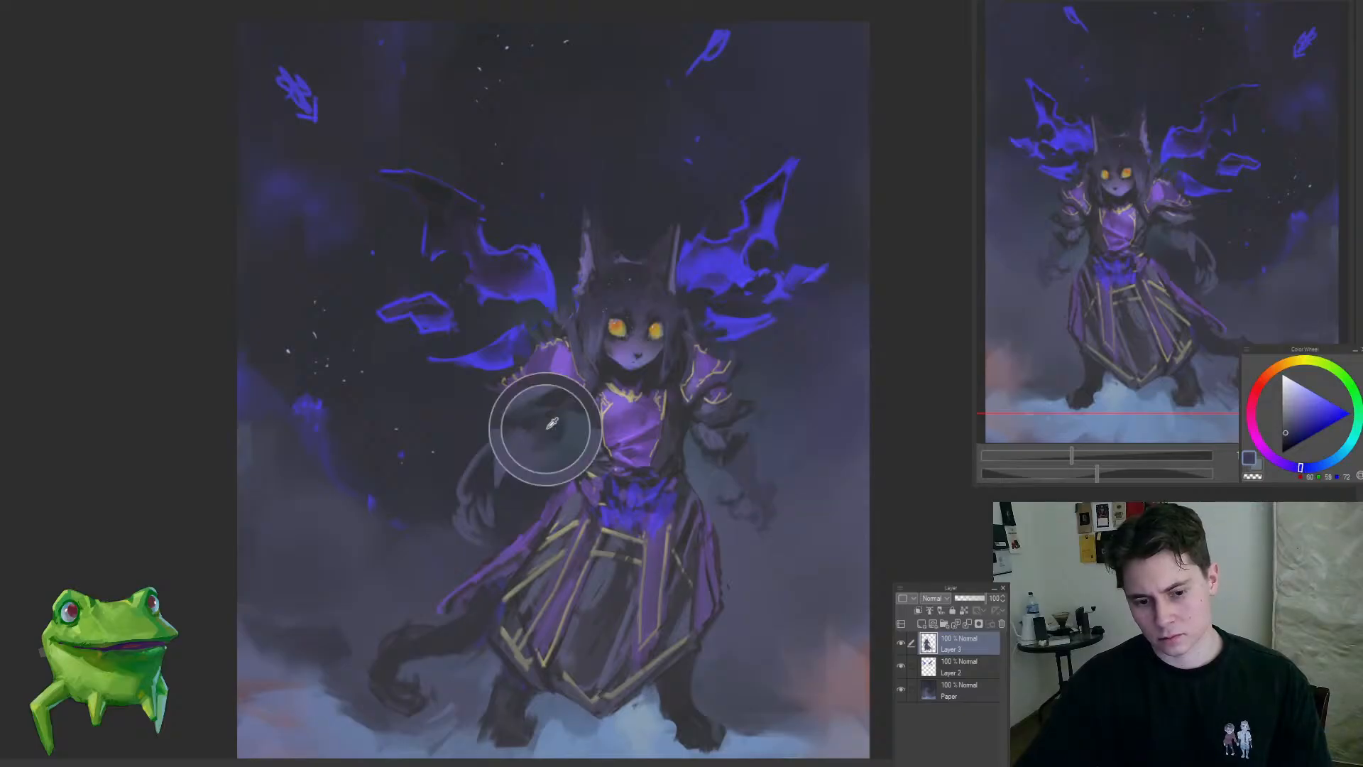
mouse_move(563, 472)
mouse_down()
mouse_move(621, 413)
mouse_move(606, 425)
mouse_move(600, 398)
mouse_move(578, 398)
mouse_move(566, 426)
mouse_move(620, 429)
mouse_move(548, 410)
mouse_move(518, 430)
mouse_move(518, 487)
mouse_up()
alt+click(568, 403)
alt+click(581, 403)
alt+click(590, 333)
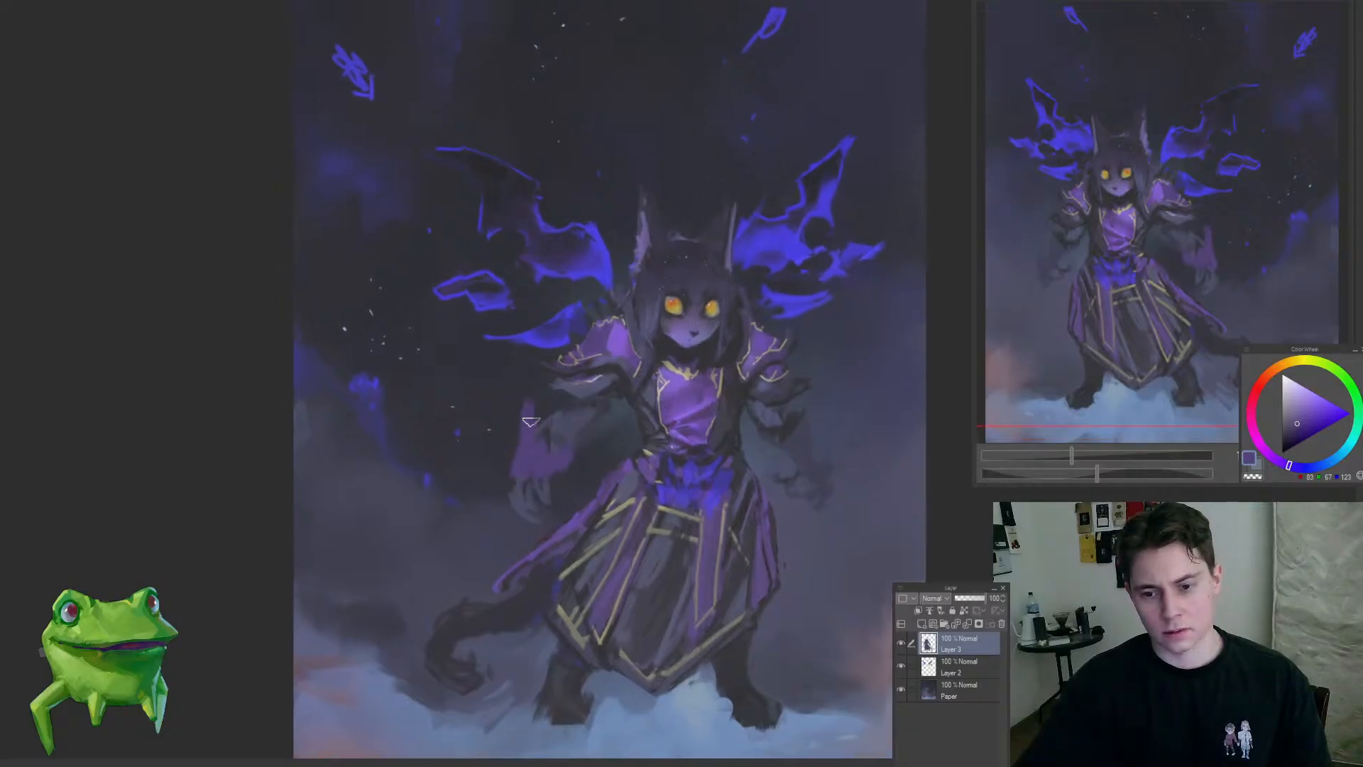
mouse_move(524, 393)
mouse_down()
mouse_move(487, 489)
mouse_move(520, 484)
mouse_up()
key(ctrl+z)
key(ctrl+y)
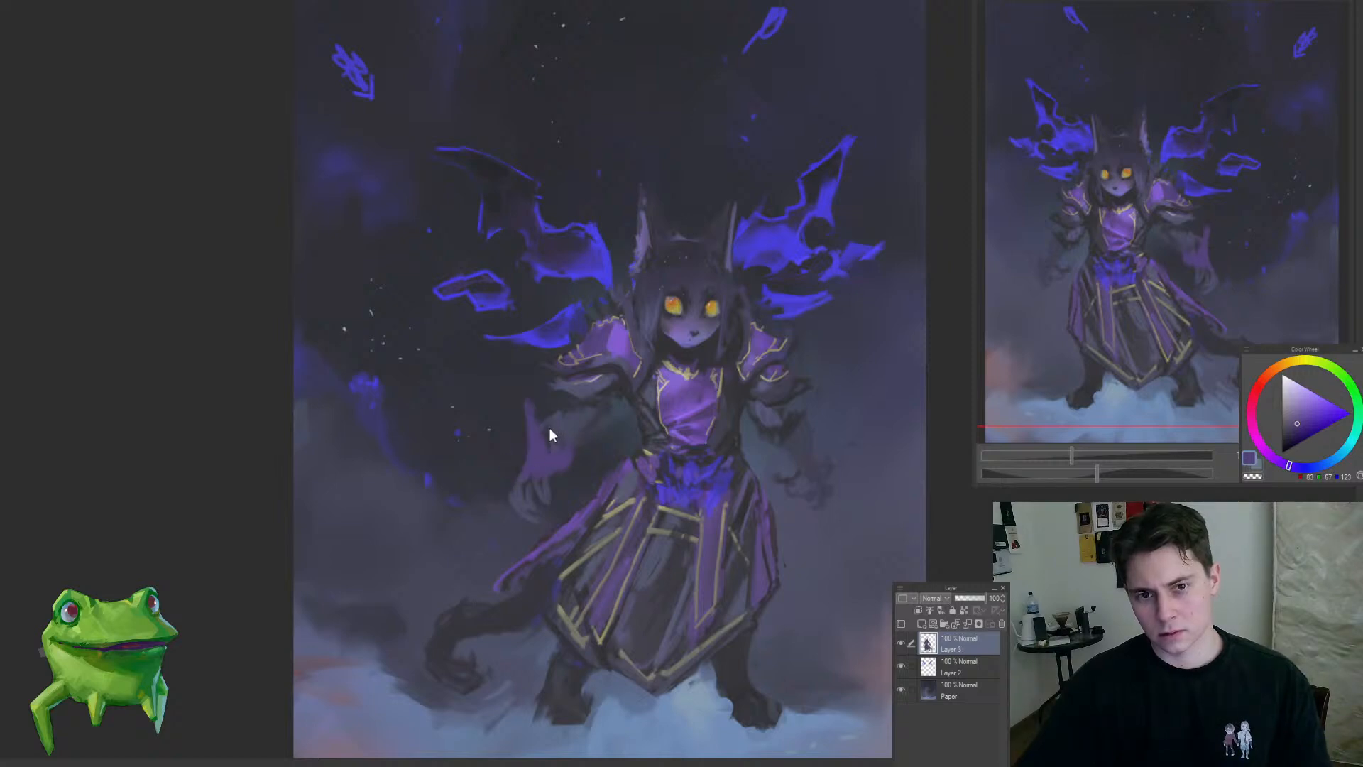
Step: Soften the left-hand fingers into the background below the purple sleeve and roughen the sleeve's hem
alt+click(794, 419)
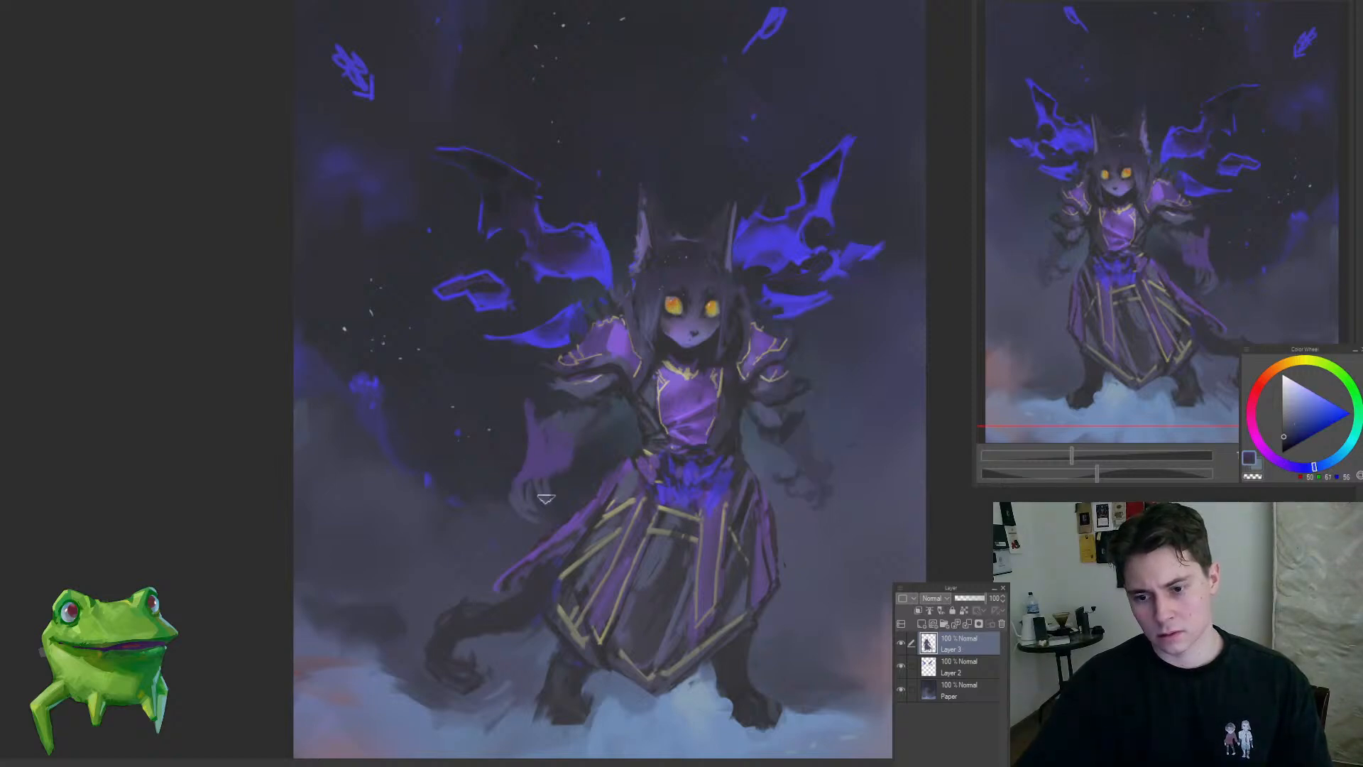
alt+click(581, 512)
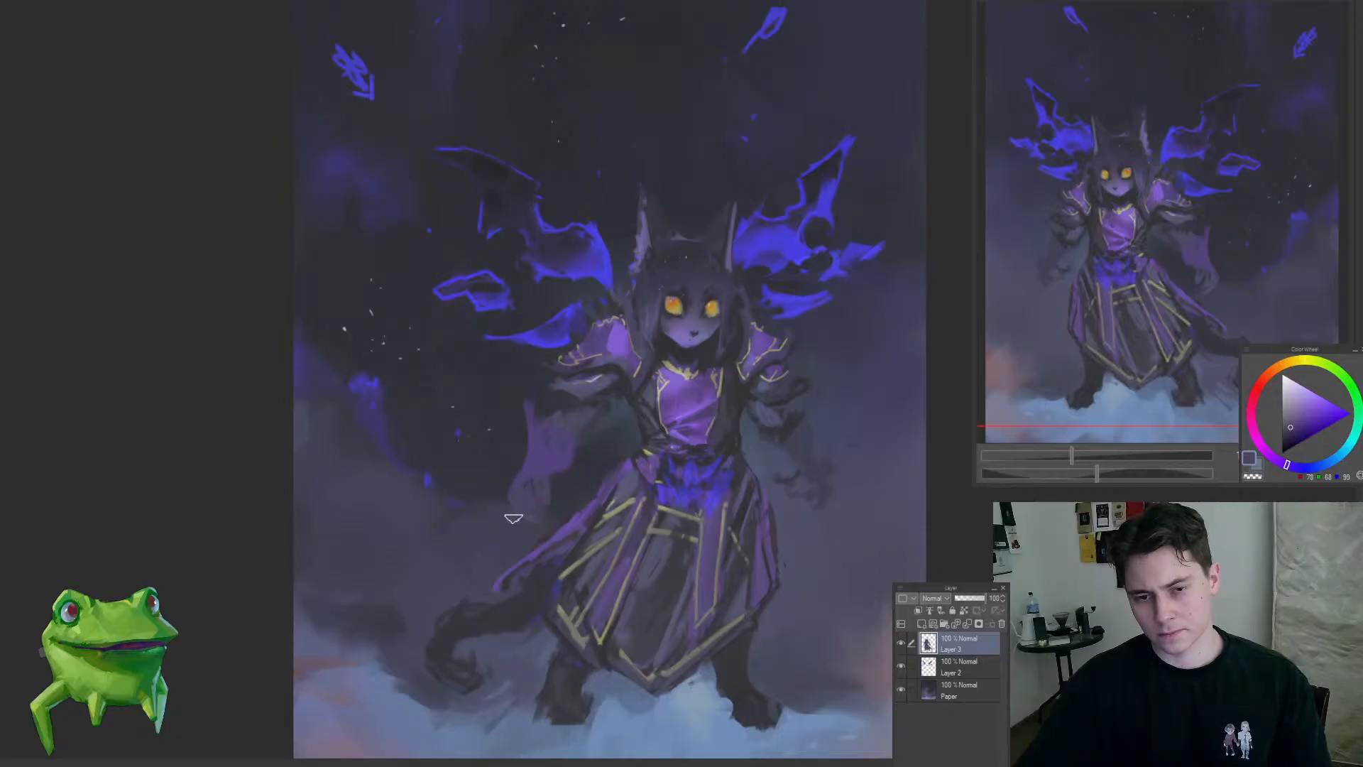
alt+click(612, 402)
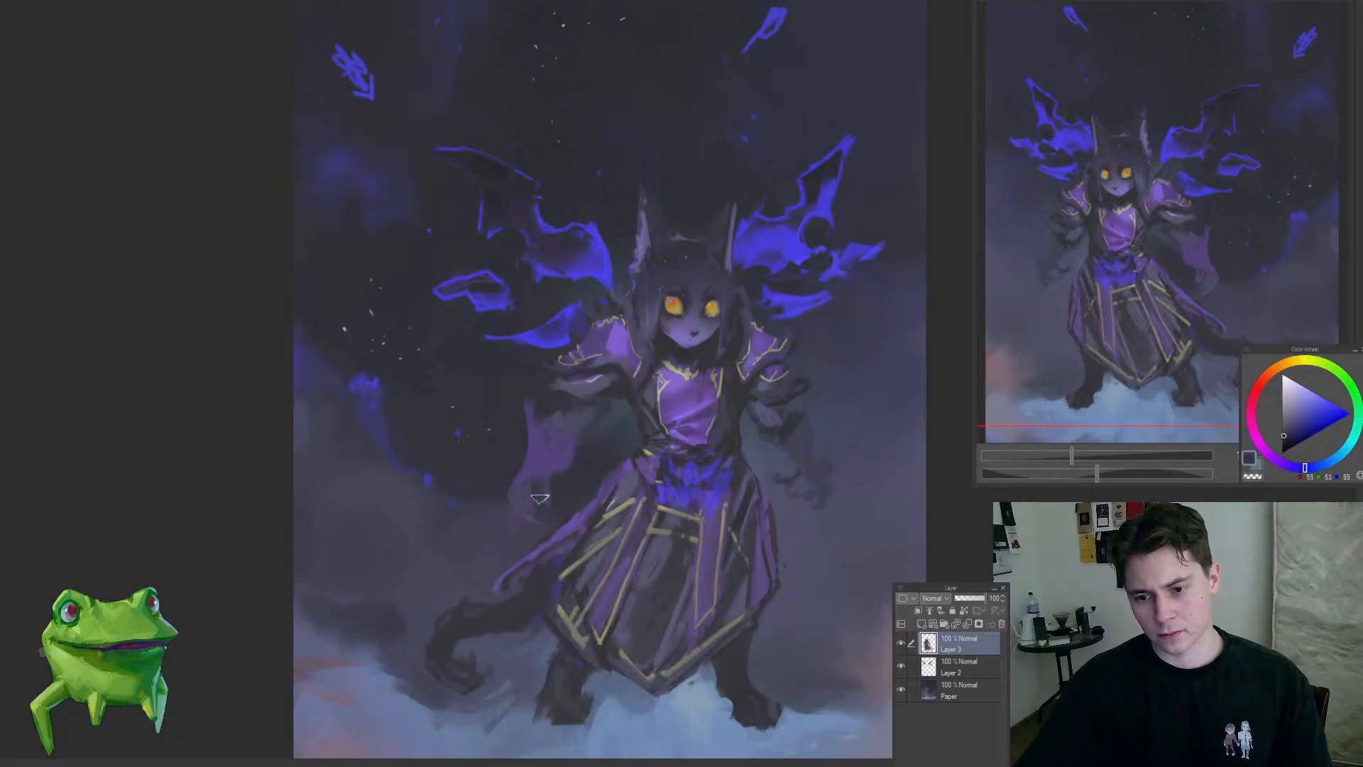
drag(577, 517, 501, 589)
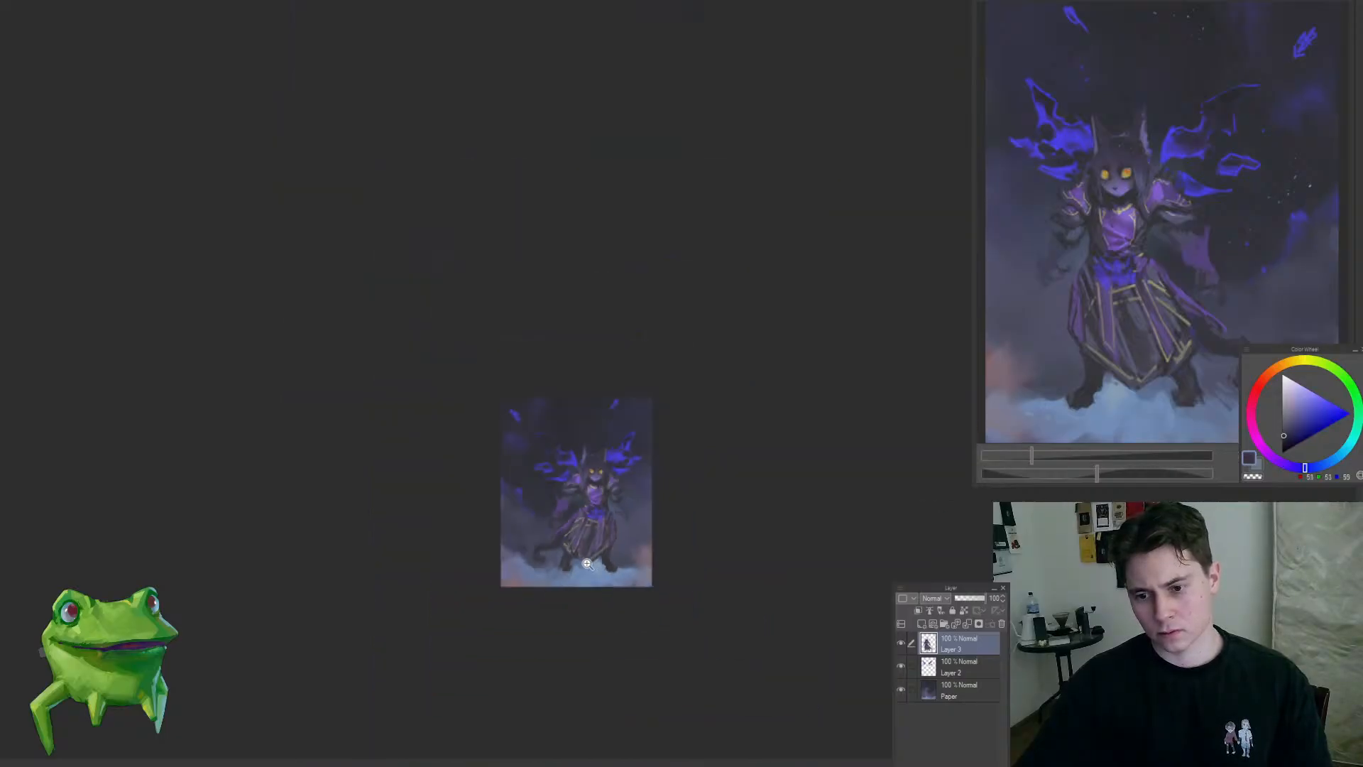
Step: Paint dark clawed fingers for the right-hand hand on a new layer, check them in a mirrored view, and merge the layer down
drag(586, 563, 739, 509)
key(ctrl+shift+n)
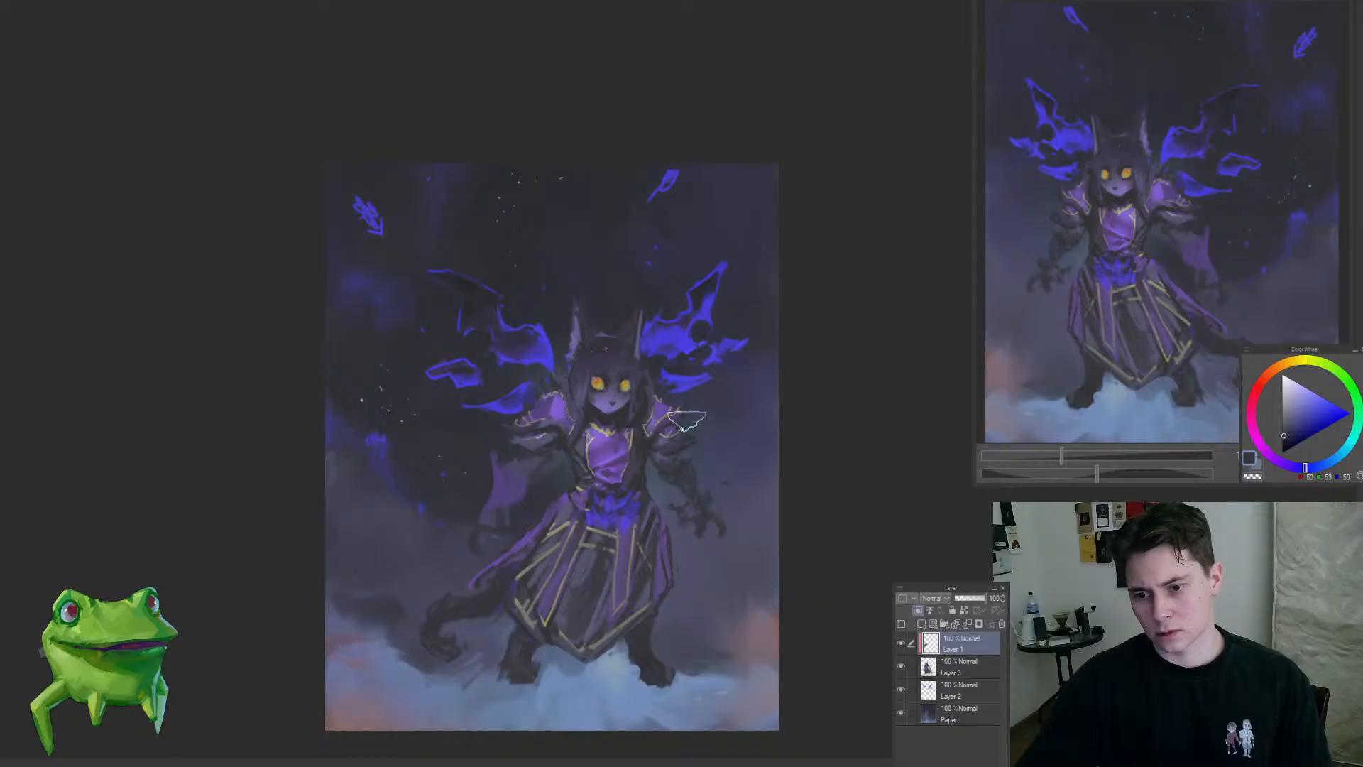
key(h)
drag(688, 488, 645, 510)
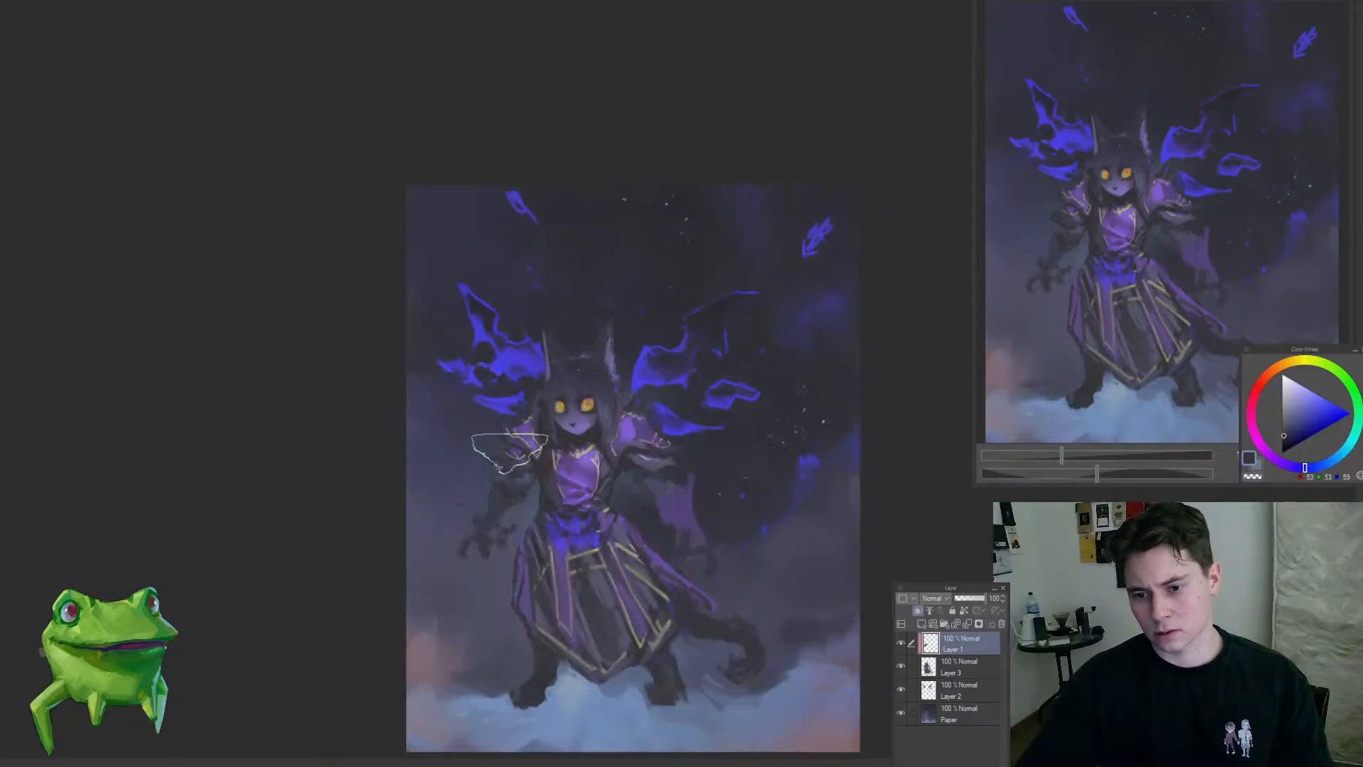
mouse_move(502, 450)
mouse_down()
mouse_move(447, 514)
mouse_move(531, 493)
mouse_move(449, 528)
mouse_move(477, 513)
mouse_up()
mouse_move(450, 492)
mouse_down()
mouse_move(399, 570)
mouse_move(526, 483)
mouse_up()
key(ctrl+e)
Step: Refine the dark forearm and claws with a smaller brush and flip the canvas view back
key([)
key([)
key([)
key([)
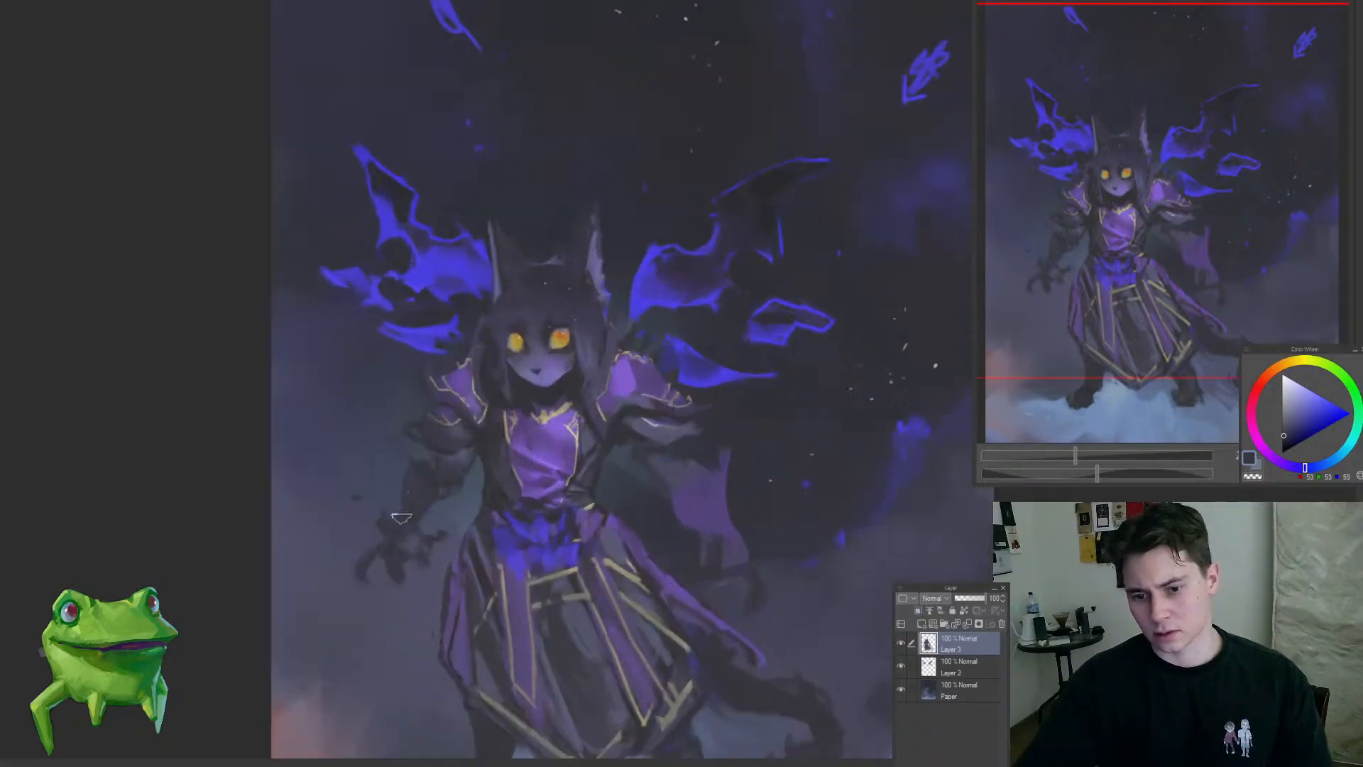
drag(408, 533, 832, 604)
click(837, 560)
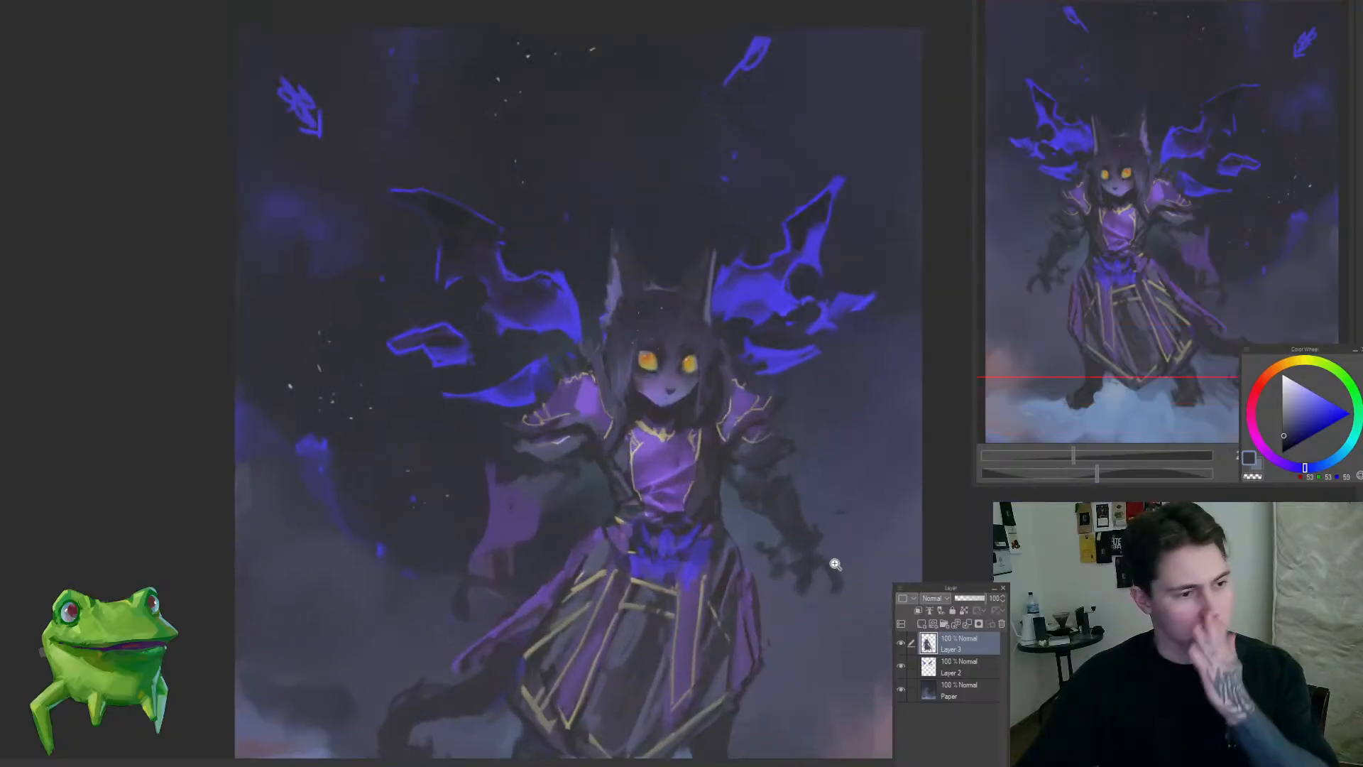
drag(798, 559, 736, 377)
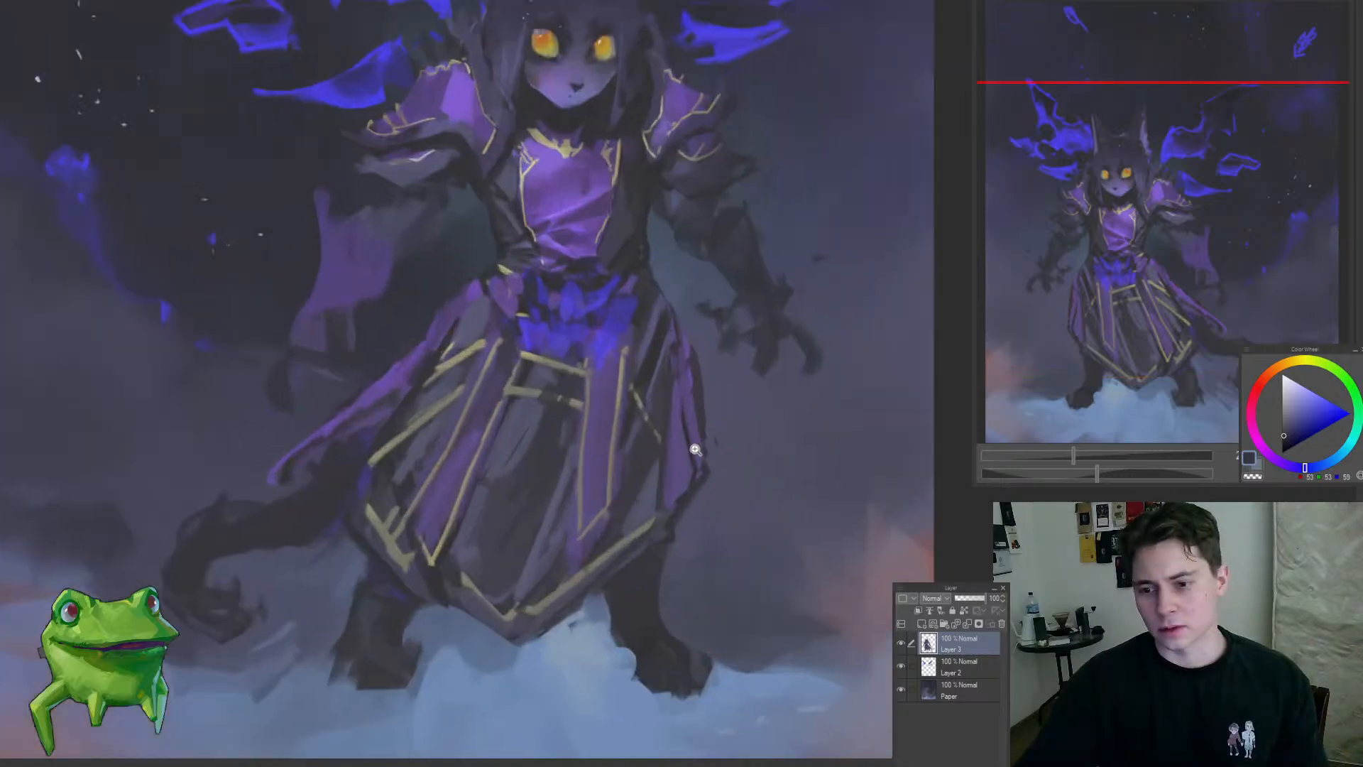
Step: Clean up the skirt's right-hand edge and narrow the hanging purple strip beside it
click(693, 451)
drag(691, 480, 680, 491)
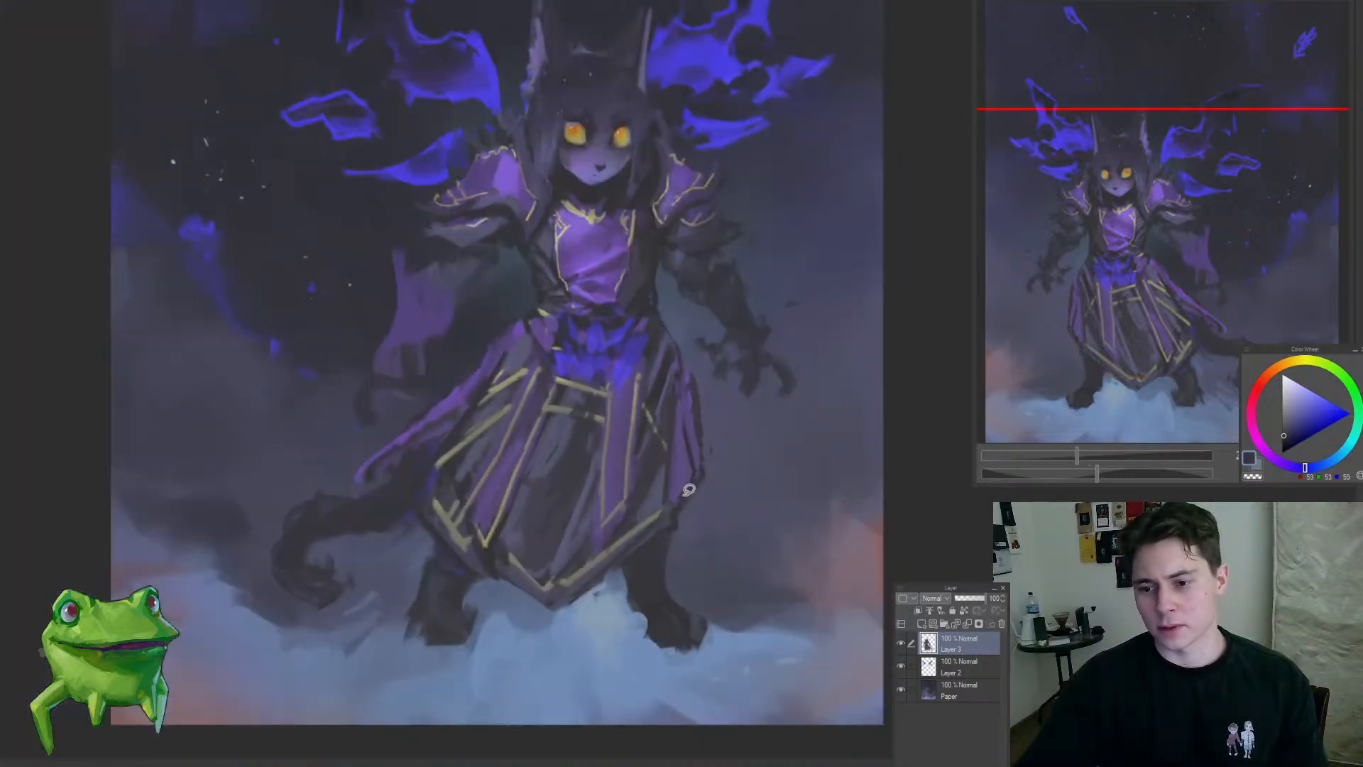
drag(680, 439, 689, 510)
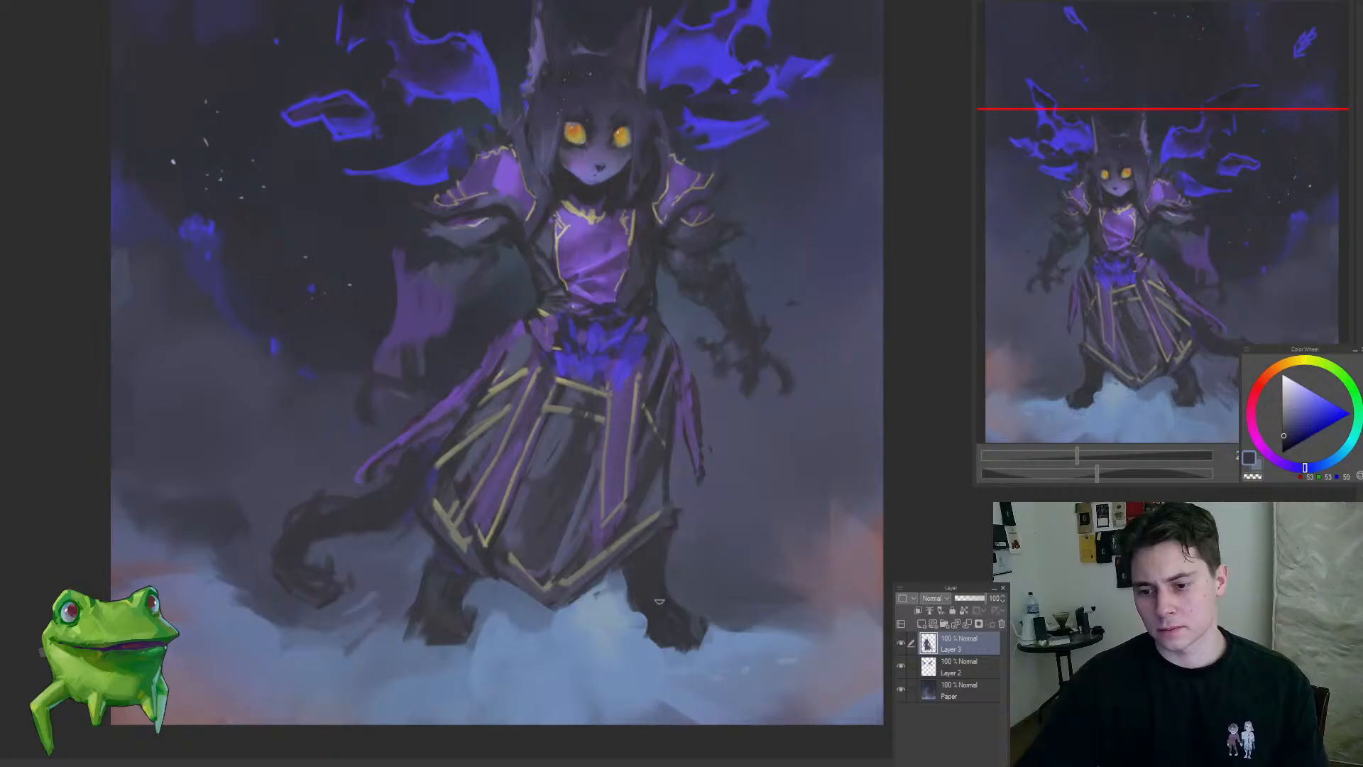
drag(657, 614, 646, 342)
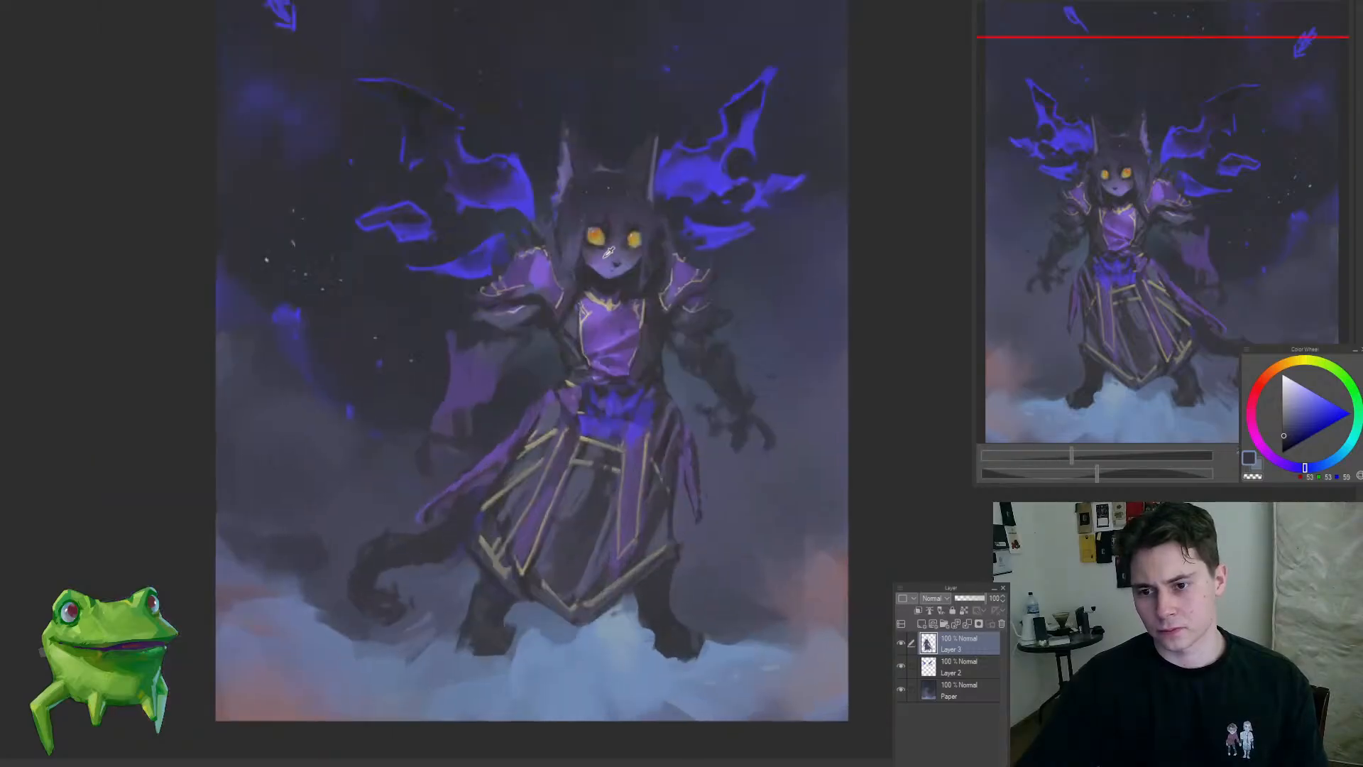
Step: Repaint the right-hand foot below the skirt as a dark paw with a muted purple top
drag(599, 237, 687, 624)
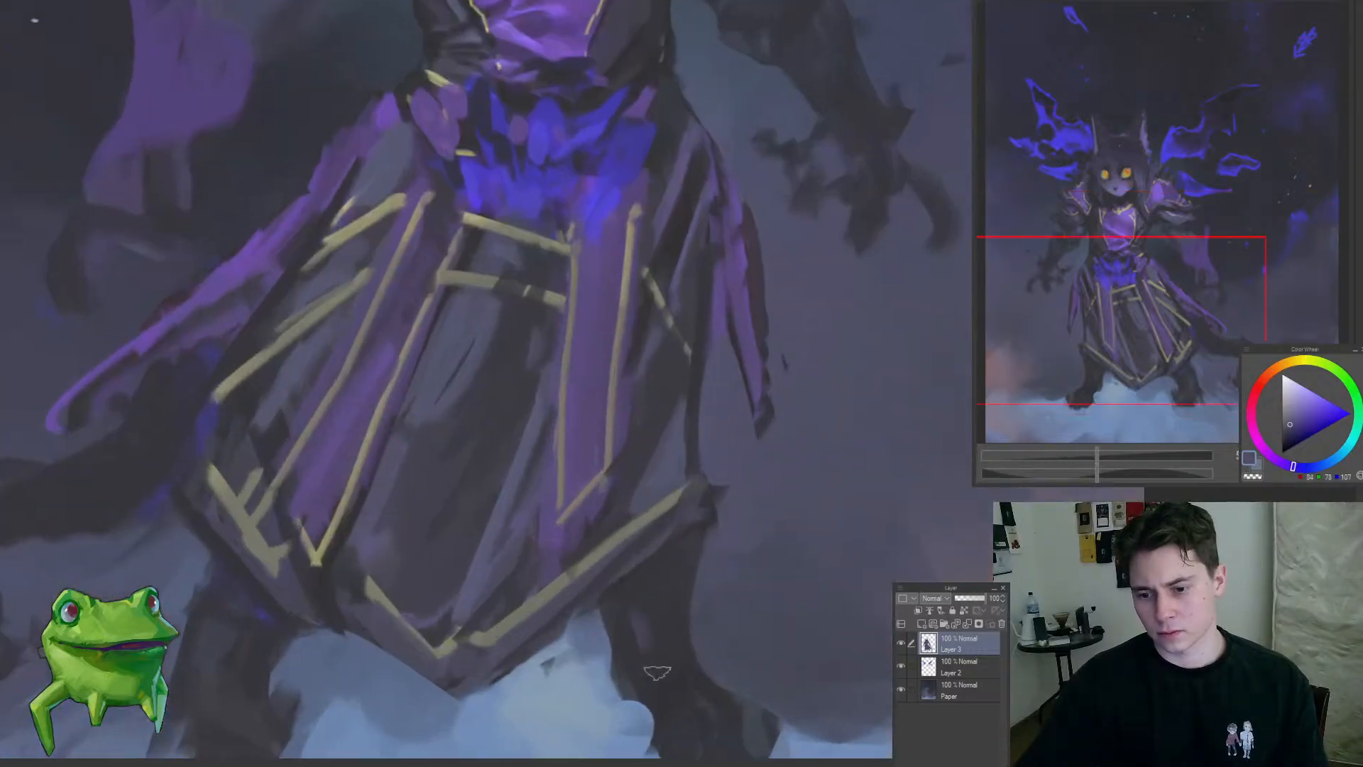
mouse_move(657, 672)
mouse_down()
mouse_move(658, 598)
mouse_move(618, 530)
mouse_move(634, 538)
mouse_move(638, 579)
mouse_move(684, 596)
mouse_move(640, 597)
mouse_move(652, 570)
mouse_move(673, 588)
mouse_up()
key(ctrl+z)
alt+click(629, 534)
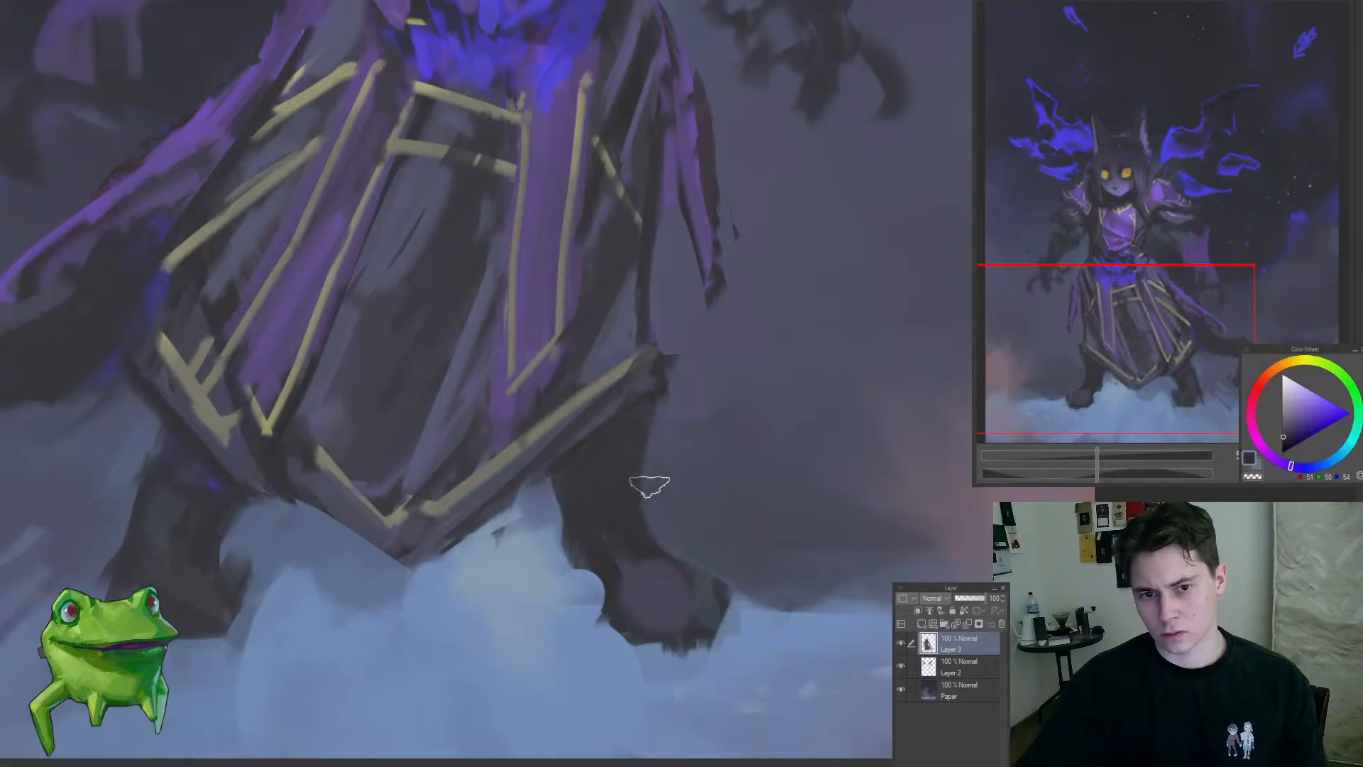
drag(636, 496, 554, 618)
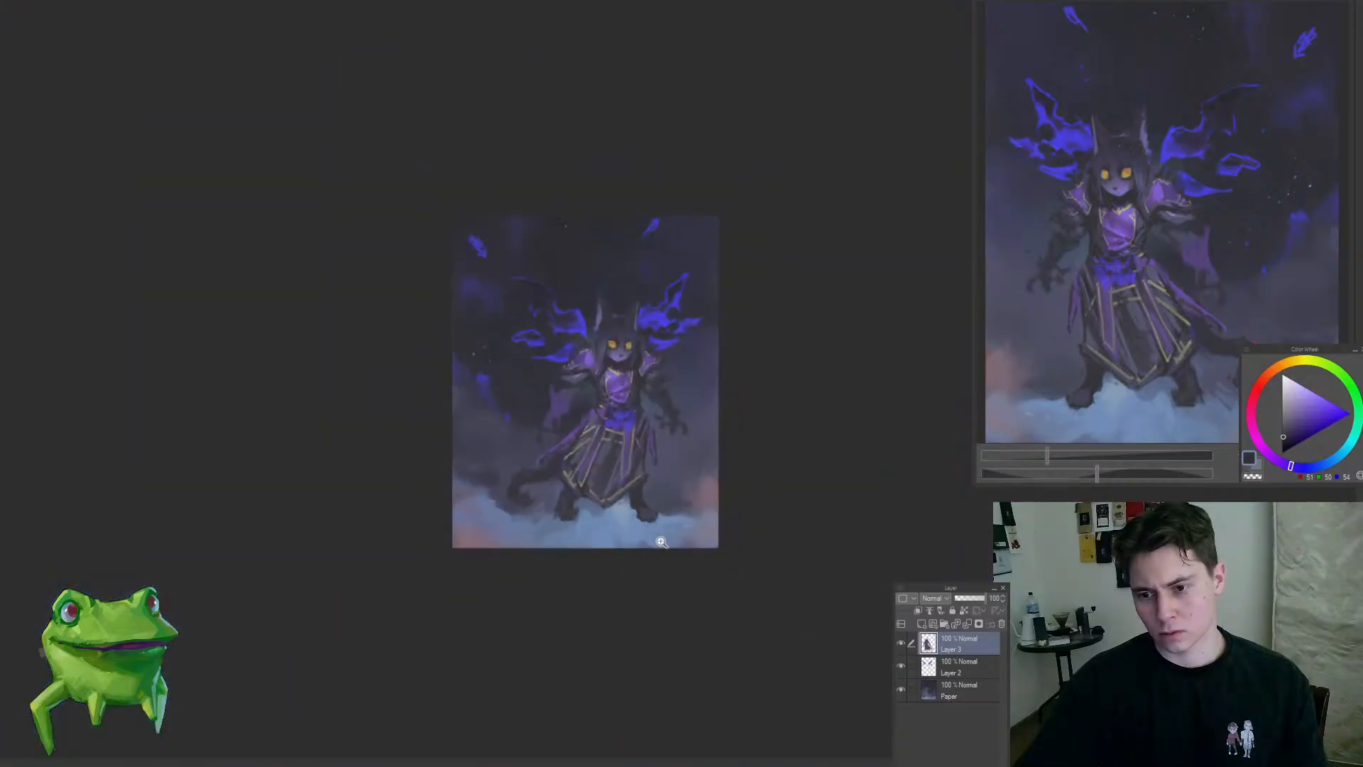
drag(661, 542, 706, 551)
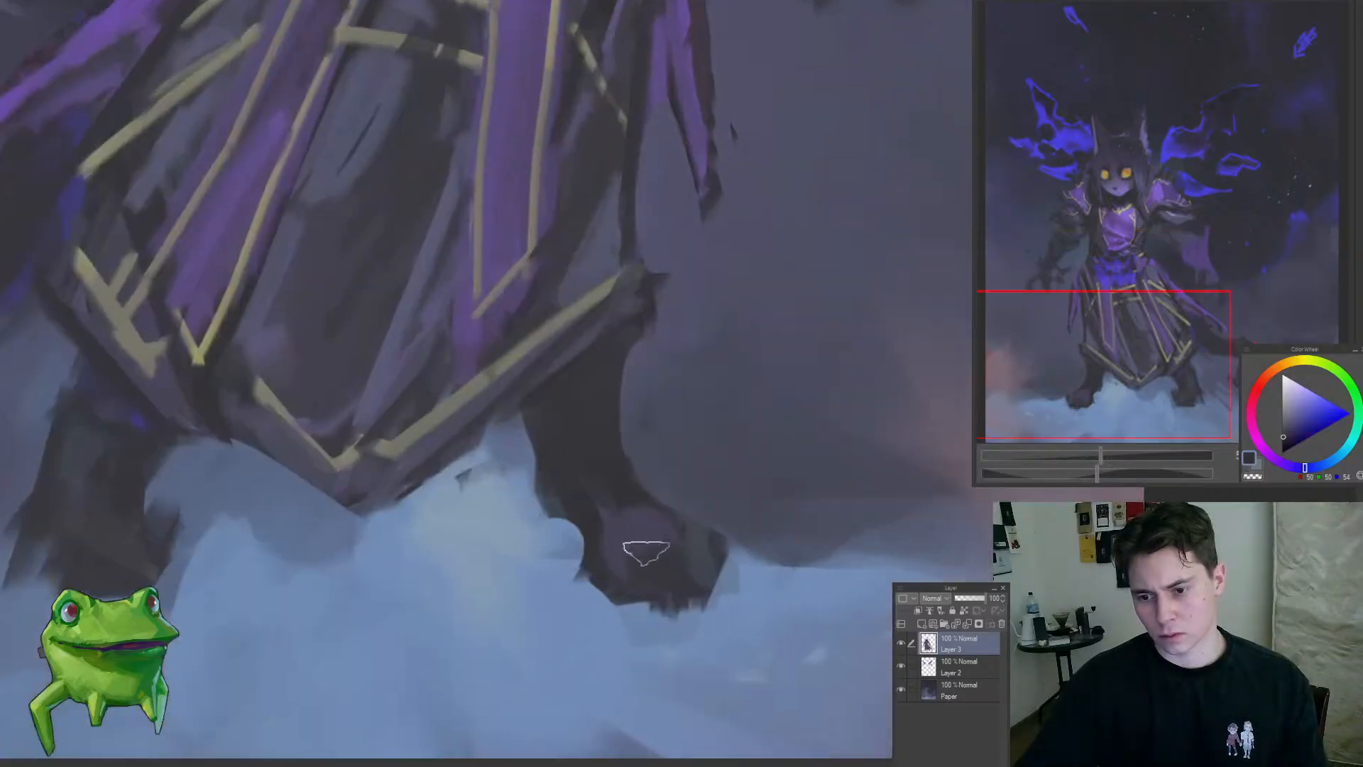
alt+click(635, 521)
drag(594, 478, 509, 550)
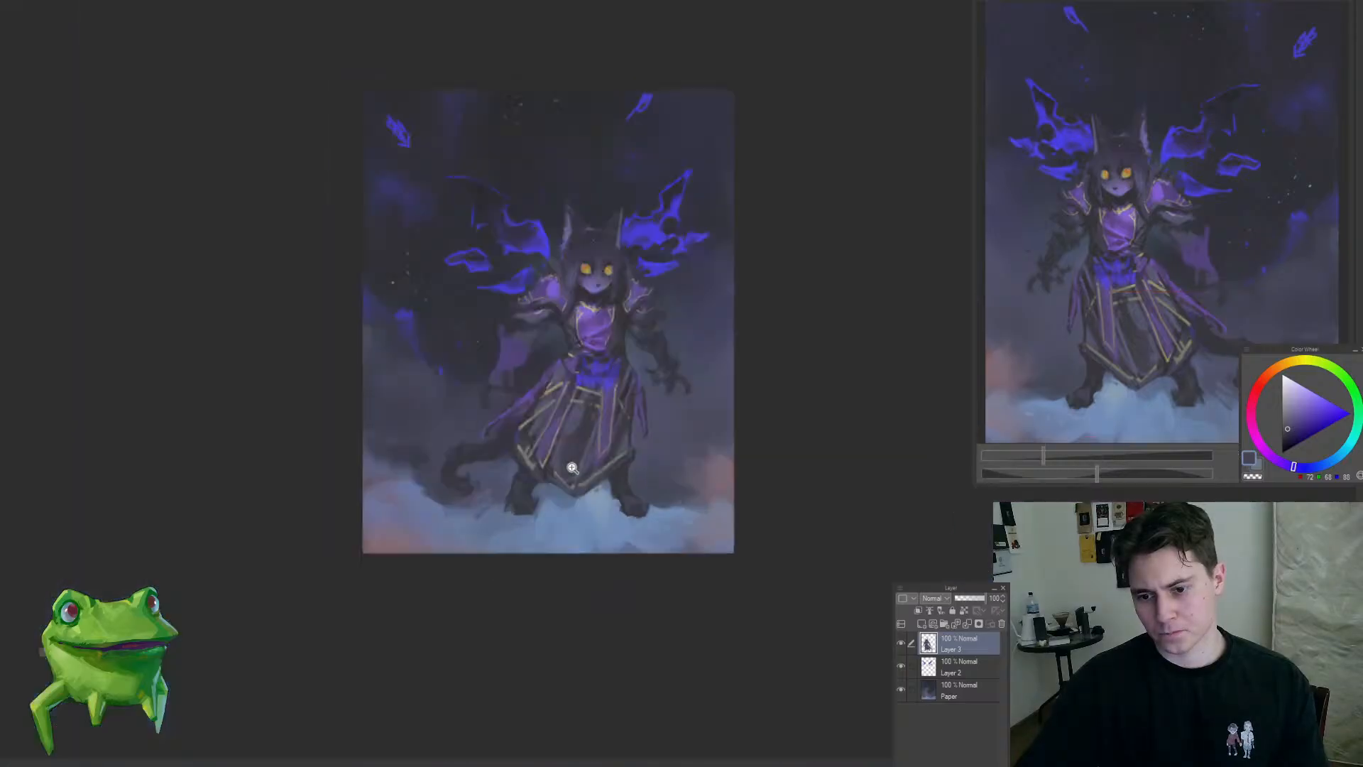
drag(572, 468, 636, 465)
Step: Repaint the left-hand foot with a muted purple tone to match the other paw
alt+click(513, 511)
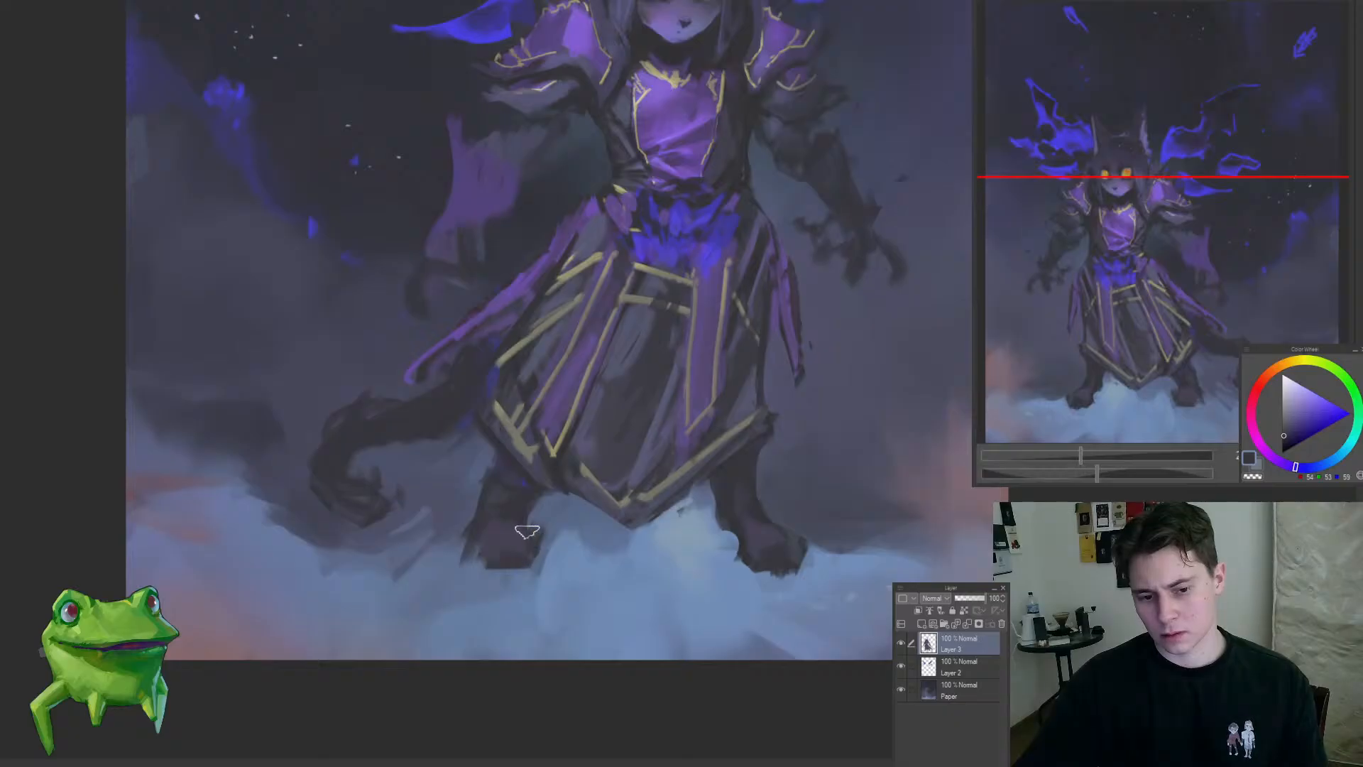
drag(535, 499, 464, 593)
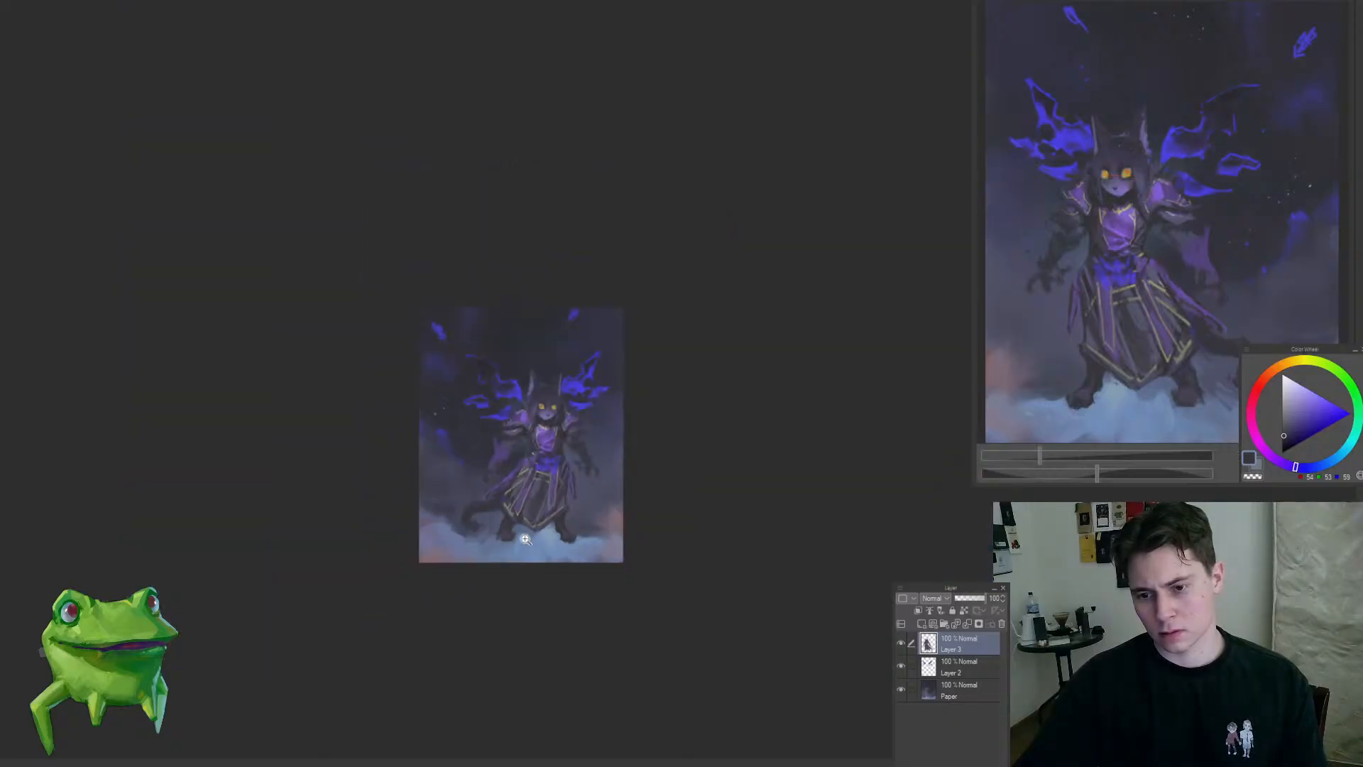
mouse_move(525, 539)
mouse_down()
mouse_move(547, 563)
mouse_move(448, 614)
mouse_up()
alt+click(496, 575)
Step: Recolour the curled tail with blue-violet strokes and lighten its upper part with a purple sampled from the face
drag(487, 546, 548, 568)
alt+click(491, 527)
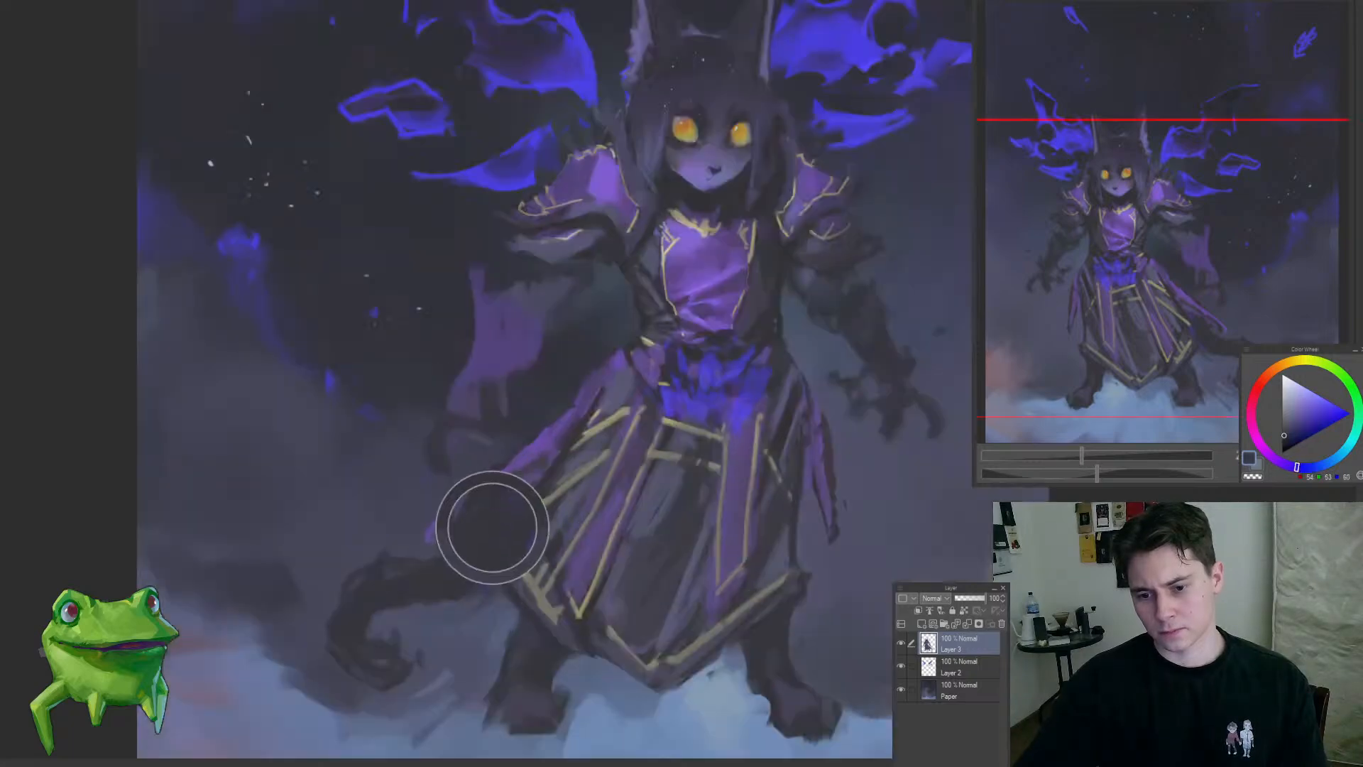
alt+click(405, 584)
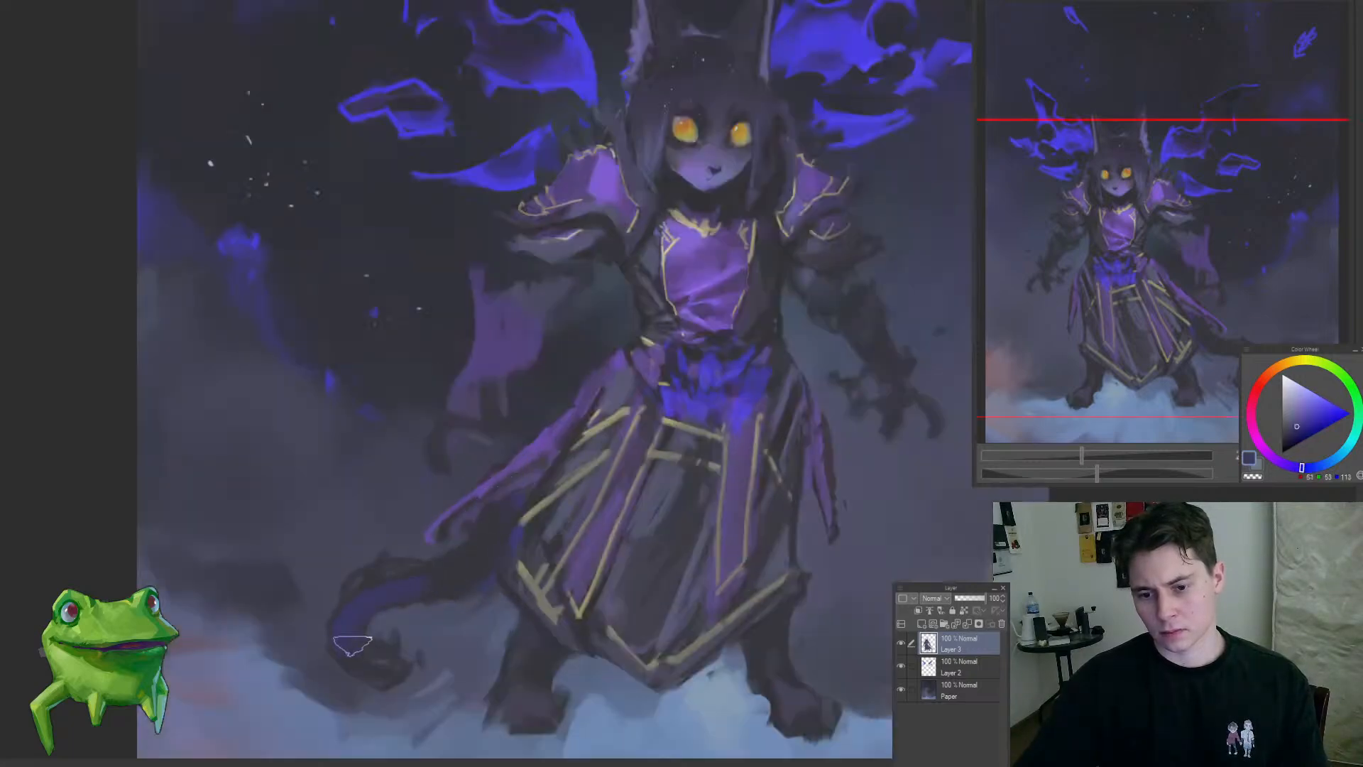
mouse_move(417, 653)
mouse_down()
mouse_move(348, 666)
mouse_move(520, 673)
mouse_up()
alt+click(522, 689)
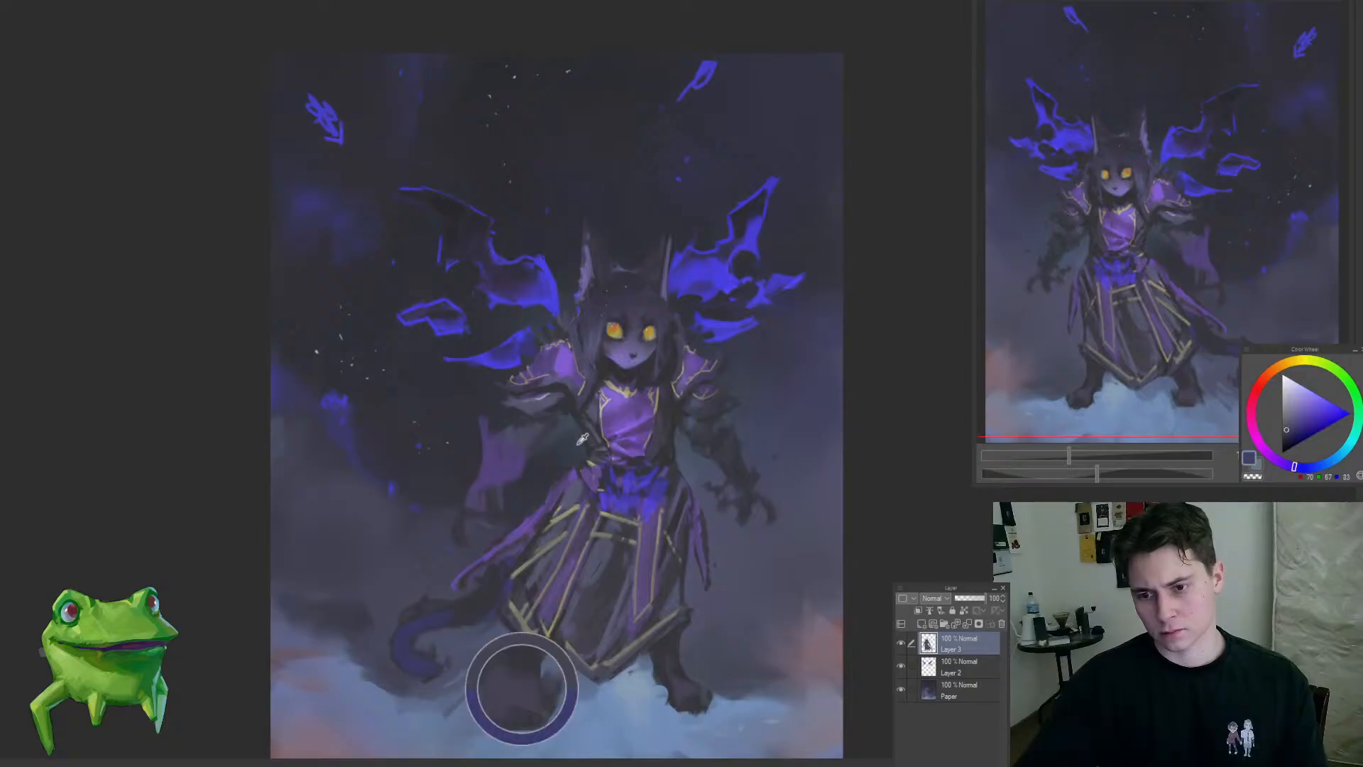
alt+click(629, 346)
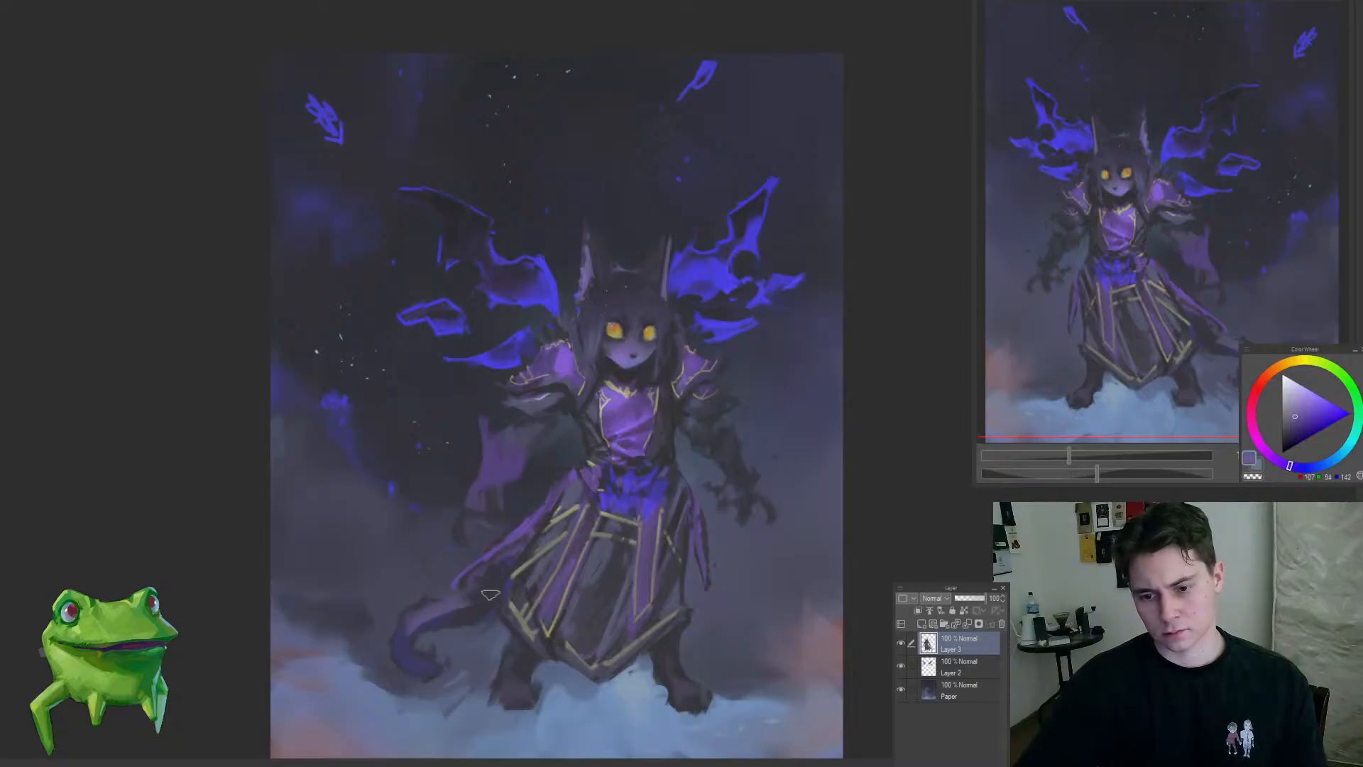
Step: Flip the canvas view horizontally and refine the purple shading along the curled tail
key(h)
drag(795, 607, 614, 564)
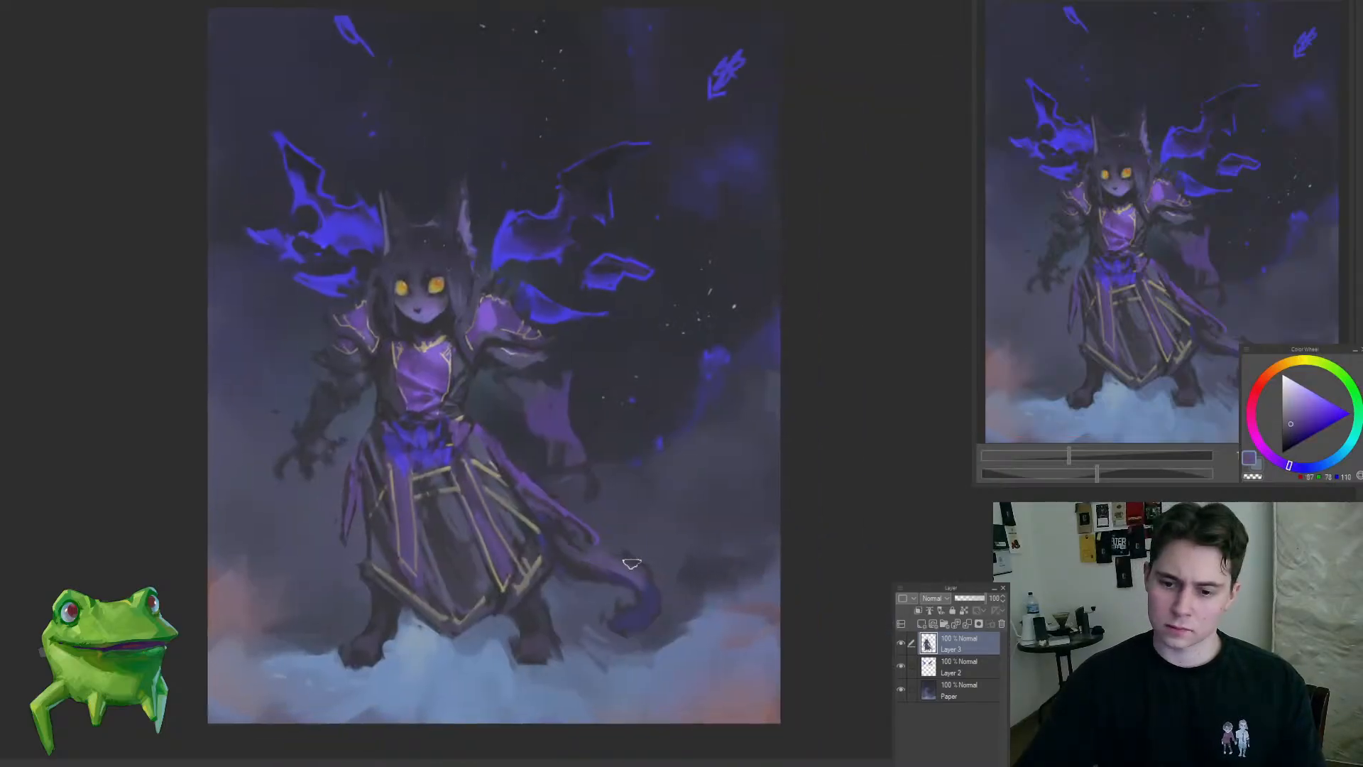
alt+click(596, 558)
drag(627, 621, 556, 696)
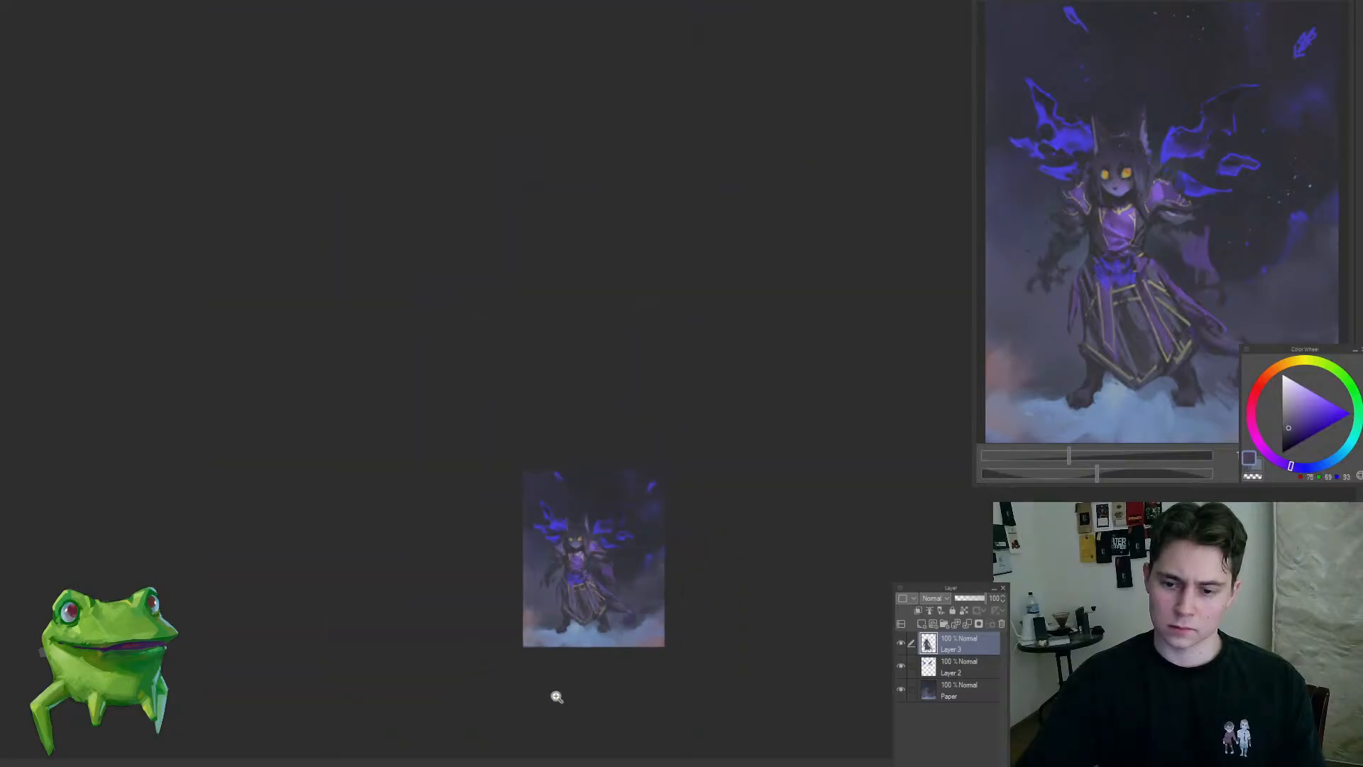
drag(593, 632, 622, 616)
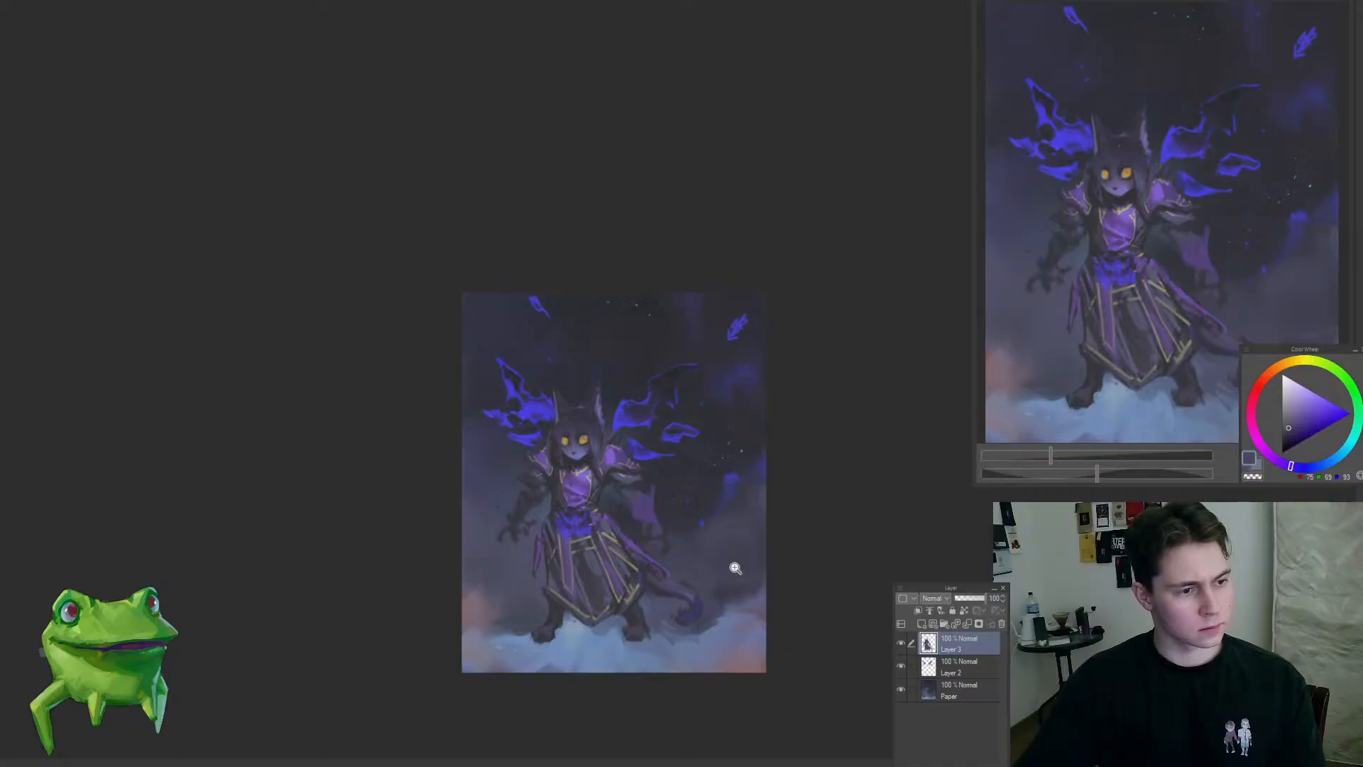
Step: On Layer 2, refine the right-hand flame wing's inner edge and add small blue wisps above both wings
ctrl+shift+click(645, 422)
drag(641, 427, 676, 424)
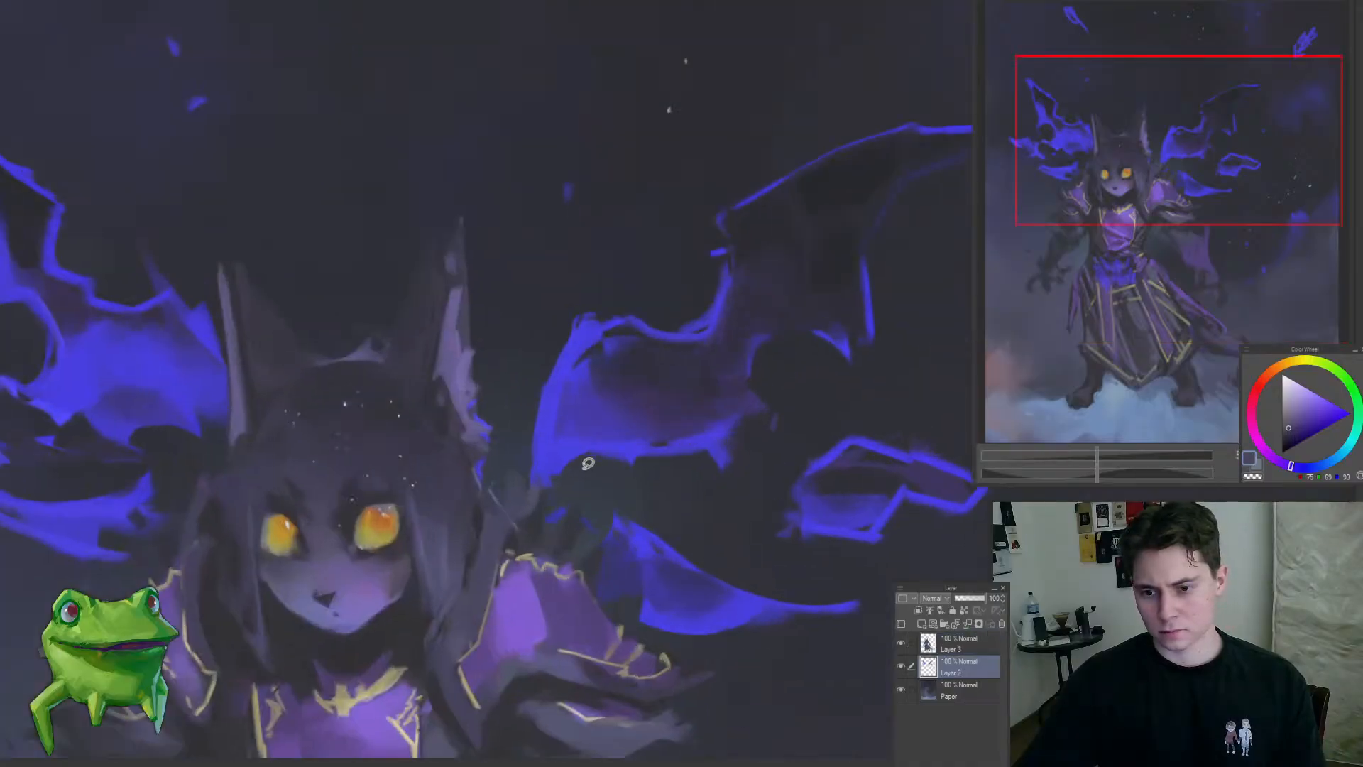
drag(560, 470, 607, 466)
key(ctrl+d)
mouse_move(673, 437)
mouse_down()
mouse_move(581, 478)
mouse_move(667, 415)
mouse_up()
key(b)
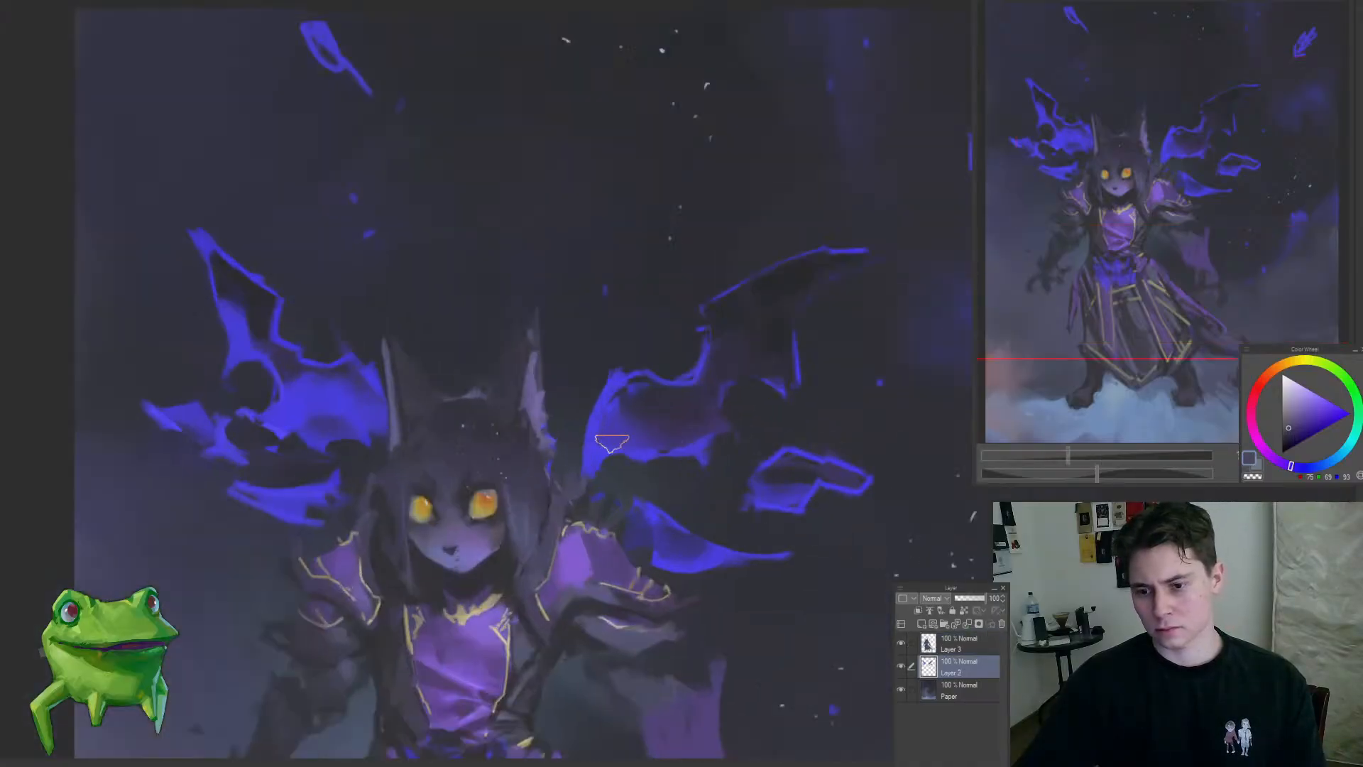
drag(652, 311, 547, 359)
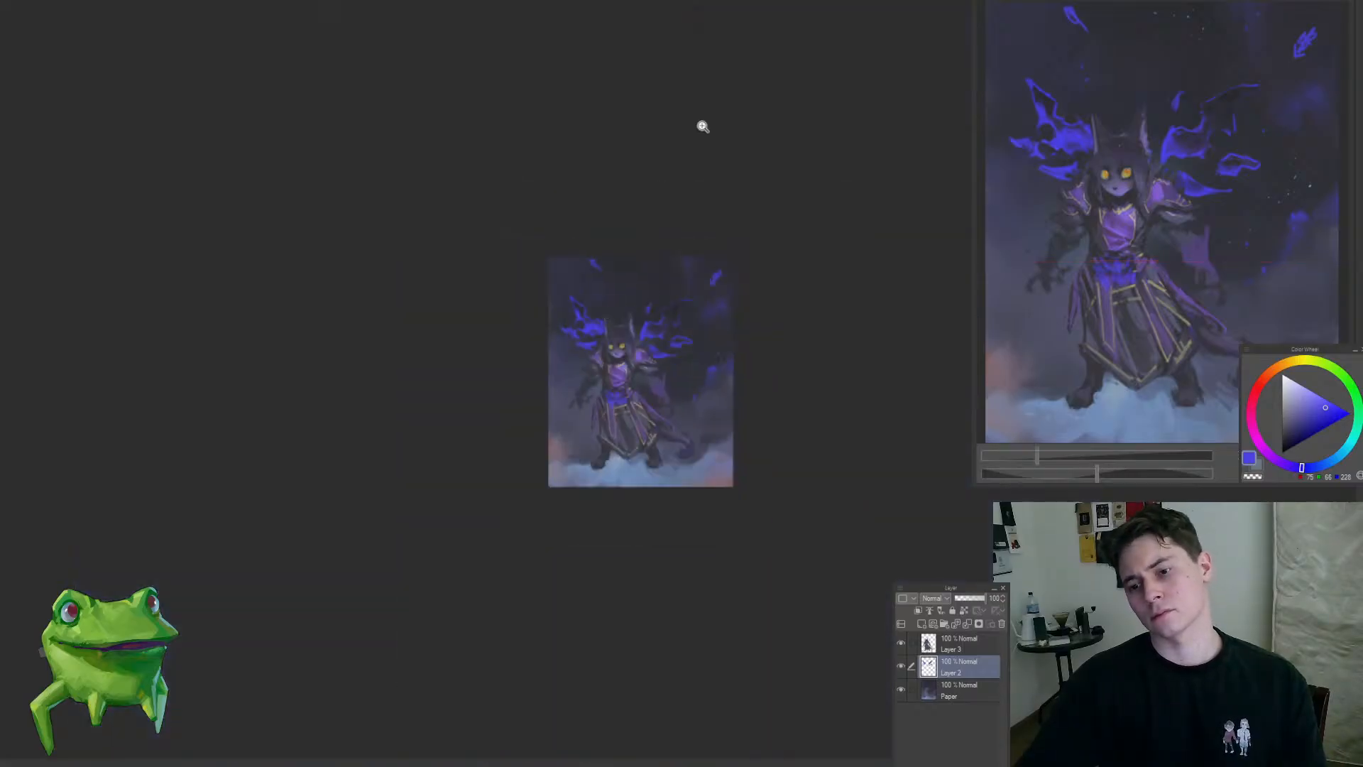
click(649, 272)
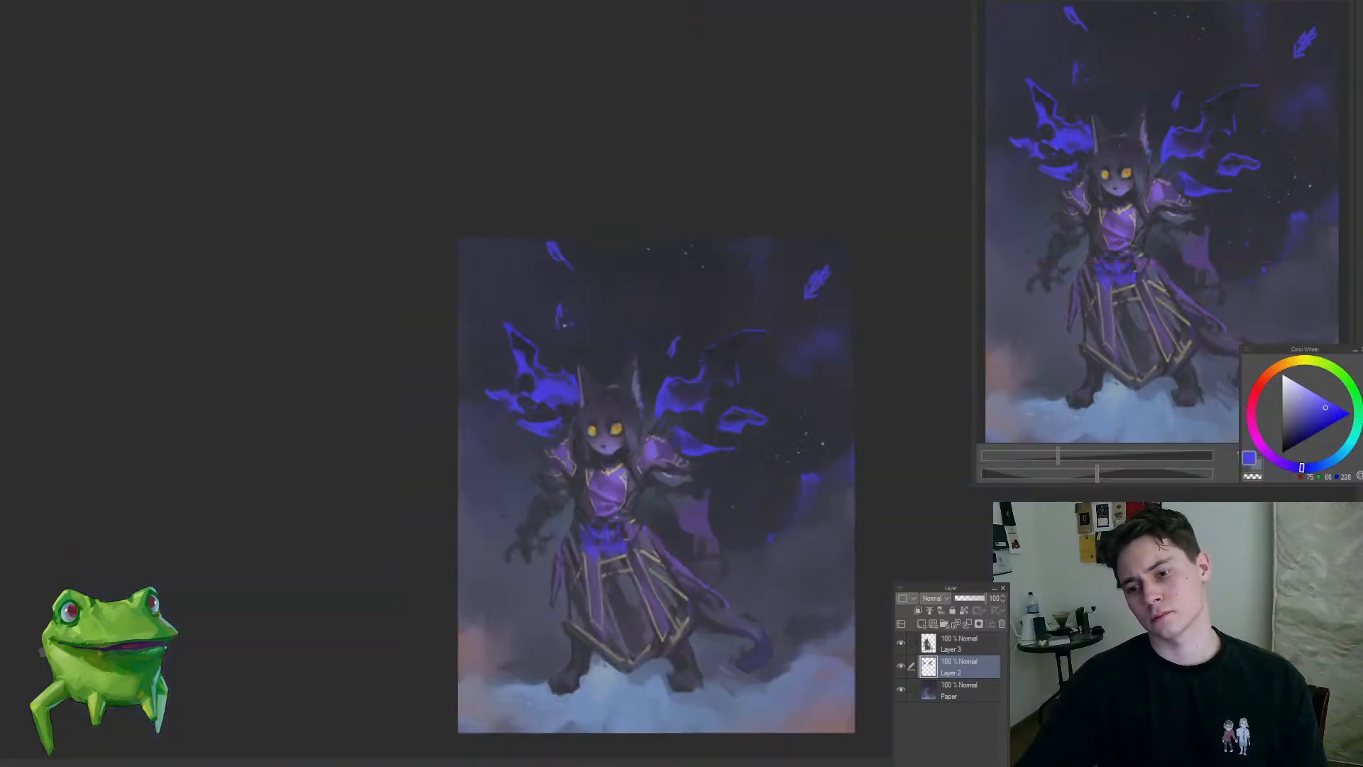
Step: Select and delete the two blue wisps above the left-hand wing
key(m)
drag(565, 236, 588, 241)
key(Delete)
key(ctrl+d)
key(b)
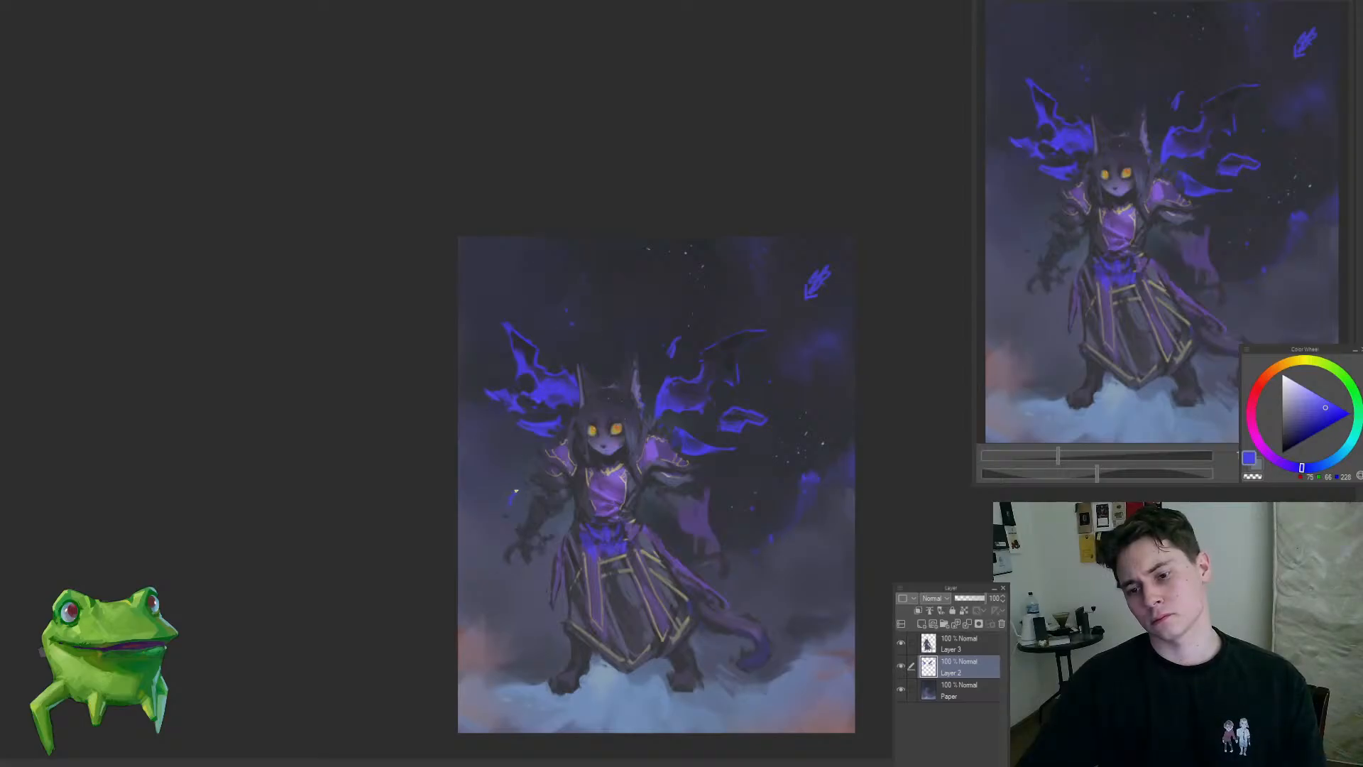
Step: Paint new blue flame wisps beside the left-hand arm, above the head and wing, and near the canvas's top edge
drag(531, 509, 462, 573)
drag(546, 513, 546, 375)
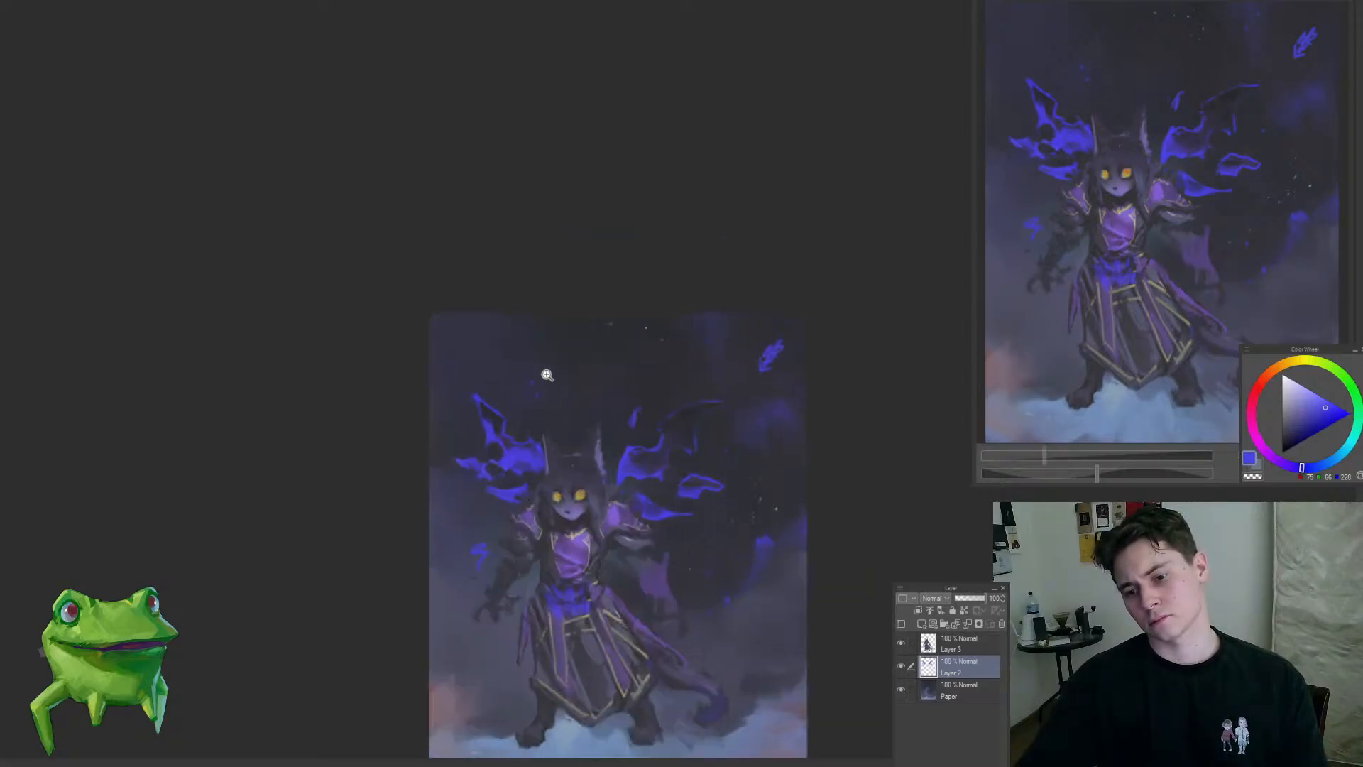
drag(567, 482, 658, 553)
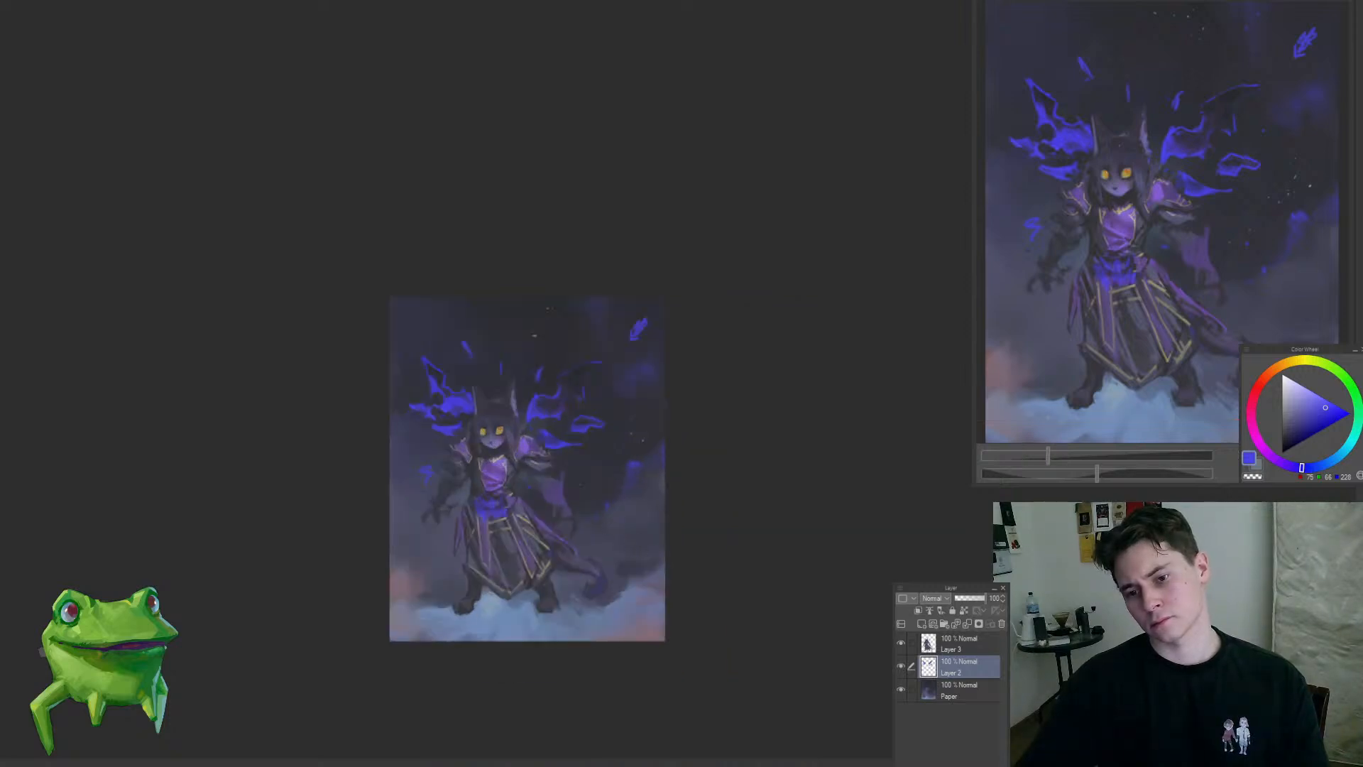
mouse_move(476, 309)
mouse_down()
mouse_move(460, 305)
mouse_move(618, 315)
mouse_move(615, 295)
mouse_move(615, 331)
mouse_up()
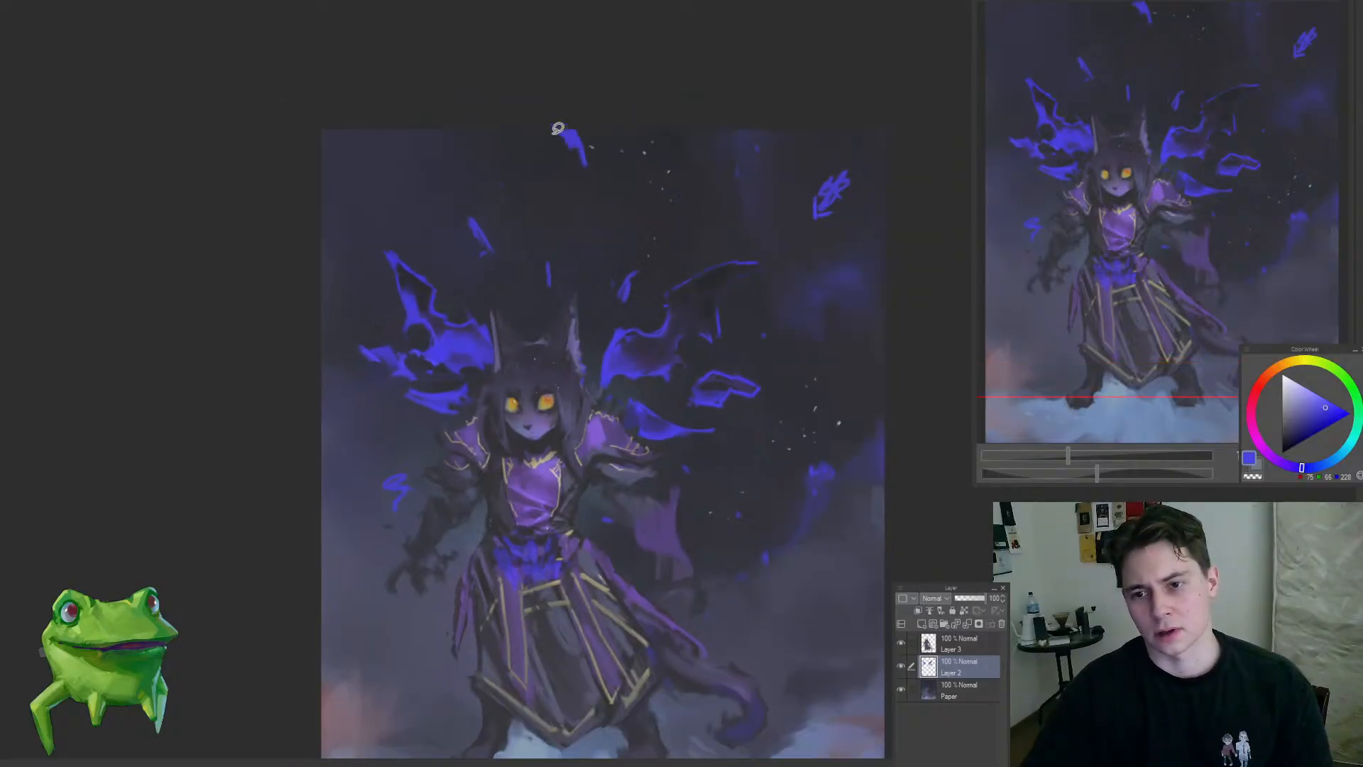
drag(558, 128, 575, 168)
drag(600, 222, 539, 281)
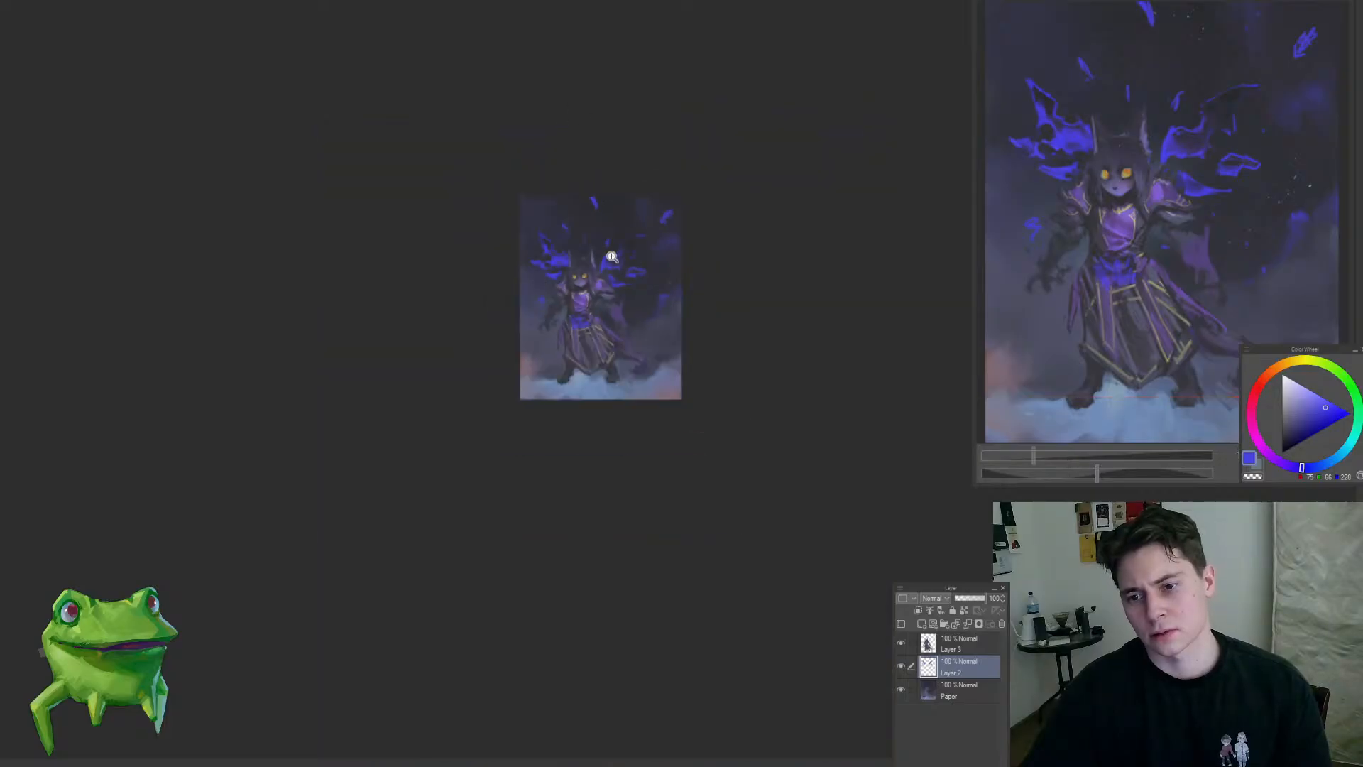
Step: Select and delete the feather-shaped blue flame in the painting's upper right corner
drag(648, 214, 815, 213)
key(Delete)
key(ctrl+d)
drag(752, 254, 716, 301)
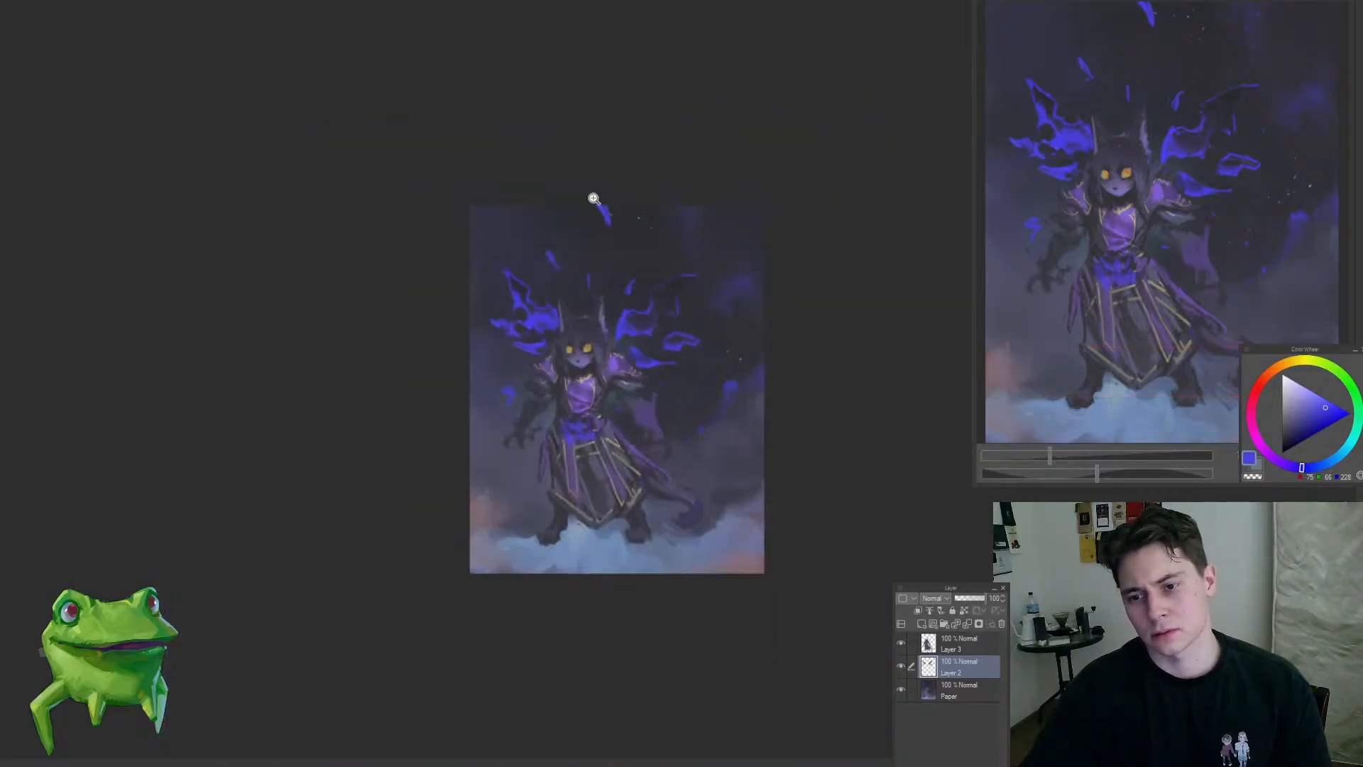
Step: Reshape the blue wisp near the top edge and add small wisps near the painting's right and left edges
mouse_move(609, 213)
mouse_down()
mouse_move(639, 225)
mouse_move(607, 255)
mouse_up()
drag(619, 263, 536, 341)
drag(714, 330, 742, 319)
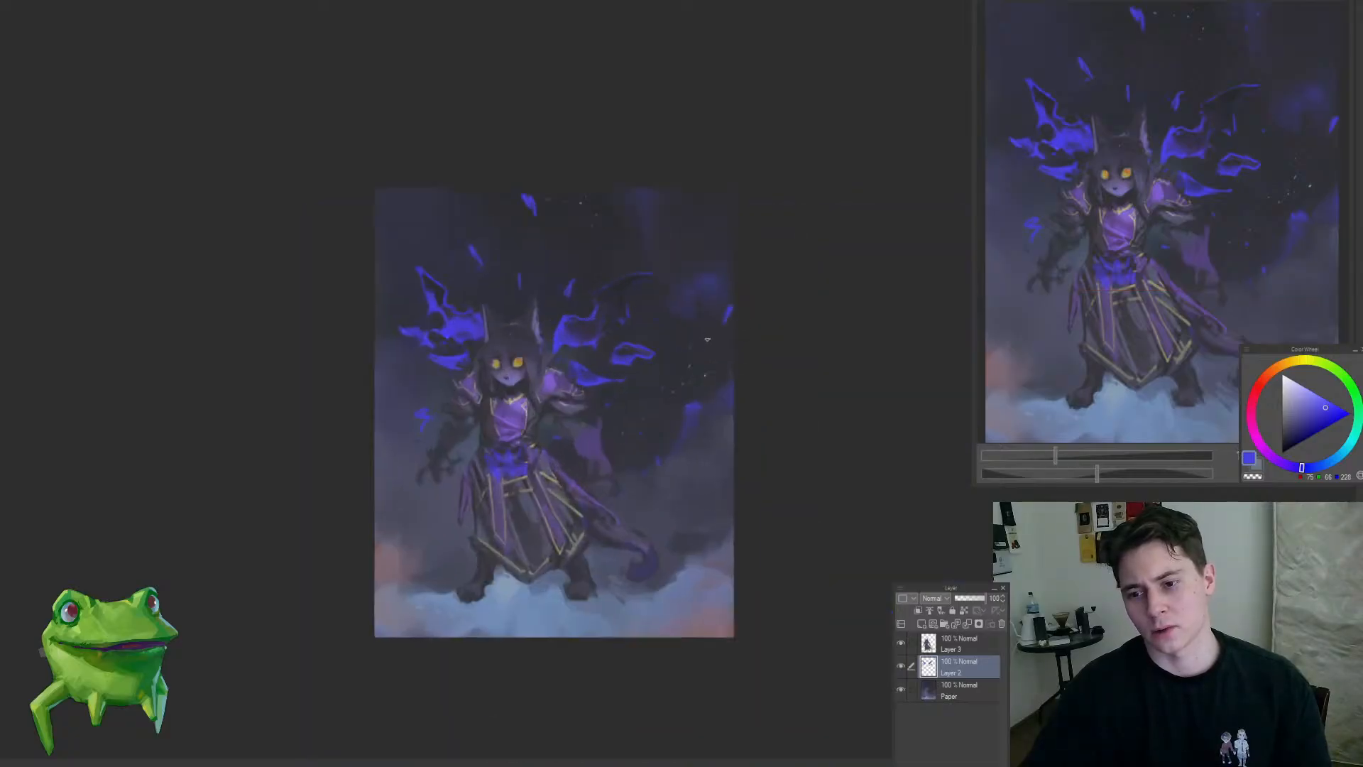
drag(635, 370, 600, 399)
drag(617, 395, 690, 406)
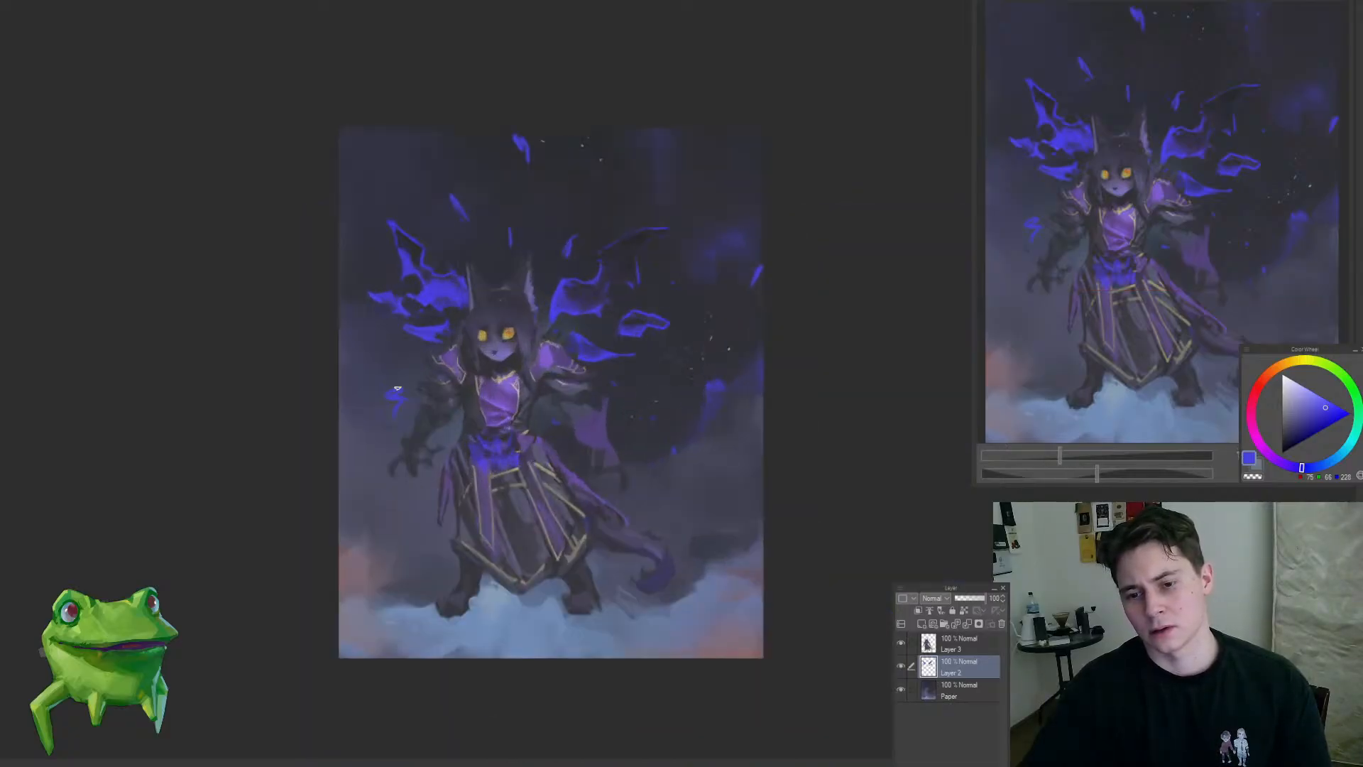
drag(388, 361, 382, 404)
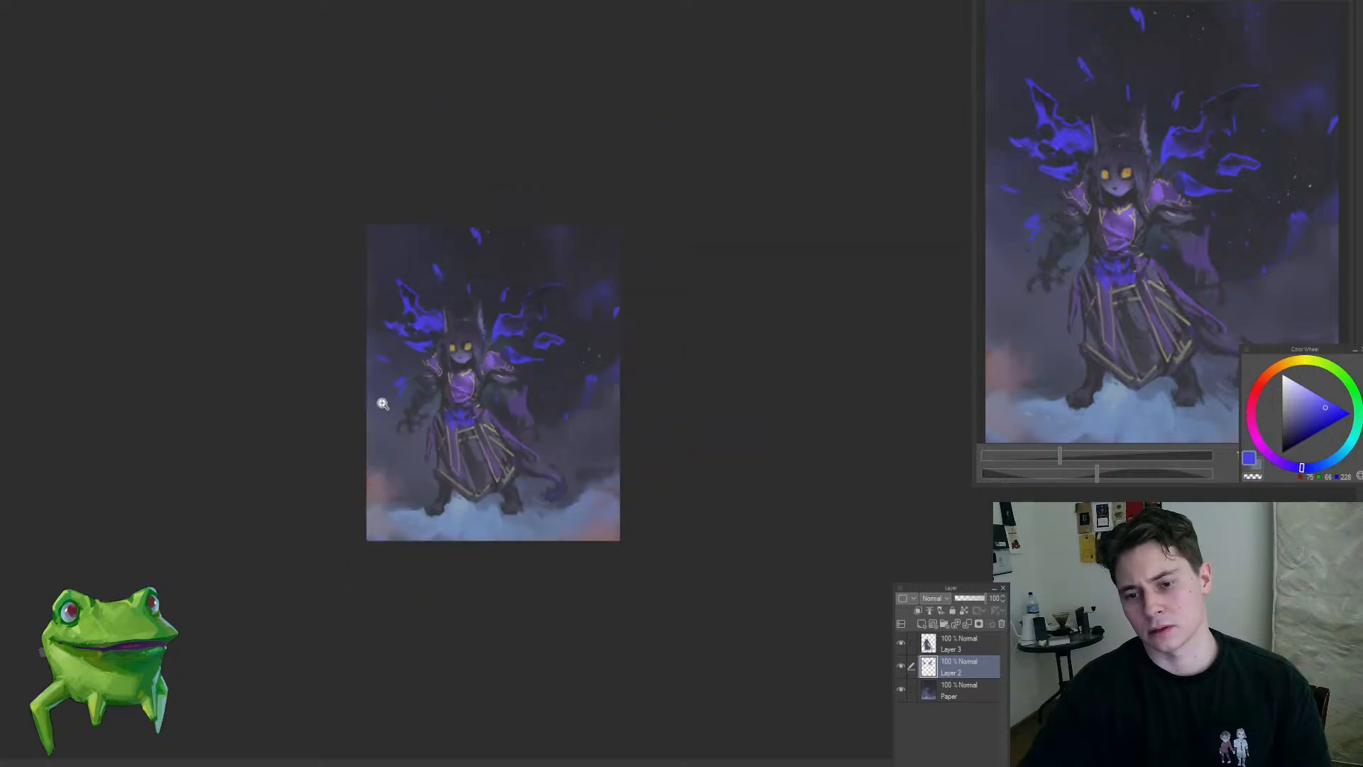
drag(430, 487, 494, 490)
Step: On the Paper layer, sample blues from the clouds and soften the mist around and below the feet
ctrl+shift+click(387, 549)
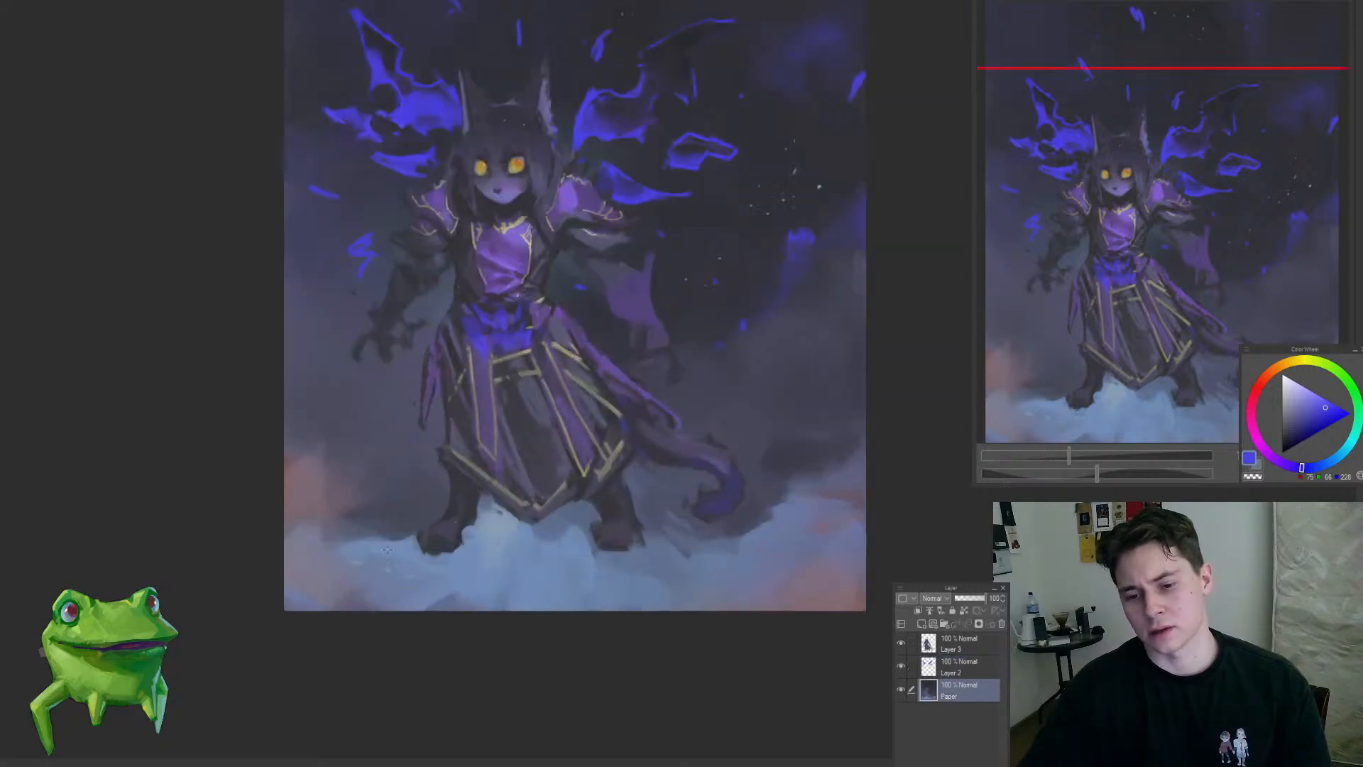
alt+click(353, 551)
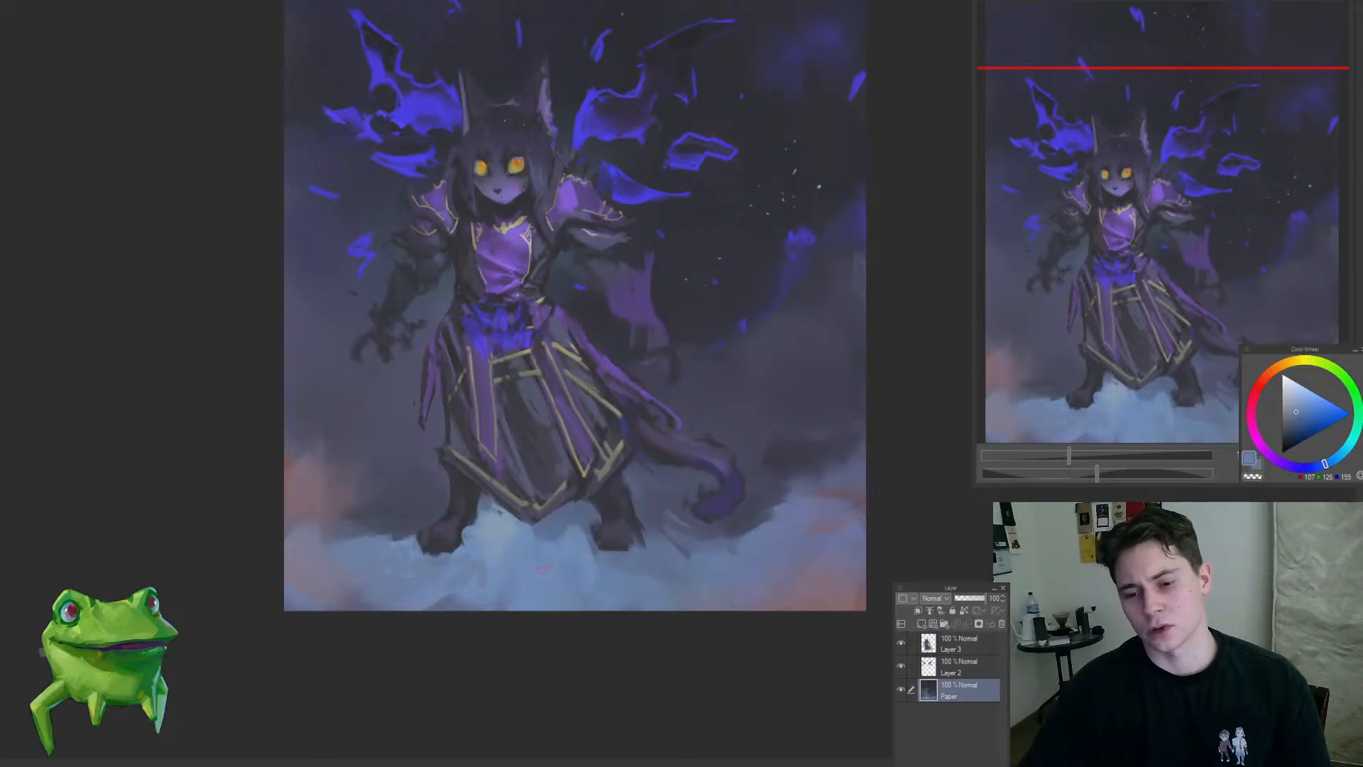
mouse_move(547, 591)
mouse_down()
mouse_move(544, 615)
mouse_move(541, 603)
mouse_up()
alt+click(490, 581)
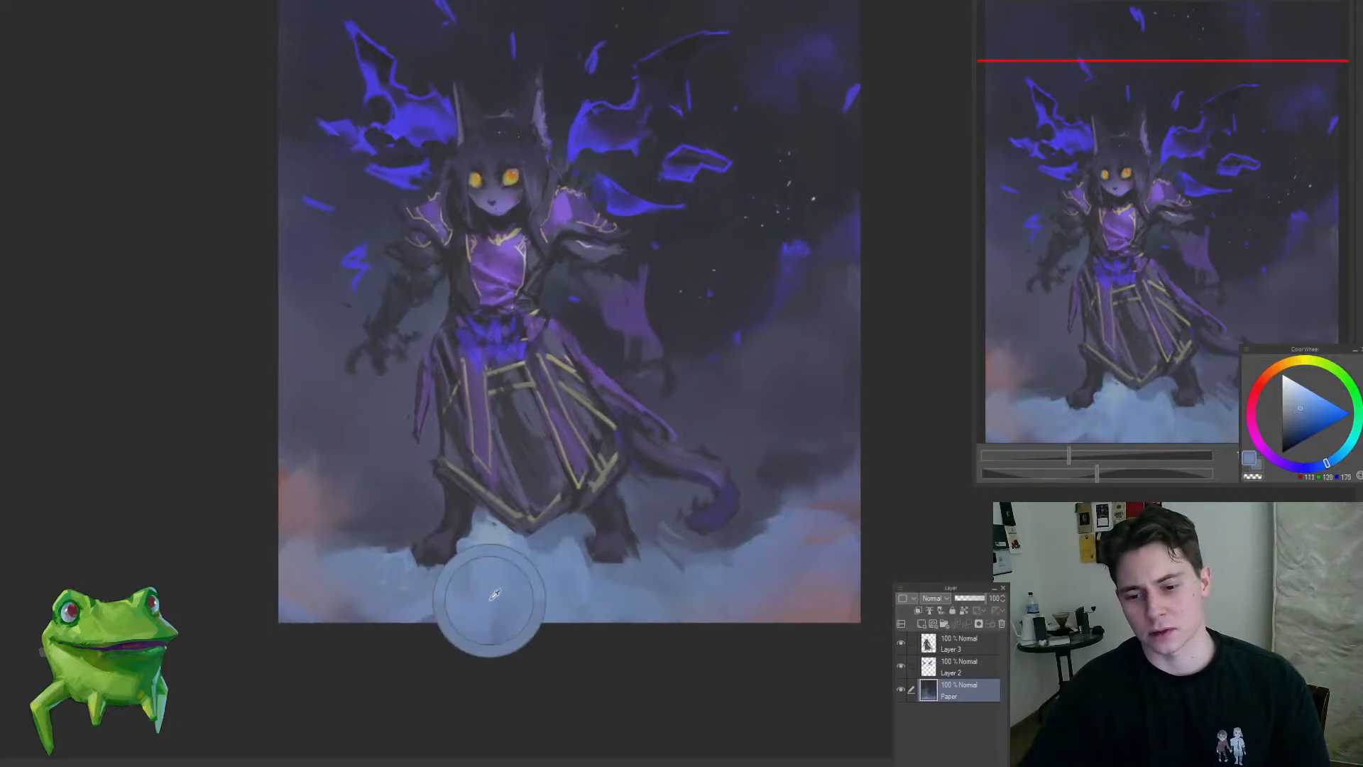
alt+click(480, 558)
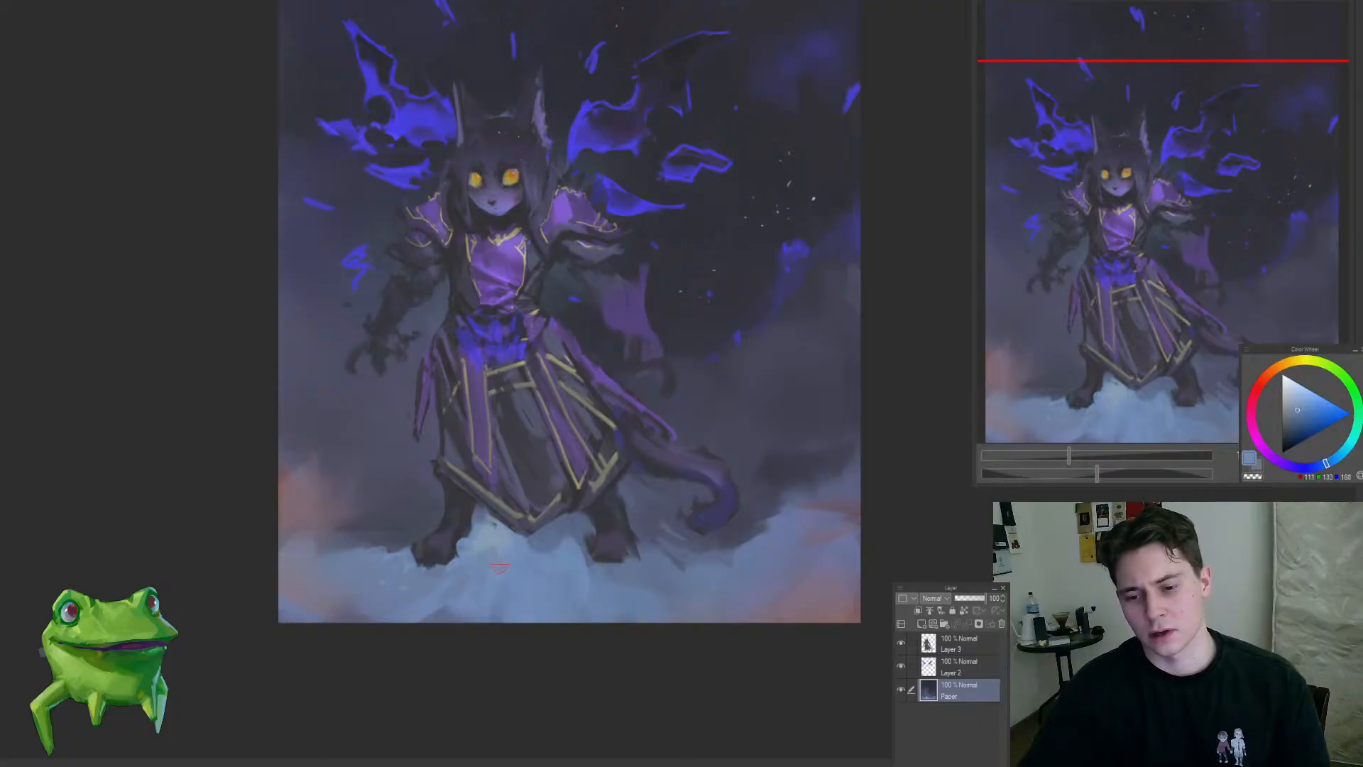
alt+click(501, 535)
ctrl+shift+click(505, 527)
Step: On Layer 3, clean up the stray dark patch against the pale mist just below the skirt's hem
scroll(484, 526, up, 5)
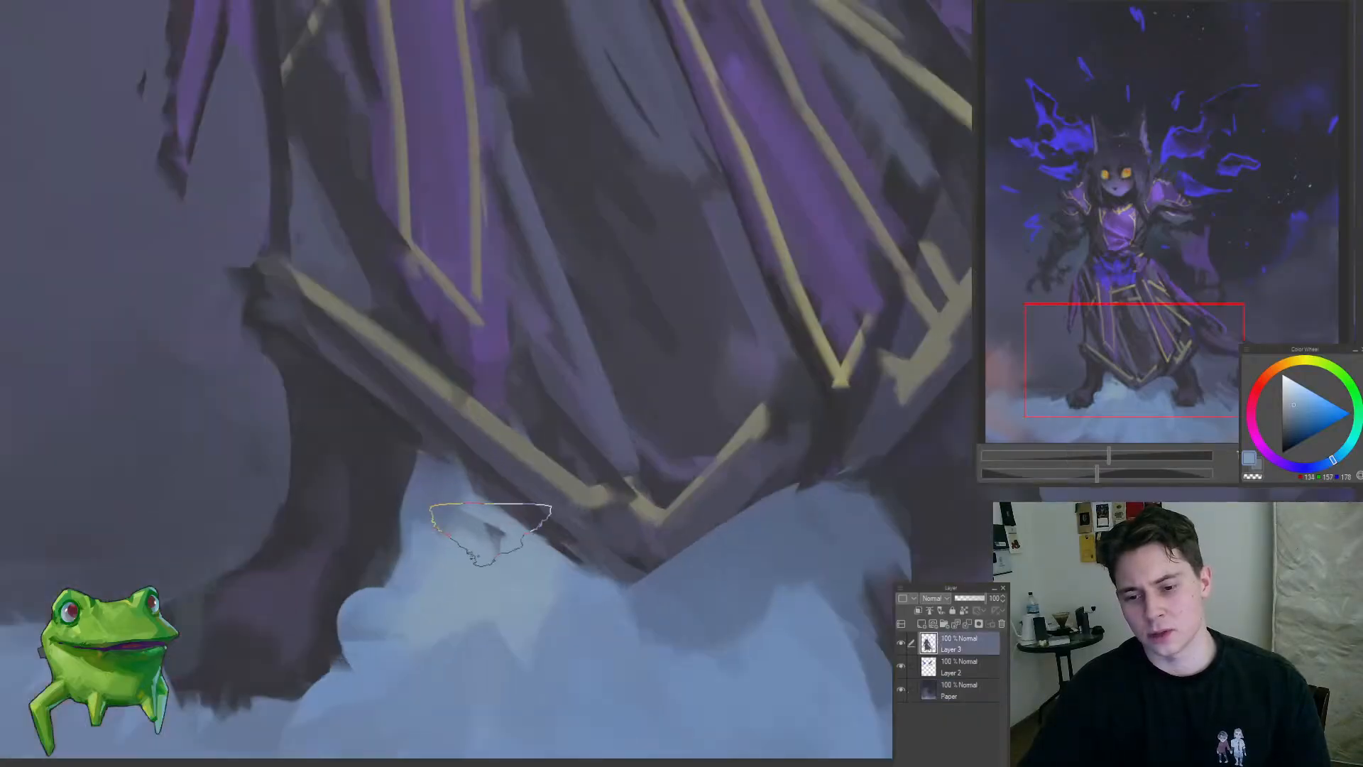
mouse_move(503, 538)
mouse_down()
mouse_move(481, 507)
mouse_move(486, 536)
mouse_move(487, 496)
mouse_move(467, 486)
mouse_up()
scroll(466, 486, down, 4)
scroll(487, 502, up, 3)
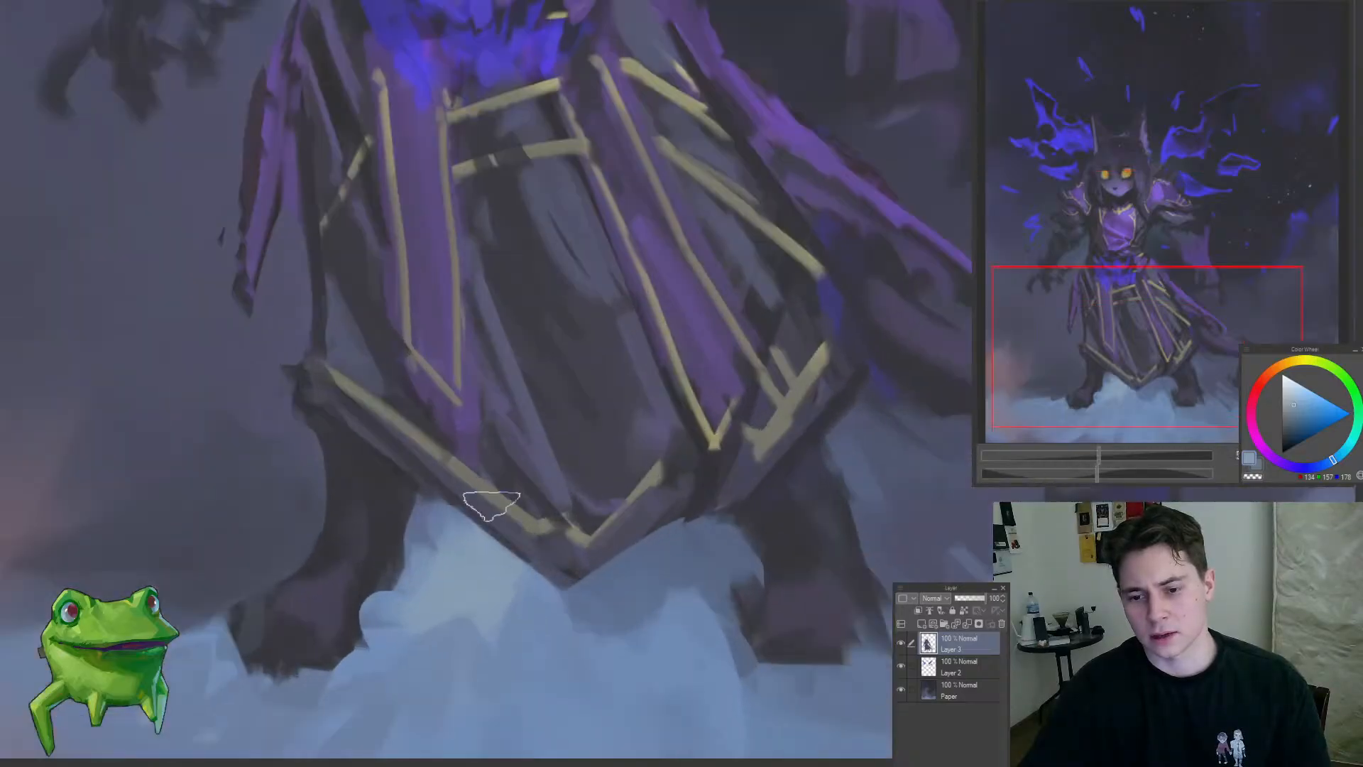
alt+click(410, 460)
scroll(539, 568, down, 4)
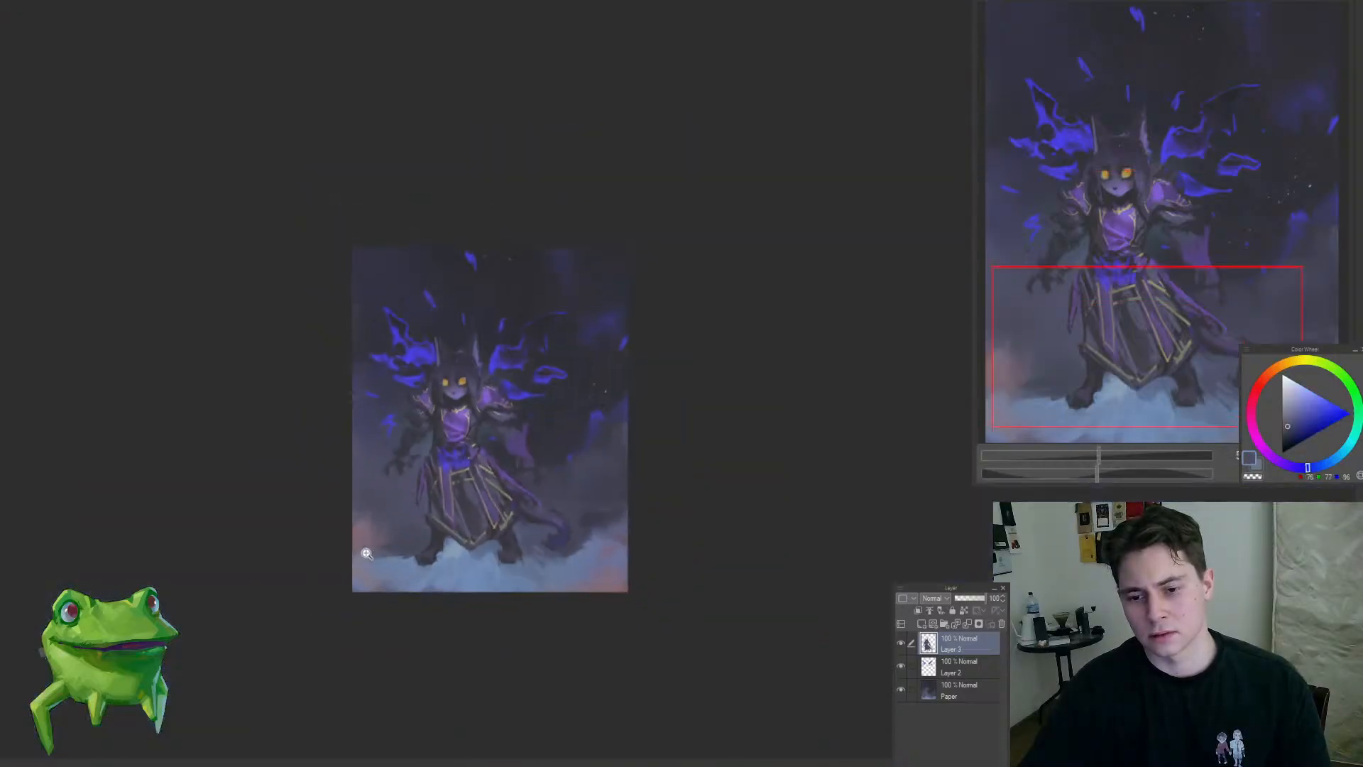
scroll(404, 474, up, 3)
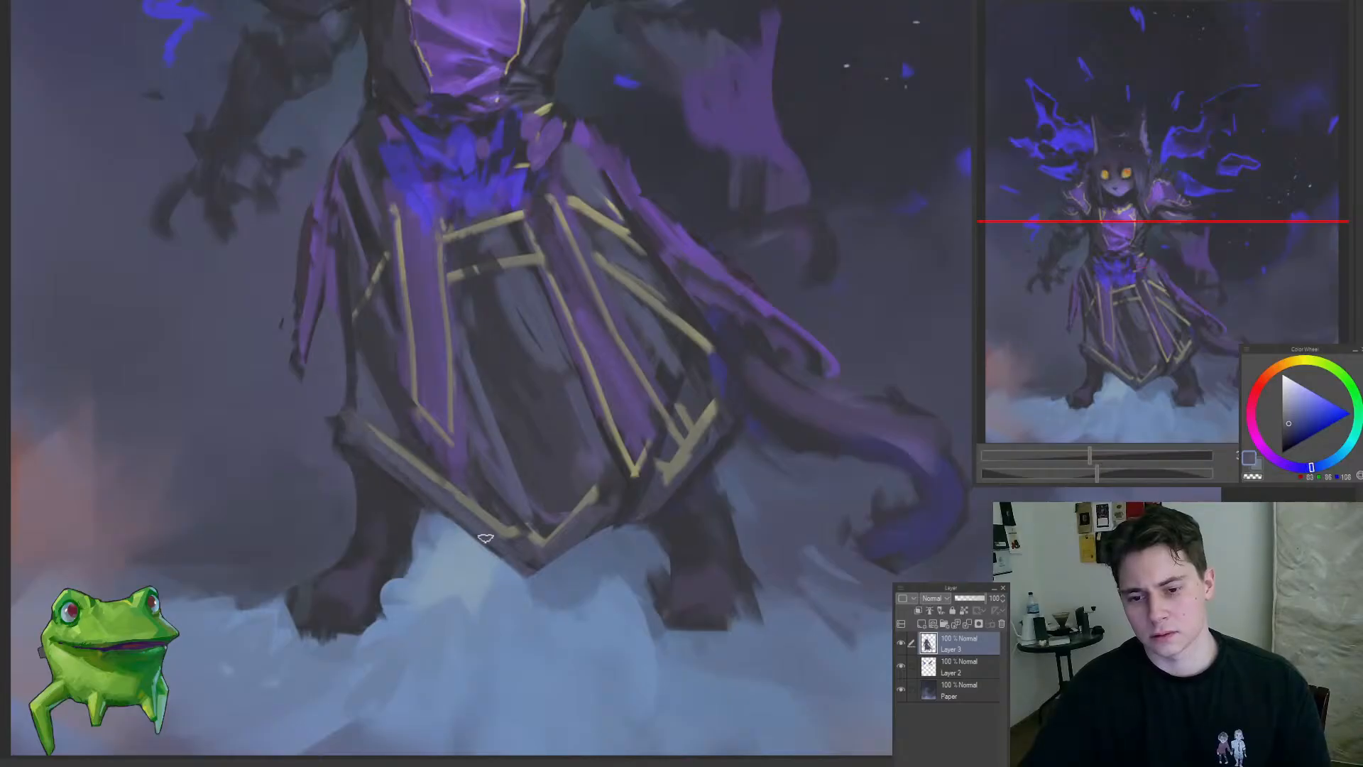
Step: Refine the skirt's shading with dark blue-violet and grey tones sampled from its folds
alt+click(516, 457)
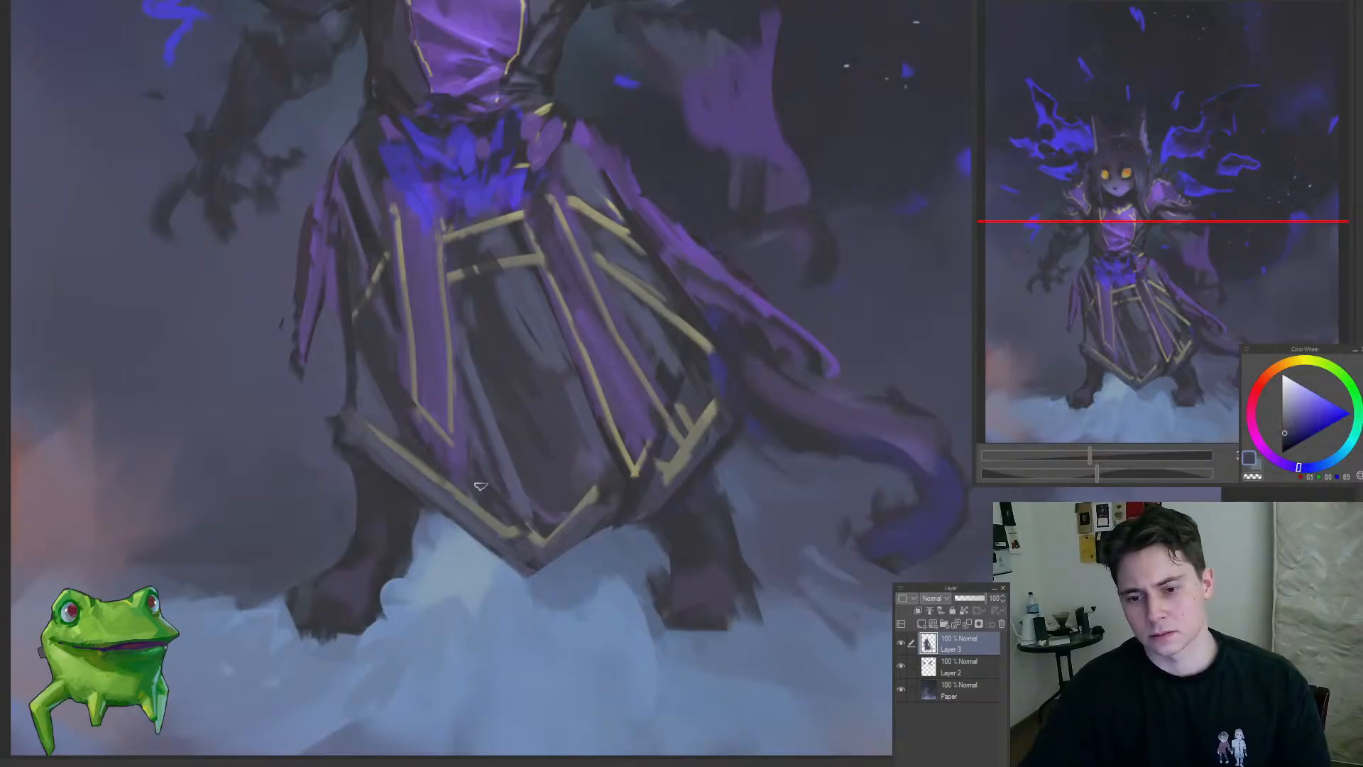
scroll(463, 400, down, 5)
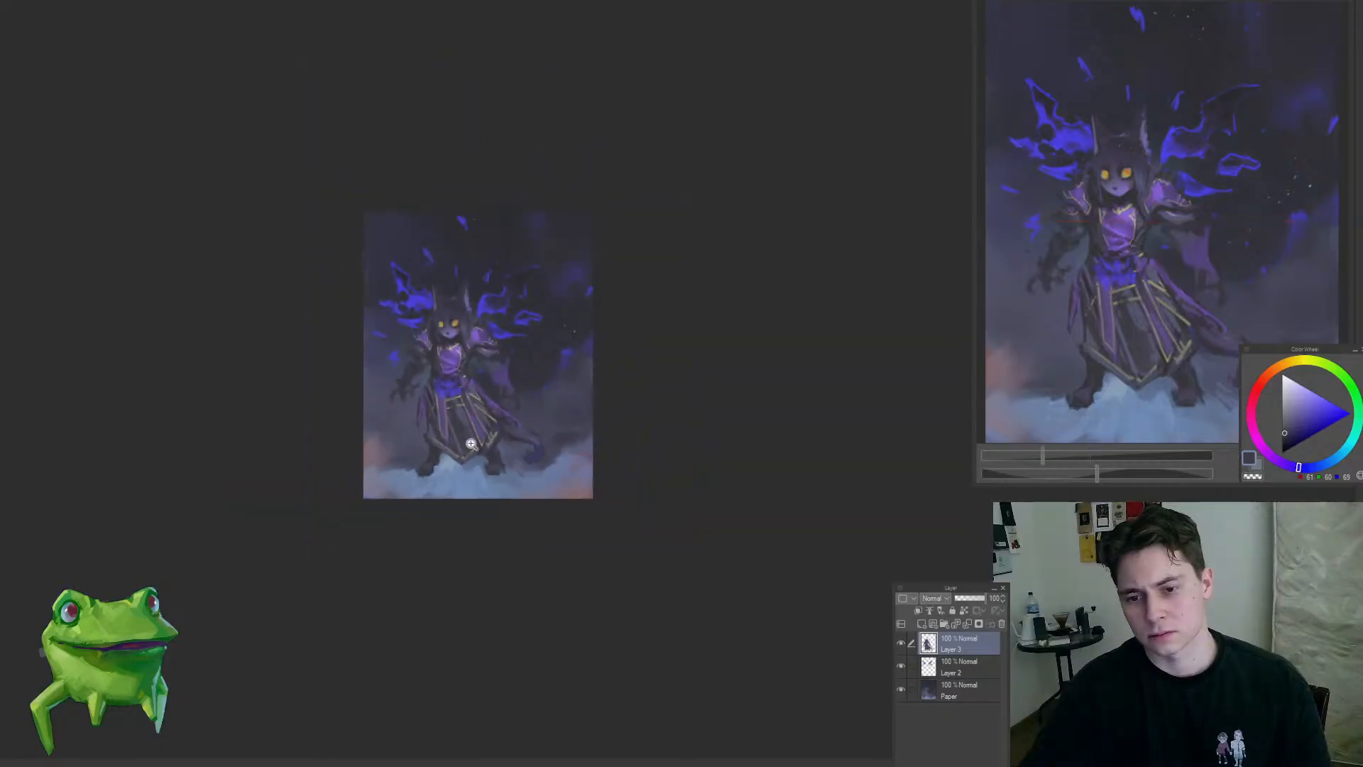
scroll(451, 398, up, 7)
alt+click(418, 381)
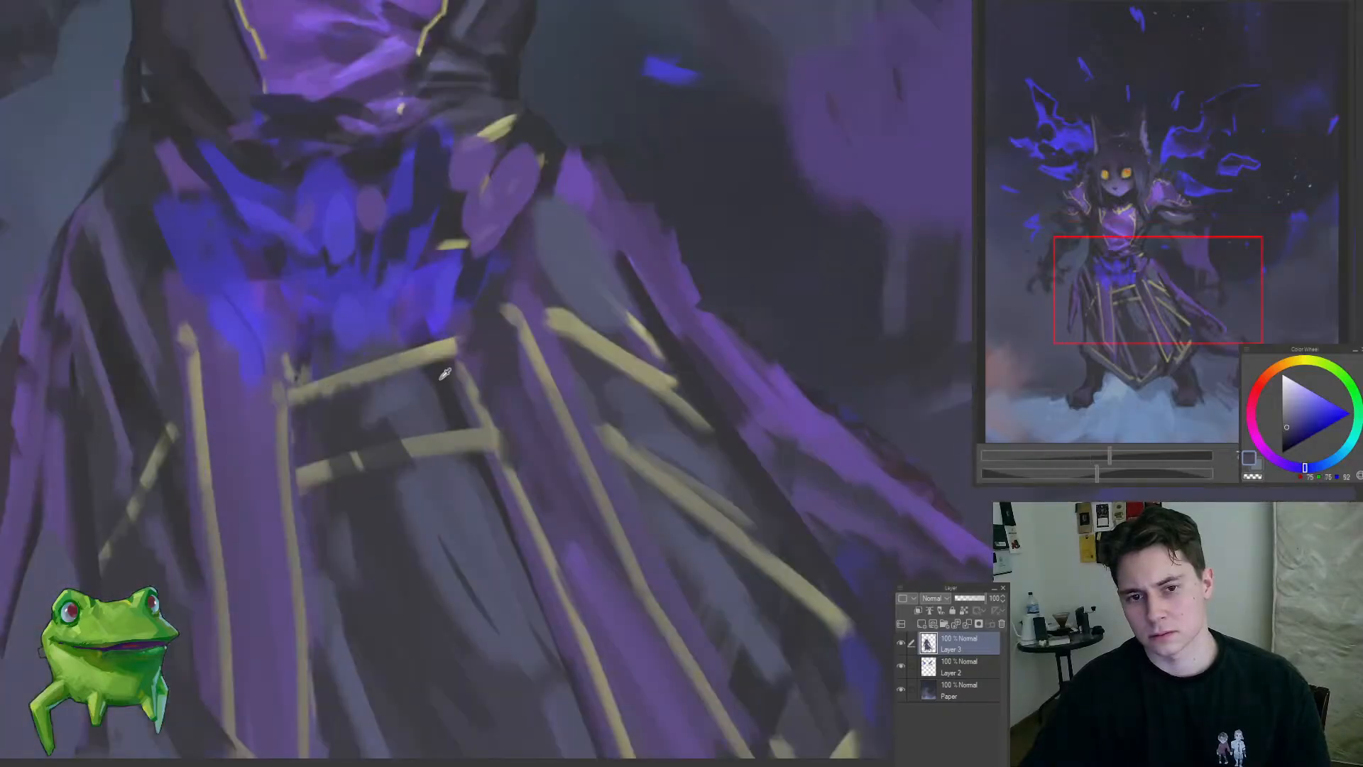
scroll(410, 329, down, 5)
scroll(327, 431, up, 3)
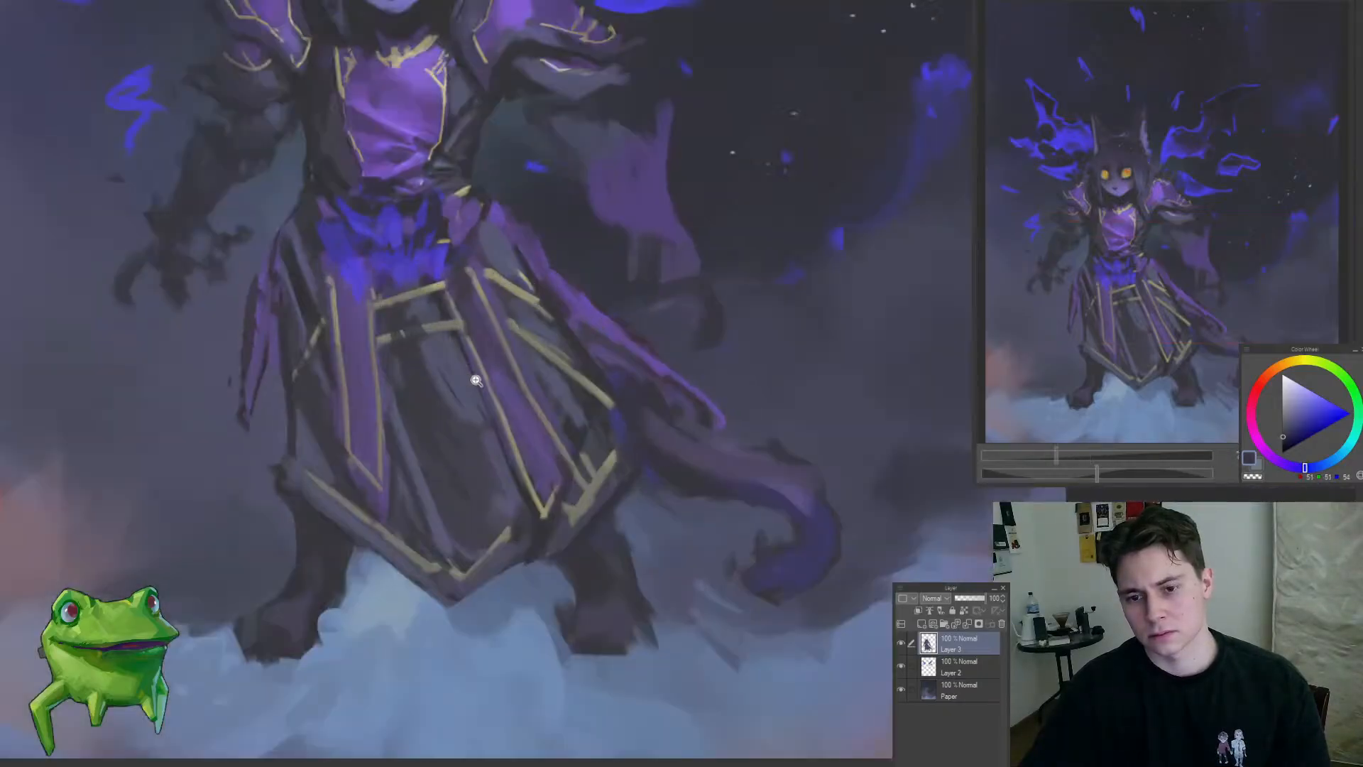
scroll(407, 539, down, 5)
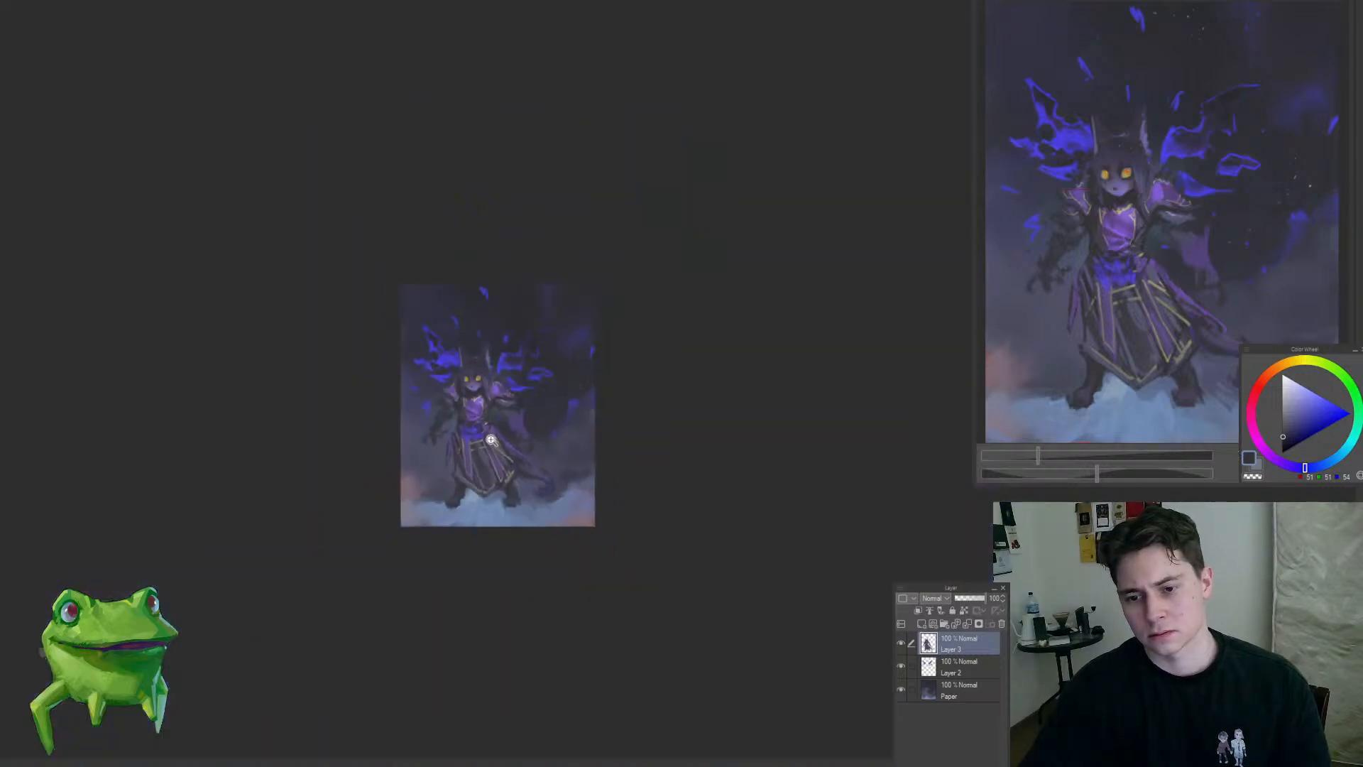
scroll(504, 410, up, 7)
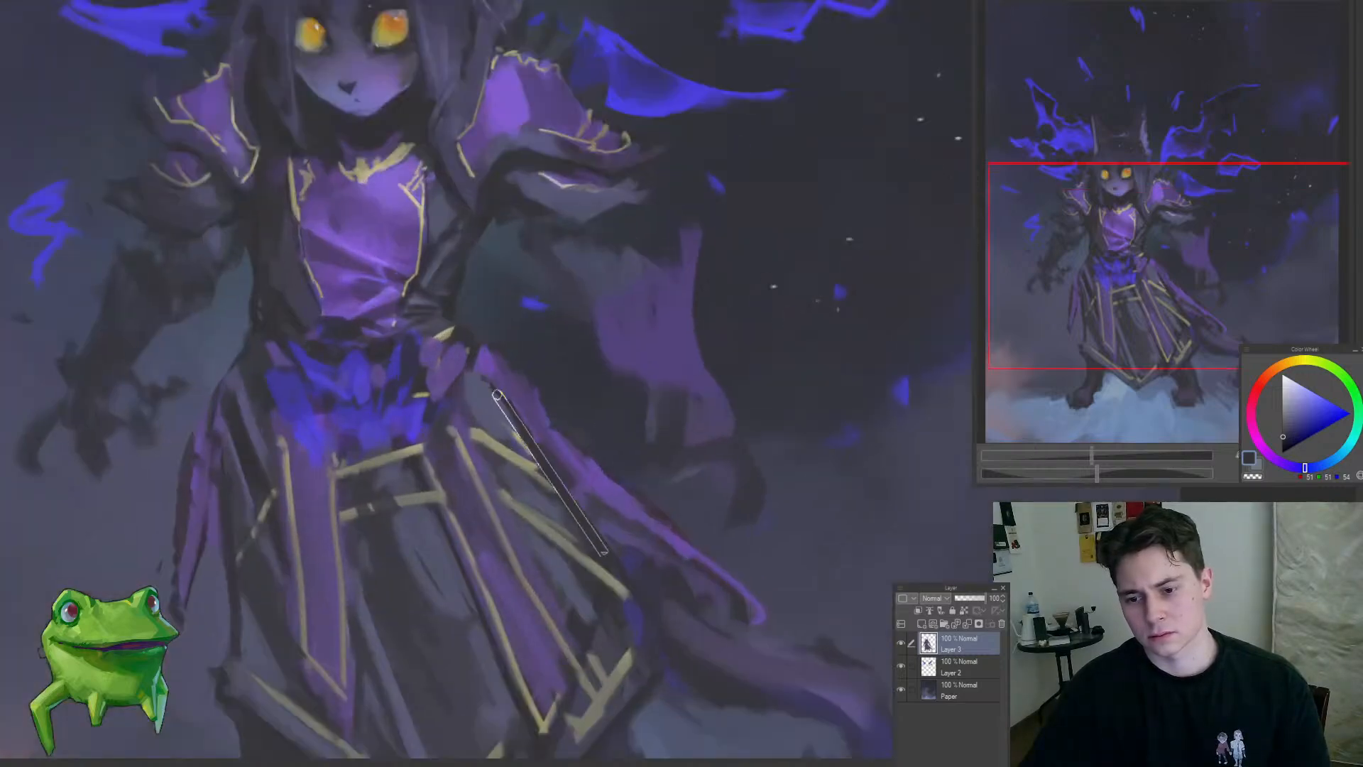
scroll(474, 567, down, 5)
scroll(499, 535, down, 3)
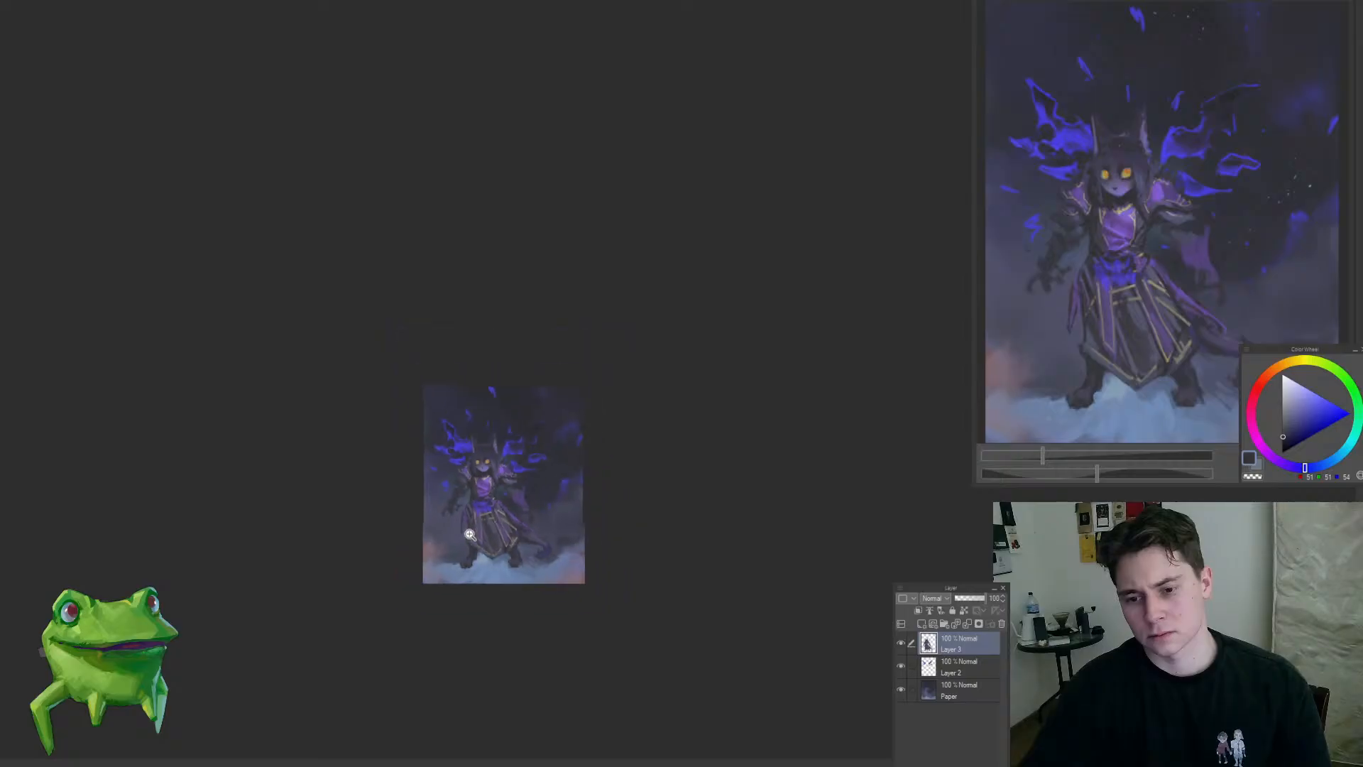
Step: On the Paper layer, strengthen the warm glow at the painting's lower-left edge with reddish tones sampled from the glow and orange from the eye
scroll(469, 533, up, 4)
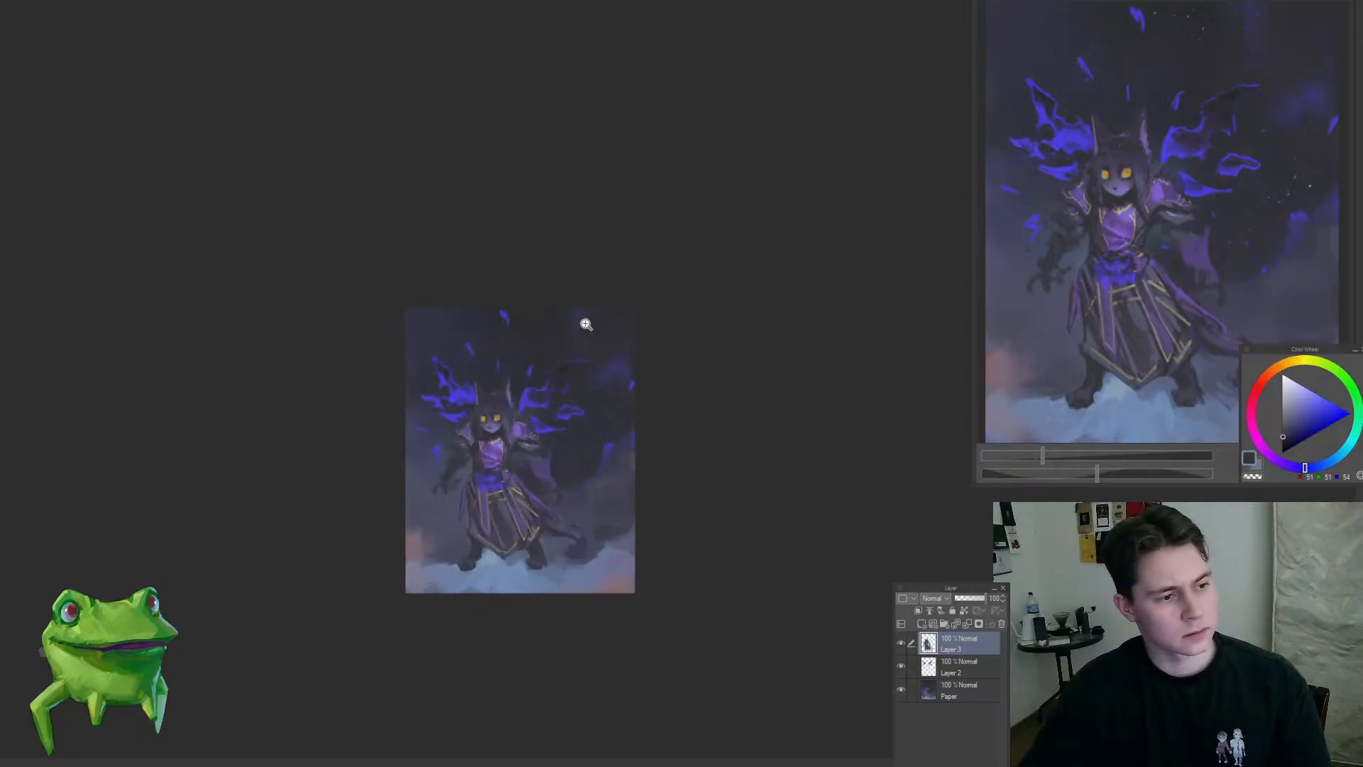
scroll(459, 518, up, 3)
key(])
ctrl+shift+click(390, 575)
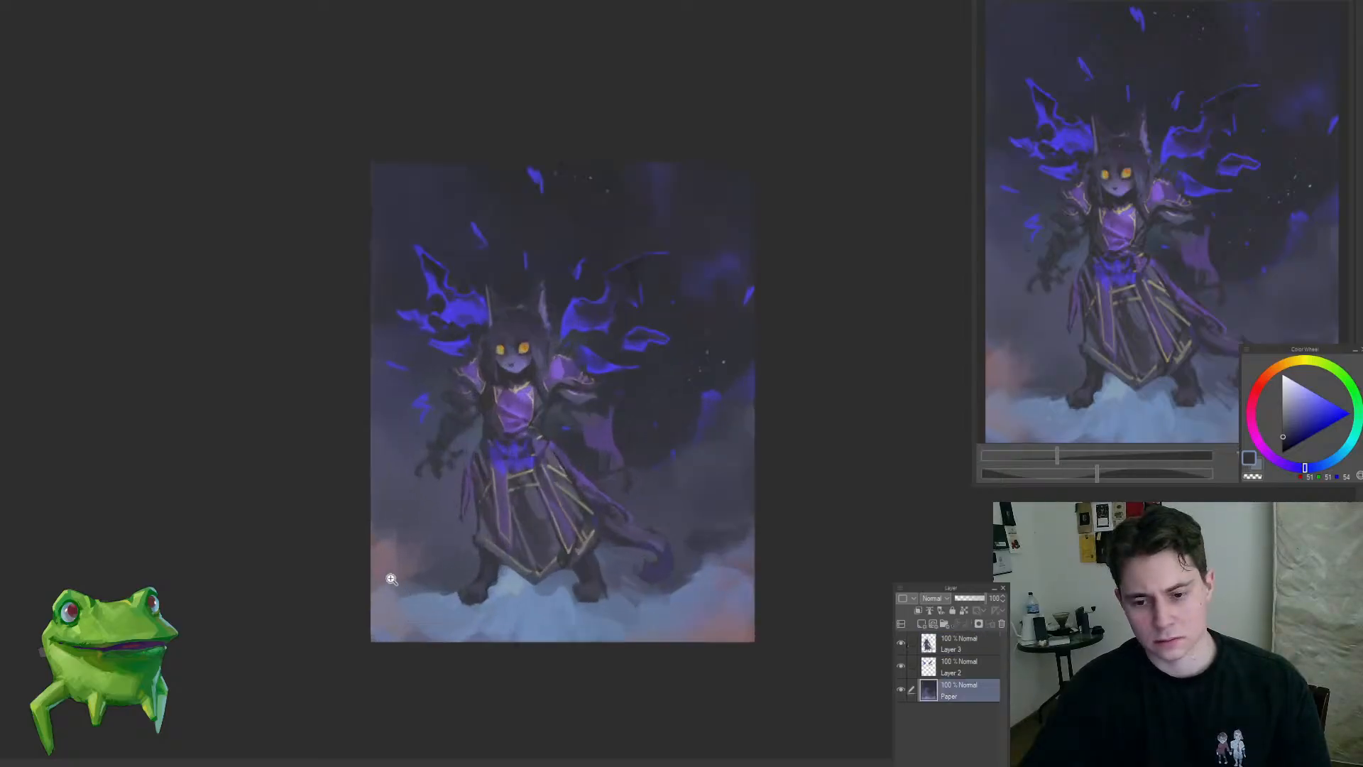
scroll(392, 577, up, 1)
alt+click(369, 555)
scroll(386, 565, up, 2)
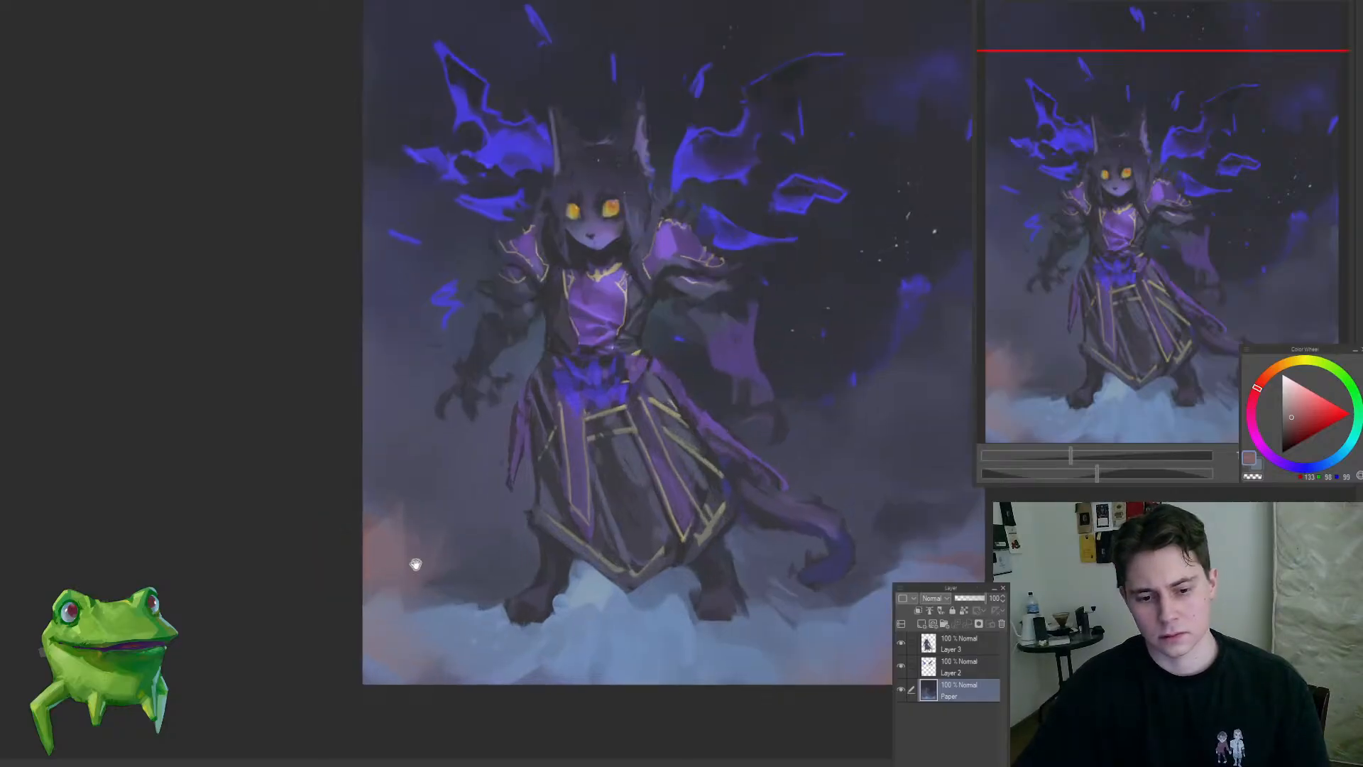
mouse_move(414, 563)
mouse_down()
mouse_move(435, 560)
mouse_move(389, 576)
mouse_move(404, 560)
mouse_move(414, 580)
mouse_up()
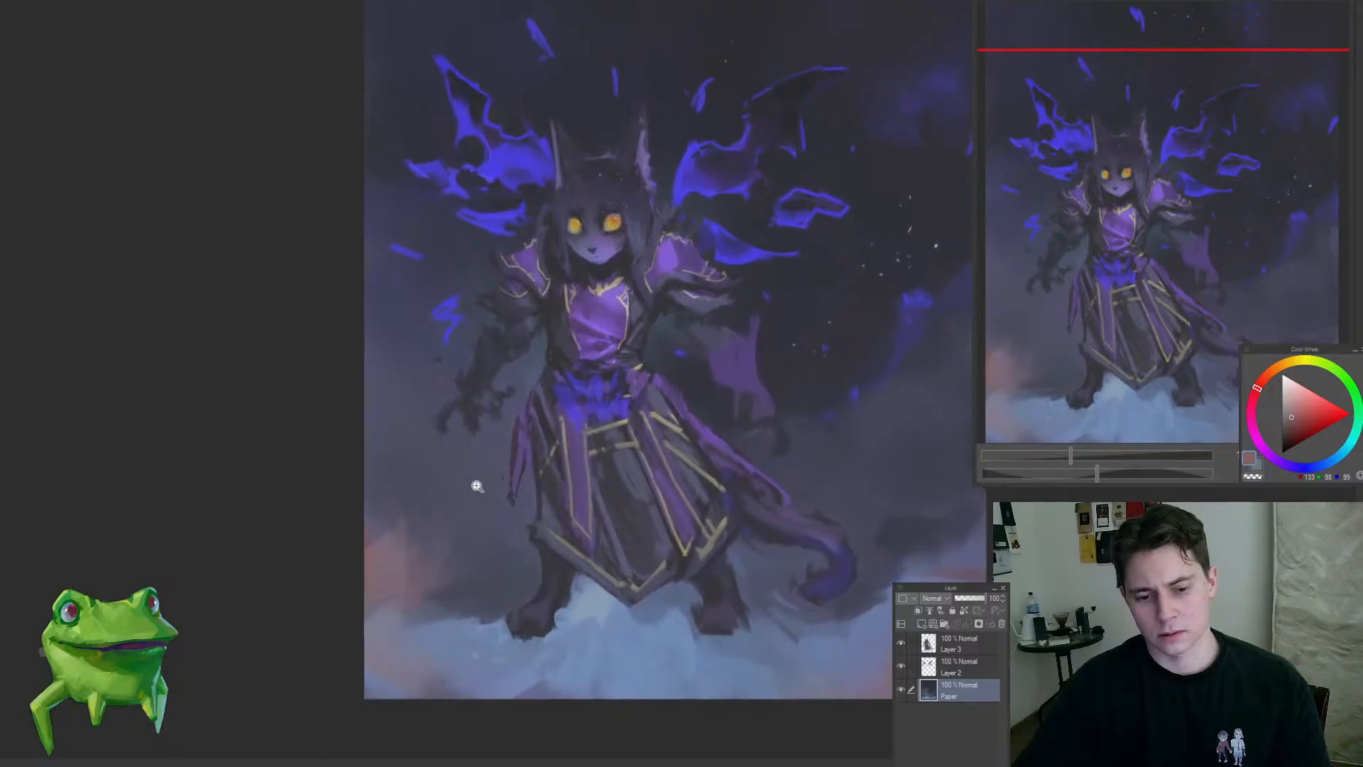
alt+click(619, 216)
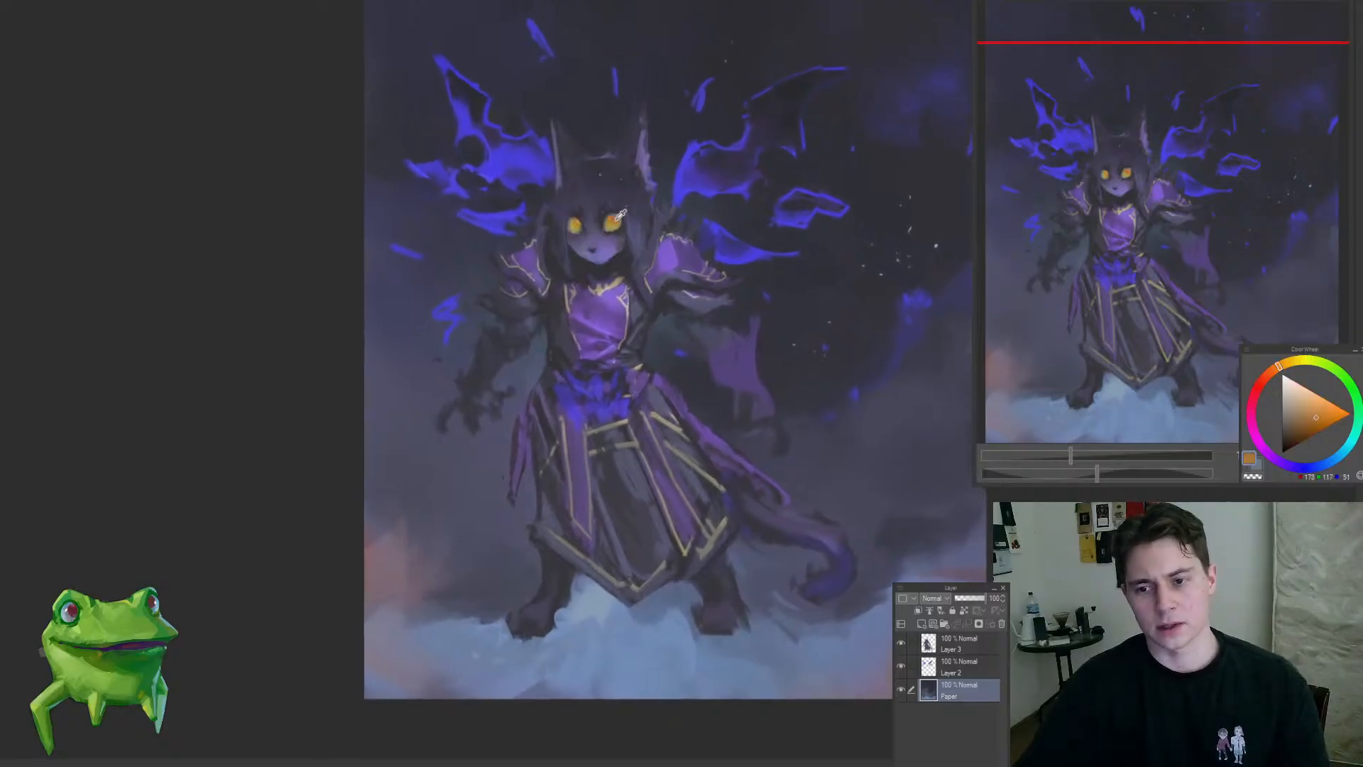
drag(401, 543, 374, 541)
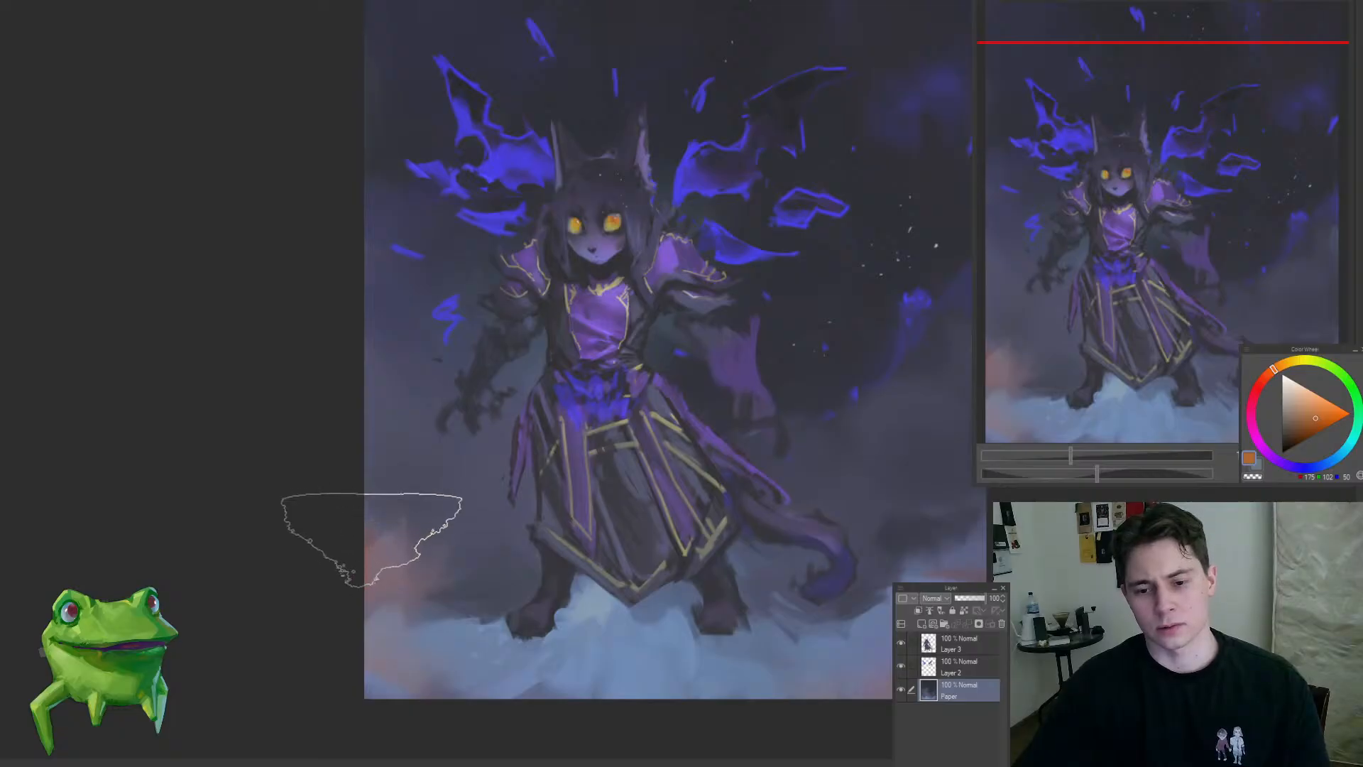
alt+click(372, 555)
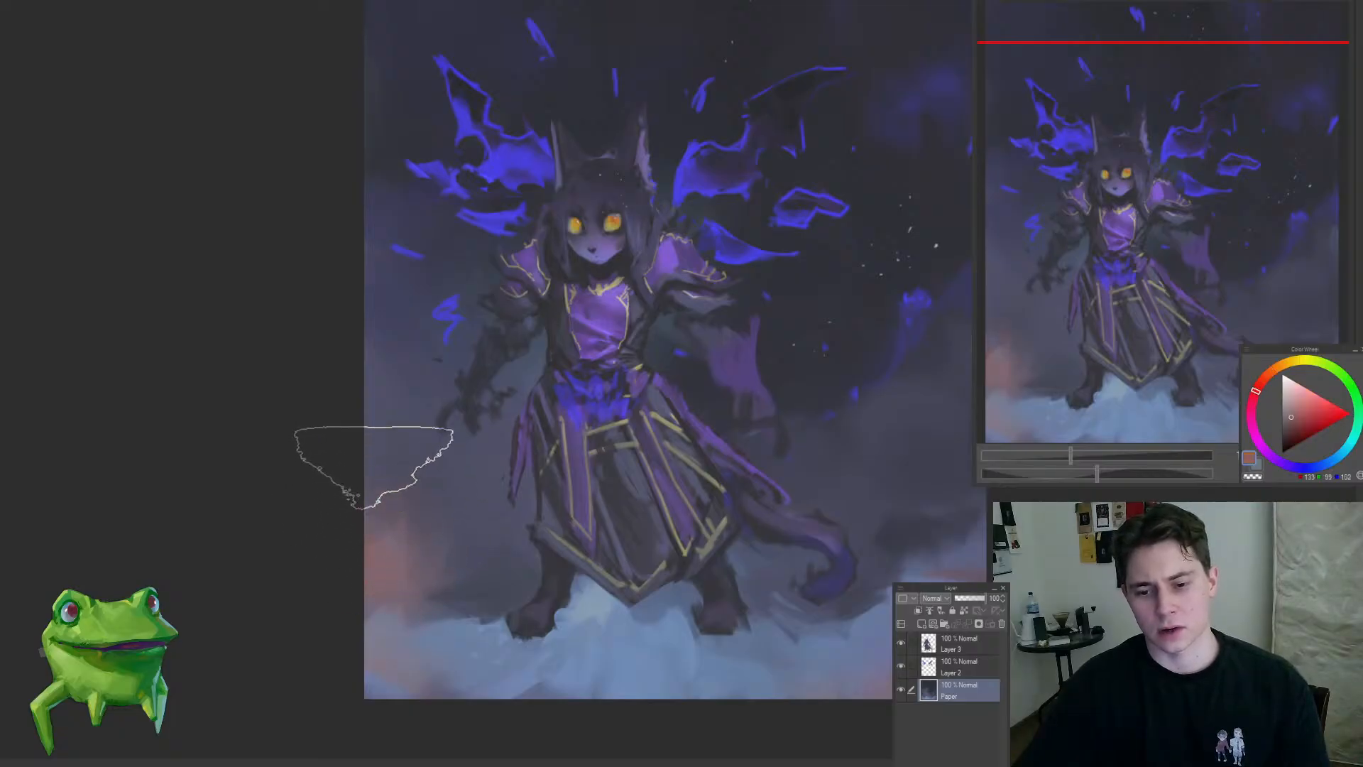
Step: Blend the warm glow into the mist beneath it with muted pinks and blues sampled from the surrounding background
alt+click(449, 561)
alt+click(435, 596)
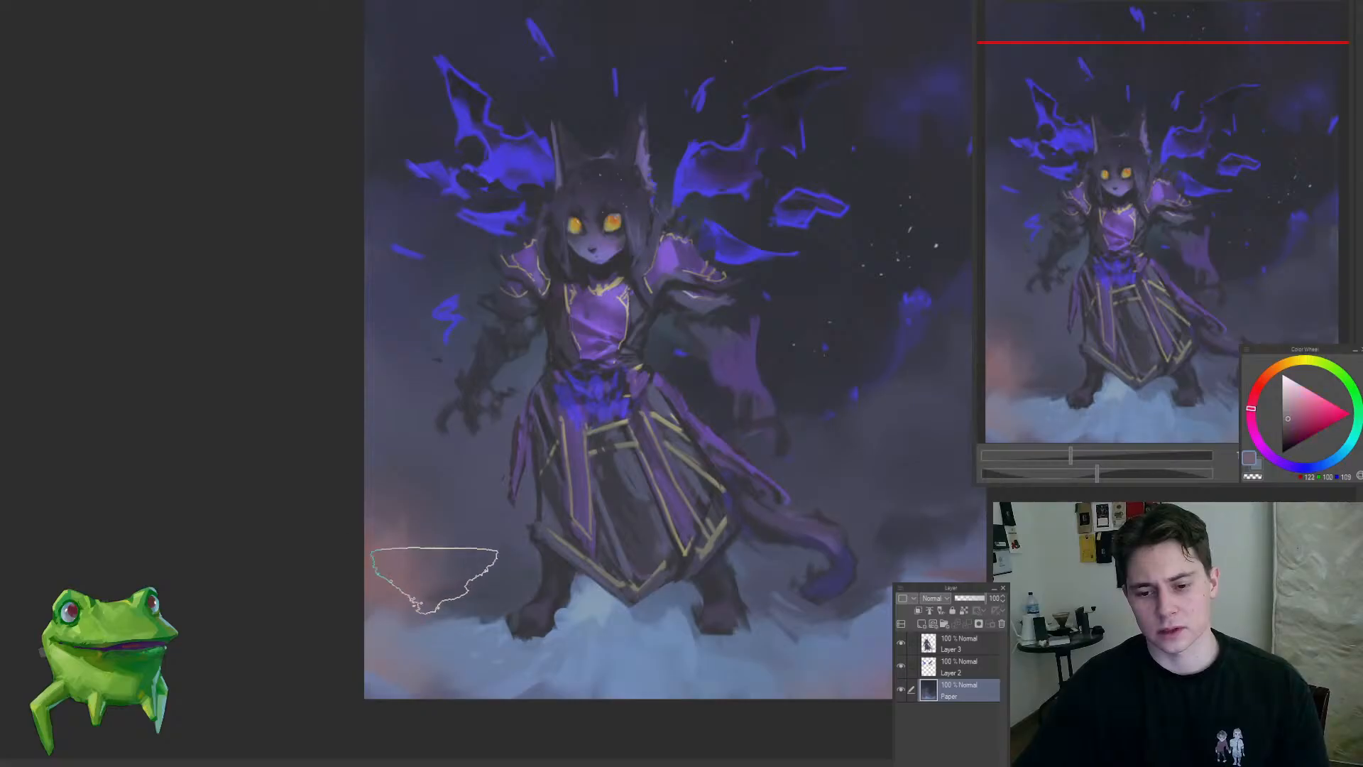
alt+click(453, 617)
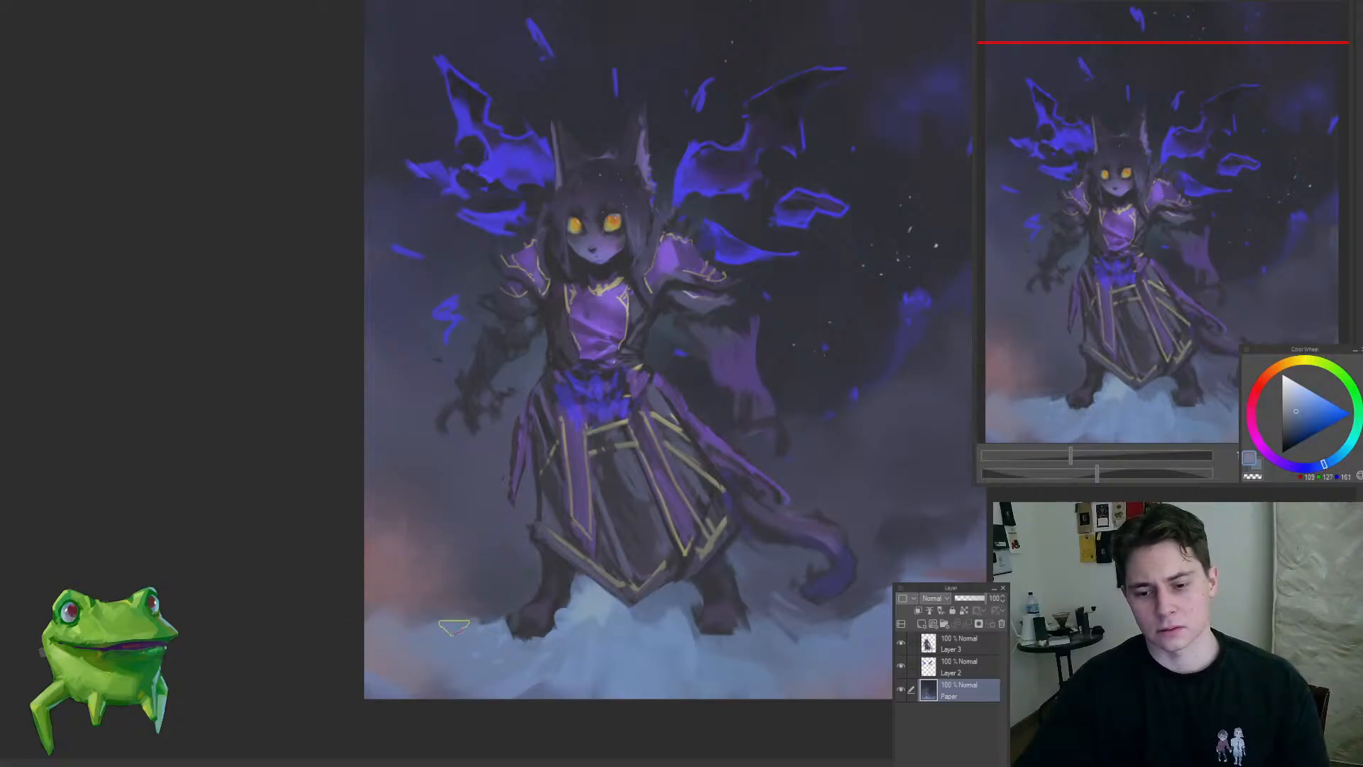
mouse_move(386, 618)
mouse_down()
mouse_move(314, 670)
mouse_move(473, 578)
mouse_up()
alt+click(476, 575)
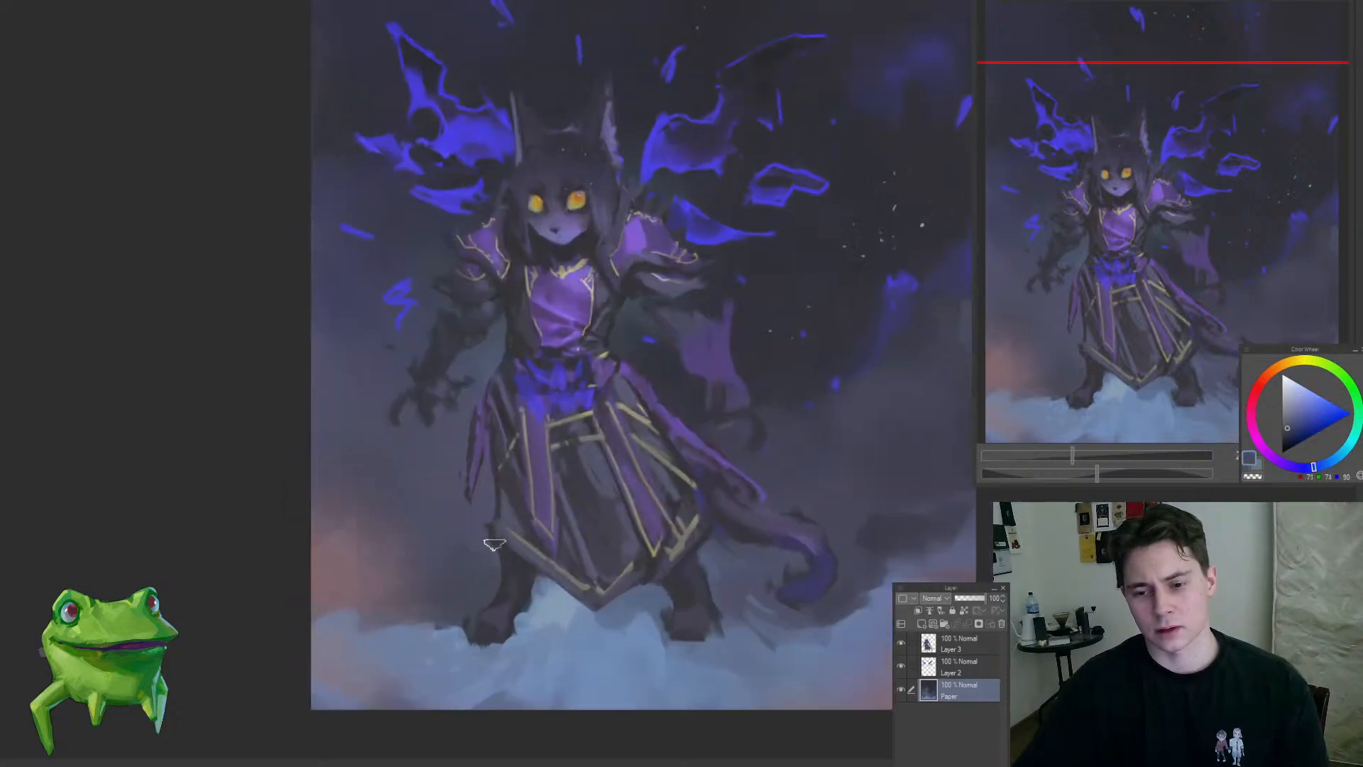
Step: With a larger brush, soften the upper edge of the warm glow and its transition into the dark background and mist
key(bracketright)
key(bracketright)
key(bracketright)
key(bracketright)
key(bracketright)
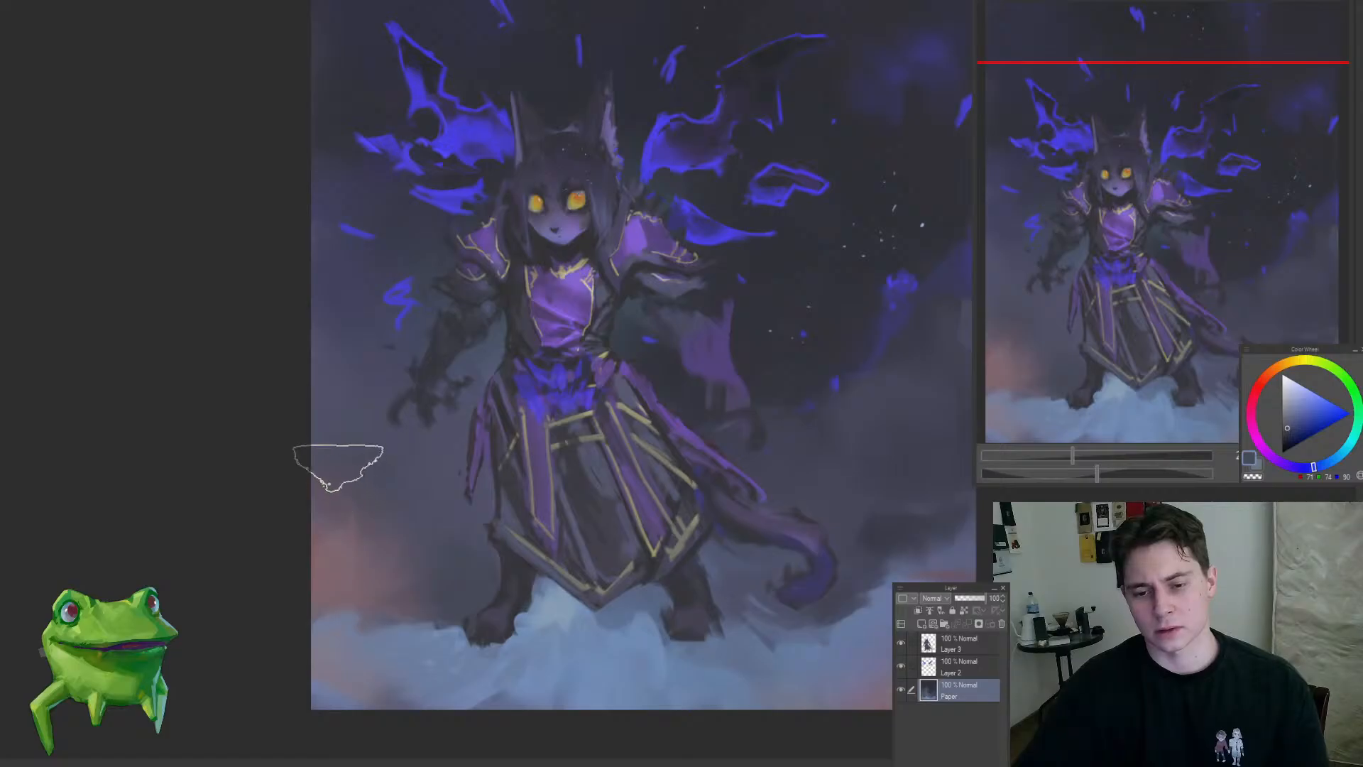
alt+click(348, 540)
mouse_move(315, 435)
mouse_down()
mouse_move(256, 521)
mouse_move(382, 509)
mouse_up()
key(bracketleft)
alt+click(364, 558)
alt+click(350, 572)
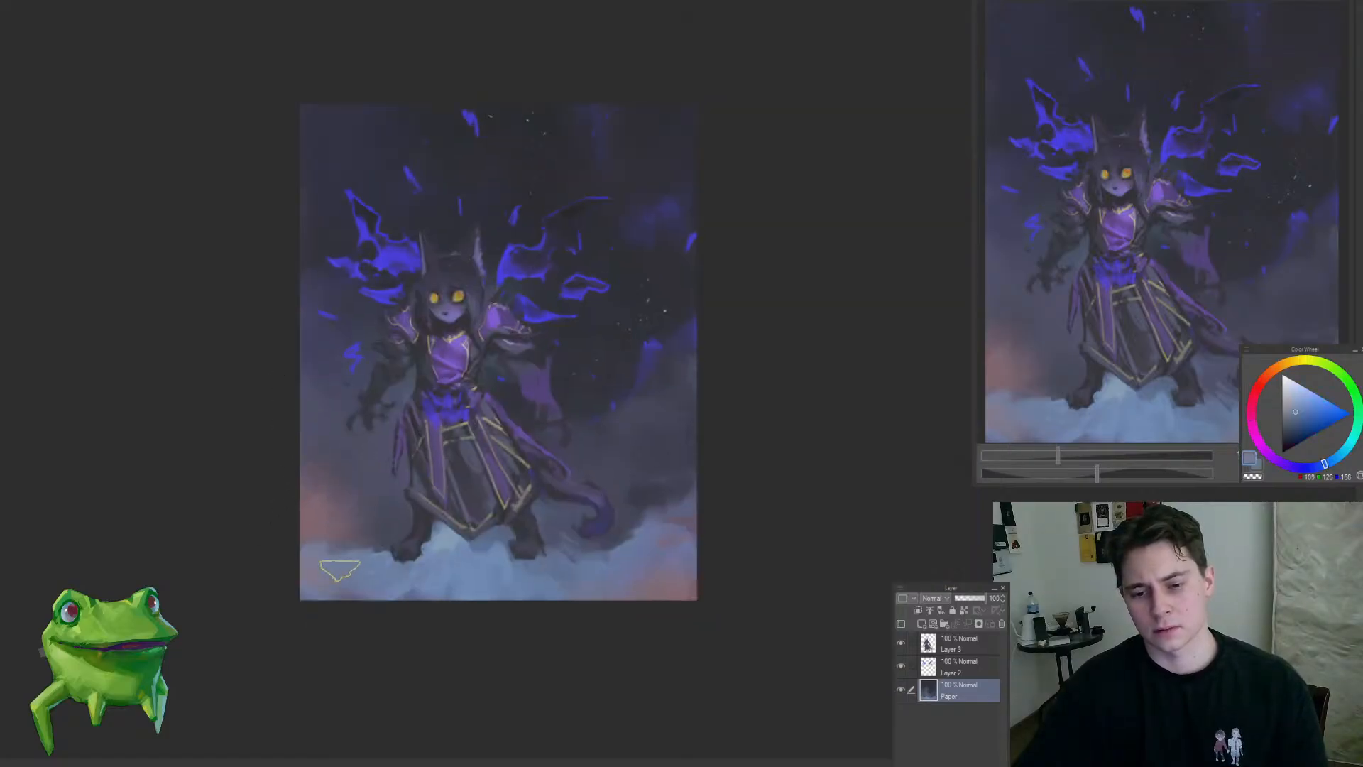
Step: Refine the clouds along the painting's bottom edge below the feet with blues sampled from the mist
alt+click(362, 595)
mouse_move(361, 592)
mouse_down()
mouse_move(378, 588)
mouse_move(301, 637)
mouse_move(411, 568)
mouse_up()
alt+click(371, 566)
alt+click(359, 578)
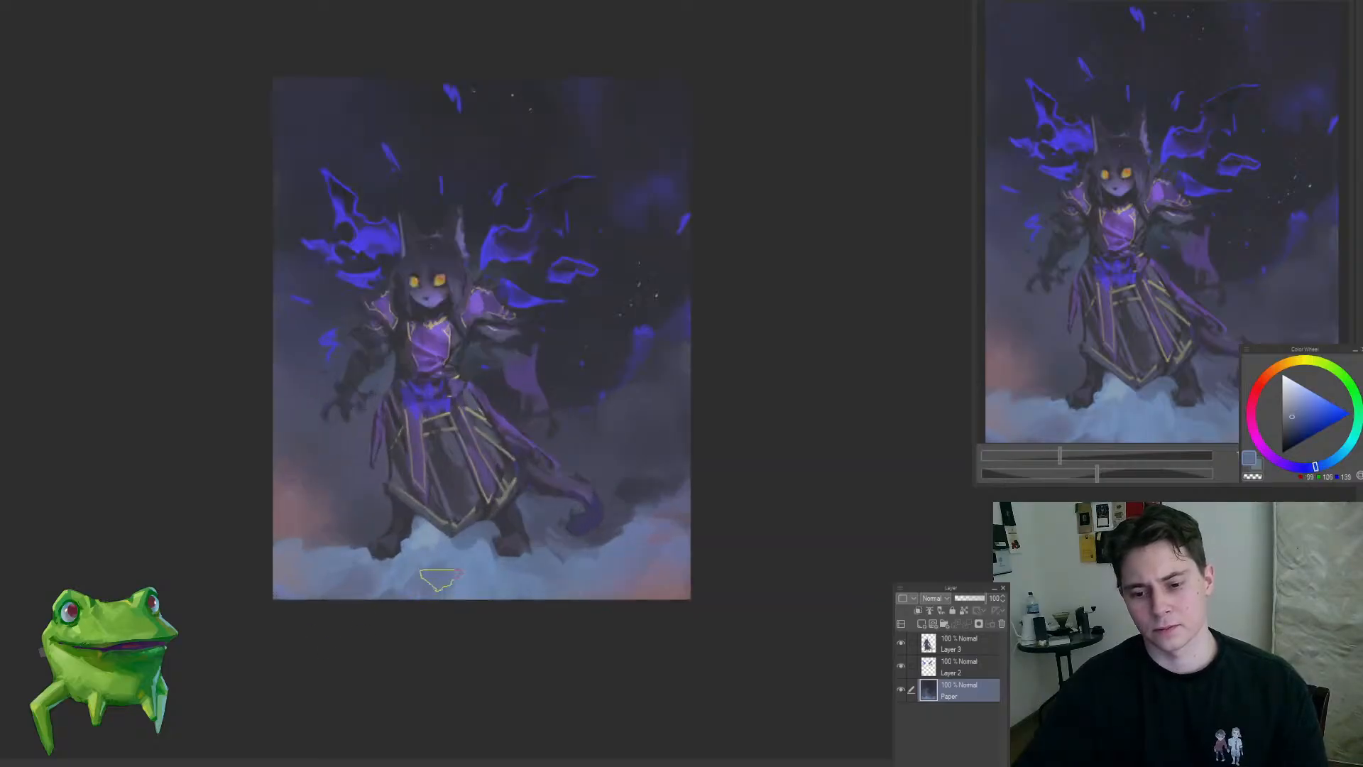
alt+click(454, 583)
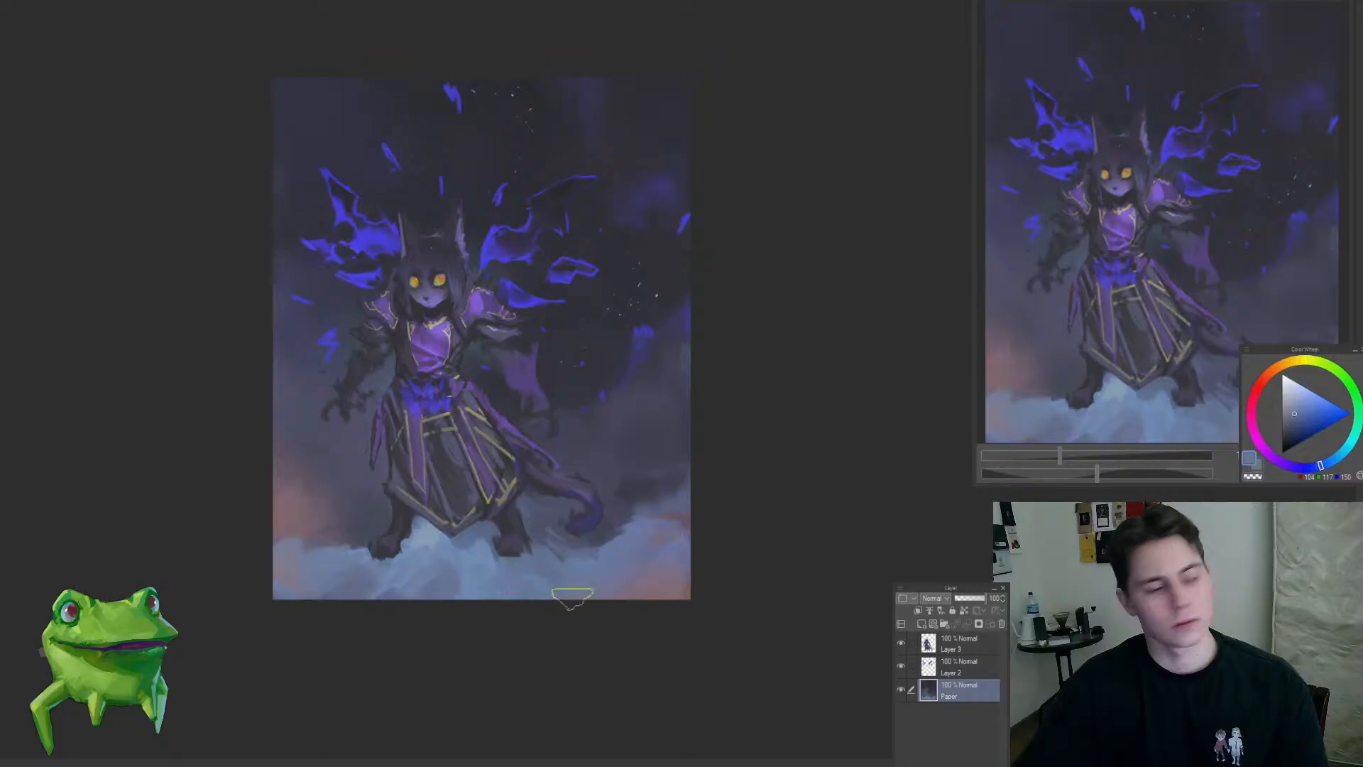
drag(572, 599, 561, 684)
alt+click(551, 462)
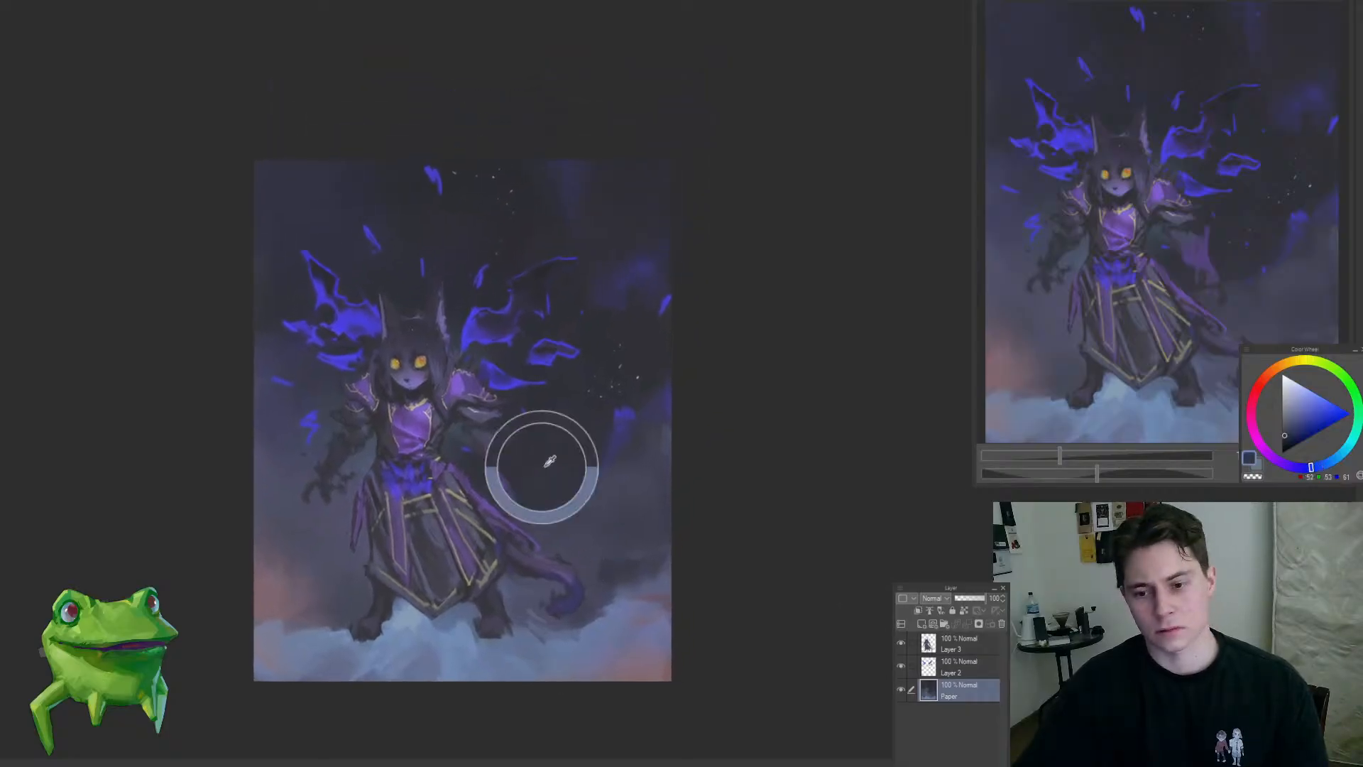
drag(422, 487, 470, 446)
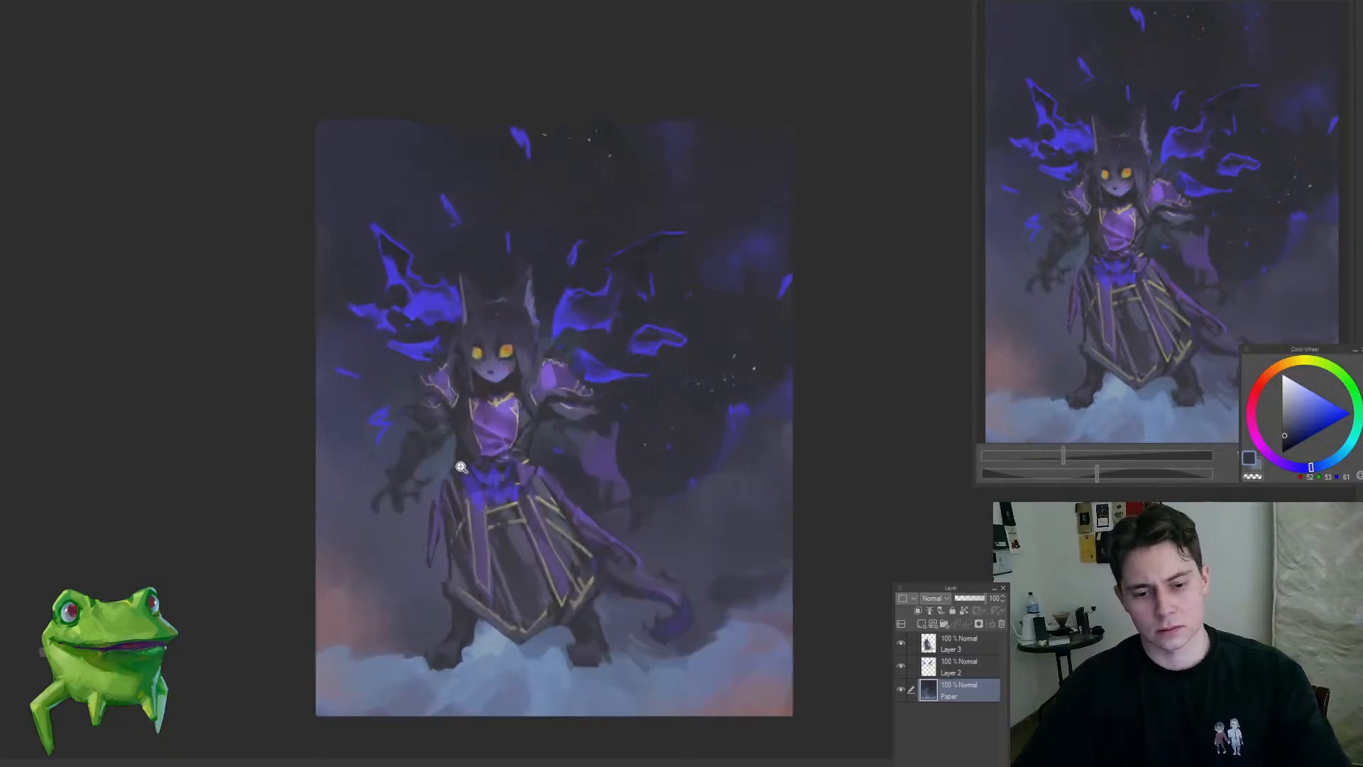
click(460, 461)
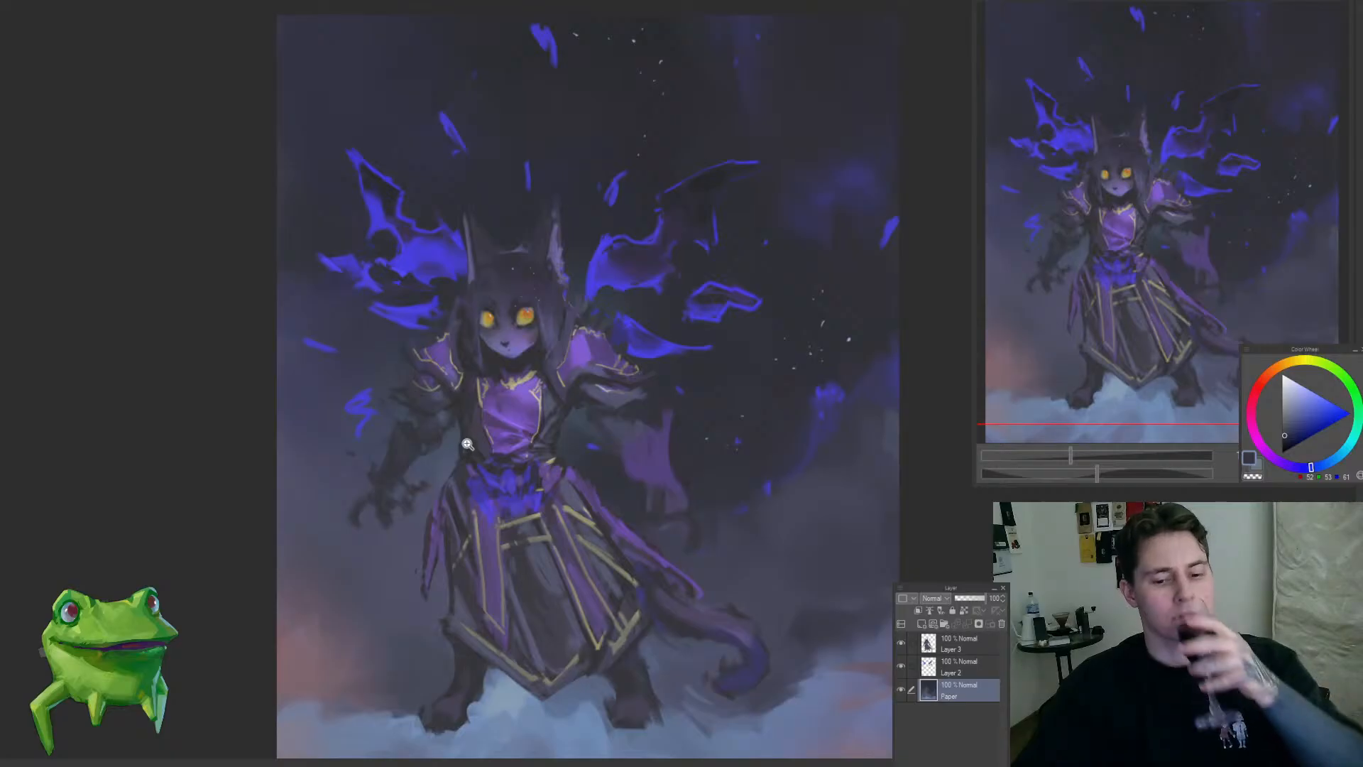
mouse_move(462, 424)
mouse_down()
mouse_move(456, 435)
mouse_move(466, 409)
mouse_move(517, 401)
mouse_move(536, 446)
mouse_move(552, 433)
mouse_up()
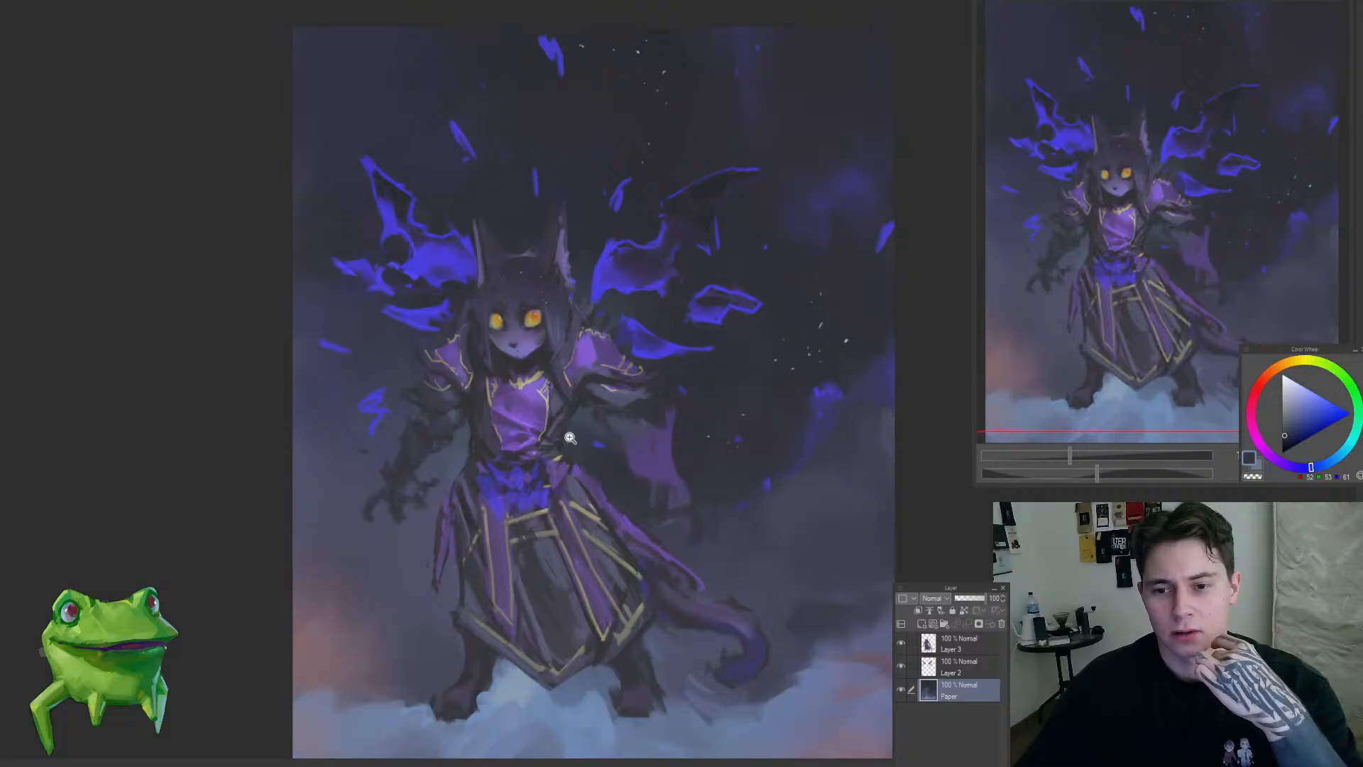
mouse_move(571, 434)
mouse_down()
mouse_move(564, 444)
mouse_move(595, 457)
mouse_move(573, 436)
mouse_up()
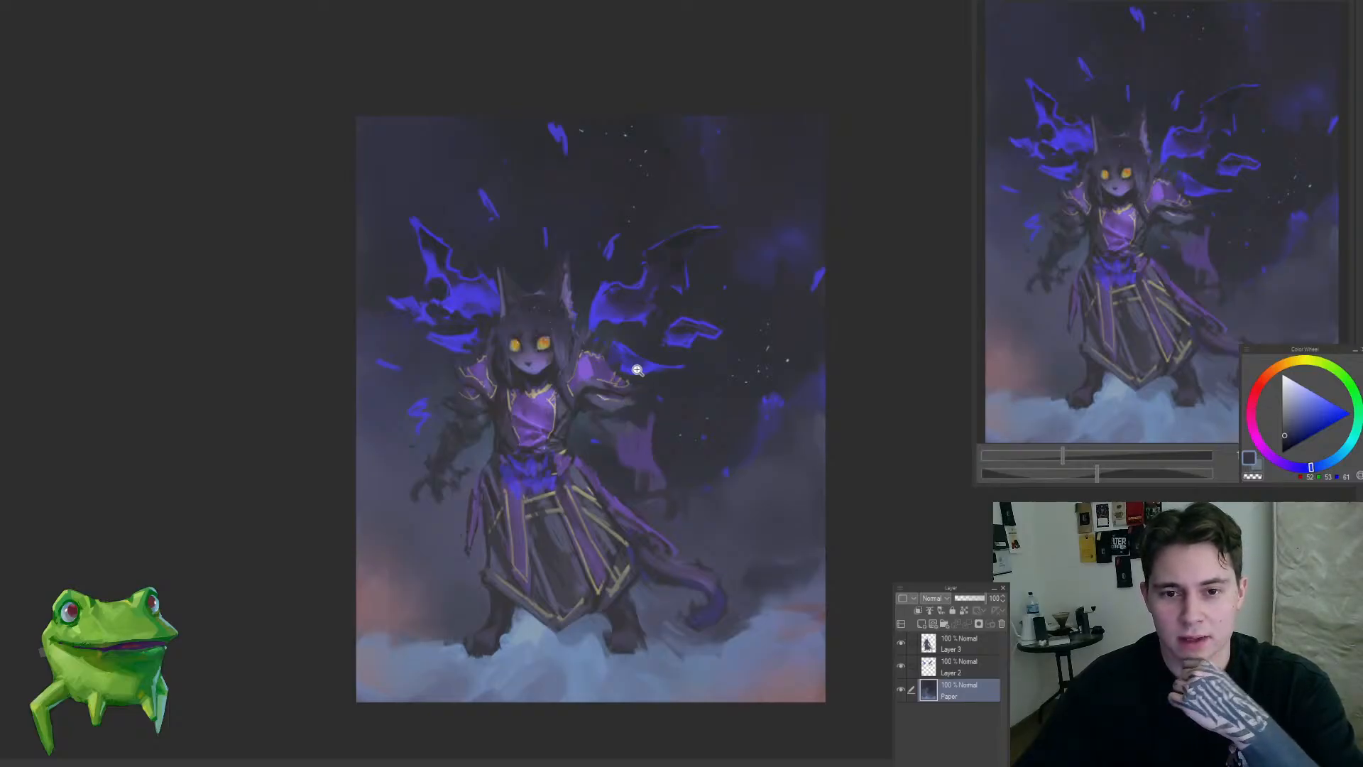
drag(638, 370, 678, 372)
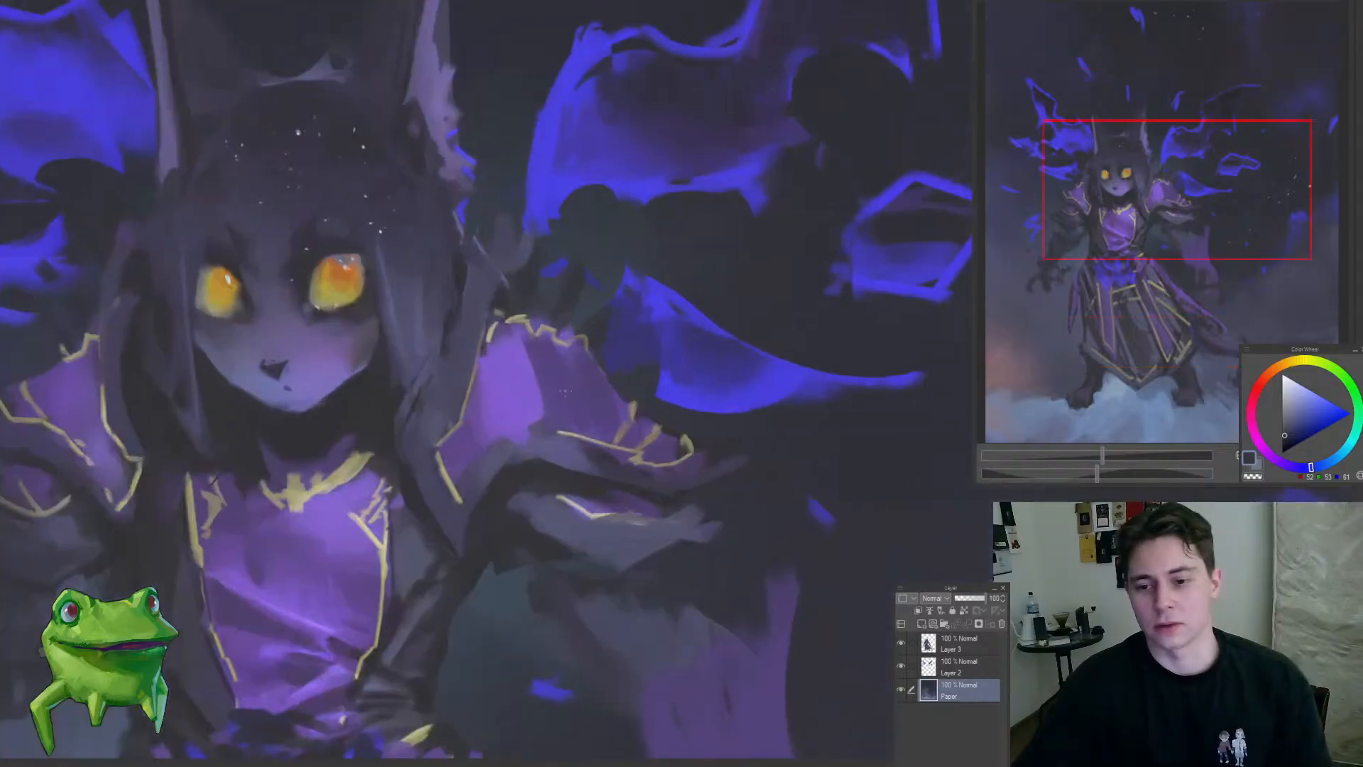
Step: On Layer 3, refine the shading of the purple shoulder armor on the painting's right side using a smaller brush and sampled violets
ctrl+shift+click(565, 391)
alt+click(486, 419)
key([)
key([)
key([)
key([)
key([)
key([)
key([)
key([)
key([)
key([)
key([)
key([)
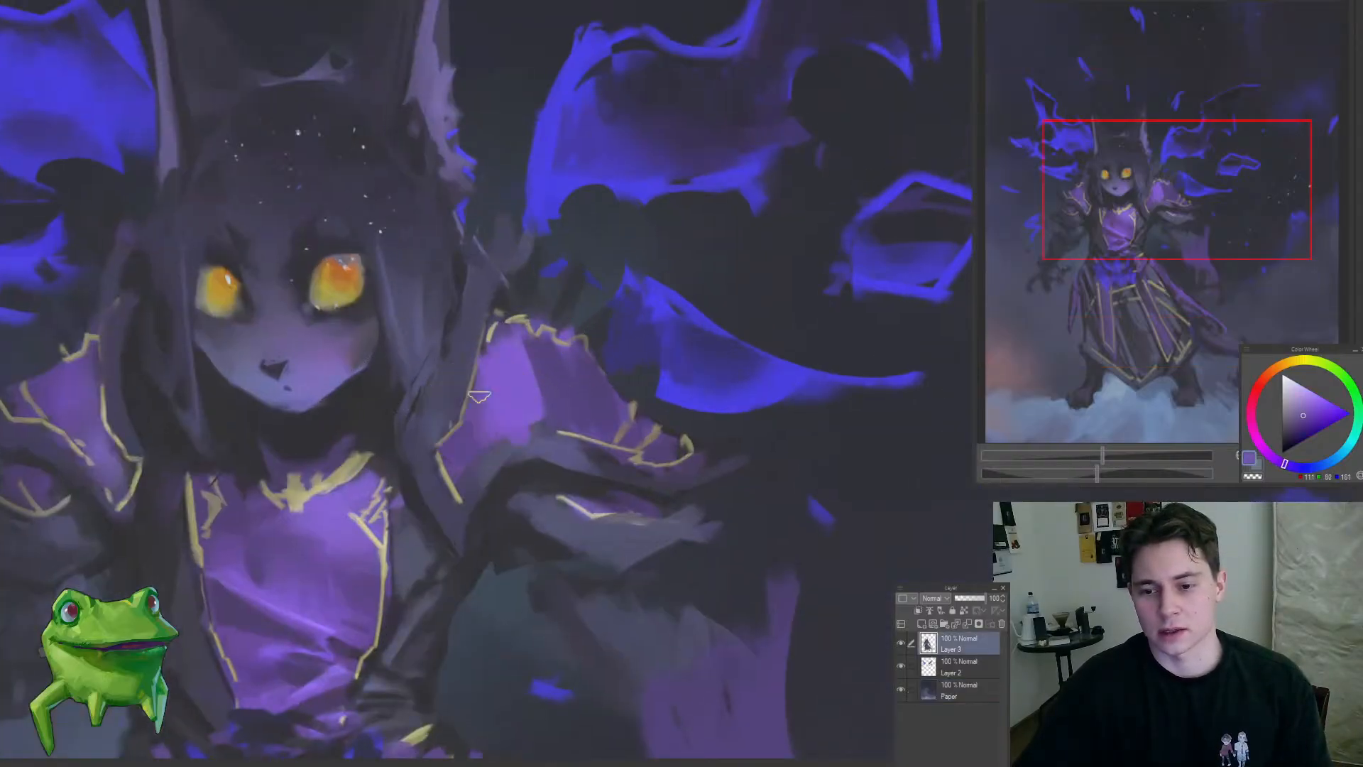
drag(498, 387, 516, 425)
alt+click(528, 378)
mouse_move(538, 368)
mouse_down()
mouse_move(551, 419)
mouse_move(551, 399)
mouse_move(626, 468)
mouse_move(662, 538)
mouse_move(591, 419)
mouse_up()
alt+click(561, 377)
alt+click(597, 398)
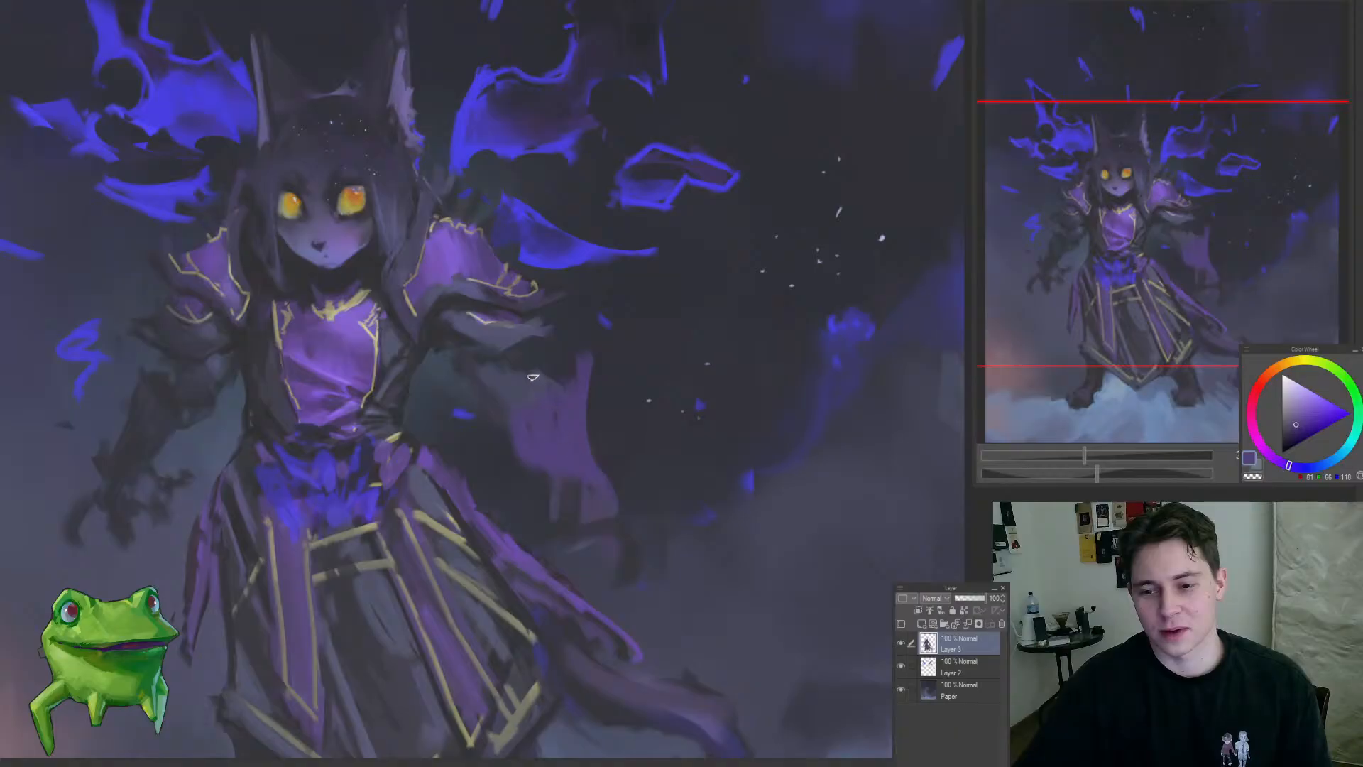
Step: Shade the upper part of the torn sleeve below that shoulder armor with sampled dark blue-violet tones
mouse_move(533, 377)
mouse_down()
mouse_move(617, 475)
mouse_move(566, 399)
mouse_up()
alt+click(544, 424)
alt+click(571, 399)
drag(564, 425, 605, 444)
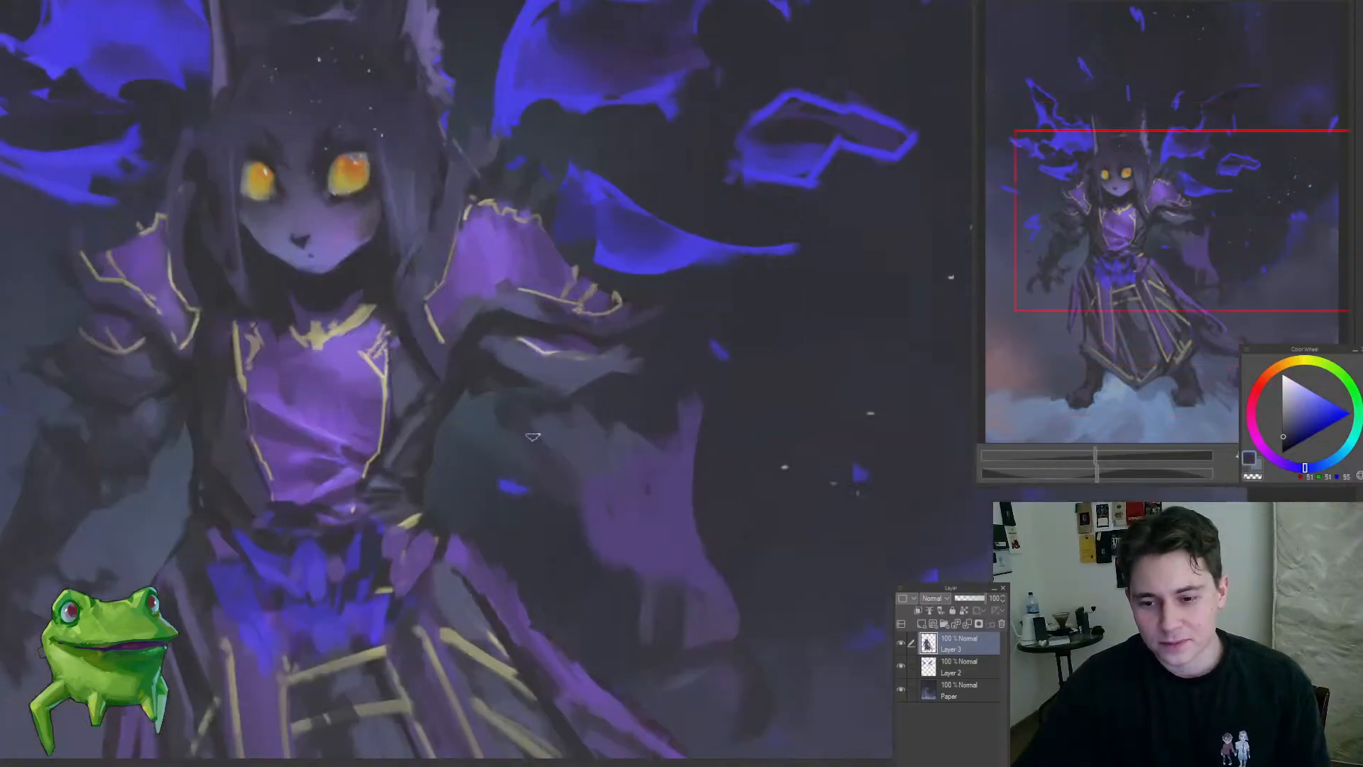
alt+click(526, 442)
mouse_move(525, 465)
mouse_down()
mouse_move(459, 526)
mouse_move(572, 450)
mouse_up()
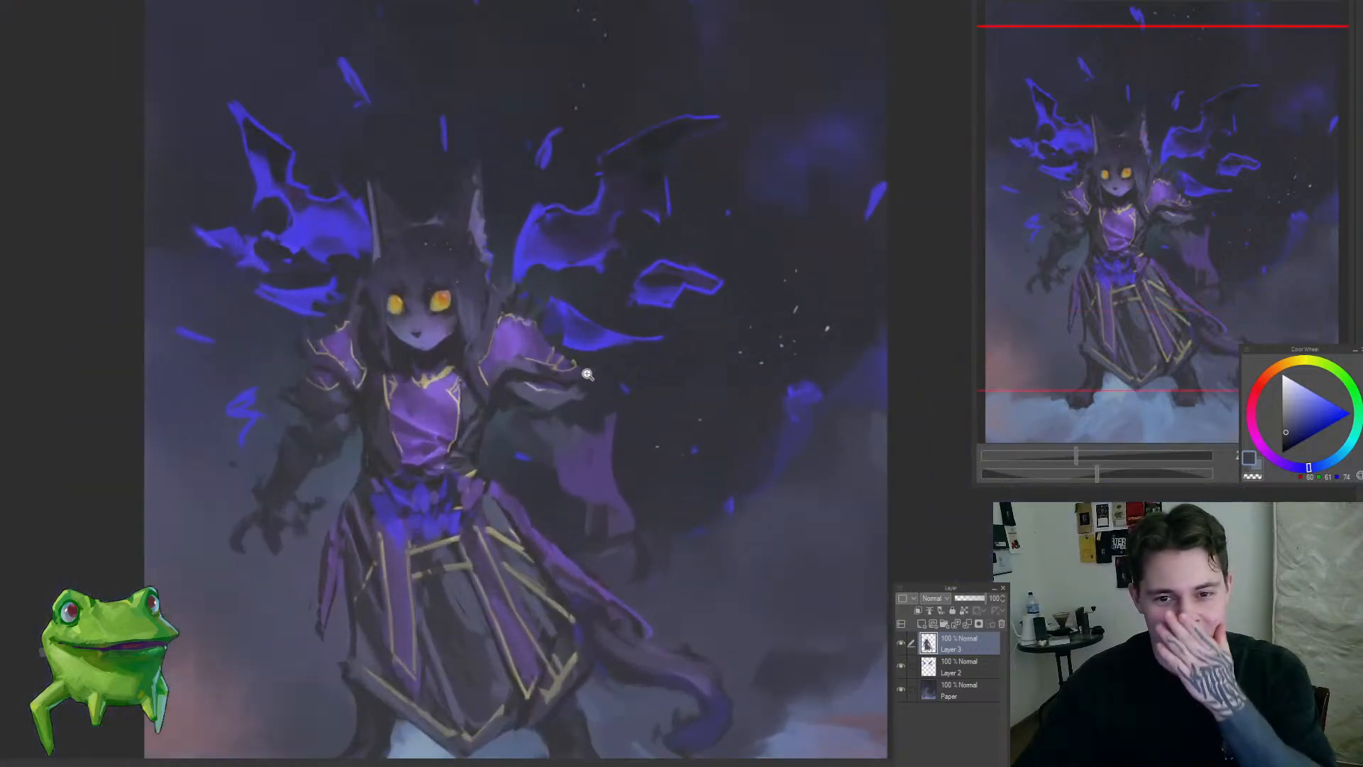
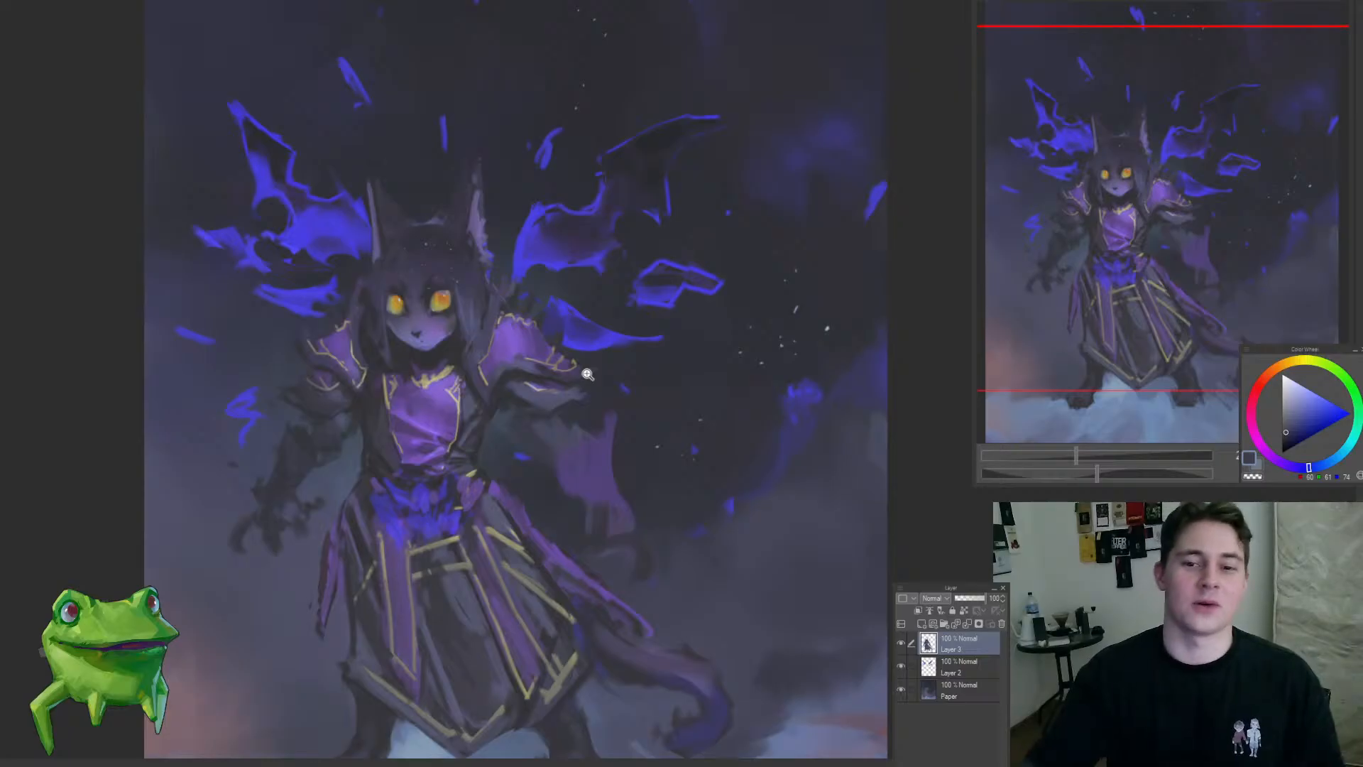
Step: Paint the flared purple sleeve on the right-side forearm and sharpen its outline with dark strokes
click(575, 449)
alt+click(505, 374)
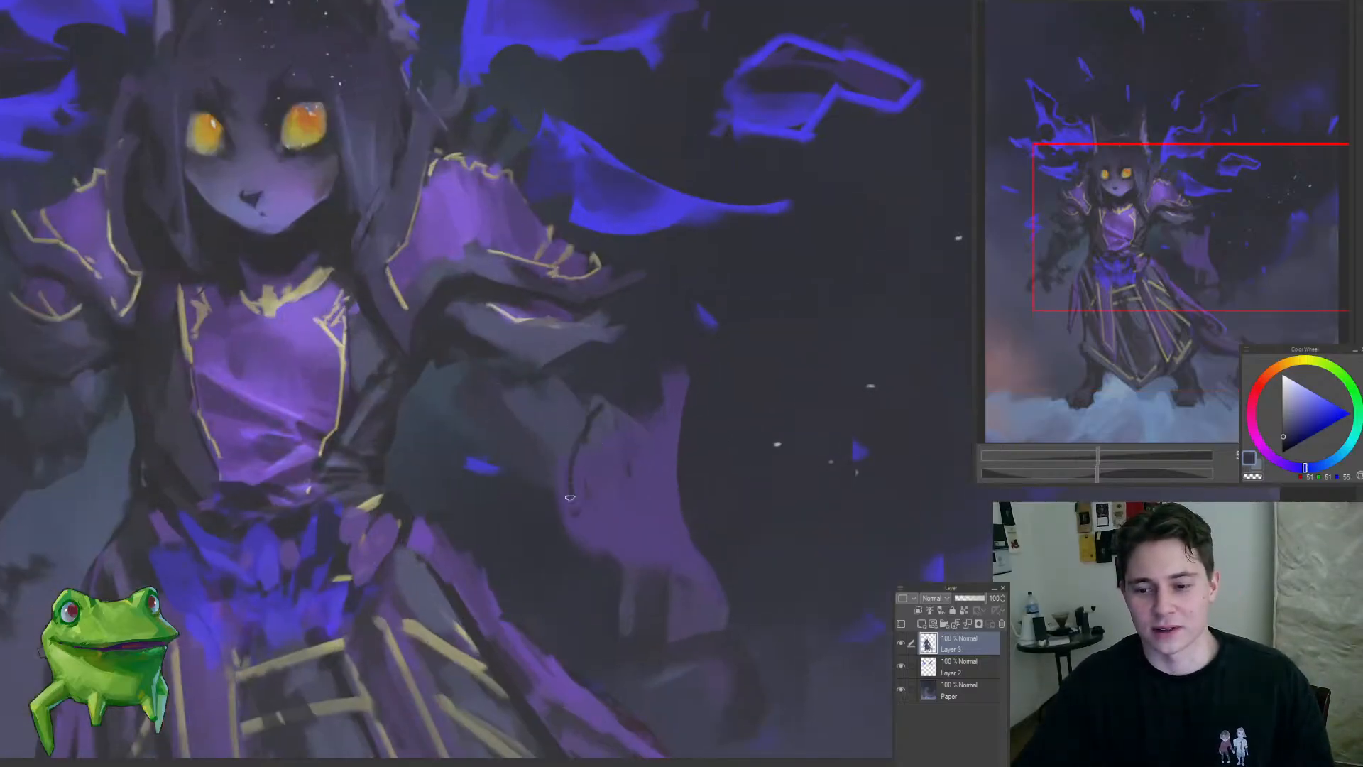
key(ctrl+0)
click(624, 462)
drag(595, 403, 650, 520)
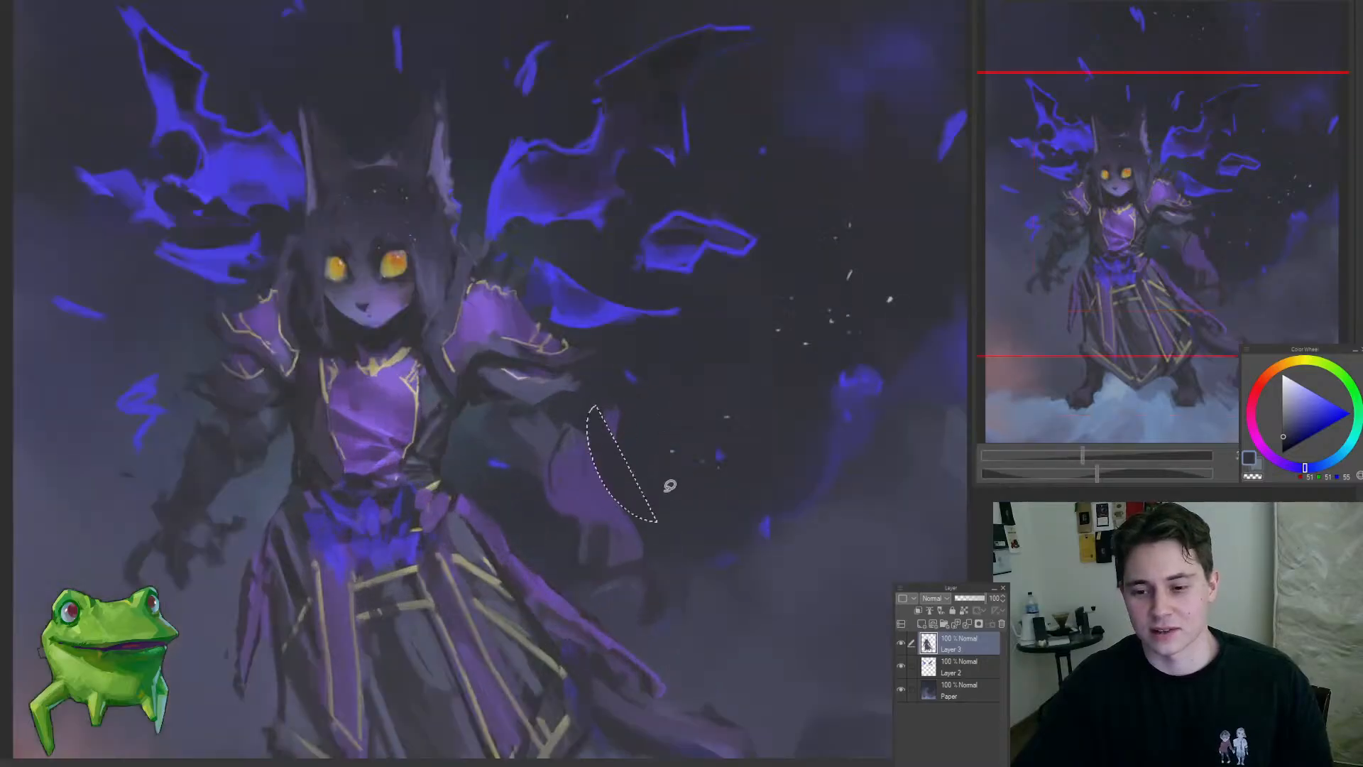
alt+click(596, 496)
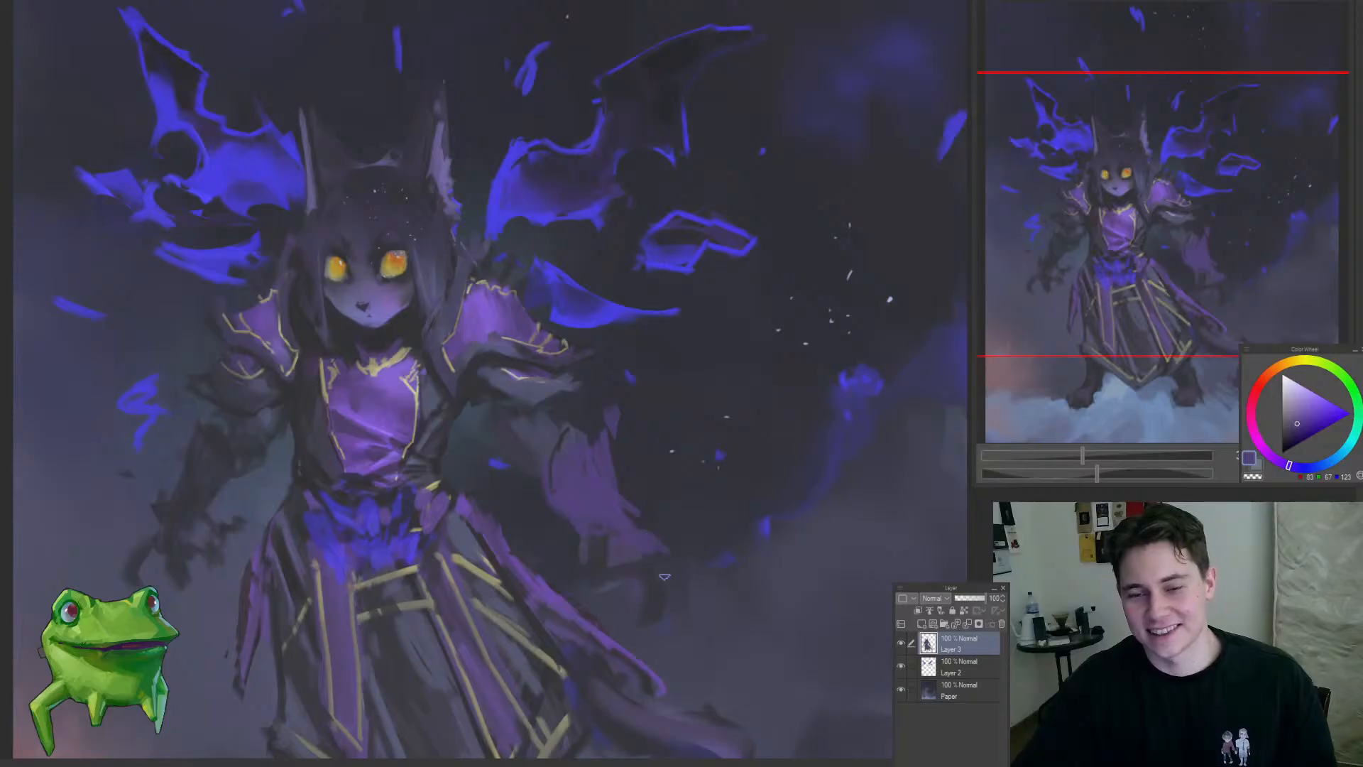
Step: Separate a lower purple cuff from the forearm sleeve with sampled dark background tones
key(ctrl+0)
click(600, 525)
alt+click(584, 553)
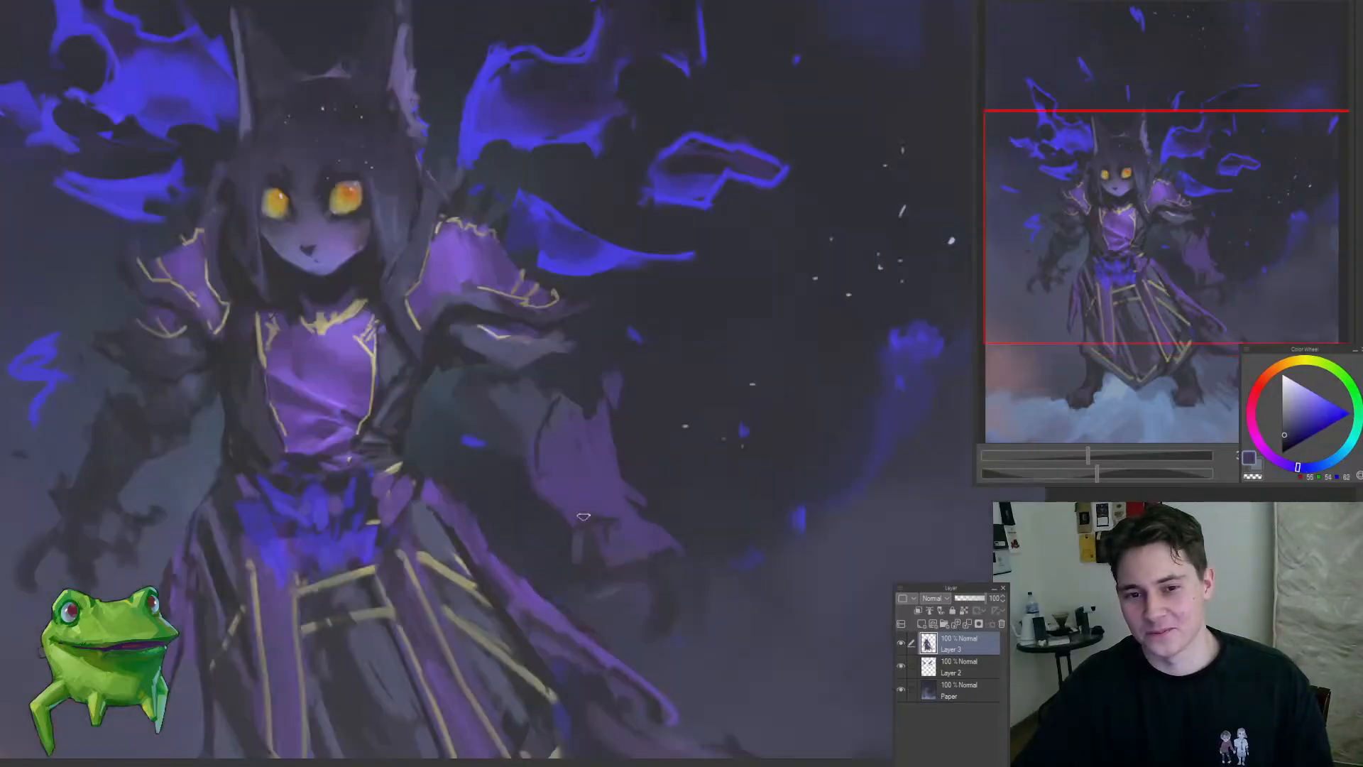
key(ctrl+0)
click(622, 551)
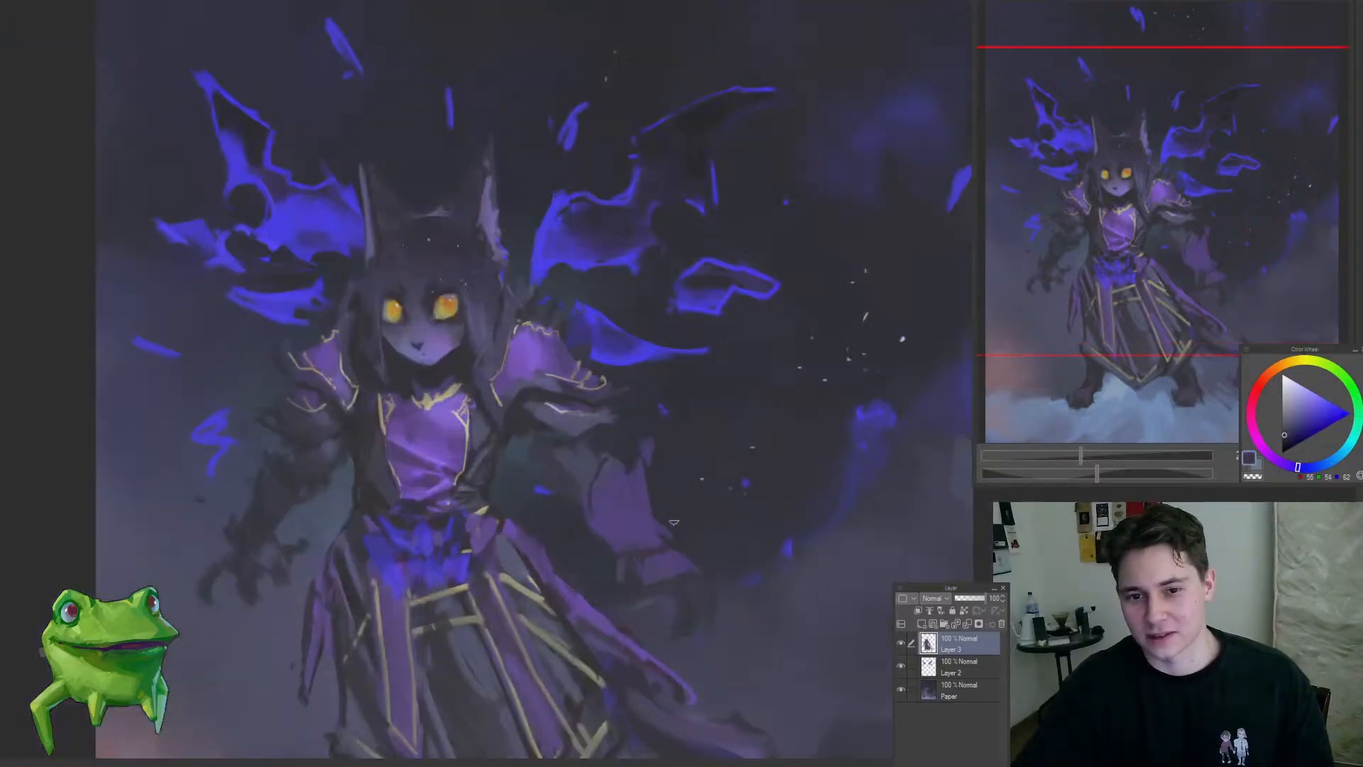
Step: Sample the gold trim colour, outline the purple forearm guard and cuff with it, and undo the last stroke
alt+click(582, 362)
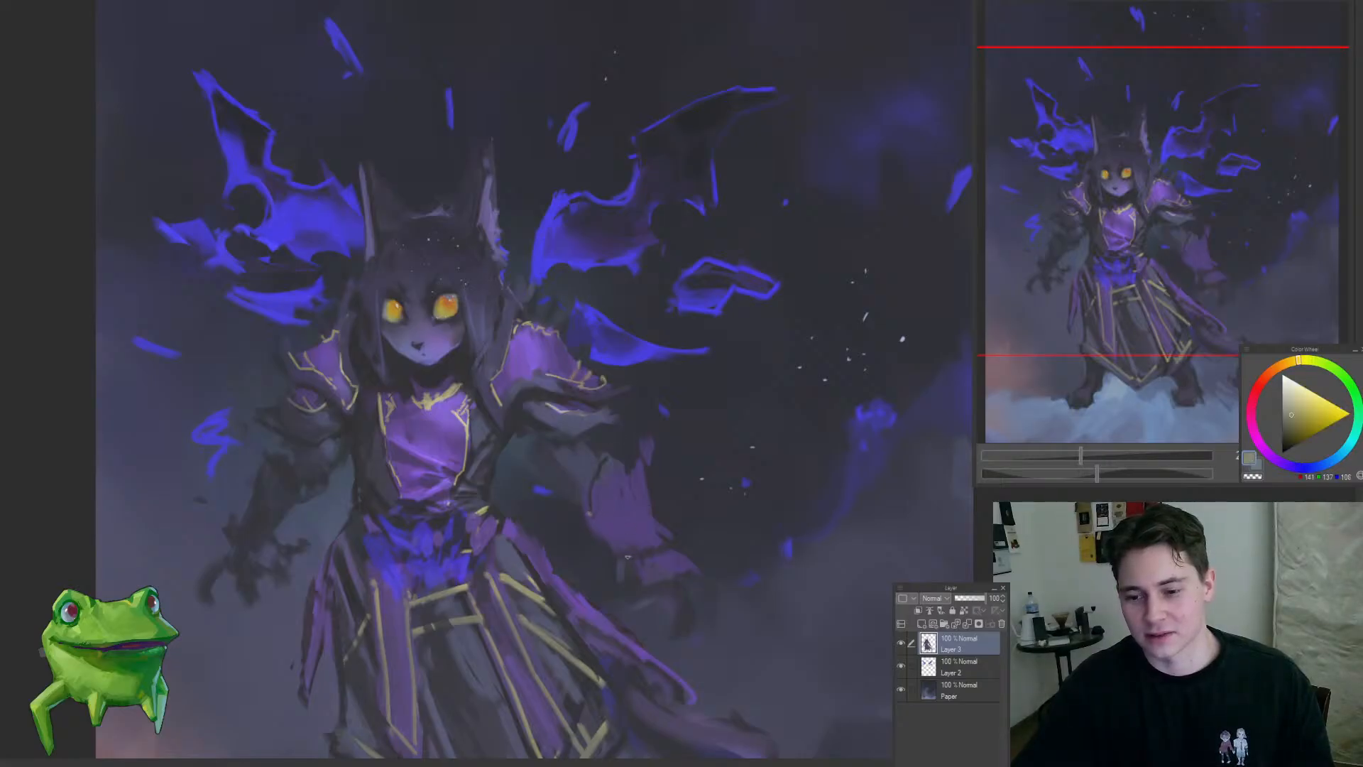
drag(589, 514, 669, 541)
drag(617, 465, 627, 470)
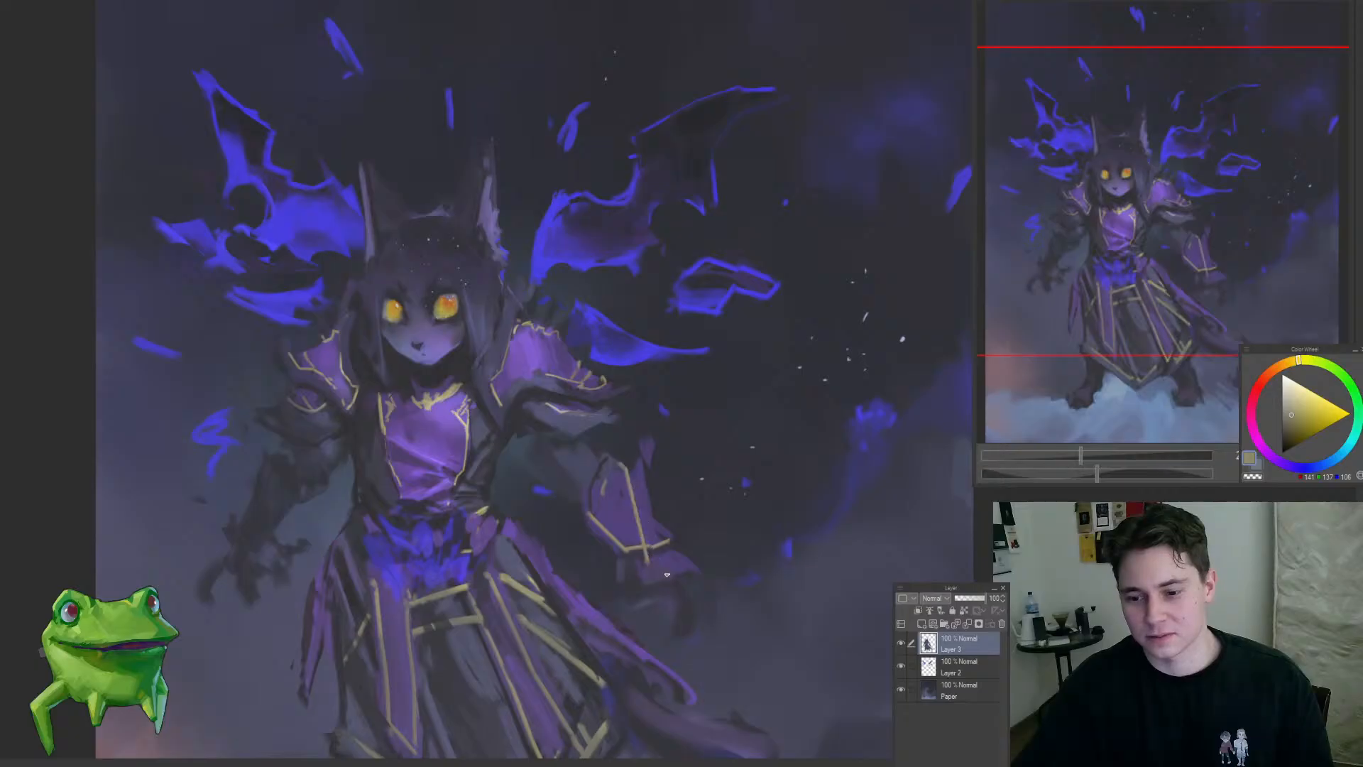
mouse_move(635, 564)
mouse_down()
mouse_move(664, 579)
mouse_move(692, 567)
mouse_up()
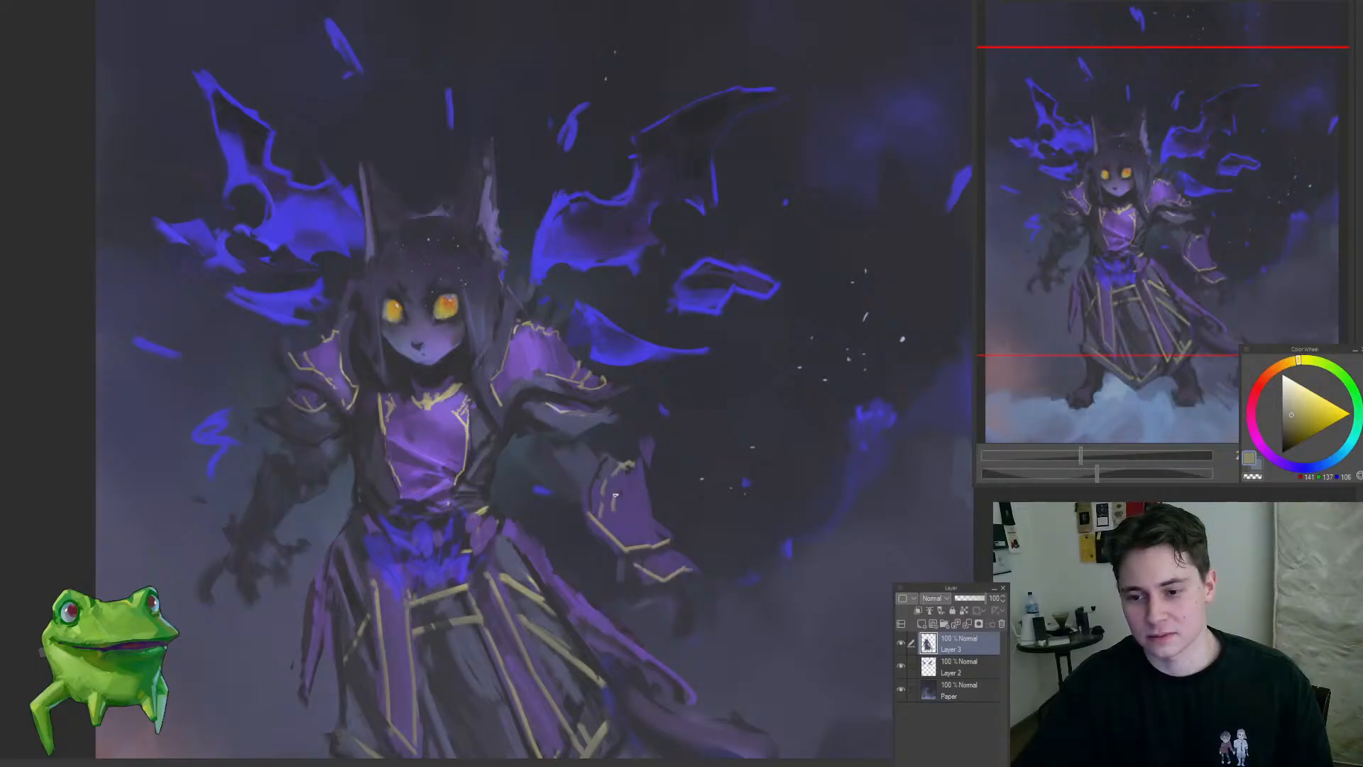
drag(629, 485, 612, 556)
mouse_move(638, 489)
mouse_down()
mouse_move(637, 541)
mouse_move(603, 496)
mouse_up()
key(ctrl+z)
Step: Lasso the forearm guard and hand area, apply a free transform to it and clear the selection
alt+click(512, 392)
key(m)
mouse_move(529, 577)
mouse_down()
mouse_move(673, 639)
mouse_move(546, 352)
mouse_move(527, 572)
mouse_up()
key(ctrl+t)
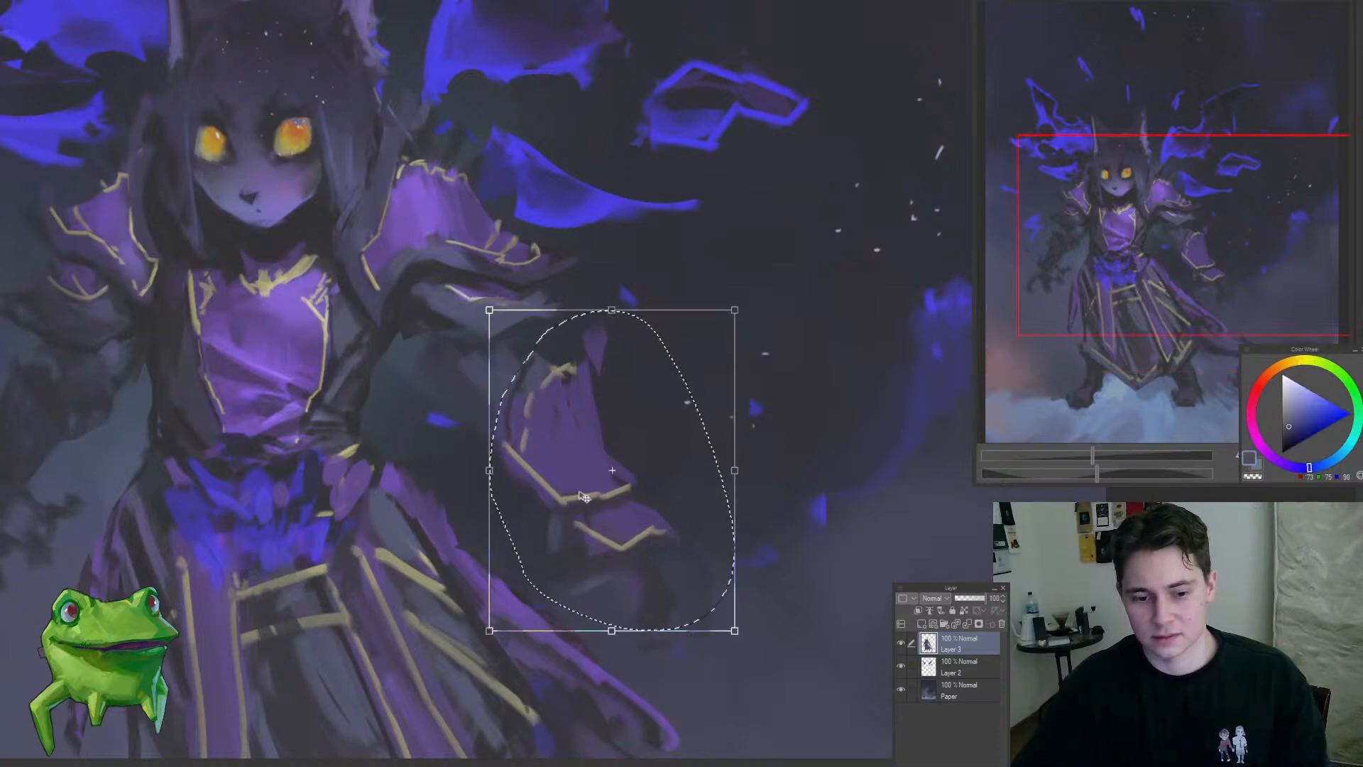
key(Return)
key(ctrl+d)
Step: Shade around the gold-trimmed forearm guard and cuff with sampled dark blue-grey tones
drag(572, 478, 555, 488)
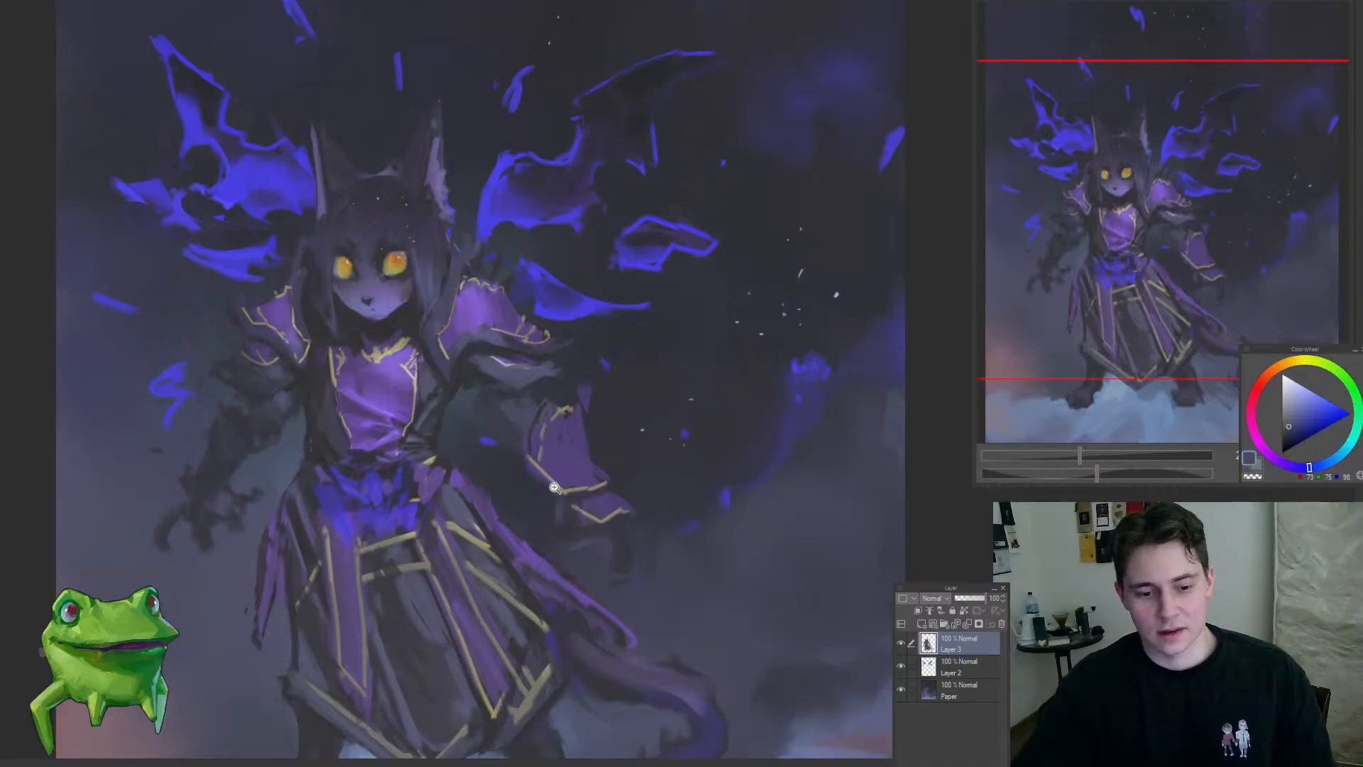
drag(643, 536, 612, 552)
drag(529, 455, 587, 442)
alt+click(543, 411)
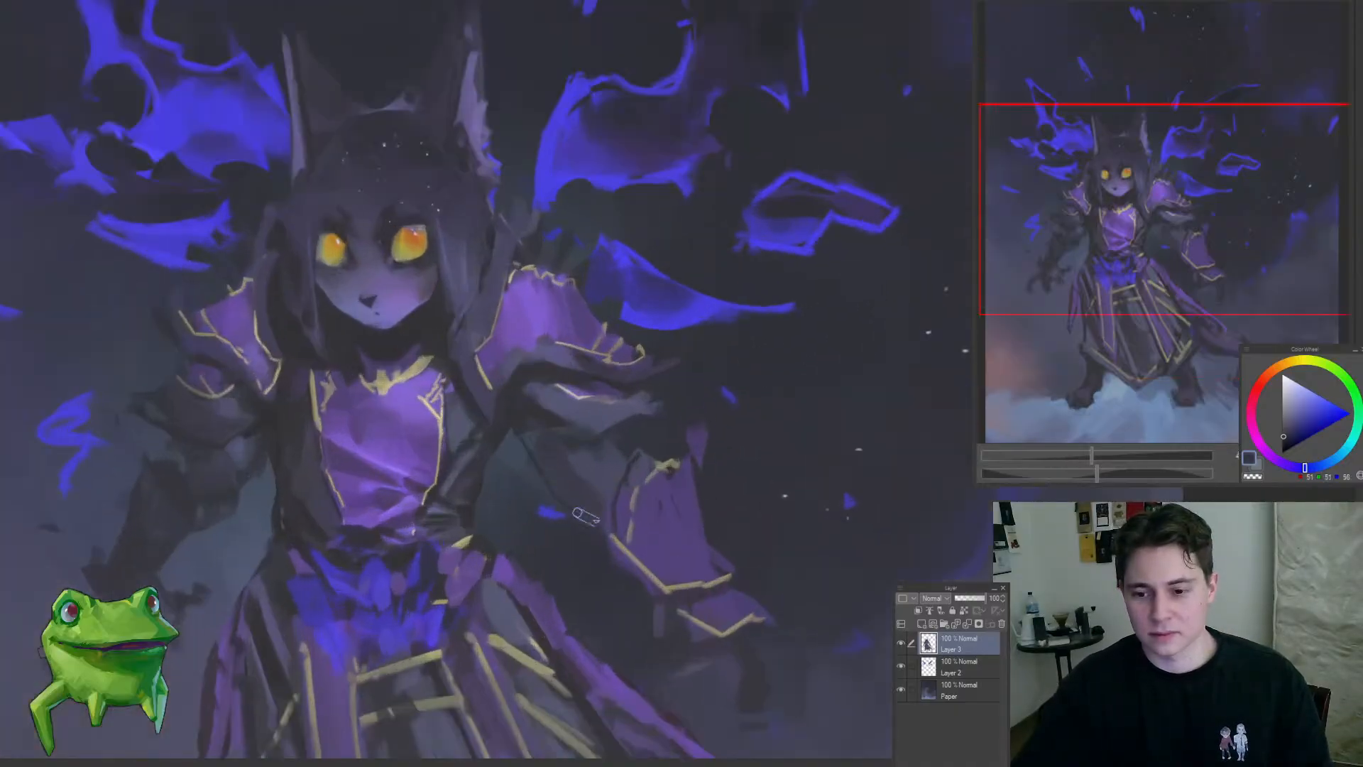
drag(592, 580, 538, 629)
drag(620, 615, 620, 433)
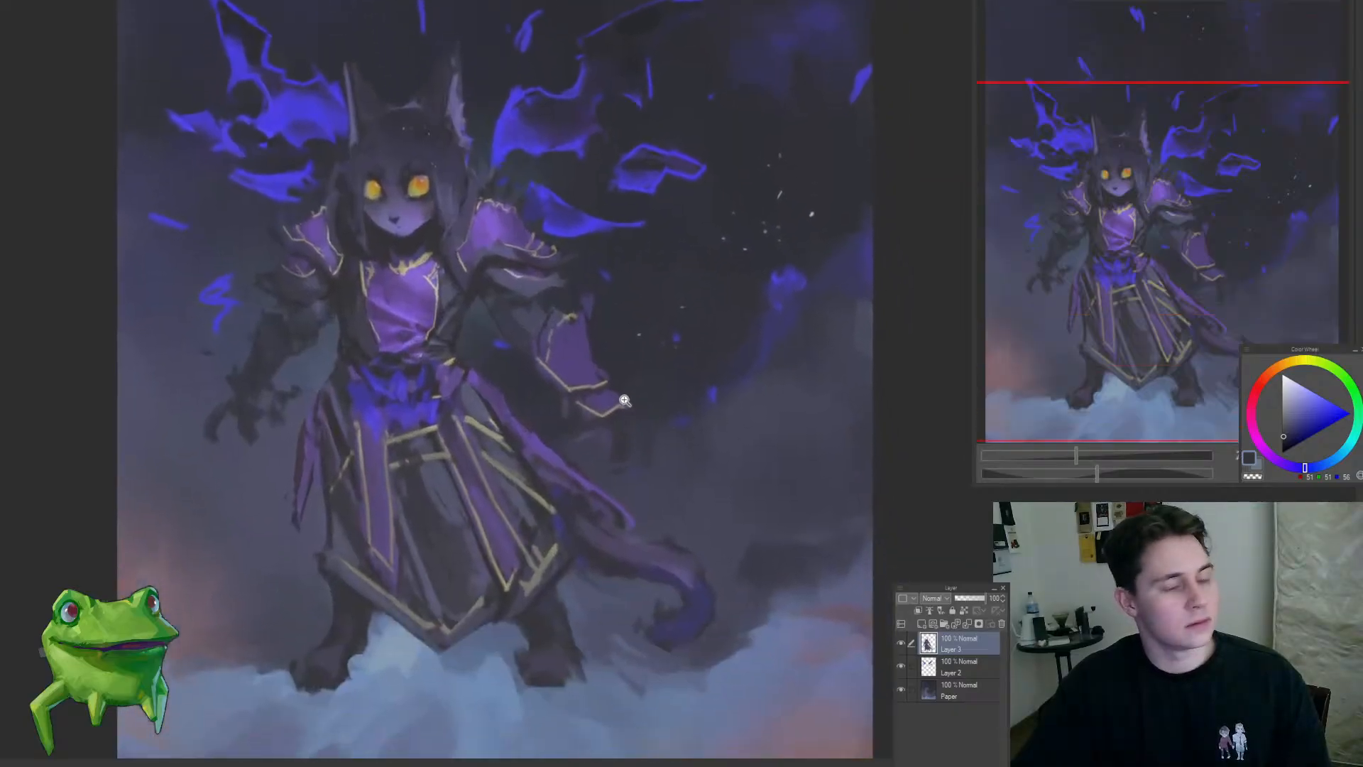
Step: Paint the dark hand and fingers below the right-side cuff and darken the wrist between guard and cuff
scroll(616, 434, up, 2)
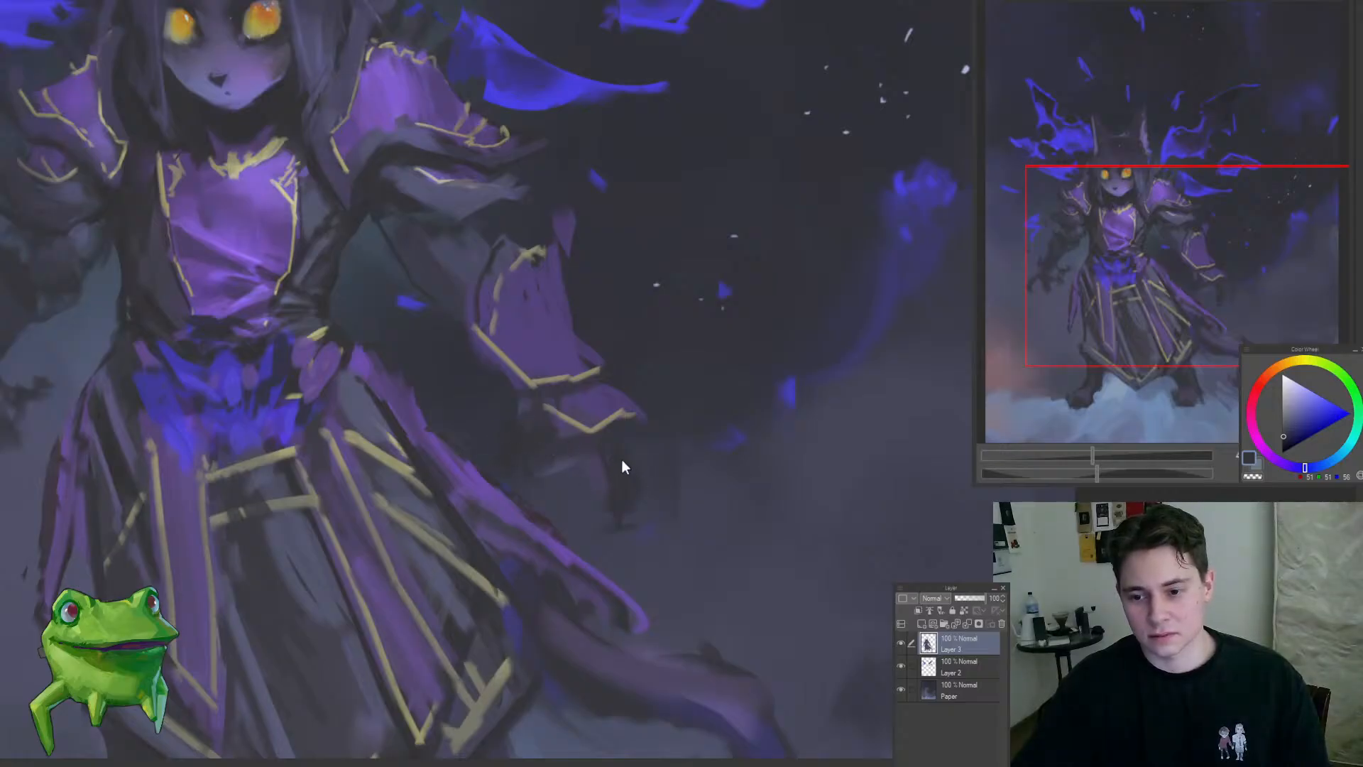
drag(611, 499, 628, 531)
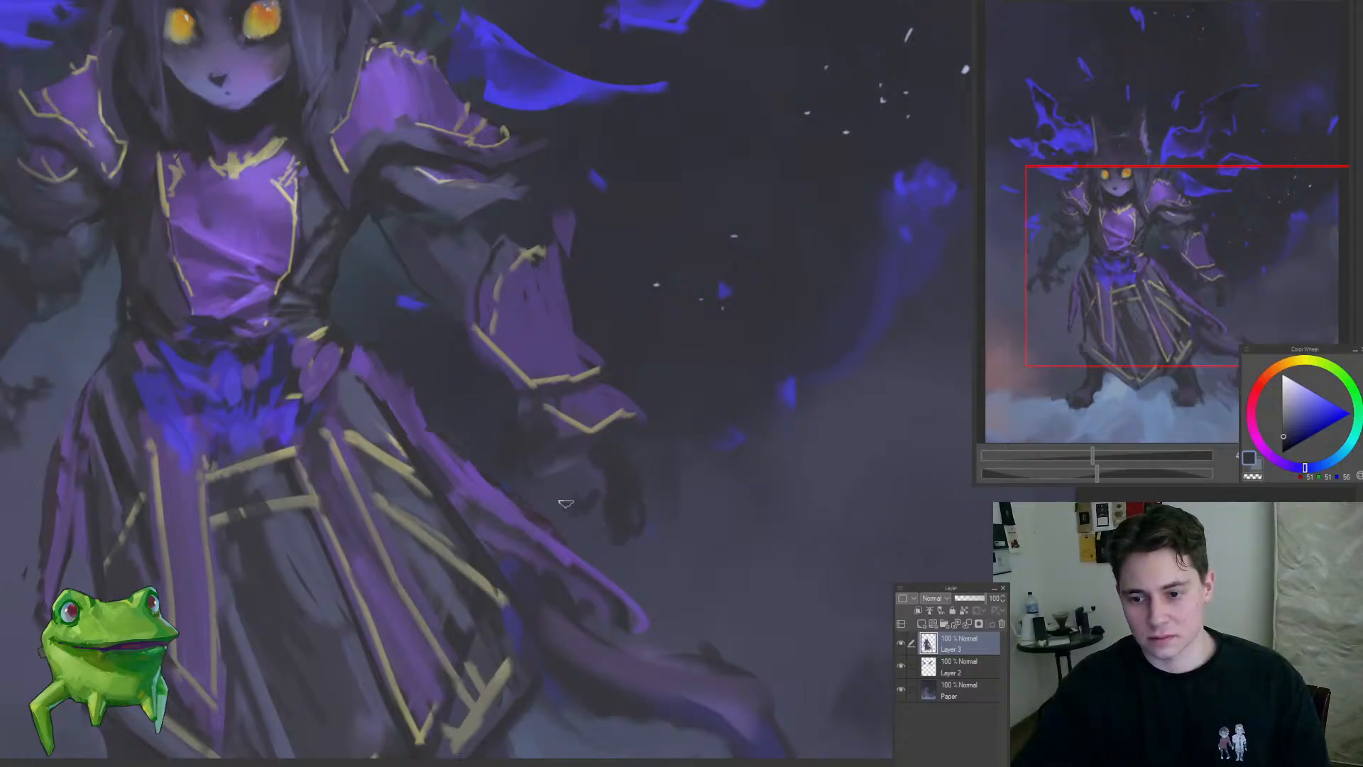
drag(572, 483, 611, 451)
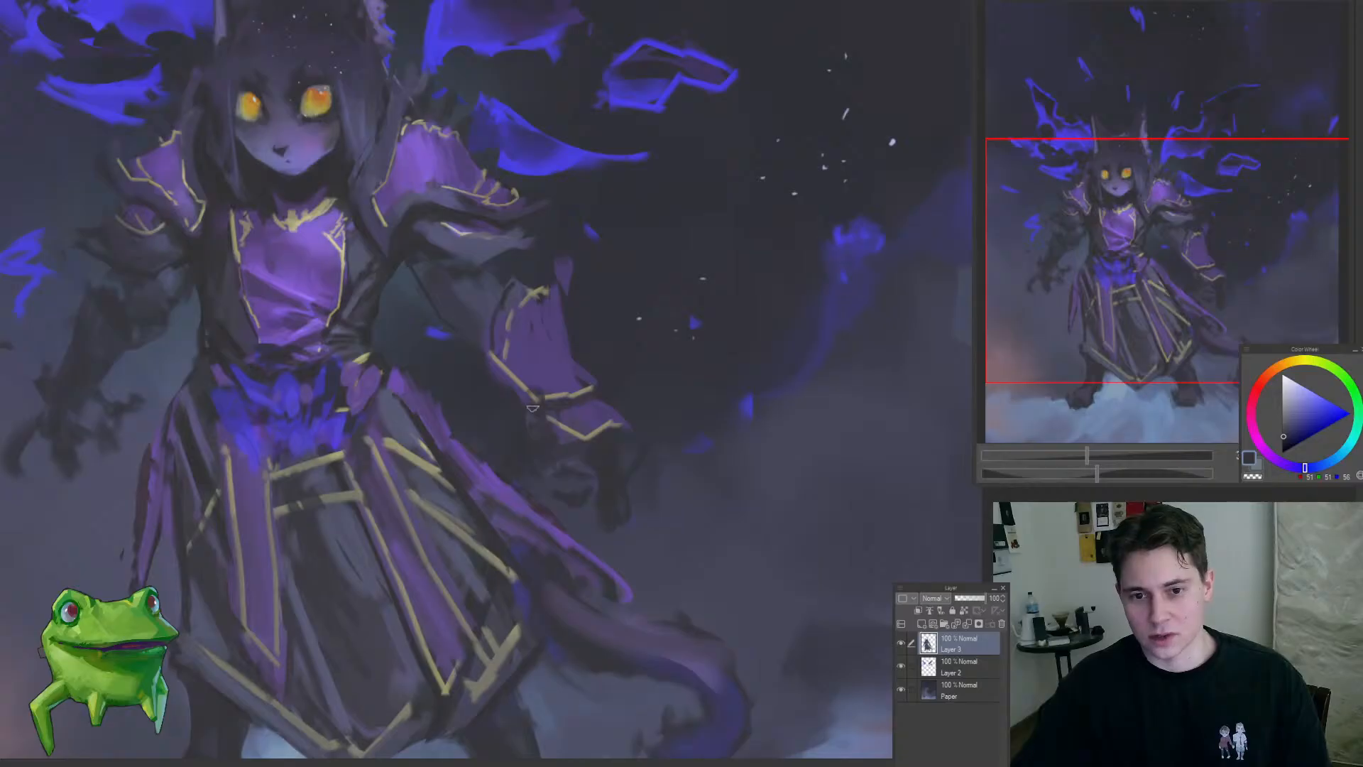
mouse_move(594, 404)
mouse_down()
mouse_move(533, 377)
mouse_move(593, 383)
mouse_up()
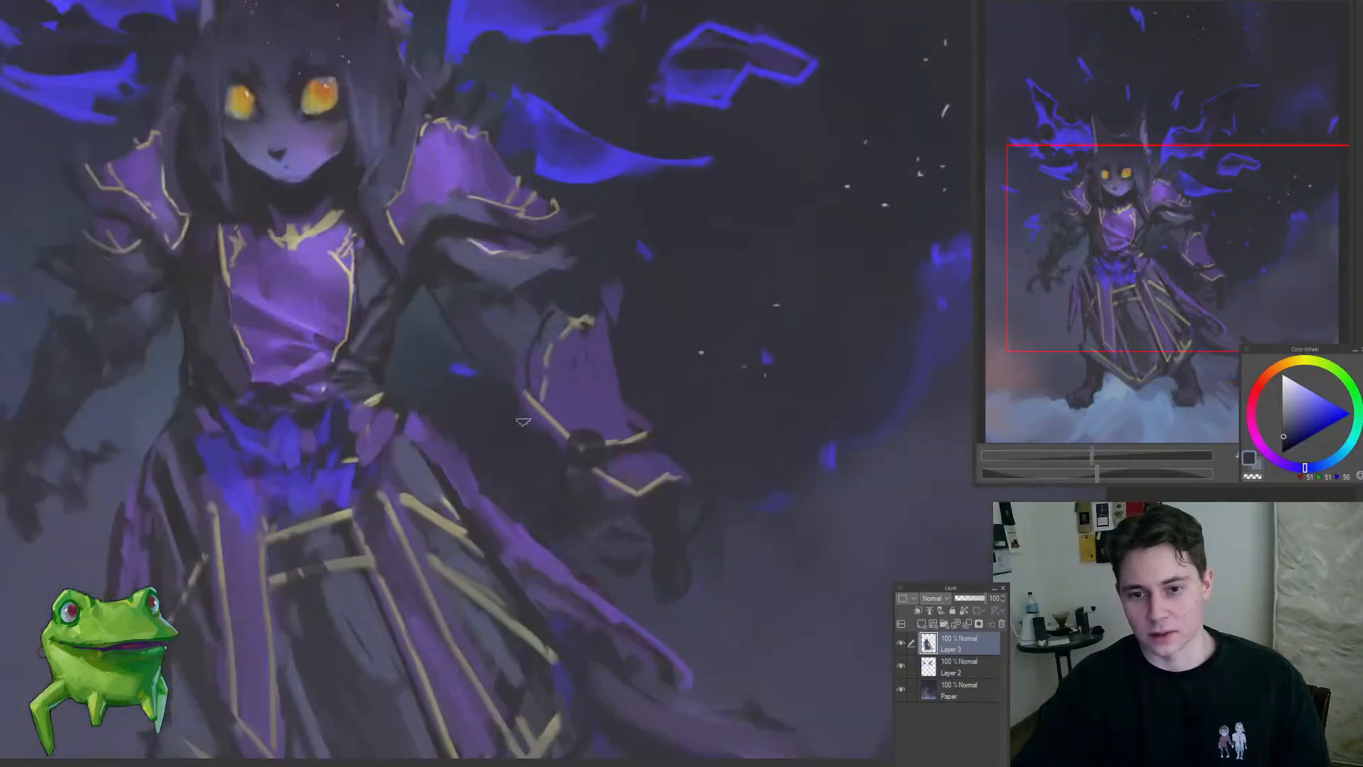
drag(522, 419, 554, 440)
alt+click(560, 405)
drag(559, 344, 579, 325)
Step: Examine the whole figure, comparing both arms, the waist and the overall silhouette
drag(572, 382, 486, 477)
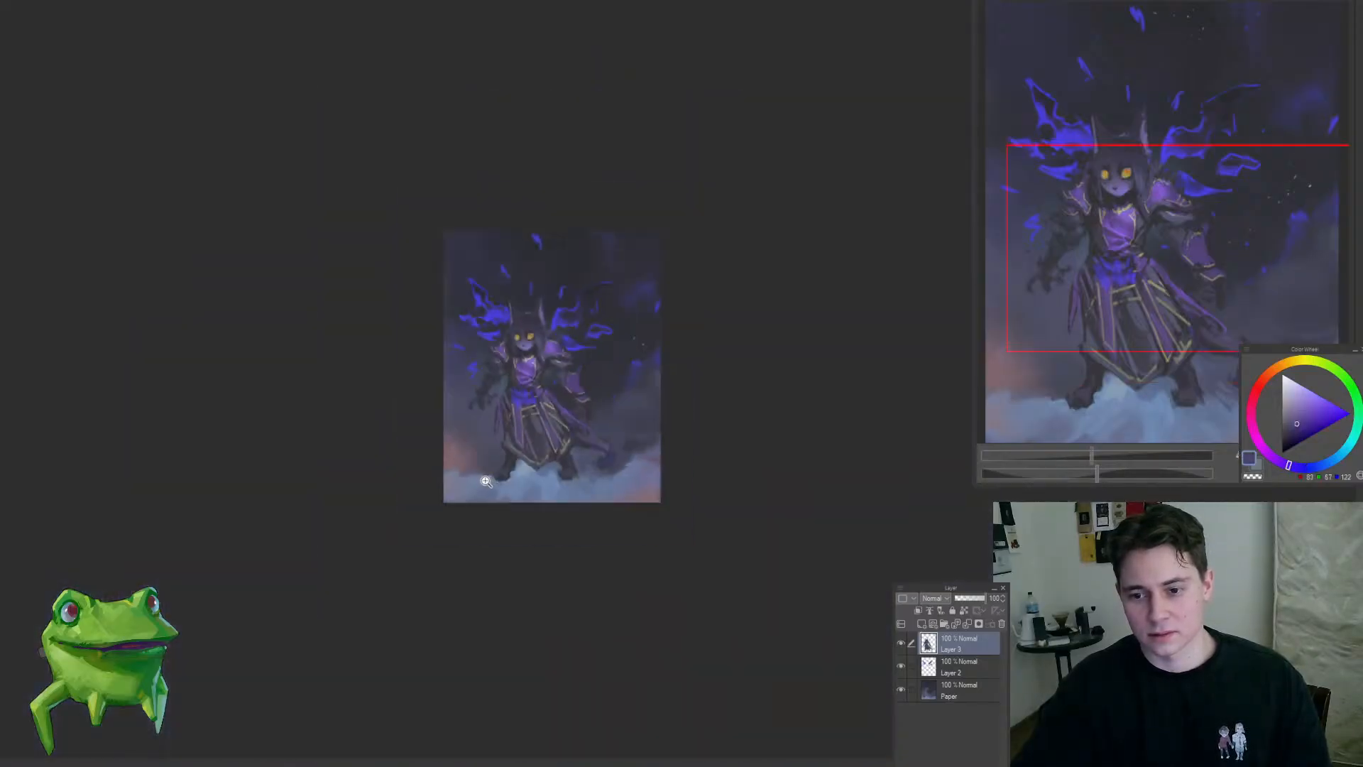
drag(545, 361, 591, 366)
drag(677, 467, 650, 449)
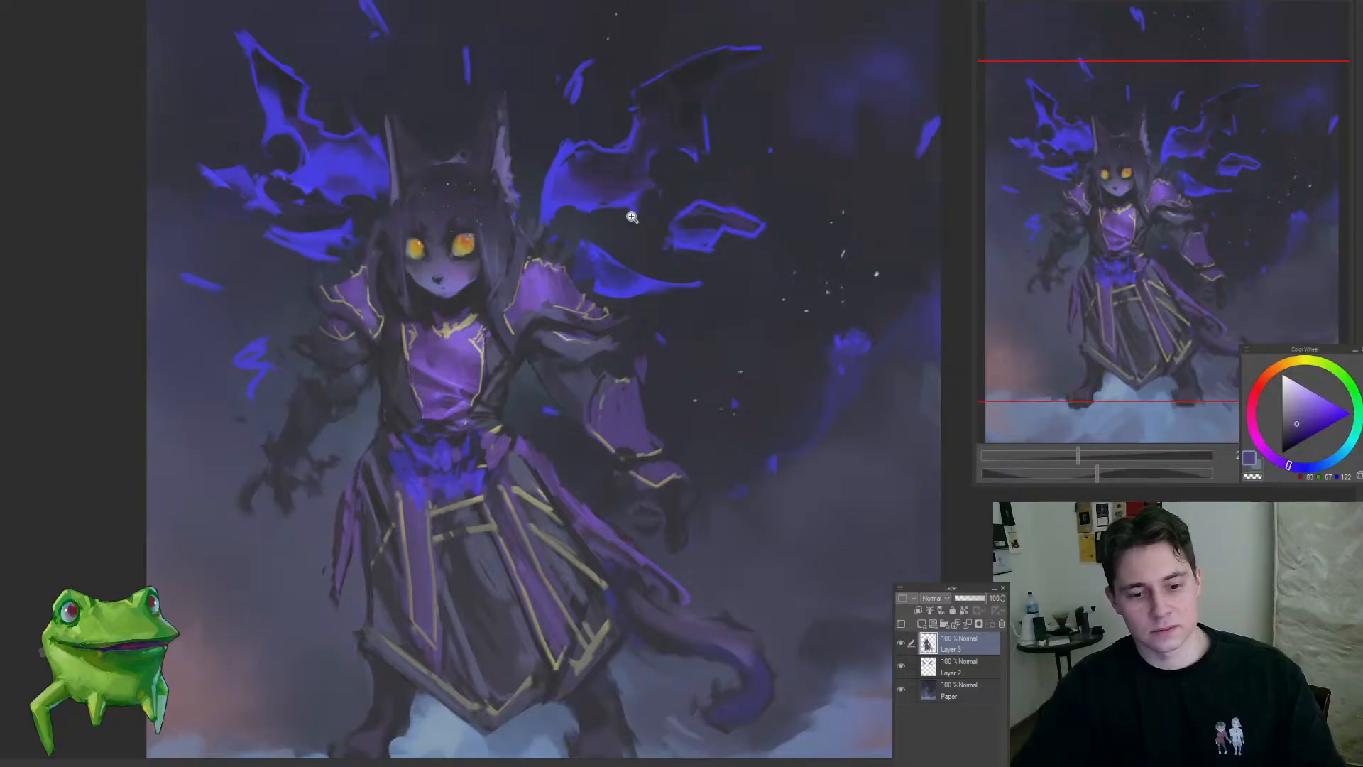
drag(645, 430, 637, 440)
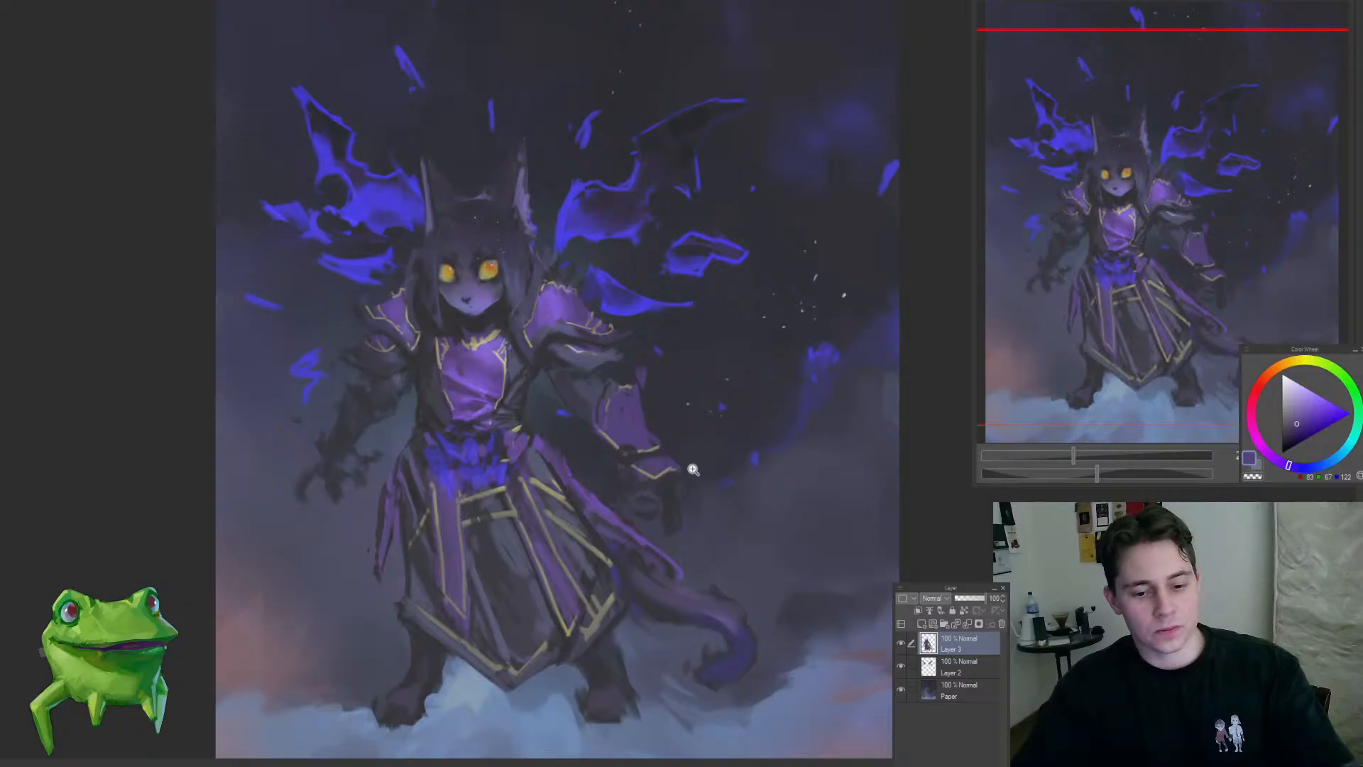
drag(693, 469, 666, 455)
drag(494, 509, 493, 499)
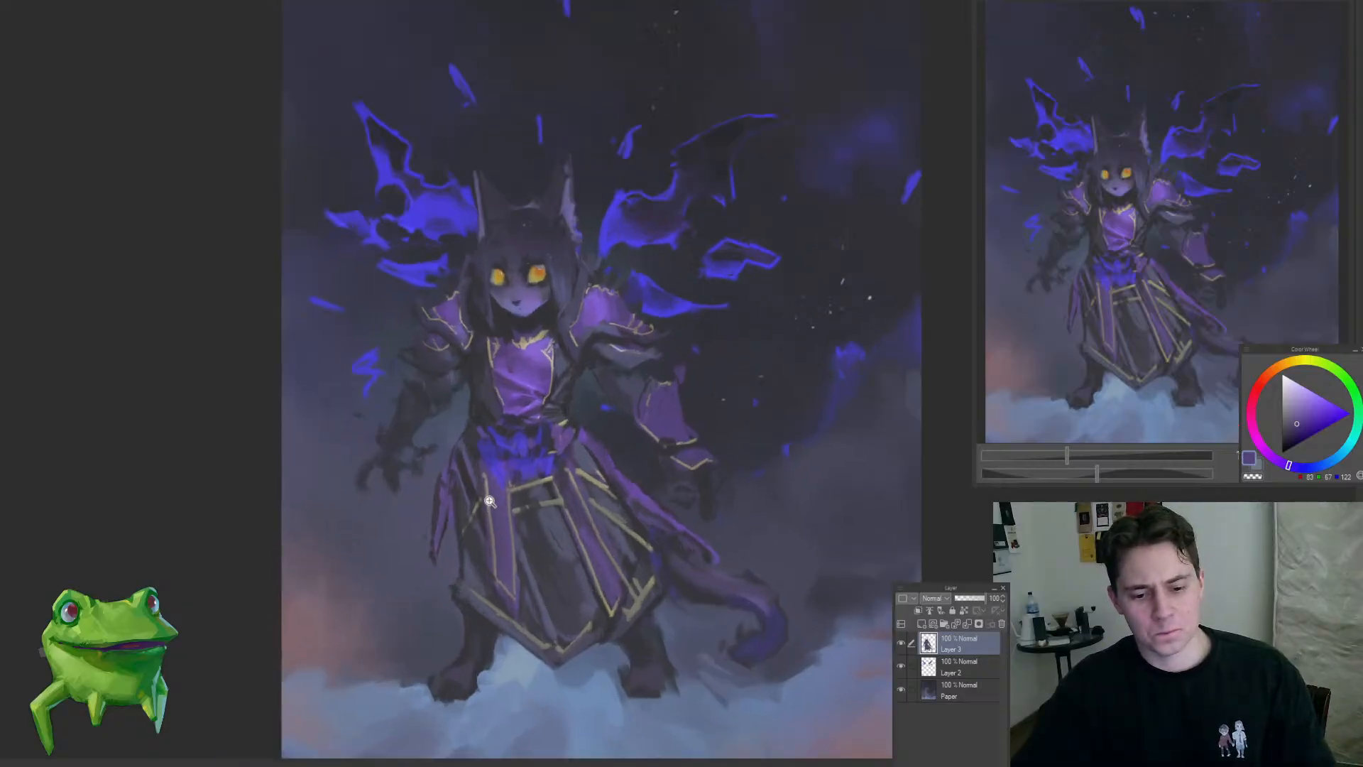
drag(476, 434, 531, 465)
drag(490, 434, 520, 419)
alt+click(490, 432)
mouse_move(492, 466)
mouse_down()
mouse_move(480, 495)
mouse_move(501, 539)
mouse_up()
drag(547, 479, 571, 493)
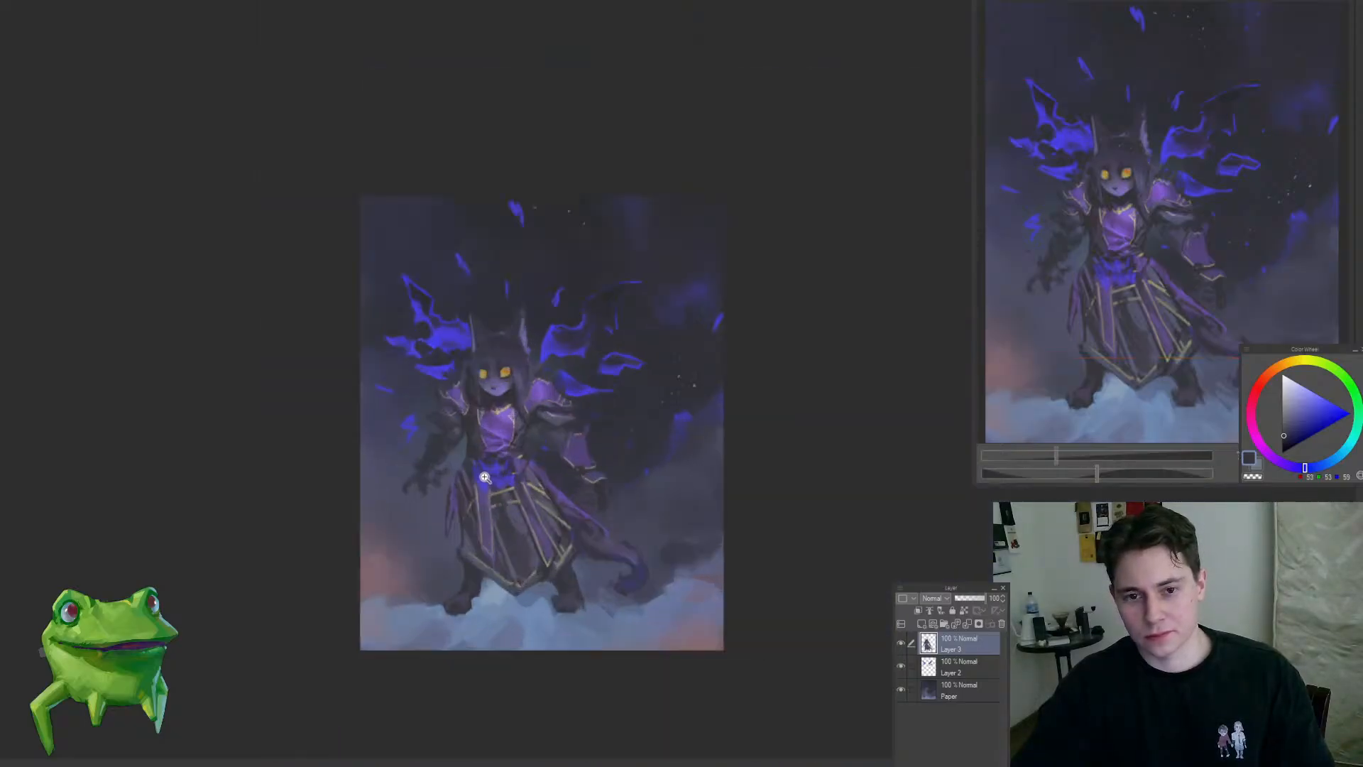
drag(484, 477, 546, 424)
Step: Paint dark gaps and folds into the blue waist sash, the right-side shoulder guard and the forearm guard with a sampled near-black
alt+click(826, 17)
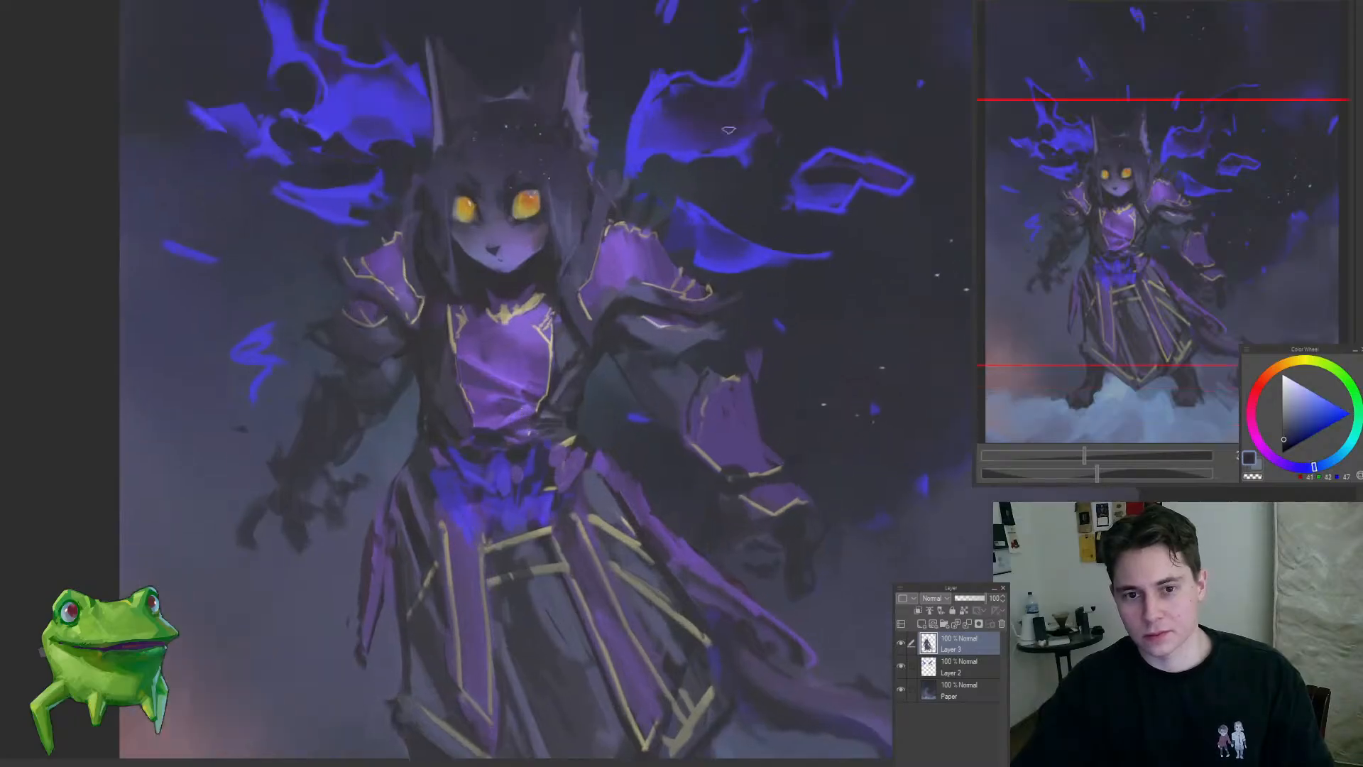
drag(479, 453, 523, 446)
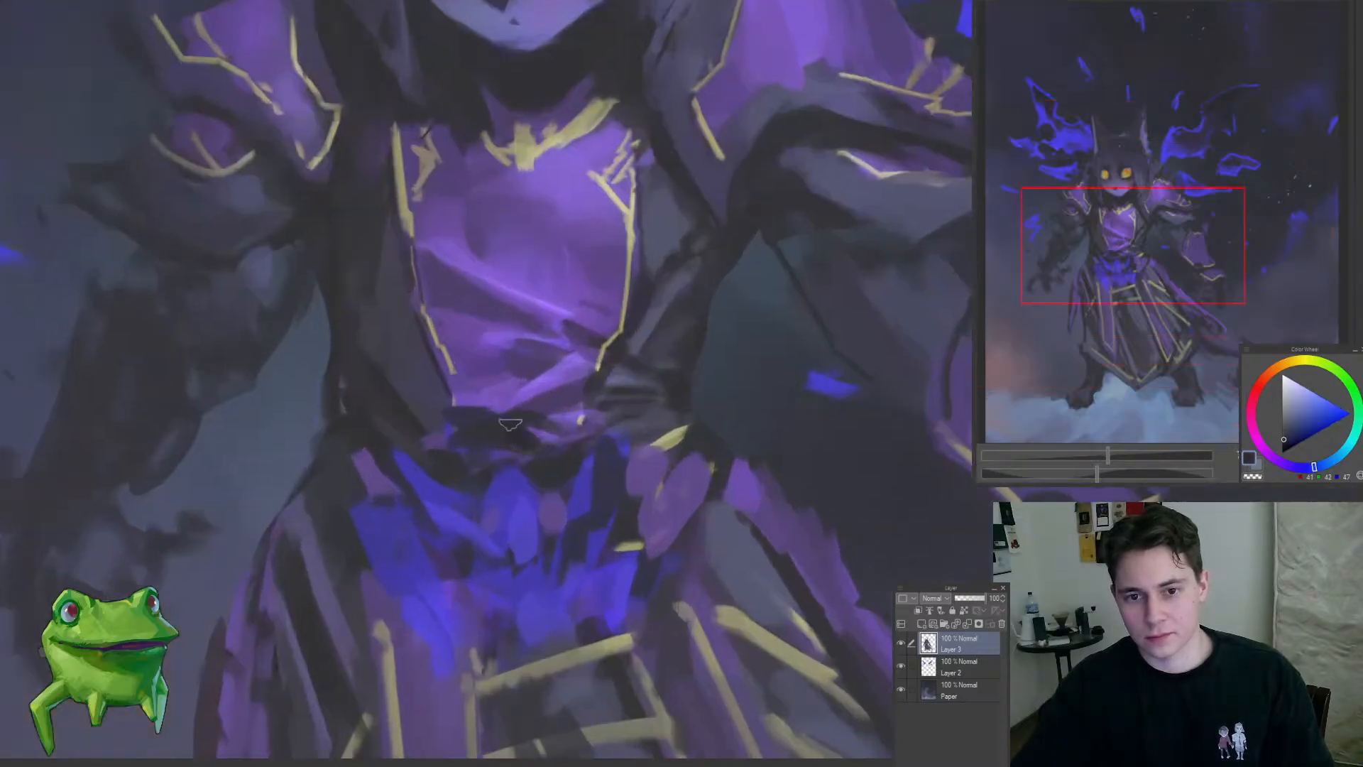
drag(595, 447, 589, 509)
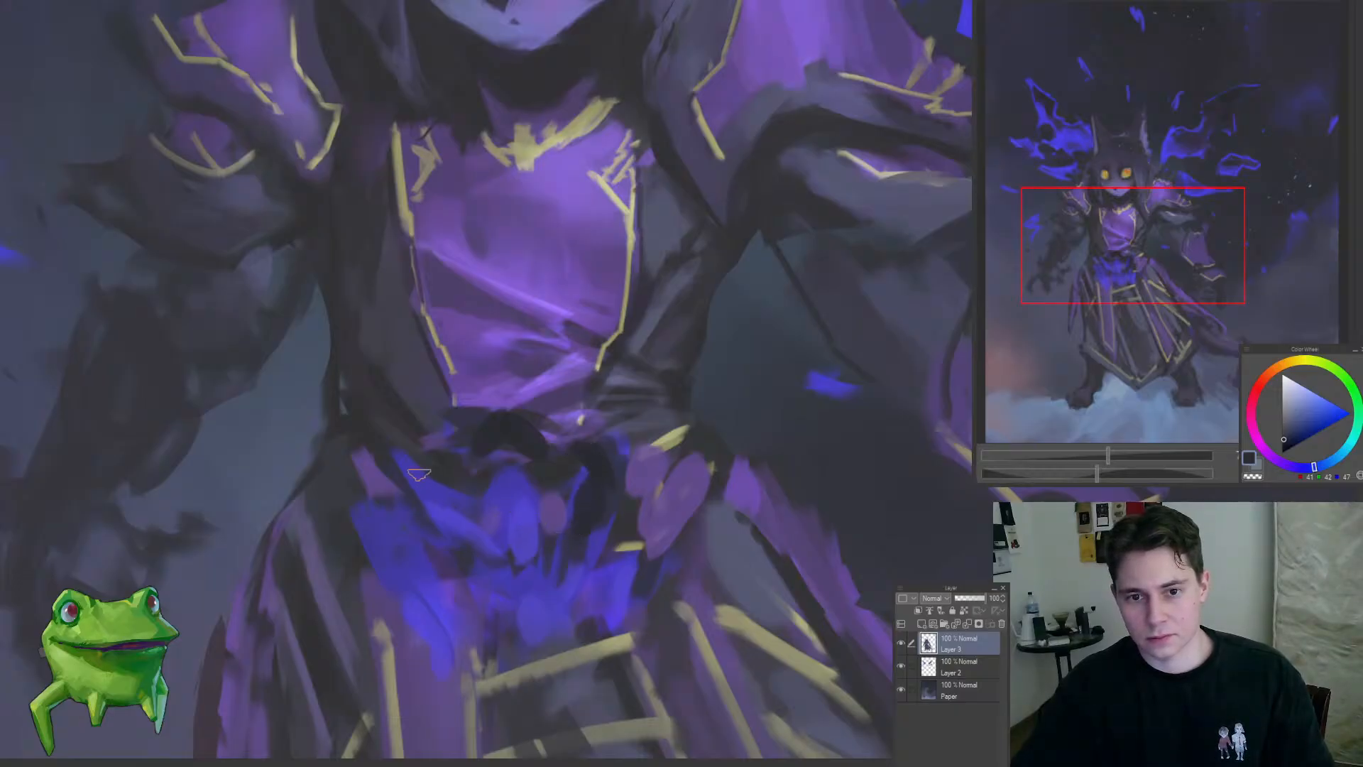
mouse_move(418, 474)
mouse_down()
mouse_move(453, 536)
mouse_move(401, 575)
mouse_move(401, 563)
mouse_move(447, 581)
mouse_move(340, 665)
mouse_up()
drag(475, 551, 582, 520)
mouse_move(589, 469)
mouse_down()
mouse_move(588, 438)
mouse_move(605, 506)
mouse_move(579, 517)
mouse_move(607, 526)
mouse_move(573, 546)
mouse_move(568, 588)
mouse_up()
key(ctrl+z)
drag(588, 517, 518, 551)
mouse_move(492, 402)
mouse_down()
mouse_move(578, 466)
mouse_move(572, 486)
mouse_up()
mouse_move(585, 436)
mouse_down()
mouse_move(622, 452)
mouse_move(571, 489)
mouse_move(639, 505)
mouse_move(543, 538)
mouse_move(433, 659)
mouse_up()
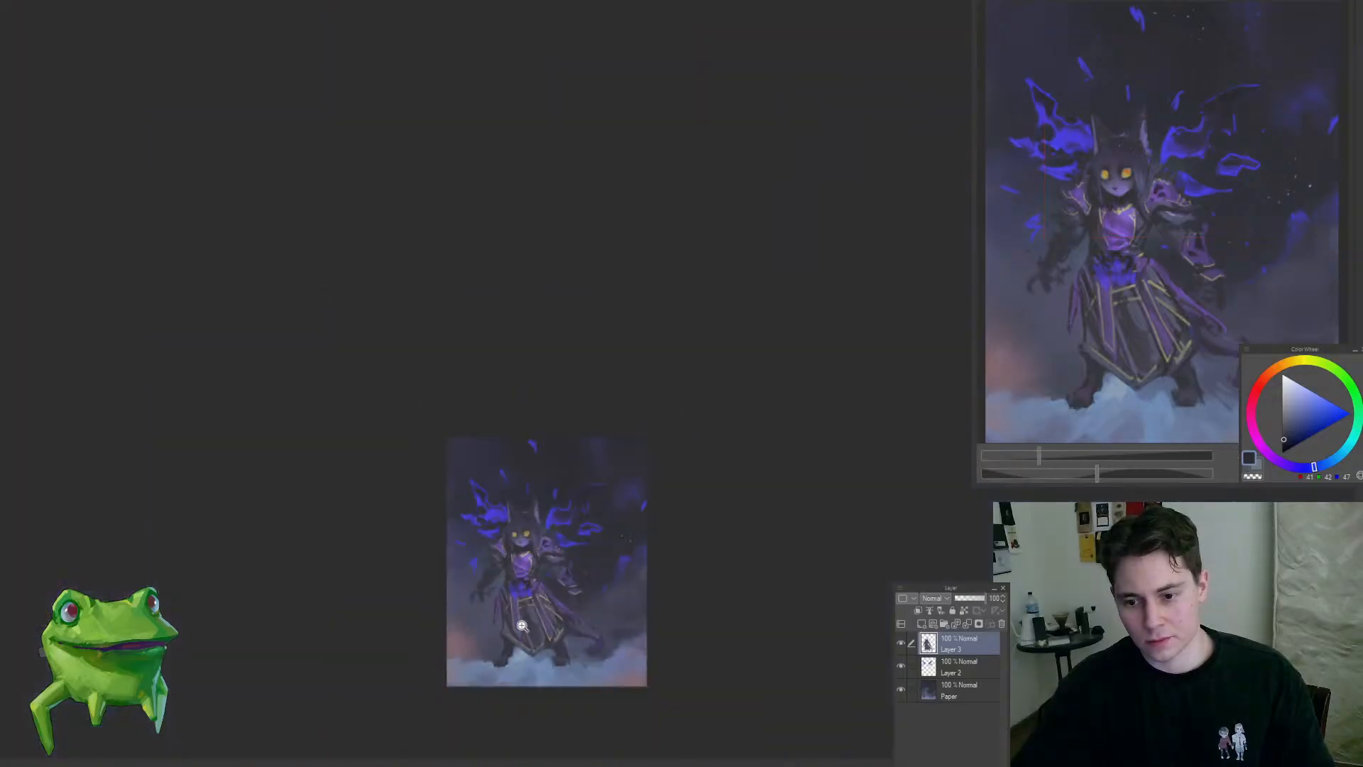
Step: Paint the thumb and refine the shape of the hand below the right-side cuff in muted blue-grey
mouse_move(594, 615)
mouse_down()
mouse_move(535, 552)
mouse_move(435, 581)
mouse_move(446, 599)
mouse_up()
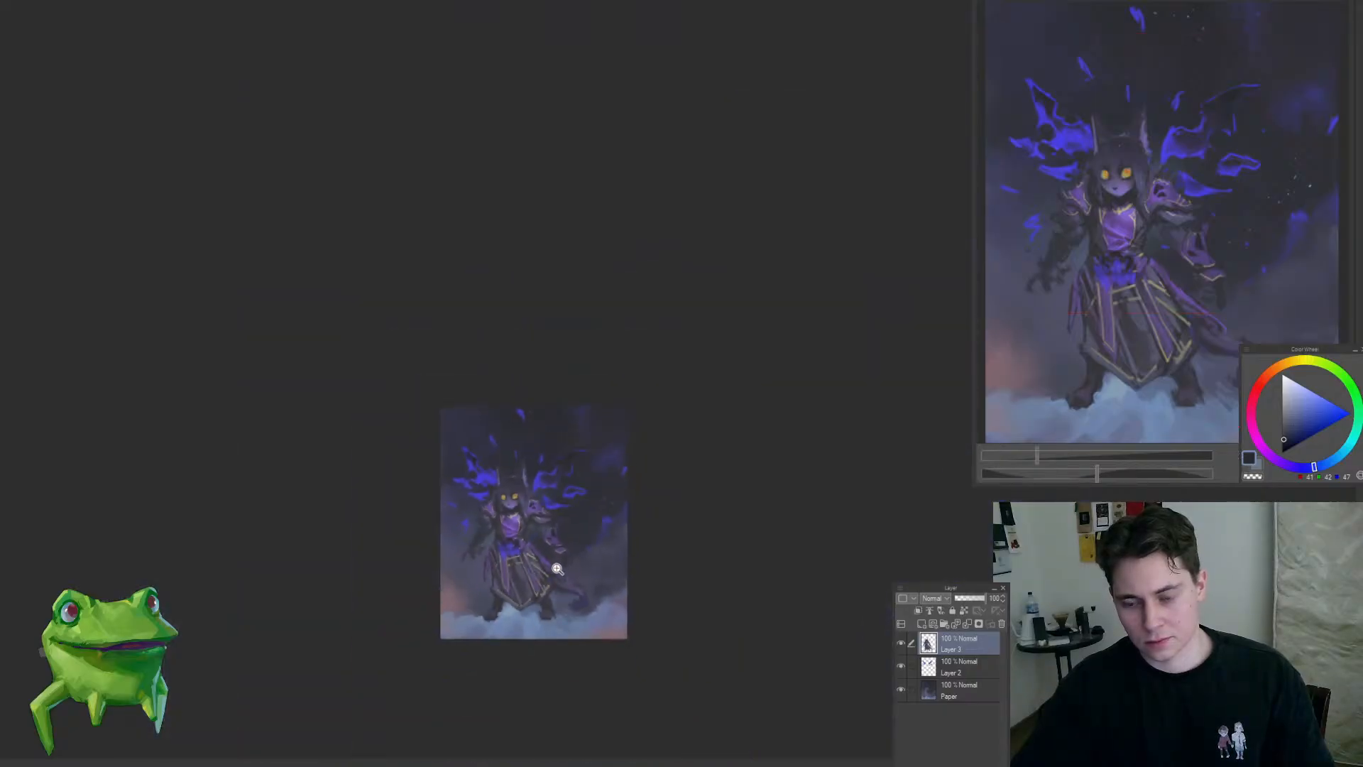
mouse_move(558, 569)
mouse_down()
mouse_move(547, 497)
mouse_move(572, 463)
mouse_move(550, 497)
mouse_move(566, 563)
mouse_move(648, 483)
mouse_move(592, 472)
mouse_move(567, 495)
mouse_up()
click(553, 468)
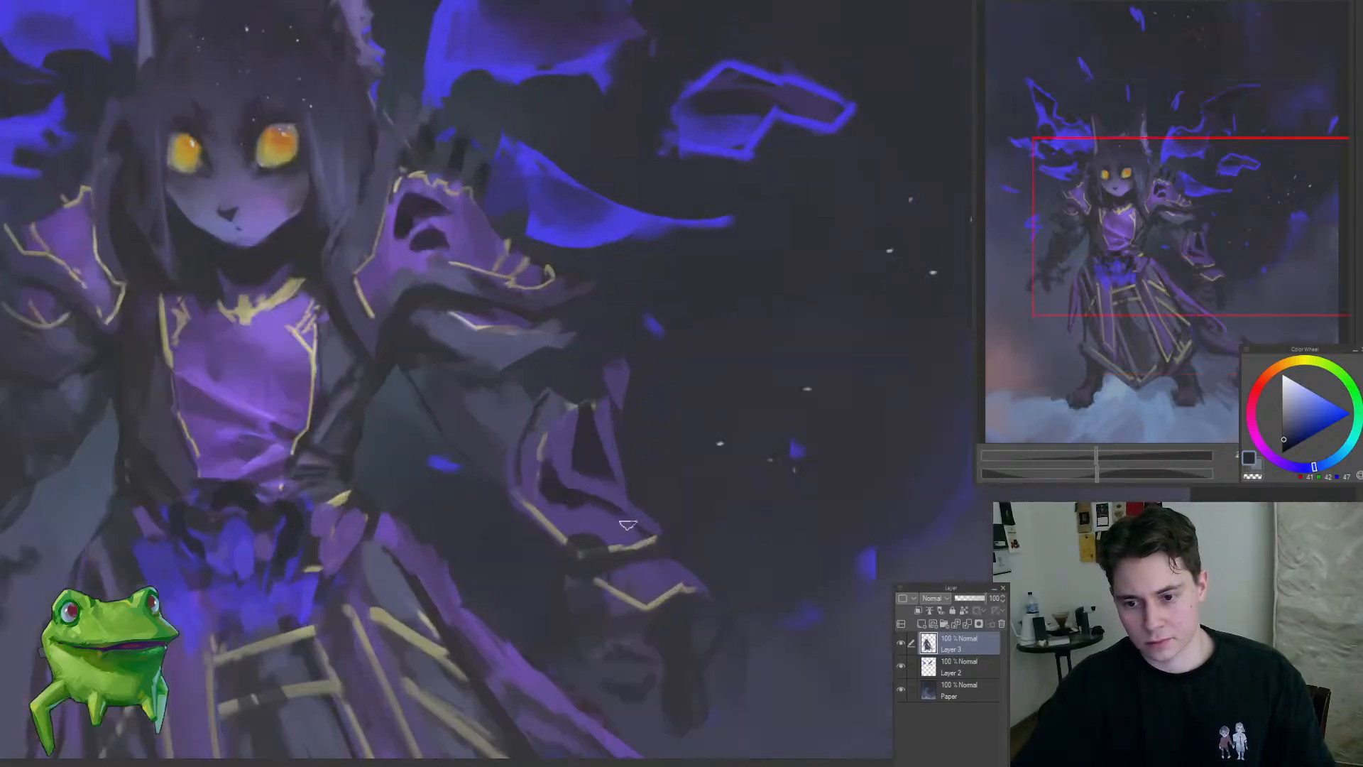
alt+click(500, 408)
drag(615, 557, 581, 416)
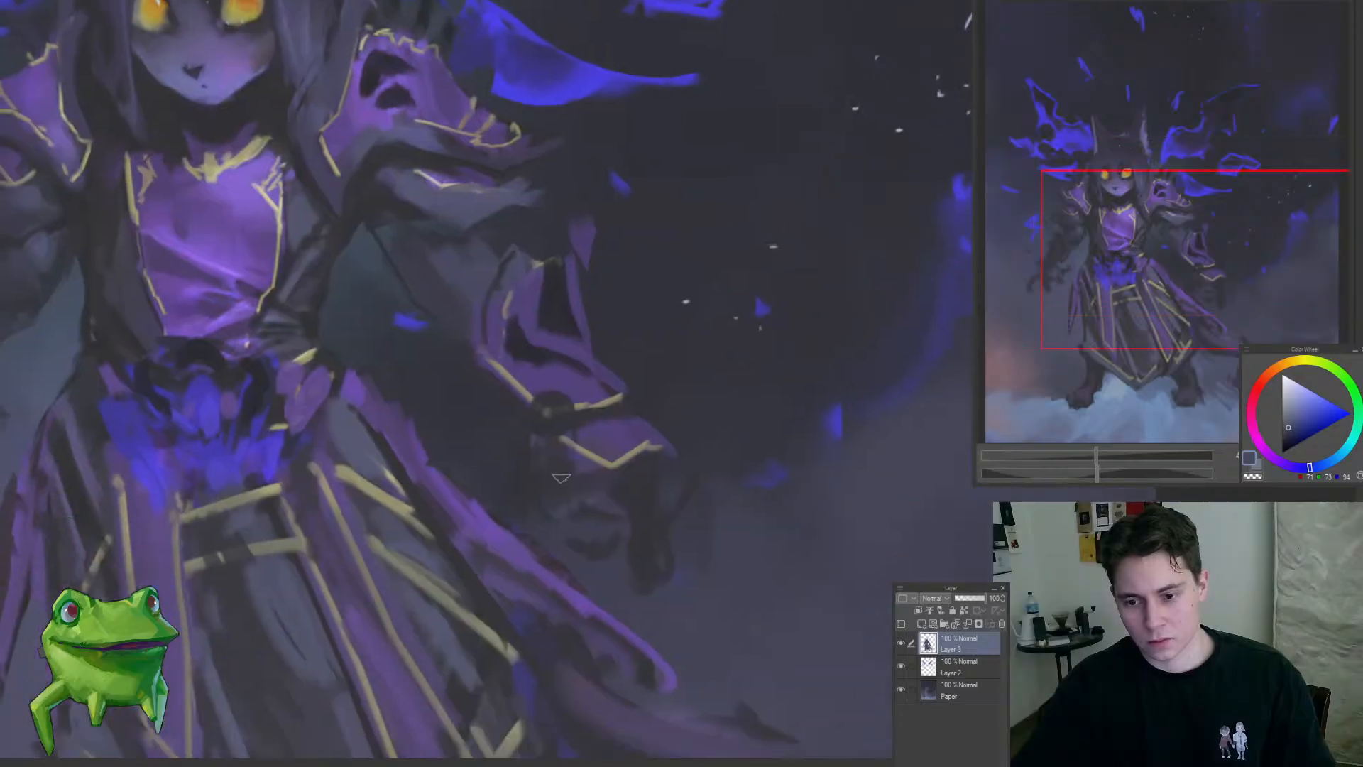
drag(548, 465, 526, 496)
drag(652, 500, 642, 483)
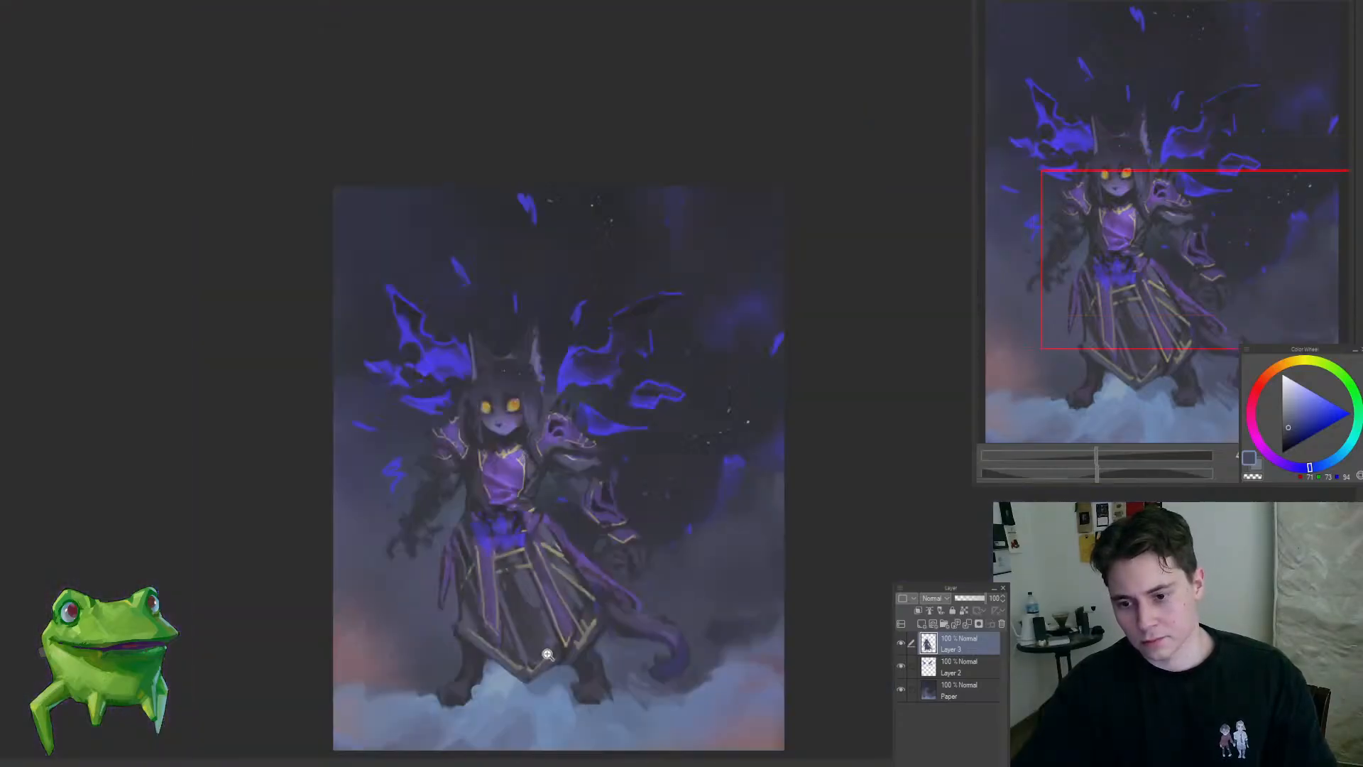
key(ctrl+0)
drag(685, 620, 655, 575)
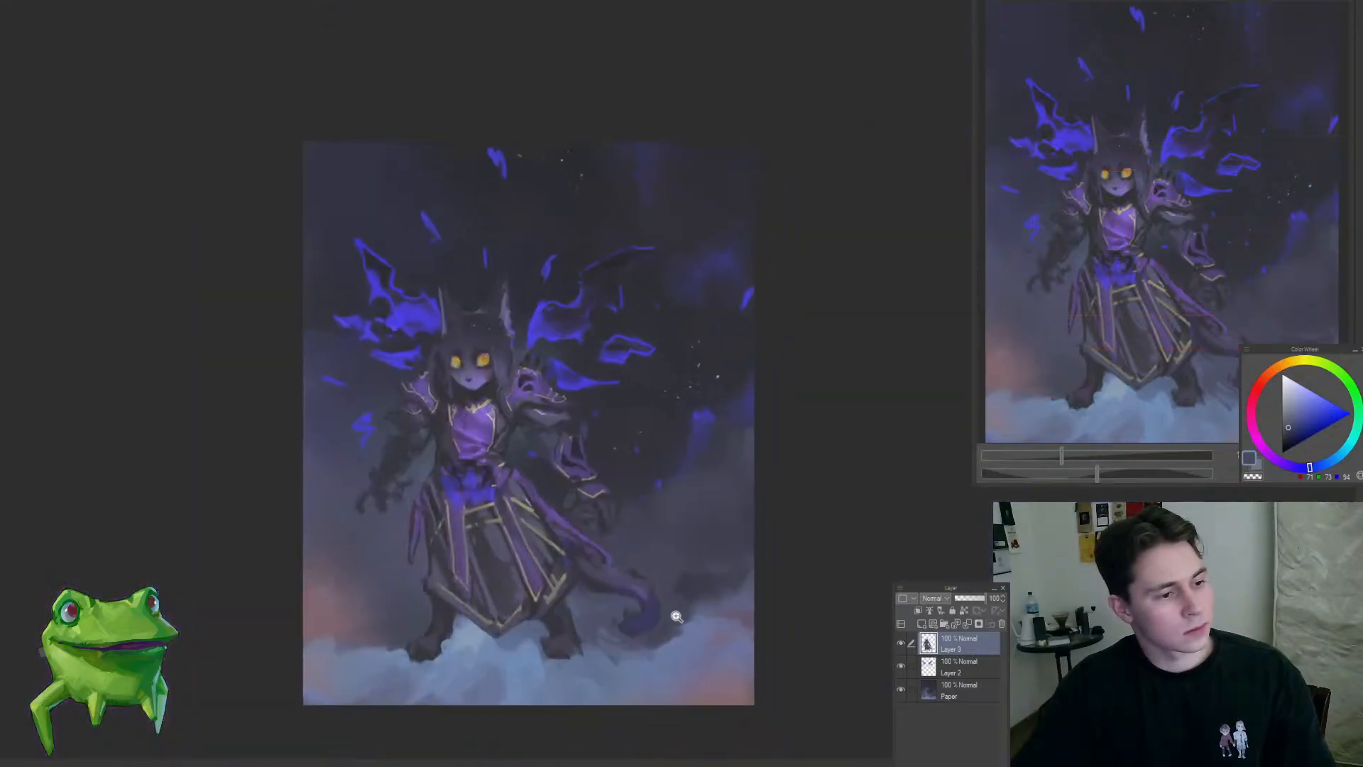
click(400, 488)
click(448, 484)
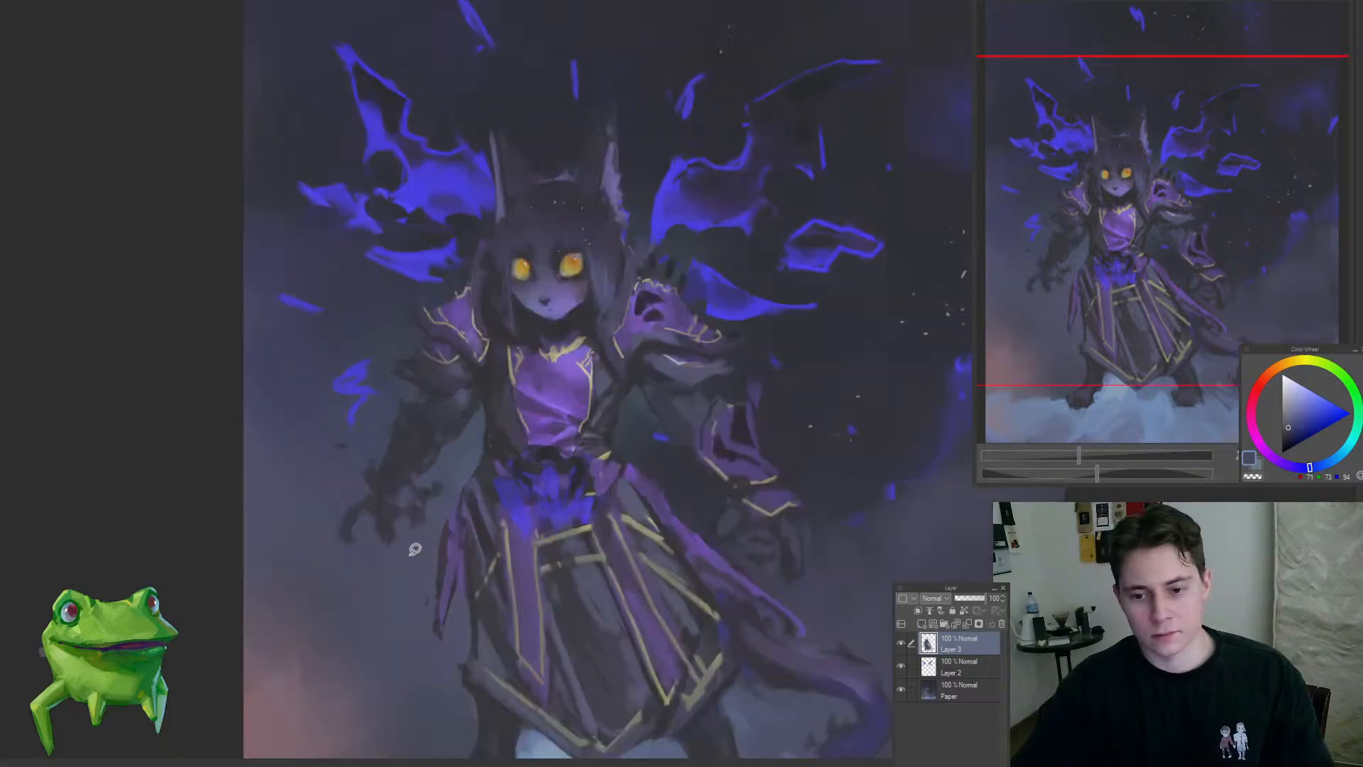
mouse_move(415, 548)
mouse_down()
mouse_move(425, 397)
mouse_move(417, 548)
mouse_up()
key(ctrl+t)
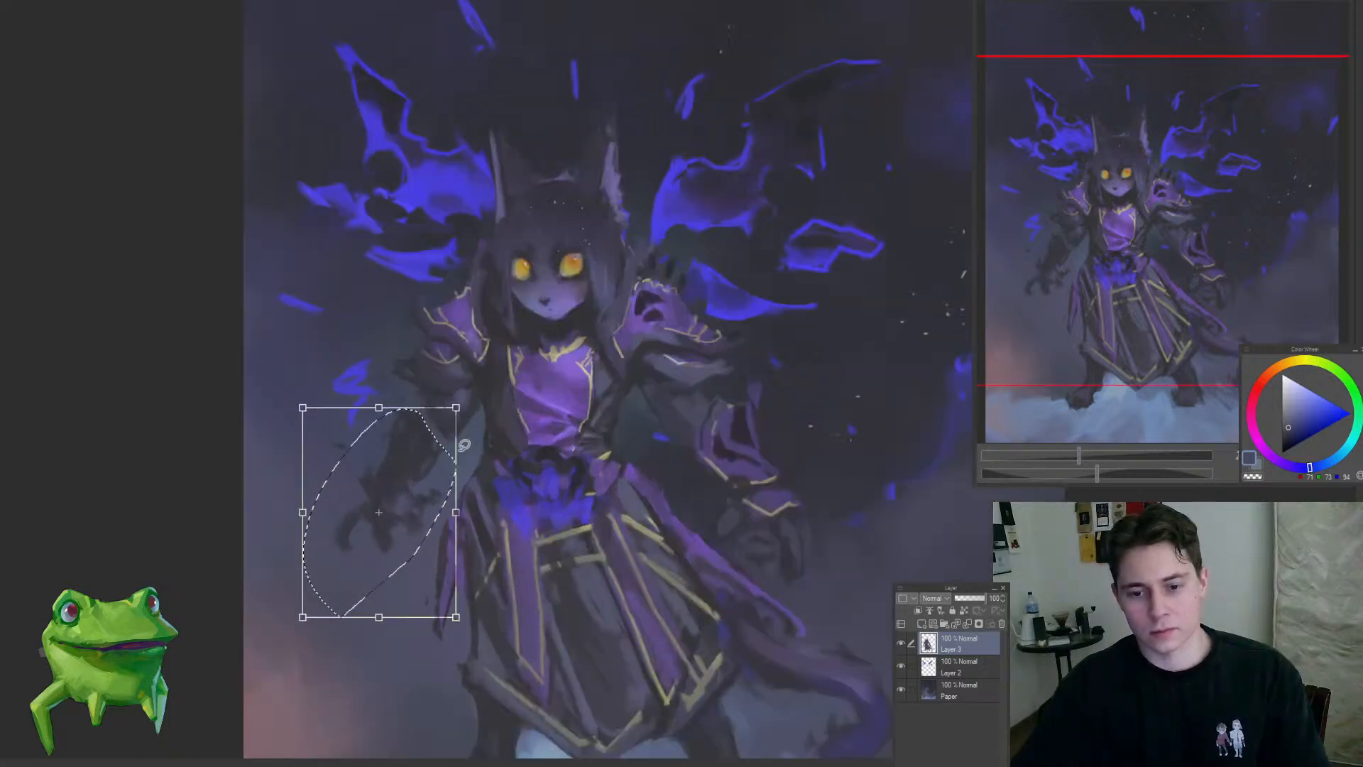
key(Escape)
key(ctrl+d)
Step: Apply the transform of the left-side forearm and hand, and paint the elbow and upper forearm edges in muted dark tones
click(492, 374)
alt+click(479, 368)
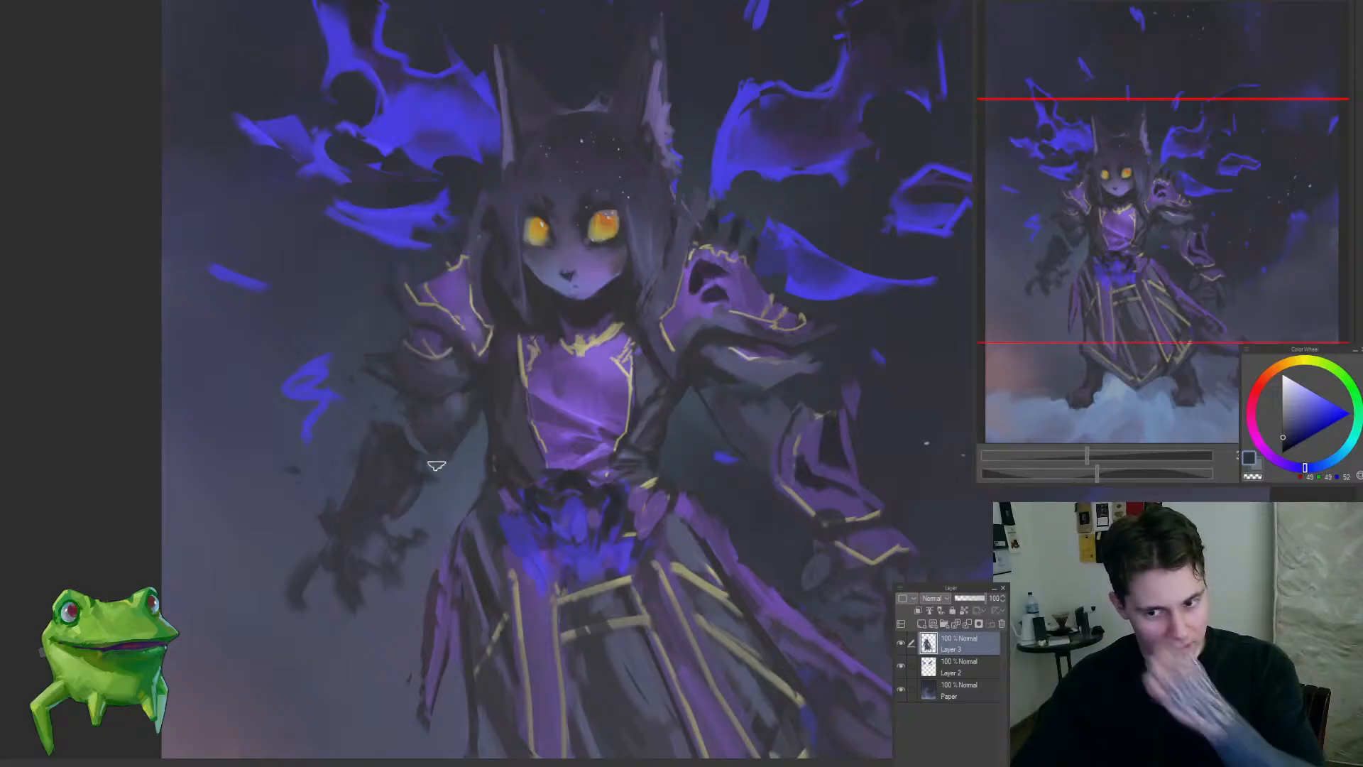
alt+click(414, 424)
alt+click(421, 443)
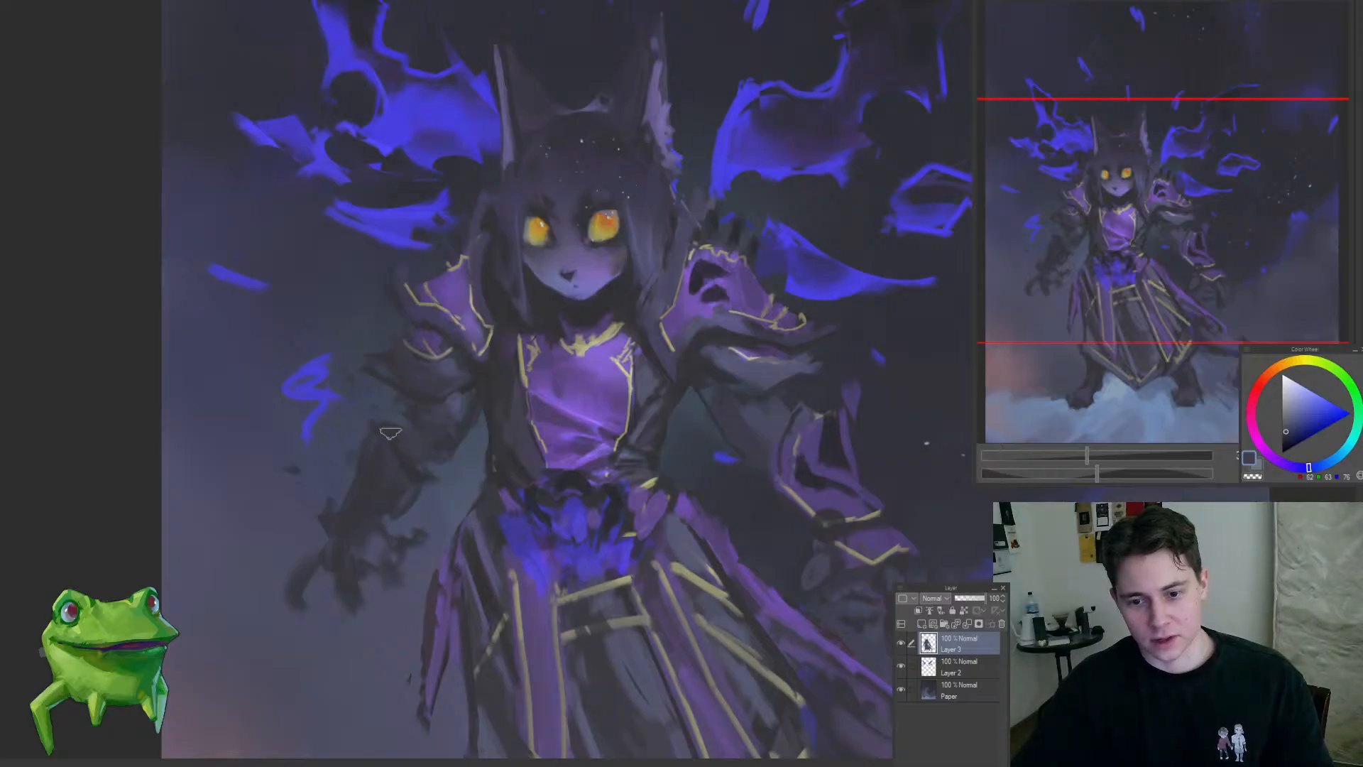
alt+click(432, 339)
alt+click(354, 522)
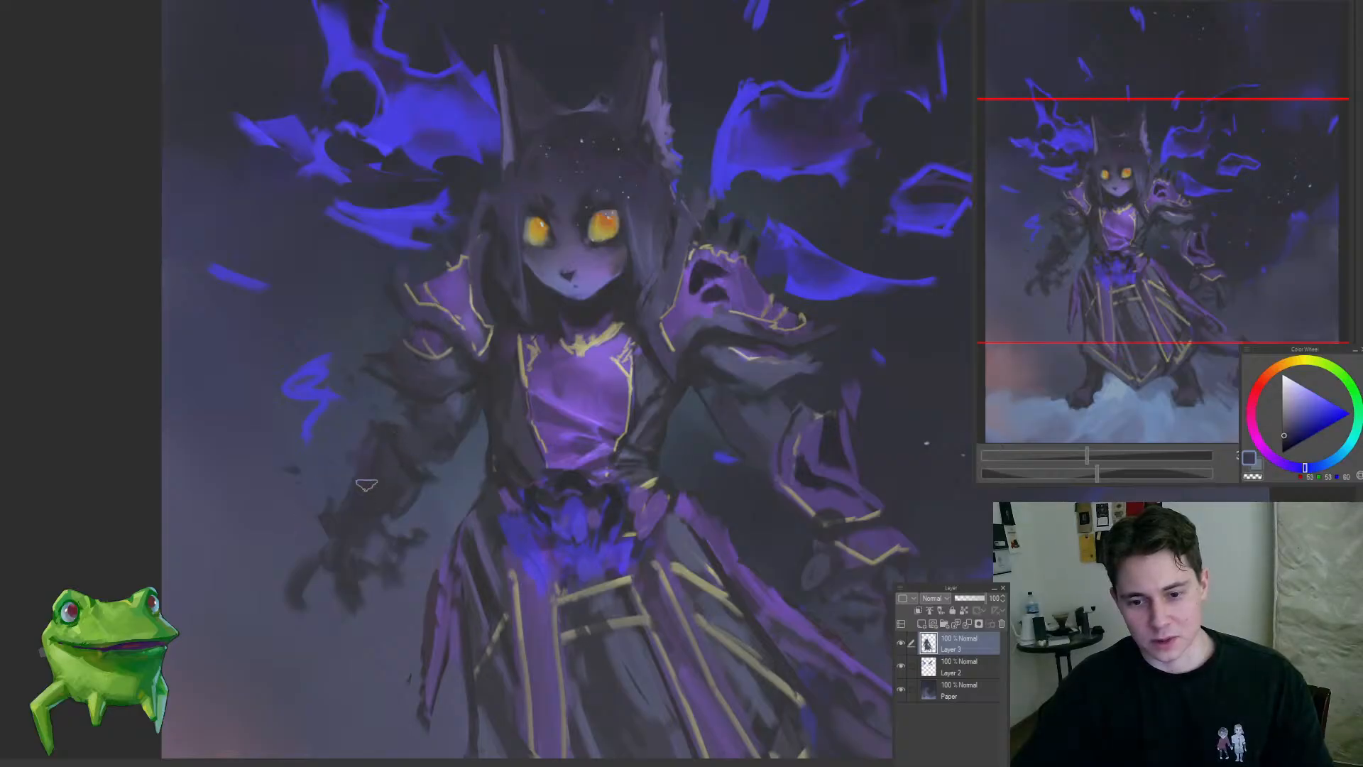
alt+click(425, 473)
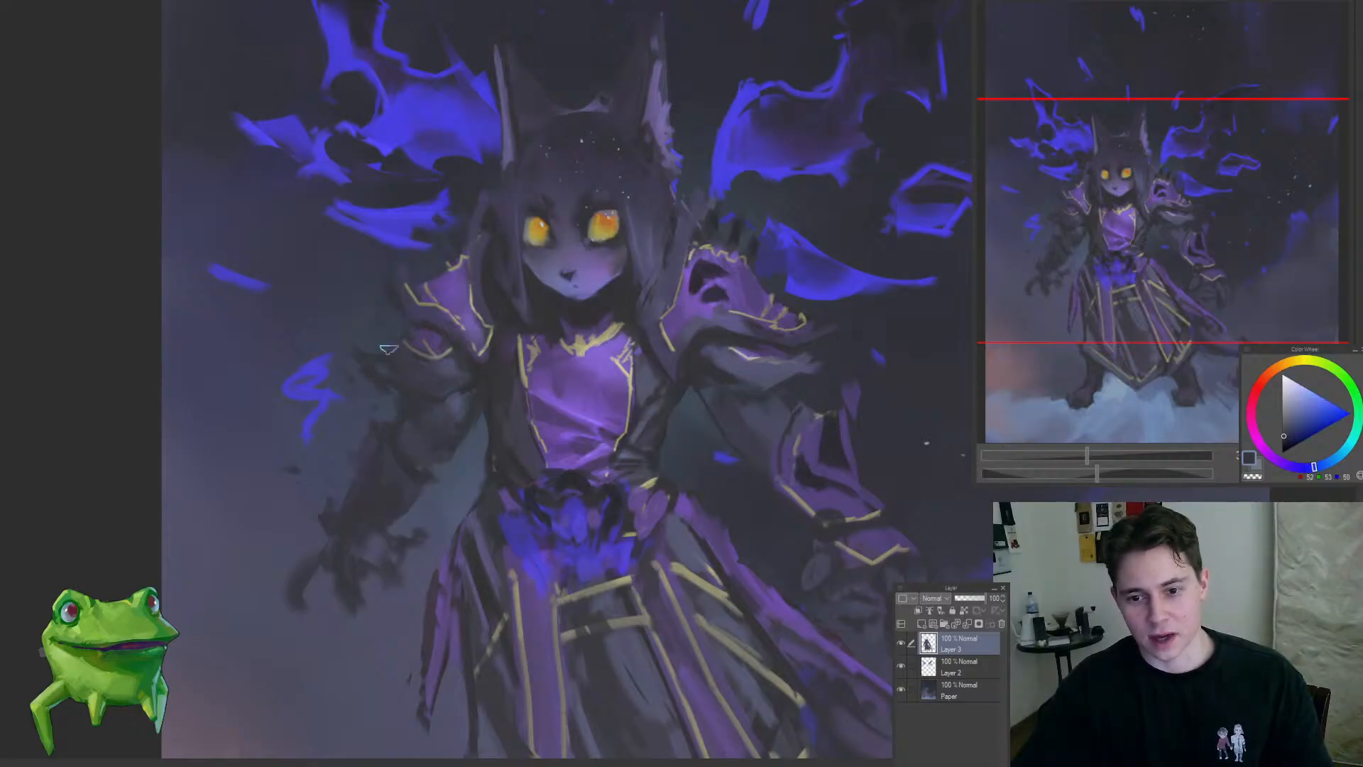
drag(401, 353, 302, 460)
Step: Examine the whole figure, comparing the arms, skirt and overall silhouette at different magnifications
drag(420, 332, 469, 327)
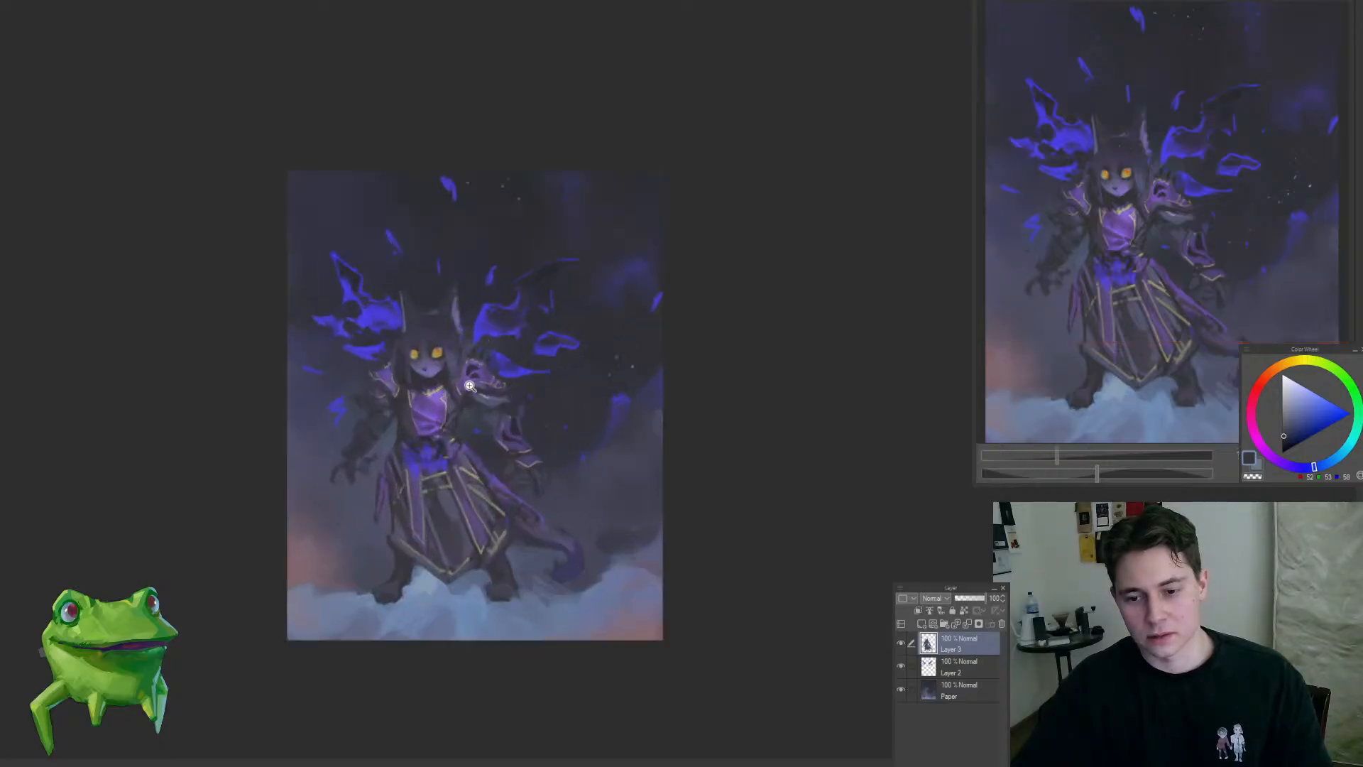
drag(432, 501, 493, 553)
alt+click(478, 552)
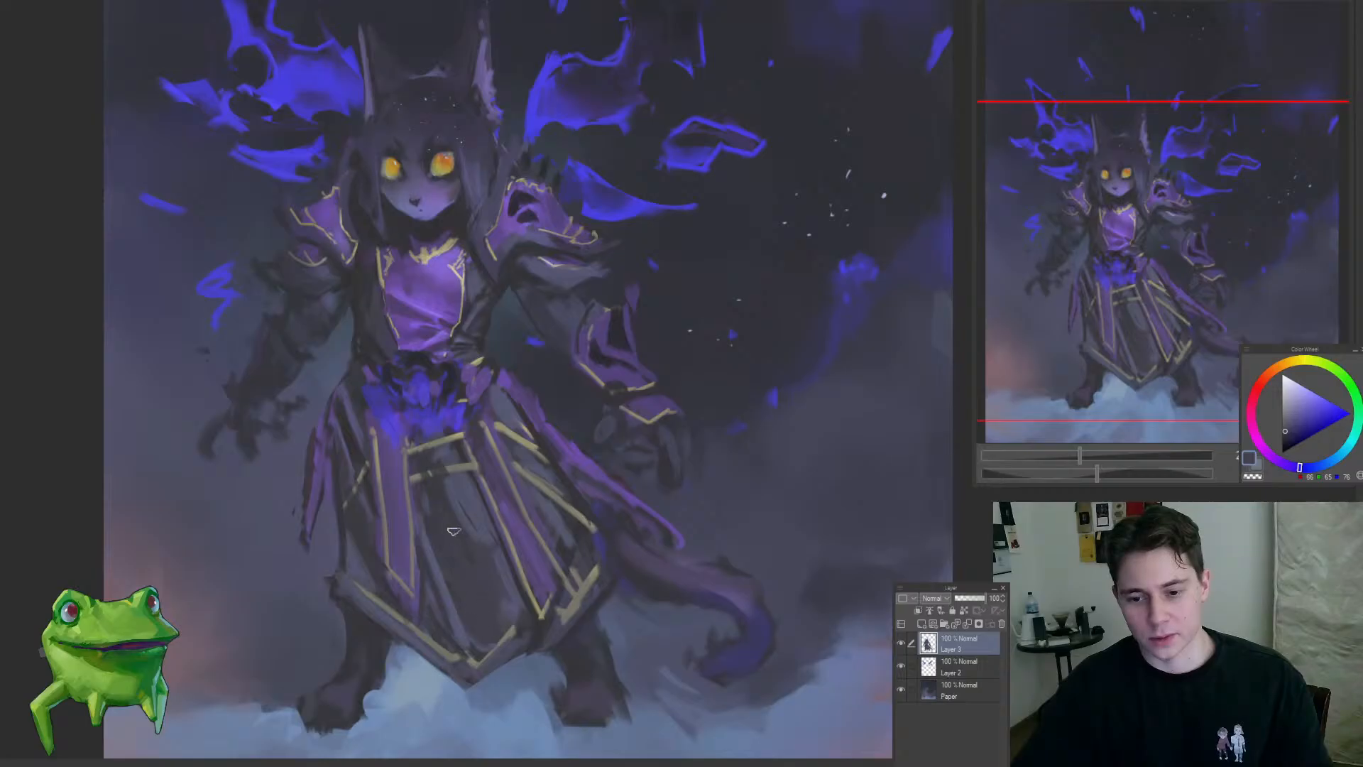
drag(480, 527, 532, 531)
alt+click(459, 569)
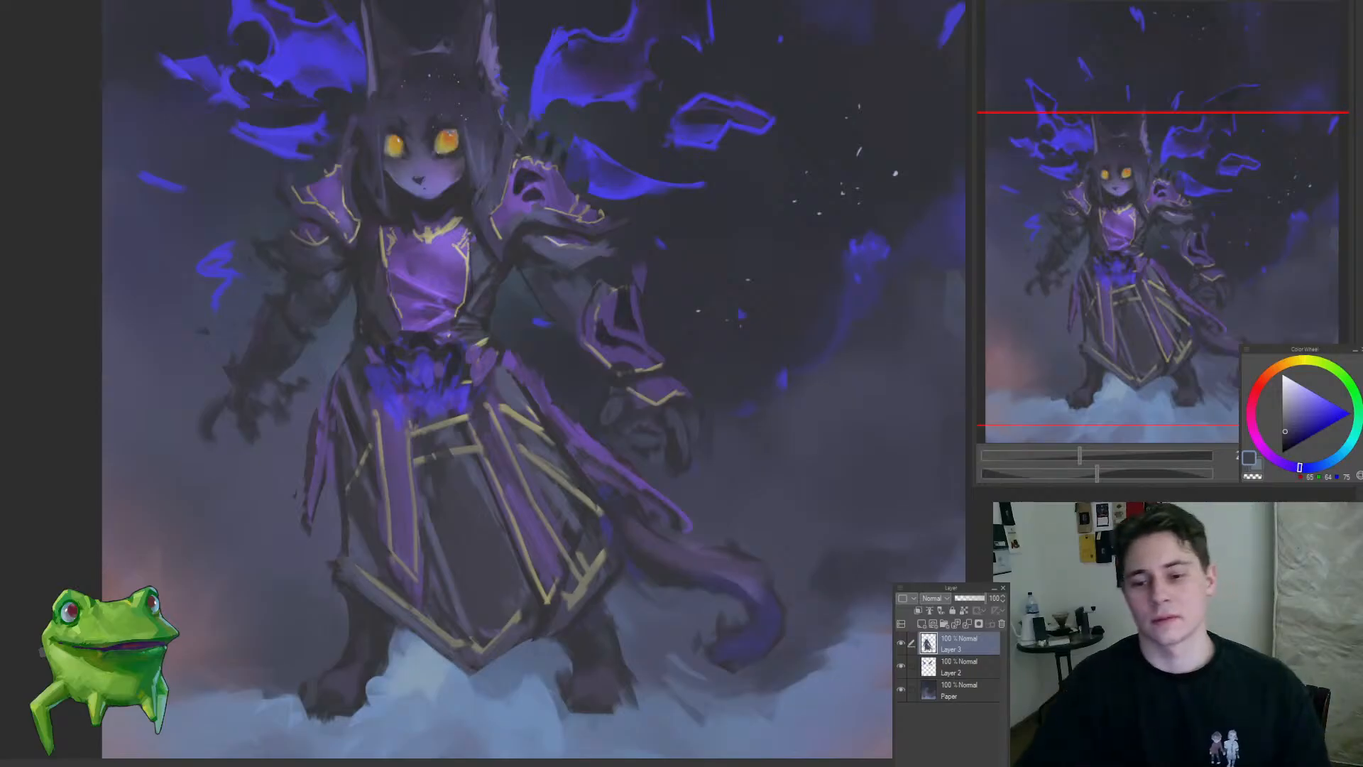
drag(540, 447, 527, 435)
drag(427, 454, 486, 456)
mouse_move(489, 395)
mouse_down()
mouse_move(483, 508)
mouse_move(509, 437)
mouse_move(521, 553)
mouse_move(405, 607)
mouse_up()
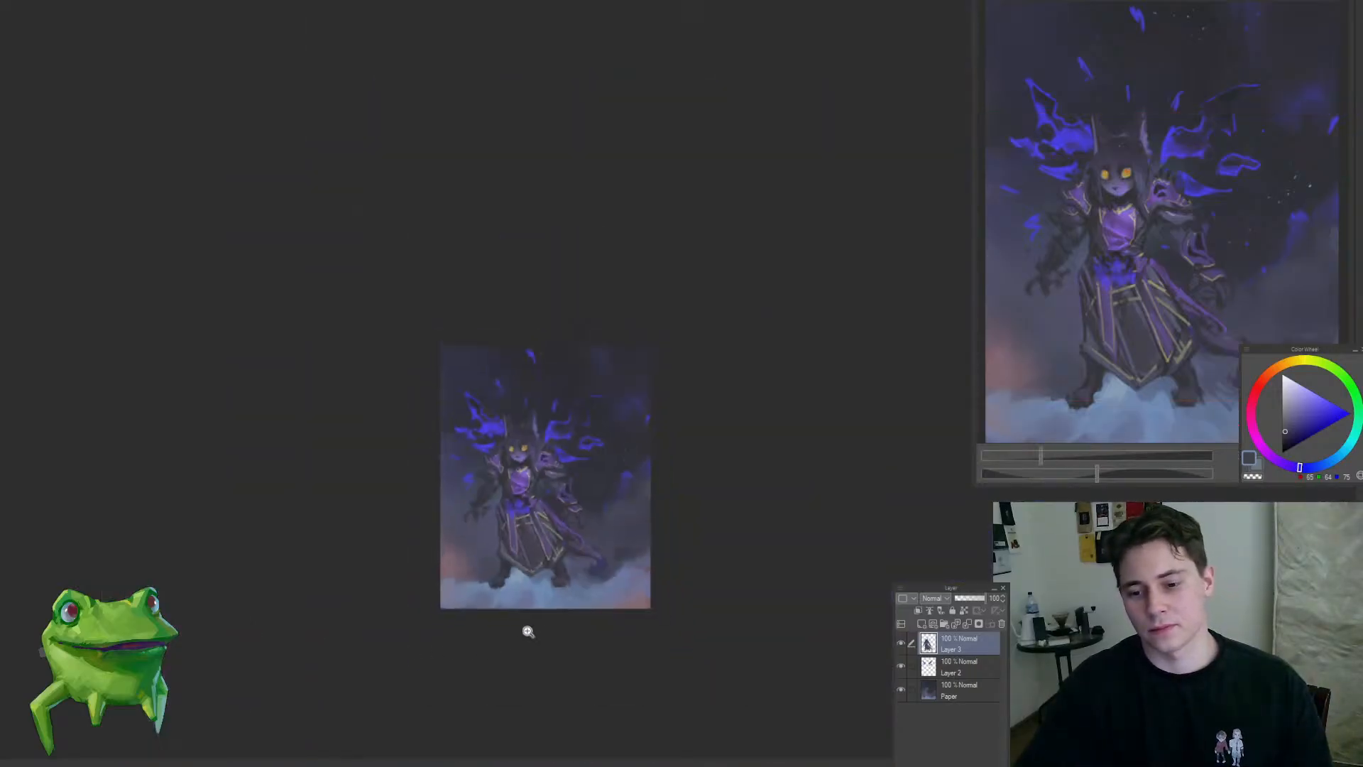
drag(503, 531, 542, 532)
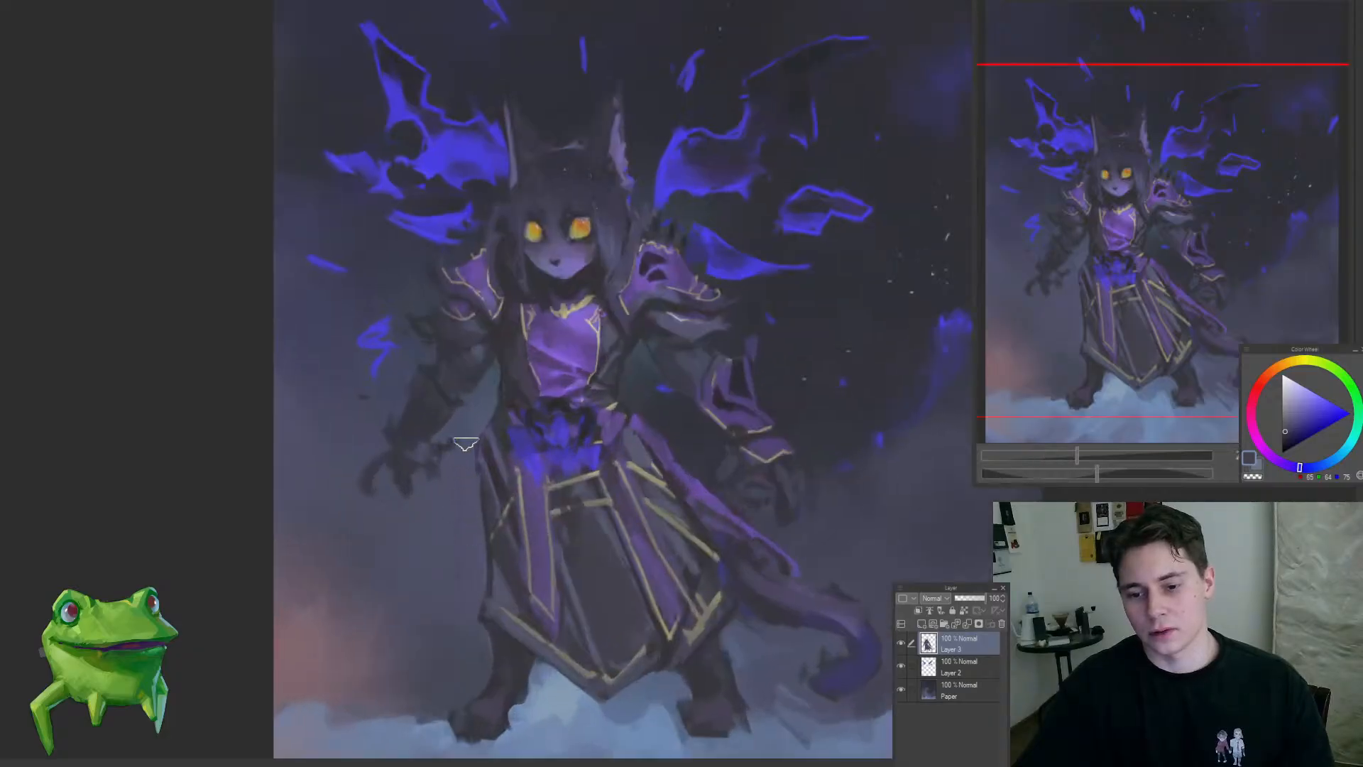
Step: Paint out the old cloth strip on the skirt's left side and outline a wider hanging panel in near-black
drag(471, 456, 476, 559)
alt+click(537, 480)
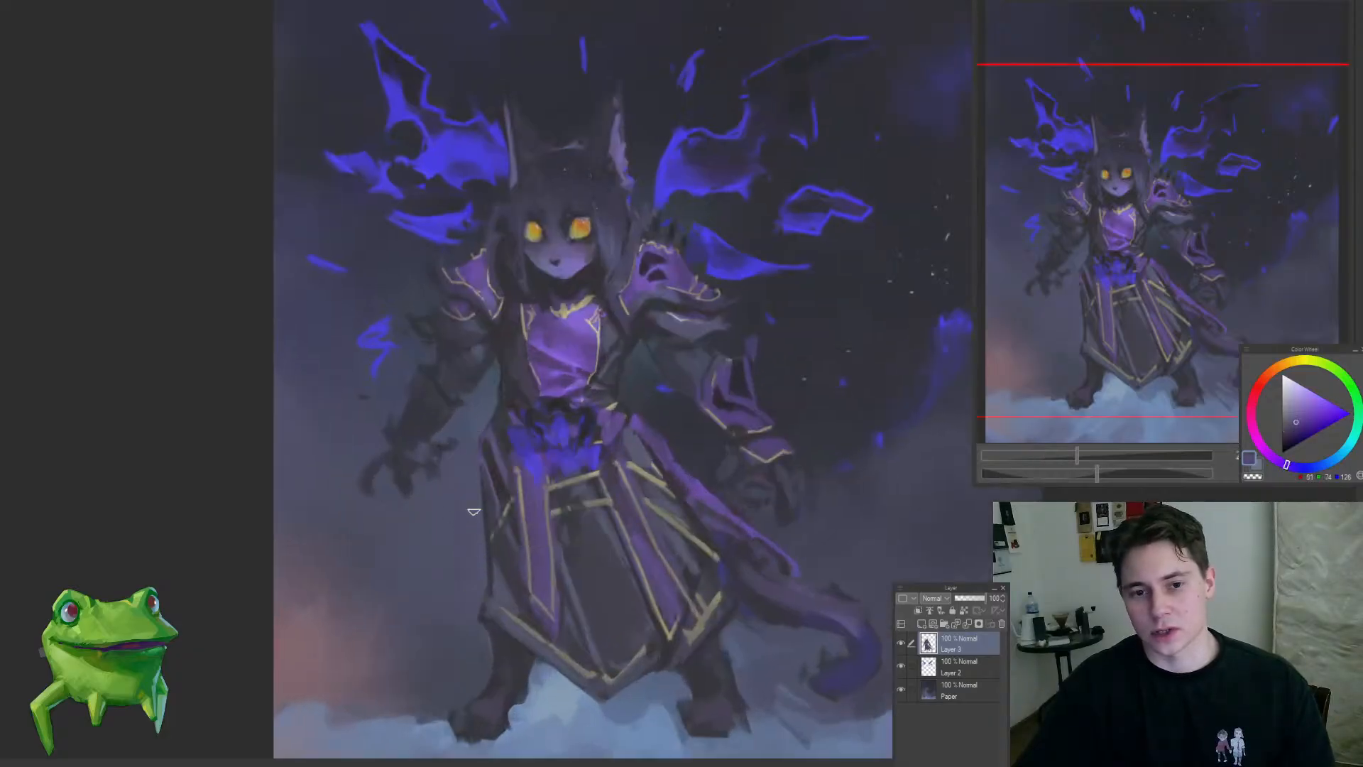
alt+click(507, 387)
mouse_move(485, 414)
mouse_down()
mouse_move(440, 630)
mouse_move(491, 568)
mouse_move(450, 624)
mouse_move(448, 560)
mouse_move(505, 494)
mouse_up()
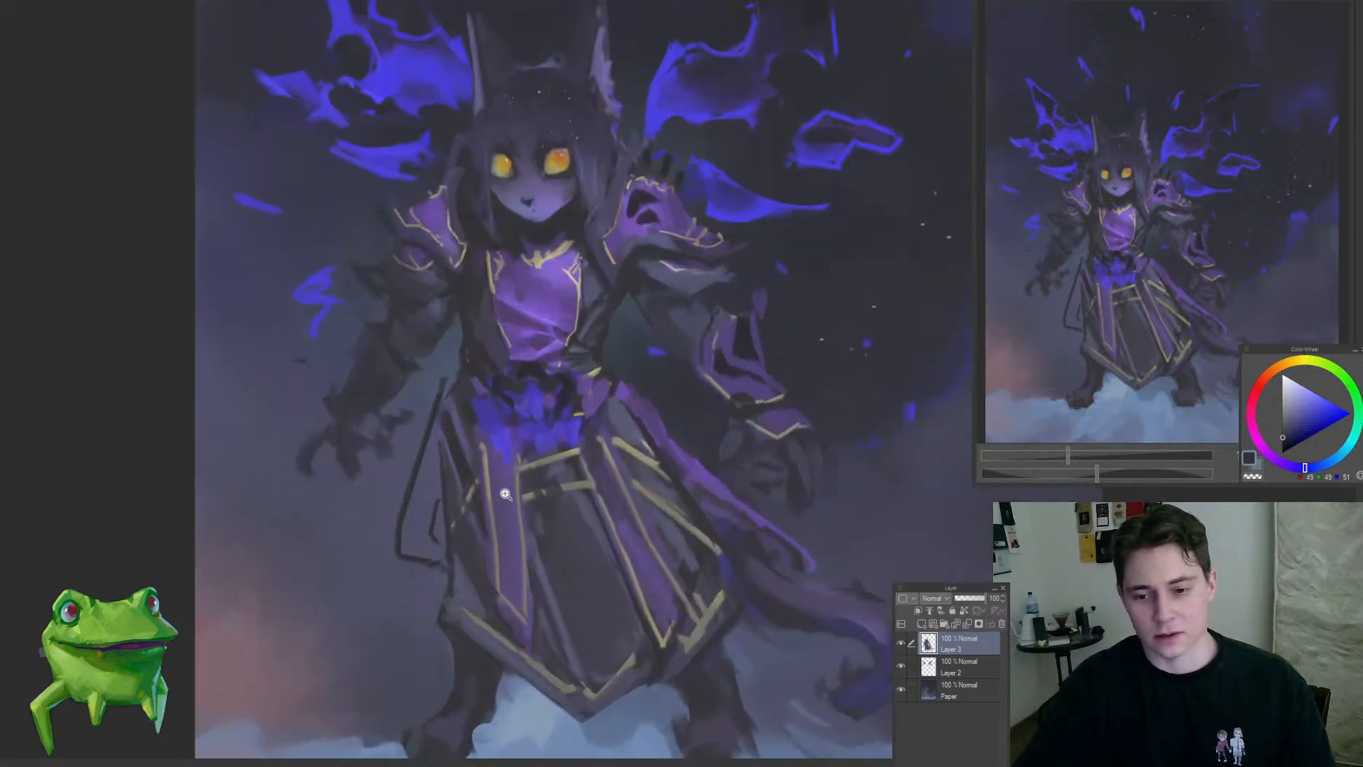
Step: Fill the hanging cloth panel on the skirt's left side with muted purple and darken its lower edge
alt+click(426, 478)
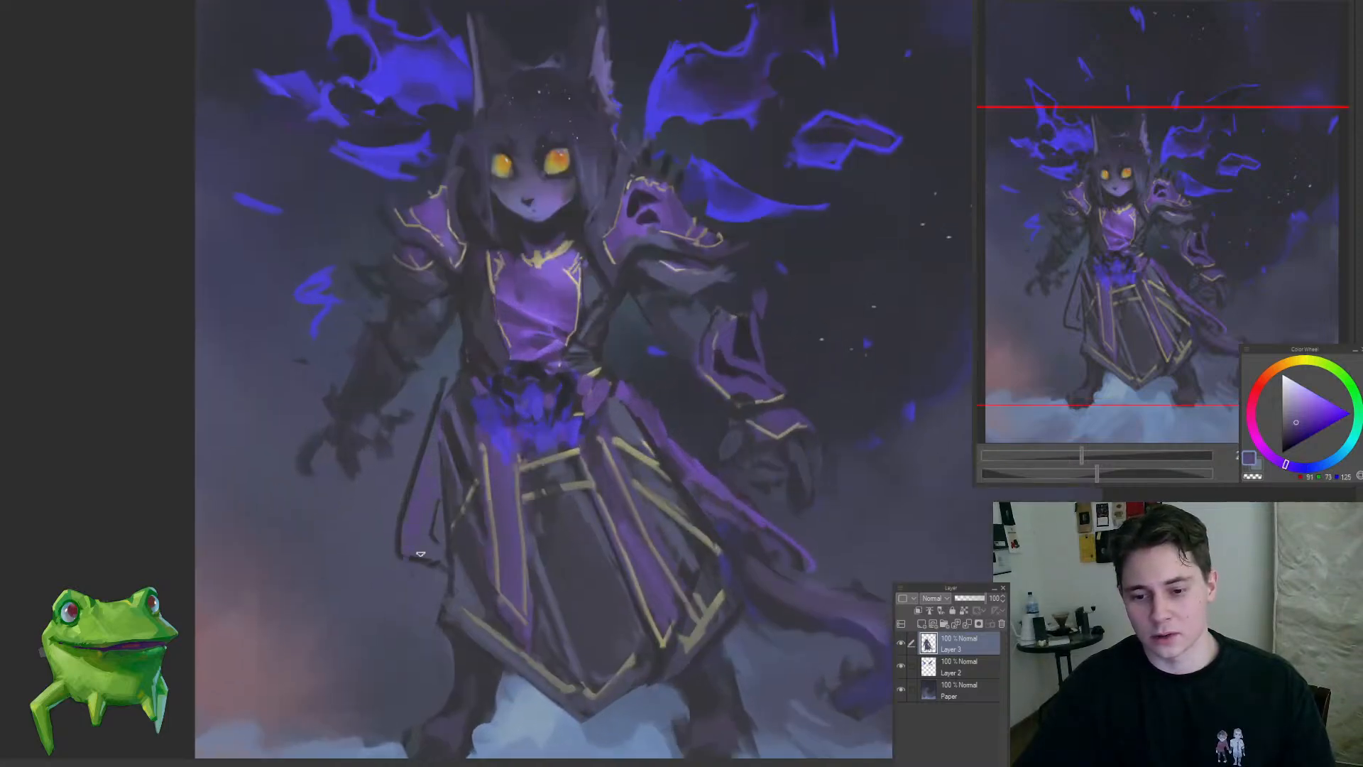
drag(420, 554, 434, 542)
alt+click(468, 542)
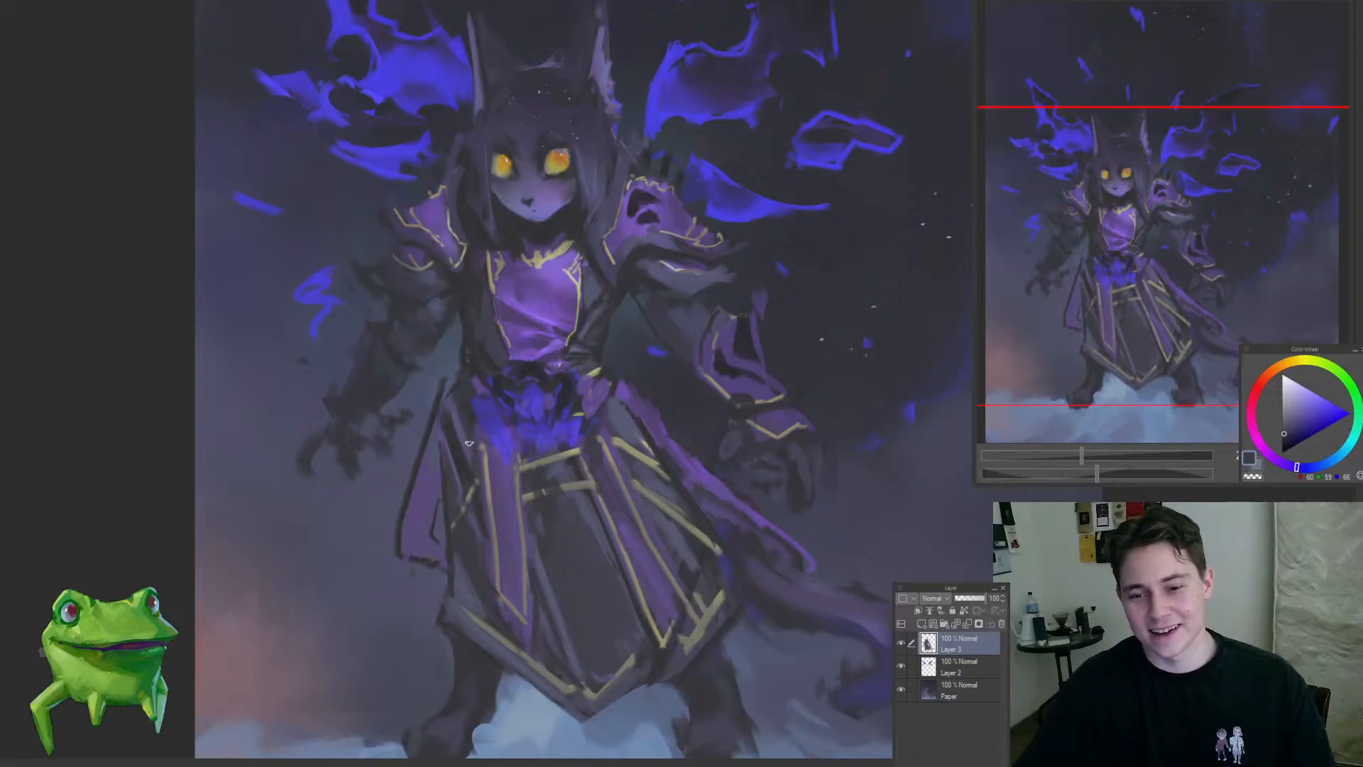
mouse_move(437, 377)
mouse_down()
mouse_move(399, 534)
mouse_move(347, 582)
mouse_move(486, 434)
mouse_up()
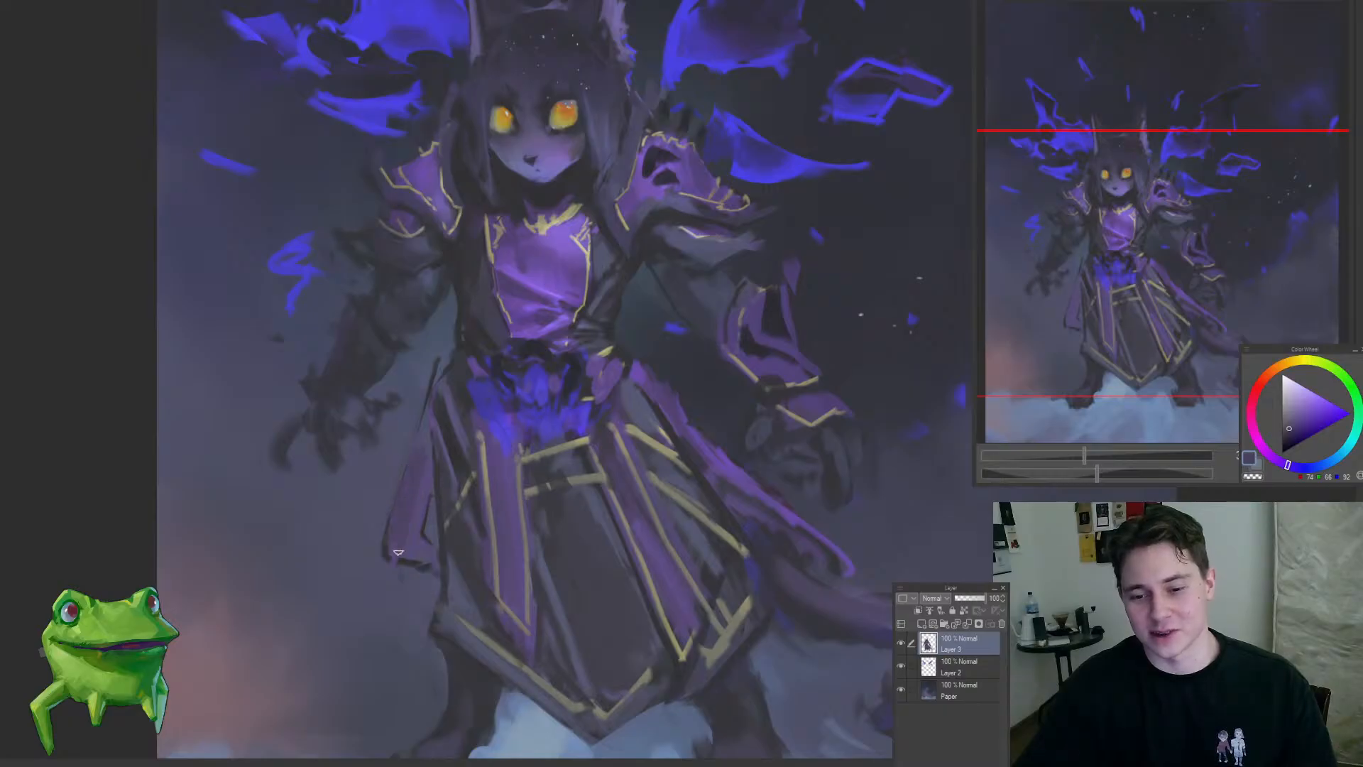
drag(421, 561, 518, 645)
drag(661, 575, 540, 426)
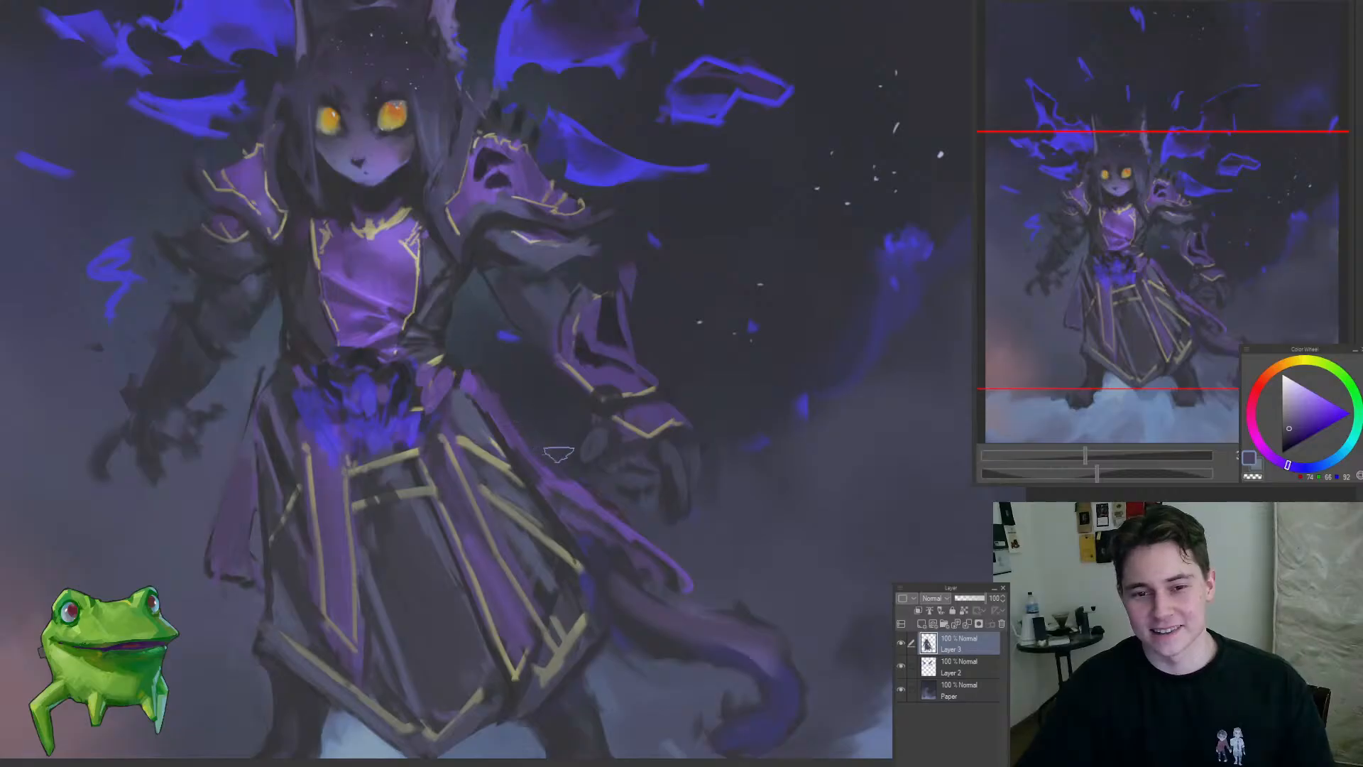
Step: Paint bright violet rim highlights along the cloth edges on both sides of the skirt with a sampled light purple
mouse_move(585, 490)
mouse_down()
mouse_move(631, 526)
mouse_move(557, 626)
mouse_up()
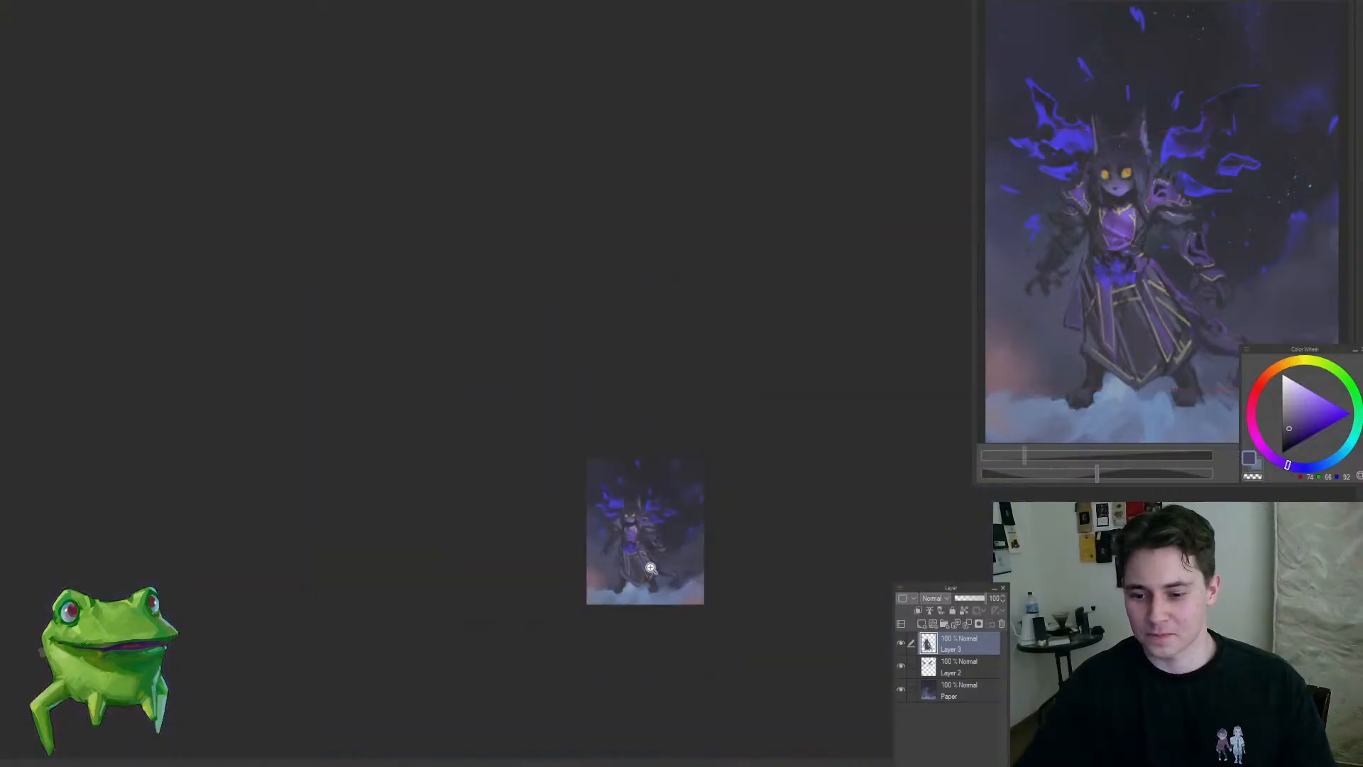
drag(647, 564, 630, 470)
alt+click(498, 357)
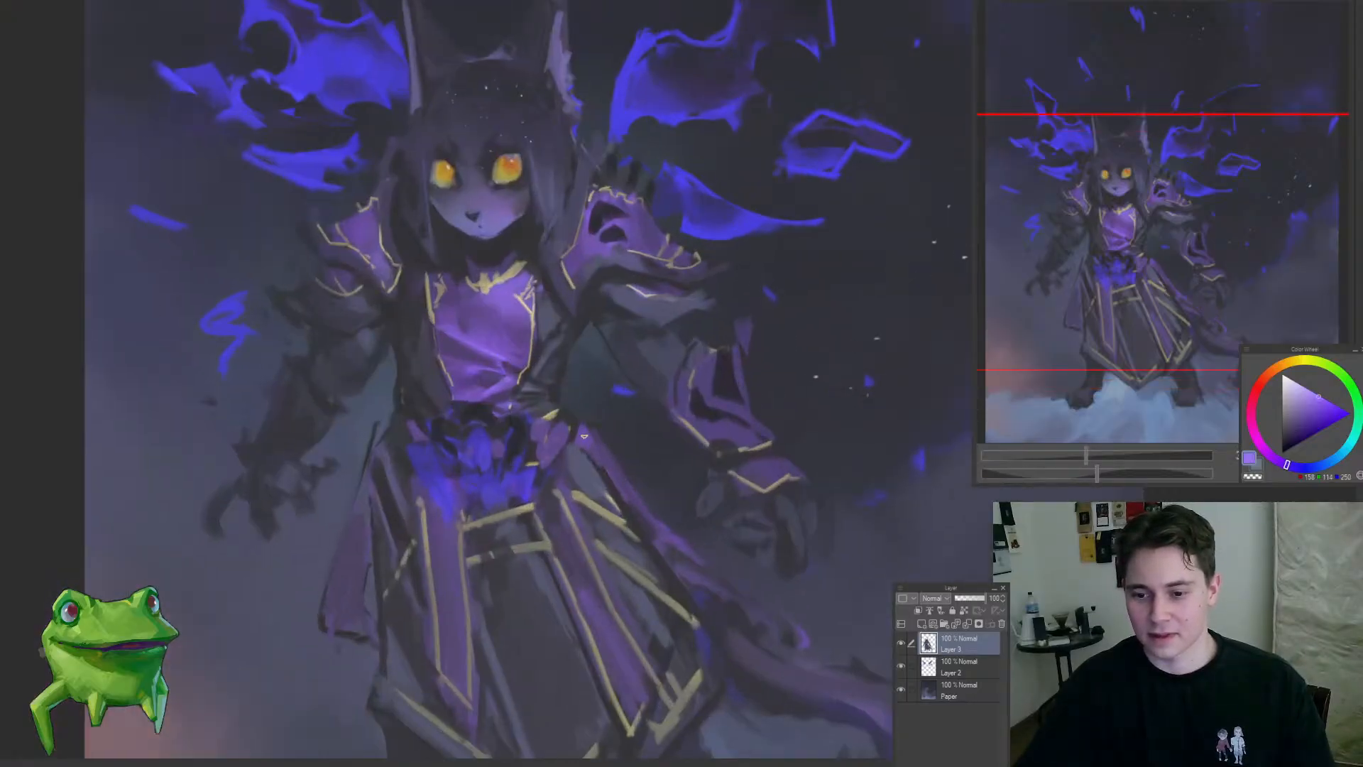
drag(581, 429, 627, 506)
mouse_move(642, 575)
mouse_down()
mouse_move(641, 648)
mouse_move(624, 551)
mouse_move(592, 517)
mouse_up()
drag(512, 546, 478, 521)
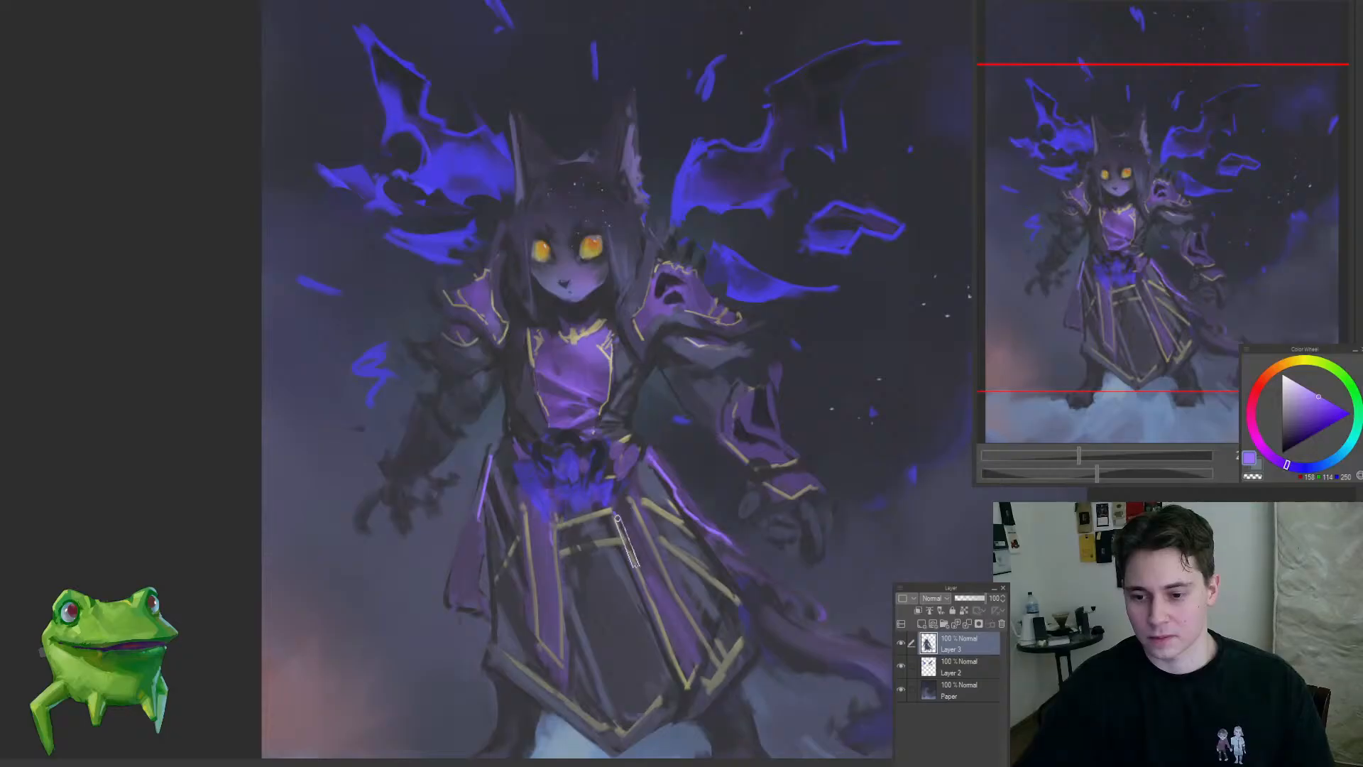
drag(618, 561, 624, 602)
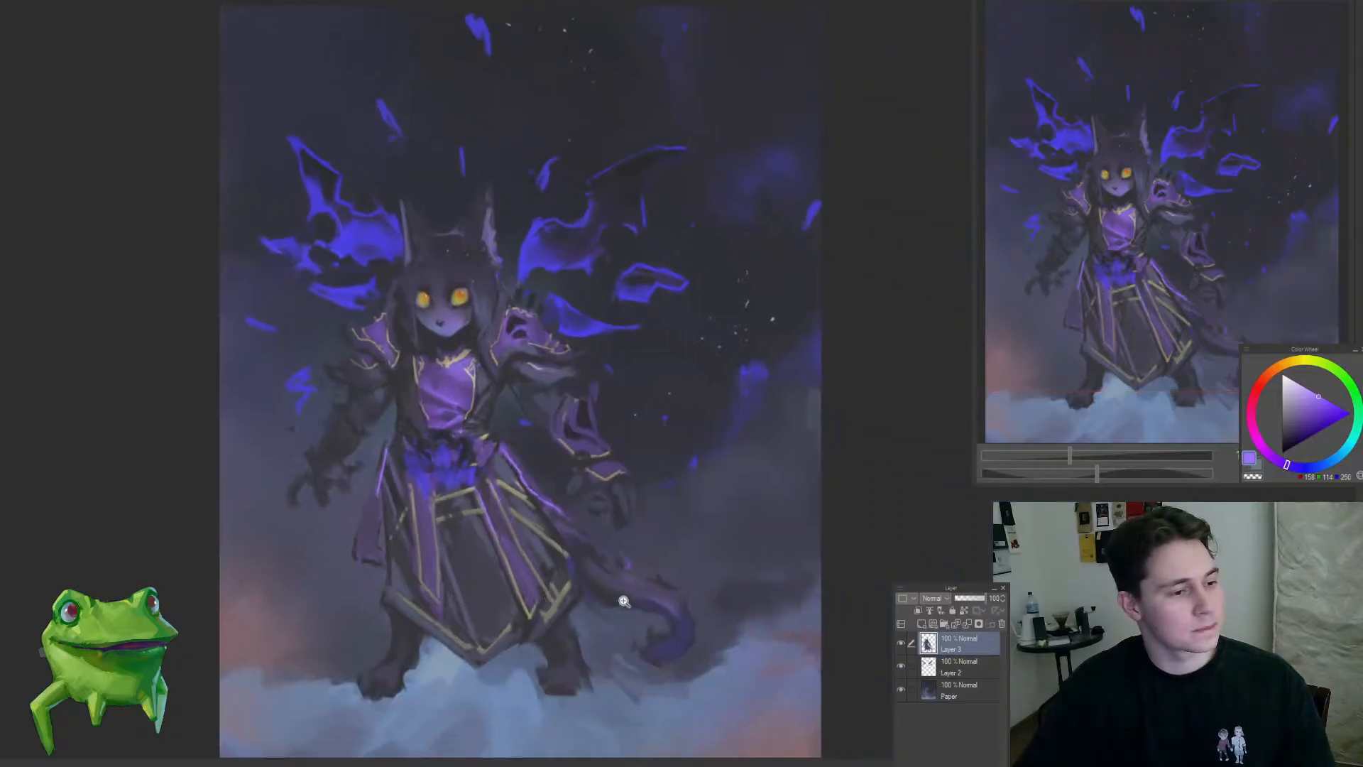
drag(542, 317, 527, 355)
Step: Paint dark folds into the right-side shoulder guard and the forearm guard below it with a sampled near-black
click(527, 355)
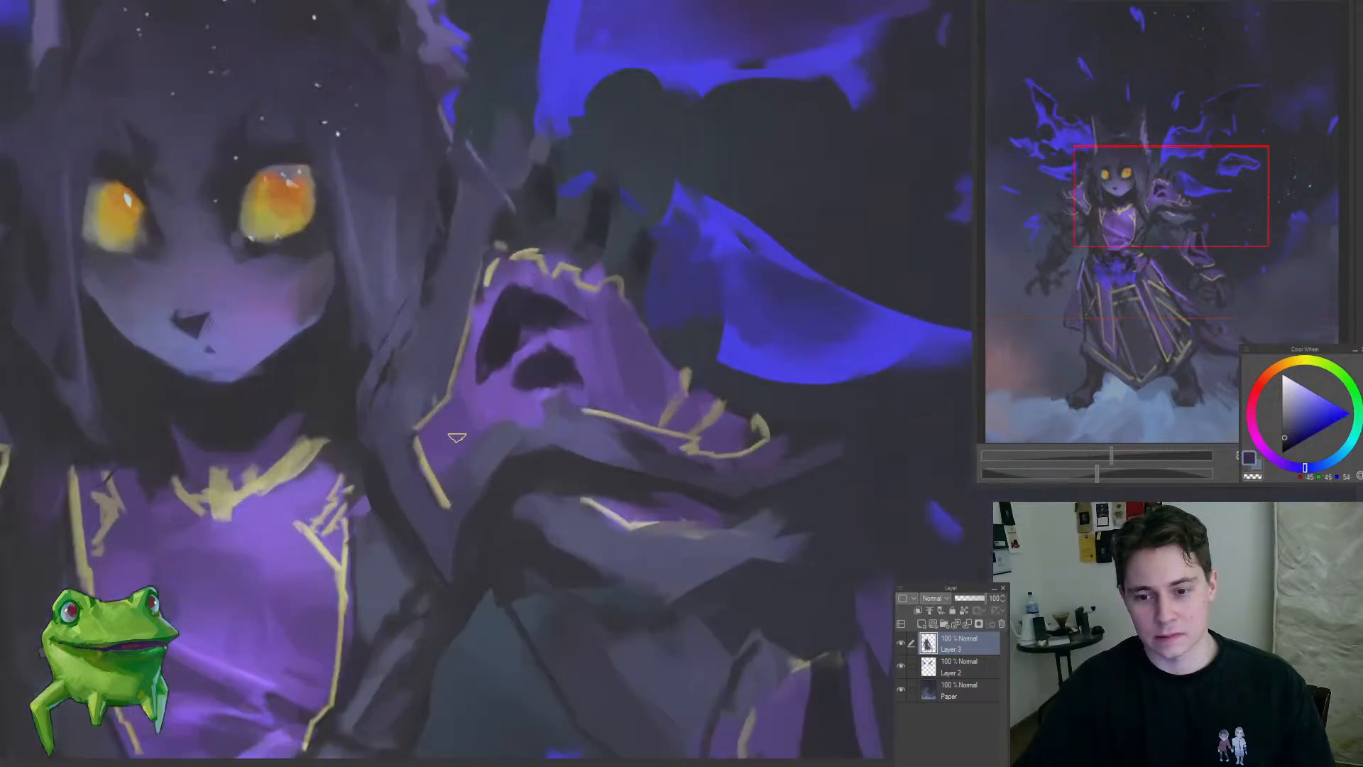
mouse_move(456, 437)
mouse_down()
mouse_move(455, 491)
mouse_move(514, 382)
mouse_move(555, 362)
mouse_move(397, 419)
mouse_move(474, 448)
mouse_up()
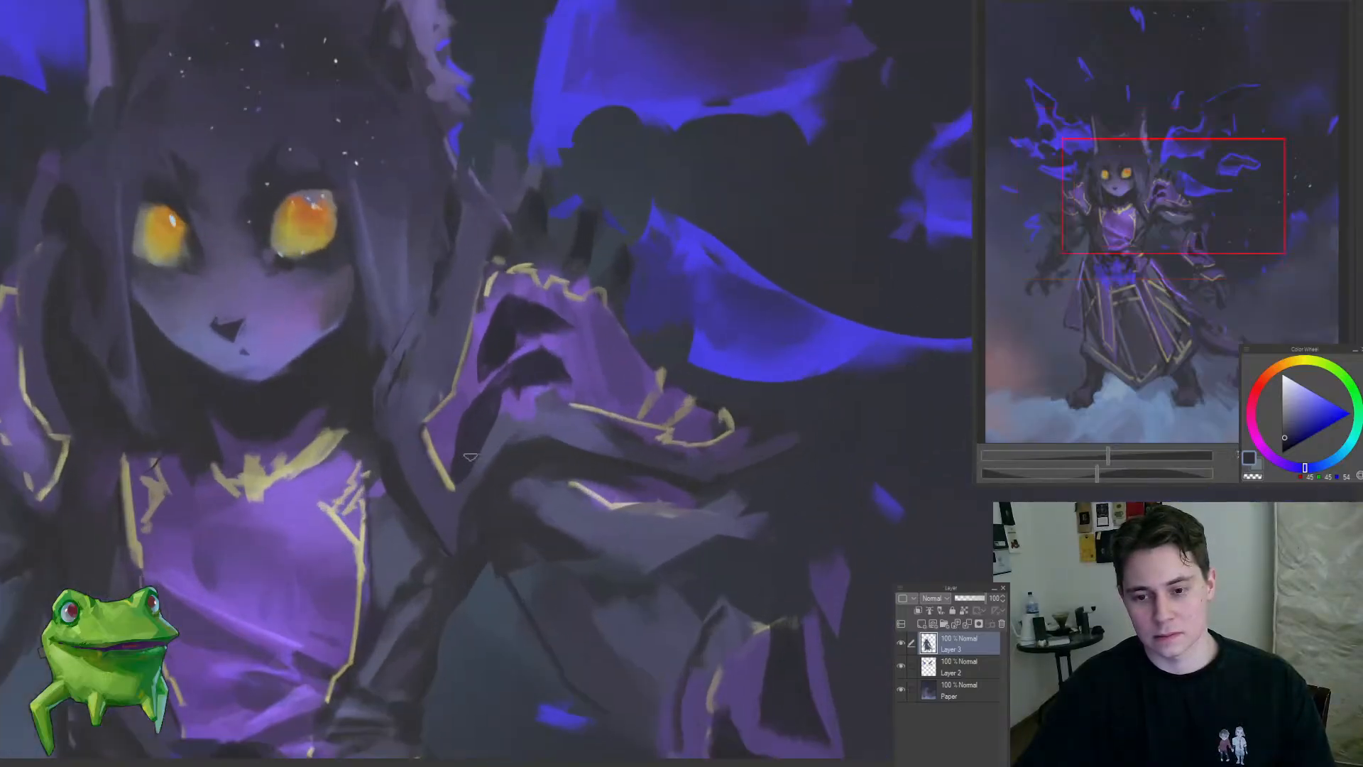
scroll(567, 375, down, 4)
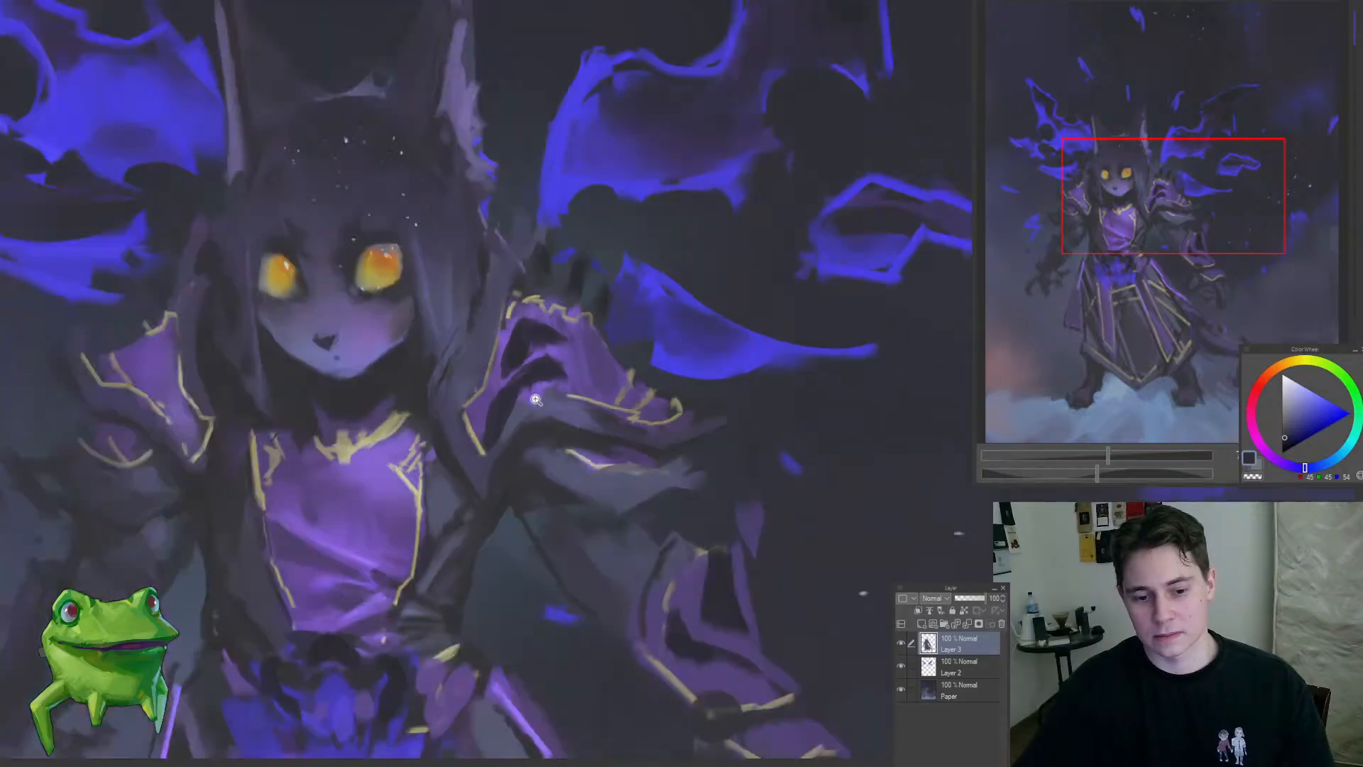
scroll(549, 352, up, 4)
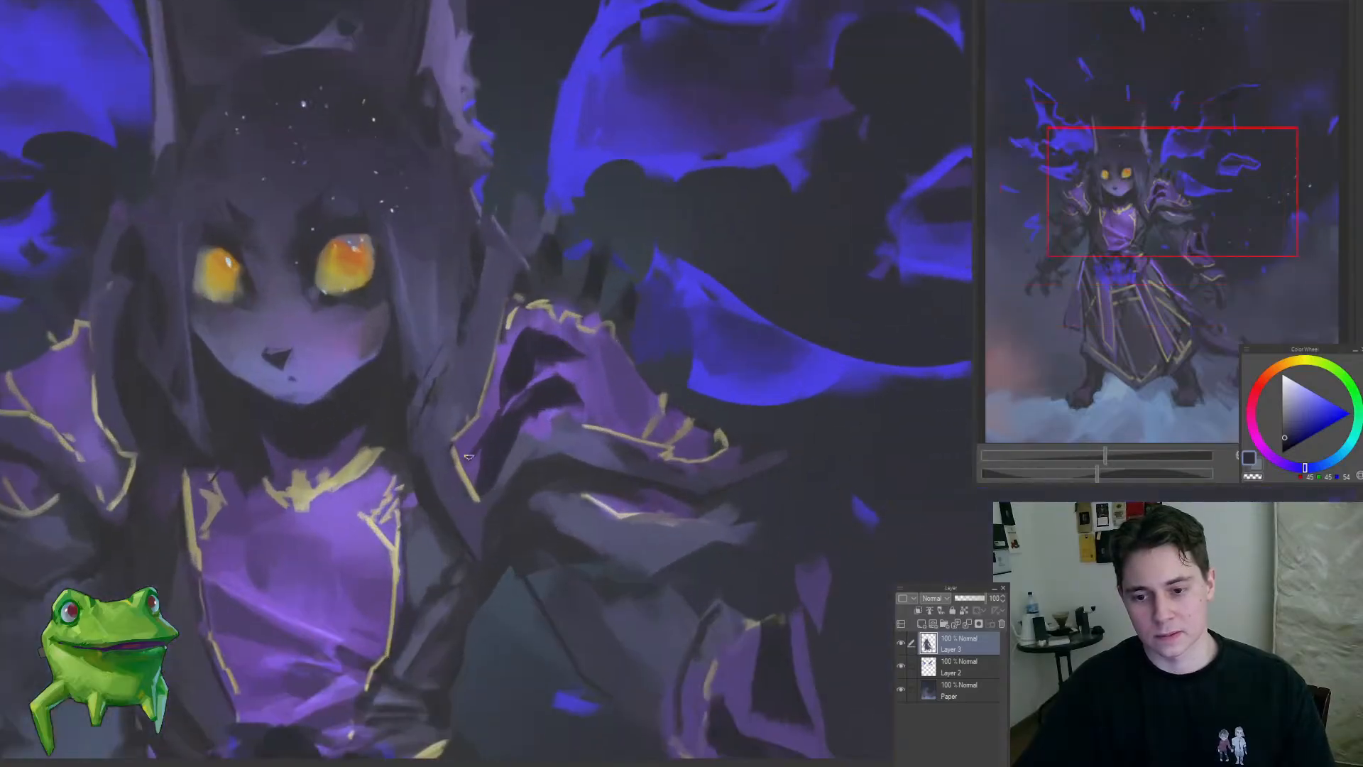
key(ctrl+0)
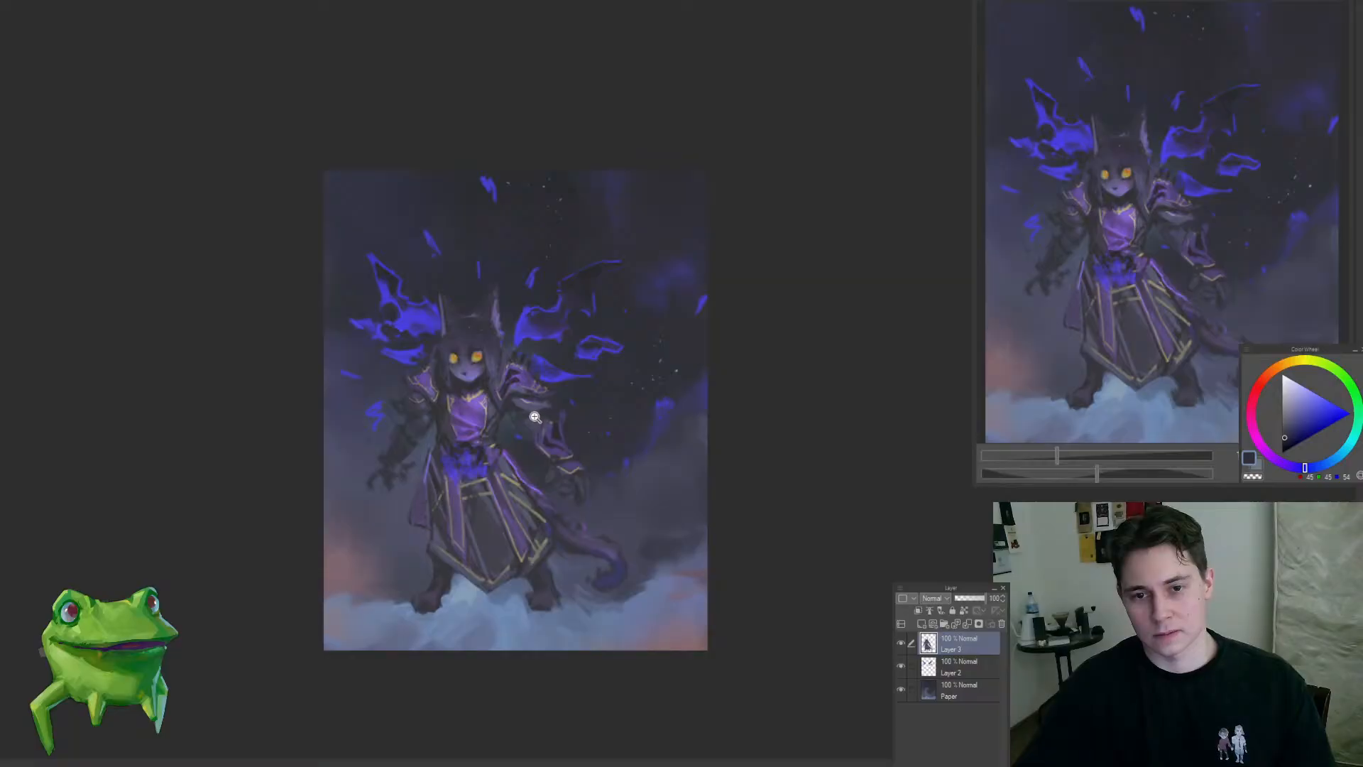
drag(519, 382, 472, 518)
drag(622, 474, 656, 433)
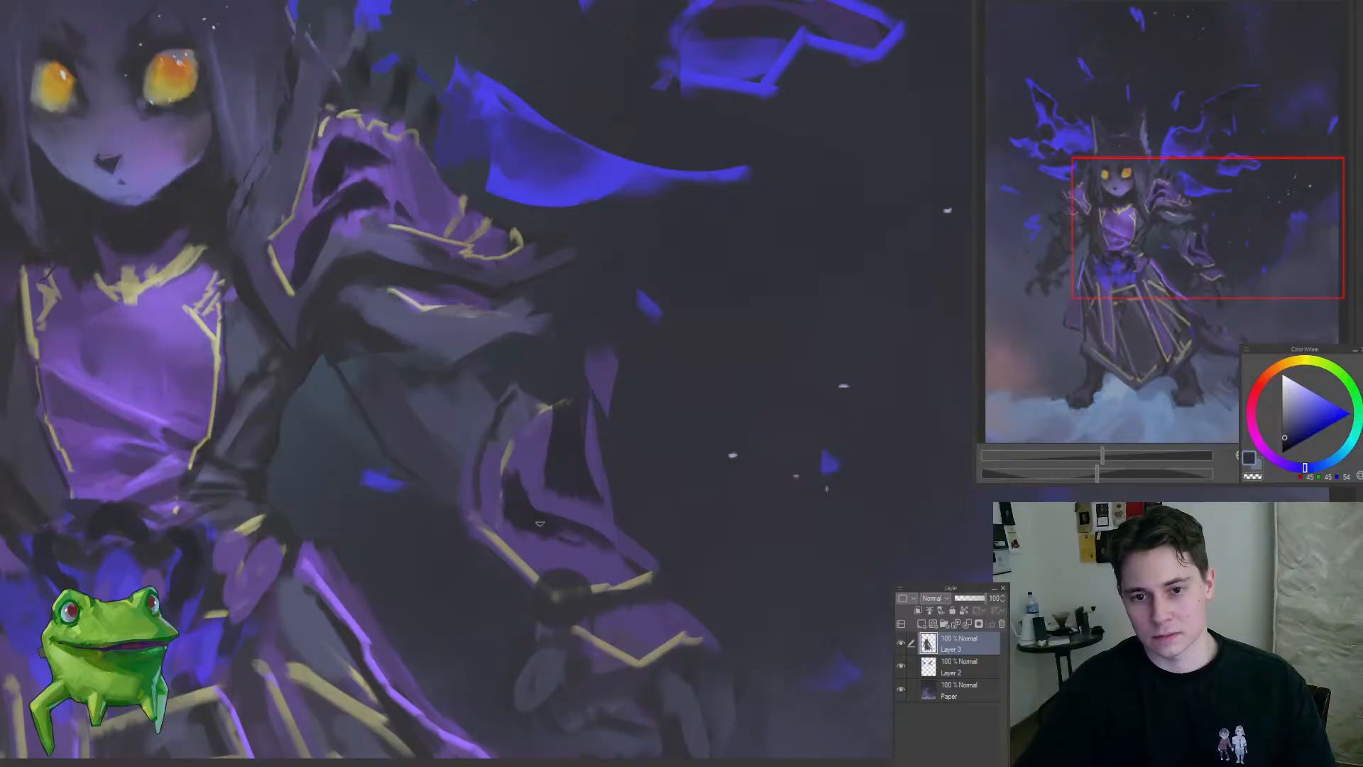
drag(614, 572, 527, 620)
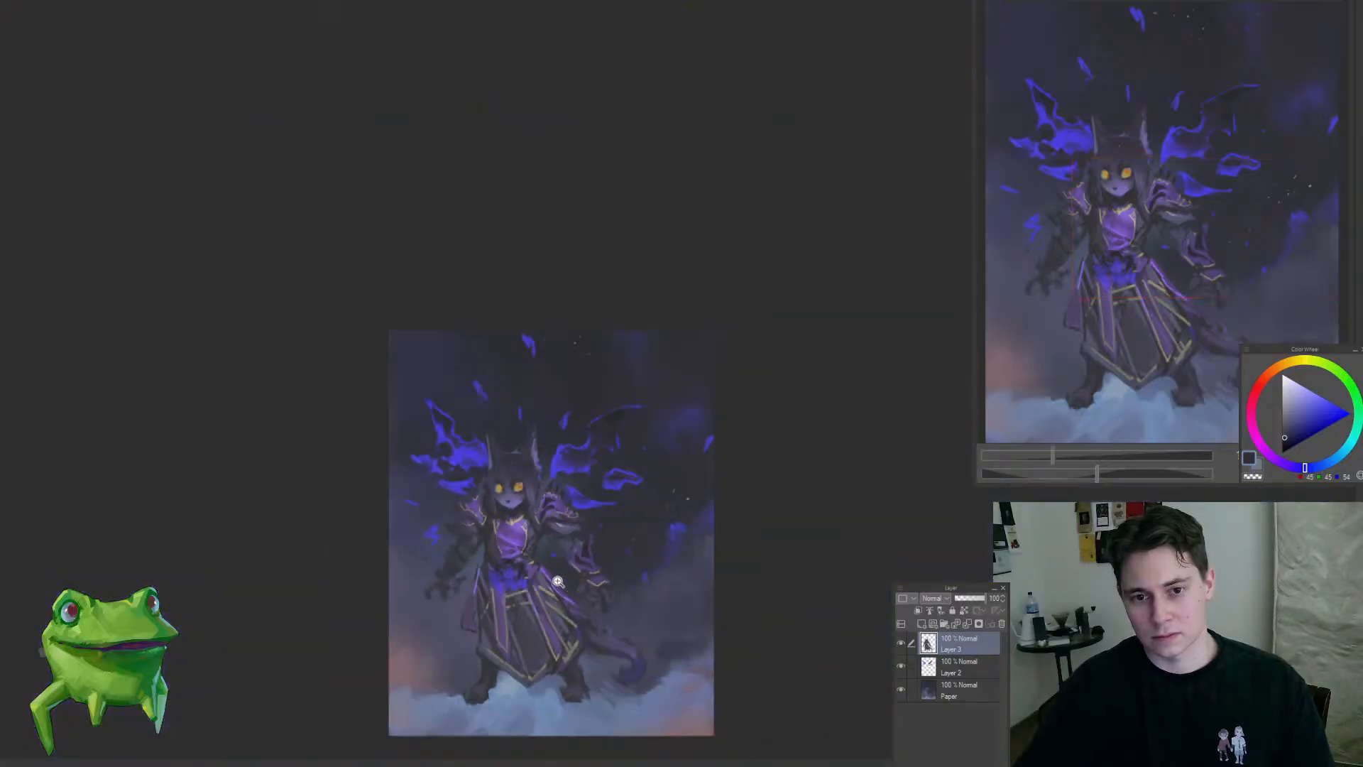
Step: Paint dark gaps into the purple surface of the left-side shoulder guard to match the opposite one
drag(517, 559, 572, 532)
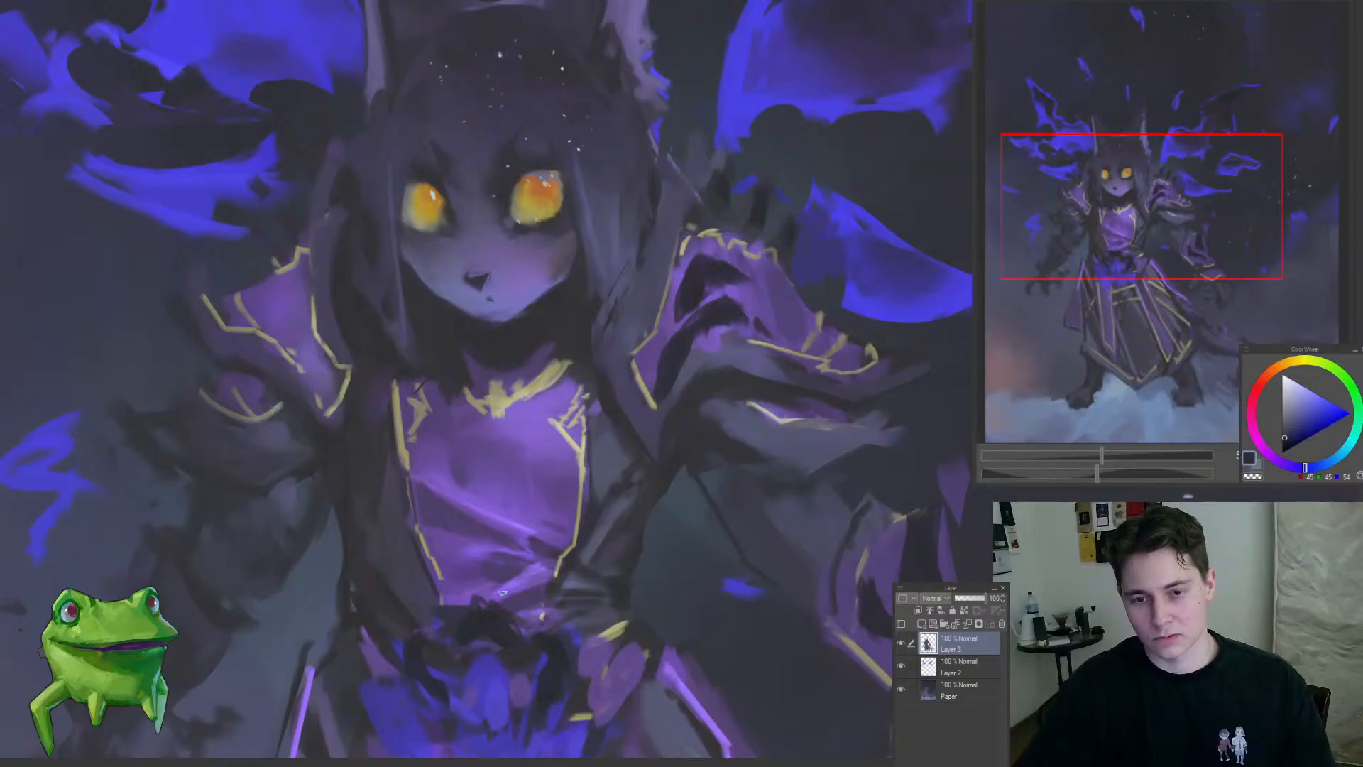
drag(472, 415, 633, 494)
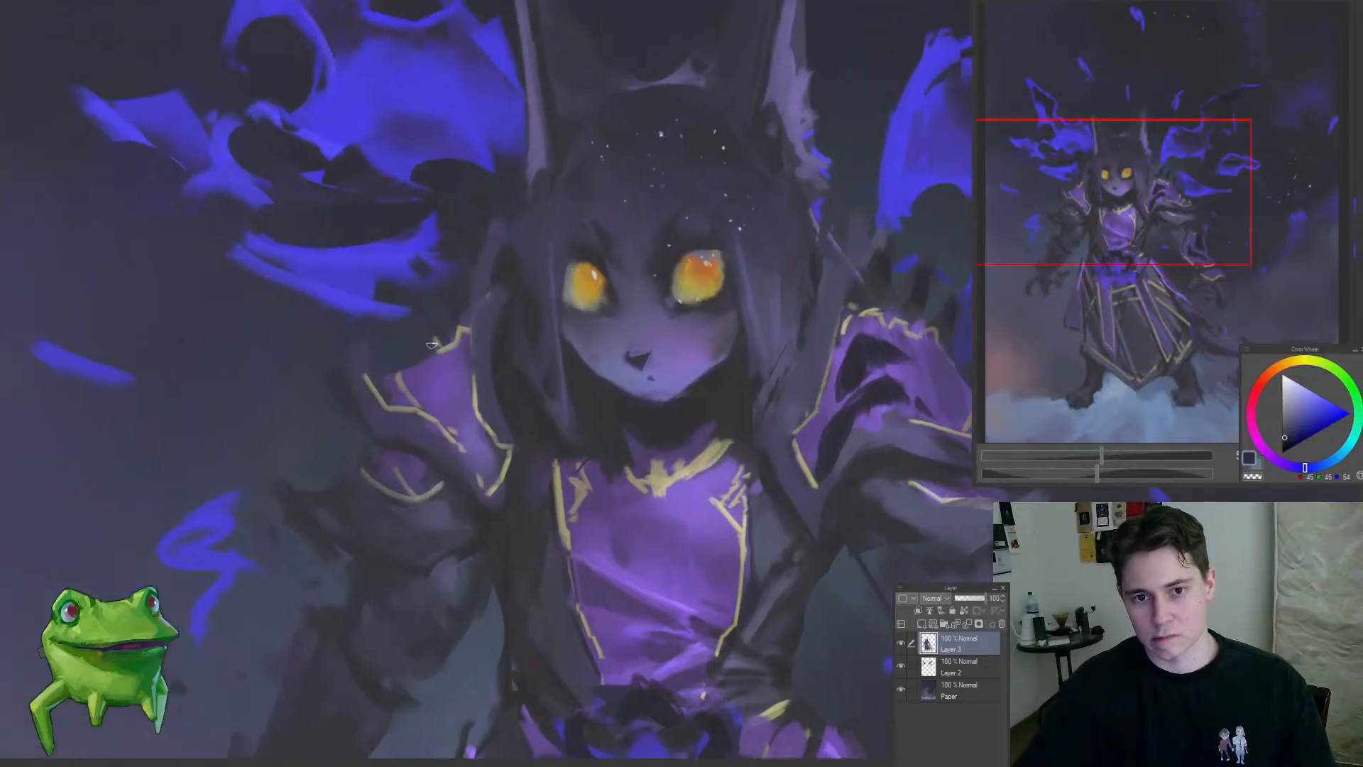
mouse_move(450, 365)
mouse_down()
mouse_move(470, 438)
mouse_move(449, 424)
mouse_move(430, 526)
mouse_up()
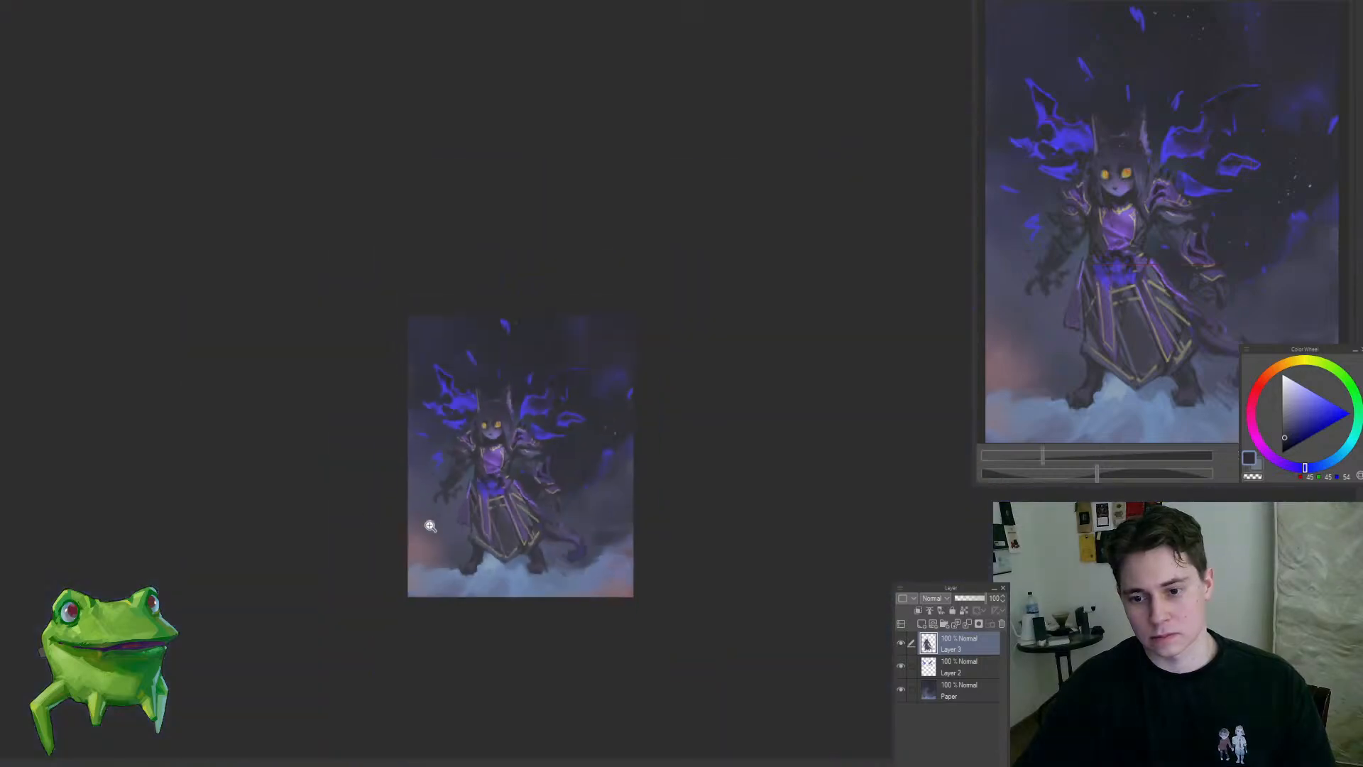
click(467, 437)
click(467, 436)
drag(490, 458, 477, 482)
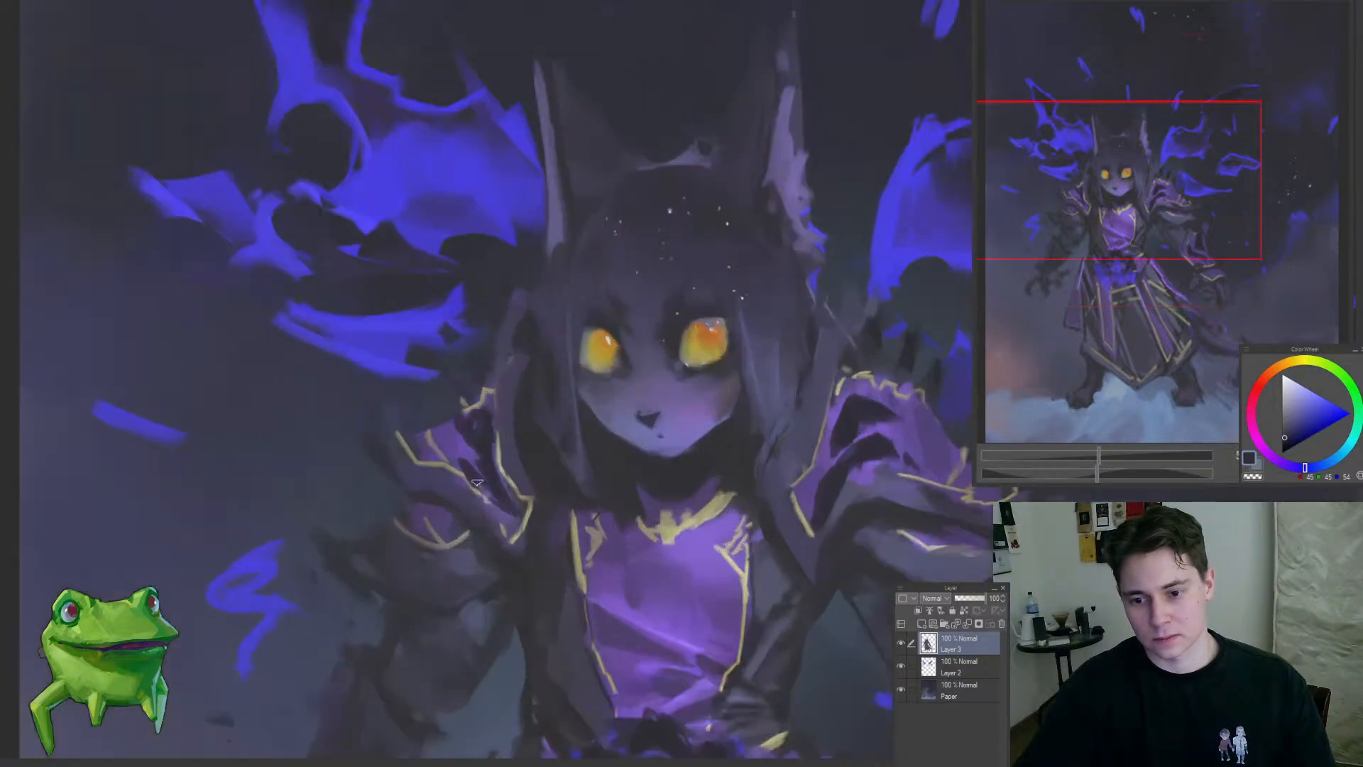
drag(458, 529, 376, 570)
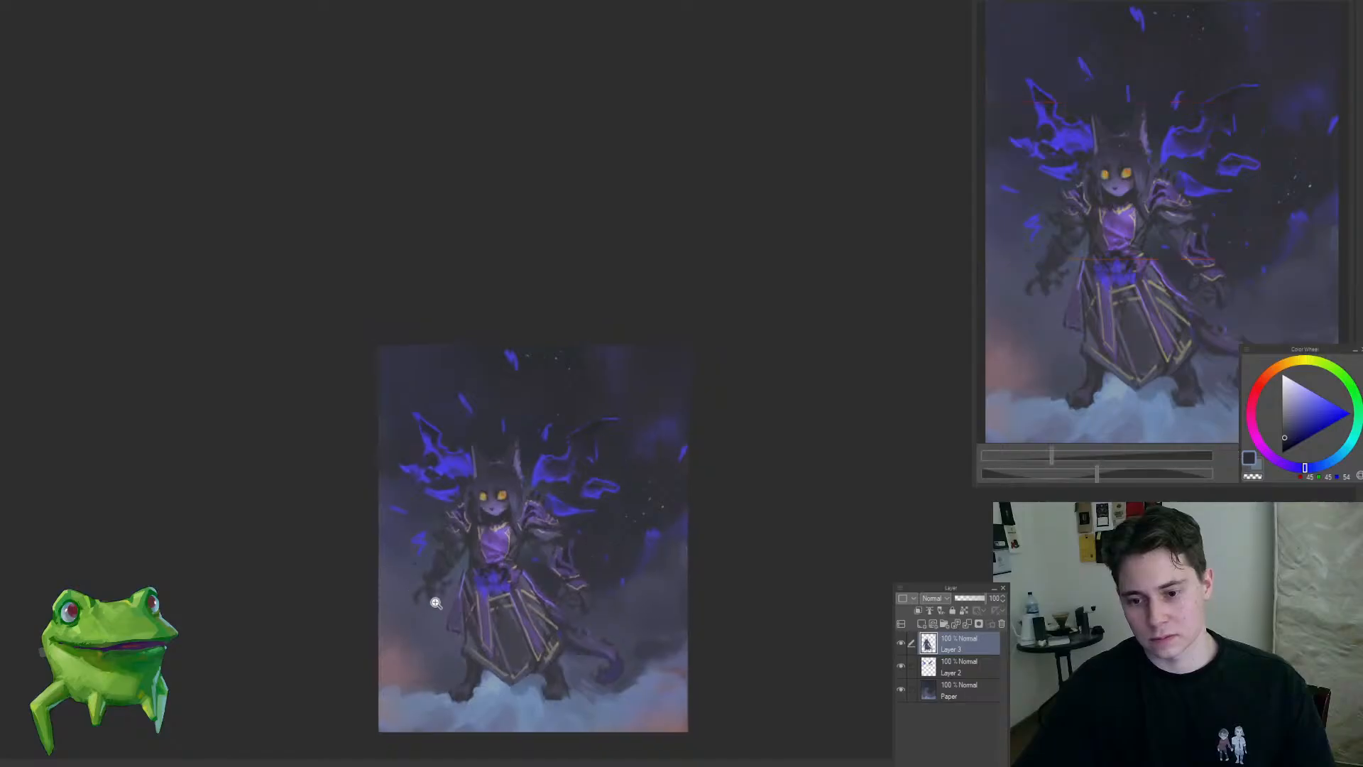
Step: Refine the dark cutouts and purple edges of the right-side forearm guard, using near-black and a sampled muted purple
drag(566, 569, 629, 512)
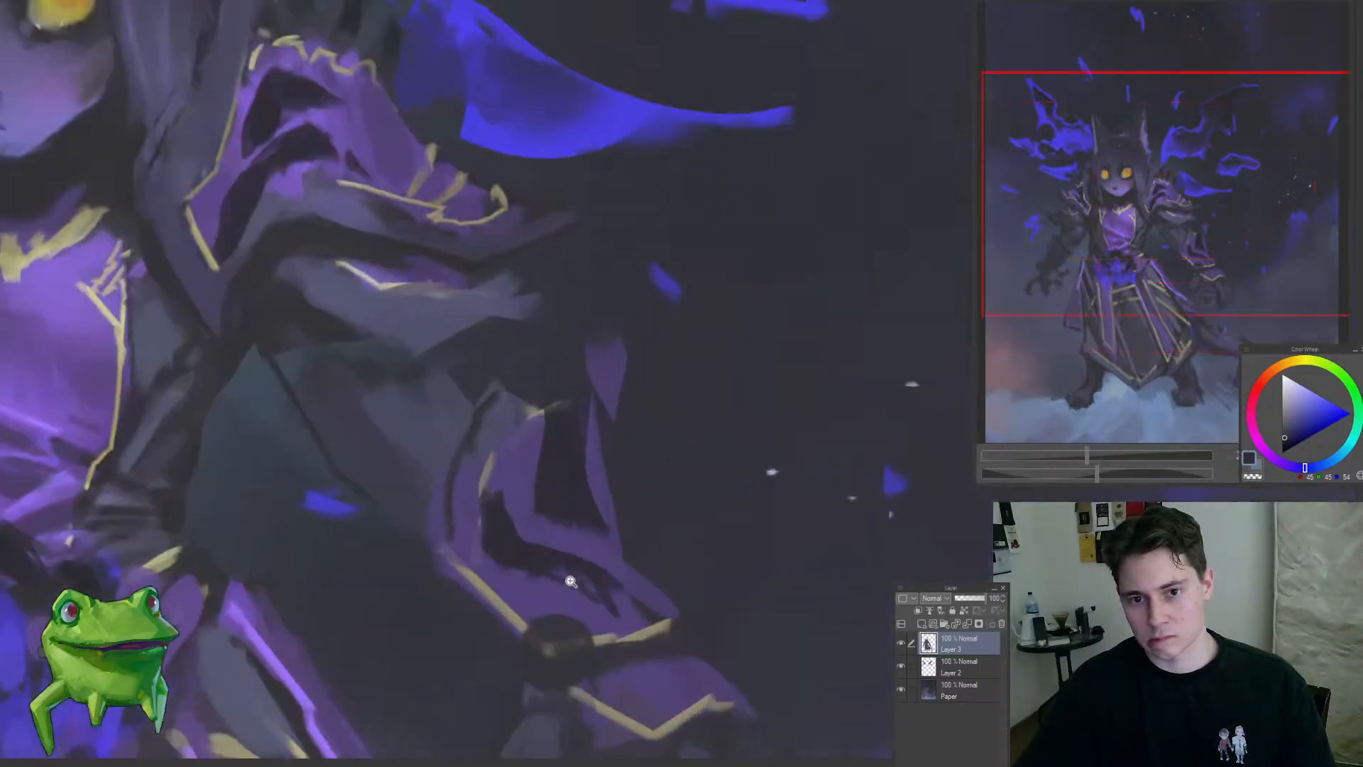
mouse_move(614, 595)
mouse_down()
mouse_move(560, 558)
mouse_move(600, 574)
mouse_up()
alt+click(569, 601)
alt+click(506, 542)
mouse_move(491, 475)
mouse_down()
mouse_move(522, 531)
mouse_move(551, 424)
mouse_up()
mouse_move(623, 362)
mouse_down()
mouse_move(578, 427)
mouse_move(594, 415)
mouse_move(594, 443)
mouse_up()
alt+click(593, 482)
drag(550, 423, 465, 561)
click(506, 521)
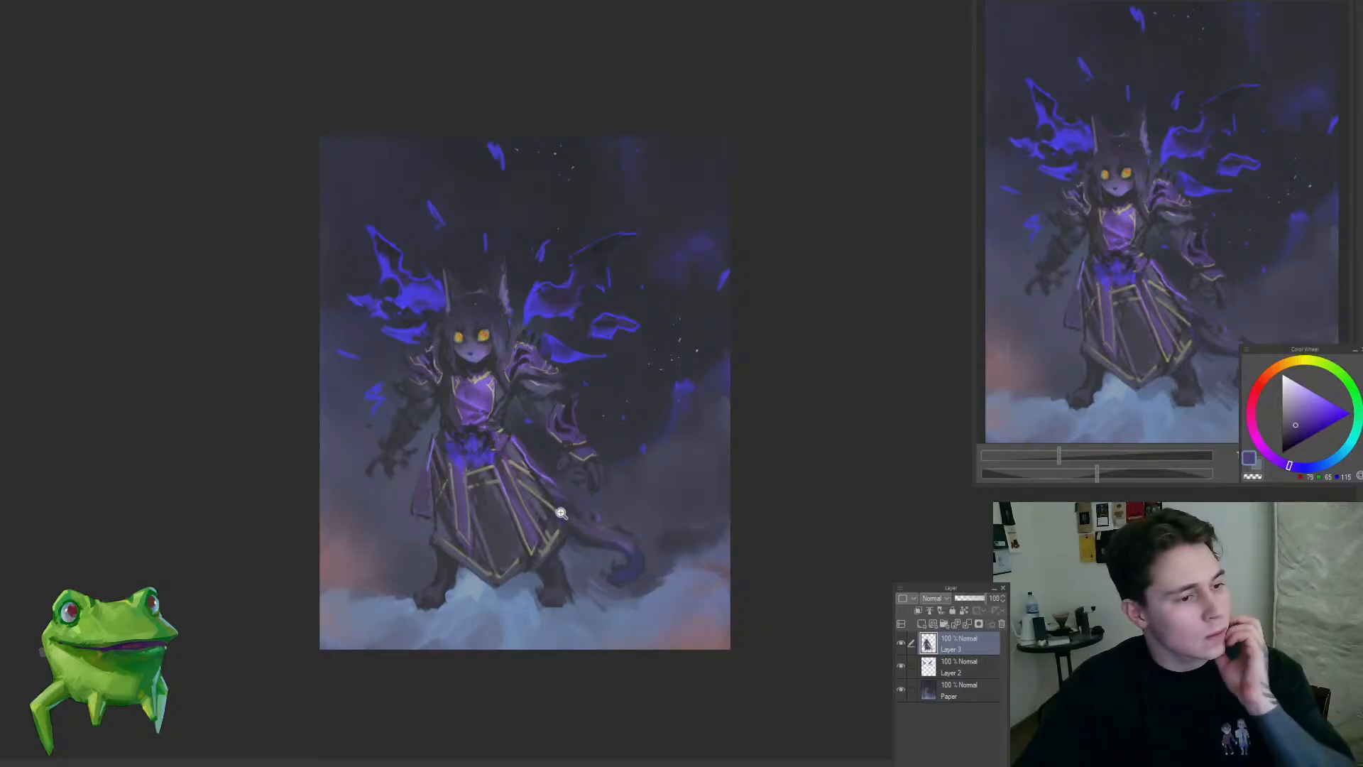
click(381, 572)
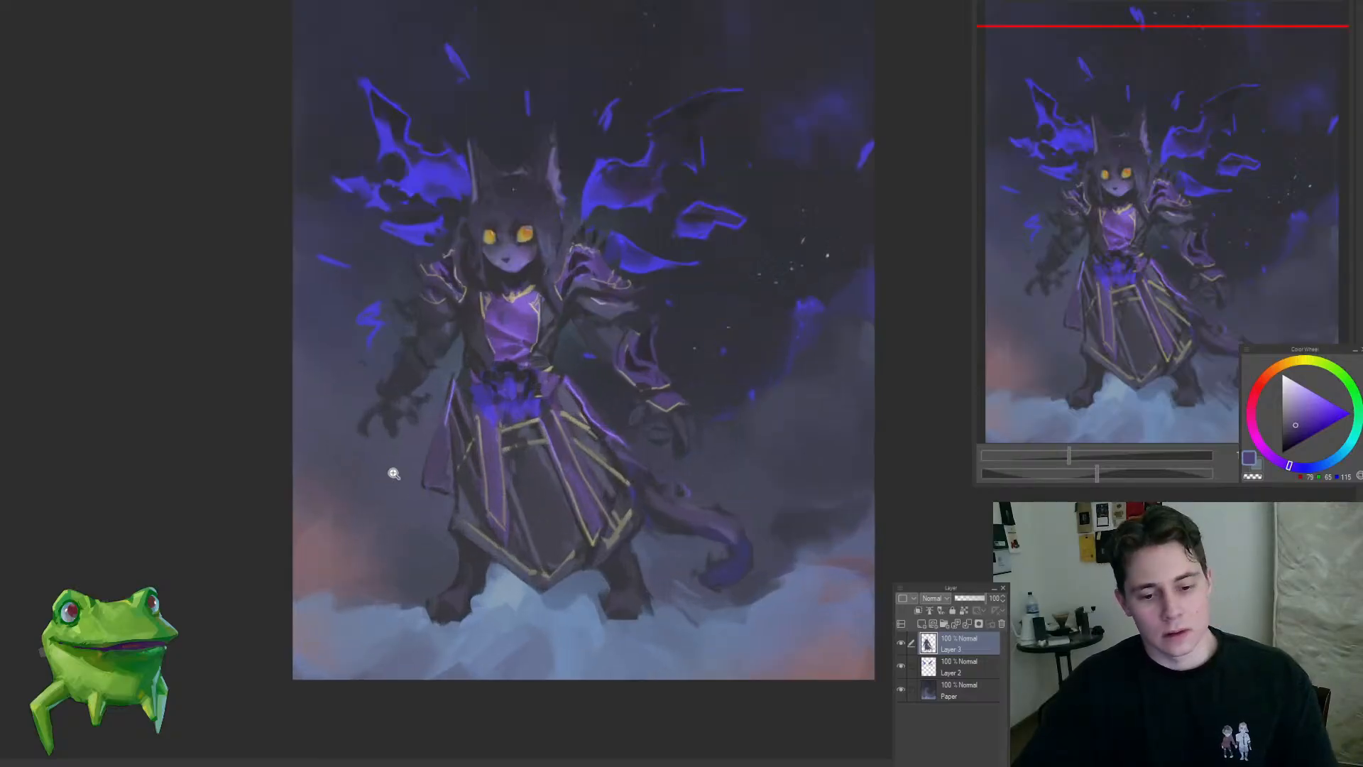
drag(353, 608, 474, 607)
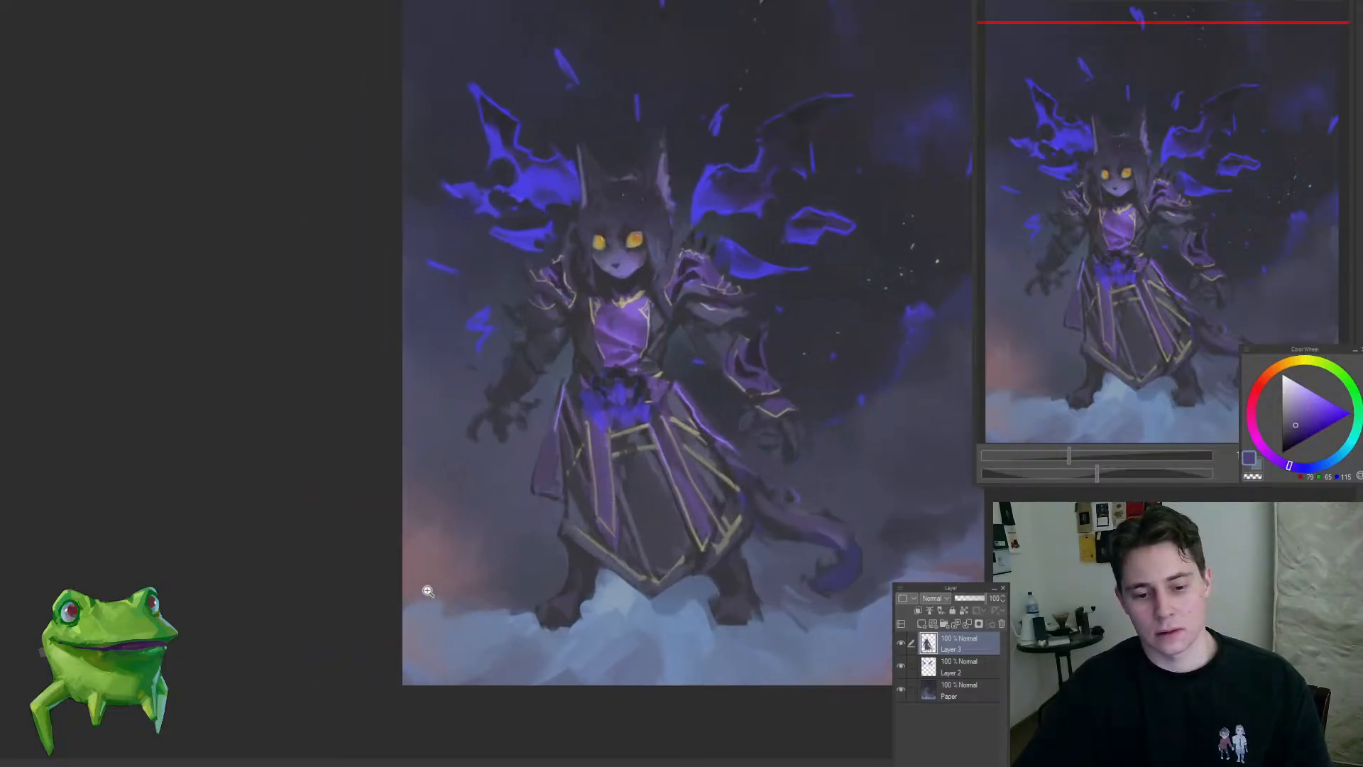
Step: Examine the whole painting at several zoom levels to judge the background's values and sample its muted tones
click(468, 595)
click(471, 600)
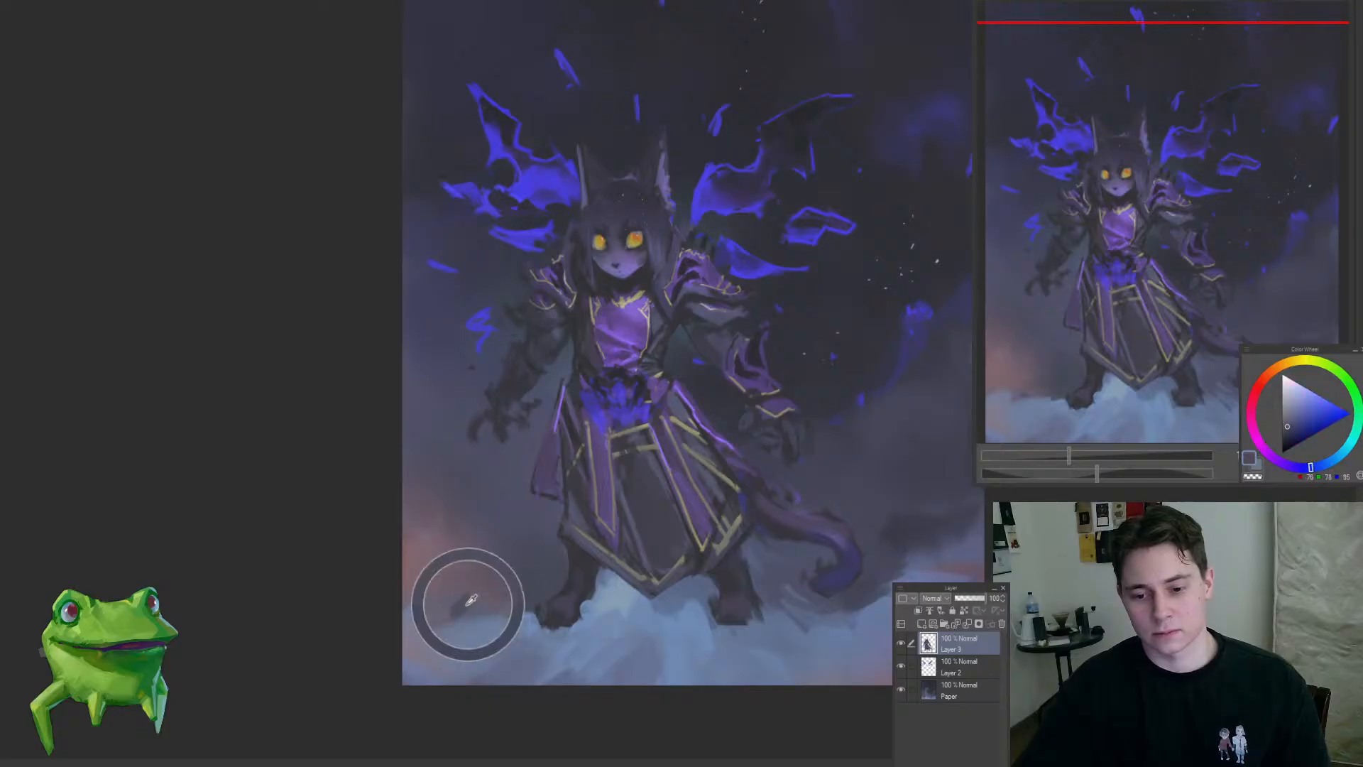
scroll(527, 601, down, 4)
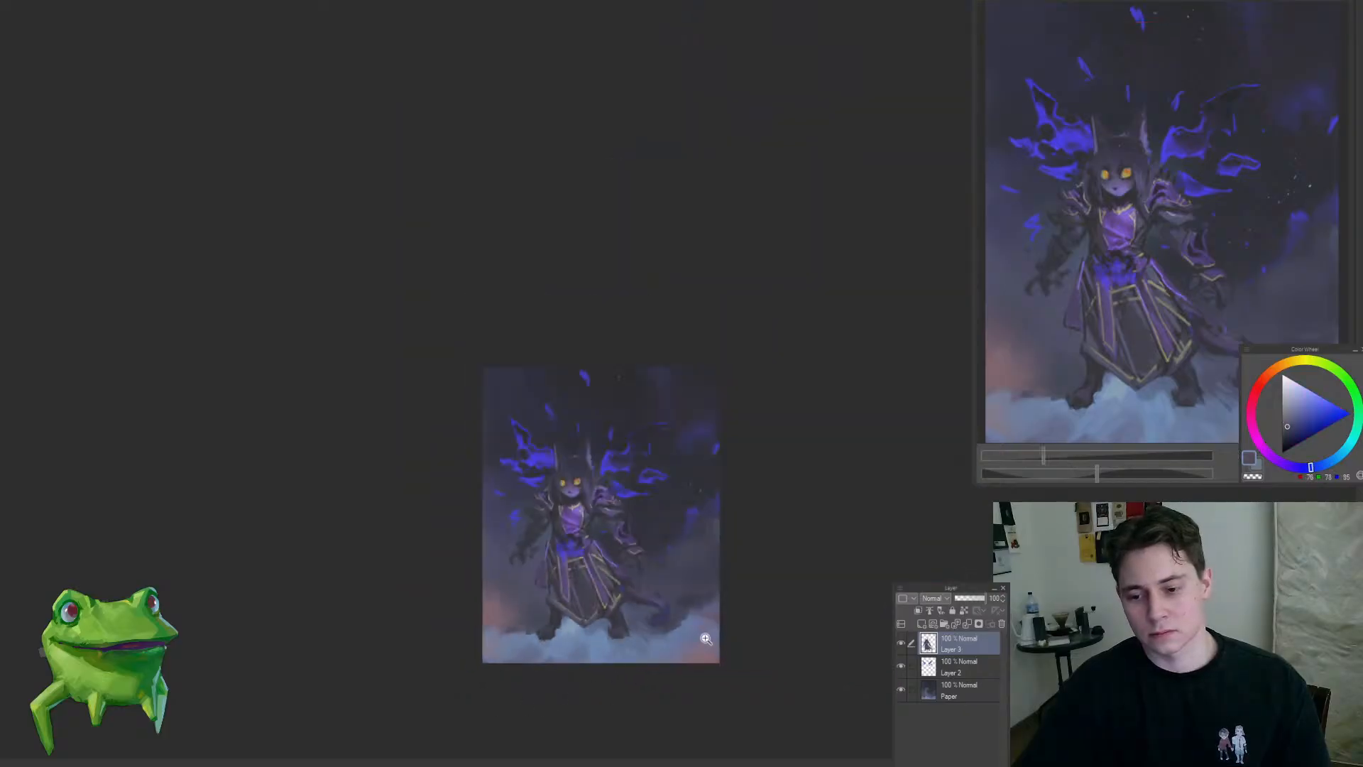
scroll(722, 611, up, 3)
scroll(707, 600, up, 3)
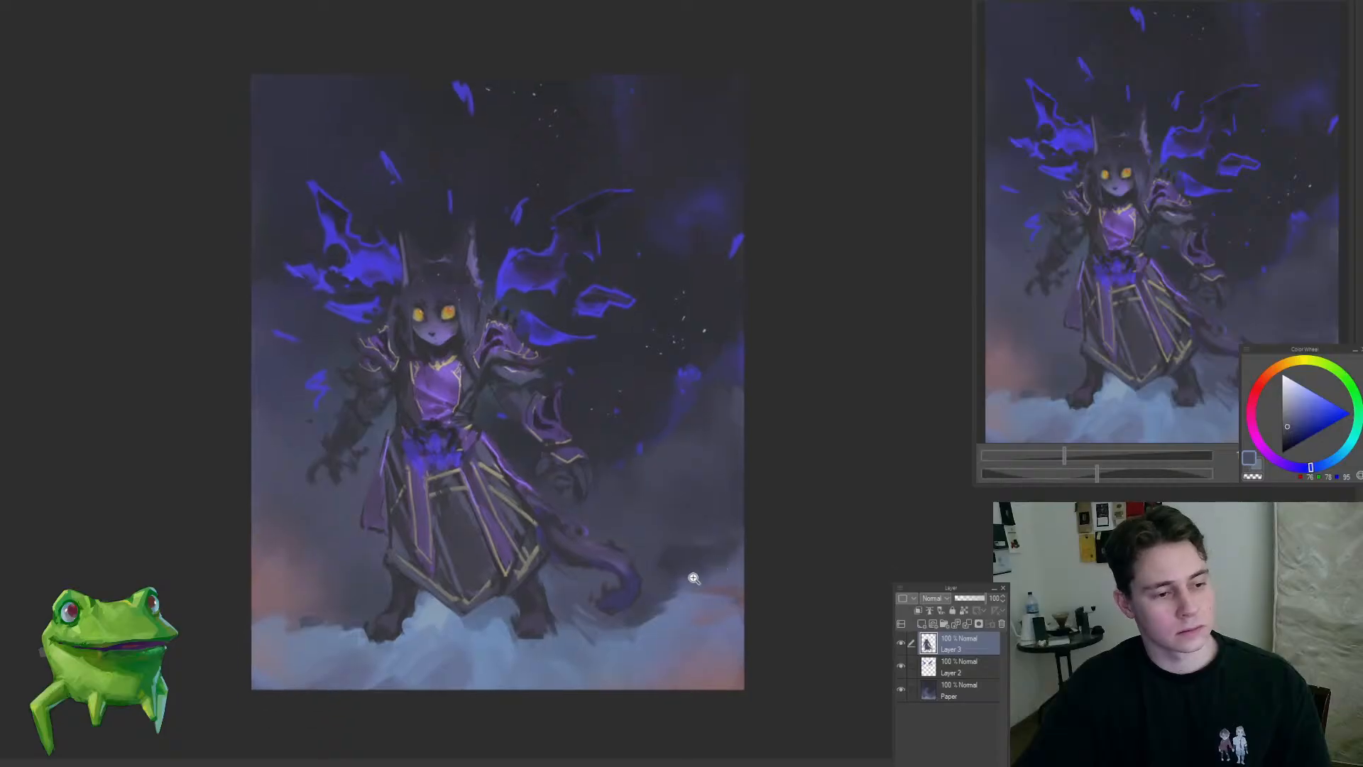
alt+click(731, 547)
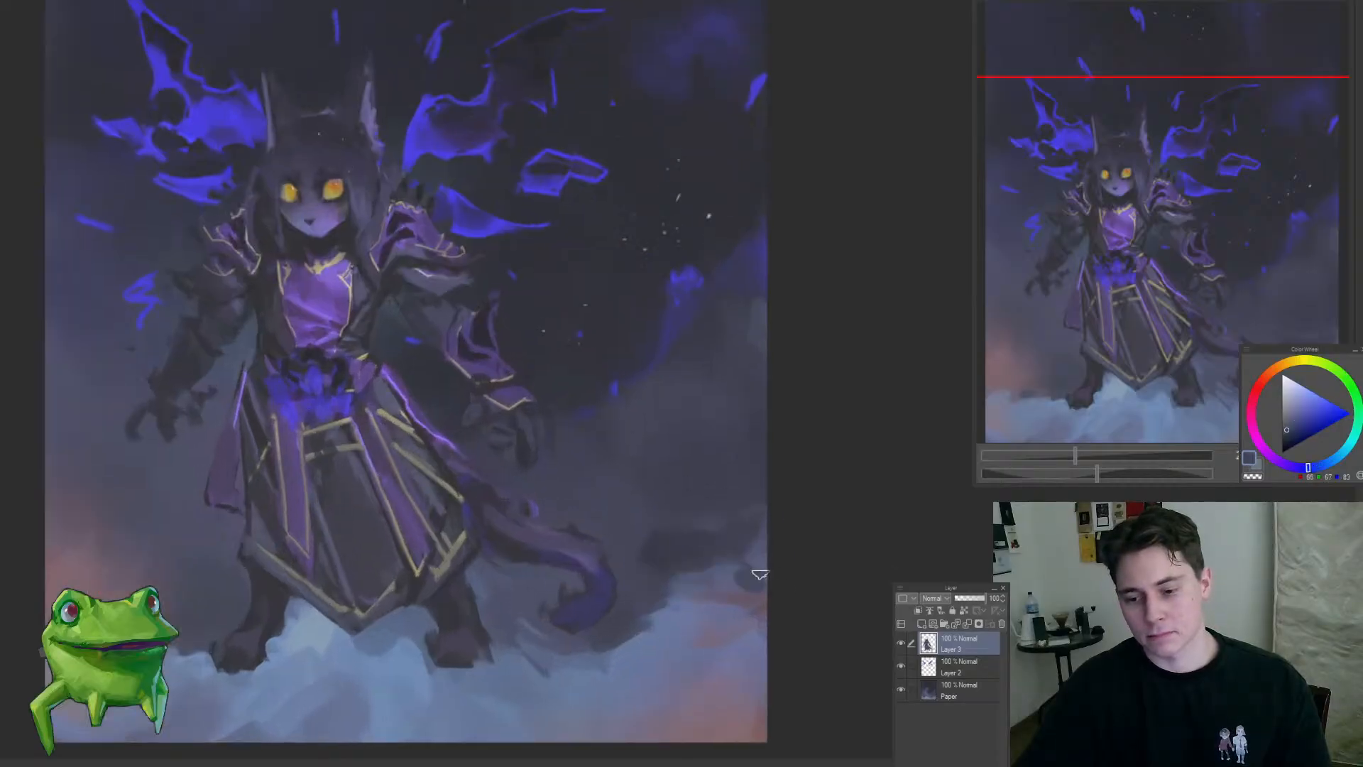
scroll(755, 565, down, 5)
scroll(738, 589, up, 3)
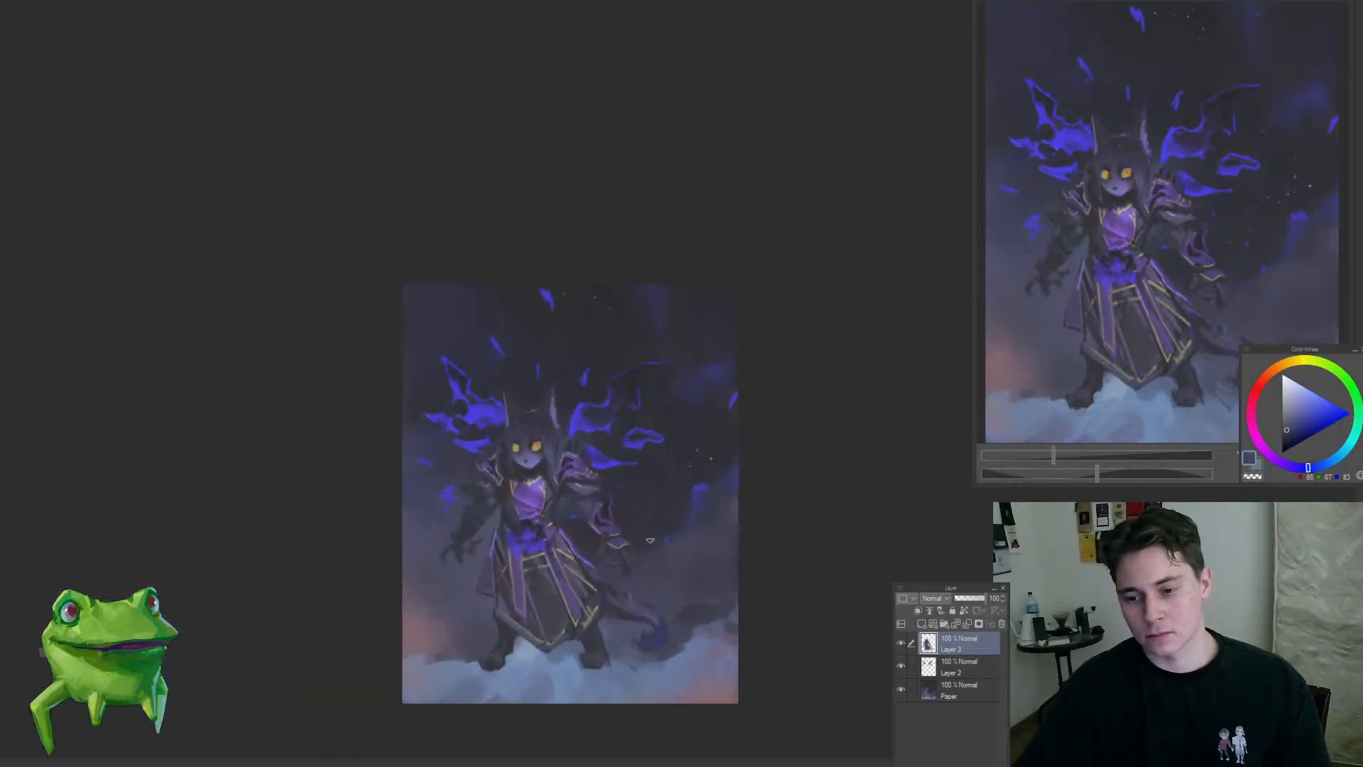
drag(677, 568, 633, 546)
click(597, 555)
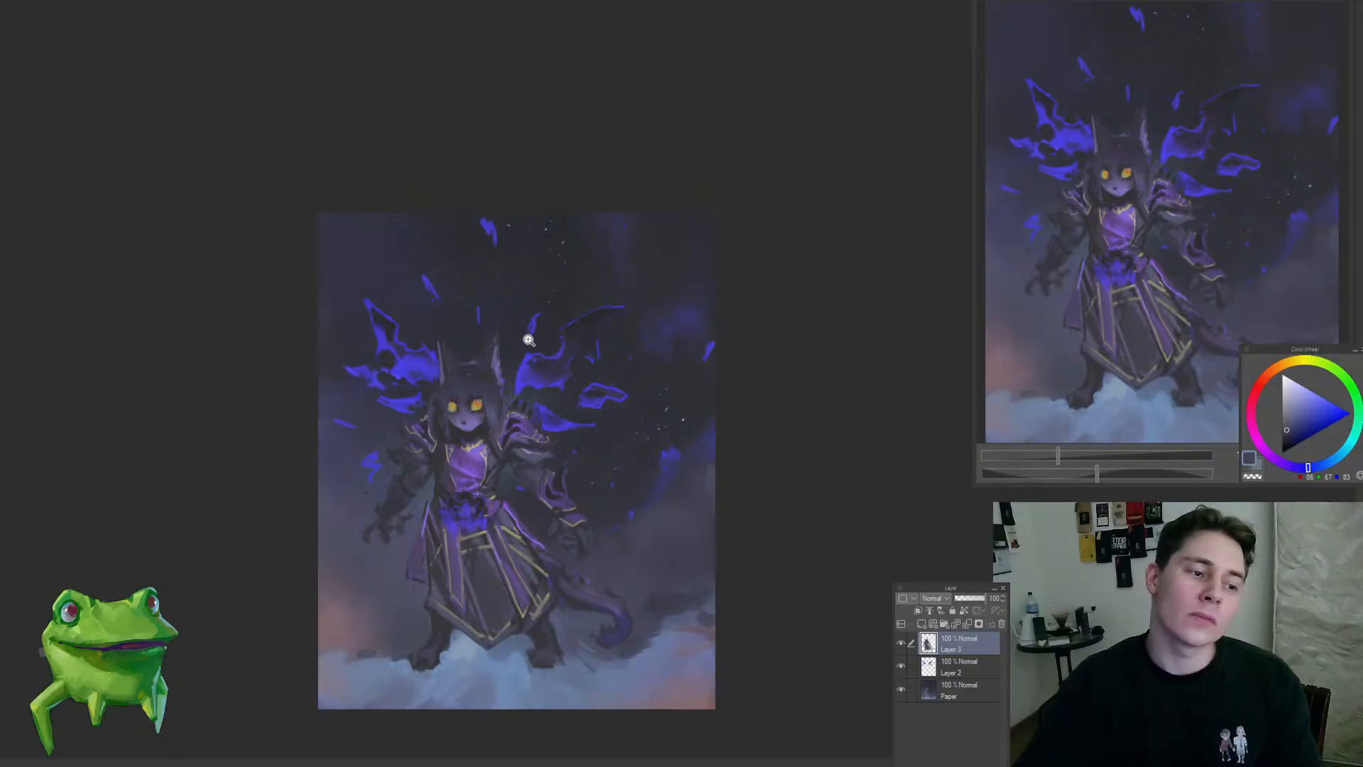
drag(639, 524, 647, 517)
drag(637, 523, 657, 509)
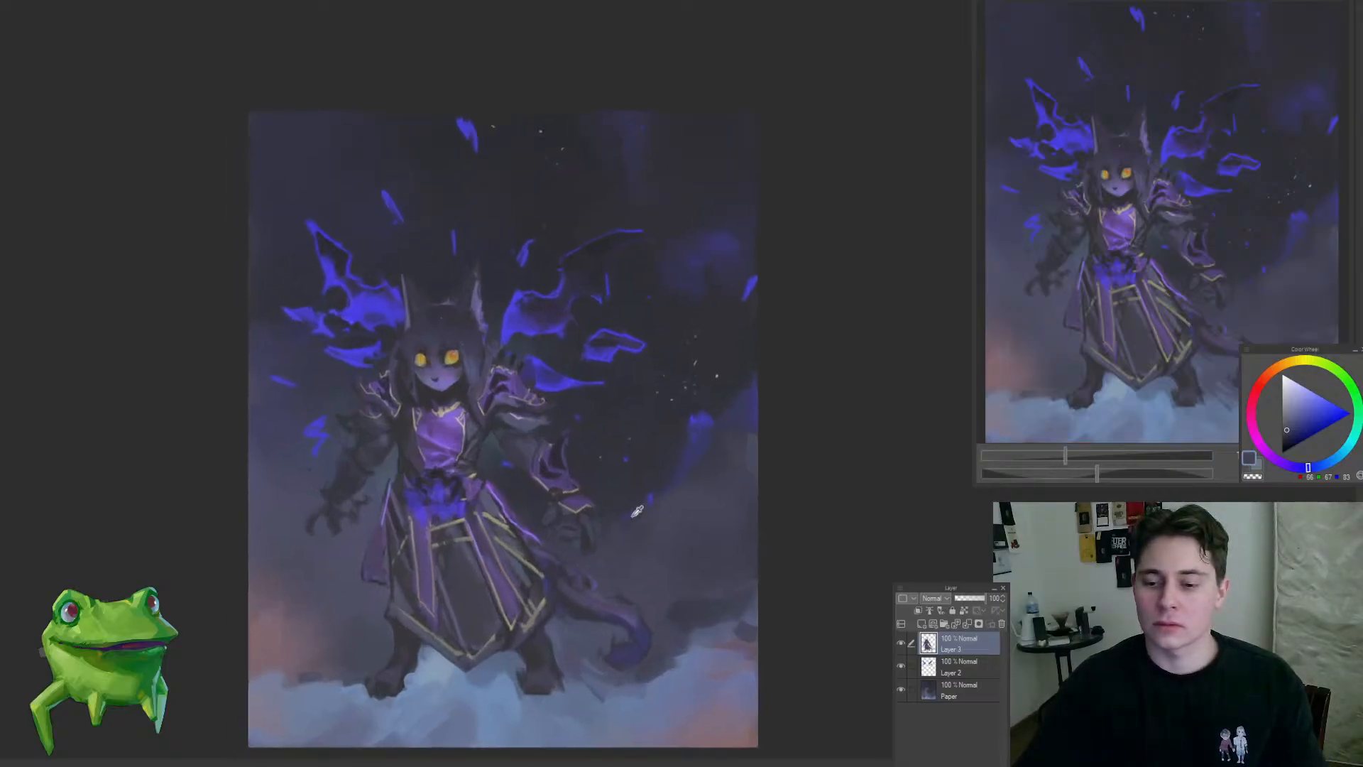
Step: Brush a soft blue-violet glow into the Paper layer behind the right-side hand and skirt, using an enlarged brush and sampled blues
alt+click(635, 512)
key(bracketright)
key(bracketright)
key(bracketright)
key(bracketright)
key(bracketright)
key(bracketright)
key(bracketright)
key(bracketright)
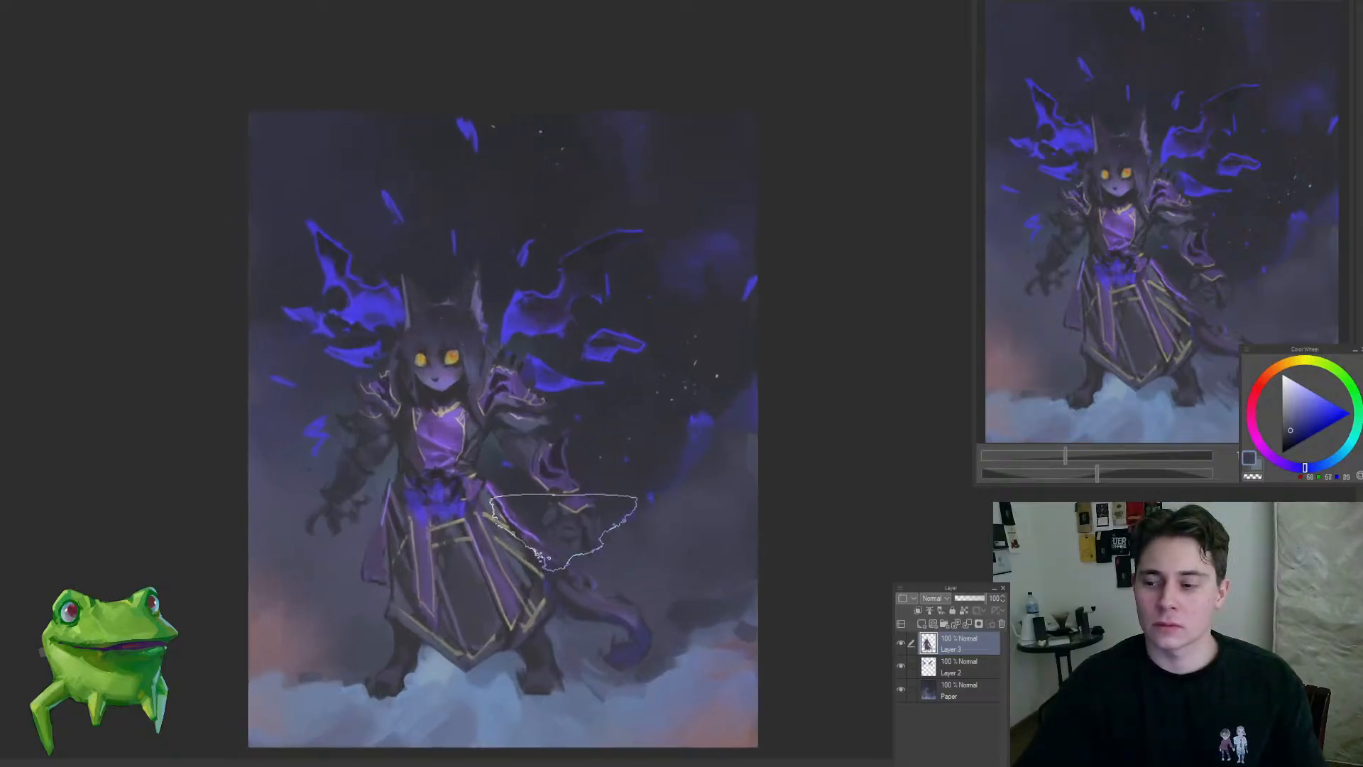
ctrl+click(648, 563)
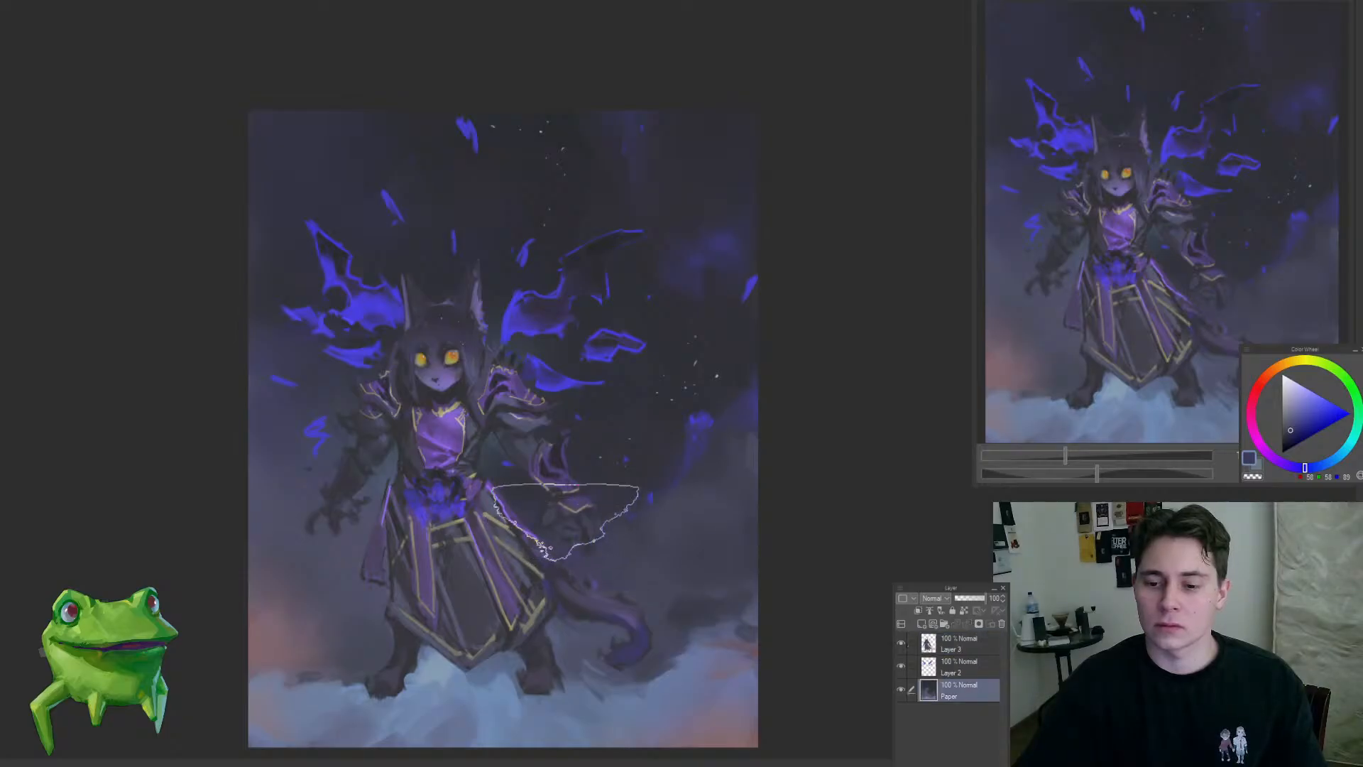
alt+click(555, 390)
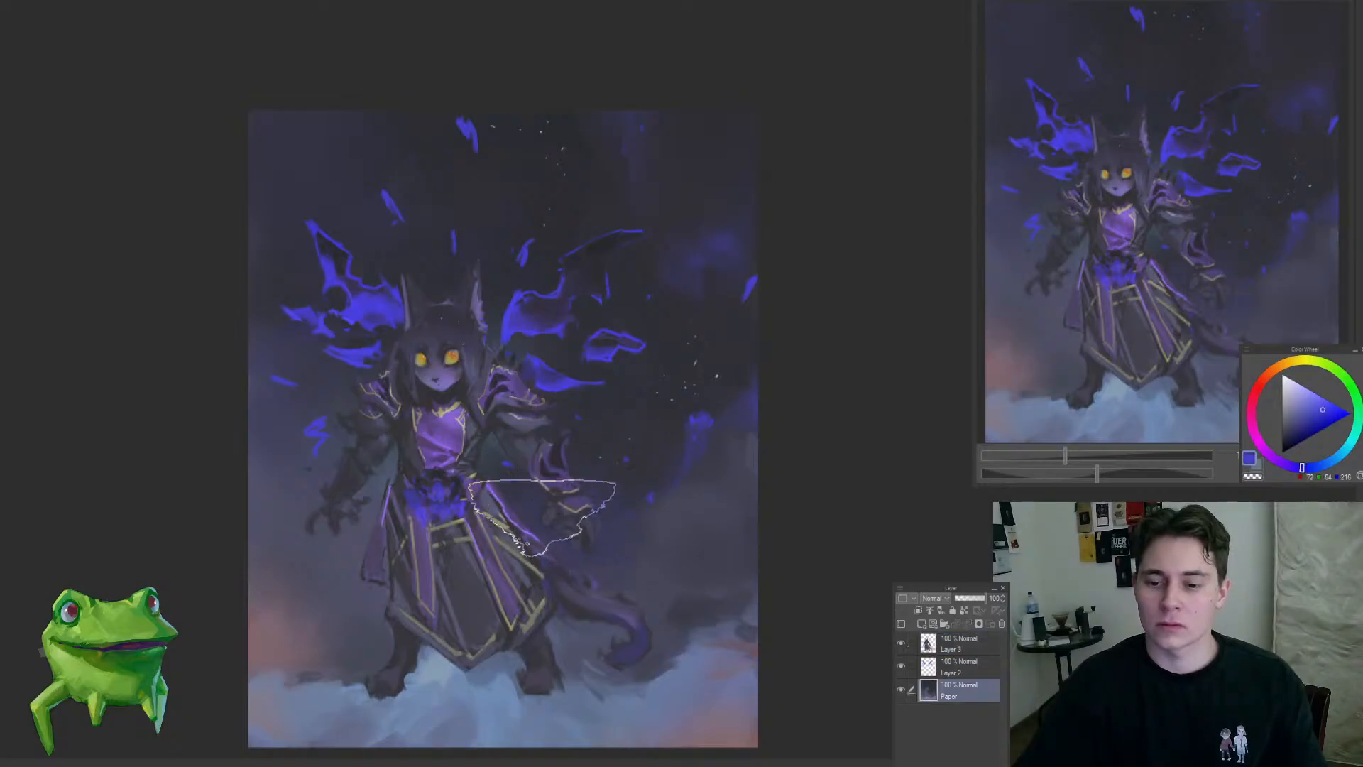
alt+click(633, 546)
drag(587, 552, 571, 590)
Step: Paint blue-grey mist along the ground on the Paper layer, softening the orange glow near the lower corners with sampled tones
alt+click(479, 550)
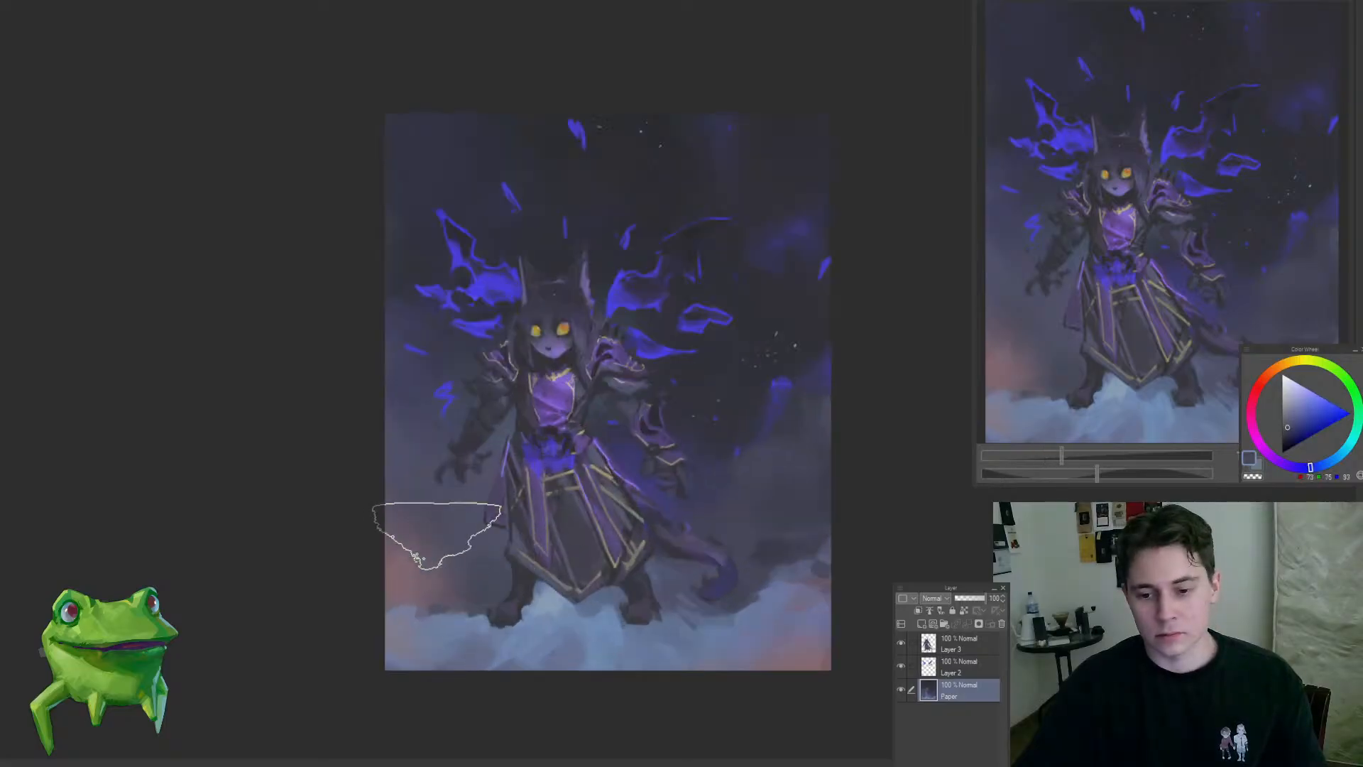
alt+click(593, 607)
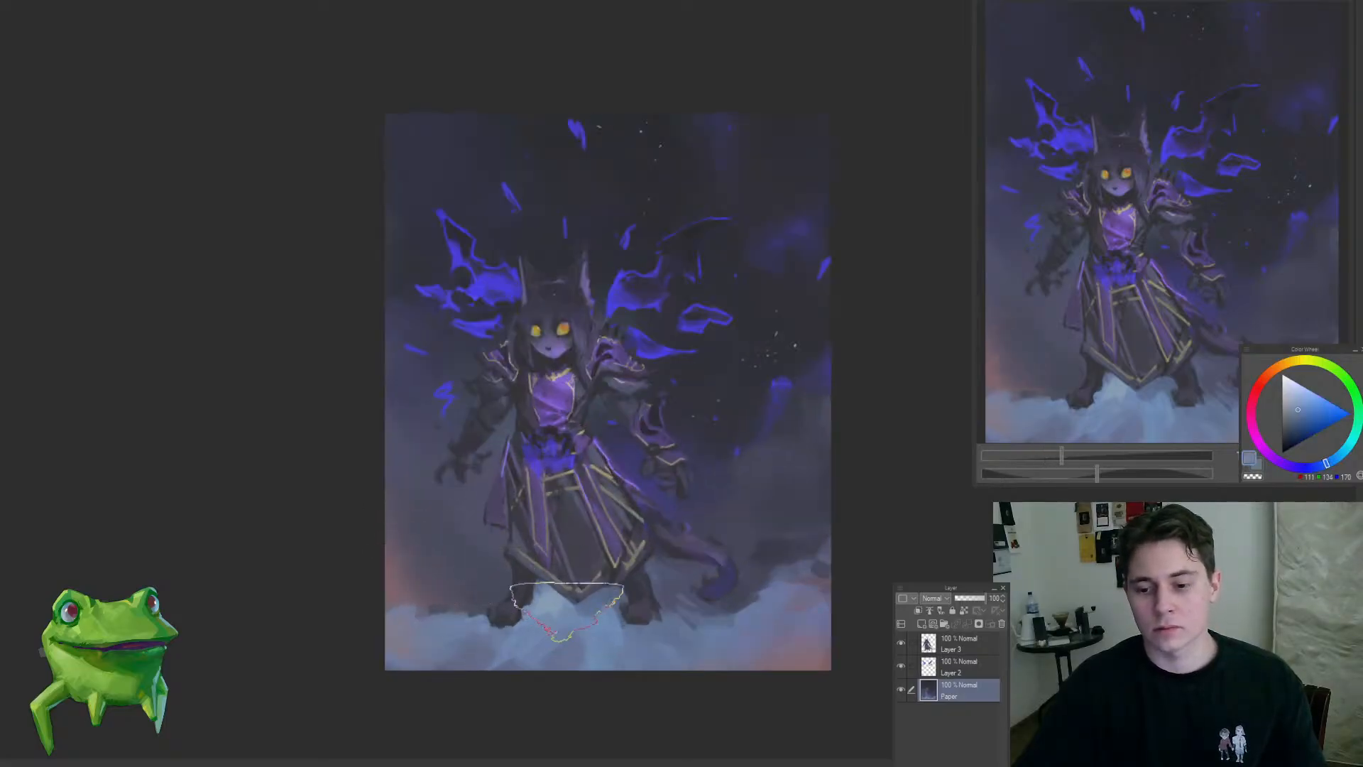
mouse_move(566, 654)
mouse_down()
mouse_move(535, 683)
mouse_move(543, 665)
mouse_up()
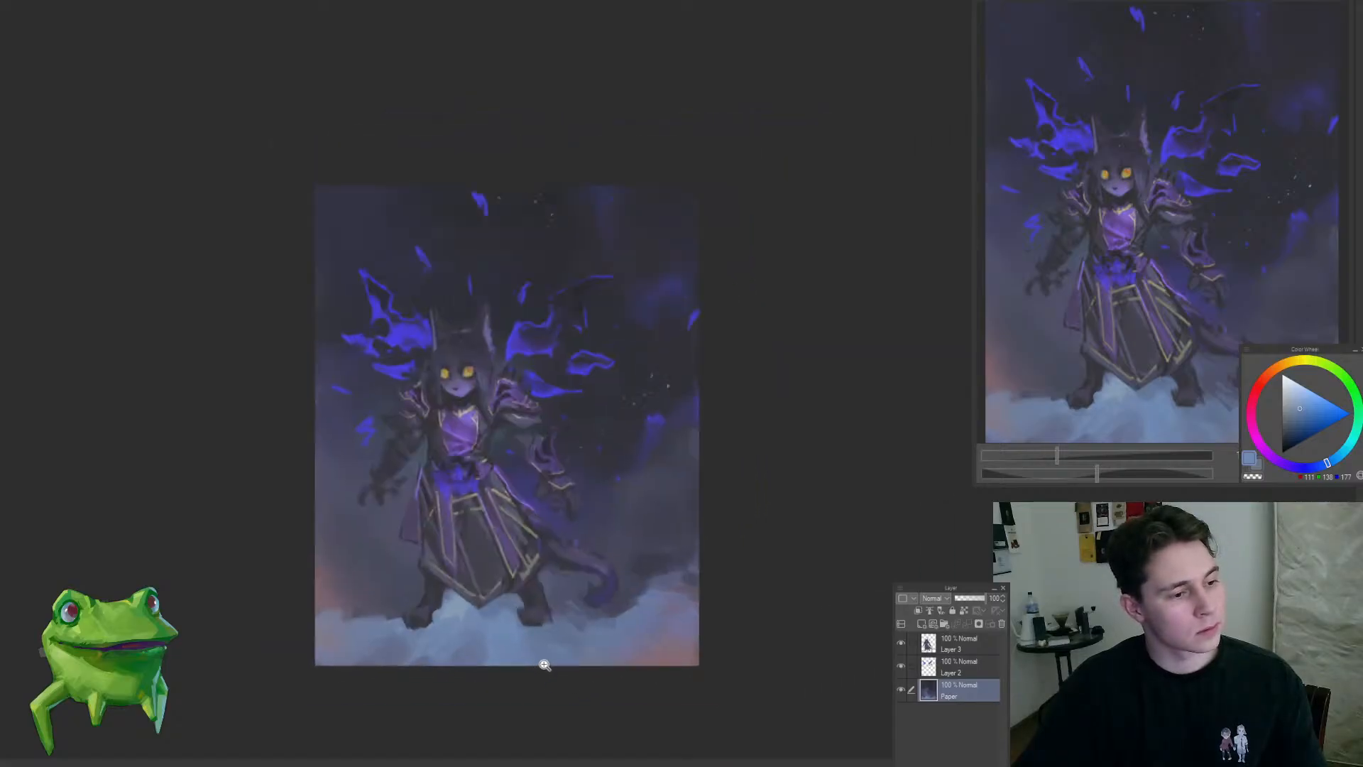
alt+click(617, 541)
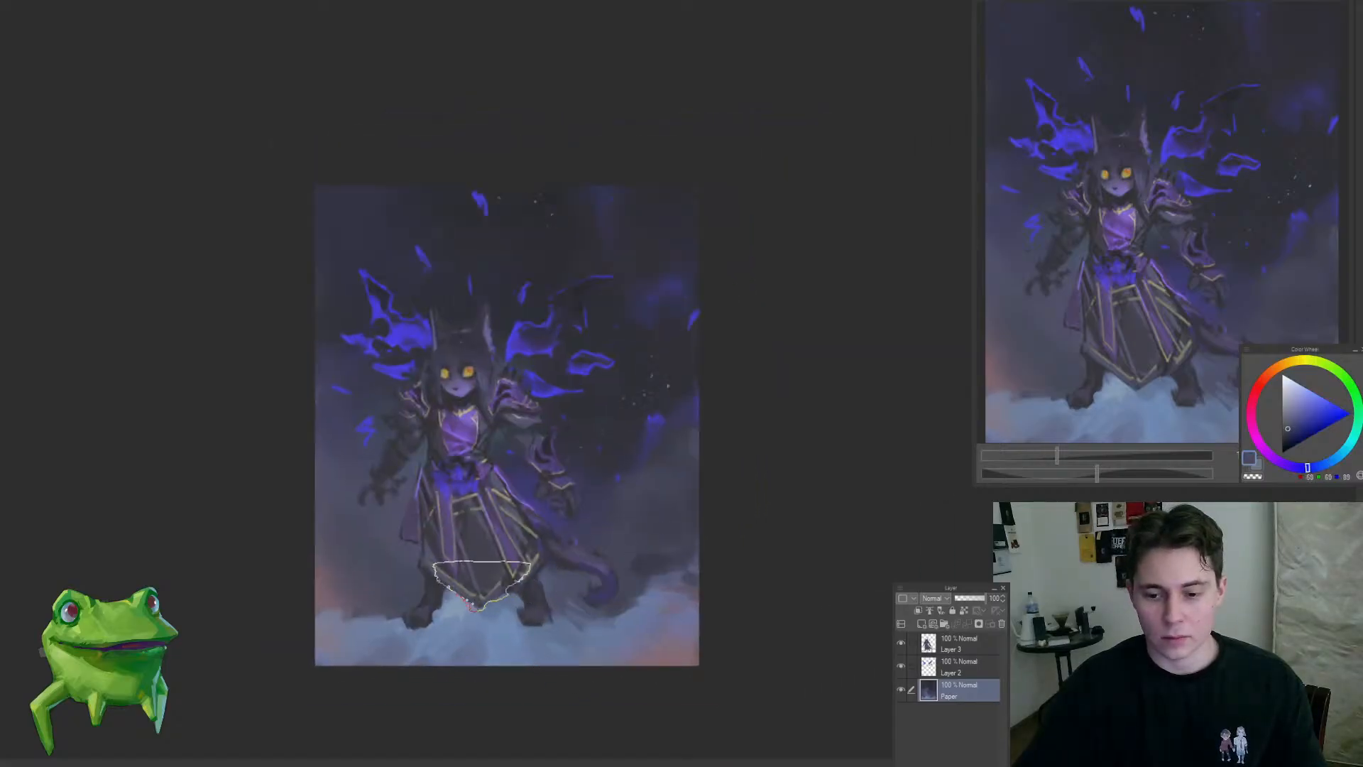
mouse_move(483, 611)
mouse_down()
mouse_move(411, 639)
mouse_move(425, 656)
mouse_move(578, 599)
mouse_move(563, 641)
mouse_move(624, 578)
mouse_move(685, 618)
mouse_move(1151, 490)
mouse_up()
key(ctrl+z)
alt+click(490, 601)
Step: Inspect the background without the character by toggling layer visibility, and restore the unmirrored view with the Paper layer active
click(903, 666)
click(902, 643)
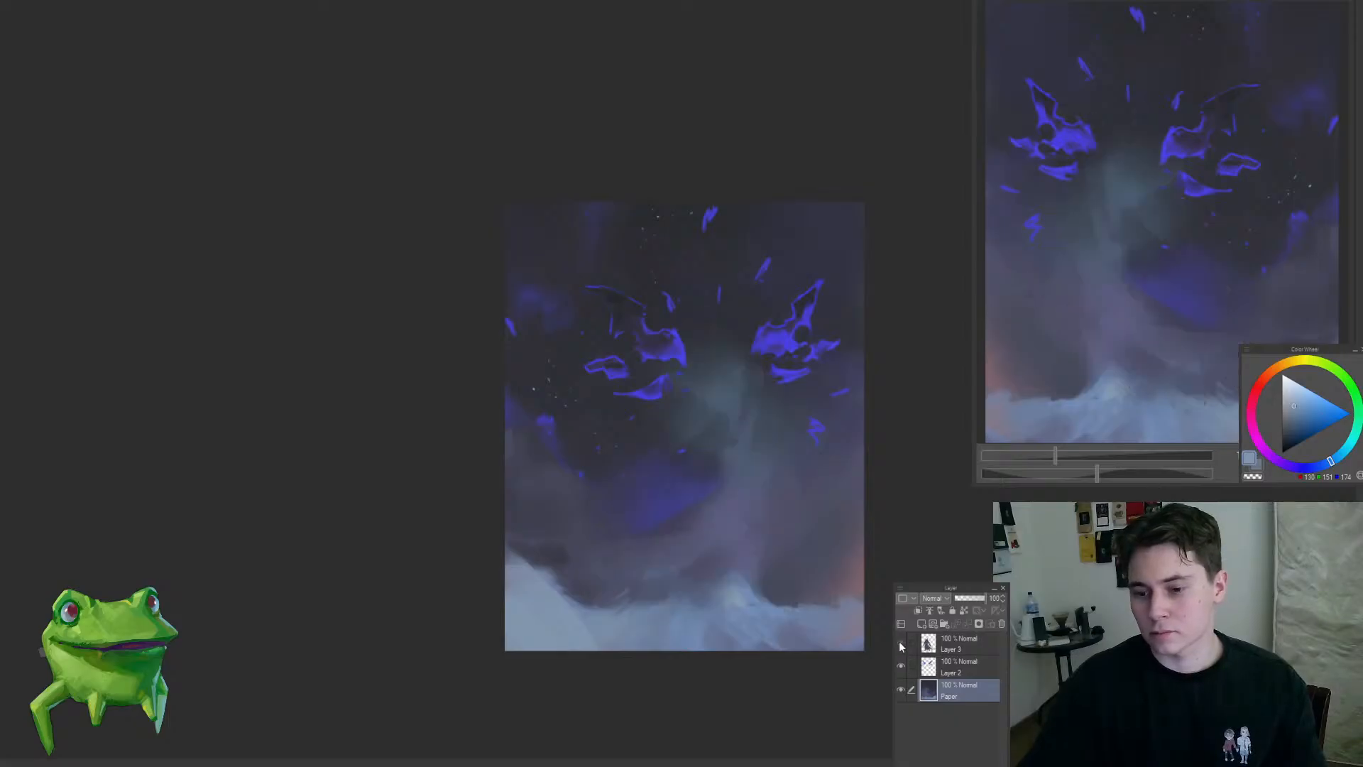
click(902, 643)
click(952, 644)
drag(561, 565, 543, 632)
mouse_move(846, 554)
mouse_down()
mouse_move(865, 640)
mouse_move(872, 618)
mouse_move(630, 631)
mouse_move(705, 592)
mouse_move(703, 580)
mouse_up()
click(953, 690)
key(h)
Step: Build up pale blue-grey fog in the lower-right corner and under the feet with sampled cloud tones
alt+click(659, 568)
alt+click(665, 600)
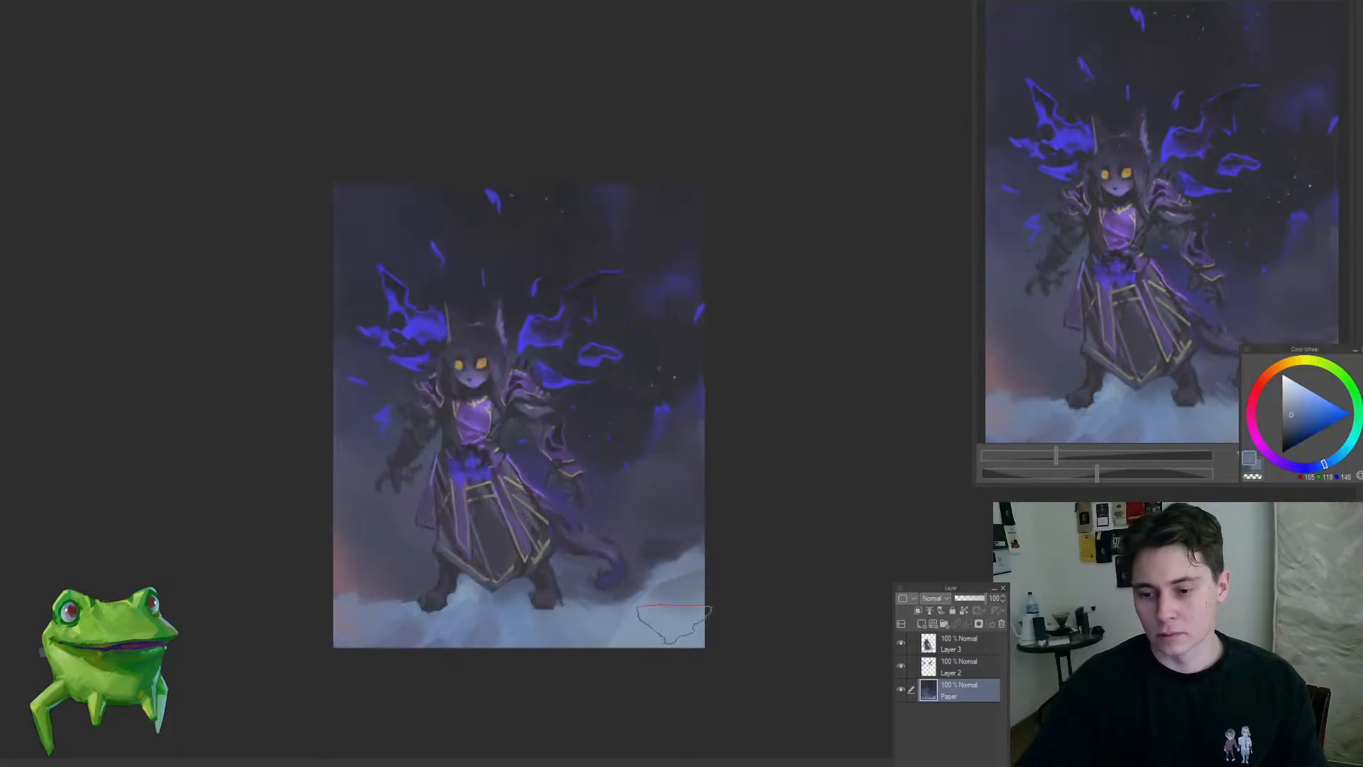
alt+click(628, 630)
mouse_move(619, 622)
mouse_down()
mouse_move(578, 604)
mouse_move(561, 636)
mouse_move(579, 661)
mouse_move(650, 612)
mouse_up()
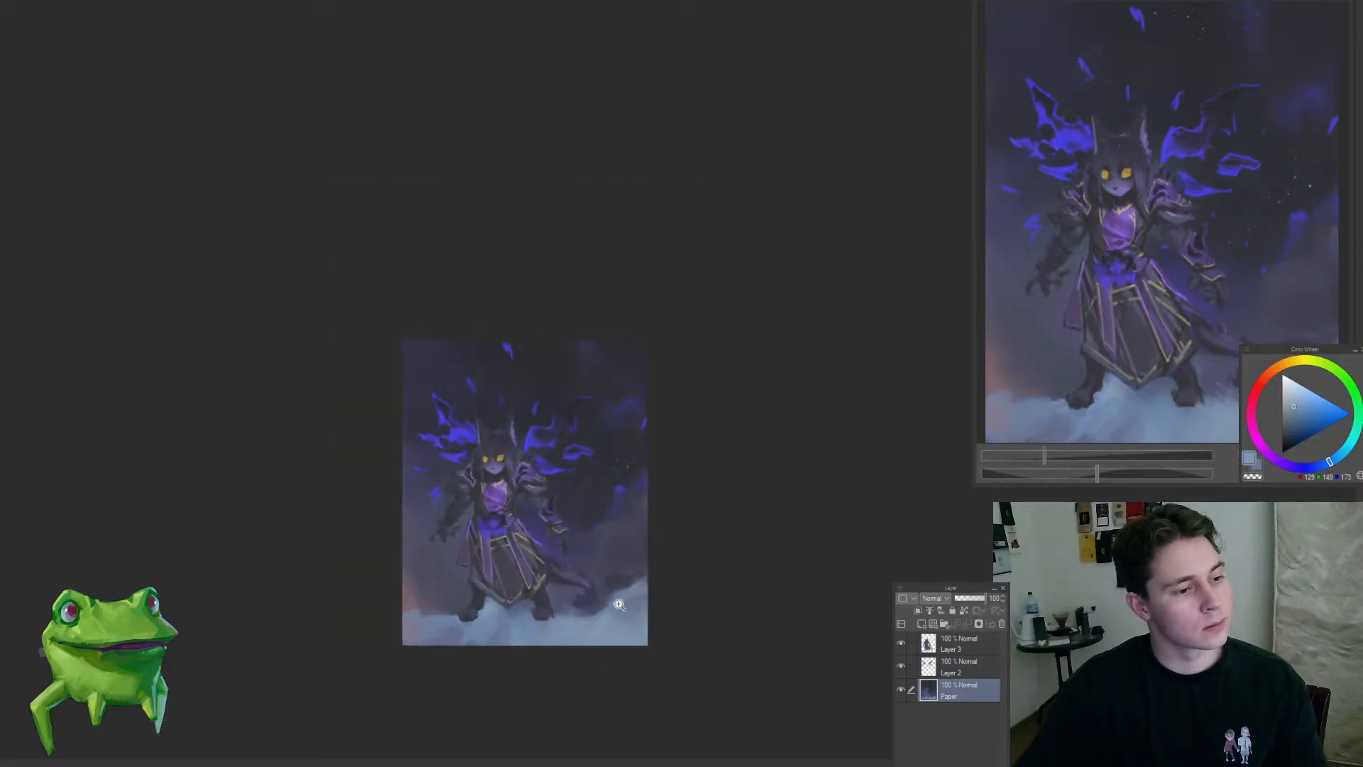
drag(519, 639, 551, 644)
Step: Brush darker blue-grey streaks through the ground mist in the lower-left corner and below the feet
alt+click(402, 595)
mouse_move(384, 631)
mouse_down()
mouse_move(463, 699)
mouse_move(499, 653)
mouse_move(398, 626)
mouse_move(439, 641)
mouse_up()
alt+click(387, 636)
alt+click(454, 620)
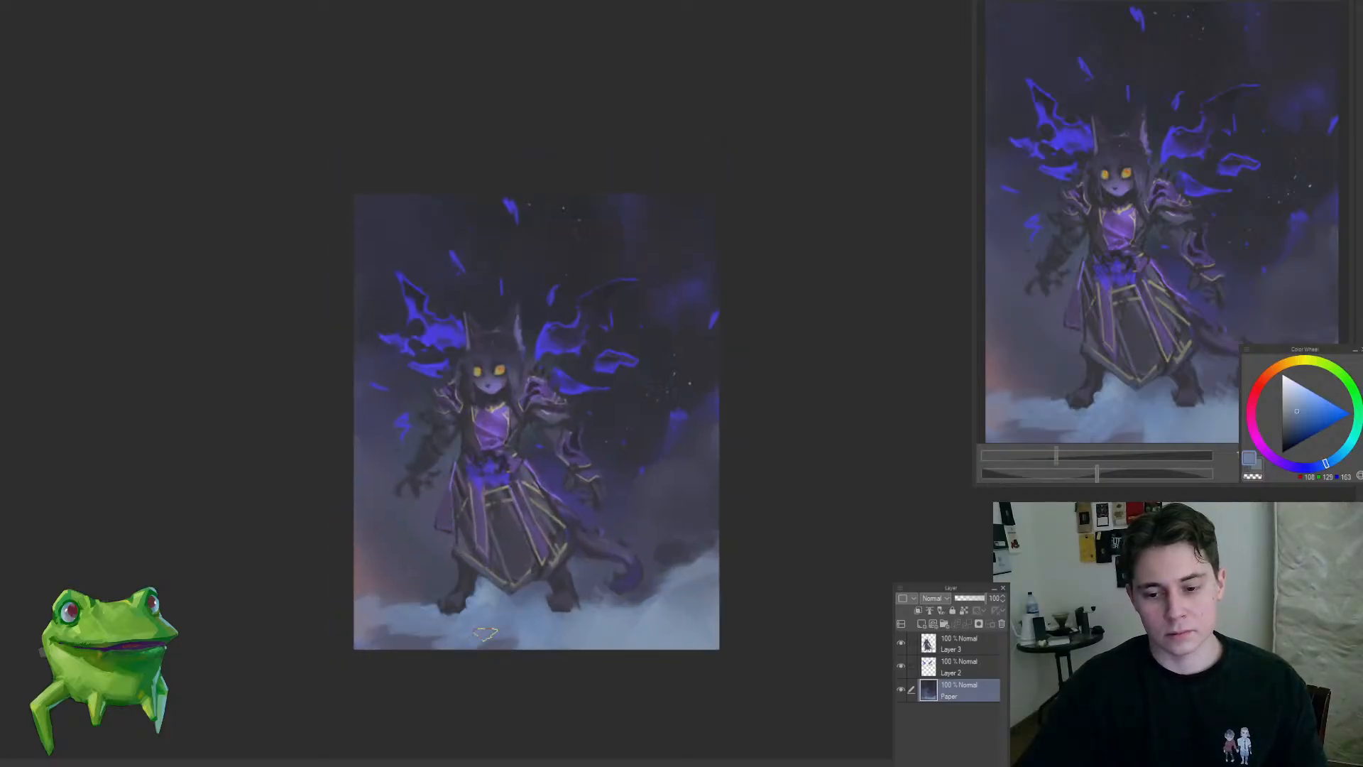
alt+click(389, 641)
alt+click(512, 615)
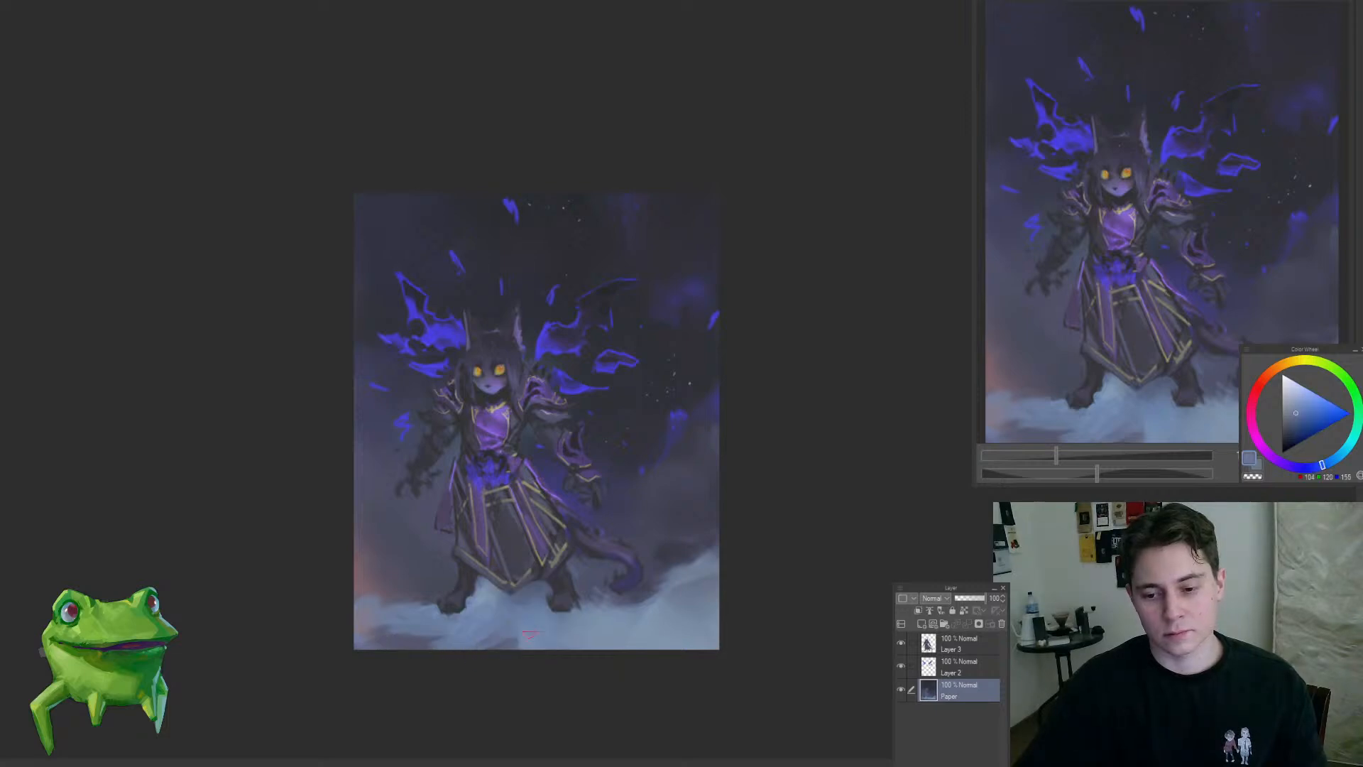
alt+click(543, 627)
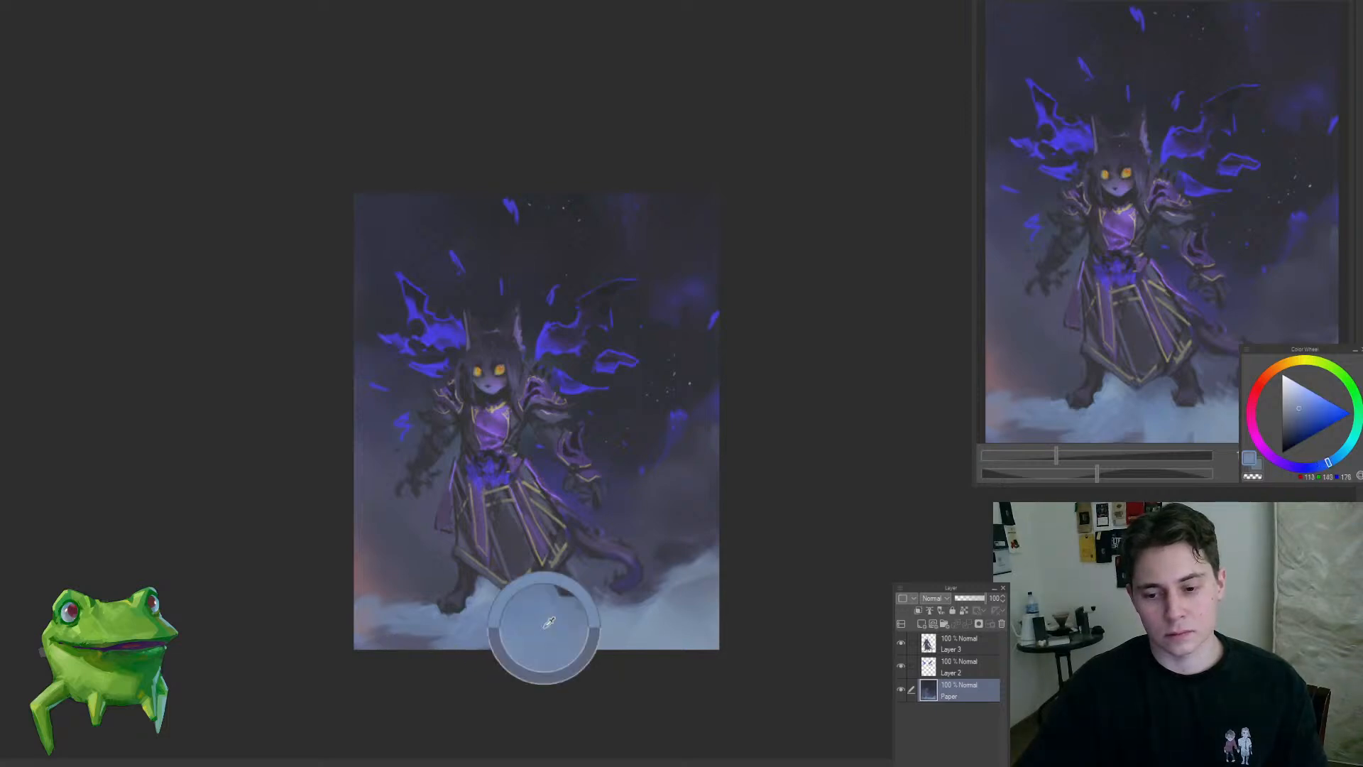
Step: Darken the blue cloud in the upper-right background with sampled dark slate and near-black tones
alt+click(644, 515)
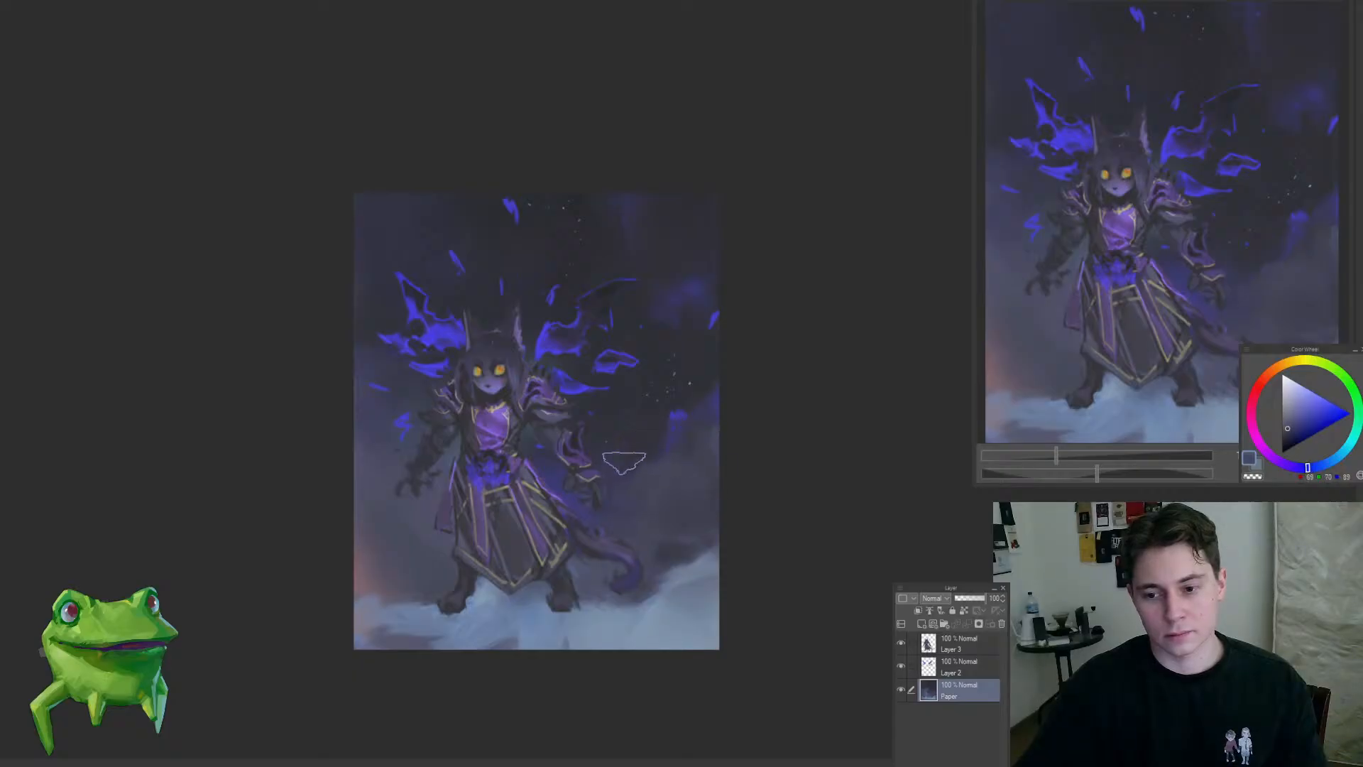
drag(712, 487, 705, 561)
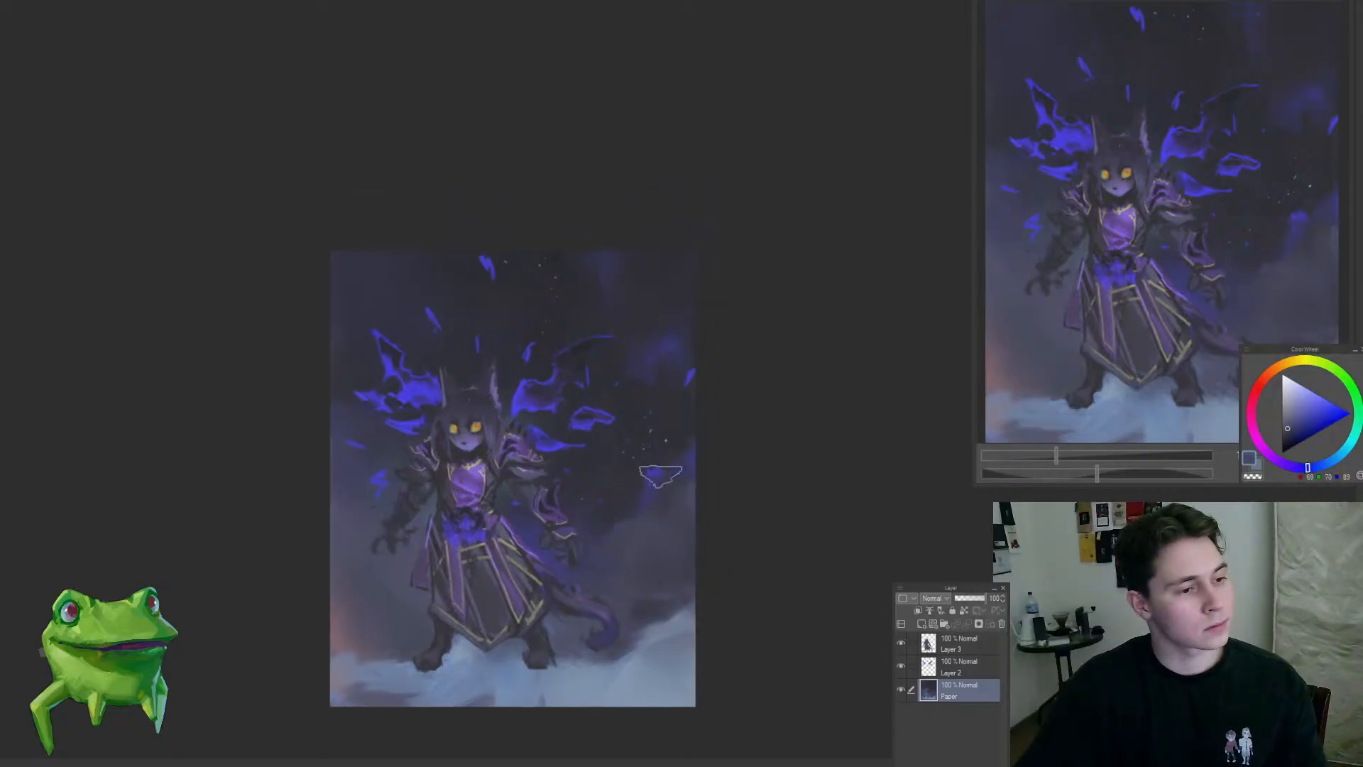
ctrl+click(621, 287)
alt+click(558, 273)
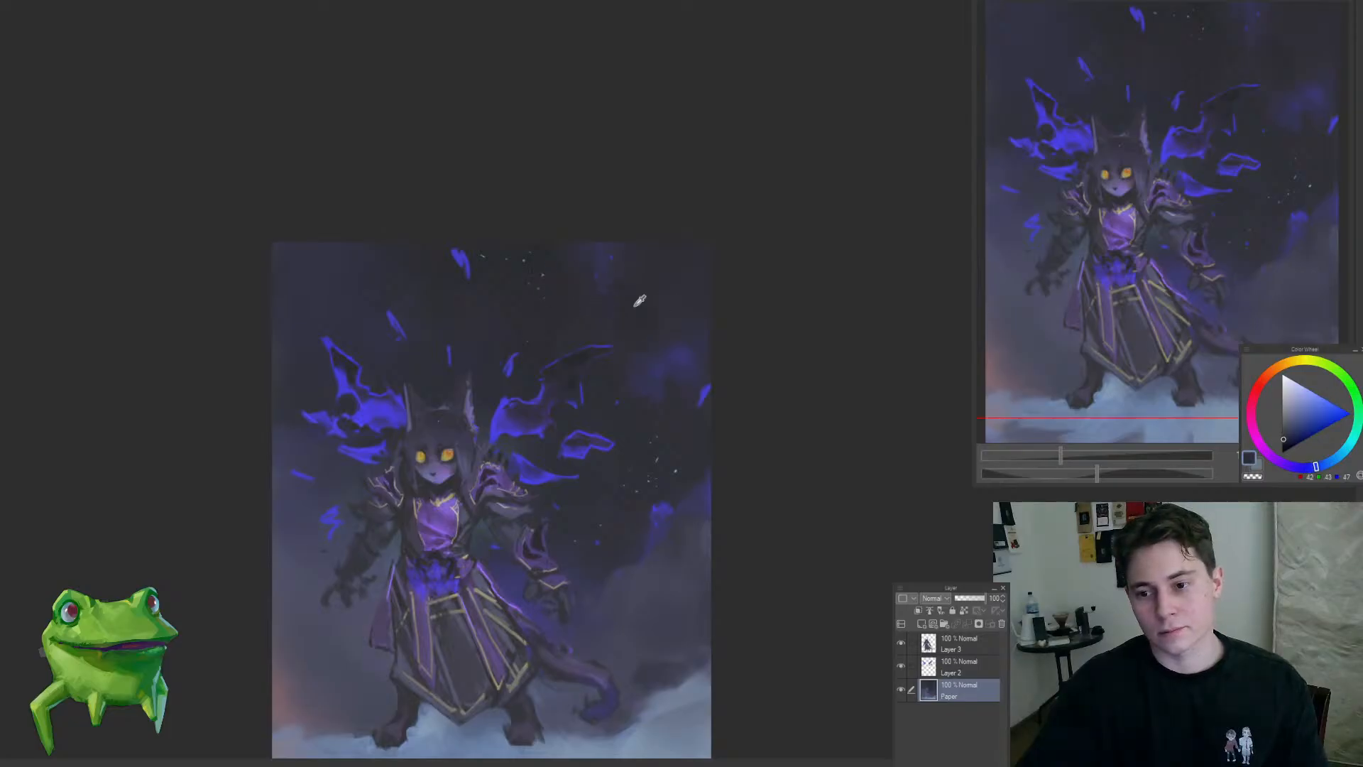
drag(657, 296, 600, 377)
ctrl+drag(552, 436, 478, 514)
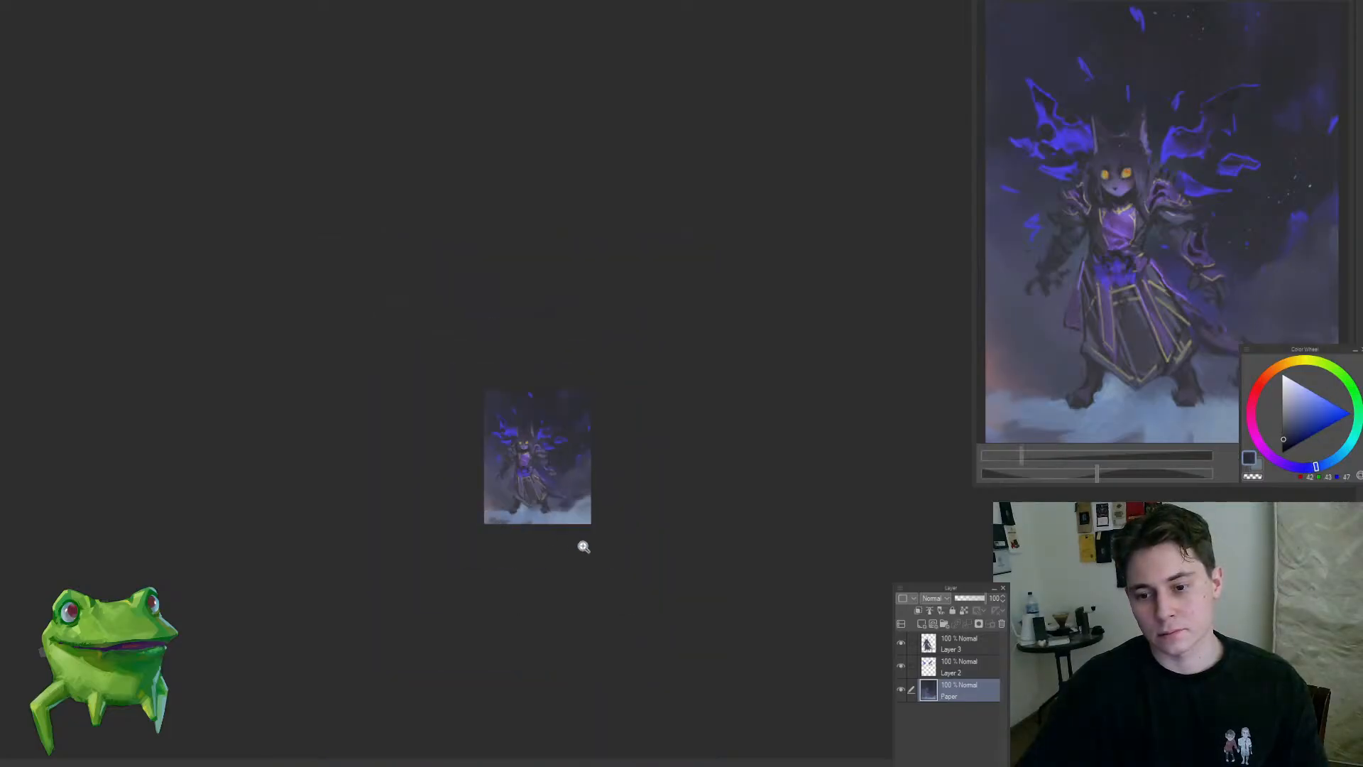
Step: Shape the dark smoke beside the right-side forearm and tail with a sampled dark slate, undoing a stray stroke
mouse_move(552, 474)
mouse_down()
mouse_move(580, 463)
mouse_move(619, 522)
mouse_move(621, 505)
mouse_up()
alt+click(603, 450)
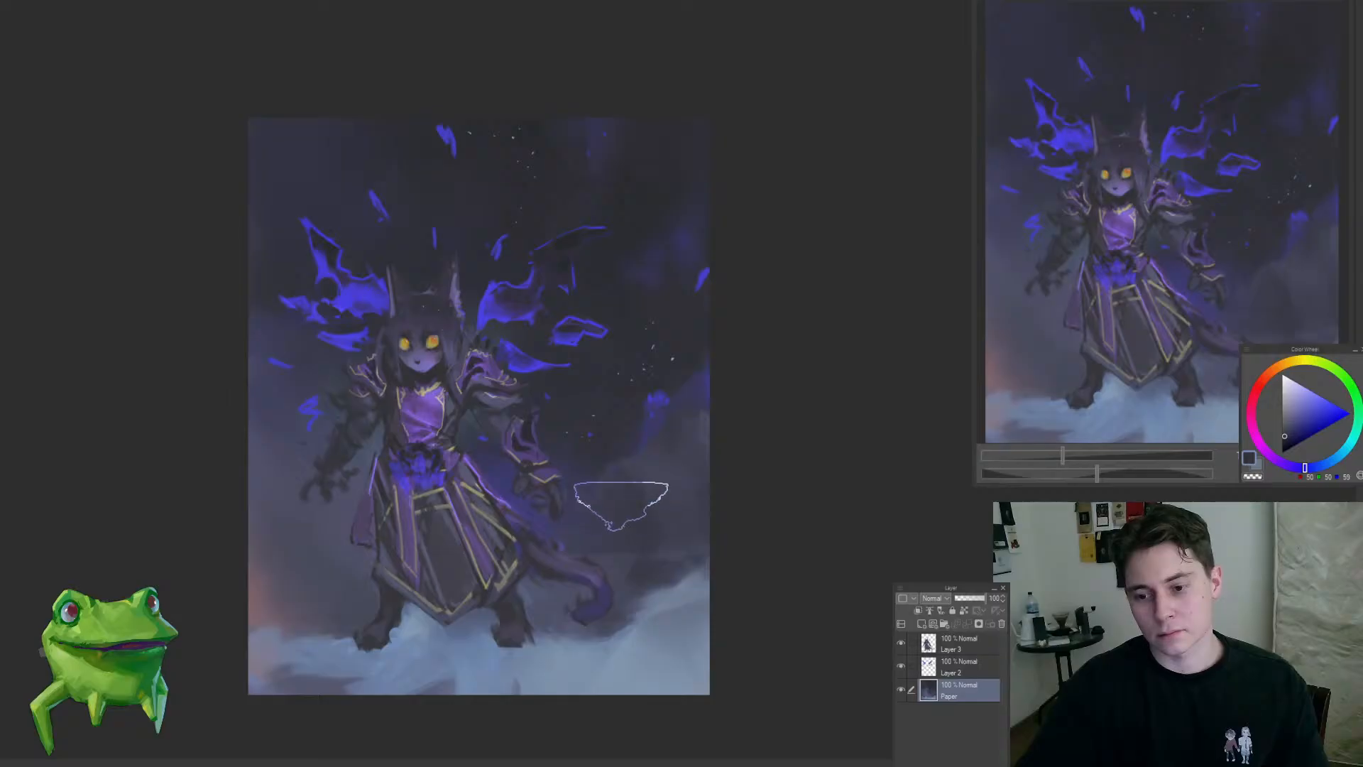
ctrl+drag(555, 561, 468, 616)
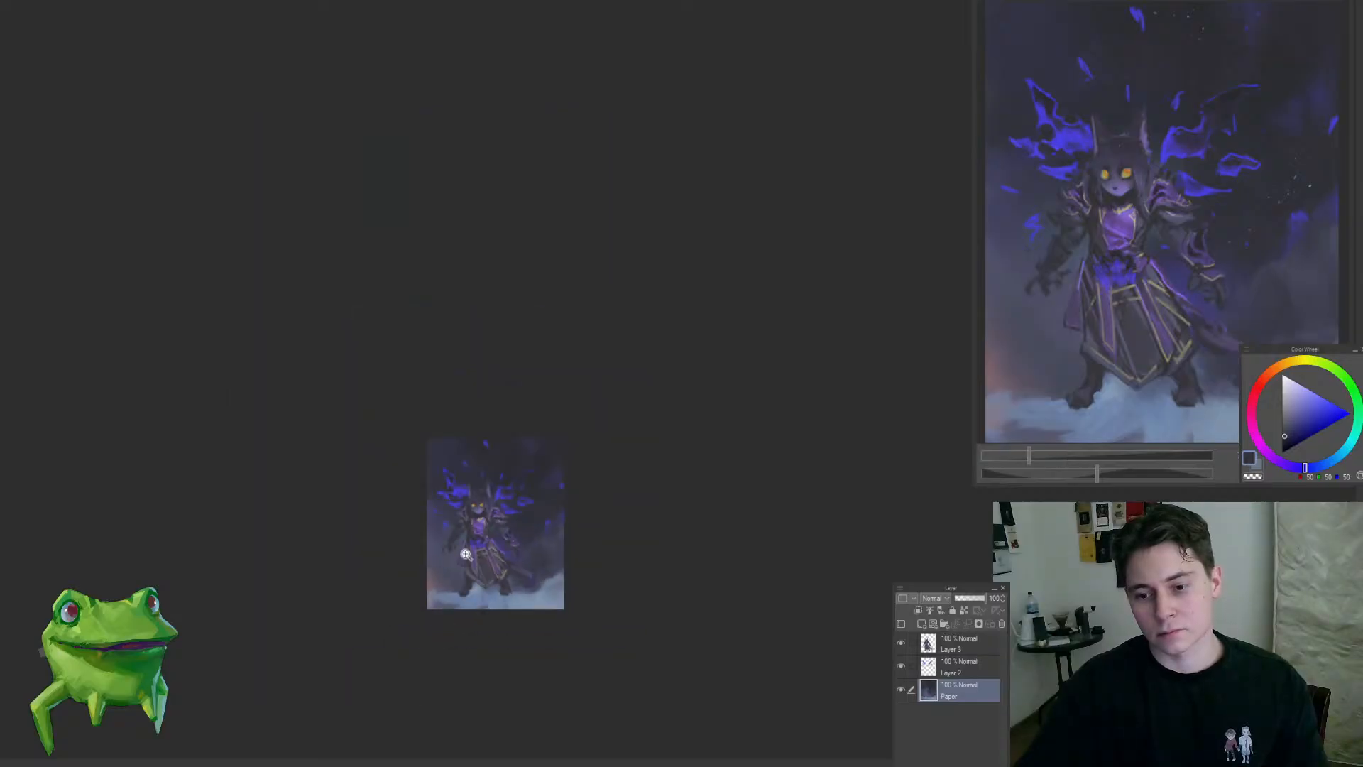
key(ctrl+z)
mouse_move(465, 554)
ctrl+mouse_down()
mouse_move(492, 533)
mouse_move(453, 542)
ctrl+mouse_up()
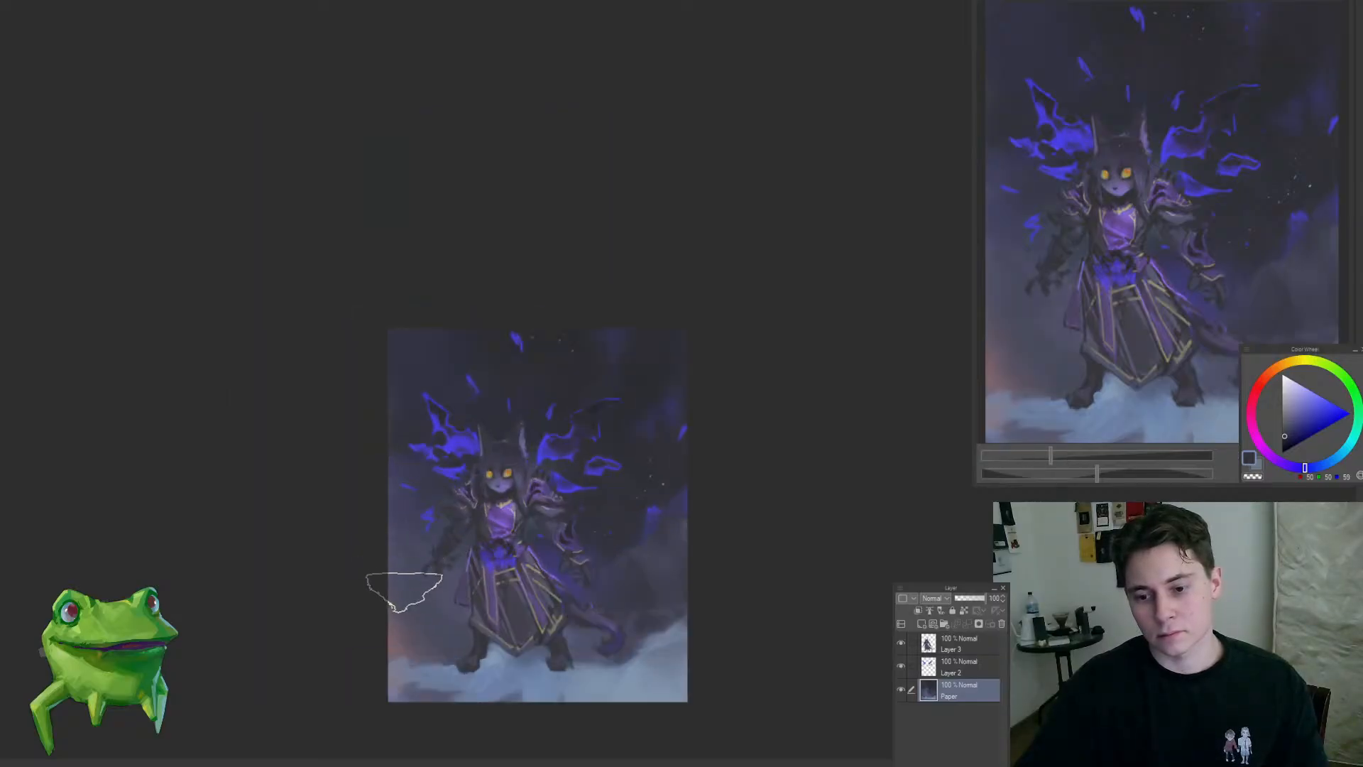
drag(648, 592, 638, 552)
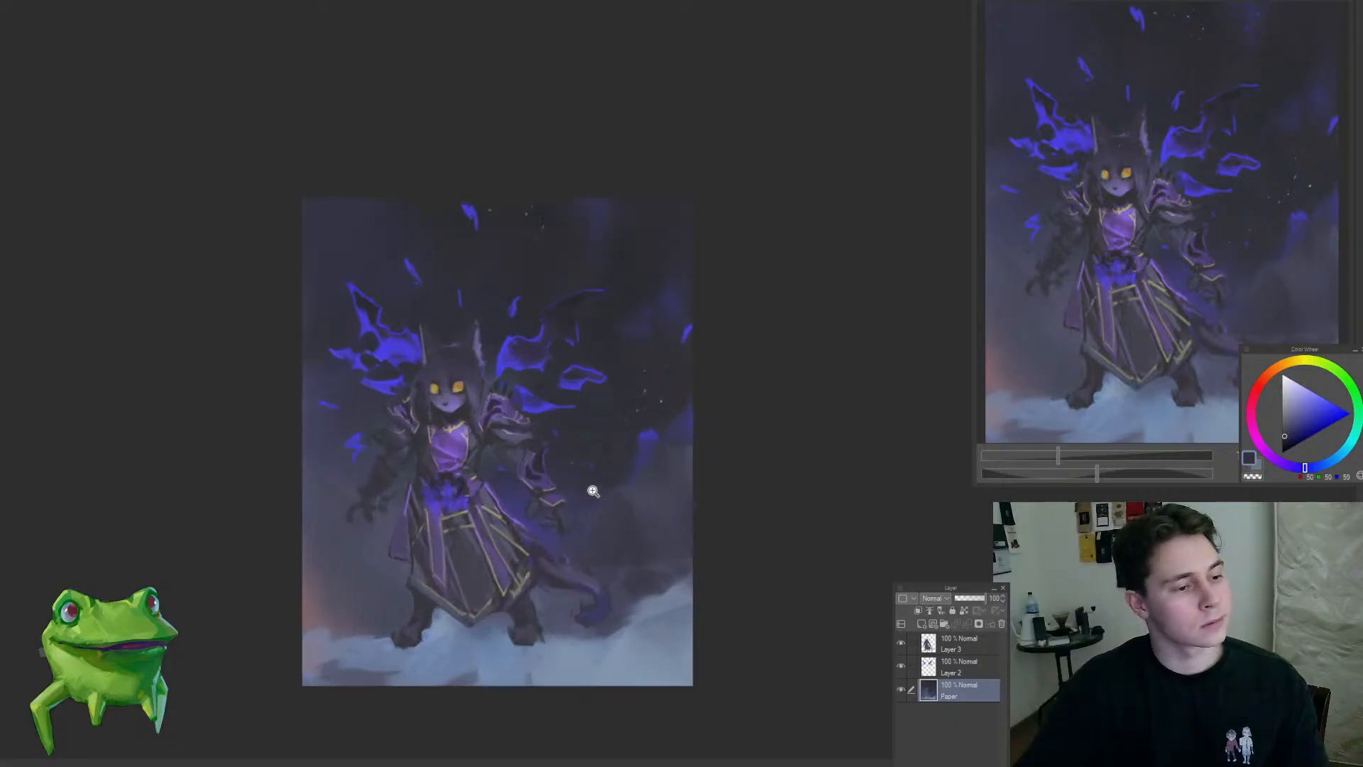
drag(519, 580, 551, 533)
Step: Brush a muted mauve sampled from the lower-left background into the left edge and upper-left corner
alt+click(358, 574)
drag(351, 552, 340, 616)
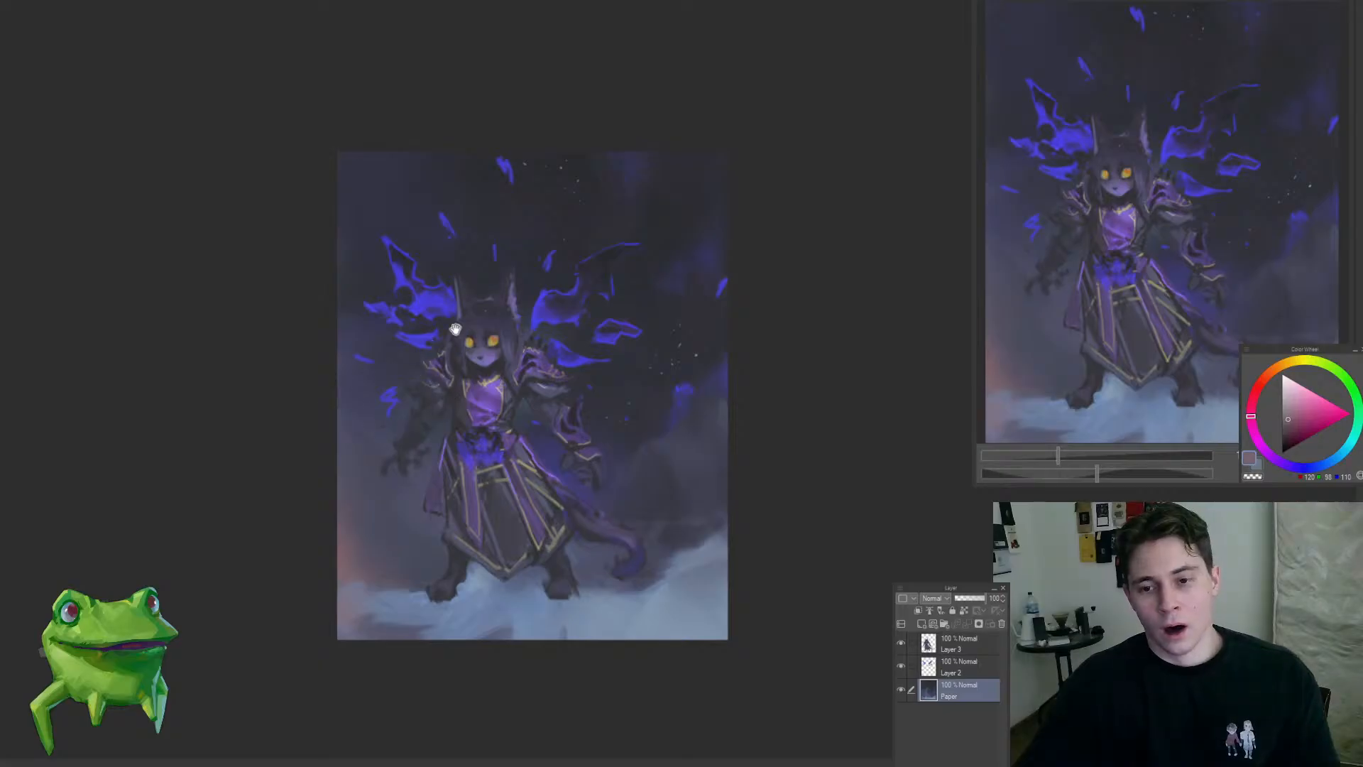
drag(457, 329, 493, 373)
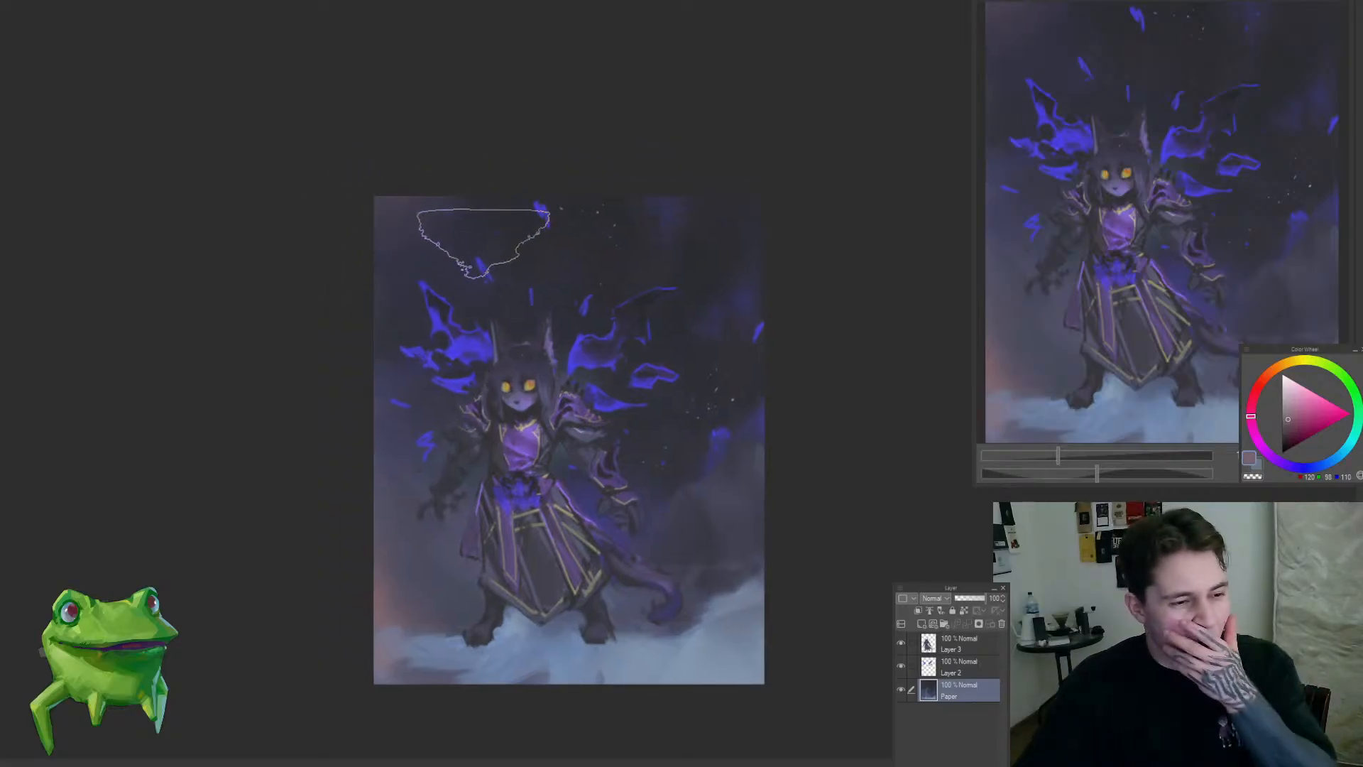
drag(733, 425, 669, 350)
drag(768, 465, 776, 486)
drag(680, 475, 637, 526)
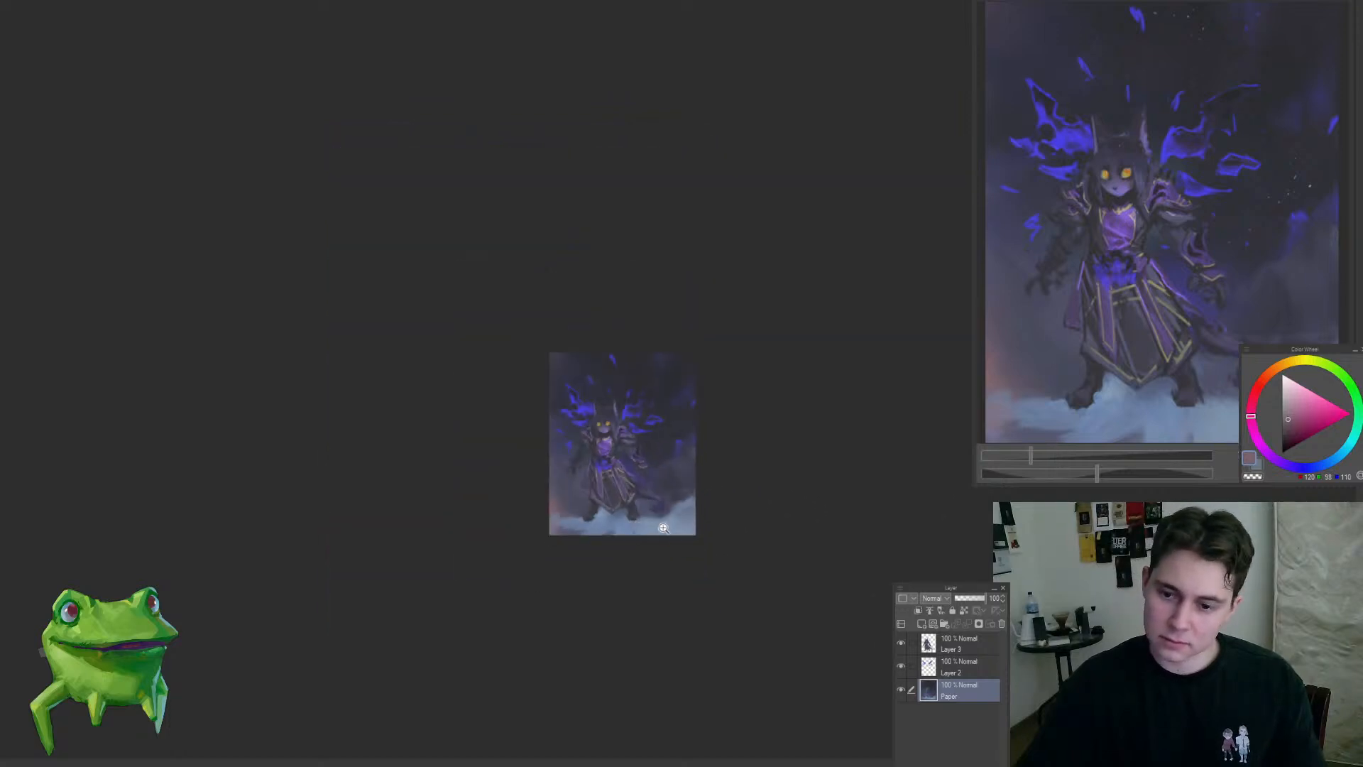
Step: Check the overall composition zoomed out and mirrored
drag(616, 454, 691, 409)
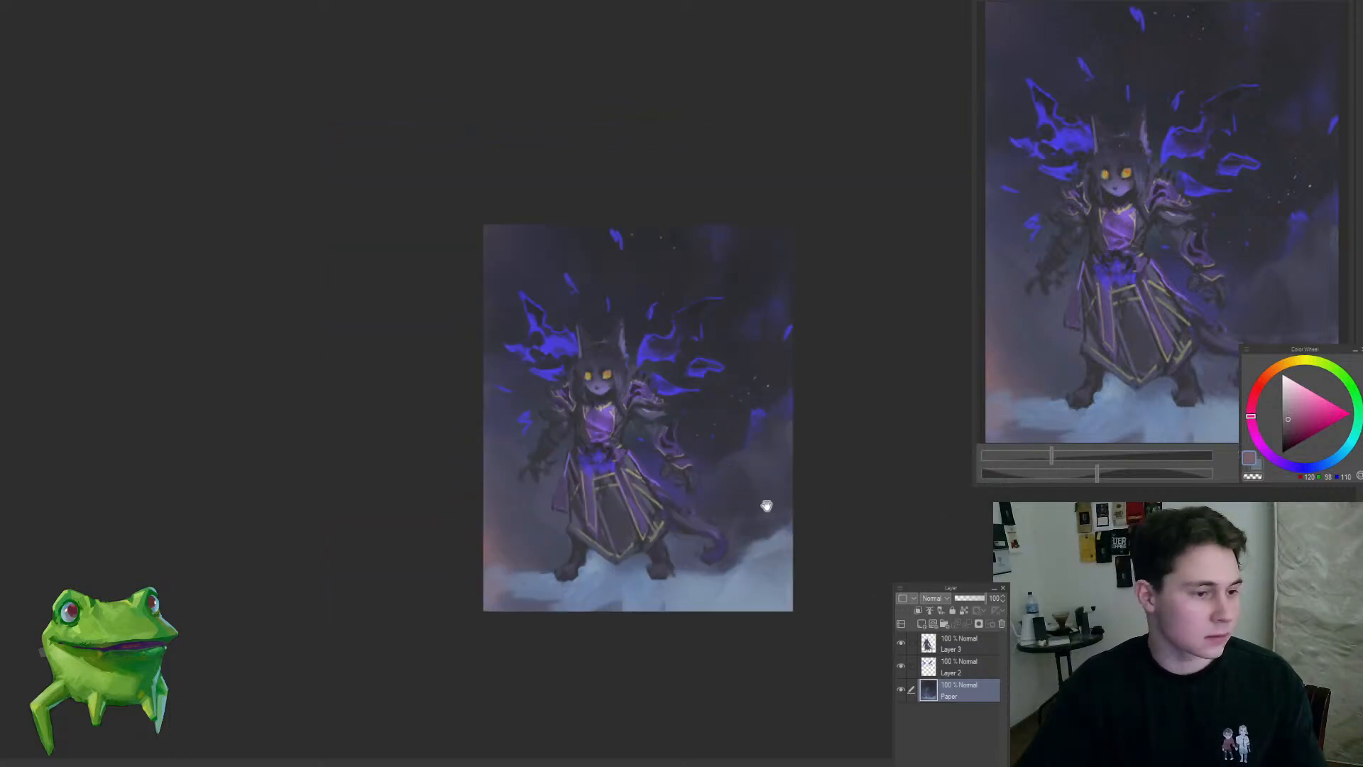
drag(767, 506, 783, 444)
key(h)
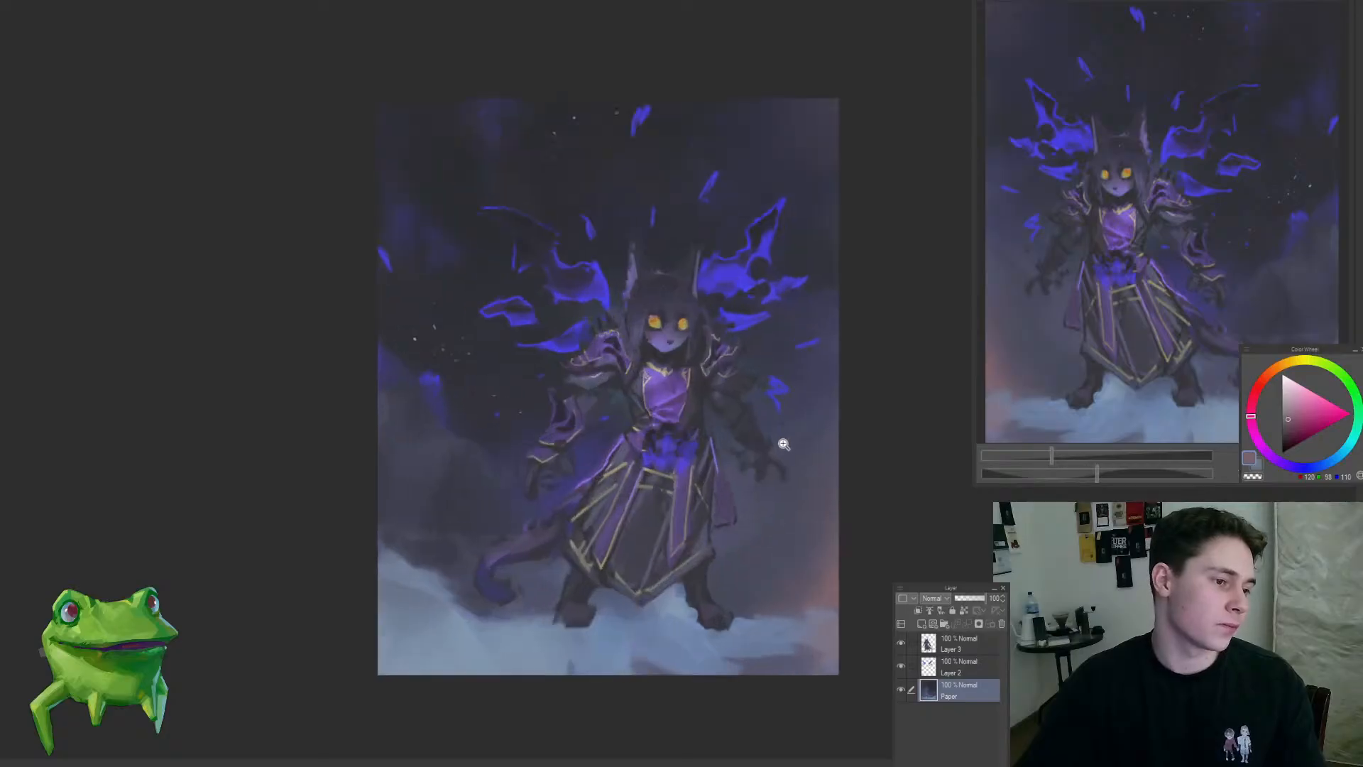
key(h)
drag(693, 420, 644, 414)
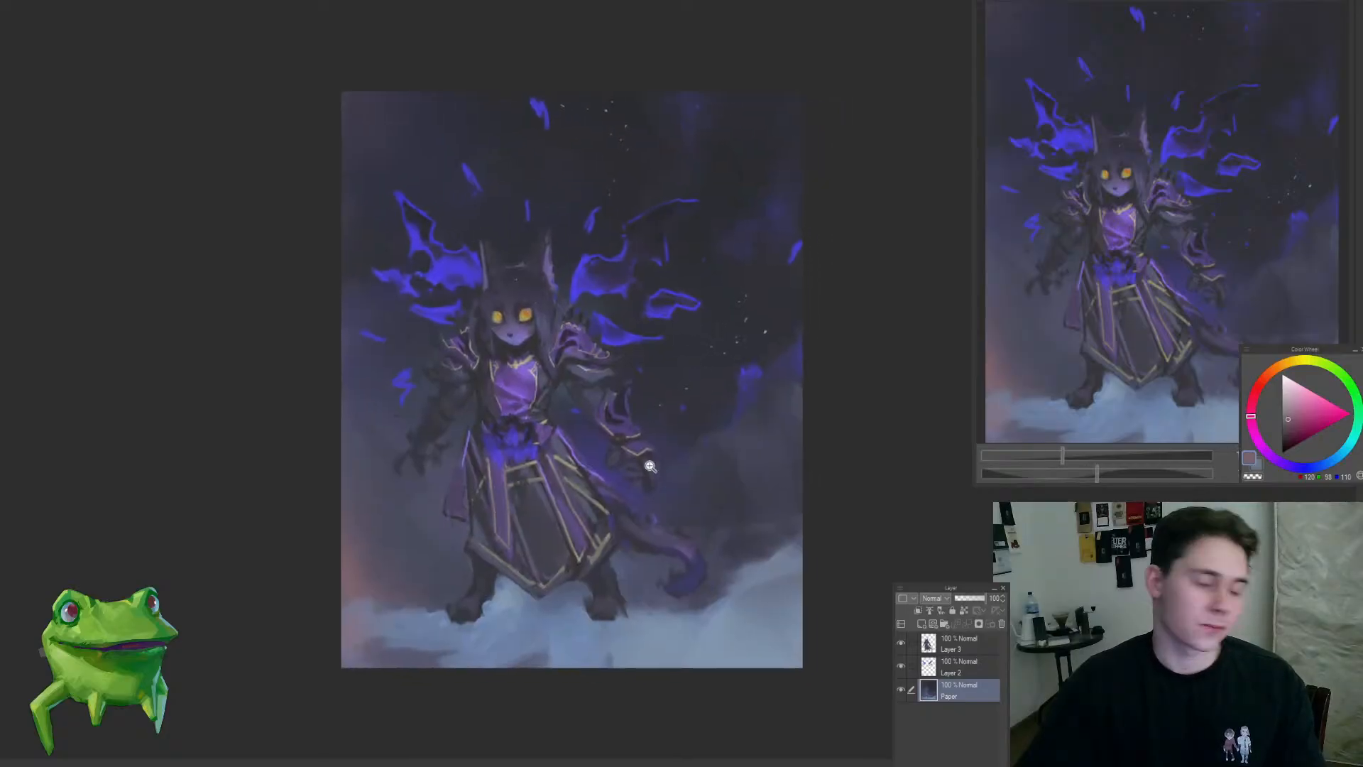
Step: On Layer 3, rework the right-side leg and the area just beneath the skirt hem with a dark slate tone
mouse_move(642, 545)
mouse_down()
mouse_move(699, 531)
mouse_move(666, 543)
mouse_move(652, 529)
mouse_up()
ctrl+shift+click(642, 546)
alt+click(656, 527)
mouse_move(652, 528)
mouse_down()
mouse_move(739, 566)
mouse_move(756, 589)
mouse_up()
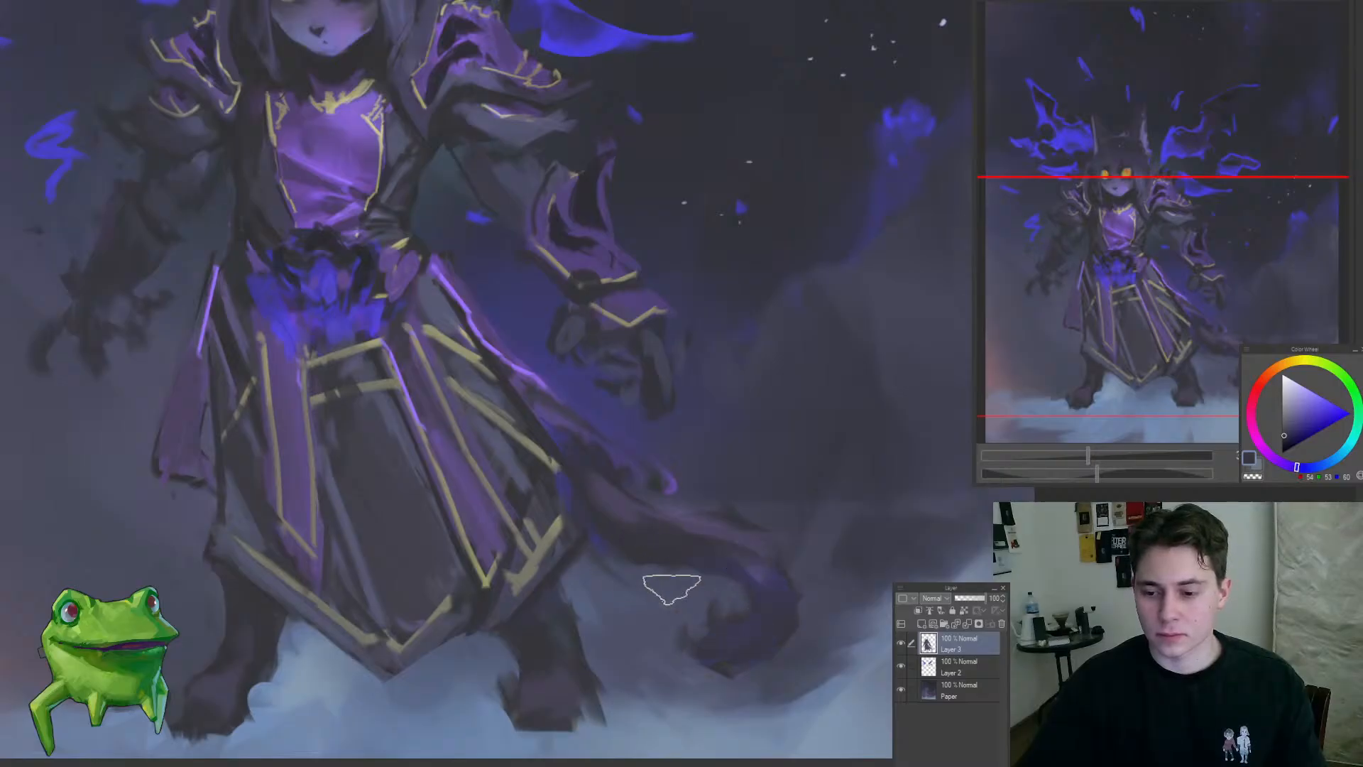
drag(583, 557, 592, 592)
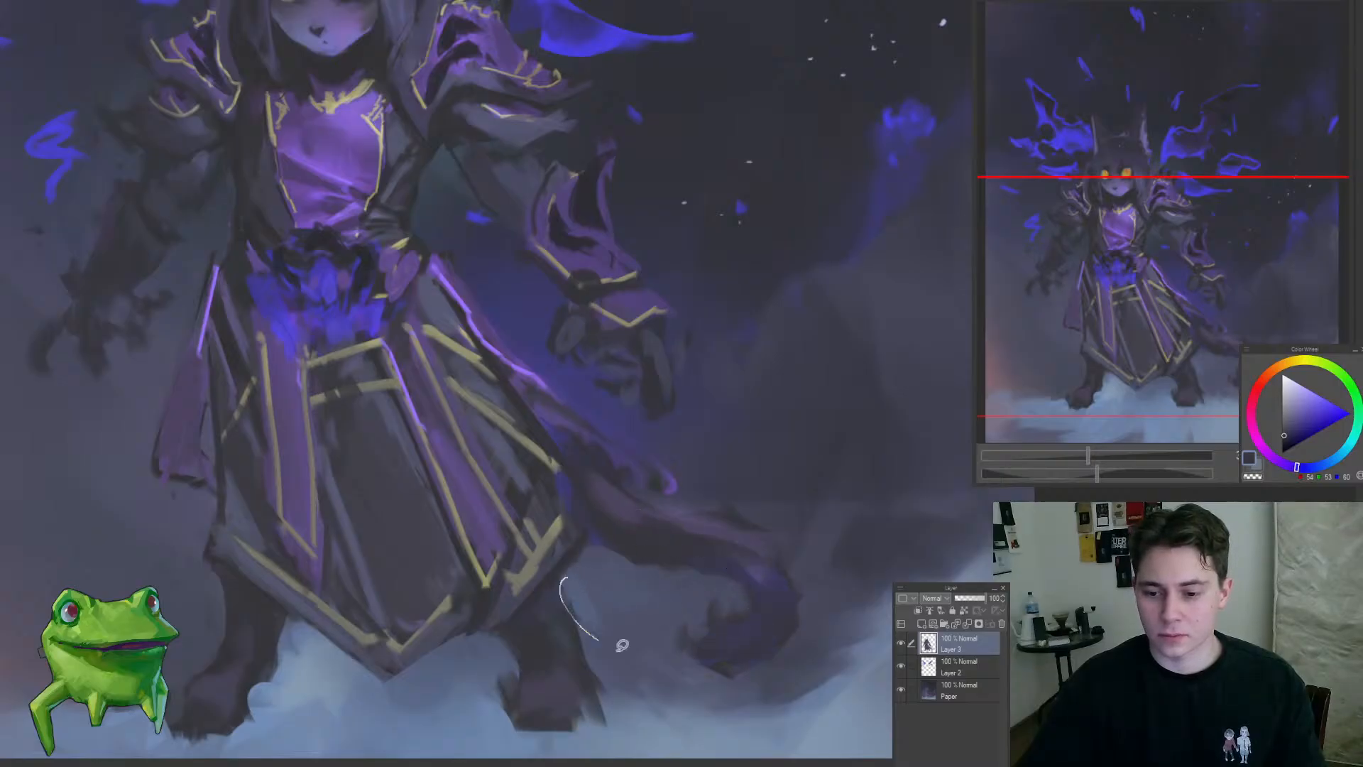
scroll(622, 645, down, 5)
scroll(597, 650, up, 6)
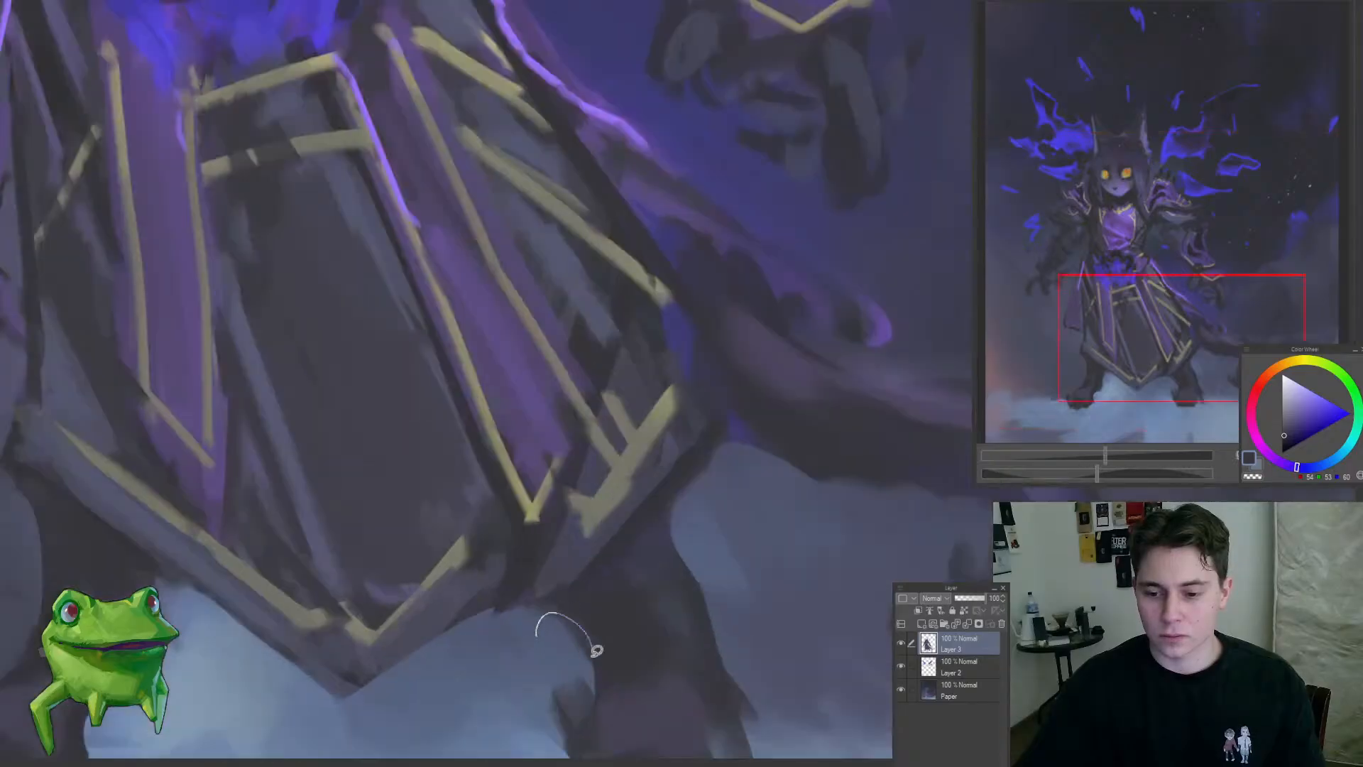
drag(597, 650, 571, 657)
mouse_move(547, 588)
mouse_down()
mouse_move(472, 679)
mouse_move(526, 615)
mouse_move(515, 608)
mouse_up()
drag(552, 458, 578, 456)
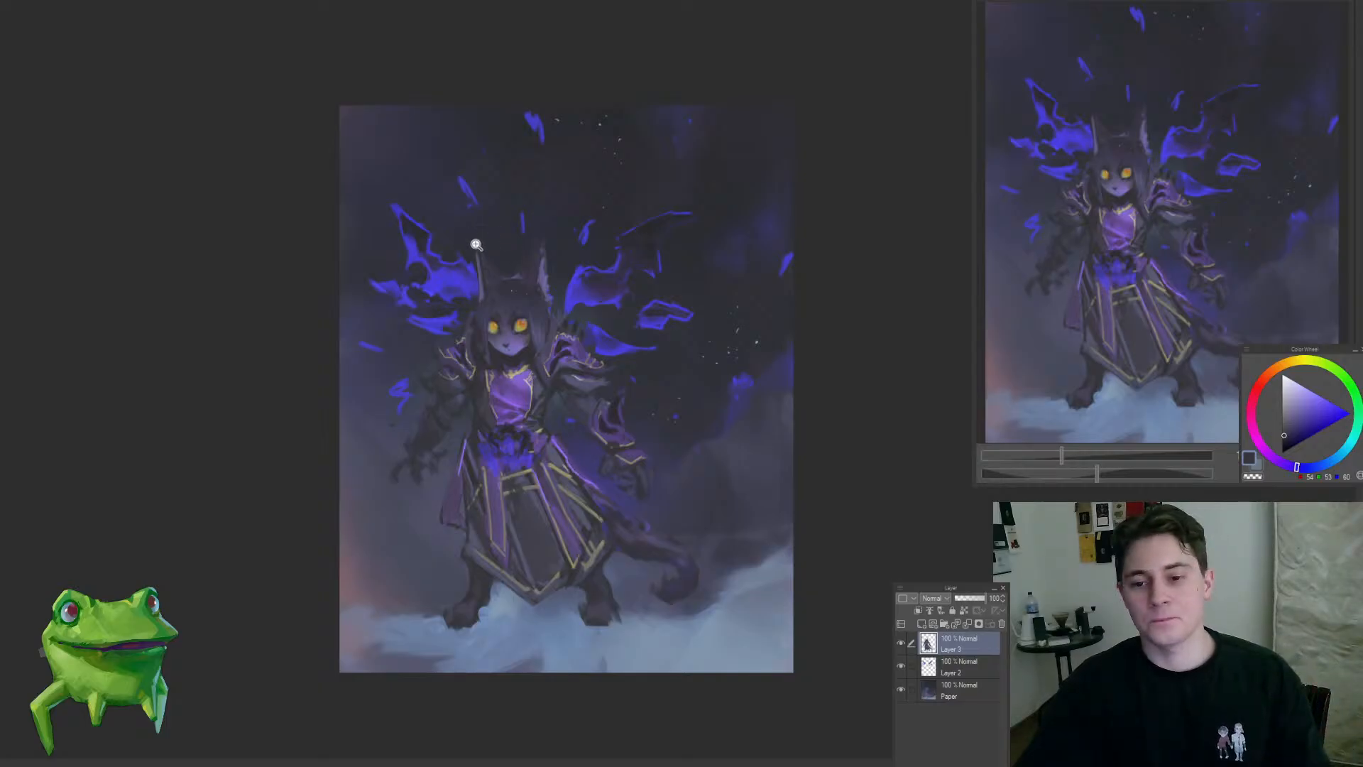
Step: On Layer 2, add thin pale-blue highlights along the upper edges of the left-side wing
drag(445, 255, 475, 264)
click(959, 667)
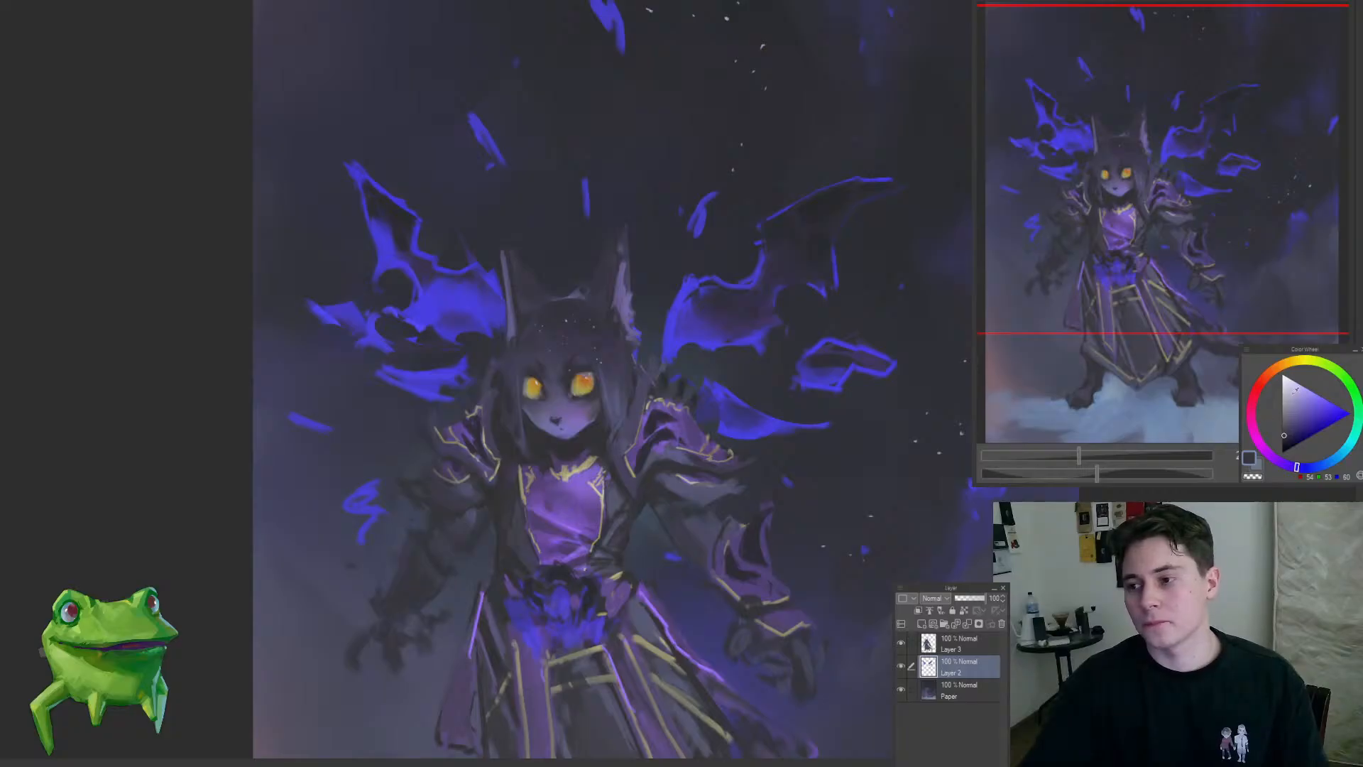
drag(1324, 443, 1328, 440)
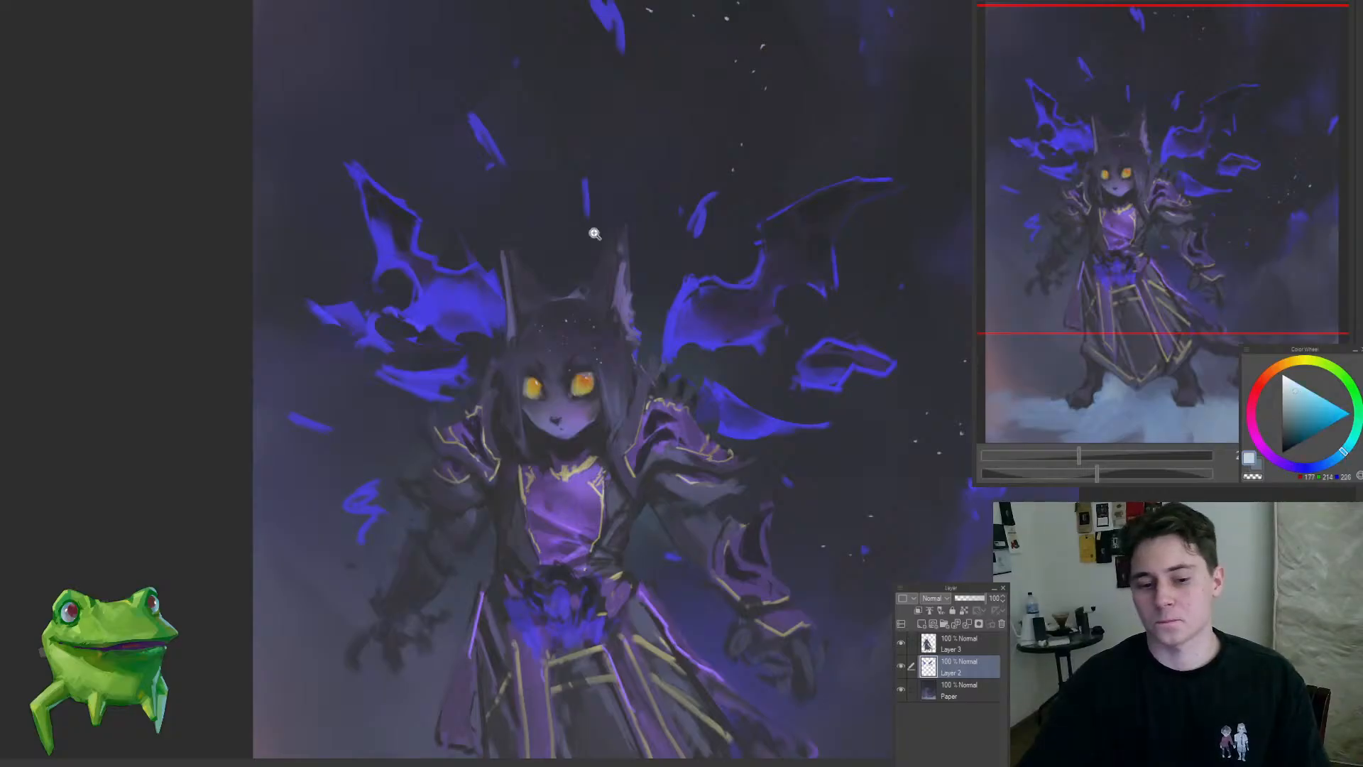
click(436, 214)
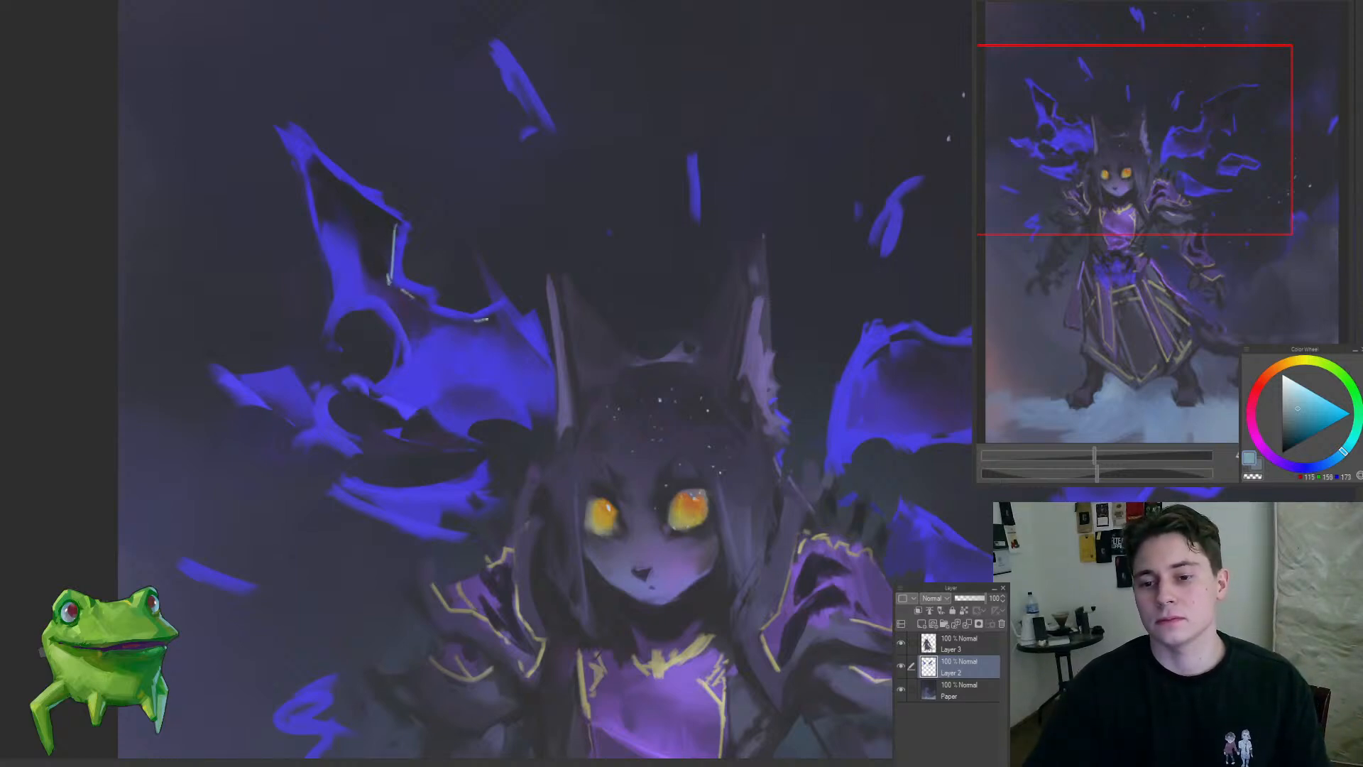
drag(503, 374, 445, 469)
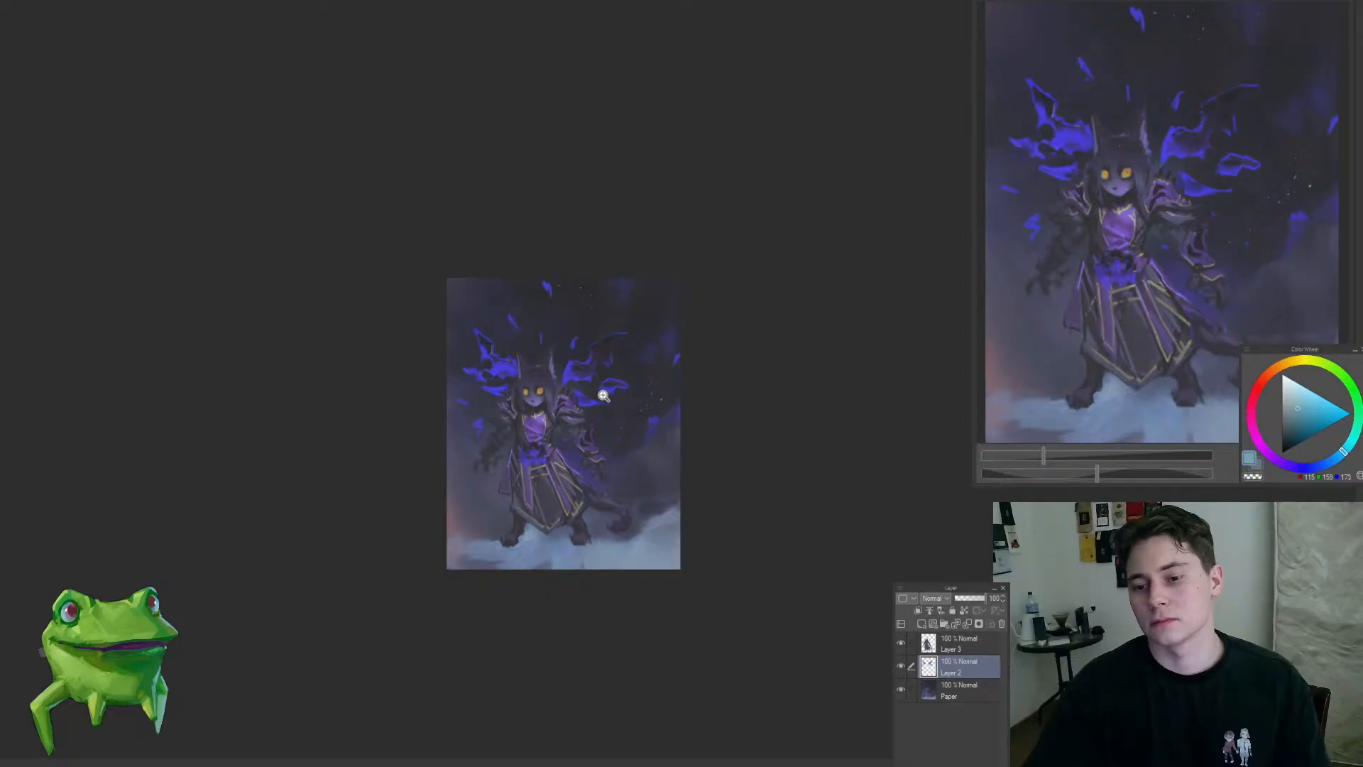
Step: On Layer 3, refine the left-side ear with sampled dark slate and muted blue-violet, adding fur tufts along its outer edge
drag(603, 396, 483, 249)
click(958, 643)
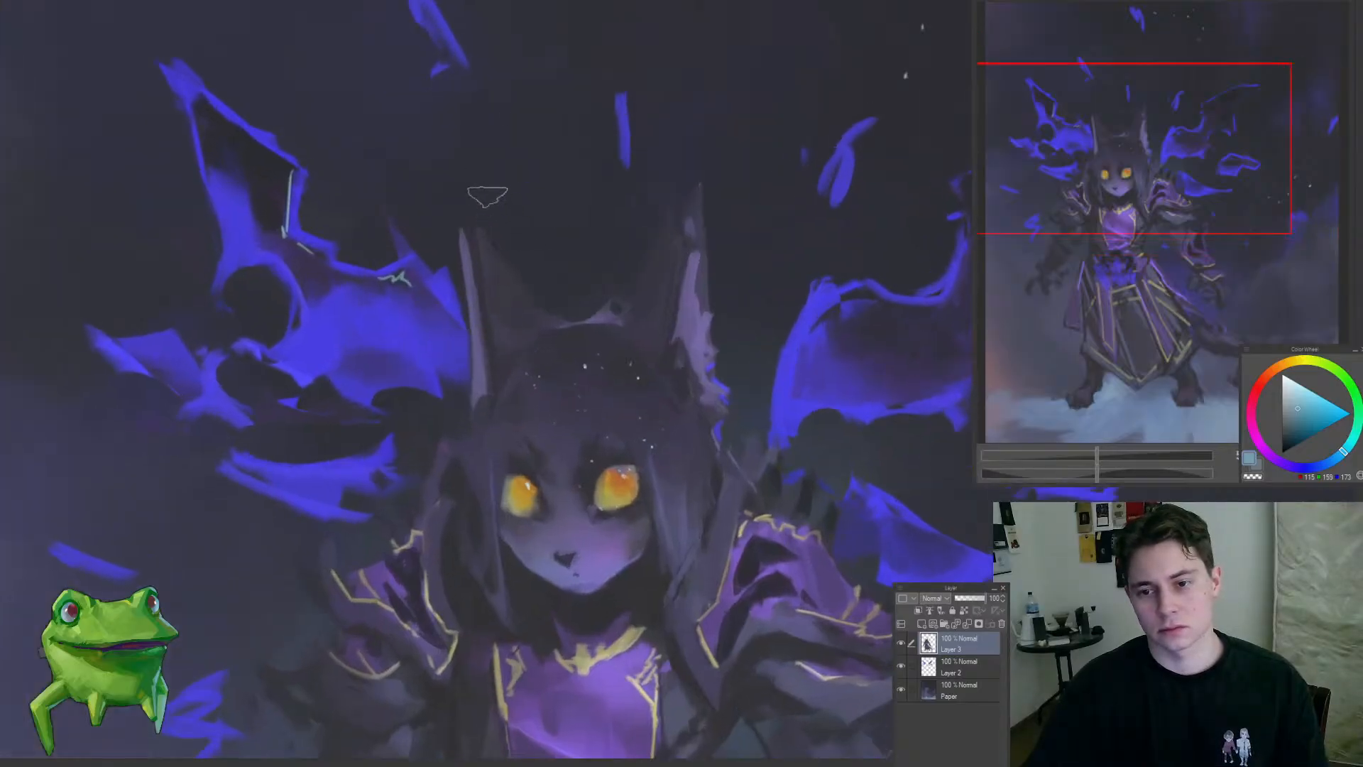
alt+click(505, 364)
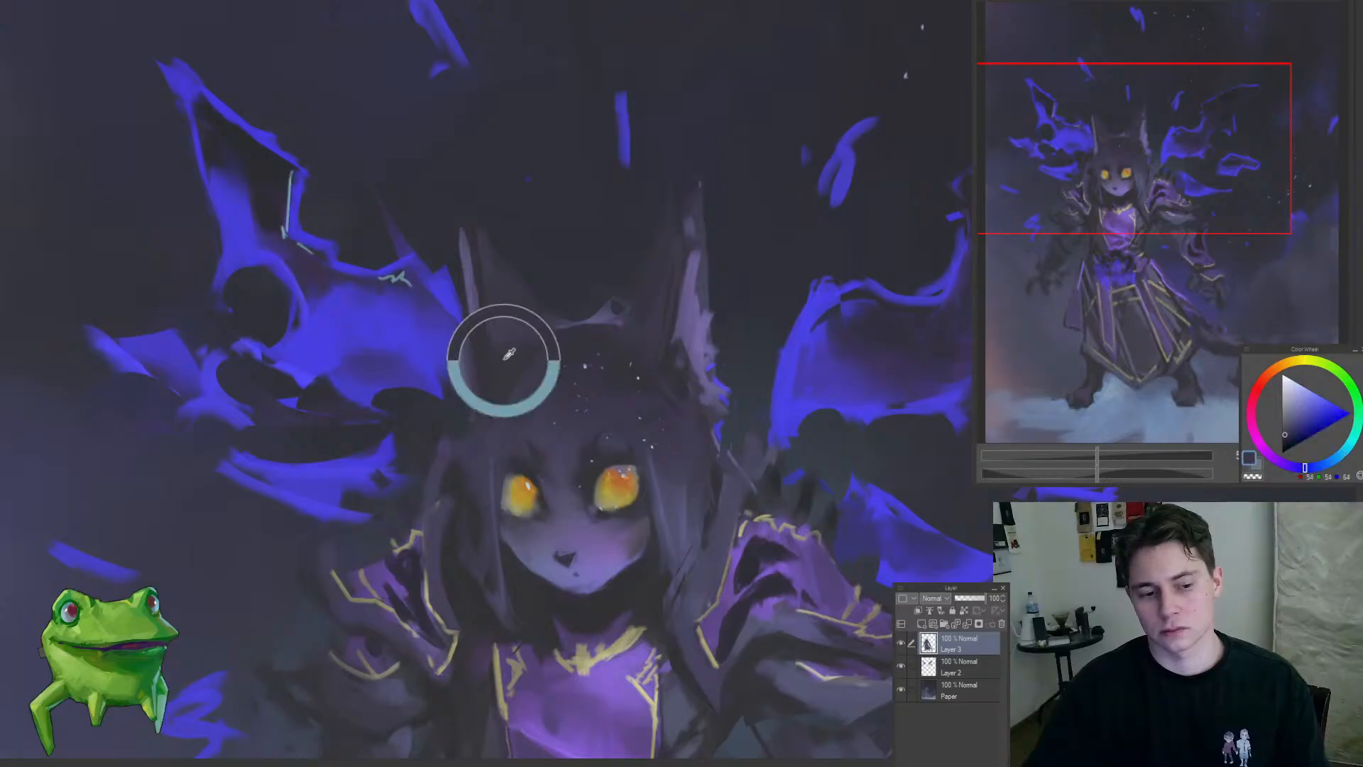
mouse_move(507, 364)
mouse_down()
mouse_move(479, 406)
mouse_move(485, 385)
mouse_up()
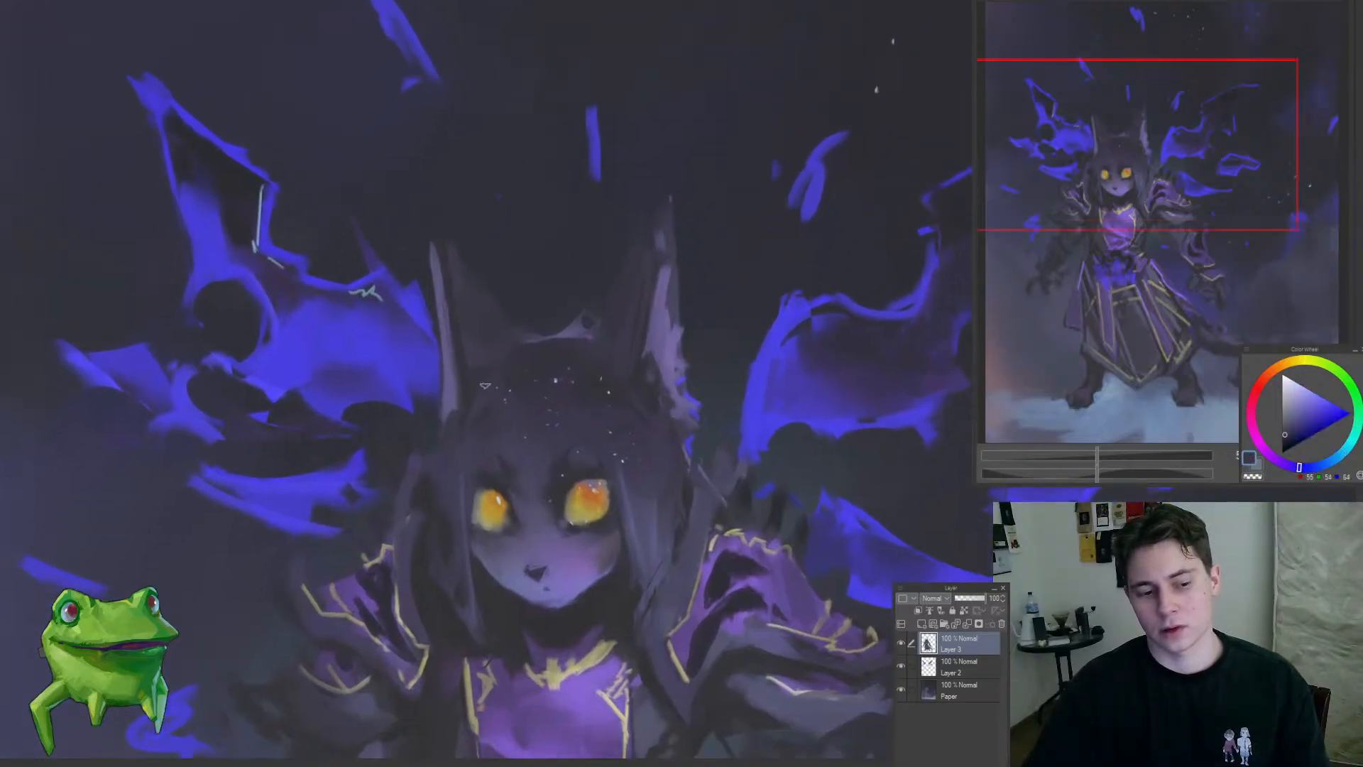
alt+click(478, 382)
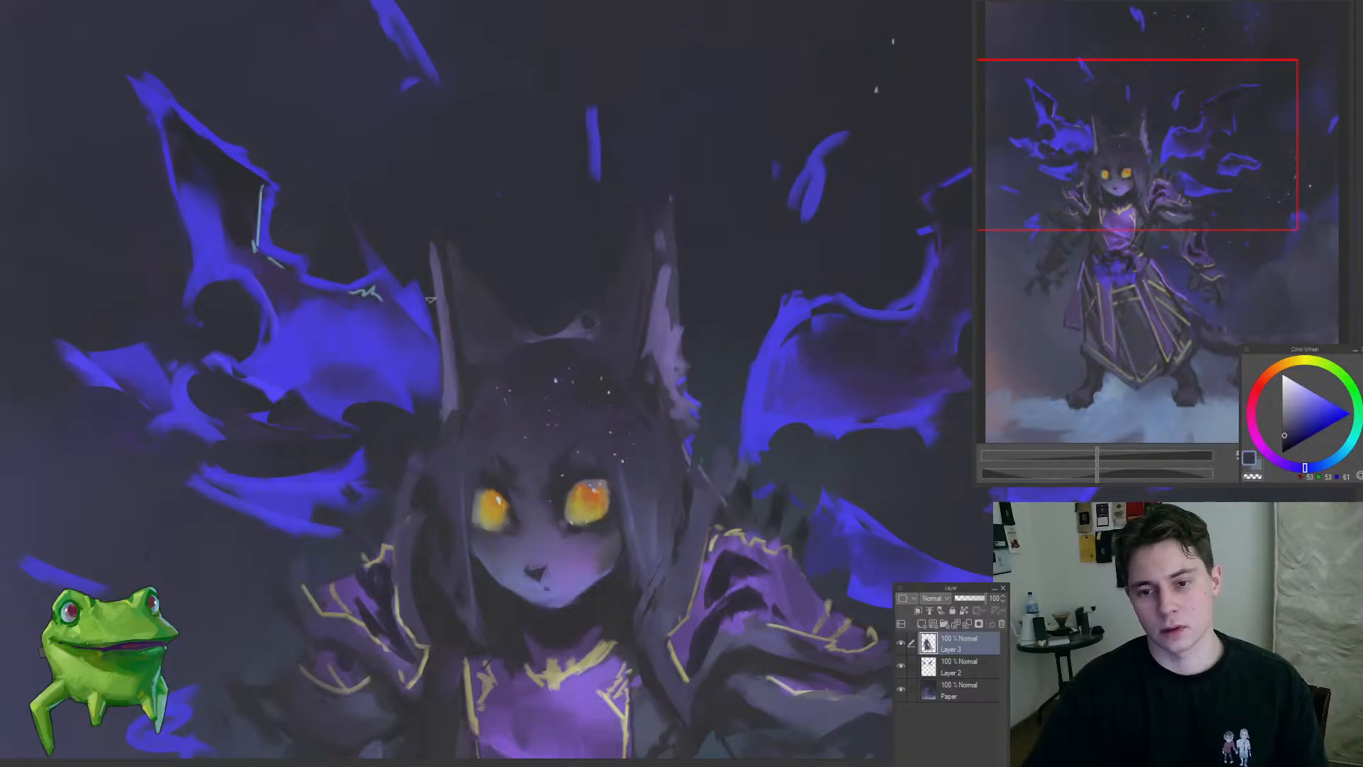
drag(424, 276, 445, 383)
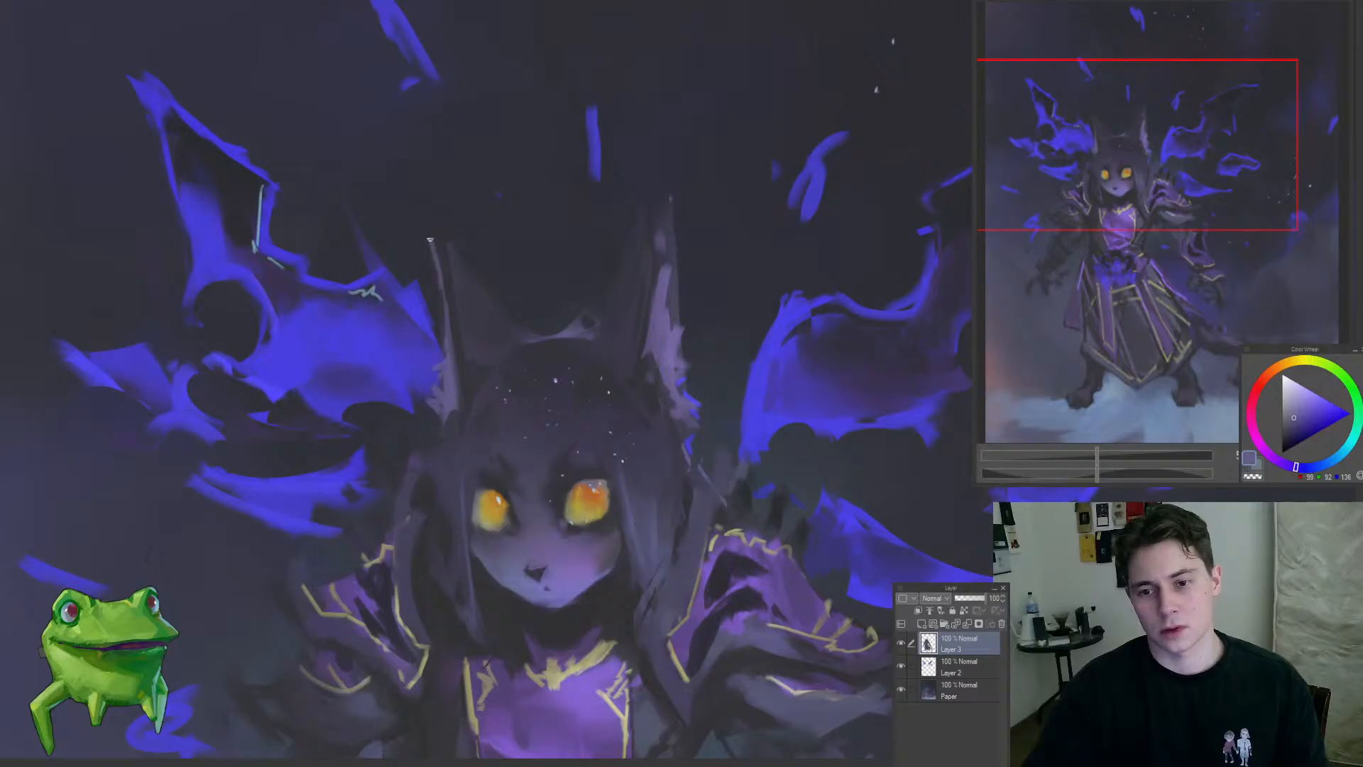
drag(448, 331, 359, 414)
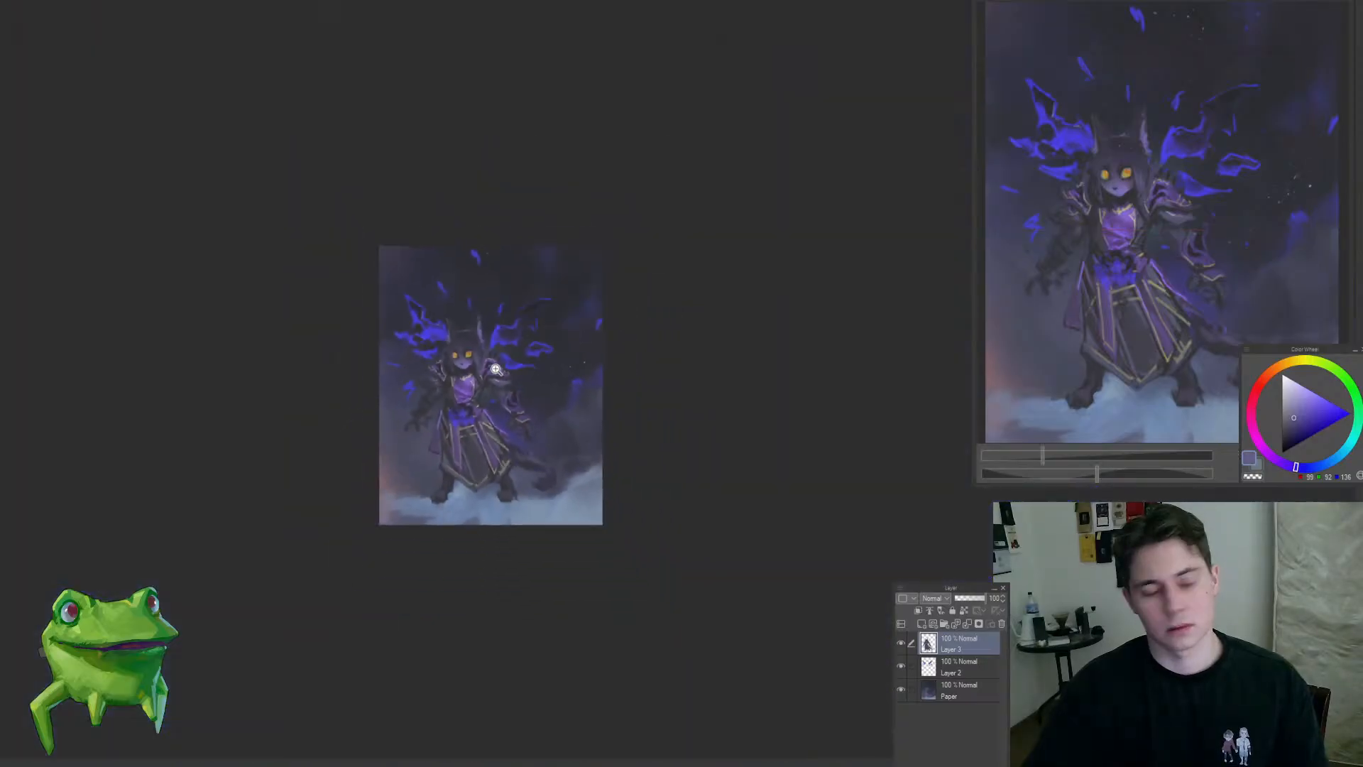
drag(495, 369, 528, 392)
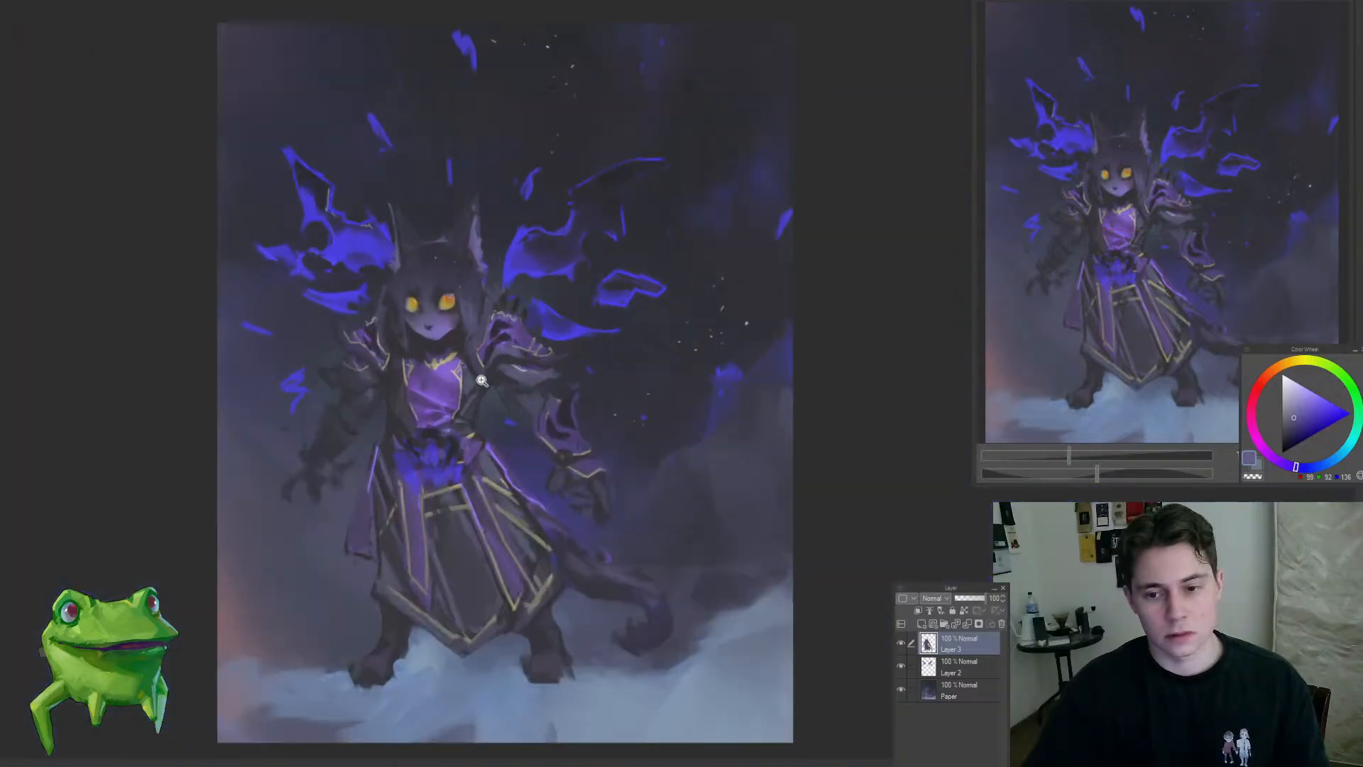
Step: Refine the purple chest cloth's folds and its surrounding edges with sampled violet and dark slate tones
drag(391, 384, 452, 405)
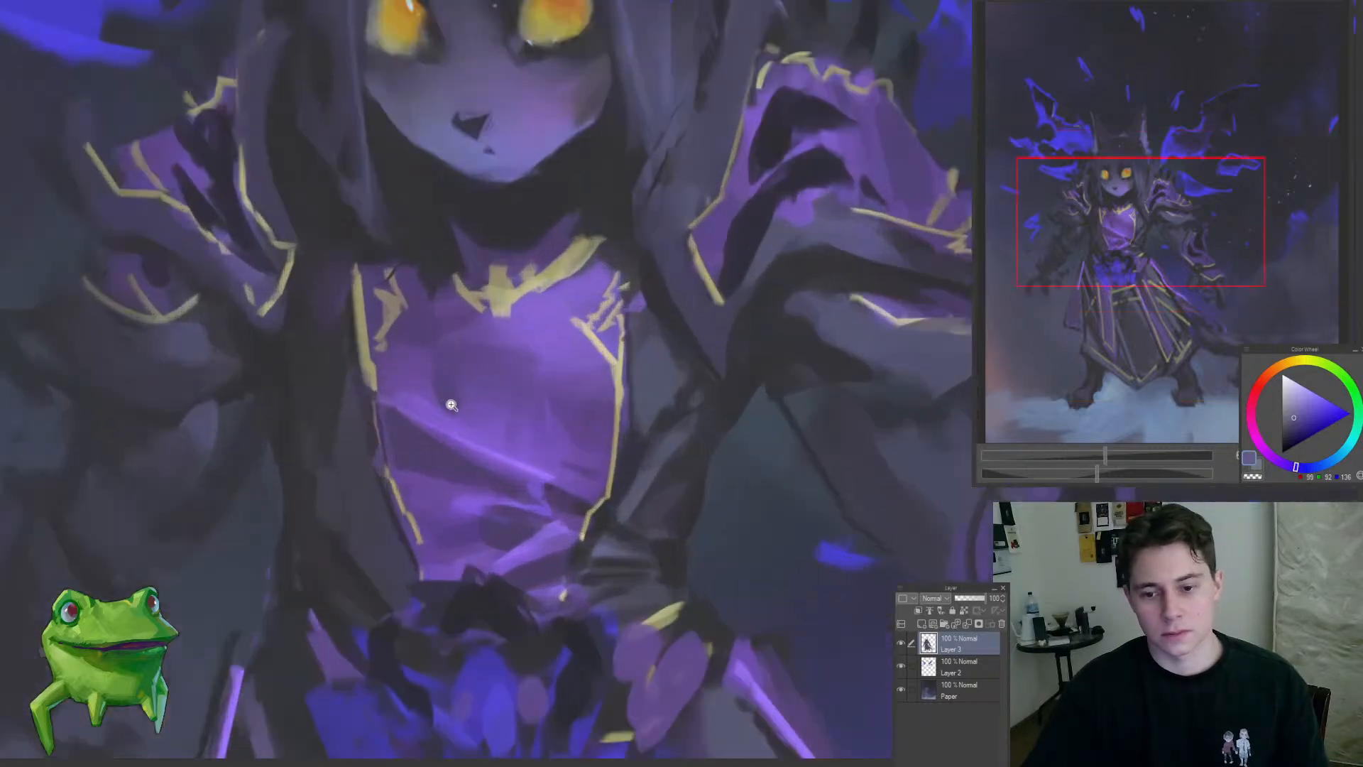
drag(406, 449, 461, 497)
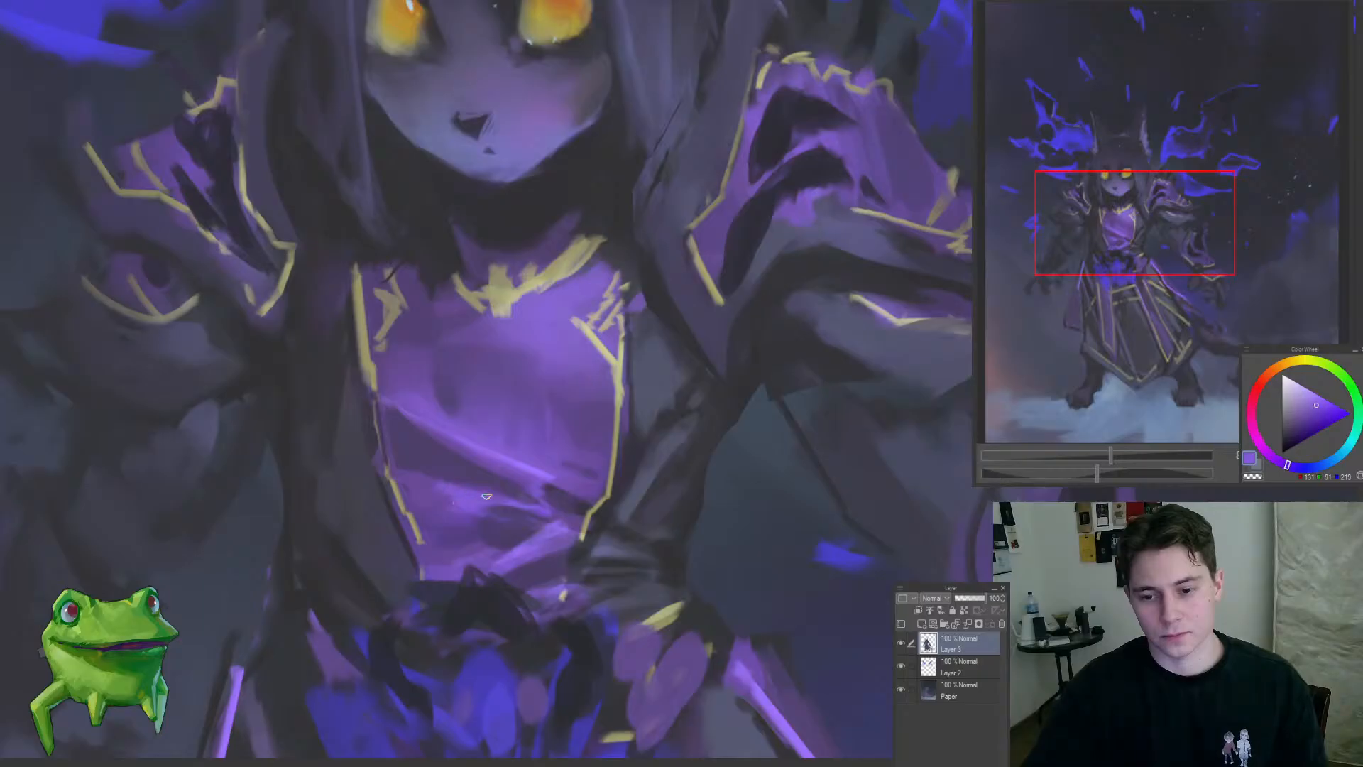
drag(562, 502, 548, 525)
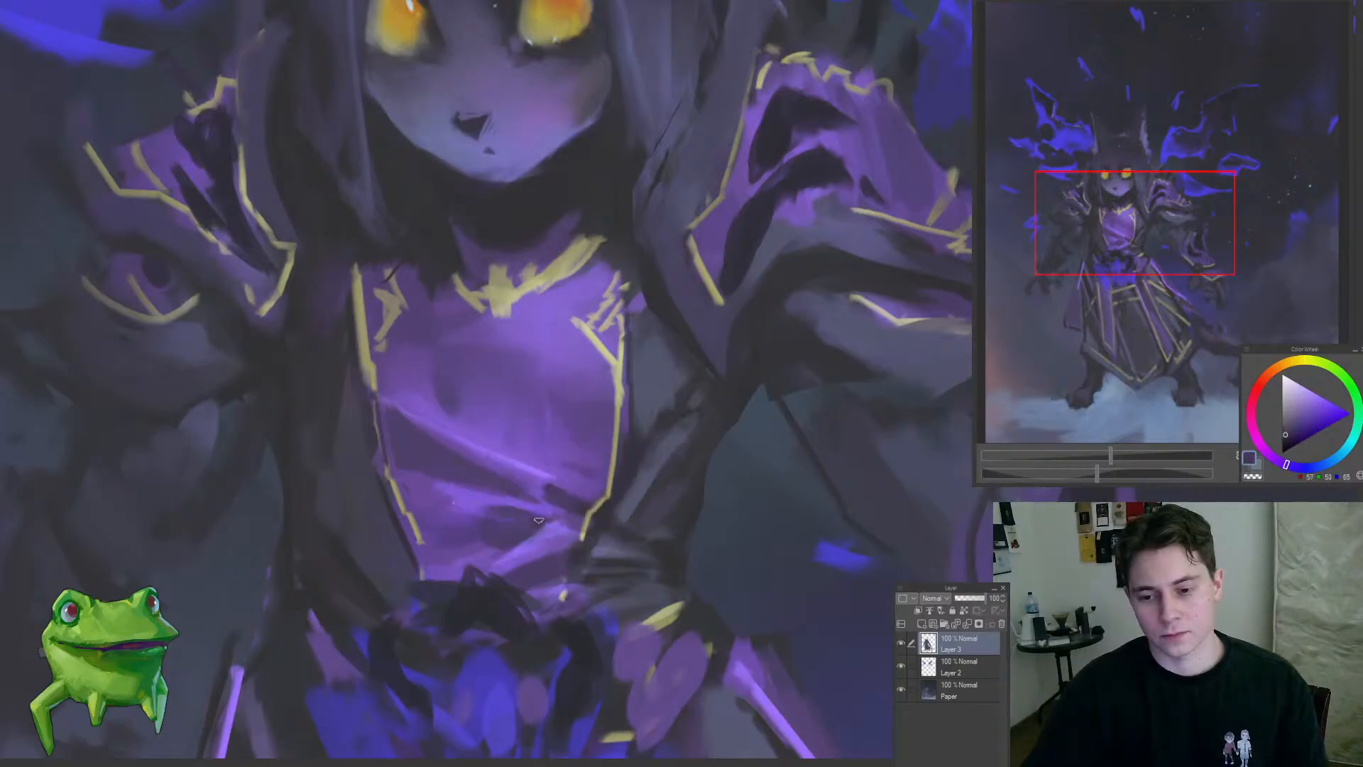
scroll(601, 552, down, 4)
scroll(611, 561, up, 3)
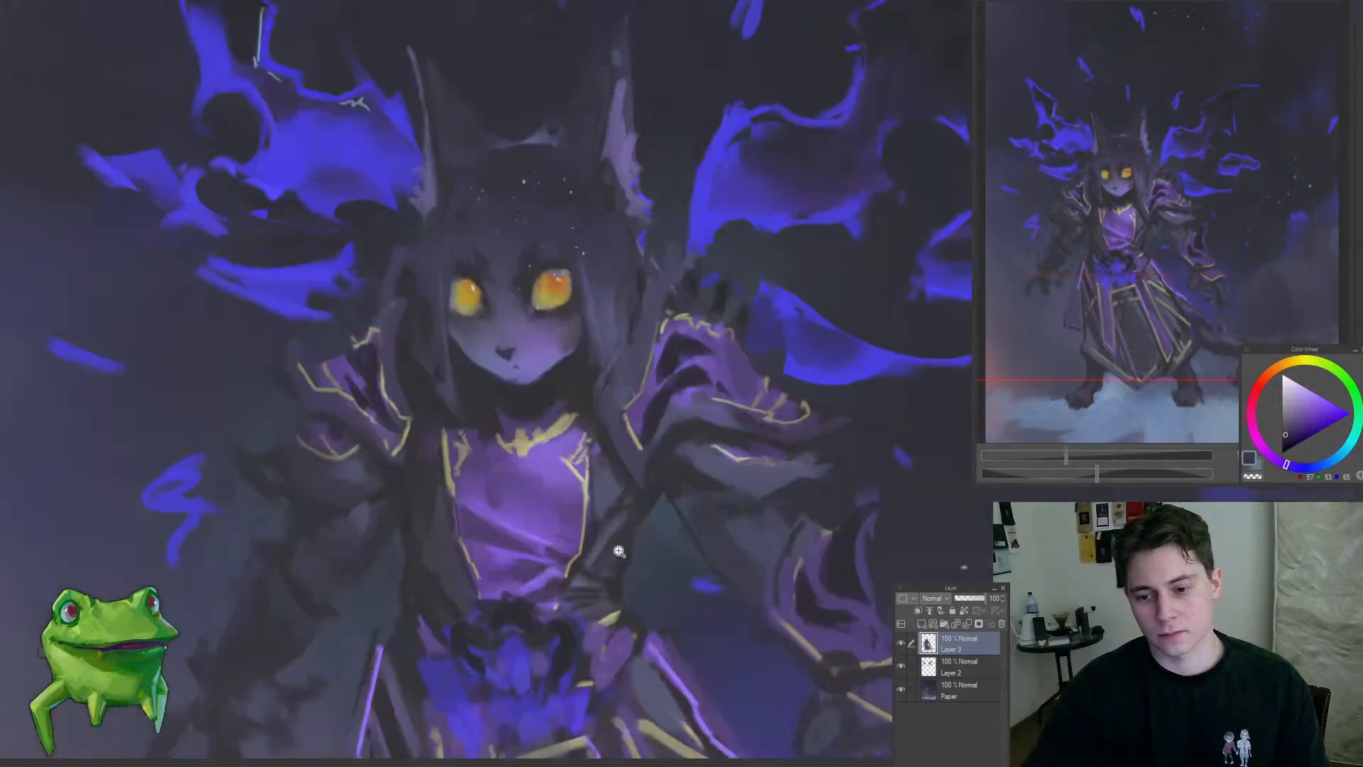
scroll(577, 537, up, 2)
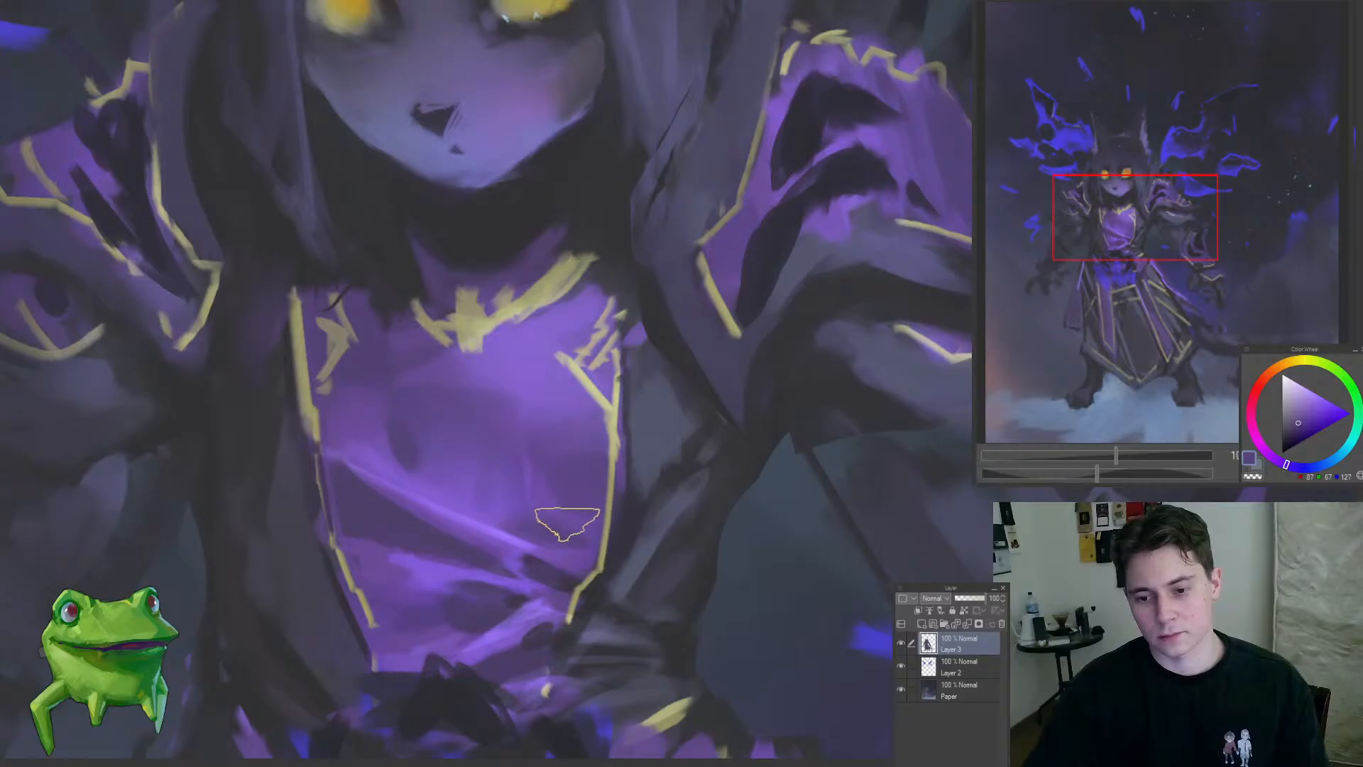
drag(418, 502, 327, 527)
drag(415, 469, 490, 457)
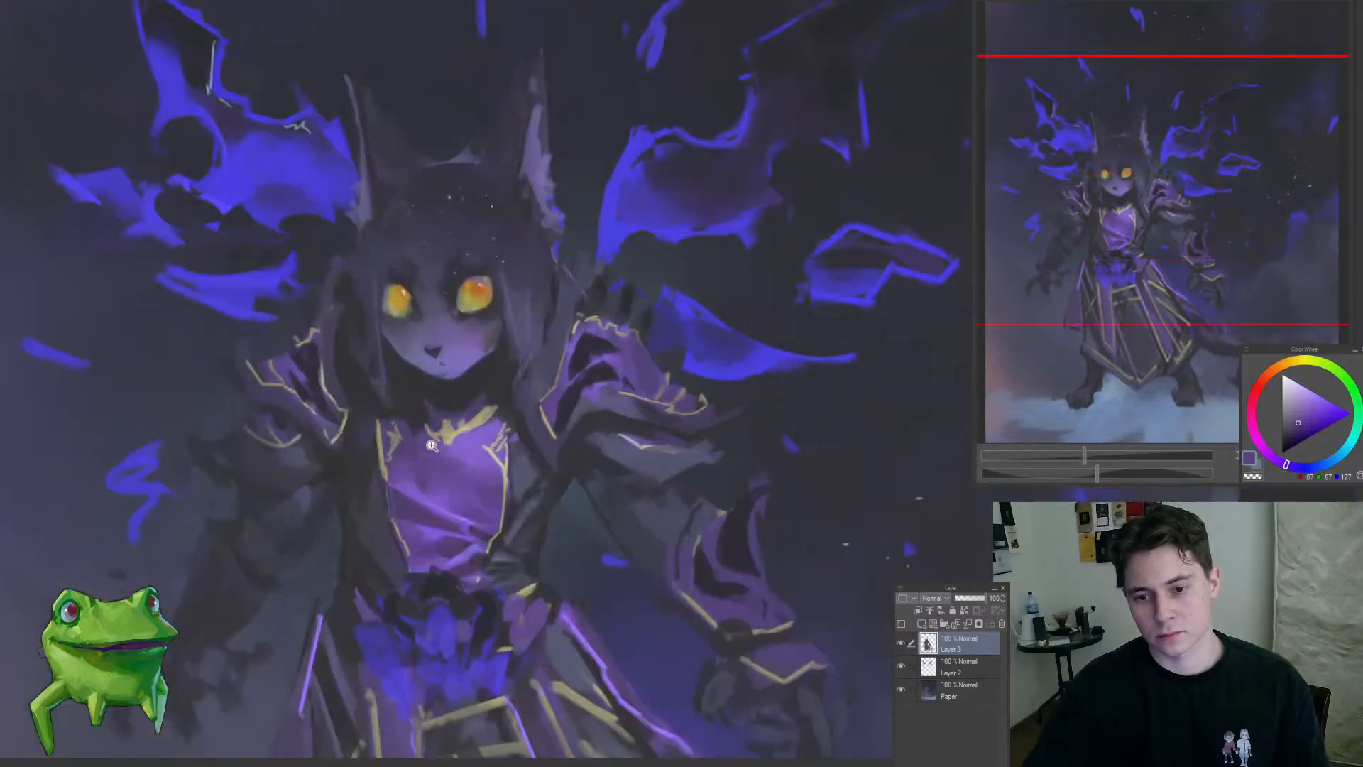
Step: Soften the shading between the eyes and over the nose bridge with sampled dark slate and muted violet
mouse_move(429, 414)
mouse_down()
mouse_move(362, 459)
mouse_move(478, 280)
mouse_up()
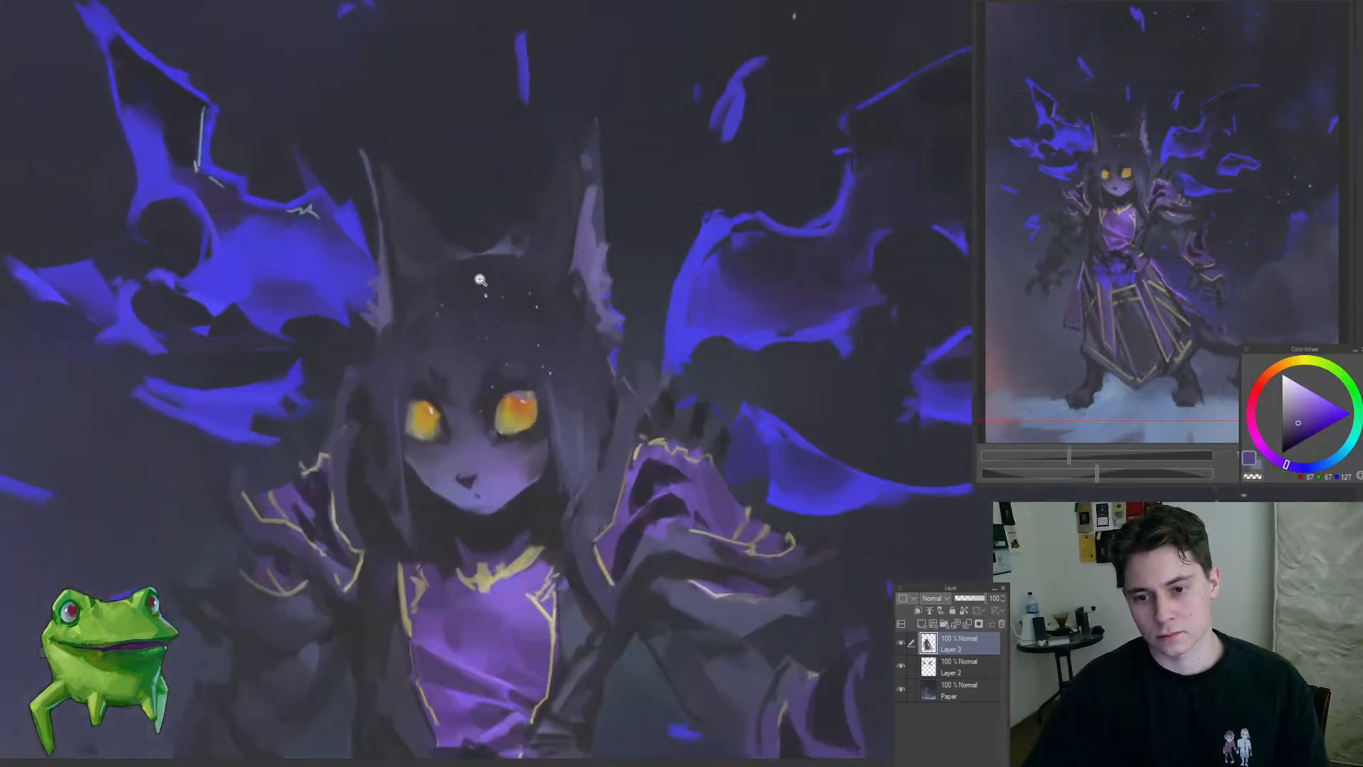
drag(487, 347, 480, 387)
alt+click(471, 447)
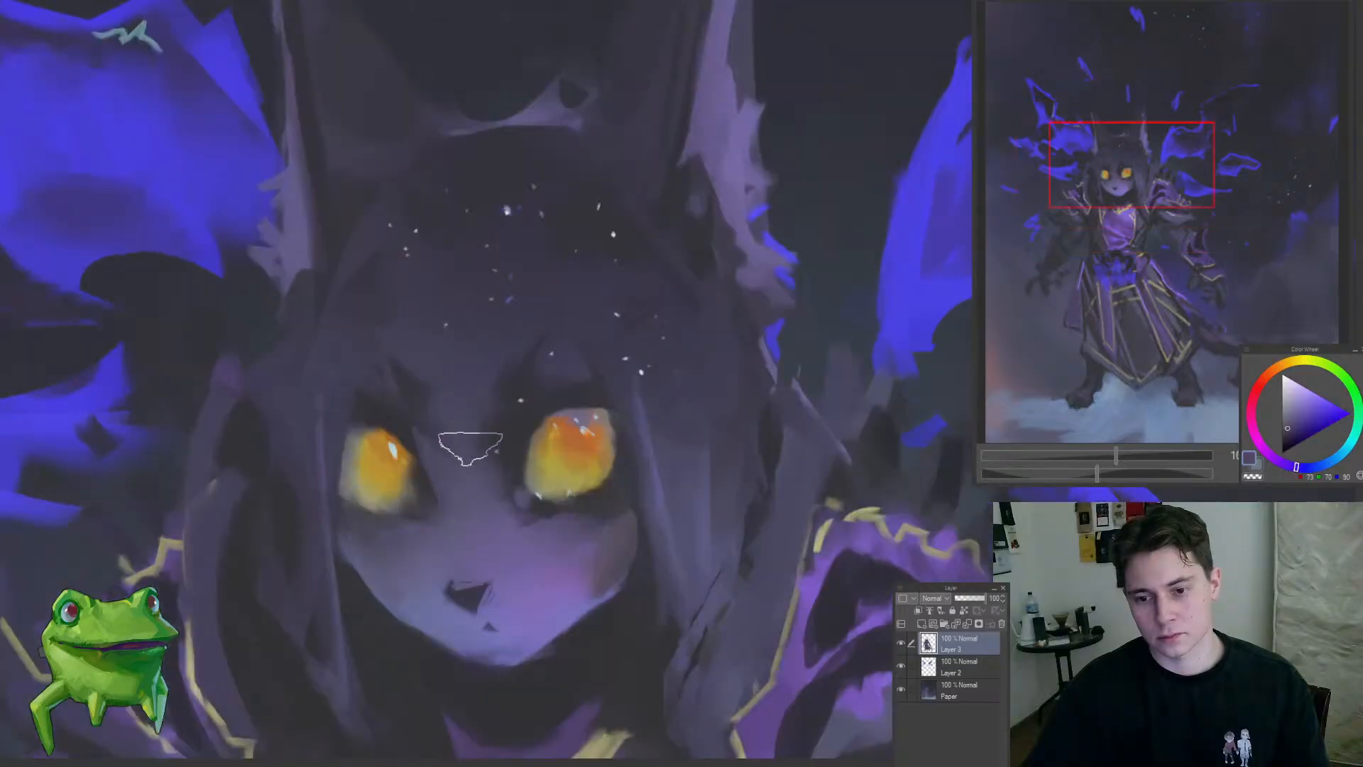
alt+click(502, 460)
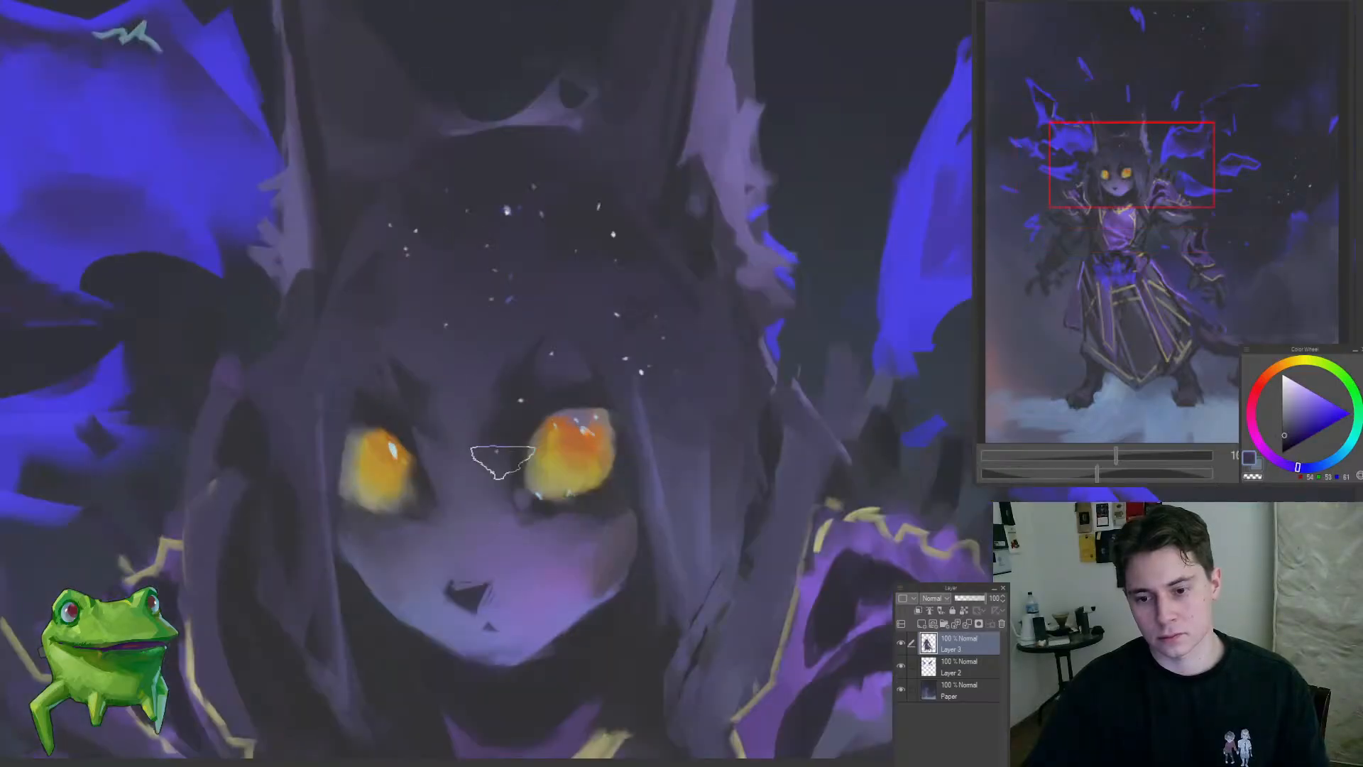
drag(502, 460, 502, 500)
click(494, 487)
mouse_move(491, 557)
mouse_down()
mouse_move(426, 552)
mouse_move(559, 527)
mouse_move(541, 507)
mouse_up()
alt+click(523, 517)
drag(576, 438, 553, 449)
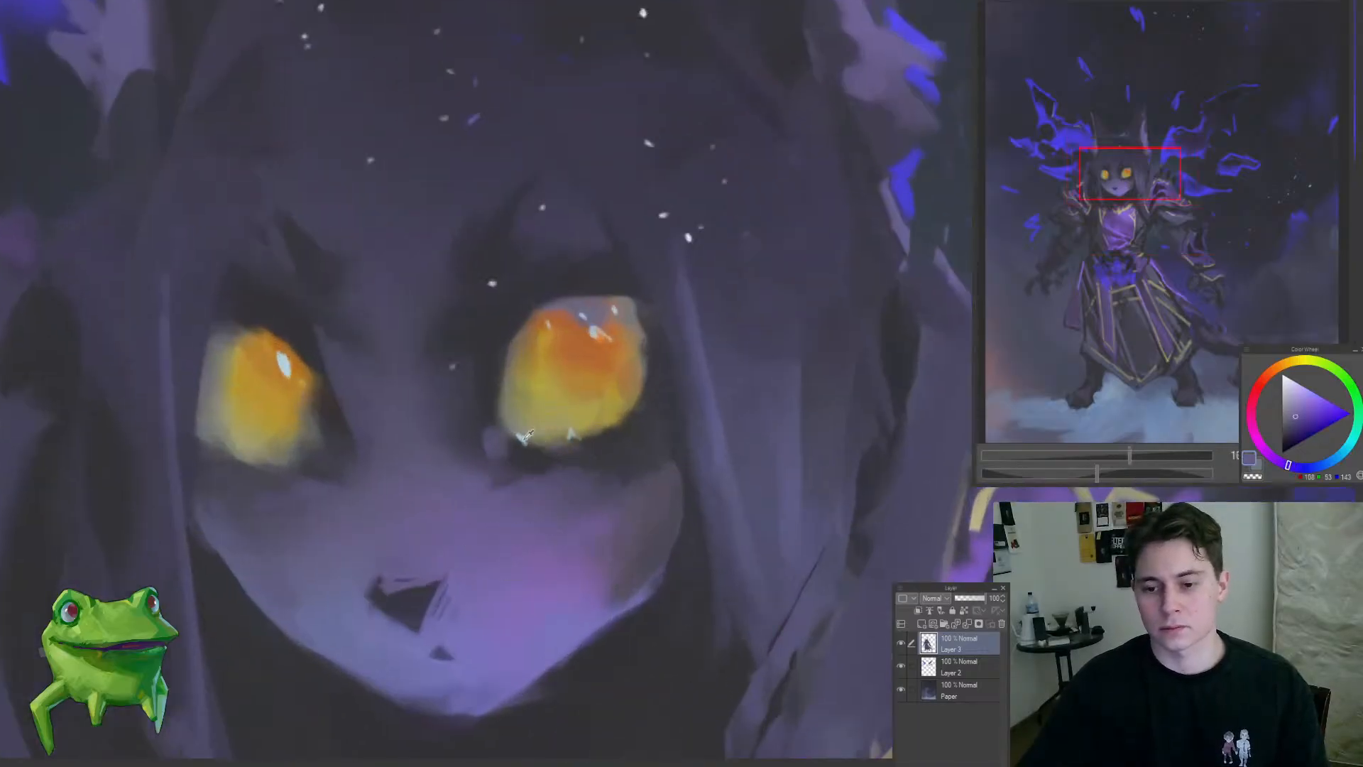
Step: Paint a pale-blue highlight along the right-side eye's lower rim, undoing the first stroke and redoing it
alt+click(523, 437)
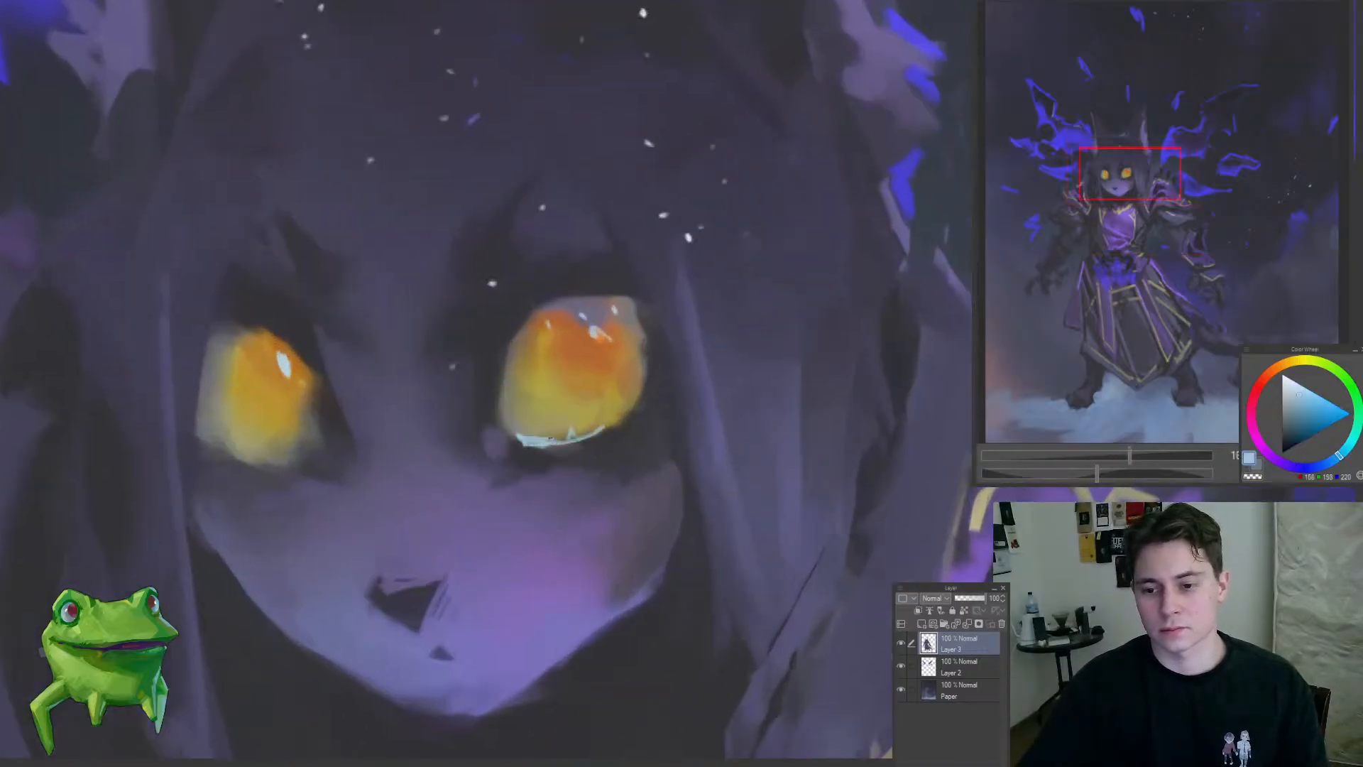
key(ctrl+z)
mouse_move(585, 435)
mouse_down()
mouse_move(608, 502)
mouse_move(537, 390)
mouse_move(604, 479)
mouse_up()
drag(604, 475, 608, 441)
mouse_move(543, 389)
mouse_down()
mouse_move(619, 354)
mouse_move(565, 388)
mouse_move(661, 385)
mouse_up()
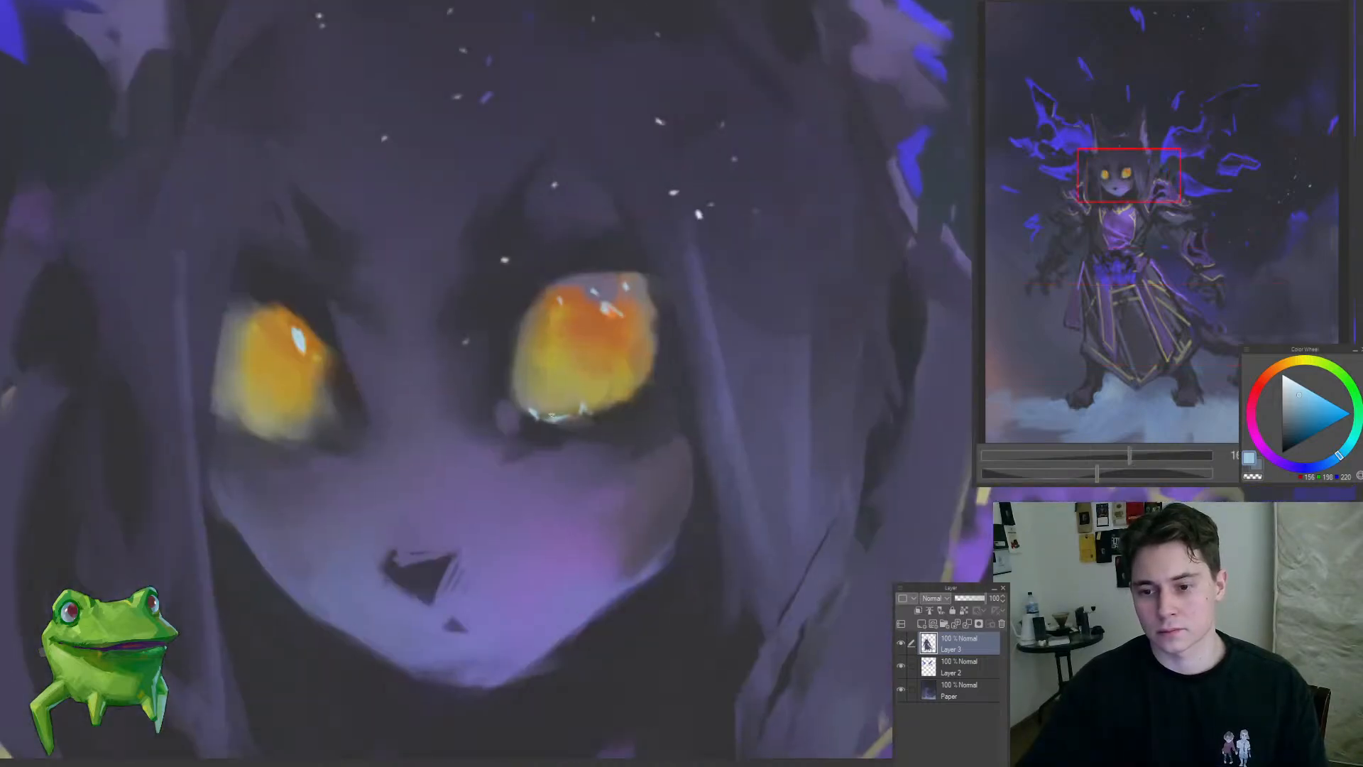
Step: Refine the right-side eye's outline with sampled olive grey, dark slate, brown and golden yellow tones
alt+click(522, 370)
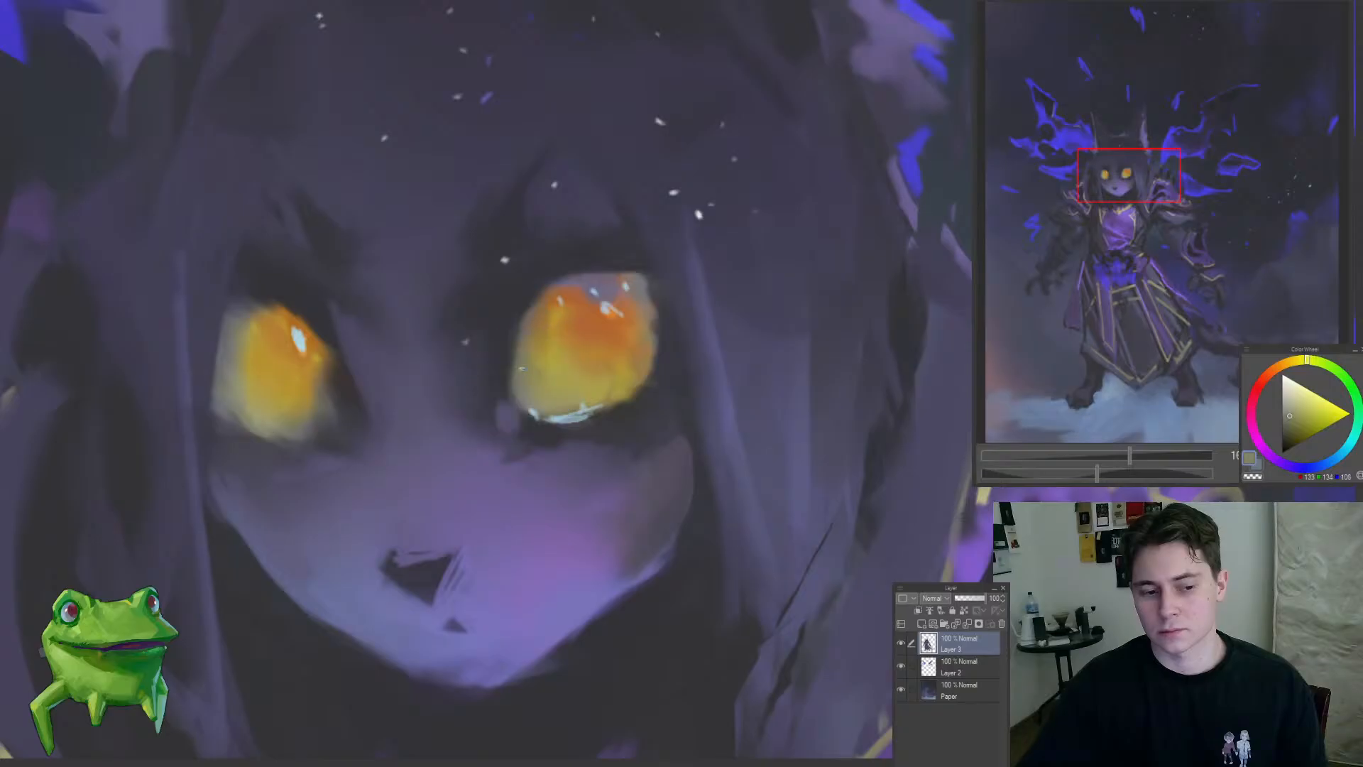
alt+click(507, 386)
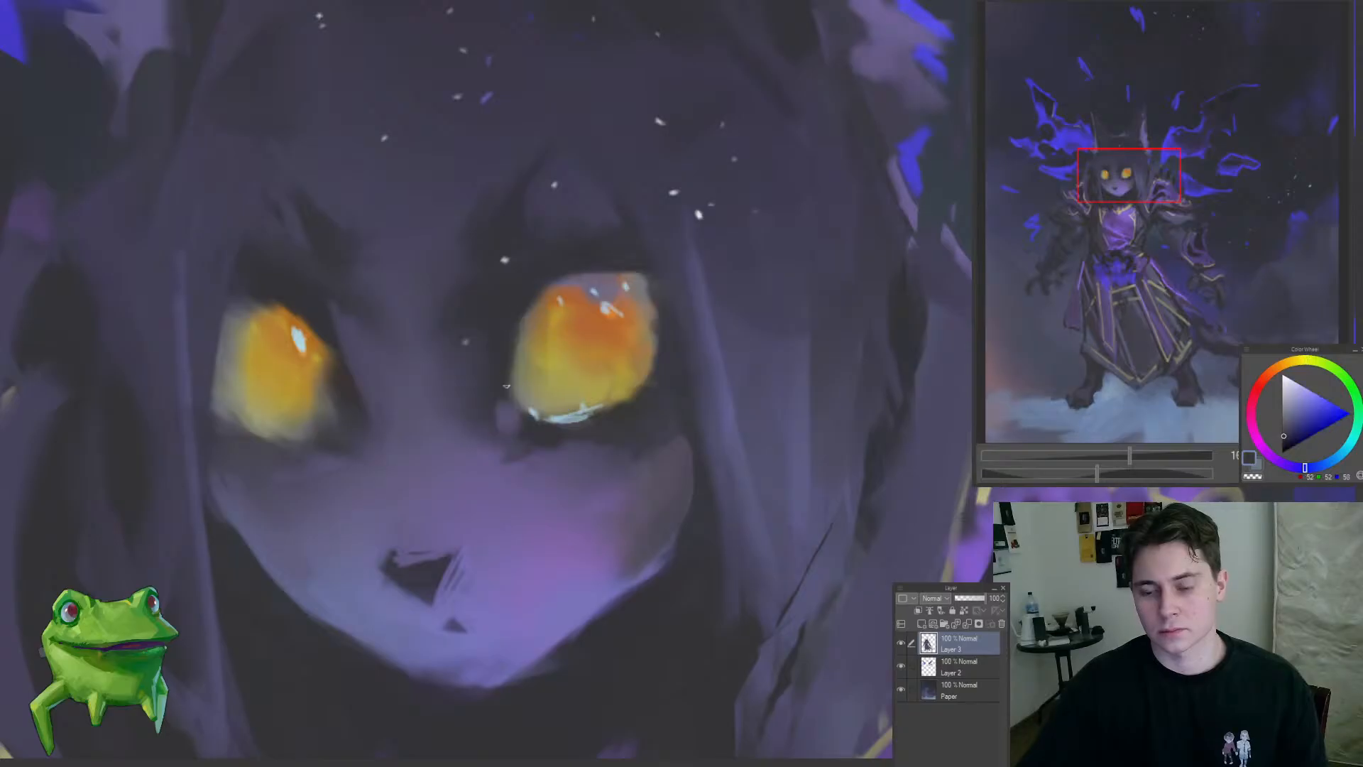
alt+click(524, 338)
alt+click(530, 319)
key(ctrl+0)
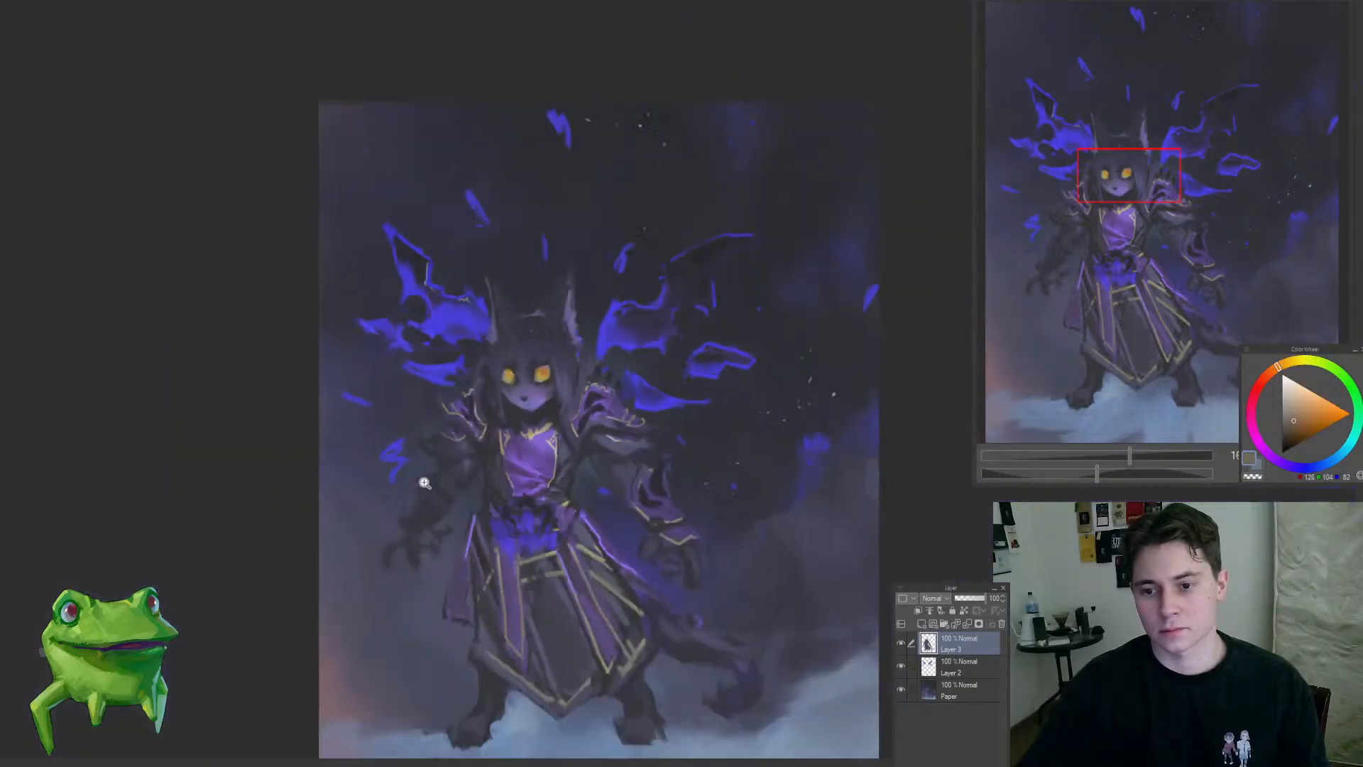
scroll(538, 456, up, 6)
alt+click(542, 362)
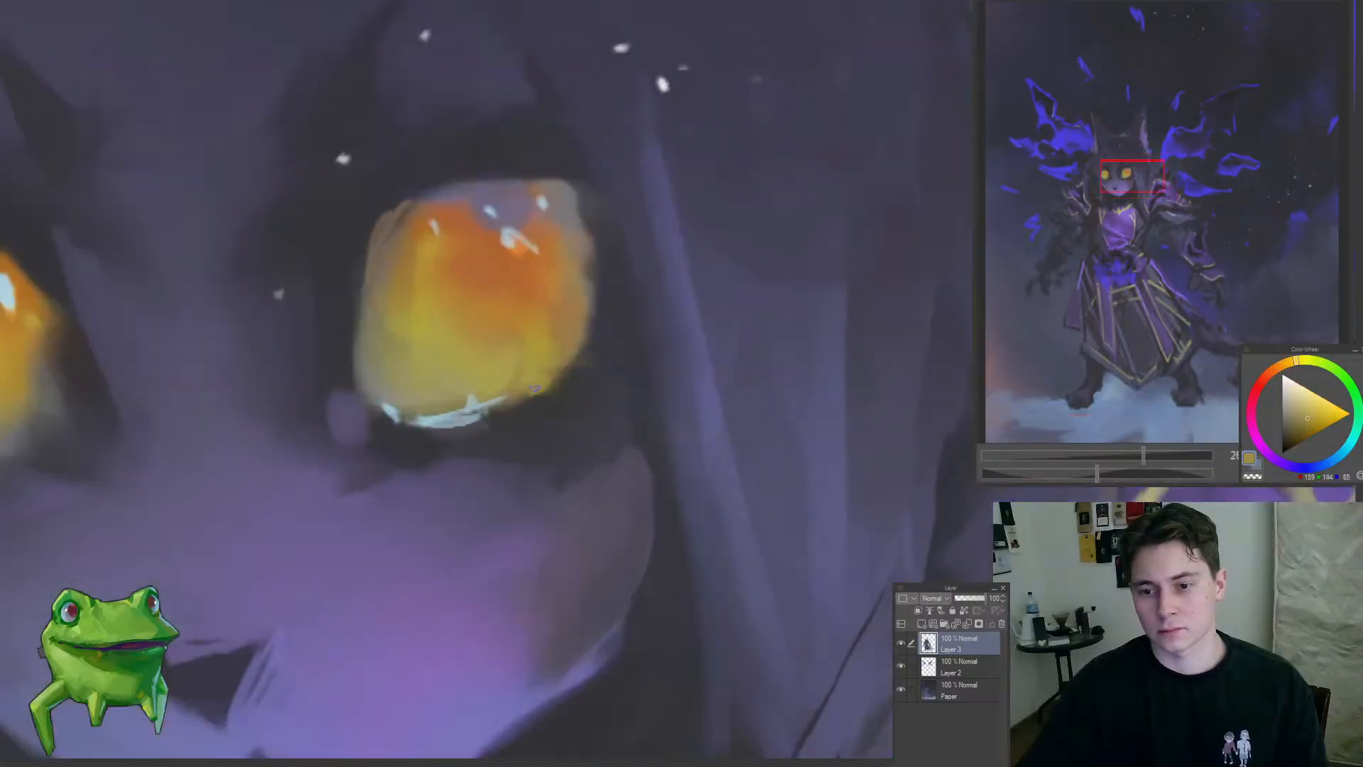
scroll(535, 388, down, 5)
scroll(545, 355, down, 5)
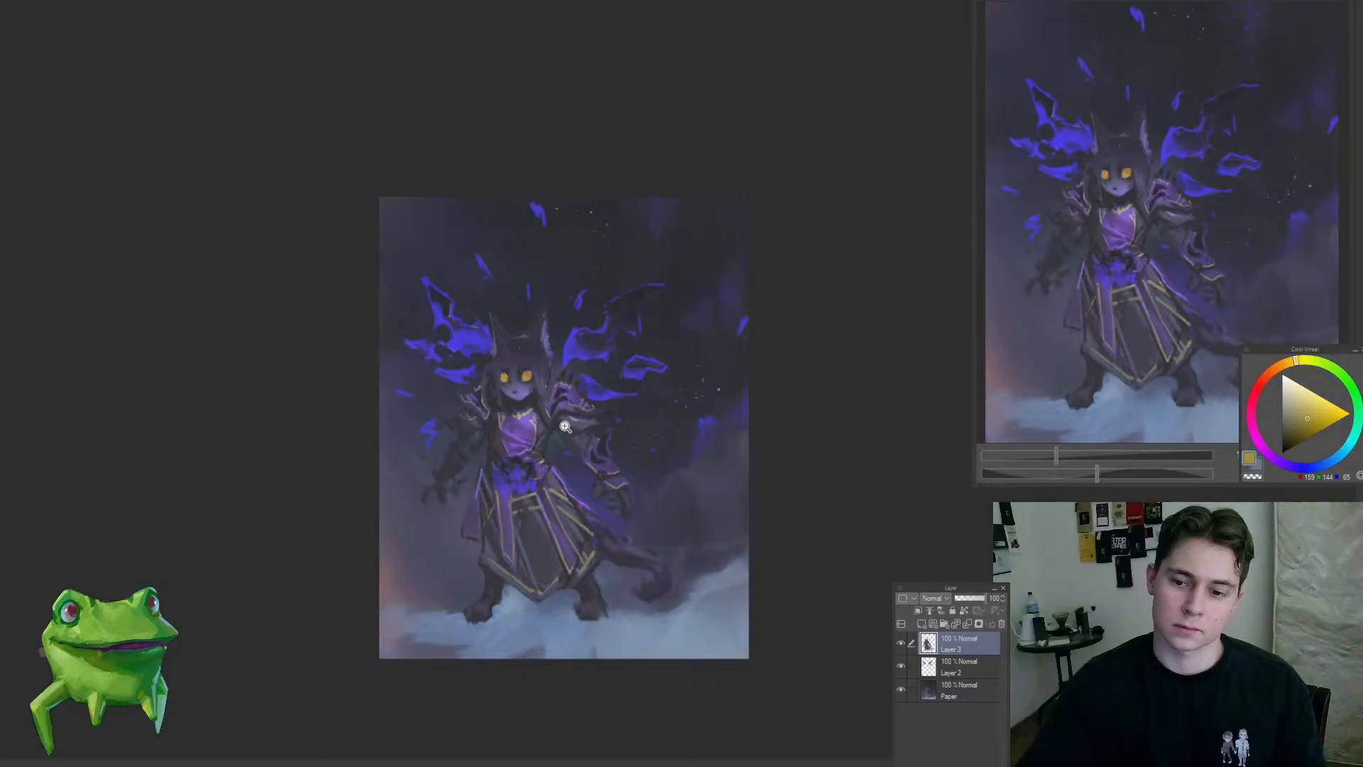
Step: Soften the cheek shading beneath the right-side eye and toward the chin with sampled dark slate and muted blue-violet tones
scroll(529, 392, up, 8)
alt+click(563, 366)
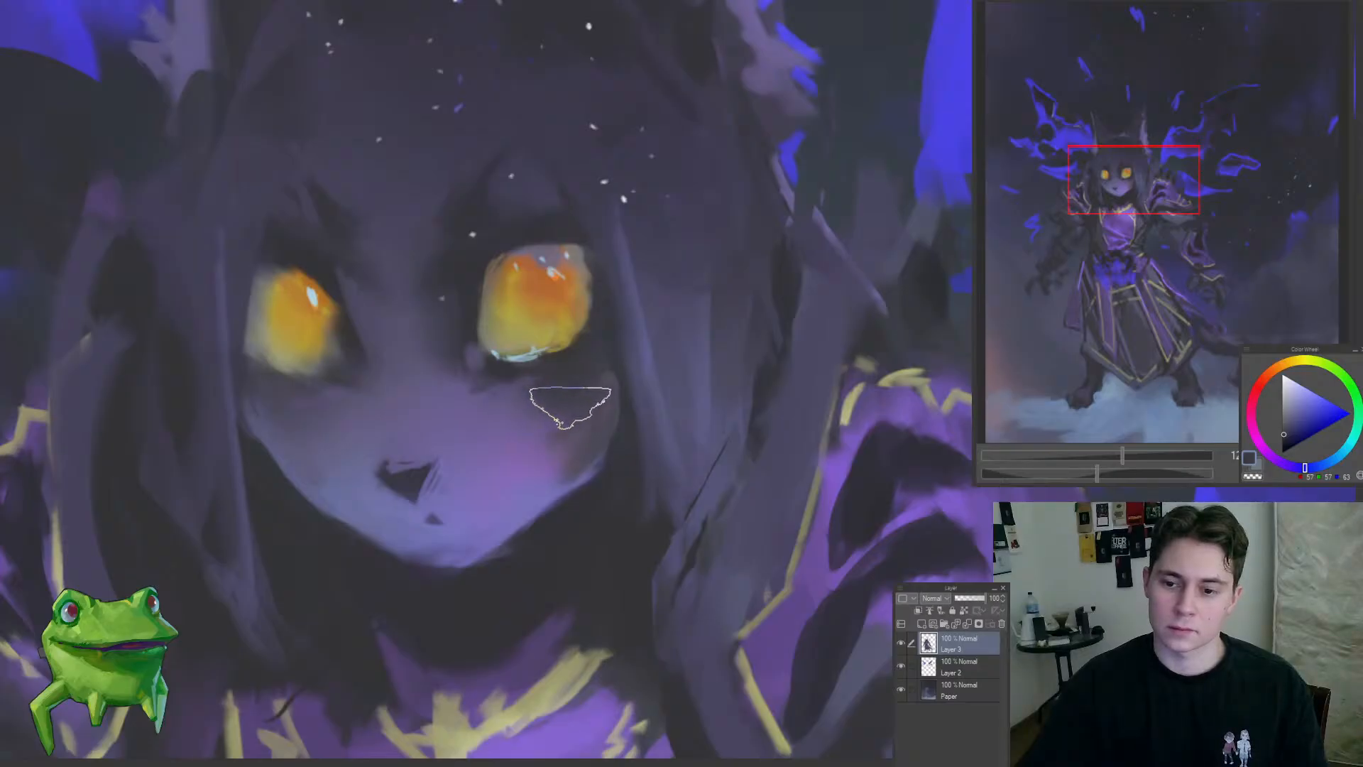
scroll(550, 412, down, 5)
scroll(475, 522, down, 2)
scroll(538, 445, up, 6)
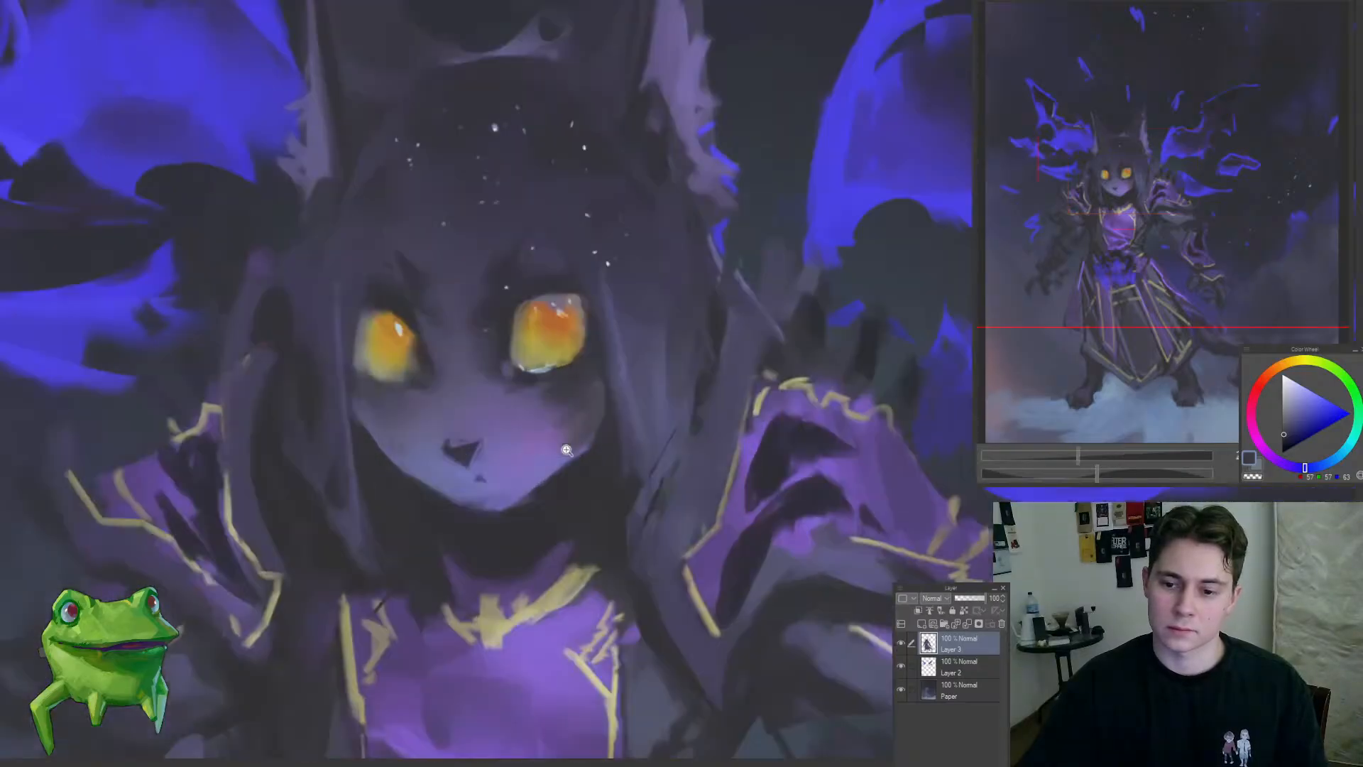
alt+click(560, 450)
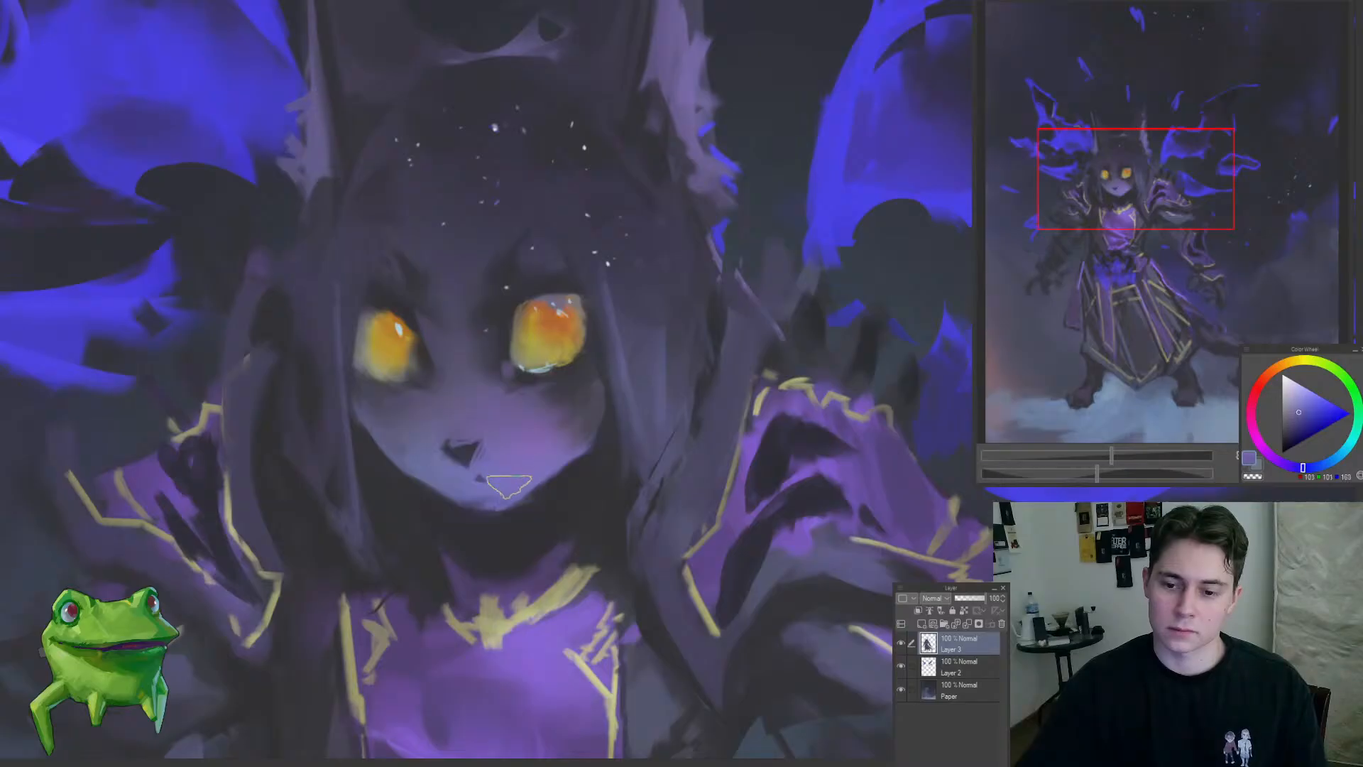
scroll(554, 445, down, 3)
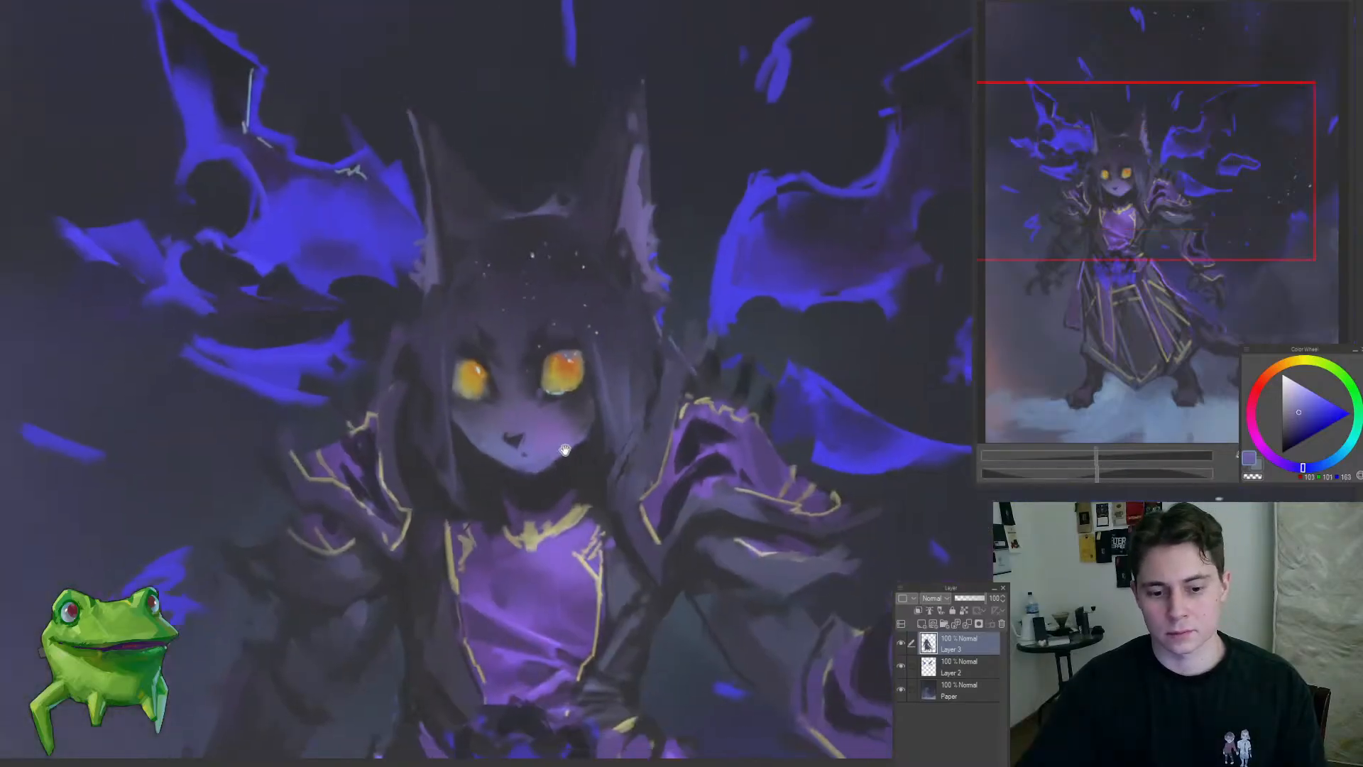
scroll(537, 210, up, 3)
scroll(600, 388, down, 1)
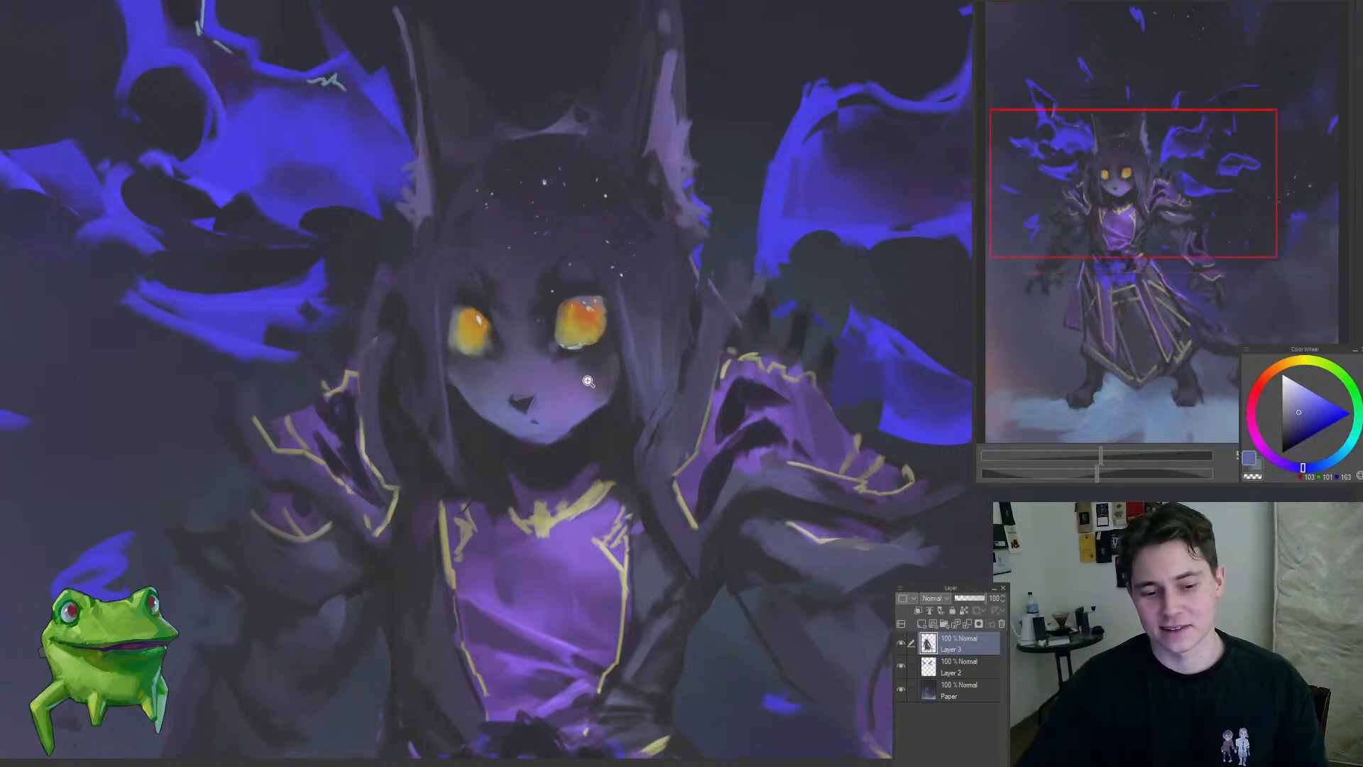
Step: Blend the right-side cheek and the area beside the mouth with a larger brush and sampled blue-violet tones
mouse_move(595, 380)
mouse_down()
mouse_move(561, 398)
mouse_move(603, 415)
mouse_move(545, 451)
mouse_move(562, 427)
mouse_up()
key(bracketright)
key(bracketright)
key(bracketright)
key(bracketright)
alt+click(506, 477)
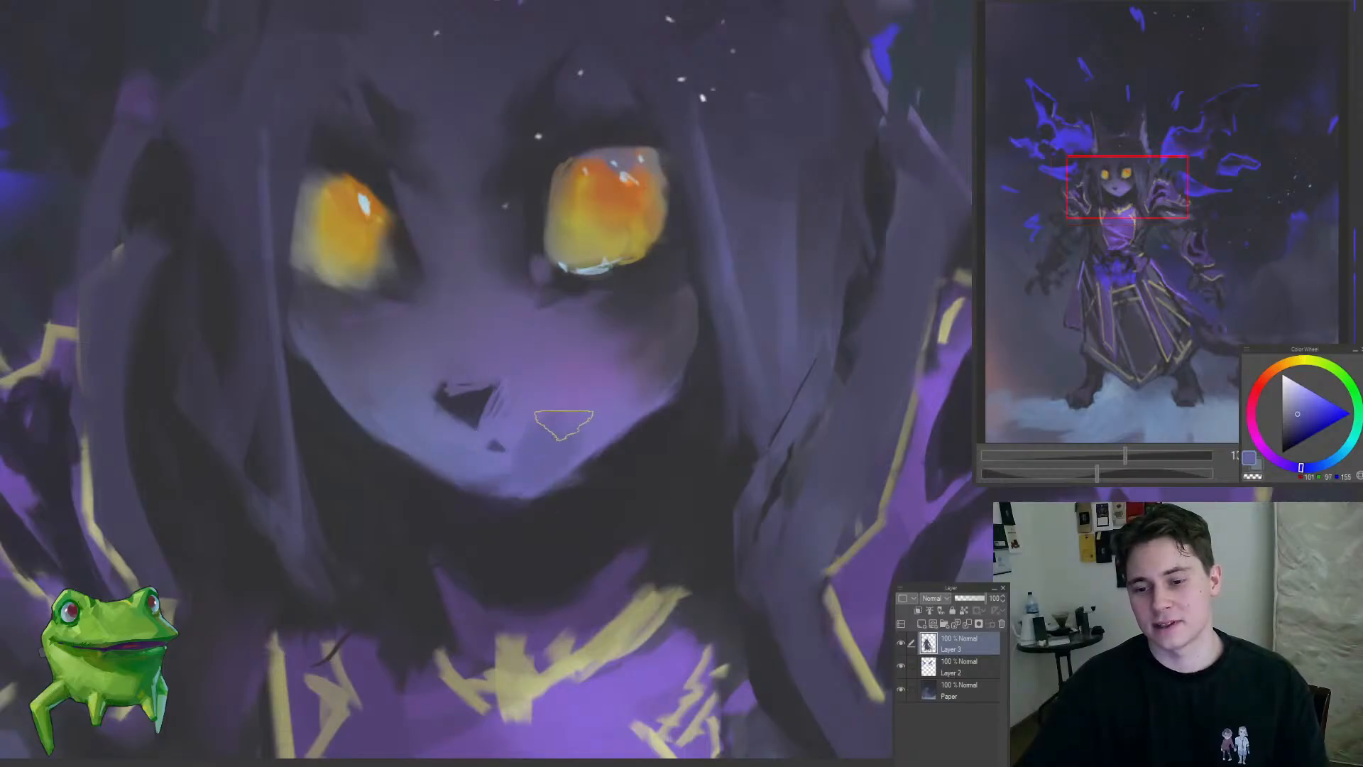
alt+click(571, 394)
alt+click(618, 423)
alt+click(511, 398)
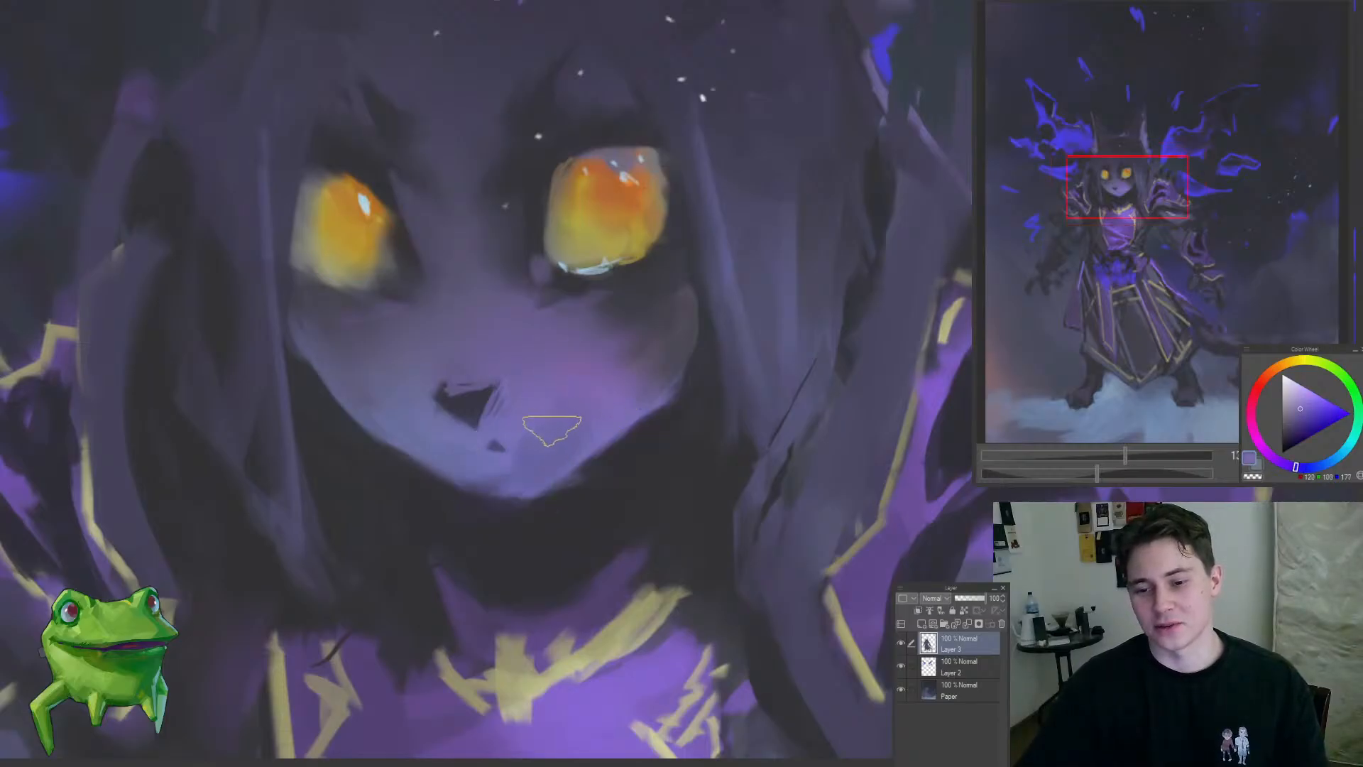
Step: Smooth the transitions across the face and forehead with broad strokes of sampled muted purple
drag(556, 457, 458, 553)
mouse_move(587, 522)
mouse_down()
mouse_move(455, 504)
mouse_move(582, 518)
mouse_up()
mouse_move(523, 457)
mouse_down()
mouse_move(611, 439)
mouse_move(563, 451)
mouse_move(612, 417)
mouse_move(600, 352)
mouse_move(627, 352)
mouse_move(447, 475)
mouse_move(531, 342)
mouse_up()
alt+click(609, 392)
alt+click(608, 386)
mouse_move(640, 311)
mouse_down()
mouse_move(677, 332)
mouse_move(644, 336)
mouse_up()
mouse_move(557, 374)
mouse_down()
mouse_move(517, 402)
mouse_move(556, 381)
mouse_up()
drag(551, 305, 588, 301)
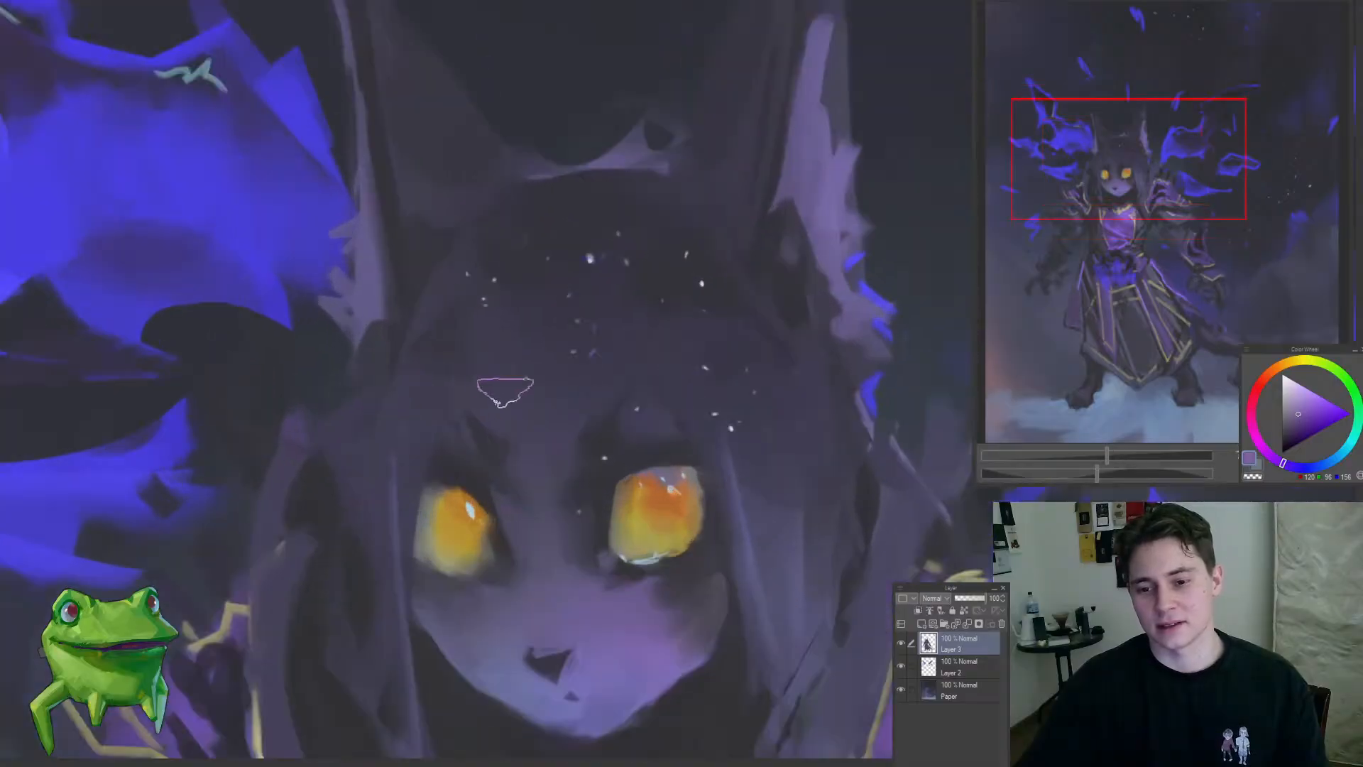
Step: Refine the forehead and the brow above the right-side eye with sampled dark violet-slate tones
alt+click(509, 367)
drag(657, 401, 604, 382)
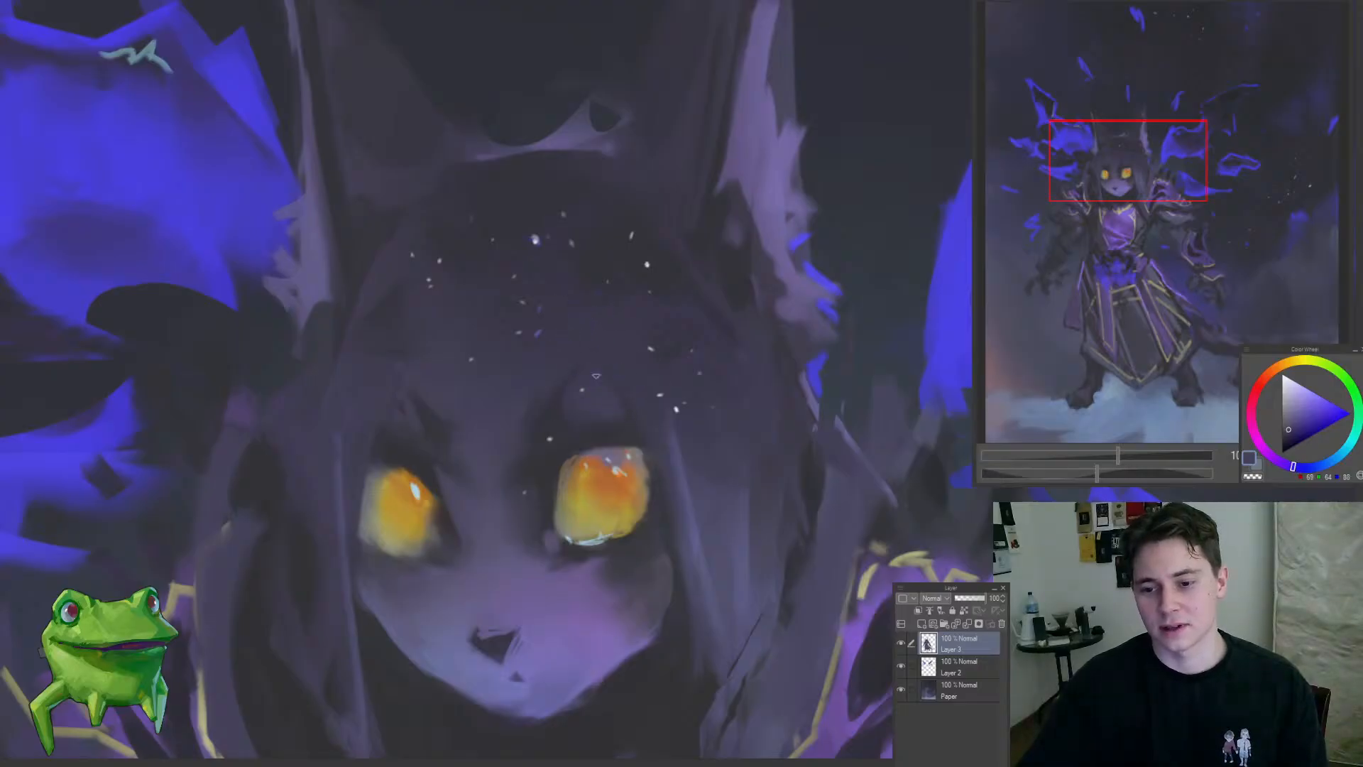
drag(570, 442, 480, 521)
drag(636, 493, 654, 471)
drag(504, 432, 527, 423)
click(526, 424)
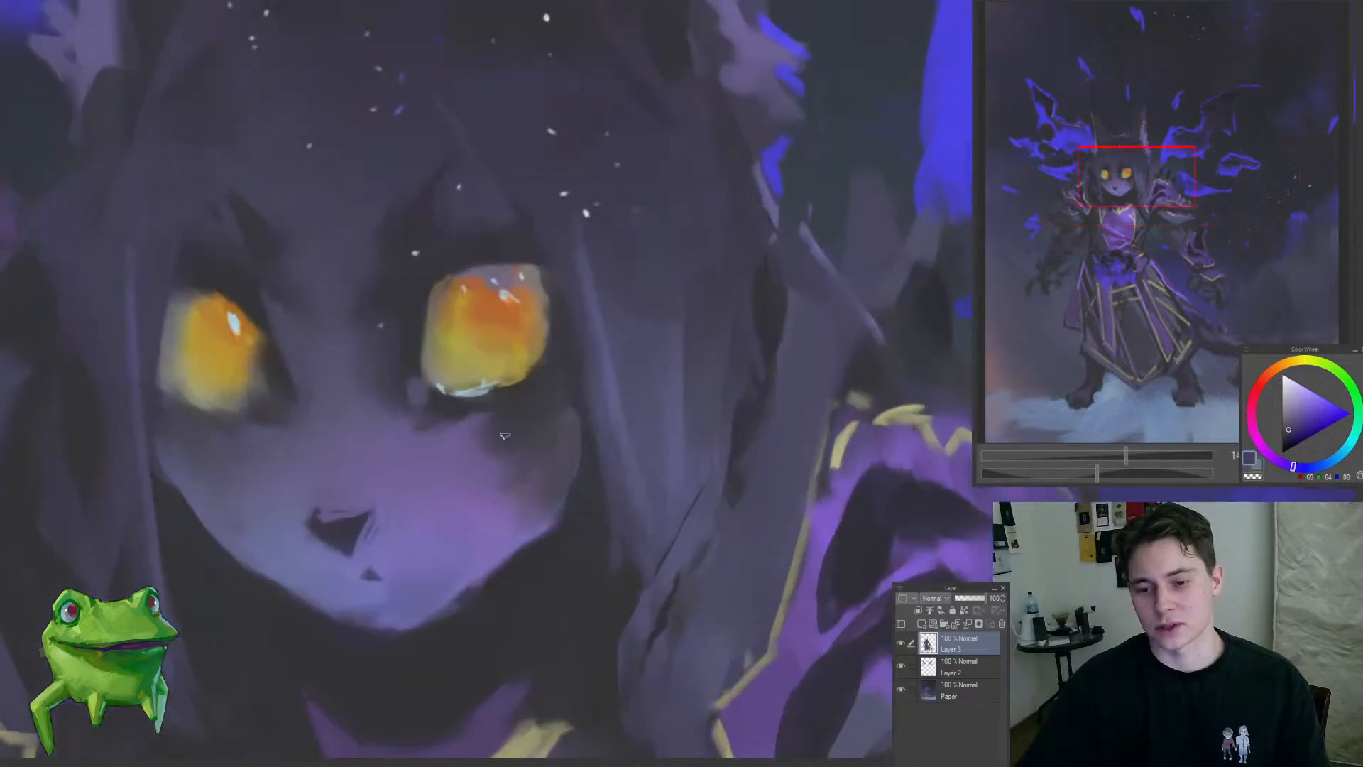
Step: Rework the shadow between the right-side eye and cheek with small strokes of sampled violet-slate tones
alt+click(540, 408)
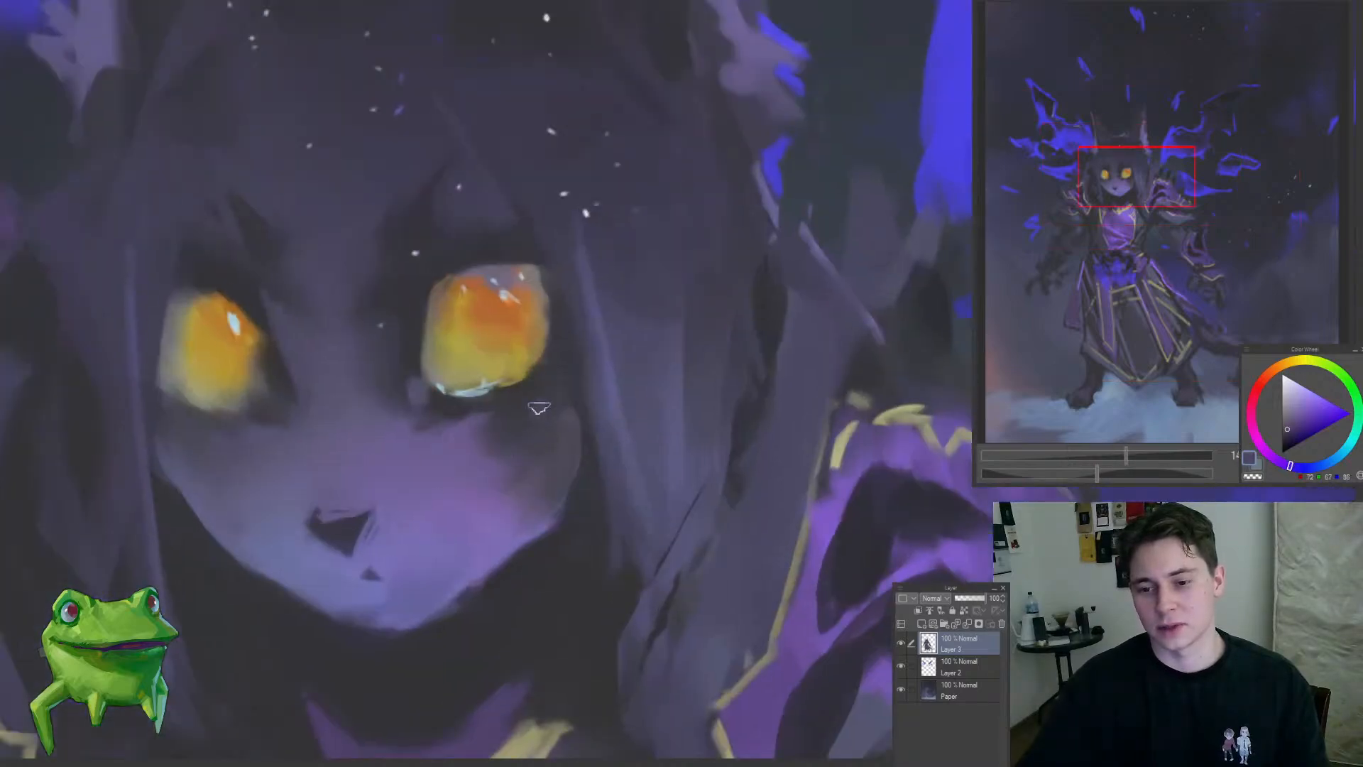
drag(539, 464, 450, 578)
drag(542, 435, 579, 398)
alt+click(573, 417)
alt+click(567, 435)
mouse_move(543, 446)
mouse_down()
mouse_move(571, 441)
mouse_move(524, 446)
mouse_move(454, 505)
mouse_move(571, 451)
mouse_move(603, 411)
mouse_up()
alt+click(558, 422)
alt+click(558, 441)
alt+click(540, 407)
alt+click(602, 379)
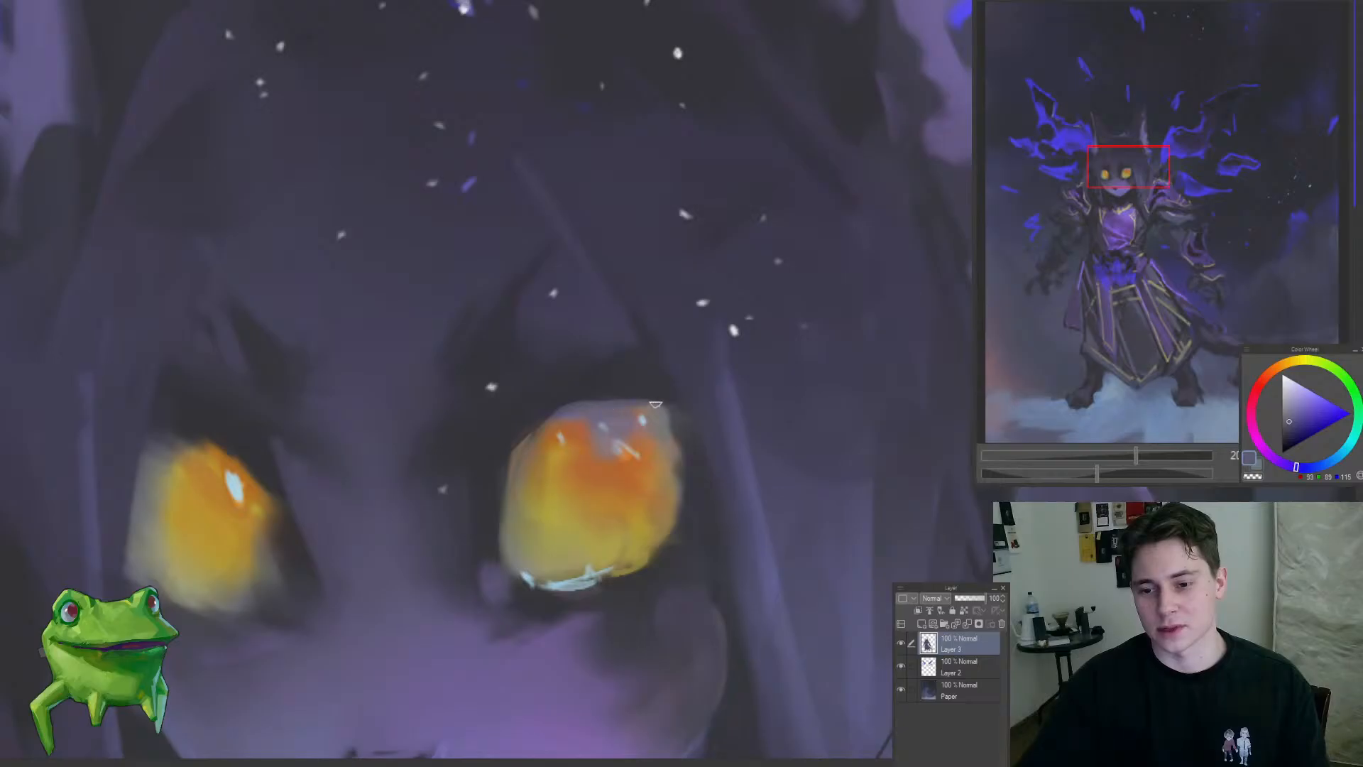
Step: Darken the area around the right-side eye and the adjoining hair with sampled slate tones
drag(598, 456, 500, 534)
mouse_move(568, 483)
mouse_down()
mouse_move(522, 504)
mouse_move(661, 458)
mouse_move(497, 534)
mouse_move(637, 467)
mouse_move(674, 462)
mouse_move(664, 500)
mouse_move(693, 503)
mouse_up()
alt+click(646, 426)
alt+click(585, 504)
mouse_move(652, 462)
mouse_down()
mouse_move(605, 502)
mouse_move(718, 441)
mouse_move(781, 447)
mouse_move(692, 454)
mouse_move(639, 392)
mouse_up()
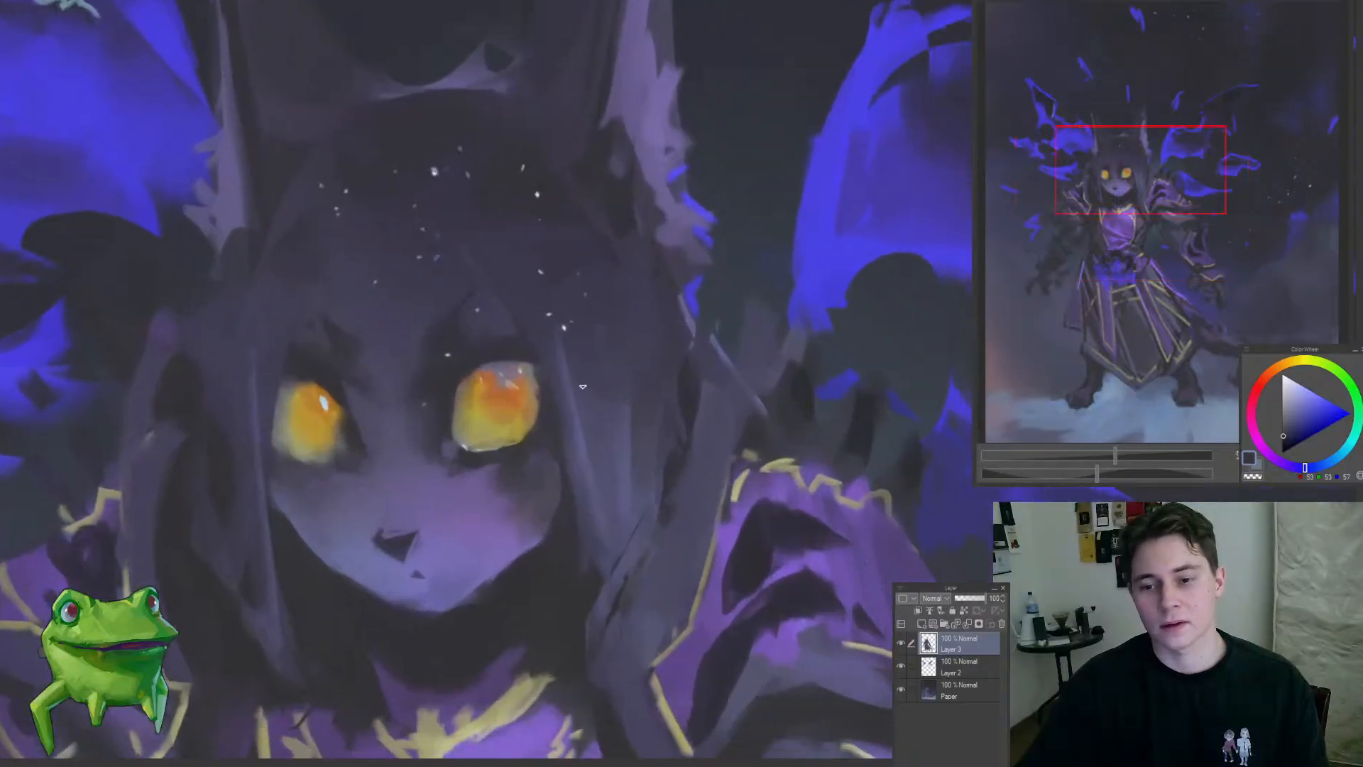
Step: Repaint the long hair strands beside the right-side eye with sampled dark slate and muted violet tones
alt+click(592, 373)
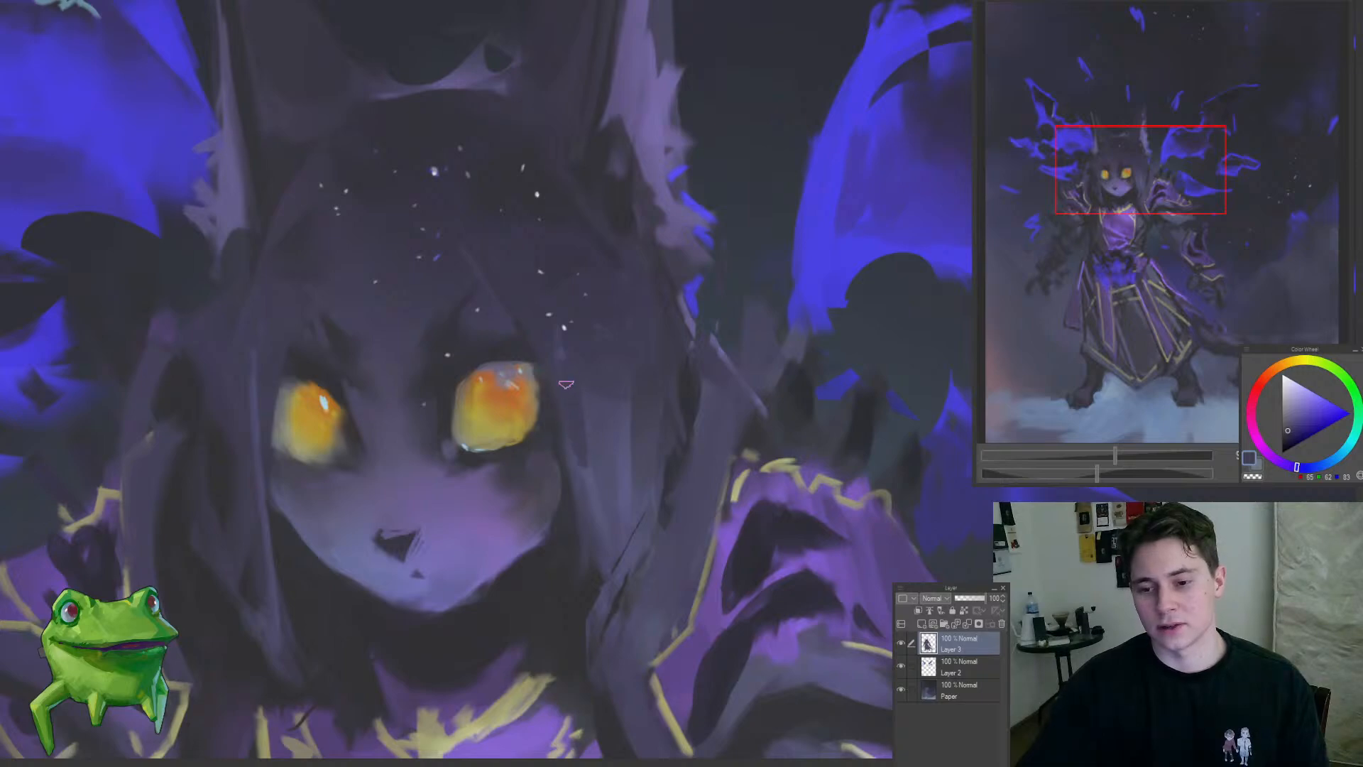
mouse_move(565, 355)
mouse_down()
mouse_move(584, 460)
mouse_move(520, 621)
mouse_up()
drag(616, 537, 600, 494)
alt+click(600, 495)
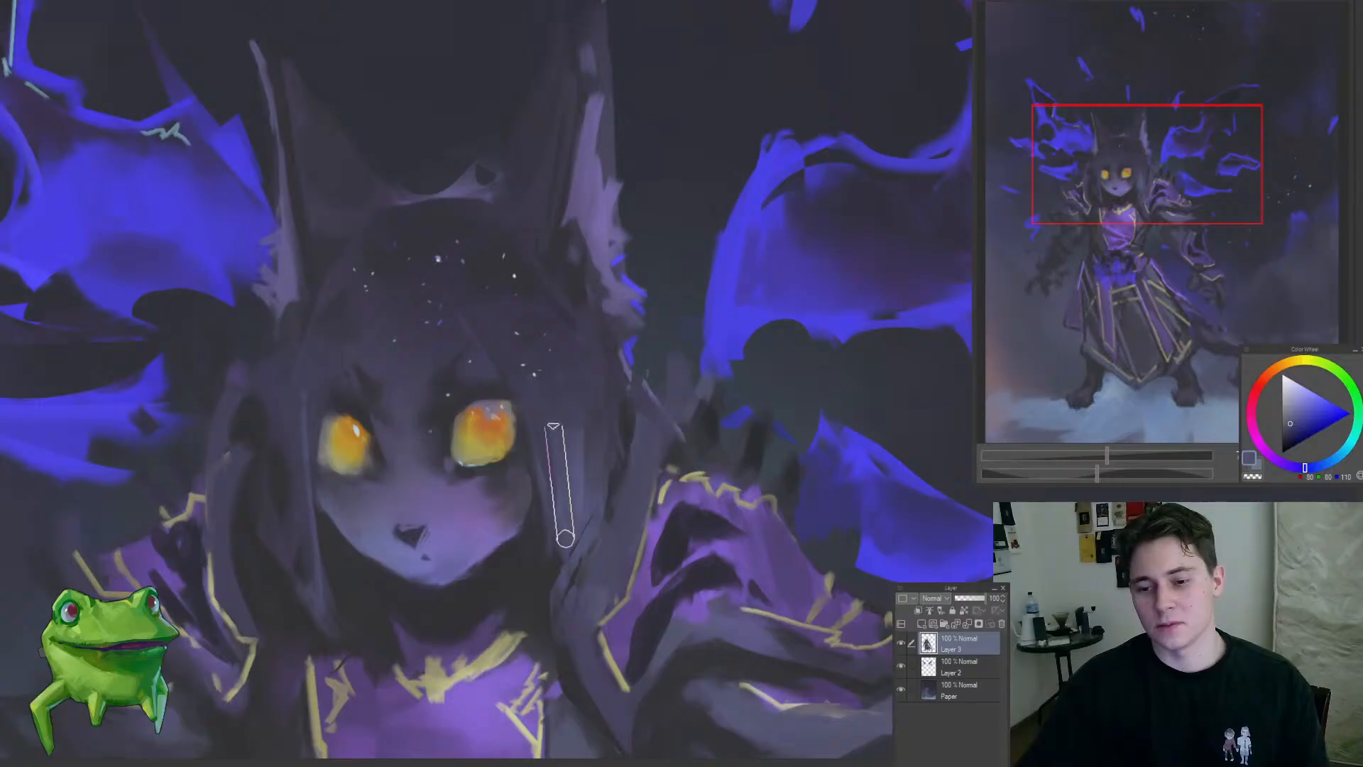
alt+click(555, 444)
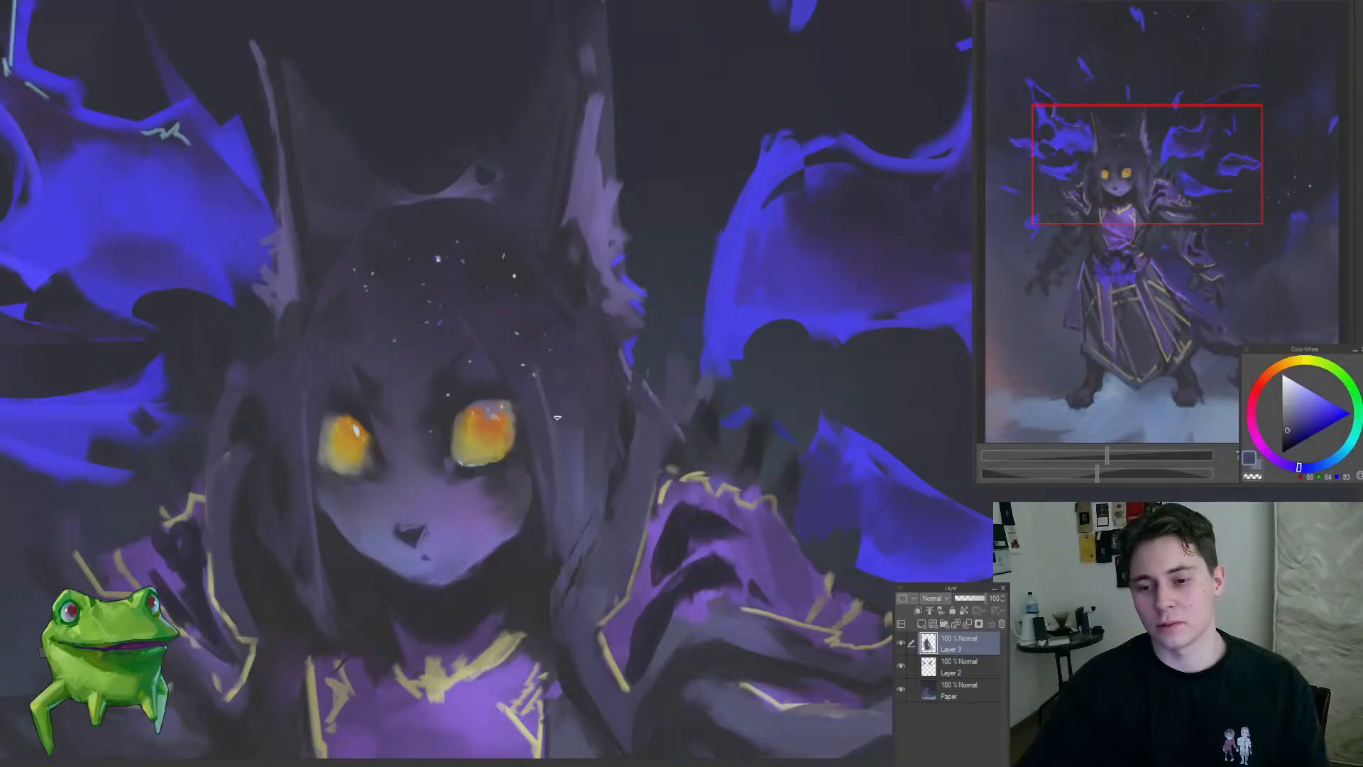
drag(575, 483, 565, 415)
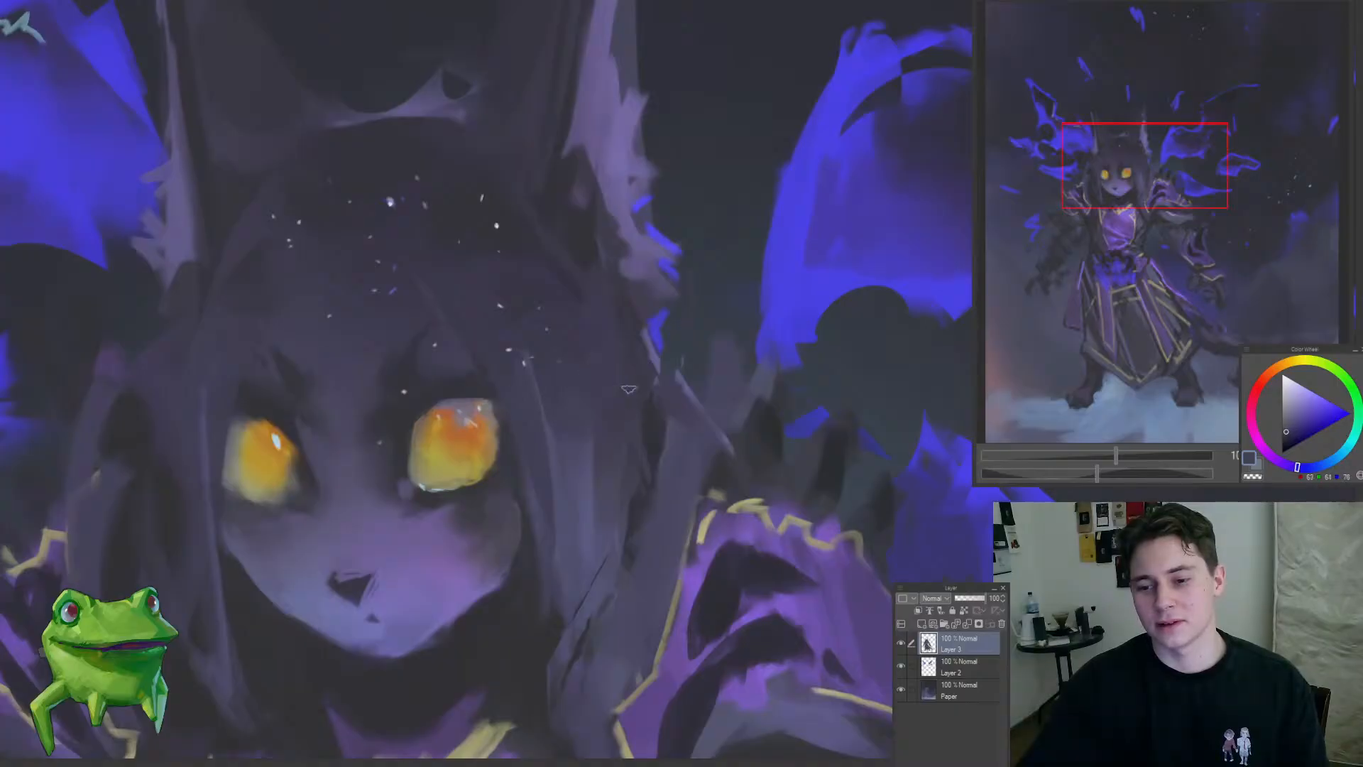
drag(628, 400, 595, 454)
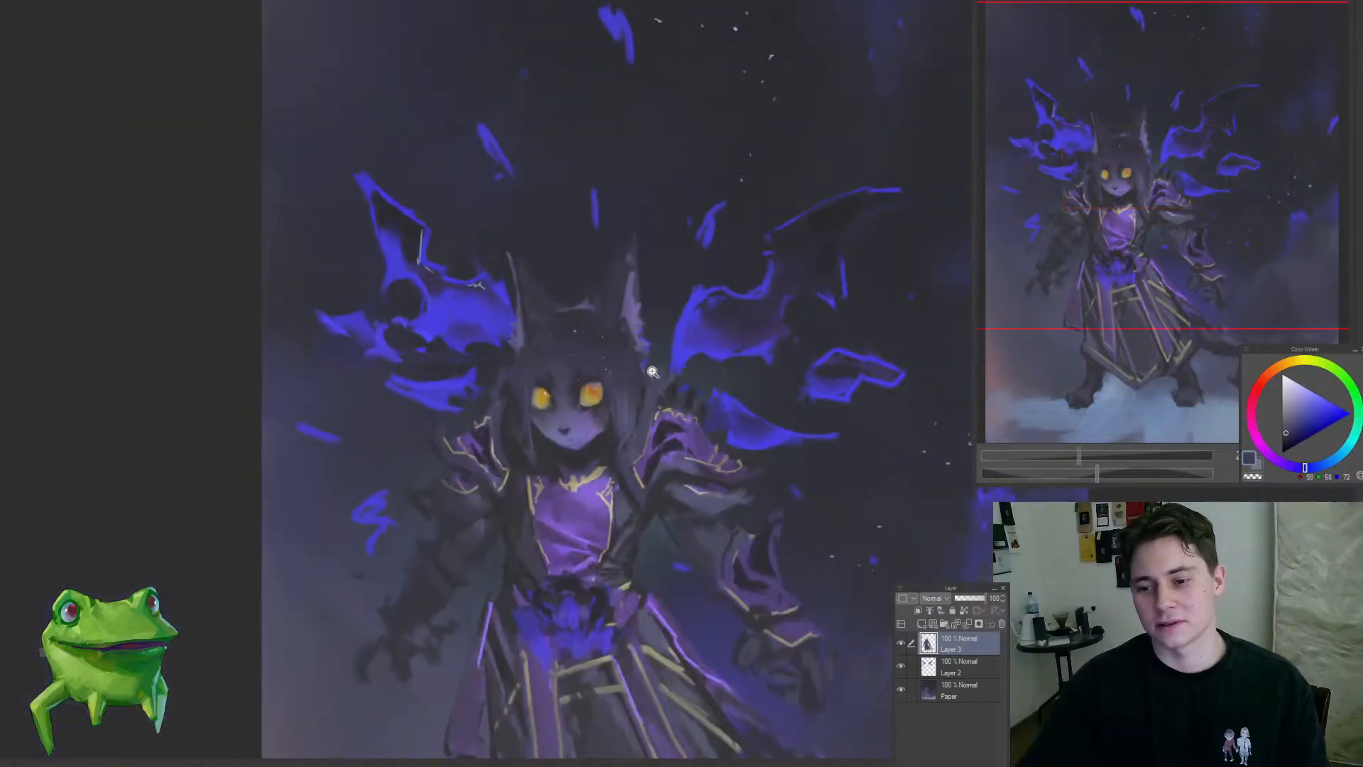
Step: Trim the edge below the right-side ear with a freehand selection and repaint the ear's lower fur in muted purple
mouse_move(652, 371)
mouse_down()
mouse_move(675, 340)
mouse_move(664, 395)
mouse_up()
key(Delete)
drag(685, 341, 611, 419)
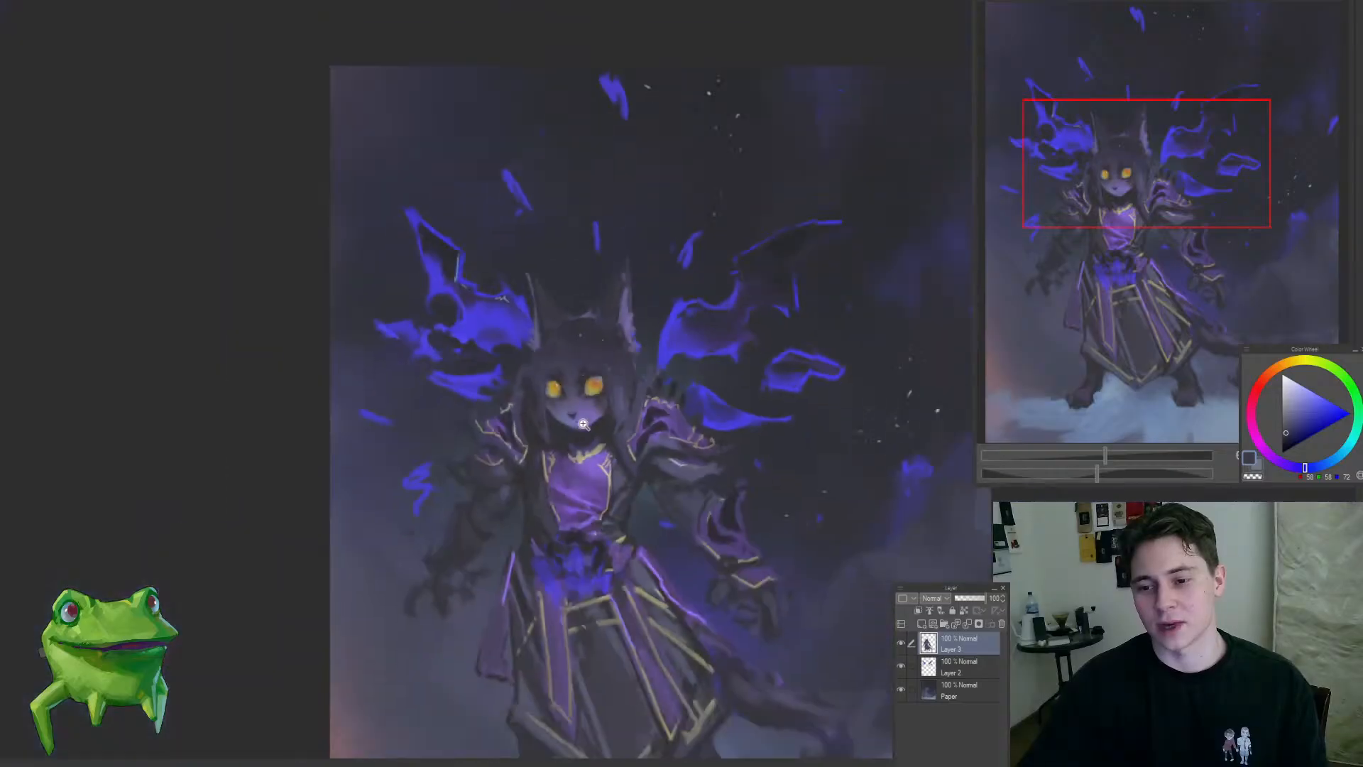
drag(645, 348, 678, 330)
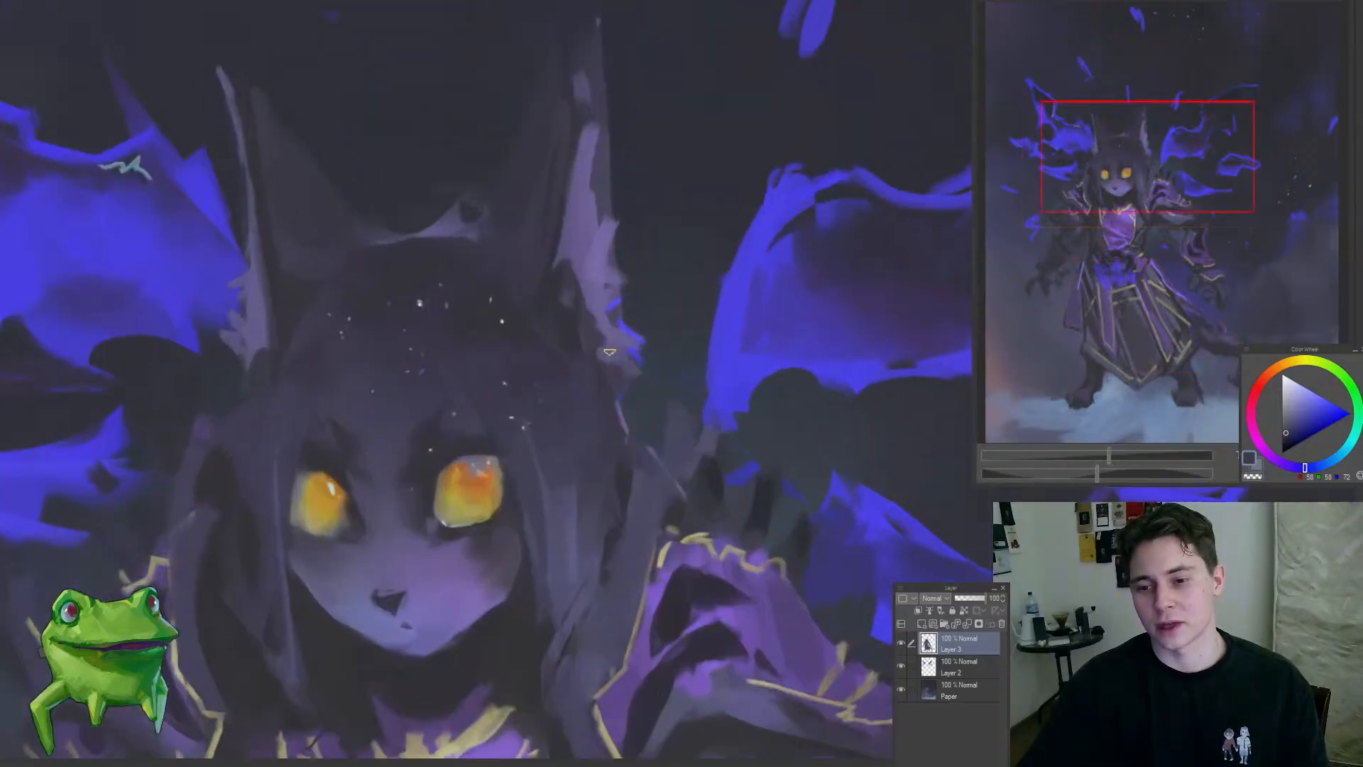
alt+click(613, 355)
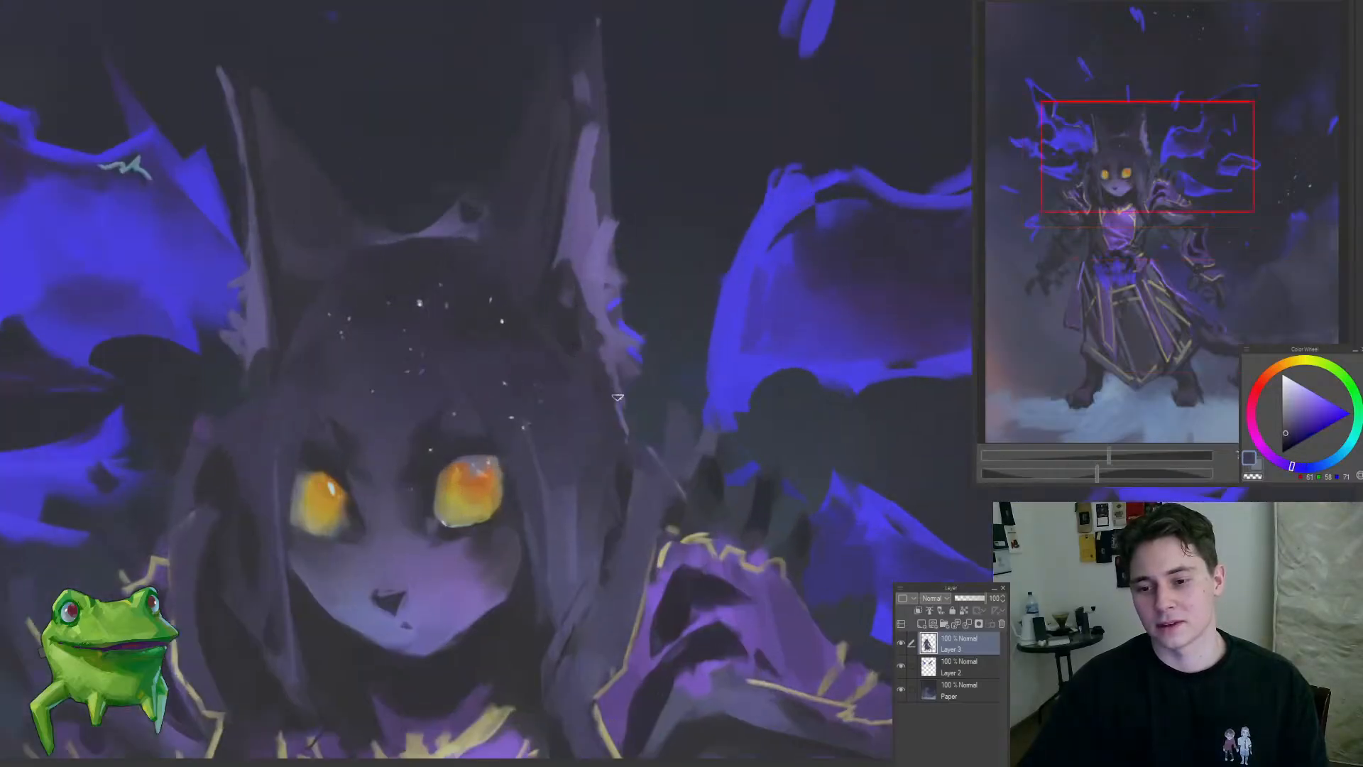
drag(617, 440, 542, 502)
drag(604, 412, 664, 402)
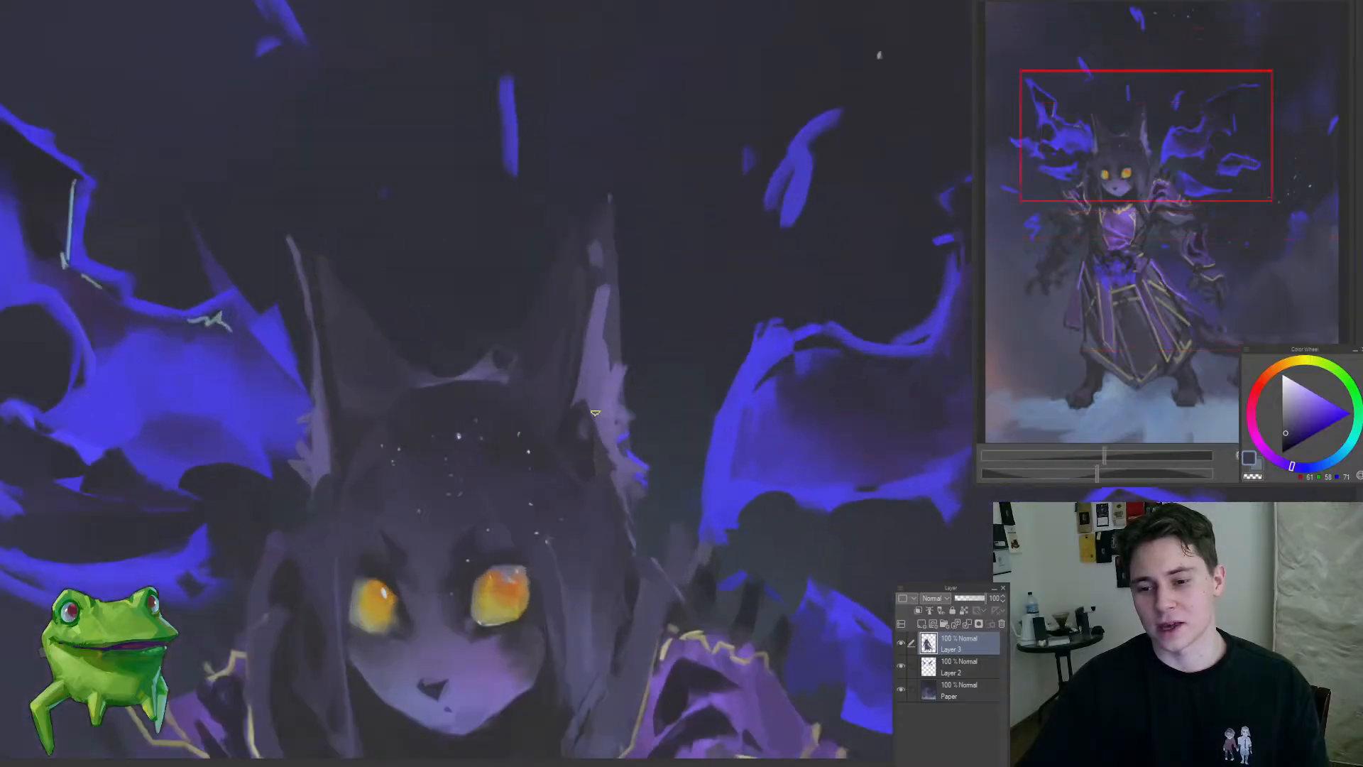
Step: Refine the base of the right-side ear where it meets the hair with sampled dark slate and violet tones
drag(581, 445, 563, 407)
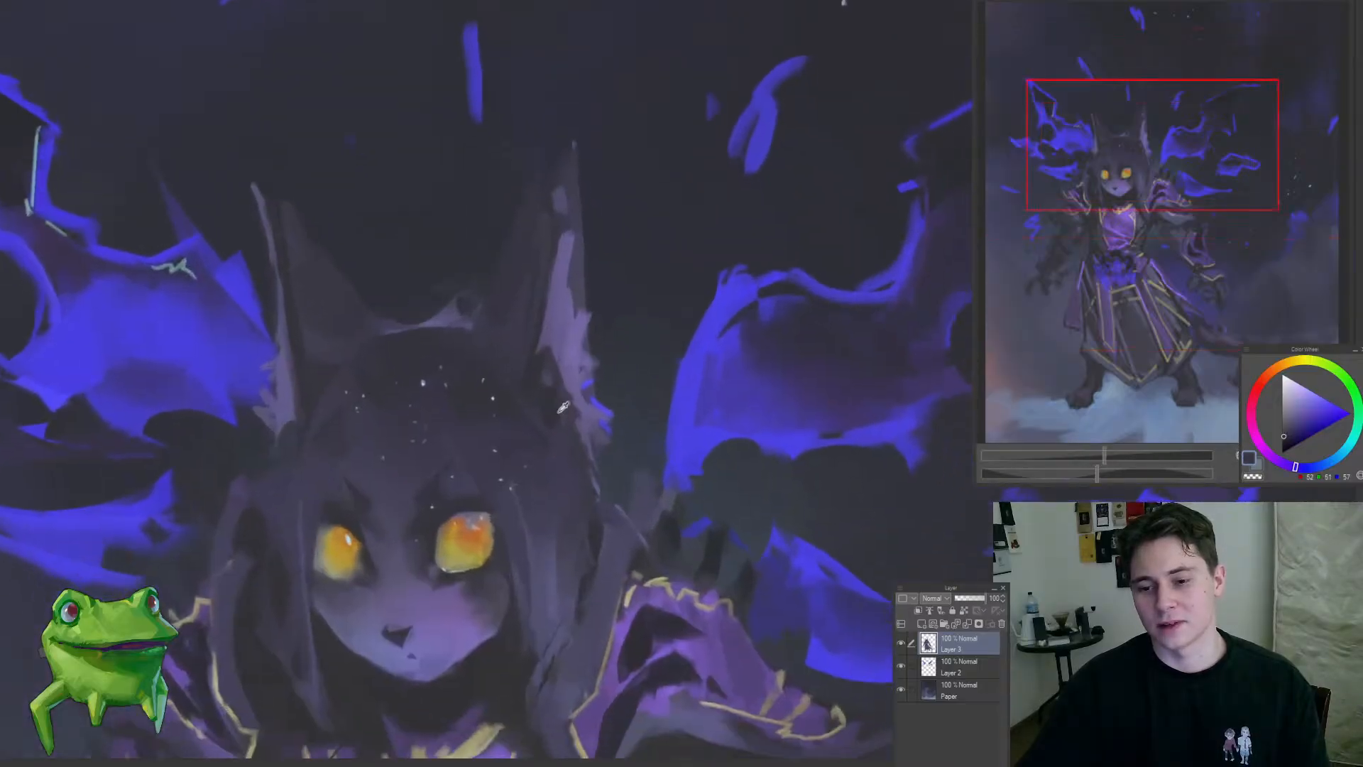
alt+click(512, 327)
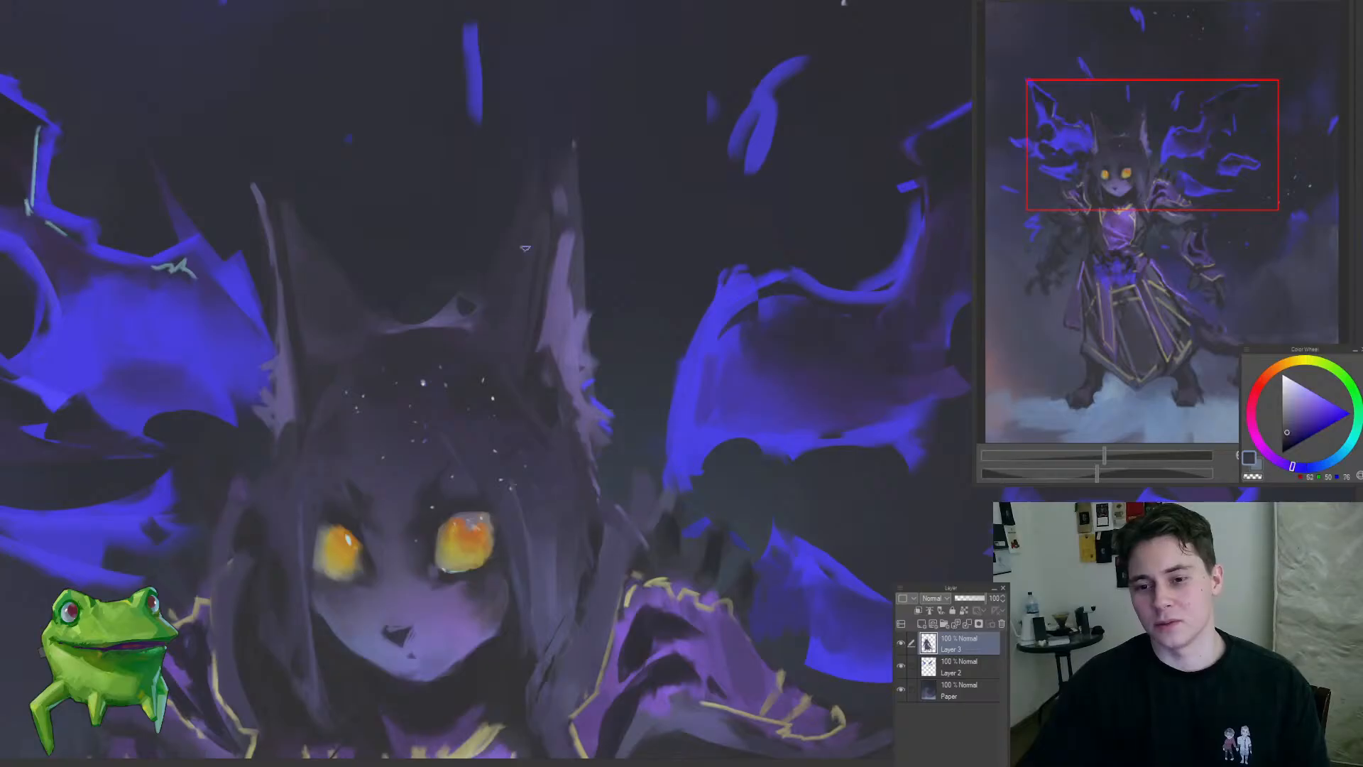
alt+click(487, 333)
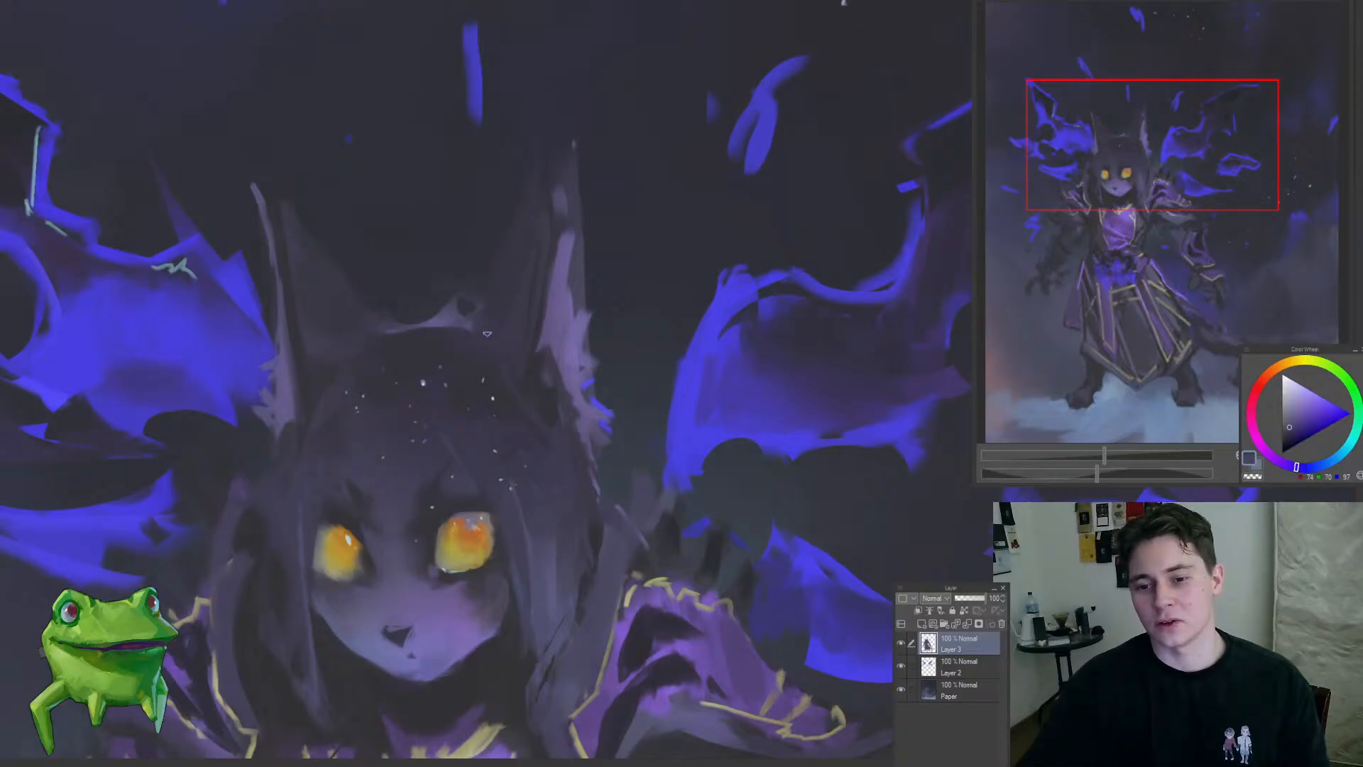
drag(515, 336, 460, 432)
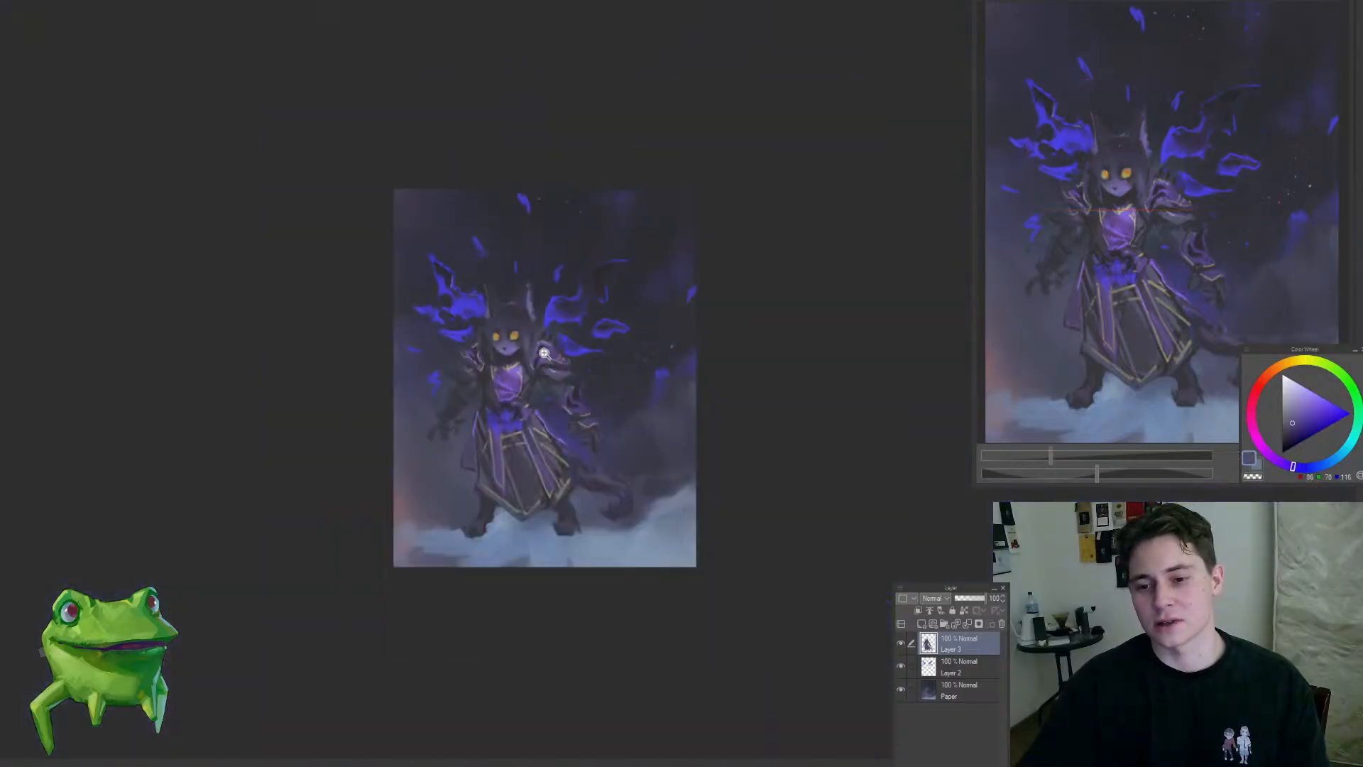
Step: Refine the tip, outer edge and inner base of the right-side ear with sampled slate and muted purple tones
drag(544, 352, 555, 203)
scroll(537, 227, up, 1)
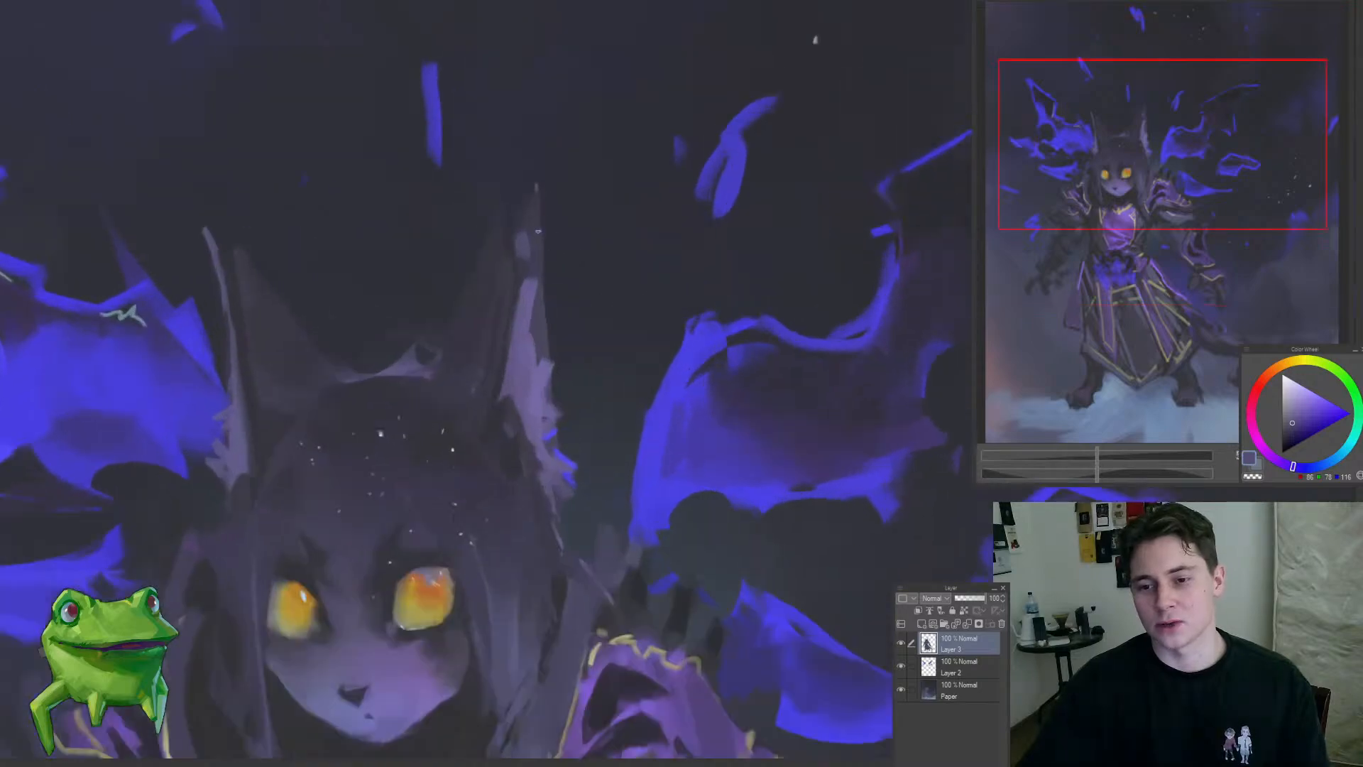
alt+click(535, 202)
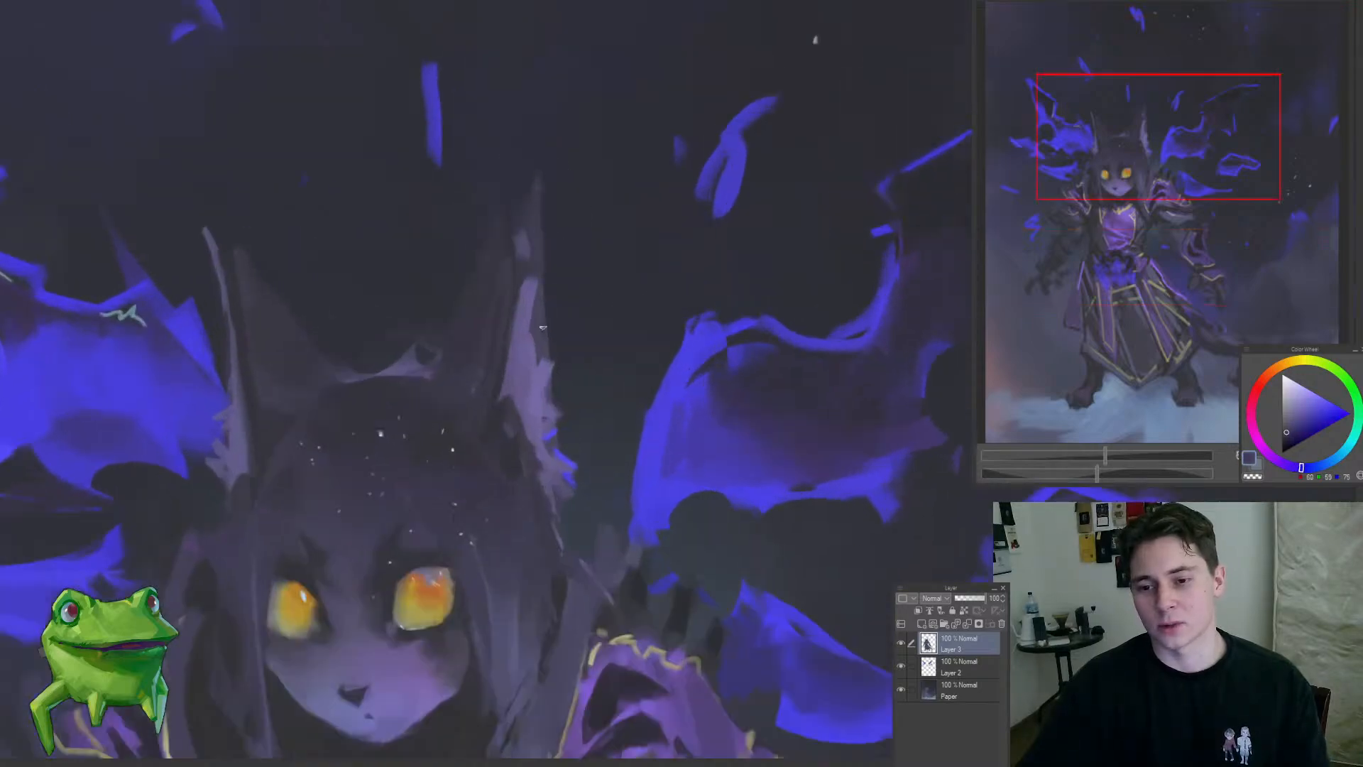
drag(552, 346, 570, 398)
alt+click(545, 275)
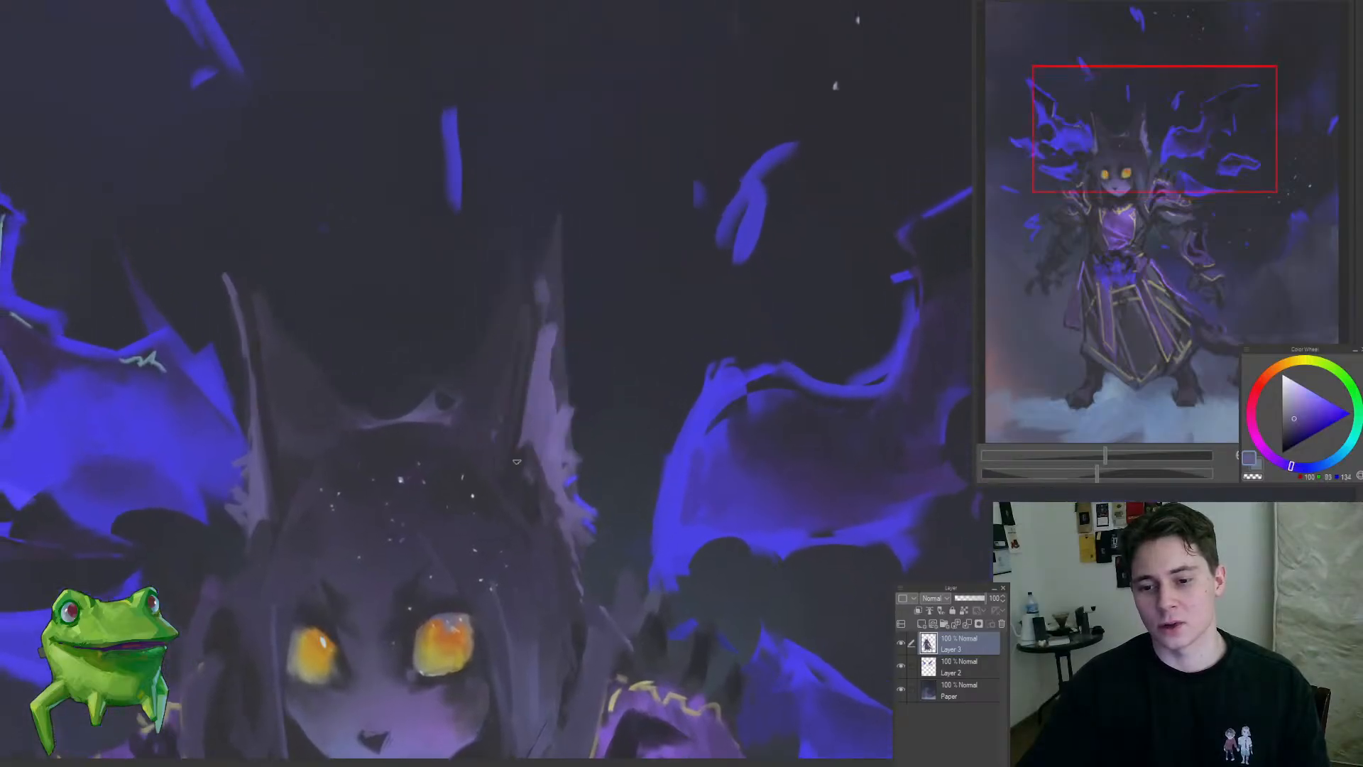
alt+click(522, 468)
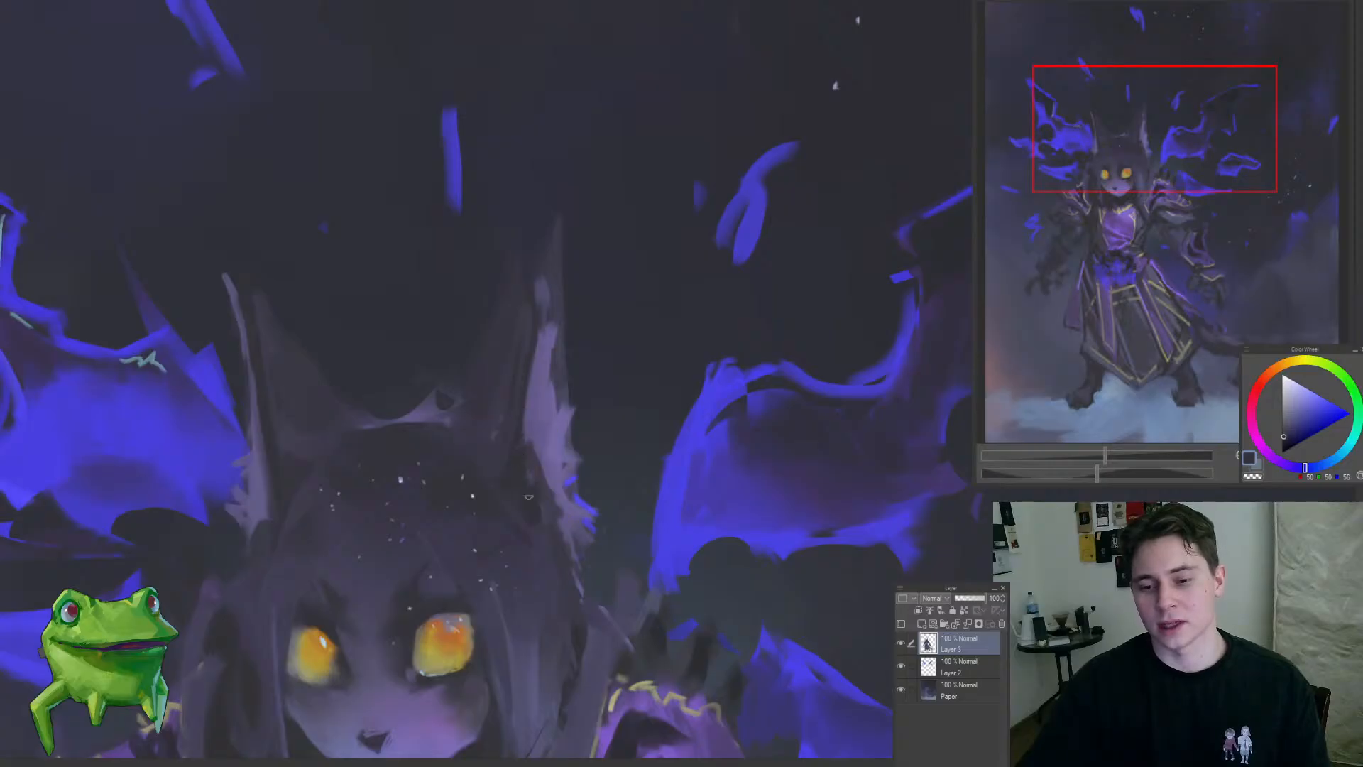
Step: Cut away the stray blue fur tips along the right-side ear's outer edge using three freehand selections
scroll(543, 521, down, 5)
scroll(525, 497, up, 5)
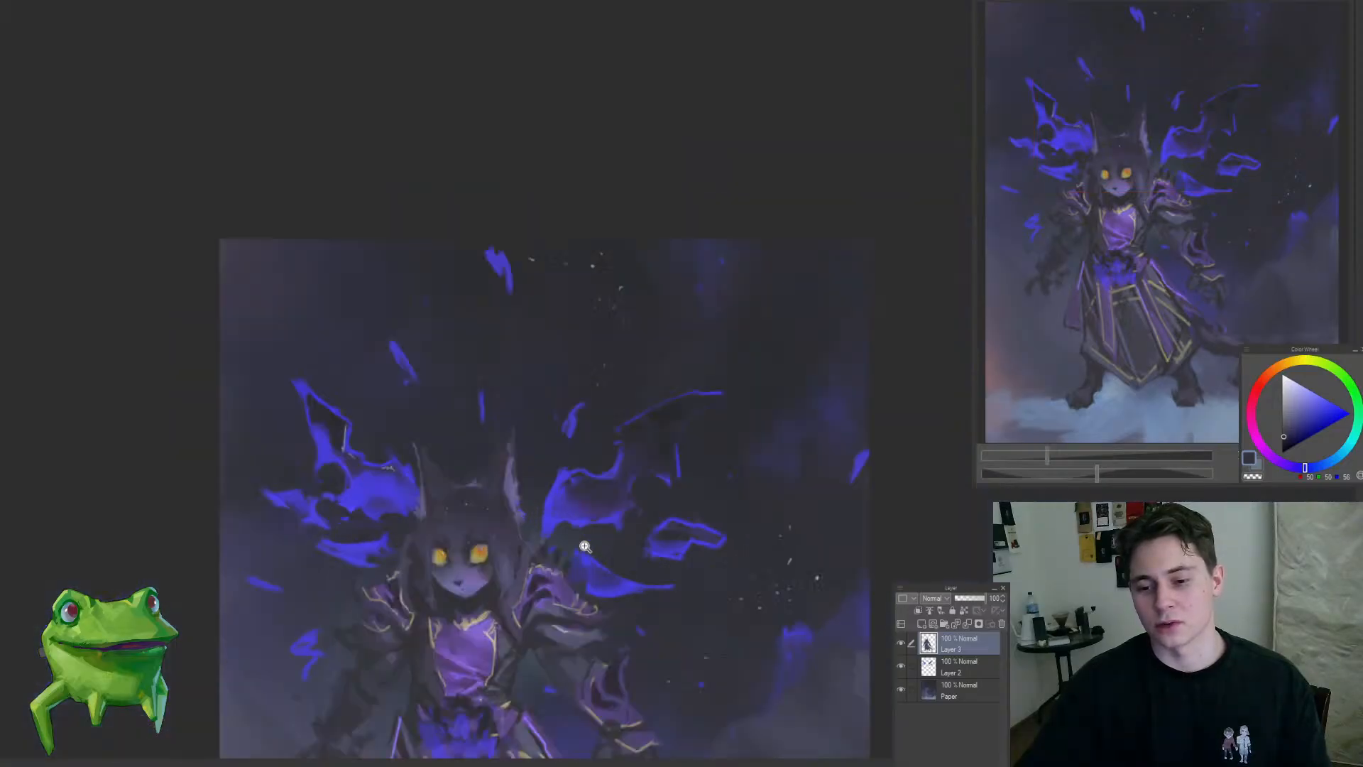
drag(519, 492, 519, 527)
key(Delete)
drag(503, 455, 522, 487)
key(Delete)
drag(500, 413, 513, 444)
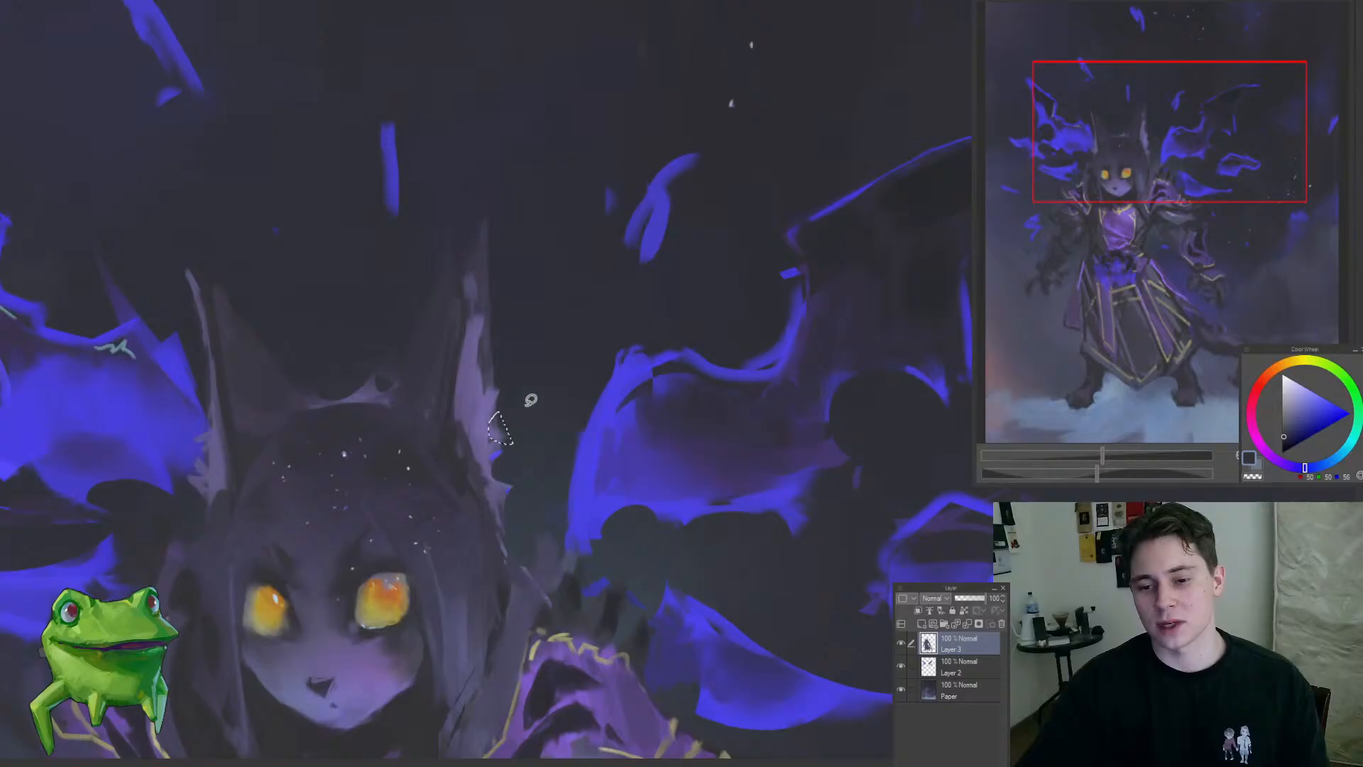
key(Delete)
scroll(527, 398, down, 5)
scroll(551, 486, up, 5)
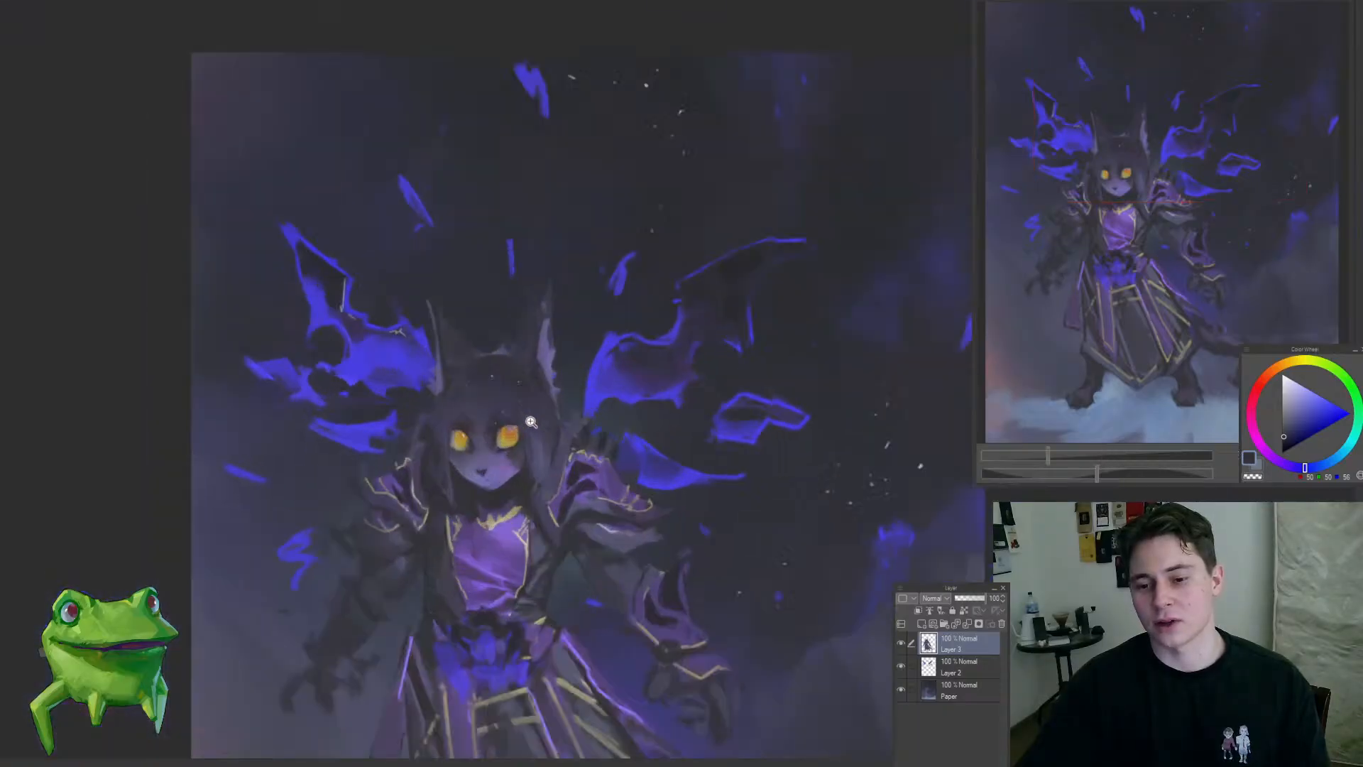
scroll(551, 486, up, 2)
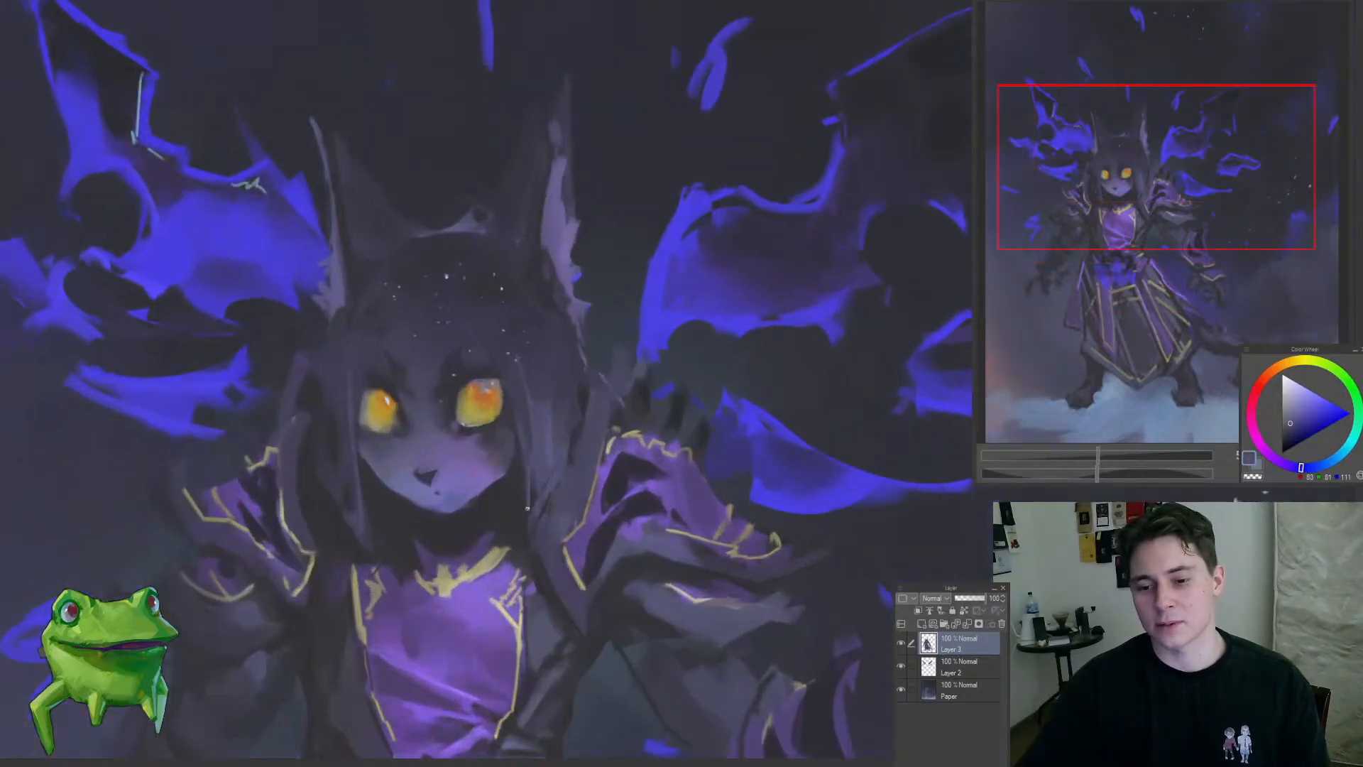
scroll(559, 467, down, 4)
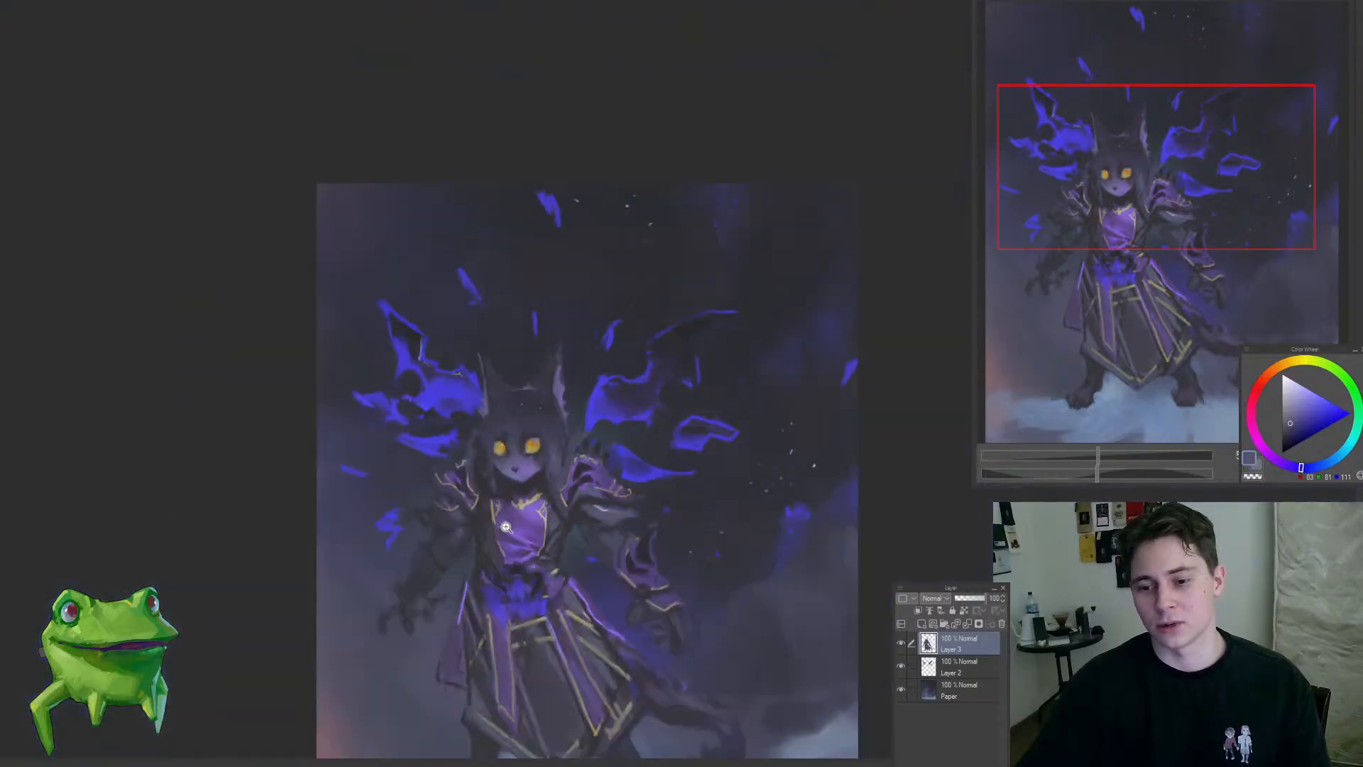
Step: Touch up the dark hair between the ears and over the forehead with sampled slate tones
scroll(554, 418, up, 5)
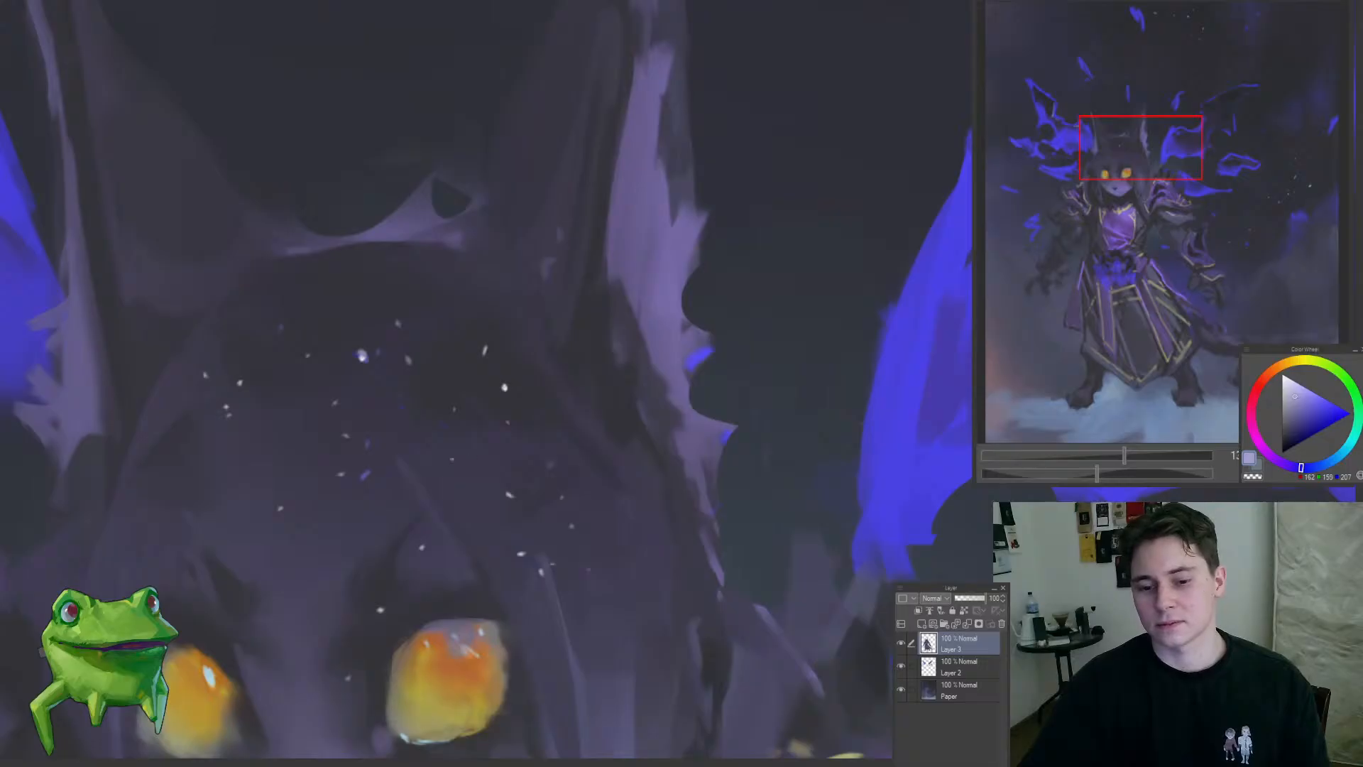
scroll(563, 441, down, 3)
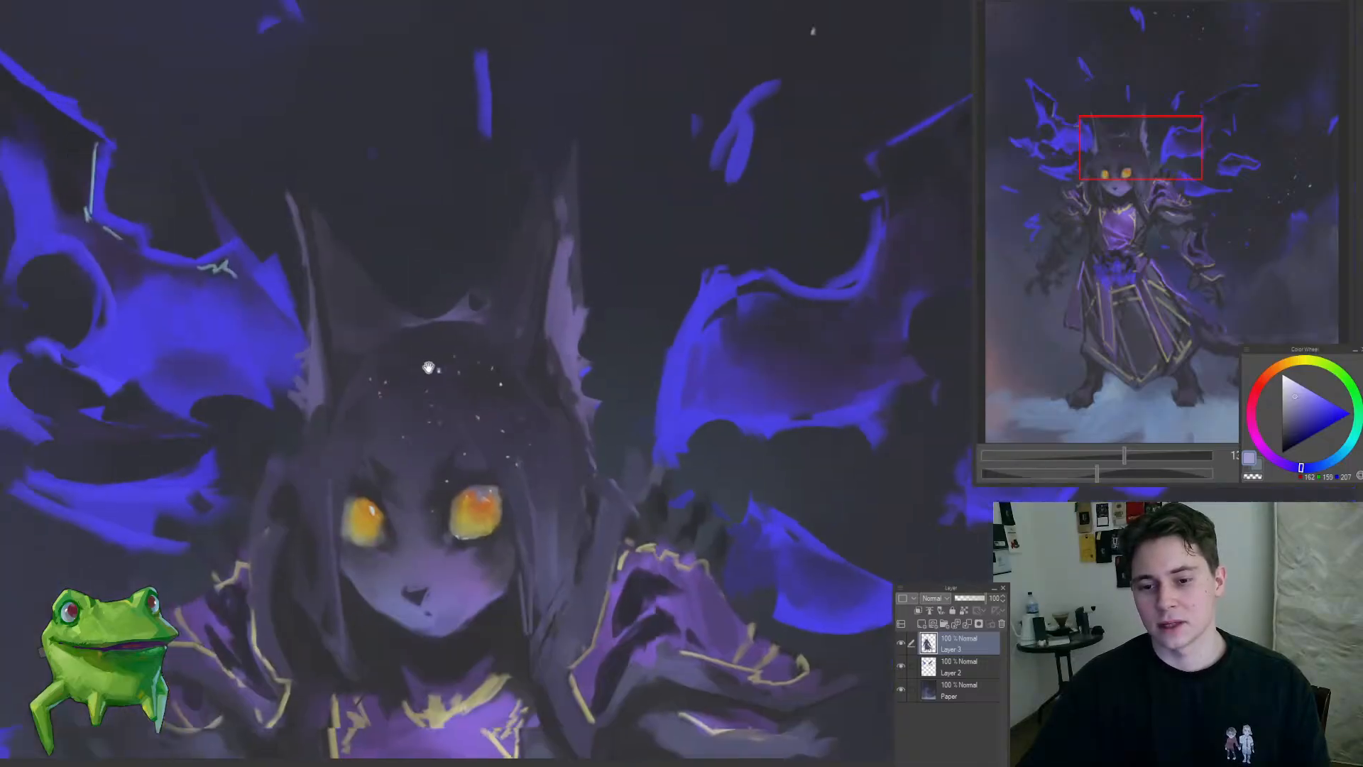
scroll(563, 441, up, 4)
alt+click(577, 438)
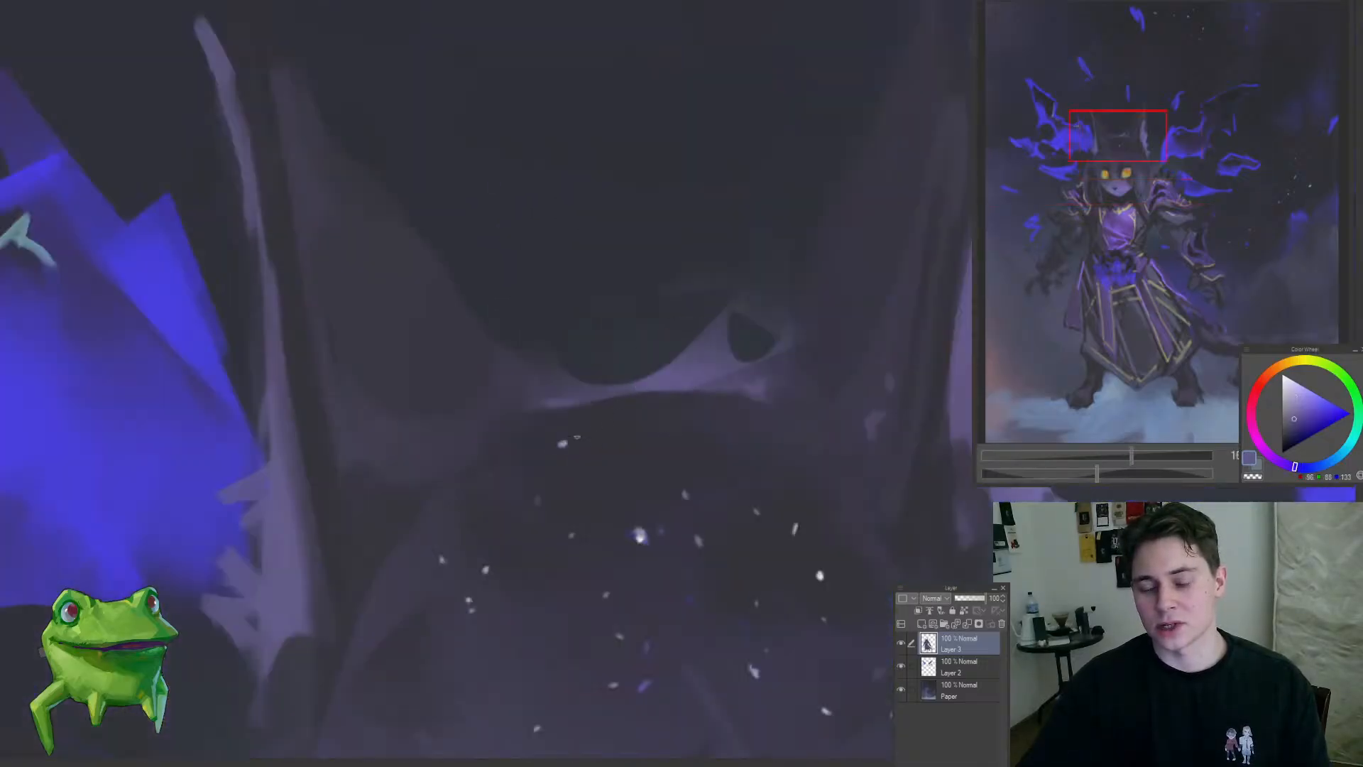
scroll(553, 497, down, 5)
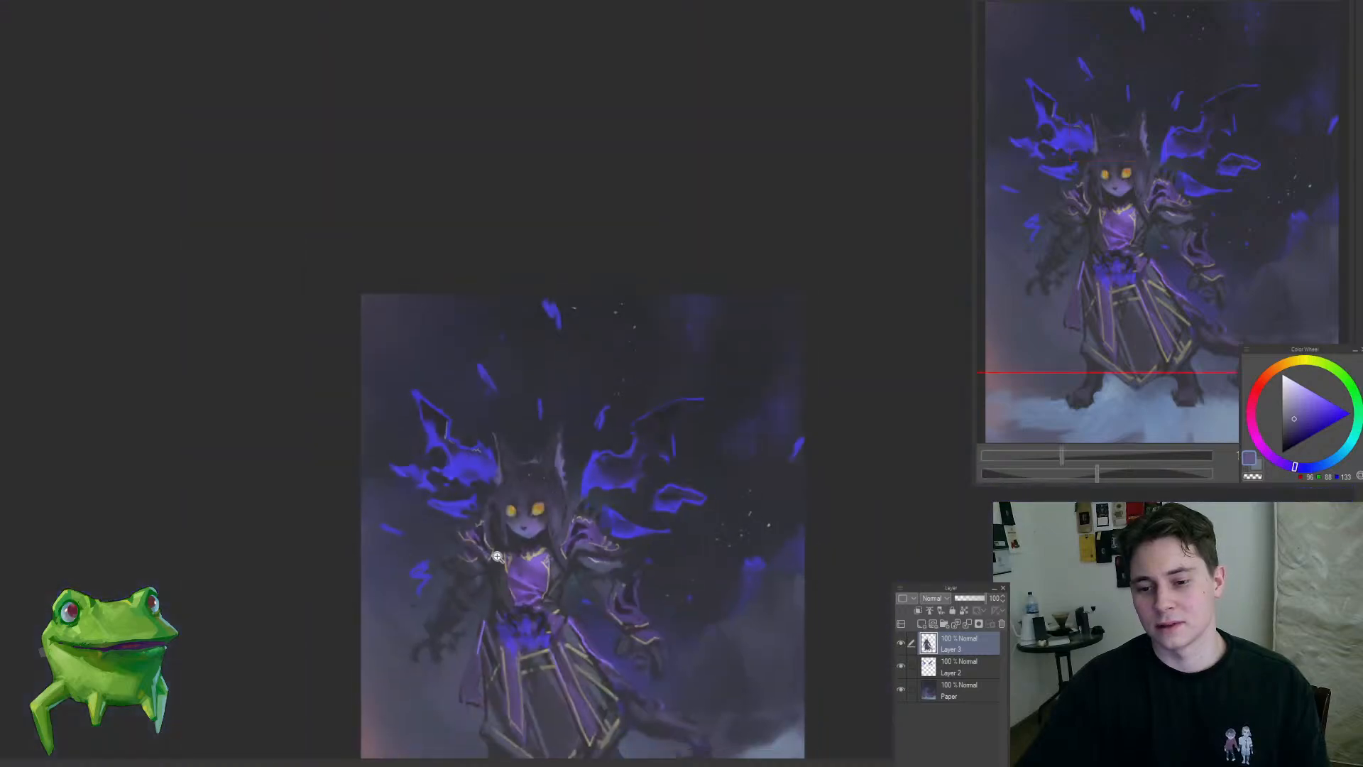
scroll(554, 497, up, 6)
scroll(484, 457, up, 2)
alt+click(477, 450)
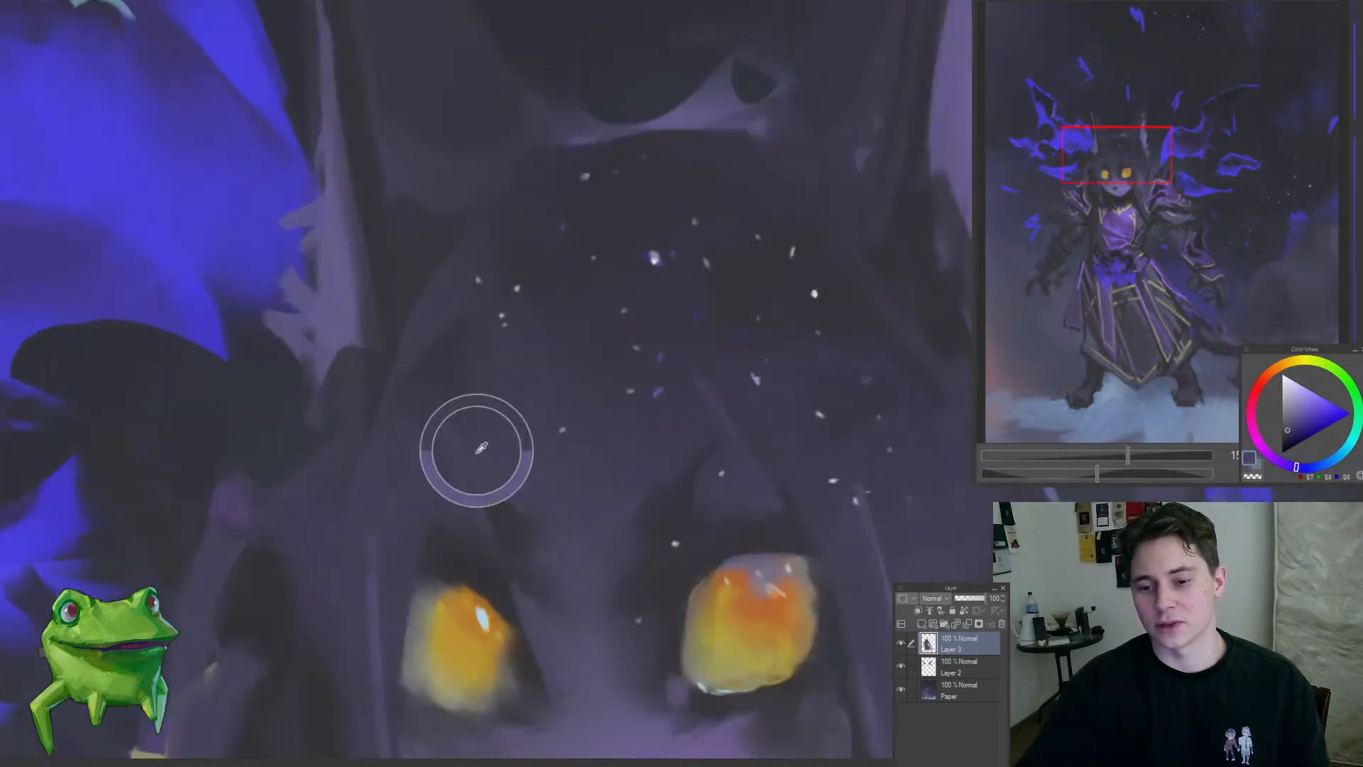
scroll(486, 382, down, 6)
scroll(485, 383, up, 3)
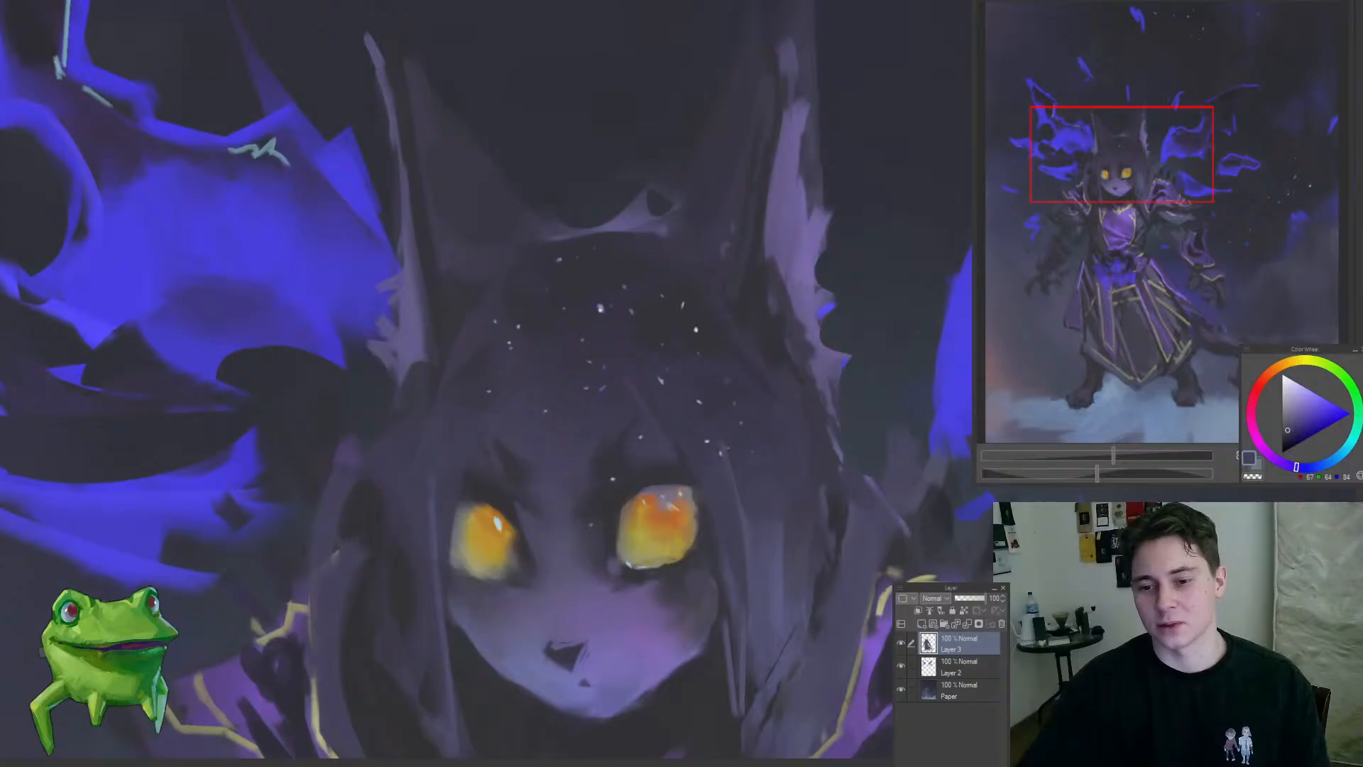
alt+click(544, 328)
Step: Examine the head, ears, shoulder armour and wings up close and against the whole composition
scroll(528, 559, down, 5)
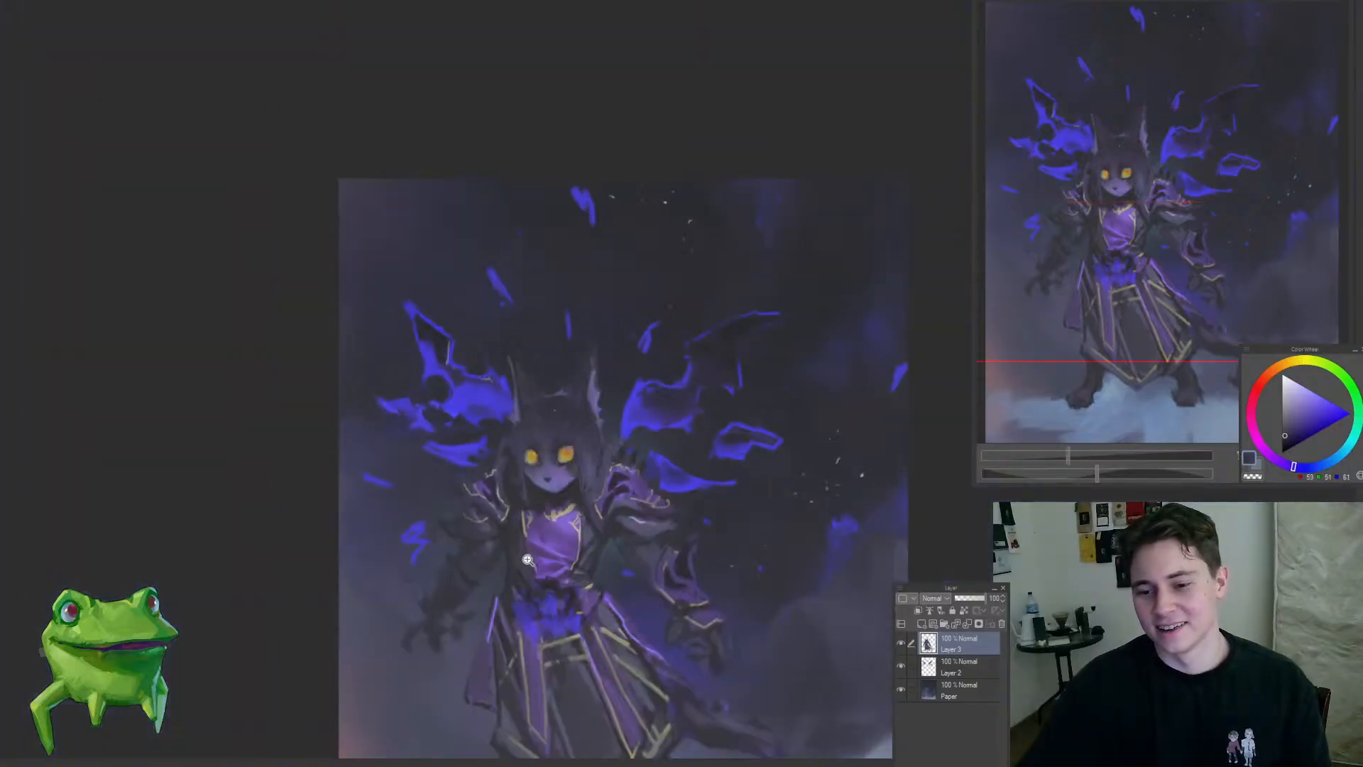
scroll(596, 508, down, 3)
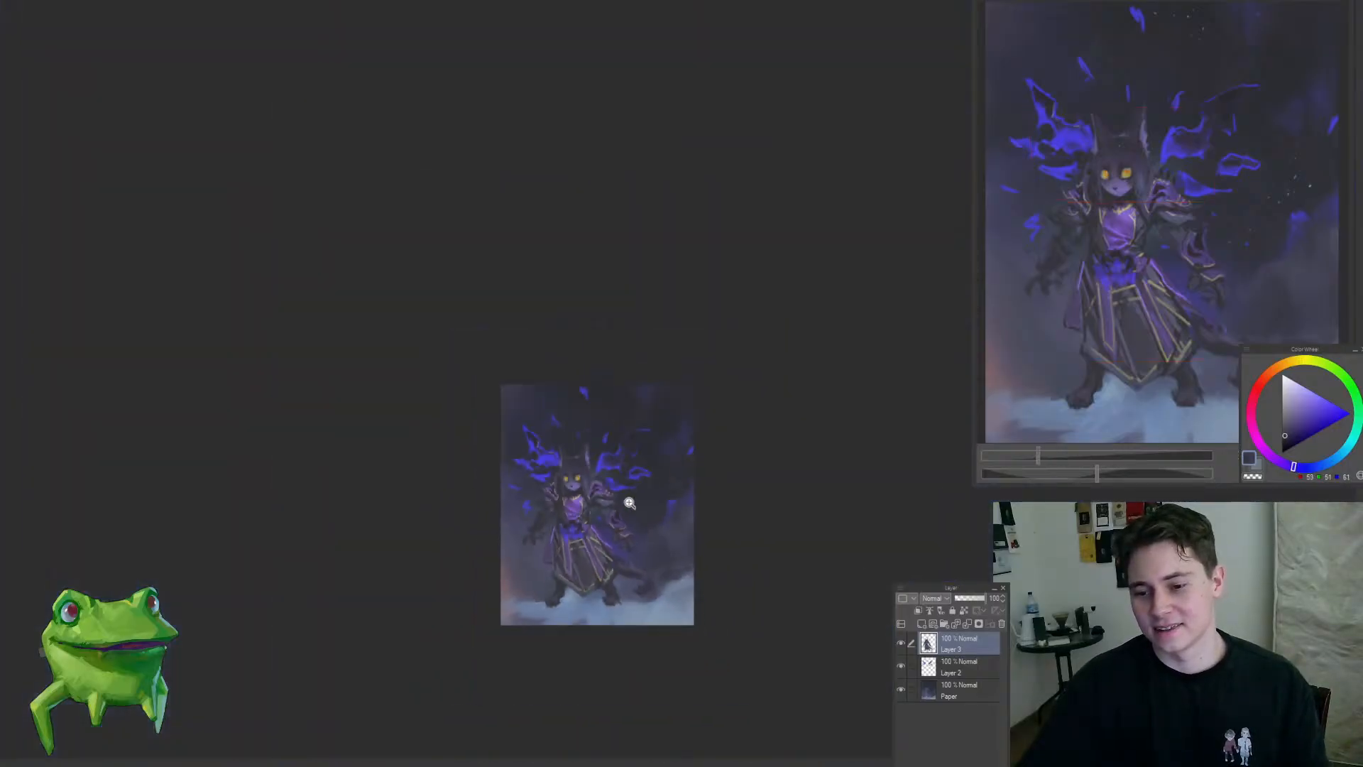
scroll(617, 509, up, 8)
scroll(530, 417, up, 3)
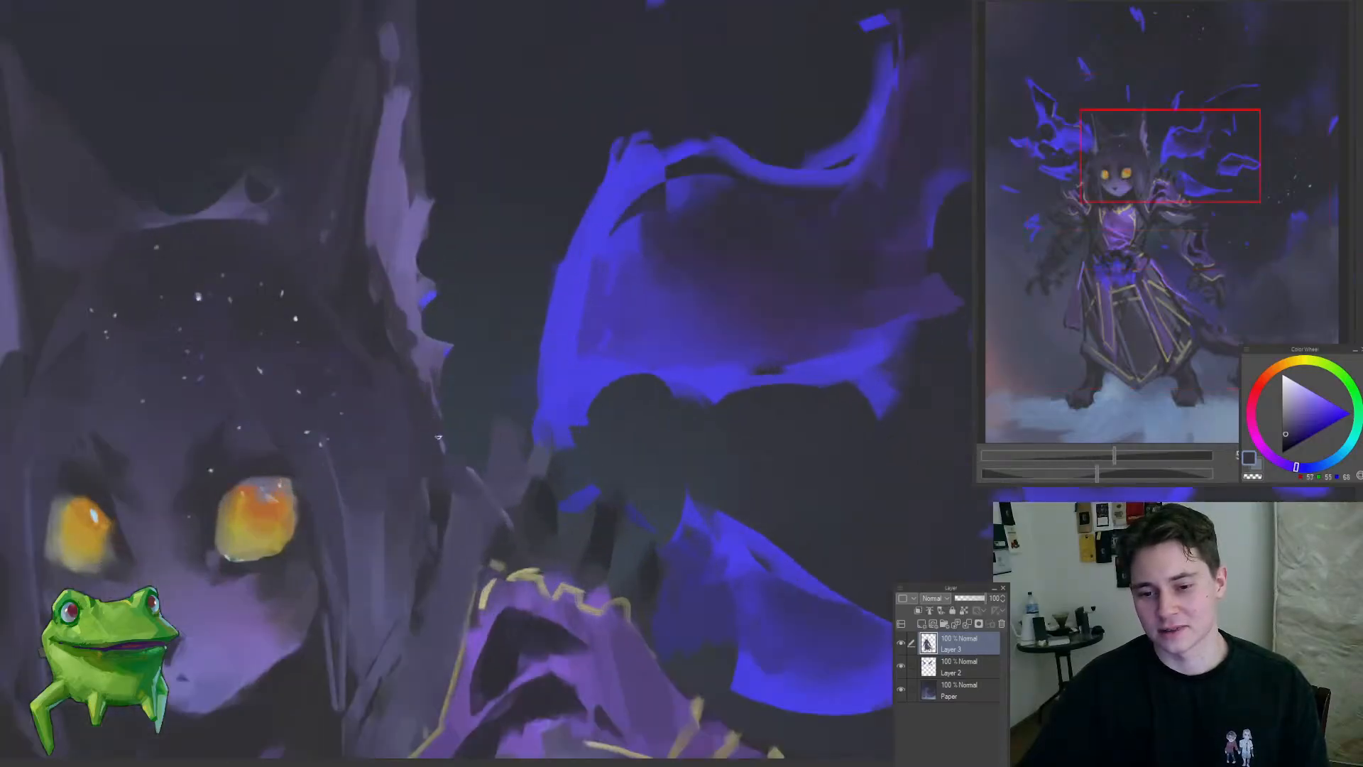
scroll(442, 421, down, 6)
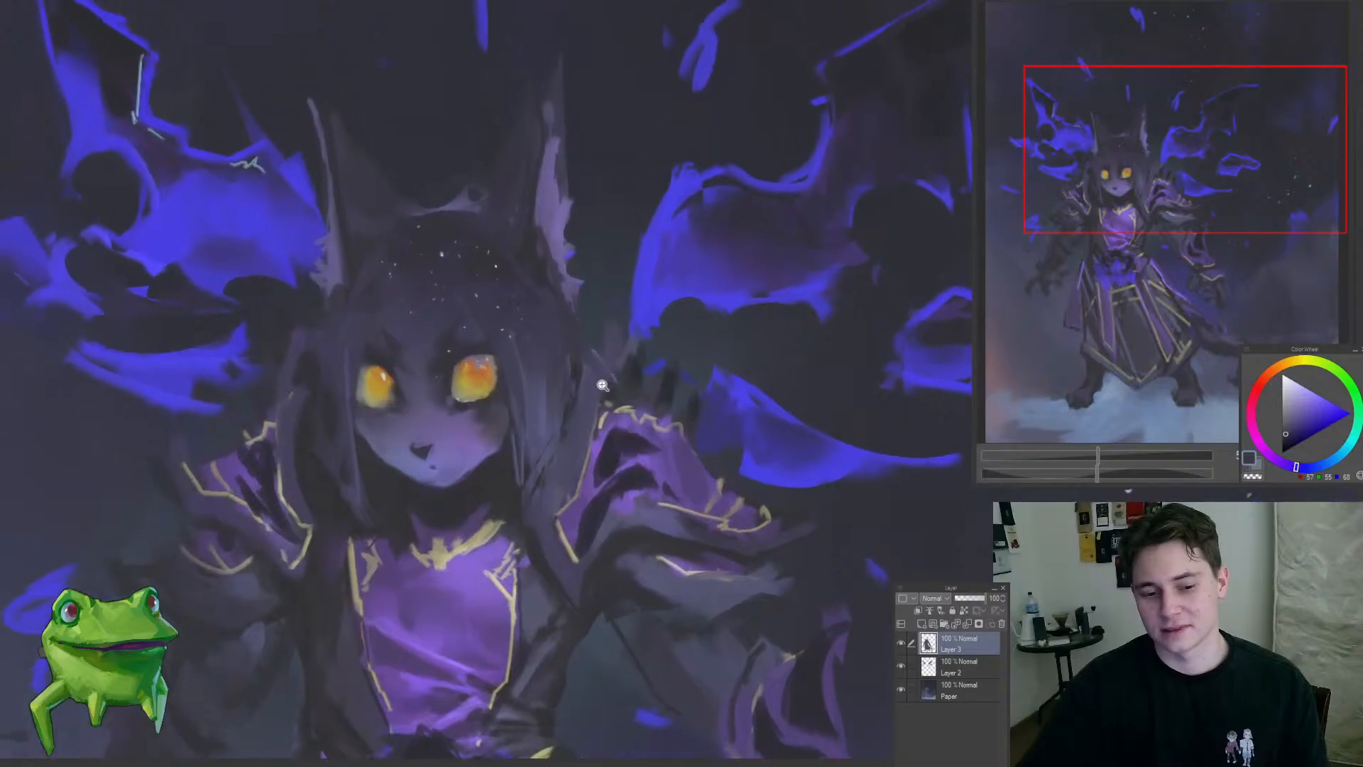
scroll(556, 391, down, 1)
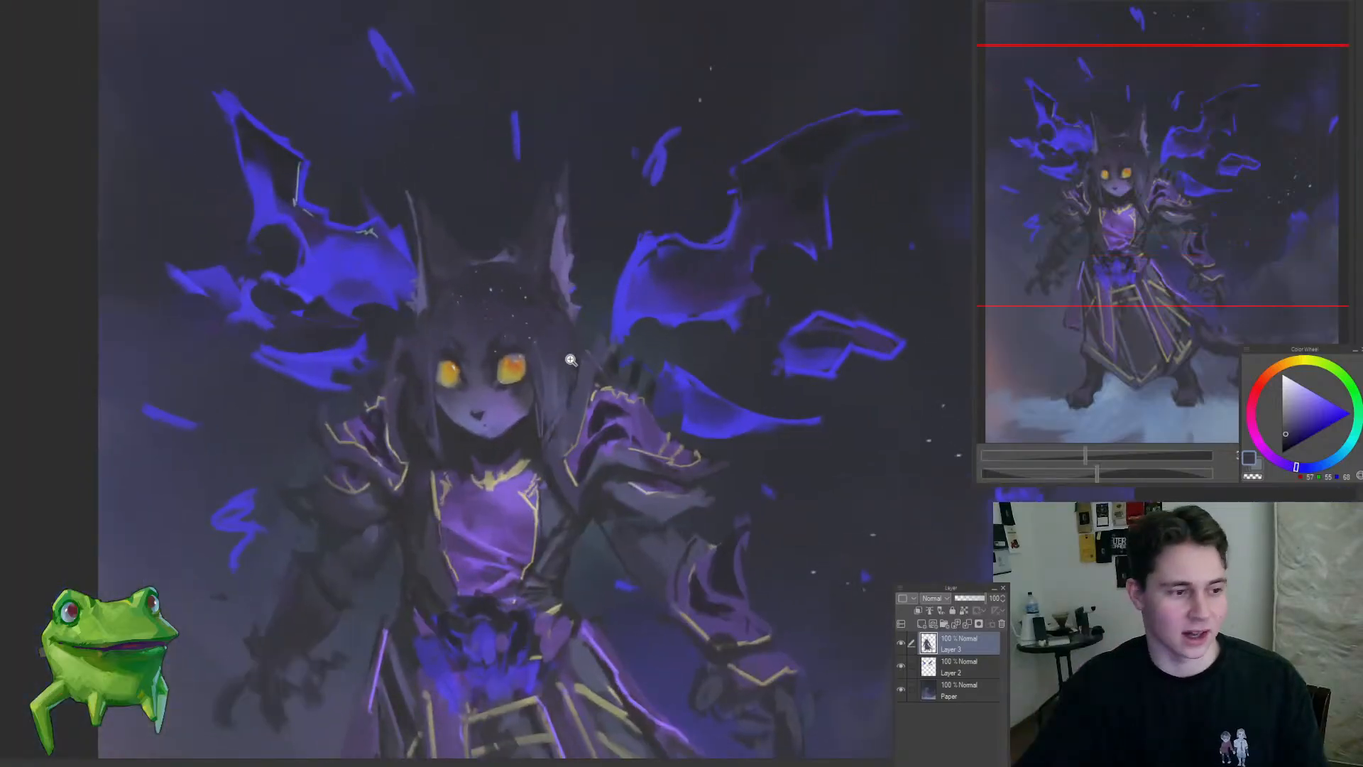
scroll(668, 302, up, 3)
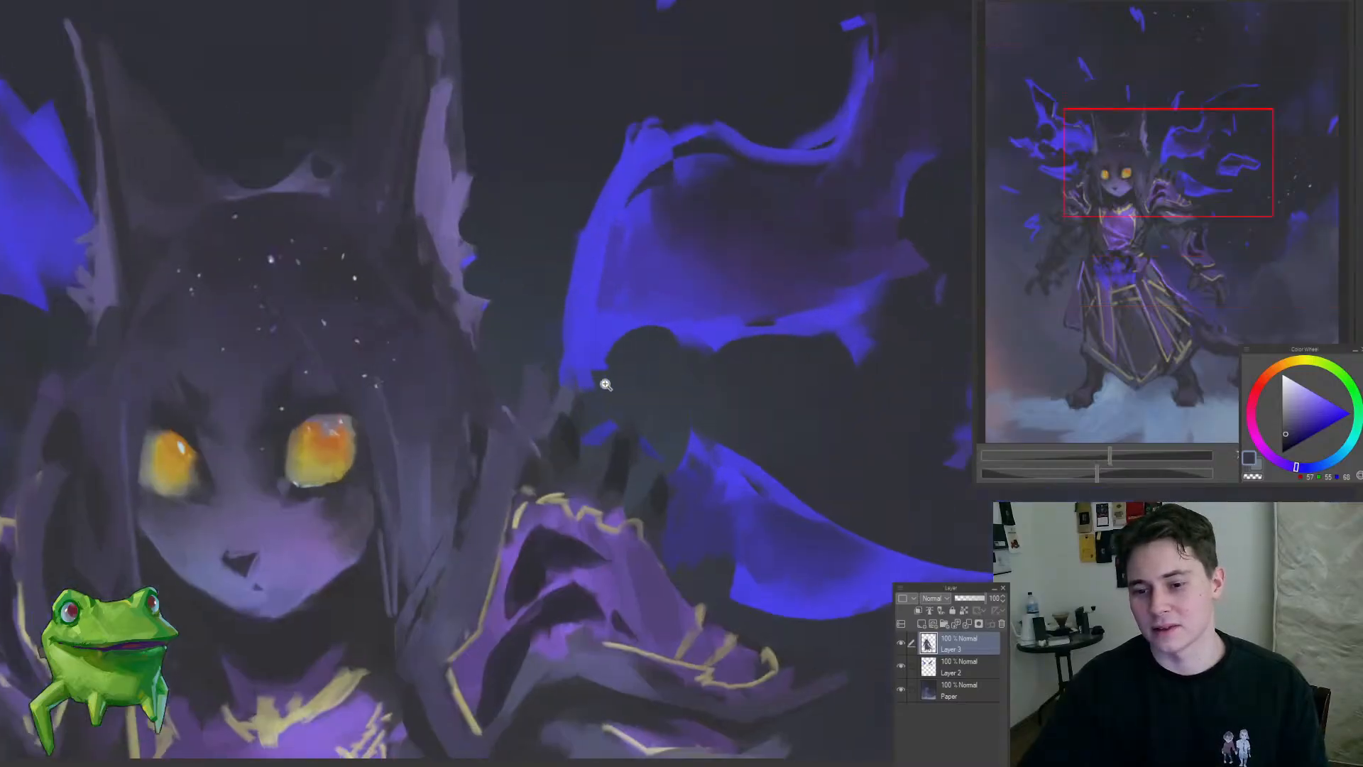
scroll(582, 374, down, 5)
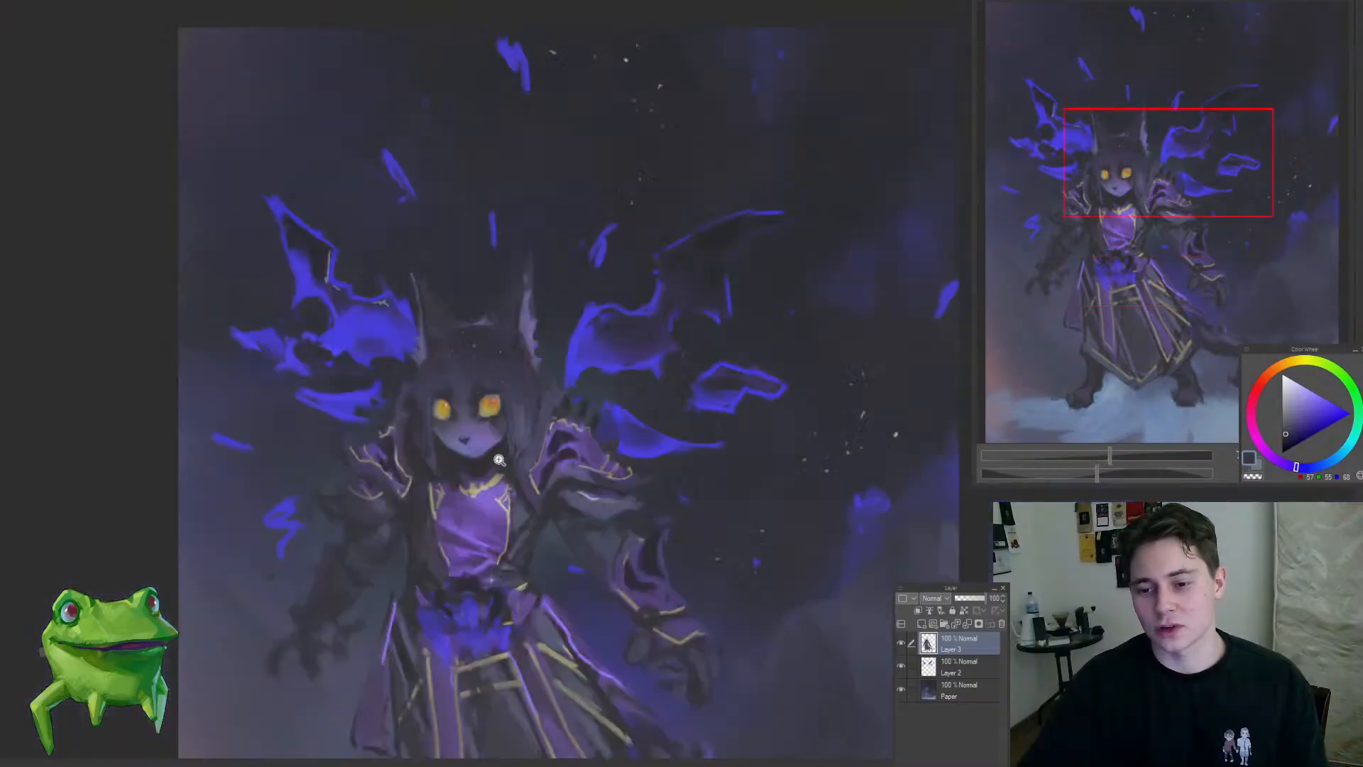
scroll(615, 381, up, 4)
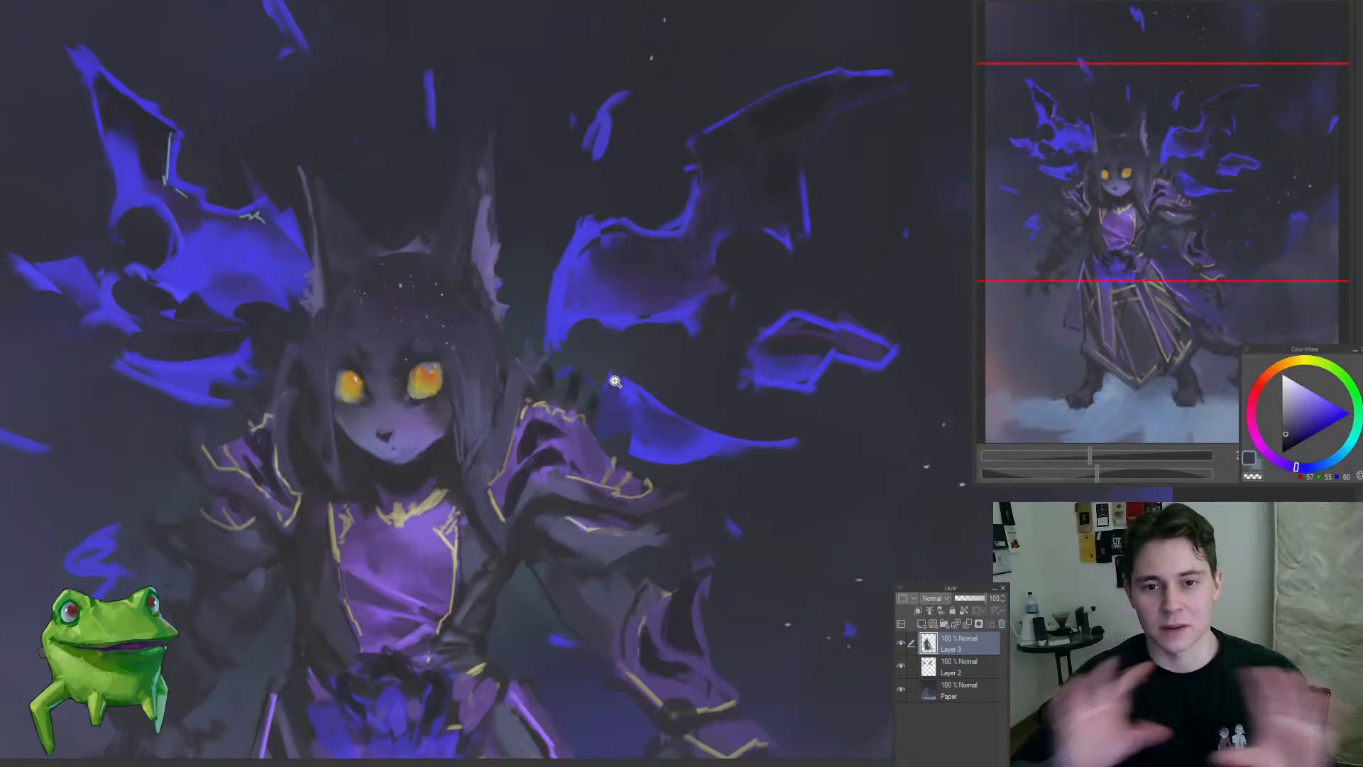
scroll(615, 381, up, 4)
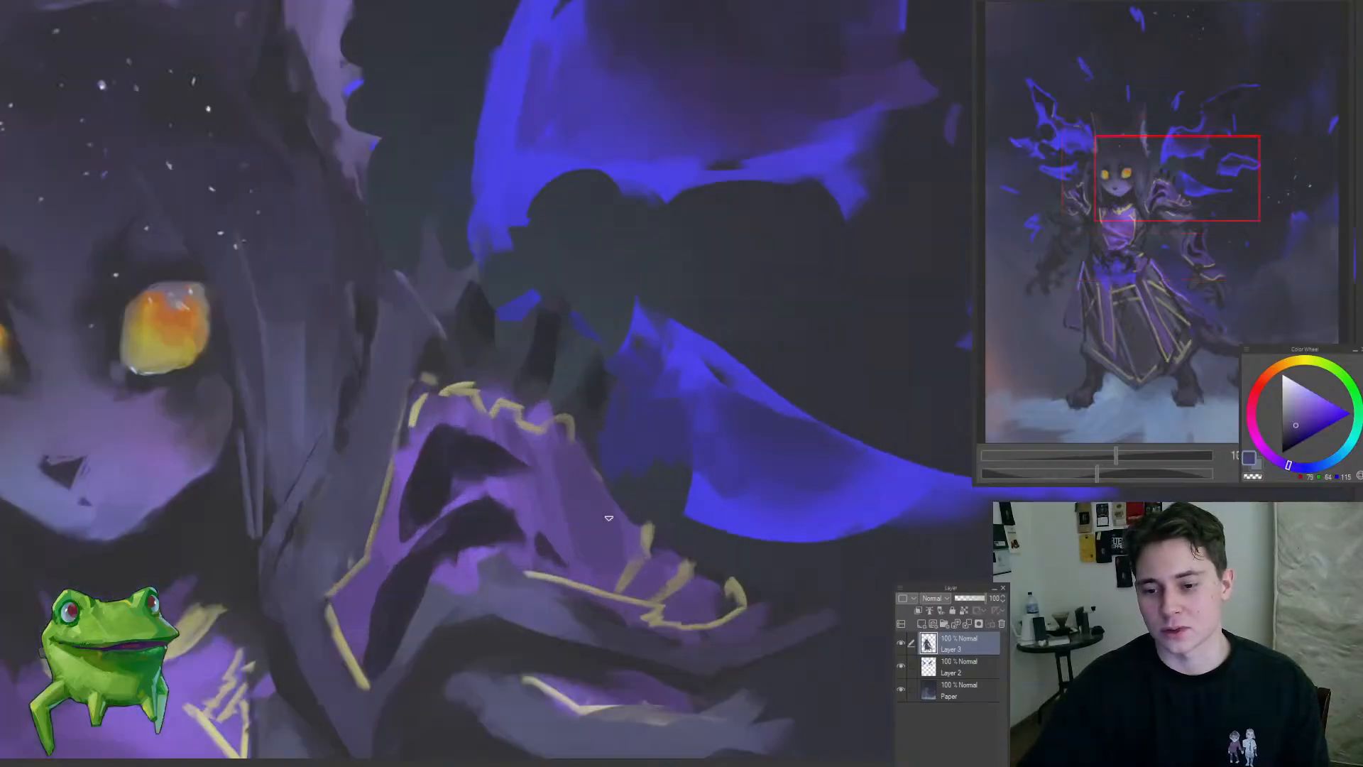
scroll(585, 452, down, 3)
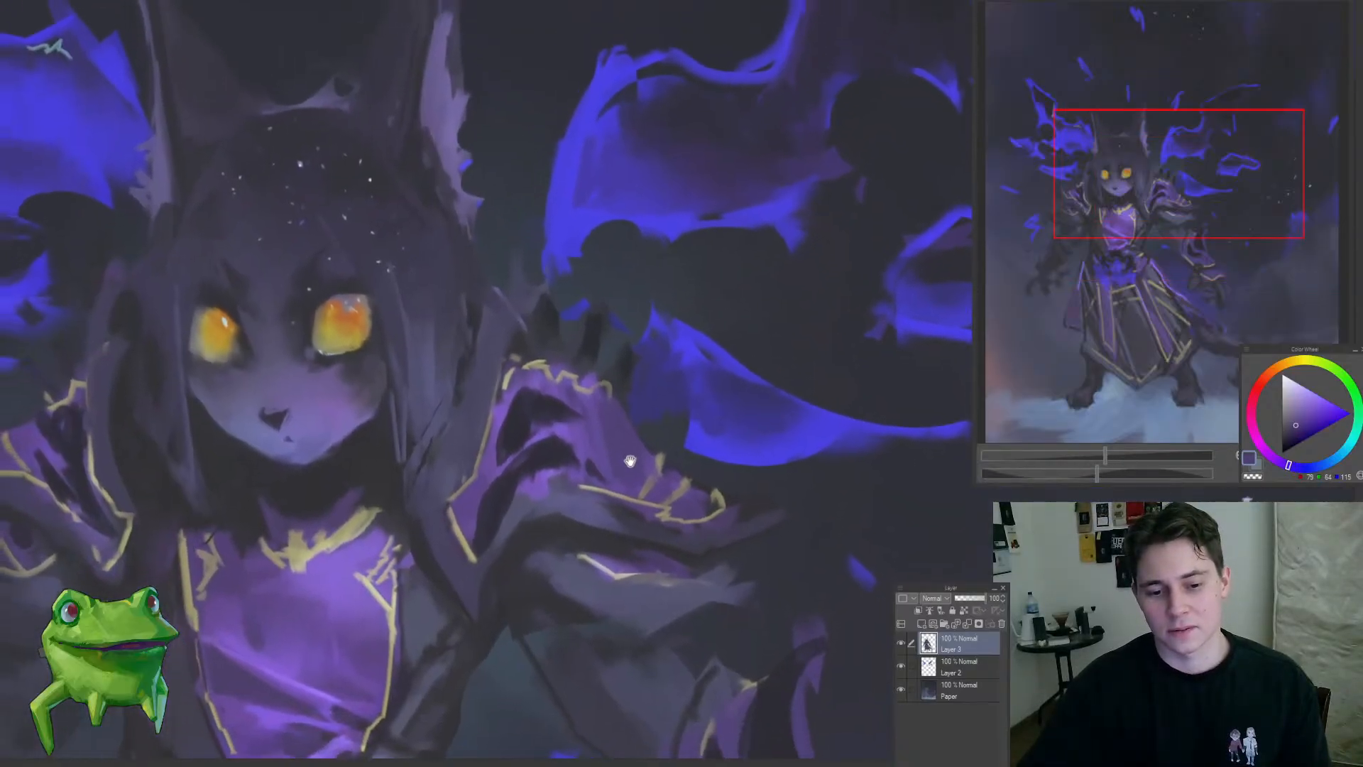
scroll(636, 437, down, 2)
drag(632, 468, 568, 438)
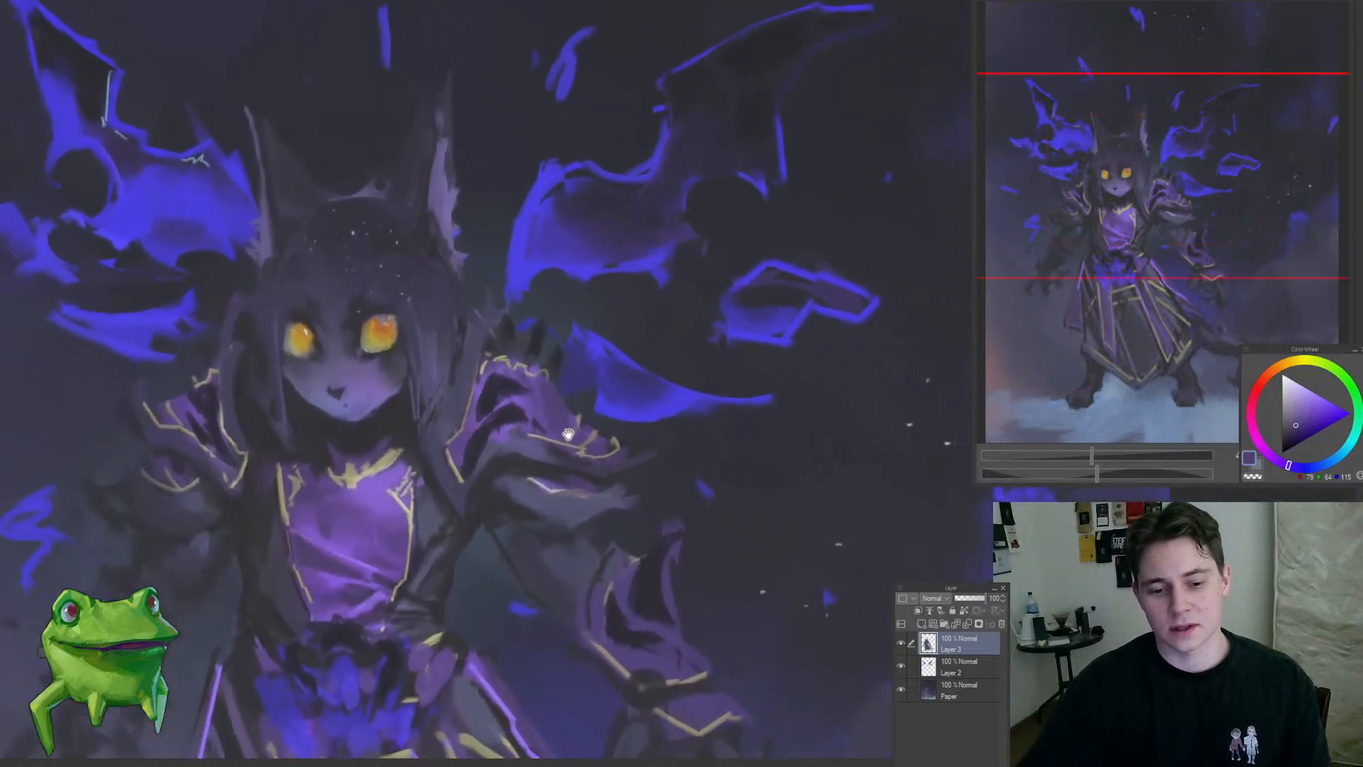
scroll(572, 441, down, 3)
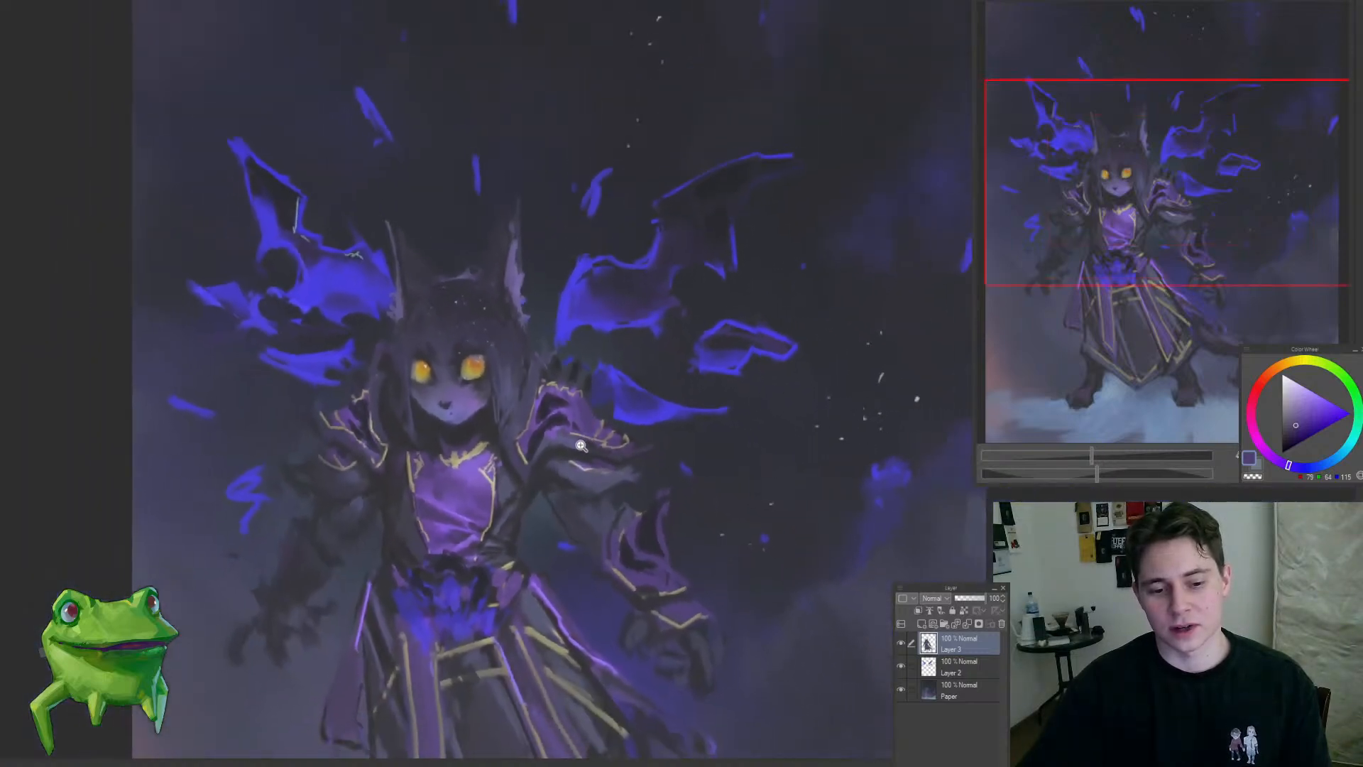
scroll(580, 446, up, 2)
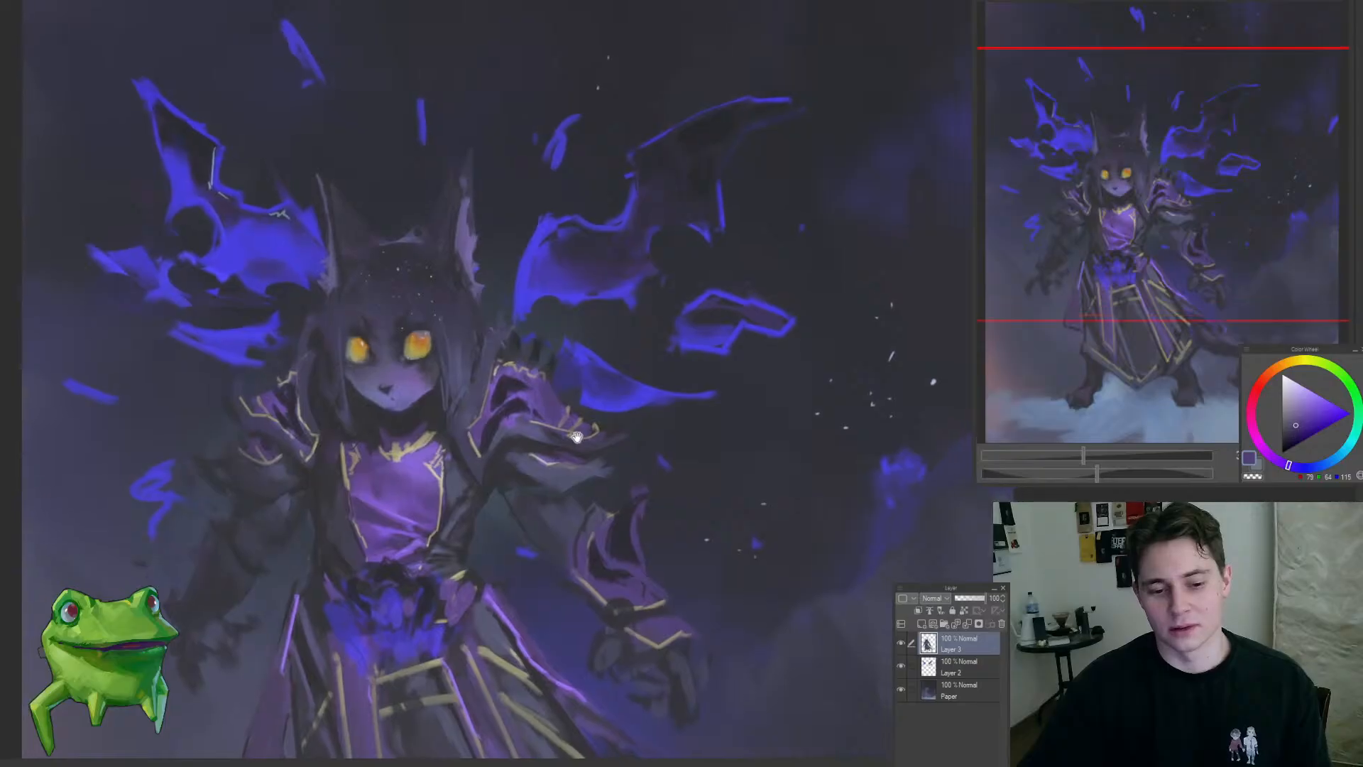
mouse_move(578, 438)
mouse_down()
mouse_move(600, 443)
mouse_move(598, 411)
mouse_up()
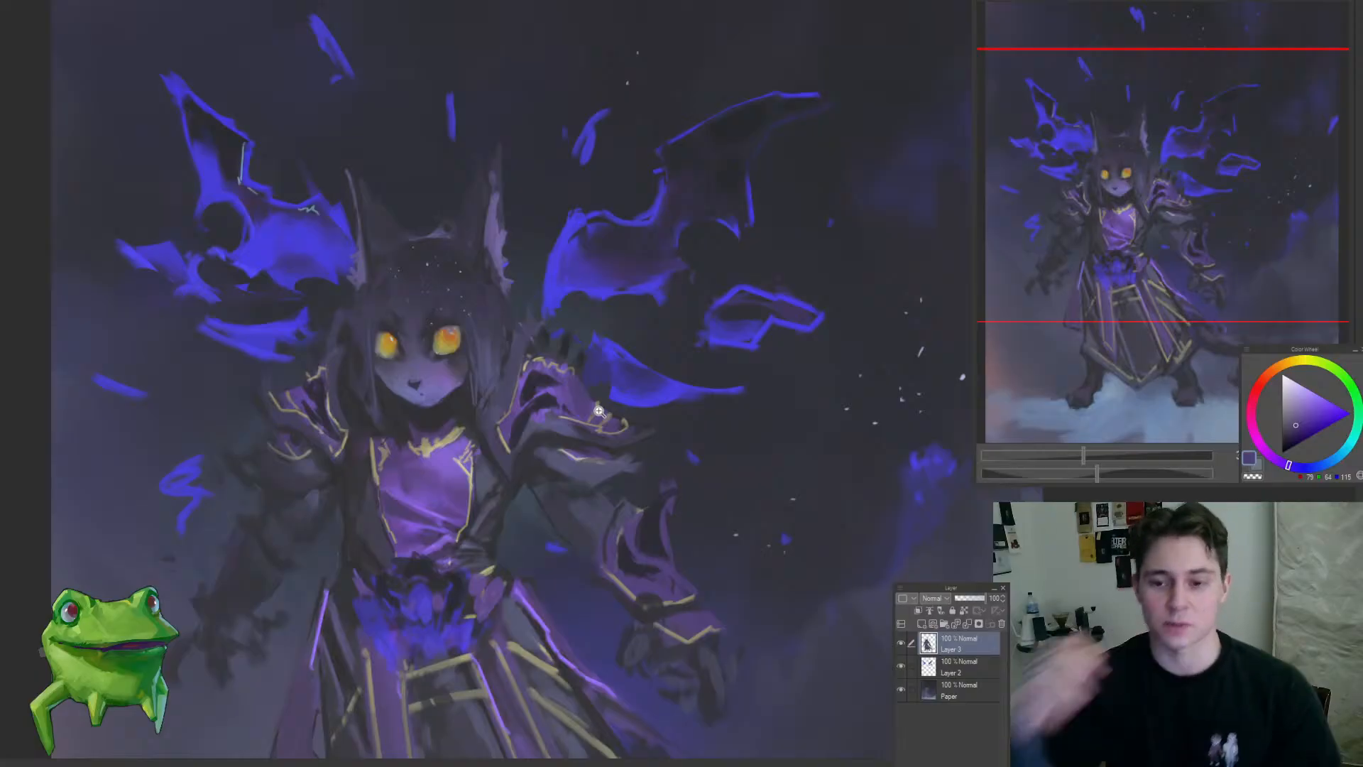
Step: Refine the gold trim and purple edge along the upper collar of the right-side shoulder armour with sampled colours
drag(552, 309, 563, 392)
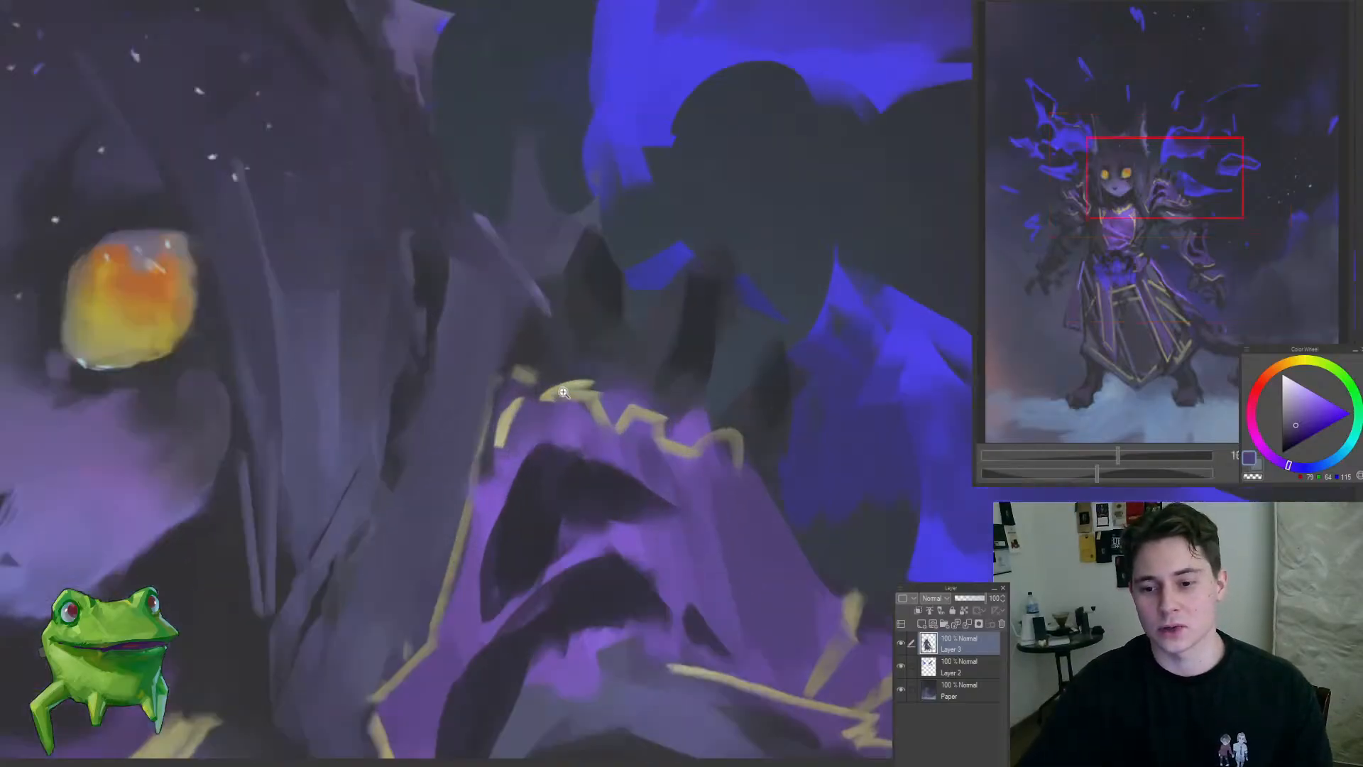
alt+click(458, 530)
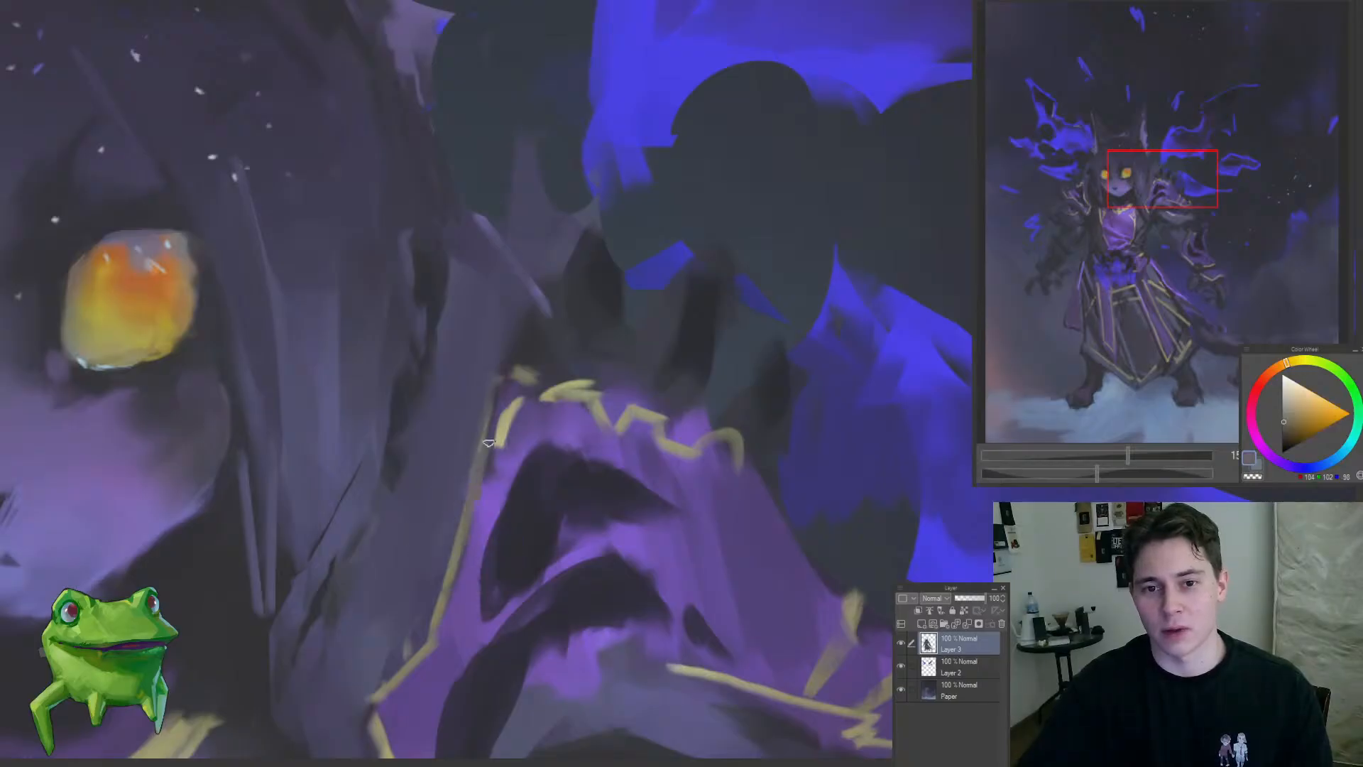
alt+click(528, 400)
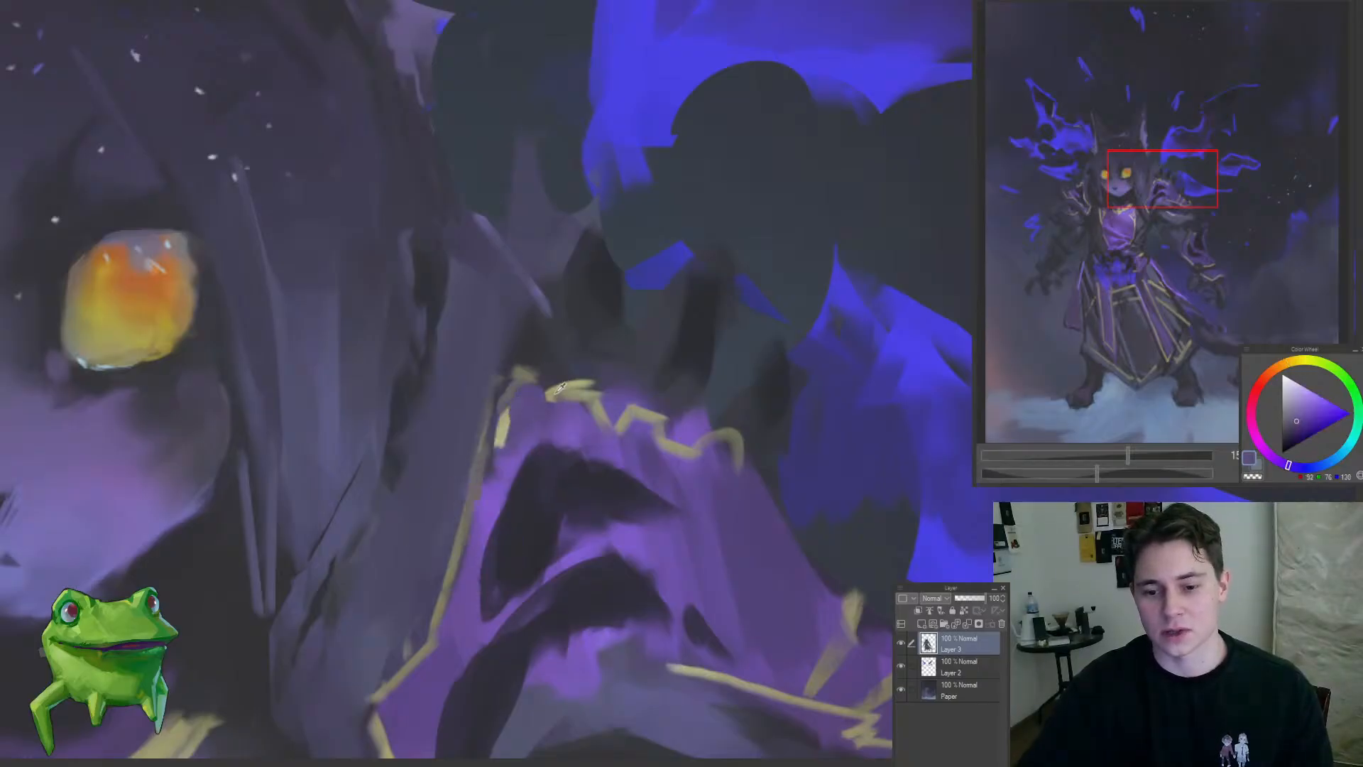
alt+click(560, 387)
click(475, 452)
mouse_move(528, 387)
mouse_down()
mouse_move(542, 297)
mouse_move(523, 298)
mouse_move(525, 284)
mouse_move(551, 395)
mouse_up()
alt+click(524, 393)
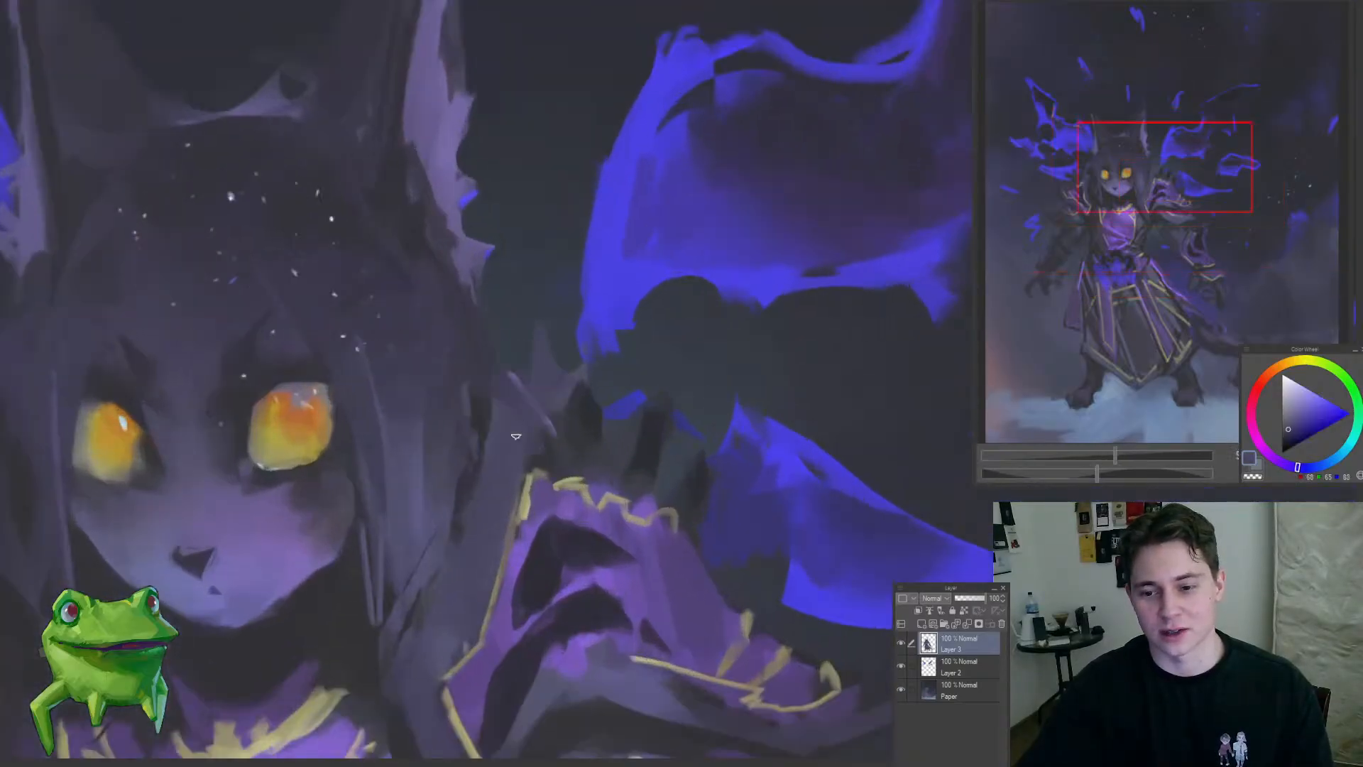
Step: Isolate the lower inner tip of the right-side wing beside the ear with a freehand selection
drag(522, 330, 599, 323)
mouse_move(545, 359)
mouse_down()
mouse_move(499, 401)
mouse_move(605, 308)
mouse_up()
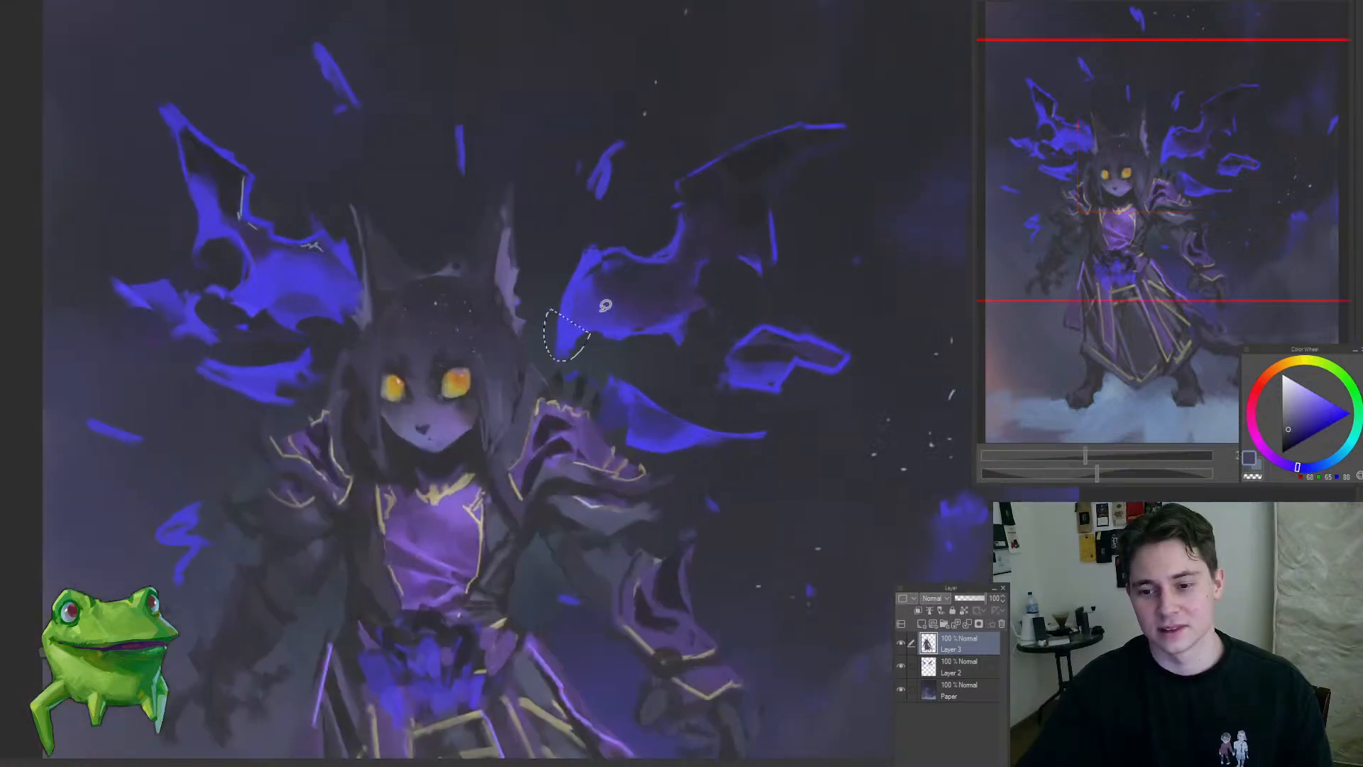
drag(545, 389, 484, 477)
drag(572, 464, 507, 394)
Step: Refine the dark coat and neckline around the purple chest panel with sampled dark slate tones
alt+click(507, 395)
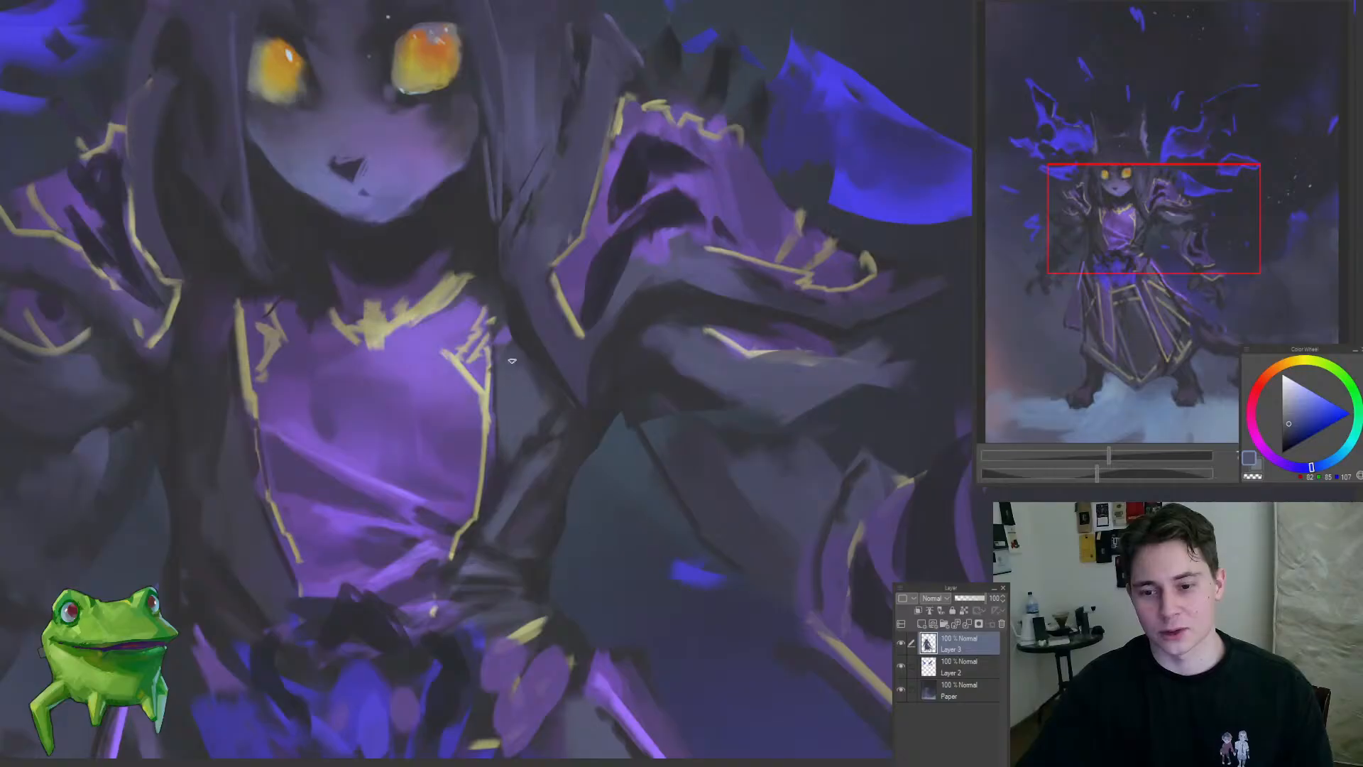
alt+click(537, 341)
drag(554, 342, 519, 390)
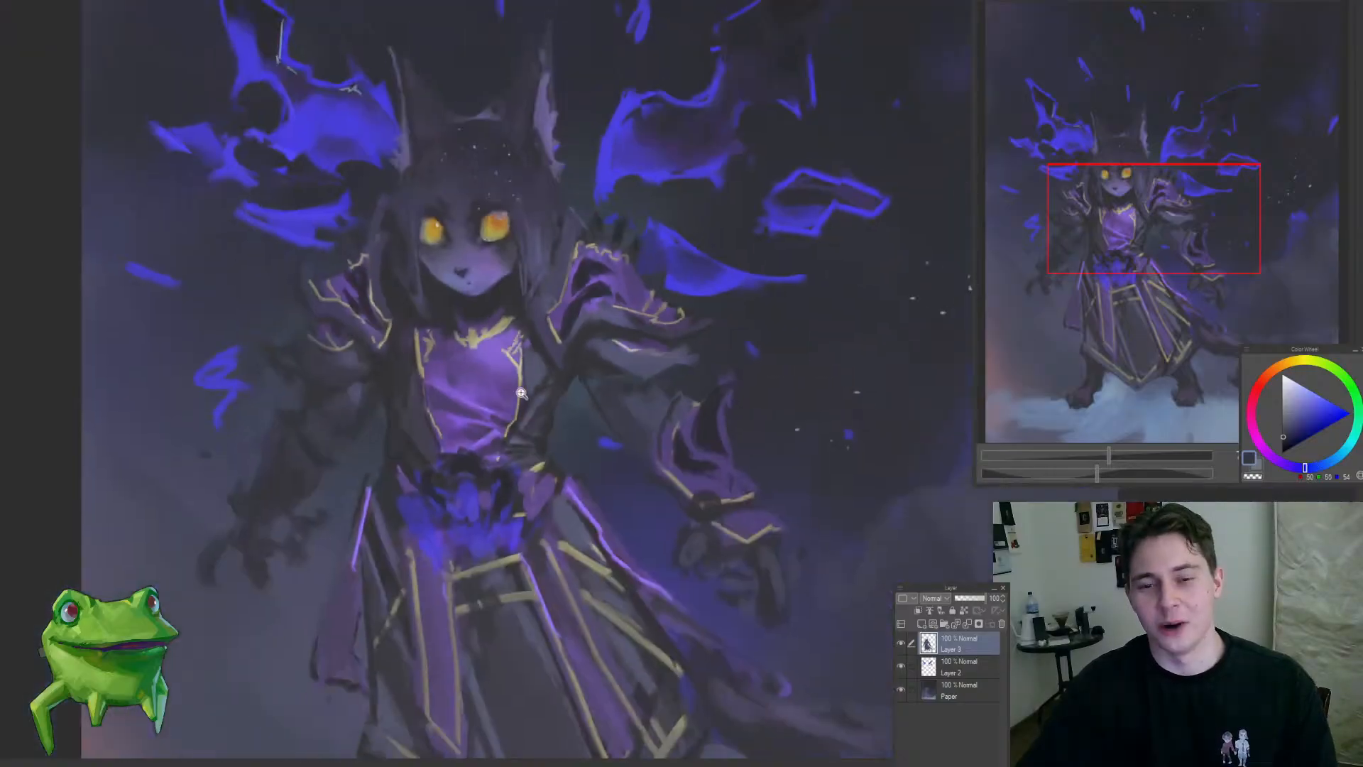
drag(608, 402, 636, 462)
drag(566, 385, 556, 348)
alt+click(526, 358)
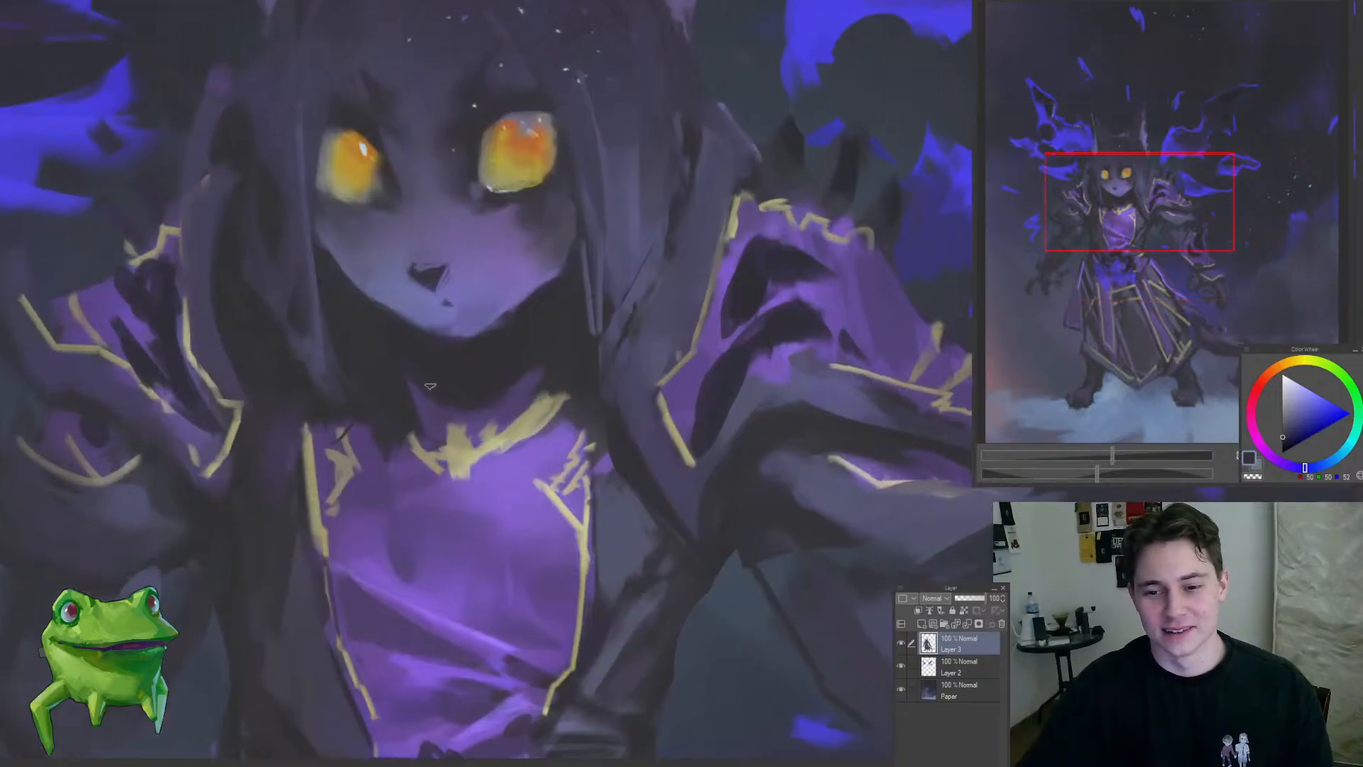
drag(472, 373, 444, 413)
drag(538, 381, 553, 357)
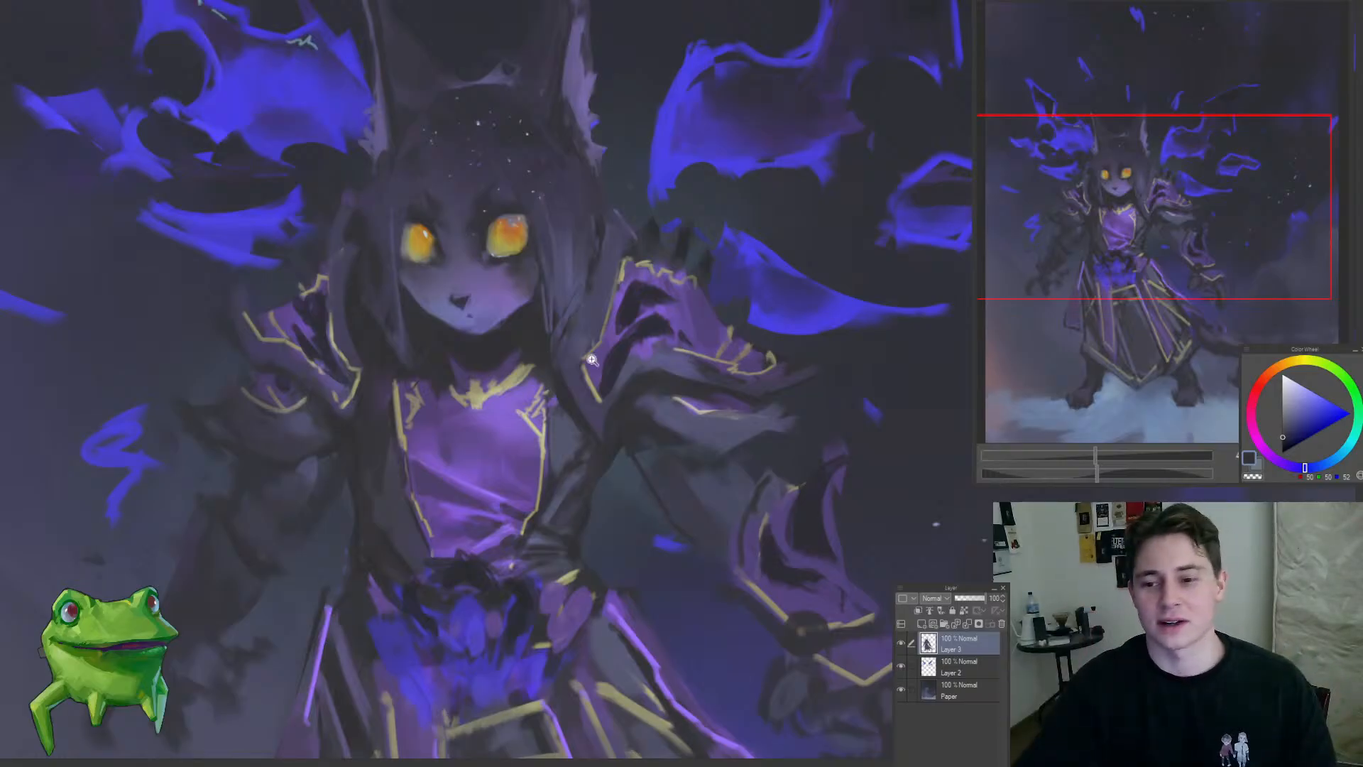
Step: Soften the shading across the upper purple chest panel with sampled muted violet tones
drag(592, 360, 525, 355)
drag(644, 329, 675, 317)
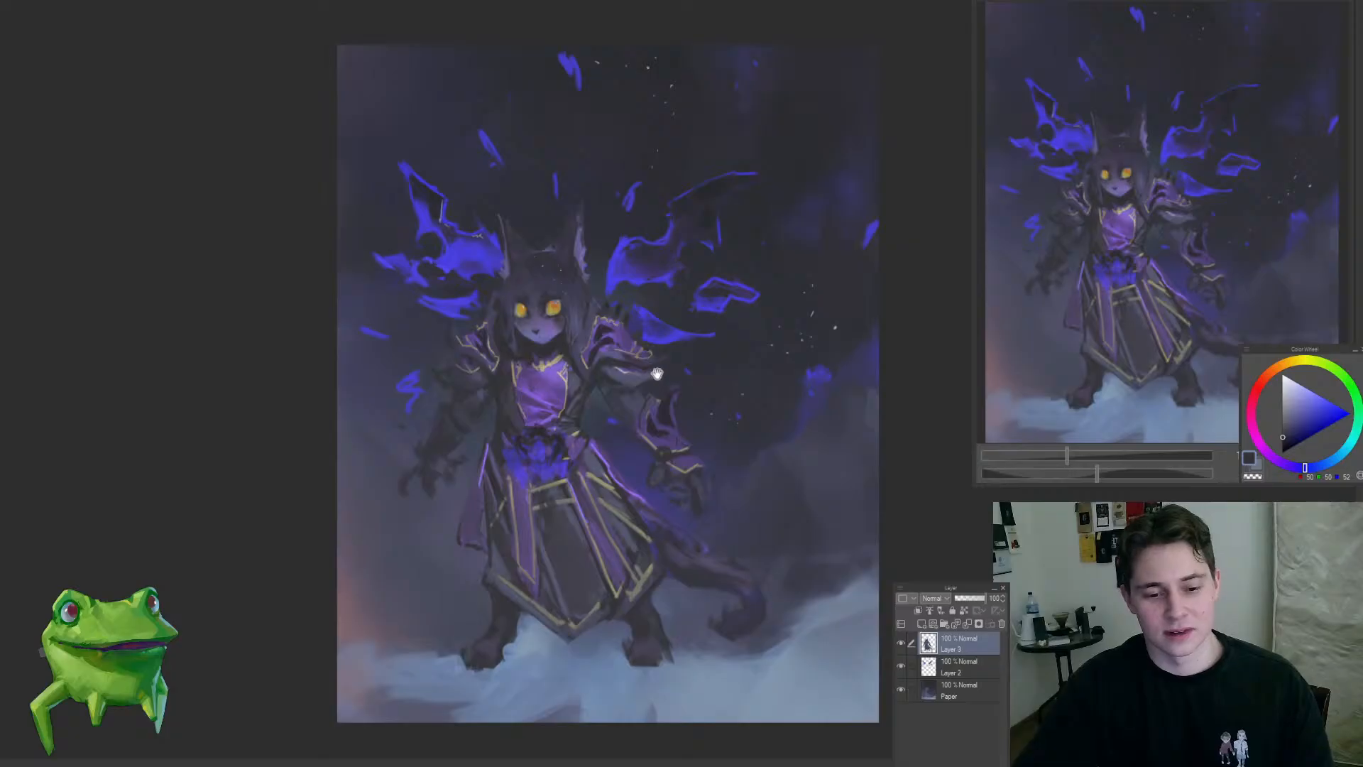
mouse_move(657, 373)
mouse_down()
mouse_move(624, 410)
mouse_move(630, 370)
mouse_up()
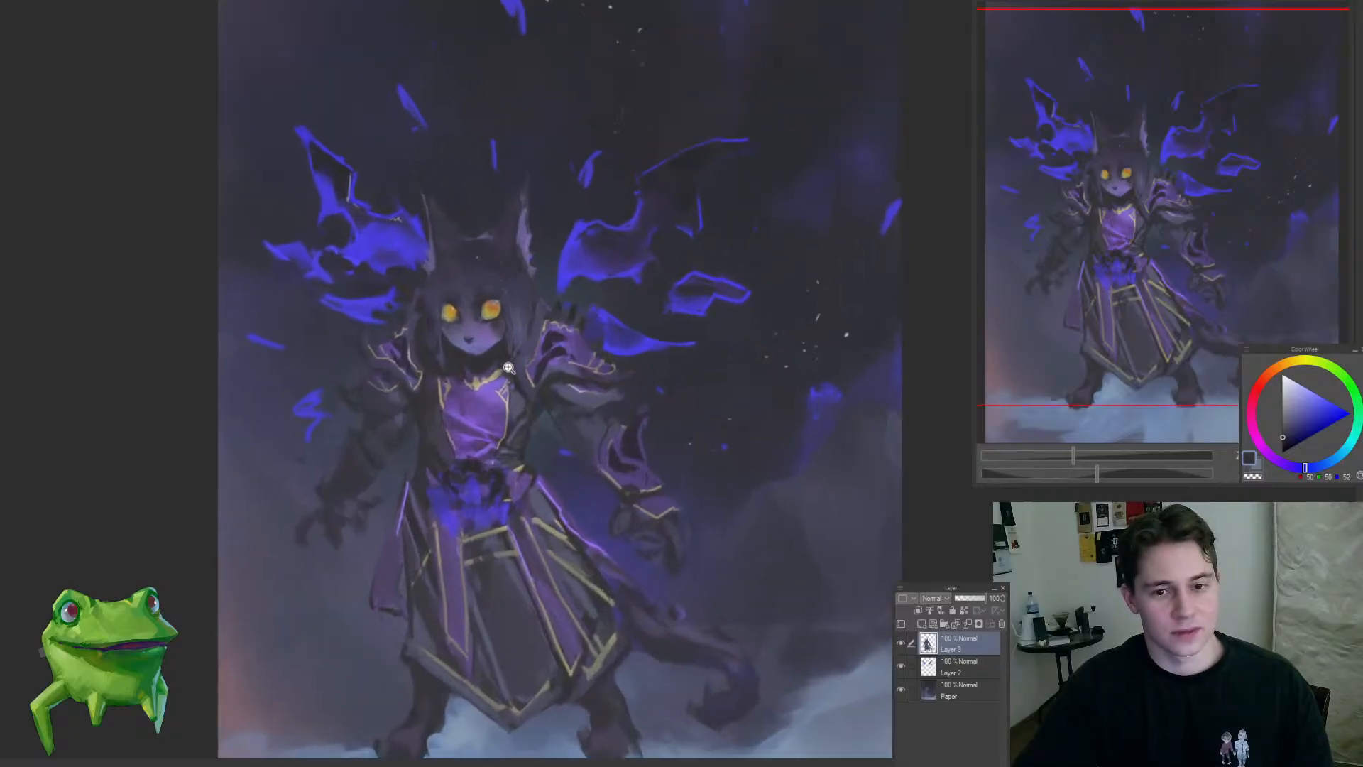
drag(475, 421, 532, 418)
alt+click(553, 428)
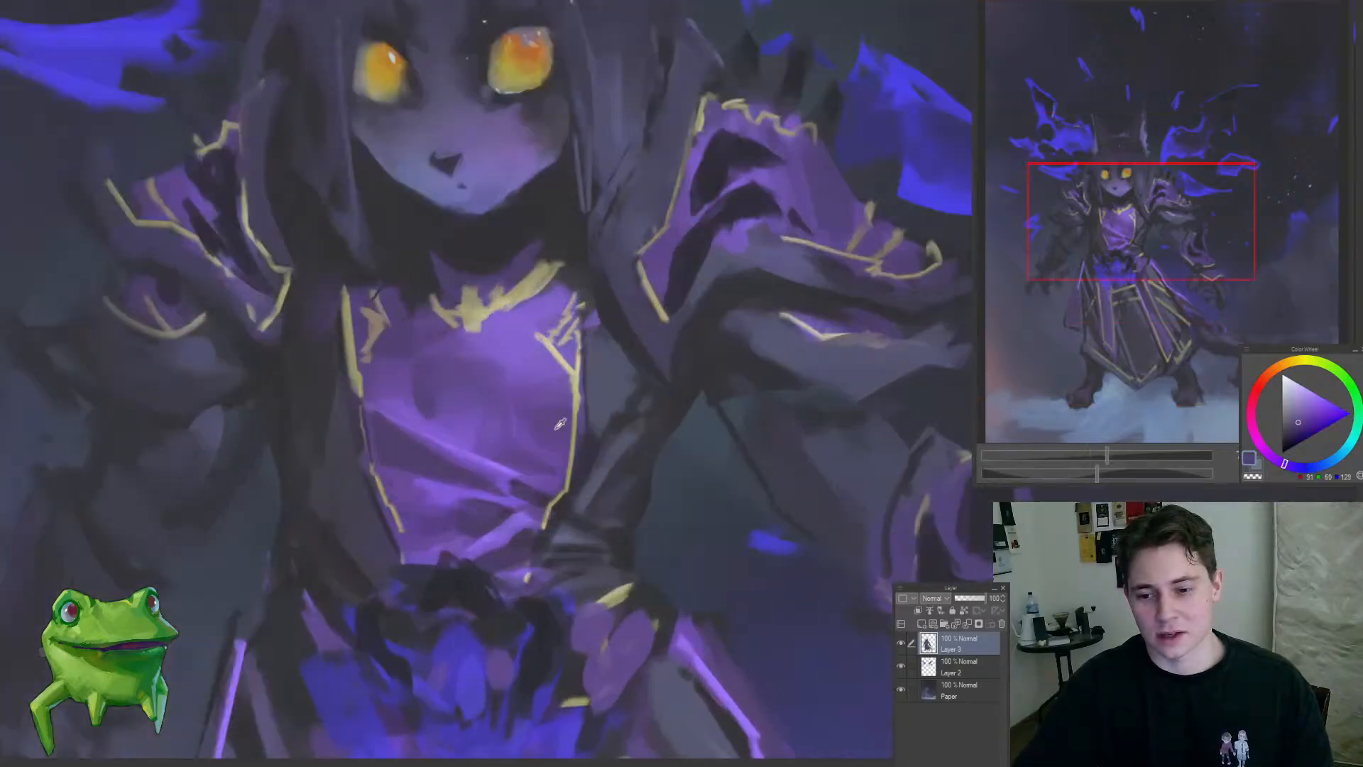
alt+click(477, 373)
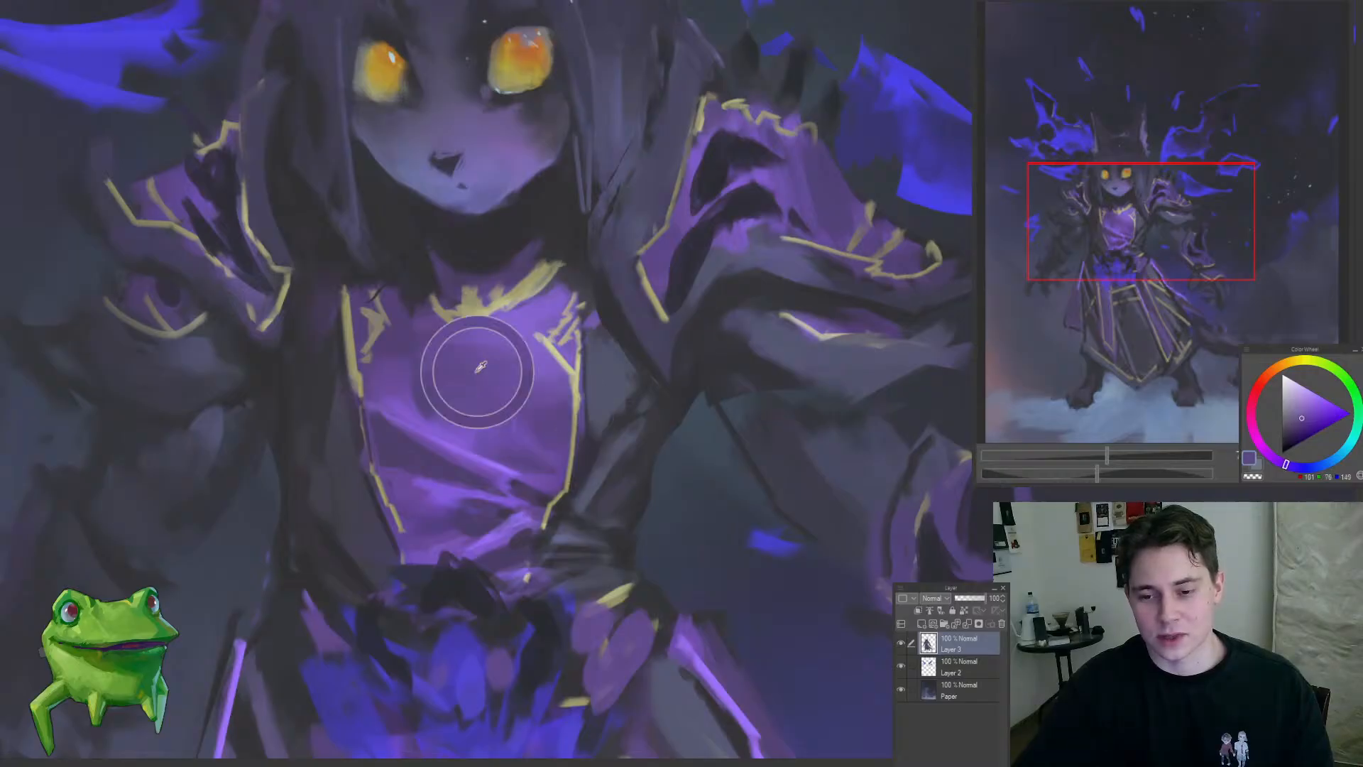
drag(494, 390, 394, 495)
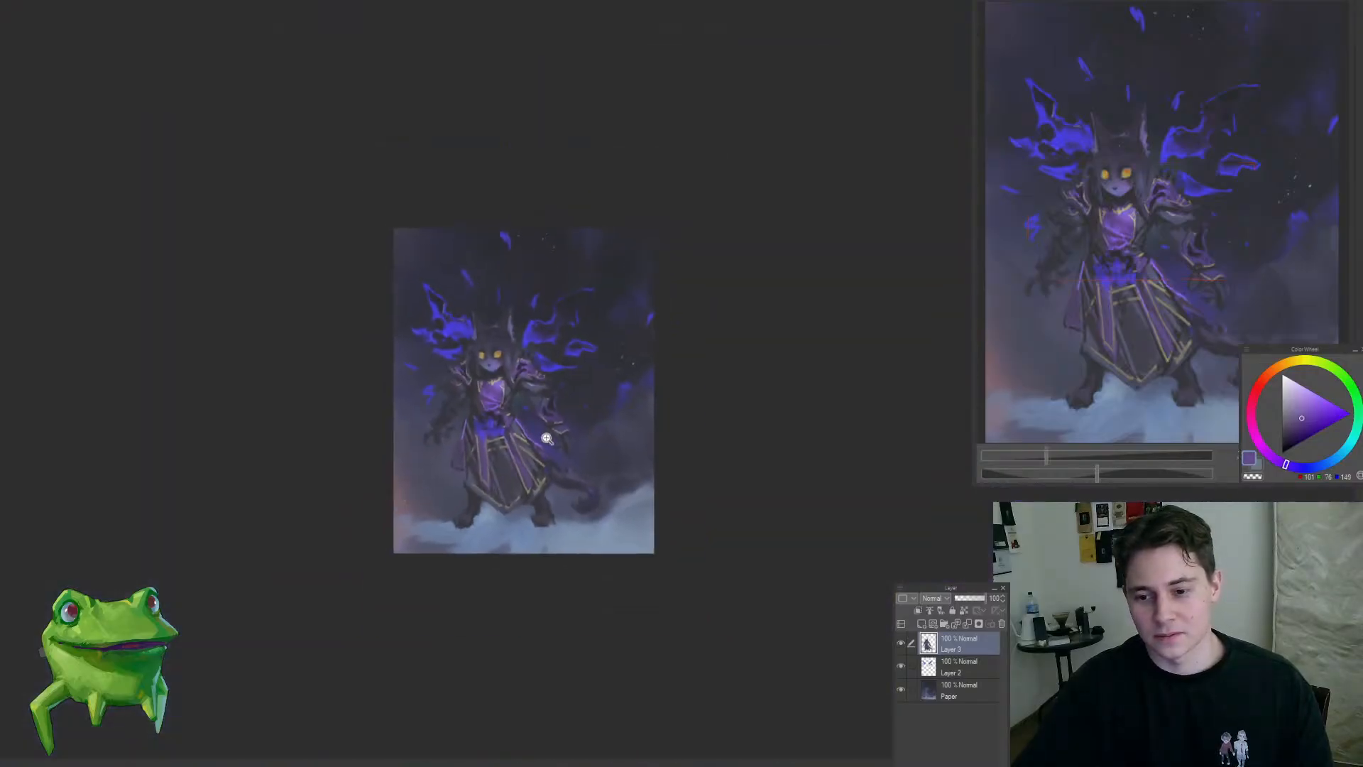
Step: Refine the dark hand below the right-side gauntlet and the background around its fingers with a sampled dark slate tone
drag(535, 423, 570, 443)
drag(543, 439, 588, 565)
mouse_move(529, 508)
mouse_down()
mouse_move(518, 551)
mouse_move(603, 545)
mouse_move(562, 530)
mouse_move(522, 571)
mouse_up()
click(603, 545)
alt+click(542, 521)
mouse_move(479, 484)
mouse_down()
mouse_move(530, 466)
mouse_move(508, 549)
mouse_up()
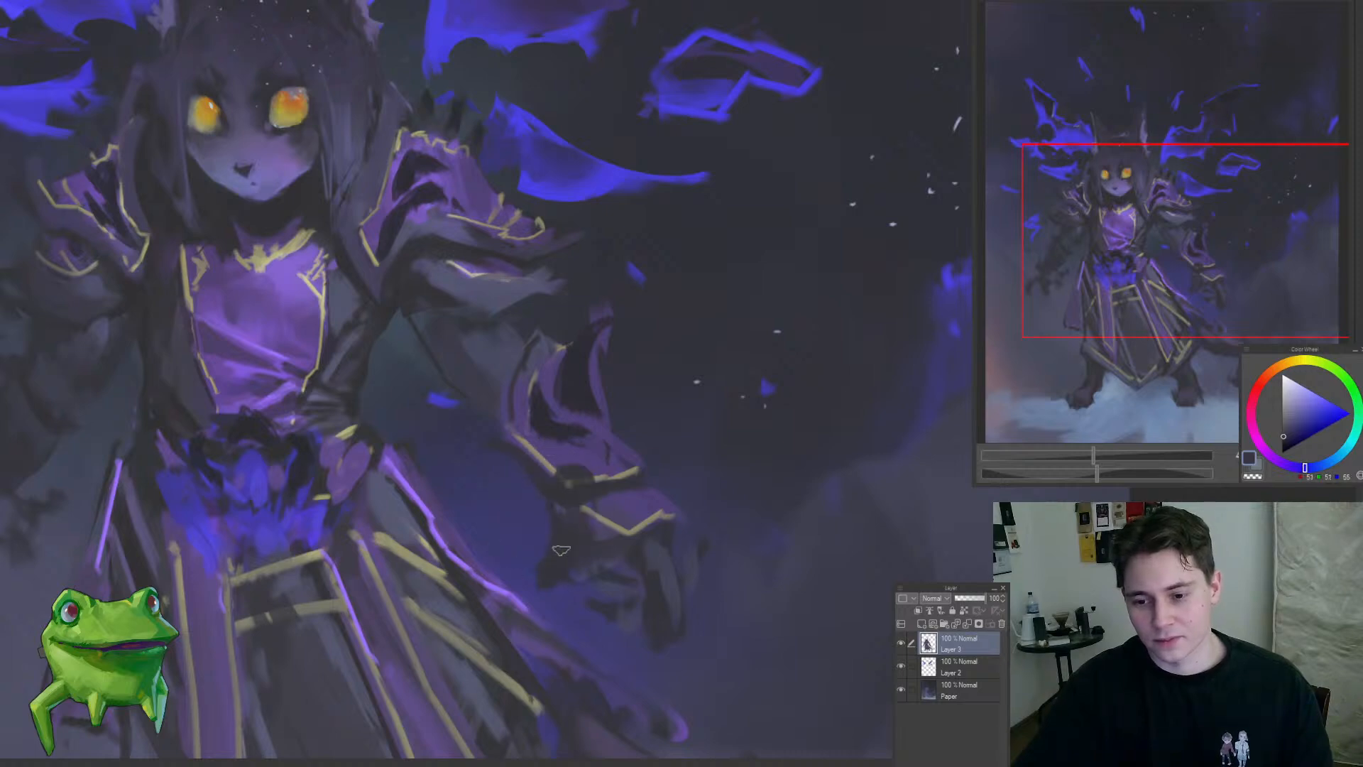
drag(653, 552, 693, 616)
drag(604, 630, 512, 673)
drag(631, 660, 587, 657)
Step: Mirror the canvas view and make a freehand selection around the purple gauntlet, forearm and hand
key(h)
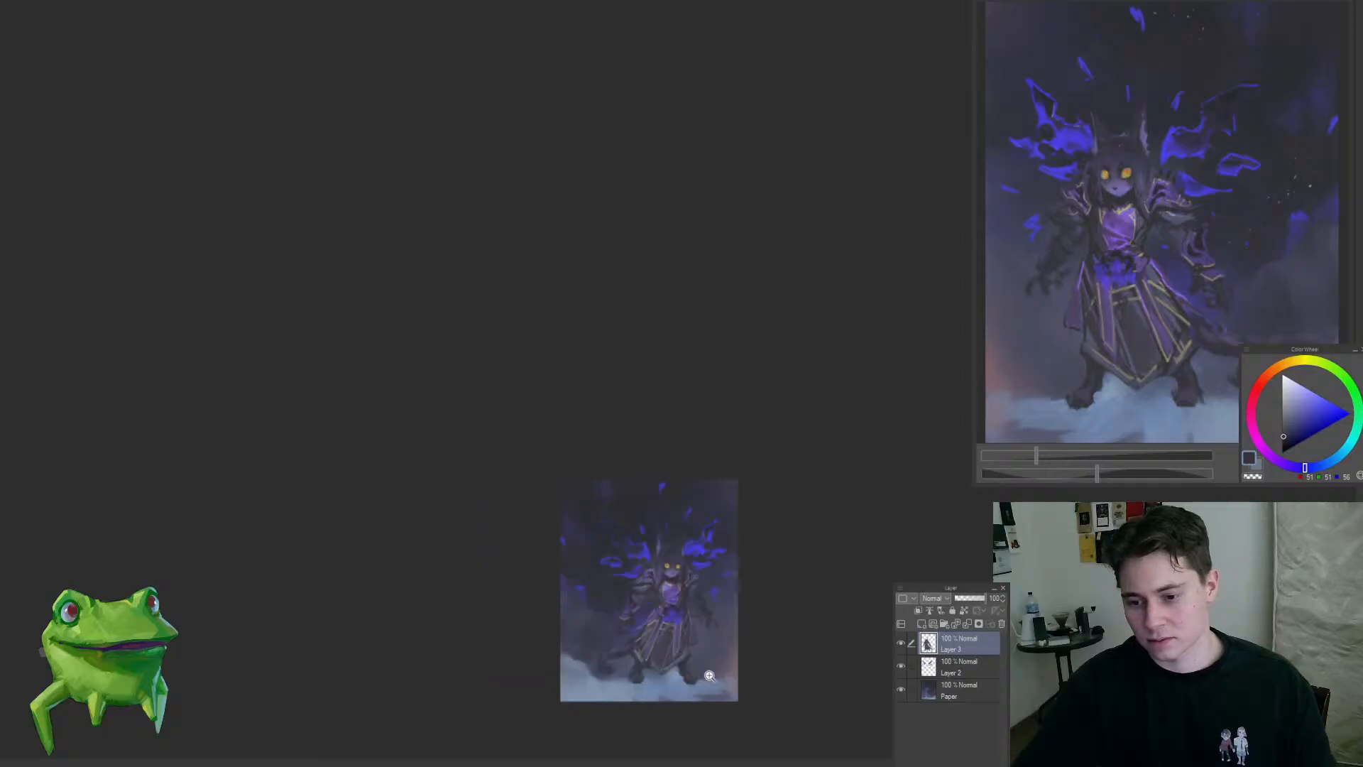
drag(710, 673, 727, 625)
mouse_move(524, 582)
mouse_down()
mouse_move(574, 570)
mouse_move(599, 426)
mouse_move(392, 557)
mouse_move(523, 612)
mouse_move(597, 525)
mouse_move(572, 502)
mouse_move(618, 458)
mouse_up()
key(m)
Step: Try rotating the selected gauntlet and hand, and compare the result with the original pose through undo and redo
key(ctrl+t)
mouse_move(563, 462)
mouse_down()
mouse_move(569, 487)
mouse_move(558, 481)
mouse_up()
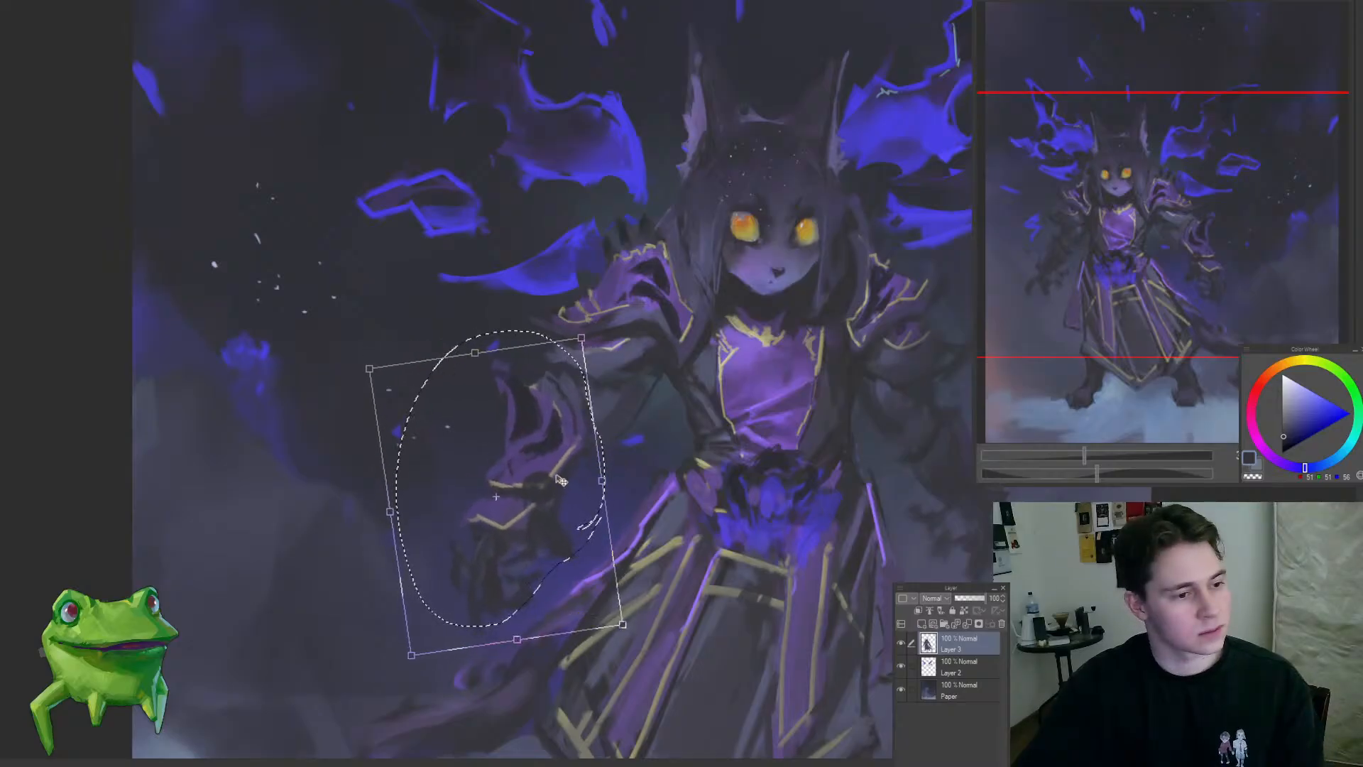
key(Return)
key(ctrl+d)
mouse_move(568, 435)
mouse_down()
mouse_move(557, 505)
mouse_move(608, 500)
mouse_move(617, 440)
mouse_up()
drag(545, 492, 558, 482)
key(j)
key(ctrl+z)
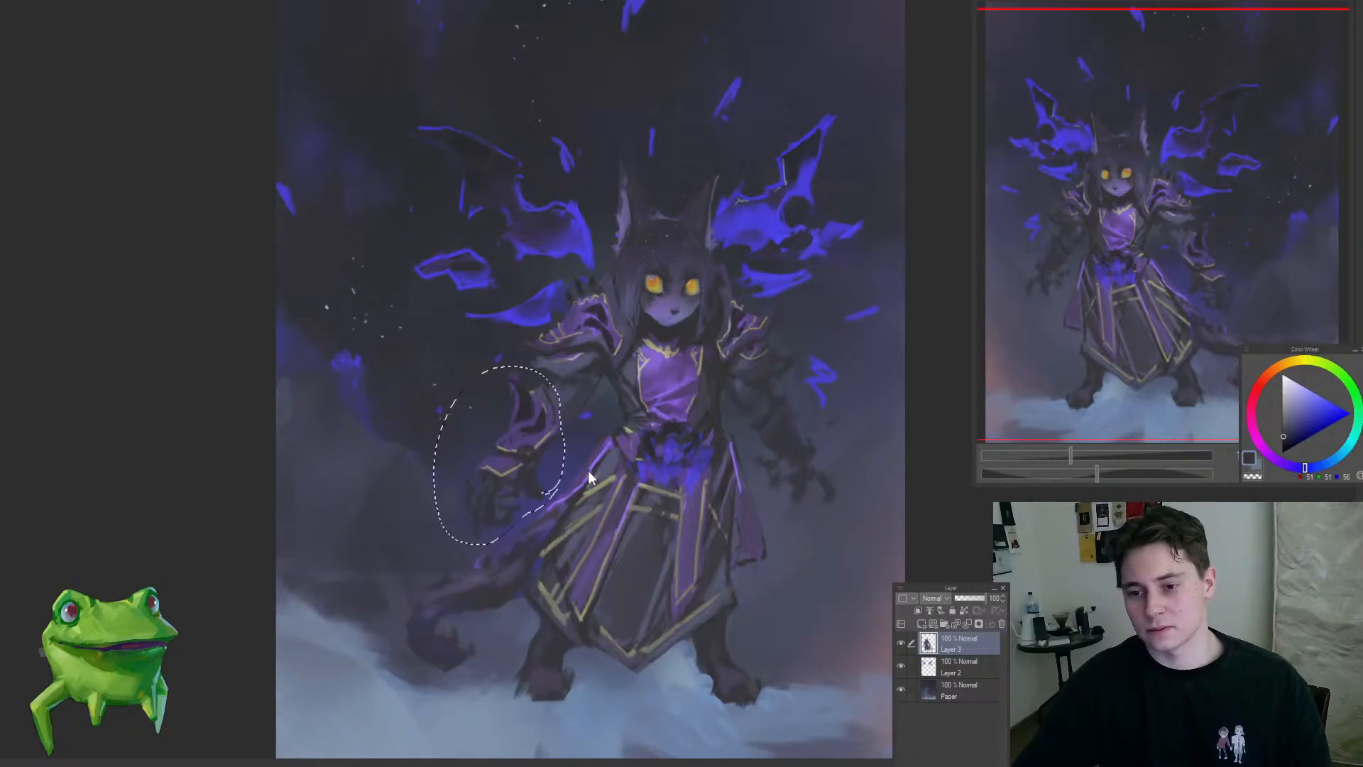
key(ctrl+z)
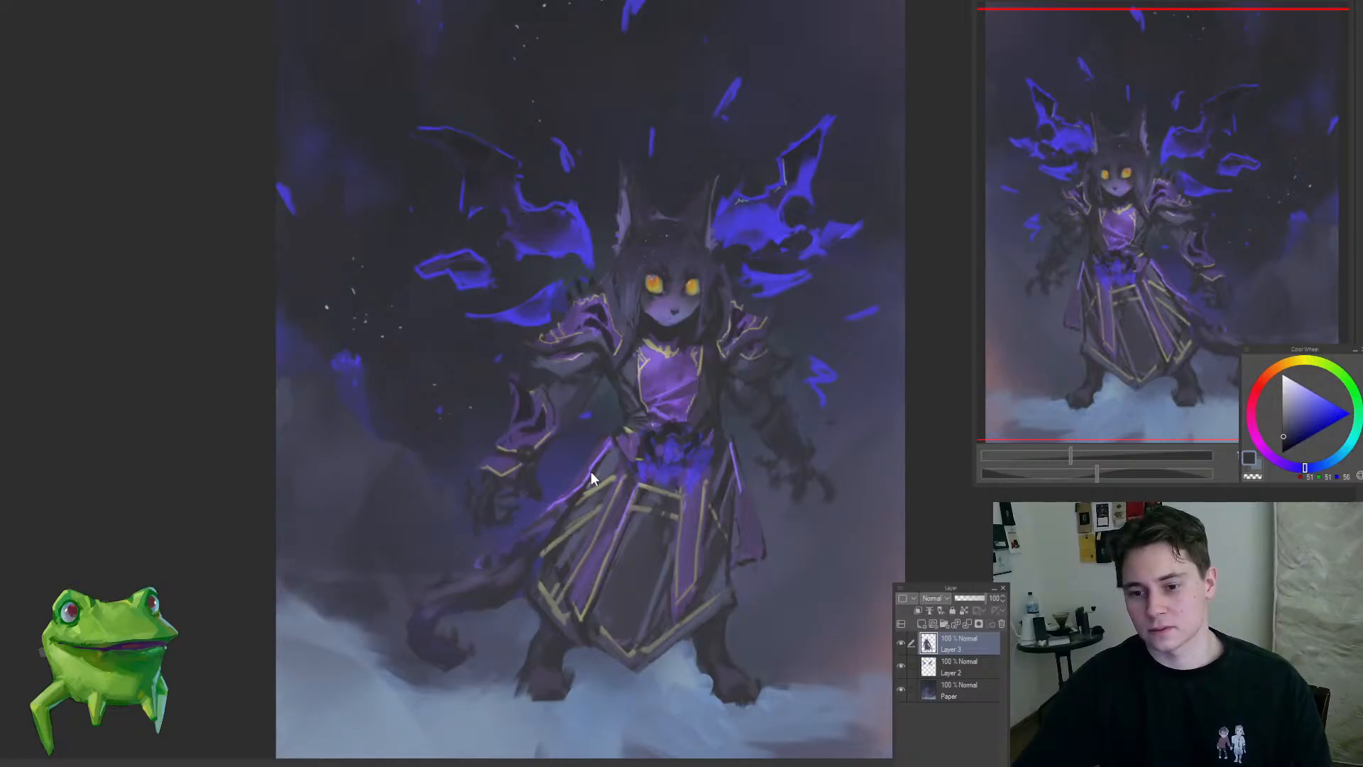
key(ctrl+y)
key(ctrl+y)
key(ctrl+z)
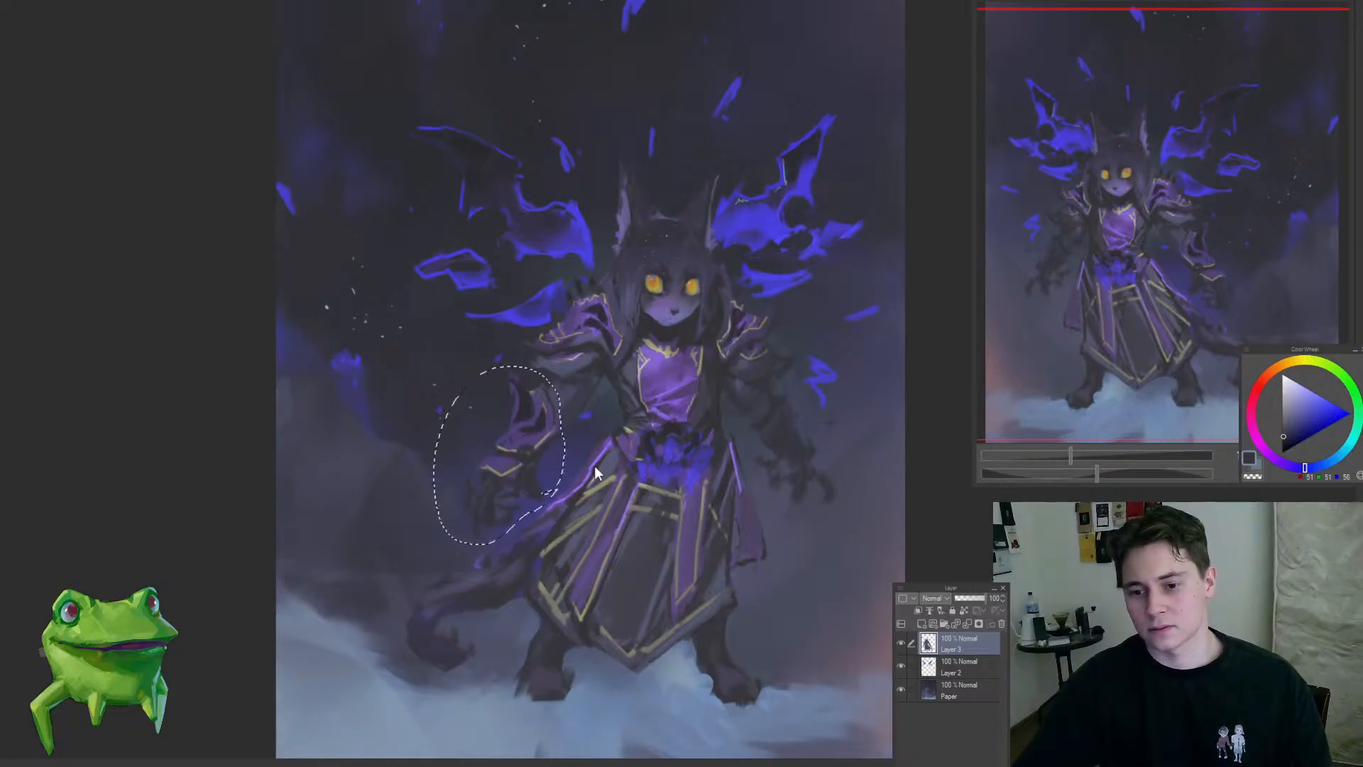
Step: Rotate the selected gauntlet and hand inward so the hand sits closer to the robe, and clear the selection
key(ctrl+t)
mouse_move(632, 438)
mouse_down()
mouse_move(583, 454)
mouse_move(534, 445)
mouse_up()
key(Return)
key(ctrl+d)
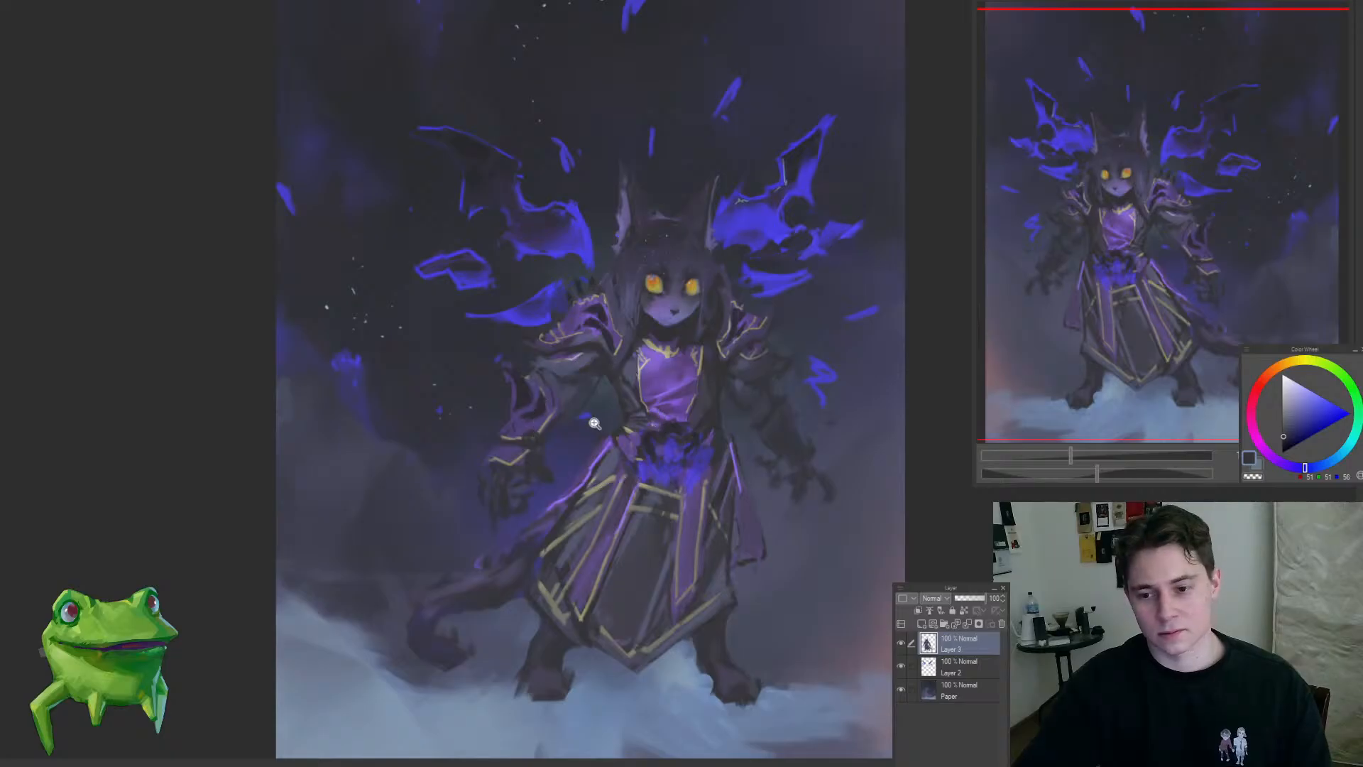
scroll(625, 418, up, 1)
drag(625, 418, 531, 412)
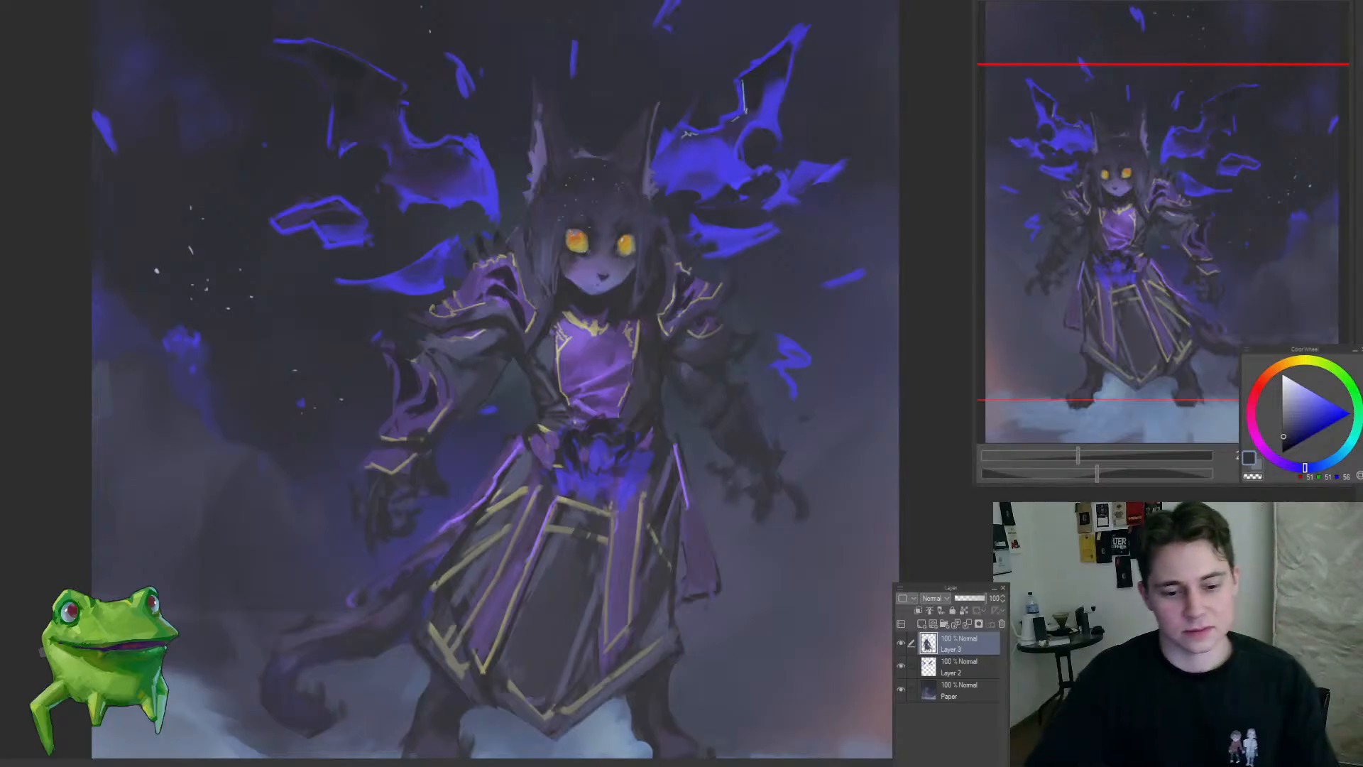
Step: Touch up the dark coat beside the waist with a sampled dark grey and flip the canvas view back
scroll(612, 331, down, 4)
scroll(588, 329, up, 7)
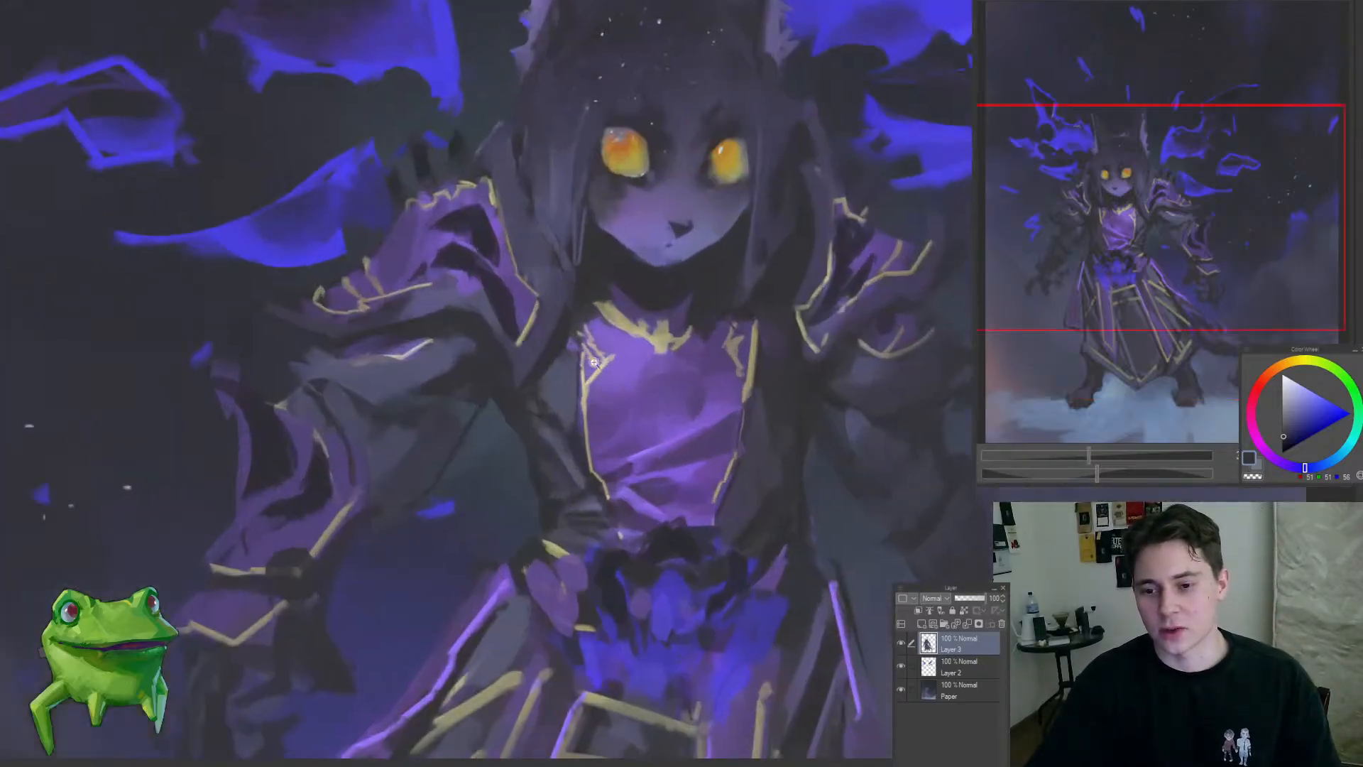
alt+click(614, 270)
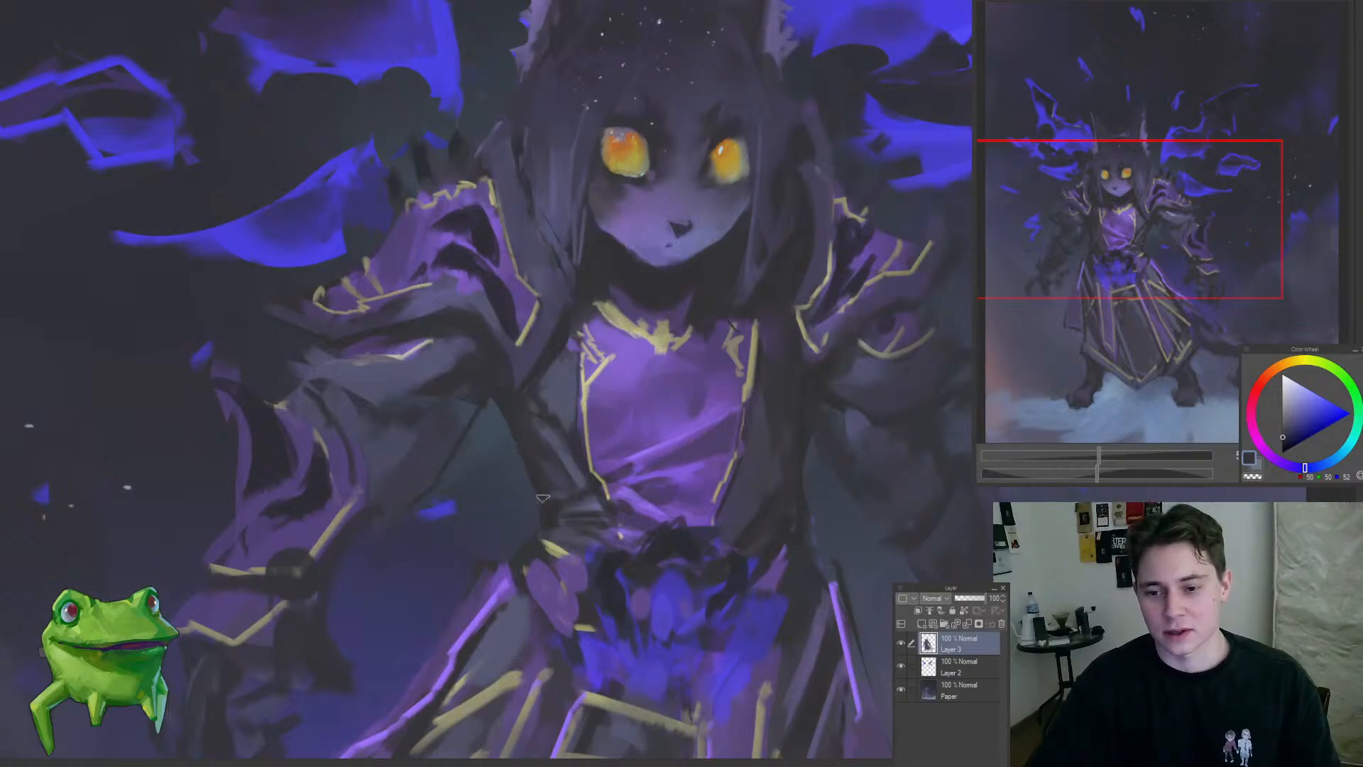
drag(537, 524, 520, 603)
key(h)
drag(649, 546, 779, 538)
drag(779, 537, 567, 512)
drag(627, 444, 652, 433)
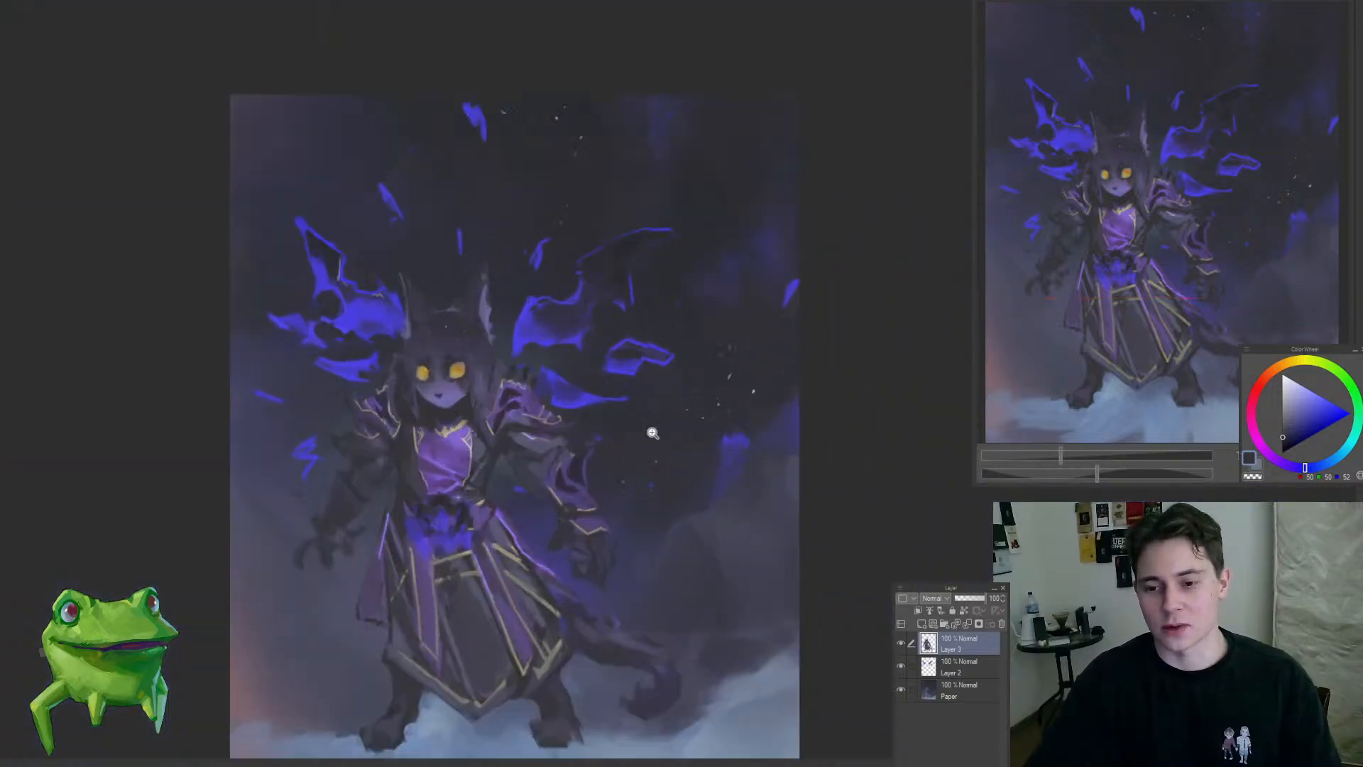
Step: Paint saturated blue into the background gap between the right-side arm and the torso on the Paper layer
ctrl+shift+click(652, 432)
alt+click(647, 416)
mouse_move(564, 382)
mouse_down()
mouse_move(508, 360)
mouse_move(420, 451)
mouse_move(454, 455)
mouse_up()
alt+click(508, 342)
alt+click(520, 340)
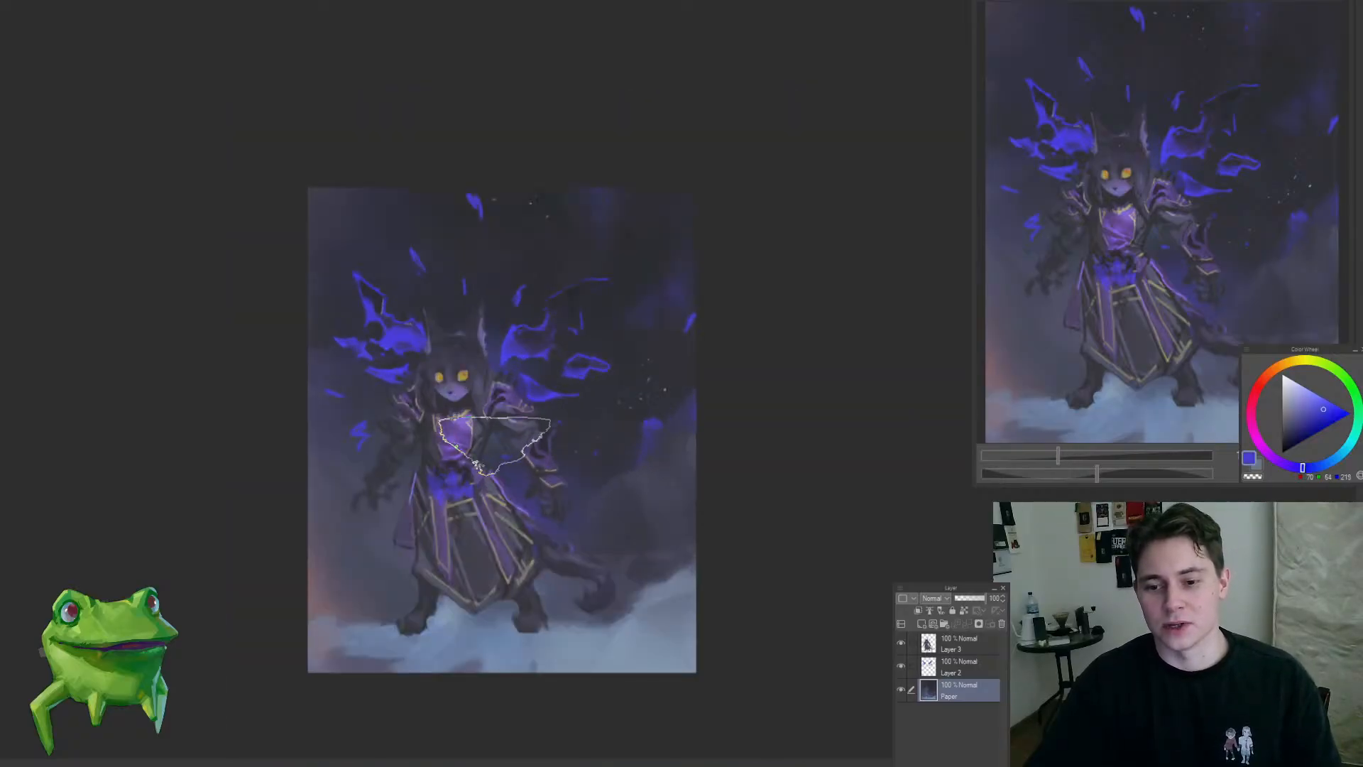
mouse_move(552, 439)
mouse_down()
mouse_move(603, 408)
mouse_move(610, 428)
mouse_up()
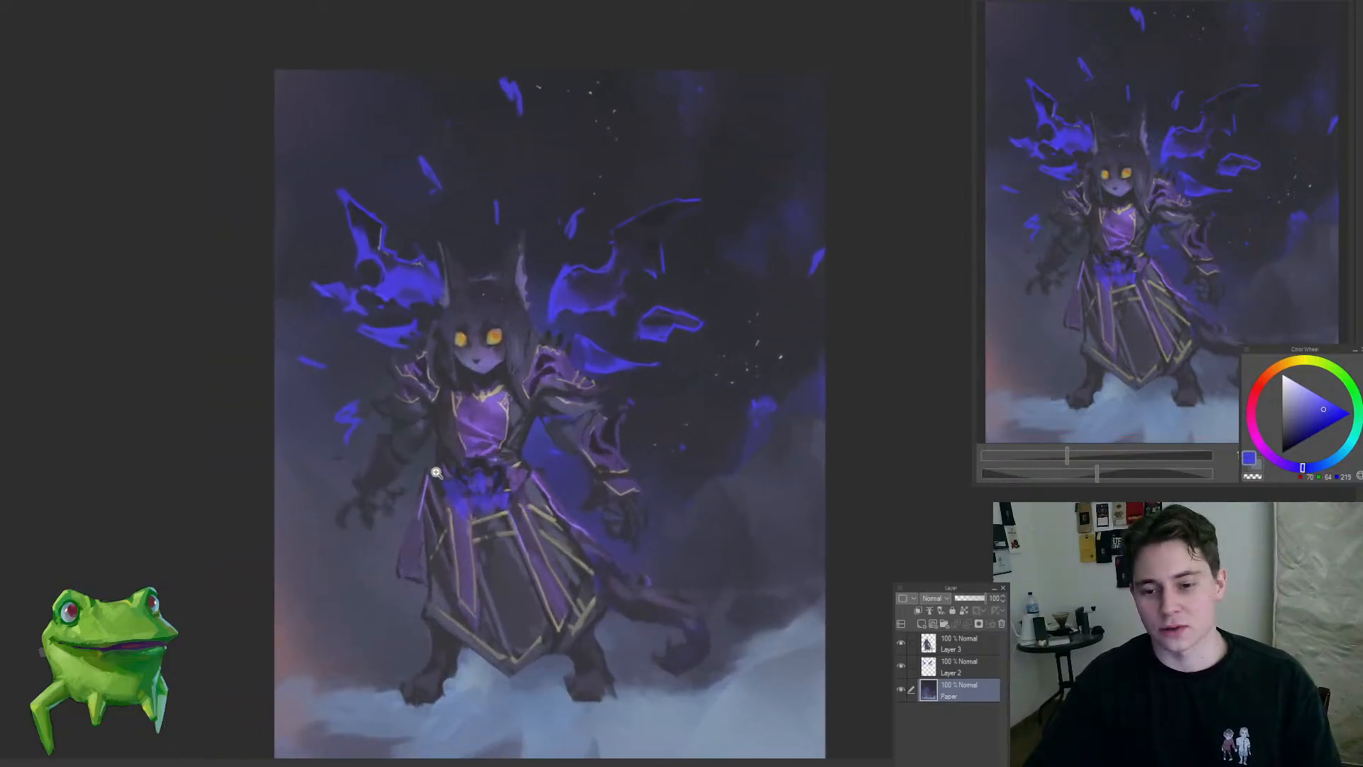
Step: Select the left-side forearm and clawed hand freehand on Layer 3 and rotate them slightly toward the robe
ctrl+shift+click(387, 491)
mouse_move(363, 526)
mouse_down()
mouse_move(460, 469)
mouse_move(476, 407)
mouse_move(434, 367)
mouse_move(366, 338)
mouse_move(283, 645)
mouse_up()
key(ctrl+t)
drag(529, 547, 536, 531)
mouse_move(422, 529)
mouse_down()
mouse_move(409, 550)
mouse_move(428, 546)
mouse_up()
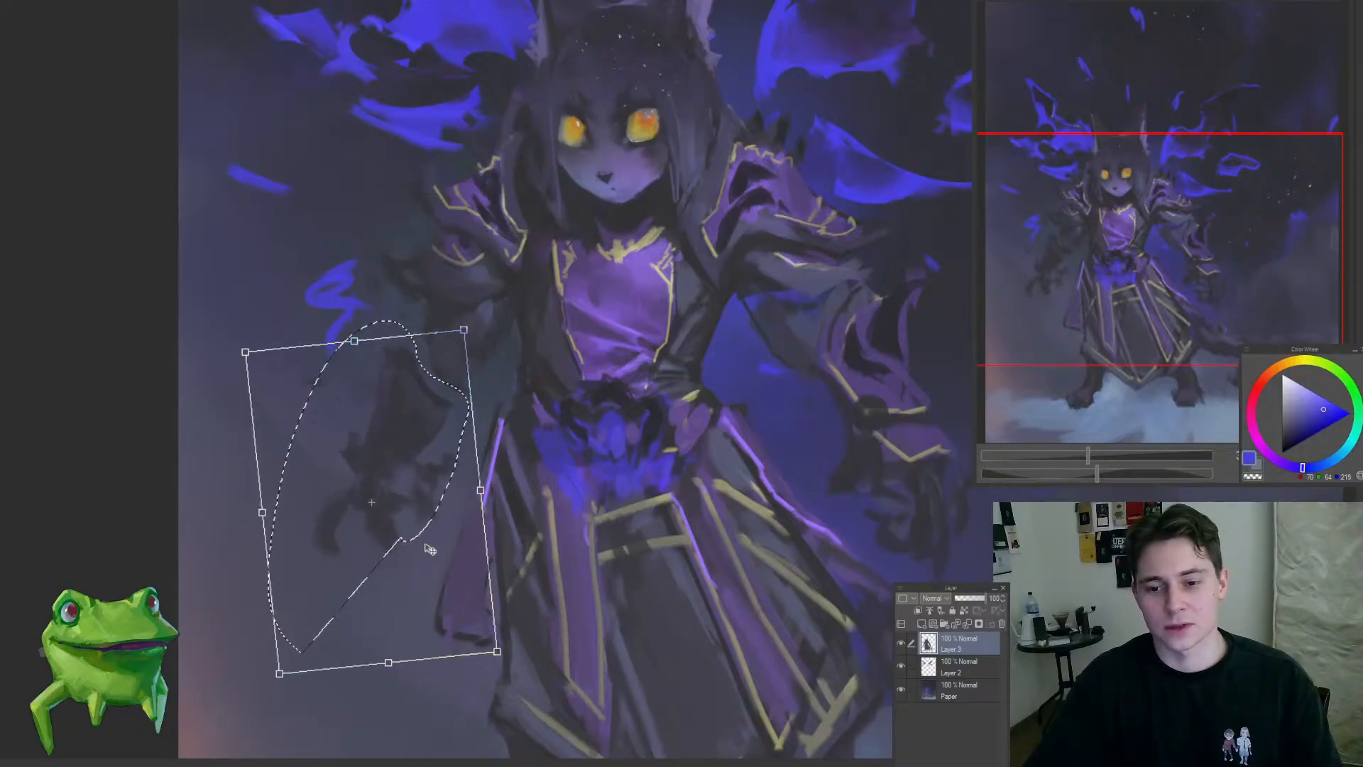
key(Return)
key(ctrl+d)
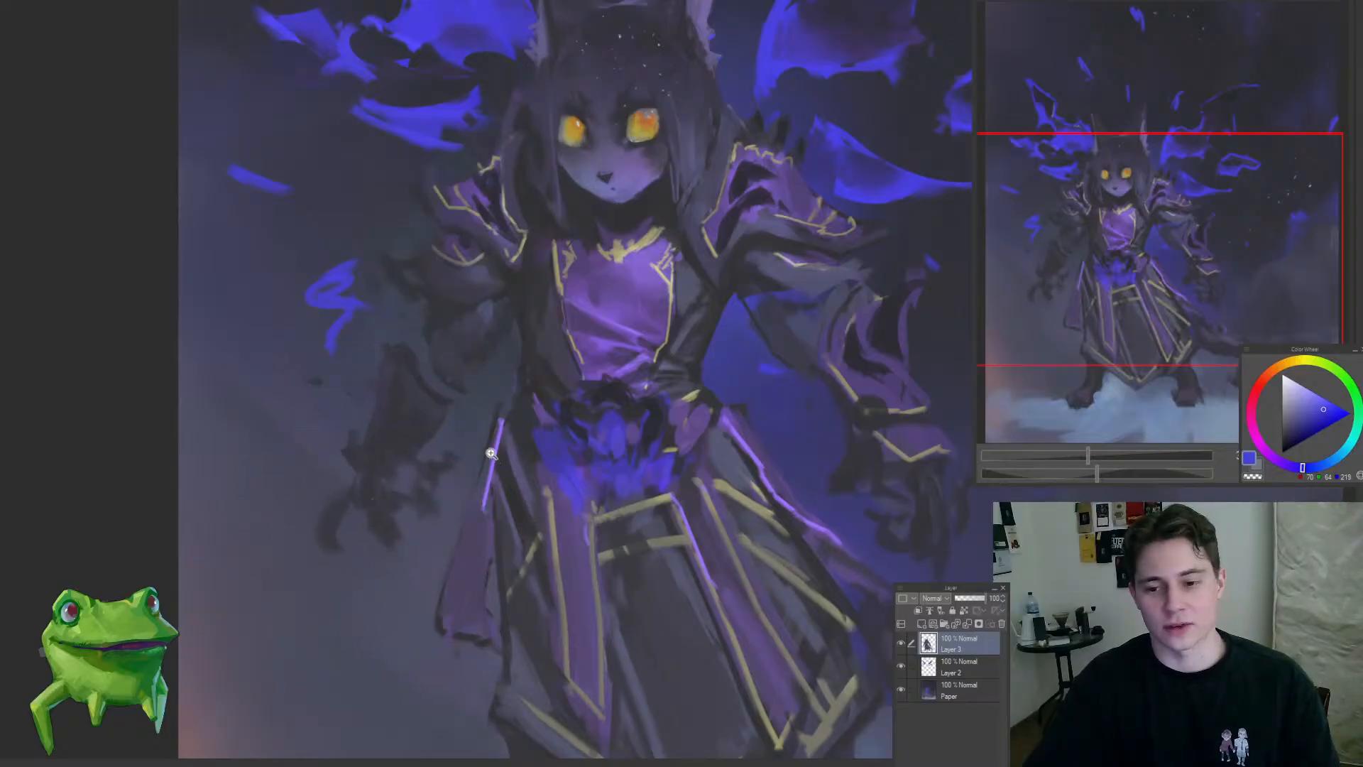
drag(491, 453, 466, 531)
drag(499, 459, 547, 451)
Step: Restore the left-side forearm selection, bring the hand a little closer to the robe with a second transform, and deselect
key(ctrl+z)
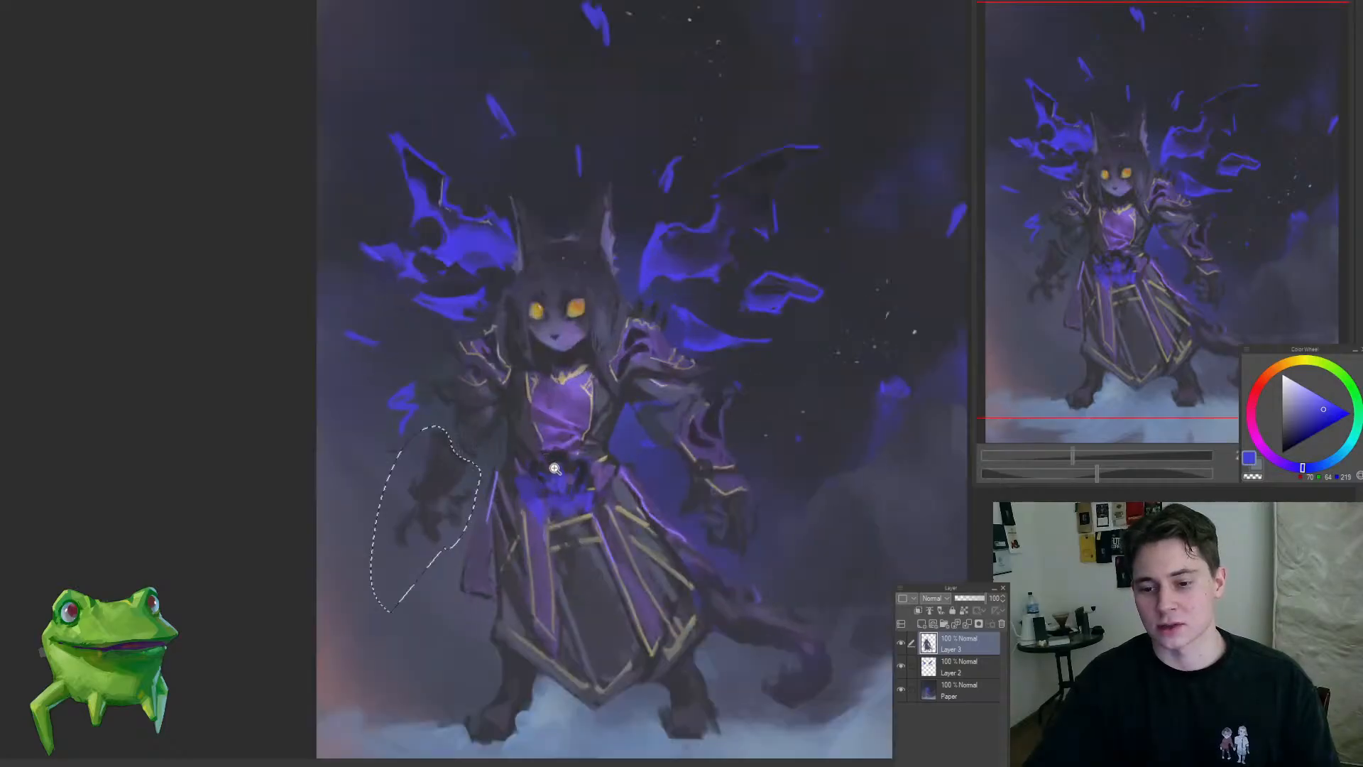
key(ctrl+t)
drag(545, 515, 541, 506)
drag(468, 564, 478, 568)
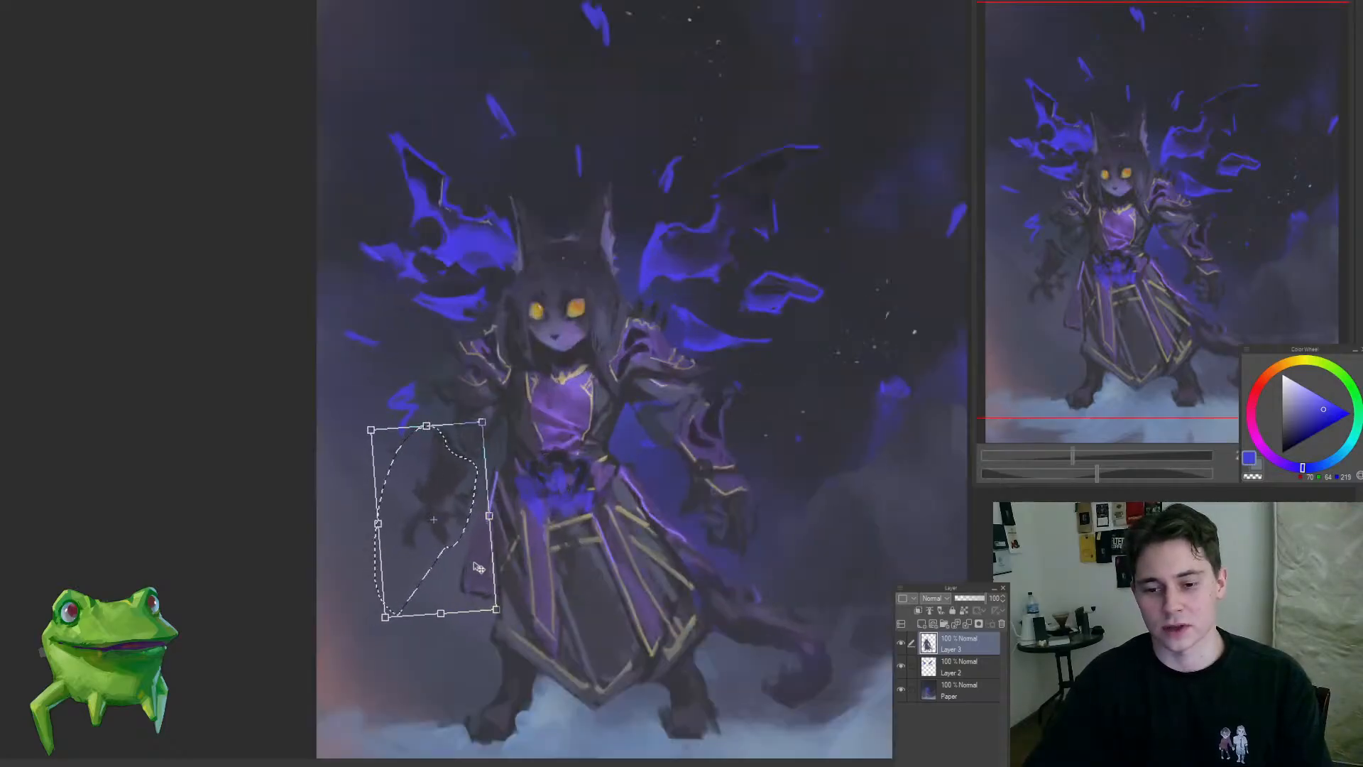
key(Return)
key(ctrl+d)
Step: Refine the hanging purple cloth beside the left-side hip with a smaller brush and sampled dark slate and muted violet tones
mouse_move(529, 509)
mouse_down()
mouse_move(499, 560)
mouse_move(542, 535)
mouse_move(538, 465)
mouse_up()
alt+click(528, 431)
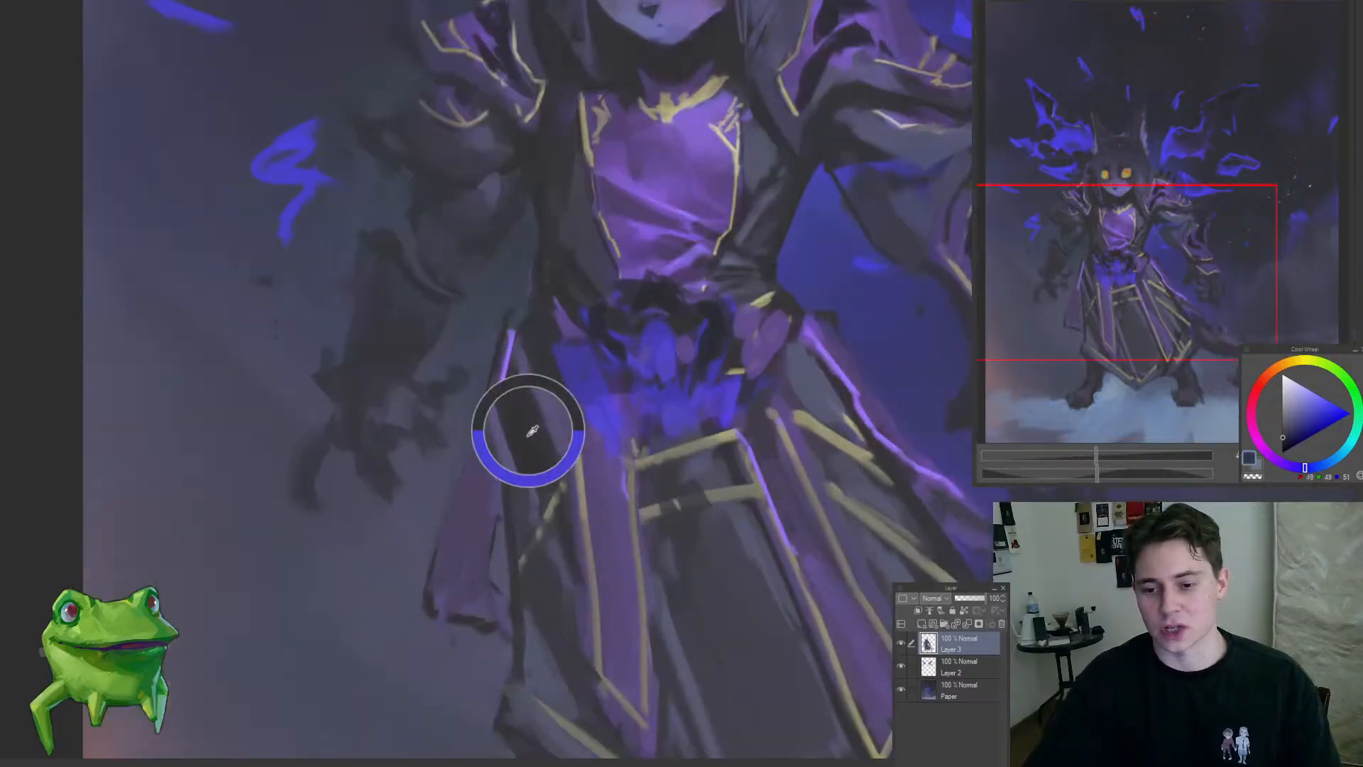
key(bracketleft)
key(bracketleft)
key(bracketleft)
key(bracketleft)
key(bracketleft)
key(bracketleft)
key(bracketleft)
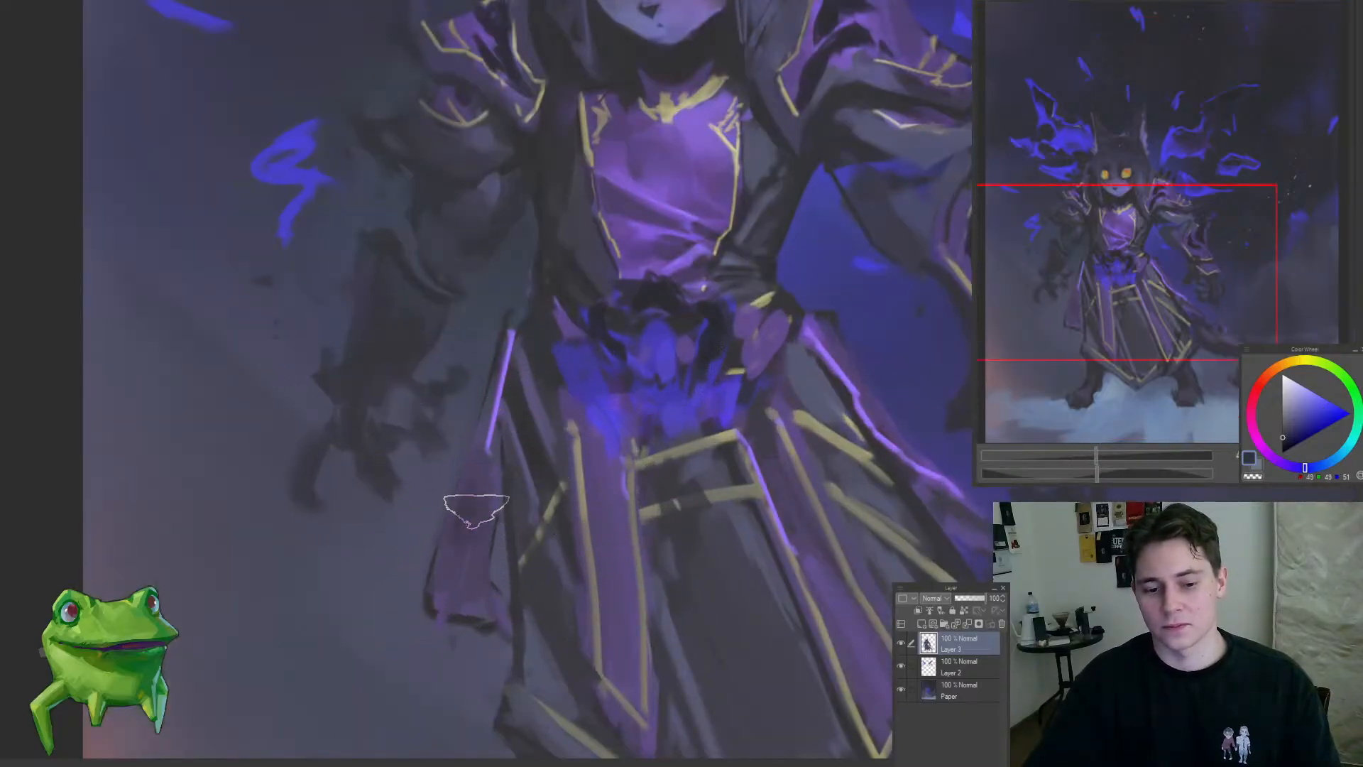
drag(488, 482, 437, 610)
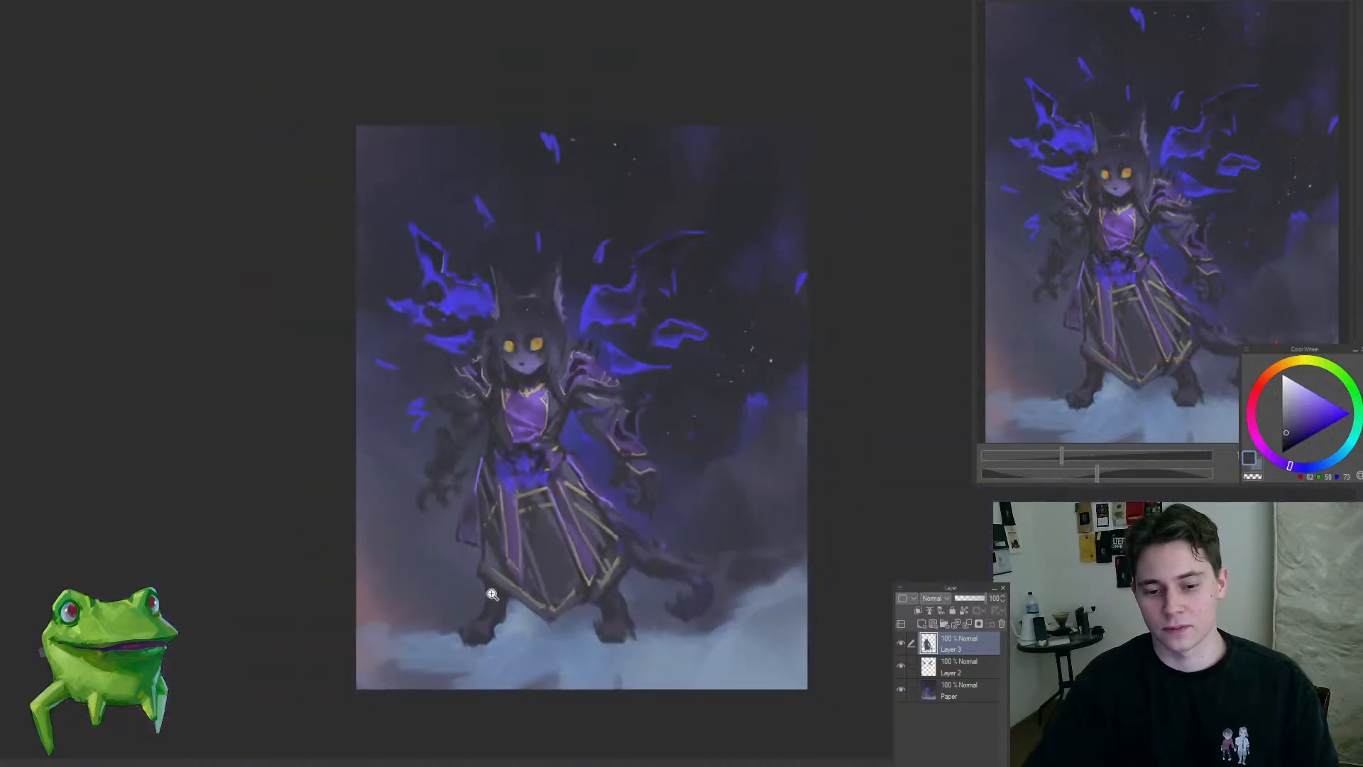
drag(477, 518, 522, 472)
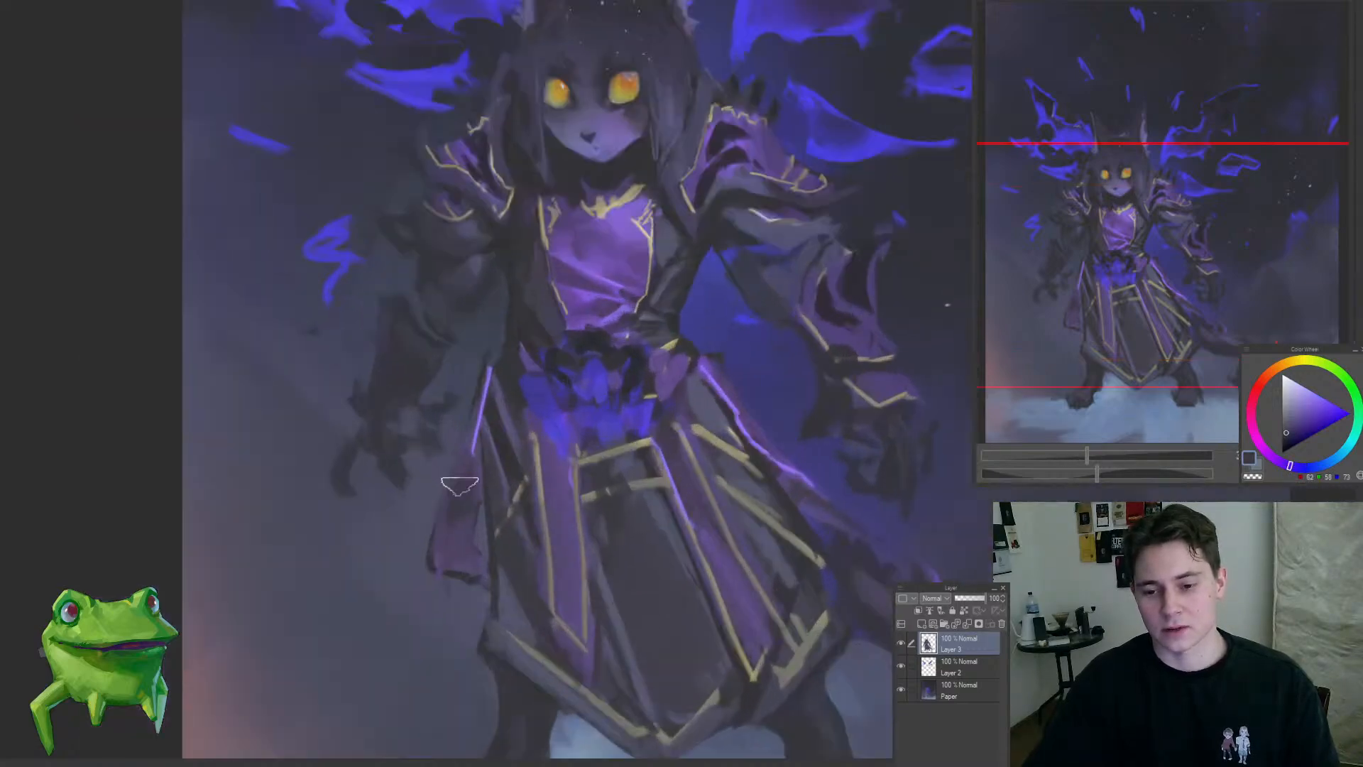
alt+click(460, 484)
drag(455, 508, 401, 604)
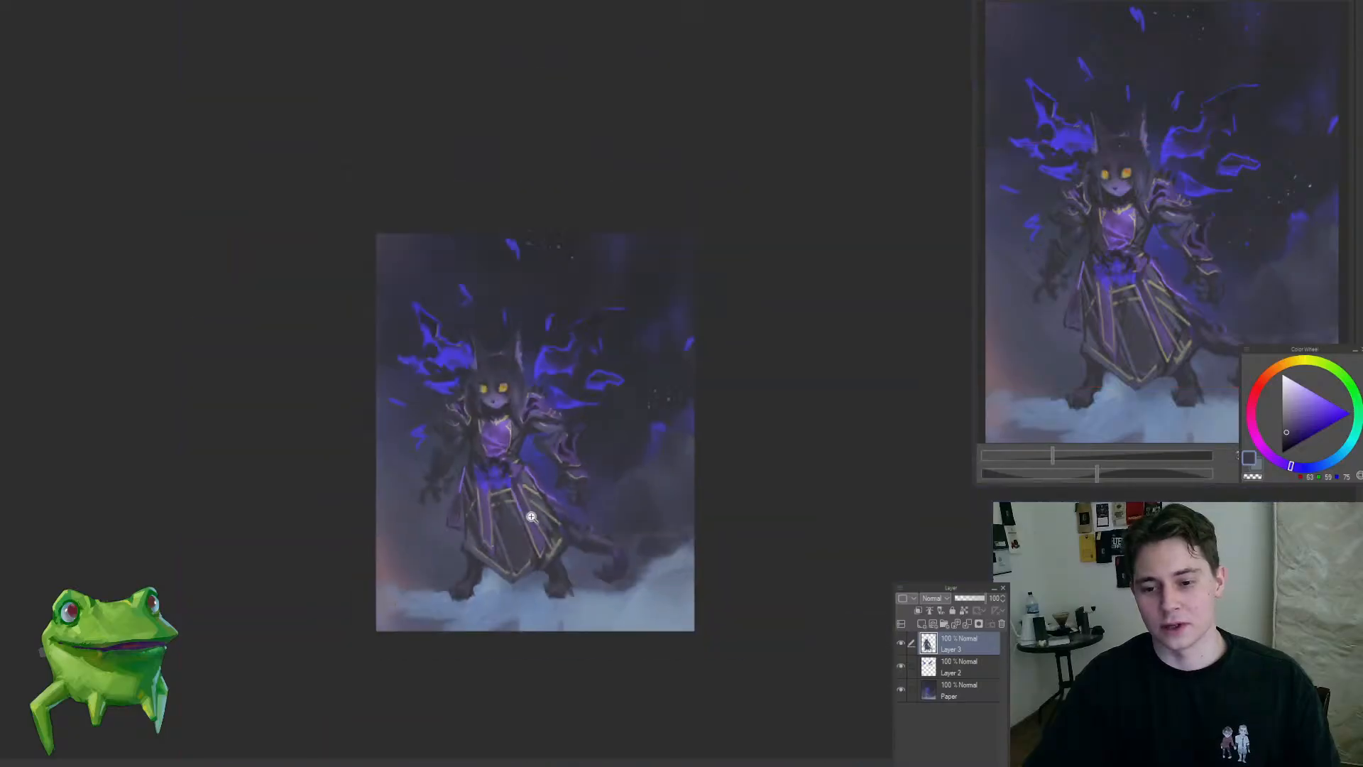
Step: Refine the dark sleeve and coat edges around the blue gap beside the right-side arm with a sampled dark slate
mouse_move(530, 481)
mouse_down()
mouse_move(577, 450)
mouse_move(560, 483)
mouse_up()
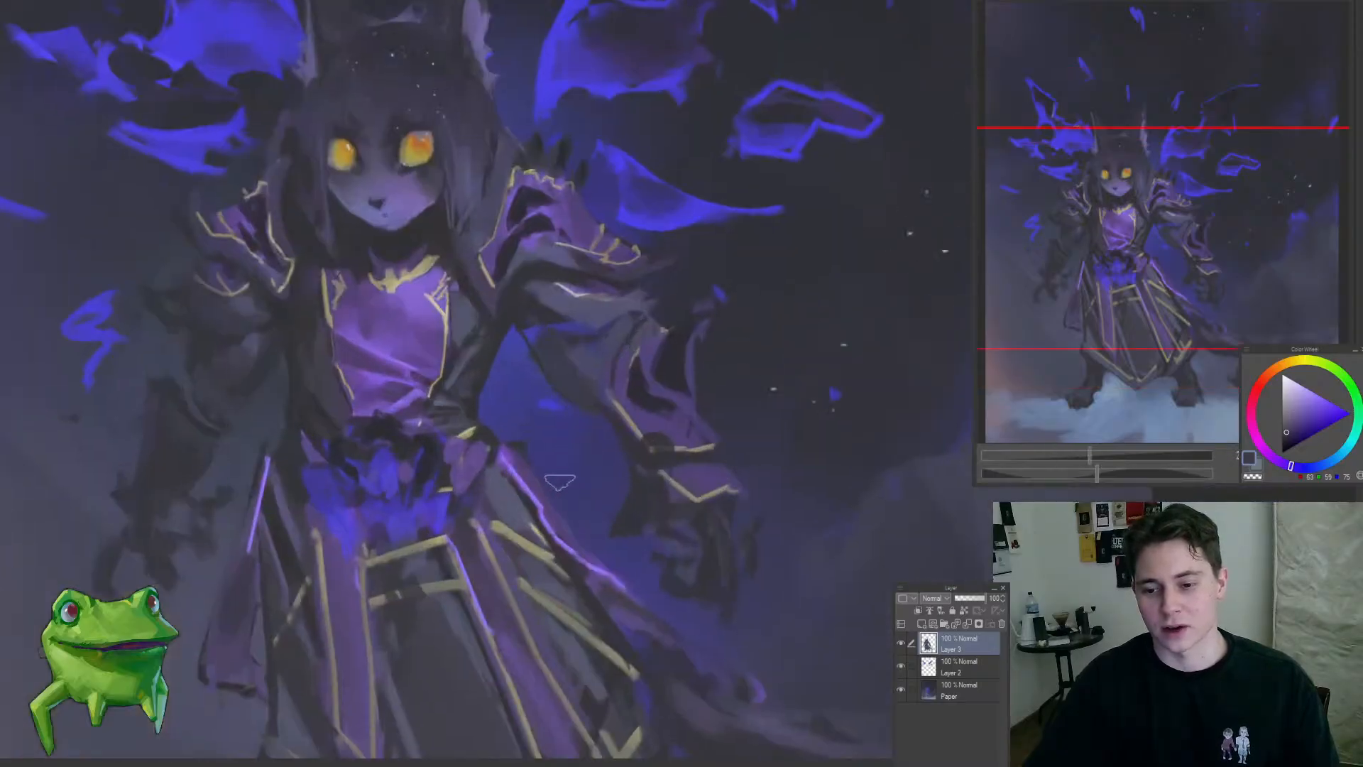
alt+click(489, 433)
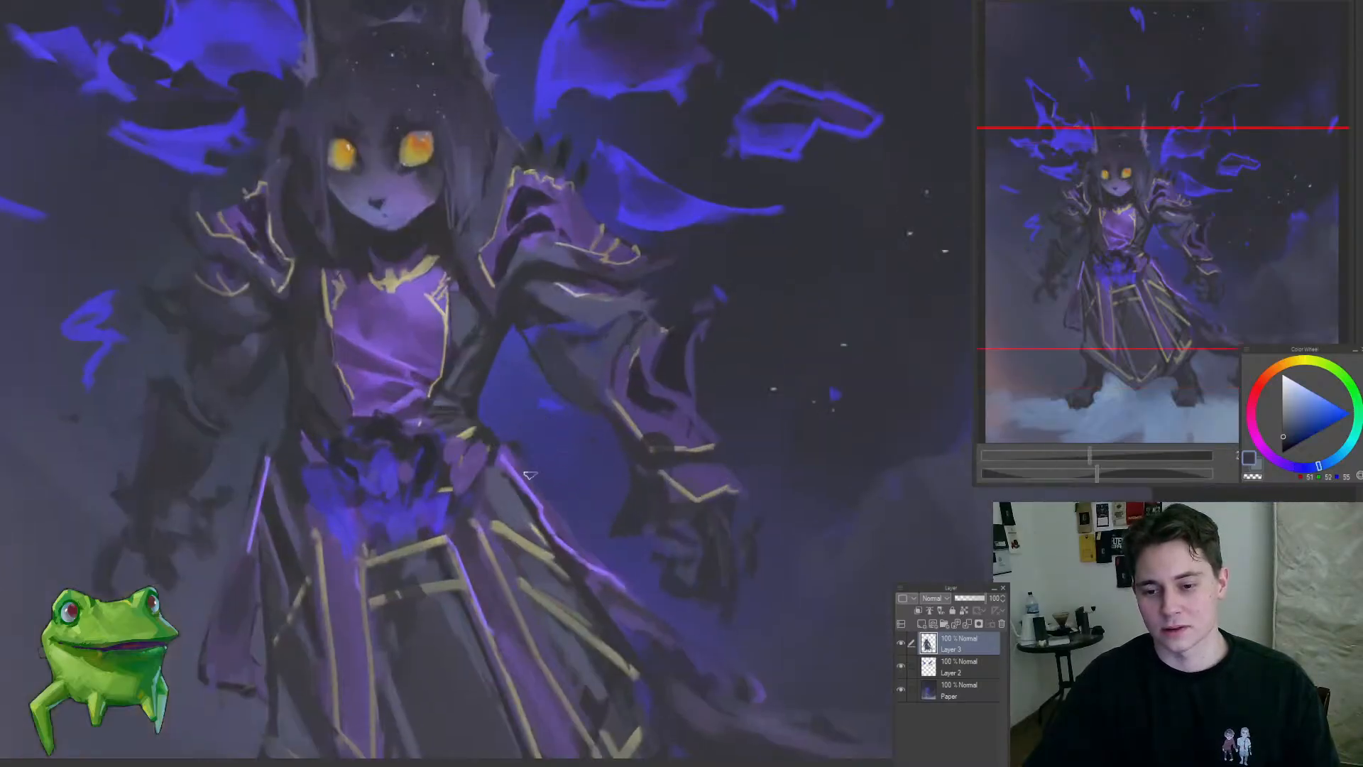
drag(564, 533, 509, 641)
drag(582, 571, 667, 567)
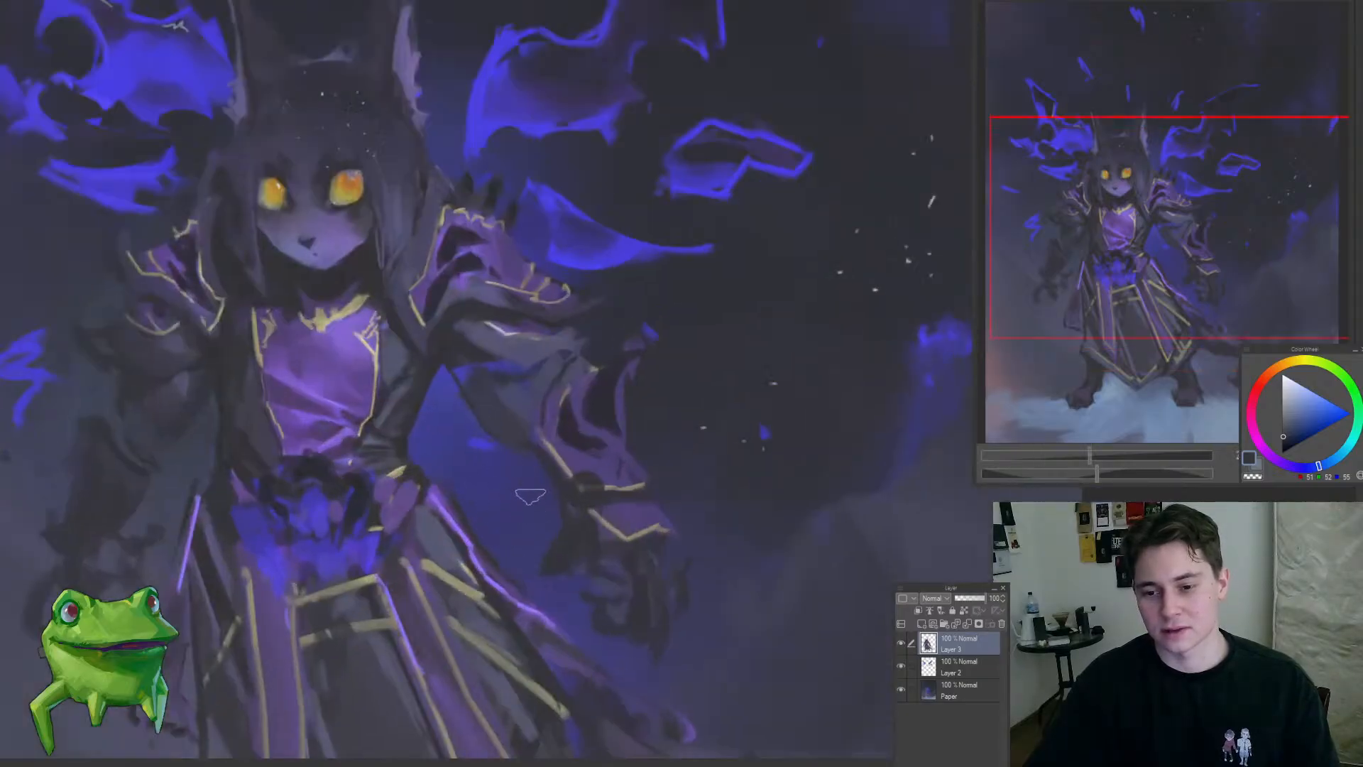
mouse_move(532, 477)
mouse_down()
mouse_move(534, 430)
mouse_move(552, 424)
mouse_up()
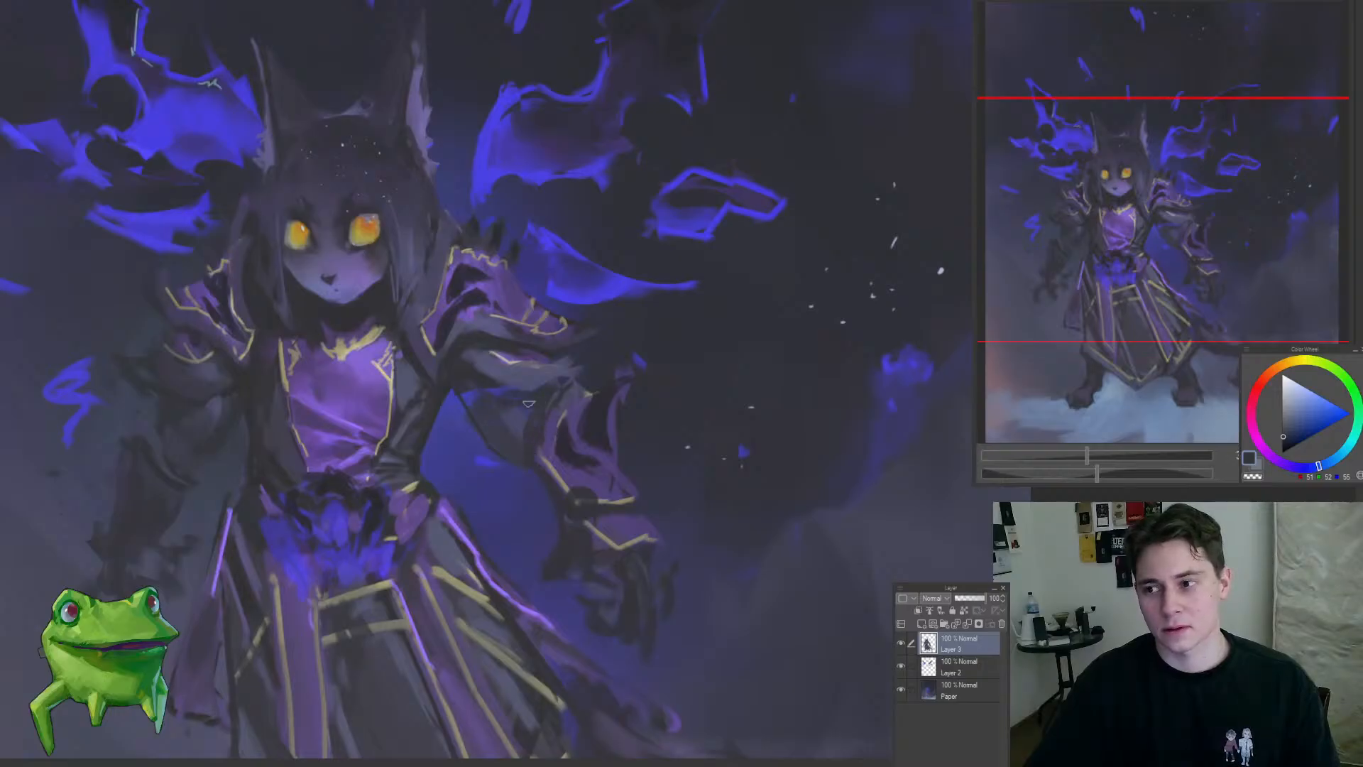
drag(479, 379, 359, 502)
drag(356, 426, 573, 399)
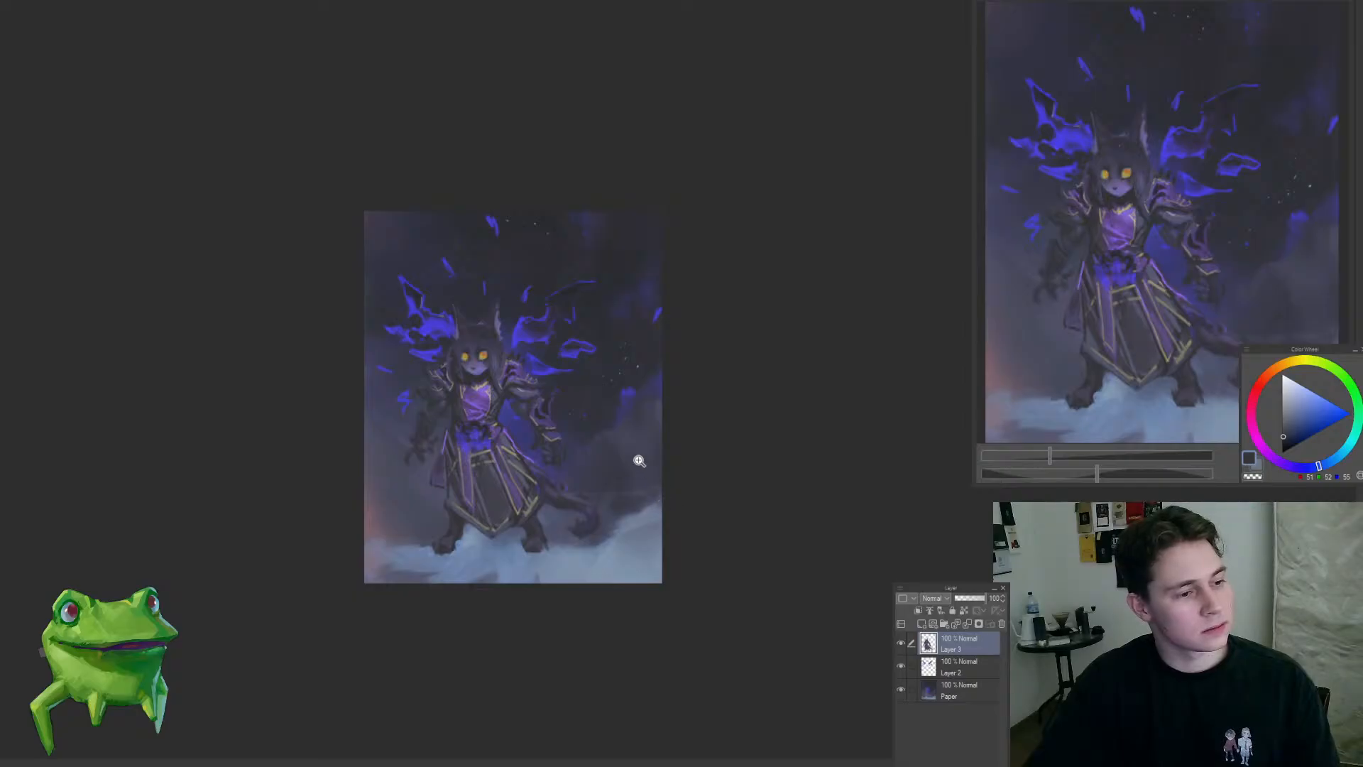
Step: Darken and soften the misty ground in the lower-left corner of the Paper layer with sampled slate-blue tones
click(431, 540)
alt+click(417, 542)
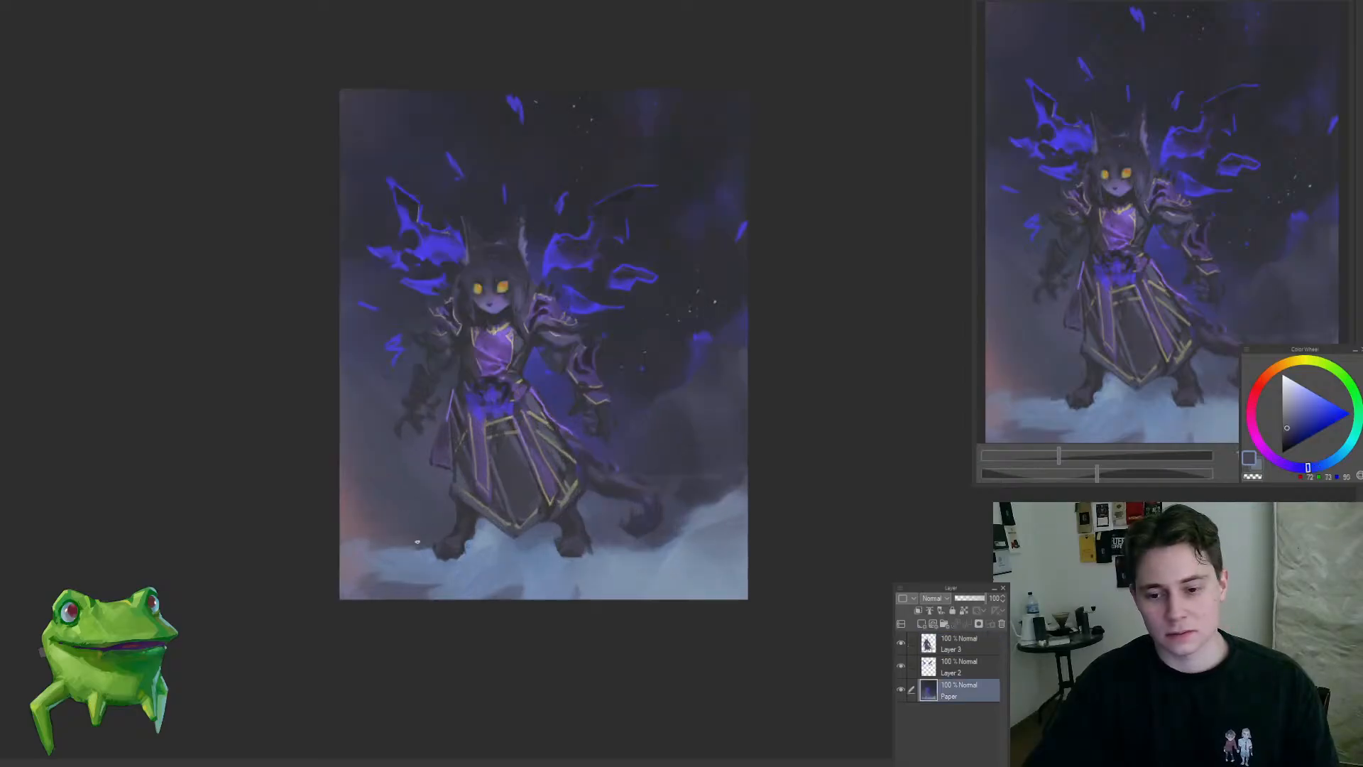
mouse_move(396, 551)
mouse_down()
mouse_move(322, 639)
mouse_move(499, 566)
mouse_up()
alt+click(403, 583)
mouse_move(401, 600)
mouse_down()
mouse_move(376, 600)
mouse_move(414, 588)
mouse_move(386, 574)
mouse_up()
alt+click(395, 579)
mouse_move(461, 415)
mouse_down()
mouse_move(517, 398)
mouse_move(512, 344)
mouse_move(405, 453)
mouse_move(396, 490)
mouse_move(439, 514)
mouse_up()
click(960, 644)
alt+click(457, 580)
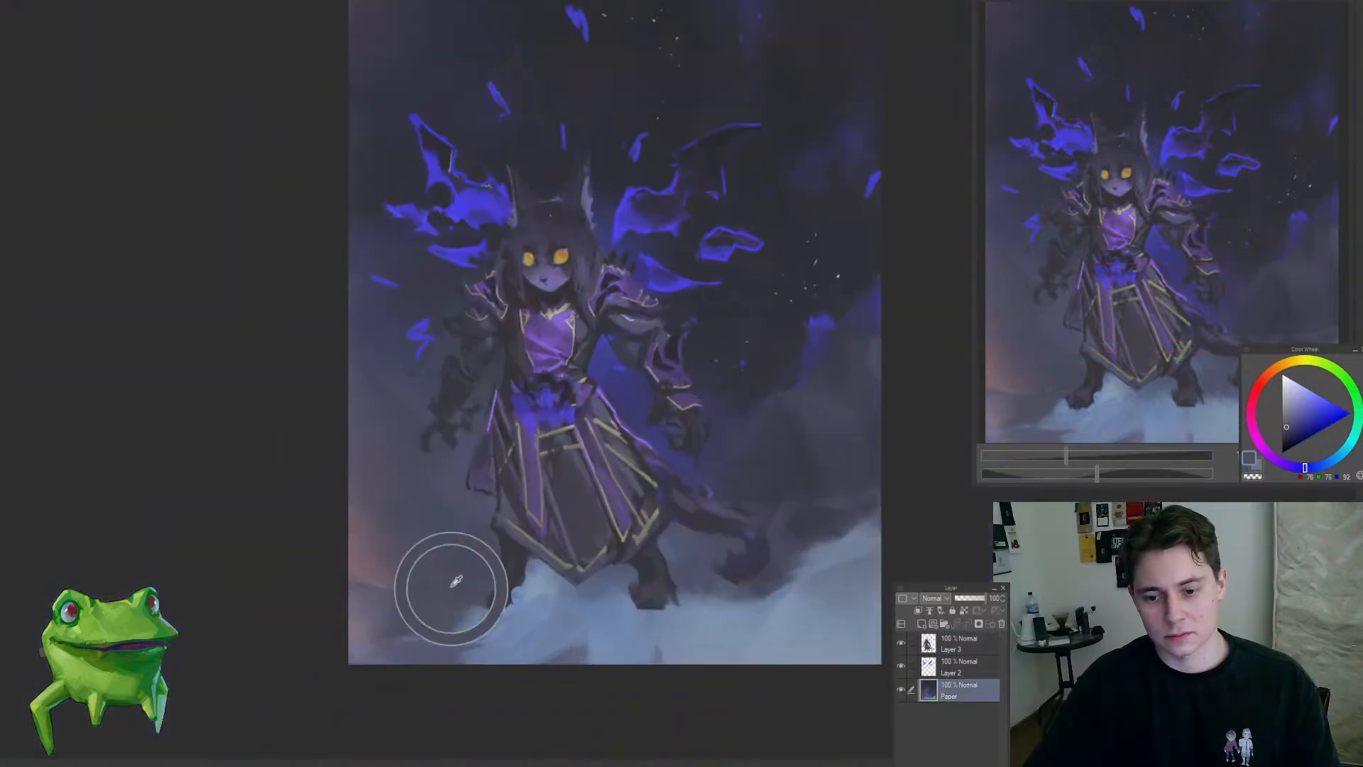
Step: Add a Multiply layer clipped above Layer 3 and lightly shade the face around the eyes with a pale violet-grey
click(925, 620)
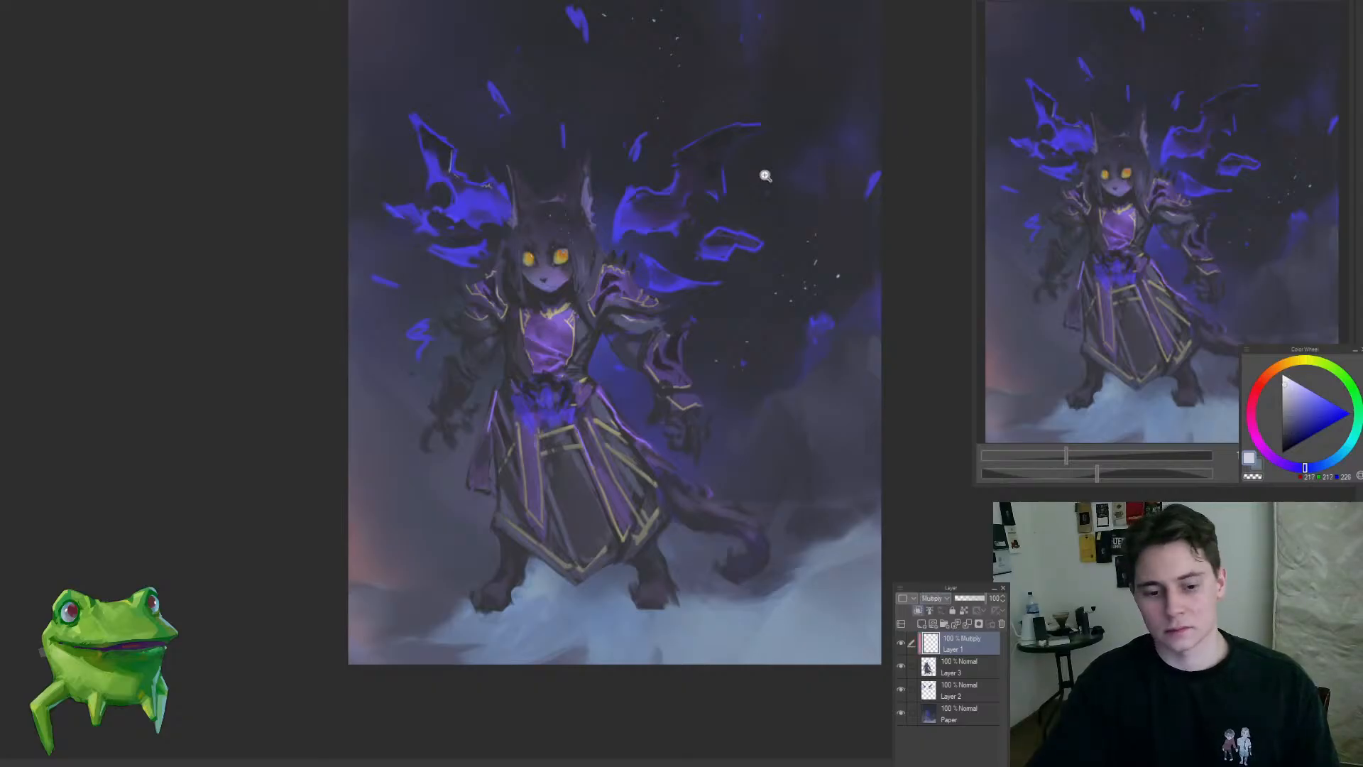
click(597, 209)
click(513, 250)
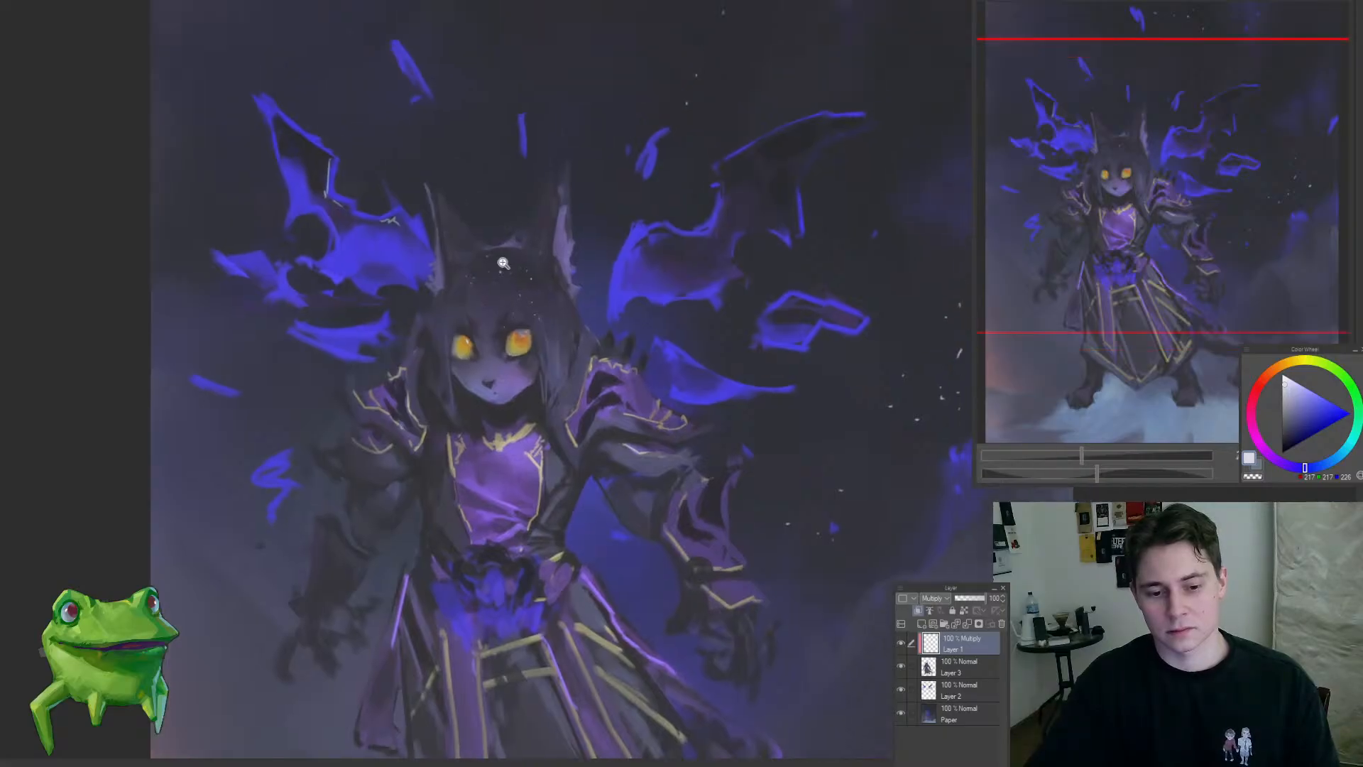
click(478, 332)
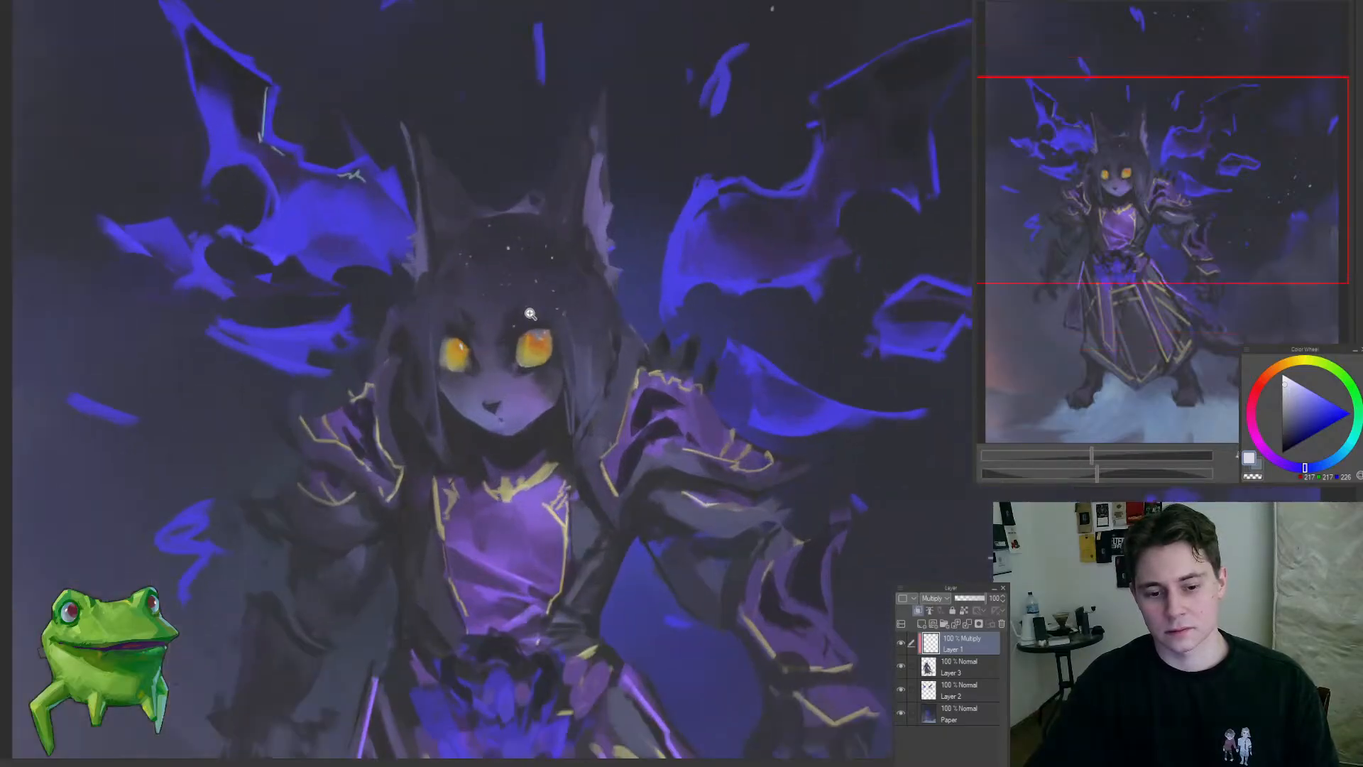
click(492, 314)
click(517, 298)
key(bracketleft)
key(bracketleft)
key(bracketleft)
key(bracketleft)
key(bracketleft)
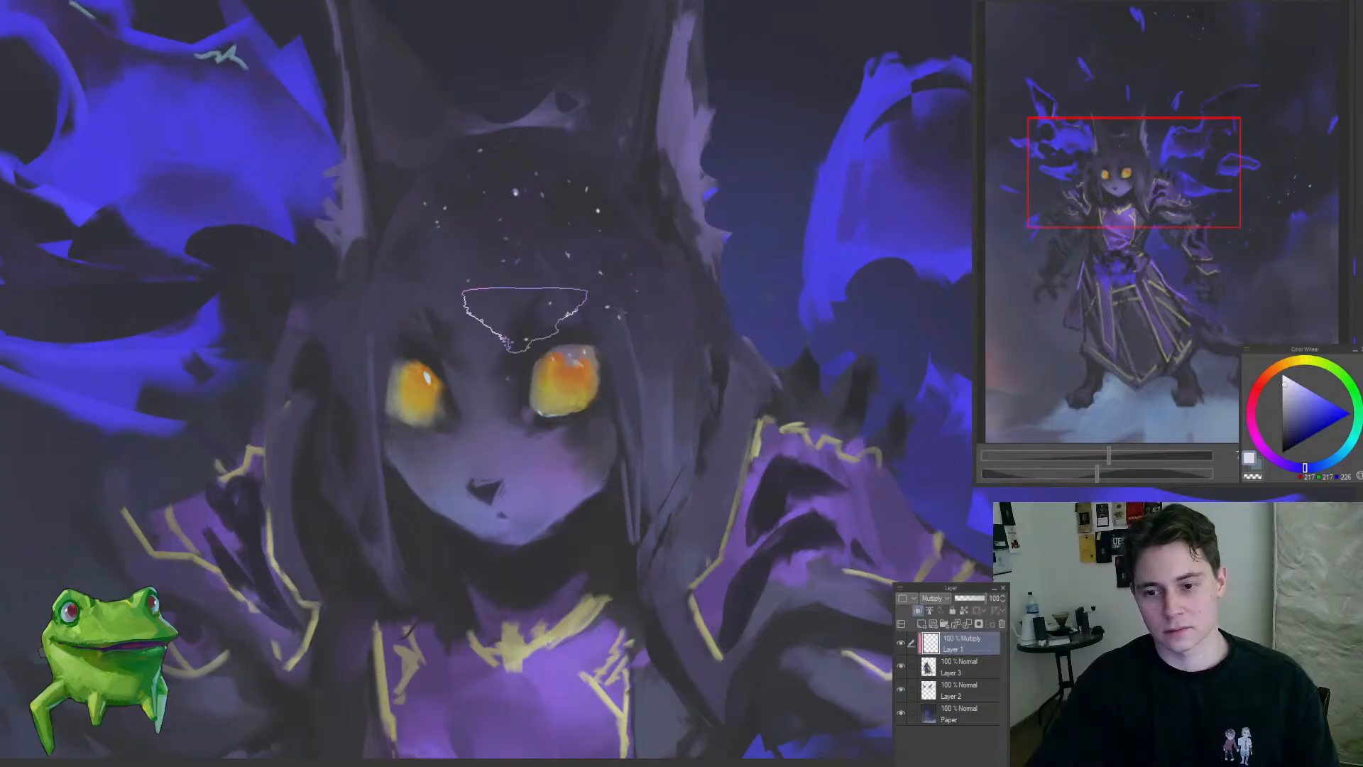
key(bracketright)
key(bracketleft)
key(bracketleft)
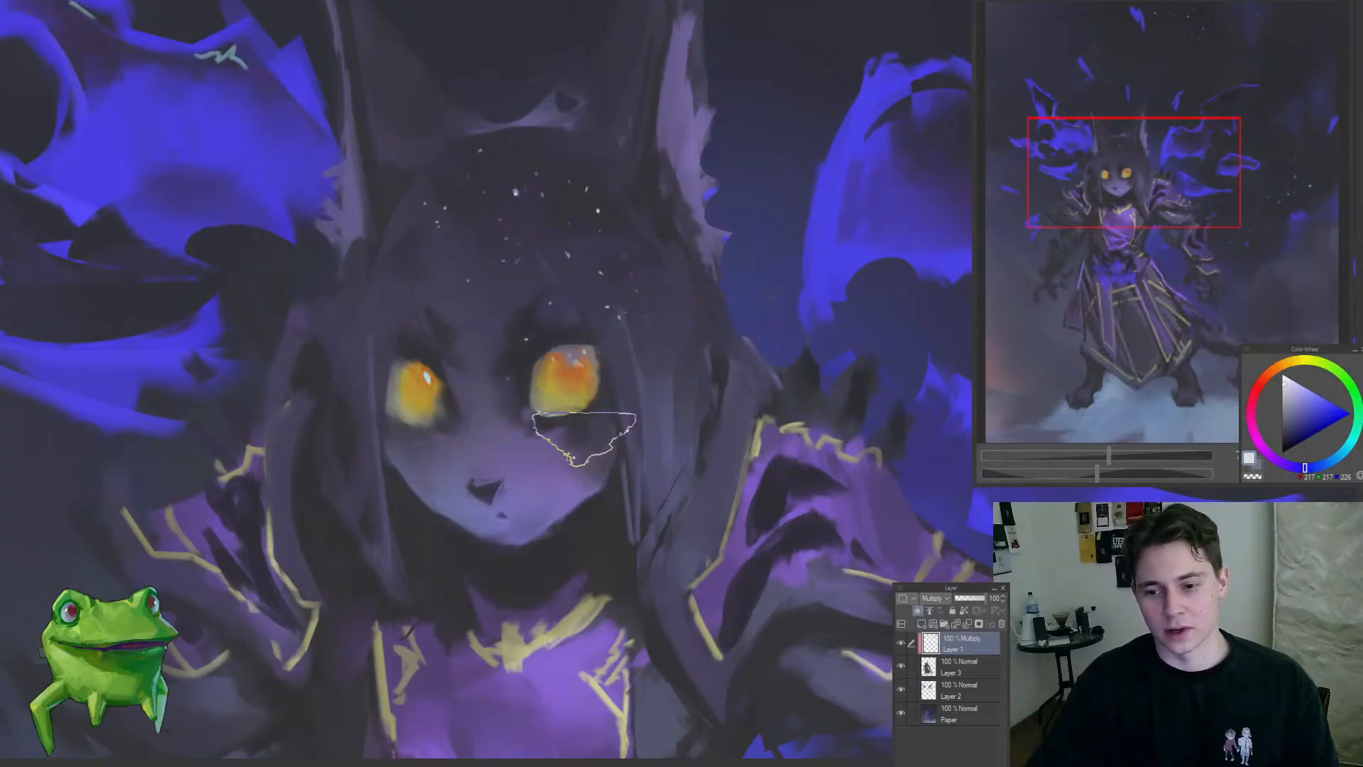
mouse_move(587, 429)
mouse_down()
mouse_move(517, 491)
mouse_move(637, 414)
mouse_up()
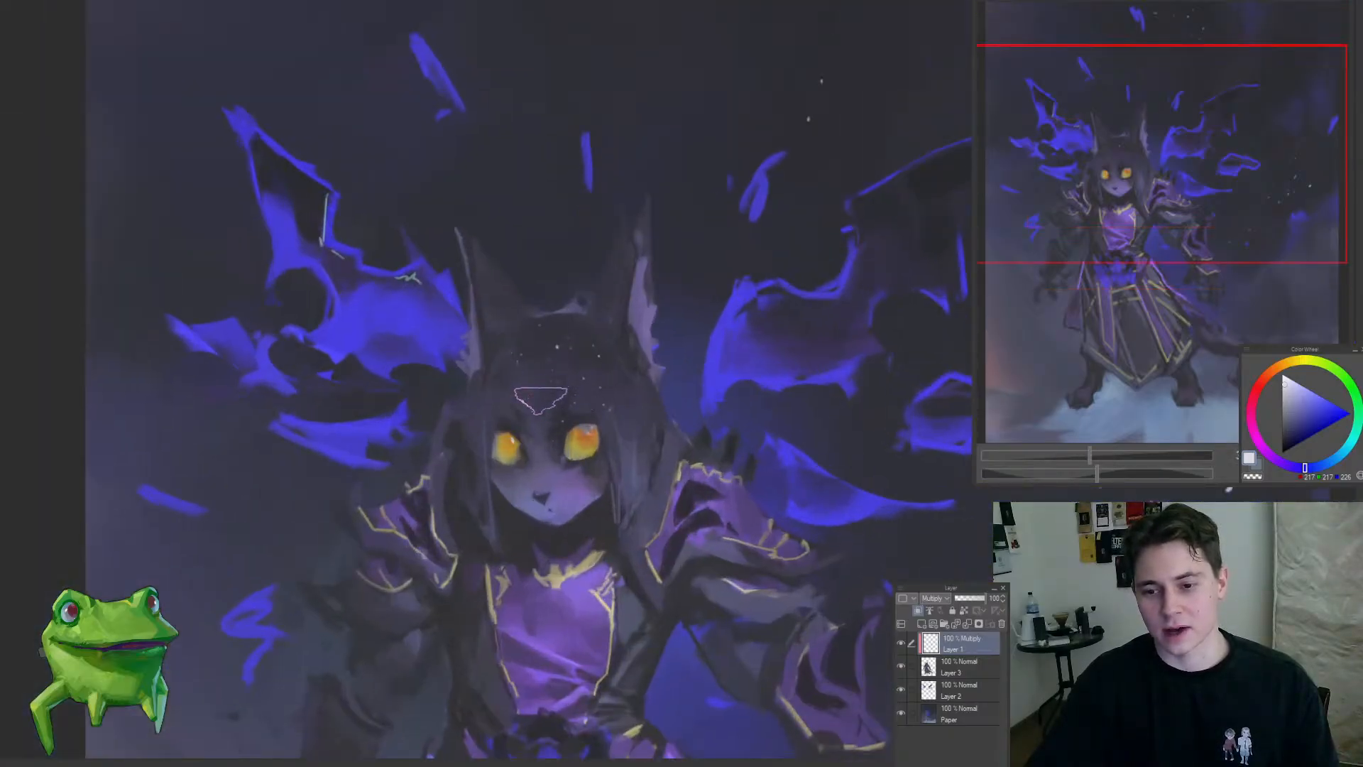
Step: Shade the hair and forehead above the eyes on the Multiply layer with a larger brush
key(bracketright)
key(bracketright)
key(bracketright)
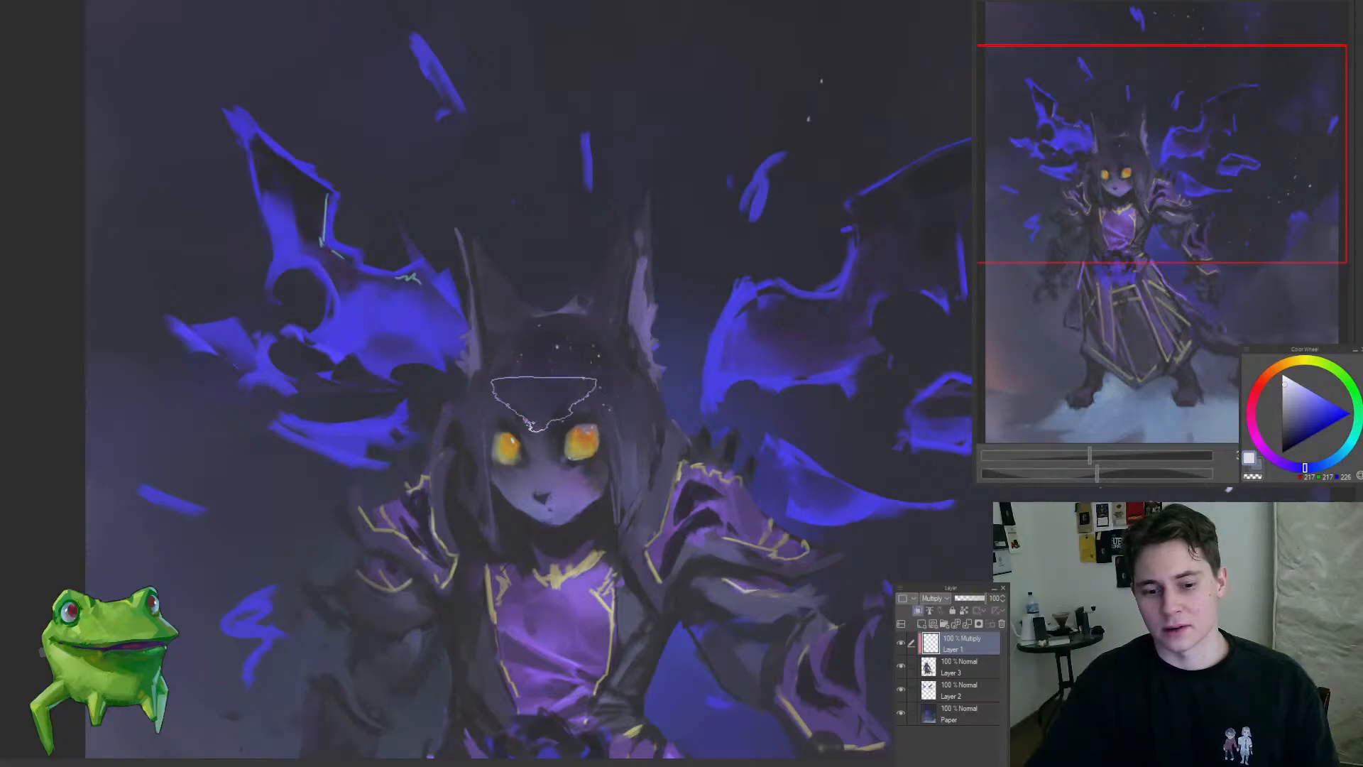
drag(545, 404, 440, 411)
drag(524, 426, 511, 303)
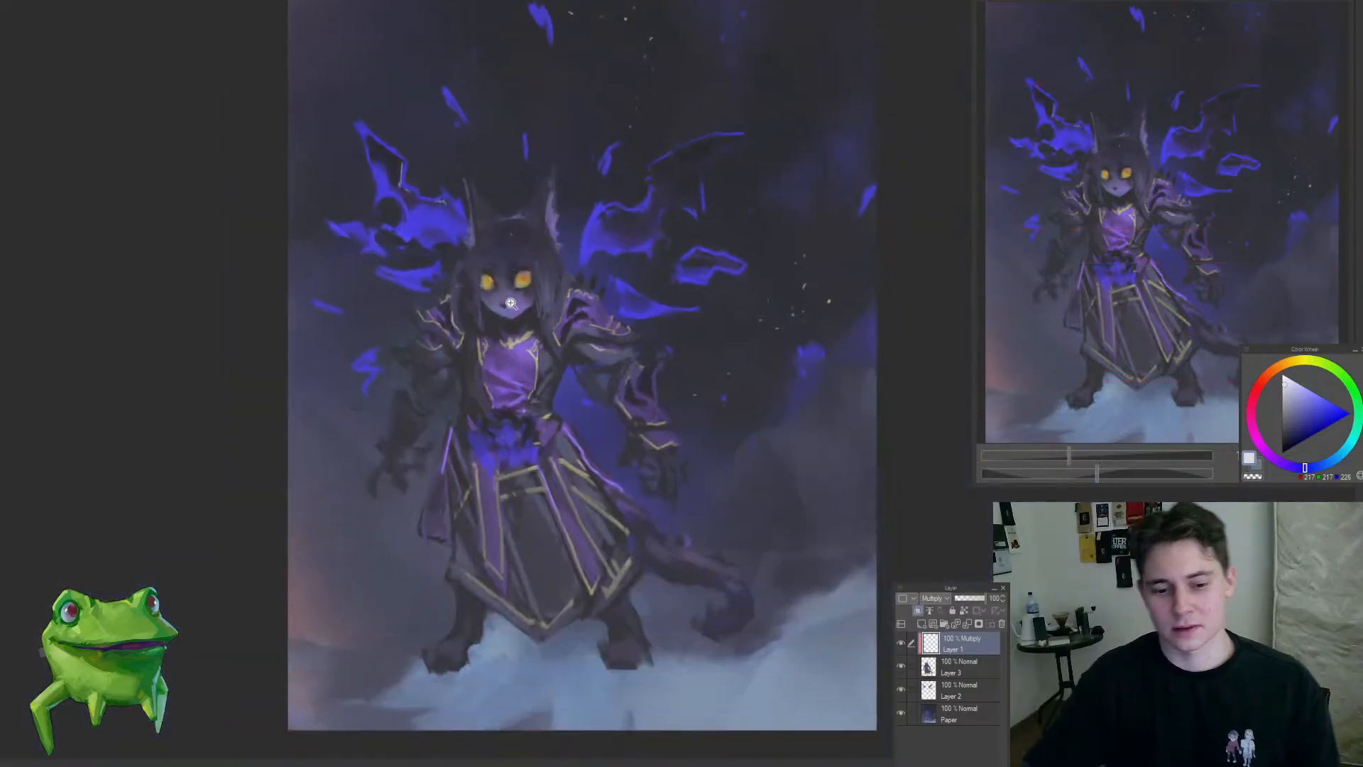
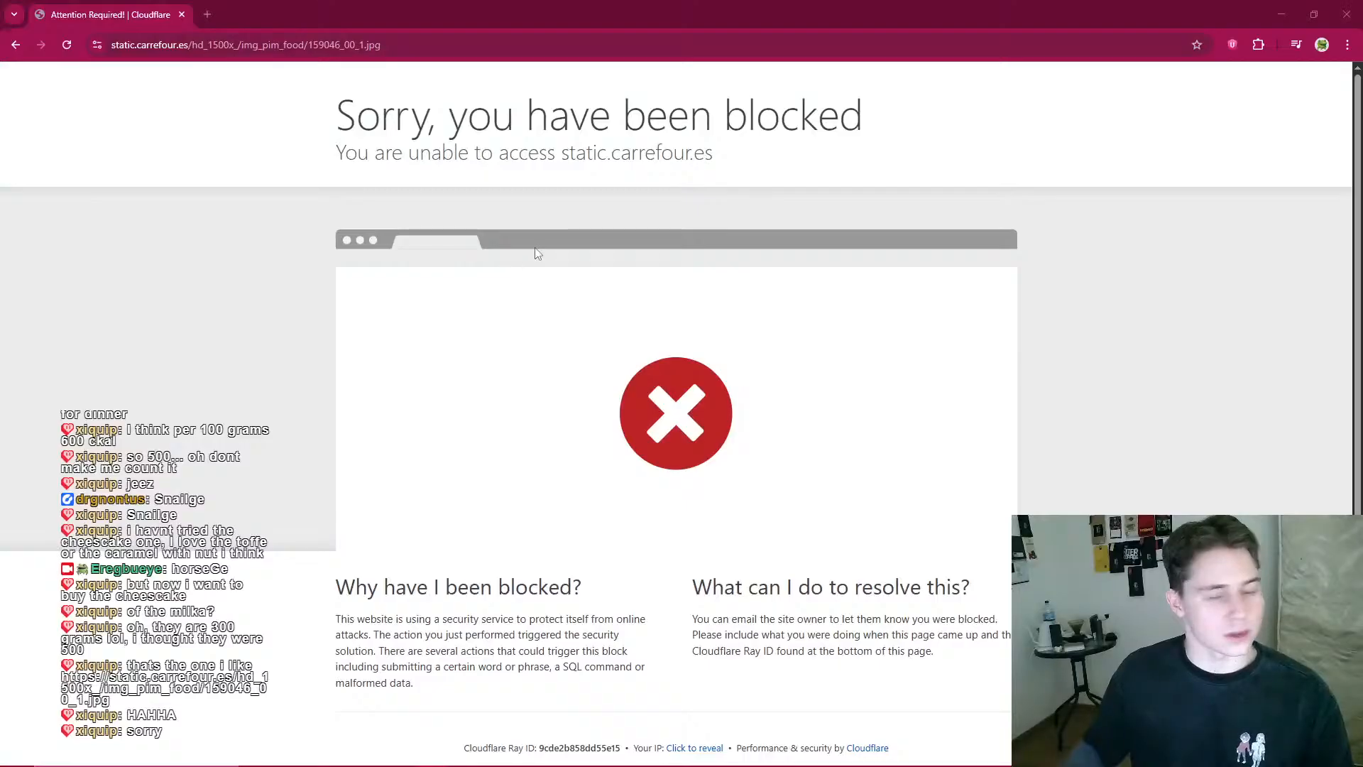
Step: Examine the whole painting and close-ups of the face, chest and robe
scroll(737, 321, down, 1)
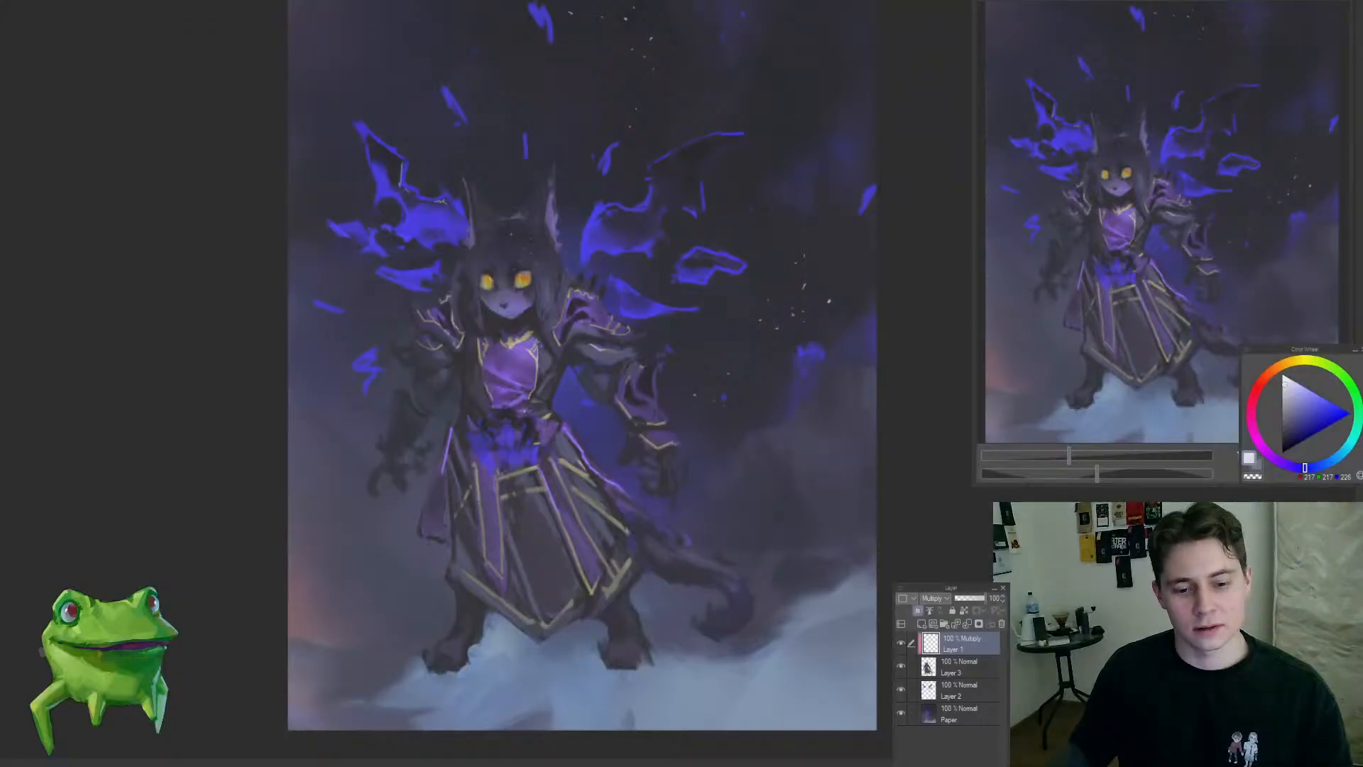
scroll(673, 512, up, 1)
drag(657, 479, 661, 424)
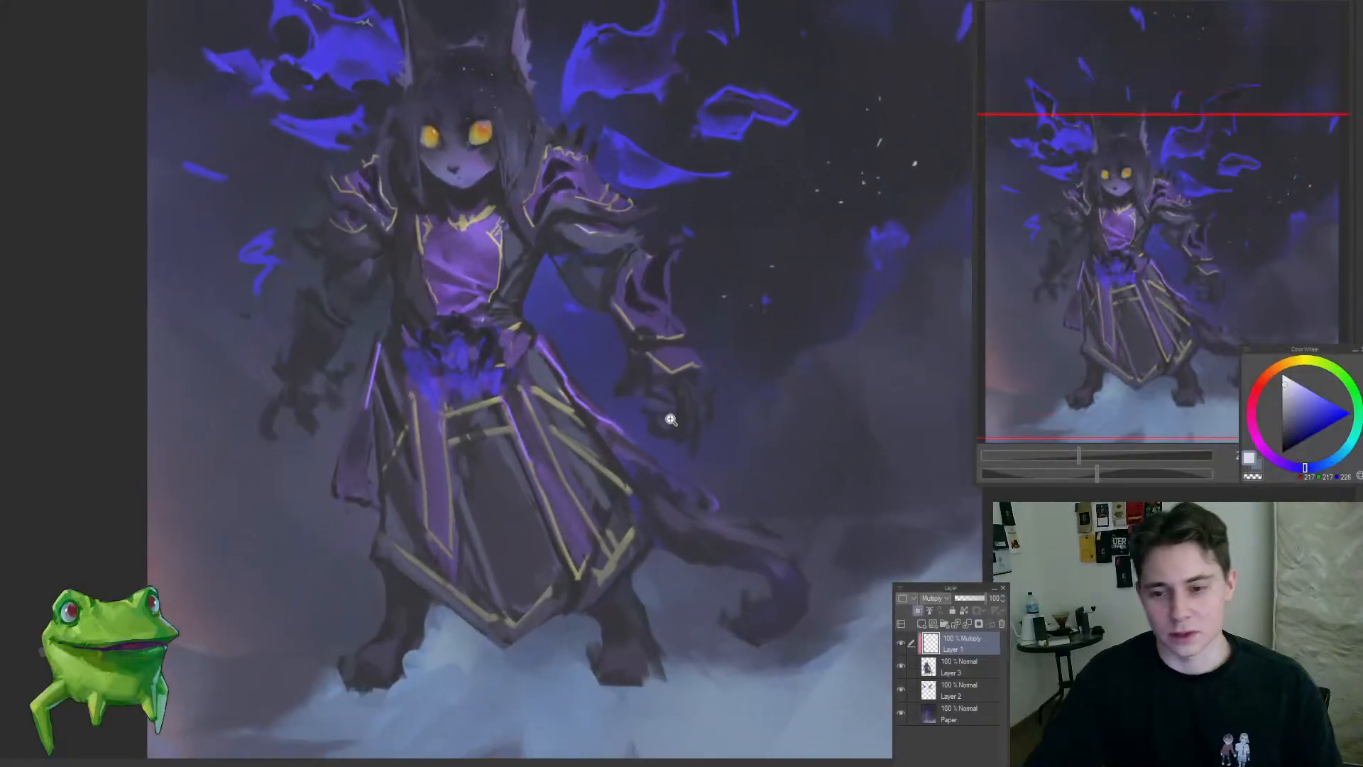
scroll(671, 420, down, 3)
scroll(553, 284, up, 1)
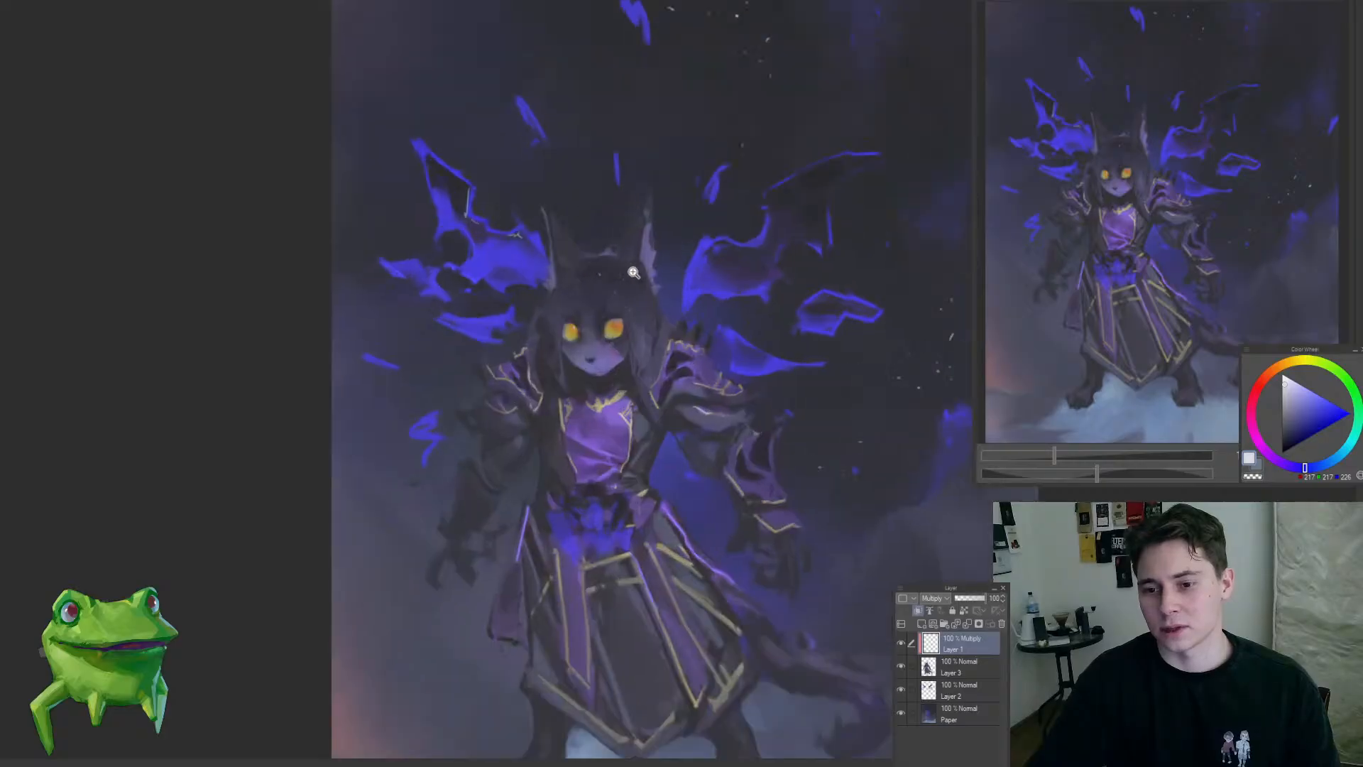
scroll(593, 272, up, 1)
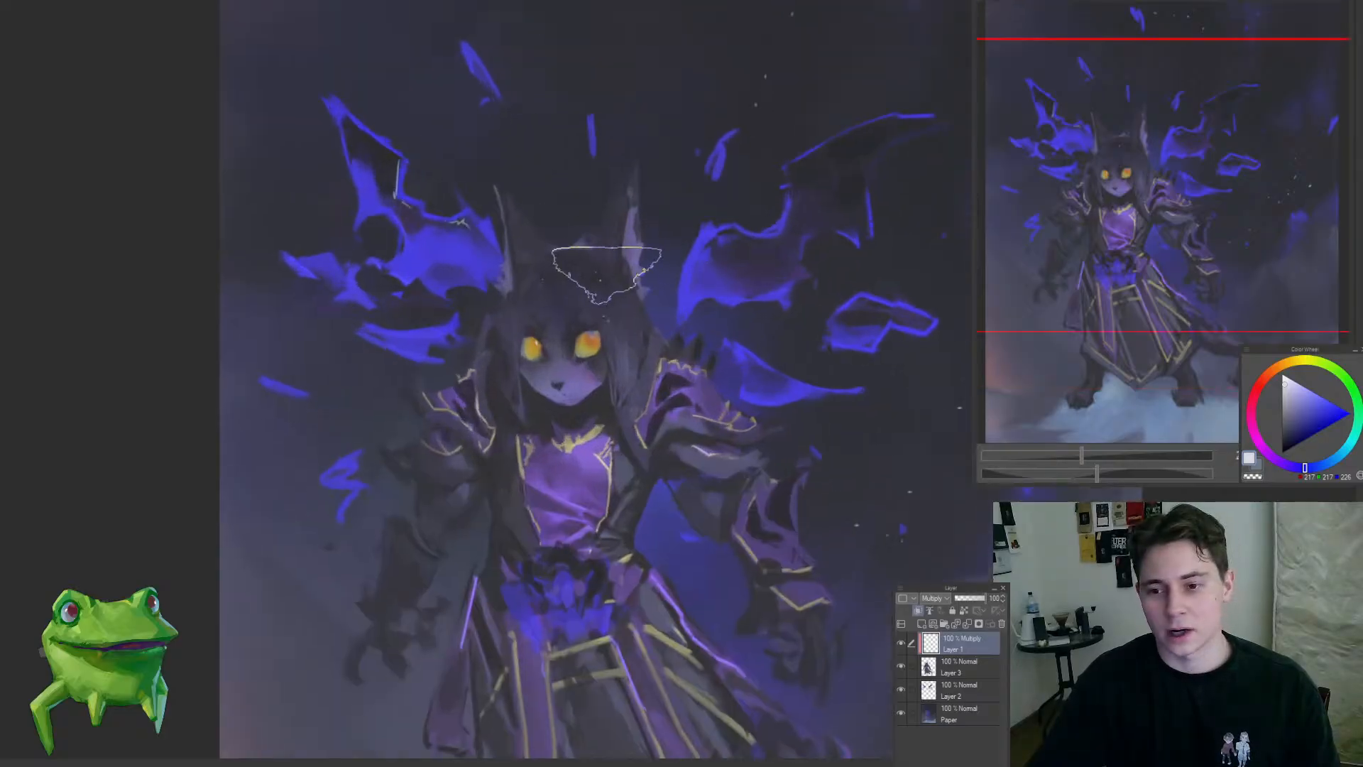
scroll(606, 389, down, 4)
scroll(644, 381, up, 4)
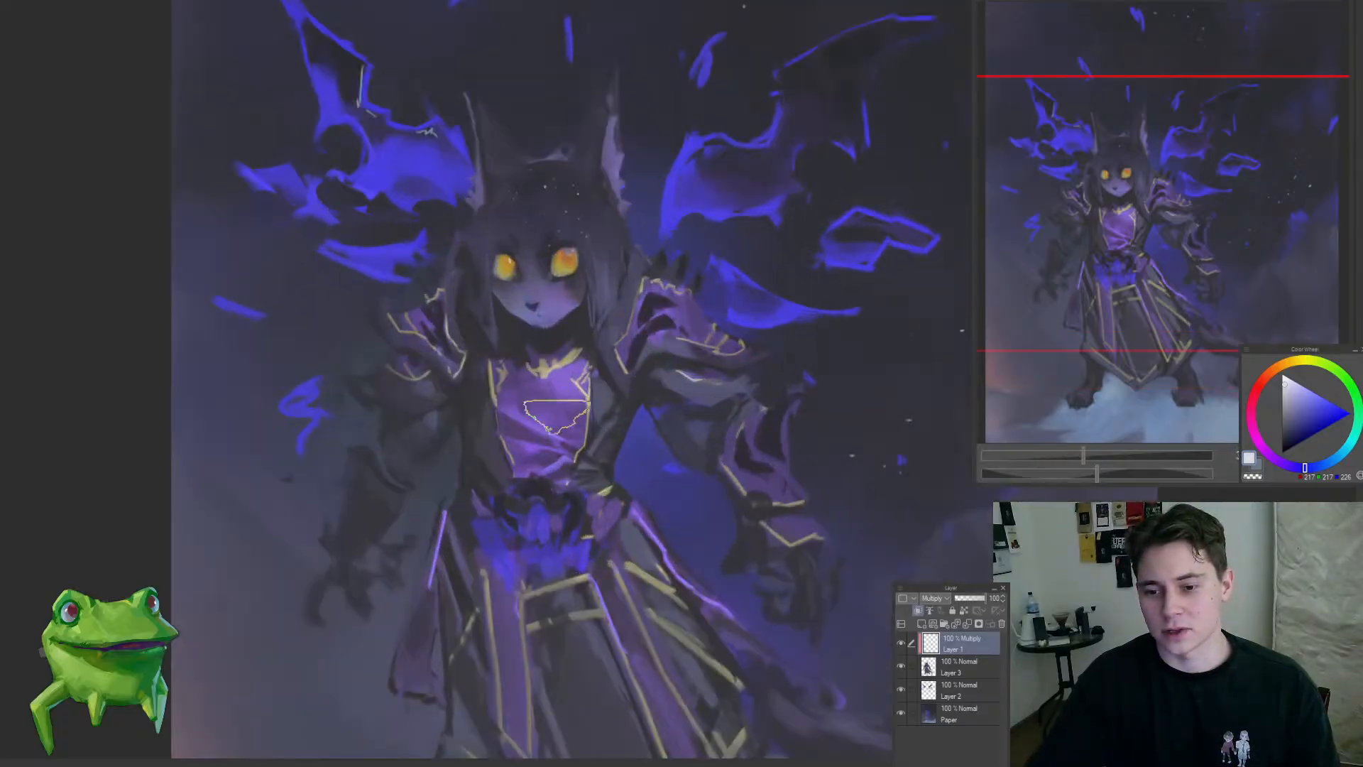
scroll(558, 401, up, 2)
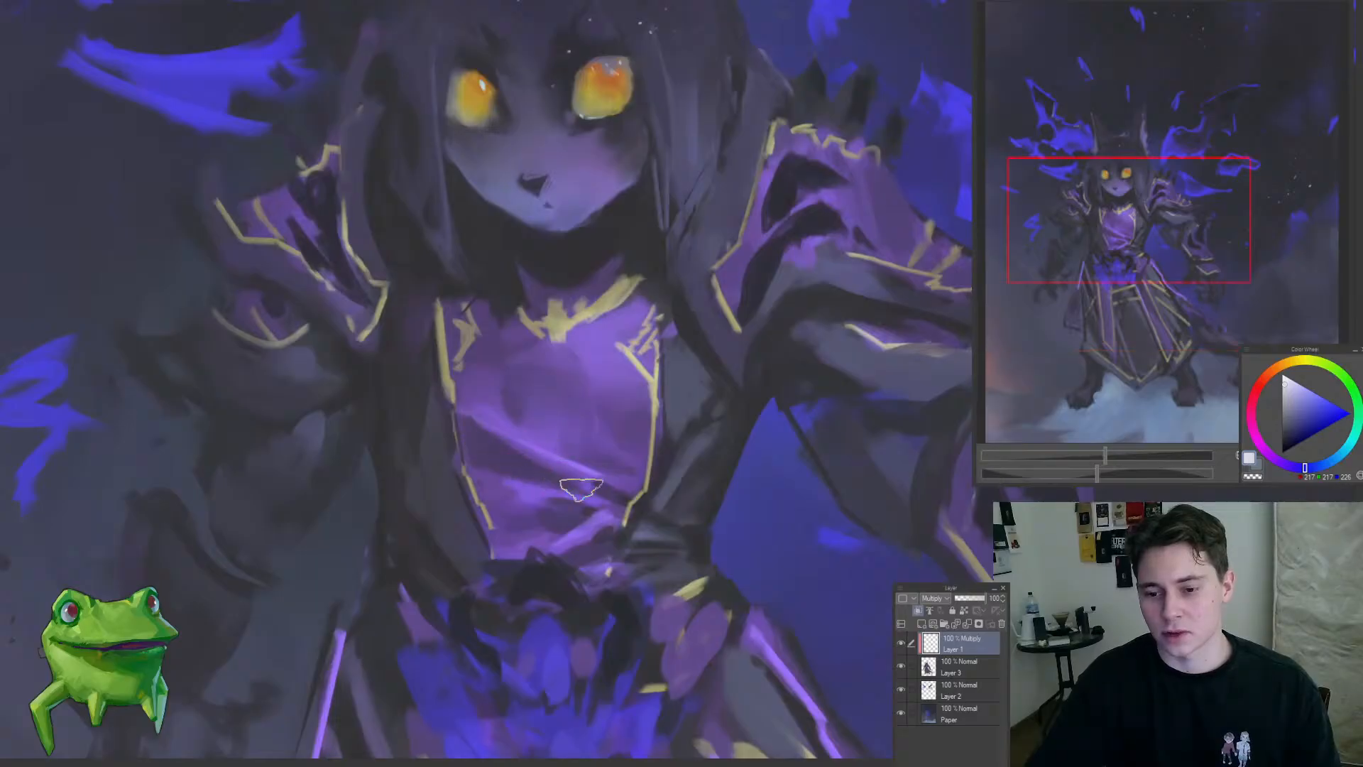
scroll(607, 468, down, 4)
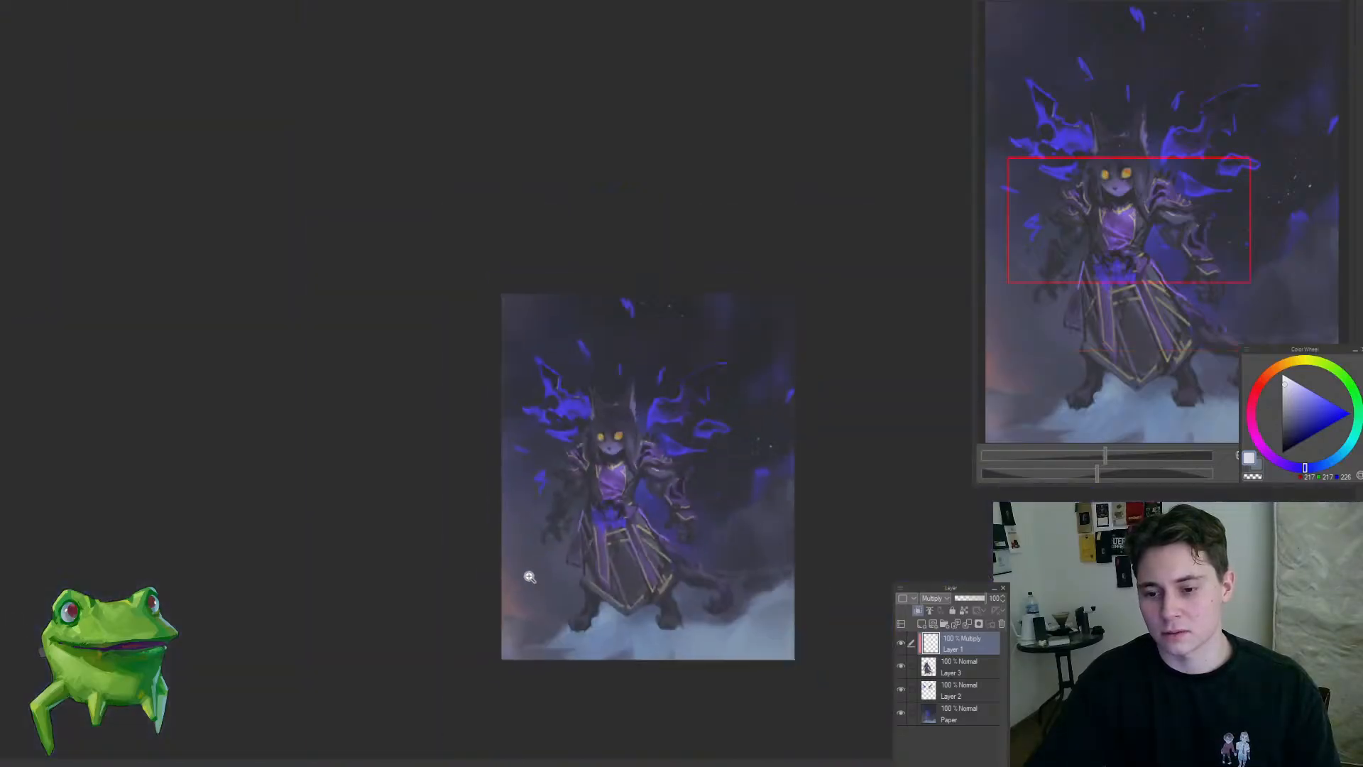
scroll(703, 465, up, 2)
mouse_move(727, 465)
mouse_down()
mouse_move(620, 353)
mouse_move(633, 318)
mouse_move(663, 337)
mouse_move(649, 335)
mouse_up()
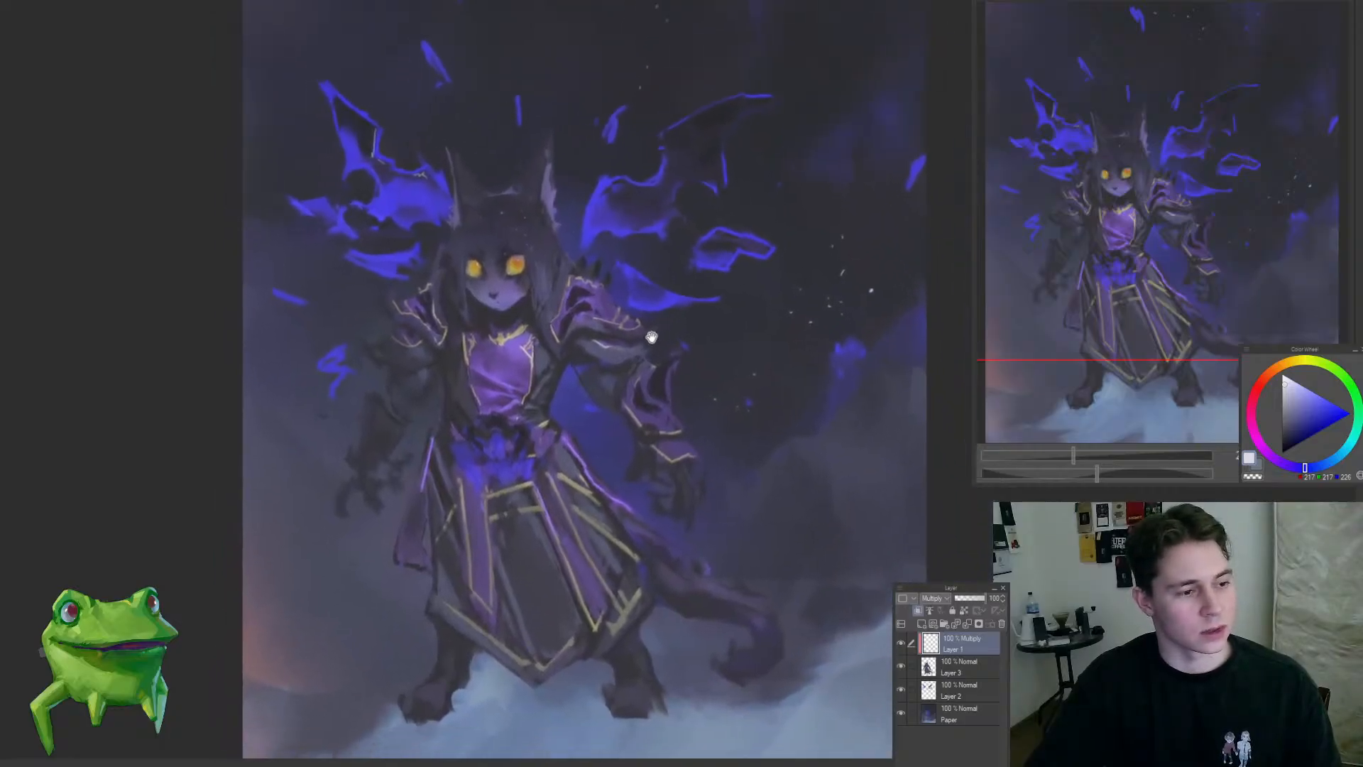
Step: Add a clipped Color Dodge layer above the Multiply layer and choose a dark orange-brown
click(921, 623)
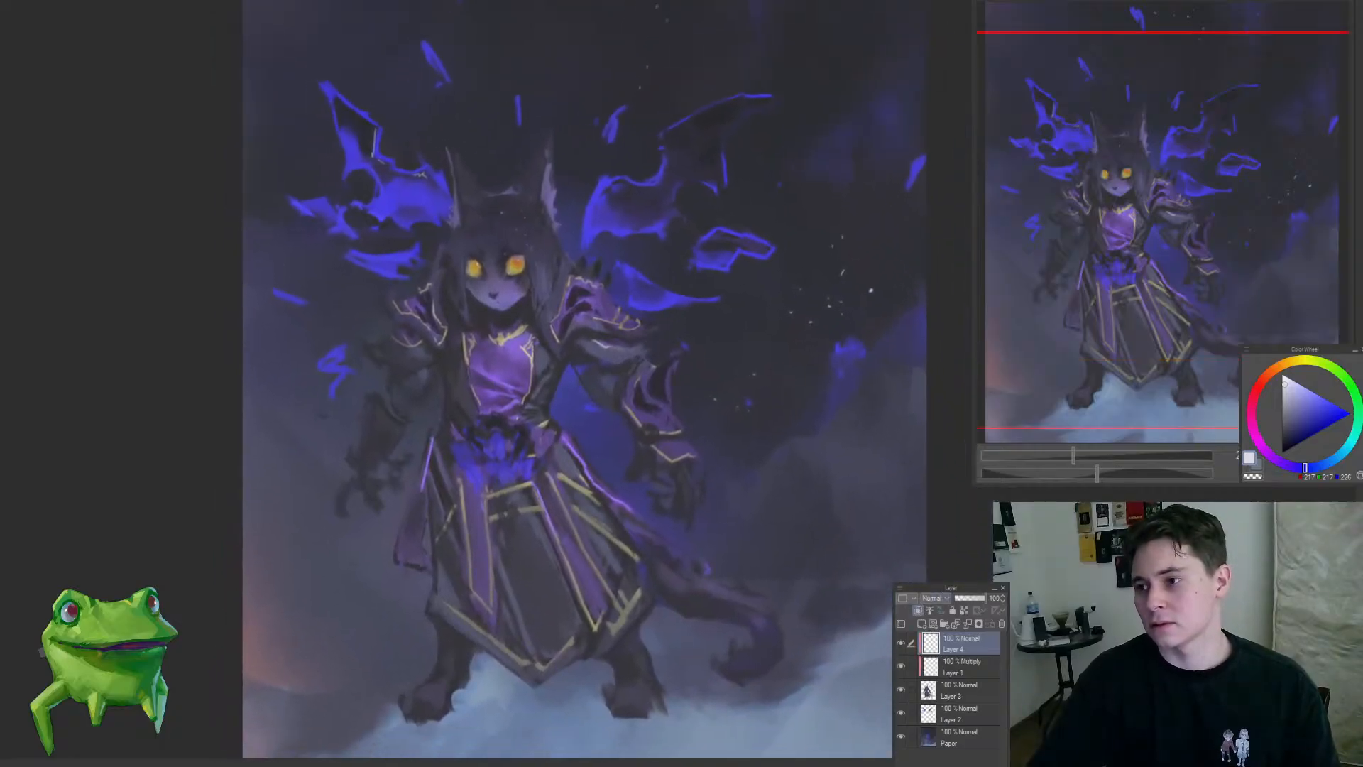
click(1285, 366)
click(1296, 427)
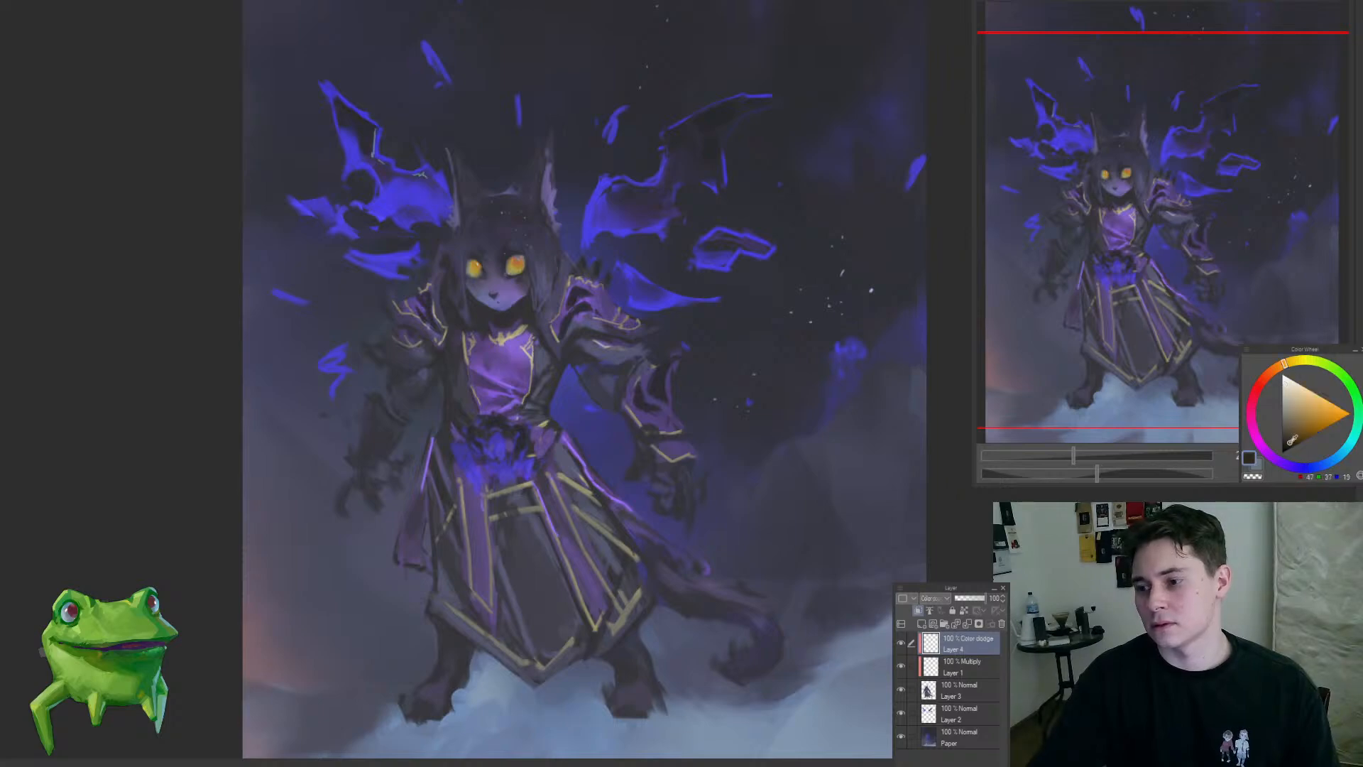
Step: Brush a soft warm glow around the yellow eyes and upper face on the Color Dodge layer
ctrl+click(498, 222)
ctrl+click(539, 226)
ctrl+click(539, 228)
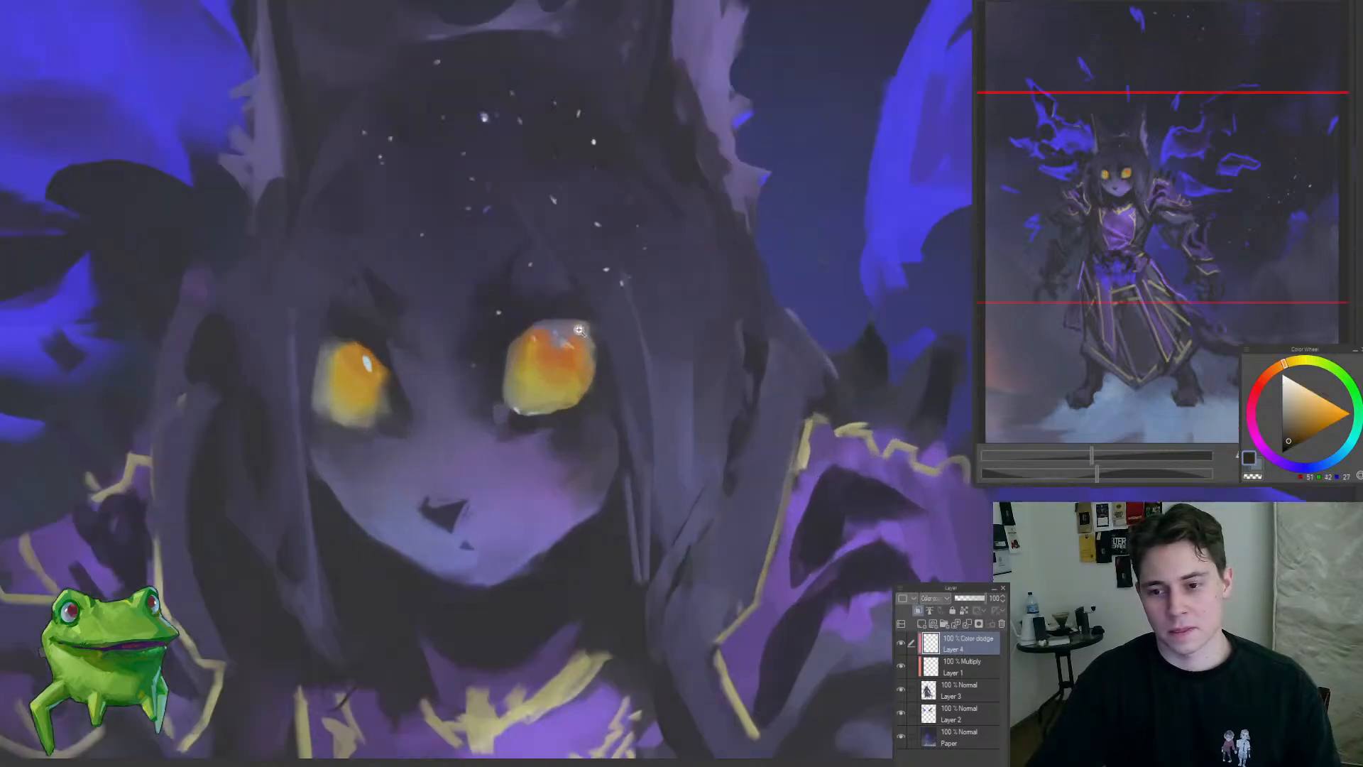
mouse_move(565, 397)
mouse_down()
mouse_move(568, 383)
mouse_move(524, 395)
mouse_up()
drag(526, 397, 424, 484)
mouse_move(594, 450)
mouse_down()
mouse_move(552, 426)
mouse_move(591, 448)
mouse_up()
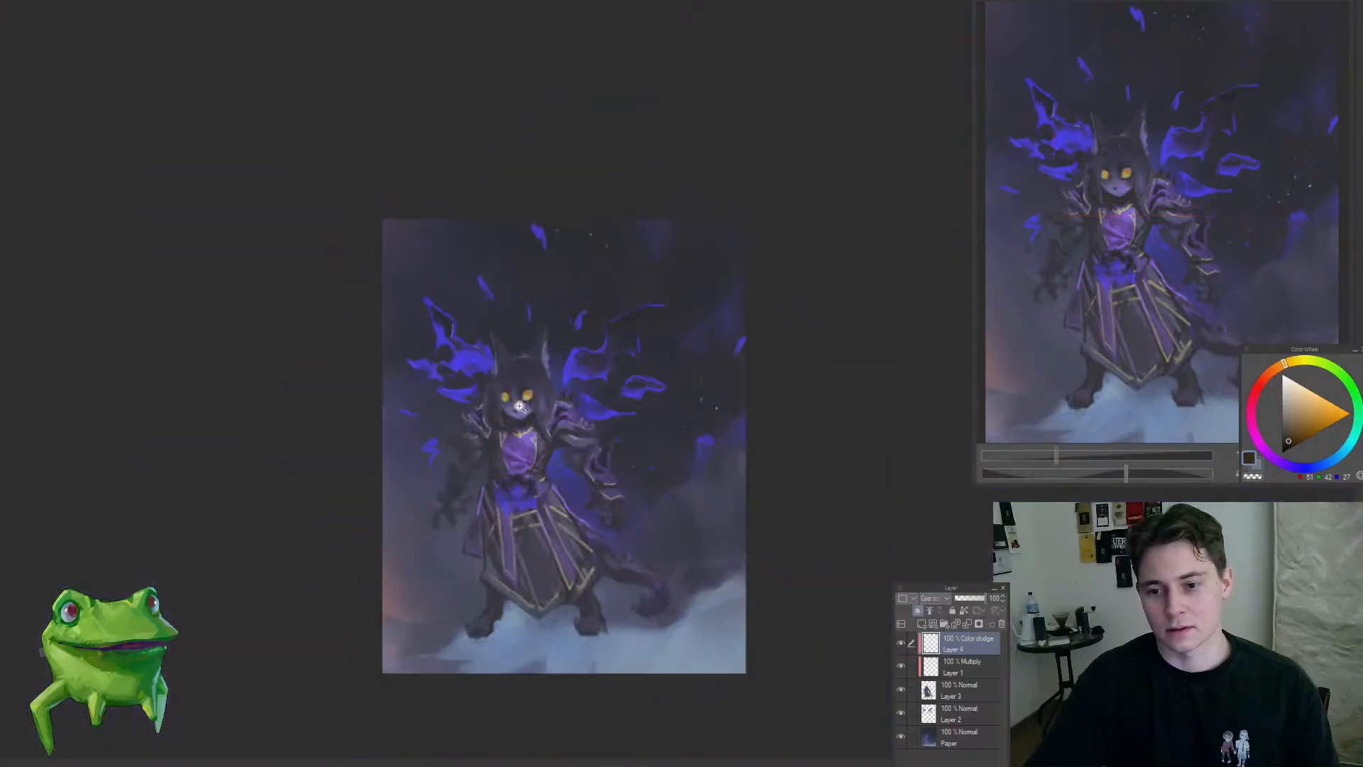
Step: Compare the figure with the Color Dodge and Multiply layers hidden and shown
mouse_move(511, 398)
mouse_down()
mouse_move(568, 392)
mouse_move(523, 387)
mouse_move(426, 499)
mouse_move(506, 473)
mouse_up()
mouse_move(560, 402)
mouse_down()
mouse_move(603, 410)
mouse_move(559, 425)
mouse_move(499, 512)
mouse_up()
mouse_move(590, 559)
mouse_down()
mouse_move(598, 549)
mouse_move(537, 456)
mouse_up()
mouse_move(612, 395)
mouse_down()
mouse_move(558, 450)
mouse_move(660, 435)
mouse_up()
key(bracketleft)
drag(901, 642, 900, 666)
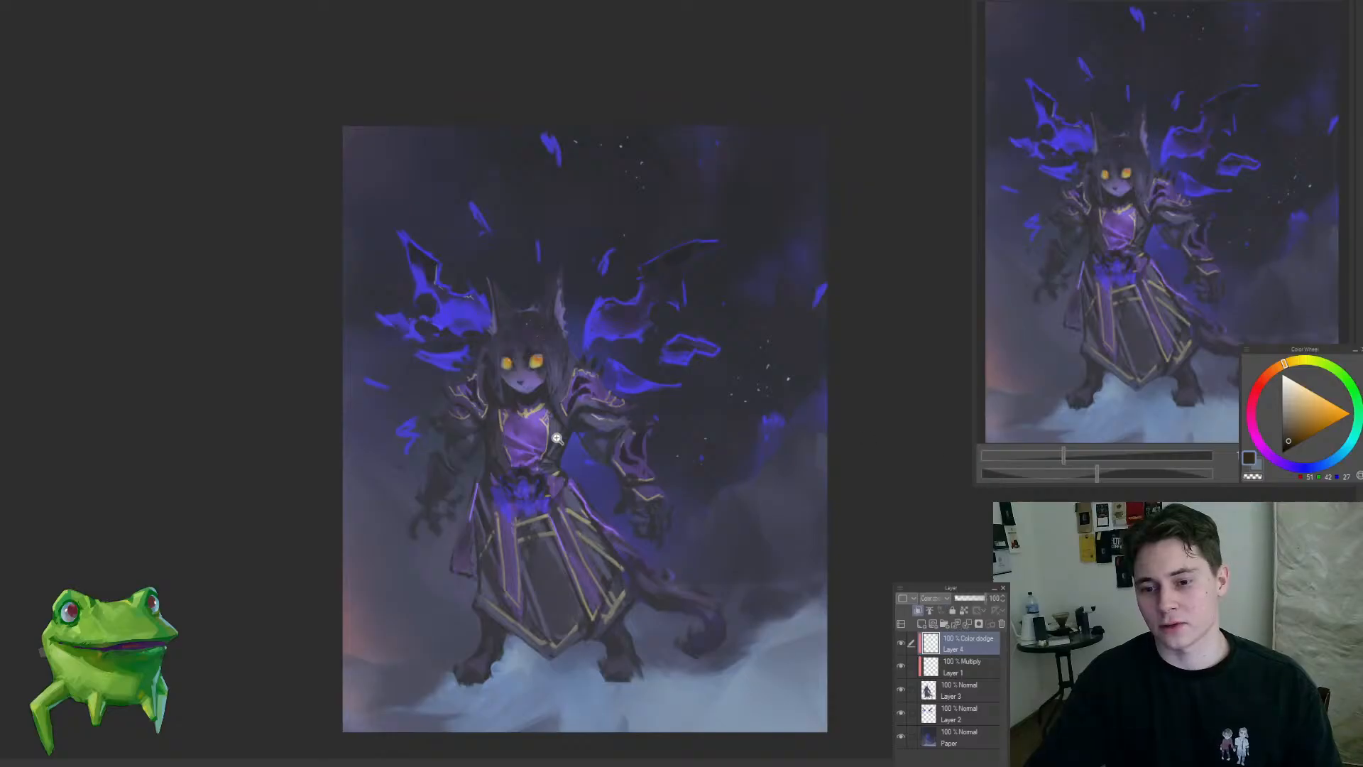
drag(508, 378, 755, 449)
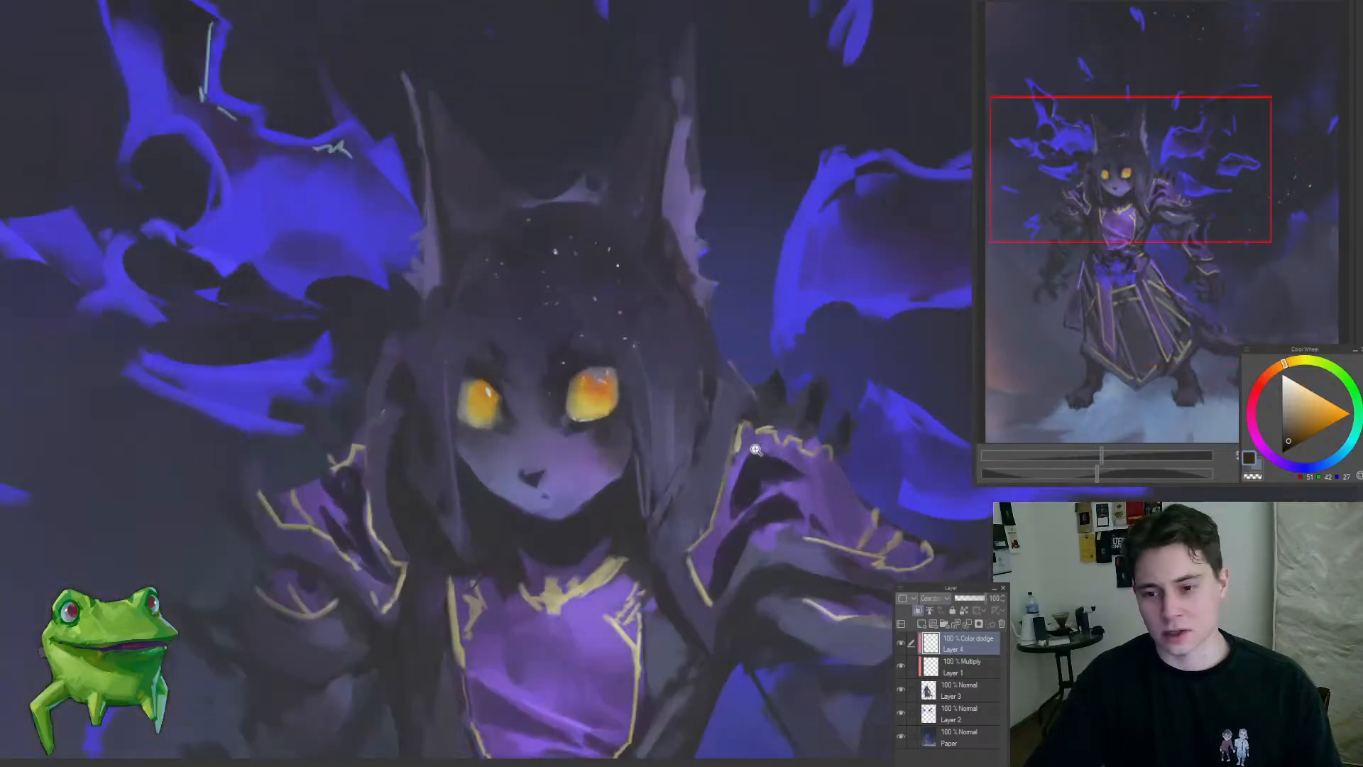
Step: Touch up the shading beside the eyes on the Multiply layer with a smaller brush
click(925, 674)
key(bracketleft)
key(bracketleft)
key(bracketleft)
key(bracketleft)
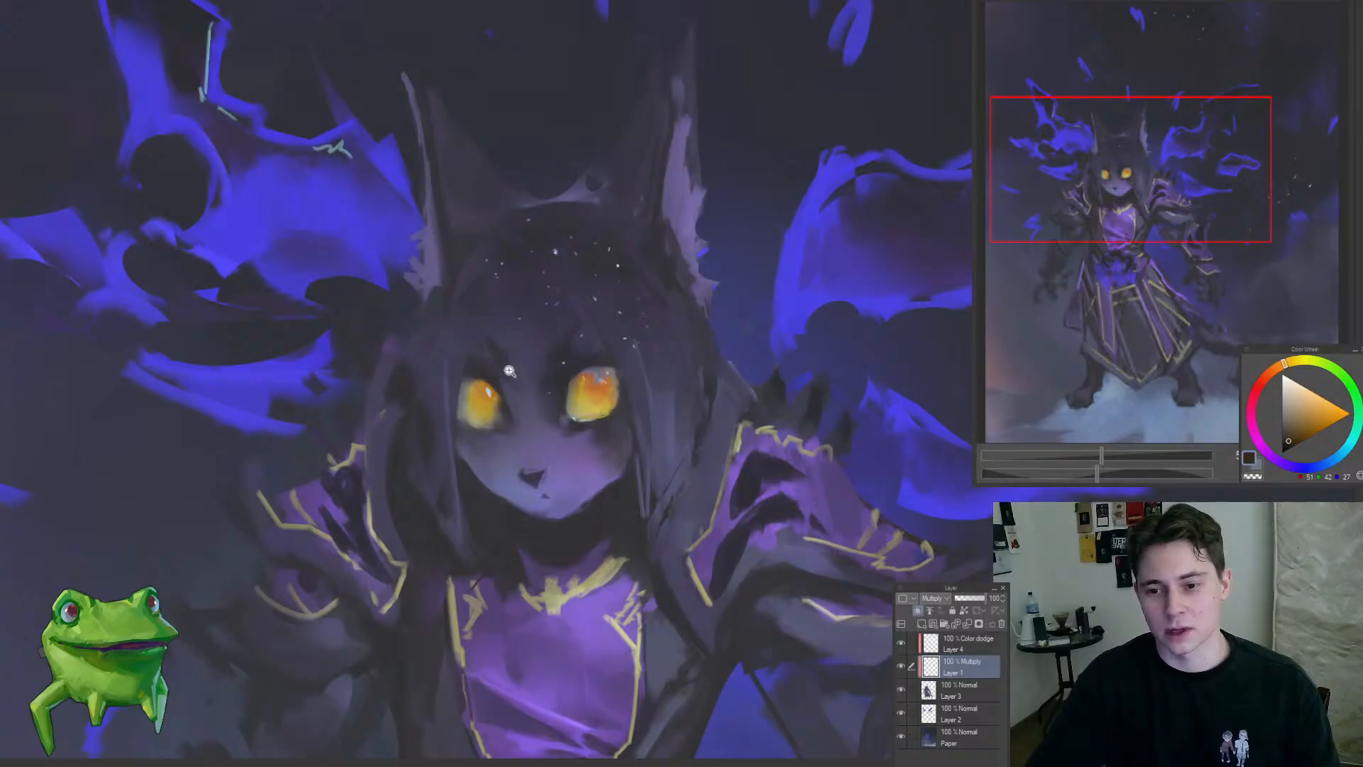
key(ctrl+0)
click(482, 411)
Step: Work warm glow strokes over the gold collar, chest and robe trim on the Color Dodge layer
click(941, 648)
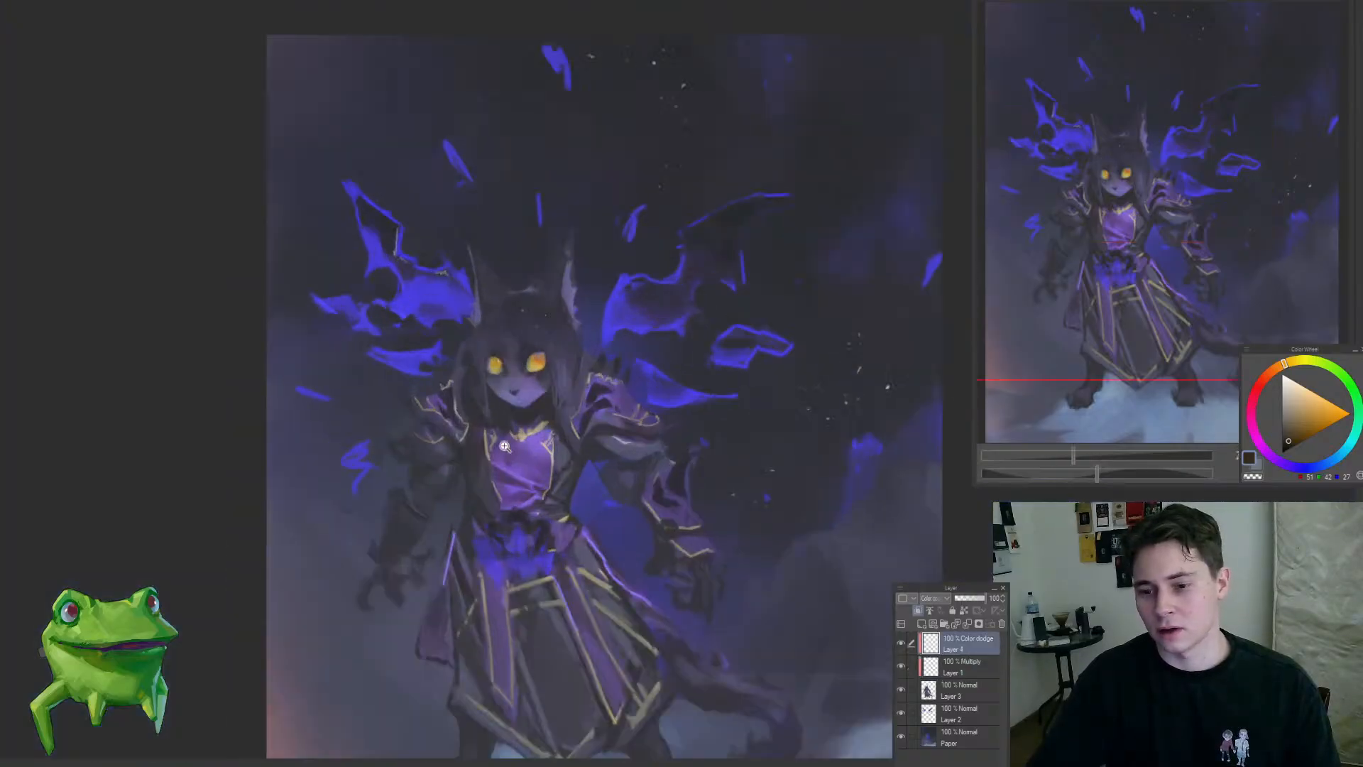
click(505, 445)
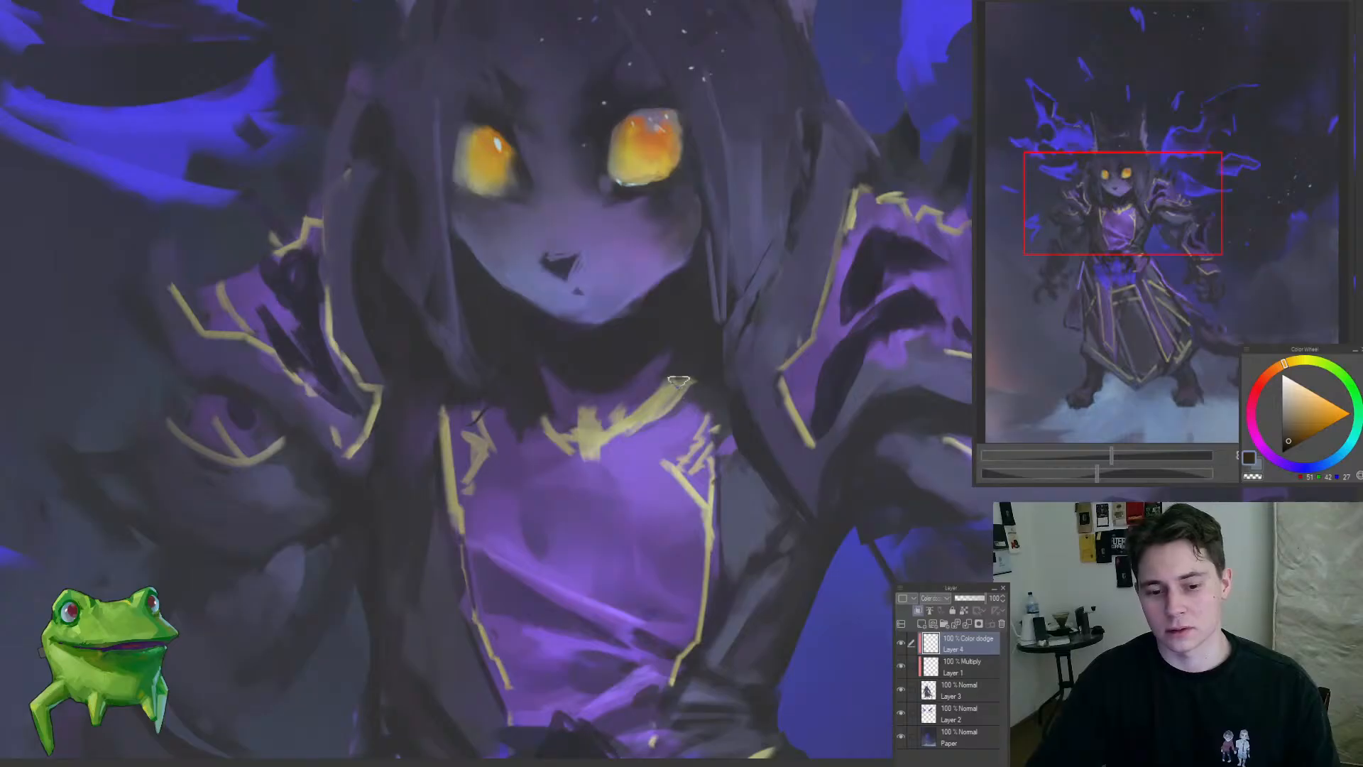
drag(652, 416, 535, 544)
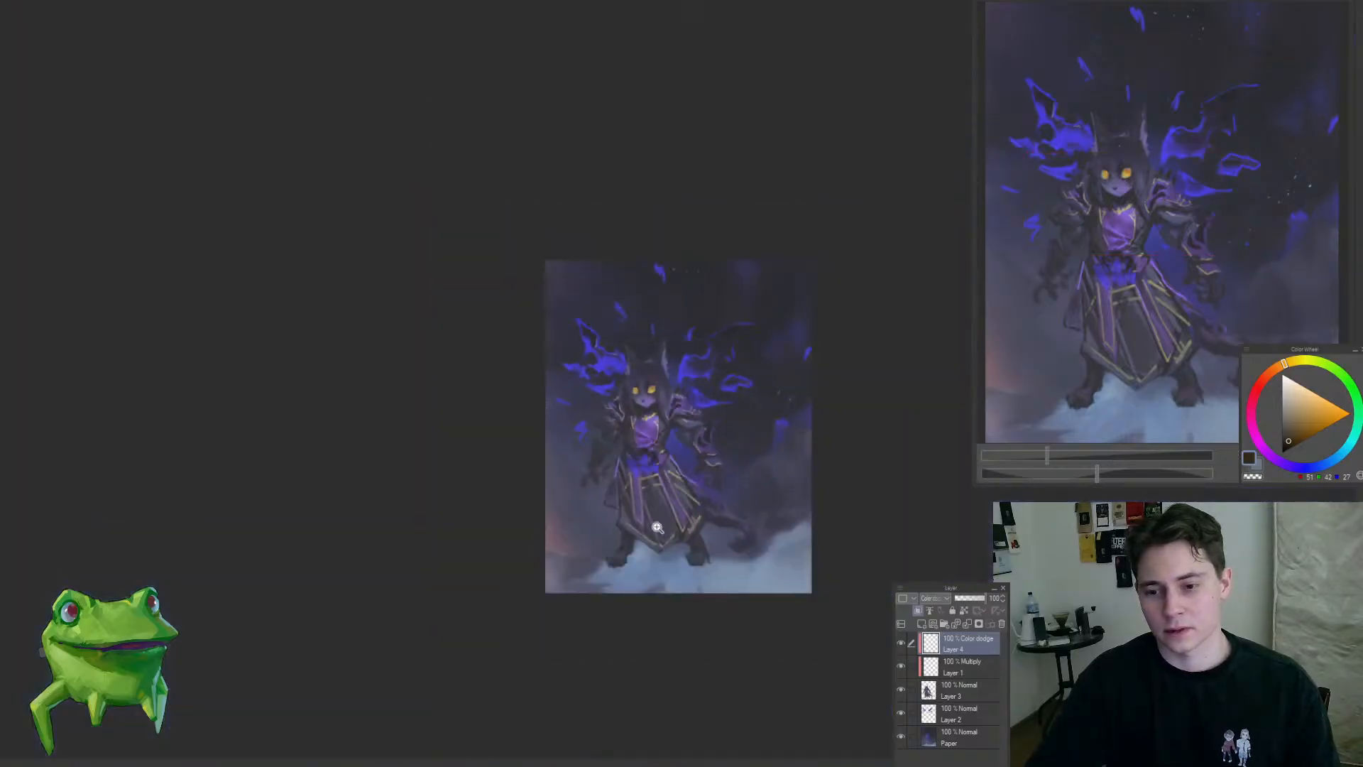
mouse_move(675, 498)
mouse_down()
mouse_move(598, 513)
mouse_move(648, 473)
mouse_up()
click(644, 470)
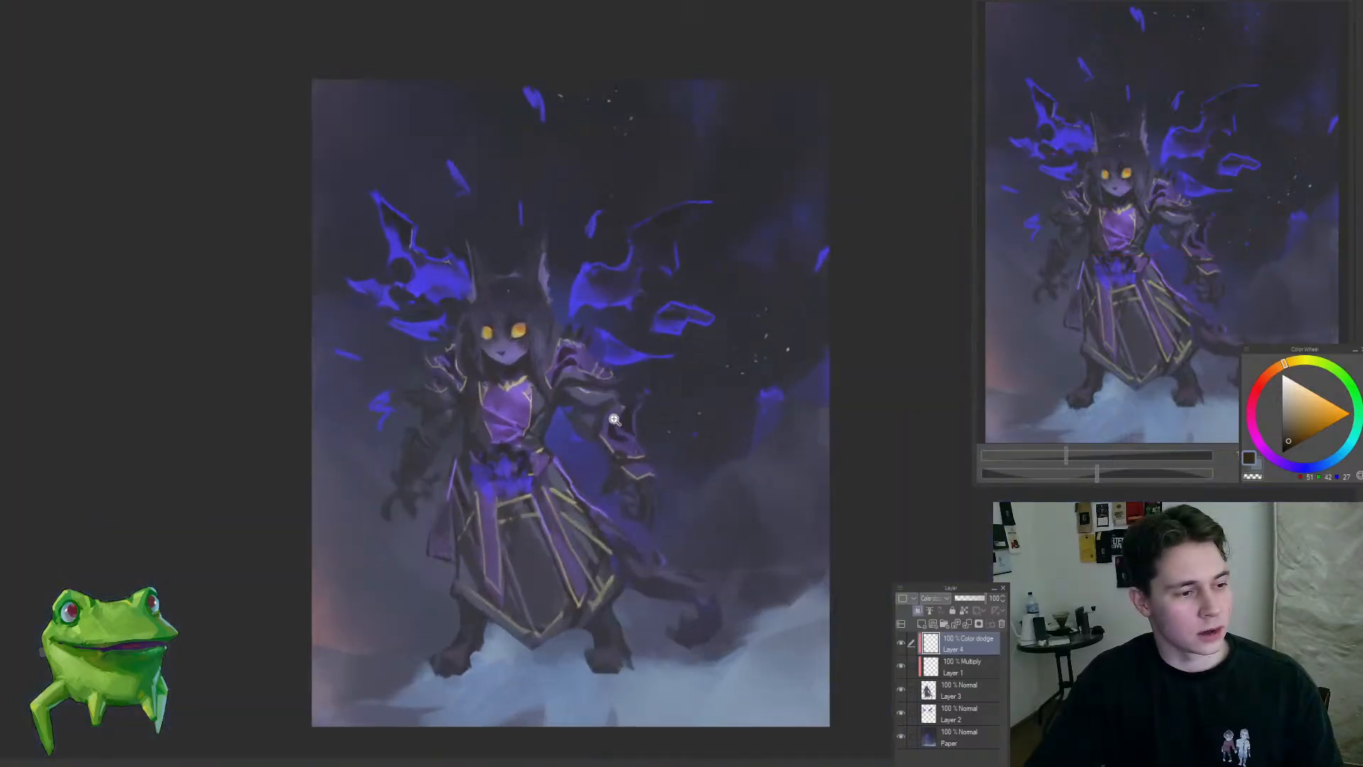
click(557, 513)
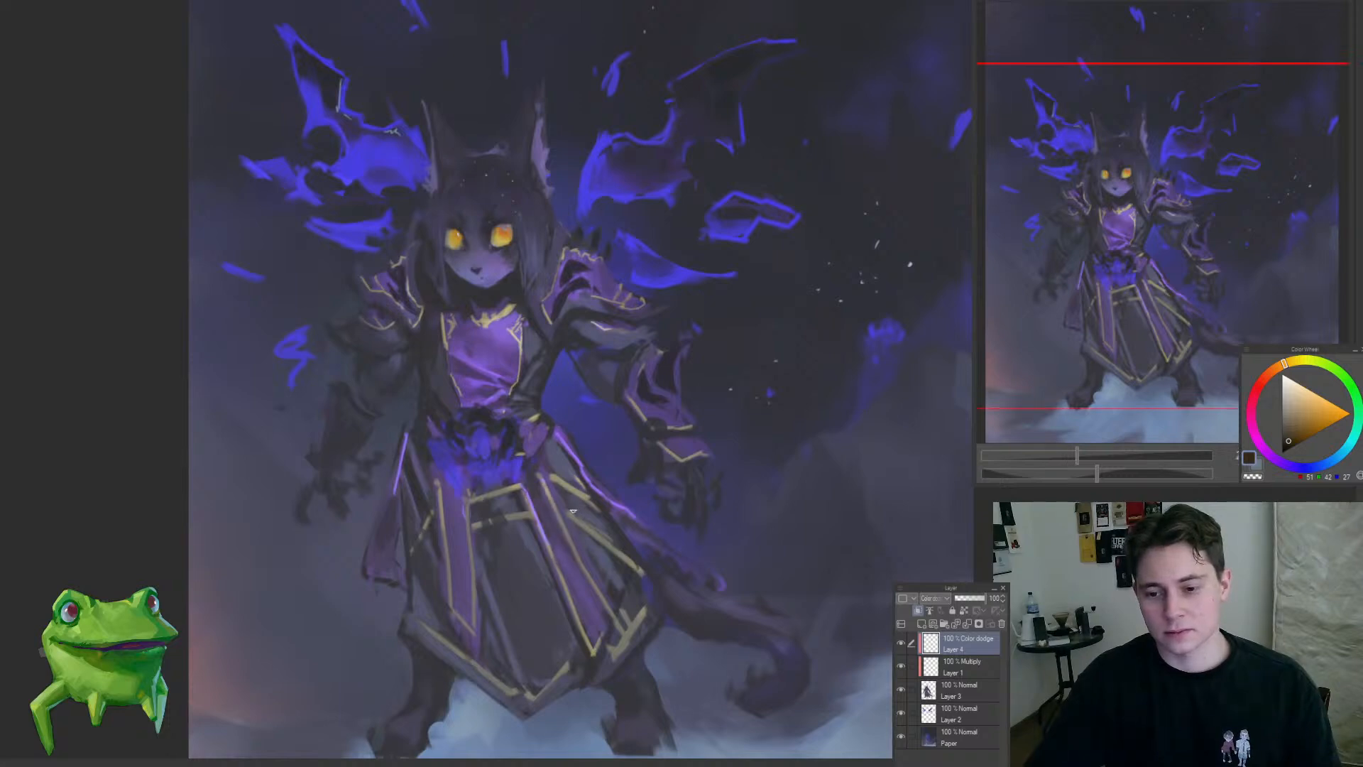
drag(477, 489, 433, 536)
click(478, 498)
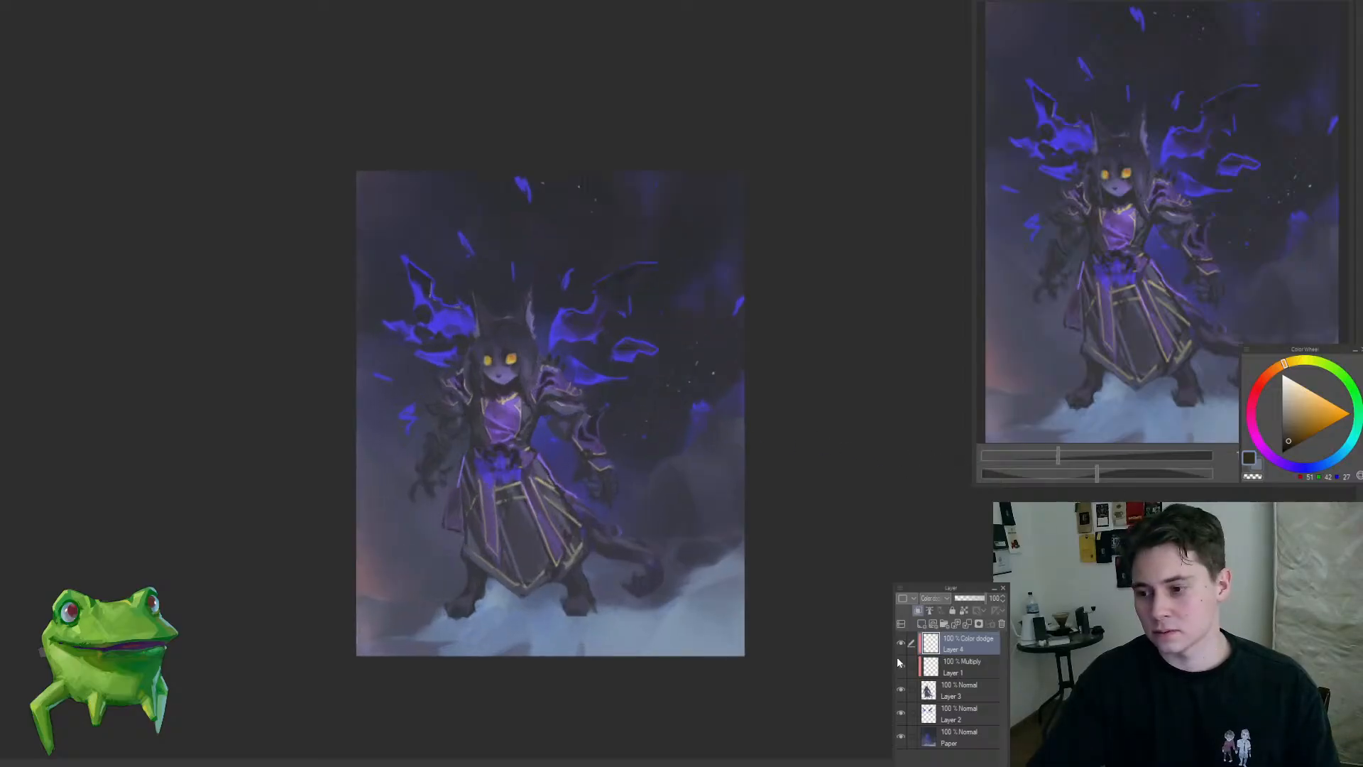
Step: Merge the Multiply and Color Dodge layers into Layer 3 and add an Overlay layer above Paper
click(940, 668)
key(ctrl+e)
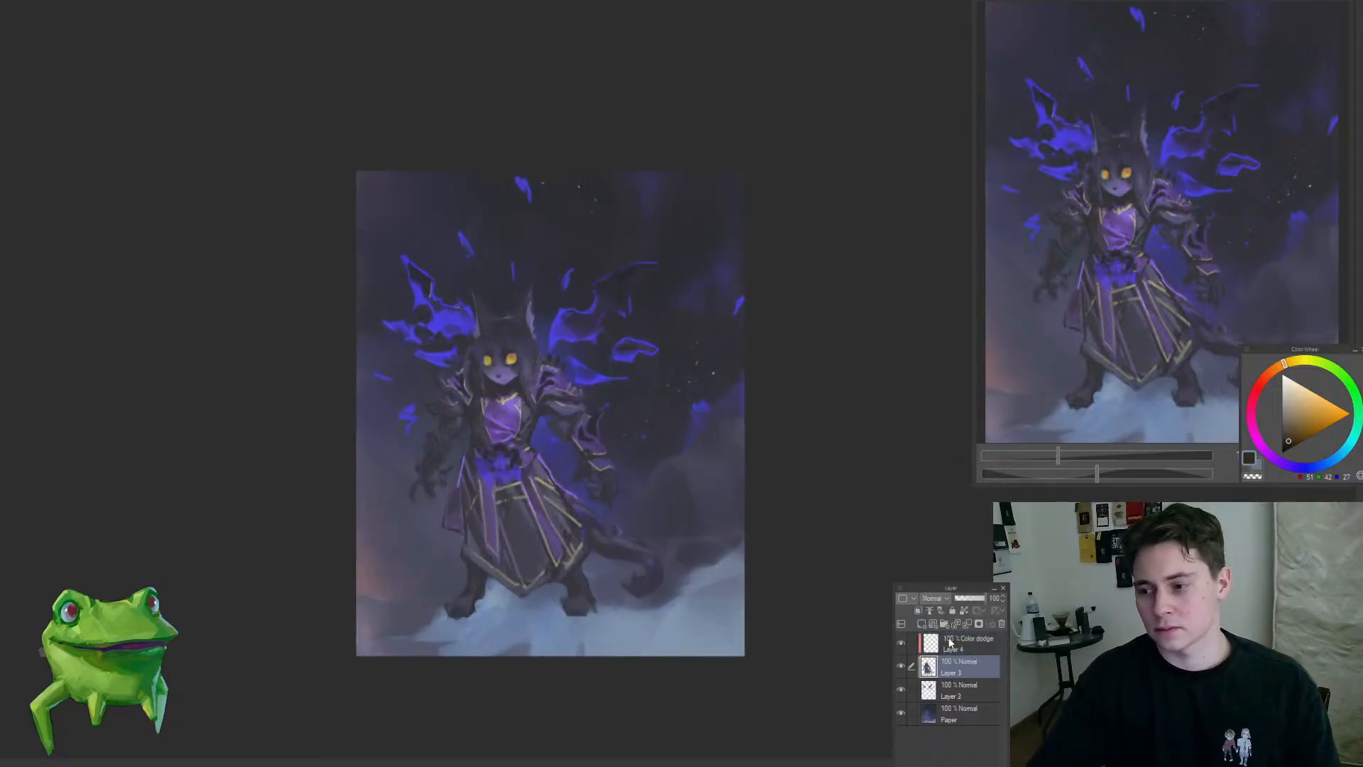
click(950, 646)
key(ctrl+e)
key(ctrl+z)
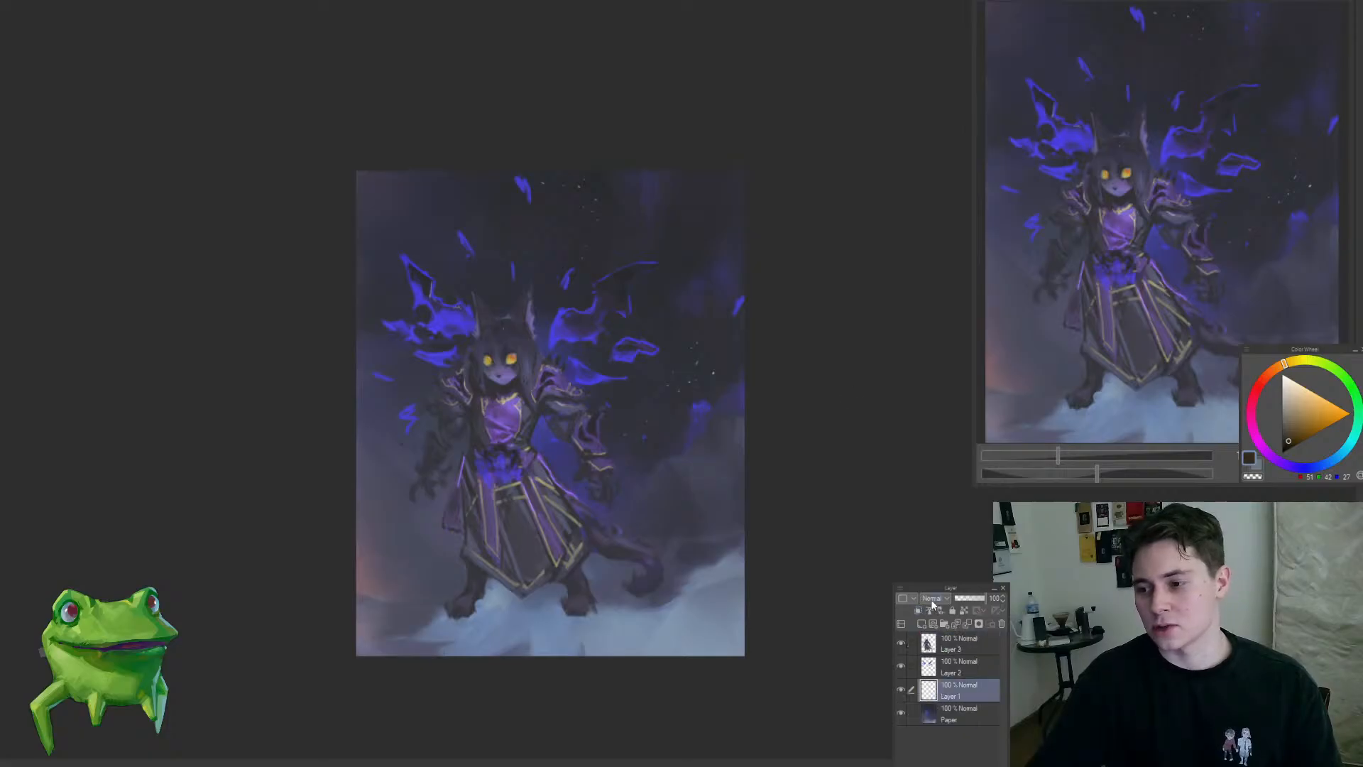
Step: Brush a muted orange glow into the mist at the painting's lower-left edge on the Overlay layer
click(562, 412)
drag(630, 386, 607, 362)
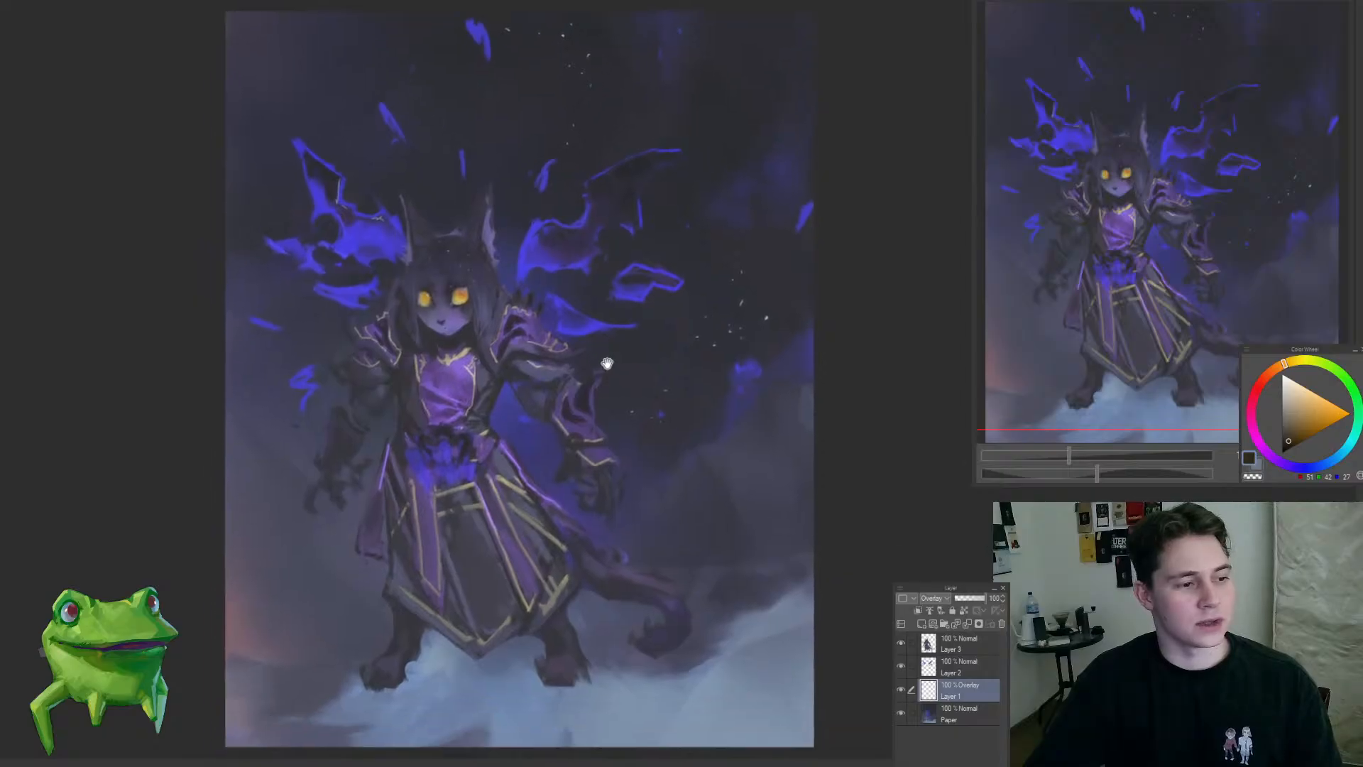
click(1266, 378)
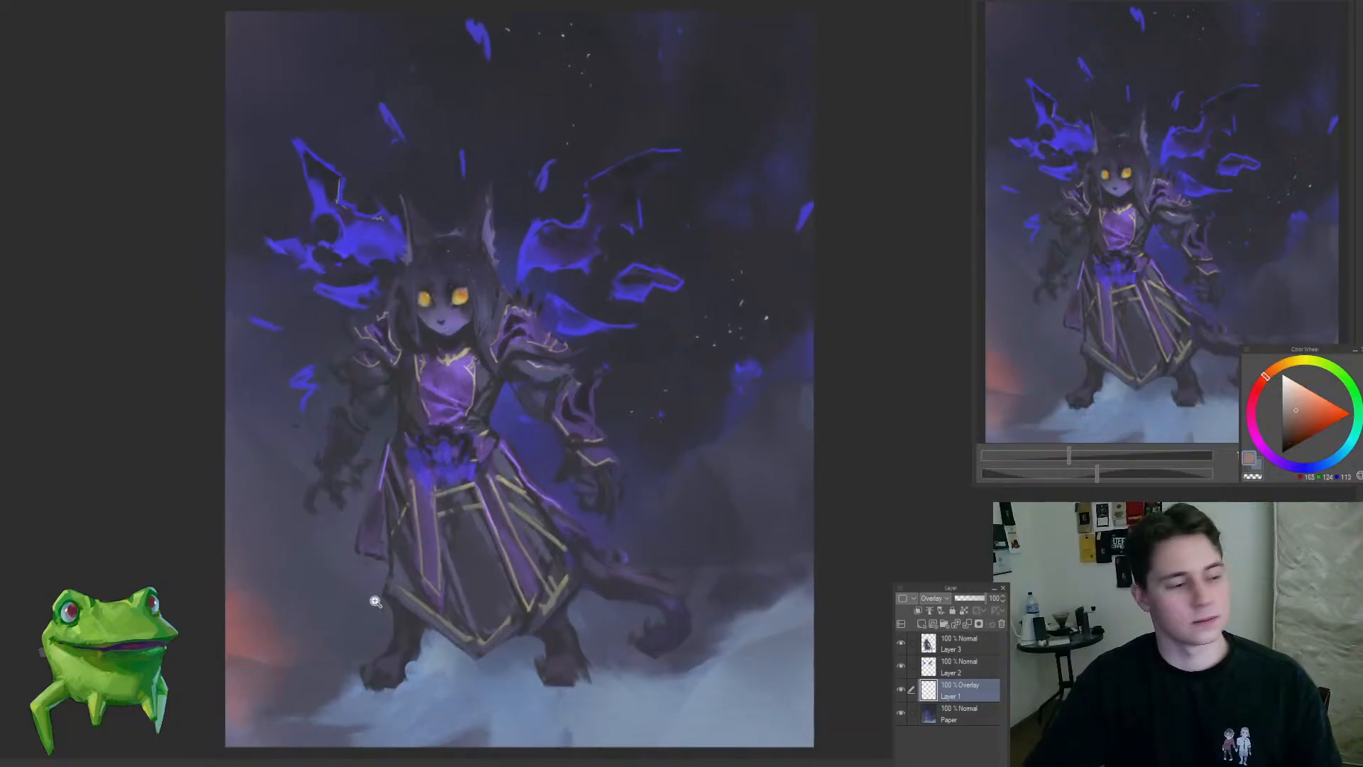
scroll(371, 599, down, 3)
scroll(328, 609, up, 3)
click(1281, 364)
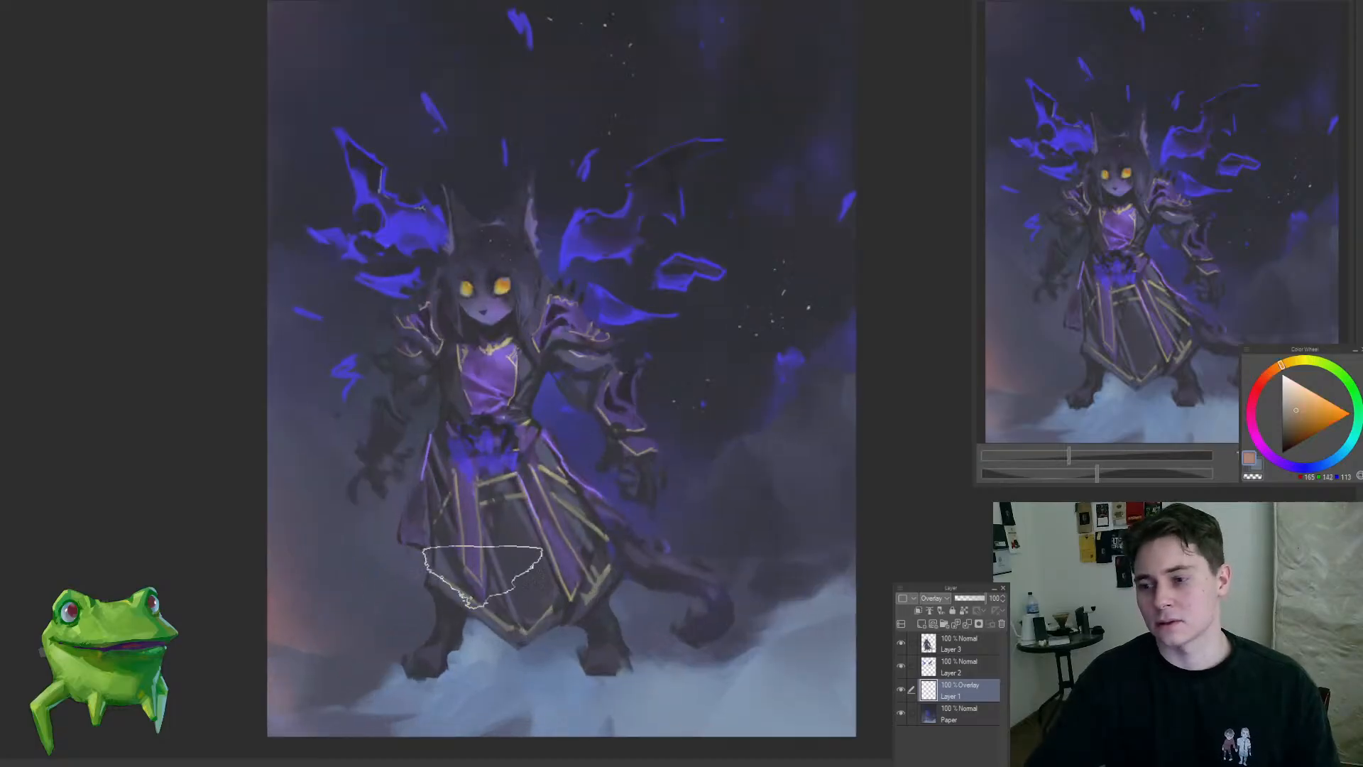
mouse_move(328, 640)
mouse_down()
mouse_move(248, 619)
mouse_move(294, 695)
mouse_move(301, 671)
mouse_move(267, 682)
mouse_move(333, 656)
mouse_up()
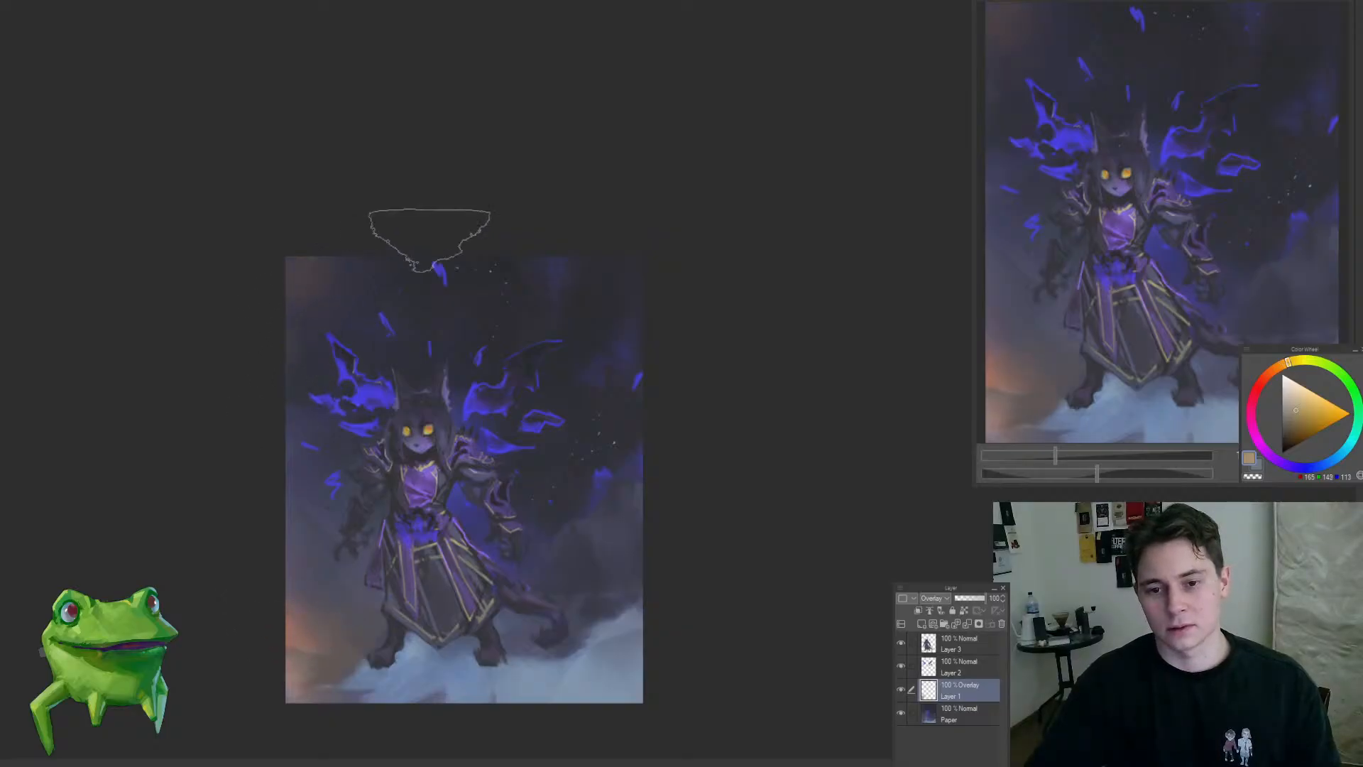
drag(458, 326, 513, 343)
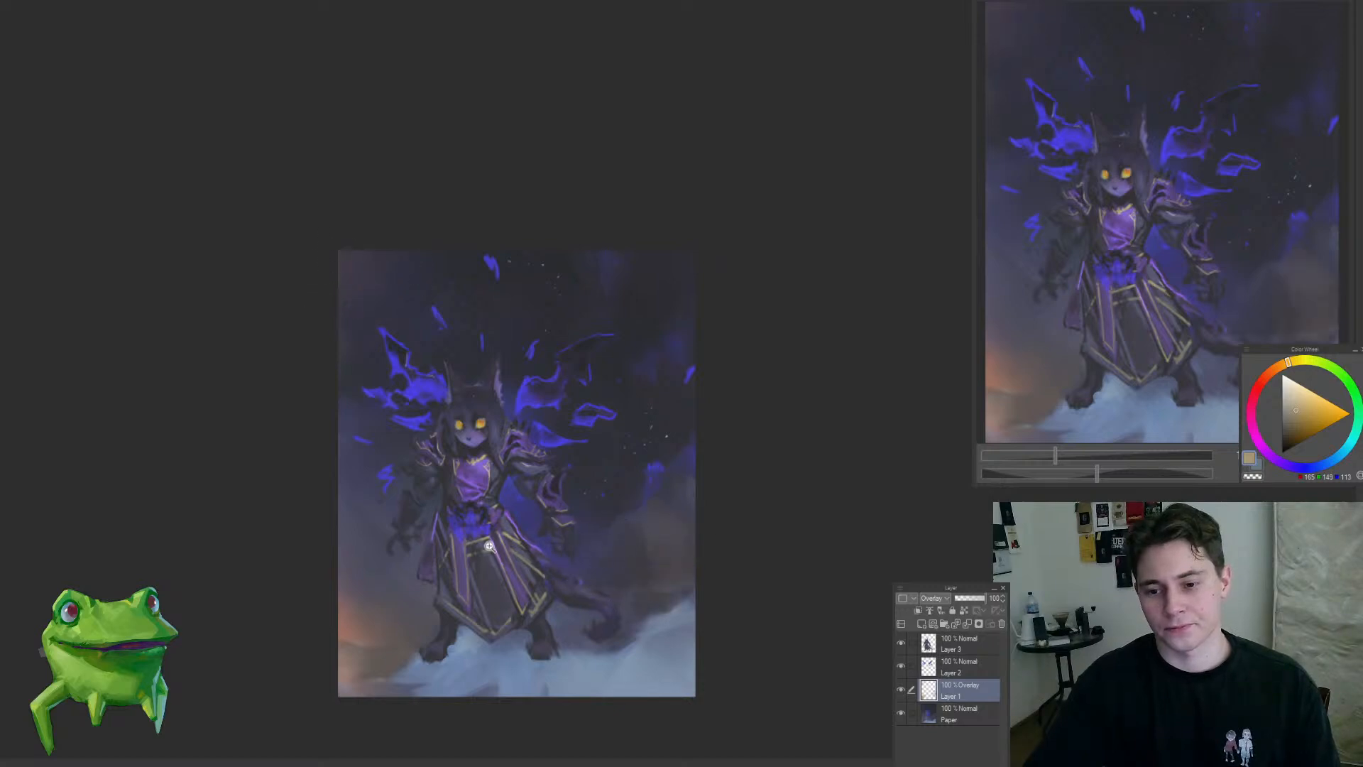
mouse_move(490, 547)
mouse_down()
mouse_move(404, 620)
mouse_move(498, 581)
mouse_up()
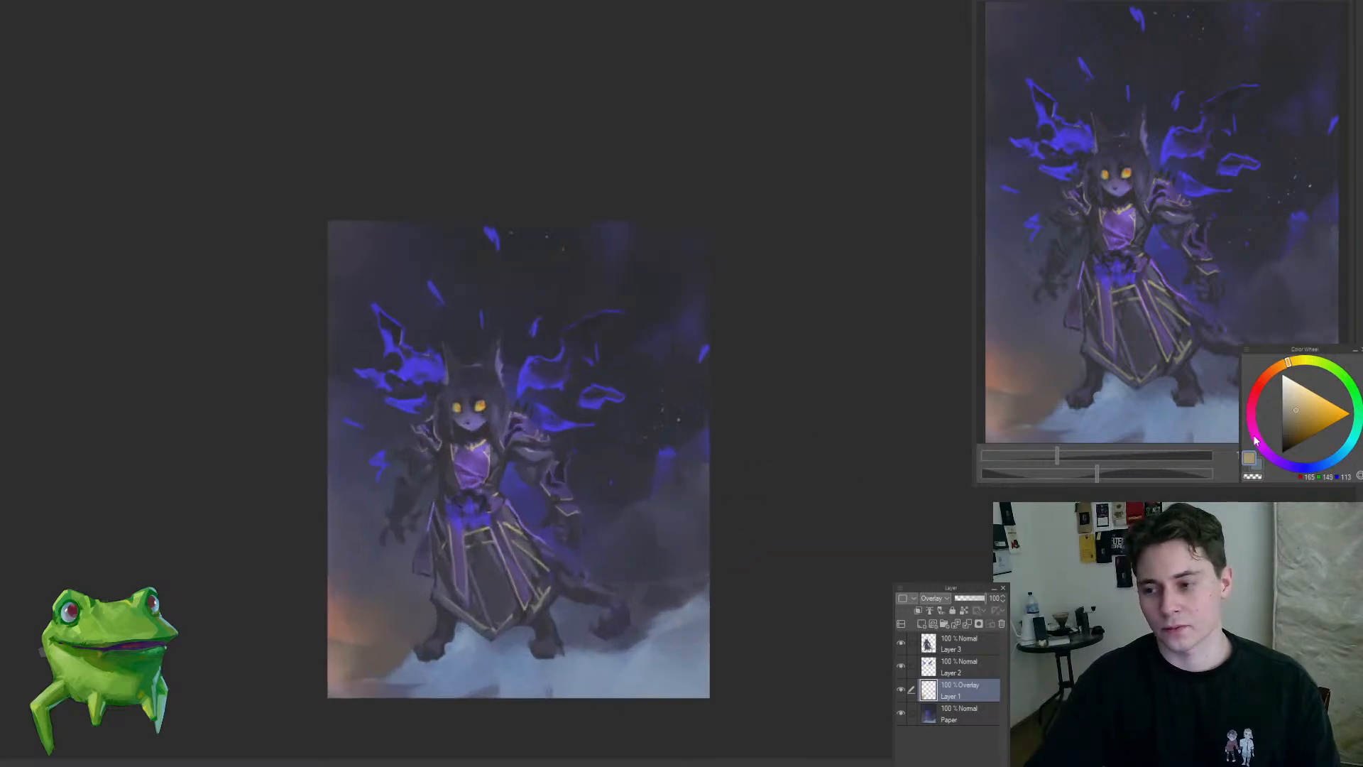
Step: Tint the dark sky beside the right-hand wing with a muted reddish pink on the Overlay layer
click(1263, 382)
drag(1262, 382, 1255, 392)
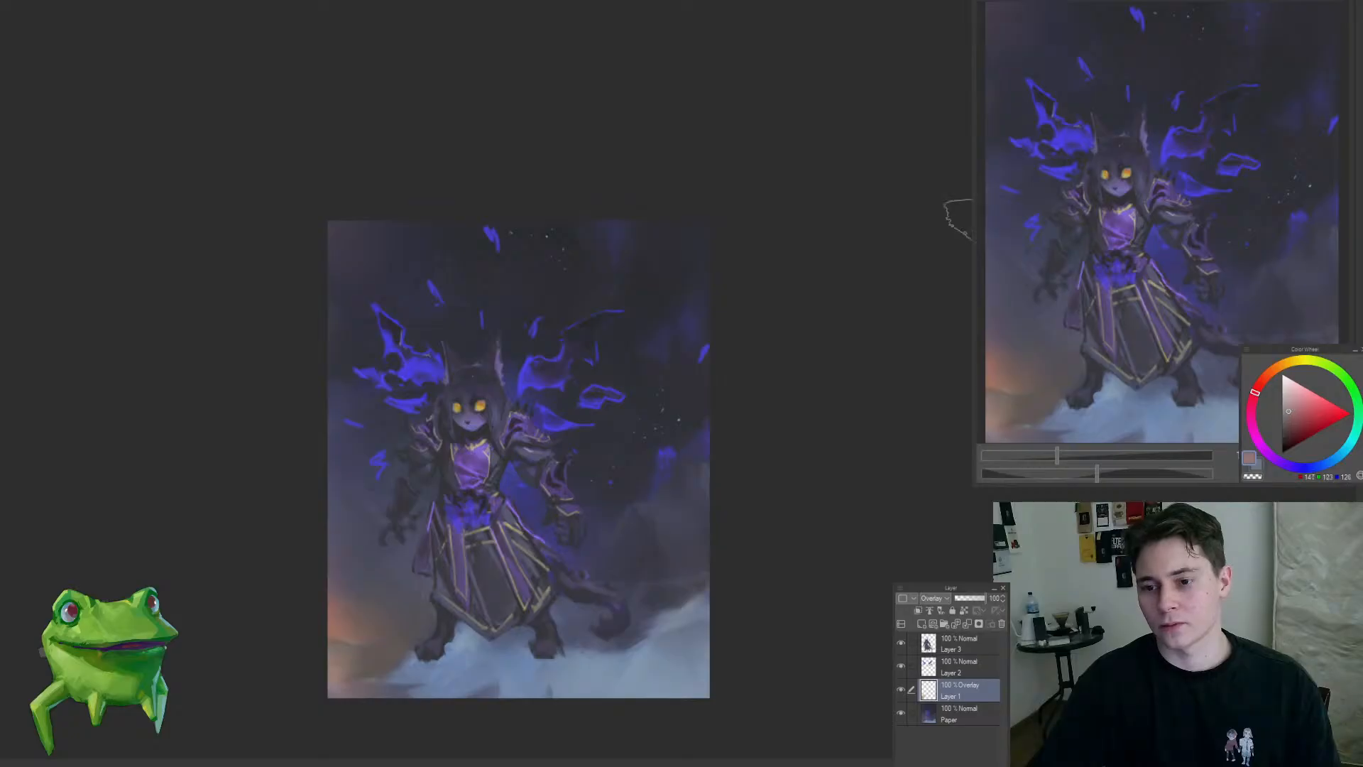
mouse_move(690, 305)
mouse_down()
mouse_move(658, 338)
mouse_move(691, 310)
mouse_up()
drag(656, 232, 625, 237)
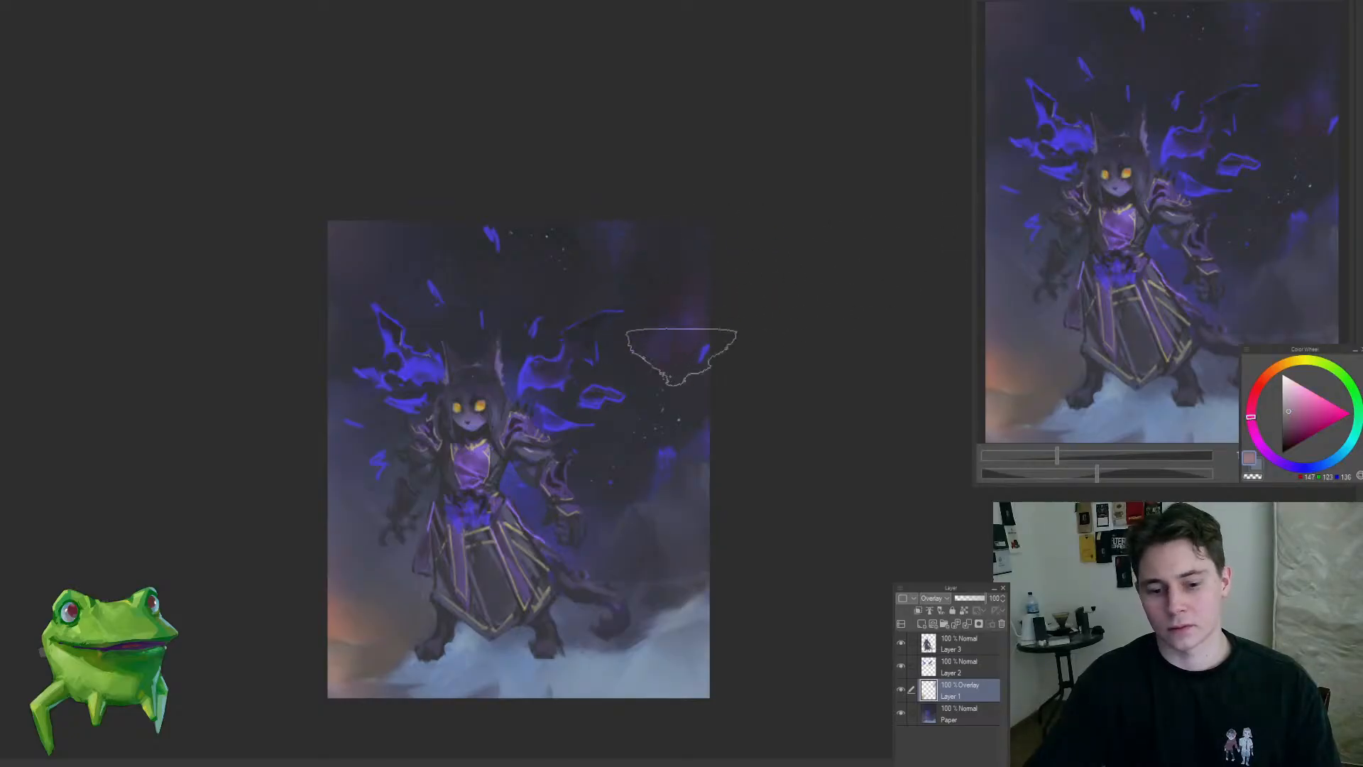
scroll(644, 387, up, 2)
drag(688, 383, 782, 327)
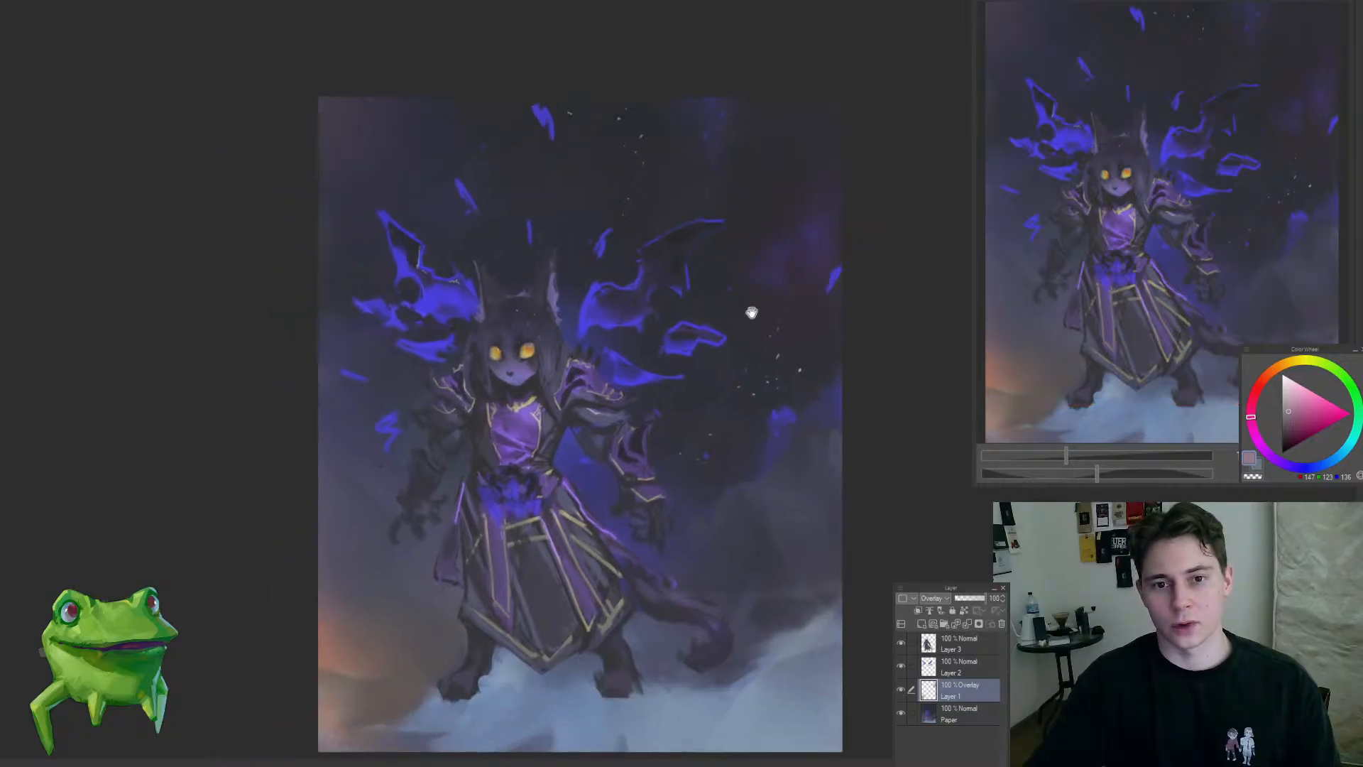
drag(751, 308, 667, 317)
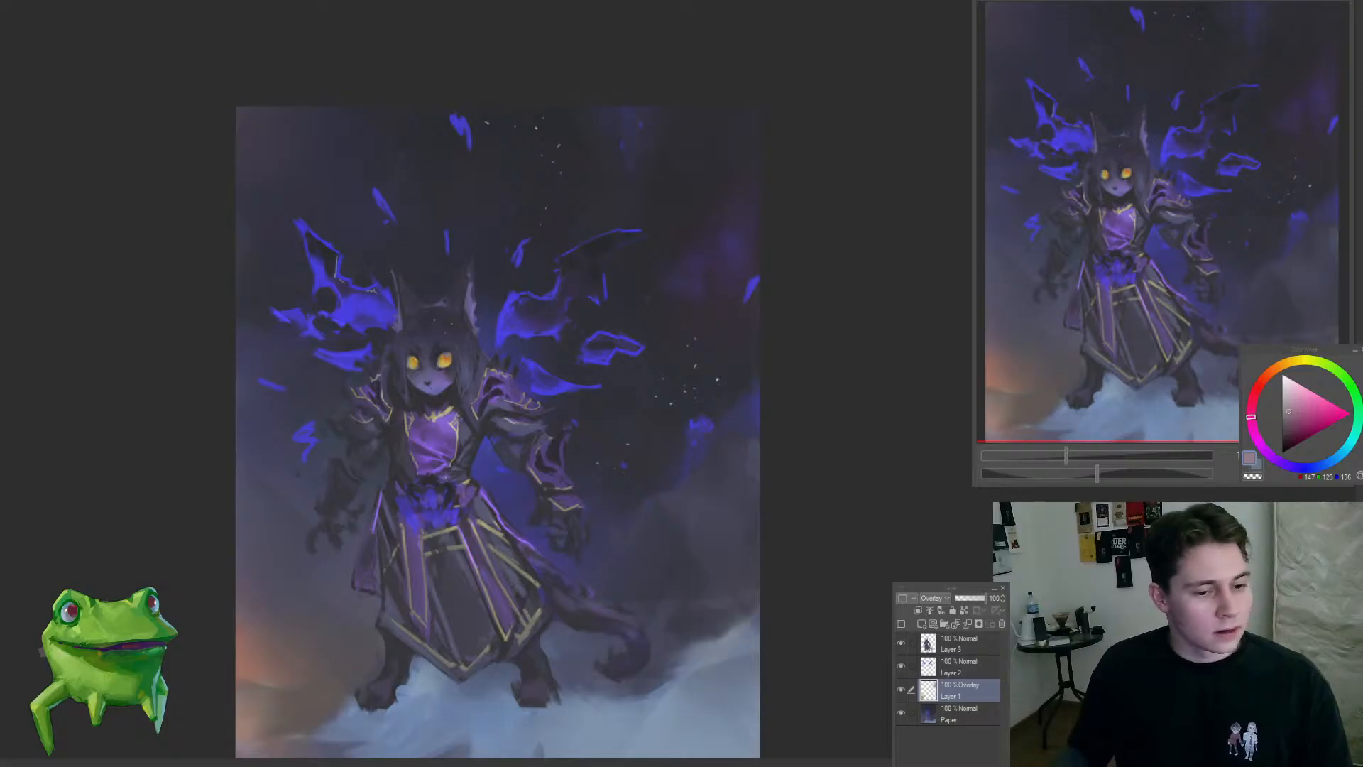
drag(779, 301, 622, 185)
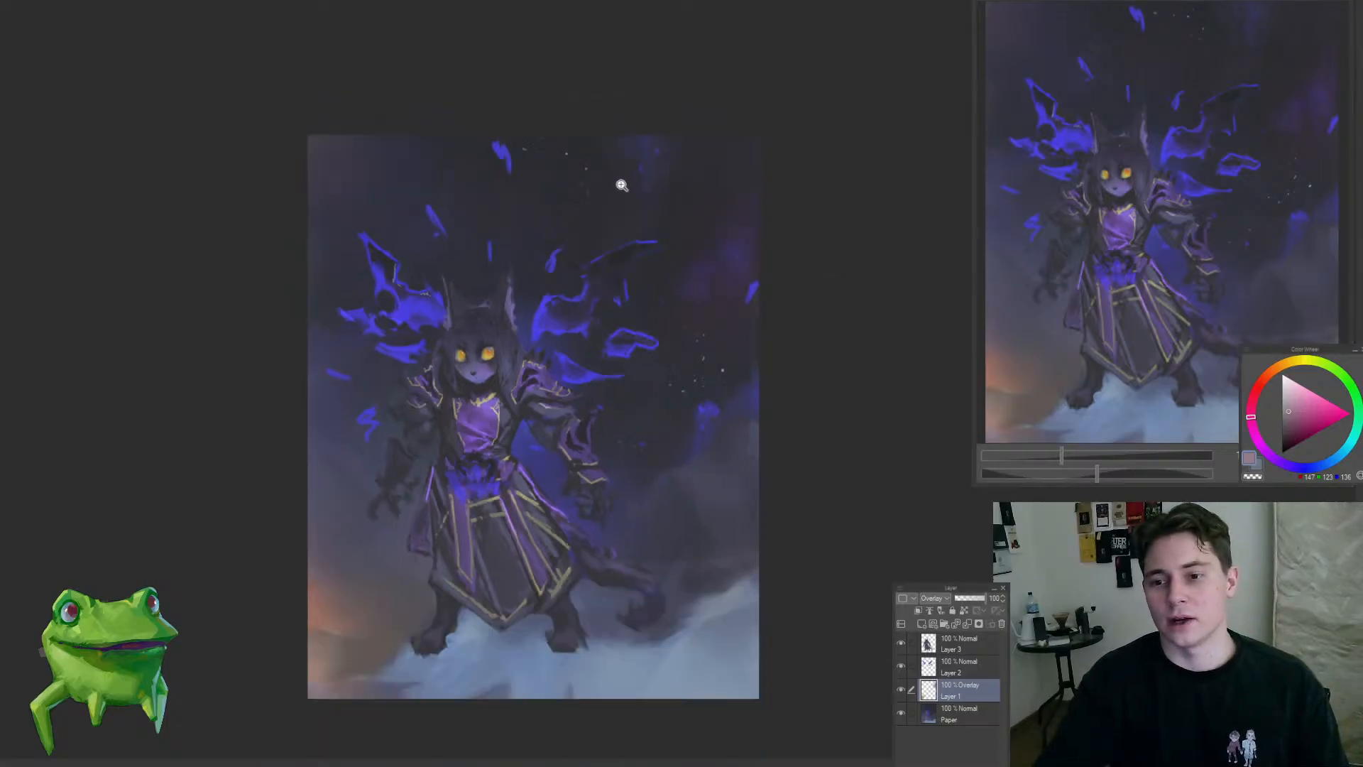
click(622, 186)
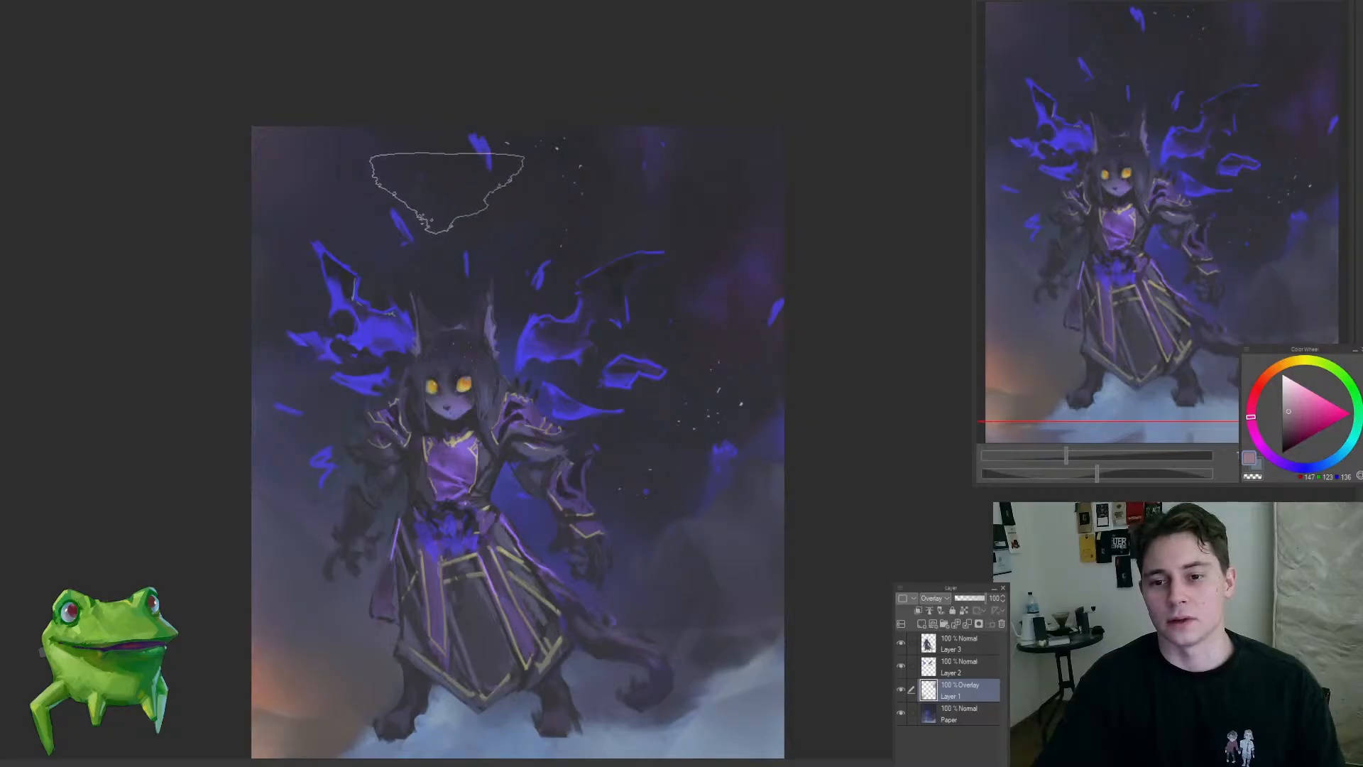
Step: Soften the reddish tint in the dark sky around the right-hand wing with muted greyish pink on the Overlay layer
drag(503, 248, 489, 276)
drag(487, 212, 581, 216)
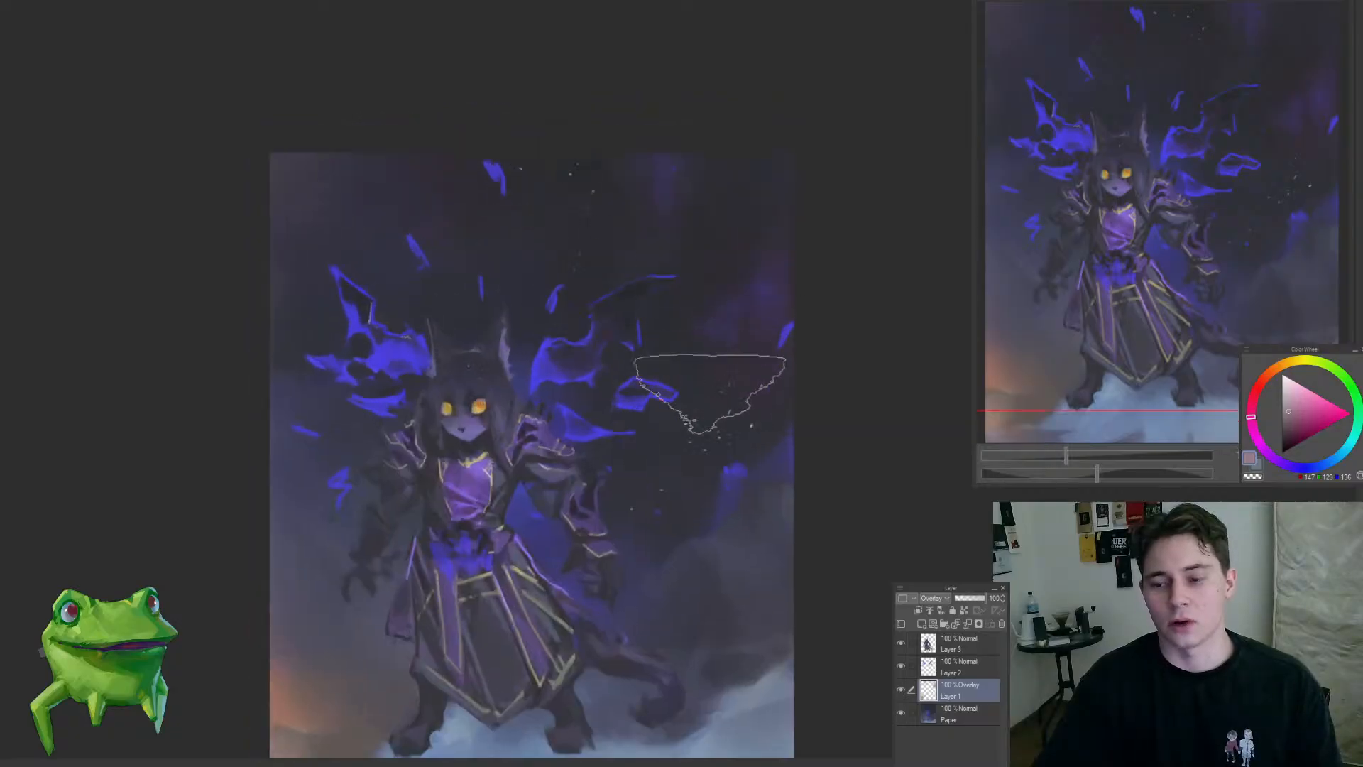
drag(704, 421, 660, 362)
mouse_move(630, 408)
mouse_down()
mouse_move(595, 389)
mouse_move(599, 362)
mouse_up()
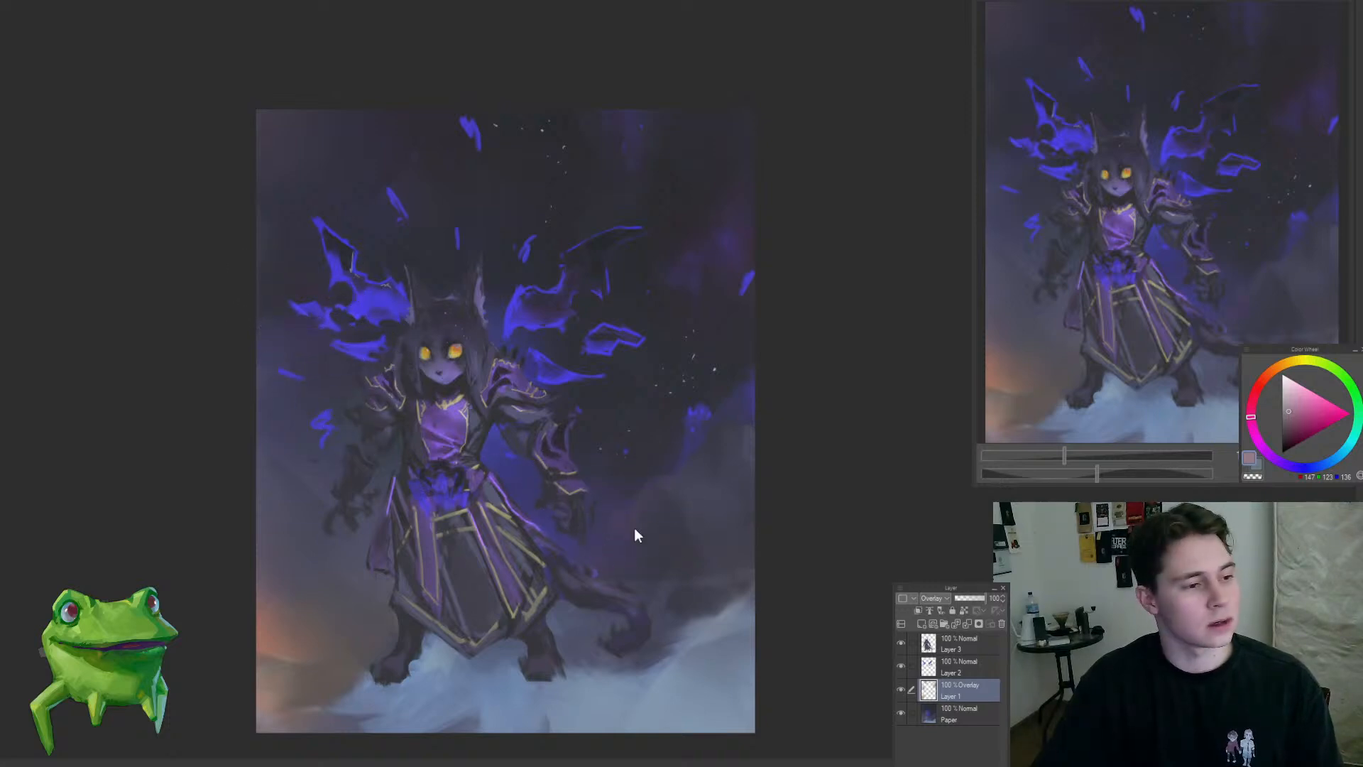
drag(584, 547, 481, 613)
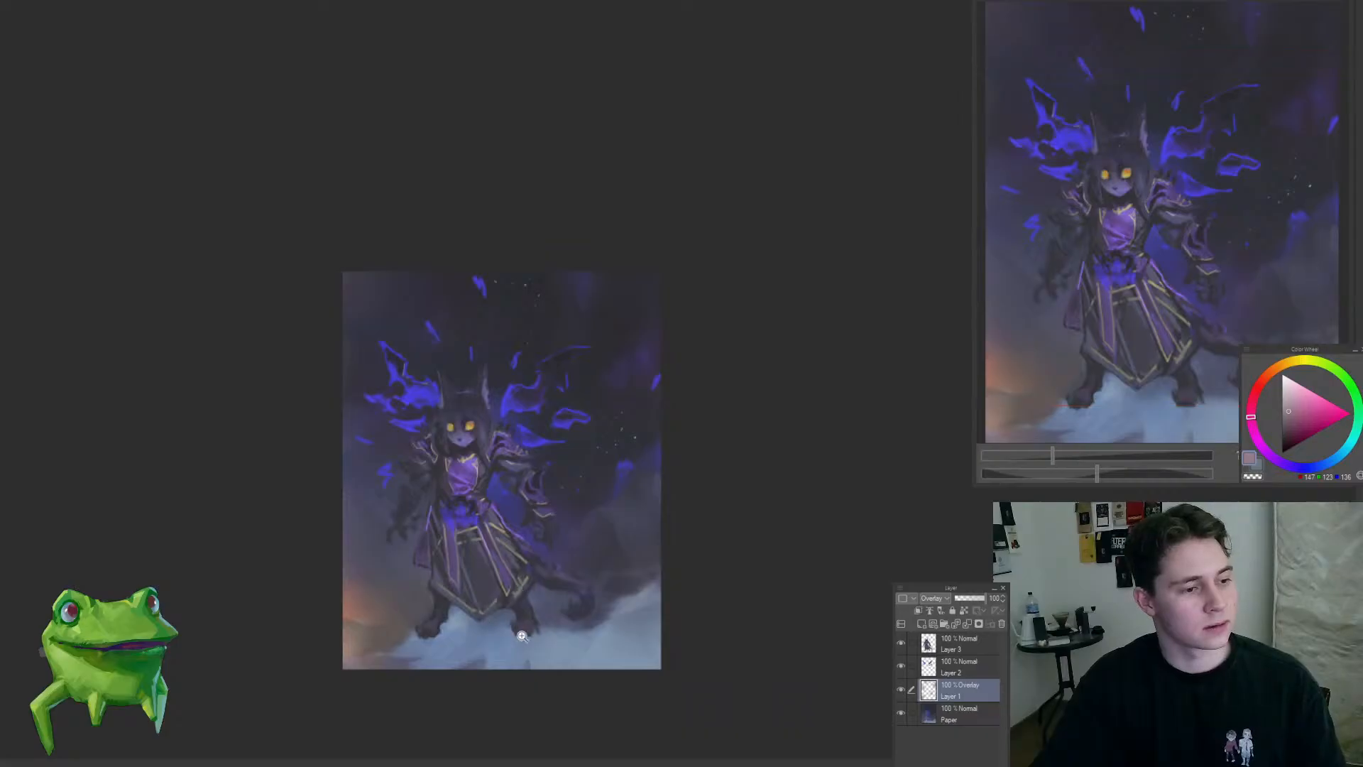
drag(408, 474, 499, 431)
drag(576, 405, 556, 383)
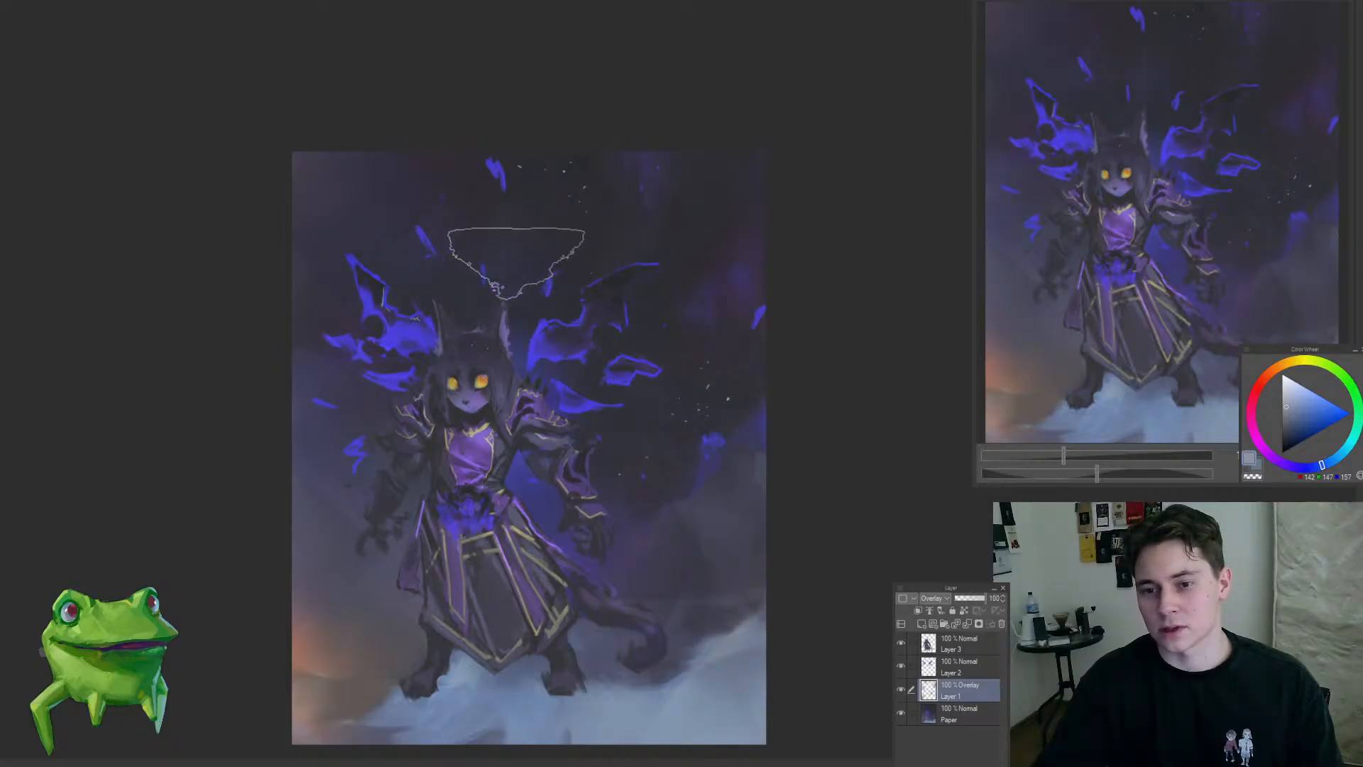
Step: Brush a cool blue-grey tint into the dark sky above and behind the character's head on the Overlay layer
drag(503, 311, 532, 268)
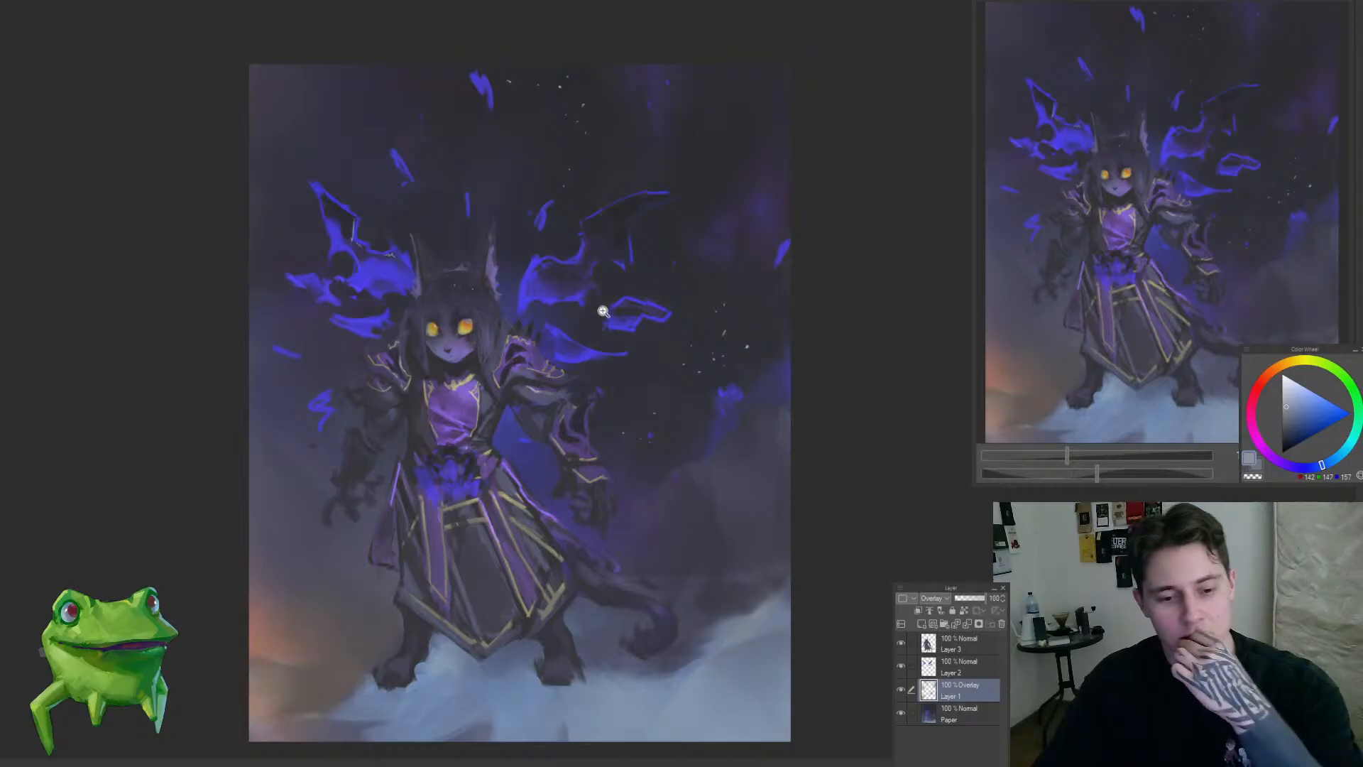
drag(618, 307, 597, 346)
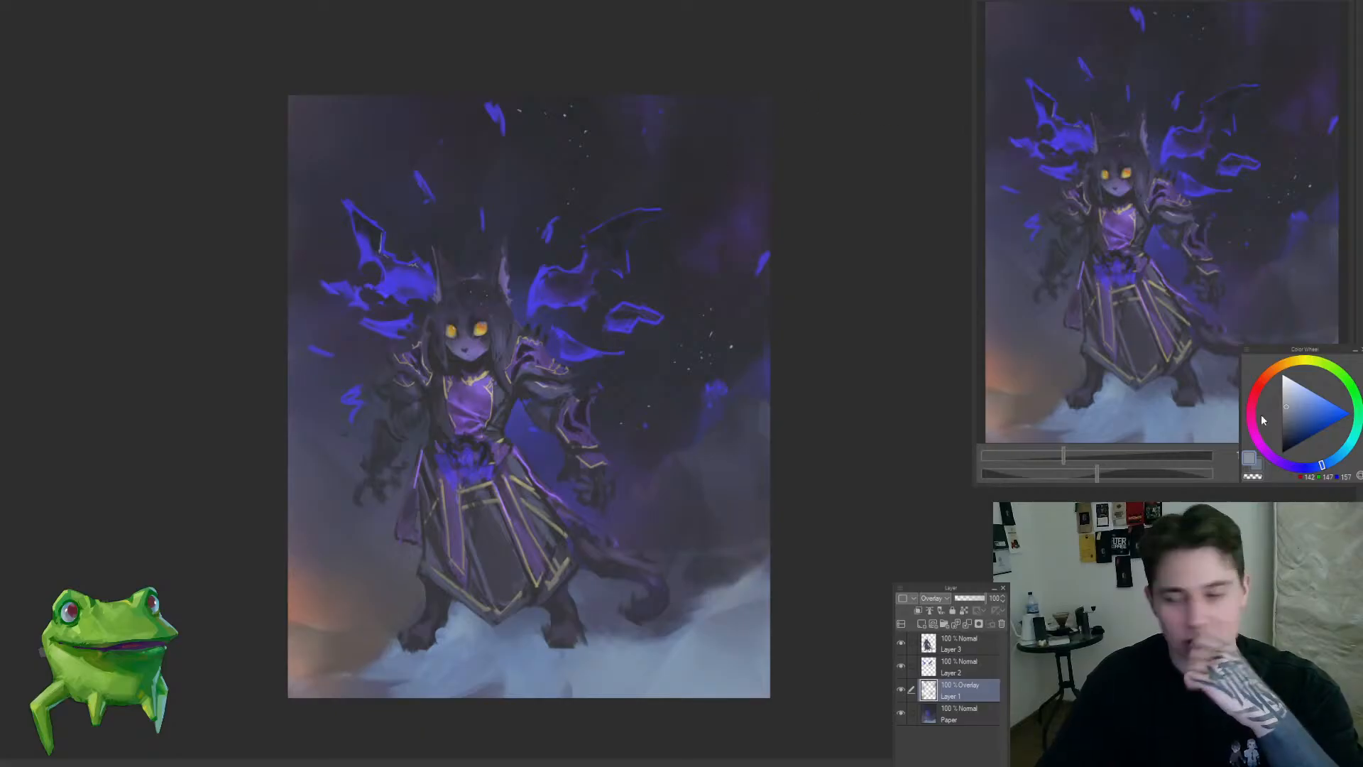
click(1288, 408)
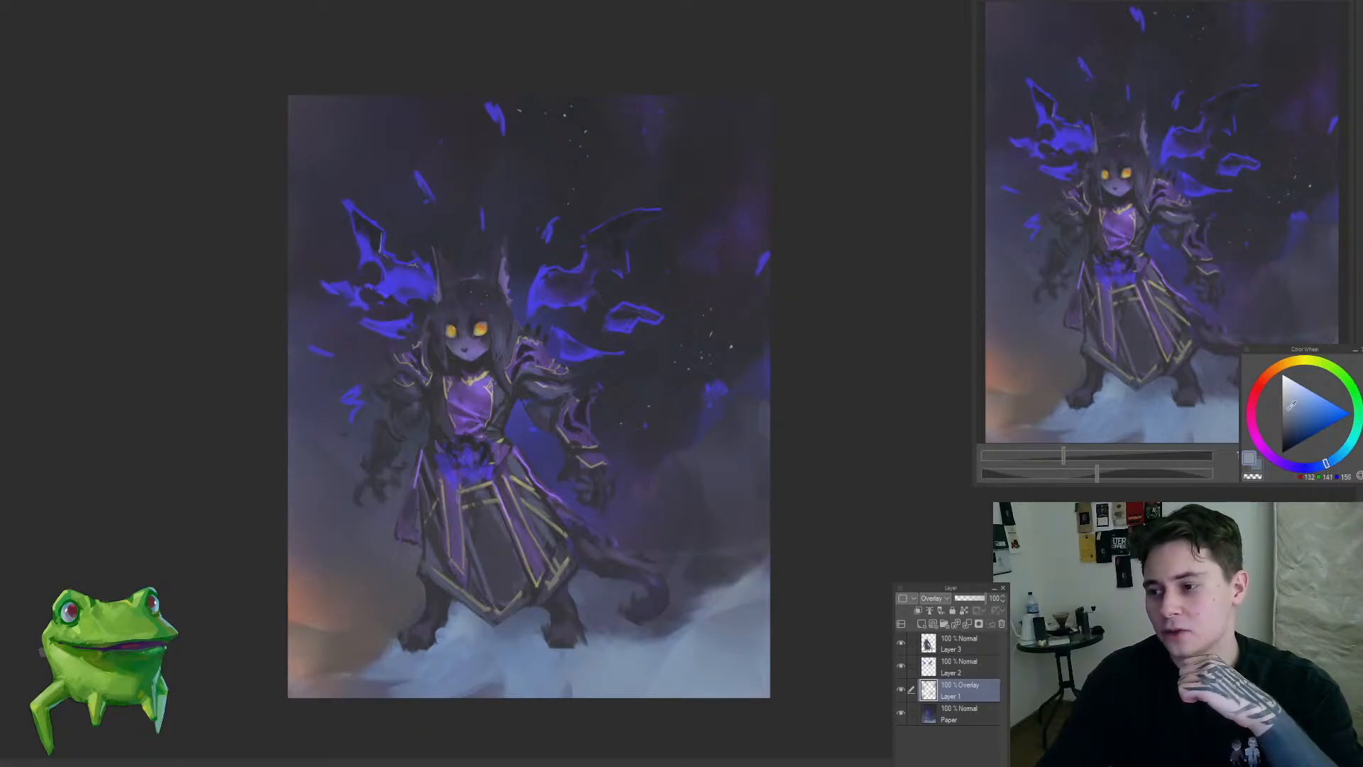
mouse_move(529, 217)
mouse_down()
mouse_move(462, 277)
mouse_move(366, 217)
mouse_up()
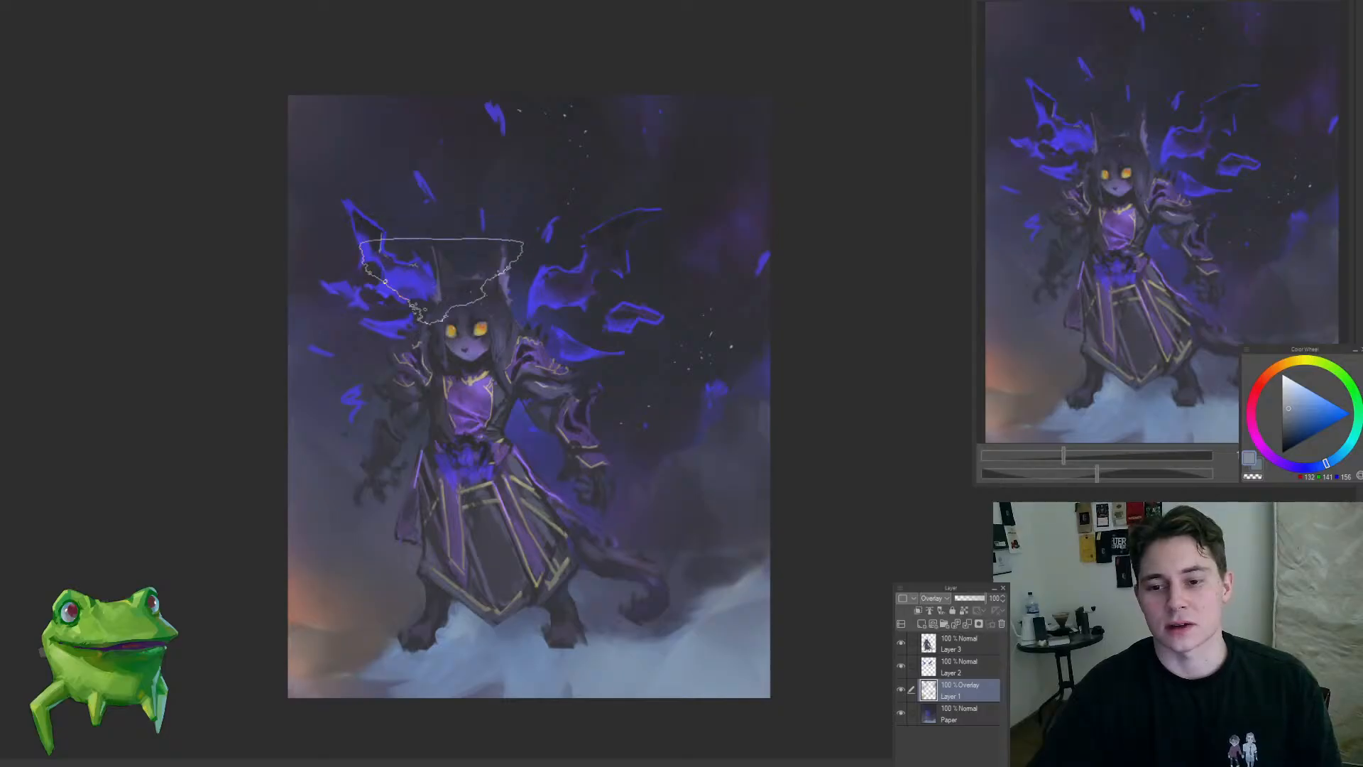
scroll(577, 300, down, 1)
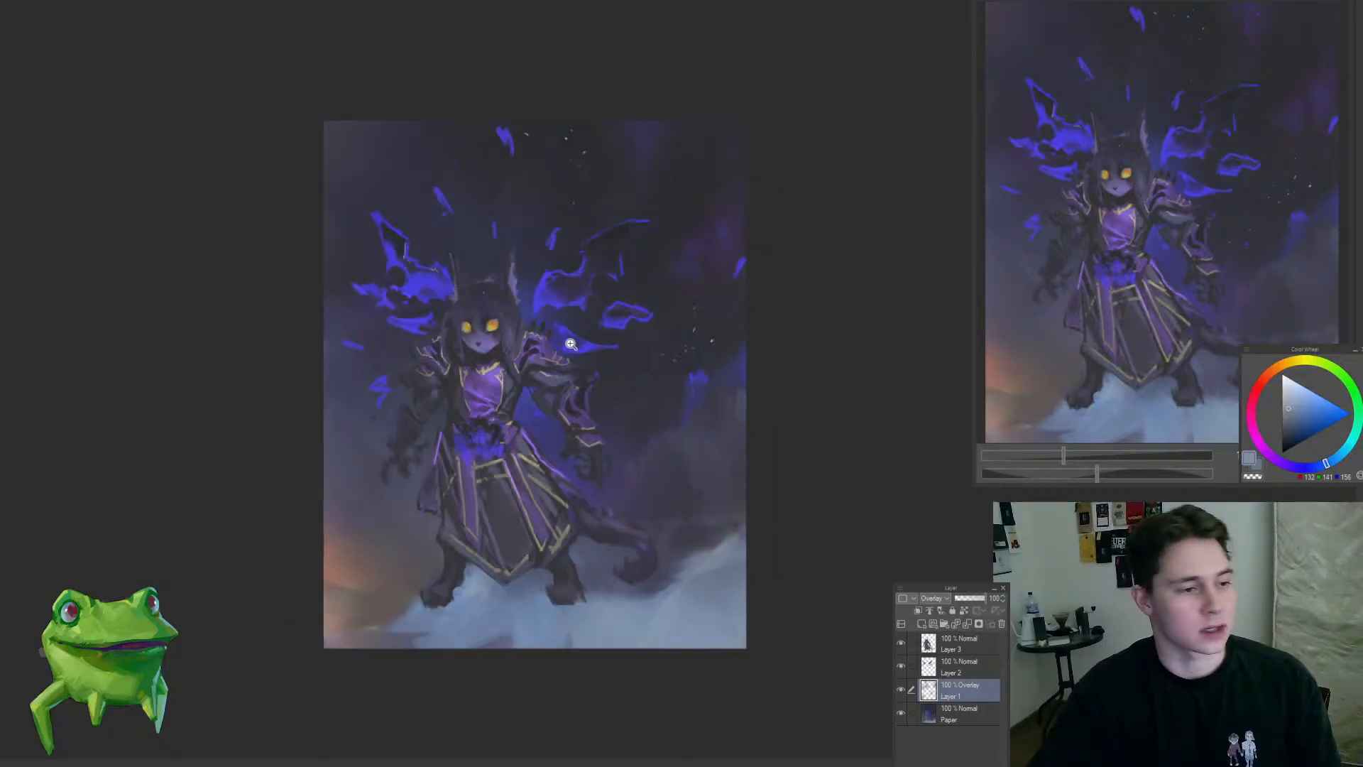
drag(603, 435, 630, 399)
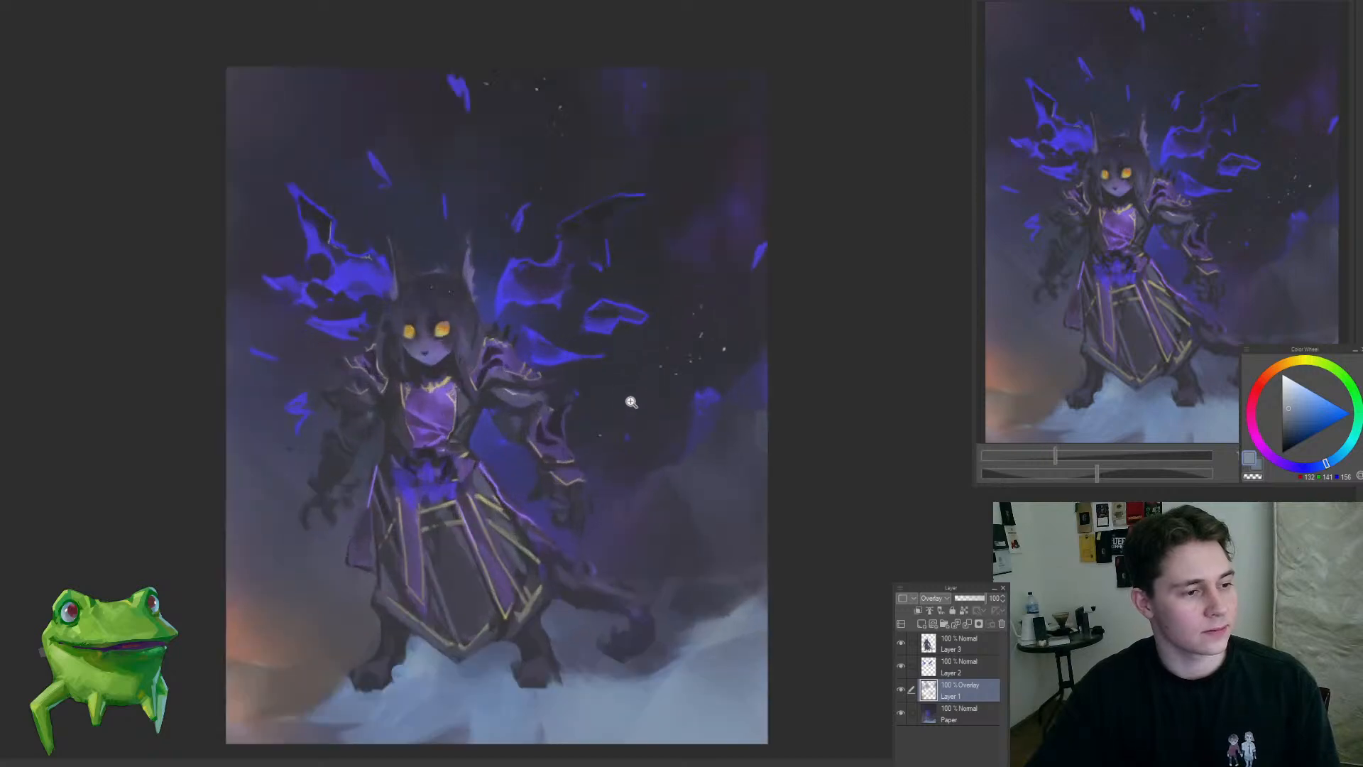
Step: Compare the painting with and without the Overlay layer, and merge that layer down into Paper
click(900, 690)
click(900, 690)
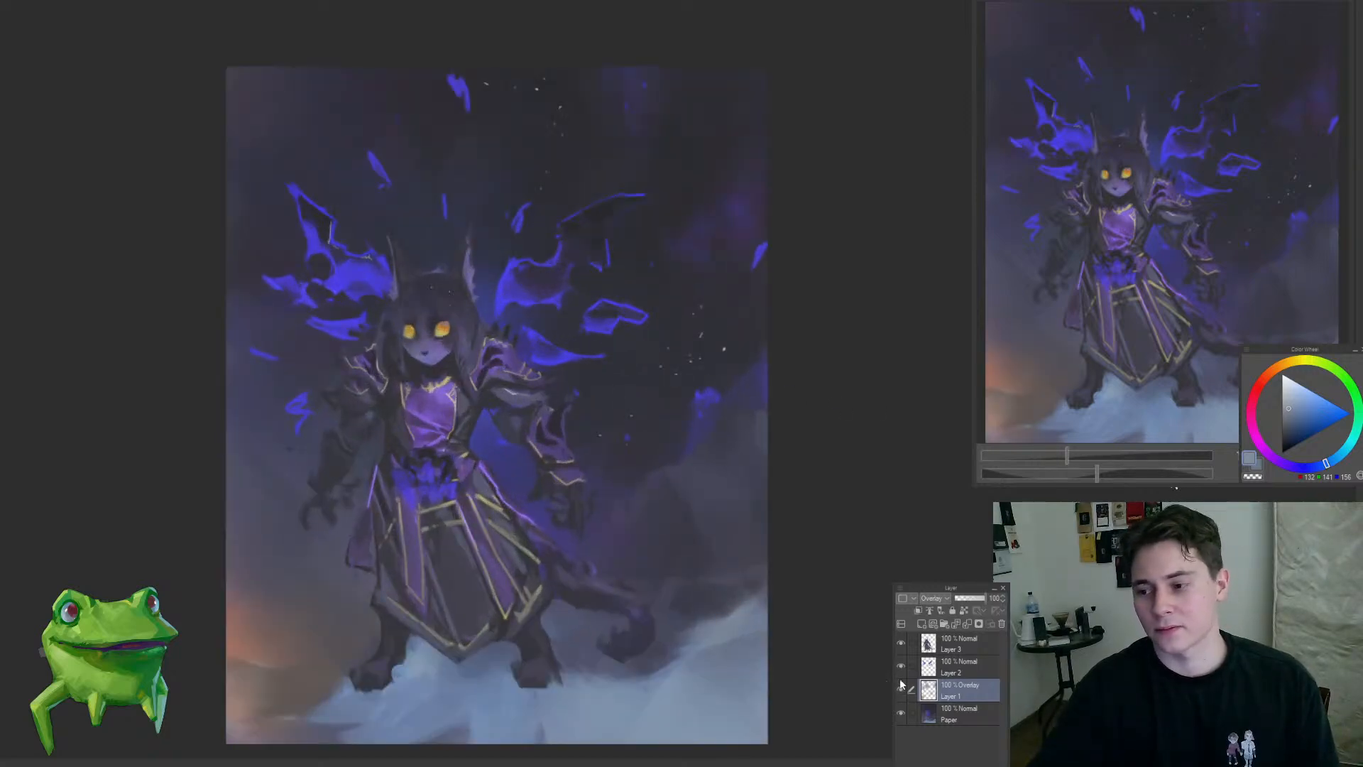
key(ctrl+e)
drag(567, 364, 513, 414)
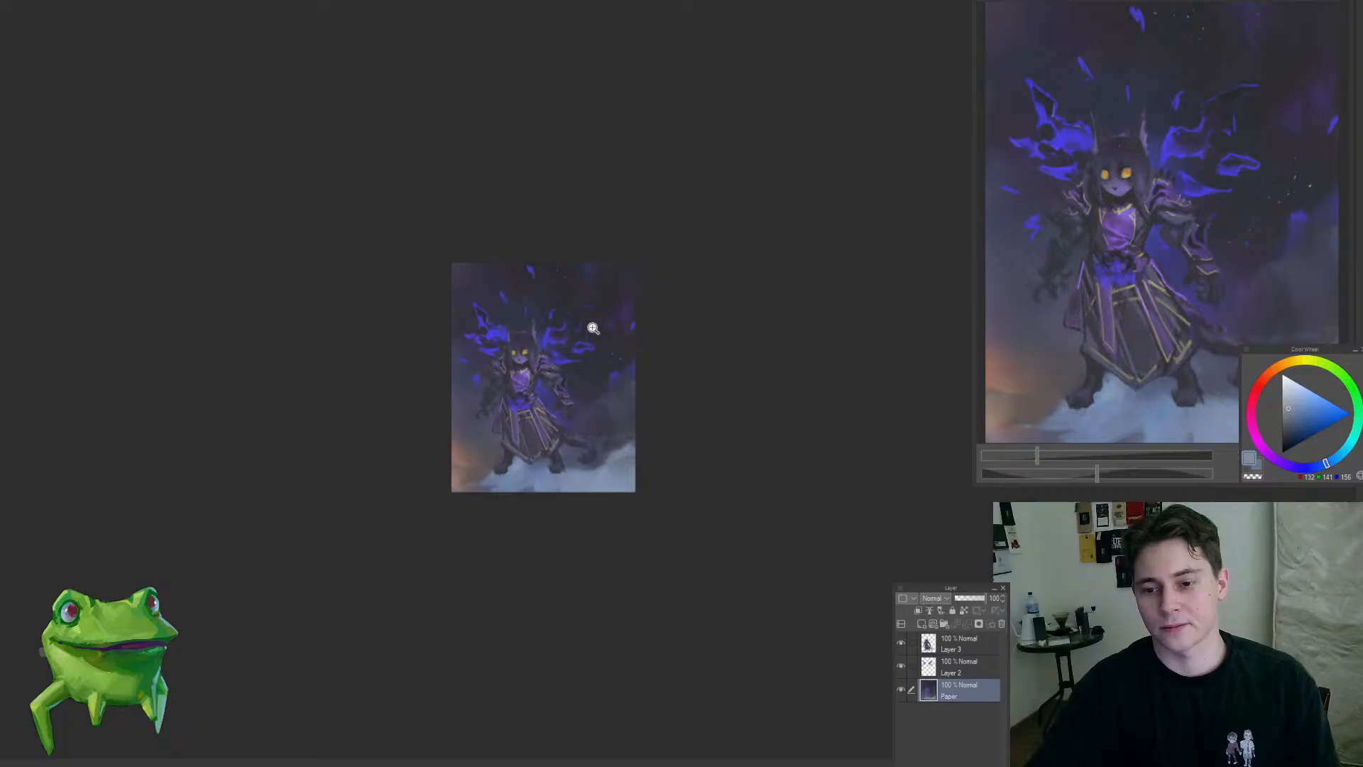
Step: Touch up the inner edge of the right-hand wing with sampled blue on Layer 2, using a much smaller brush
drag(539, 327, 610, 344)
ctrl+shift+click(638, 405)
drag(641, 409, 673, 399)
alt+click(605, 399)
key([)
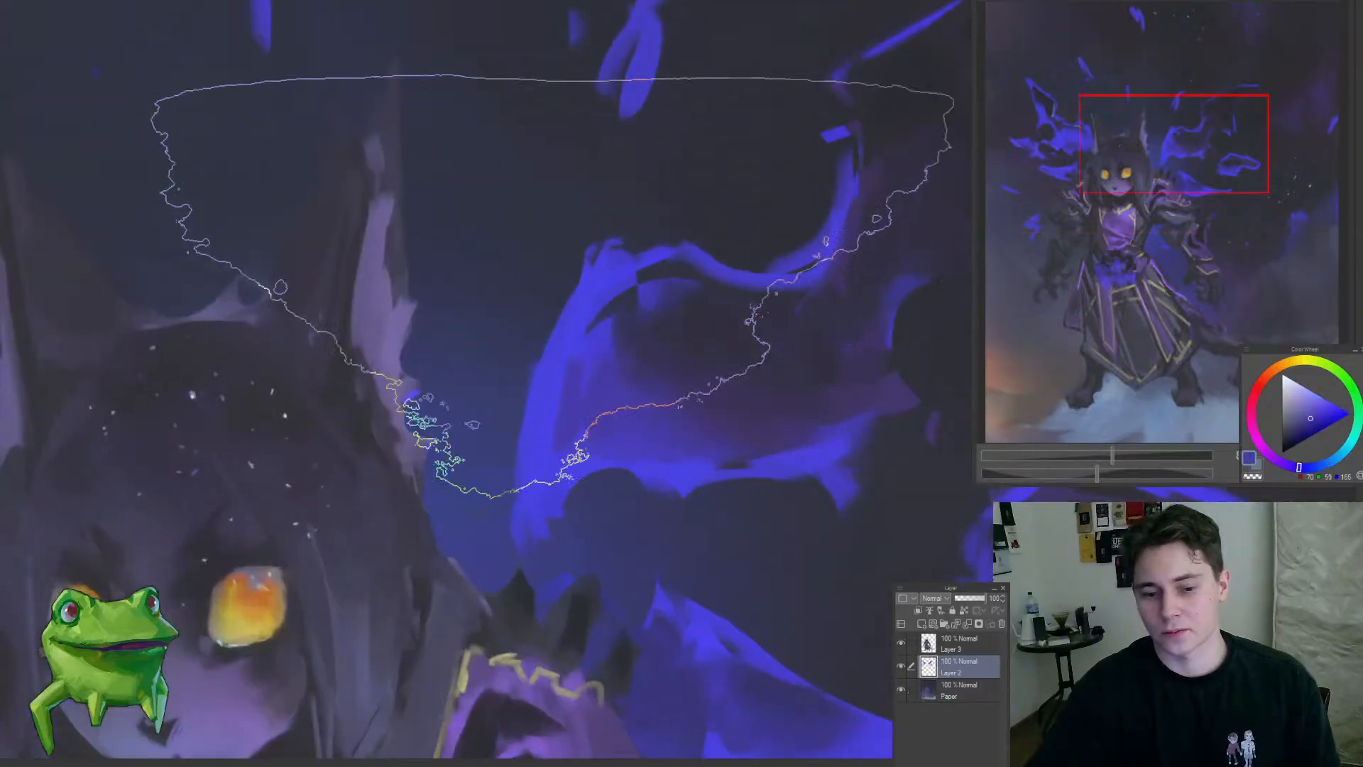
key([)
key([)
key([)
key([)
key([)
key([)
key([)
key([)
key([)
key([)
key([)
key([)
key([)
key([)
key([)
key([)
key([)
key([)
alt+click(568, 410)
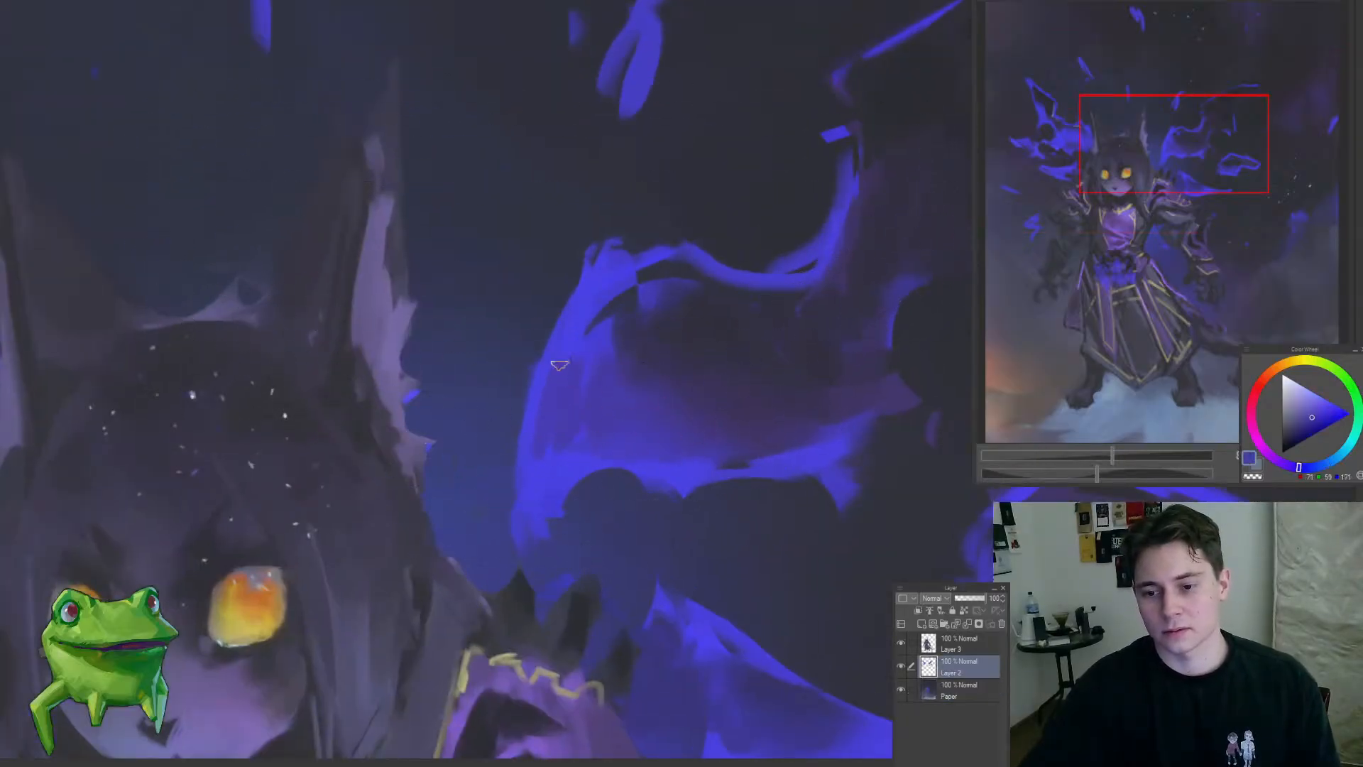
drag(560, 365, 408, 585)
drag(577, 384, 611, 383)
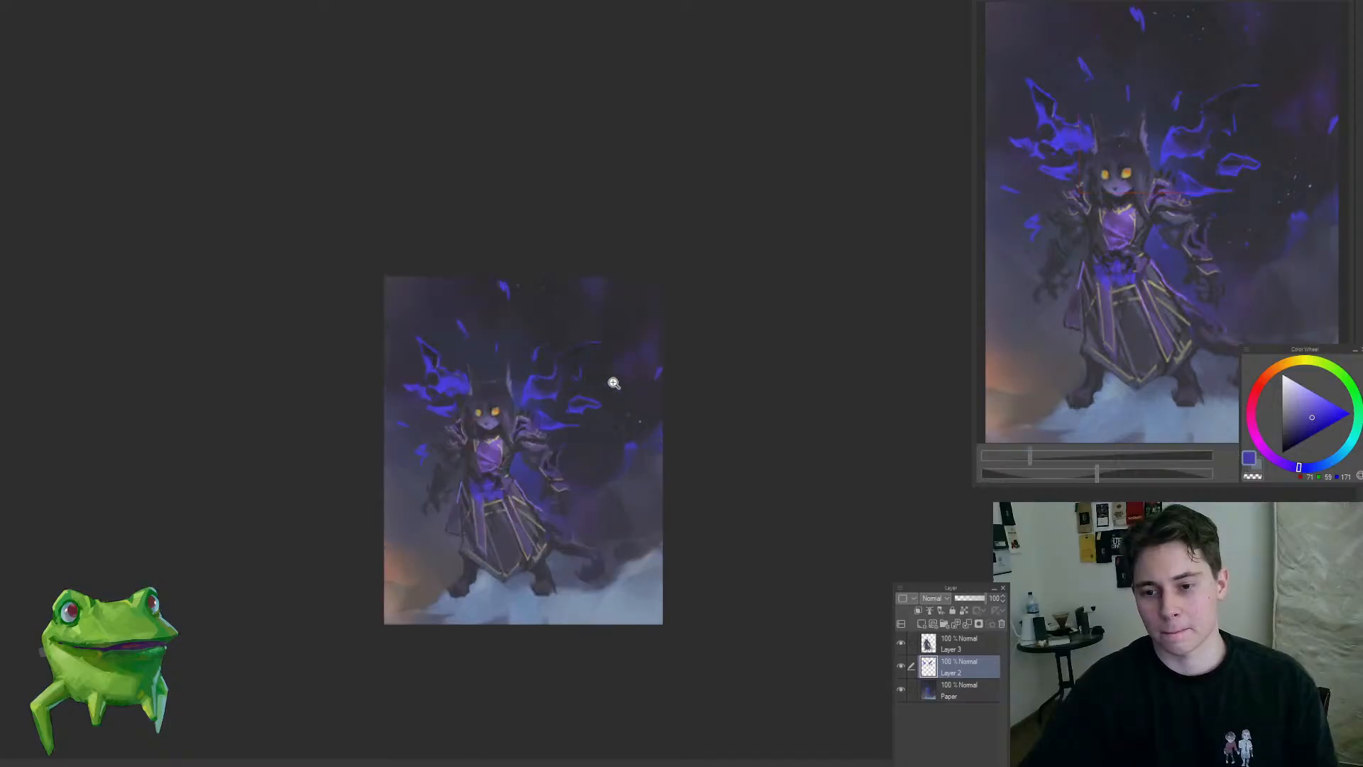
Step: Smooth the dark sky above the right-hand wing with sampled dark blue-grey on the Paper layer
ctrl+shift+click(603, 337)
drag(591, 287, 610, 329)
alt+click(522, 347)
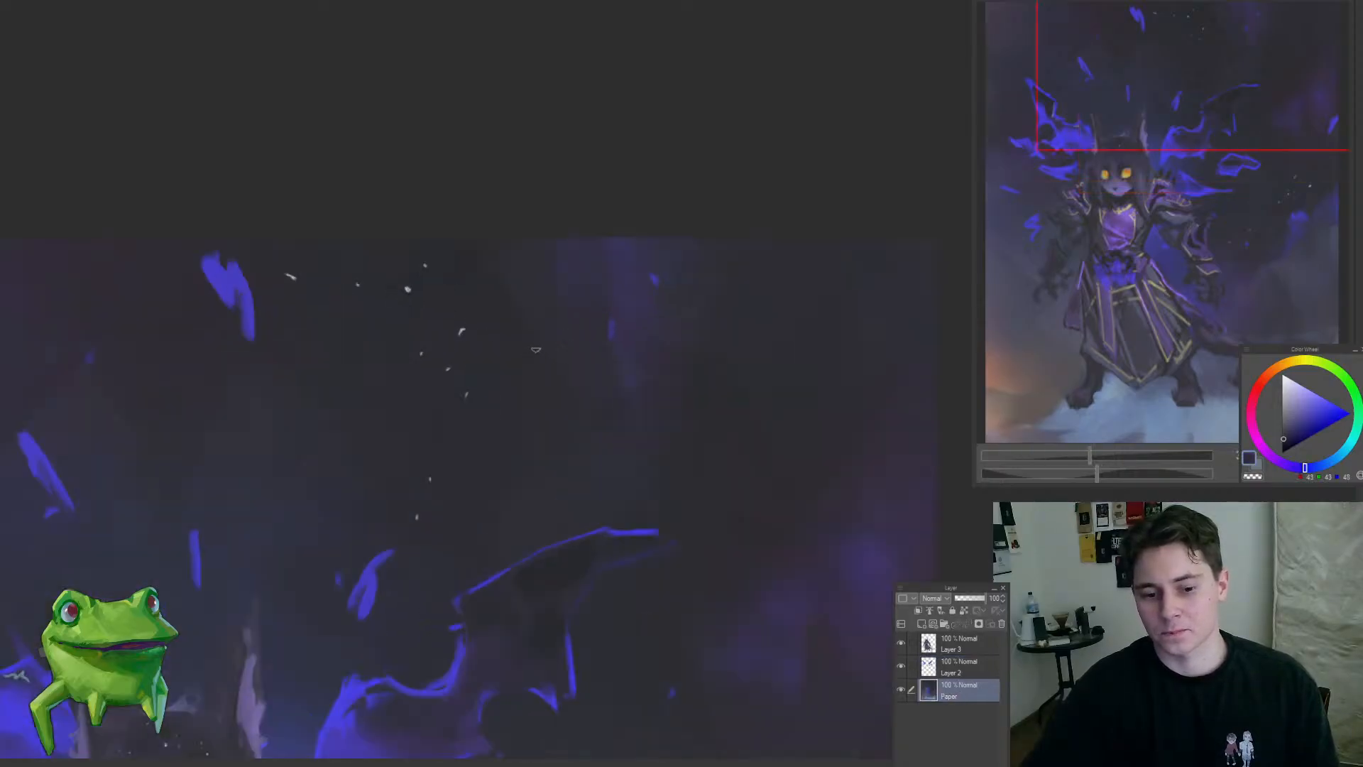
alt+click(537, 359)
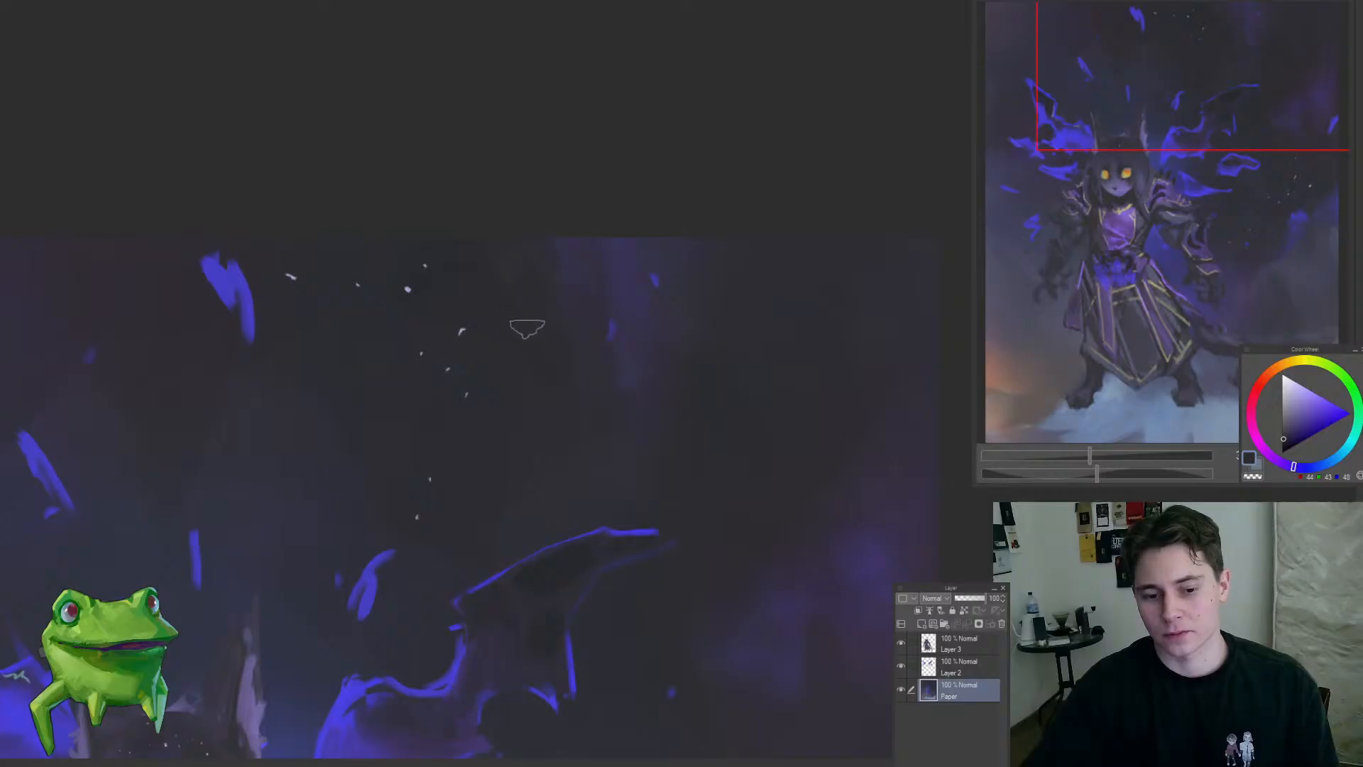
drag(527, 329, 525, 283)
alt+click(572, 269)
Step: Clean up the contour of the right-hand wing beside the head and reinforce it with brighter saturated blue on Layer 2
drag(591, 369, 624, 180)
drag(603, 201, 500, 375)
ctrl+shift+click(528, 392)
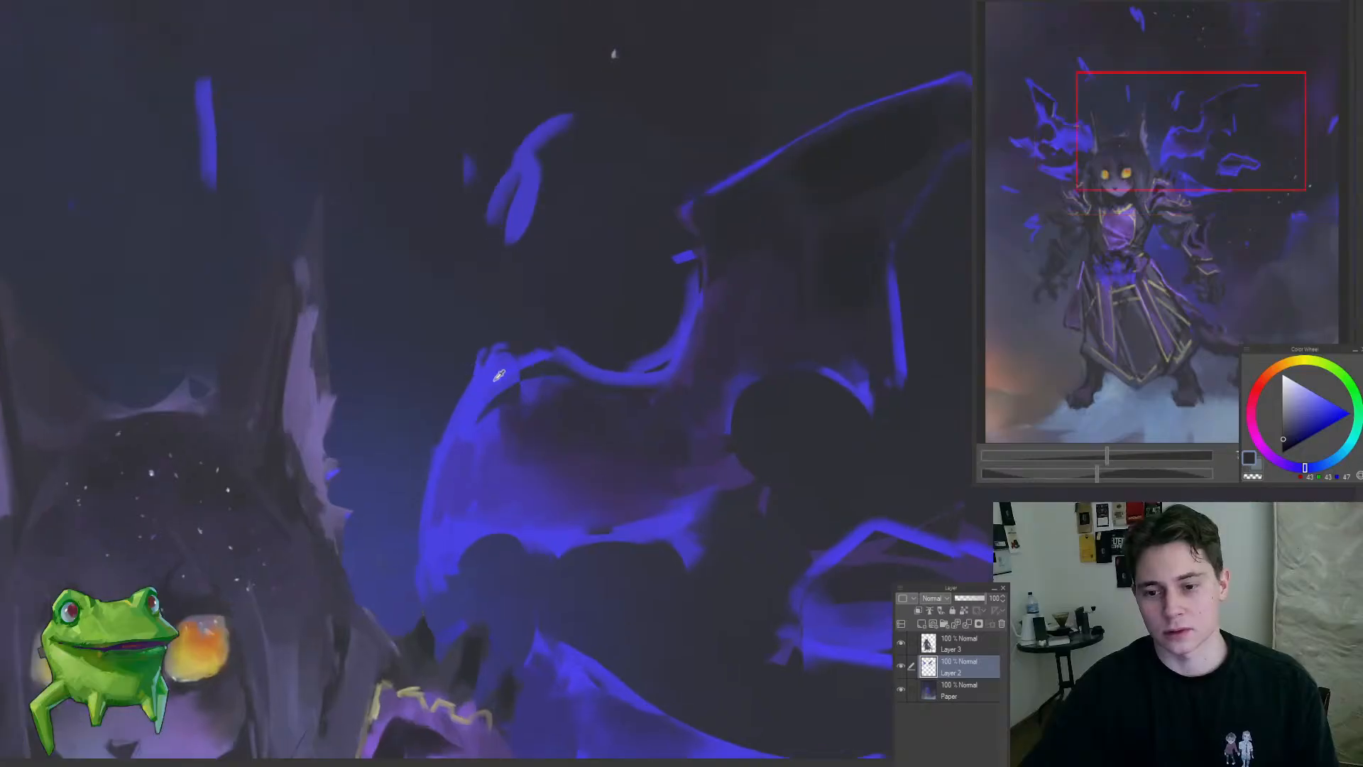
alt+click(434, 553)
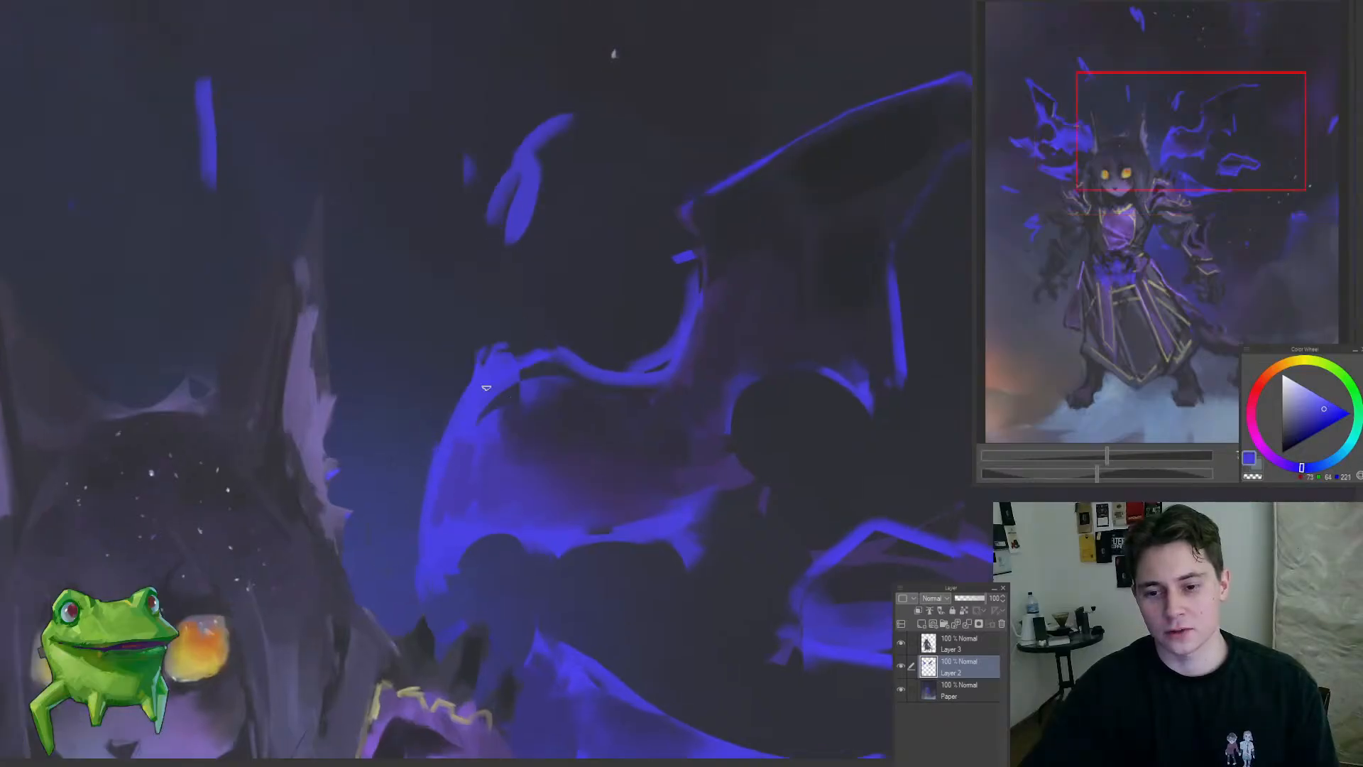
key(e)
key([)
key([)
key([)
key([)
key([)
key([)
key([)
key([)
key([)
key([)
key([)
key([)
key([)
key([)
key([)
key([)
key([)
key([)
key([)
key([)
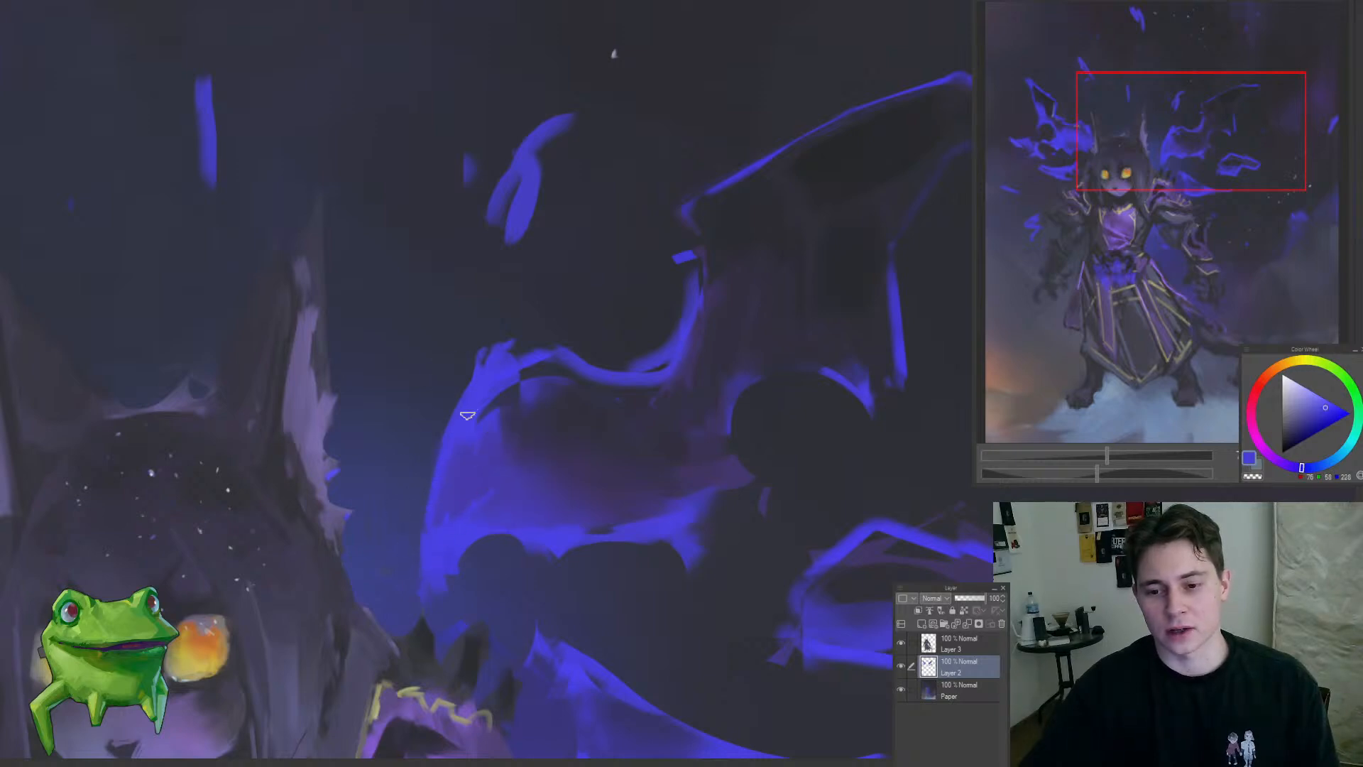
alt+click(438, 554)
mouse_move(429, 576)
mouse_down()
mouse_move(450, 453)
mouse_move(362, 582)
mouse_up()
mouse_move(454, 441)
mouse_down()
mouse_move(509, 406)
mouse_move(461, 453)
mouse_up()
drag(492, 472, 578, 174)
drag(535, 270, 524, 275)
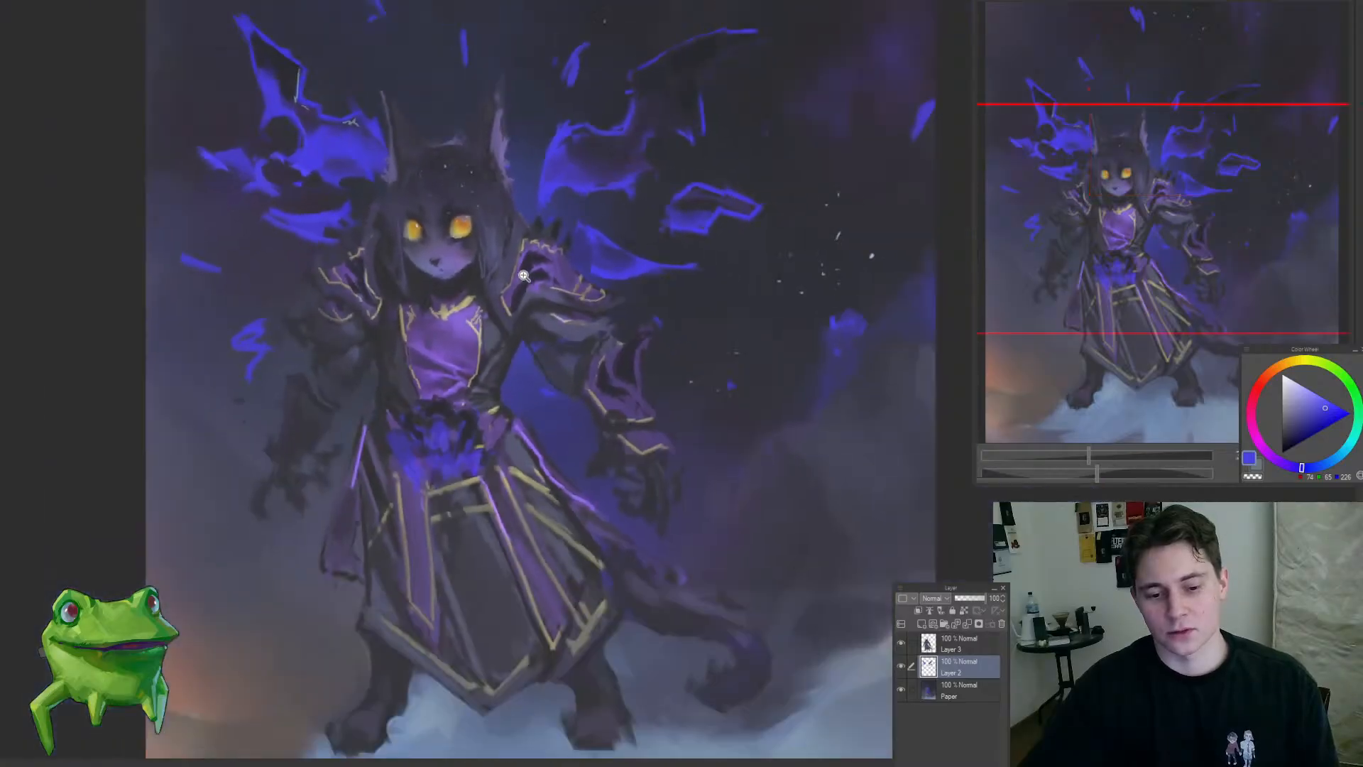
mouse_move(554, 319)
mouse_down()
mouse_move(593, 393)
mouse_move(536, 399)
mouse_move(552, 381)
mouse_move(547, 304)
mouse_up()
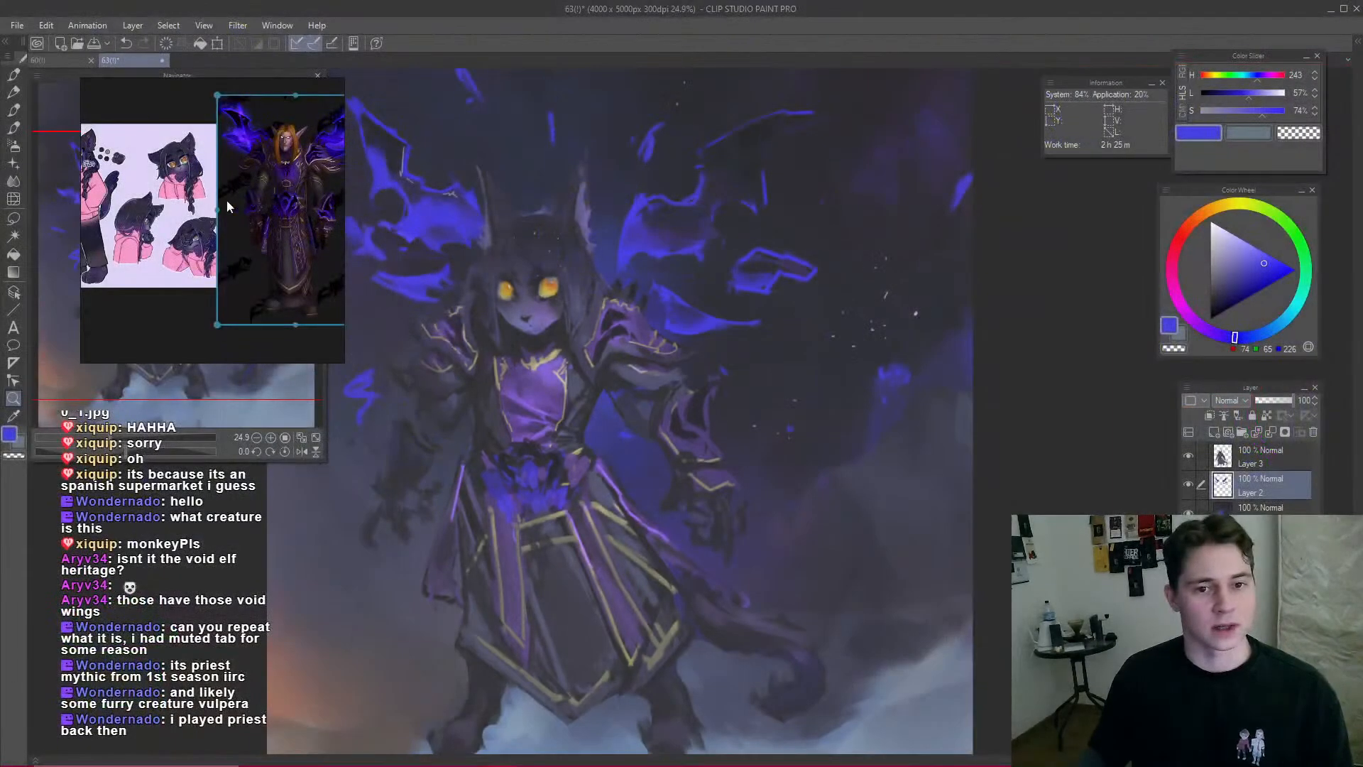
Step: Examine the pink-hoodie cat character sheet and the purple winged armour reference, repositioning the two images side by side
scroll(321, 179, up, 5)
scroll(323, 180, down, 6)
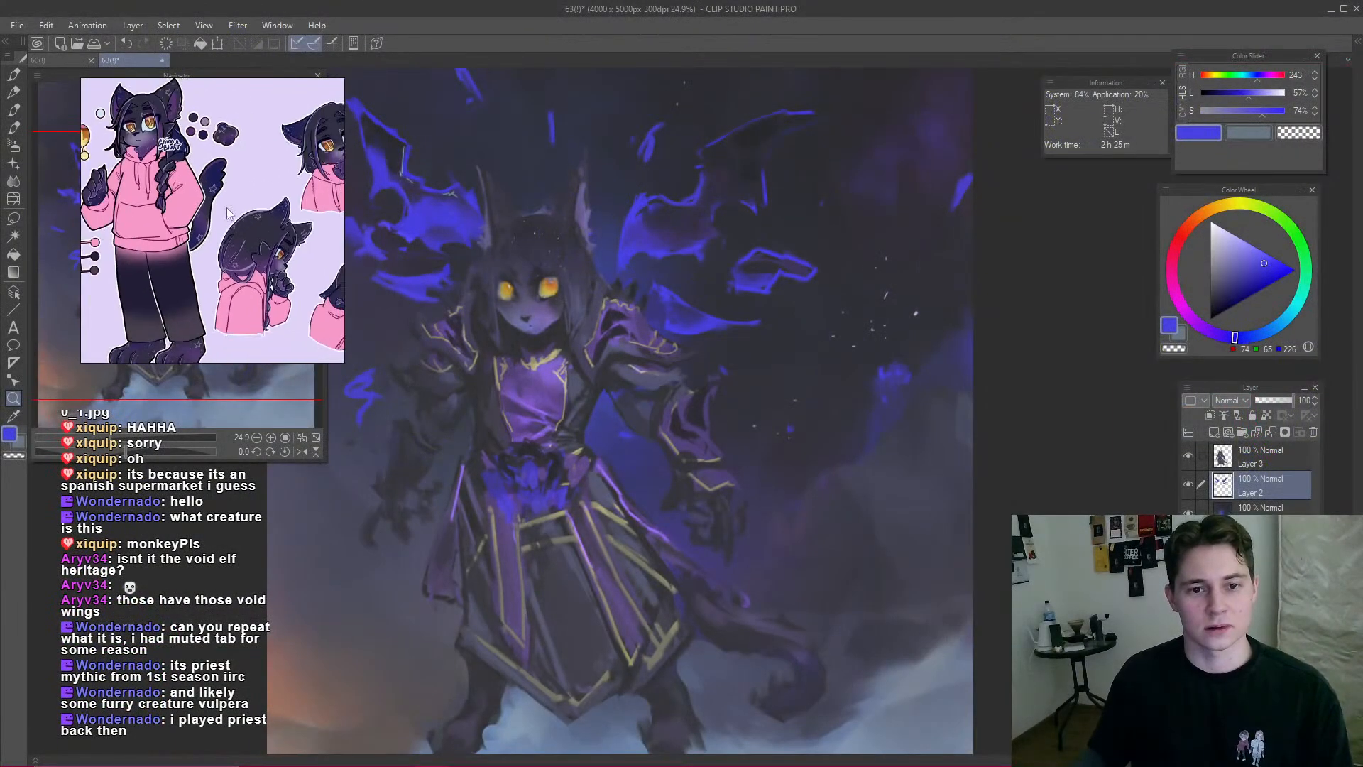
scroll(279, 164, up, 3)
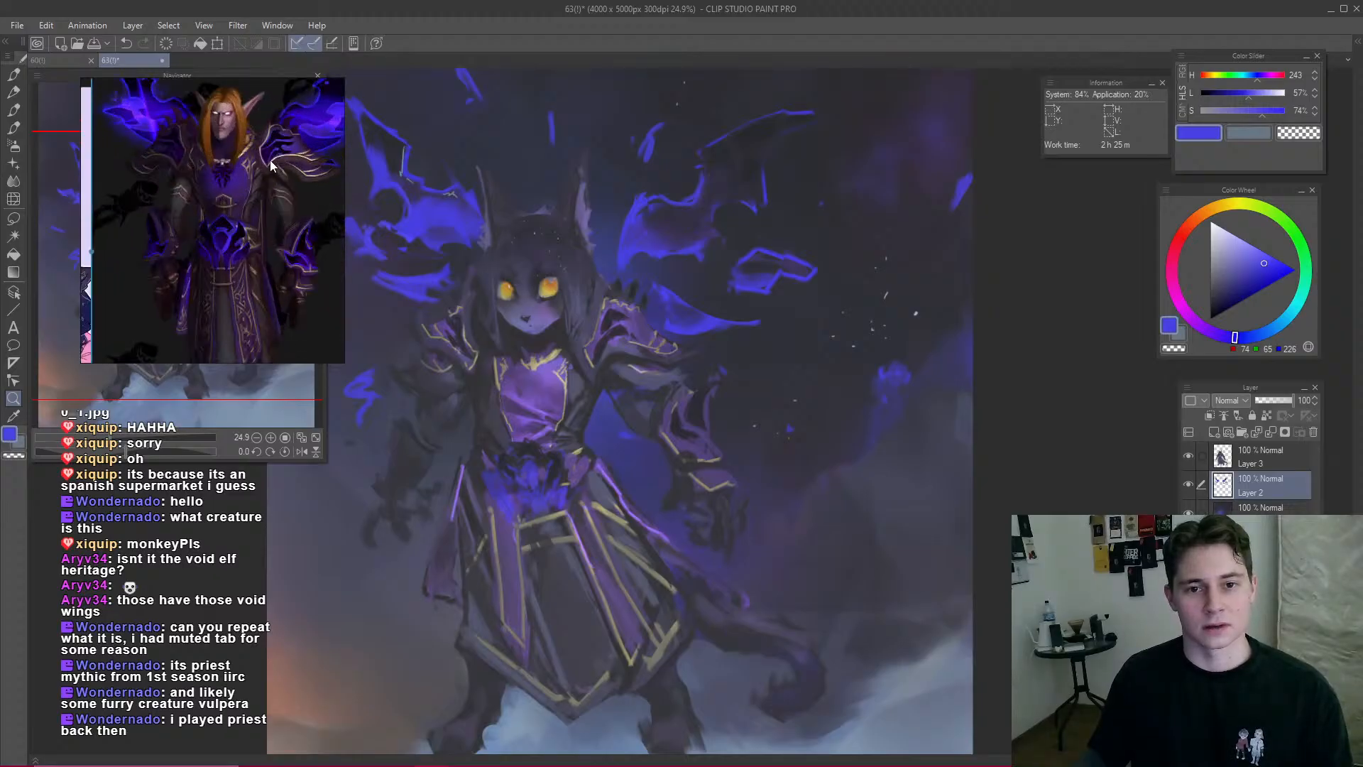
drag(270, 164, 258, 213)
scroll(277, 191, down, 3)
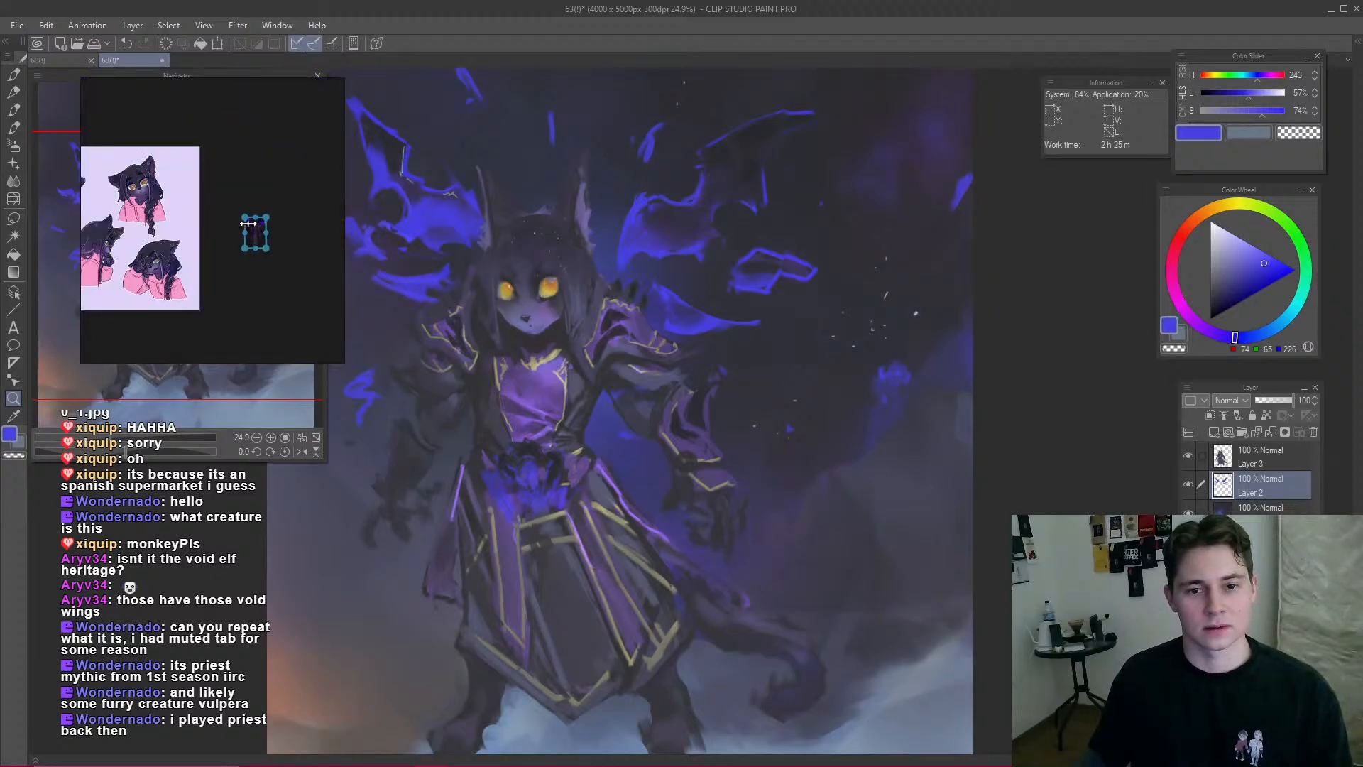
key(ctrl+z)
click(162, 201)
drag(150, 204, 238, 195)
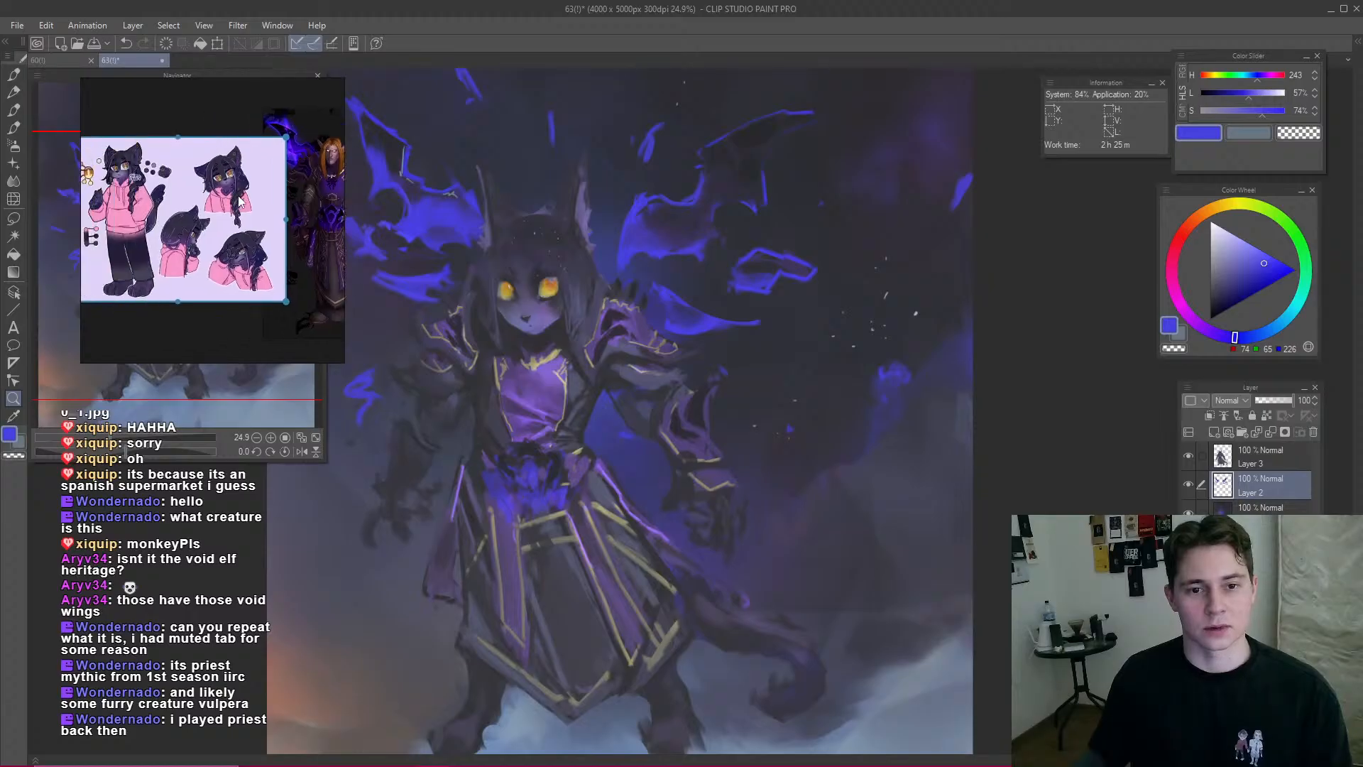
click(325, 216)
drag(326, 216, 279, 226)
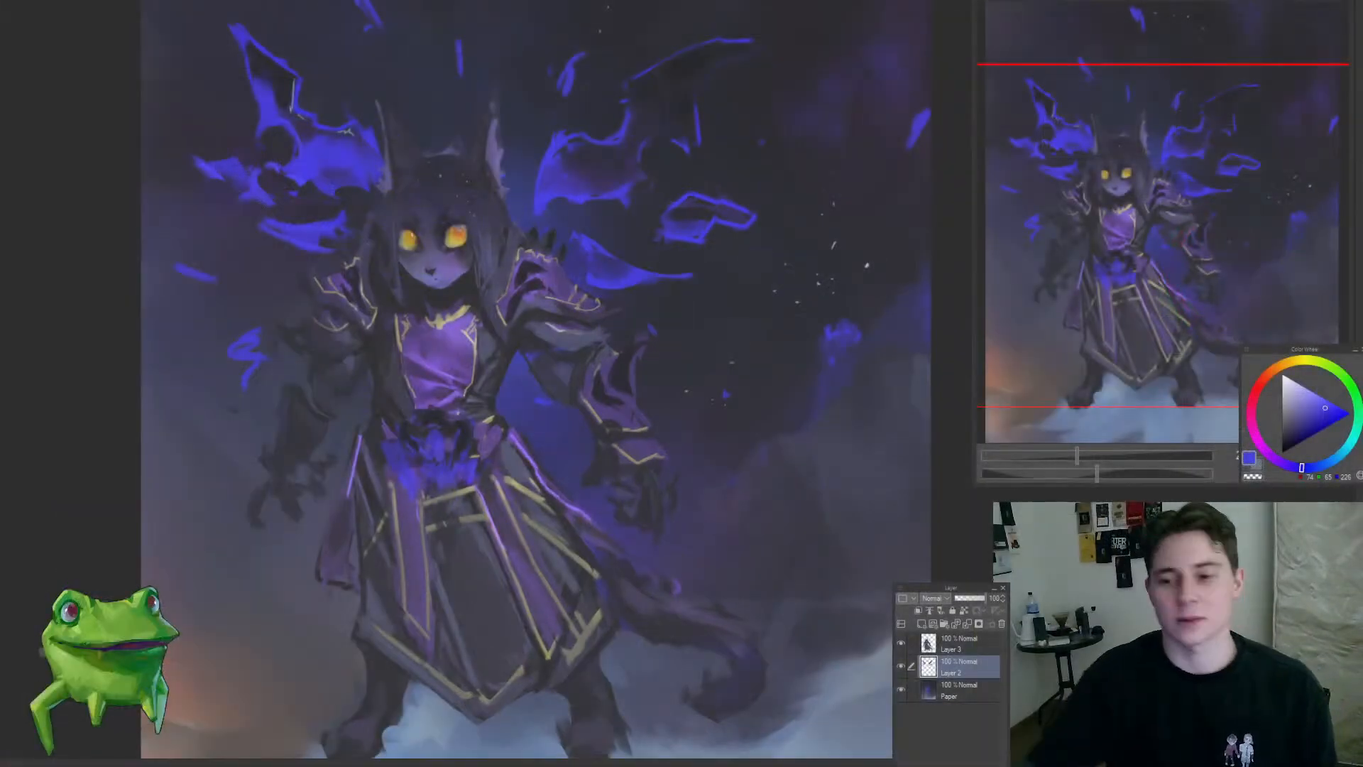
Step: Refine the inner lobe of the right-hand wing beside the ear with sampled blues on Layer 2
scroll(558, 229, down, 2)
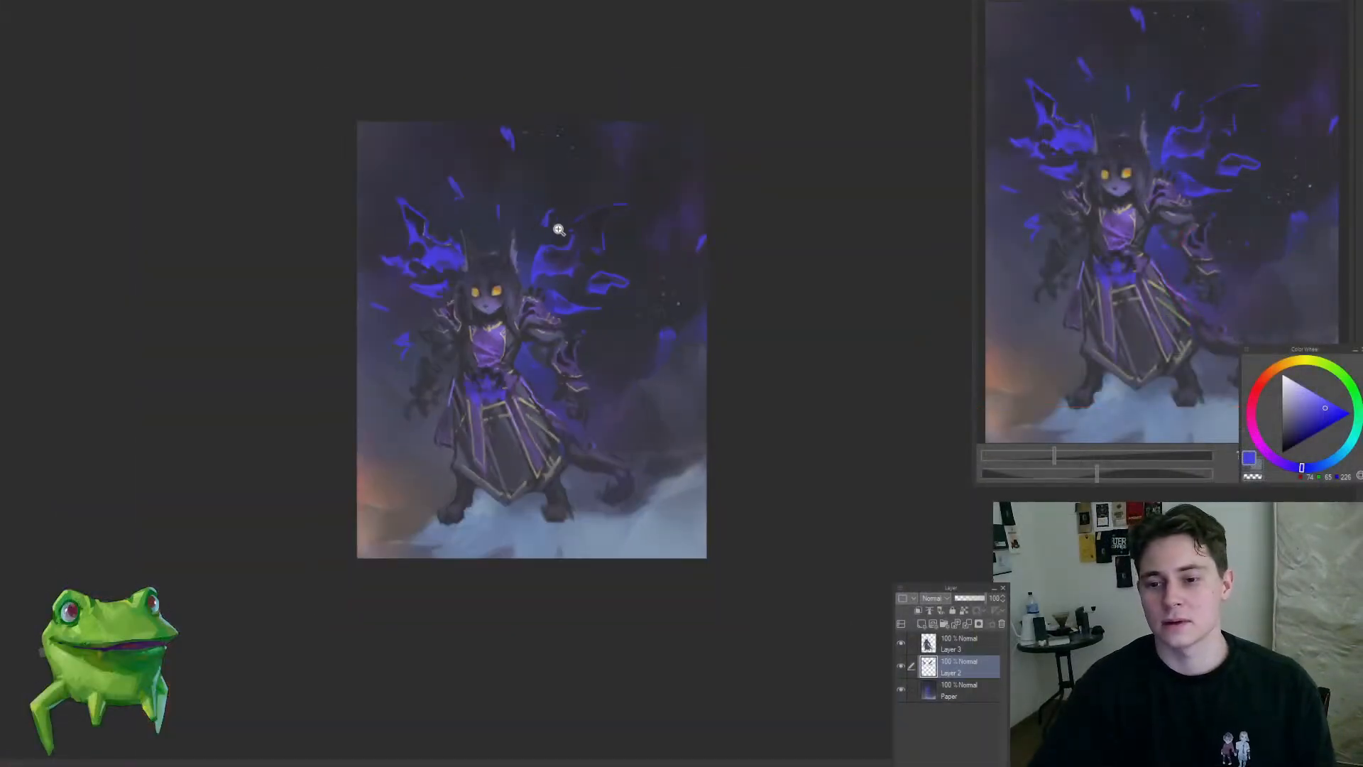
scroll(559, 230, up, 6)
alt+click(529, 394)
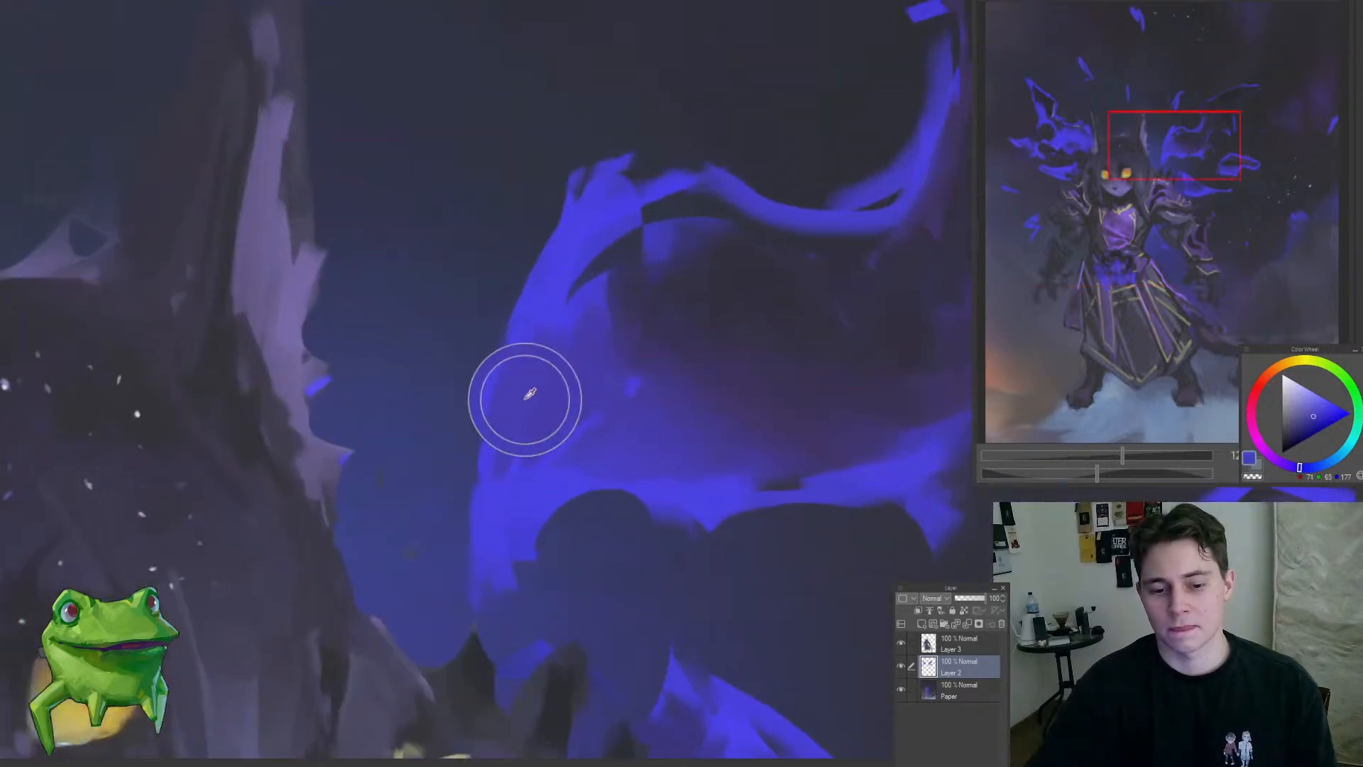
scroll(518, 339, down, 8)
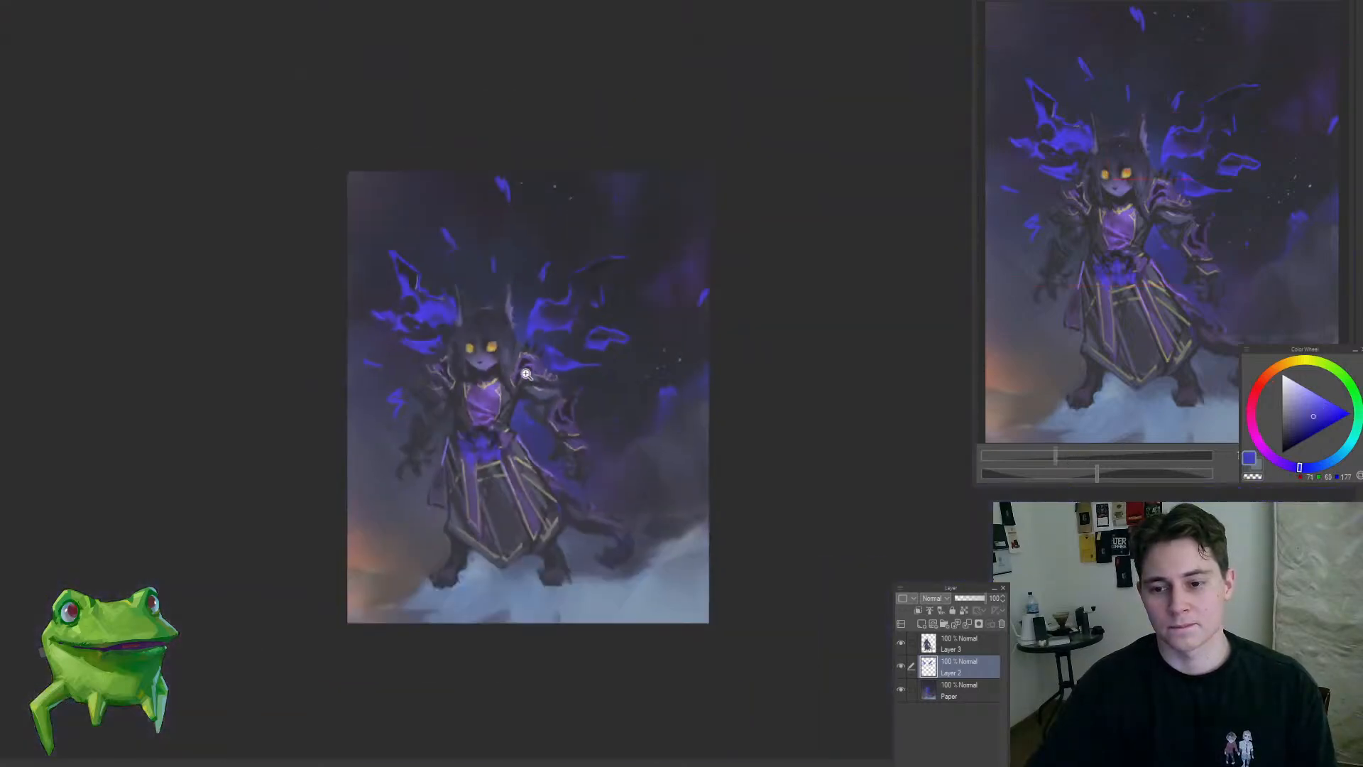
scroll(521, 337, up, 7)
alt+click(491, 328)
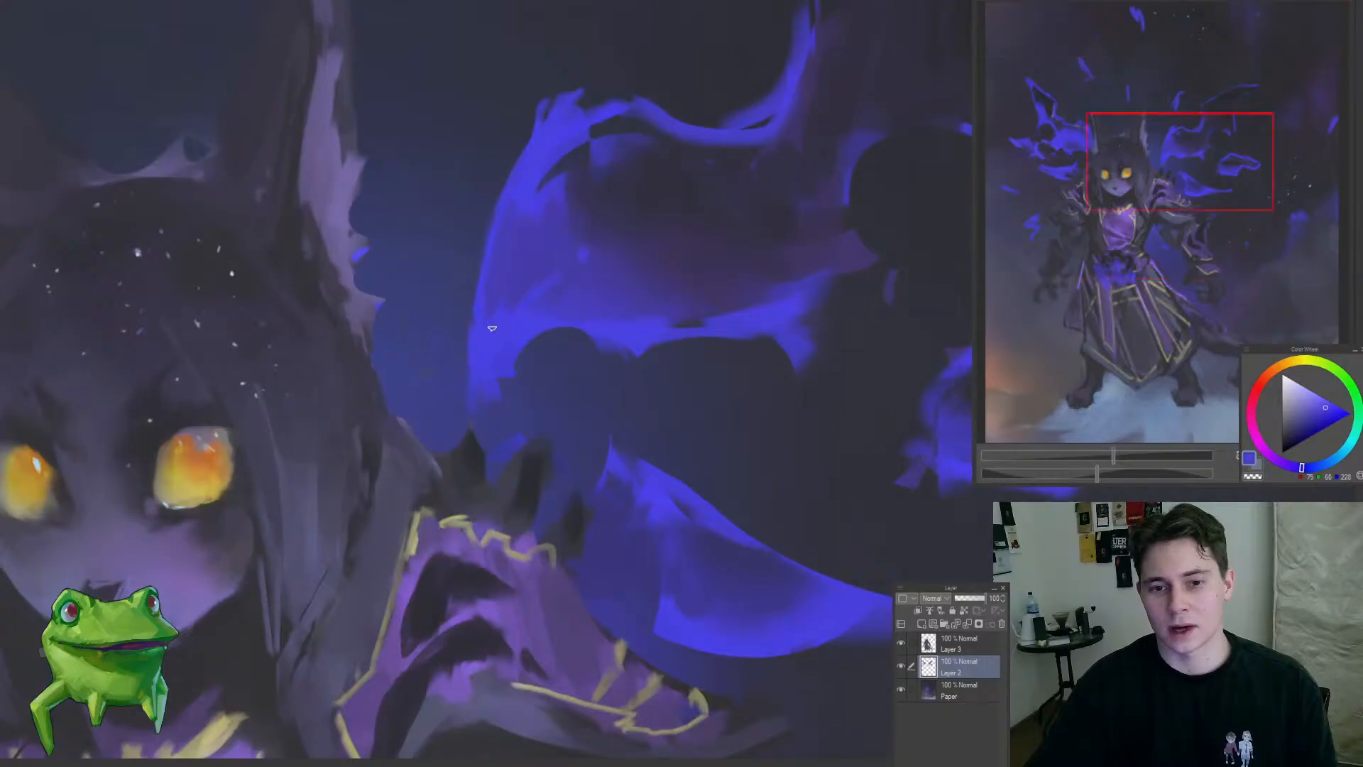
scroll(542, 405, down, 6)
scroll(523, 374, up, 6)
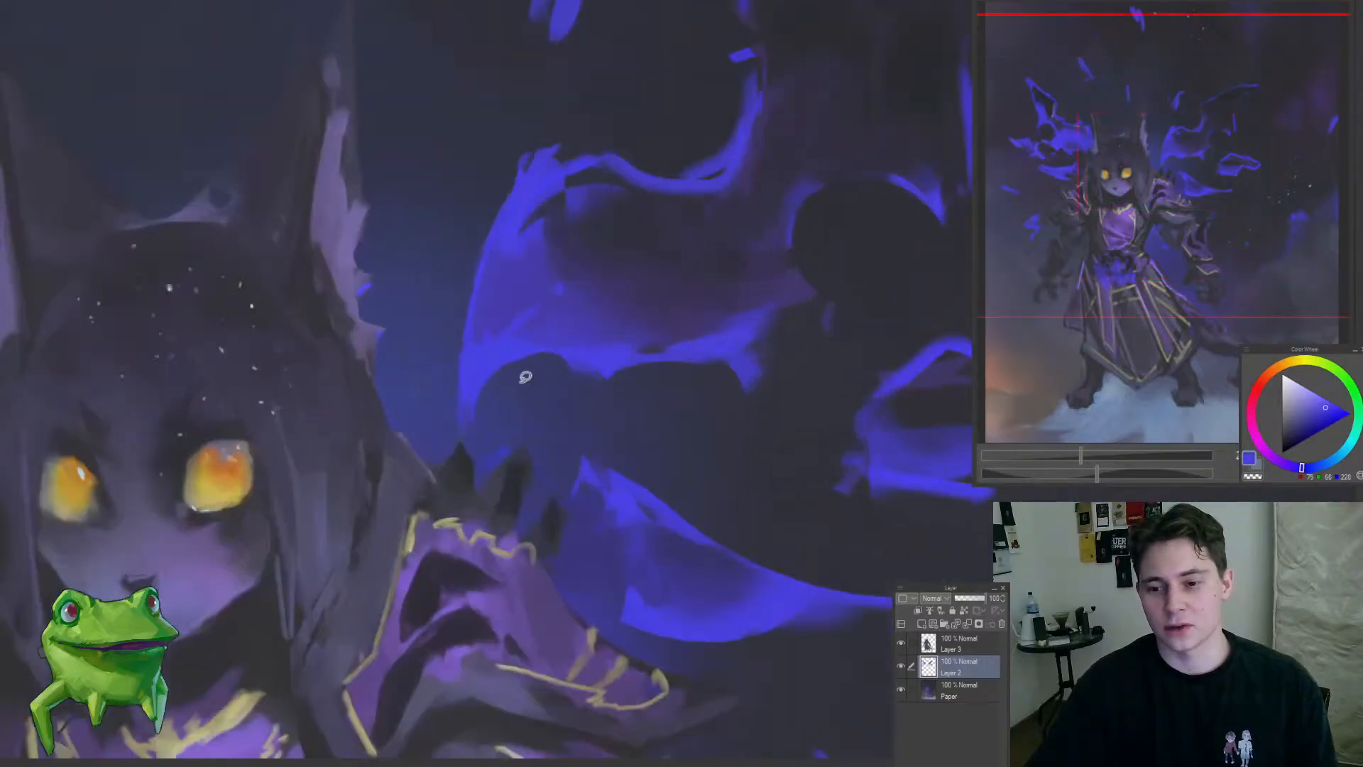
Step: Thin the blue rim along the right-hand wing's inner curve with sampled dark blue-grey on Layer 2
scroll(613, 379, down, 6)
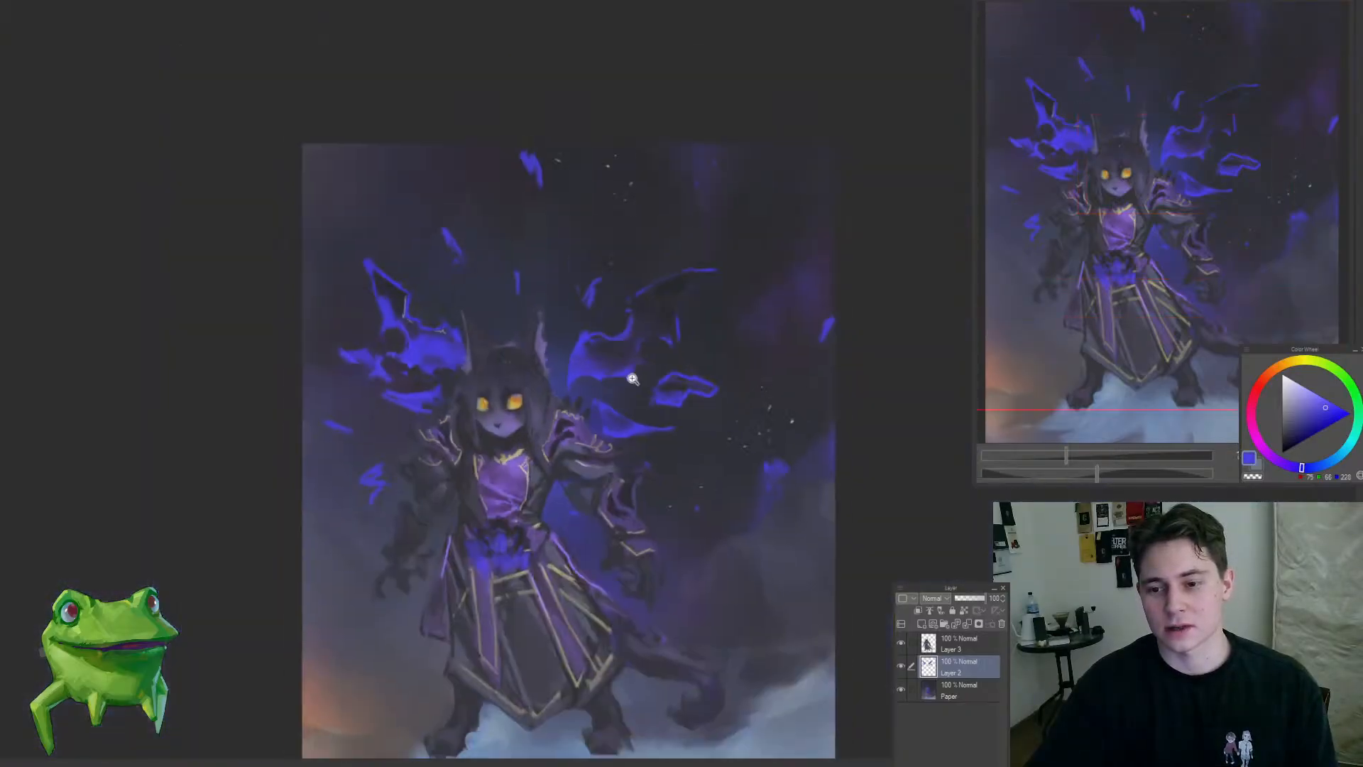
scroll(660, 329, up, 6)
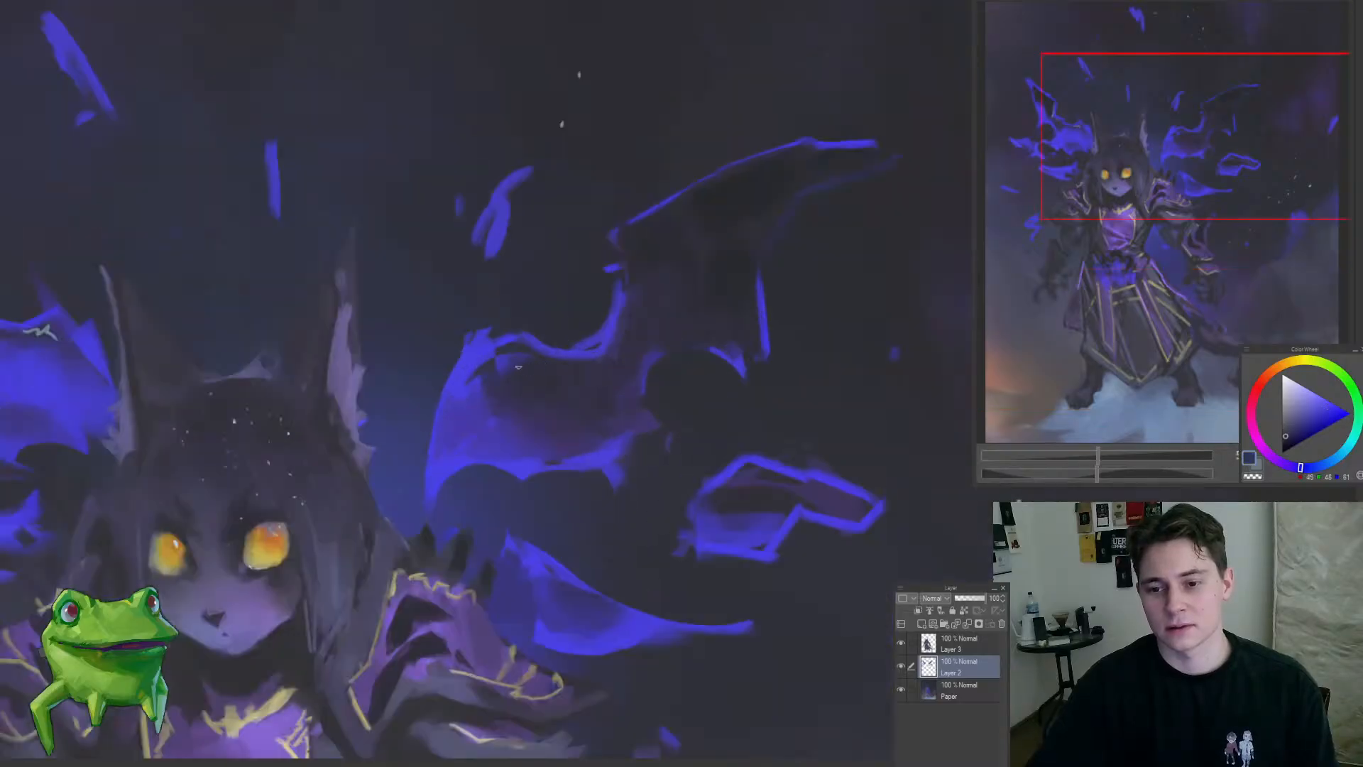
alt+click(534, 366)
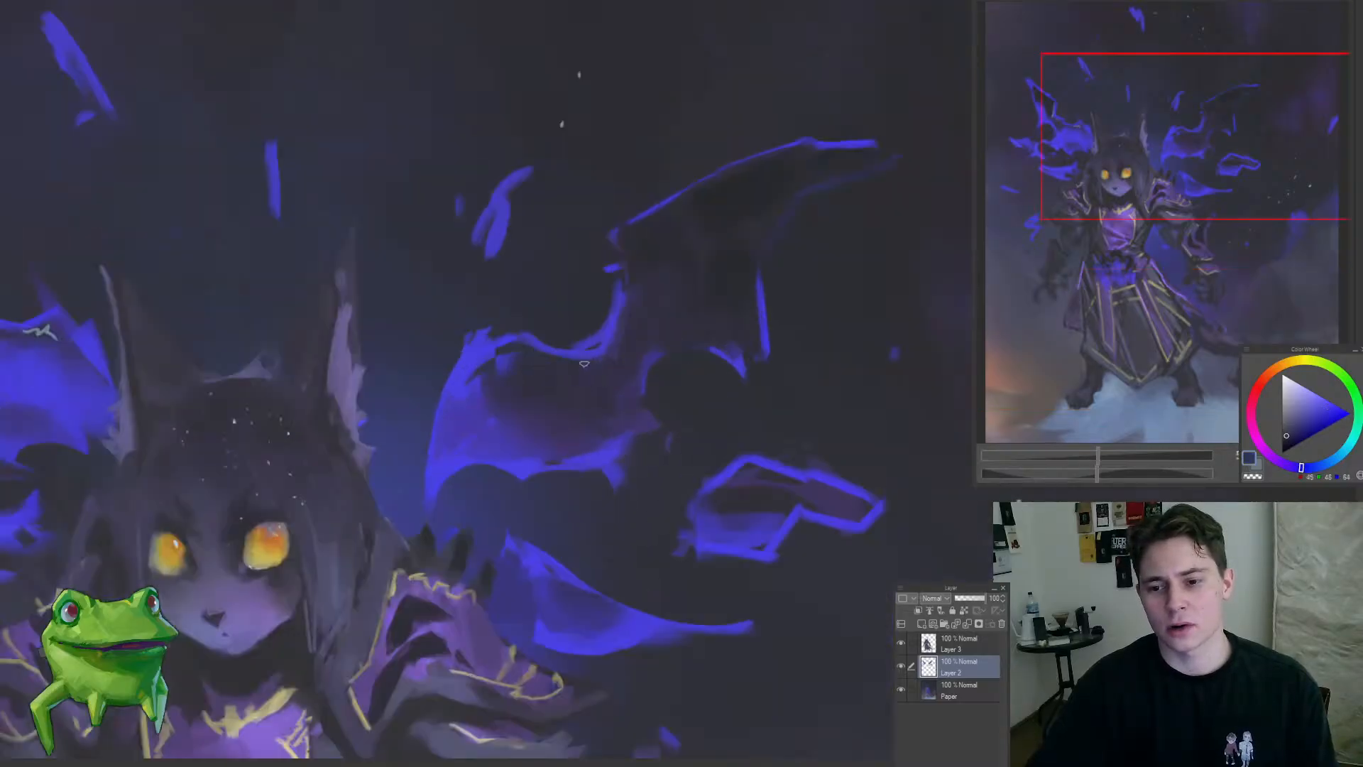
drag(612, 262, 561, 316)
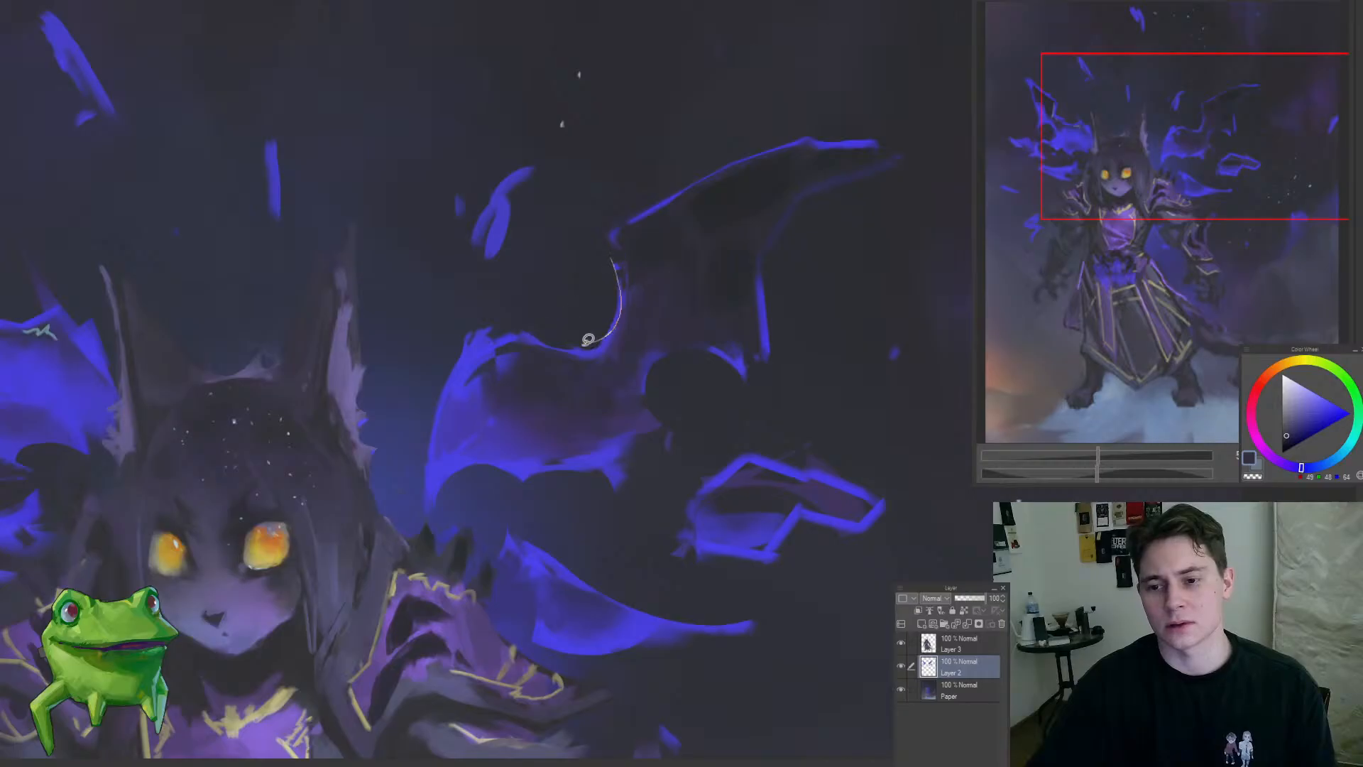
scroll(562, 333, down, 8)
scroll(641, 370, up, 8)
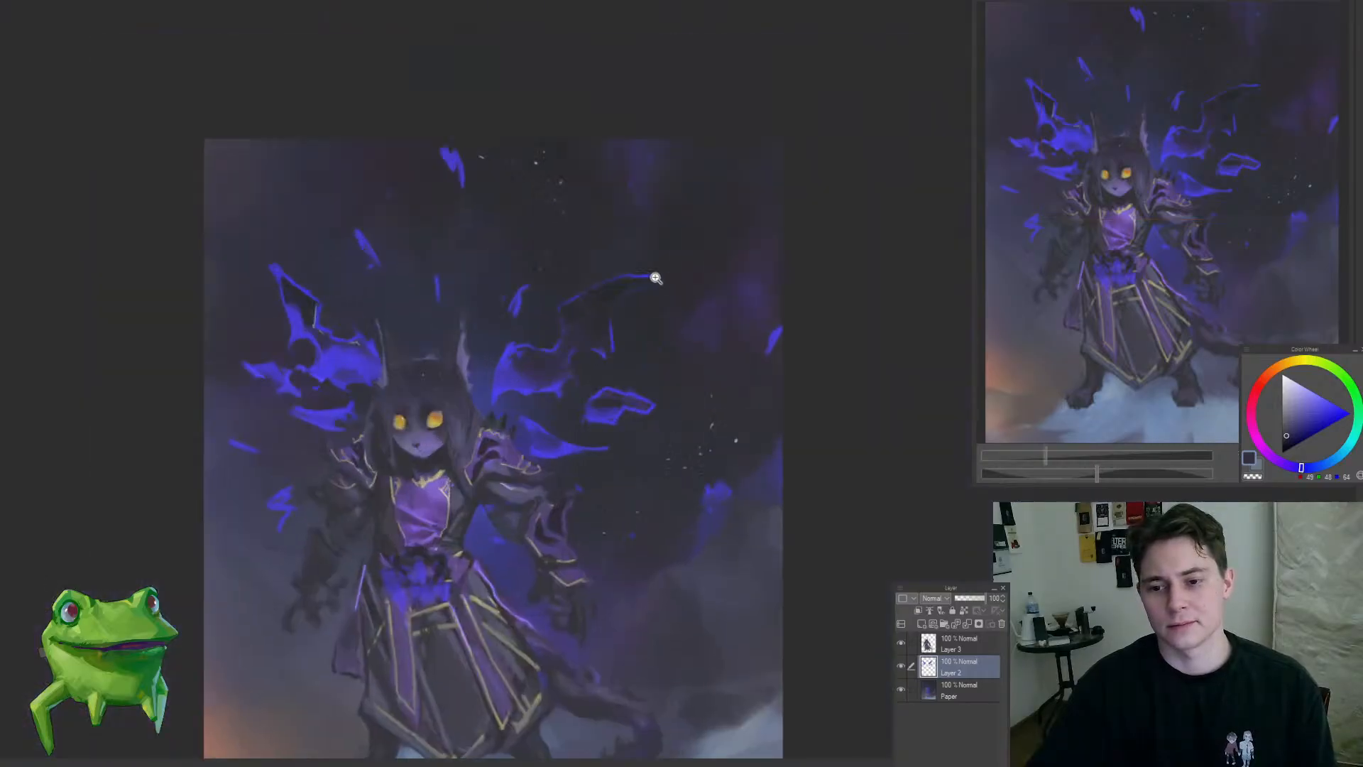
Step: Refine the vertical blue strip and soften the rear edge of the right-hand wing's upper section with sampled blue and dark tones
alt+click(565, 395)
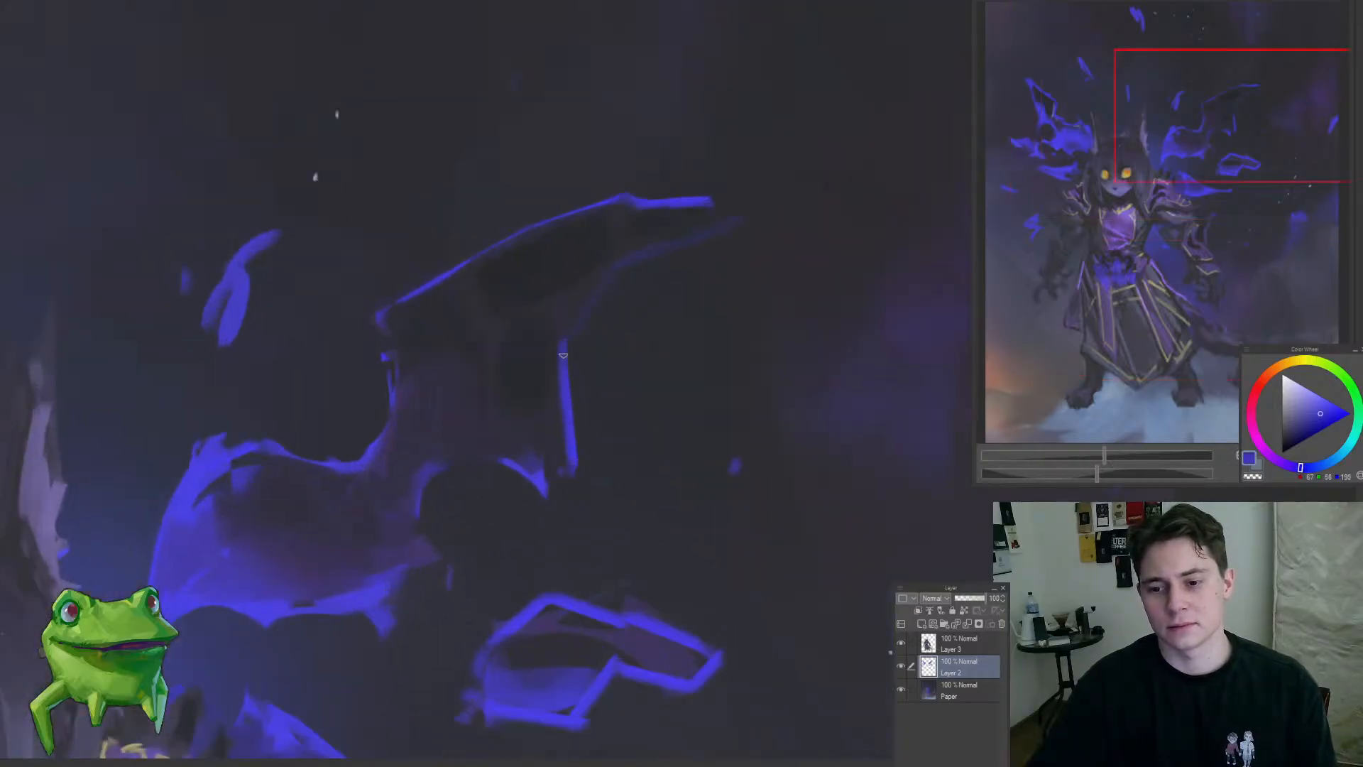
alt+click(545, 377)
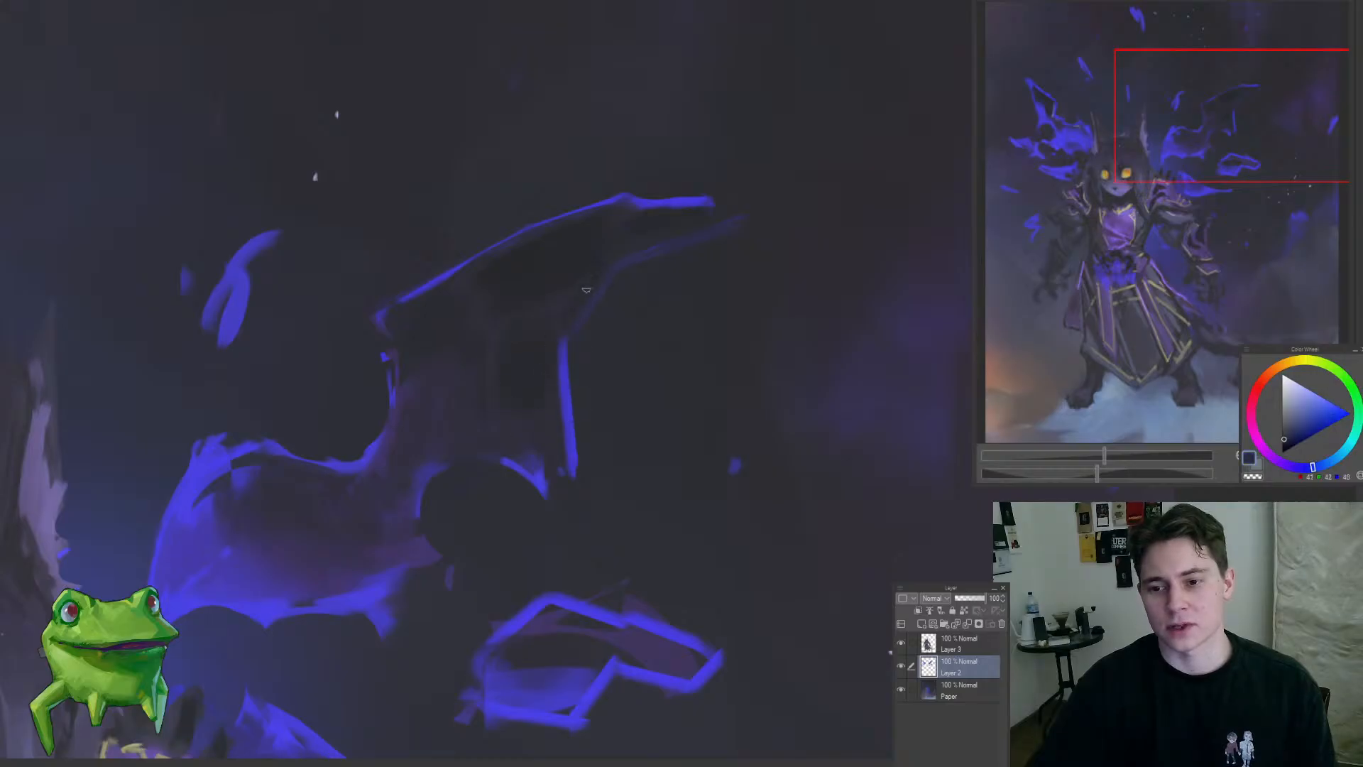
scroll(634, 208, down, 5)
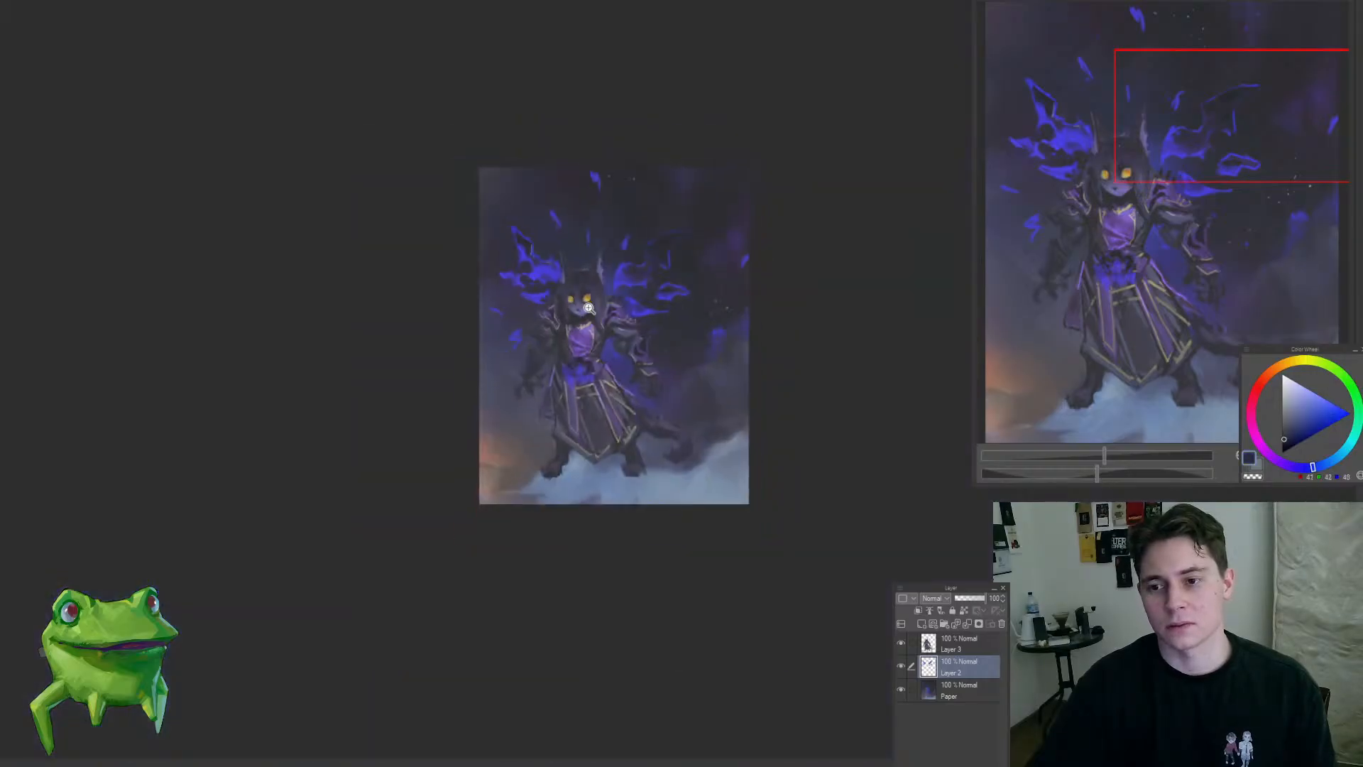
scroll(731, 274, up, 6)
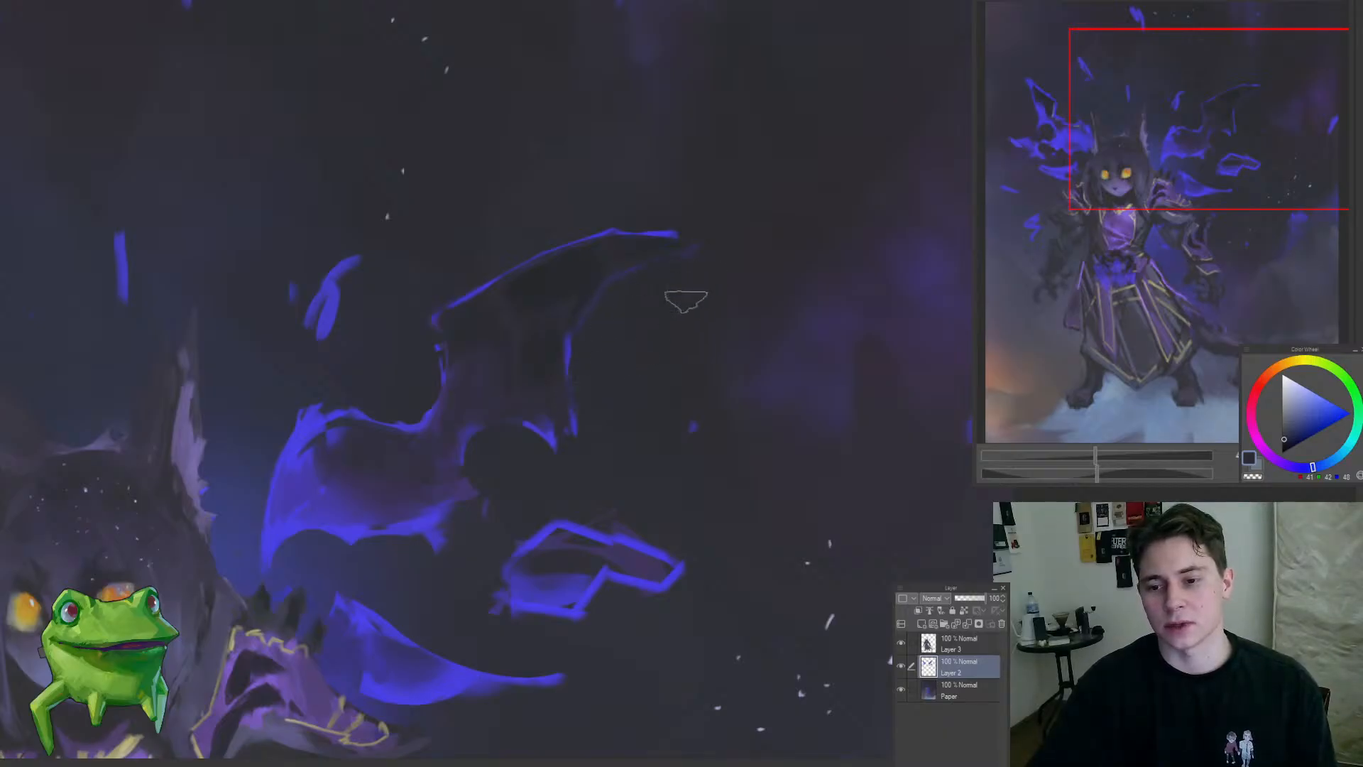
scroll(685, 302, down, 5)
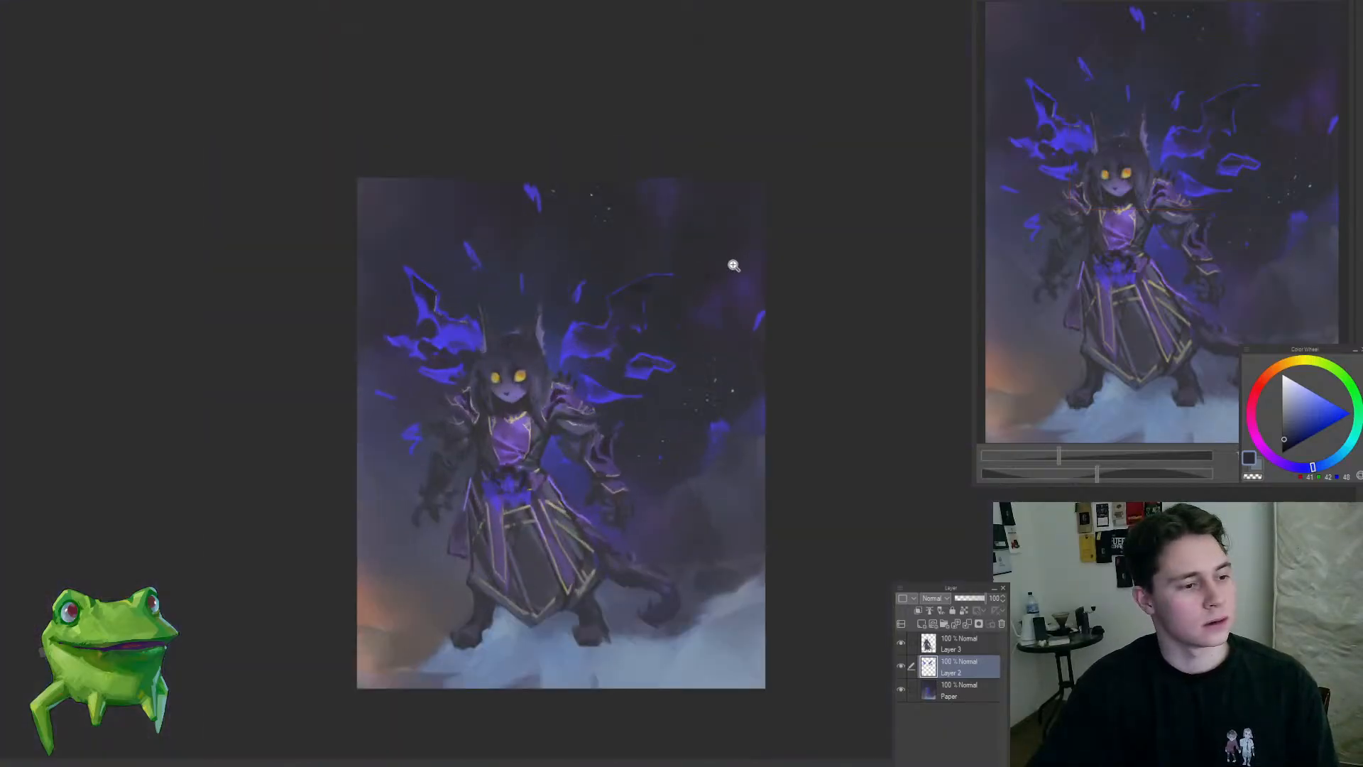
Step: Compare the painting with Layer 2 hidden and shown, and transform the layer to nudge the wings slightly left and down
drag(658, 355, 708, 364)
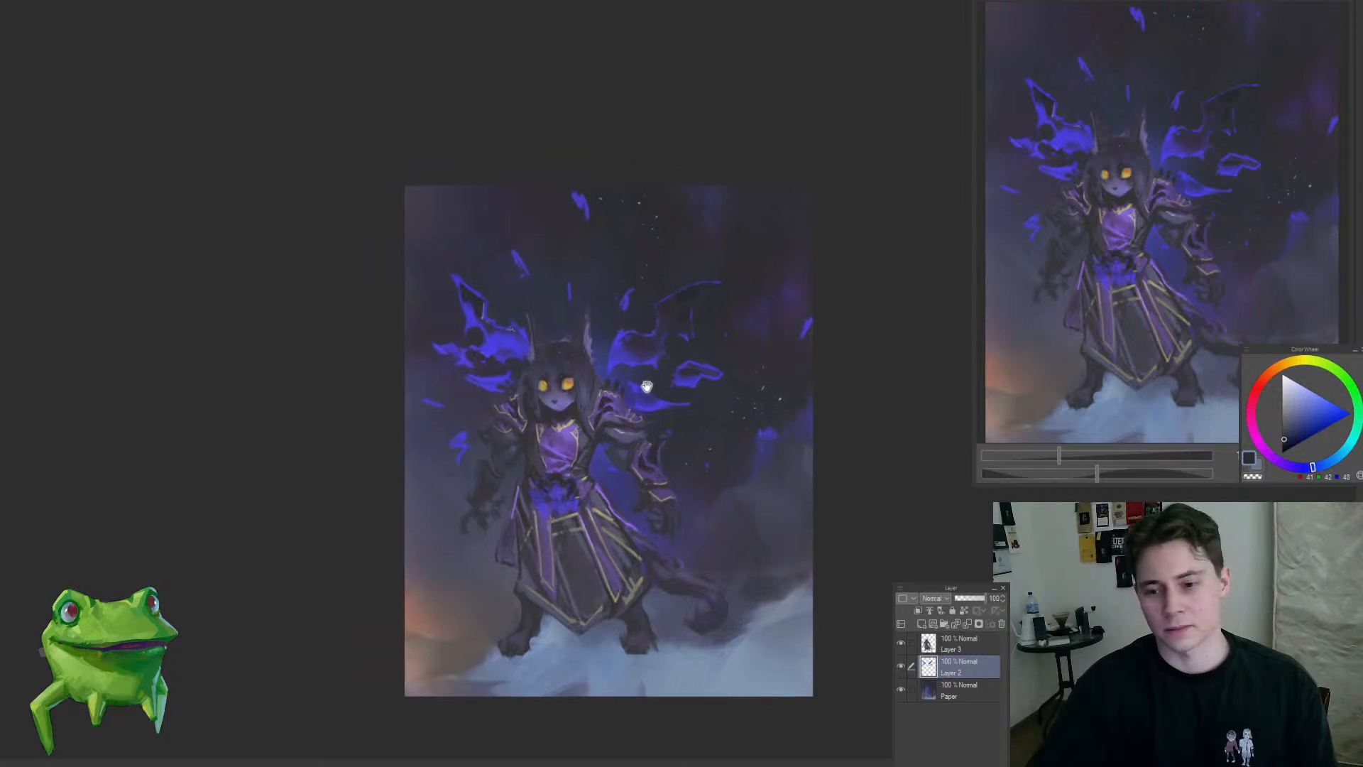
click(903, 673)
click(902, 674)
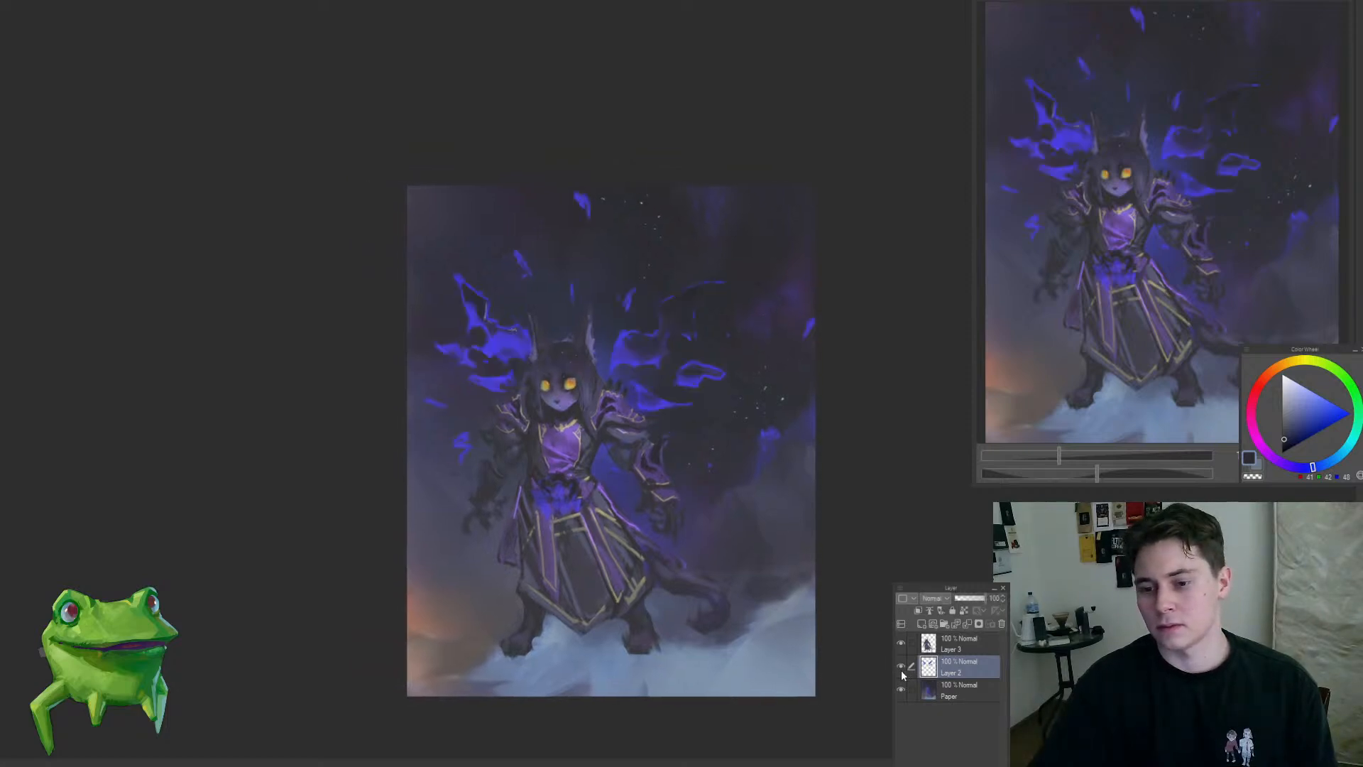
key(ctrl+t)
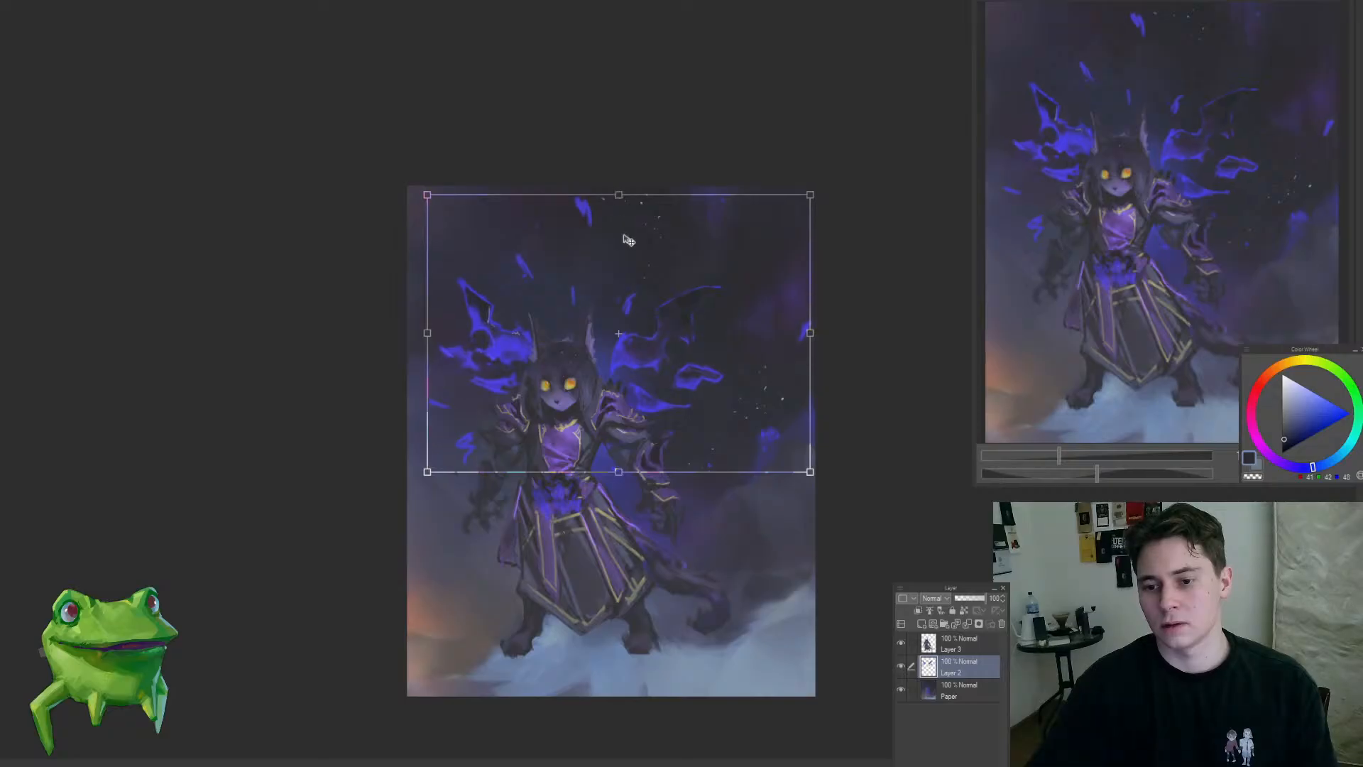
drag(624, 237, 624, 242)
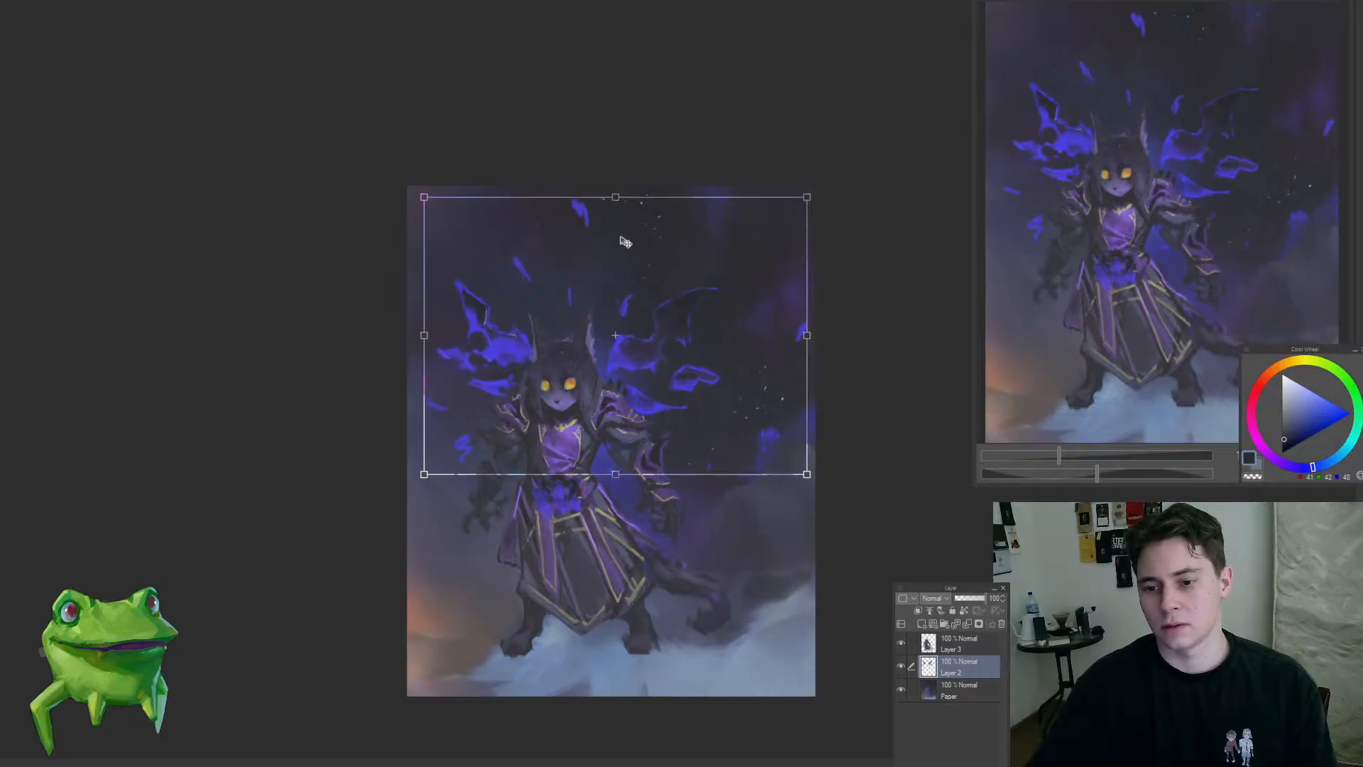
key(Return)
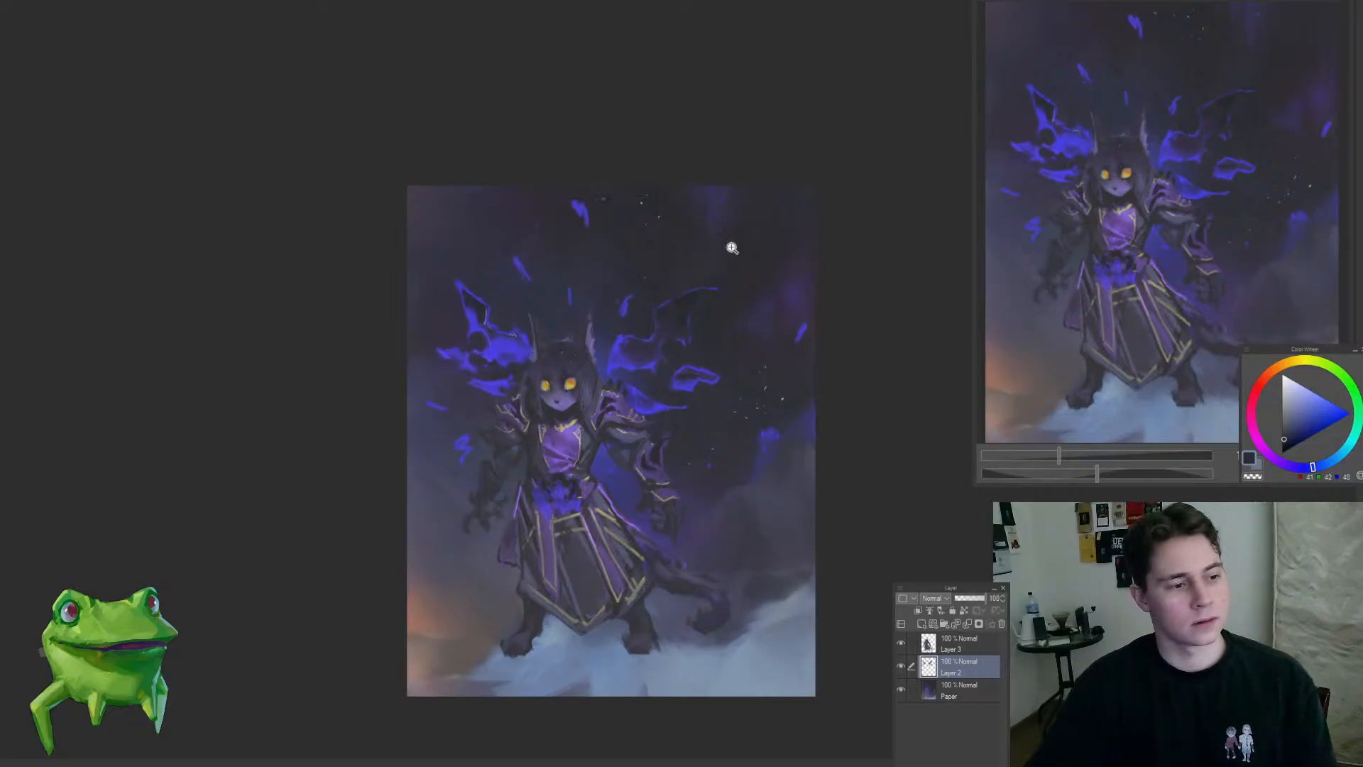
Step: Darken the upper membrane of the right-hand wing and slim its glowing top edge and tip with sampled dark blue-grey
mouse_move(694, 313)
mouse_down()
mouse_move(730, 256)
mouse_move(767, 259)
mouse_move(707, 312)
mouse_move(703, 271)
mouse_move(715, 271)
mouse_up()
alt+click(613, 317)
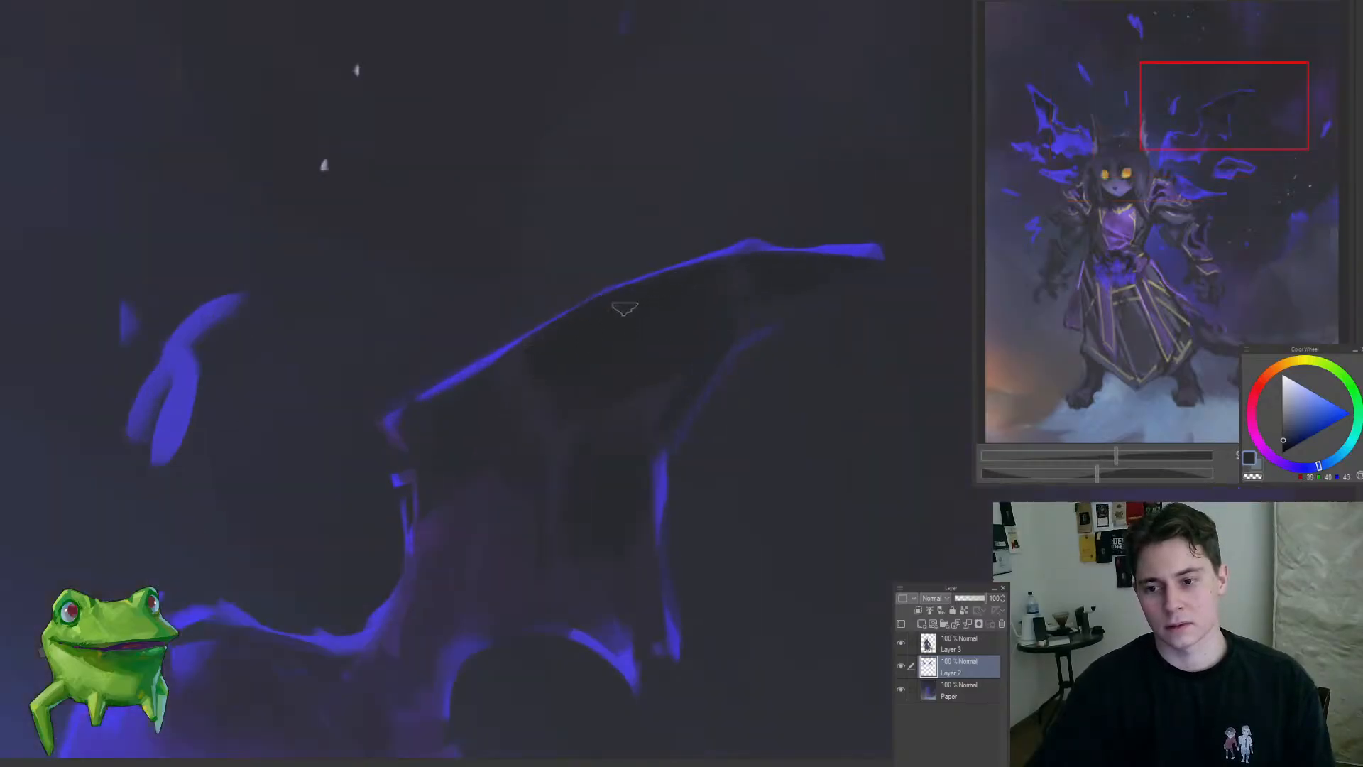
drag(691, 317, 614, 390)
drag(730, 295, 767, 301)
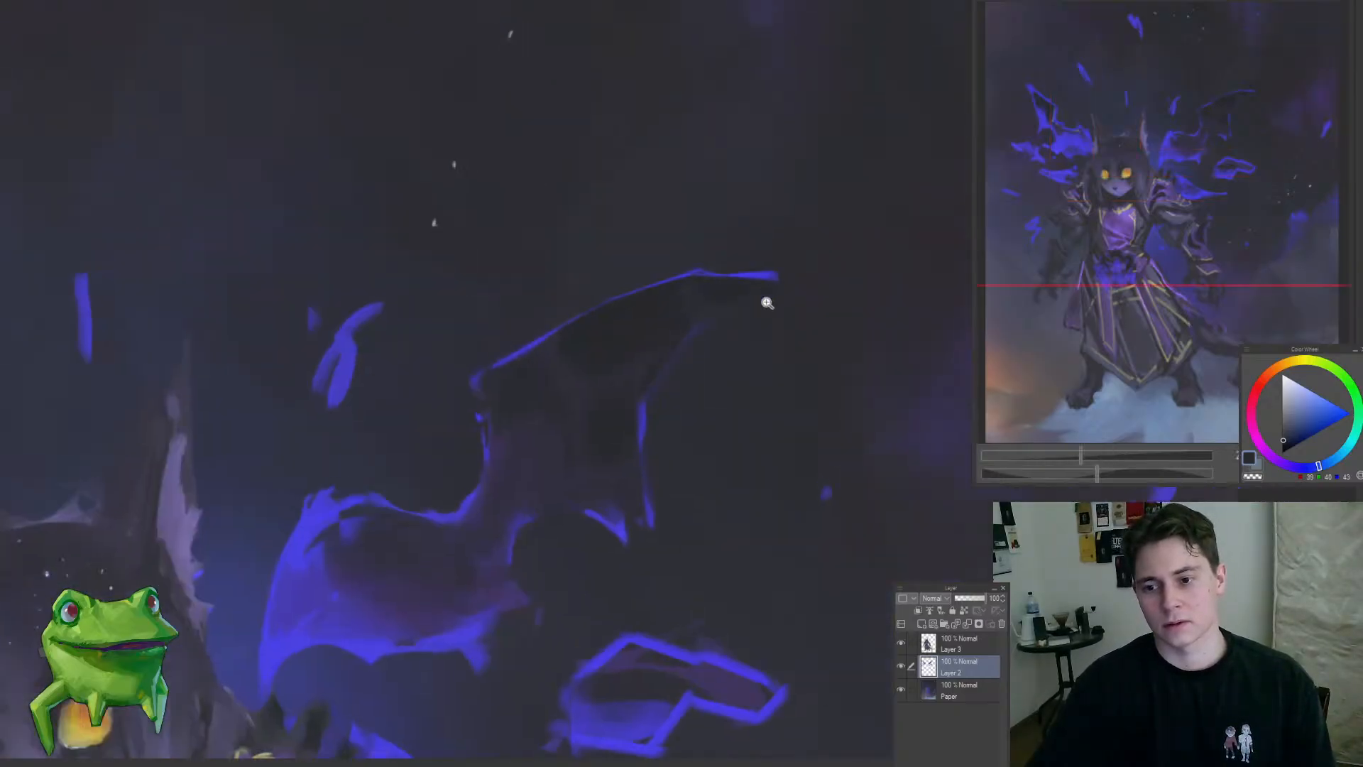
alt+click(558, 360)
drag(570, 339, 496, 372)
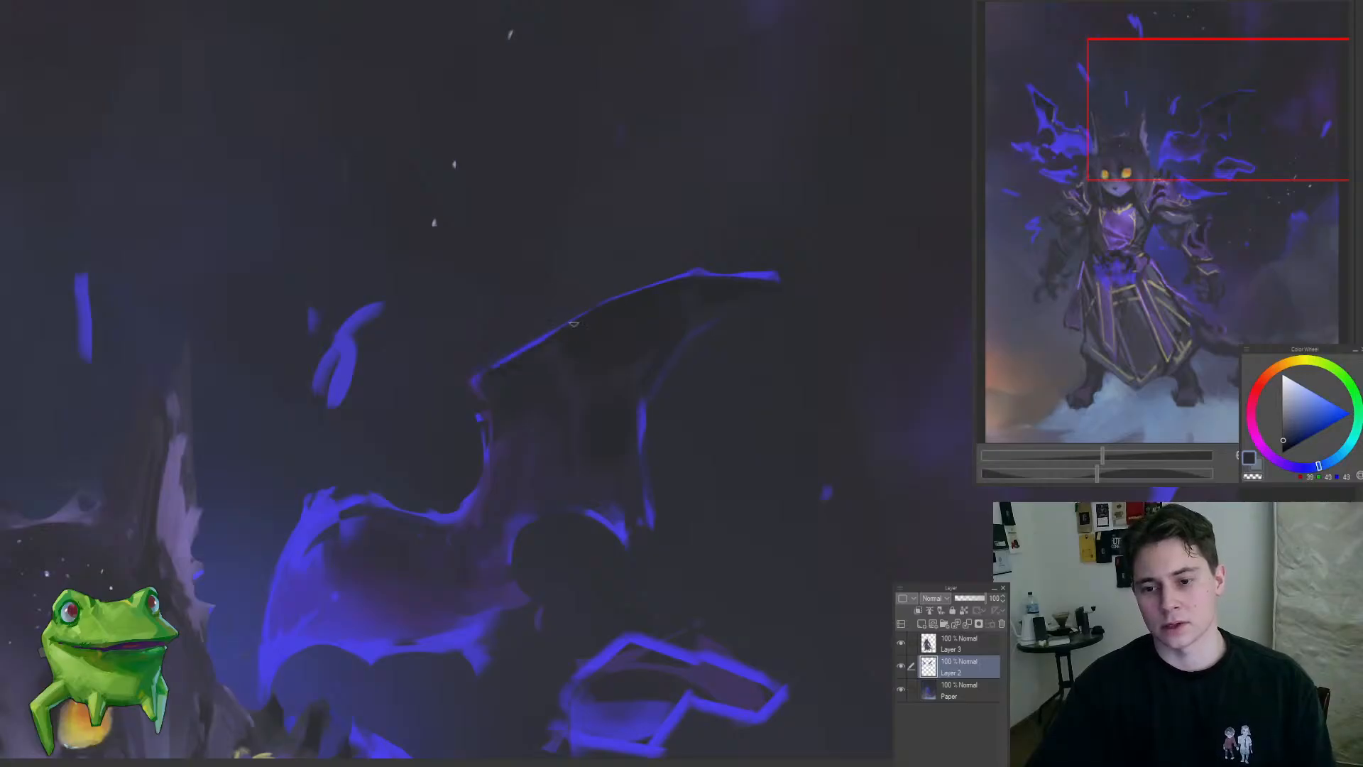
mouse_move(782, 285)
mouse_down()
mouse_move(708, 298)
mouse_move(862, 312)
mouse_up()
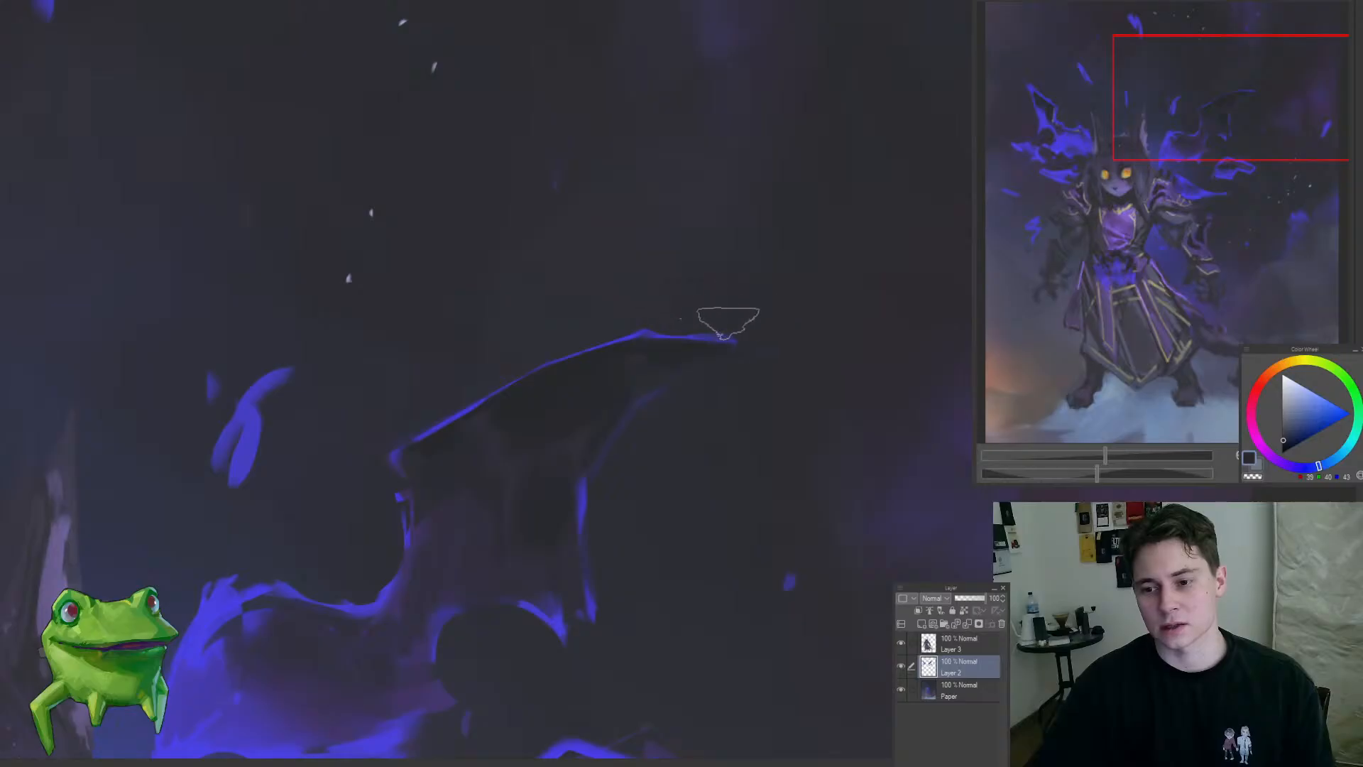
Step: Paint sampled dark blue-grey over the speckled sky above the right-hand wing on the Paper layer
scroll(547, 338, down, 8)
scroll(578, 253, up, 8)
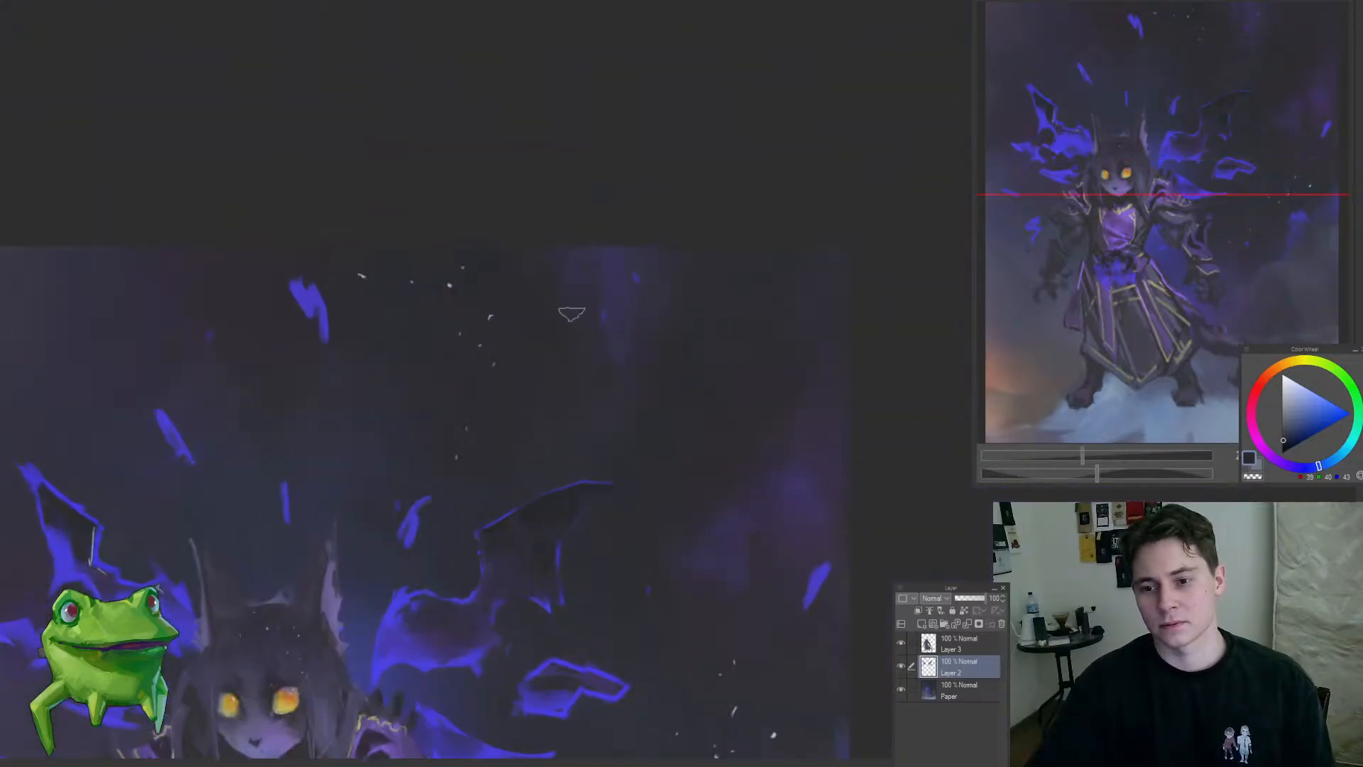
click(958, 690)
alt+click(494, 264)
alt+click(479, 265)
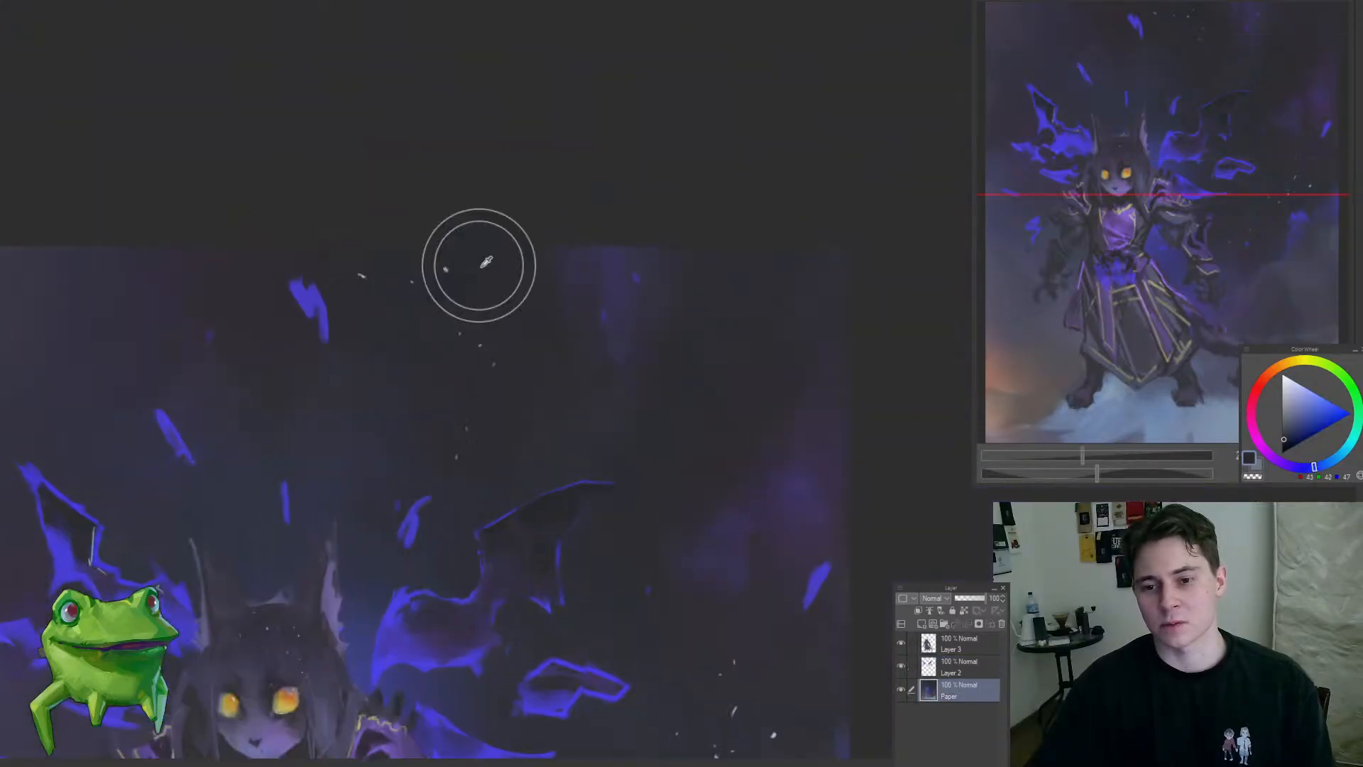
alt+click(542, 296)
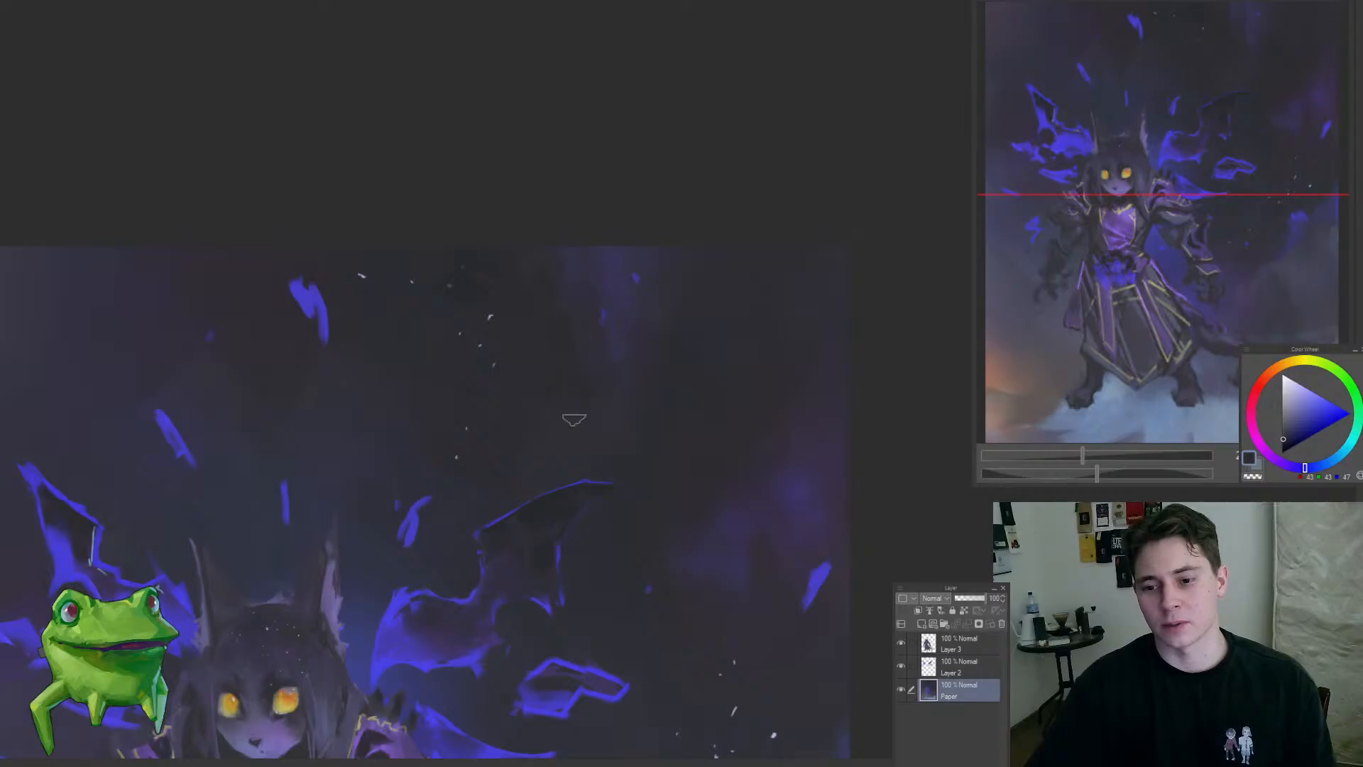
mouse_move(569, 441)
mouse_down()
mouse_move(582, 503)
mouse_move(614, 379)
mouse_up()
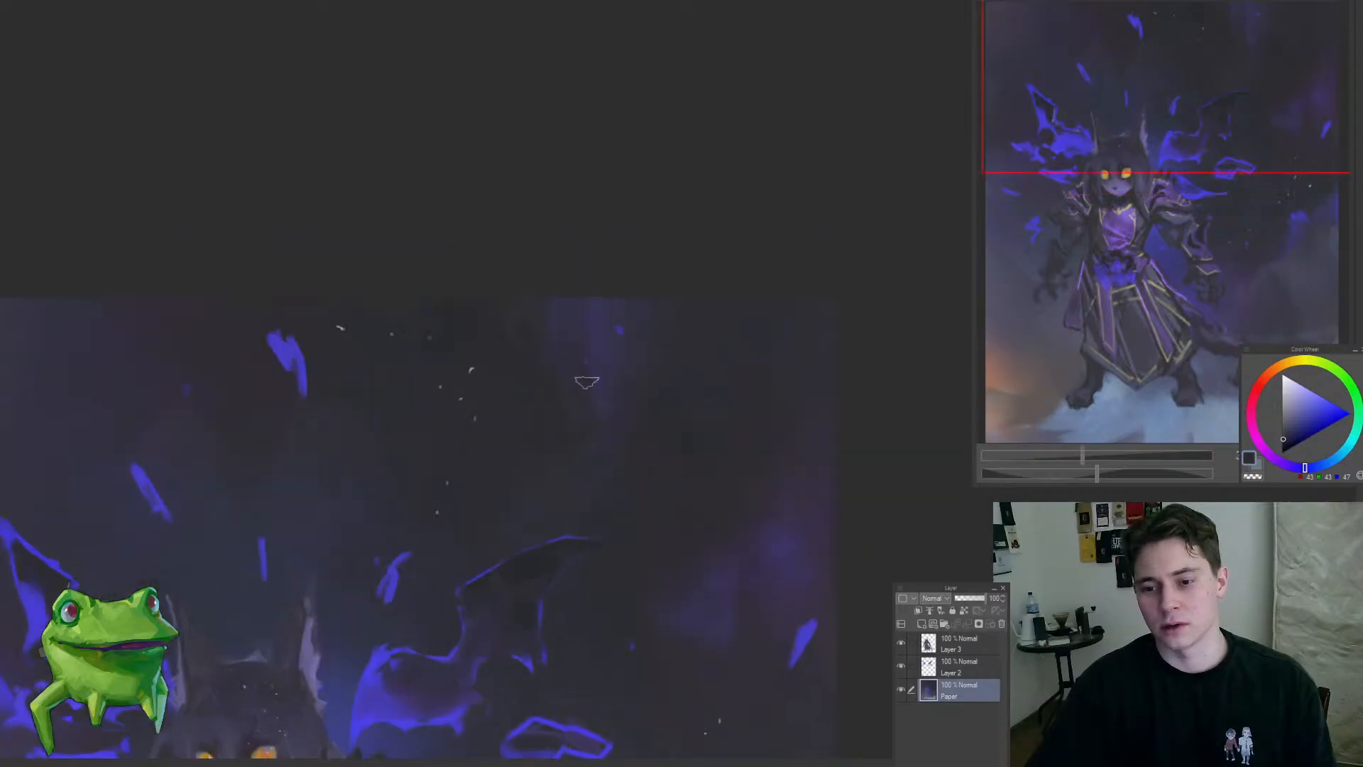
mouse_move(542, 429)
mouse_down()
mouse_move(474, 504)
mouse_move(538, 442)
mouse_up()
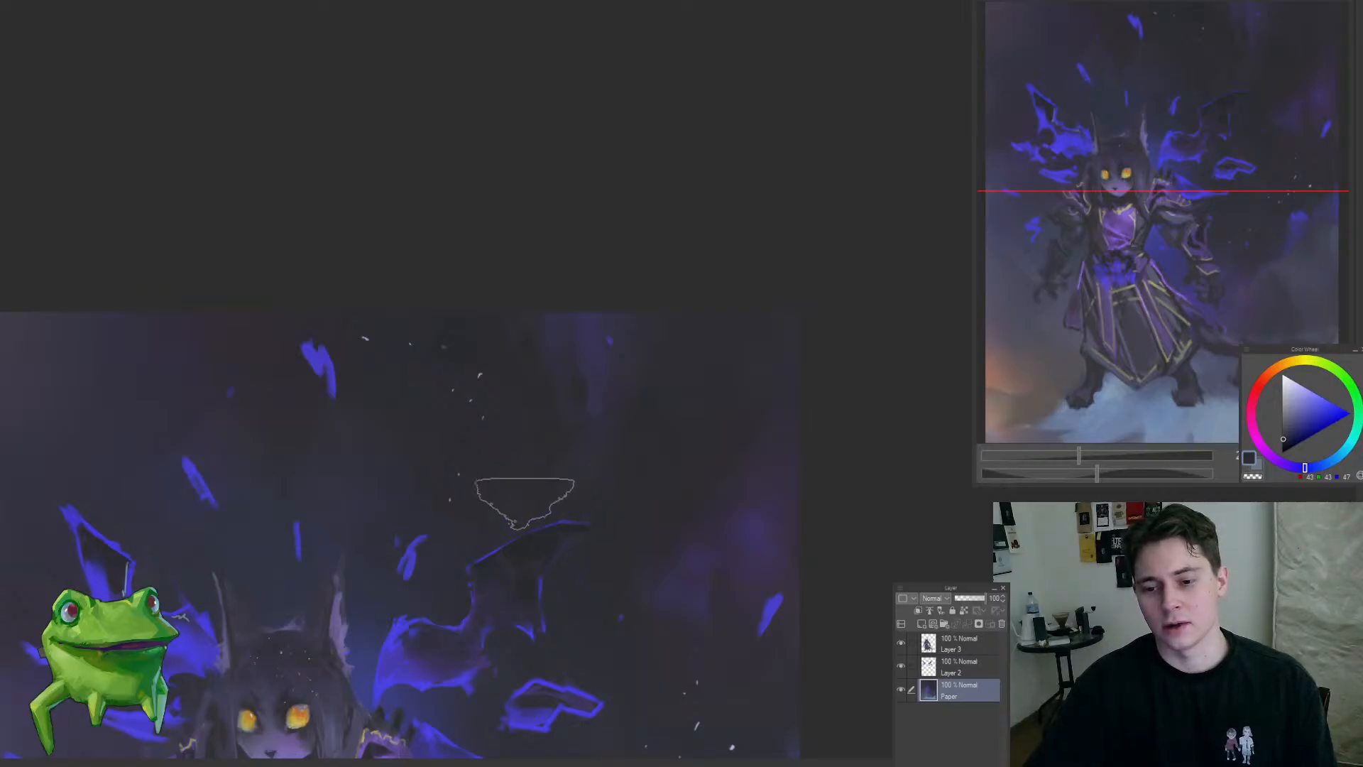
mouse_move(524, 496)
mouse_down()
mouse_move(394, 622)
mouse_move(496, 551)
mouse_move(532, 465)
mouse_up()
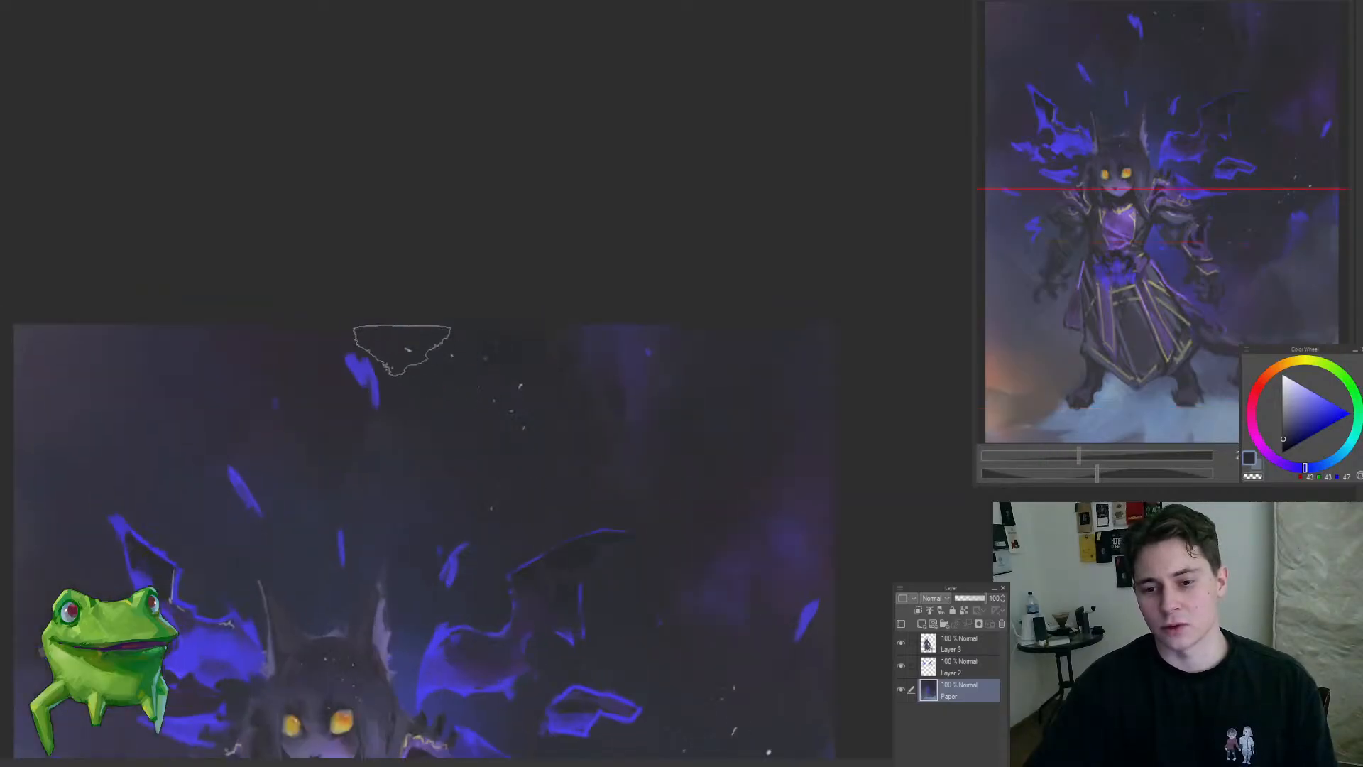
Step: Soften the purple-blue streak at the upper edge of the sky with dark blue-grey strokes on the Paper layer
mouse_move(619, 345)
mouse_down()
mouse_move(642, 323)
mouse_move(639, 293)
mouse_up()
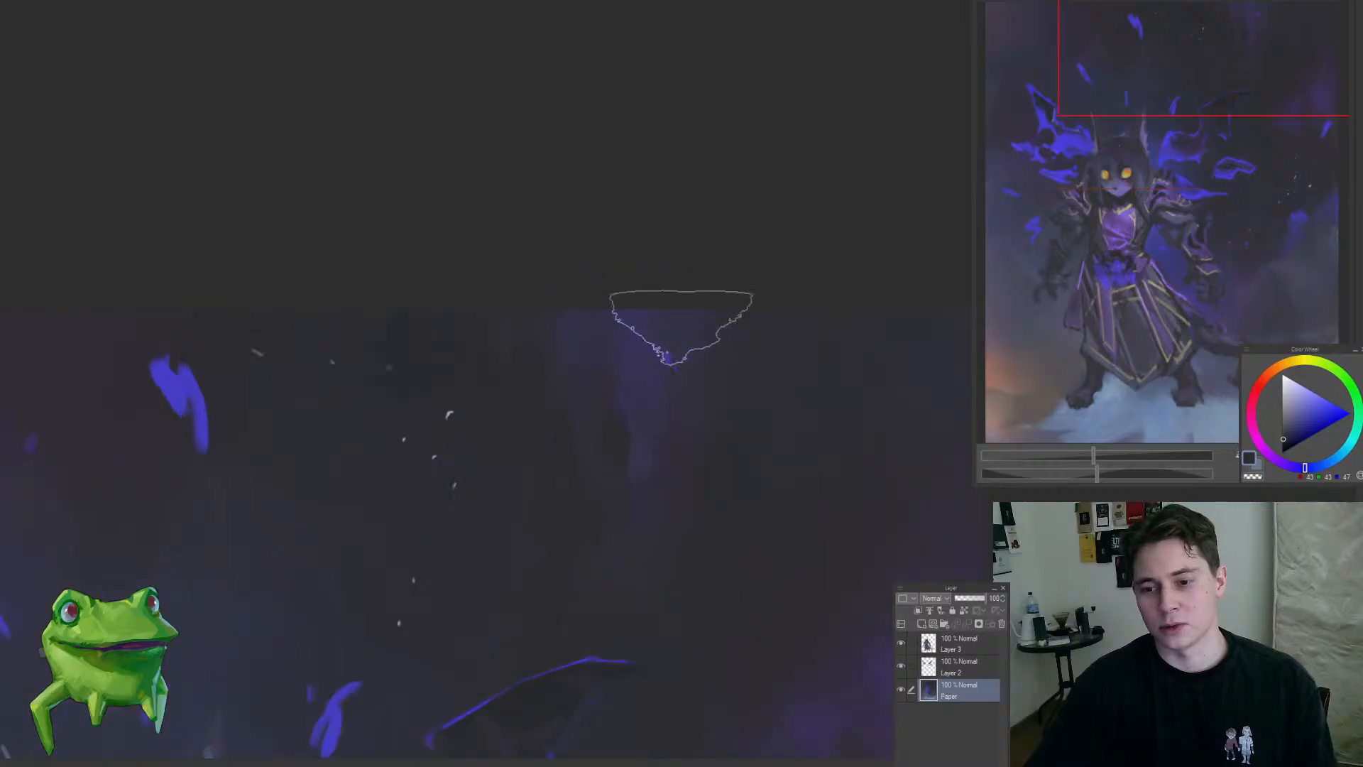
mouse_move(696, 343)
mouse_down()
mouse_move(642, 478)
mouse_move(757, 418)
mouse_up()
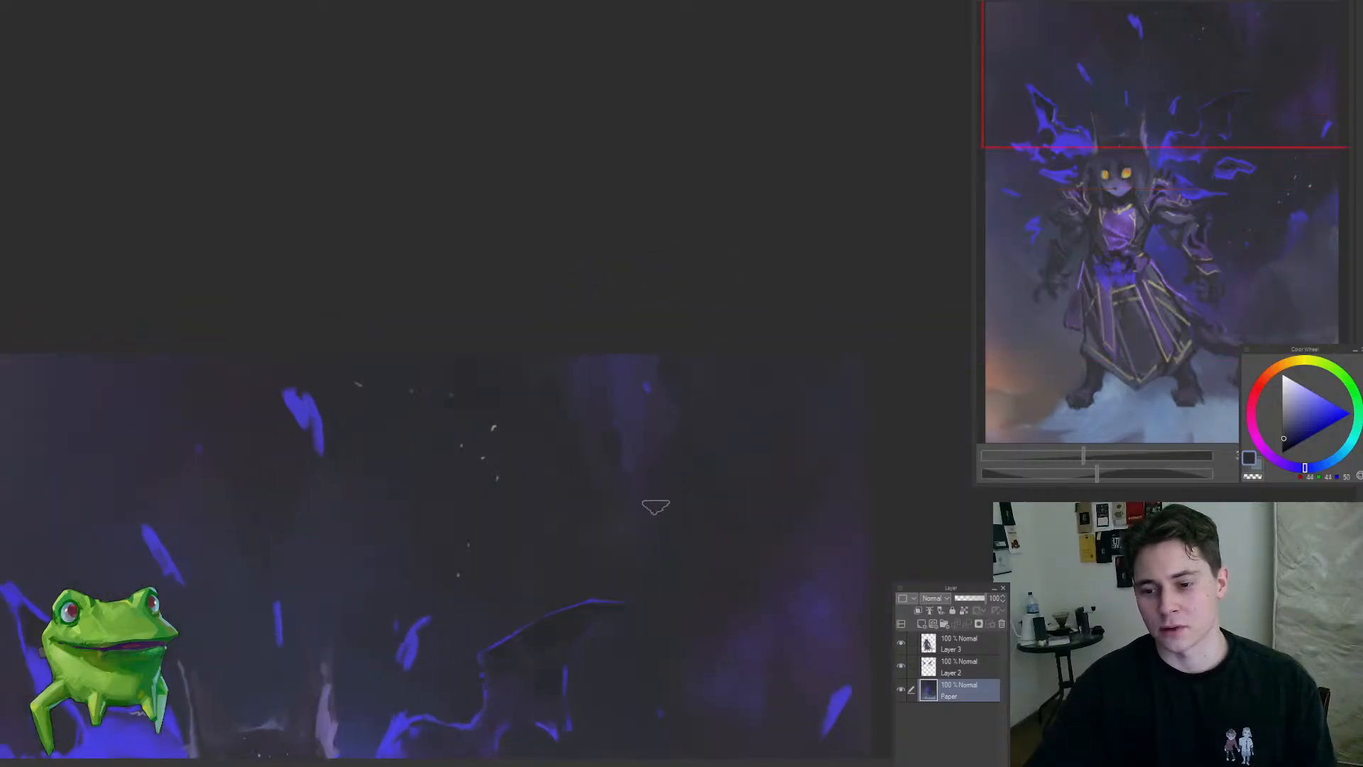
drag(654, 506, 662, 368)
mouse_move(684, 308)
mouse_down()
mouse_move(620, 368)
mouse_move(674, 311)
mouse_up()
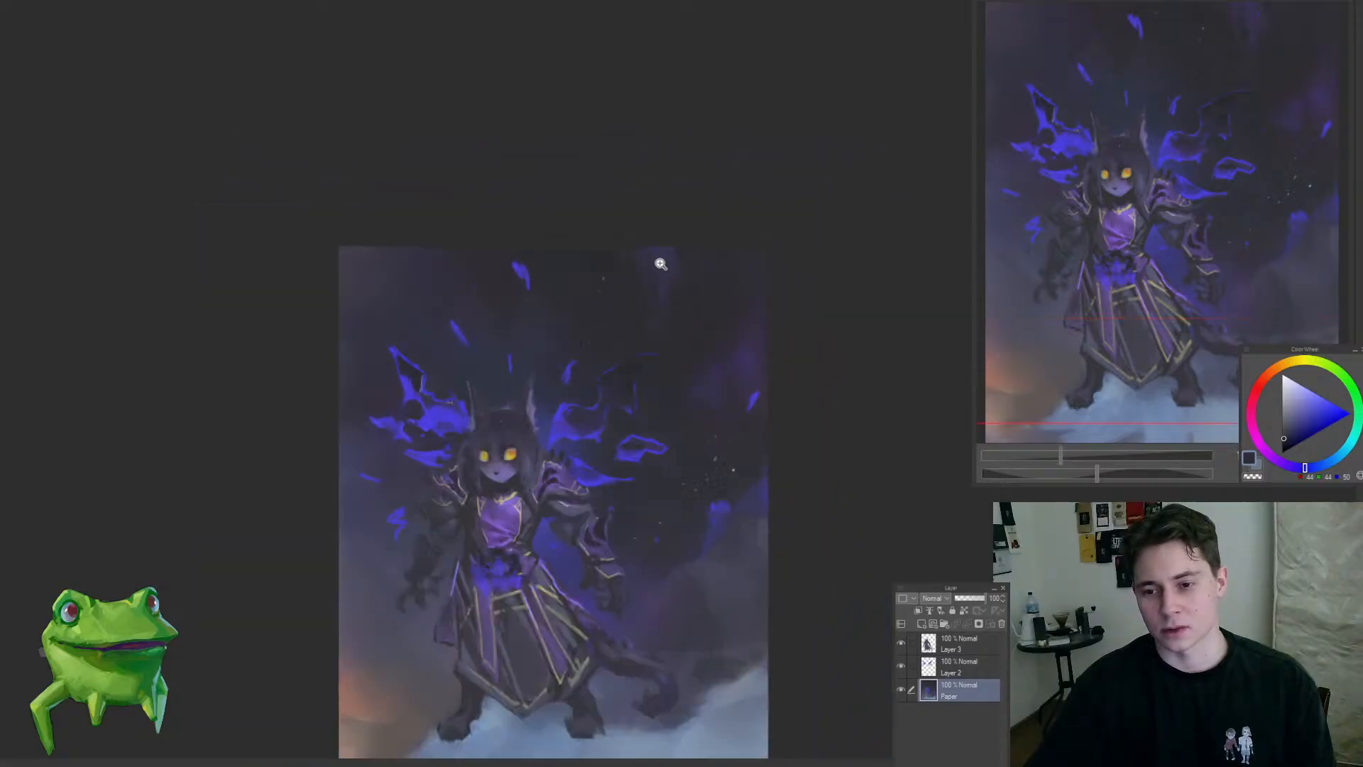
drag(653, 266, 703, 189)
drag(580, 321, 551, 401)
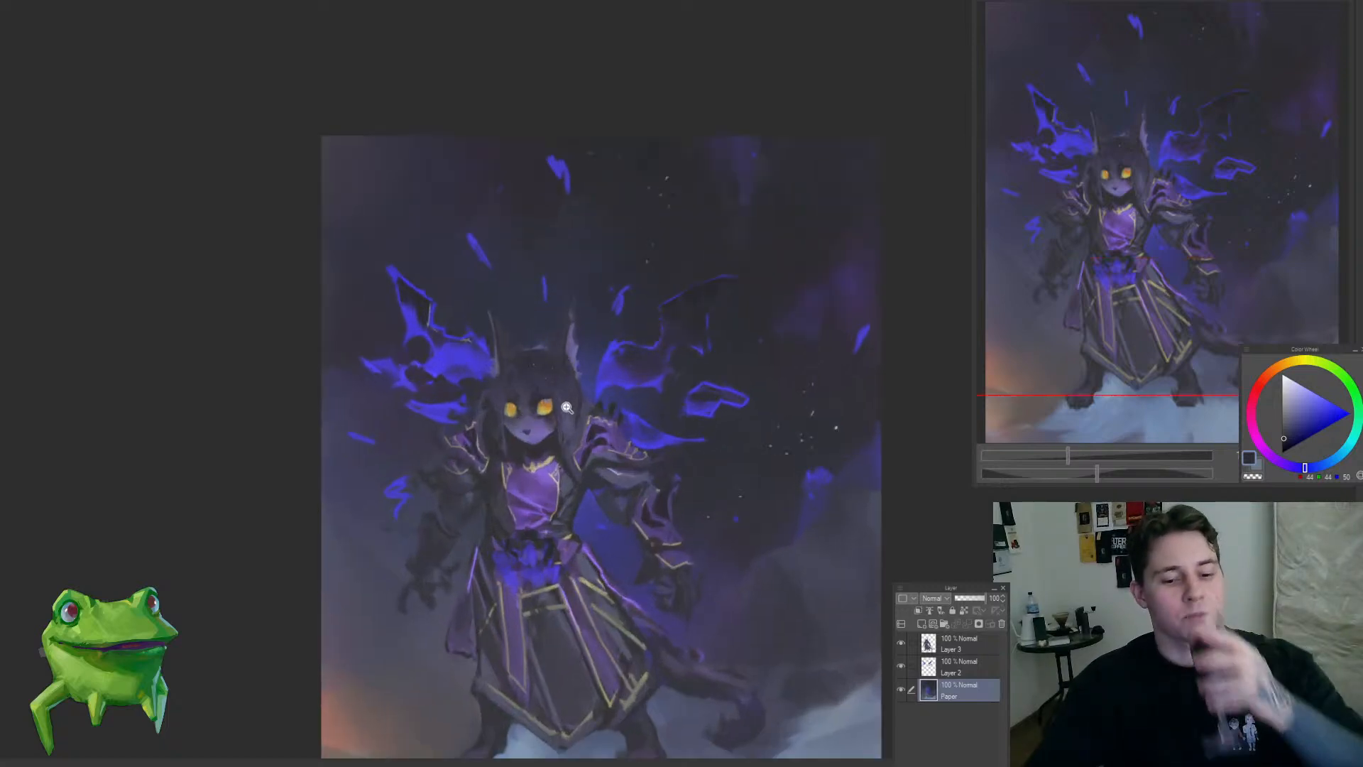
drag(567, 364, 541, 402)
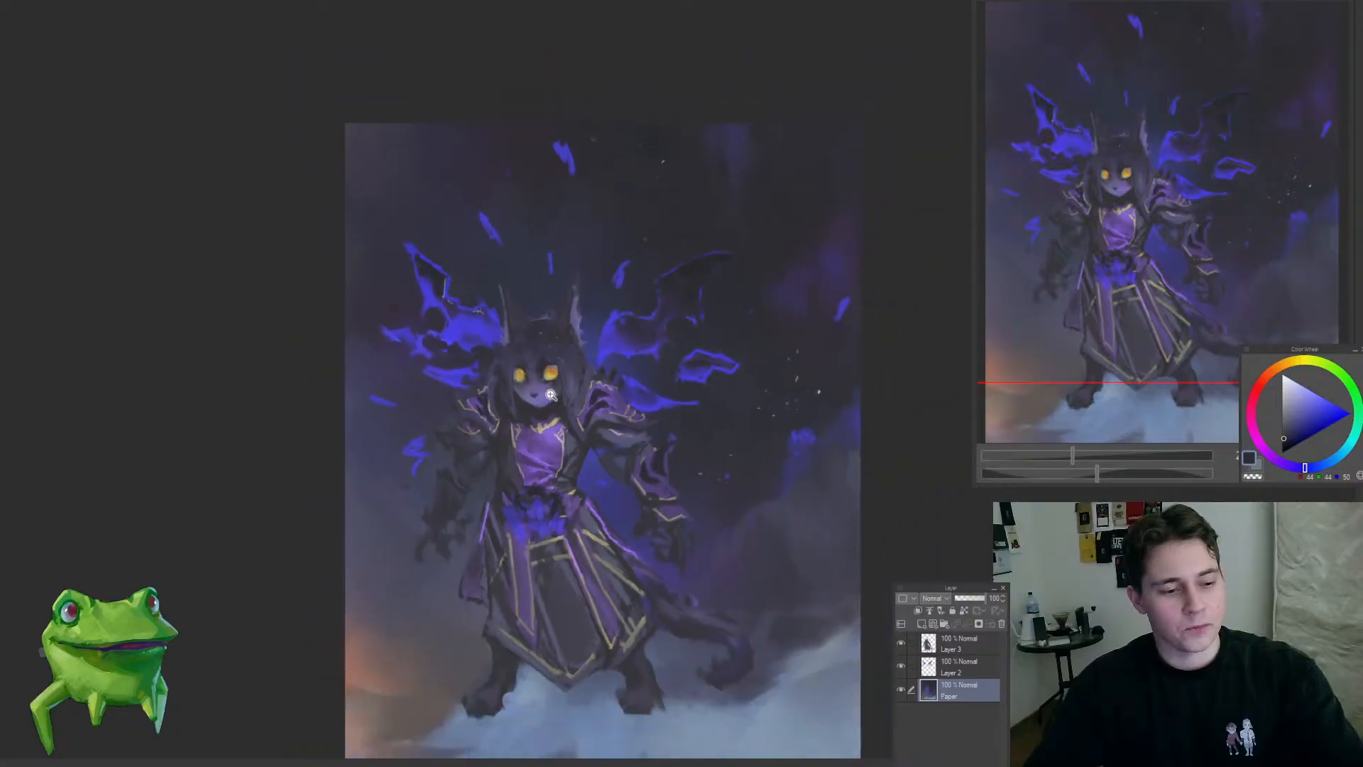
Step: Examine the wings and the dark sky around them at several magnifications, with the Paper layer active
drag(704, 236, 689, 321)
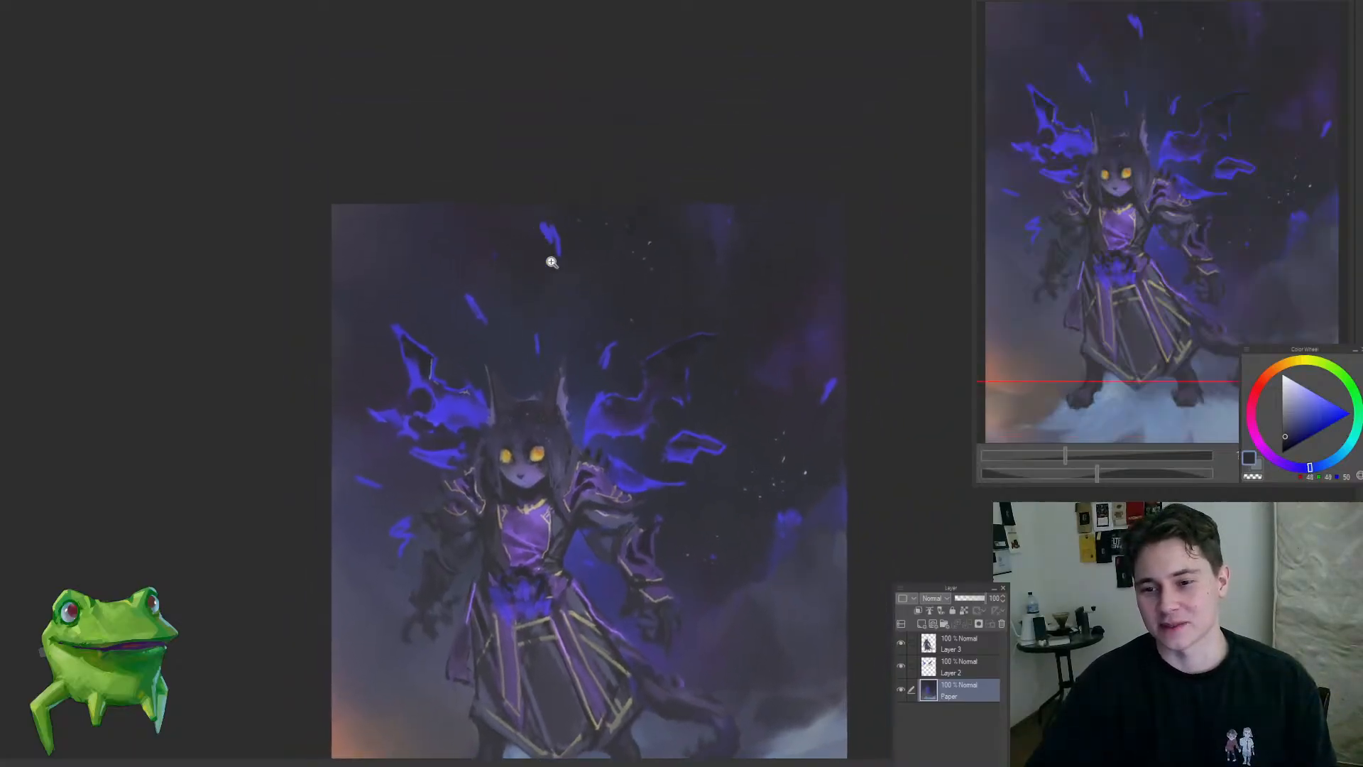
drag(551, 262, 544, 341)
mouse_move(558, 287)
mouse_down()
mouse_move(593, 312)
mouse_move(602, 302)
mouse_move(589, 331)
mouse_up()
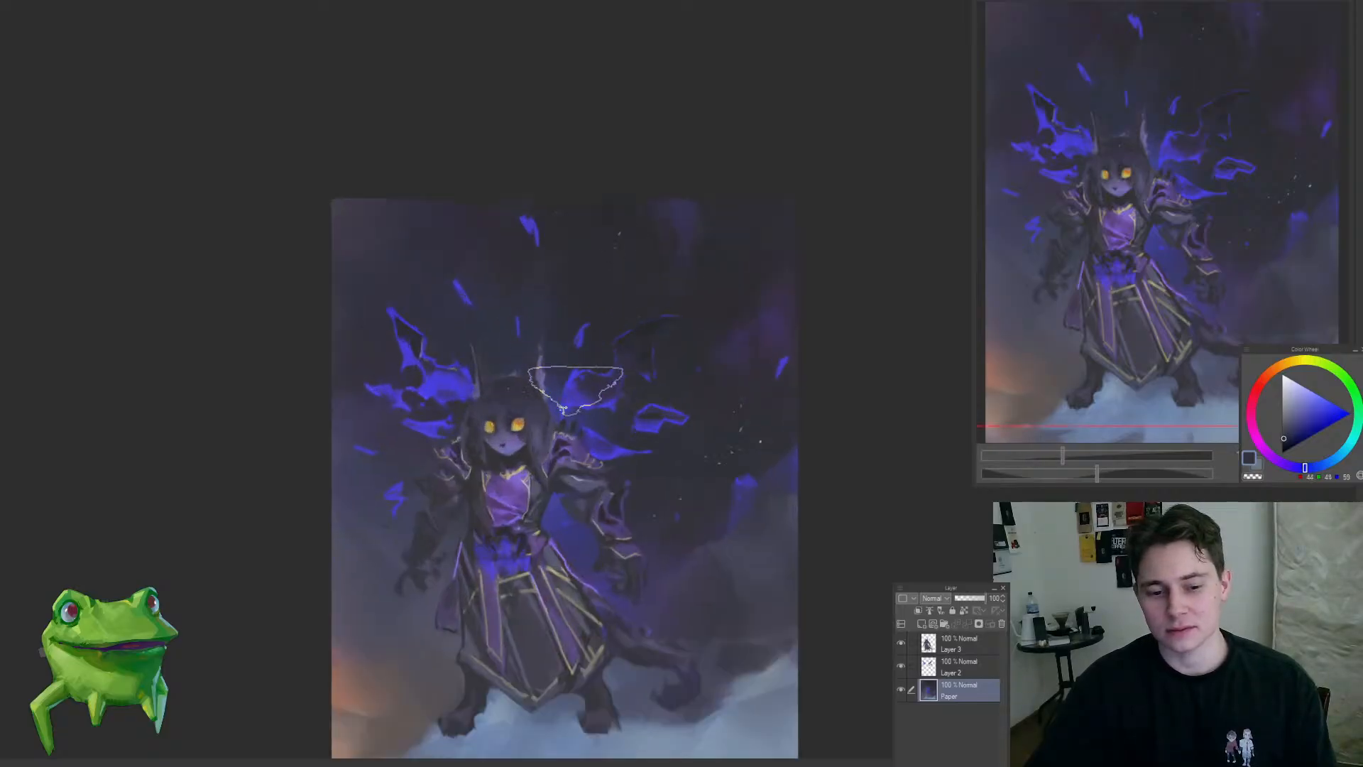
mouse_move(542, 403)
mouse_down()
mouse_move(487, 450)
mouse_move(543, 384)
mouse_move(574, 384)
mouse_move(463, 373)
mouse_move(406, 430)
mouse_move(425, 375)
mouse_up()
alt+click(518, 373)
mouse_move(502, 295)
mouse_down()
mouse_move(514, 468)
mouse_move(577, 451)
mouse_move(671, 504)
mouse_up()
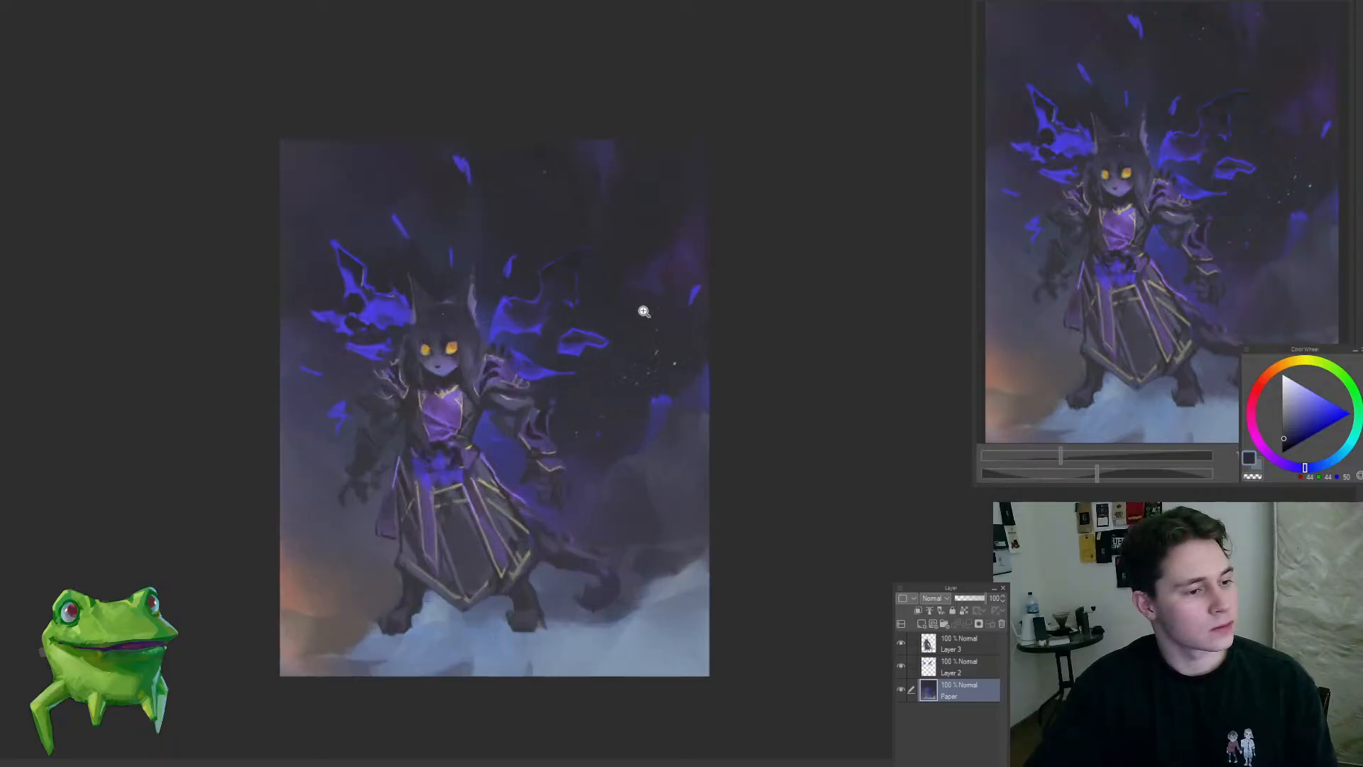
drag(643, 219, 700, 215)
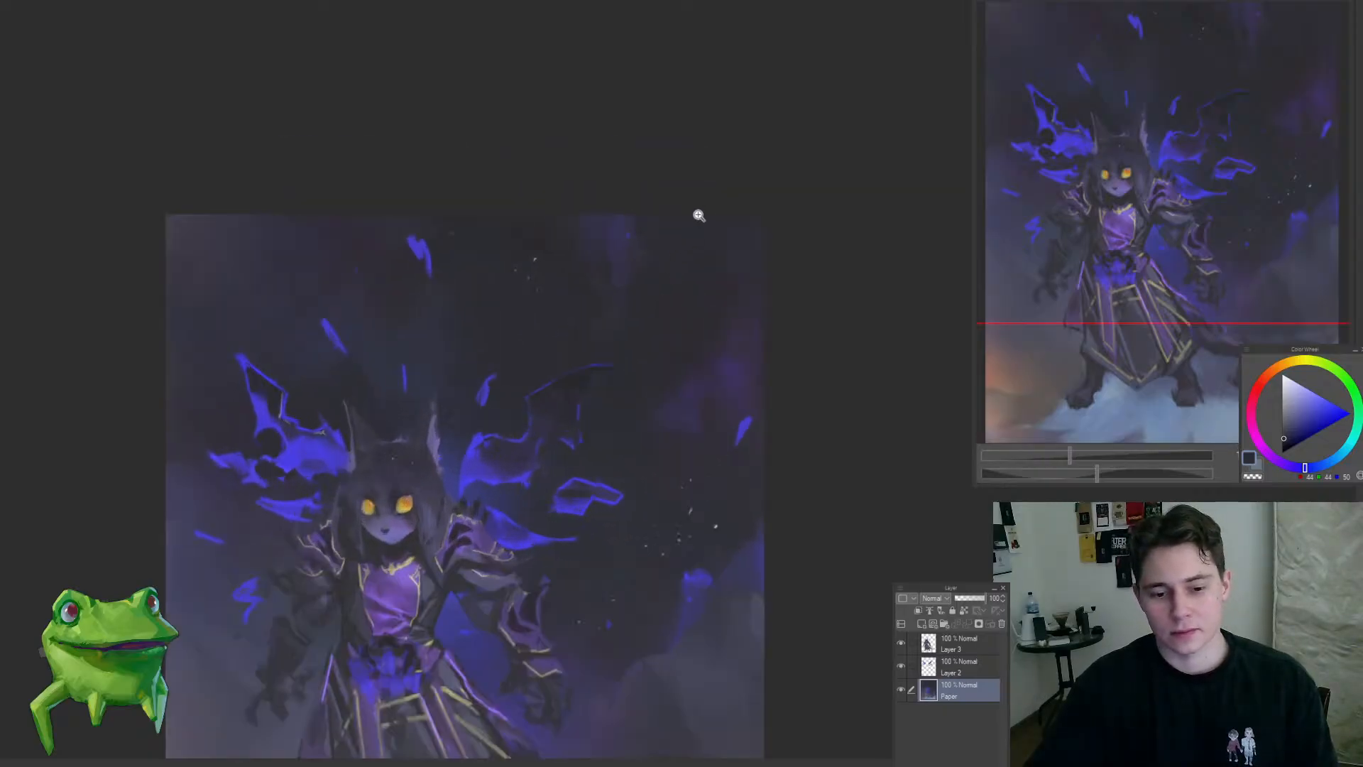
drag(670, 267, 691, 257)
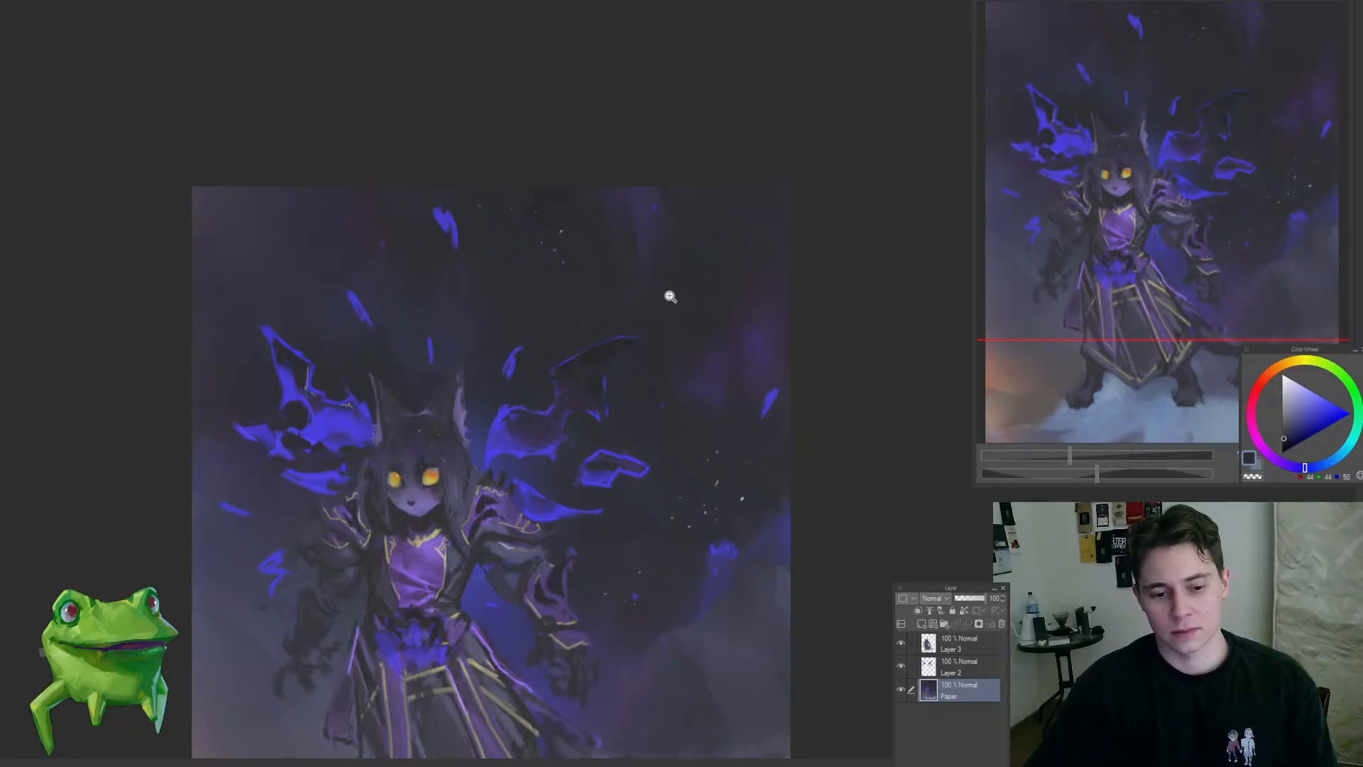
drag(677, 294, 666, 321)
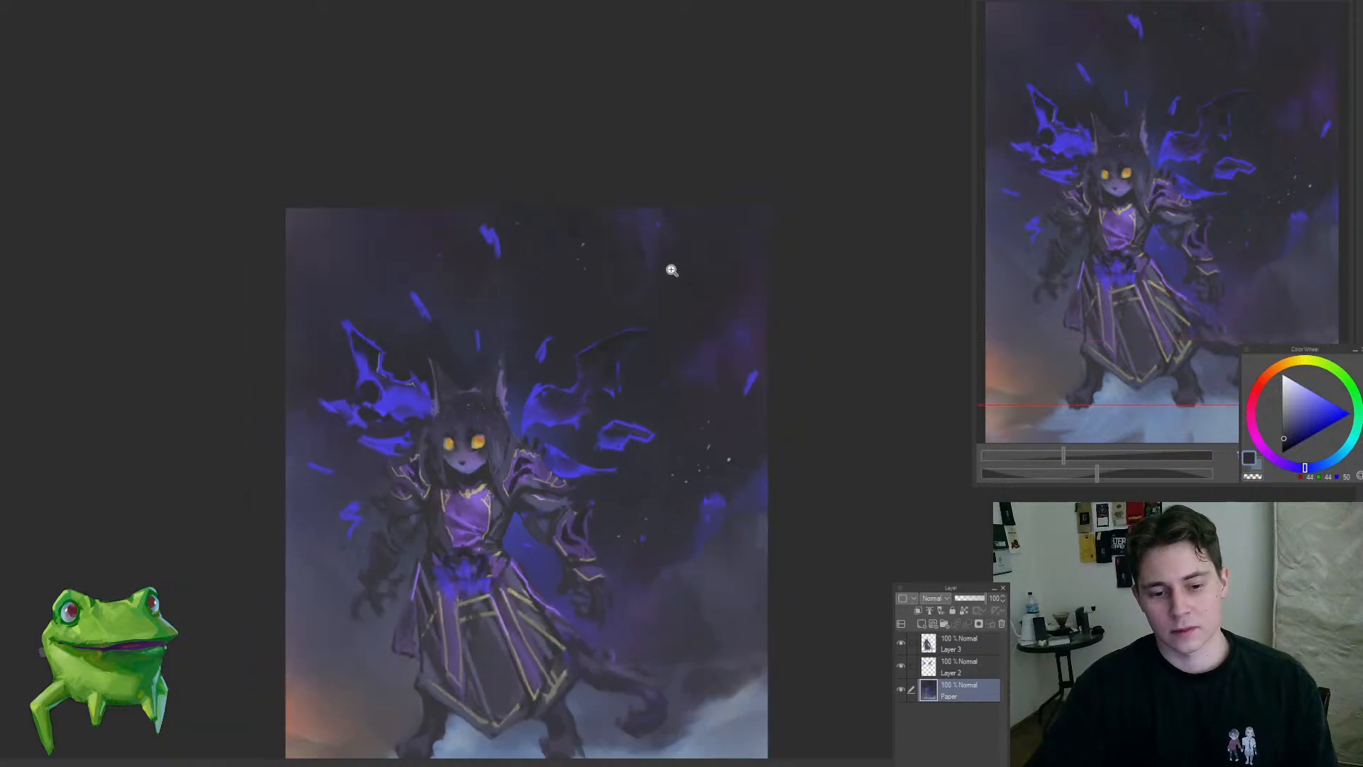
Step: Smooth the upper sky above the wings and the cat ears with dark blue-grey strokes on the Paper layer, using a smaller brush
drag(671, 270, 661, 282)
drag(695, 212, 709, 203)
key([)
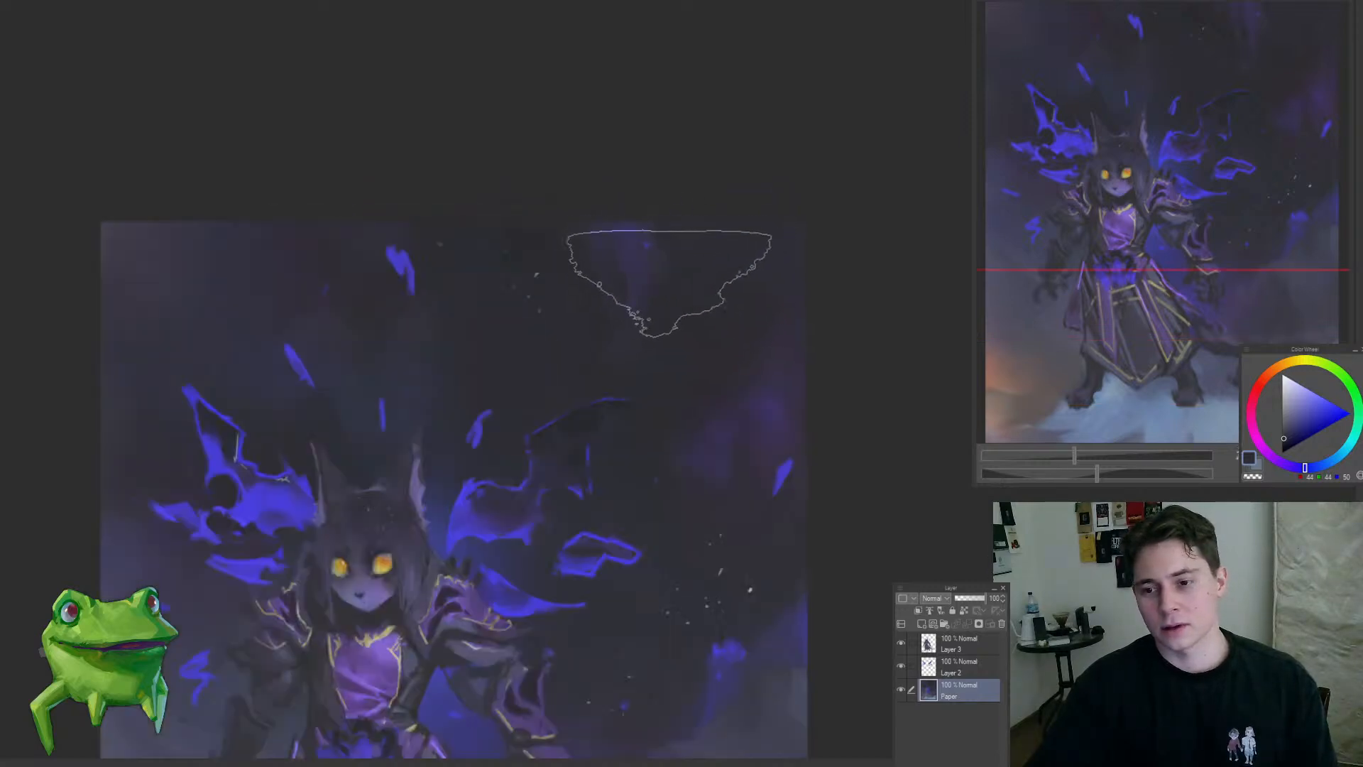
alt+click(584, 310)
drag(597, 329, 644, 376)
mouse_move(563, 291)
mouse_down()
mouse_move(551, 322)
mouse_move(609, 311)
mouse_move(596, 331)
mouse_move(537, 304)
mouse_up()
drag(450, 318, 470, 326)
alt+click(438, 330)
mouse_move(382, 320)
mouse_down()
mouse_move(532, 321)
mouse_move(493, 301)
mouse_move(430, 367)
mouse_move(492, 328)
mouse_move(569, 328)
mouse_move(570, 286)
mouse_up()
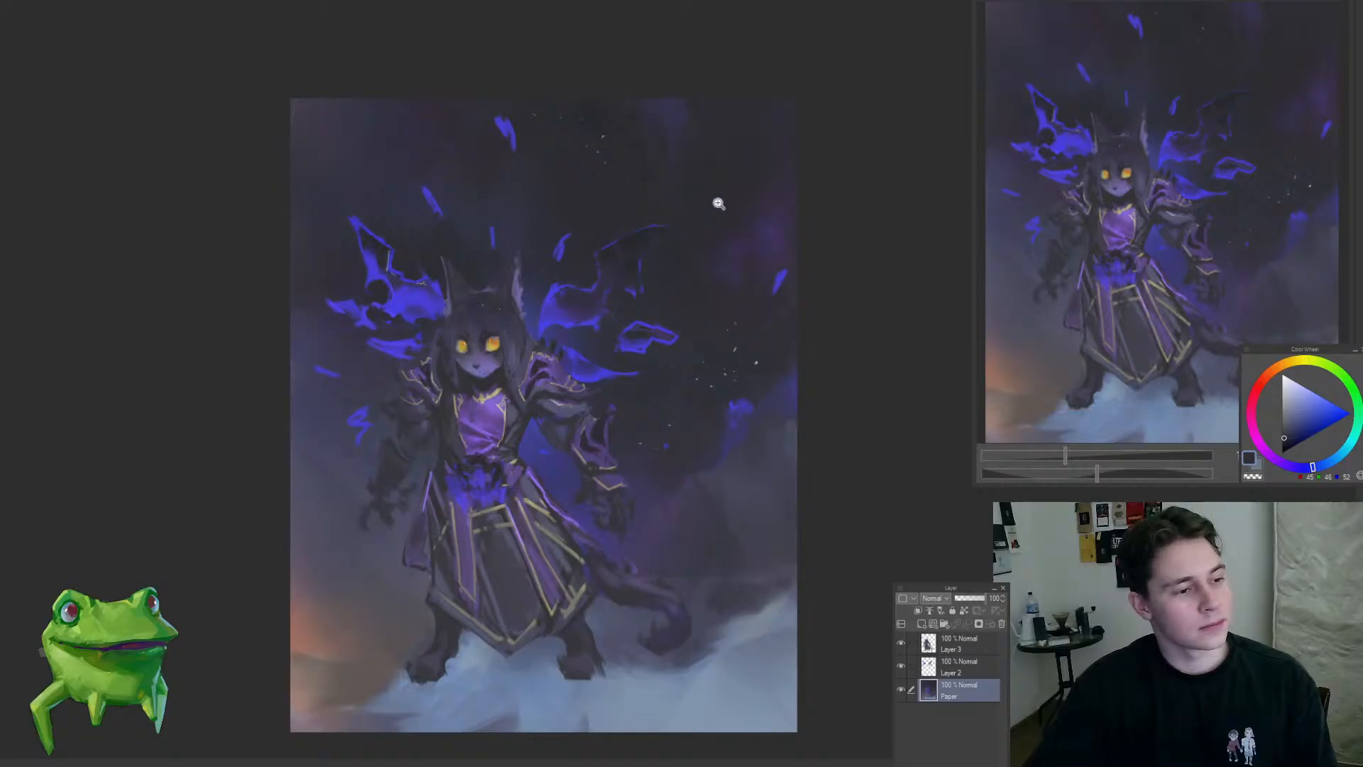
Step: Blend the misty background beside and below the left-hand claw with sampled muted blue-grey on the Paper layer
drag(470, 335, 492, 410)
alt+click(377, 455)
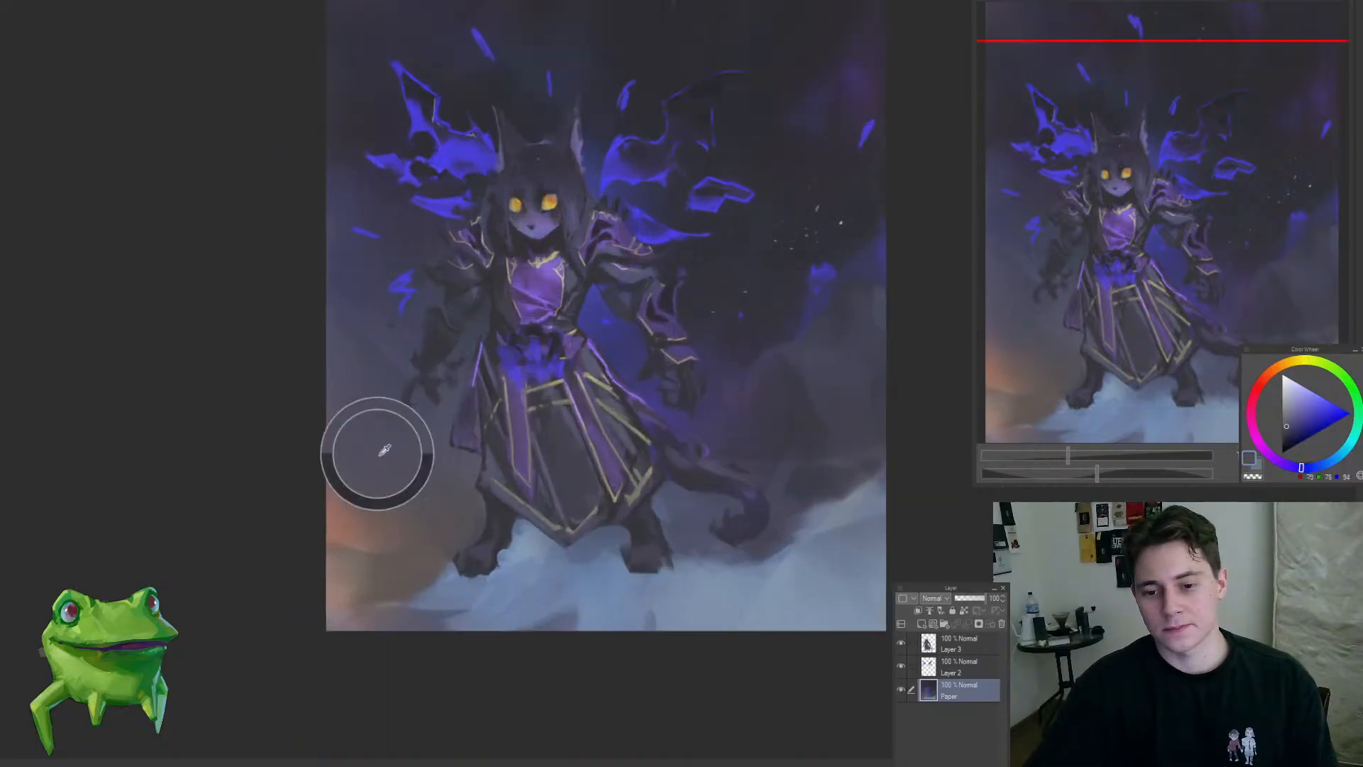
drag(379, 474, 369, 450)
alt+click(385, 390)
drag(369, 393, 395, 396)
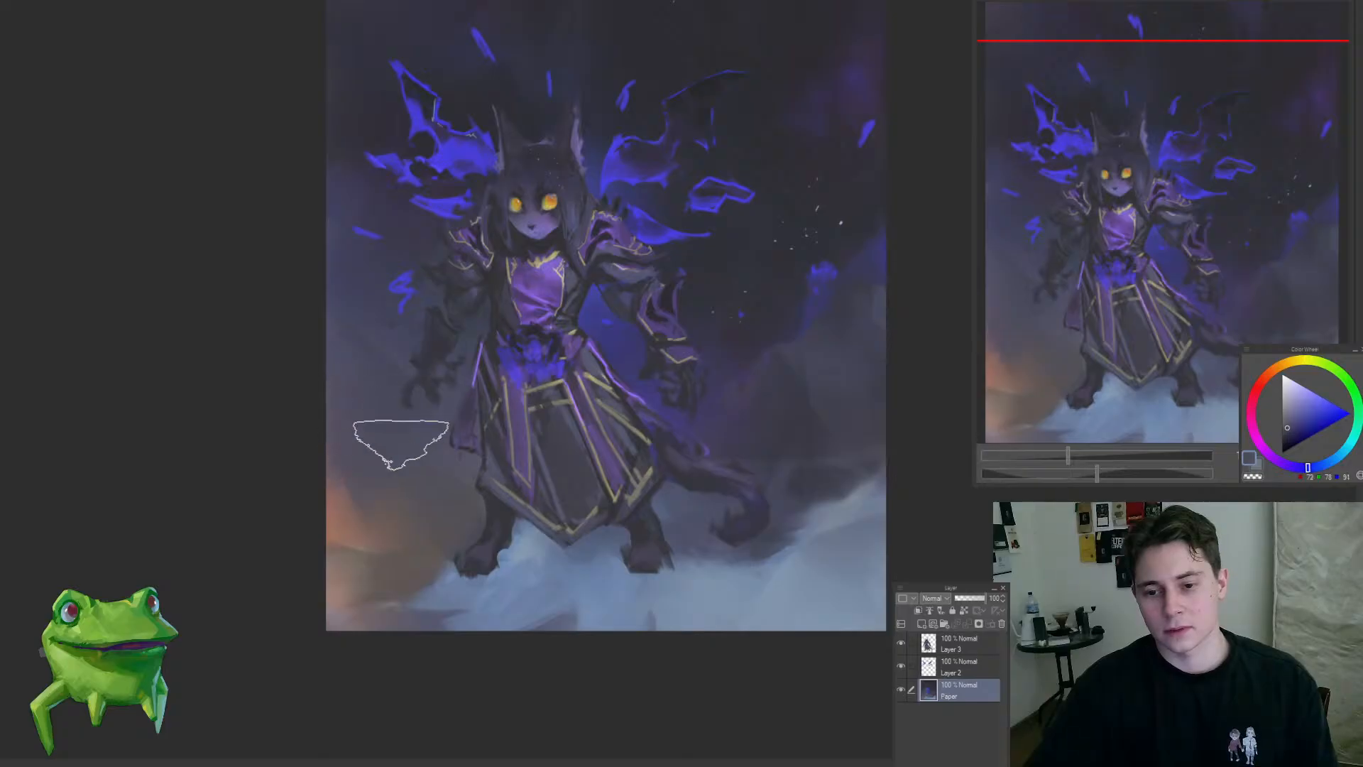
alt+click(344, 490)
mouse_move(367, 496)
mouse_down()
mouse_move(313, 523)
mouse_move(344, 563)
mouse_move(415, 434)
mouse_move(405, 417)
mouse_up()
alt+click(416, 493)
alt+click(378, 363)
drag(369, 351, 330, 345)
drag(481, 427, 455, 488)
Step: Soften the purple mist between the right-hand claw and the tail with sampled dark purple-grey on the Paper layer
alt+click(666, 409)
mouse_move(689, 476)
mouse_down()
mouse_move(663, 542)
mouse_move(622, 523)
mouse_move(594, 572)
mouse_move(682, 515)
mouse_up()
alt+click(688, 492)
alt+click(682, 501)
alt+click(623, 469)
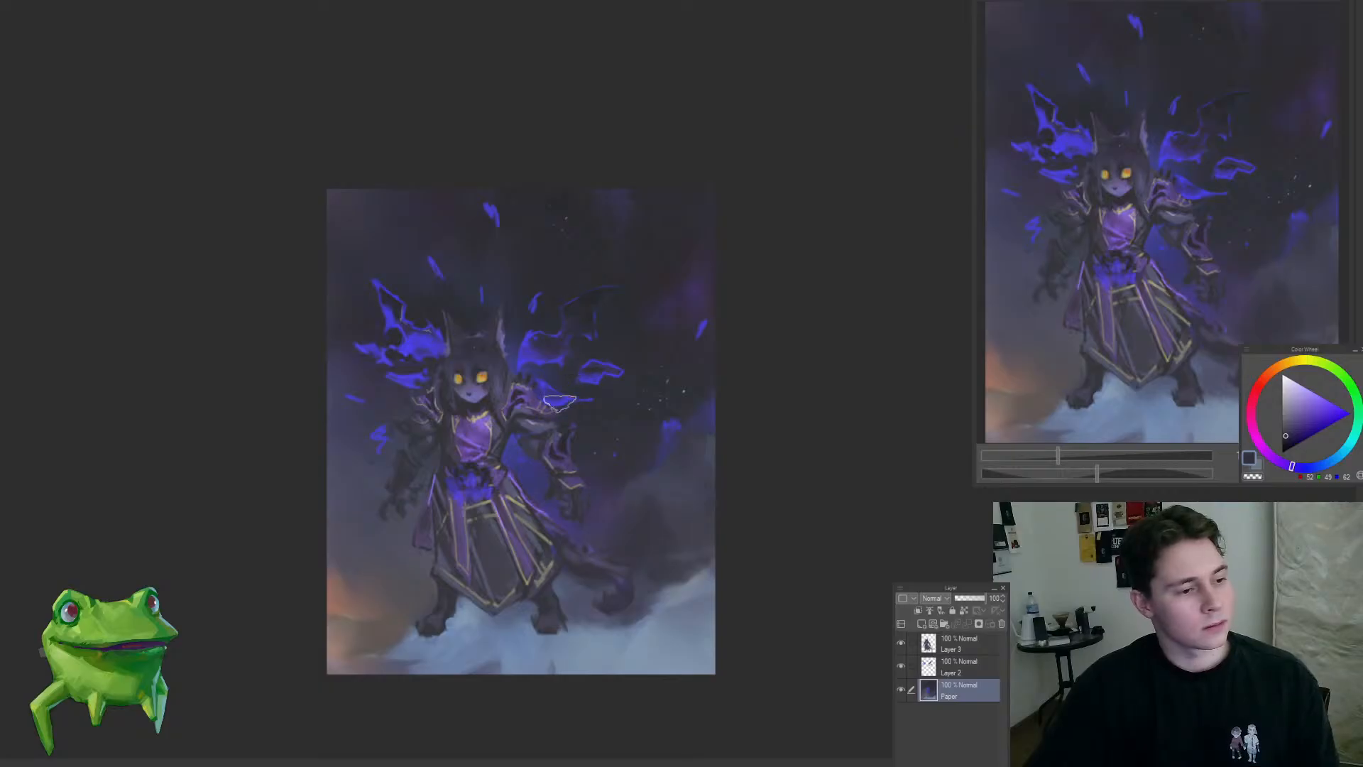
drag(512, 445, 561, 369)
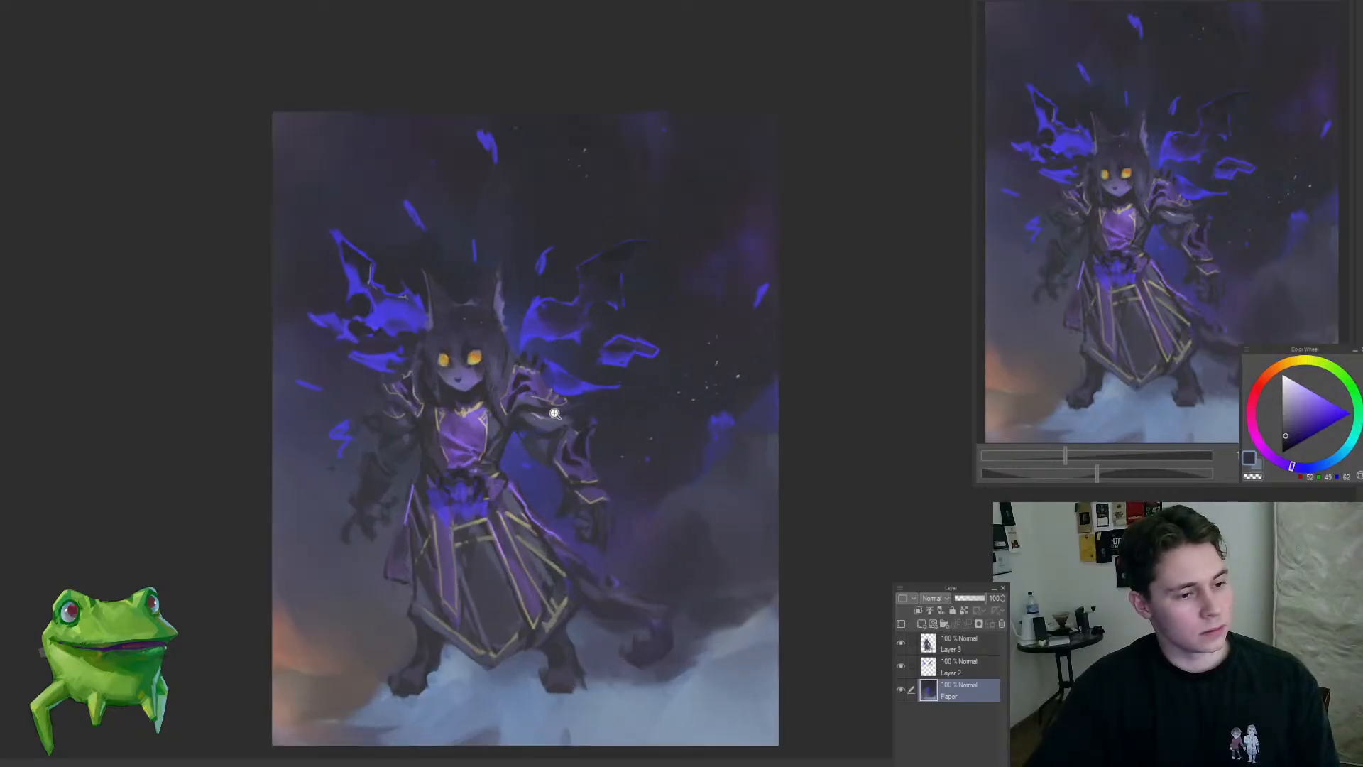
click(508, 428)
drag(519, 413, 582, 379)
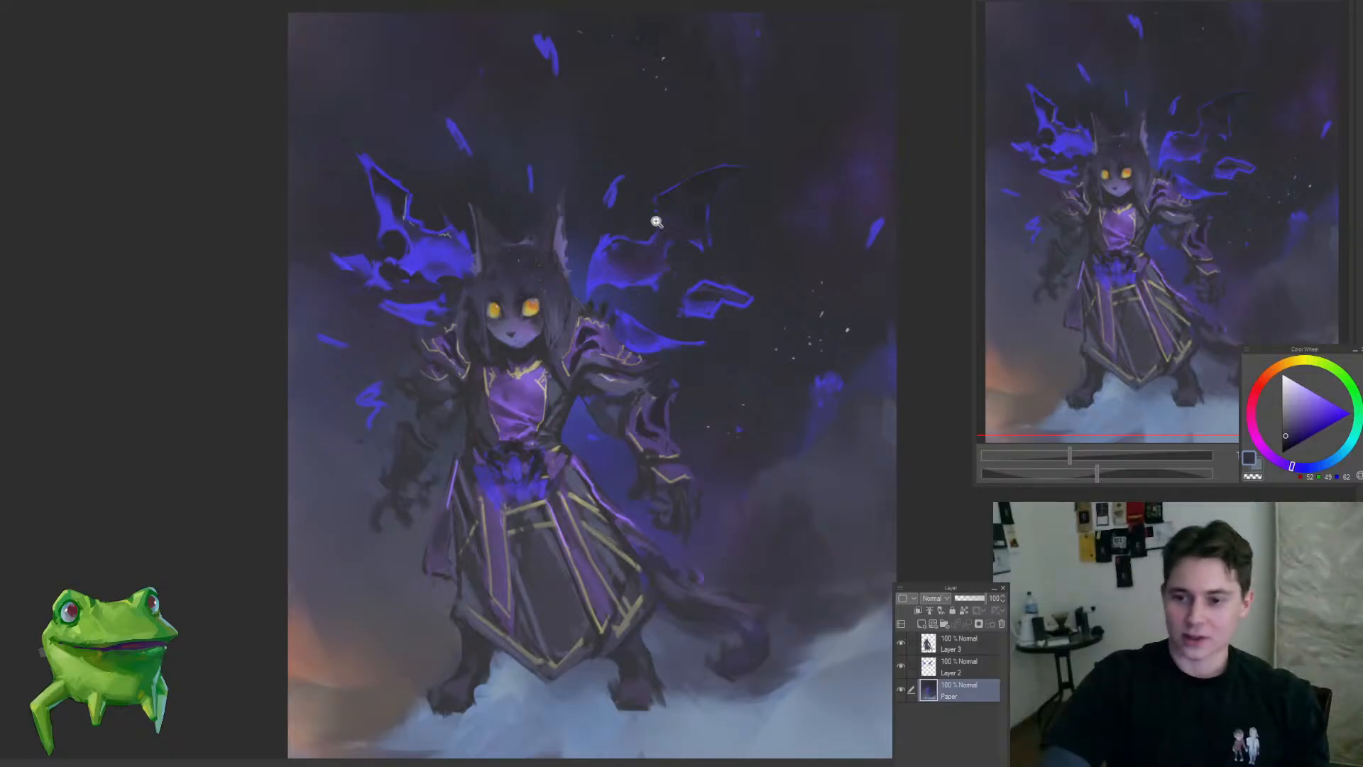
Step: Touch up the inner edge and membrane of the right-hand wing on Layer 2 with sampled dark blue
click(617, 219)
click(581, 297)
ctrl+shift+click(584, 295)
click(590, 297)
alt+click(603, 301)
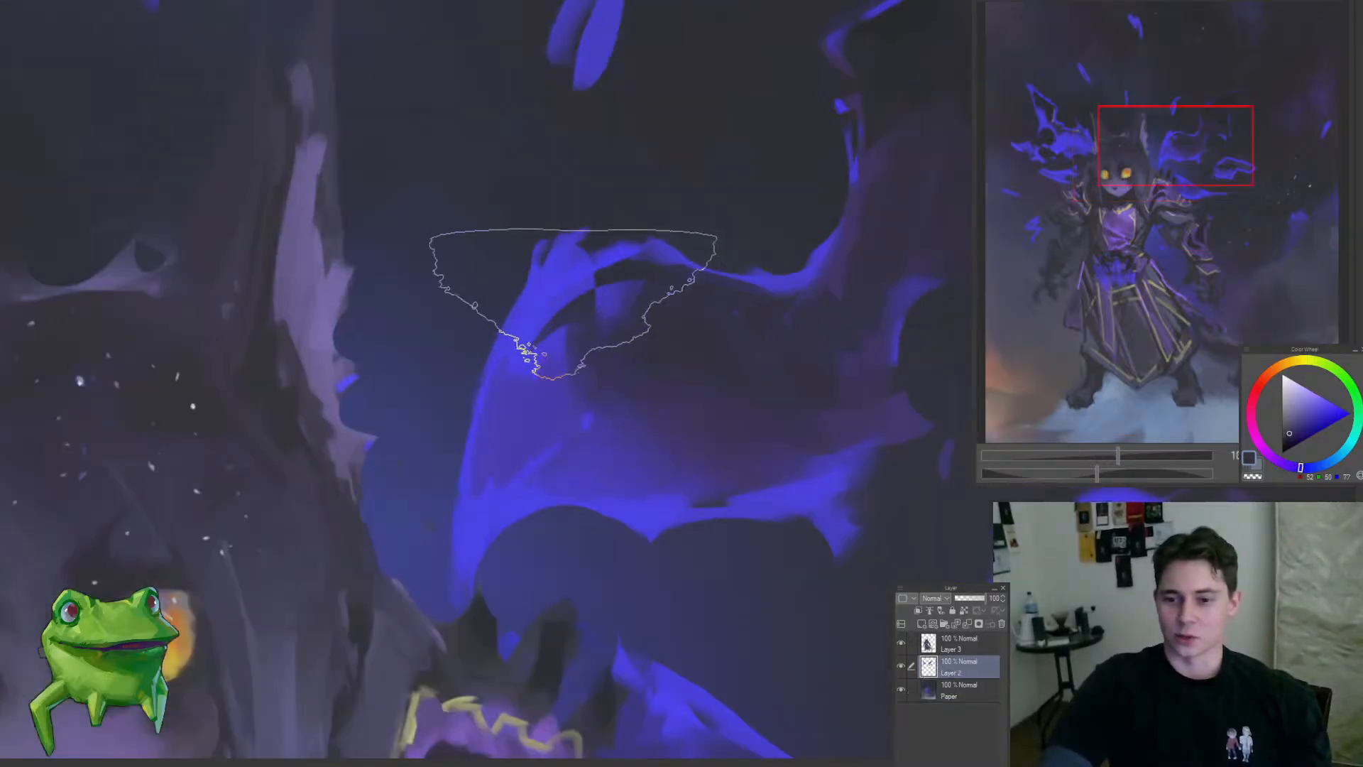
key(ctrl+0)
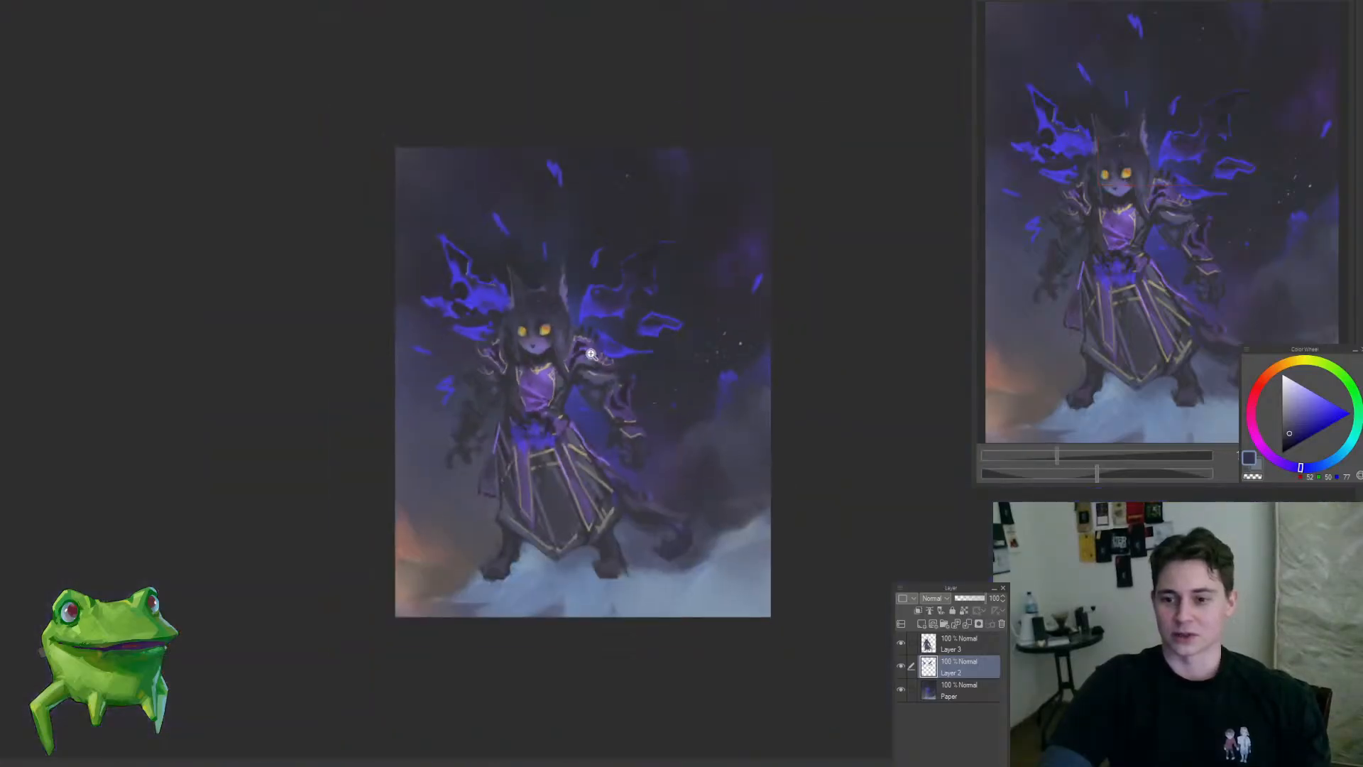
Step: Refine the low glowing wing shard above the right-hand shoulder armour on Layer 2 with dark blue
click(615, 337)
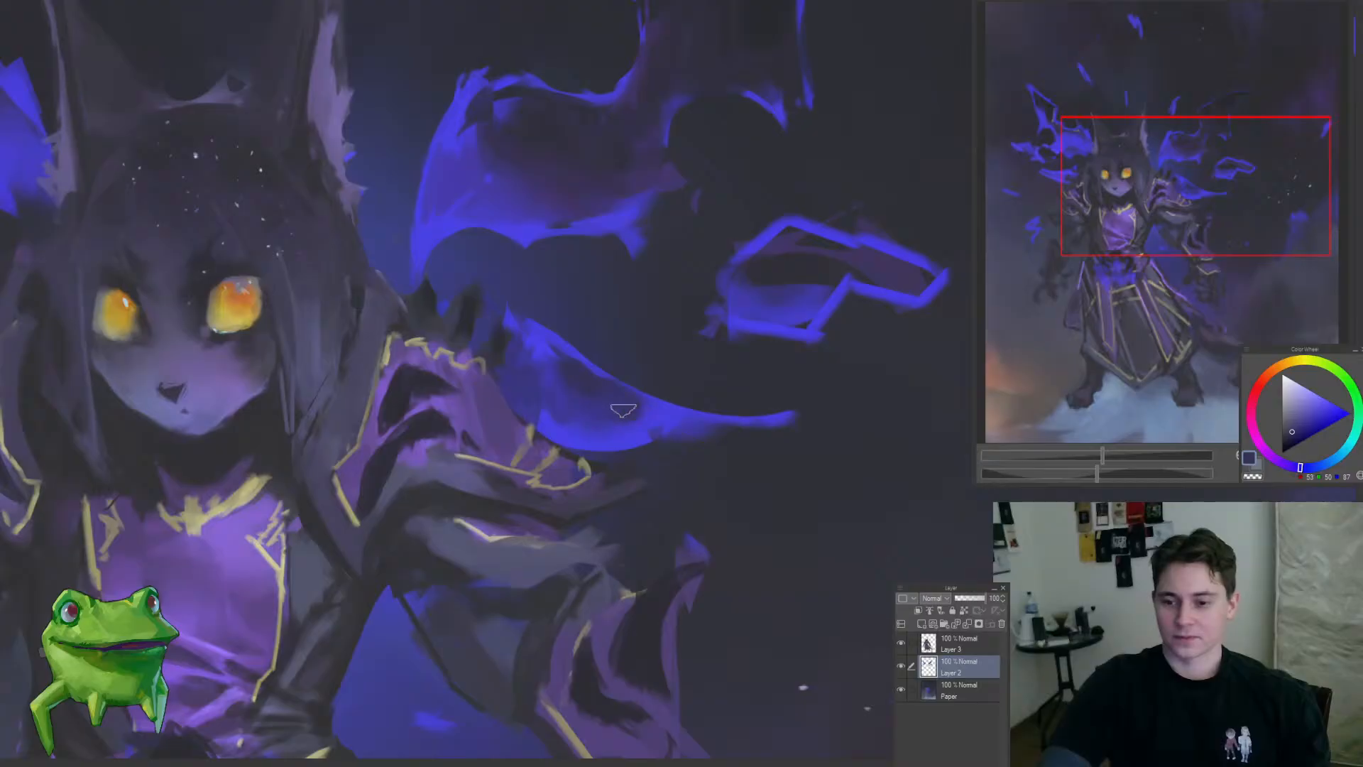
drag(629, 421, 569, 478)
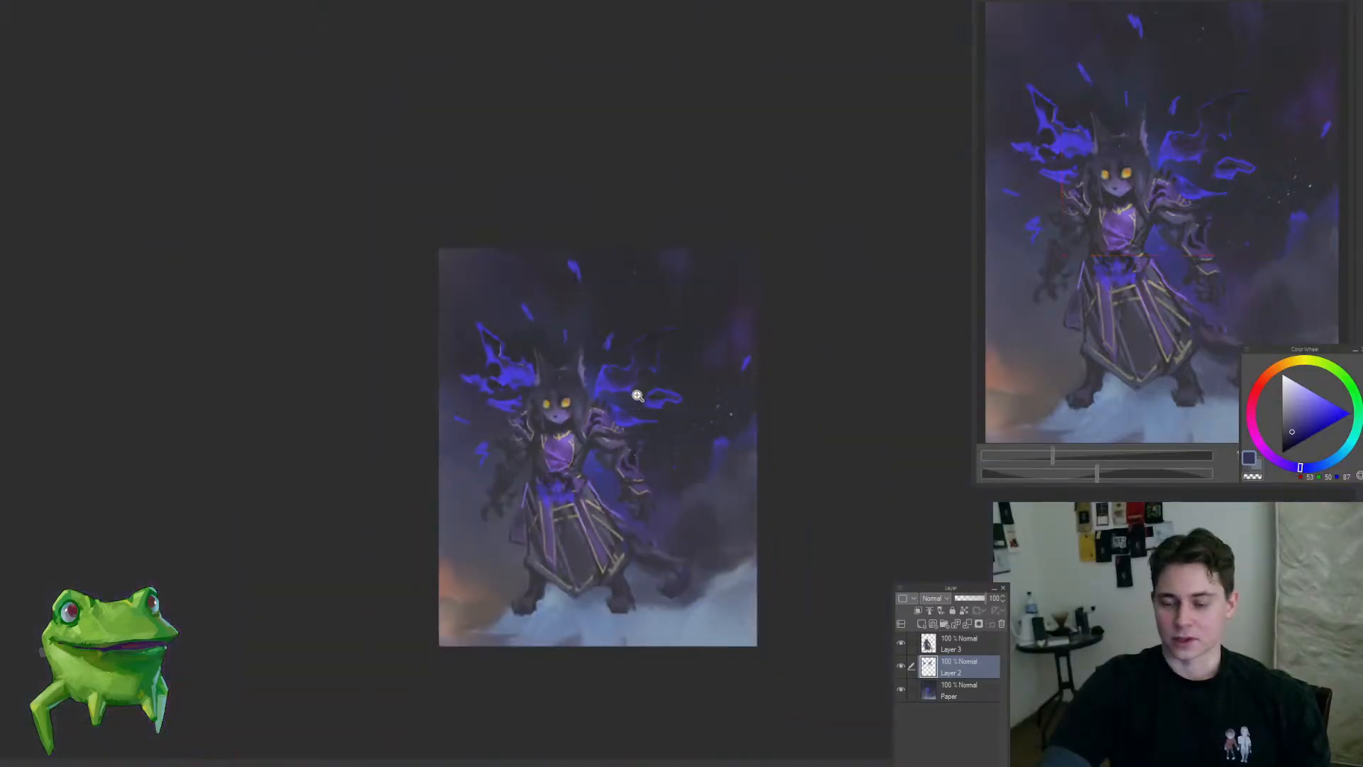
drag(638, 395, 643, 369)
mouse_move(692, 424)
mouse_down()
mouse_move(648, 313)
mouse_move(659, 306)
mouse_up()
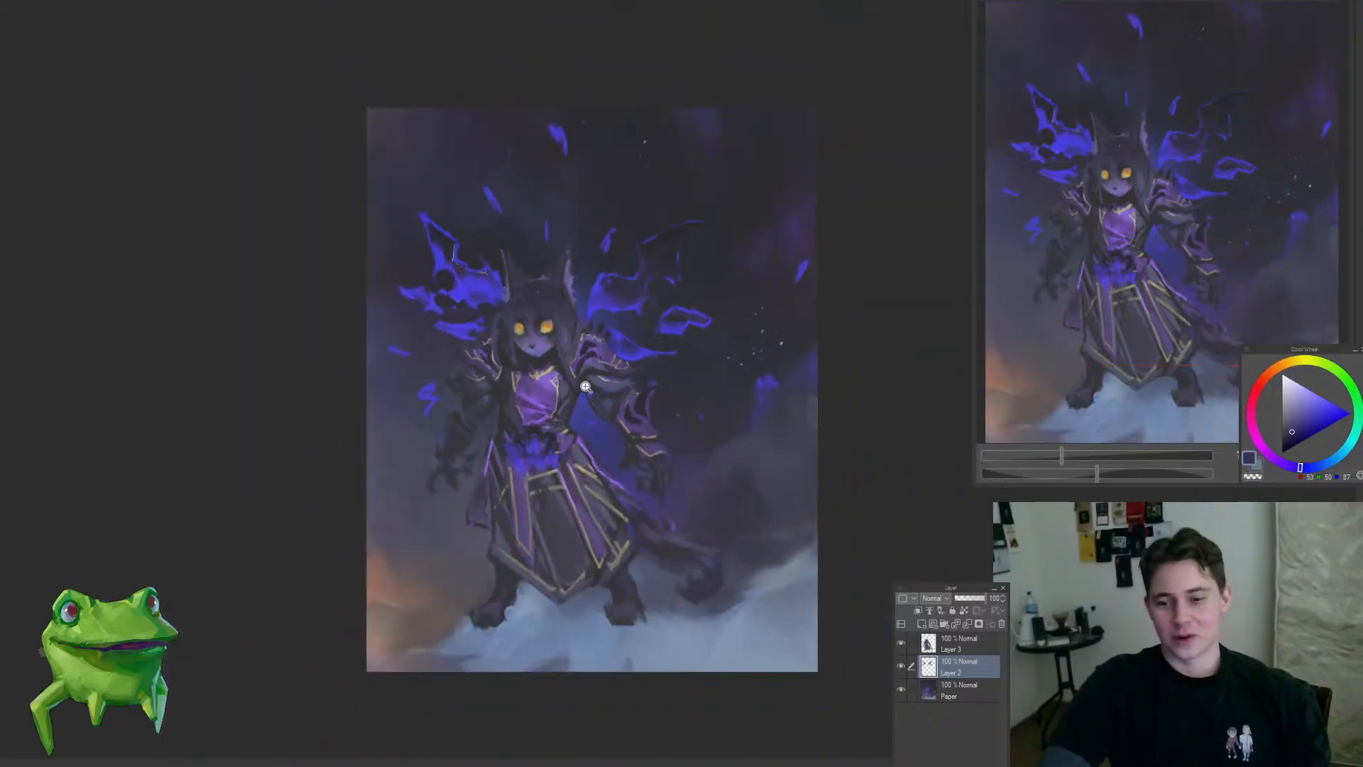
Step: Paint a lighter blue-grey streak along the left-hand arm on Layer 3
drag(475, 420, 508, 357)
drag(445, 450, 464, 412)
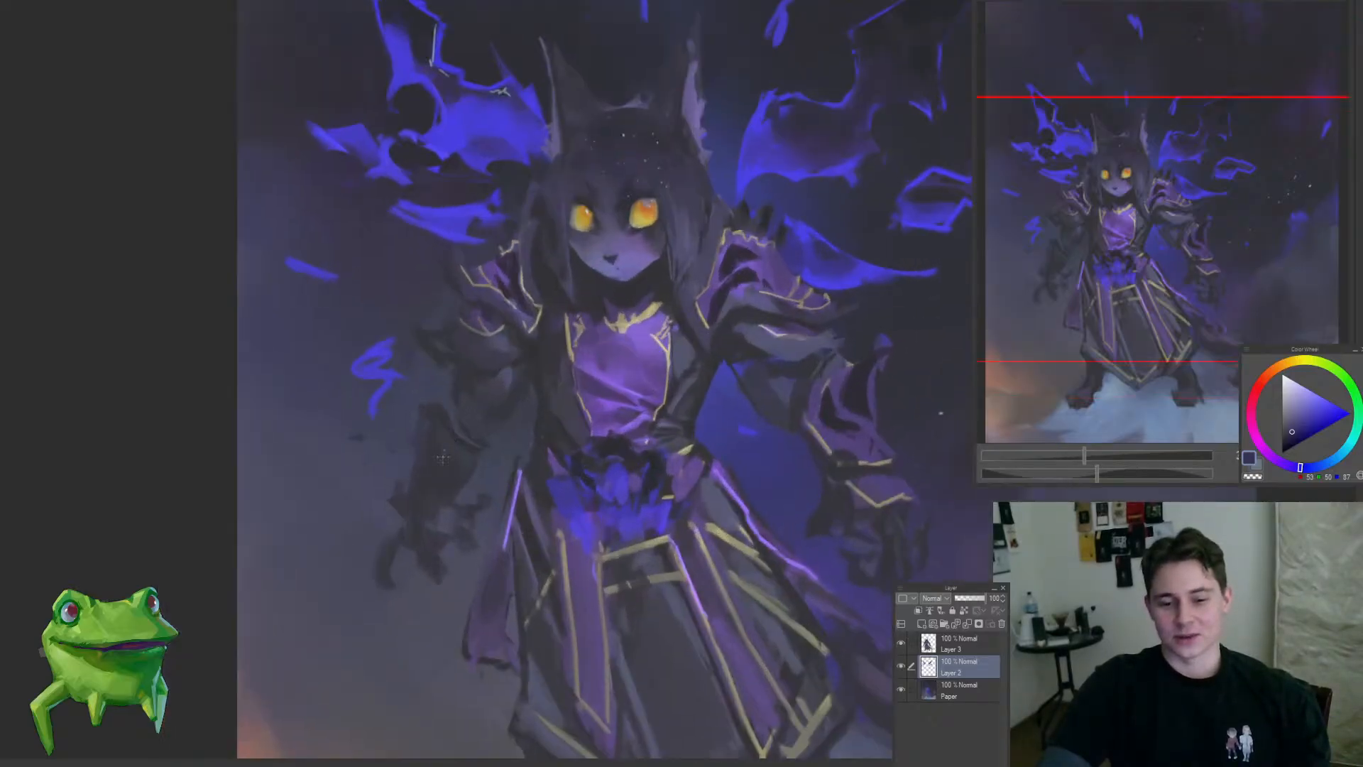
ctrl+shift+click(464, 410)
click(466, 409)
alt+click(468, 411)
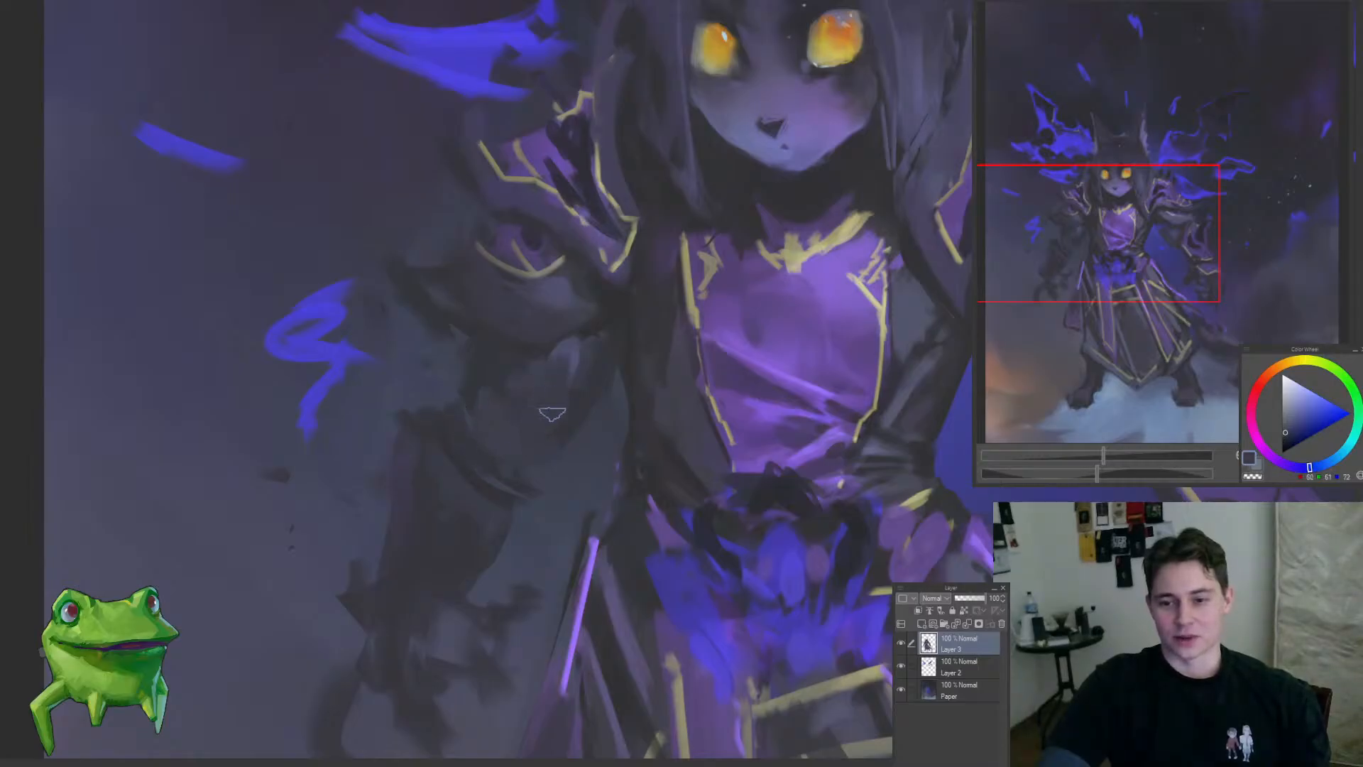
alt+click(570, 357)
mouse_move(577, 344)
mouse_down()
mouse_move(536, 447)
mouse_move(423, 560)
mouse_up()
Step: Rework the shading of the right-hand arm between shoulder armour and bracer on Layer 3 with sampled blue-grey tones
mouse_move(602, 497)
mouse_down()
mouse_move(660, 482)
mouse_move(629, 520)
mouse_move(674, 483)
mouse_up()
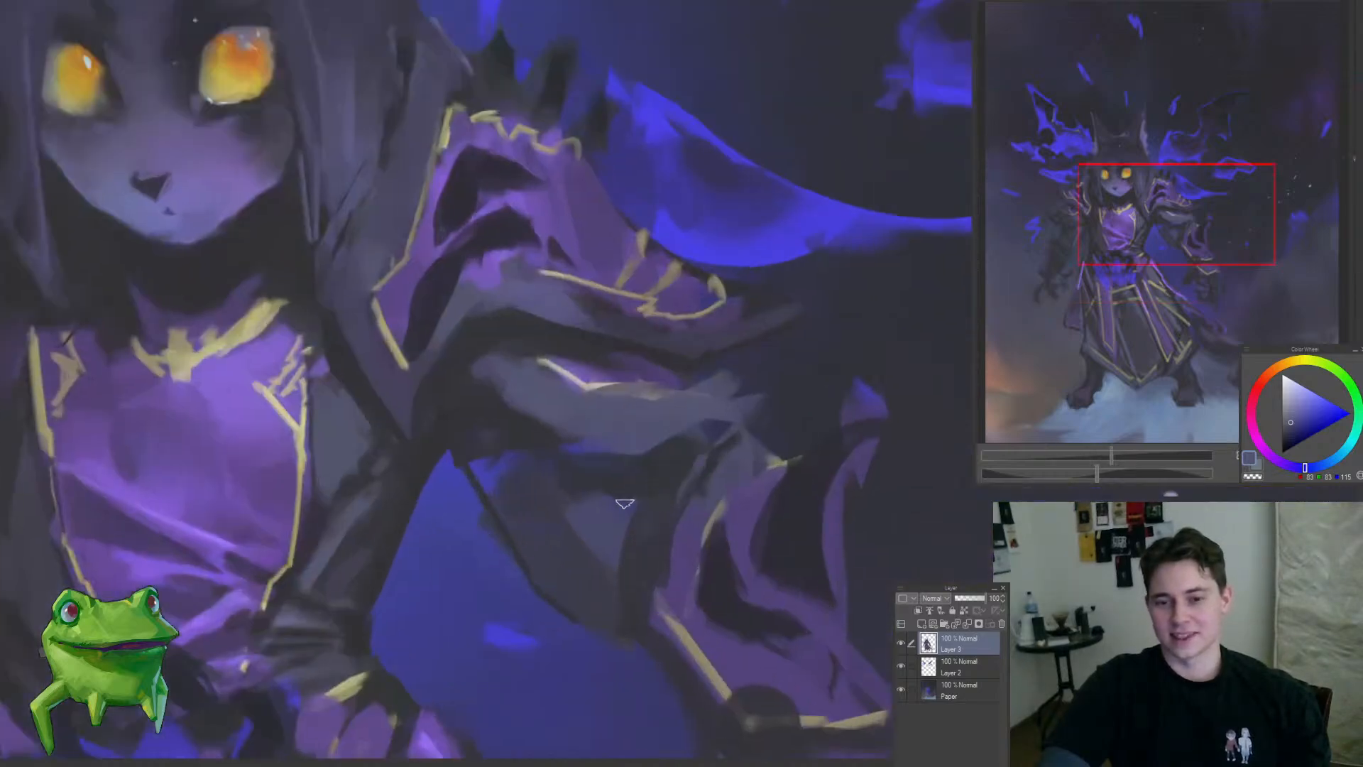
alt+click(607, 503)
mouse_move(574, 467)
mouse_down()
mouse_move(618, 529)
mouse_move(497, 612)
mouse_up()
drag(594, 601, 643, 553)
drag(628, 495, 623, 453)
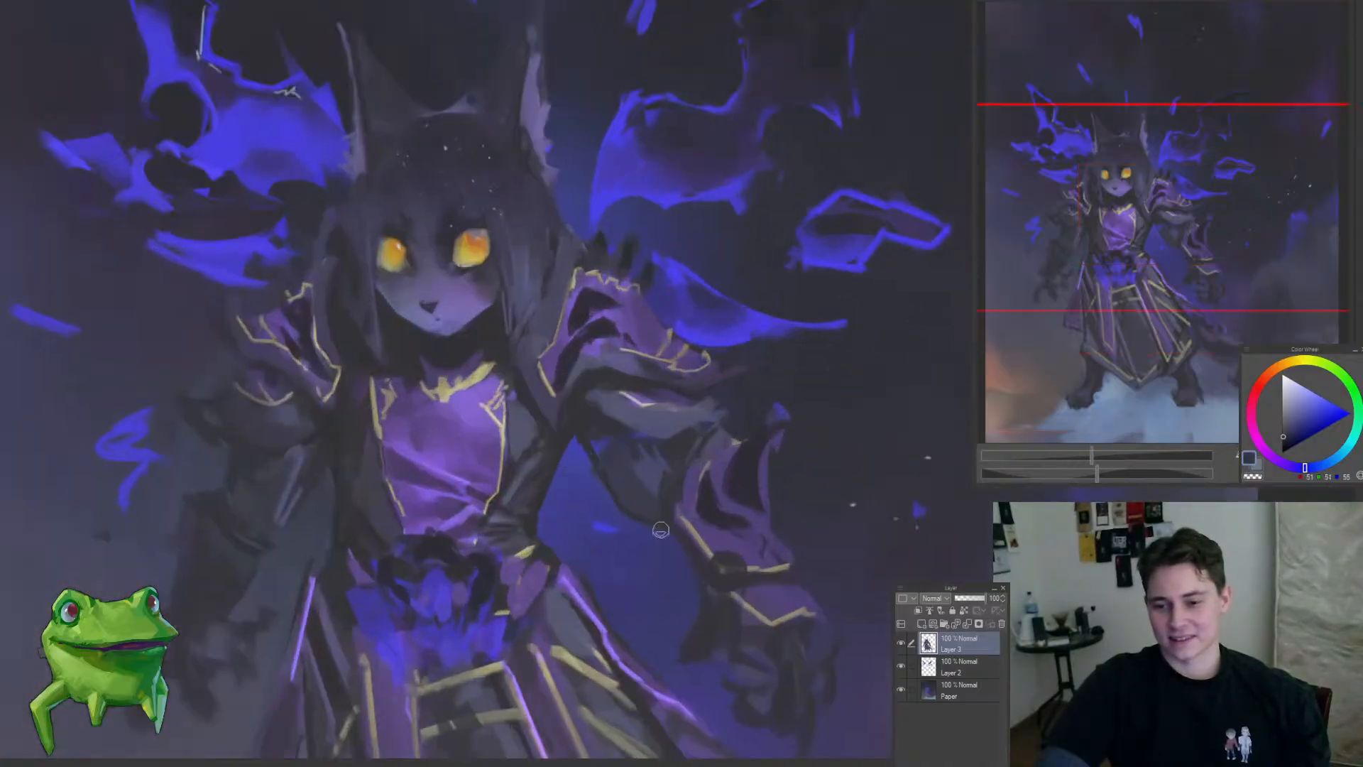
drag(633, 570, 619, 519)
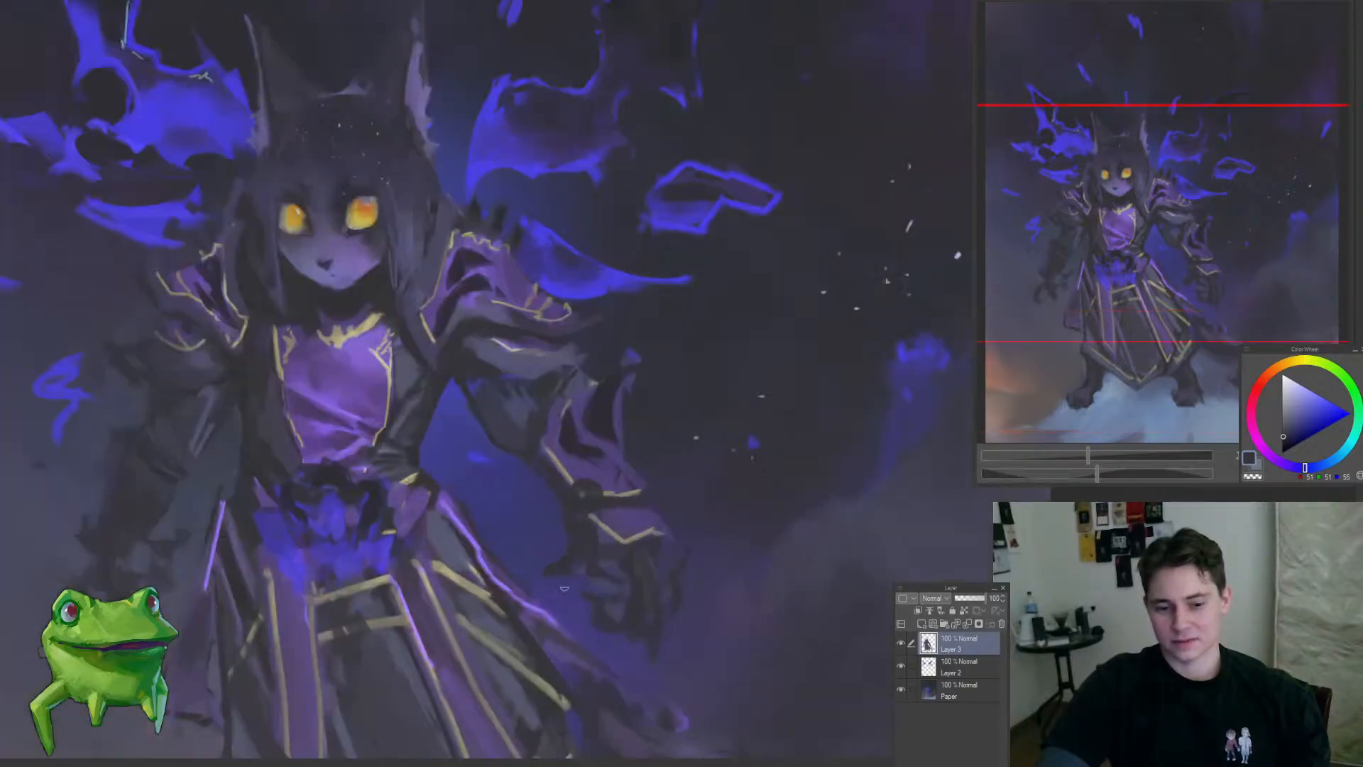
drag(565, 587, 646, 507)
Step: Touch up the detached shard of the right-hand wing on Layer 2 with dark grey
drag(620, 316, 724, 351)
ctrl+shift+click(661, 435)
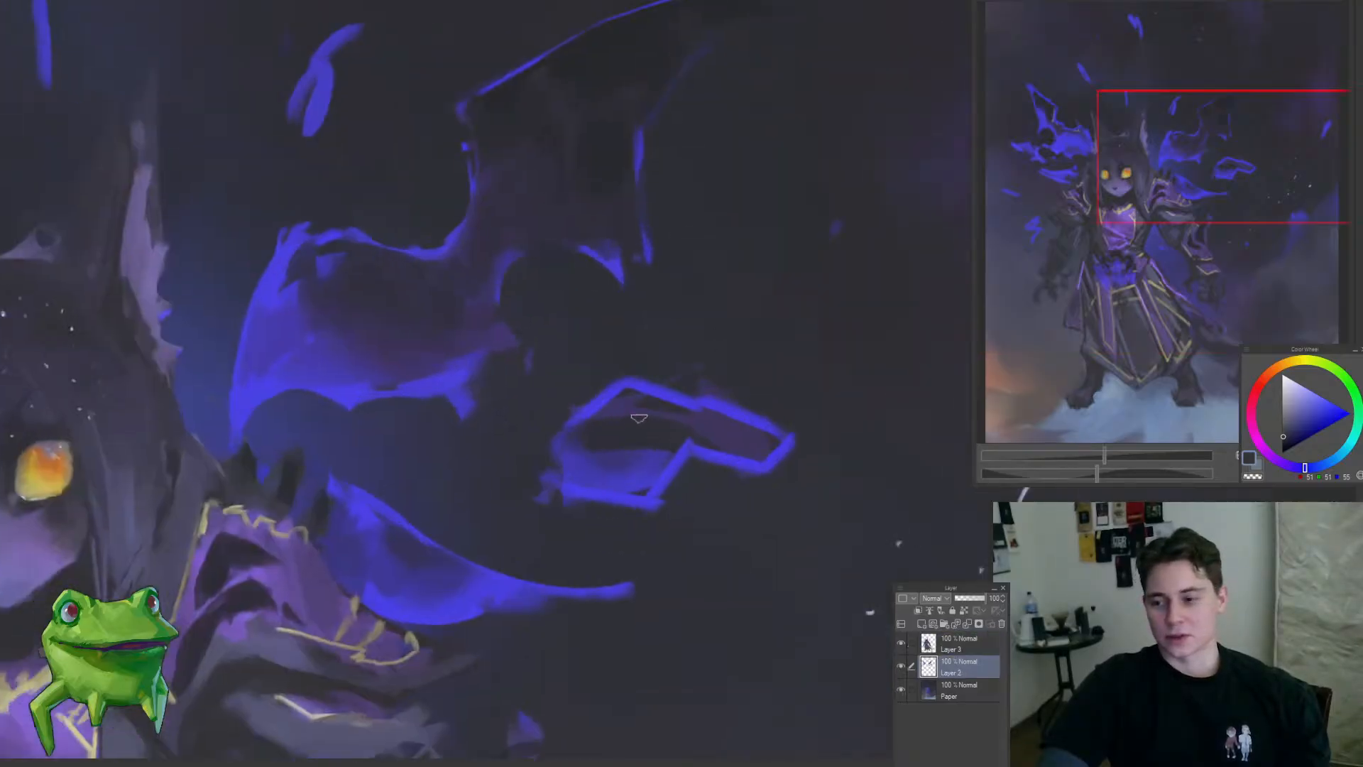
key(ctrl+0)
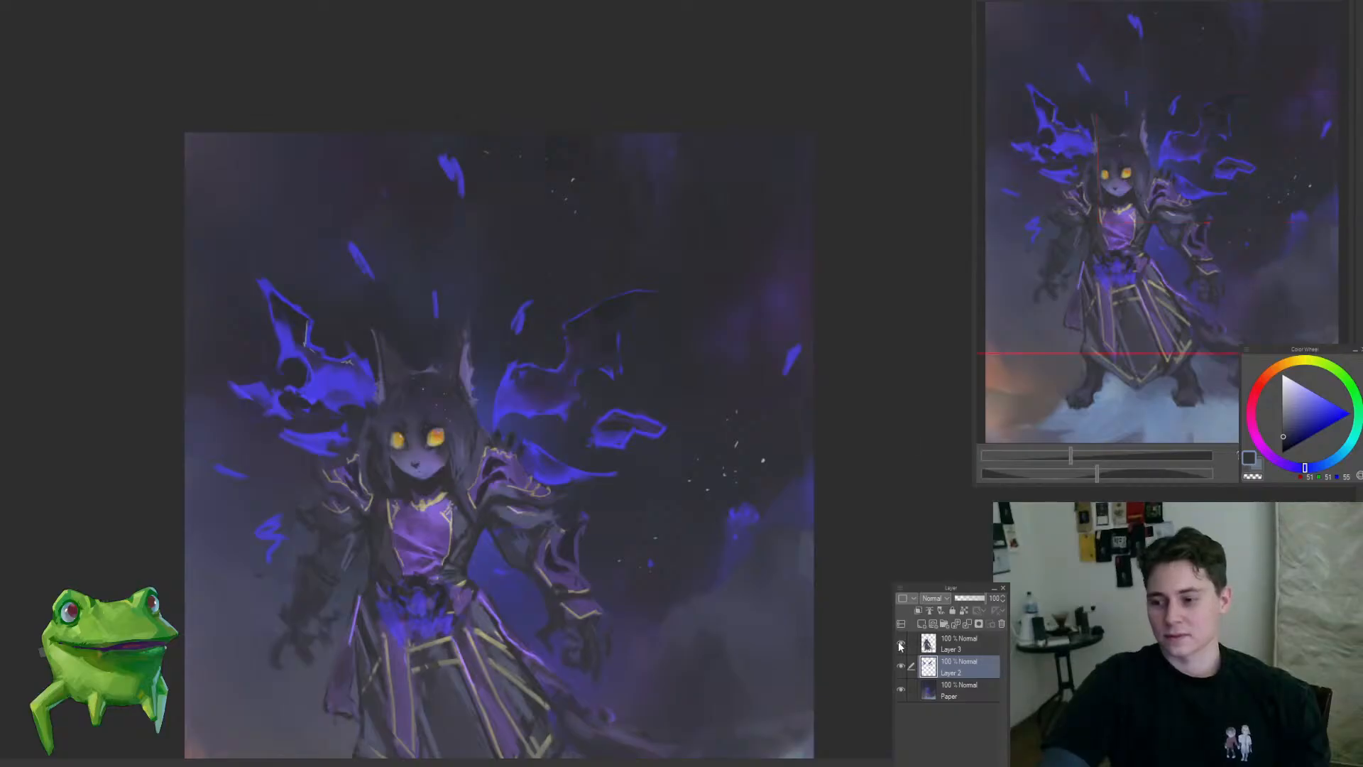
mouse_move(568, 461)
mouse_down()
mouse_move(619, 463)
mouse_move(650, 515)
mouse_up()
ctrl+shift+click(547, 538)
mouse_move(633, 431)
mouse_down()
mouse_move(607, 456)
mouse_move(700, 262)
mouse_up()
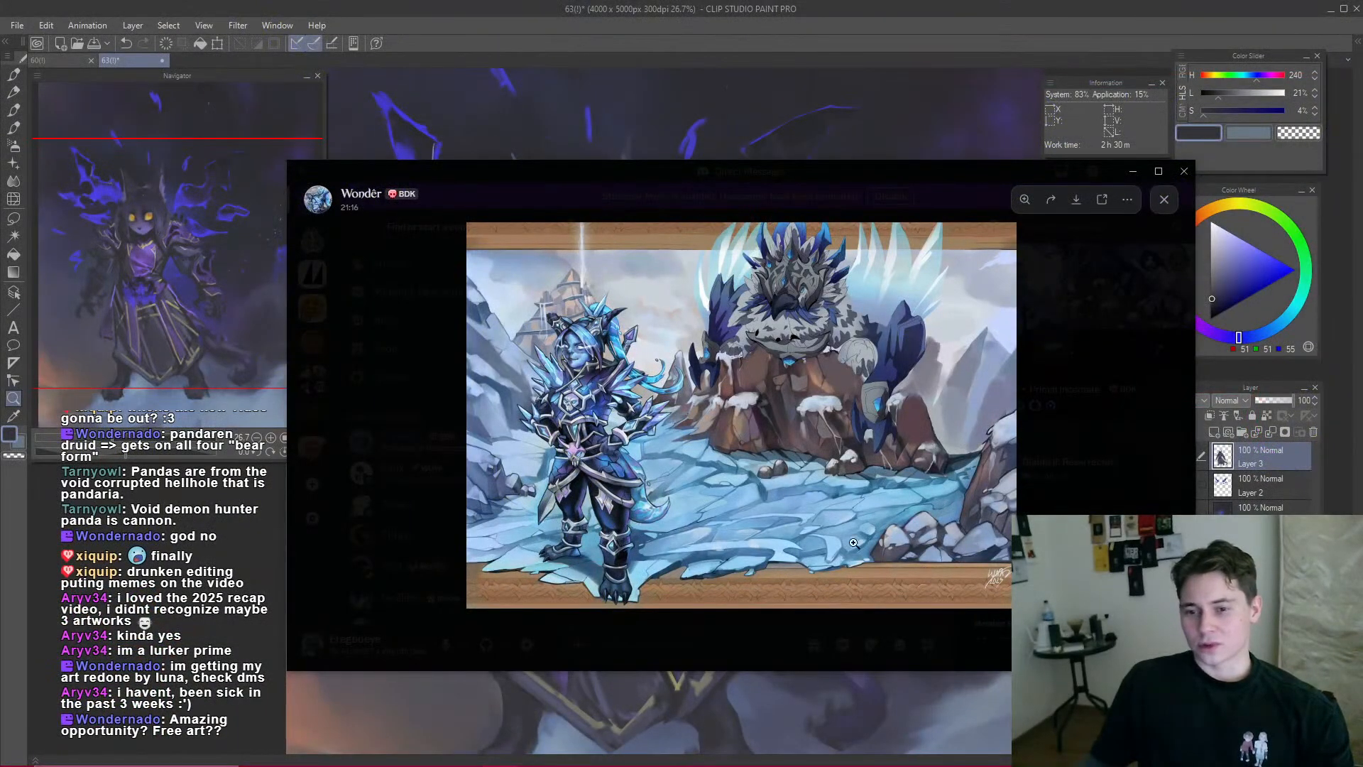
Step: Examine the ice-armoured character in the artwork shared in the Discord chat, enlarging the face and armour
click(636, 368)
drag(604, 356, 611, 415)
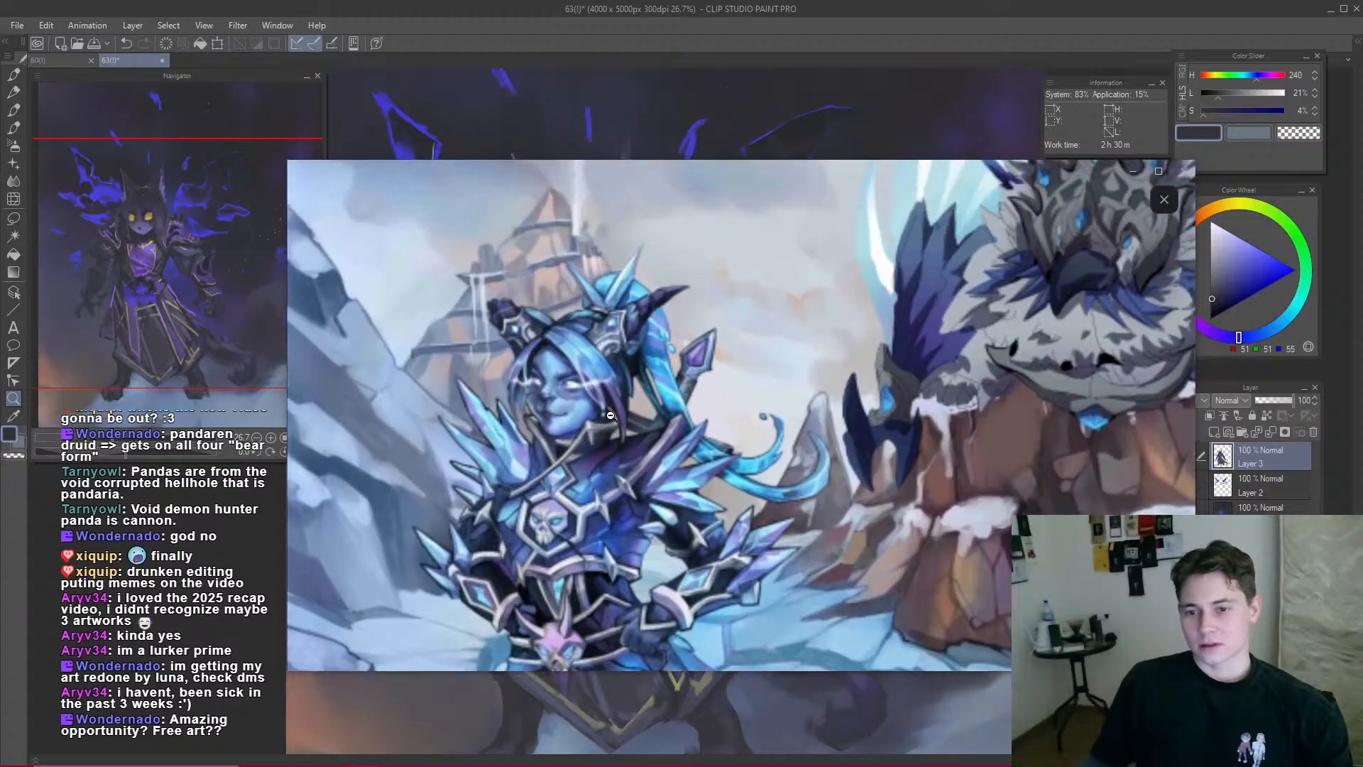
click(605, 391)
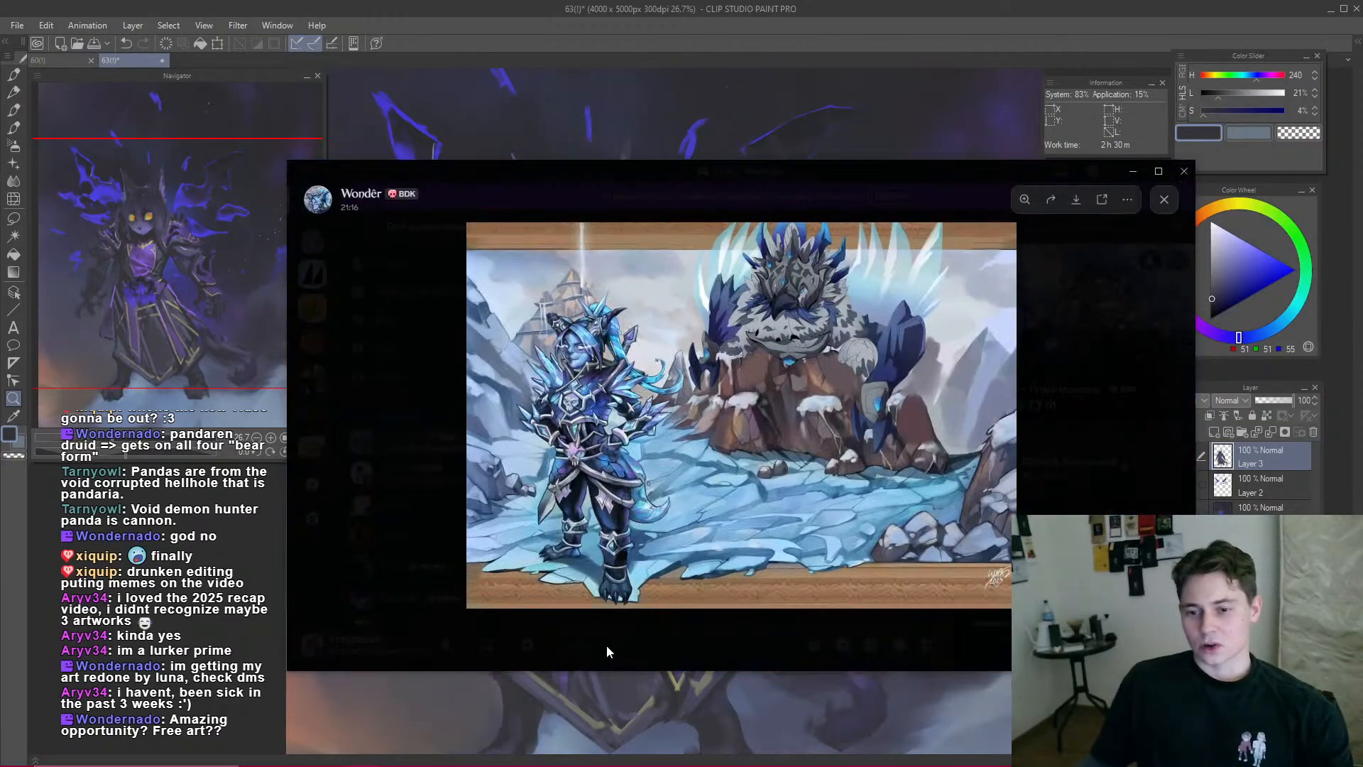
click(606, 651)
scroll(798, 493, up, 3)
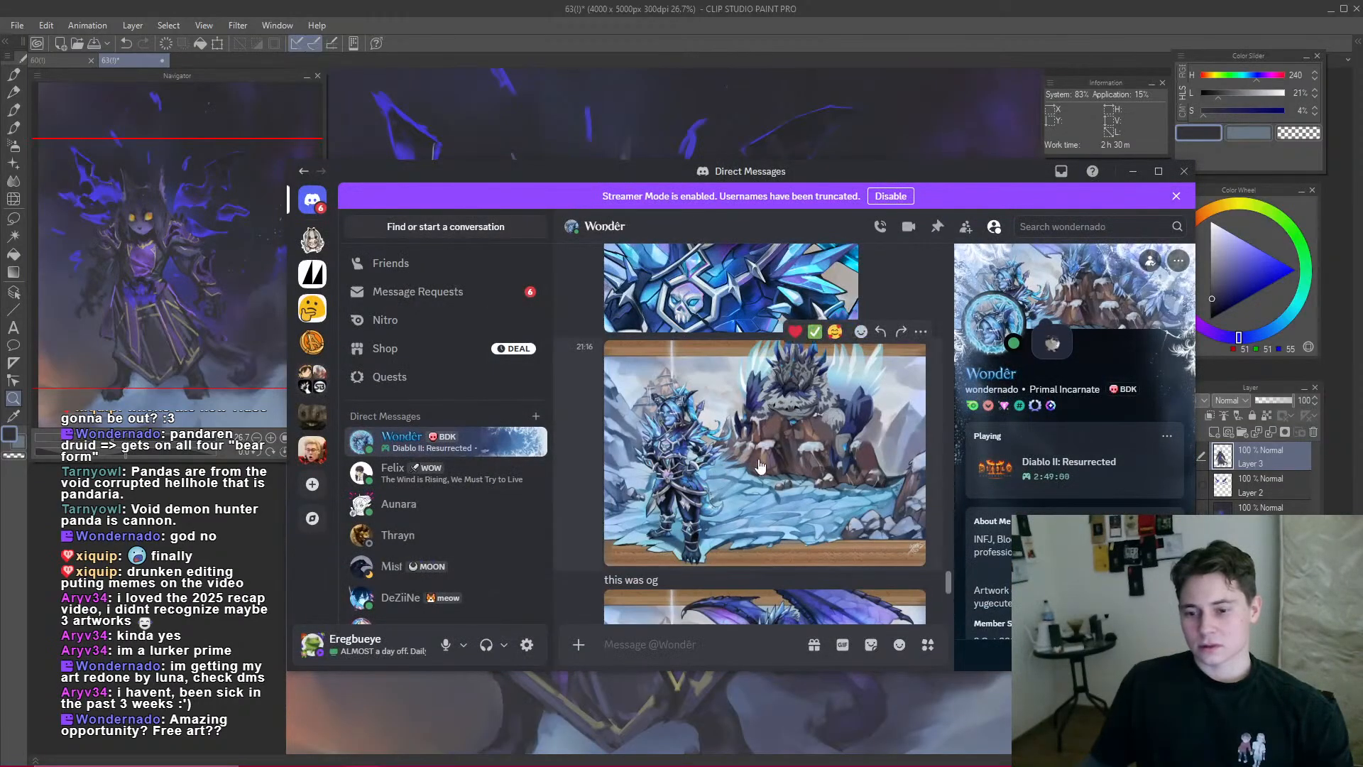
click(701, 419)
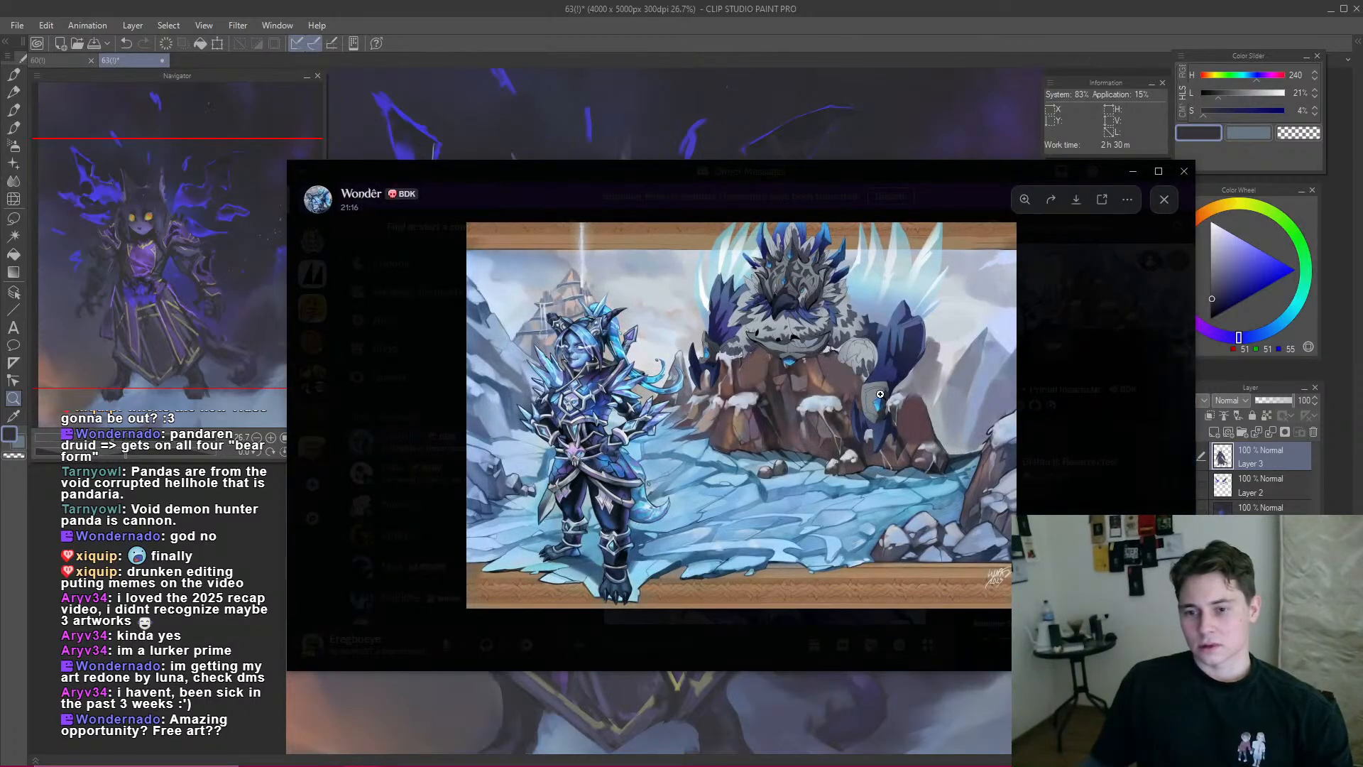
click(576, 308)
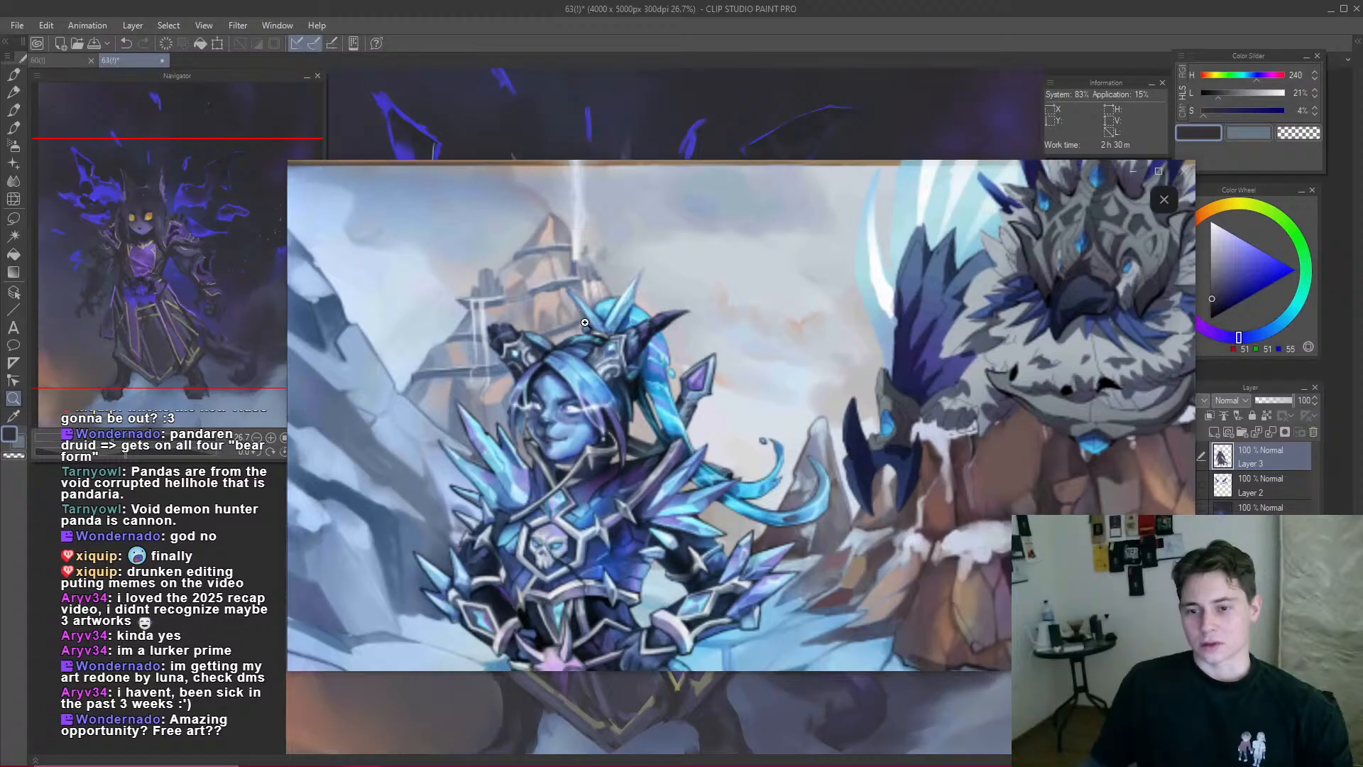
click(586, 327)
click(1093, 460)
Step: Compare the artwork with the original dragon version in the chat, and enlarge the feathered creature on the rock
scroll(781, 461, down, 3)
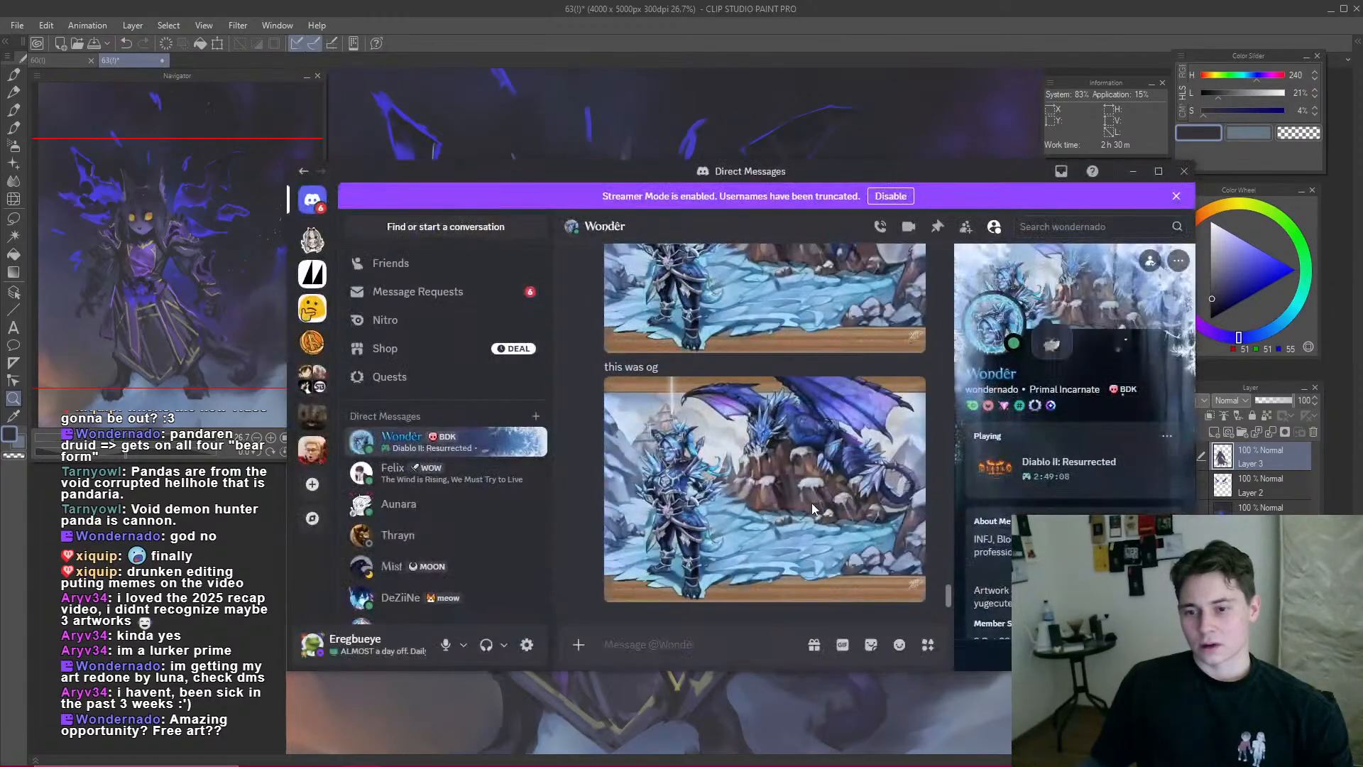
scroll(813, 506, up, 1)
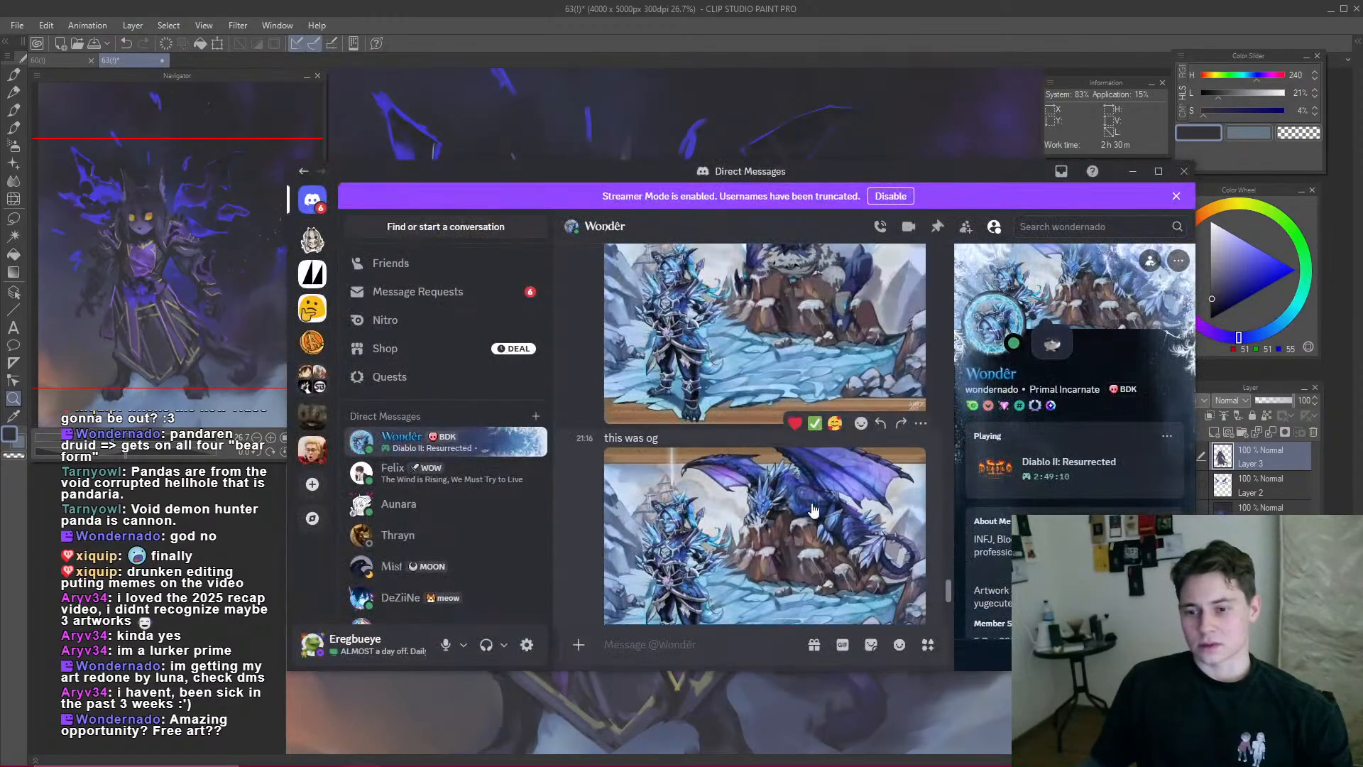
scroll(862, 490, up, 2)
click(864, 477)
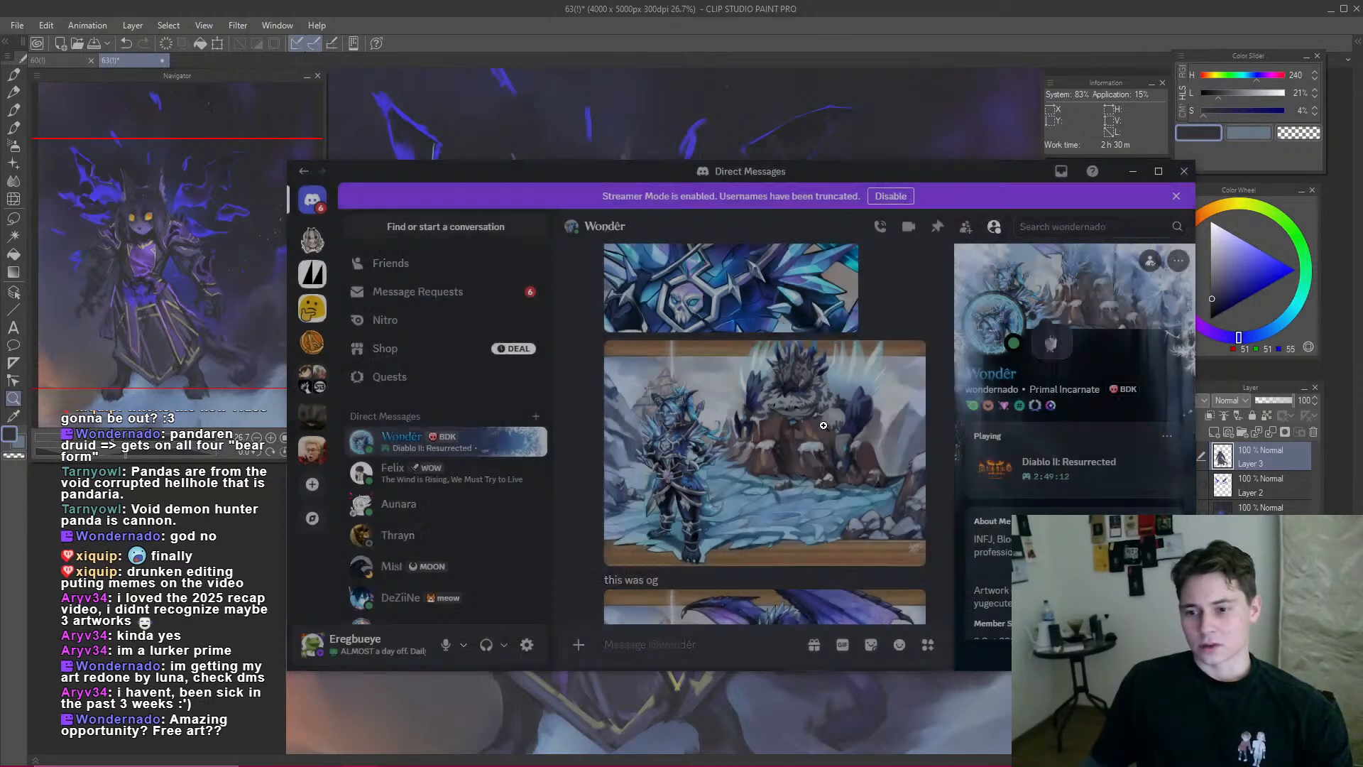
click(811, 313)
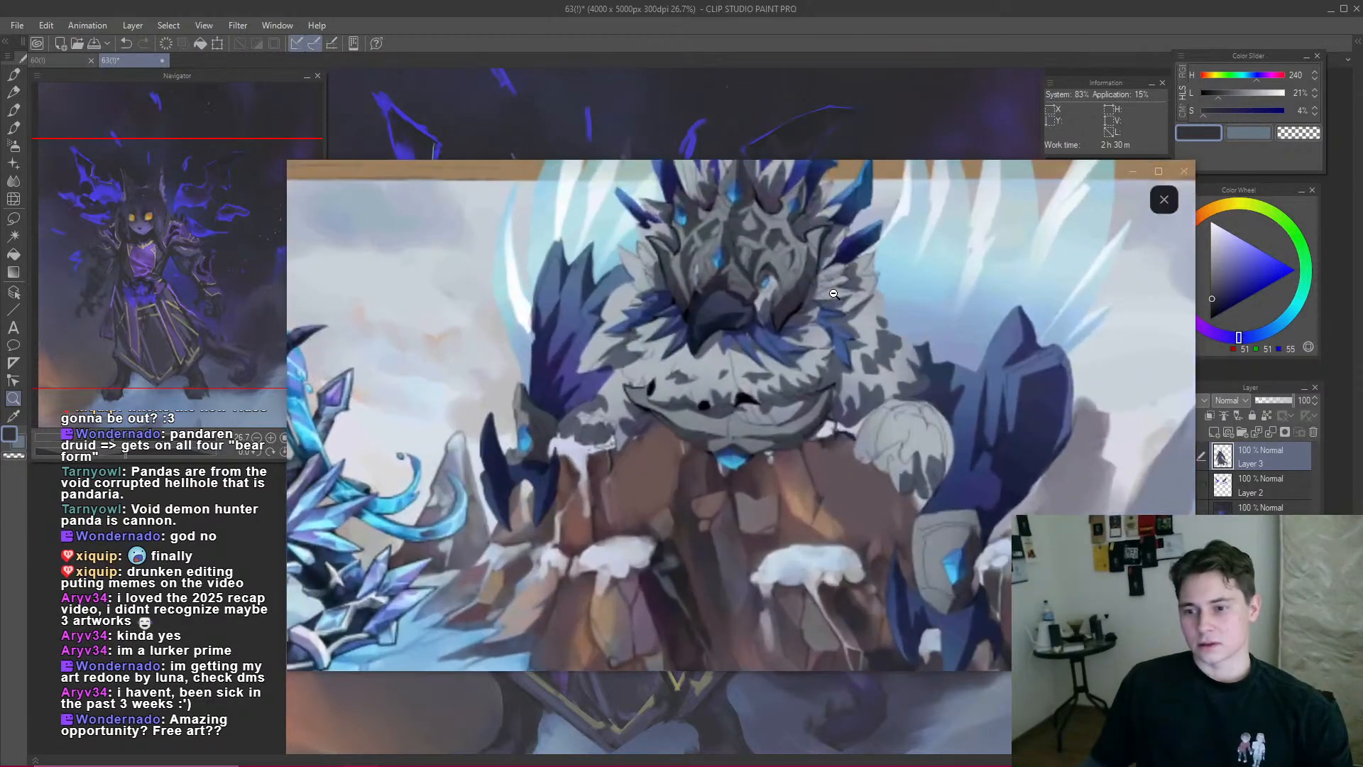
Step: Close the enlarged image and compare the updated artwork with the original dragon version and the blue-haired portrait in the Discord chat
click(1113, 473)
click(1113, 473)
scroll(815, 476, down, 3)
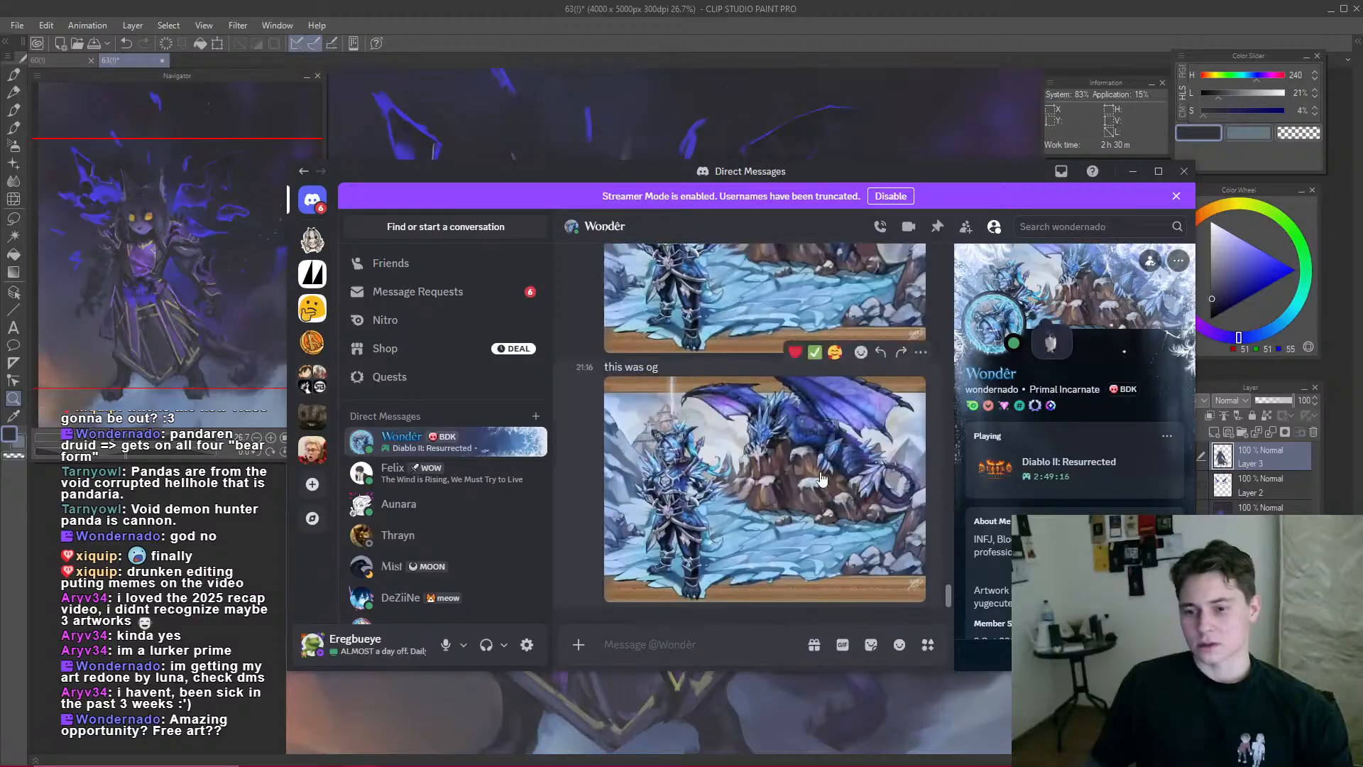
scroll(815, 475, up, 2)
scroll(807, 394, up, 4)
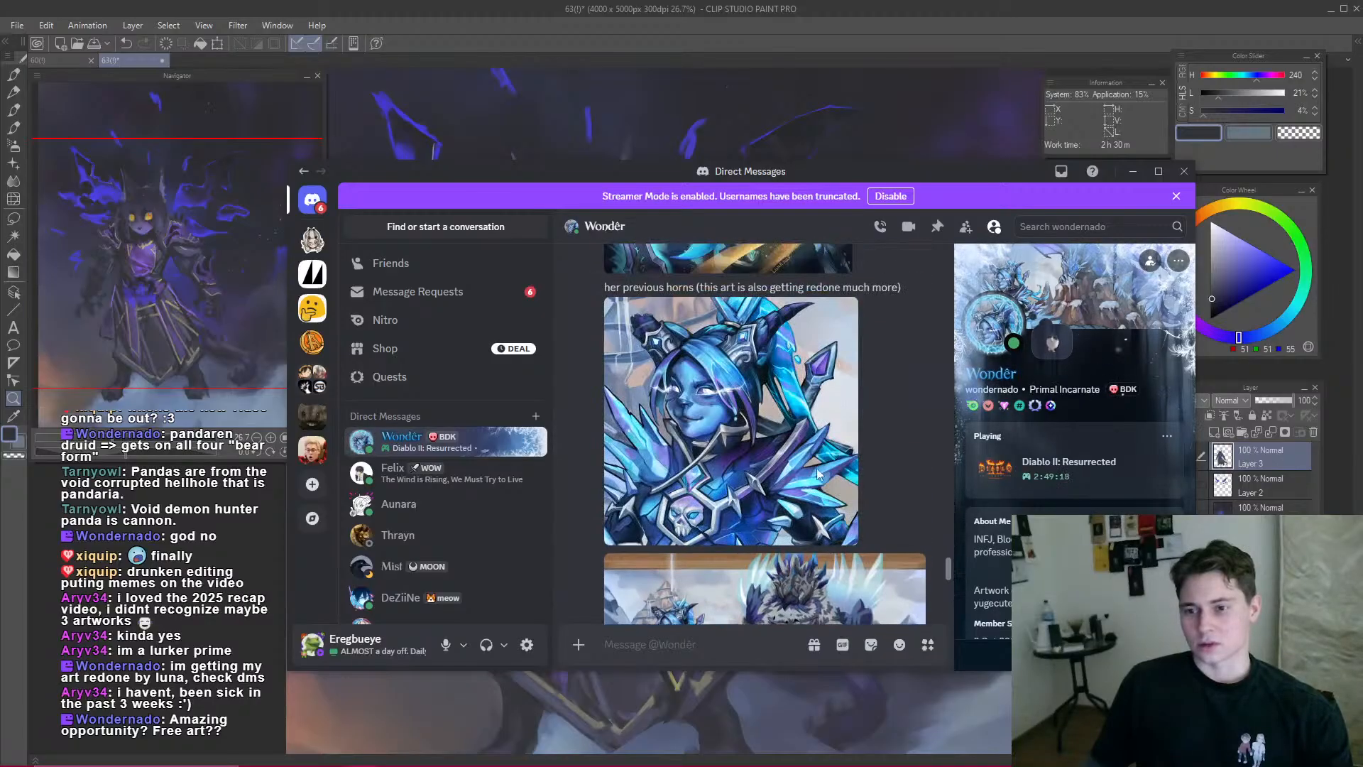
scroll(804, 503, down, 2)
scroll(817, 504, down, 4)
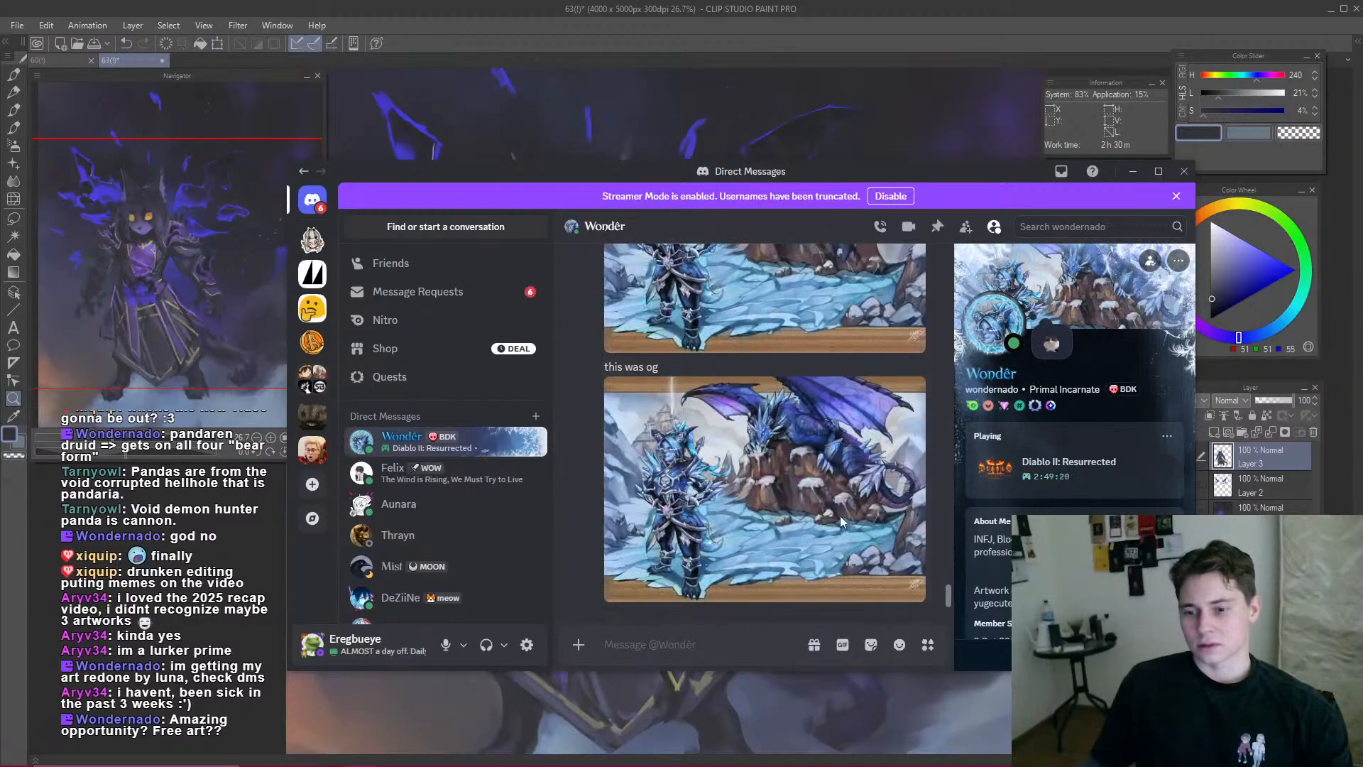
scroll(774, 329, up, 1)
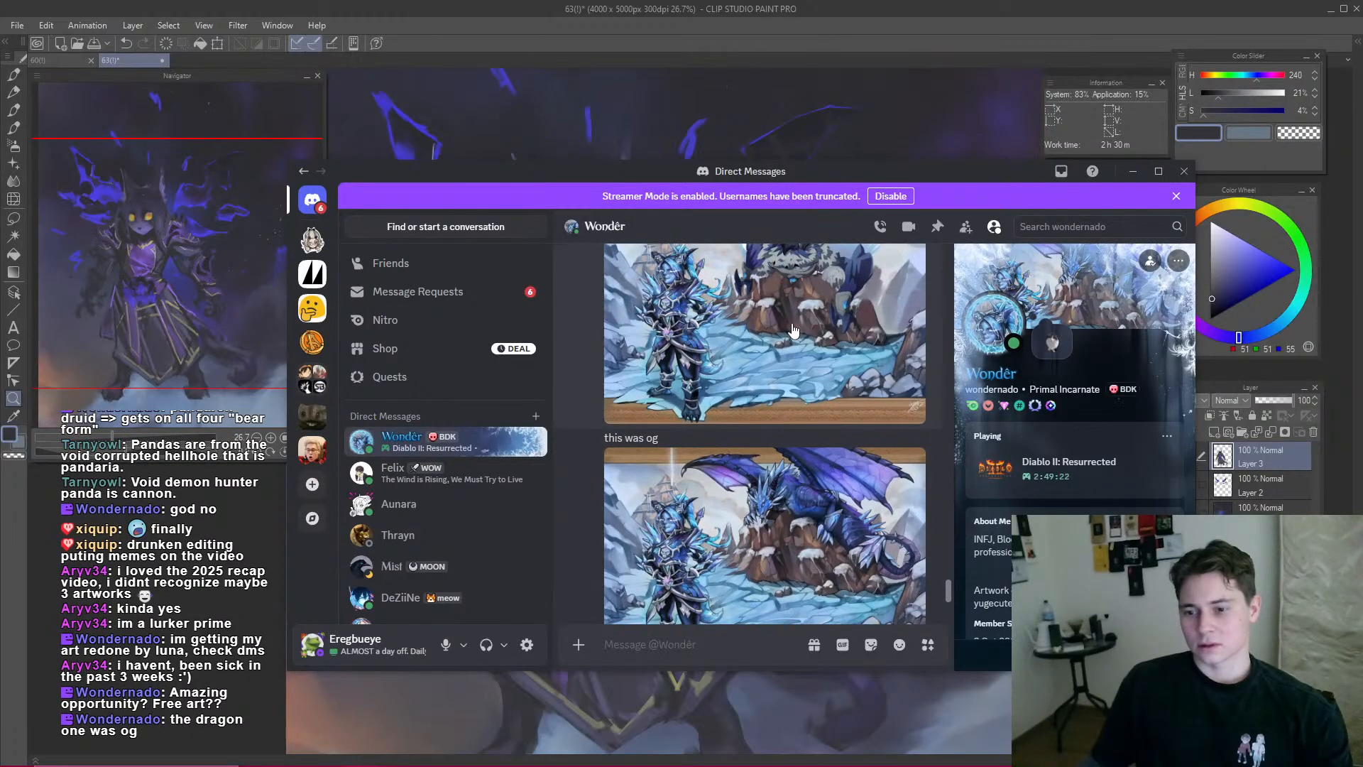
Step: Examine the feathered creature on the rock in the updated artwork at full size, and close the image
click(774, 329)
click(822, 294)
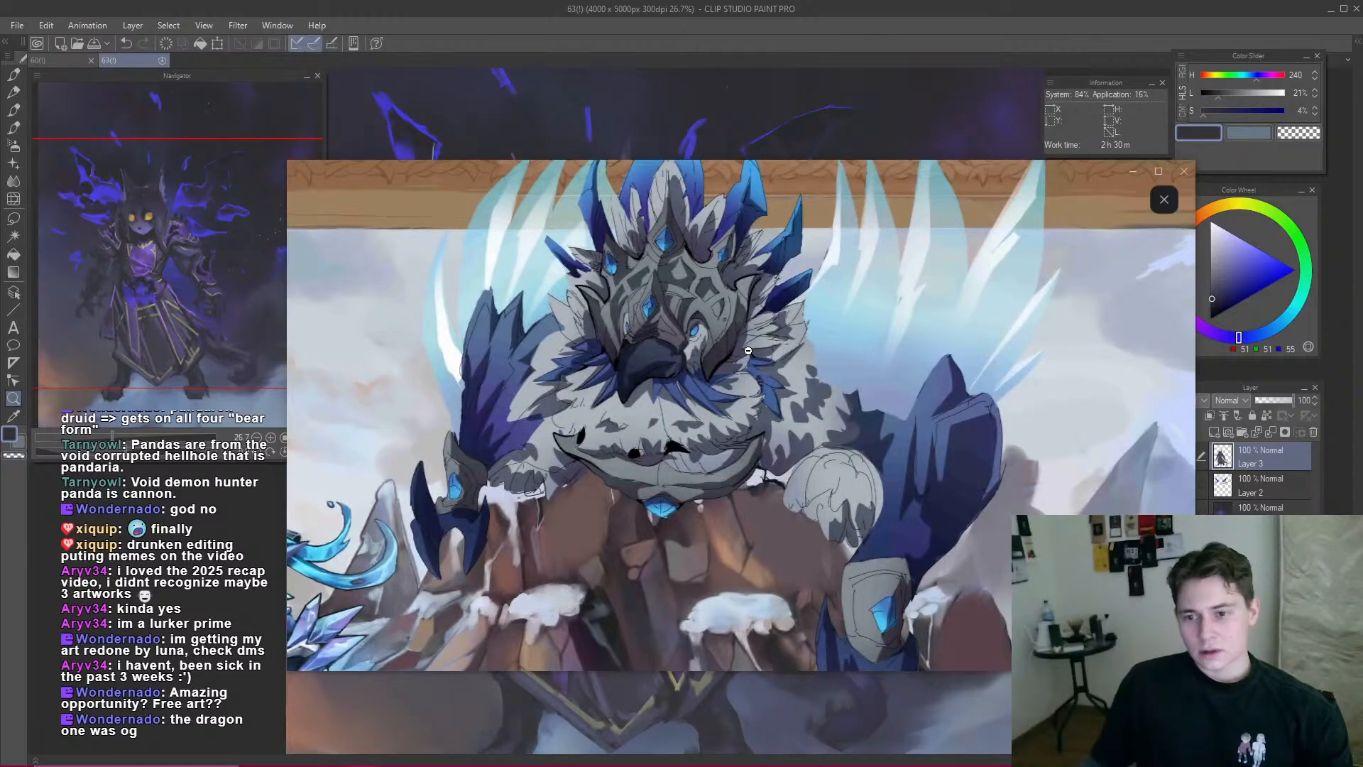
click(818, 387)
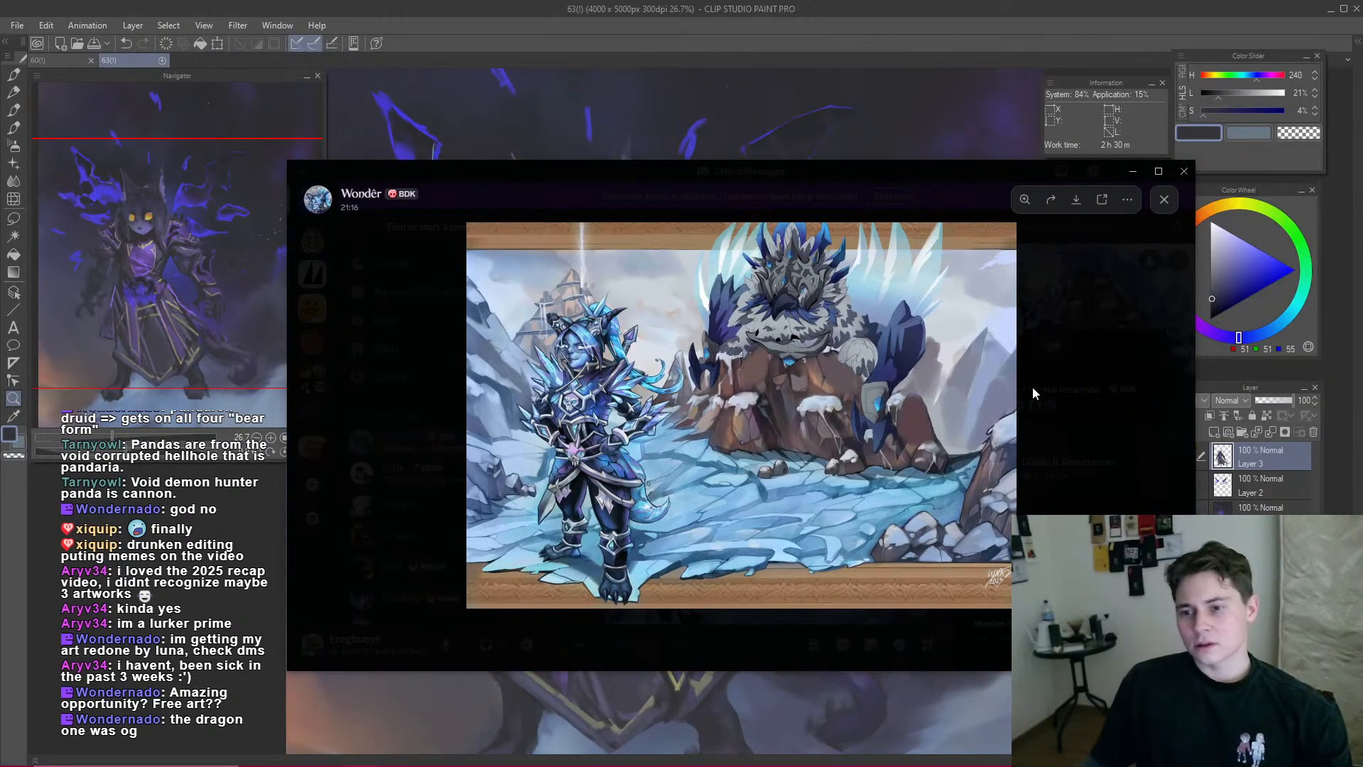
click(1033, 388)
Step: Review the earlier chat images showing the character's changed and previous horns
scroll(816, 447, up, 8)
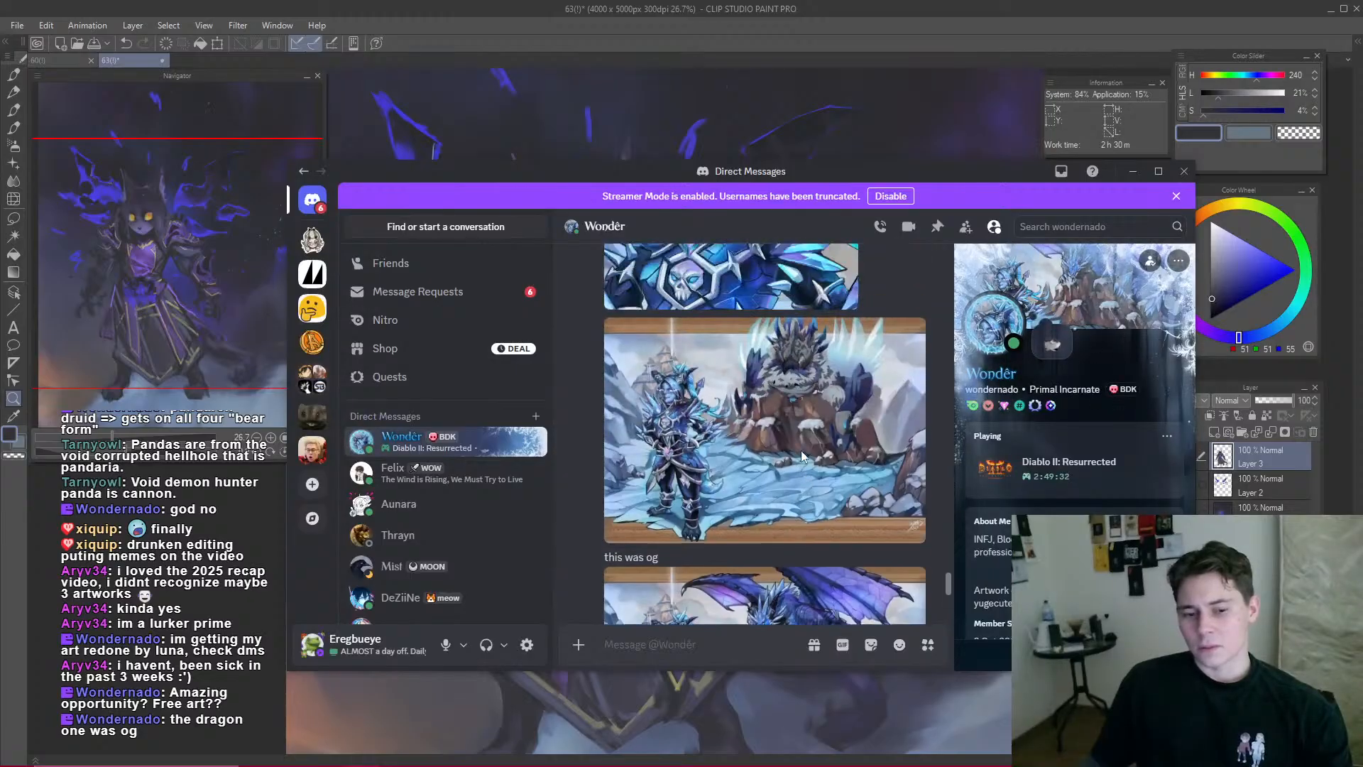
scroll(809, 453, up, 4)
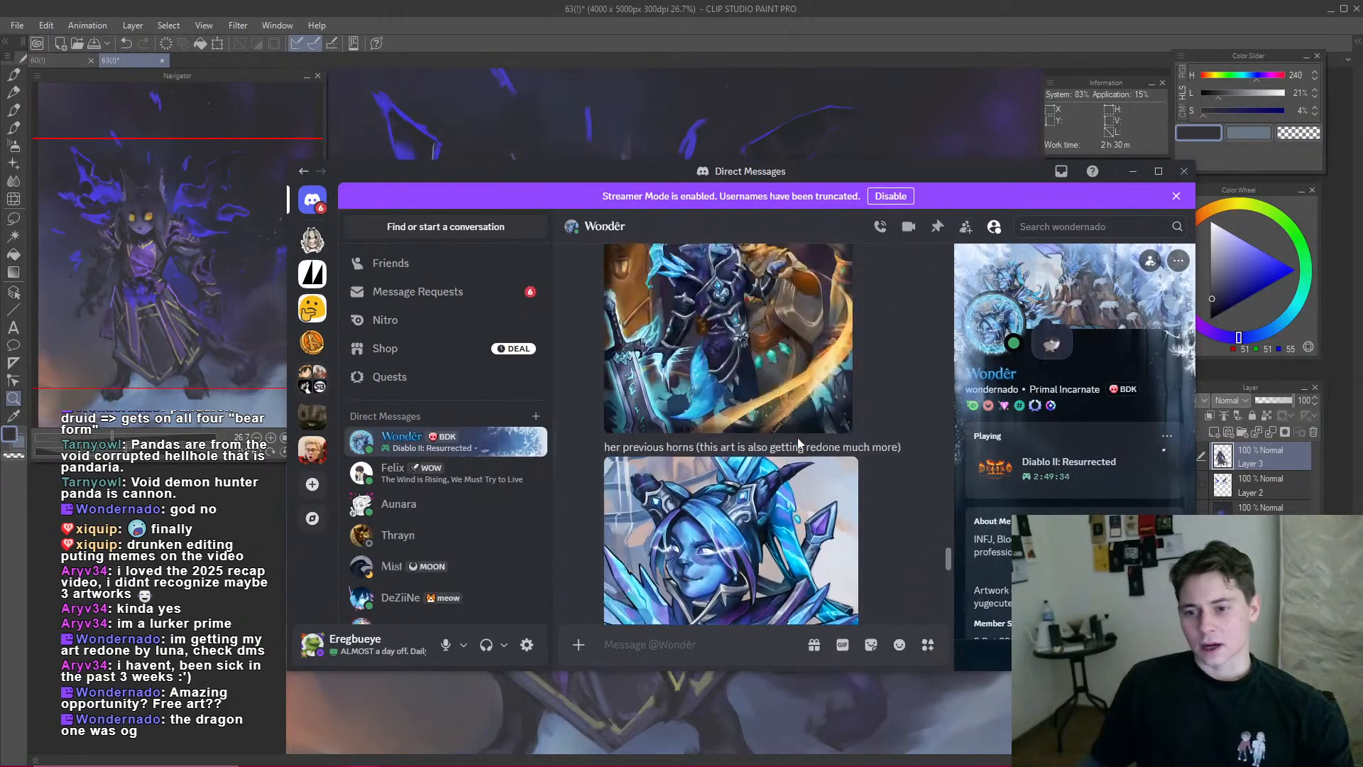
scroll(779, 431, up, 4)
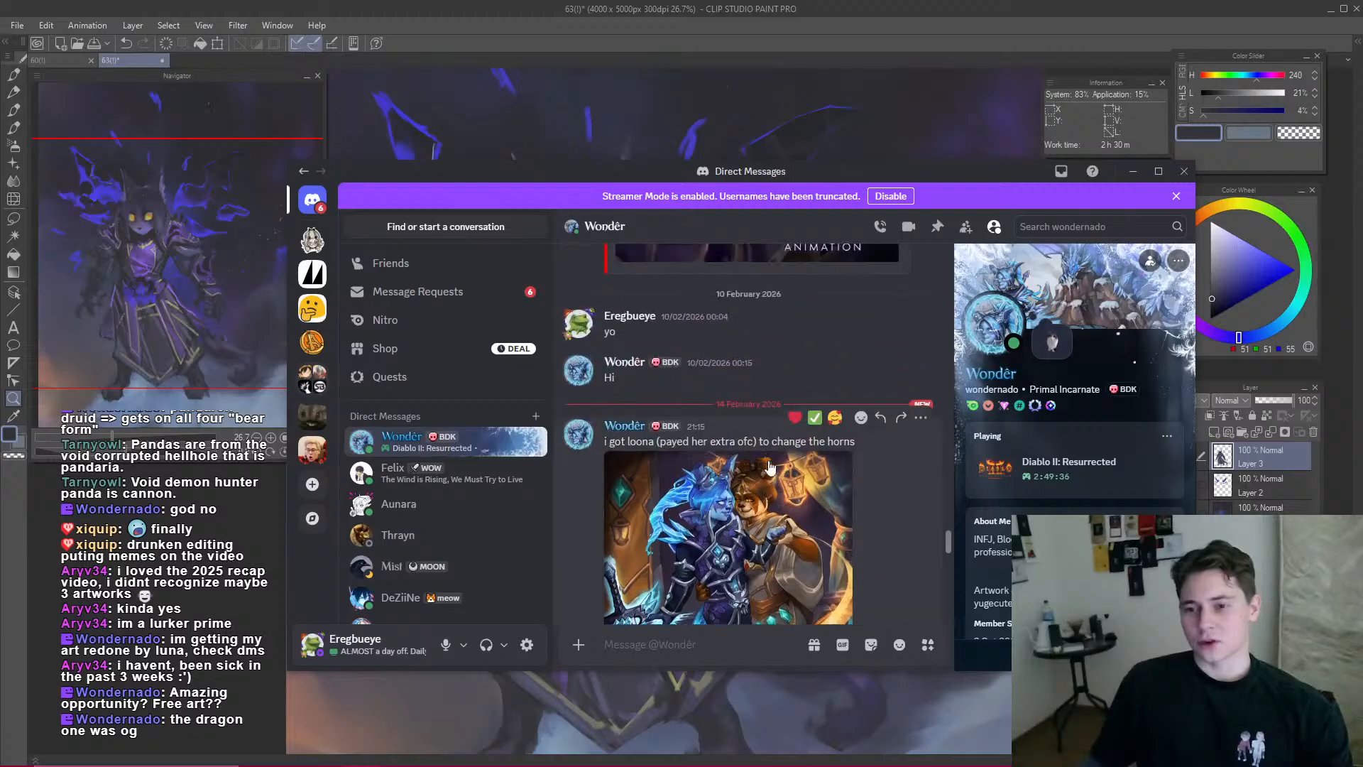
scroll(795, 461, down, 8)
scroll(808, 488, down, 5)
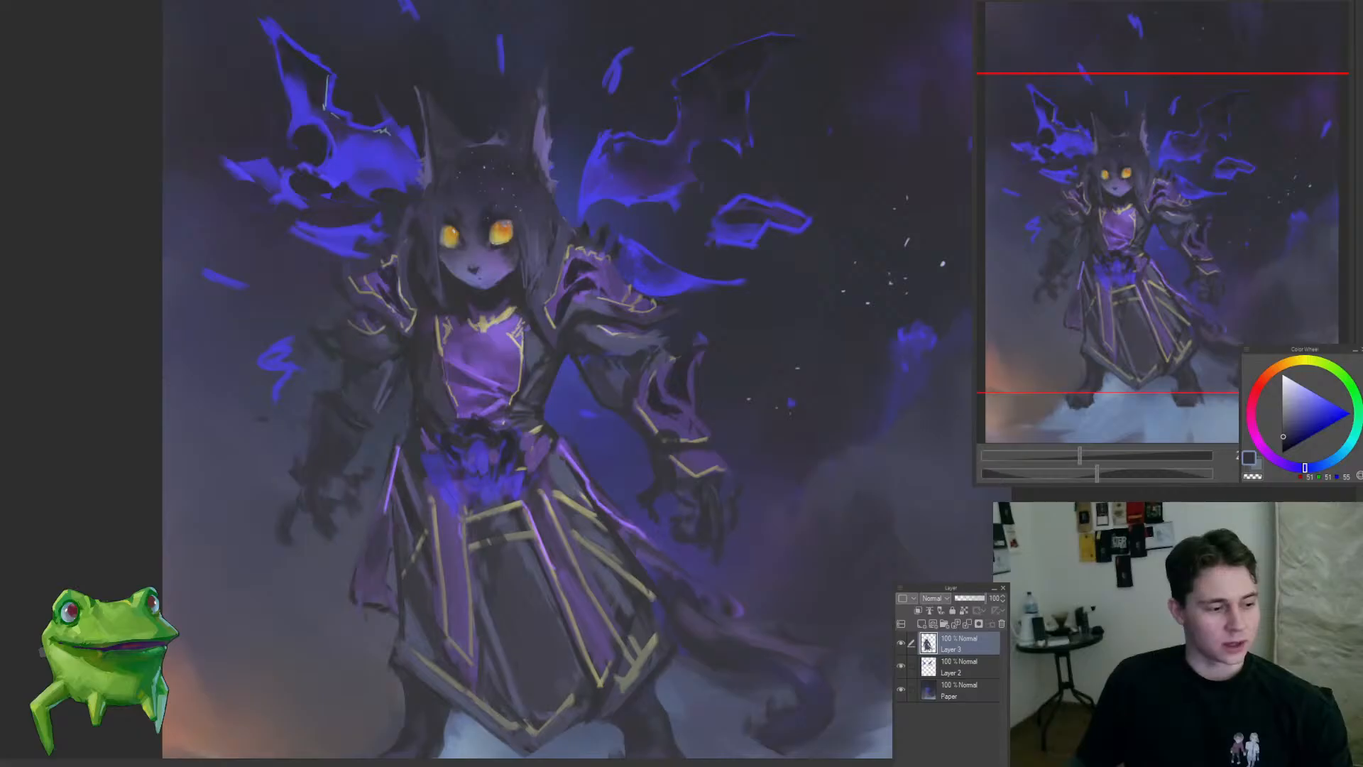
Step: Switch back to Clip Studio Paint and rework the mist below the tail on the Paper layer with sampled blue-grey
drag(710, 313, 679, 329)
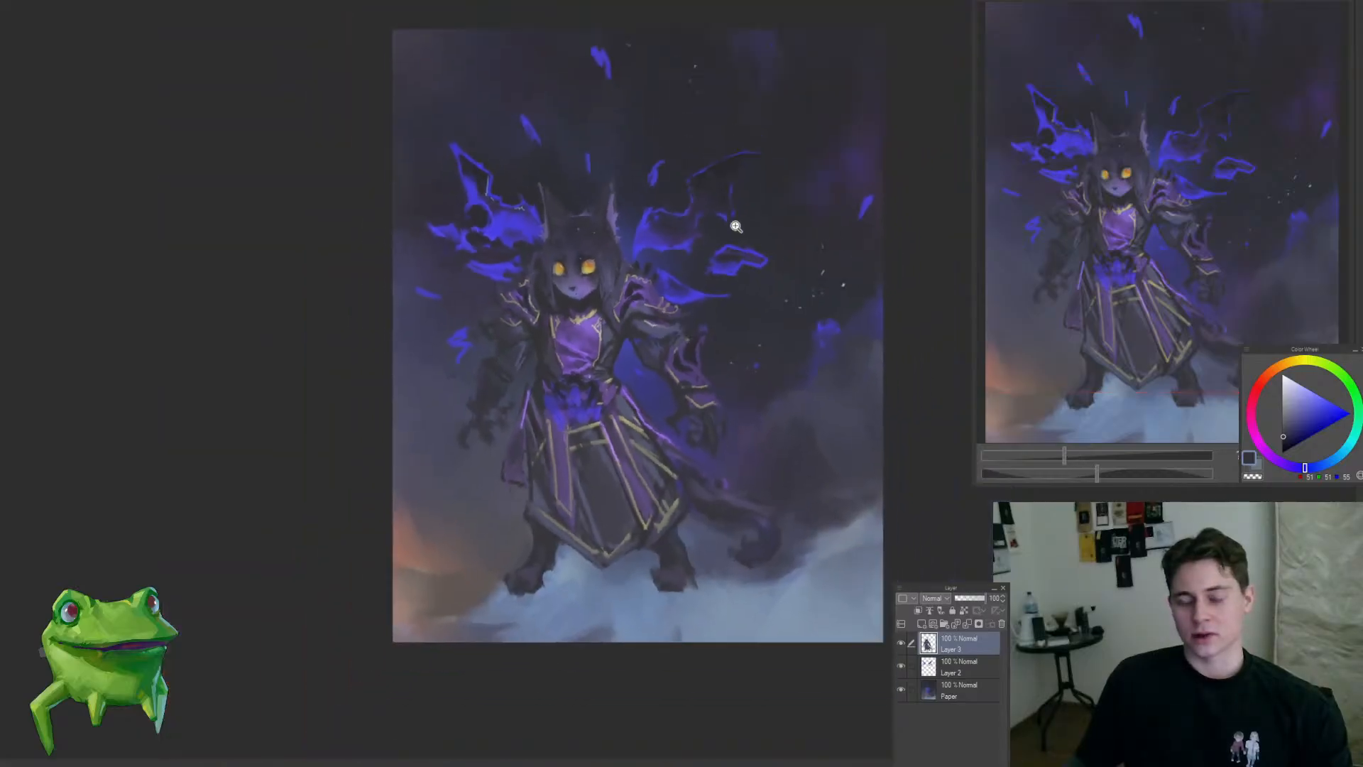
drag(737, 221, 752, 222)
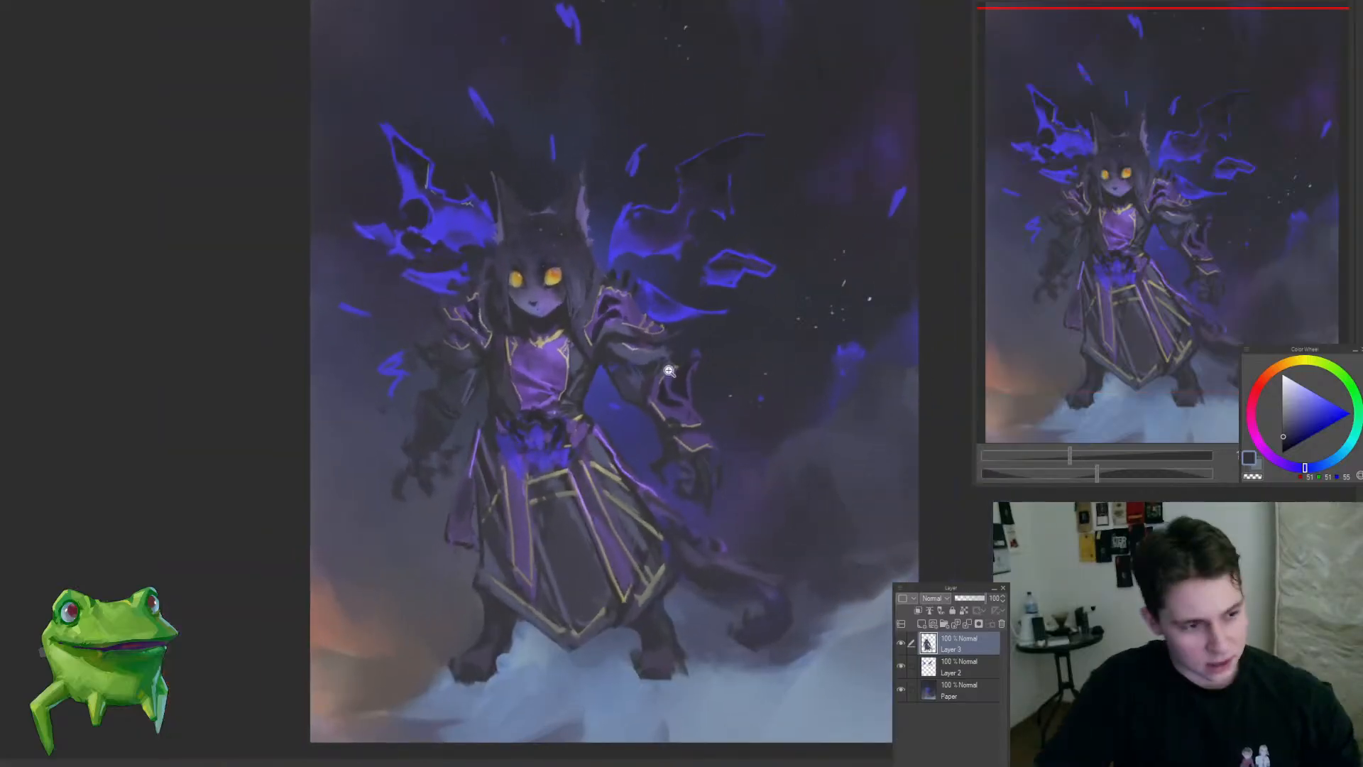
drag(659, 426, 676, 467)
drag(658, 414, 628, 423)
drag(812, 512, 806, 514)
ctrl+shift+click(804, 512)
alt+click(775, 510)
mouse_move(820, 569)
mouse_down()
mouse_move(760, 523)
mouse_move(711, 540)
mouse_move(715, 642)
mouse_up()
click(792, 592)
alt+click(750, 600)
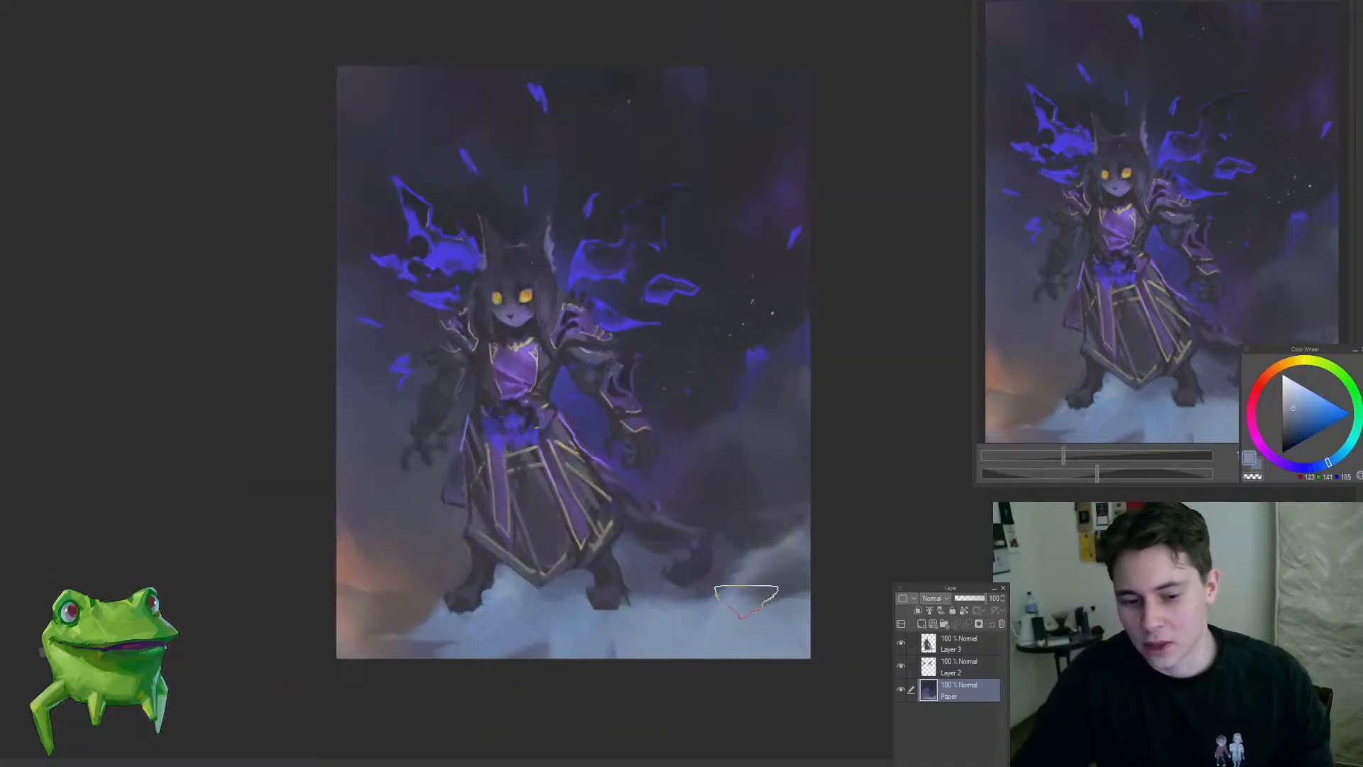
Step: Blend the clouds along the lower right edge of the Paper layer with sampled darker blue tones and a larger brush
mouse_move(812, 612)
mouse_down()
mouse_move(803, 639)
mouse_move(758, 641)
mouse_up()
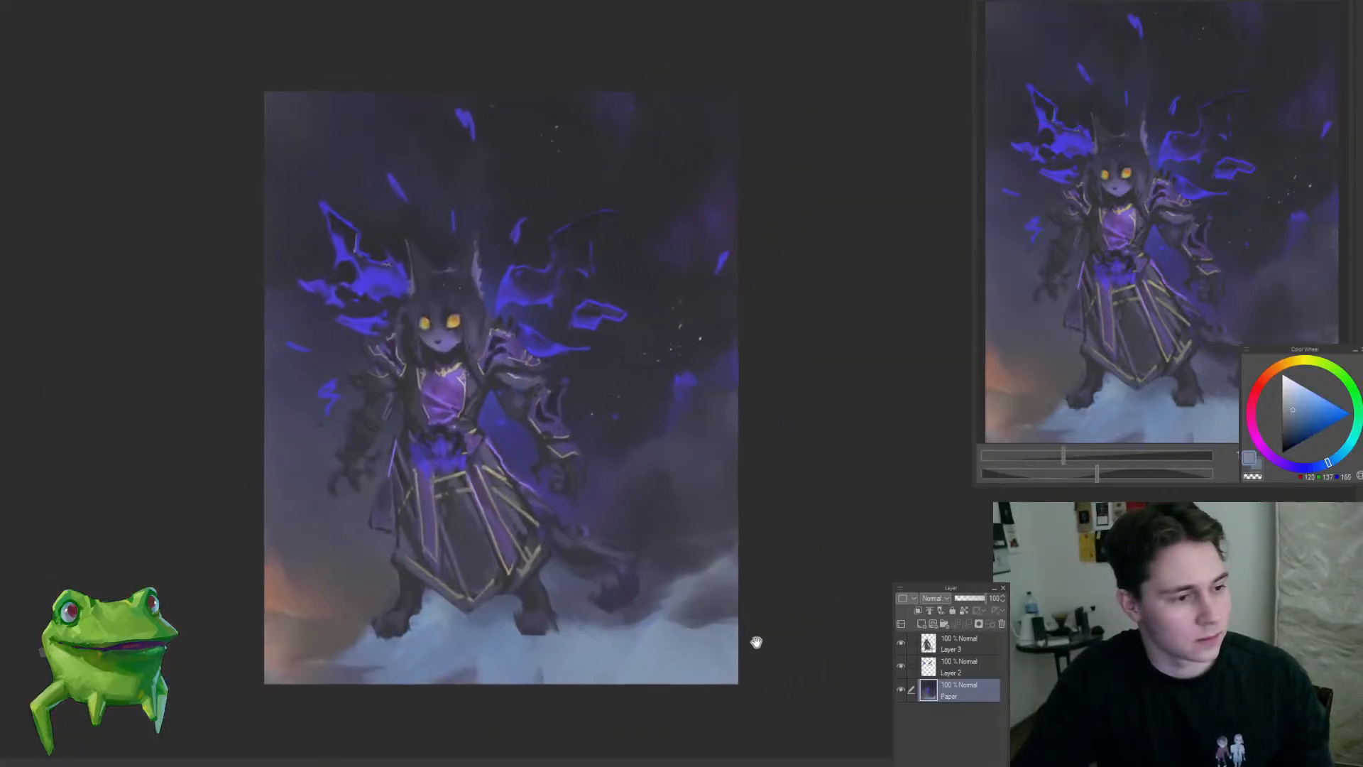
alt+click(692, 573)
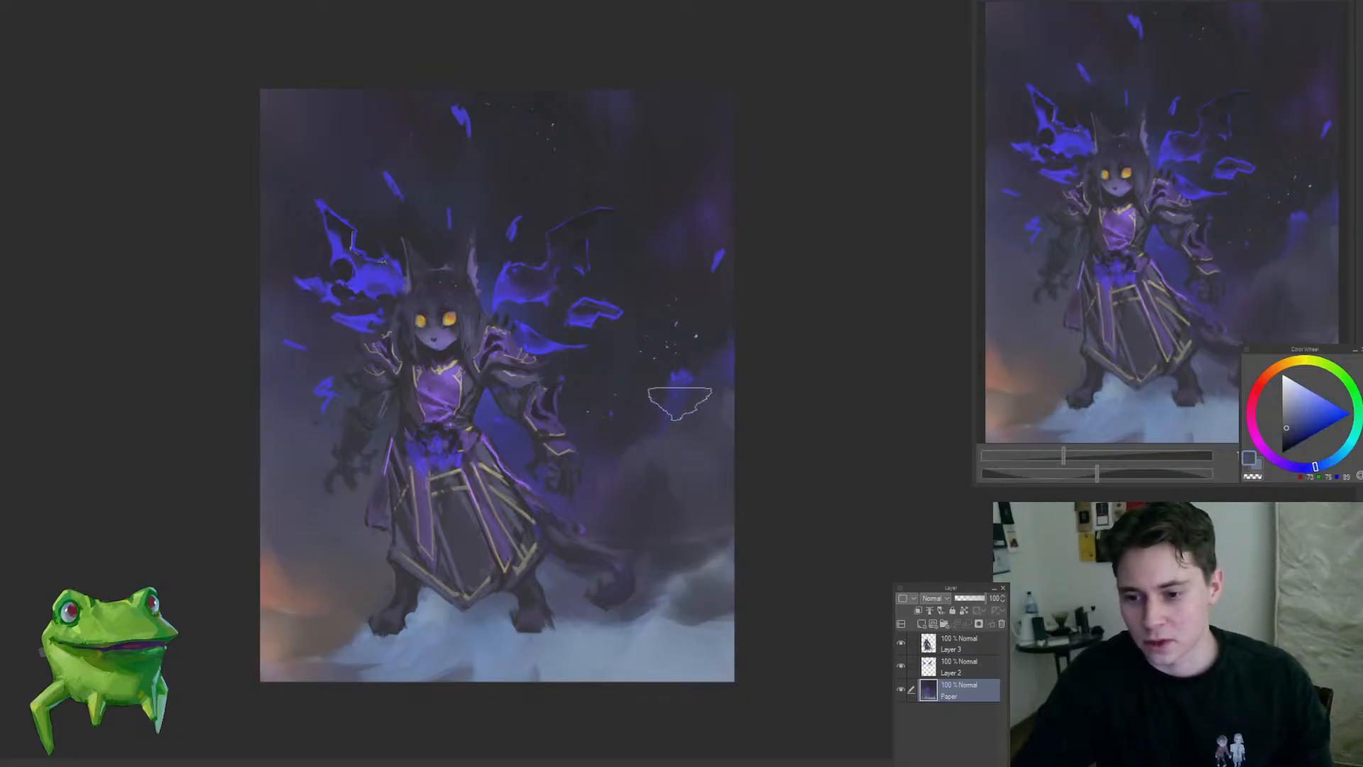
alt+click(673, 402)
key(bracketright)
mouse_move(731, 601)
mouse_down()
mouse_move(733, 626)
mouse_move(764, 611)
mouse_up()
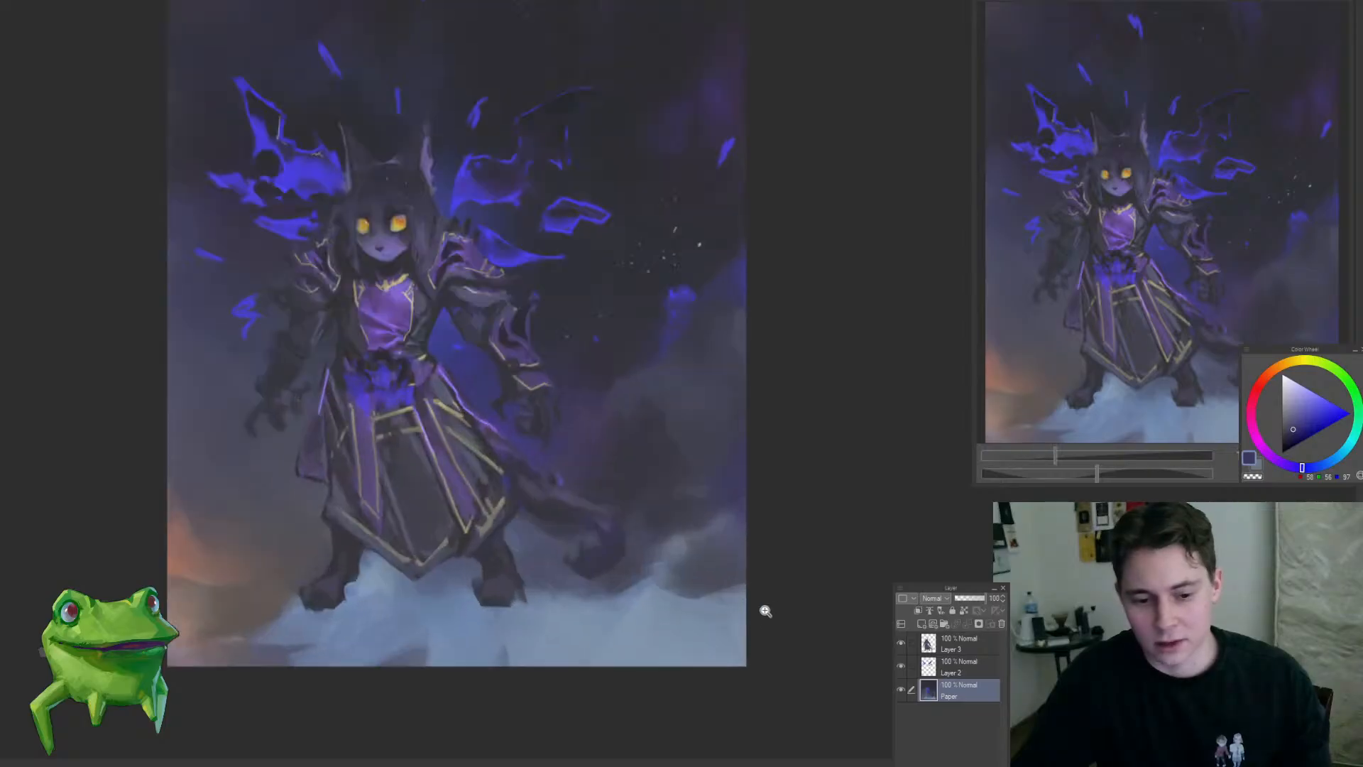
mouse_move(679, 627)
mouse_down()
mouse_move(725, 643)
mouse_move(710, 641)
mouse_move(706, 616)
mouse_move(645, 662)
mouse_move(698, 650)
mouse_up()
alt+click(683, 601)
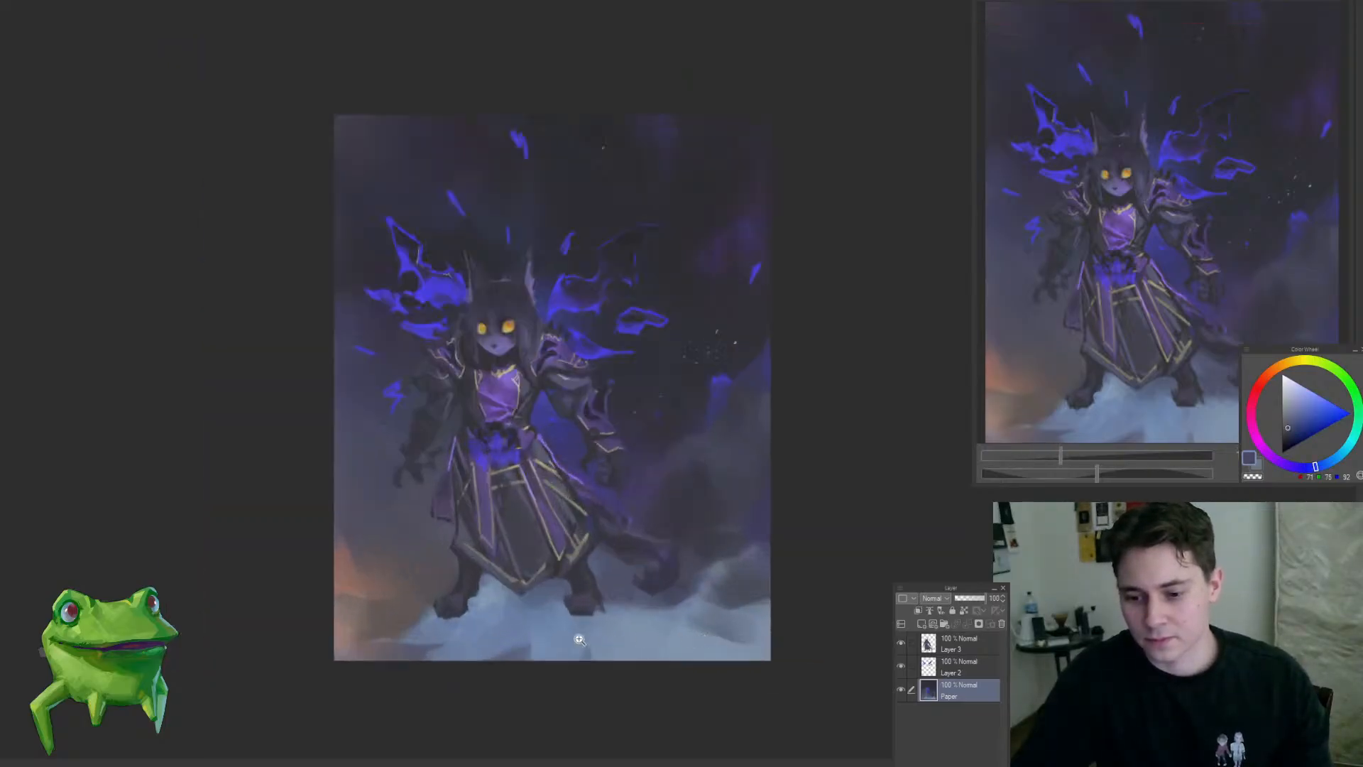
Step: Smooth the pale ground mist beneath and between the character's feet on the Paper layer with sampled light blue tones
alt+click(533, 632)
drag(513, 649, 616, 656)
drag(710, 659, 680, 673)
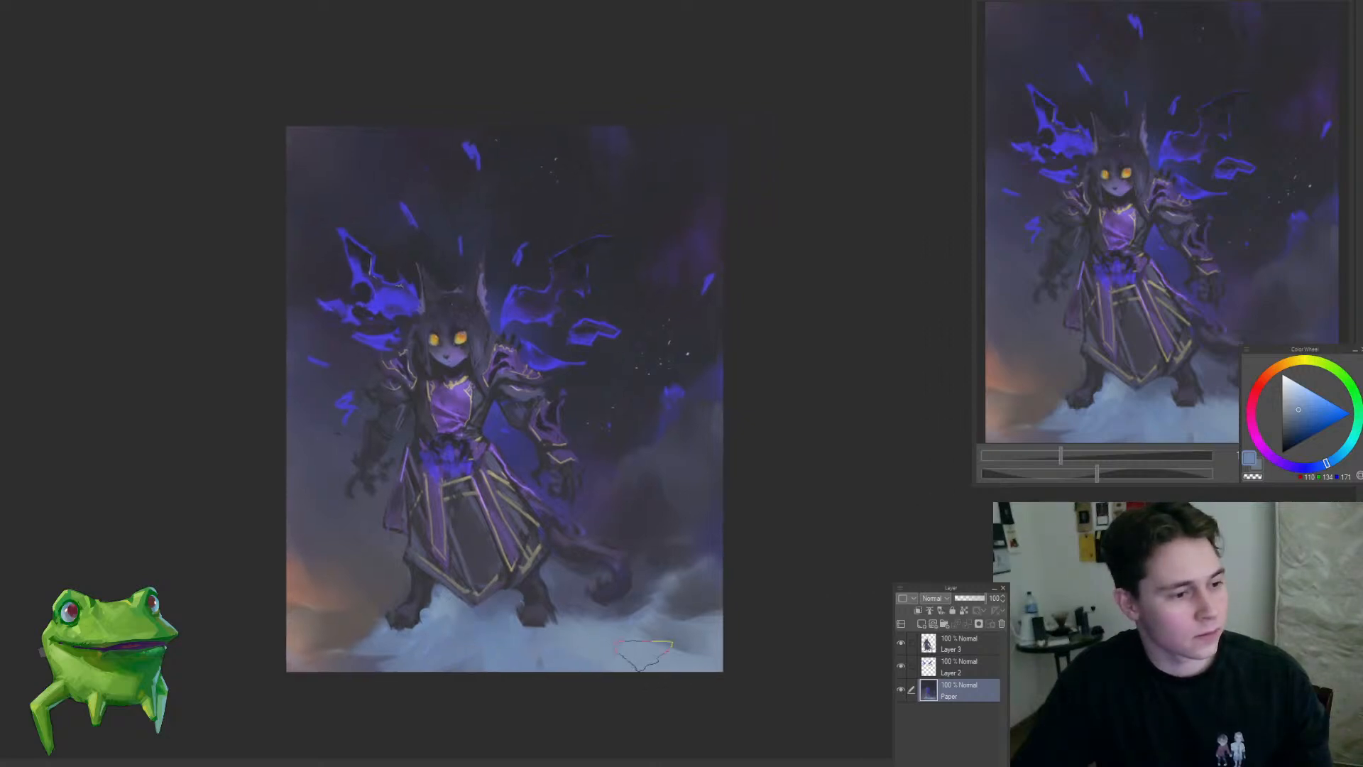
alt+click(664, 654)
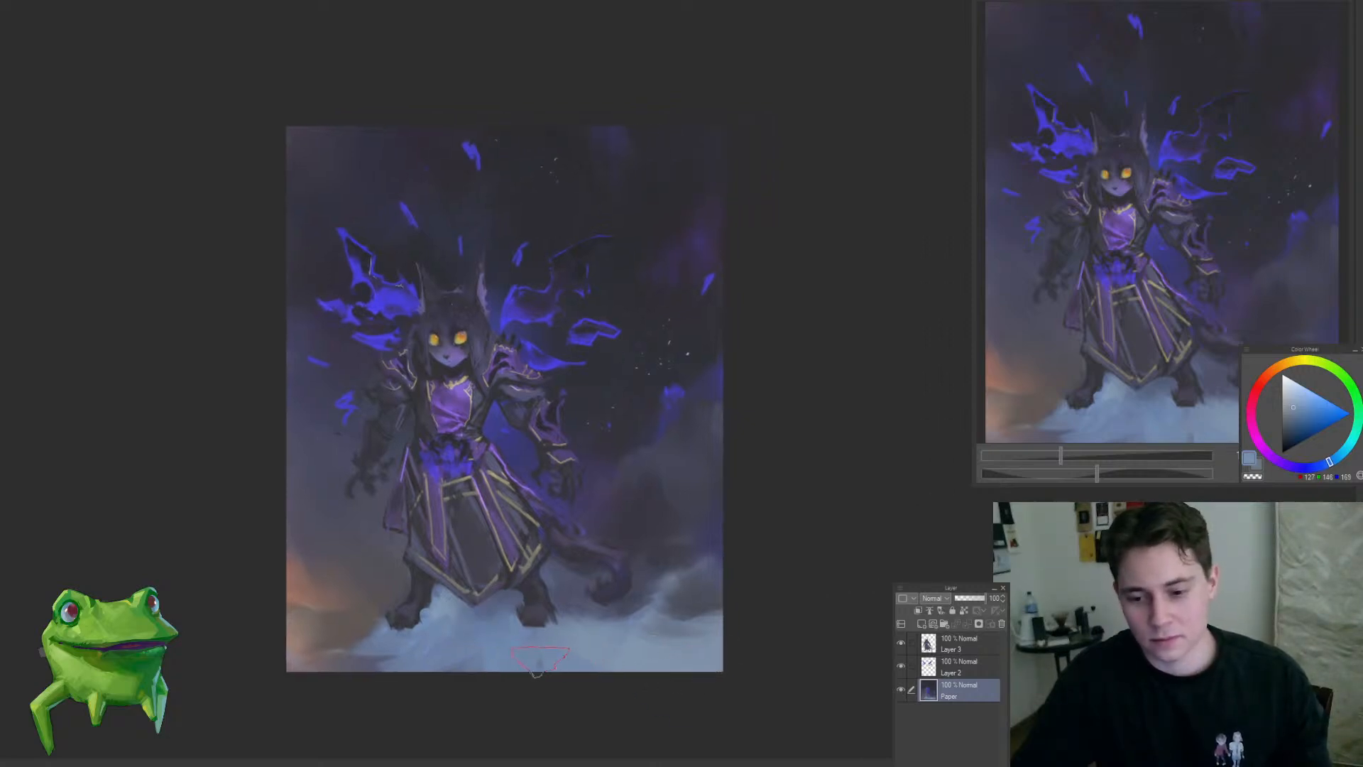
alt+click(541, 655)
drag(494, 628, 528, 575)
alt+click(452, 598)
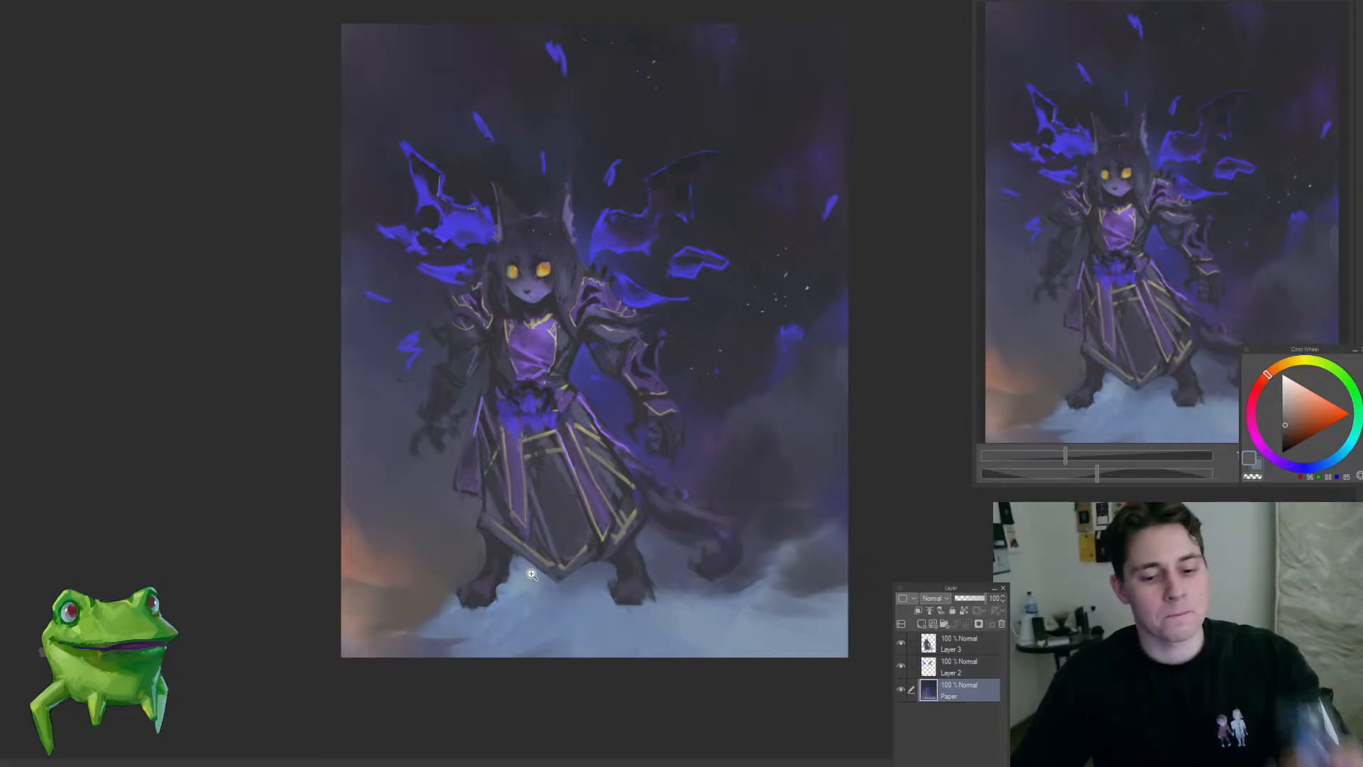
Step: Touch up the ground mist around the feet and soften the right-hand foot on Layer 3 with a large brush
drag(533, 576, 524, 604)
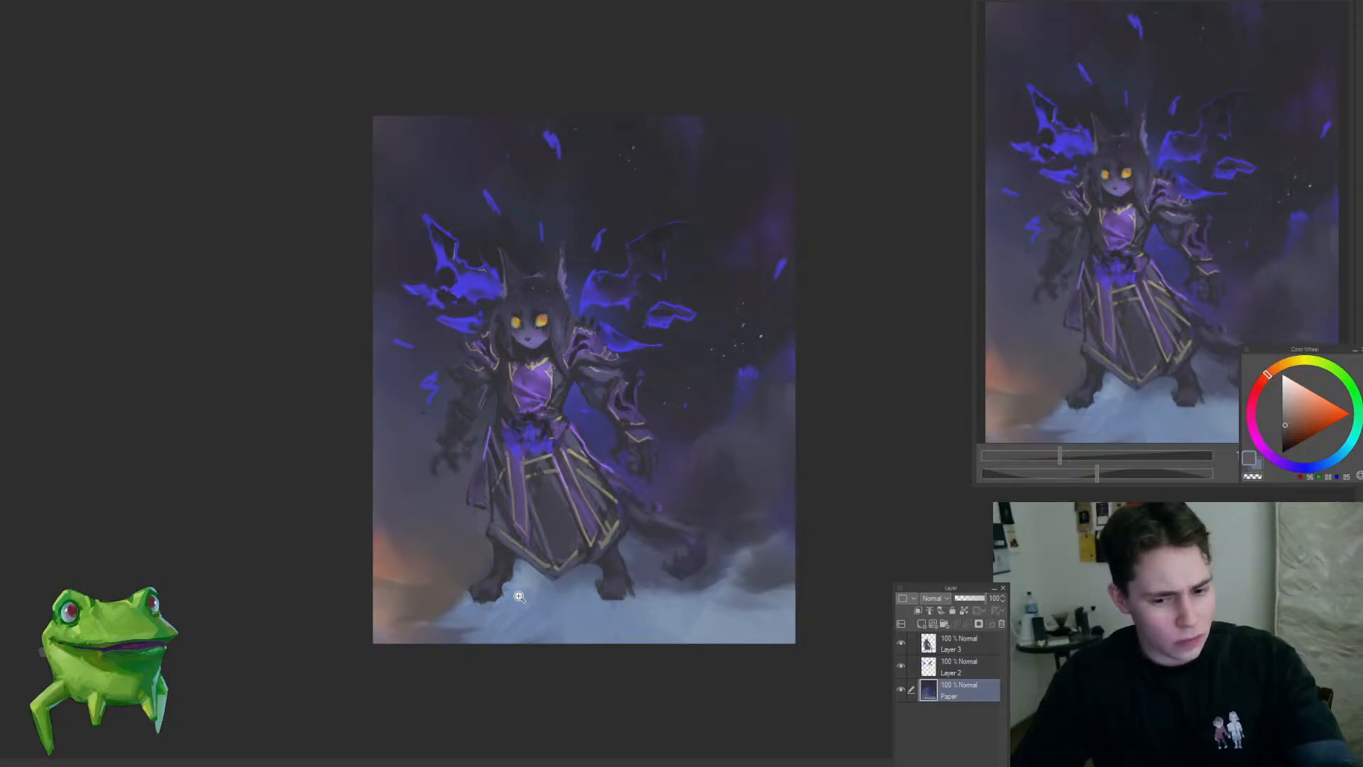
drag(630, 566, 572, 570)
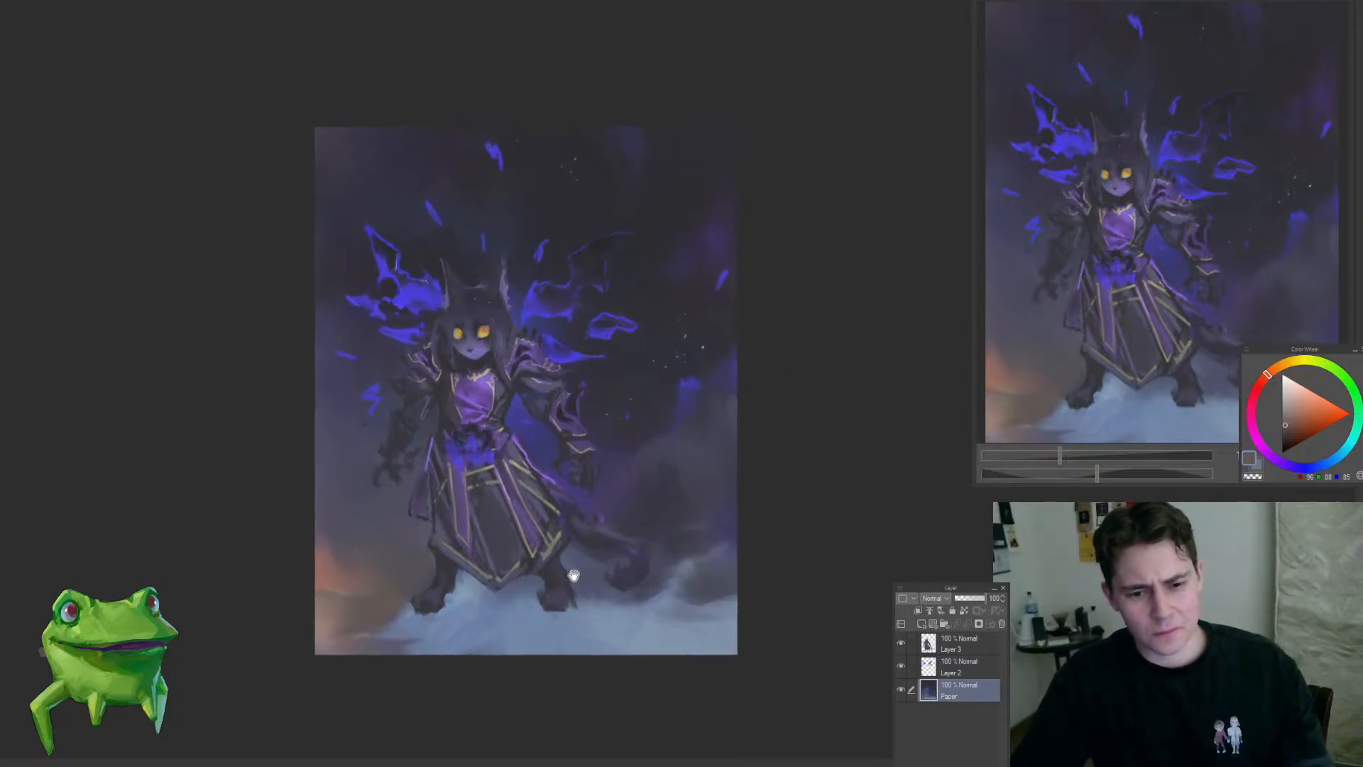
click(573, 575)
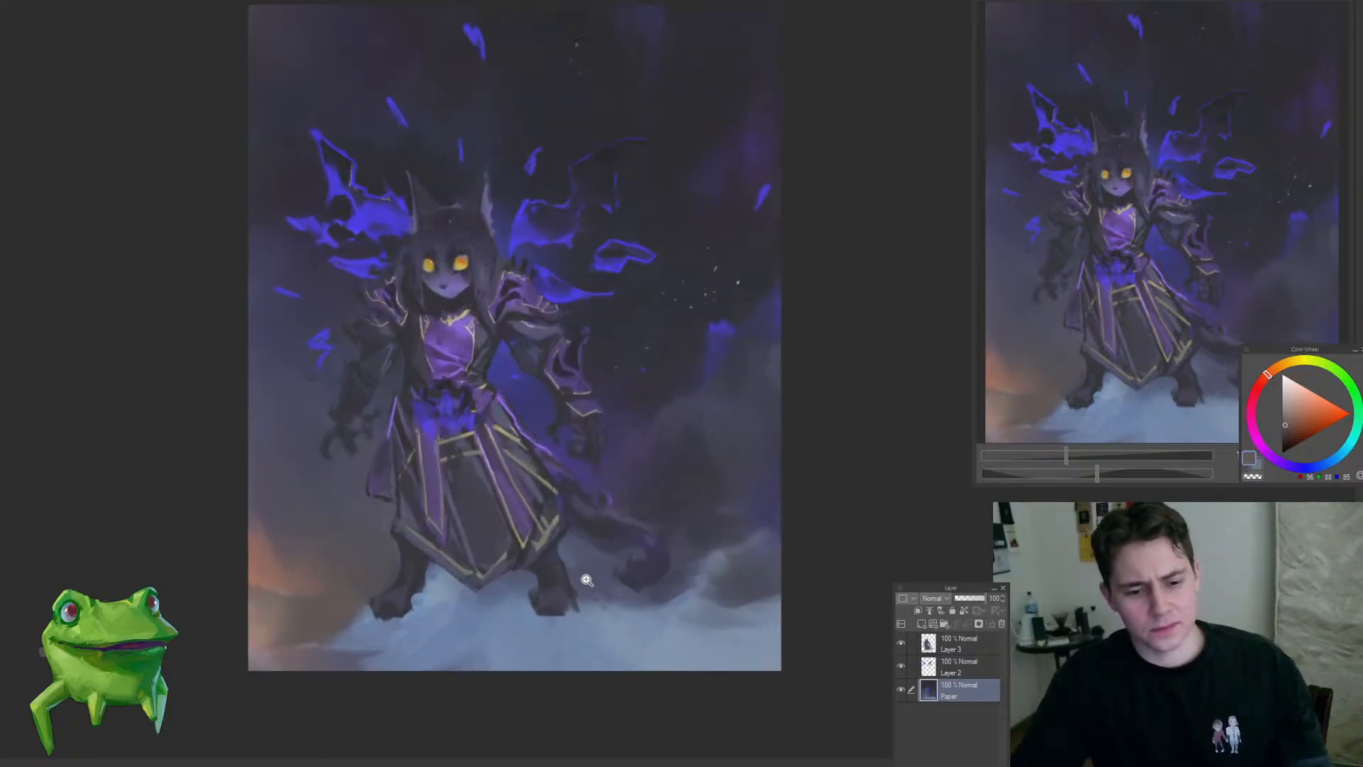
drag(566, 573, 508, 594)
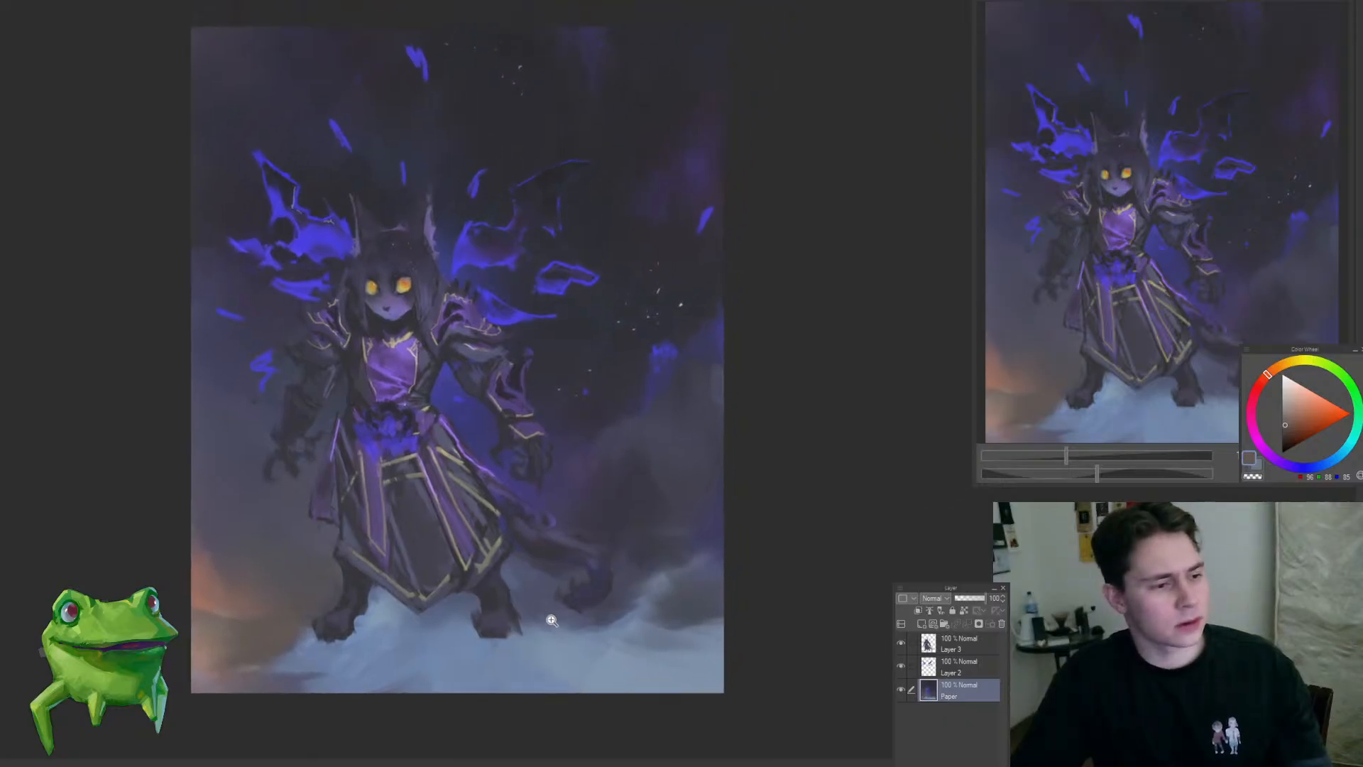
drag(432, 656, 495, 662)
ctrl+shift+click(431, 615)
drag(375, 652, 412, 645)
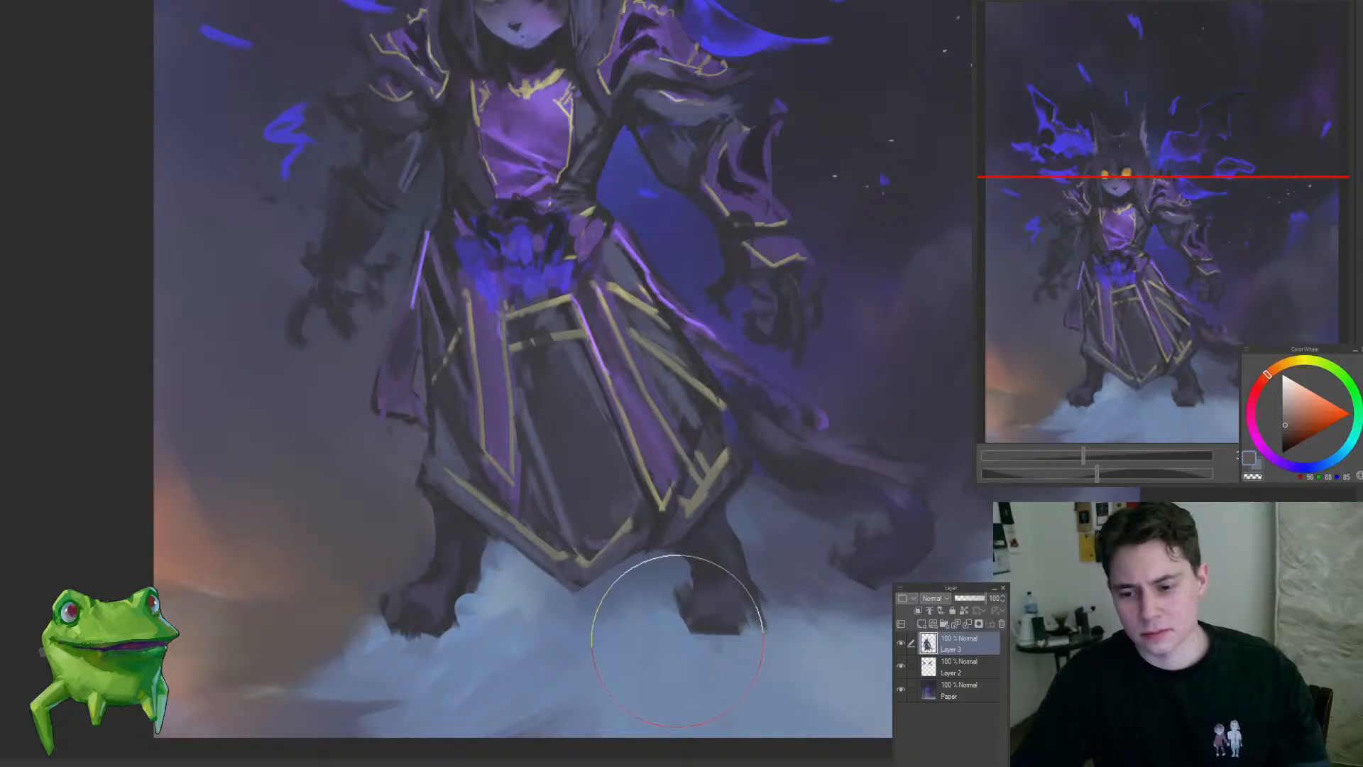
mouse_move(678, 640)
mouse_down()
mouse_move(536, 665)
mouse_move(641, 612)
mouse_move(650, 572)
mouse_move(582, 603)
mouse_move(542, 602)
mouse_up()
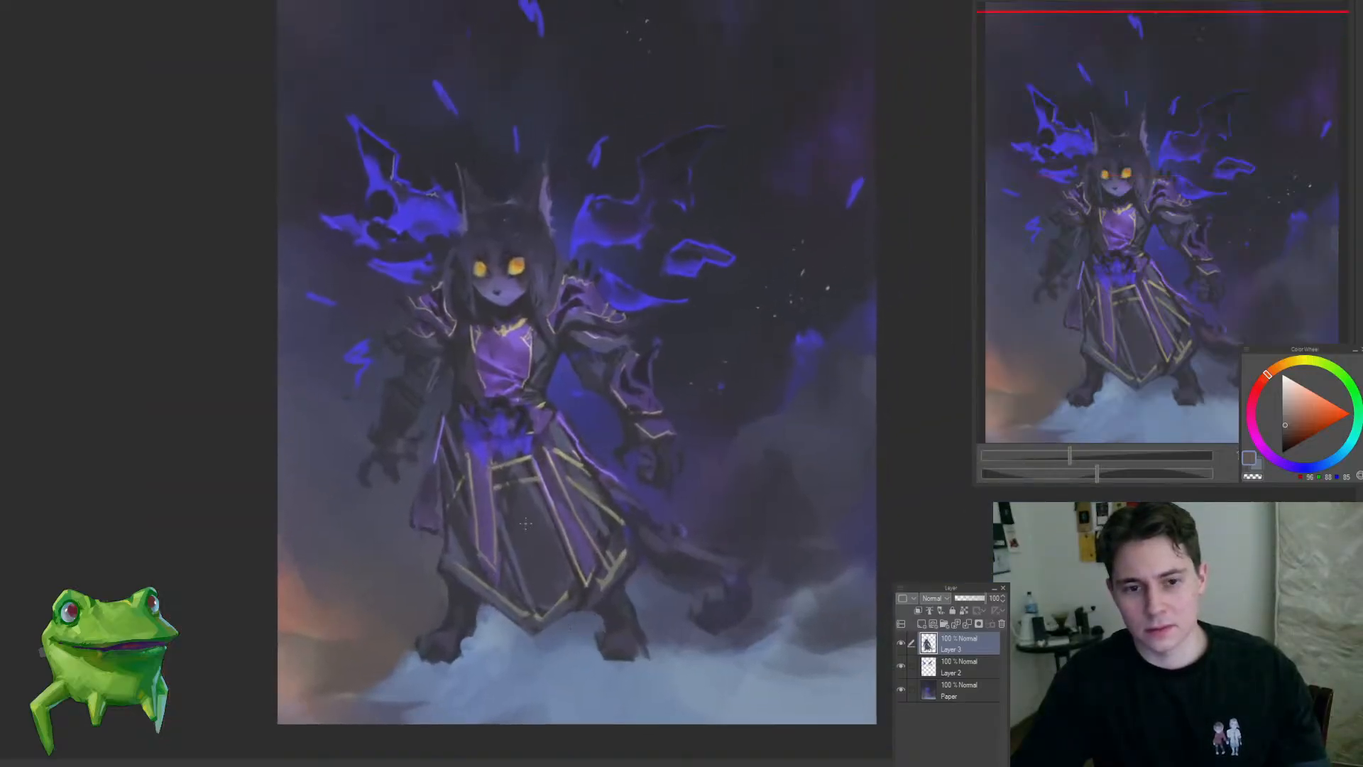
Step: Shade the robe's dark central front panel on Layer 3 with sampled blue-grey tones and a smaller brush
scroll(529, 529, up, 2)
alt+click(501, 480)
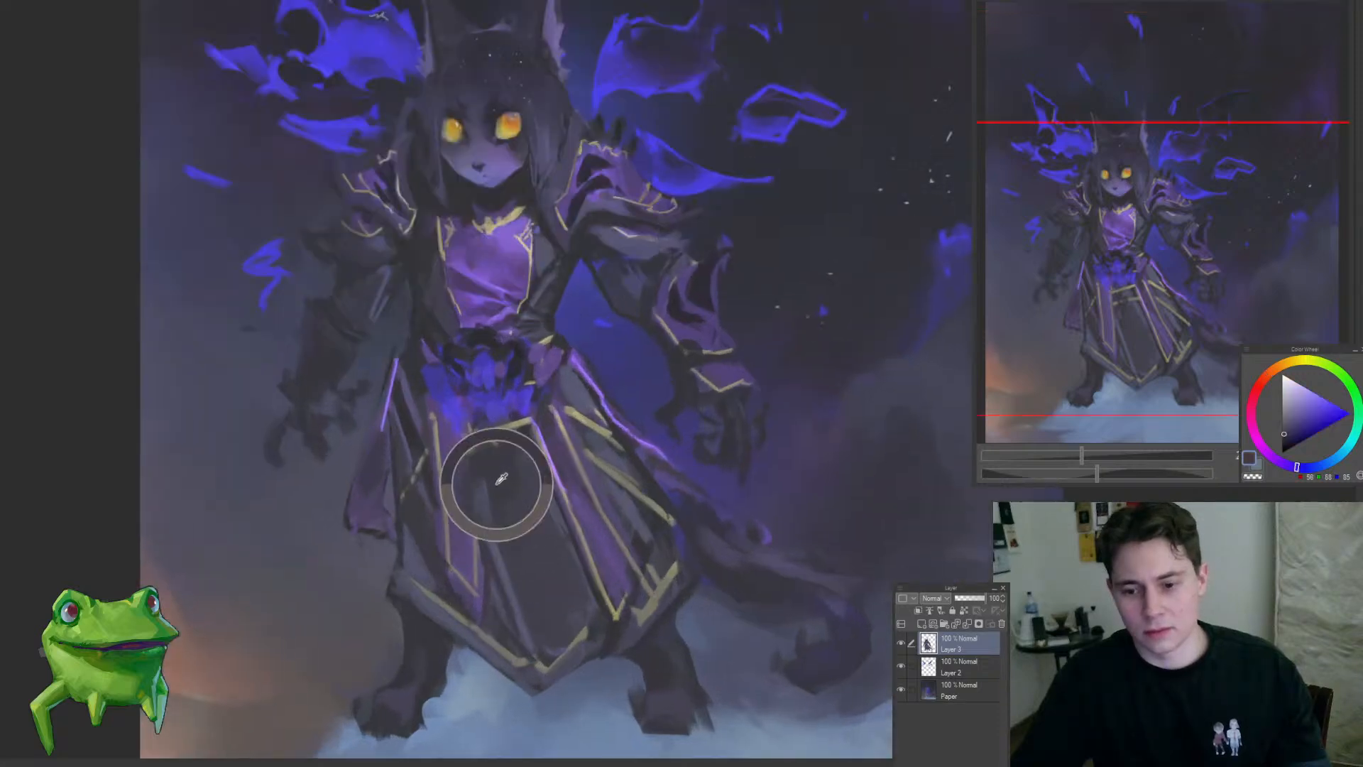
key(bracketleft)
key(bracketleft)
key(bracketleft)
alt+click(499, 485)
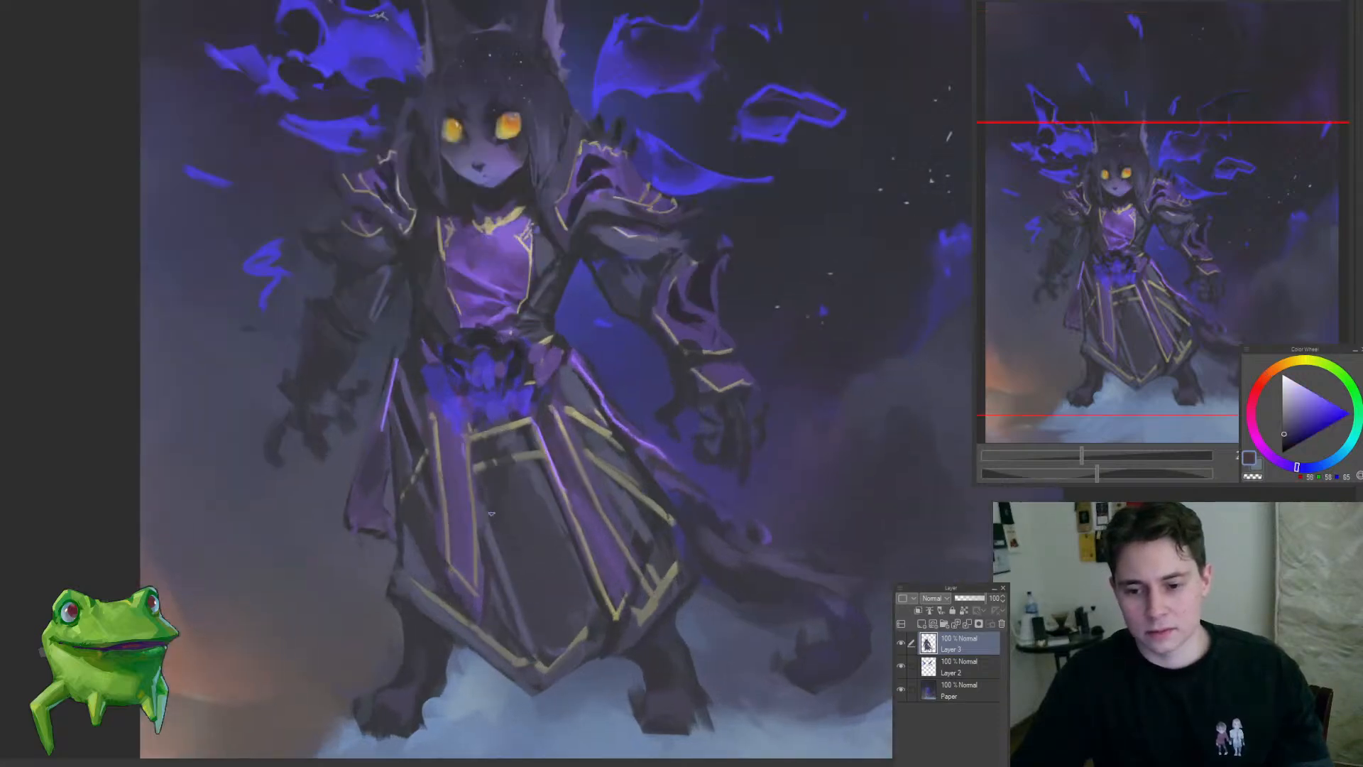
alt+click(521, 572)
drag(516, 603, 532, 648)
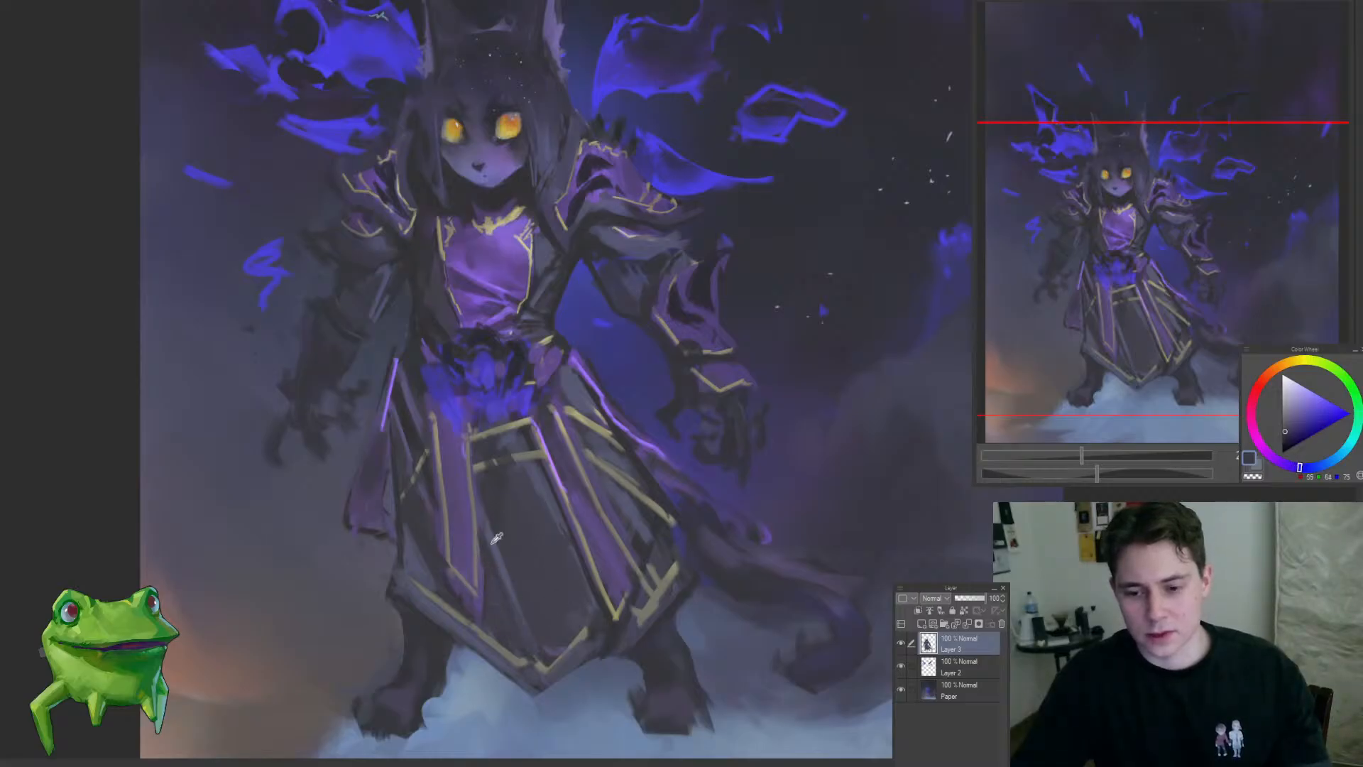
alt+click(503, 591)
alt+click(490, 510)
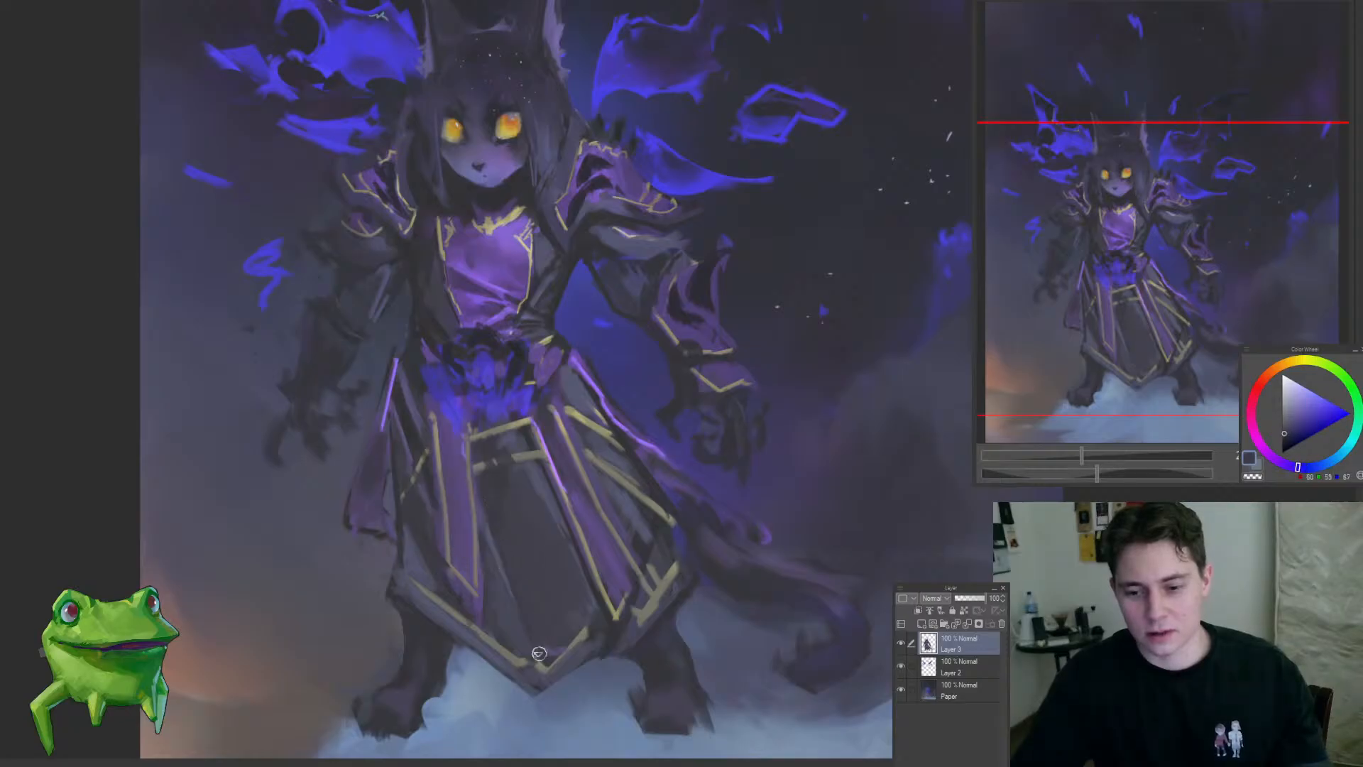
scroll(529, 586, down, 1)
drag(538, 614, 515, 606)
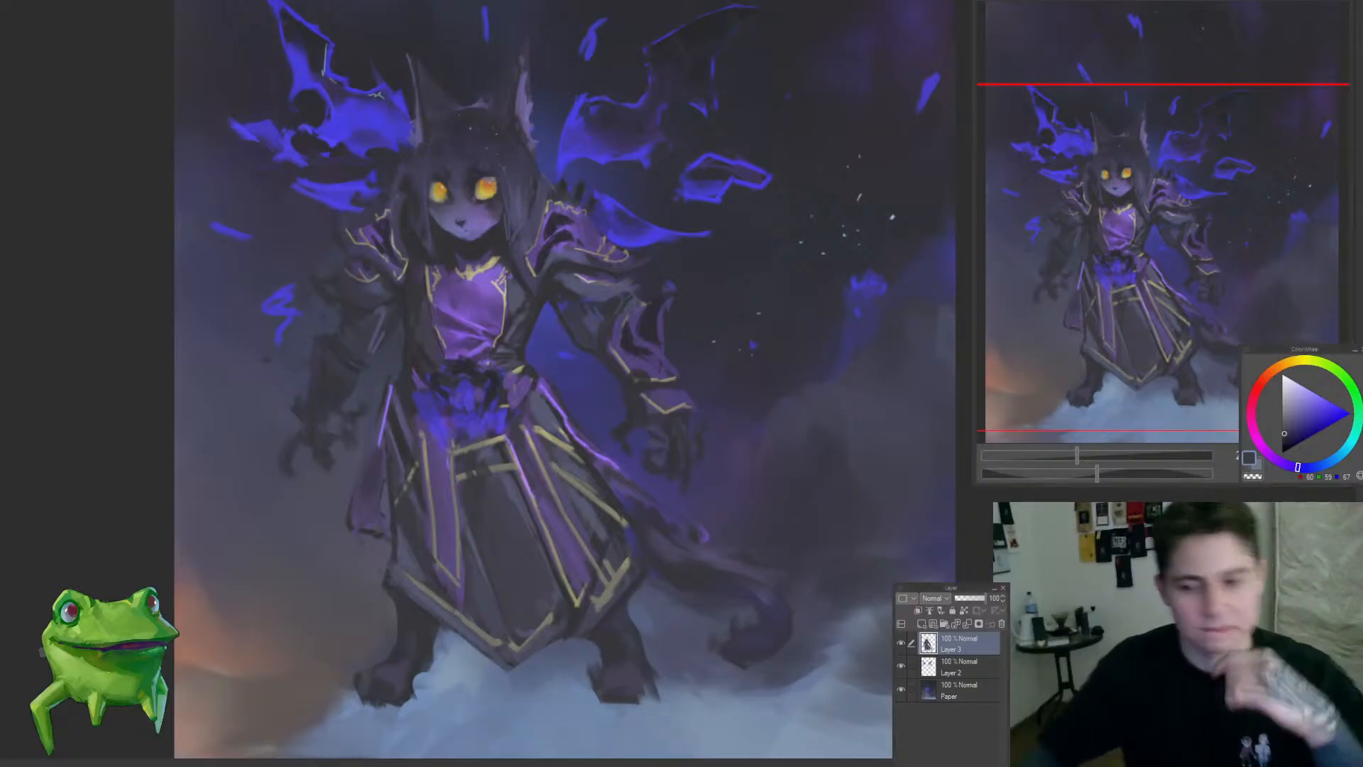
drag(513, 561, 469, 677)
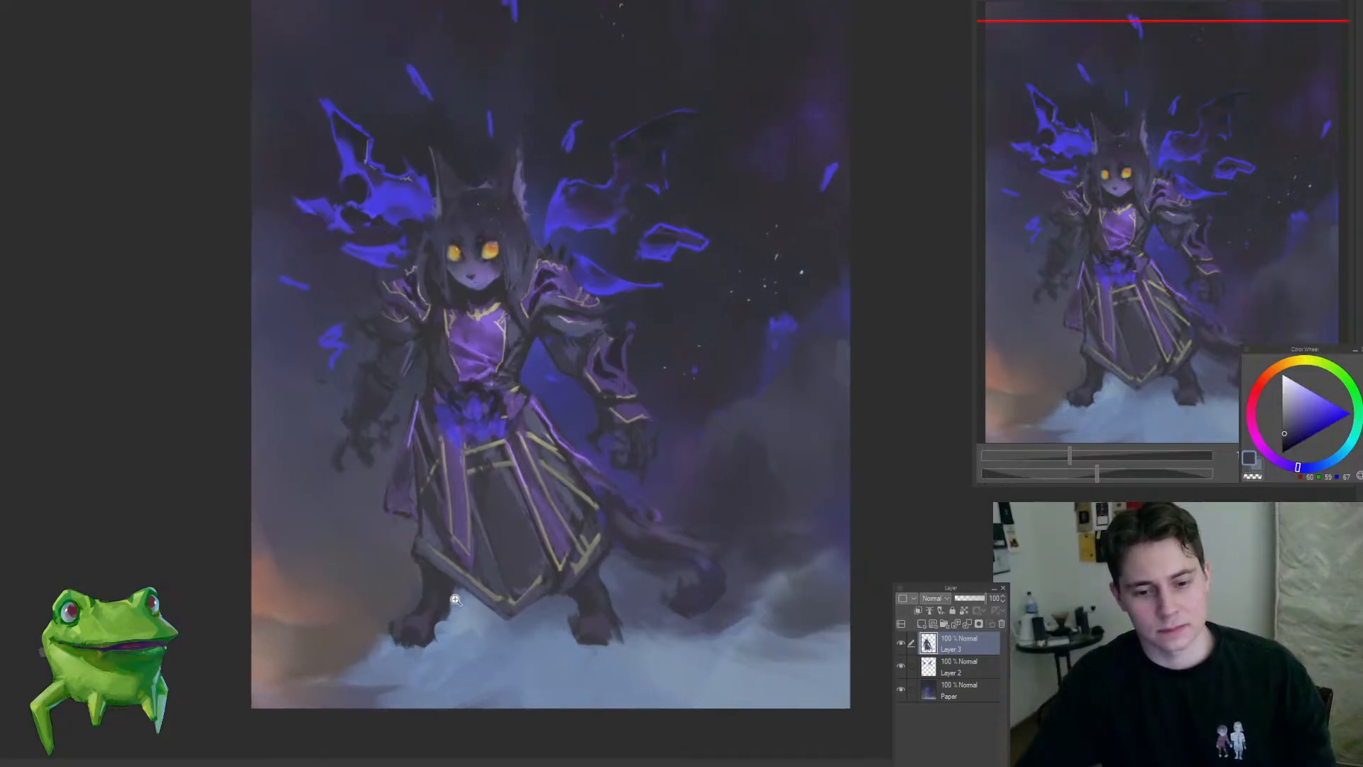
drag(455, 600, 453, 663)
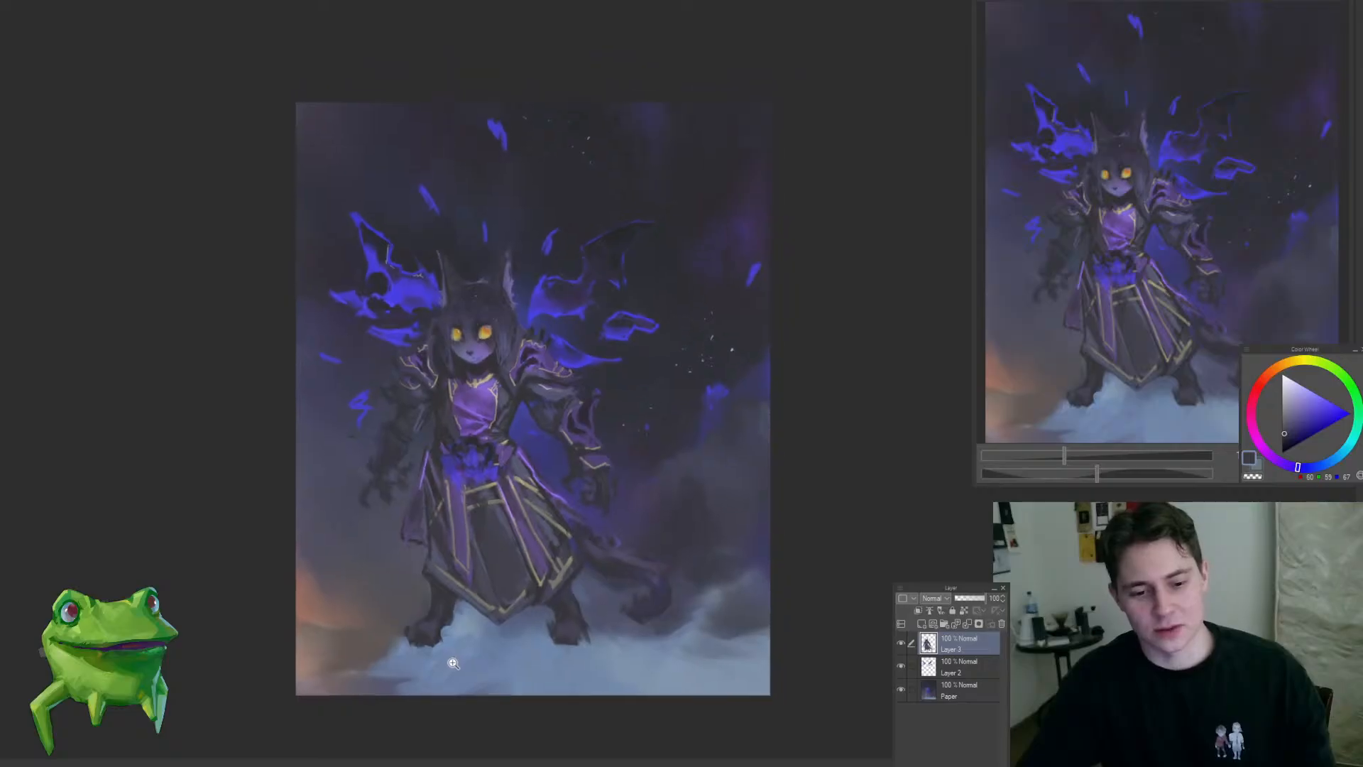
ctrl+shift+click(560, 666)
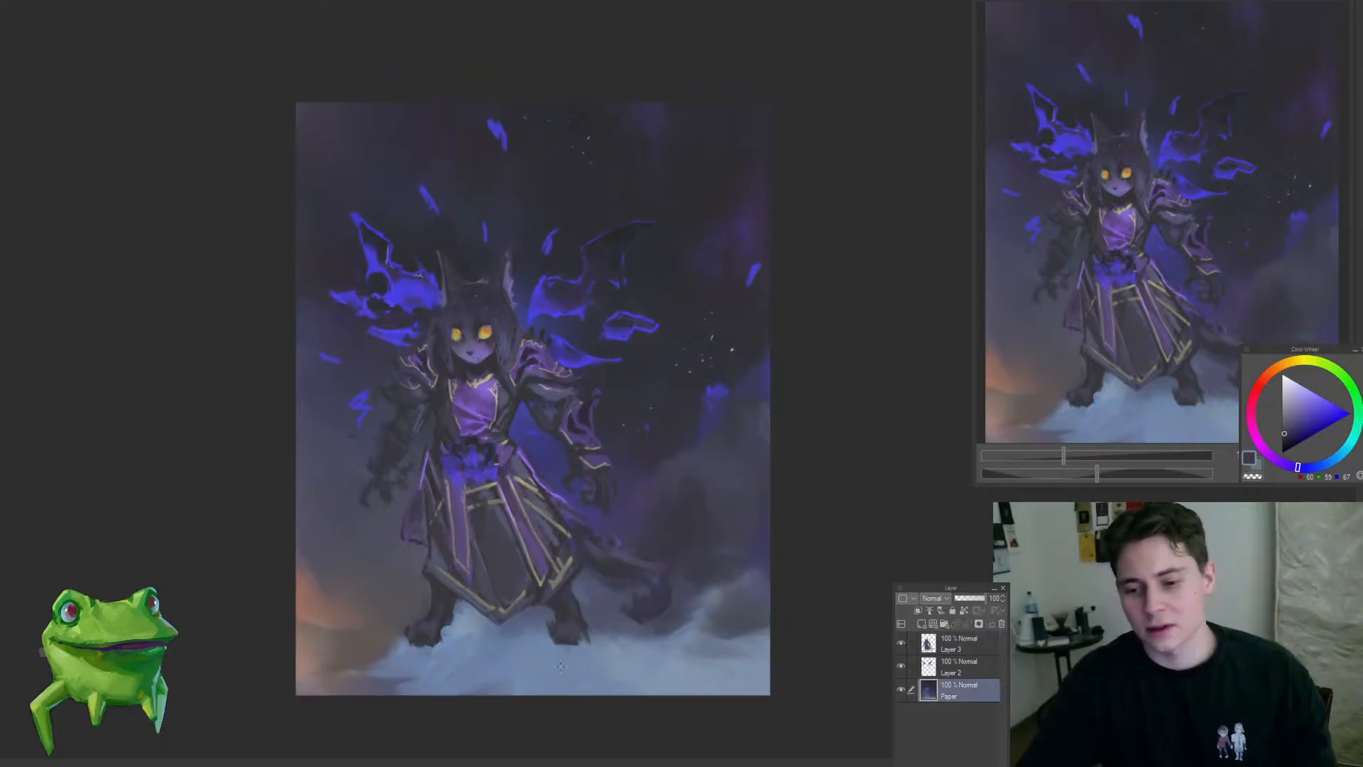
ctrl+shift+click(659, 581)
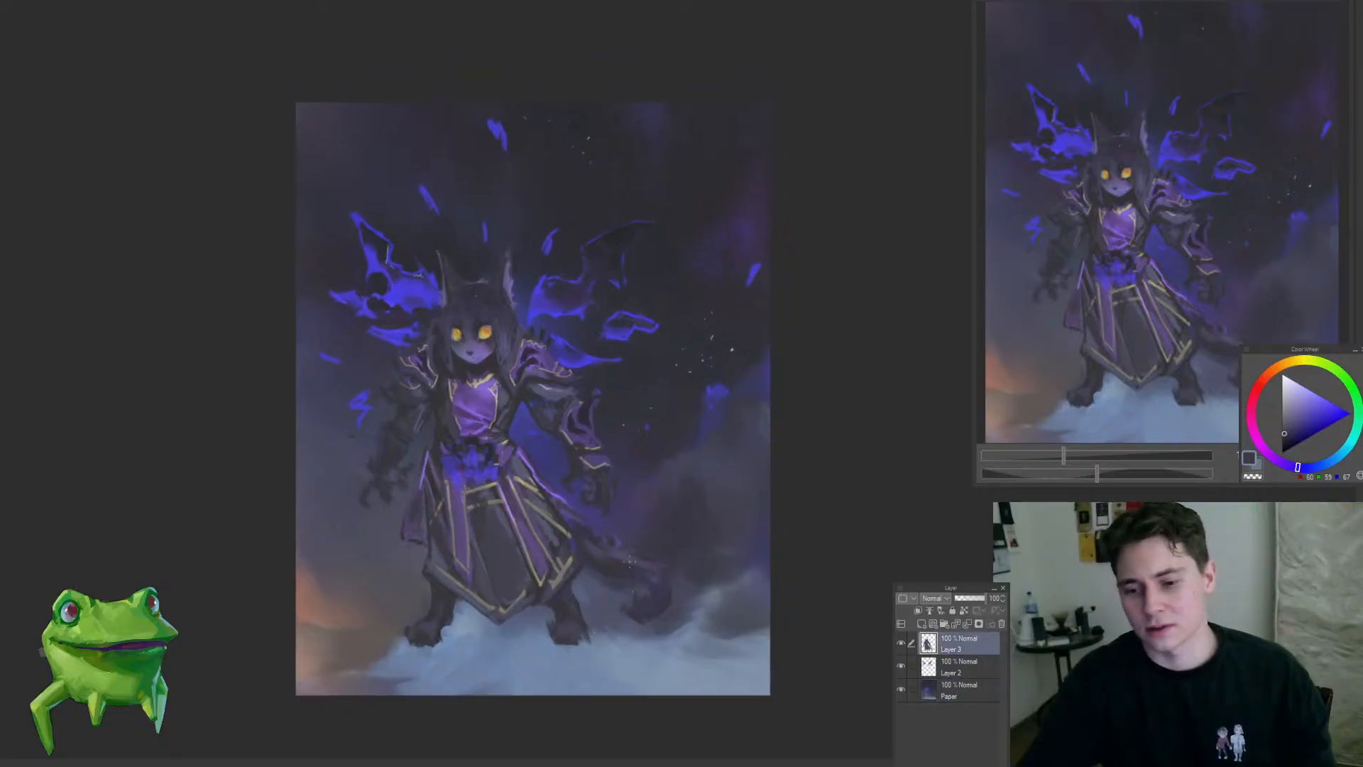
Step: Darken and smooth the upper part of the tail on Layer 3 with a dark blue-grey brush
scroll(628, 560, up, 2)
scroll(625, 554, up, 3)
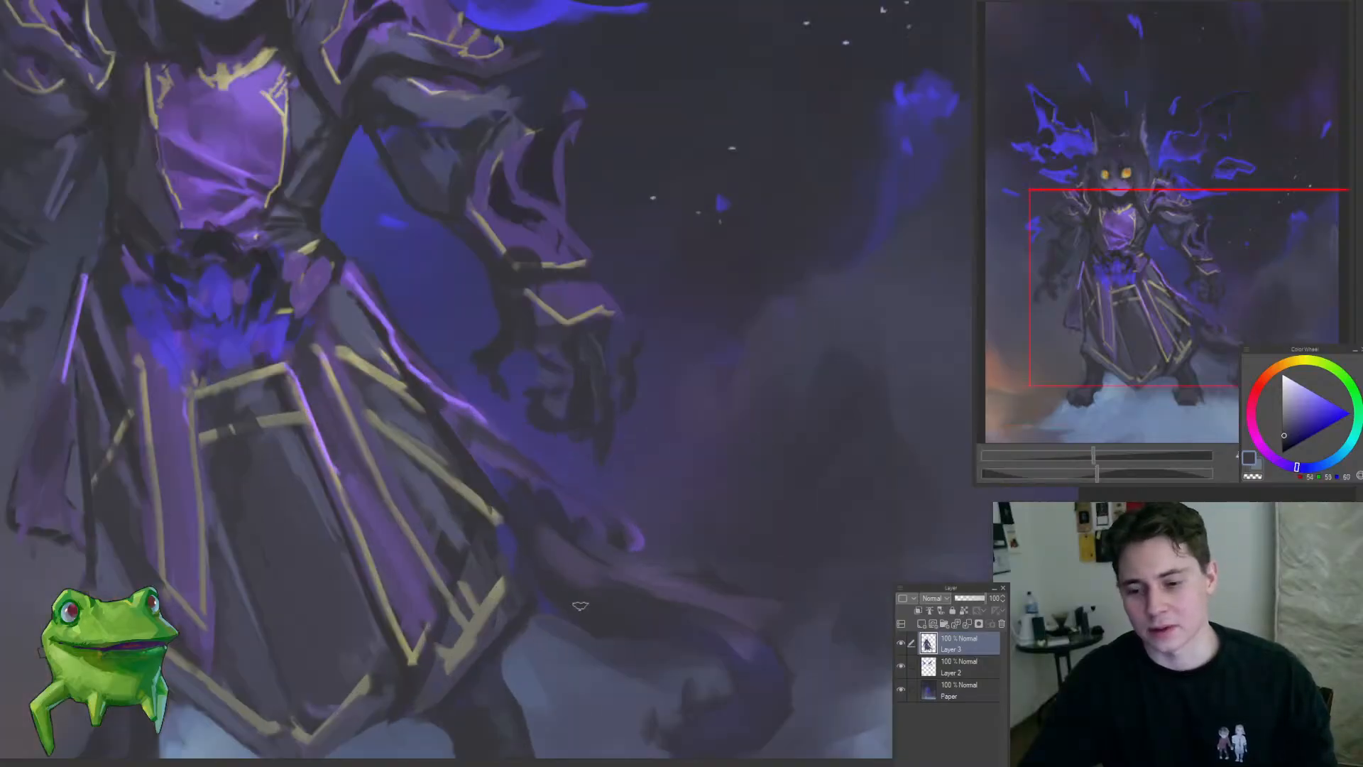
mouse_move(545, 524)
mouse_down()
mouse_move(633, 566)
mouse_move(726, 650)
mouse_up()
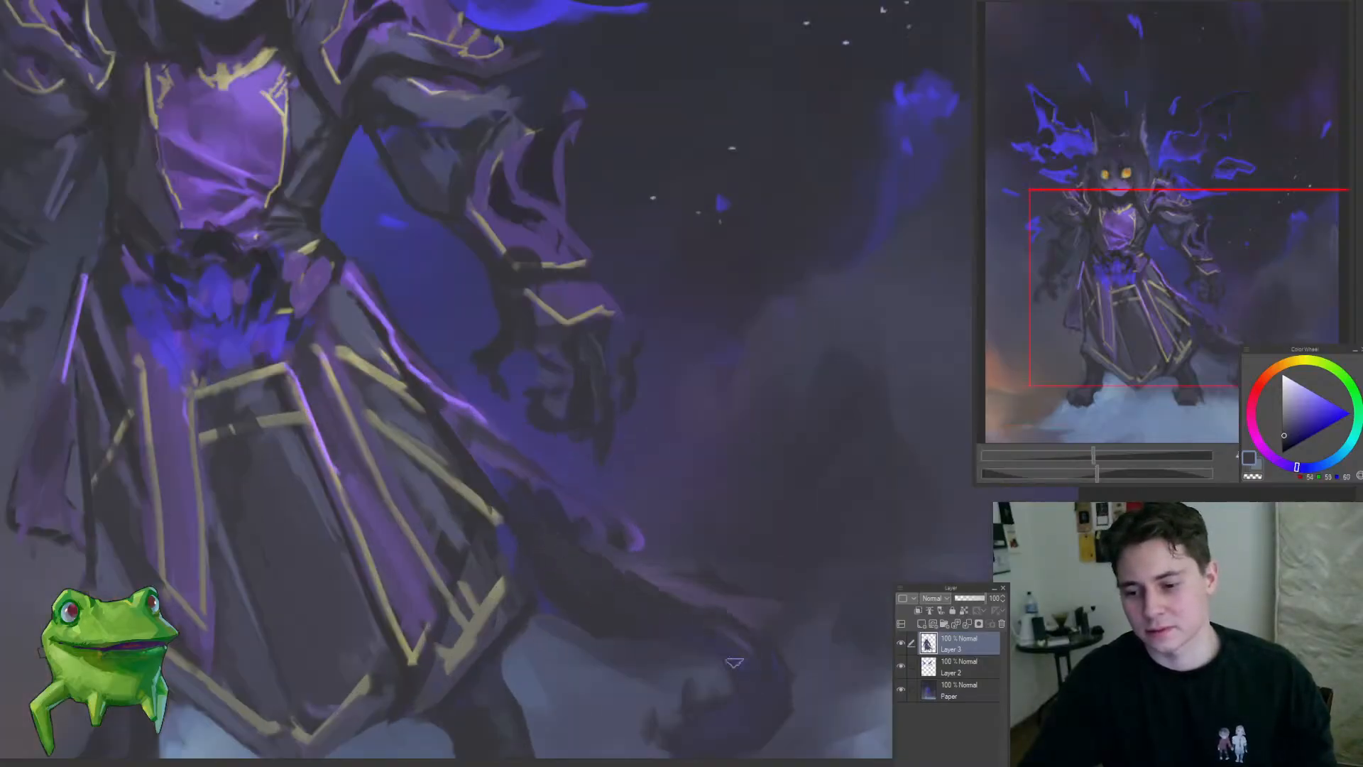
Step: Examine the whole figure's silhouette and its balance against the wings and misty background
scroll(674, 666, down, 2)
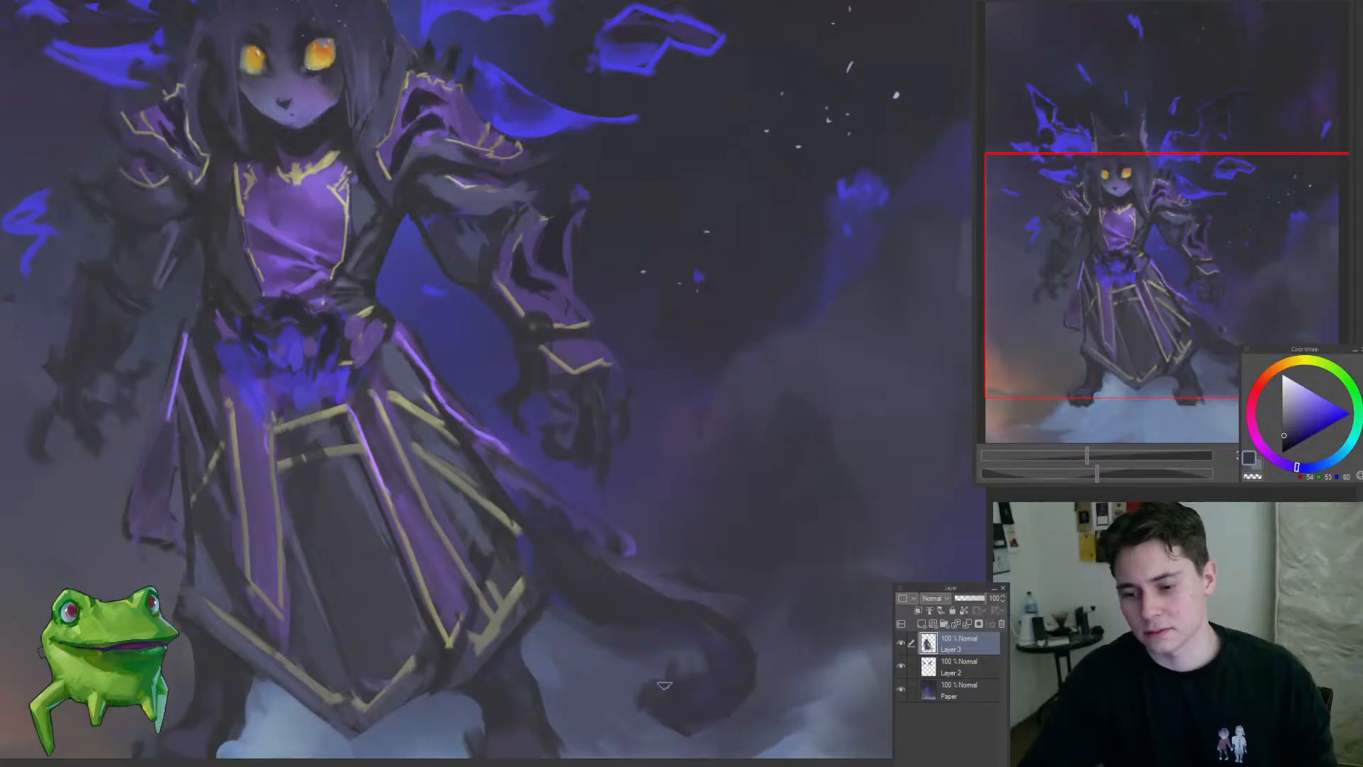
scroll(672, 708, down, 4)
scroll(632, 675, up, 2)
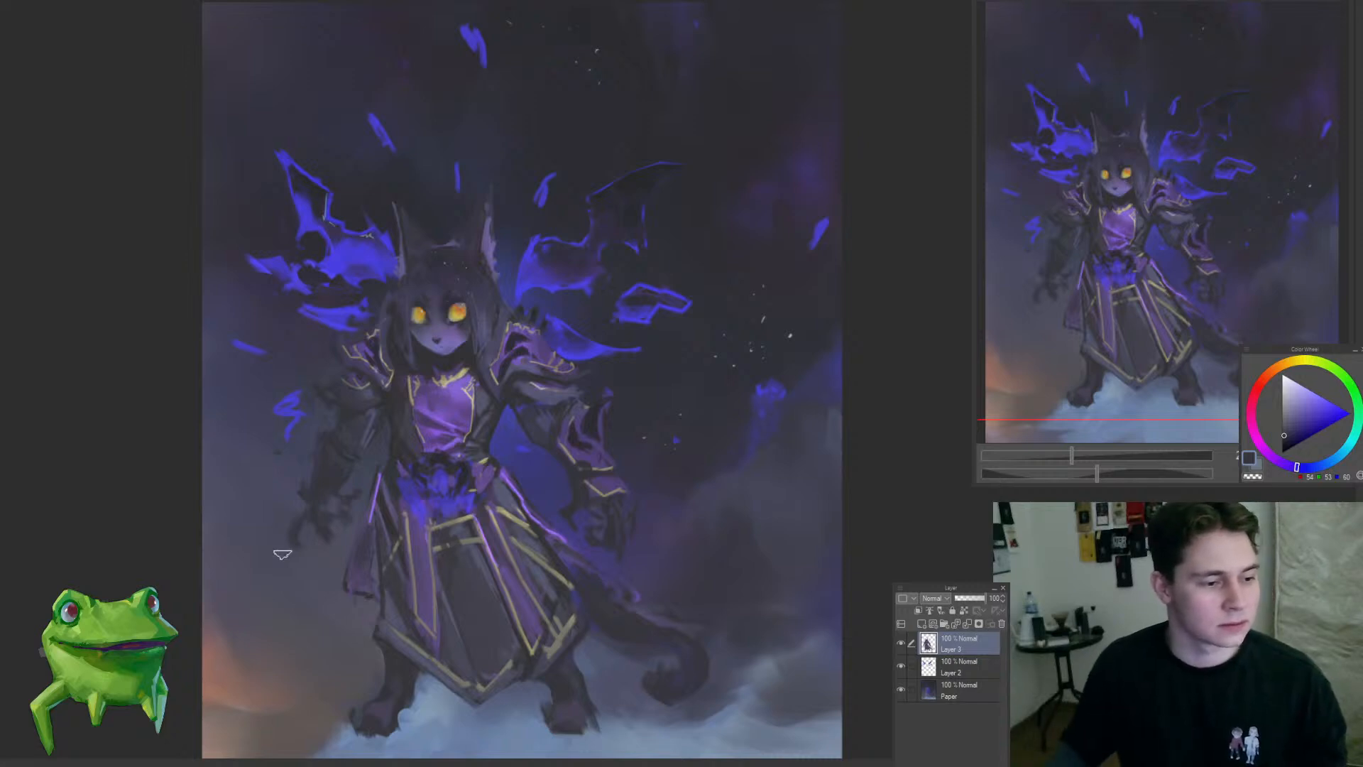
scroll(594, 671, down, 2)
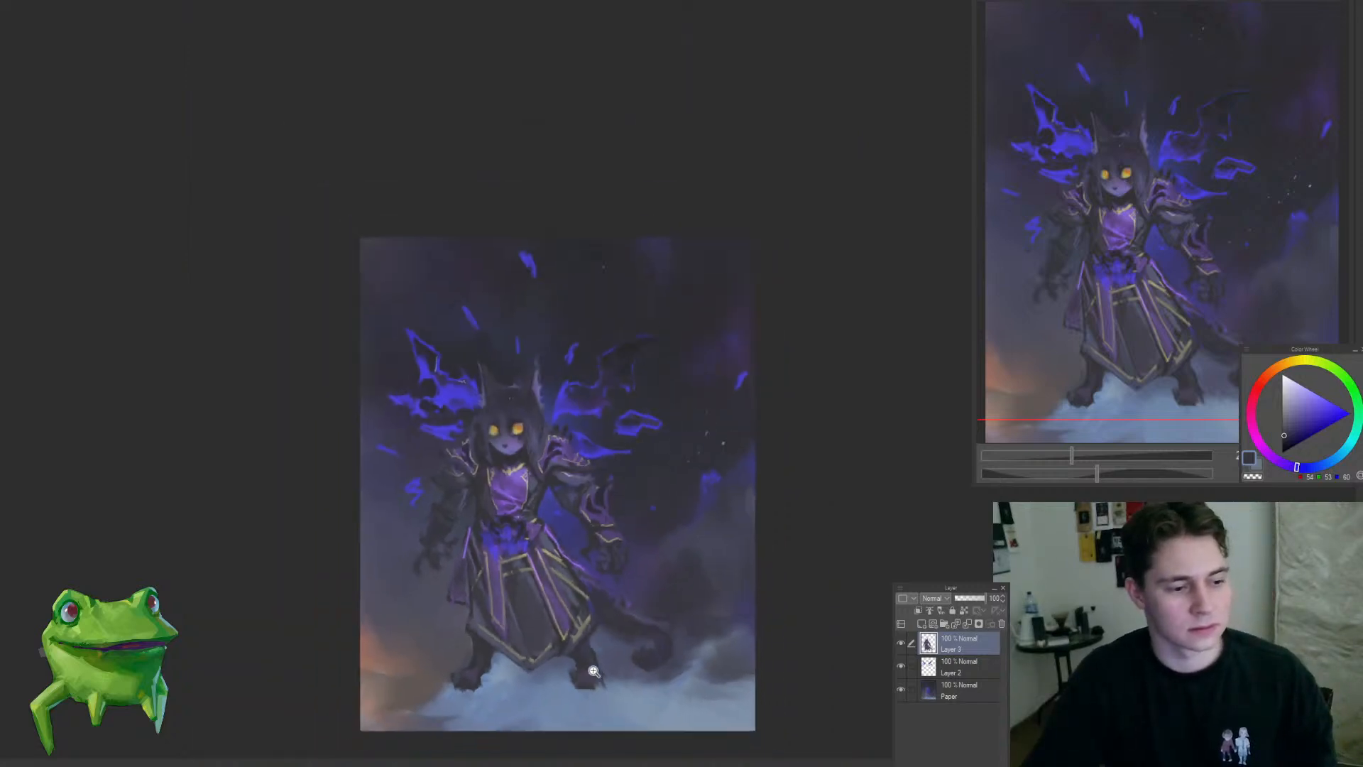
scroll(614, 621, up, 2)
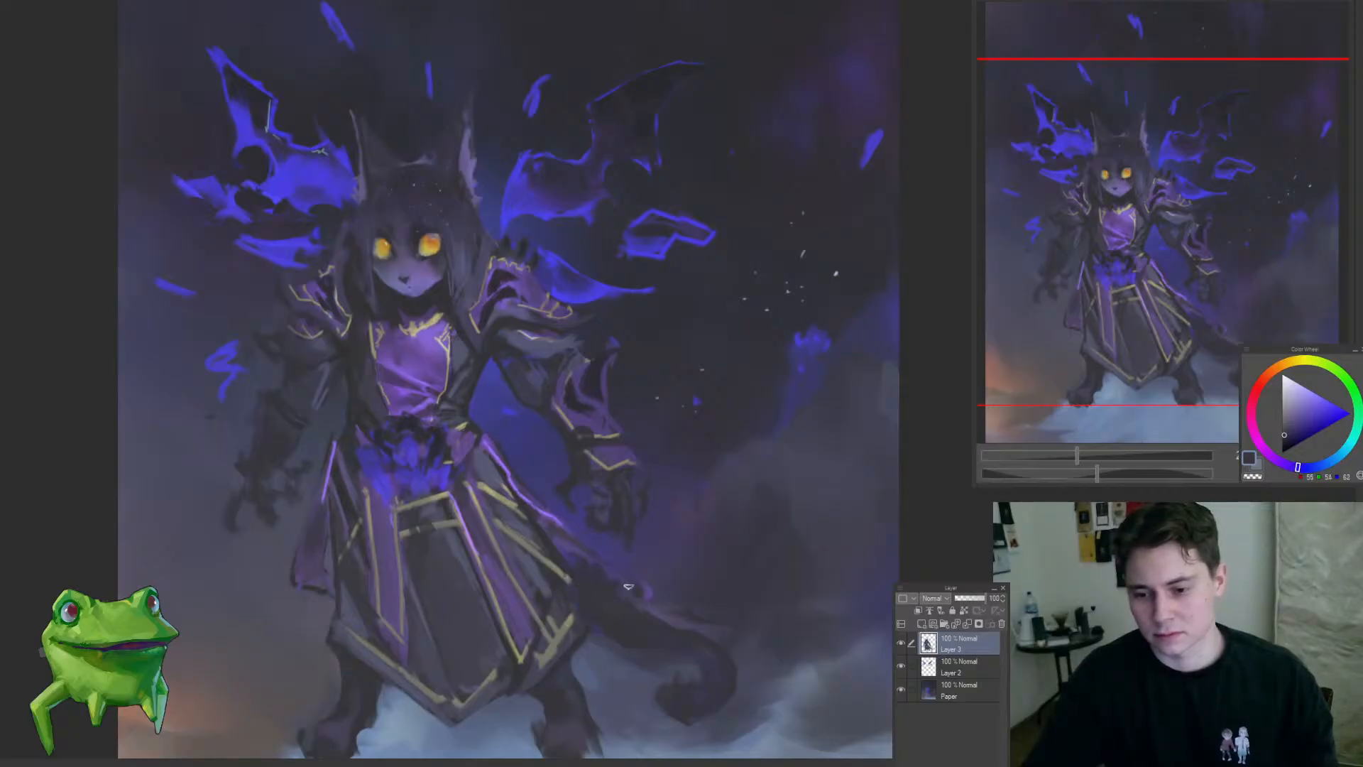
scroll(636, 590, down, 2)
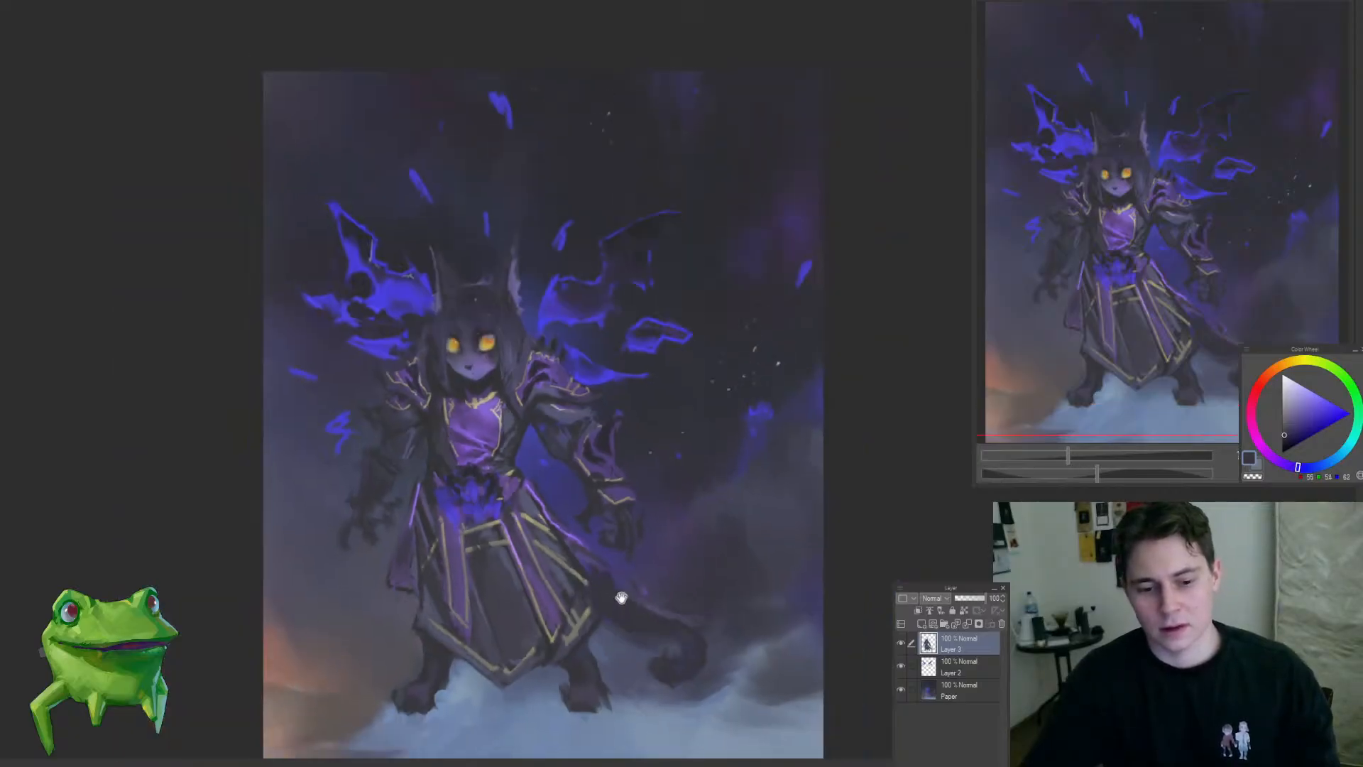
drag(621, 598, 602, 572)
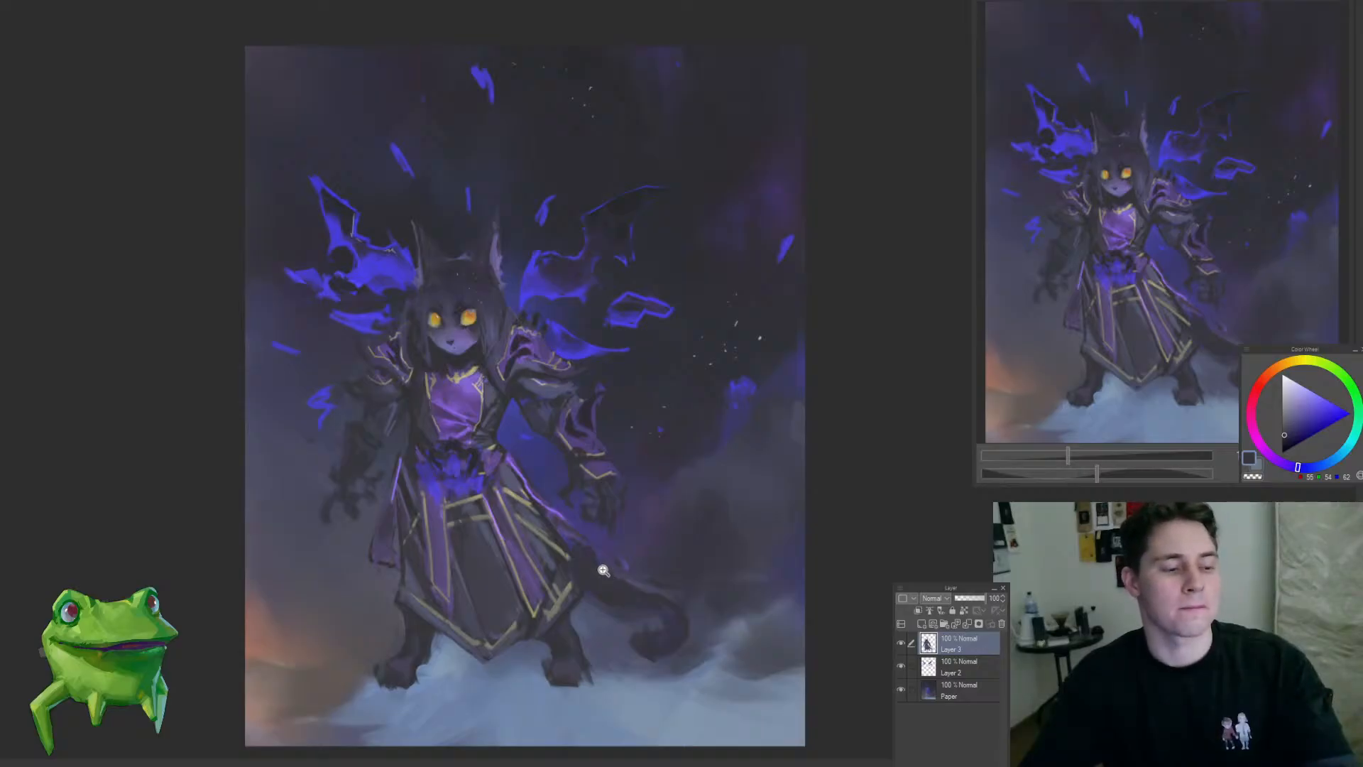
drag(600, 578, 547, 565)
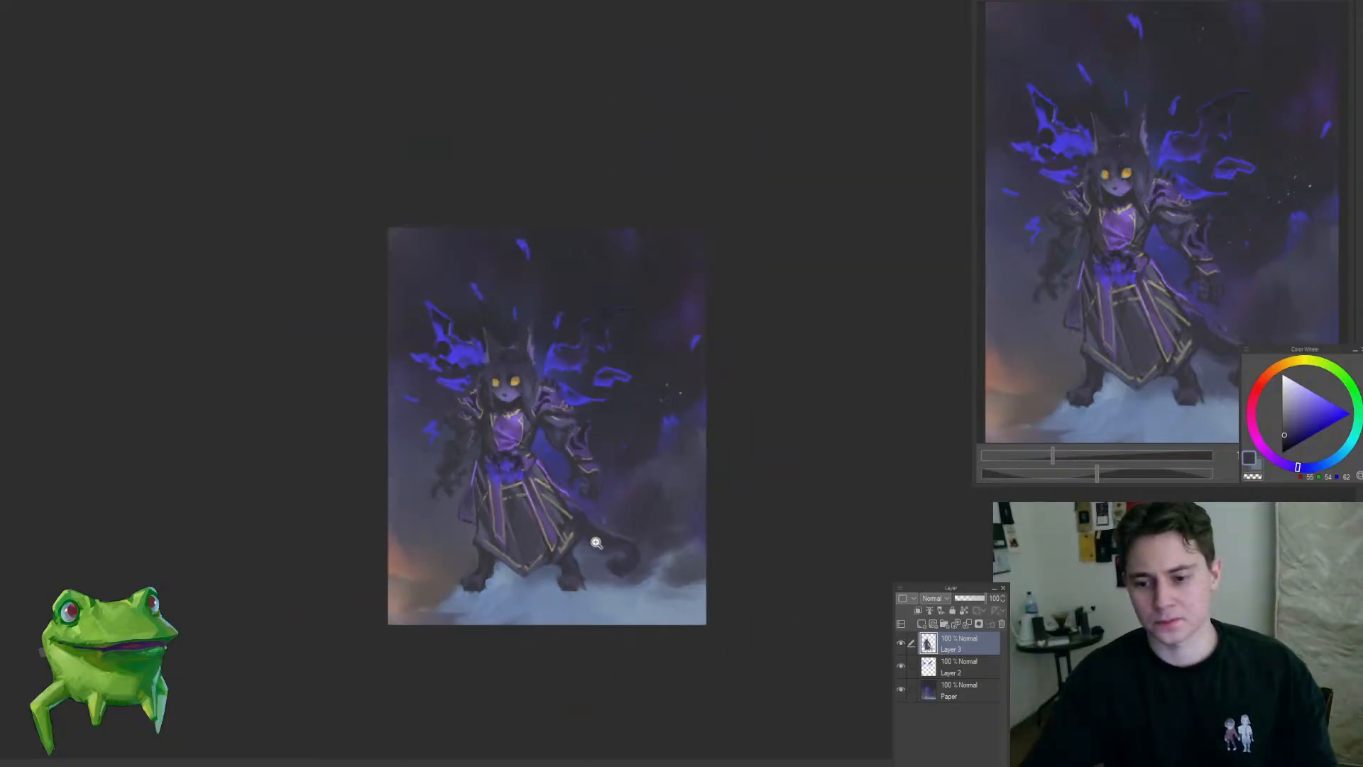
Step: Touch up the background around the shadowed left-hand arm on the Paper layer with a dark blue-grey tone
drag(557, 448, 653, 482)
click(958, 690)
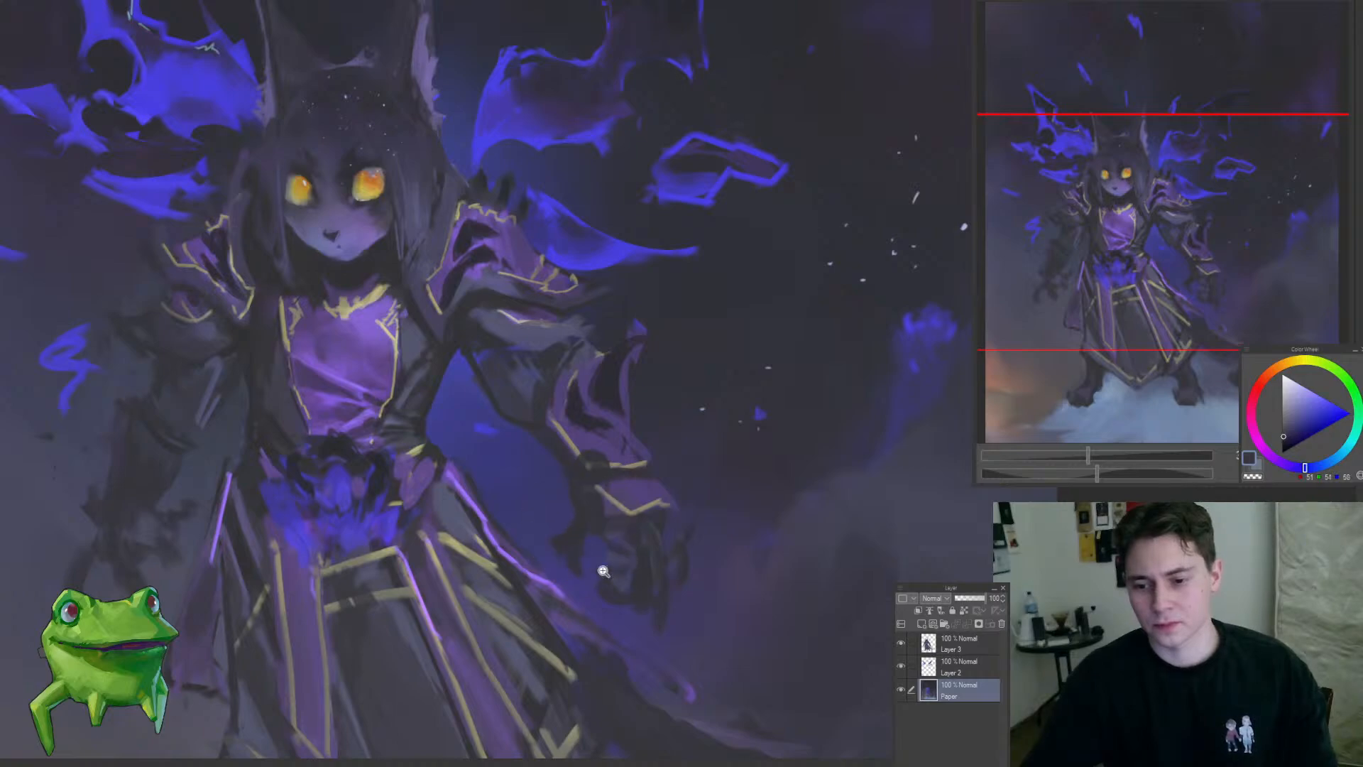
drag(602, 570, 514, 558)
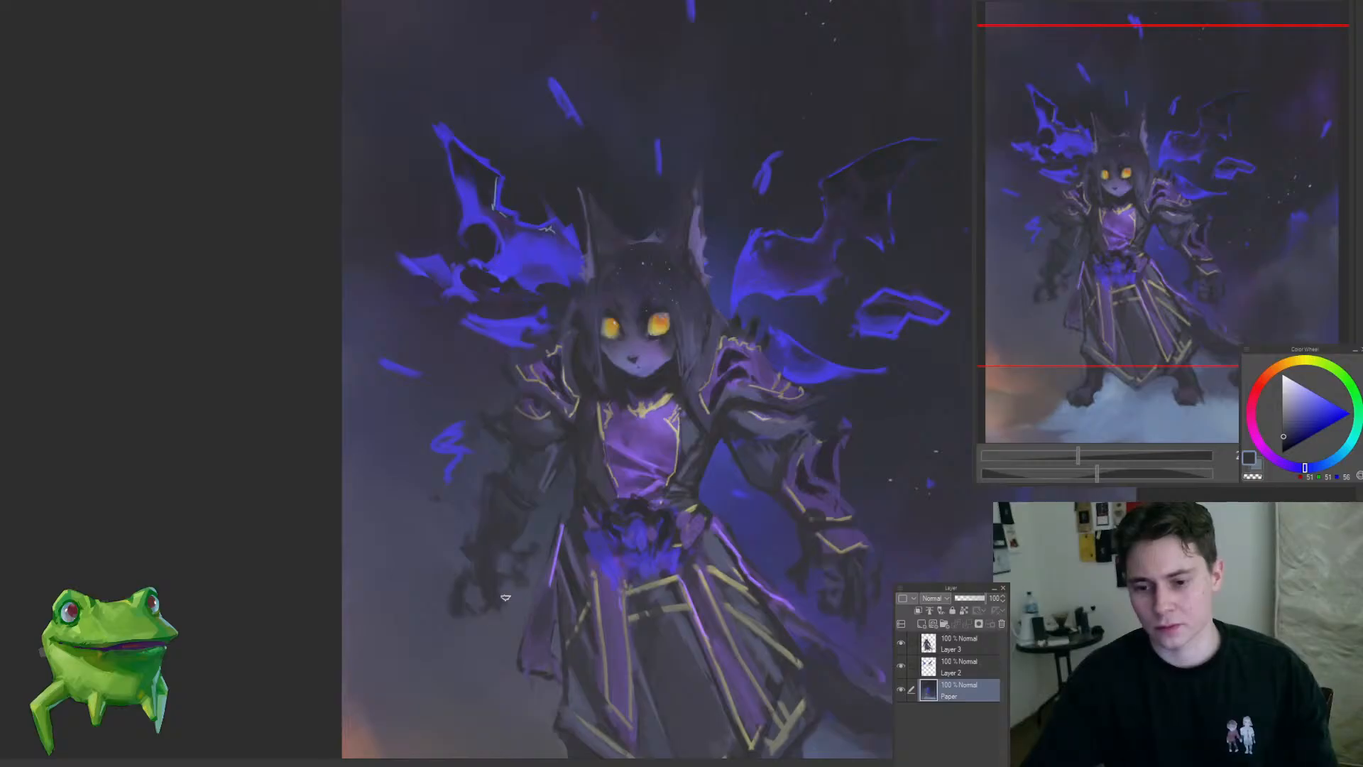
drag(525, 567, 475, 577)
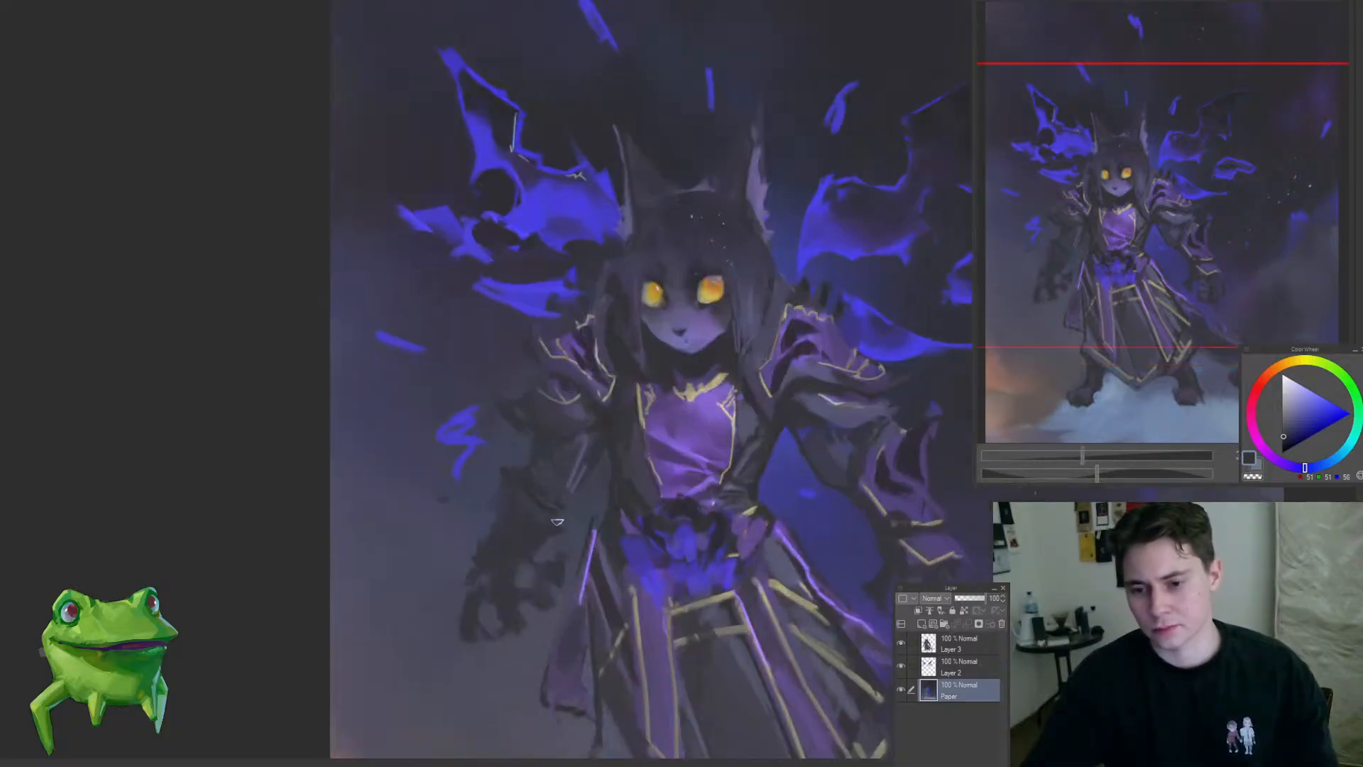
drag(538, 515, 490, 533)
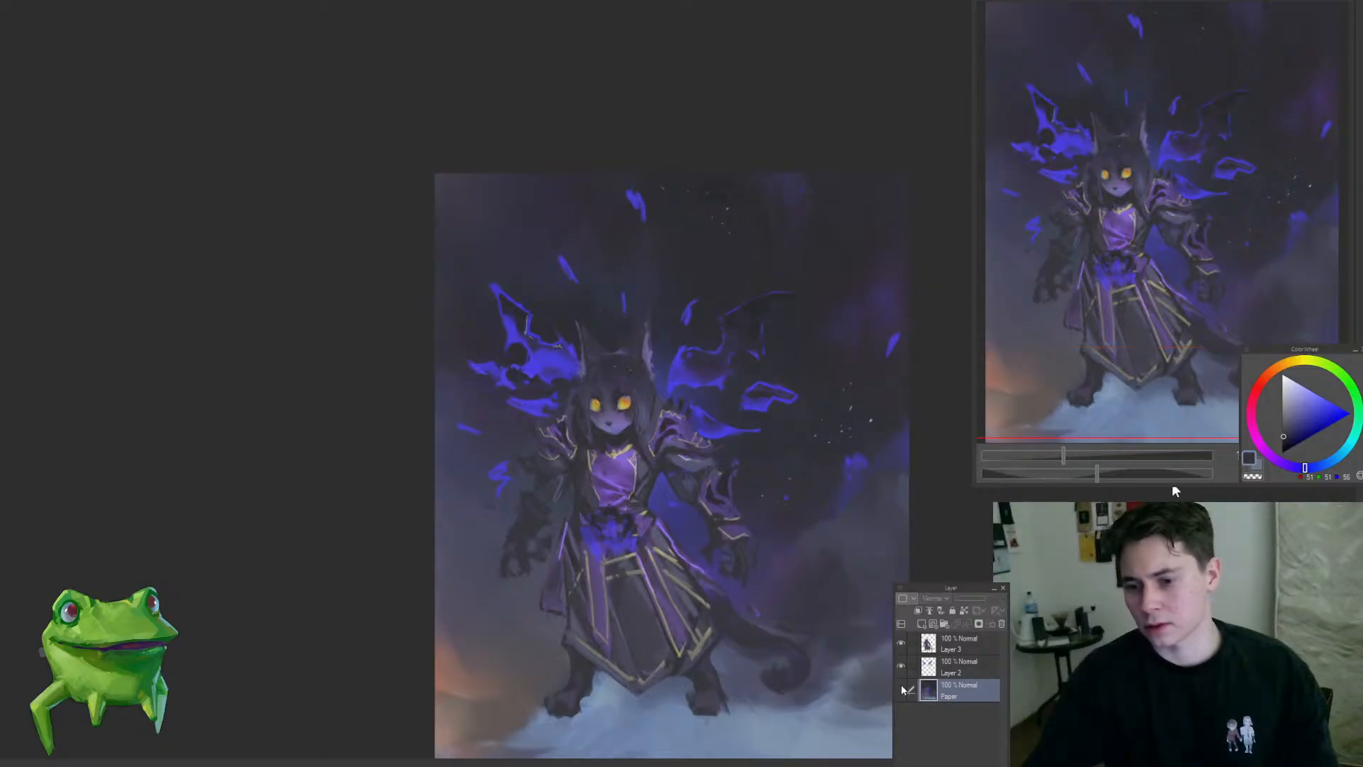
drag(521, 567, 559, 532)
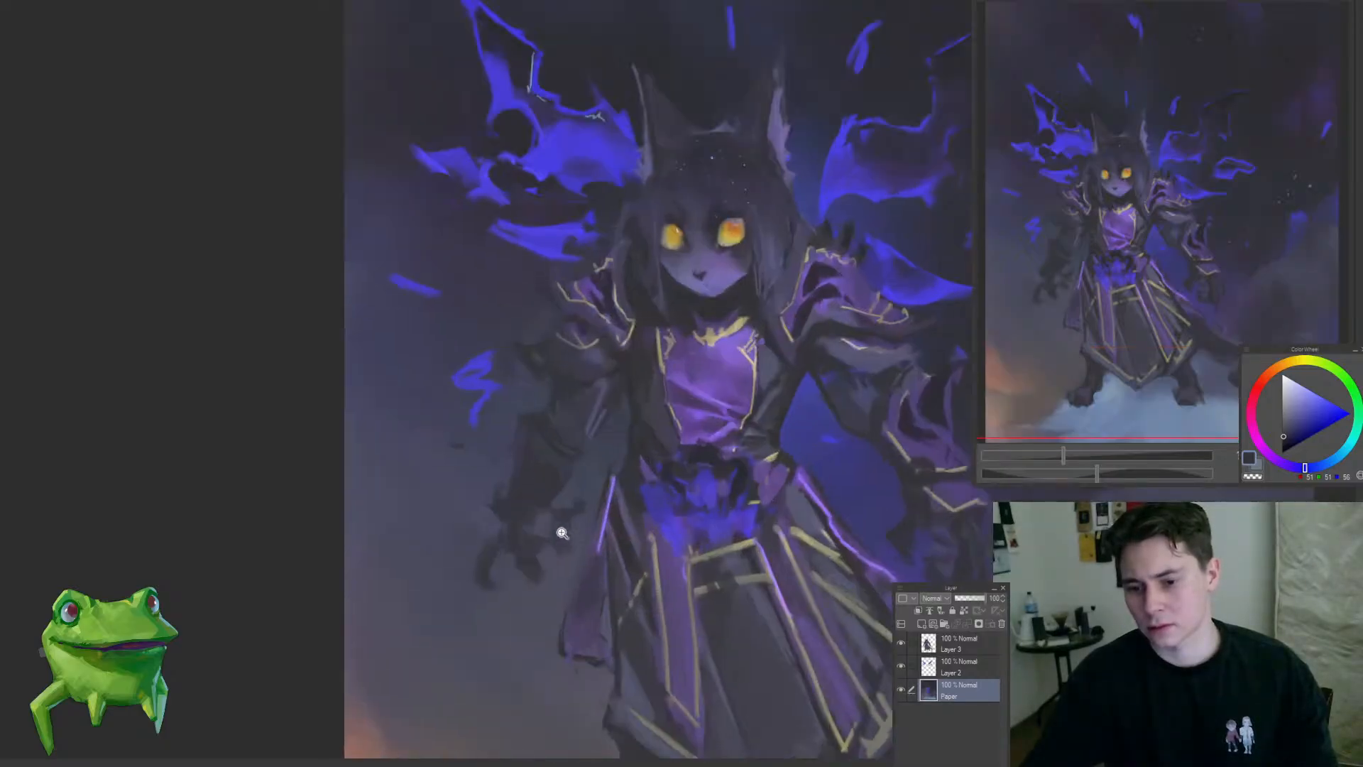
Step: Deepen the shadowed left-hand forearm and claws on Layer 3 with dark strokes
ctrl+shift+click(508, 516)
drag(480, 566, 486, 541)
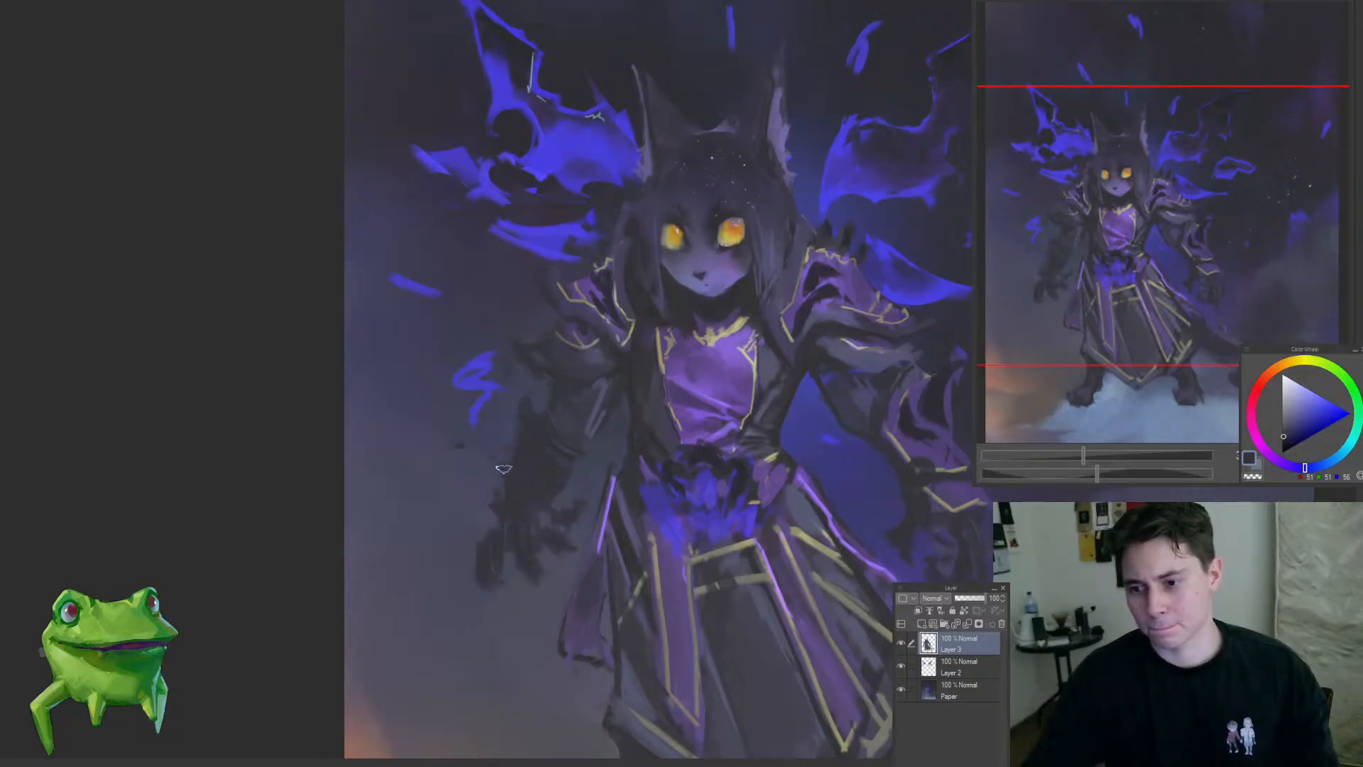
drag(496, 507, 444, 550)
mouse_move(498, 503)
mouse_down()
mouse_move(557, 487)
mouse_move(512, 563)
mouse_move(576, 497)
mouse_move(667, 527)
mouse_up()
Step: Touch up the blue flames at the character's waist on Layer 3 with a sampled bright blue
alt+click(690, 294)
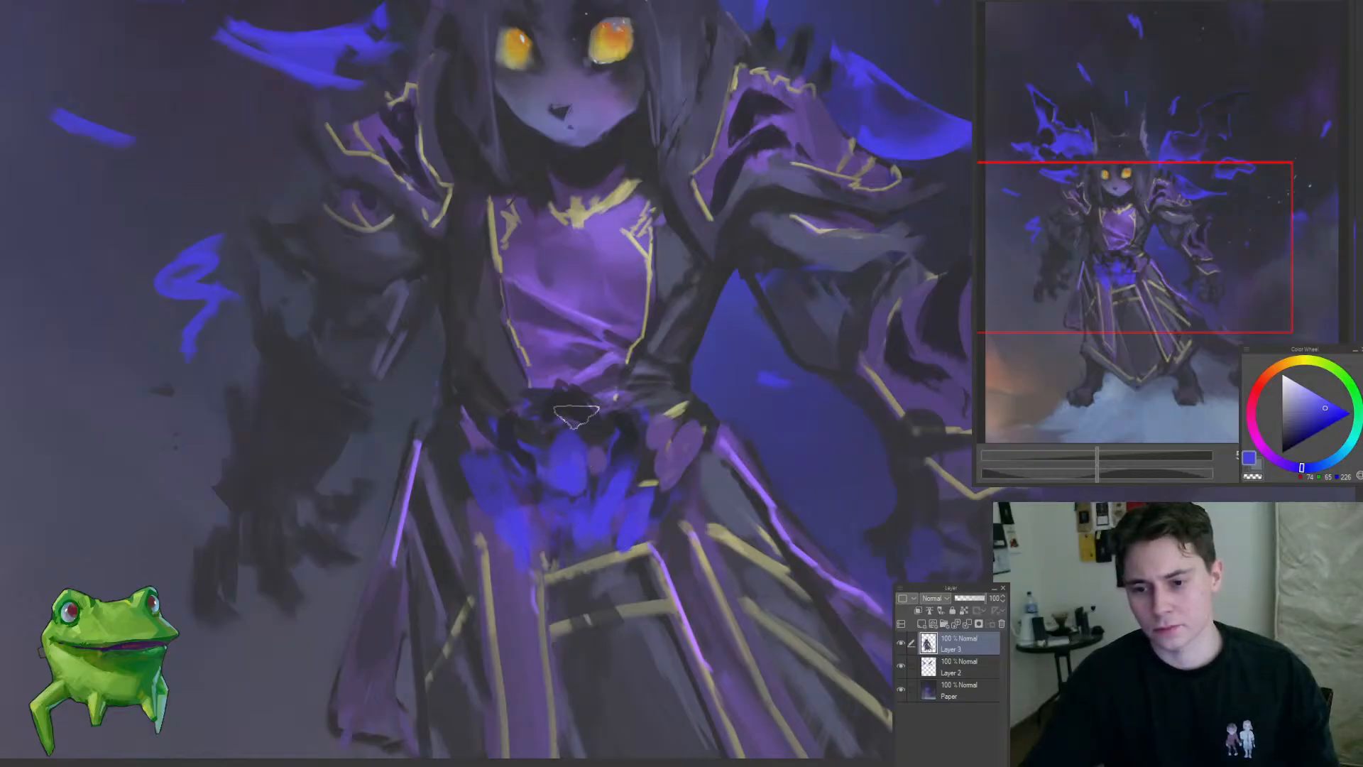
scroll(526, 490, down, 5)
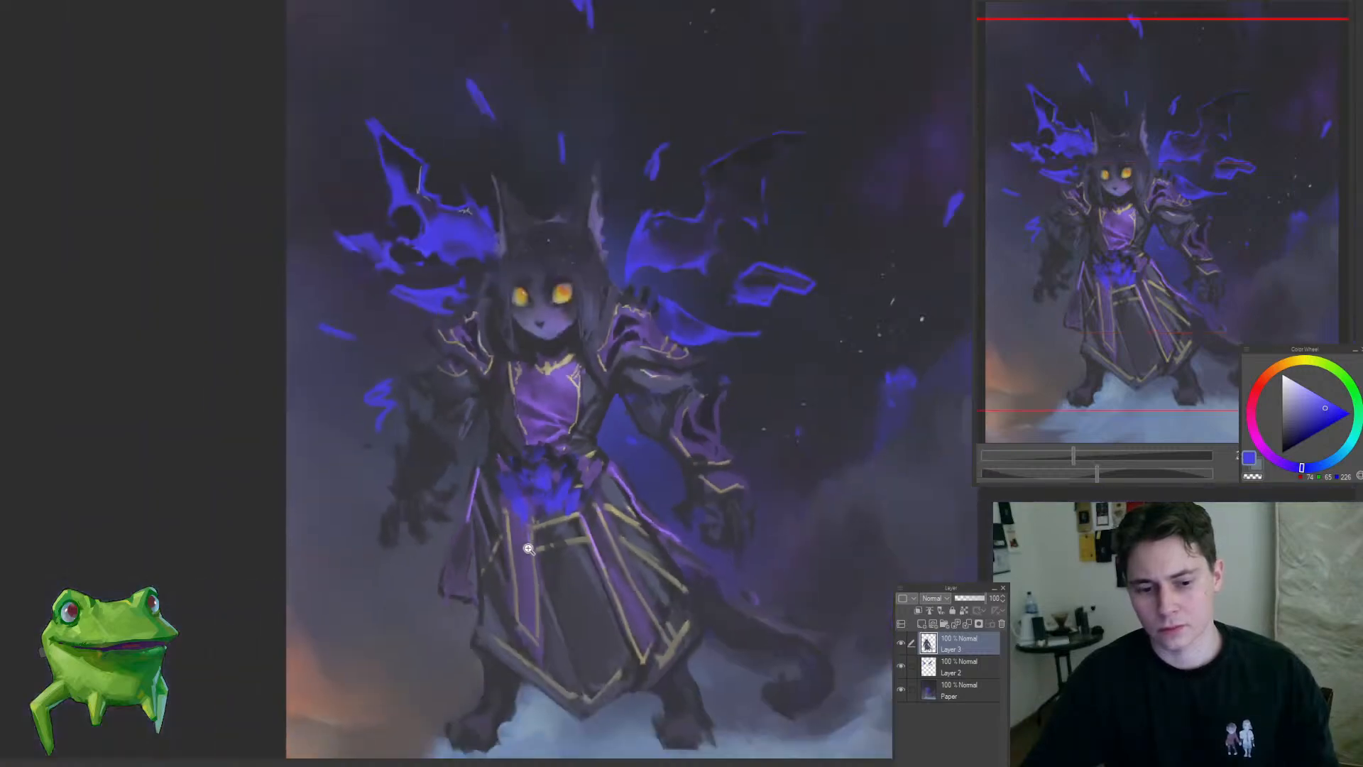
drag(566, 546, 587, 511)
scroll(570, 476, down, 3)
drag(546, 275, 594, 295)
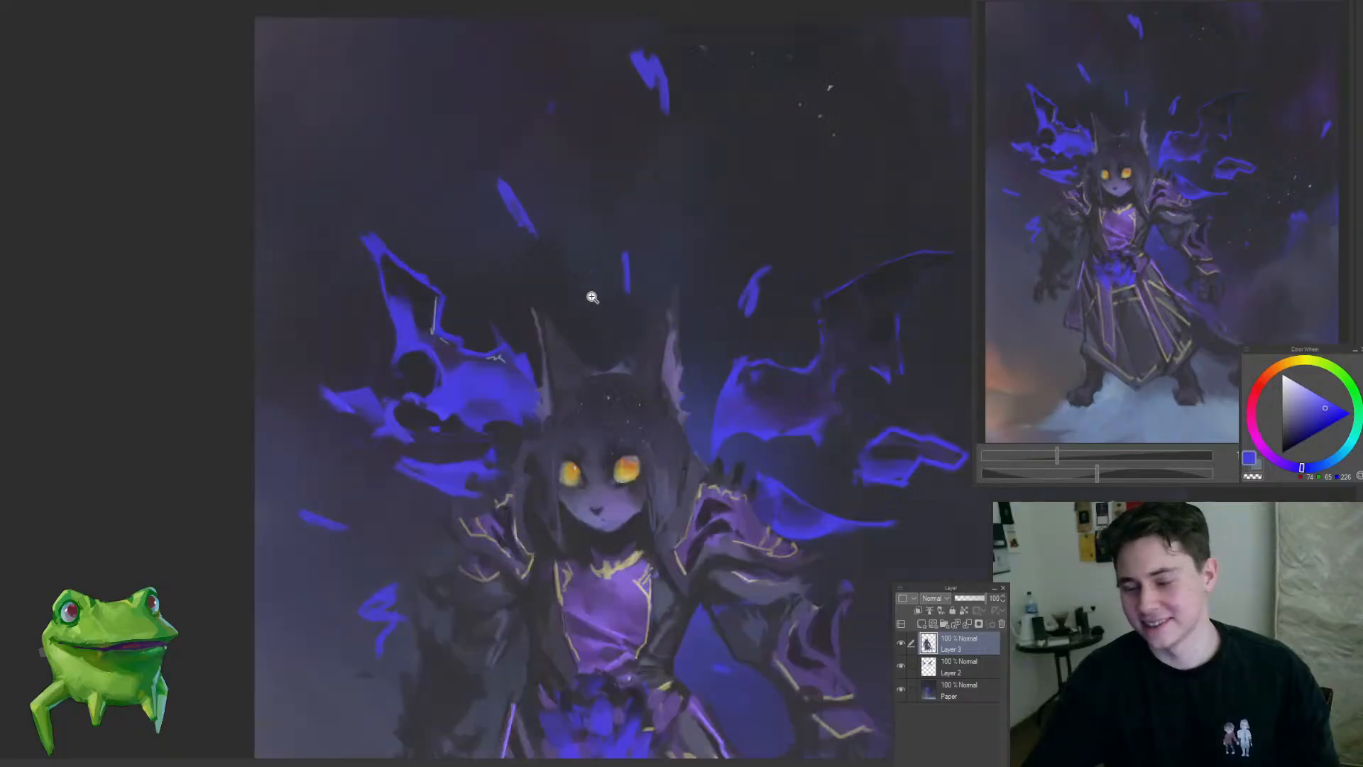
Step: Lasso the left-hand void wing with its wisps on Layer 2 and nudge it slightly right and down
click(959, 666)
drag(566, 386, 487, 441)
drag(527, 402, 579, 384)
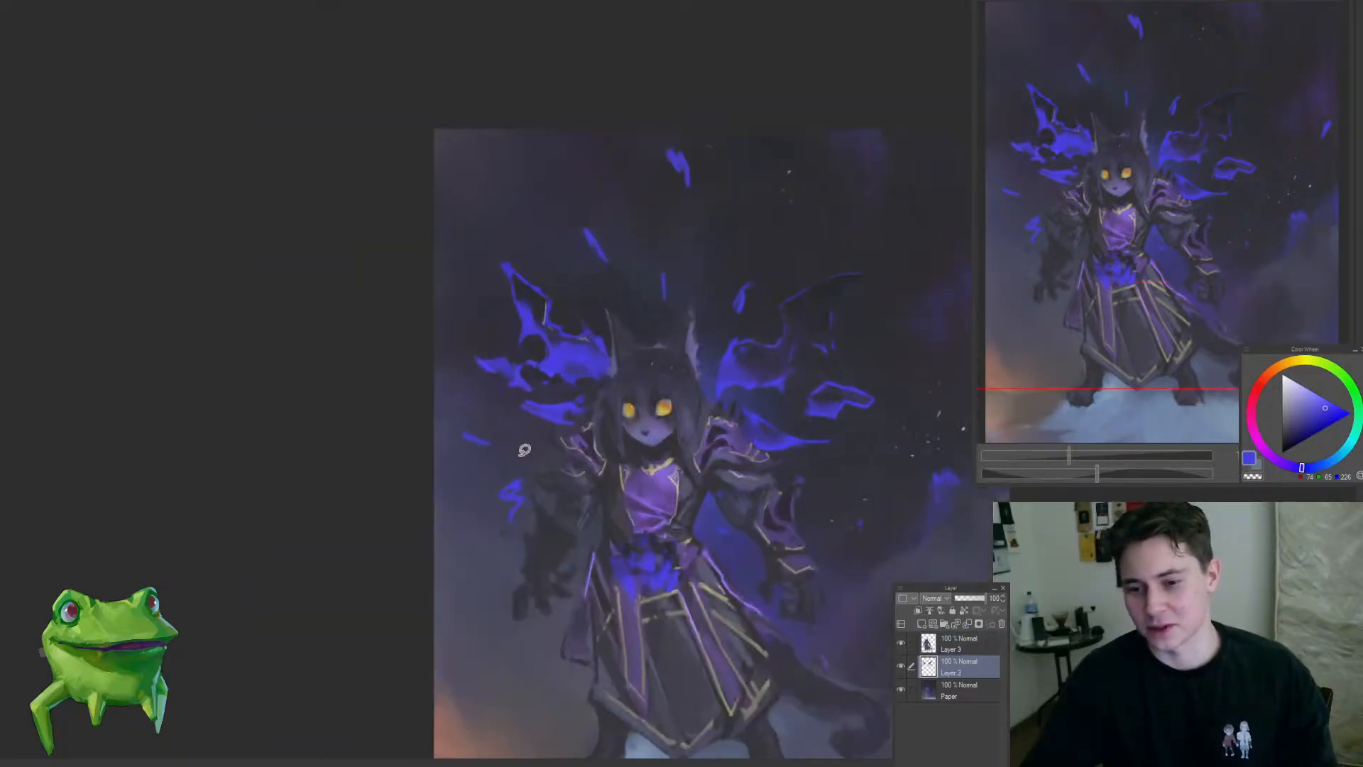
mouse_move(458, 417)
mouse_down()
mouse_move(610, 493)
mouse_move(462, 277)
mouse_move(449, 426)
mouse_up()
key(ctrl+t)
drag(534, 438, 545, 443)
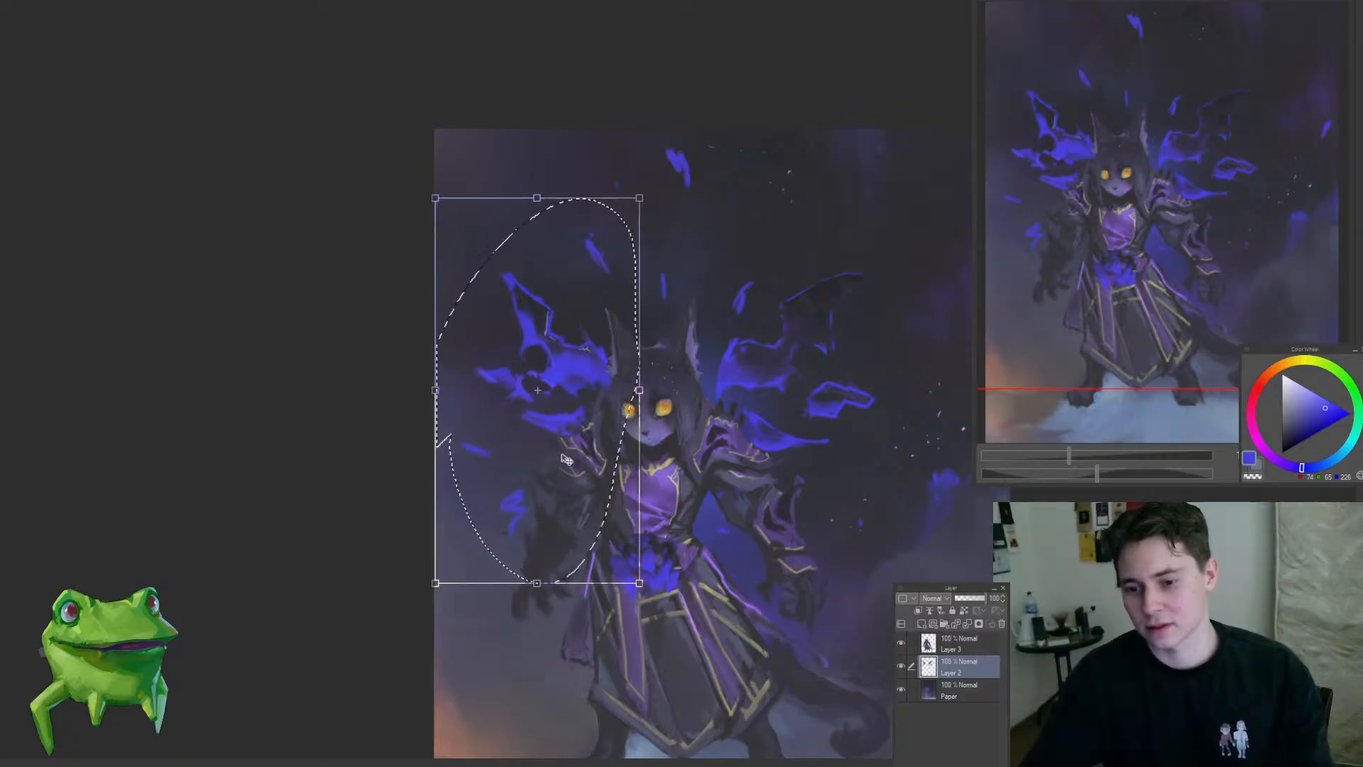
key(Return)
key(ctrl+d)
Step: Repaint the shadowed left-hand forearm on Layer 3 with a sampled dark blue-grey tone
drag(578, 529, 626, 529)
ctrl+shift+click(532, 537)
key(b)
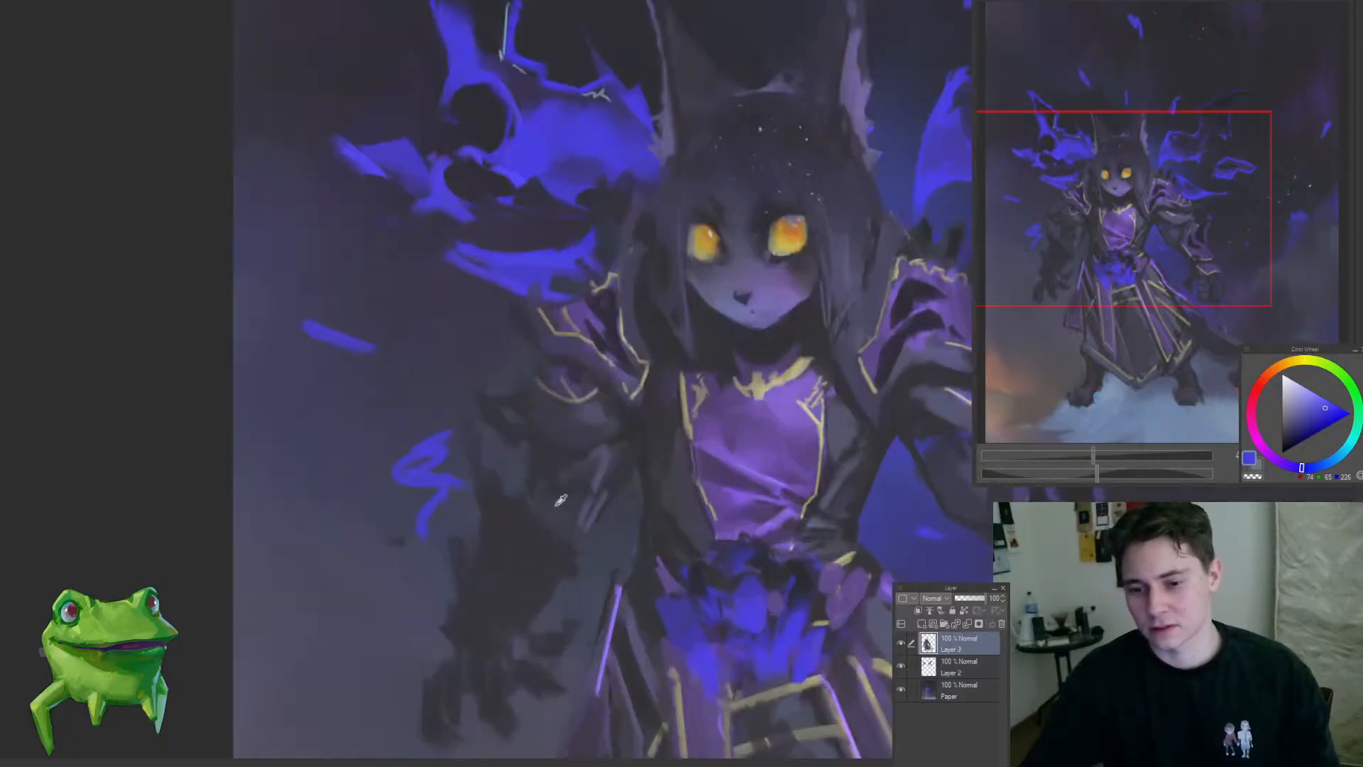
alt+click(561, 508)
drag(570, 569, 479, 481)
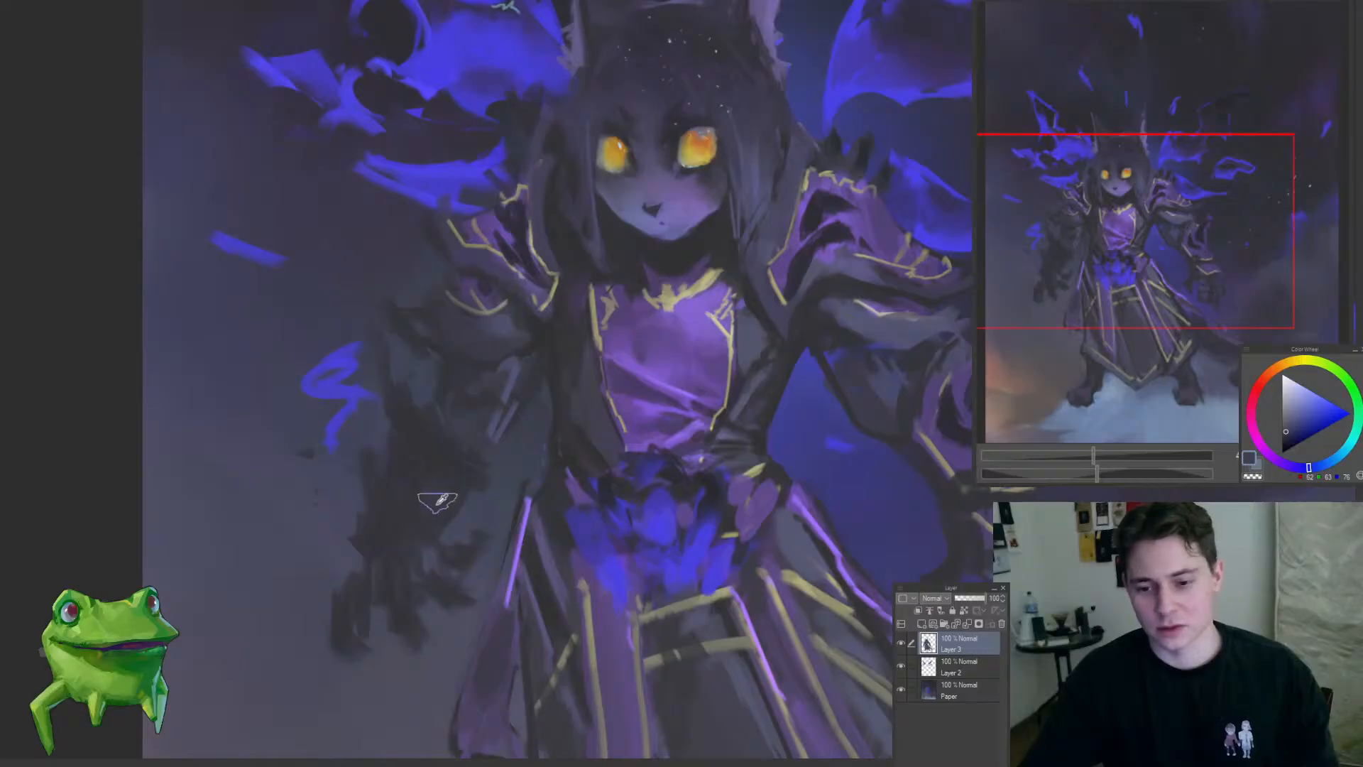
Step: Refine the outer edge of the left-hand upper arm and shoulder on Layer 3 with small lasso selections and dark strokes
drag(386, 350, 409, 332)
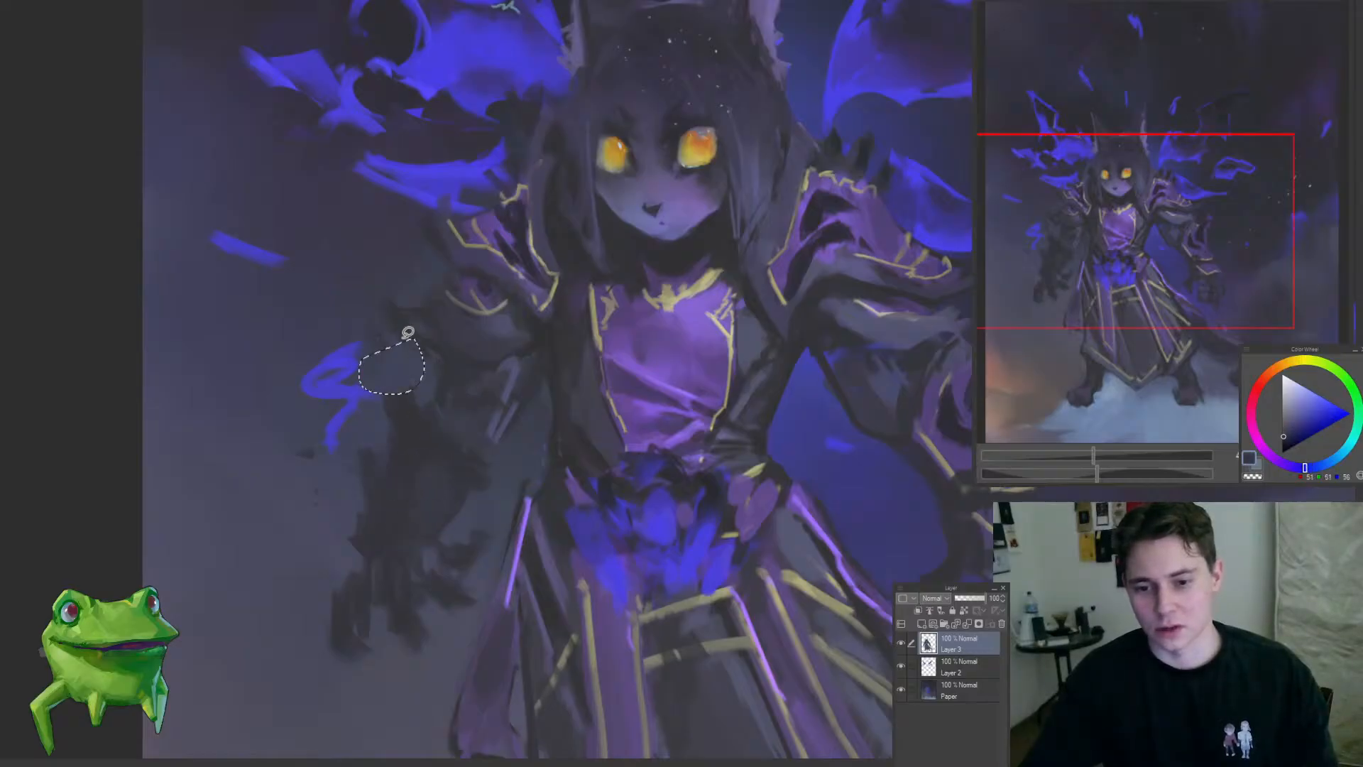
drag(429, 380, 332, 452)
drag(427, 348, 517, 362)
drag(367, 455, 402, 513)
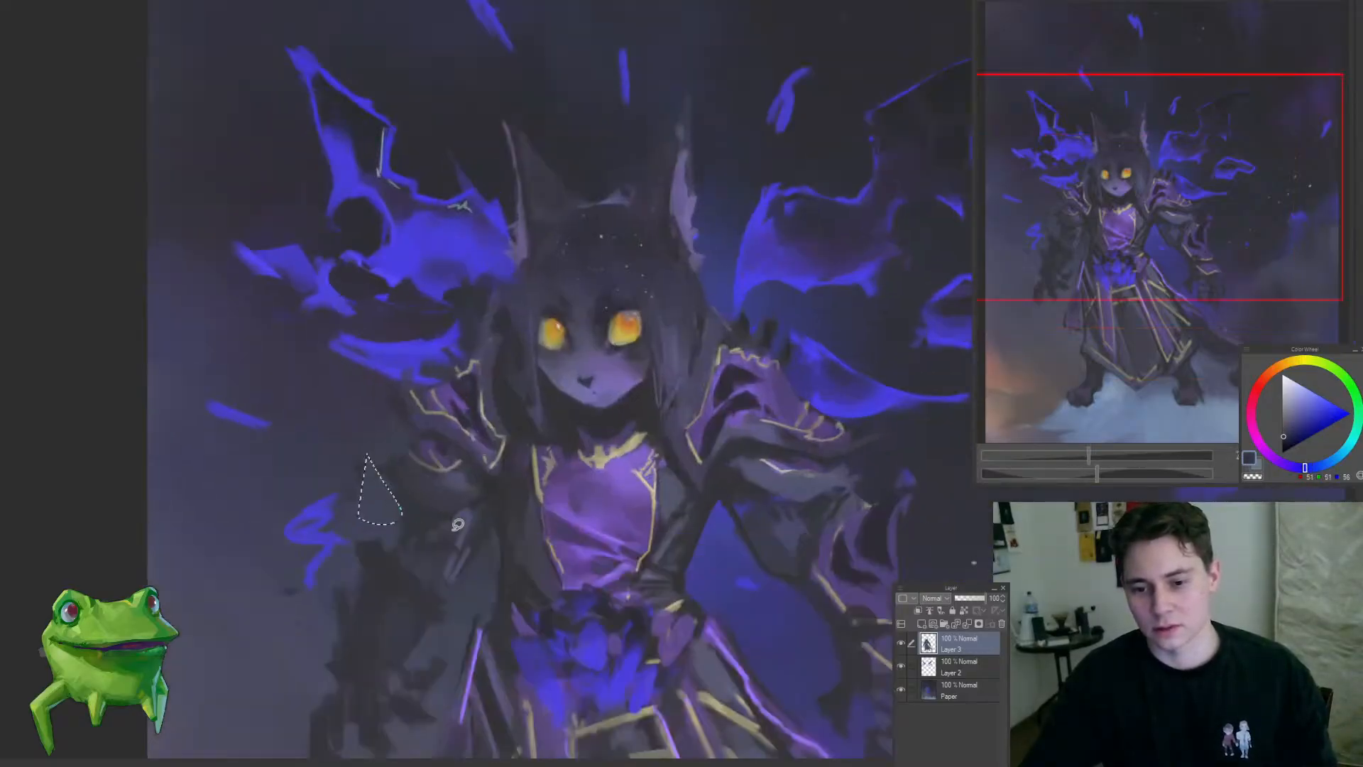
key(ctrl+d)
key(b)
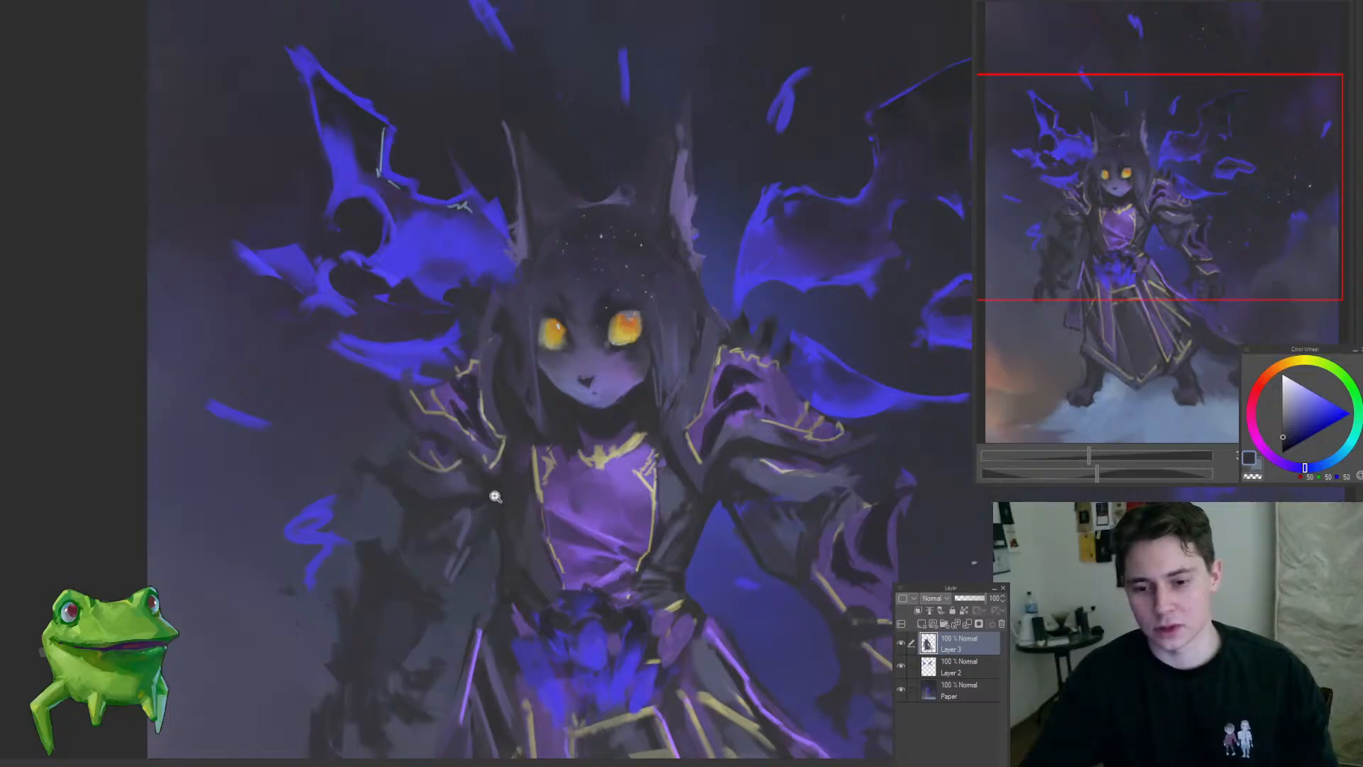
mouse_move(495, 497)
mouse_down()
mouse_move(448, 512)
mouse_move(532, 495)
mouse_up()
drag(458, 472, 500, 470)
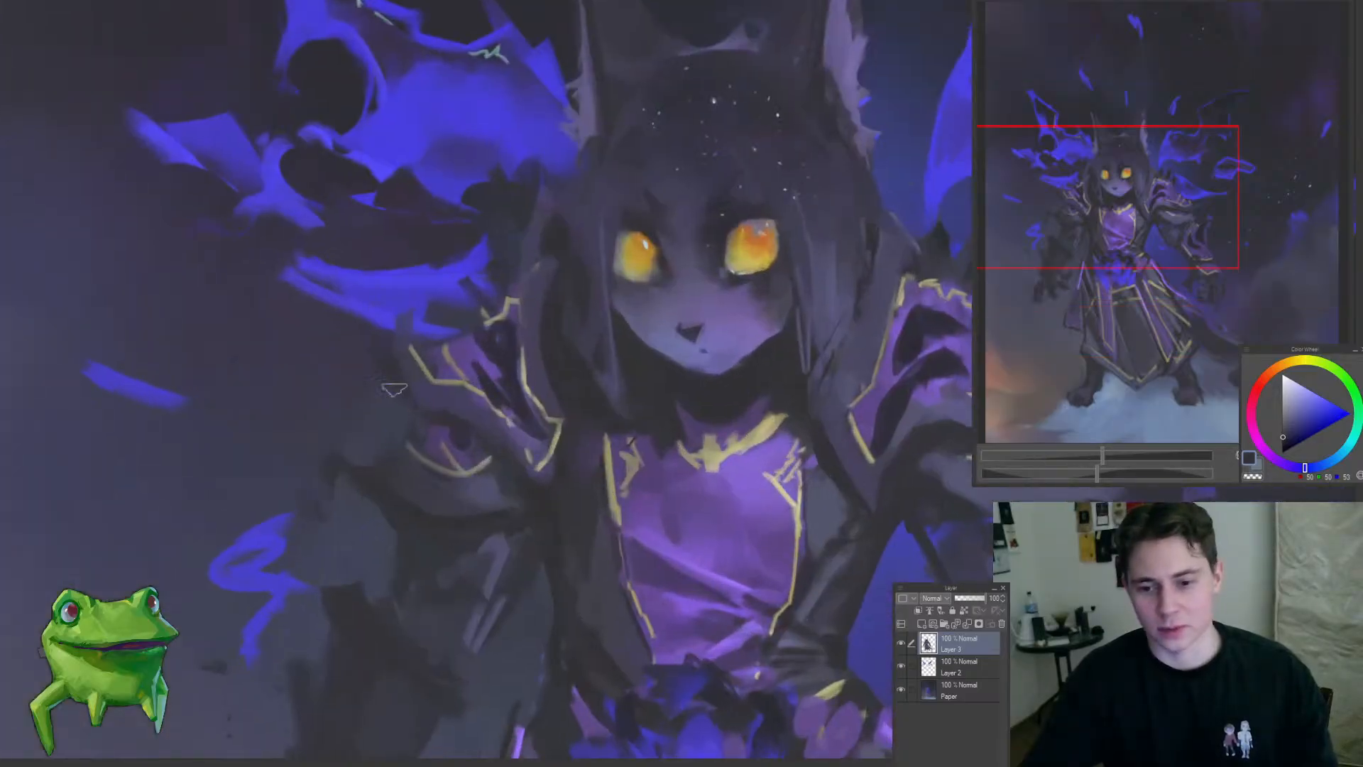
drag(420, 435, 411, 478)
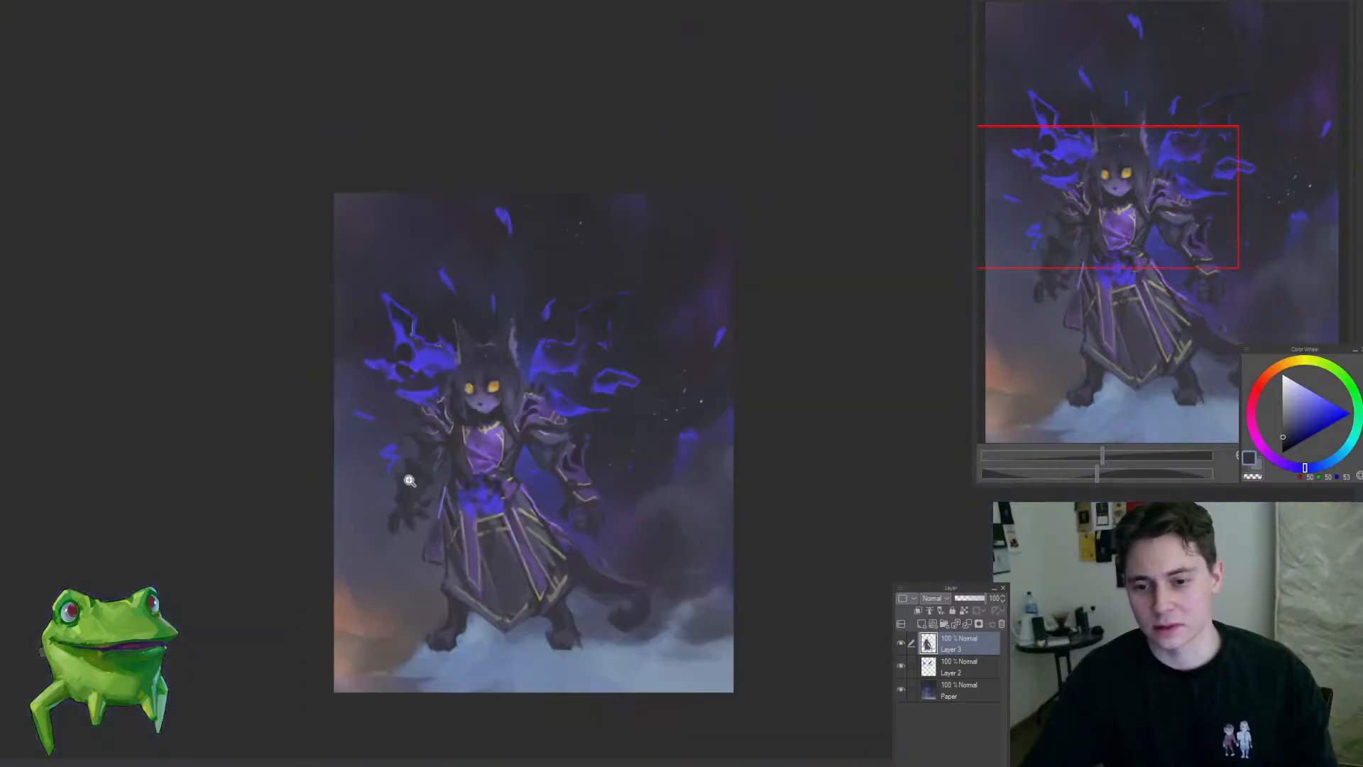
Step: Fill out the dark hair along the left-hand side of the head down to the shoulder armour on Layer 3
drag(457, 373, 469, 461)
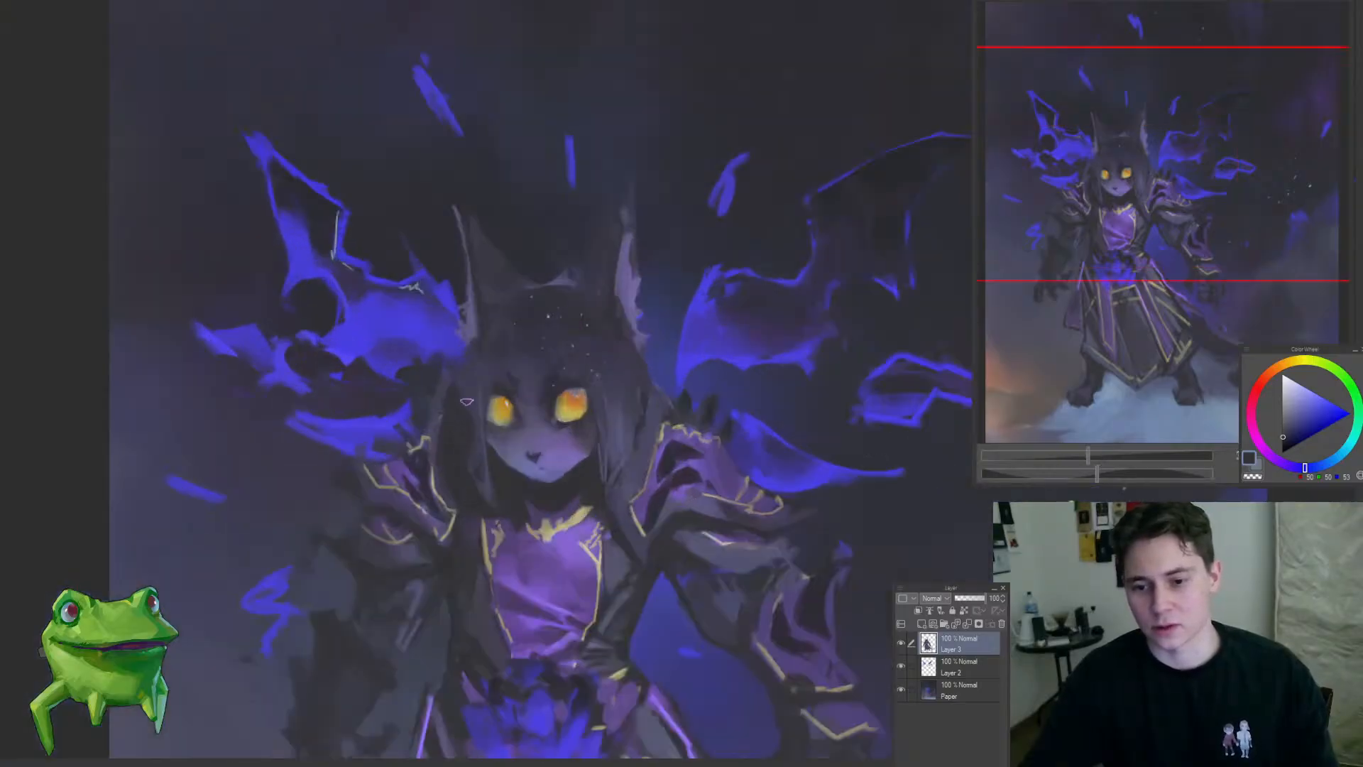
alt+click(433, 450)
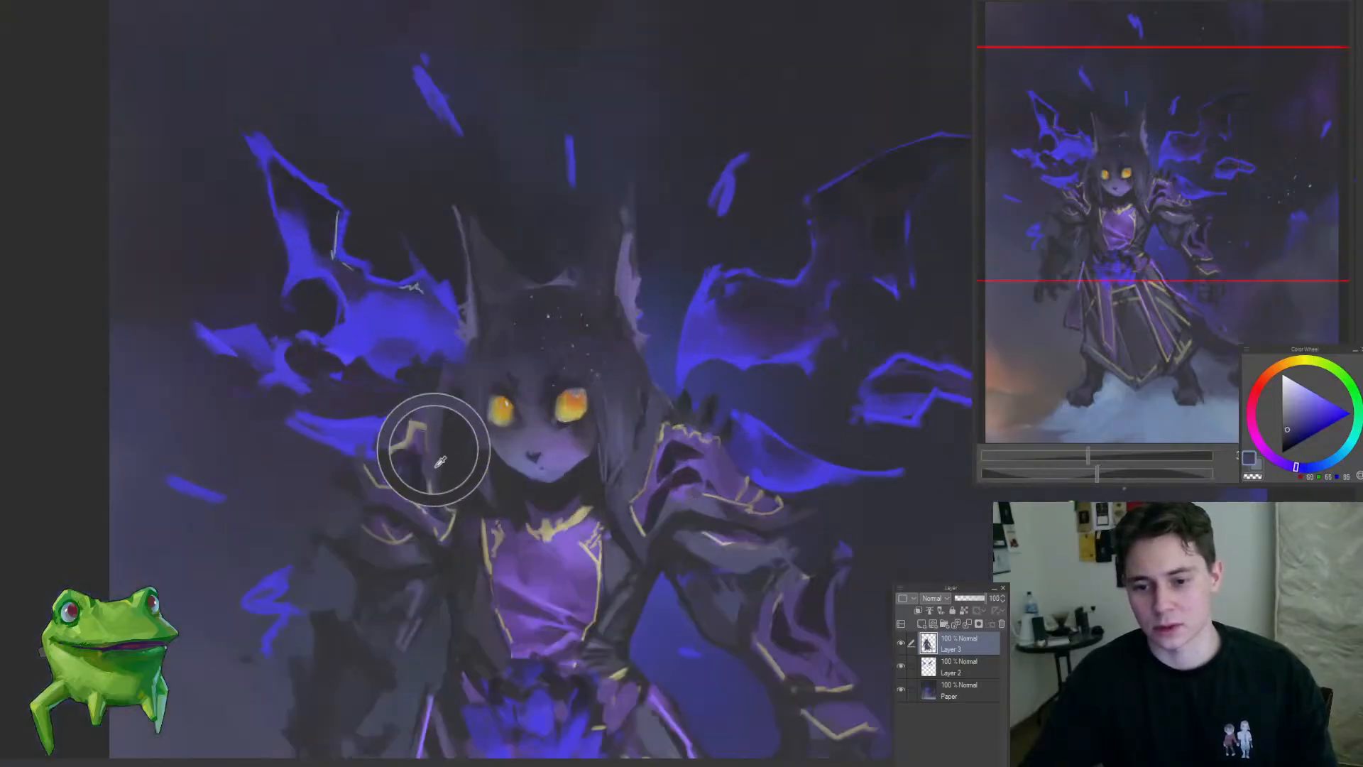
alt+click(440, 403)
mouse_move(454, 483)
mouse_down()
mouse_move(421, 570)
mouse_move(514, 481)
mouse_move(473, 510)
mouse_move(471, 555)
mouse_move(541, 509)
mouse_up()
alt+click(479, 426)
alt+click(479, 458)
drag(479, 386, 474, 509)
drag(541, 409, 487, 432)
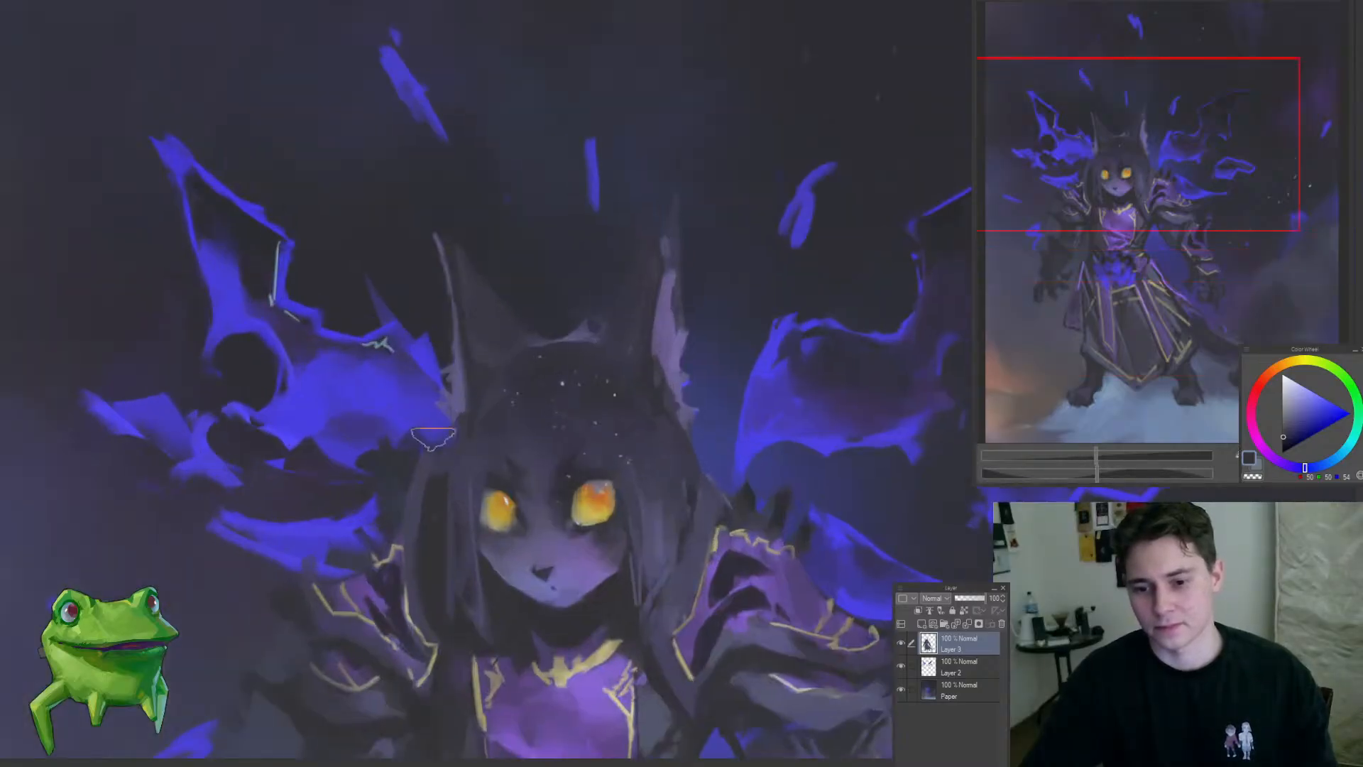
drag(392, 464, 461, 368)
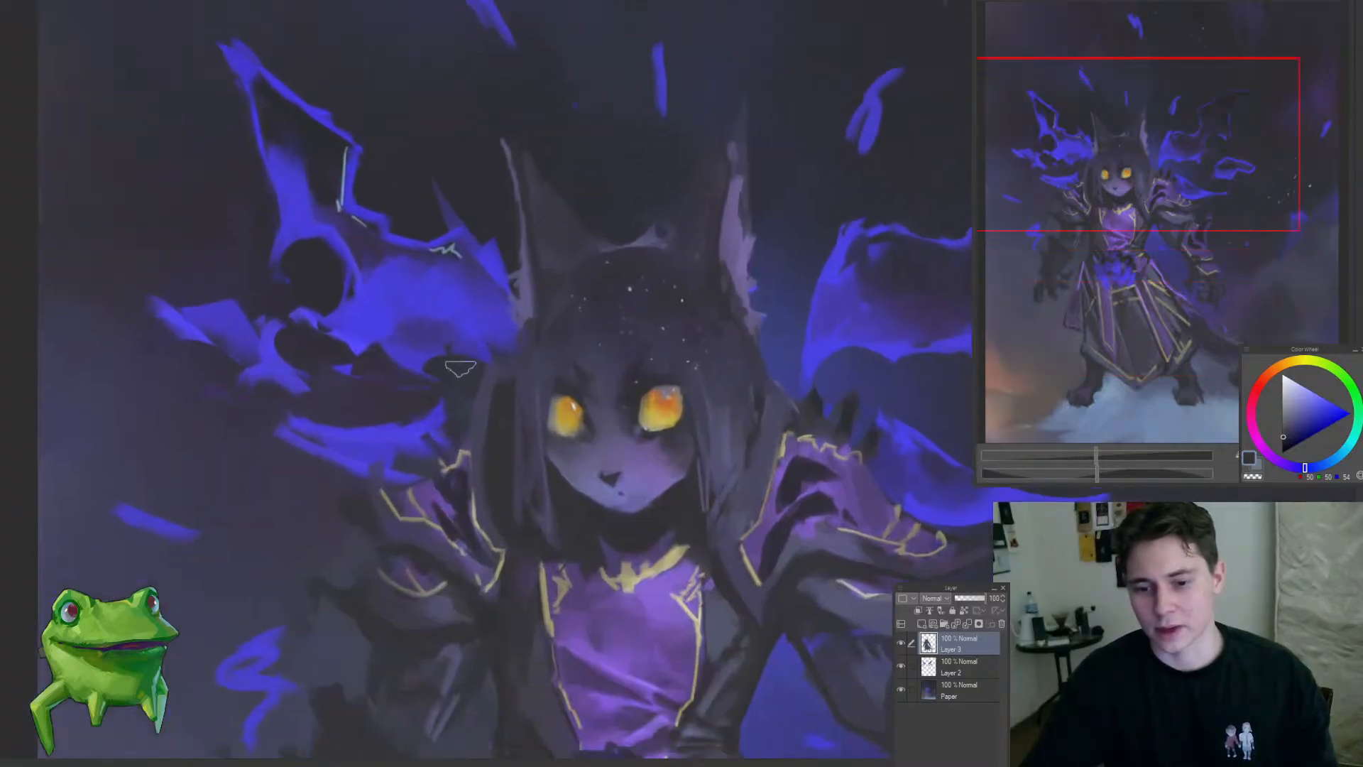
mouse_move(442, 434)
mouse_down()
mouse_move(390, 462)
mouse_move(439, 424)
mouse_move(385, 536)
mouse_up()
drag(484, 525, 331, 472)
Step: Flip the canvas horizontally and examine the mirrored figure
key(h)
mouse_move(842, 489)
mouse_down()
mouse_move(663, 484)
mouse_move(667, 447)
mouse_move(605, 428)
mouse_move(639, 433)
mouse_up()
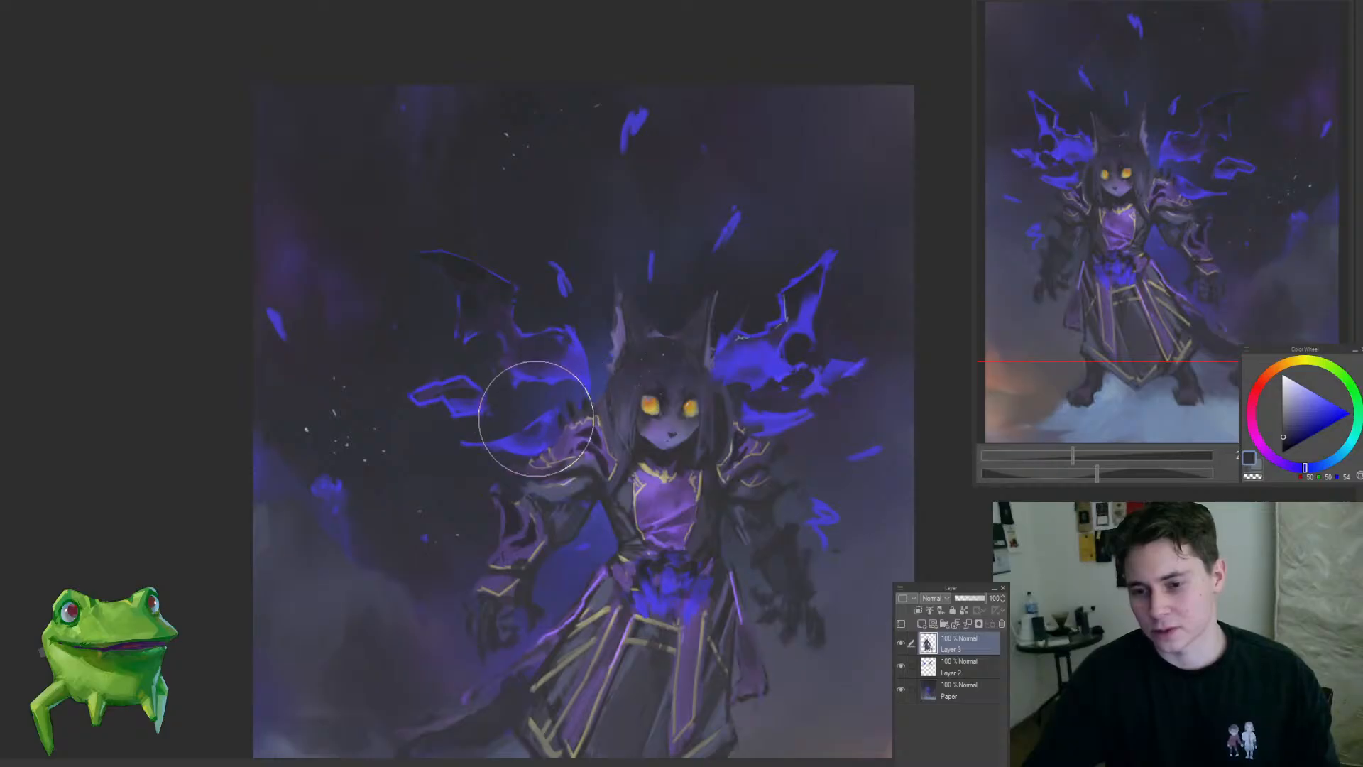
drag(561, 398, 535, 455)
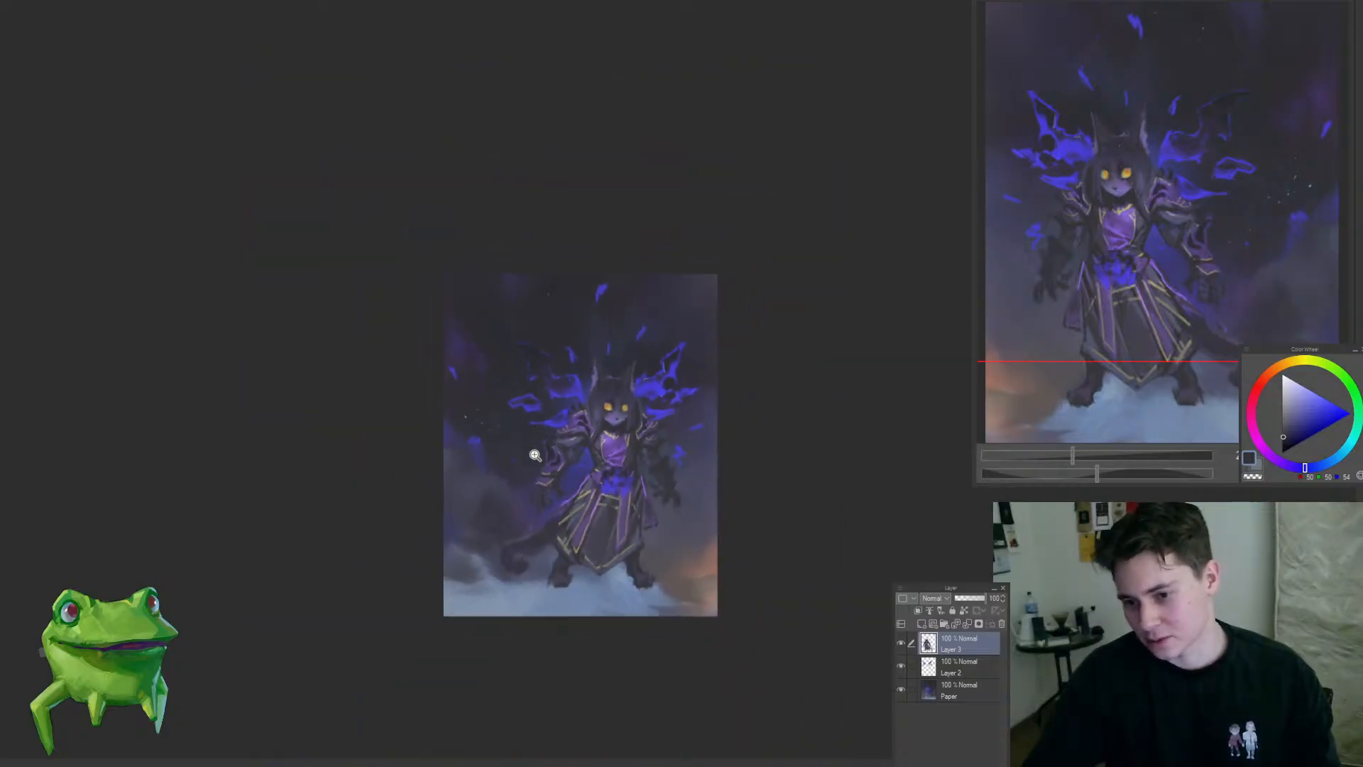
drag(657, 533, 599, 477)
Step: Brush a dark grey tone over the lower robe and legs on Layer 3 in the mirrored view
key(bracketright)
key(bracketright)
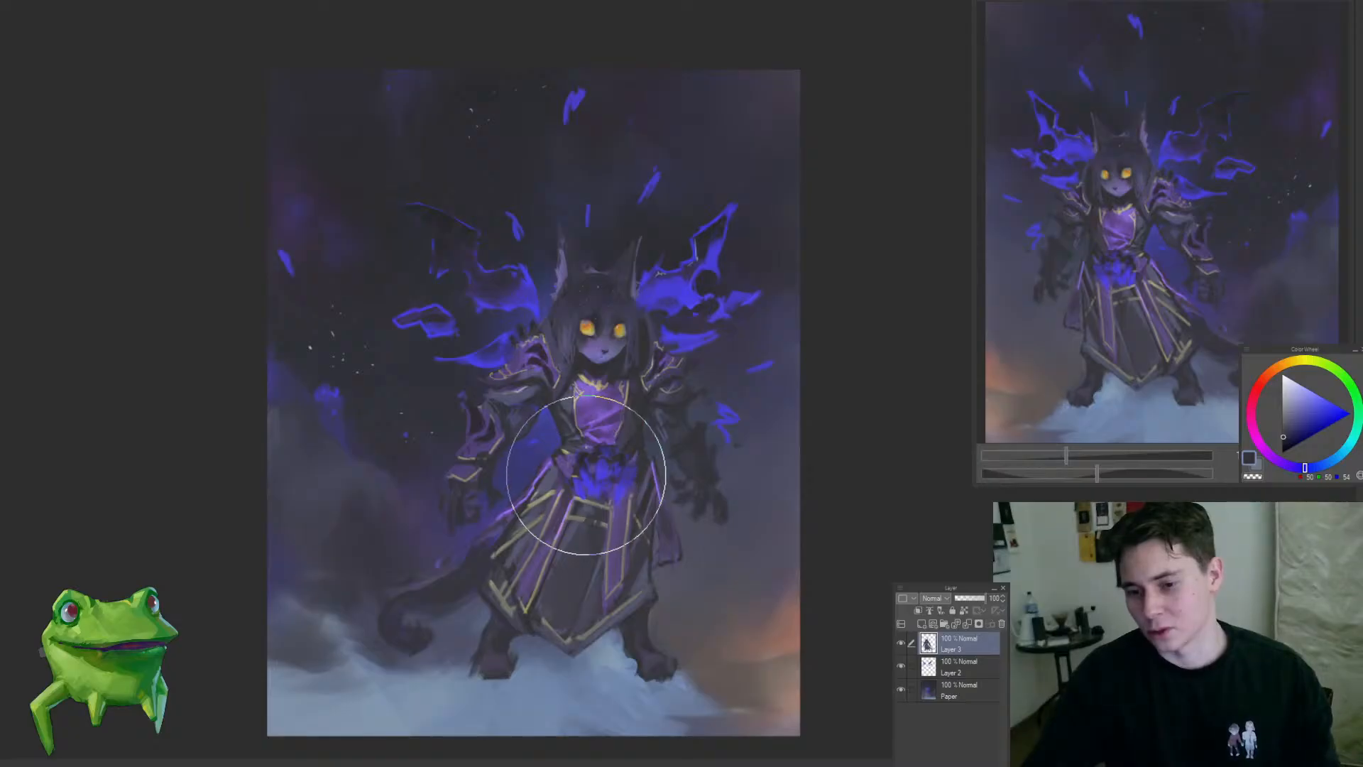
key(bracketleft)
mouse_move(613, 499)
mouse_down()
mouse_move(584, 508)
mouse_move(605, 507)
mouse_up()
mouse_move(649, 559)
mouse_down()
mouse_move(611, 615)
mouse_move(684, 599)
mouse_move(656, 583)
mouse_up()
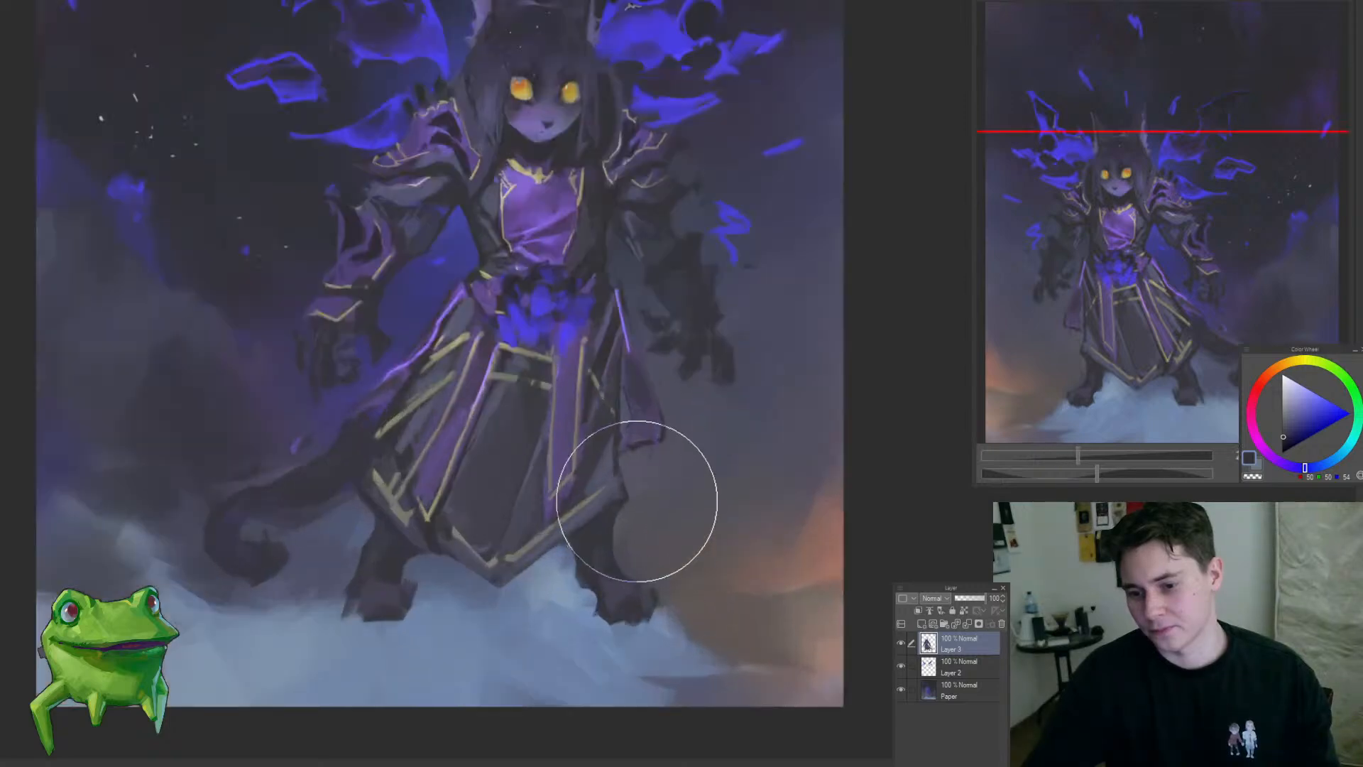
drag(624, 489, 560, 566)
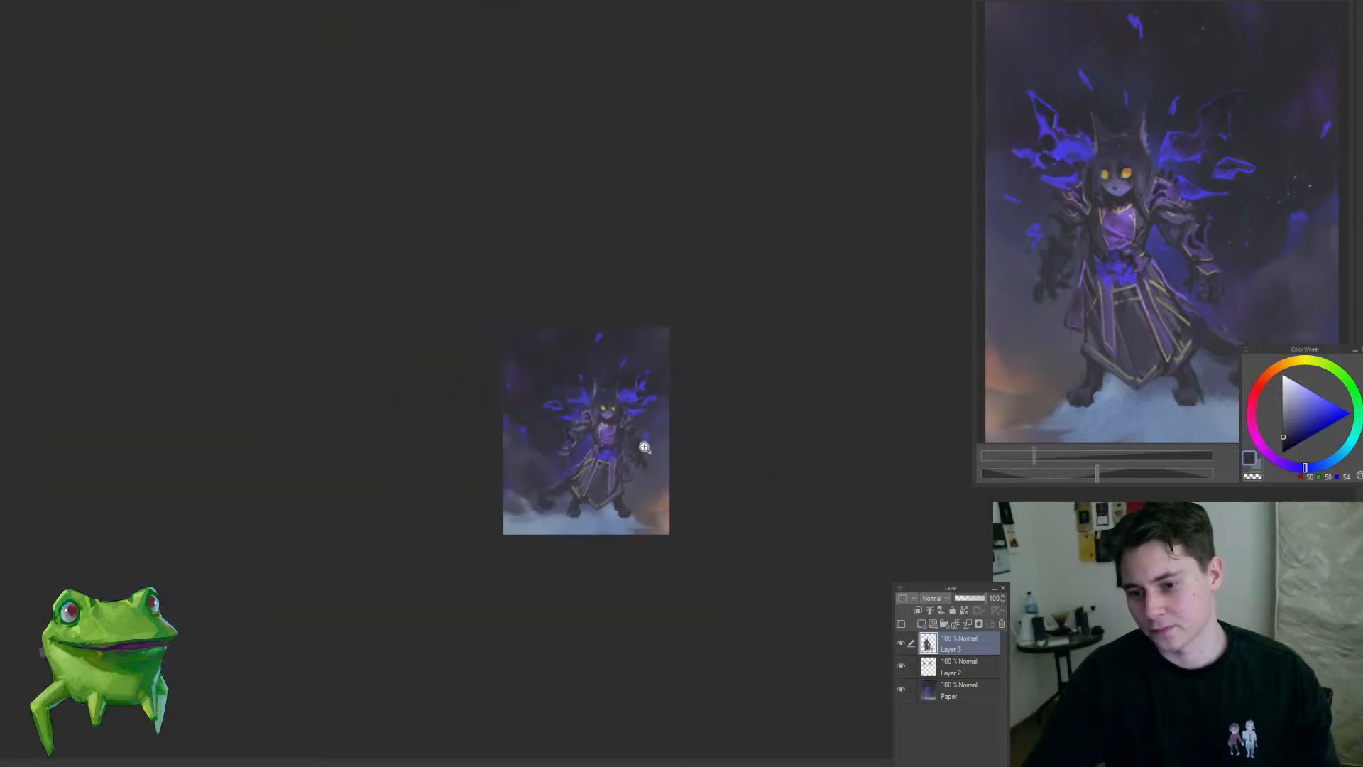
mouse_move(639, 441)
mouse_down()
mouse_move(684, 480)
mouse_move(621, 559)
mouse_up()
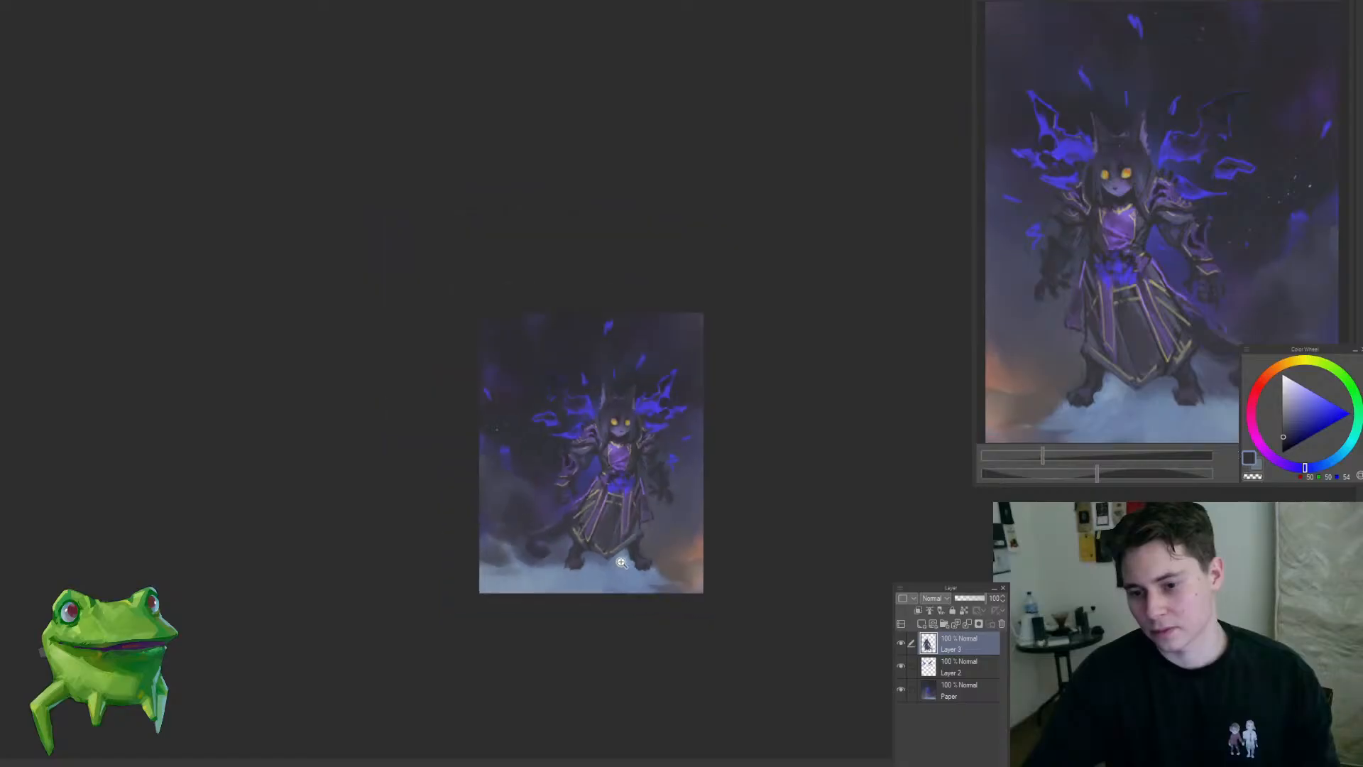
drag(566, 493, 591, 481)
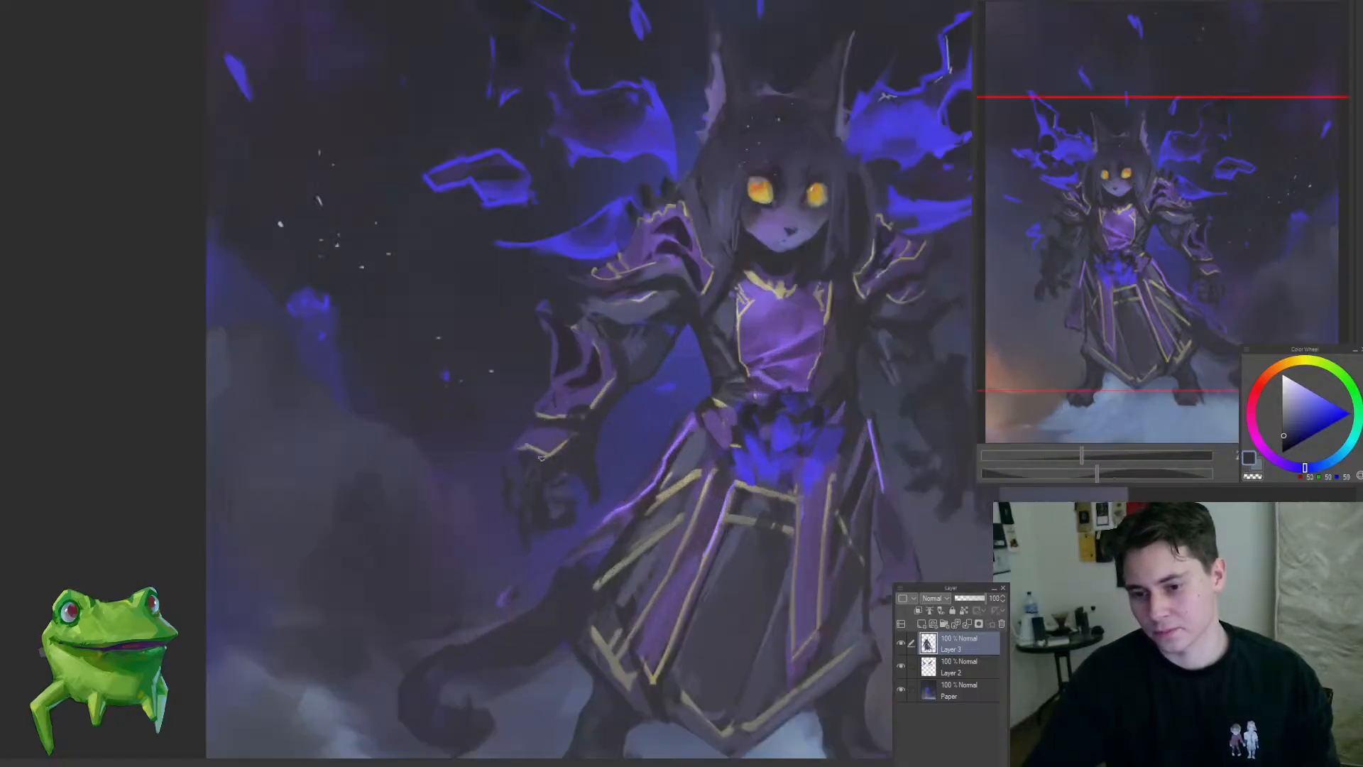
drag(580, 520, 497, 584)
Step: Flip the canvas back horizontally and examine the whole figure against the background
key(h)
drag(642, 483, 660, 501)
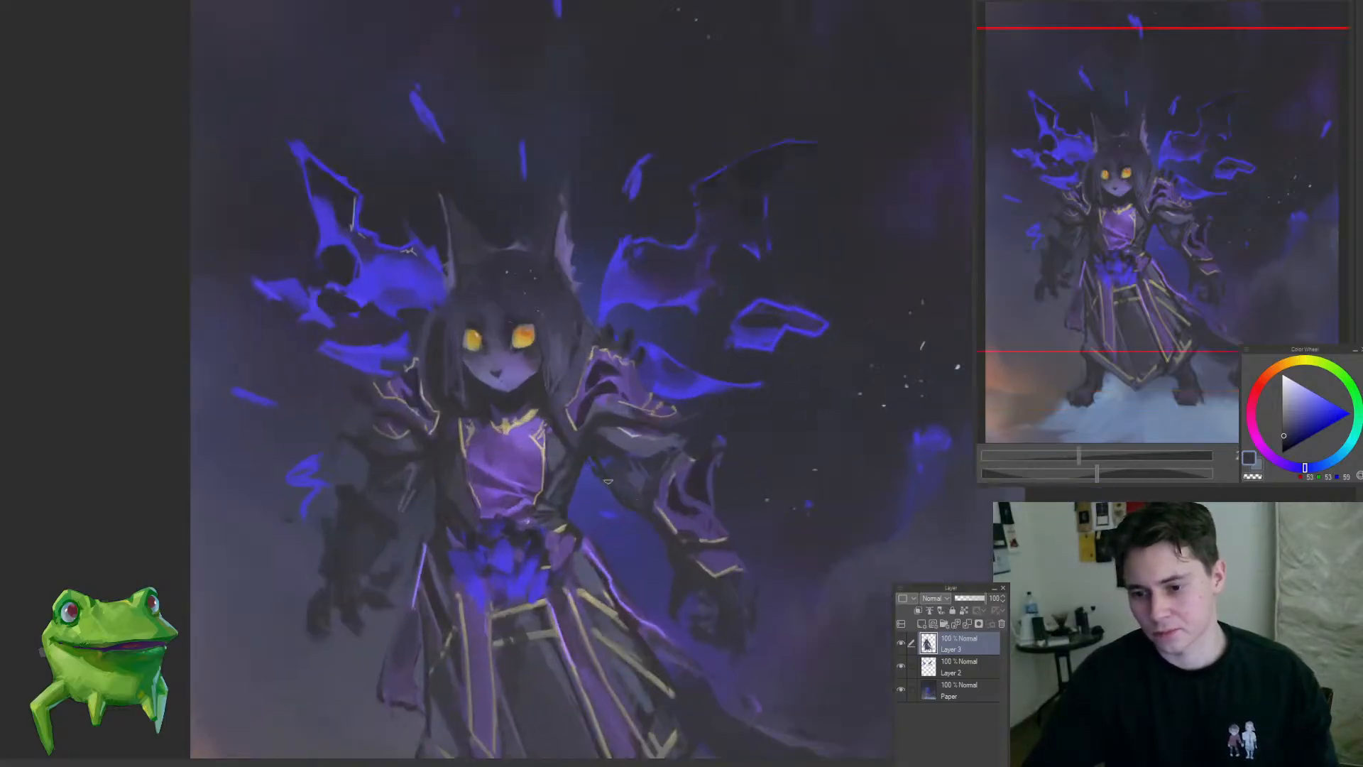
drag(585, 474, 547, 537)
mouse_move(550, 487)
mouse_down()
mouse_move(592, 472)
mouse_move(563, 551)
mouse_move(600, 498)
mouse_move(553, 470)
mouse_up()
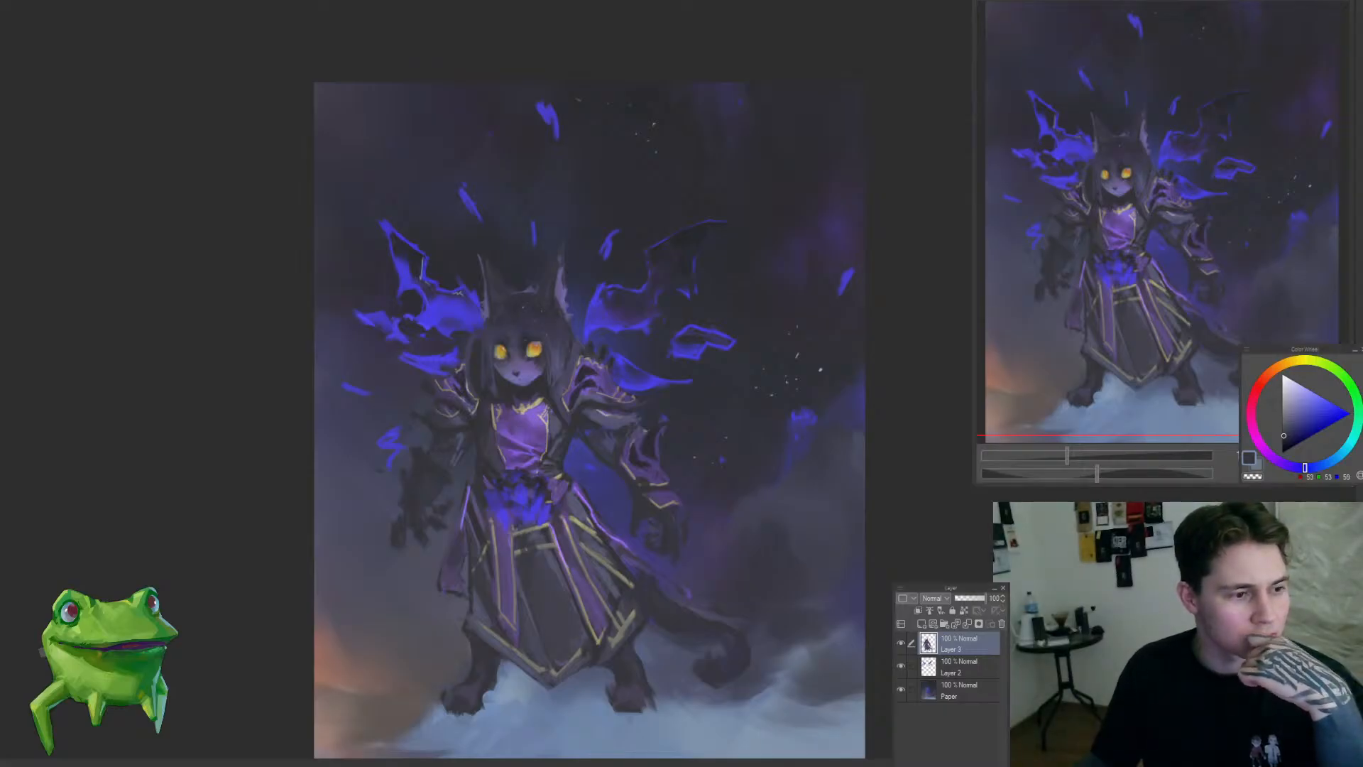
drag(585, 526, 530, 593)
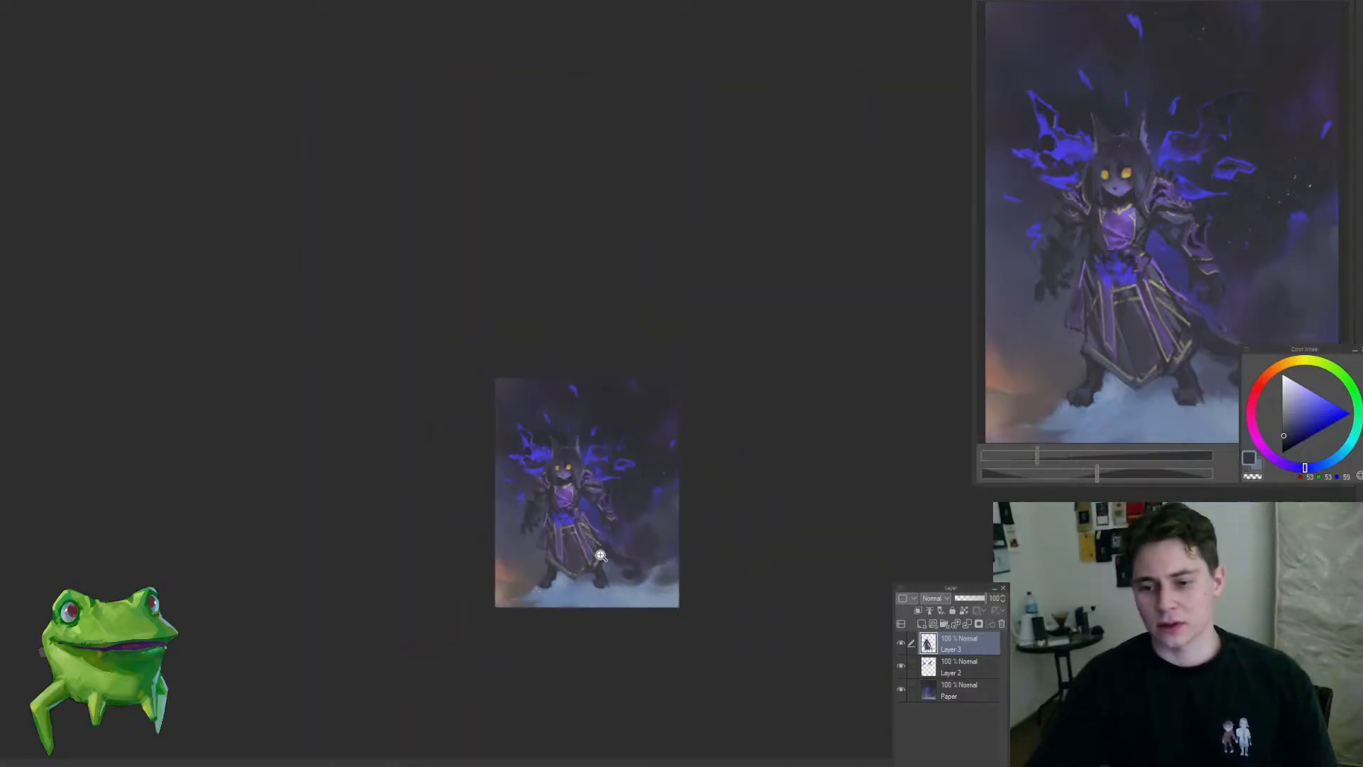
drag(599, 552, 609, 487)
Step: Rework the dark background beside the right-hand arm on the Paper layer with a sampled blue-grey tone
click(954, 690)
alt+click(619, 409)
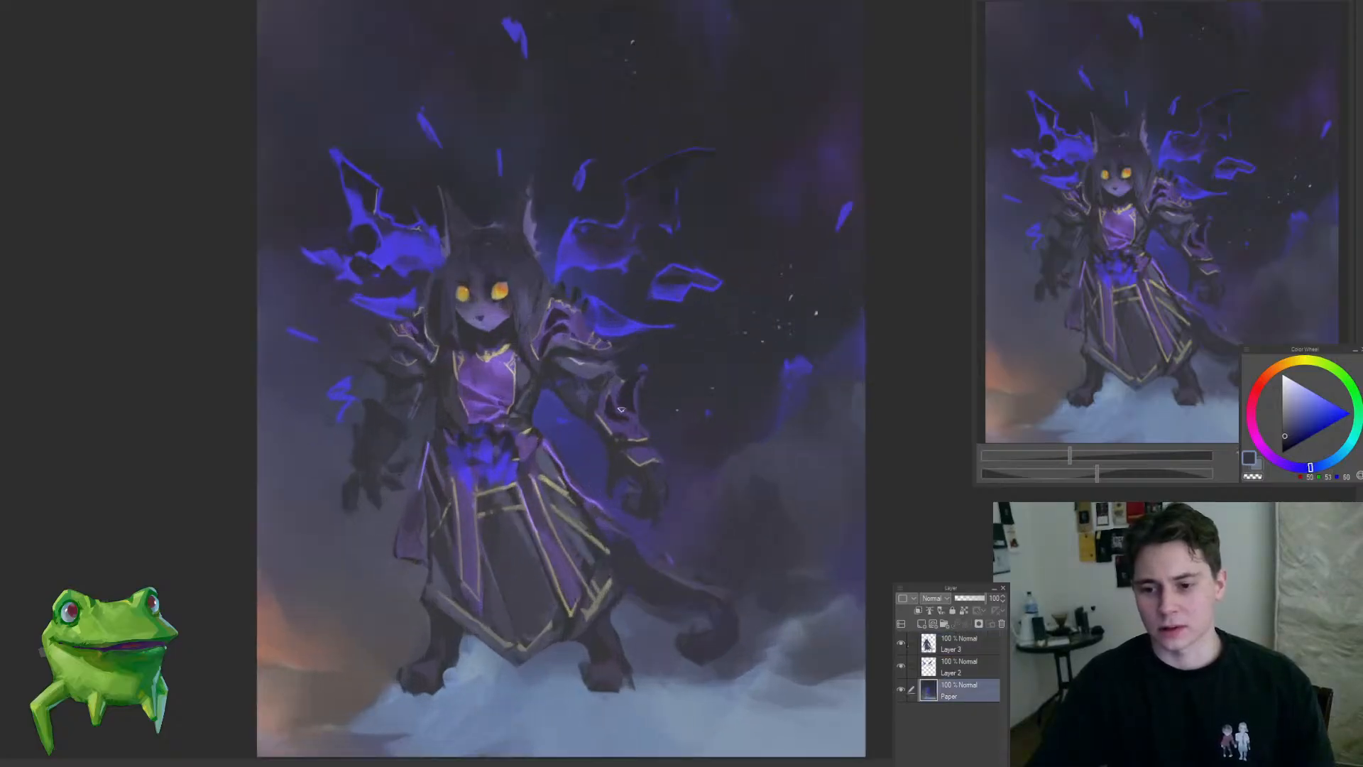
drag(583, 489, 548, 547)
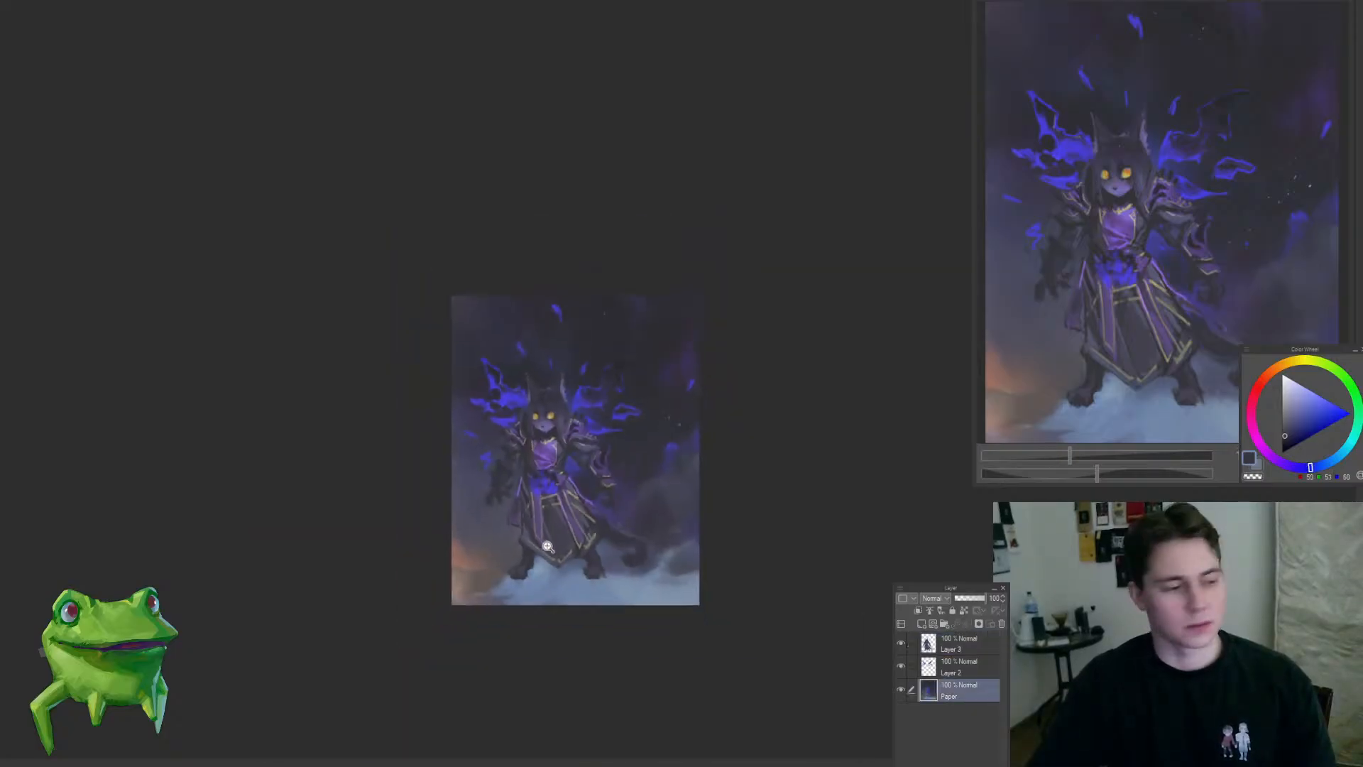
drag(624, 570, 658, 568)
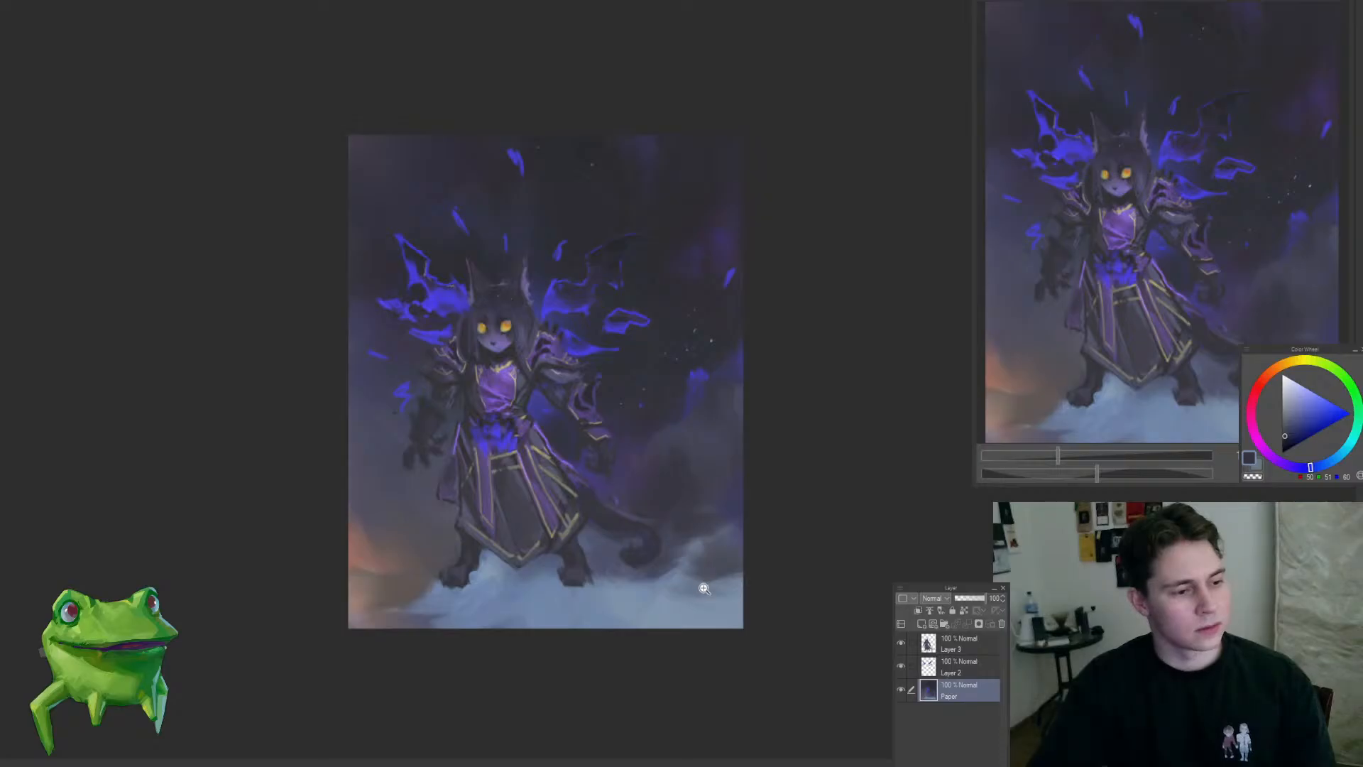
drag(703, 589, 708, 590)
mouse_move(578, 600)
mouse_down()
mouse_move(554, 588)
mouse_move(493, 630)
mouse_up()
ctrl+shift+click(541, 580)
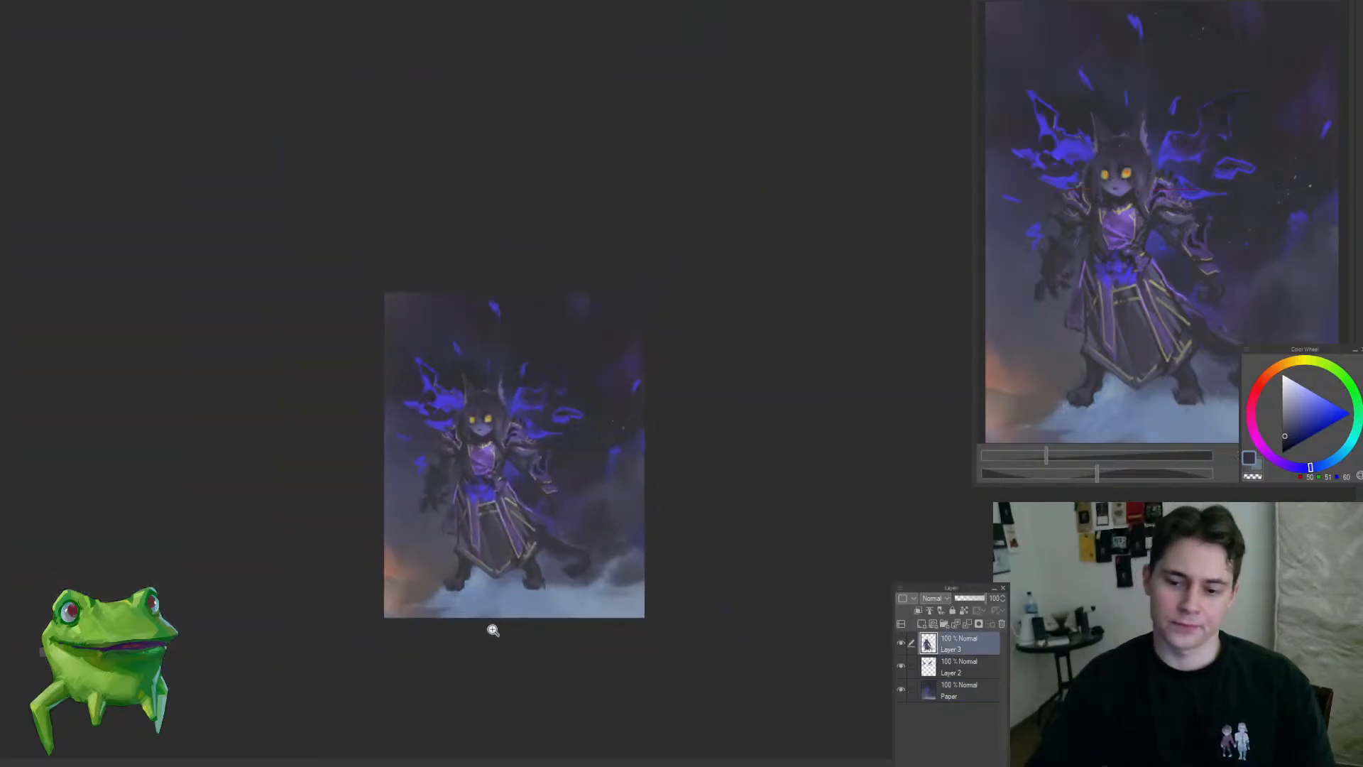
Step: Blend the background around the wings on the Paper layer with an enlarged textured brush and a sampled muted blue
mouse_move(518, 567)
mouse_down()
mouse_move(478, 541)
mouse_move(497, 494)
mouse_up()
ctrl+shift+click(460, 419)
drag(454, 409, 465, 365)
key(])
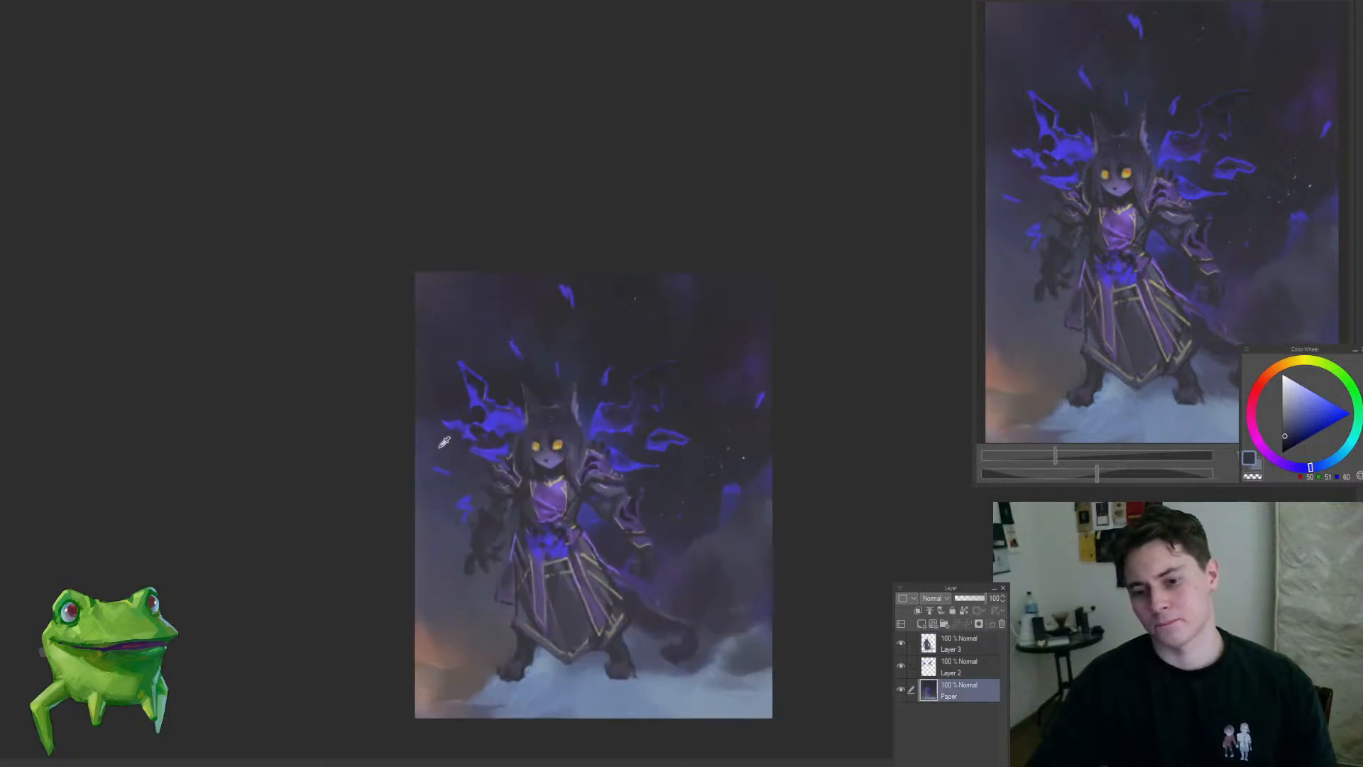
alt+click(443, 442)
key(])
key(])
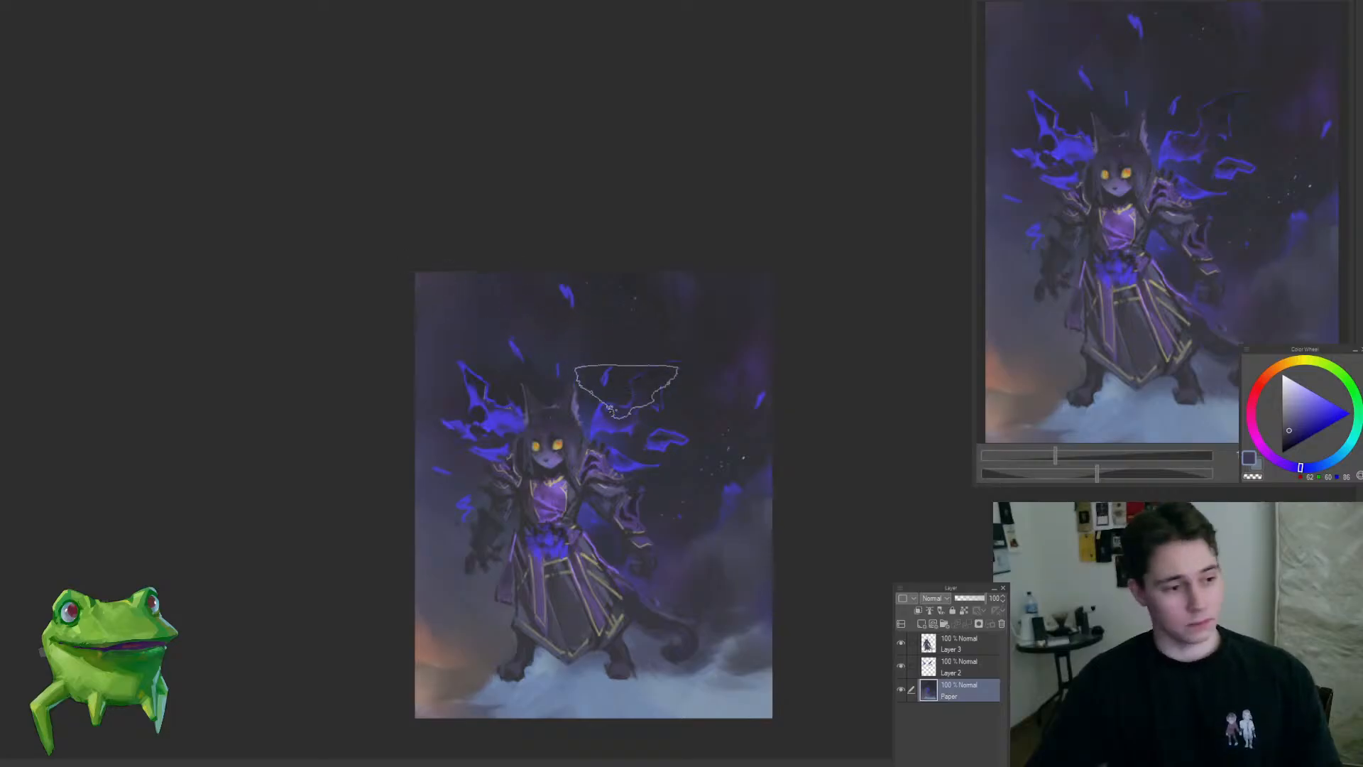
drag(708, 455, 647, 421)
Step: Darken the upper background and tone down its purple patches on the Paper layer with a sampled near-black tone
alt+click(551, 271)
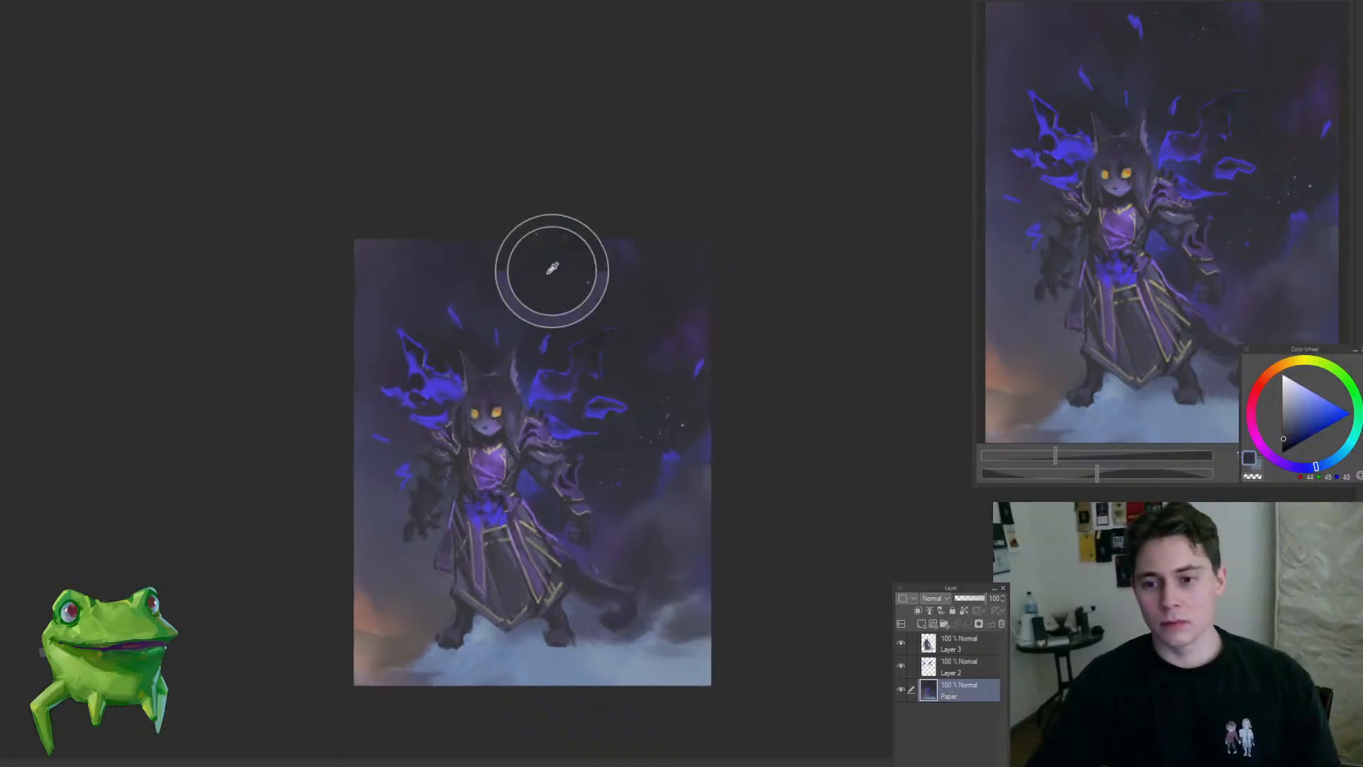
ctrl+shift+click(563, 389)
mouse_move(525, 213)
mouse_down()
mouse_move(552, 286)
mouse_move(554, 245)
mouse_up()
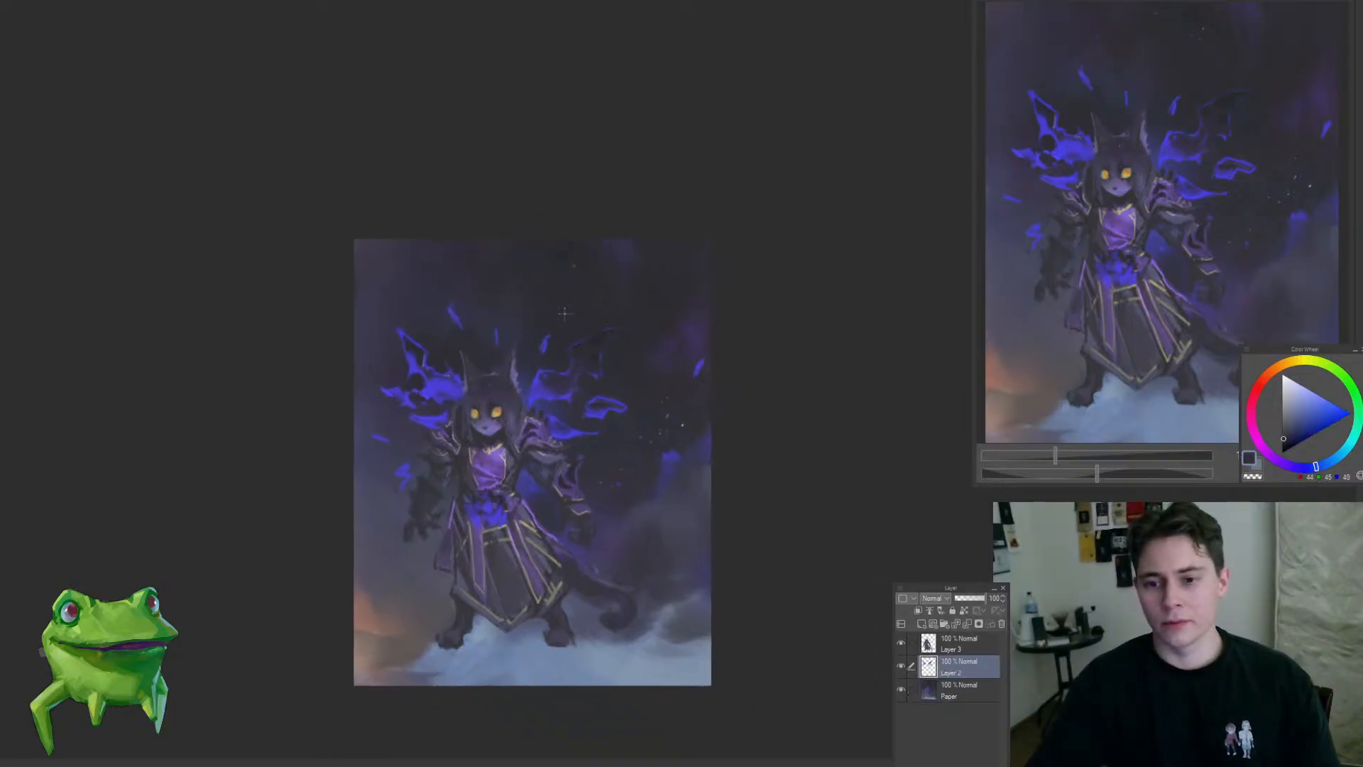
ctrl+shift+click(579, 281)
alt+click(589, 287)
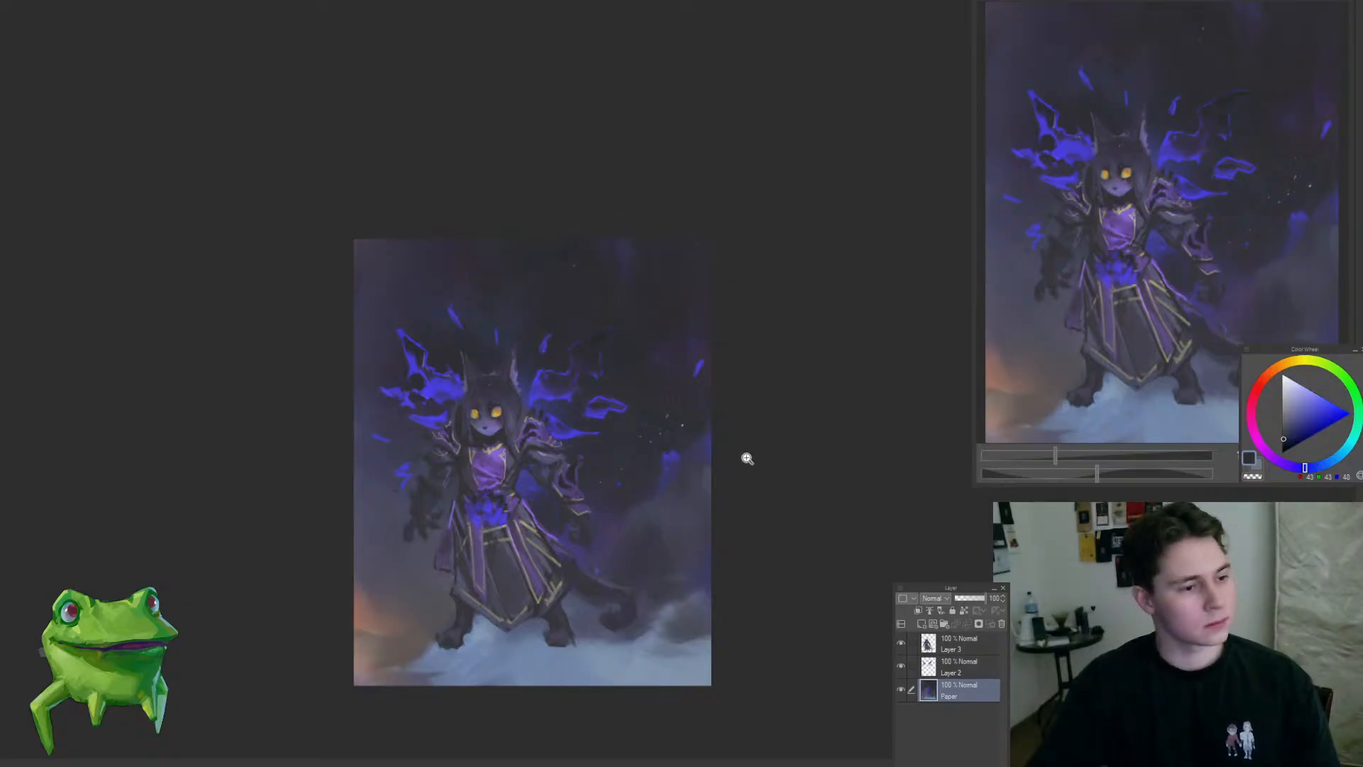
Step: Flip the canvas horizontally and remove the curled tail beside the robe from Layer 3
drag(684, 510, 733, 568)
key(h)
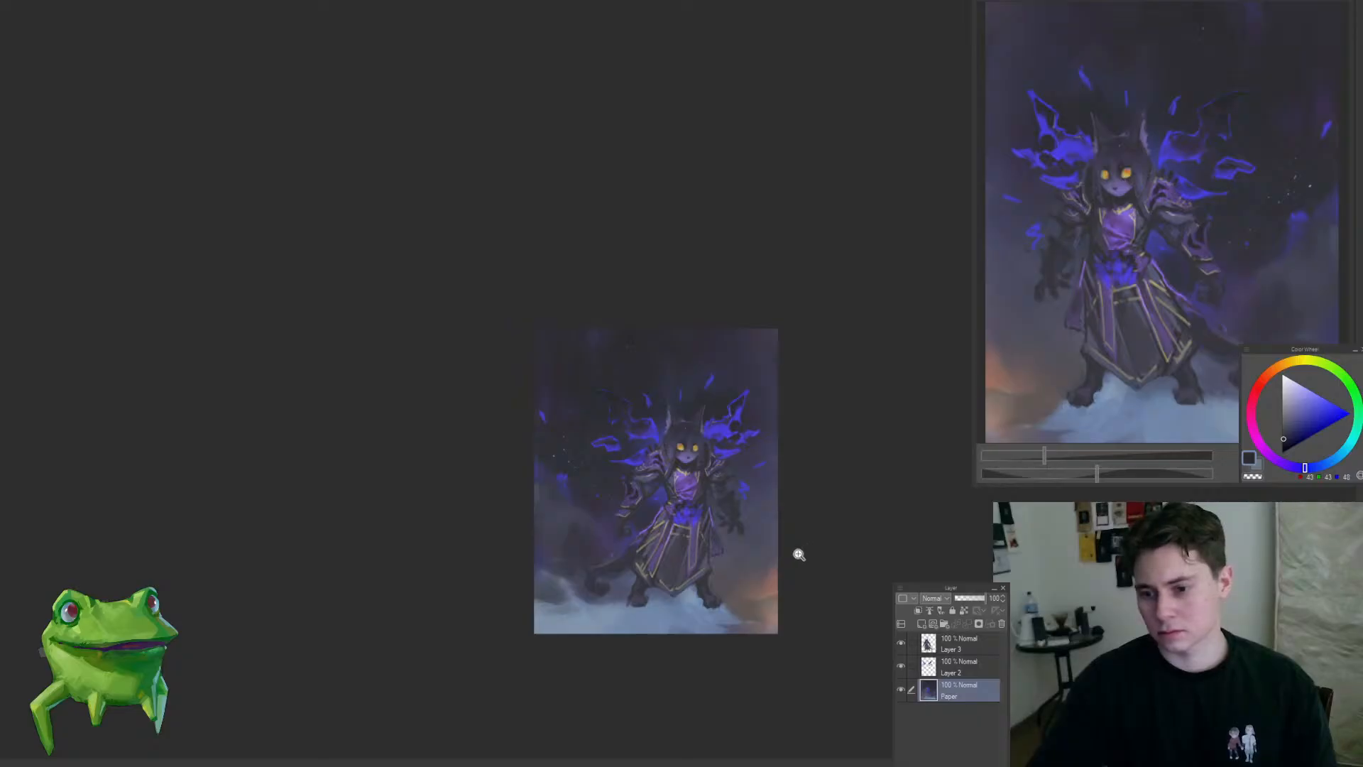
click(687, 563)
mouse_move(589, 470)
mouse_down()
mouse_move(506, 497)
mouse_move(600, 536)
mouse_move(508, 674)
mouse_up()
alt+click(509, 489)
ctrl+shift+click(610, 561)
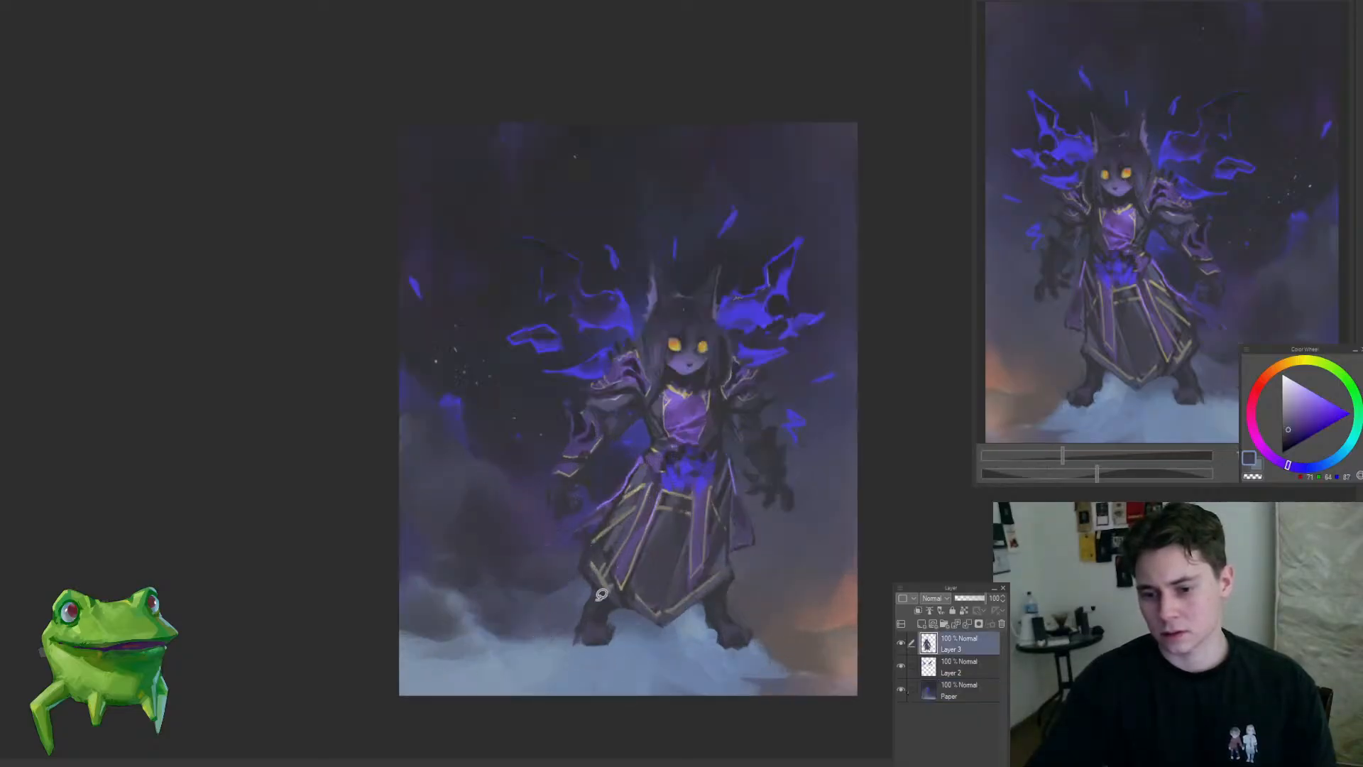
Step: Clean up the robe's left-hand edge and the leg beneath it on Layer 3 with small lasso selections
mouse_move(578, 590)
mouse_down()
mouse_move(539, 615)
mouse_move(563, 636)
mouse_move(578, 585)
mouse_move(623, 601)
mouse_up()
click(562, 613)
alt+click(564, 615)
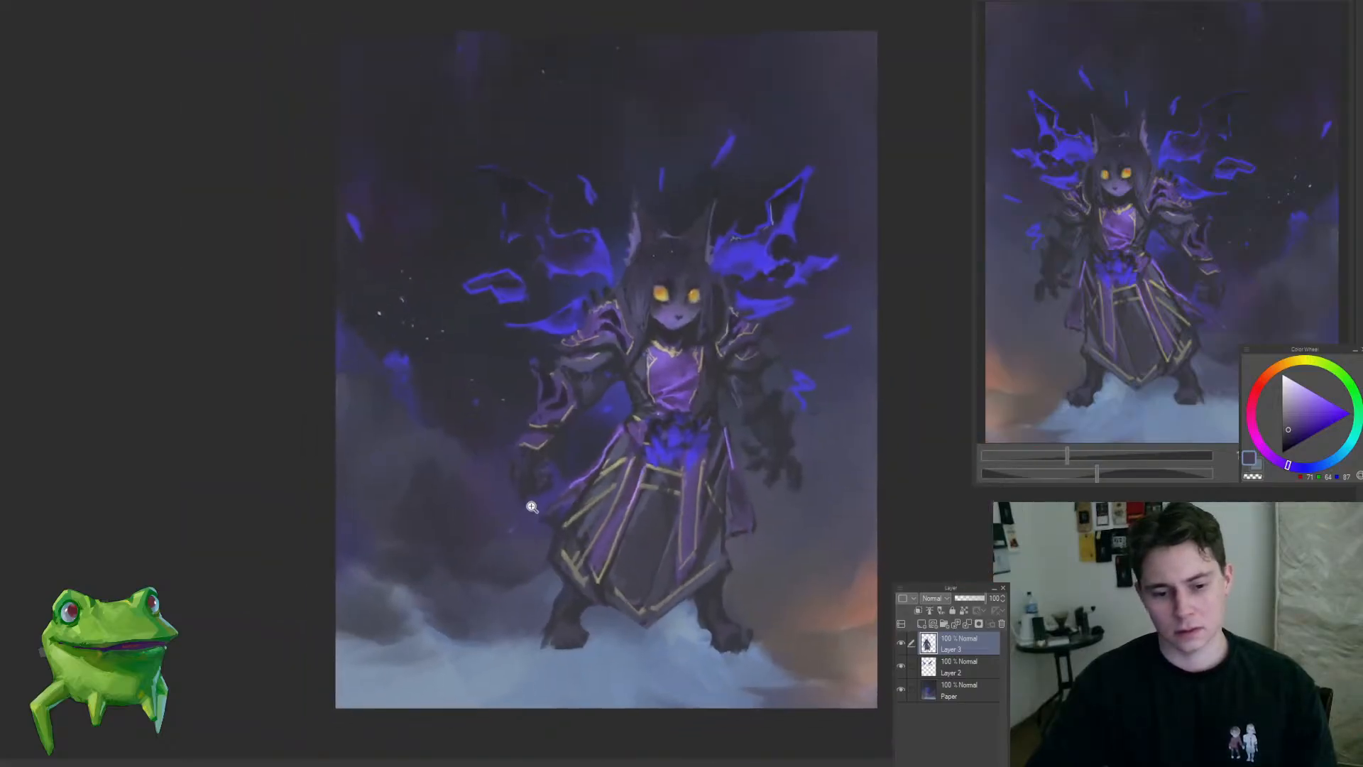
drag(689, 561, 667, 563)
click(564, 569)
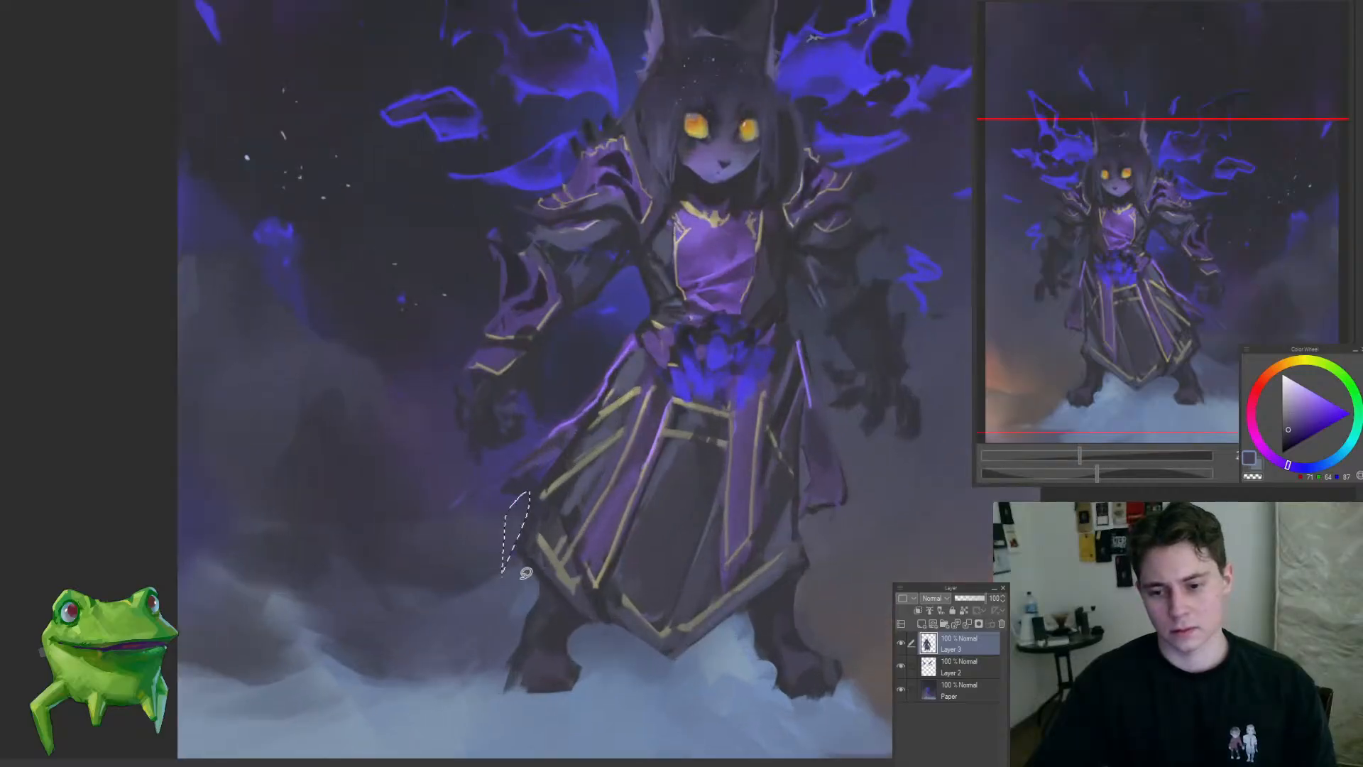
drag(546, 566, 523, 568)
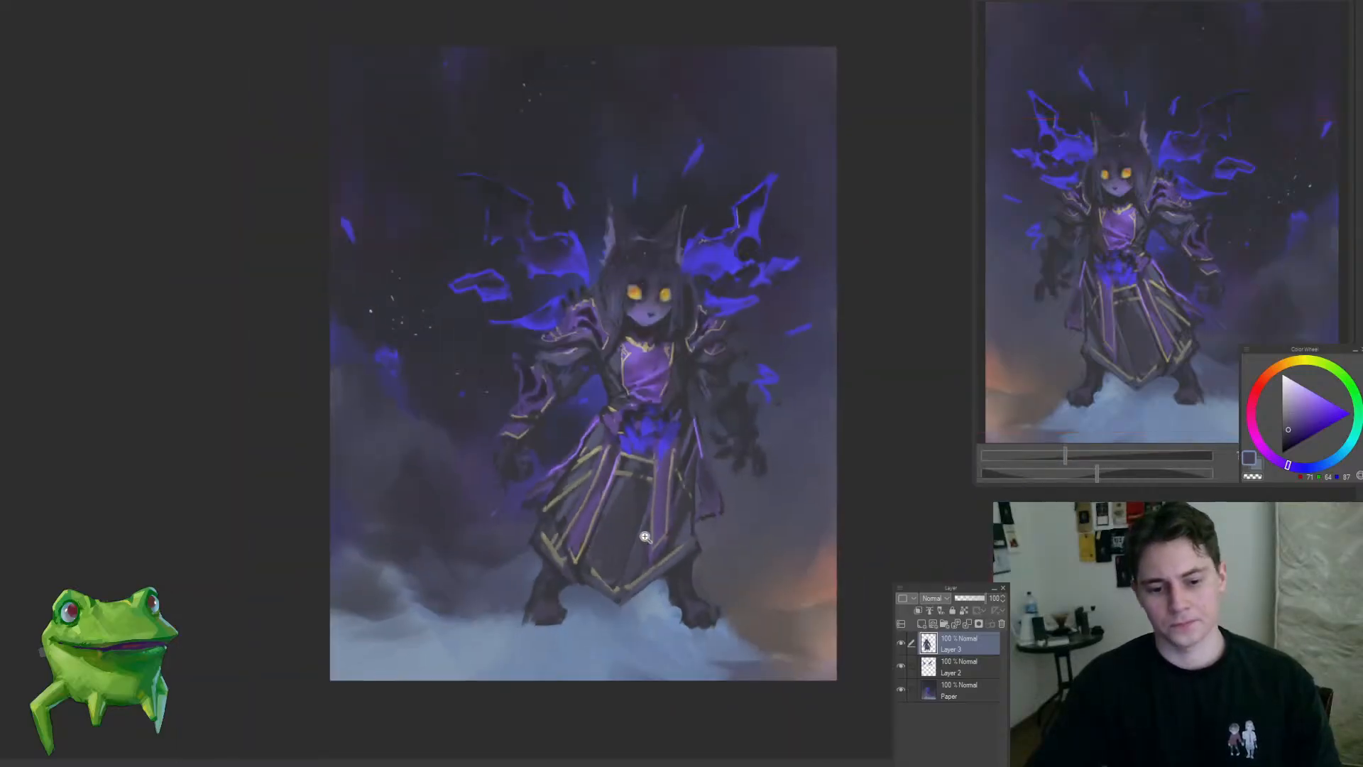
Step: Paint a new dark curled tail on the opposite side of the robe on Layer 3 and flip the canvas back
drag(701, 547, 633, 476)
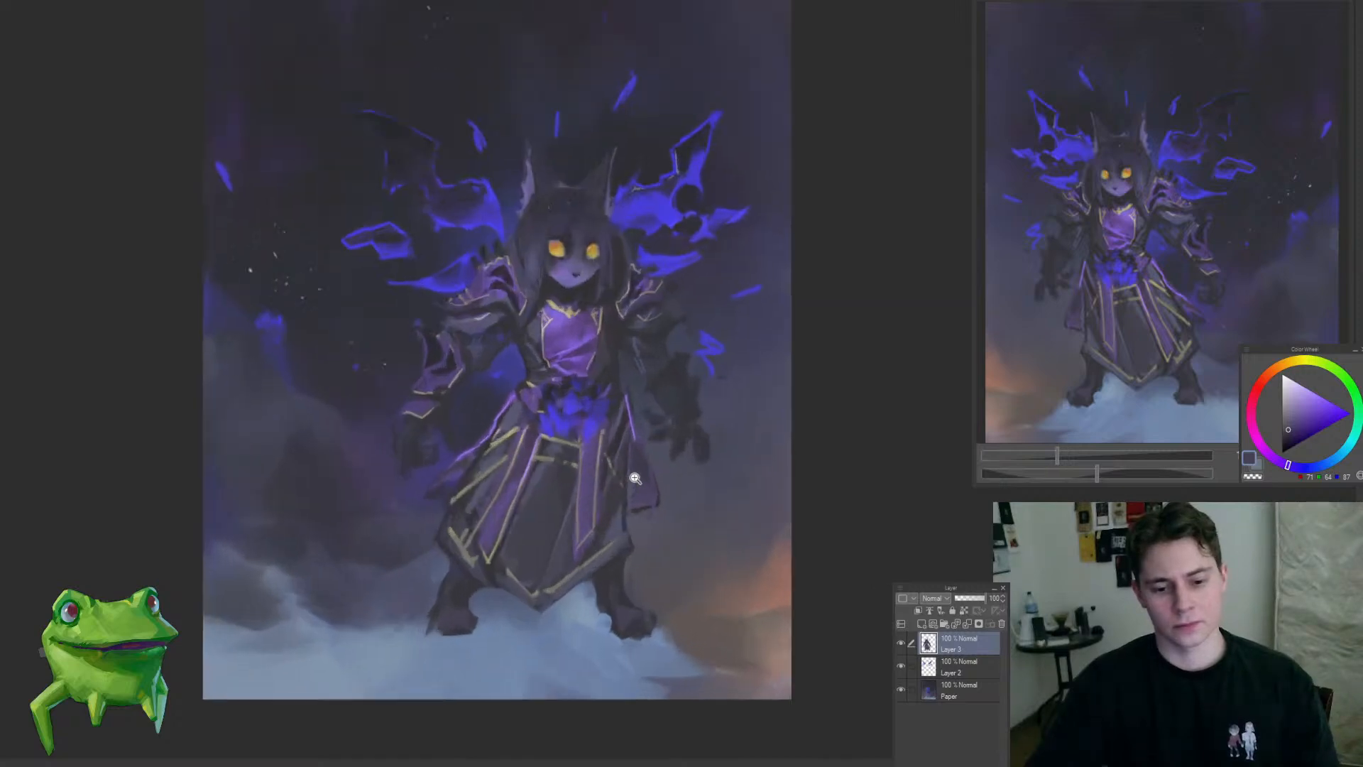
mouse_move(686, 519)
mouse_down()
mouse_move(667, 545)
mouse_move(687, 598)
mouse_move(656, 609)
mouse_up()
alt+click(592, 603)
key(ctrl+z)
mouse_move(630, 563)
mouse_down()
mouse_move(675, 593)
mouse_move(676, 633)
mouse_up()
mouse_move(638, 561)
mouse_down()
mouse_move(694, 605)
mouse_move(688, 643)
mouse_up()
drag(611, 645, 563, 667)
mouse_move(631, 618)
mouse_down()
mouse_move(663, 625)
mouse_move(604, 645)
mouse_move(703, 659)
mouse_up()
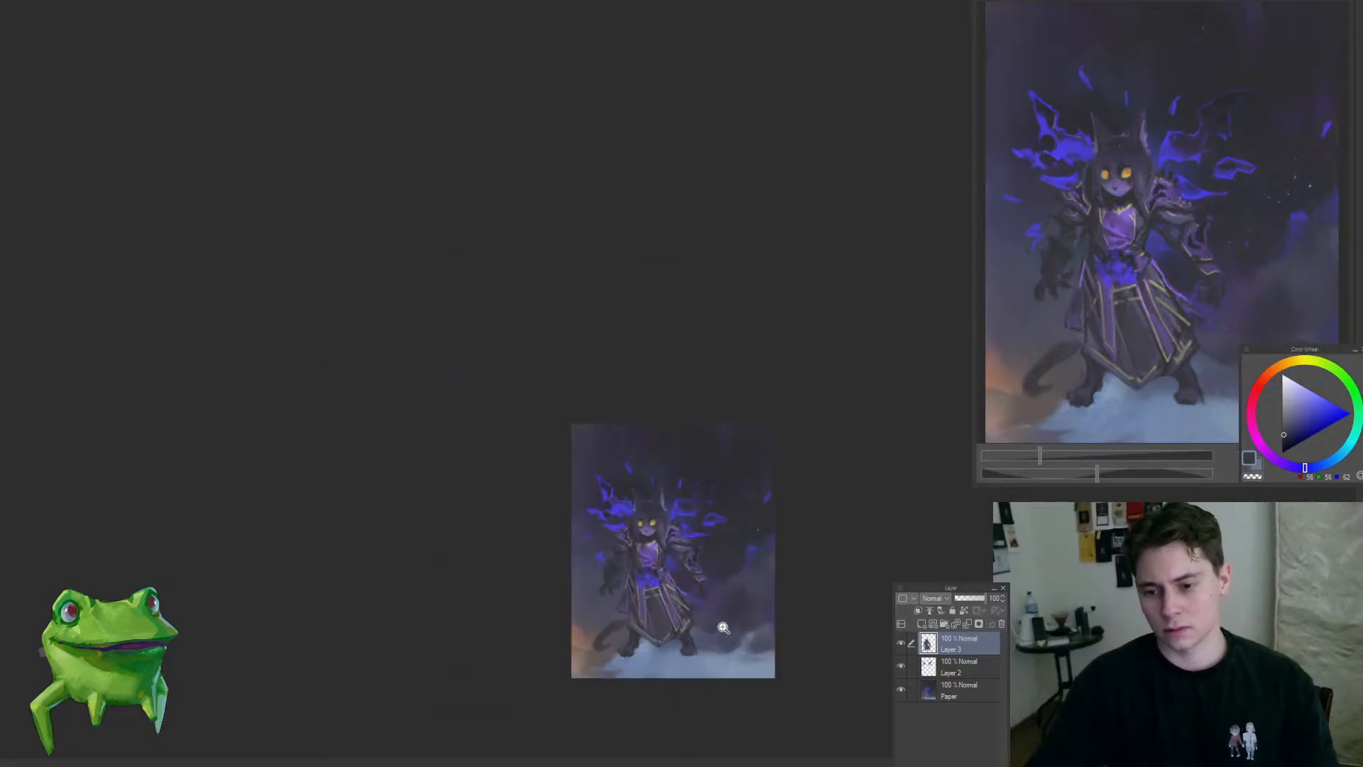
drag(716, 606, 734, 575)
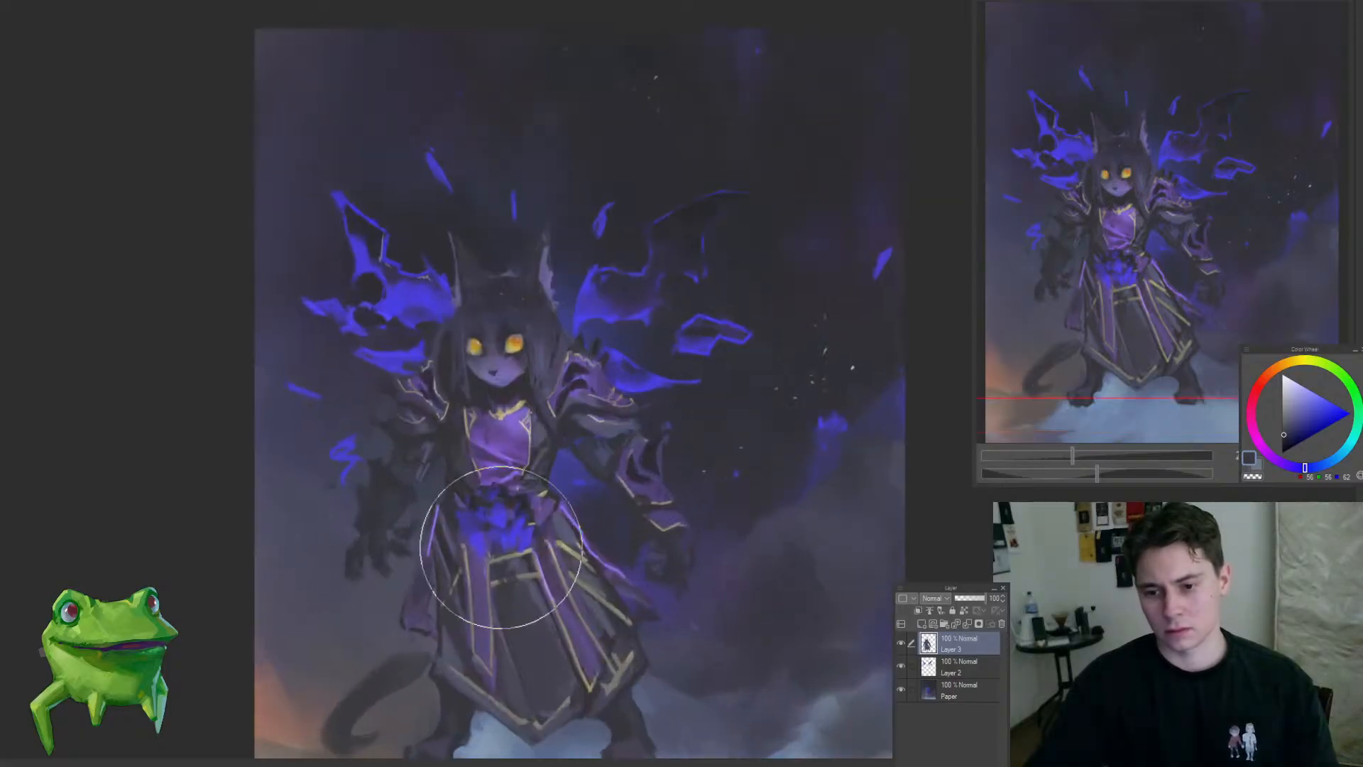
drag(501, 547, 396, 570)
drag(504, 616, 592, 620)
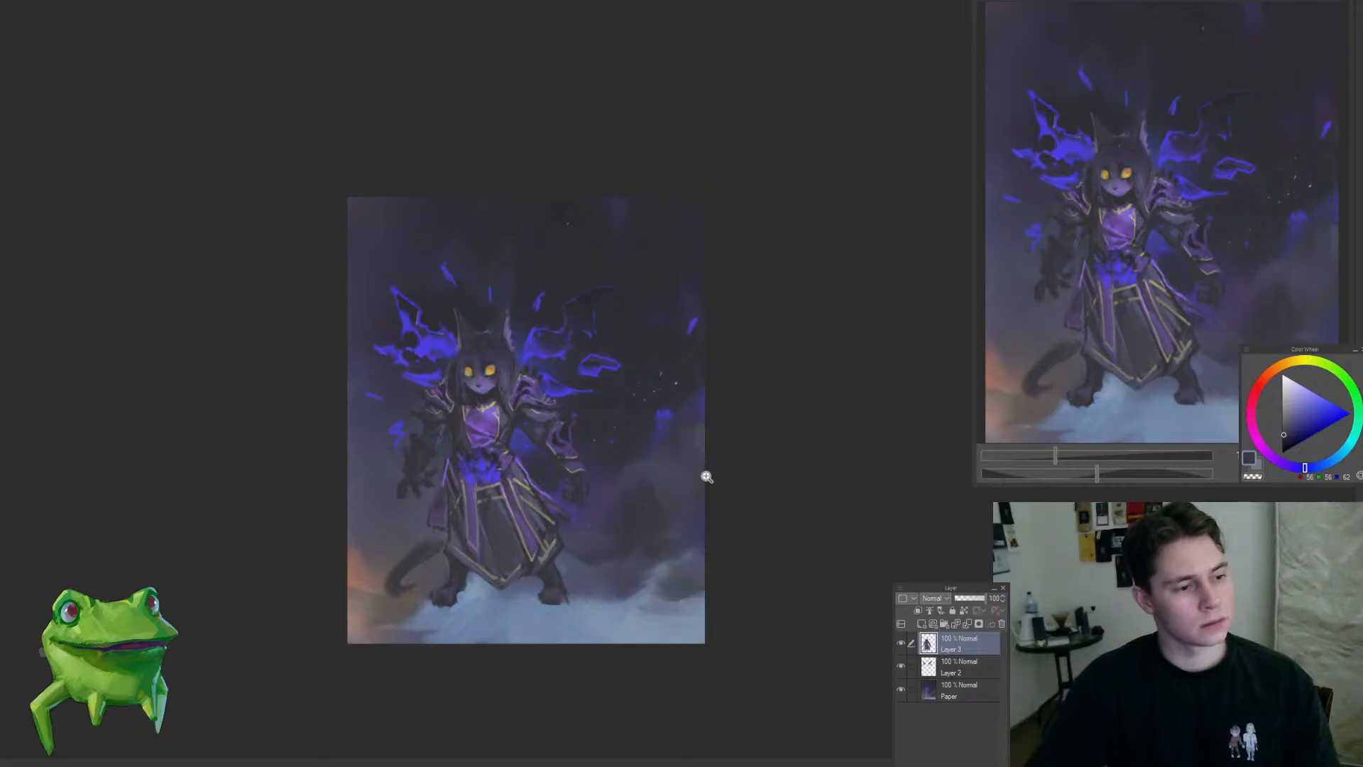
Step: Brush a sampled dark blue over the background beside the right-hand arm on the Paper layer with an enlarged brush
ctrl+shift+click(604, 423)
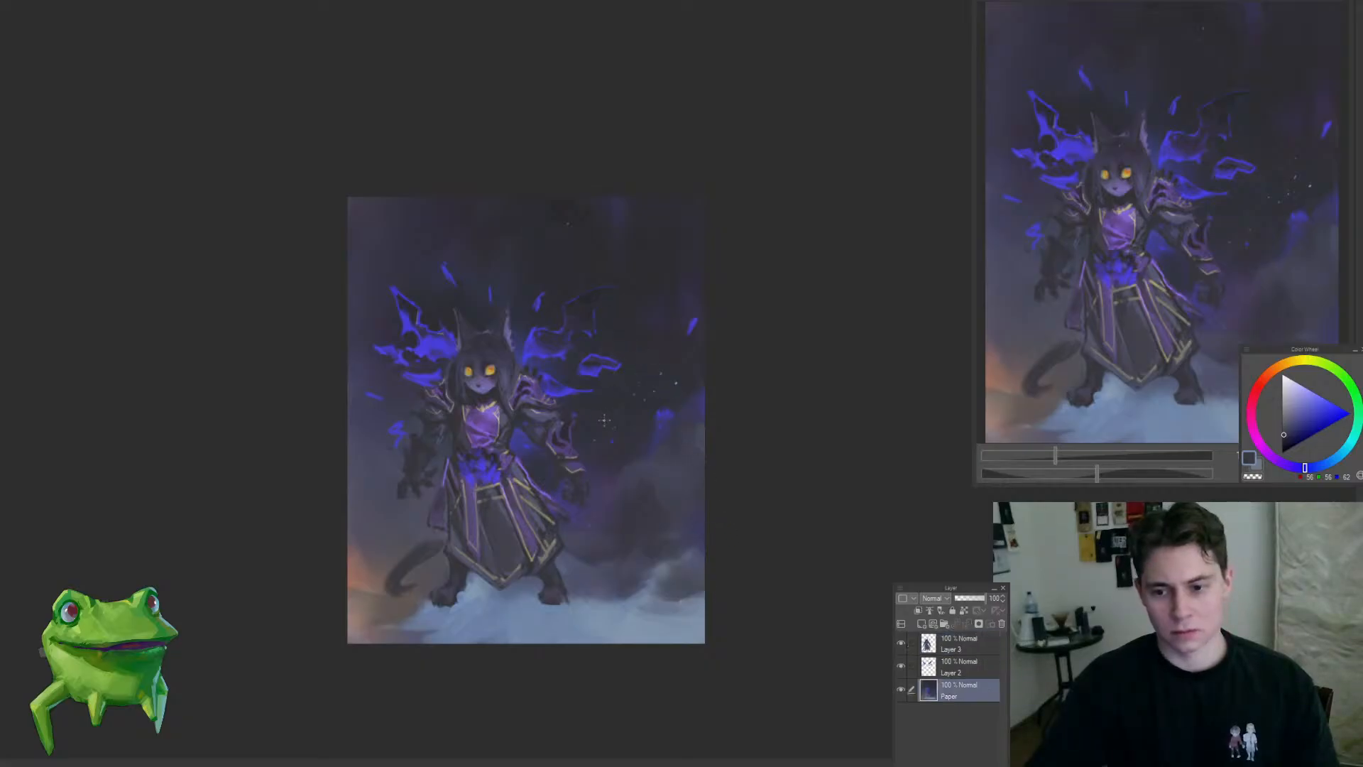
drag(590, 400, 615, 404)
alt+click(573, 428)
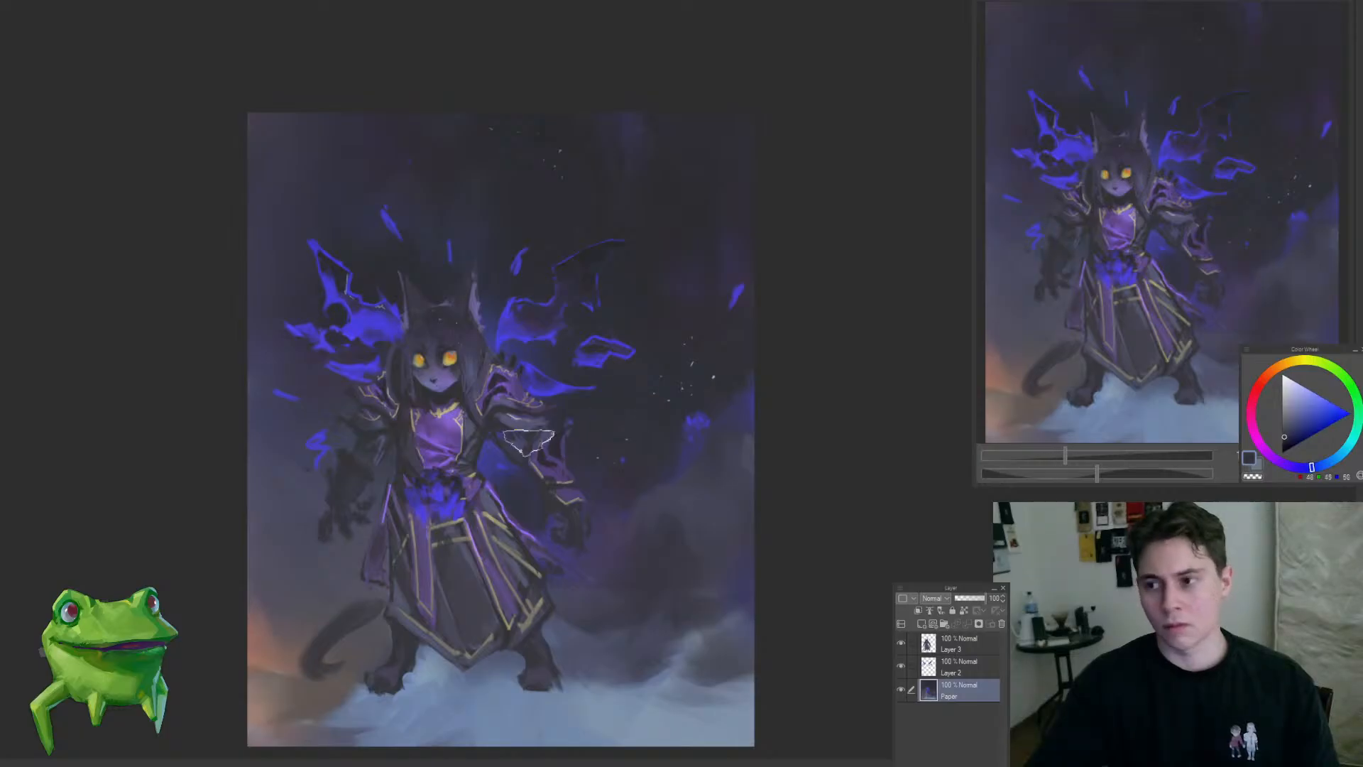
key(])
key(])
key(])
key(])
drag(556, 401, 534, 443)
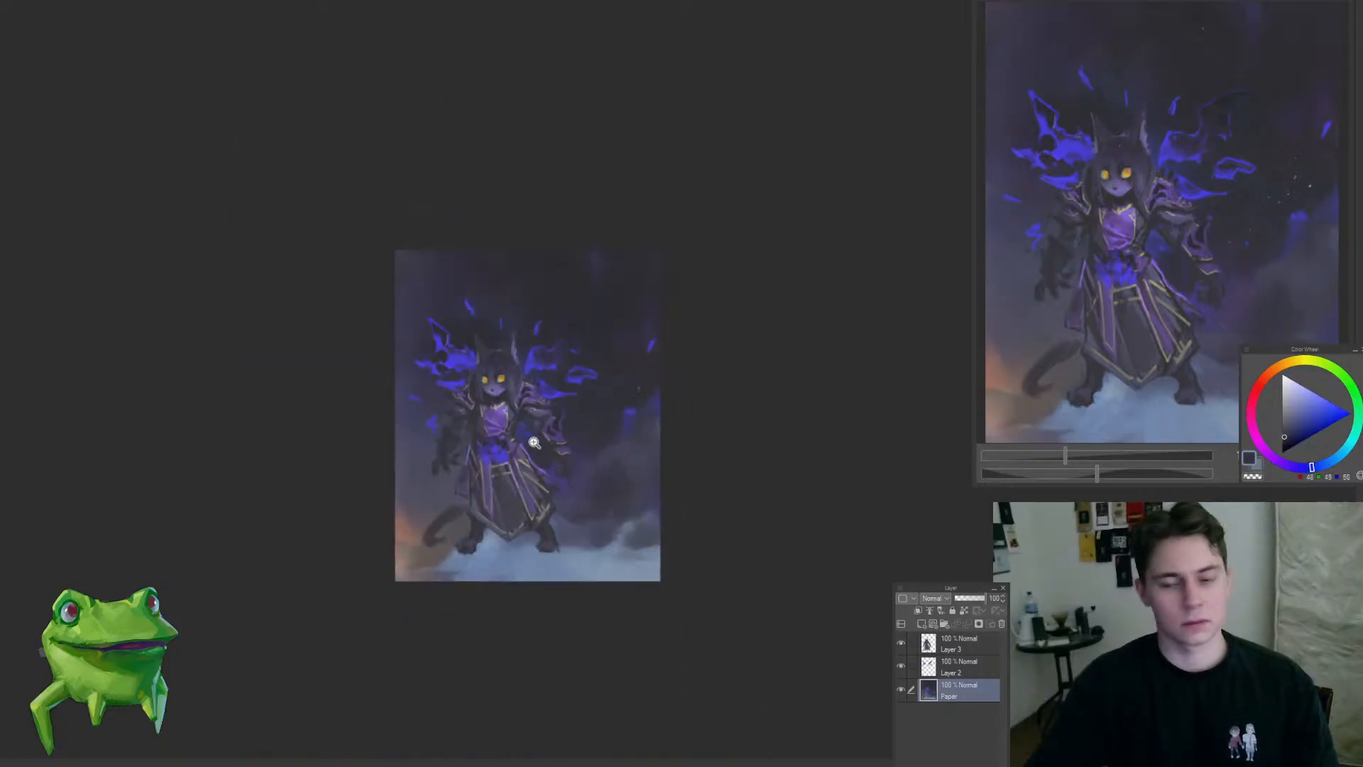
Step: Darken the background above the head on the Paper layer with a sampled near-black tone
mouse_move(548, 265)
mouse_down()
mouse_move(616, 219)
mouse_move(596, 213)
mouse_up()
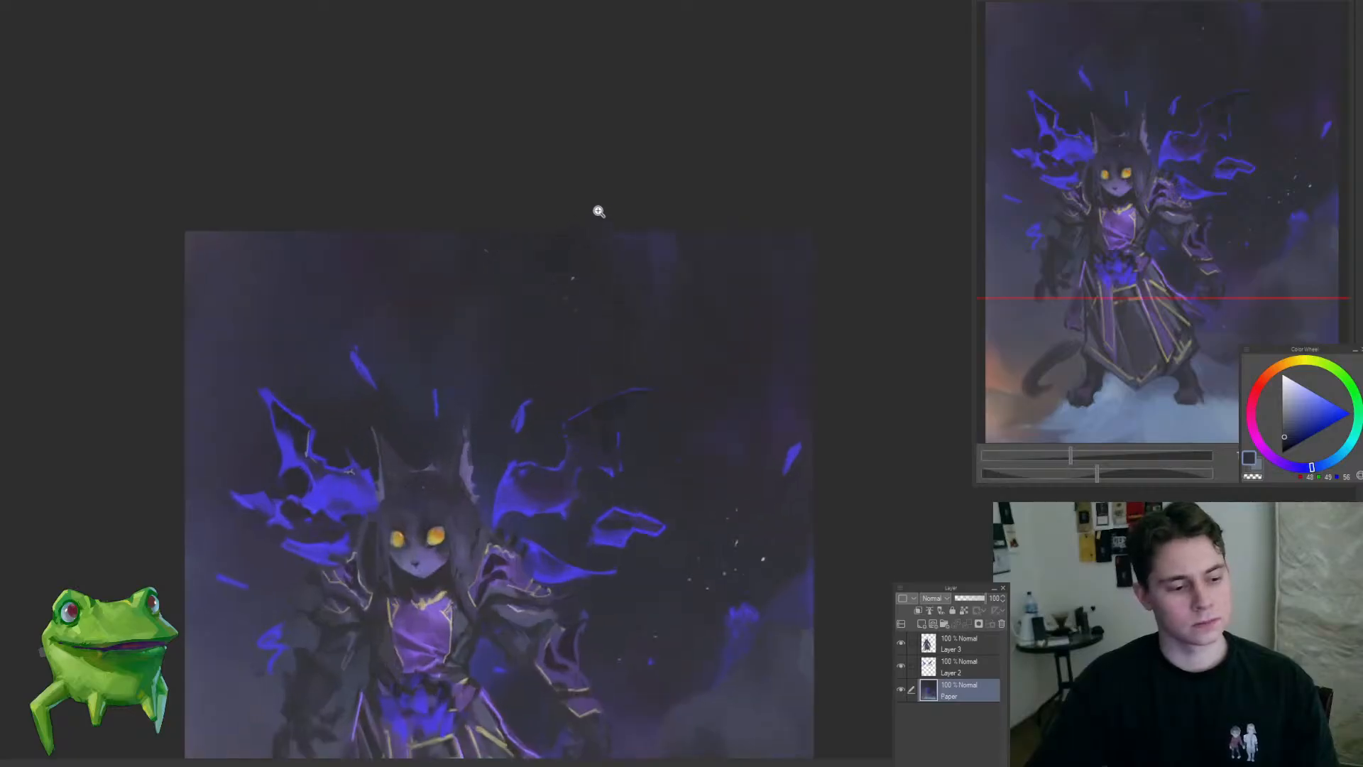
alt+click(536, 262)
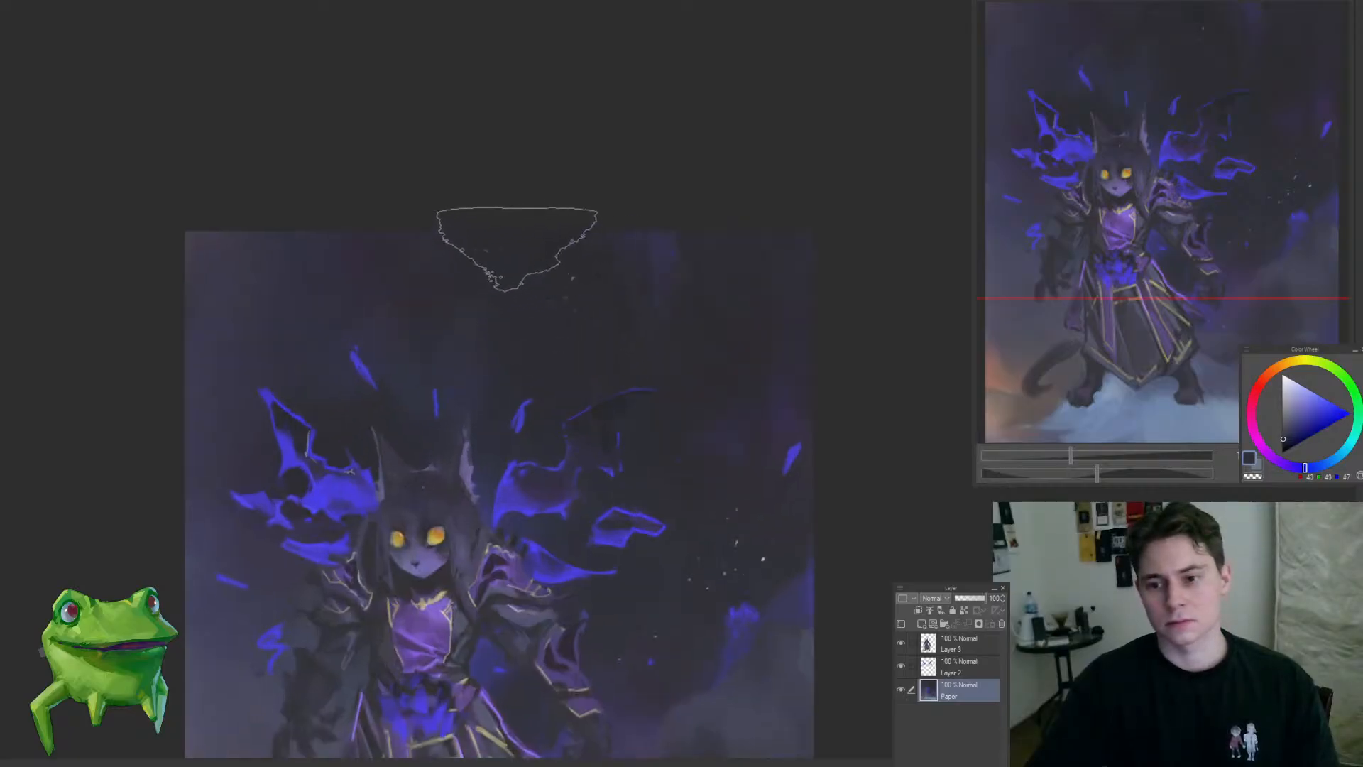
drag(446, 446, 362, 531)
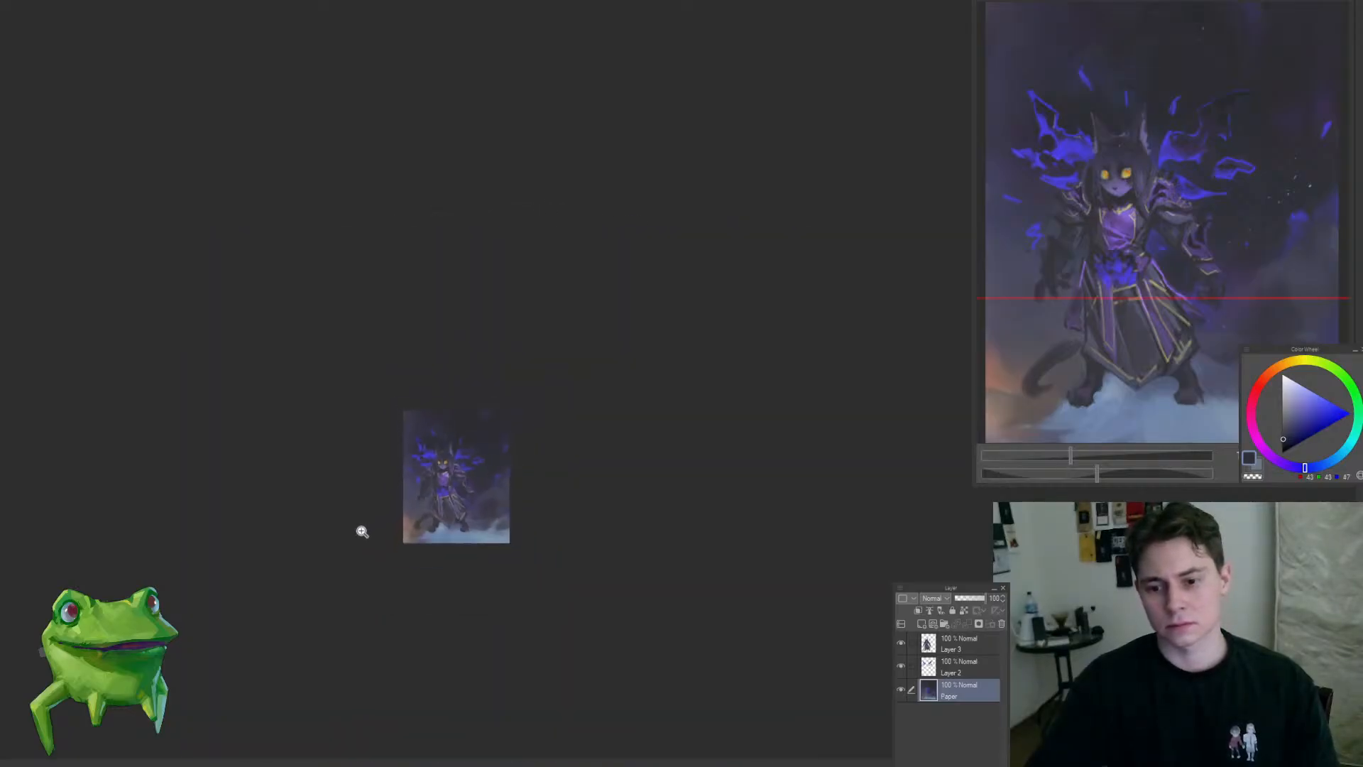
Step: Cover the orange glow in the background's lower-left corner with sampled pale blue mist on the Paper layer
drag(434, 564, 548, 495)
alt+click(572, 450)
alt+click(436, 537)
drag(417, 539, 343, 509)
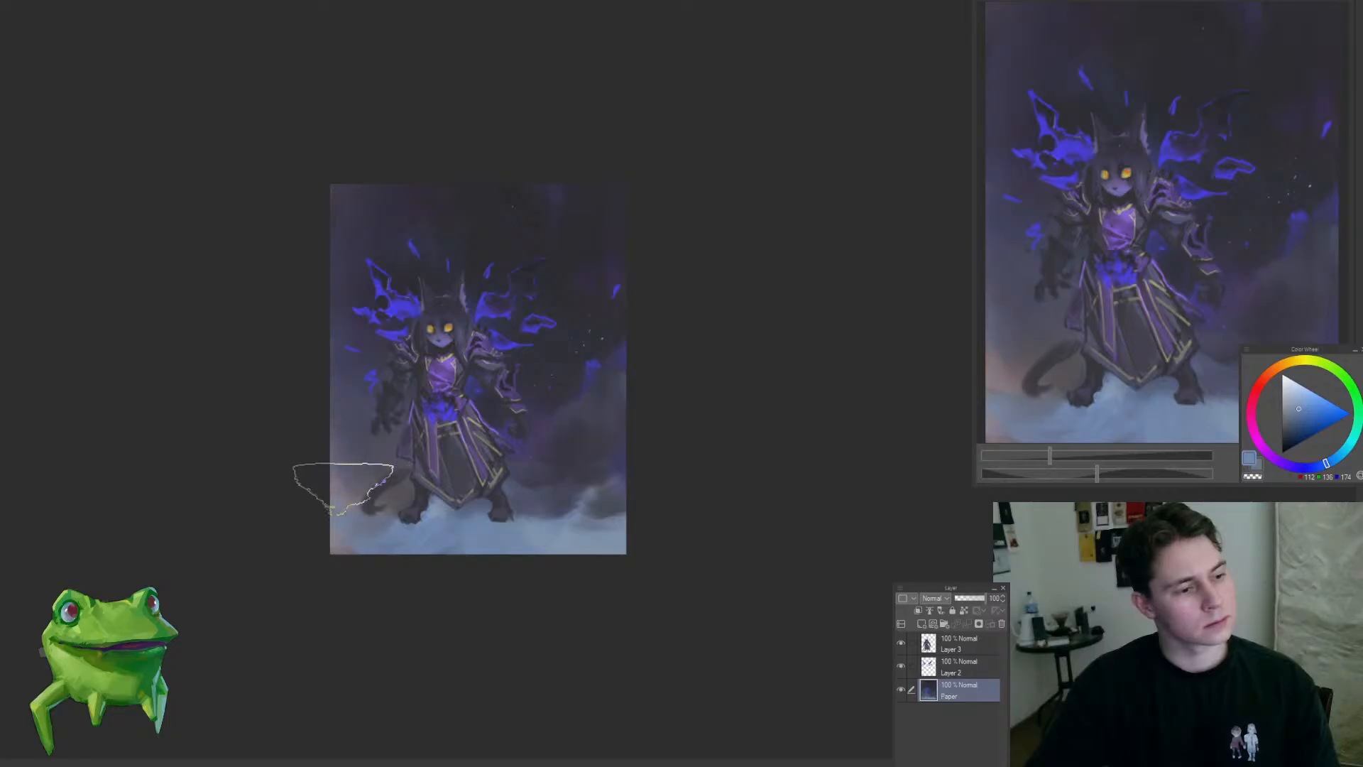
mouse_move(272, 472)
mouse_down()
mouse_move(254, 492)
mouse_move(363, 582)
mouse_up()
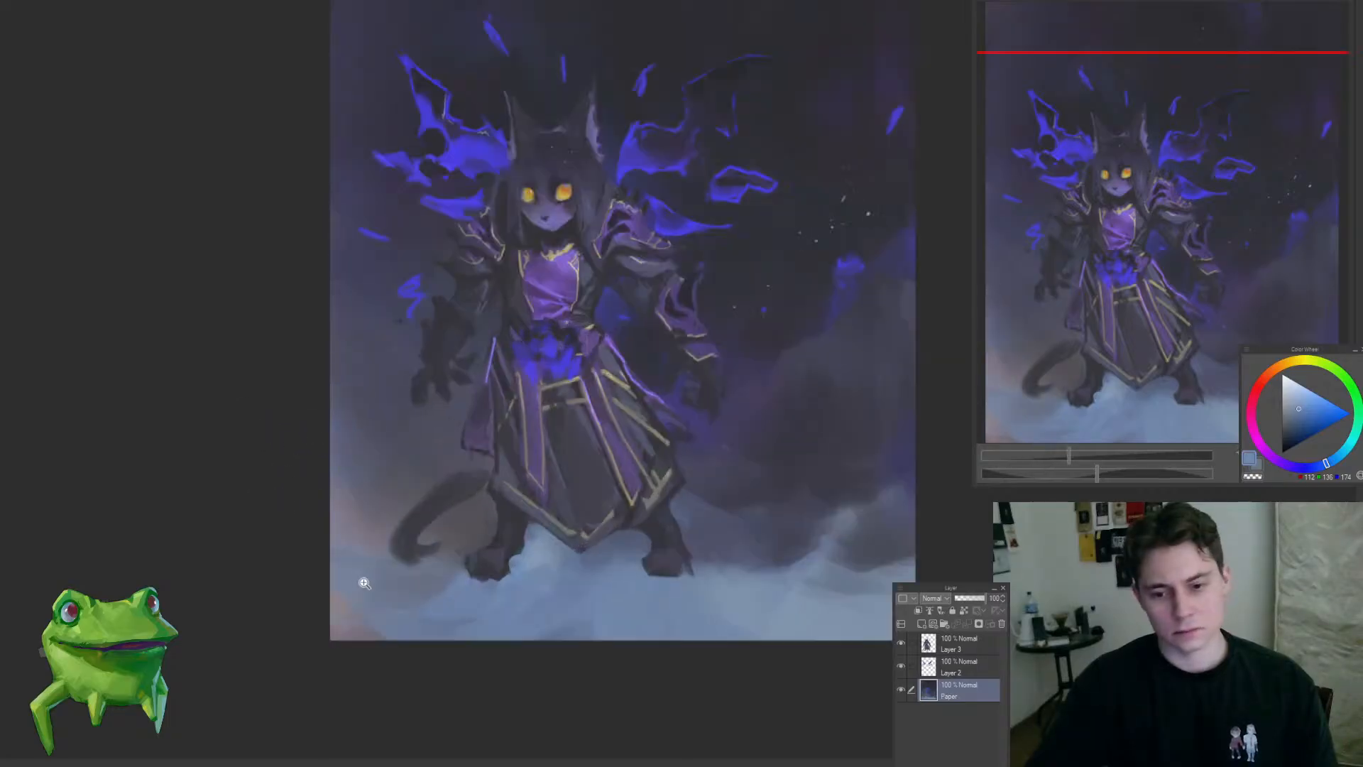
Step: Rework the pale mist along the lower edge of the Paper layer with sampled blue-grey tones
drag(773, 639, 831, 608)
mouse_move(724, 658)
mouse_down()
mouse_move(547, 676)
mouse_move(535, 663)
mouse_move(609, 649)
mouse_up()
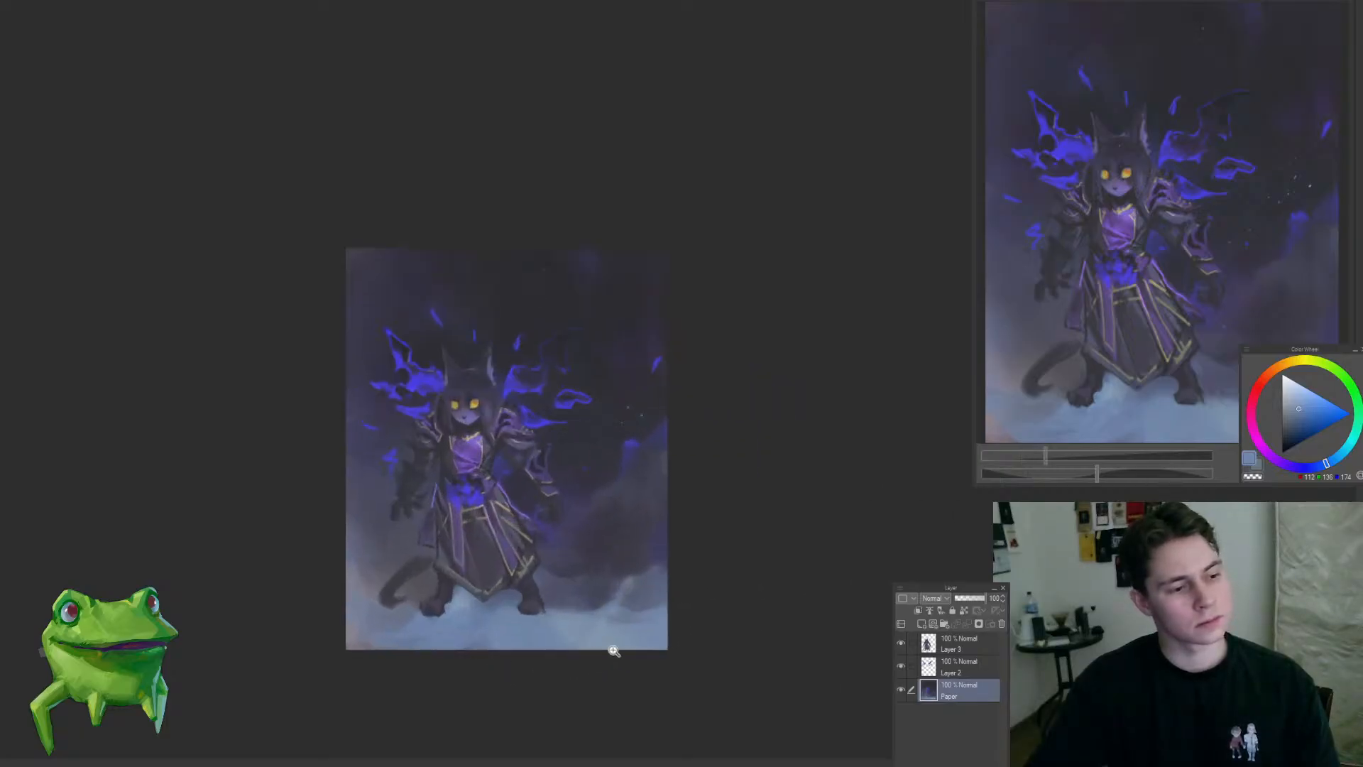
alt+click(610, 588)
mouse_move(612, 594)
mouse_down()
mouse_move(631, 596)
mouse_move(581, 606)
mouse_up()
alt+click(555, 633)
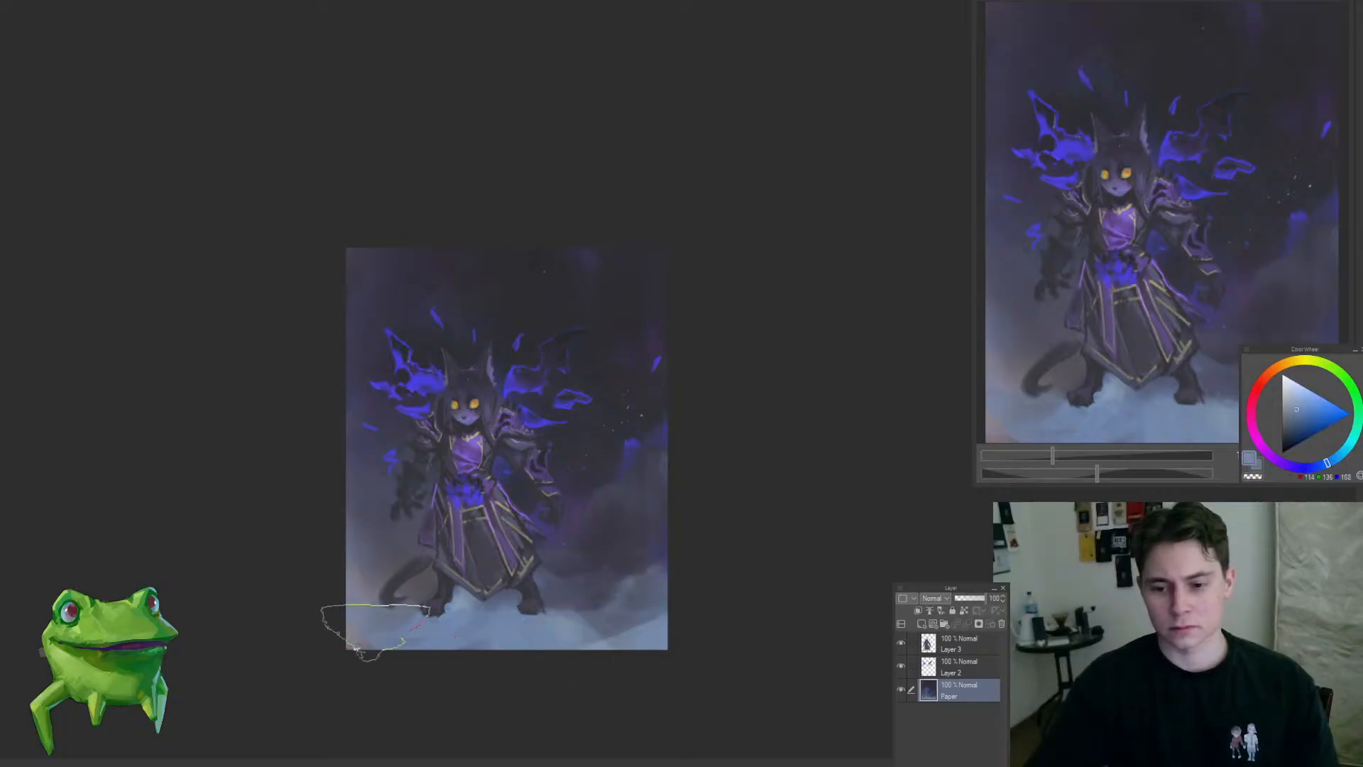
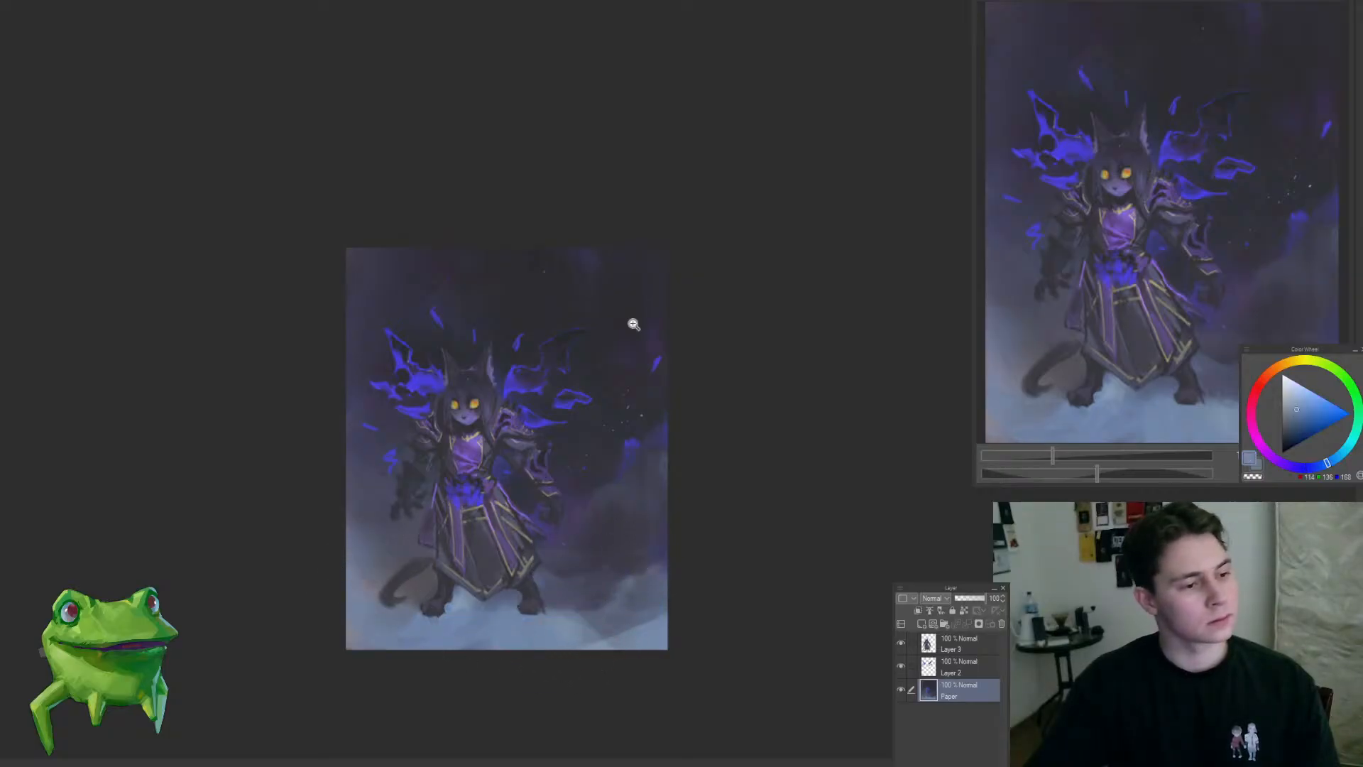
Step: Darken and clean the clawed forearm beside the blue squiggle on Layer 3 with a sampled near-black tone and a smaller brush
alt+click(457, 622)
drag(373, 491, 373, 520)
drag(402, 471, 453, 458)
ctrl+shift+click(383, 536)
drag(383, 536, 406, 504)
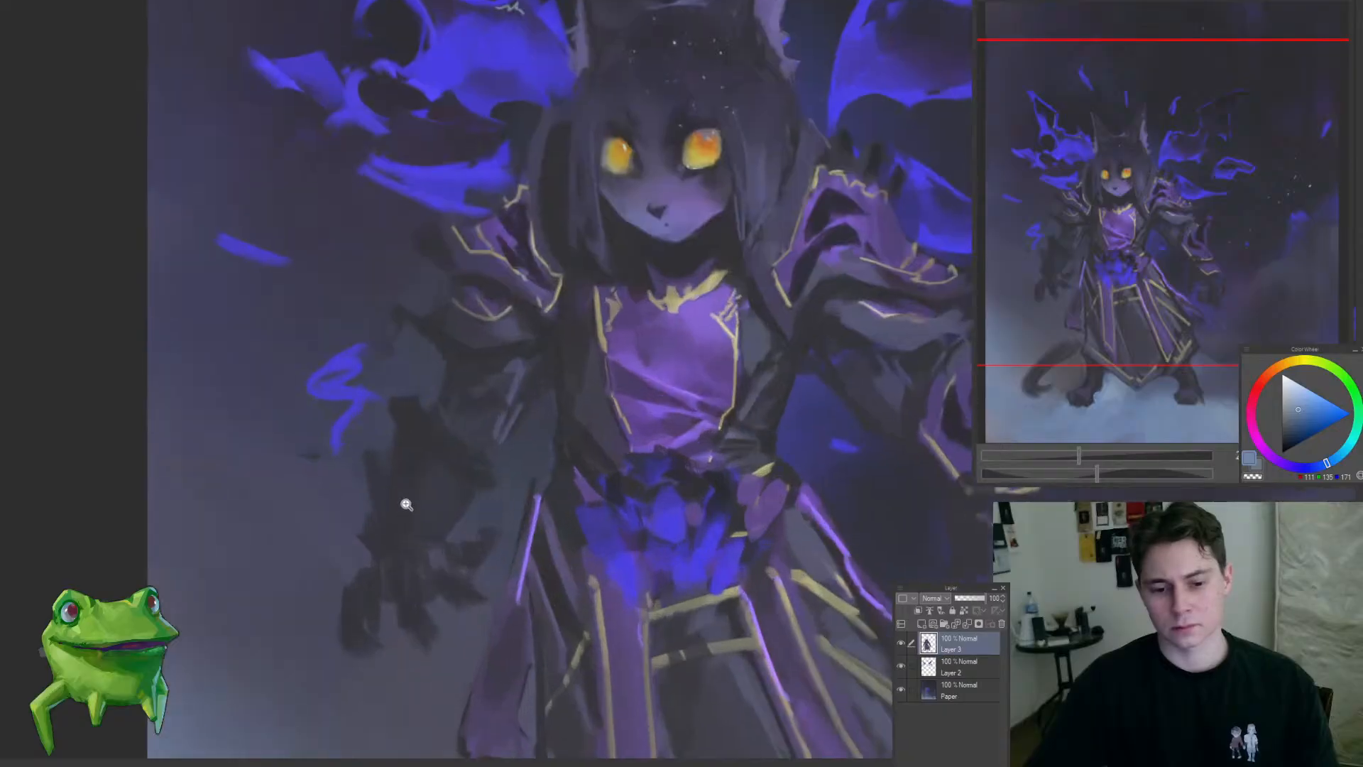
alt+click(396, 480)
key(bracketleft)
key(bracketleft)
key(bracketleft)
key(bracketleft)
key(bracketleft)
key(bracketleft)
key(bracketleft)
key(bracketleft)
key(bracketleft)
key(bracketleft)
key(bracketleft)
key(bracketleft)
key(bracketleft)
key(bracketleft)
key(bracketleft)
key(bracketleft)
key(bracketleft)
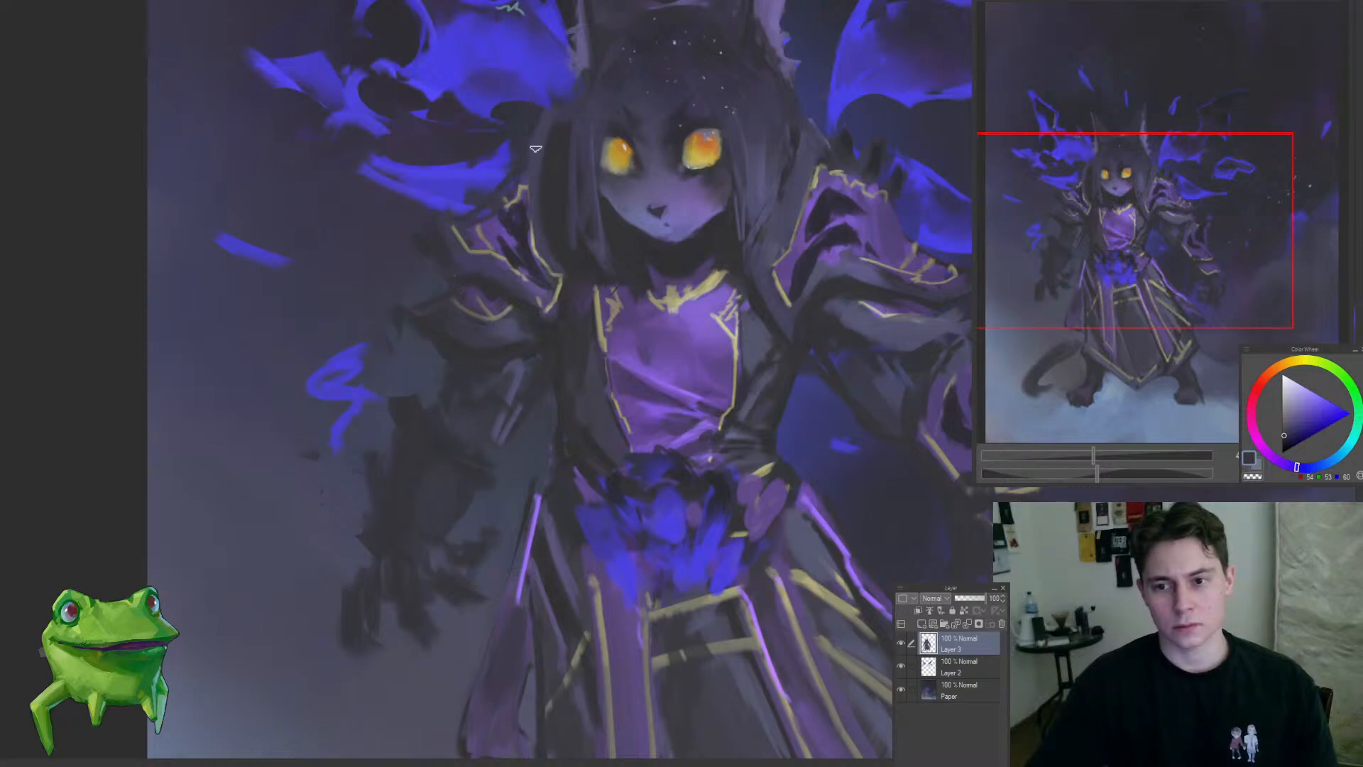
drag(545, 262, 459, 372)
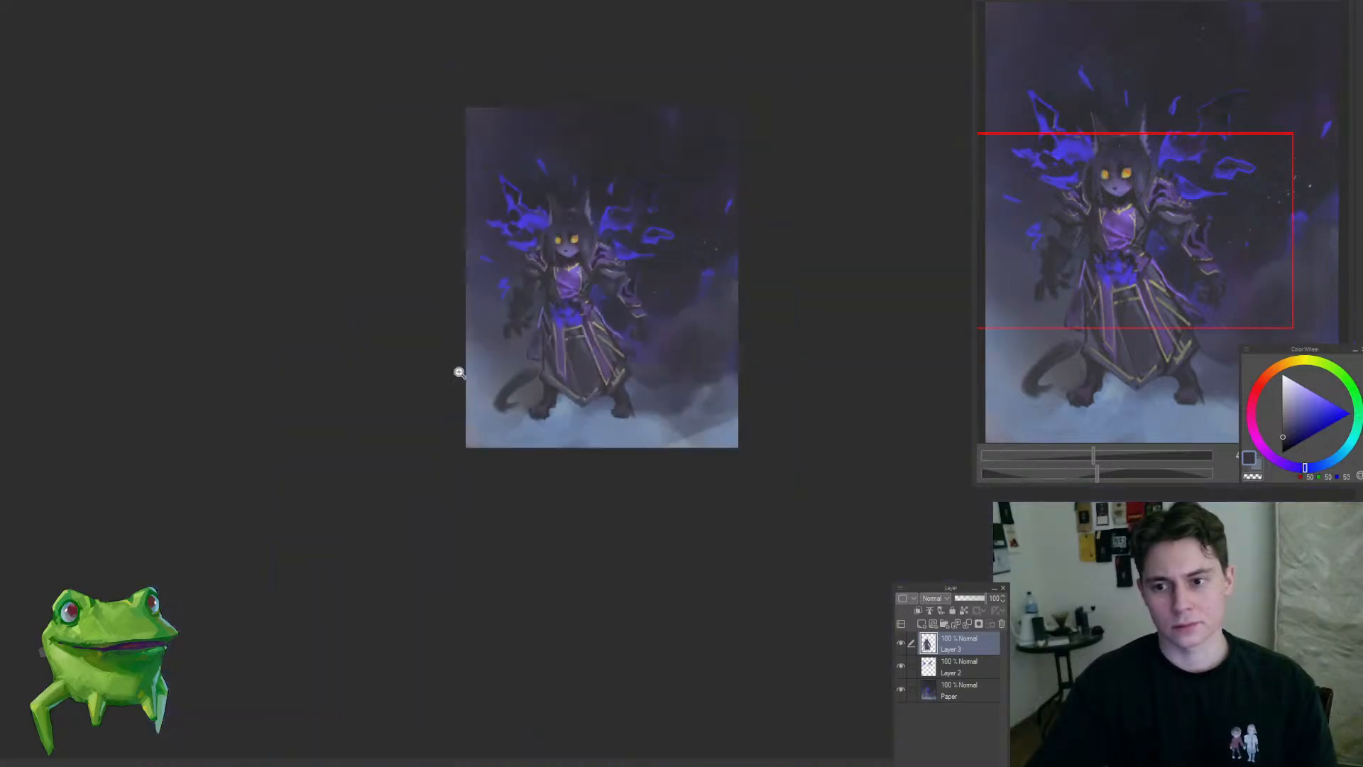
drag(546, 279, 558, 297)
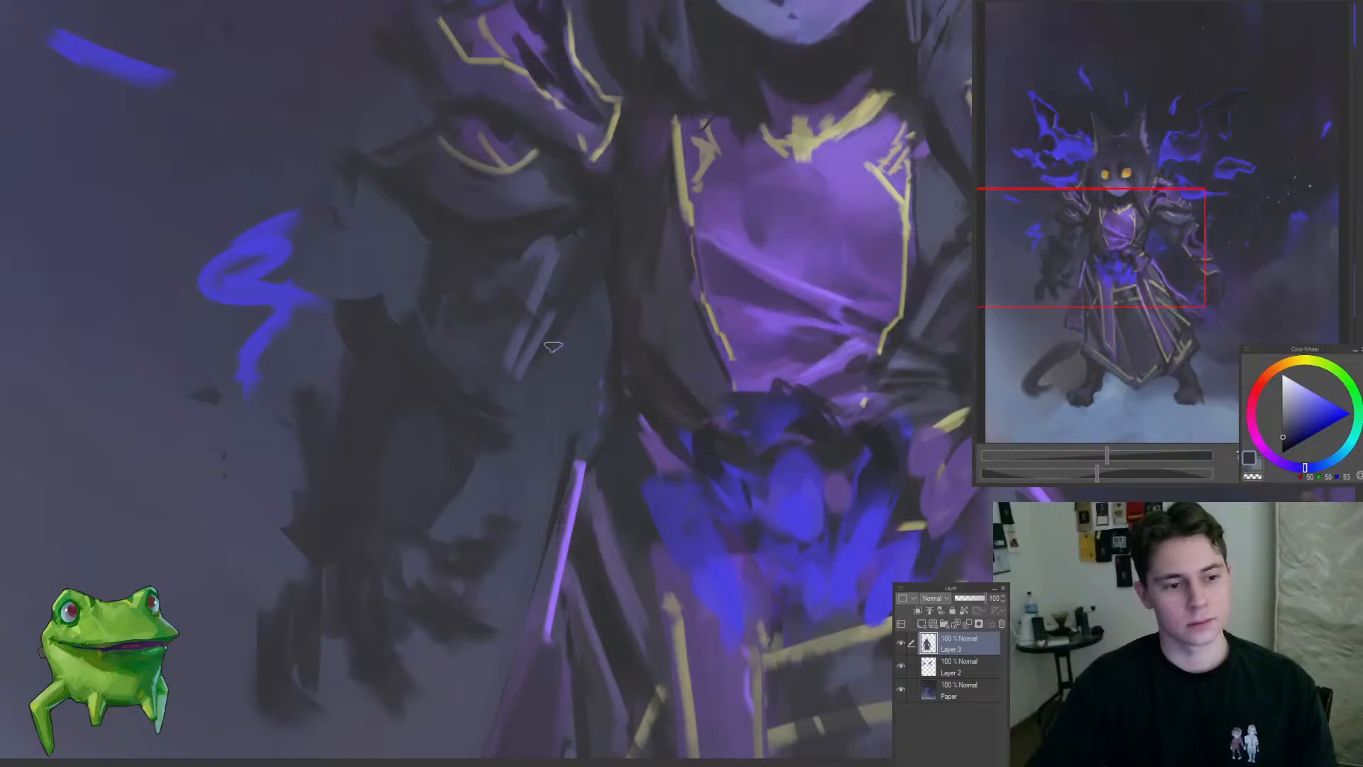
alt+click(483, 362)
drag(487, 395, 466, 366)
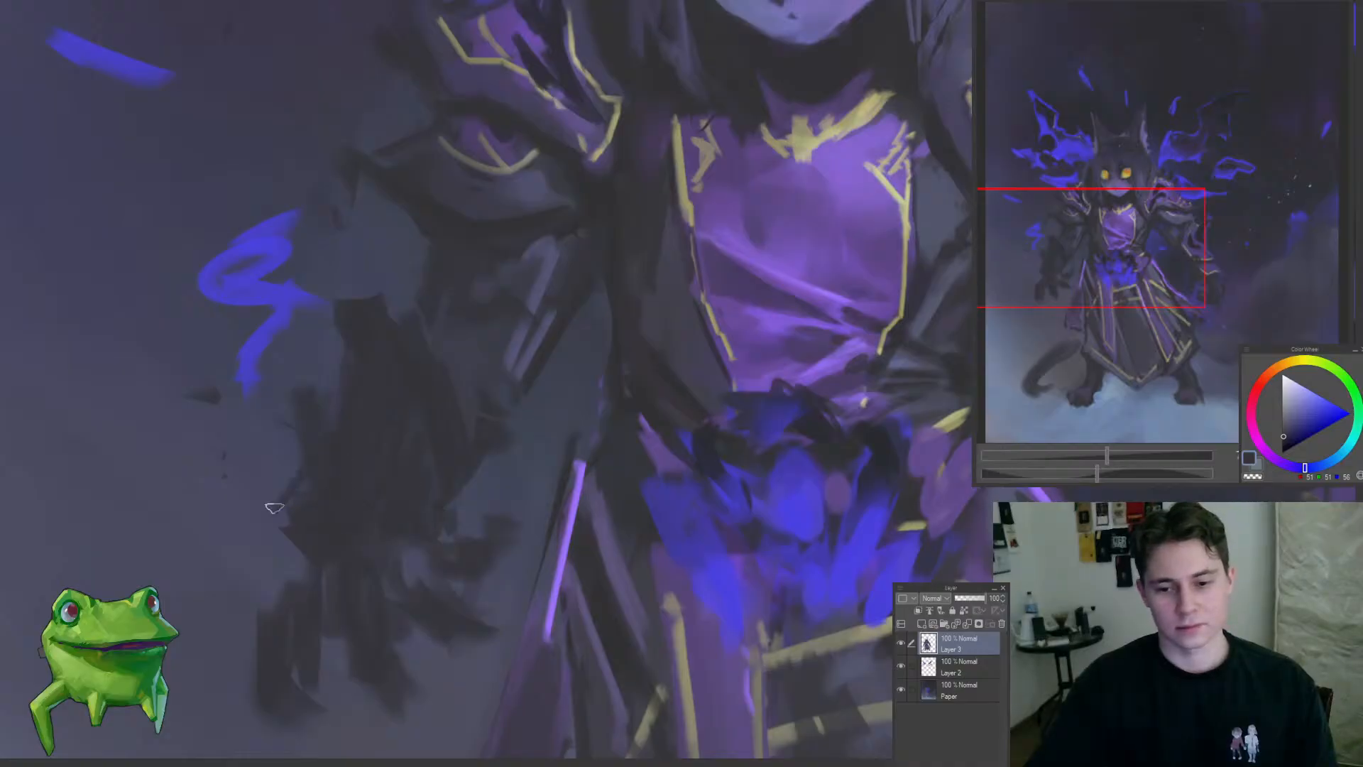
drag(381, 390, 426, 384)
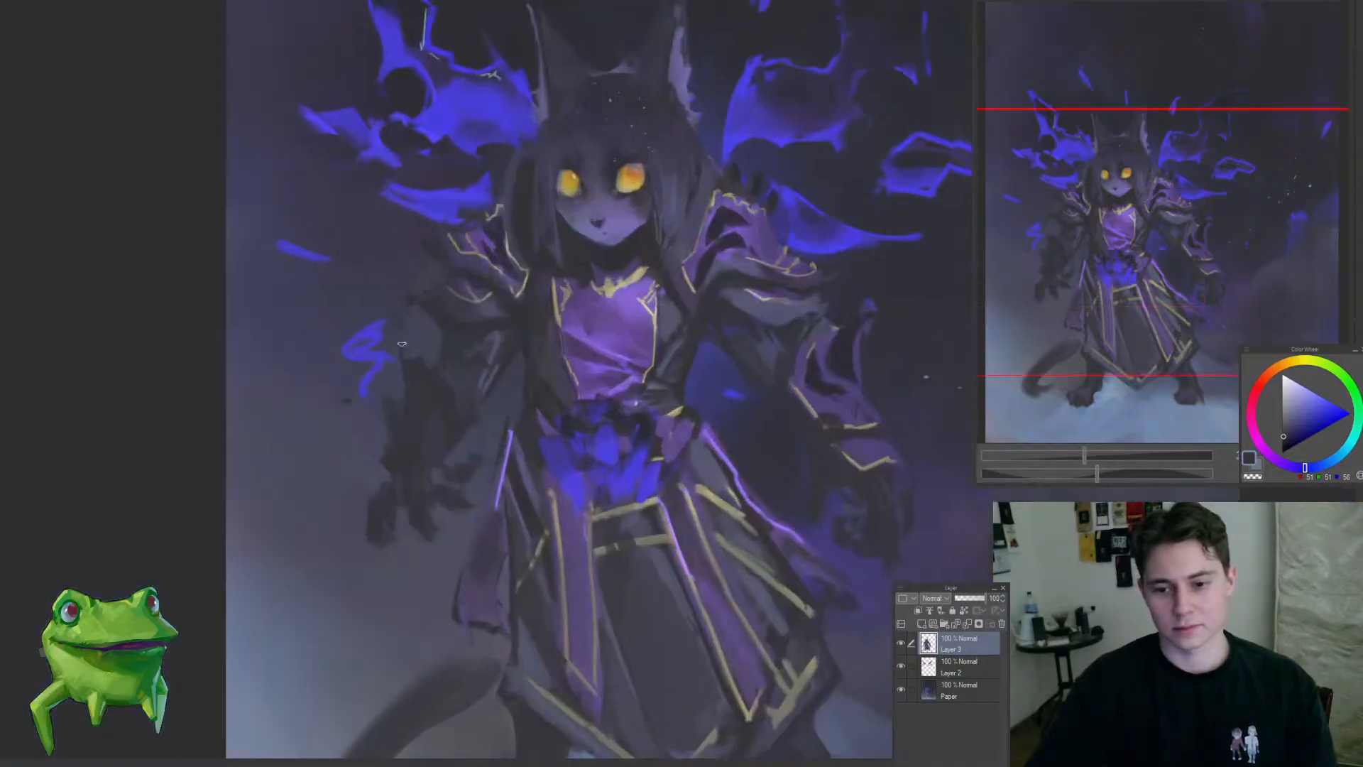
Step: Shape the claws and thumb of the shadowed hand beside the purple coat edge with dark strokes on Layer 3
drag(377, 468, 436, 544)
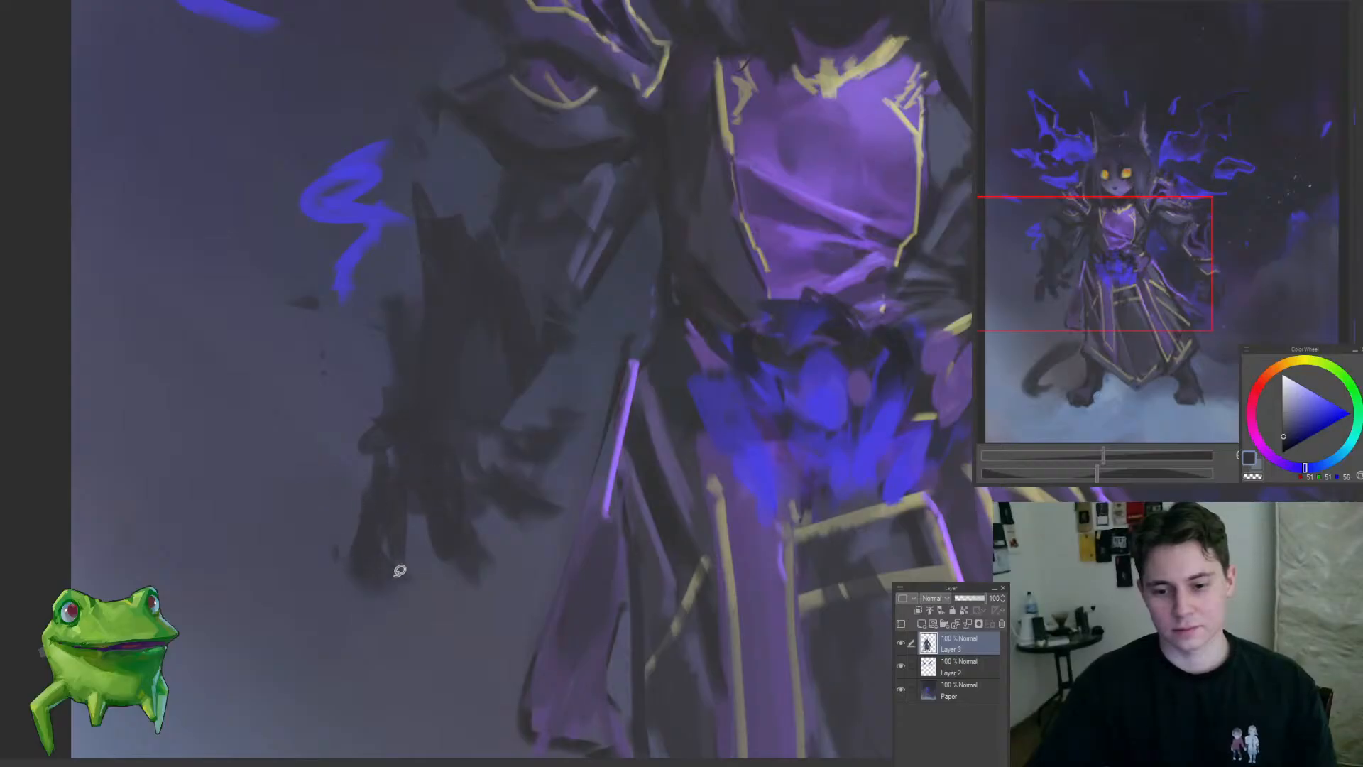
drag(448, 526, 345, 631)
drag(409, 543, 496, 522)
drag(472, 467, 515, 496)
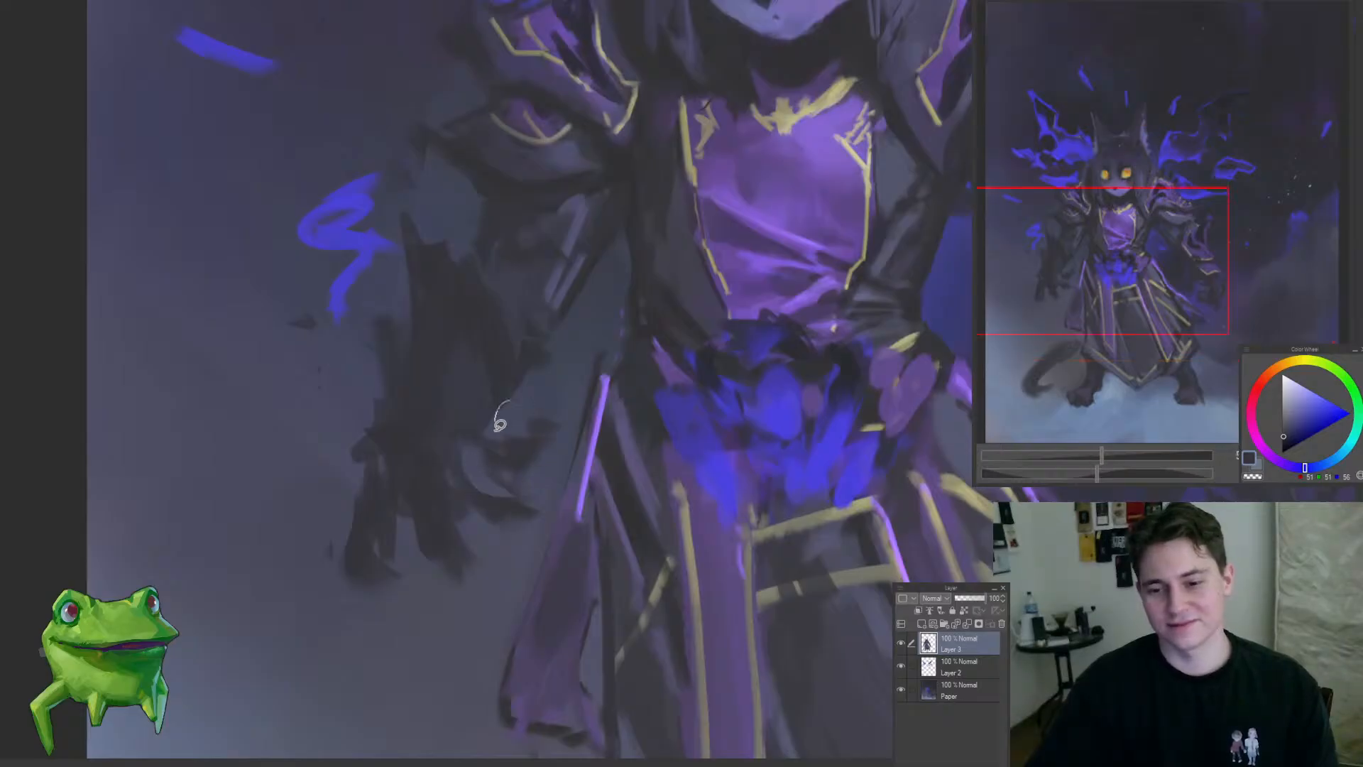
drag(482, 412, 452, 459)
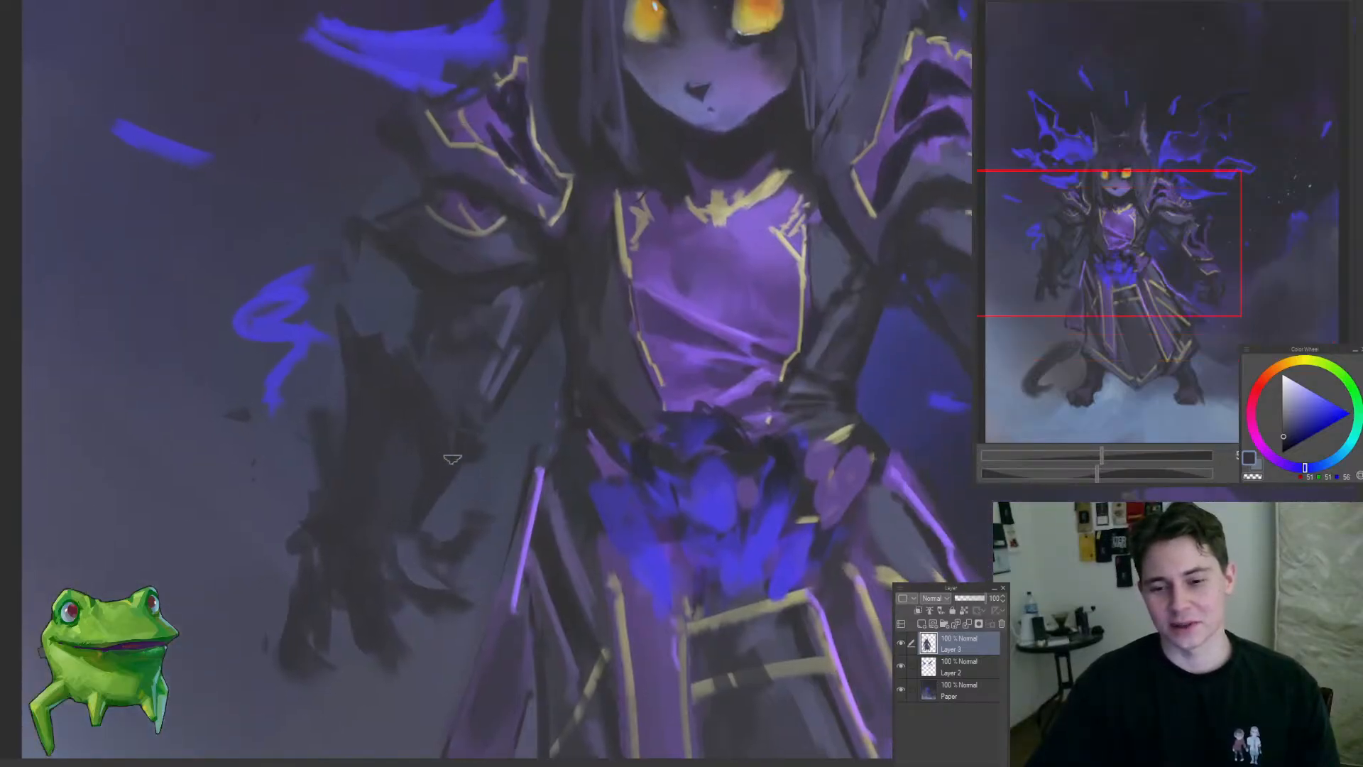
drag(477, 408, 442, 363)
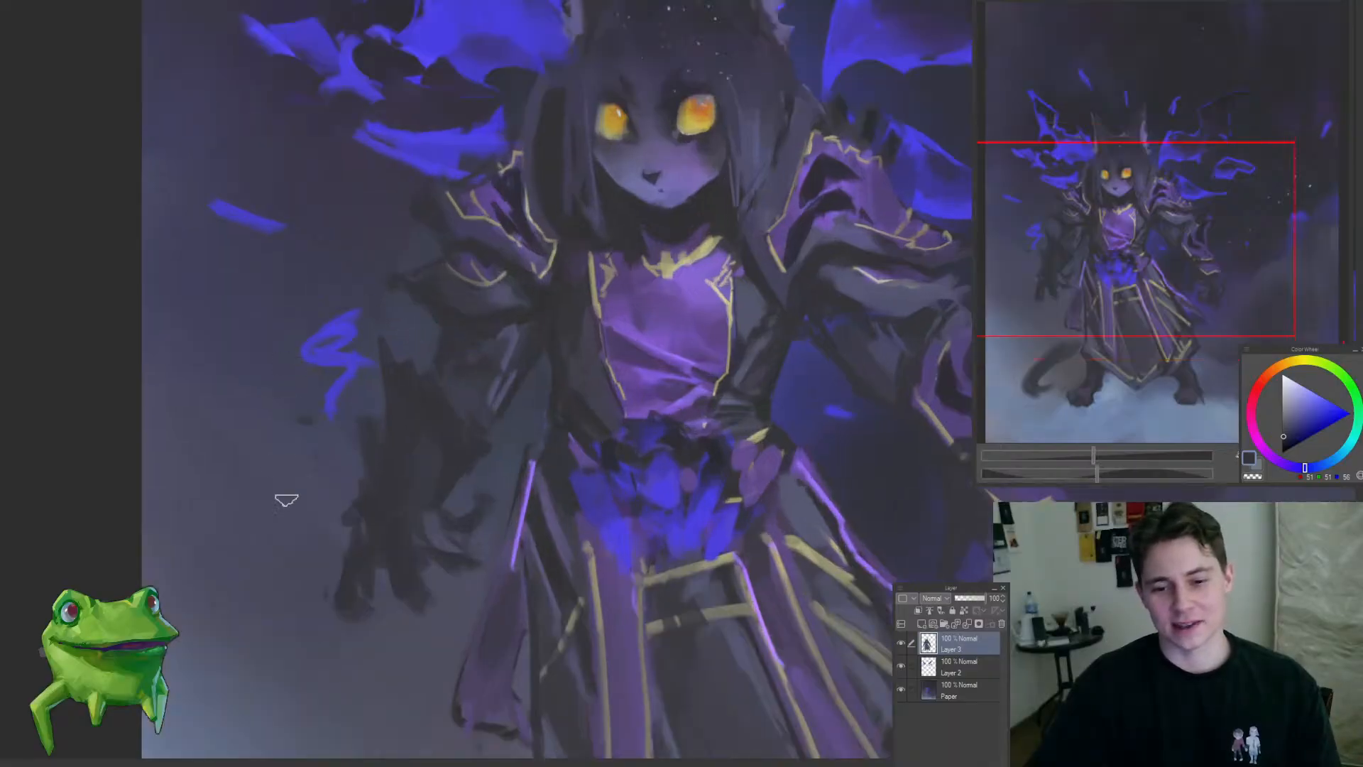
Step: Refine the outer contour of the shadowed arm from elbow to shoulder armour with sampled dark tones on Layer 3
drag(270, 465, 336, 421)
drag(395, 362, 322, 371)
drag(342, 320, 379, 327)
mouse_move(328, 401)
mouse_down()
mouse_move(330, 426)
mouse_move(329, 399)
mouse_up()
mouse_move(443, 317)
mouse_down()
mouse_move(505, 308)
mouse_move(492, 248)
mouse_up()
drag(424, 417, 435, 553)
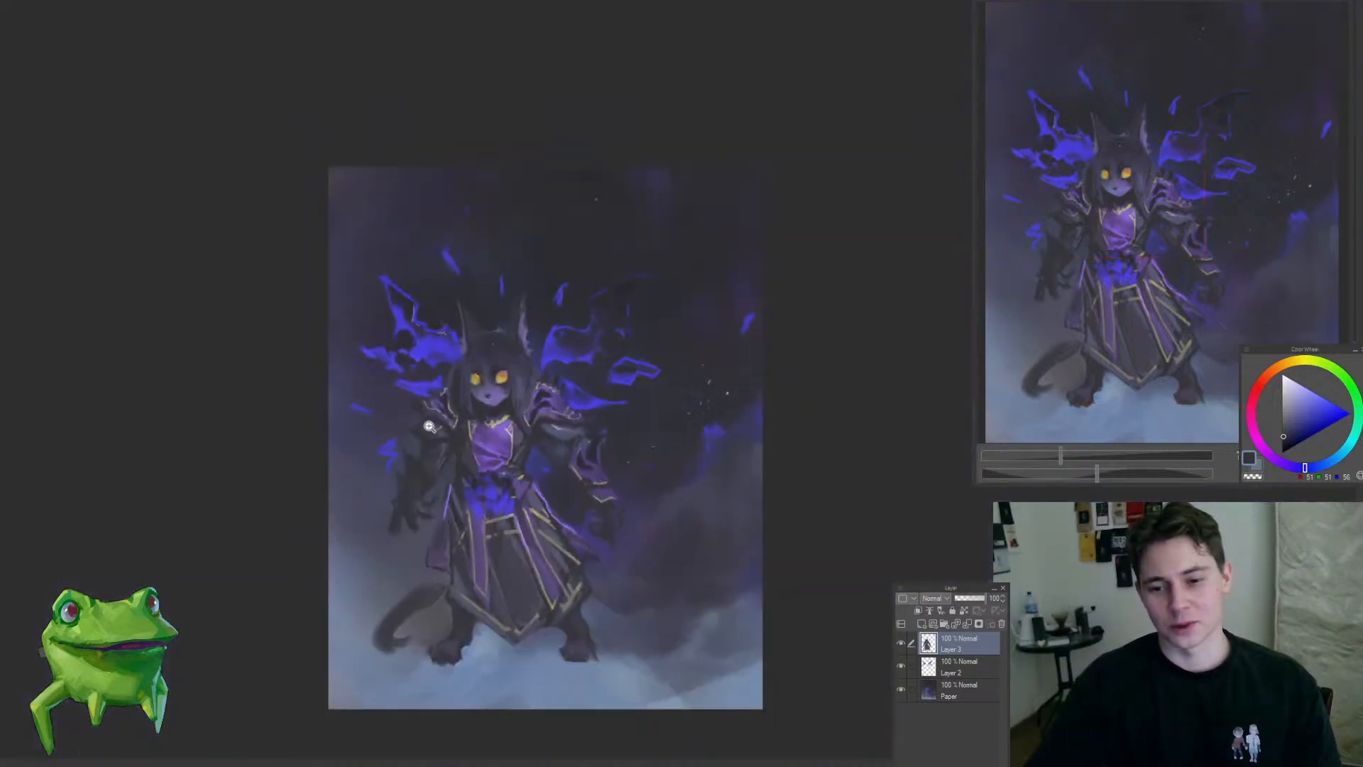
drag(429, 426, 518, 462)
drag(477, 416, 499, 415)
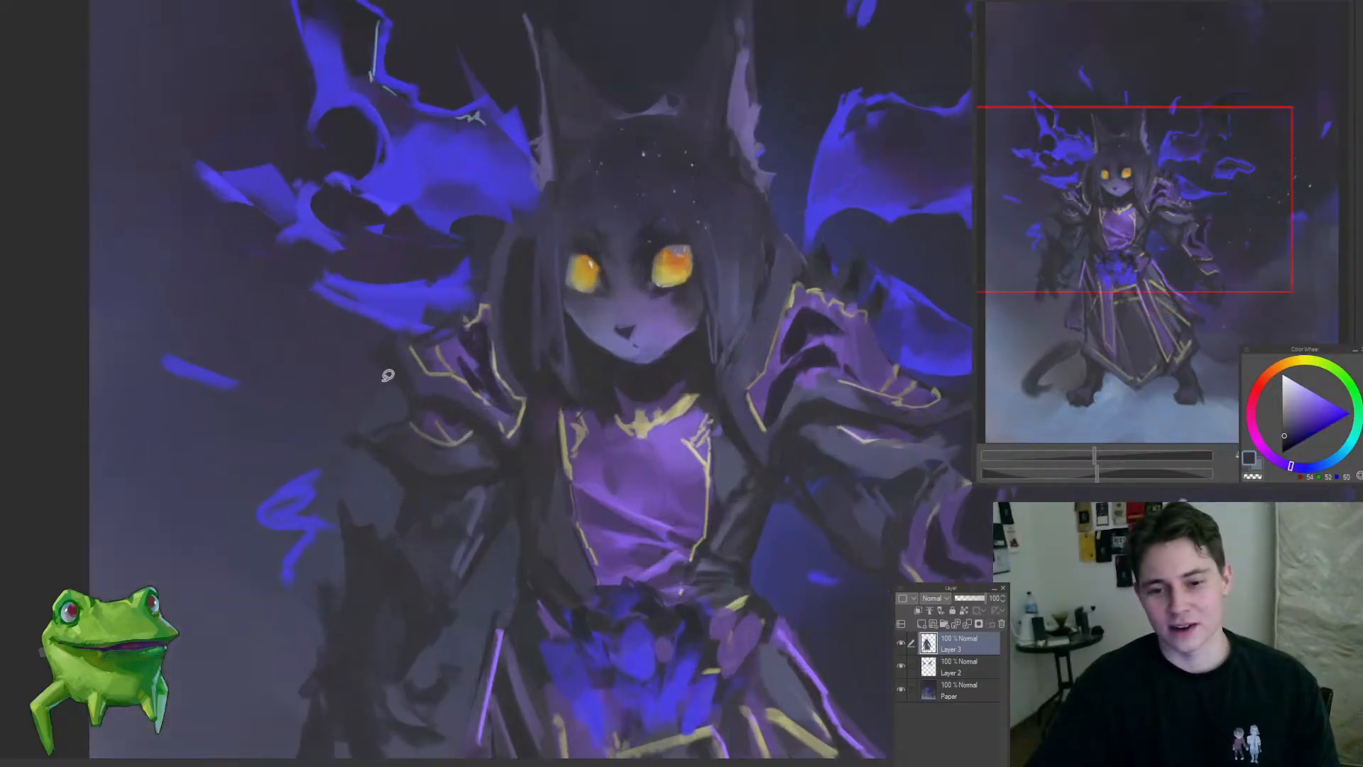
mouse_move(407, 398)
mouse_down()
mouse_move(368, 463)
mouse_move(450, 399)
mouse_move(416, 344)
mouse_move(436, 410)
mouse_up()
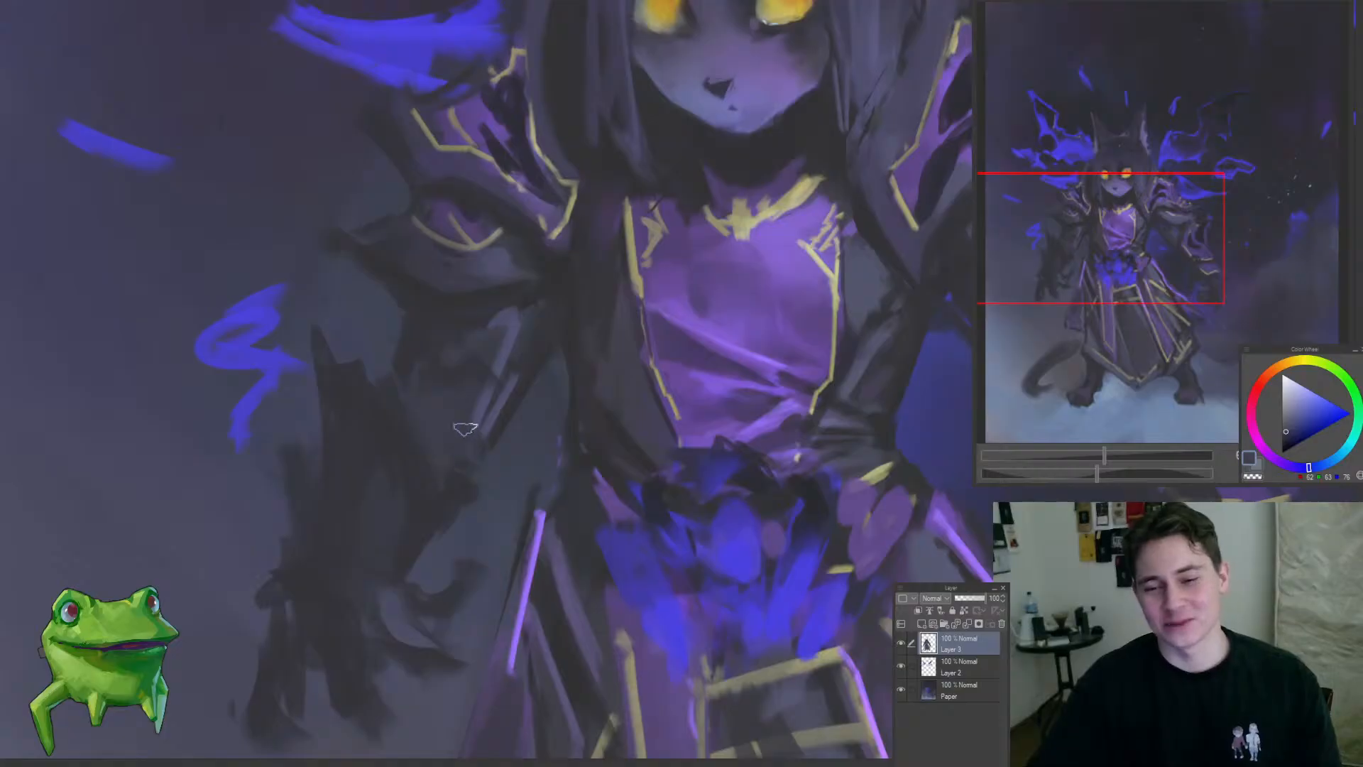
Step: Blend the shadowed forearm's shading on Layer 3 with sampled dark and blue-grey tones and an enlarged brush
alt+click(456, 450)
alt+click(457, 440)
mouse_move(466, 420)
mouse_down()
mouse_move(445, 464)
mouse_move(446, 450)
mouse_move(386, 509)
mouse_move(433, 490)
mouse_up()
alt+click(426, 498)
key(bracketright)
key(bracketright)
key(bracketright)
key(bracketright)
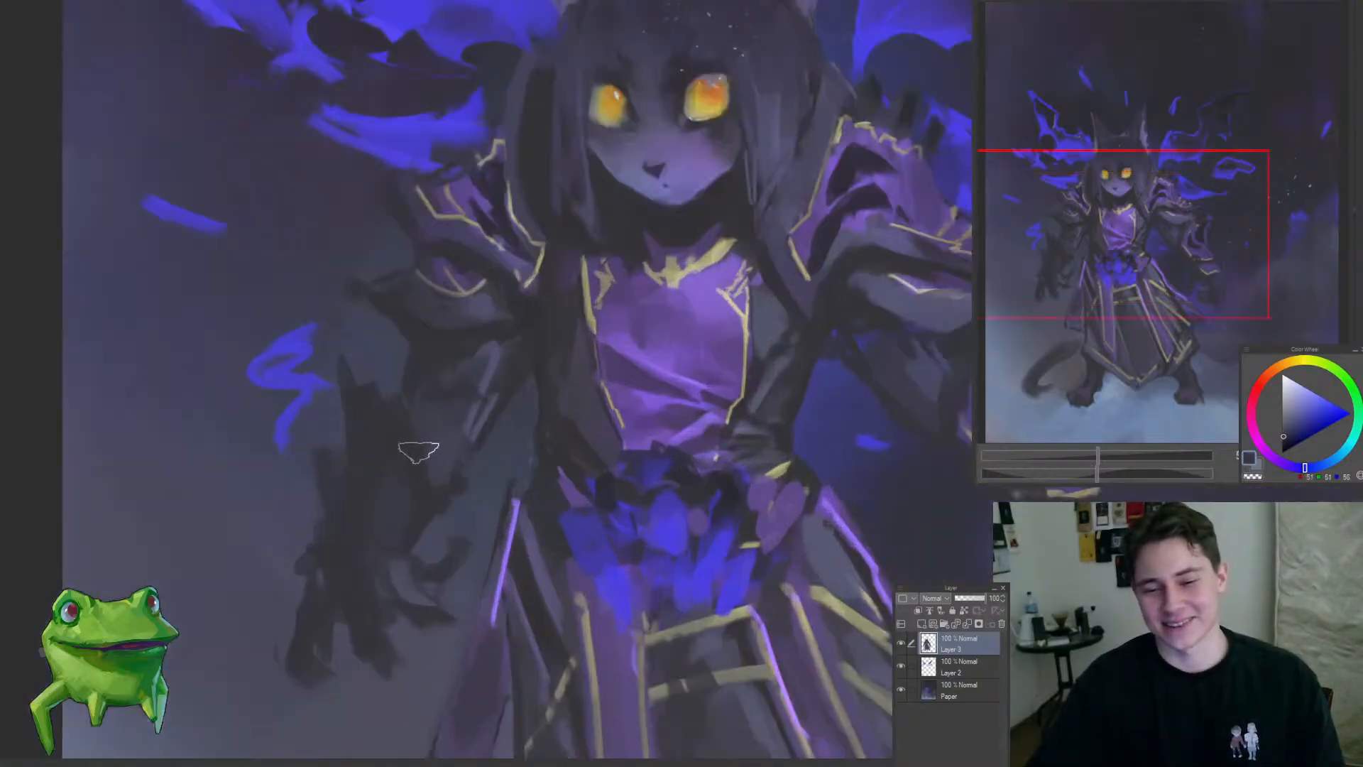
mouse_move(448, 398)
mouse_down()
mouse_move(338, 516)
mouse_move(456, 435)
mouse_move(469, 395)
mouse_up()
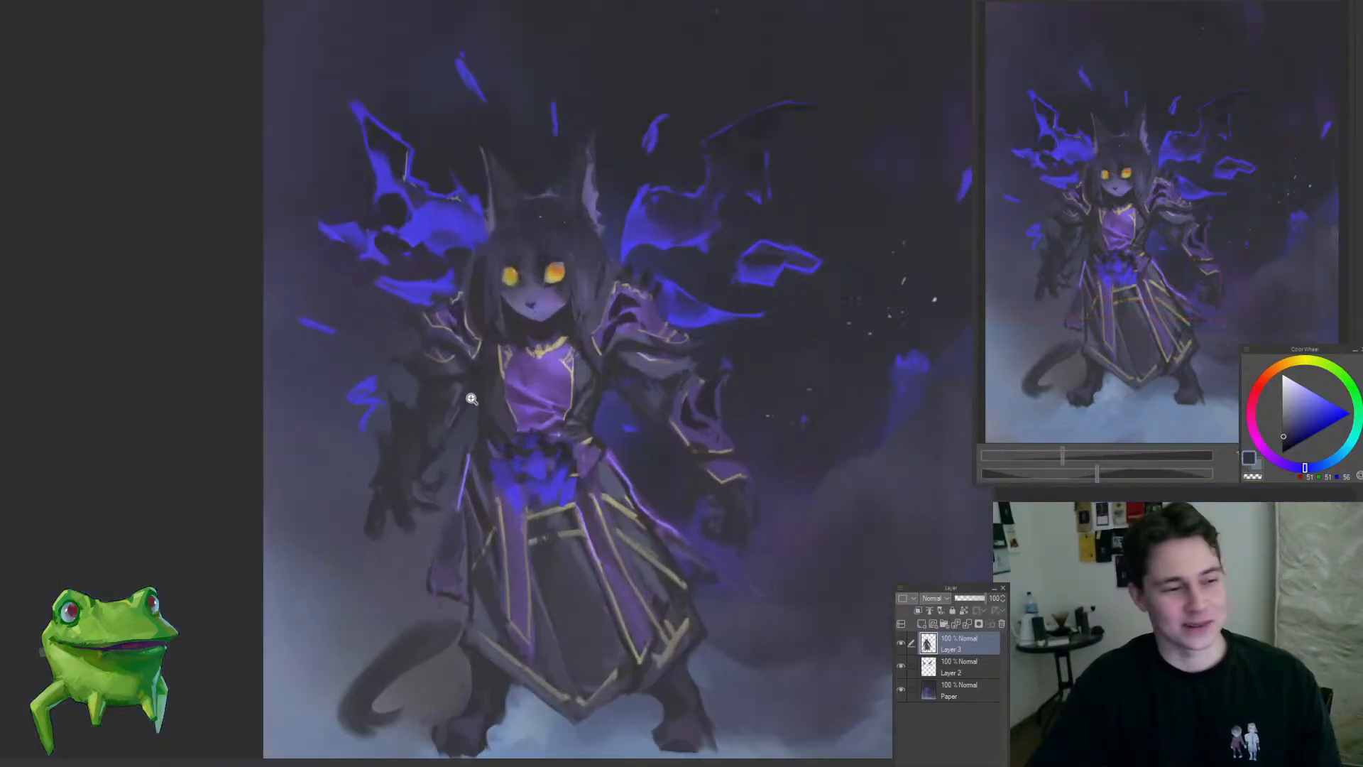
drag(554, 381, 568, 370)
alt+click(625, 360)
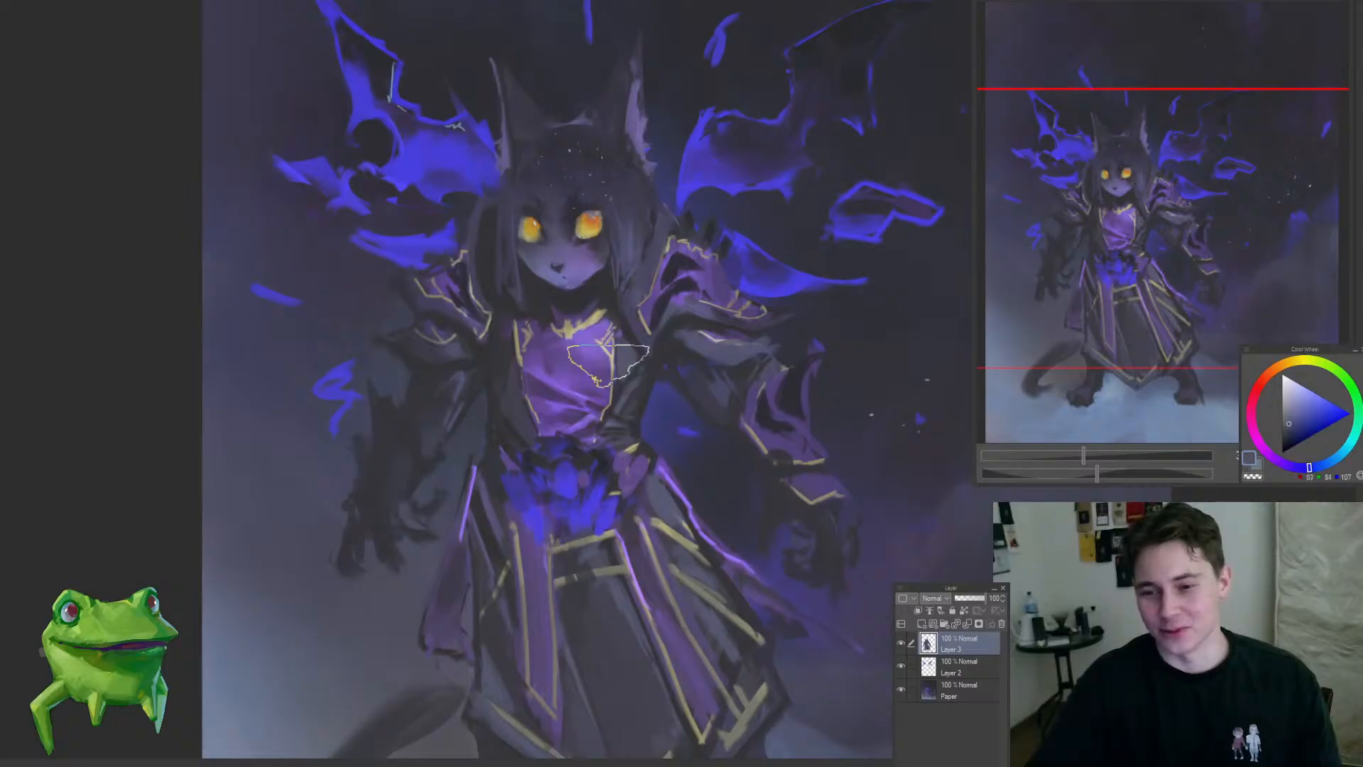
mouse_move(447, 418)
mouse_down()
mouse_move(463, 407)
mouse_move(443, 372)
mouse_up()
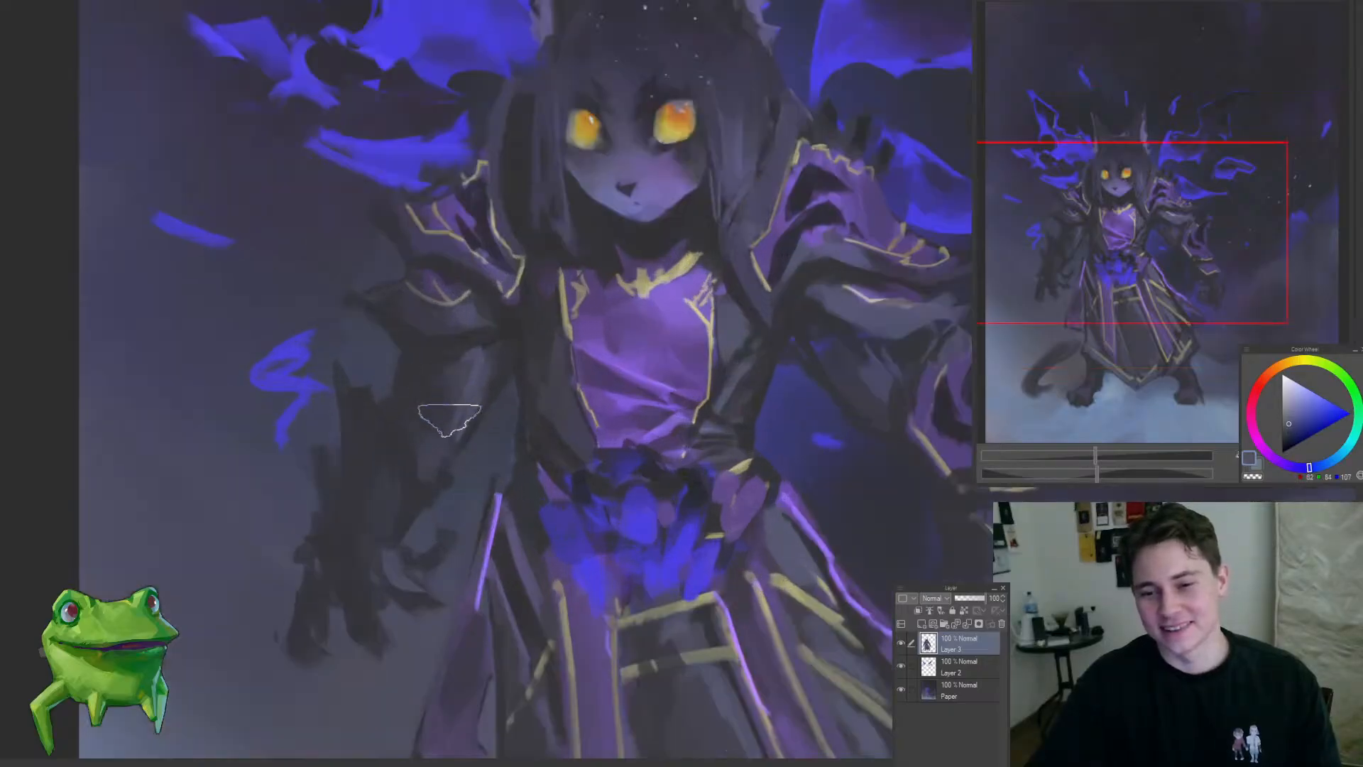
drag(426, 430, 327, 579)
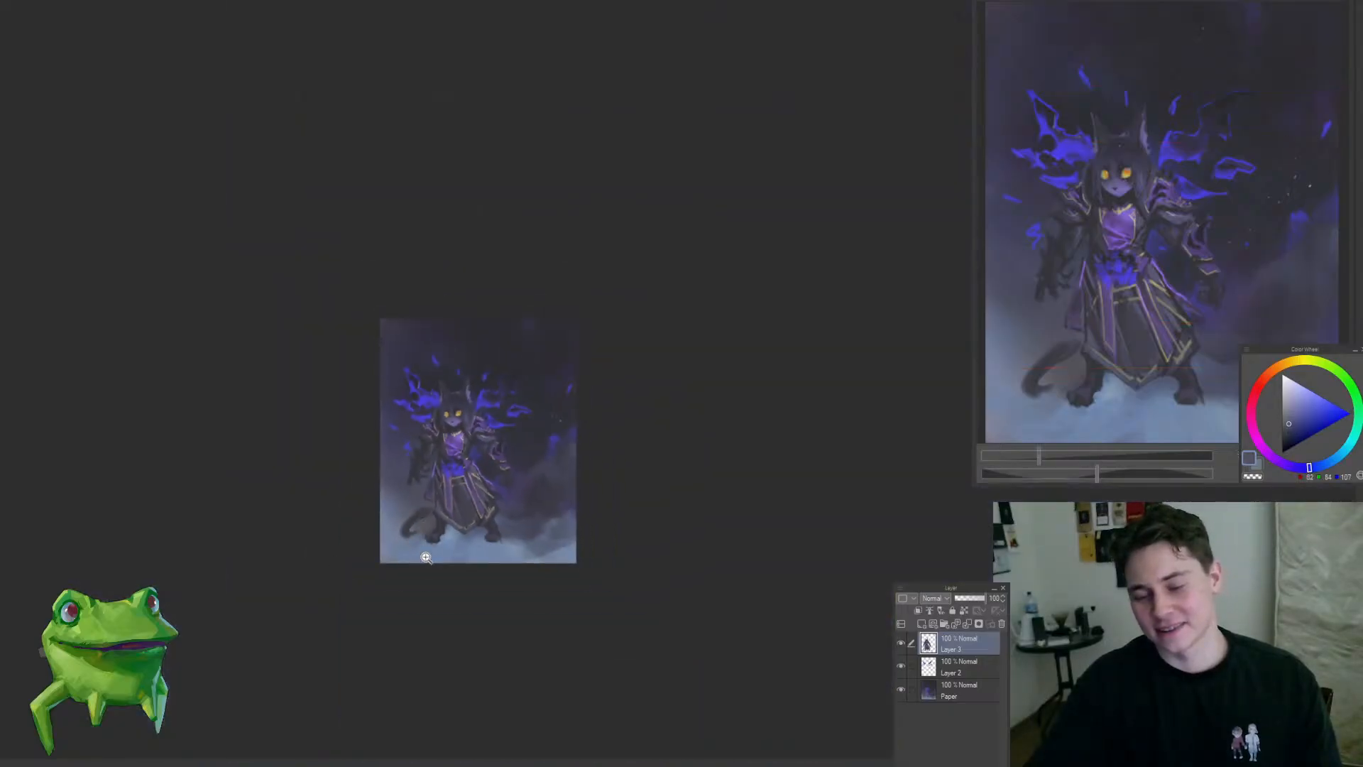
Step: Repaint the tail on Layer 3 with a sampled near-black tone, giving it a solid base and a sharper curled tip
mouse_move(426, 557)
mouse_down()
mouse_move(441, 502)
mouse_move(471, 523)
mouse_up()
alt+click(495, 488)
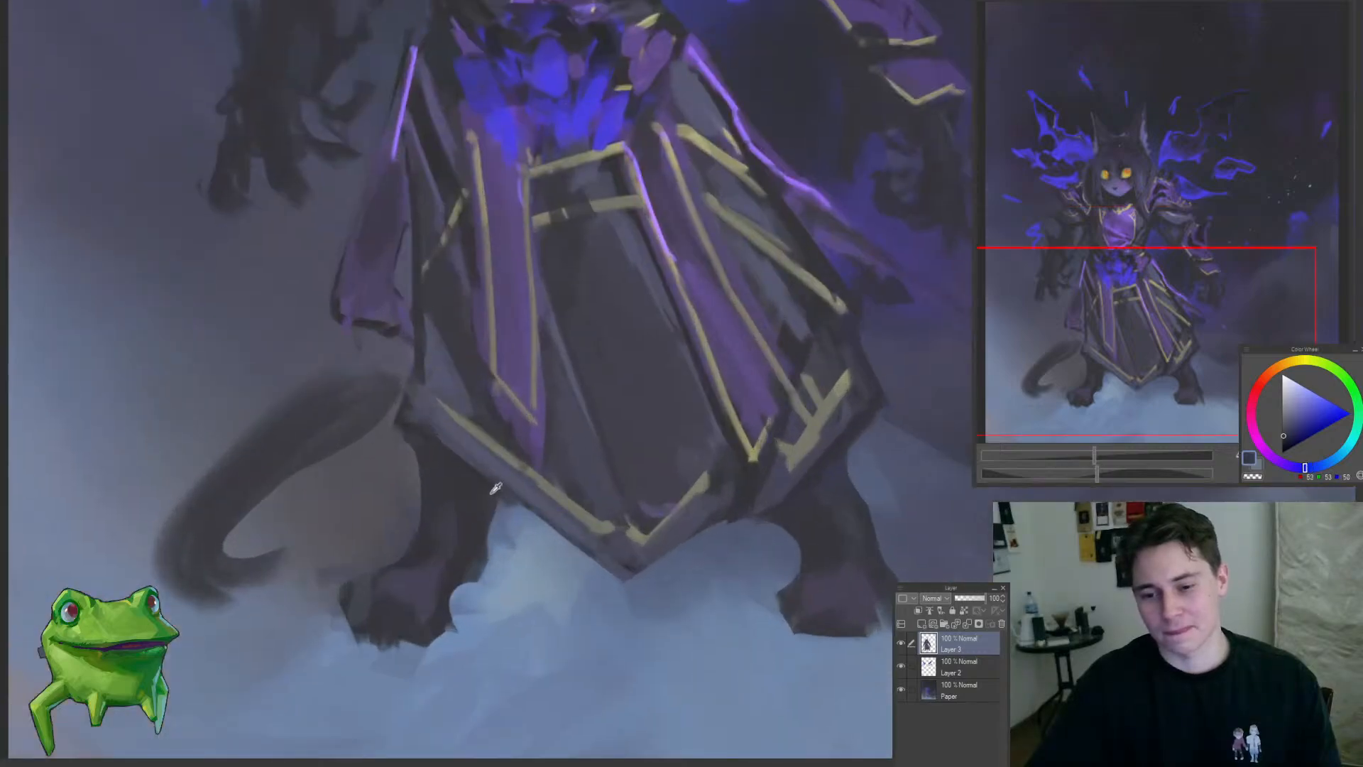
mouse_move(414, 446)
mouse_down()
mouse_move(350, 419)
mouse_move(411, 433)
mouse_up()
drag(518, 435, 405, 550)
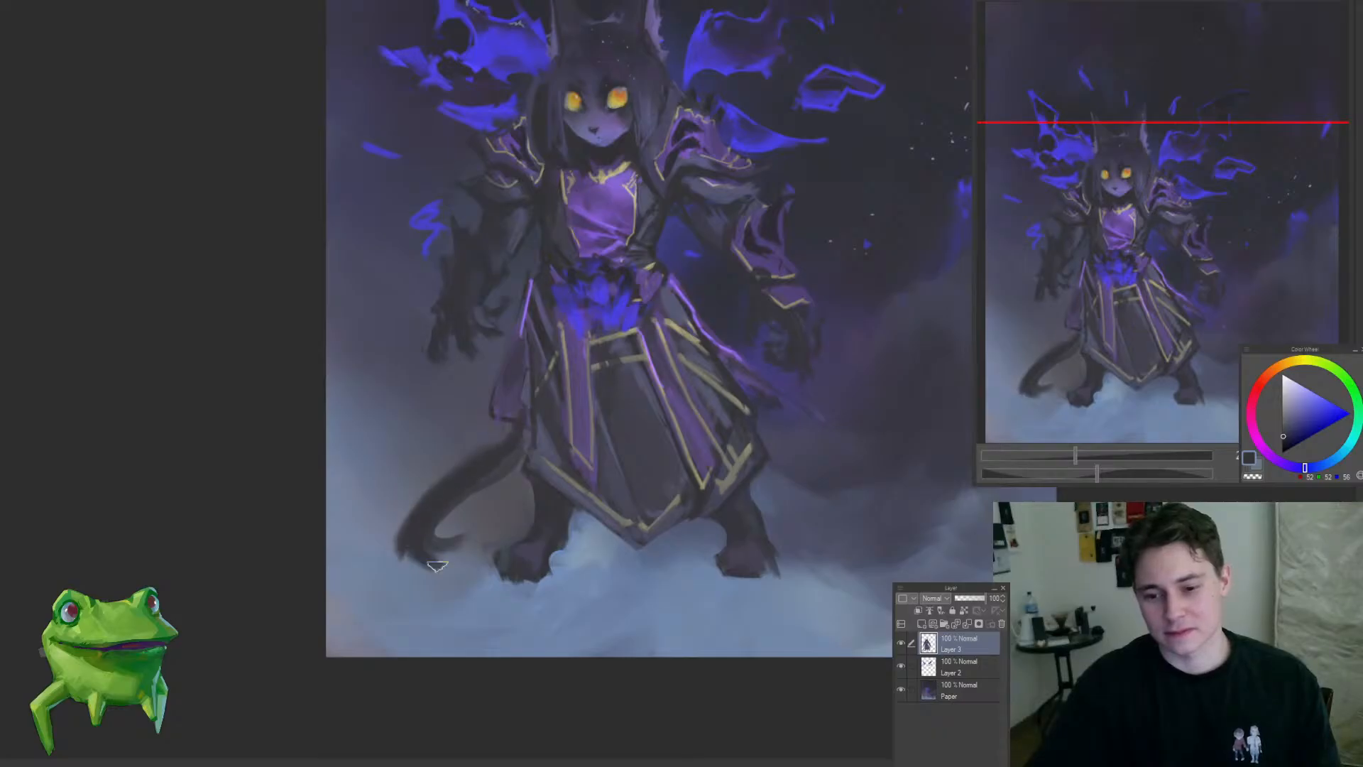
drag(437, 566, 417, 648)
drag(468, 524, 602, 584)
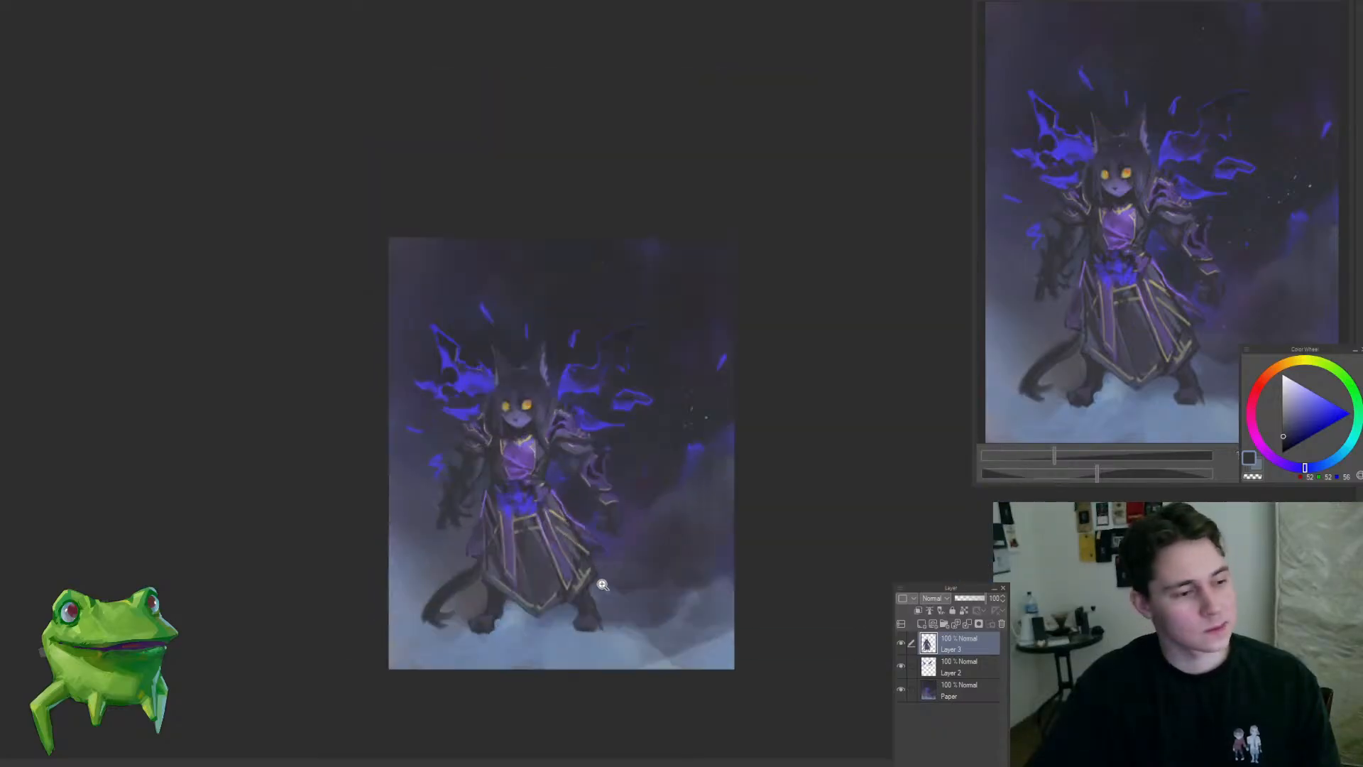
click(478, 626)
drag(556, 639, 526, 673)
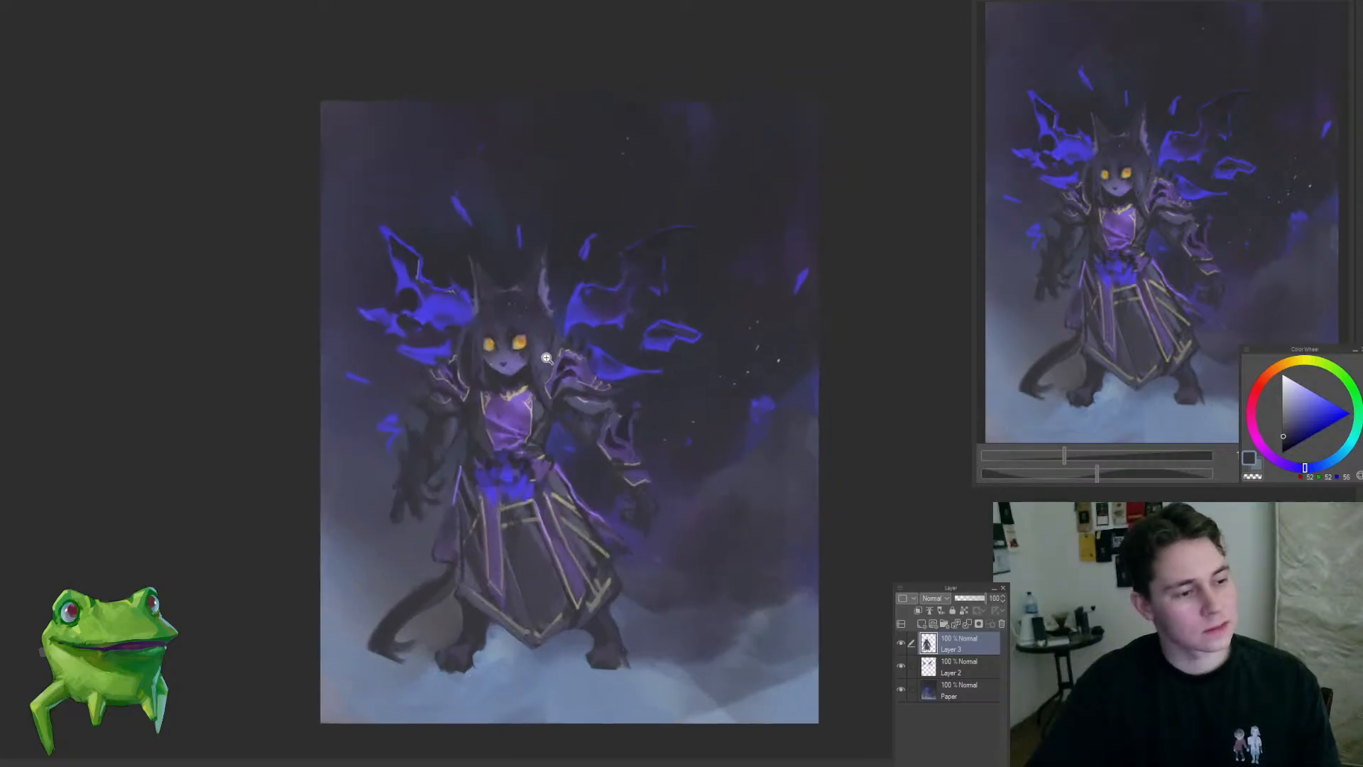
Step: Lock Layer 3's transparent pixels and glaze the wing's sampled blue over the hands, feet and tail tip with a large brush
click(424, 406)
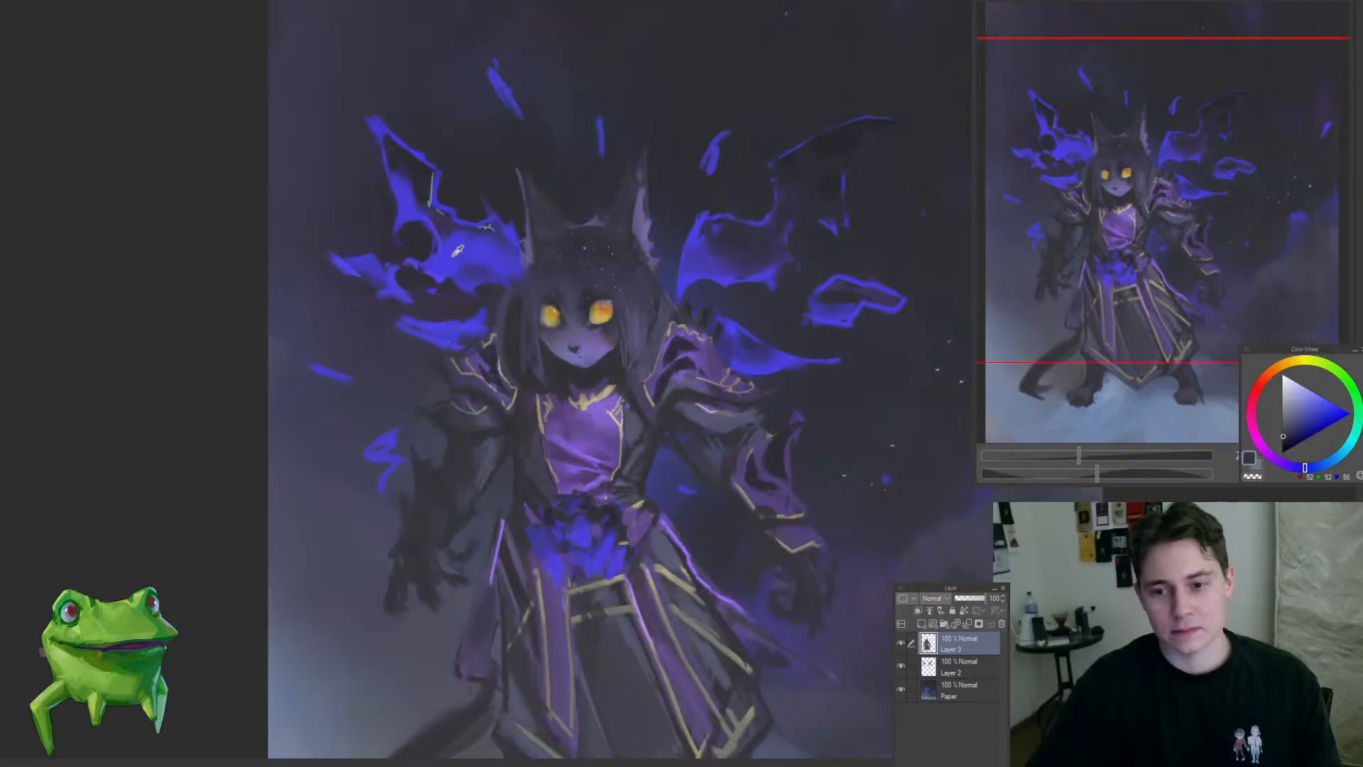
drag(429, 580, 455, 554)
drag(495, 652, 470, 531)
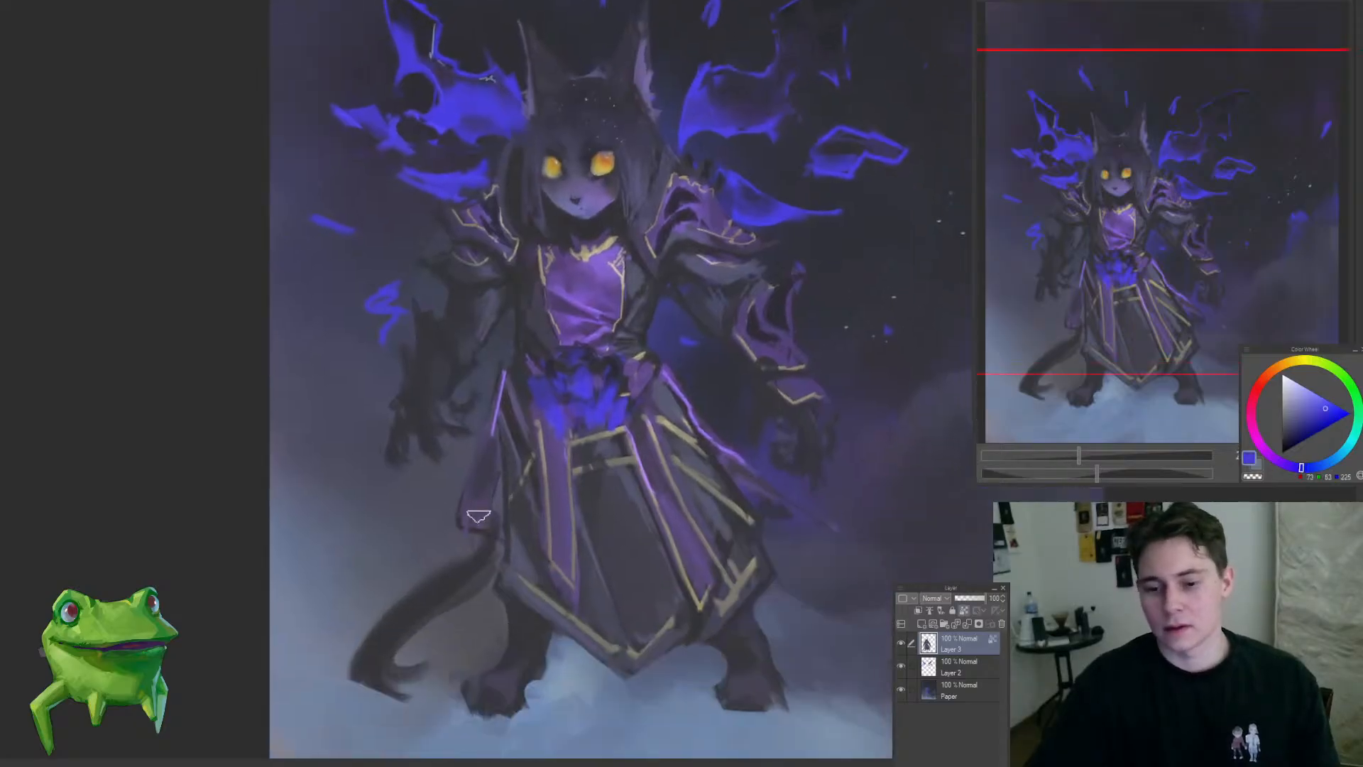
key(bracketright)
key(bracketright)
key(bracketright)
key(bracketright)
key(bracketright)
key(bracketright)
mouse_move(423, 433)
mouse_down()
mouse_move(408, 423)
mouse_move(416, 380)
mouse_up()
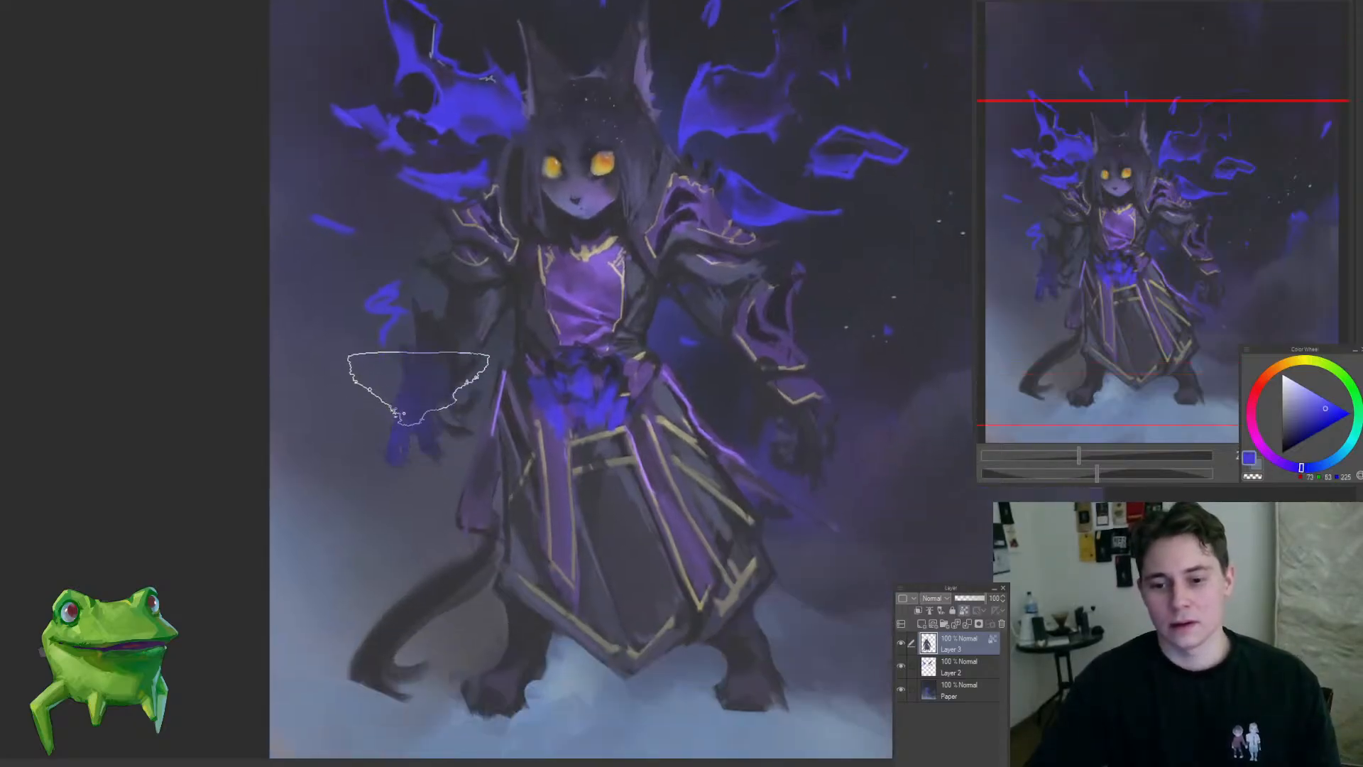
mouse_move(409, 630)
mouse_down()
mouse_move(409, 617)
mouse_move(338, 645)
mouse_move(441, 626)
mouse_move(438, 604)
mouse_move(452, 603)
mouse_up()
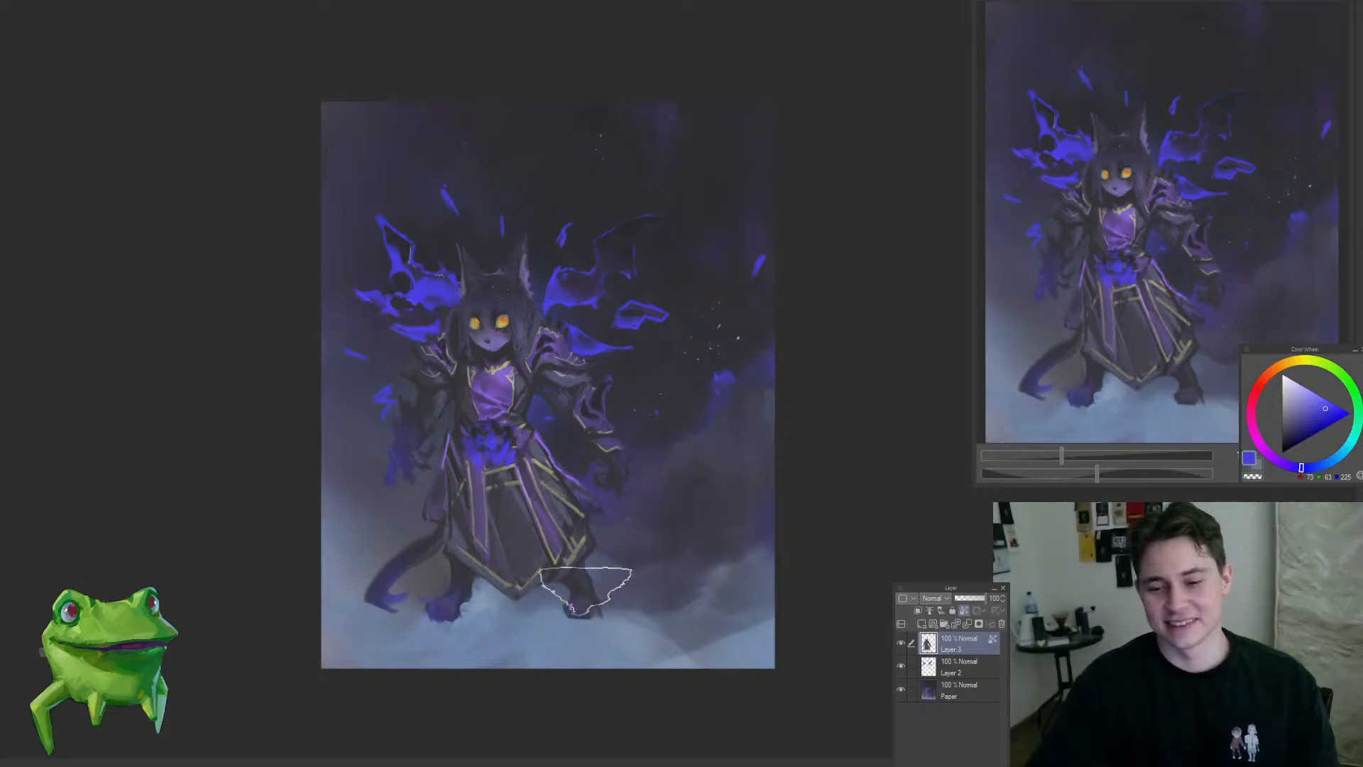
scroll(631, 468, up, 1)
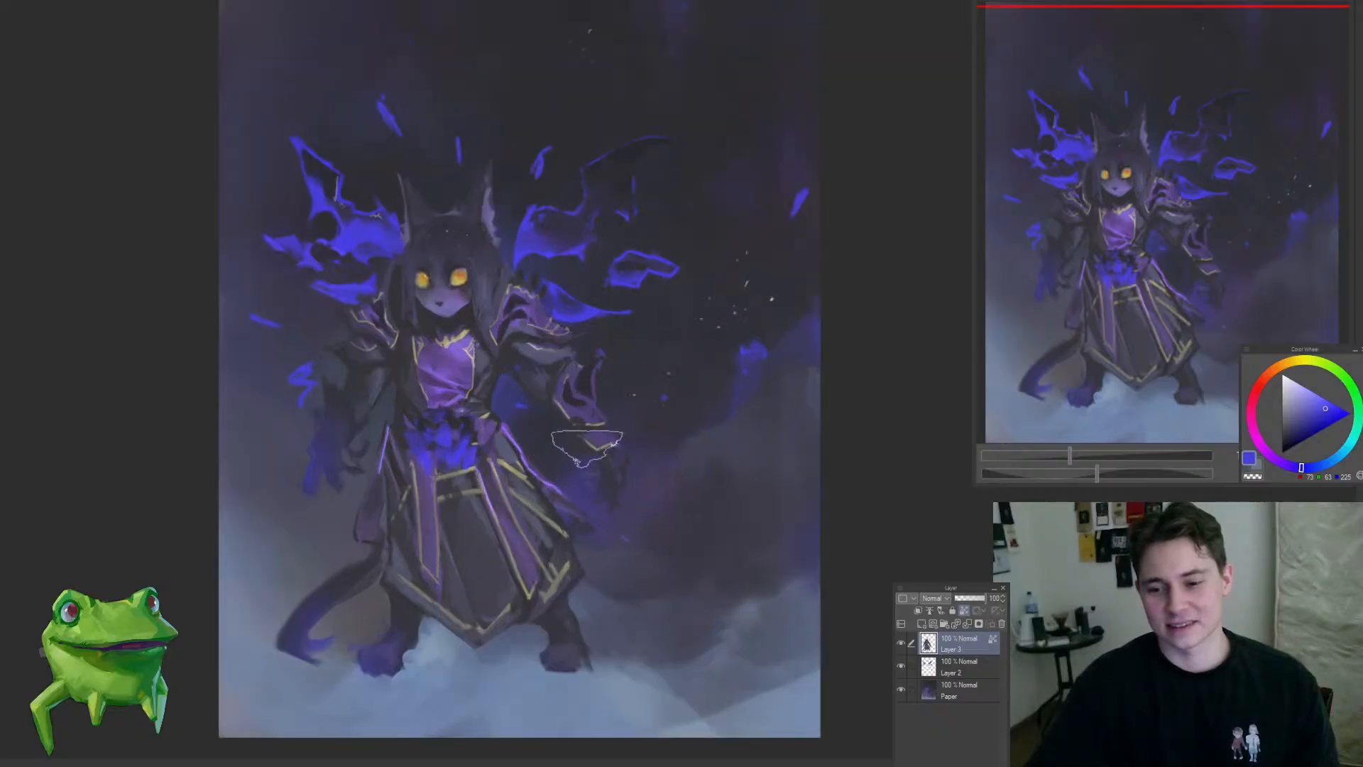
scroll(680, 401, down, 1)
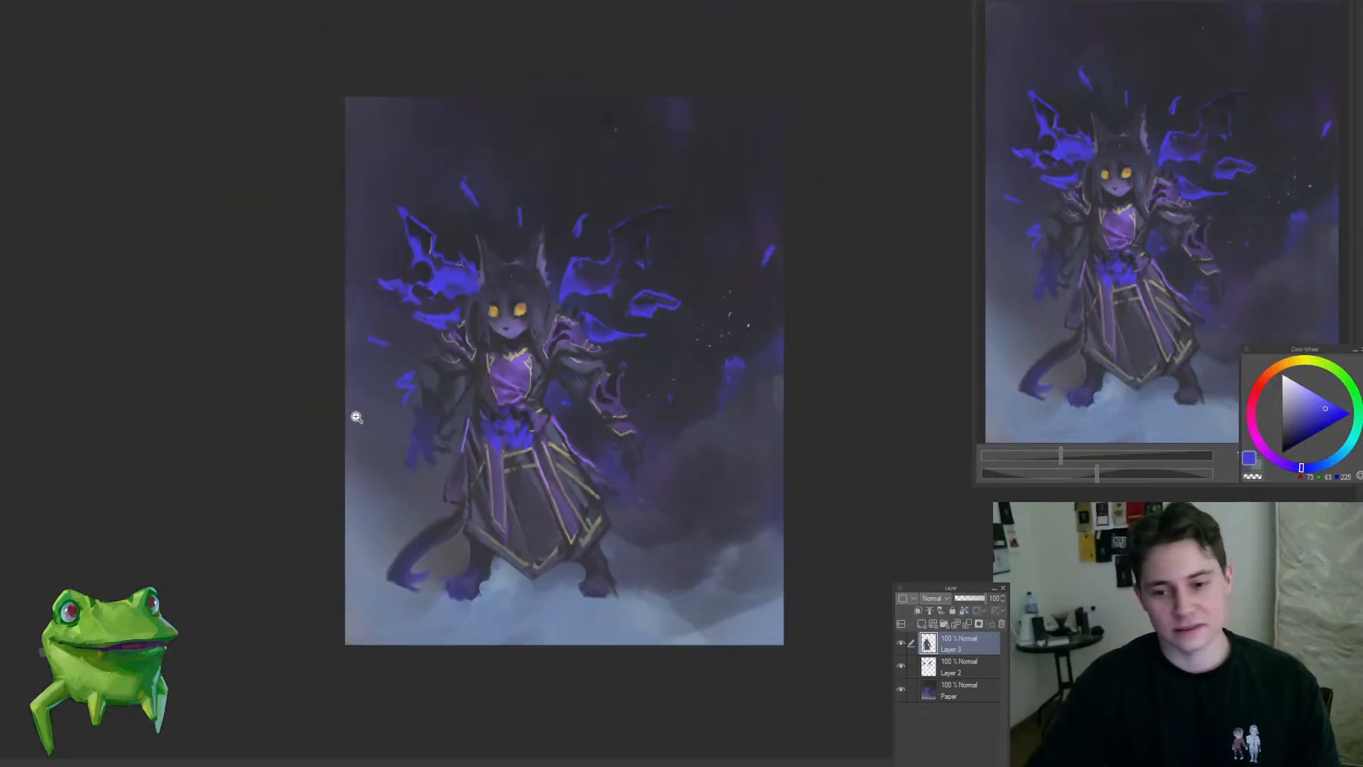
Step: Tone down the highlight beneath the upper edge of the right-hand wing on Layer 2 with sampled dark tones and a smaller brush
drag(356, 418, 518, 317)
mouse_move(791, 116)
mouse_down()
mouse_move(824, 85)
mouse_move(903, 53)
mouse_up()
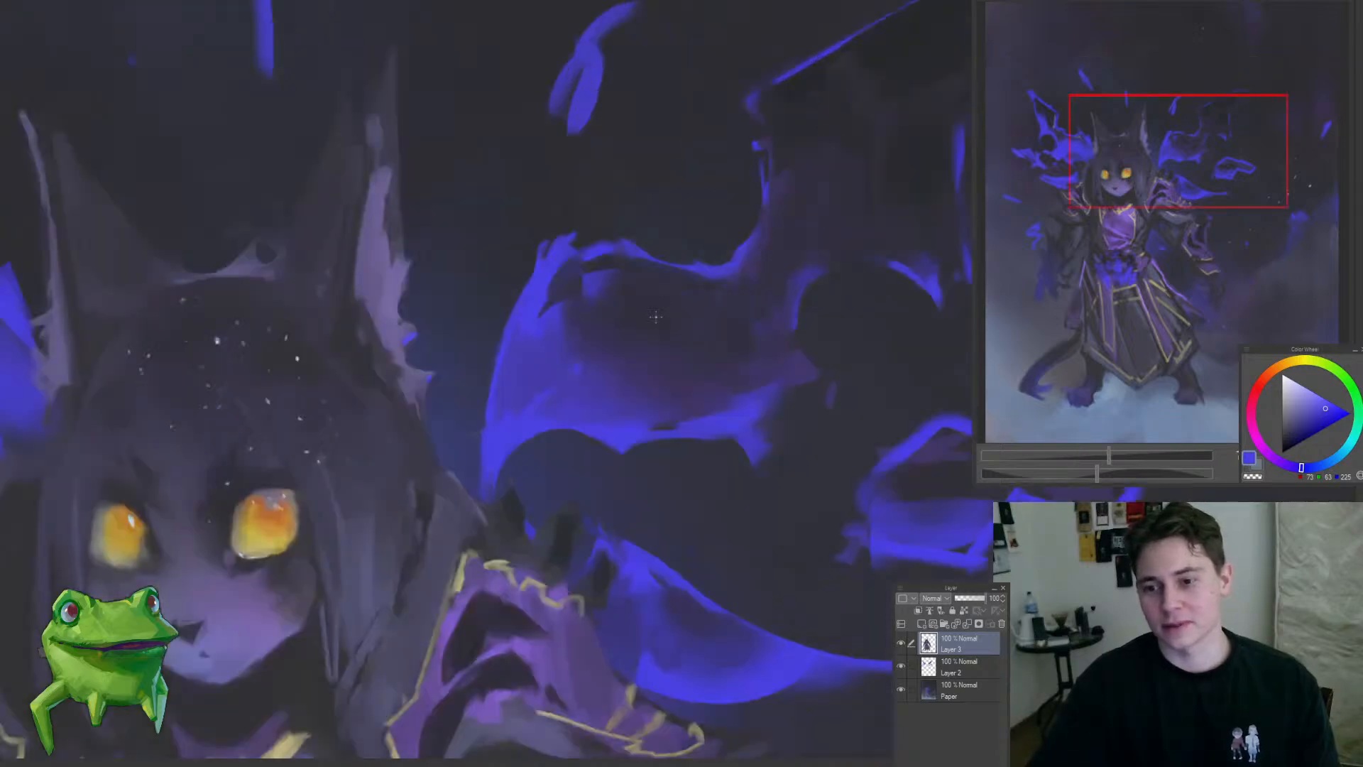
ctrl+shift+click(642, 260)
drag(642, 260, 690, 237)
alt+click(599, 347)
key([)
key([)
key([)
key([)
key([)
key([)
key([)
key([)
key([)
key([)
key([)
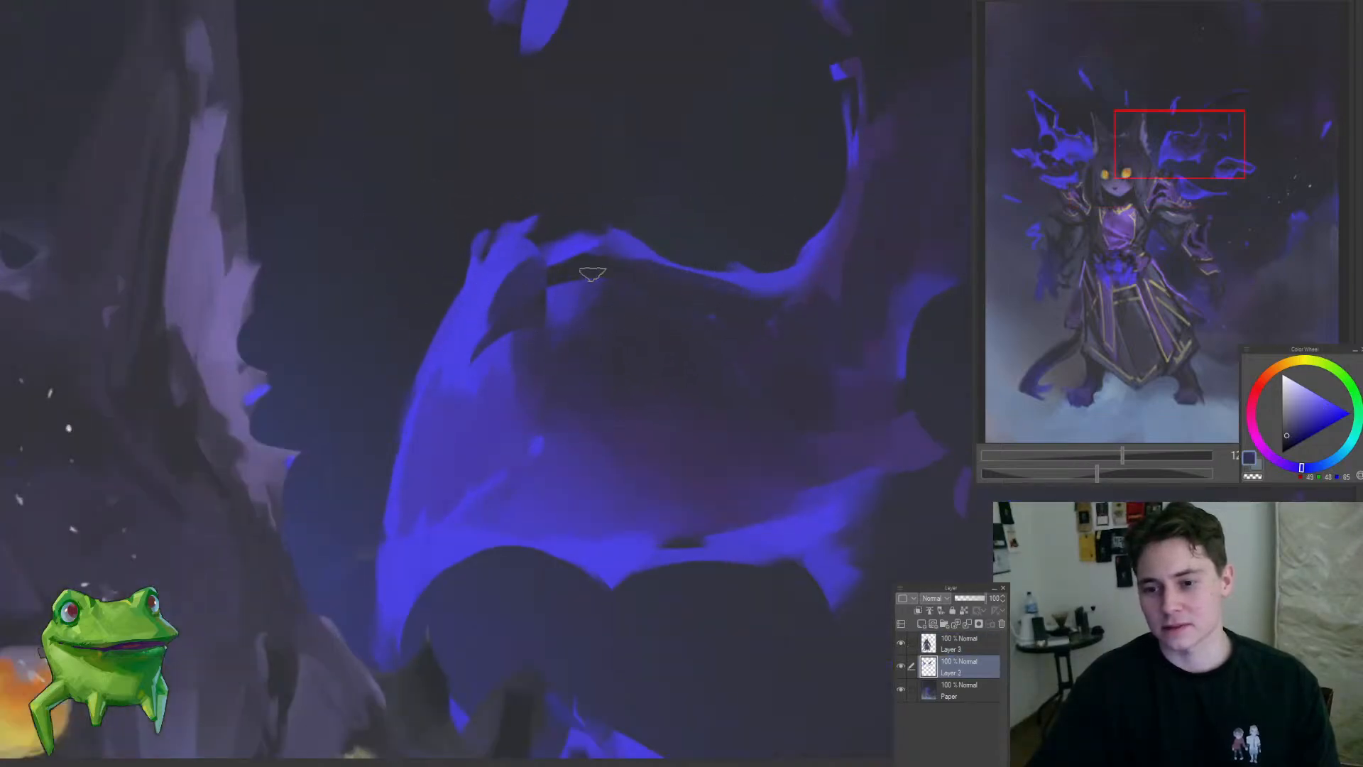
alt+click(592, 266)
mouse_move(615, 289)
mouse_down()
mouse_move(578, 298)
mouse_move(560, 271)
mouse_move(539, 347)
mouse_move(577, 325)
mouse_up()
alt+click(568, 273)
mouse_move(467, 360)
mouse_down()
mouse_move(499, 340)
mouse_move(440, 362)
mouse_up()
key(alt+])
drag(534, 314, 494, 438)
mouse_move(625, 336)
mouse_down()
mouse_move(572, 381)
mouse_move(625, 387)
mouse_up()
key(alt+[)
scroll(550, 413, up, 2)
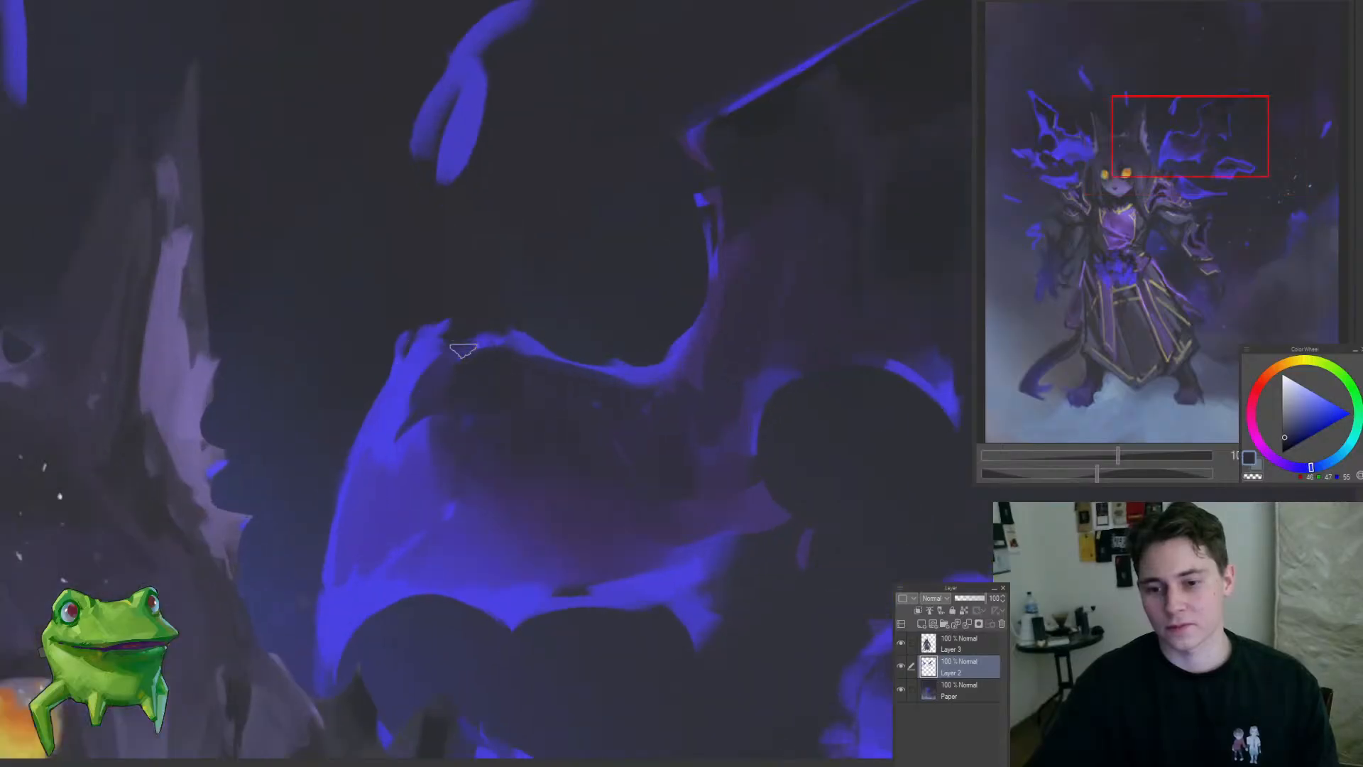
Step: Rework the broken edge at the right-hand wing's upper joint on Layer 2 with sampled purple and near-black tones
scroll(431, 321, down, 2)
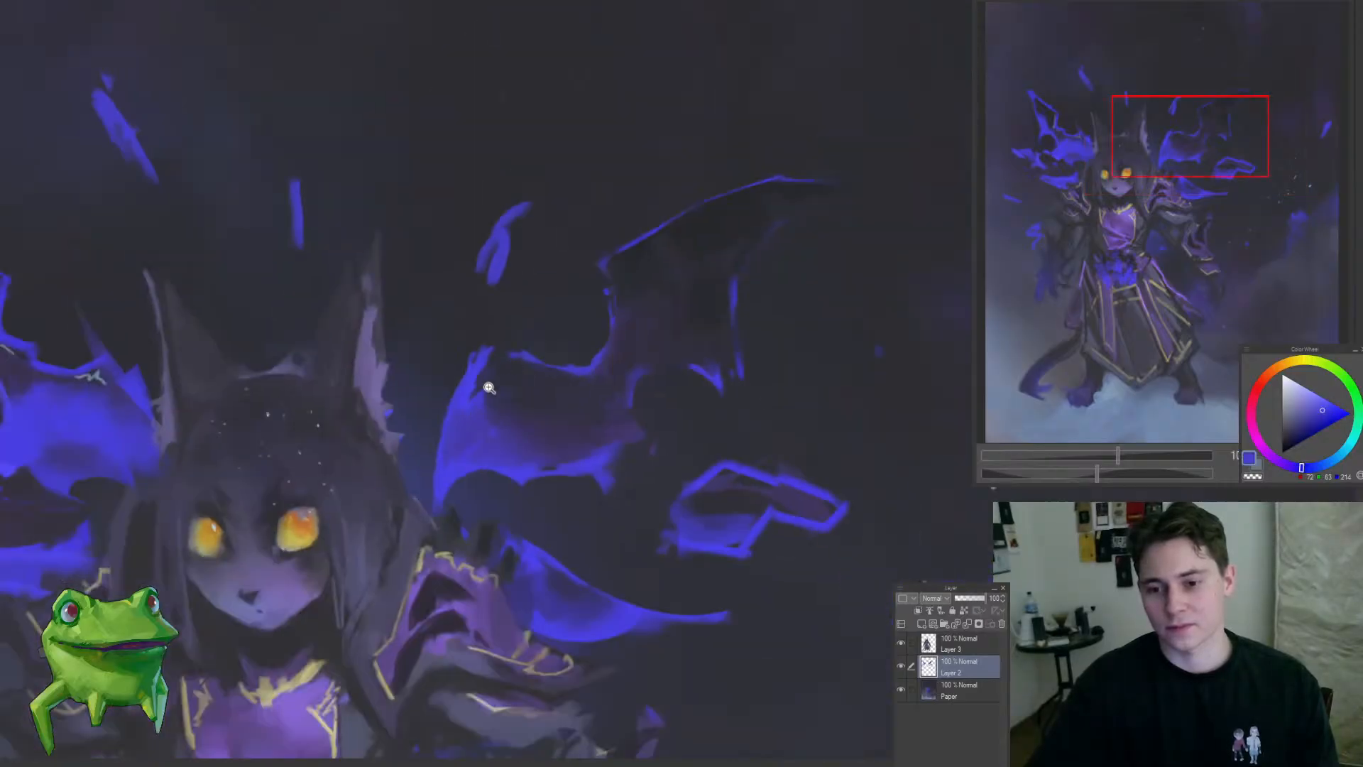
mouse_move(565, 377)
mouse_down()
mouse_move(532, 377)
mouse_move(518, 335)
mouse_up()
alt+click(503, 361)
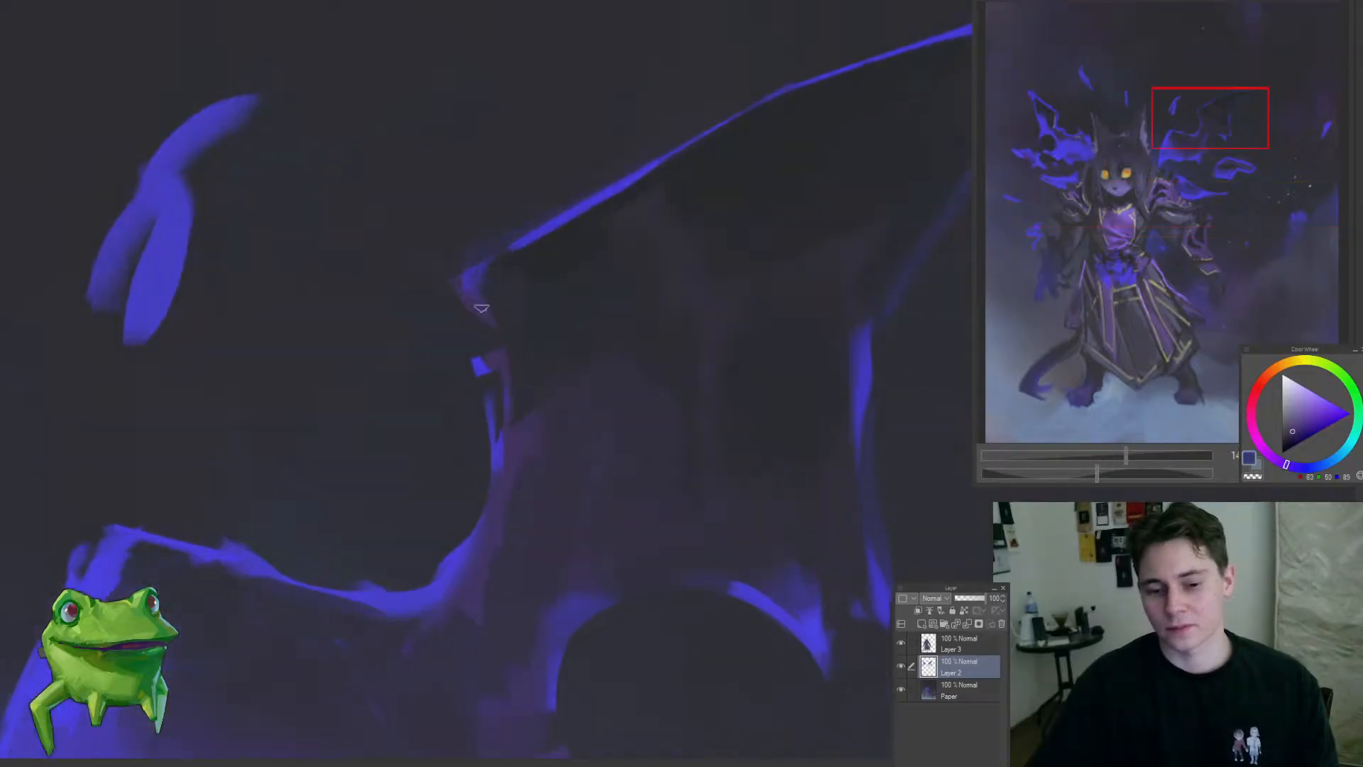
alt+click(503, 276)
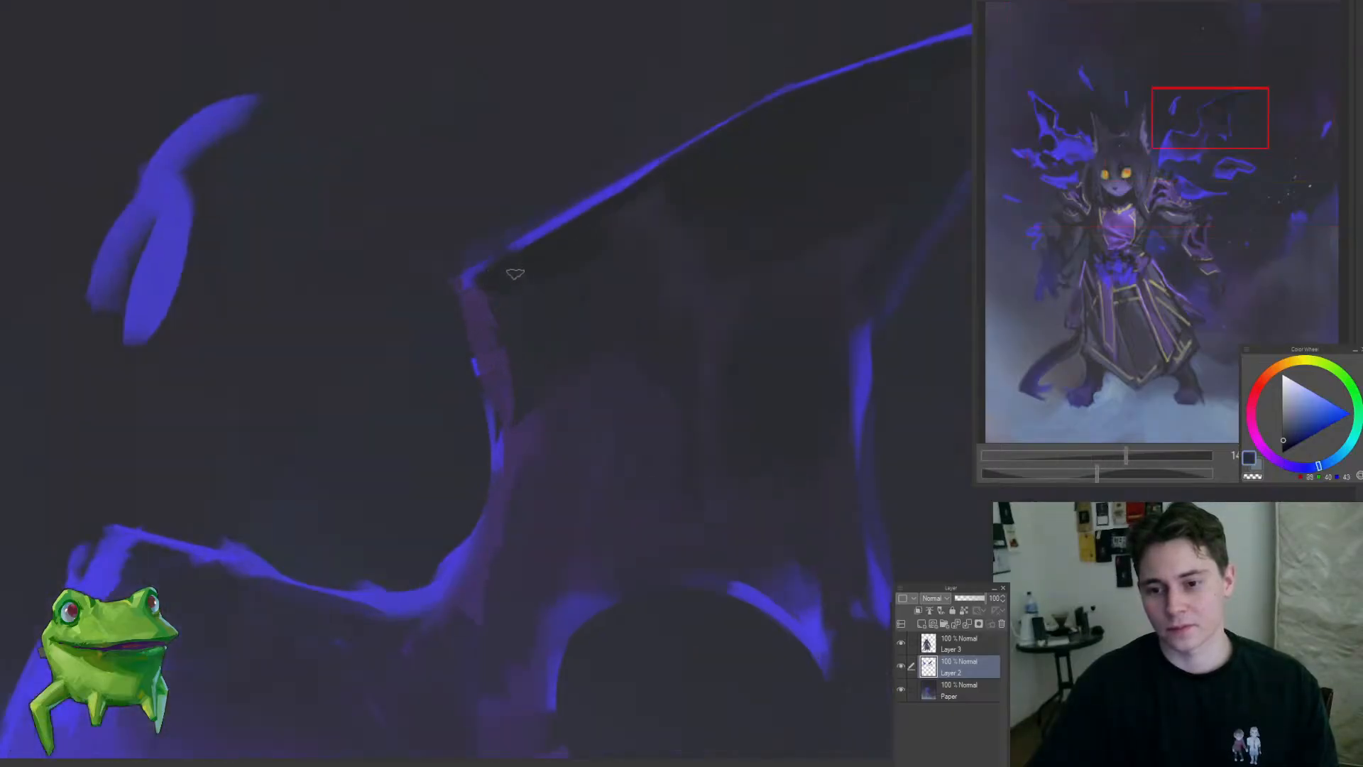
shift+click(777, 103)
drag(632, 221, 584, 262)
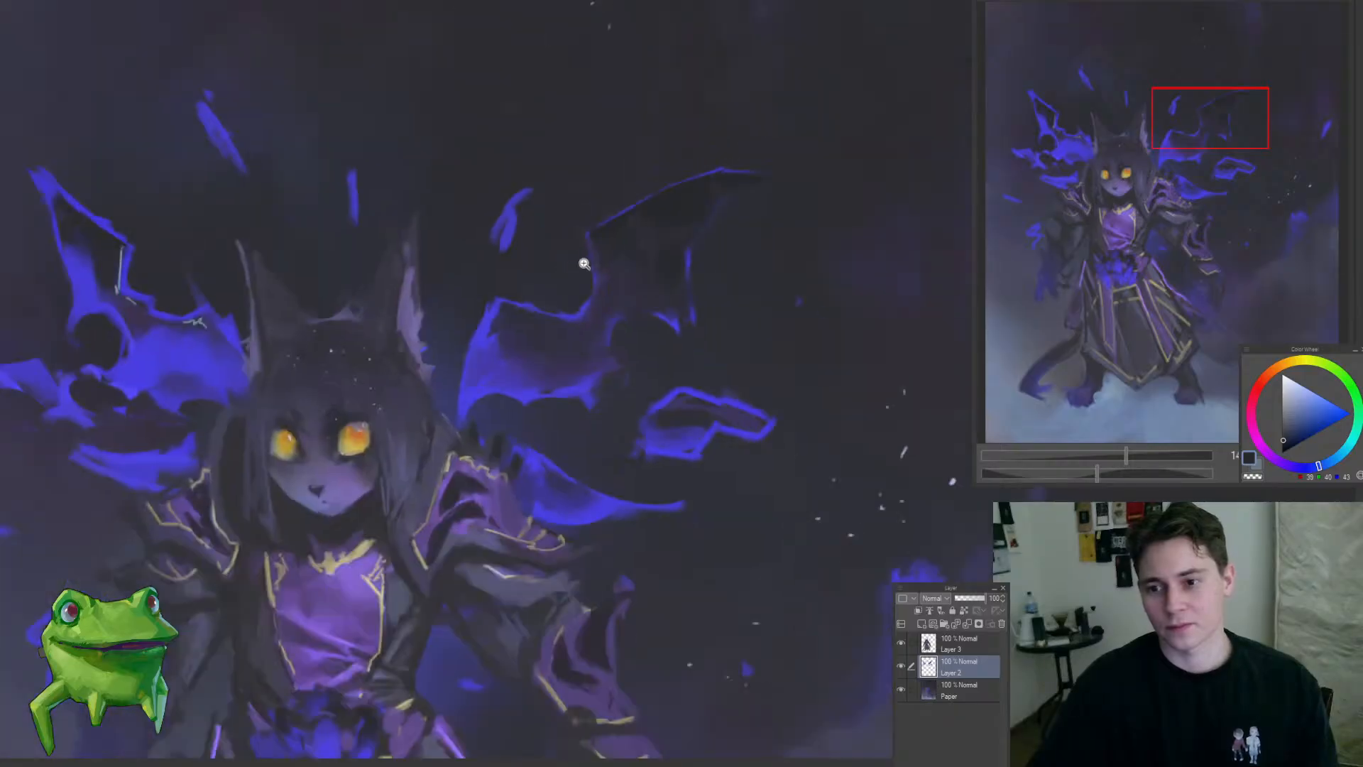
Step: Deepen the shadow beneath the right-hand wing's upper edge and soften its inner blue rim on Layer 2 with sampled dark tones
drag(737, 197, 779, 206)
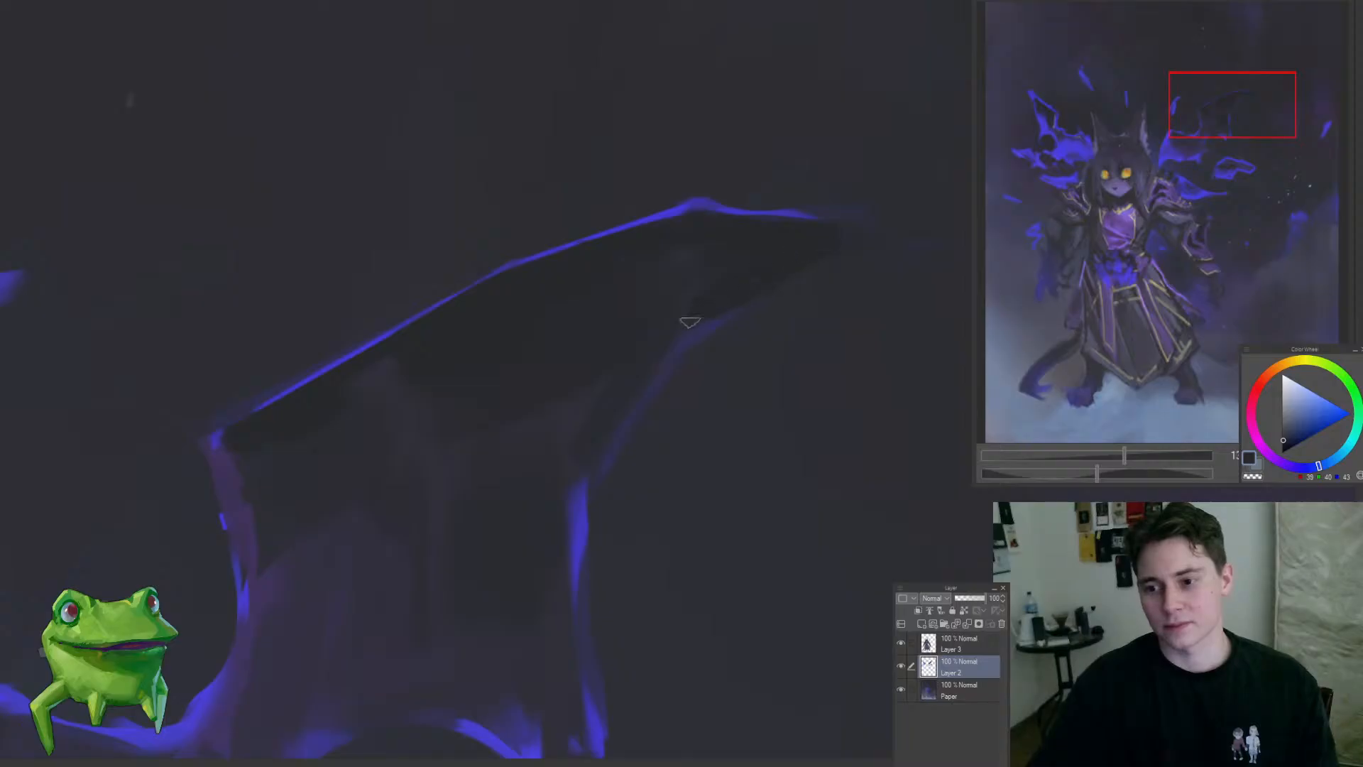
mouse_move(750, 289)
mouse_down()
mouse_move(683, 287)
mouse_move(832, 302)
mouse_move(621, 333)
mouse_move(514, 442)
mouse_up()
drag(562, 398, 627, 306)
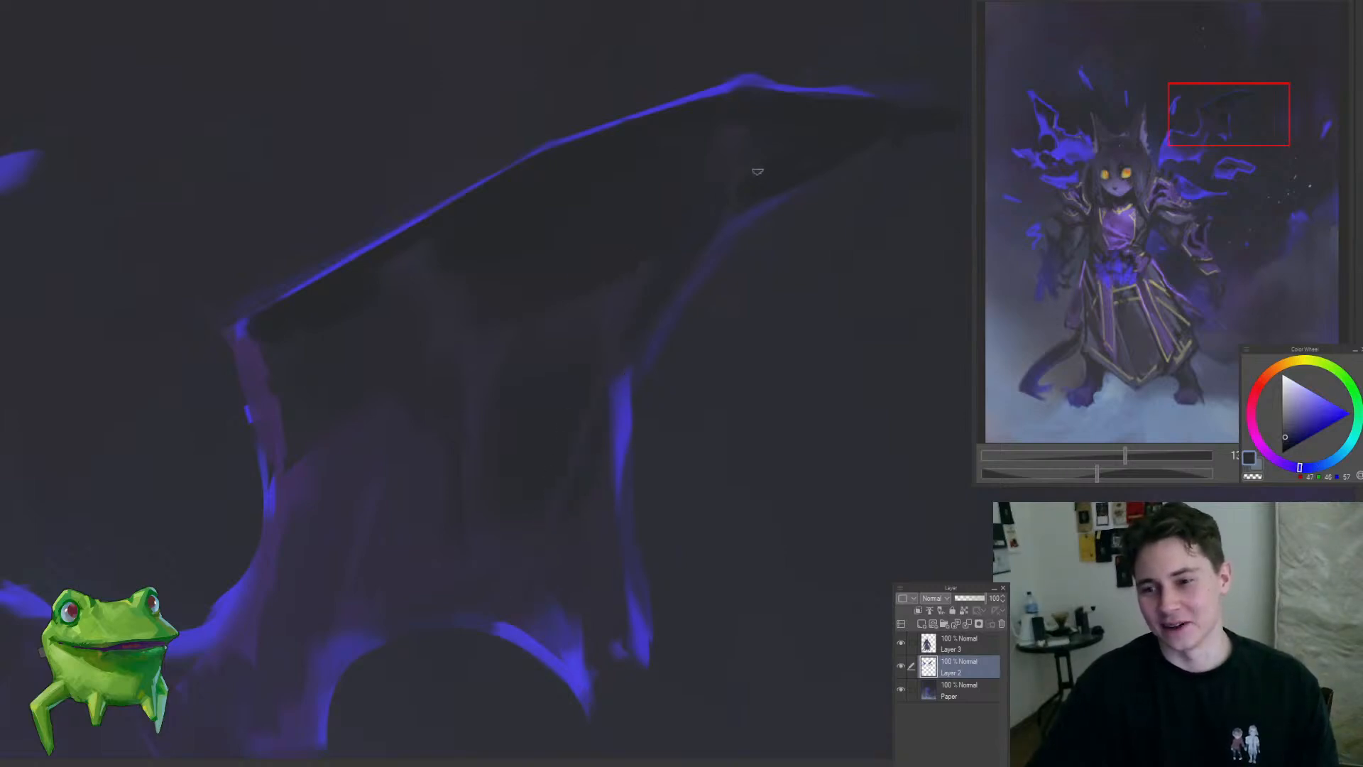
drag(652, 281, 542, 410)
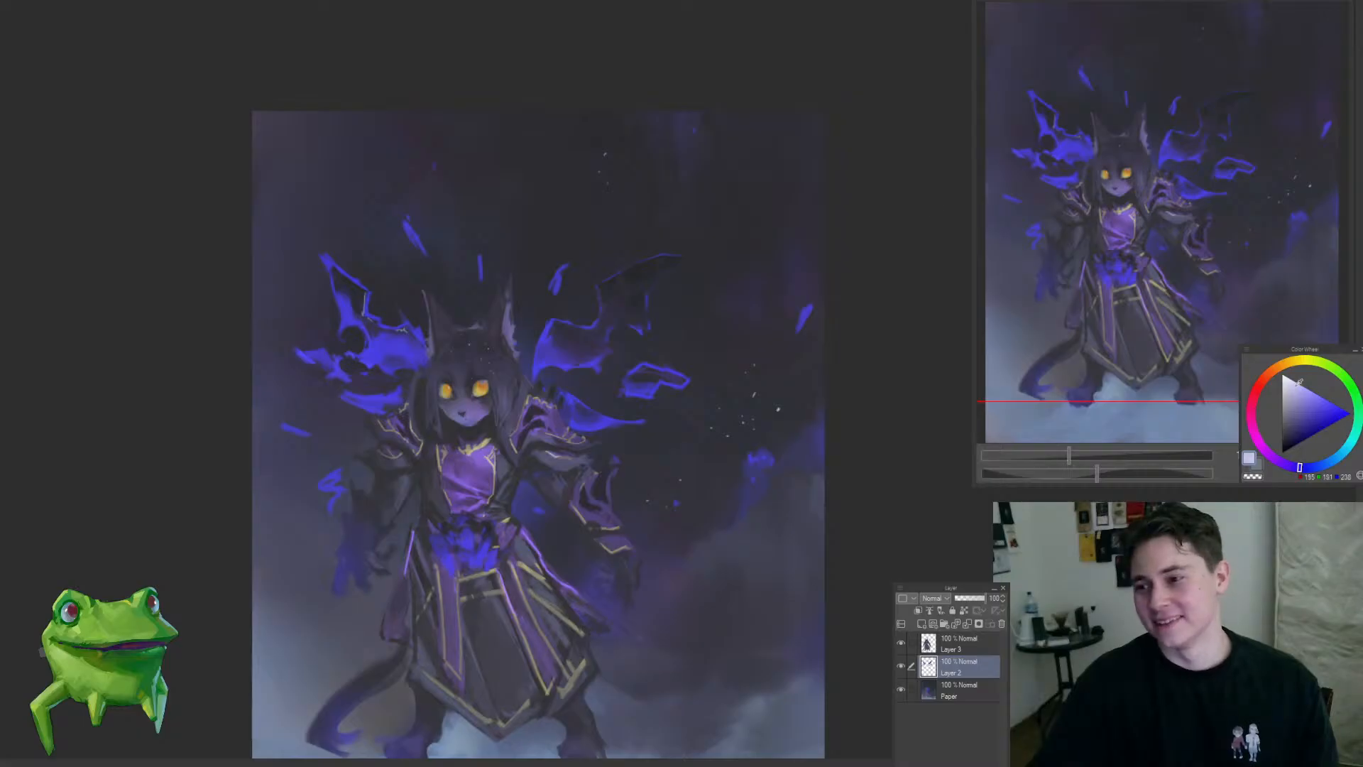
Step: Scatter small near-white stars across the dark outer tip of the right-hand wing on Layer 2
drag(662, 257, 770, 238)
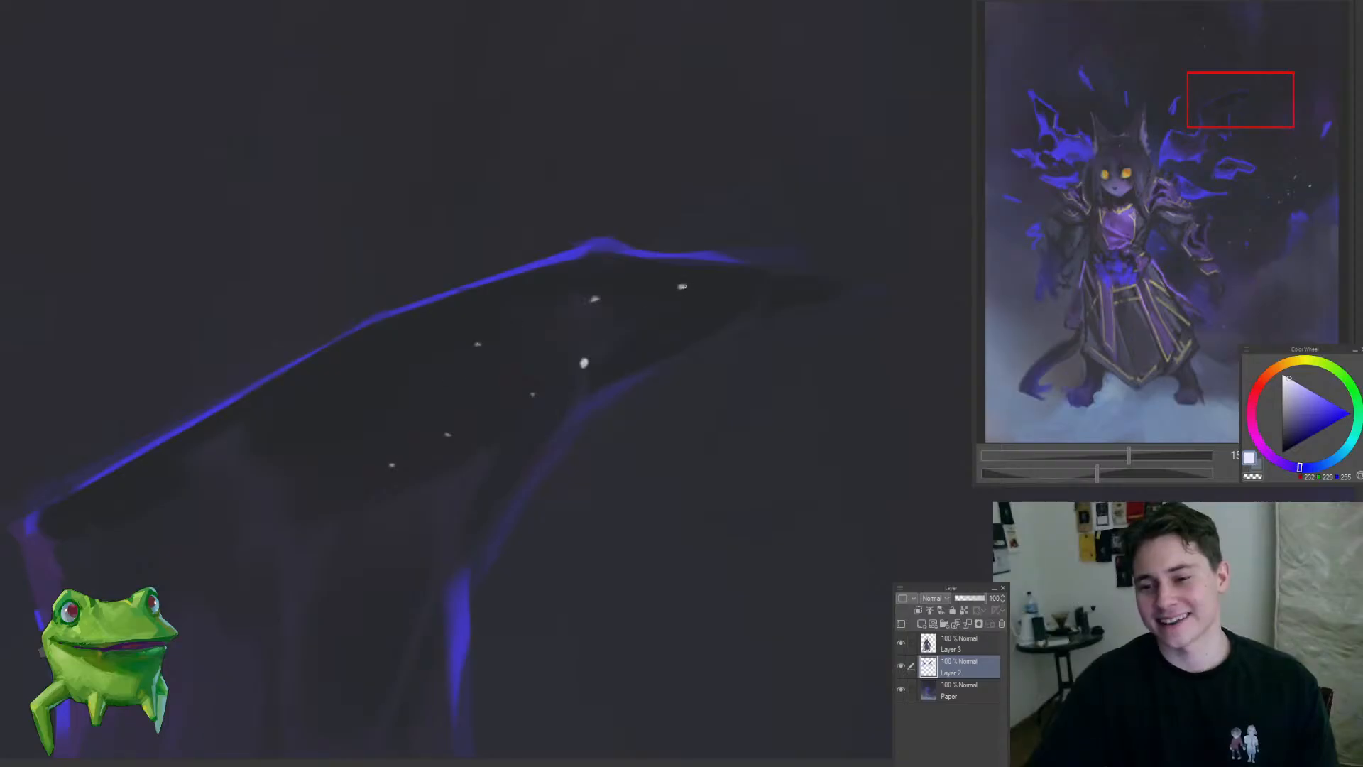
click(715, 284)
click(798, 289)
mouse_move(754, 321)
mouse_down()
mouse_move(608, 420)
mouse_move(845, 312)
mouse_up()
drag(713, 285, 752, 304)
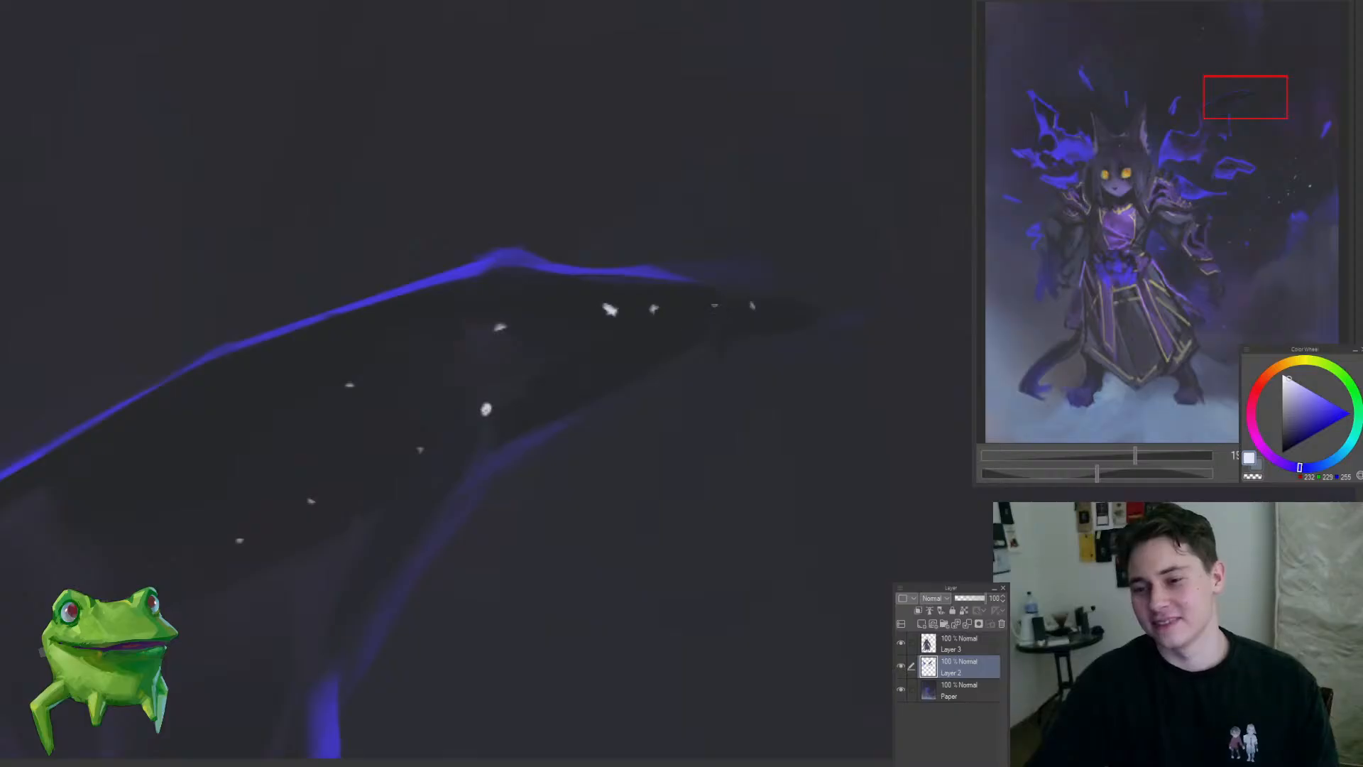
mouse_move(675, 355)
mouse_down()
mouse_move(568, 456)
mouse_move(563, 488)
mouse_up()
drag(679, 438, 532, 508)
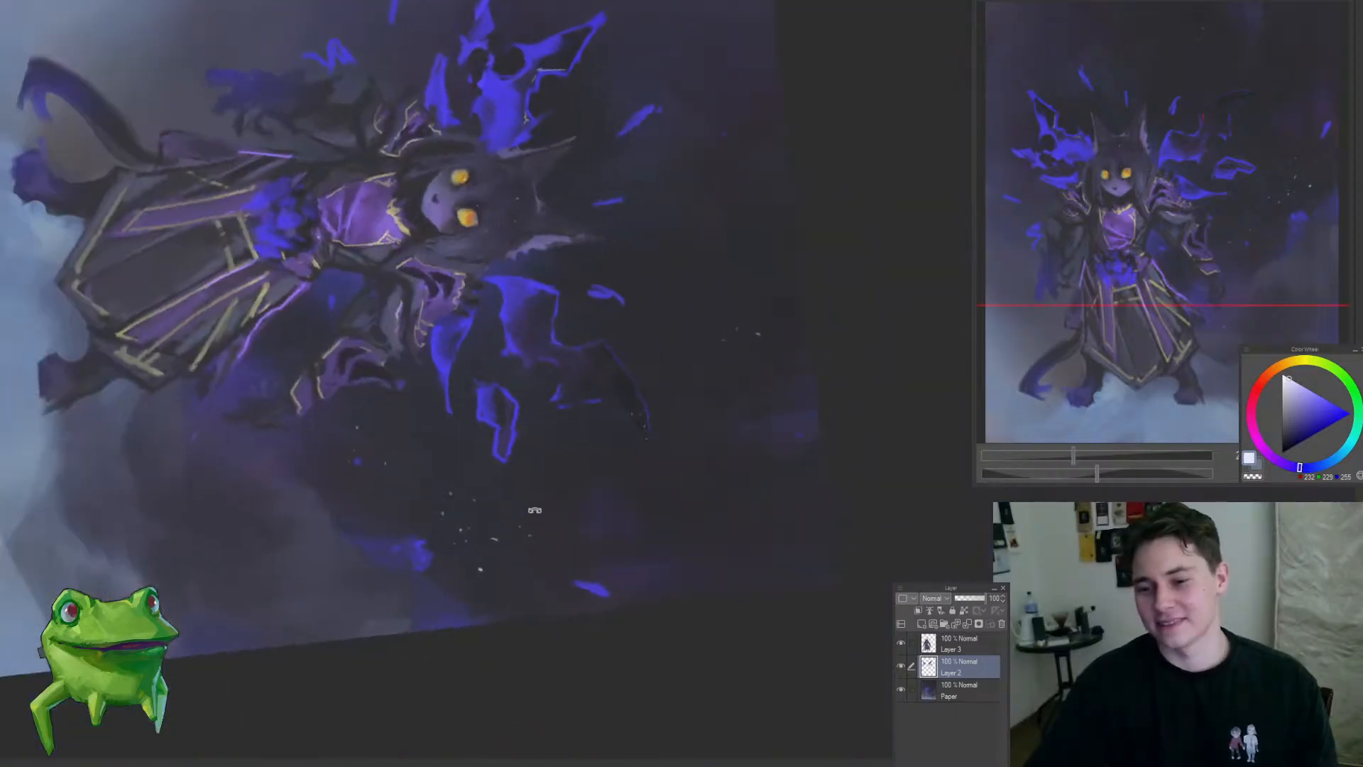
drag(552, 463, 510, 503)
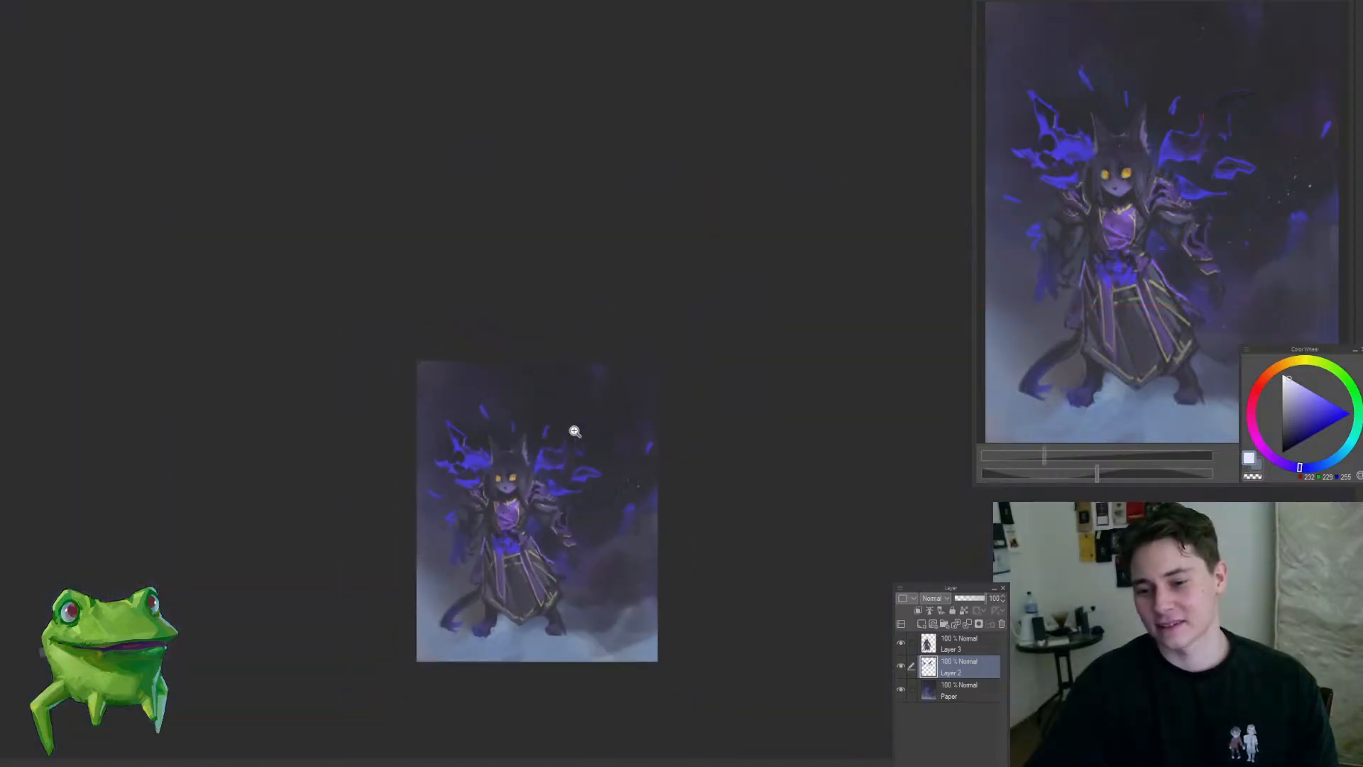
Step: Add clusters of near-white stars through the middle of the right-hand wing's upper section and toward its inner joint
drag(575, 431, 661, 416)
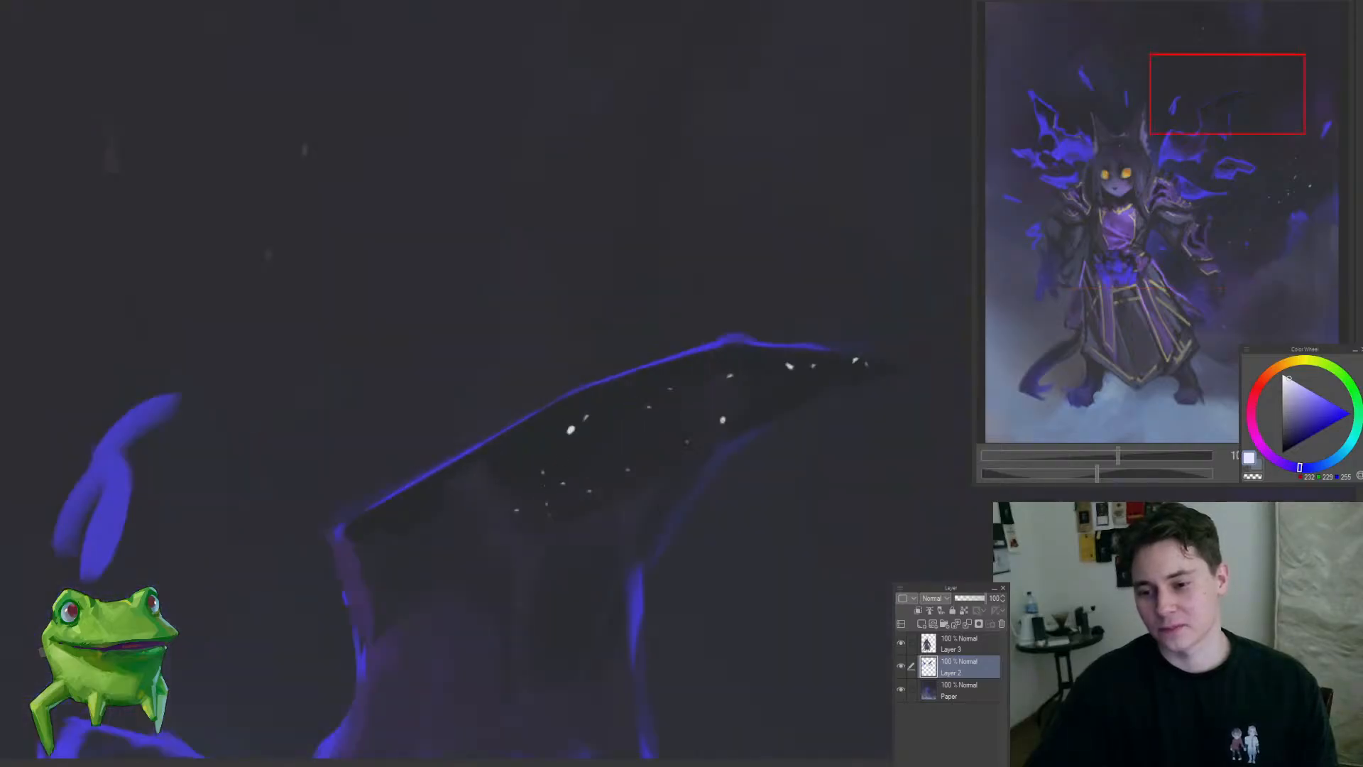
drag(641, 436, 615, 471)
click(553, 454)
click(539, 489)
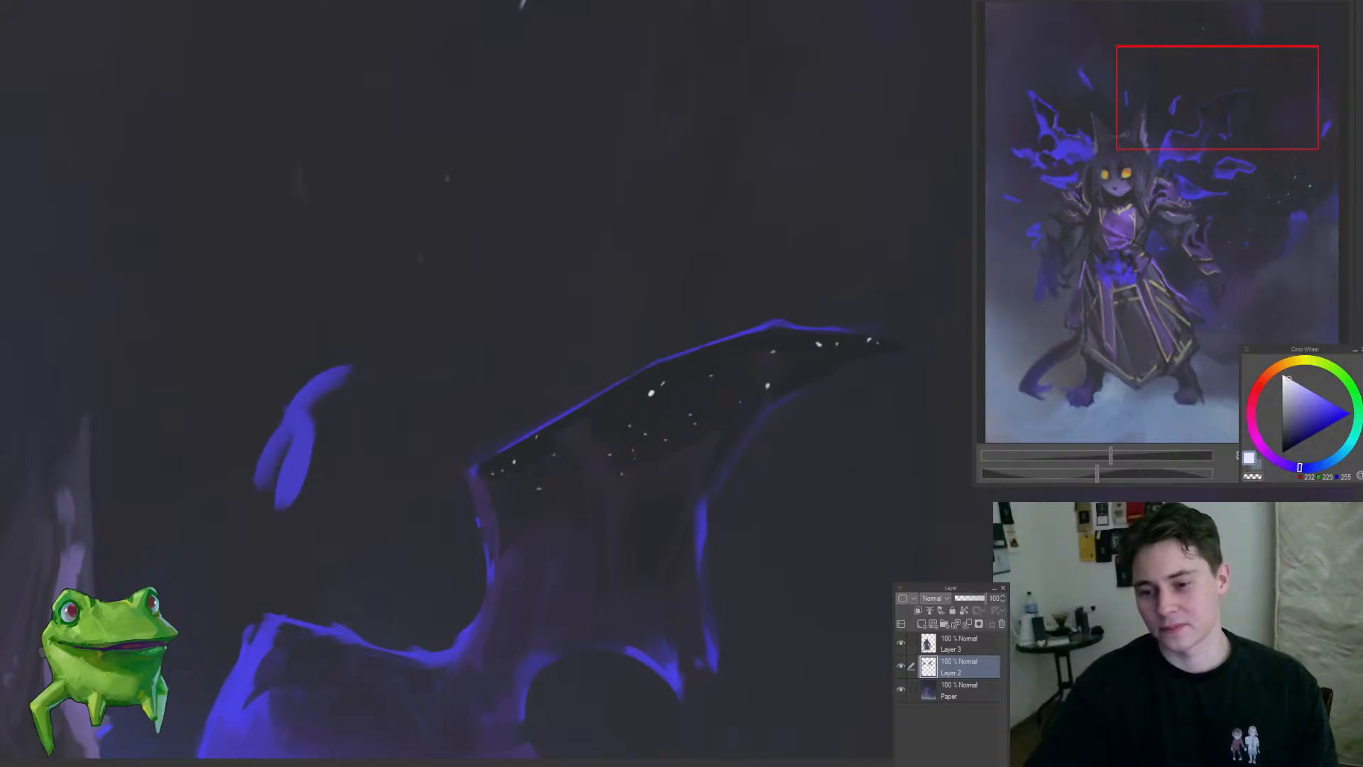
drag(703, 394, 638, 444)
mouse_move(721, 490)
mouse_down()
mouse_move(800, 392)
mouse_move(852, 387)
mouse_up()
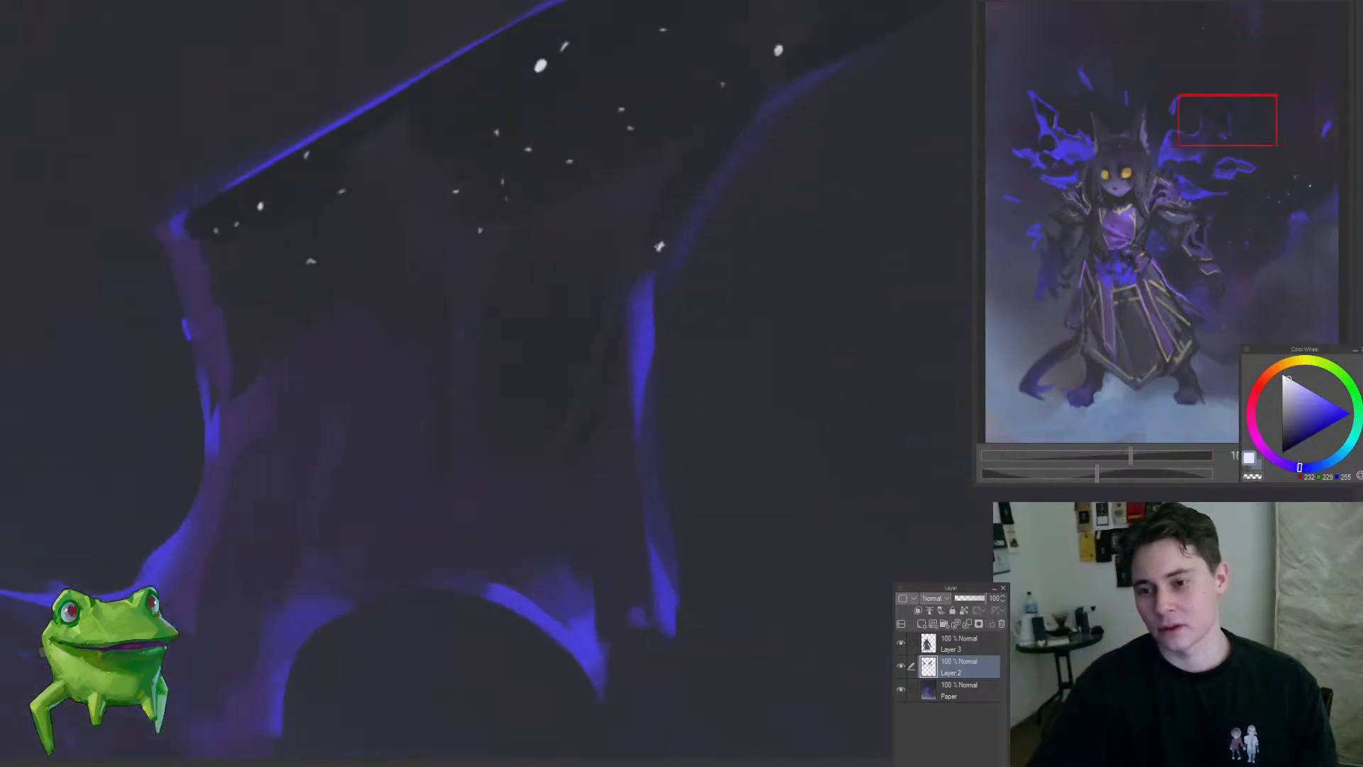
Step: Trail near-white stars down the outer strip of the right-hand wing, alongside its blue rim
drag(563, 384, 462, 484)
drag(563, 356, 625, 348)
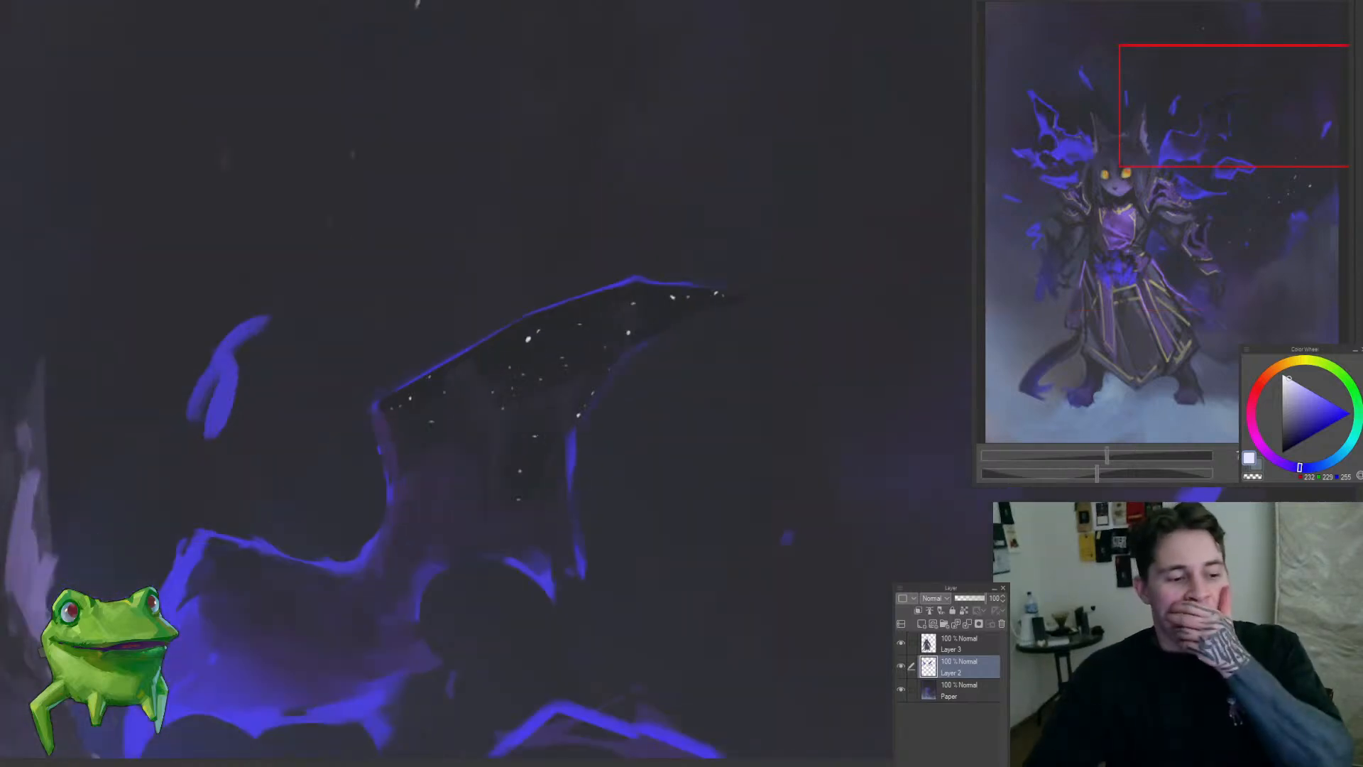
drag(553, 511, 614, 506)
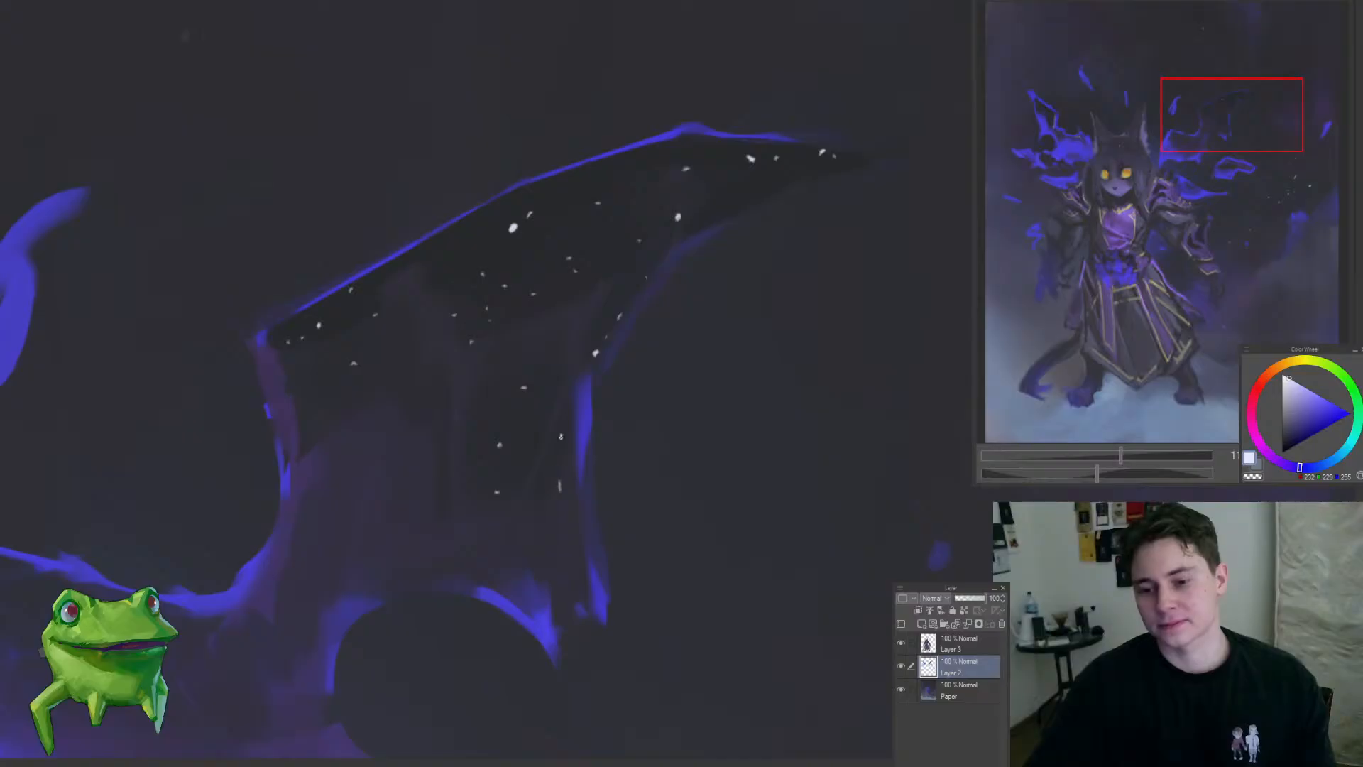
mouse_move(505, 518)
mouse_down()
mouse_move(423, 563)
mouse_move(487, 495)
mouse_up()
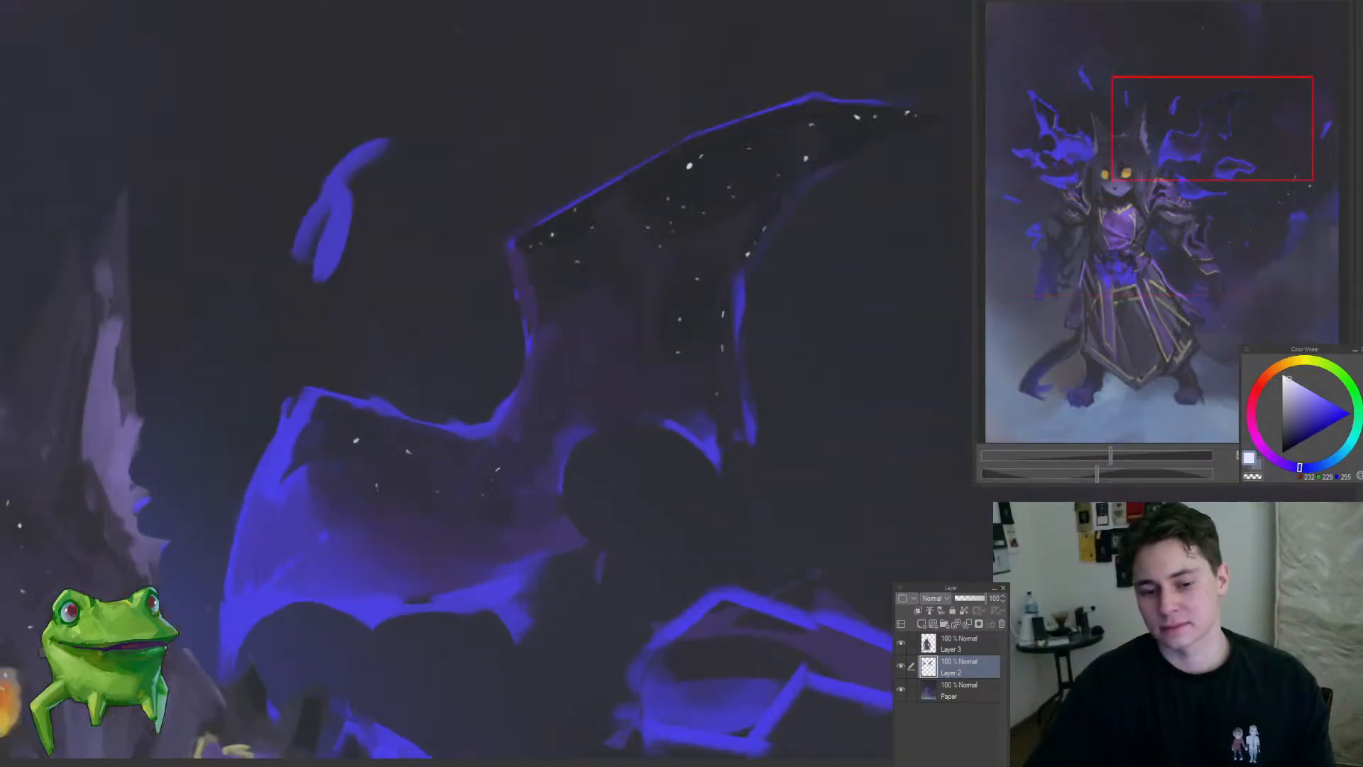
Step: Dot near-white stars over the right-hand wing's lower membrane and detached fragment, checking the painting with the canvas mirrored
mouse_move(395, 591)
mouse_down()
mouse_move(381, 581)
mouse_move(332, 601)
mouse_up()
mouse_move(465, 583)
mouse_down()
mouse_move(639, 490)
mouse_move(612, 525)
mouse_move(630, 429)
mouse_move(657, 429)
mouse_move(580, 488)
mouse_move(529, 491)
mouse_up()
key(h)
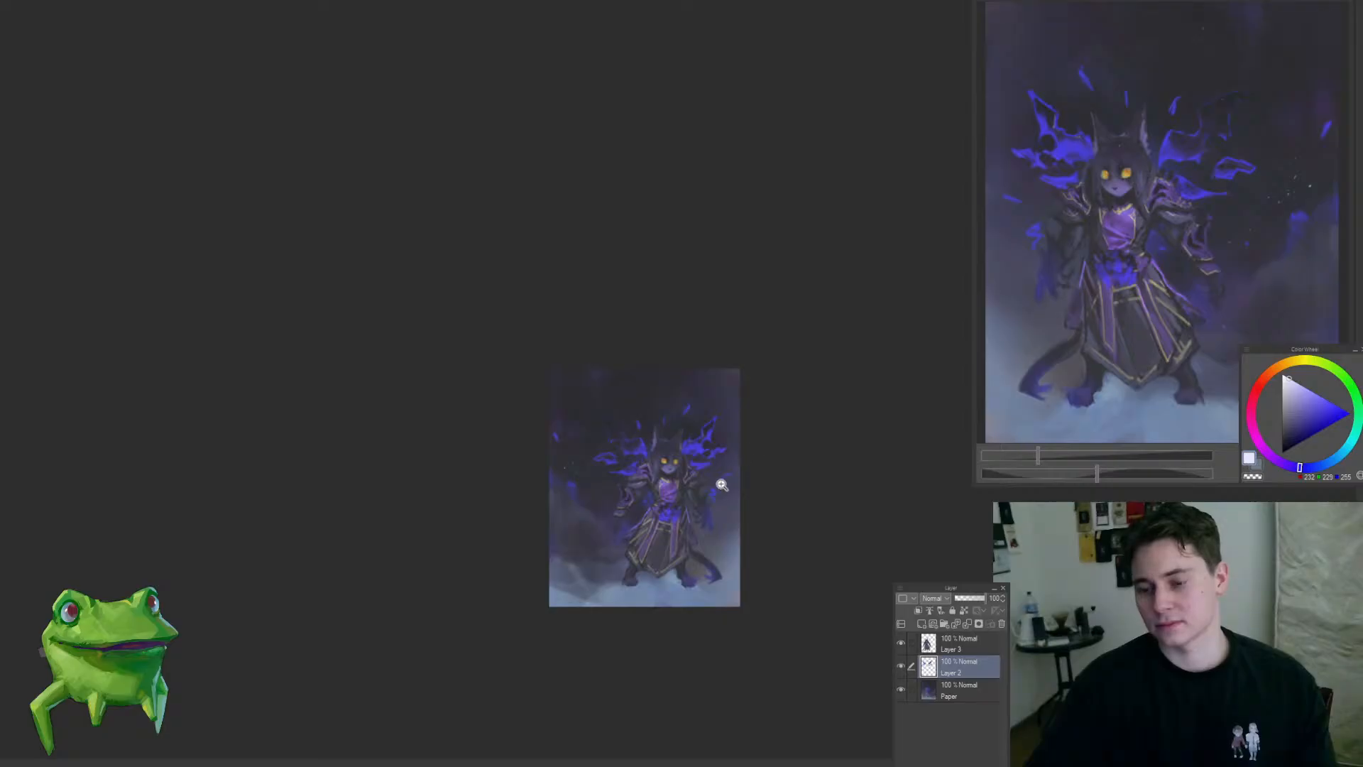
drag(721, 485, 755, 551)
key(h)
Step: Switch to Layer 3 and toggle its transparent-pixel lock on and back off
ctrl+shift+click(712, 385)
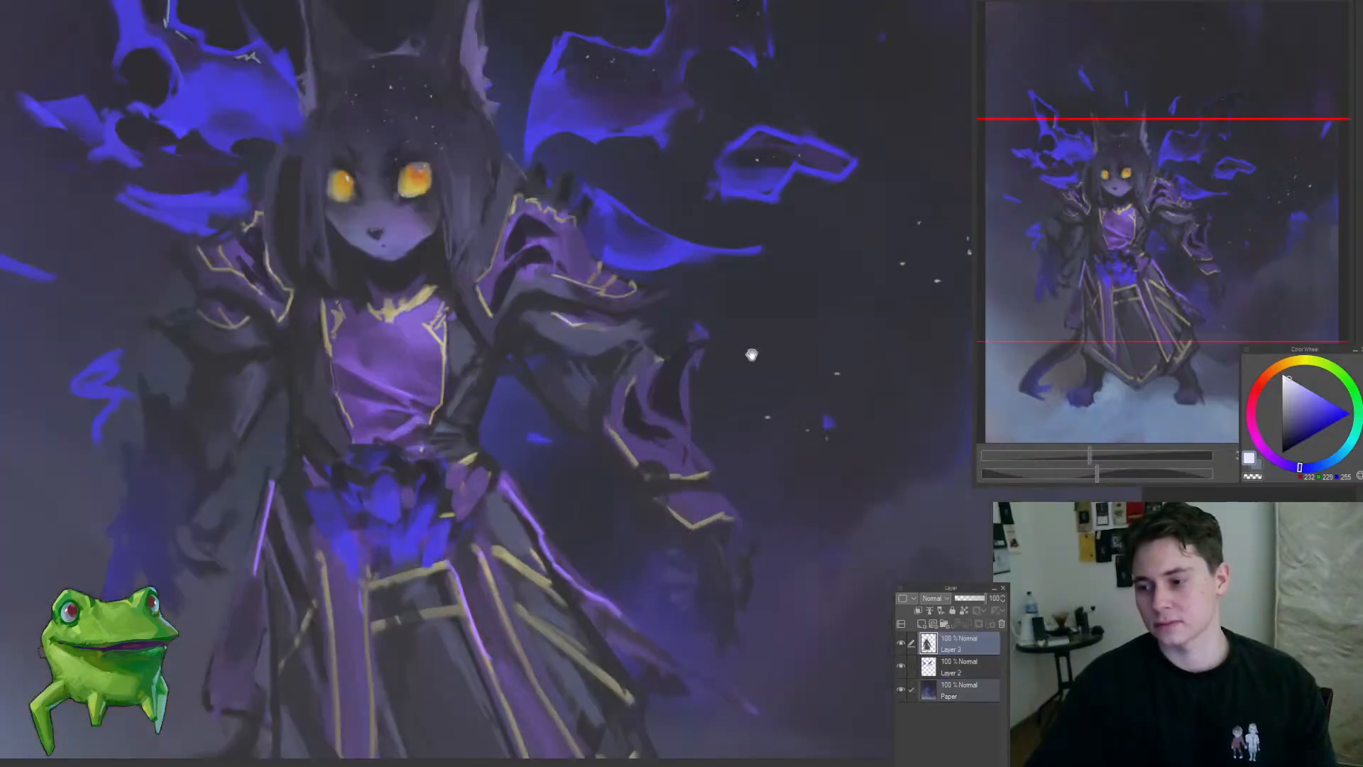
drag(752, 355, 727, 391)
ctrl+shift+click(675, 431)
key(slash)
drag(670, 436, 648, 466)
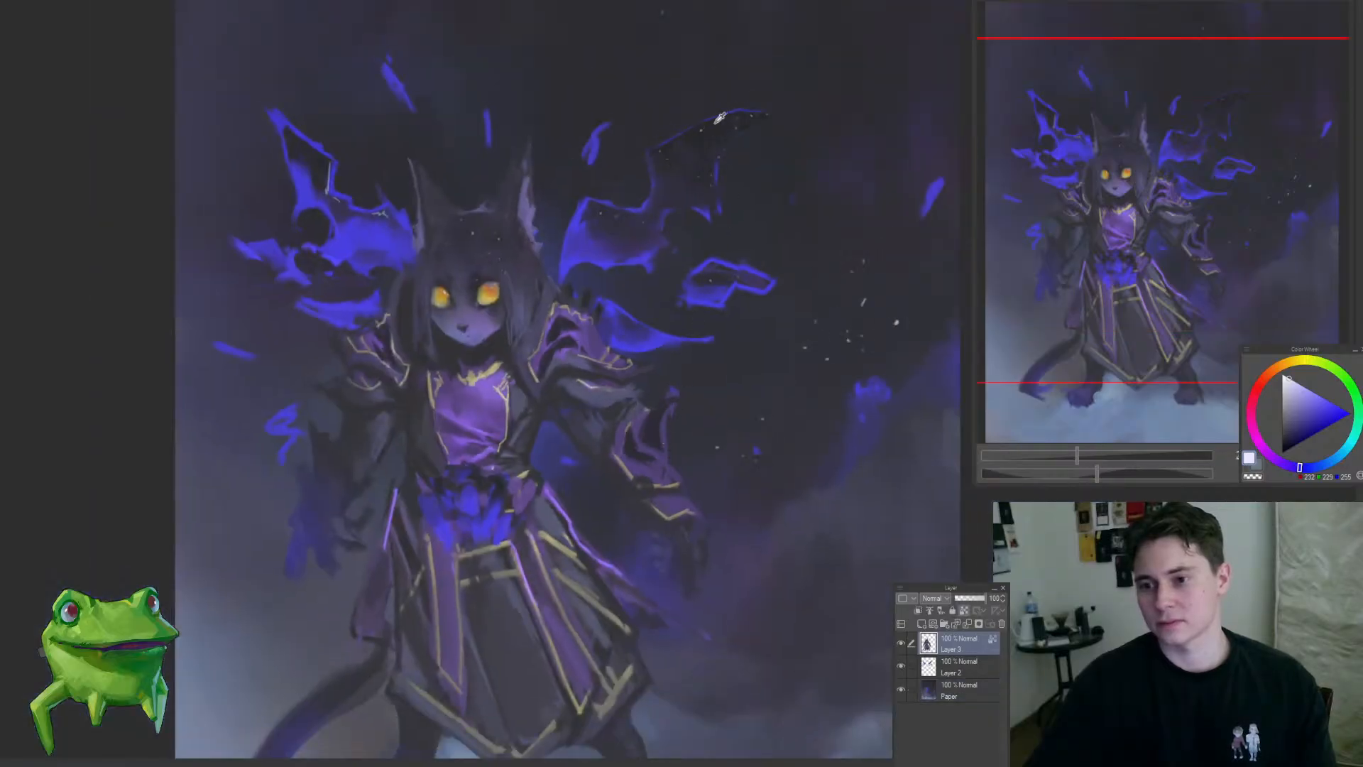
alt+click(714, 122)
drag(681, 401, 710, 394)
mouse_move(626, 651)
mouse_down()
mouse_move(589, 511)
mouse_move(574, 506)
mouse_move(663, 584)
mouse_move(568, 542)
mouse_move(575, 508)
mouse_move(634, 511)
mouse_up()
key(slash)
Step: Darken the right-hand hand below its gold-trimmed cuff on Layer 3 using a sampled near-black tone and a smaller brush
alt+click(630, 502)
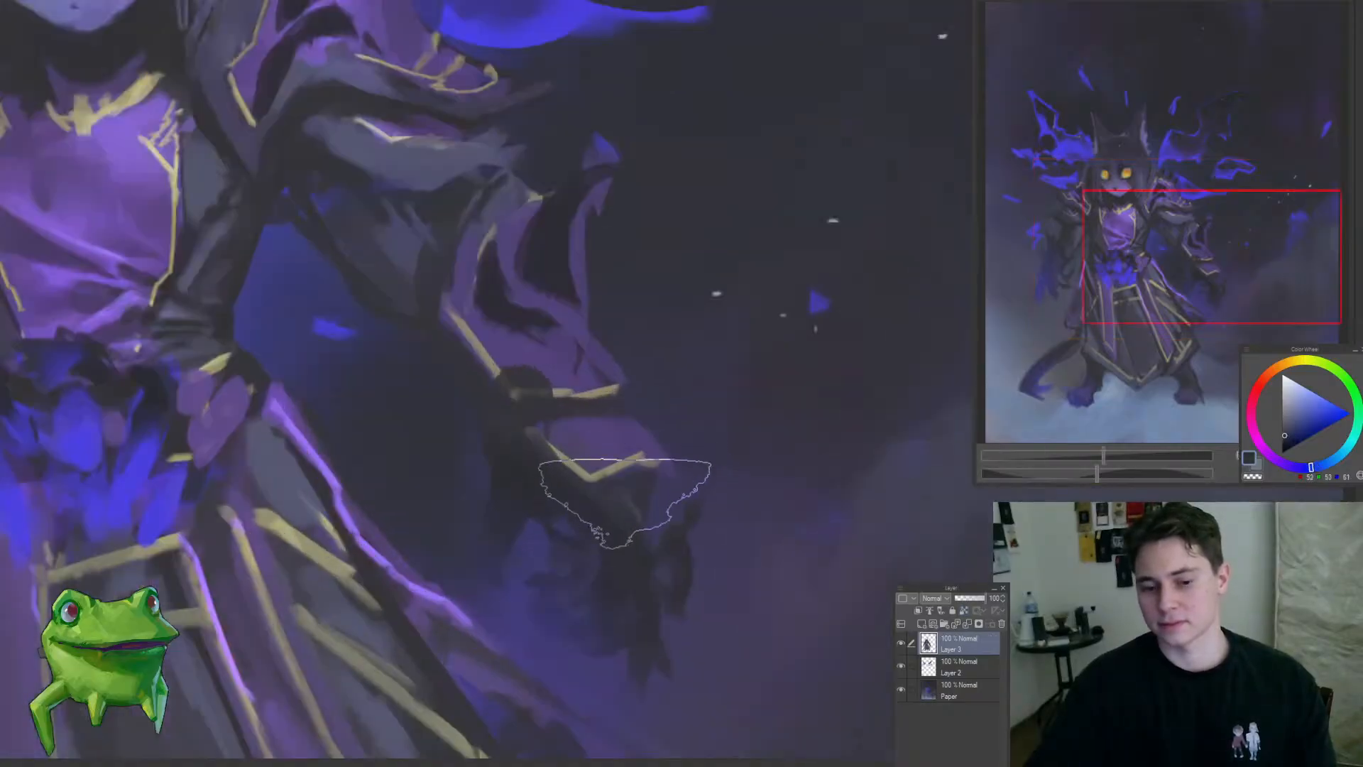
key(bracketleft)
key(bracketleft)
key(bracketleft)
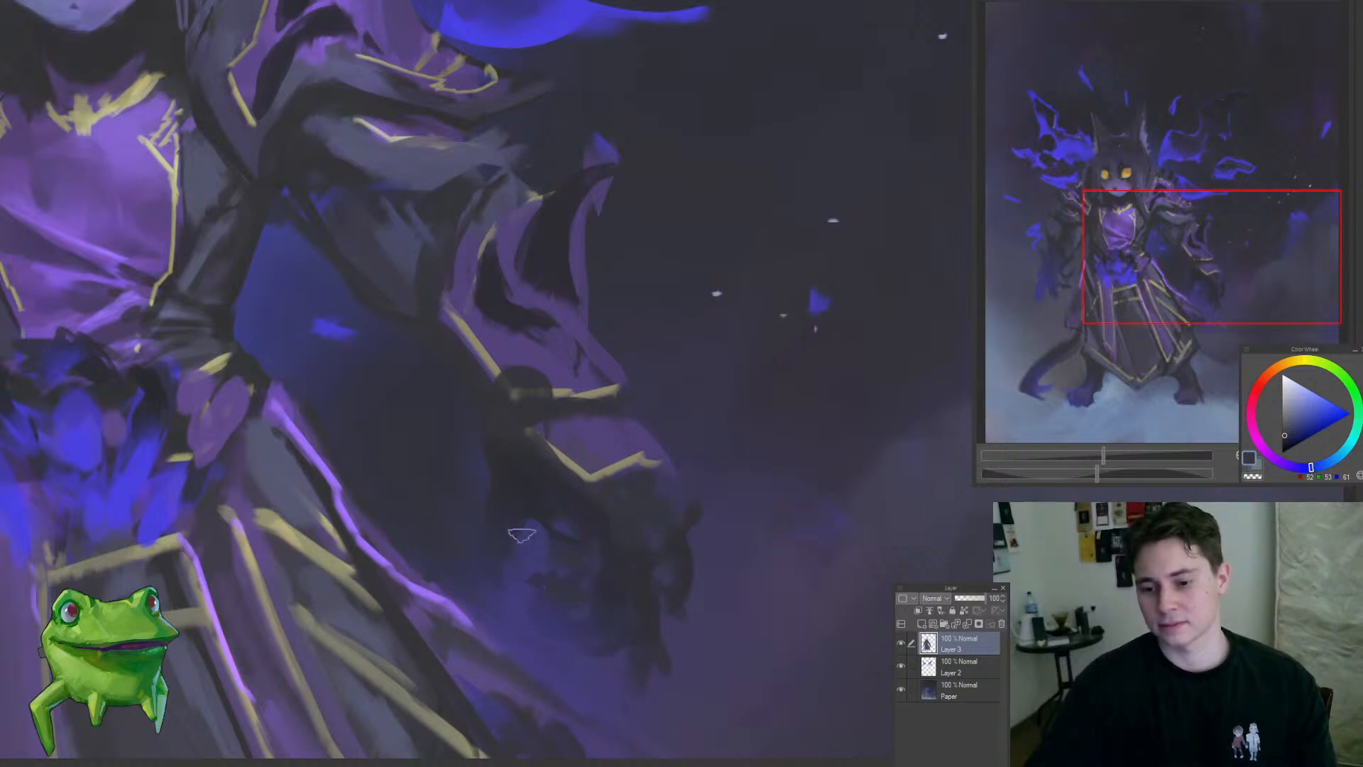
alt+click(515, 474)
alt+click(619, 513)
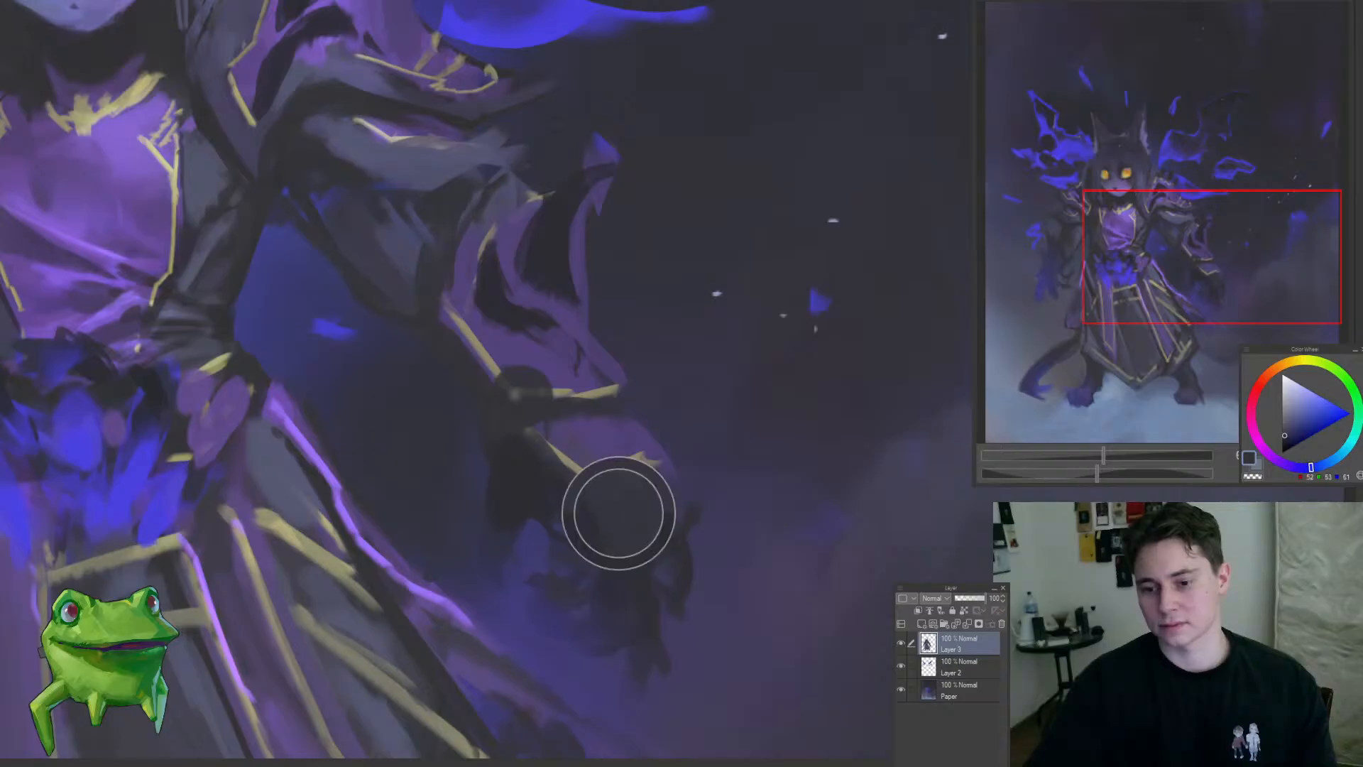
drag(596, 546, 419, 561)
drag(538, 489, 553, 488)
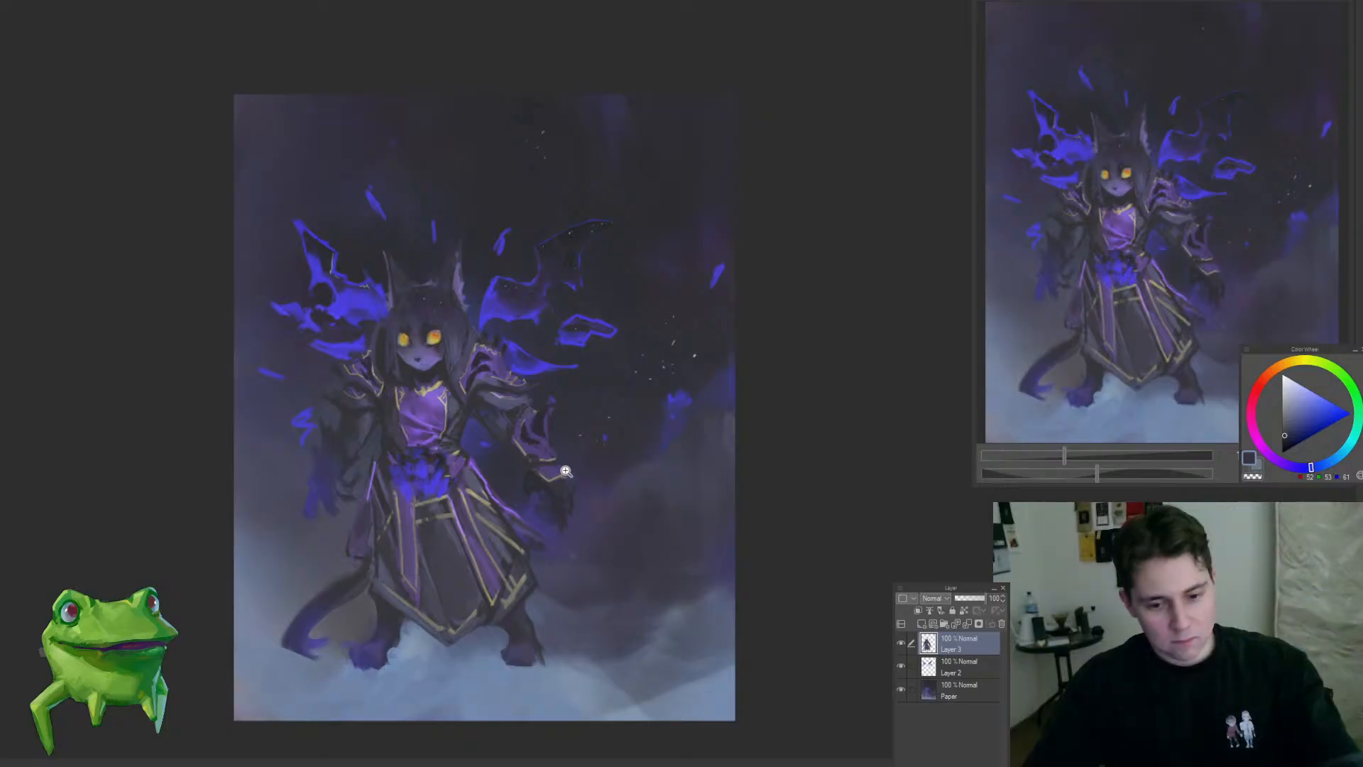
Step: Refine the inner edge of the right-hand forearm and elbow on Layer 3 with a sampled near-black tone
scroll(577, 485, down, 3)
scroll(588, 456, up, 3)
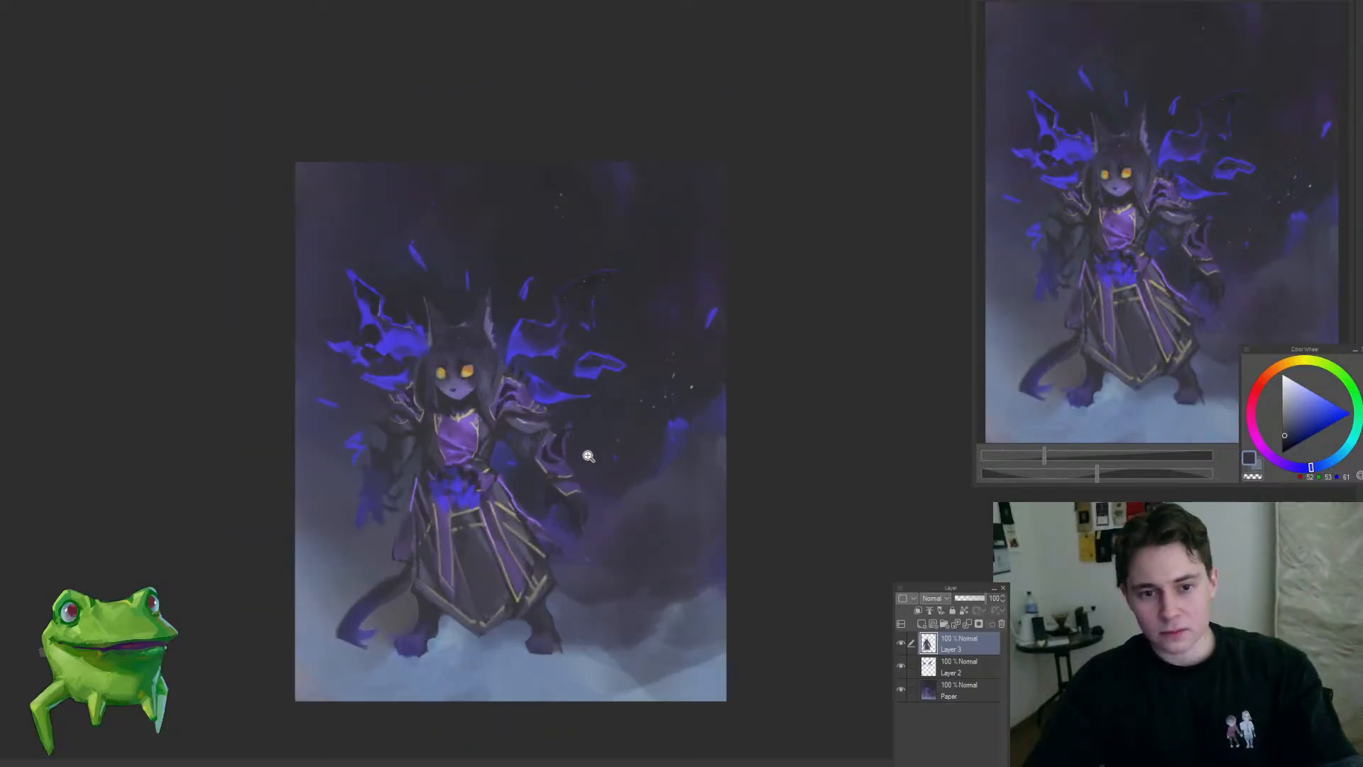
scroll(554, 441, up, 1)
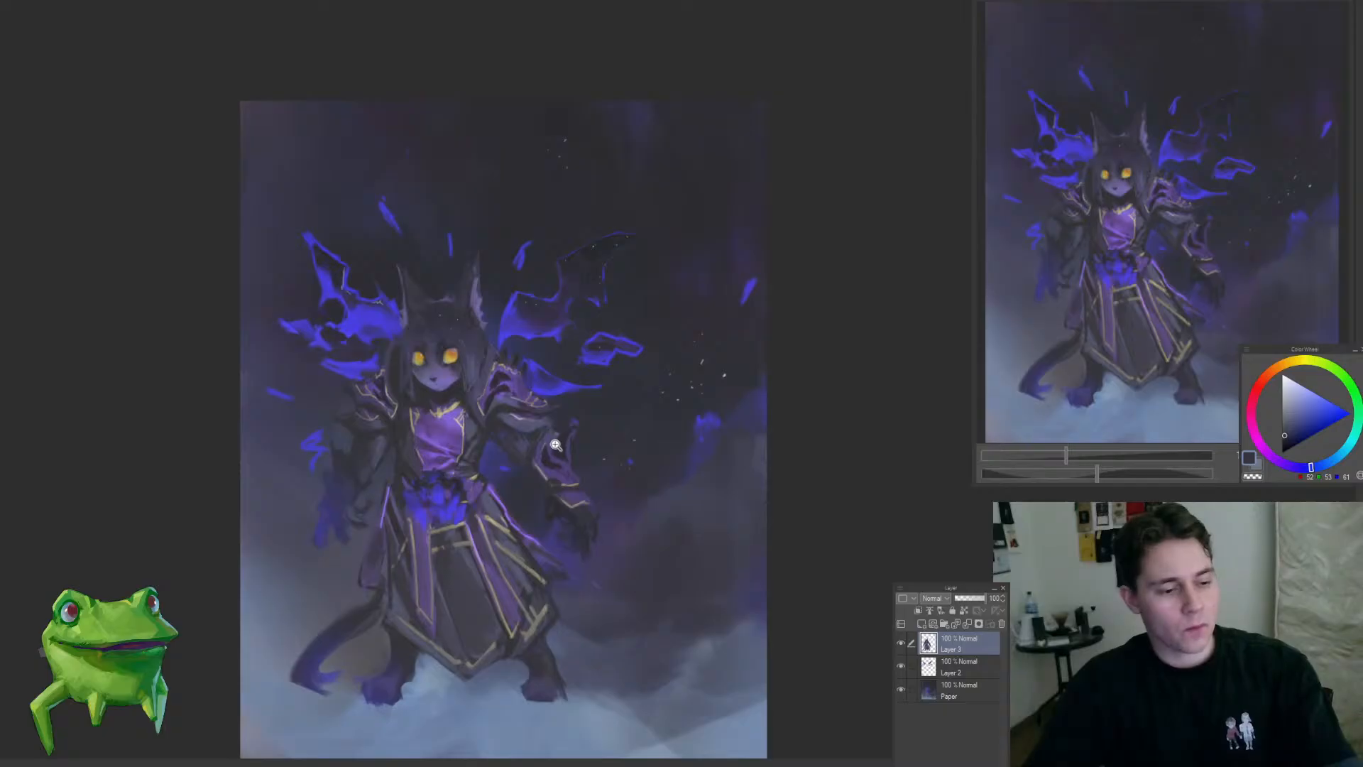
scroll(553, 454, up, 1)
scroll(538, 444, up, 1)
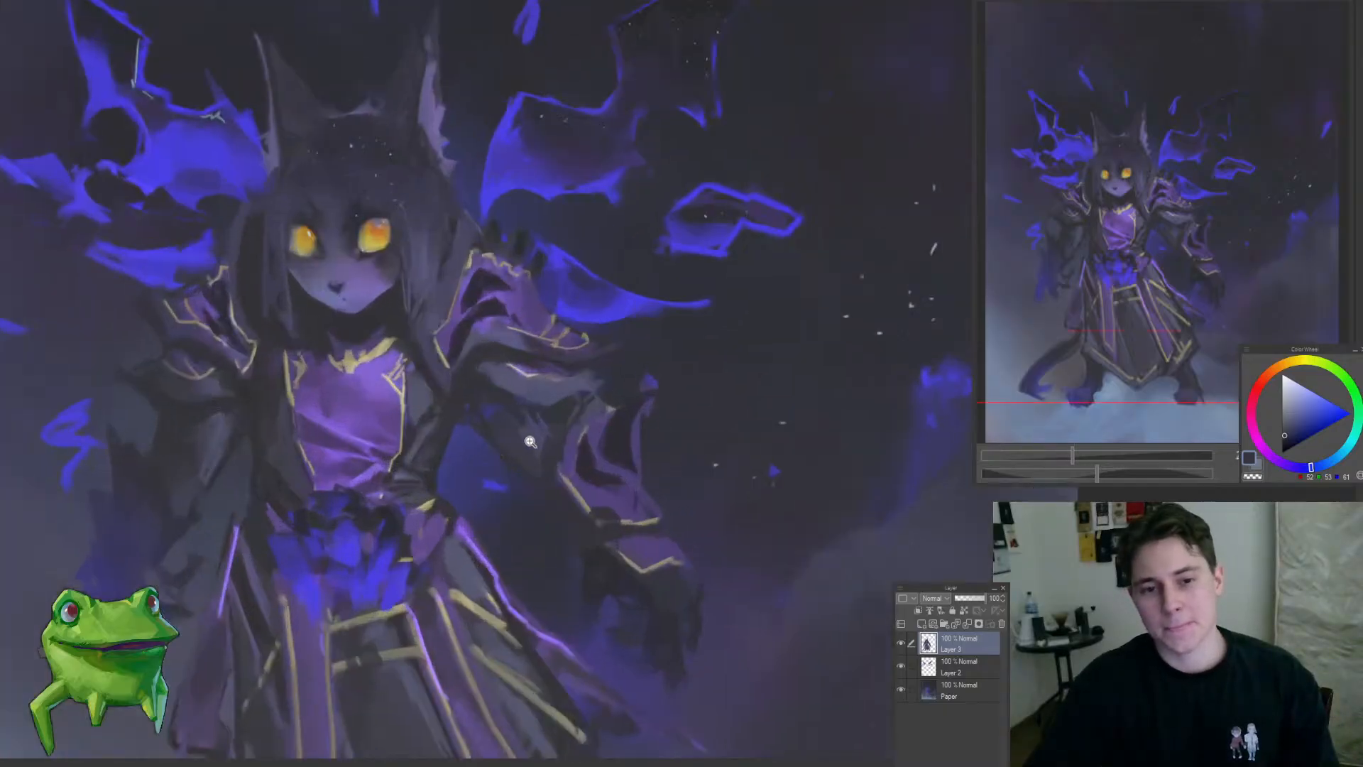
scroll(538, 451, up, 1)
alt+click(547, 457)
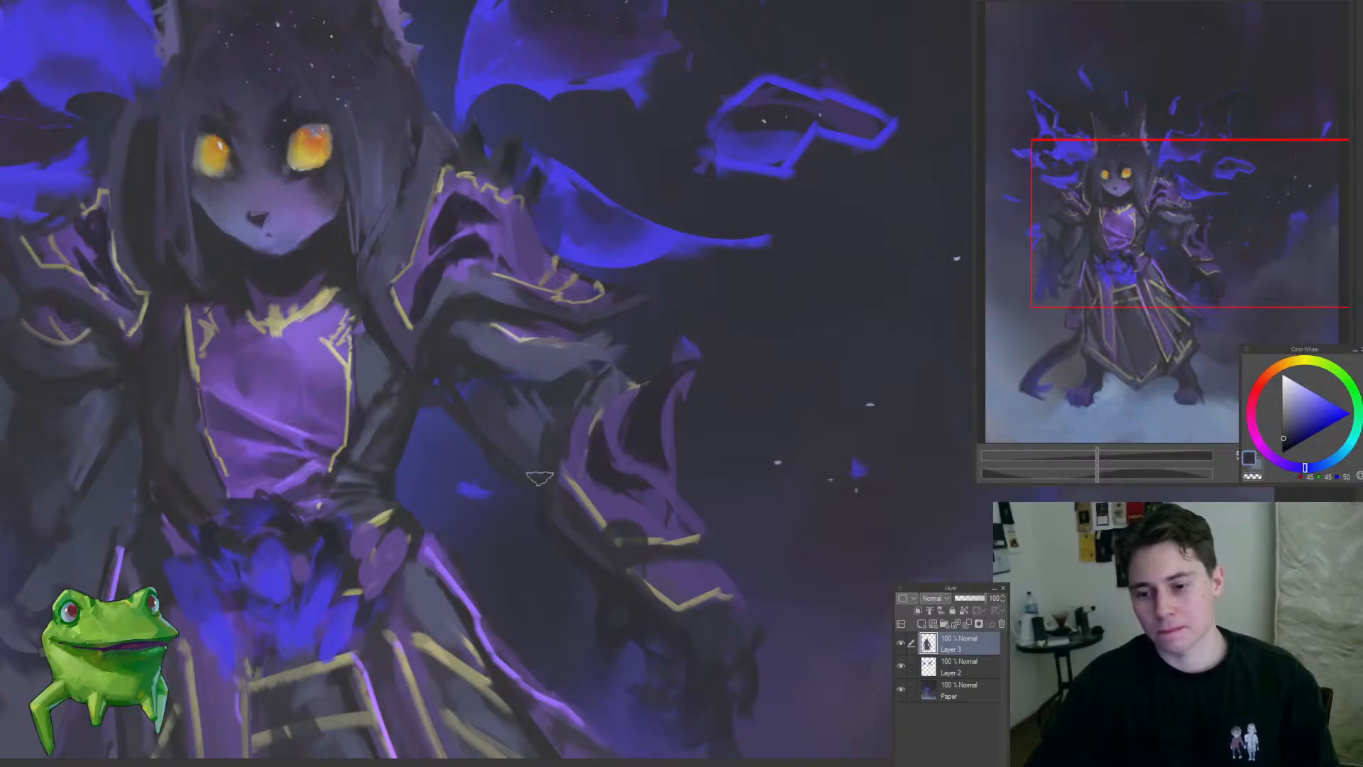
scroll(499, 470, down, 4)
scroll(491, 465, up, 3)
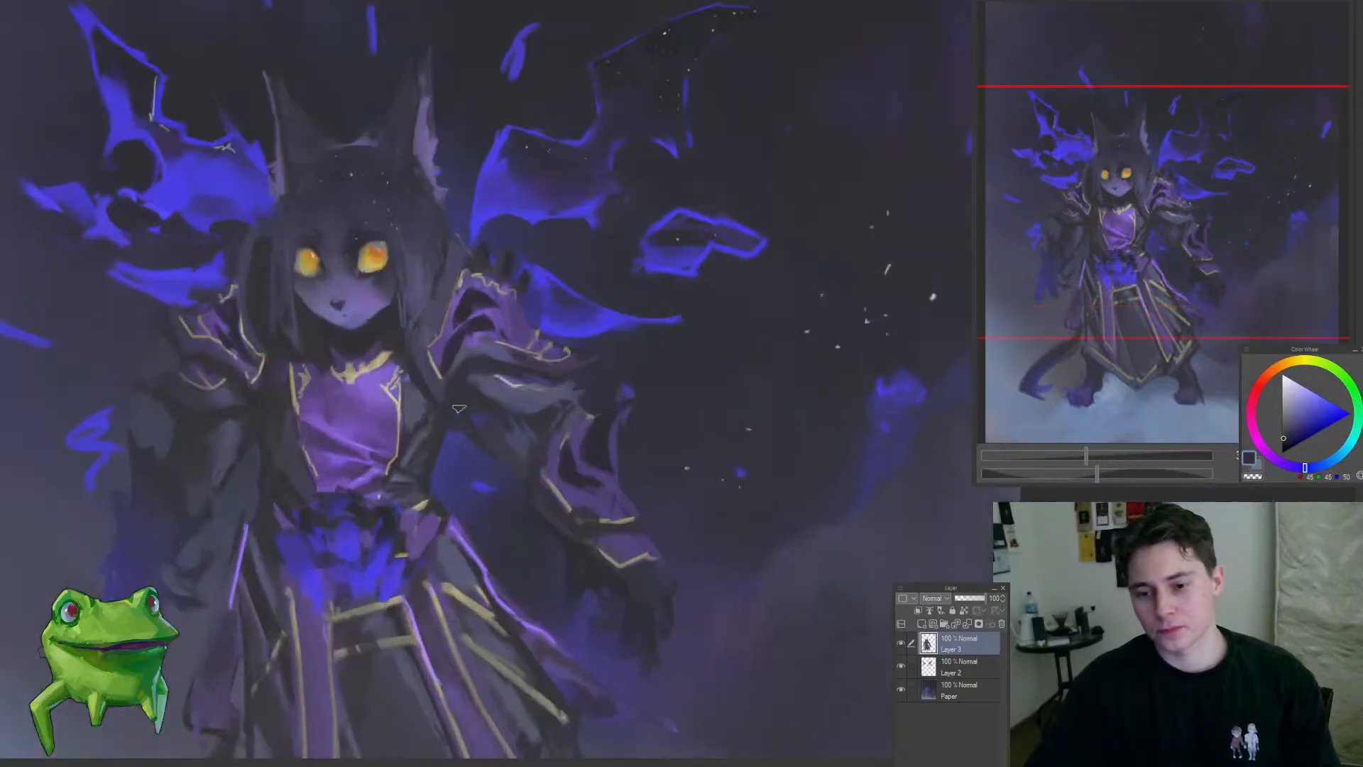
scroll(511, 482, down, 4)
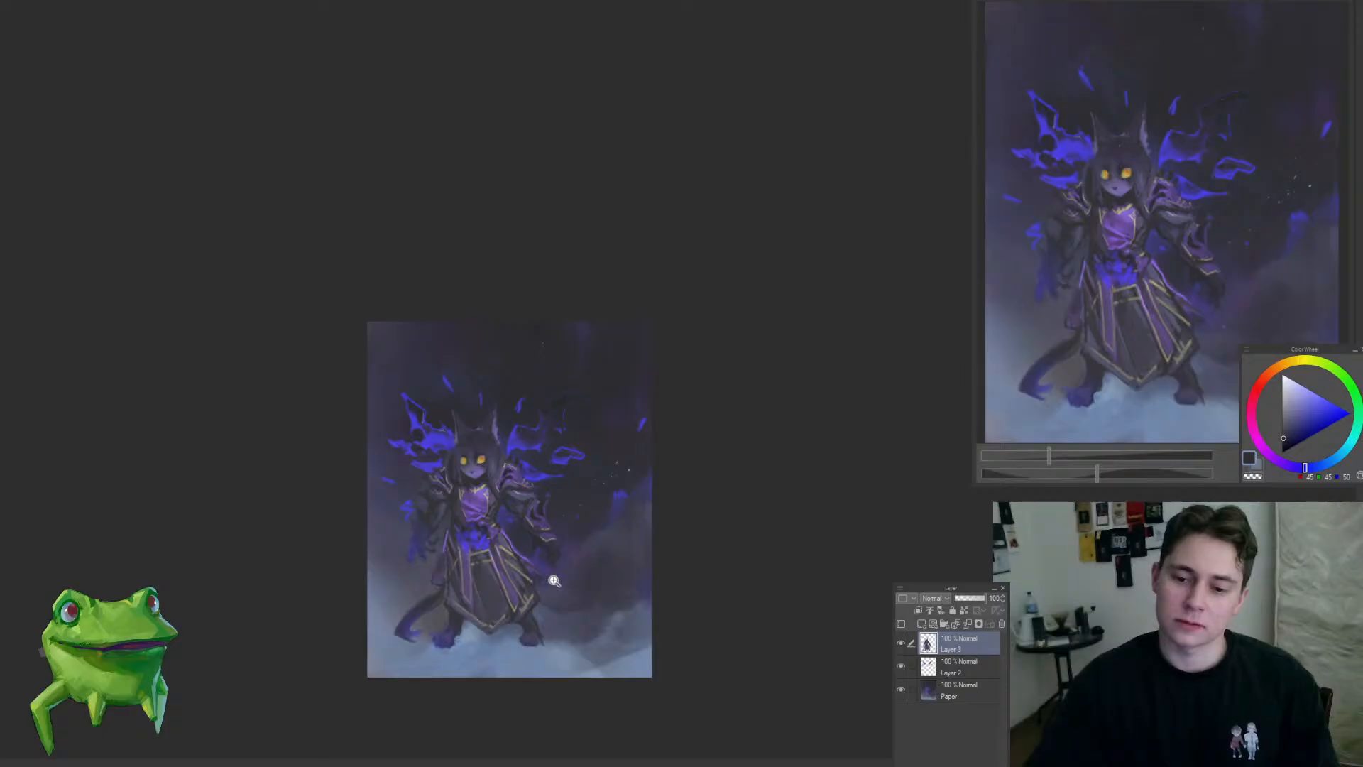
scroll(583, 586, up, 5)
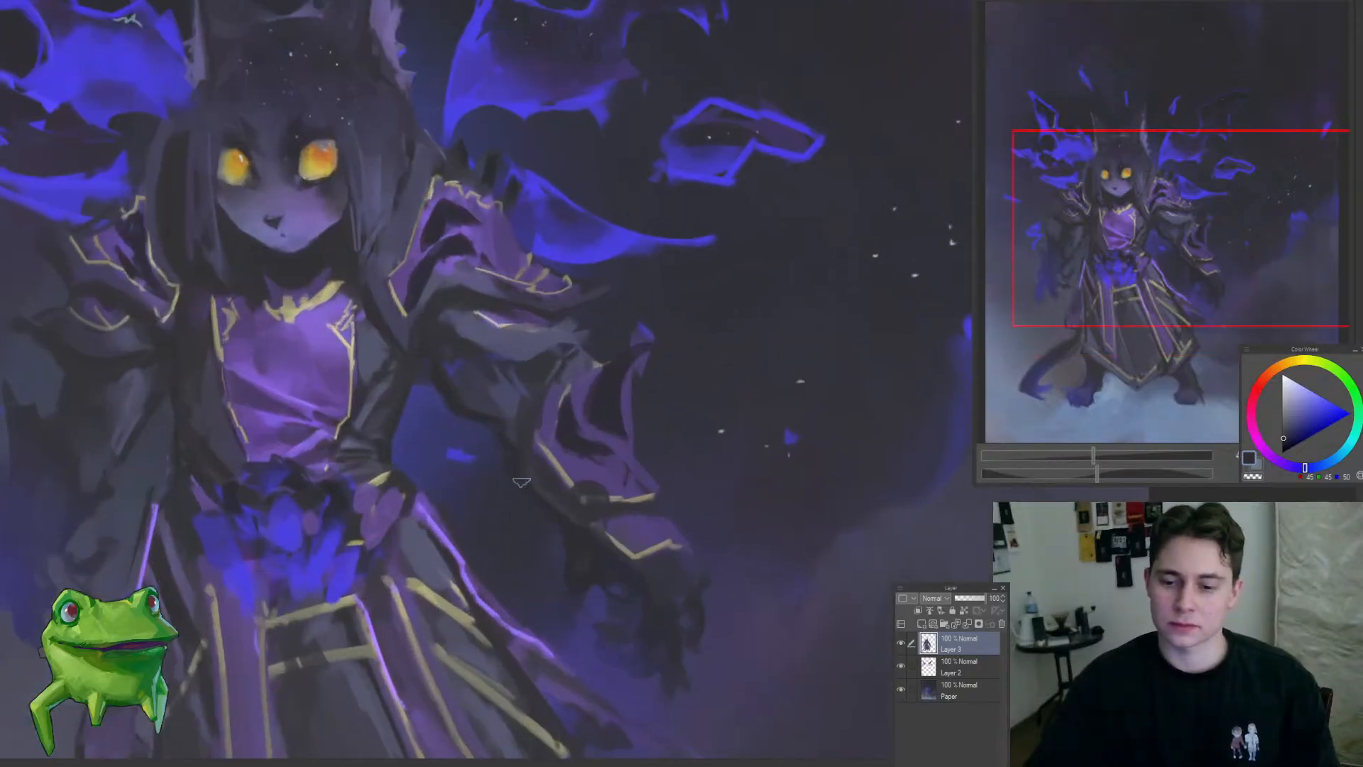
drag(573, 541, 533, 522)
Step: Examine the whole figure's silhouette and balance in mirrored and normal views
scroll(543, 543, down, 2)
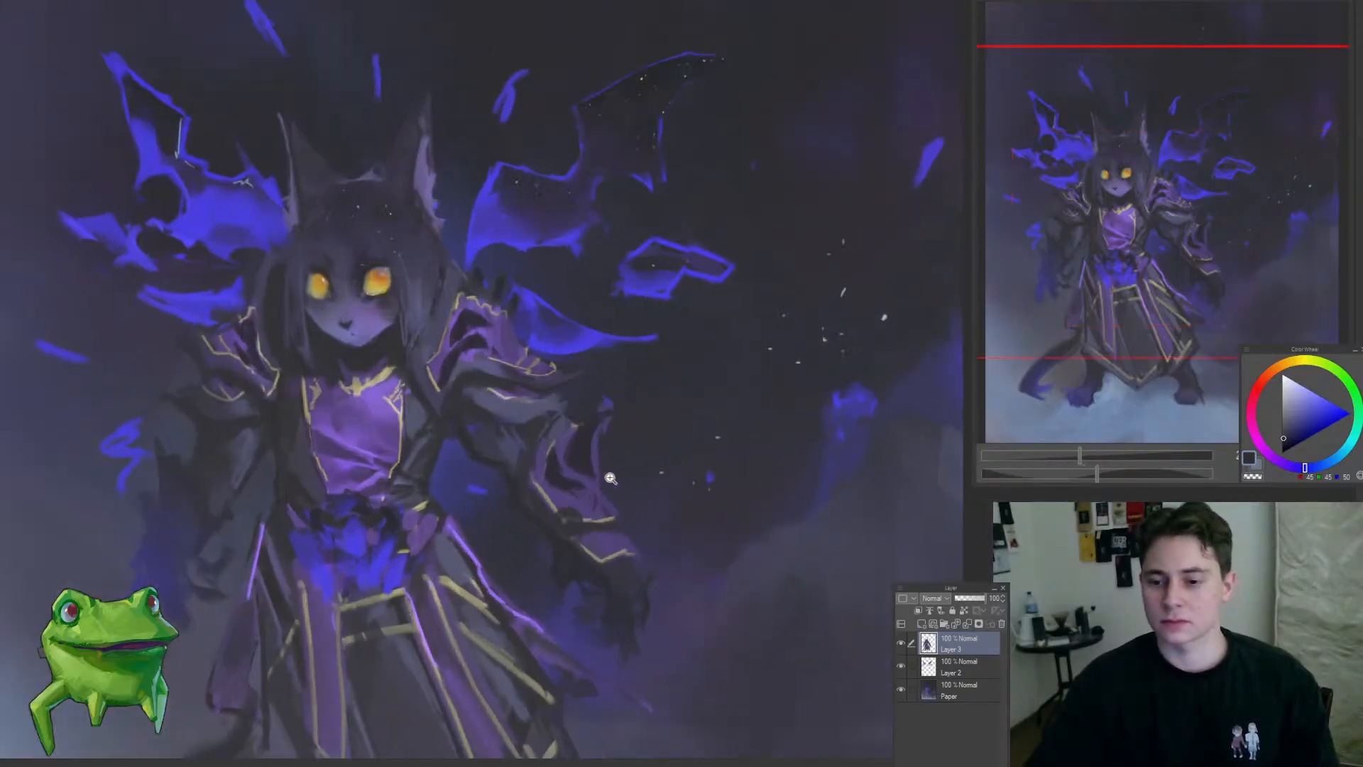
scroll(710, 596, down, 3)
mouse_move(717, 593)
mouse_down()
mouse_move(632, 564)
mouse_move(581, 527)
mouse_up()
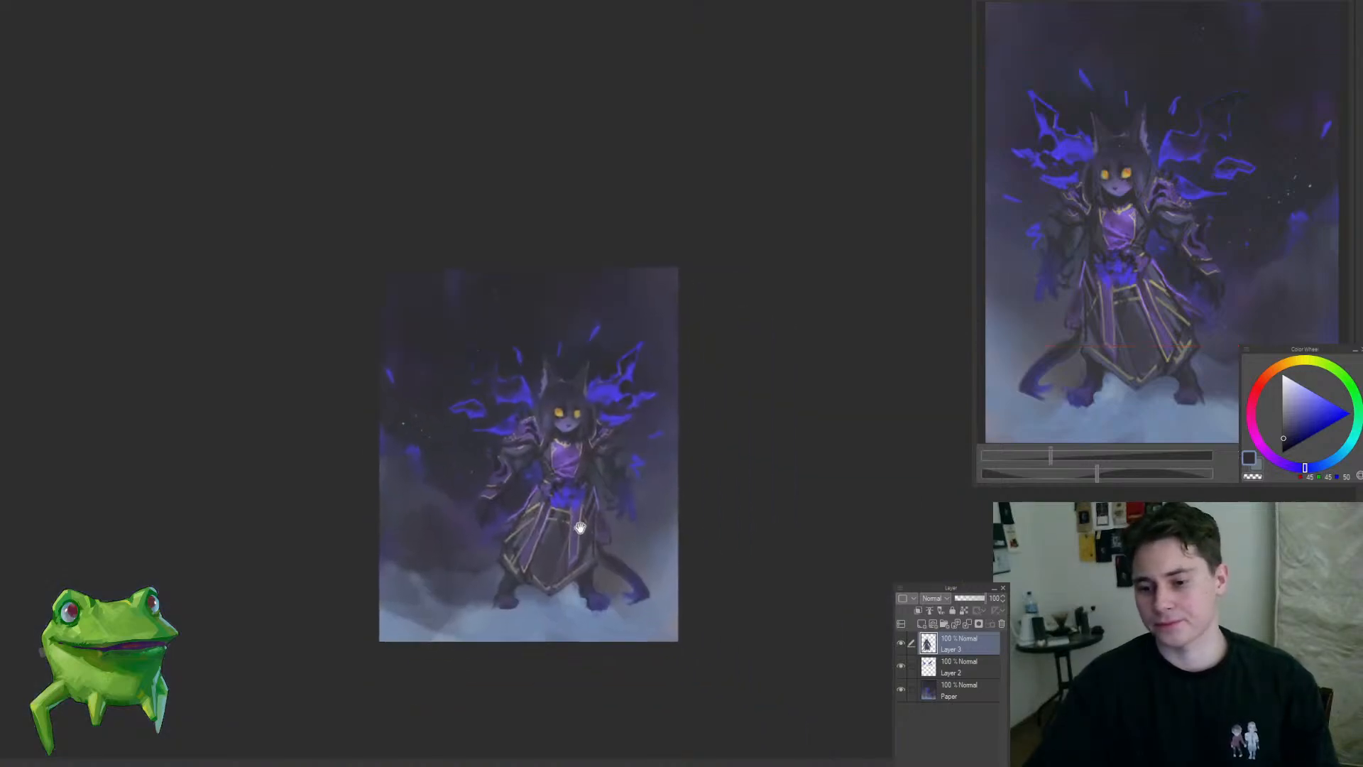
scroll(522, 494, up, 3)
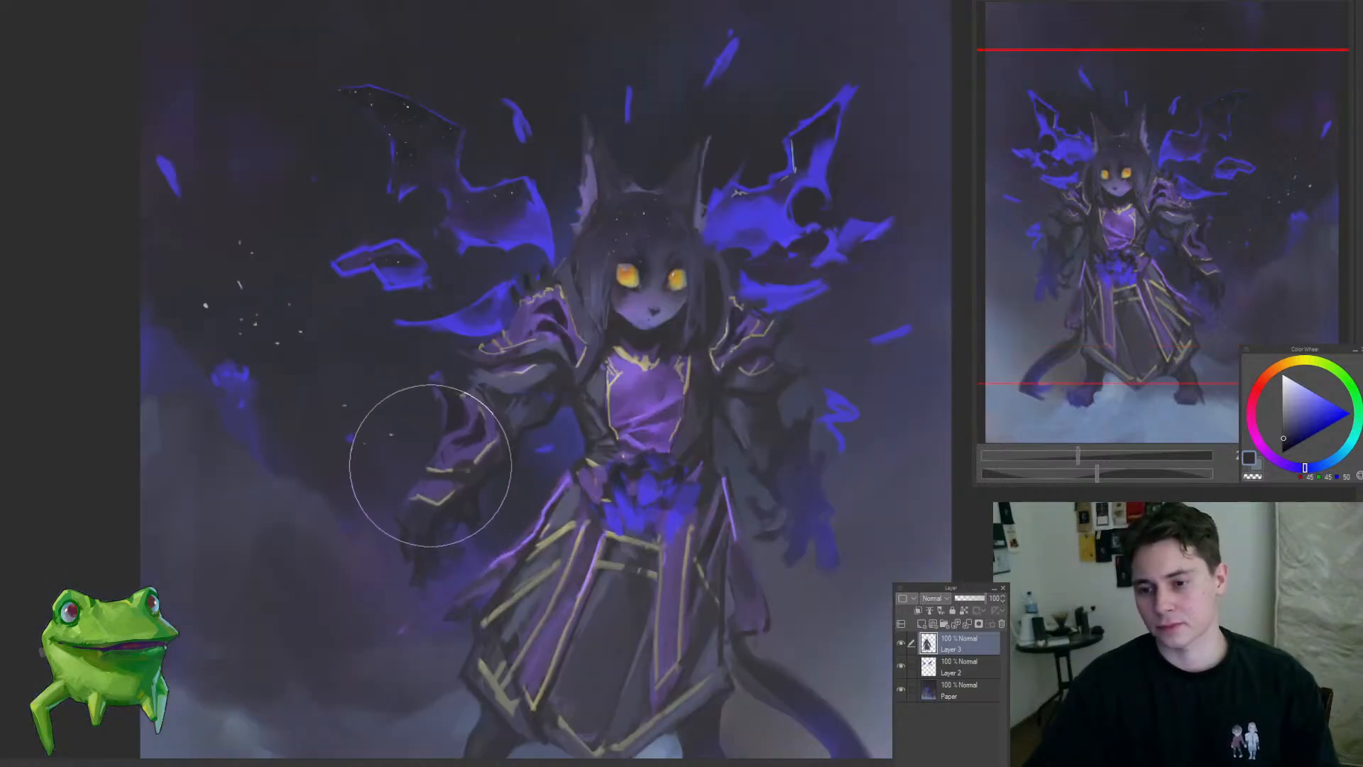
scroll(338, 551, down, 5)
scroll(328, 556, up, 5)
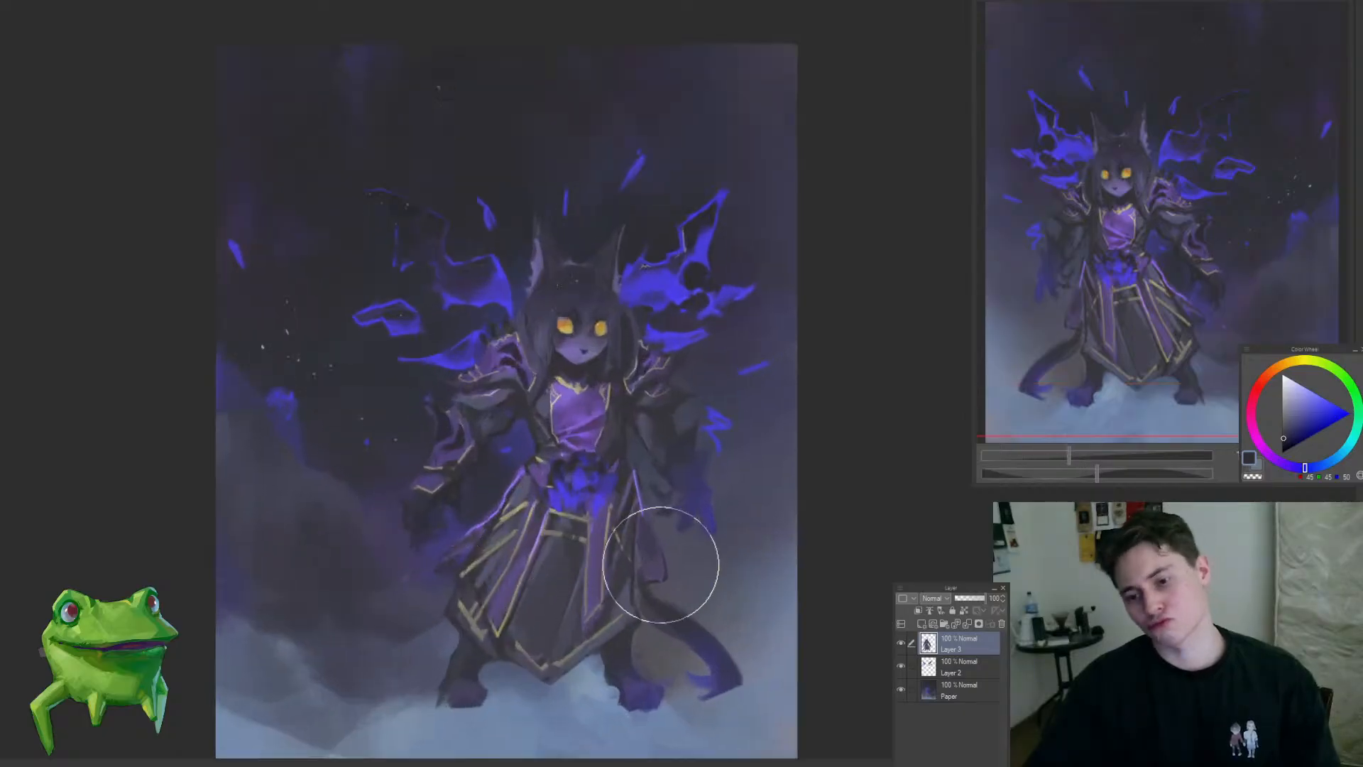
key(h)
drag(748, 554, 594, 561)
drag(527, 430, 595, 446)
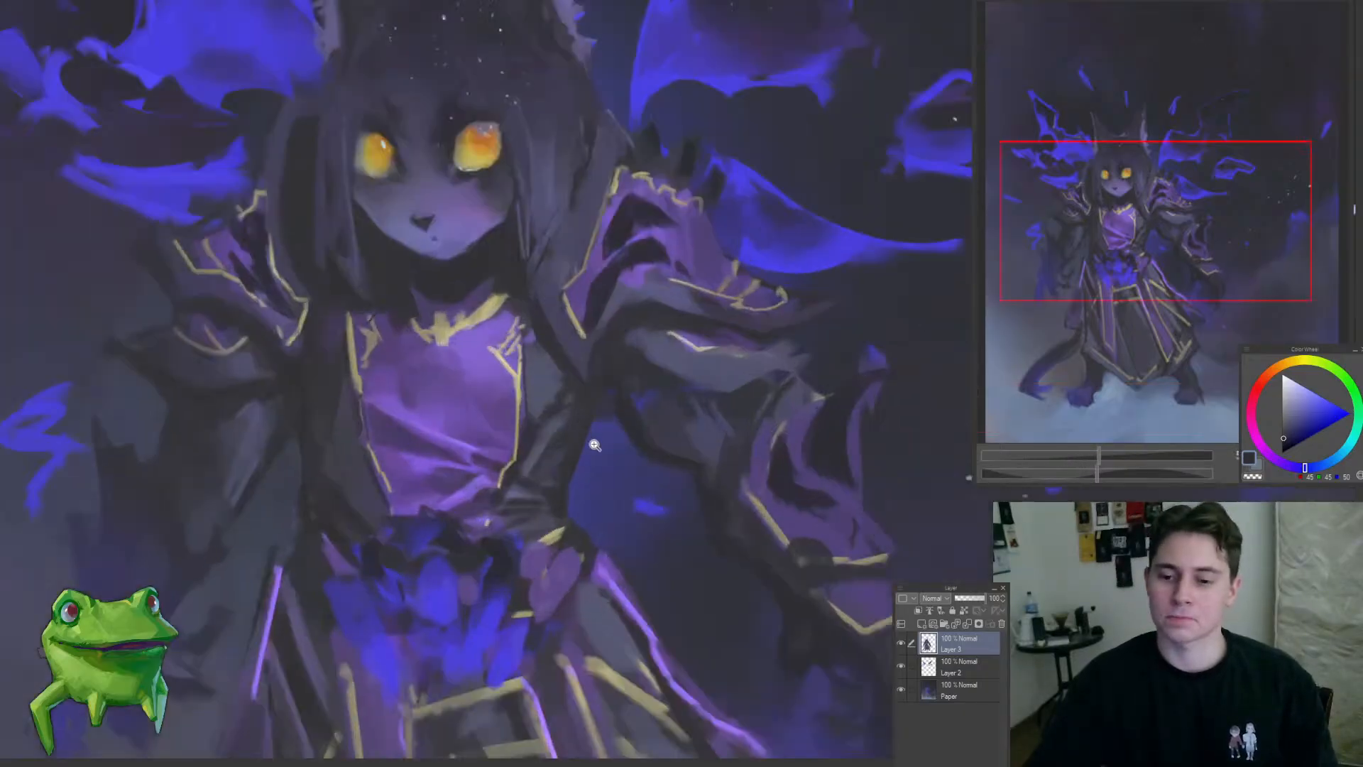
Step: Rework the purple chest fabric on Layer 3 with sampled purple tones and a smaller brush
click(473, 391)
key([)
key([)
key([)
key([)
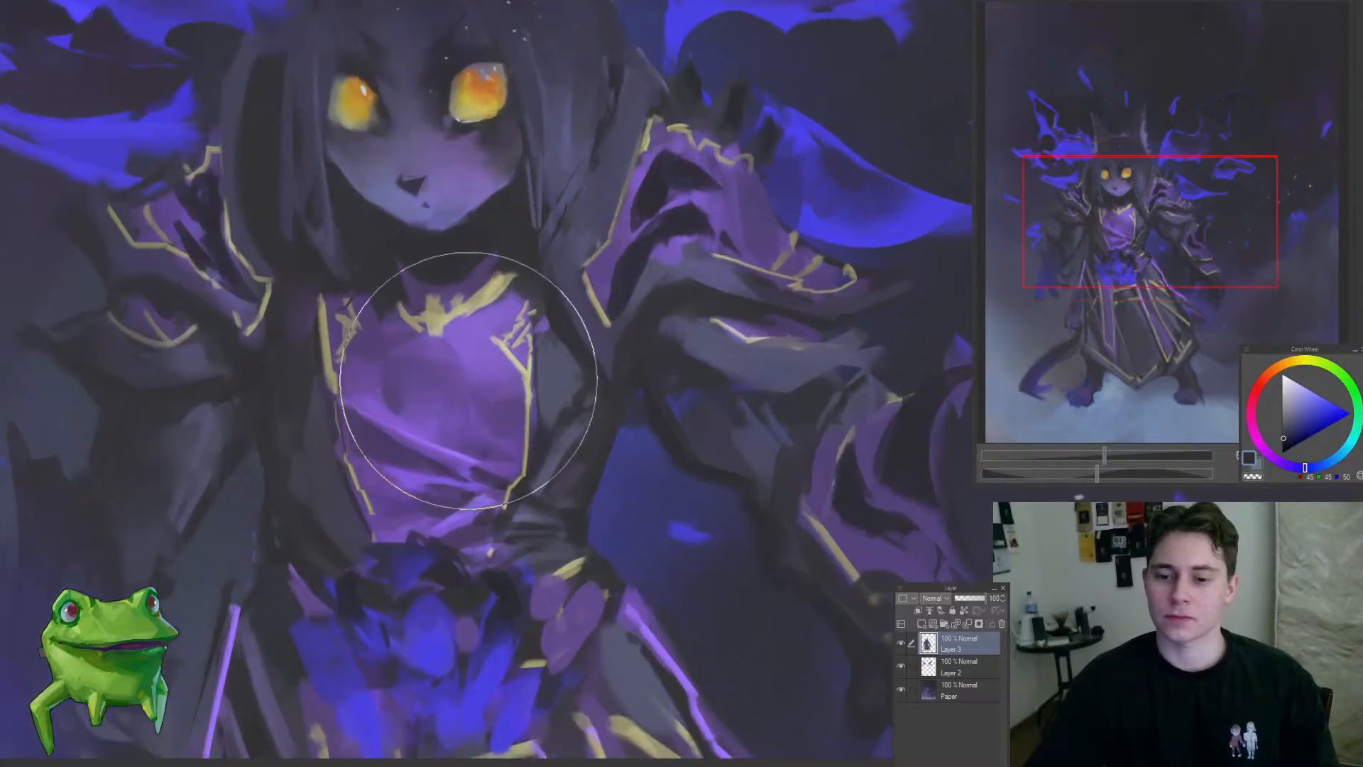
key(b)
alt+click(472, 364)
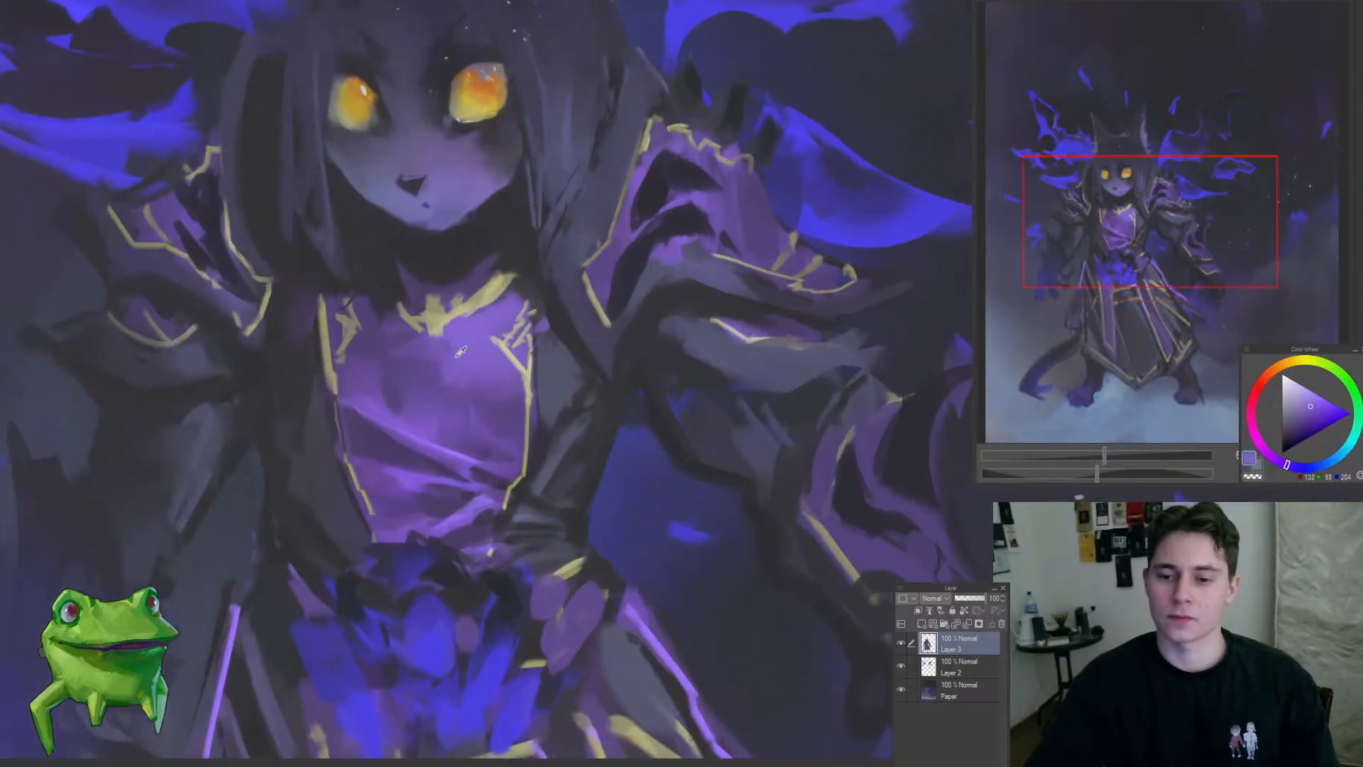
mouse_move(446, 360)
mouse_down()
mouse_move(495, 405)
mouse_move(401, 584)
mouse_up()
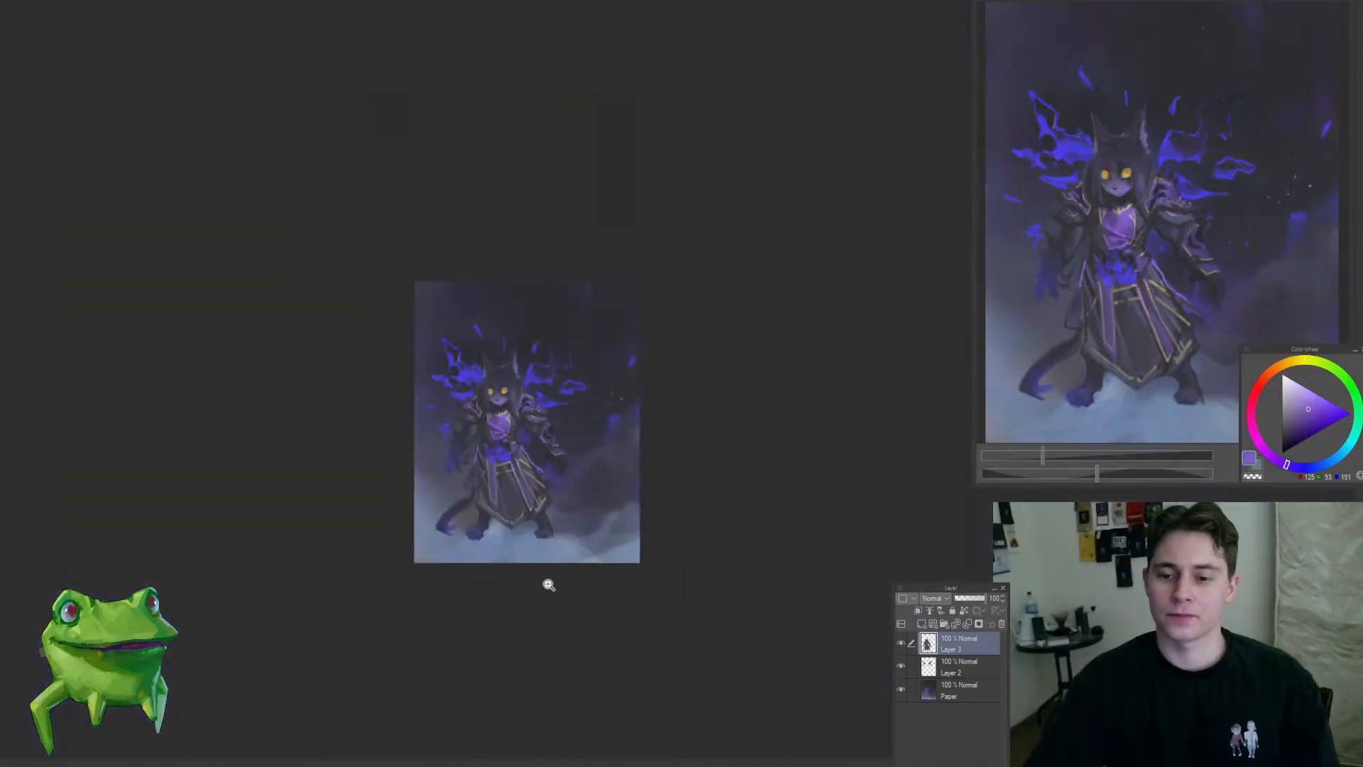
Step: Touch up the right-hand hand below its gold-trimmed cuff on Layer 3 with a larger brush and a sampled near-black tone
mouse_move(533, 455)
mouse_down()
mouse_move(580, 442)
mouse_move(636, 475)
mouse_move(578, 566)
mouse_move(629, 524)
mouse_move(625, 476)
mouse_move(640, 465)
mouse_up()
key(])
key(])
key(])
key(])
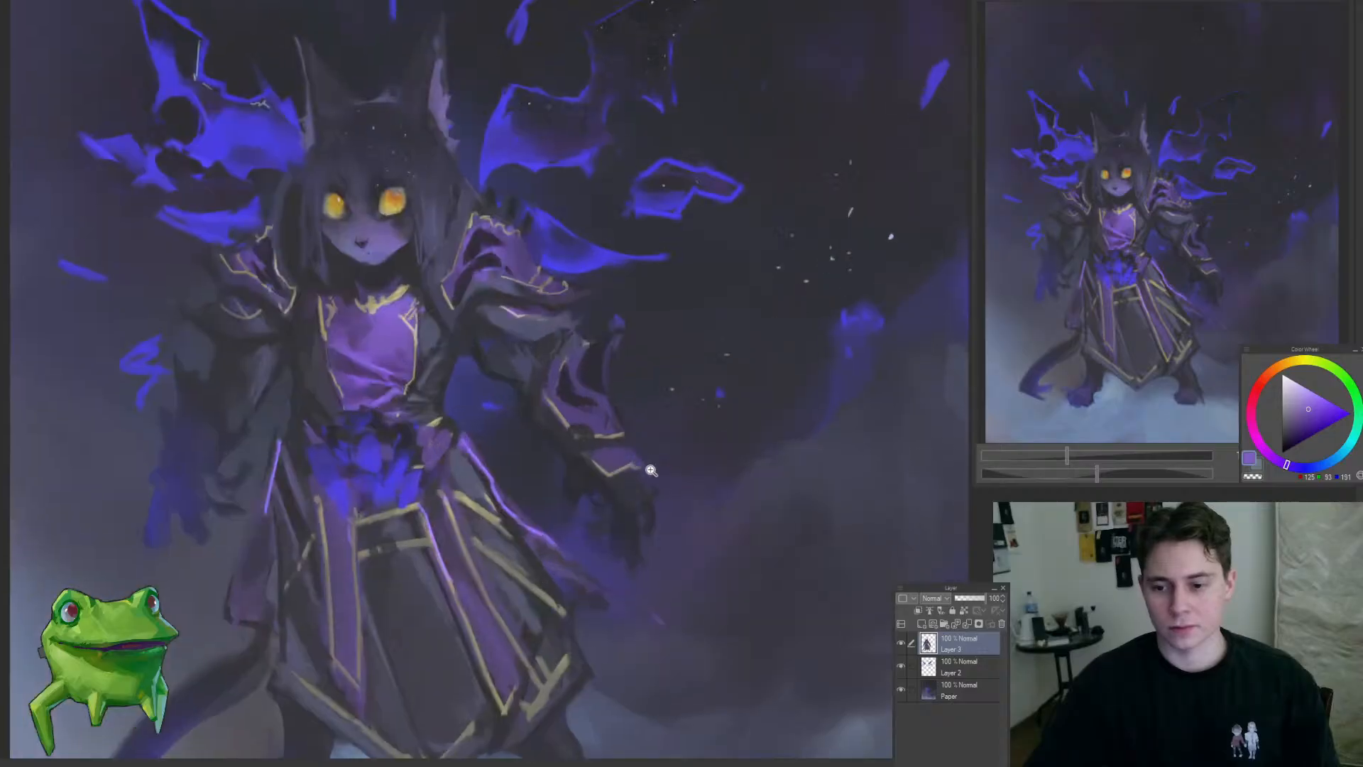
alt+click(587, 489)
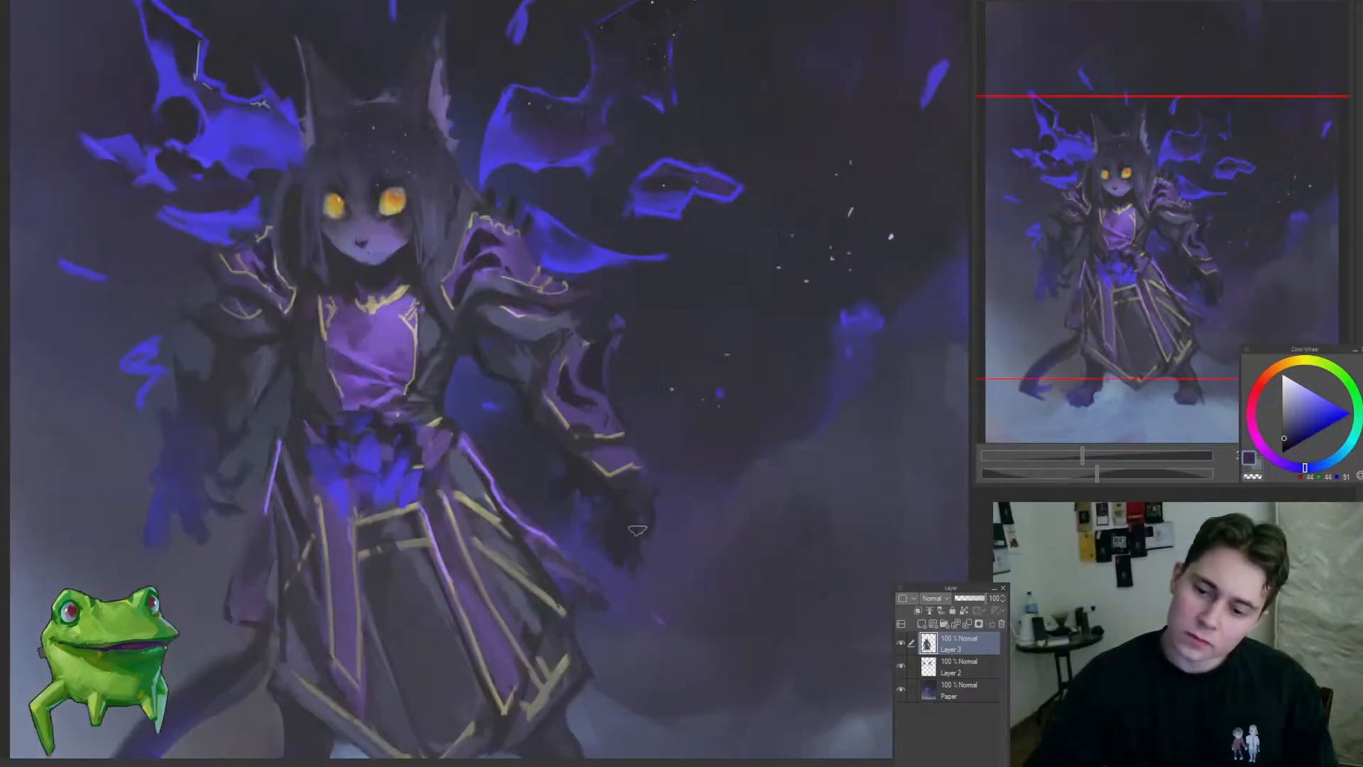
drag(648, 538, 554, 627)
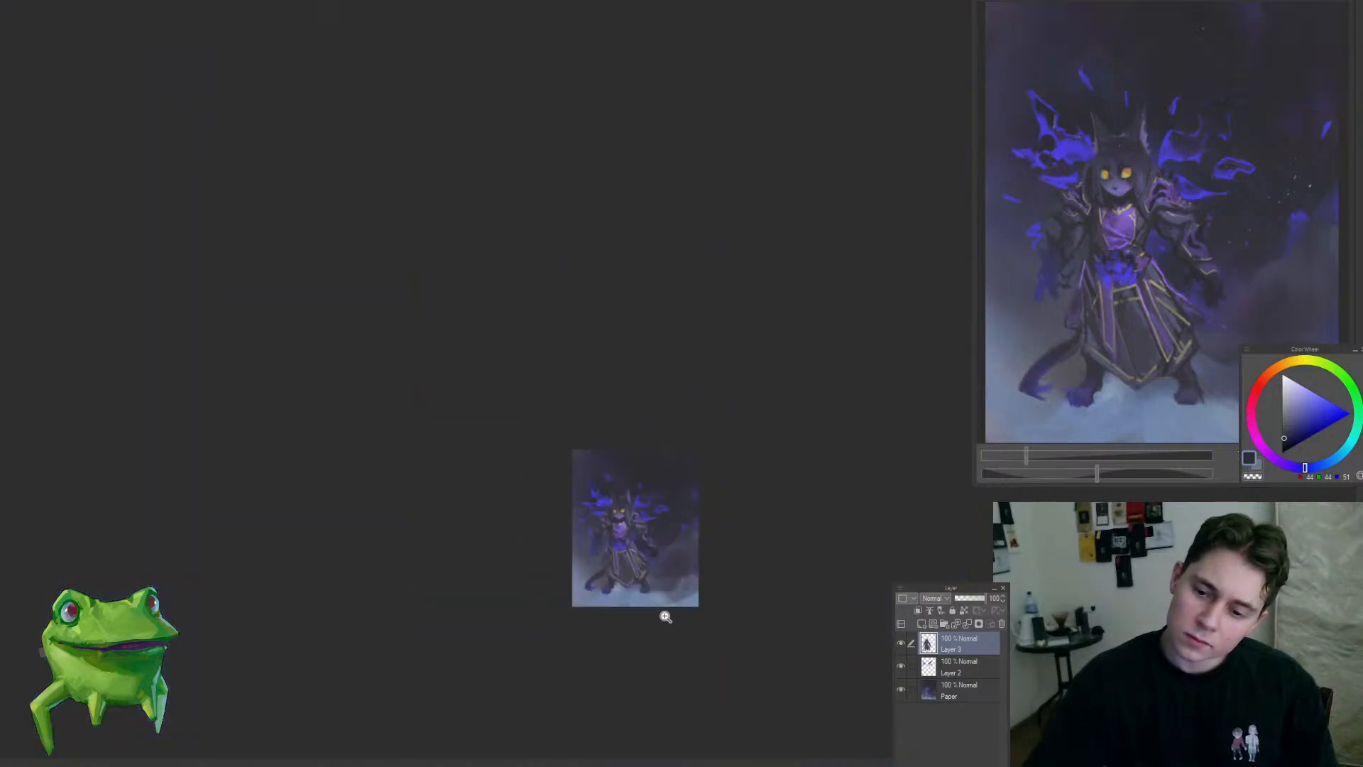
drag(665, 616, 731, 548)
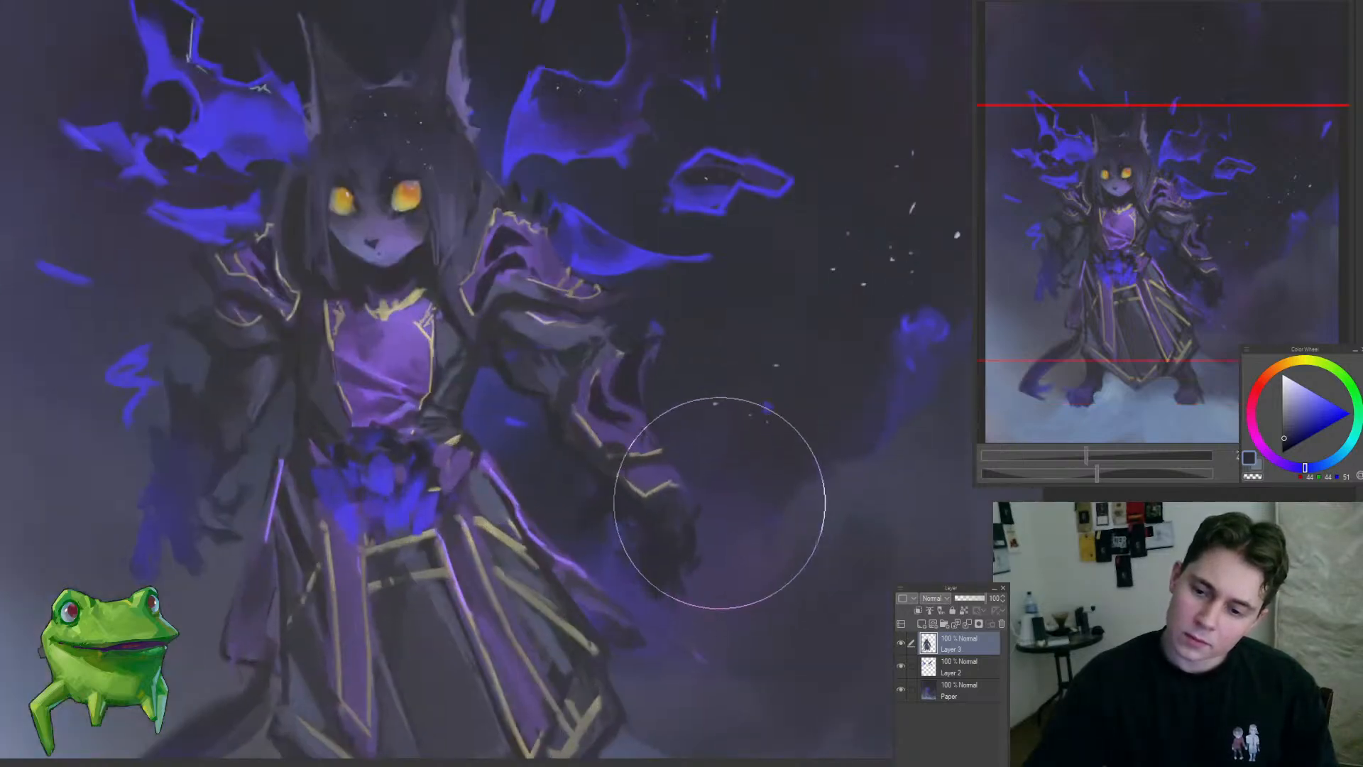
drag(702, 496, 686, 522)
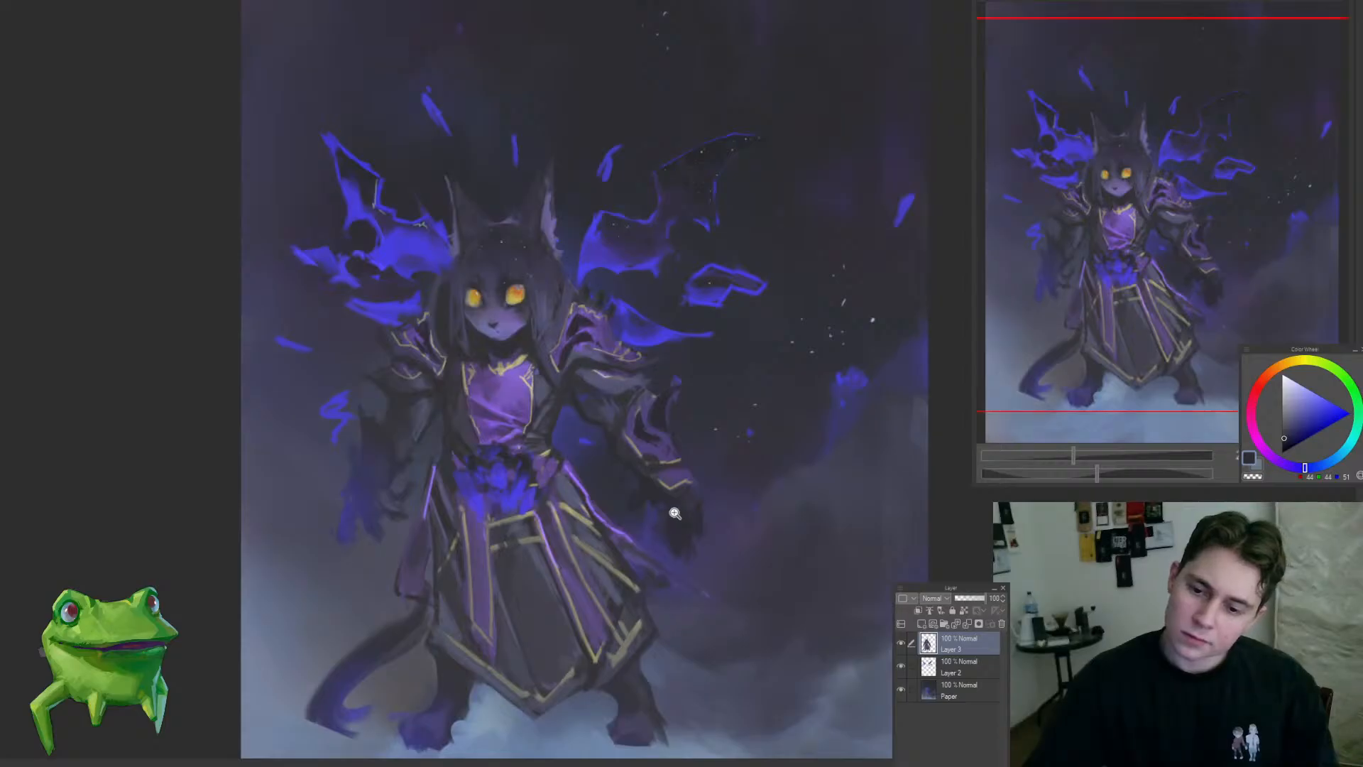
Step: Soften the right-hand cheek with sampled purple tones and sharpen the jawline below it against the dark neck on Layer 3
drag(629, 434, 519, 447)
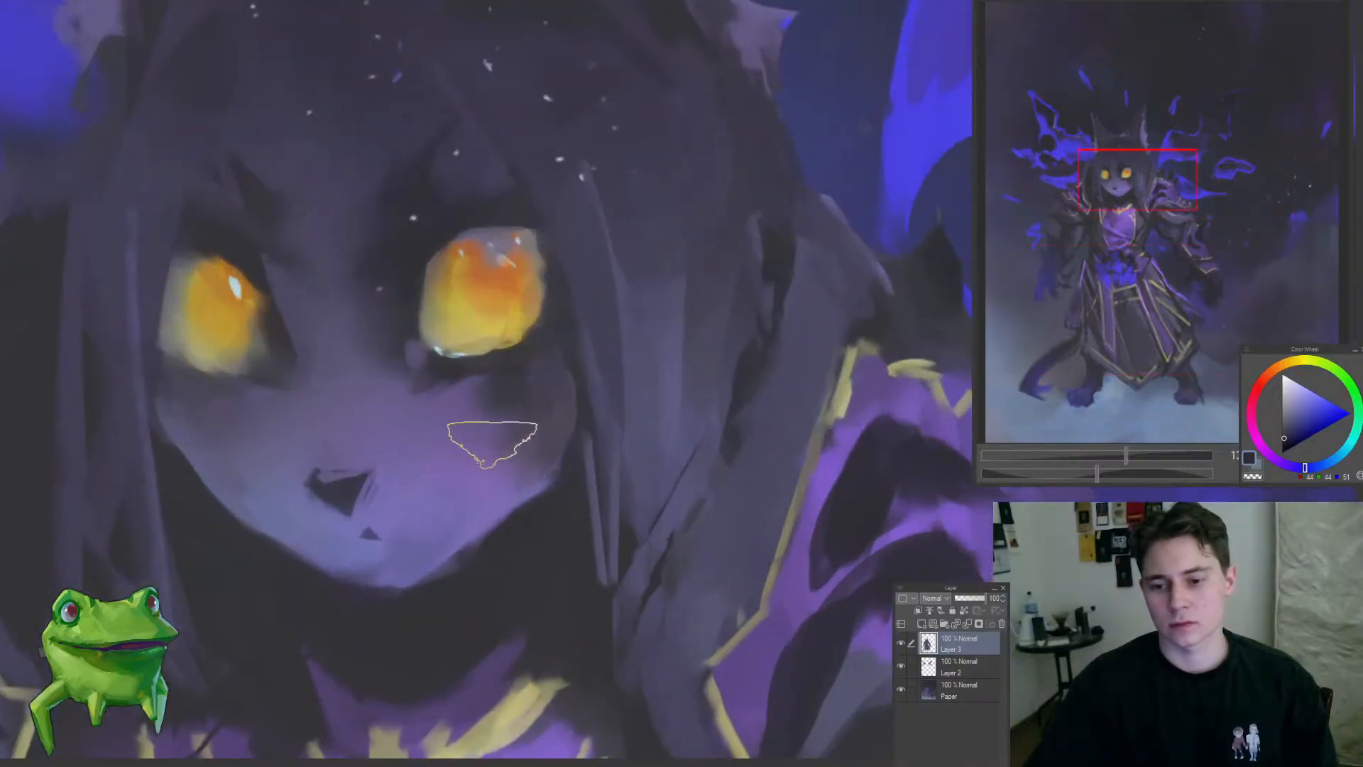
alt+click(494, 443)
alt+click(530, 433)
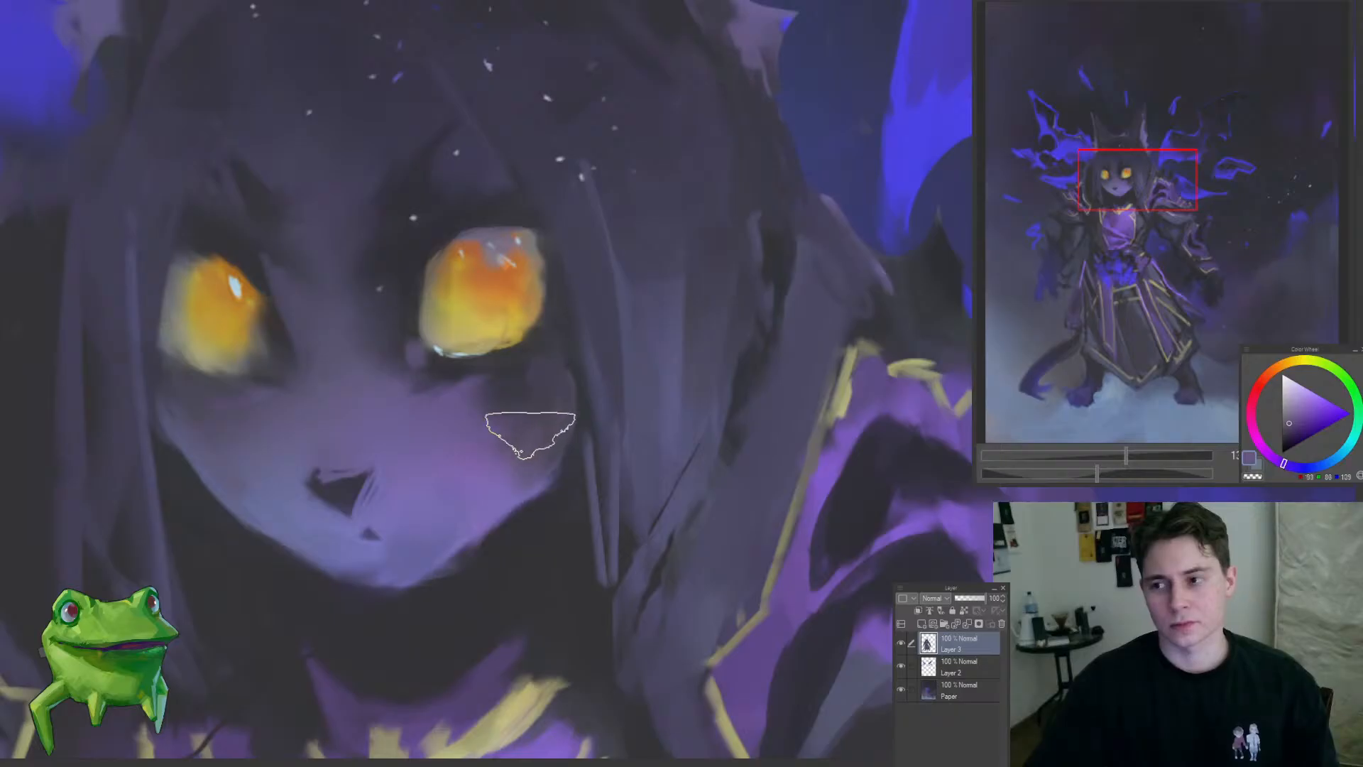
alt+click(509, 484)
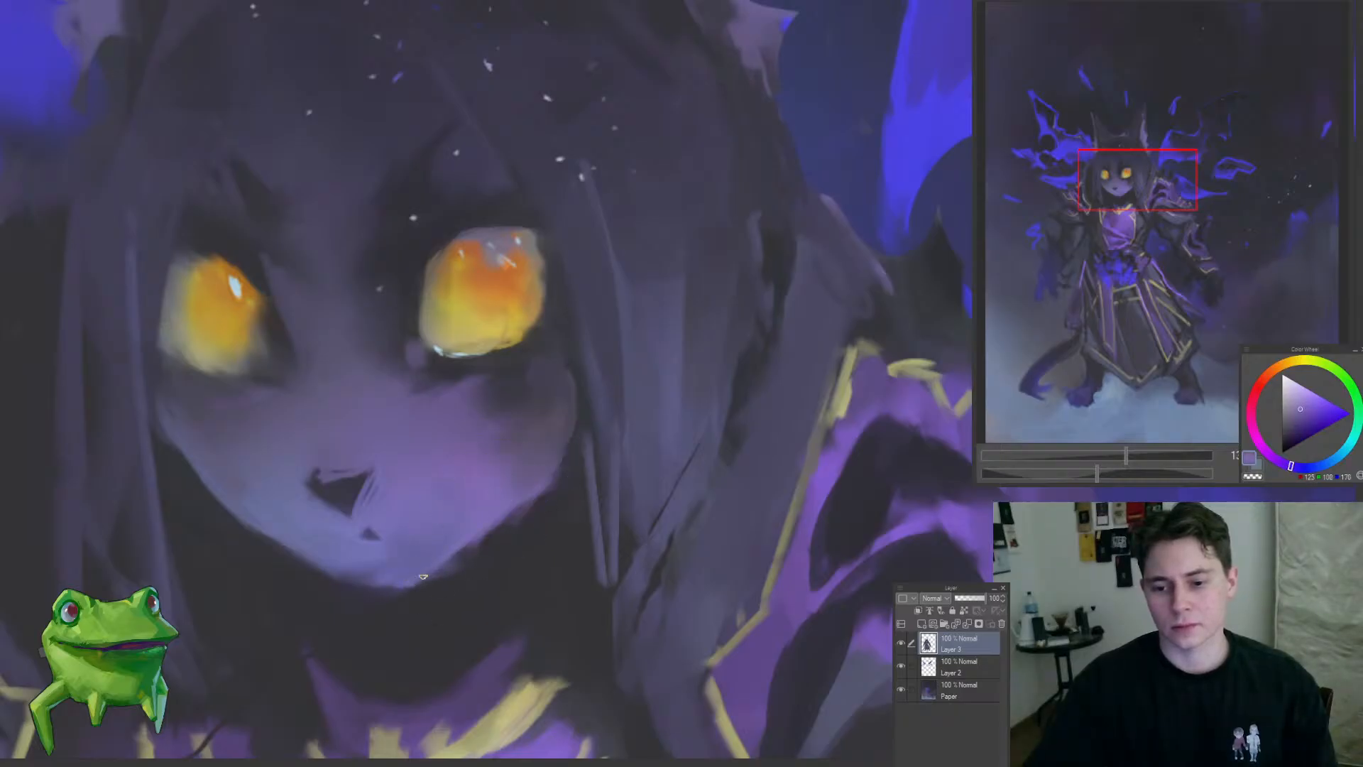
drag(423, 577, 593, 450)
alt+click(533, 507)
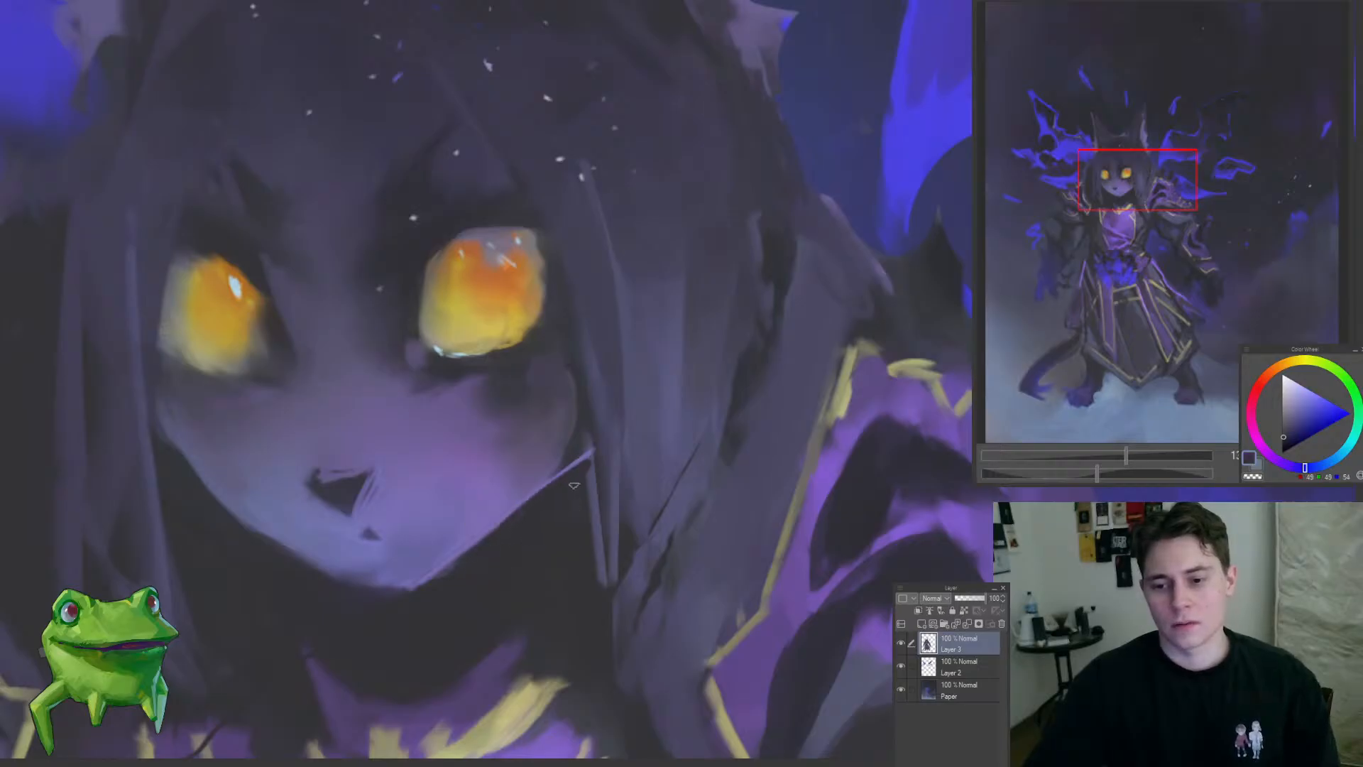
drag(557, 504, 635, 444)
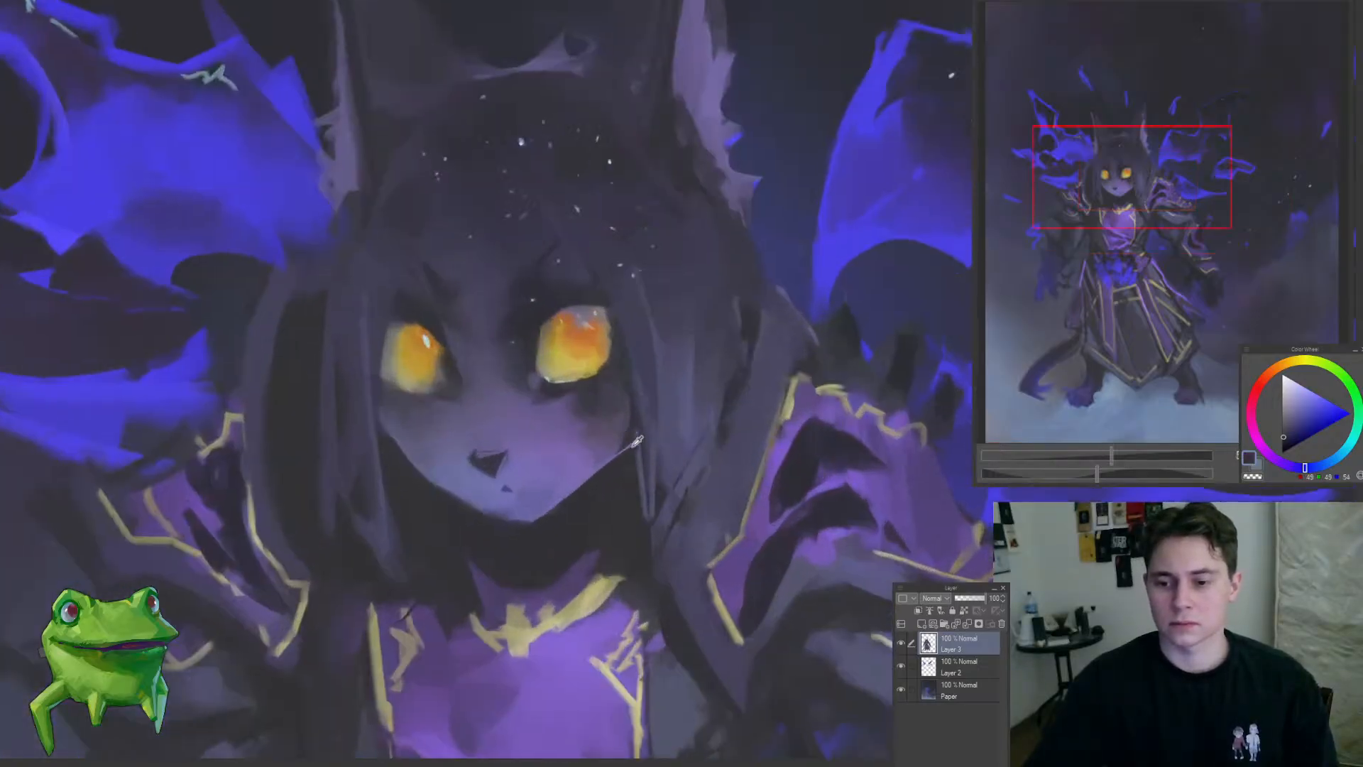
alt+click(630, 455)
Step: Paint a sampled muted yellow into the lower part of the right-hand eye's iris
drag(556, 461, 508, 454)
drag(554, 386, 639, 386)
alt+click(543, 422)
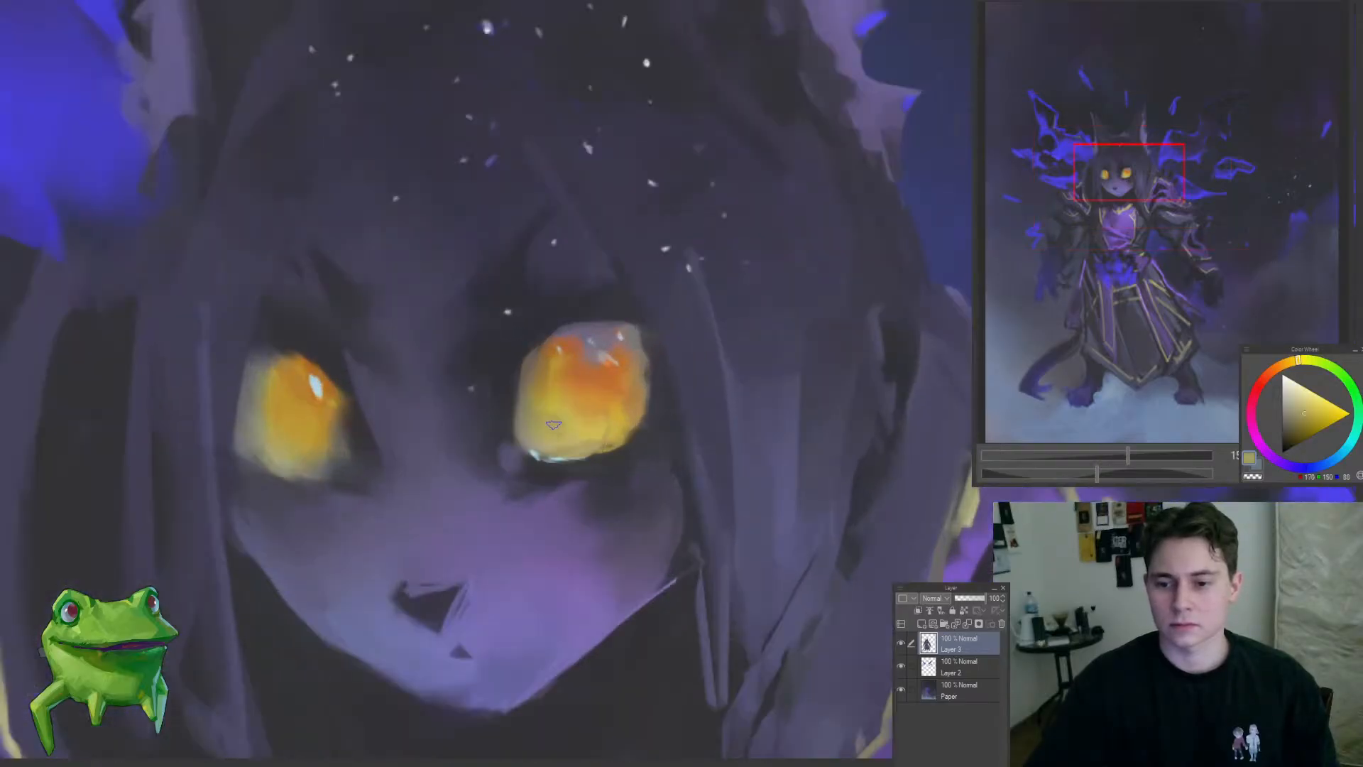
drag(569, 433, 458, 533)
Step: Extend the purple collar edge toward the right-hand hair and clean the gold neckline and neck shadow with sampled purple and near-black tones
drag(596, 532, 629, 518)
alt+click(591, 529)
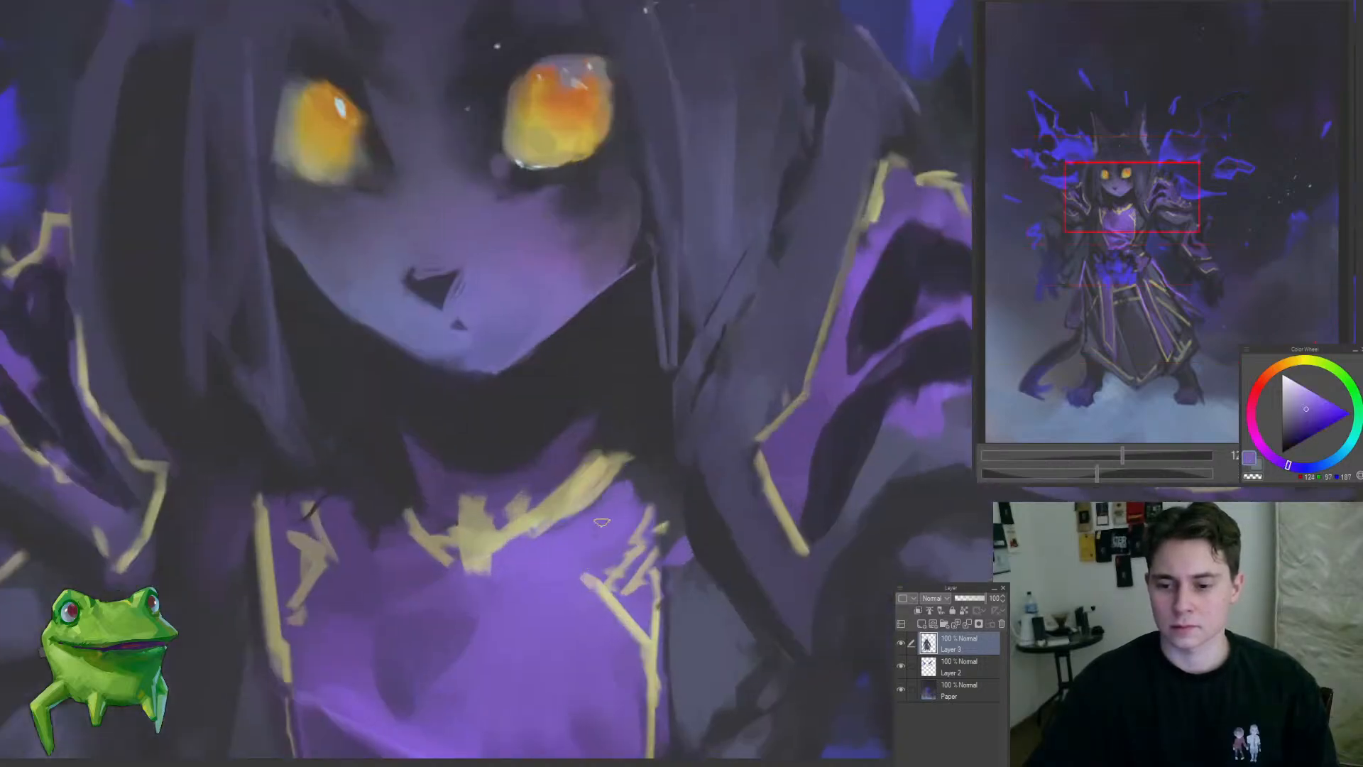
drag(656, 429, 641, 468)
alt+click(654, 457)
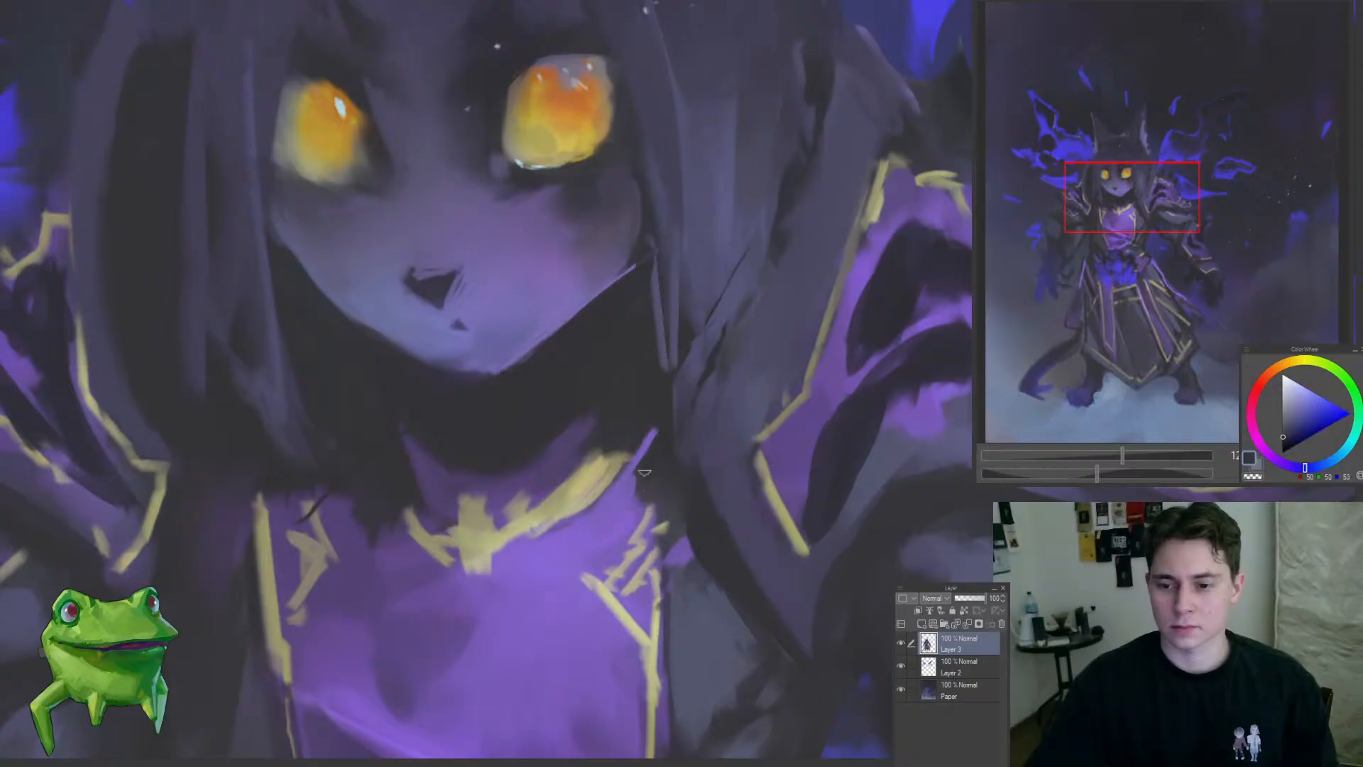
alt+click(563, 462)
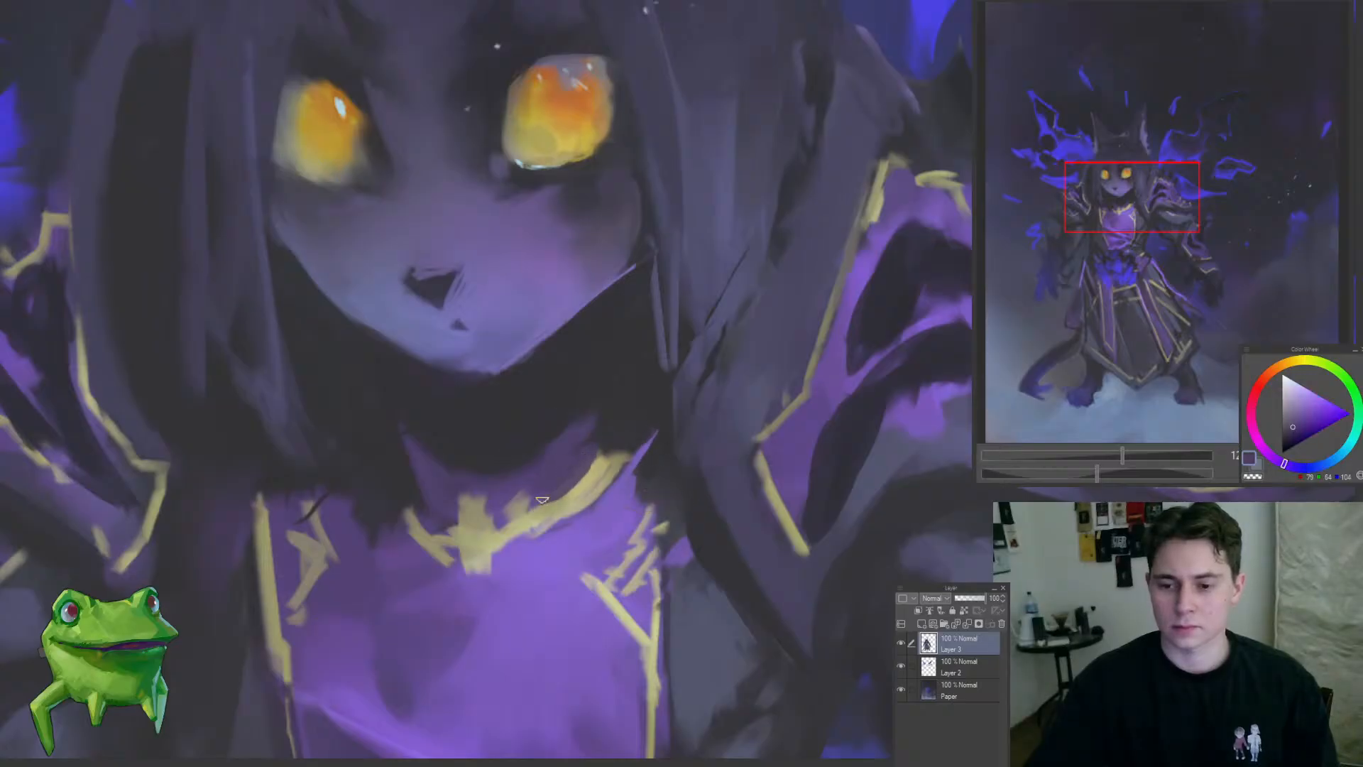
alt+click(563, 430)
mouse_move(469, 440)
mouse_down()
mouse_move(369, 494)
mouse_move(542, 454)
mouse_up()
alt+click(517, 442)
alt+click(502, 475)
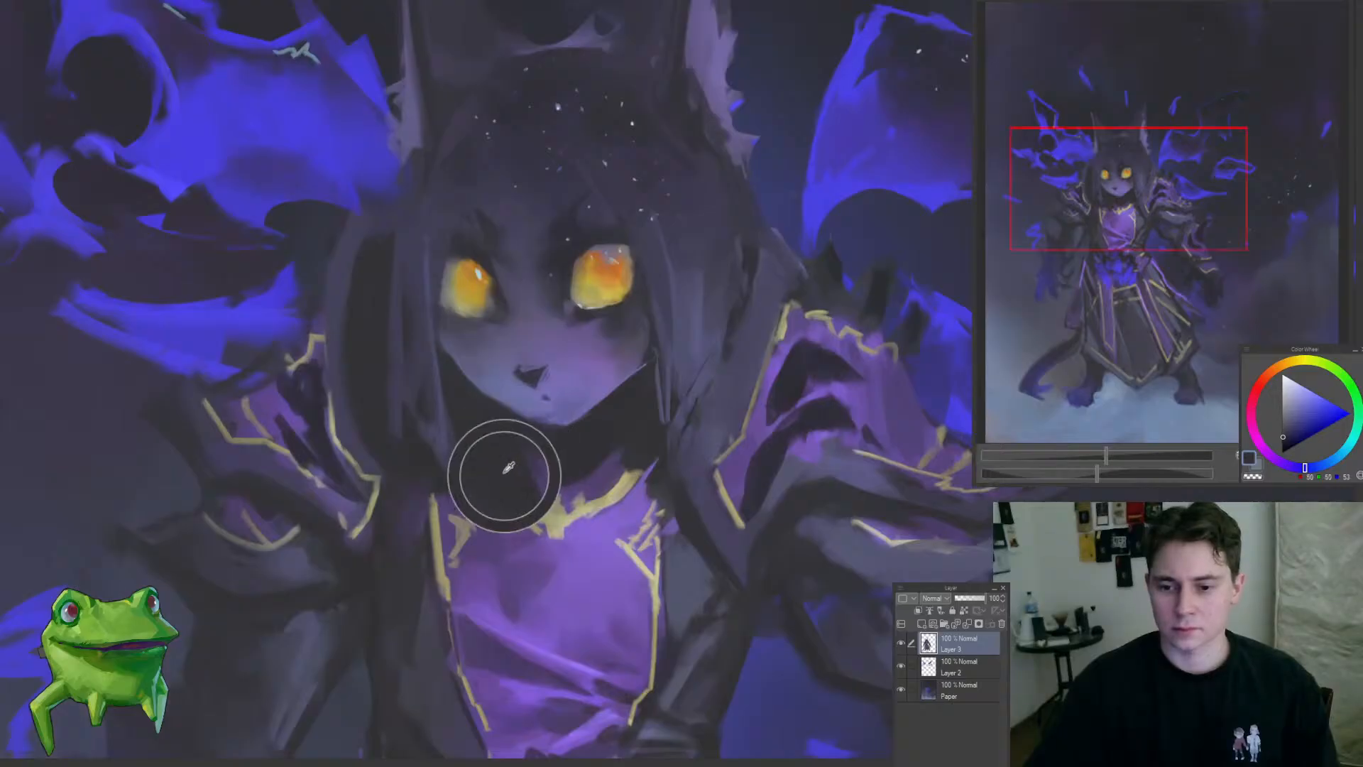
Step: Refine the hair strands framing the left-hand side of the face on Layer 3 with sampled dark tones
alt+click(419, 396)
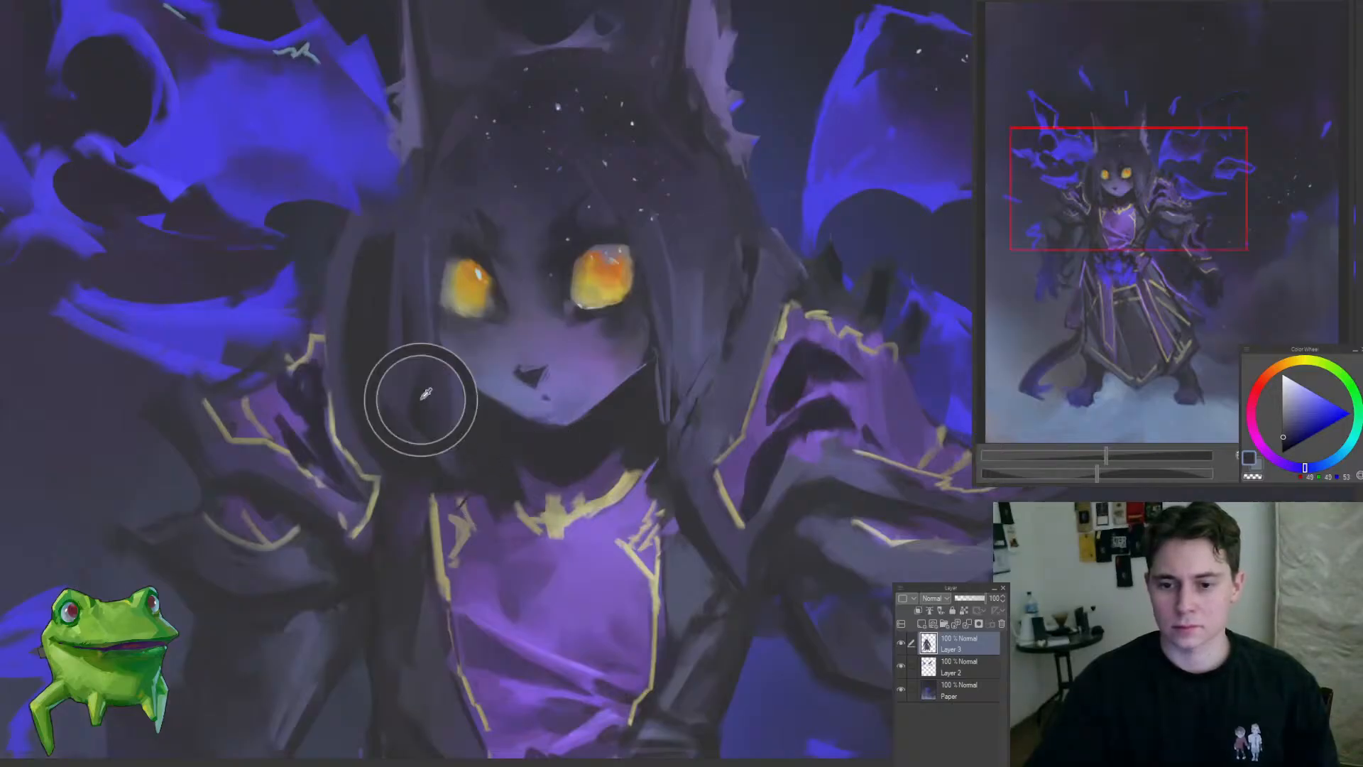
alt+click(433, 357)
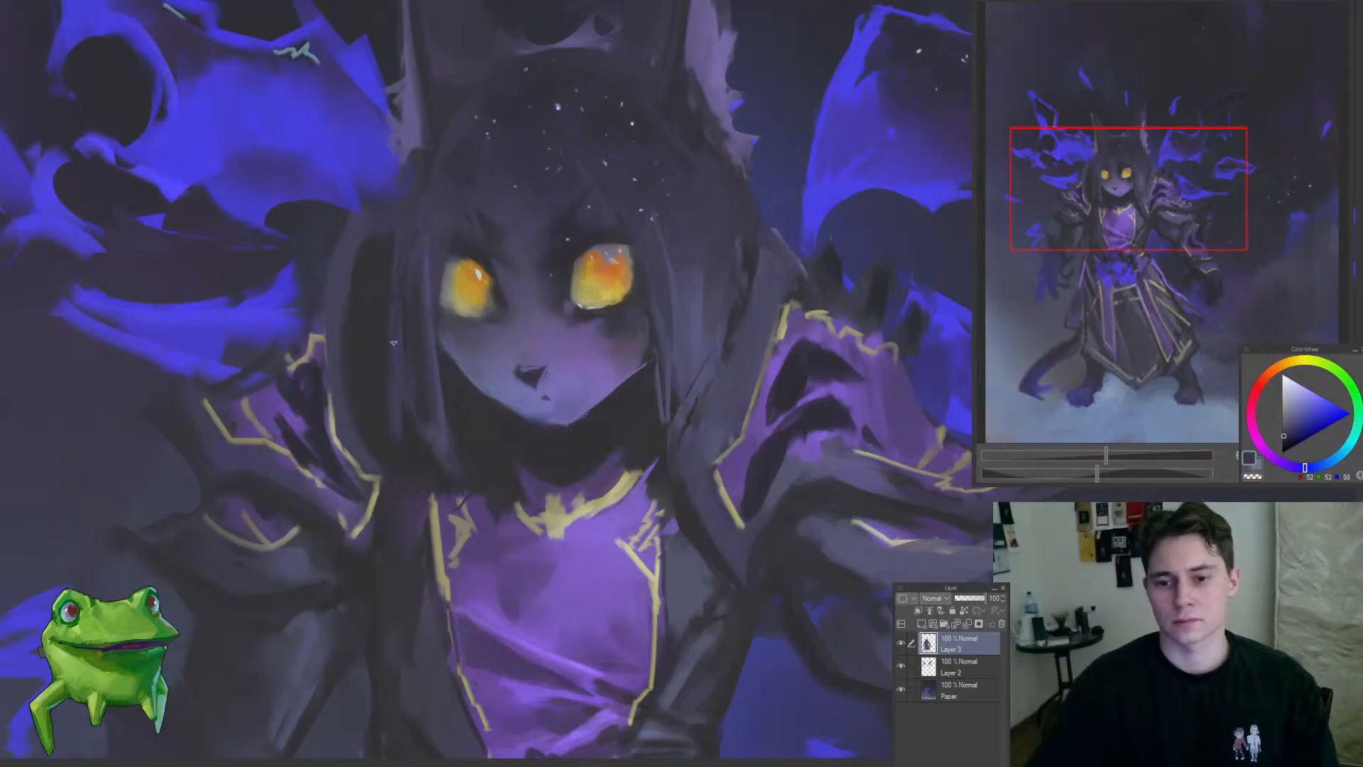
drag(421, 401, 350, 523)
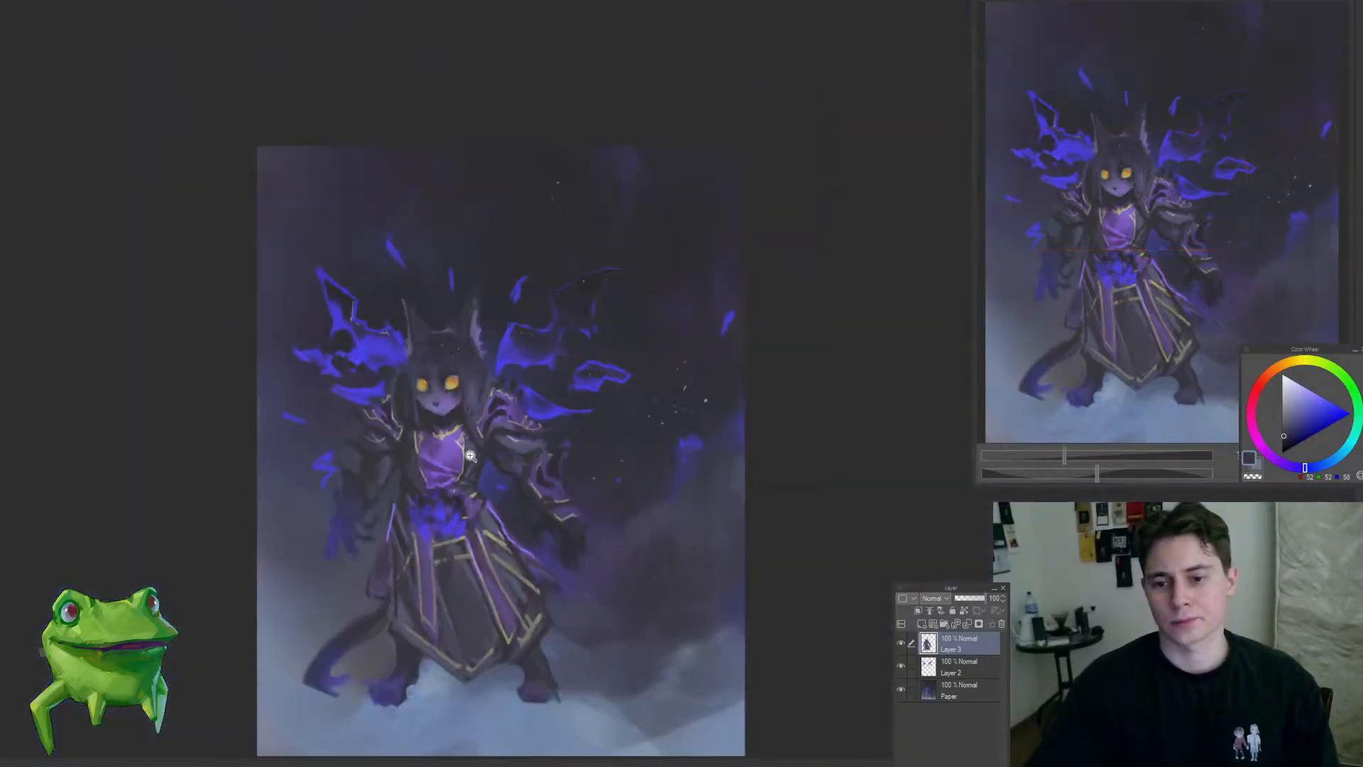
mouse_move(412, 389)
mouse_down()
mouse_move(466, 386)
mouse_move(411, 389)
mouse_move(397, 350)
mouse_up()
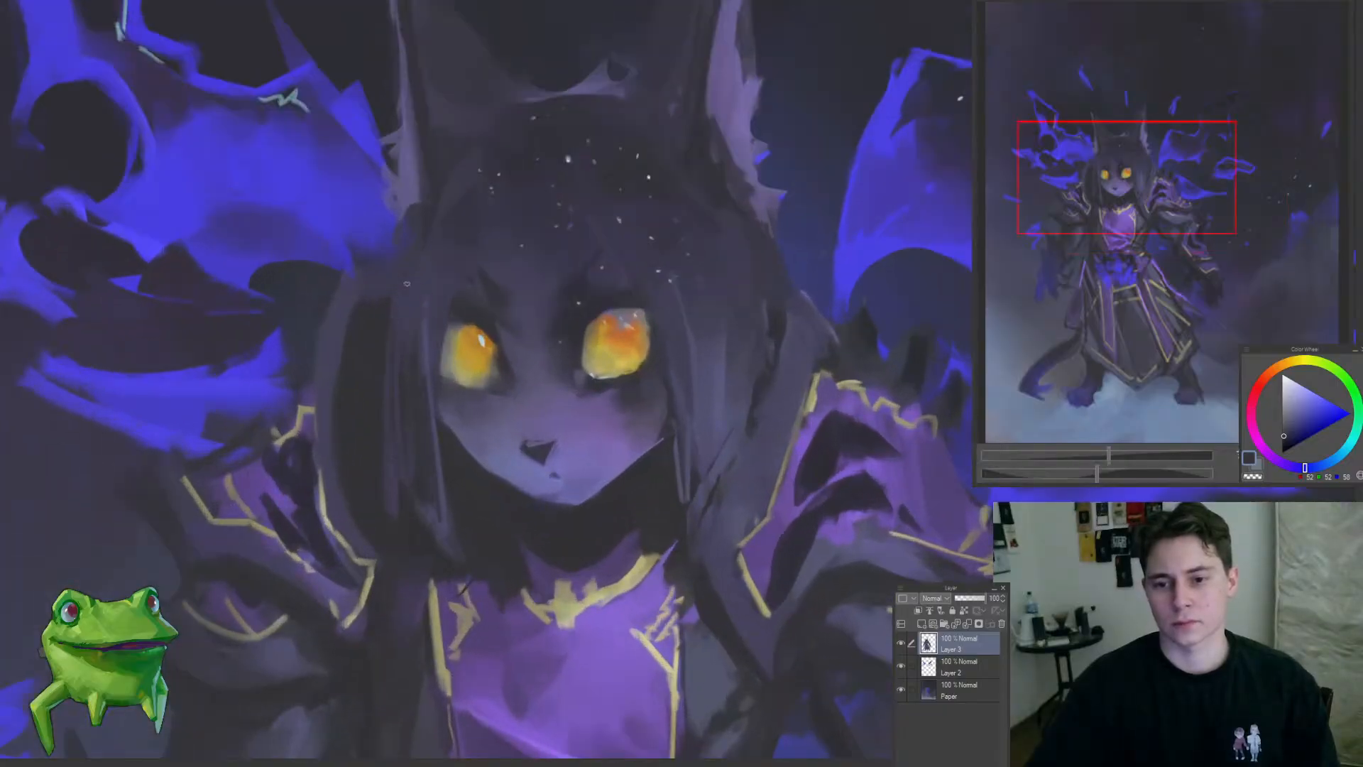
drag(454, 366, 398, 450)
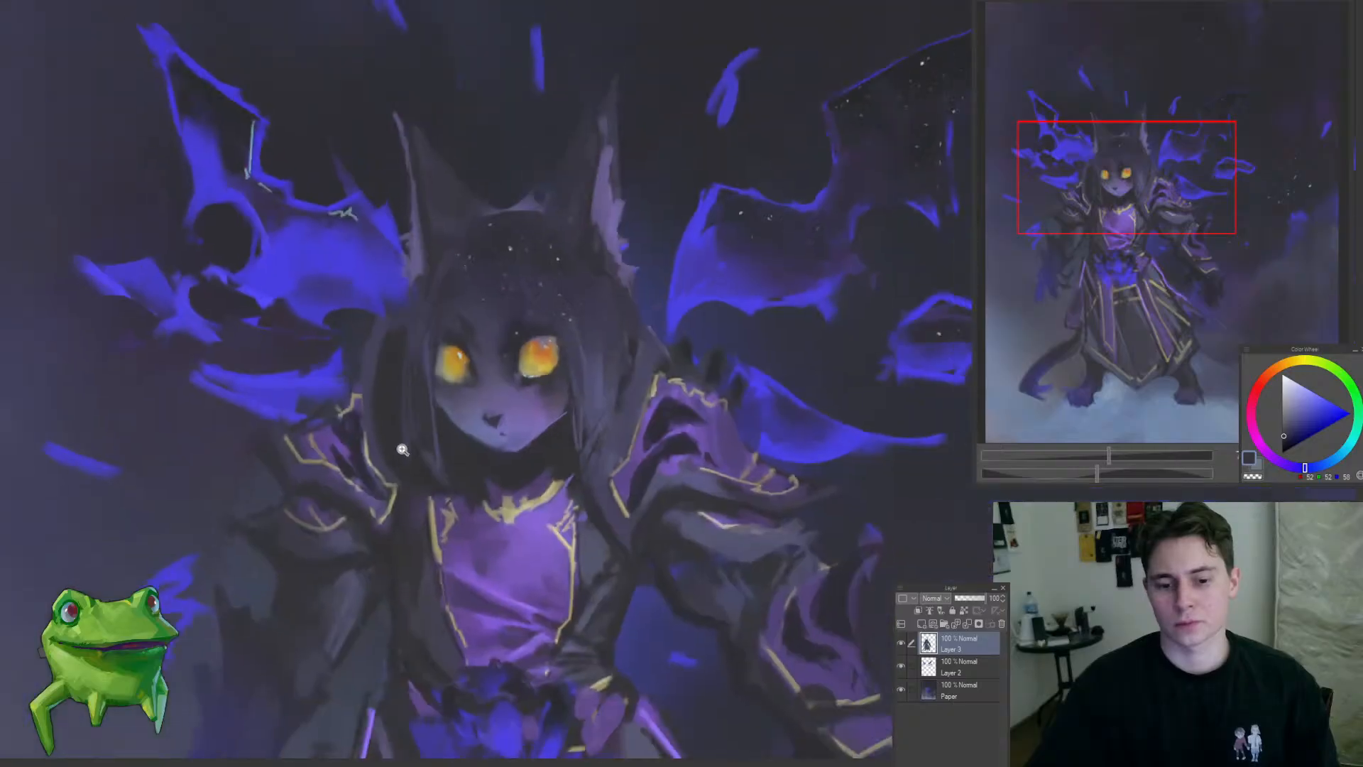
drag(470, 310, 514, 257)
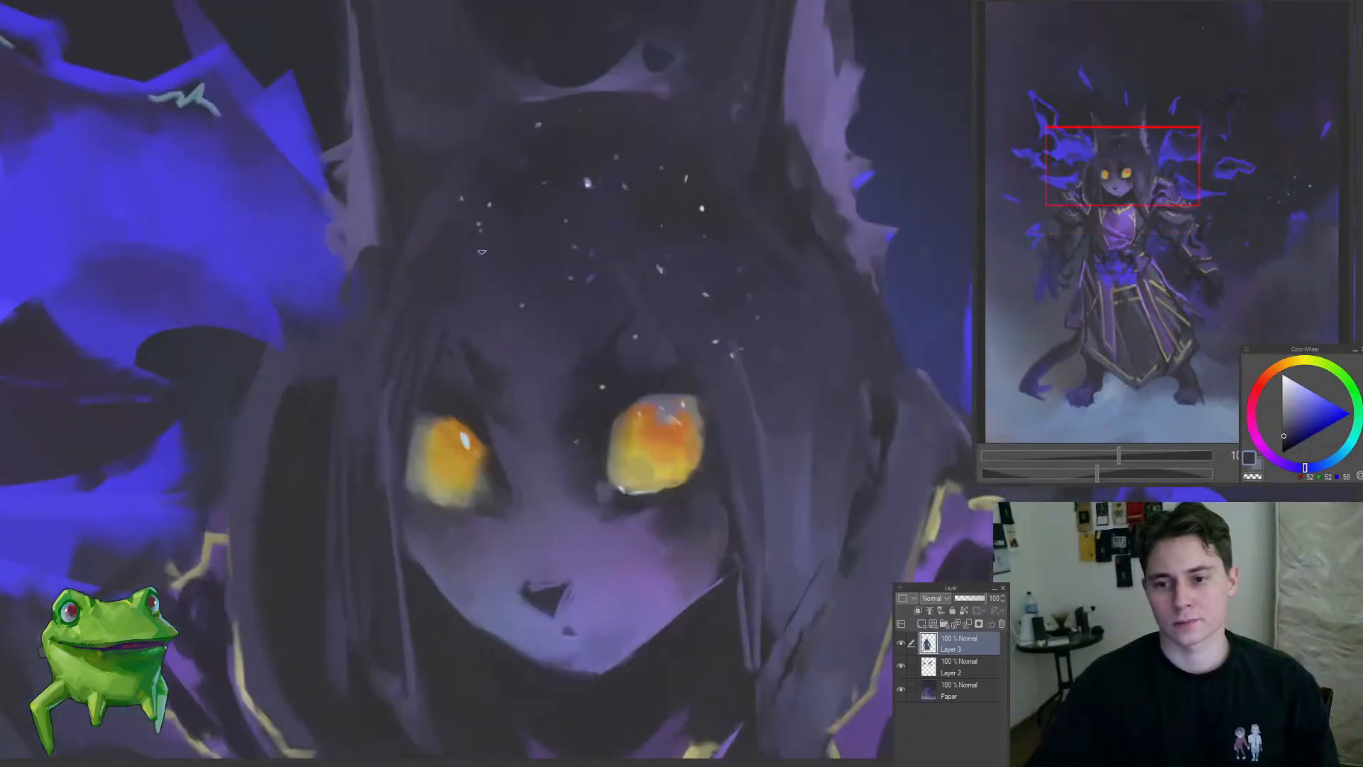
drag(457, 320, 462, 470)
drag(503, 354, 524, 355)
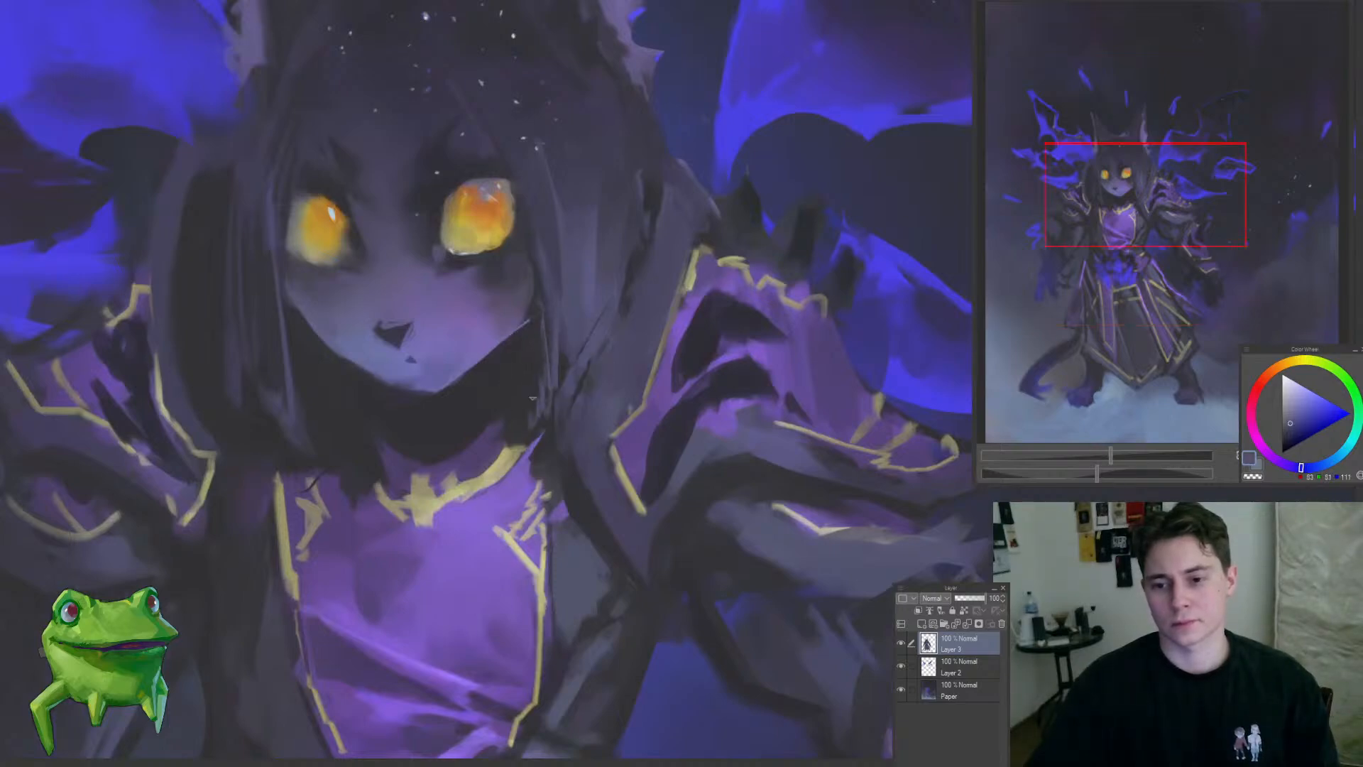
Step: Examine the whole figure's silhouette and values against the background at several zoom levels
drag(464, 437, 457, 413)
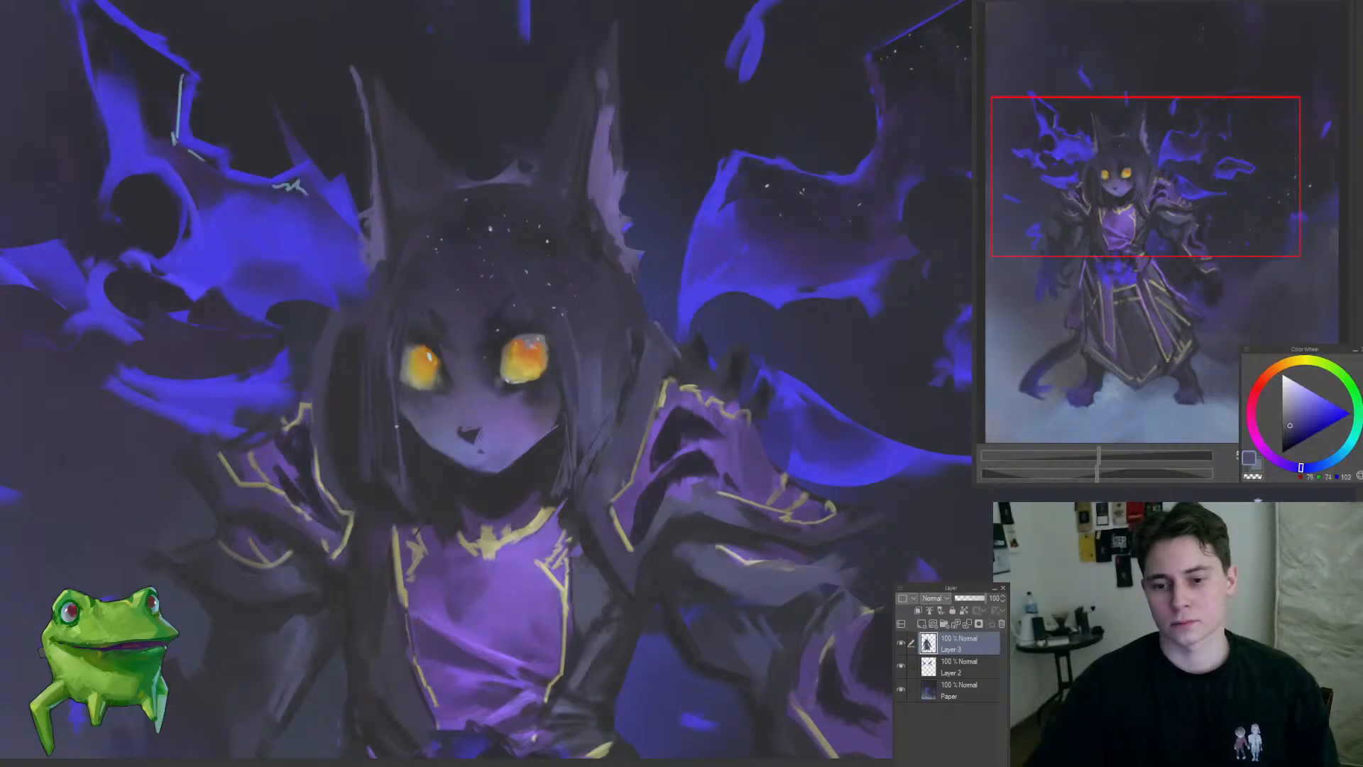
scroll(441, 663, down, 5)
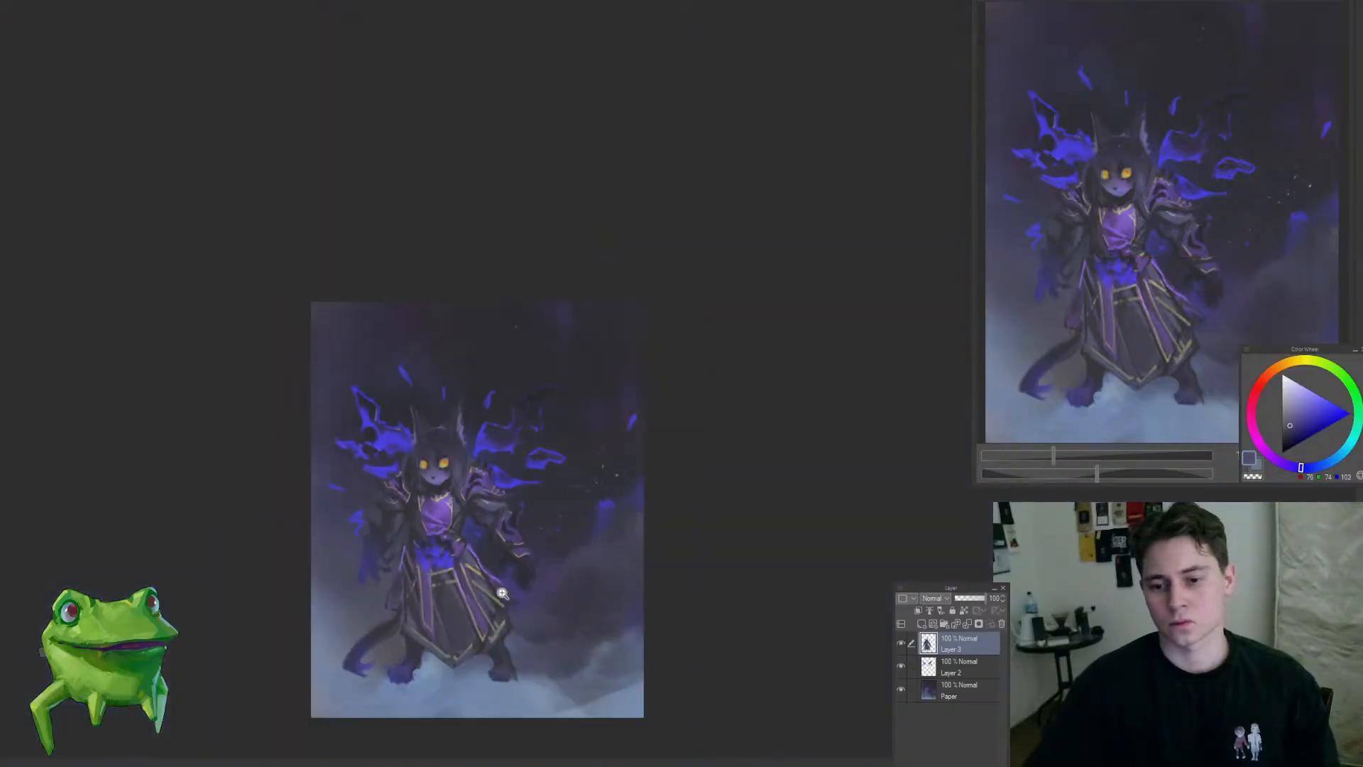
drag(456, 545, 538, 484)
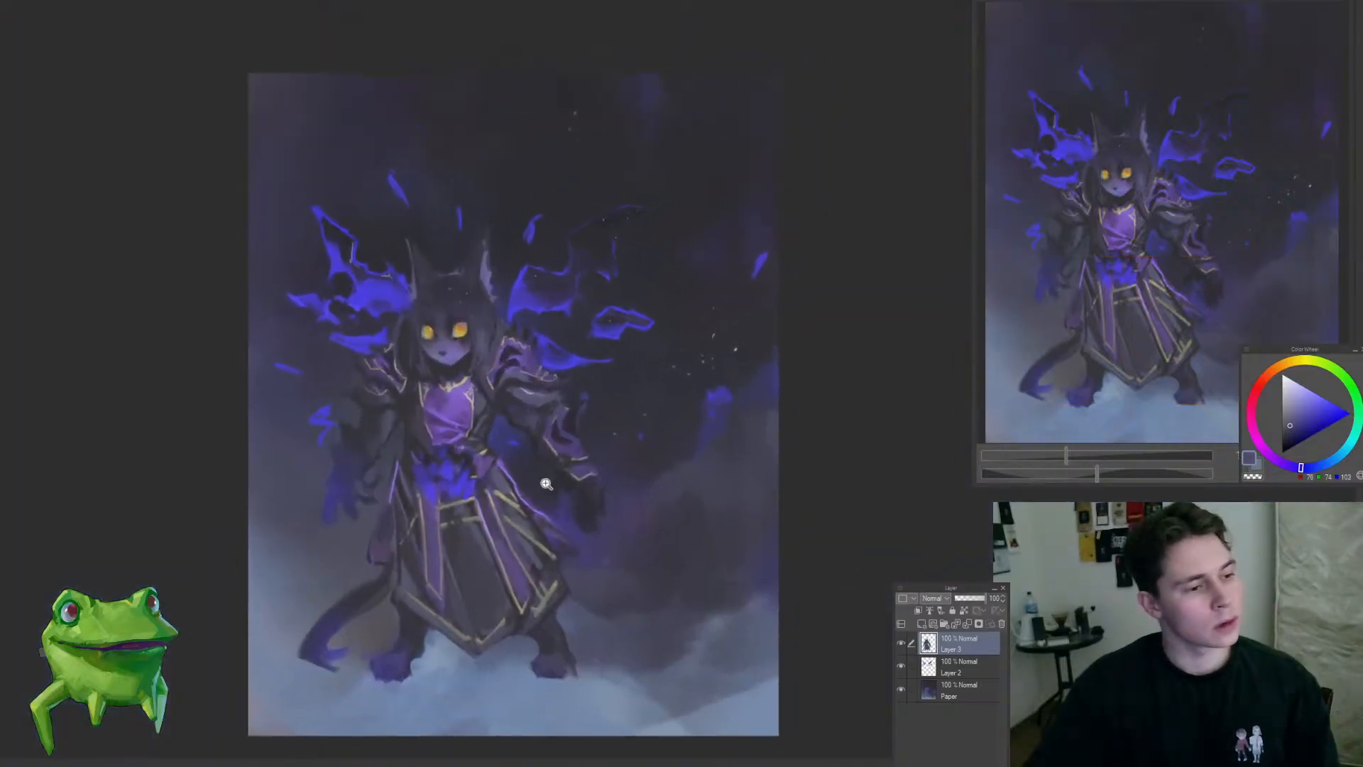
scroll(593, 496, down, 1)
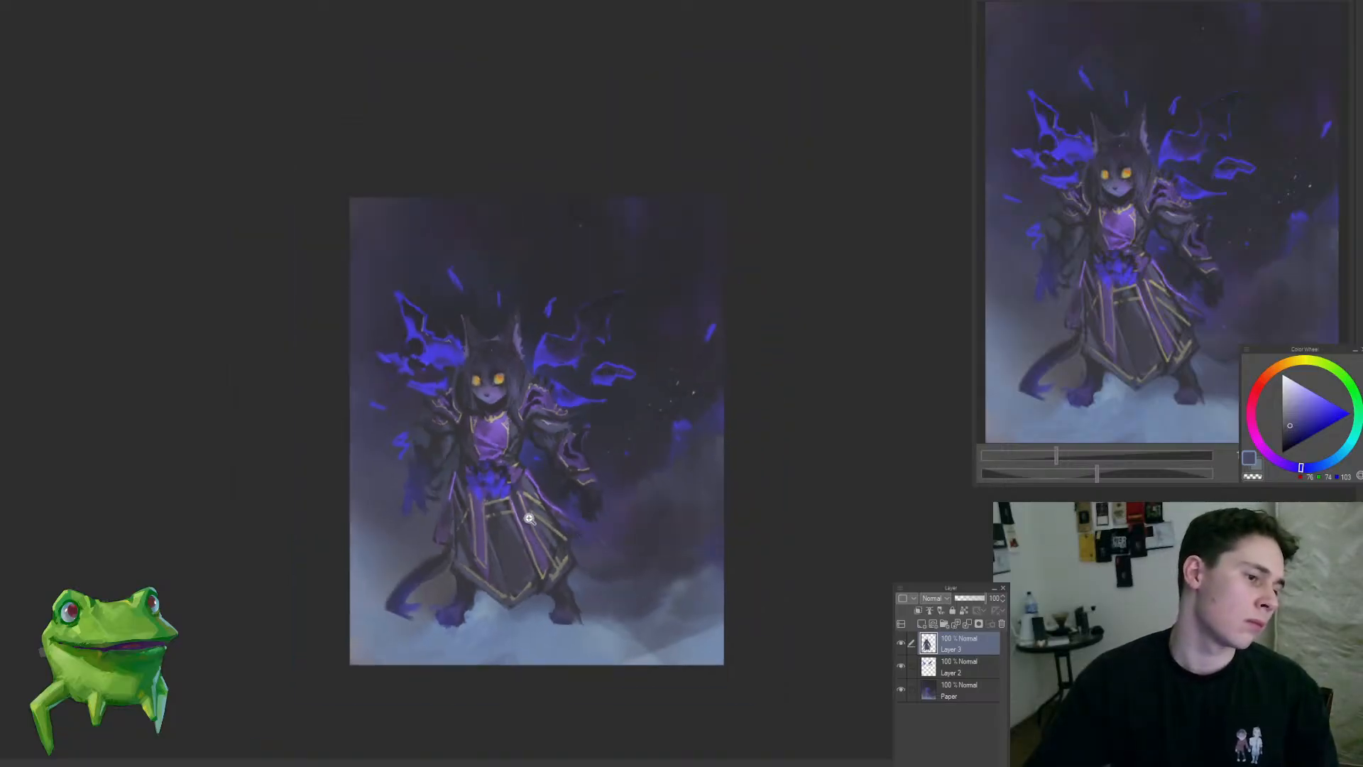
scroll(457, 483, up, 2)
scroll(449, 435, up, 1)
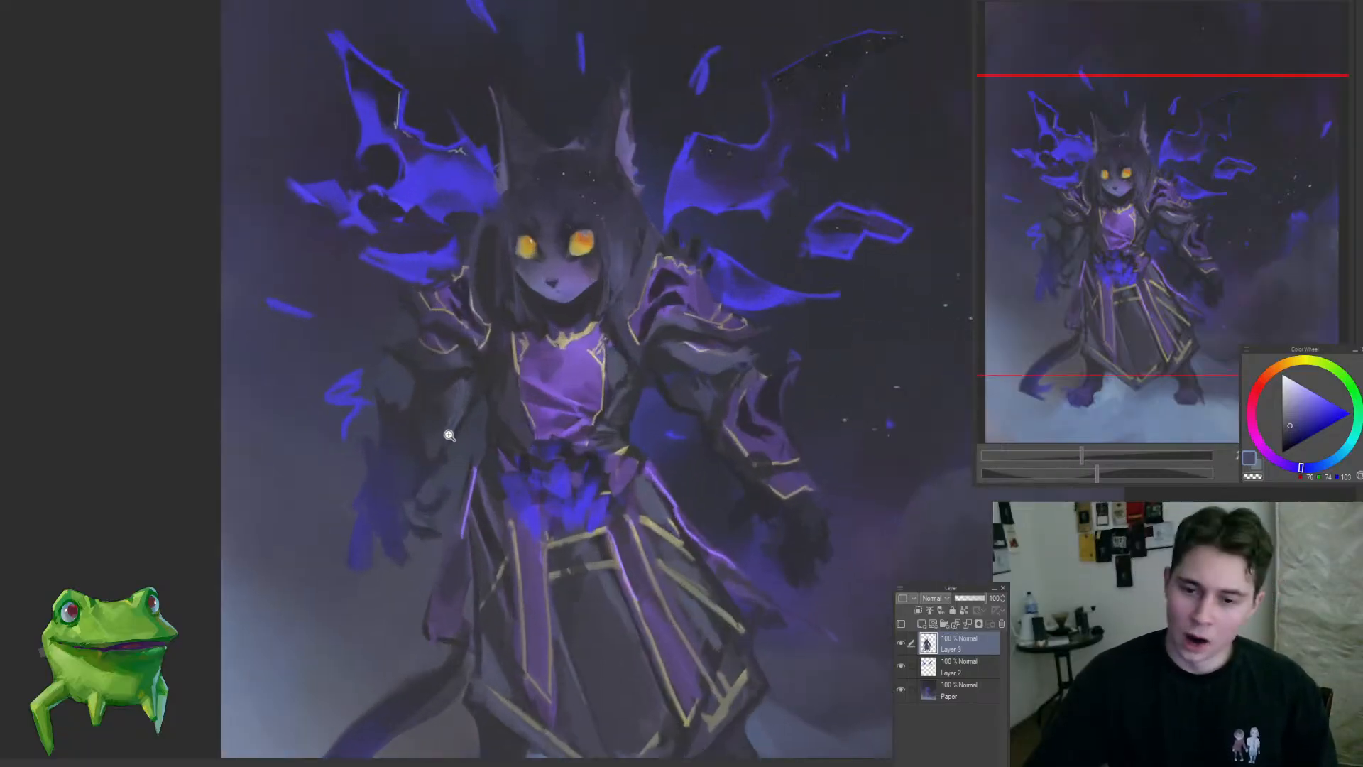
scroll(449, 435, down, 2)
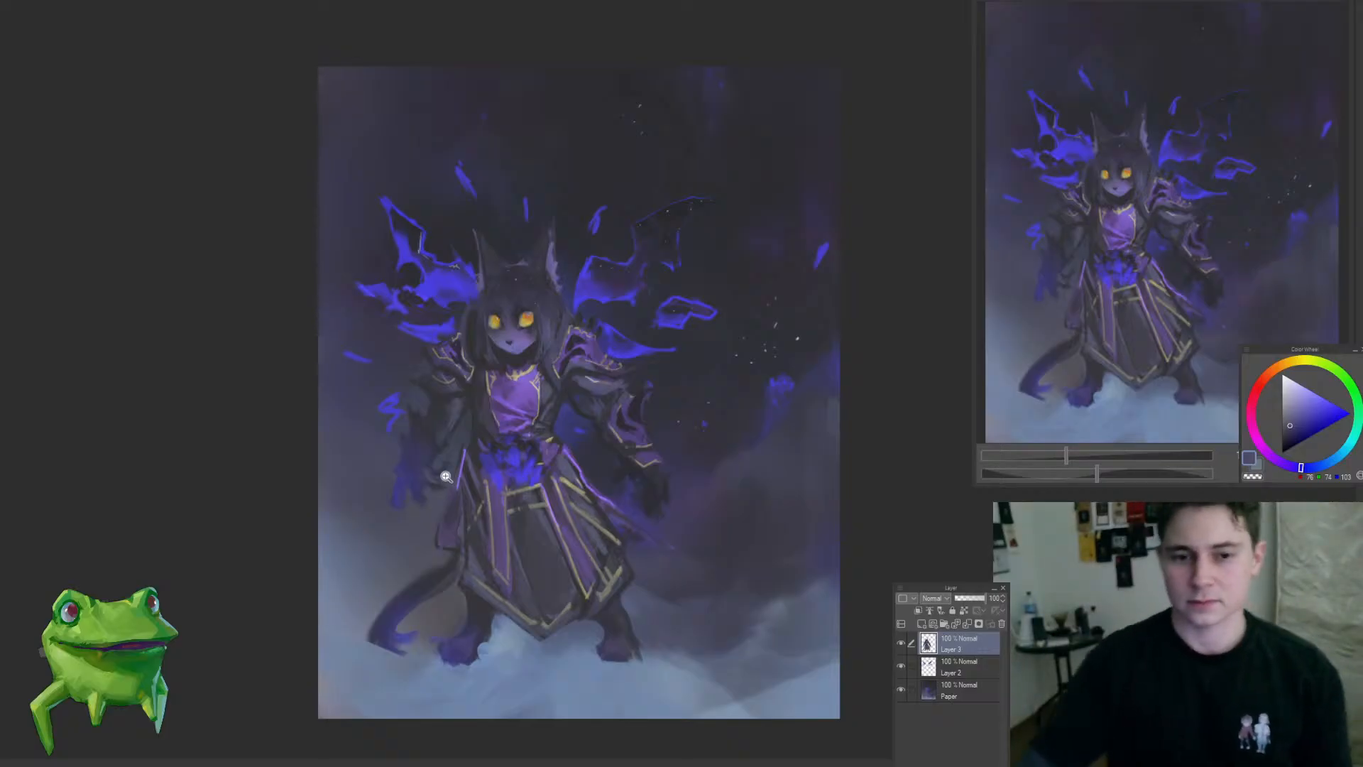
Step: Rework the left-hand outer edge of the robe skirt on Layer 3 with sampled blue-grey and near-black tones
click(561, 576)
click(565, 580)
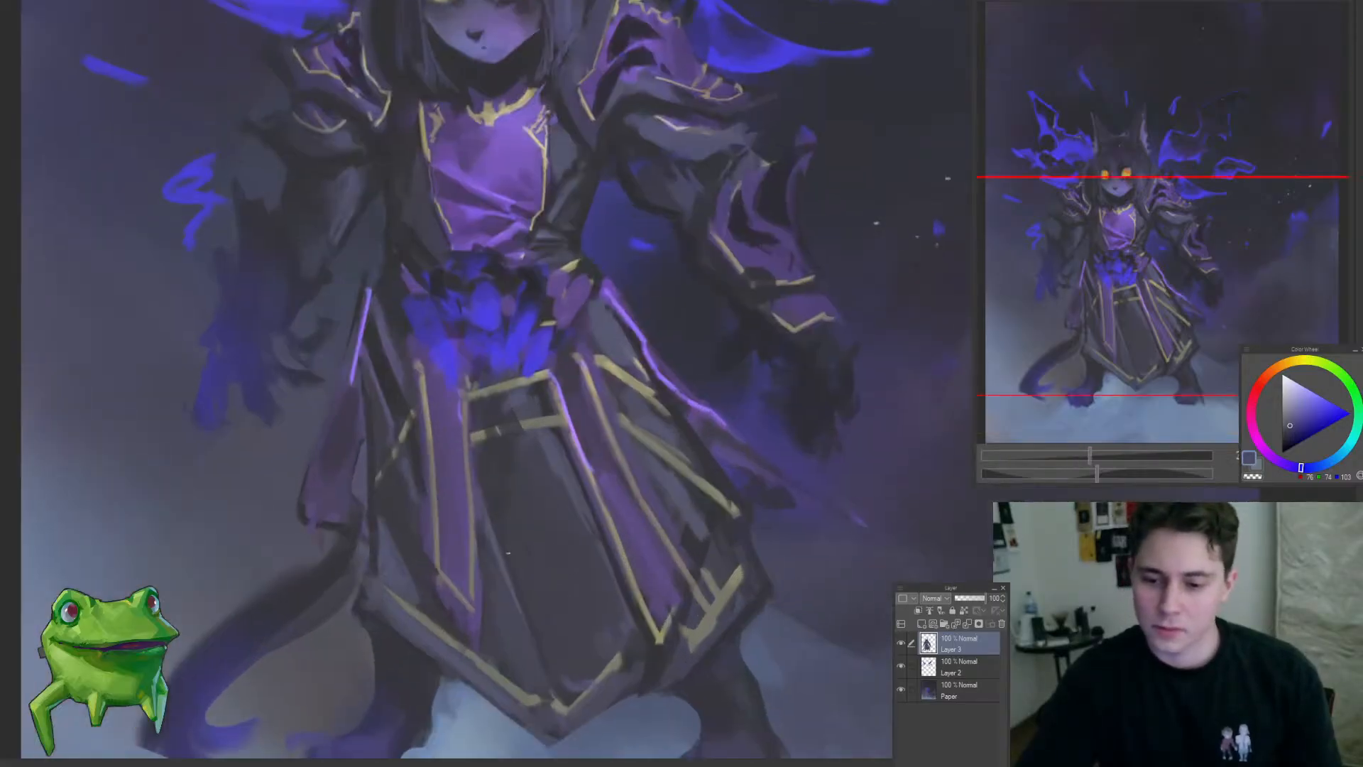
drag(522, 632, 433, 660)
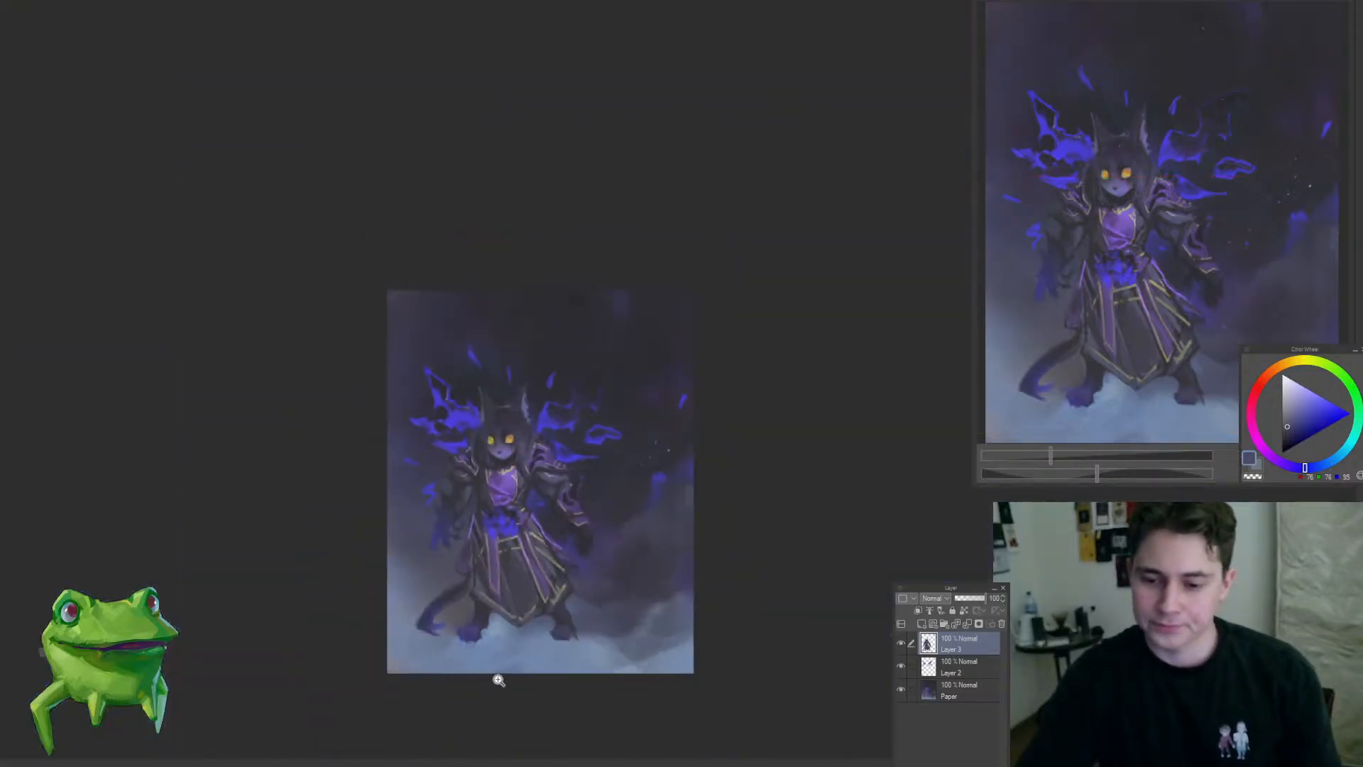
drag(478, 594, 490, 569)
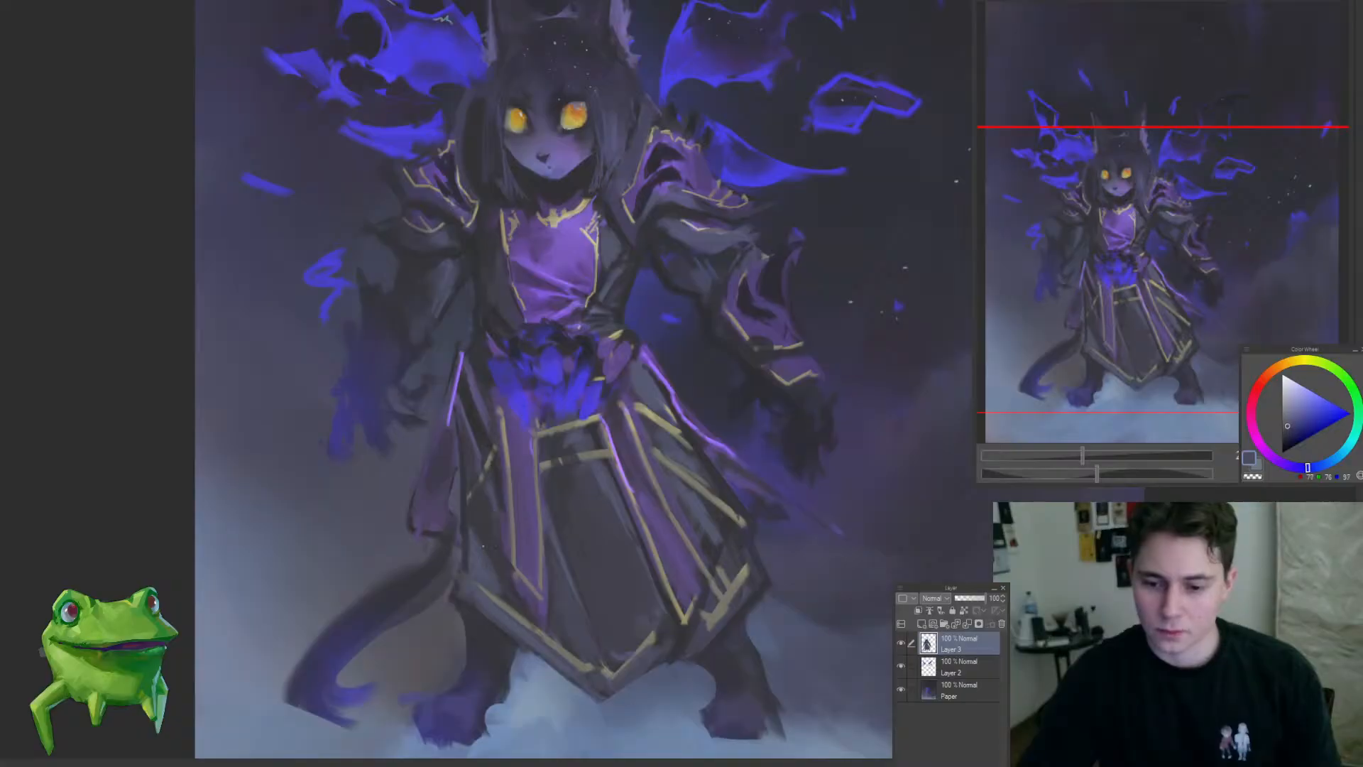
click(467, 502)
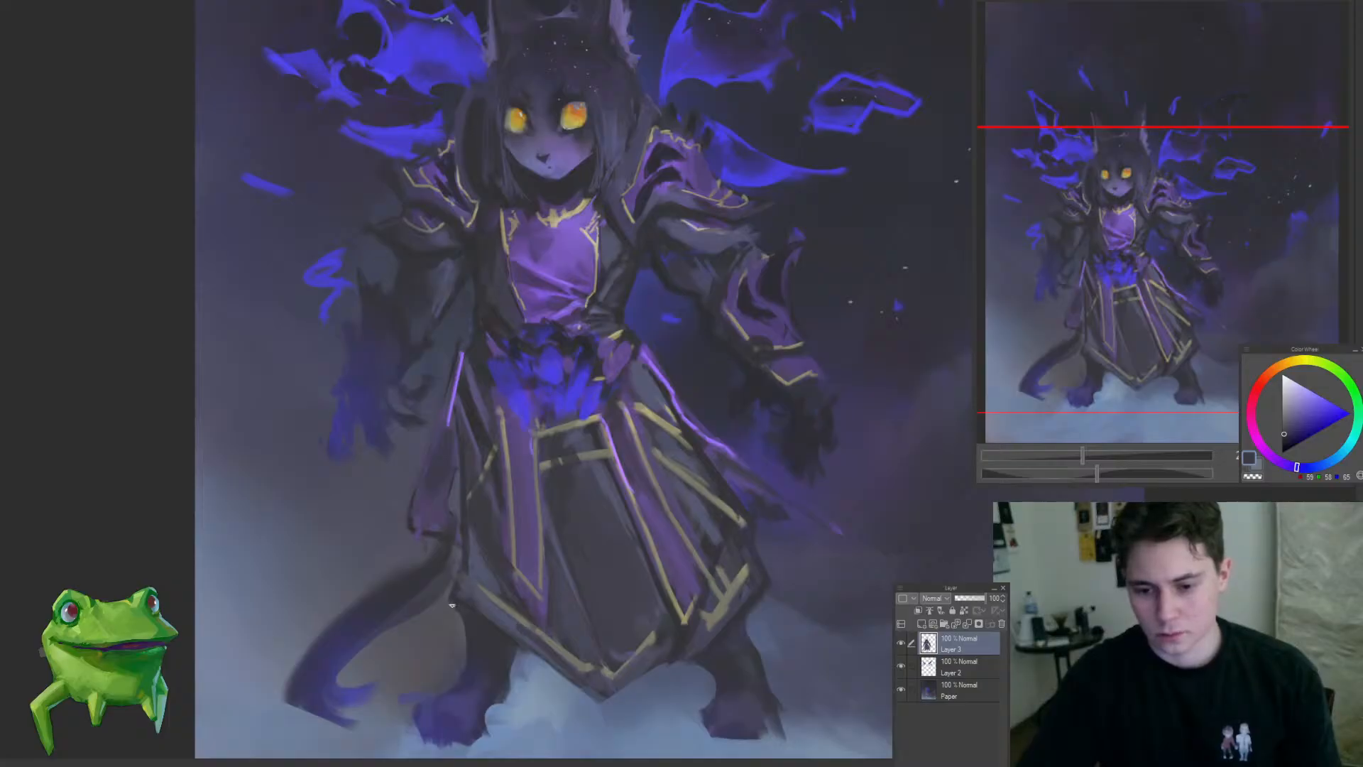
drag(493, 598, 493, 674)
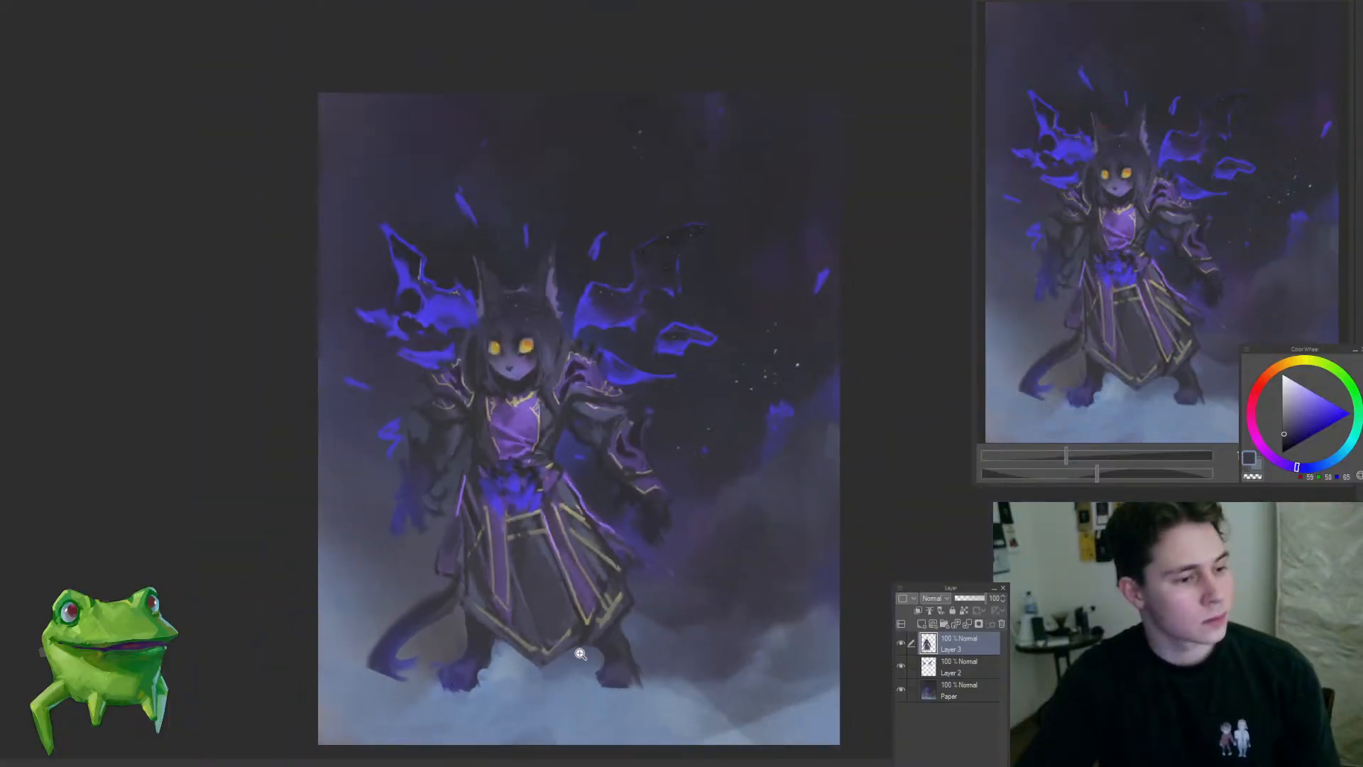
Step: Paint soft folds into the dark central panel of the robe skirt on Layer 3 with sampled blue-grey tones
drag(488, 523, 547, 529)
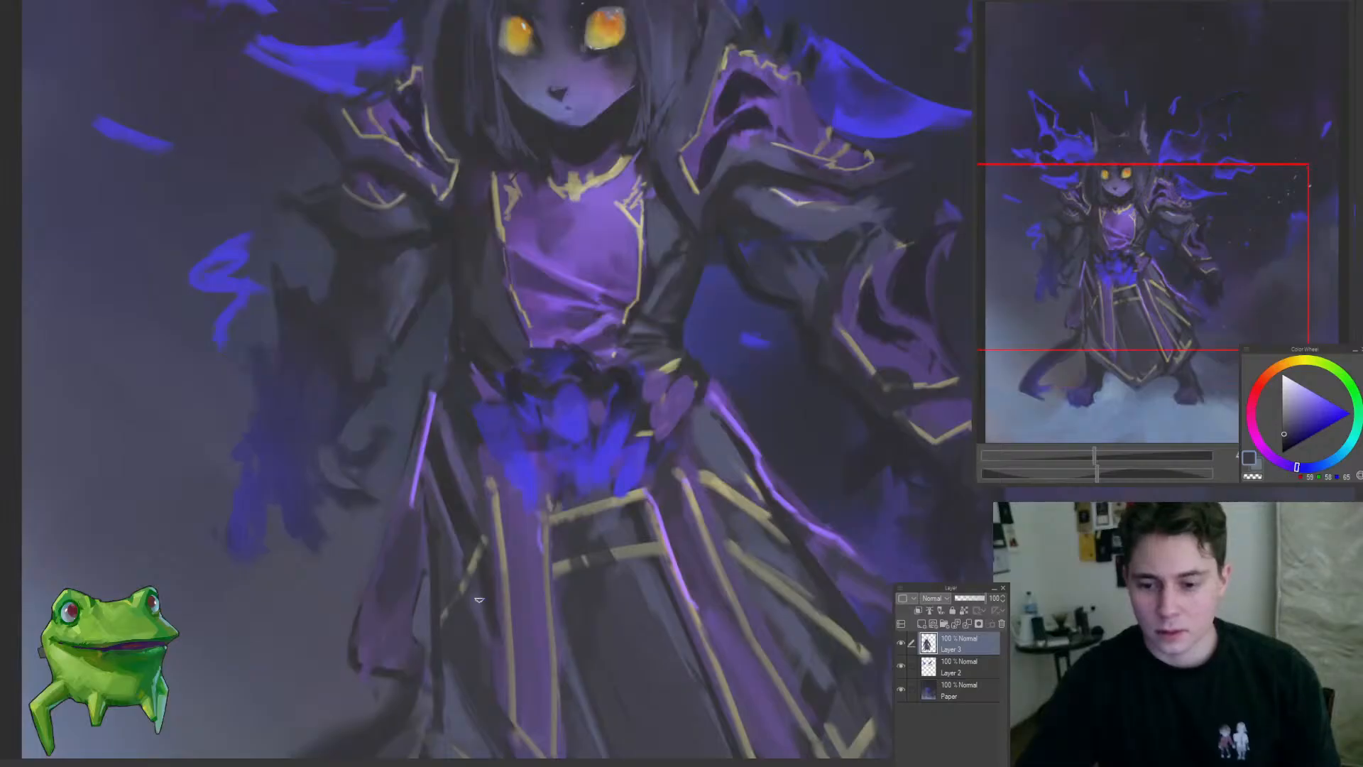
alt+click(626, 537)
mouse_move(447, 418)
mouse_down()
mouse_move(470, 459)
mouse_move(459, 531)
mouse_move(529, 603)
mouse_move(499, 577)
mouse_up()
alt+click(453, 545)
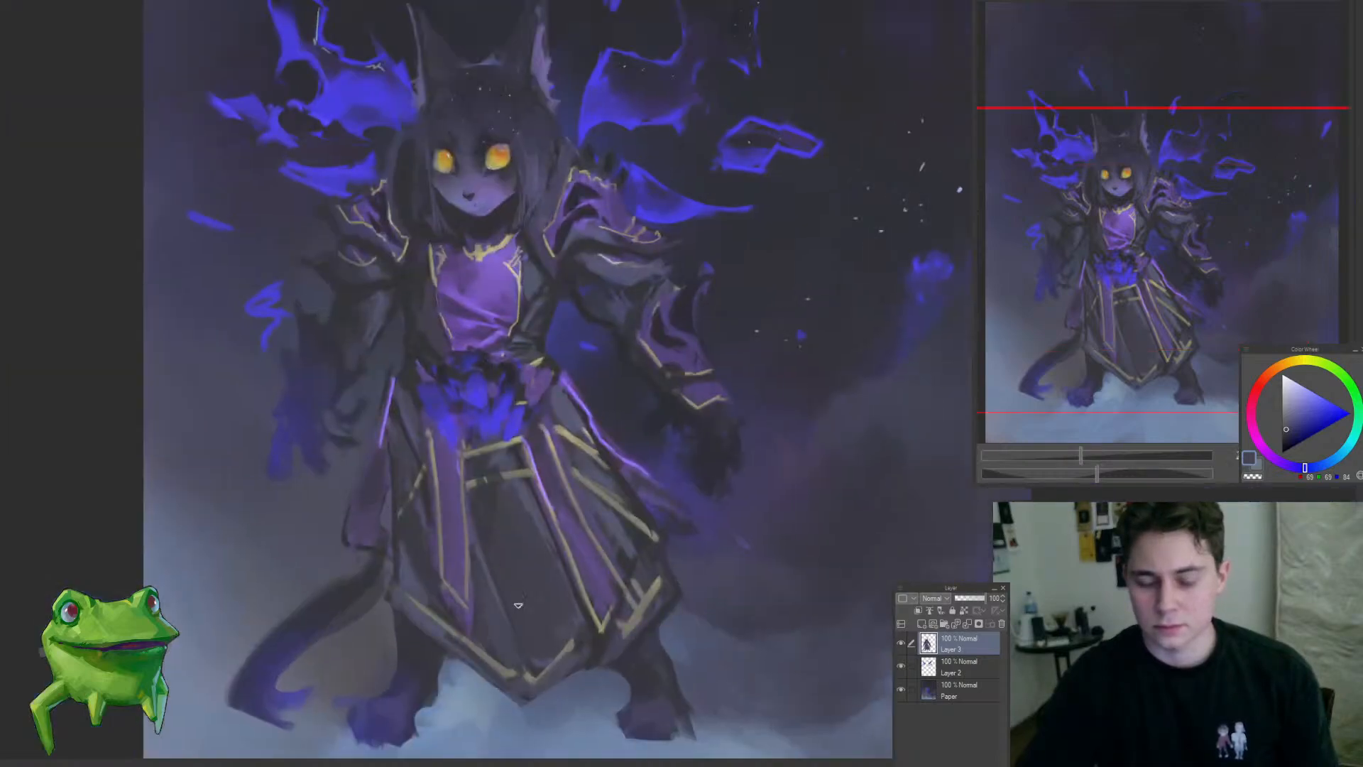
alt+click(485, 568)
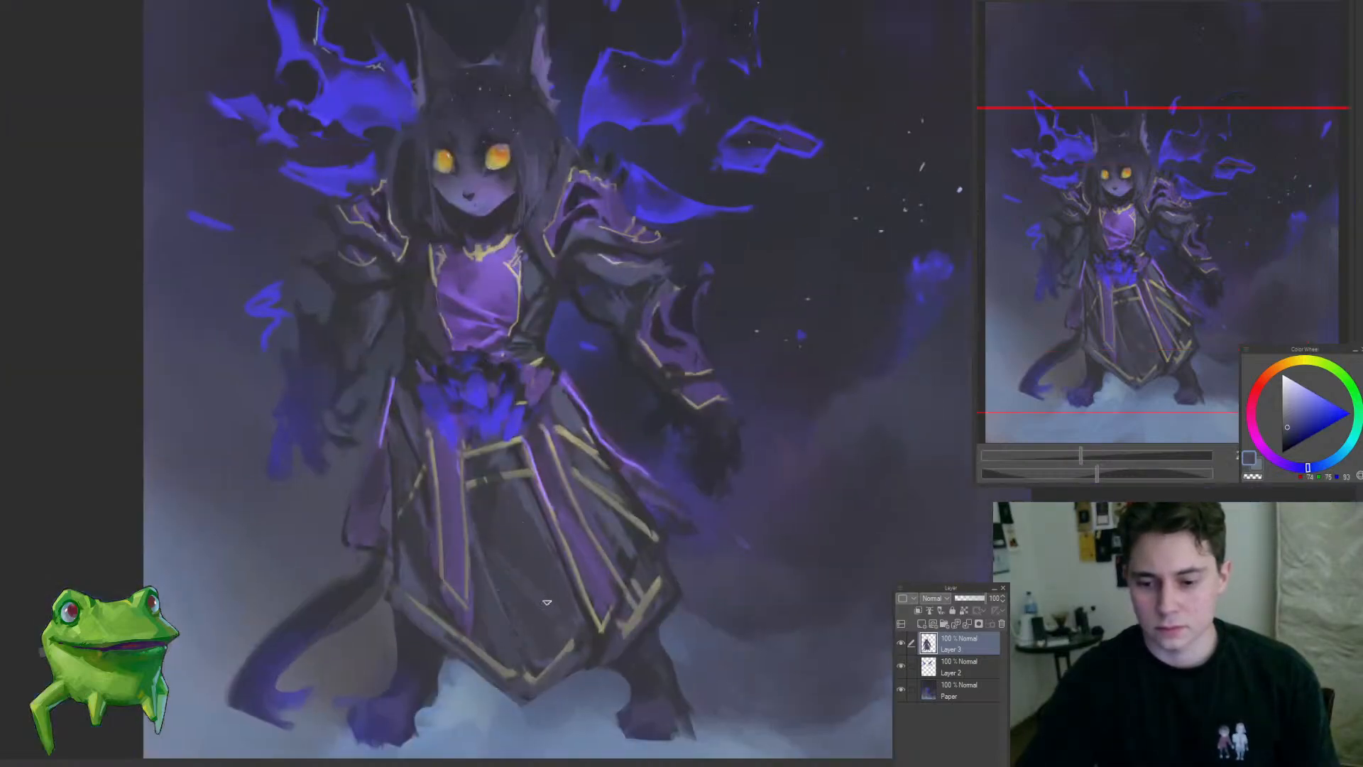
alt+click(490, 555)
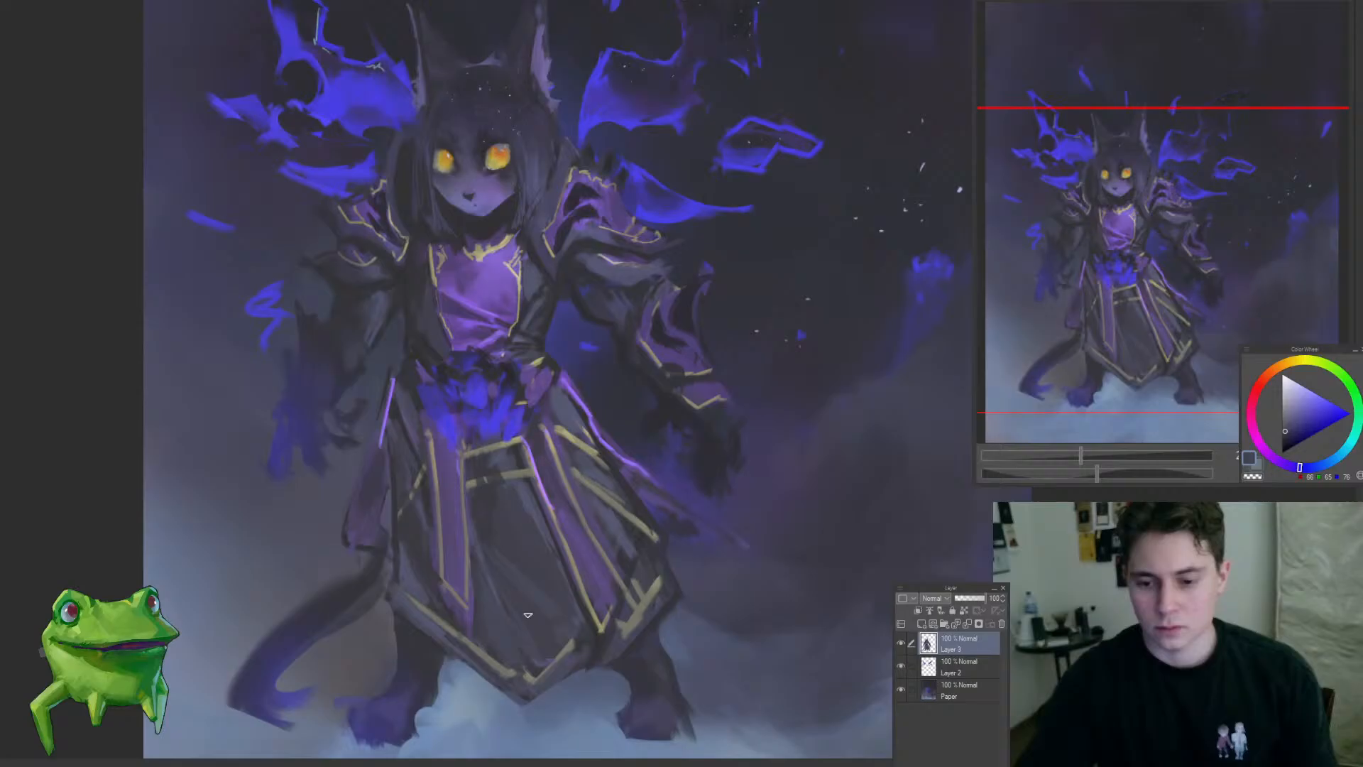
alt+click(484, 547)
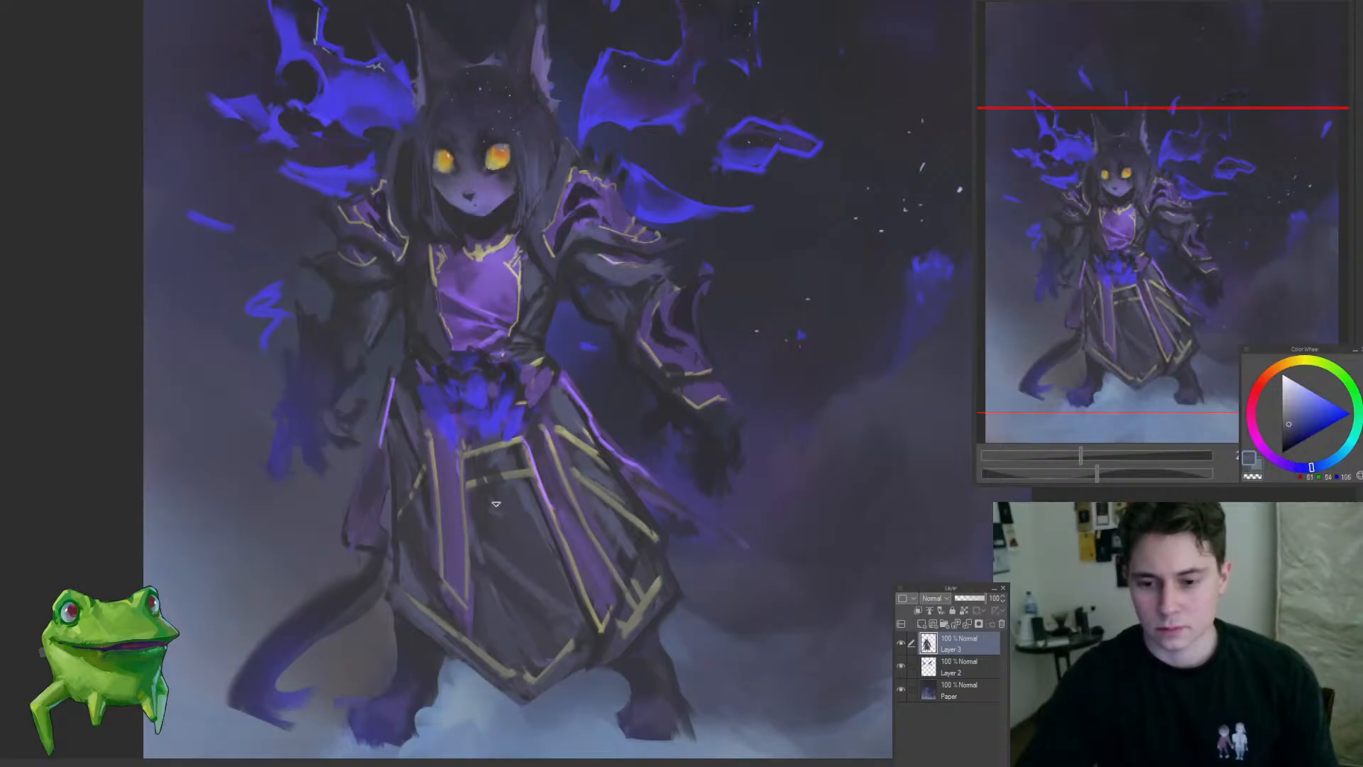
drag(654, 557, 616, 547)
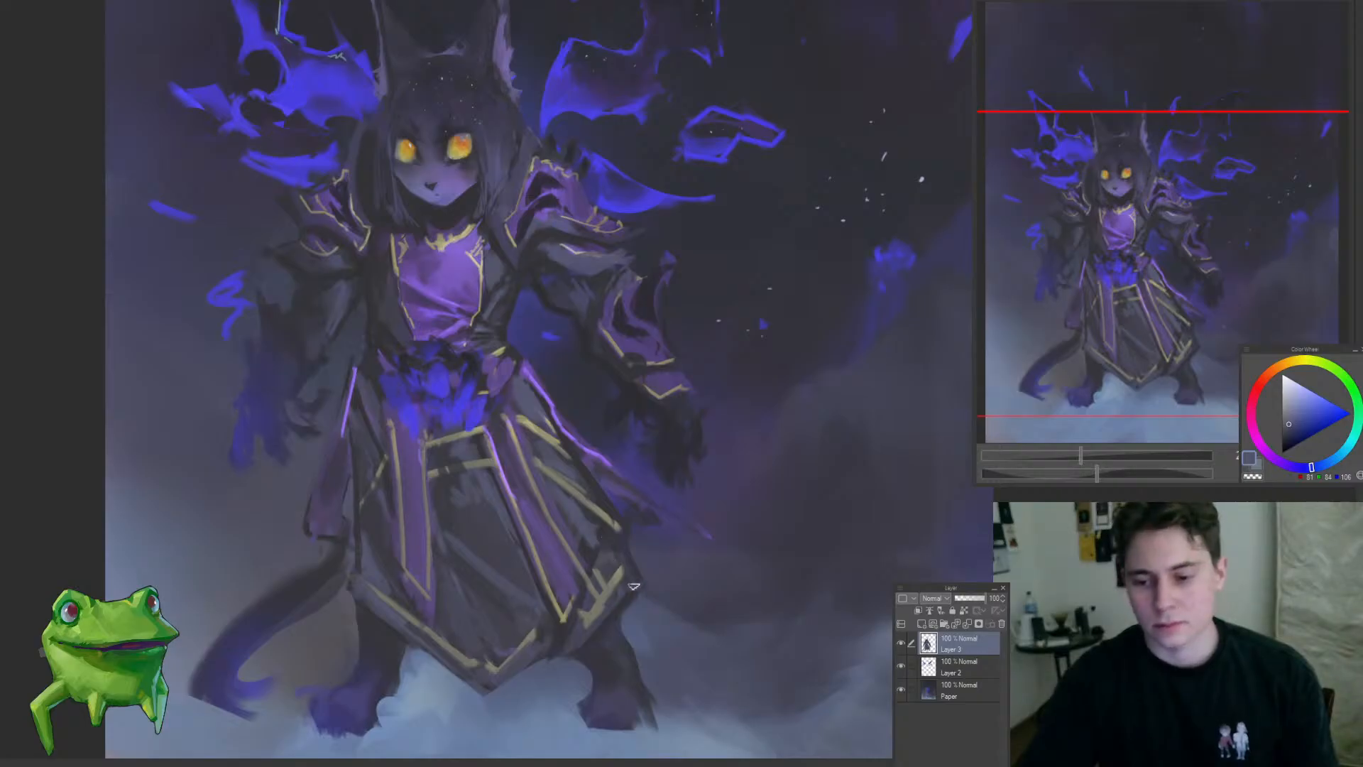
Step: Sketch a thin curved cloth edge trailing outward from the right-hand side of the robe skirt on Layer 3
mouse_move(585, 652)
mouse_down()
mouse_move(625, 689)
mouse_move(590, 656)
mouse_up()
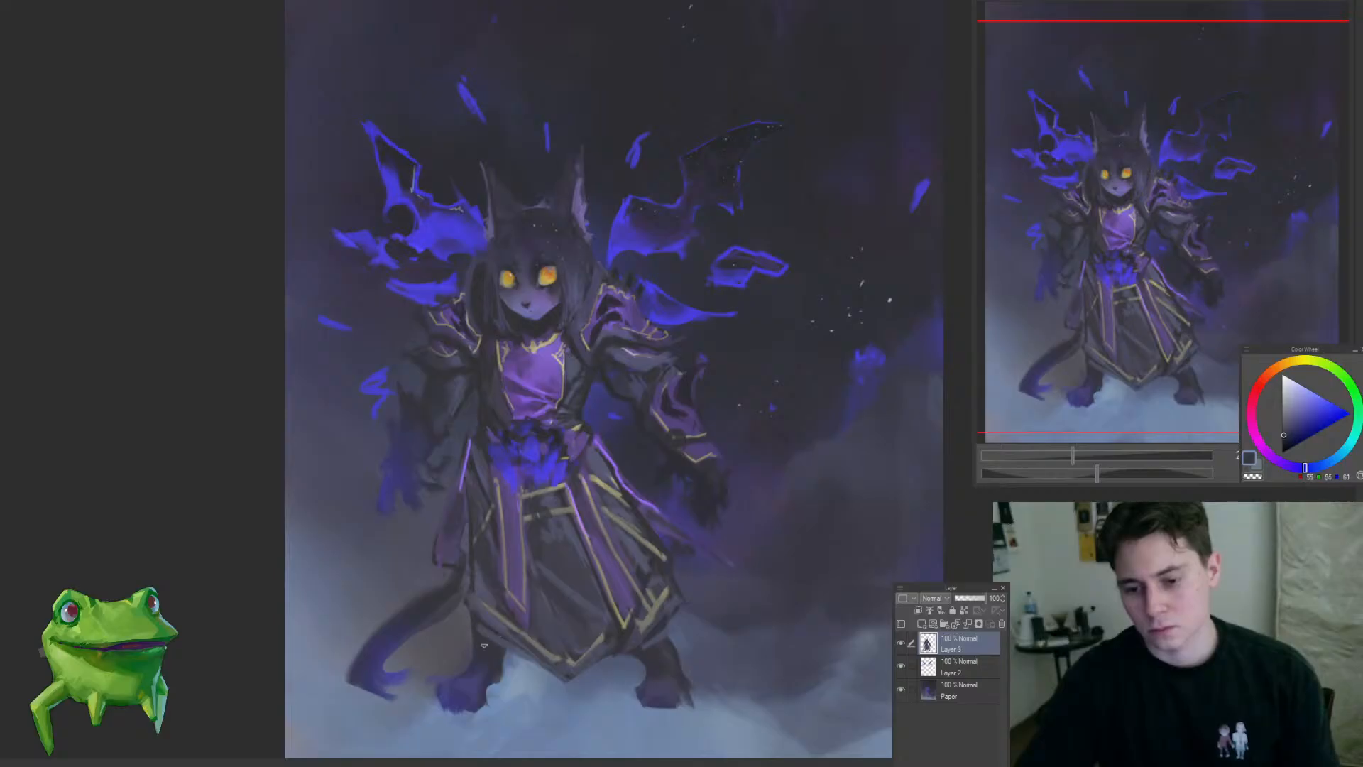
drag(533, 674, 576, 654)
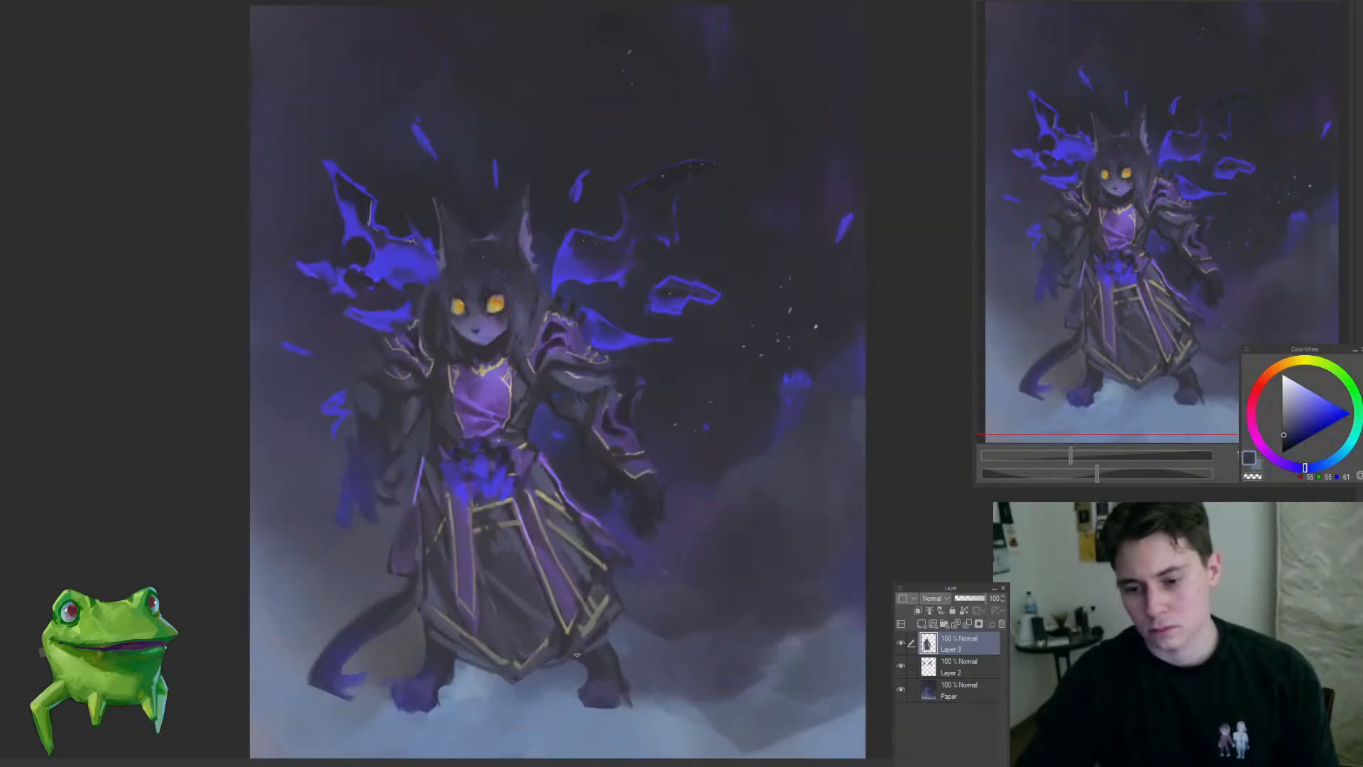
drag(452, 607, 404, 651)
drag(524, 606, 570, 565)
drag(570, 565, 641, 510)
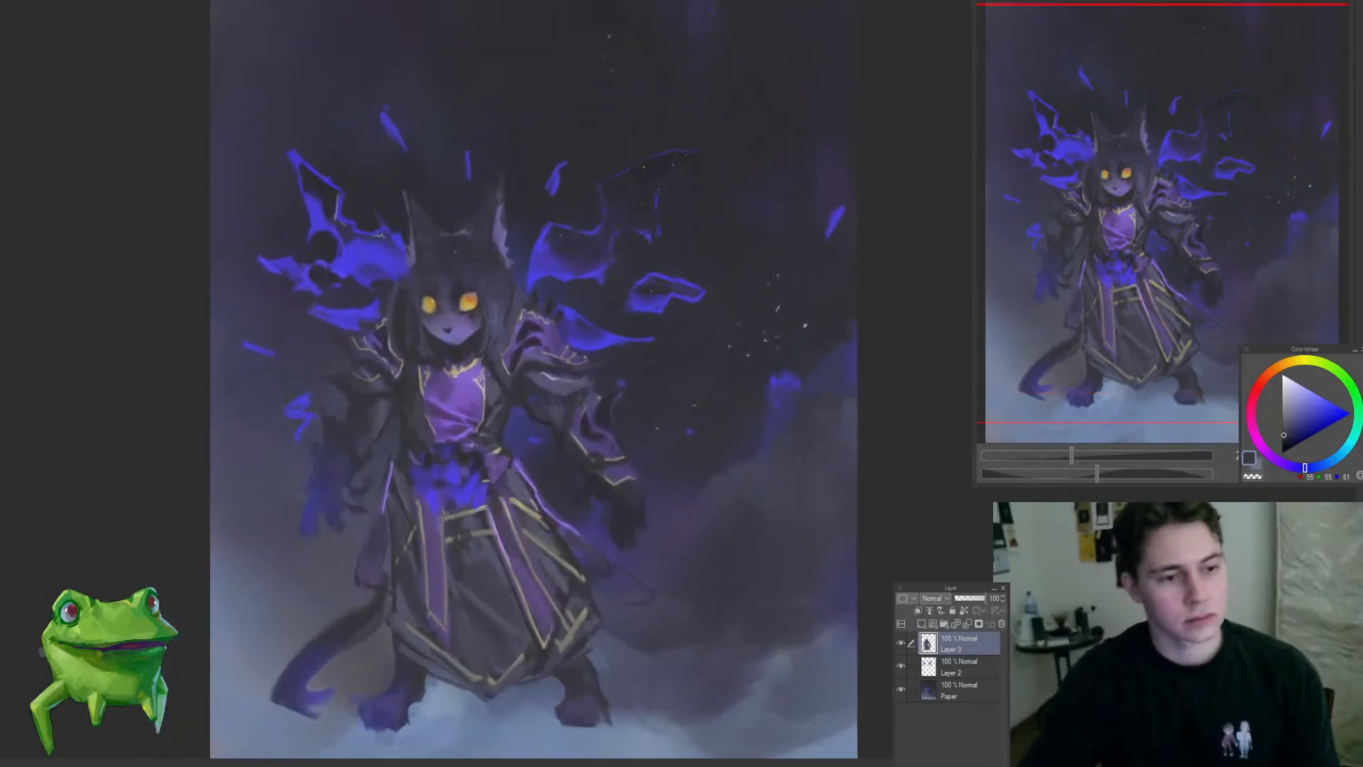
Step: Paint a muted purple piece of trailing cloth behind the right-hand side of the skirt on Layer 2 with sampled tones
click(947, 672)
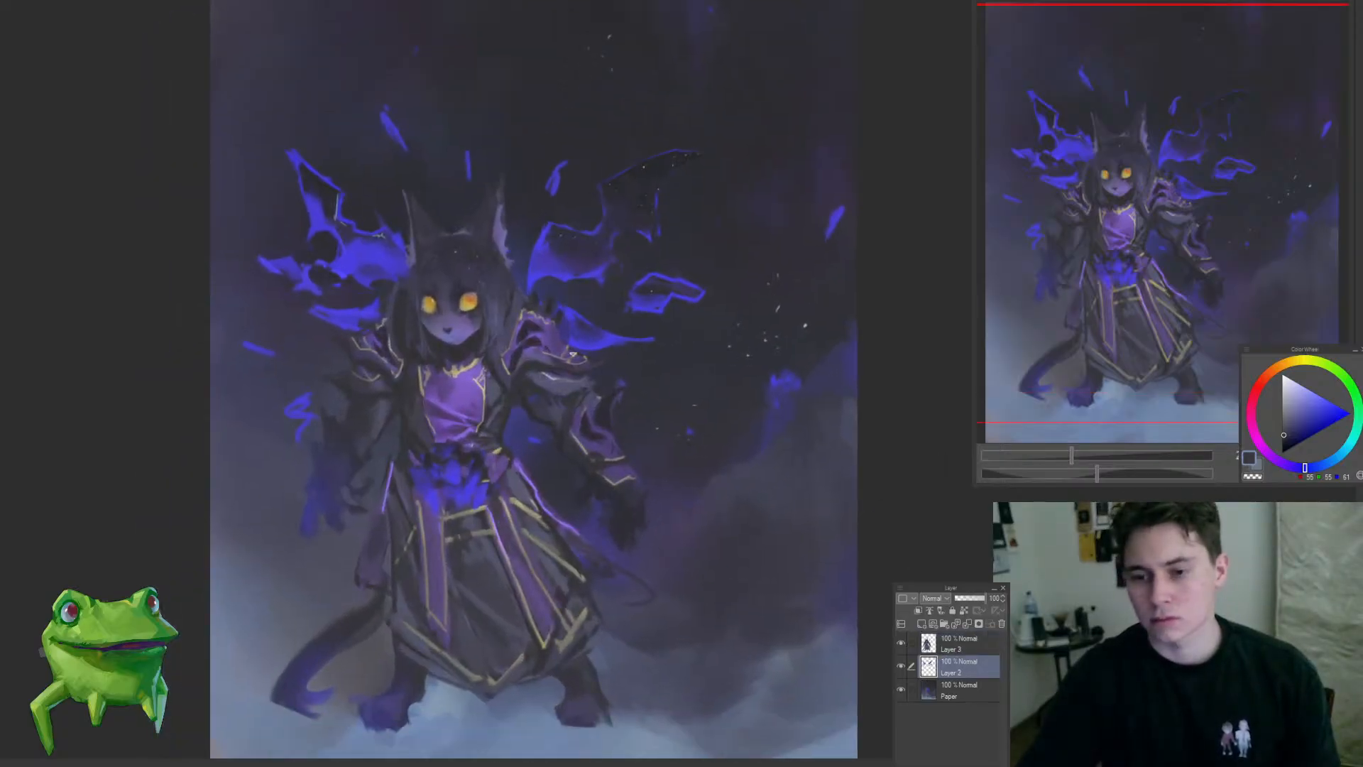
alt+click(587, 541)
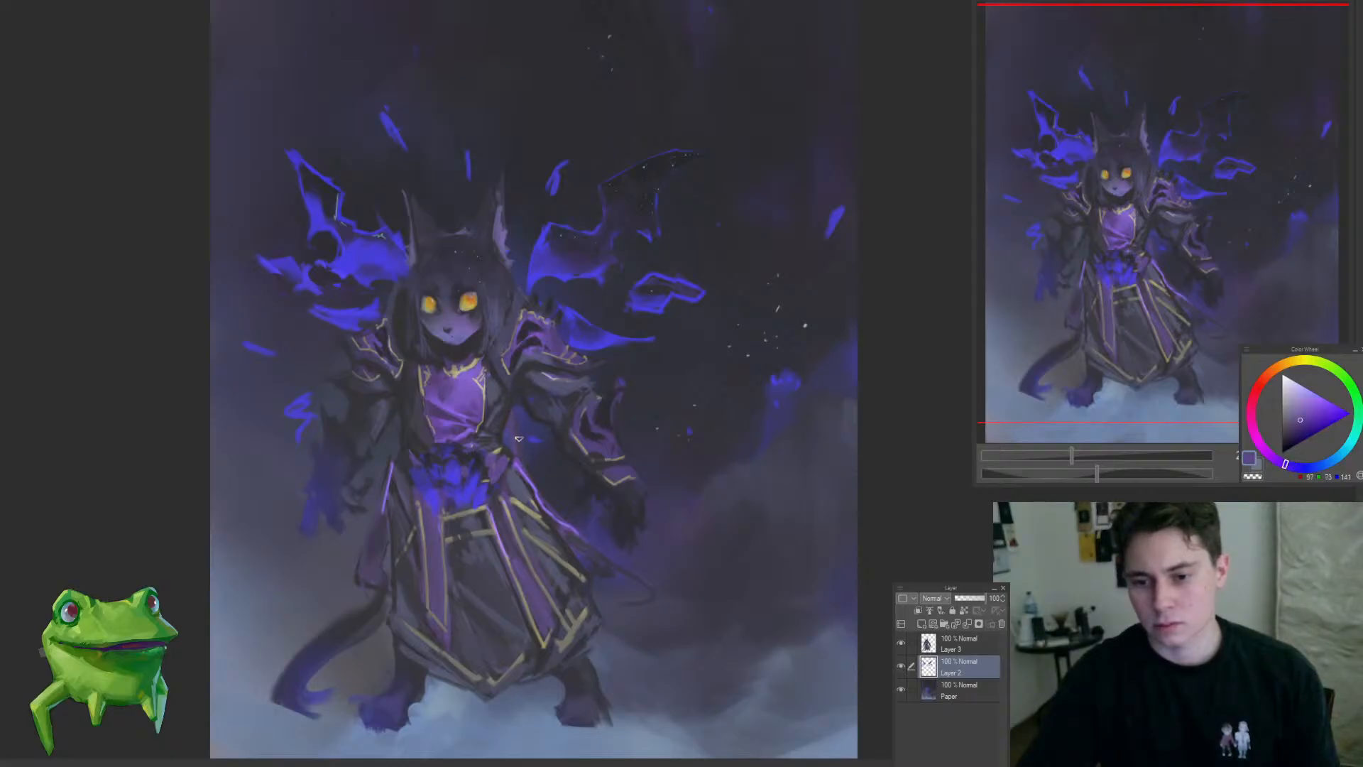
alt+click(608, 656)
mouse_move(609, 660)
mouse_down()
mouse_move(644, 663)
mouse_move(611, 582)
mouse_up()
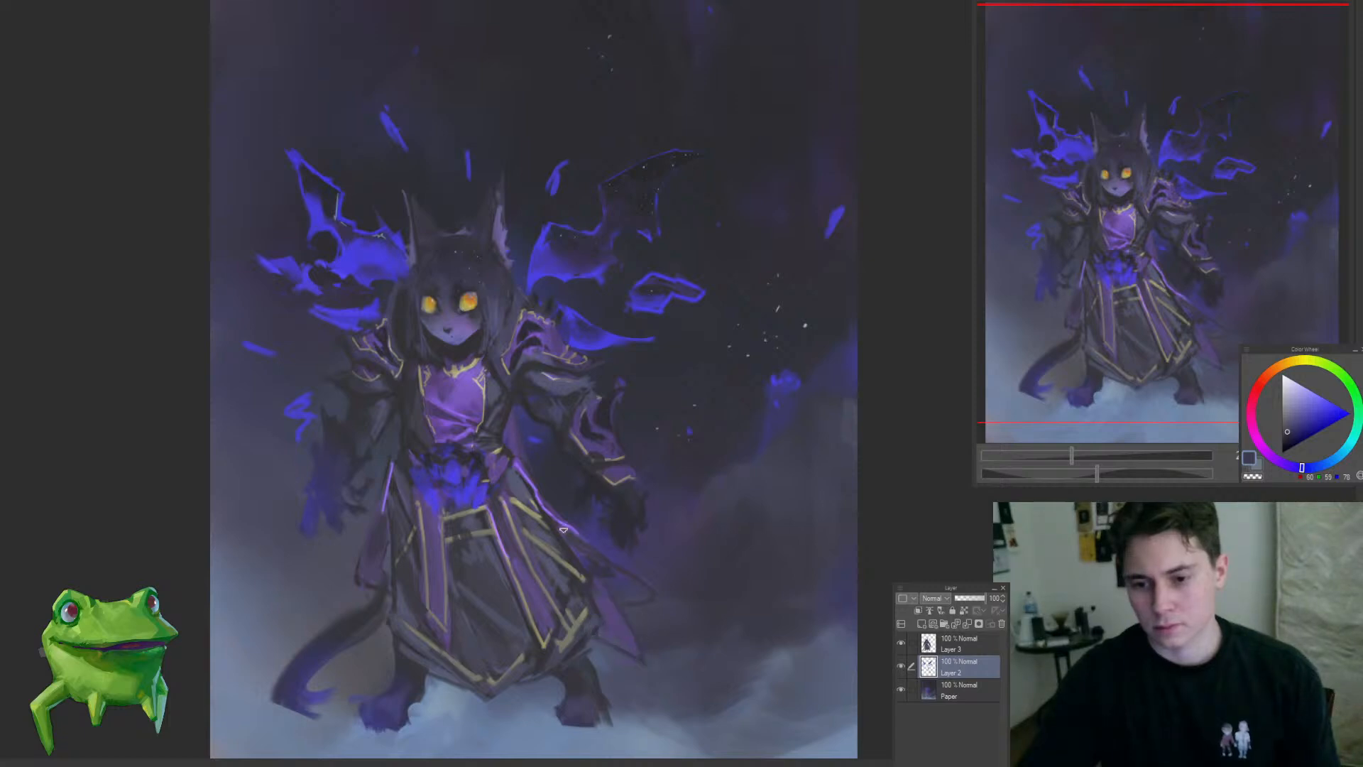
alt+click(517, 433)
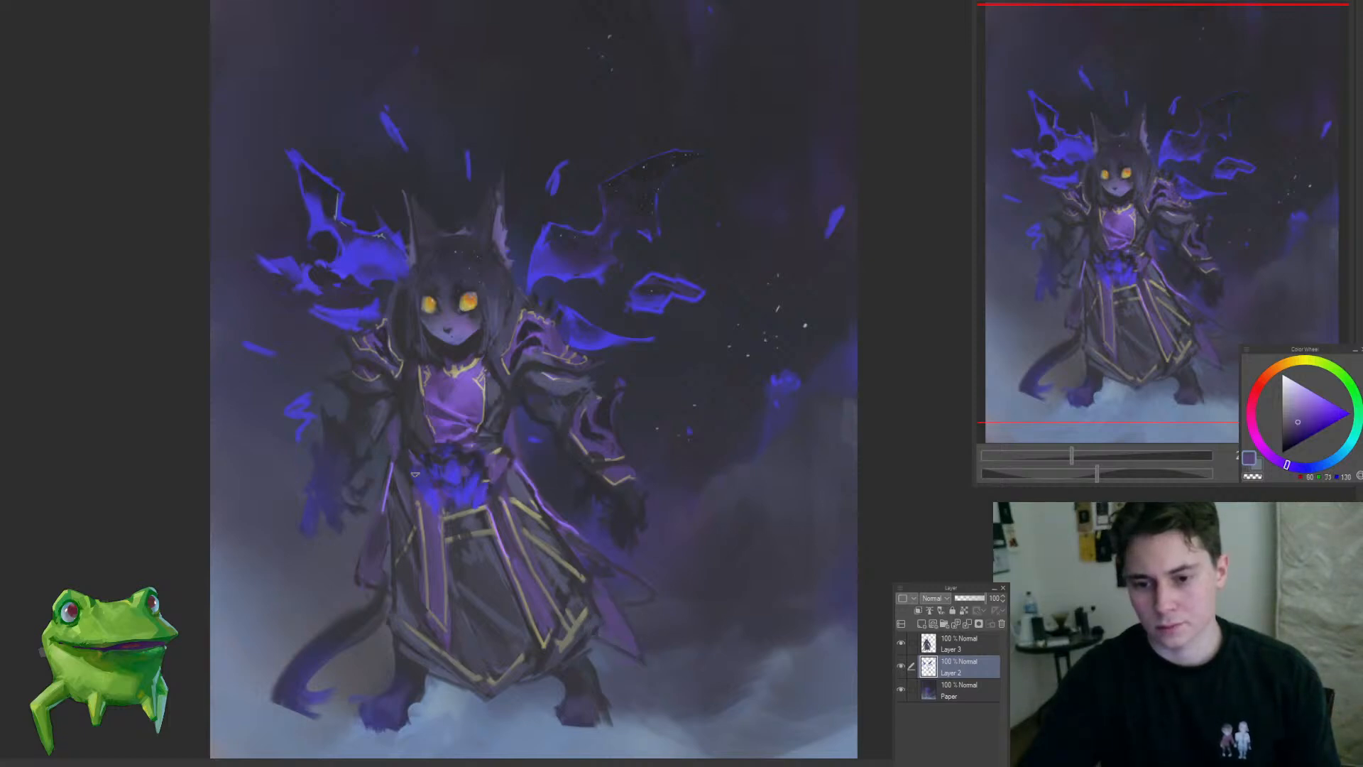
alt+click(401, 402)
scroll(440, 477, down, 5)
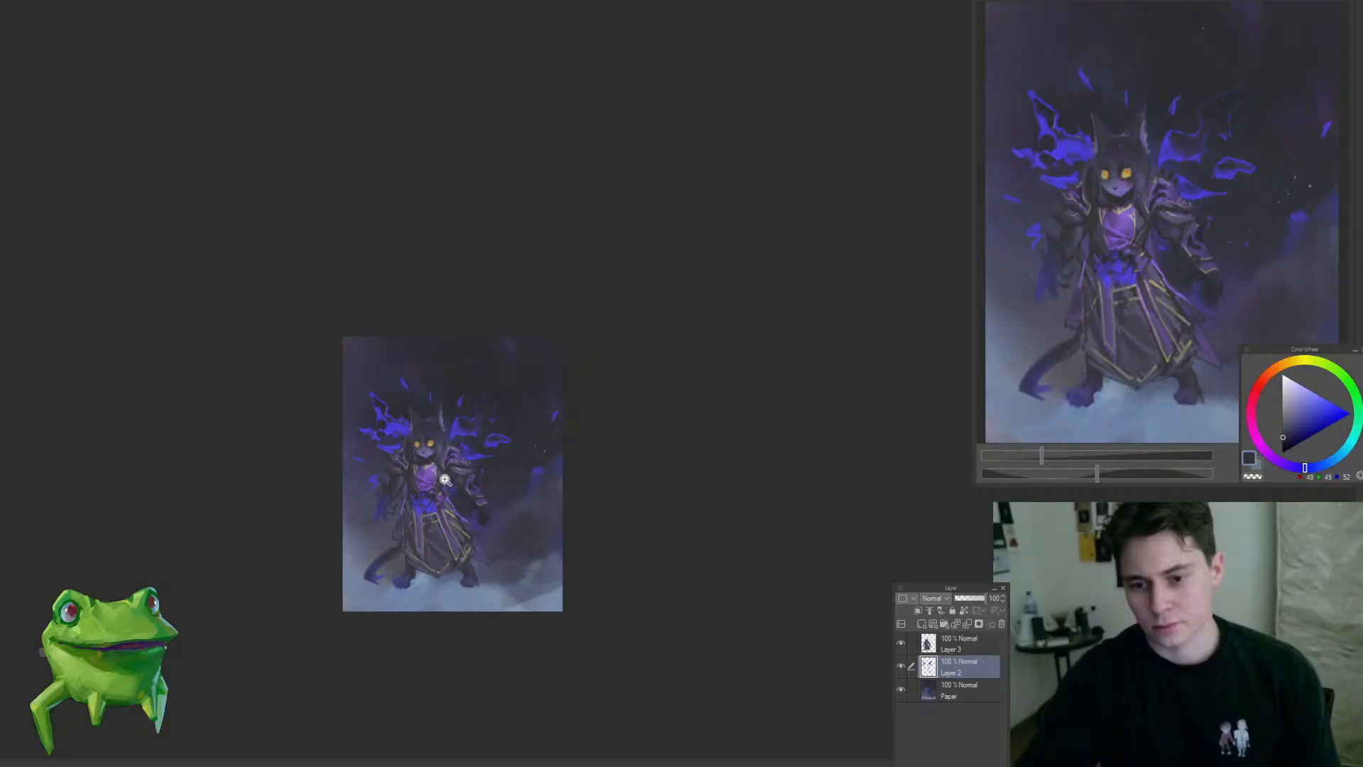
scroll(445, 480, up, 5)
drag(516, 572, 559, 467)
drag(560, 467, 551, 471)
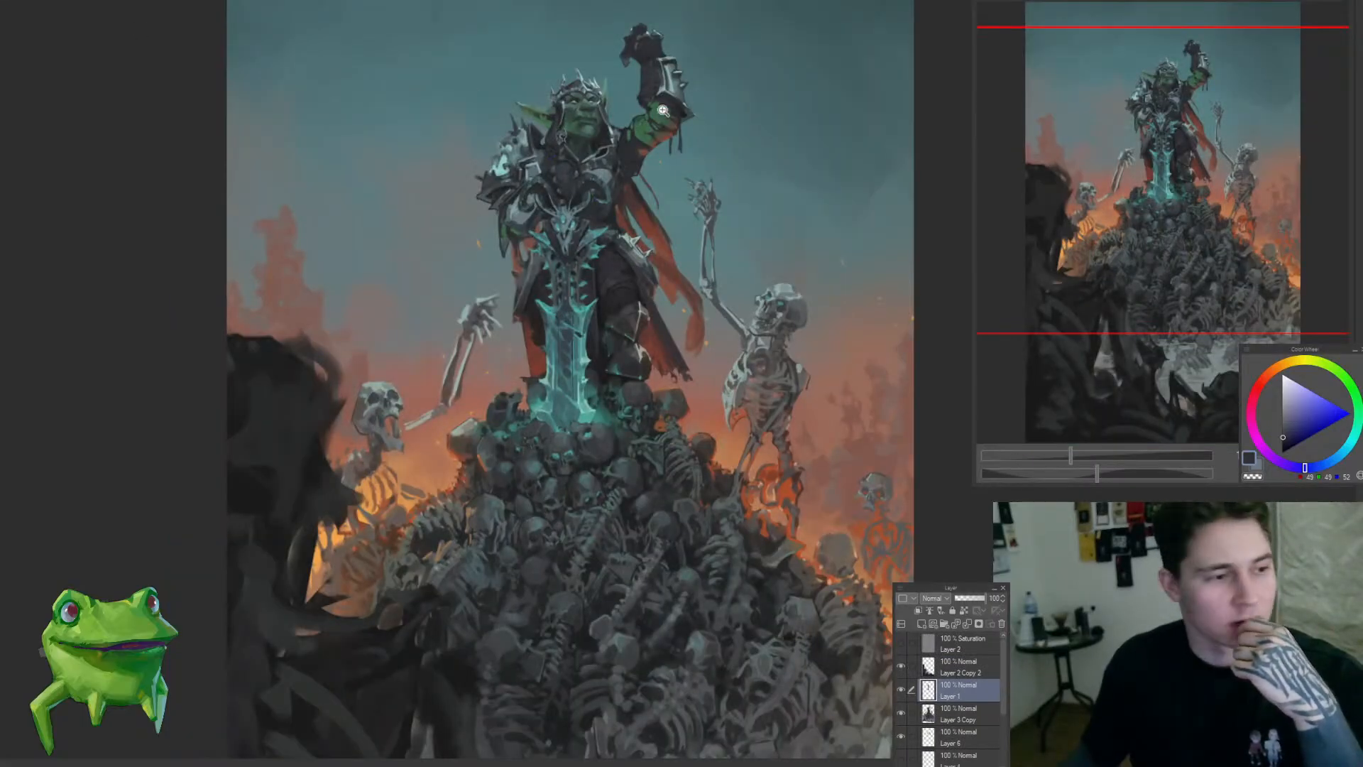
Step: Examine the goblin king painting's silhouette, crowned head and raised arm at several zoom levels
scroll(663, 110, down, 2)
scroll(790, 128, up, 3)
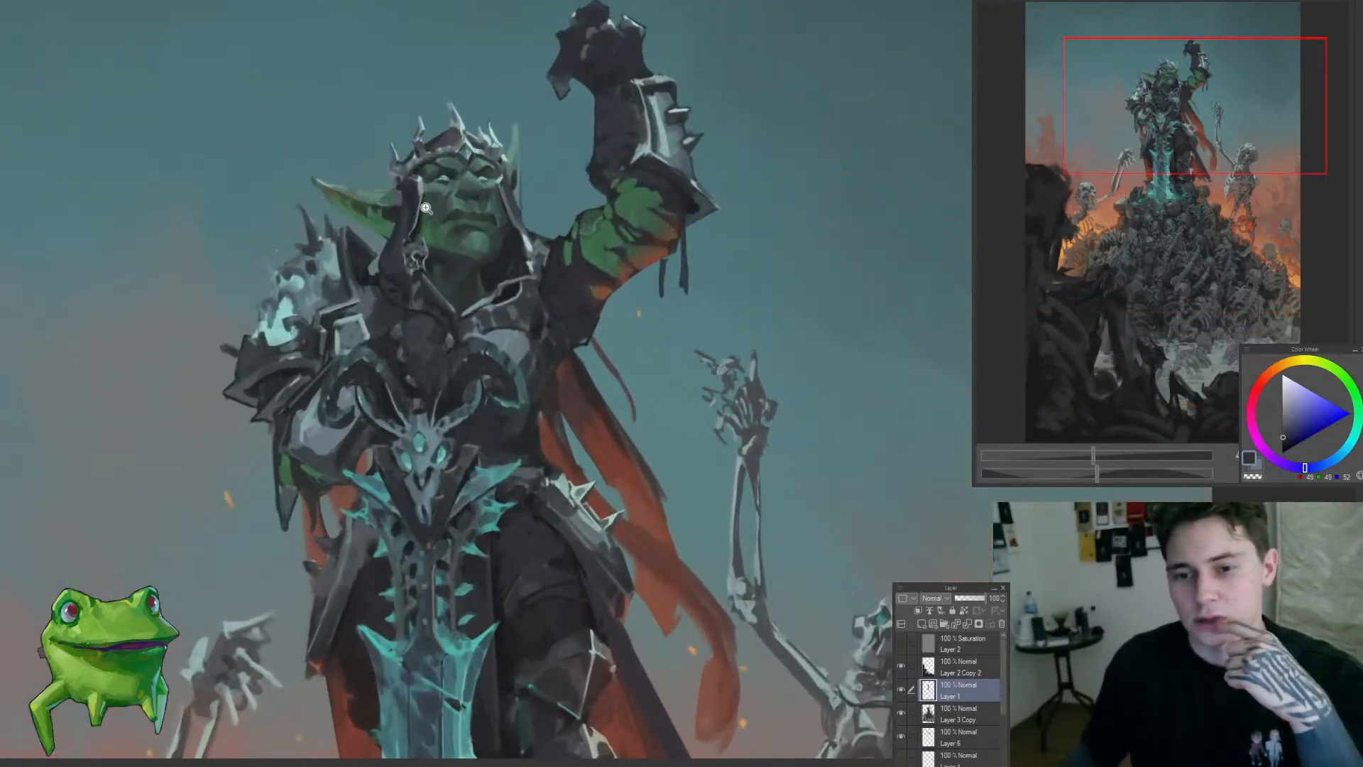
scroll(427, 208, up, 1)
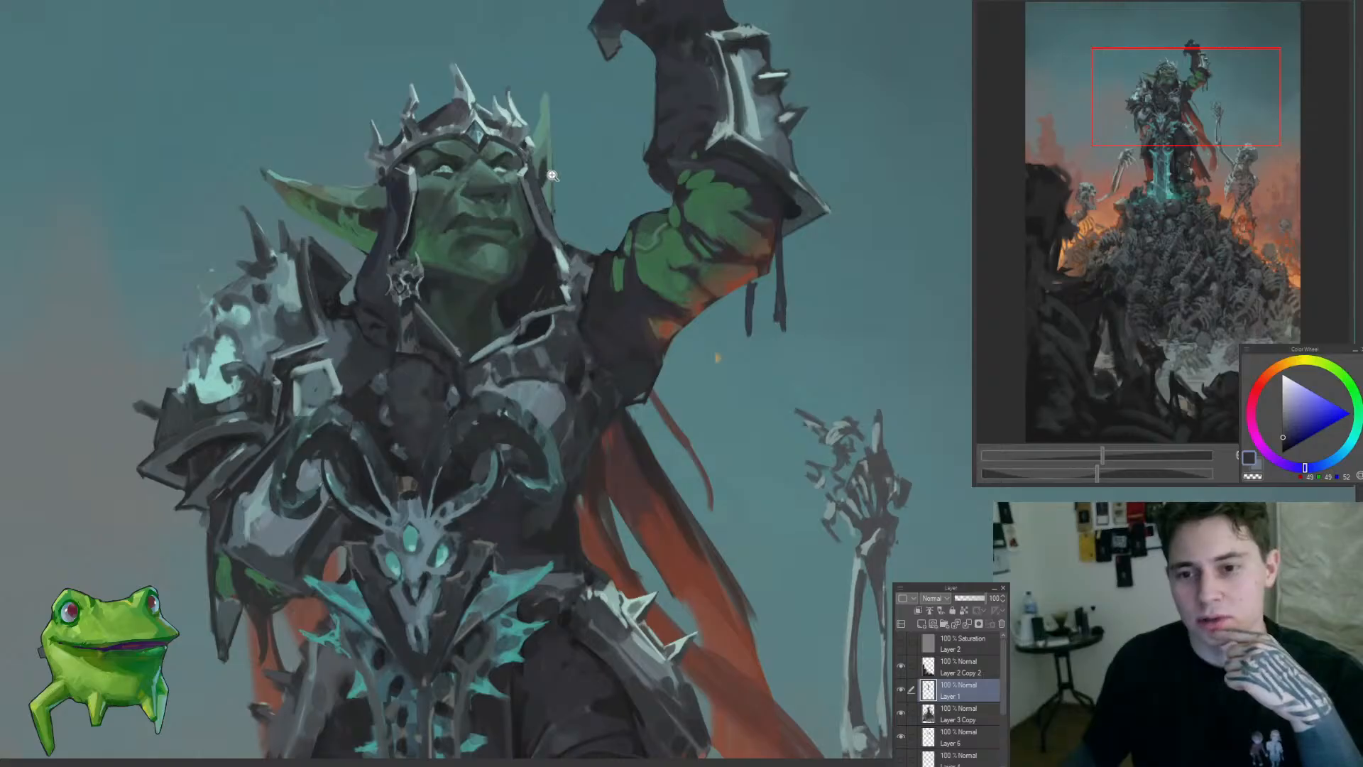
scroll(552, 174, down, 1)
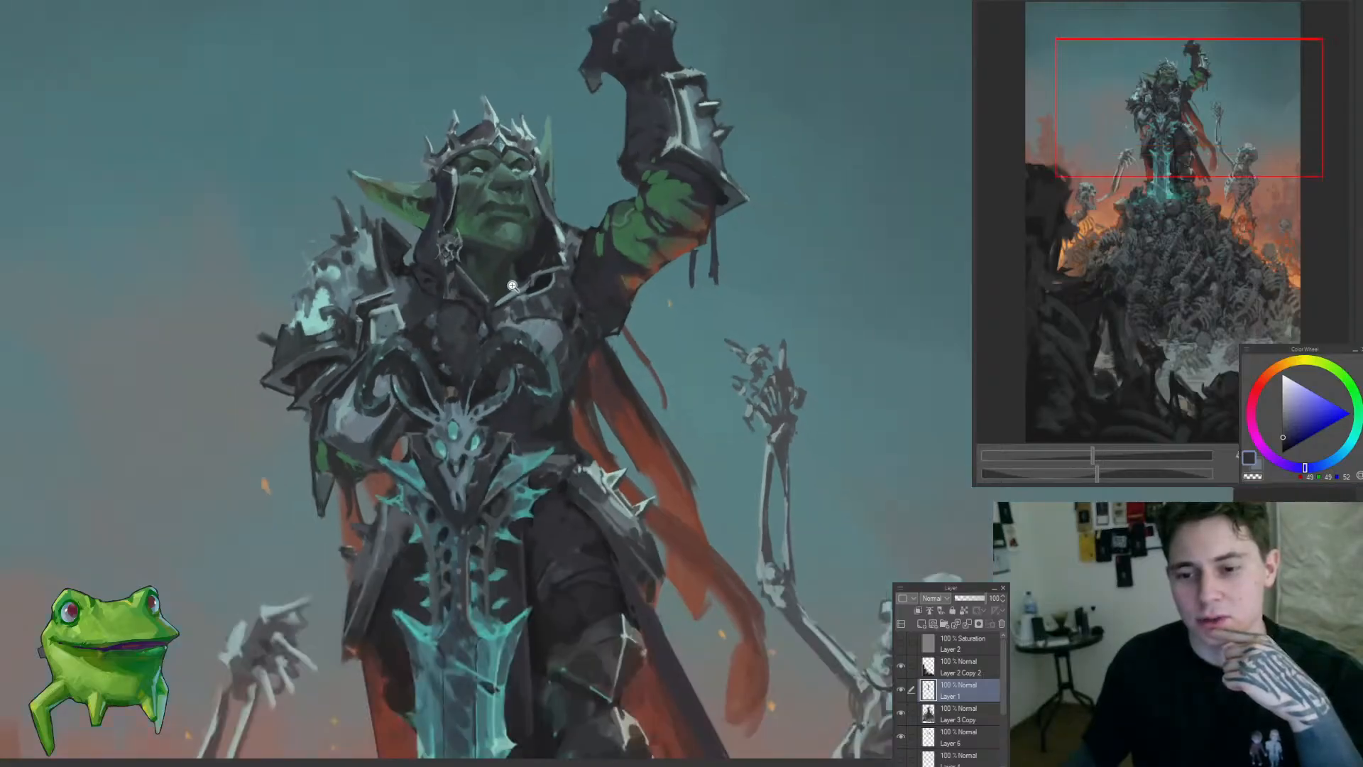
scroll(513, 286, down, 2)
scroll(497, 284, up, 2)
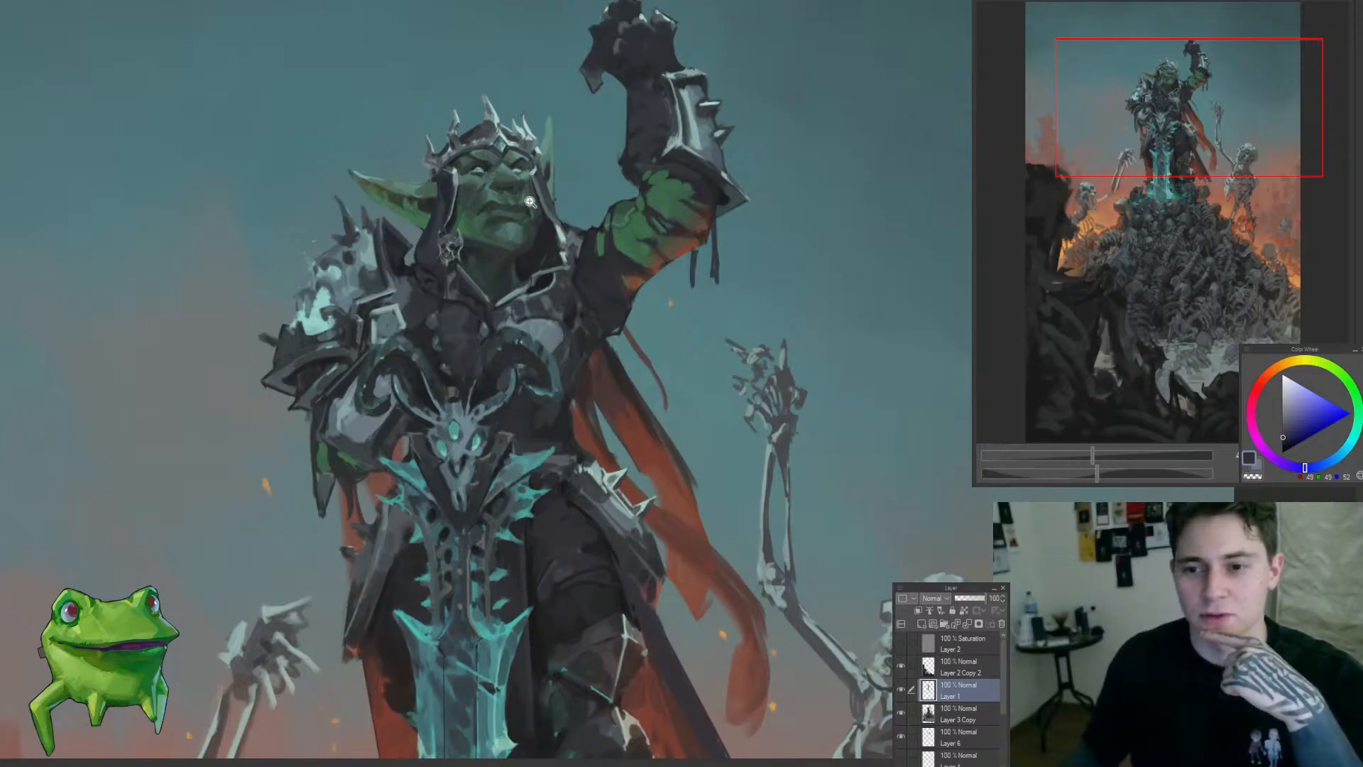
scroll(650, 200, down, 2)
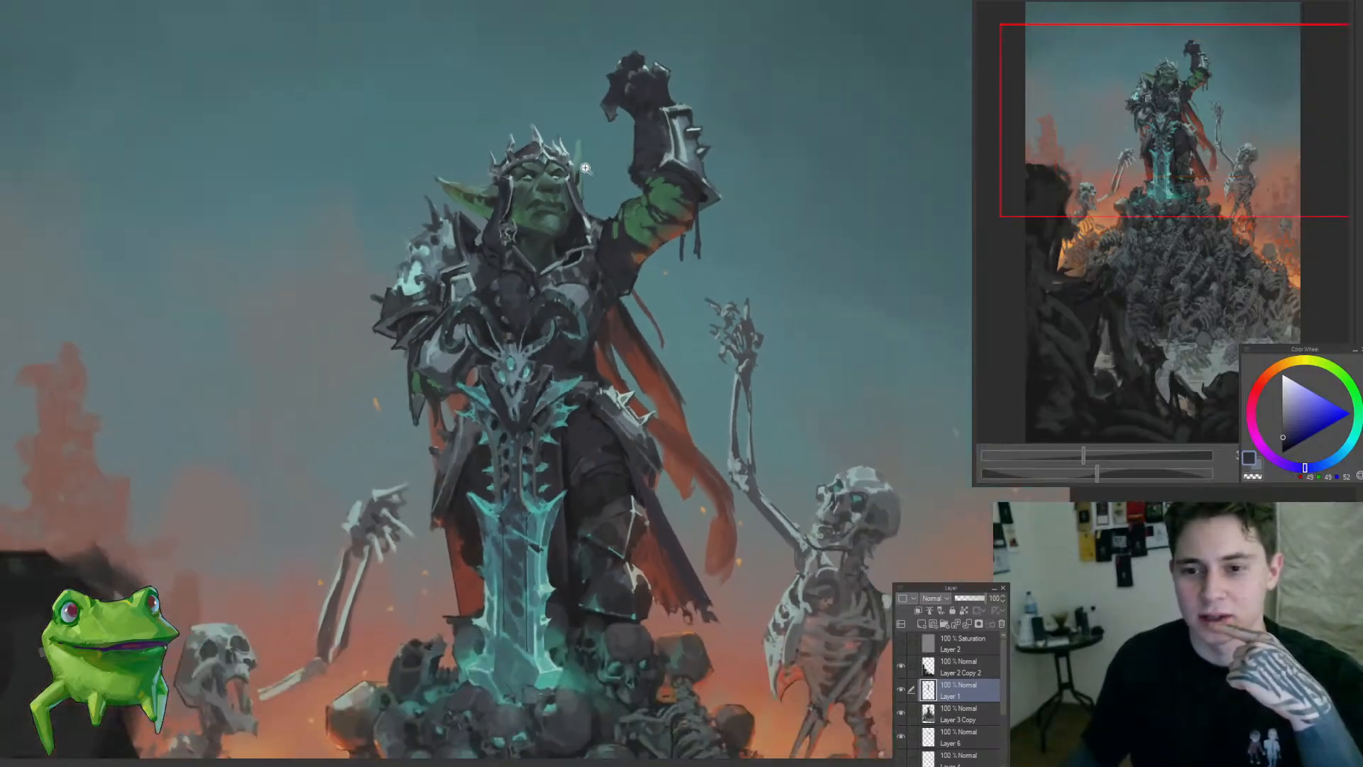
scroll(571, 197, up, 2)
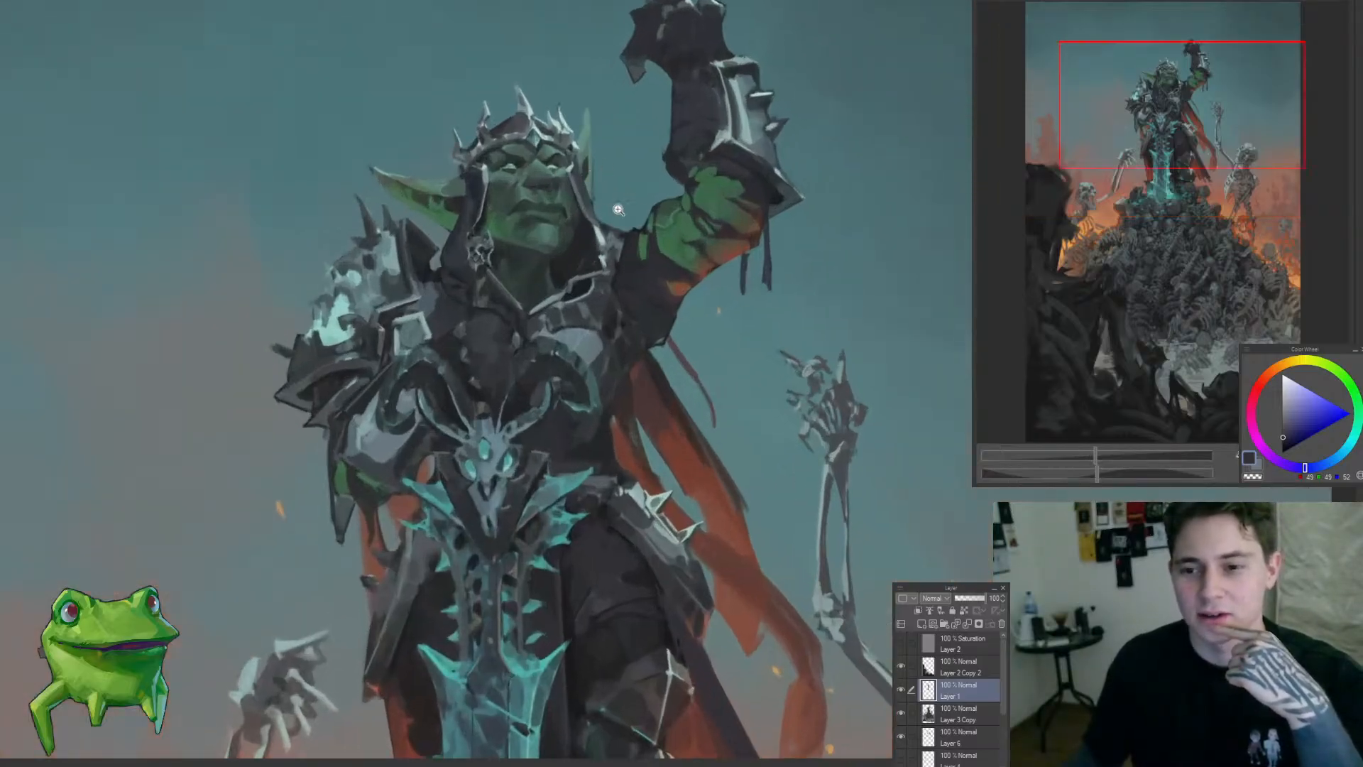
scroll(648, 207, down, 1)
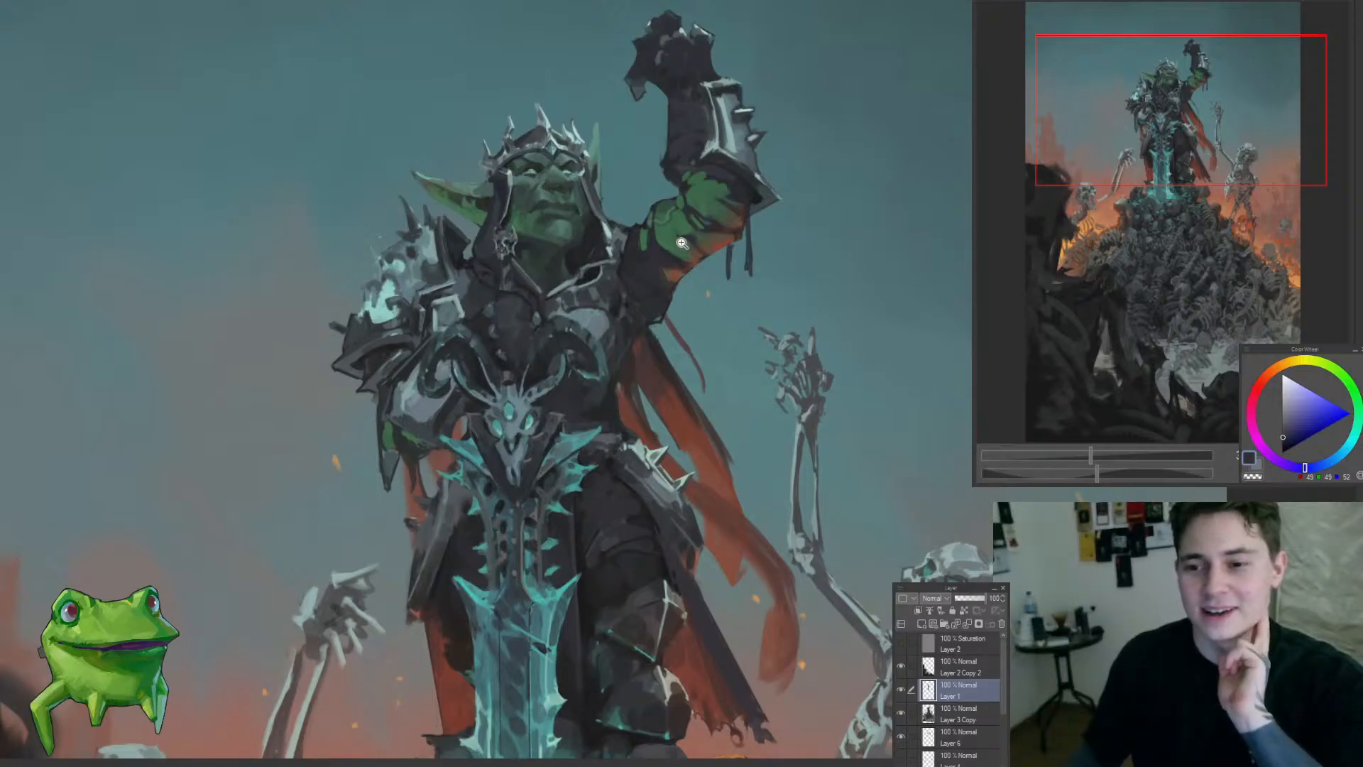
scroll(650, 225, down, 3)
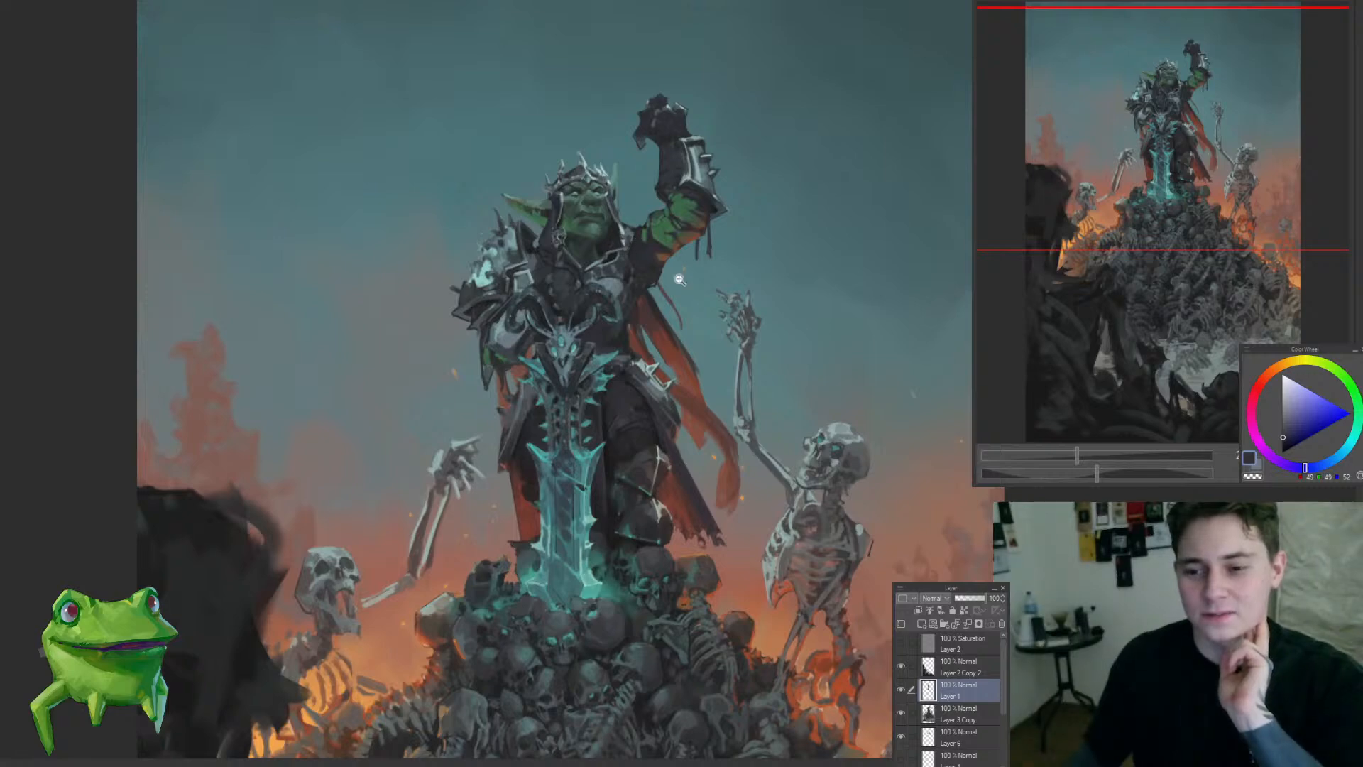
scroll(800, 359, up, 2)
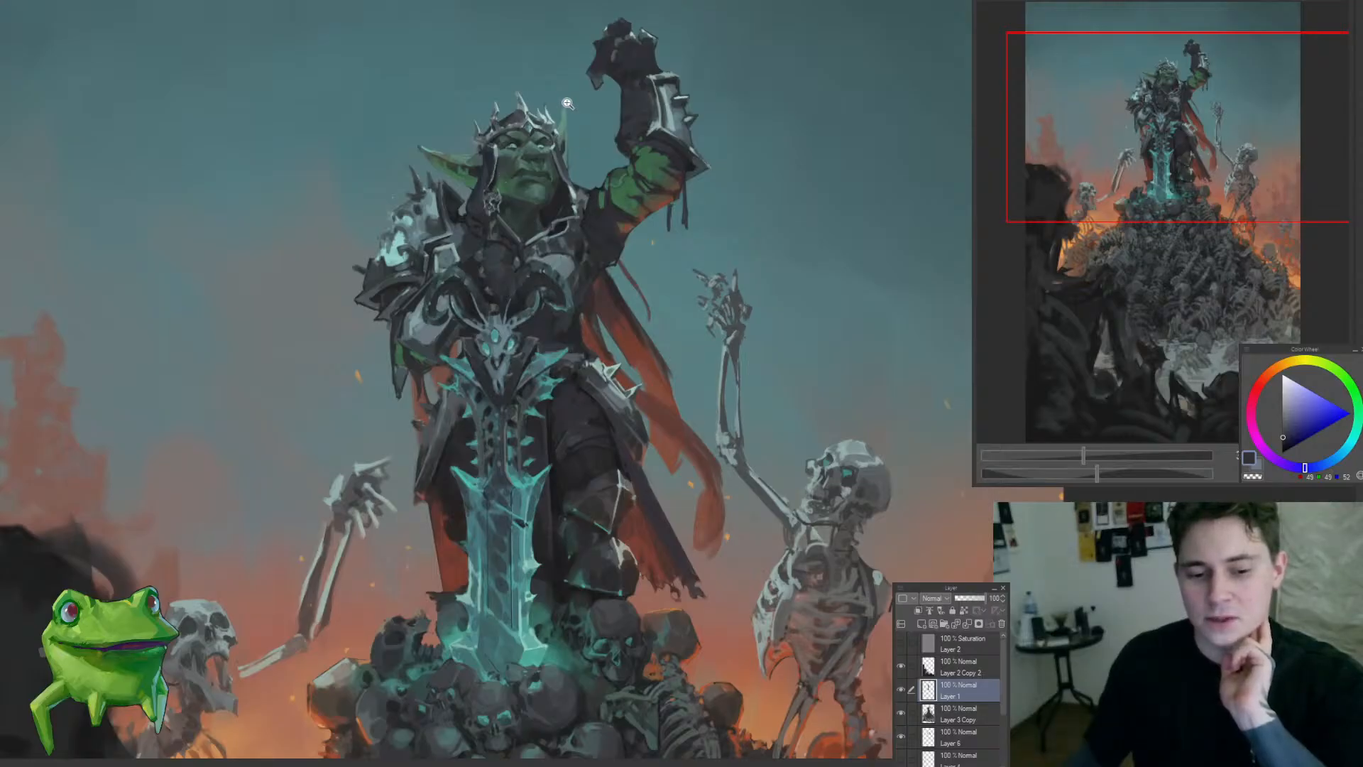
scroll(568, 103, up, 2)
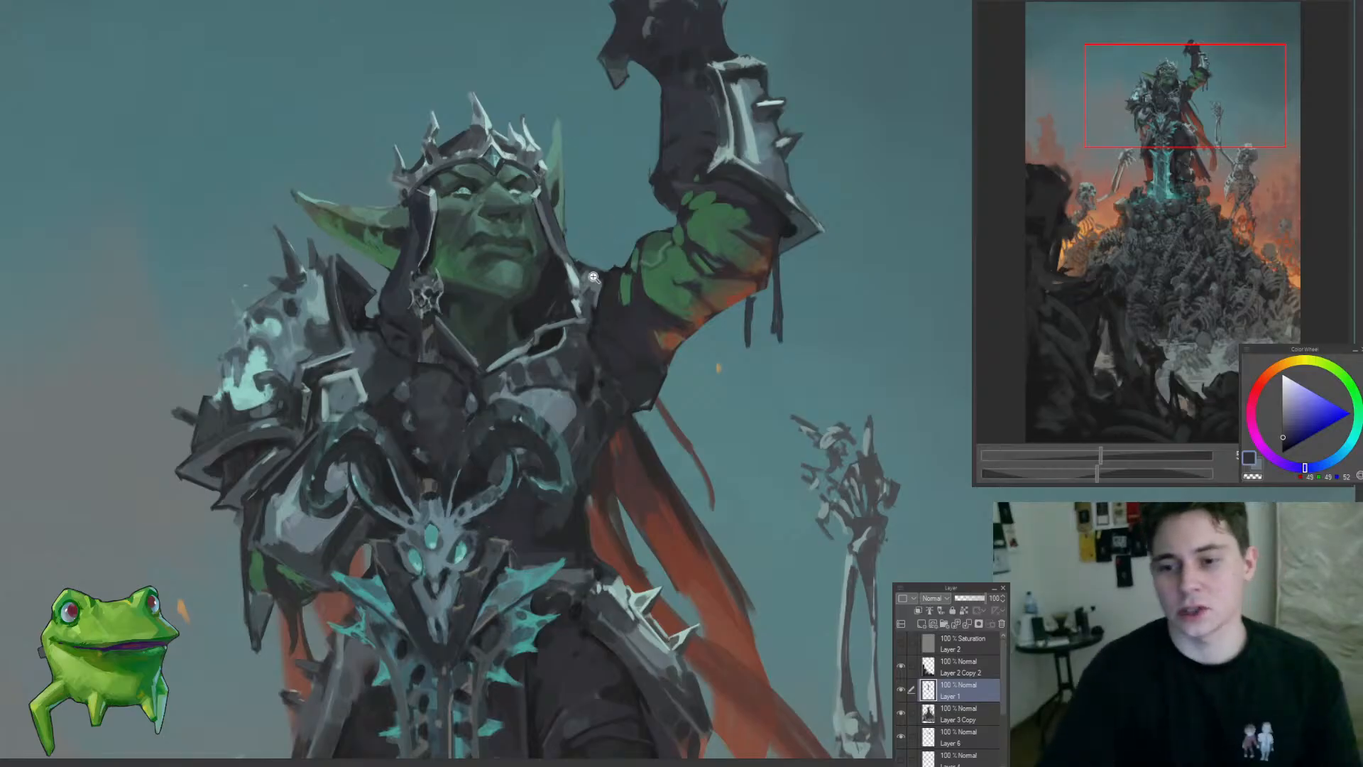
Step: Try dark strokes beside the goblin's face on a new layer above Layer 3 Copy, and undo them
key(alt+[)
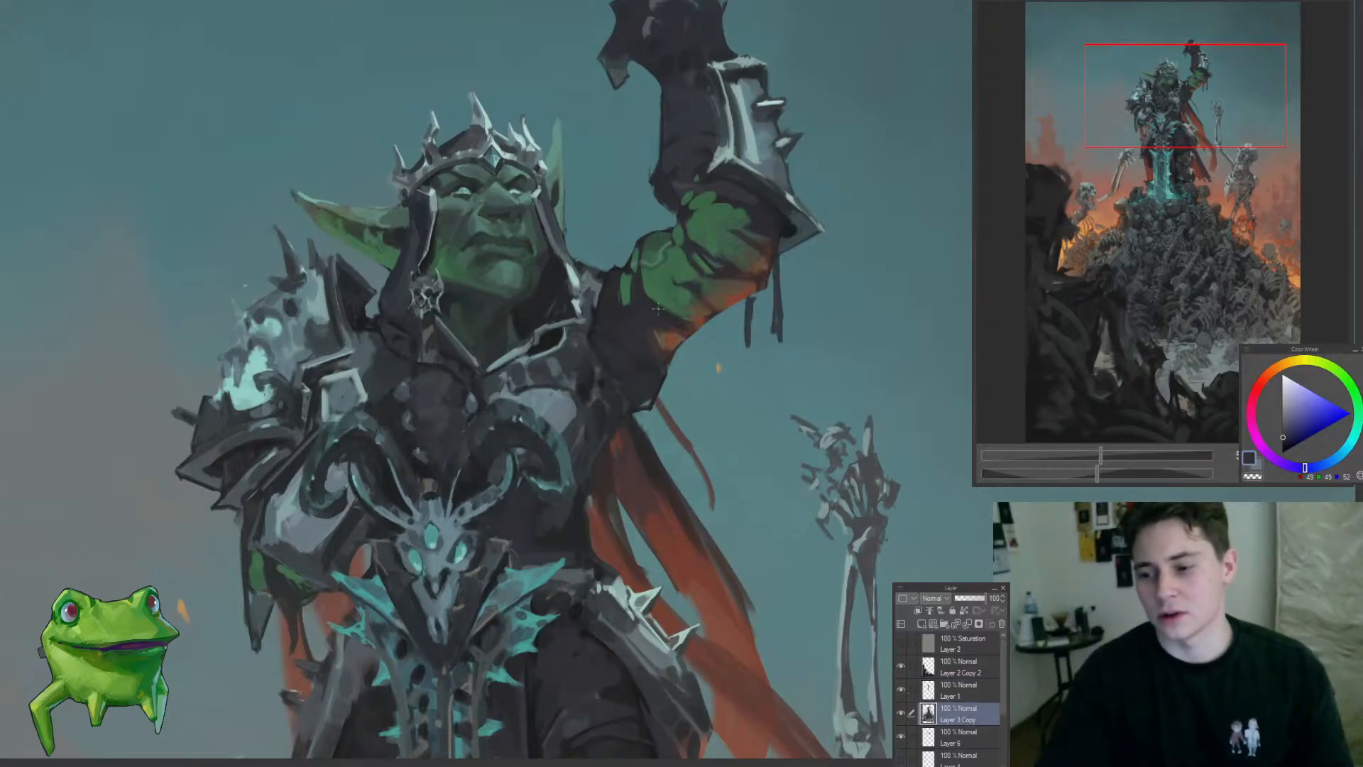
drag(658, 308, 638, 356)
key(ctrl+shift+n)
alt+click(590, 326)
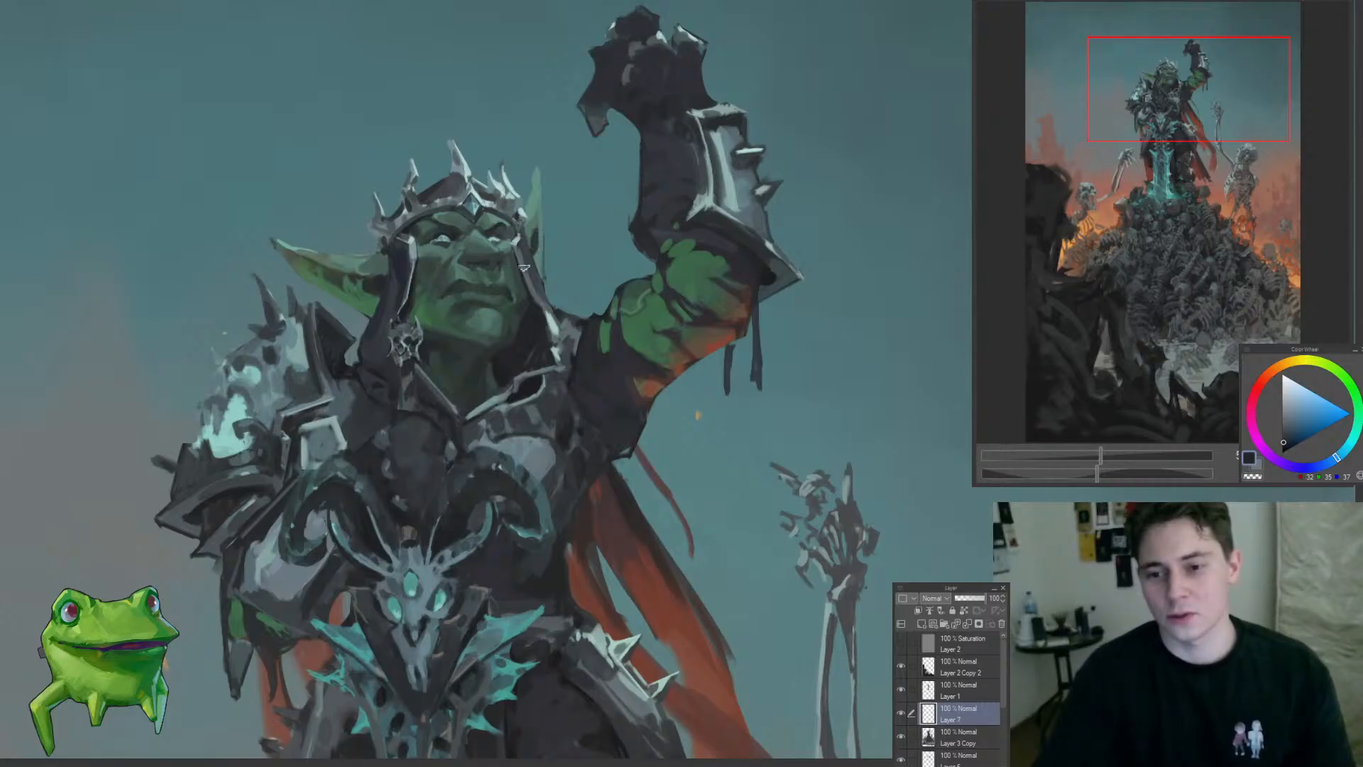
mouse_move(523, 267)
mouse_down()
mouse_move(561, 220)
mouse_move(526, 244)
mouse_move(532, 290)
mouse_move(550, 292)
mouse_move(561, 229)
mouse_up()
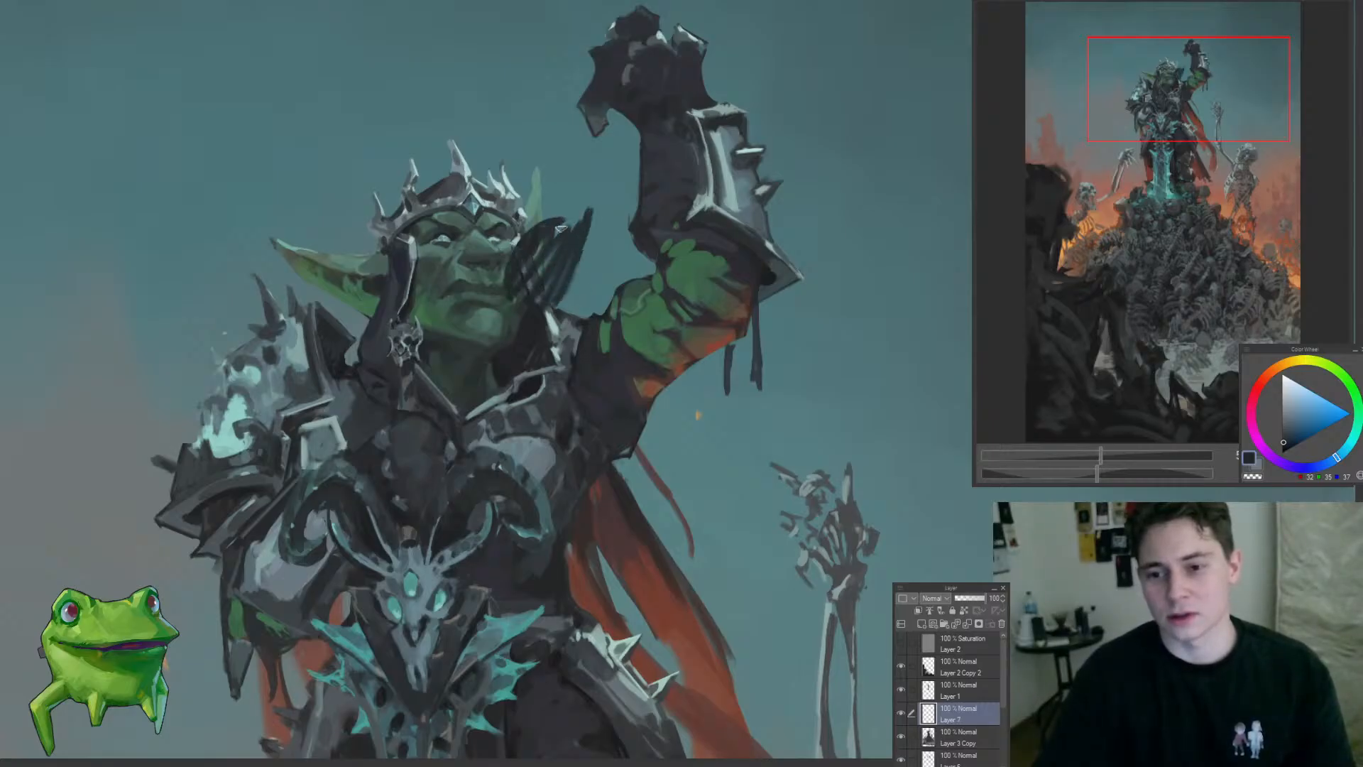
key(ctrl+z)
Step: Try filling the gap between the goblin's head and raised arm with dark hatching, judge the silhouette, and delete the test layer
mouse_move(517, 298)
mouse_down()
mouse_move(565, 206)
mouse_move(625, 213)
mouse_move(646, 261)
mouse_up()
mouse_move(556, 270)
mouse_down()
mouse_move(604, 311)
mouse_move(629, 266)
mouse_up()
drag(634, 275, 571, 277)
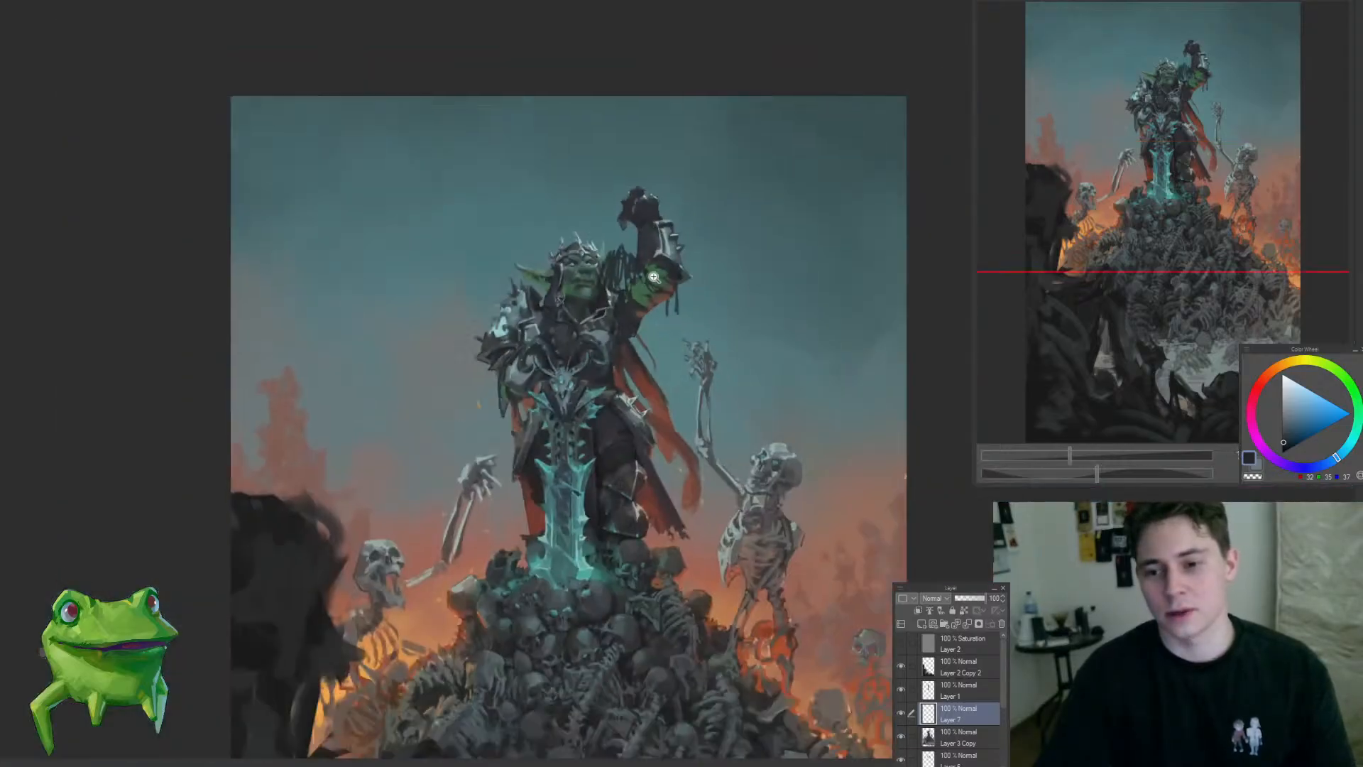
click(652, 277)
click(616, 245)
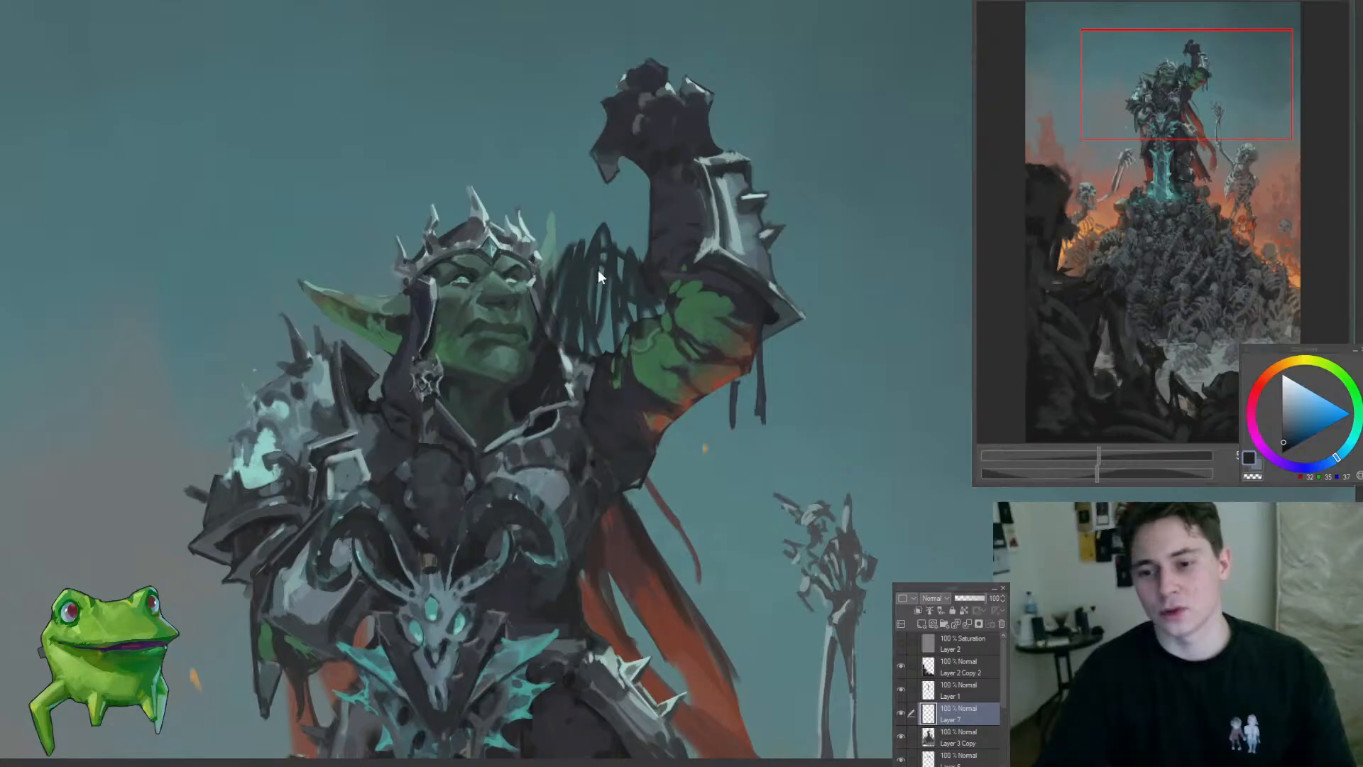
key(Delete)
Step: Examine the open shapes around the goblin's head, raised fist and left-hand shoulder armour from far and near
drag(632, 320, 377, 414)
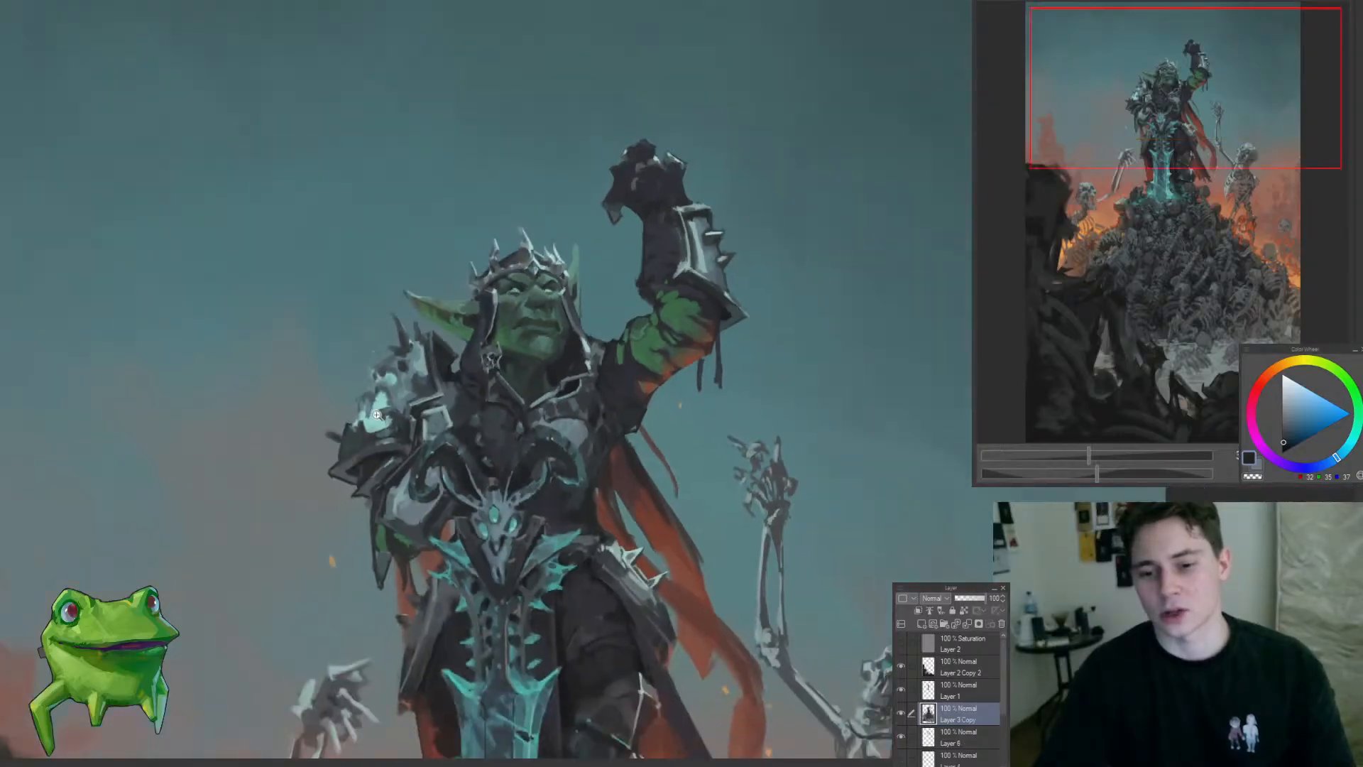
mouse_move(591, 362)
mouse_down()
mouse_move(619, 310)
mouse_move(658, 294)
mouse_move(611, 284)
mouse_move(578, 236)
mouse_move(568, 294)
mouse_move(512, 315)
mouse_move(545, 341)
mouse_move(552, 273)
mouse_move(524, 274)
mouse_move(557, 263)
mouse_up()
click(562, 113)
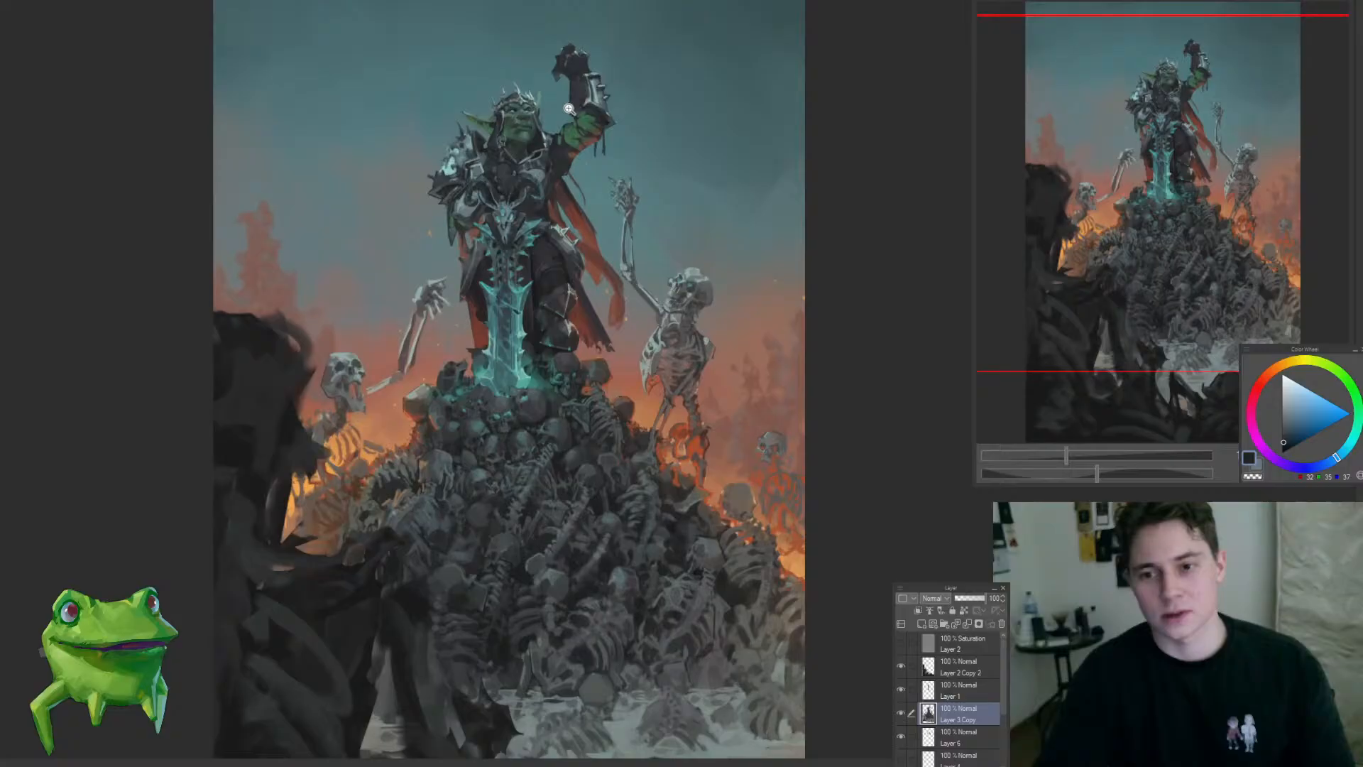
click(553, 66)
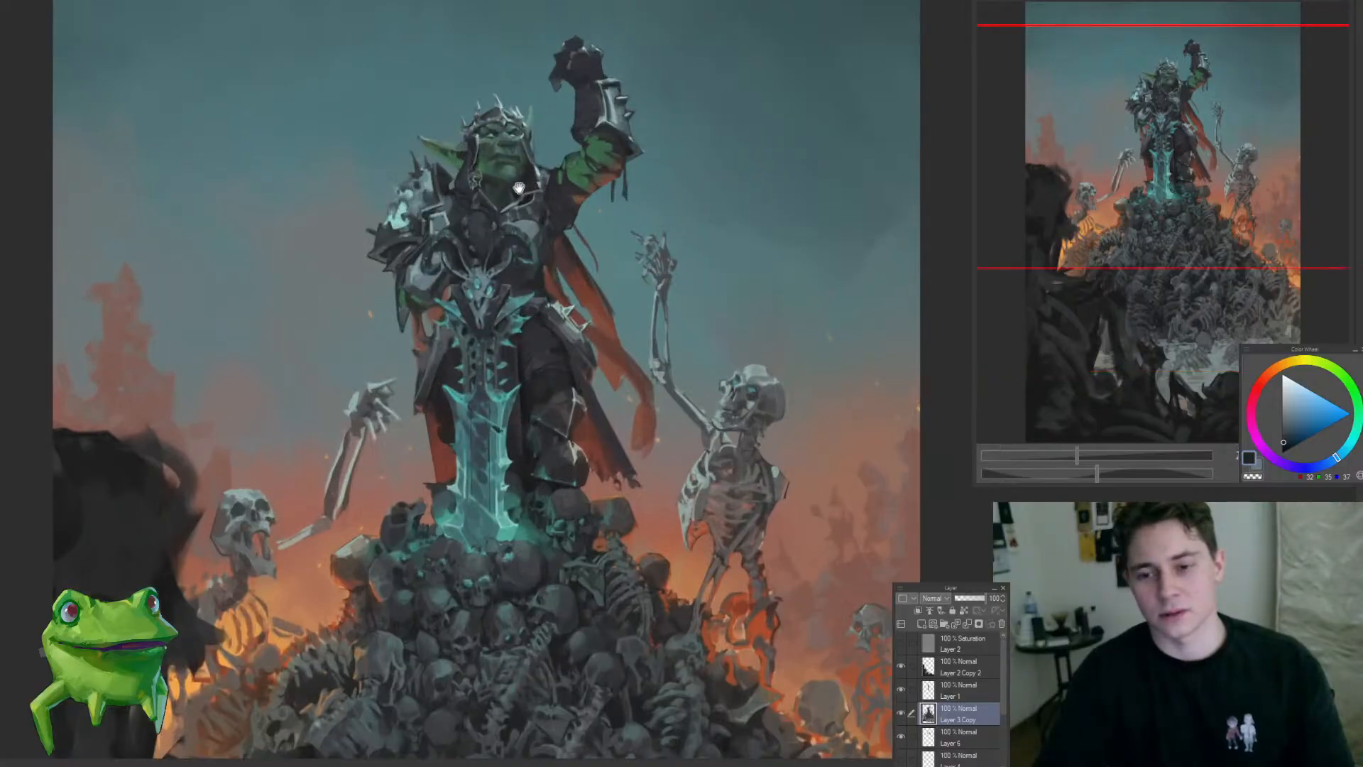
drag(519, 189, 599, 323)
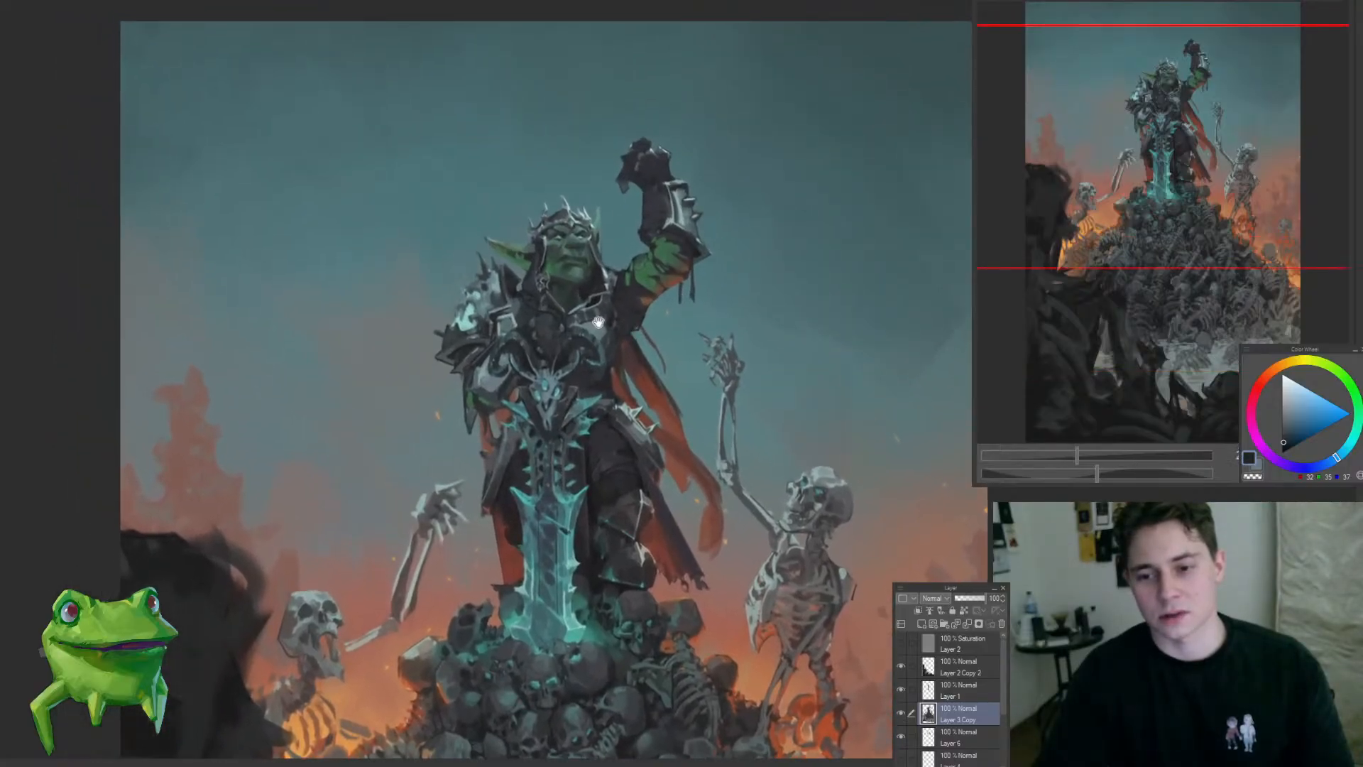
click(491, 297)
click(452, 407)
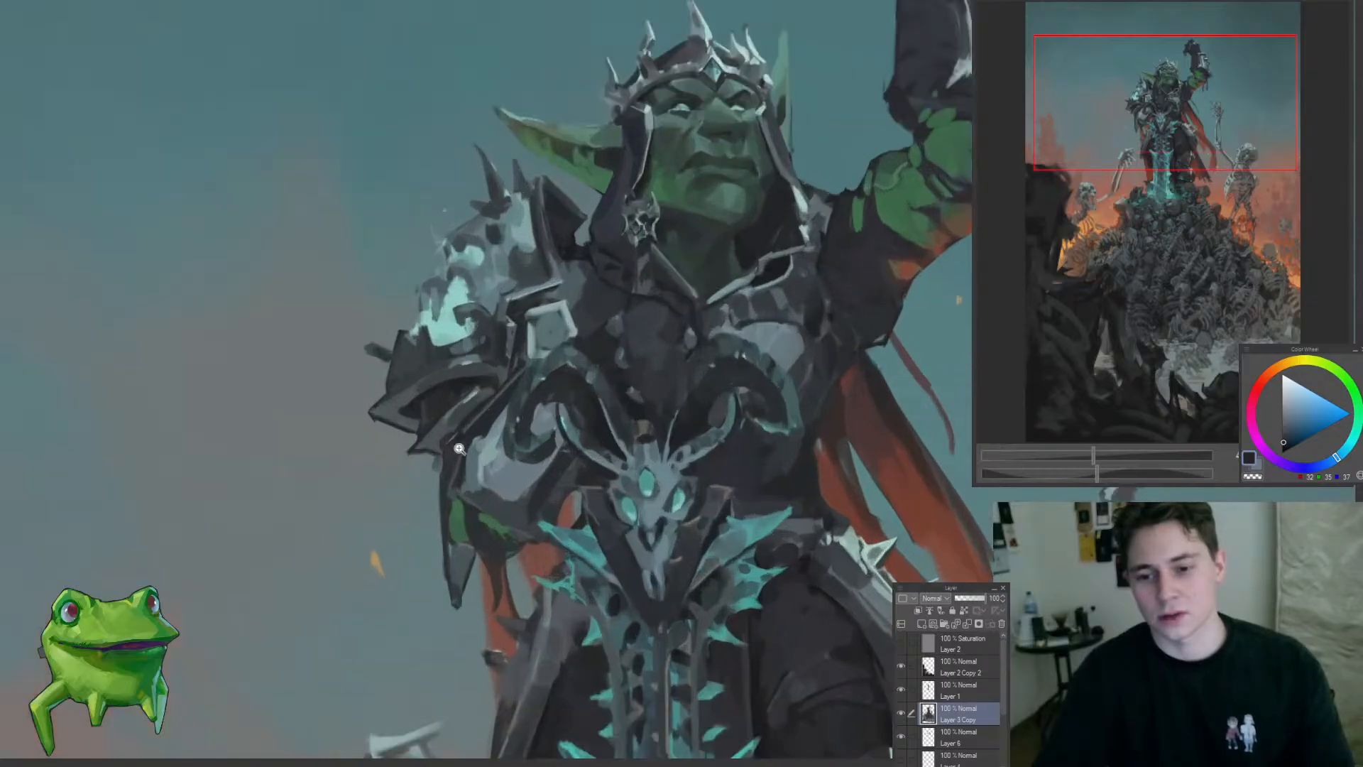
Step: Outline the goblin's left-hand shoulder armour with a lasso selection to study its shape, and clear the selection
mouse_move(430, 470)
mouse_down()
mouse_move(499, 386)
mouse_move(541, 295)
mouse_move(570, 283)
mouse_move(588, 193)
mouse_move(556, 160)
mouse_move(519, 151)
mouse_move(359, 215)
mouse_move(490, 446)
mouse_move(443, 488)
mouse_up()
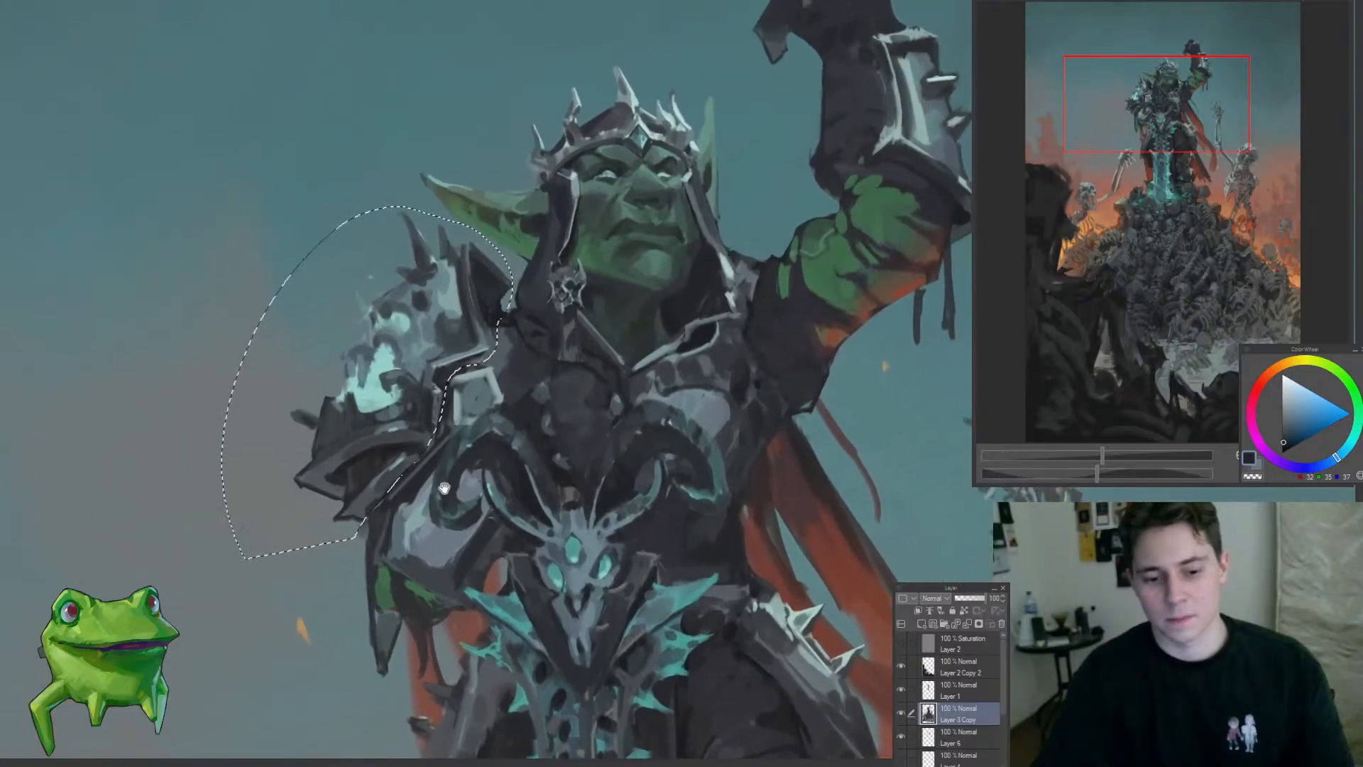
key(ctrl+d)
drag(607, 371, 398, 483)
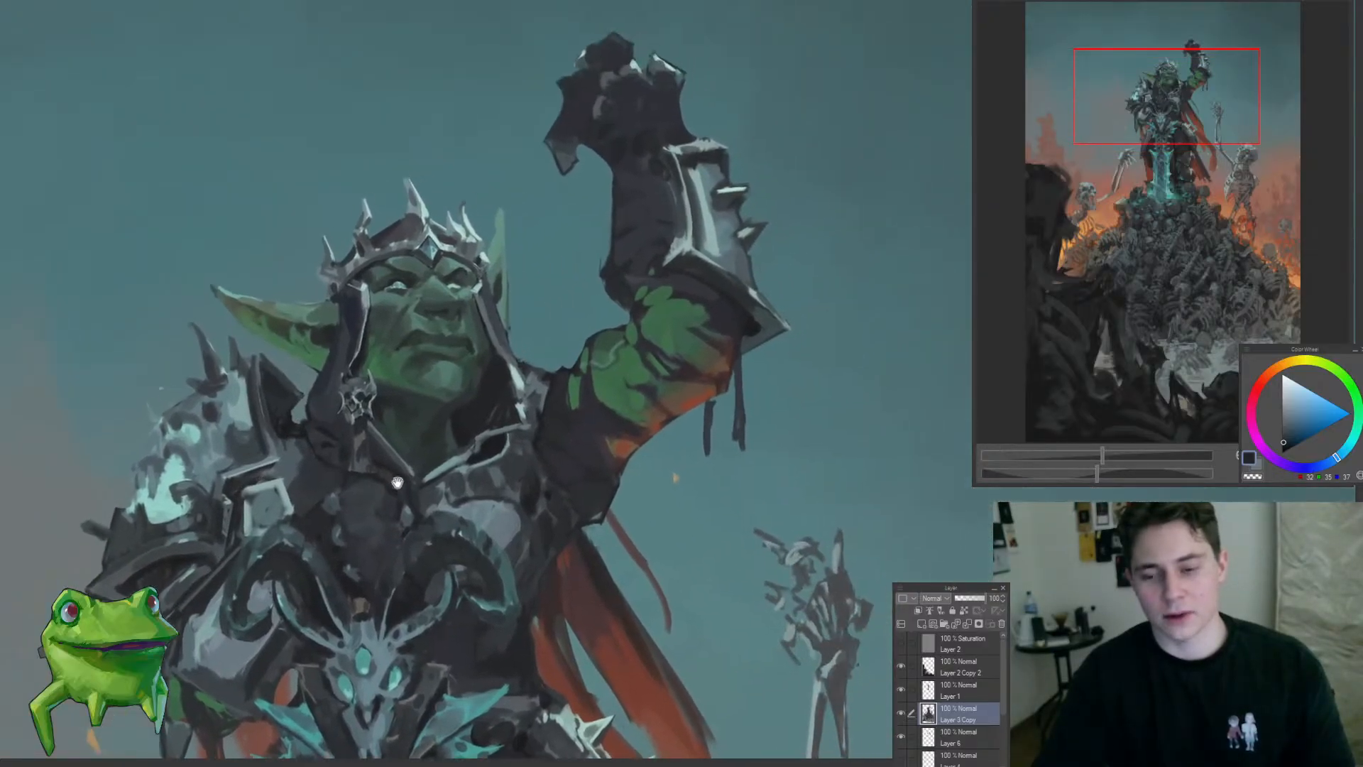
Step: Add a new layer above Layer 3 Copy, try dark strokes between the goblin's head and raised arm, and undo them
scroll(601, 368, down, 3)
key(ctrl+shift+n)
scroll(573, 390, up, 2)
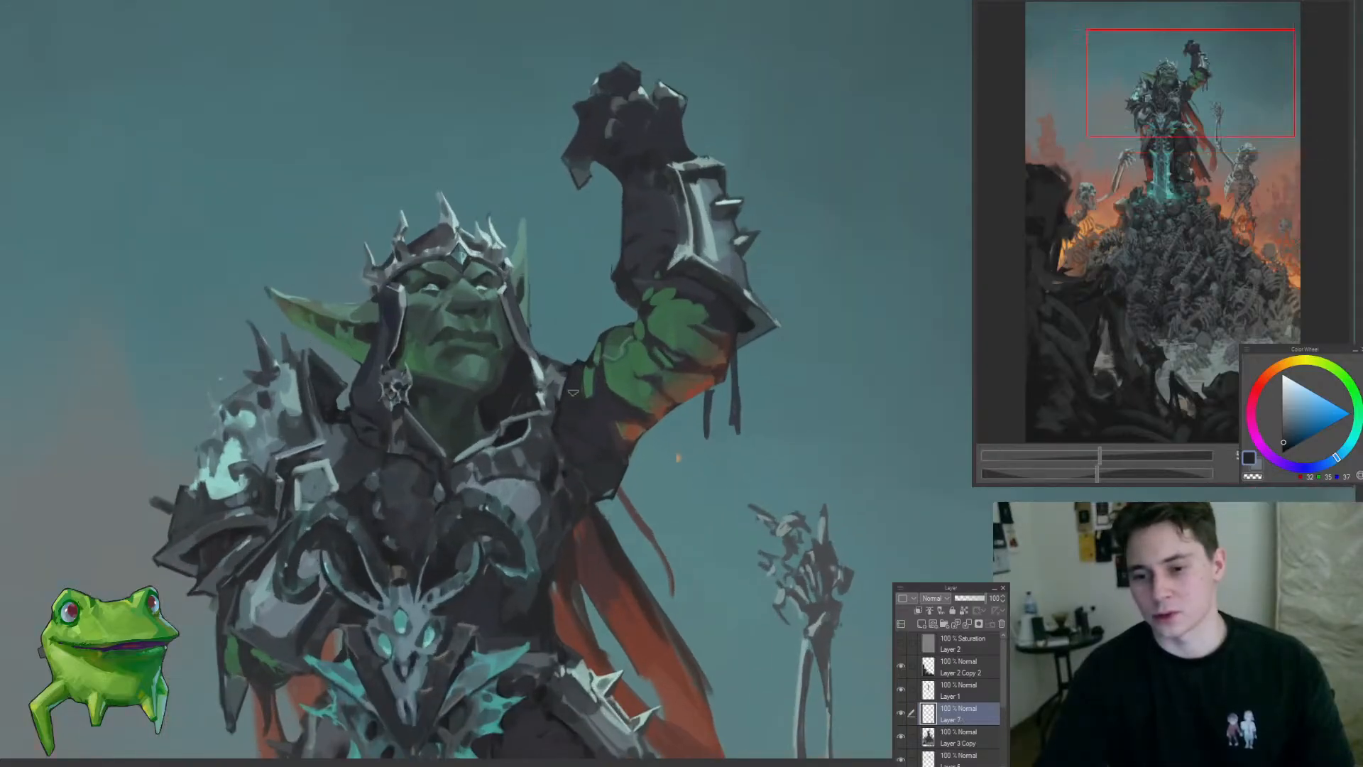
alt+click(575, 370)
mouse_move(550, 282)
mouse_down()
mouse_move(575, 363)
mouse_move(573, 349)
mouse_up()
key(ctrl+z)
key(ctrl+z)
Step: Paint dark looping straps between the goblin's head and raised arm plus a dark shape below the elbow, and lasso-trim the upper strap
drag(548, 250, 605, 302)
drag(578, 254, 629, 323)
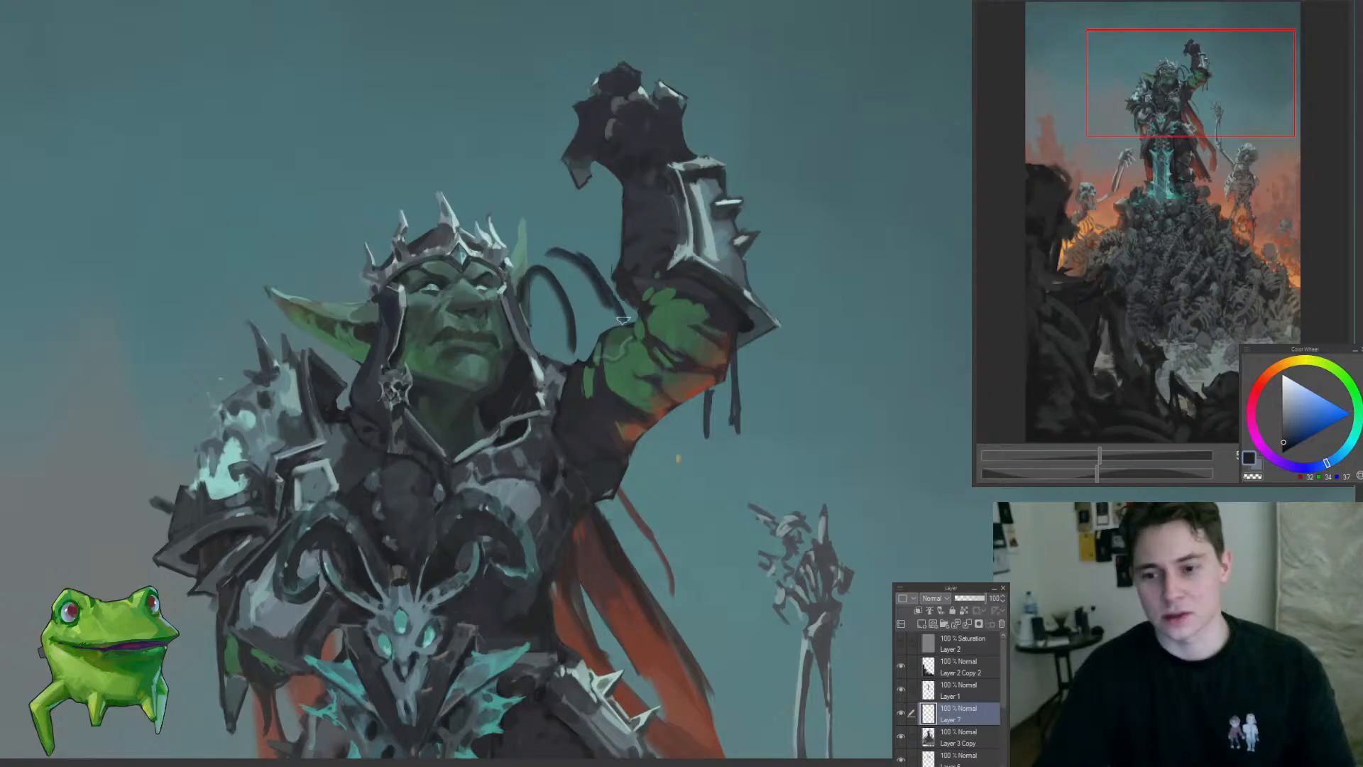
drag(539, 260, 620, 322)
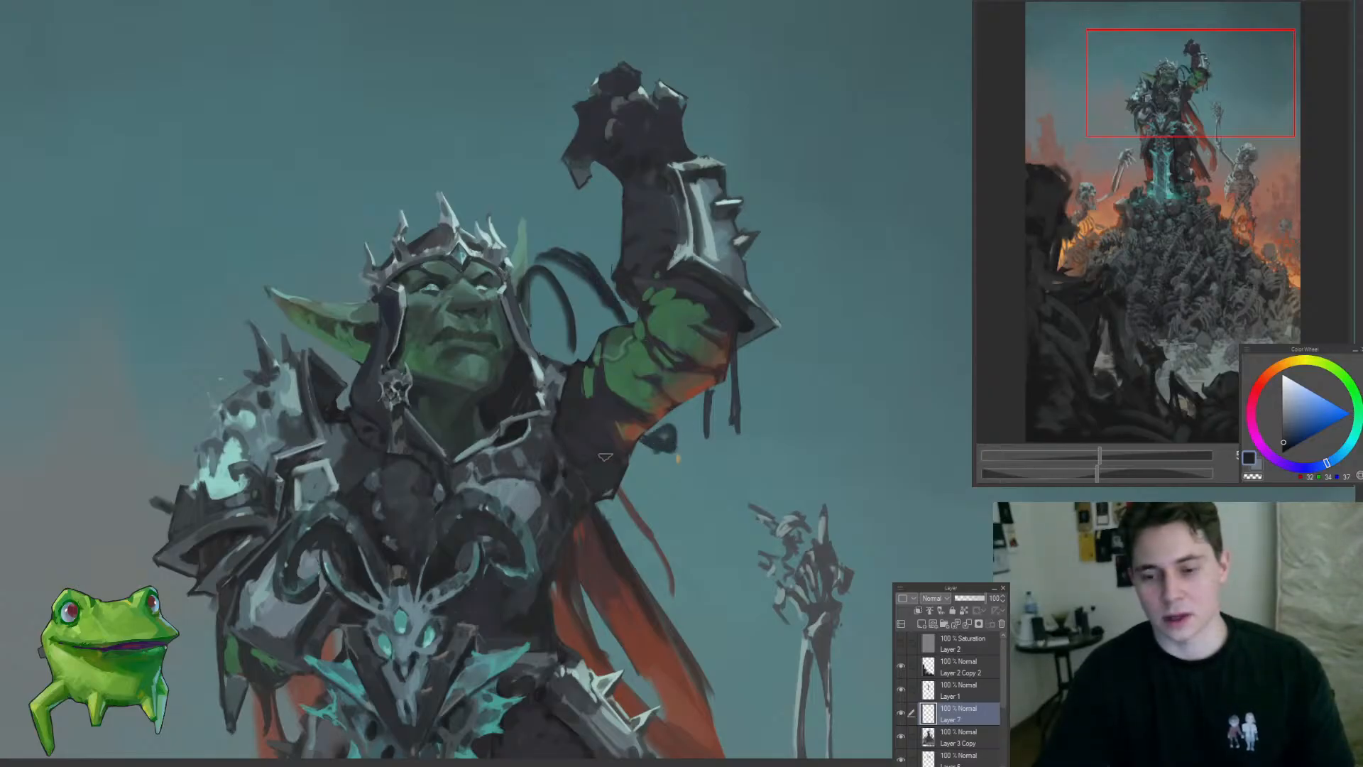
drag(605, 456, 561, 435)
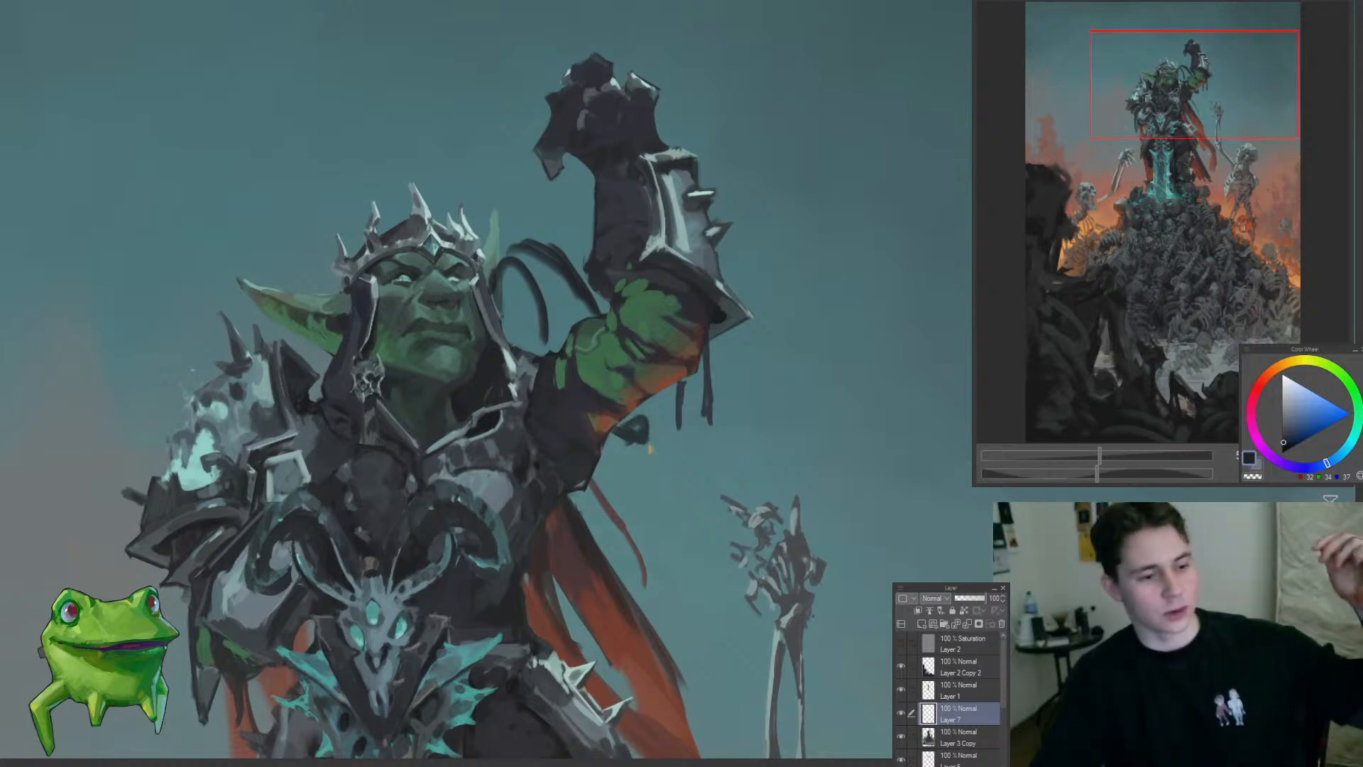
drag(559, 374, 609, 362)
mouse_move(571, 228)
mouse_down()
mouse_move(671, 301)
mouse_move(615, 276)
mouse_up()
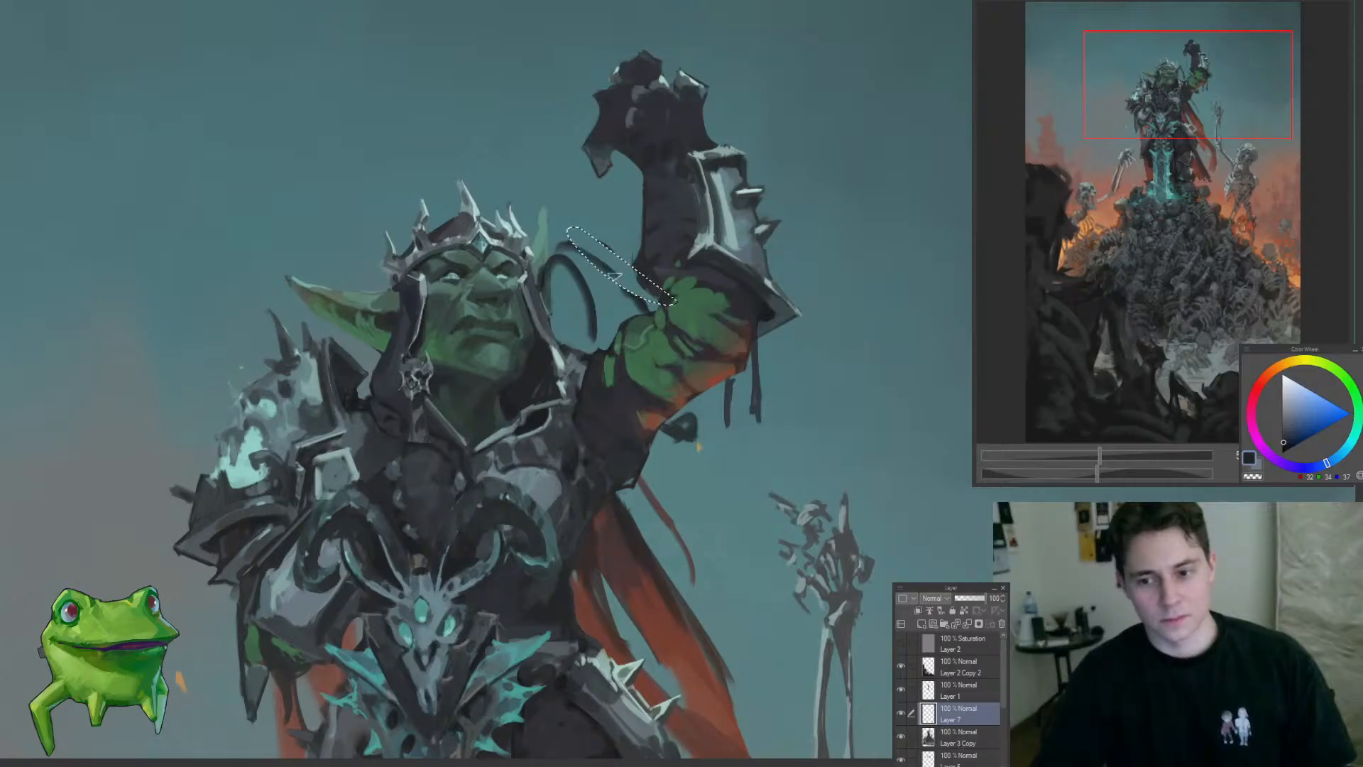
drag(629, 368, 619, 357)
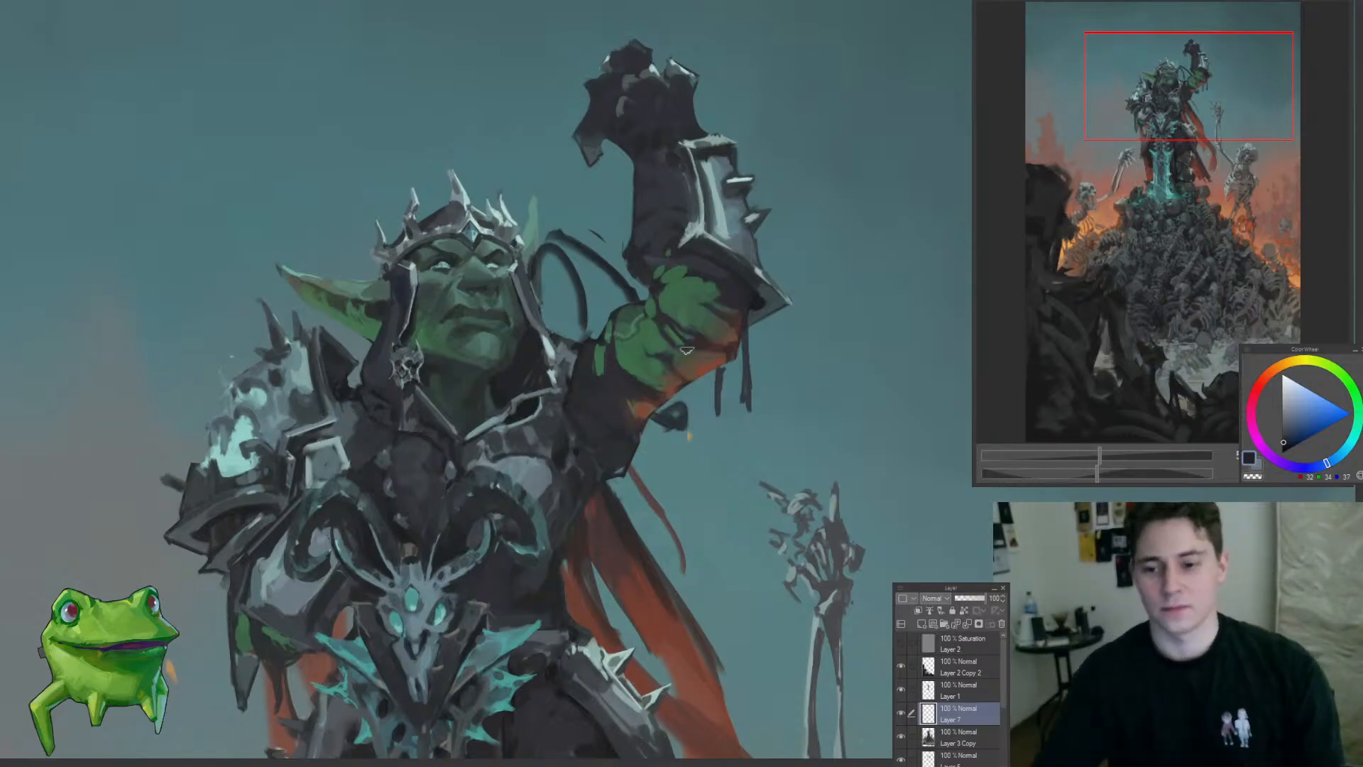
Step: Reduce the test straps beside the goblin's head and compare their effect on the silhouette from far and near
scroll(618, 356, down, 3)
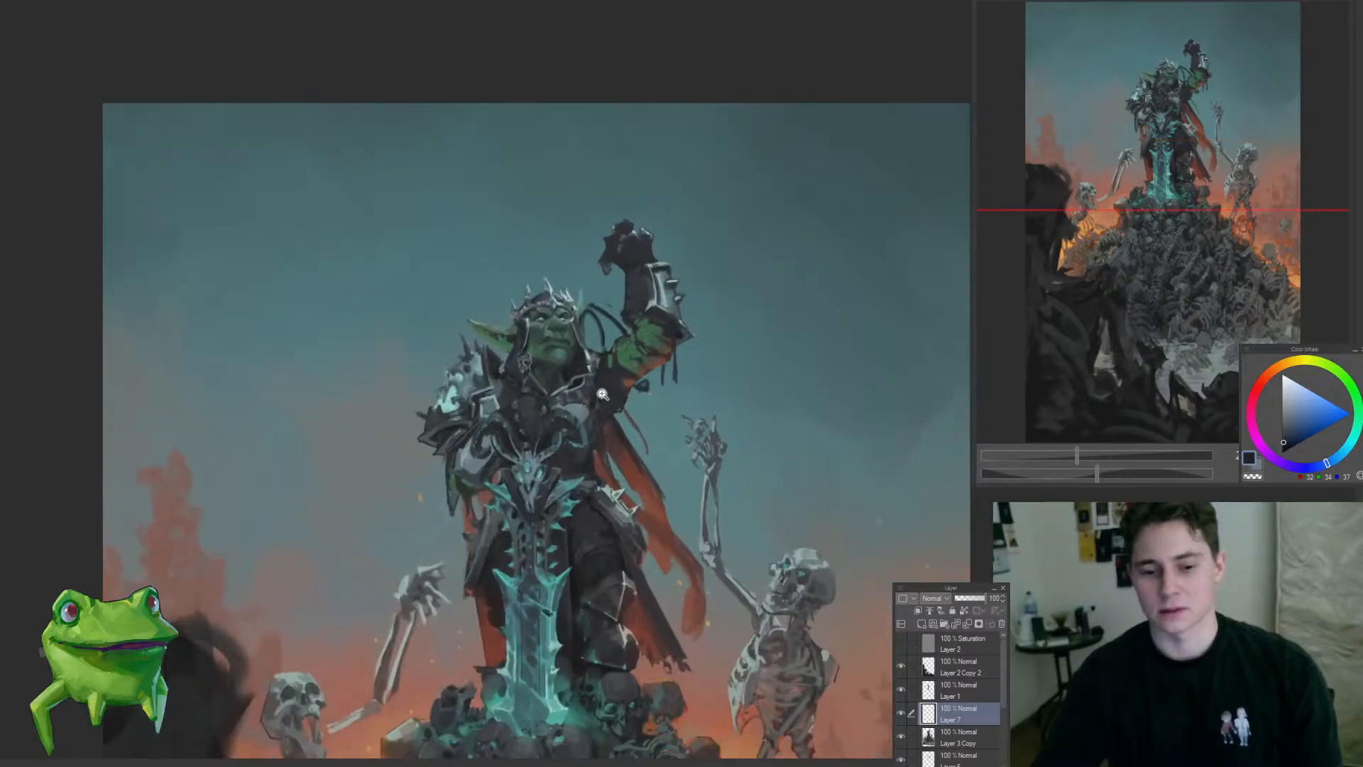
scroll(602, 394, up, 2)
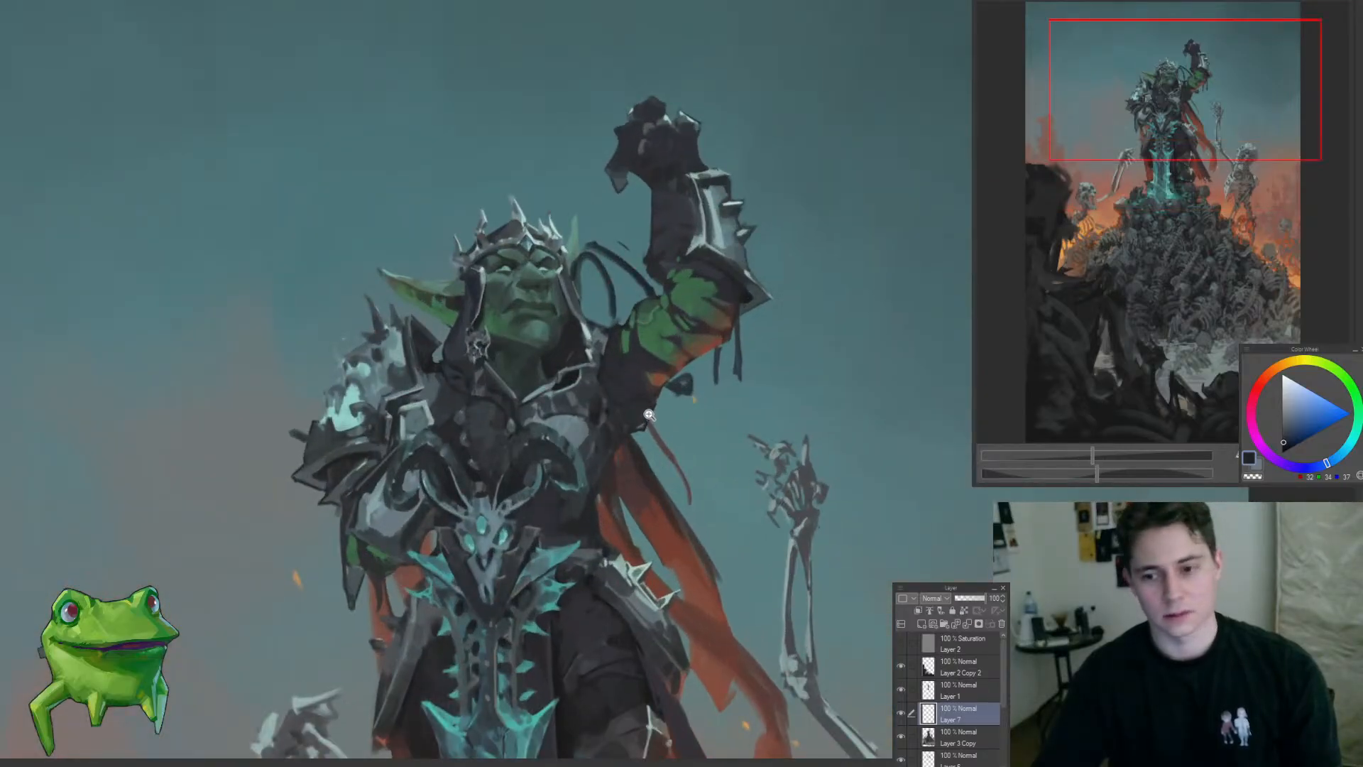
scroll(648, 414, down, 4)
scroll(629, 425, up, 2)
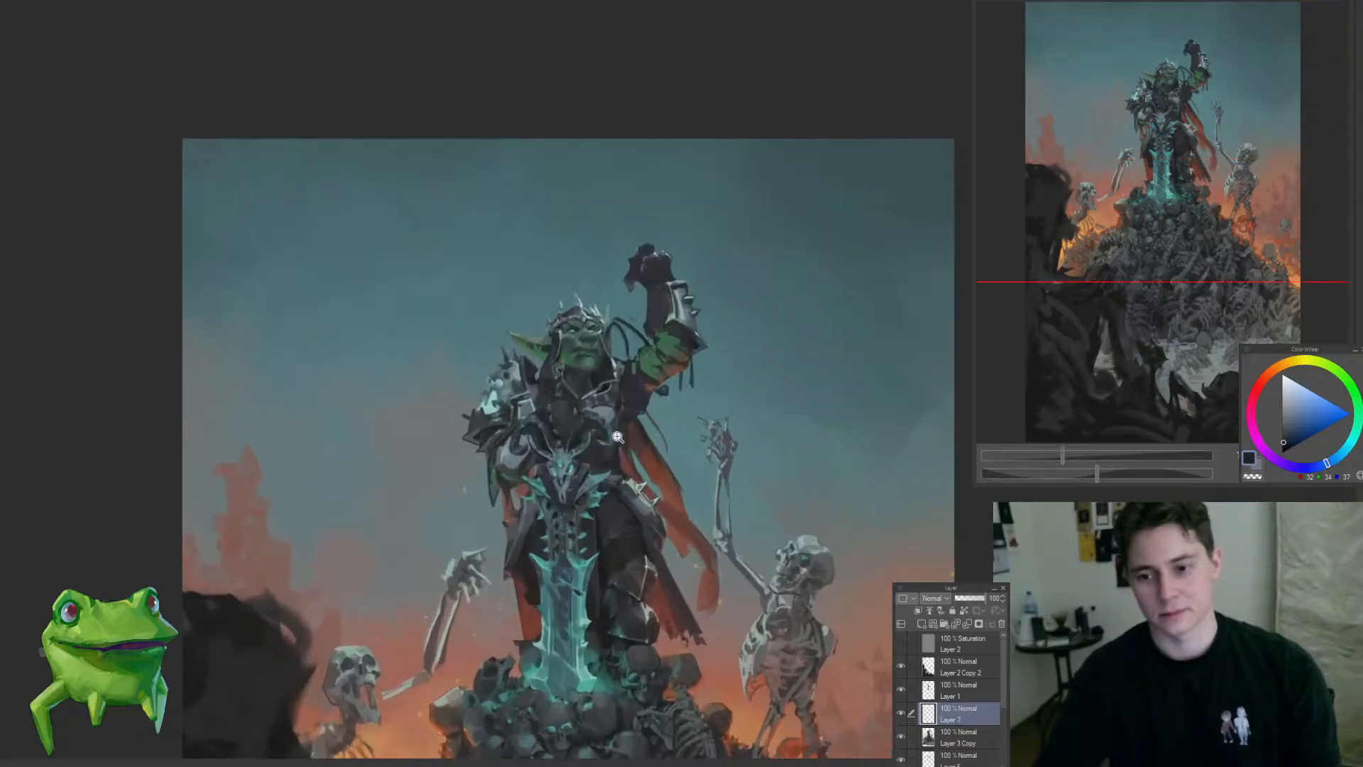
scroll(615, 350, up, 2)
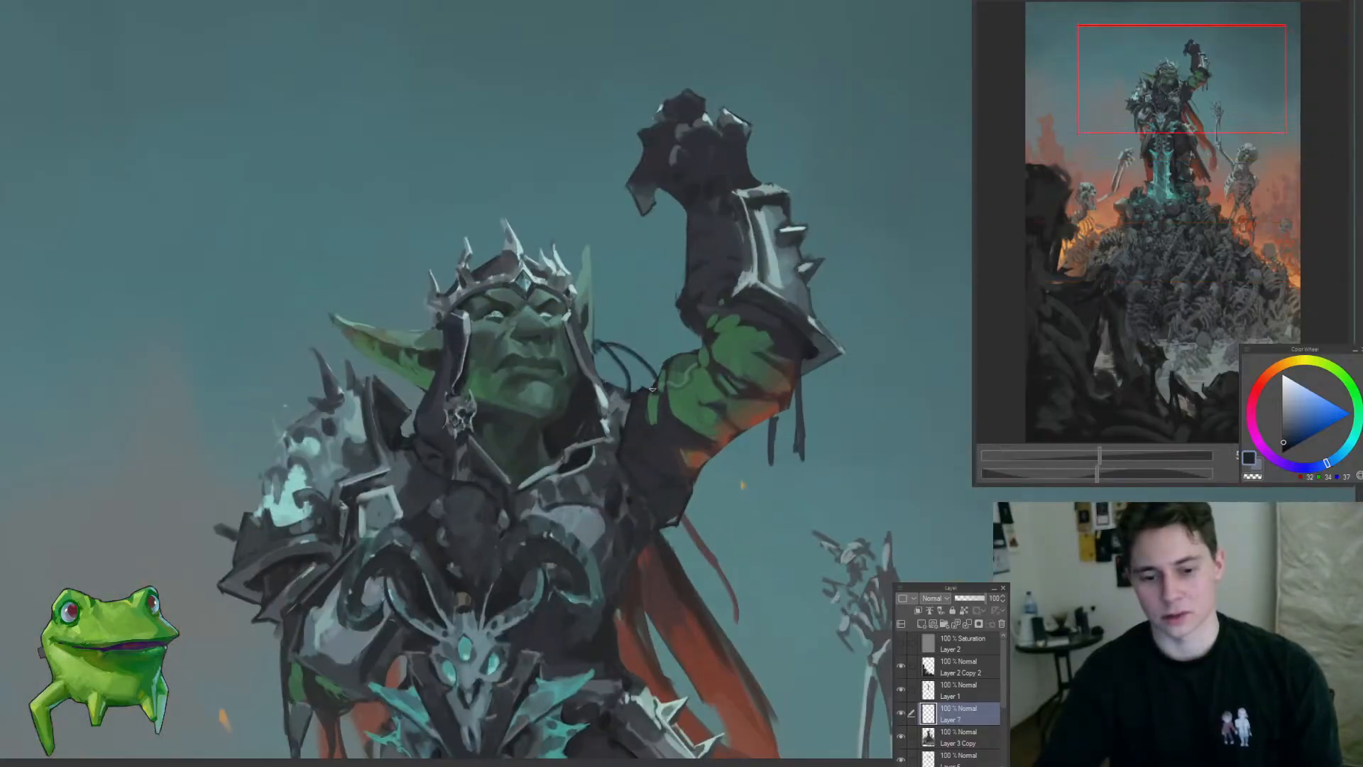
scroll(658, 358, down, 4)
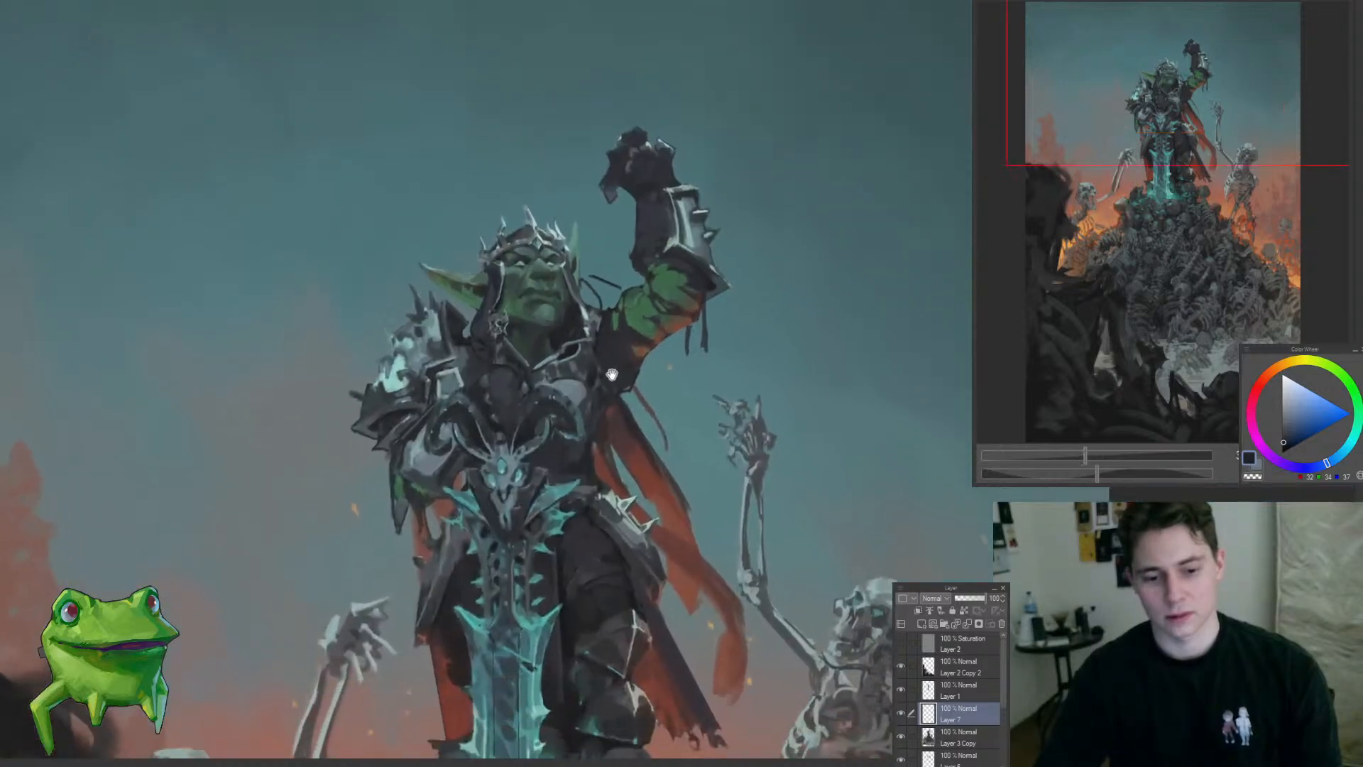
scroll(593, 369, up, 3)
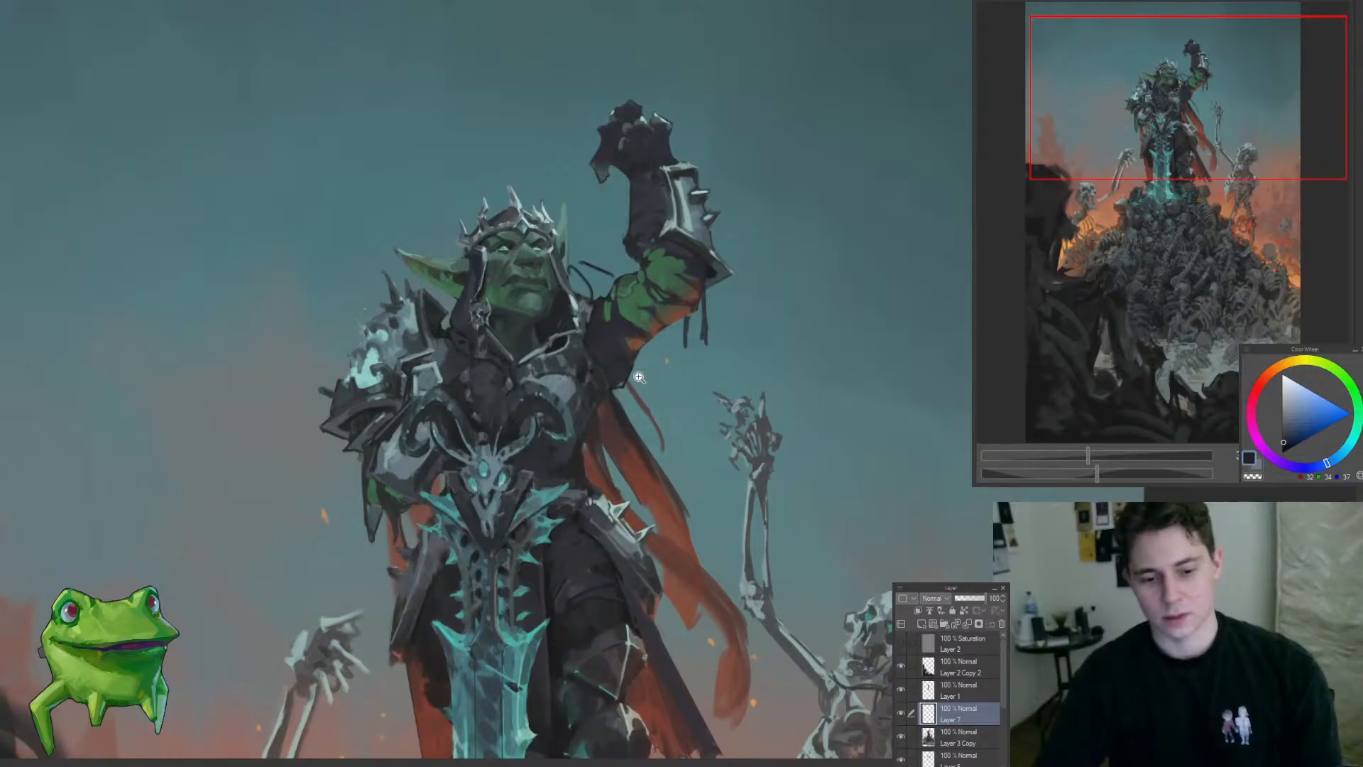
Step: Clear all test strokes from the new layer and merge it down into Layer 3 Copy
scroll(611, 354, down, 2)
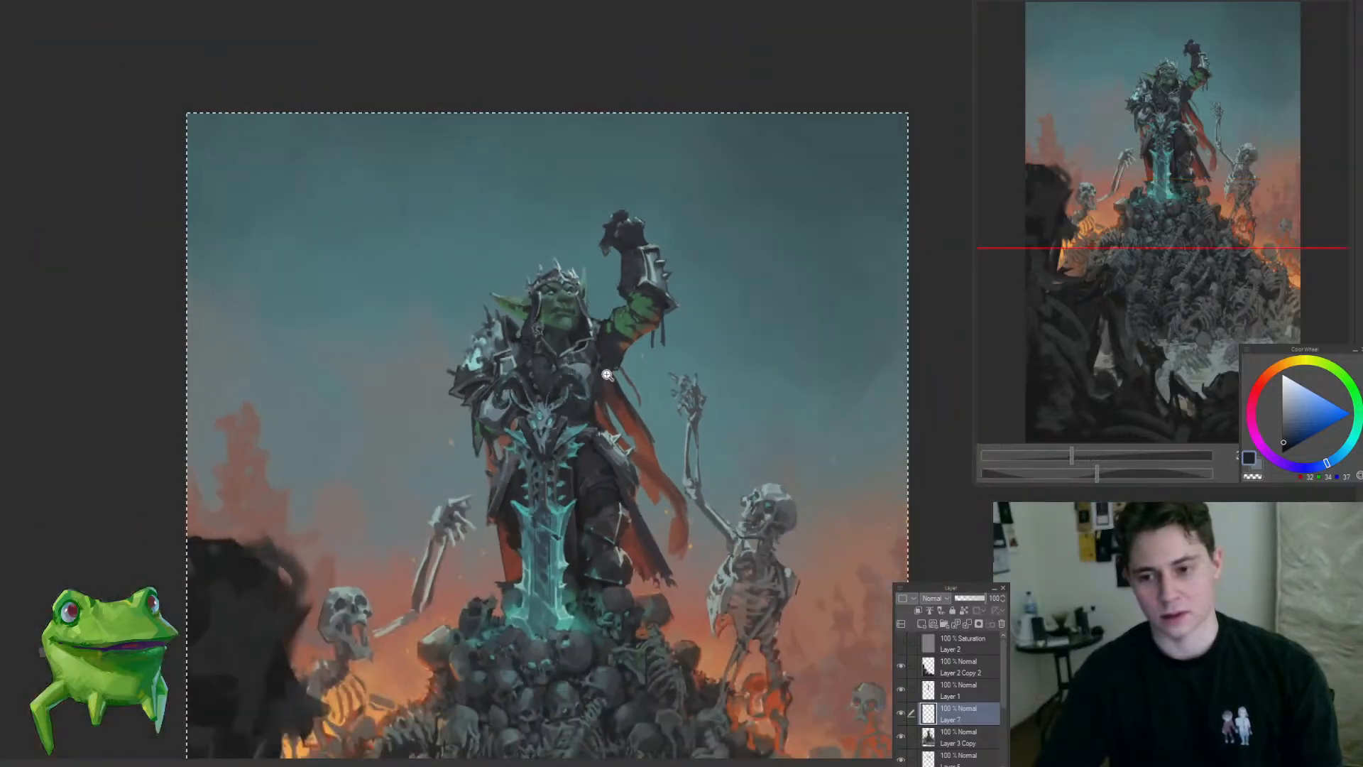
scroll(615, 397, down, 1)
drag(615, 399, 593, 311)
key(ctrl+e)
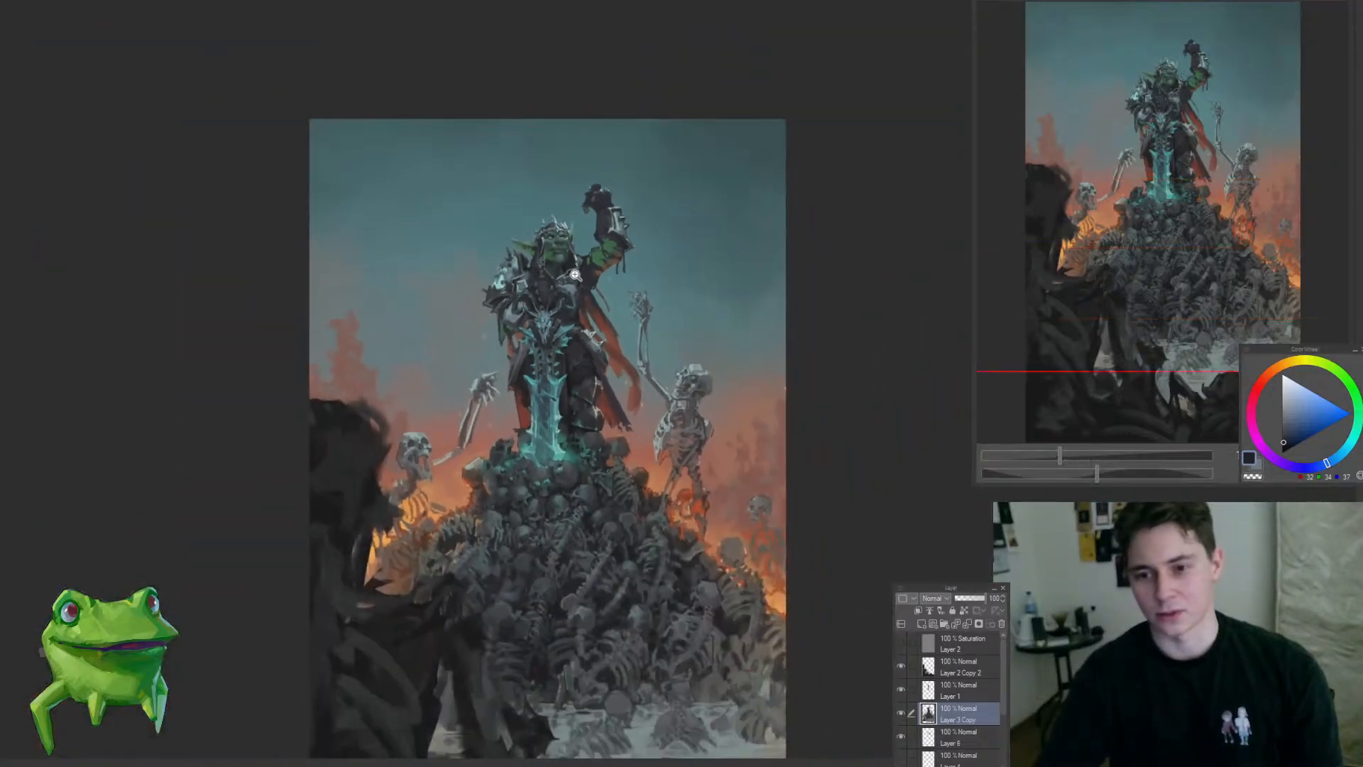
Step: Examine the goblin king's silhouette in the whole composition and the open space between head and raised arm up close
drag(600, 381, 571, 274)
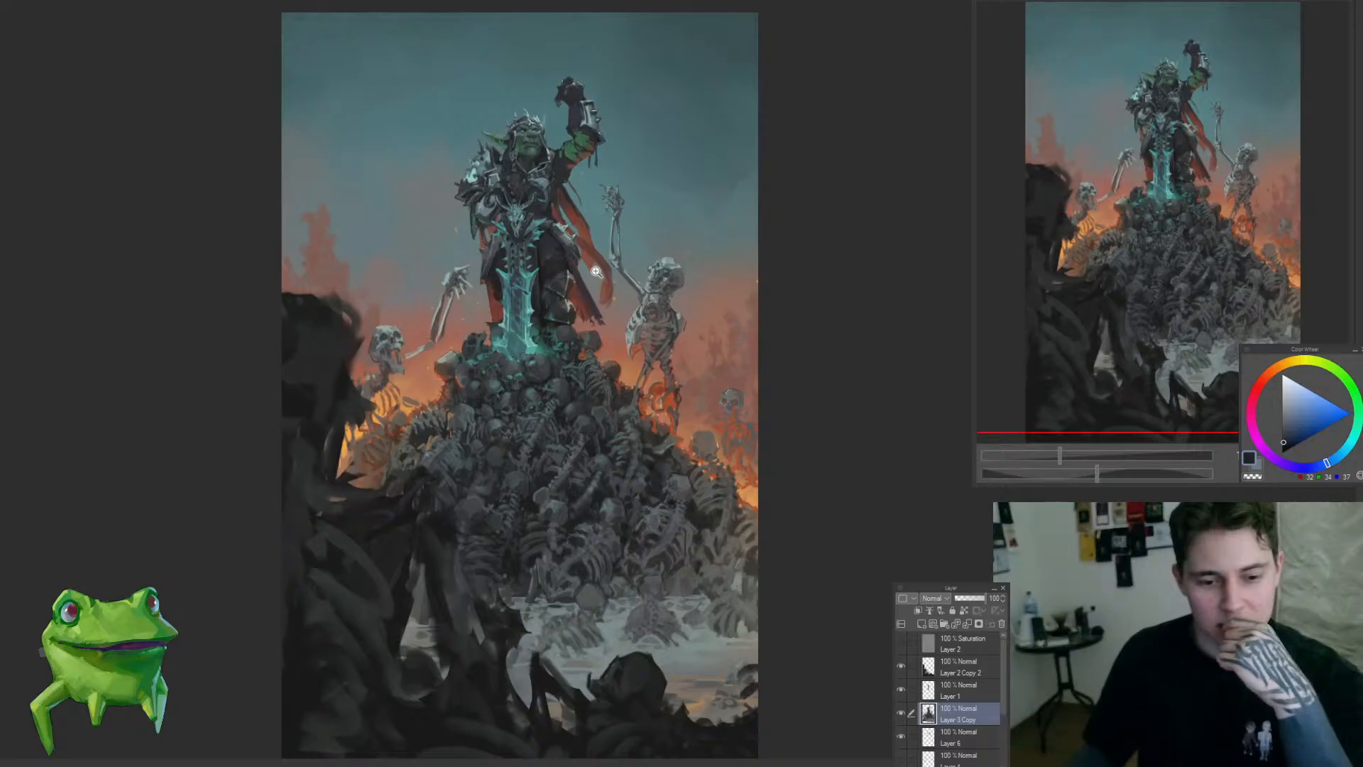
scroll(593, 140, up, 4)
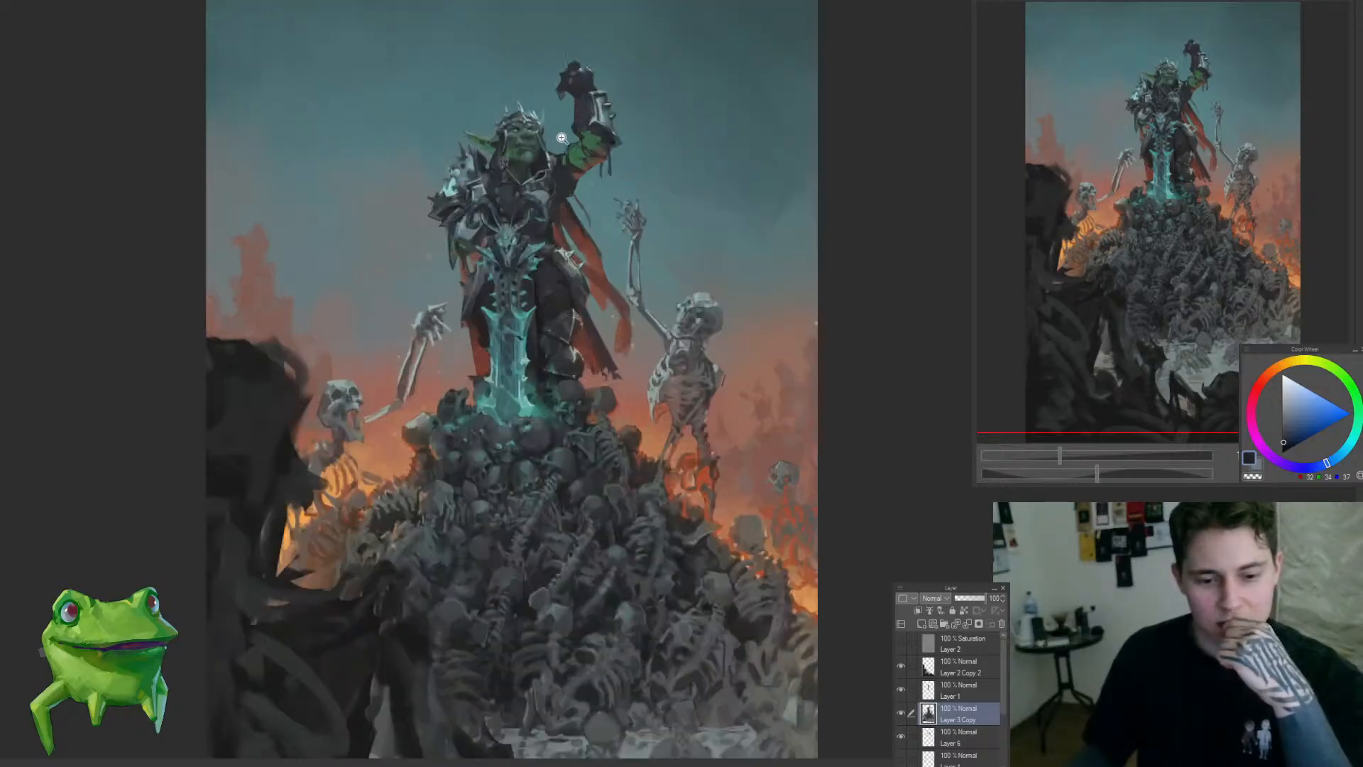
scroll(603, 155, down, 4)
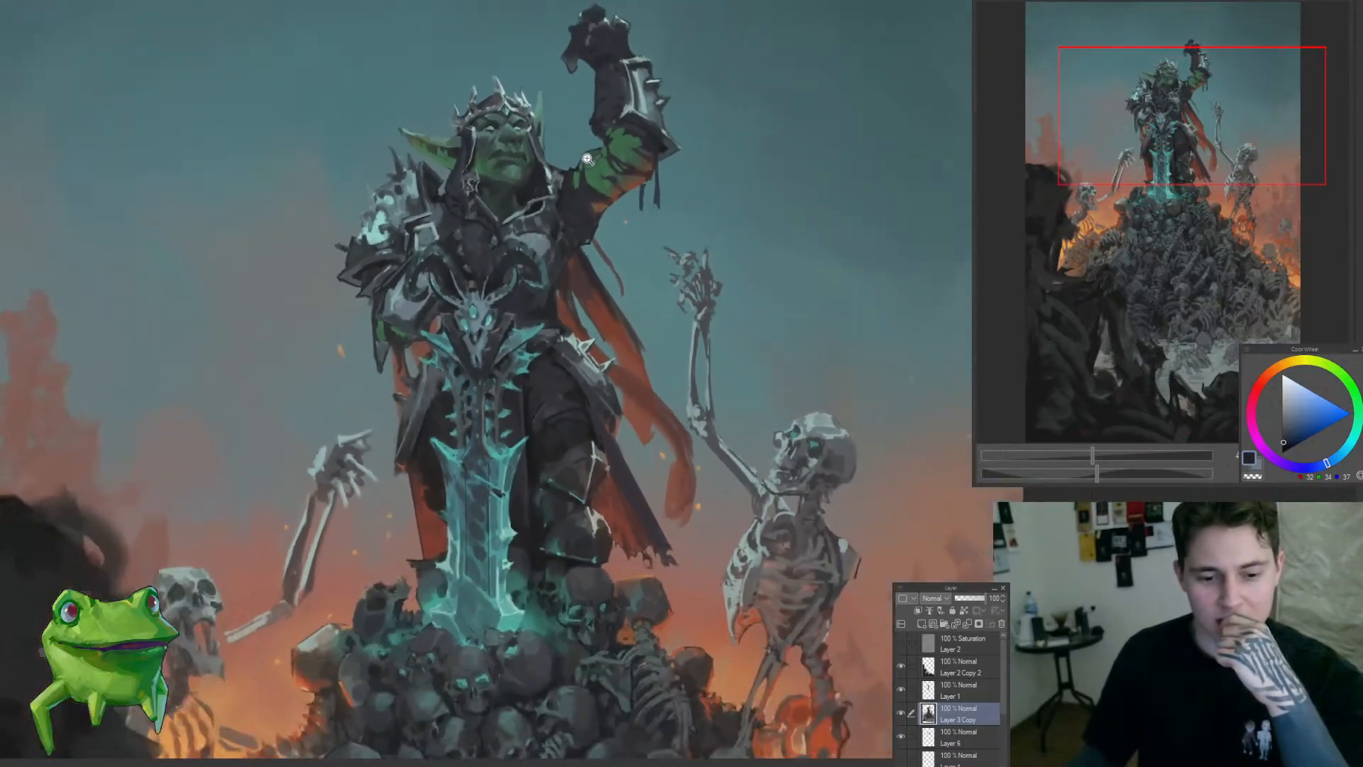
scroll(596, 167, up, 5)
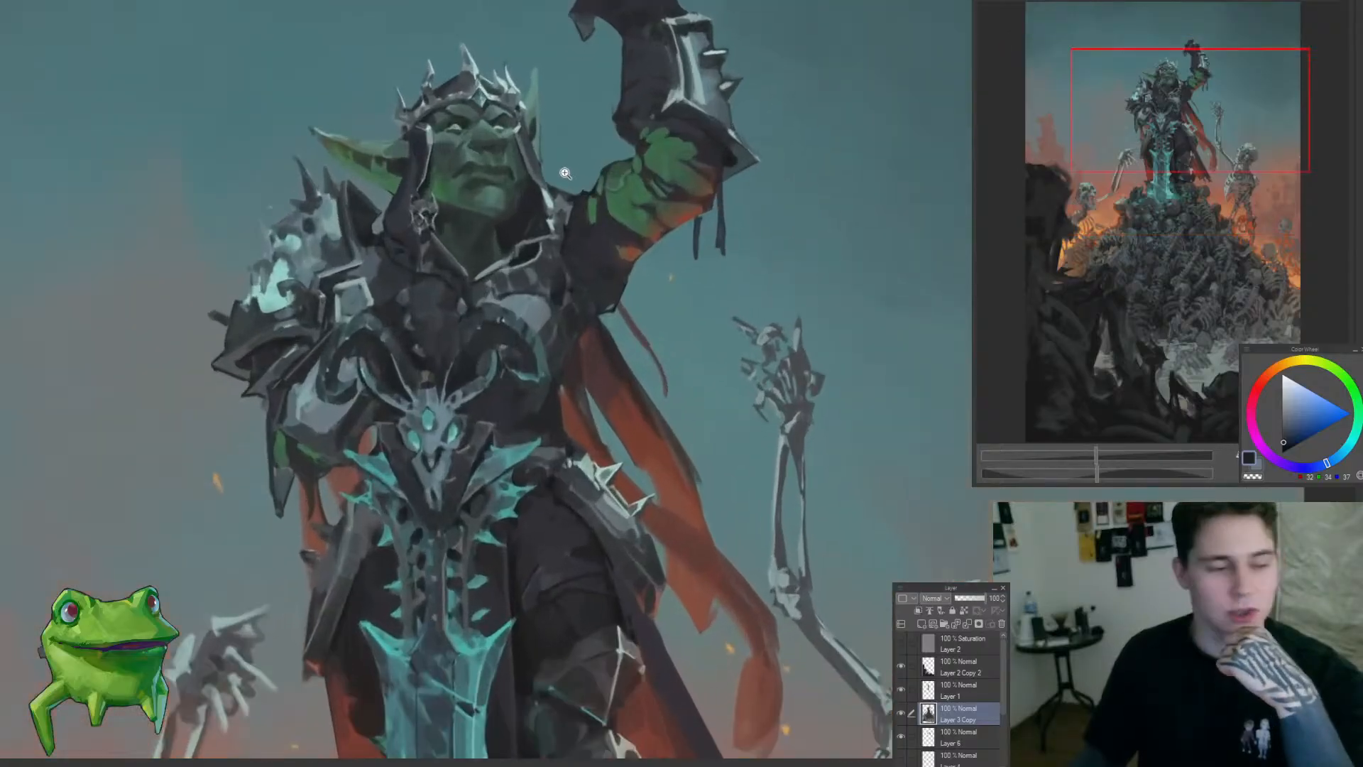
scroll(561, 178, down, 2)
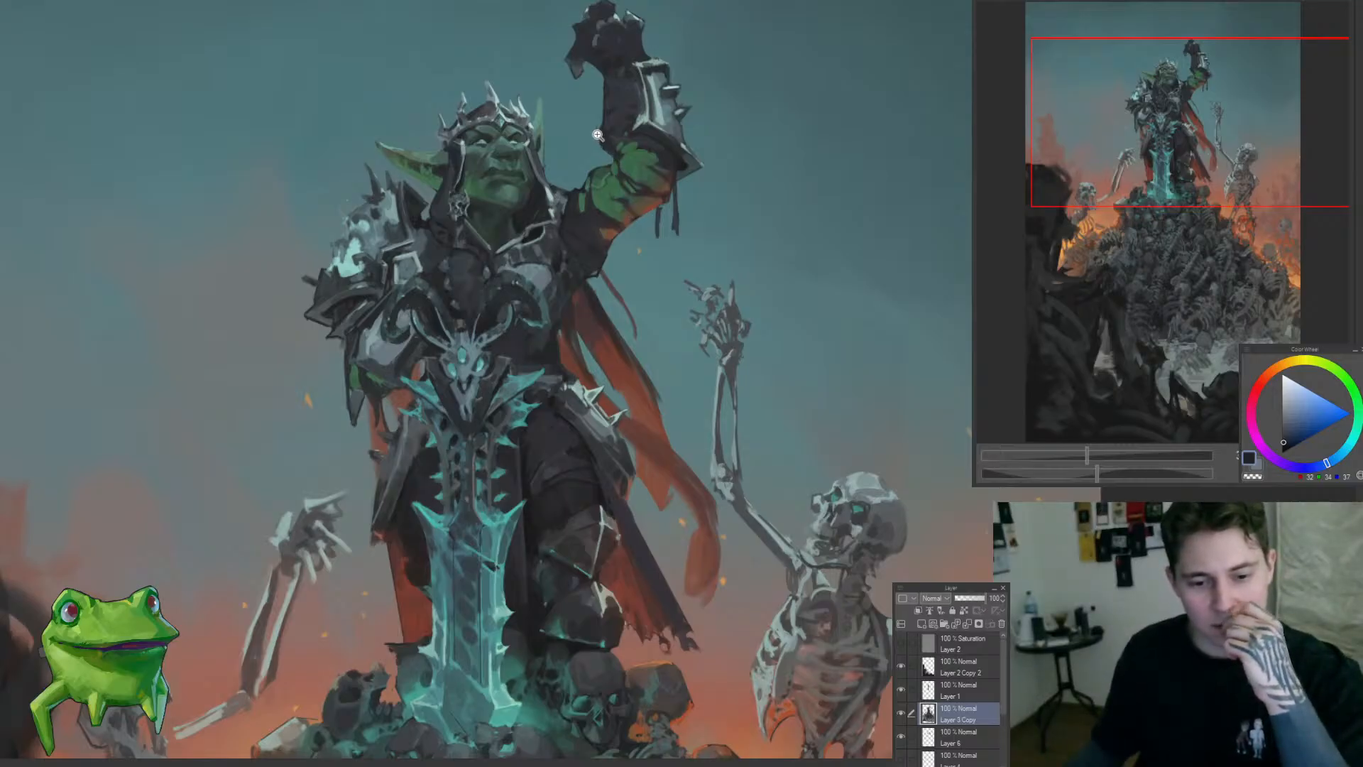
mouse_move(580, 121)
mouse_down()
mouse_move(600, 125)
mouse_move(560, 128)
mouse_up()
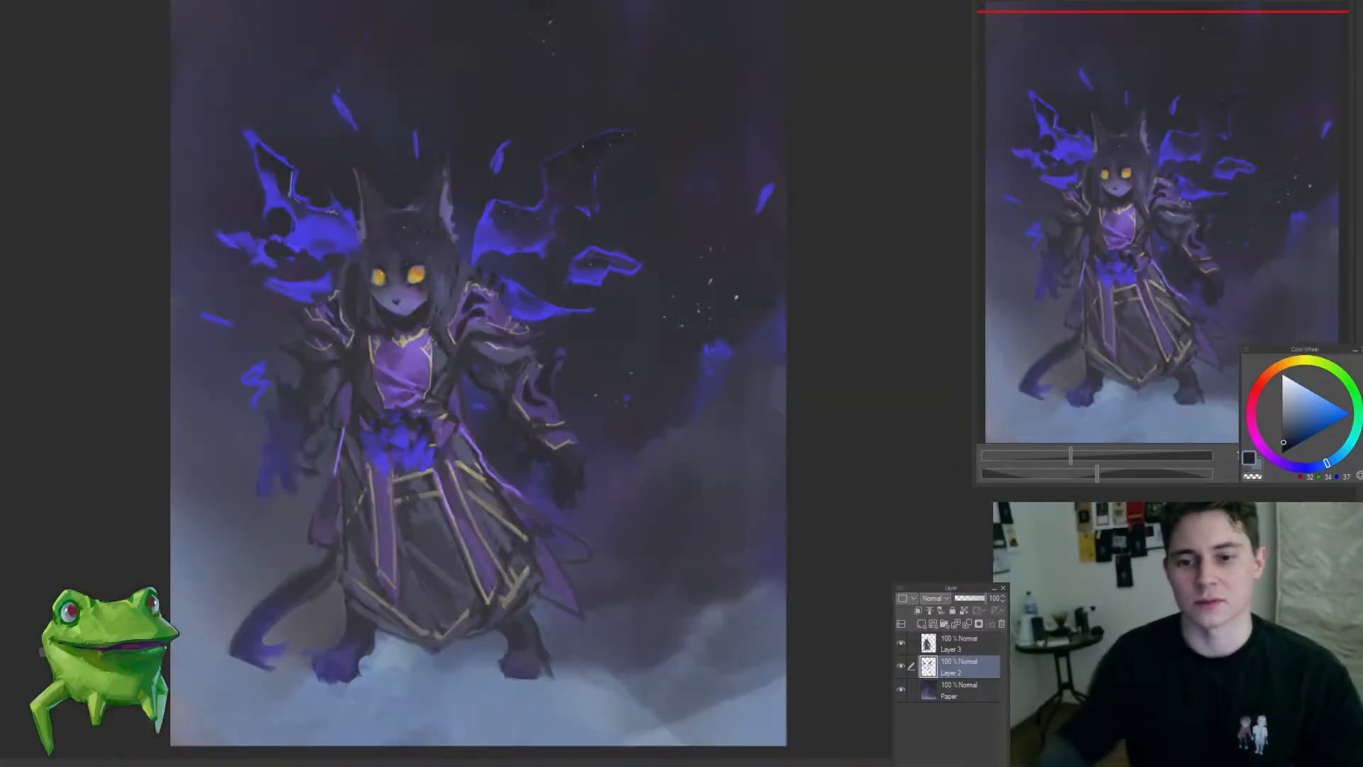
Step: On Layer 2, sample violet from the robe and paint a bright rim along the purple cloth strip beside the cat-eared character's waist
drag(541, 407, 526, 432)
drag(441, 311, 496, 247)
ctrl+shift+click(499, 304)
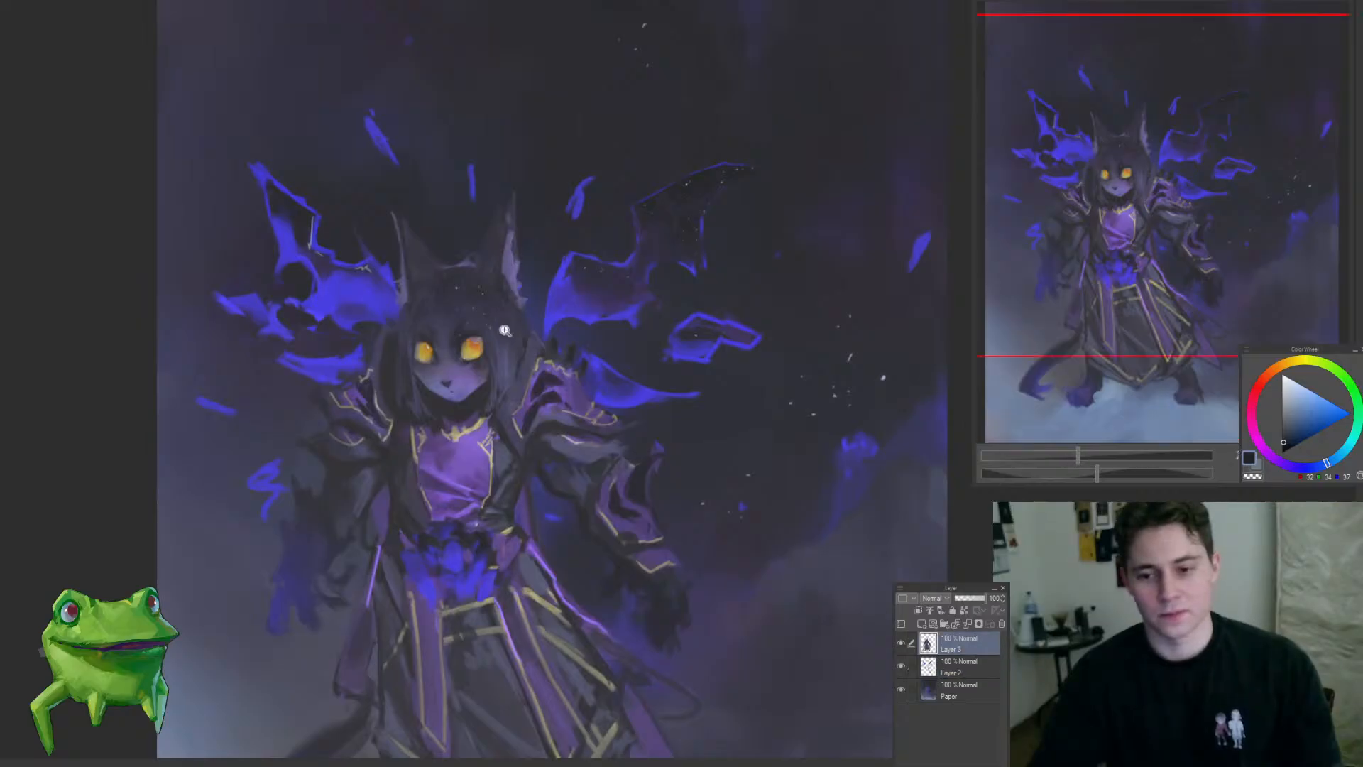
drag(494, 345, 475, 398)
drag(555, 449, 552, 418)
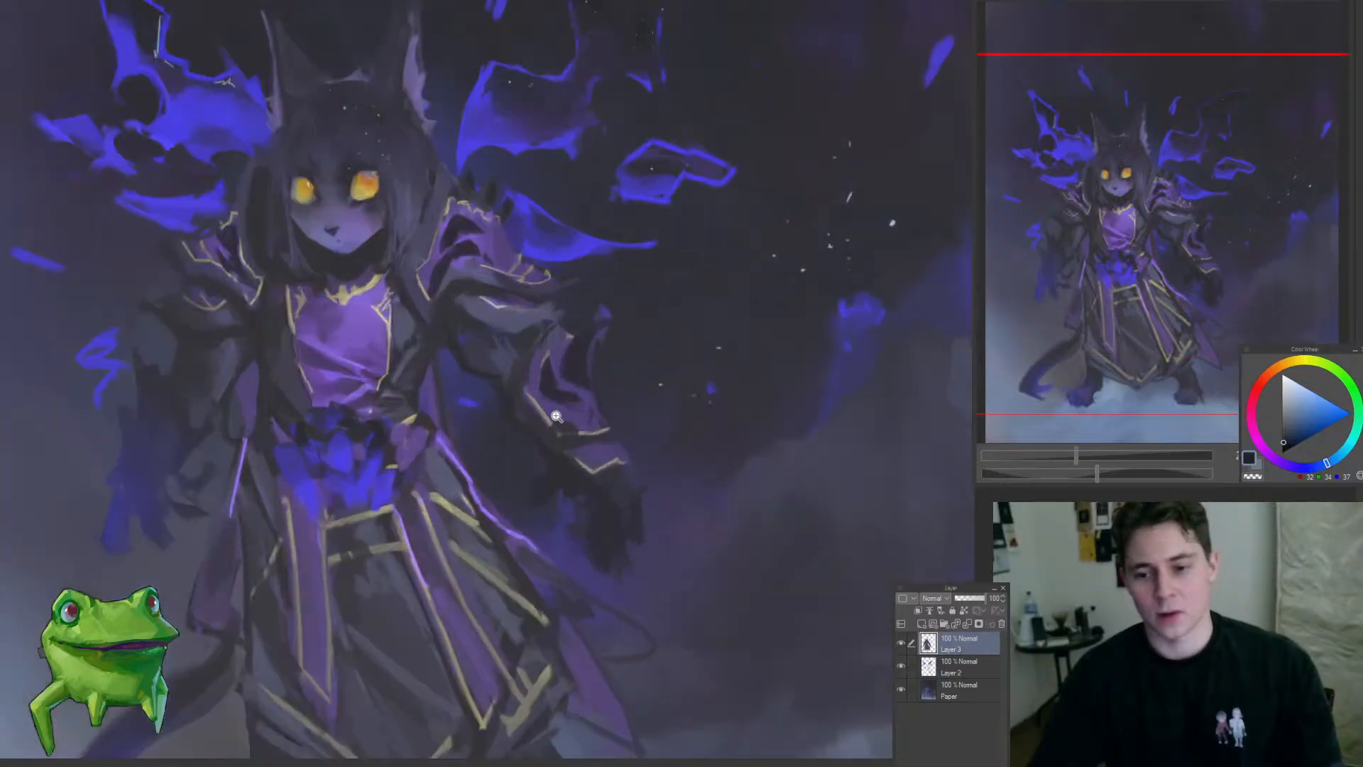
drag(464, 406, 469, 374)
ctrl+shift+click(419, 409)
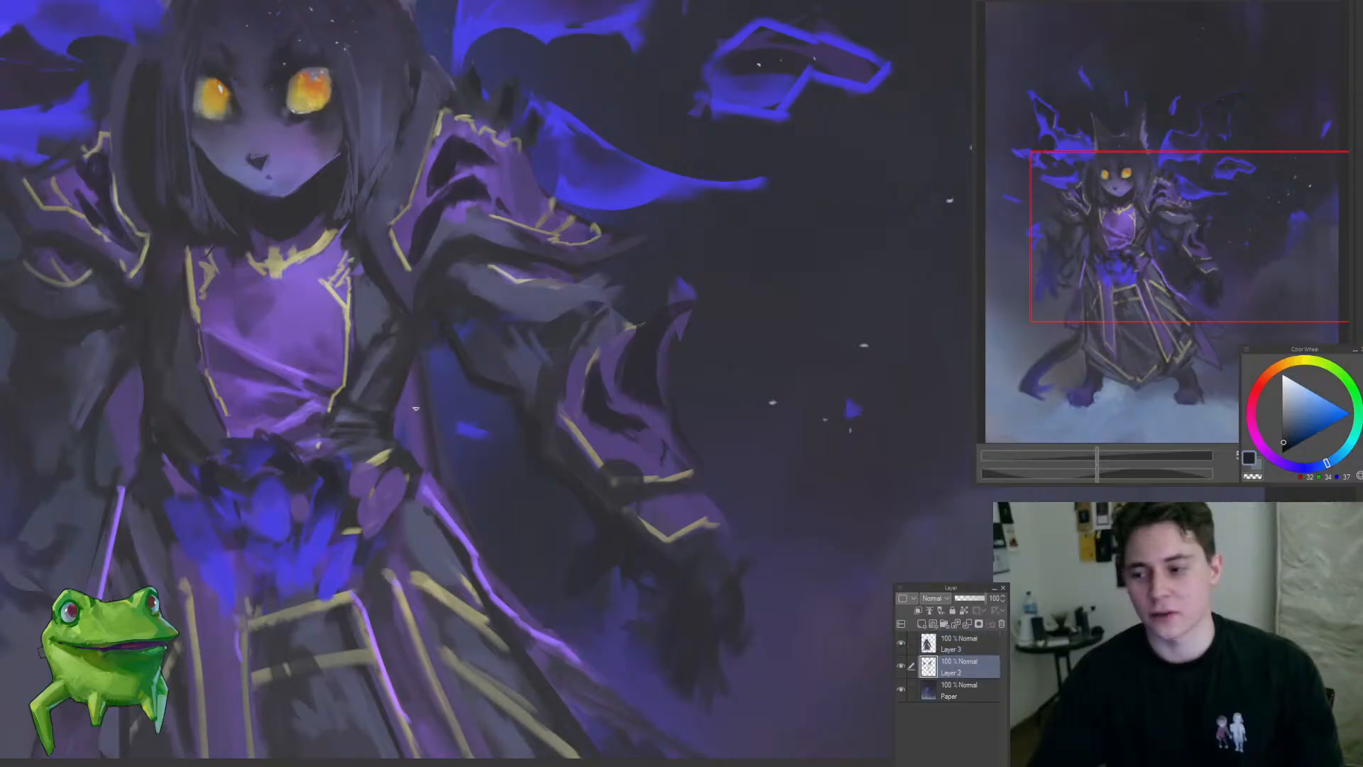
alt+click(397, 449)
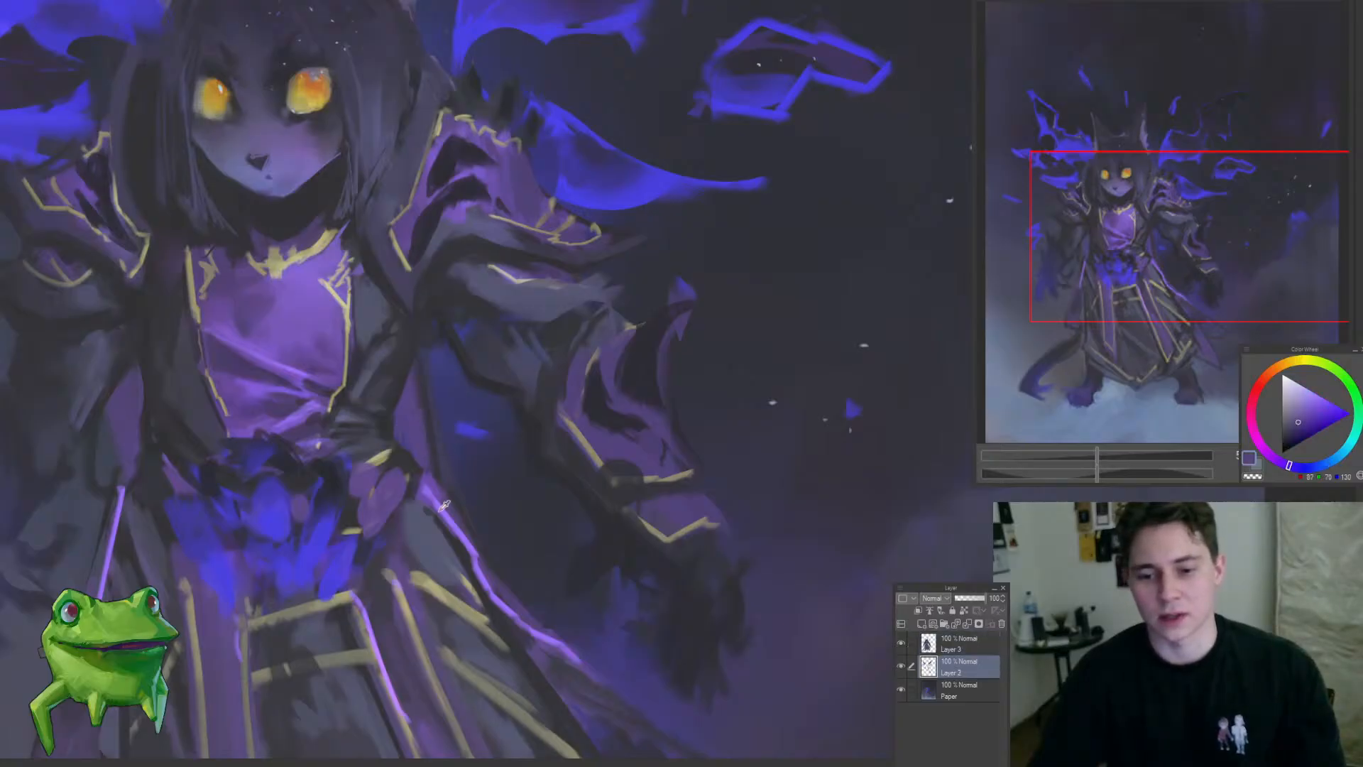
drag(416, 380, 363, 597)
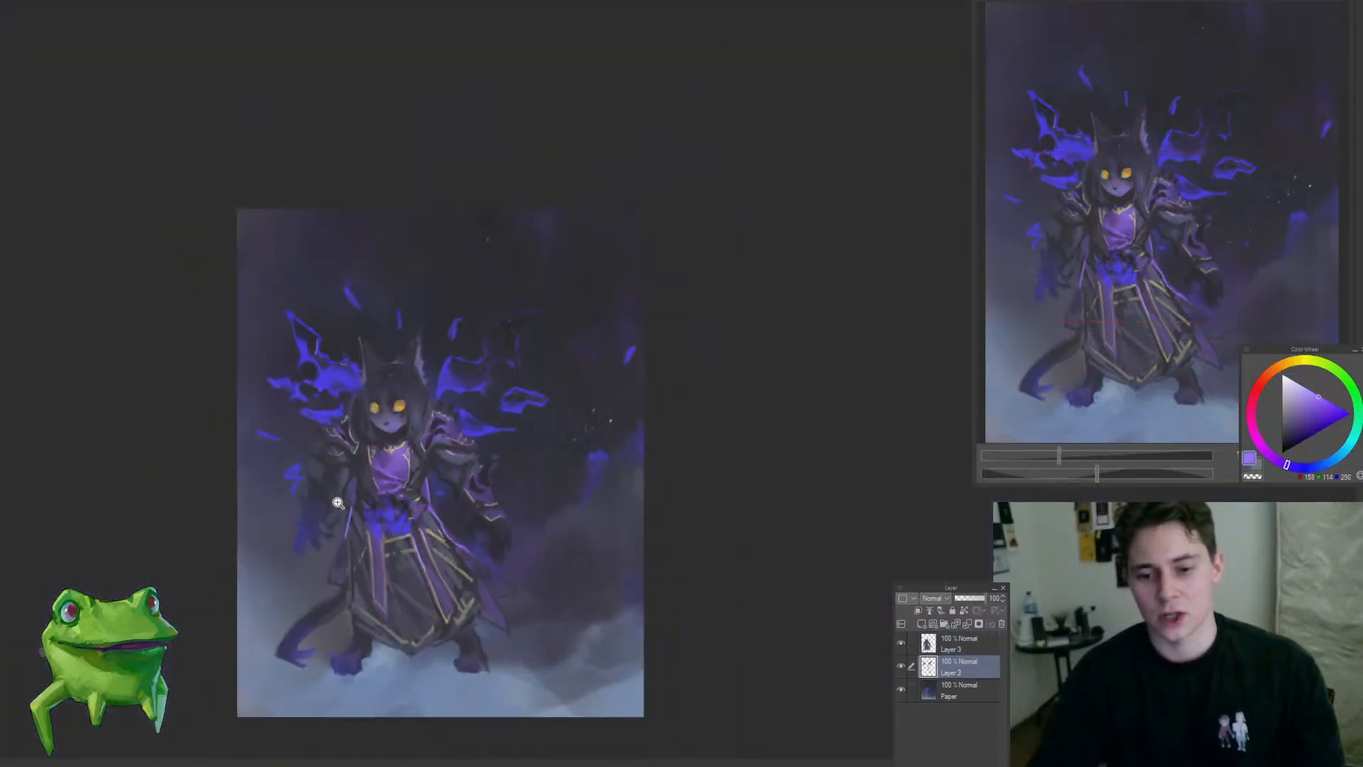
Step: Sample dark greys from the figure, activate Layer 3, and examine the robe and sleeve from near and far
mouse_move(338, 503)
mouse_down()
mouse_move(374, 457)
mouse_move(404, 496)
mouse_move(385, 515)
mouse_up()
alt+click(376, 518)
drag(417, 526, 363, 578)
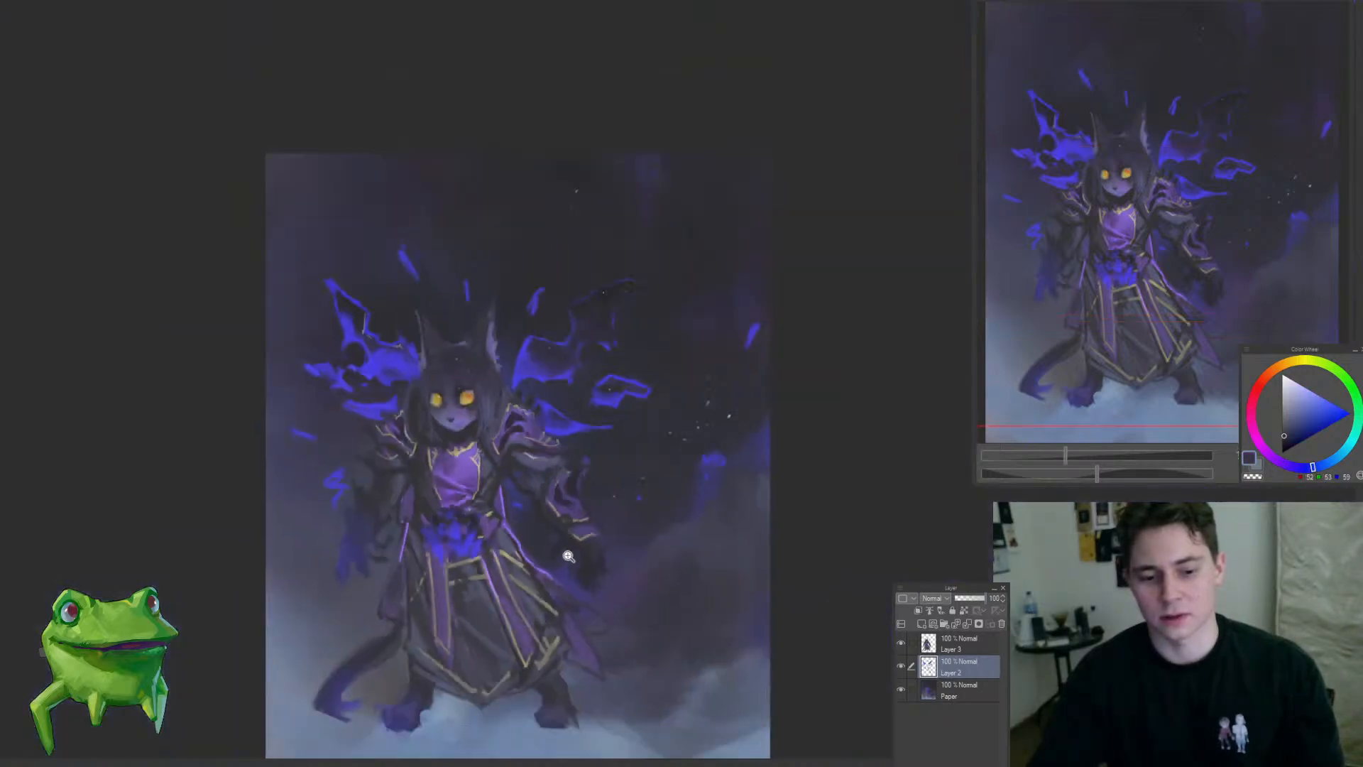
drag(569, 556, 597, 445)
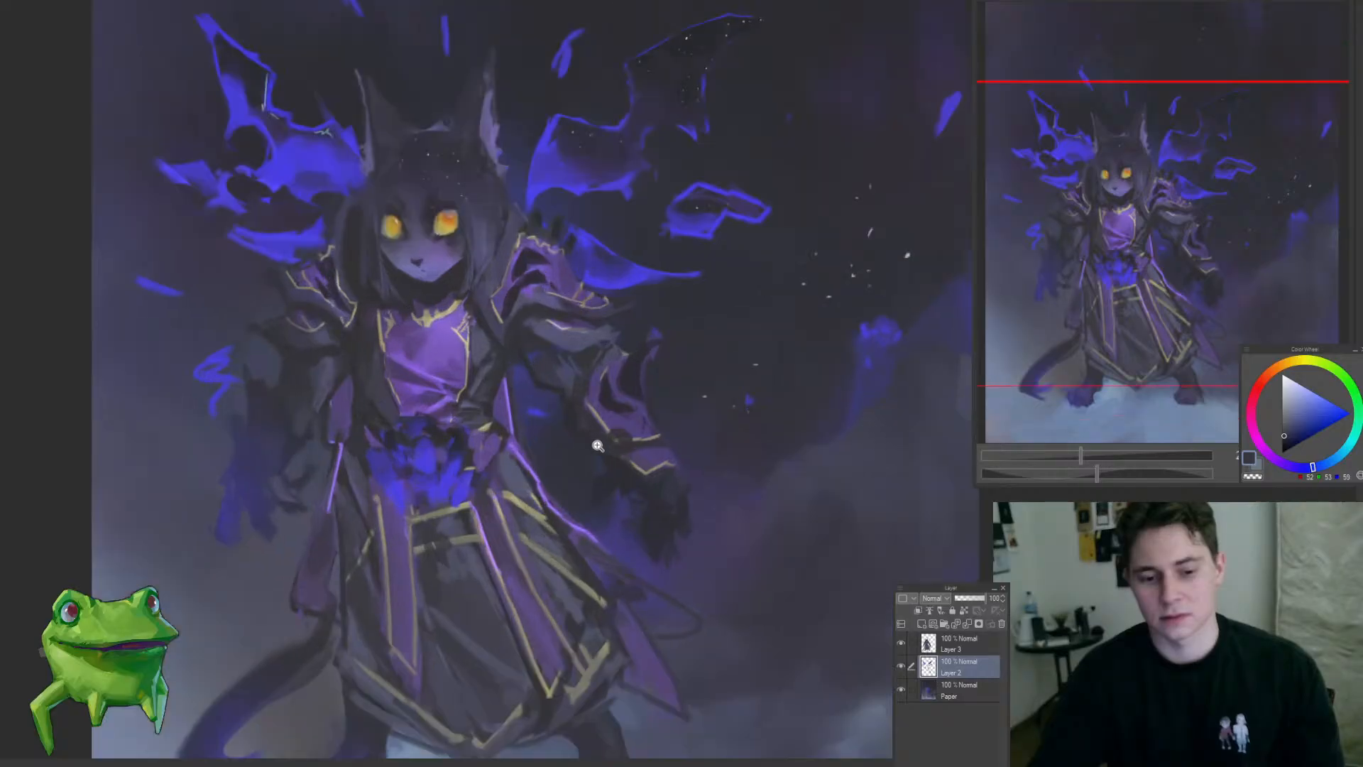
ctrl+shift+click(603, 410)
click(604, 342)
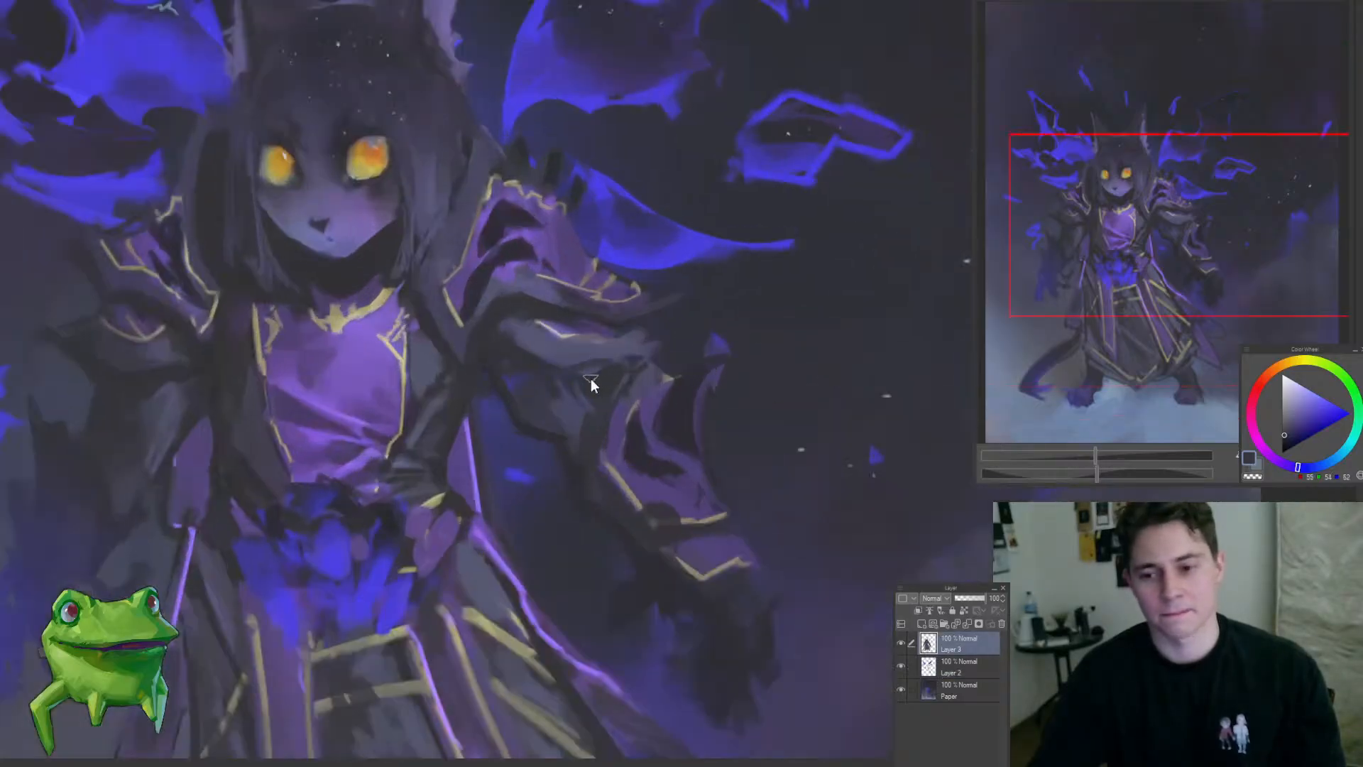
mouse_move(590, 377)
mouse_down()
mouse_move(646, 361)
mouse_move(508, 498)
mouse_up()
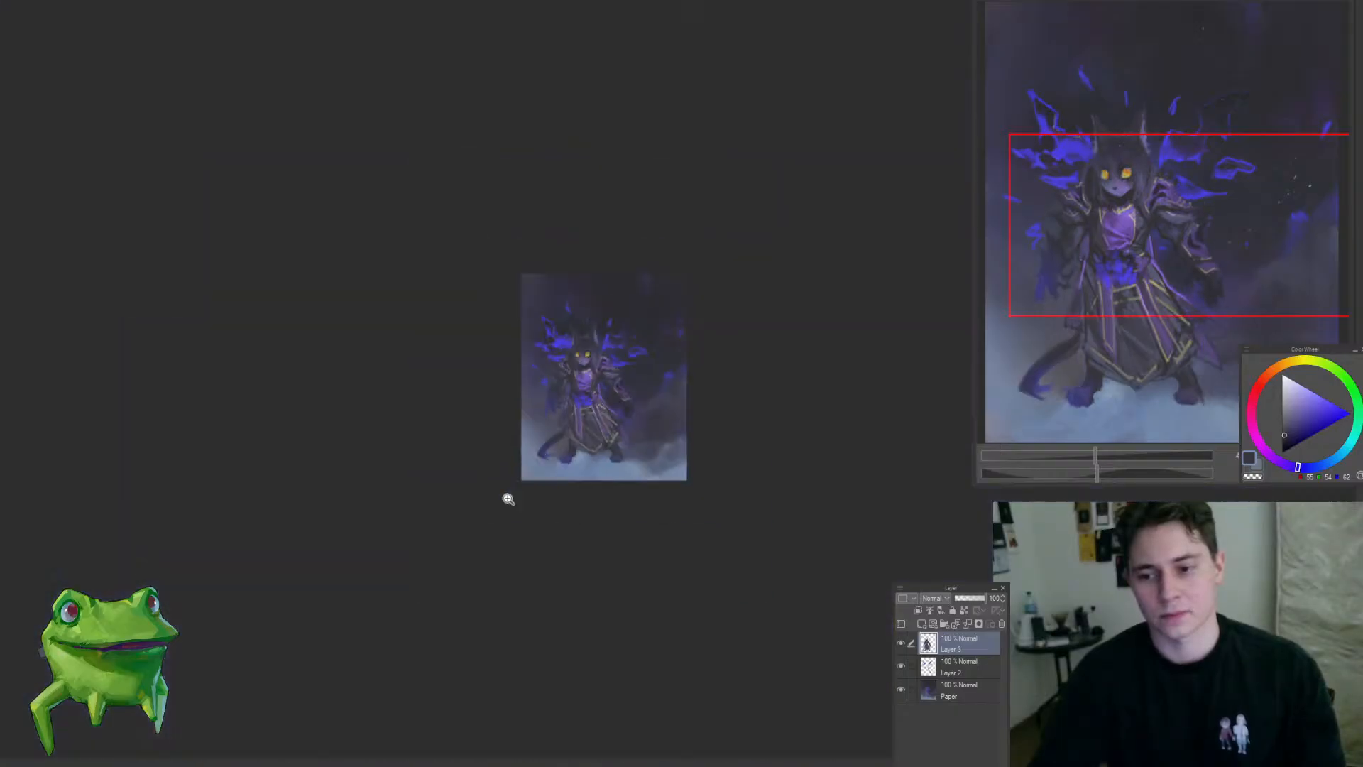
Step: On Layer 2, sample the bright violet rim colour and paint rim highlights along the edge of the trailing cloth beside the robe
drag(650, 399, 686, 412)
drag(616, 512, 696, 508)
key(alt+bracketleft)
drag(491, 350, 403, 293)
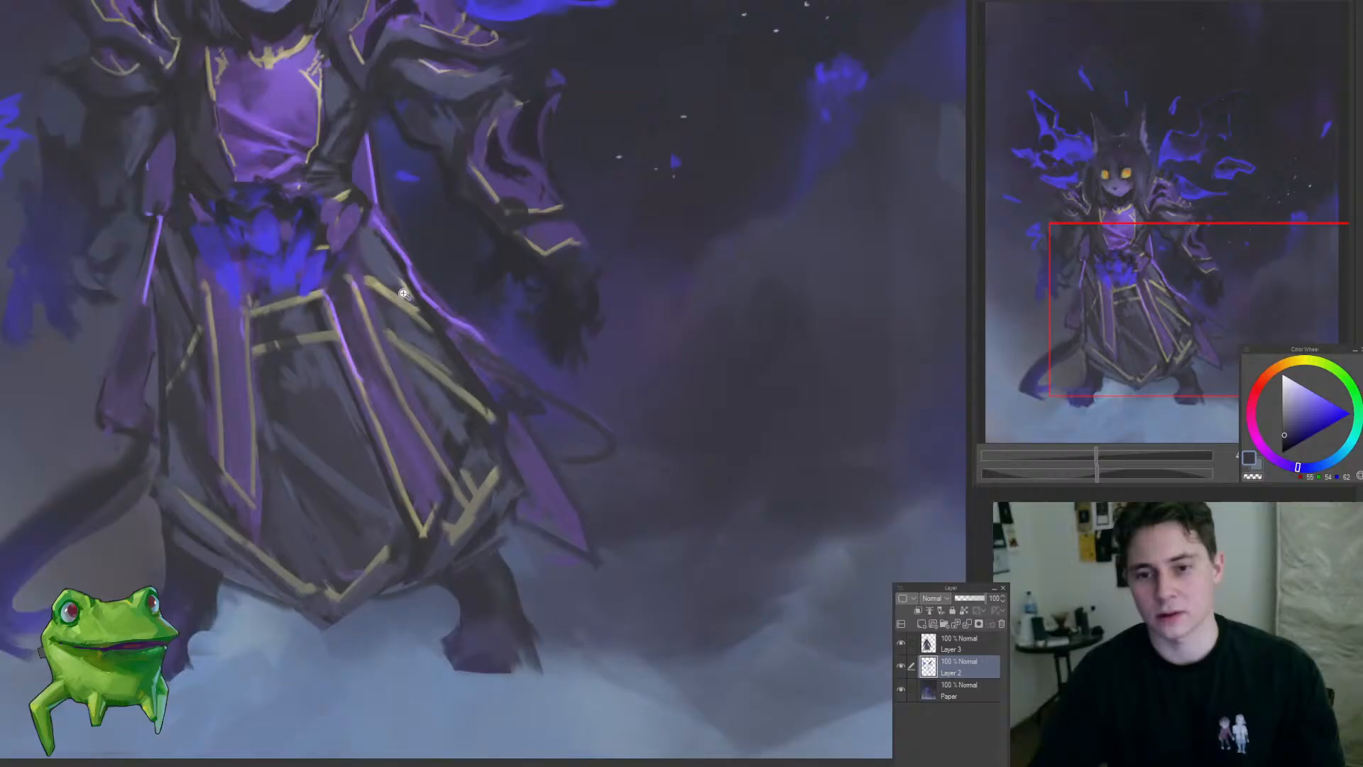
alt+click(376, 181)
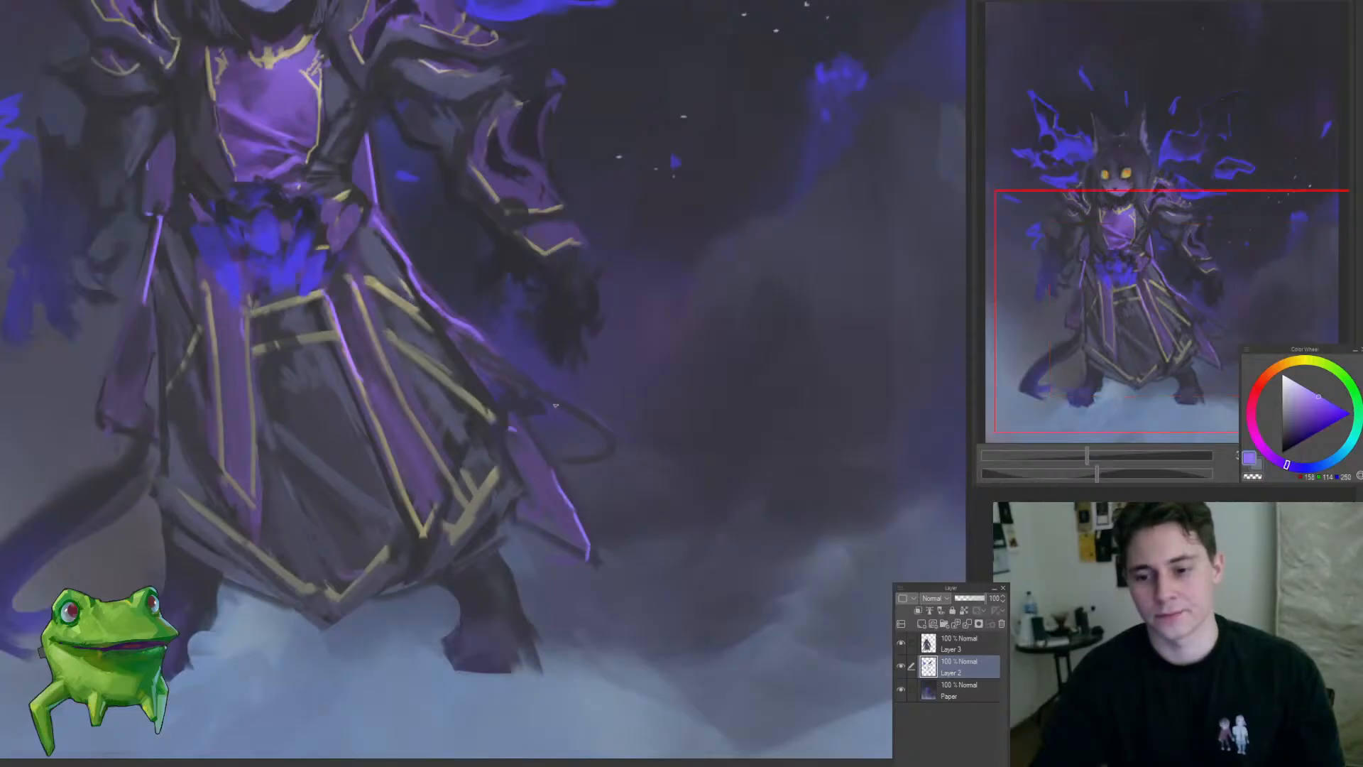
drag(595, 461, 585, 465)
drag(540, 463, 450, 502)
drag(539, 431, 622, 450)
Step: On Layer 3, sample dark grey from the figure and reshape the clawed hand's fingers, carving open gaps between them
key(alt+bracketright)
alt+click(528, 441)
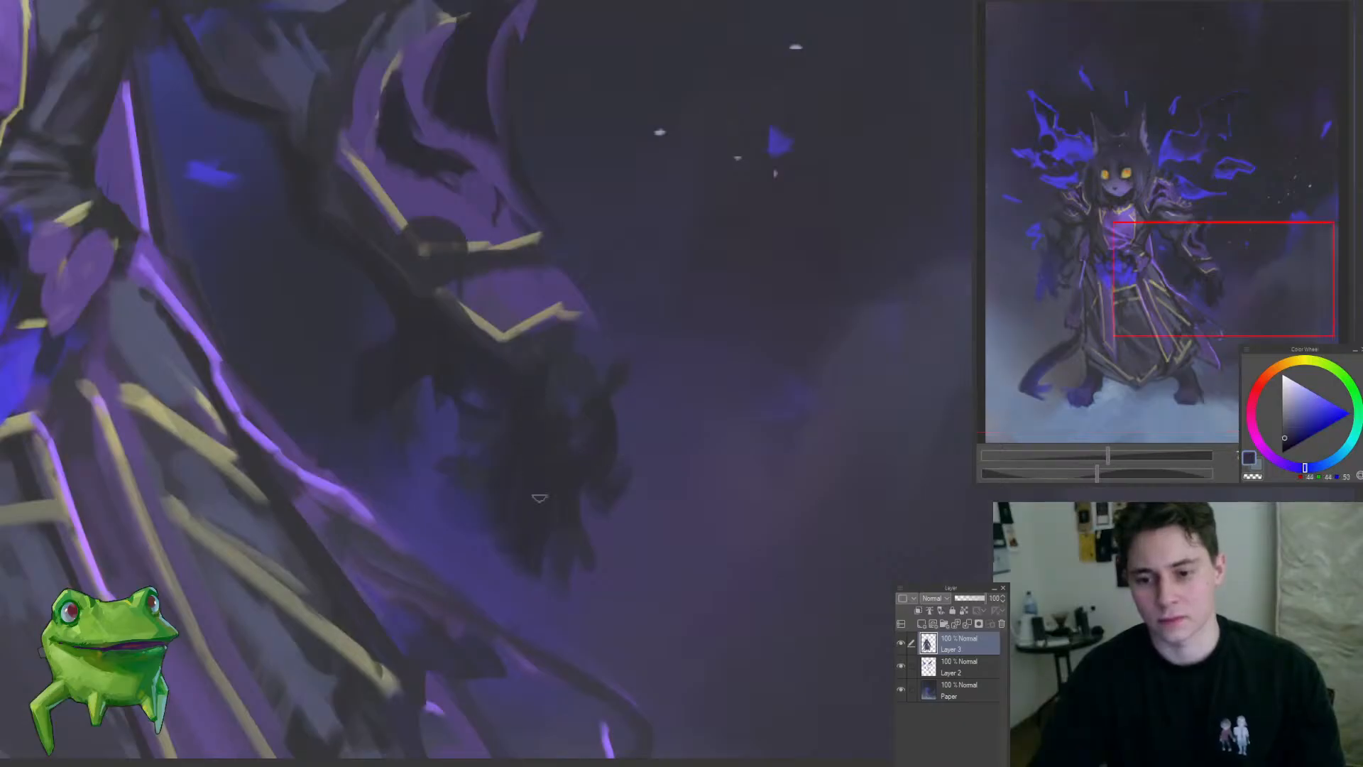
mouse_move(553, 553)
mouse_down()
mouse_move(536, 557)
mouse_move(548, 552)
mouse_up()
drag(604, 444, 589, 406)
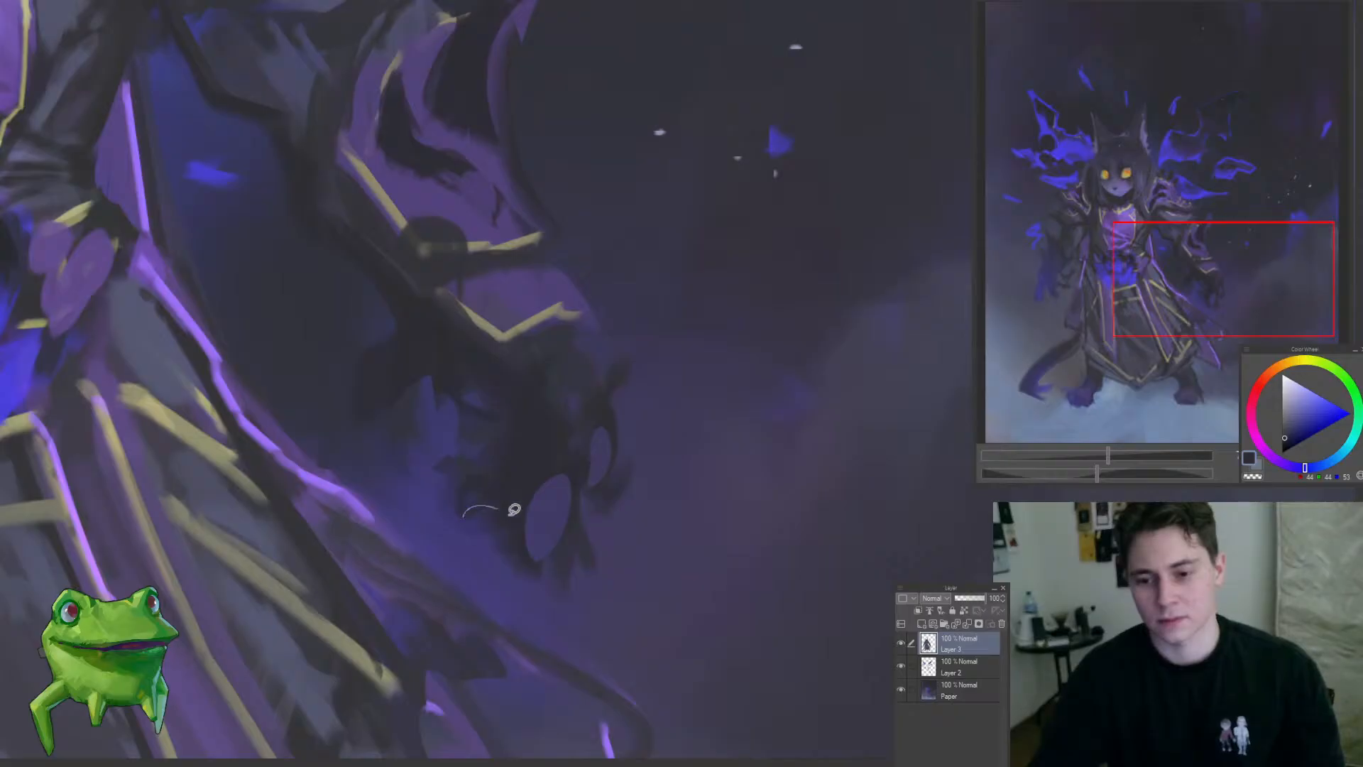
drag(515, 509, 475, 529)
mouse_move(550, 493)
mouse_down()
mouse_move(596, 514)
mouse_move(577, 544)
mouse_up()
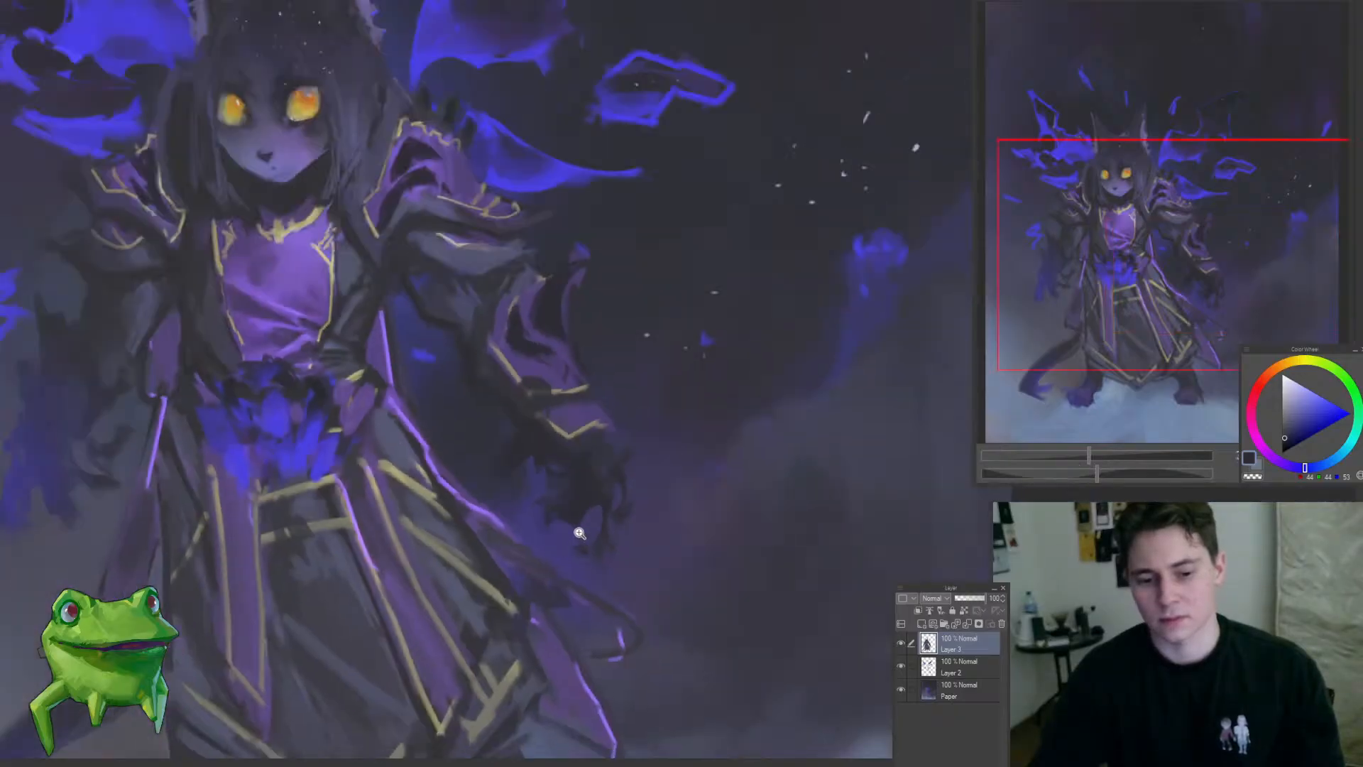
ctrl+click(579, 533)
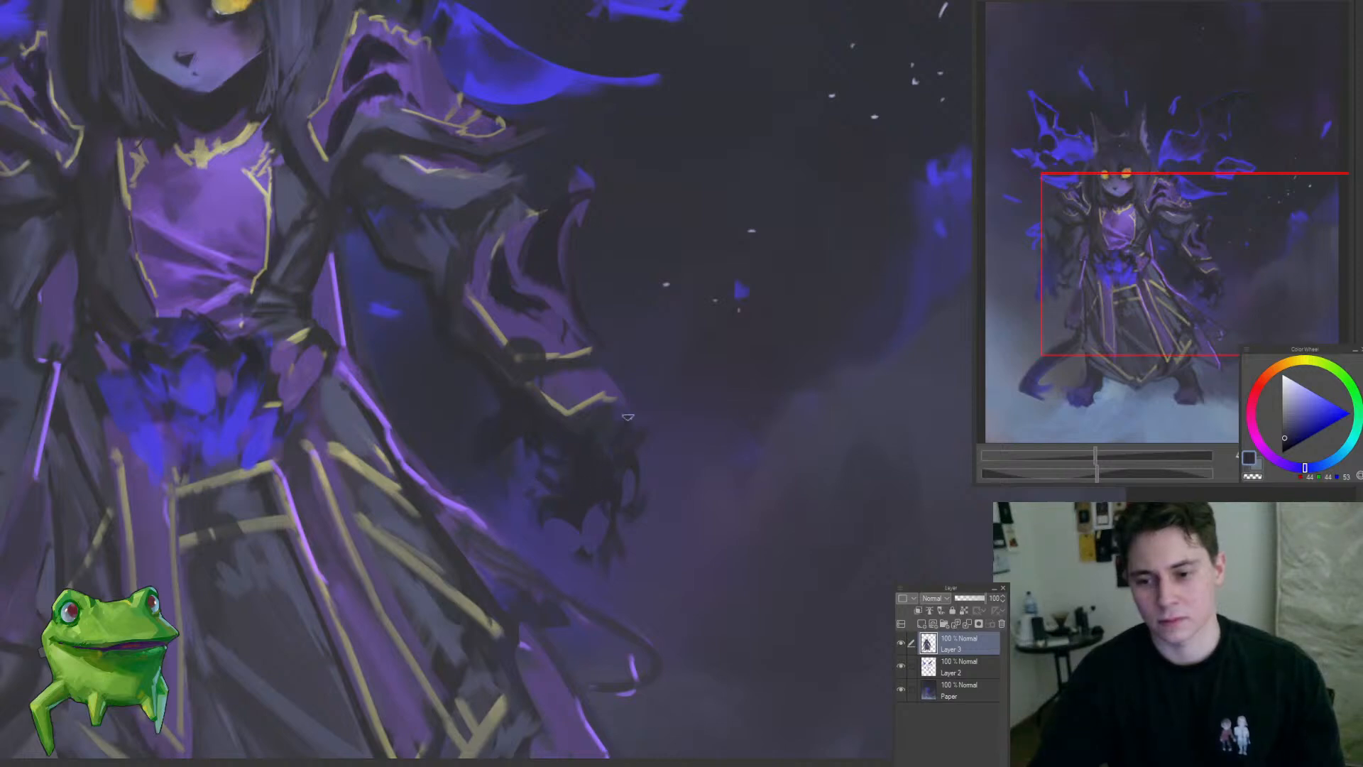
Step: Refine the silhouette of the lower sleeve and clawed hand with filled freehand shapes beside the forearm
mouse_move(629, 521)
mouse_down()
mouse_move(674, 475)
mouse_move(630, 502)
mouse_move(663, 490)
mouse_move(638, 475)
mouse_move(576, 528)
mouse_move(639, 457)
mouse_up()
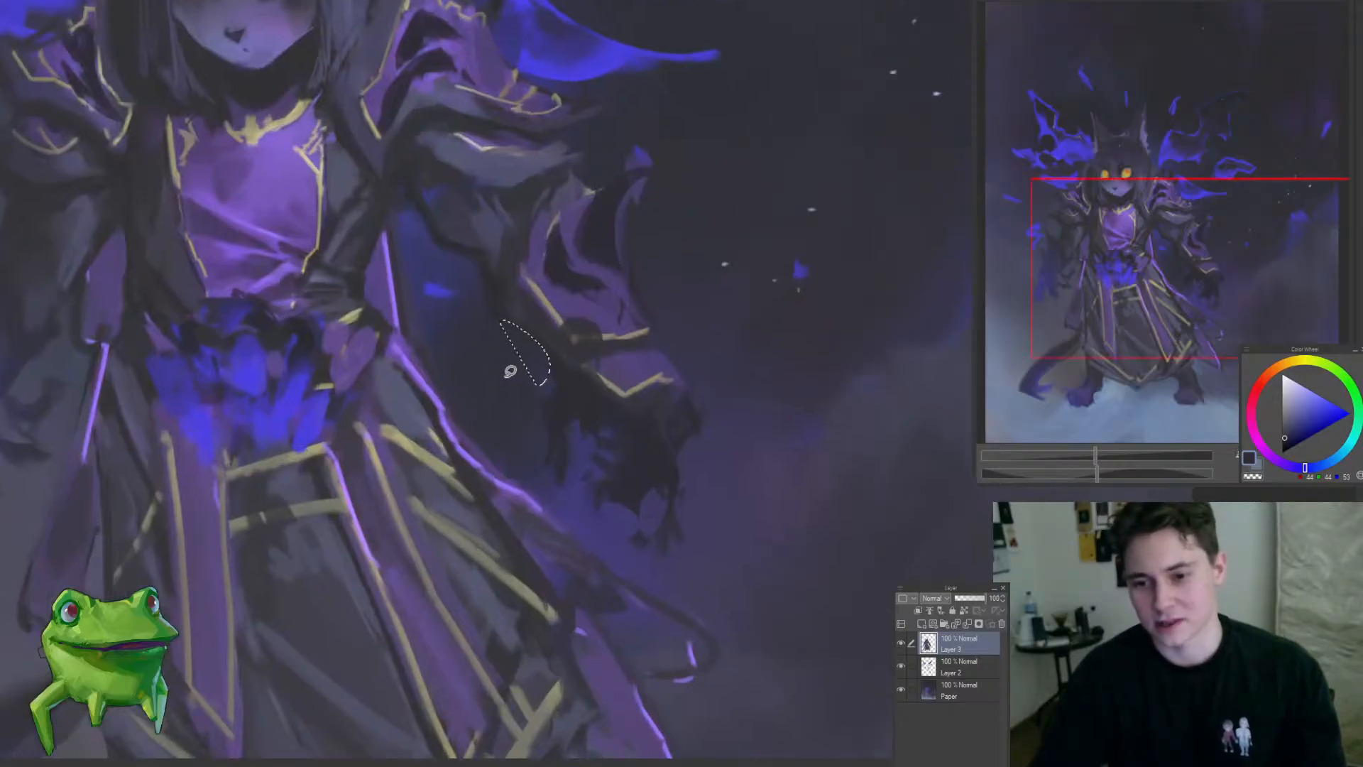
drag(528, 405, 461, 473)
mouse_move(504, 403)
mouse_down()
mouse_move(538, 334)
mouse_move(514, 366)
mouse_up()
mouse_move(567, 403)
mouse_down()
mouse_move(564, 436)
mouse_move(602, 523)
mouse_up()
drag(516, 398, 549, 398)
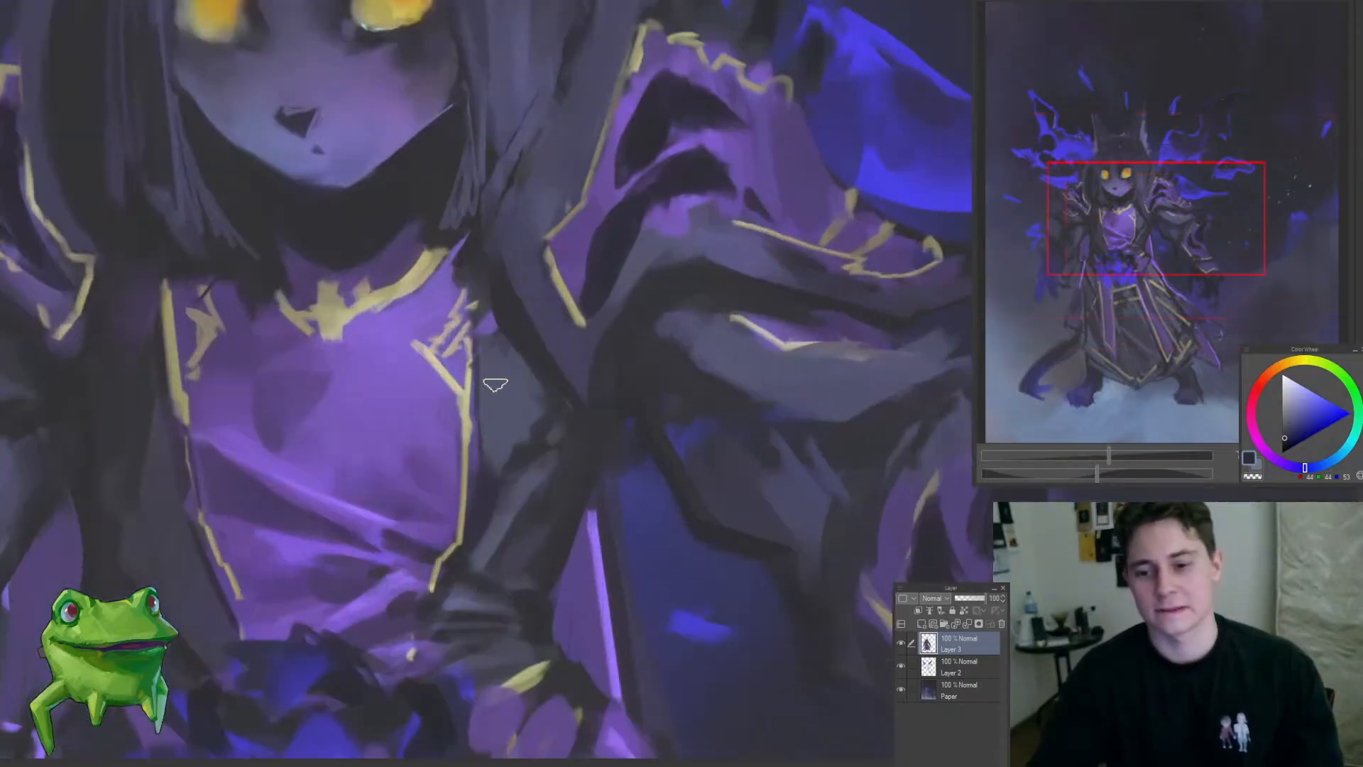
Step: Sample blue-greys from the coat and paint lighter folds on the dark cloth beside the purple chest panel and at the waist
alt+click(495, 398)
alt+click(547, 413)
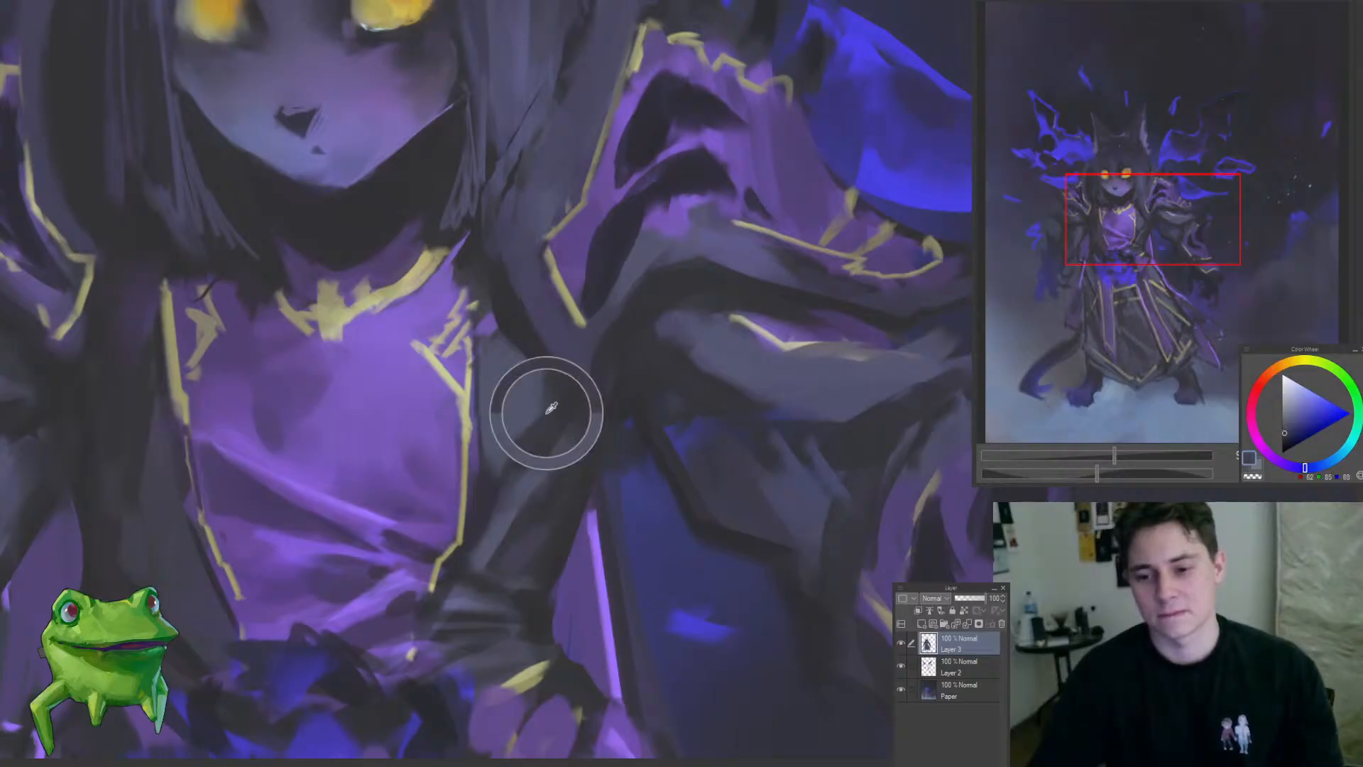
drag(483, 486, 392, 597)
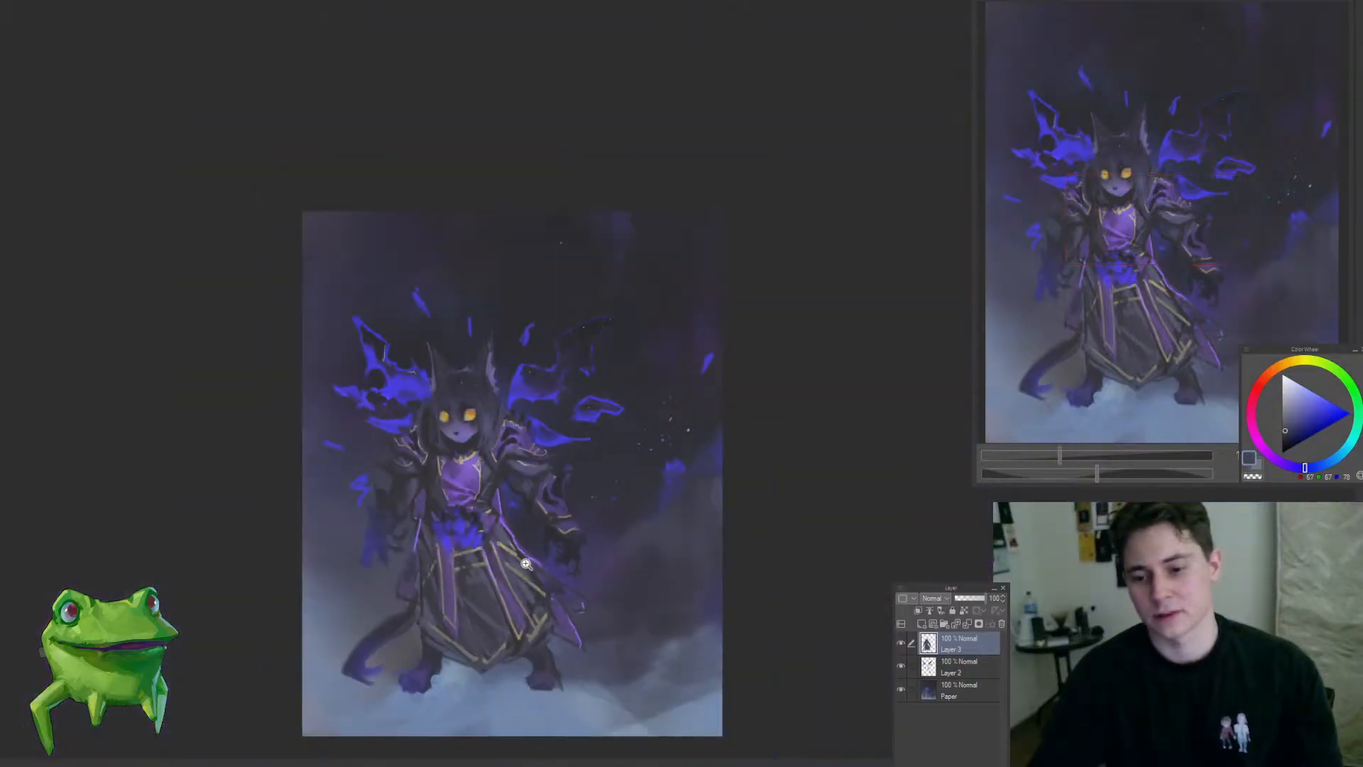
drag(496, 505, 544, 504)
alt+click(443, 450)
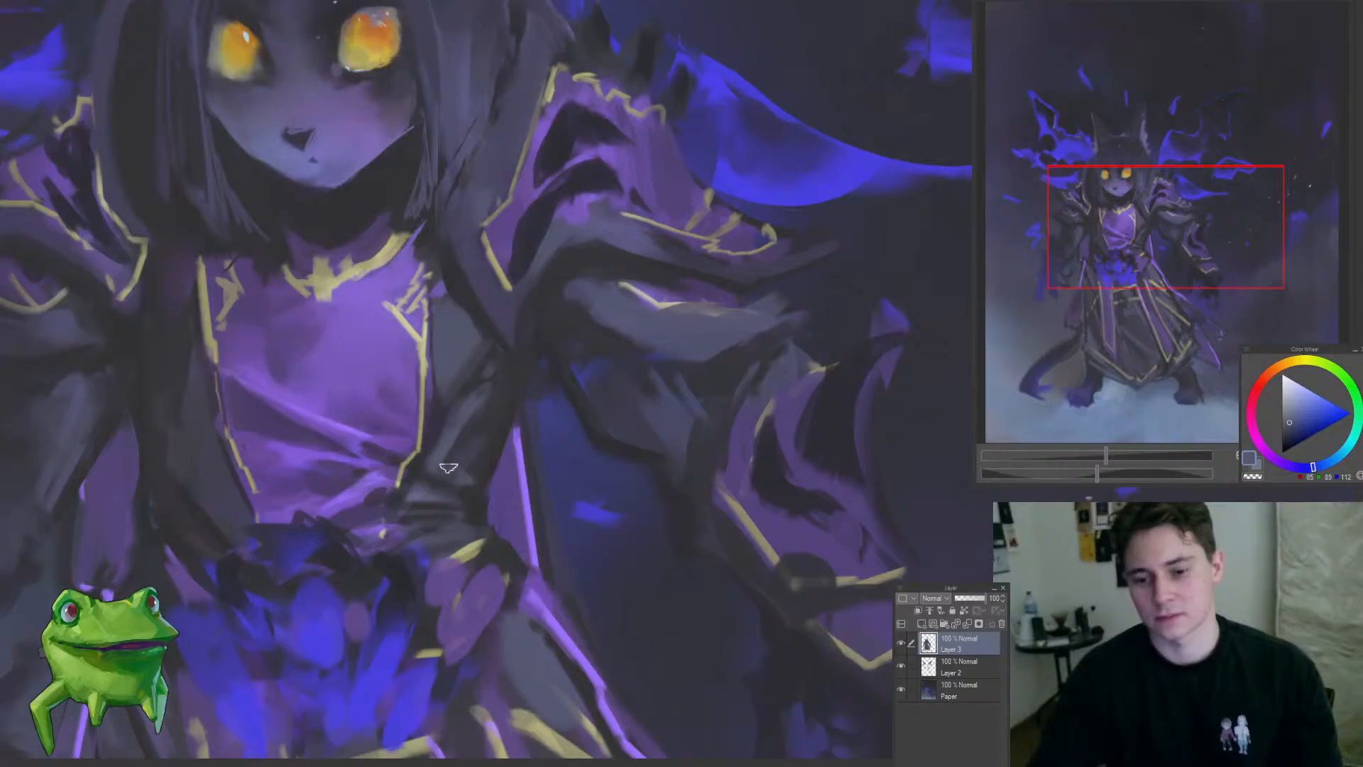
alt+click(418, 489)
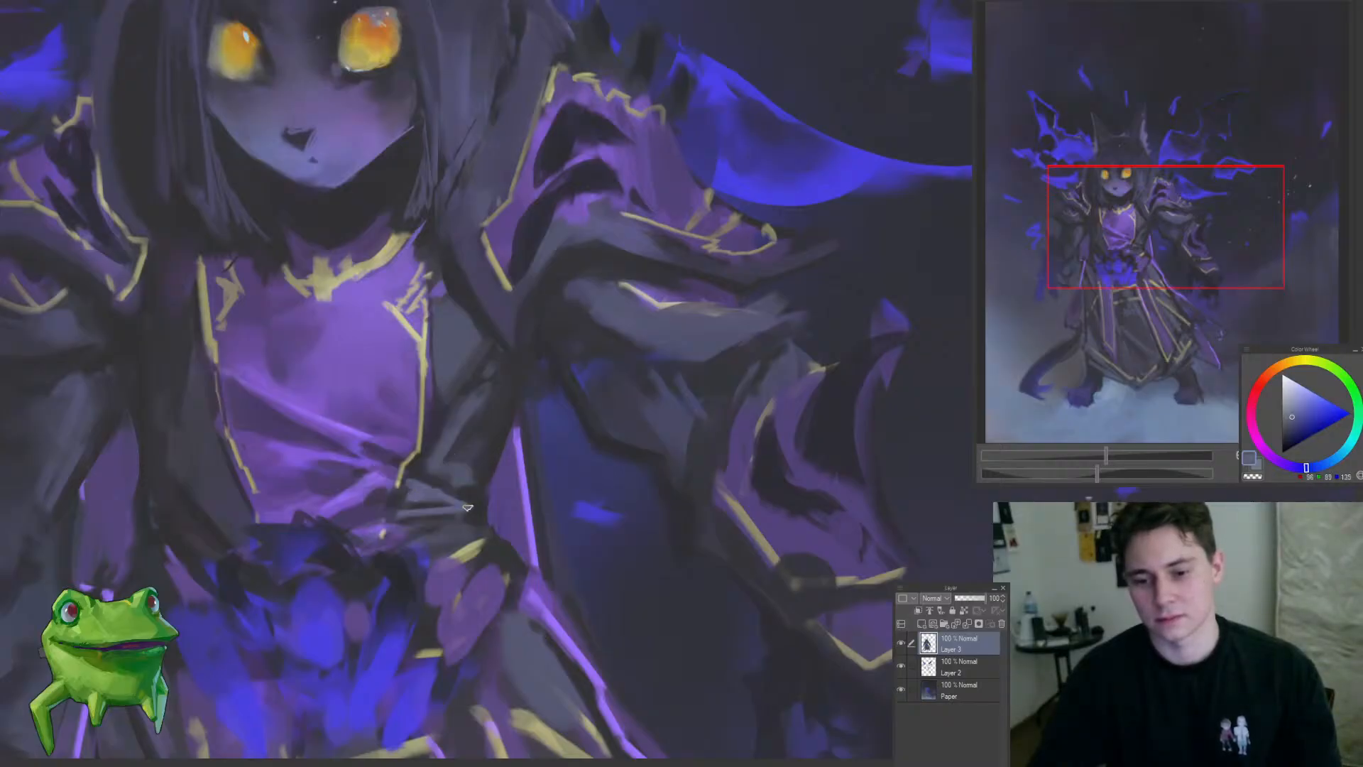
mouse_move(427, 540)
mouse_down()
mouse_move(404, 570)
mouse_move(497, 526)
mouse_up()
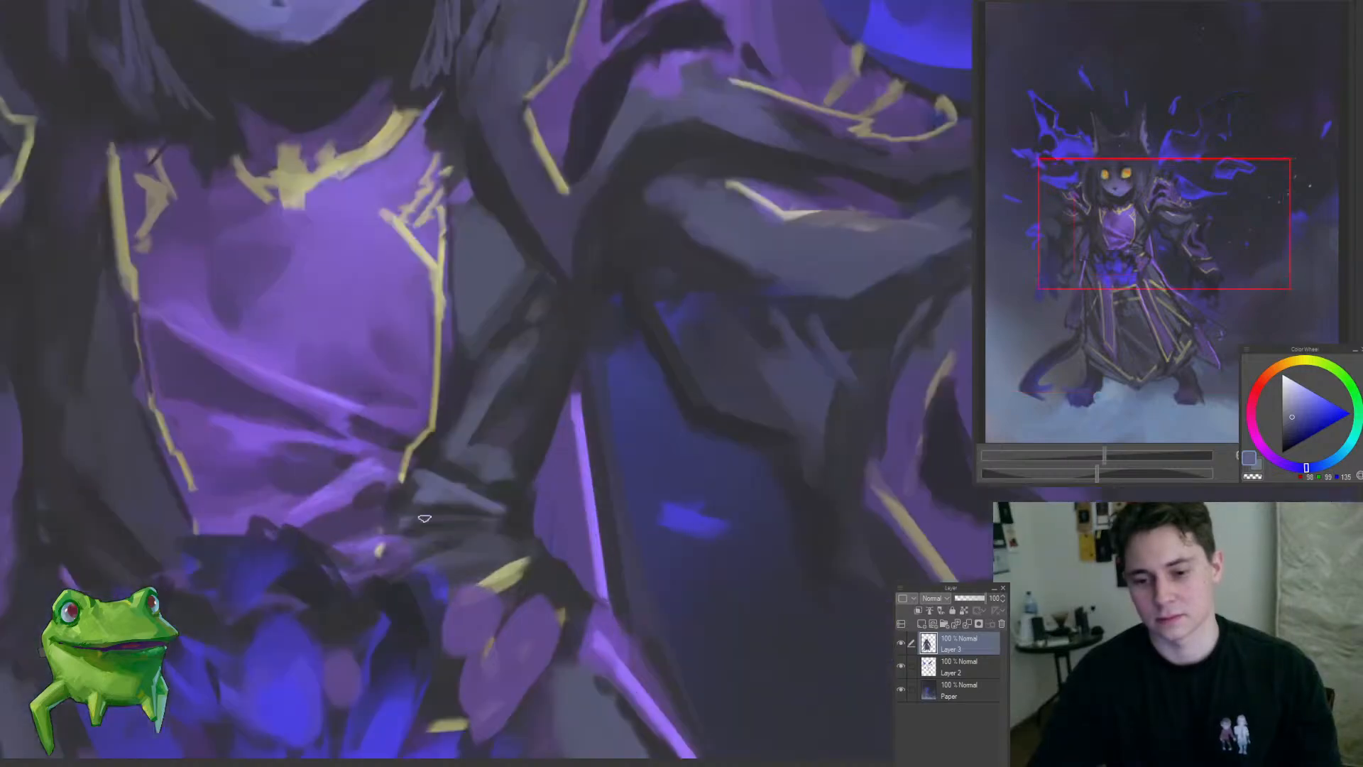
mouse_move(402, 521)
mouse_down()
mouse_move(493, 522)
mouse_move(351, 633)
mouse_up()
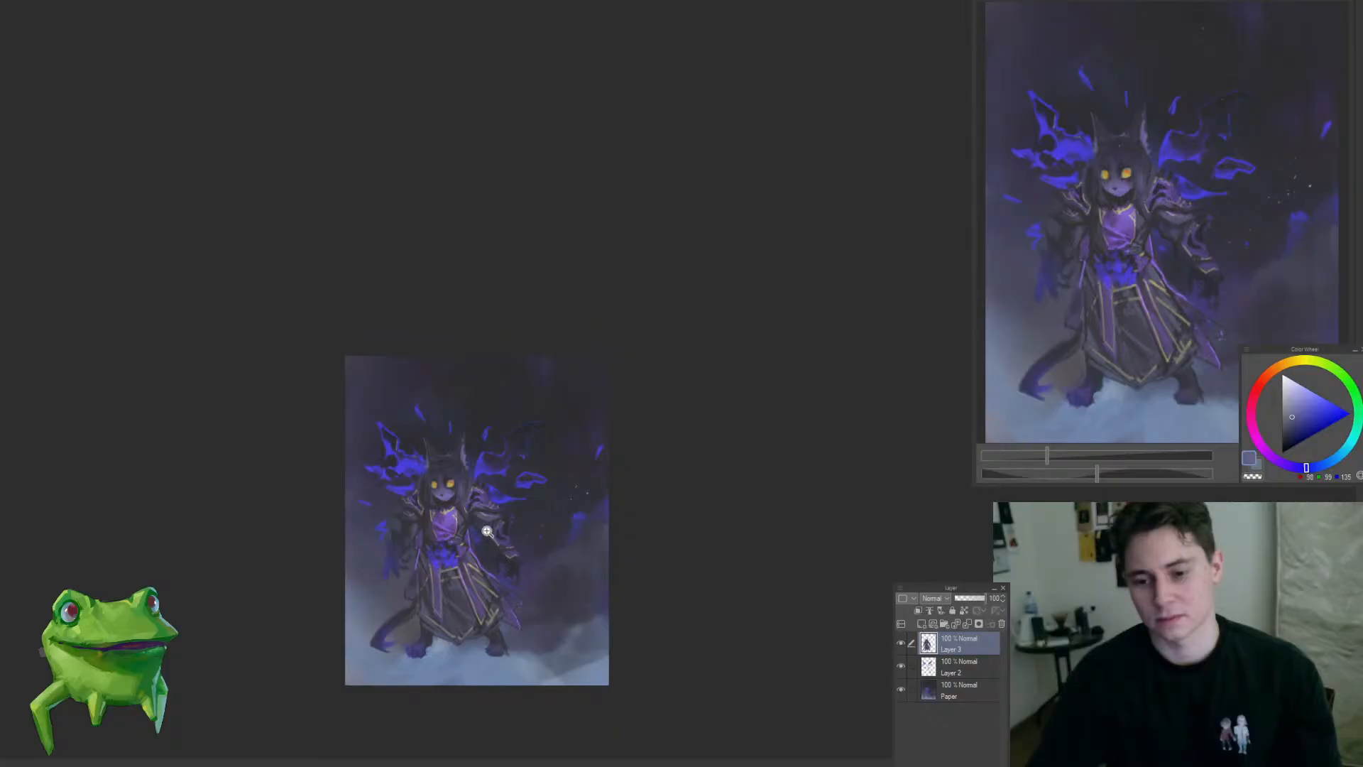
Step: Paint blue-grey fold highlights on the dark sleeve below the shoulder armour, beside the elbow
drag(487, 531, 504, 551)
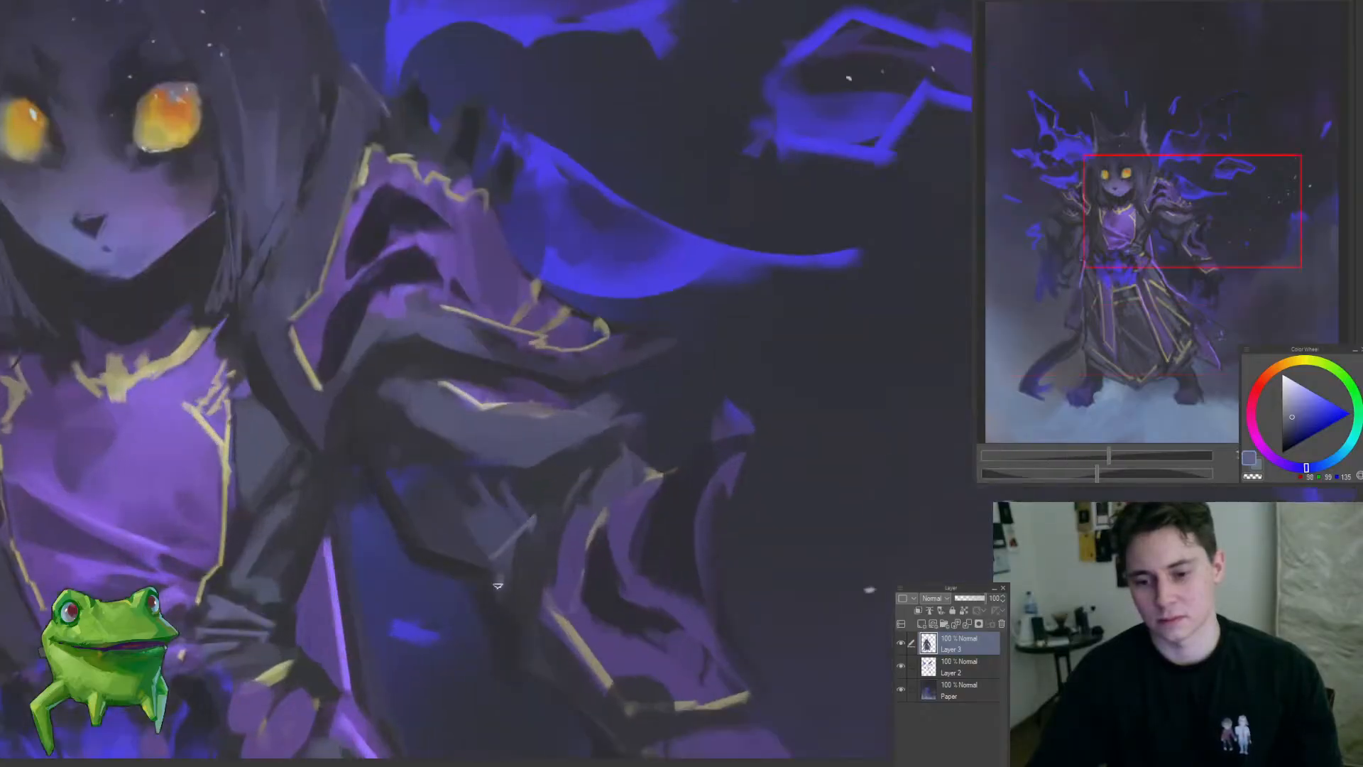
mouse_move(550, 524)
mouse_down()
mouse_move(541, 487)
mouse_move(569, 471)
mouse_move(542, 456)
mouse_move(575, 466)
mouse_move(567, 439)
mouse_up()
mouse_move(567, 439)
mouse_down()
mouse_move(545, 492)
mouse_move(584, 462)
mouse_move(538, 481)
mouse_move(621, 359)
mouse_move(562, 363)
mouse_up()
scroll(562, 363, down, 6)
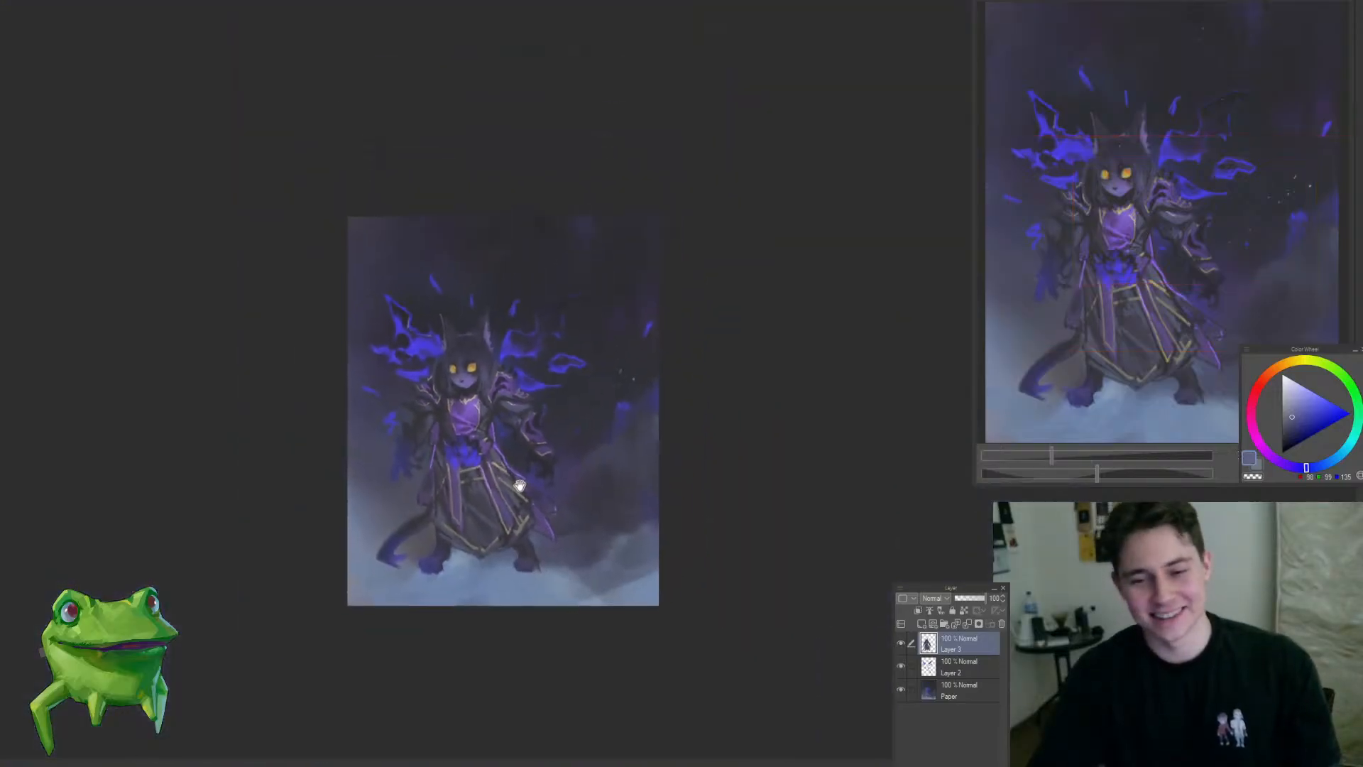
drag(520, 485, 519, 489)
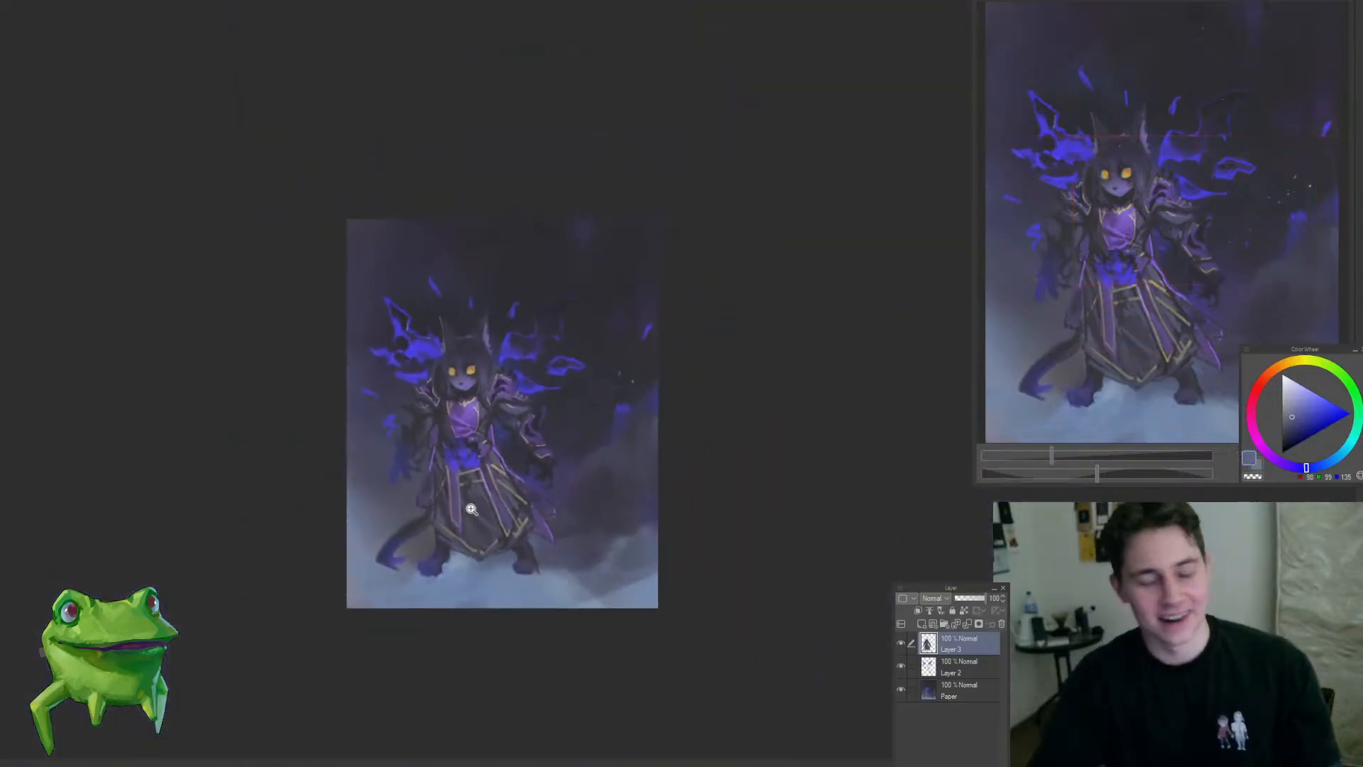
Step: Sample dark grey, activate Layer 3, and refine the leg's edge beneath the robe hem
scroll(462, 548, up, 2)
ctrl+shift+click(541, 599)
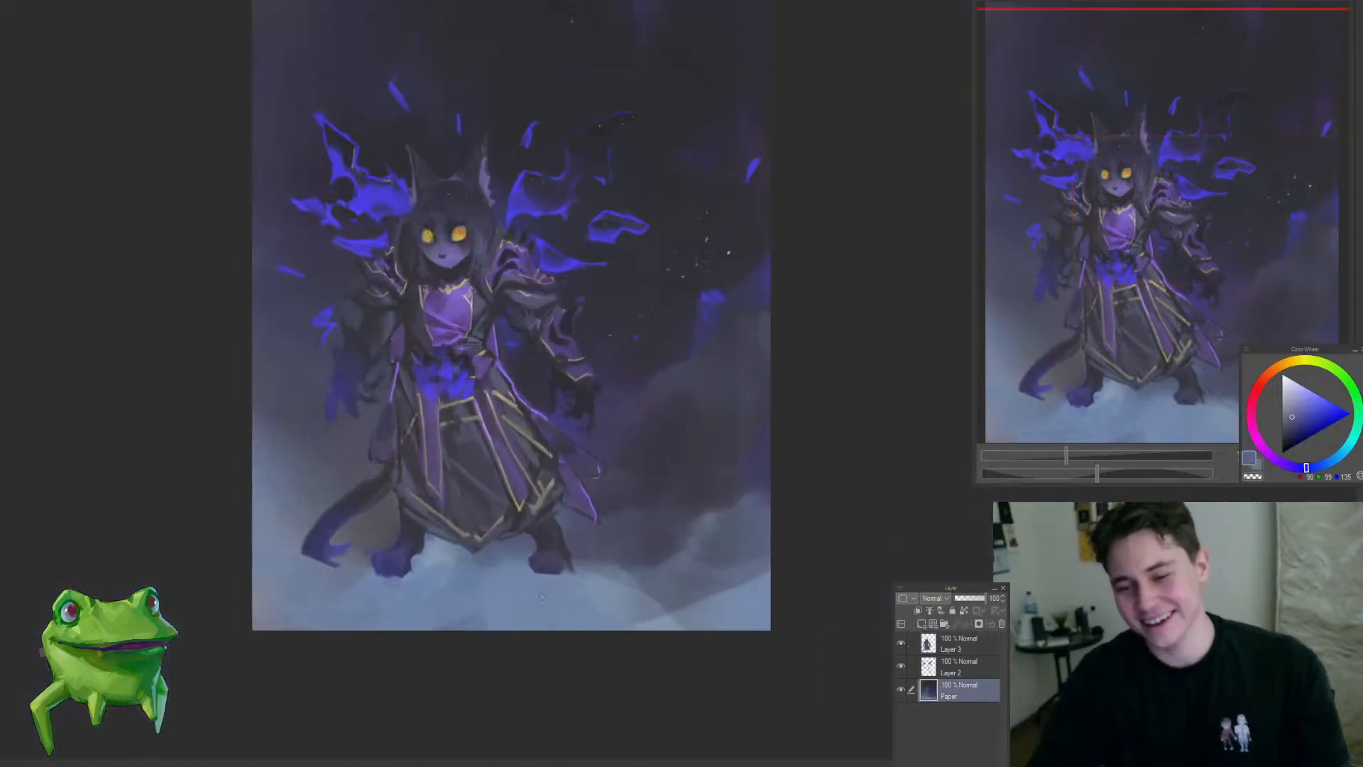
scroll(557, 541, up, 2)
ctrl+shift+click(556, 541)
scroll(557, 529, up, 2)
alt+click(510, 527)
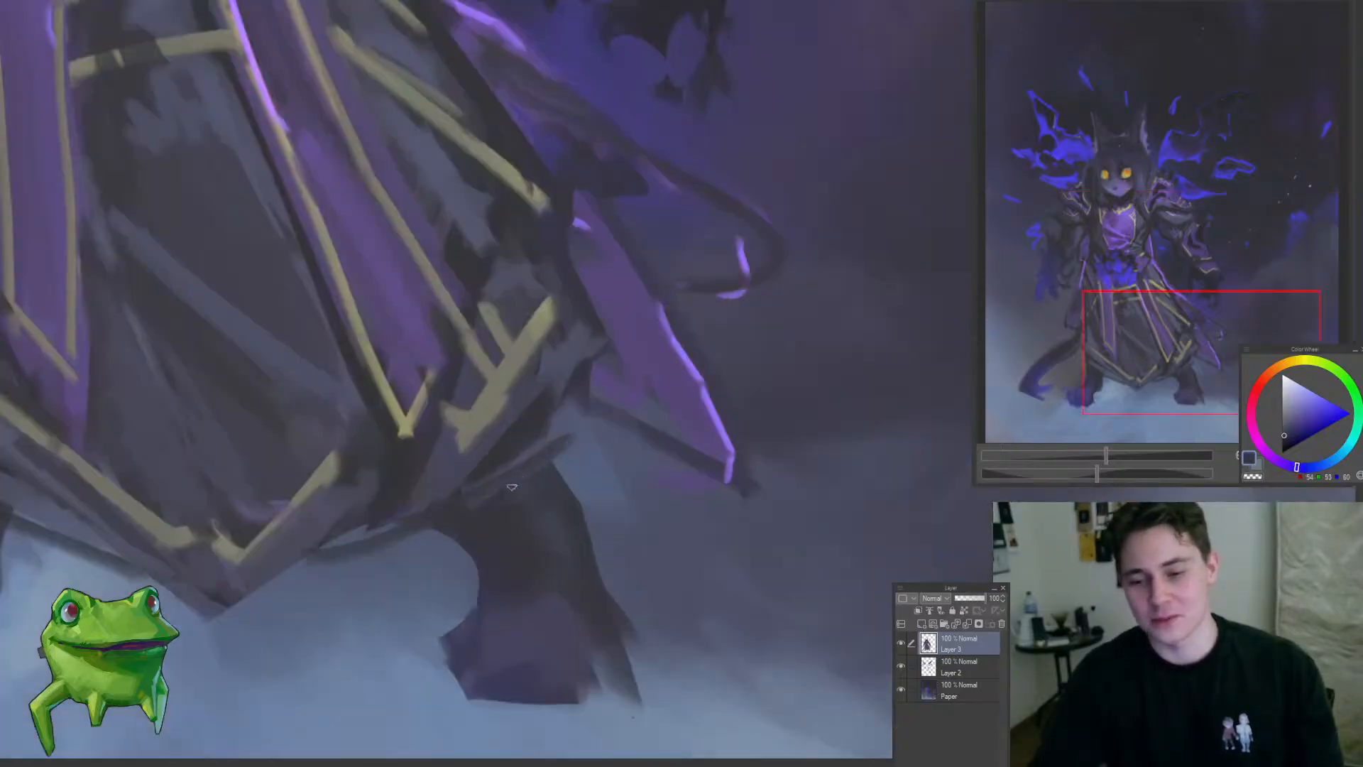
drag(585, 559, 669, 572)
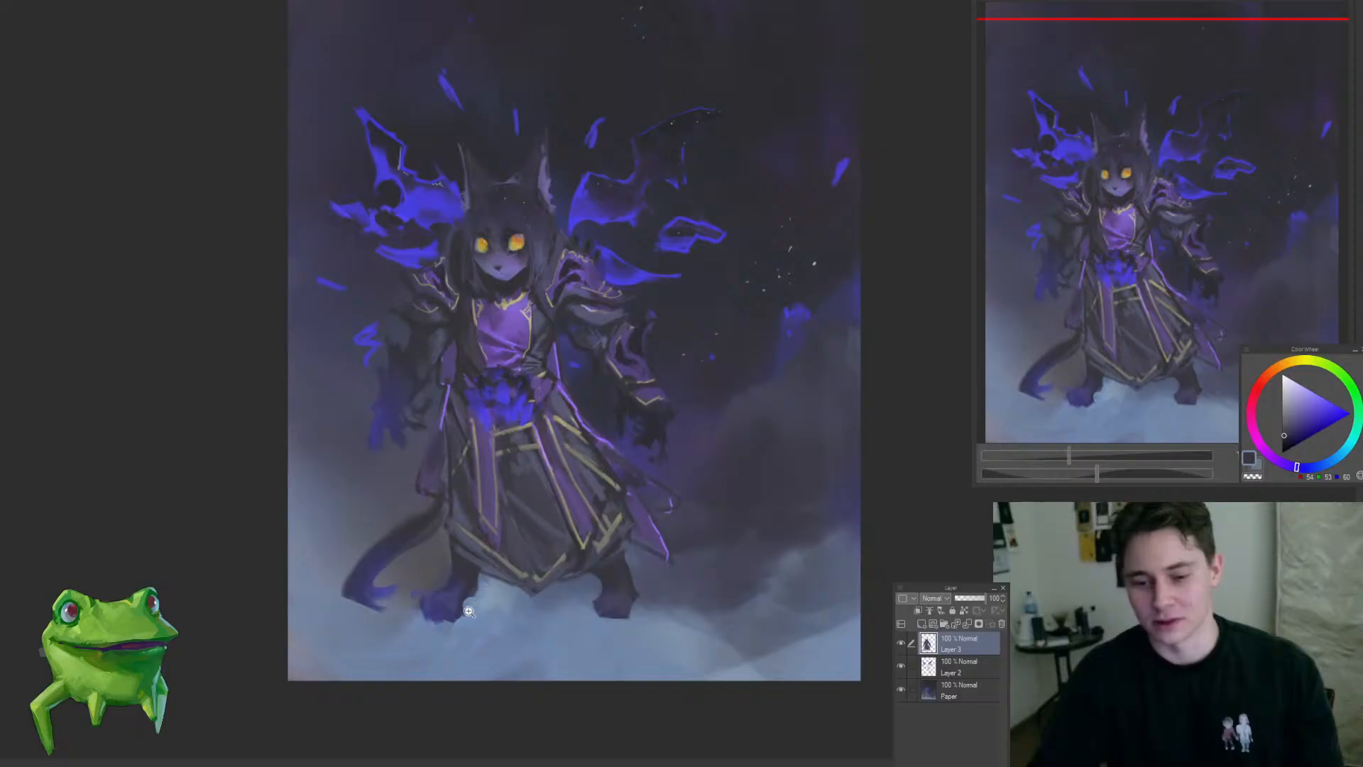
Step: Sample dark grey from the robe and paint the base of the tail where it meets the robe's outer edge
drag(468, 610, 507, 582)
drag(506, 586, 468, 619)
drag(473, 603, 442, 627)
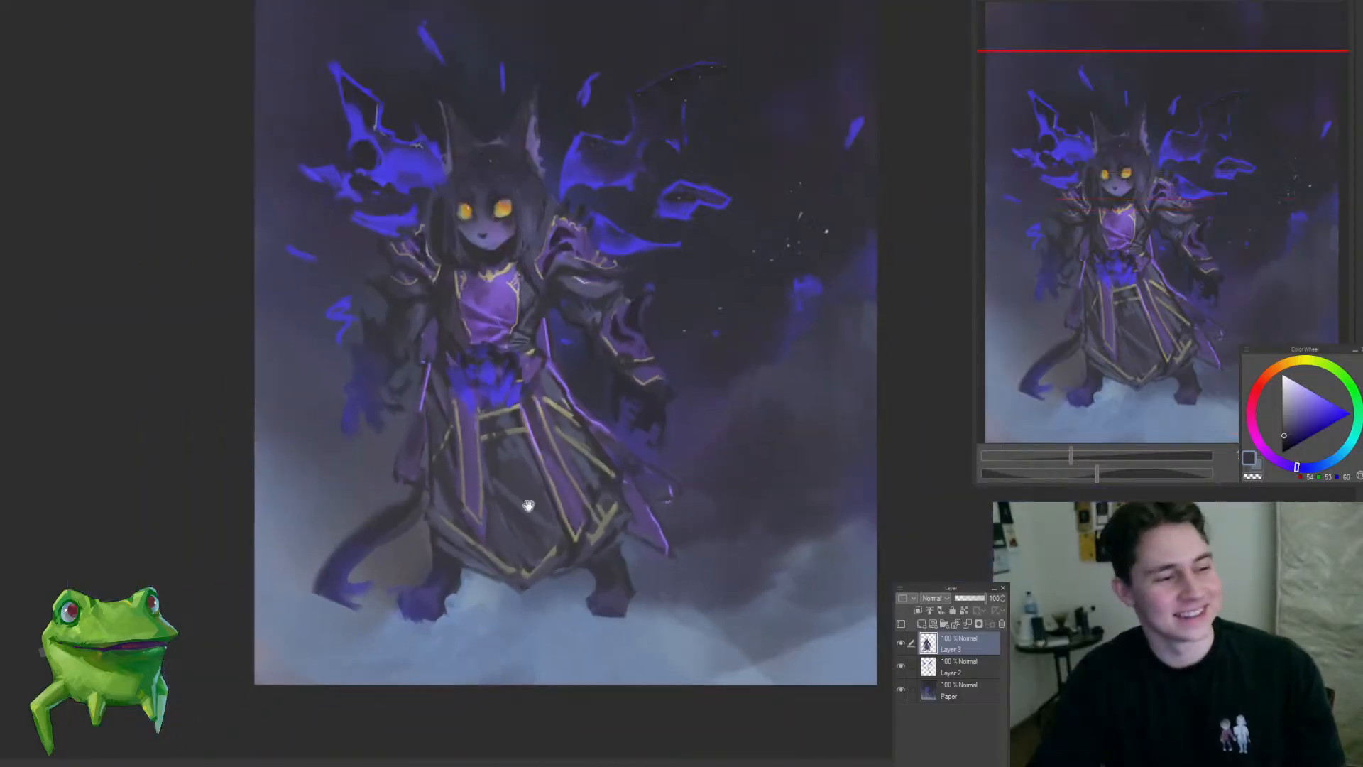
drag(526, 508, 530, 570)
drag(363, 586, 439, 584)
alt+click(507, 535)
mouse_move(541, 500)
mouse_down()
mouse_move(483, 575)
mouse_move(587, 468)
mouse_up()
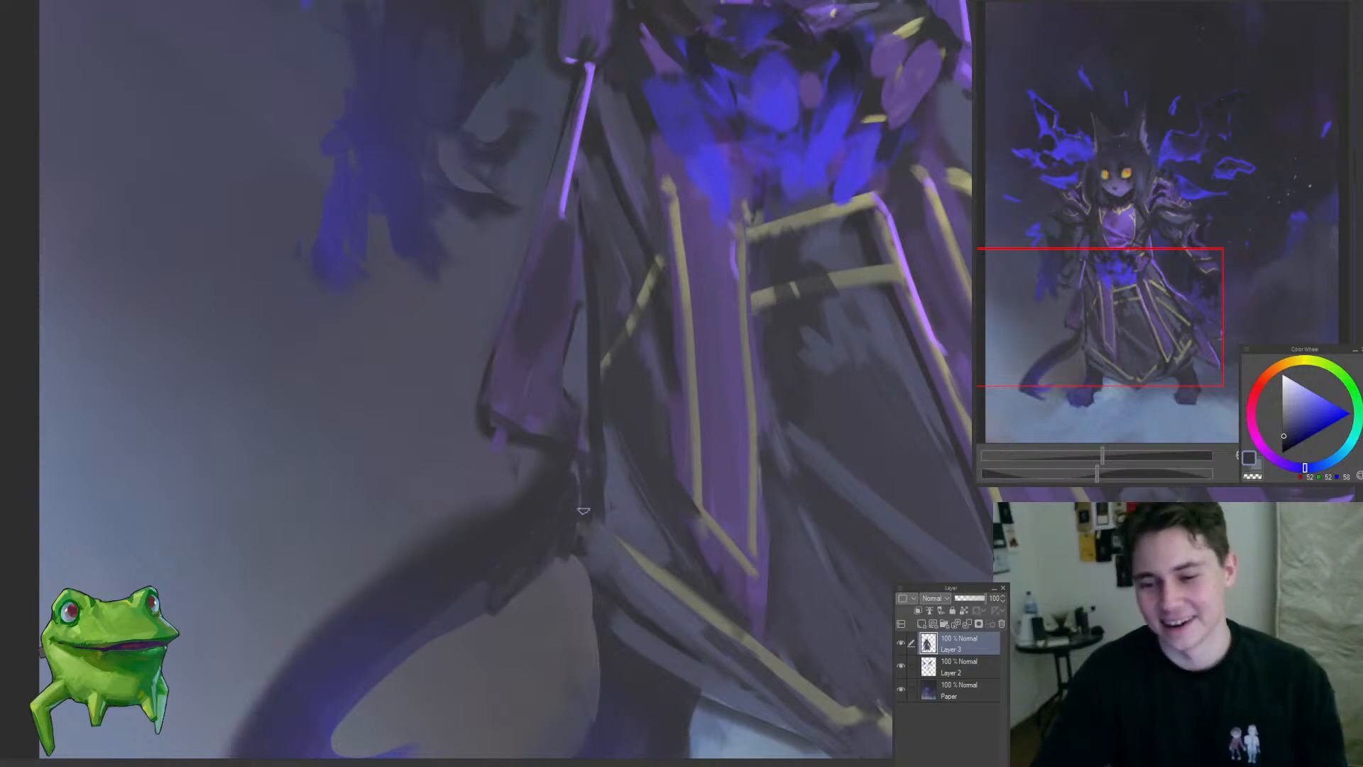
mouse_move(585, 527)
mouse_down()
mouse_move(584, 551)
mouse_move(472, 529)
mouse_up()
mouse_move(539, 590)
mouse_down()
mouse_move(499, 601)
mouse_move(442, 578)
mouse_up()
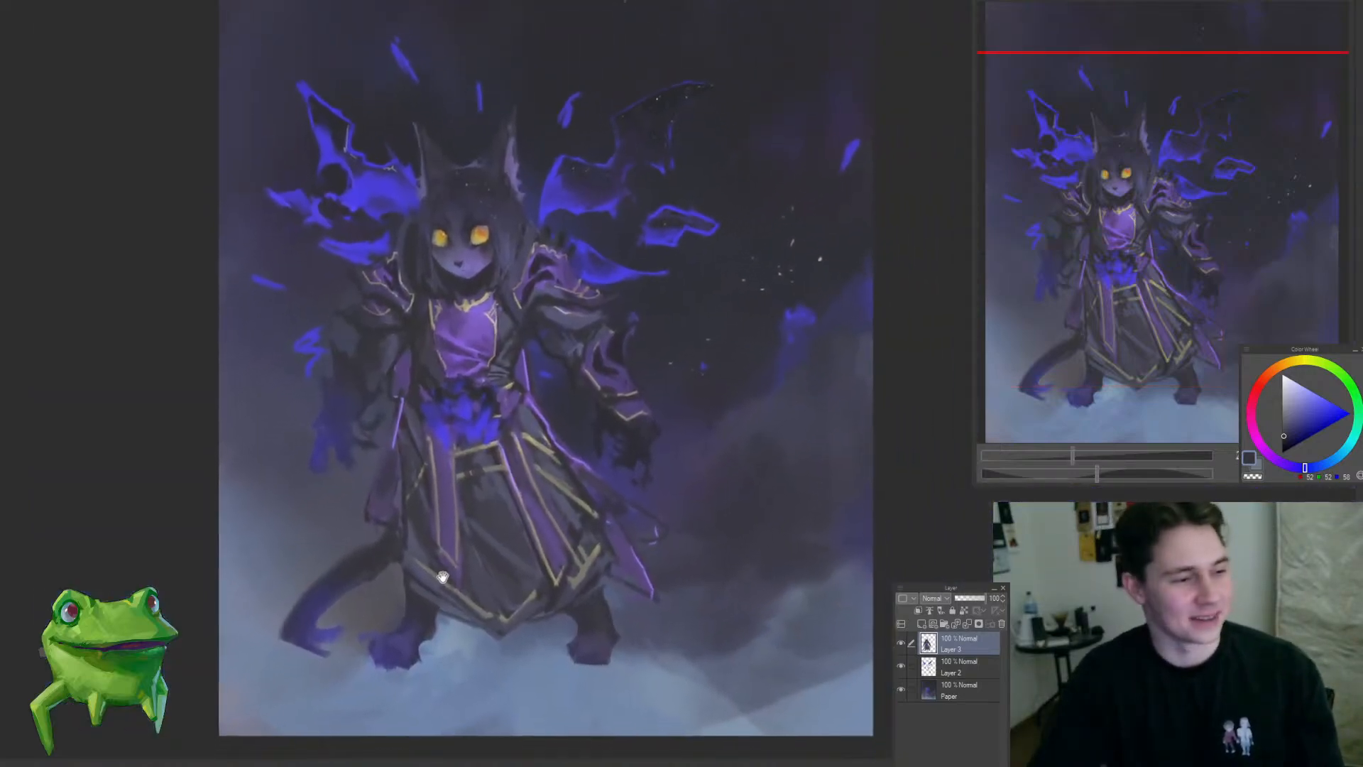
Step: Examine the robe, tail and purple chest panel up close and within the whole composition
scroll(399, 531, up, 3)
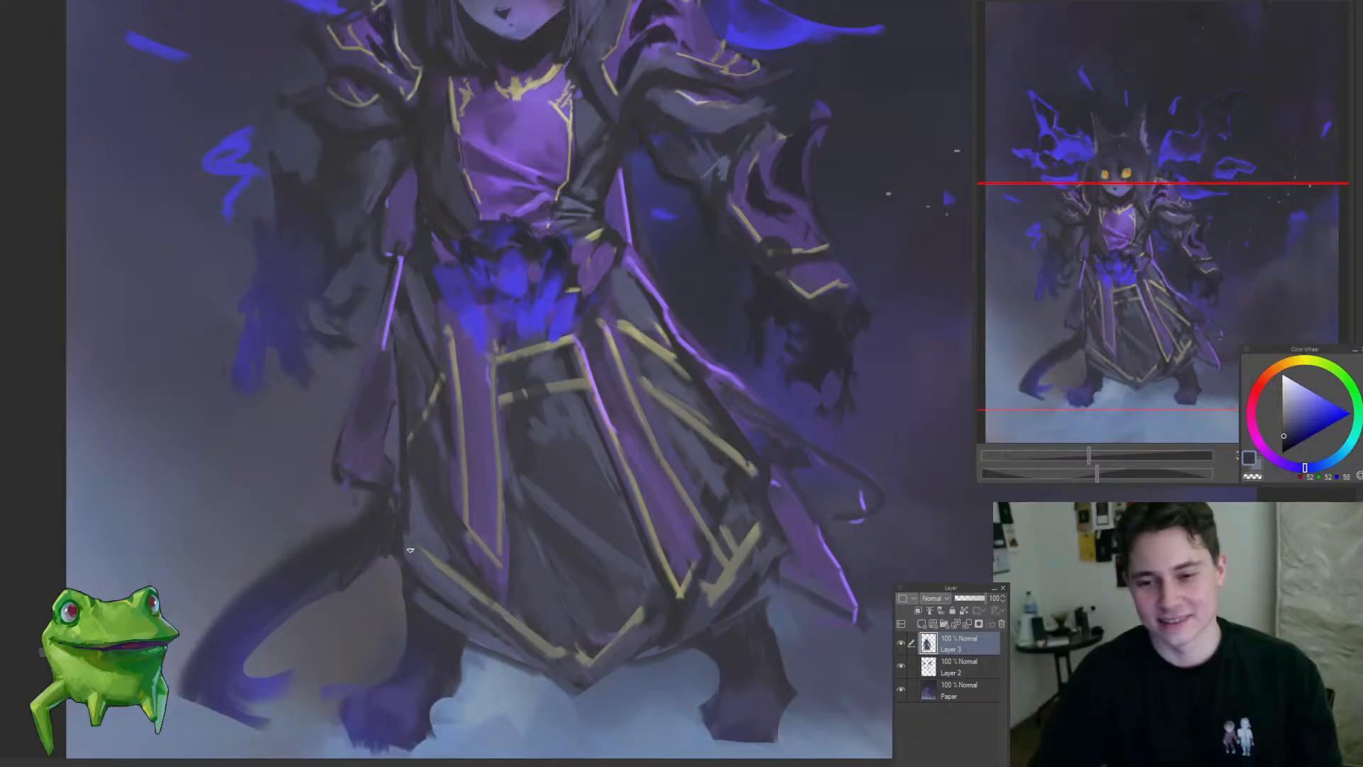
scroll(398, 568, down, 4)
drag(496, 485, 509, 574)
scroll(500, 445, down, 3)
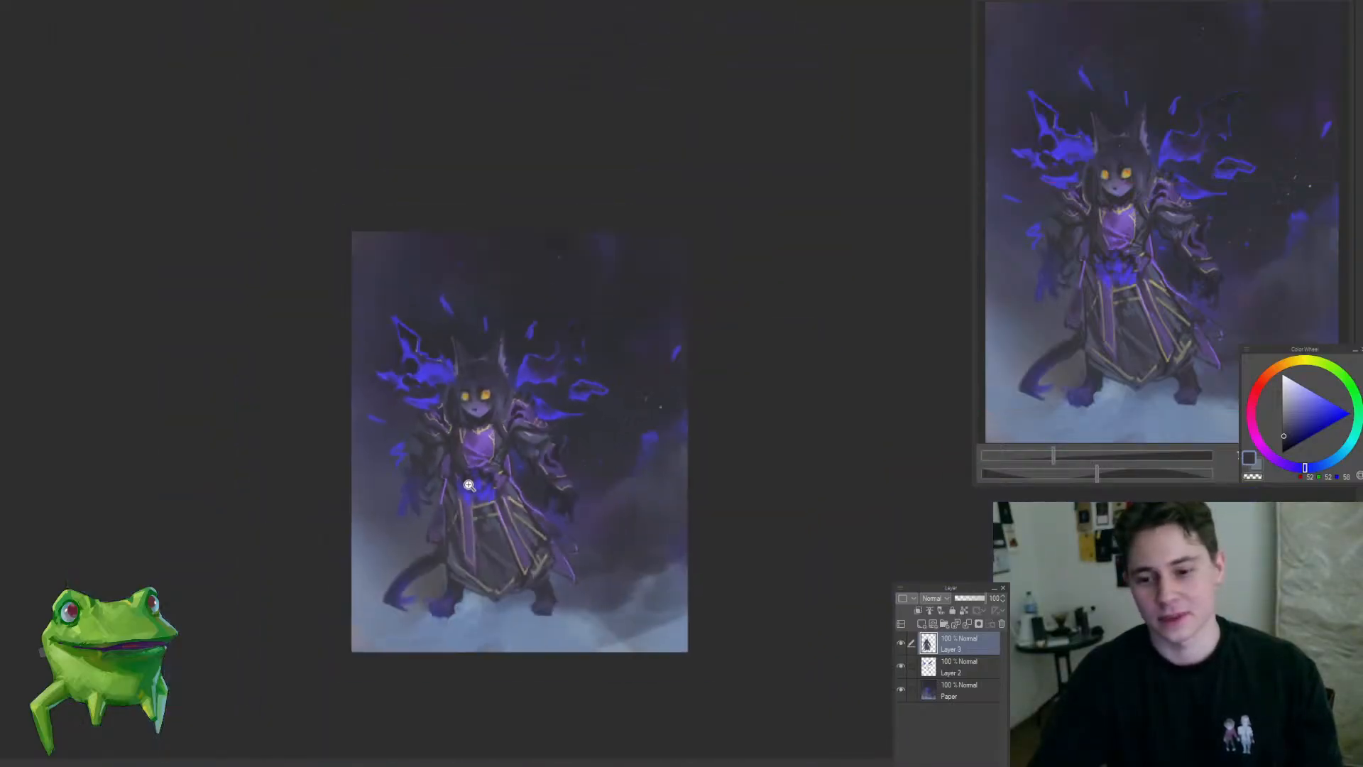
scroll(504, 468, up, 3)
scroll(480, 452, up, 5)
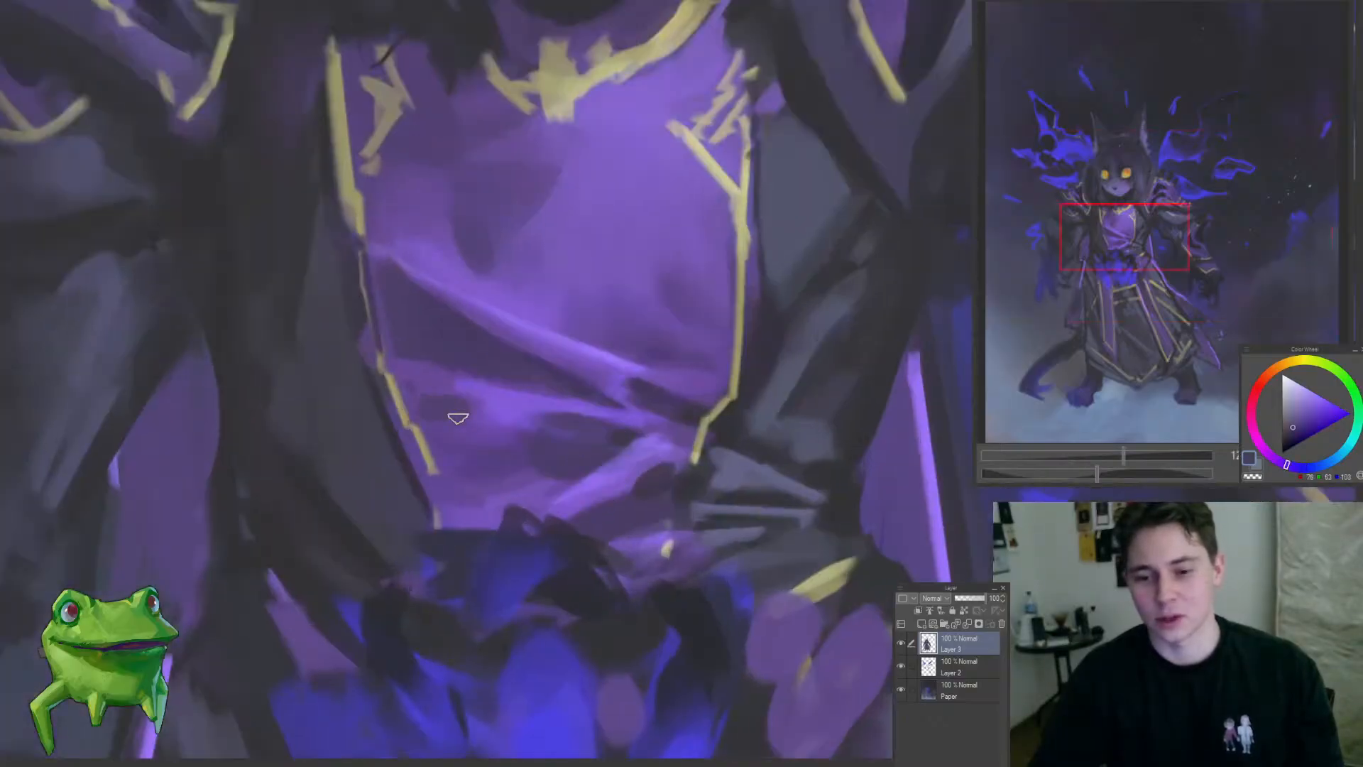
scroll(458, 418, down, 5)
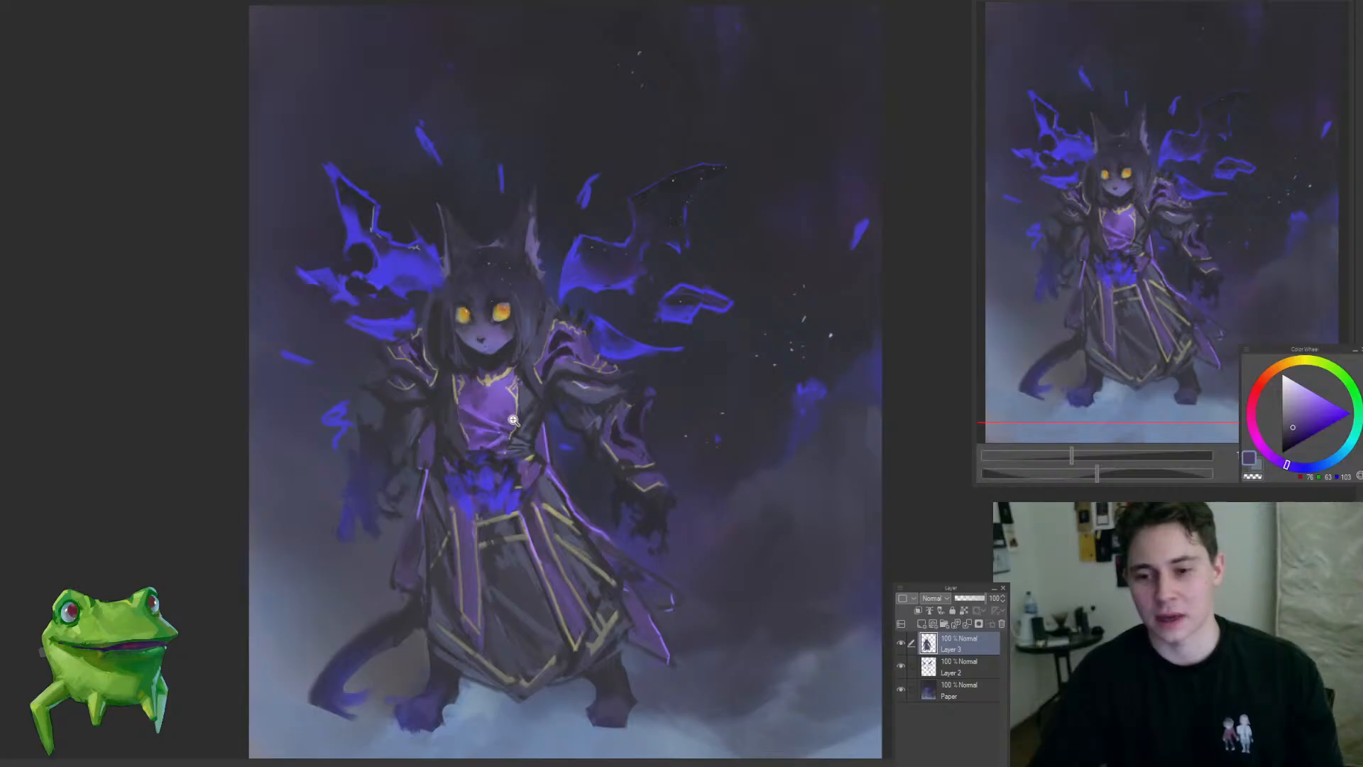
drag(567, 377, 553, 357)
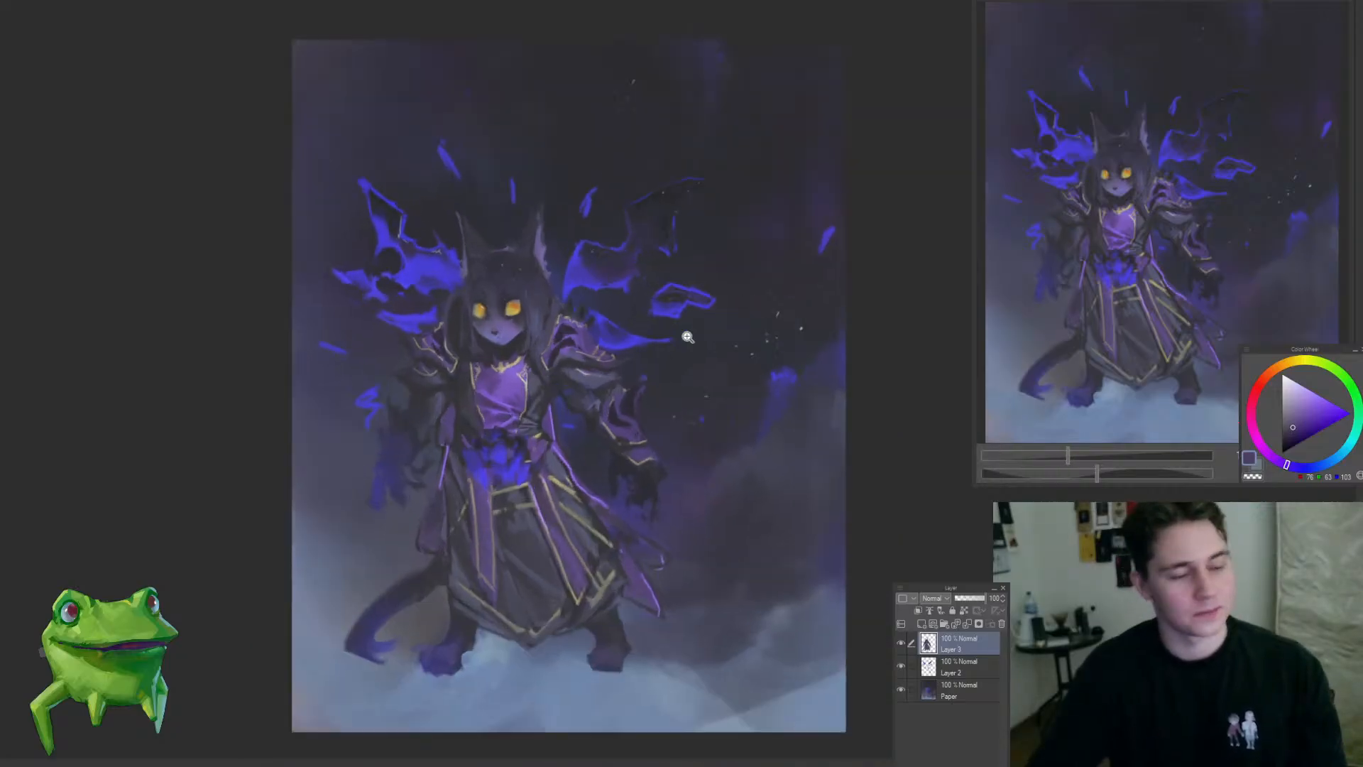
drag(564, 466, 648, 458)
Step: Add a clipped Overlay layer above Layer 3, choose a muted pink, and brush a warm blush onto the face
click(922, 623)
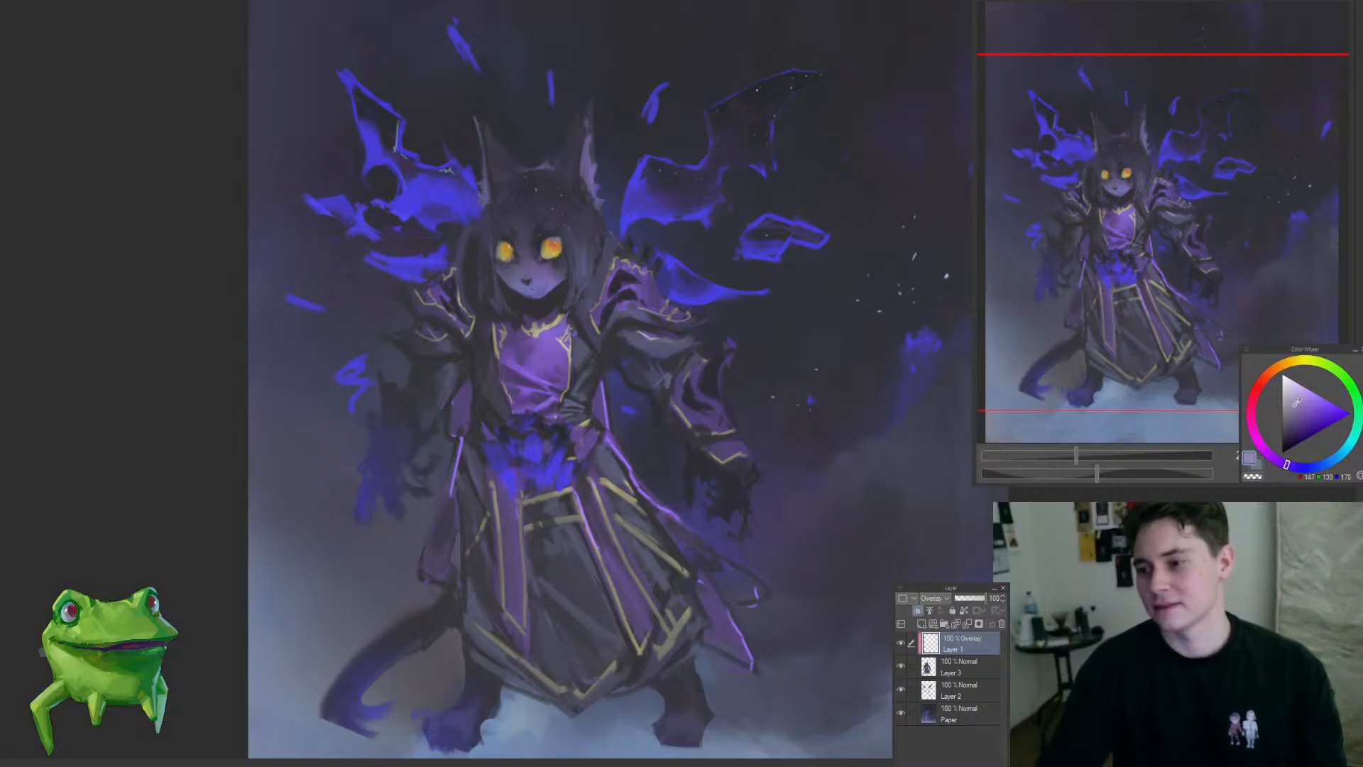
click(1253, 425)
drag(586, 236, 602, 297)
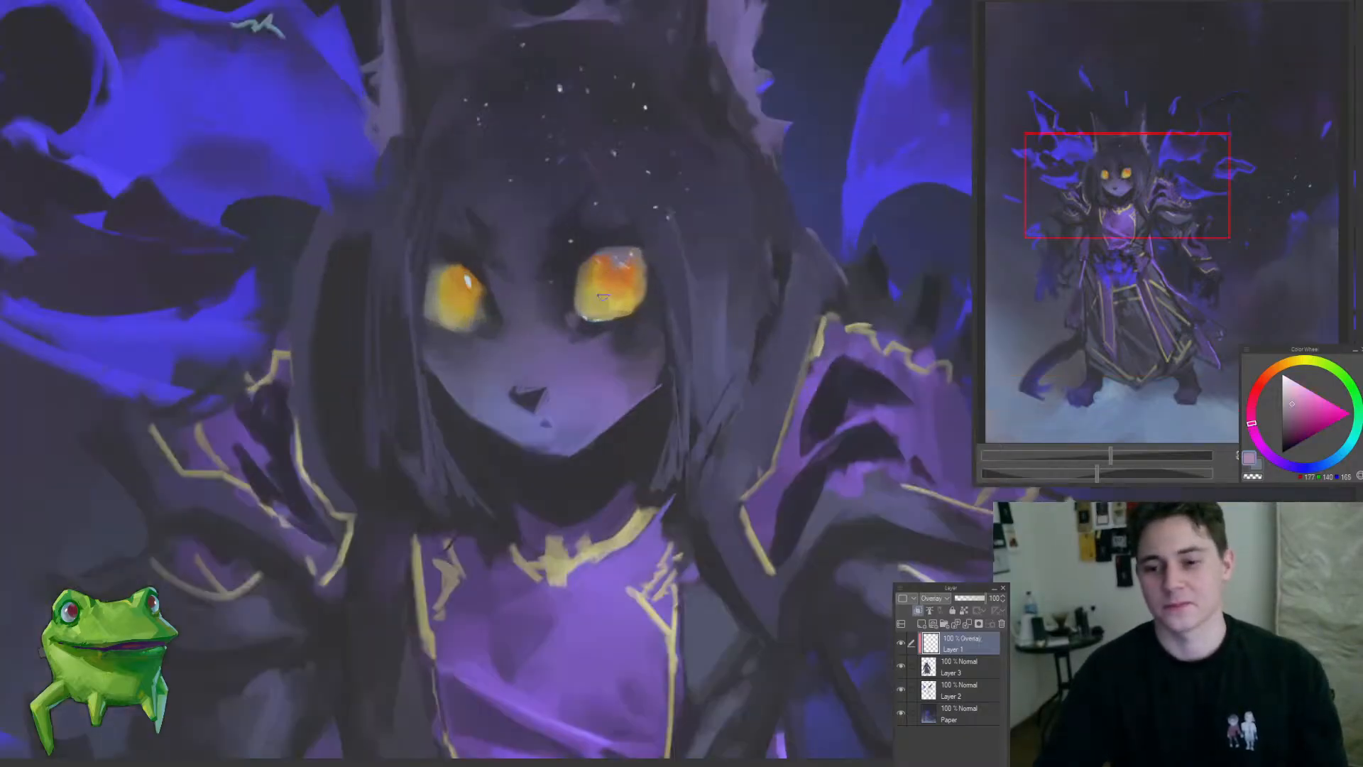
mouse_move(652, 372)
mouse_down()
mouse_move(587, 365)
mouse_move(470, 514)
mouse_move(481, 516)
mouse_up()
drag(586, 403, 660, 348)
drag(534, 424, 862, 295)
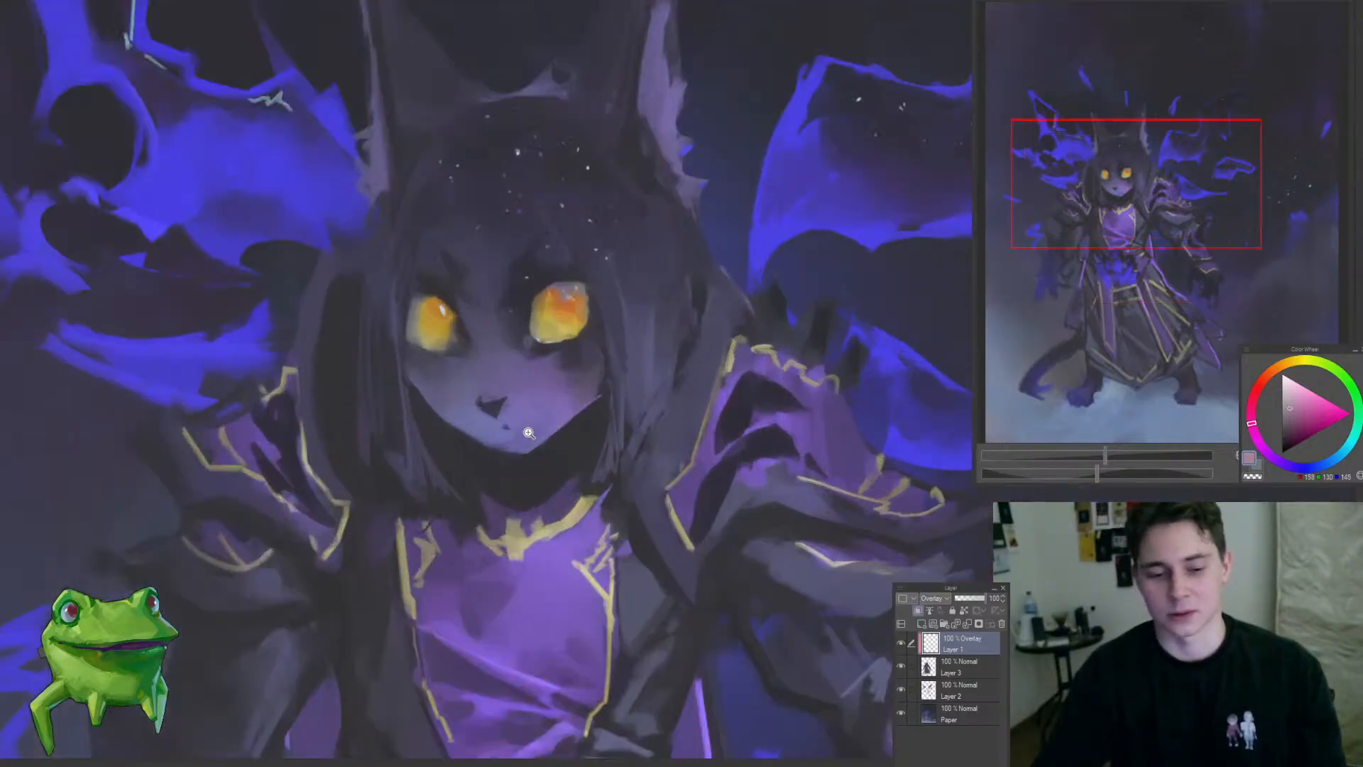
mouse_move(528, 433)
mouse_down()
mouse_move(557, 403)
mouse_move(539, 423)
mouse_up()
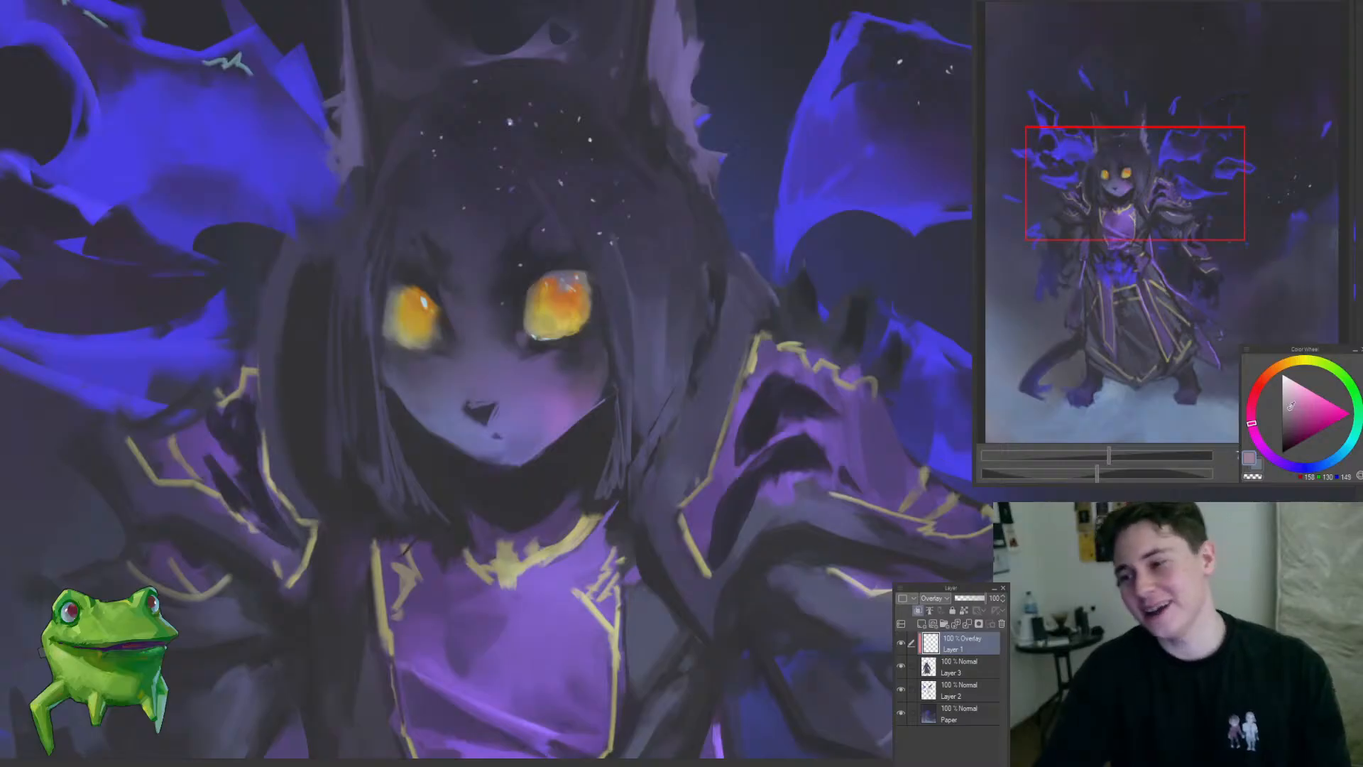
Step: Shift the colour to a muted grey-violet and glaze the cheeks, nose and forehead on the Overlay layer
click(1293, 406)
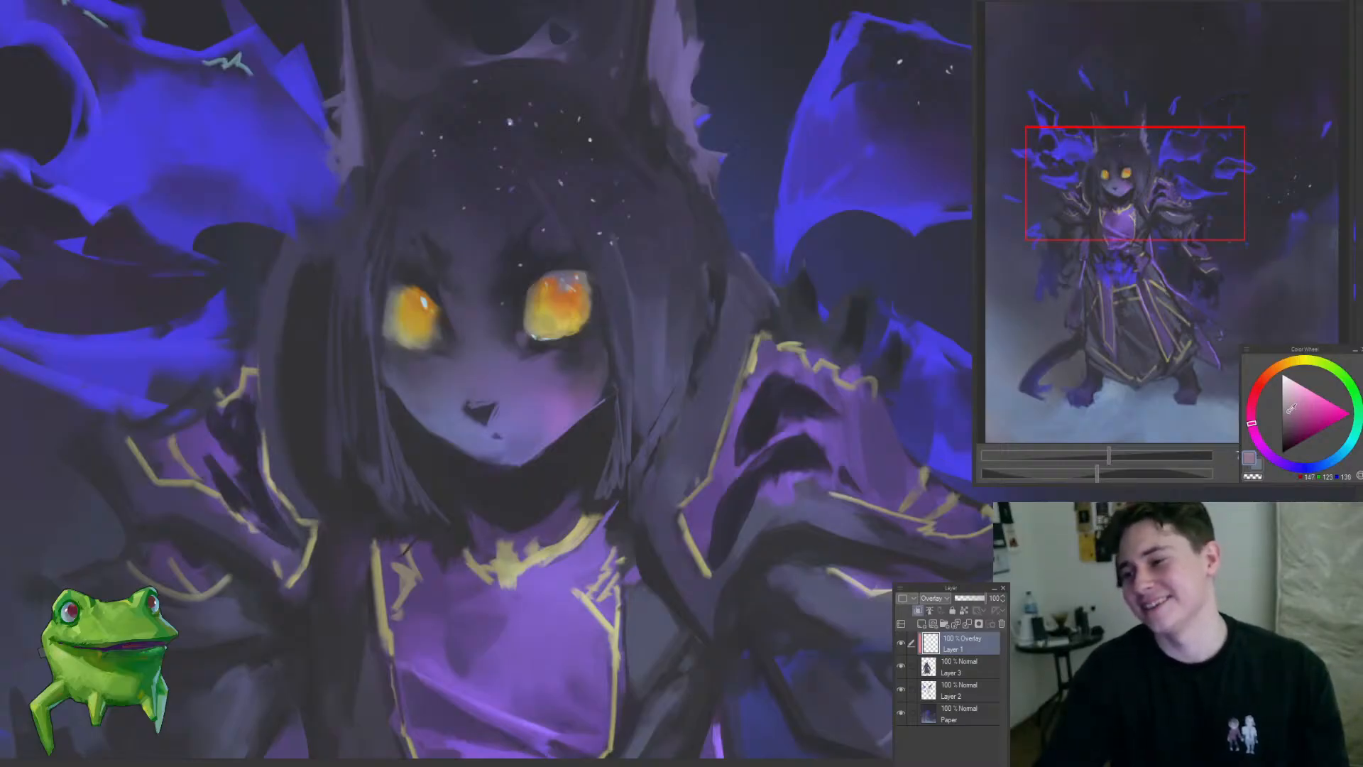
click(1290, 409)
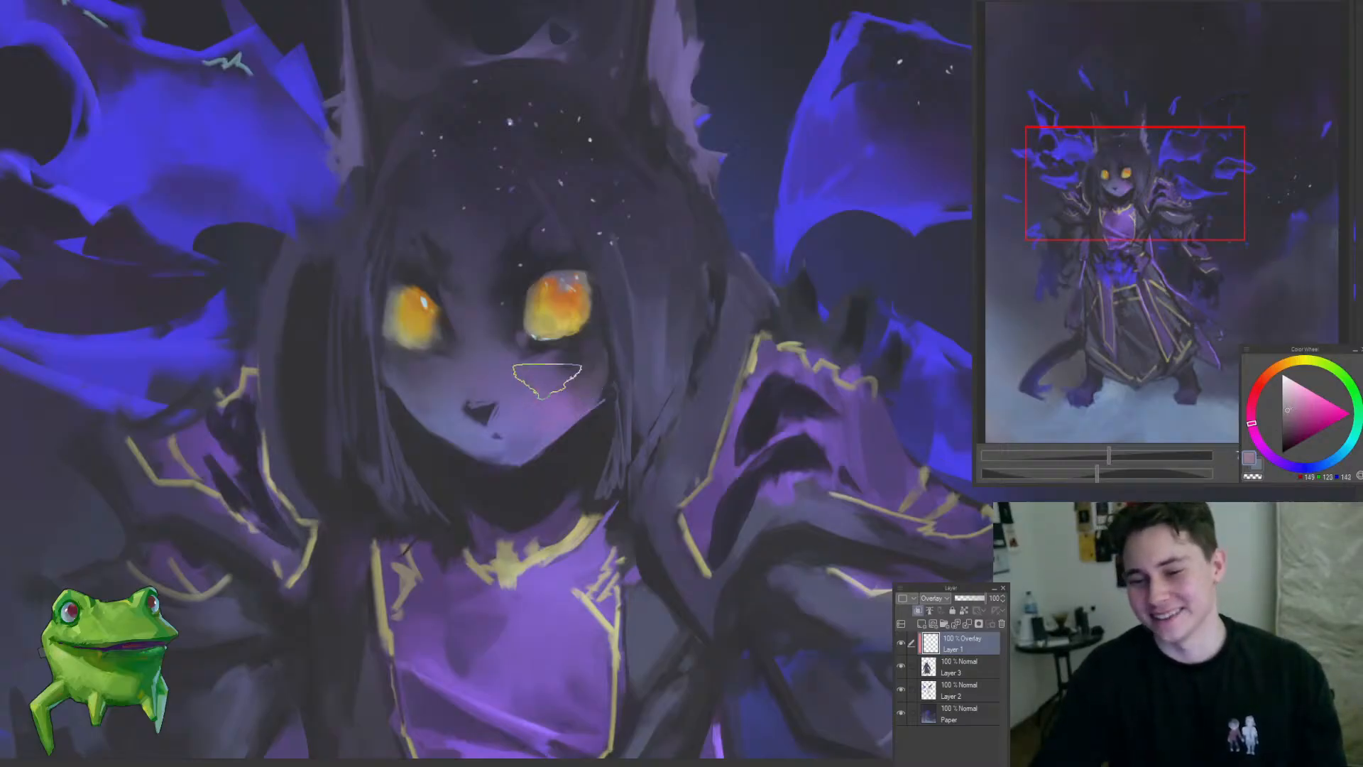
click(1280, 463)
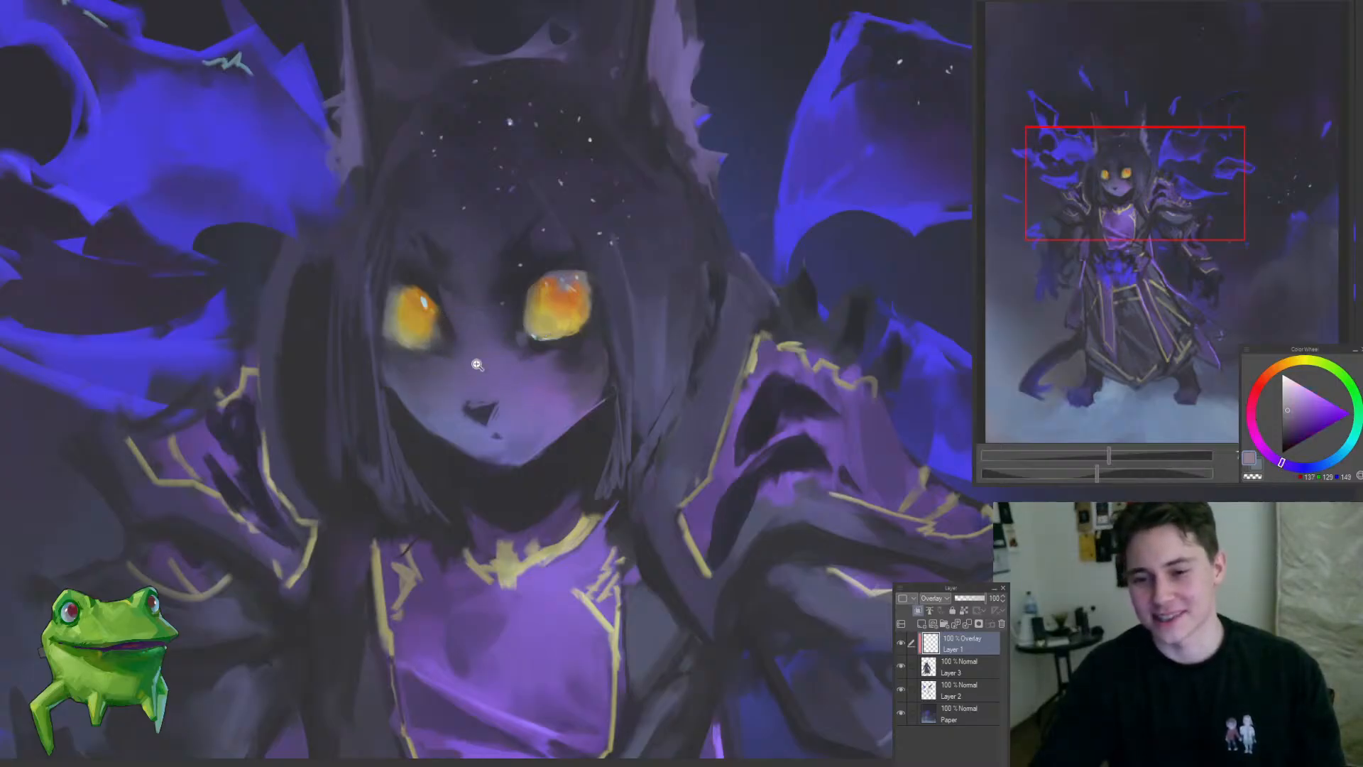
drag(477, 364, 433, 369)
mouse_move(507, 330)
mouse_down()
mouse_move(530, 343)
mouse_move(492, 420)
mouse_move(563, 350)
mouse_move(460, 441)
mouse_up()
drag(501, 366, 533, 359)
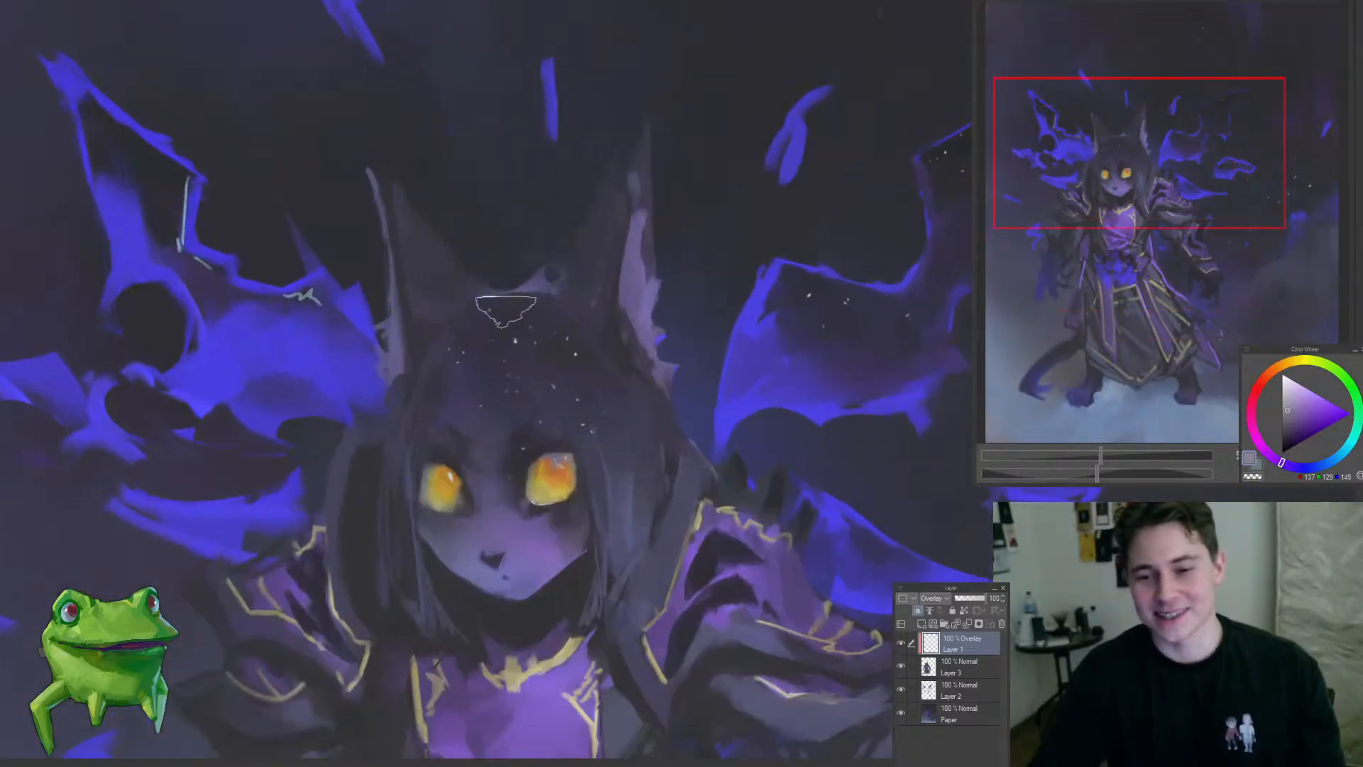
drag(626, 446, 607, 384)
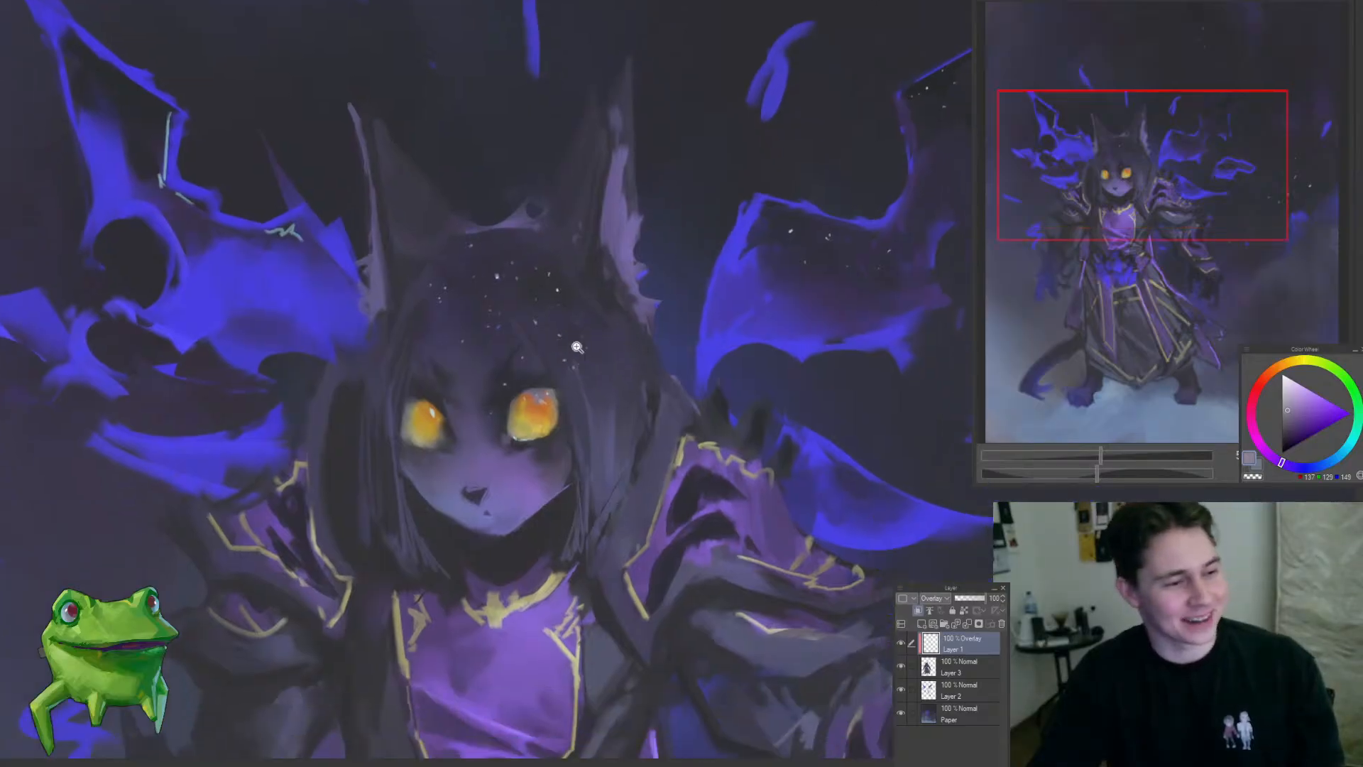
Step: Pick a slightly lighter grey-violet and examine the face's overlay colouring up close and within the whole composition
scroll(577, 347, down, 3)
scroll(558, 297, up, 3)
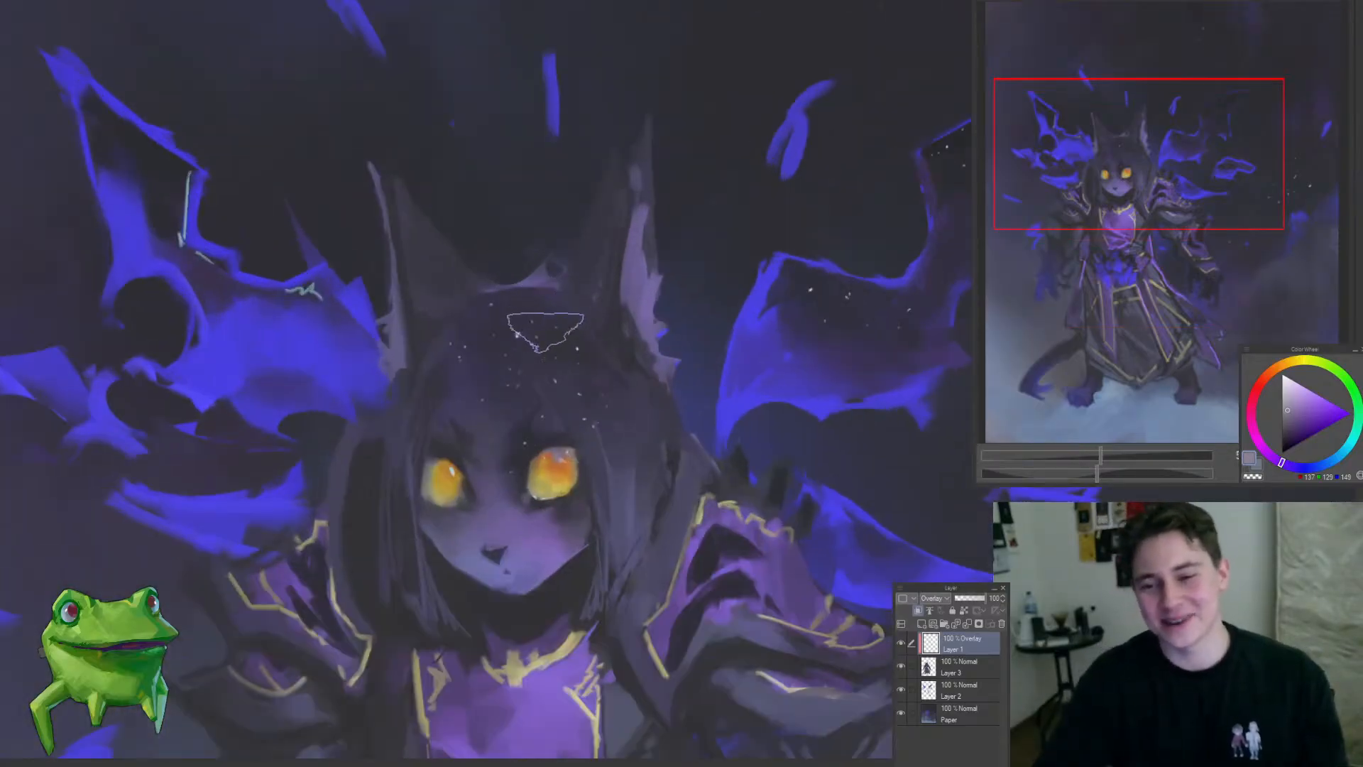
click(1289, 405)
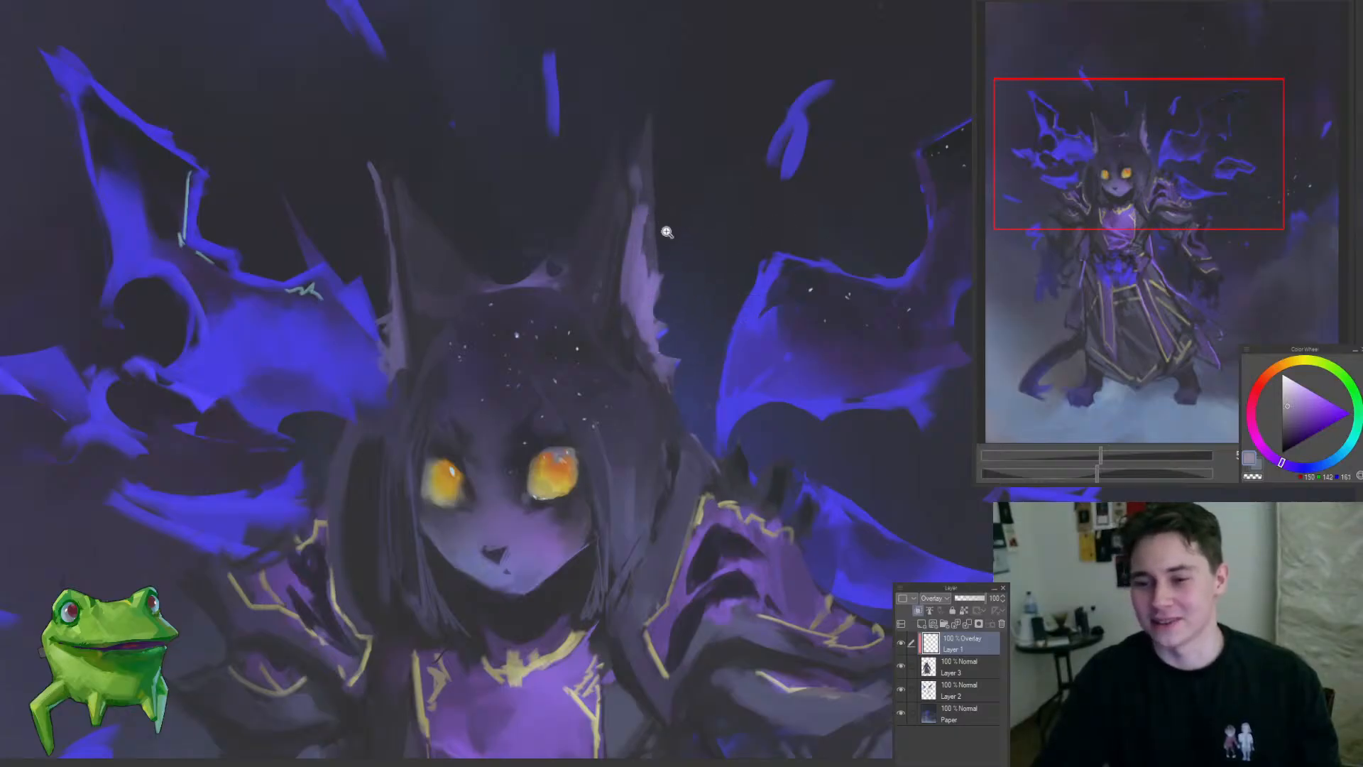
scroll(674, 277, down, 3)
scroll(675, 277, up, 5)
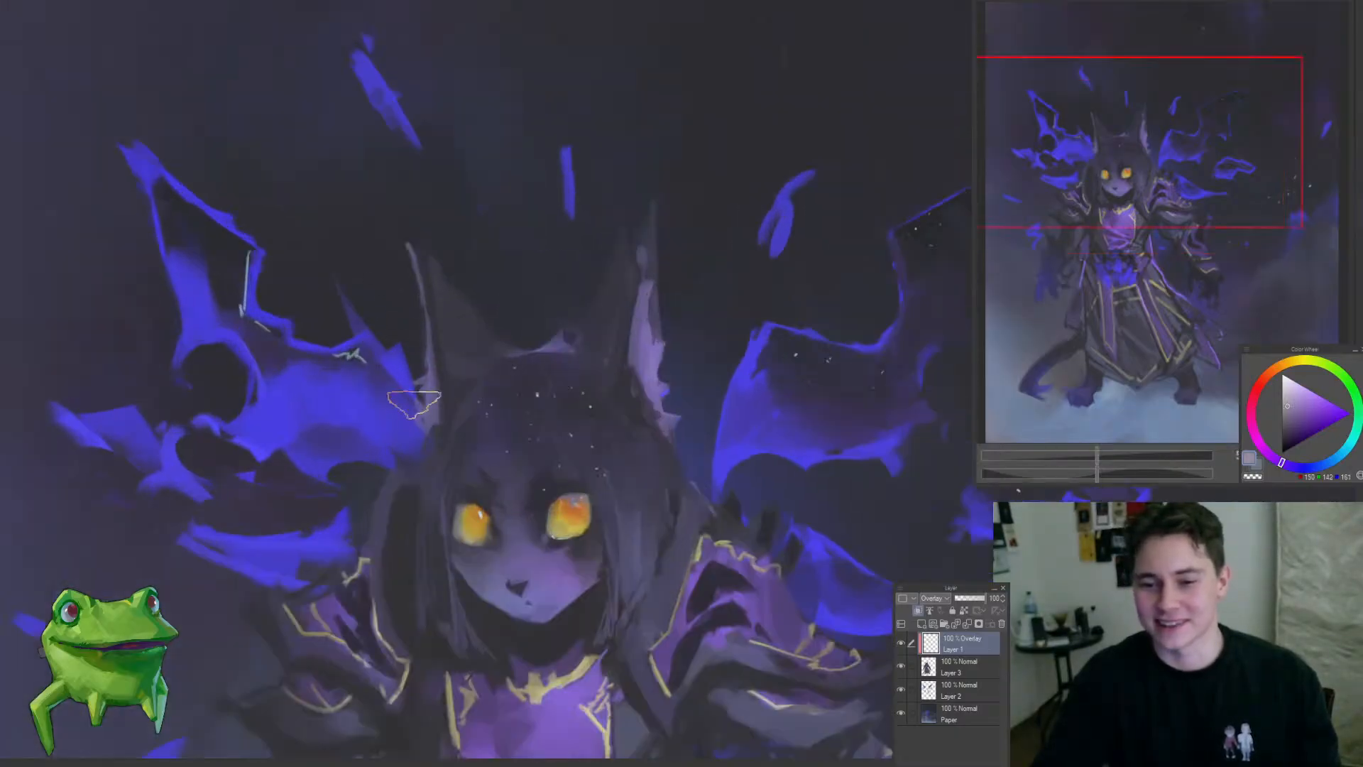
scroll(414, 433, down, 4)
scroll(413, 433, up, 4)
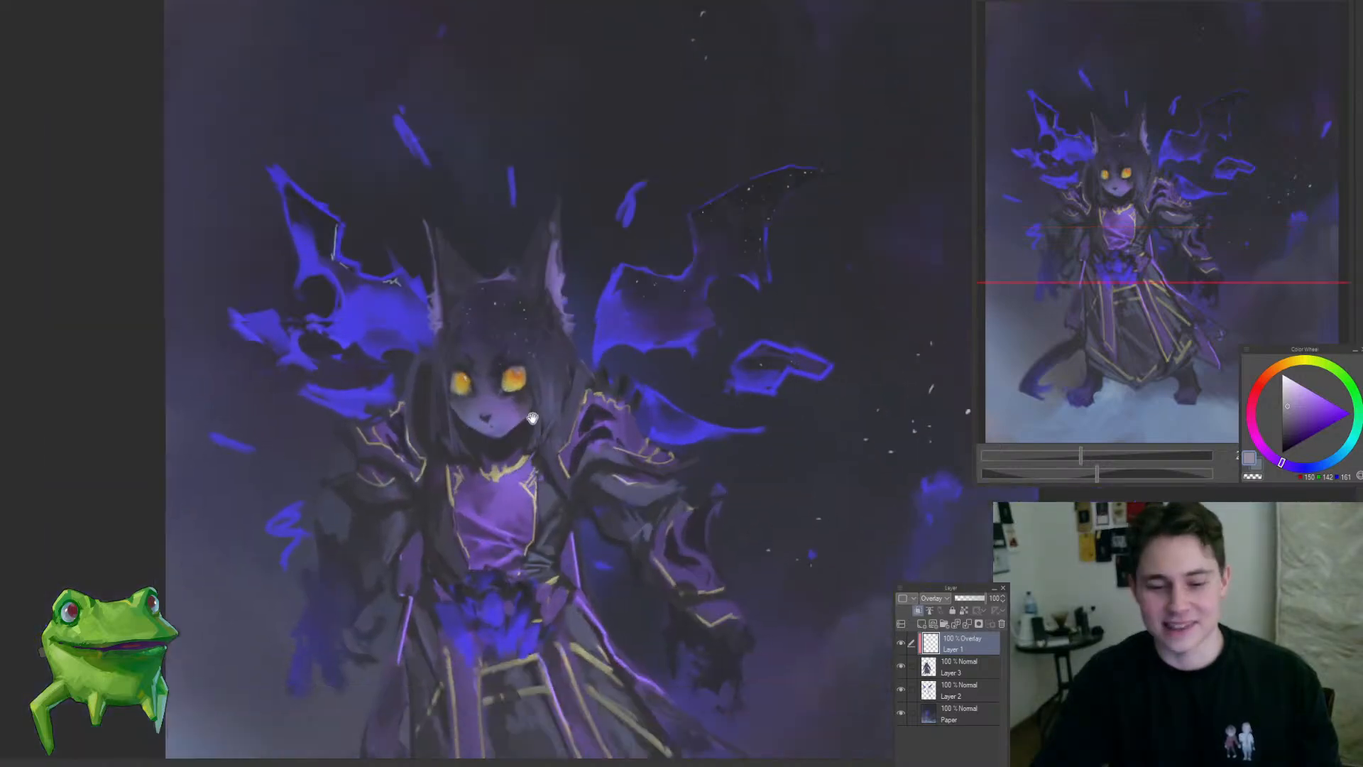
scroll(531, 344, up, 1)
scroll(540, 337, down, 3)
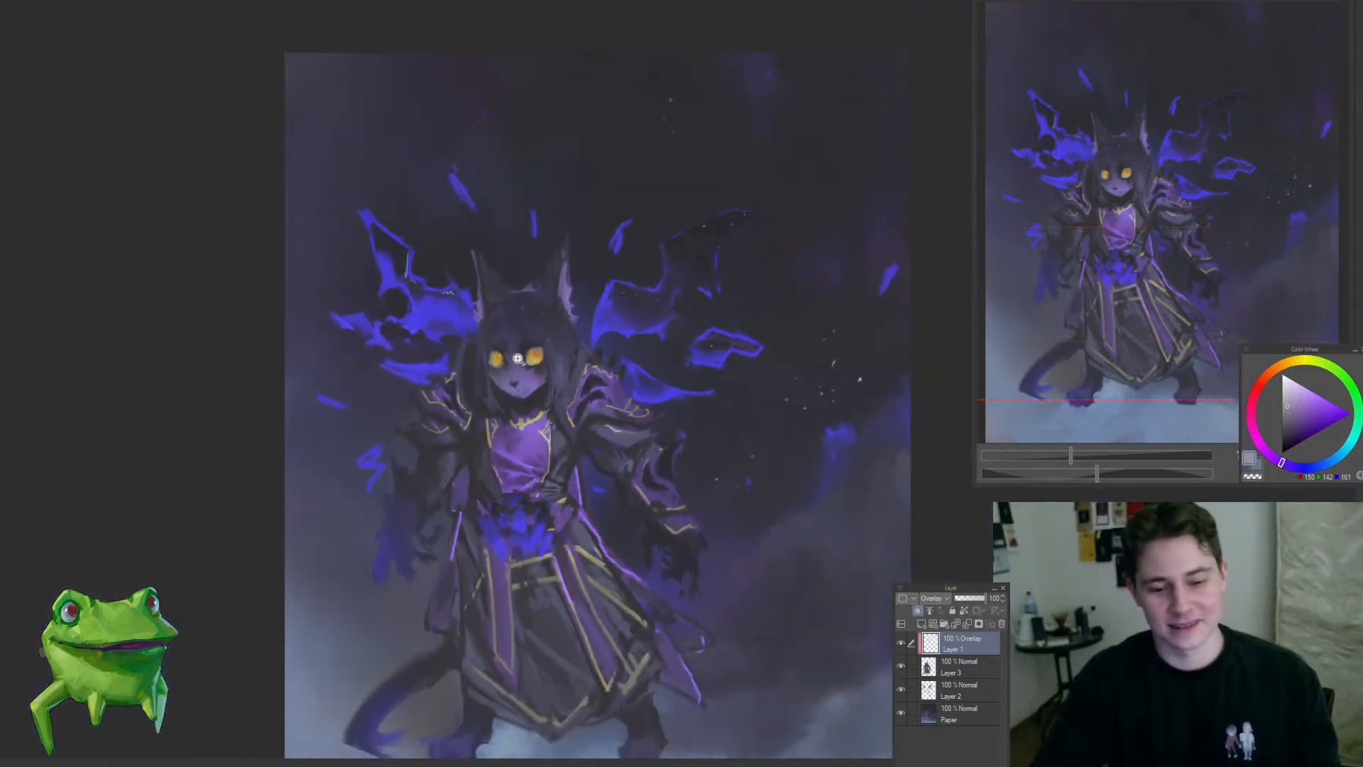
scroll(550, 329, up, 3)
scroll(550, 330, up, 3)
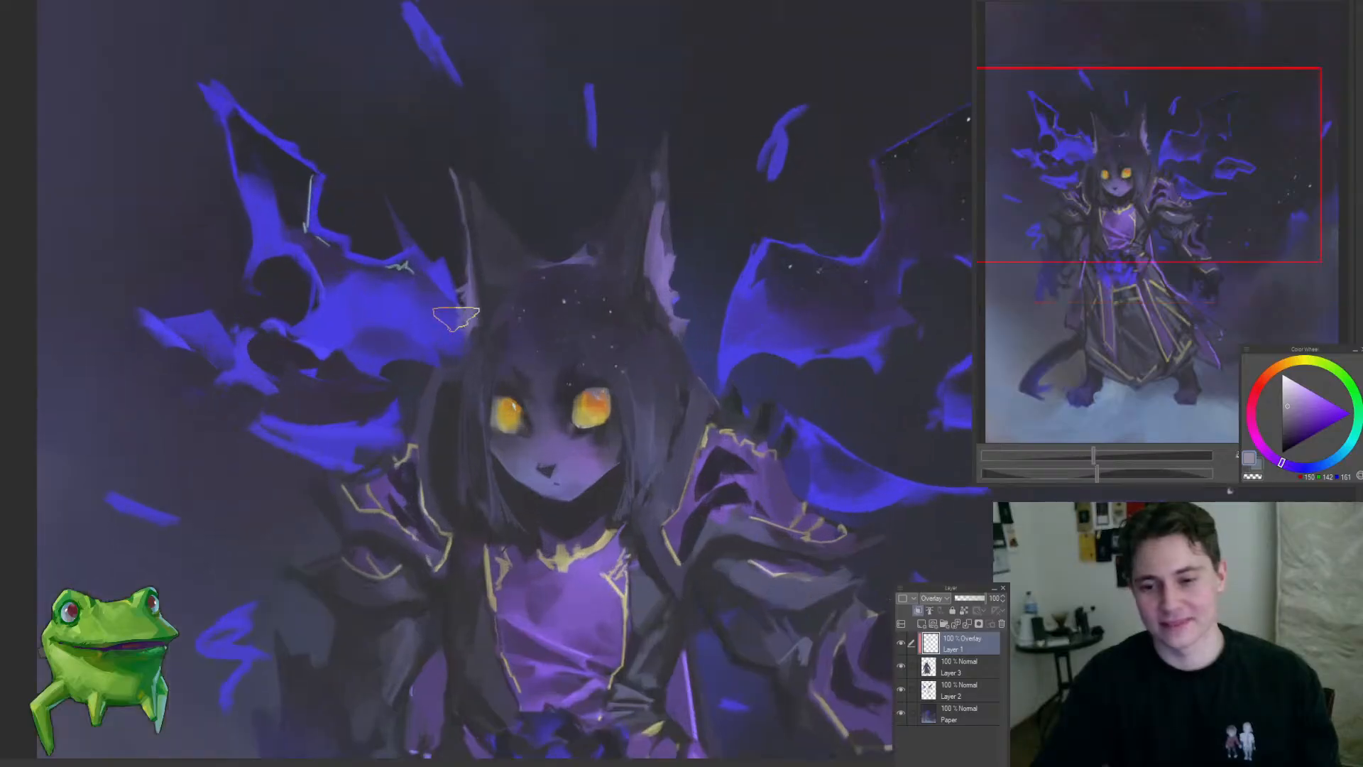
scroll(452, 344, down, 4)
scroll(426, 376, up, 6)
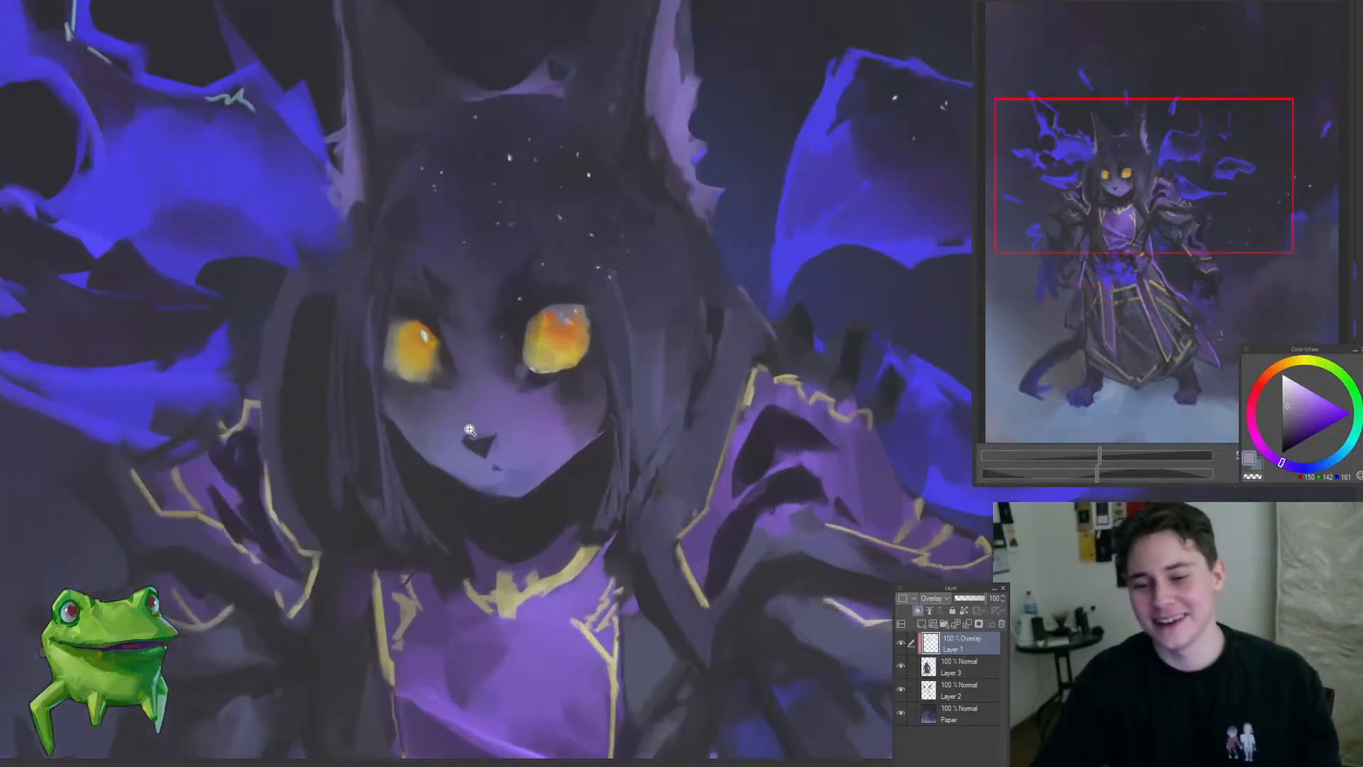
Step: Glaze the lower face with grey-violet using a smaller brush and compare it with the Overlay layer hidden and shown
key([)
key([)
key([)
key([)
key([)
key([)
key([)
key([)
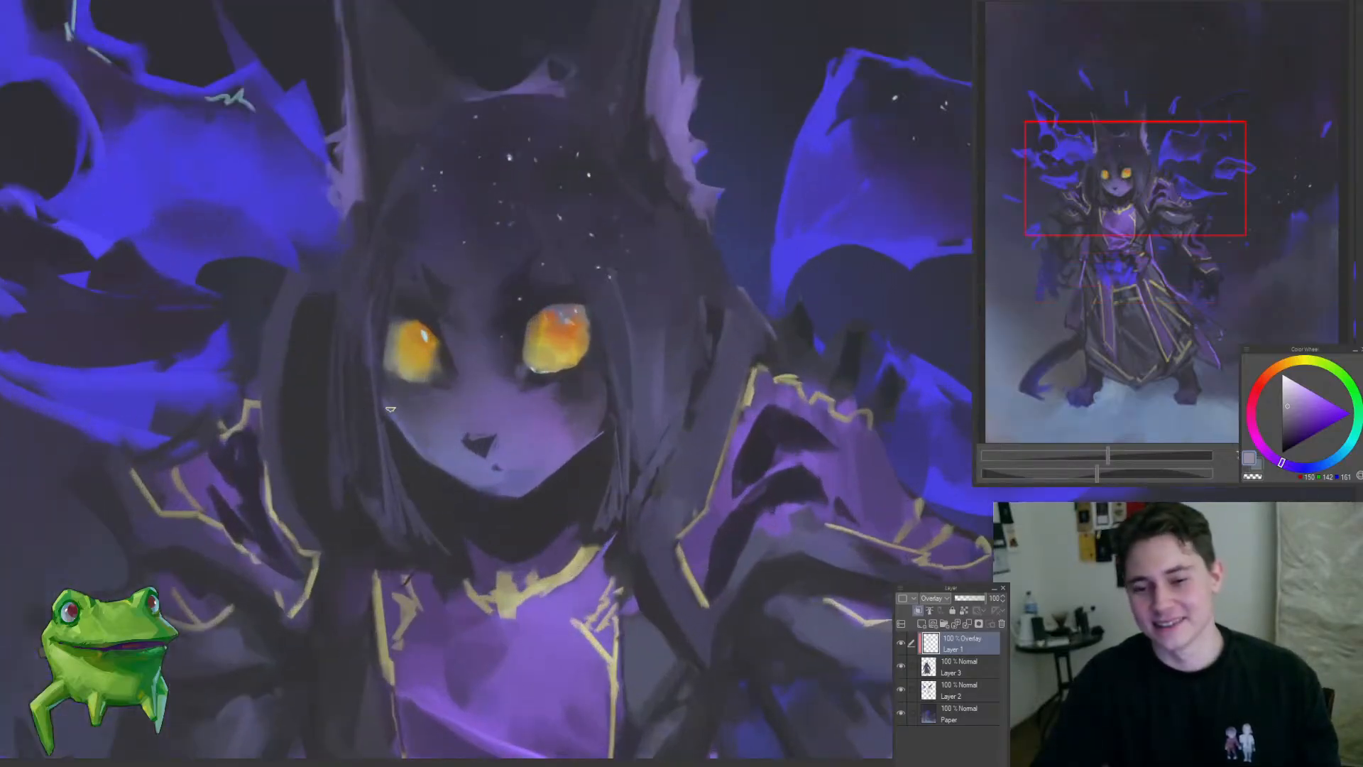
mouse_move(415, 487)
mouse_down()
mouse_move(335, 578)
mouse_move(618, 441)
mouse_move(511, 490)
mouse_move(540, 501)
mouse_move(561, 478)
mouse_up()
click(901, 644)
click(902, 644)
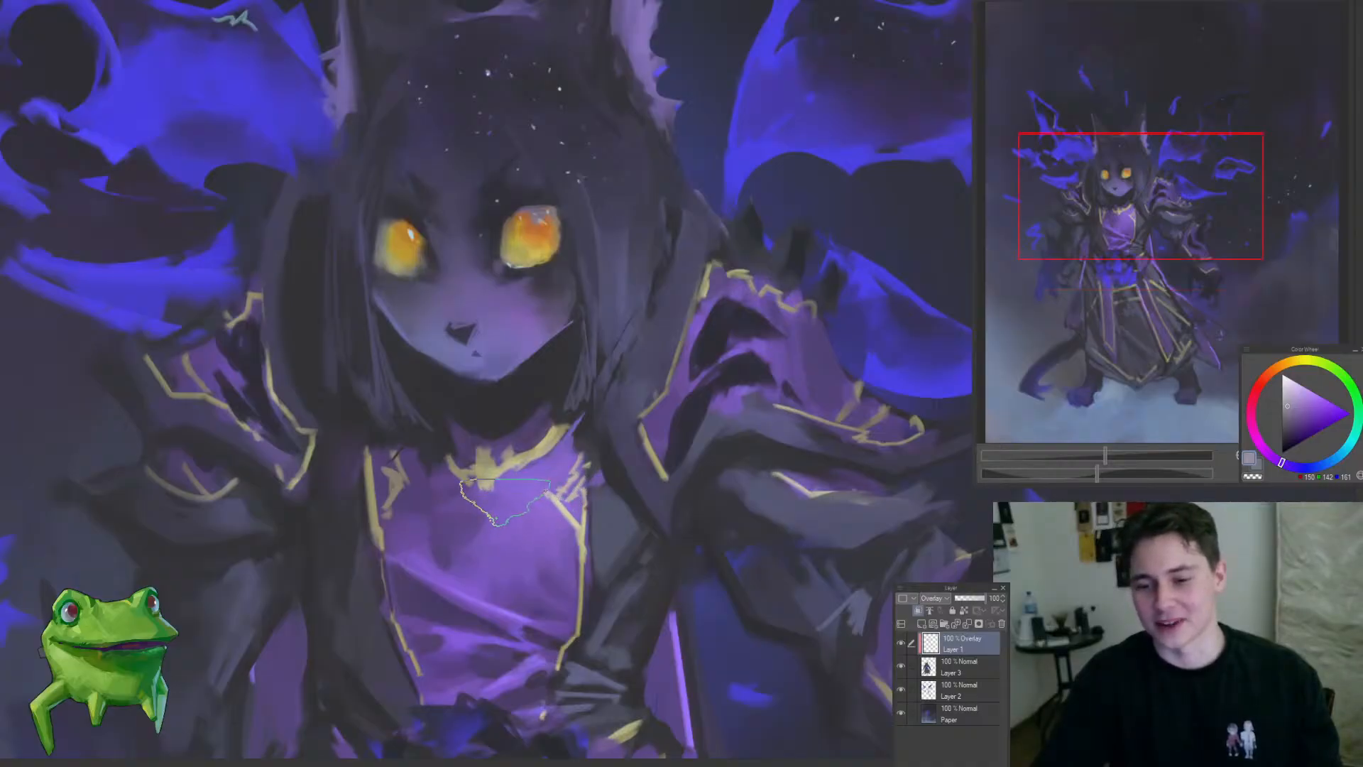
Step: Glaze the grey-violet overlay colour over the purple chest panel, the armoured sleeve and its cuff
mouse_move(520, 527)
mouse_down()
mouse_move(453, 606)
mouse_move(461, 490)
mouse_up()
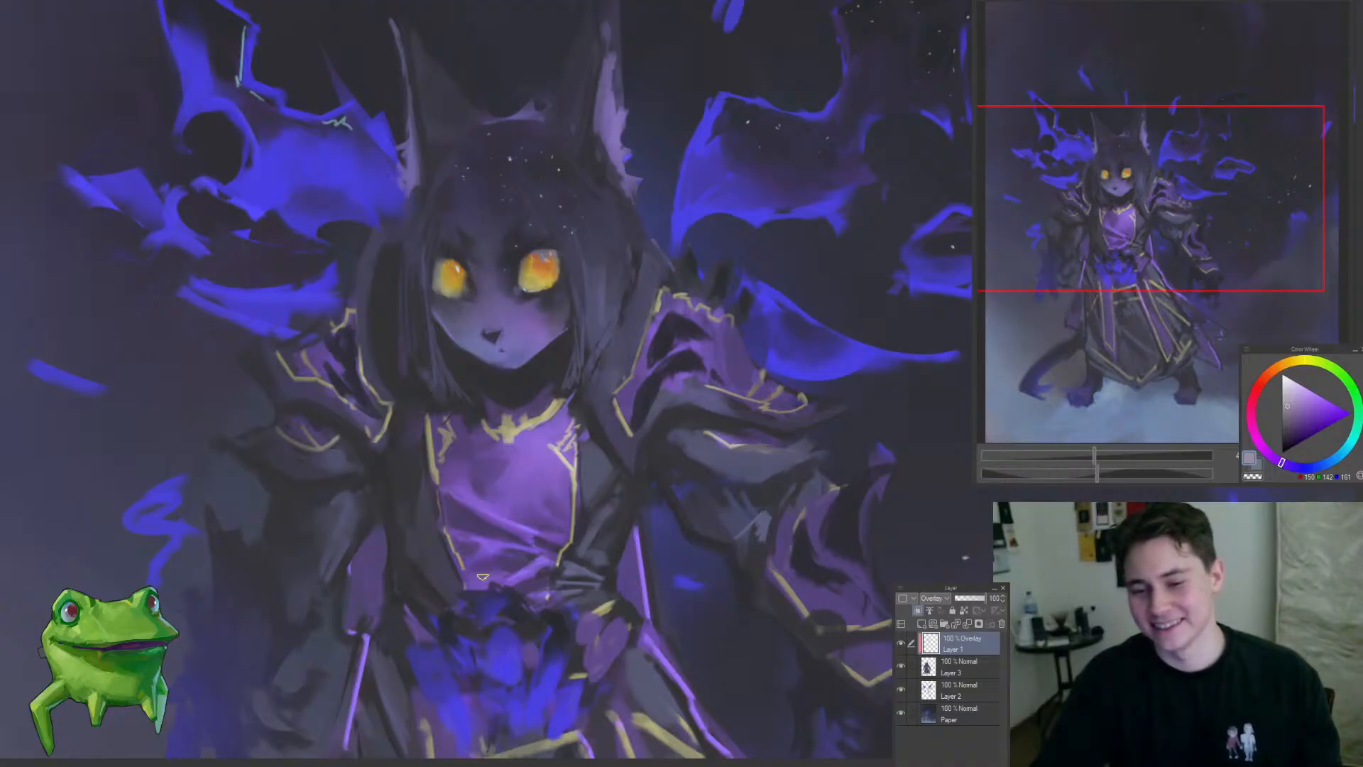
mouse_move(526, 586)
mouse_down()
mouse_move(568, 633)
mouse_move(547, 520)
mouse_move(517, 574)
mouse_move(588, 522)
mouse_move(553, 517)
mouse_move(556, 501)
mouse_up()
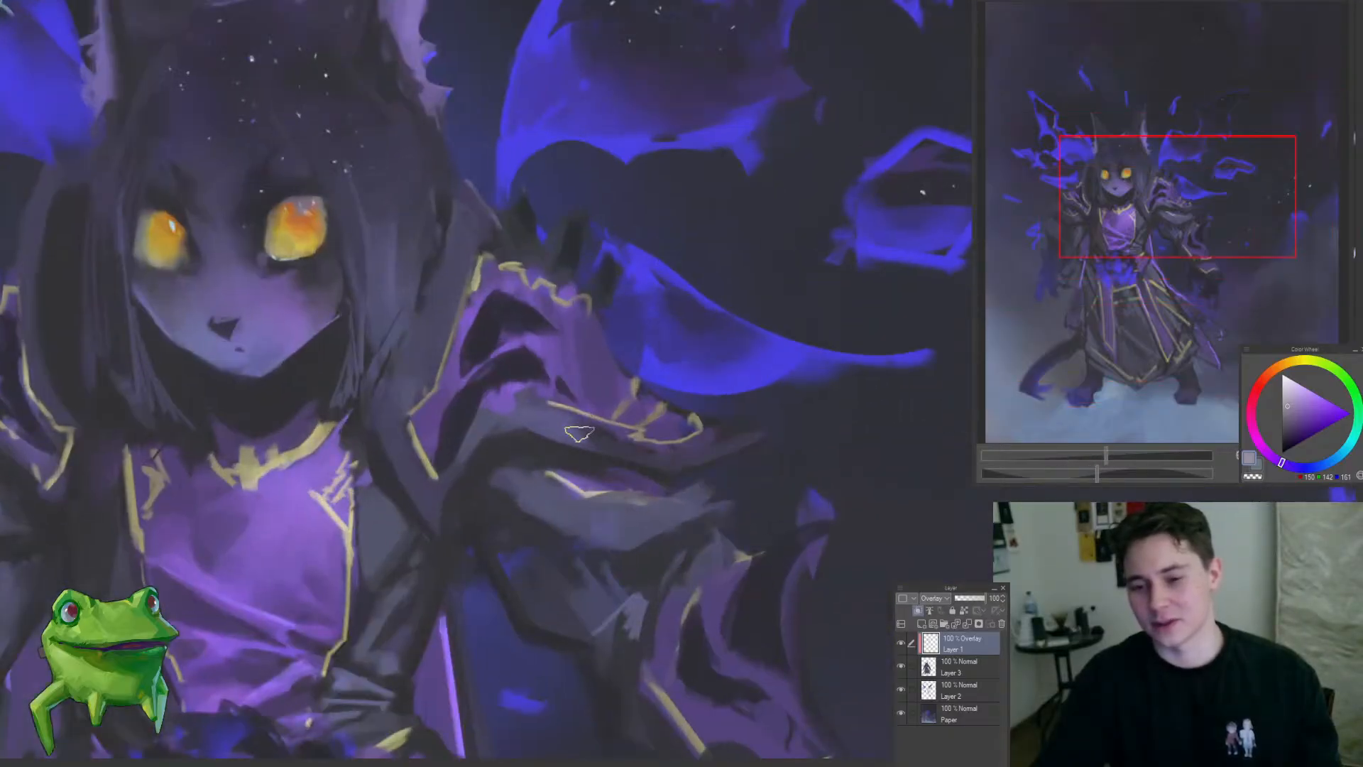
mouse_move(605, 435)
mouse_down()
mouse_move(548, 482)
mouse_move(628, 414)
mouse_move(602, 433)
mouse_up()
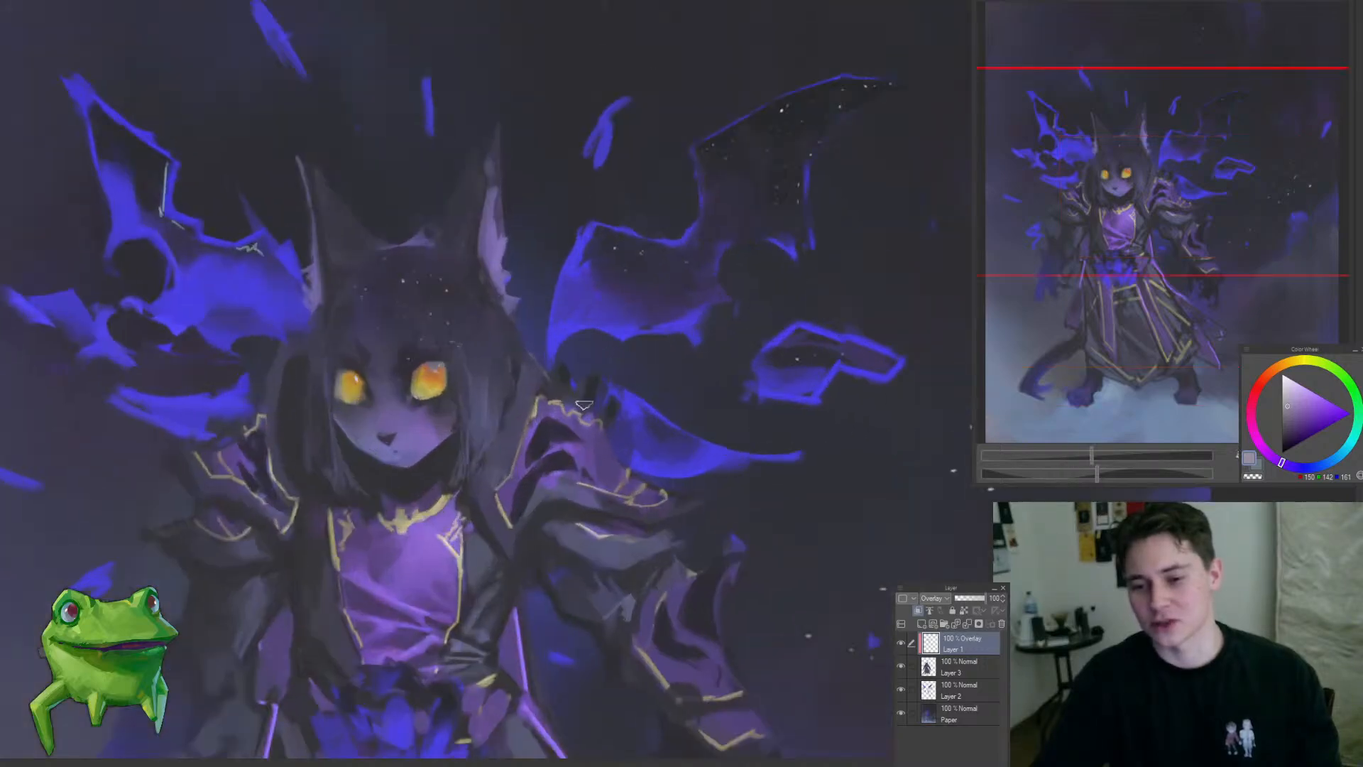
drag(615, 558, 602, 464)
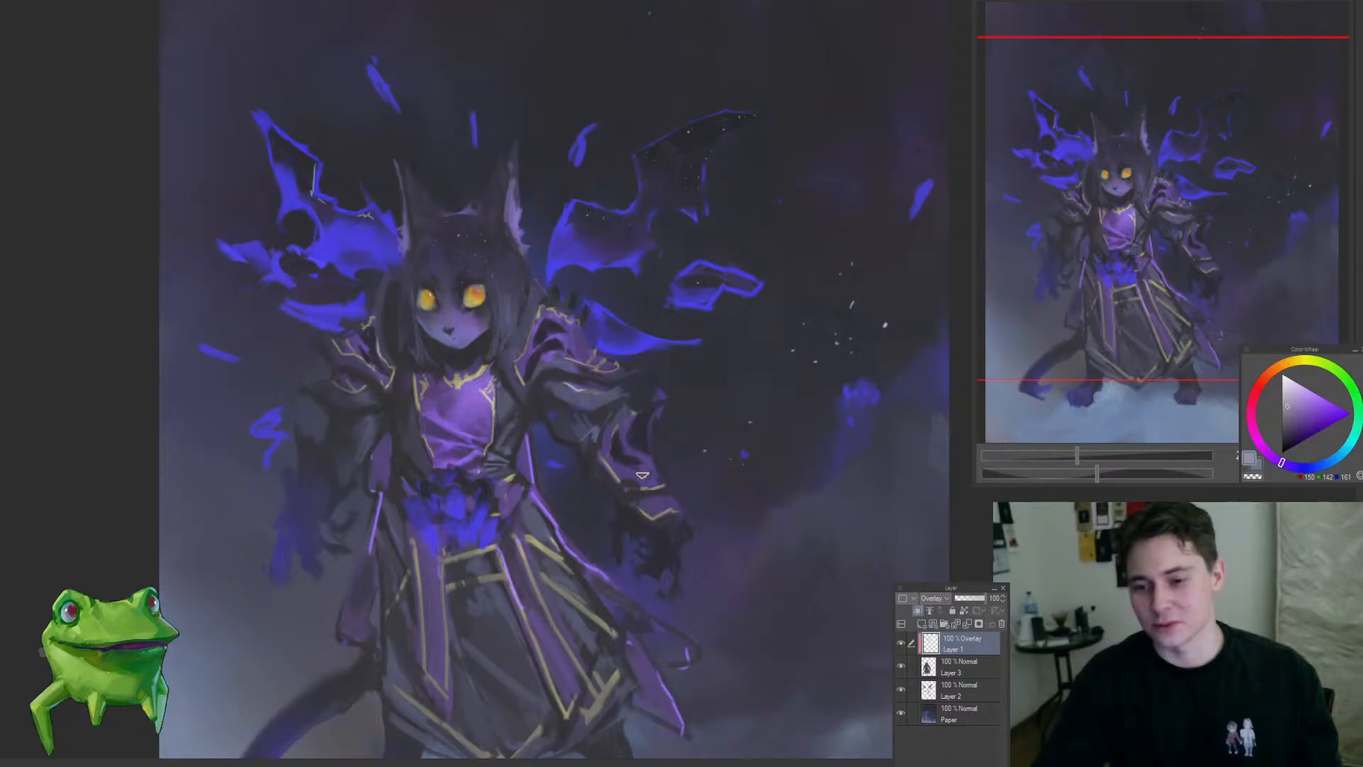
drag(666, 519, 617, 486)
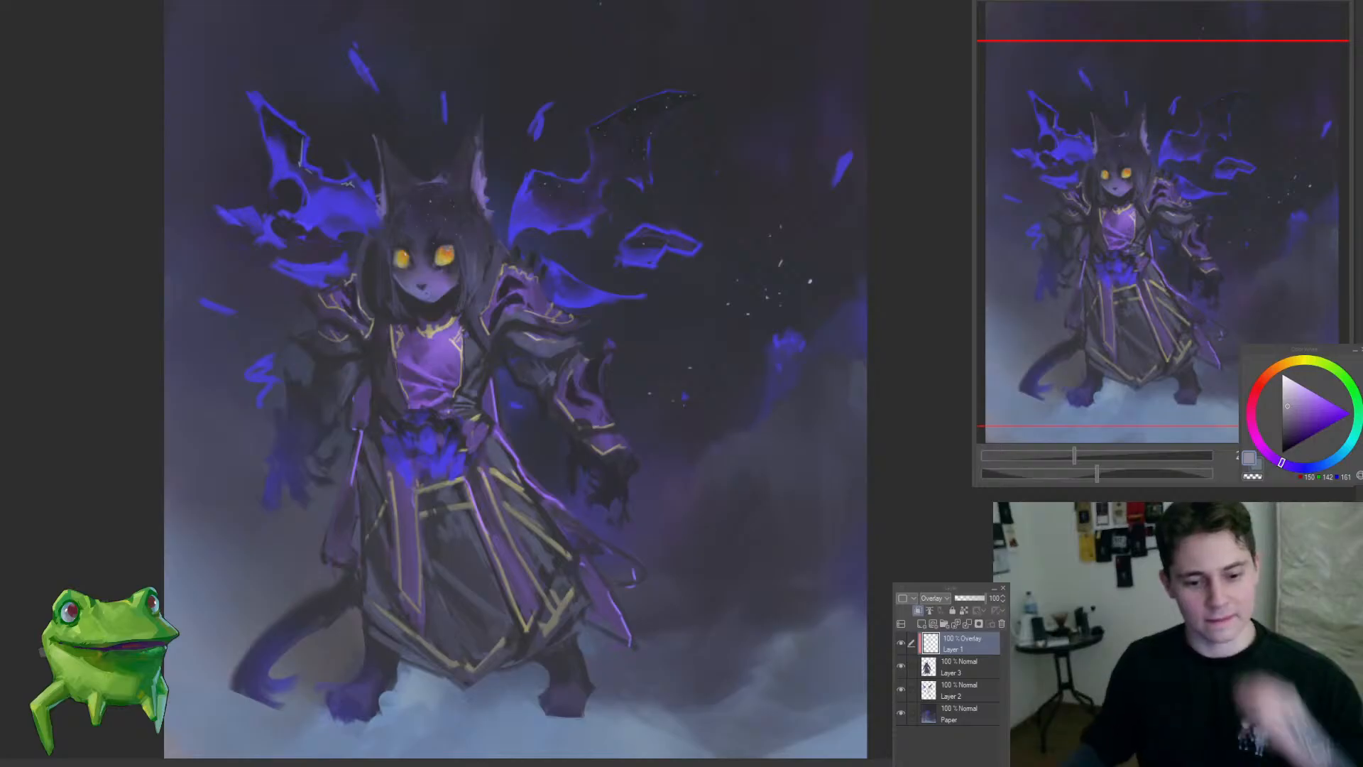
Step: Examine the overlay colouring across the whole figure and background at several viewing sizes
scroll(444, 541, down, 1)
scroll(445, 541, up, 1)
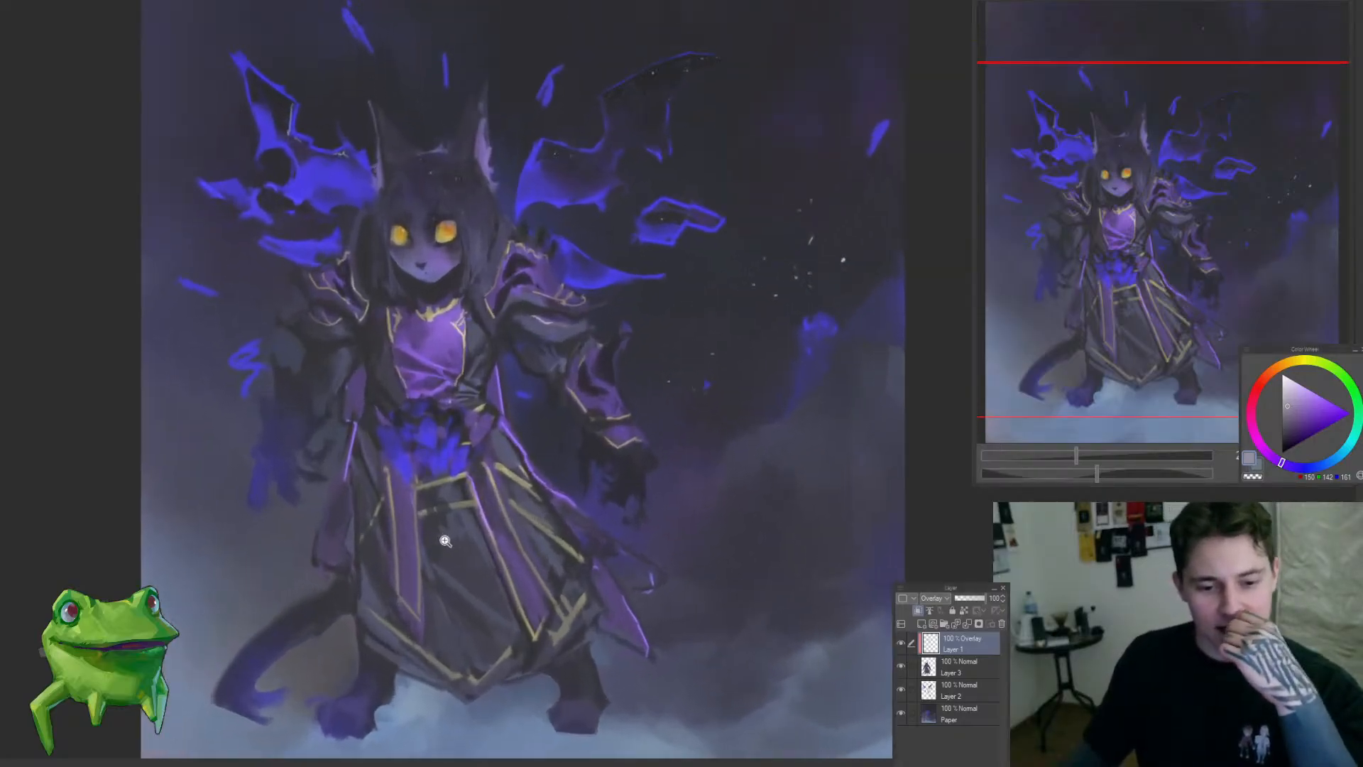
scroll(445, 541, up, 1)
scroll(445, 541, down, 1)
scroll(445, 541, up, 1)
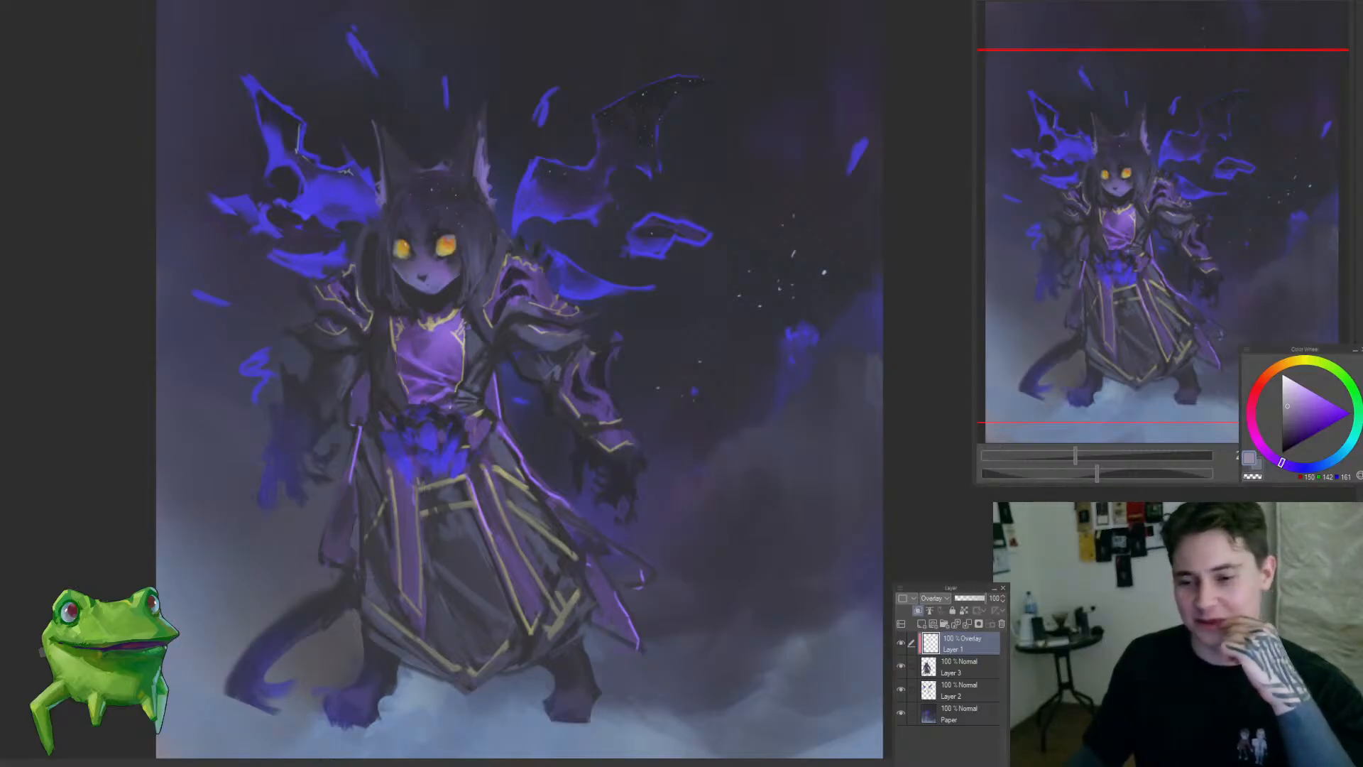
scroll(668, 100, down, 3)
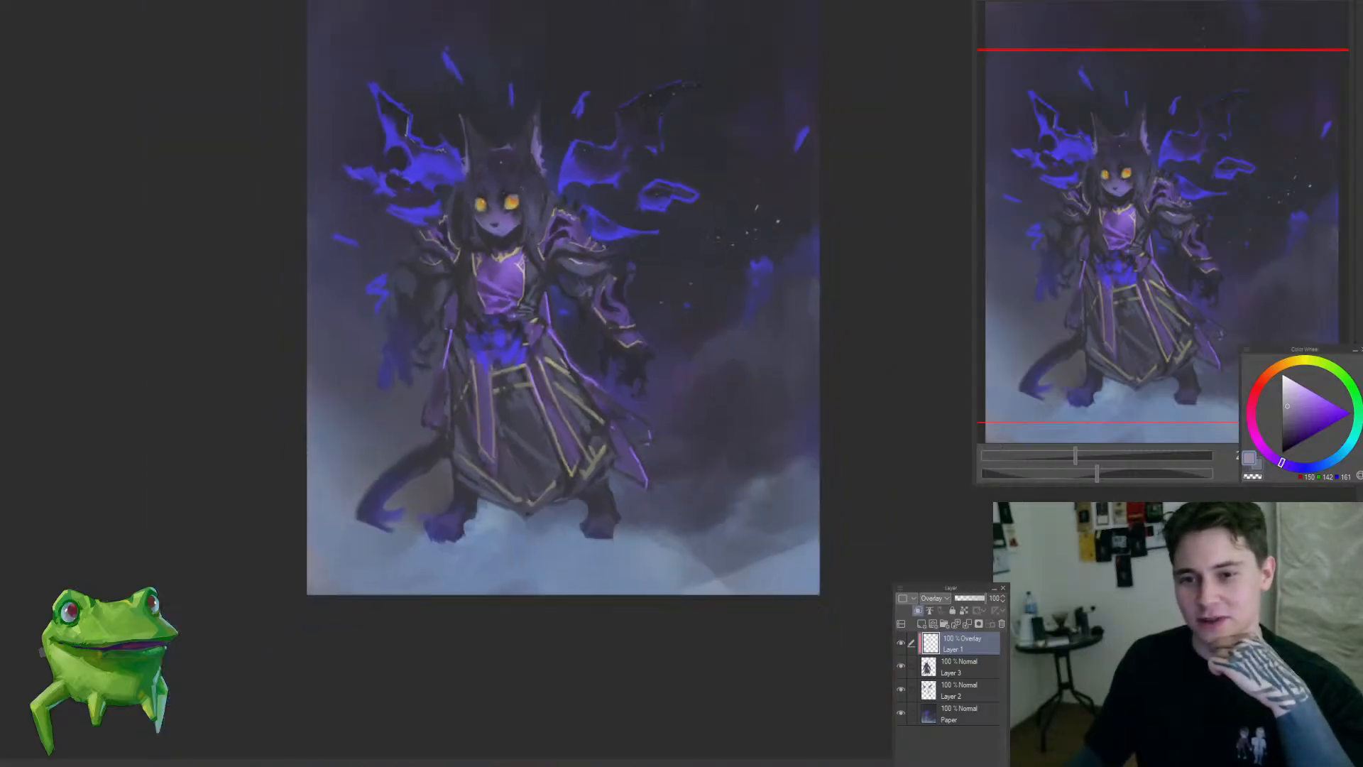
scroll(668, 100, up, 1)
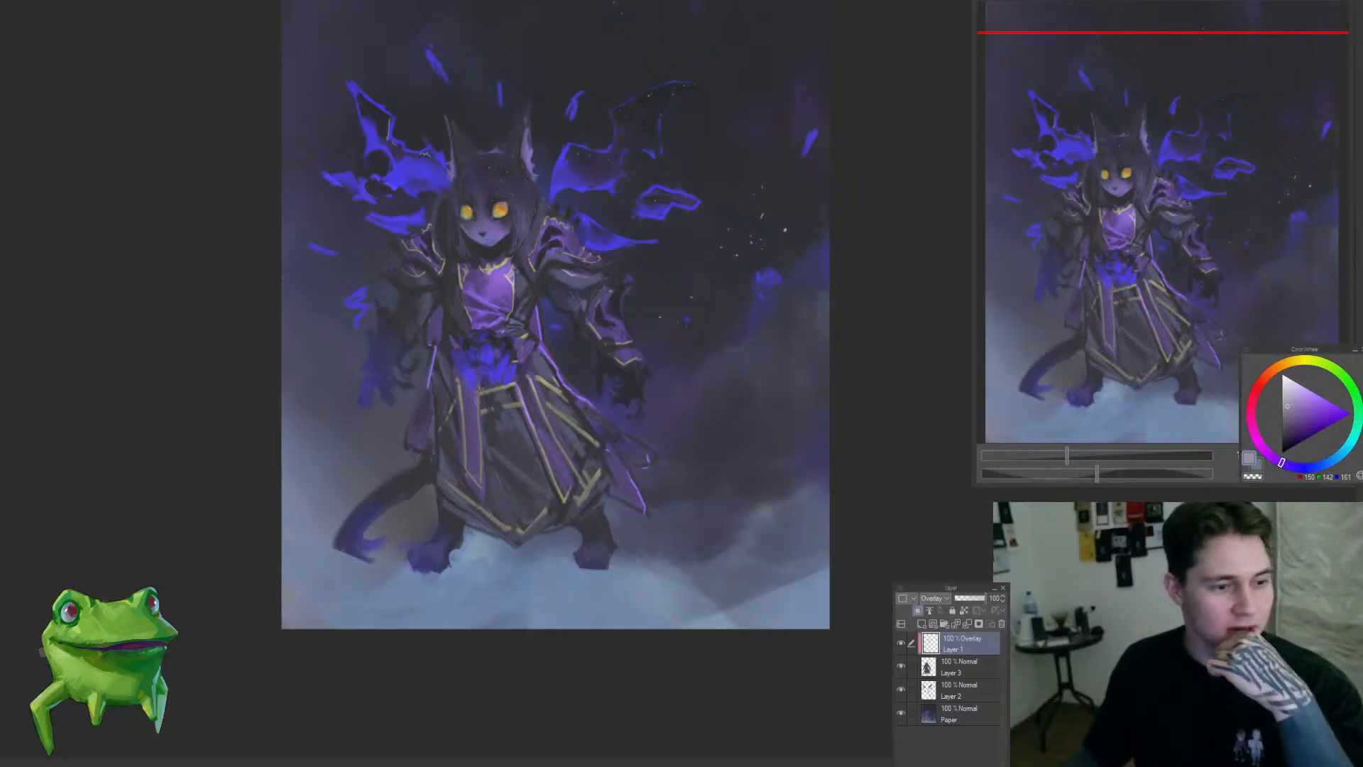
scroll(569, 466, down, 3)
scroll(569, 466, up, 2)
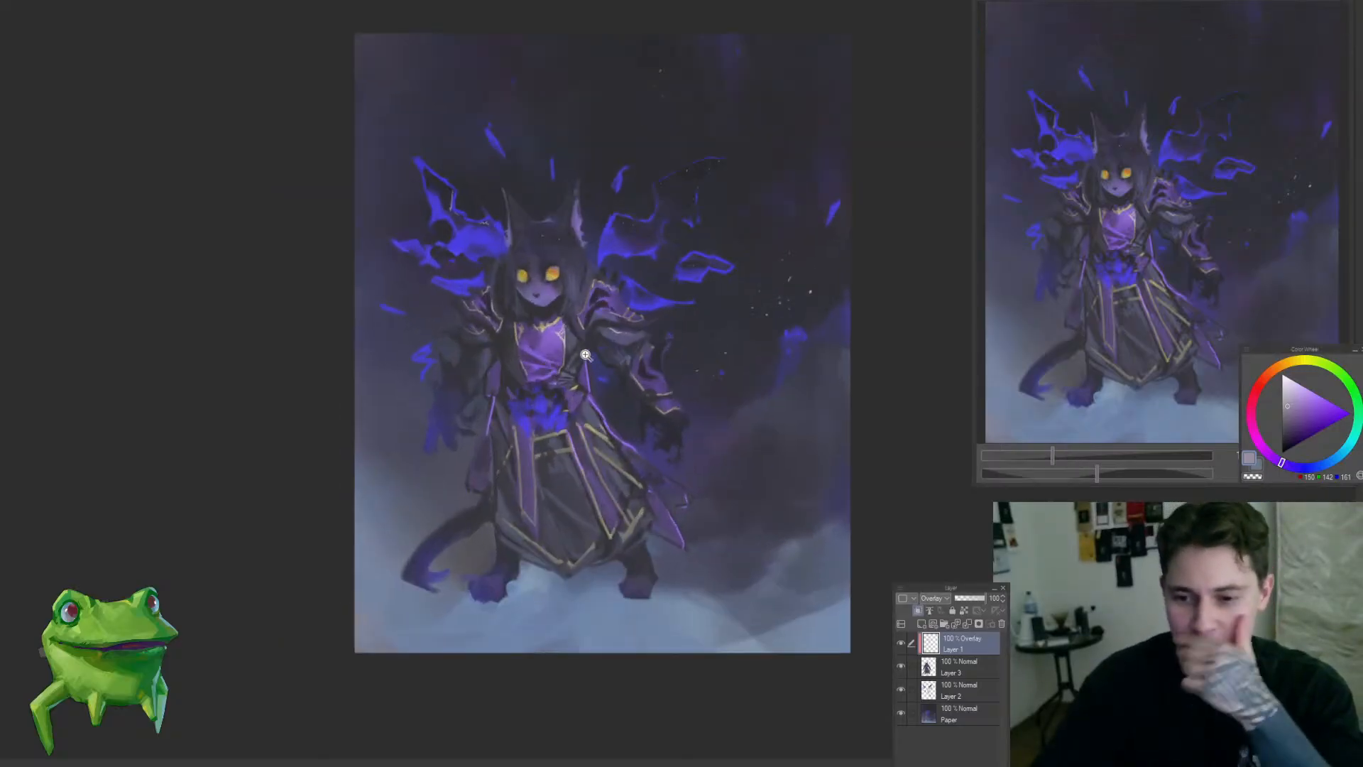
drag(776, 367, 757, 411)
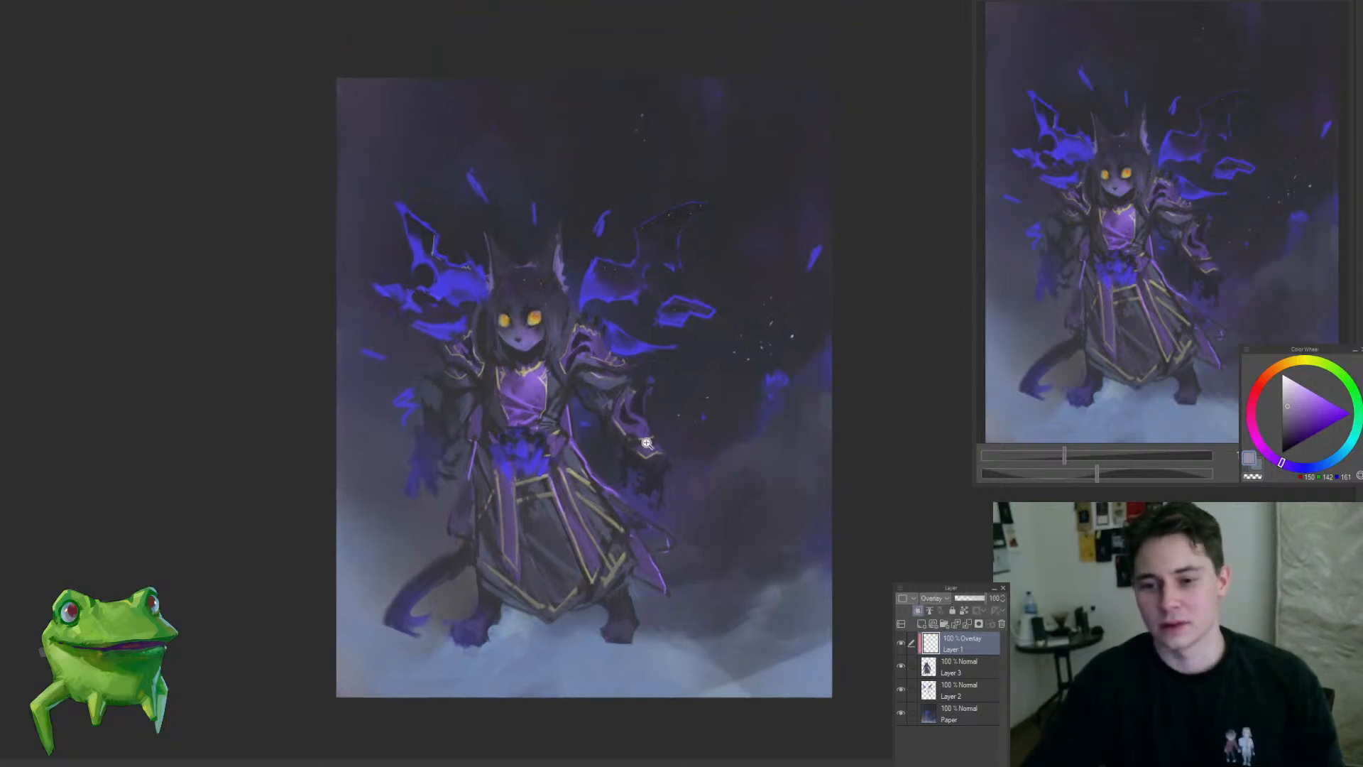
scroll(640, 473, down, 1)
drag(647, 324, 658, 293)
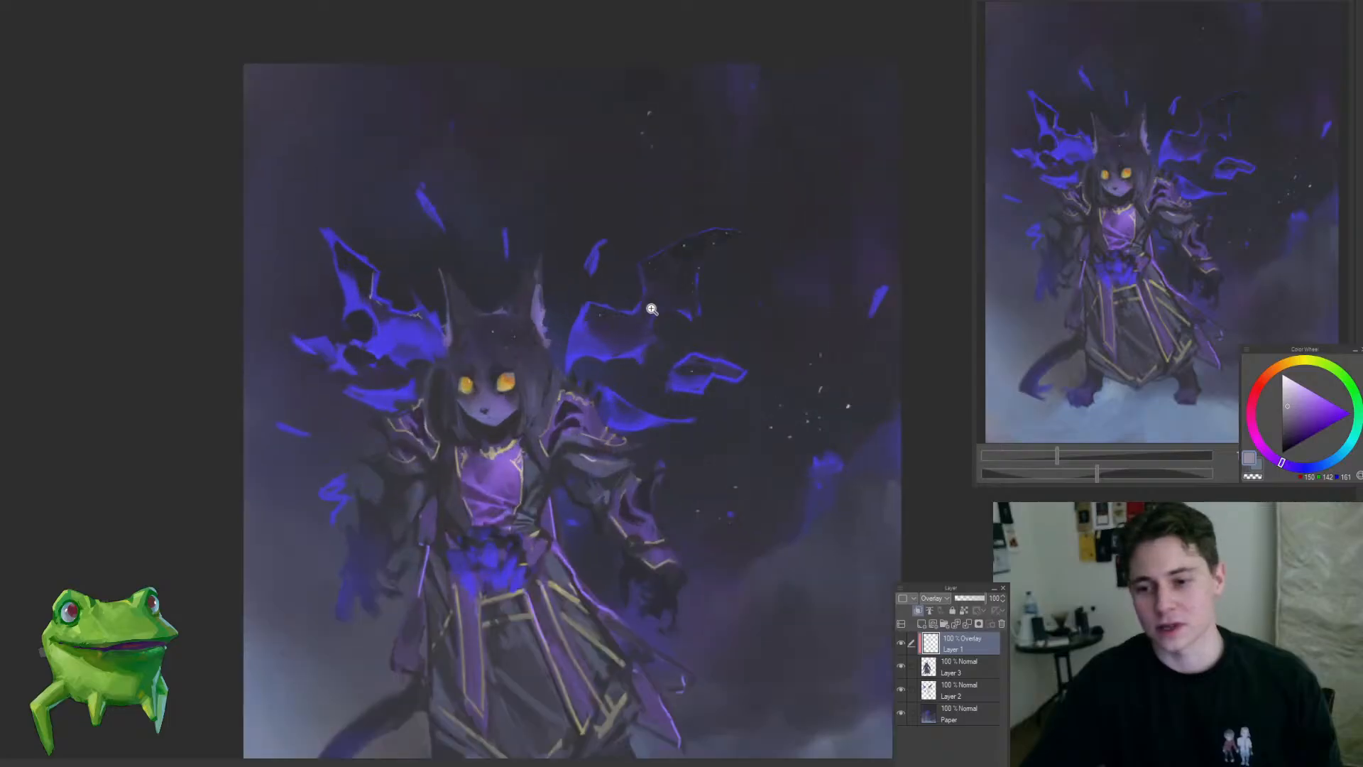
Step: Merge the Overlay layer into Layer 3, add a clipped Color dodge layer above Layer 2, and choose a dark blue
key(ctrl+e)
click(951, 667)
key(ctrl+shift+n)
click(918, 611)
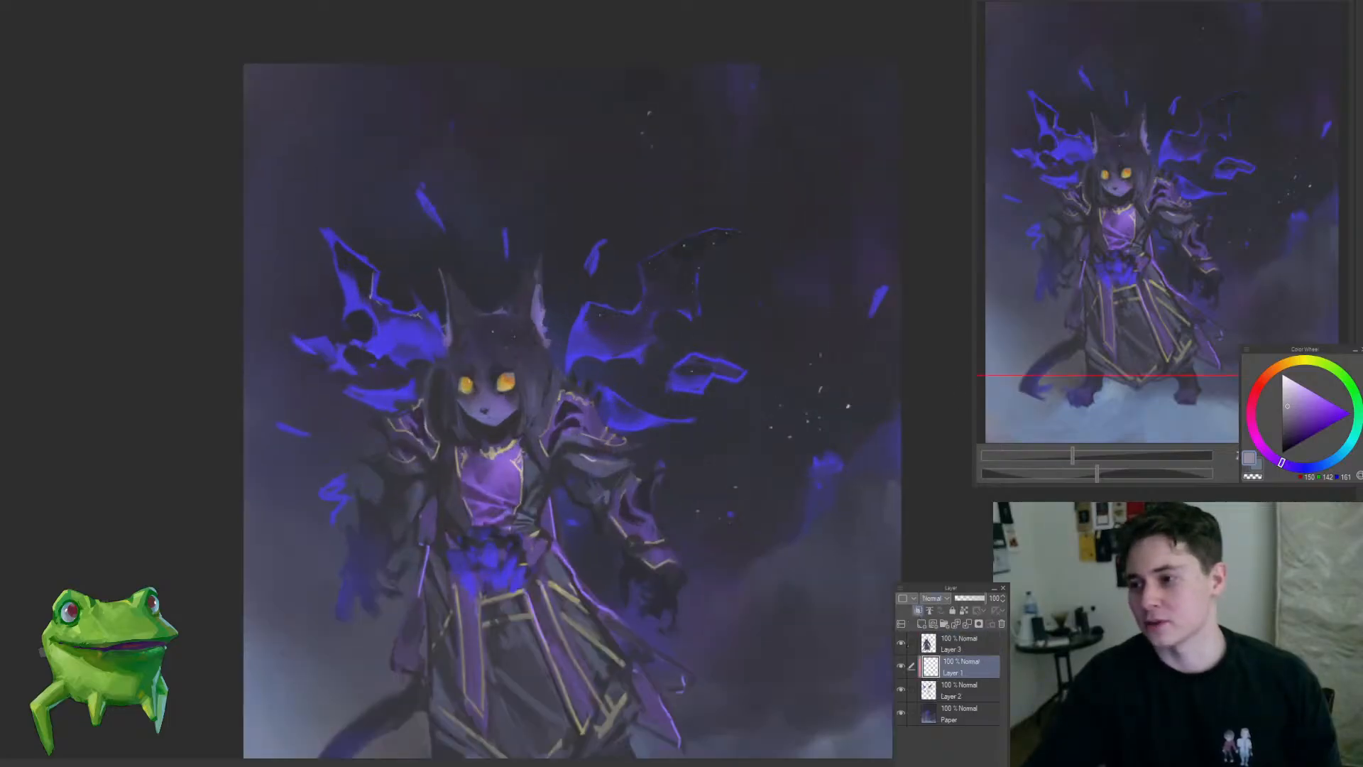
click(1318, 465)
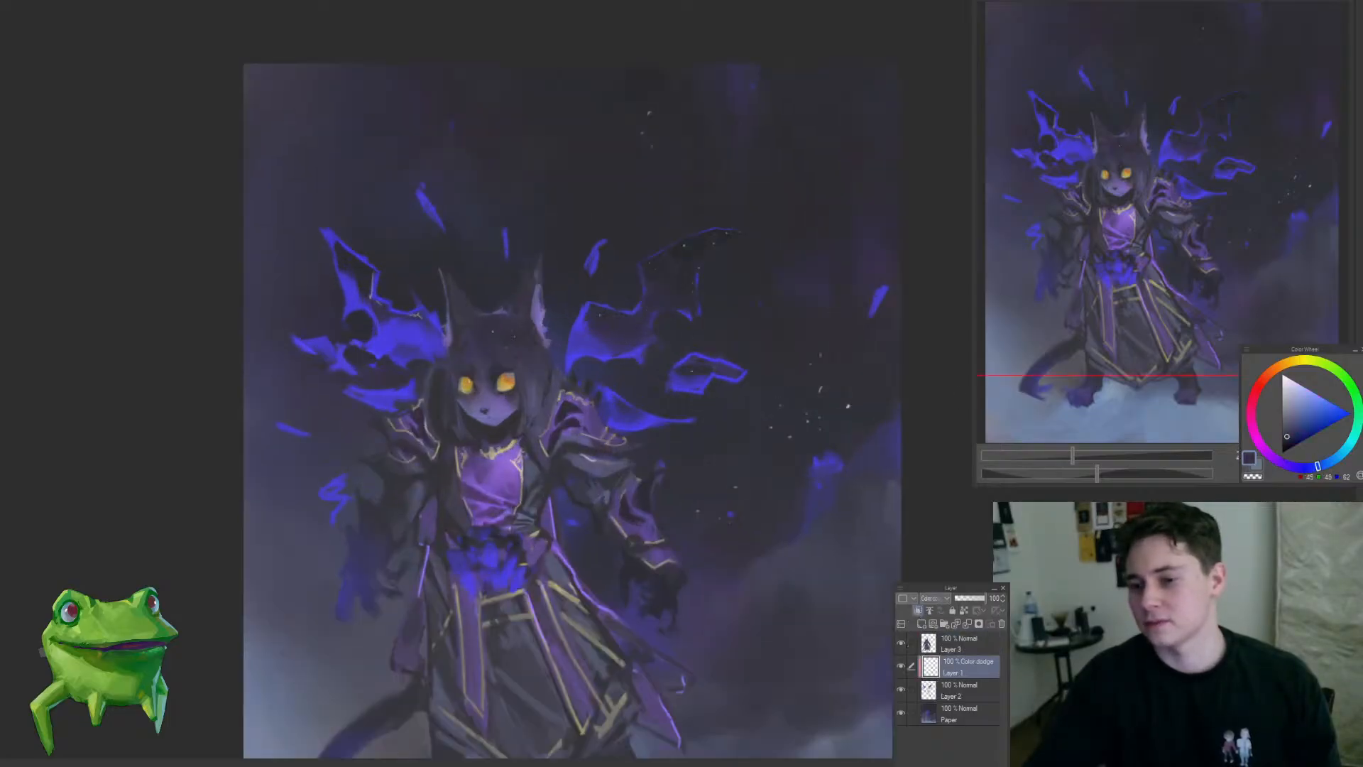
Step: Brush a soft dark-blue Color dodge glow over the wing fragments on both sides of the character
mouse_move(647, 429)
mouse_down()
mouse_move(607, 369)
mouse_move(610, 348)
mouse_move(665, 424)
mouse_move(629, 346)
mouse_up()
drag(426, 361, 316, 314)
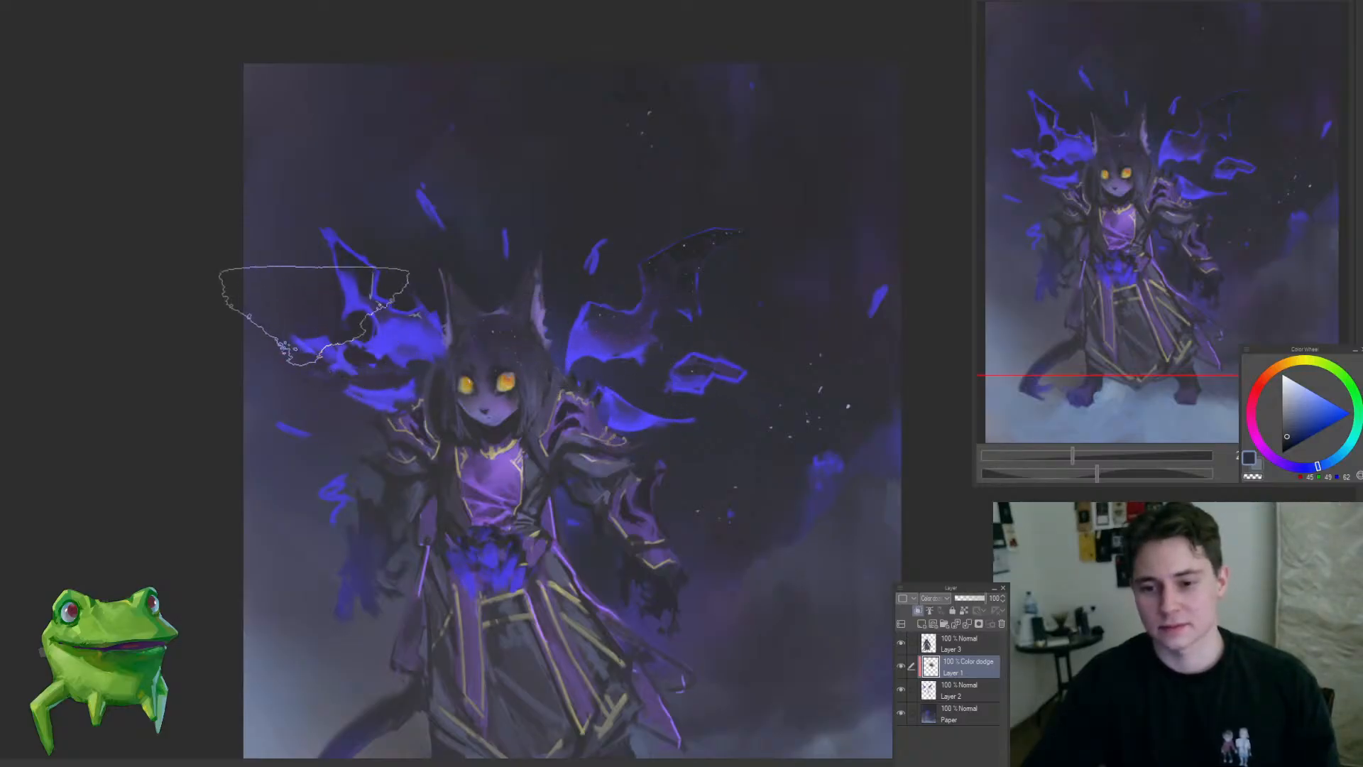
drag(364, 362, 358, 369)
click(358, 369)
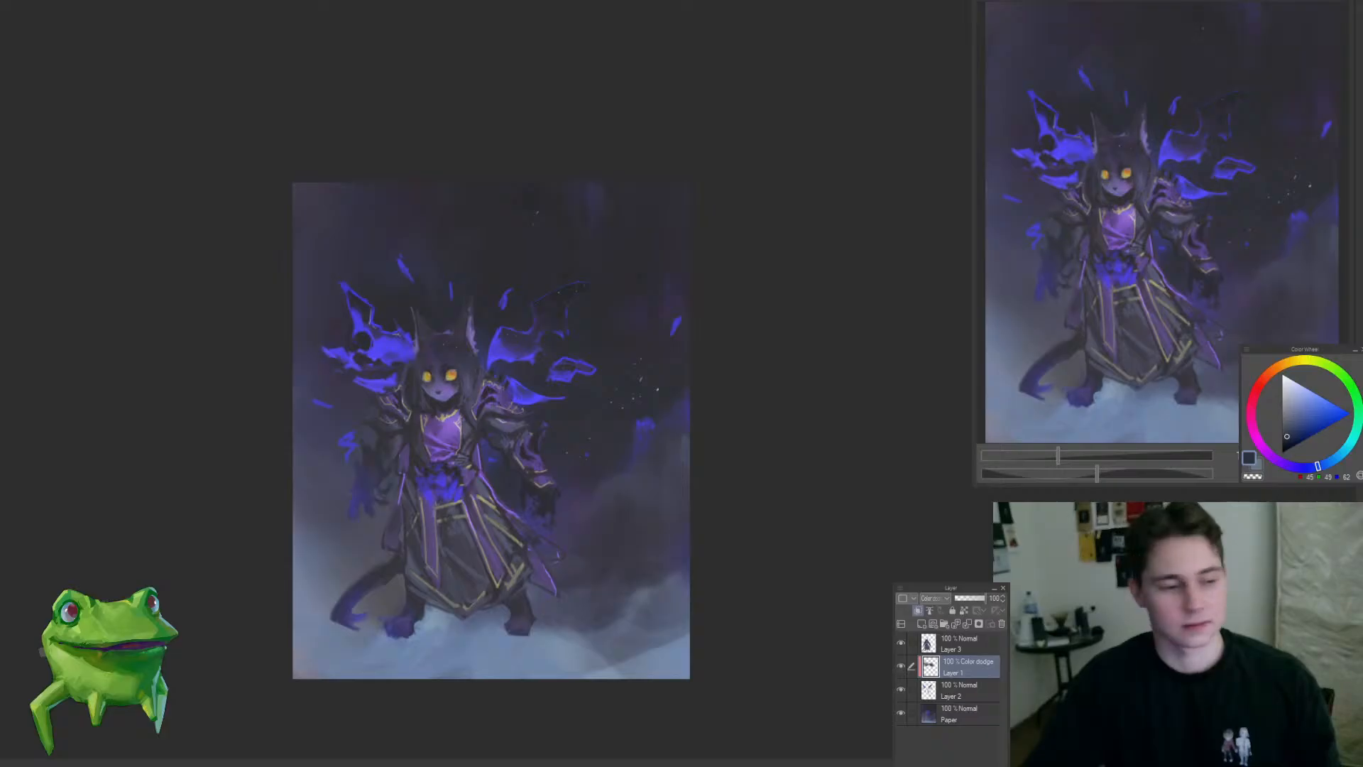
click(453, 412)
drag(539, 409, 613, 402)
click(602, 399)
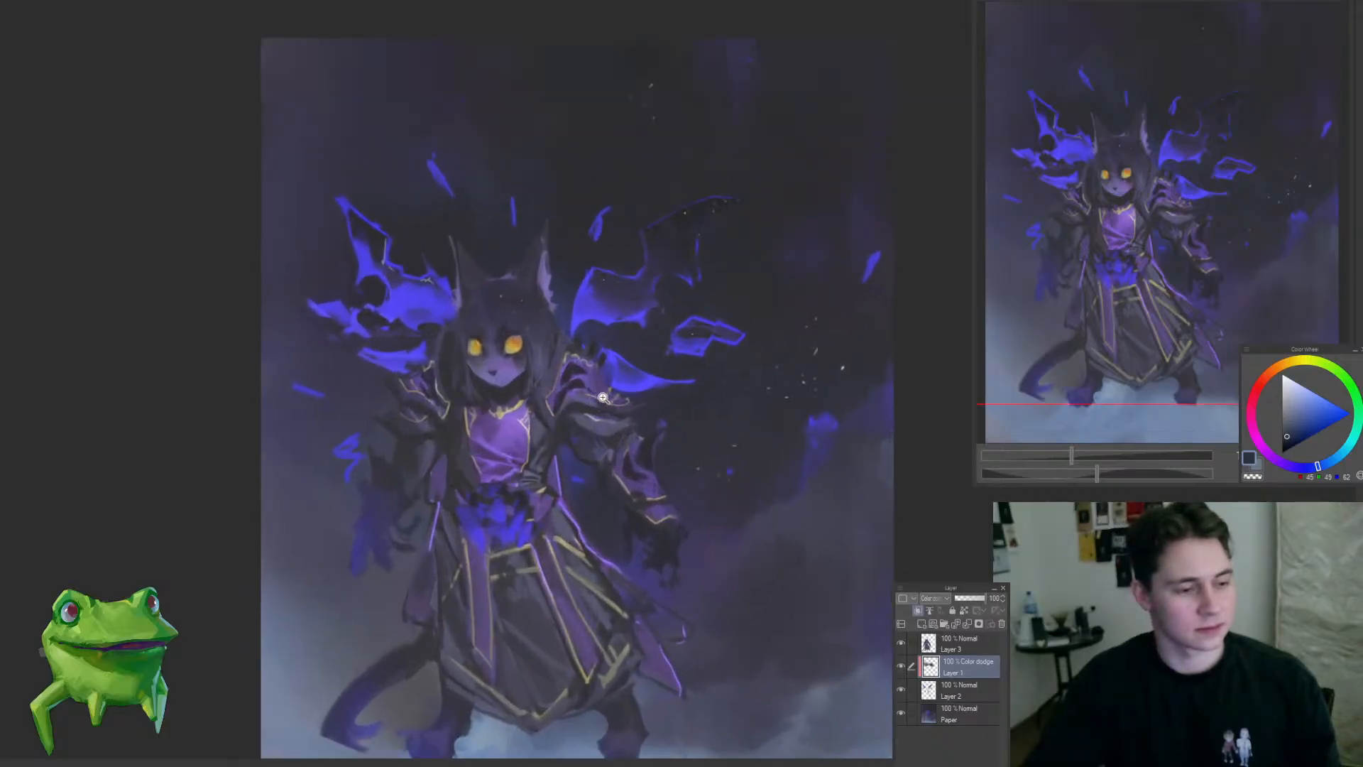
alt+click(602, 397)
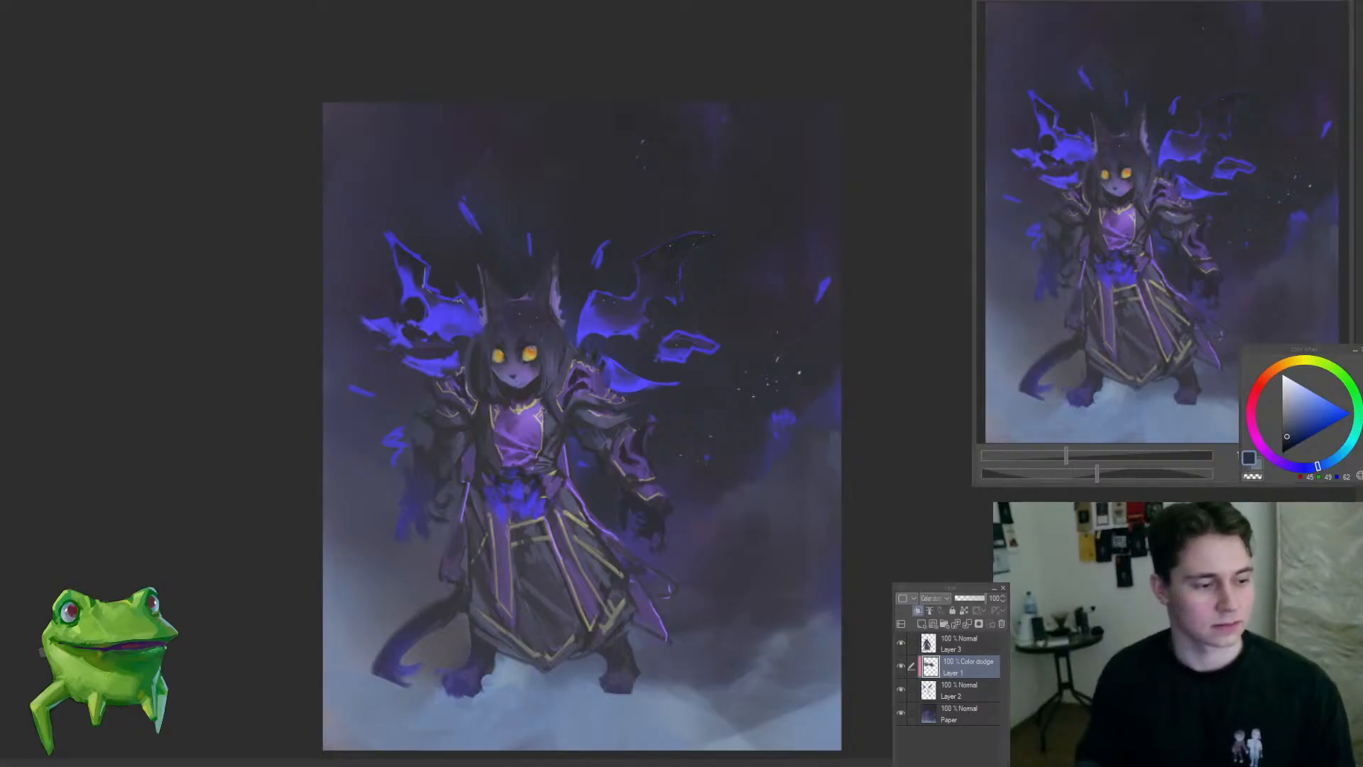
Step: Adjust the brush size and build up more dodge glow on both wings and beside the lower robe
scroll(587, 497, down, 5)
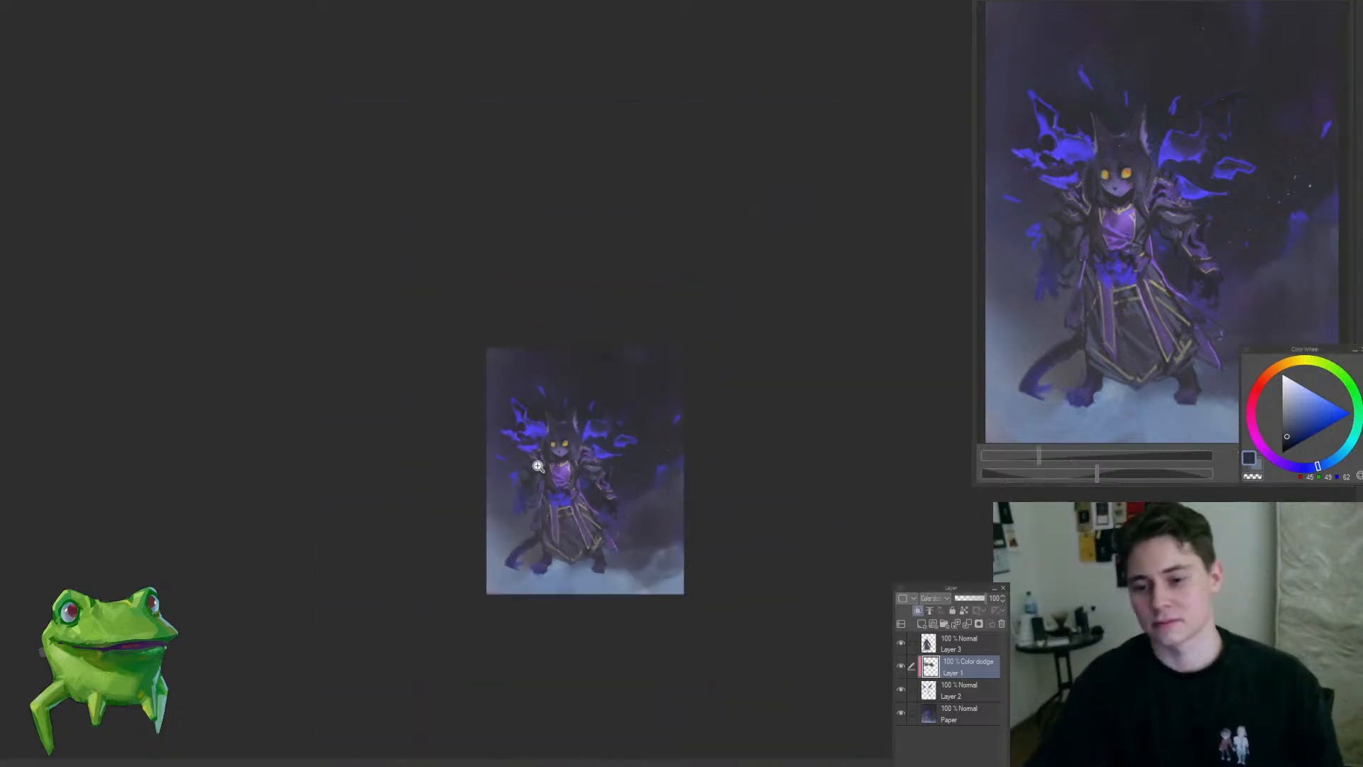
scroll(528, 476, up, 4)
mouse_move(656, 534)
mouse_down()
mouse_move(611, 569)
mouse_move(629, 576)
mouse_move(685, 548)
mouse_move(642, 512)
mouse_move(668, 505)
mouse_up()
key([)
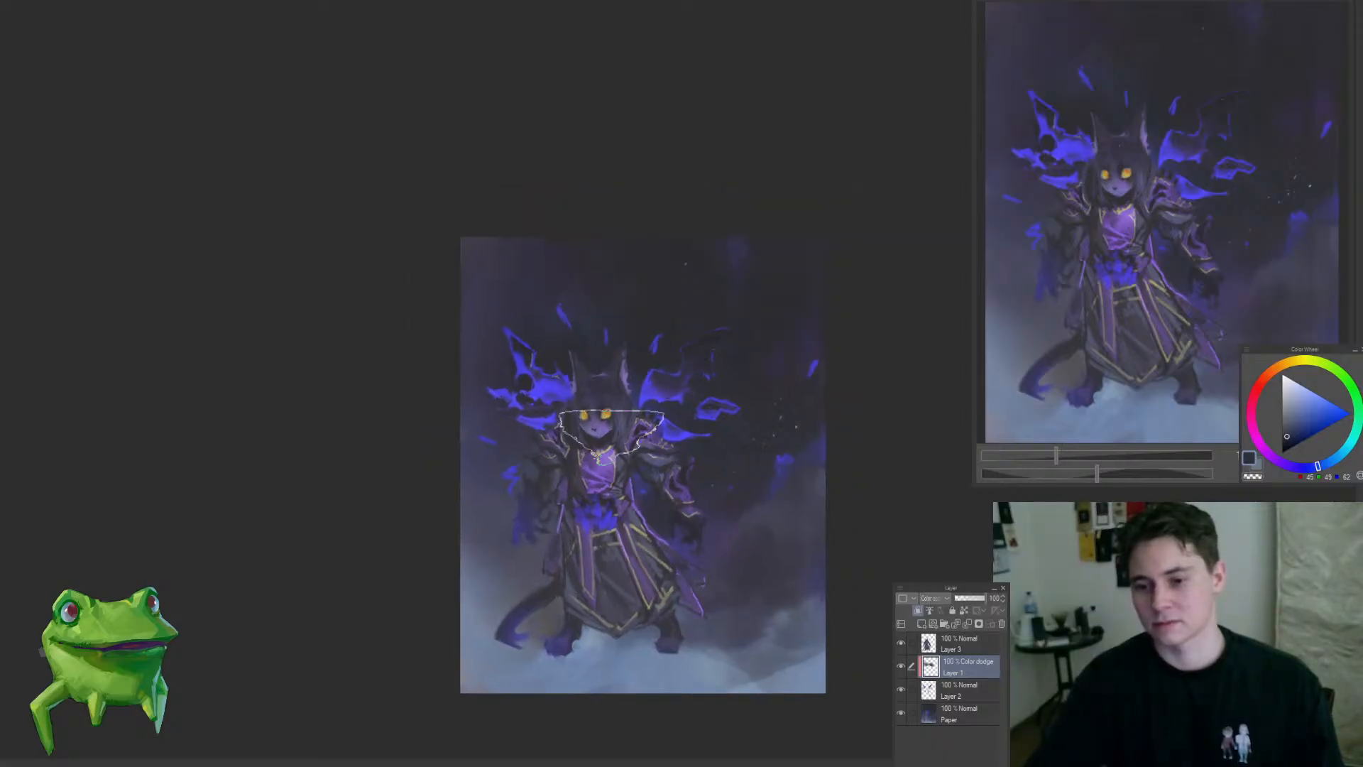
drag(499, 390, 505, 453)
drag(625, 330, 663, 379)
key(])
mouse_move(704, 543)
mouse_down()
mouse_move(642, 603)
mouse_move(713, 566)
mouse_up()
Step: Check the wing glow at a small viewing size and merge the Color dodge layer into Layer 2
key(h)
key(h)
drag(723, 476, 734, 484)
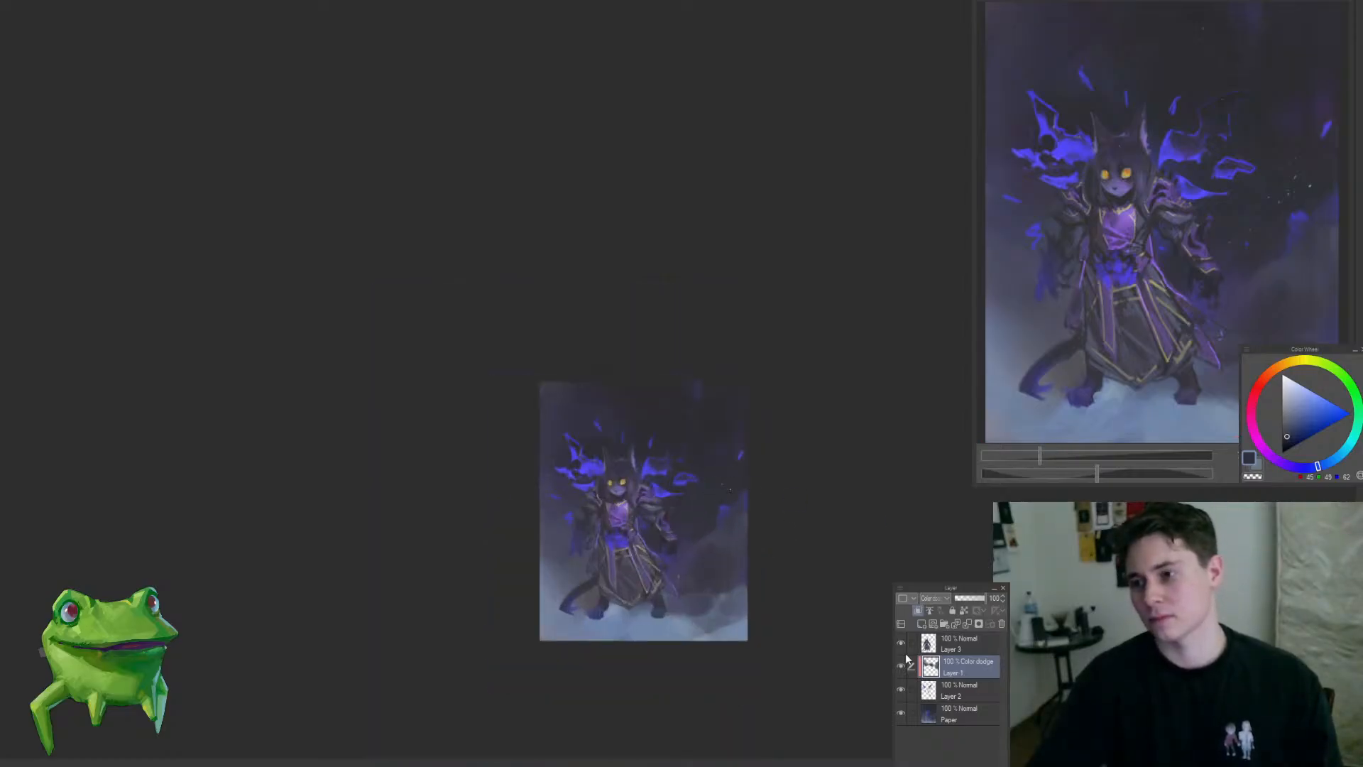
drag(727, 536, 709, 502)
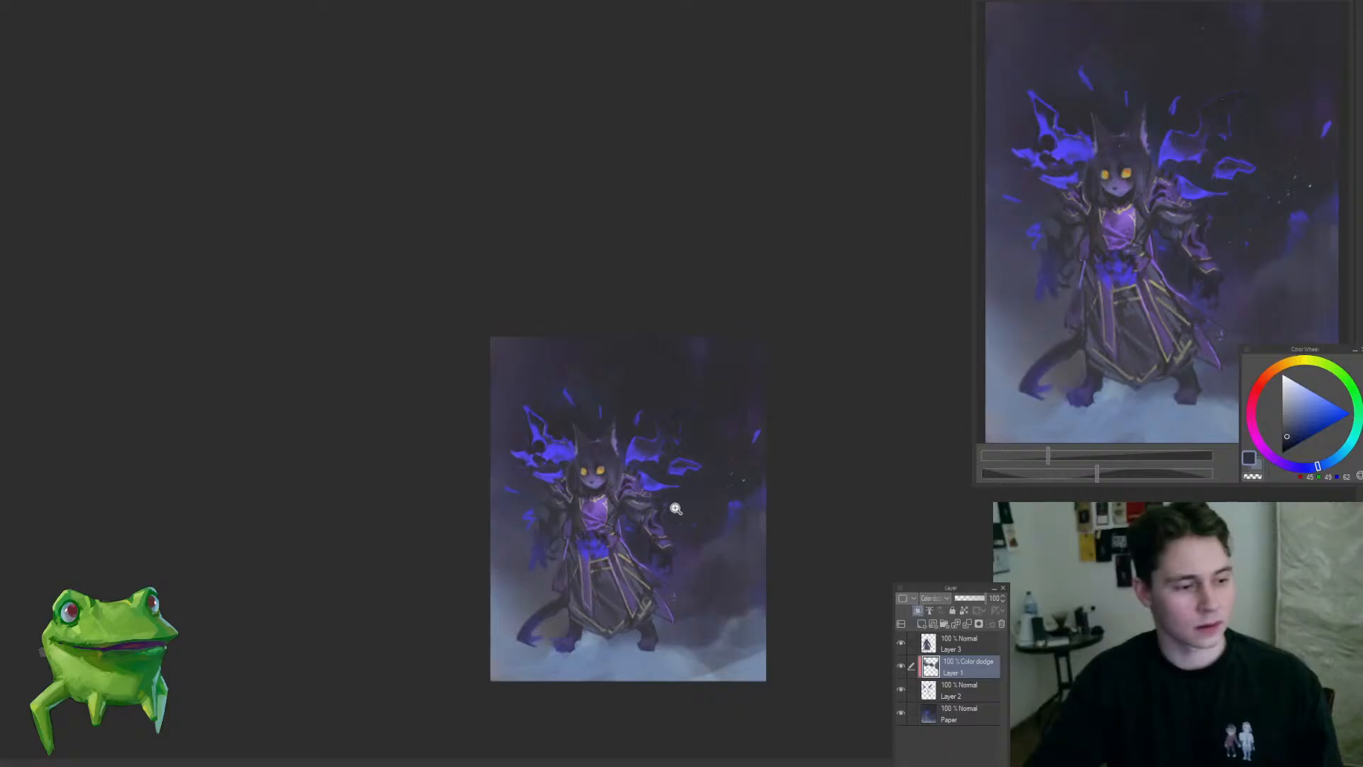
click(675, 508)
key(ctrl+e)
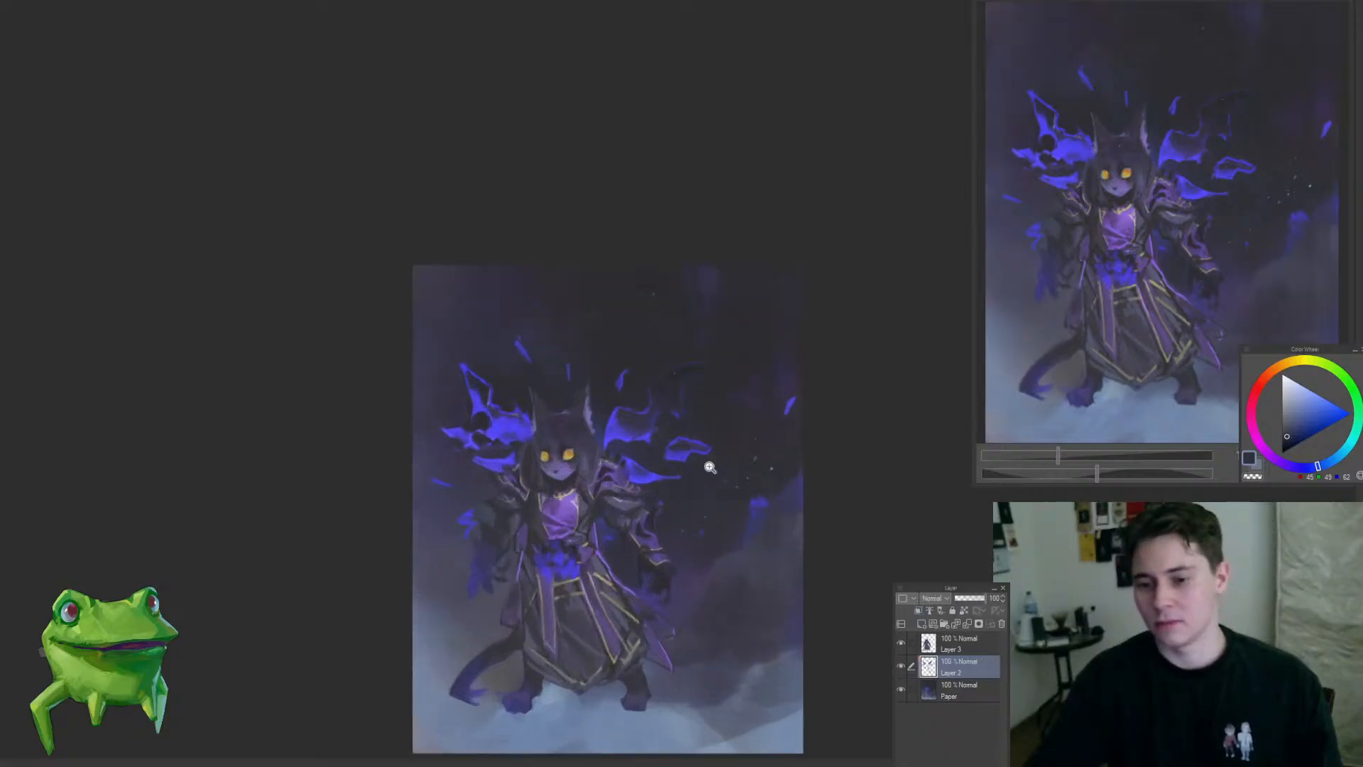
Step: Choose a muted dark blue-violet and paint the inner edge of the wing beside the furry ear with a smaller brush
mouse_move(622, 464)
mouse_down()
mouse_move(595, 497)
mouse_move(670, 363)
mouse_move(668, 306)
mouse_up()
alt+click(631, 386)
key([)
key([)
key([)
key([)
key([)
key([)
key([)
key([)
key([)
key([)
key([)
key([)
key([)
key([)
key([)
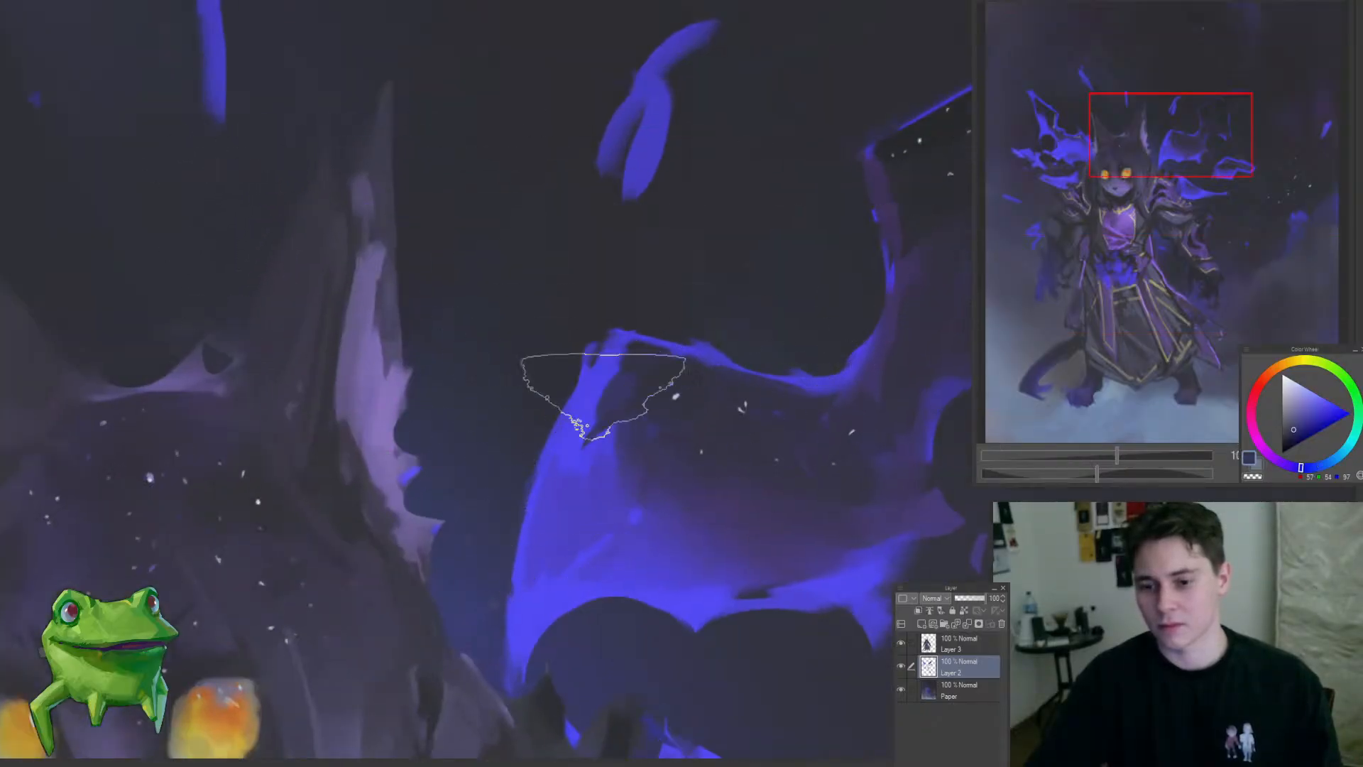
mouse_move(593, 402)
mouse_down()
mouse_move(608, 369)
mouse_move(534, 540)
mouse_up()
drag(602, 483, 615, 383)
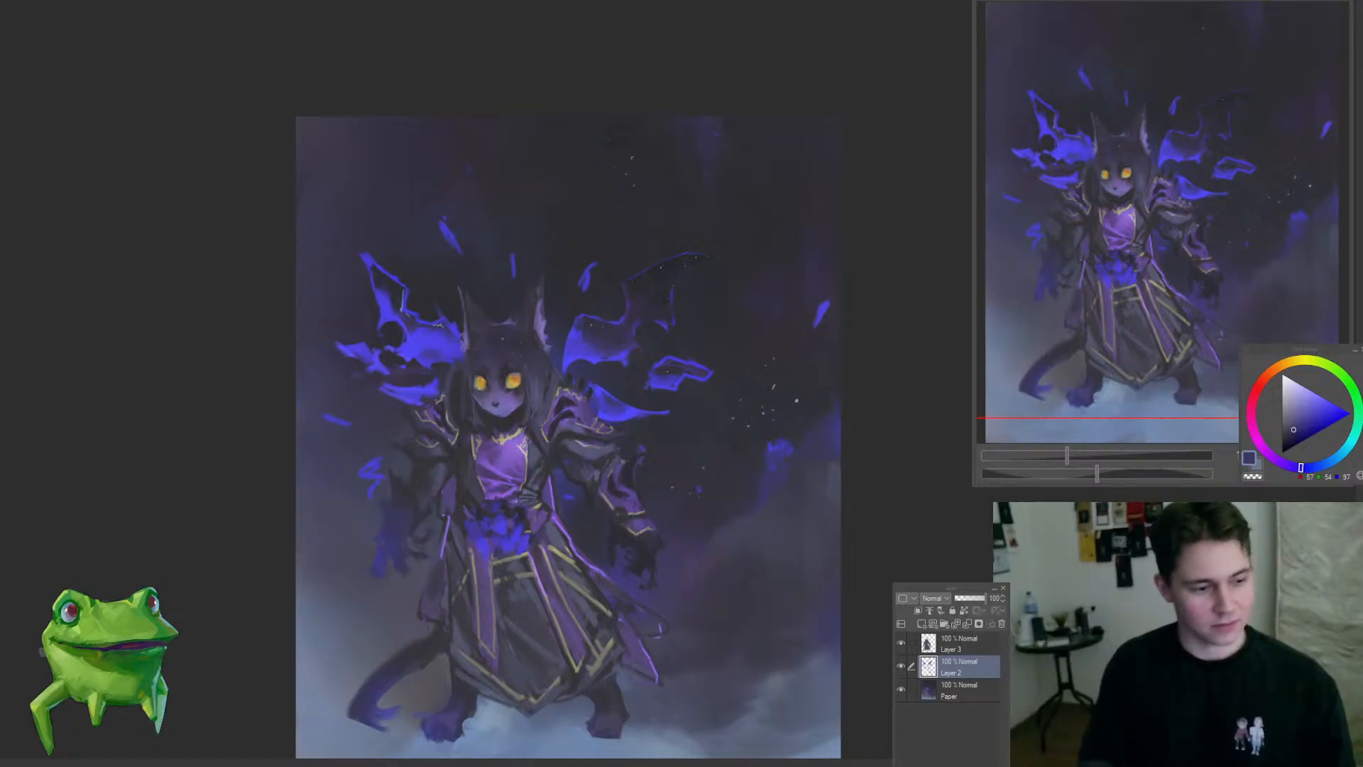
drag(612, 433, 734, 348)
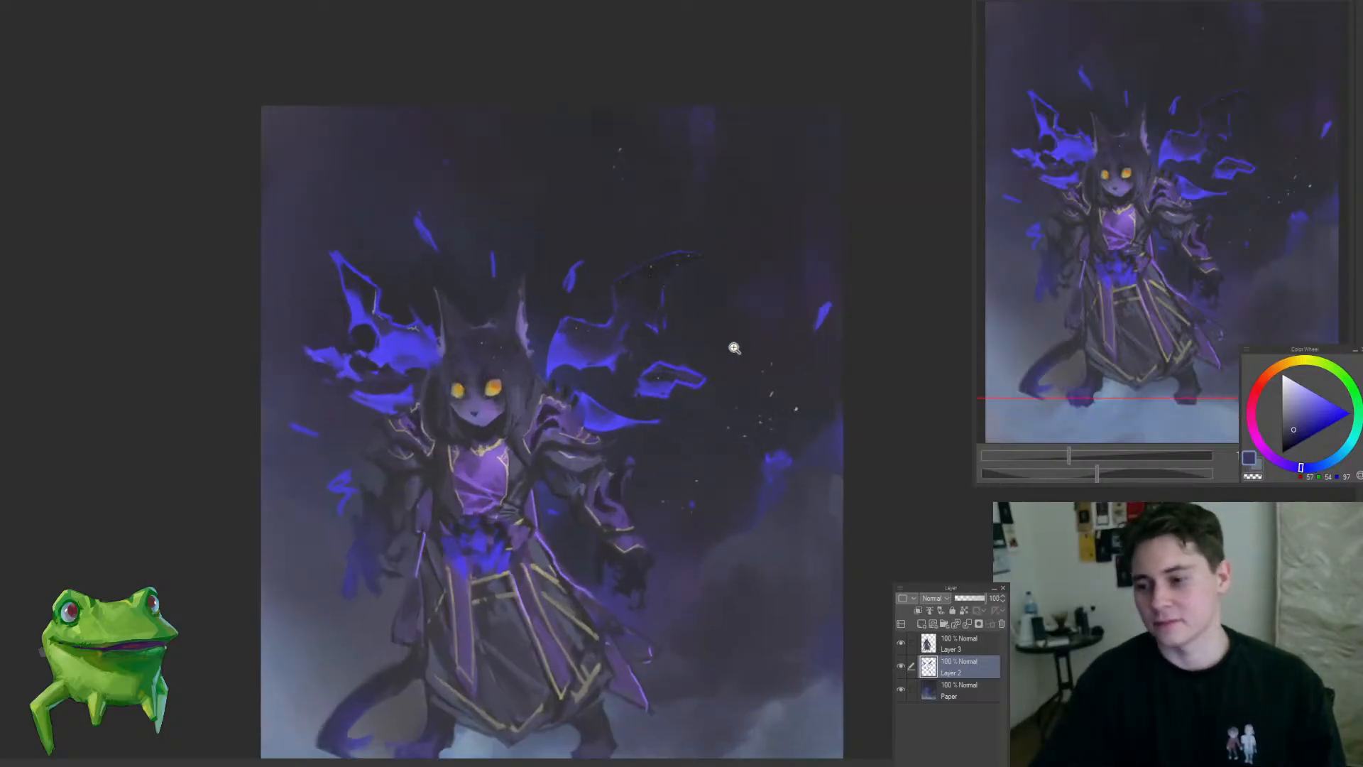
Step: Switch to Layer 3, sample a dark violet and touch up the feet below the robe's hem, checking the painting at a small size
drag(670, 489, 672, 548)
mouse_move(637, 625)
mouse_down()
mouse_move(704, 617)
mouse_move(641, 611)
mouse_up()
ctrl+shift+click(630, 616)
drag(640, 613, 615, 627)
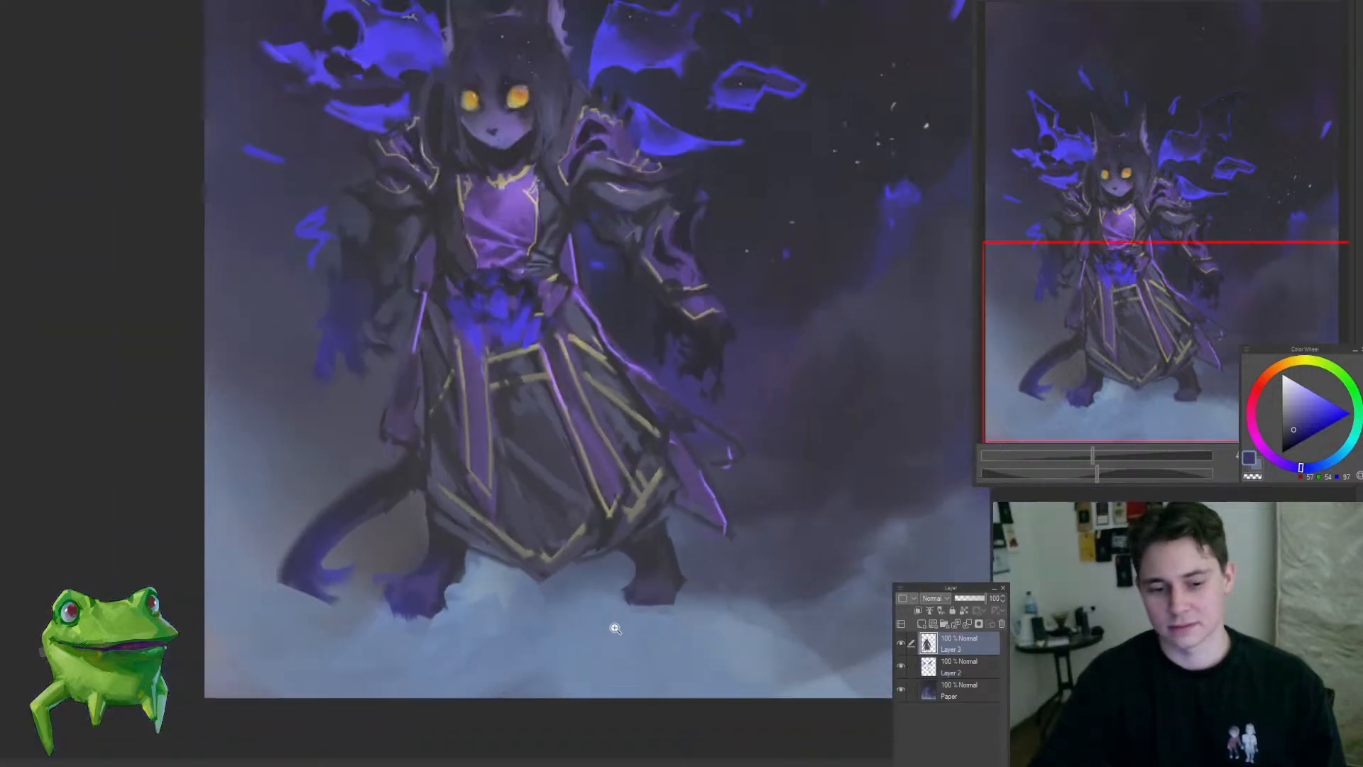
click(698, 590)
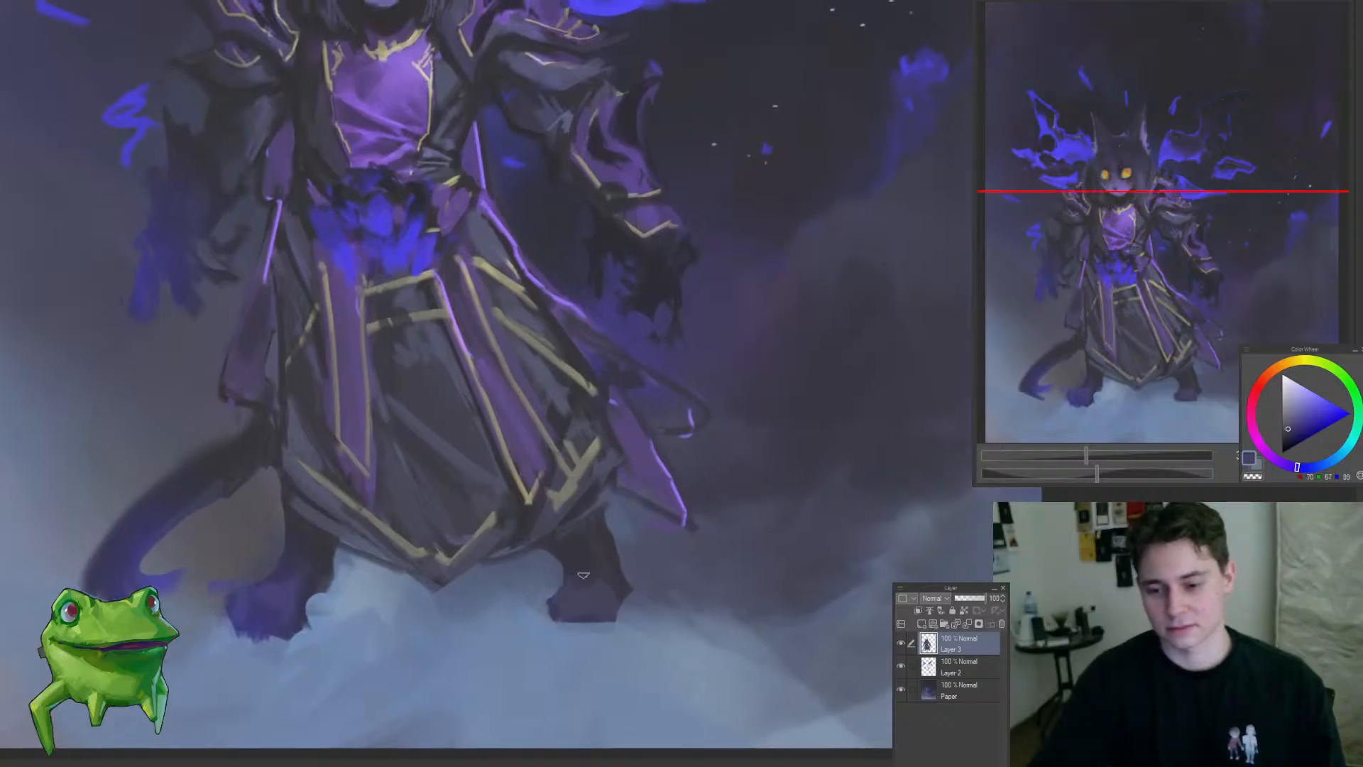
drag(631, 609, 561, 658)
click(543, 600)
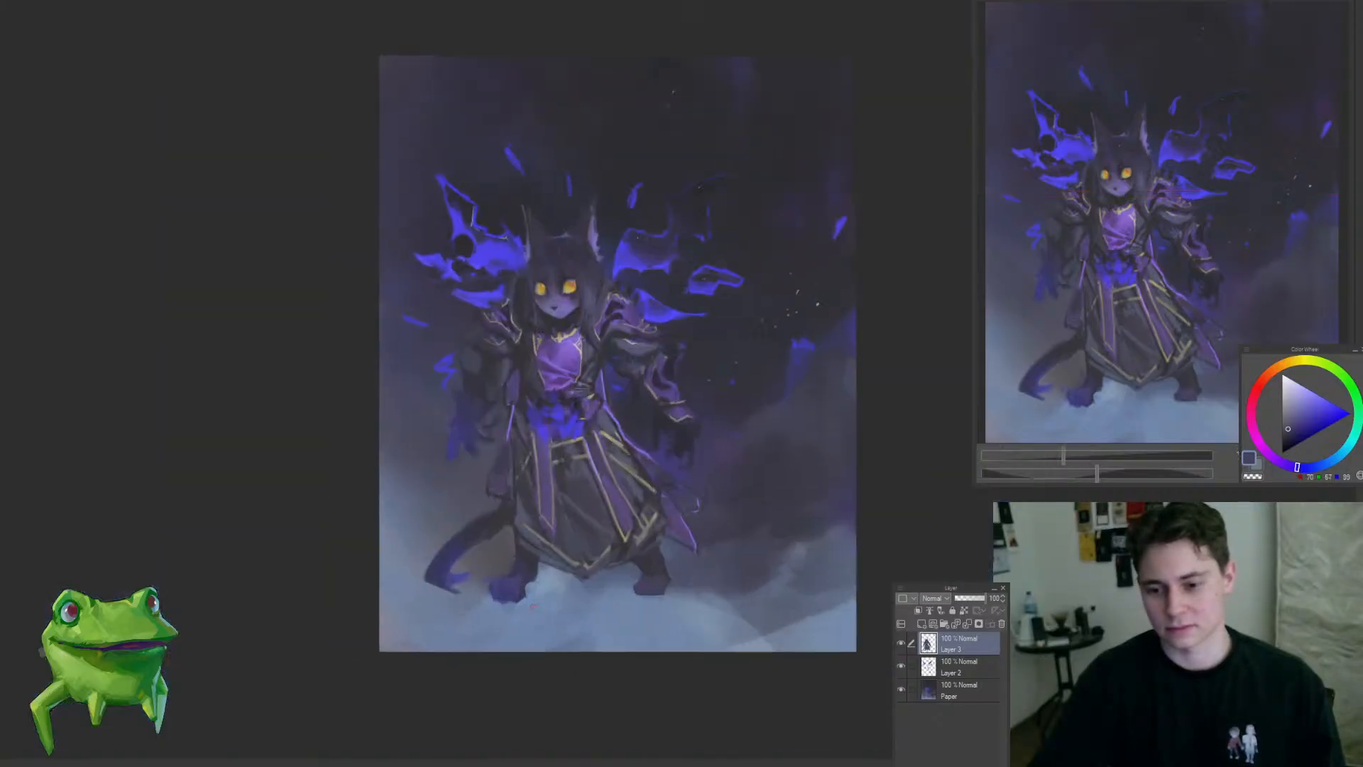
drag(513, 607, 455, 654)
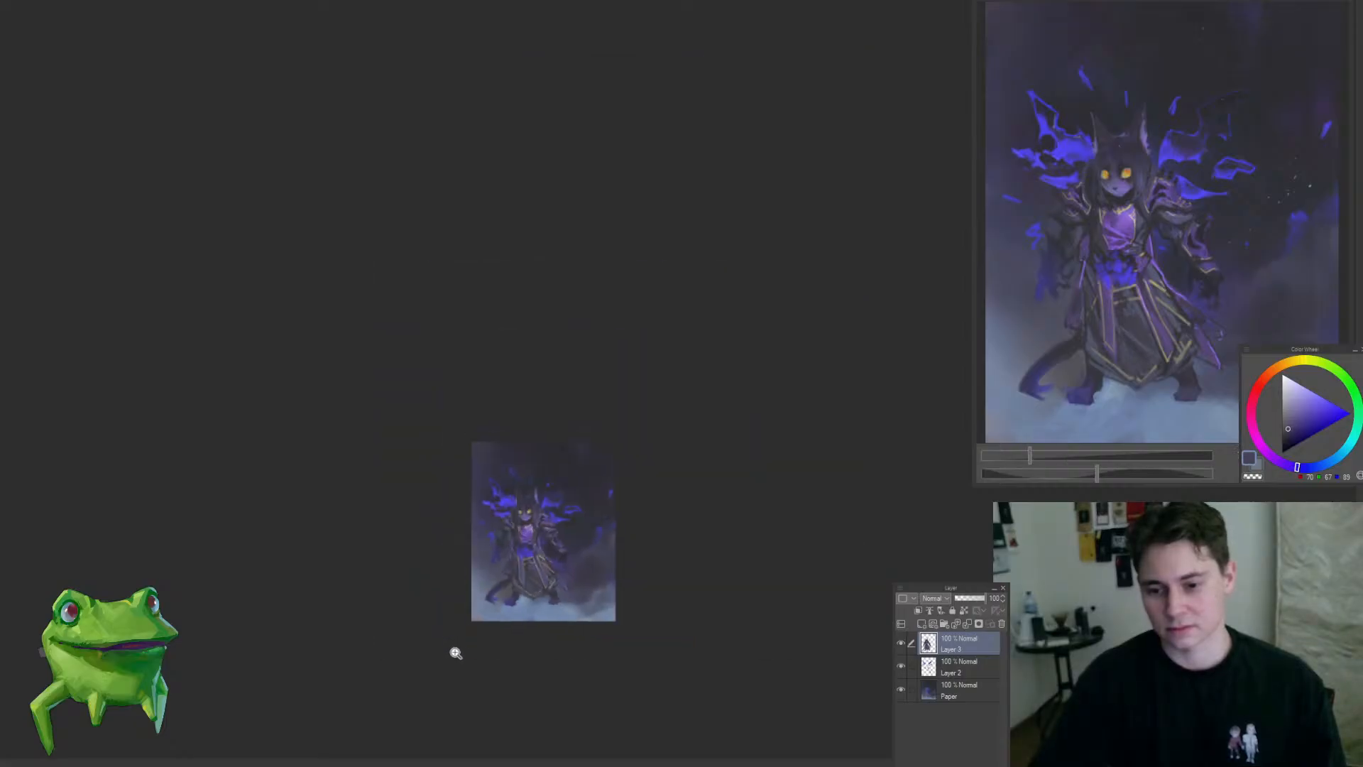
mouse_move(505, 612)
mouse_down()
mouse_move(477, 584)
mouse_move(496, 606)
mouse_up()
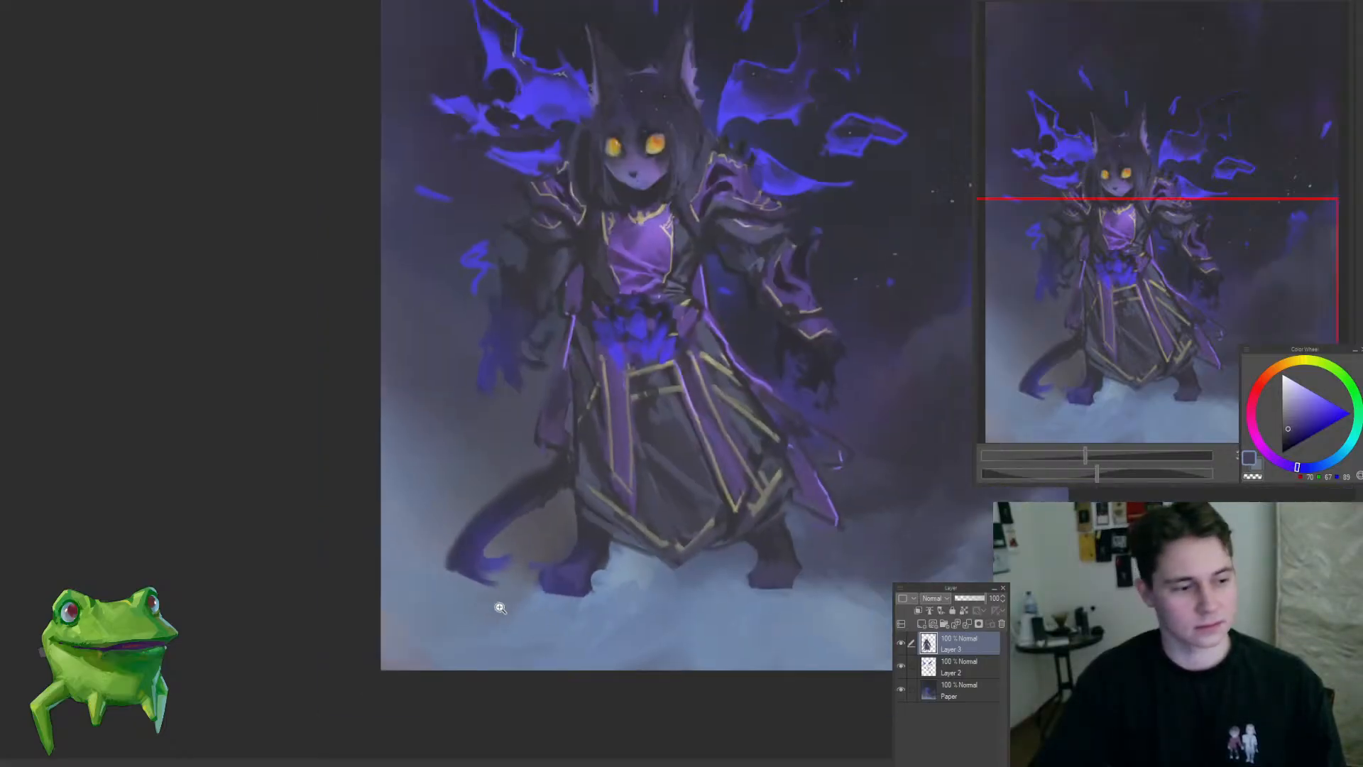
drag(398, 565, 367, 603)
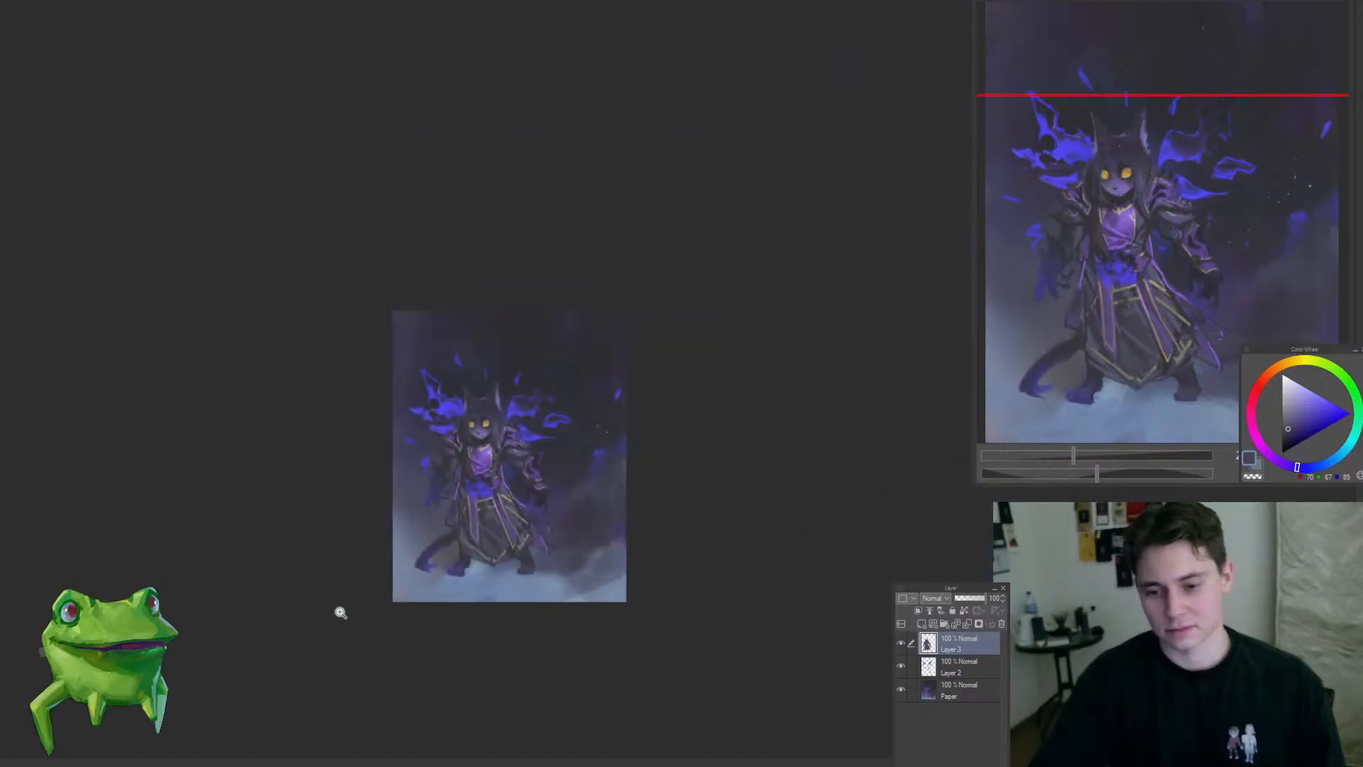
mouse_move(457, 546)
mouse_down()
mouse_move(443, 540)
mouse_move(375, 630)
mouse_up()
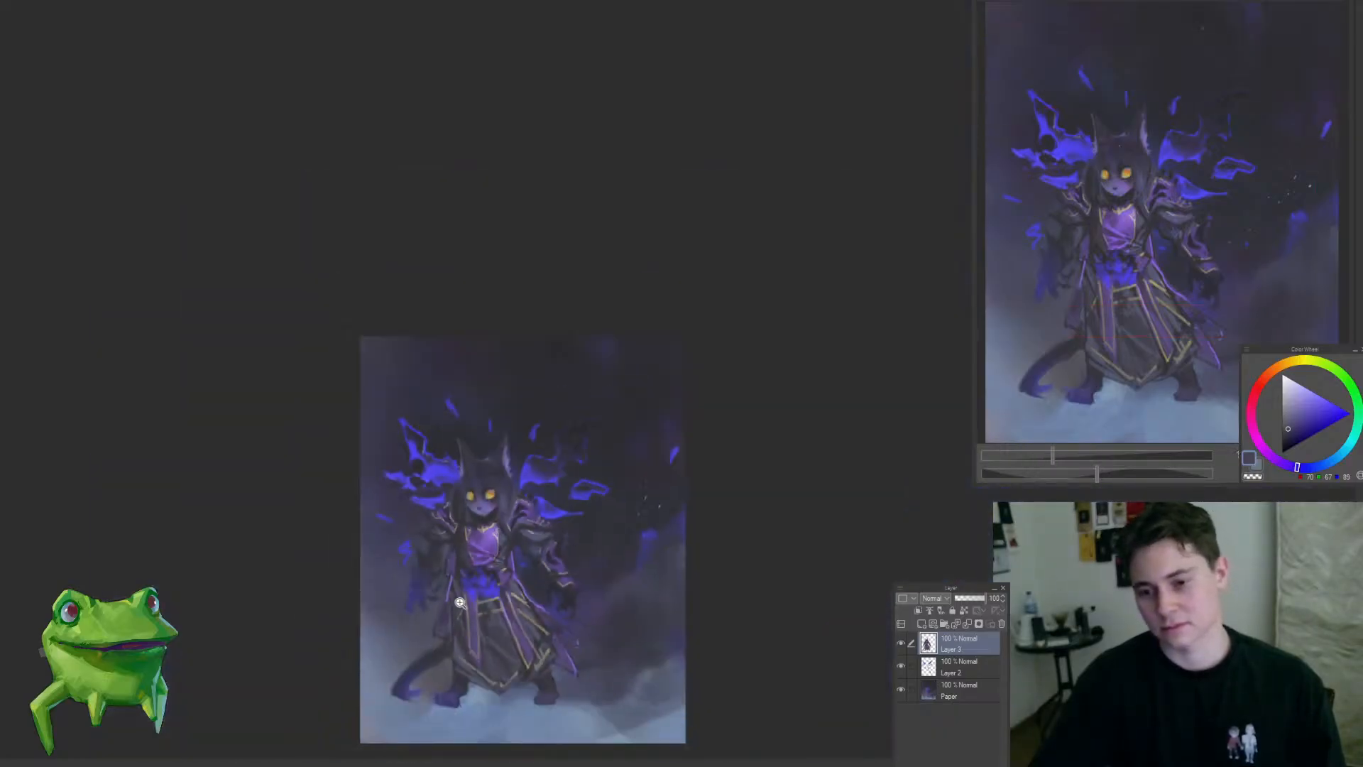
Step: Switch to the Paper layer and paint sampled dark blue-violet over the upper background above the wings
drag(589, 528, 605, 522)
ctrl+shift+click(607, 377)
drag(465, 280, 497, 270)
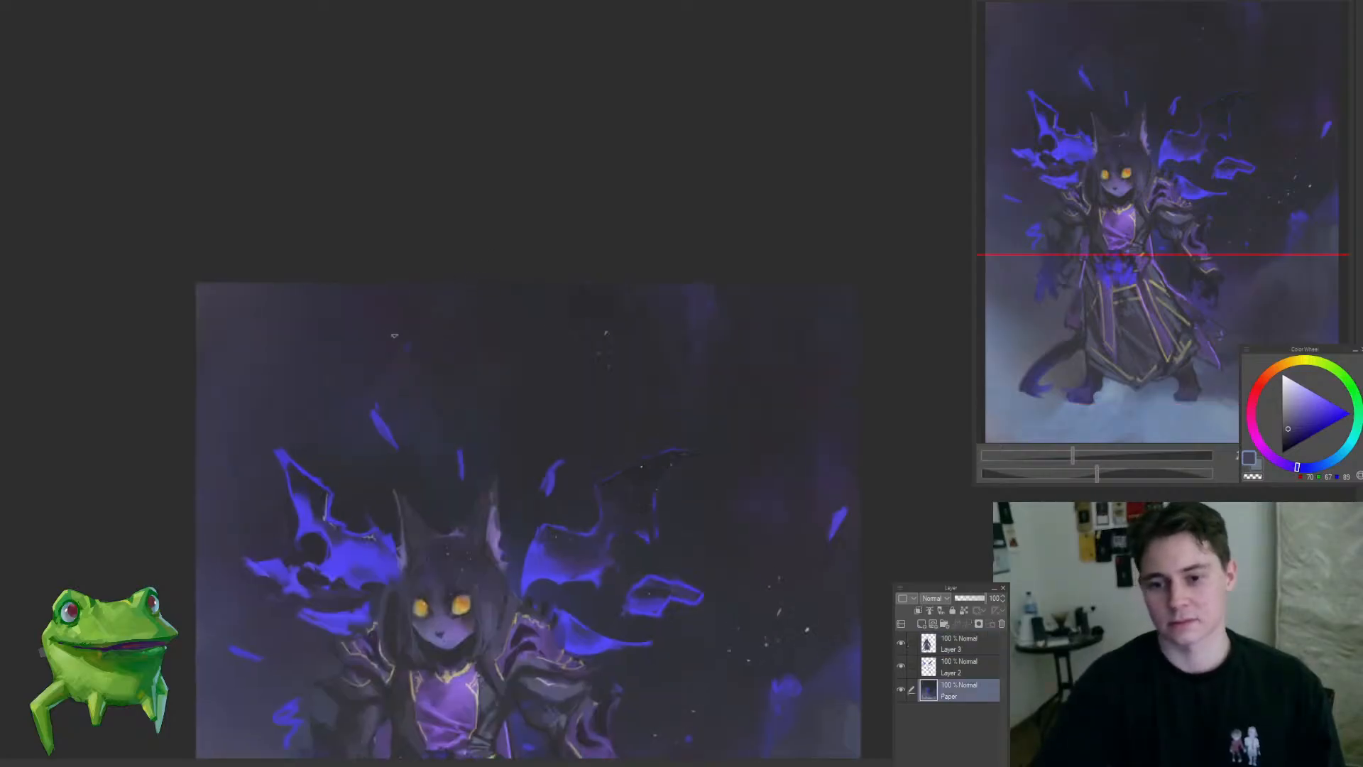
alt+click(452, 354)
drag(411, 381, 355, 401)
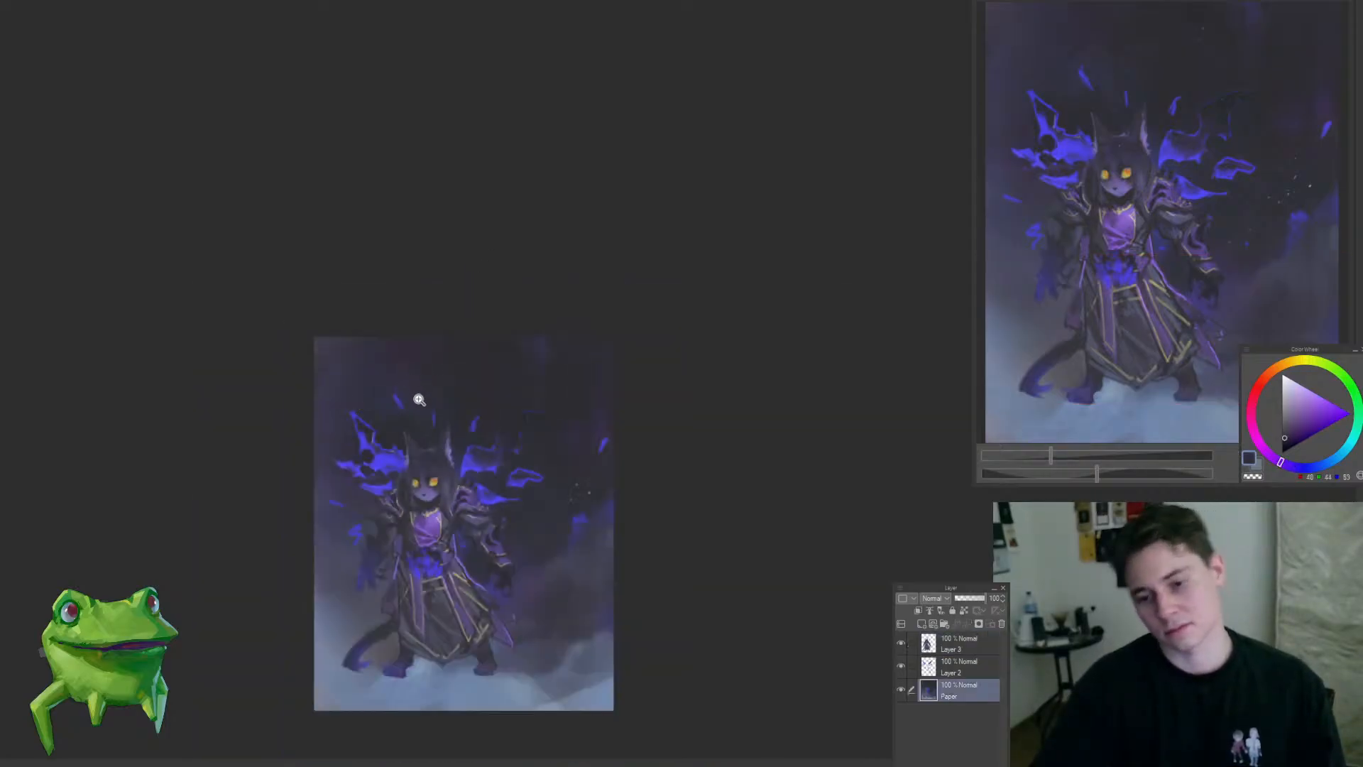
alt+click(366, 376)
alt+click(405, 386)
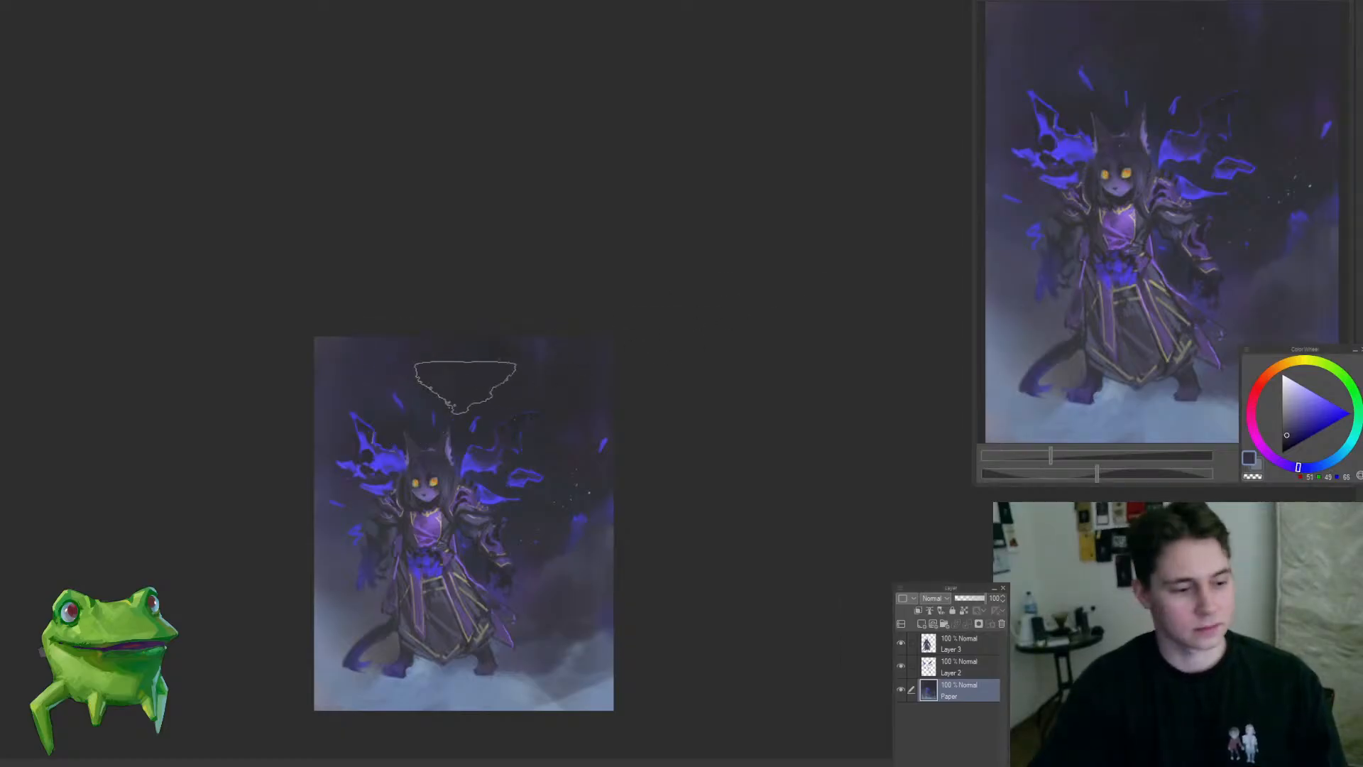
drag(448, 328, 484, 330)
drag(408, 409, 494, 382)
alt+click(371, 419)
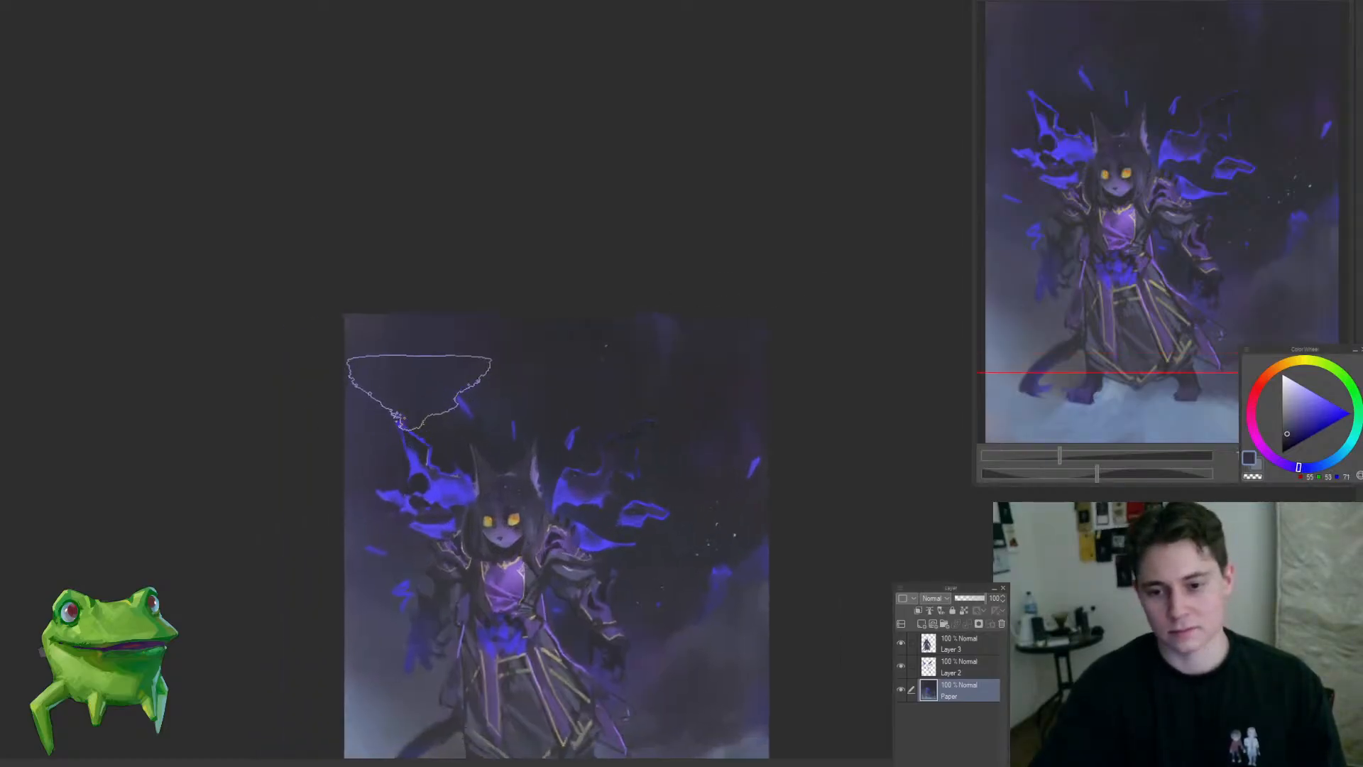
Step: Blend the dark background above the character's head with broad strokes and check the composition in a mirrored view
drag(492, 431, 465, 434)
drag(494, 550, 551, 542)
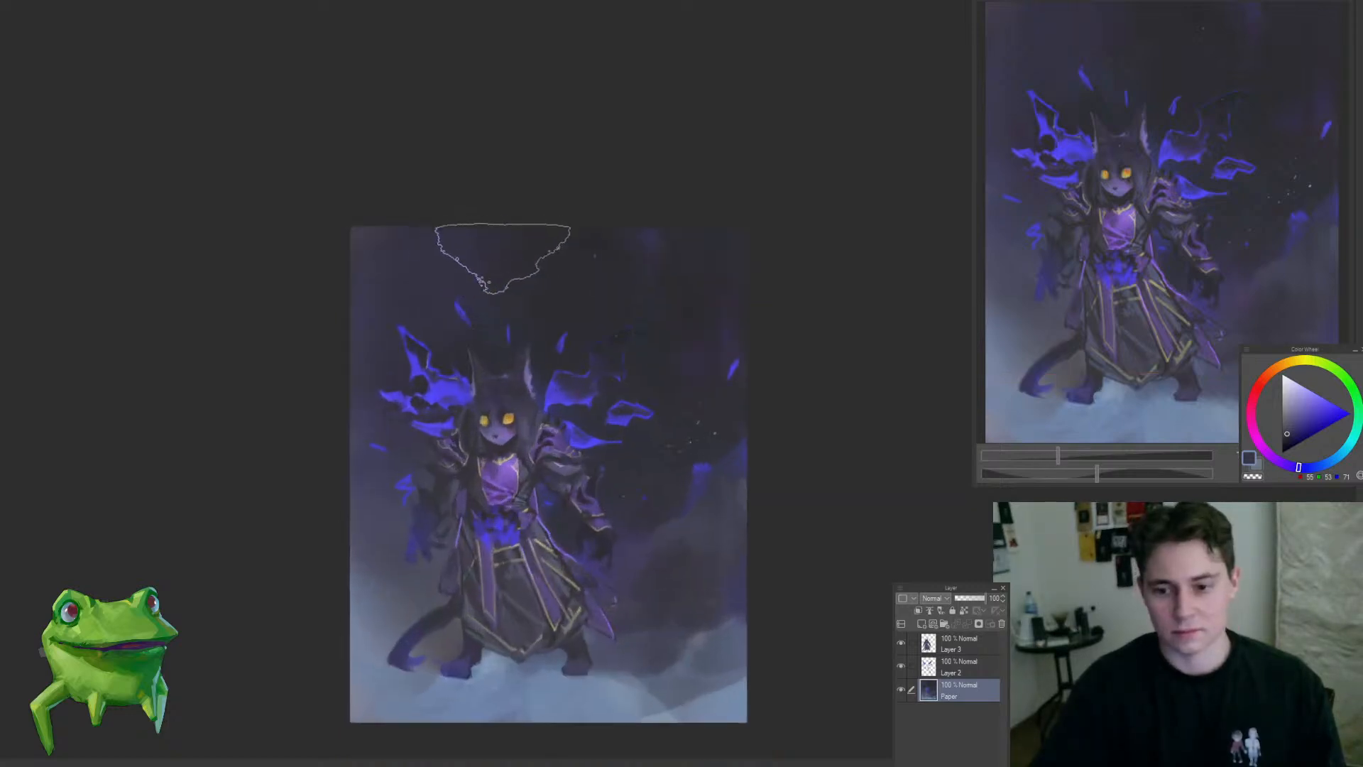
drag(495, 321, 466, 328)
key(h)
drag(786, 448, 770, 481)
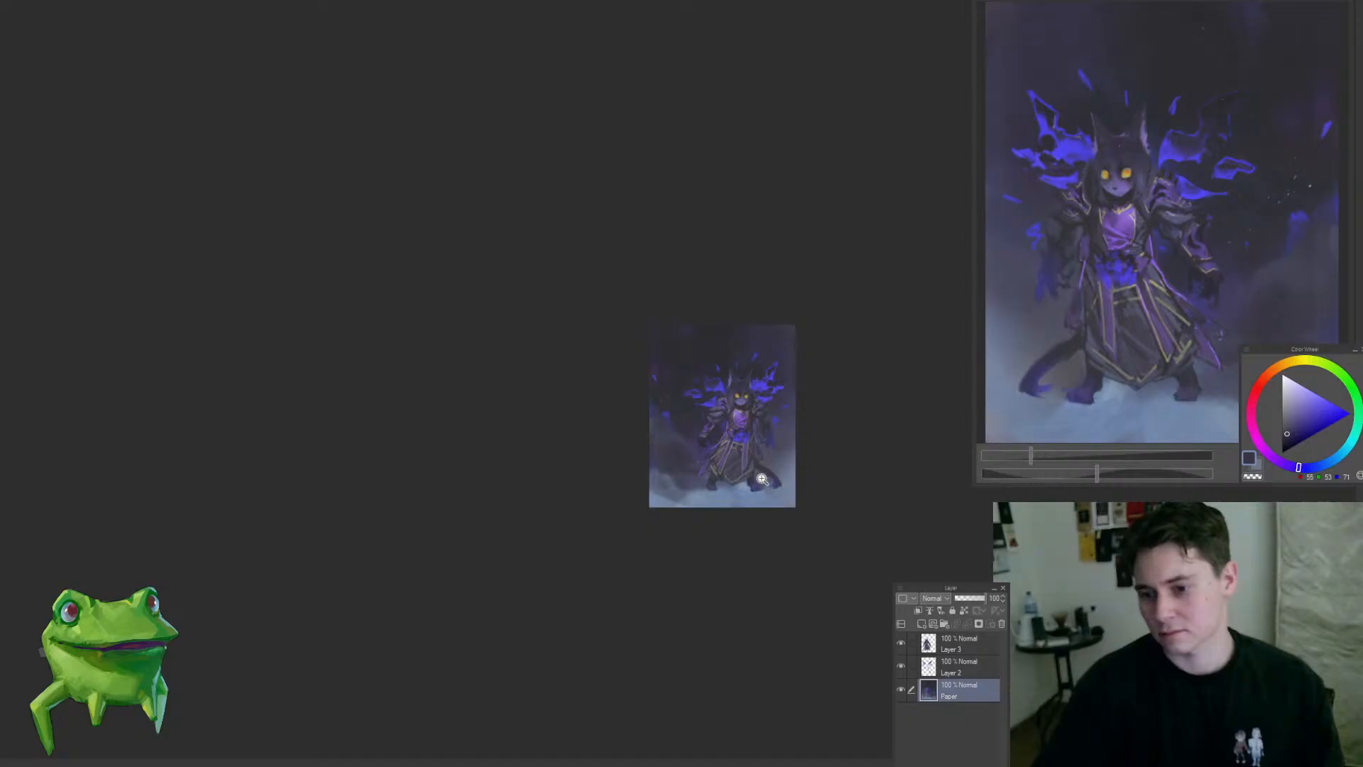
drag(679, 424, 700, 441)
key(h)
Step: Sample a dark blue and brush over the bright blue glow and pale specks in the background beside the armoured arm
alt+click(571, 406)
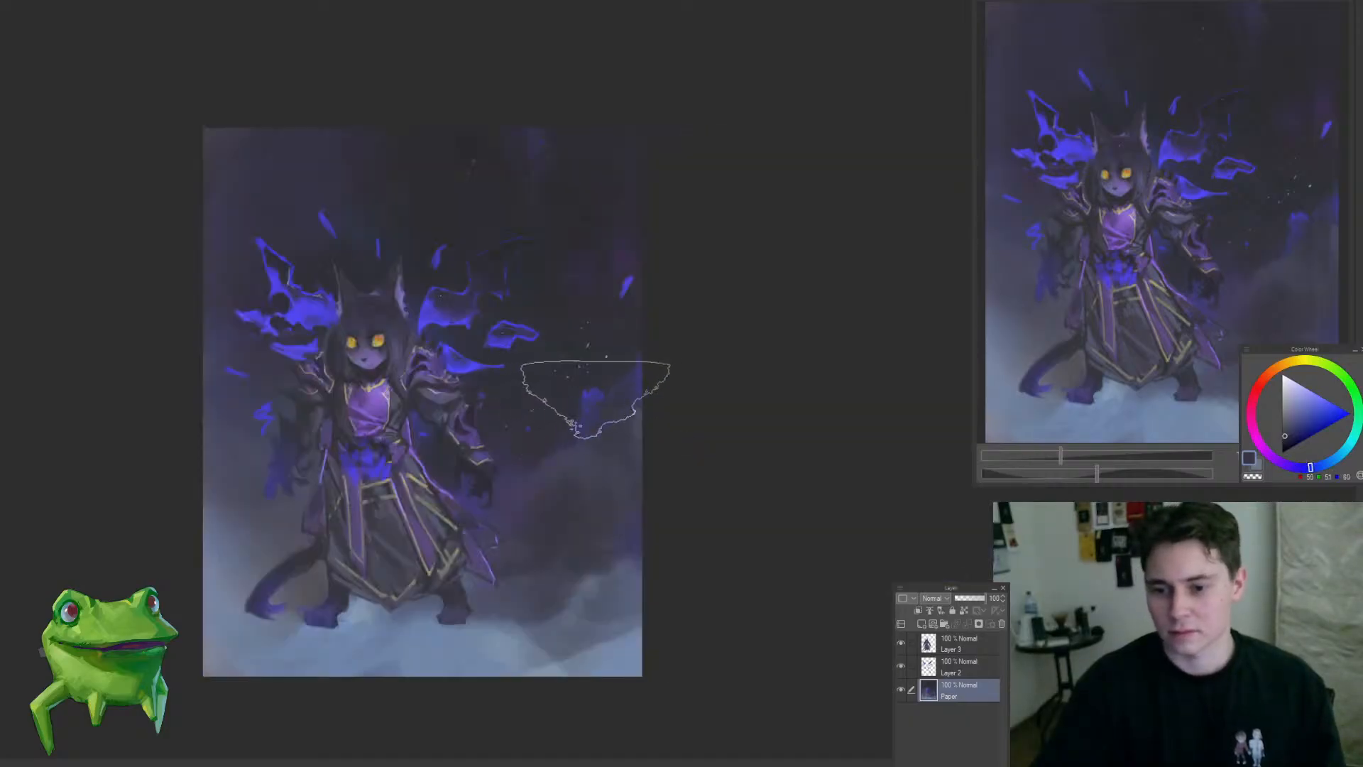
drag(594, 401, 623, 483)
drag(567, 520, 588, 511)
drag(588, 511, 676, 559)
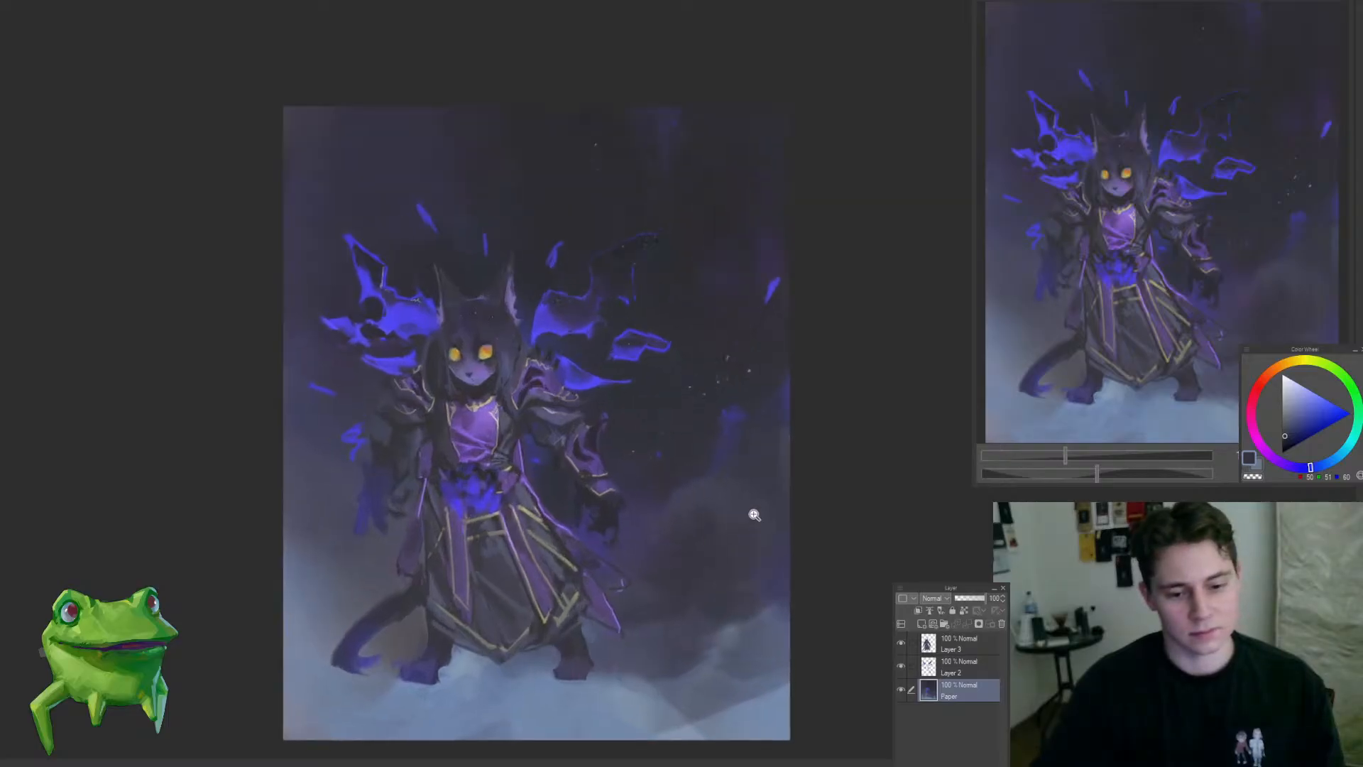
drag(754, 514, 720, 491)
alt+click(671, 402)
drag(689, 385, 729, 386)
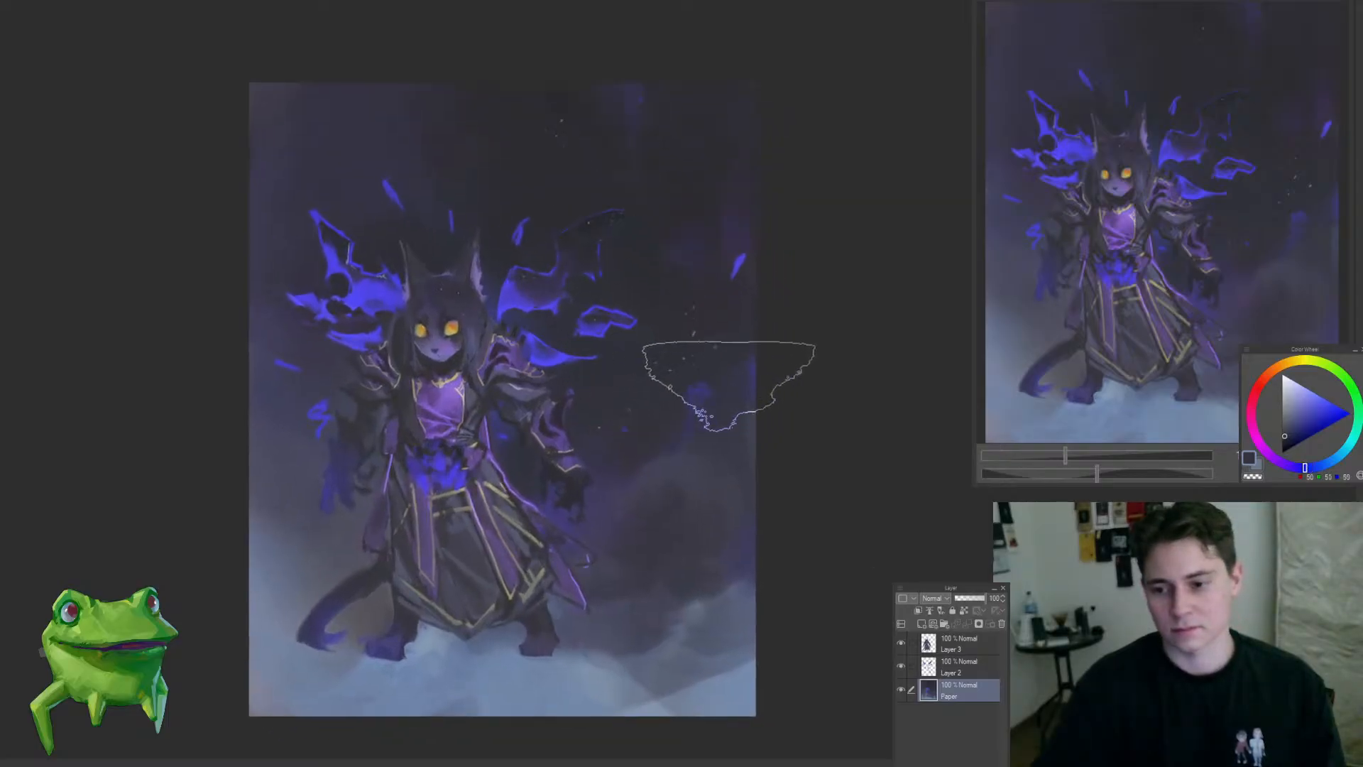
mouse_move(773, 456)
mouse_down()
mouse_move(756, 524)
mouse_move(568, 604)
mouse_move(626, 622)
mouse_up()
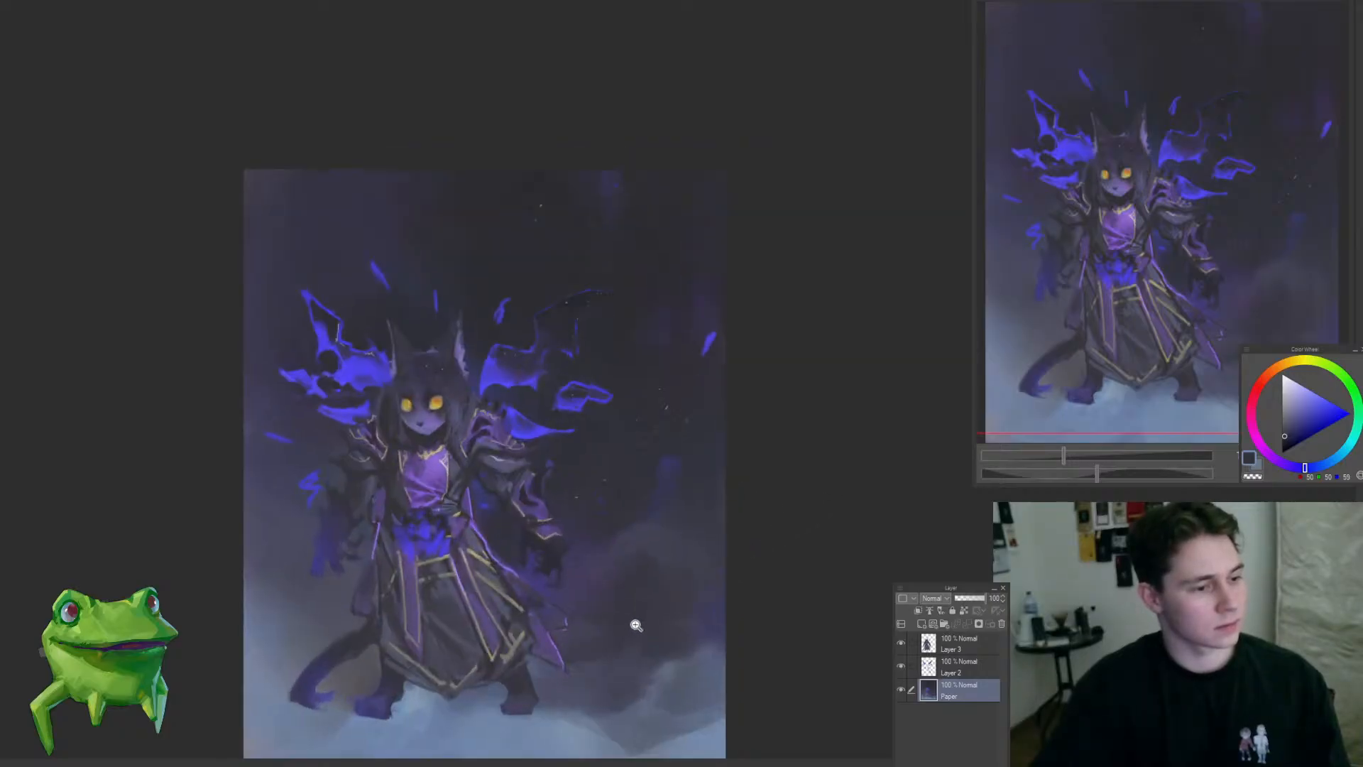
Step: Soften the dark smoke beside the lower robe and sample a light grey-blue from the ground mist
mouse_move(538, 535)
mouse_down()
mouse_move(591, 509)
mouse_move(577, 502)
mouse_up()
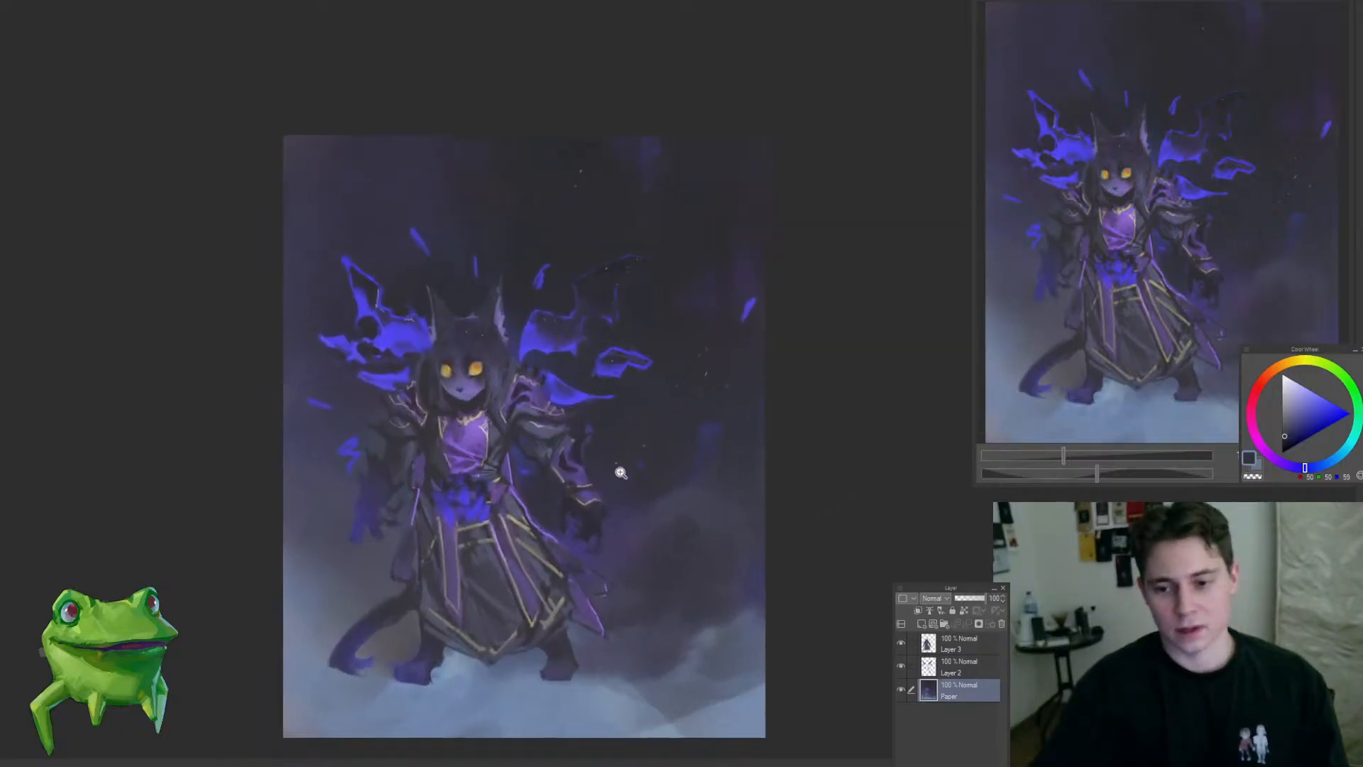
alt+click(662, 604)
drag(626, 616, 589, 618)
alt+click(537, 680)
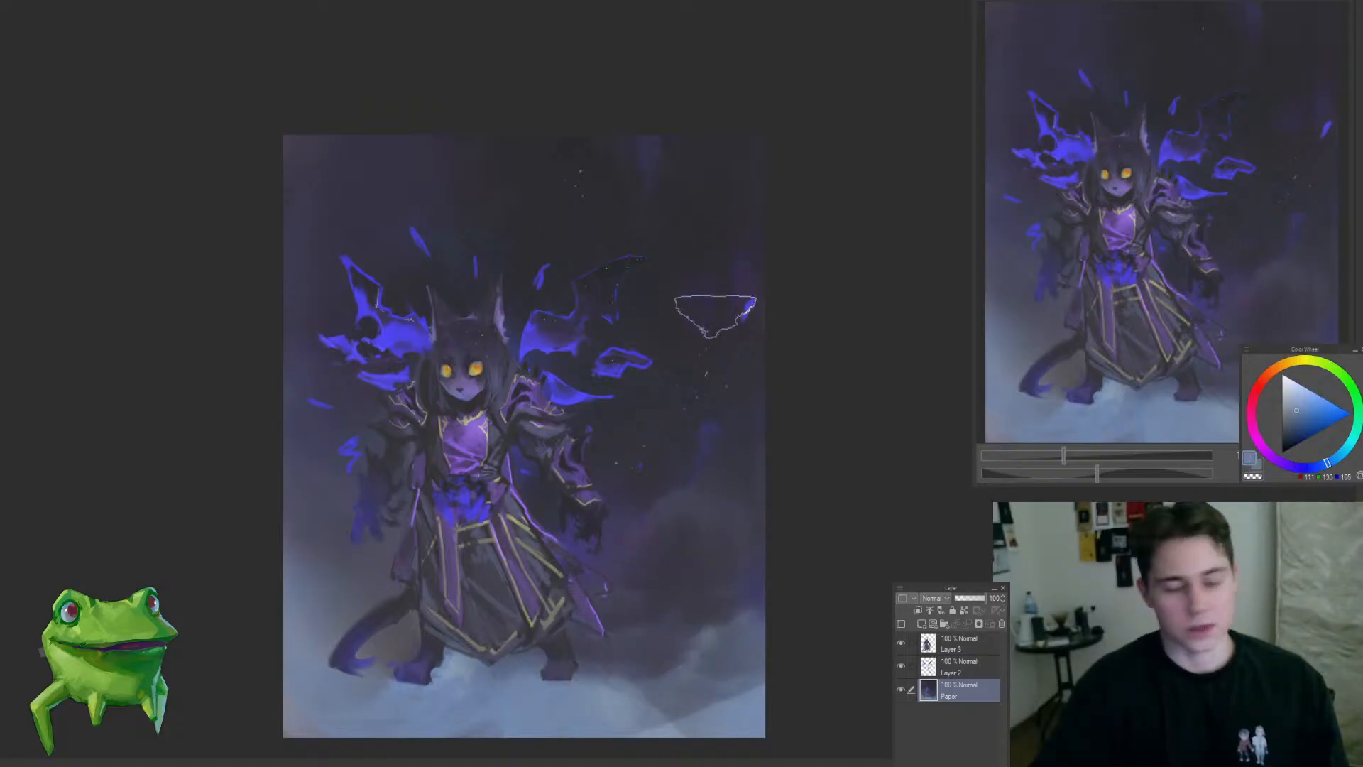
mouse_move(714, 320)
mouse_down()
mouse_move(685, 360)
mouse_move(731, 328)
mouse_up()
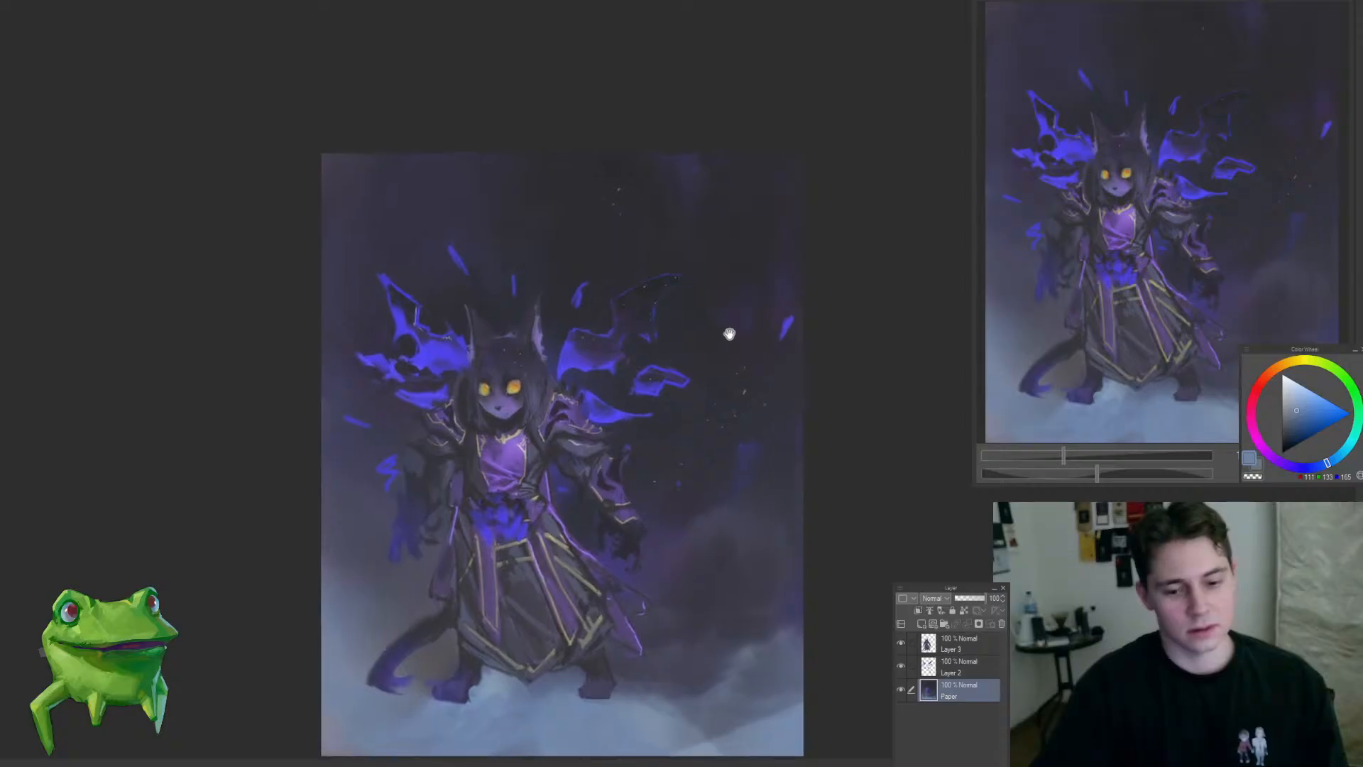
Step: Try adding small bright blue embers on Layer 2 in the upper and outer background, using a blue sampled from the wing
key(ctrl+bracketright)
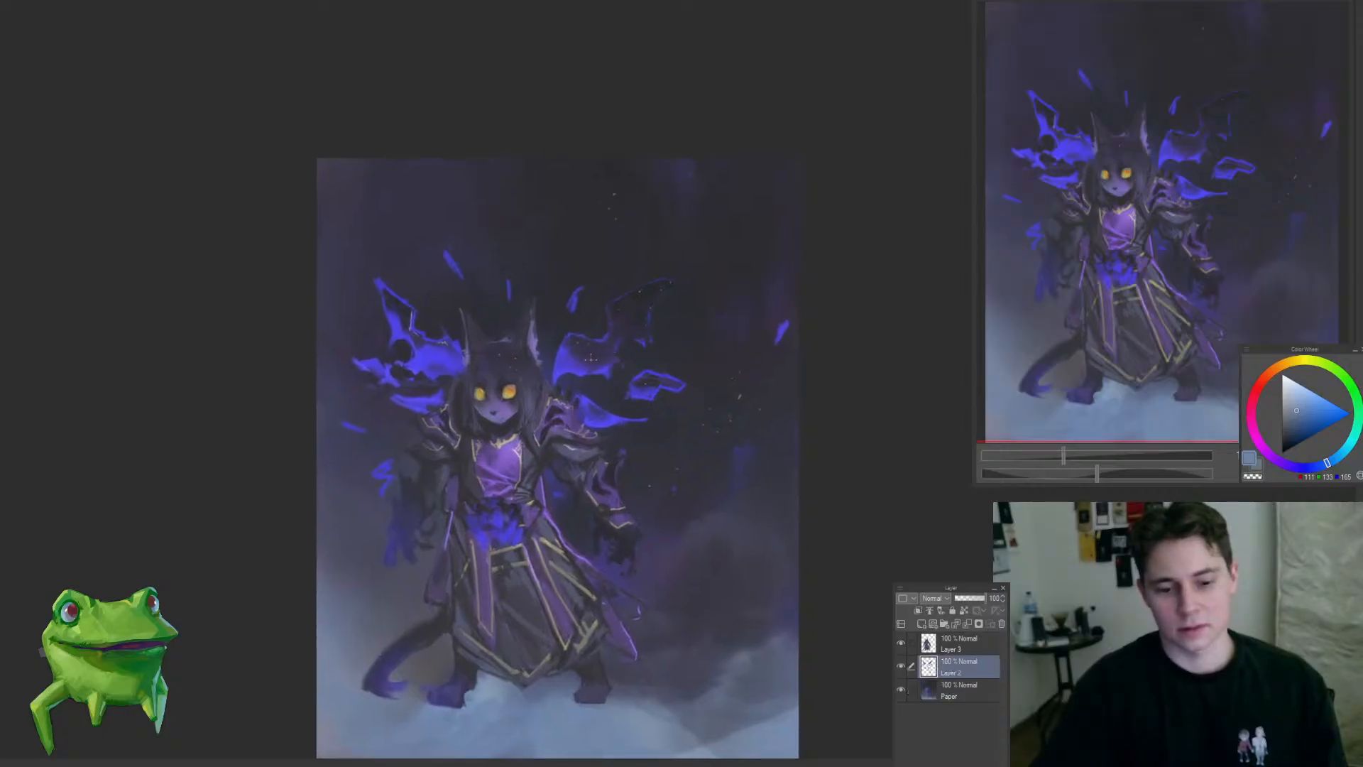
alt+click(561, 356)
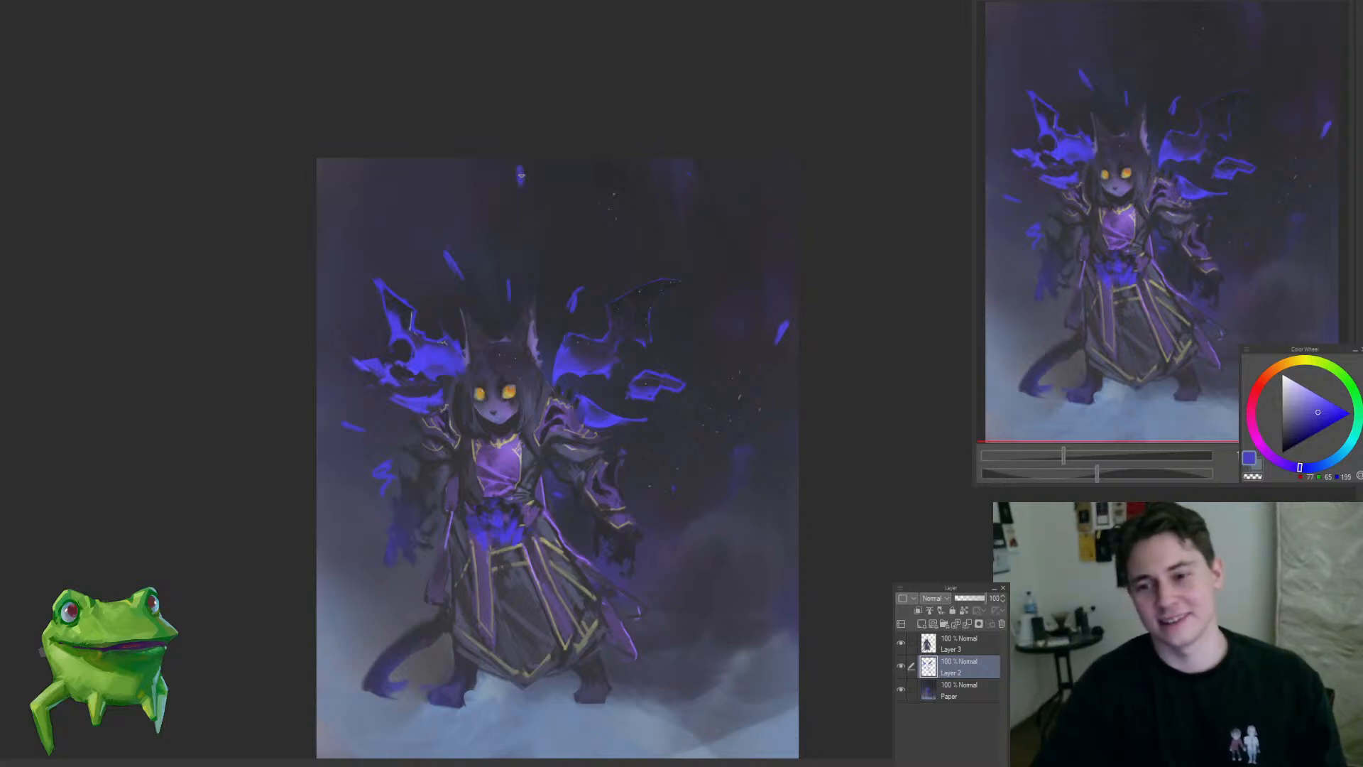
drag(521, 173, 533, 193)
drag(763, 195, 765, 199)
mouse_move(694, 266)
mouse_down()
mouse_move(623, 357)
mouse_move(755, 256)
mouse_move(777, 291)
mouse_up()
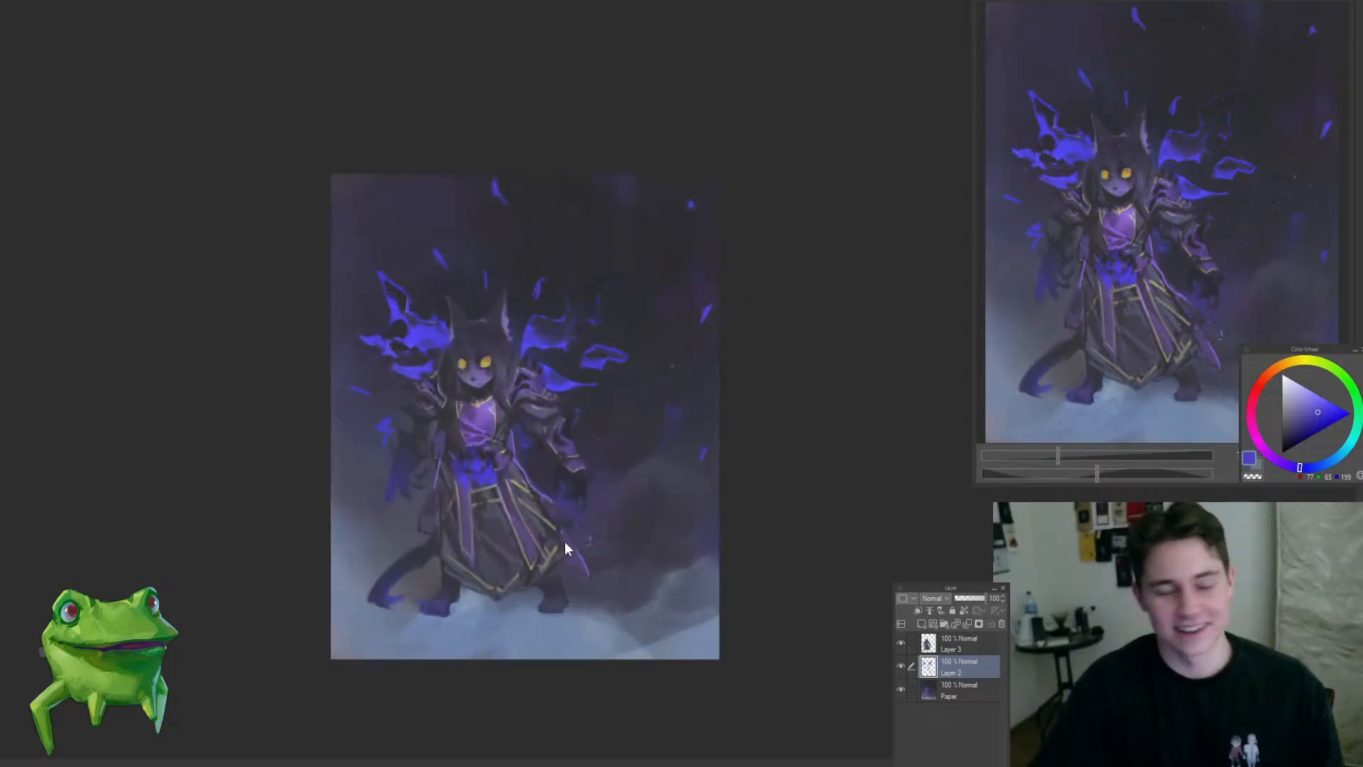
mouse_move(554, 521)
mouse_down()
mouse_move(591, 540)
mouse_move(576, 507)
mouse_up()
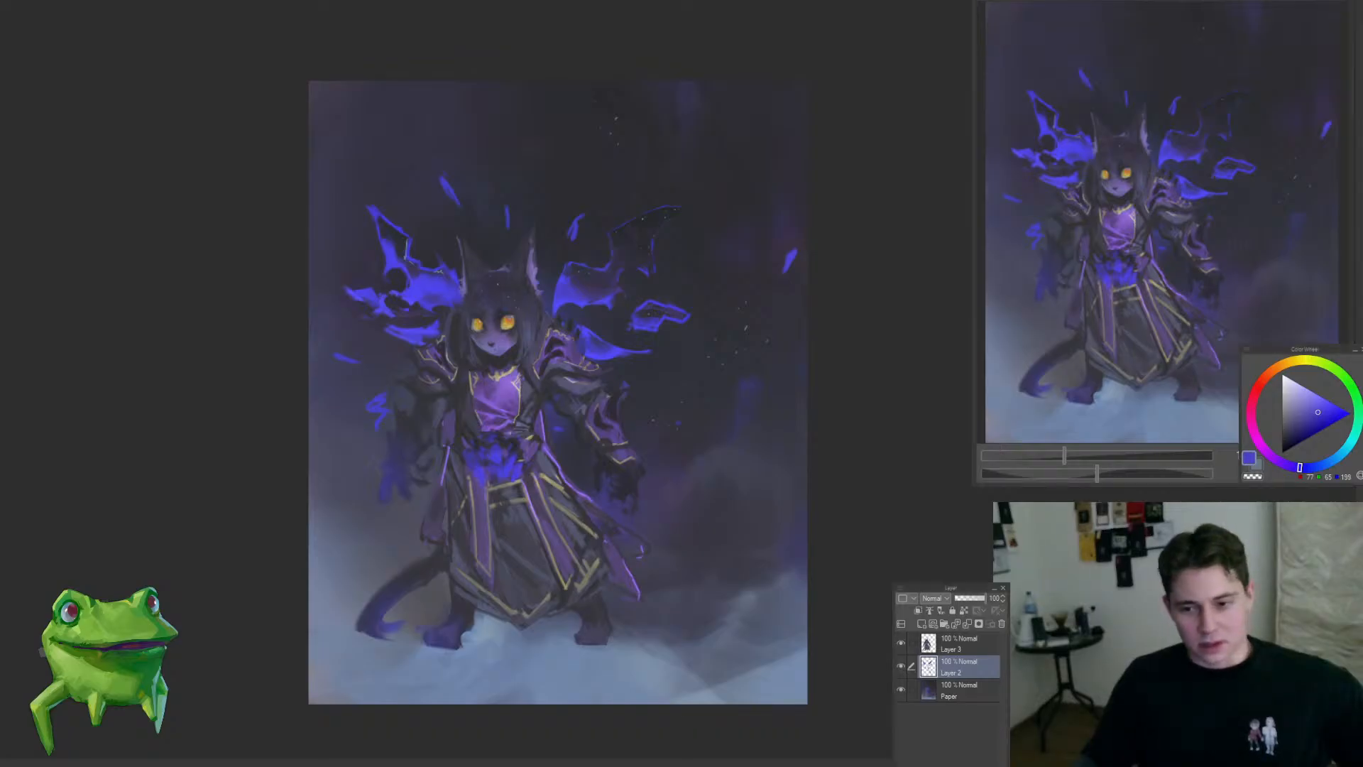
scroll(519, 449, down, 2)
scroll(519, 448, up, 3)
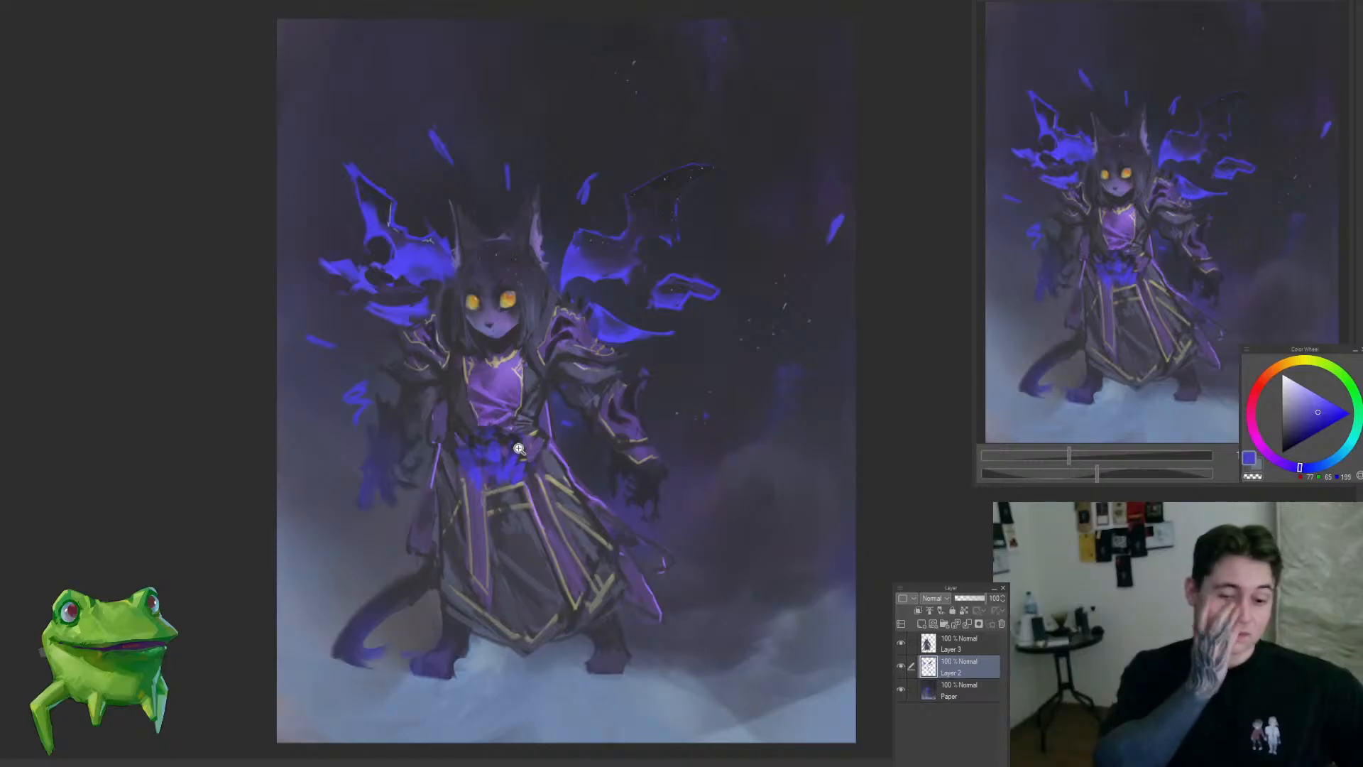
mouse_move(575, 430)
mouse_down()
mouse_move(567, 439)
mouse_move(602, 431)
mouse_move(569, 431)
mouse_up()
drag(585, 384, 605, 381)
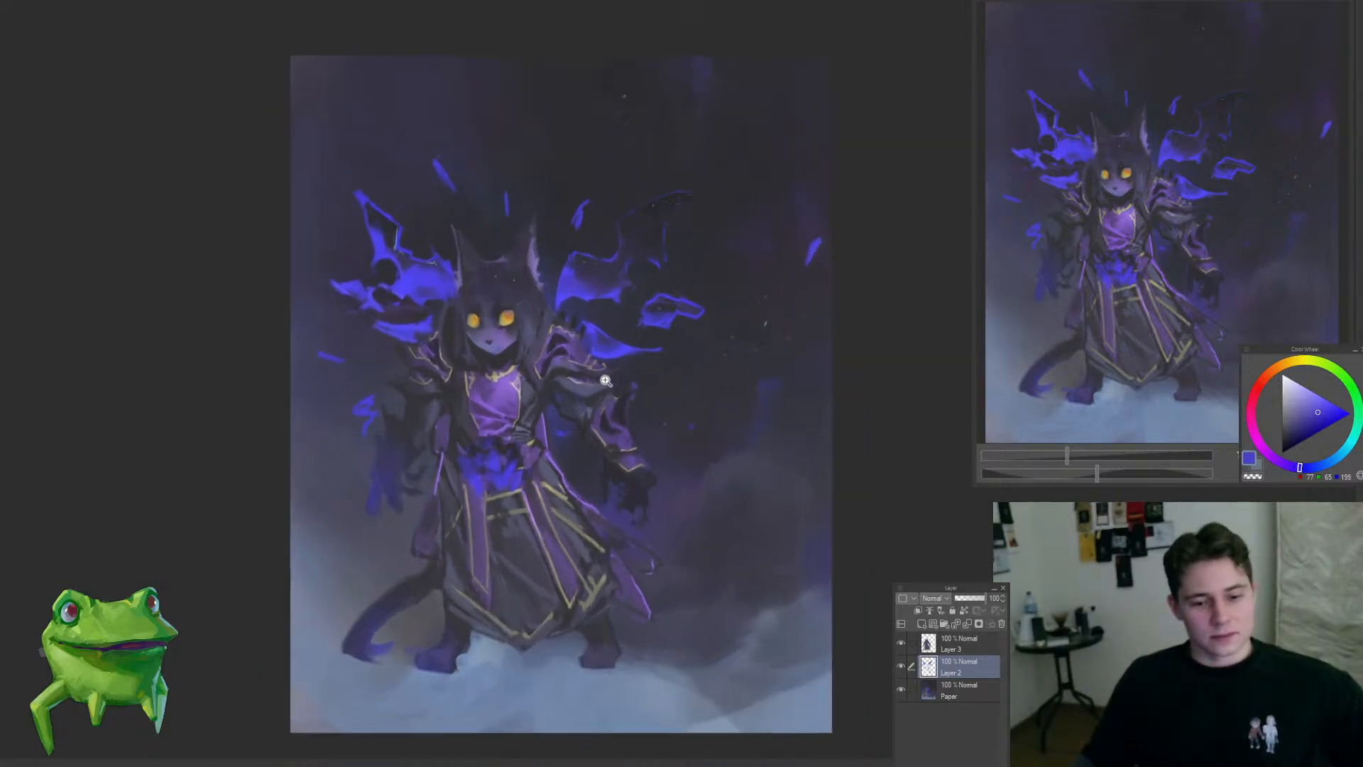